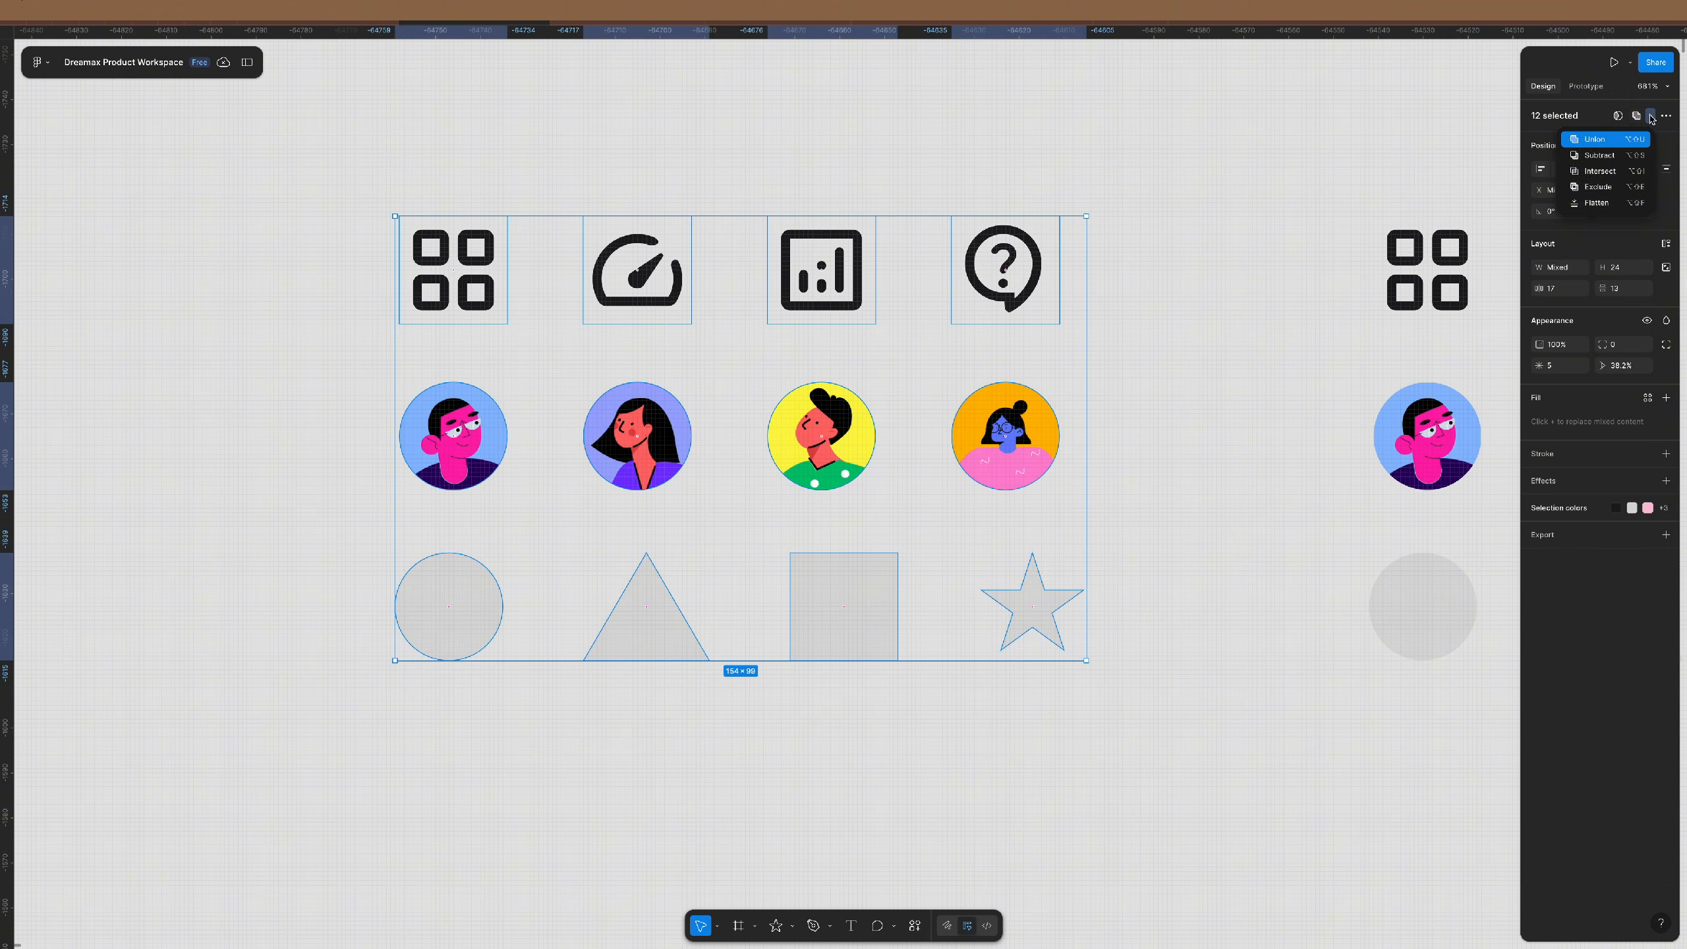
- Combine the twelve selected icons, avatars and shapes into a component set, then move it left
left_click(1650, 116)
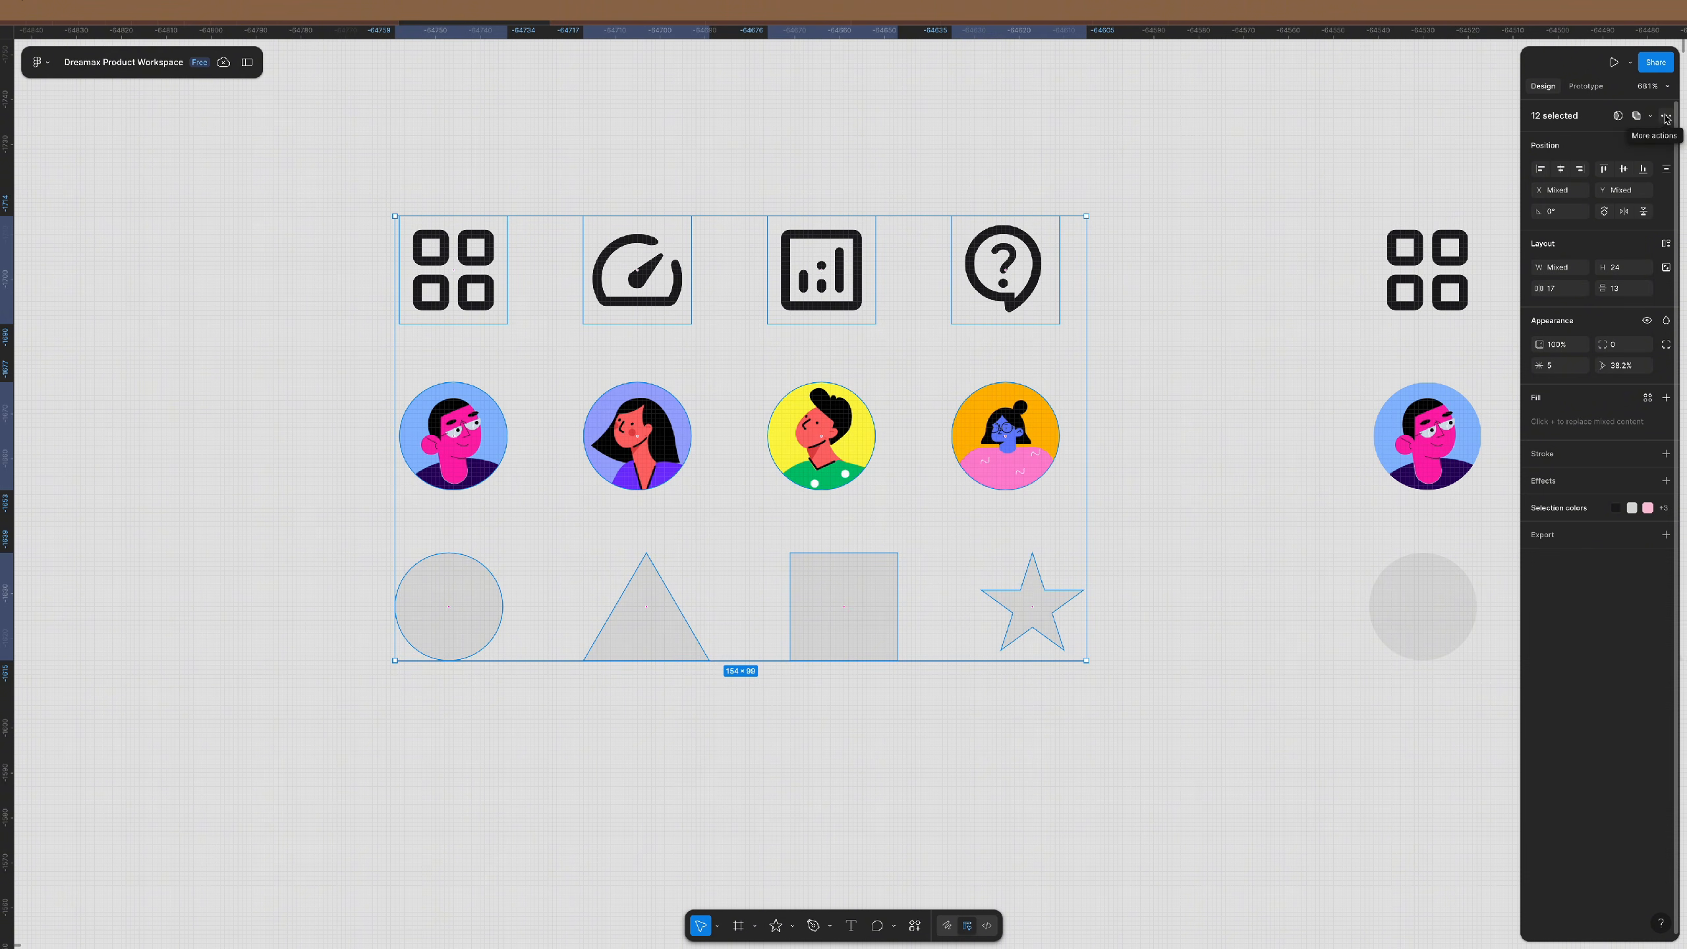
left_click(1666, 117)
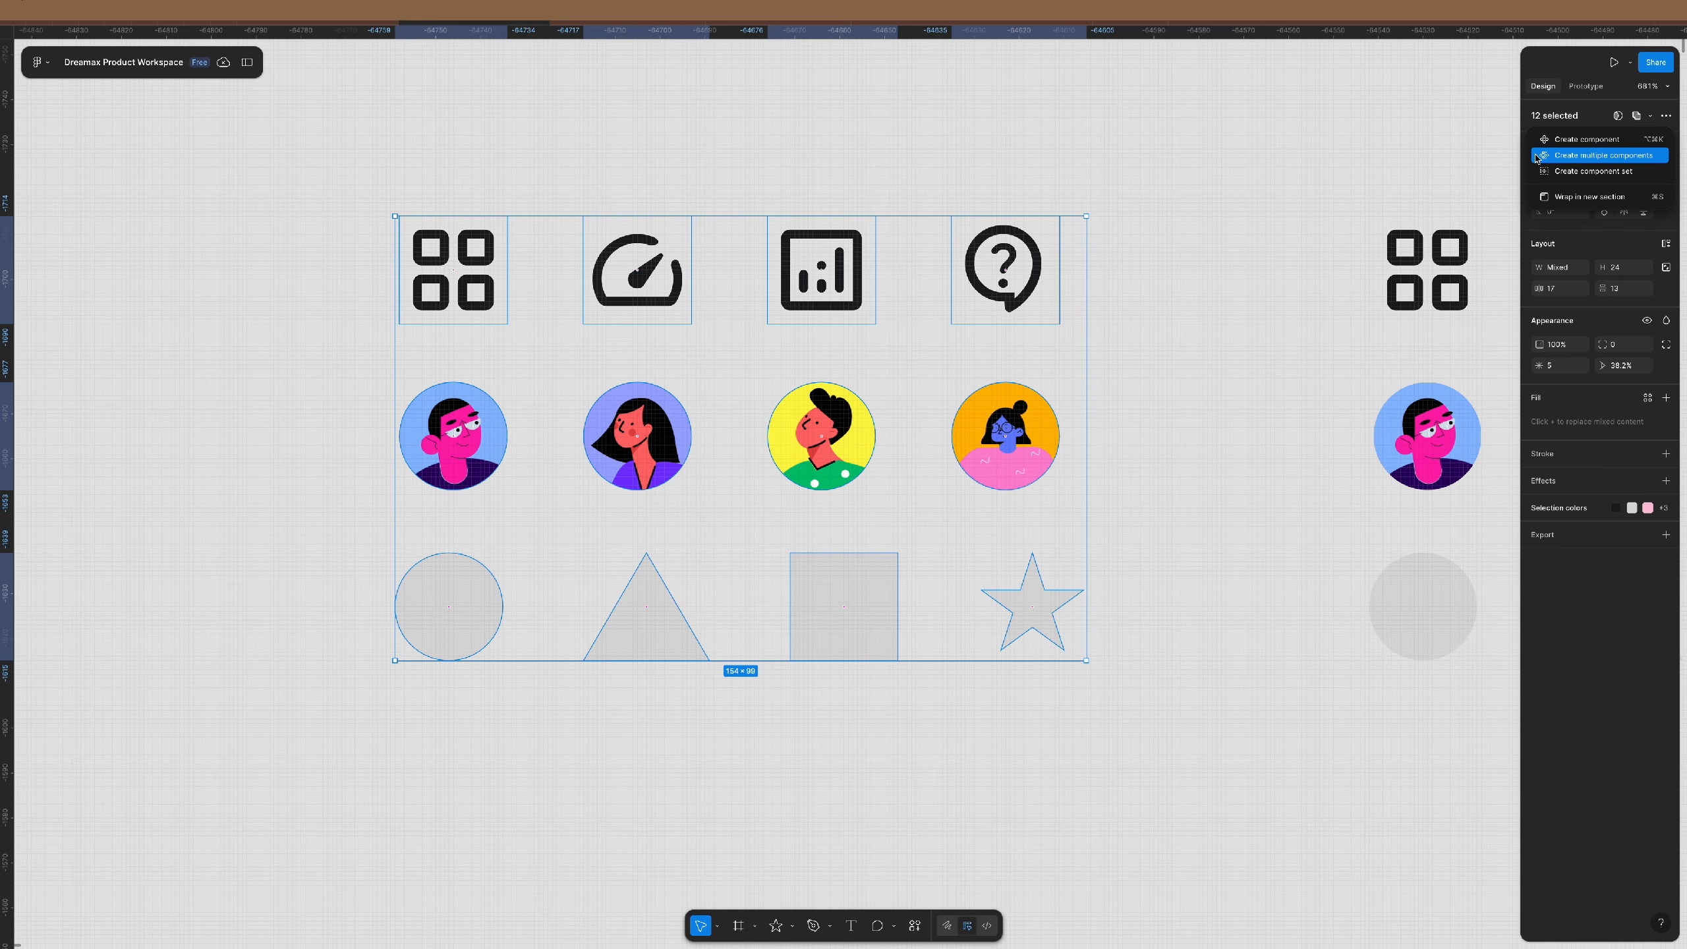
left_click(1609, 174)
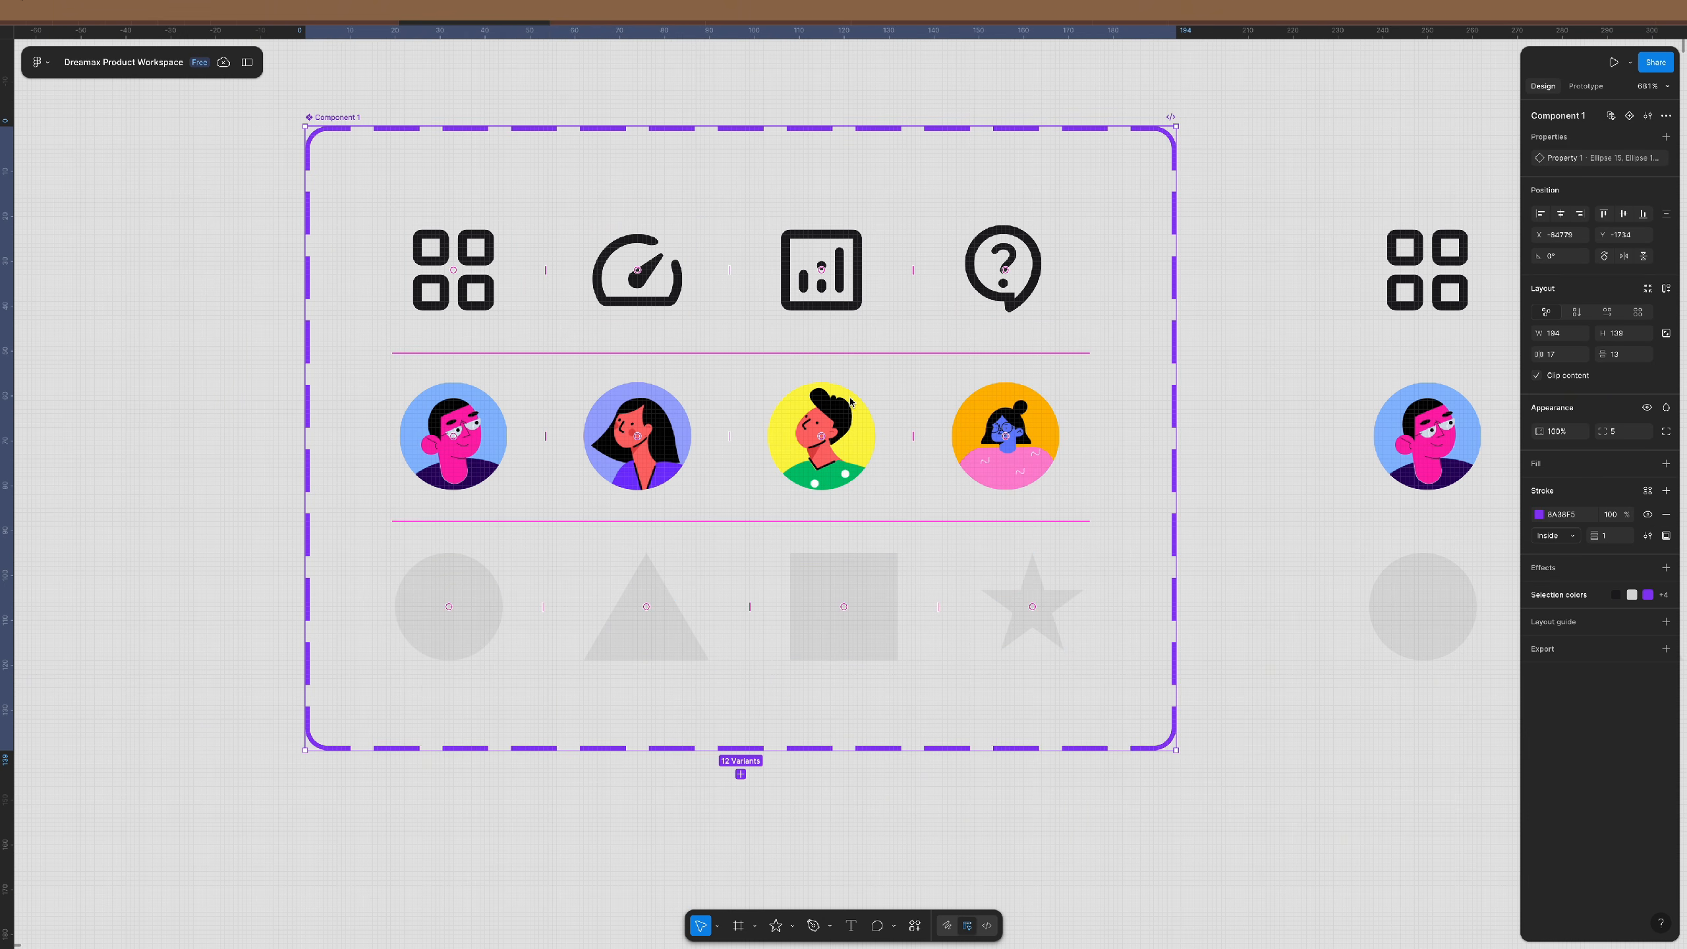
scroll(831, 405, "down", 5)
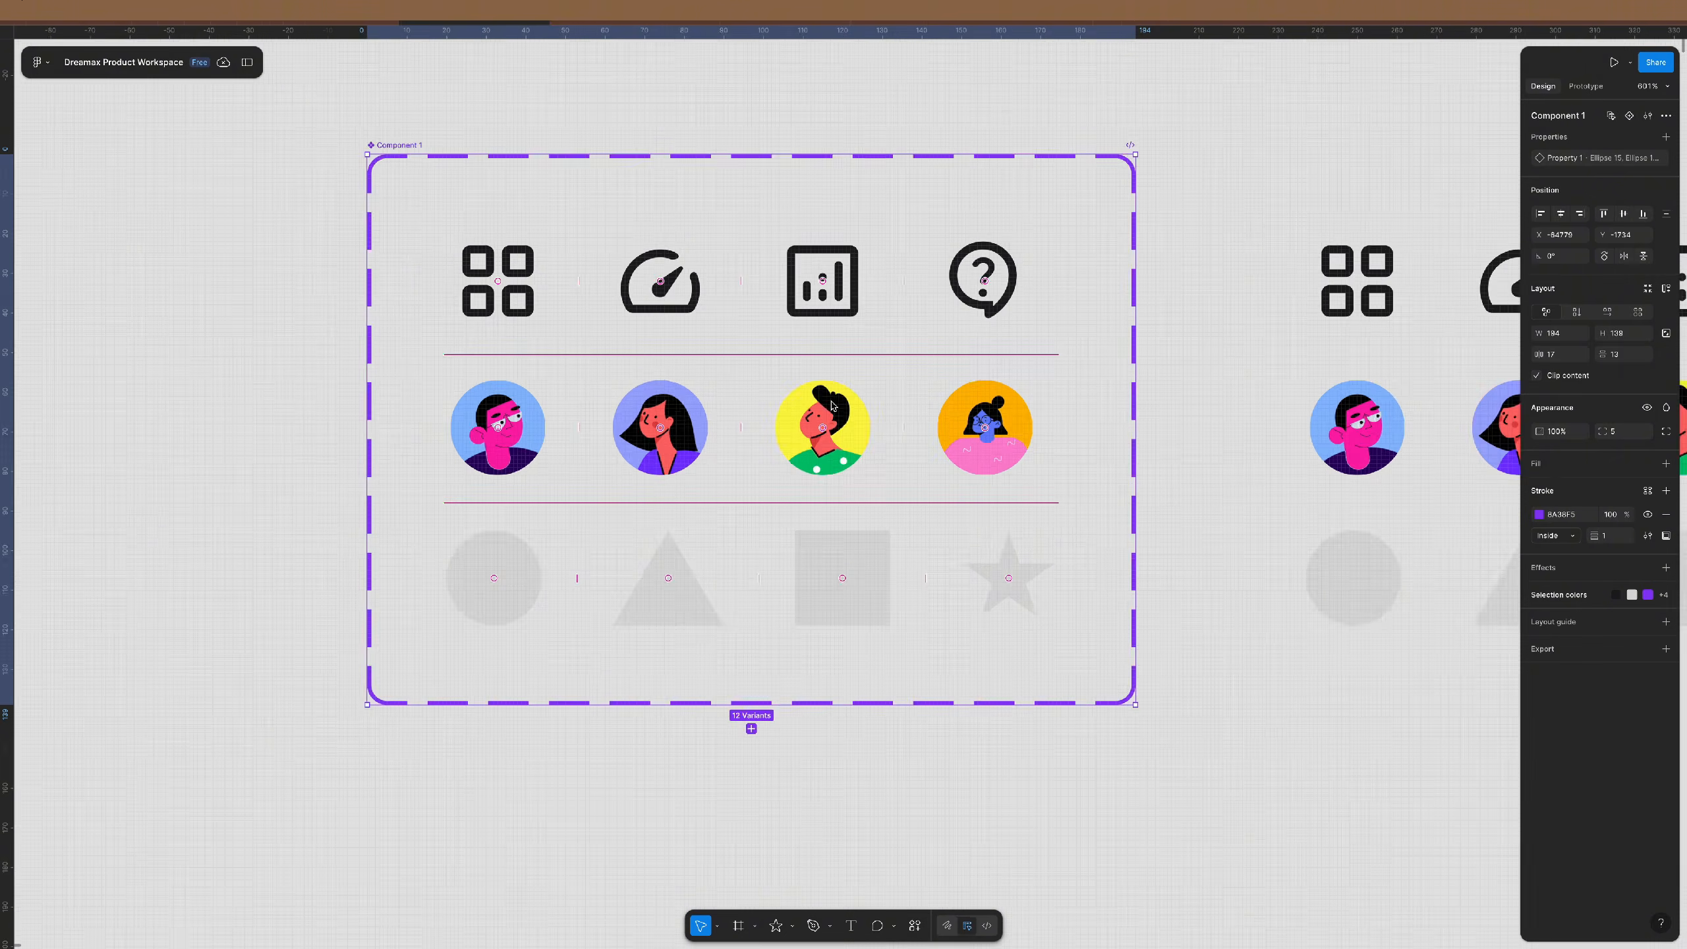
left_click_drag(582, 229, 459, 267)
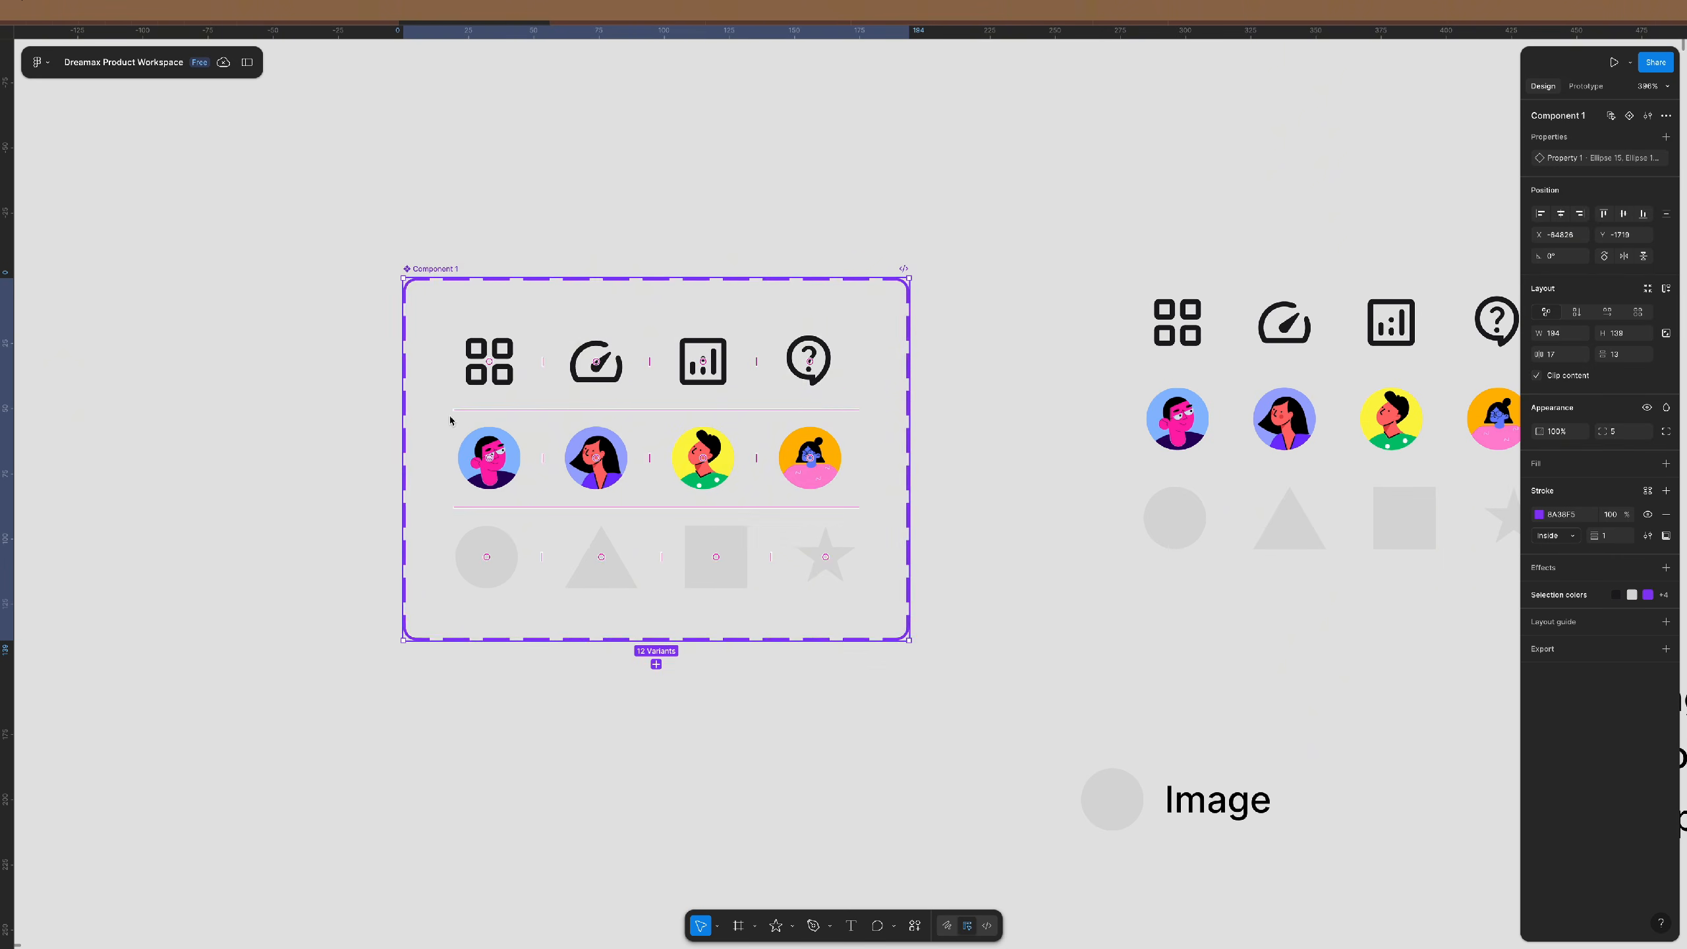
- Rename the component set from Component 1 to 'imagery'
scroll(450, 424, "up", 3)
scroll(451, 425, "up", 1)
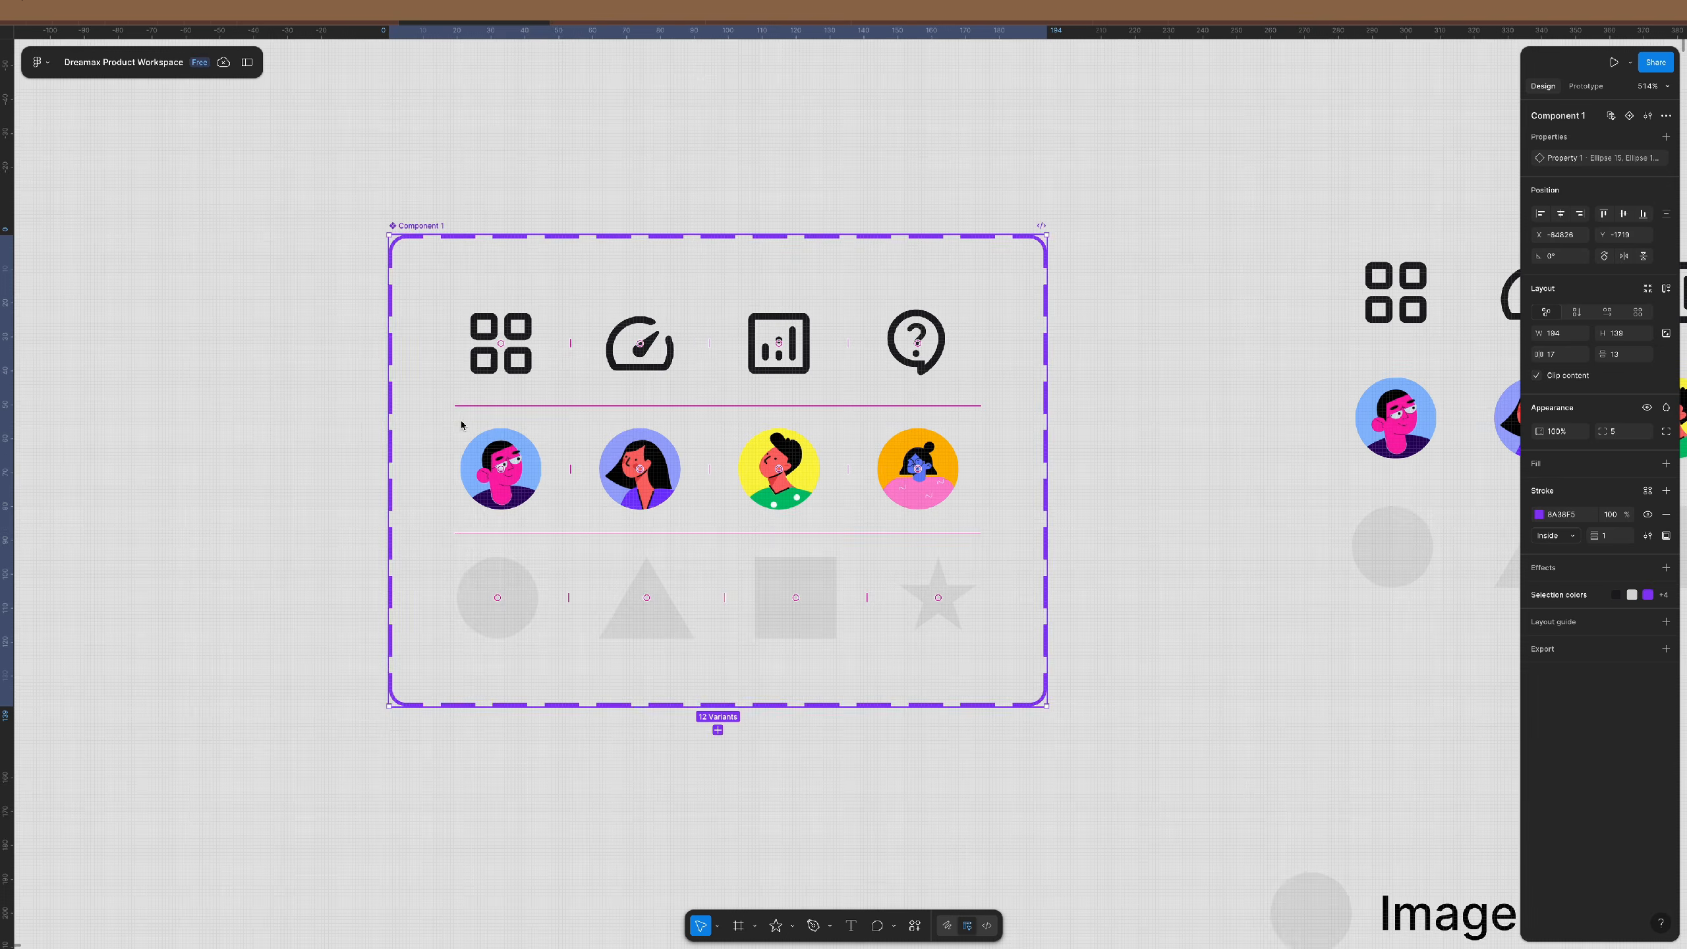
double_click(1569, 117)
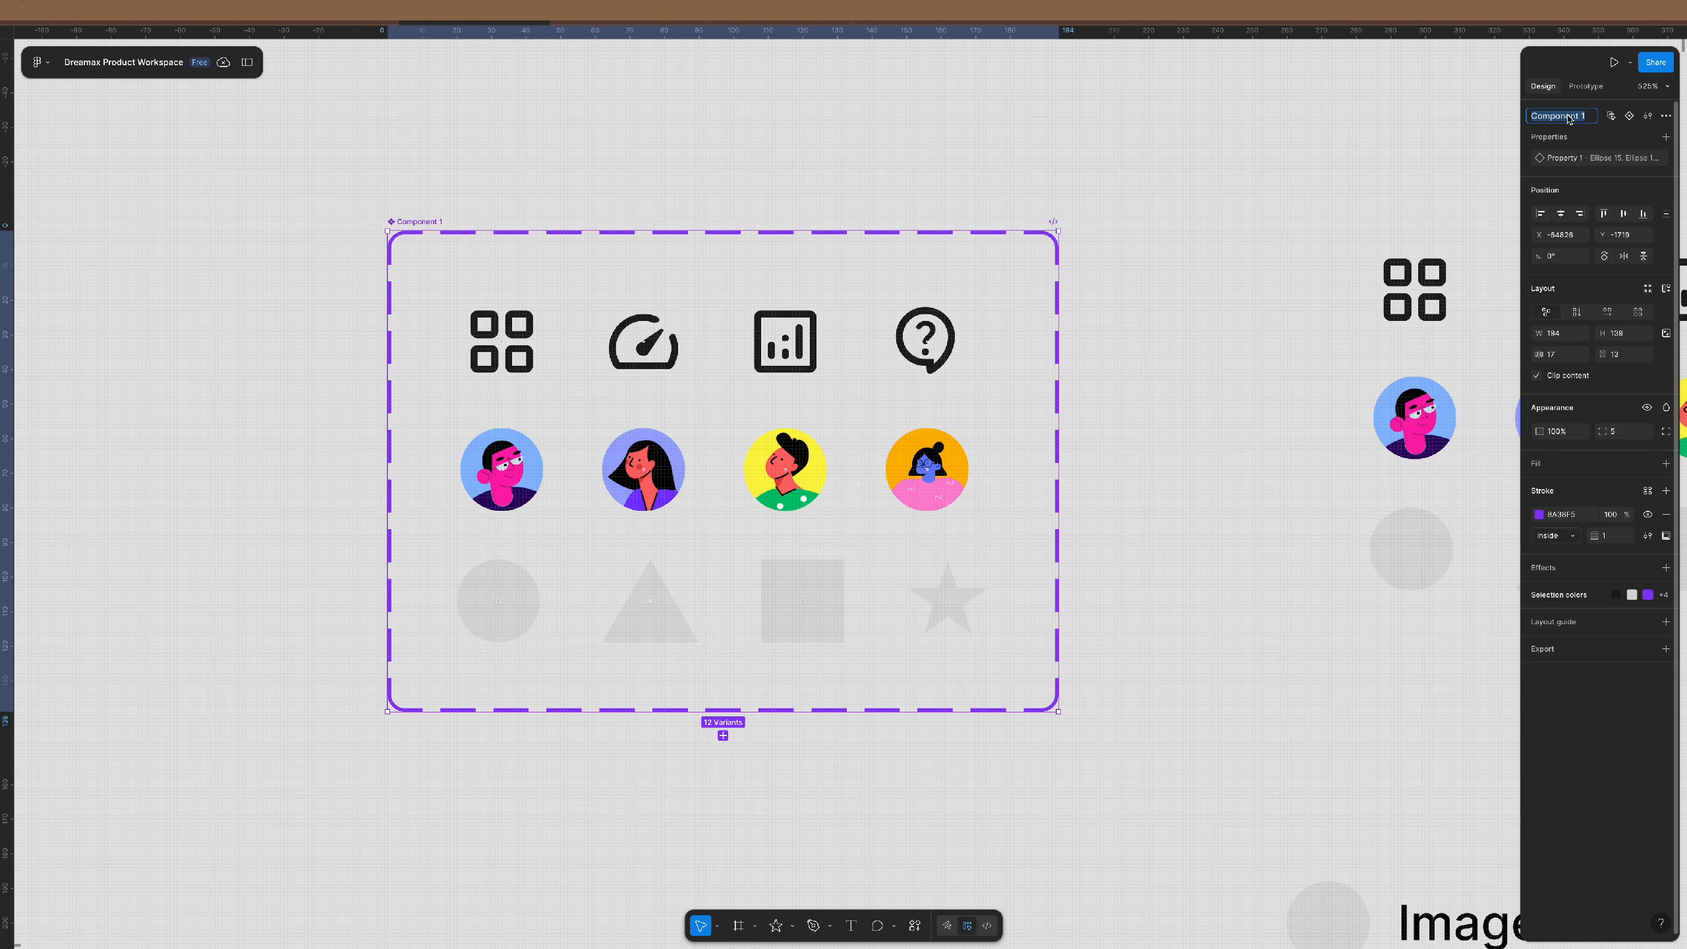
key("BackSpace")
type("imagery")
key("Return")
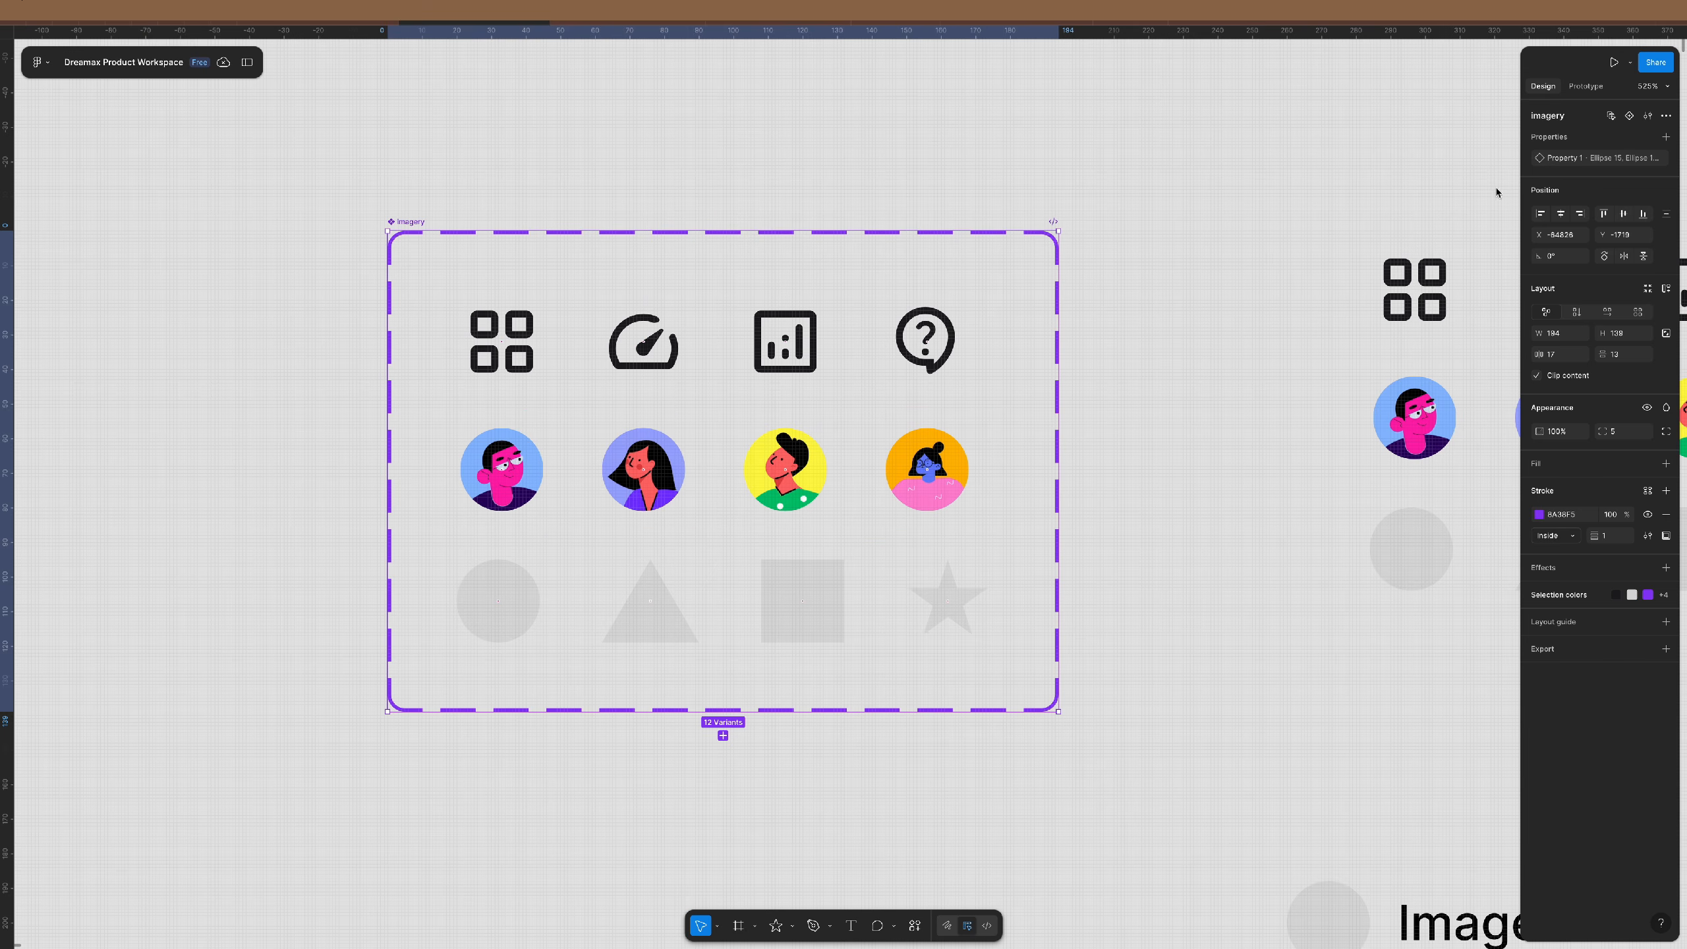
- Rename the variant property Property 1 to 'type'
mouse_move(1557, 154)
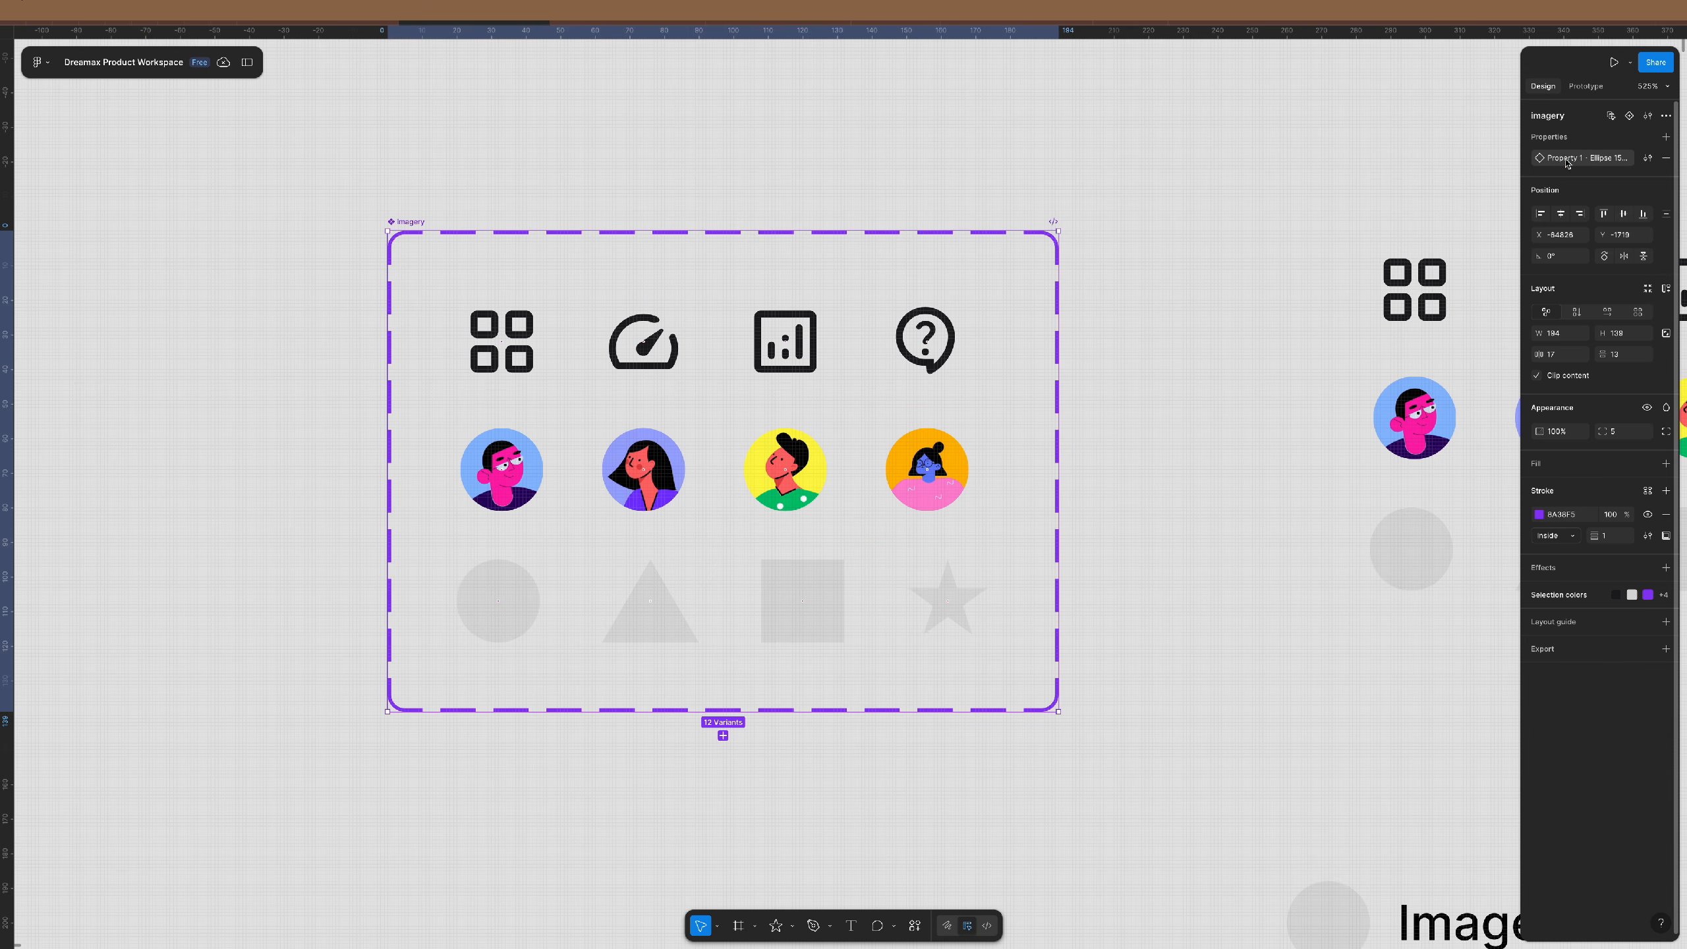
double_click(1568, 163)
type("type")
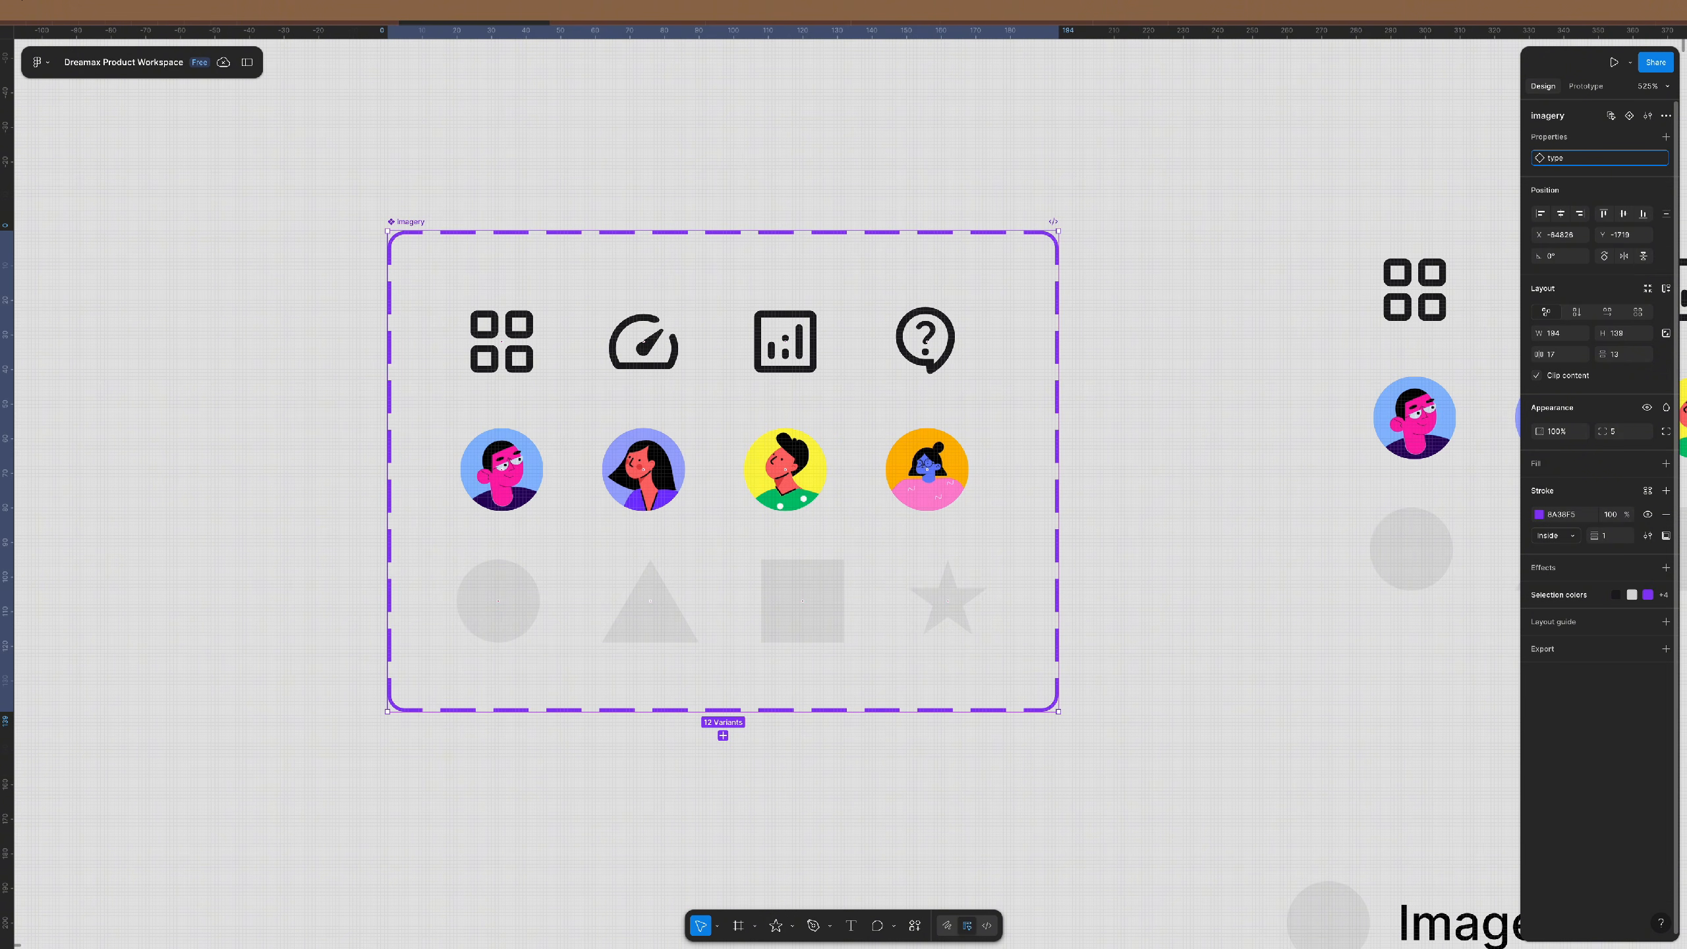
key("Return")
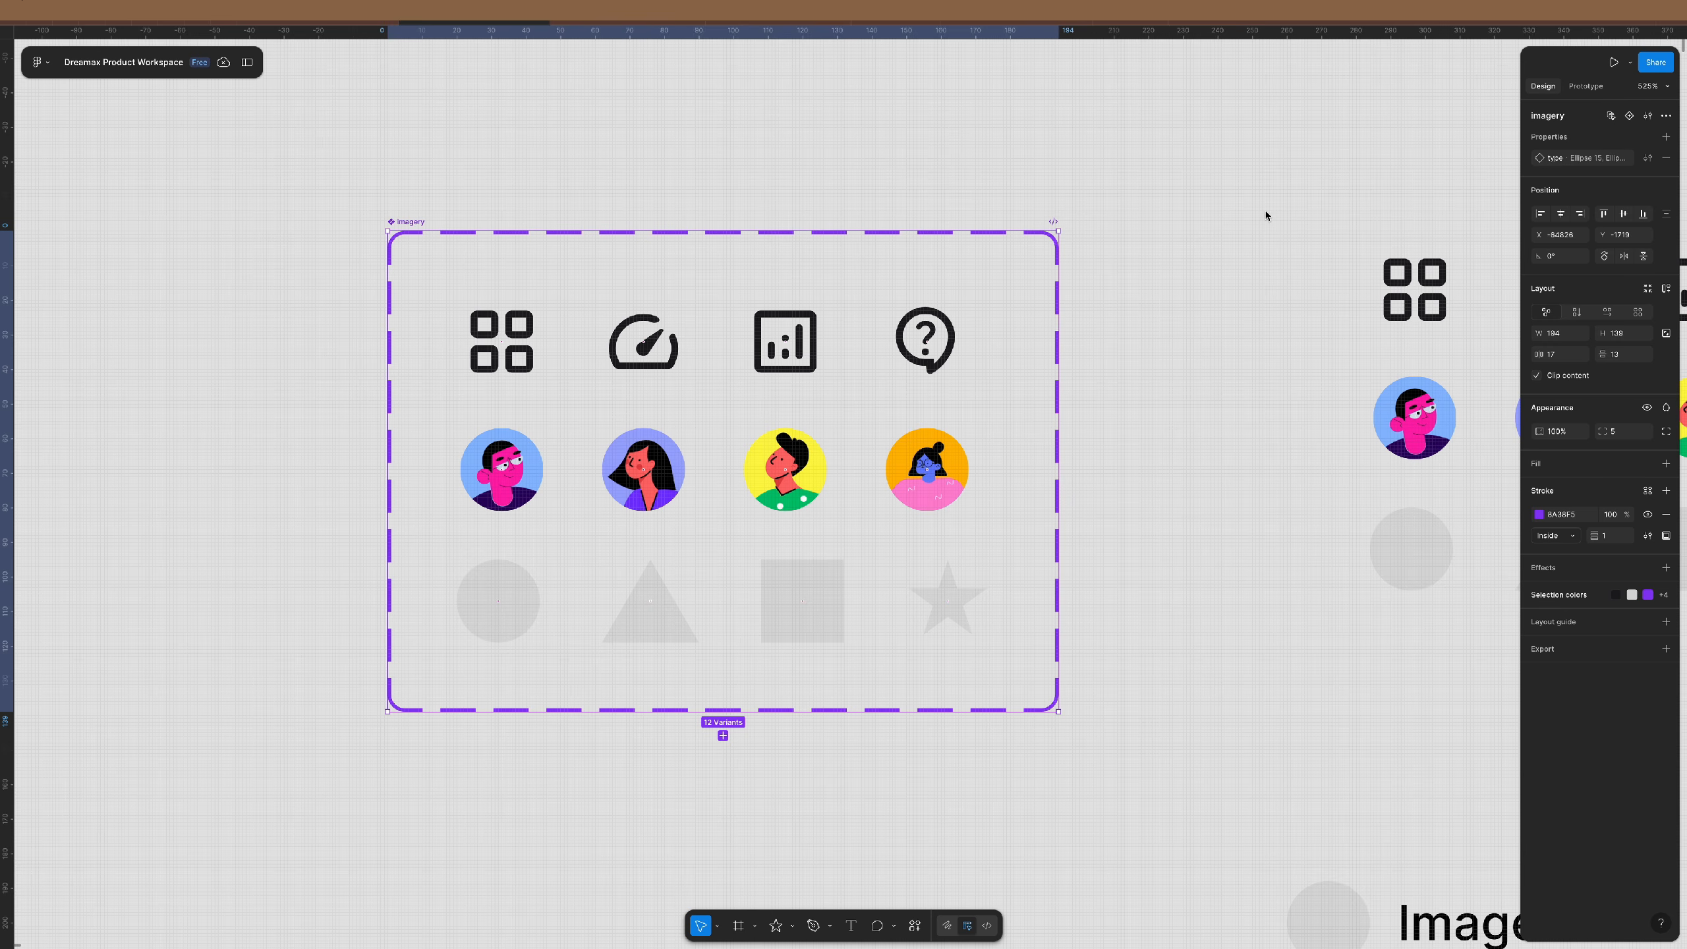
- Set the type of the four top-row icon variants to icons
left_click(1131, 241)
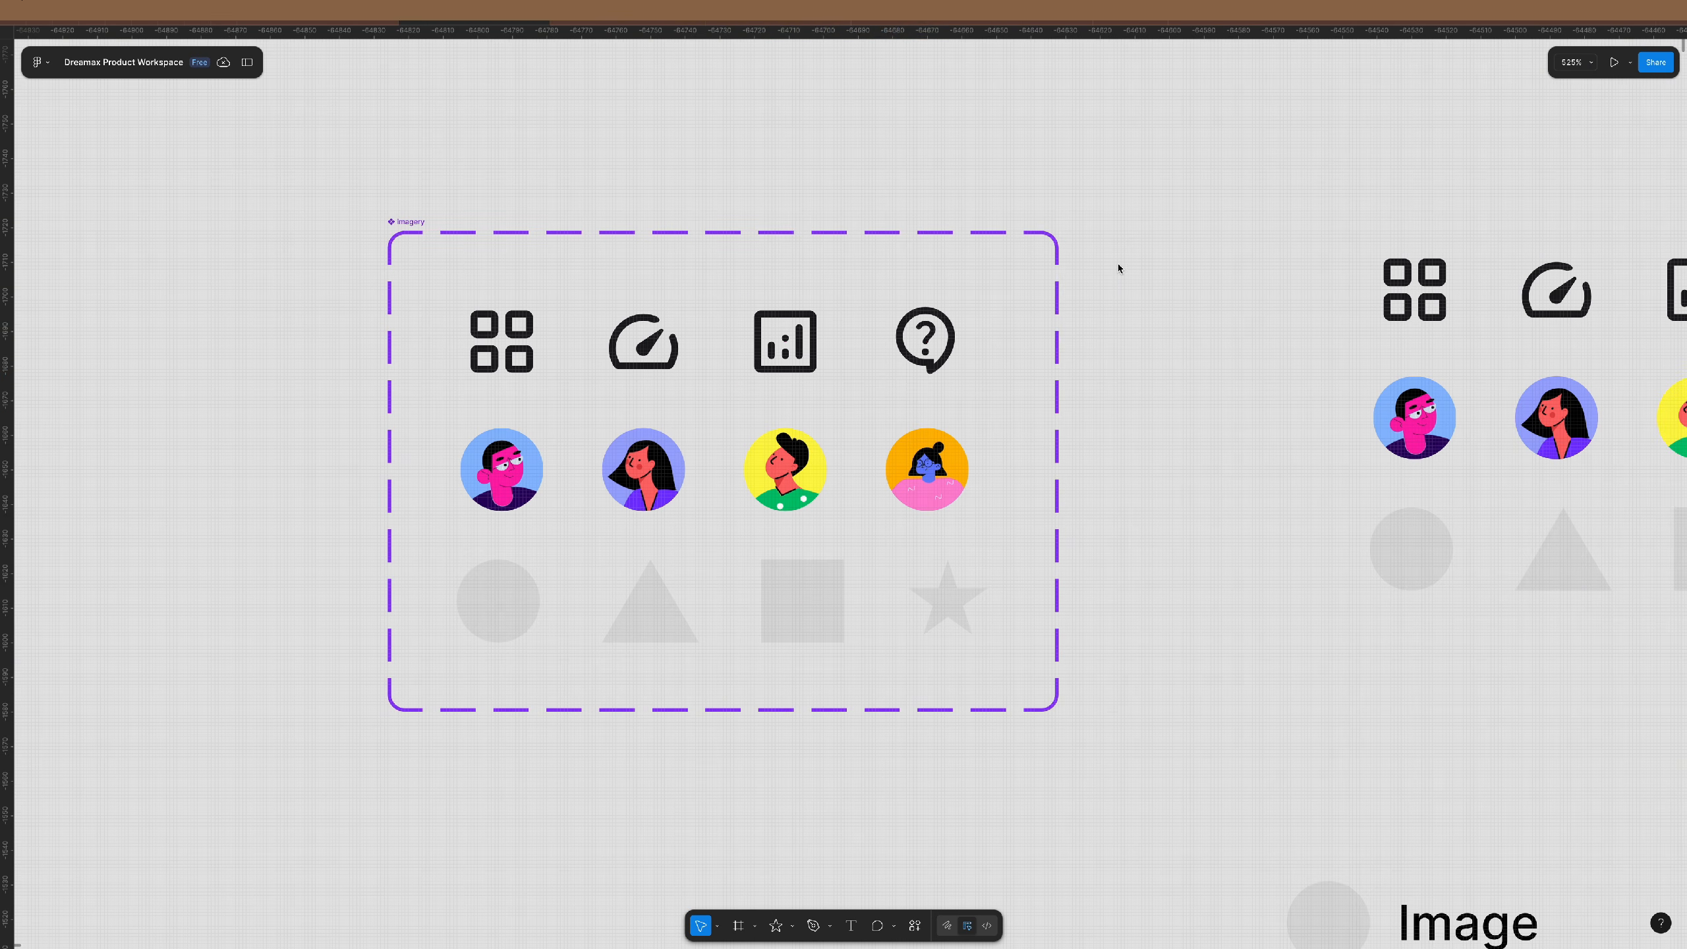
left_click_drag(1118, 264, 432, 417)
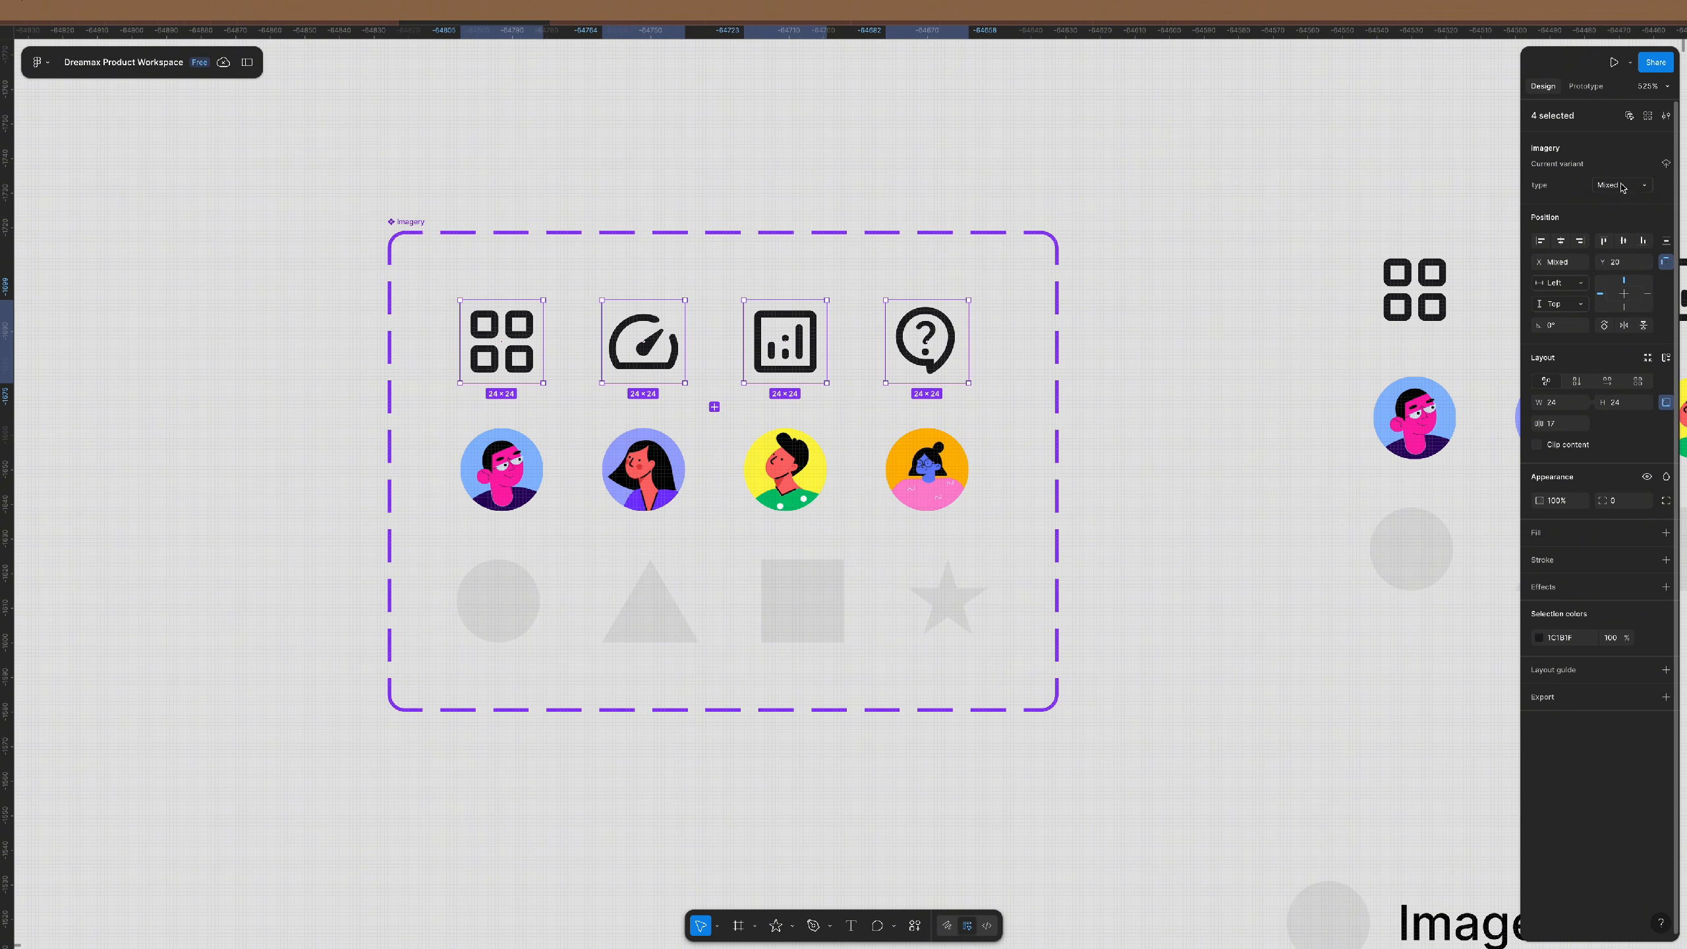
left_click(1619, 185)
key("BackSpace")
key("Return")
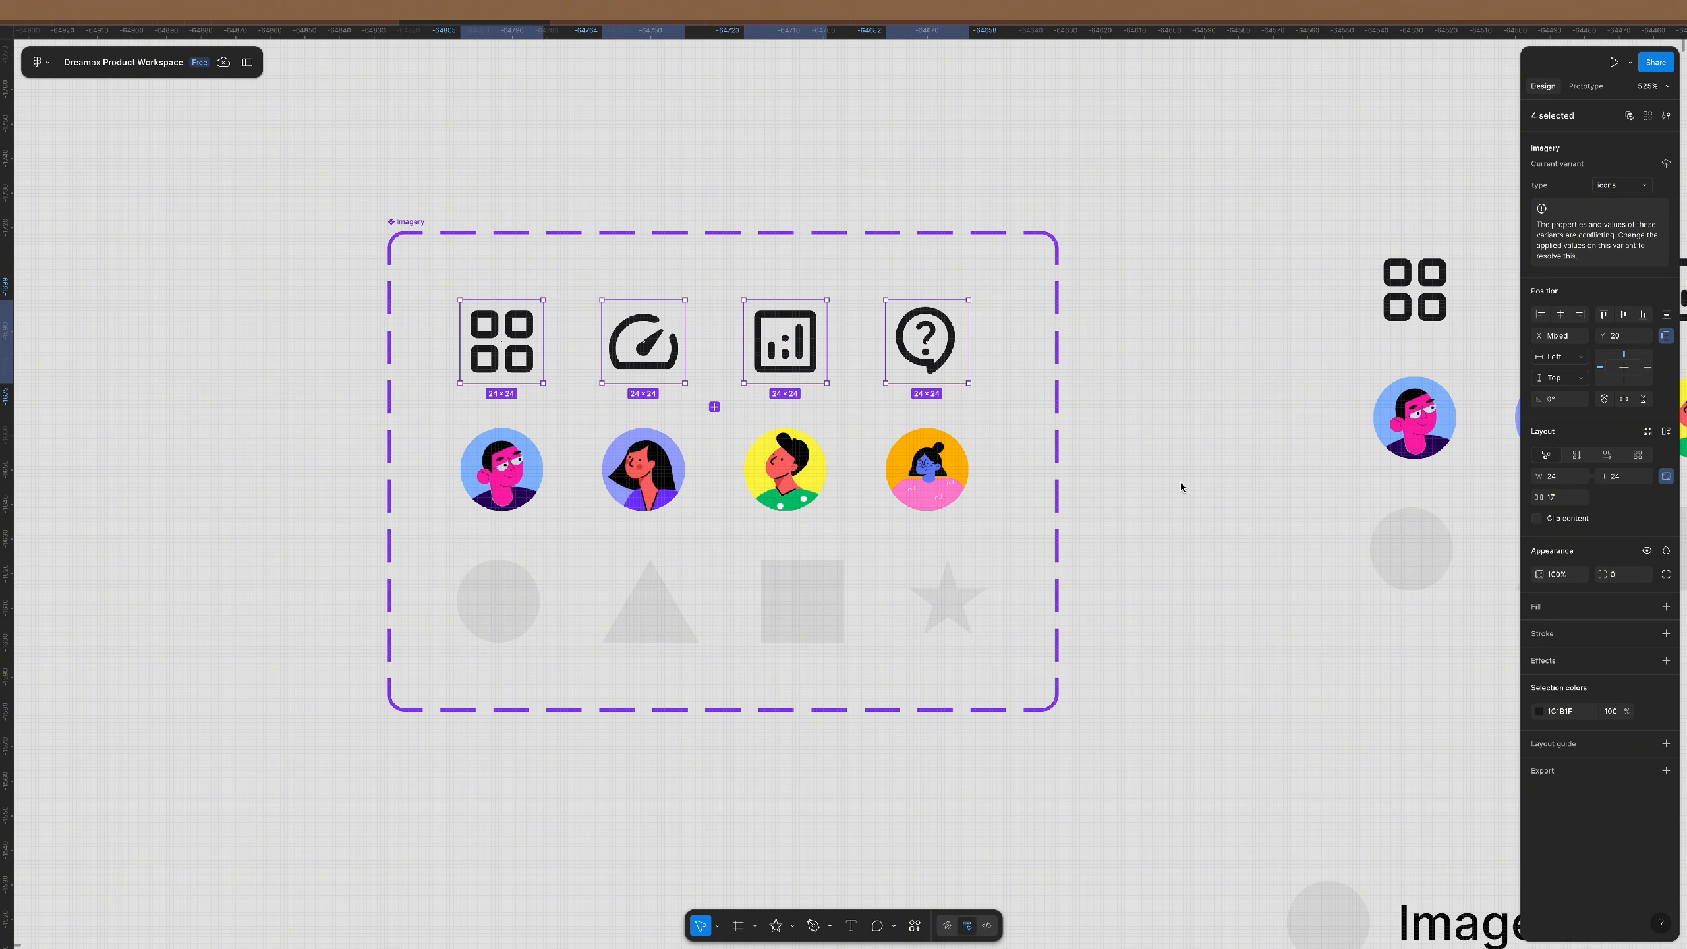
- Set the type of the four middle-row avatar variants to images
left_click_drag(1093, 404, 457, 526)
left_click(1627, 189)
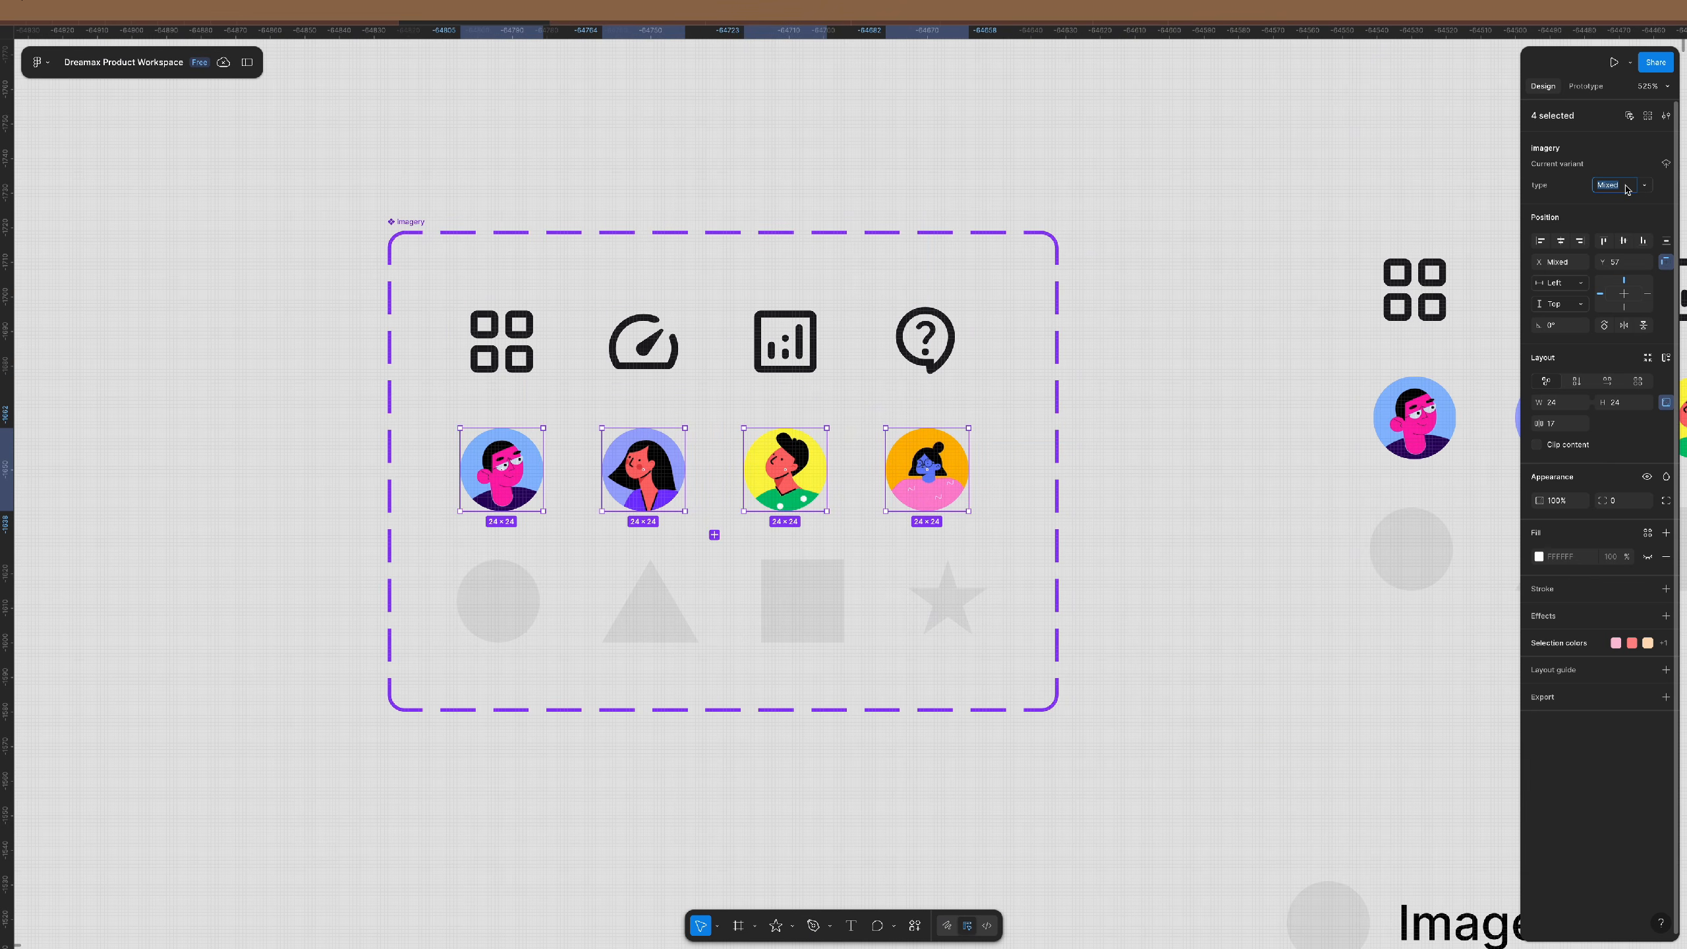
type("images")
key("Return")
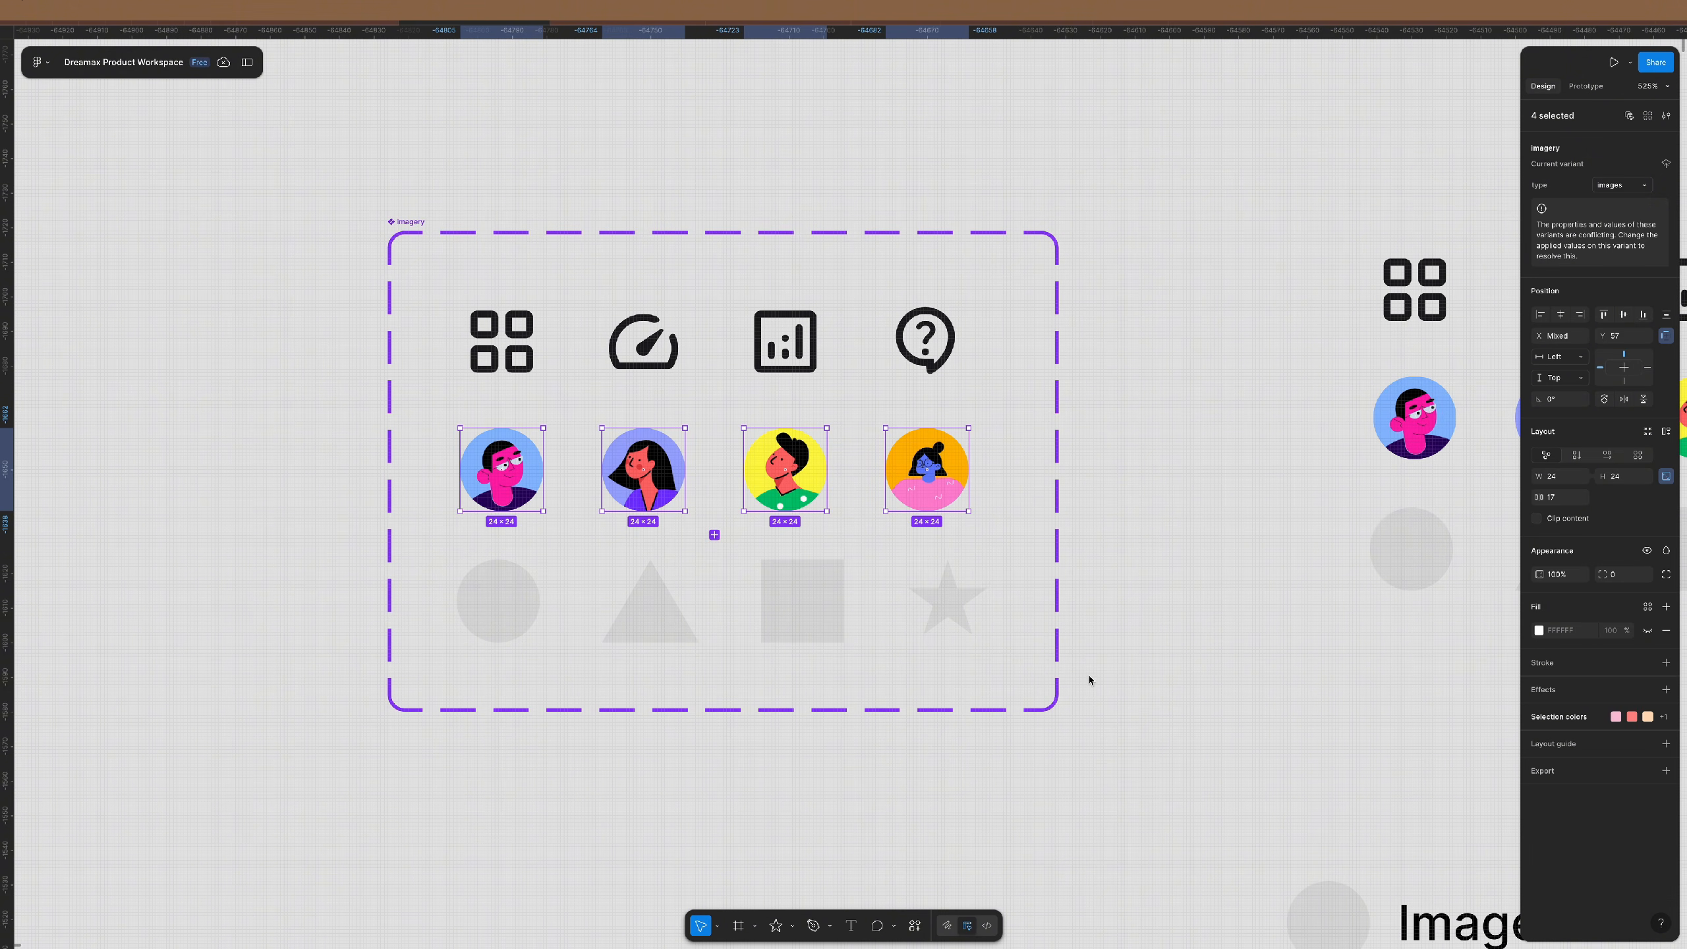
left_click_drag(1105, 664, 458, 564)
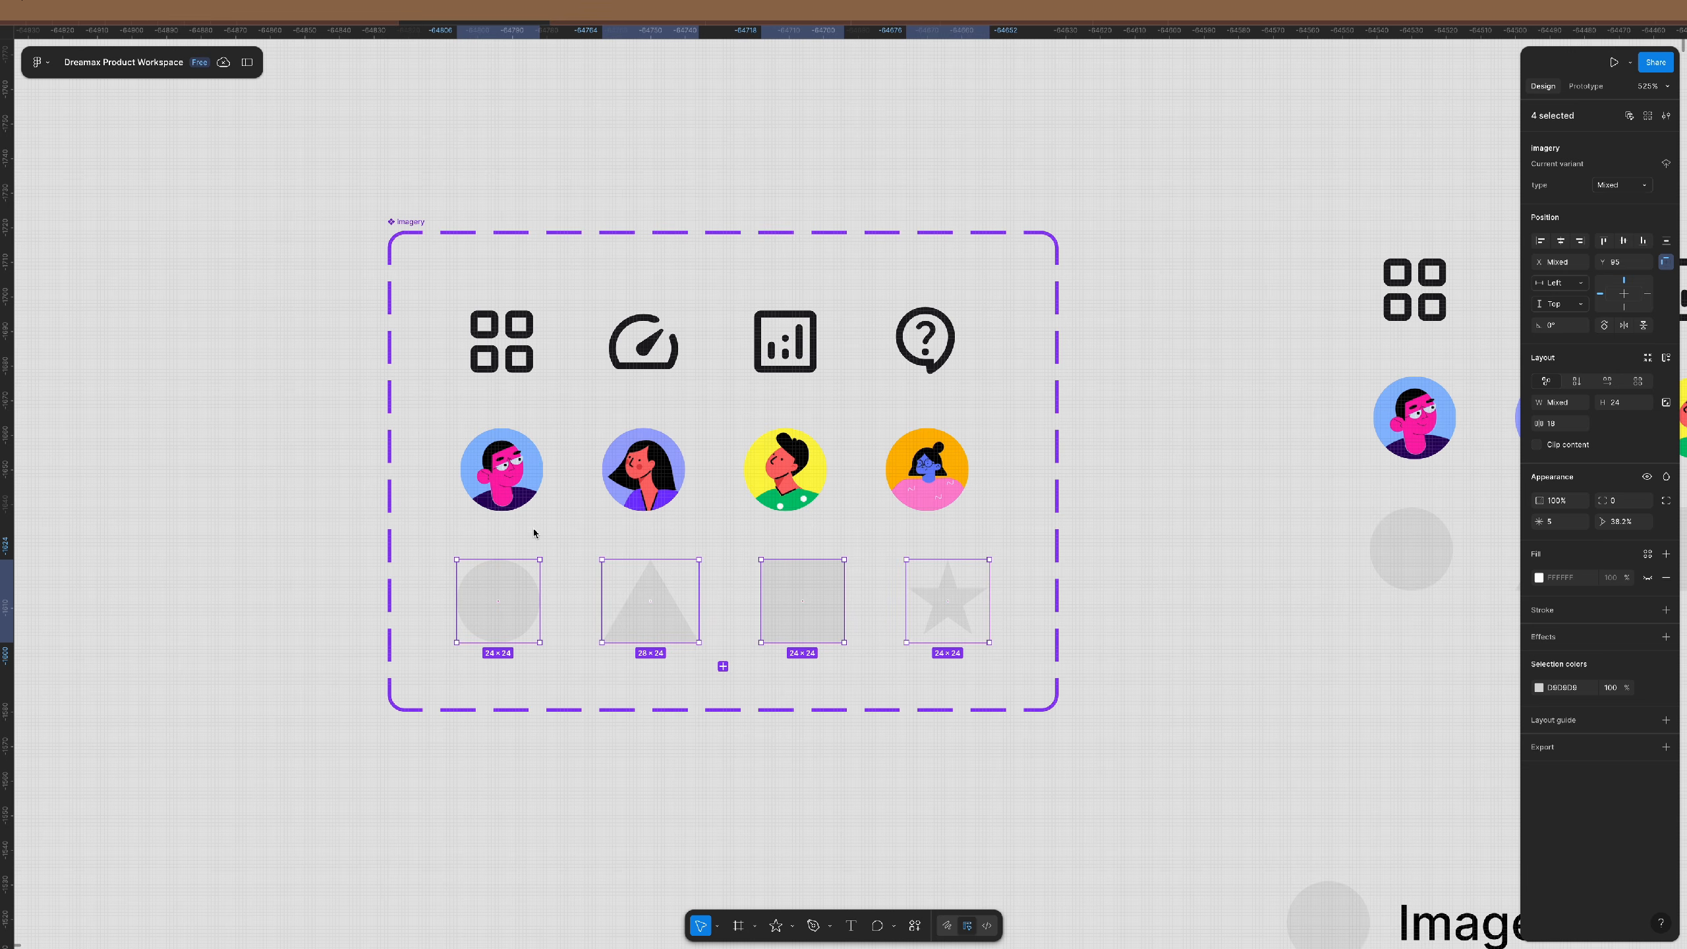
- Fill the circle with blue and the triangle with purple, sampled from the avatars
left_click(512, 591)
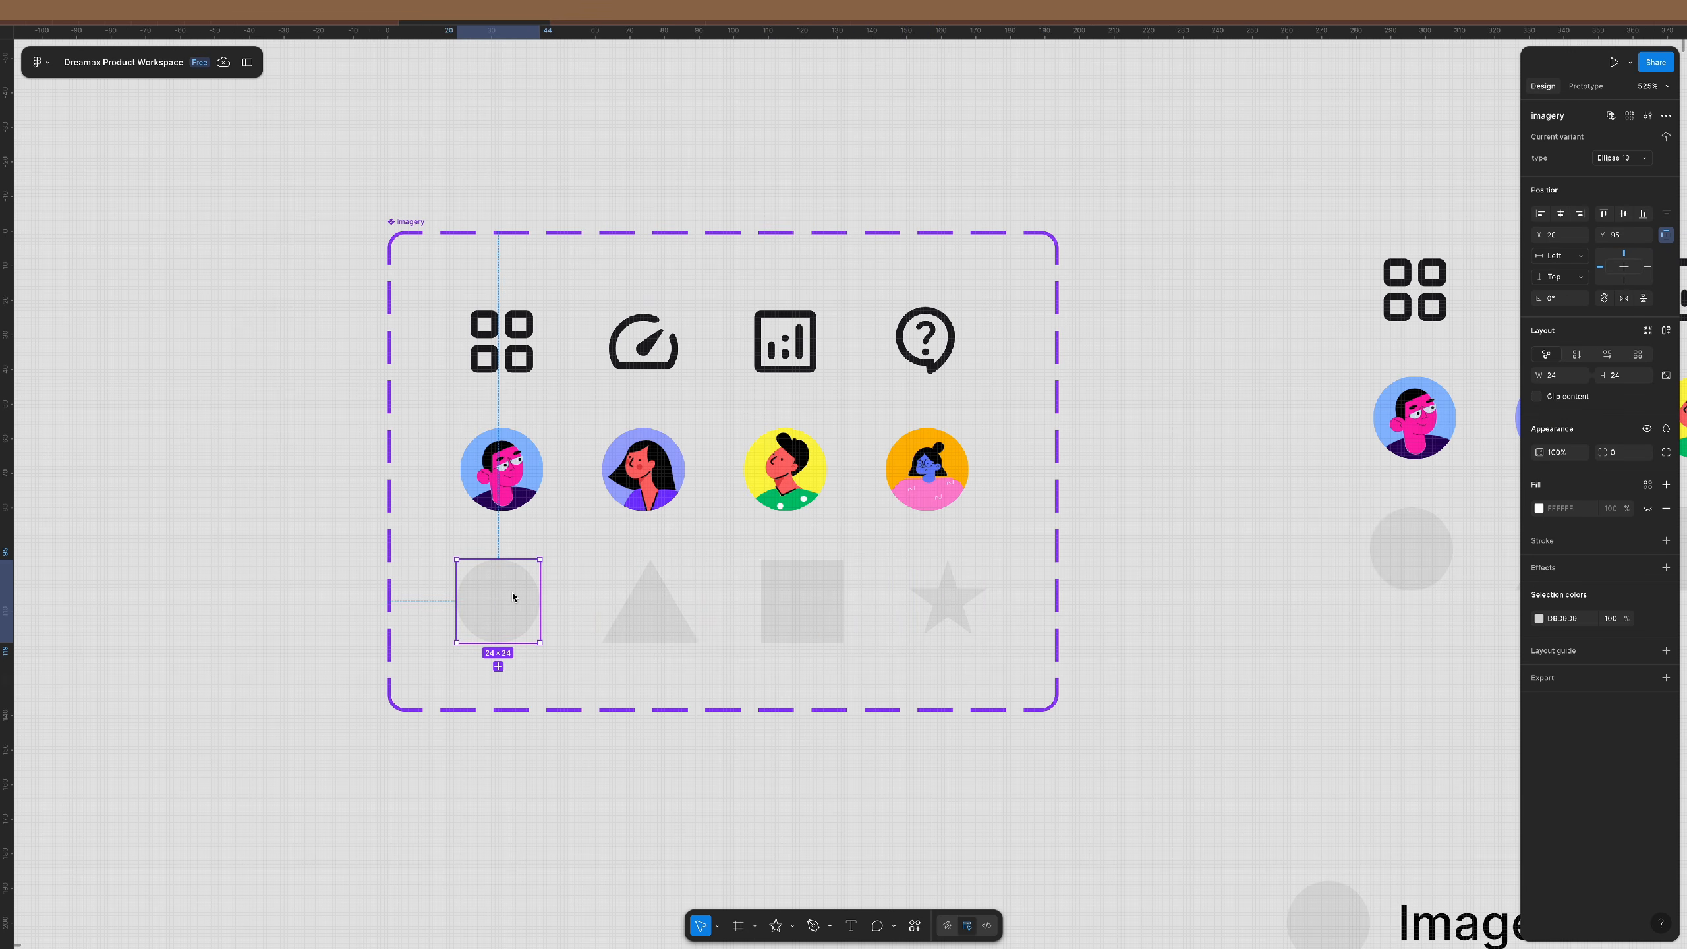
double_click(512, 596)
key("i")
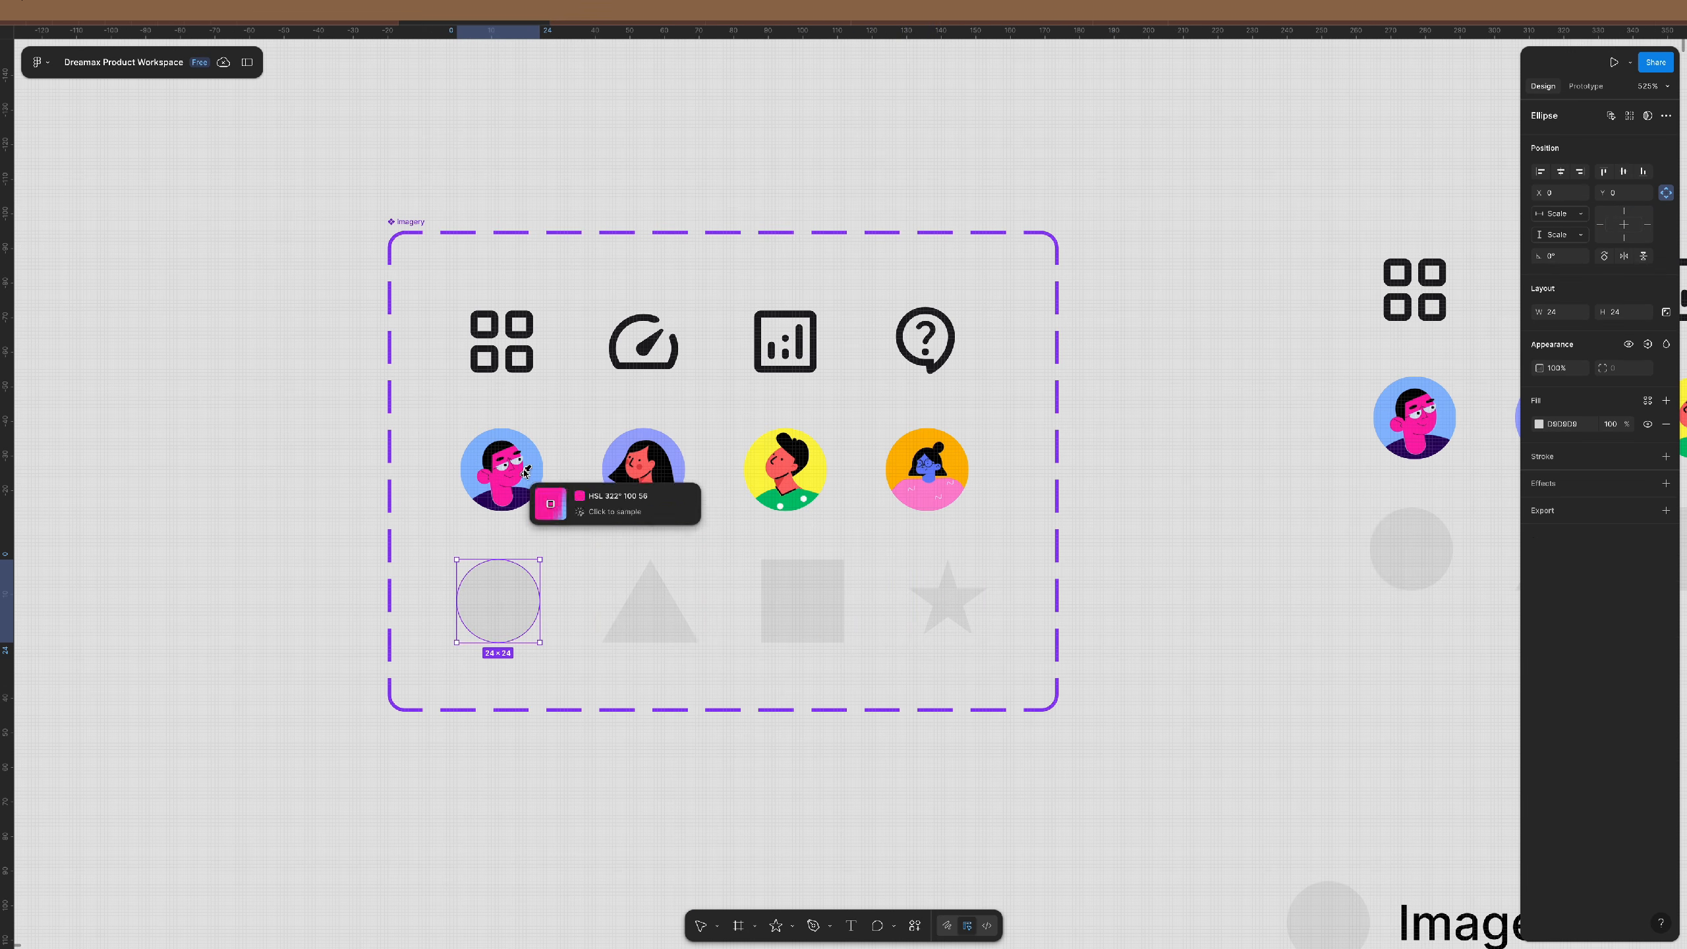
left_click(535, 460)
left_click(649, 613)
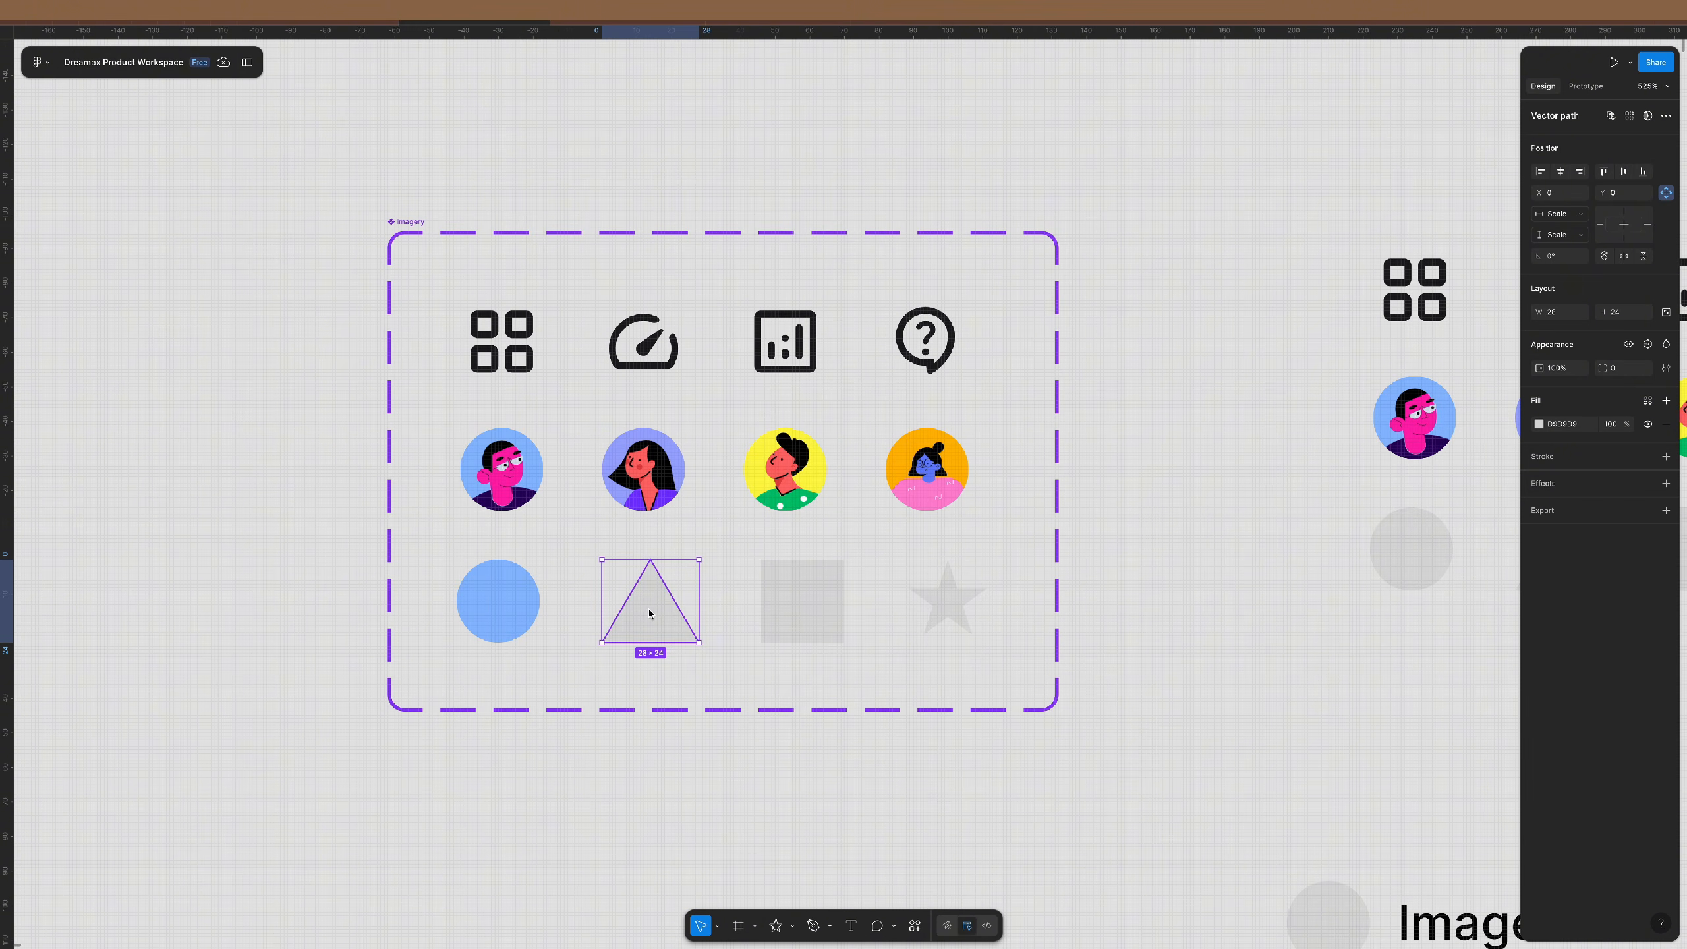
key("i")
left_click(680, 463)
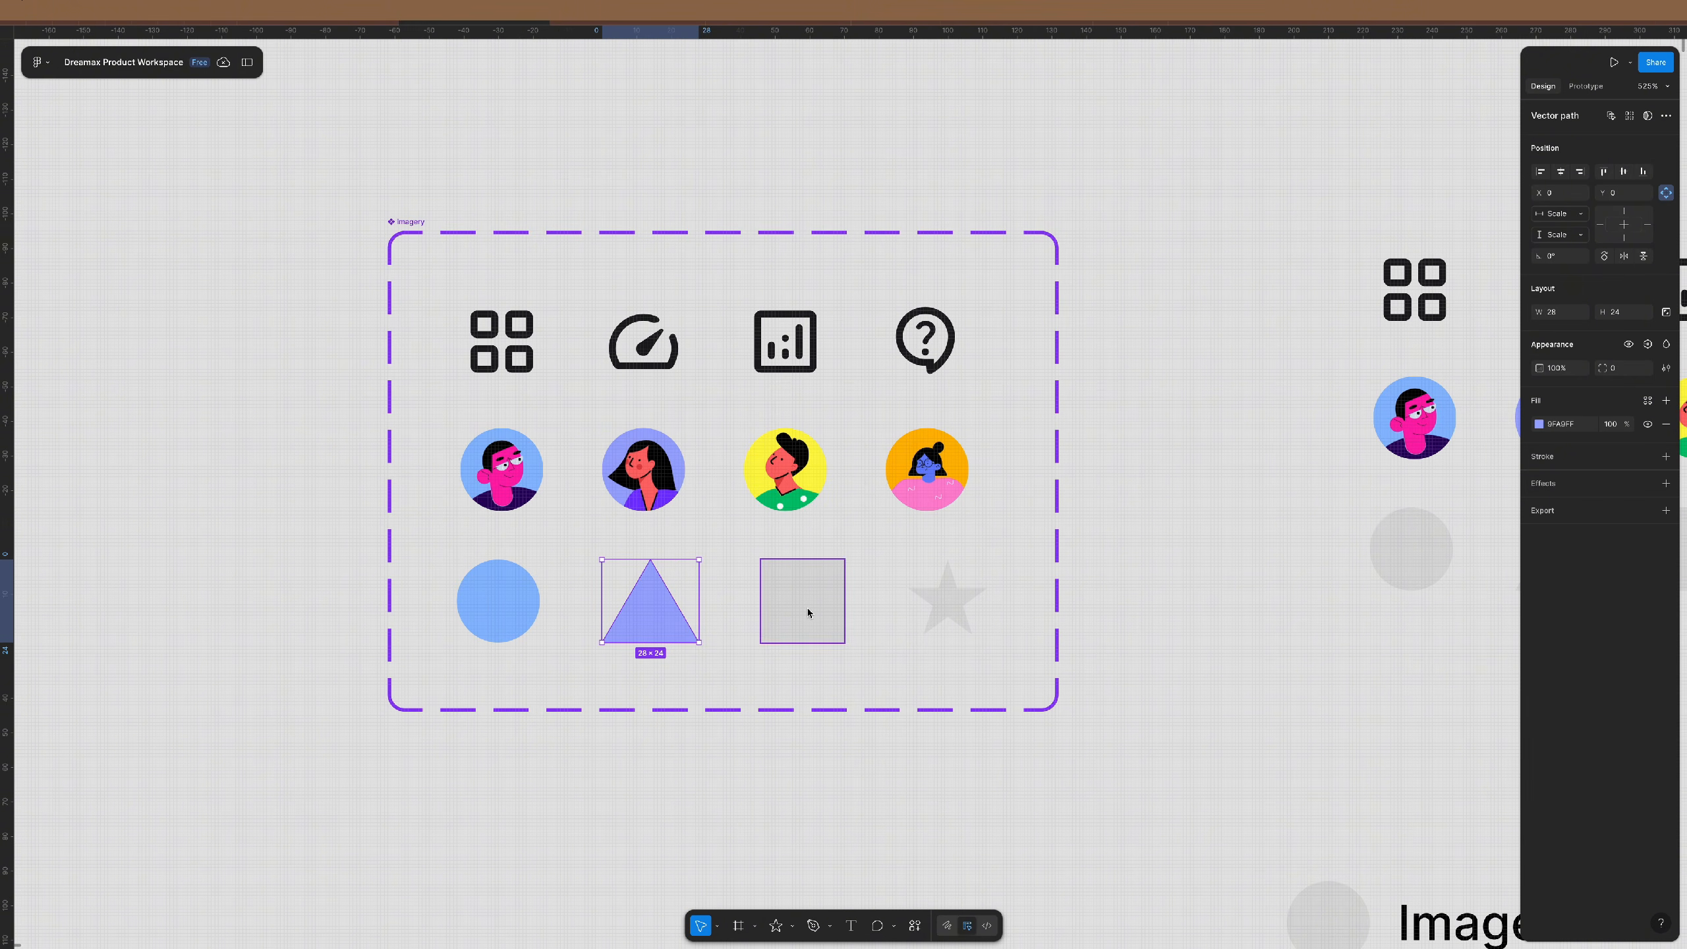
- Fill the square with yellow and the star with orange, sampled from the avatars
left_click(807, 608)
key("i")
left_click(820, 473)
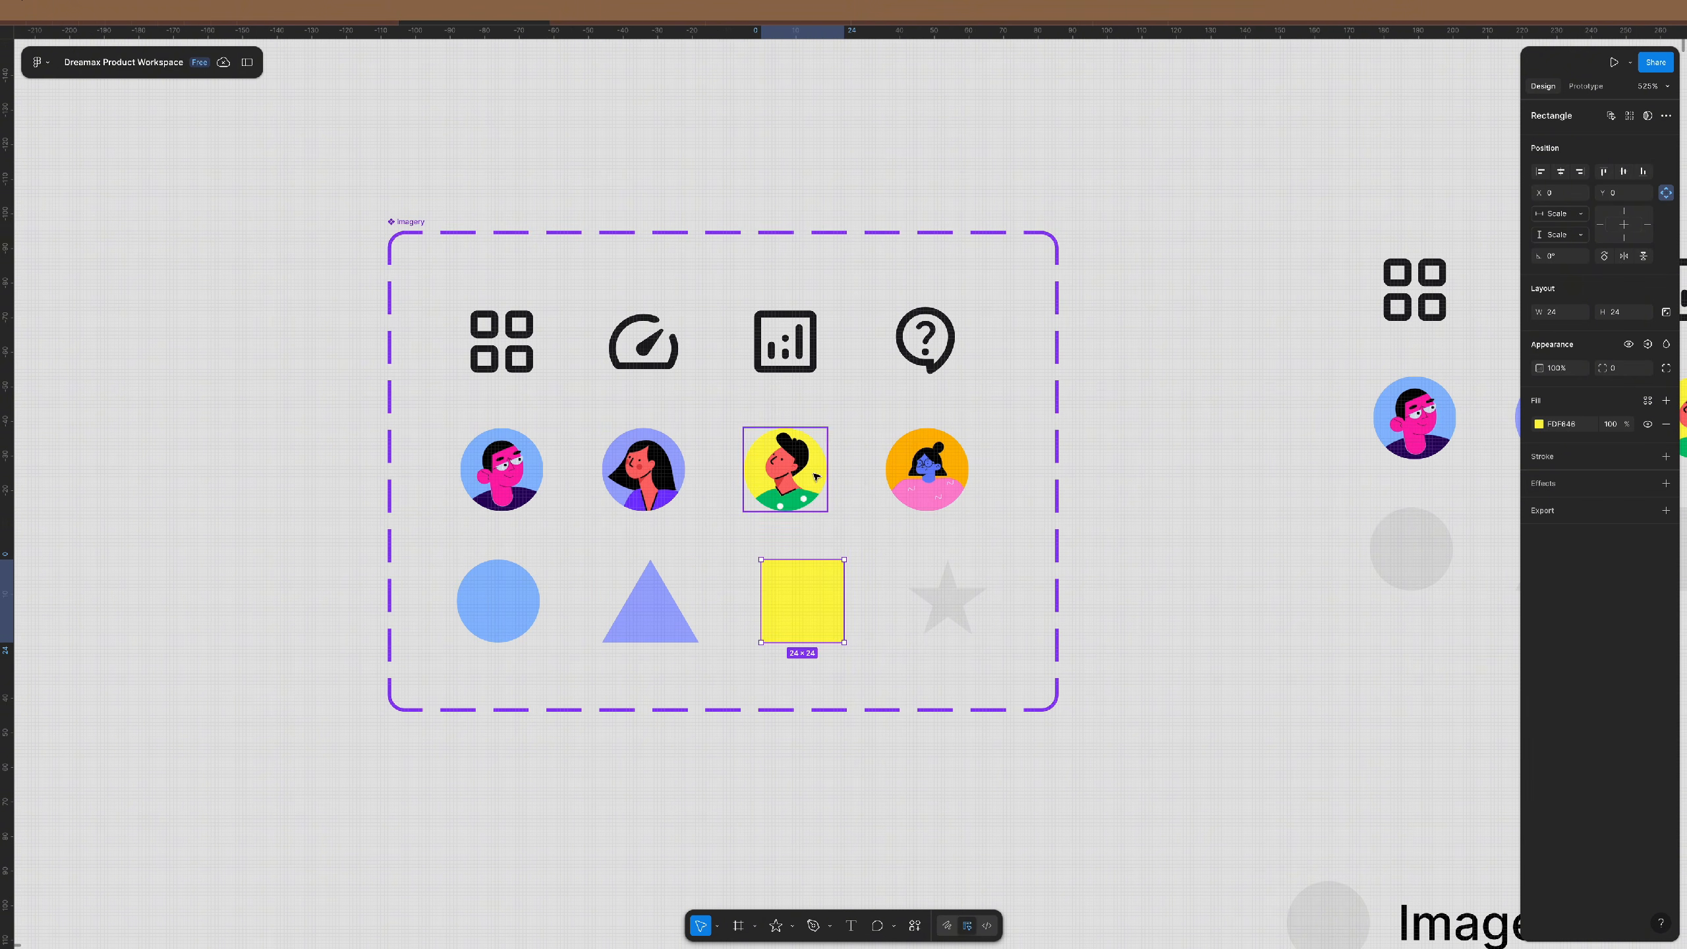
left_click(949, 604)
key("i")
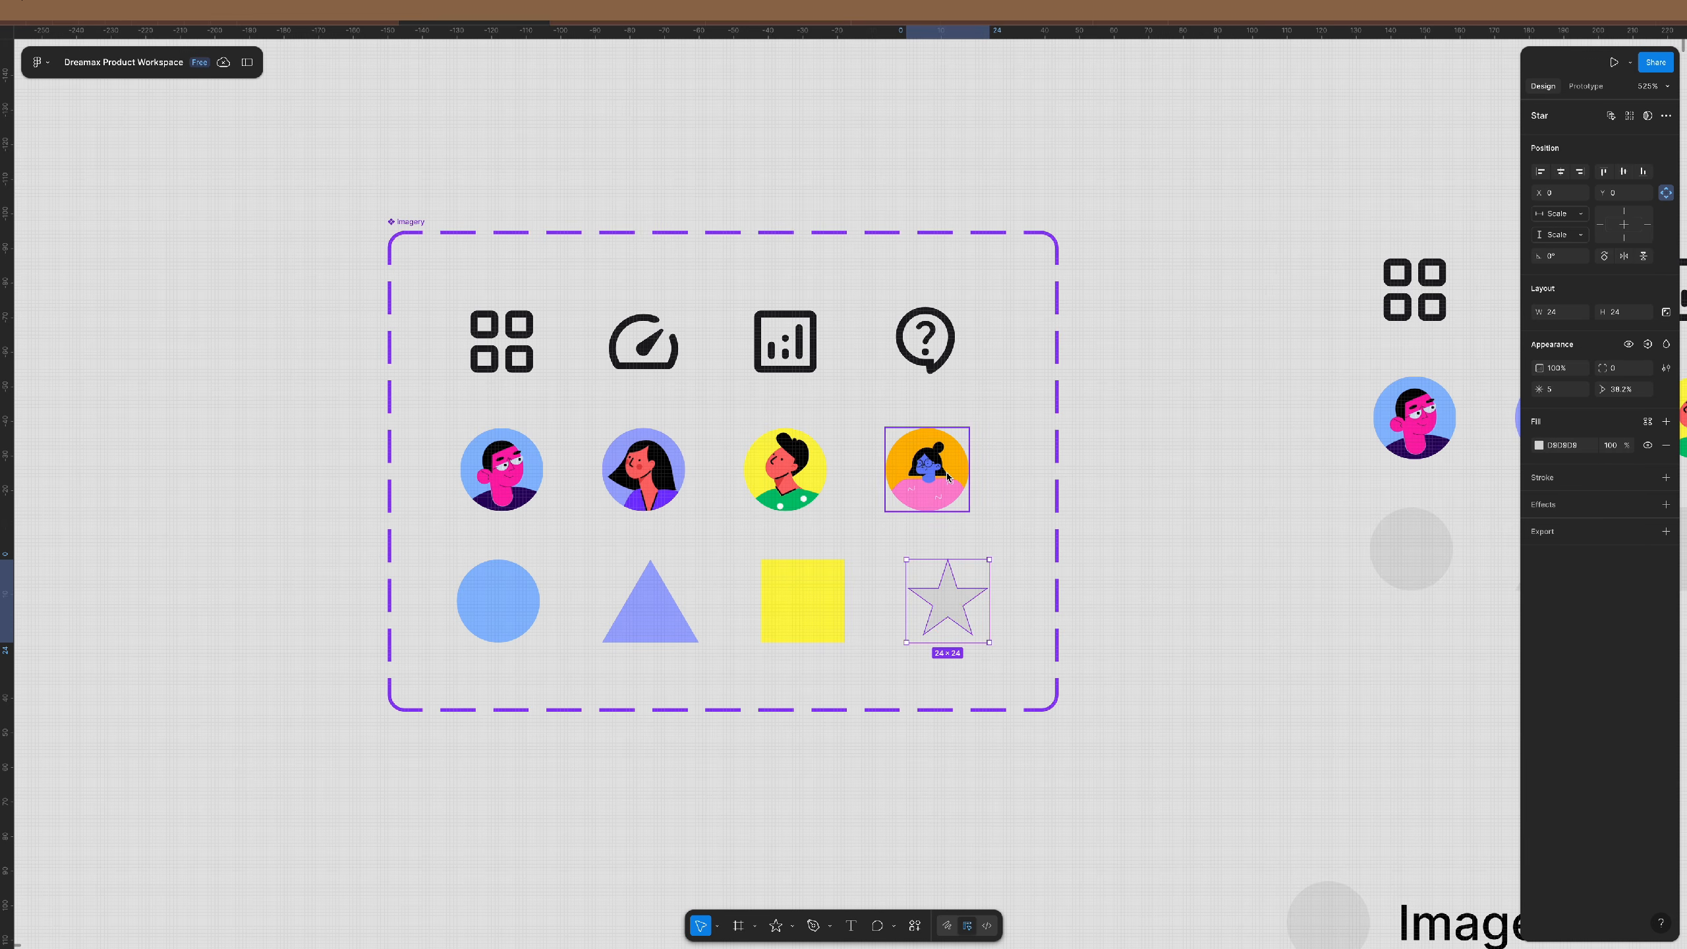
left_click(959, 473)
- Recolour the square with the avatar's green
left_click(1146, 540)
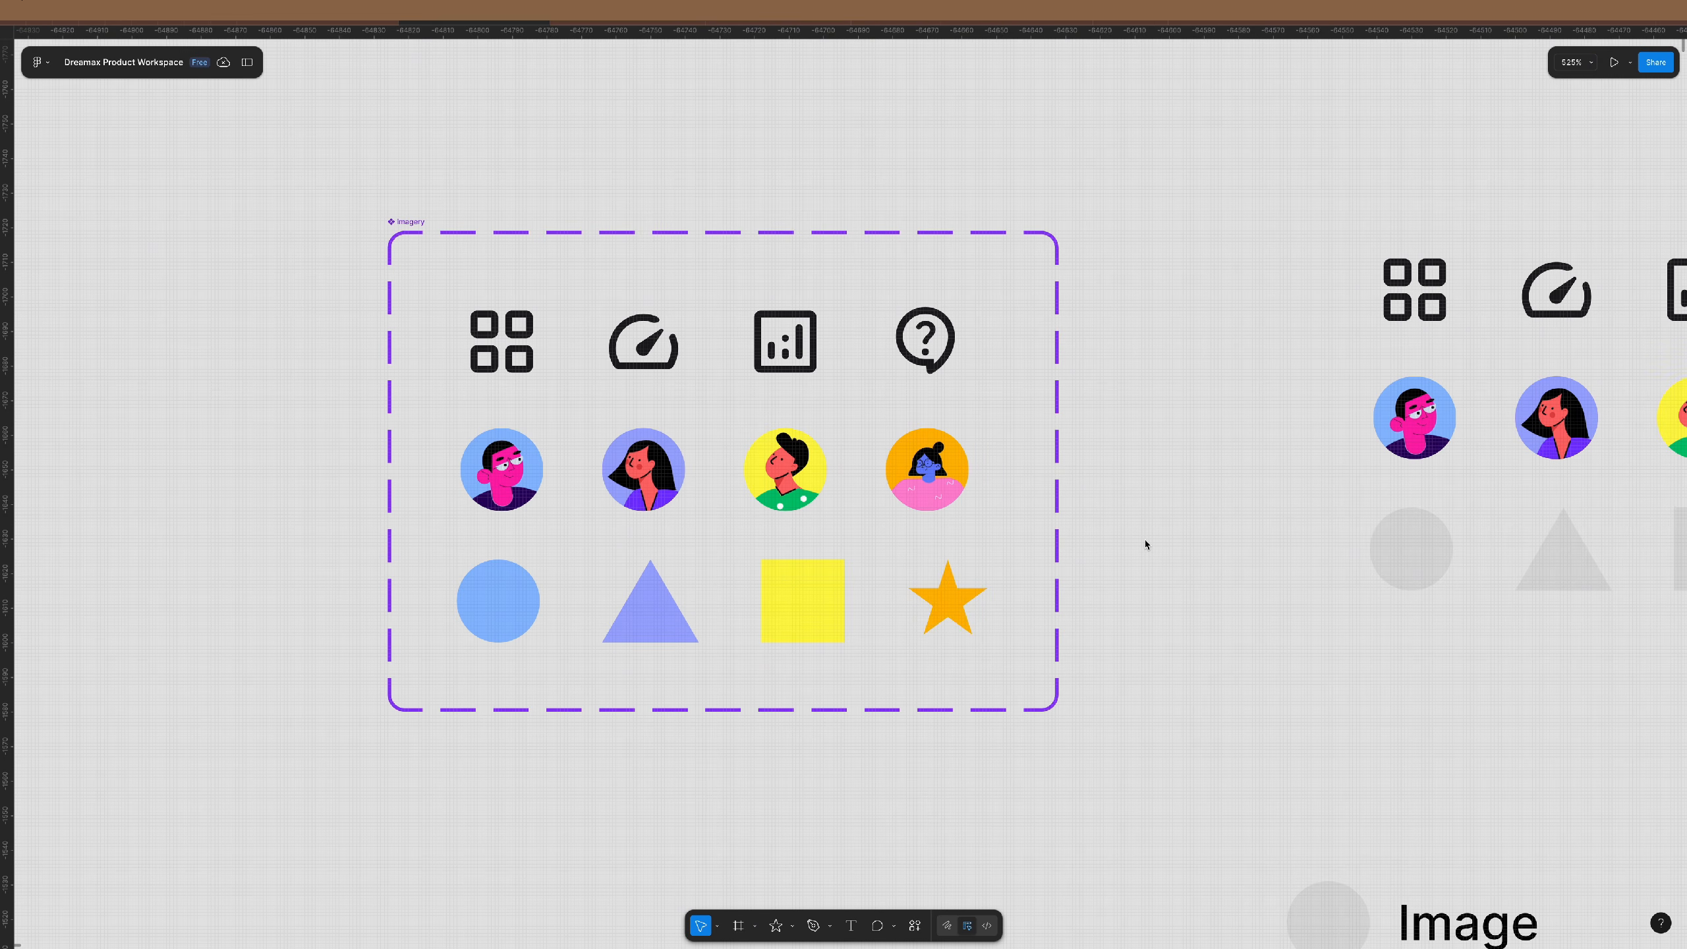
left_click(814, 599)
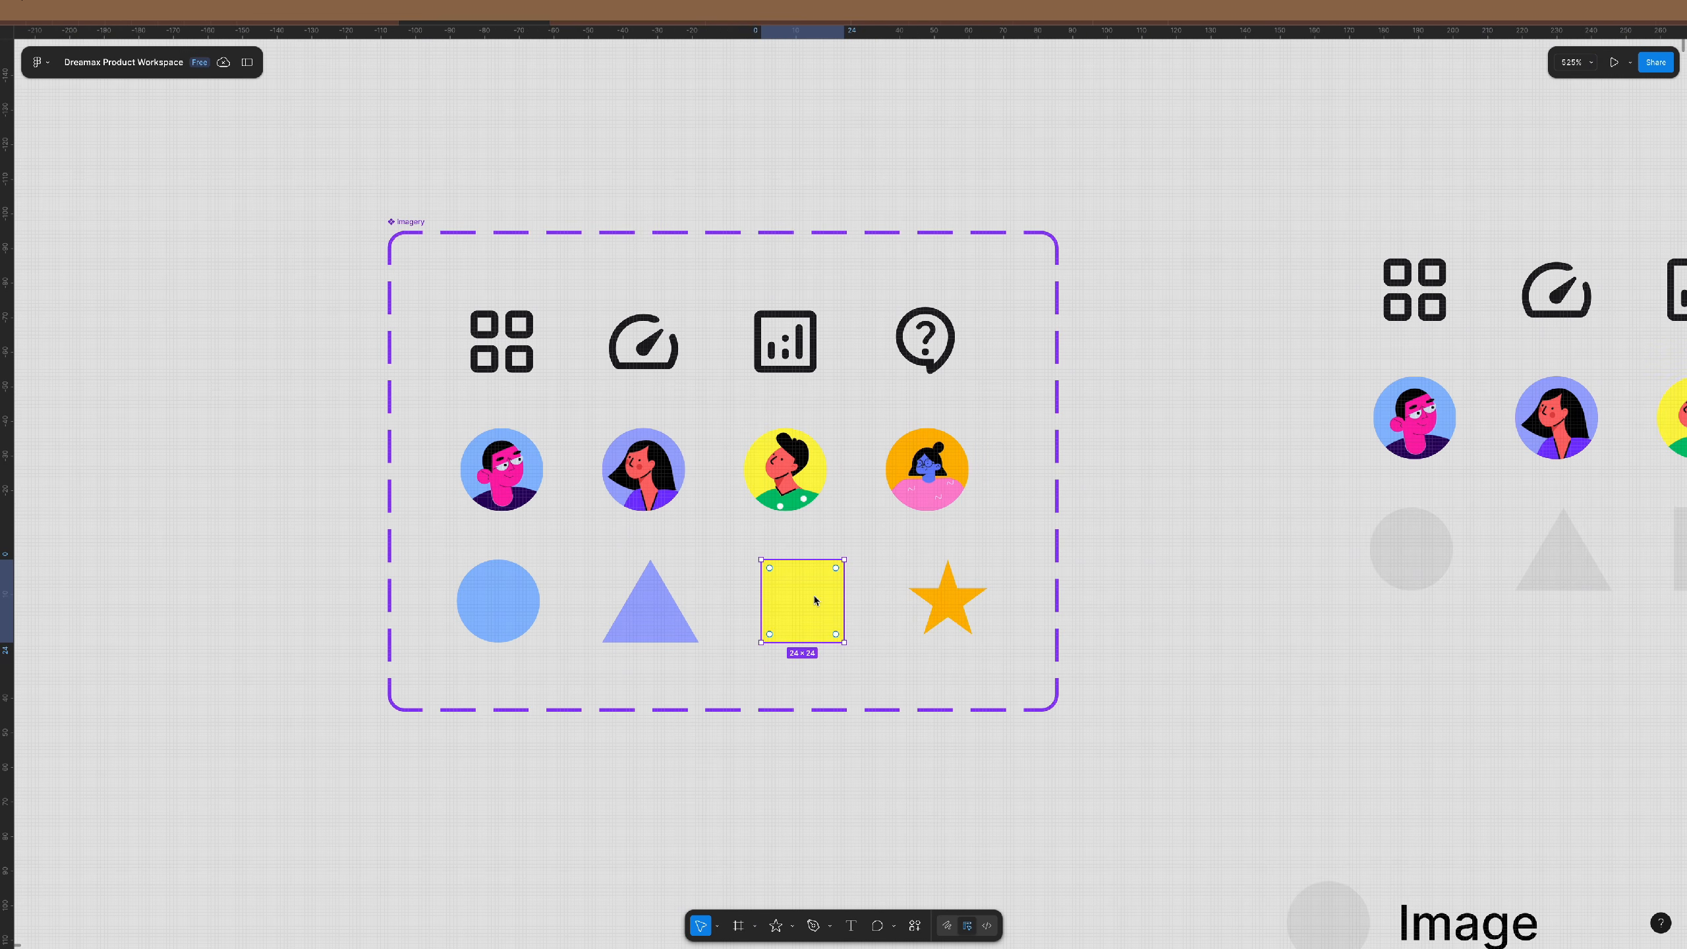
key("i")
left_click(793, 503)
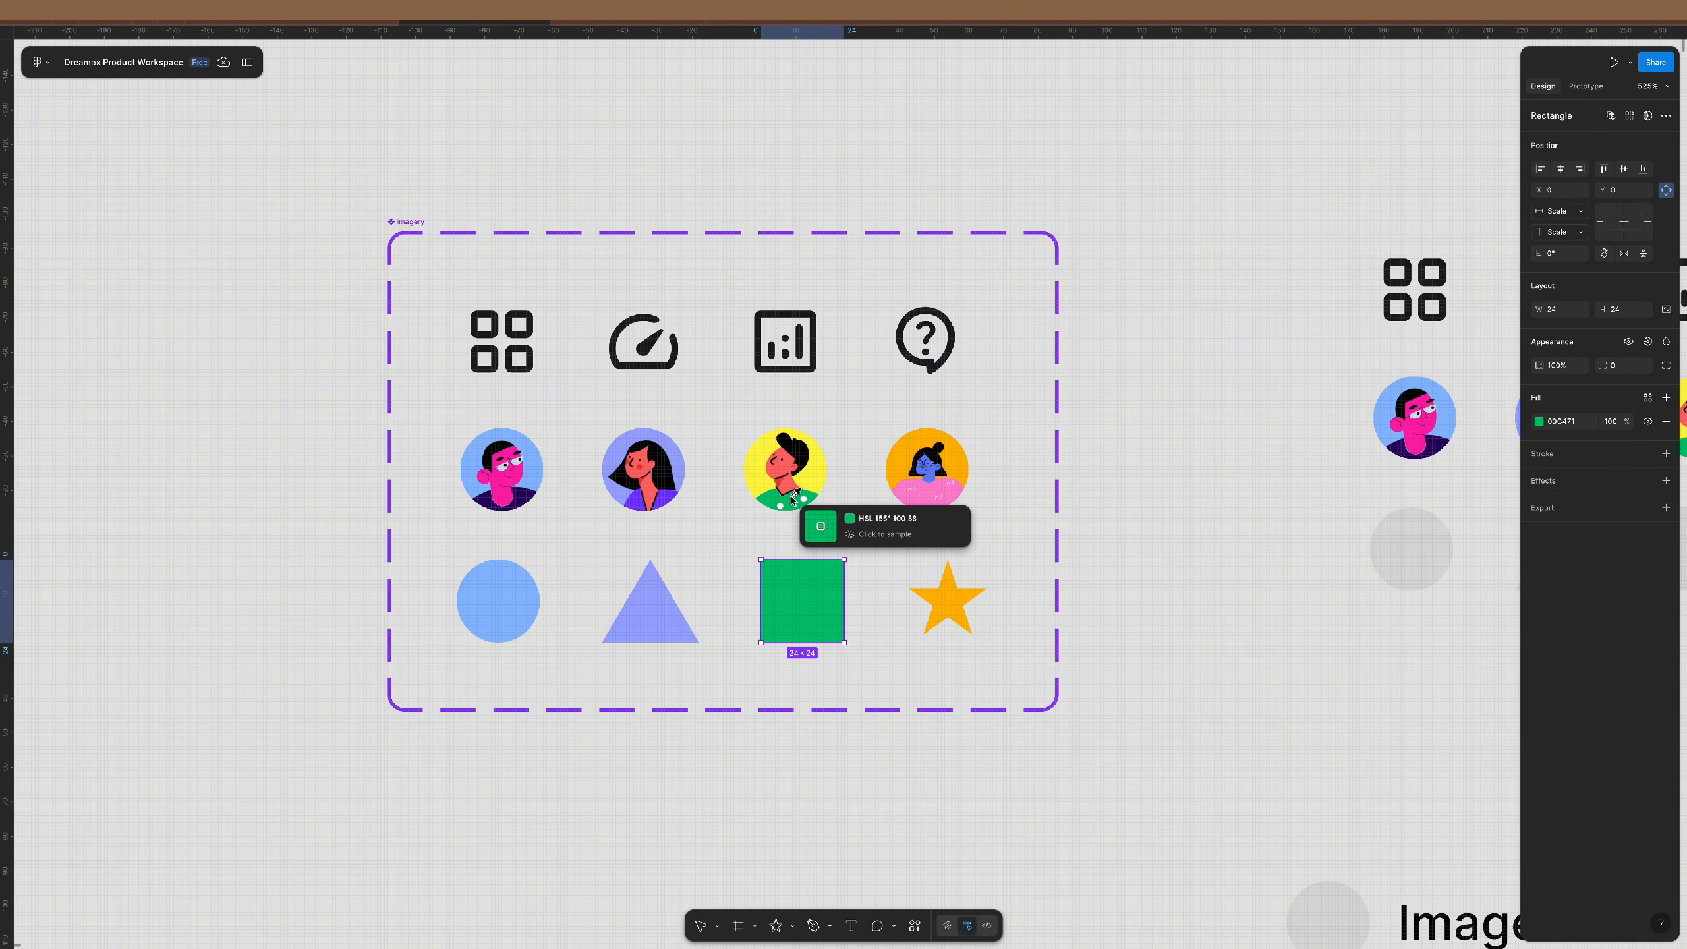
- Select the circle, triangle, square and star variants together
left_click_drag(1100, 525, 443, 685)
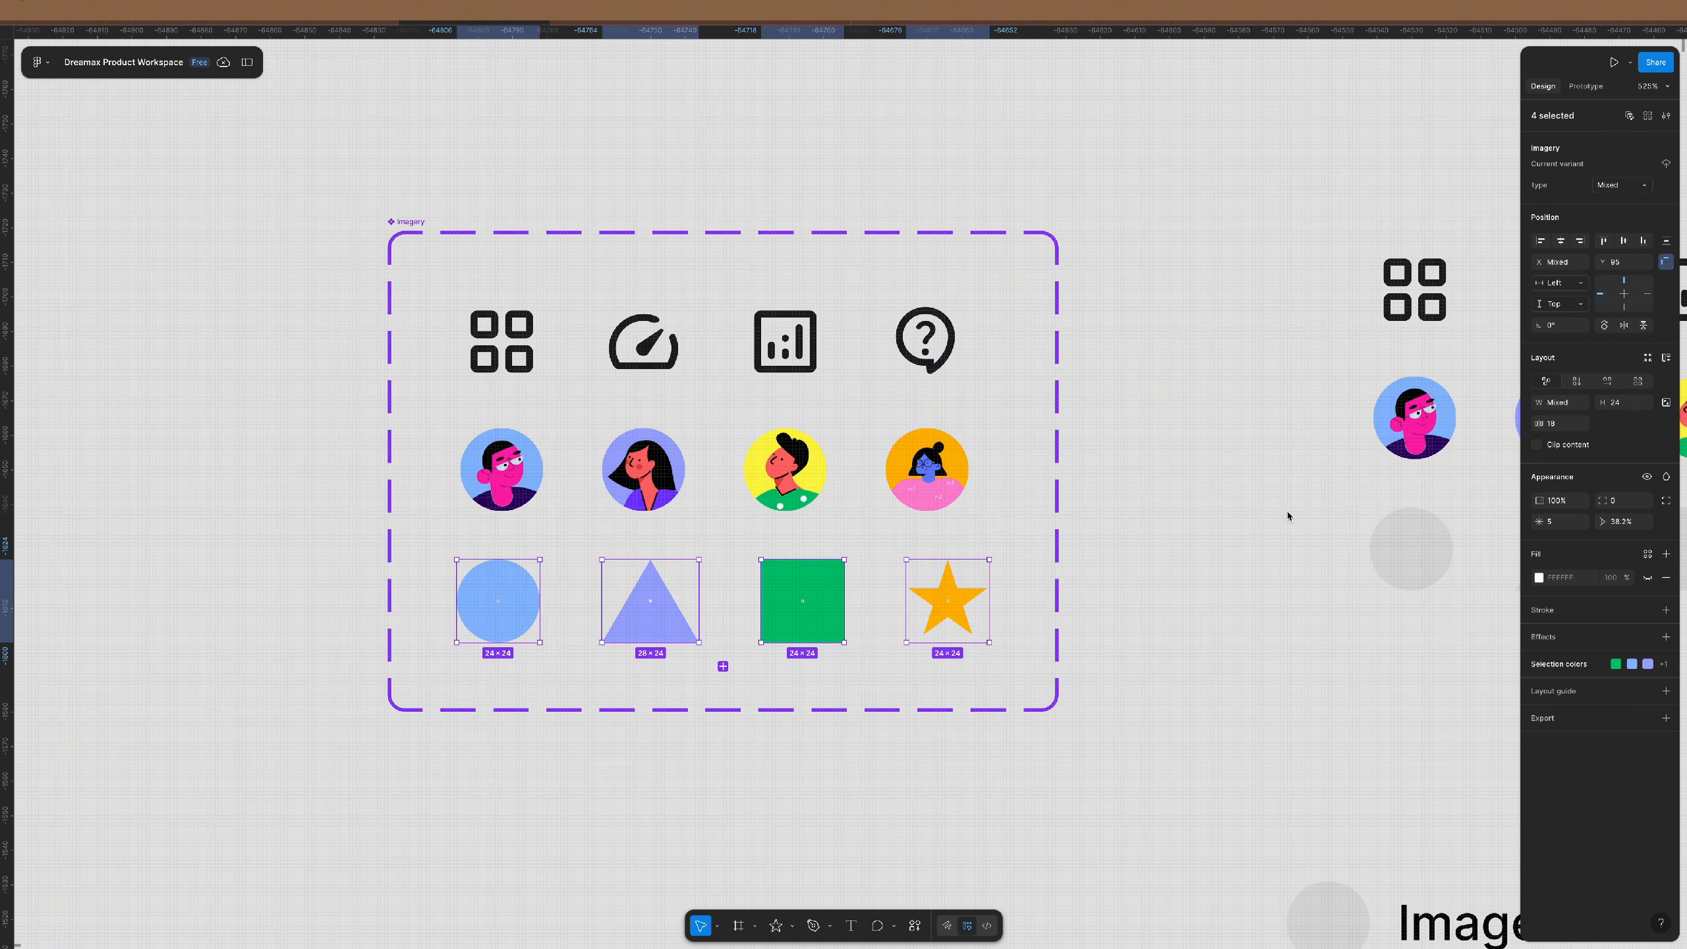
left_click(1243, 577)
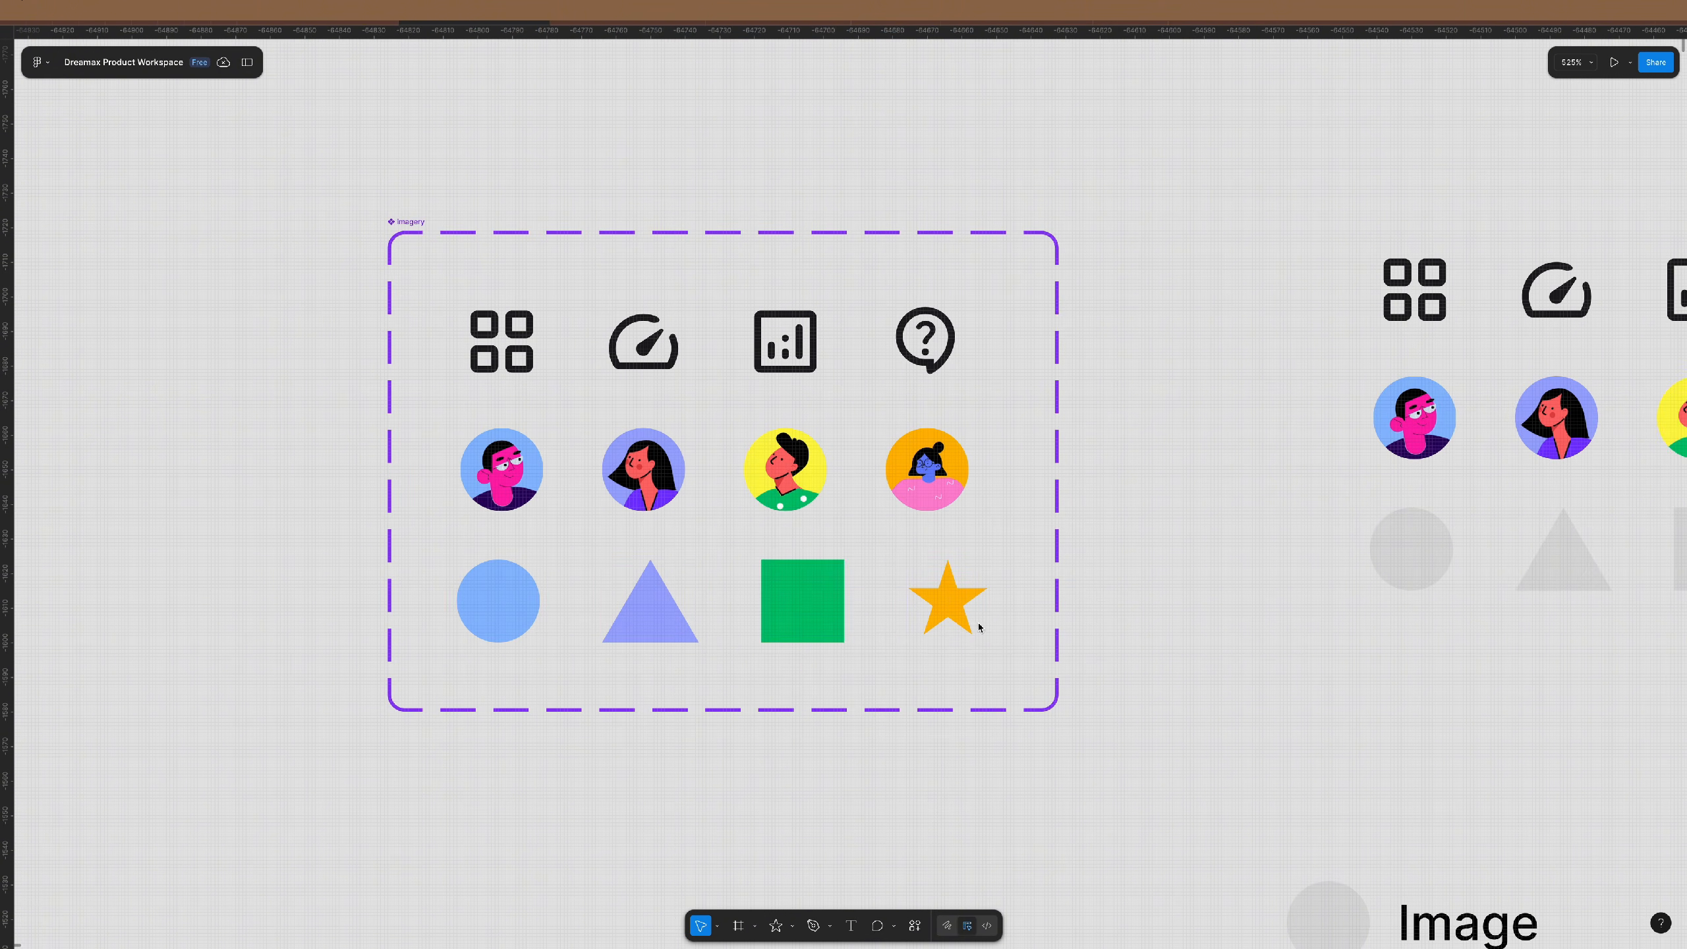
left_click(639, 612)
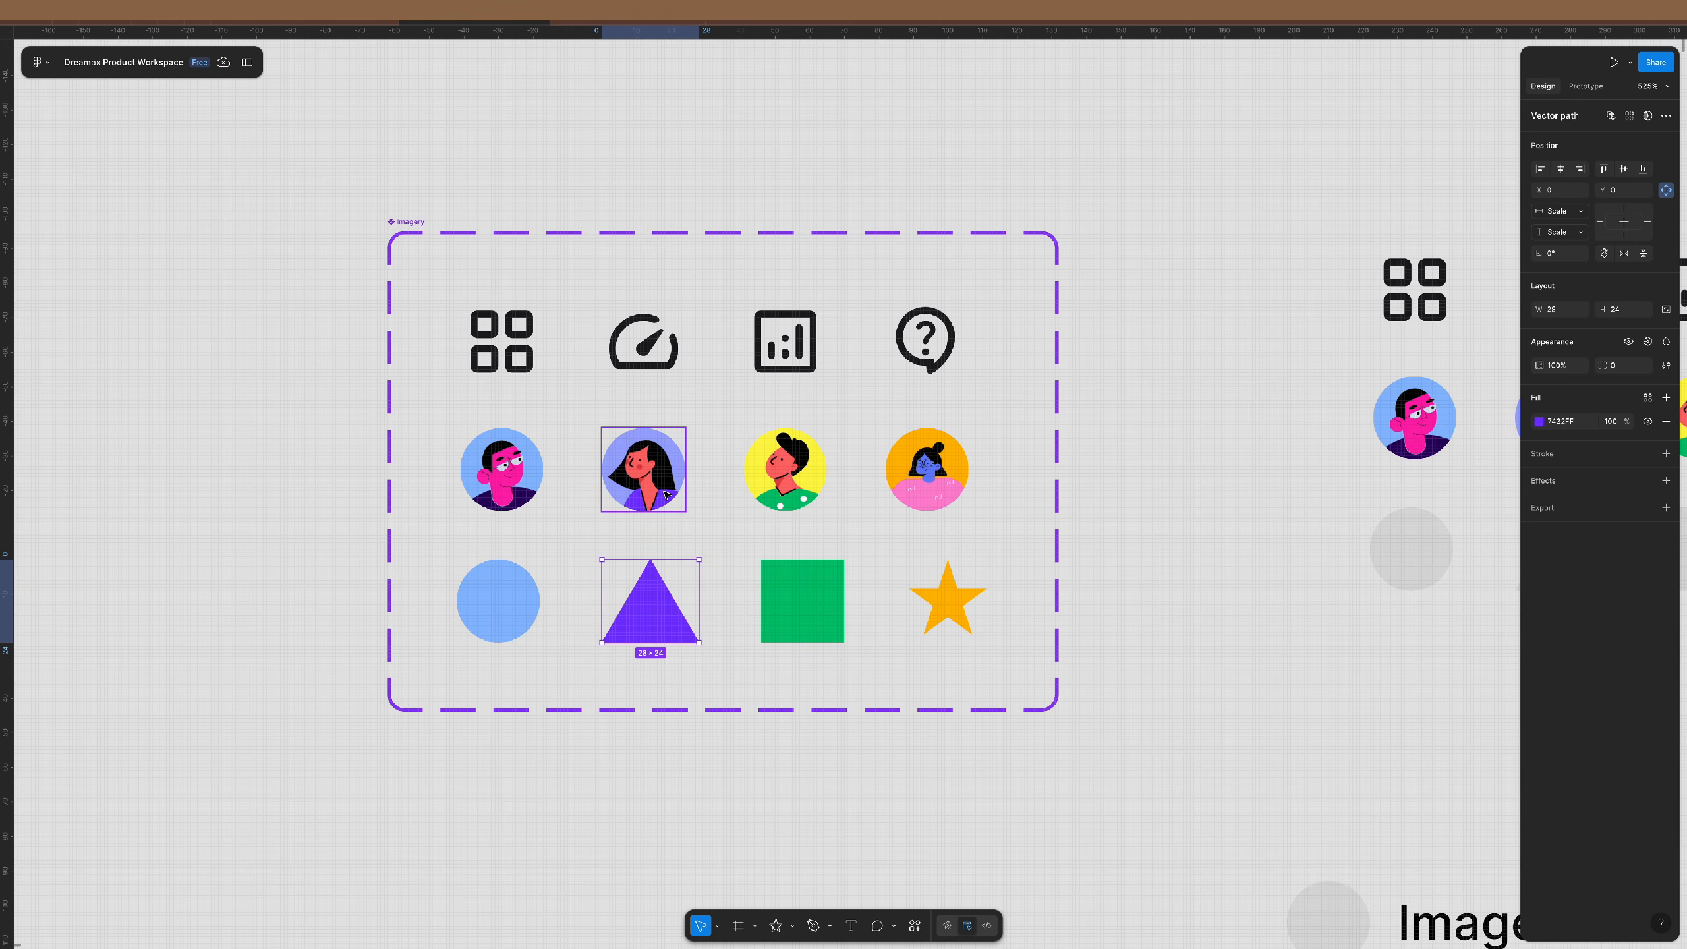
left_click(732, 628)
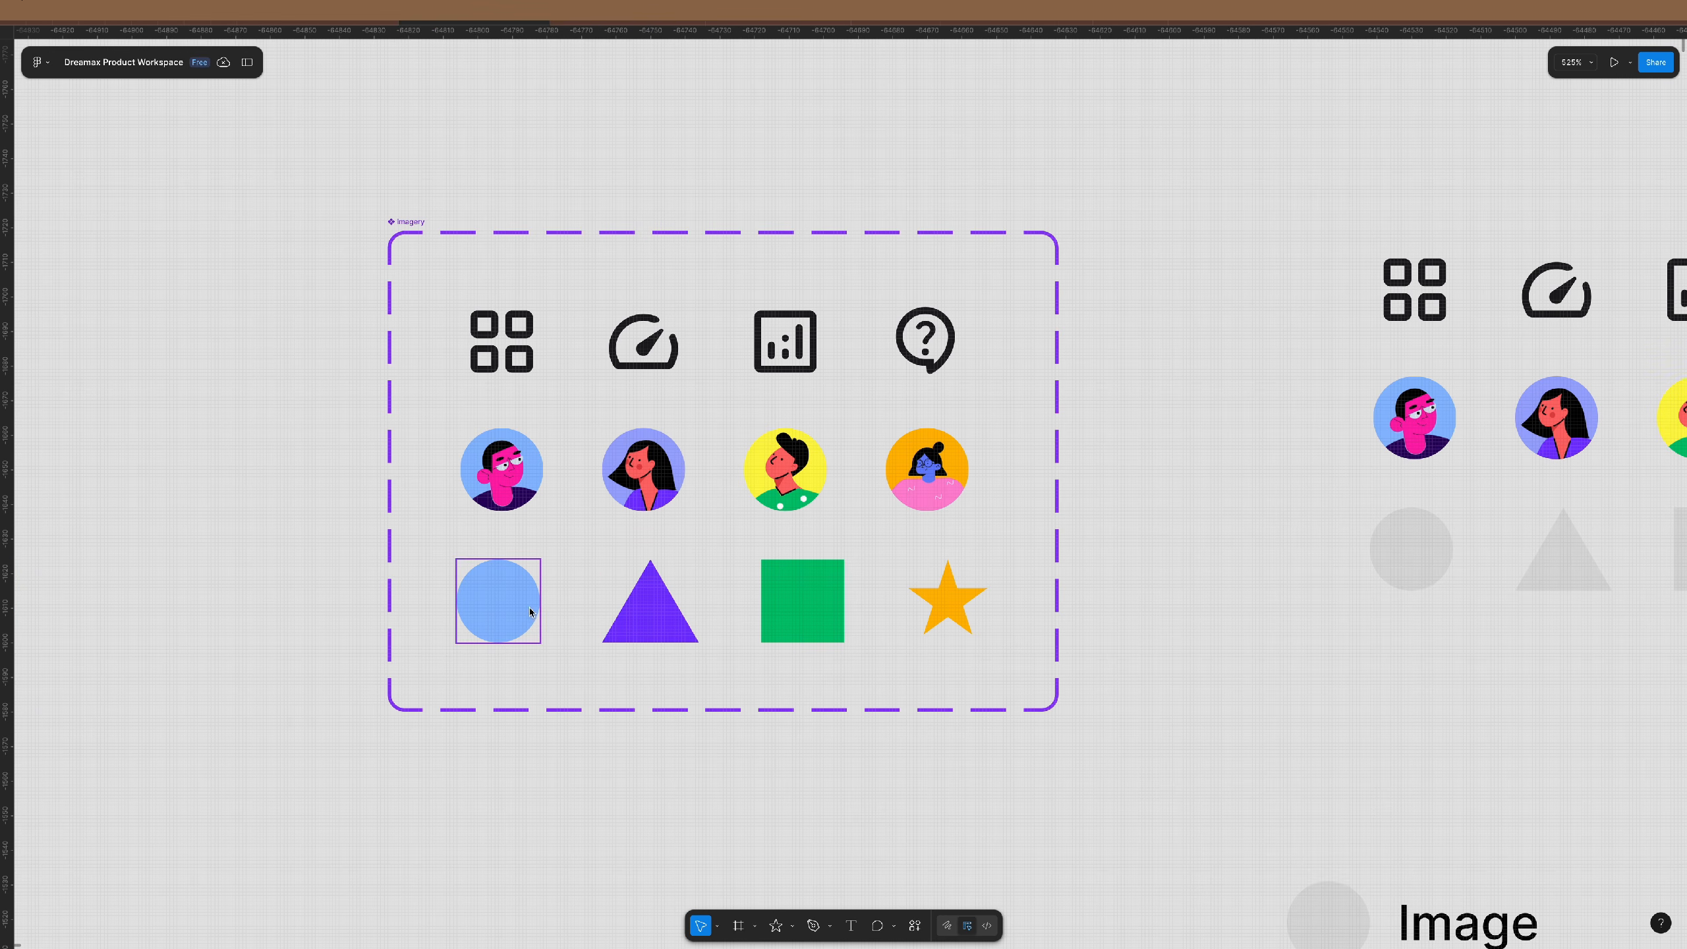
left_click_drag(1097, 533, 393, 689)
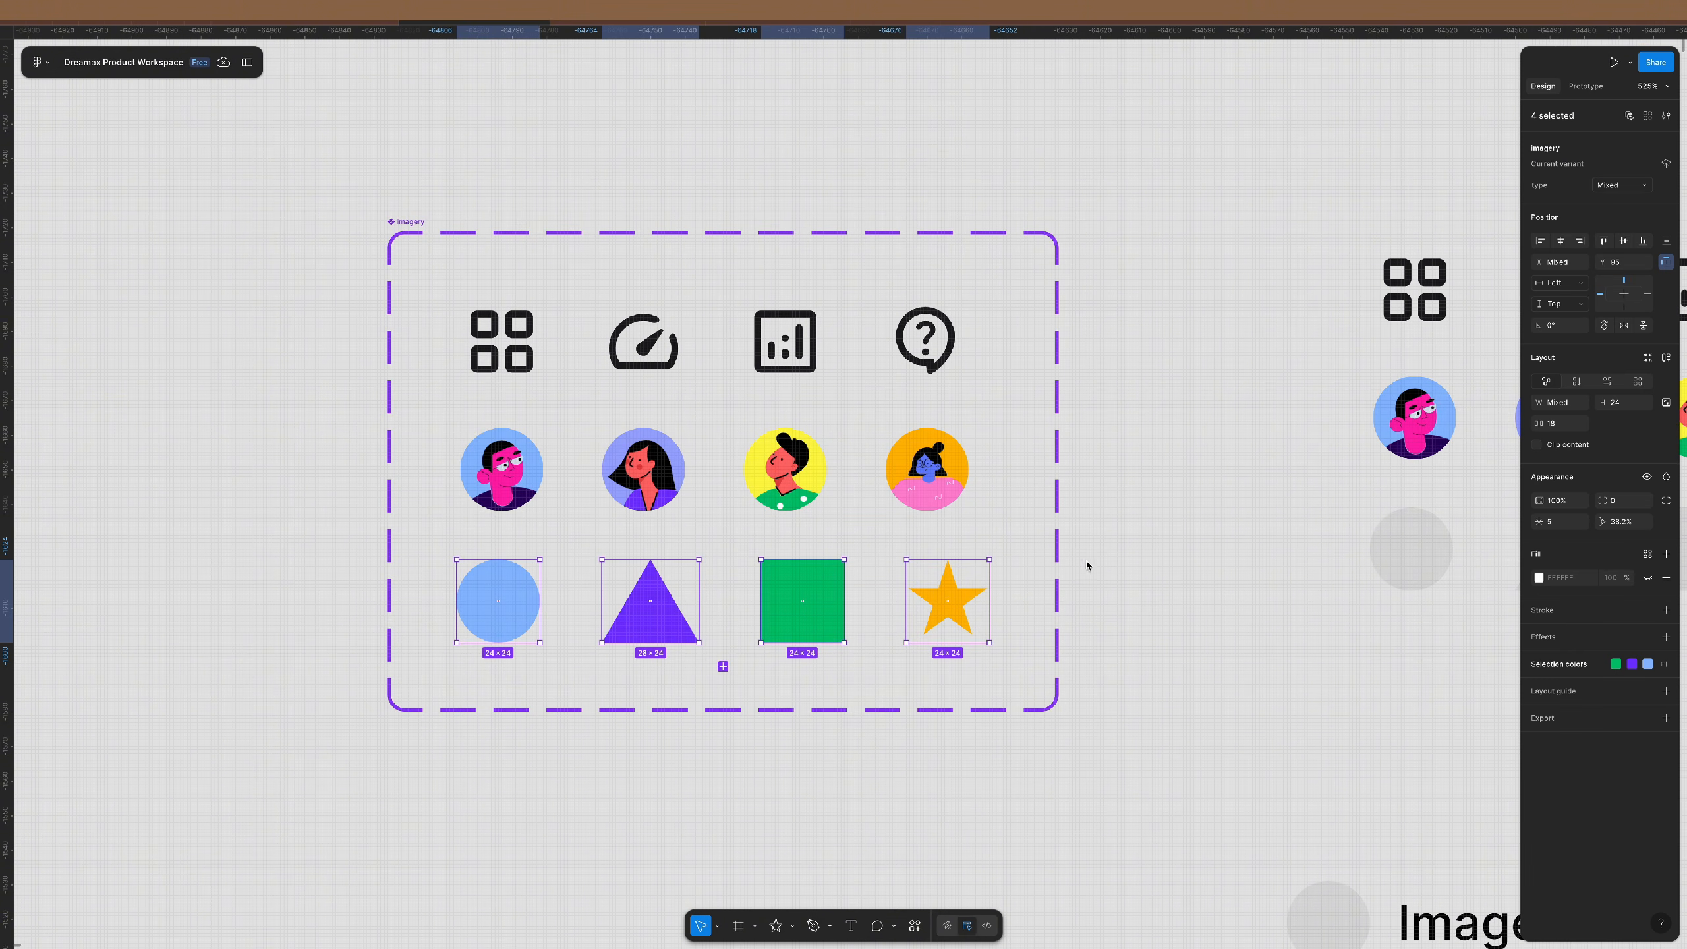
- Set the four shape variants' type to 'shapes', then select the whole Imagery set
left_click(1621, 190)
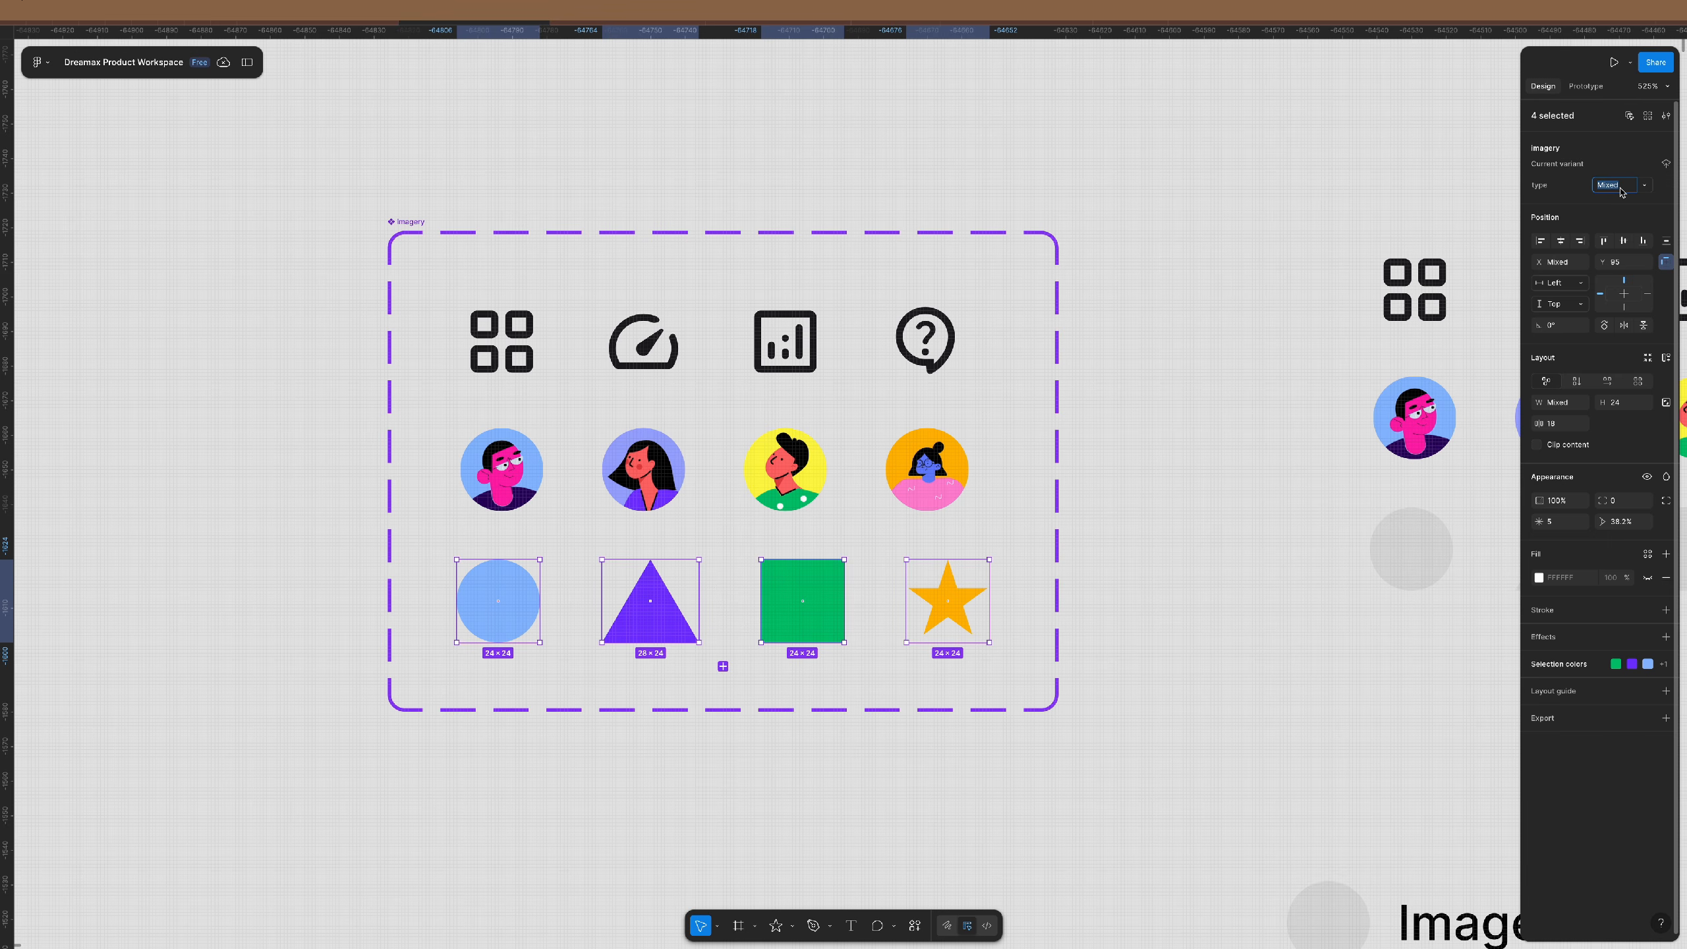
type("shapes")
key("Return")
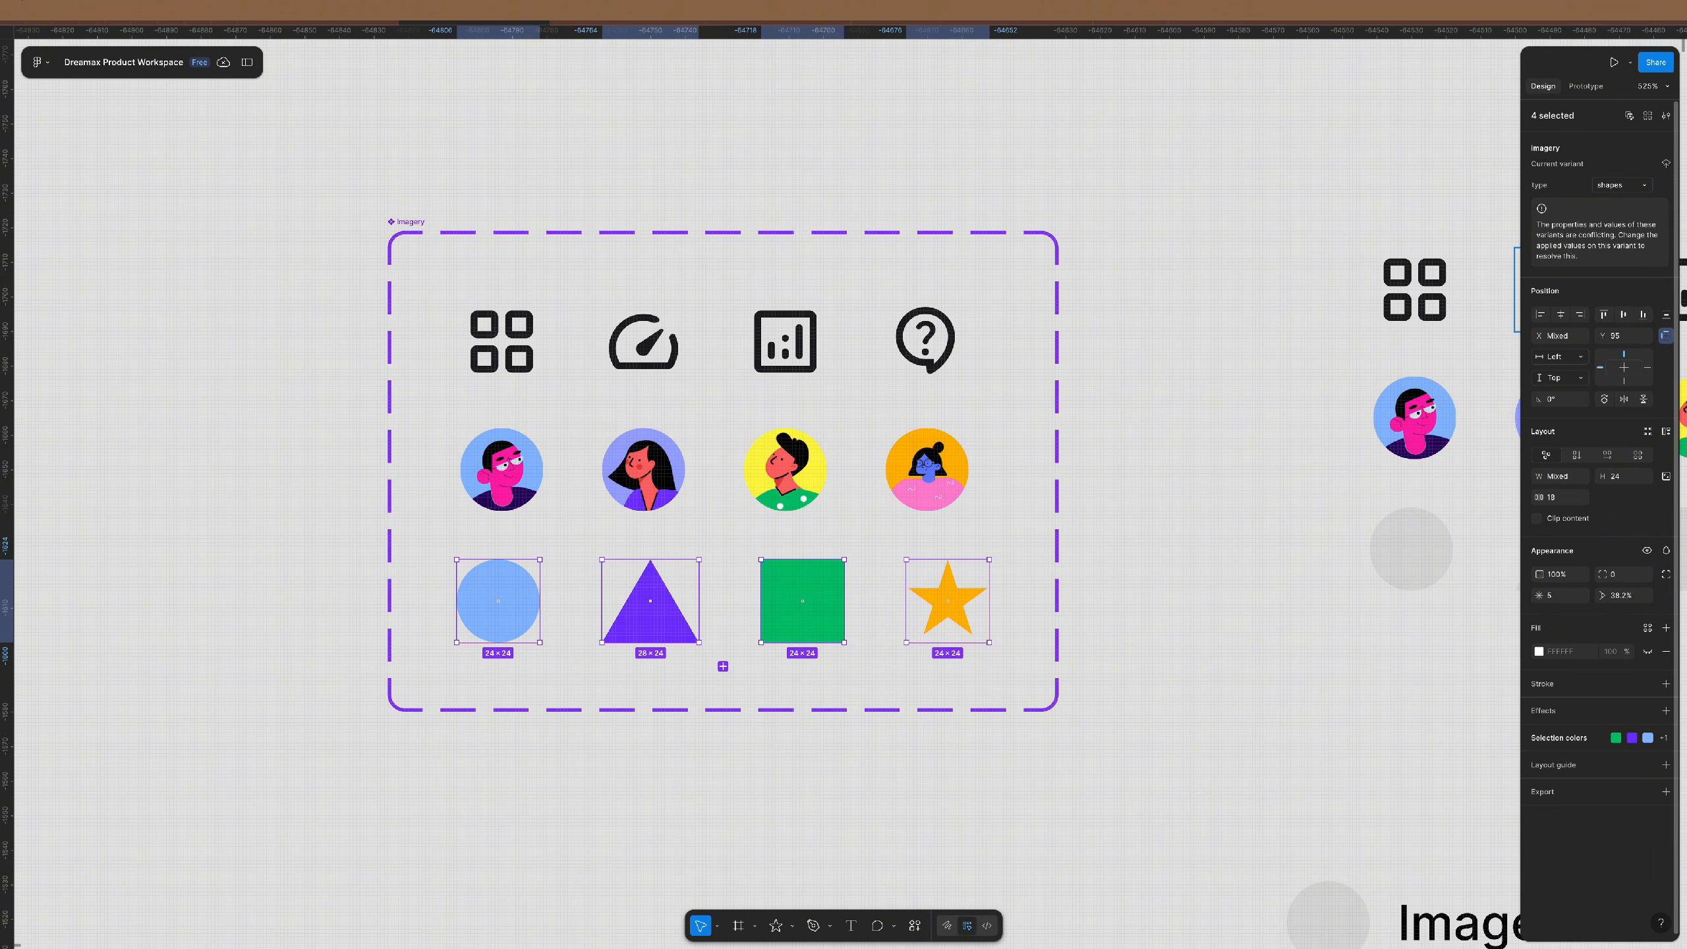
left_click(1119, 419)
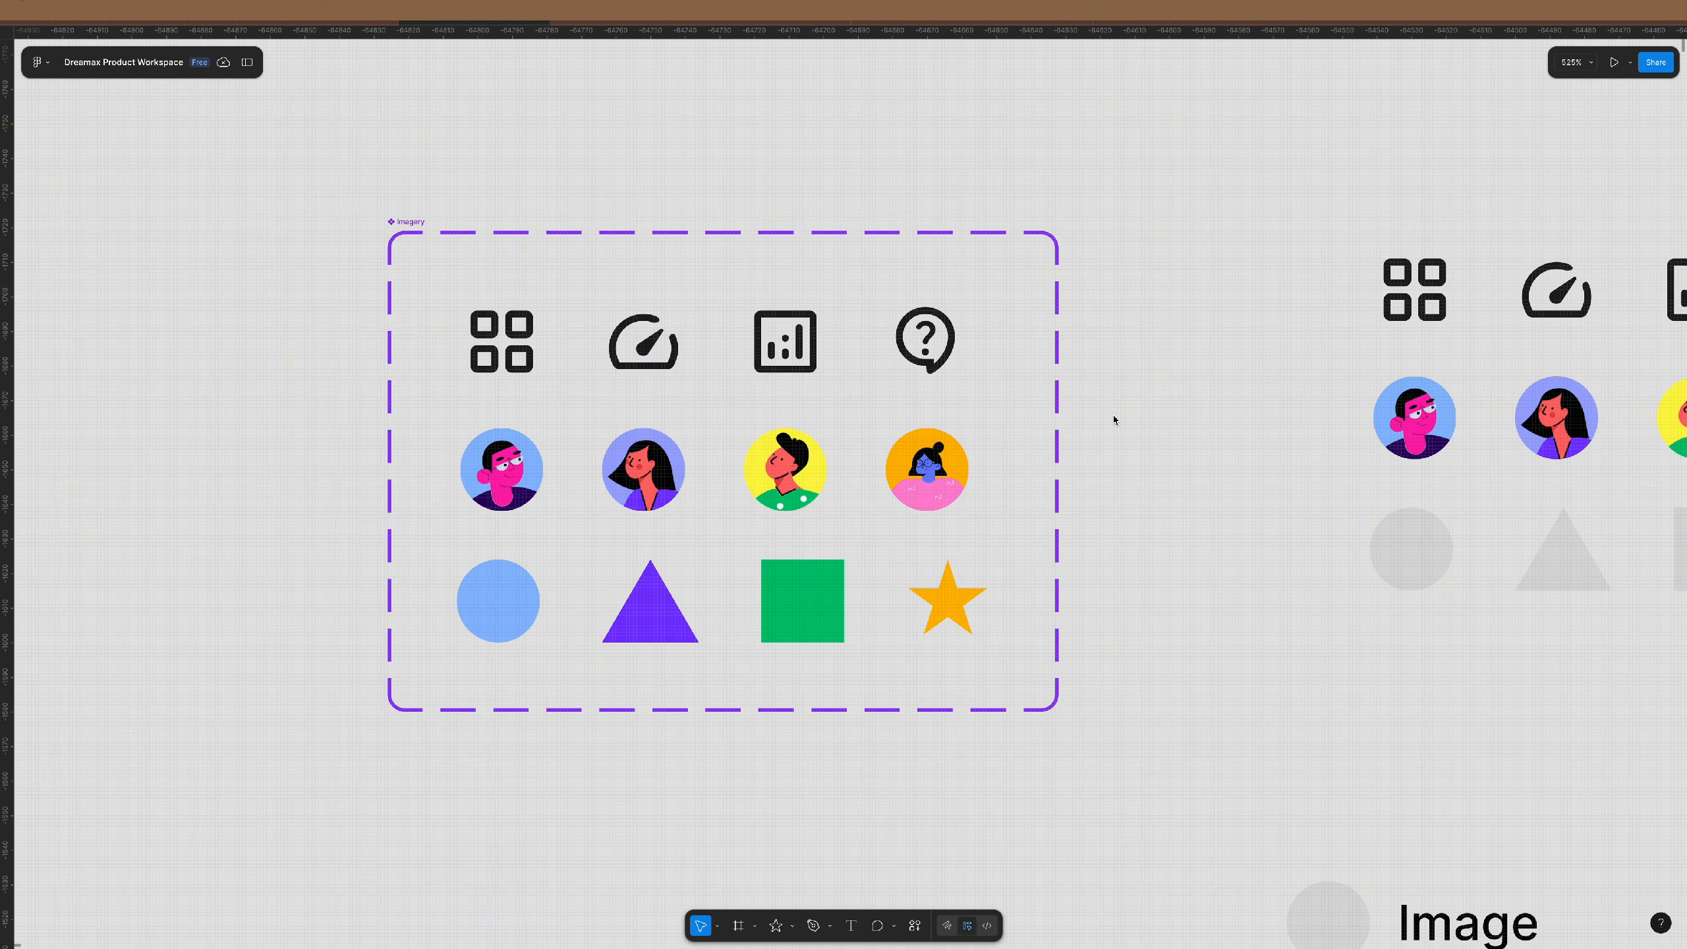
left_click(412, 221)
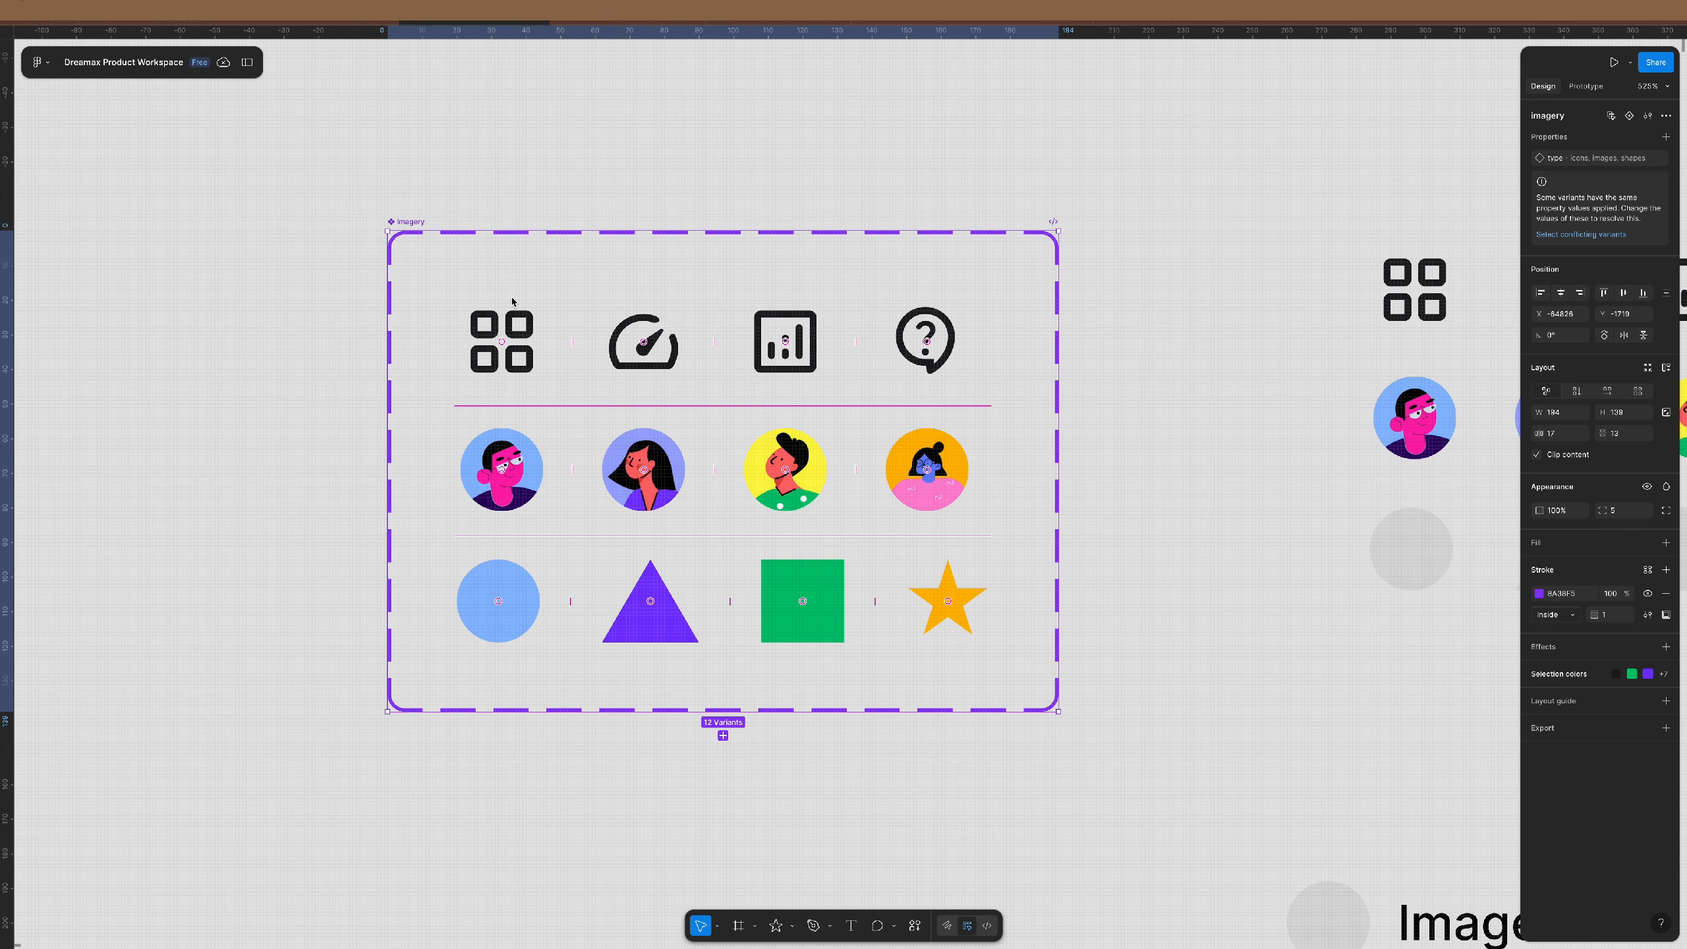
- Drag out a grid icon instance and switch its type to images, then shapes
left_click(516, 327)
left_click_drag(479, 336, 284, 335)
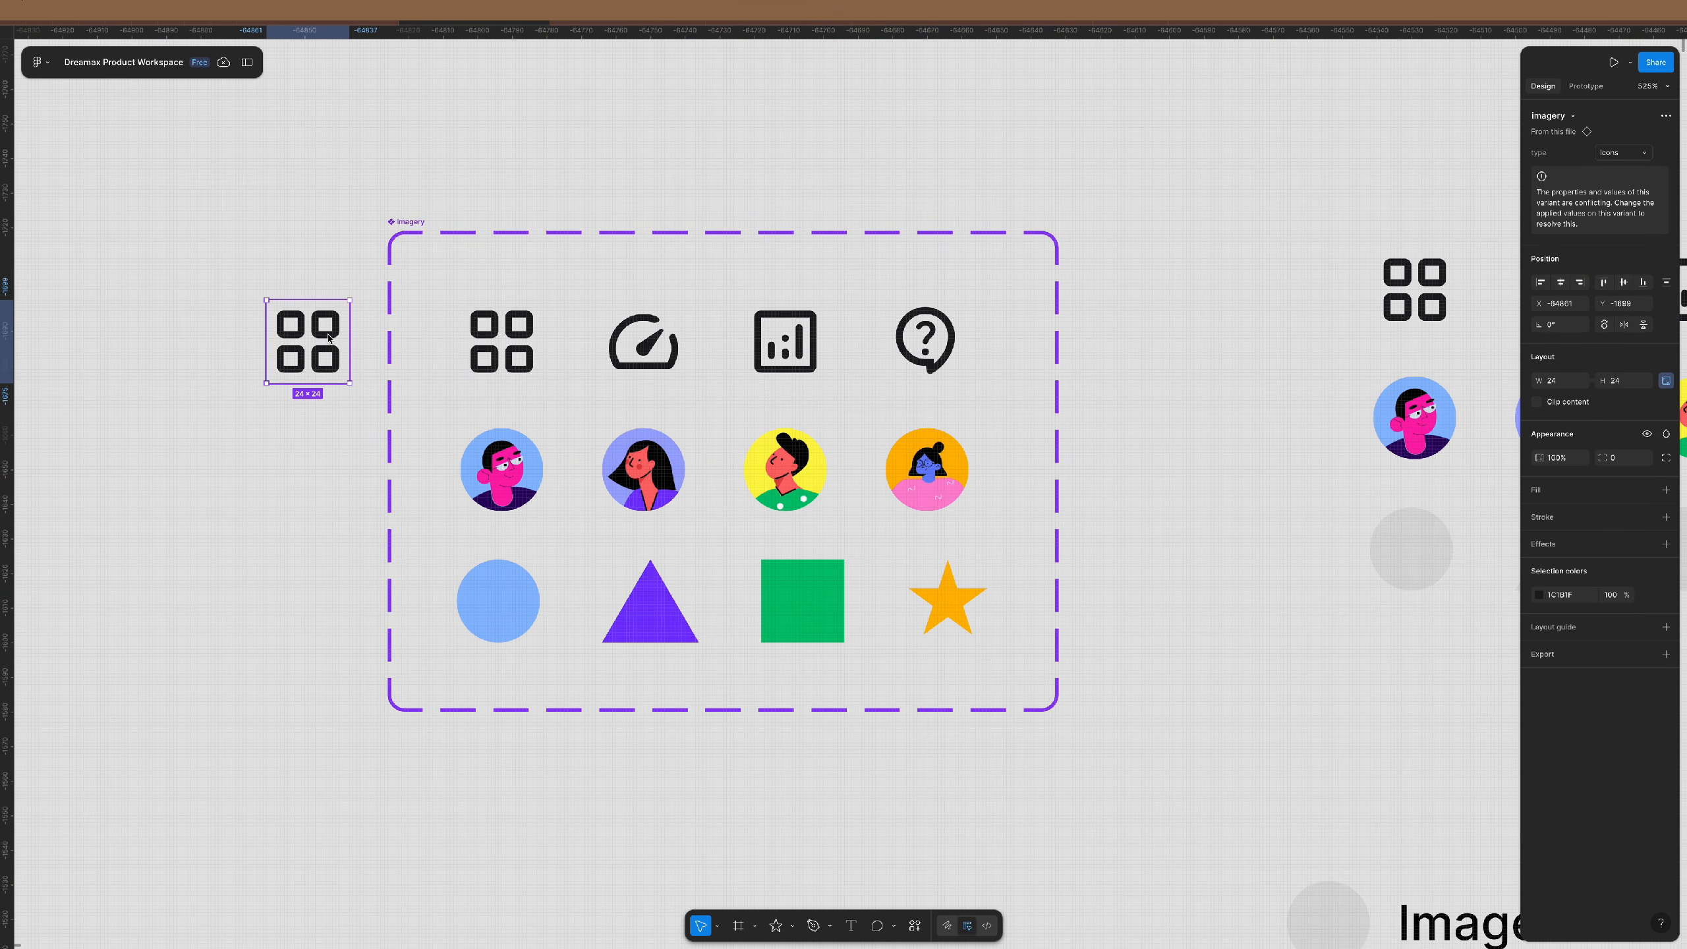
left_click(1638, 154)
left_click(1609, 168)
left_click(1638, 155)
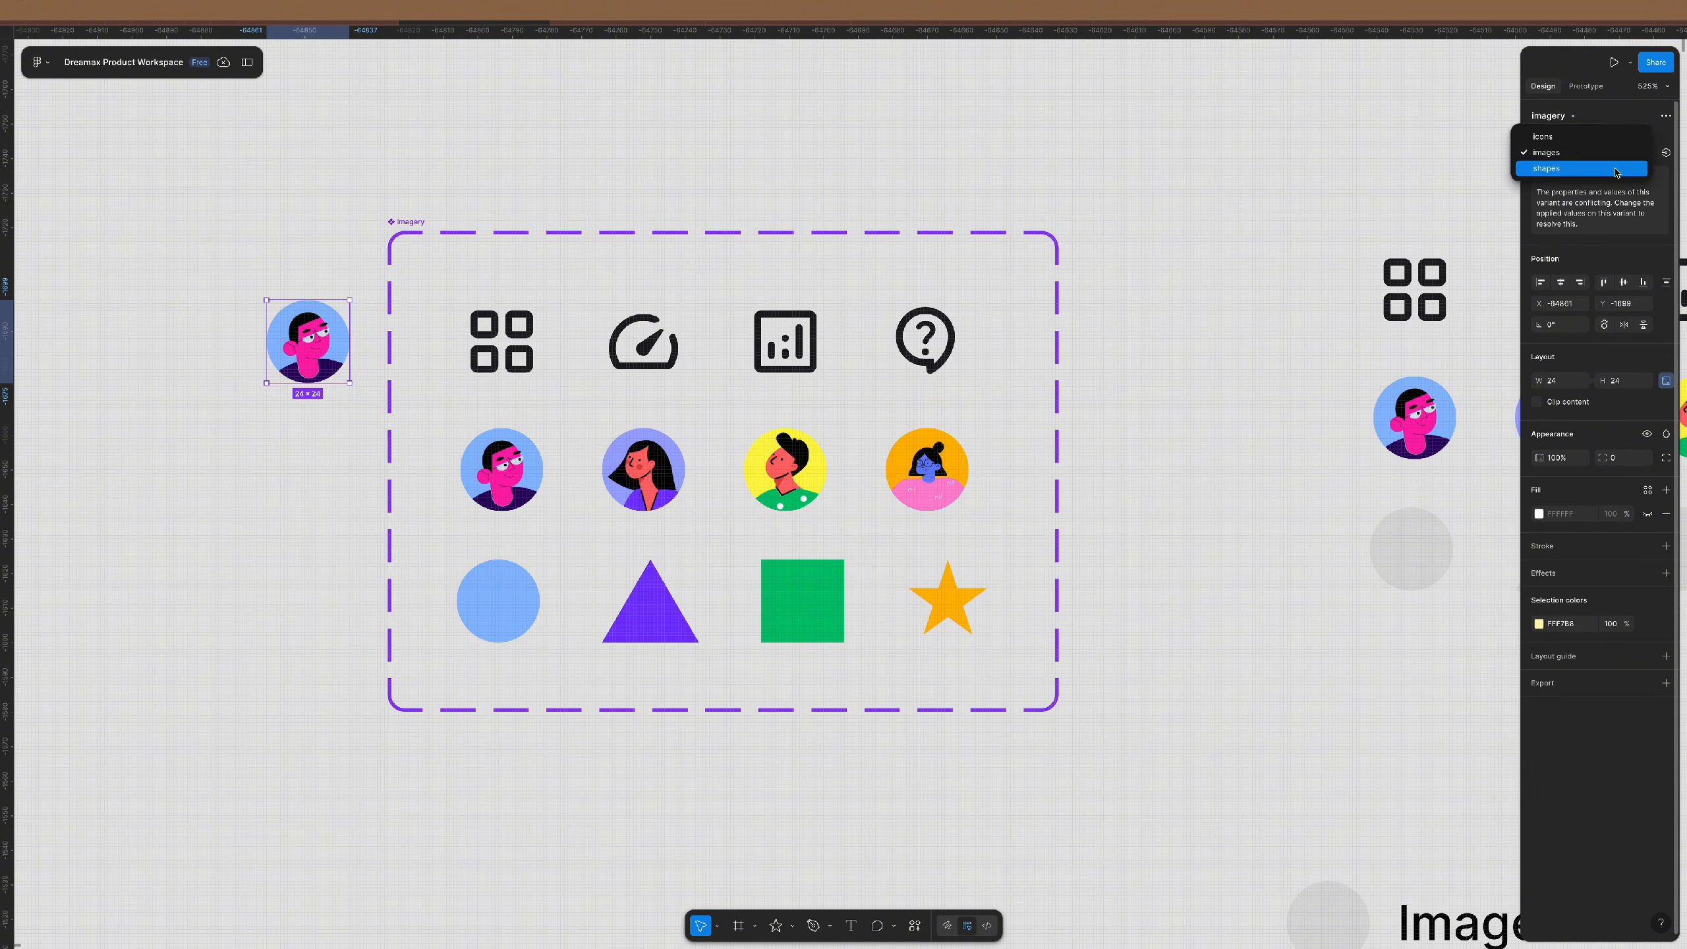
left_click(1610, 168)
- Place the instance right of the set and switch its type through images back to icons
left_click_drag(390, 359, 1149, 413)
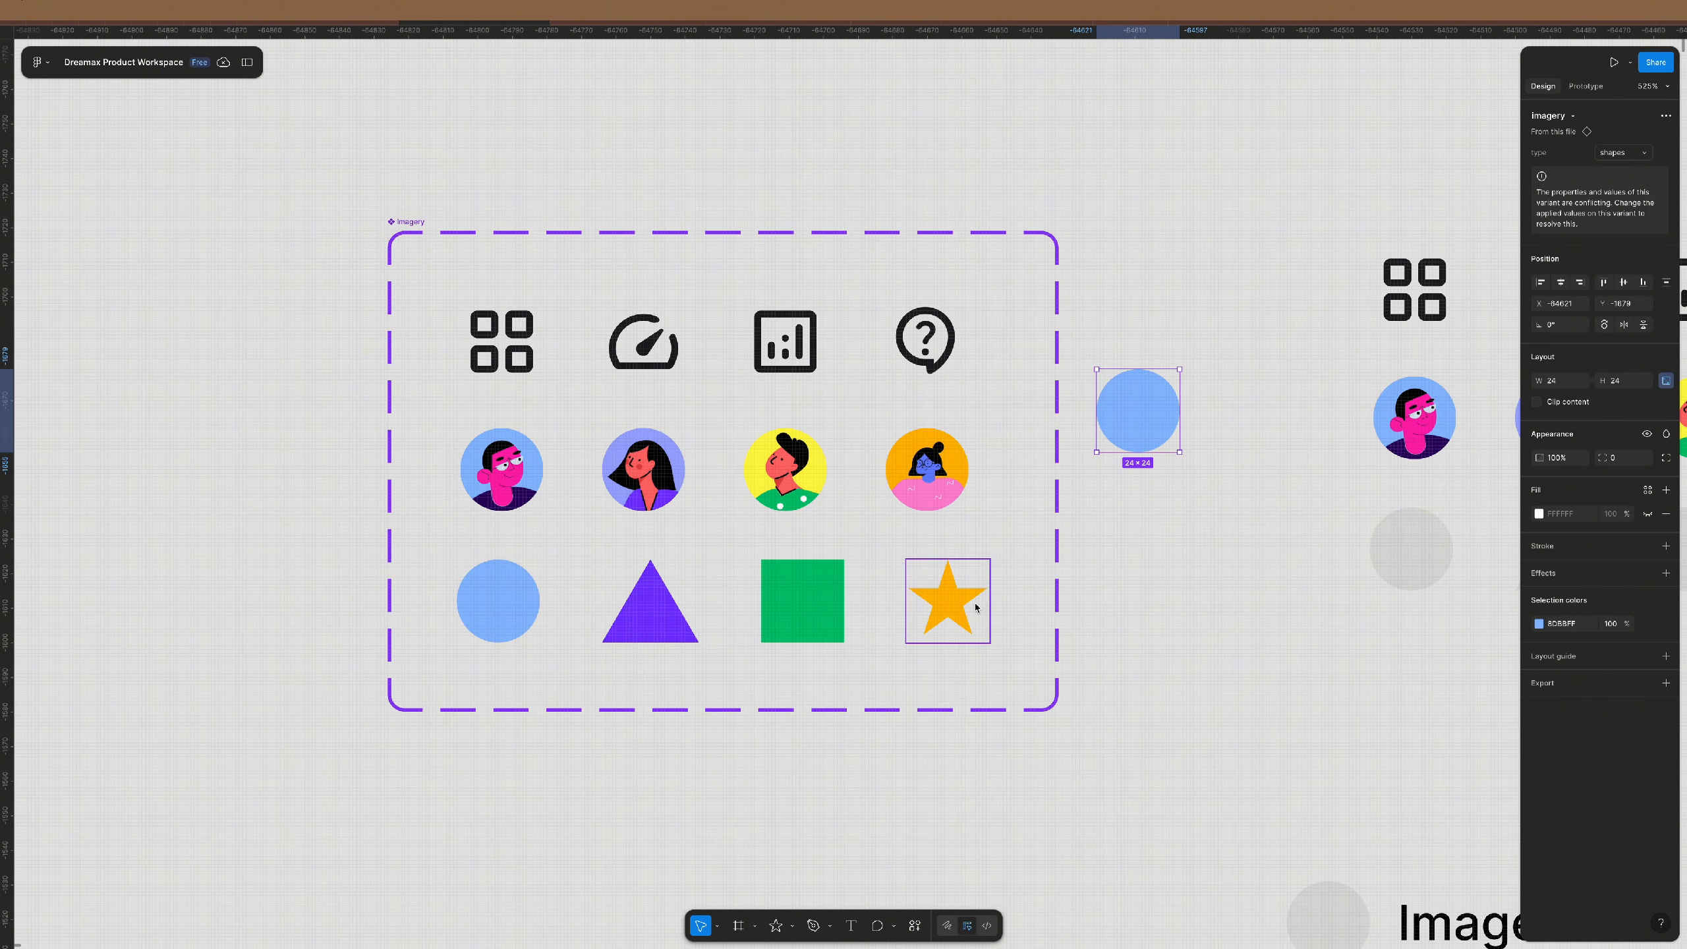
left_click(1639, 153)
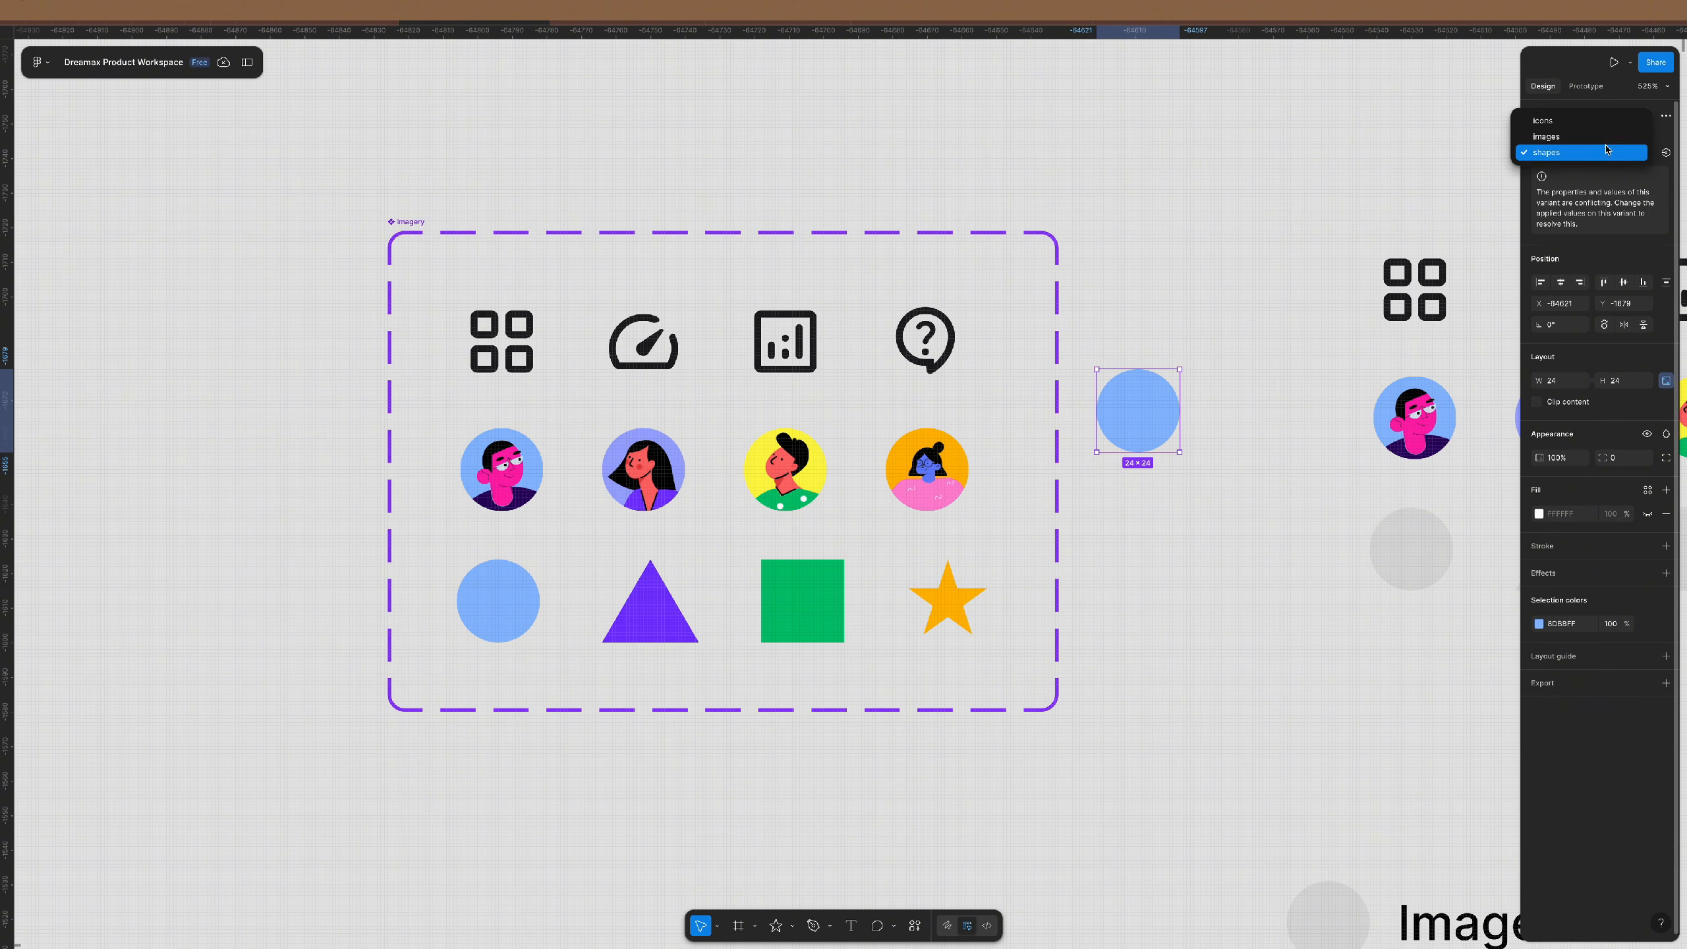
left_click(1584, 137)
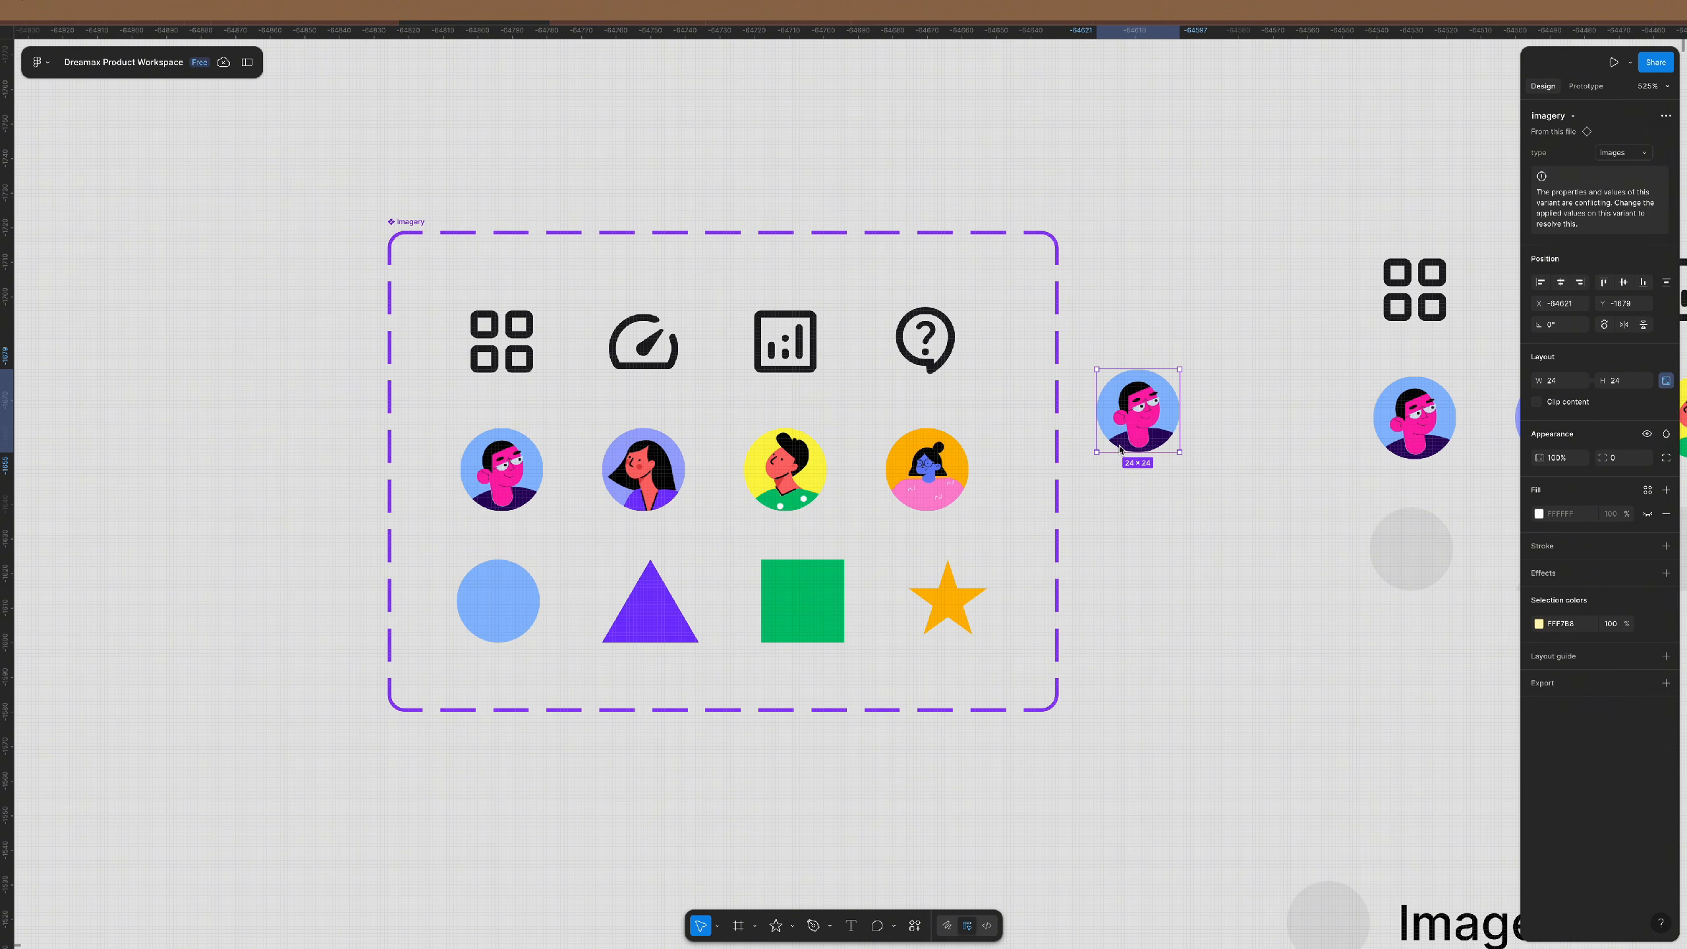
left_click(1623, 153)
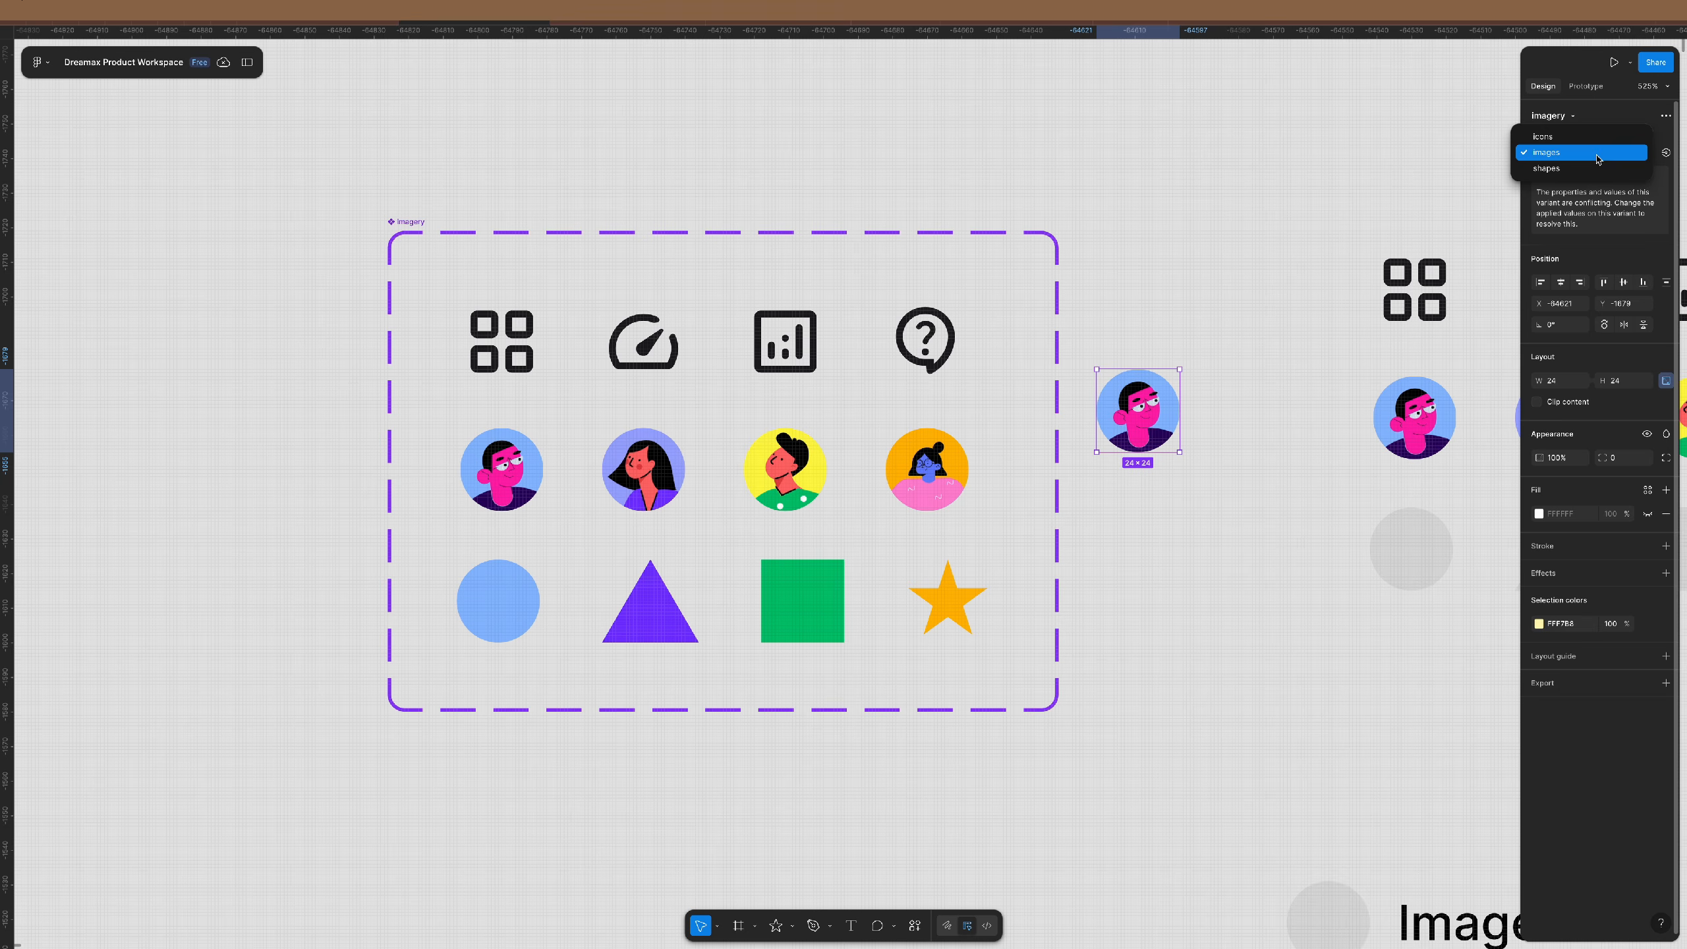
left_click(1547, 137)
left_click_drag(1147, 422, 1167, 457)
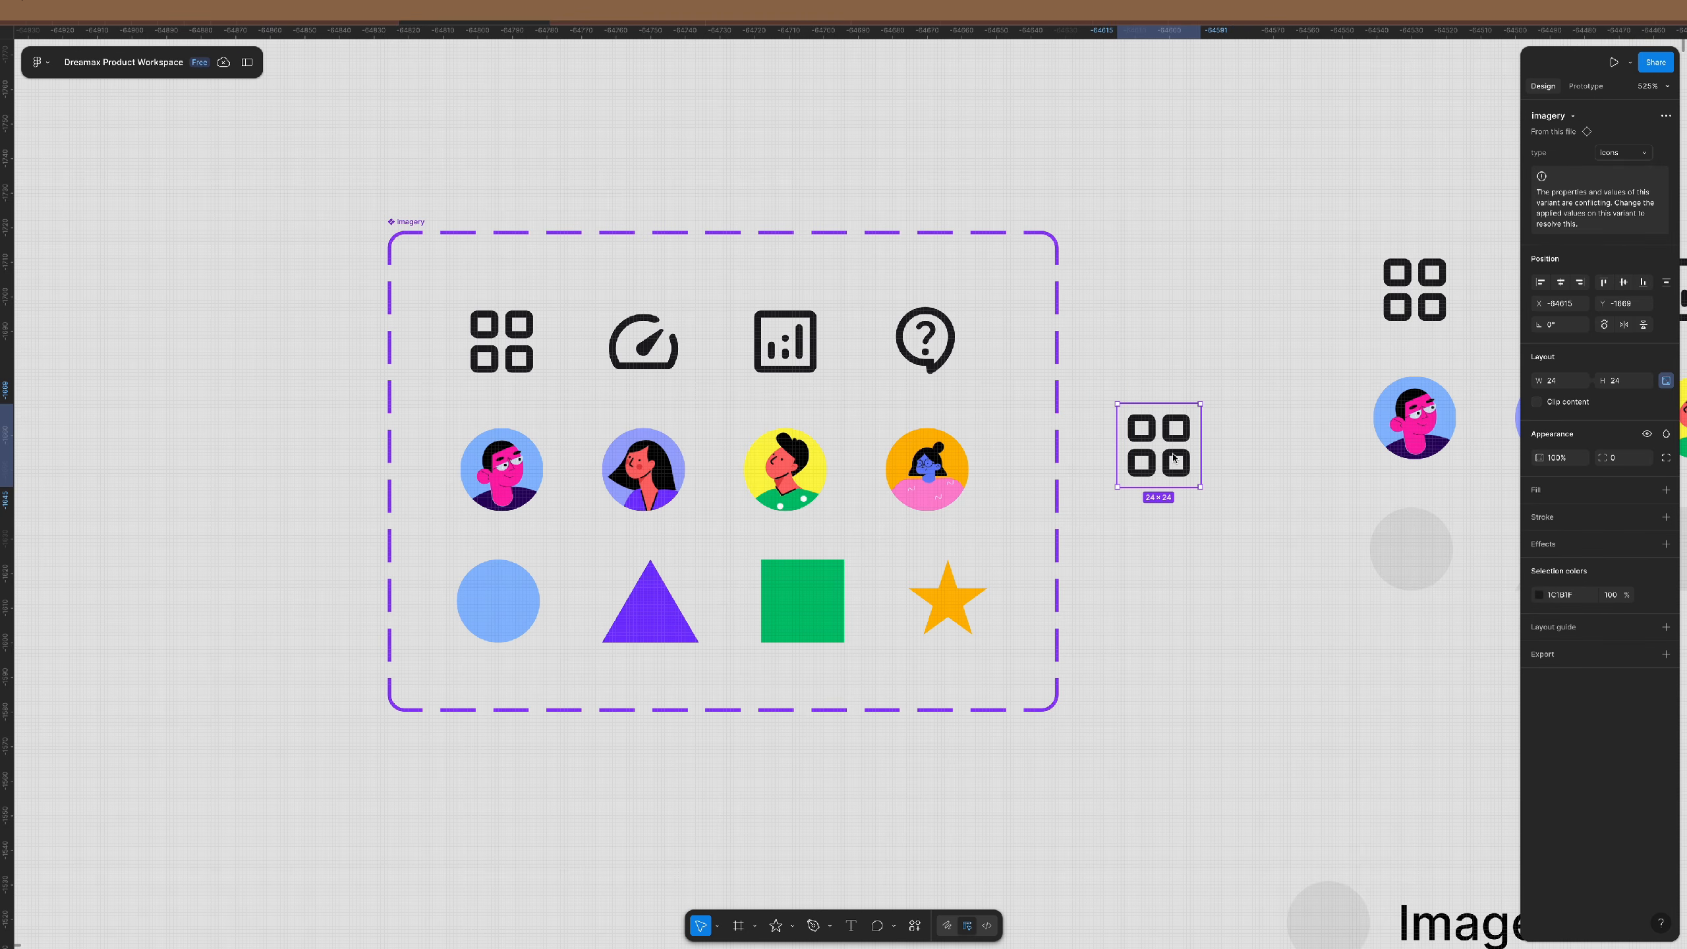
left_click(1122, 371)
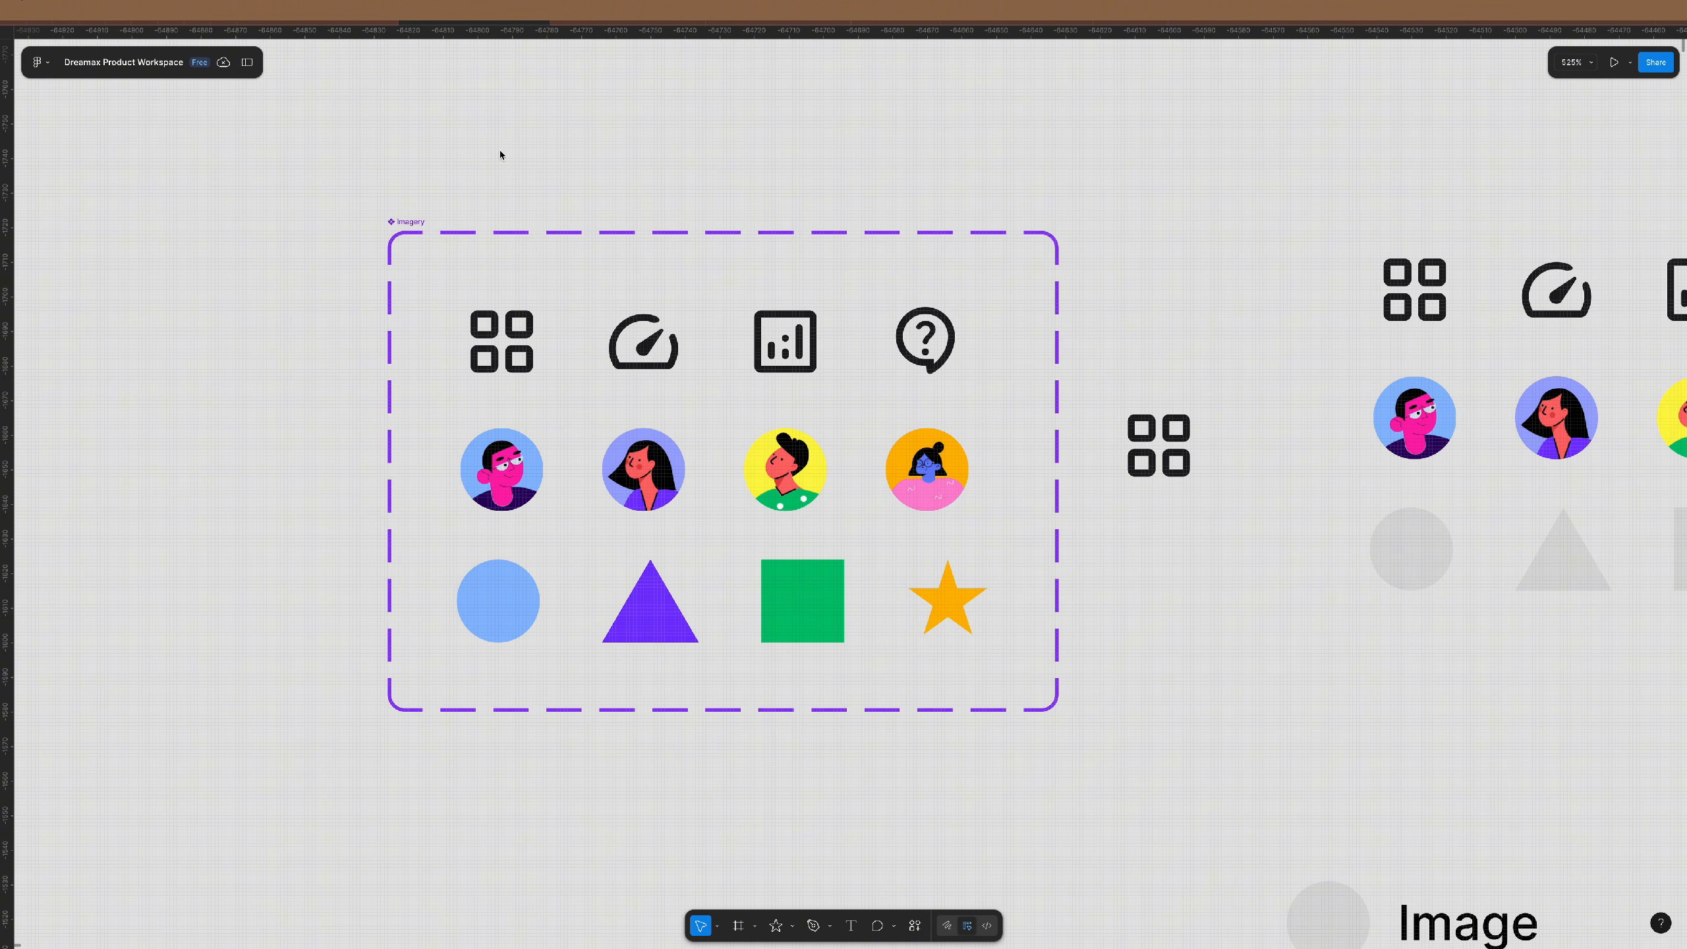
left_click(401, 221)
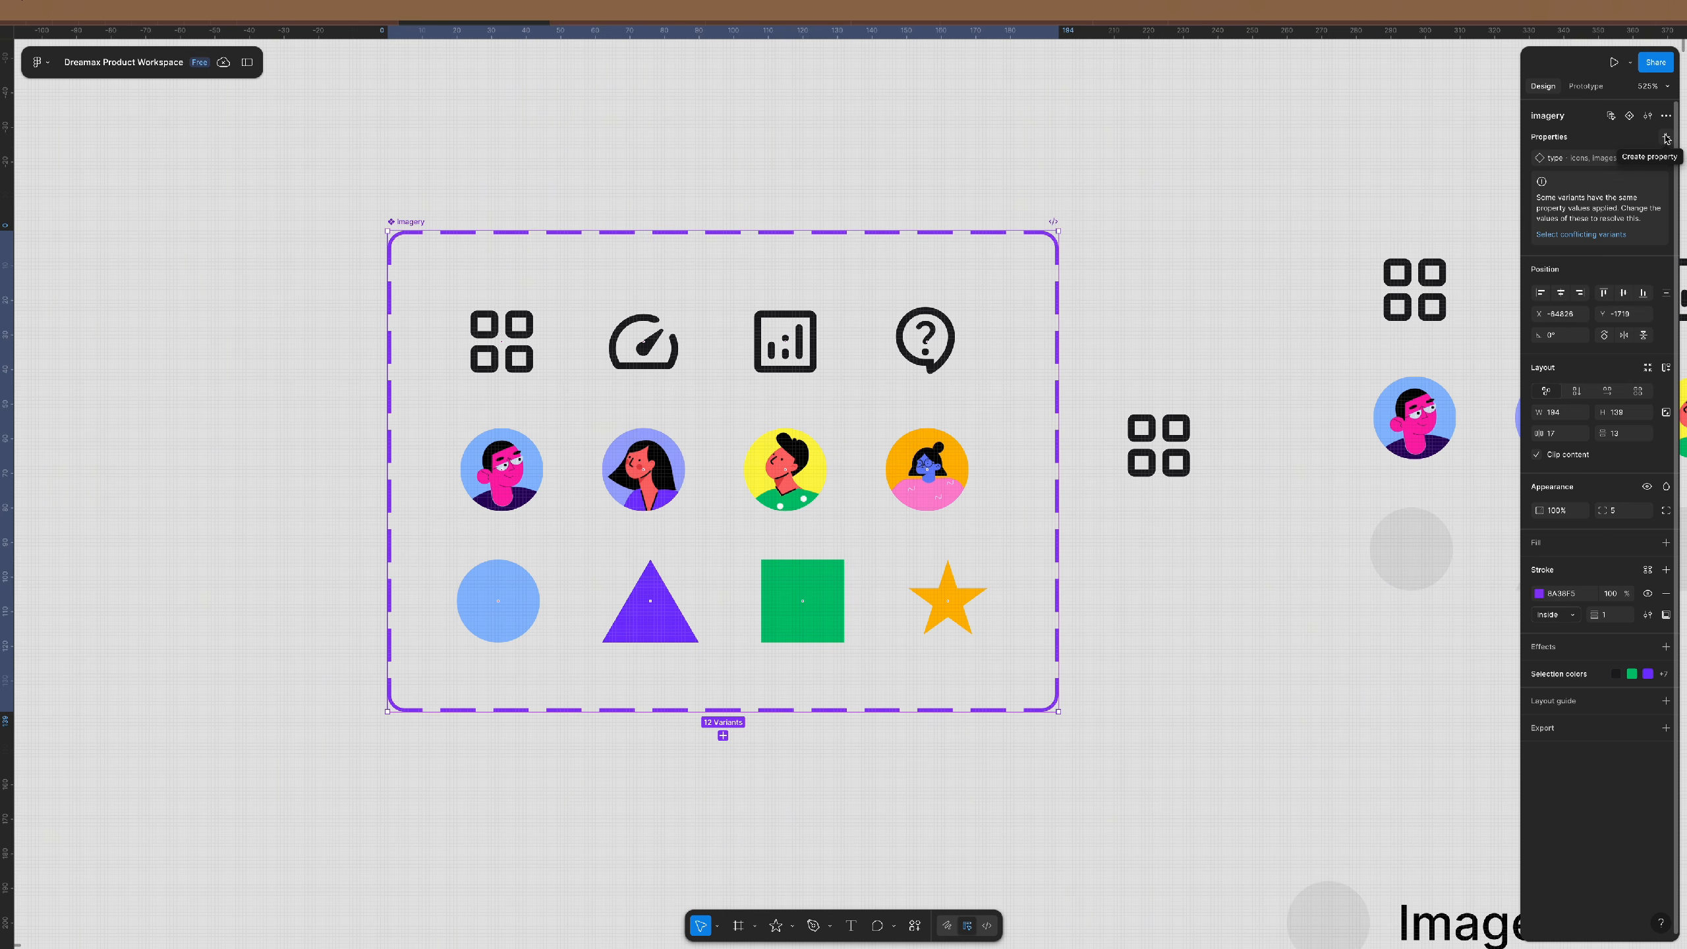
- Add a variant property named Options with the value circle to the Imagery set
left_click(1665, 138)
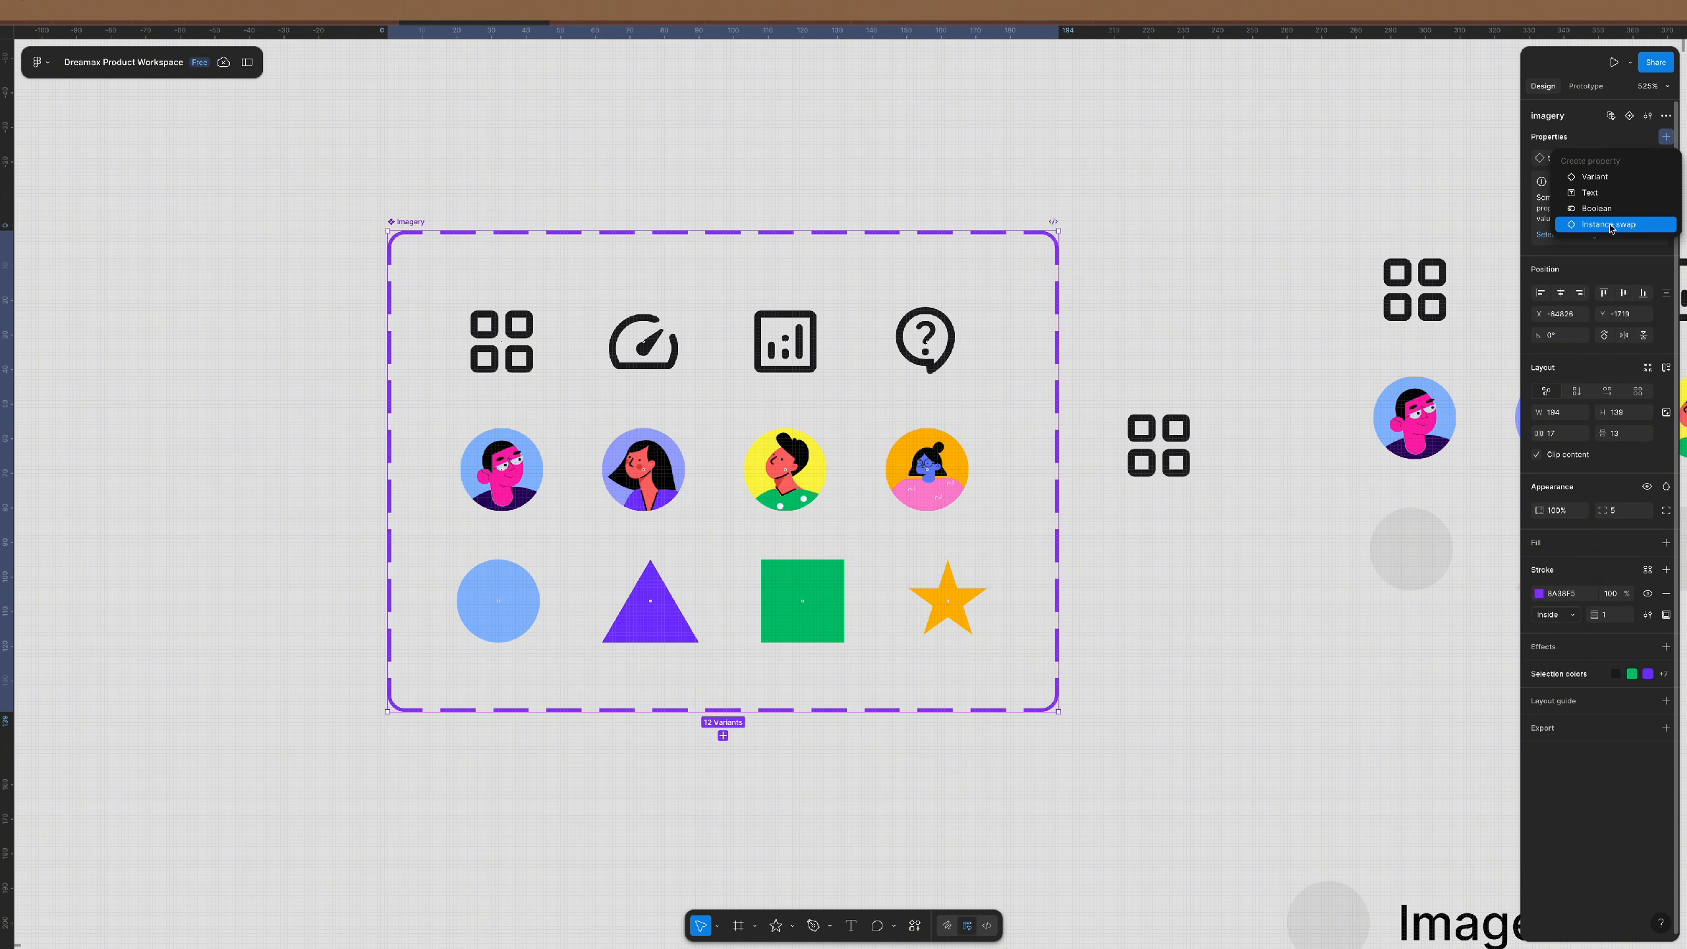
left_click(1606, 180)
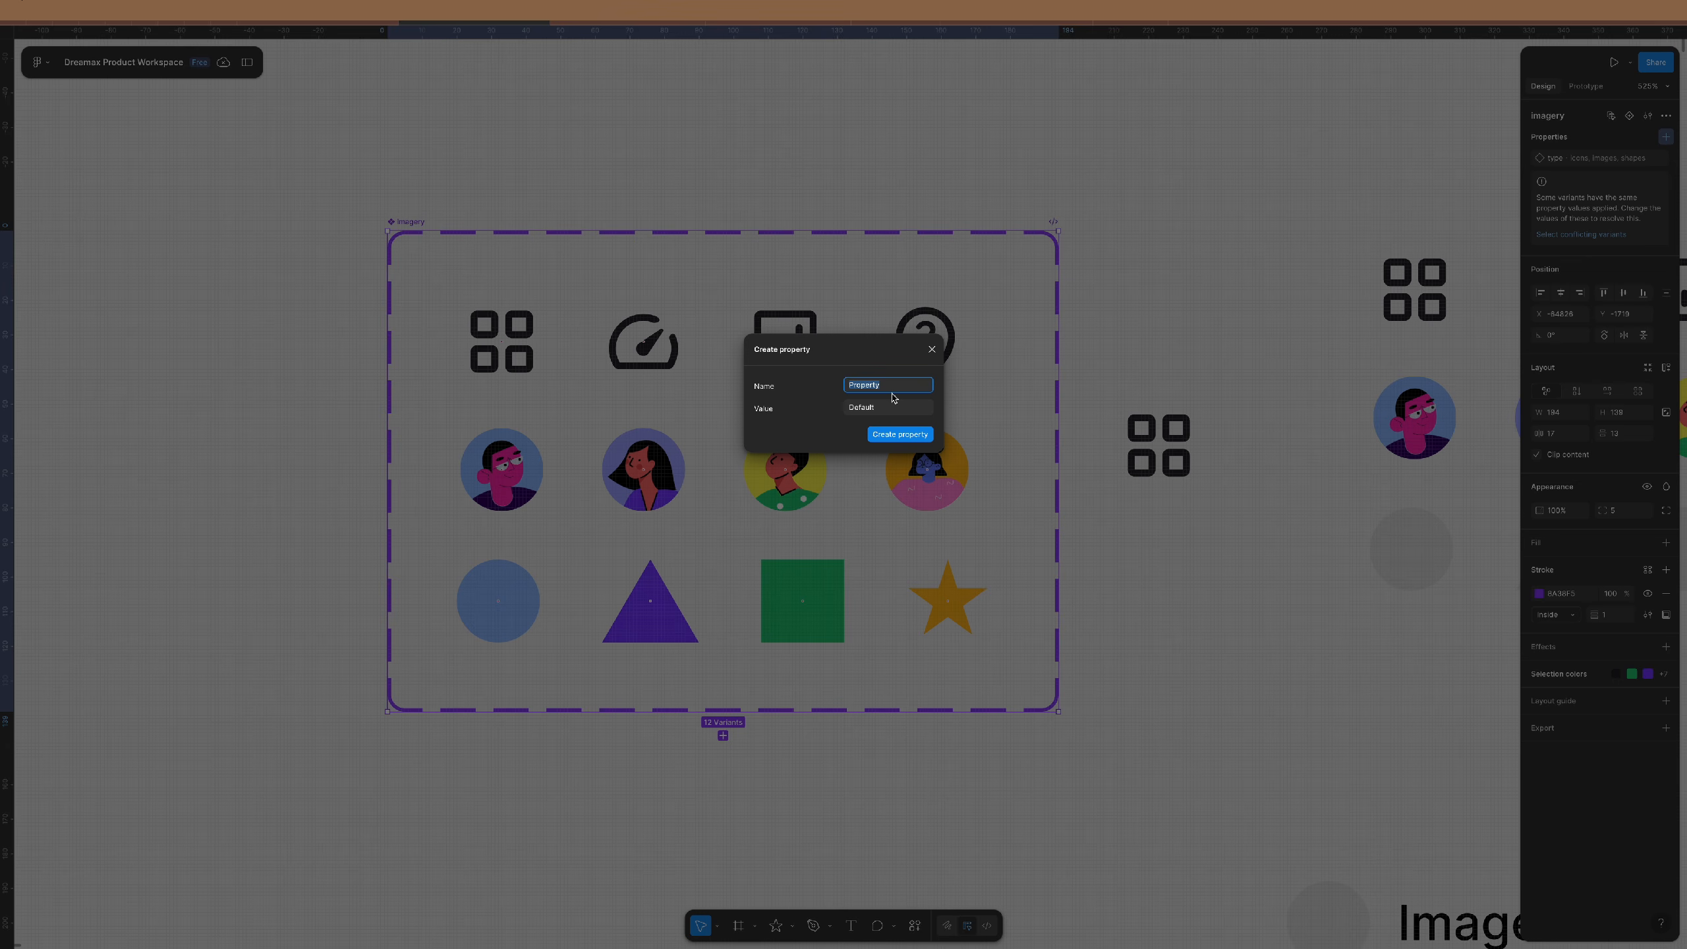
type("Options")
left_click(856, 413)
double_click(930, 413)
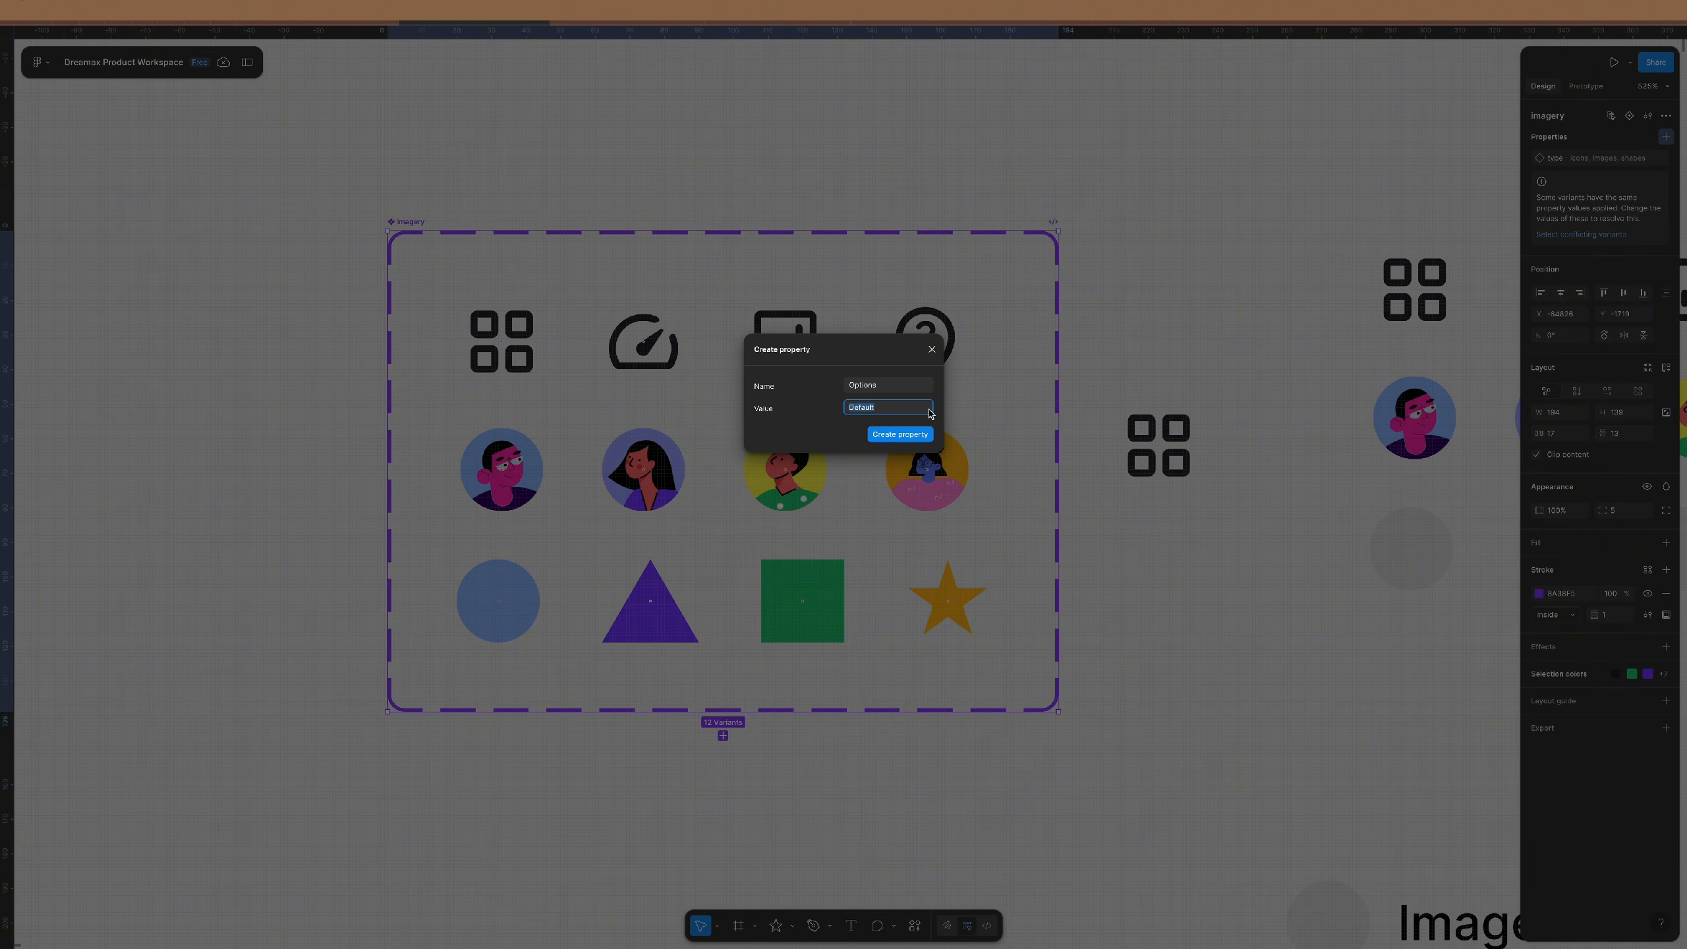
type("d")
type("ircle")
left_click(909, 436)
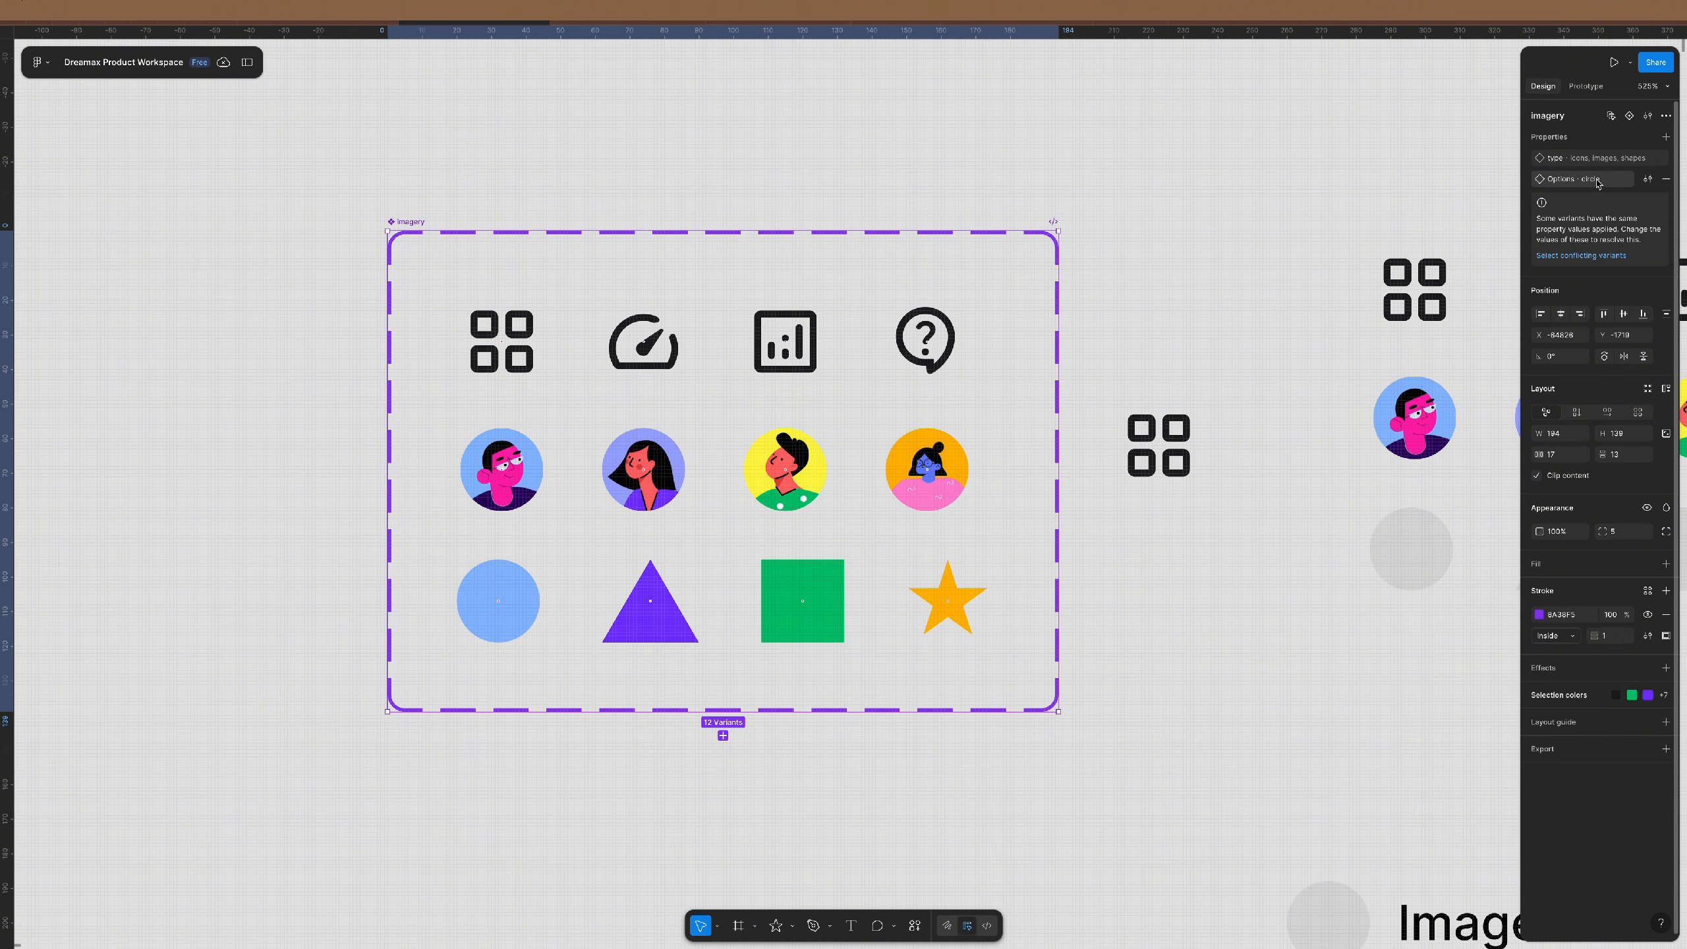
- Inspect the blue circle, bar-chart, yellow avatar, question-mark and orange avatar variants
left_click(519, 597)
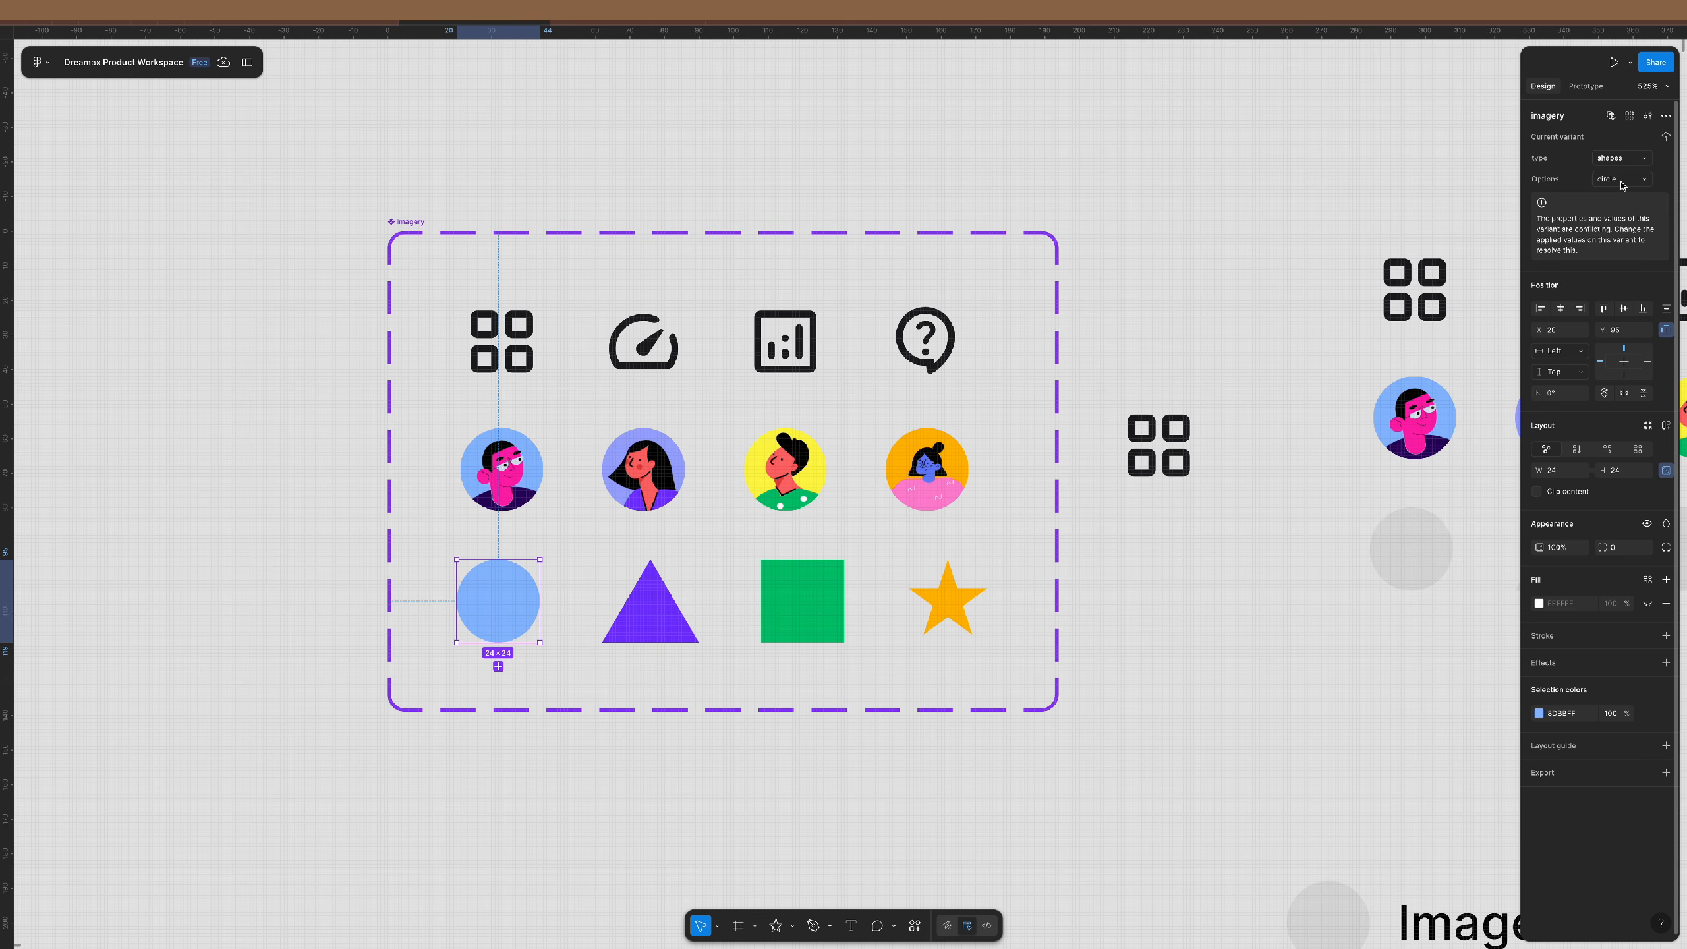
left_click(800, 346)
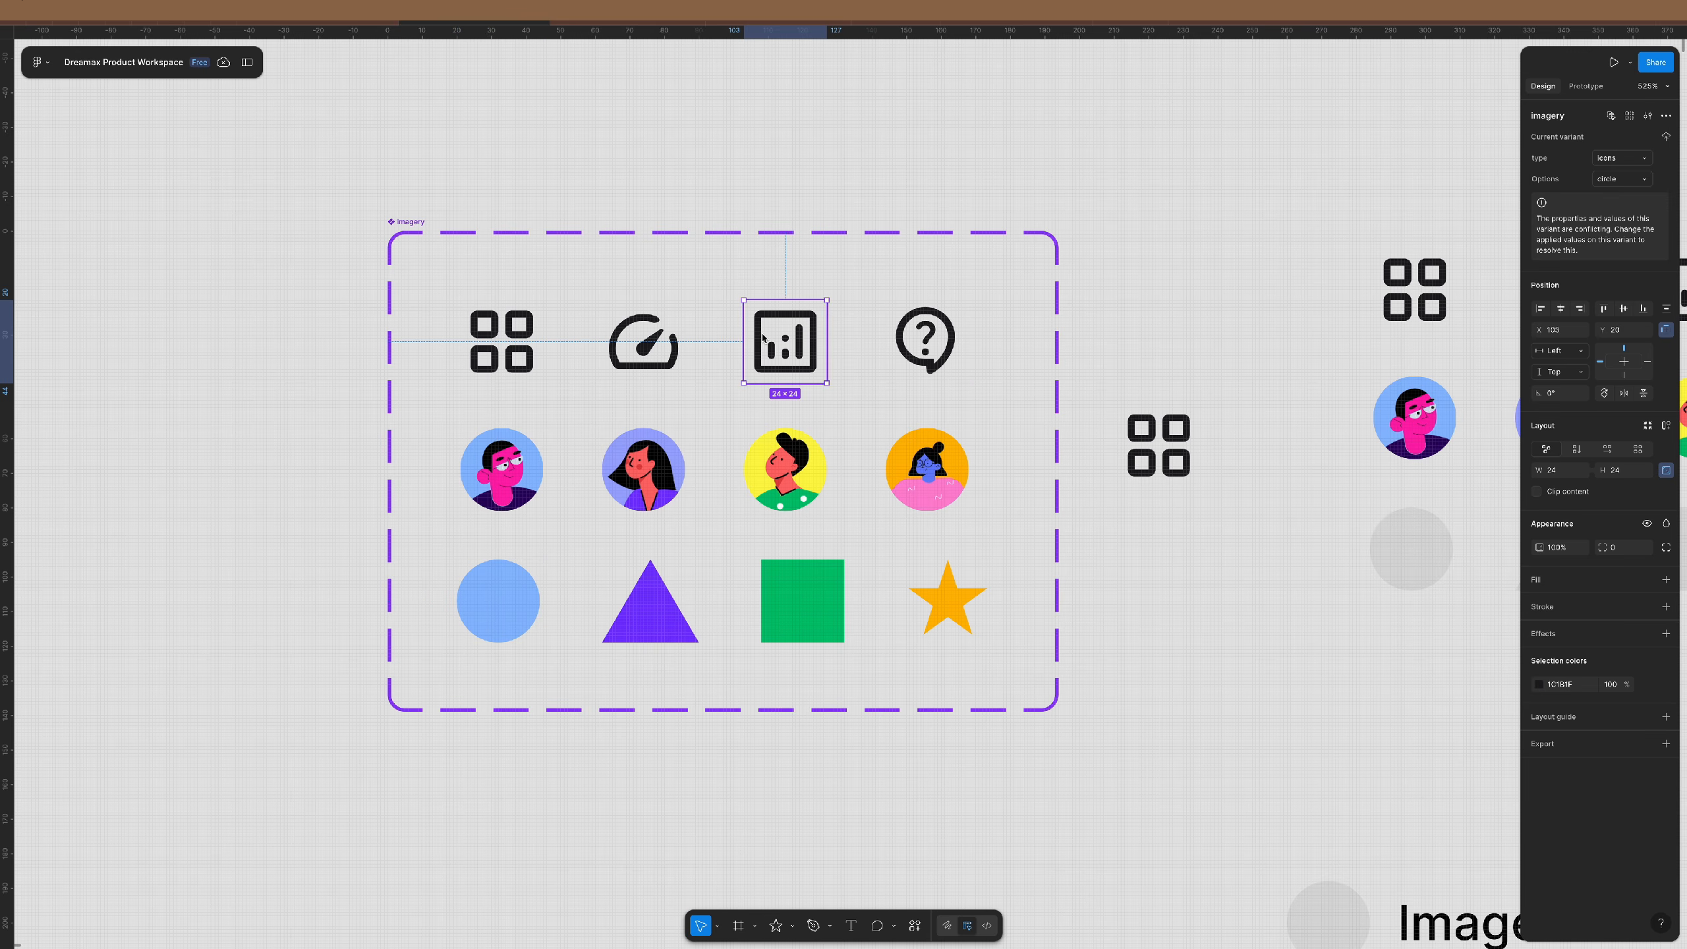
left_click(802, 459)
left_click(929, 359)
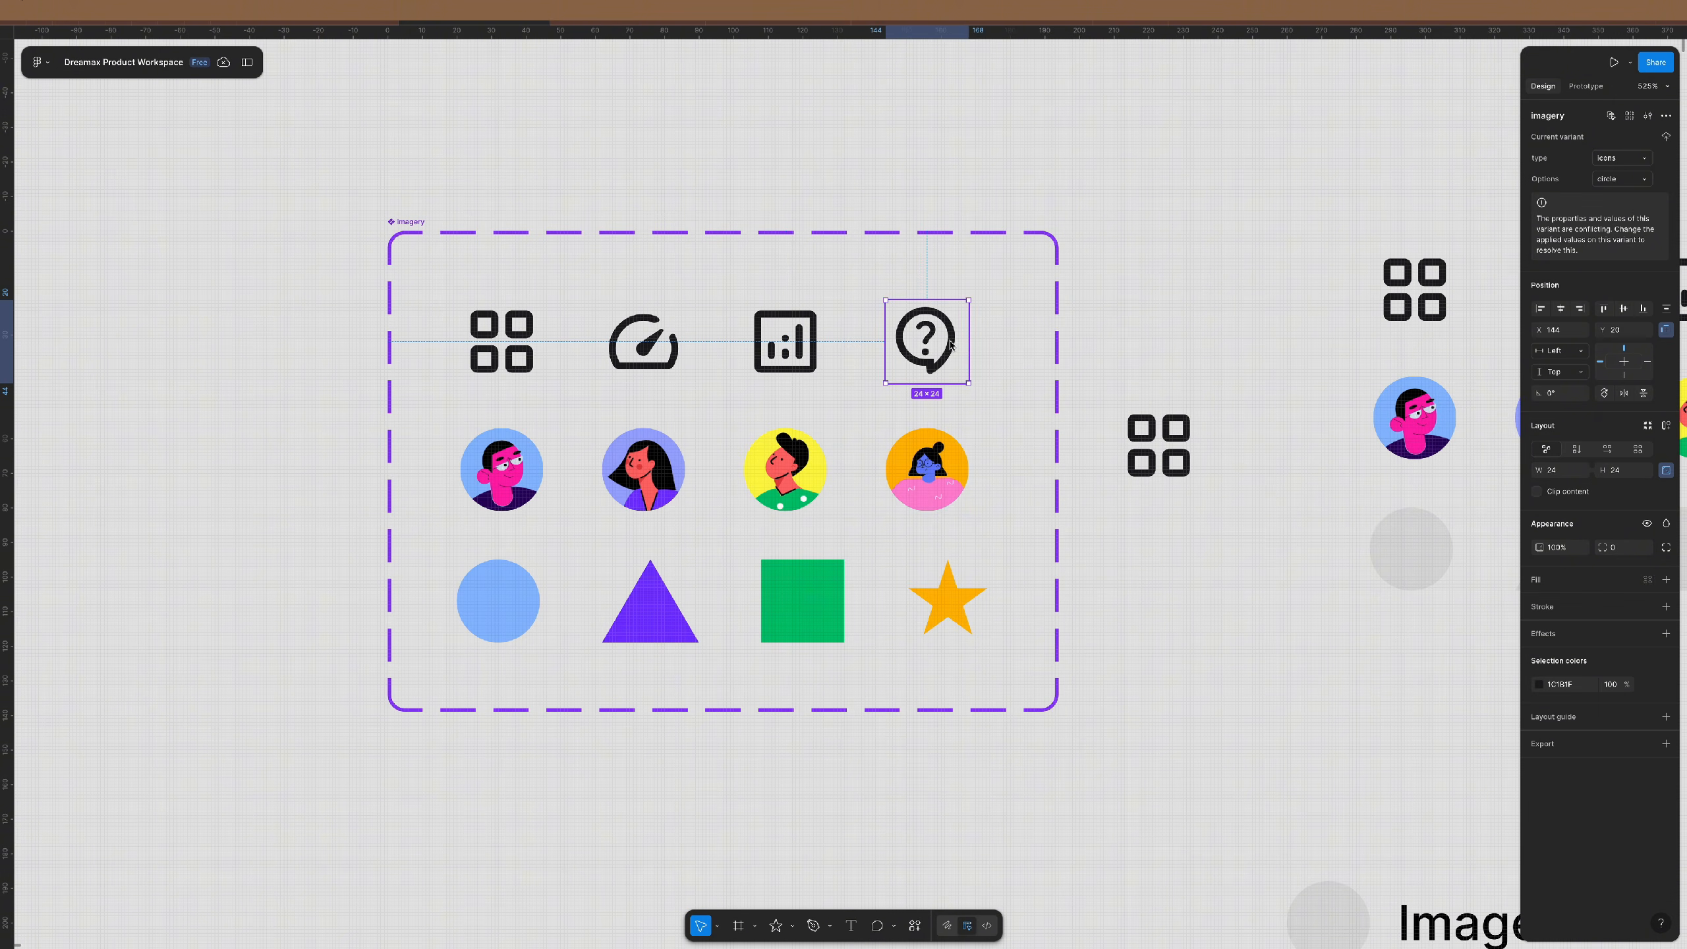
left_click(933, 461)
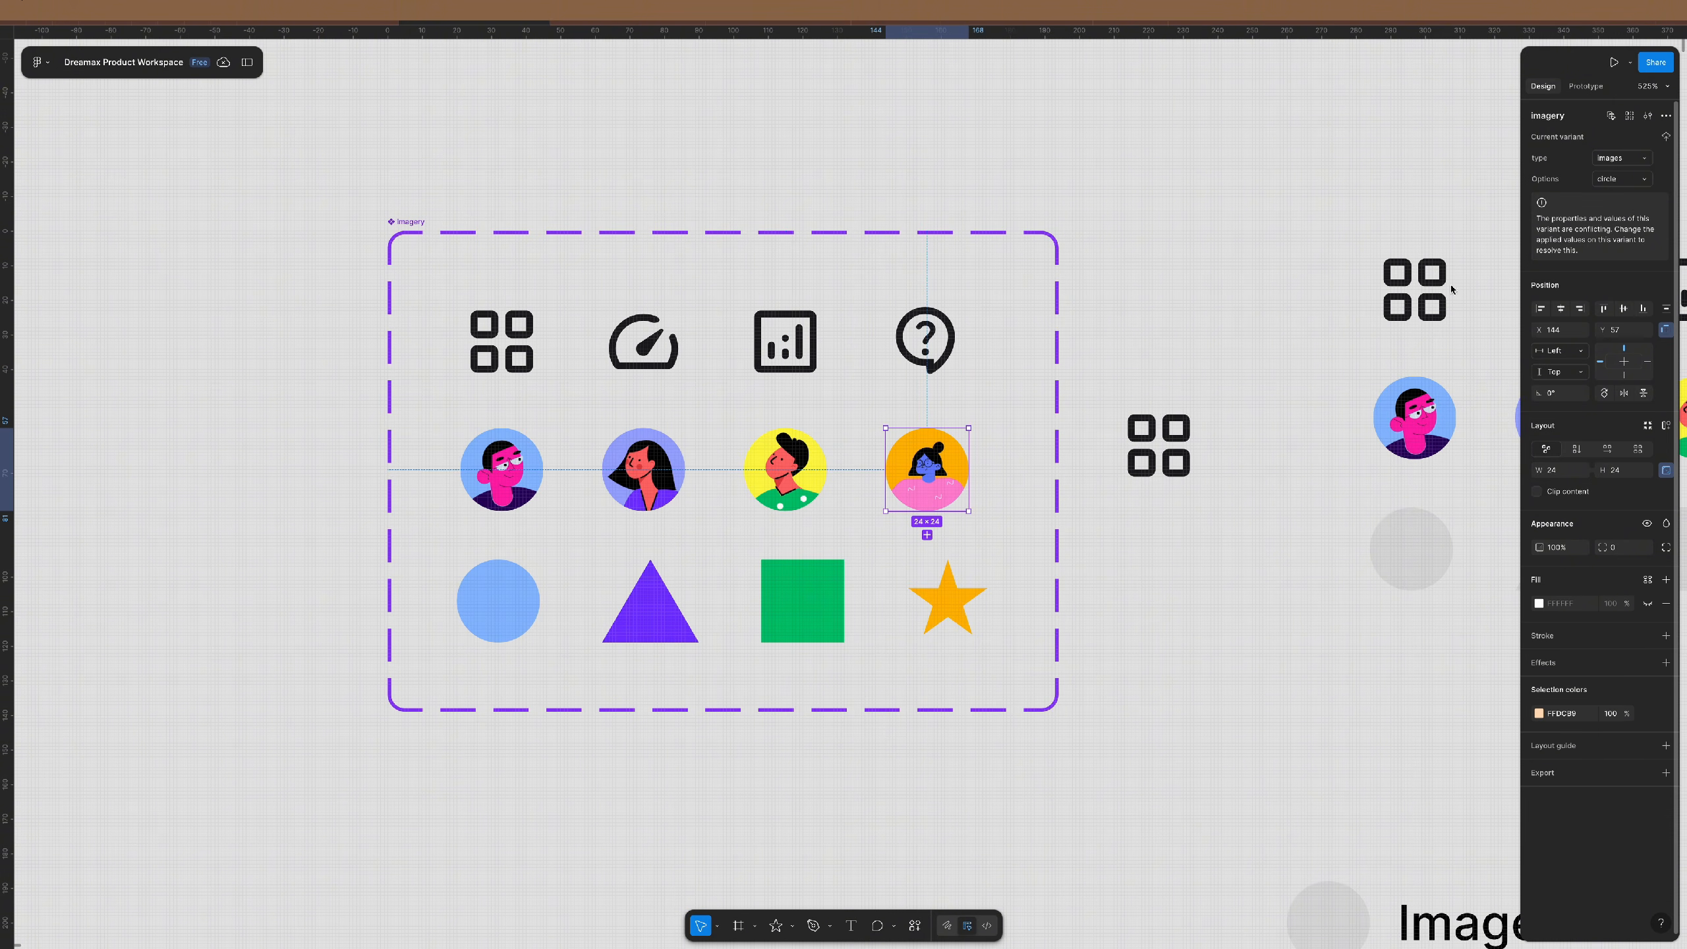
left_click(1108, 566)
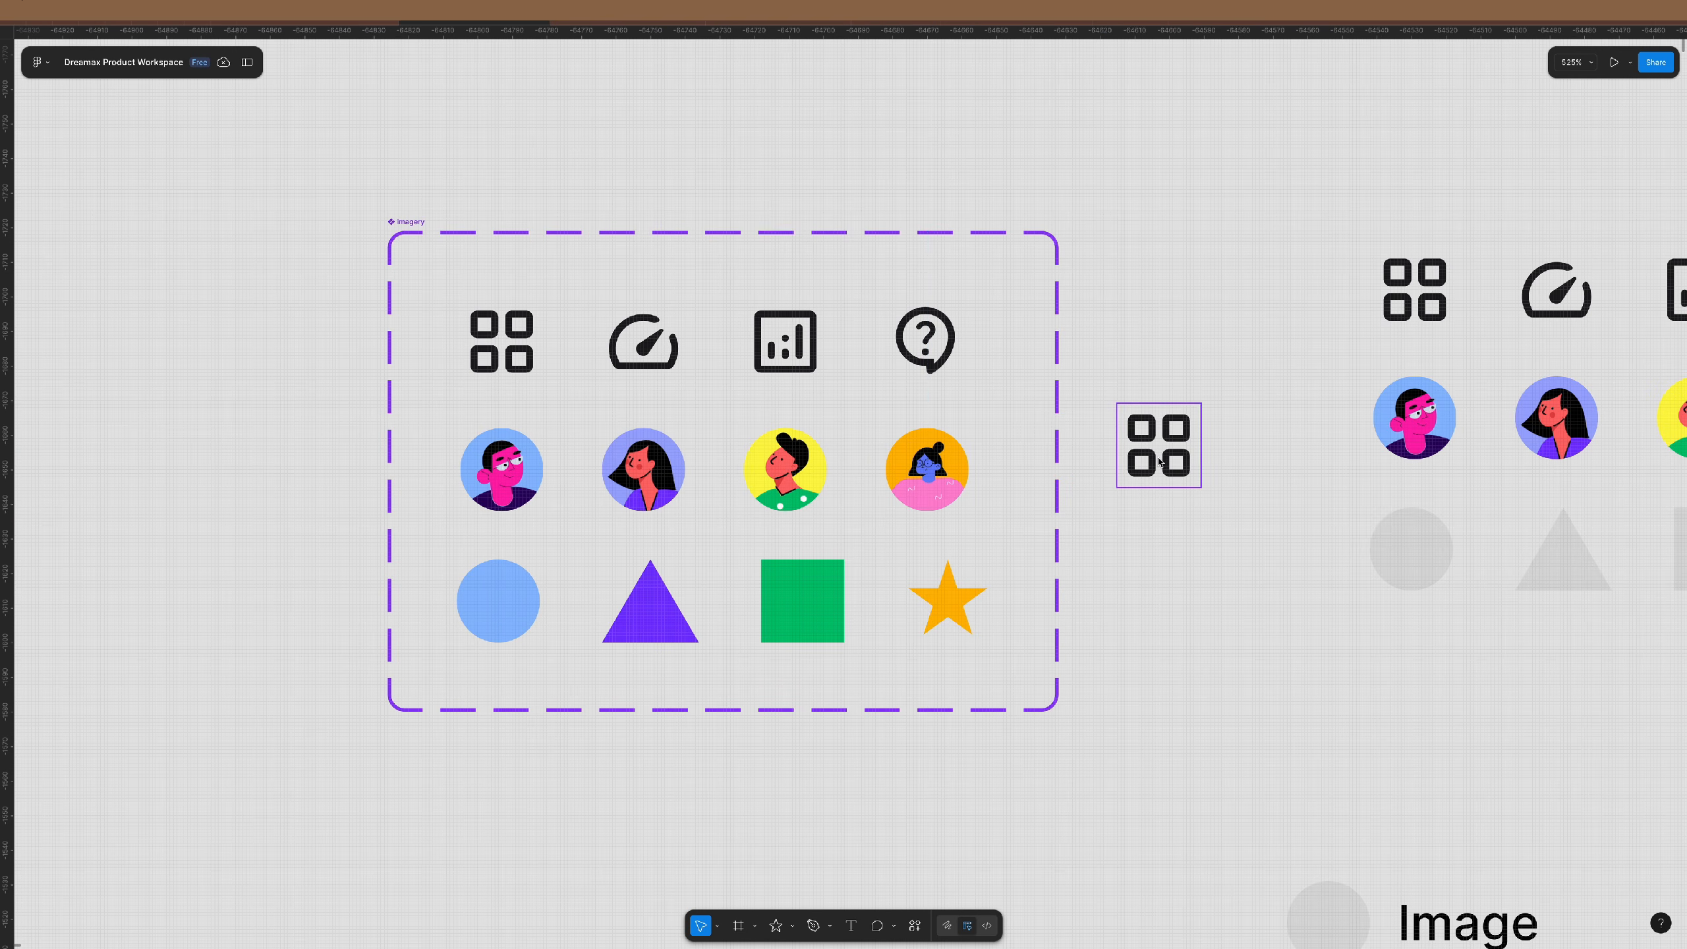
- Switch the grid icon instance to type shapes with Options circle, showing the blue circle
left_click(1158, 445)
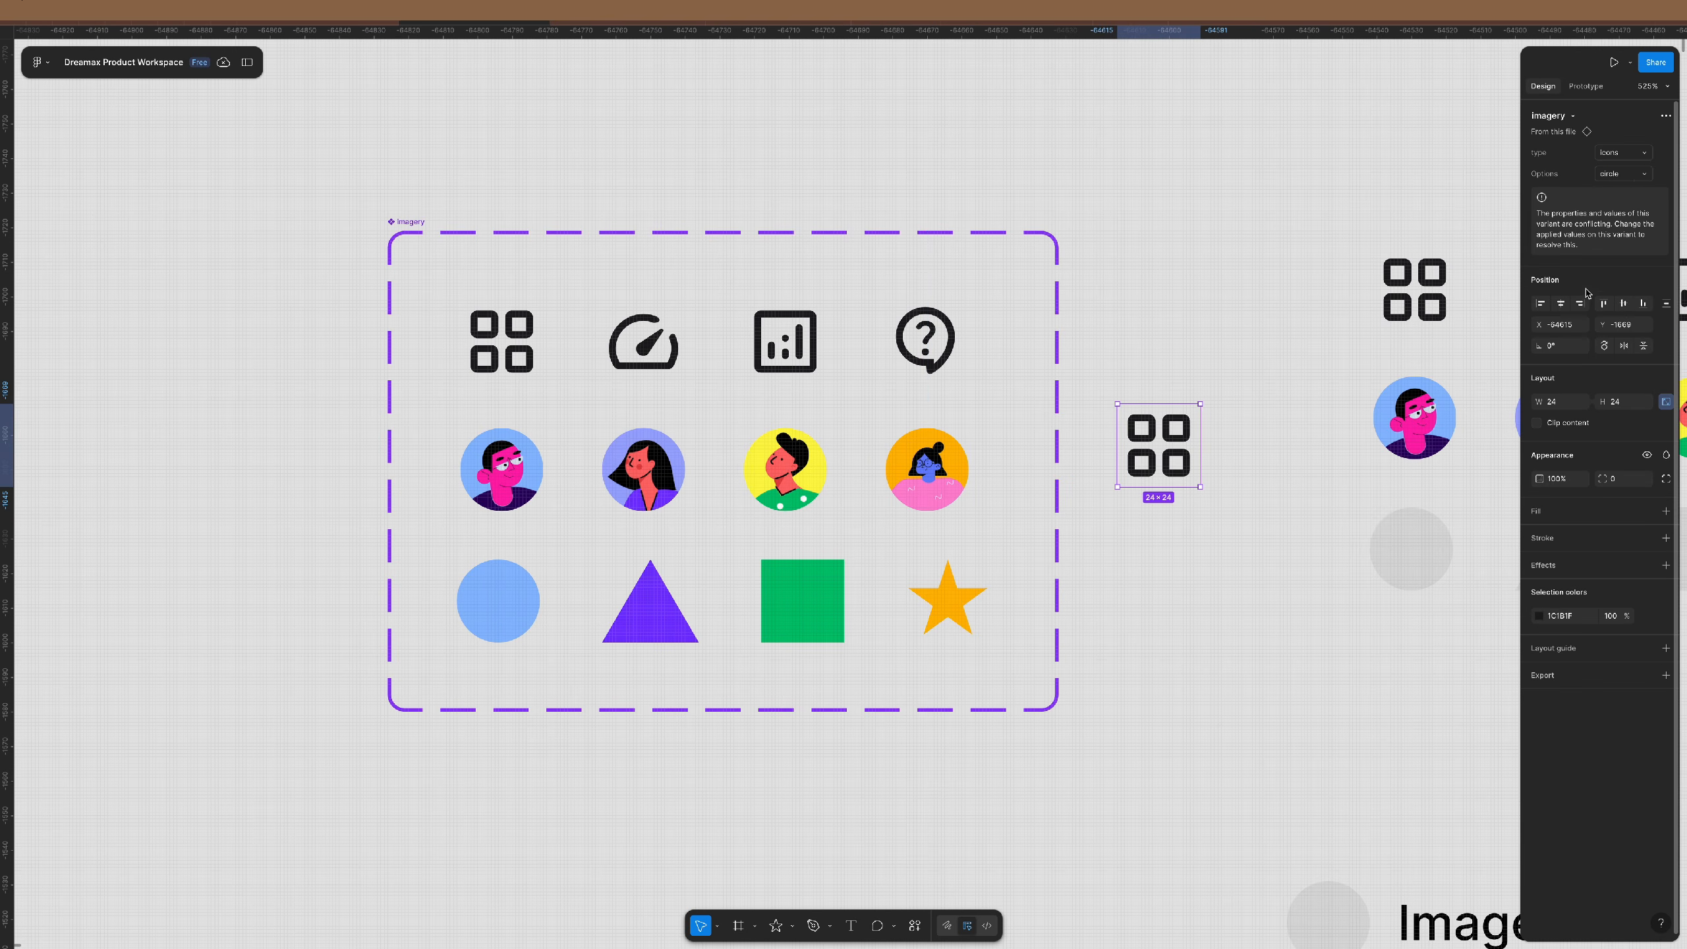
left_click(1623, 174)
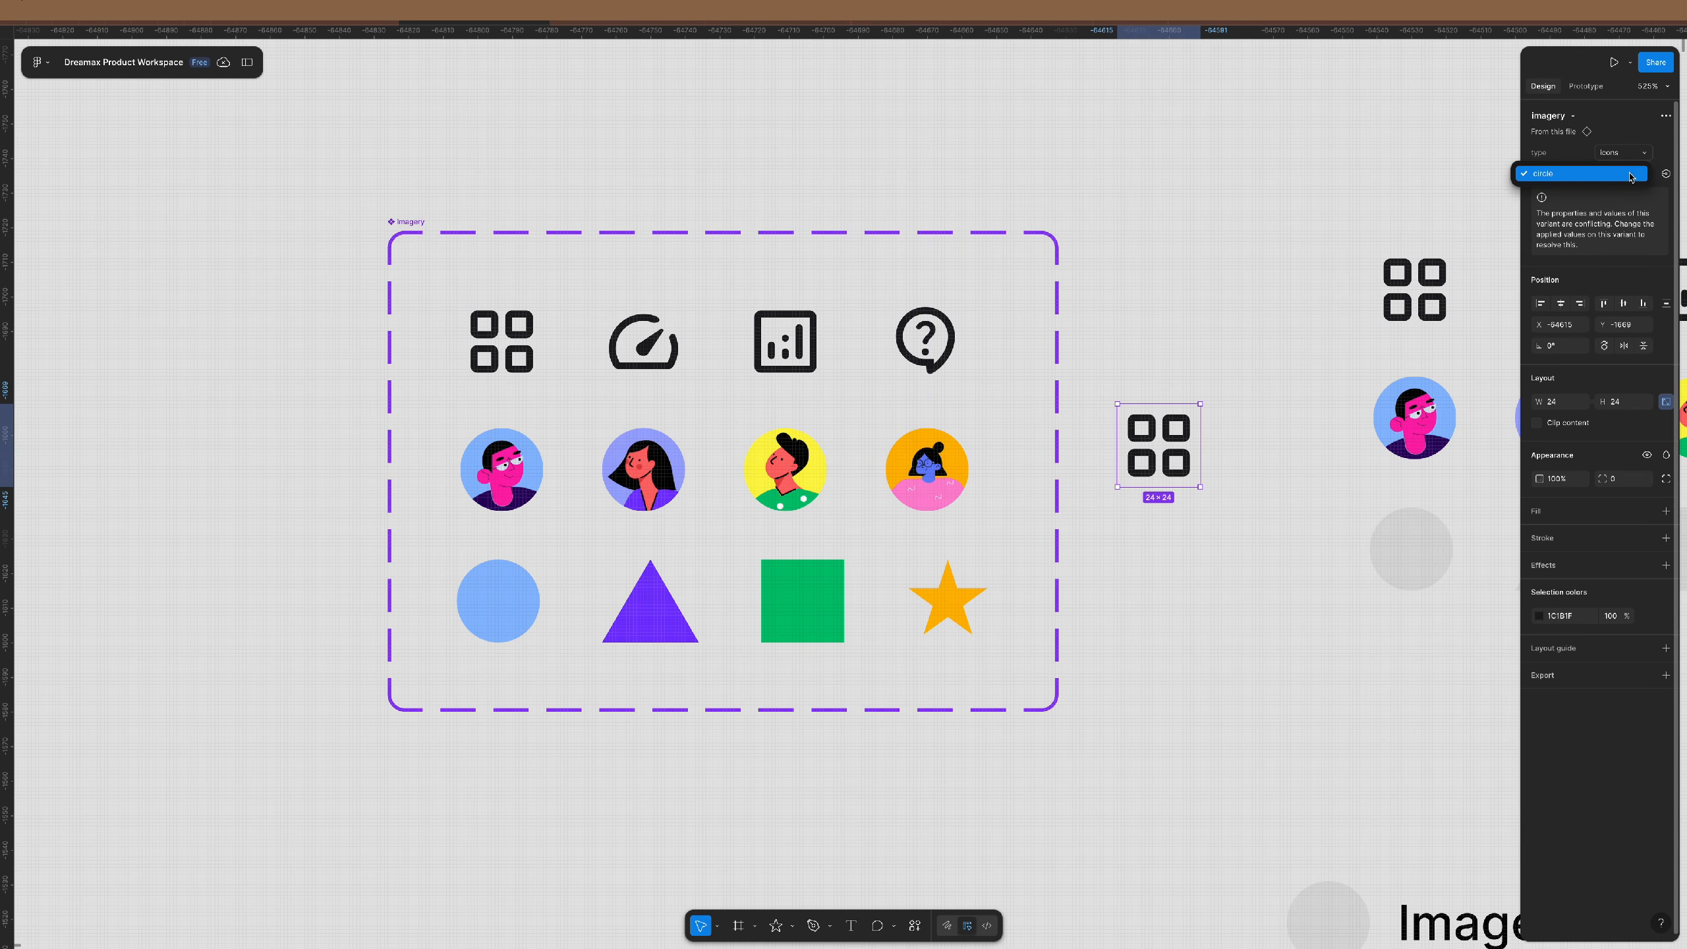
left_click(1587, 174)
left_click(1621, 152)
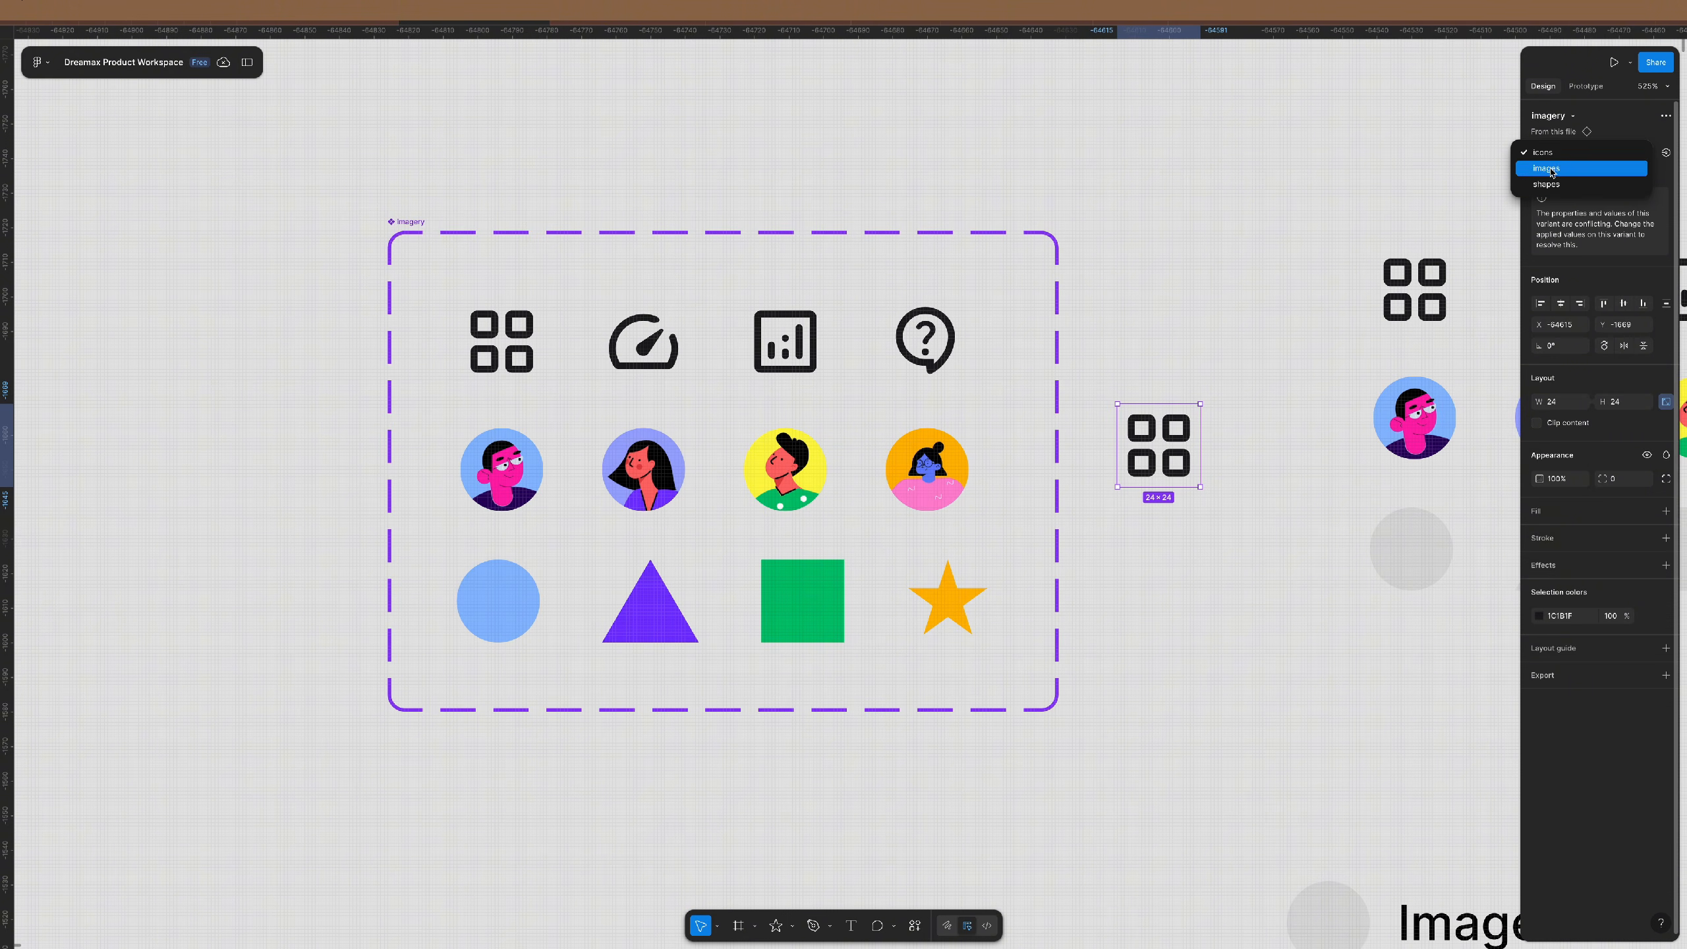
left_click(1551, 184)
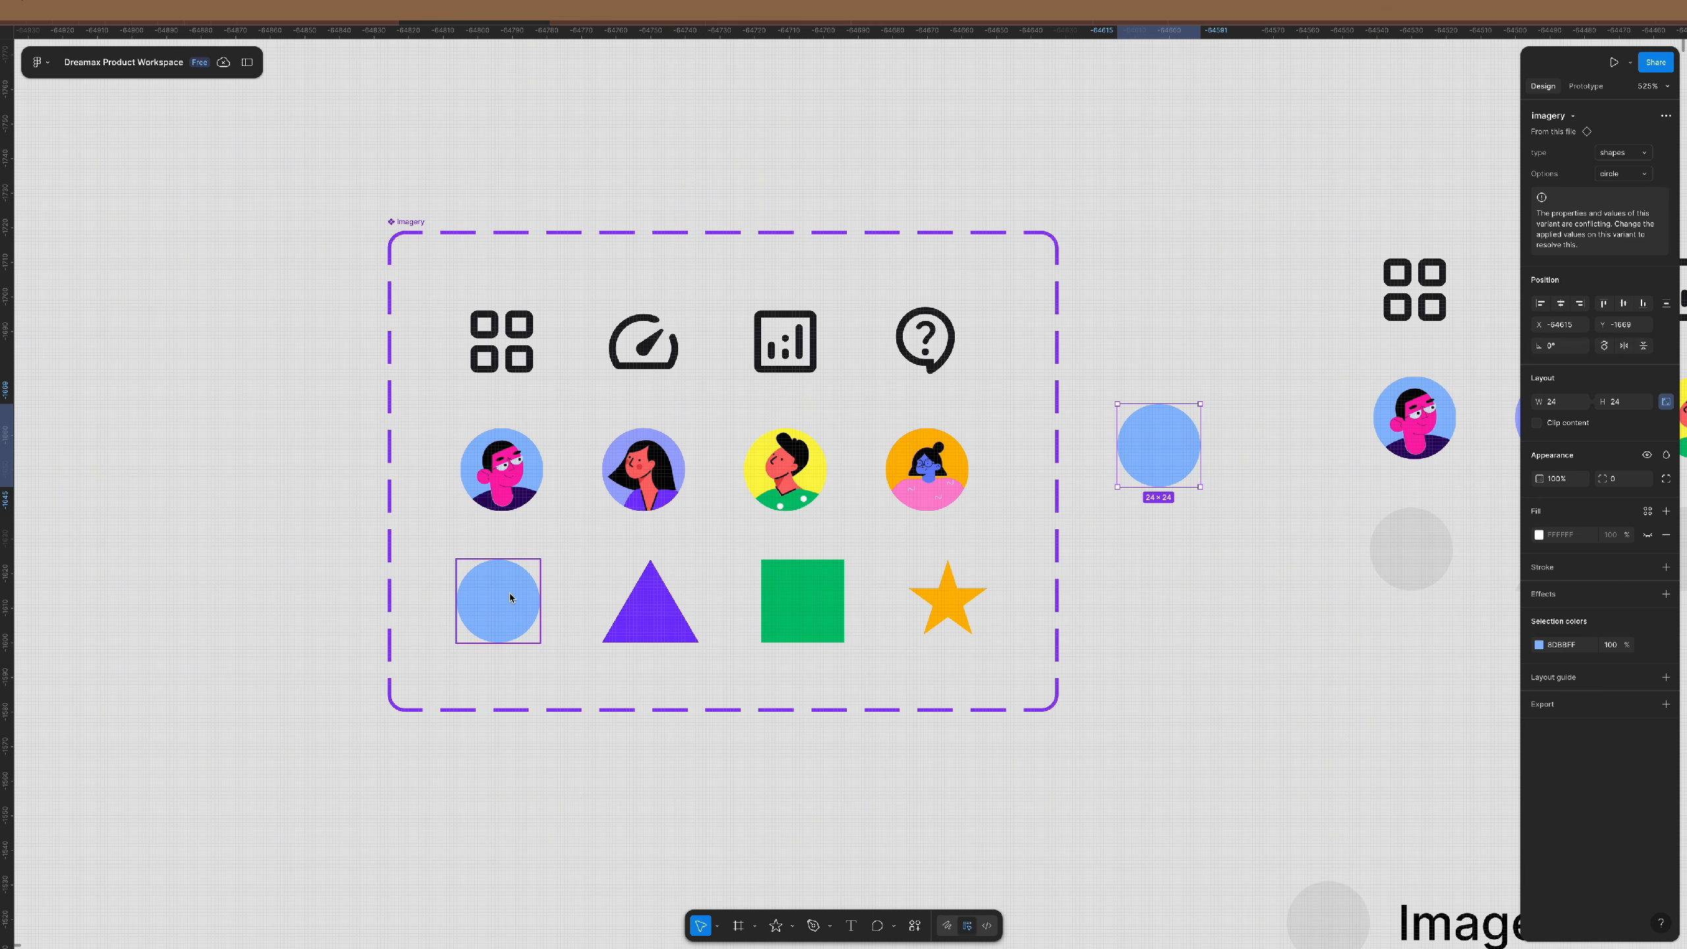
left_click(1240, 447)
left_click(1119, 443)
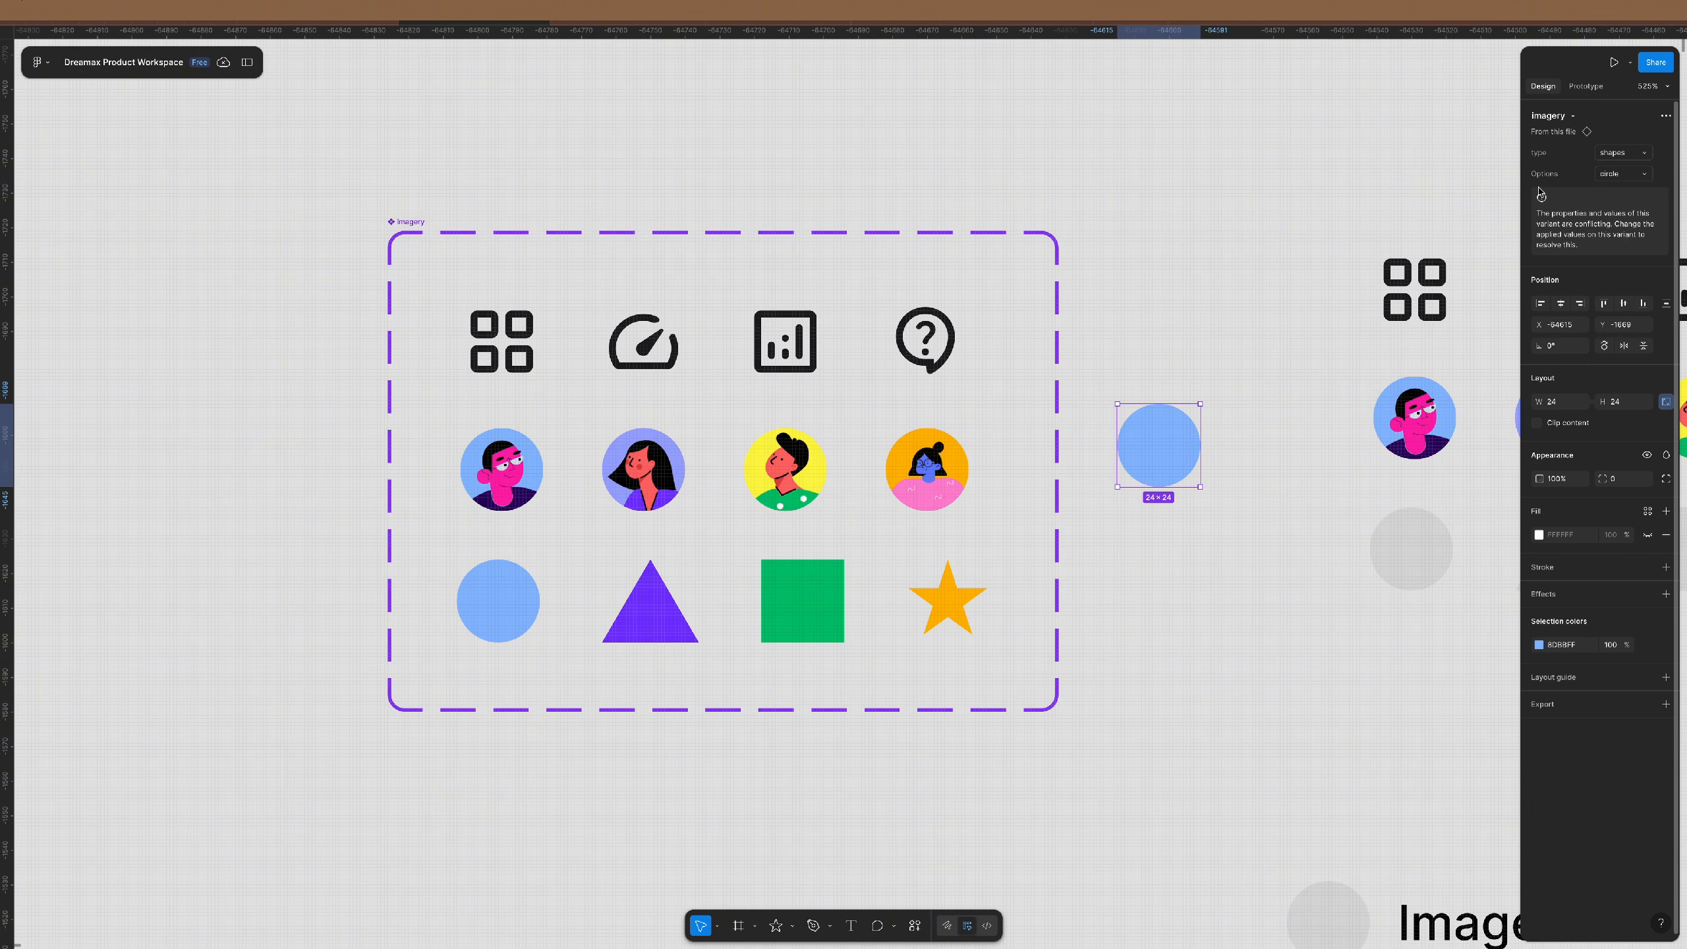
left_click(1083, 341)
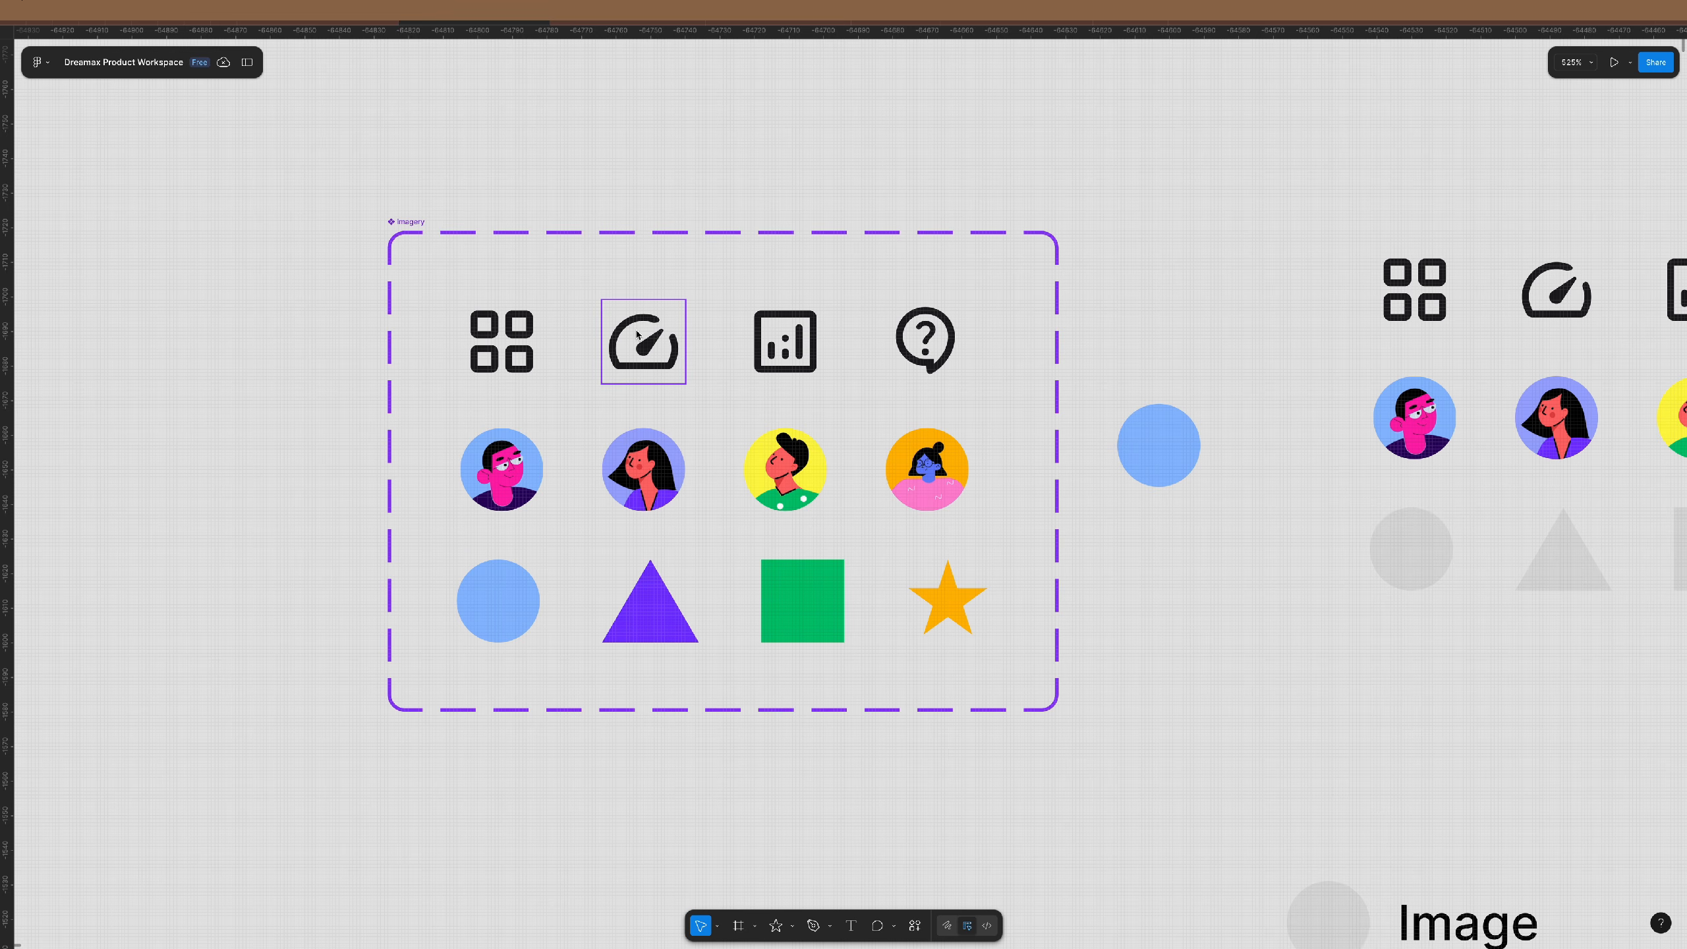
- Set the grid icon variant's Options value to 'dash', then undo it
left_click(501, 341)
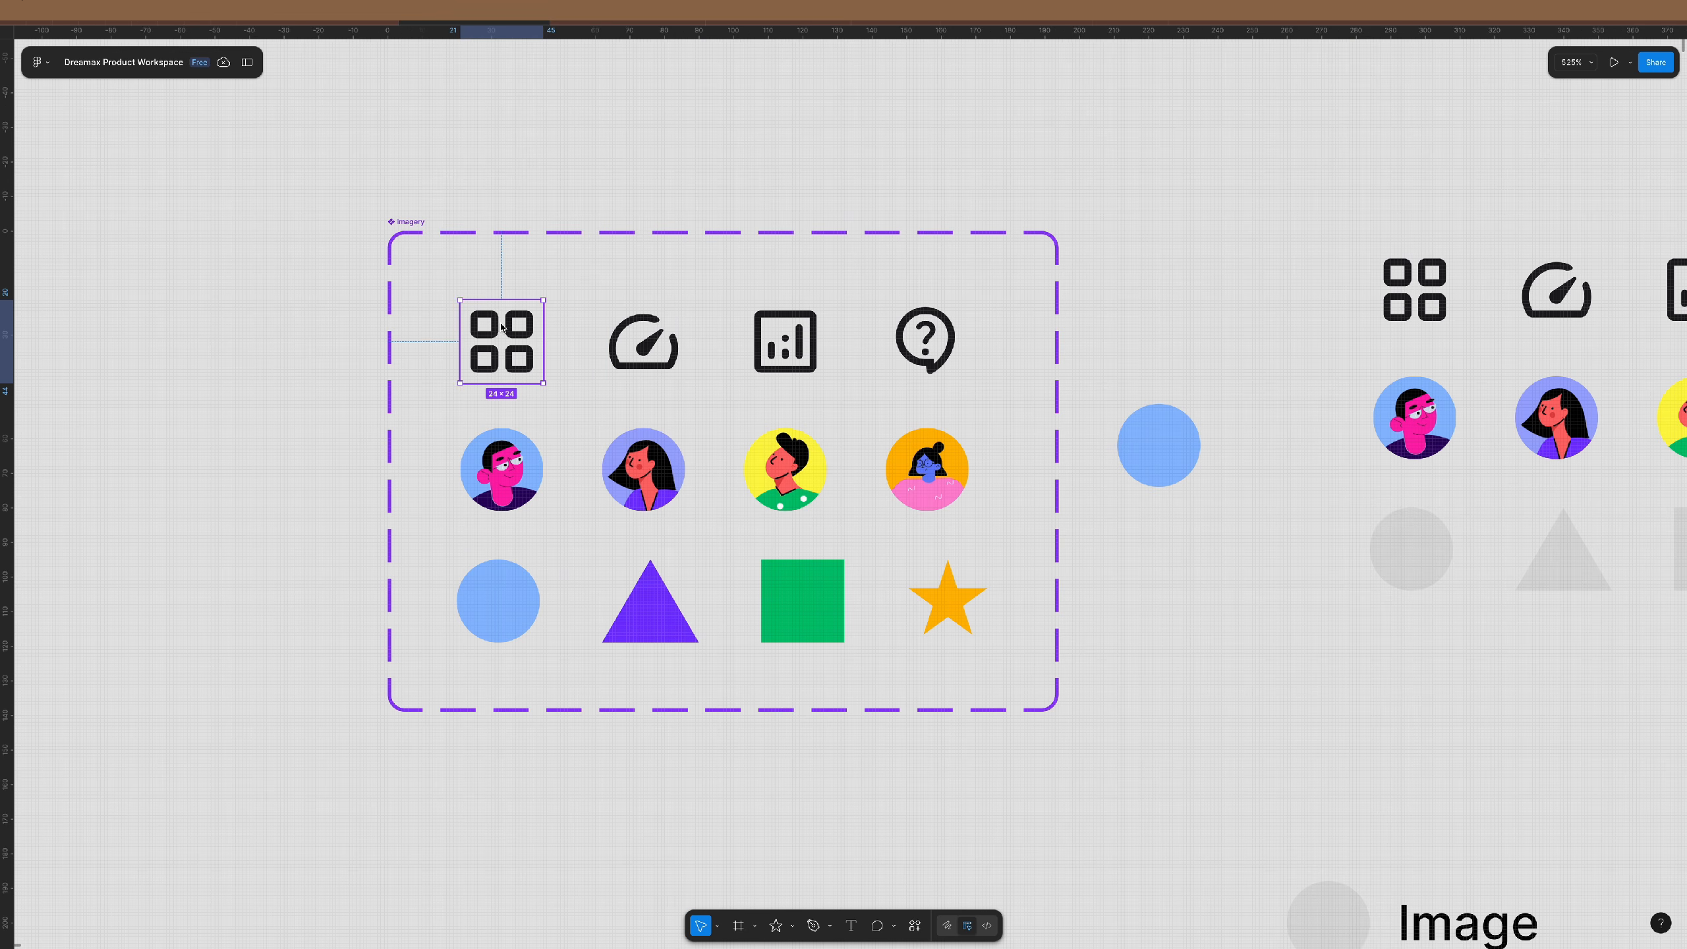
left_click(1616, 183)
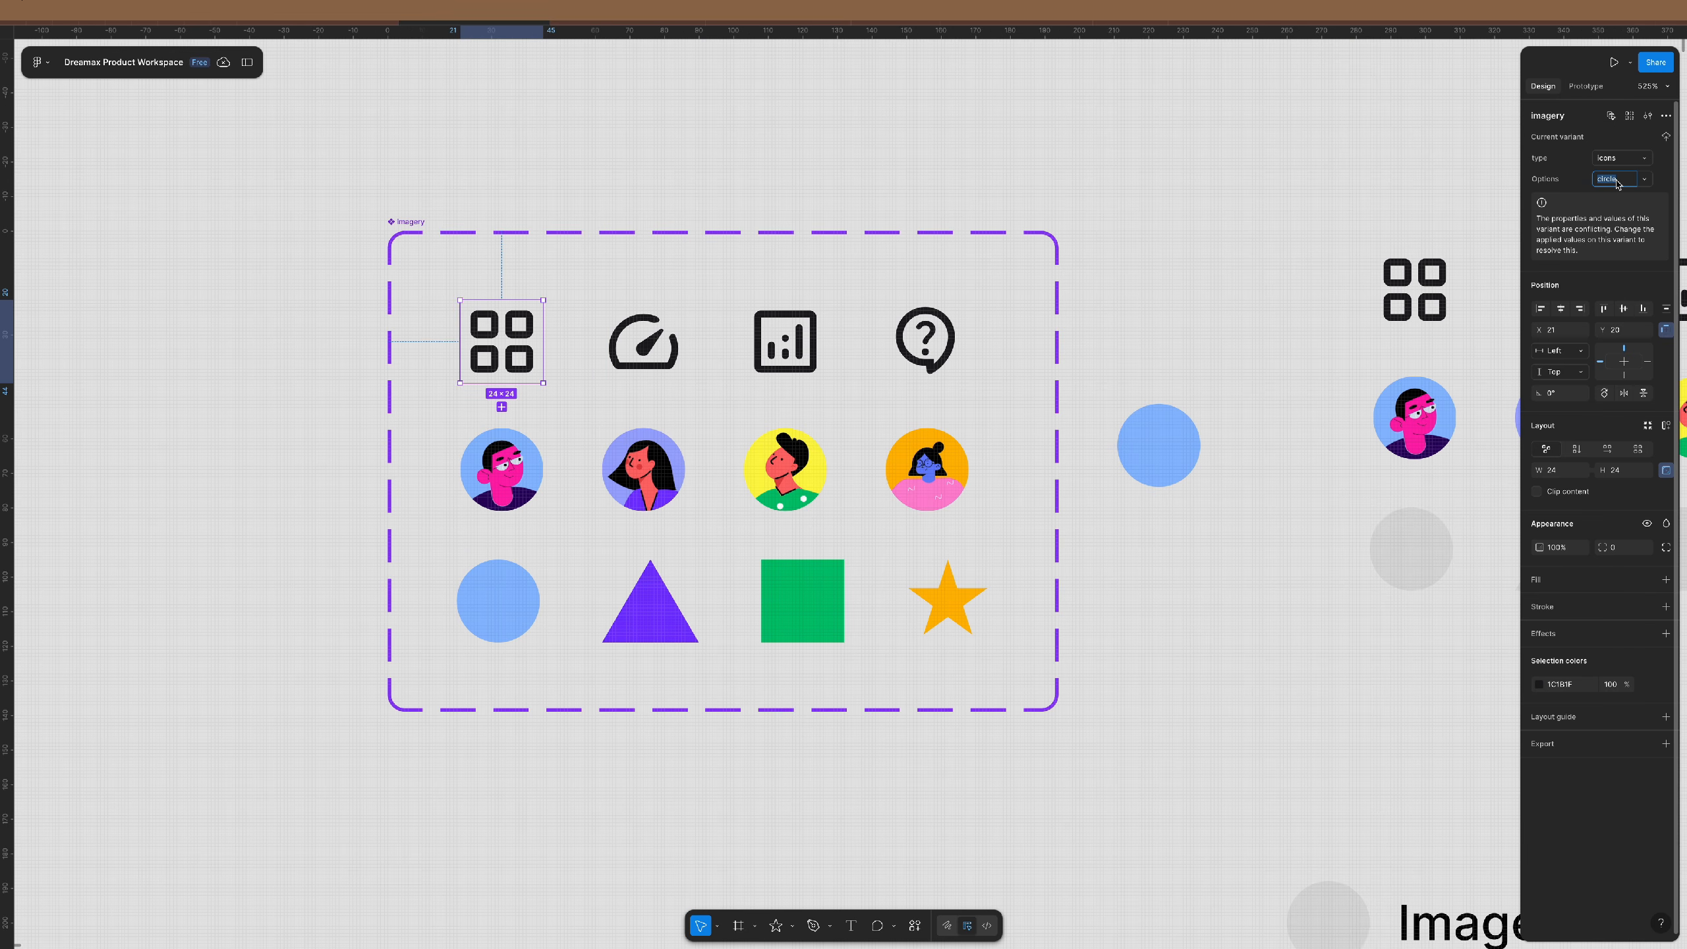
type("dash")
key("Return")
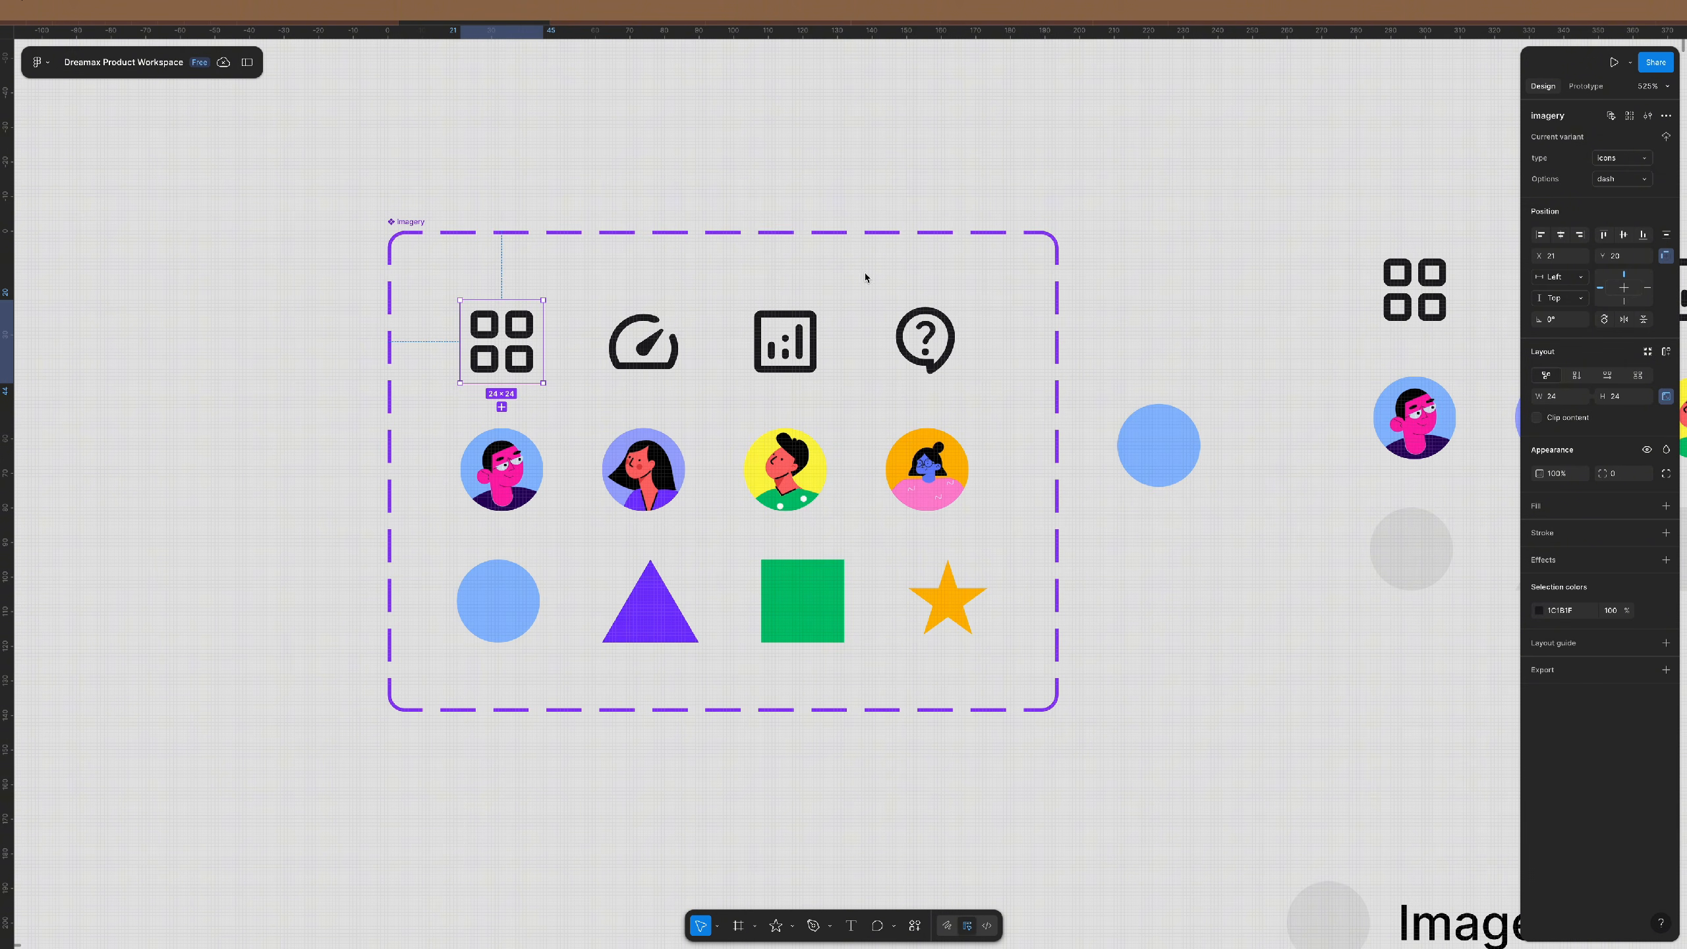
key("ctrl+z")
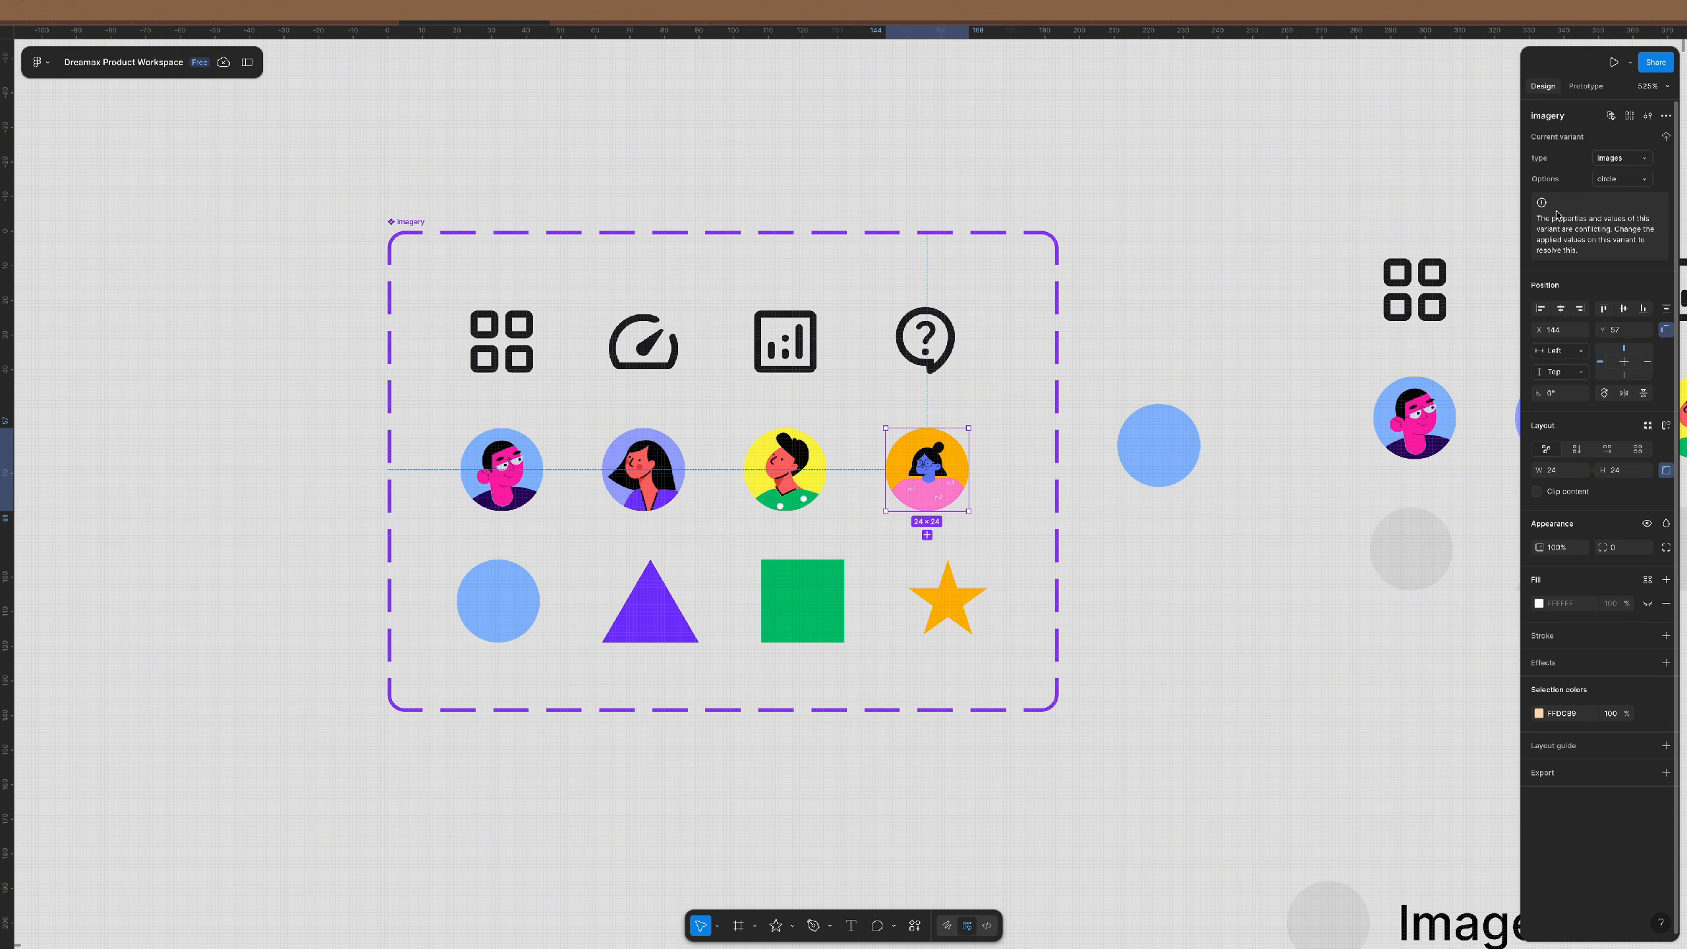
- Set the orange avatar's Options value to 'bebe 2' and the yellow avatar's to 'guy2'
left_click(1631, 181)
type("bebe 2")
key("Return")
left_click(785, 470)
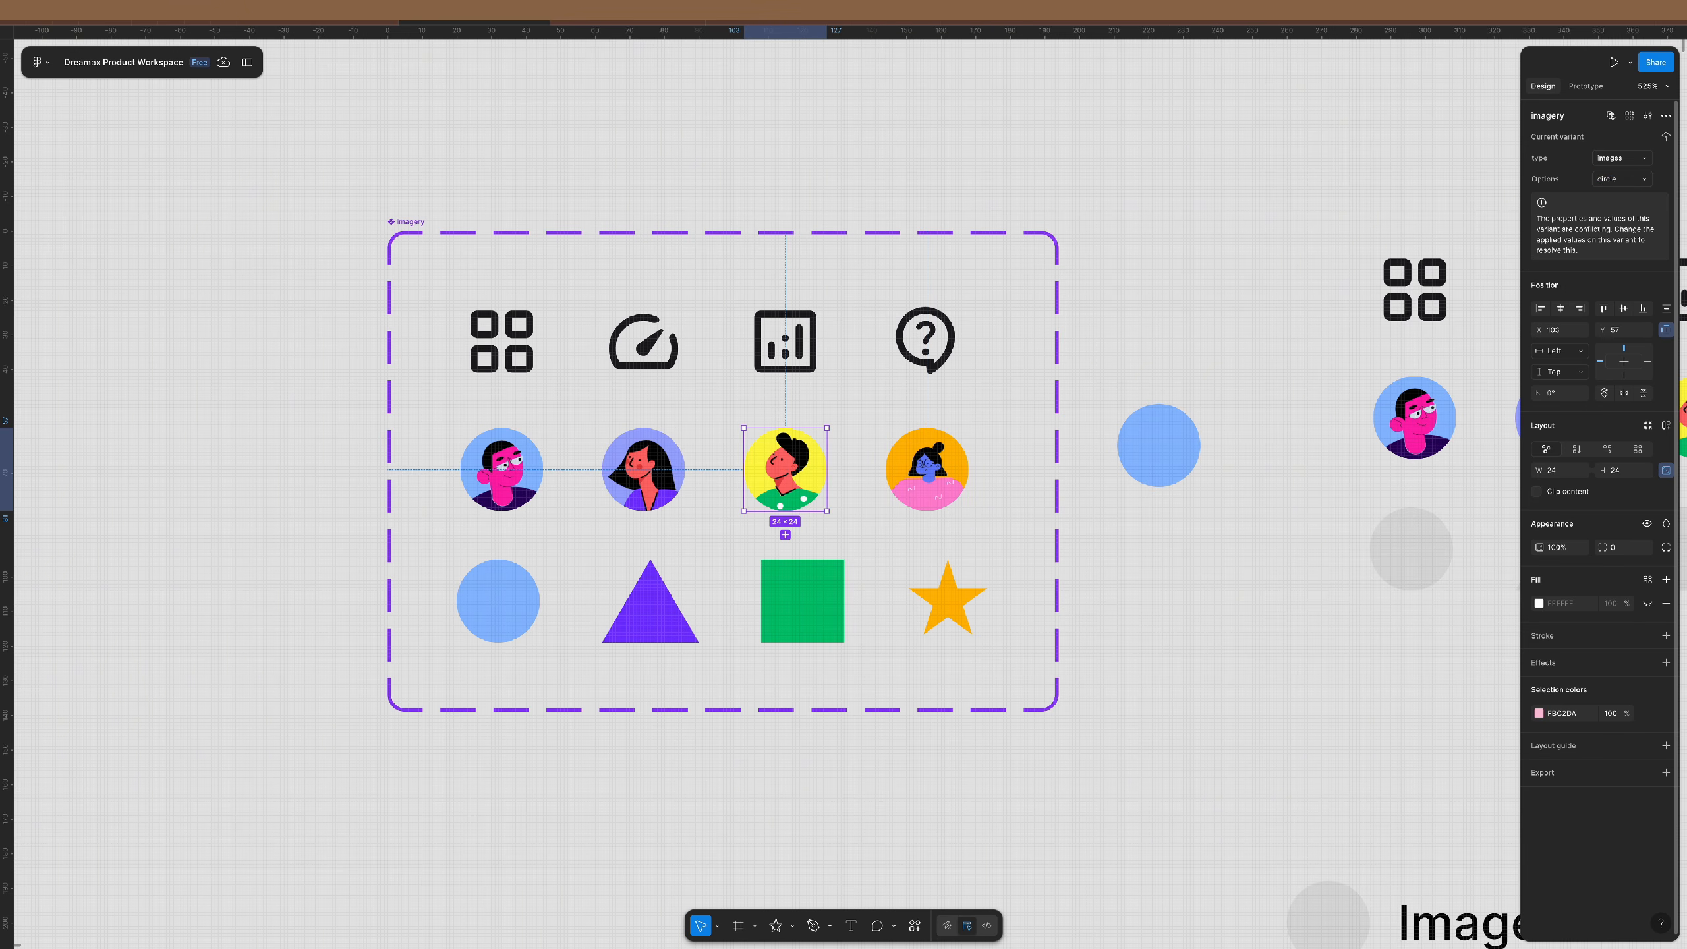
left_click(1631, 181)
type("guy2")
key("Return")
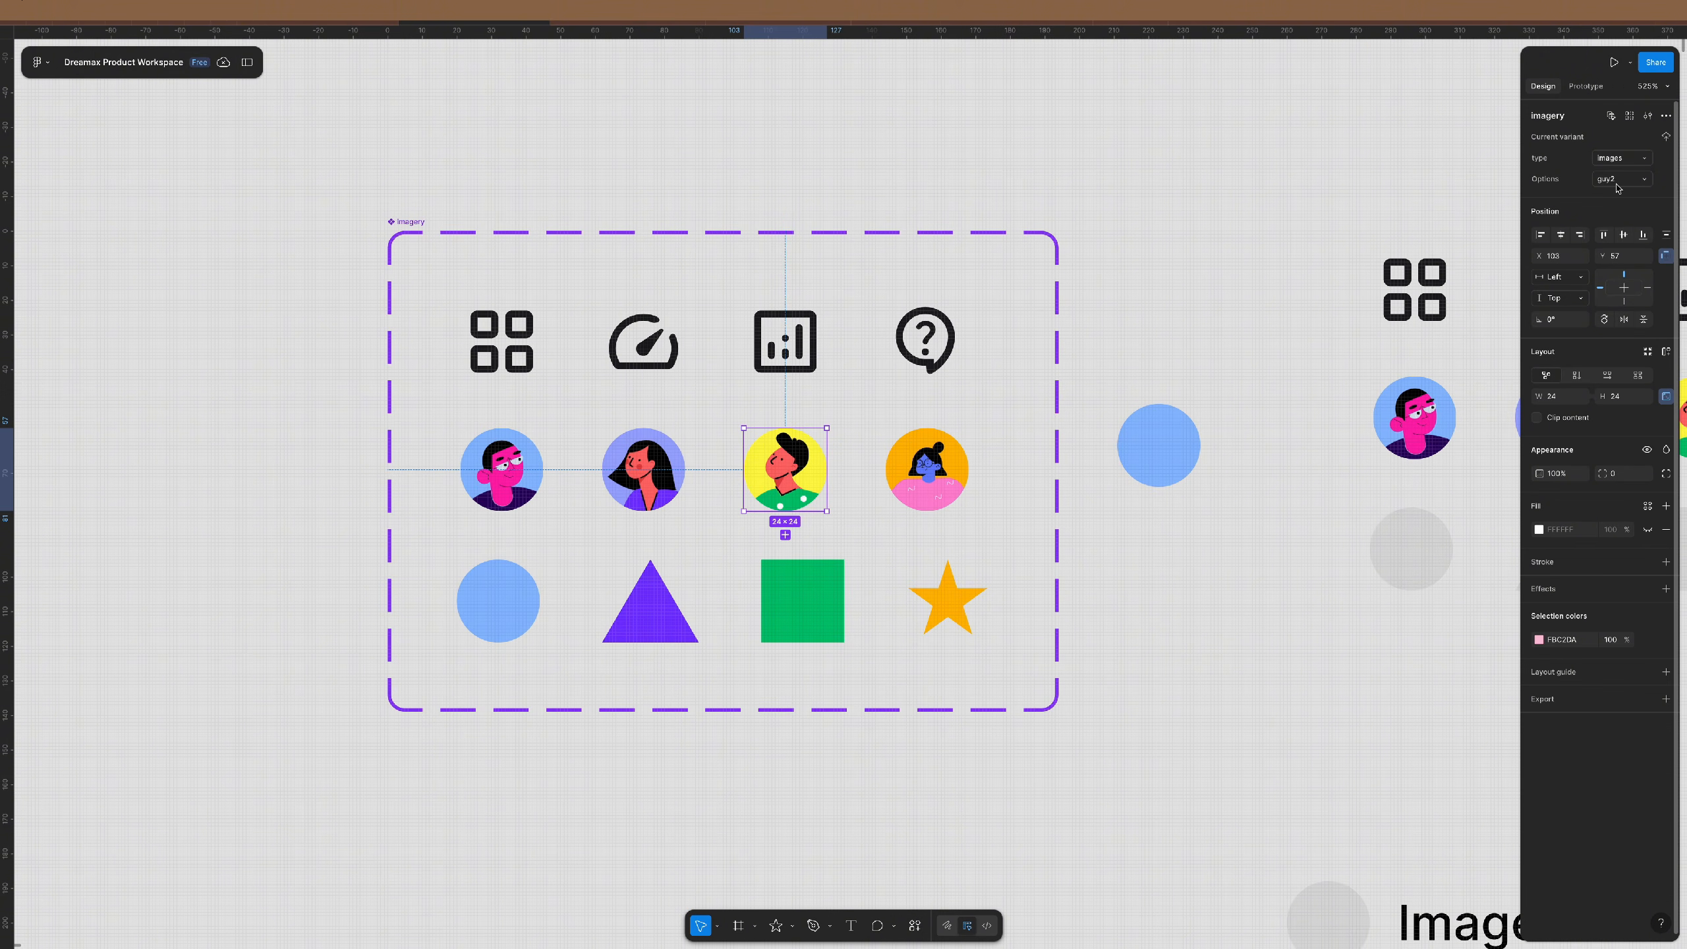
- Set the woman avatar's Options value to 'bebe1' and the first avatar's to 'guy1'
key("Tab")
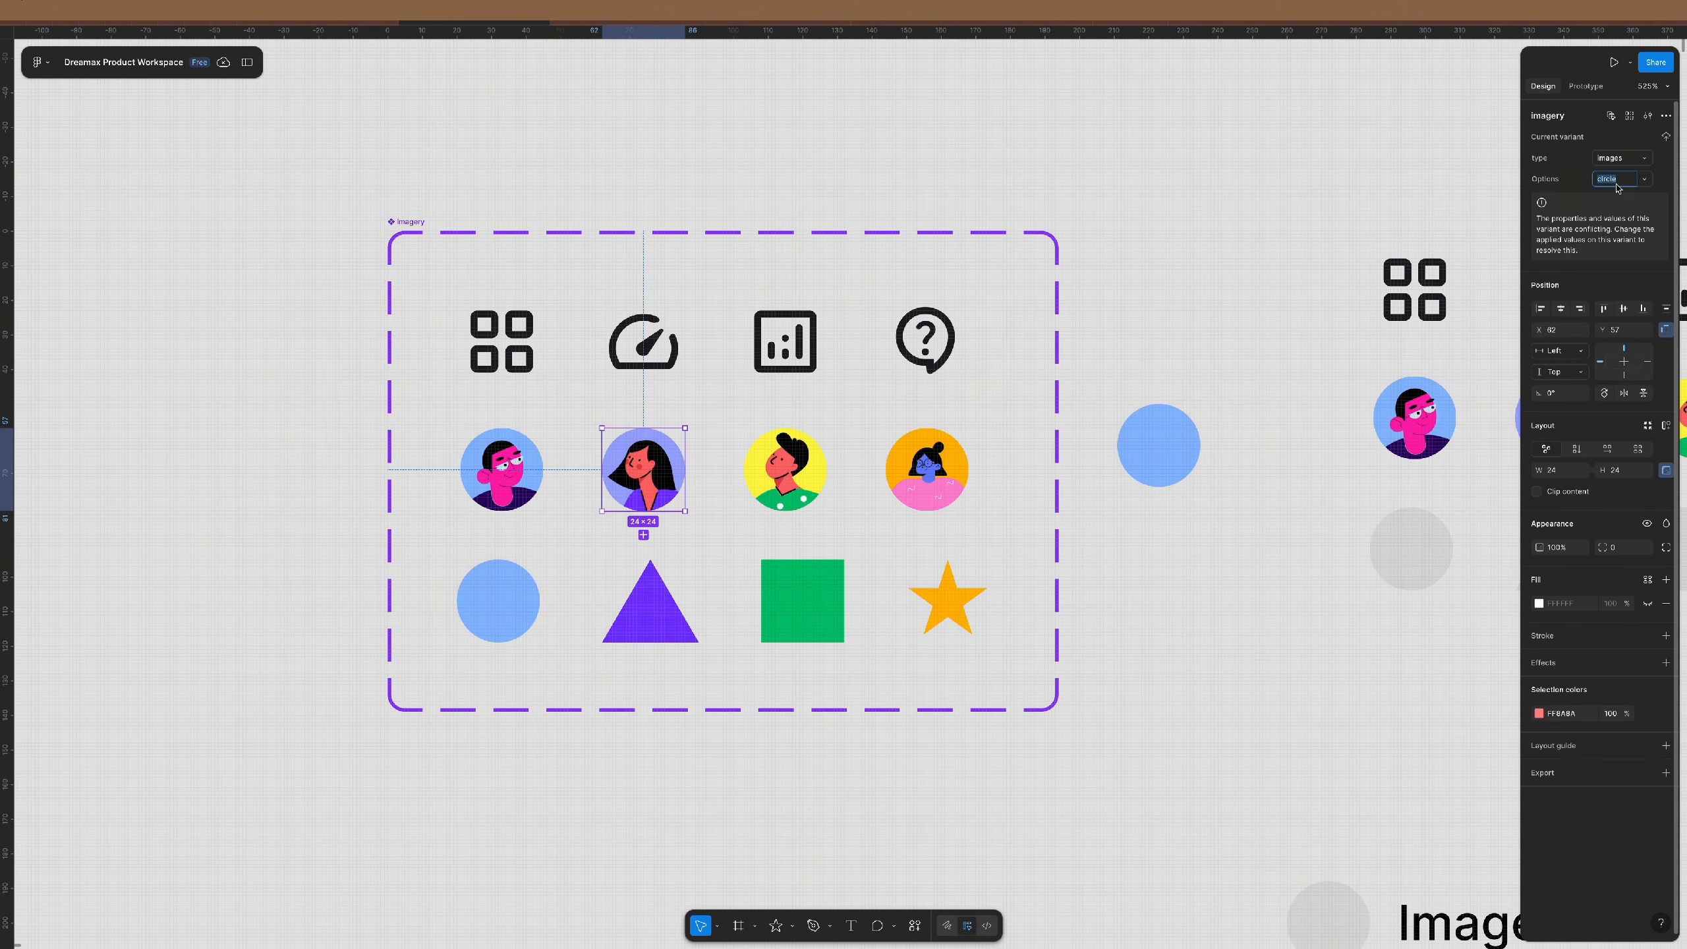
left_click(1617, 184)
type("bebe")
type("1")
key("Return")
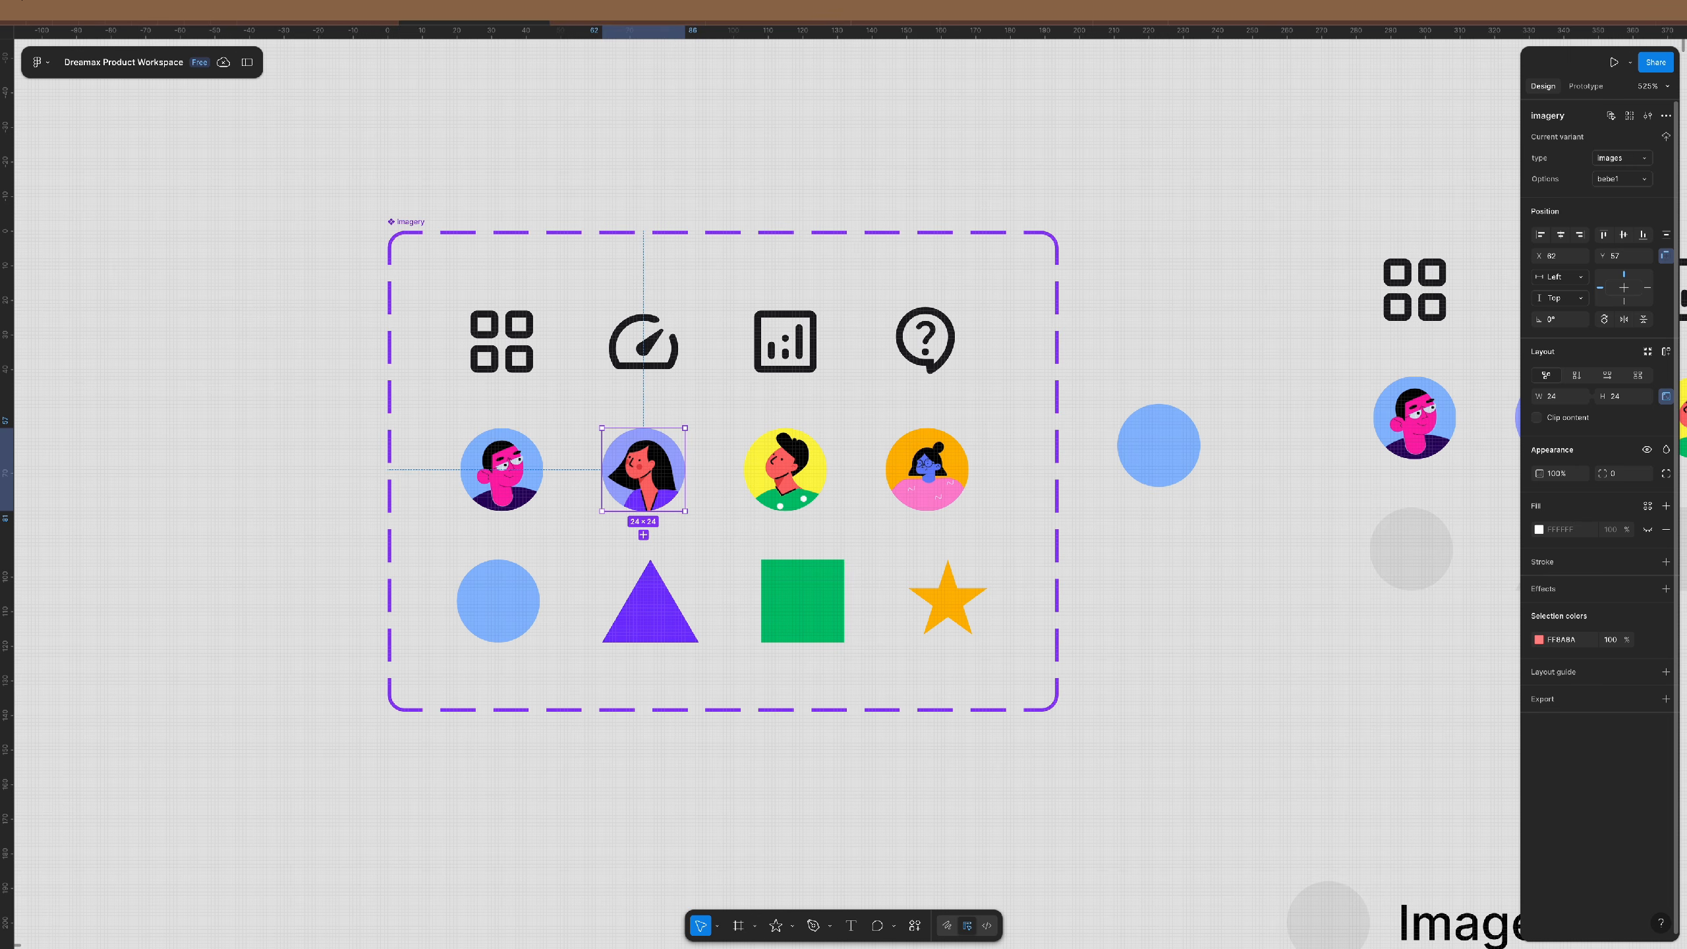
key("Tab")
left_click(1616, 183)
type("guy")
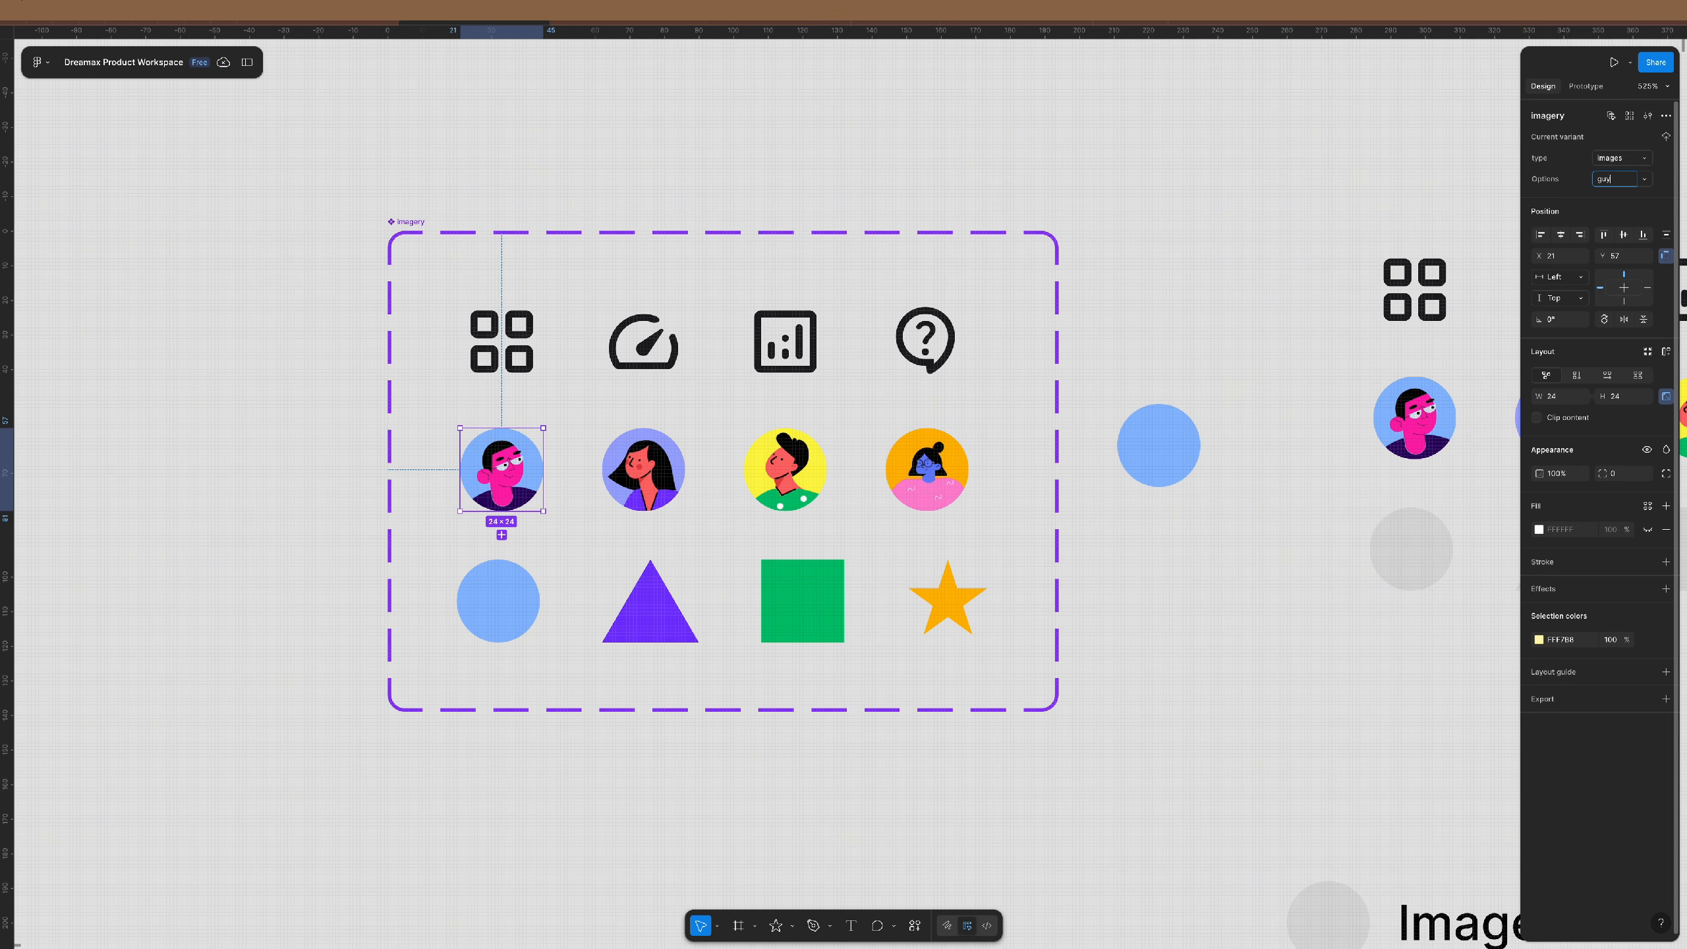
type("1")
key("Return")
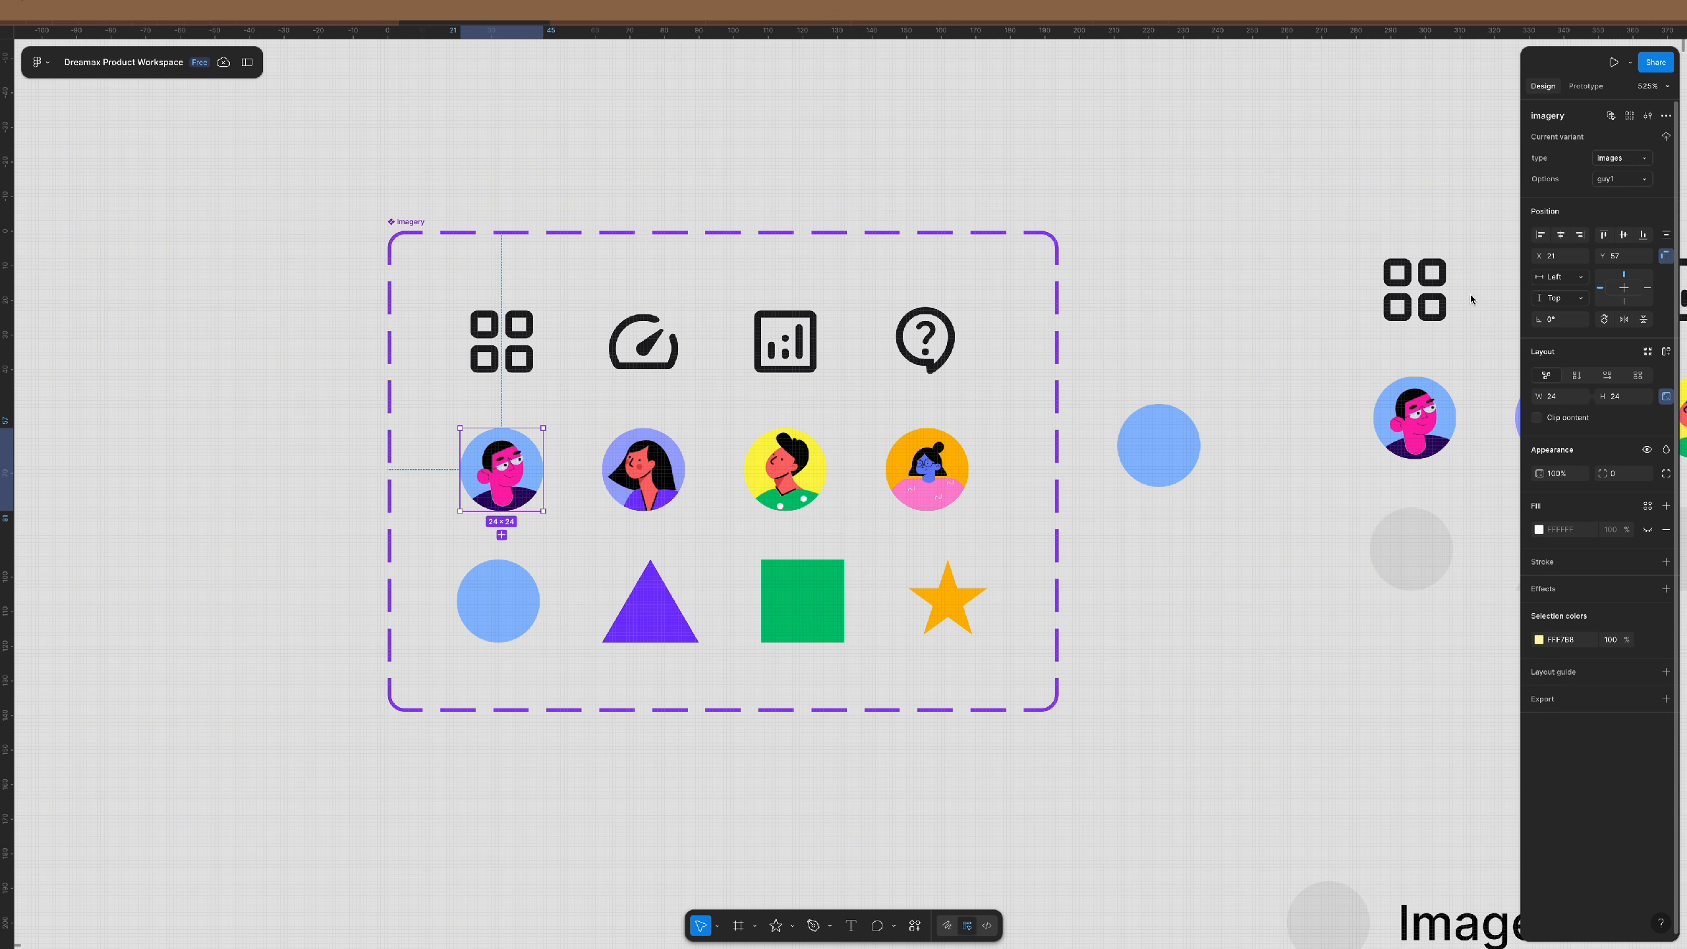
left_click(1179, 442)
- Switch the instance to type images, trying bebe 2 before settling on the guy2 avatar
left_click(1623, 155)
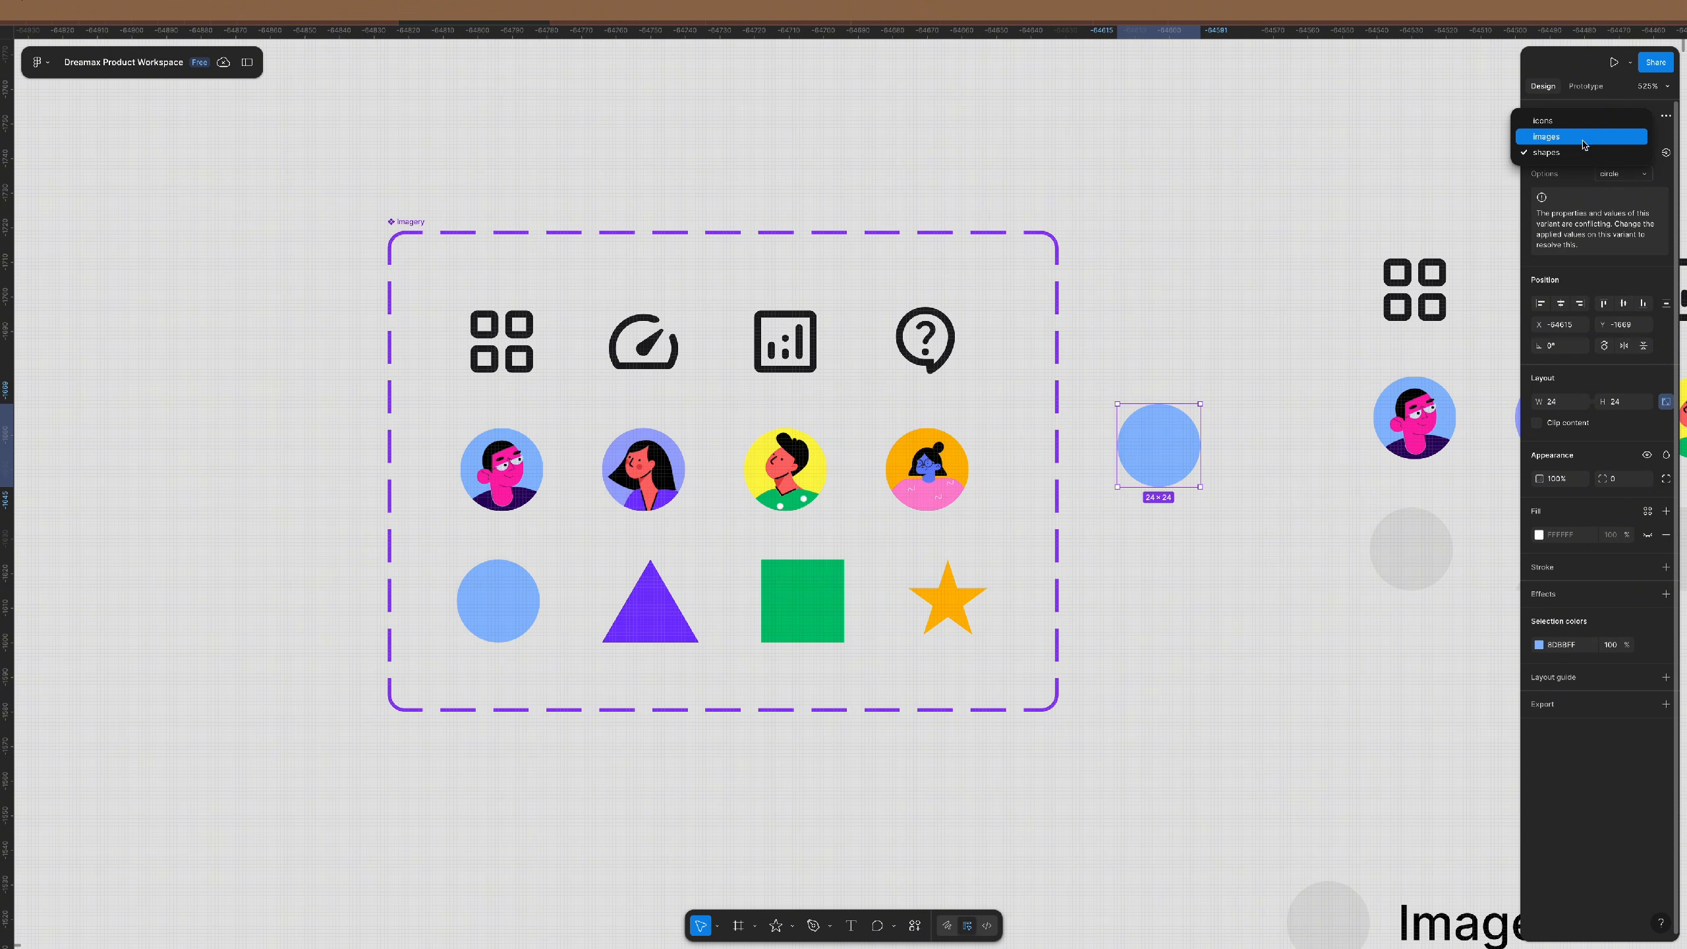
left_click(1621, 140)
left_click(1626, 175)
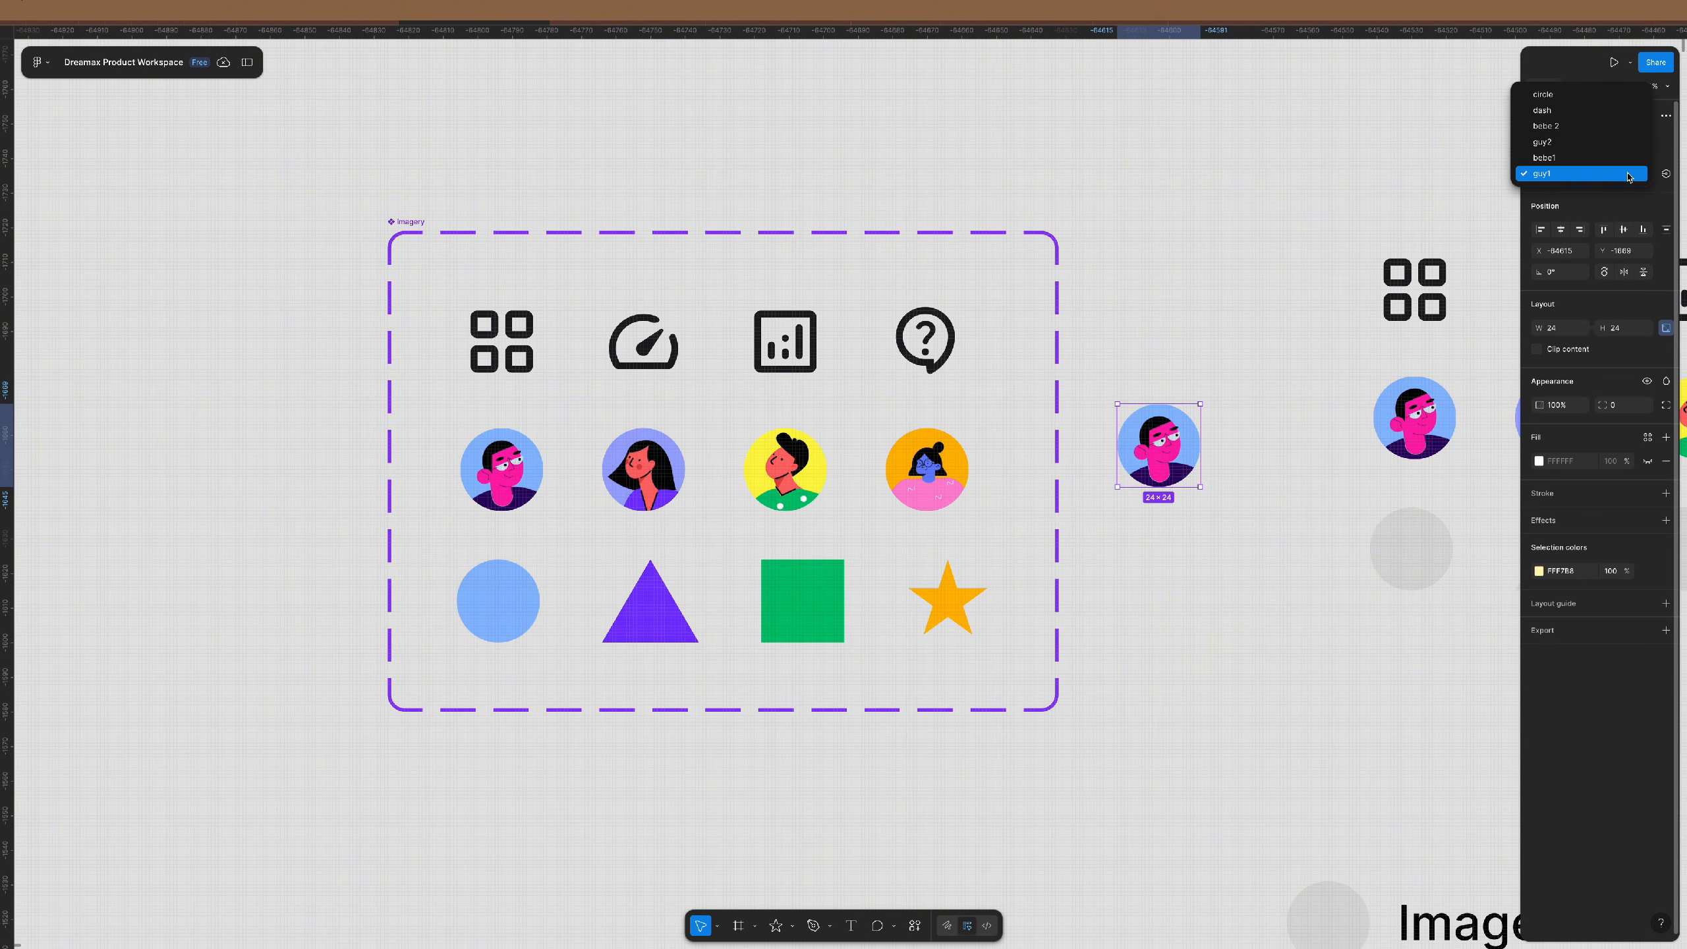
left_click(1564, 125)
left_click(1577, 169)
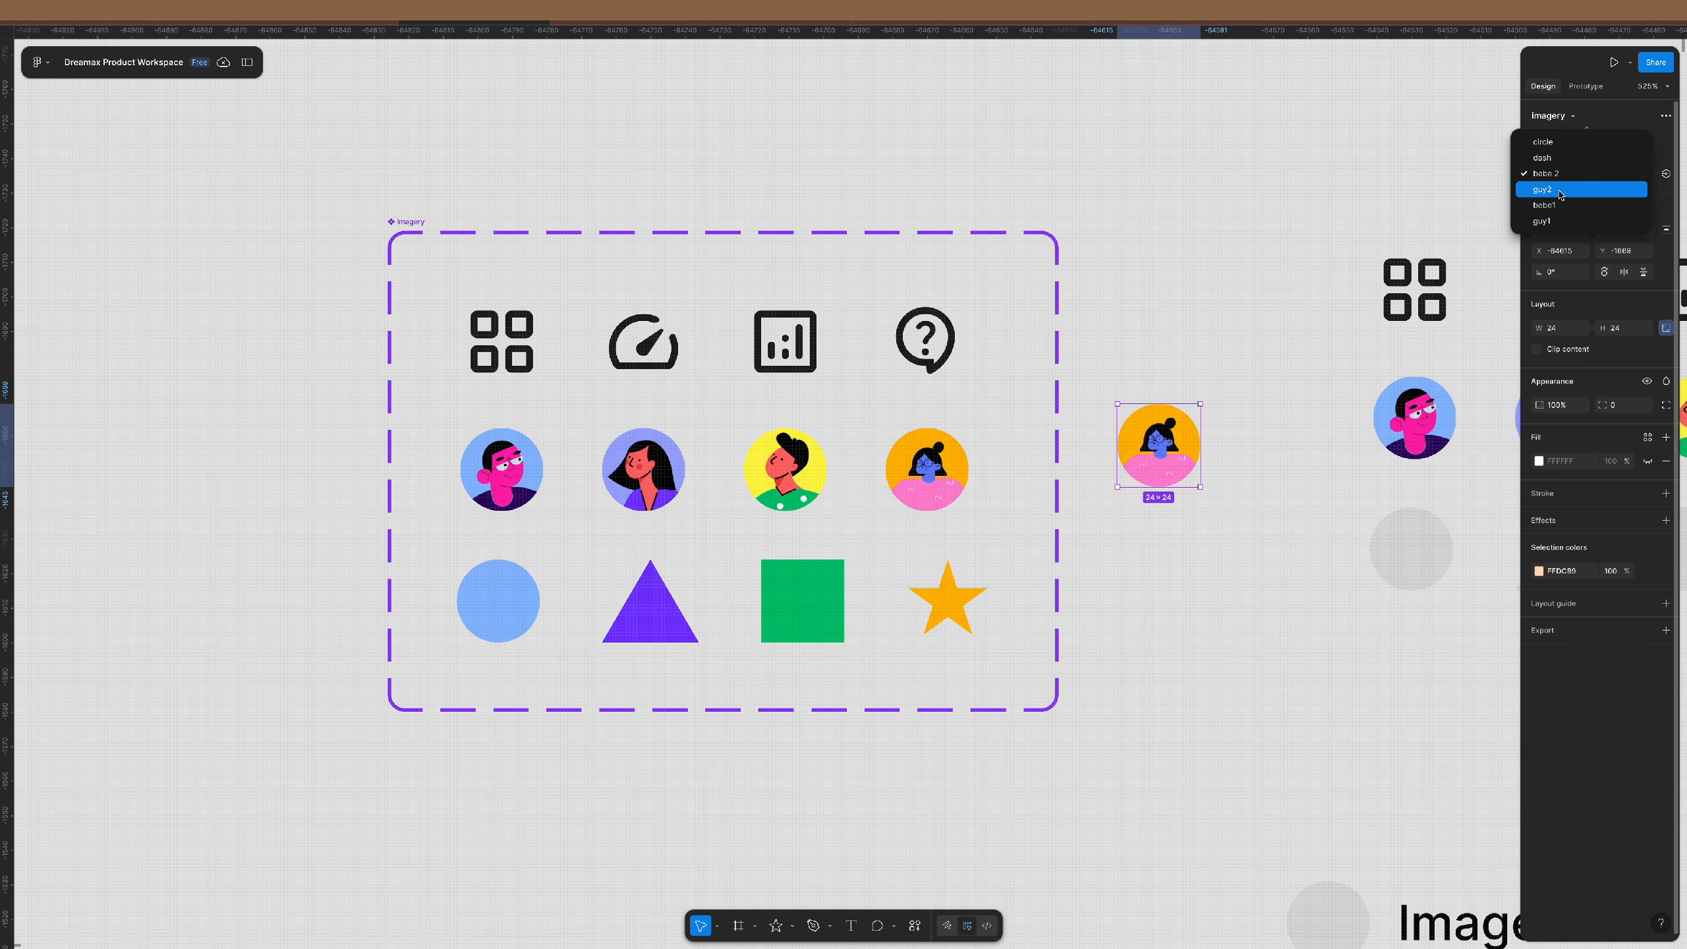
left_click(1559, 192)
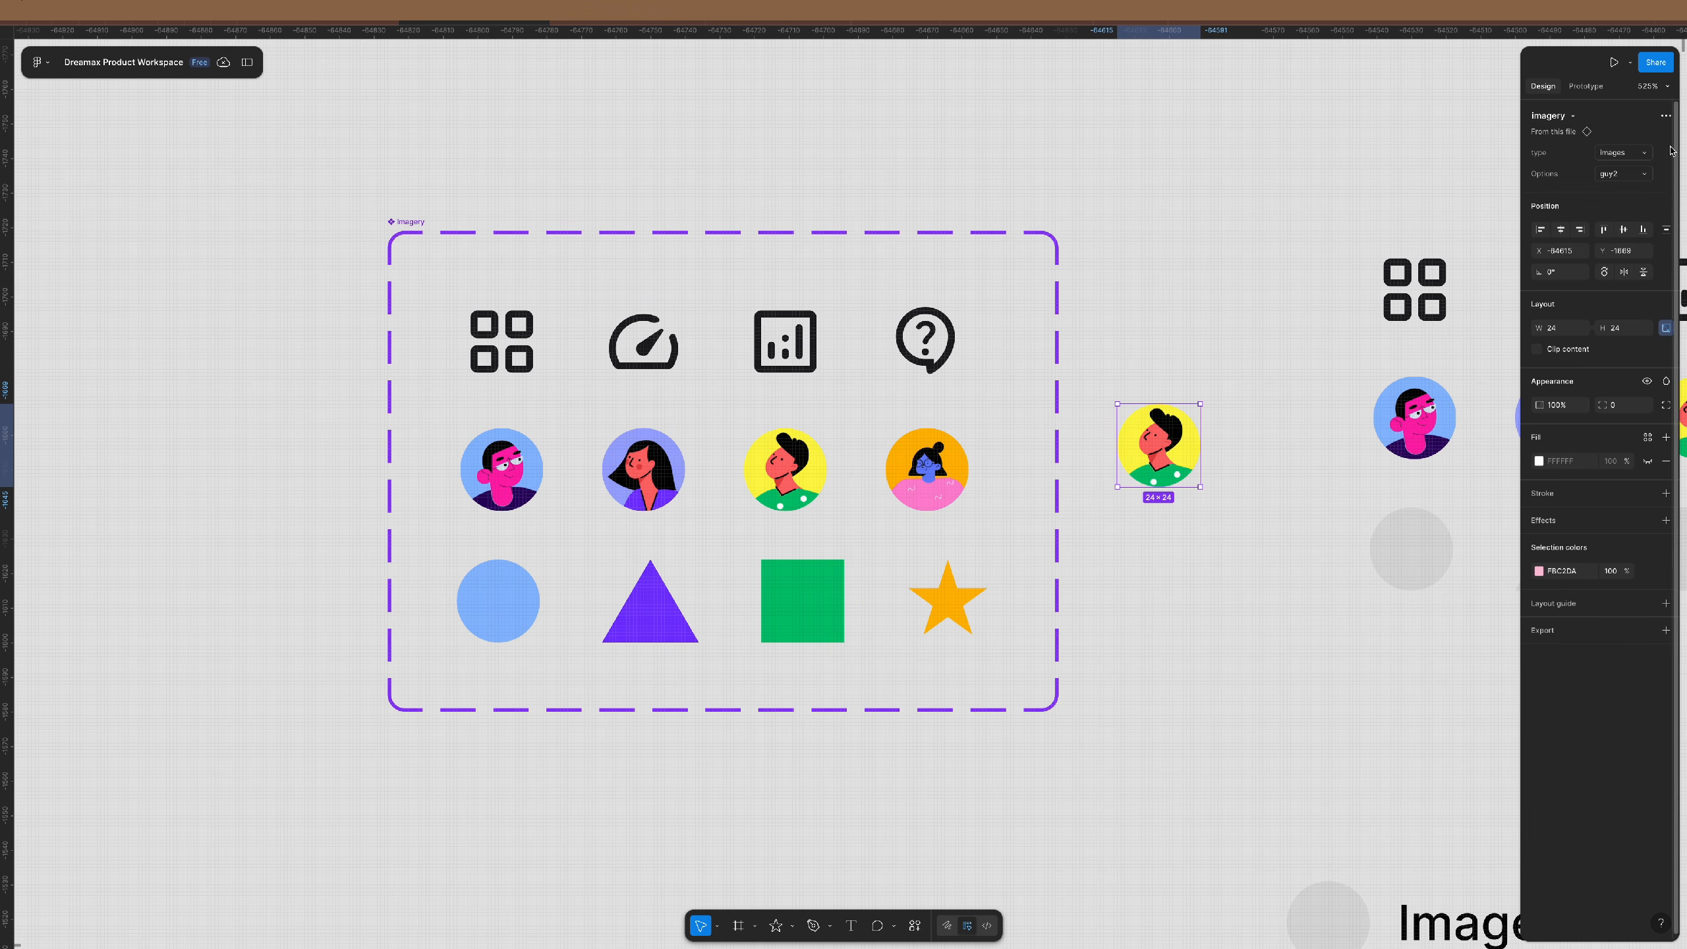
left_click(1066, 350)
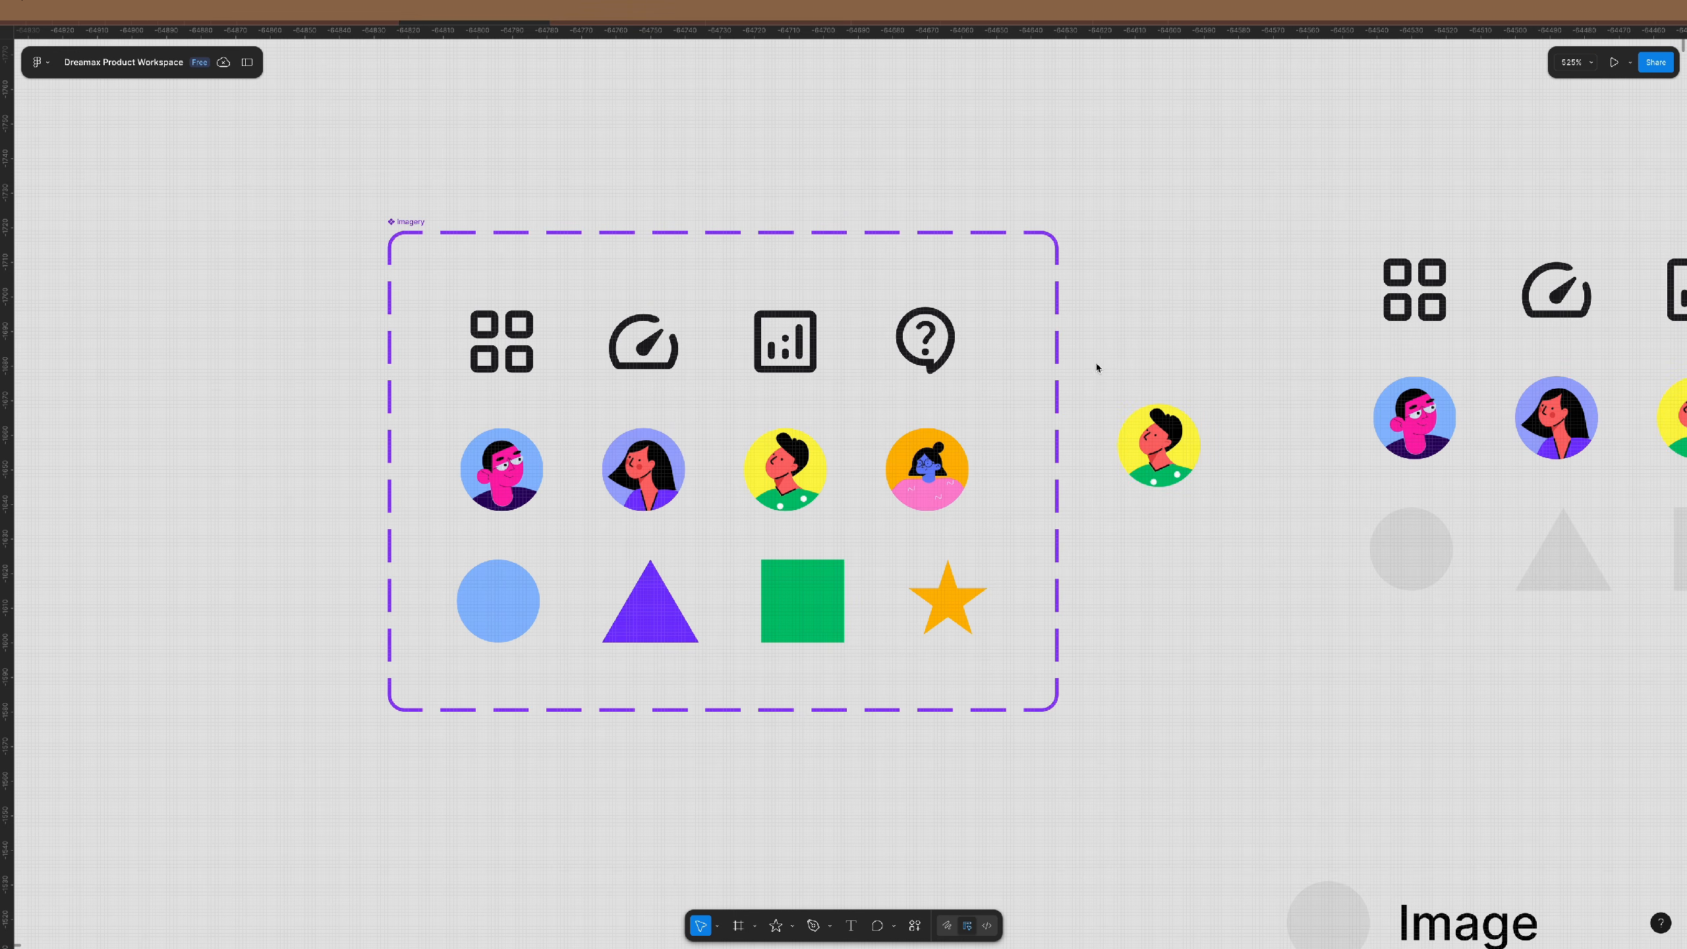
left_click(502, 340)
- Enter 'analytic' as the gauge icon variant's Options value
left_click(644, 348)
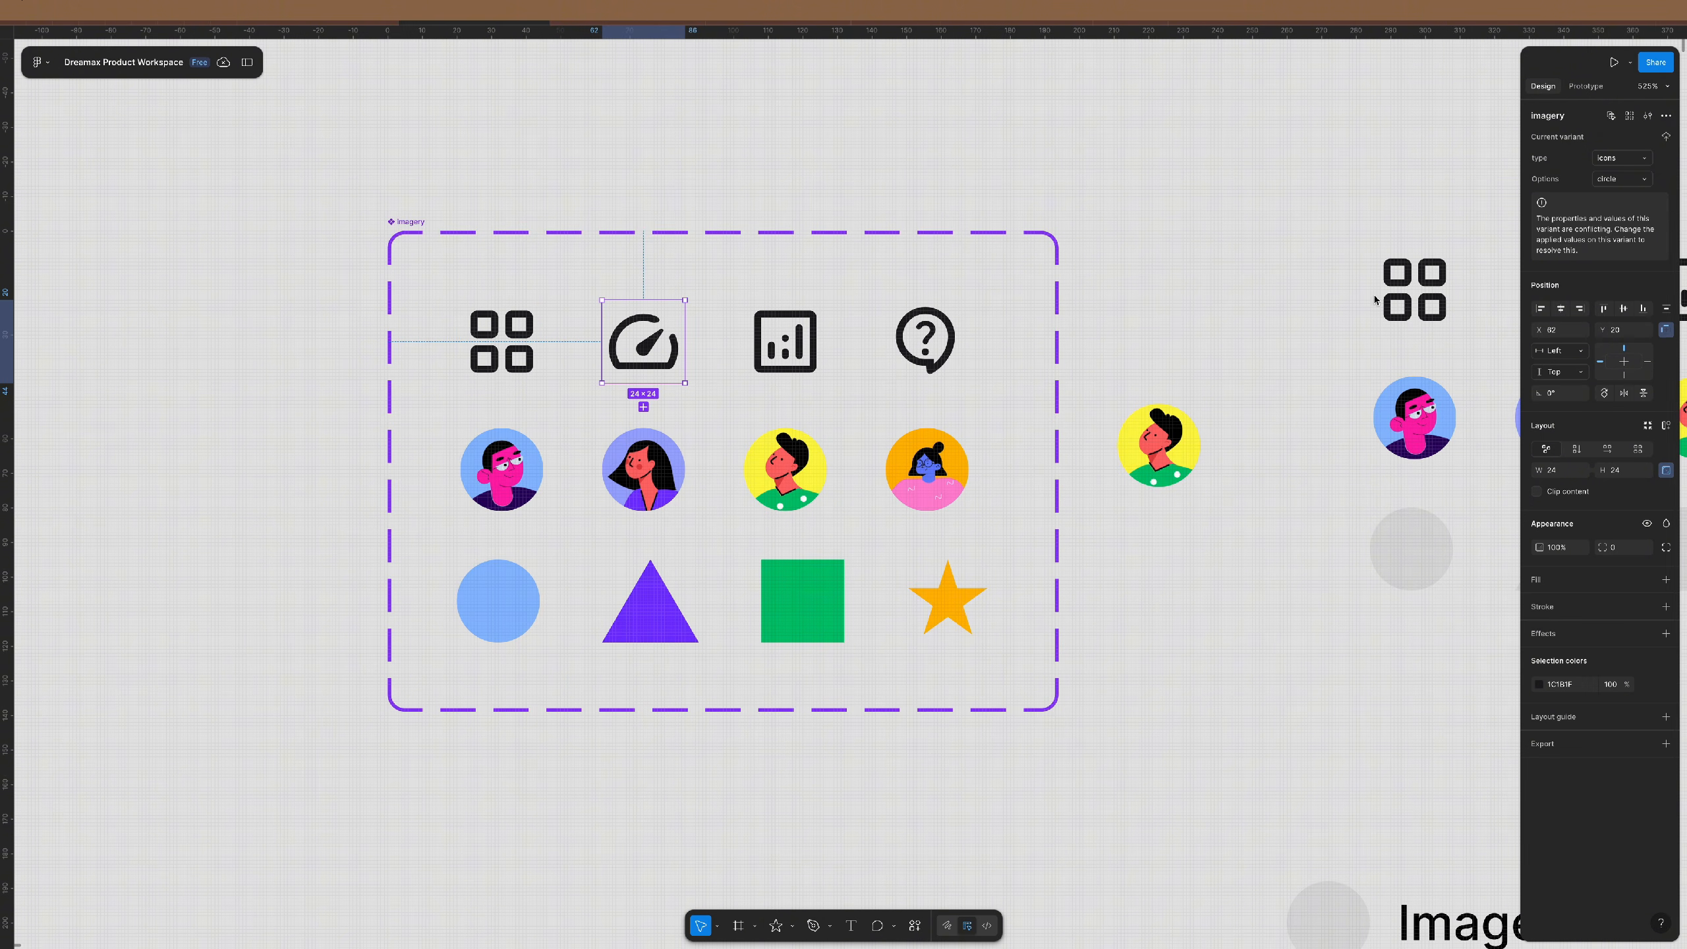
left_click(1626, 180)
type("an")
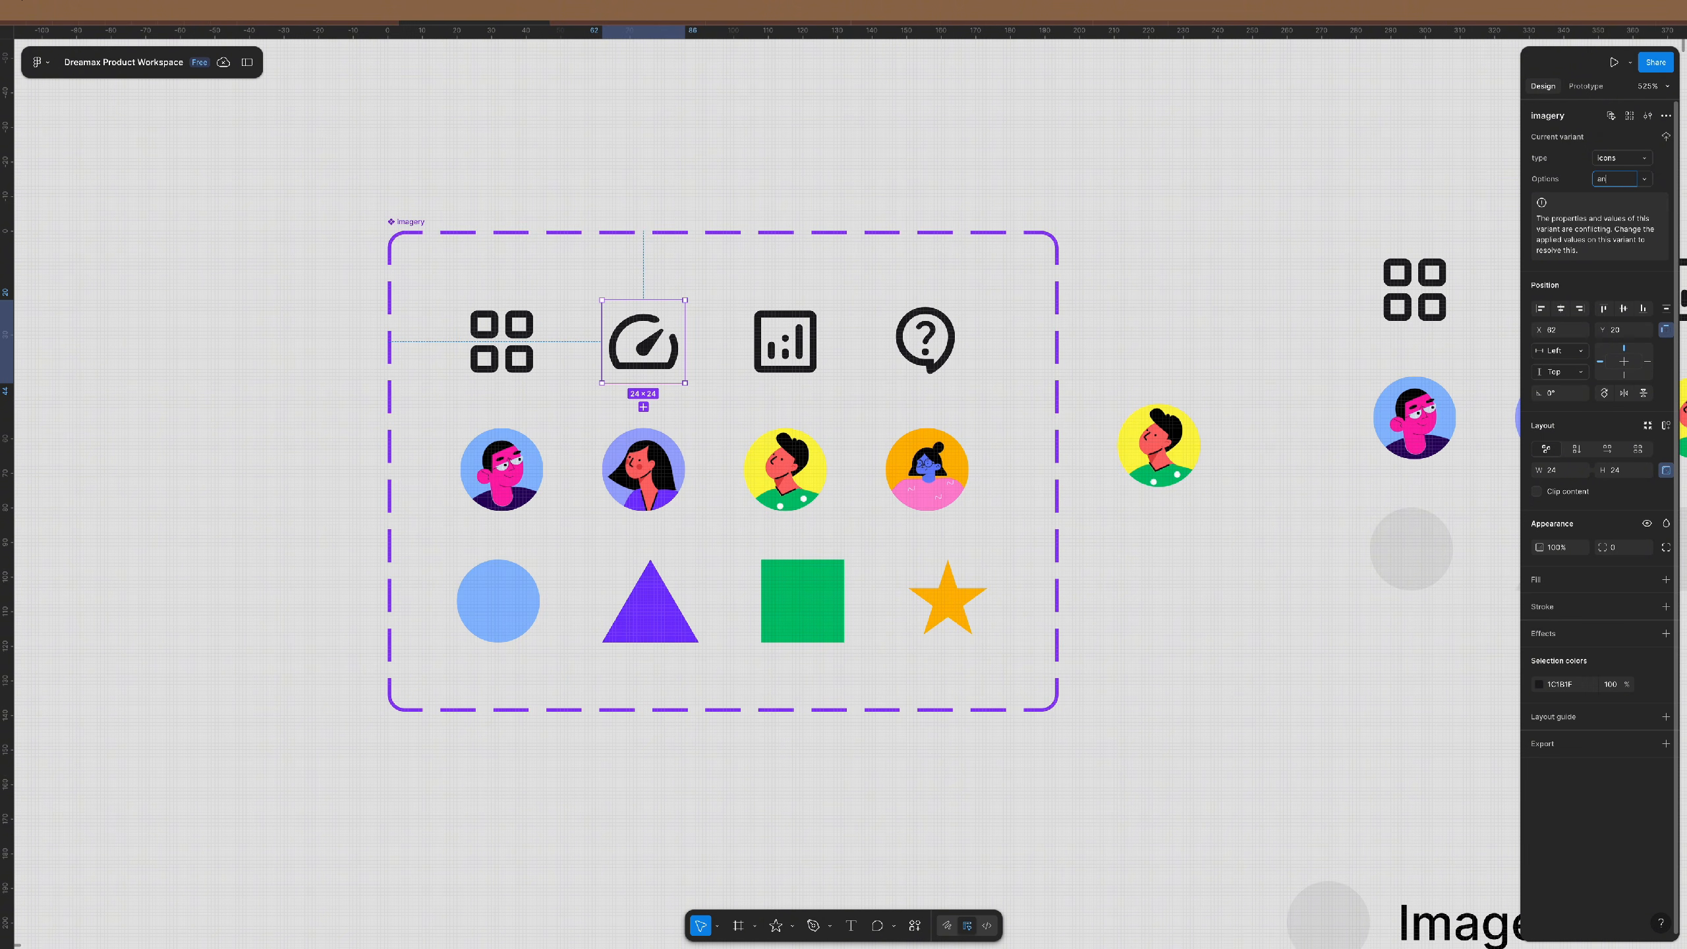
type("alytics")
key("Return")
- Review the grid and avatar variants, then confirm star as the orange star variant's Options value
left_click(501, 342)
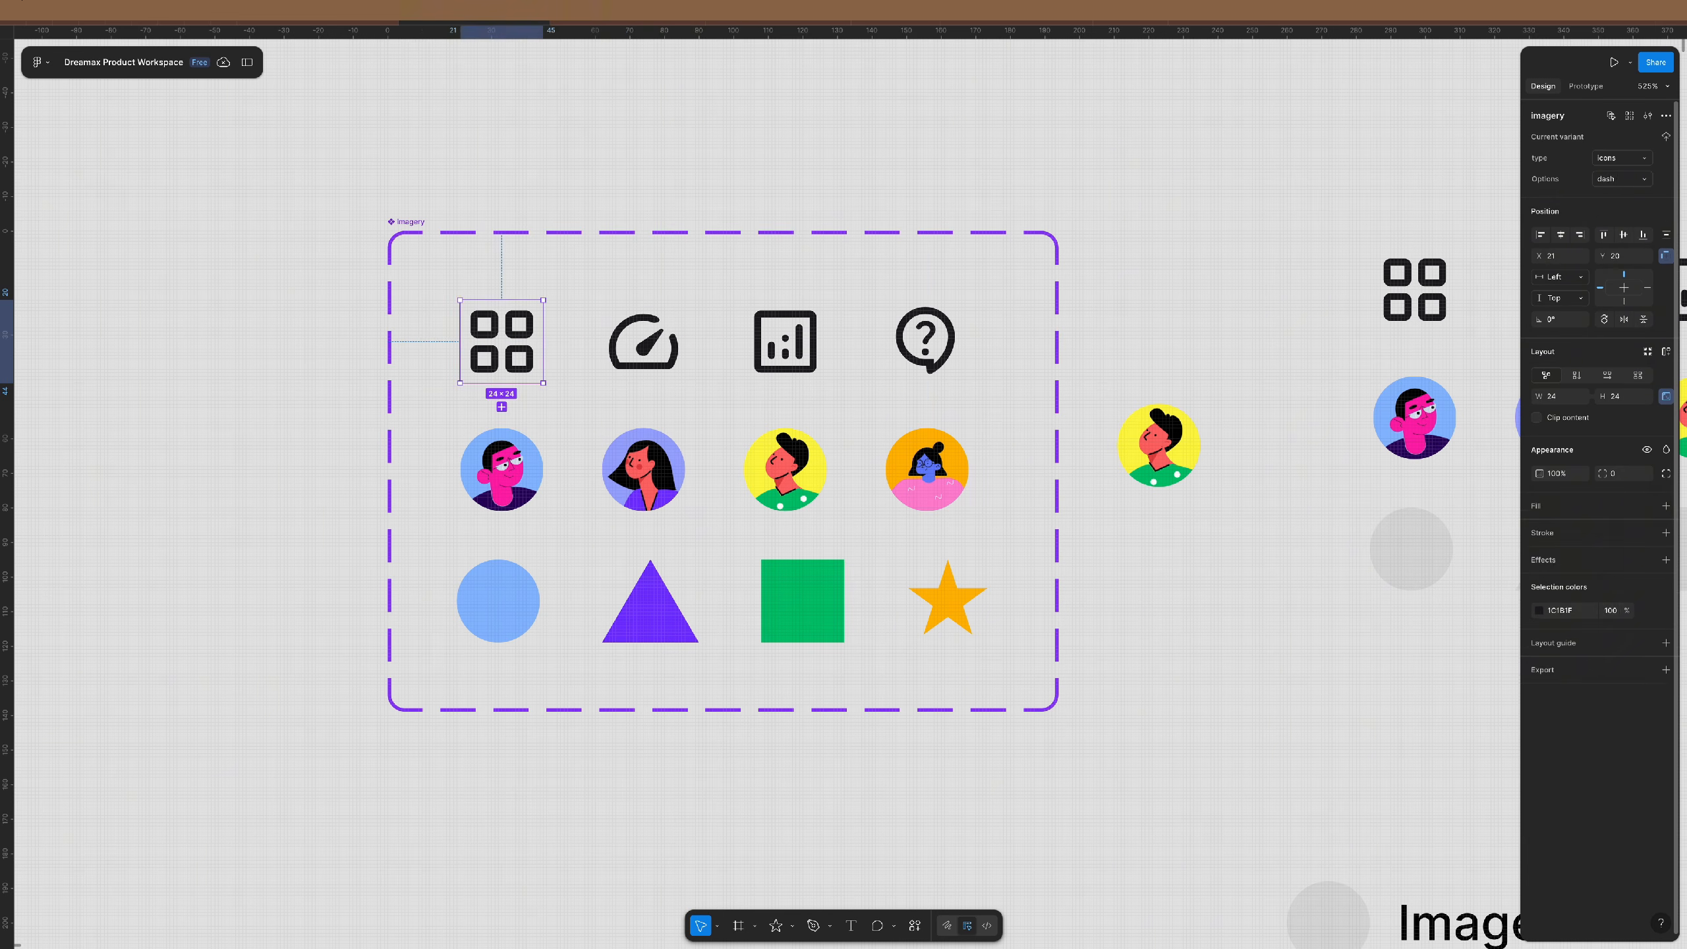
left_click(927, 470)
left_click(785, 470)
left_click(644, 470)
left_click(502, 469)
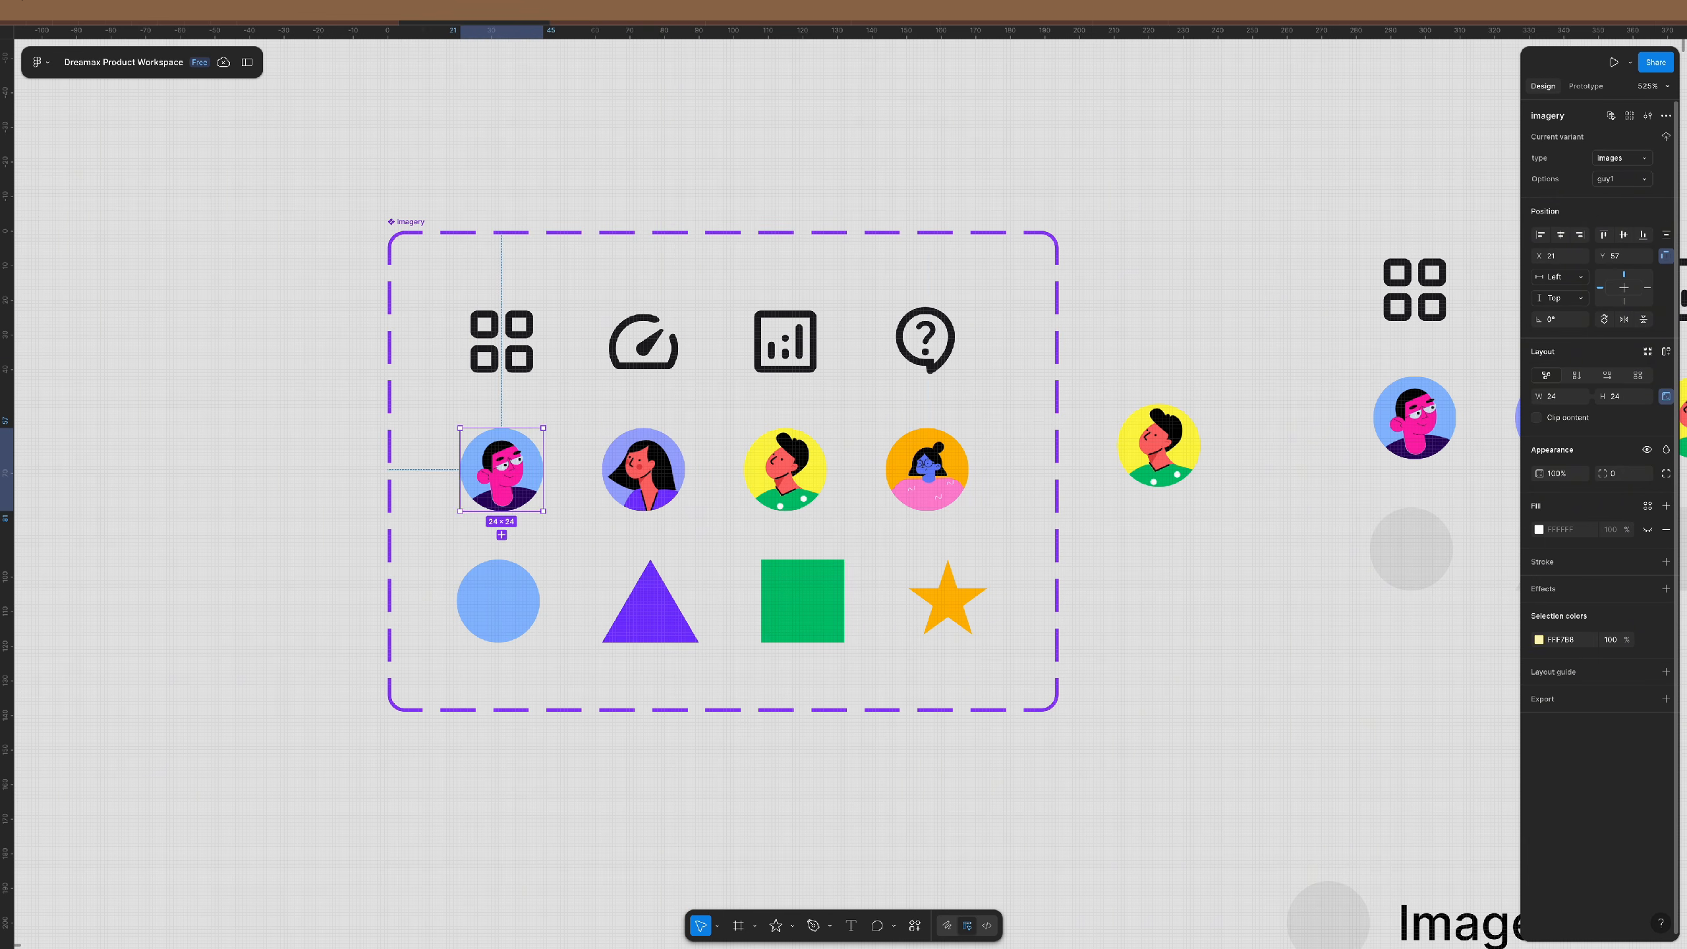
left_click(498, 602)
left_click(947, 602)
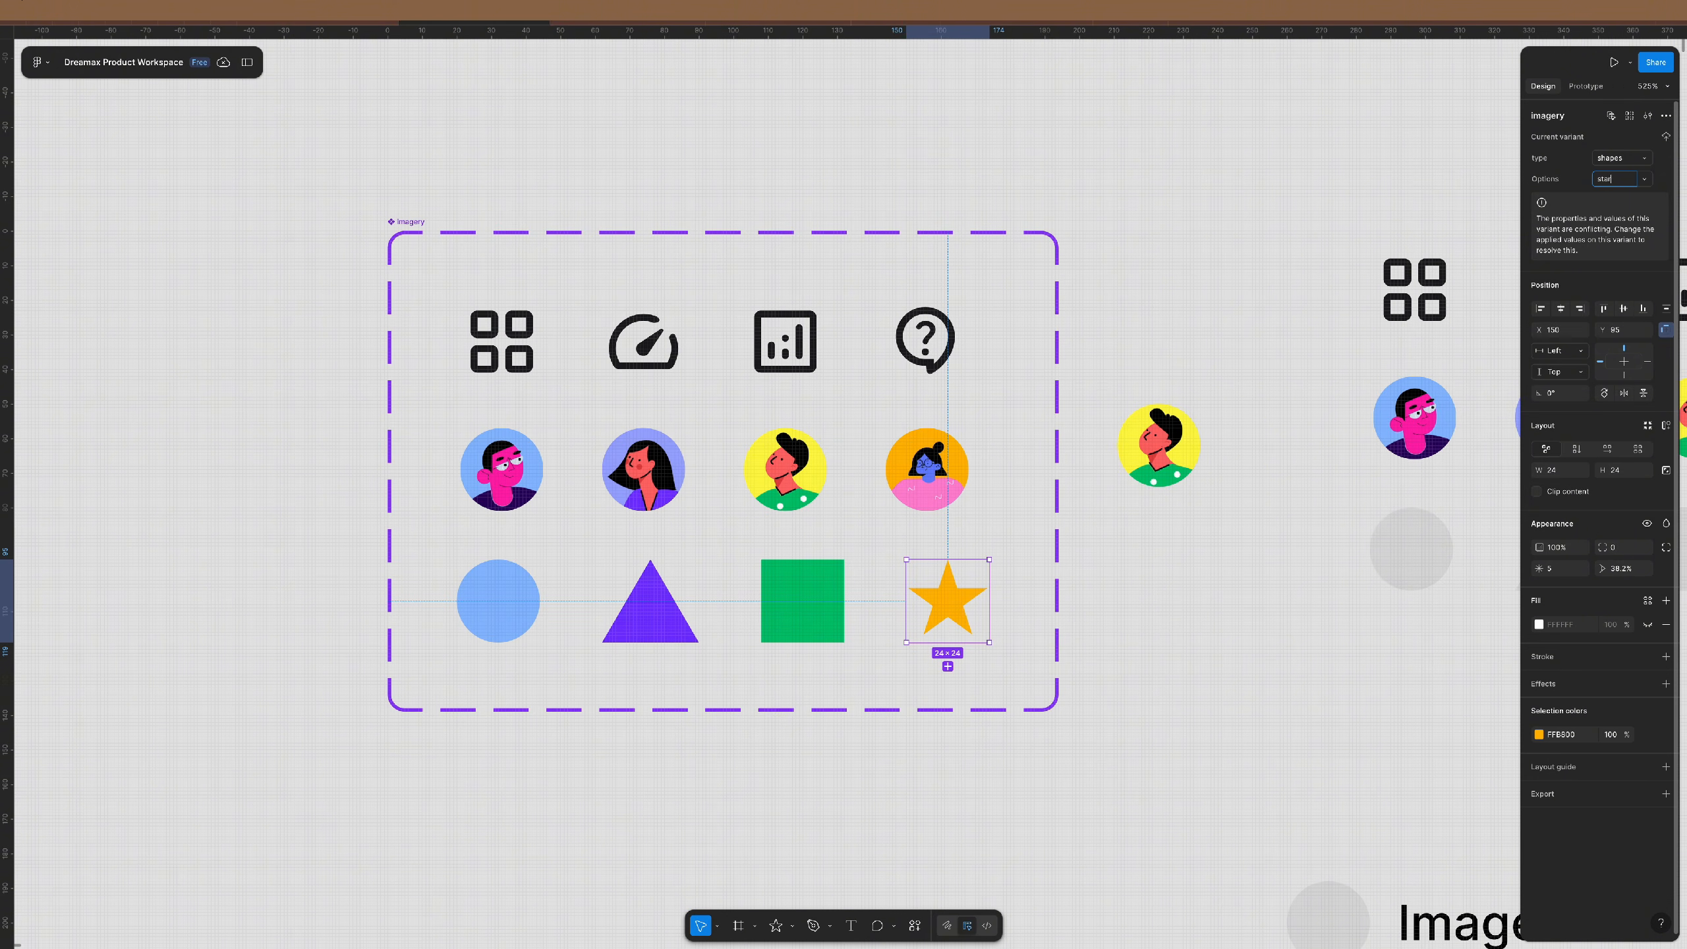
key("Return")
- Set the green square variant's Options value to square and the purple triangle's to triangle
left_click(802, 602)
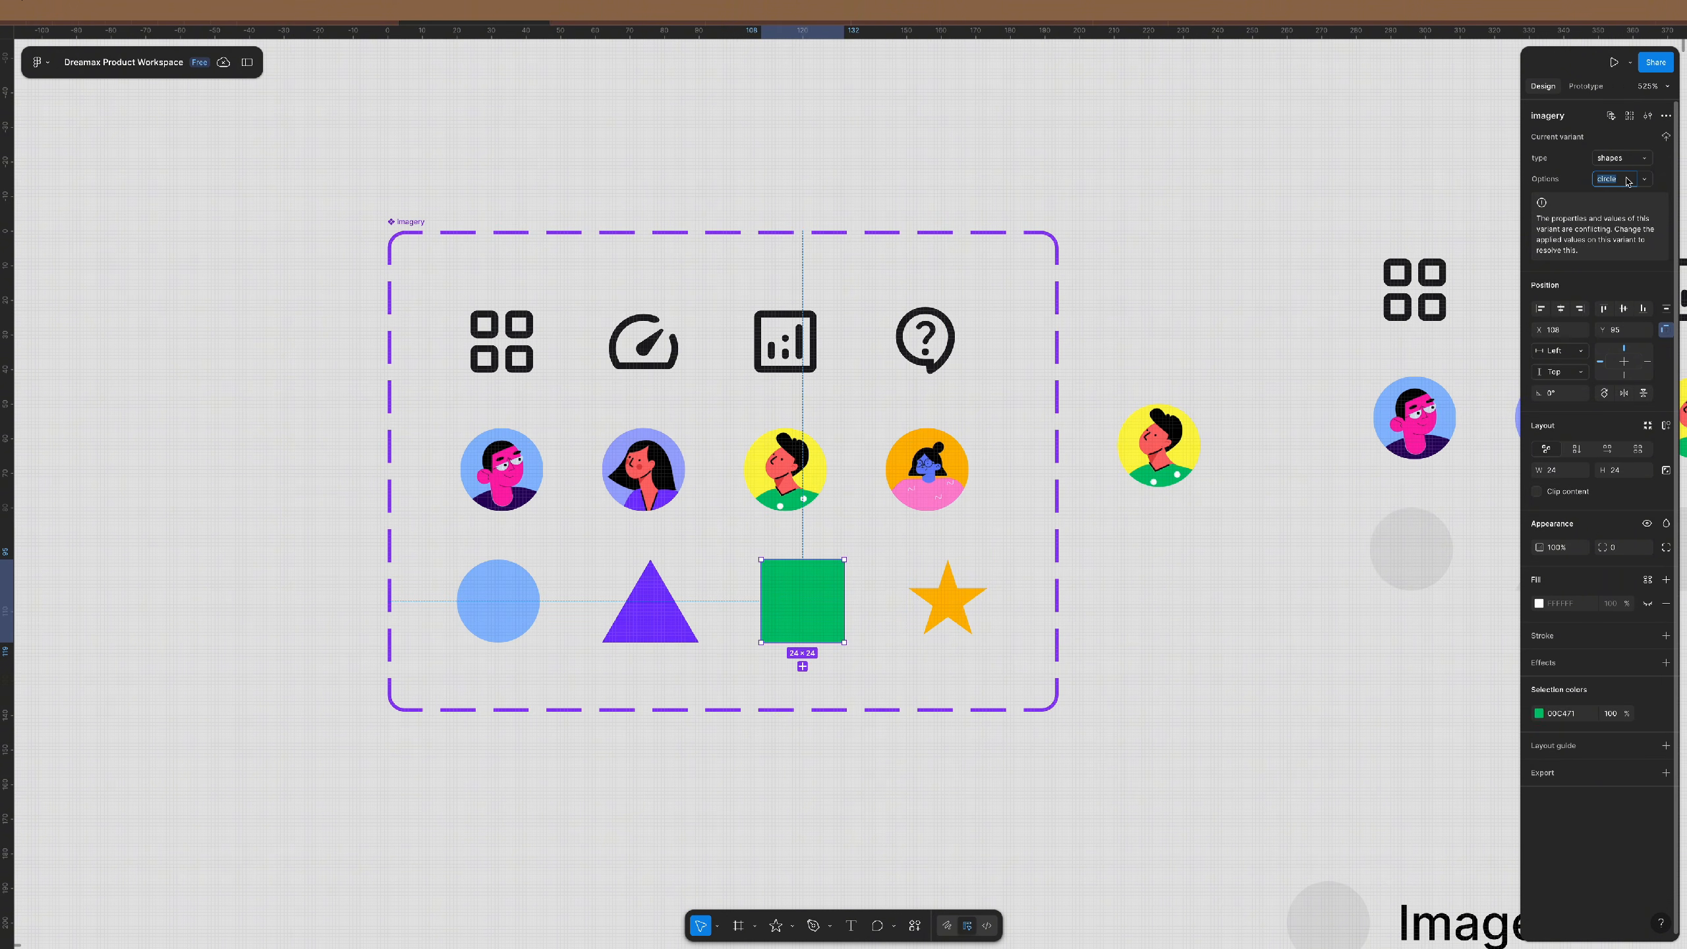
type("re")
key("Return")
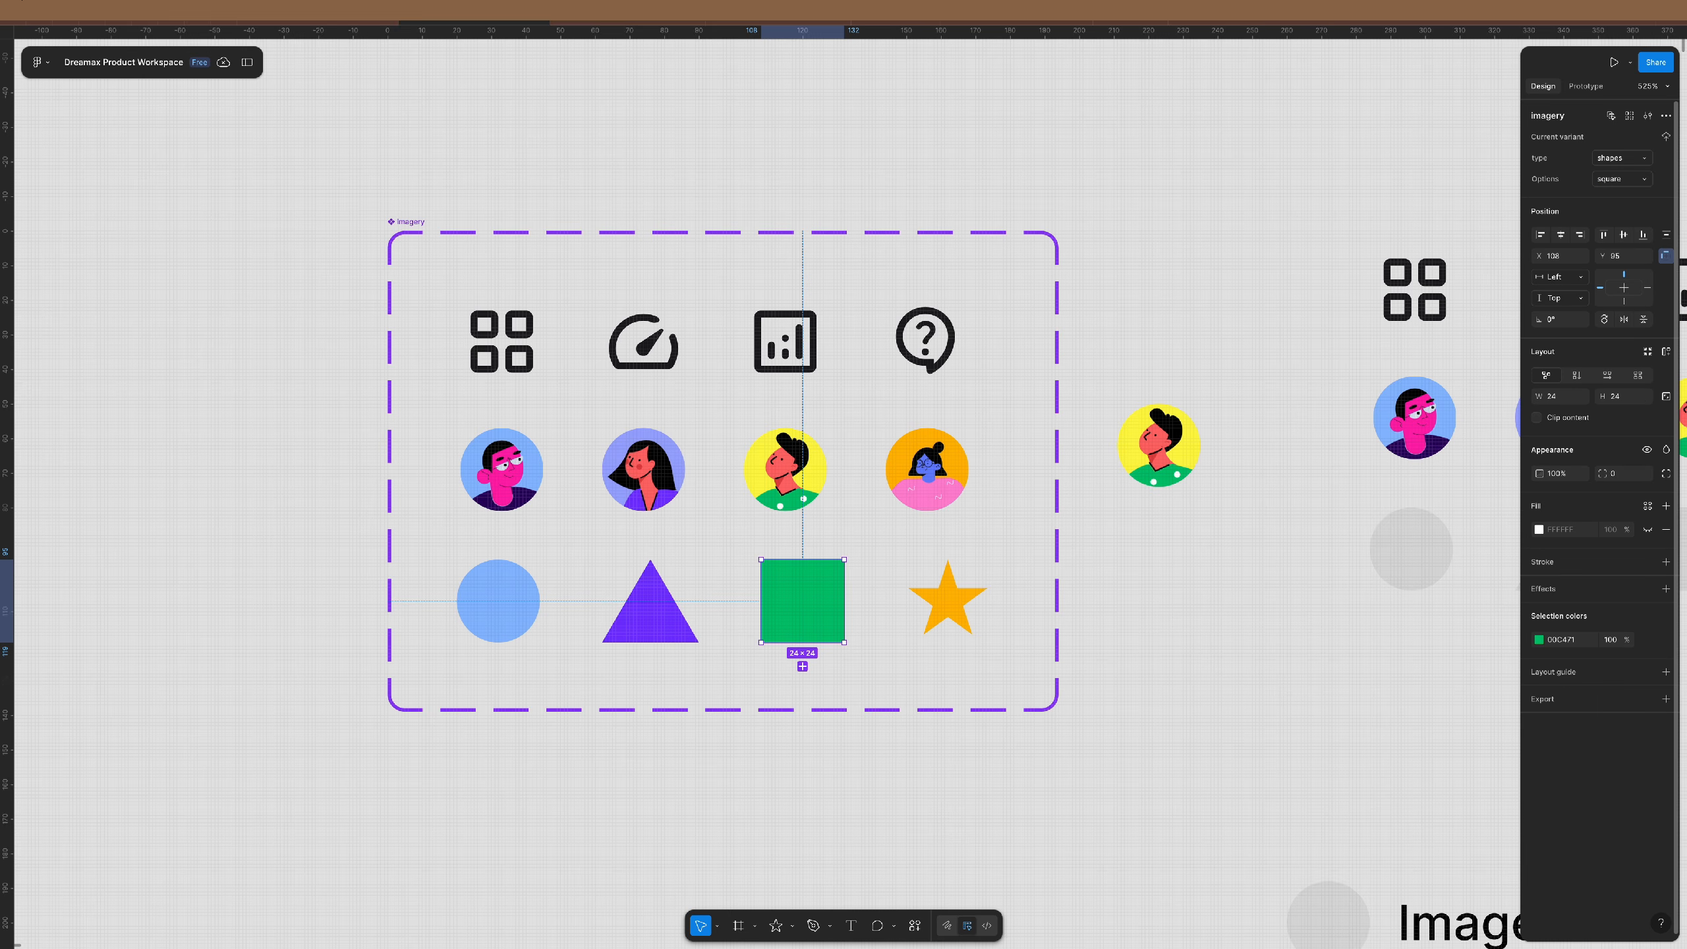
left_click(651, 604)
left_click(1626, 180)
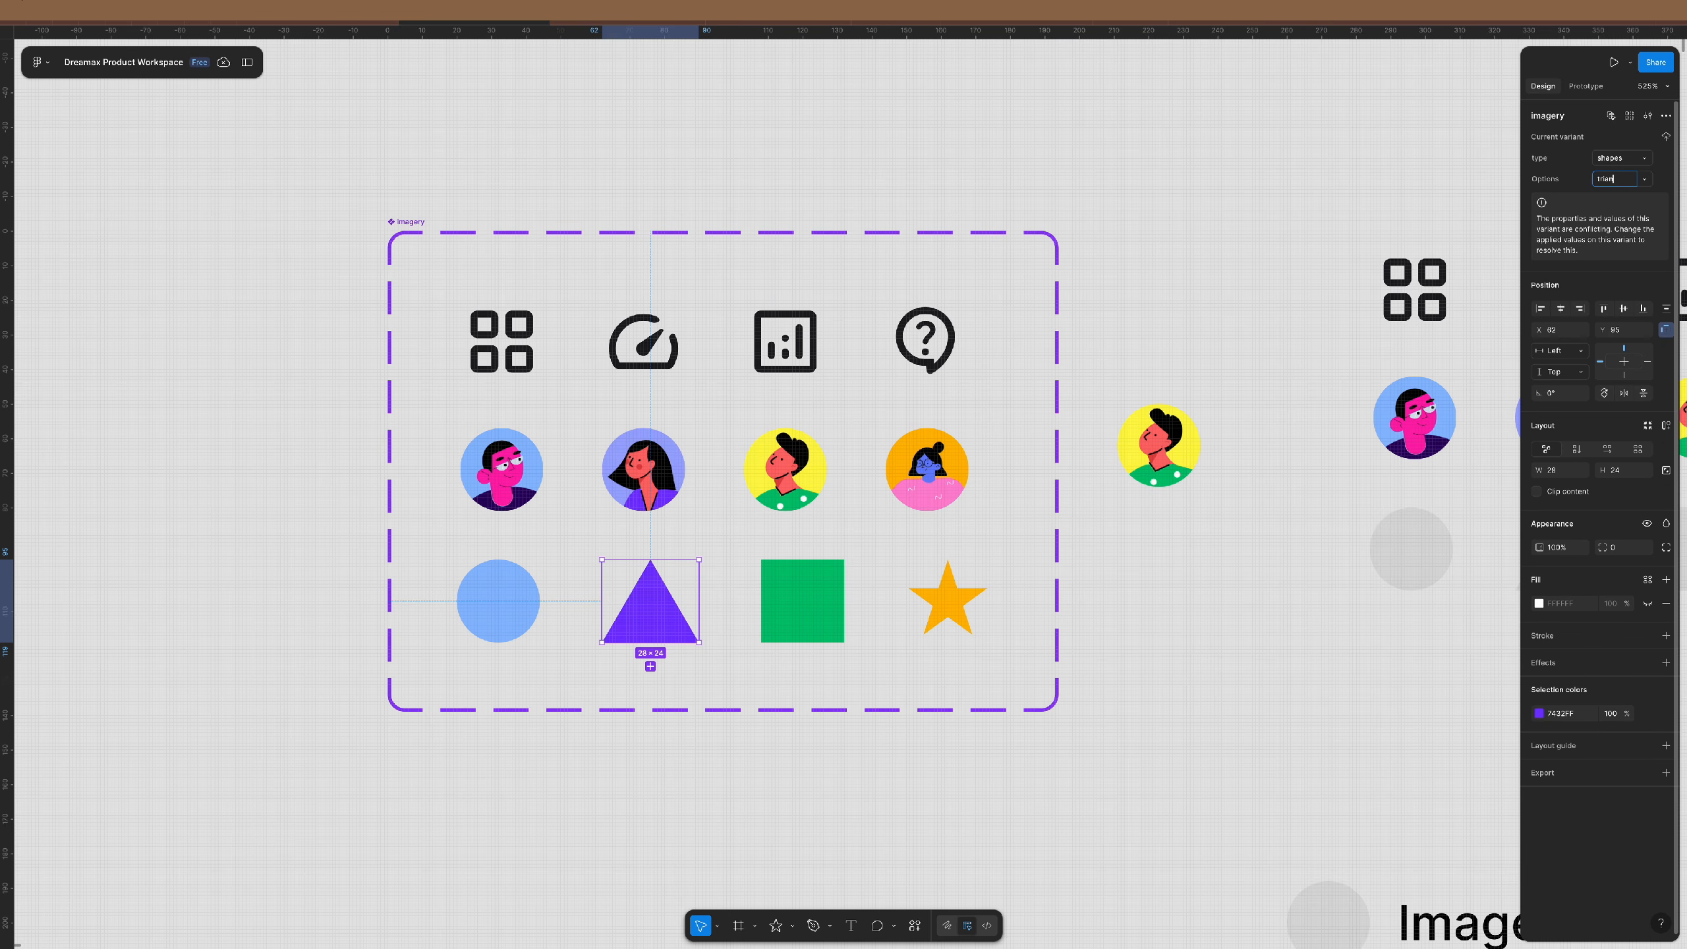
type("triangle")
key("Return")
- Give the question-mark icon the Options value support and update the bar-chart icon's value
left_click(926, 341)
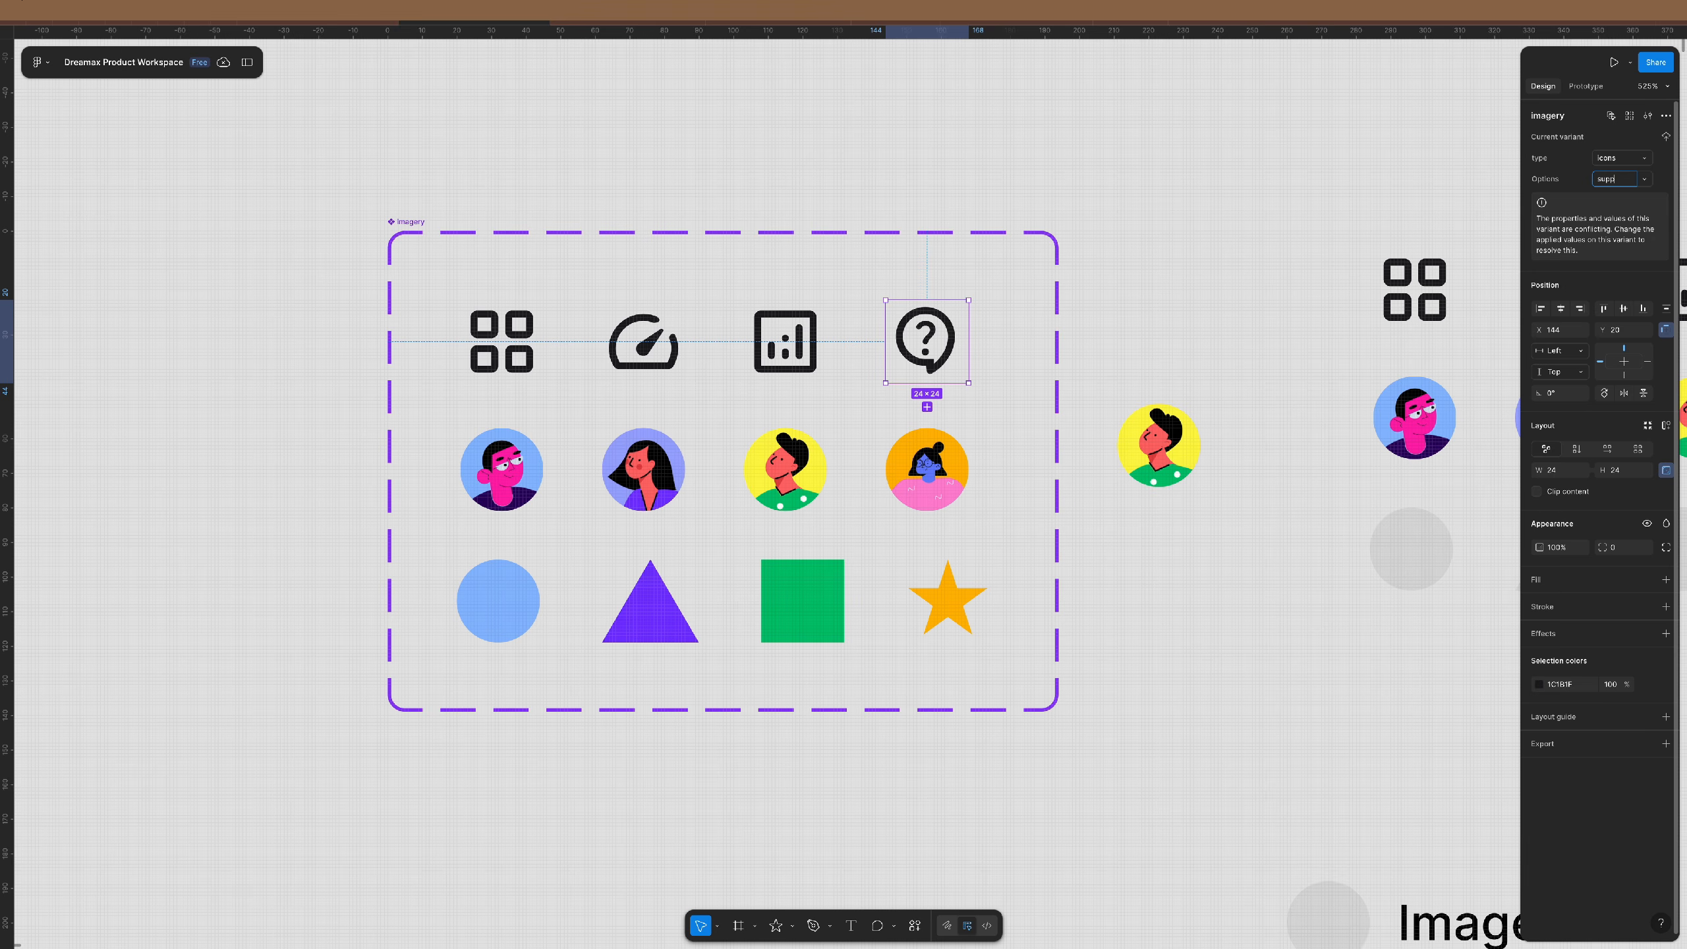
type("support")
key("Return")
left_click(784, 340)
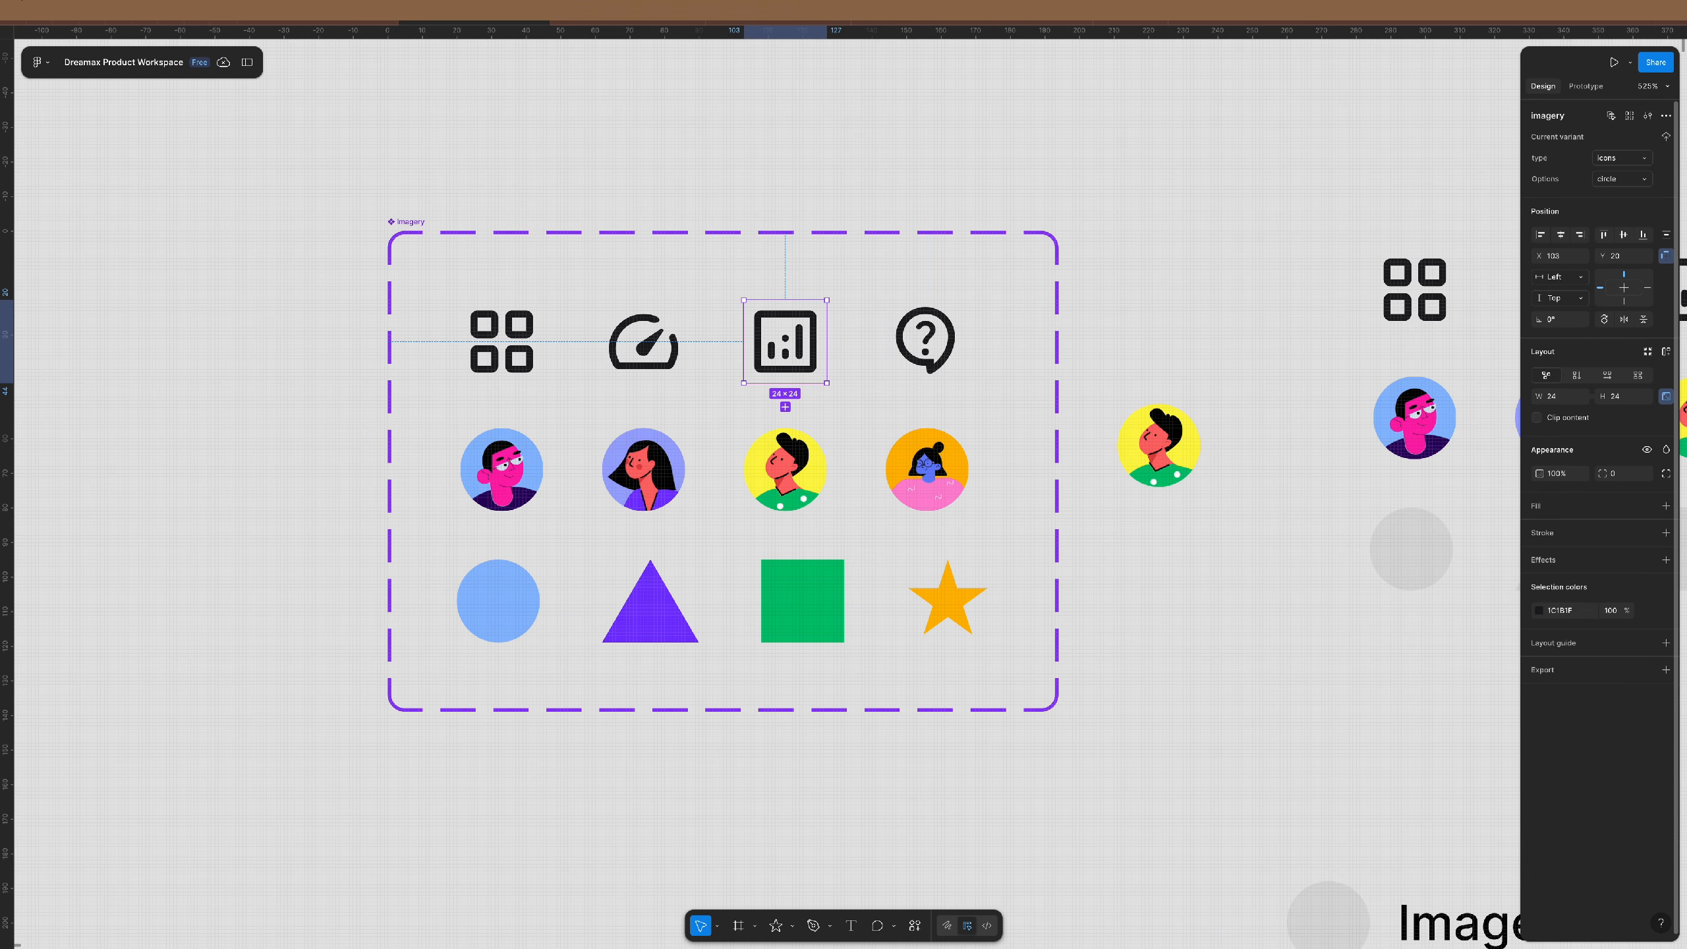
left_click(643, 340)
left_click(785, 340)
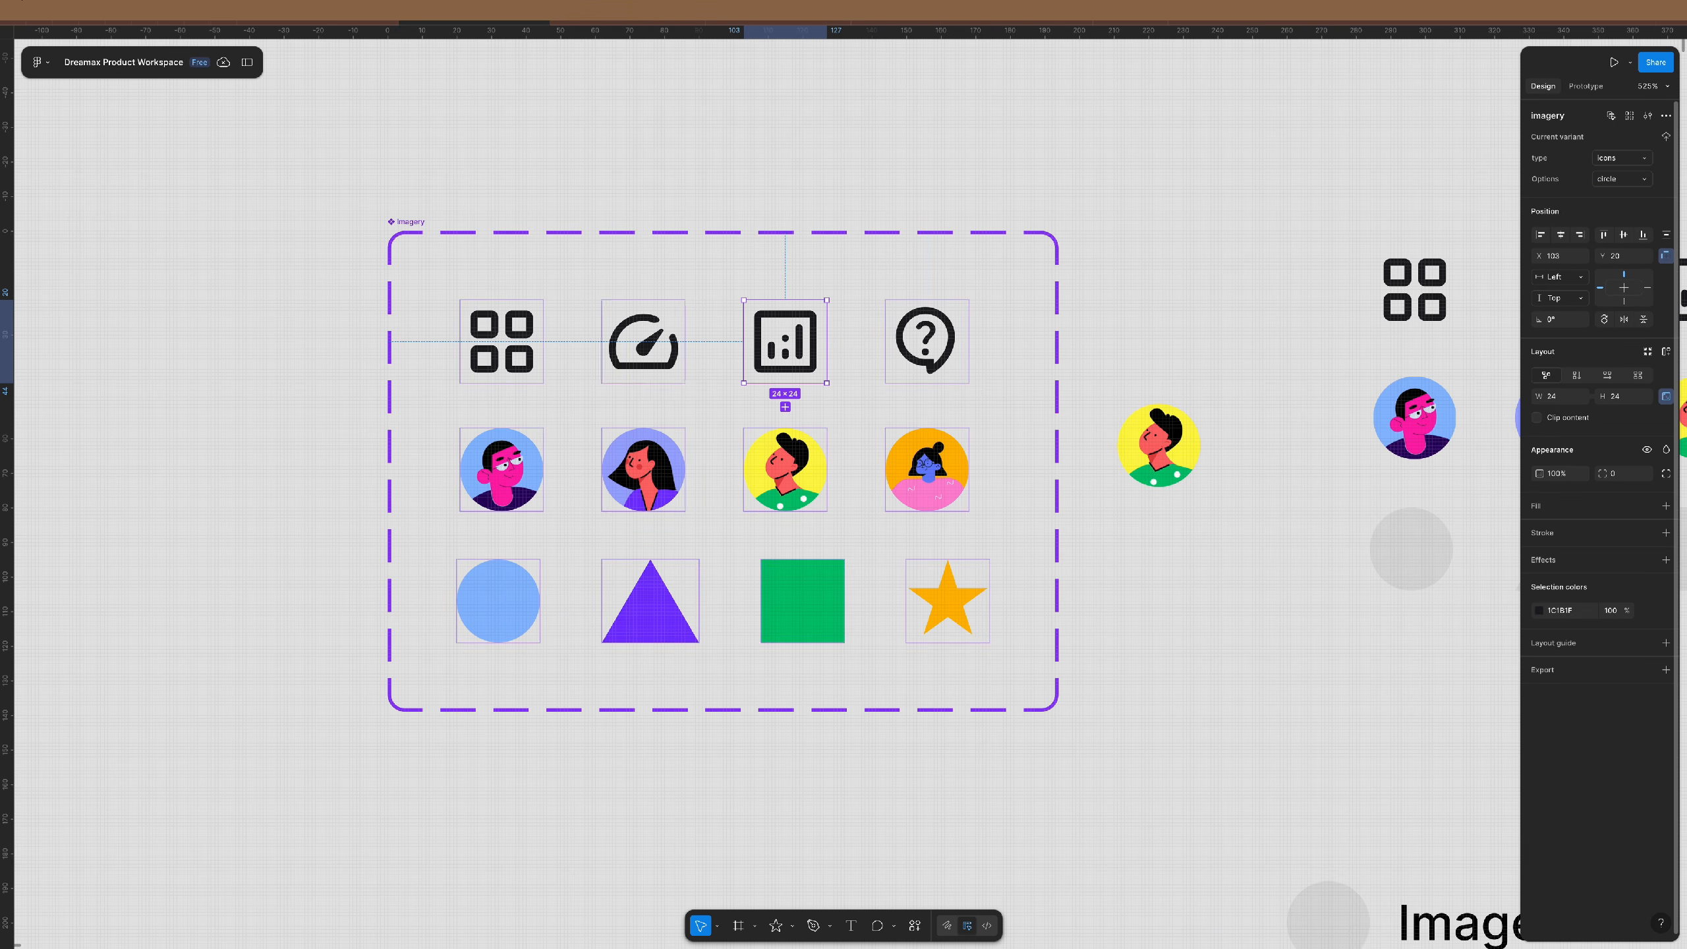
type("analytics")
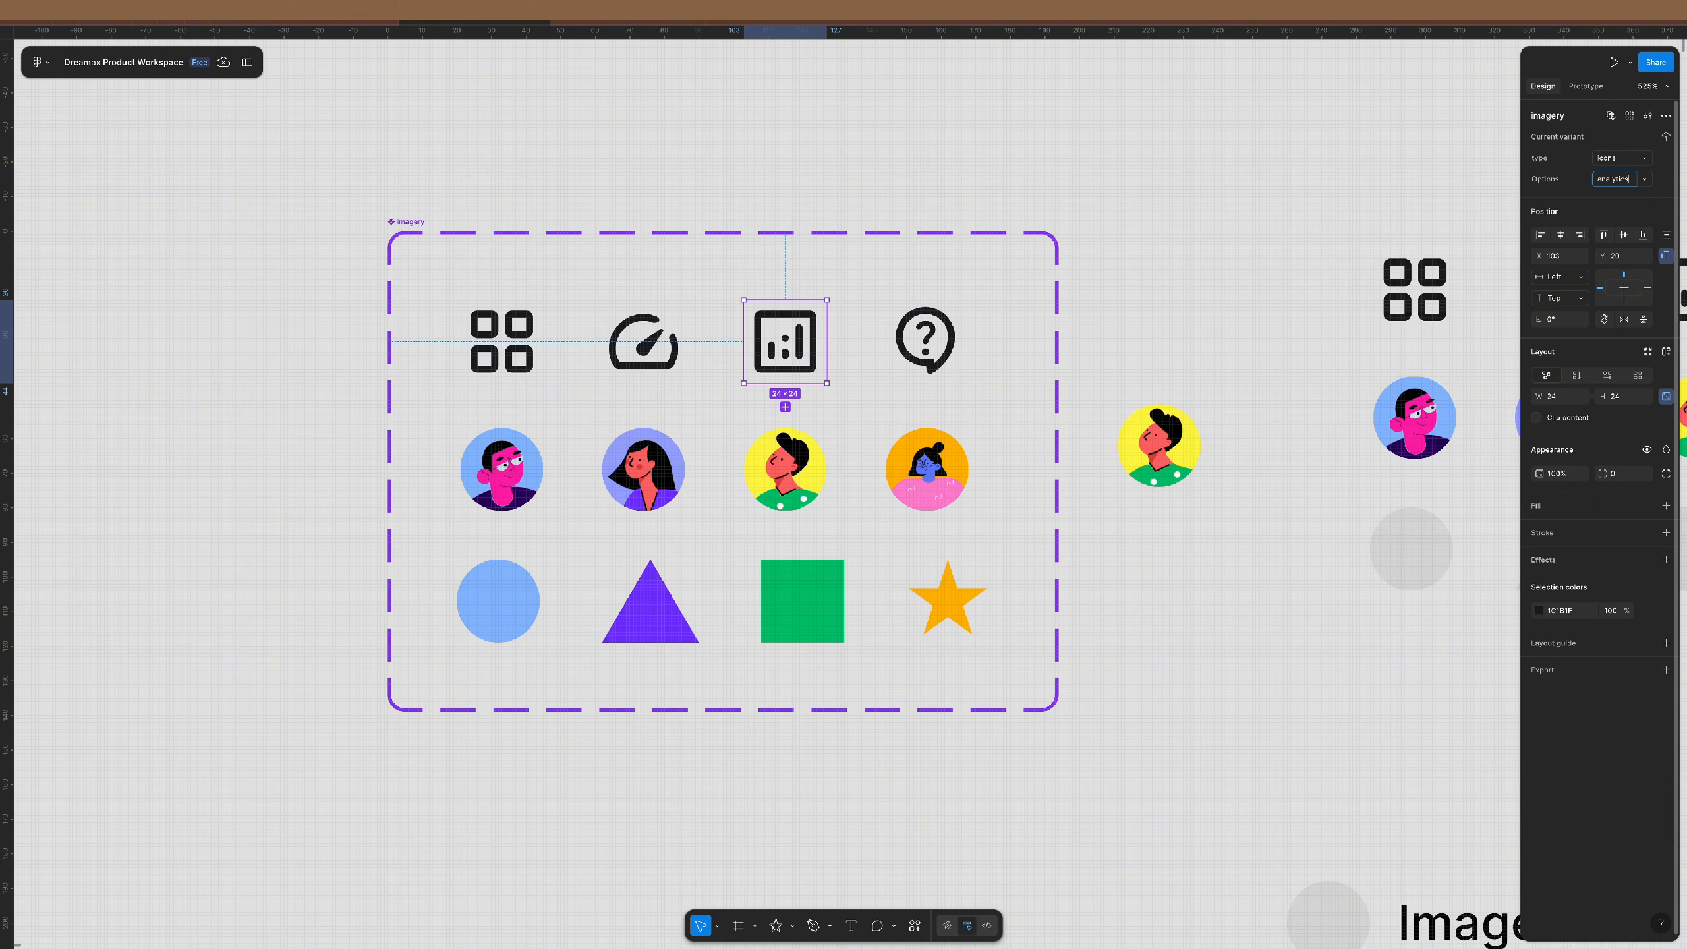
key("Return")
- Set the gauge icon variant's Options value to gear and move the imagery set further left
left_click(643, 340)
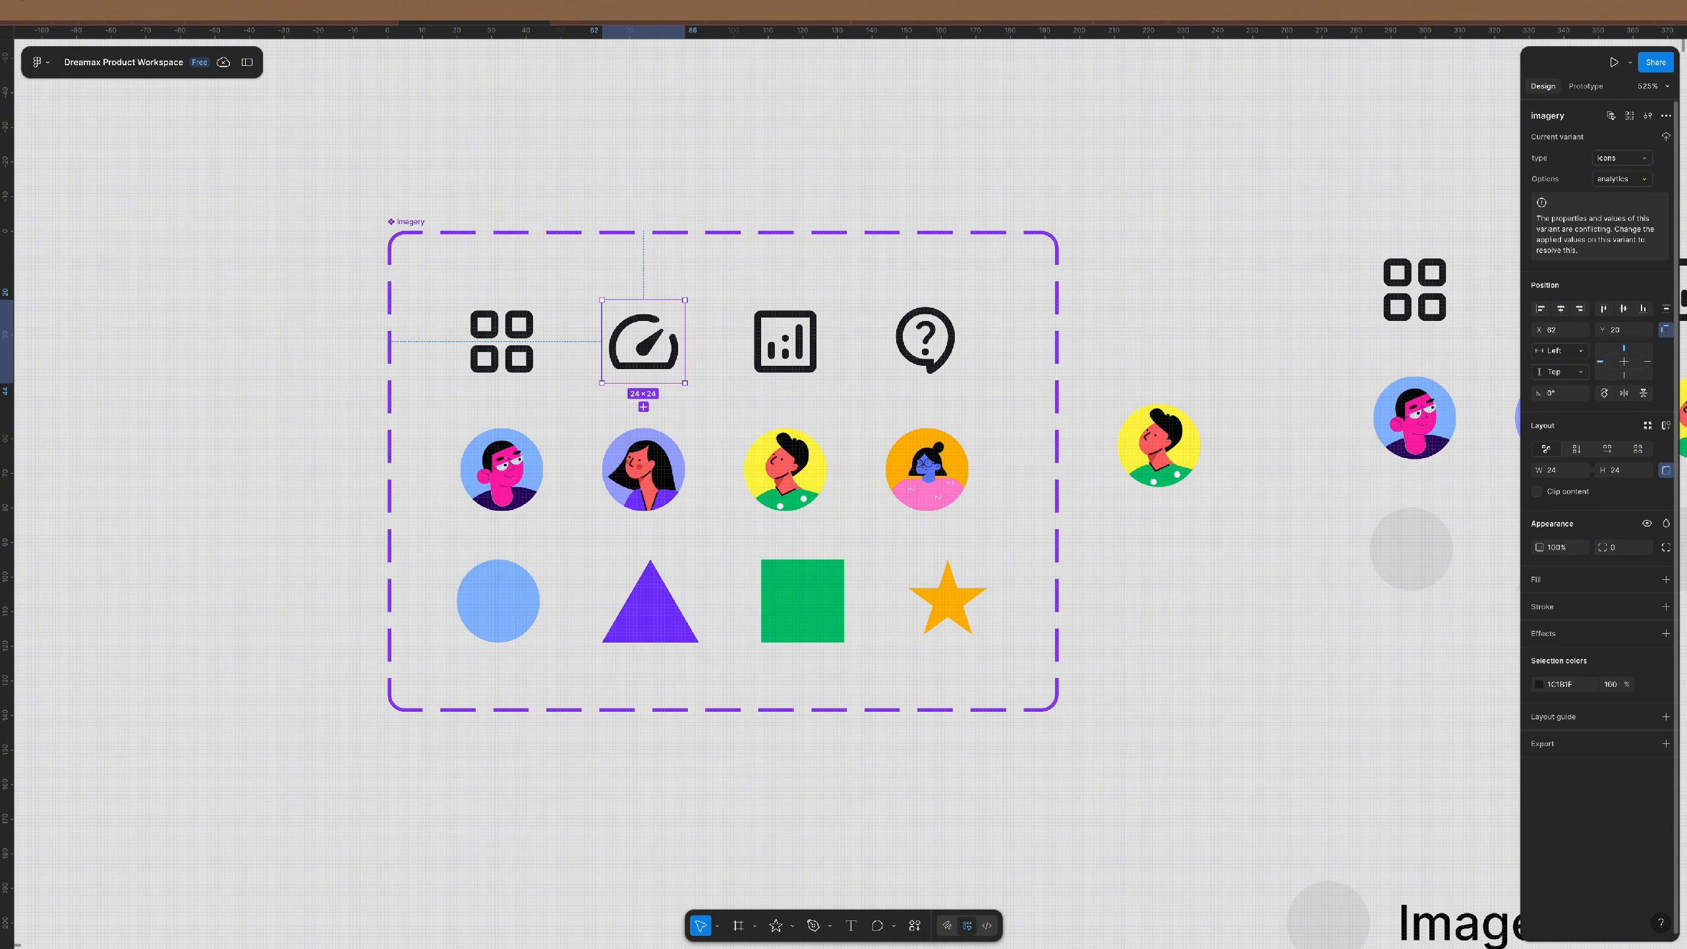
type("gear")
key("Return")
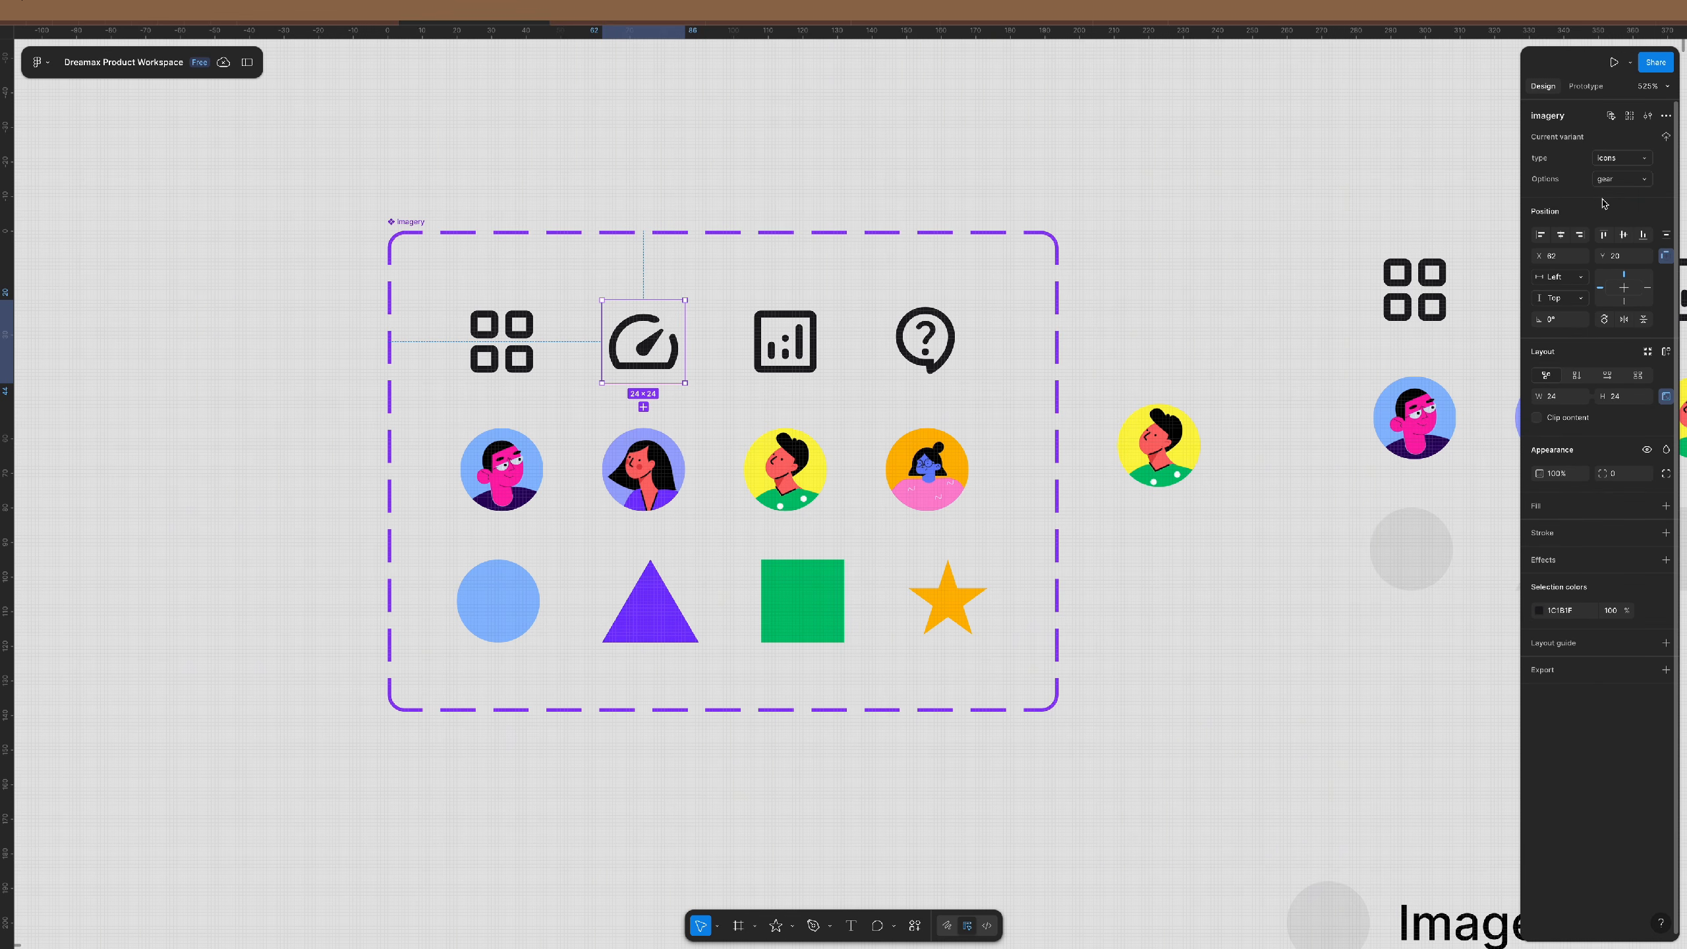
key("ctrl+z")
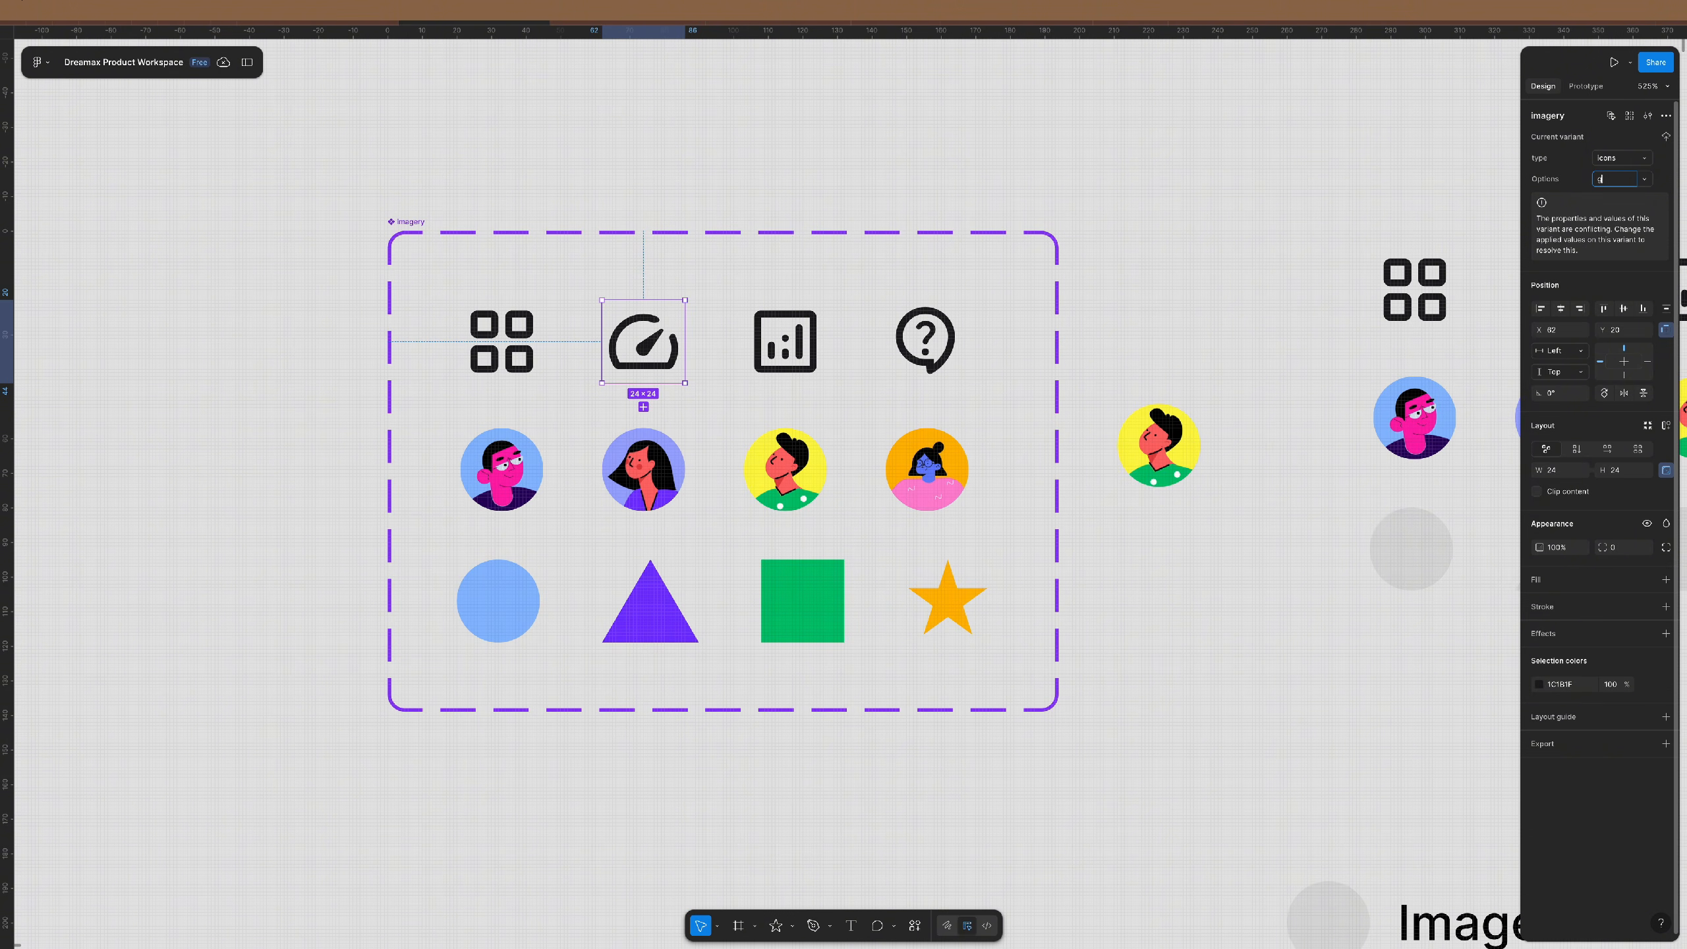
key("Return")
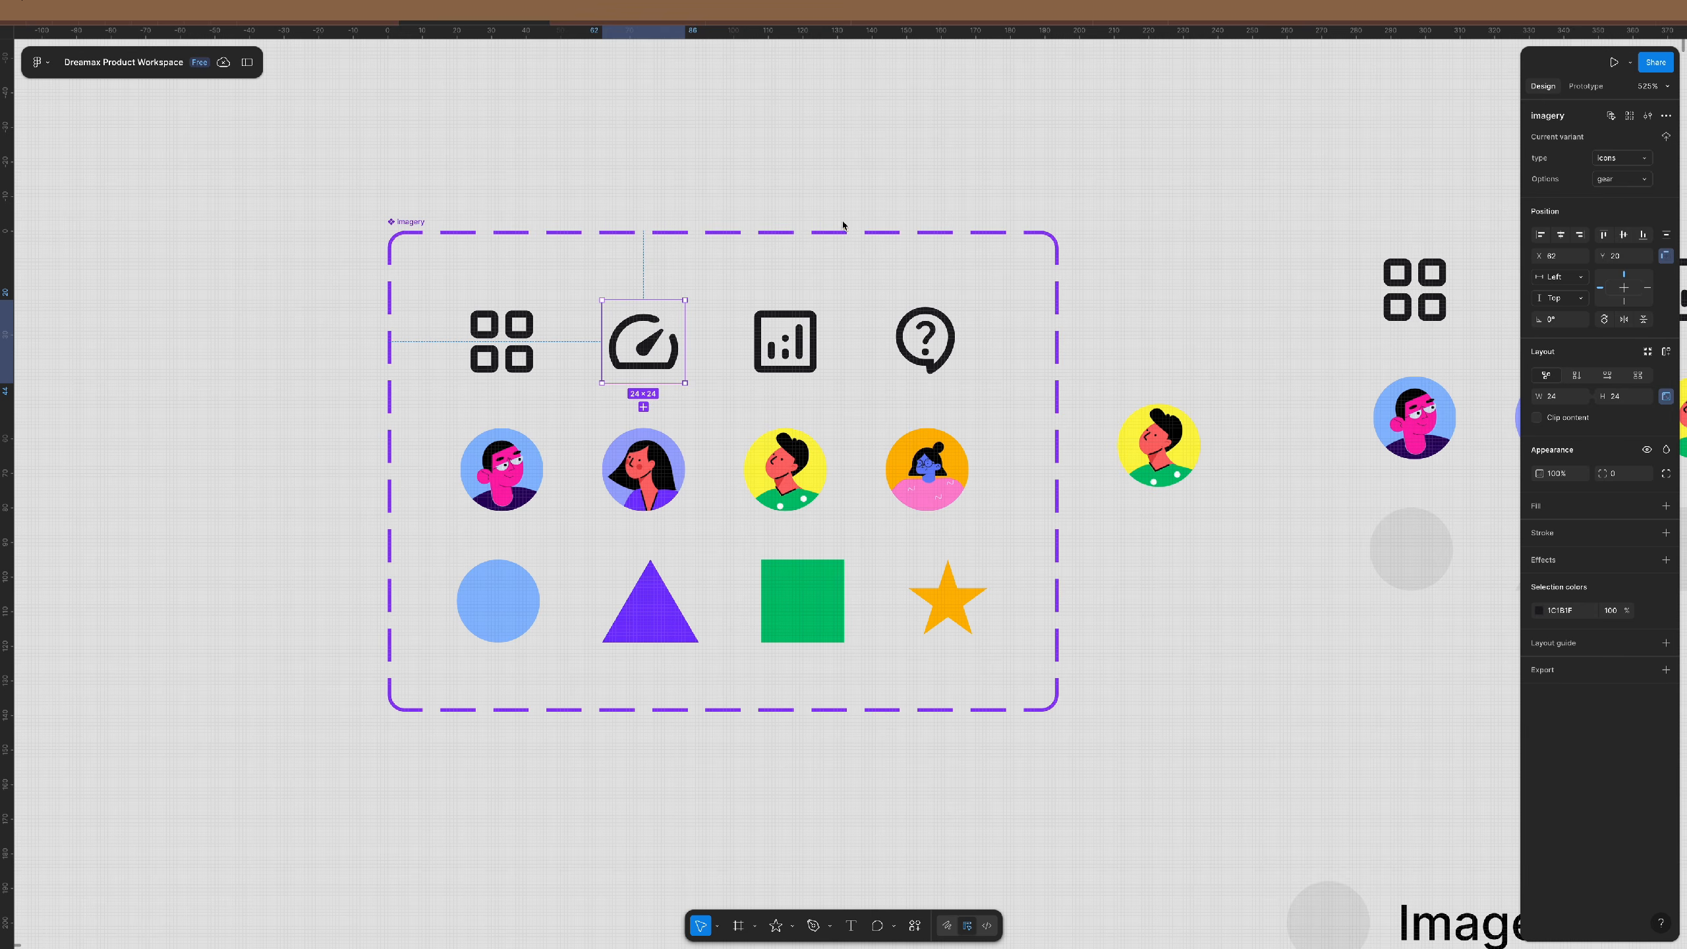
left_click(824, 203)
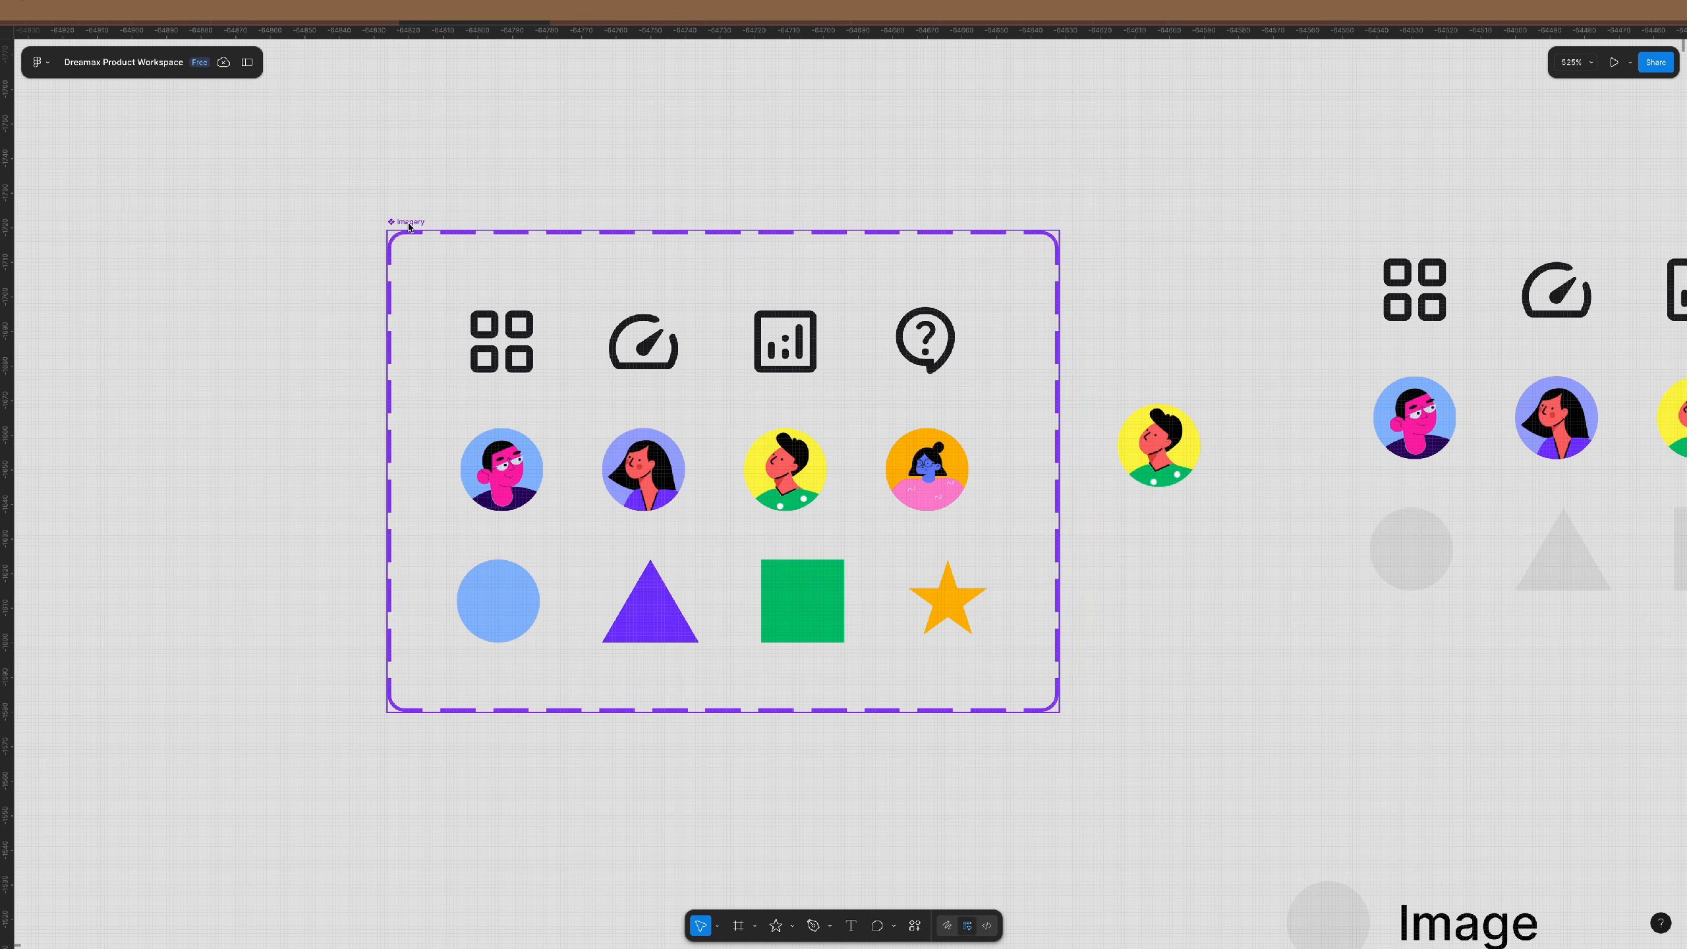
left_click_drag(404, 223, 196, 226)
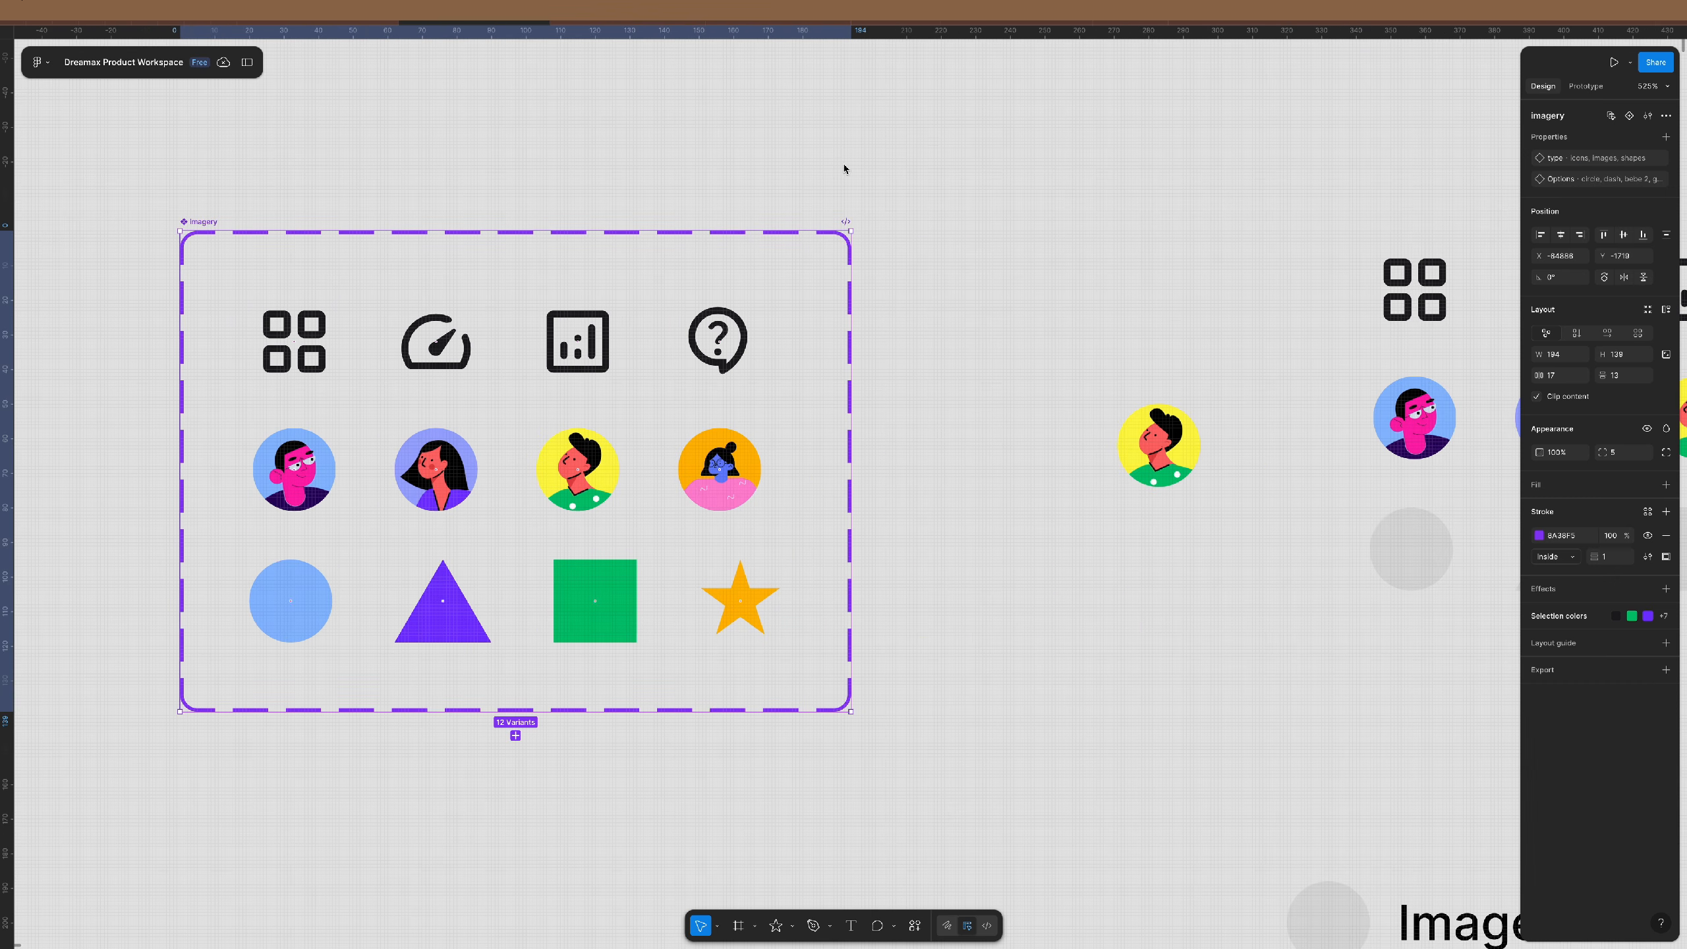
- Place the yellow avatar instance beside the imagery set and duplicate it into four rows of three
left_click(1160, 446)
left_click_drag(1160, 451, 1083, 282)
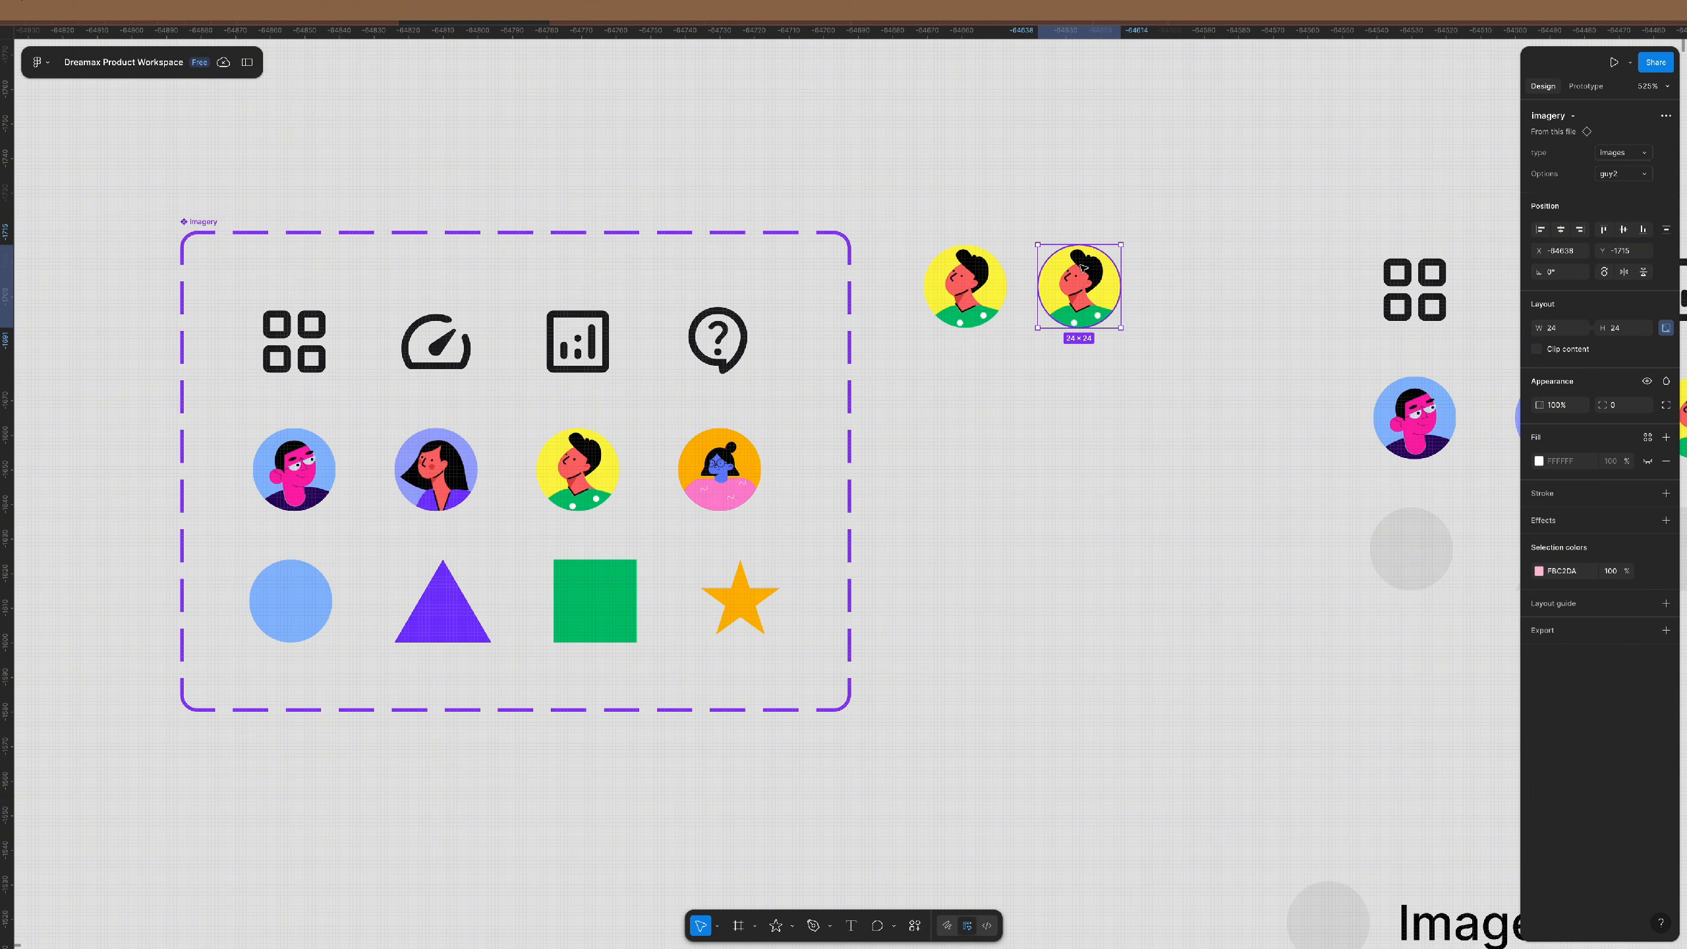
key("ctrl+d")
left_click(943, 262)
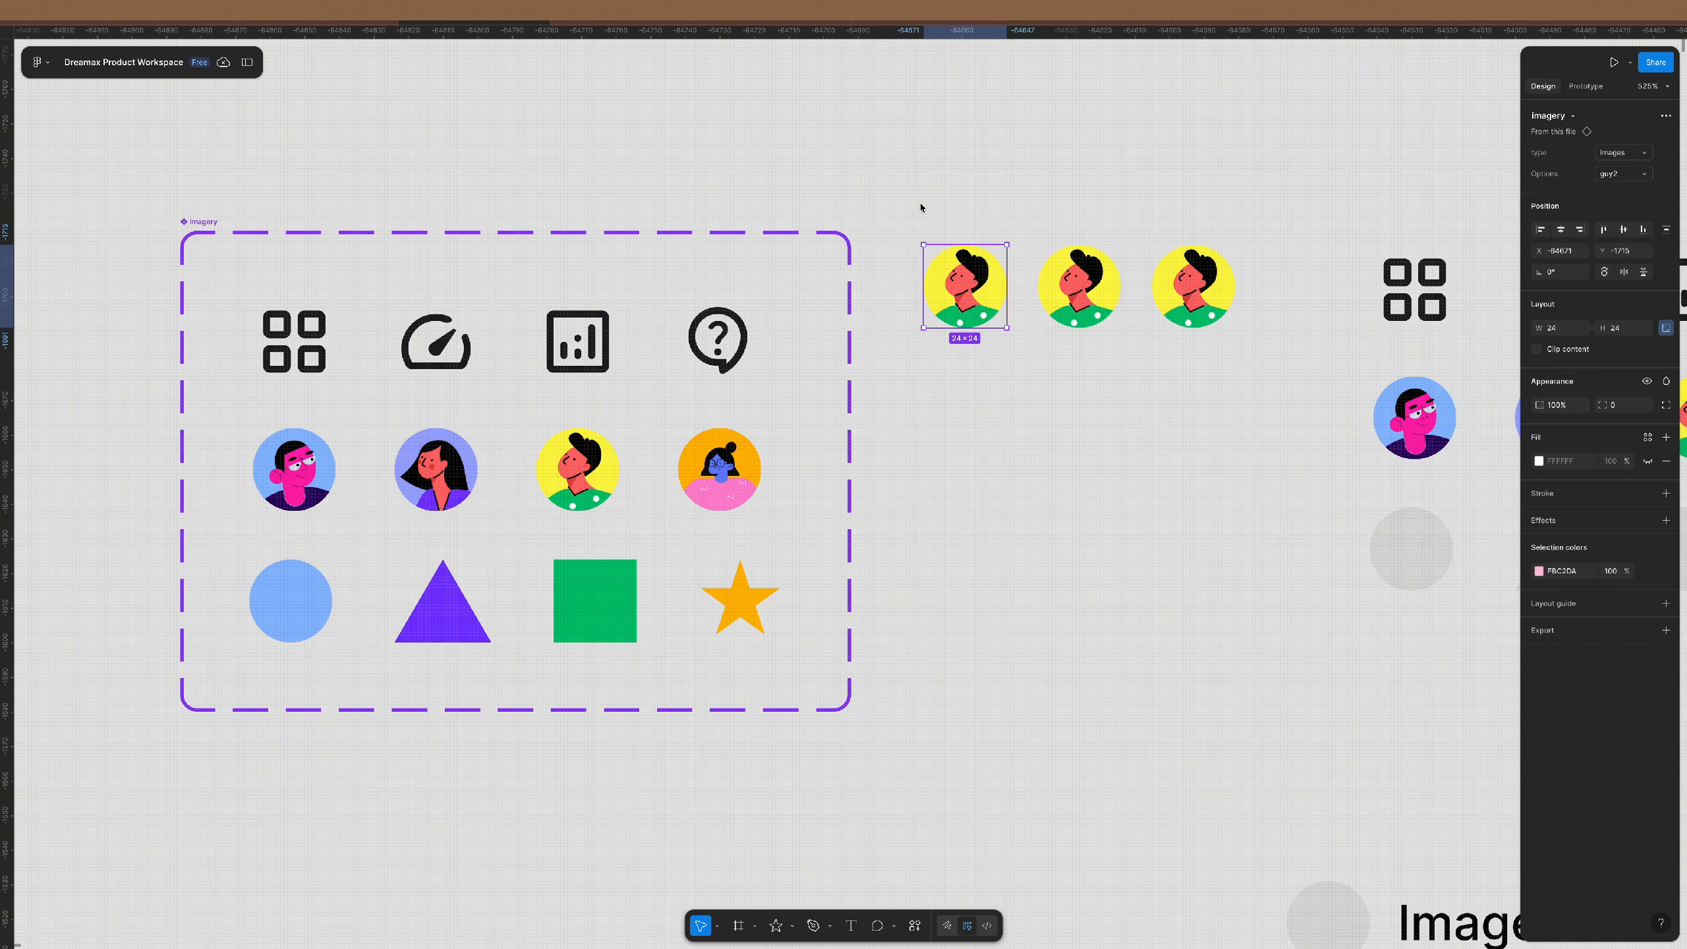
left_click_drag(922, 208, 1236, 348)
left_click_drag(1057, 304, 1058, 416)
scroll(1058, 392, "right", 5)
key("ctrl+d")
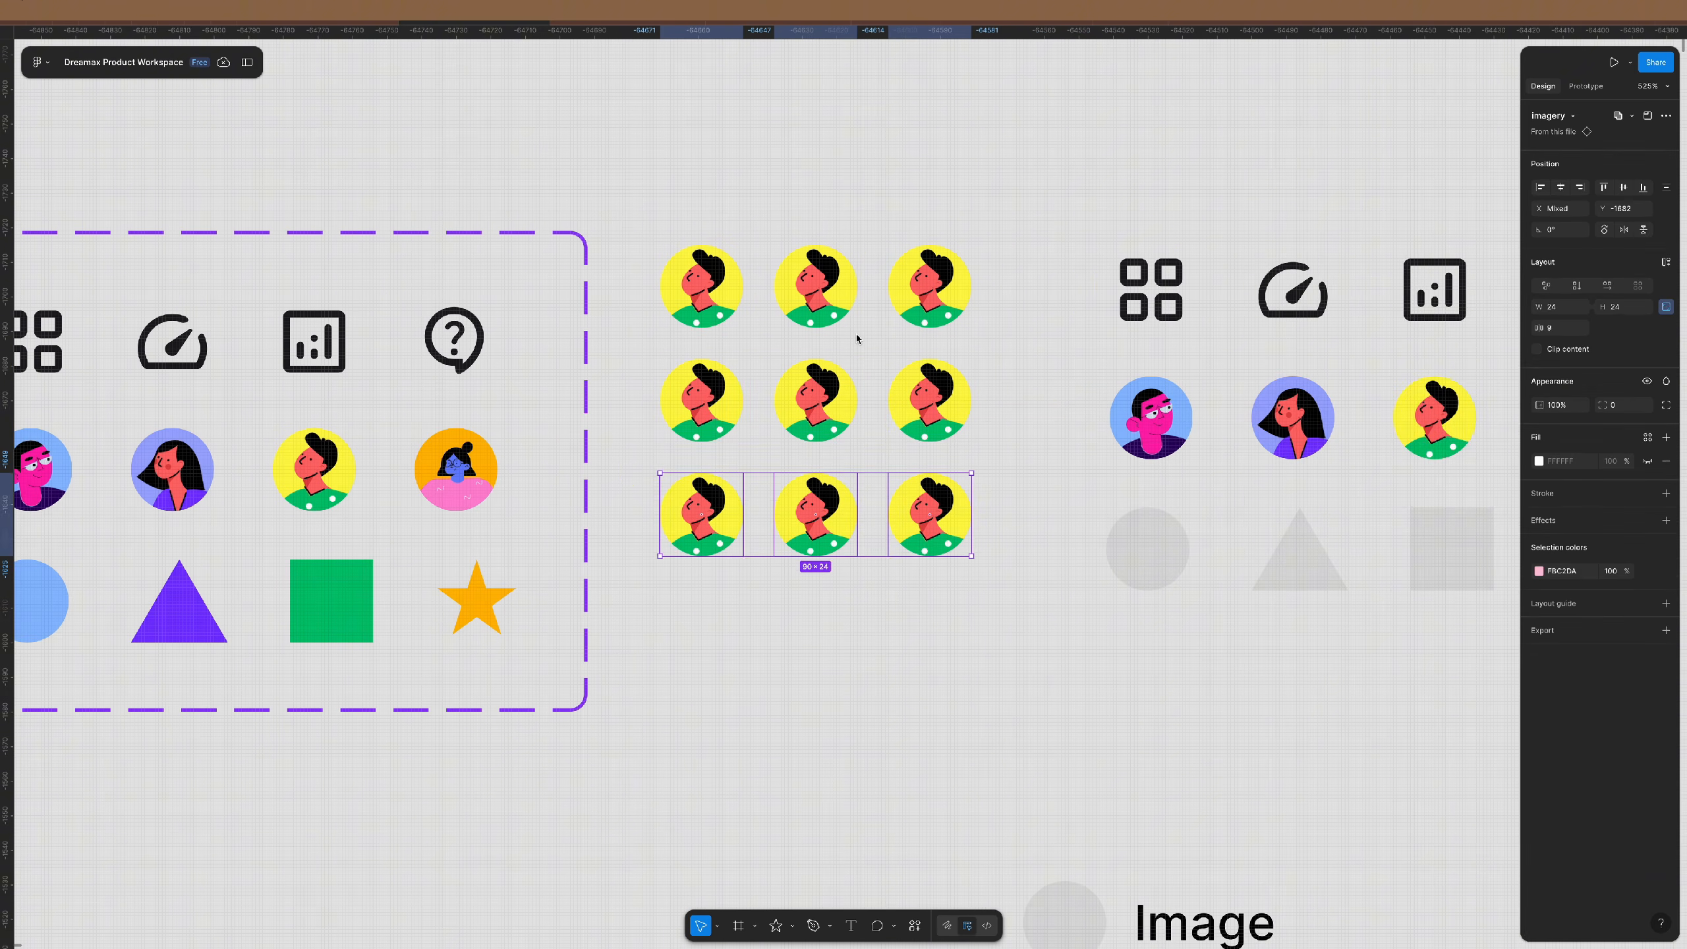
key("ctrl+d")
- Swap the top-left avatar instance in the grid to the guy1 variant
scroll(851, 490, "up", 3)
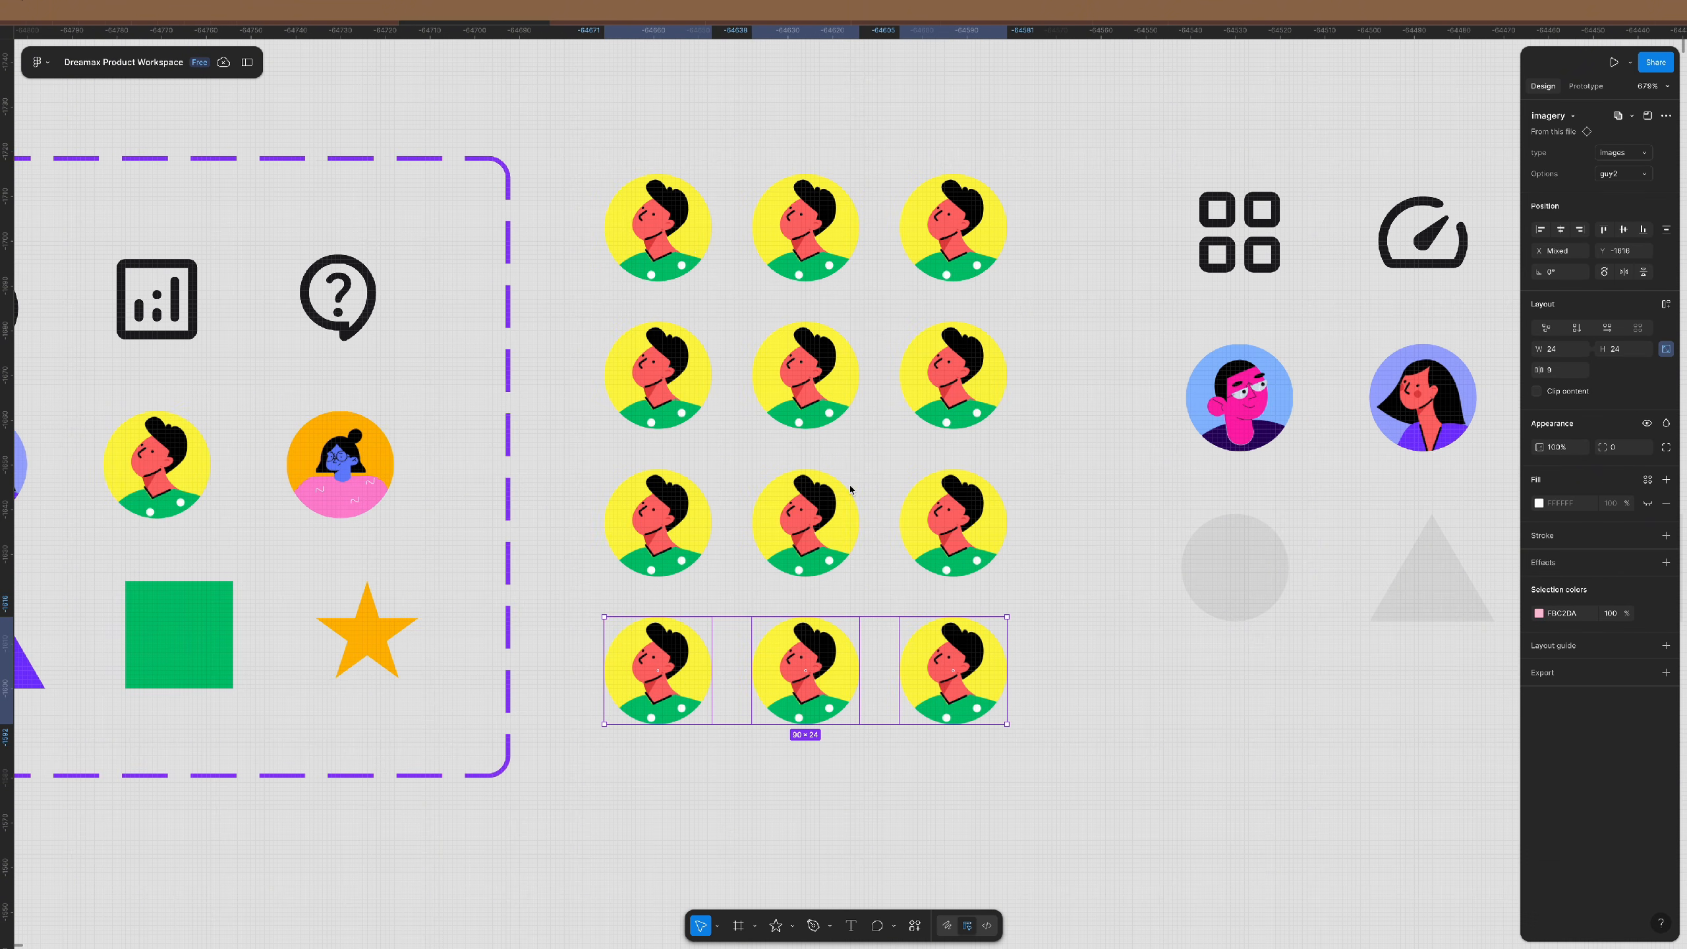
left_click(657, 236)
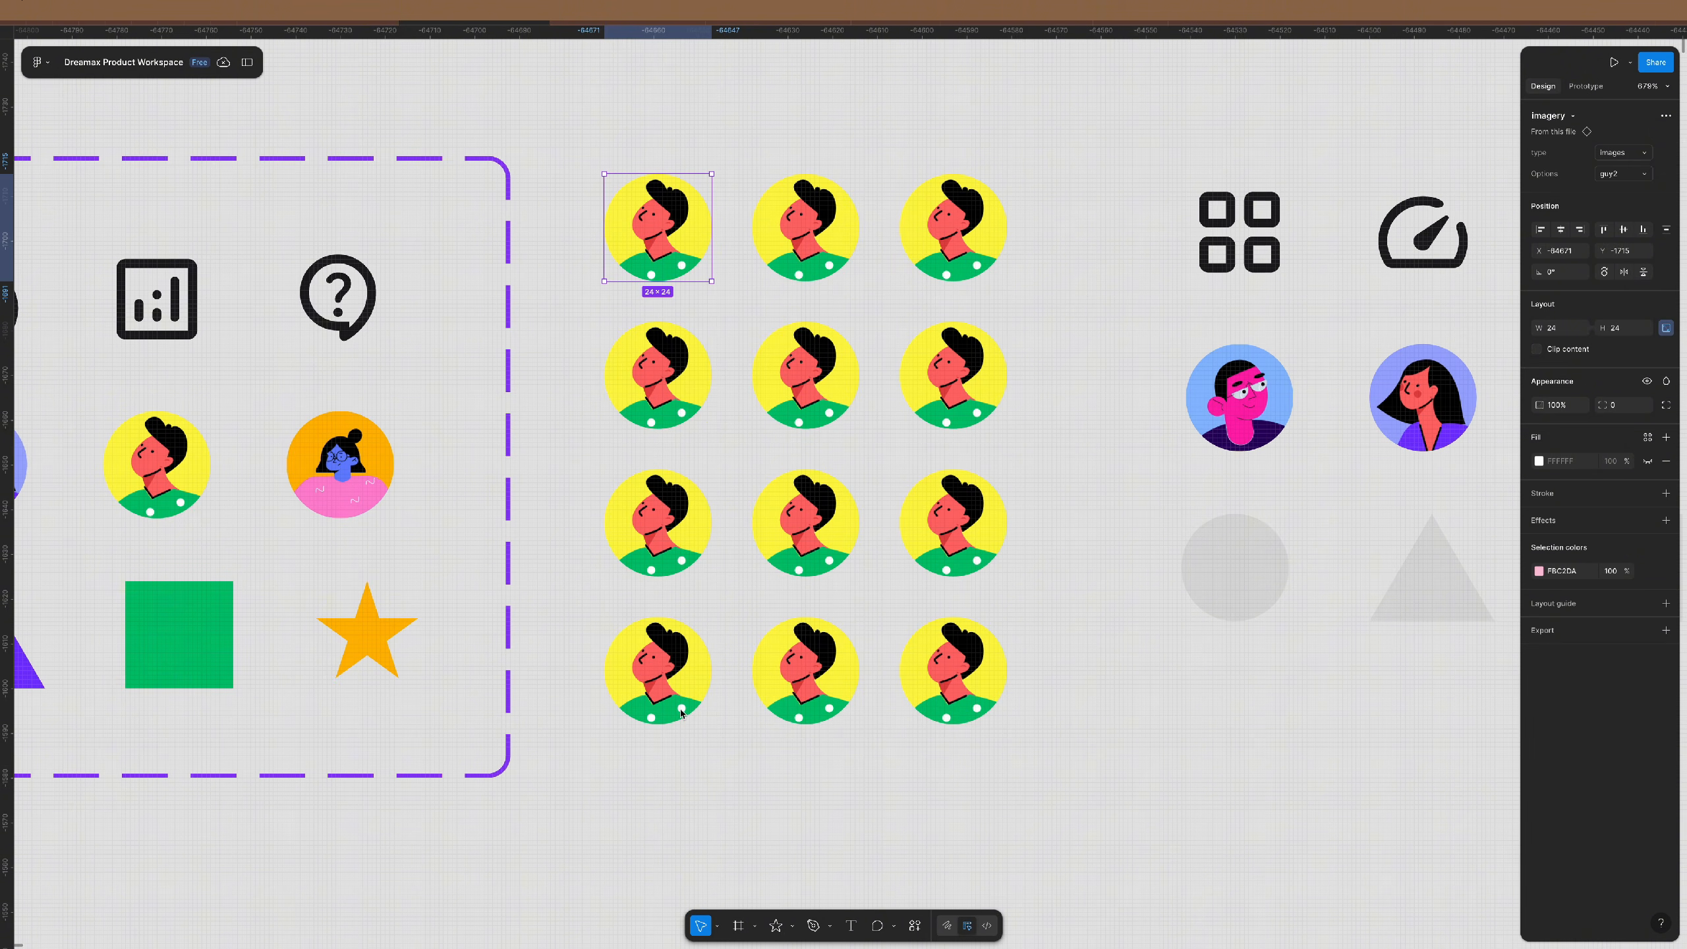
left_click(1637, 176)
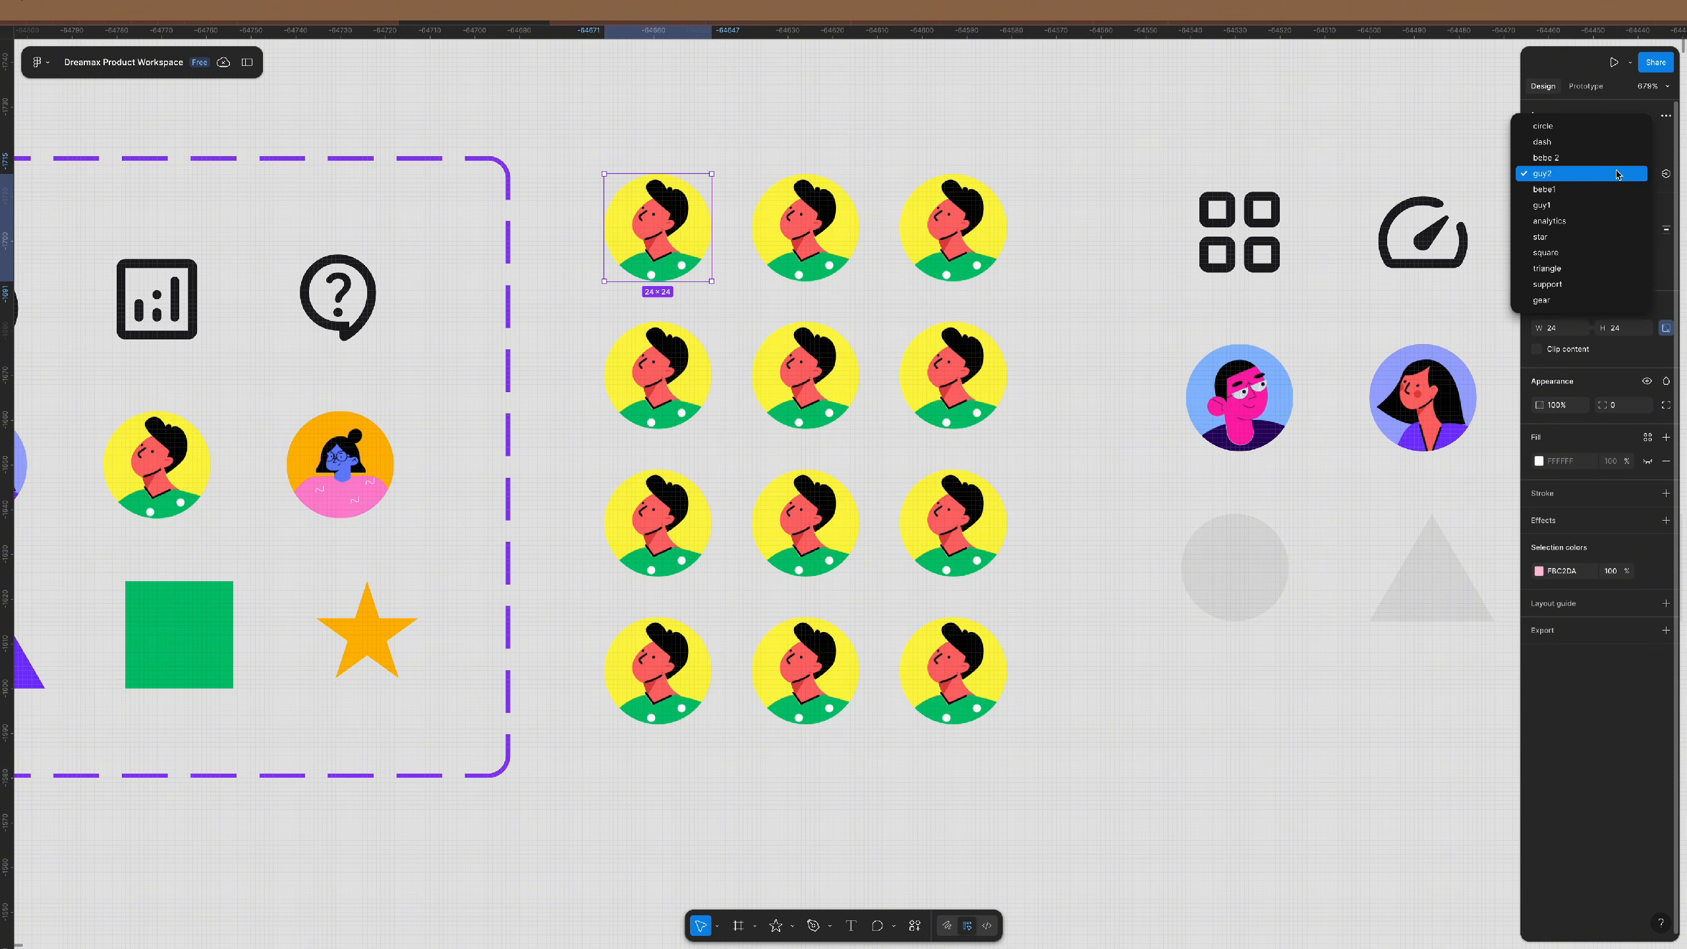
left_click(1564, 205)
left_click(1115, 324)
scroll(1115, 326, "left", 10)
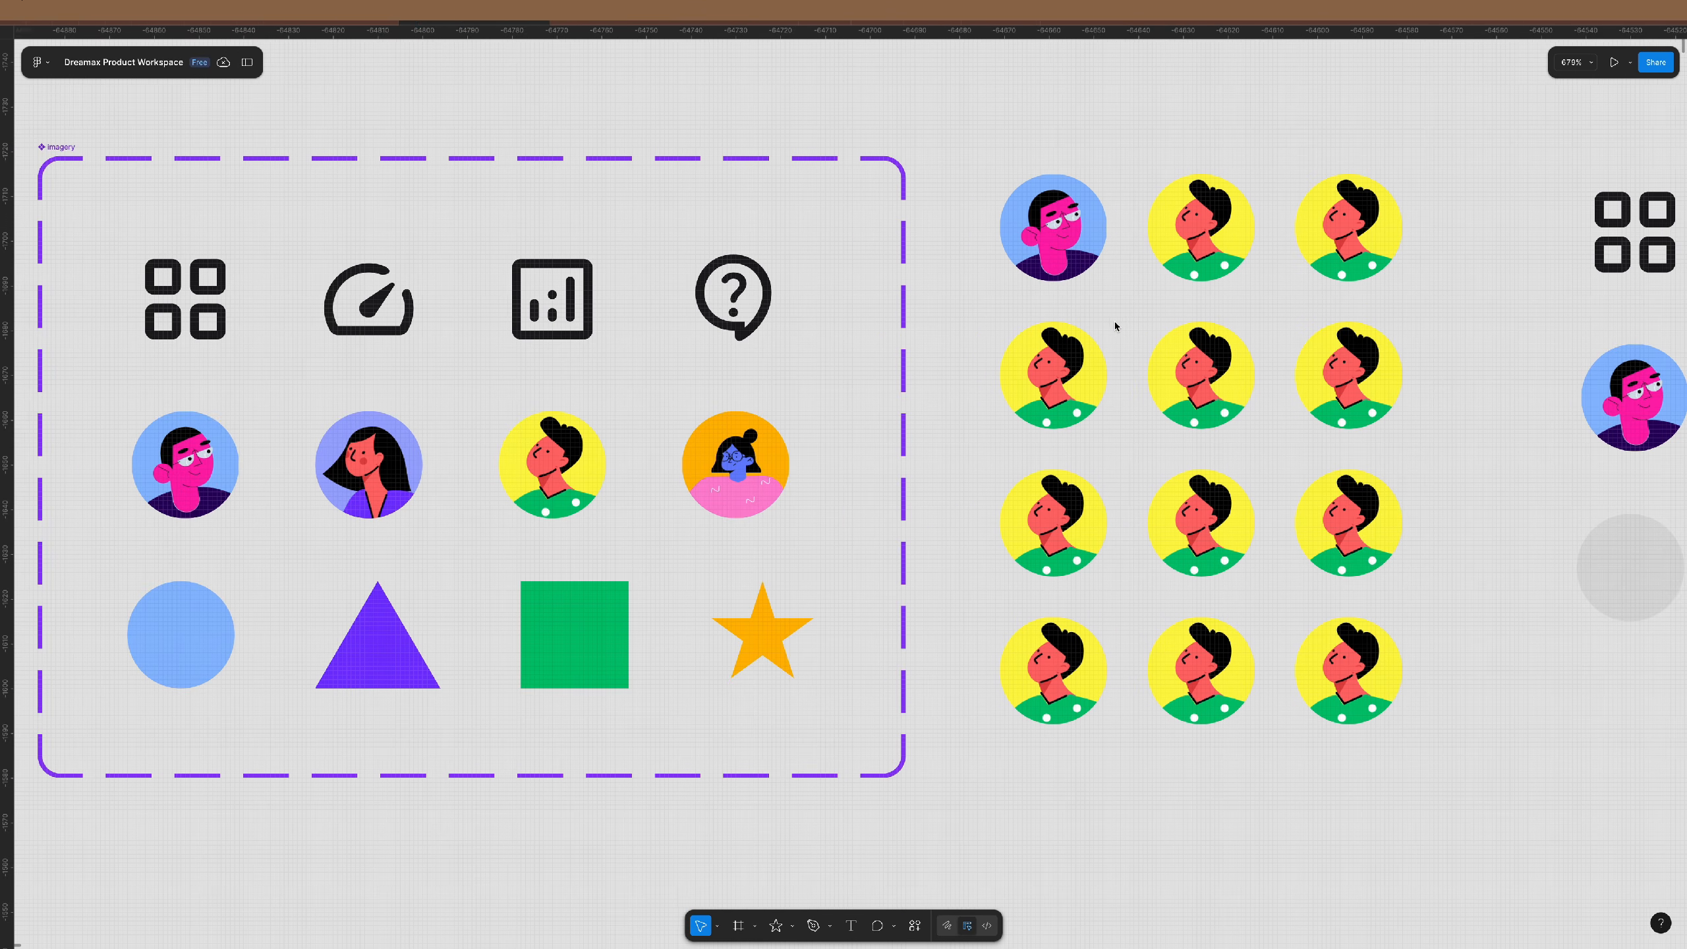
scroll(1114, 325, "right", 2)
left_click(186, 147)
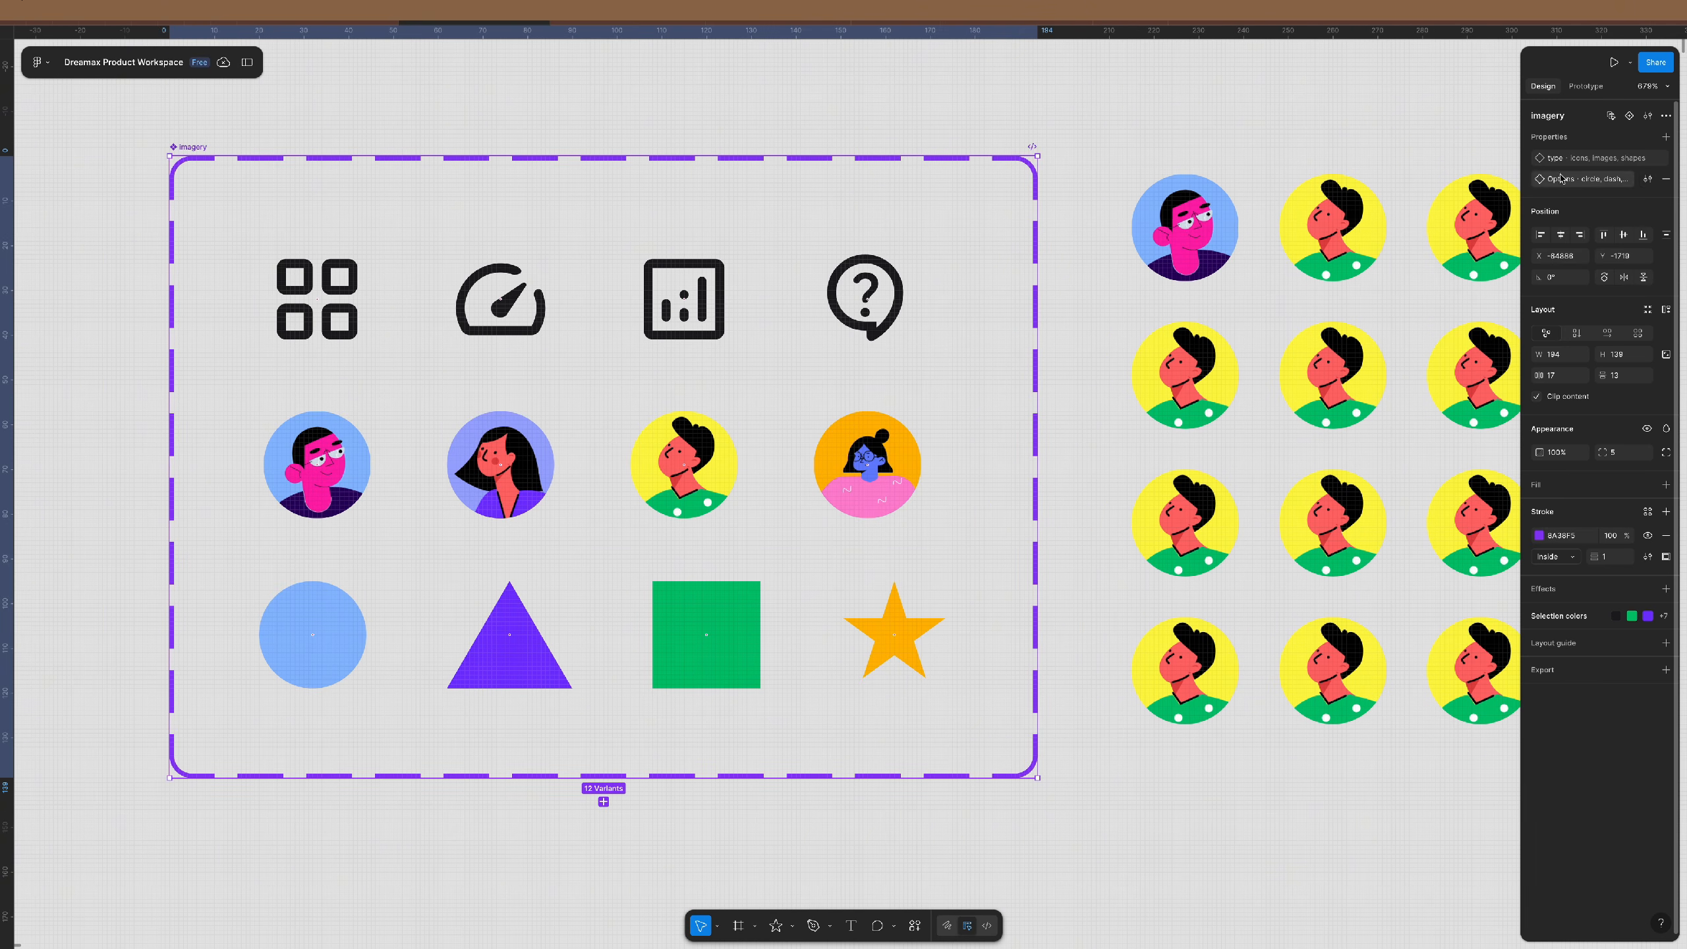
- In the Options value list, move dash to the top with gear right after it
left_click(1648, 179)
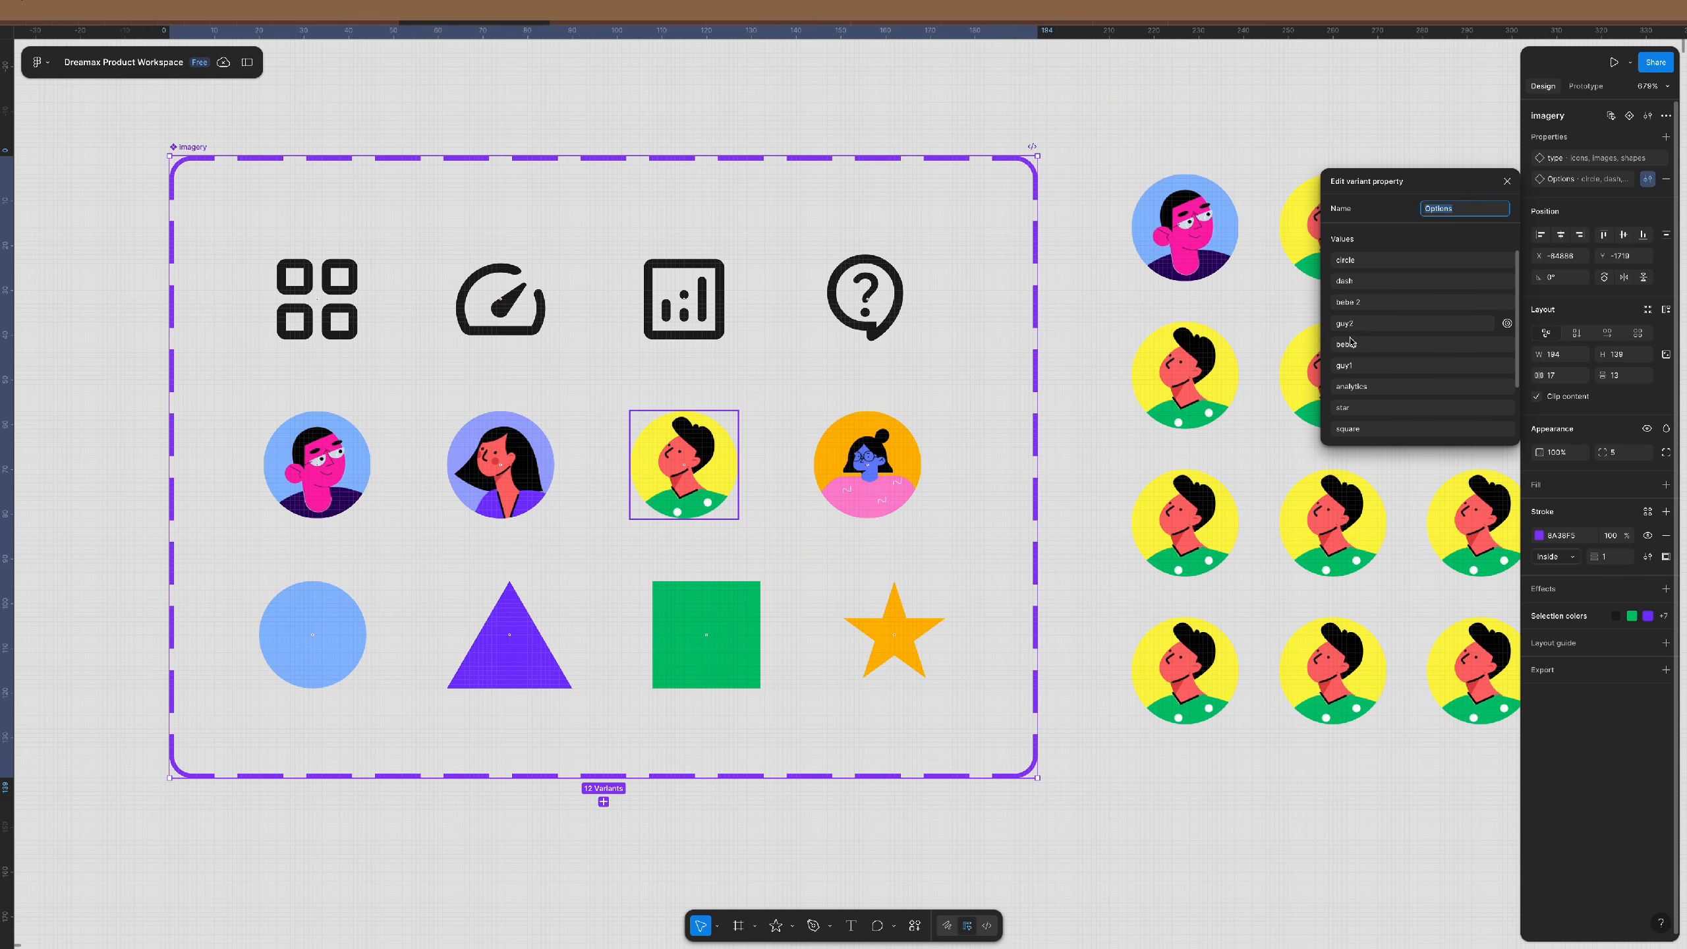
scroll(1364, 392, "down", 2)
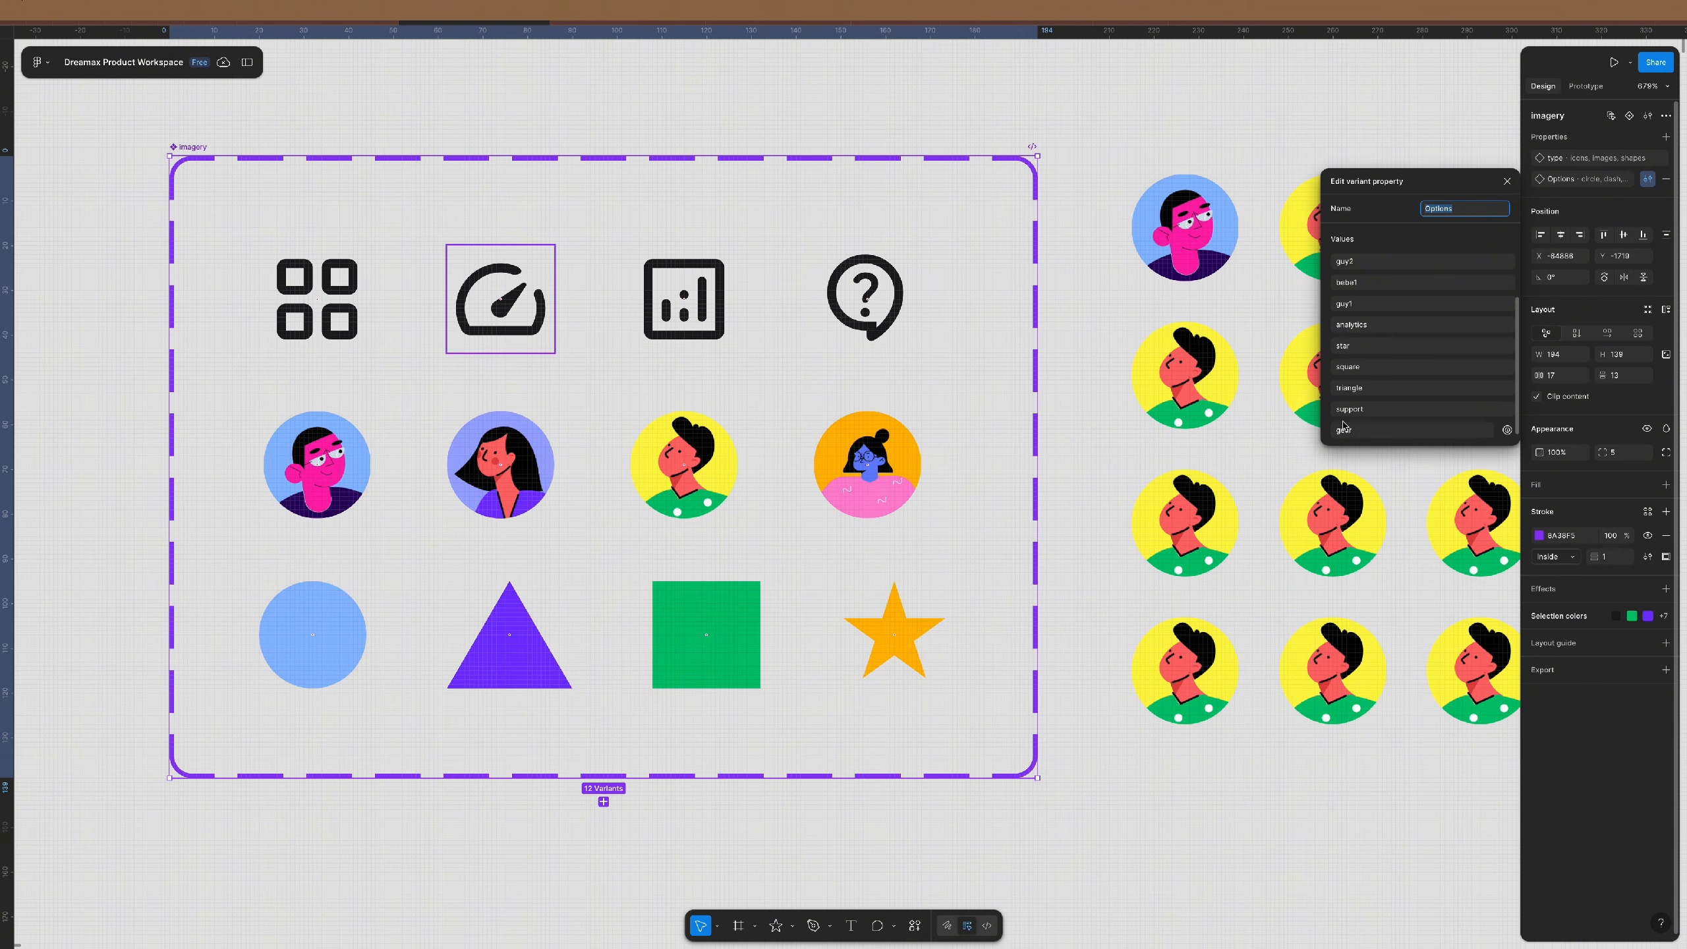
scroll(1346, 360, "up", 2)
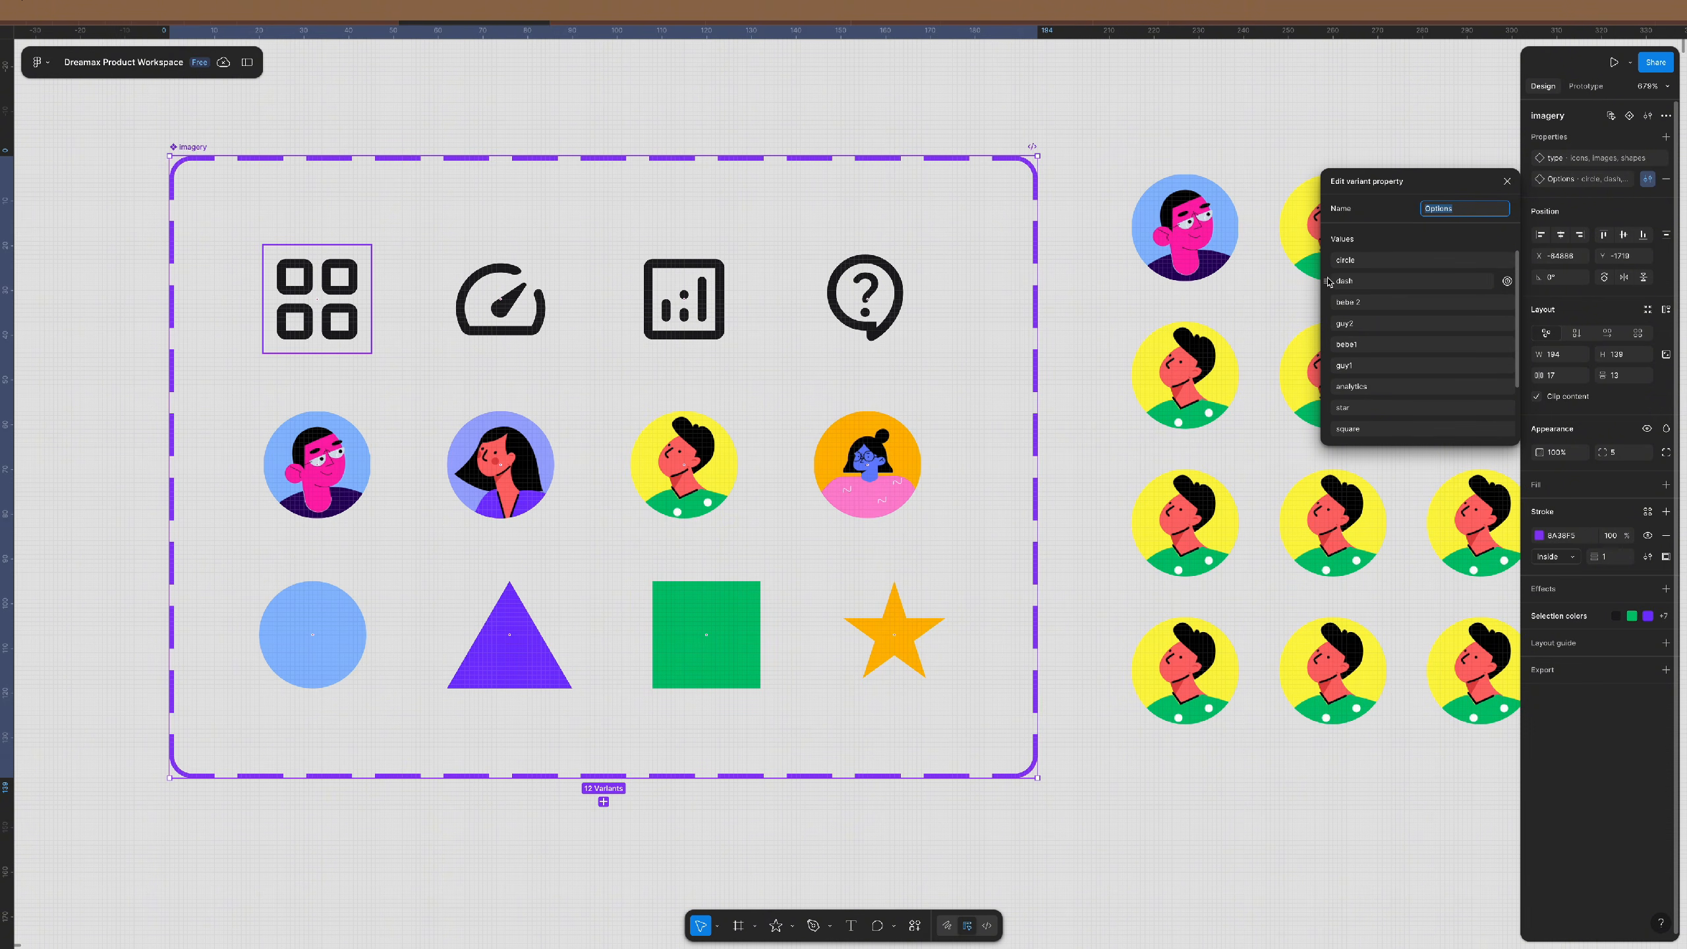
left_click_drag(1325, 282, 1329, 257)
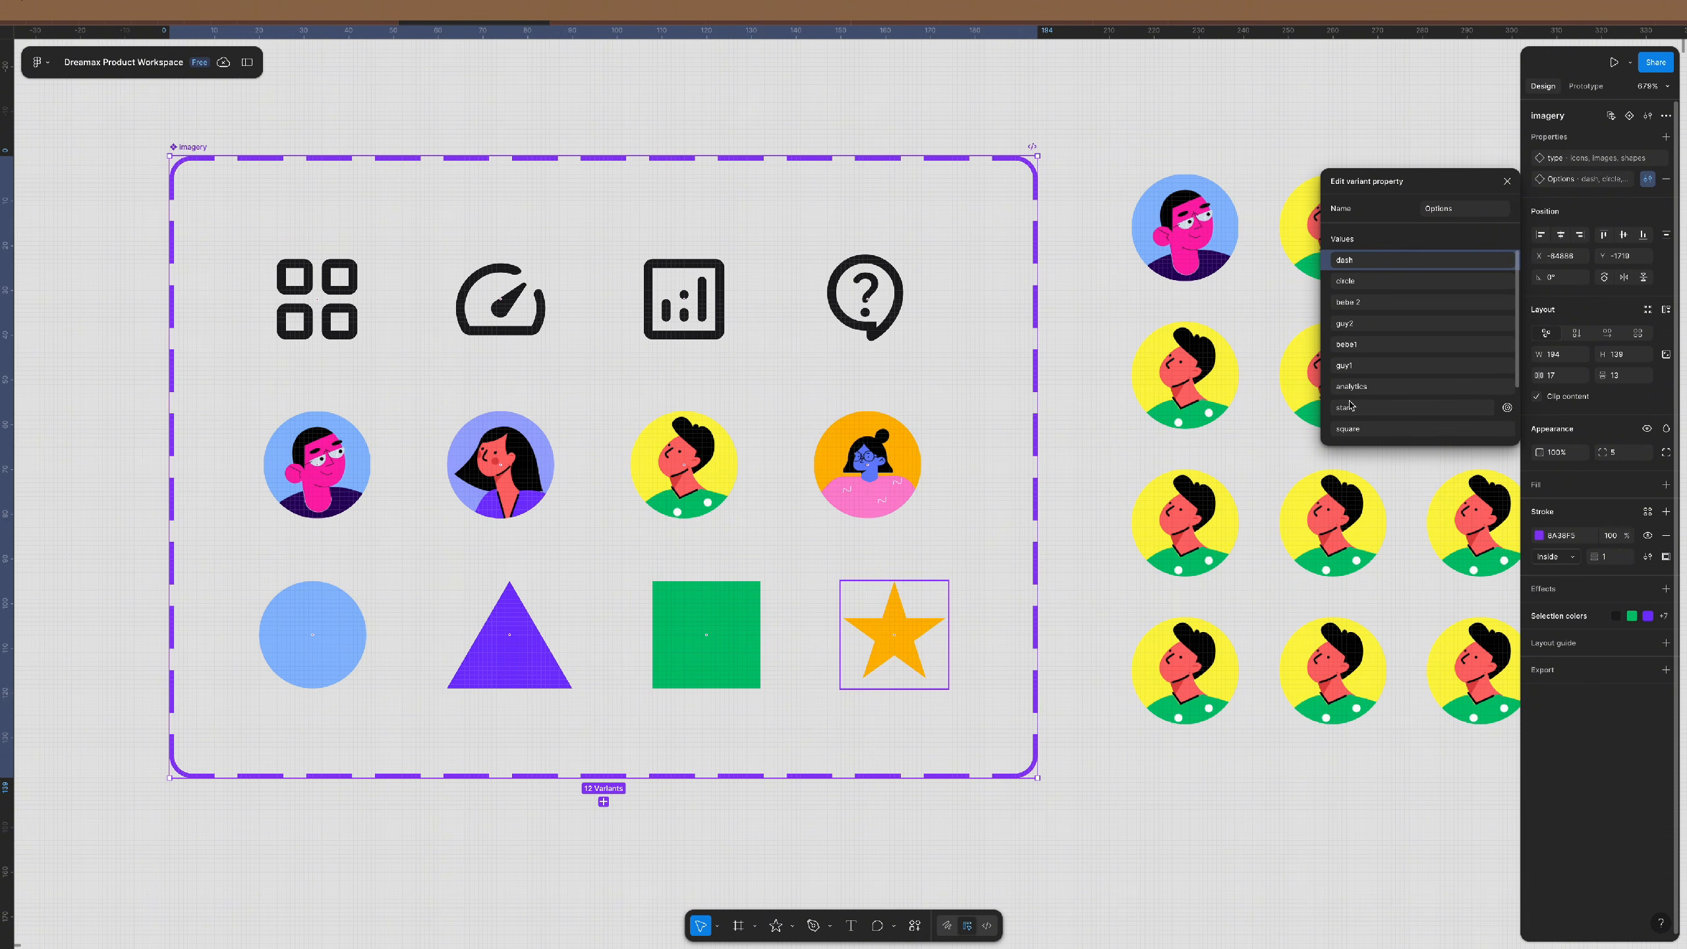
scroll(1345, 419, "down", 2)
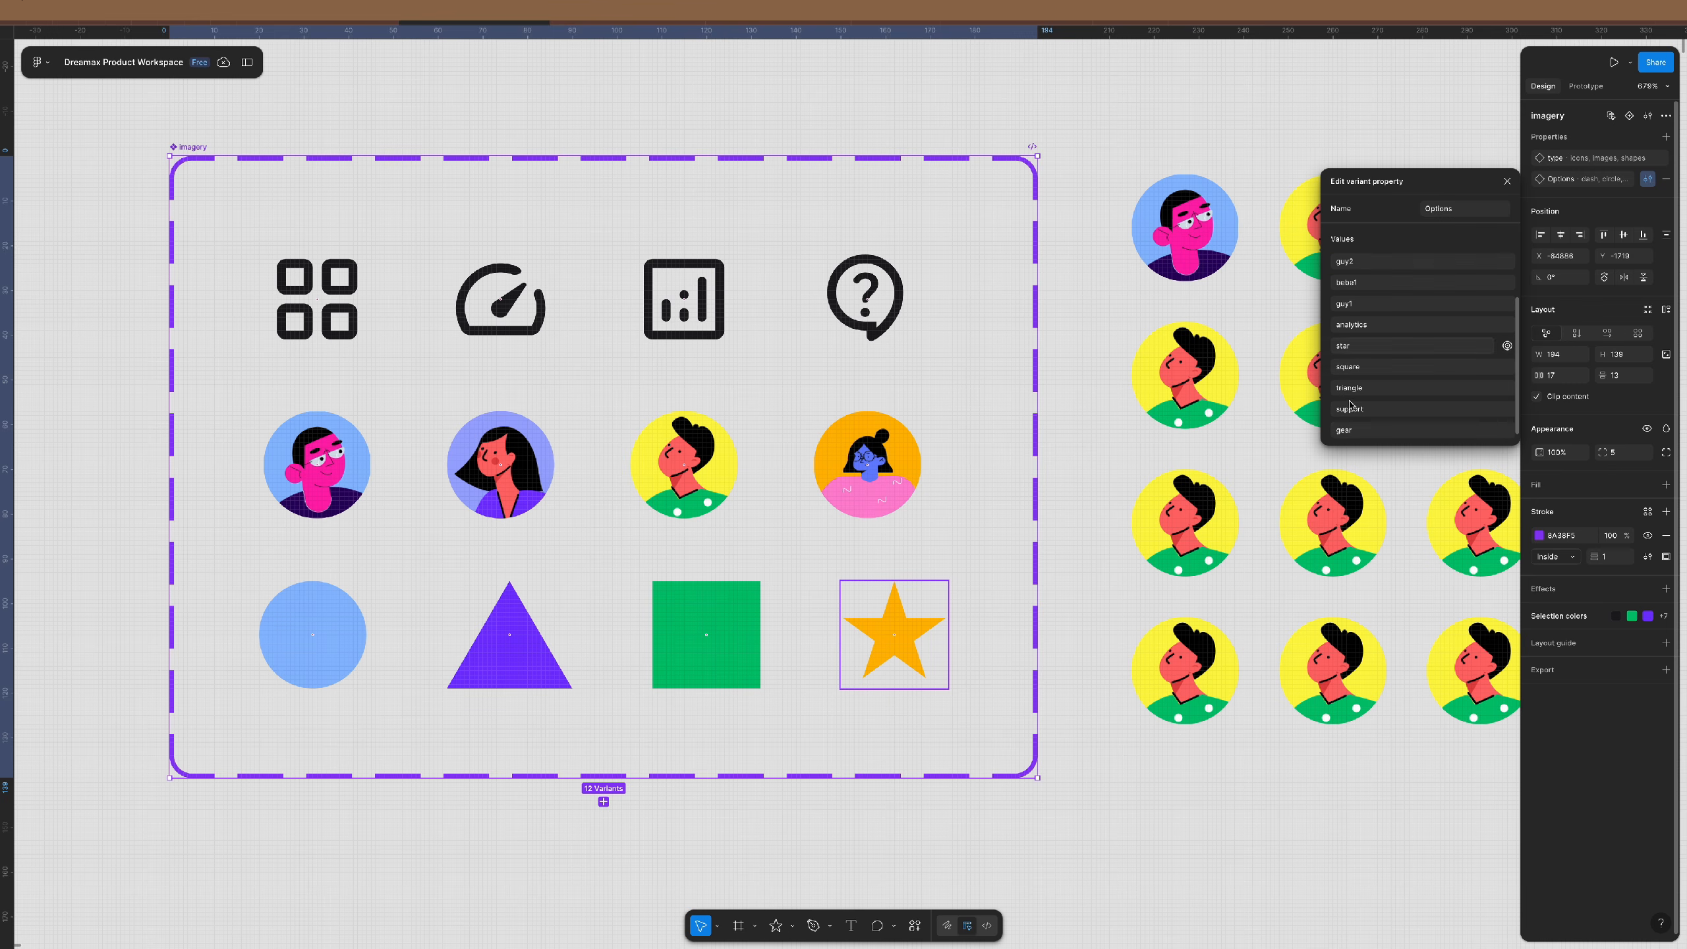
left_click_drag(1328, 431, 1328, 272)
scroll(1365, 345, "down", 2)
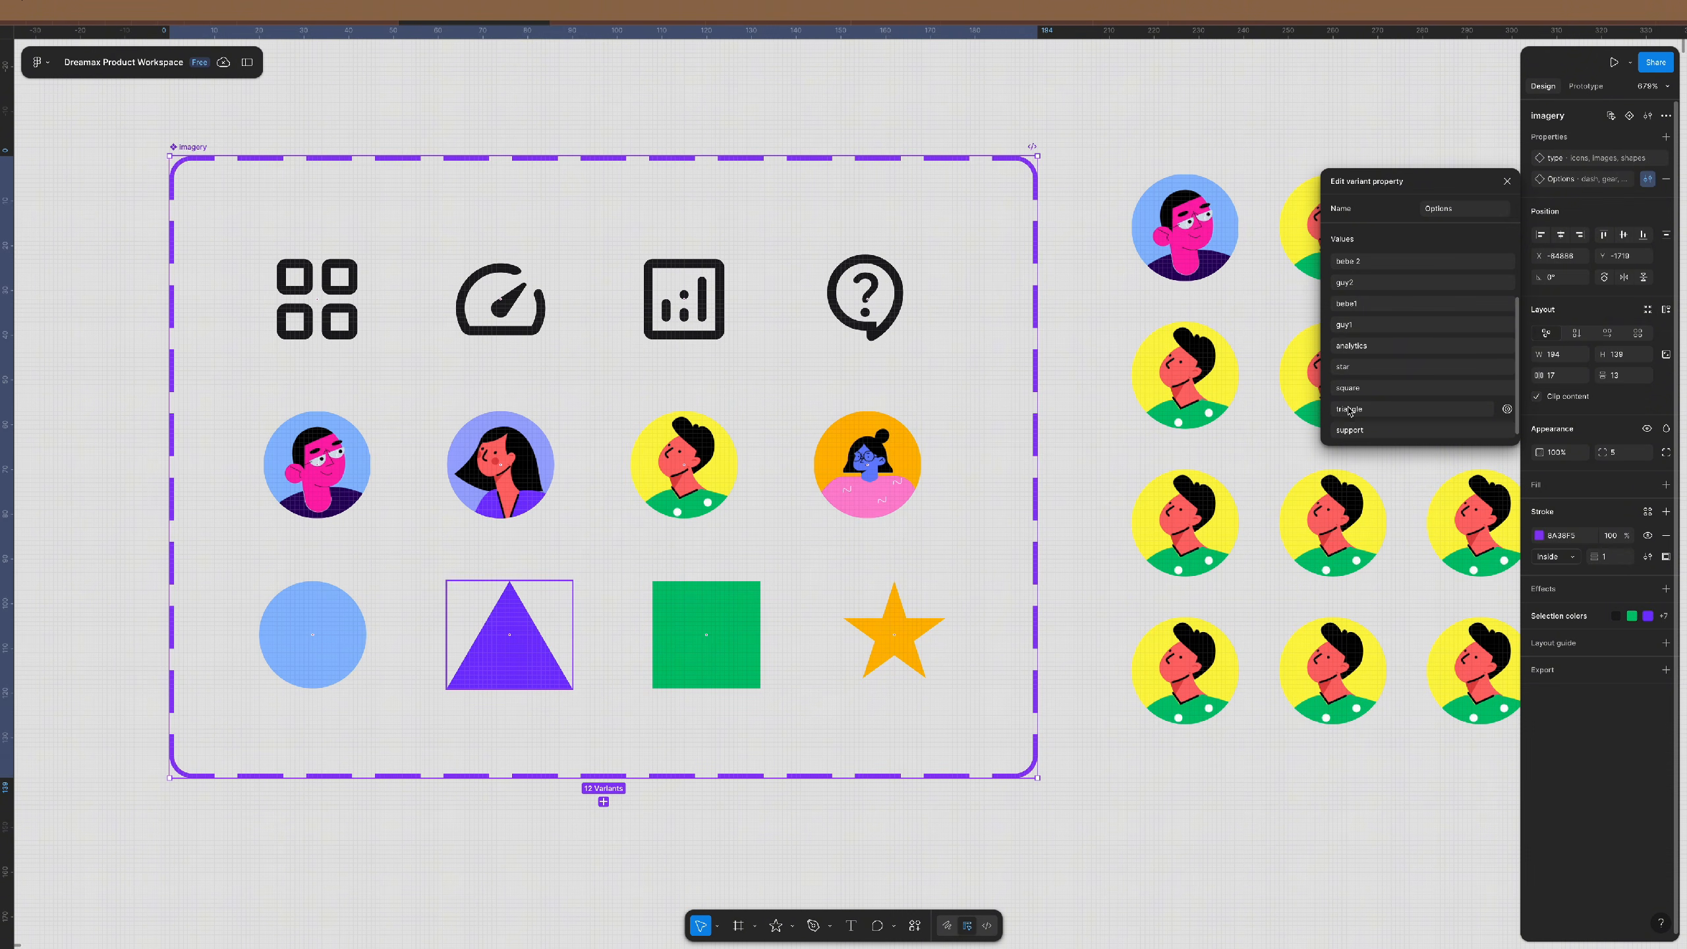
- Move analytics, support, guy1, guy2 and bebe1 up in order and star to the end
left_click_drag(1331, 350, 1346, 294)
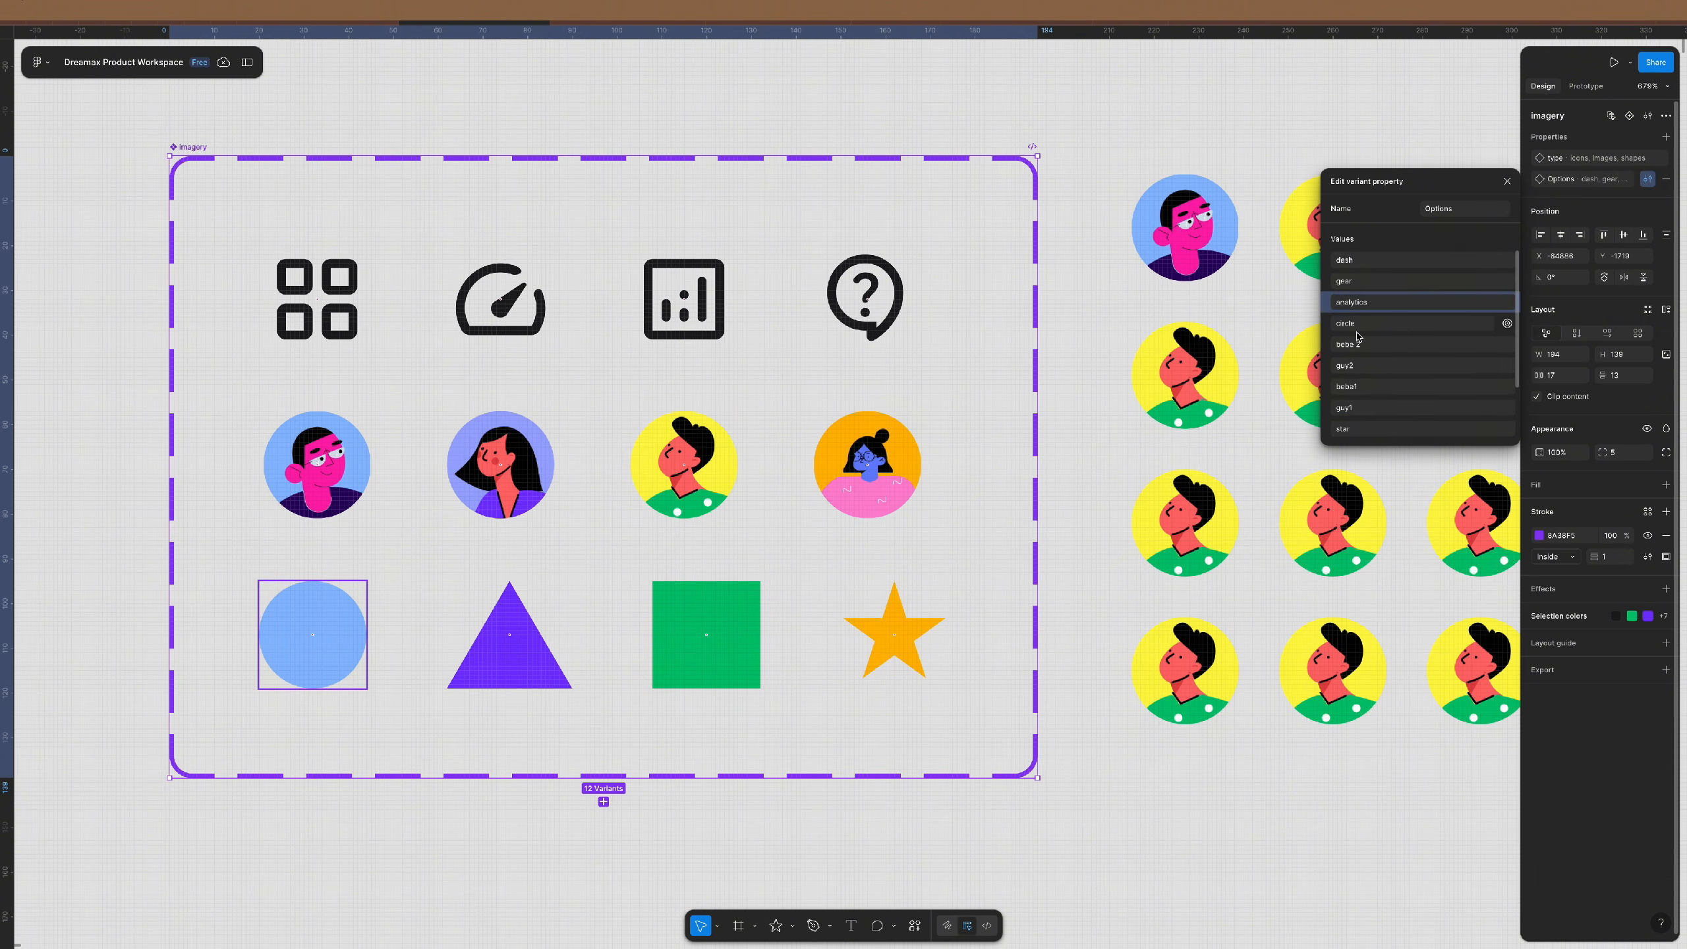
scroll(1342, 346, "down", 2)
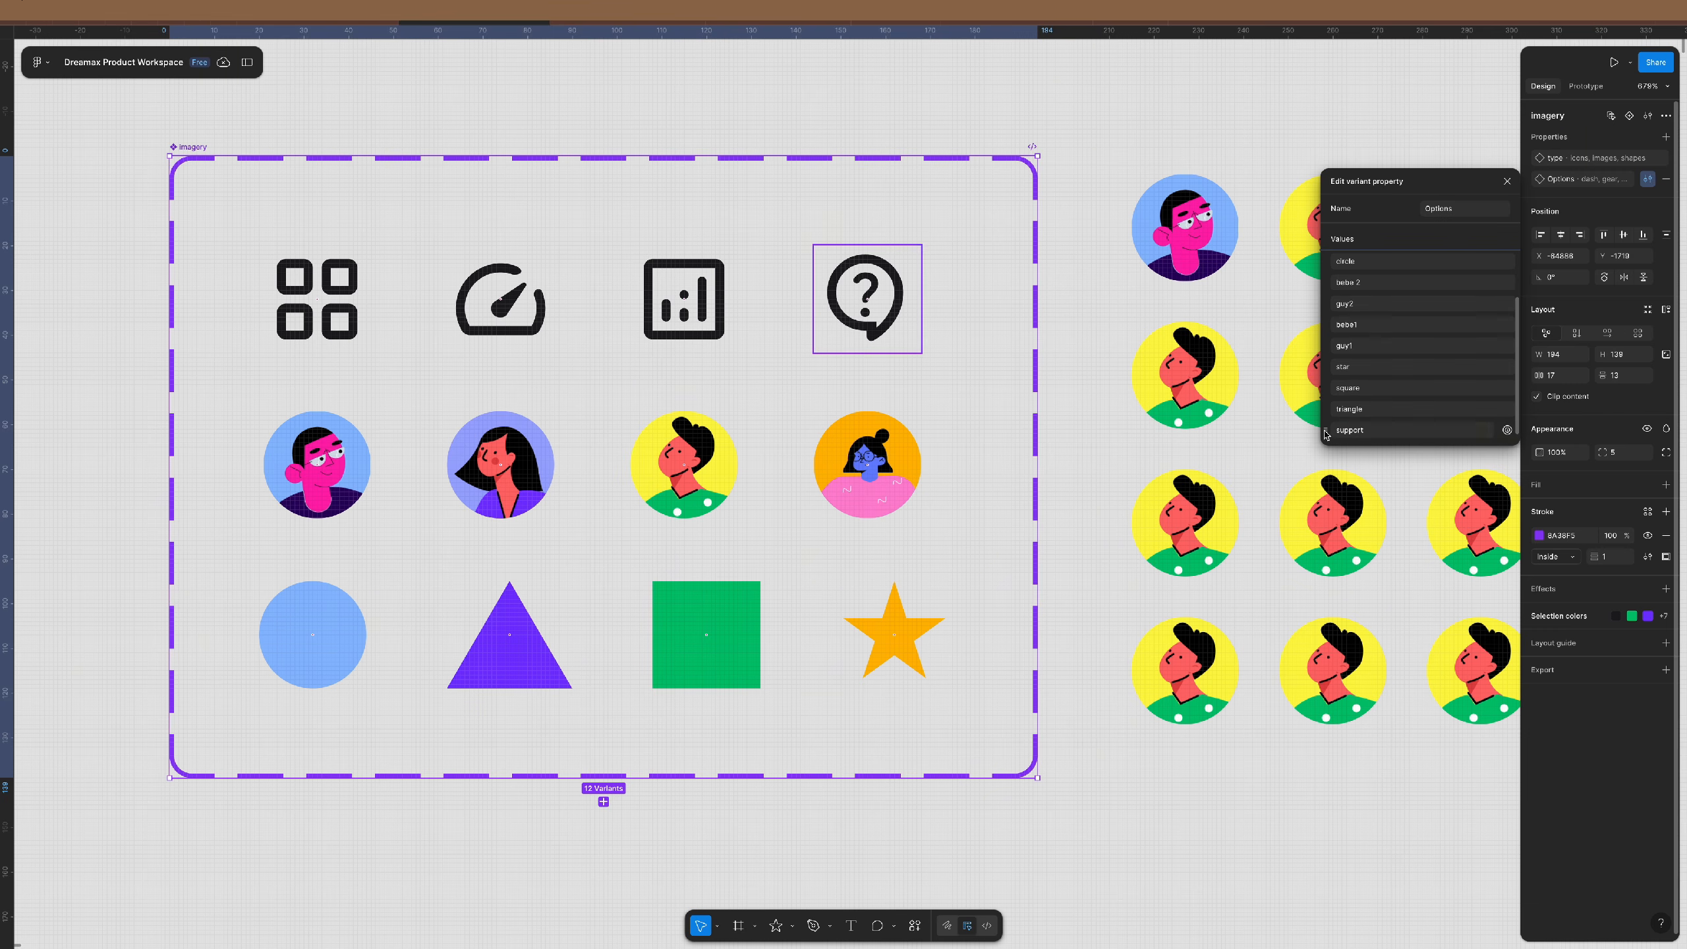
left_click_drag(1330, 437, 1348, 325)
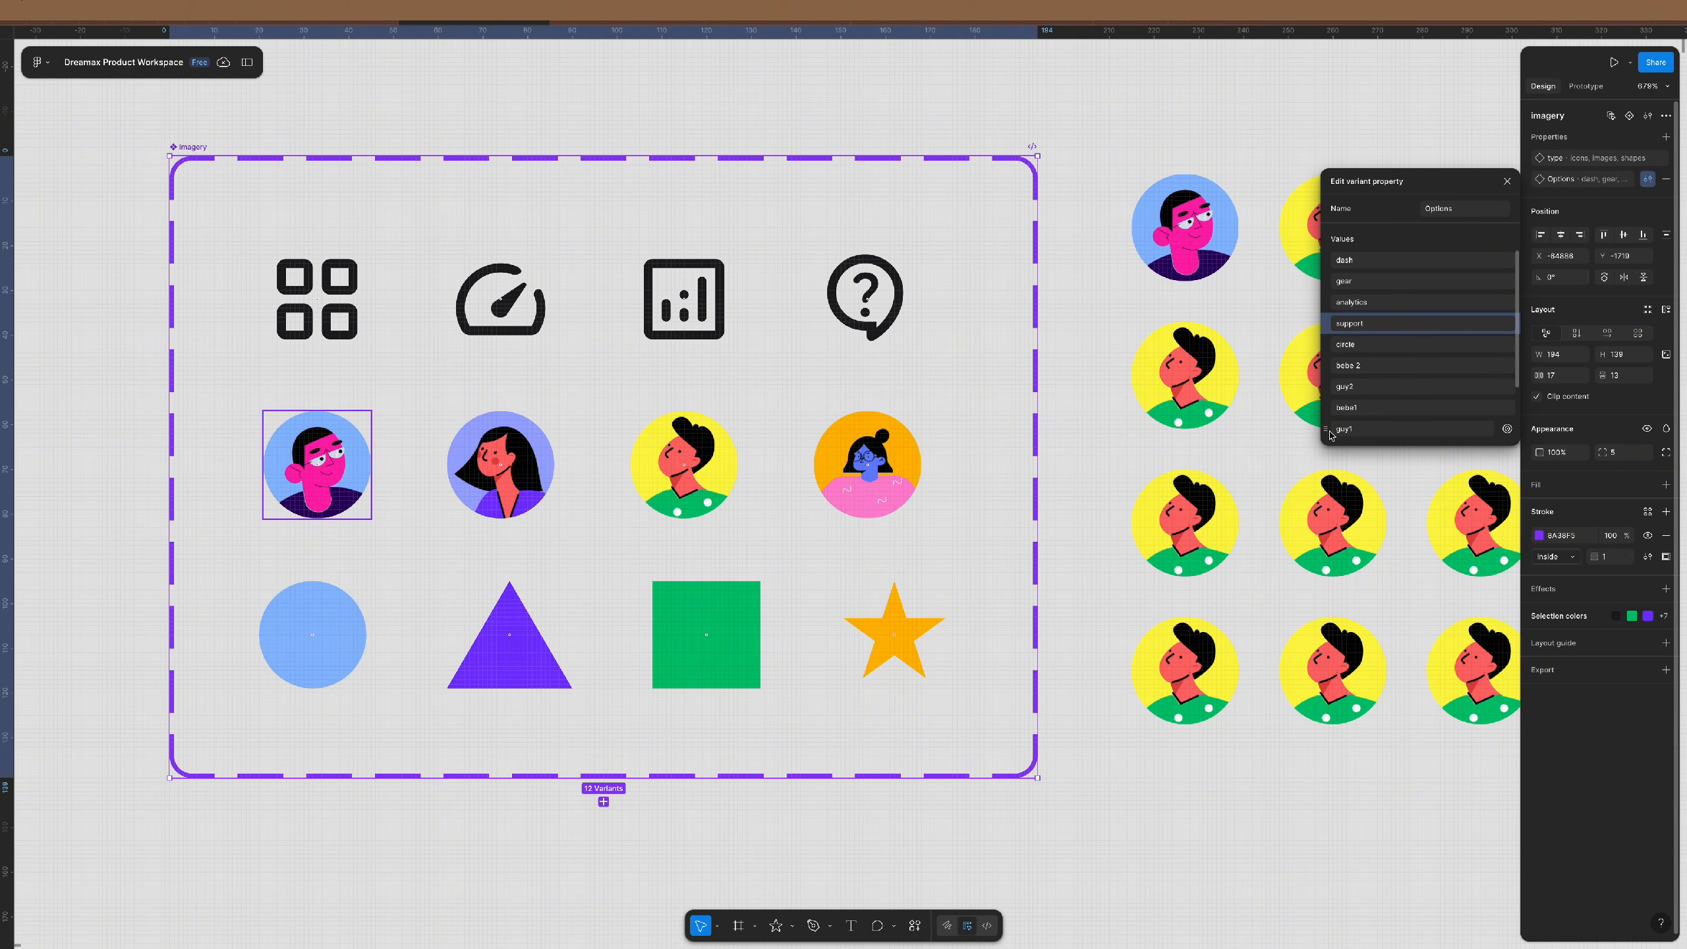
left_click_drag(1327, 431, 1336, 344)
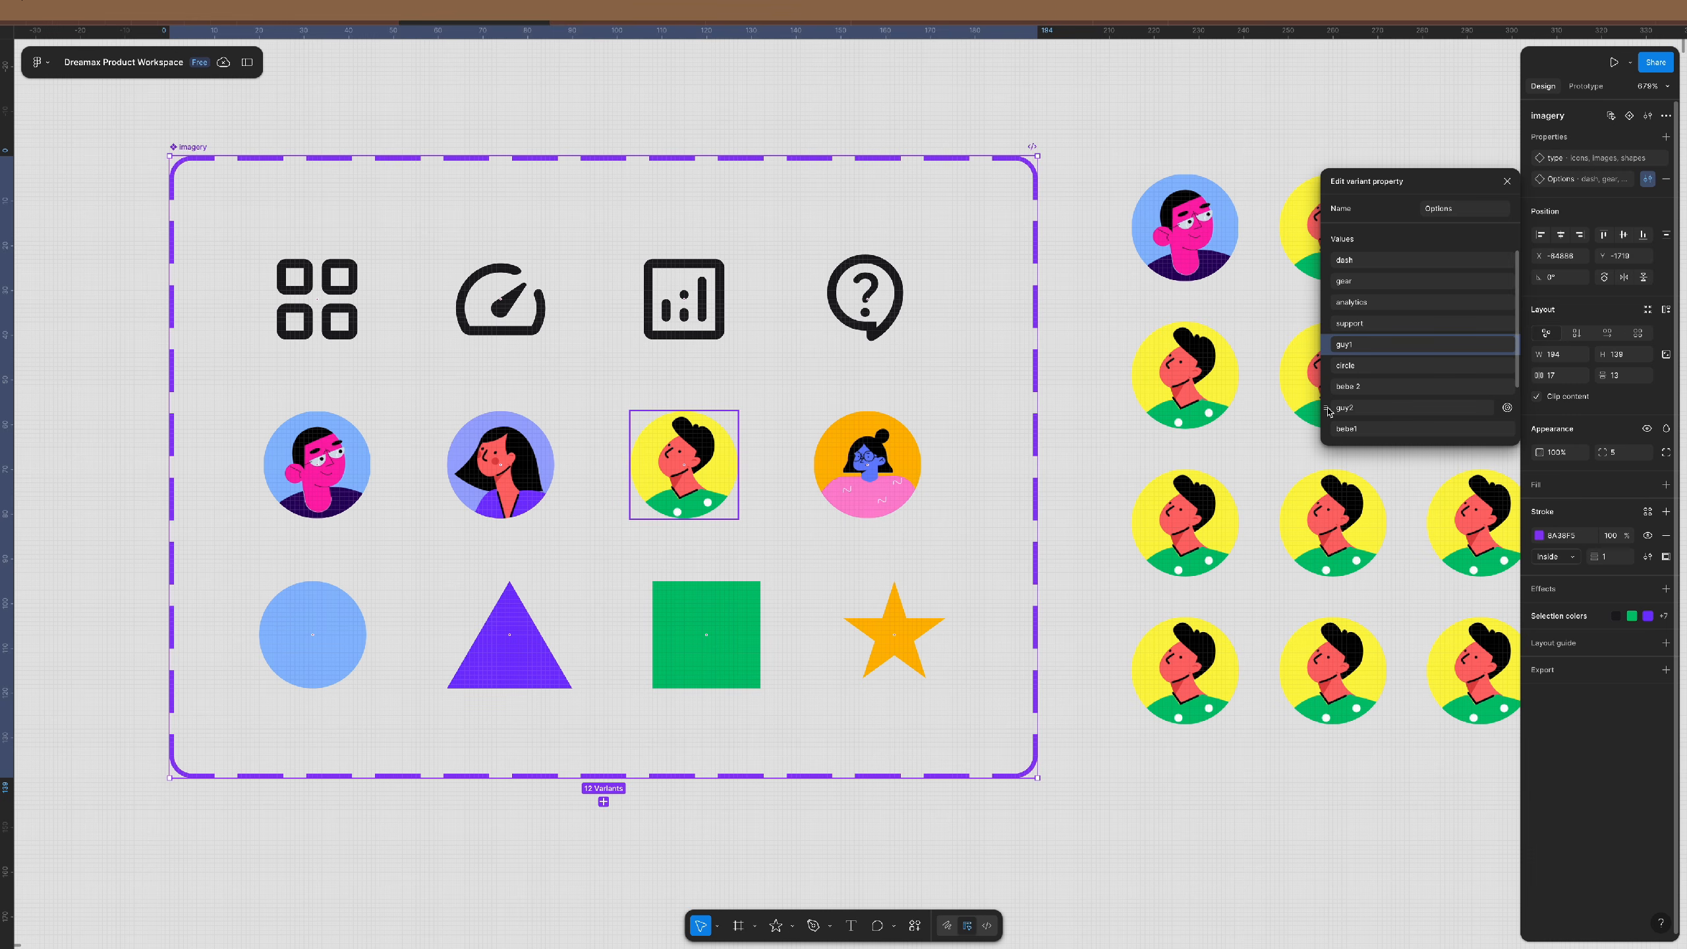
left_click_drag(1330, 412, 1329, 367)
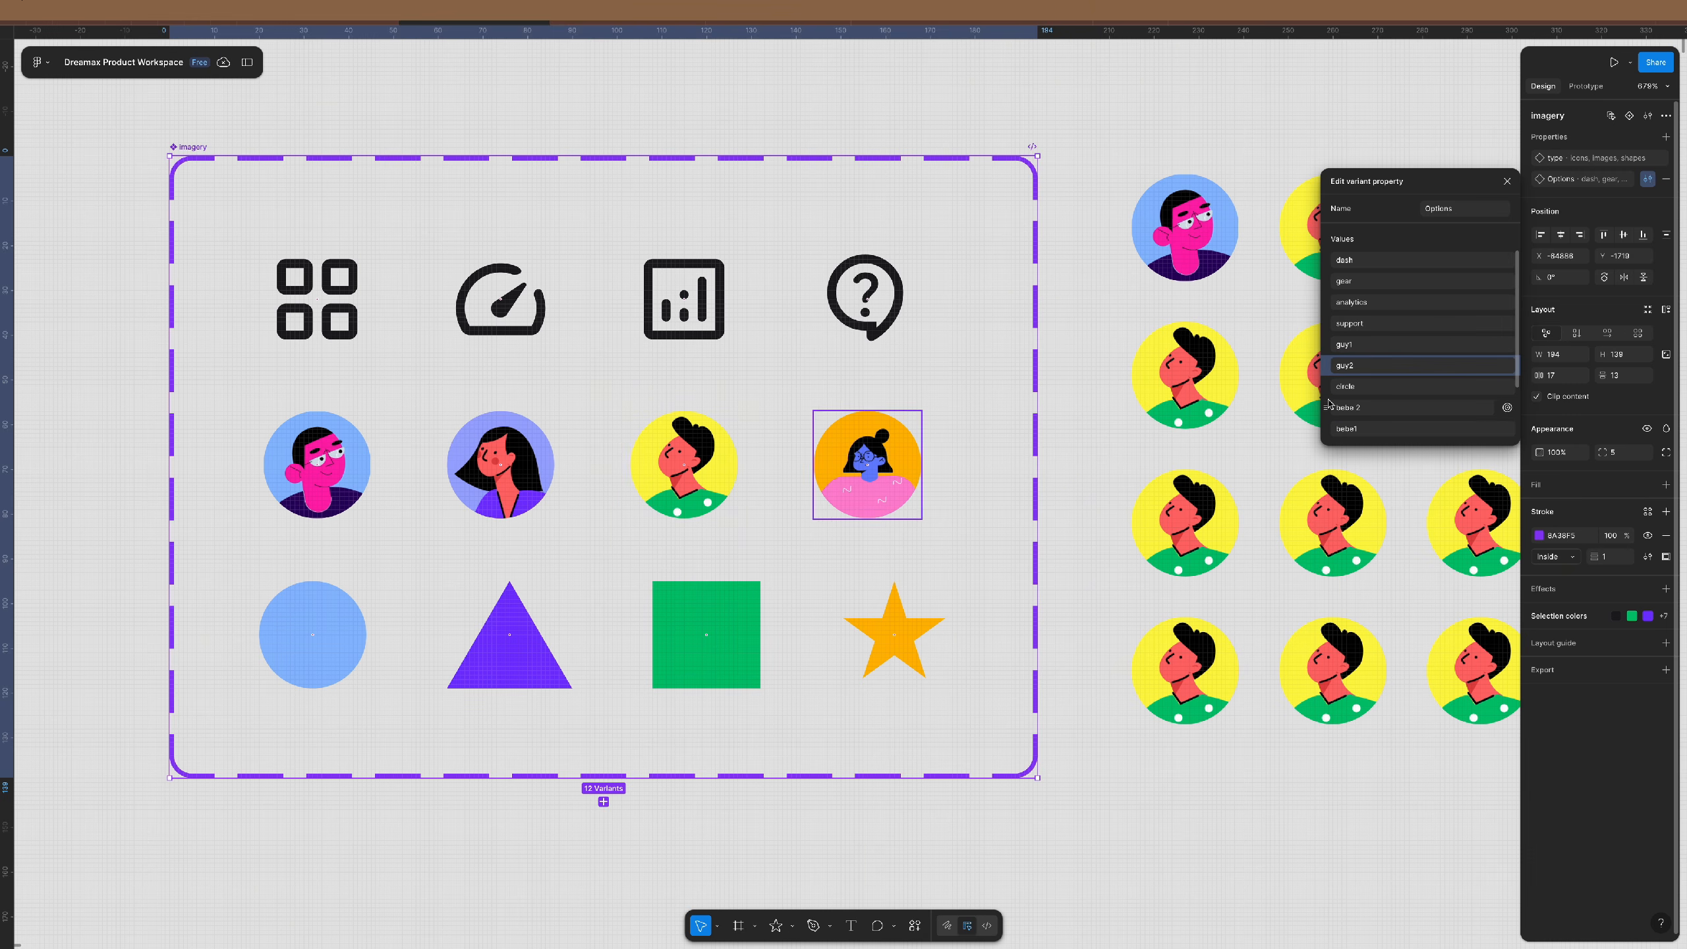
mouse_move(1327, 432)
left_mouse_down()
mouse_move(1329, 387)
mouse_move(1329, 408)
left_mouse_up()
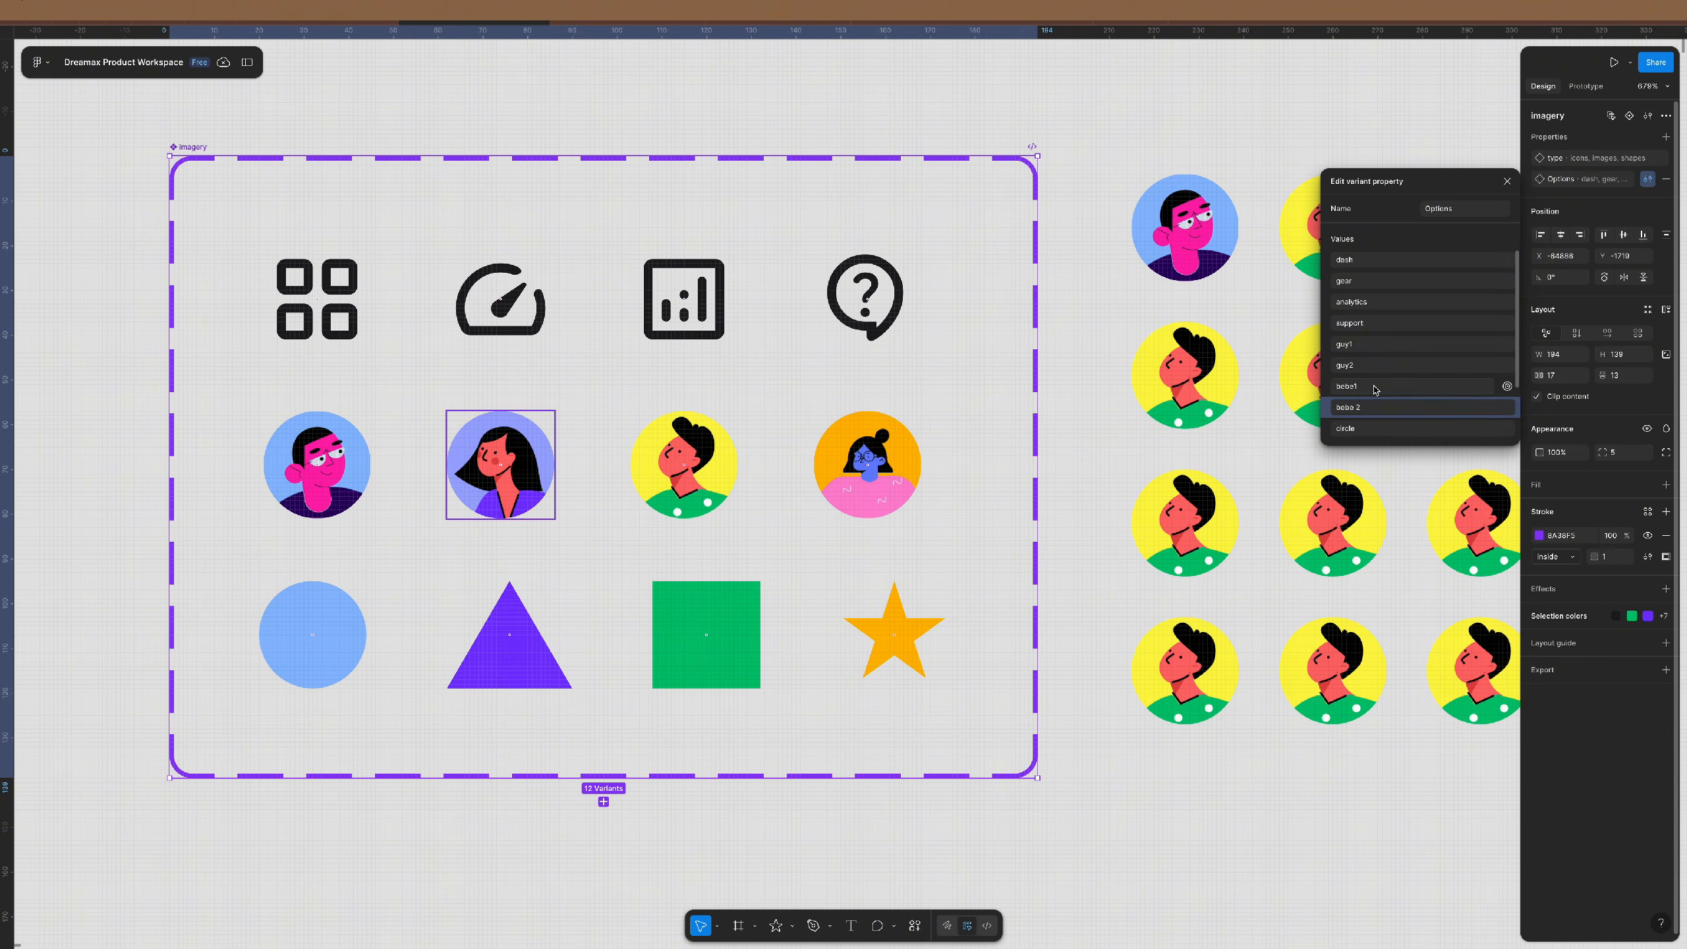
scroll(1355, 376, "down", 2)
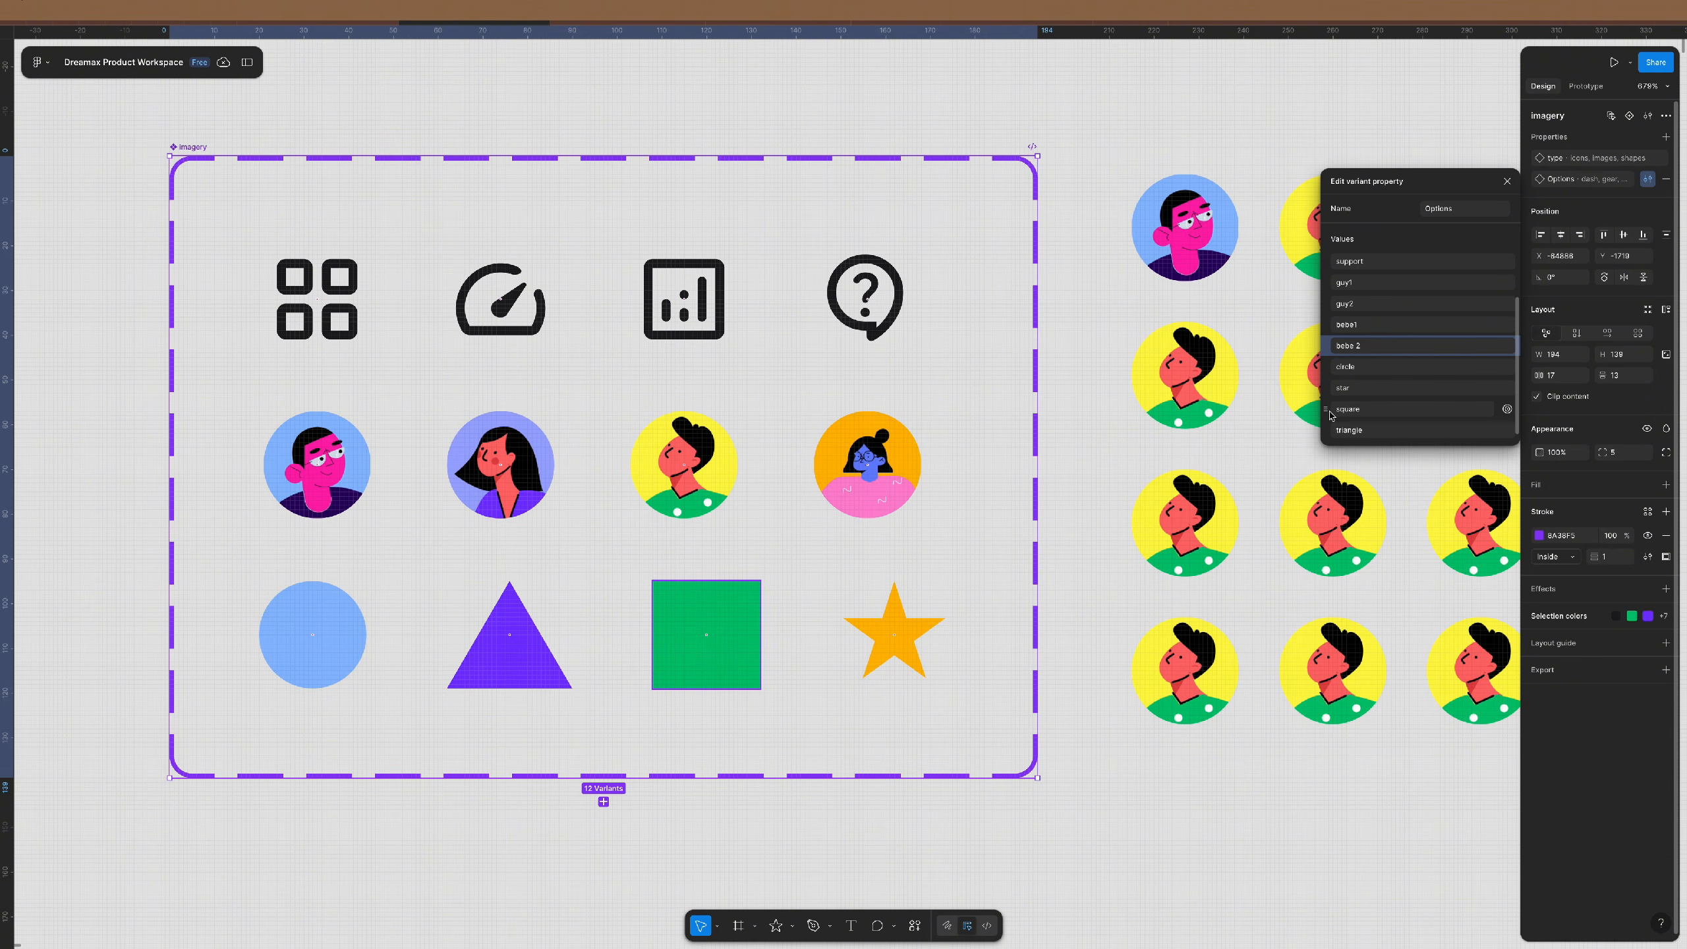
mouse_move(1329, 392)
left_mouse_down()
mouse_move(1331, 439)
mouse_move(1328, 387)
left_mouse_up()
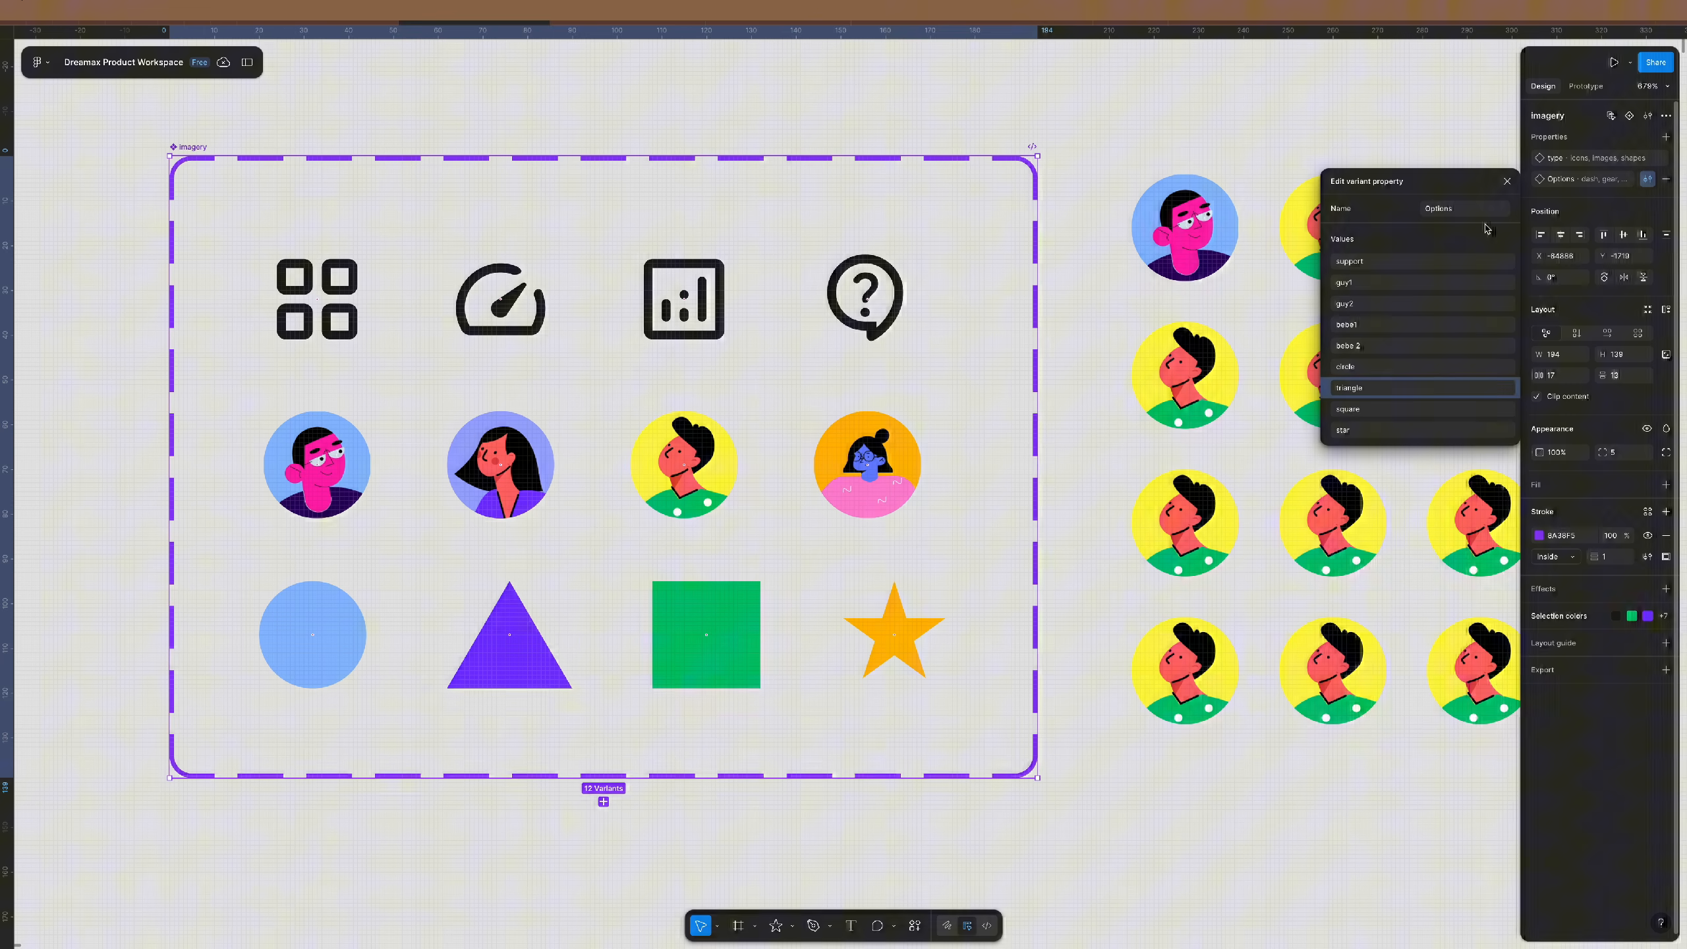
left_click(1508, 181)
left_click(1103, 270)
scroll(1103, 271, "right", 5)
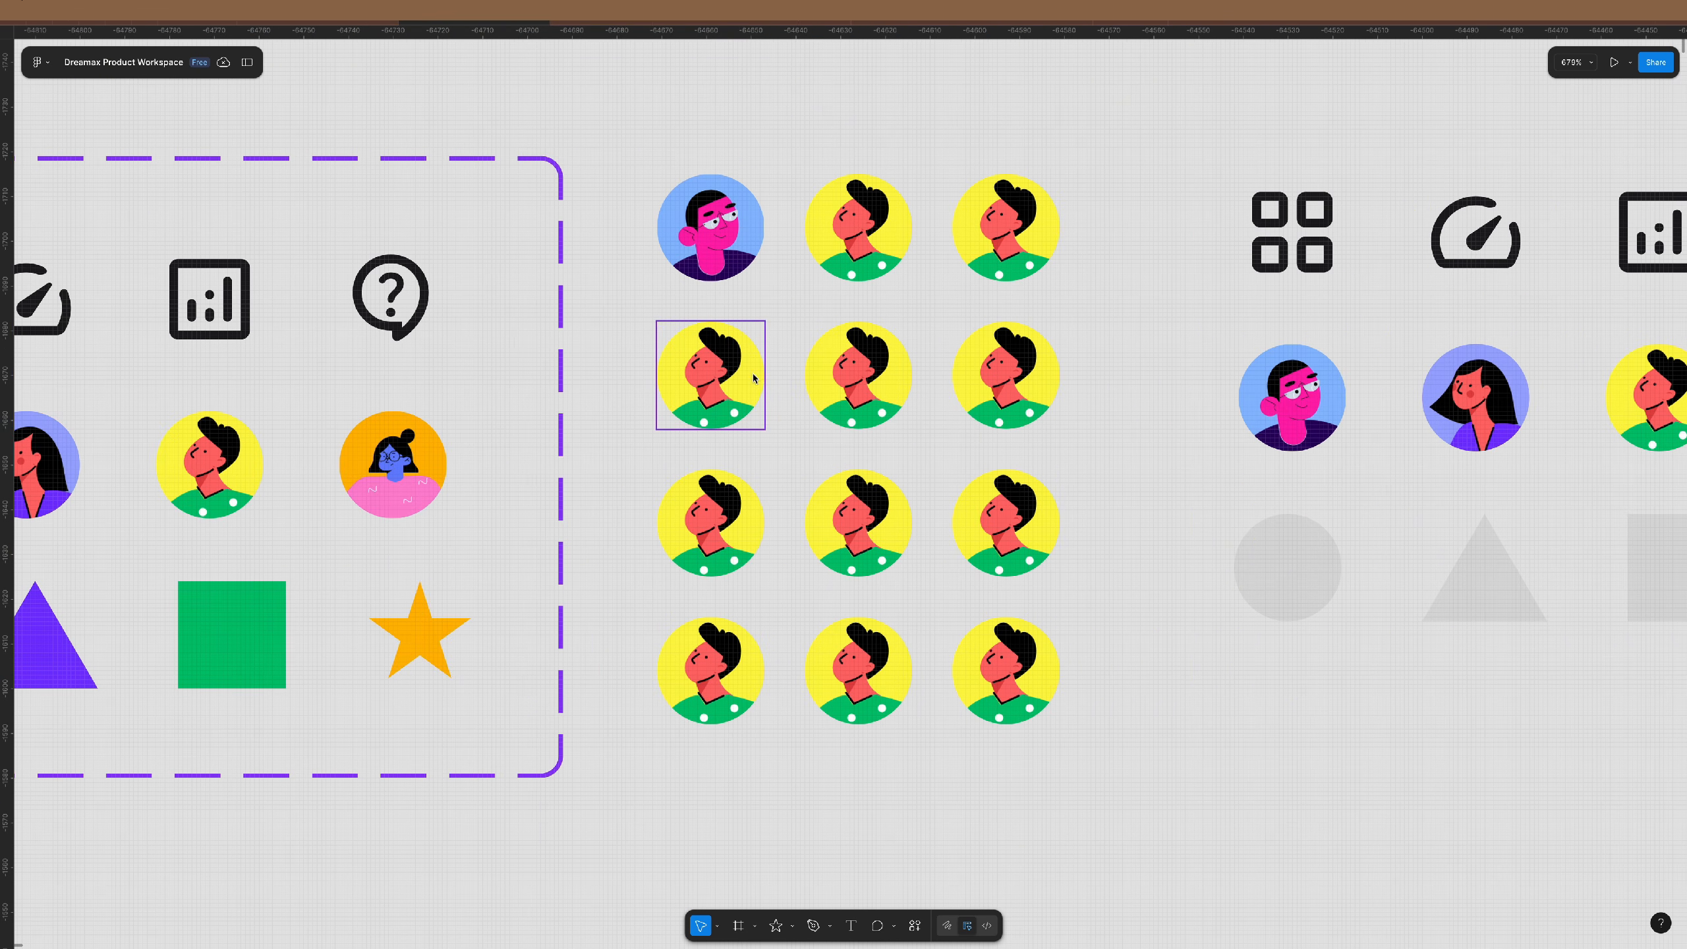
left_click(753, 379)
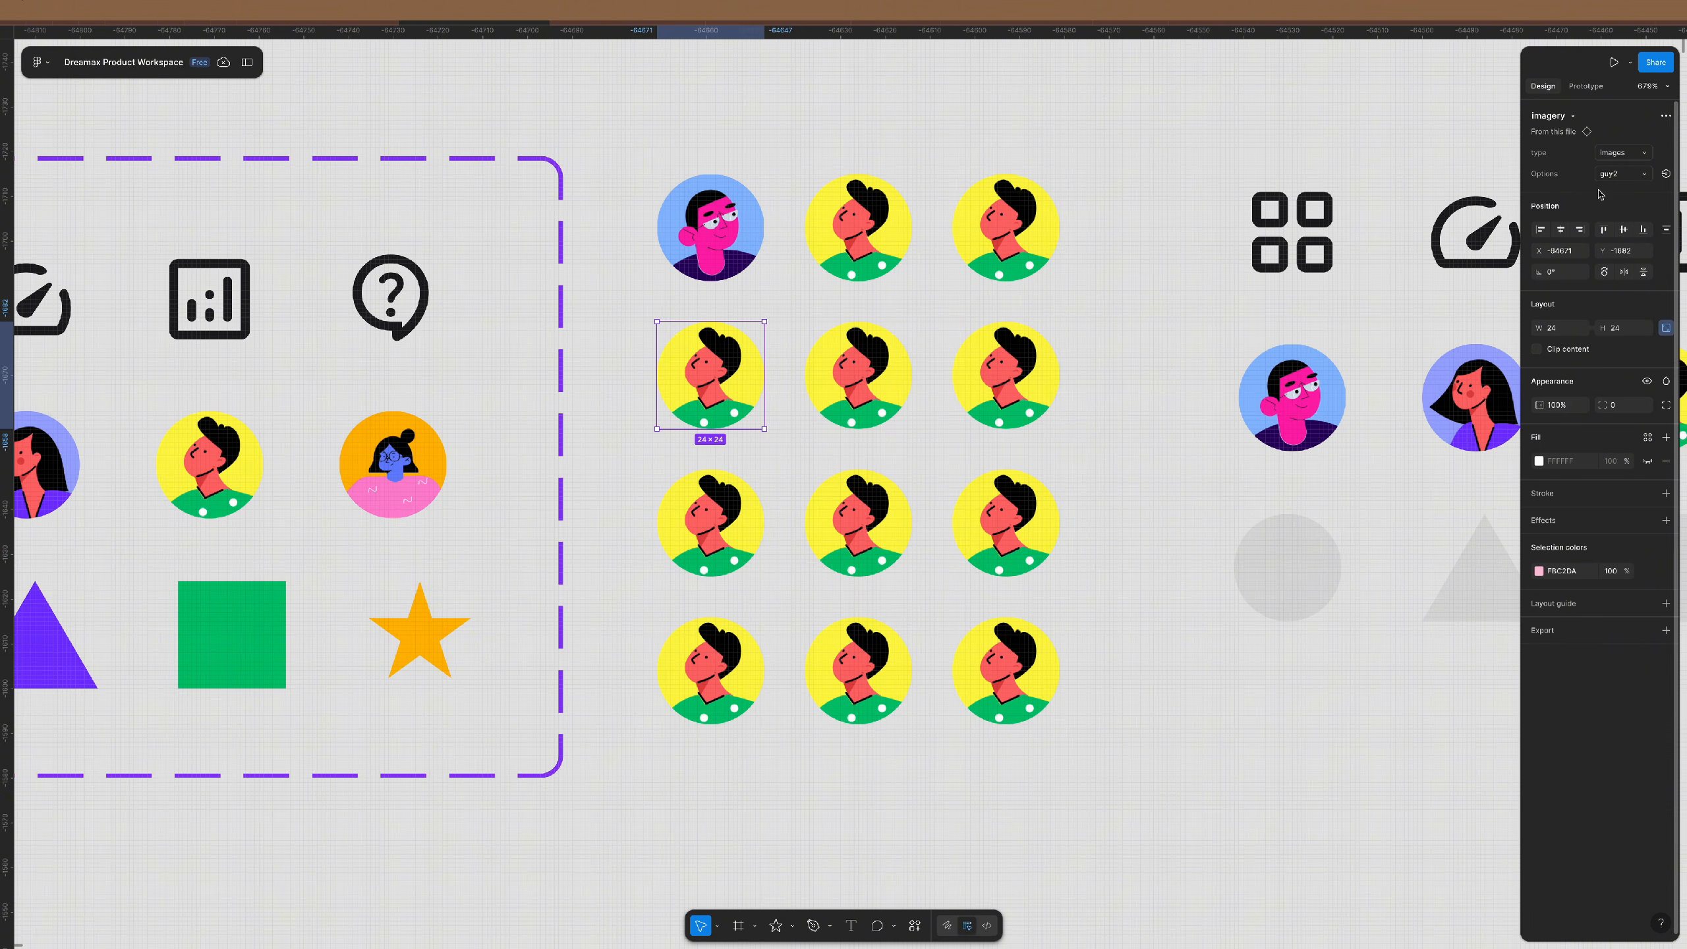
key("Tab")
left_click(1624, 175)
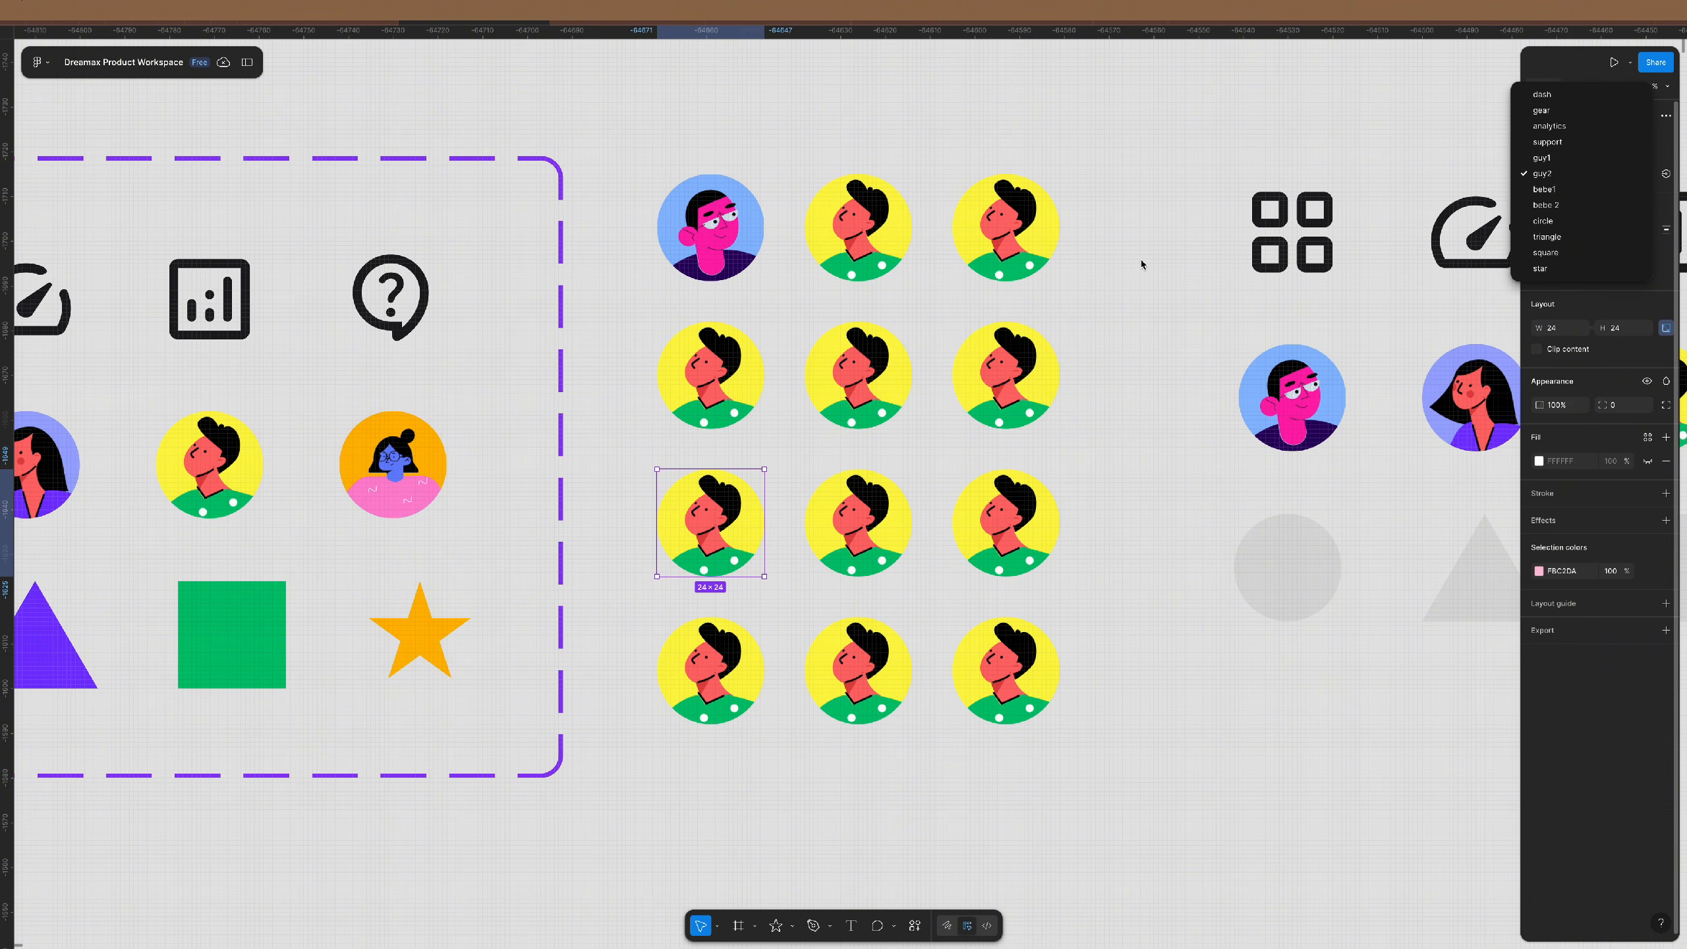
key("Escape")
left_click(751, 246)
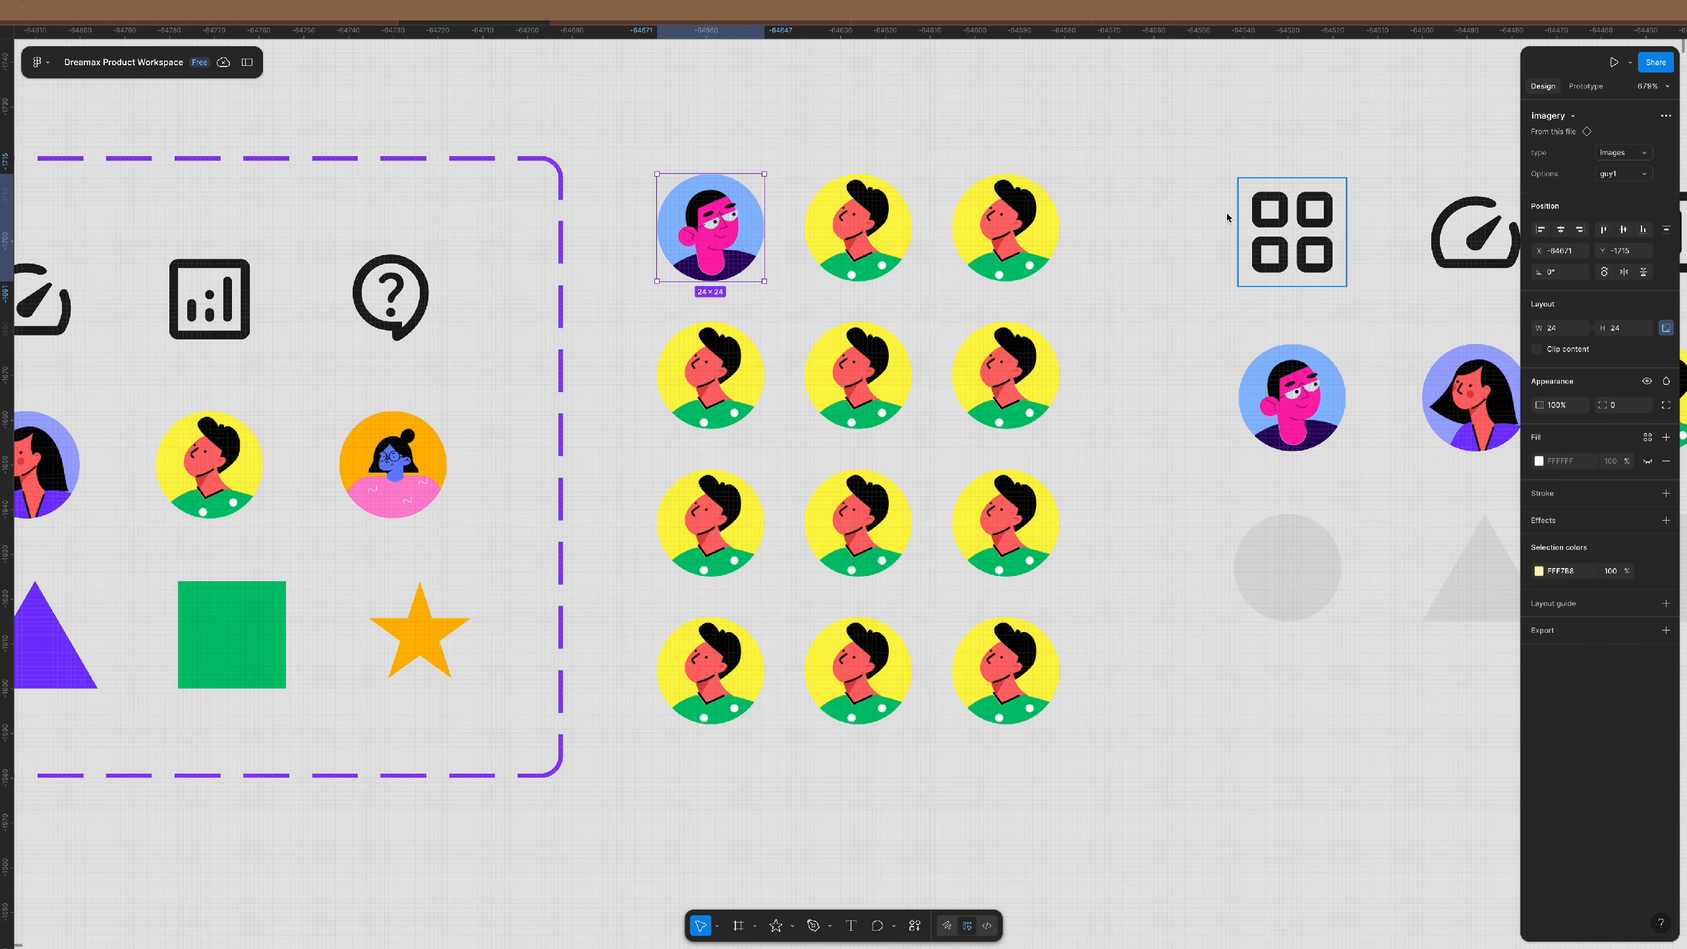
left_click_drag(1086, 157, 747, 725)
key("Delete")
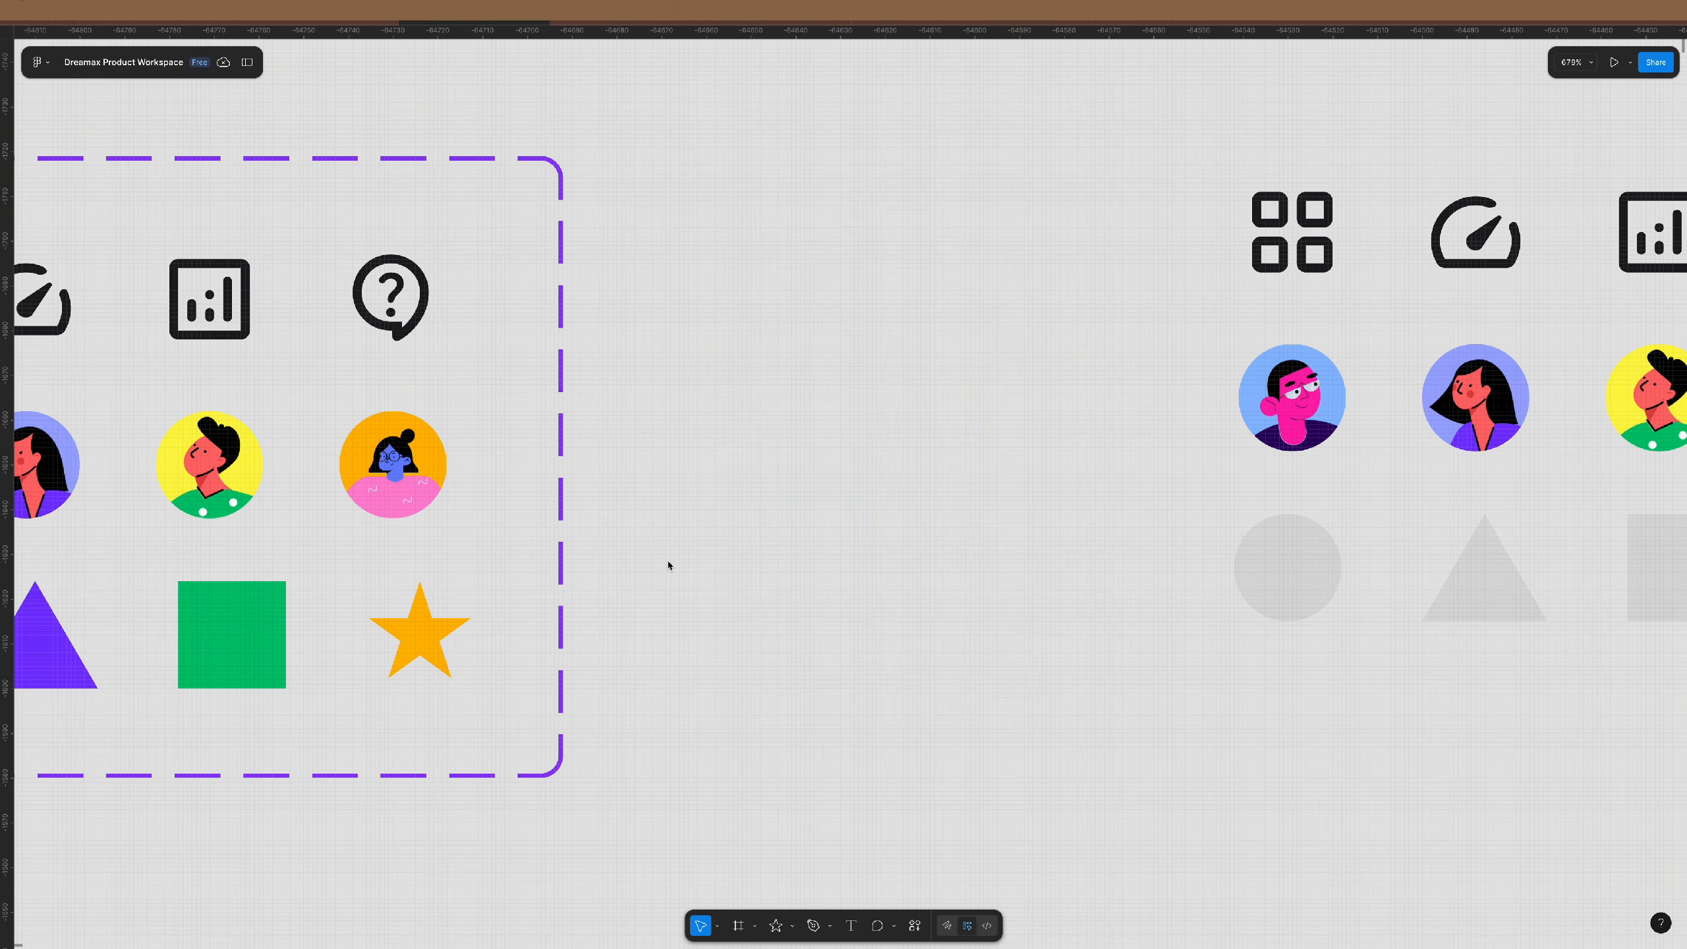
scroll(667, 564, "down", 5)
left_click_drag(325, 529, 658, 455)
left_click(1642, 175)
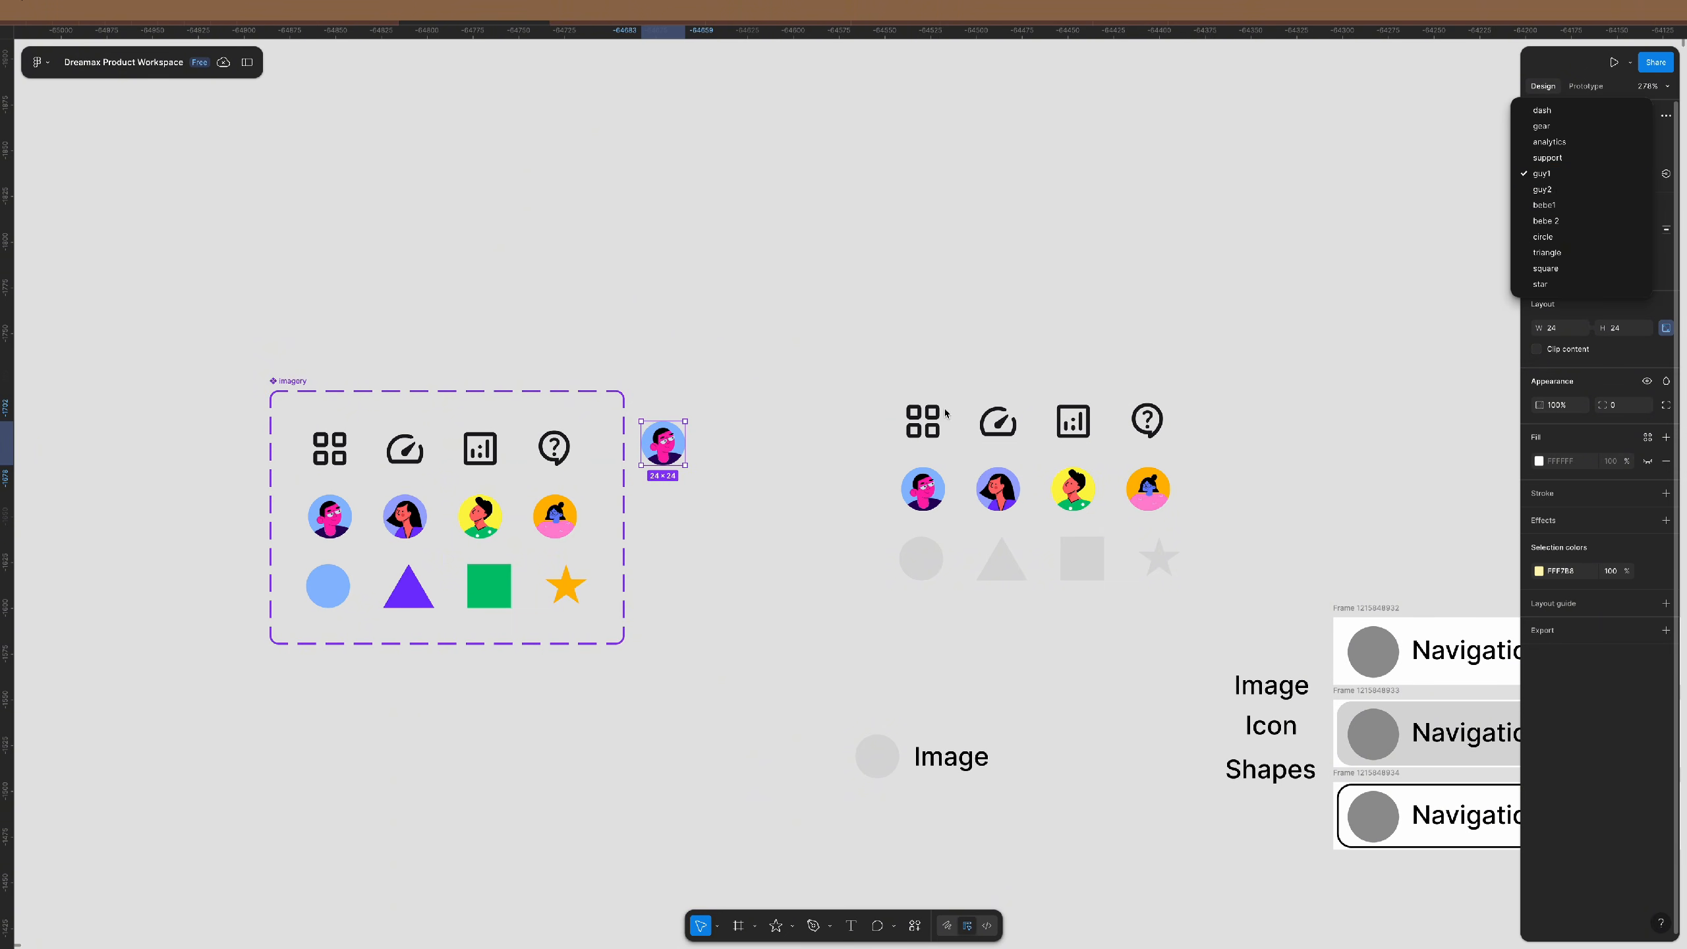
left_click(690, 529)
key("ctrl+z")
key("ctrl+z")
key("ctrl+z")
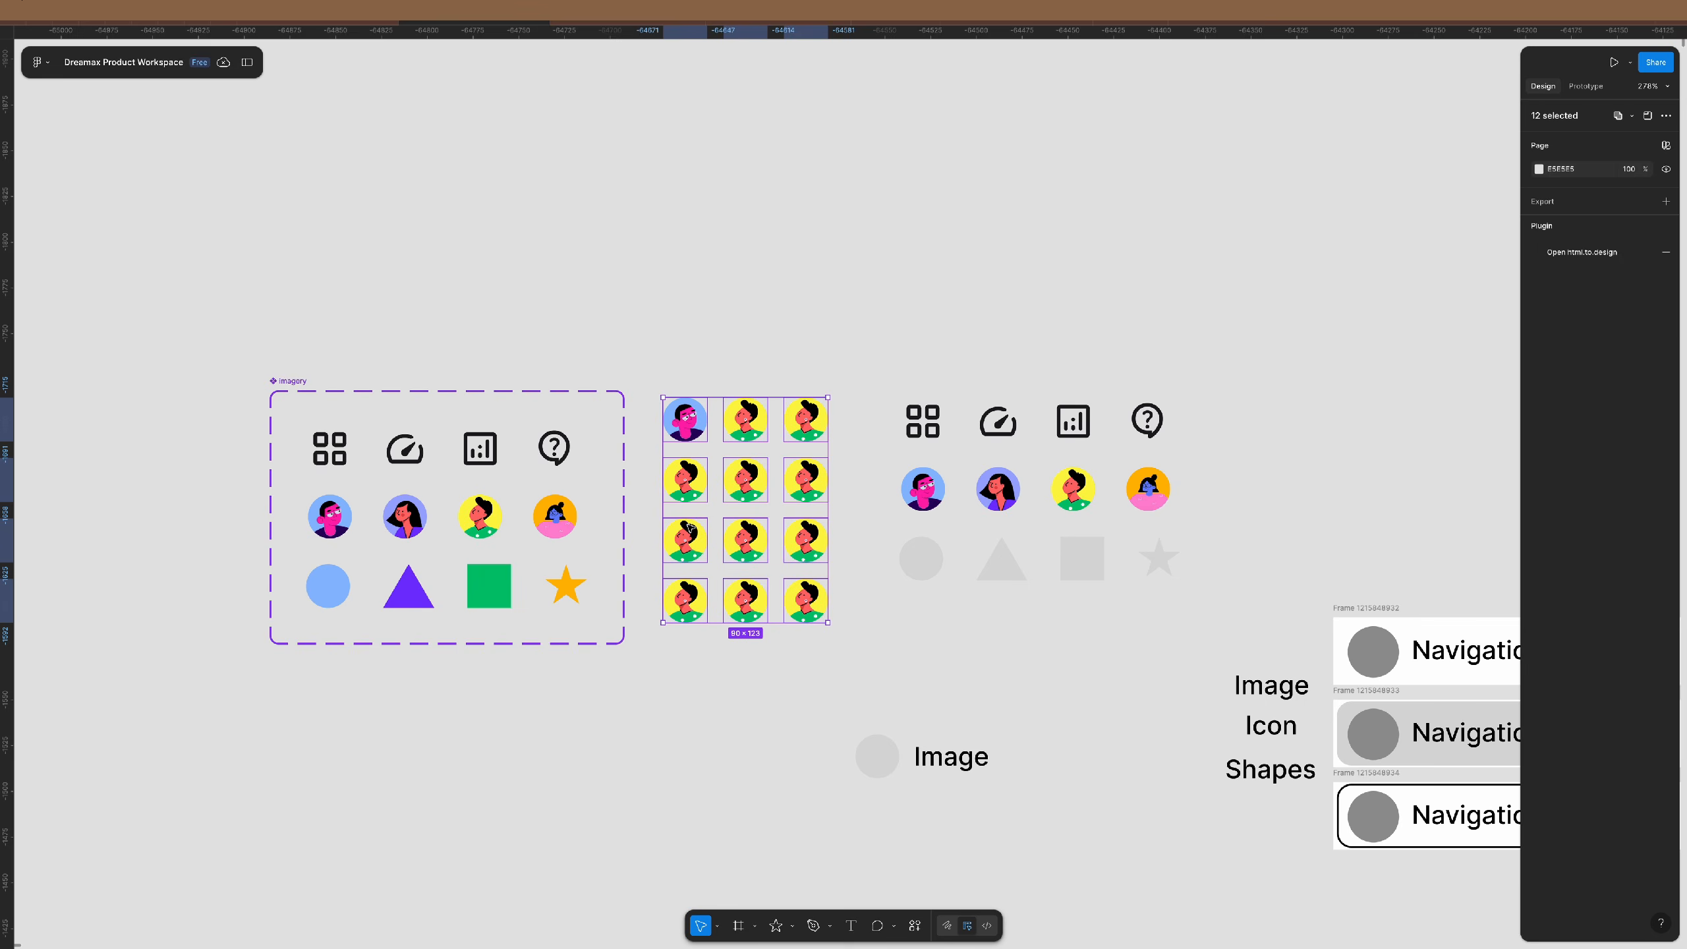
scroll(776, 481, "up", 5)
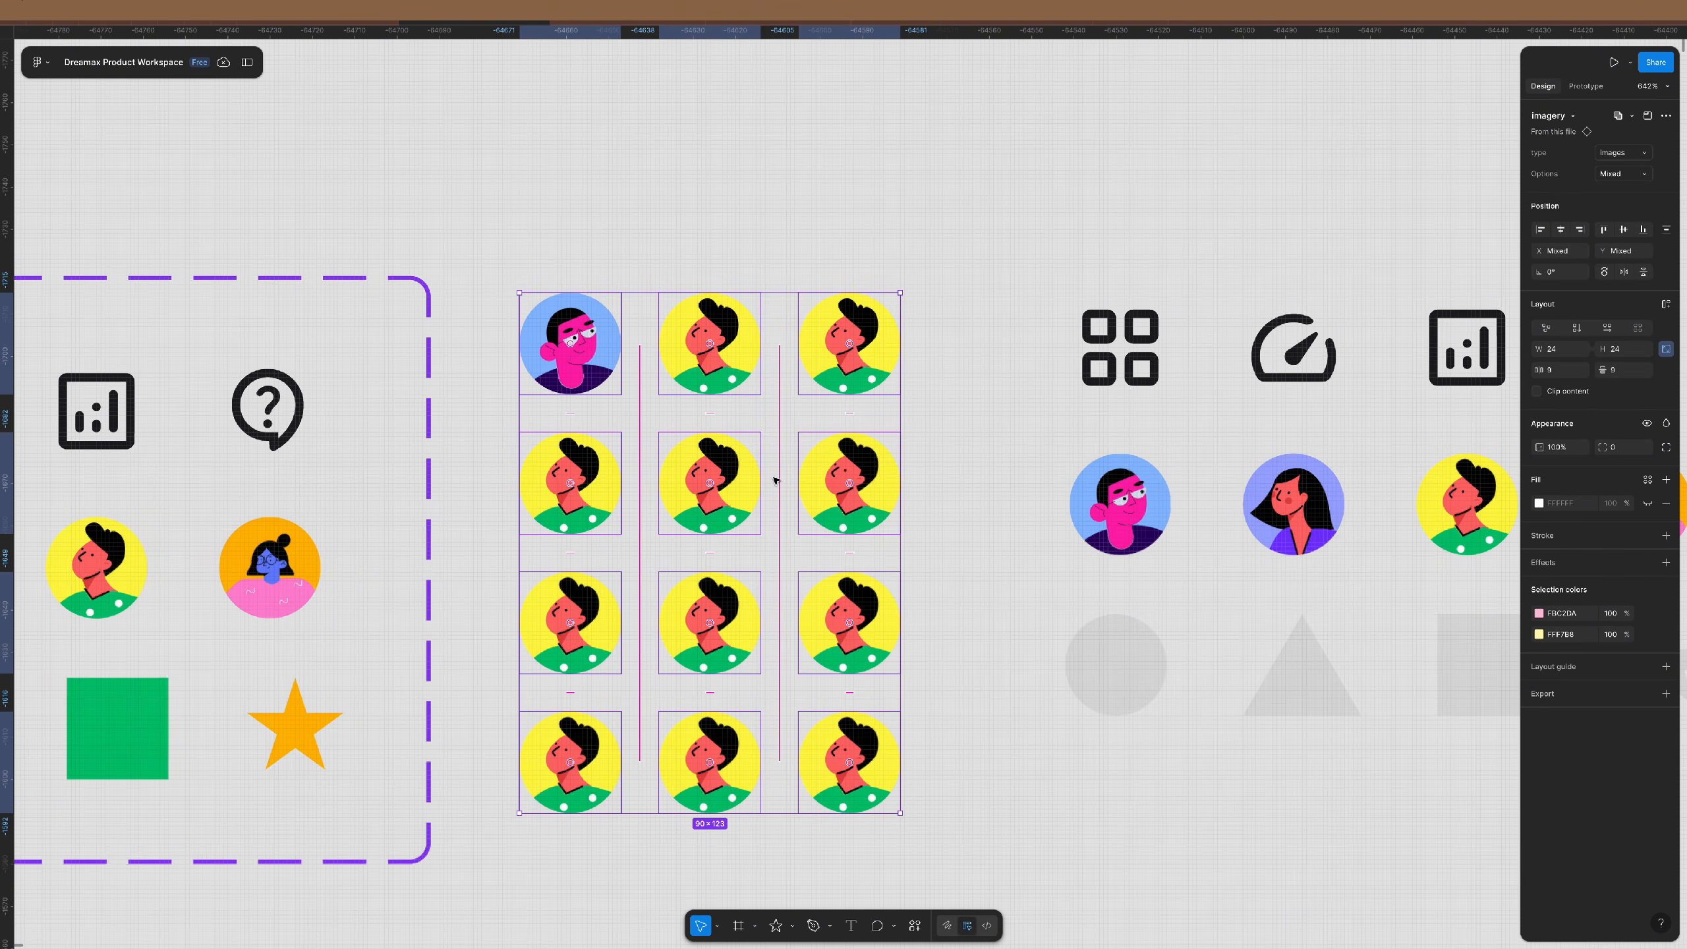
- Switch the first column's instances to the dash, gear, analytics and support icons
left_click(552, 370)
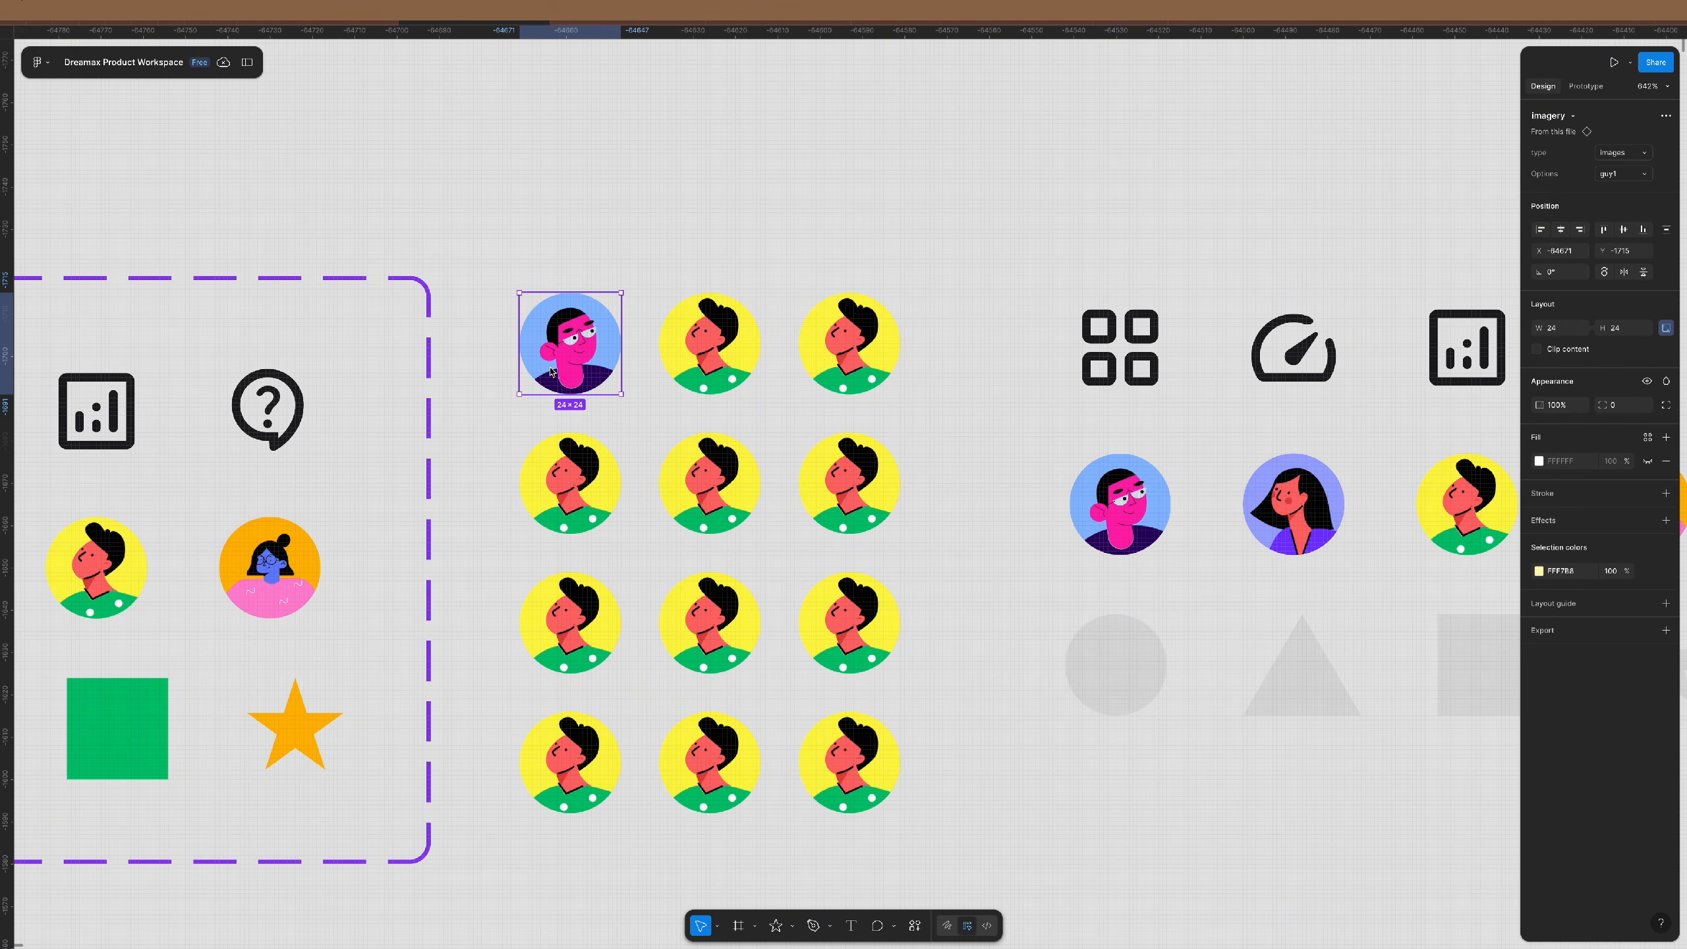
left_click(1622, 176)
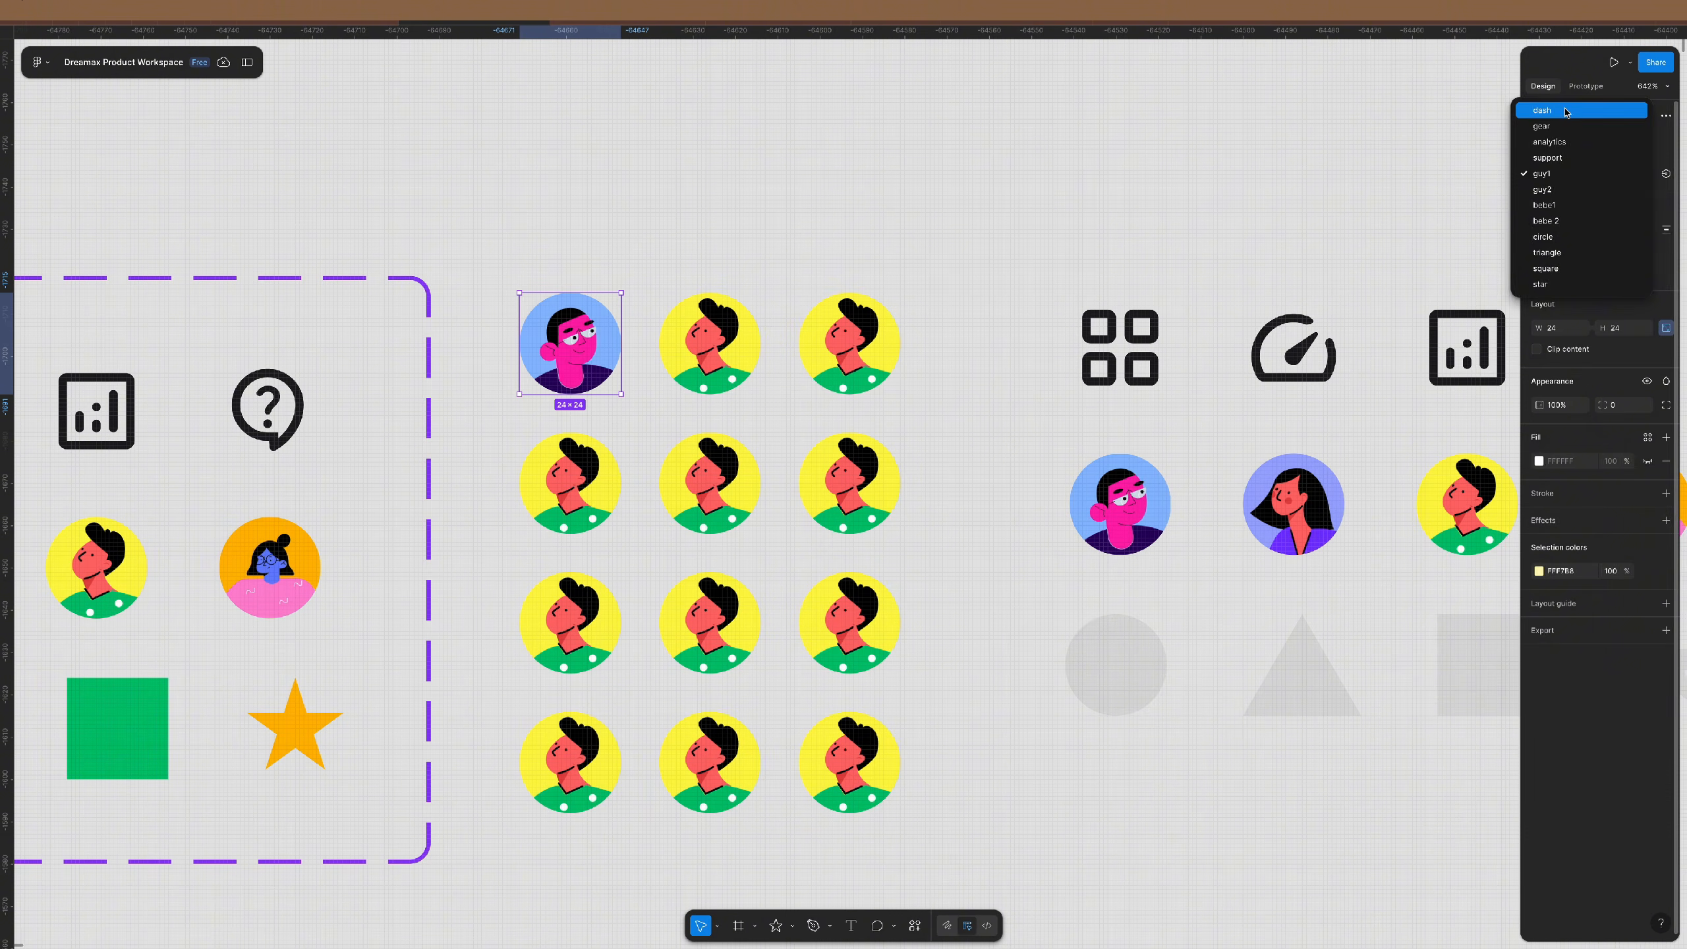
left_click(1541, 110)
left_click(616, 467)
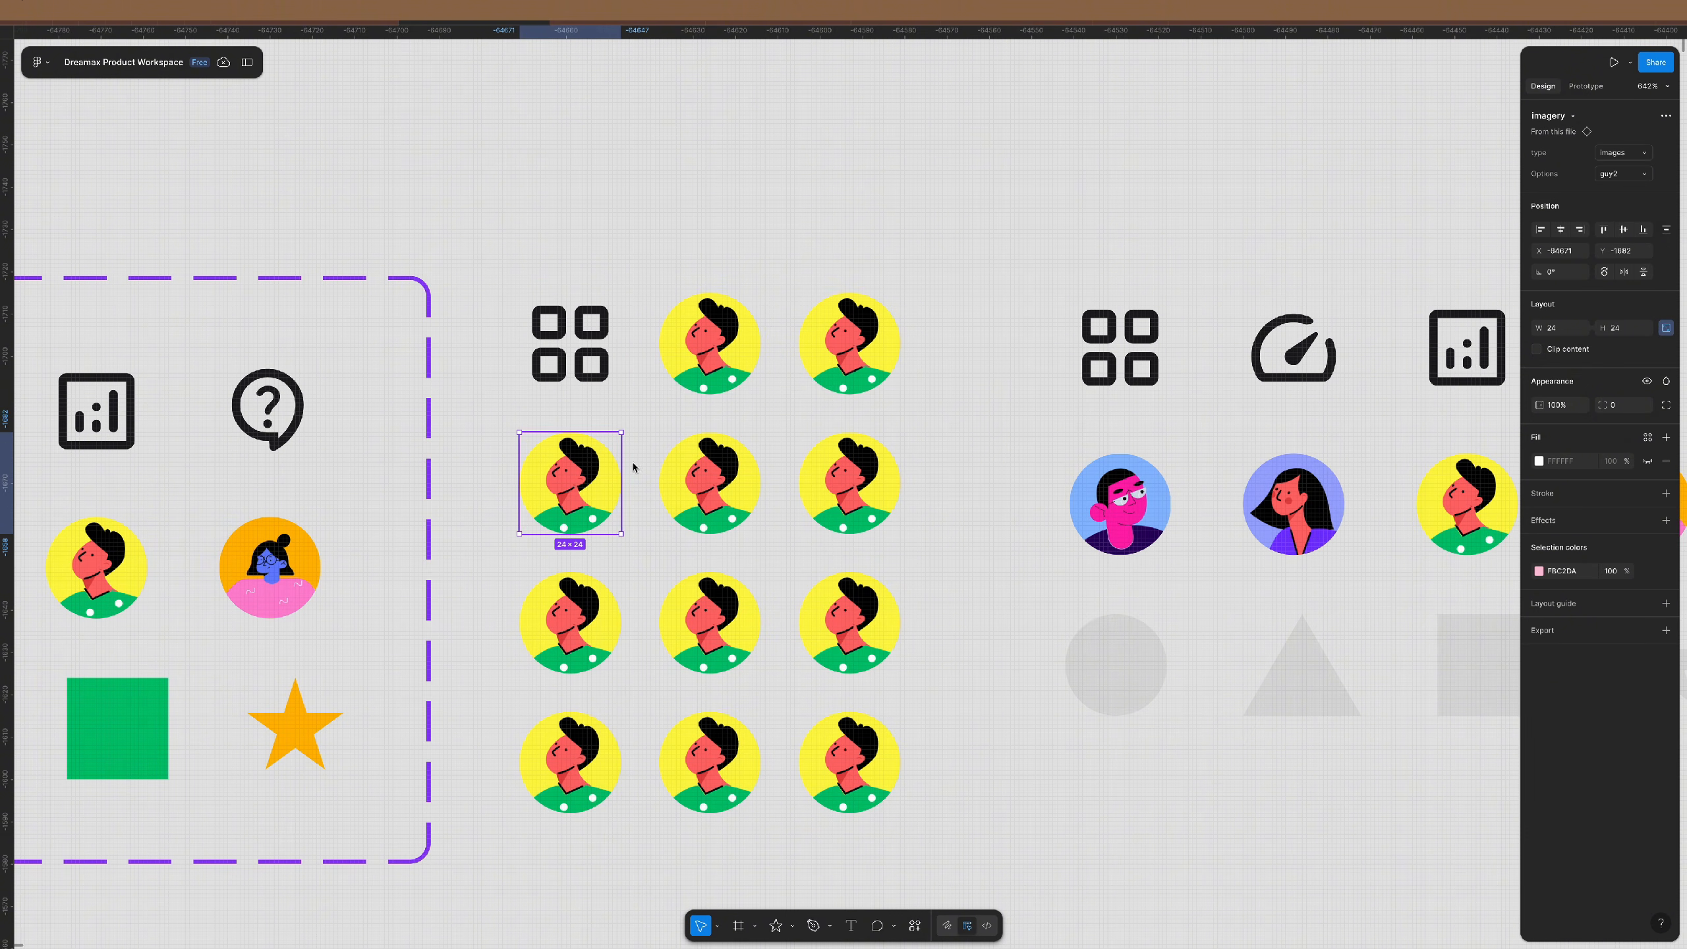
left_click(1621, 174)
left_click(1542, 110)
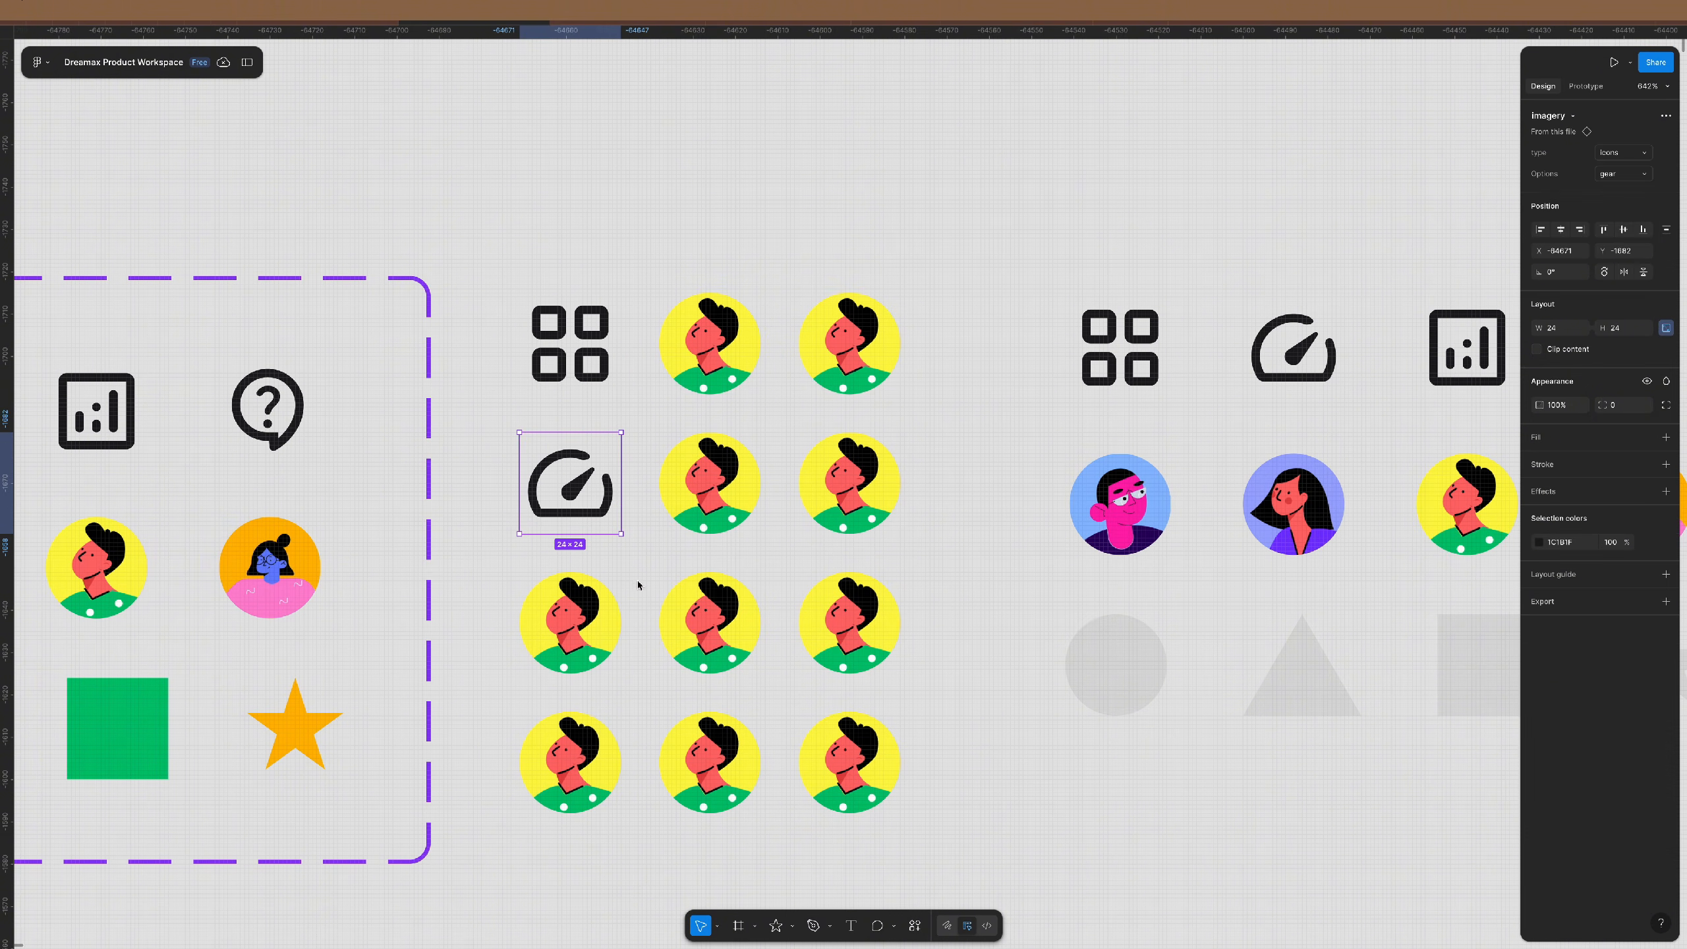
left_click(584, 618)
left_click(1639, 177)
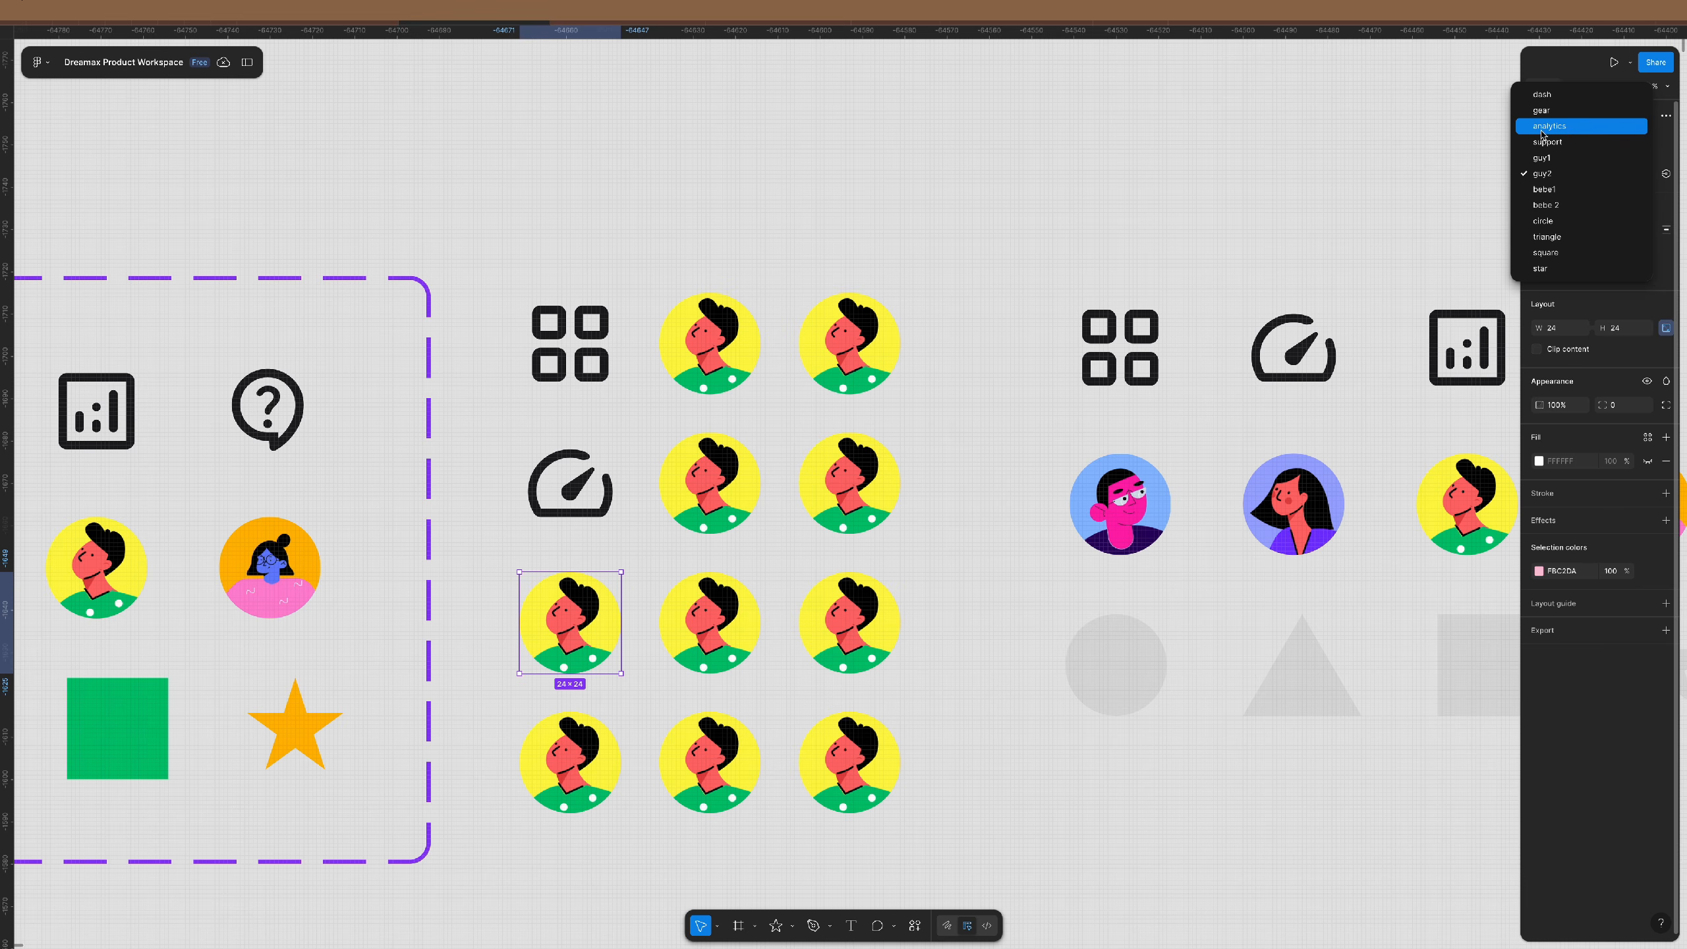
left_click(1561, 126)
key("Tab")
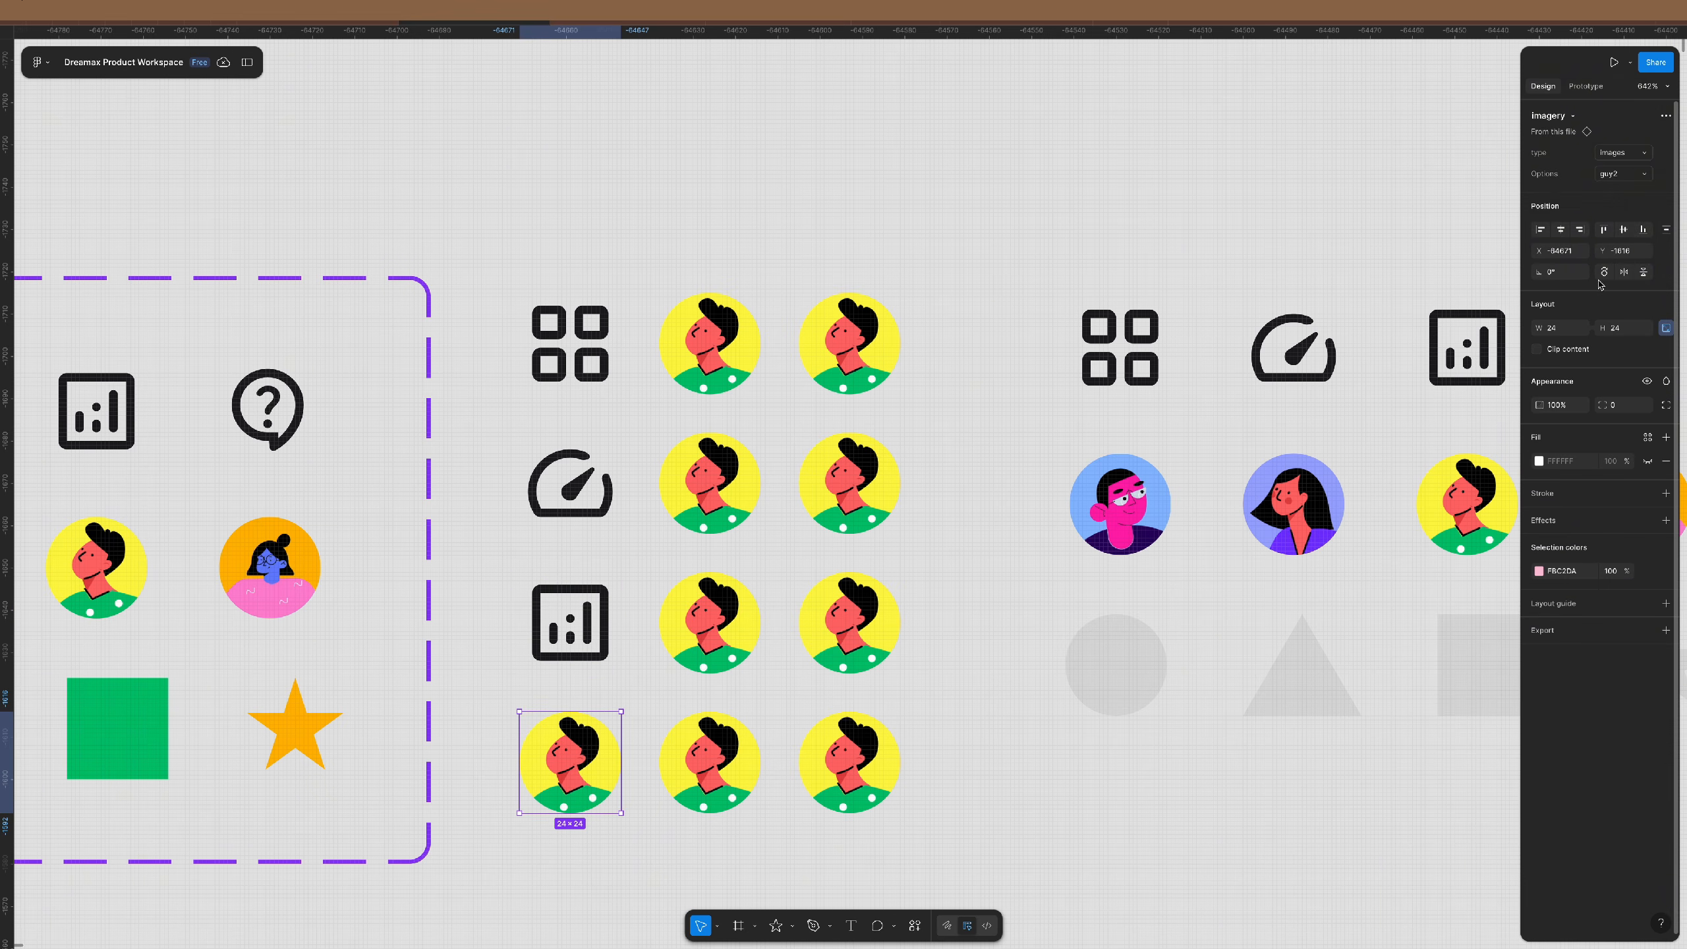
left_click(1631, 175)
left_click(1567, 142)
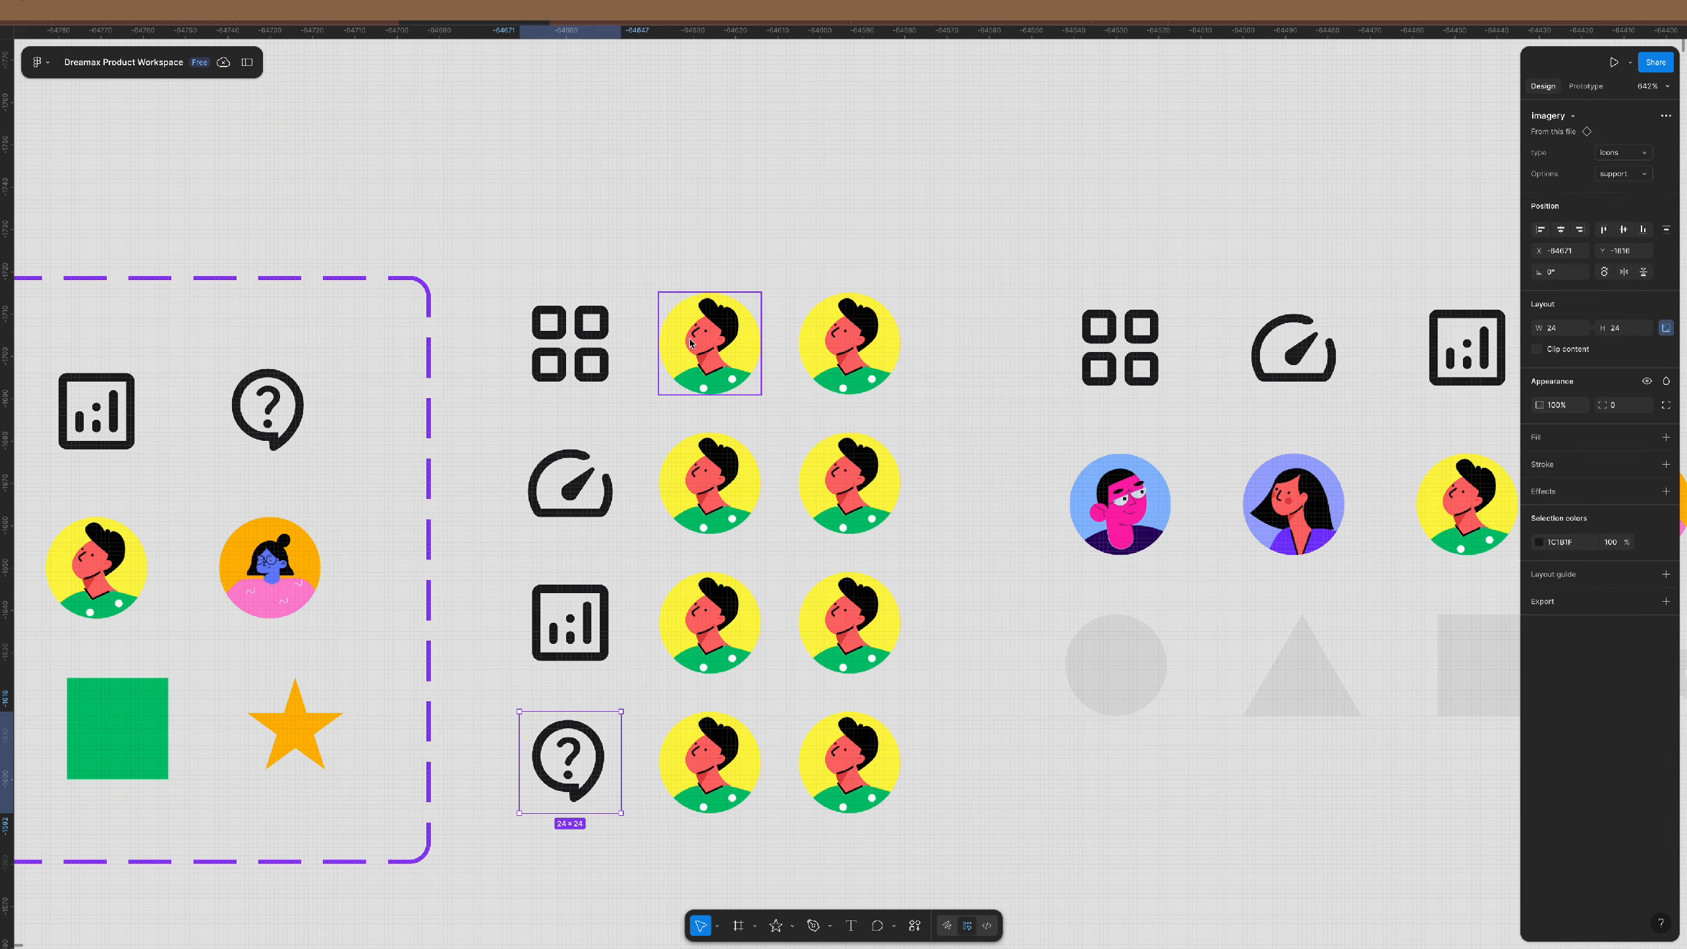
- Switch the second column's instances to guy1, the purple-backed woman and bebe 2 avatars
left_click(708, 352)
key("Tab")
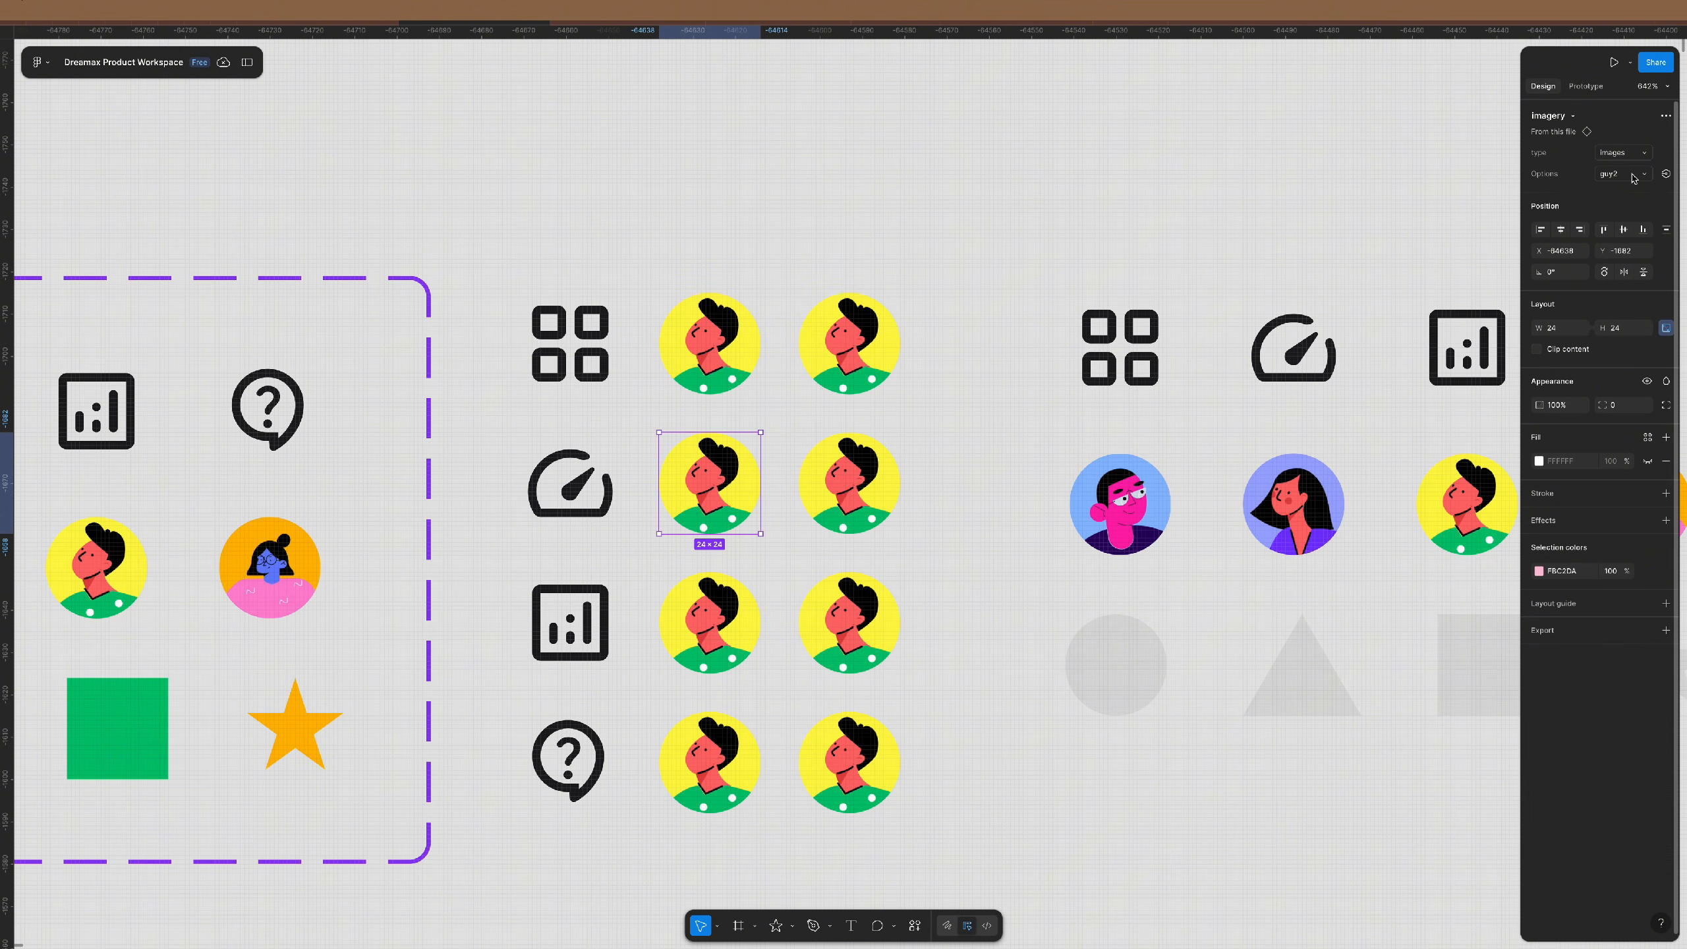
left_click(754, 328)
left_click(1623, 174)
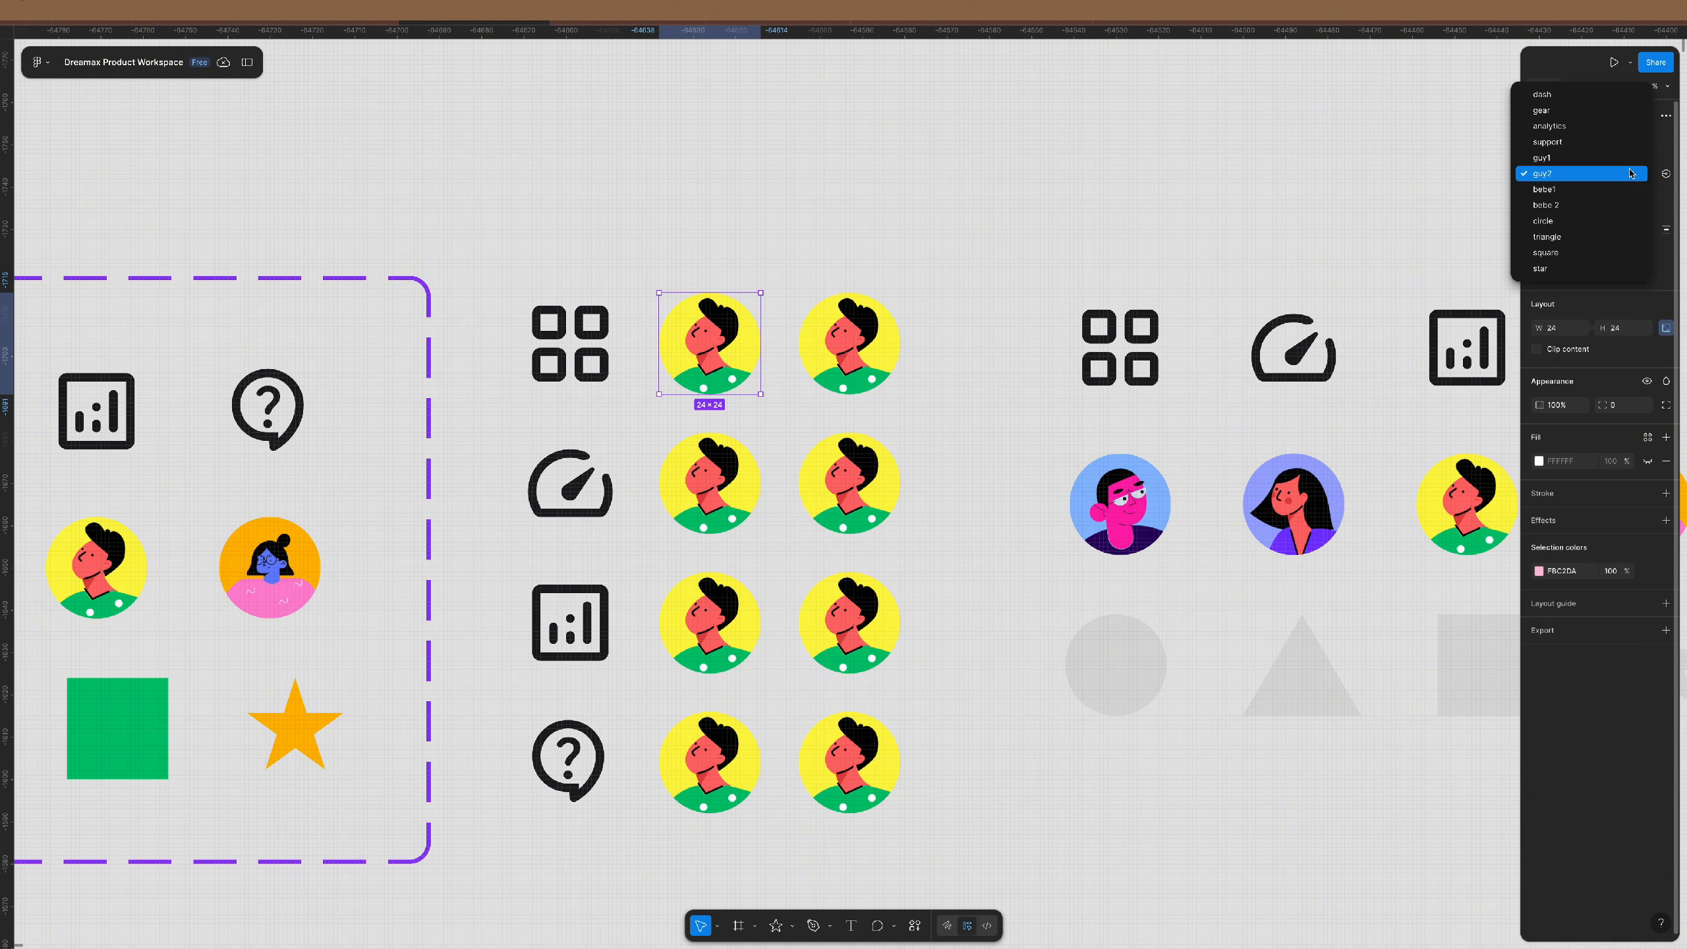
left_click(1541, 158)
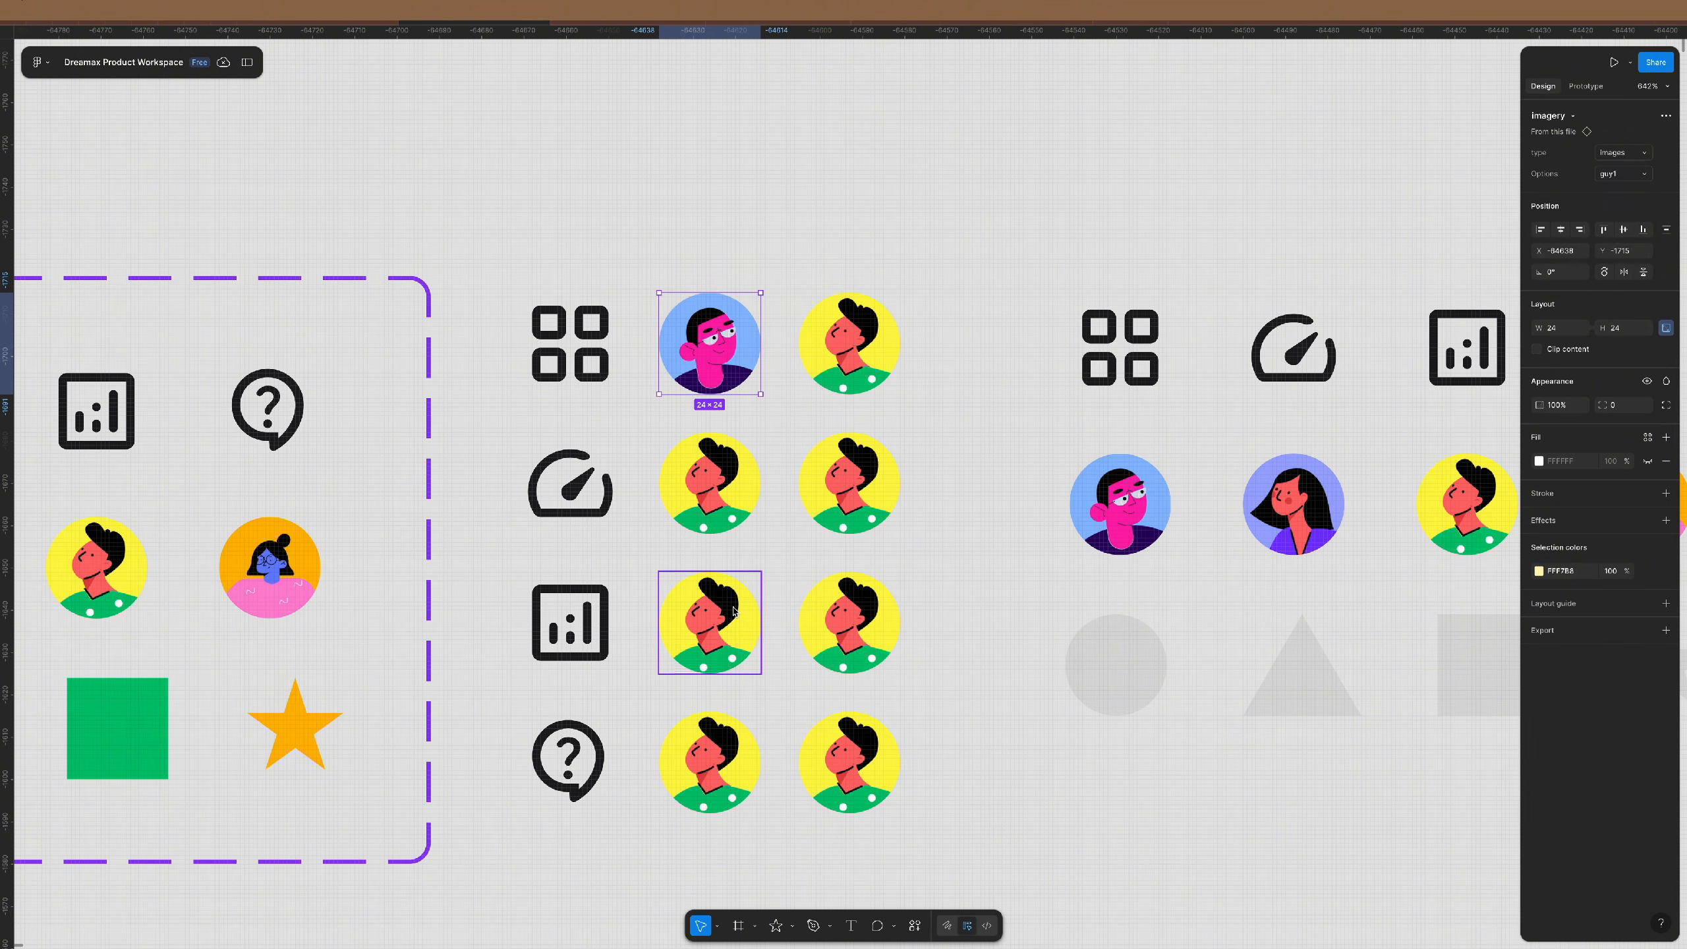
left_click(708, 622)
left_click(1624, 174)
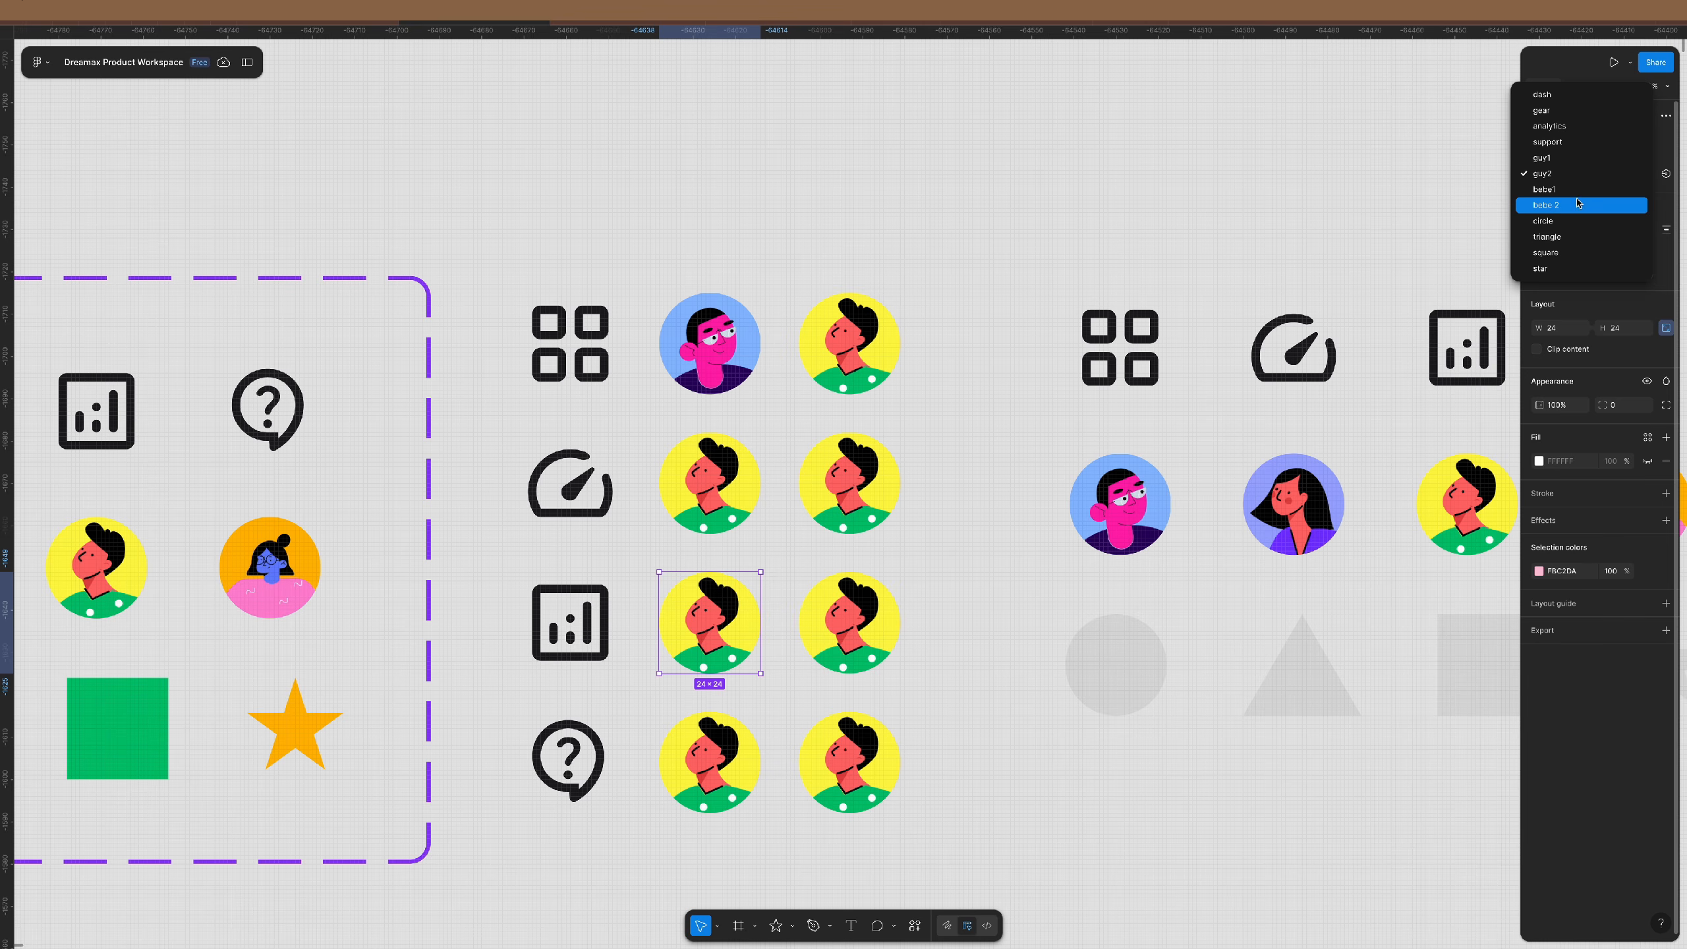
left_click(1578, 203)
left_click(709, 762)
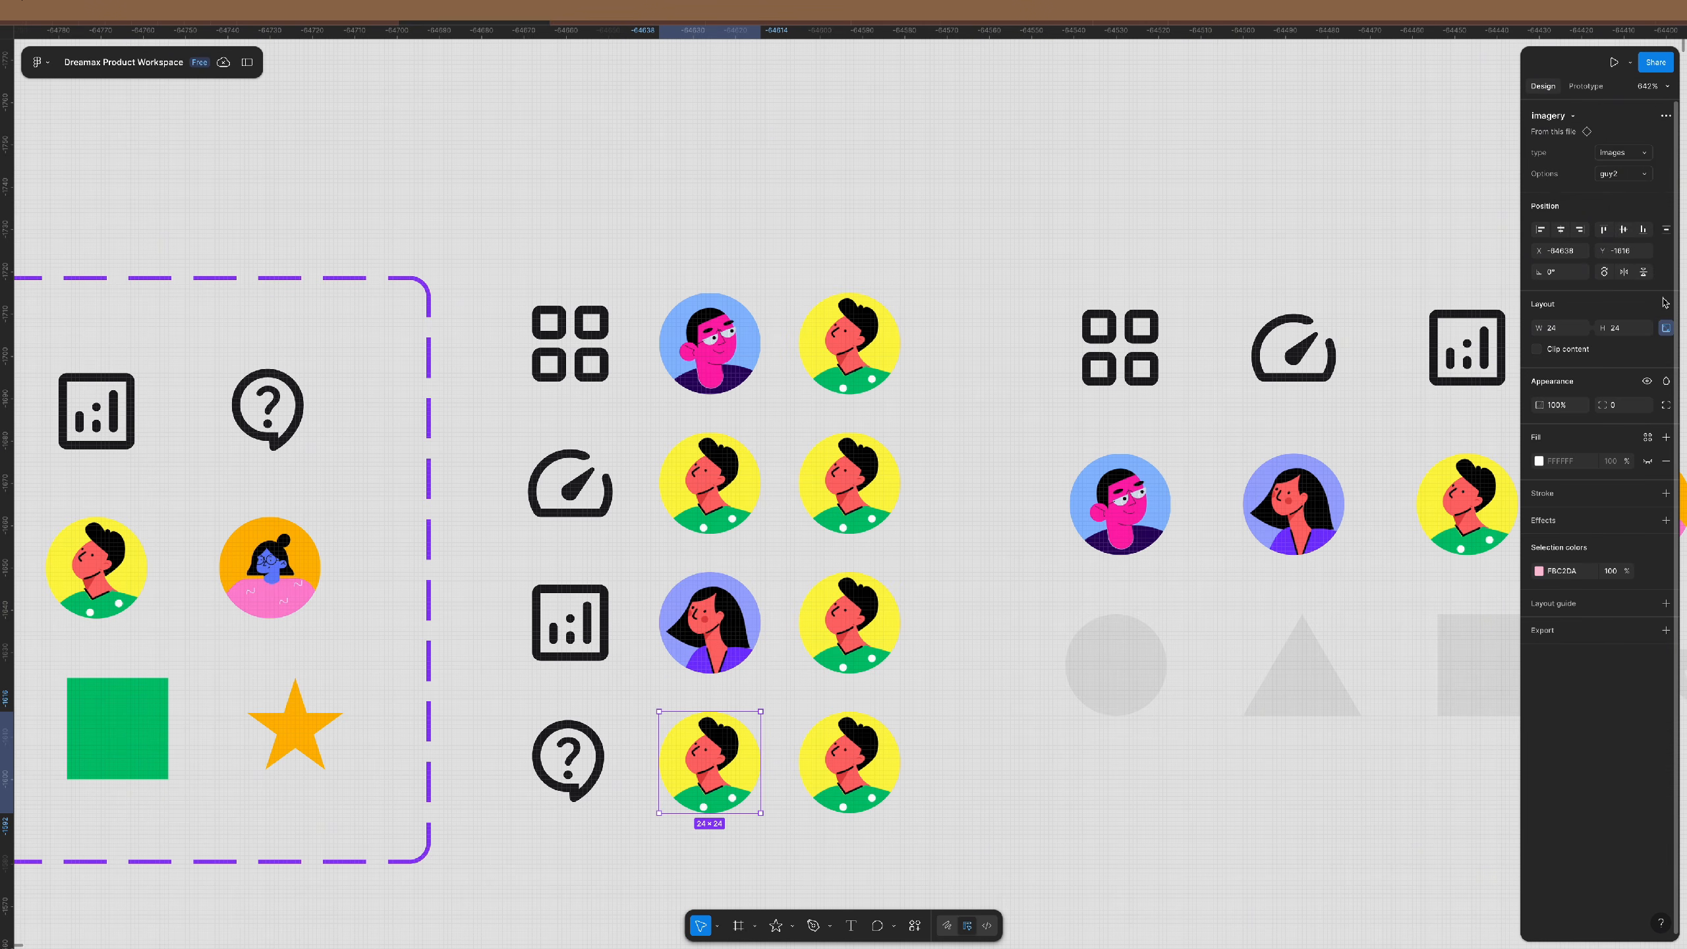
left_click(1624, 174)
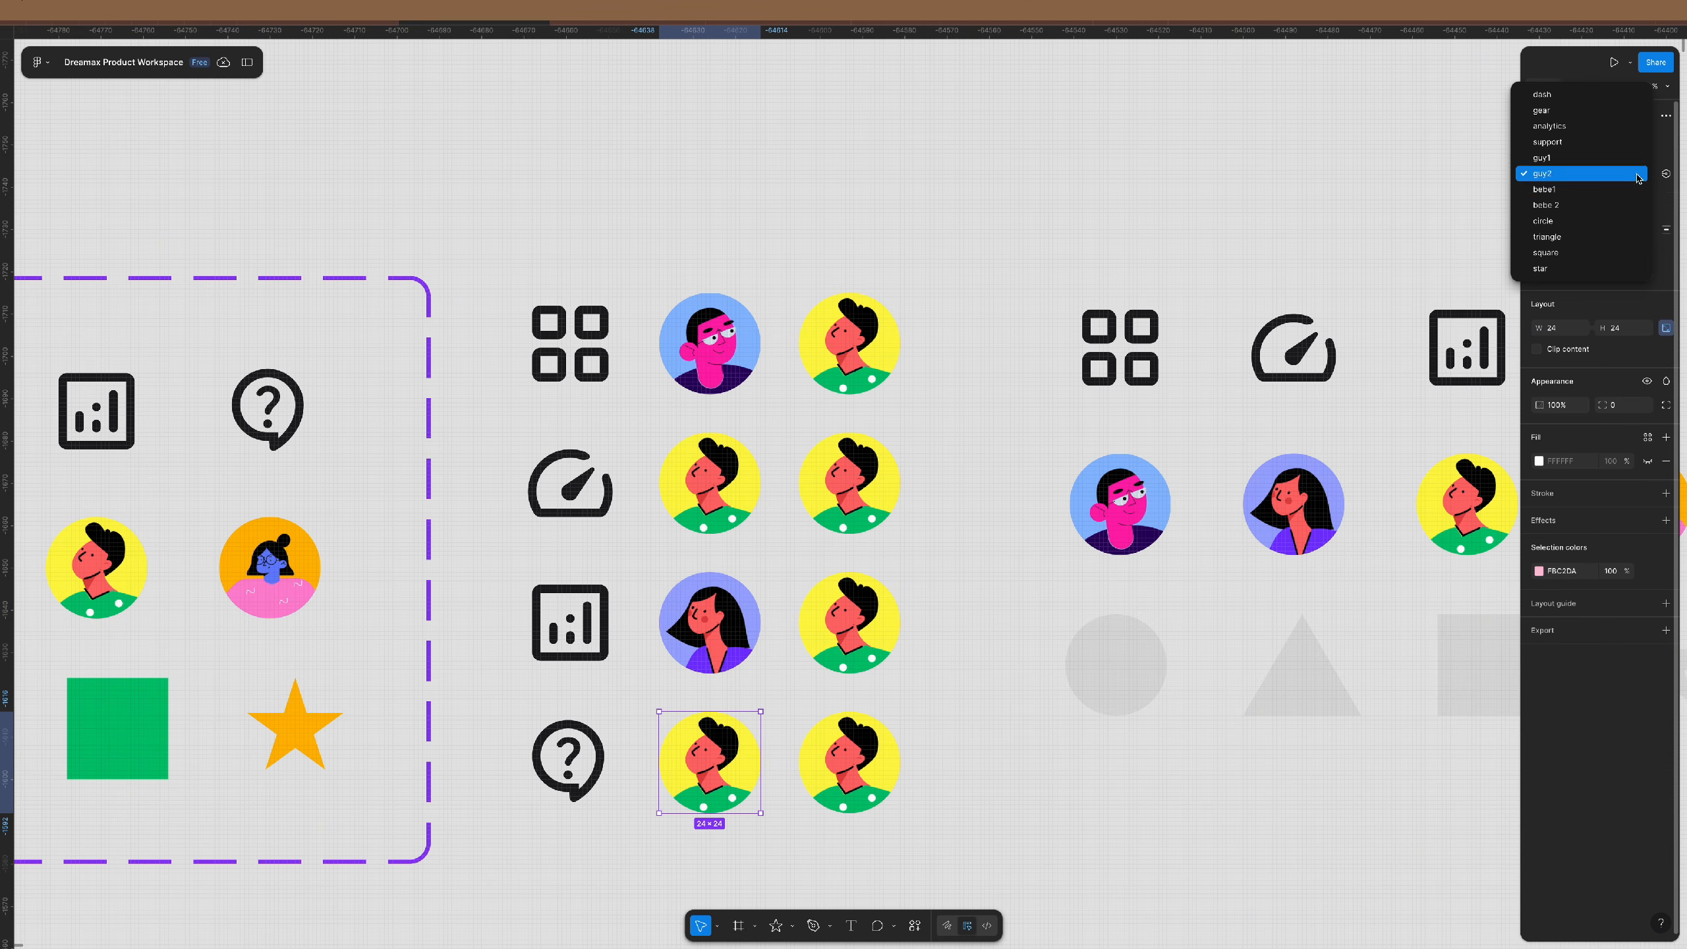
left_click(1572, 206)
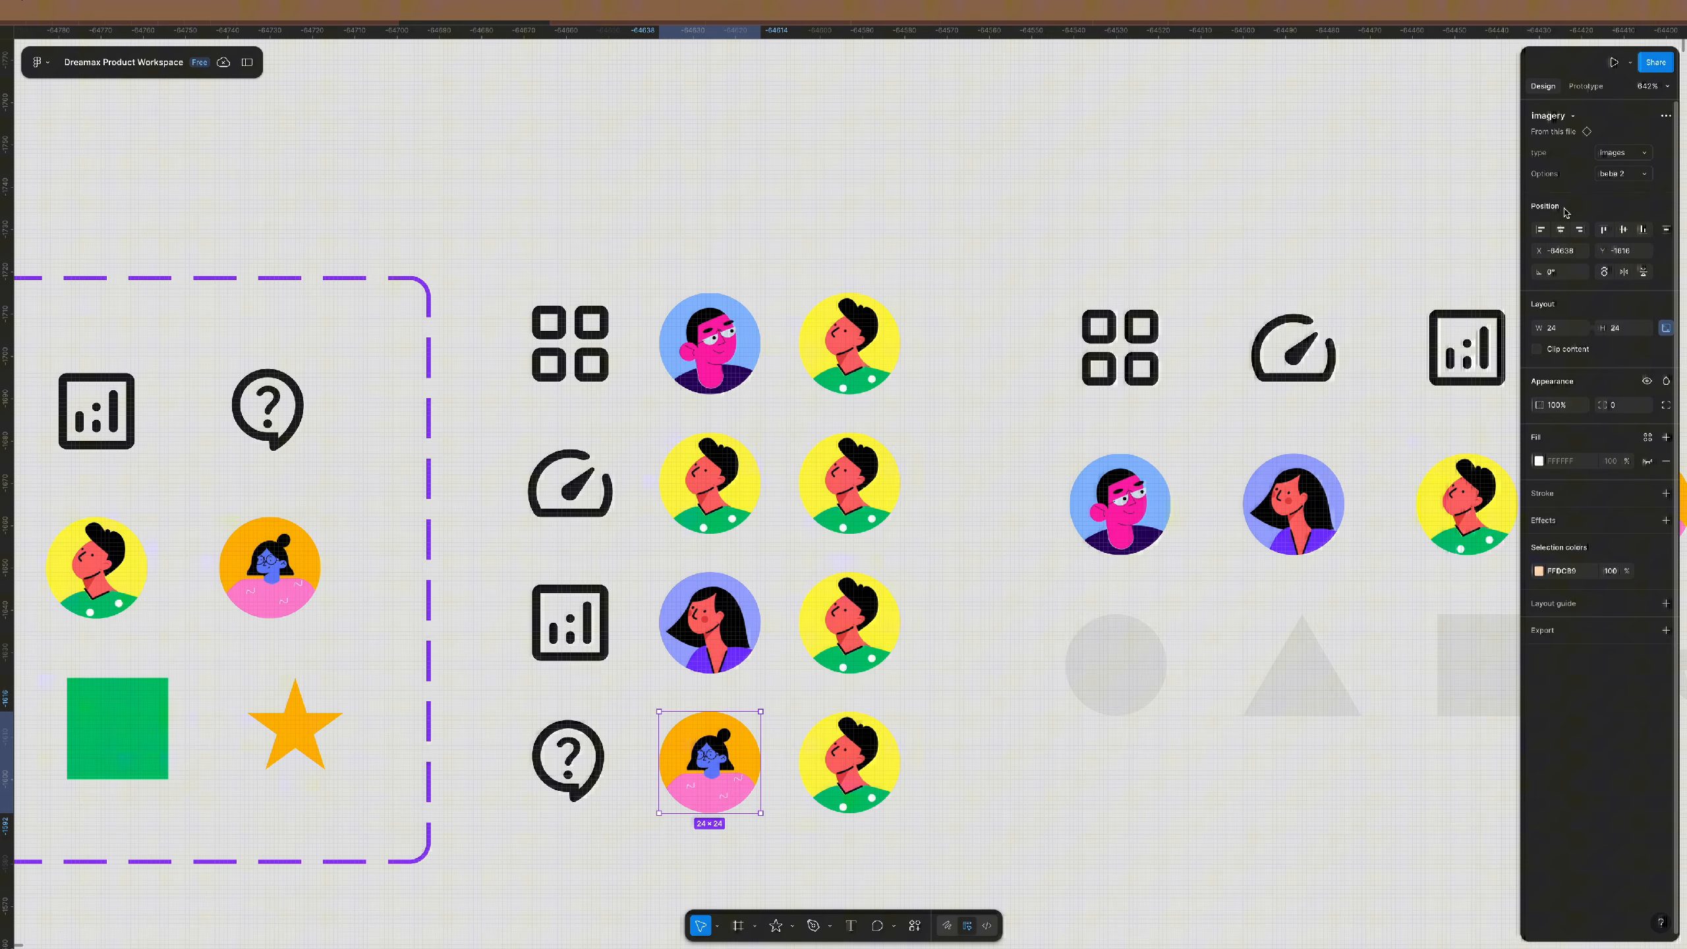
- Switch the third column's instances to the circle, triangle, square and star shapes
left_click(894, 355)
left_click(1623, 153)
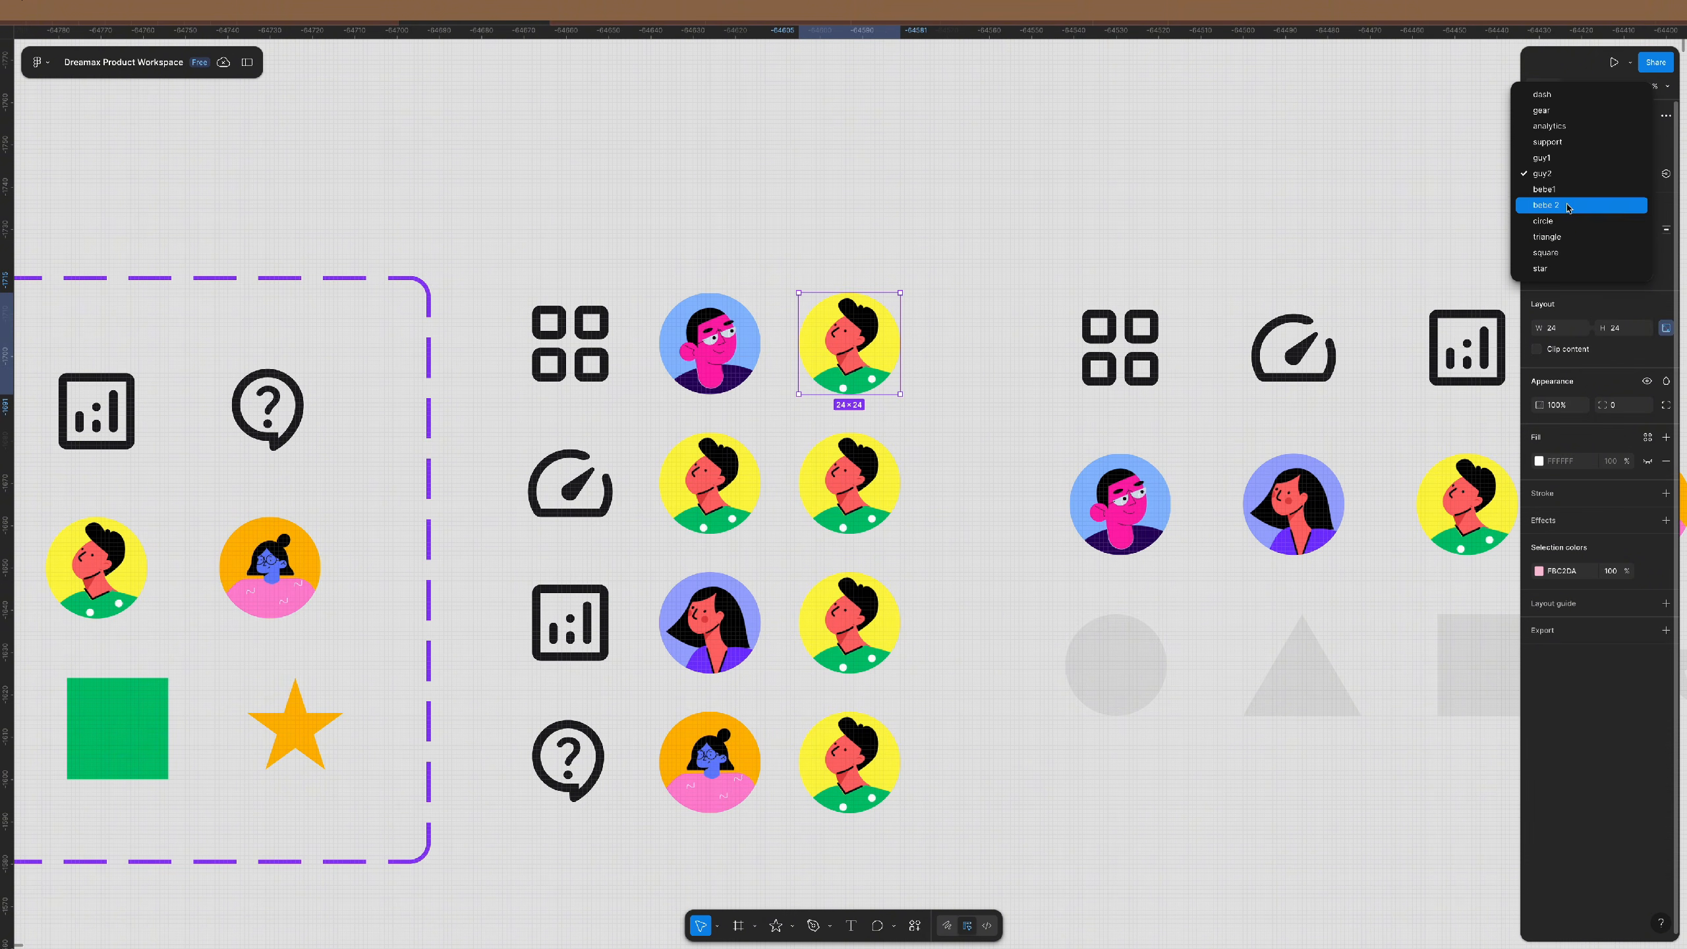
left_click(1572, 222)
left_click(876, 488)
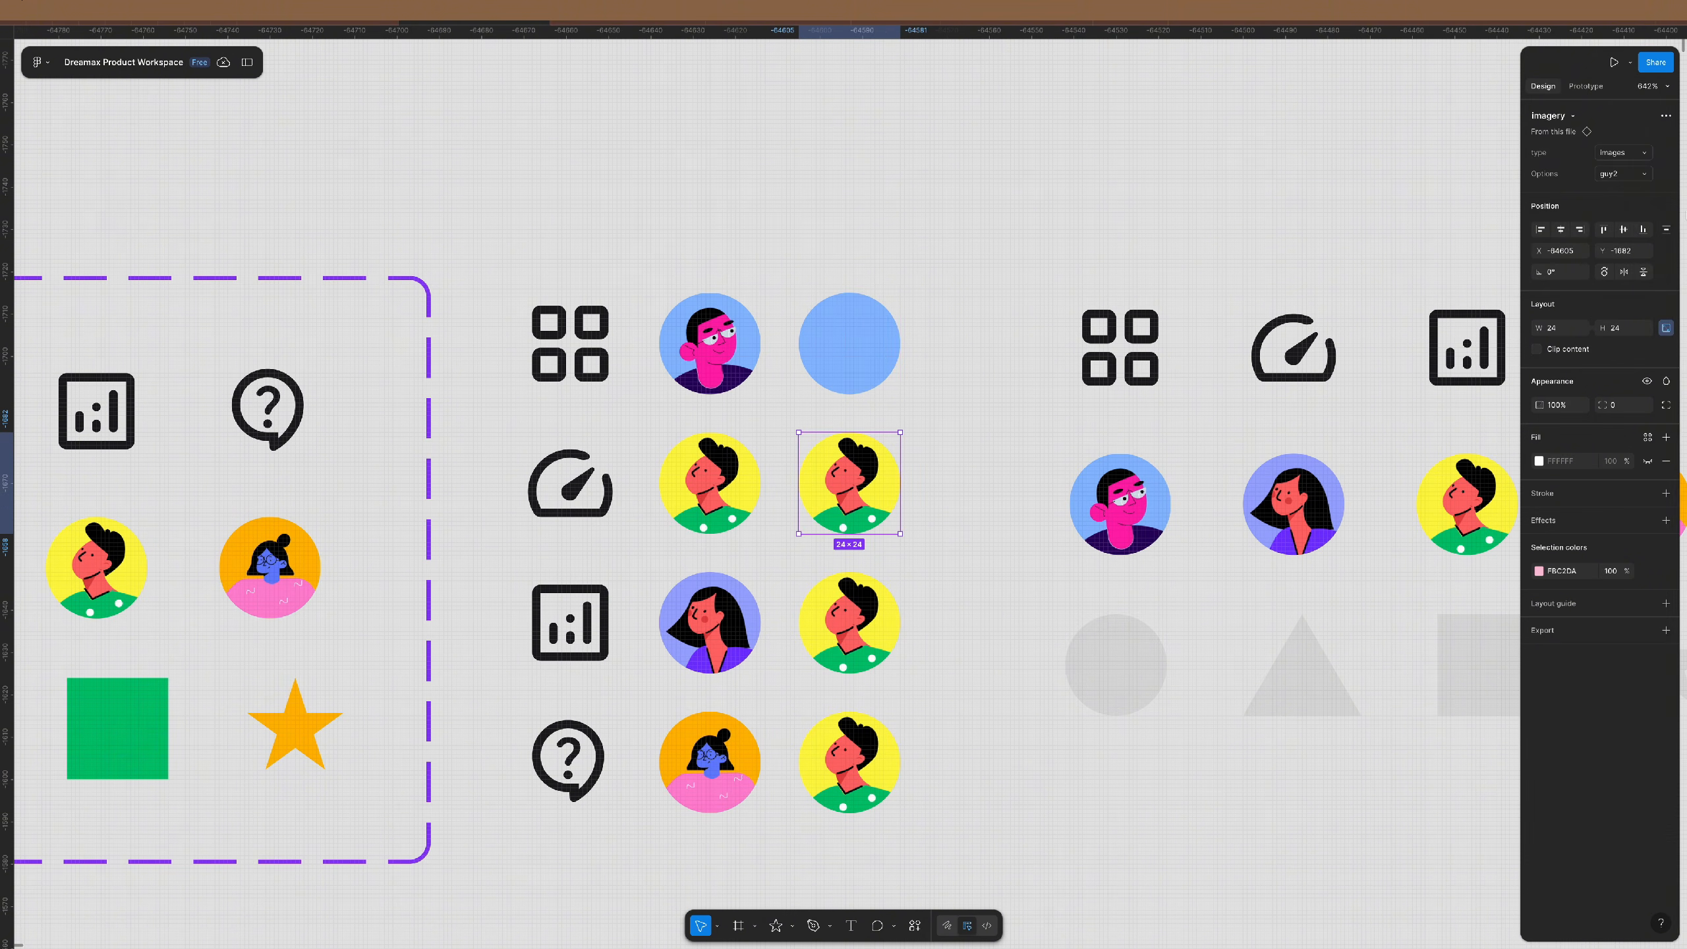
left_click(1620, 174)
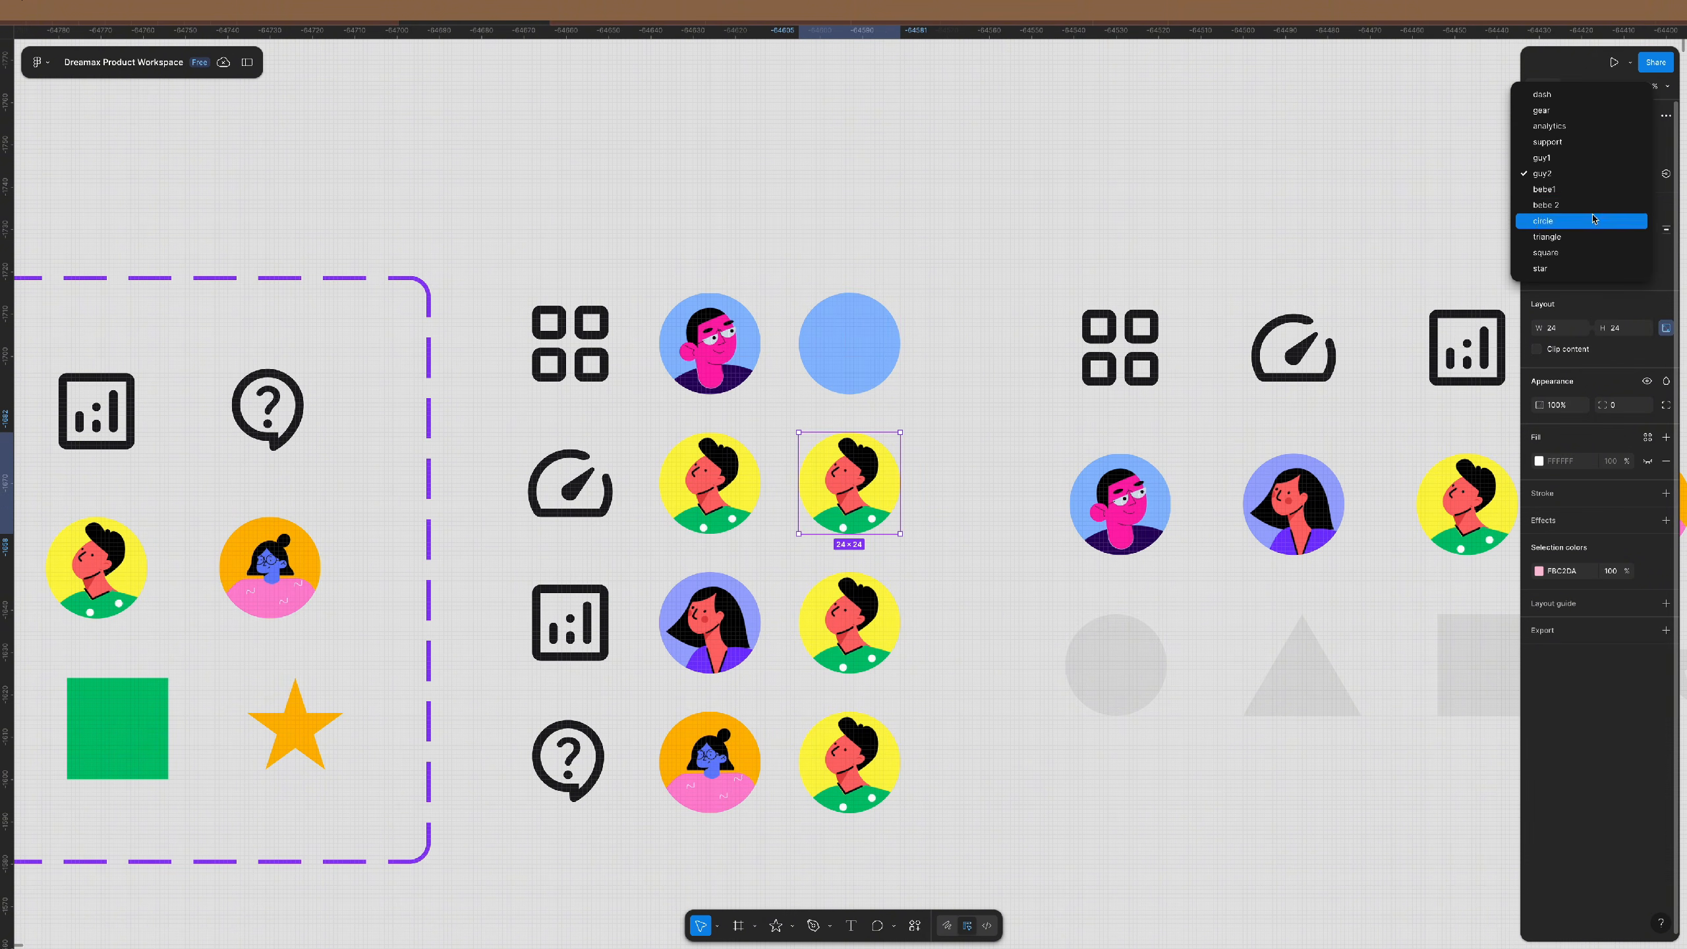
left_click(1561, 238)
left_click(849, 623)
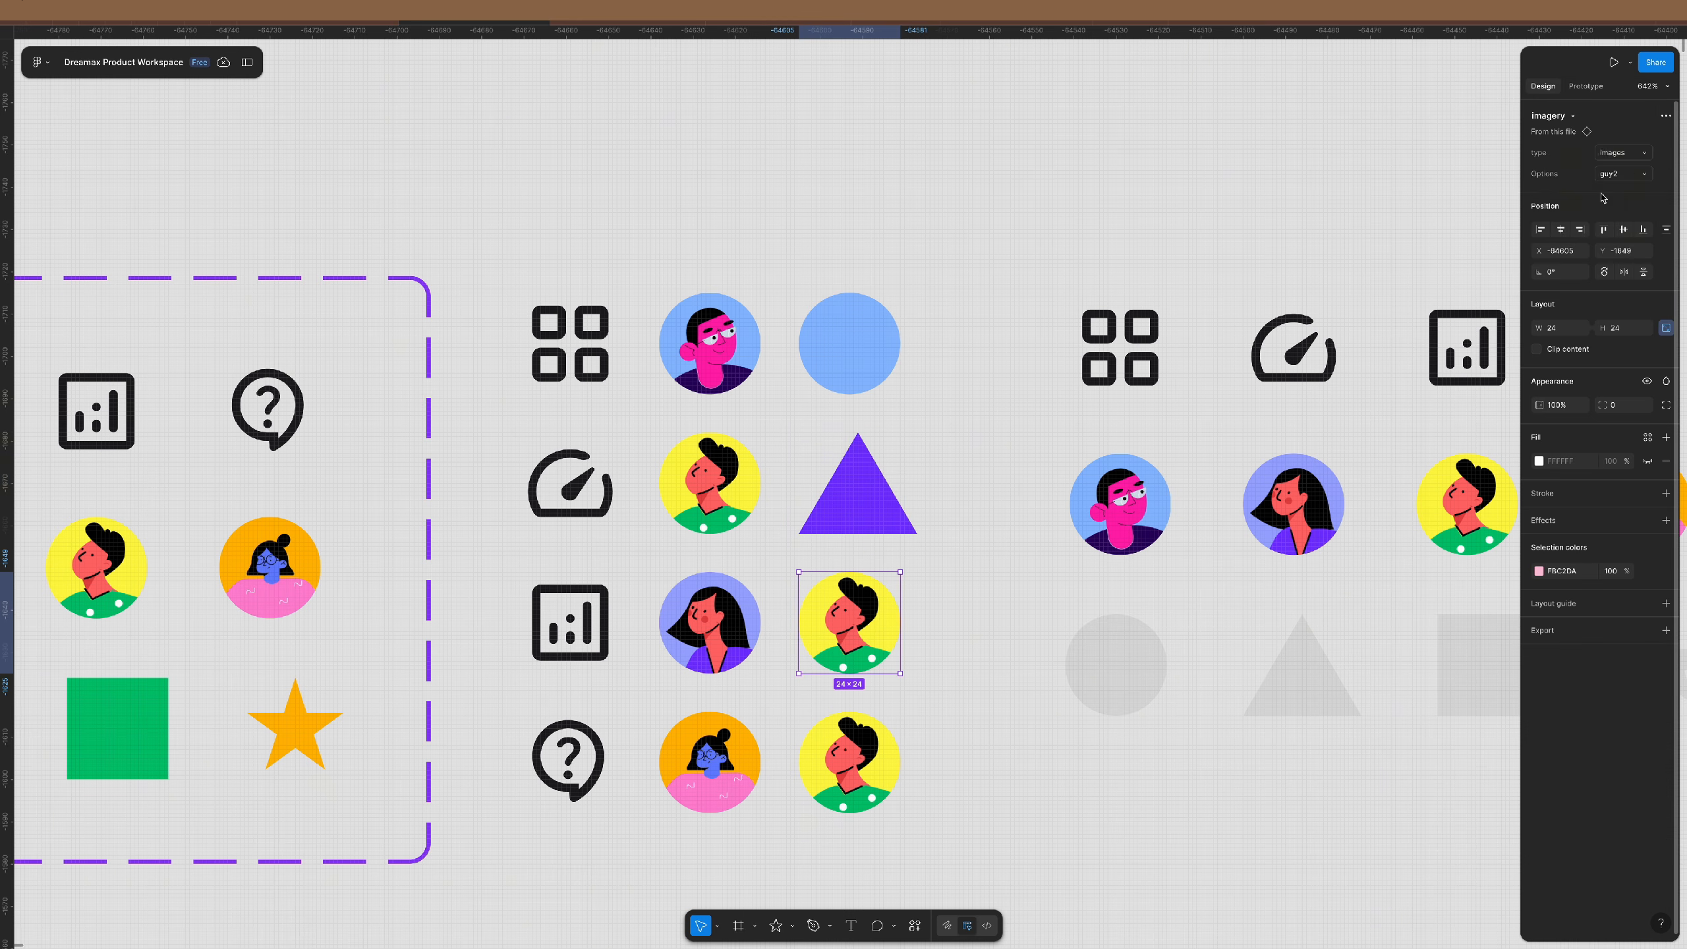
left_click(1623, 173)
left_click(1581, 254)
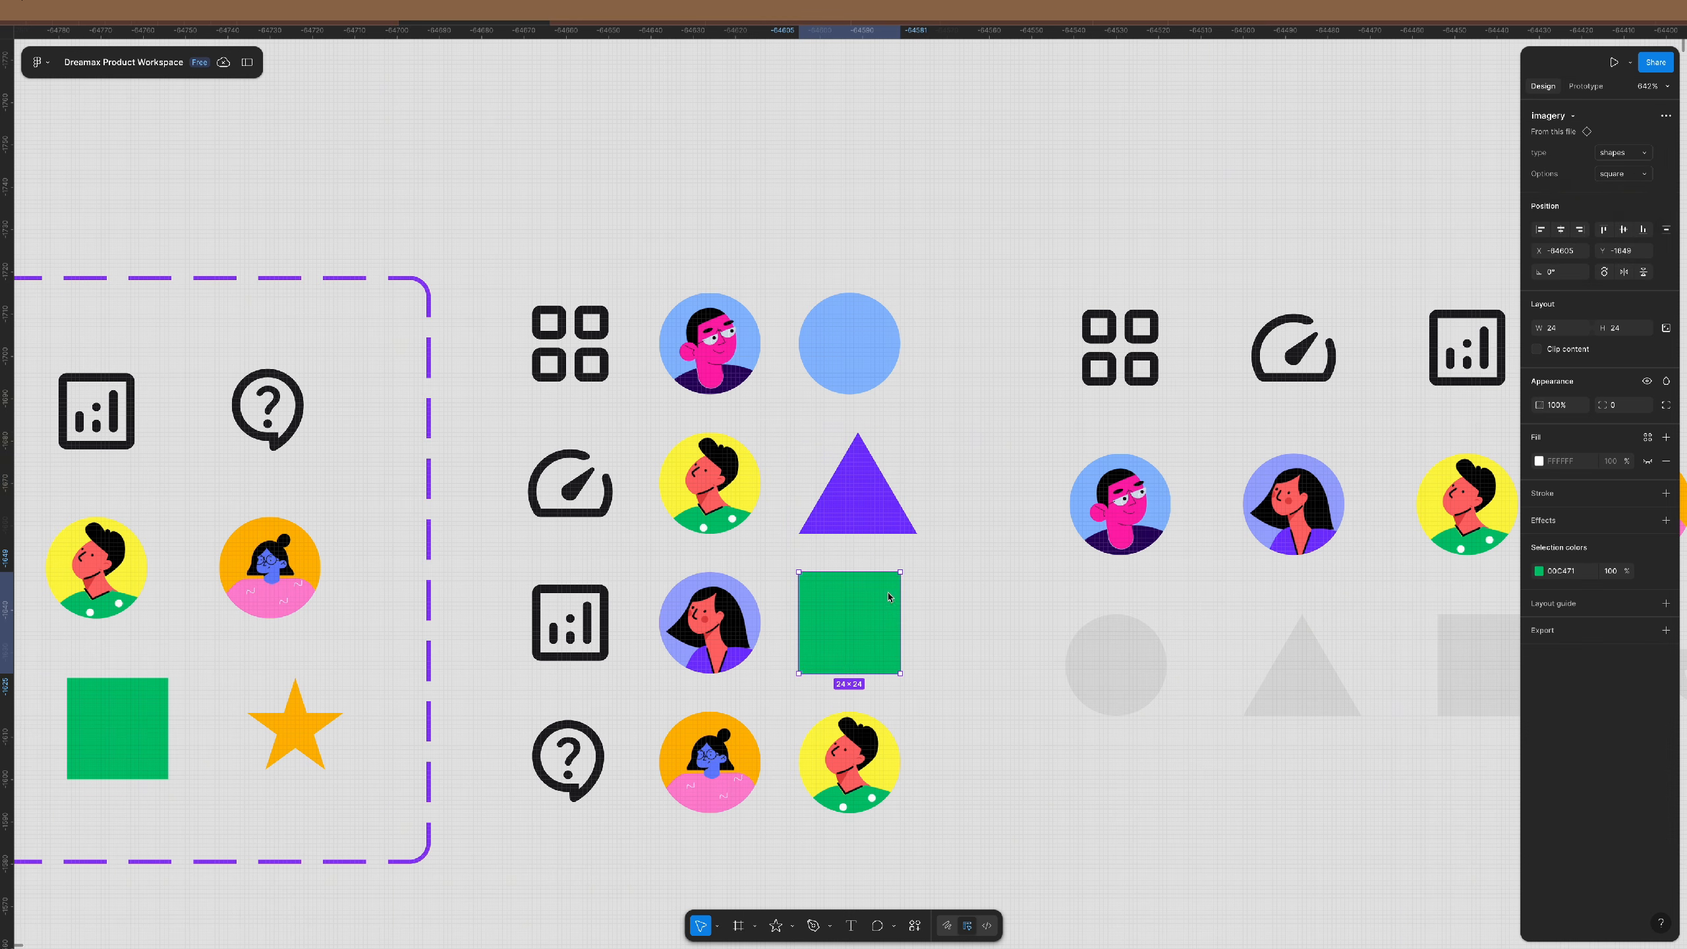
left_click(874, 767)
left_click(1621, 174)
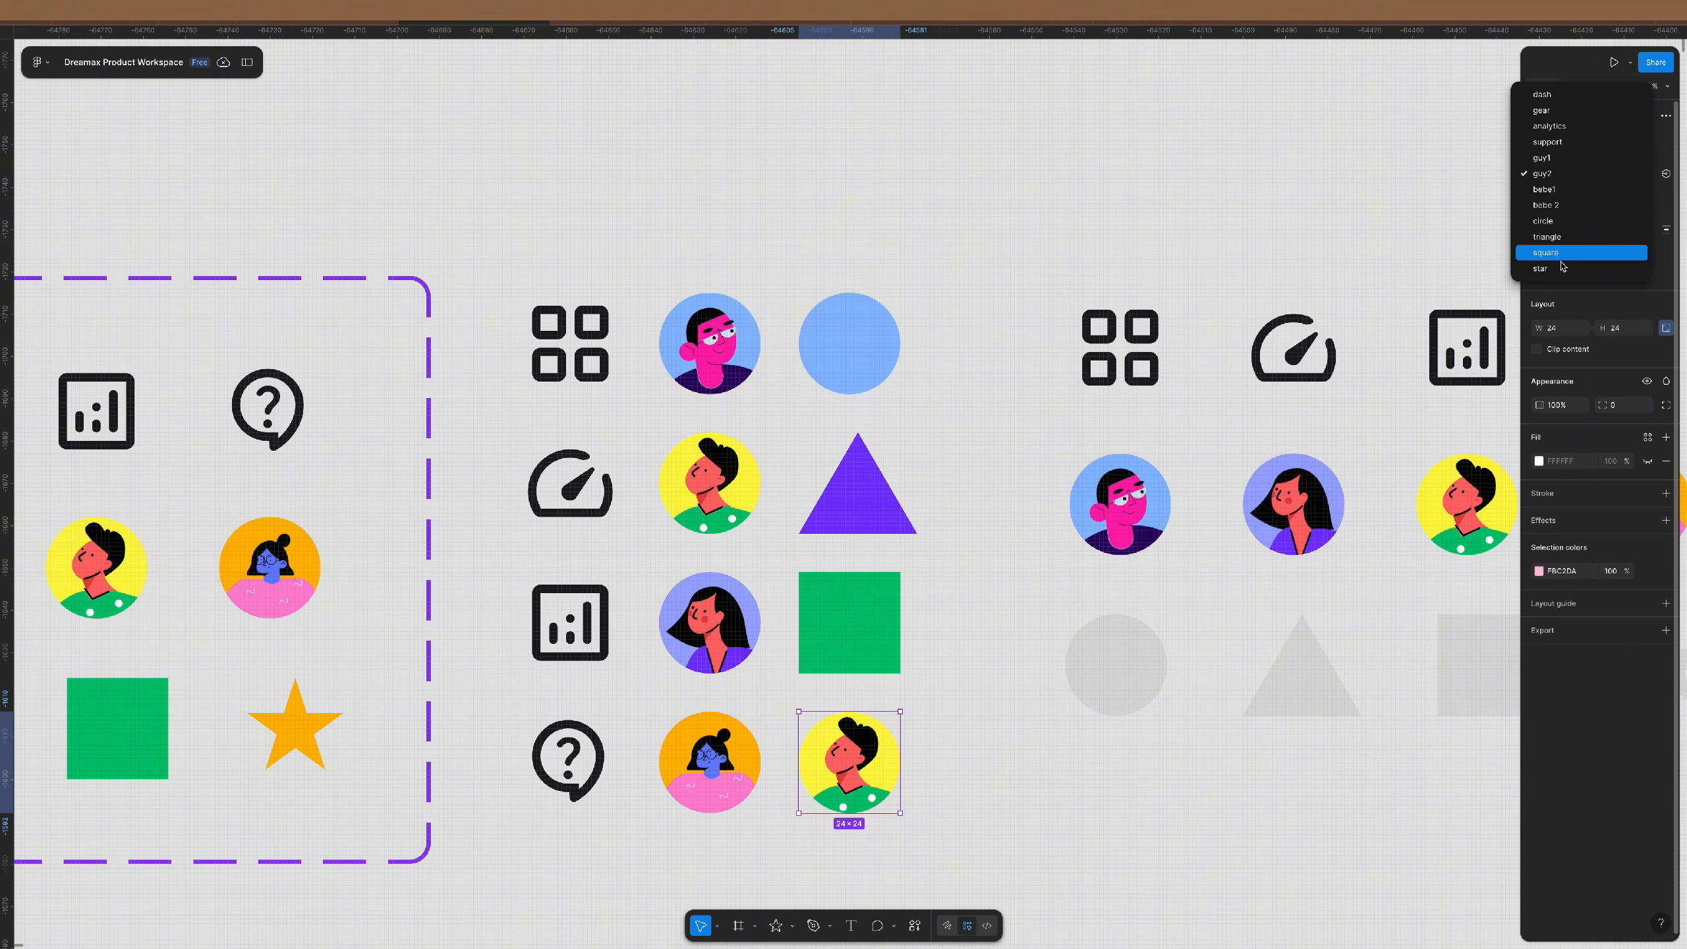
left_click(1581, 265)
left_click(921, 438)
scroll(921, 438, "down", 5)
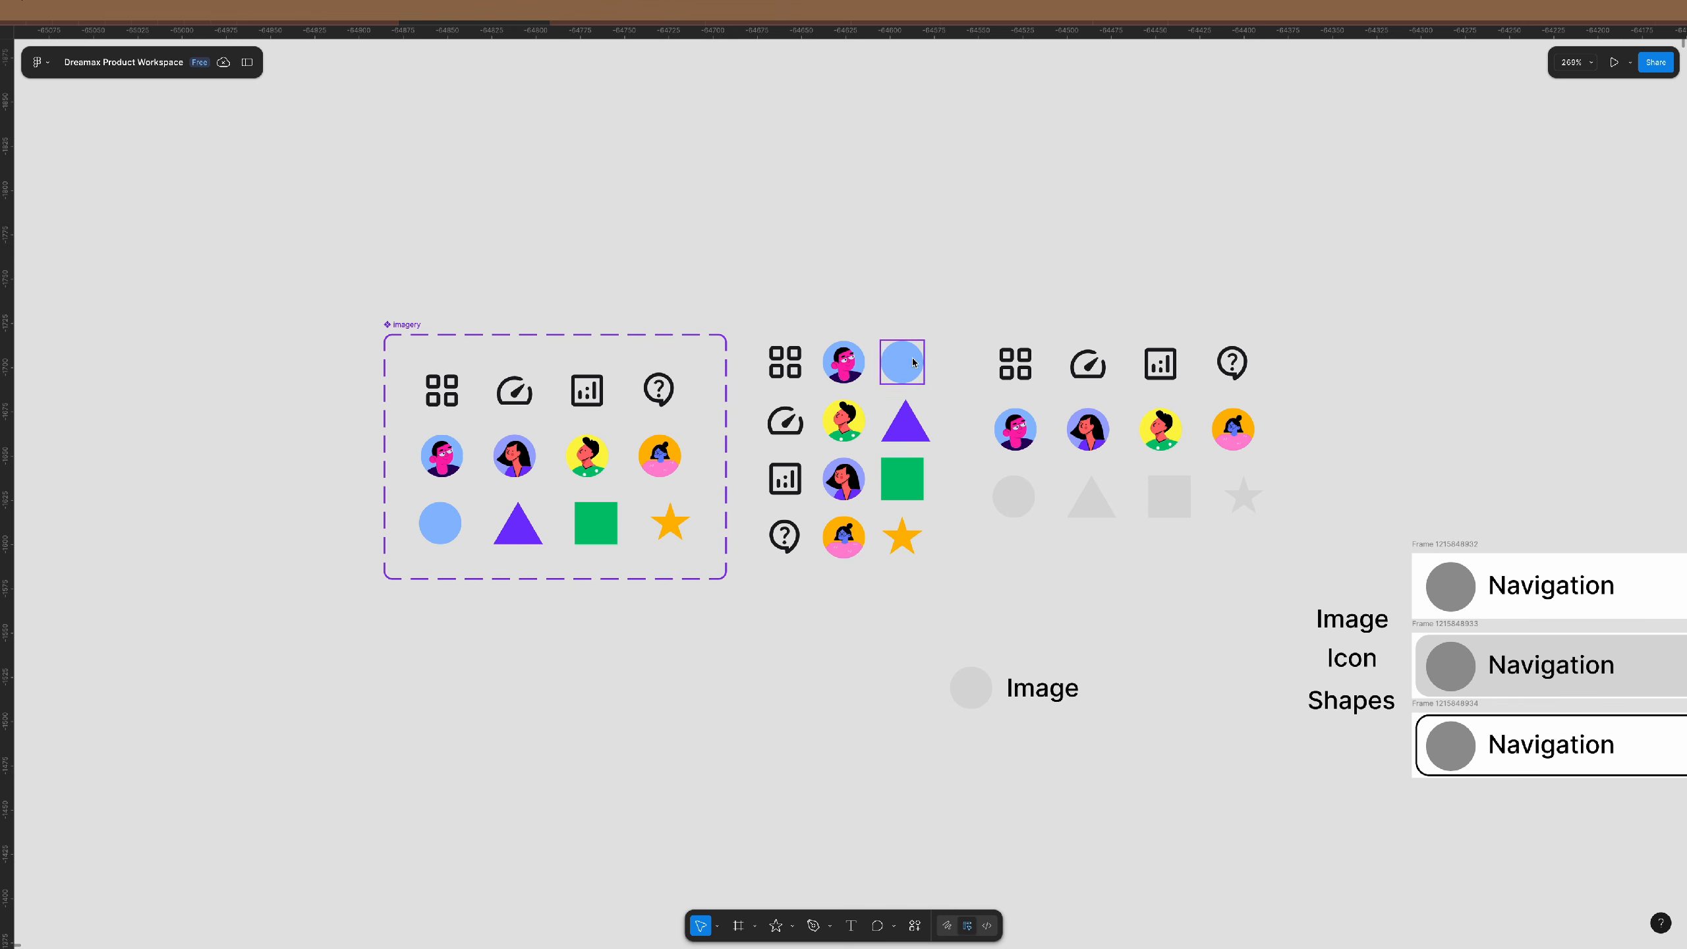
- Move the Imagery set left and place the 3x4 instance grid directly beside it
left_click_drag(402, 324, 179, 324)
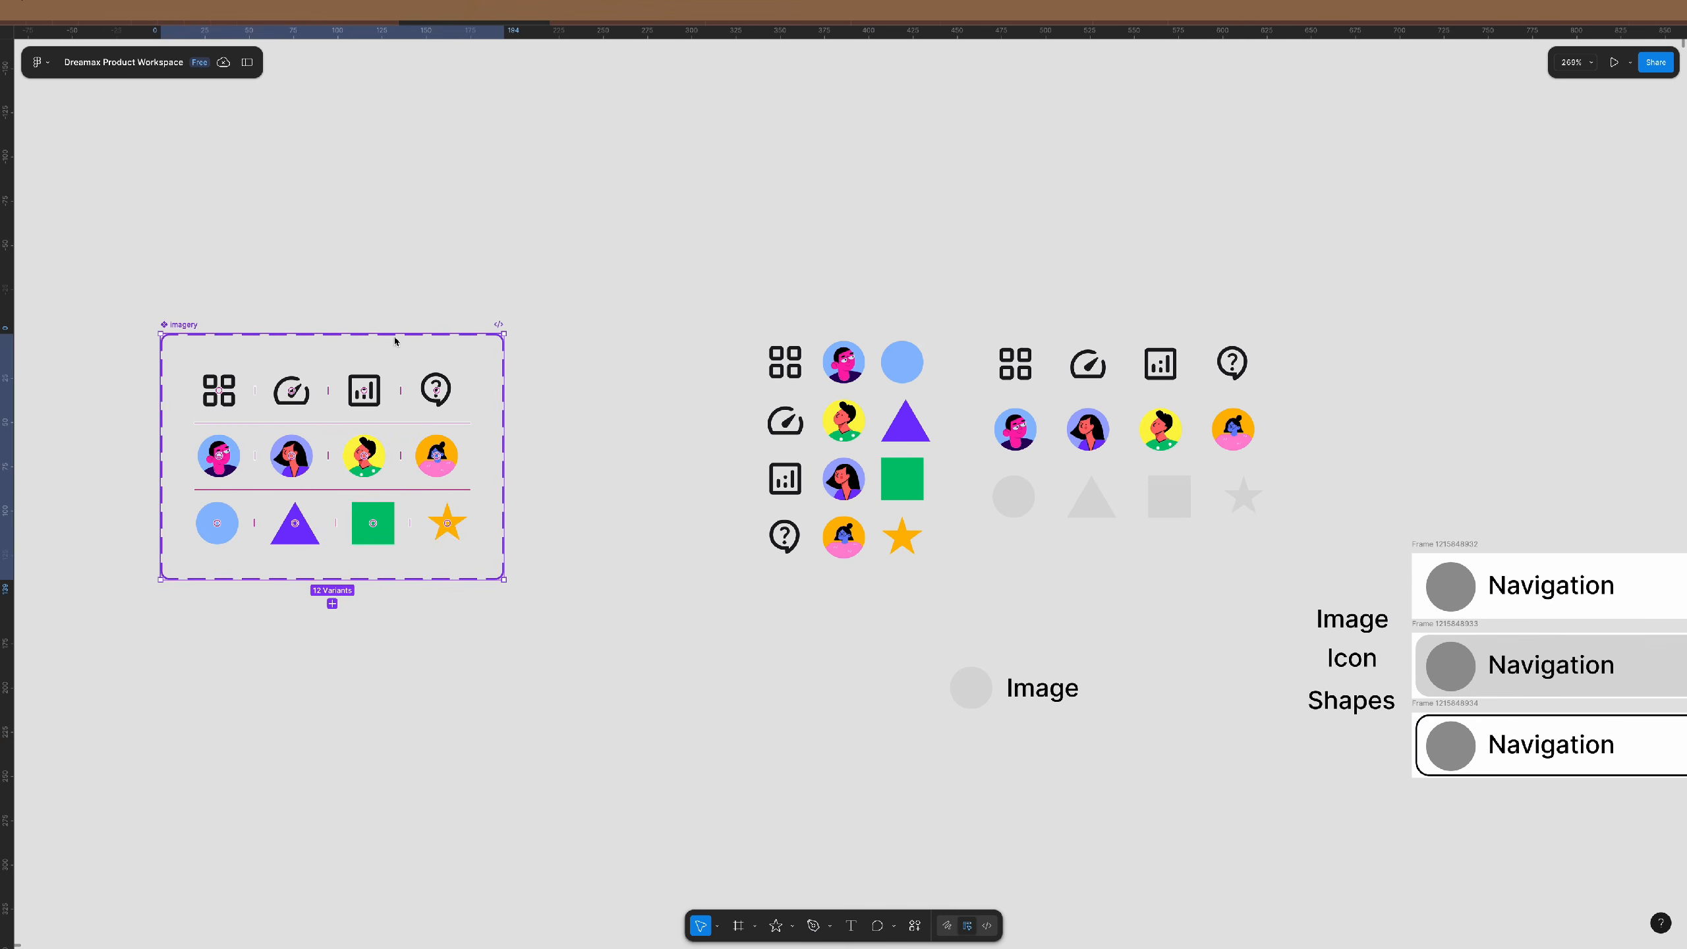
left_click_drag(715, 306, 939, 602)
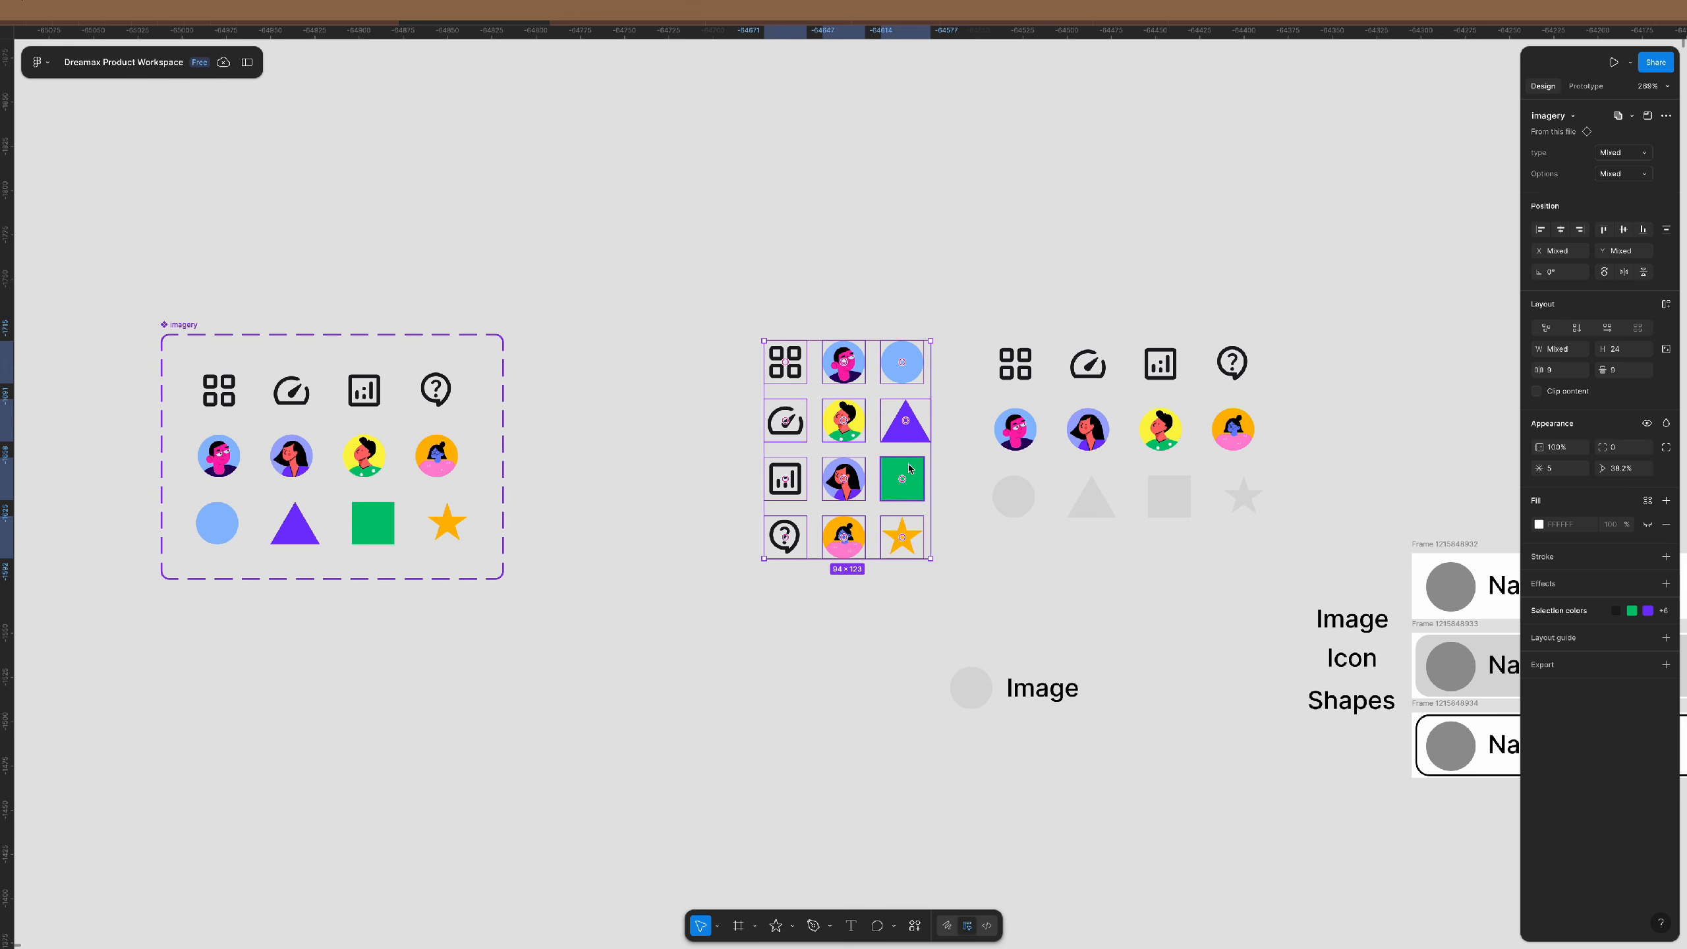
left_click_drag(909, 469, 680, 469)
left_click(835, 417)
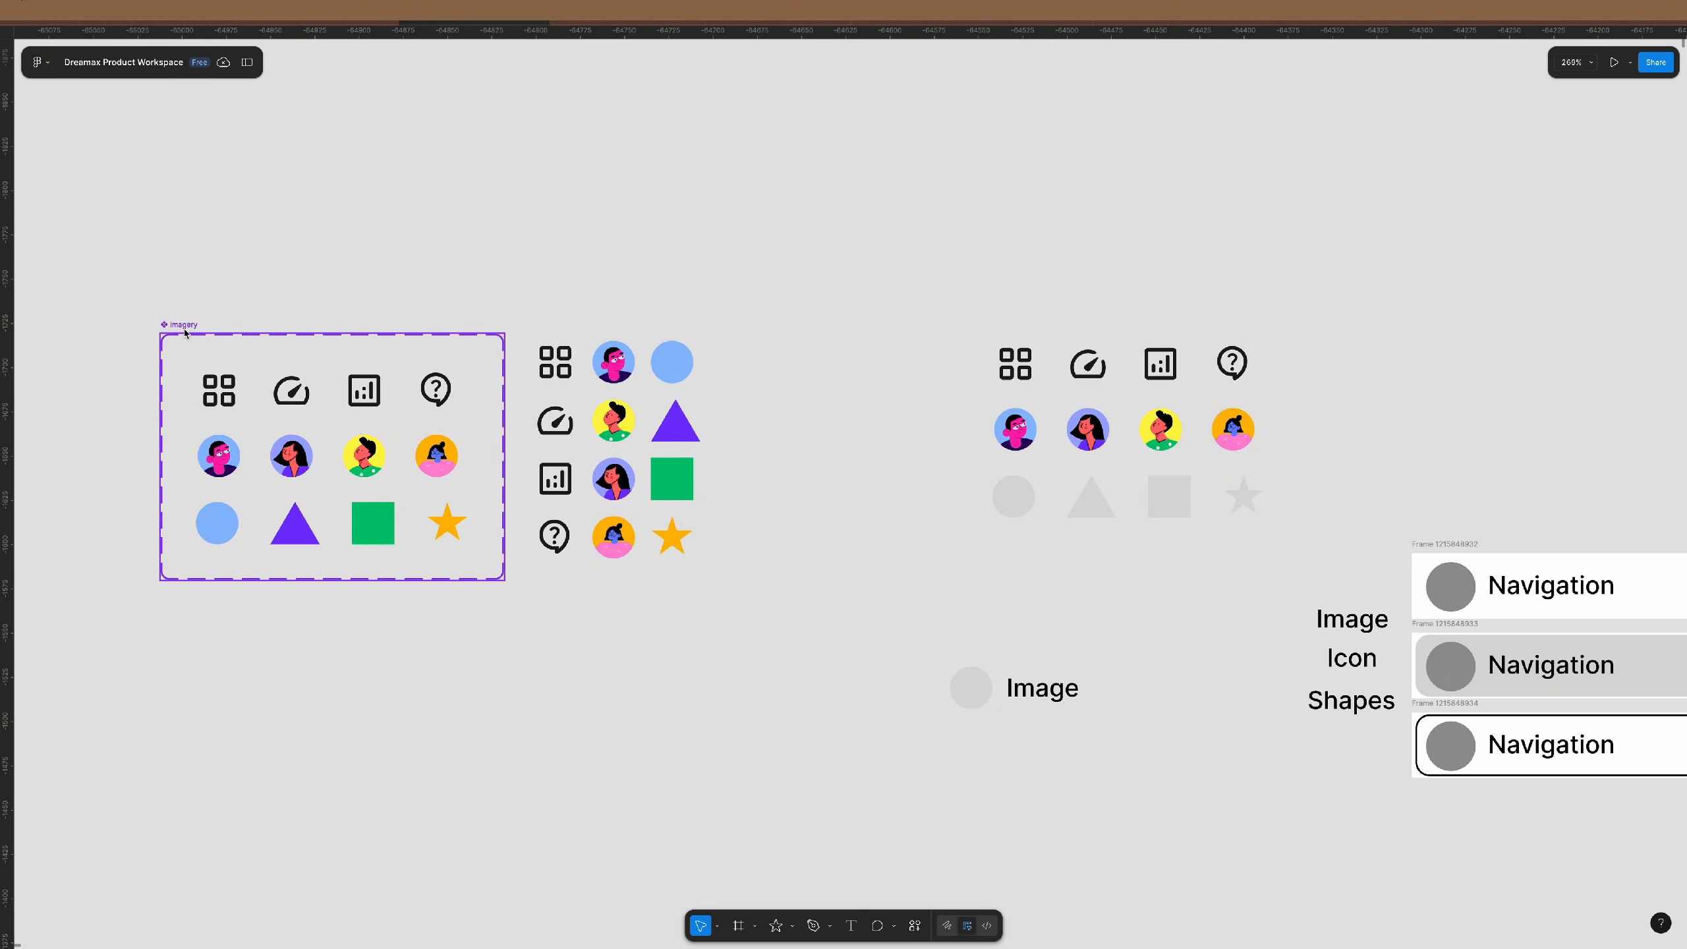
scroll(266, 431, "left", 5)
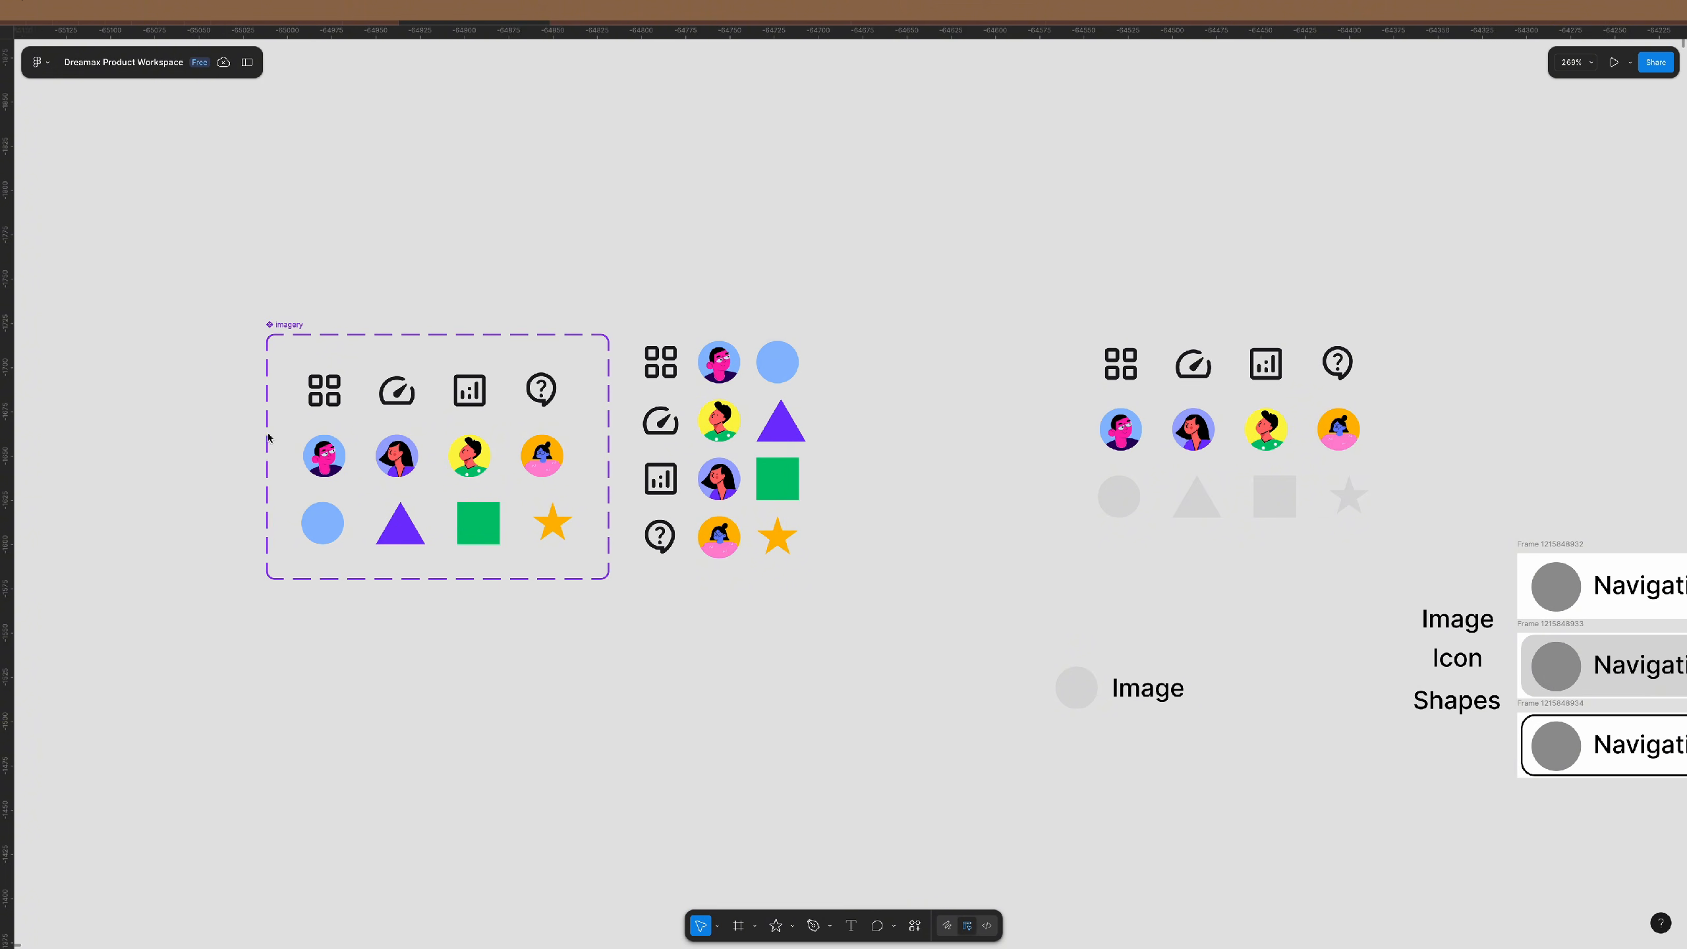
scroll(328, 446, "up", 5)
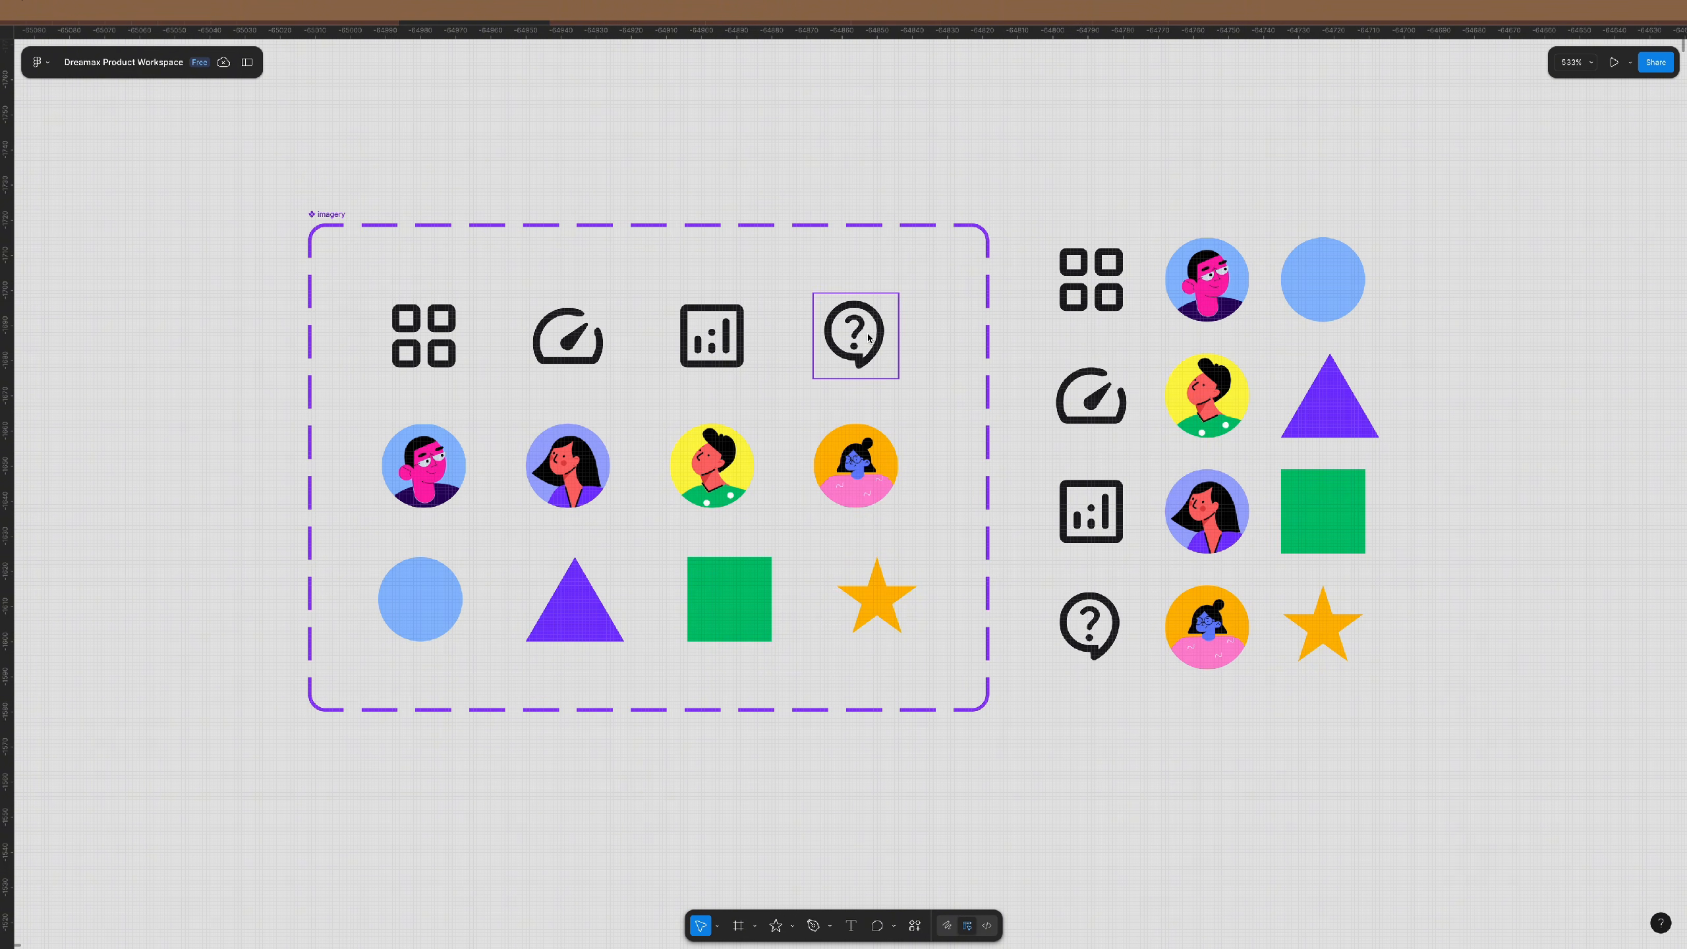
left_click(816, 331)
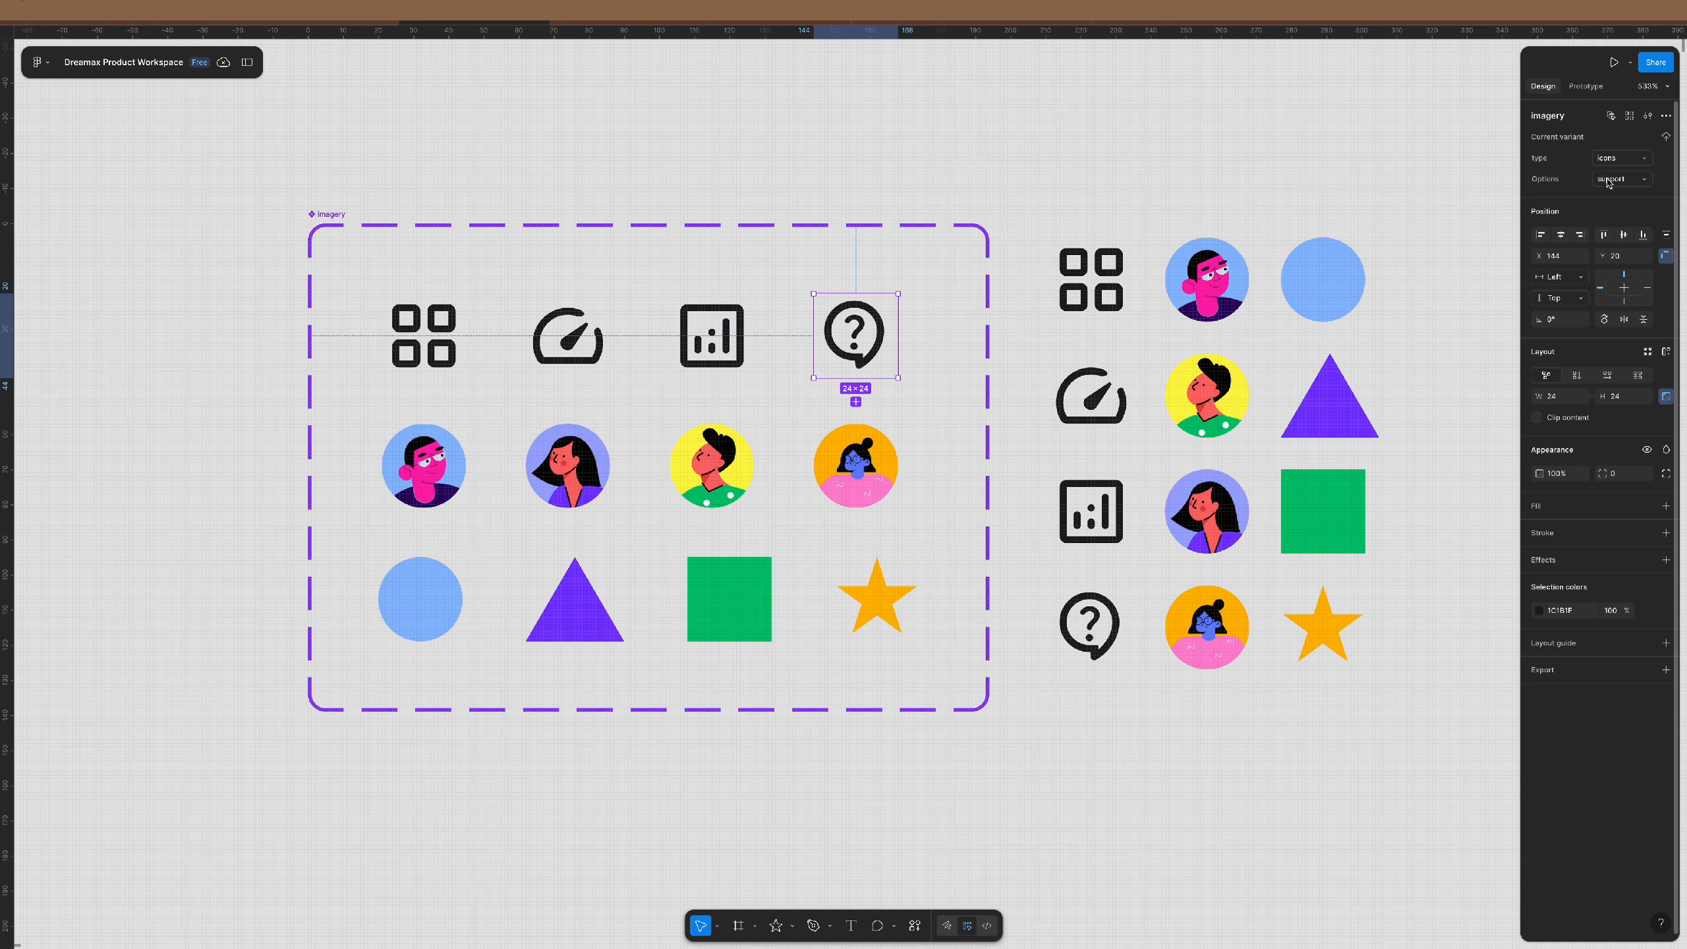
left_click(1091, 279)
left_click(1612, 172)
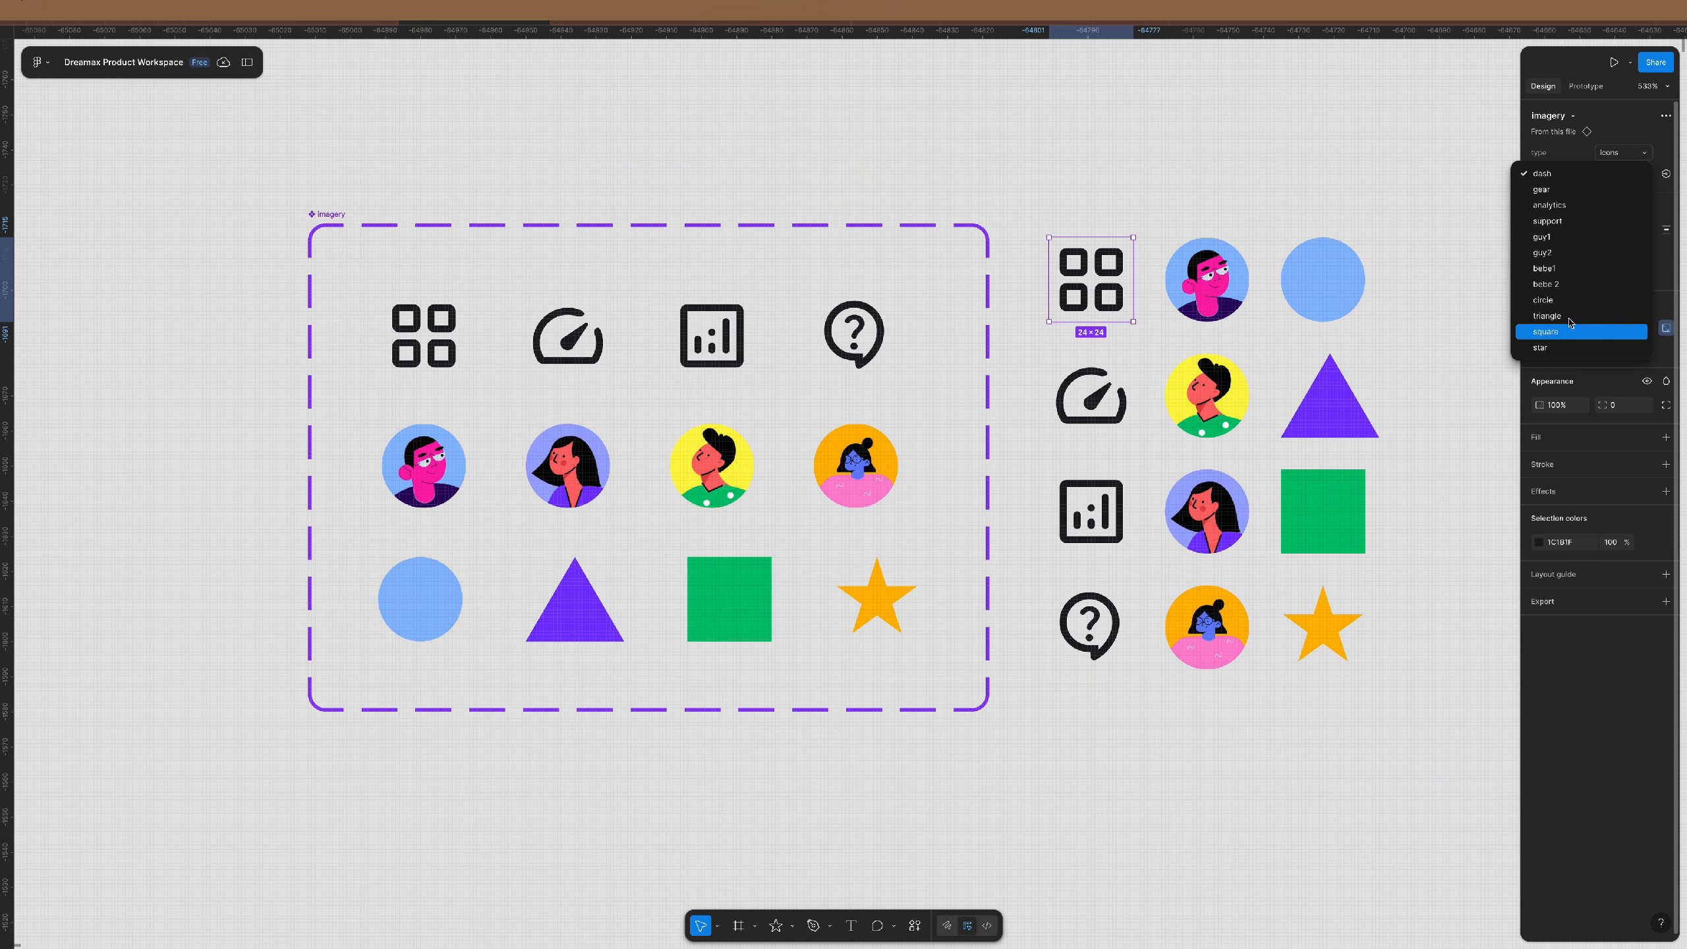
left_click(1166, 183)
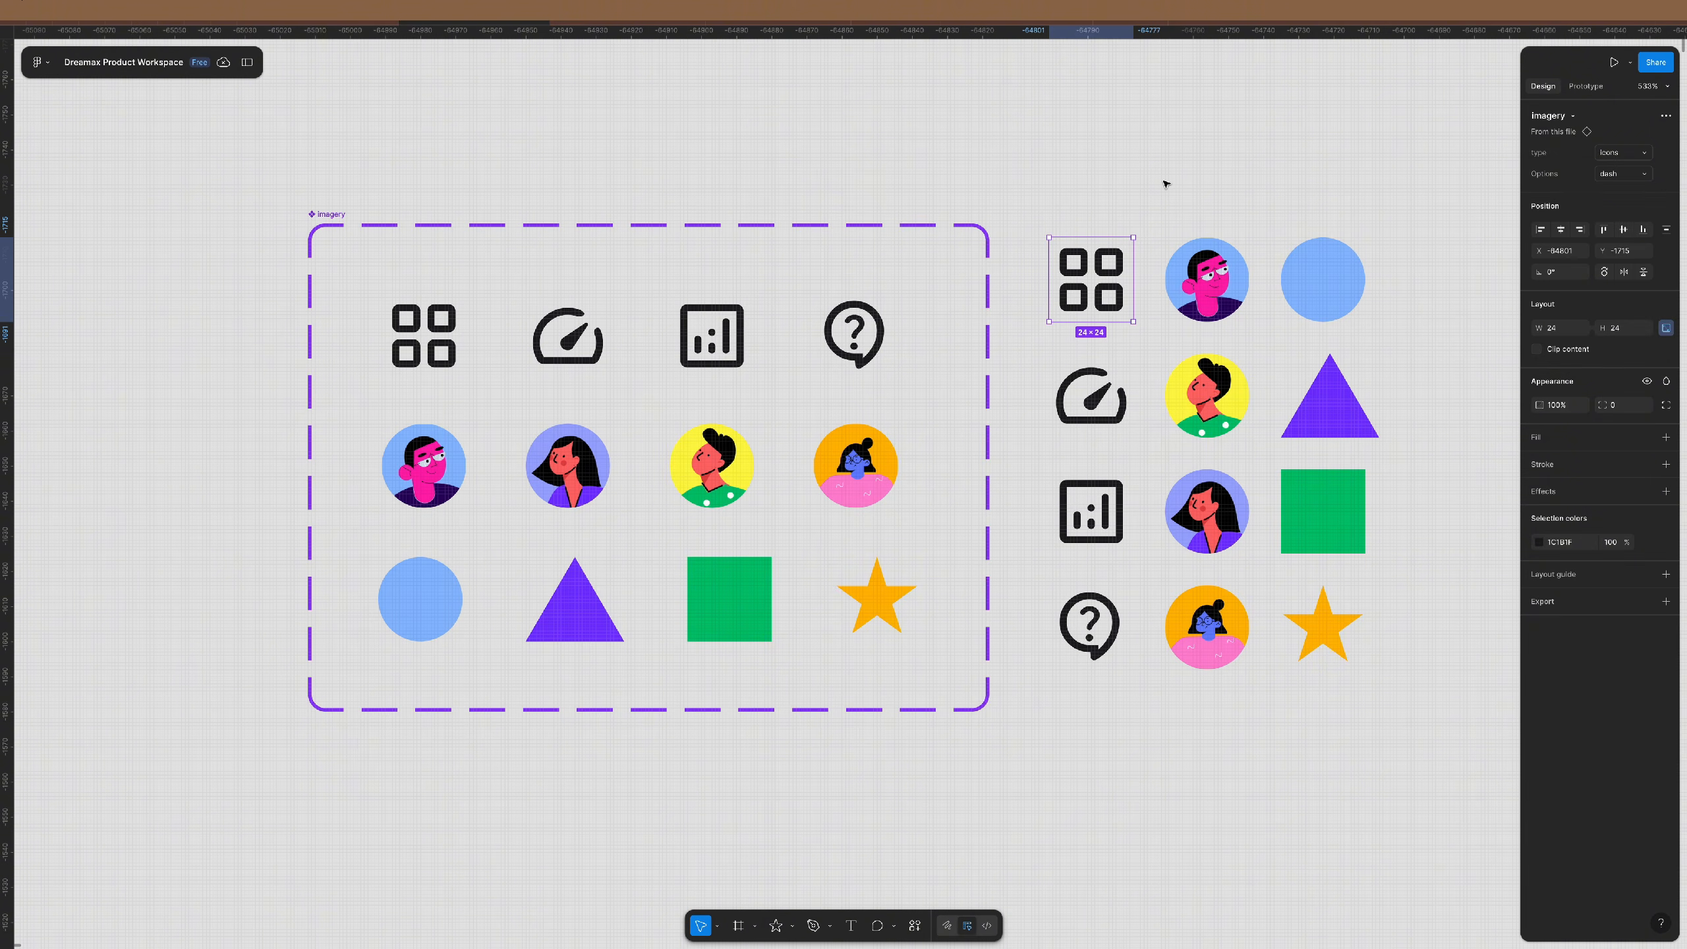
left_click(1166, 184)
scroll(851, 271, "right", 15)
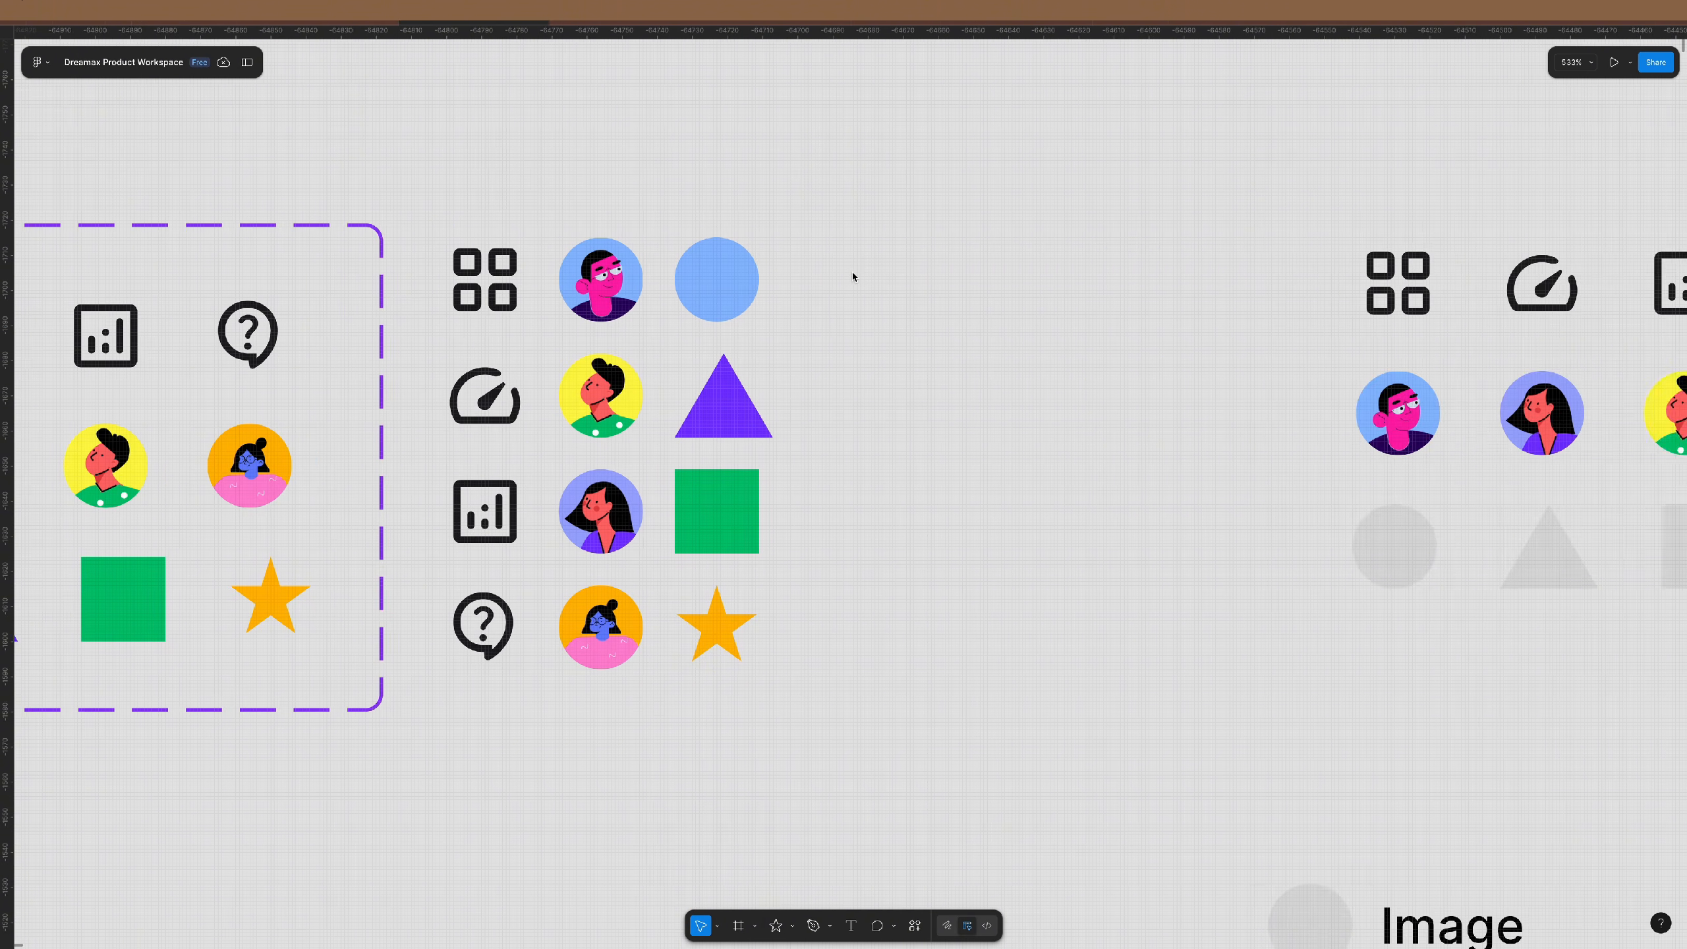
scroll(851, 272, "right", 2)
scroll(851, 272, "left", 5)
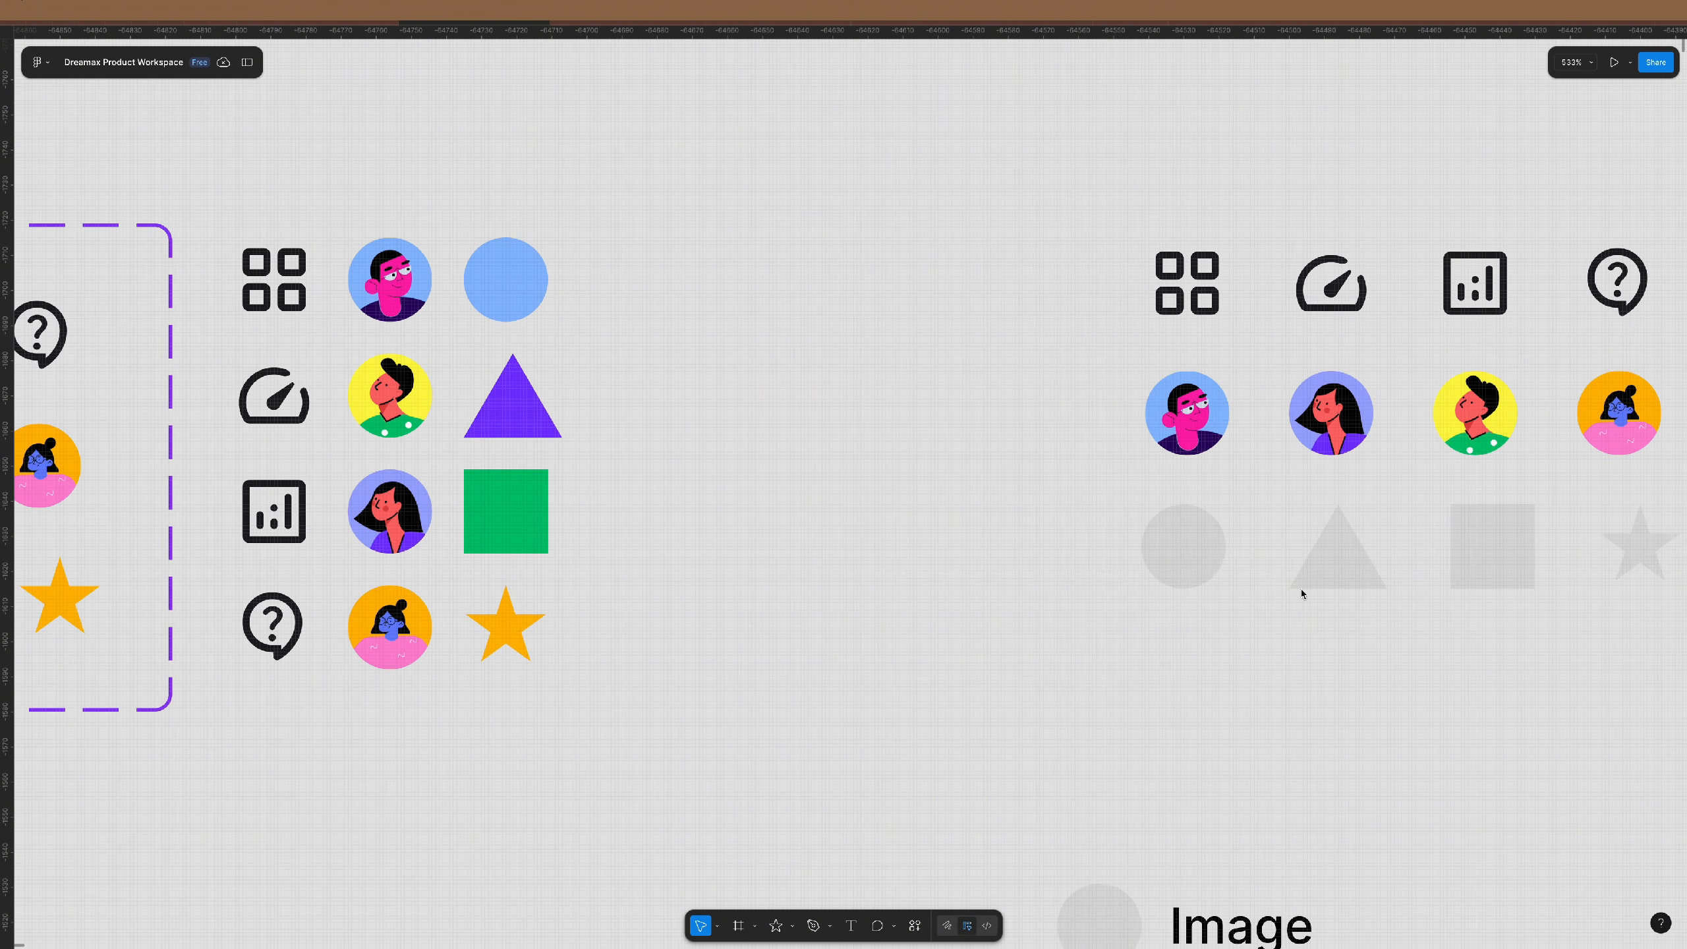
scroll(786, 441, "left", 10)
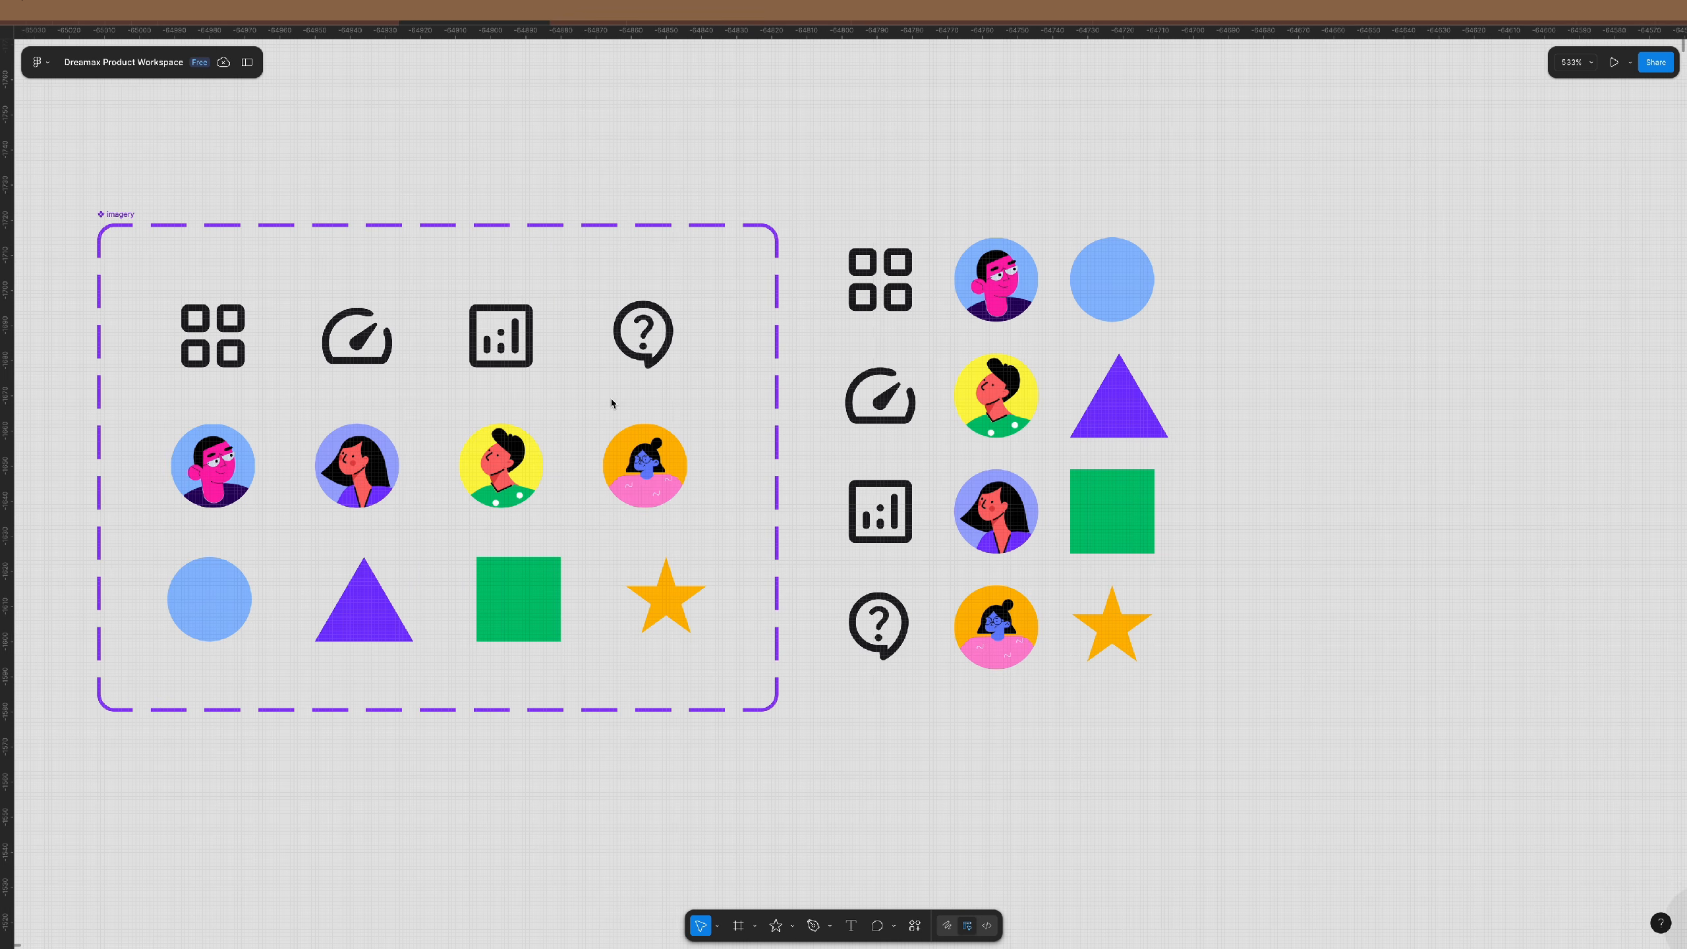
- Duplicate the circle, triangle, square and star, detach the copies and ungroup their frames
left_click_drag(152, 534, 791, 695)
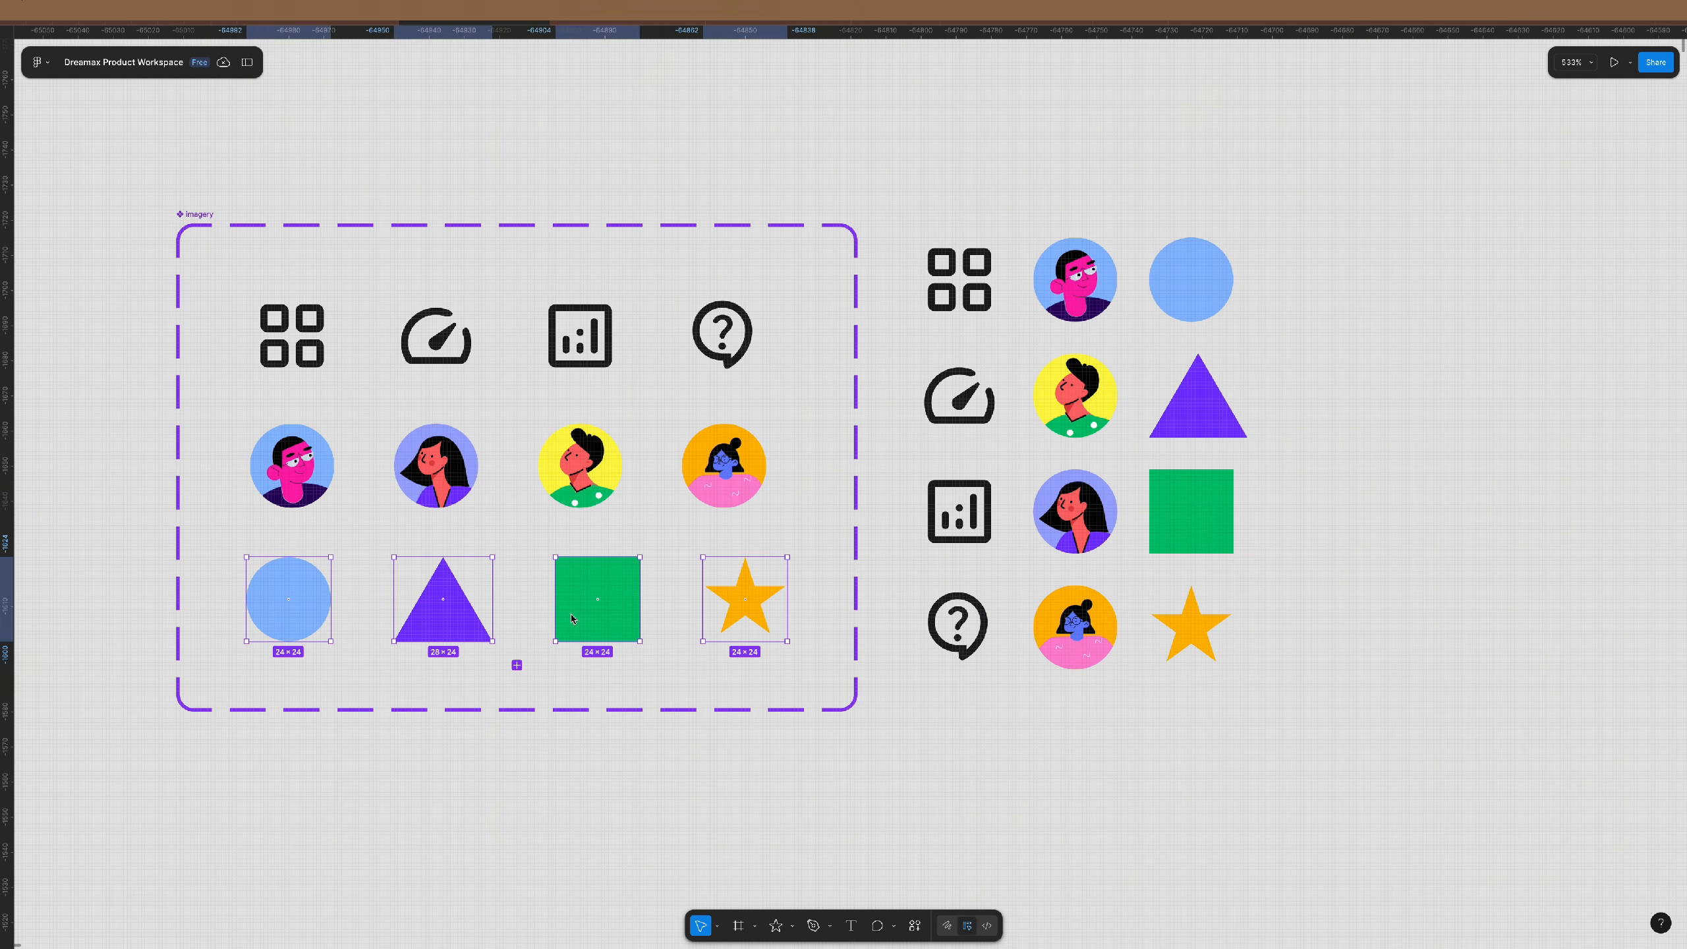
left_click_drag(569, 626, 1520, 604)
scroll(1352, 619, "right", 5)
scroll(1352, 619, "right", 3)
right_click(1091, 590)
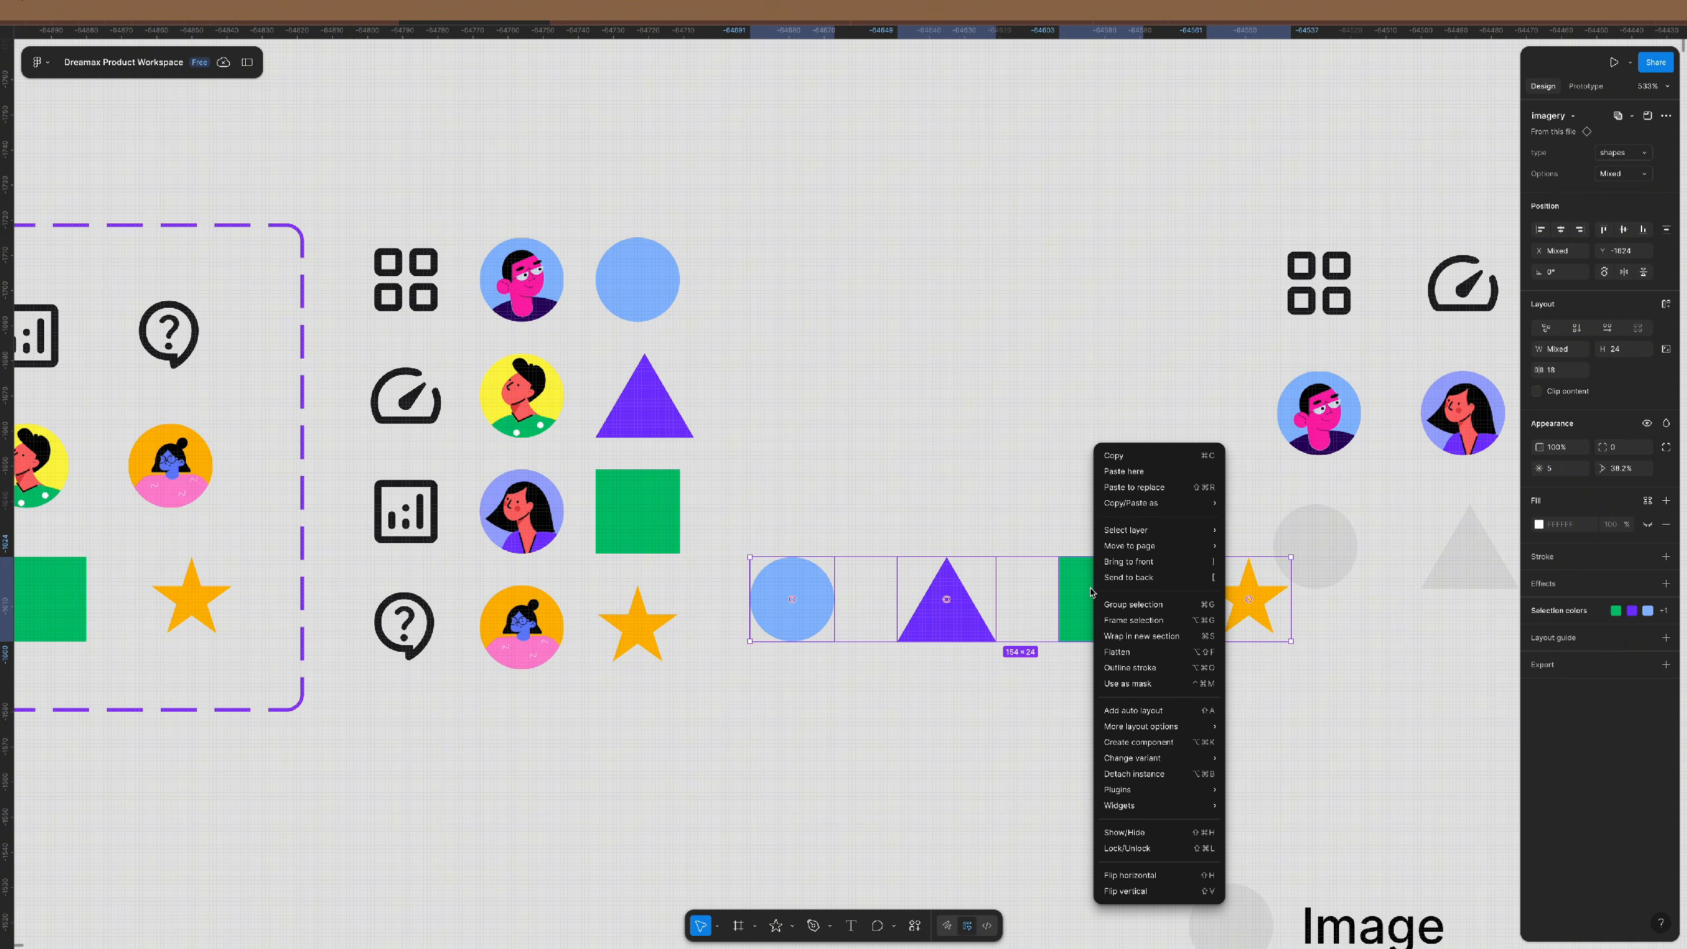
left_click(1150, 774)
scroll(985, 521, "right", 5)
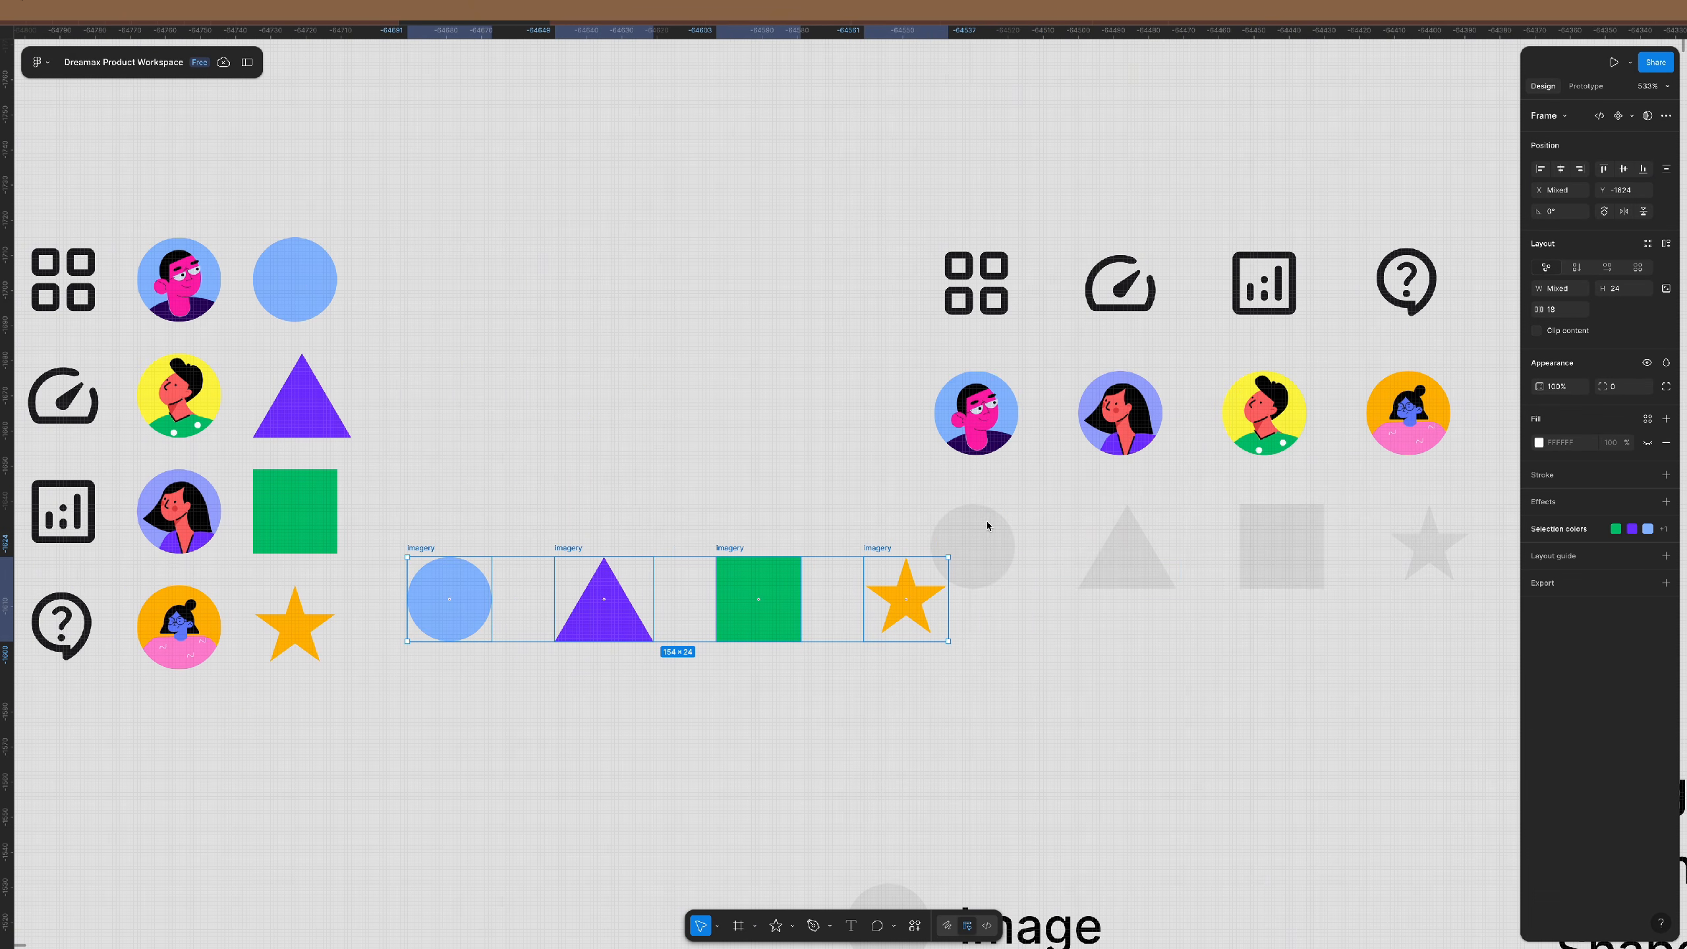
key("super+shift+g")
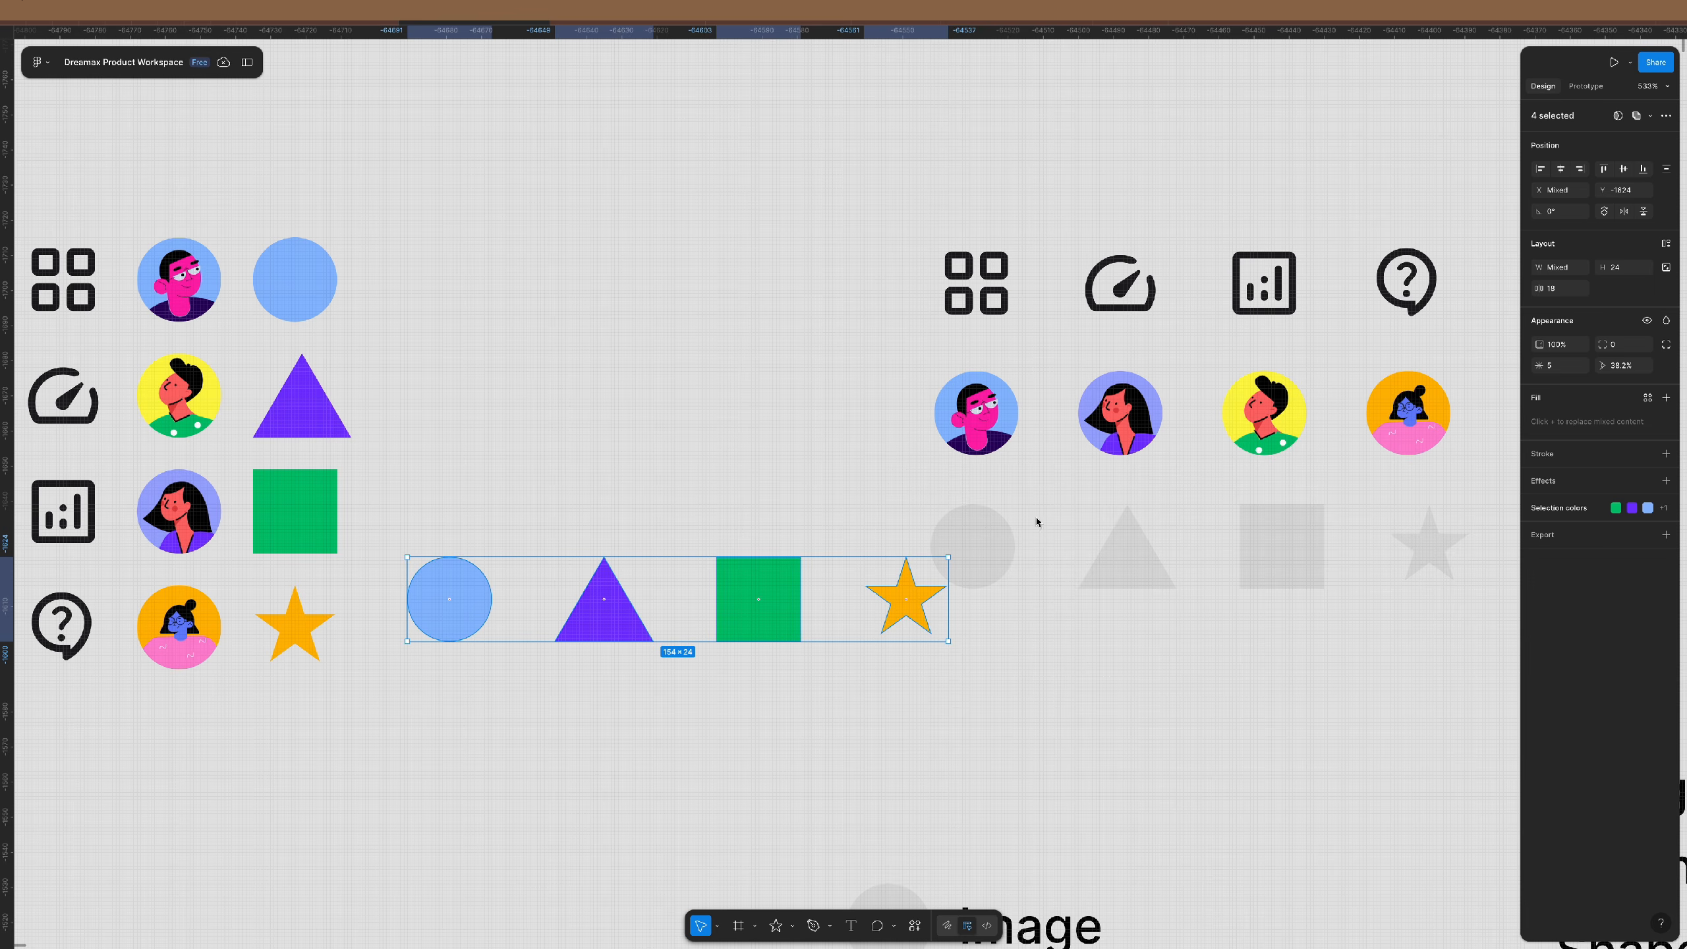
- Delete the grey placeholder shapes and move the coloured shapes into the row under the avatars
scroll(1041, 522, "right", 4)
left_click_drag(1242, 510, 733, 587)
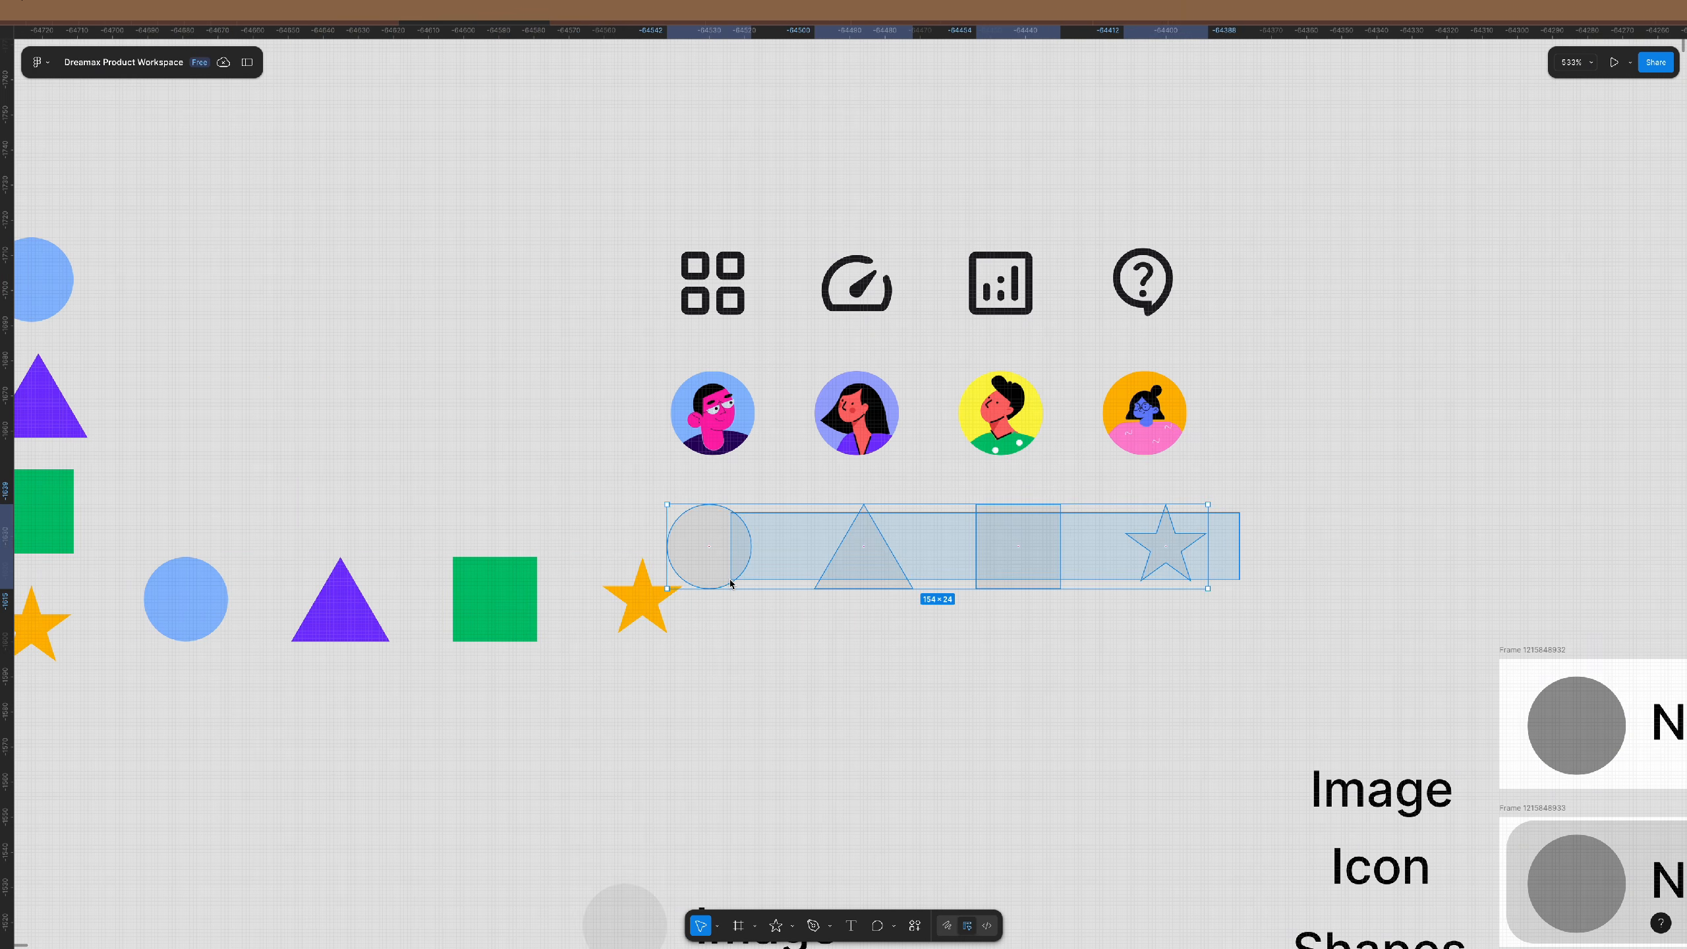
key("Delete")
left_click_drag(748, 513, 102, 663)
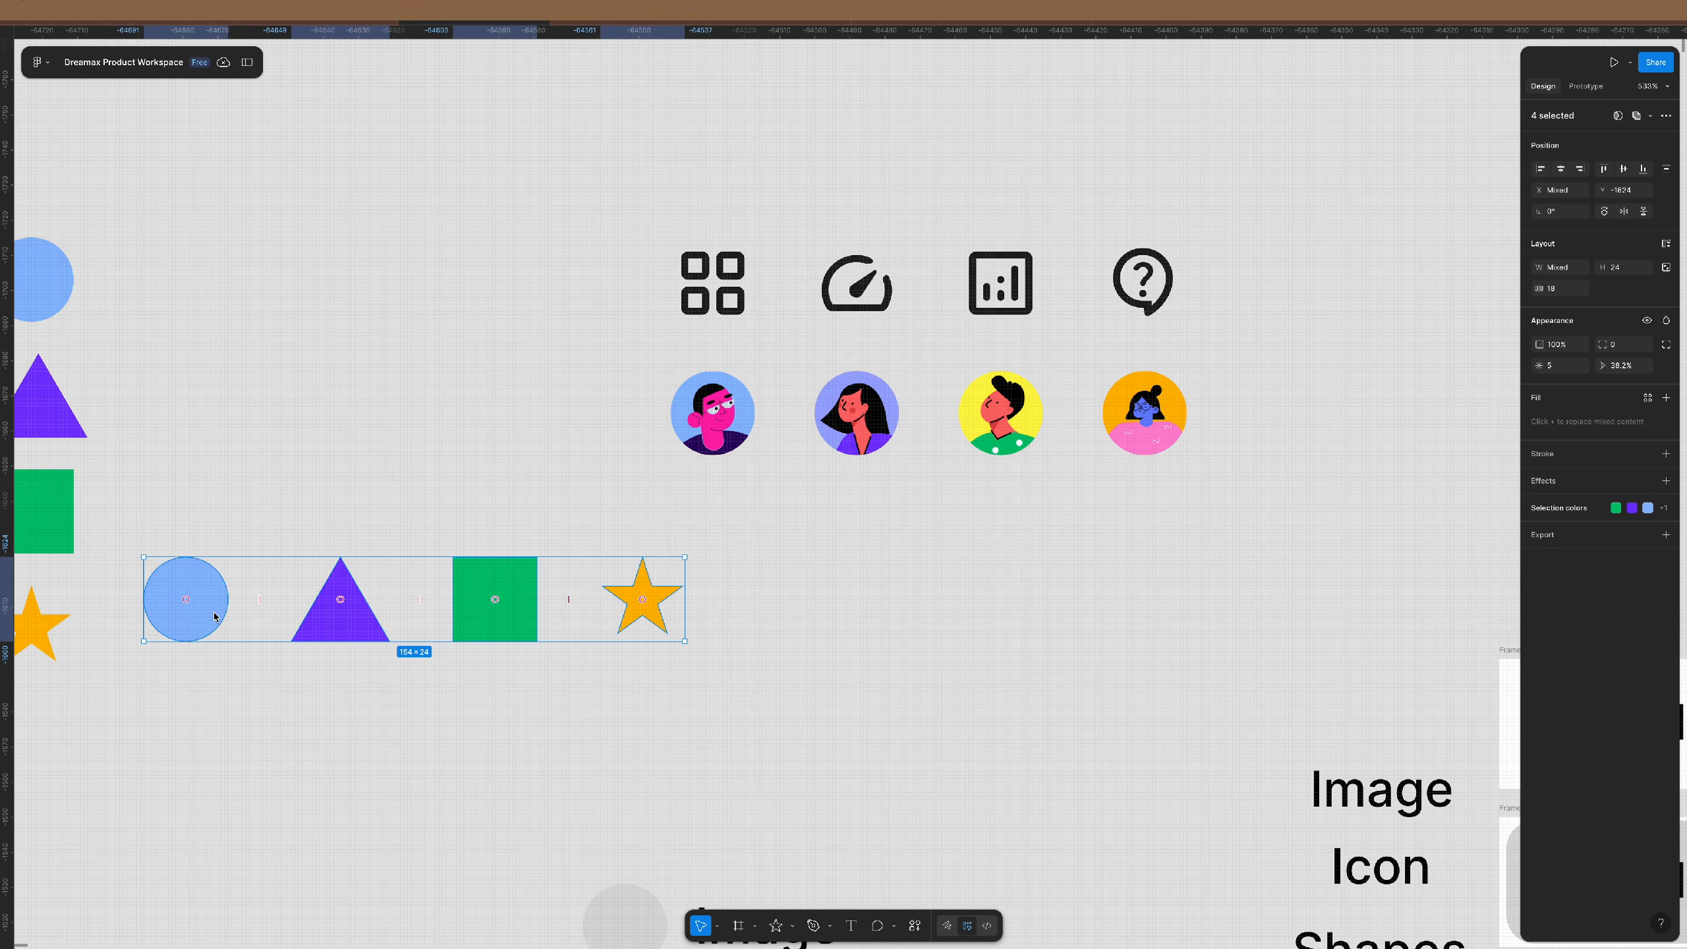
left_click_drag(214, 603, 741, 565)
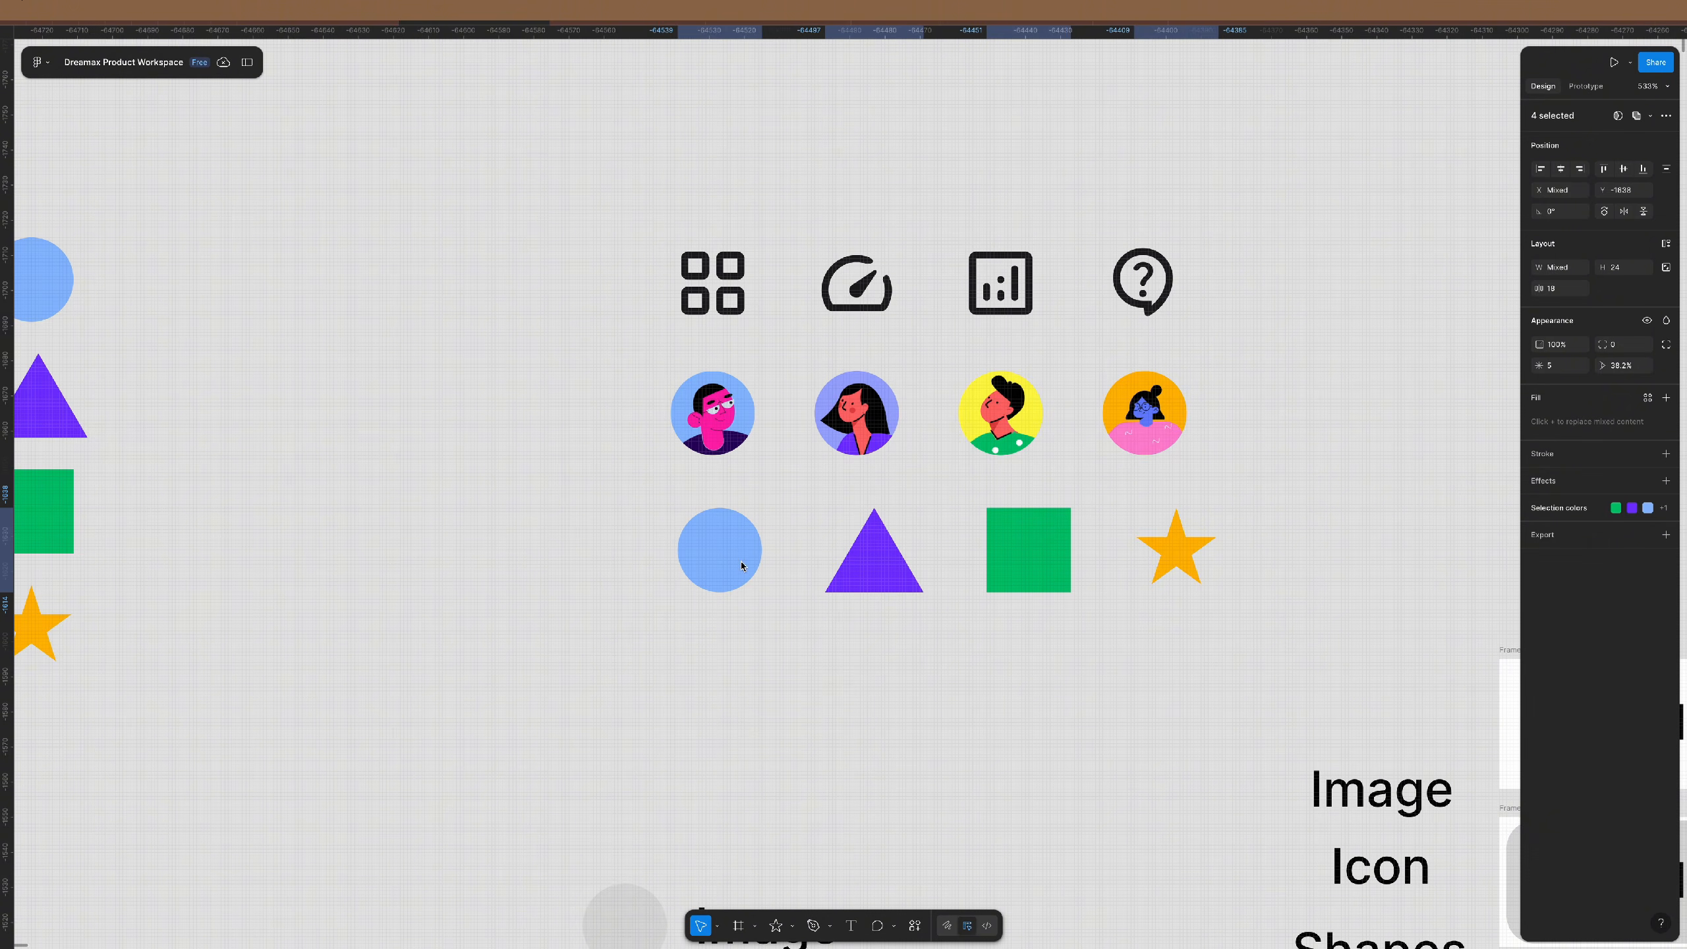
scroll(943, 515, "down", 5)
- Move the twelve items left and tidy them into a grid with 44 row and 16 column gaps
scroll(811, 503, "down", 5)
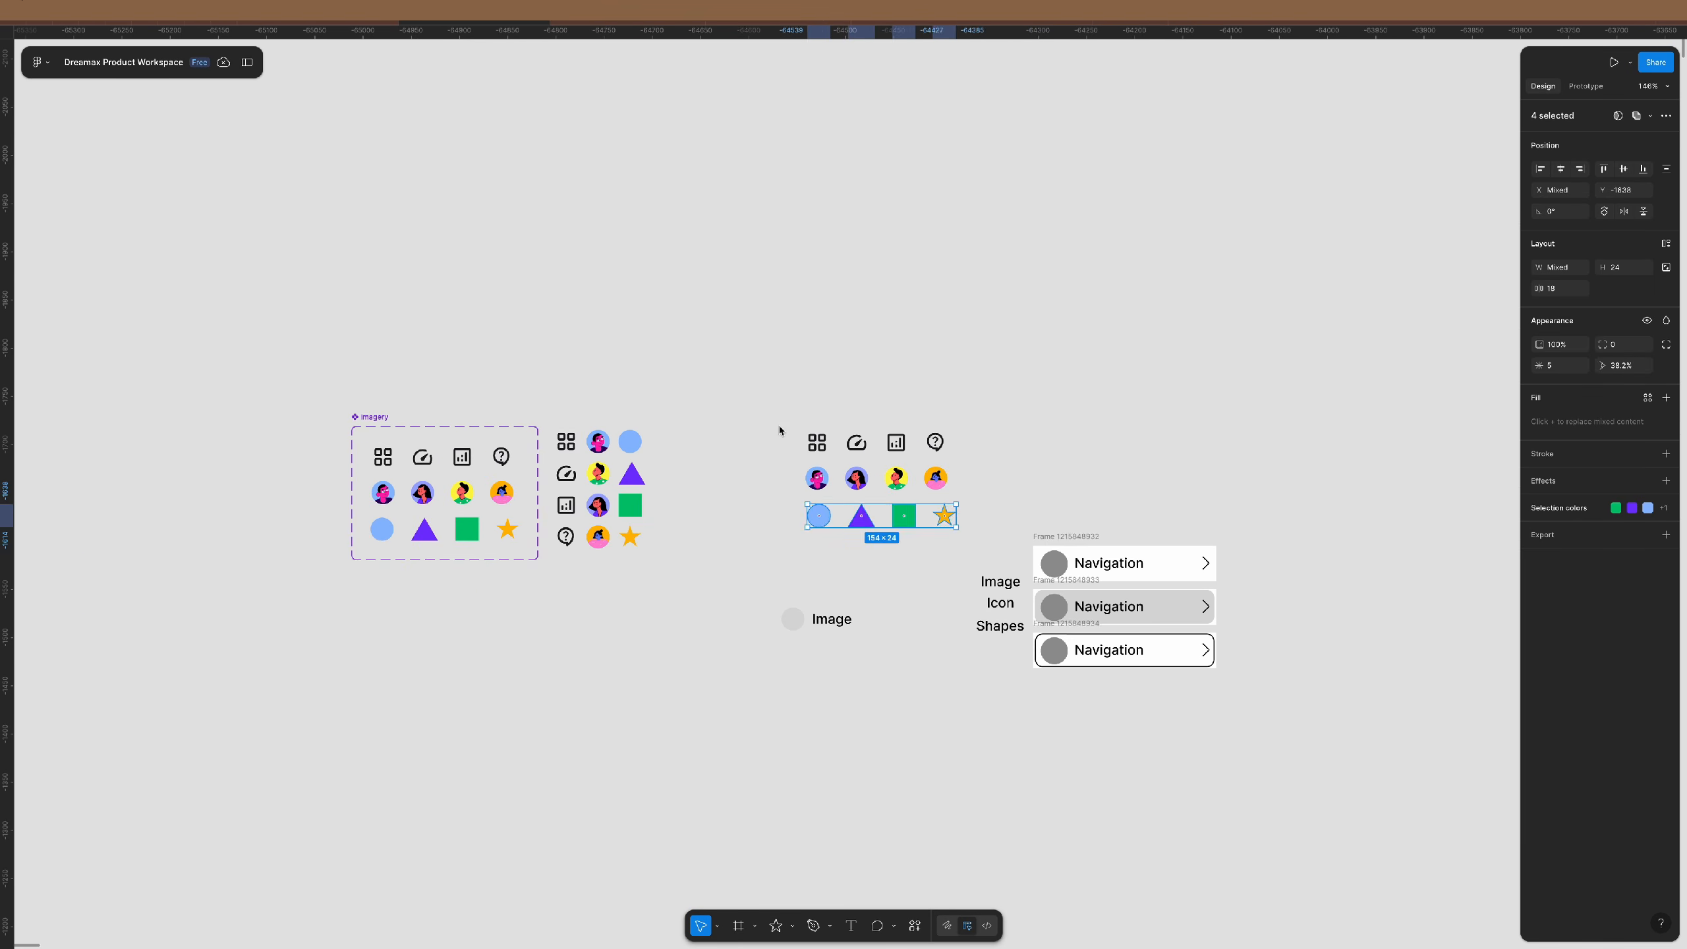
left_click_drag(769, 398, 986, 541)
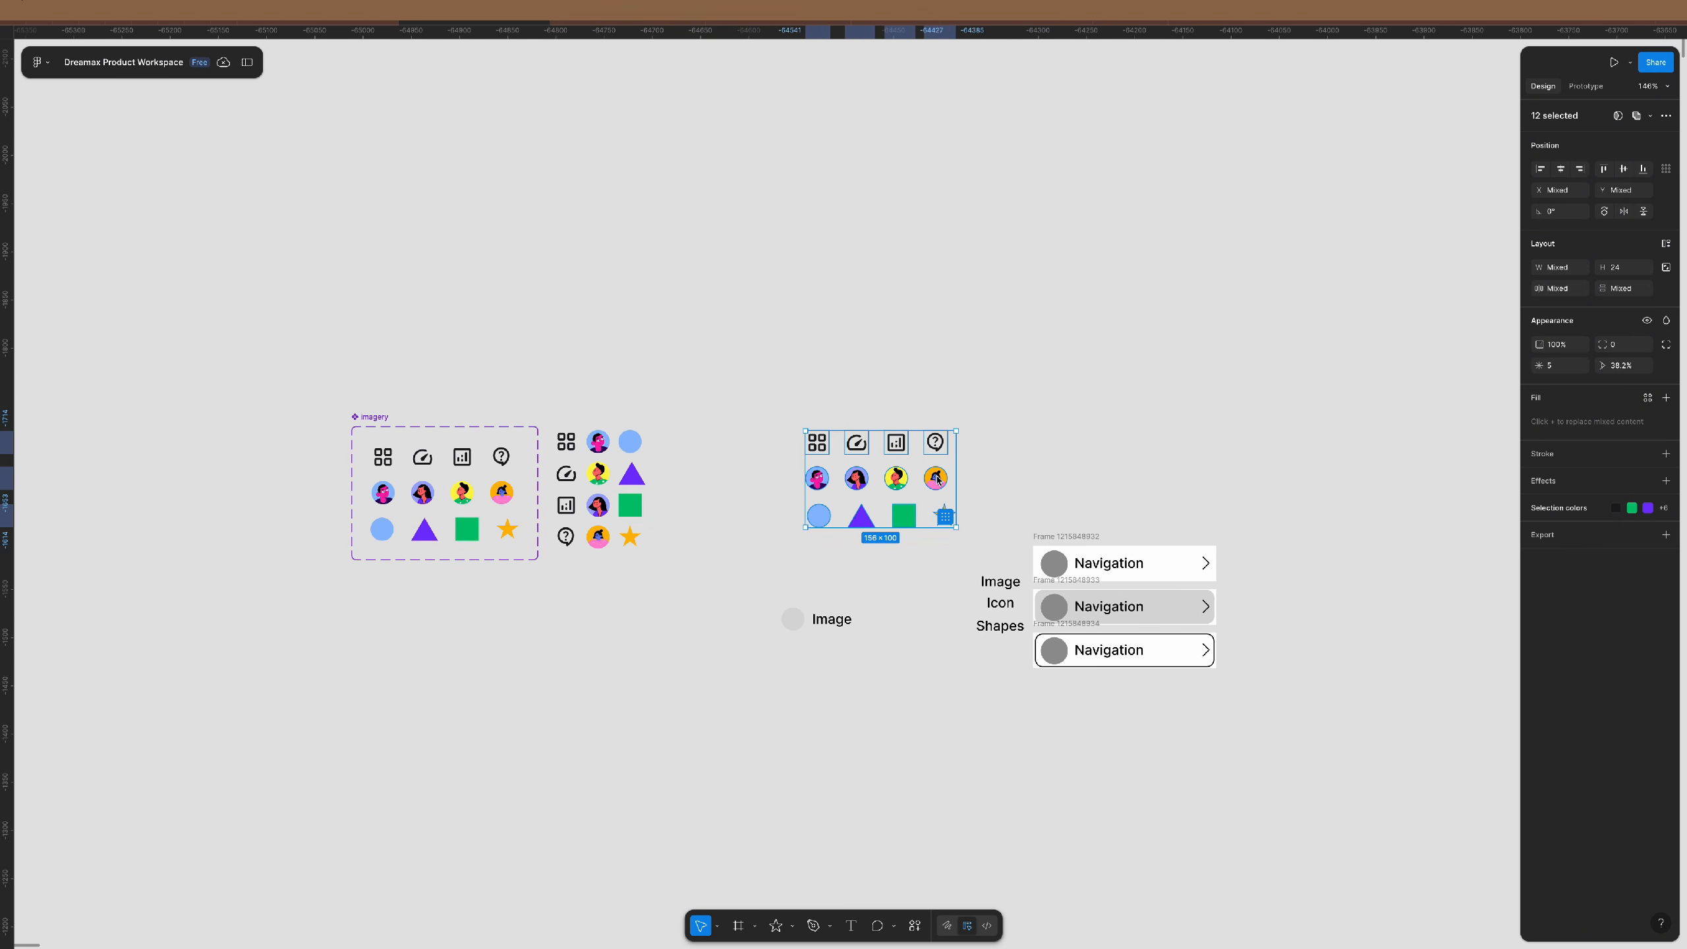
left_click_drag(937, 479, 206, 478)
key("shift+2")
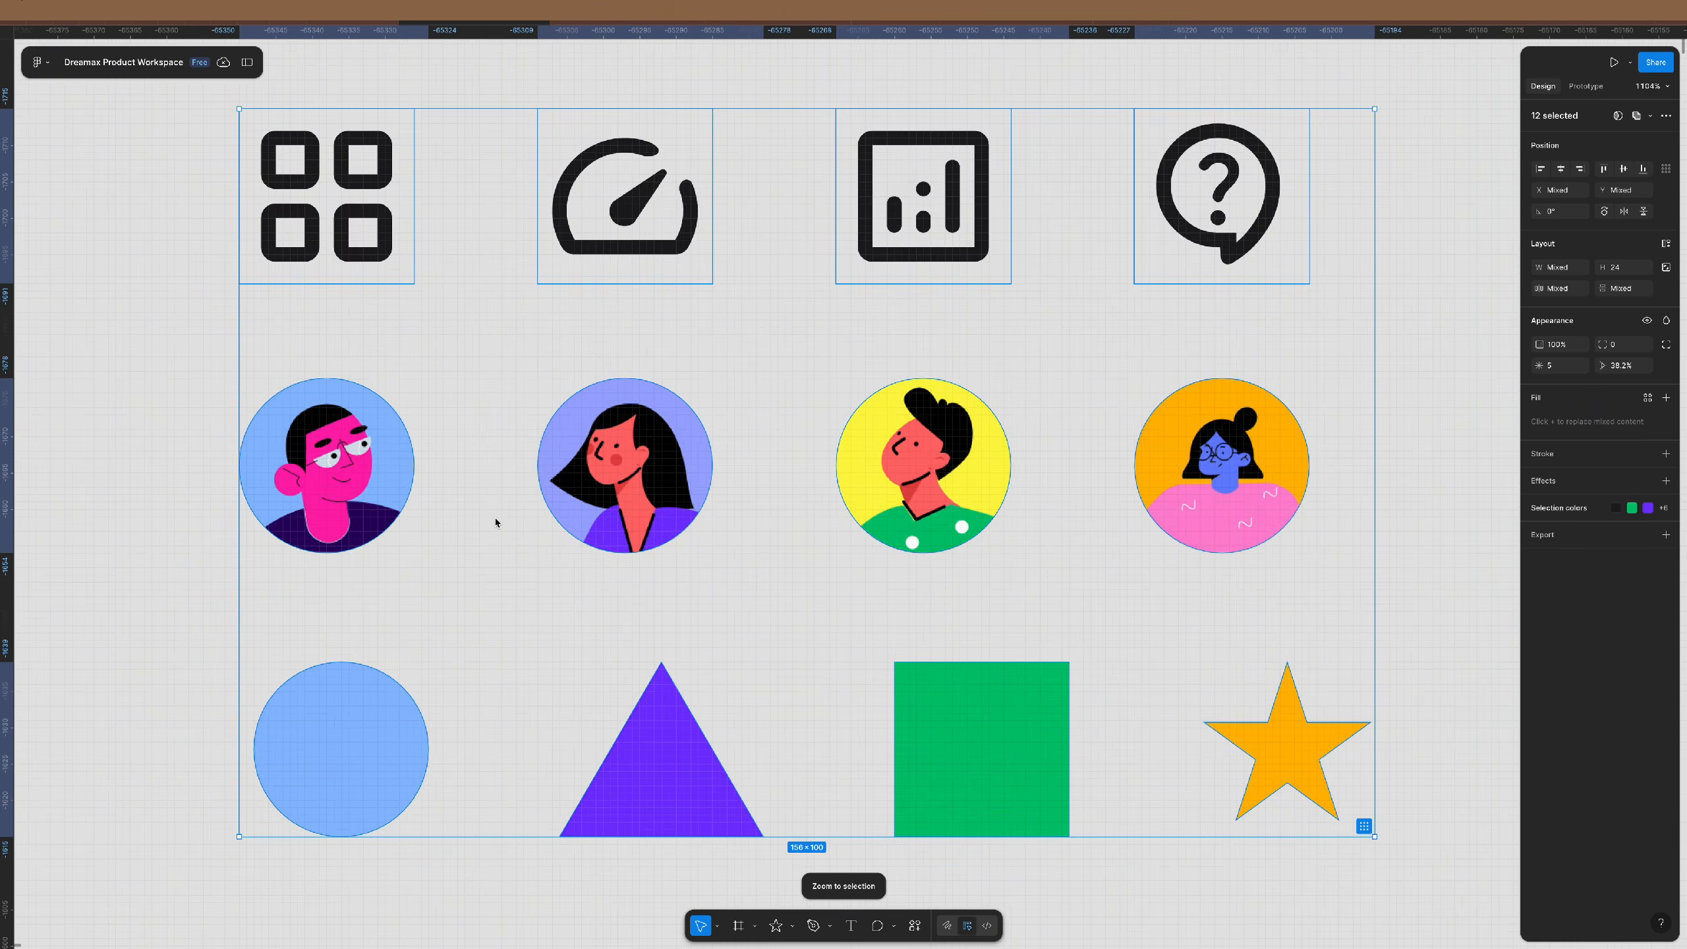
left_click(904, 659)
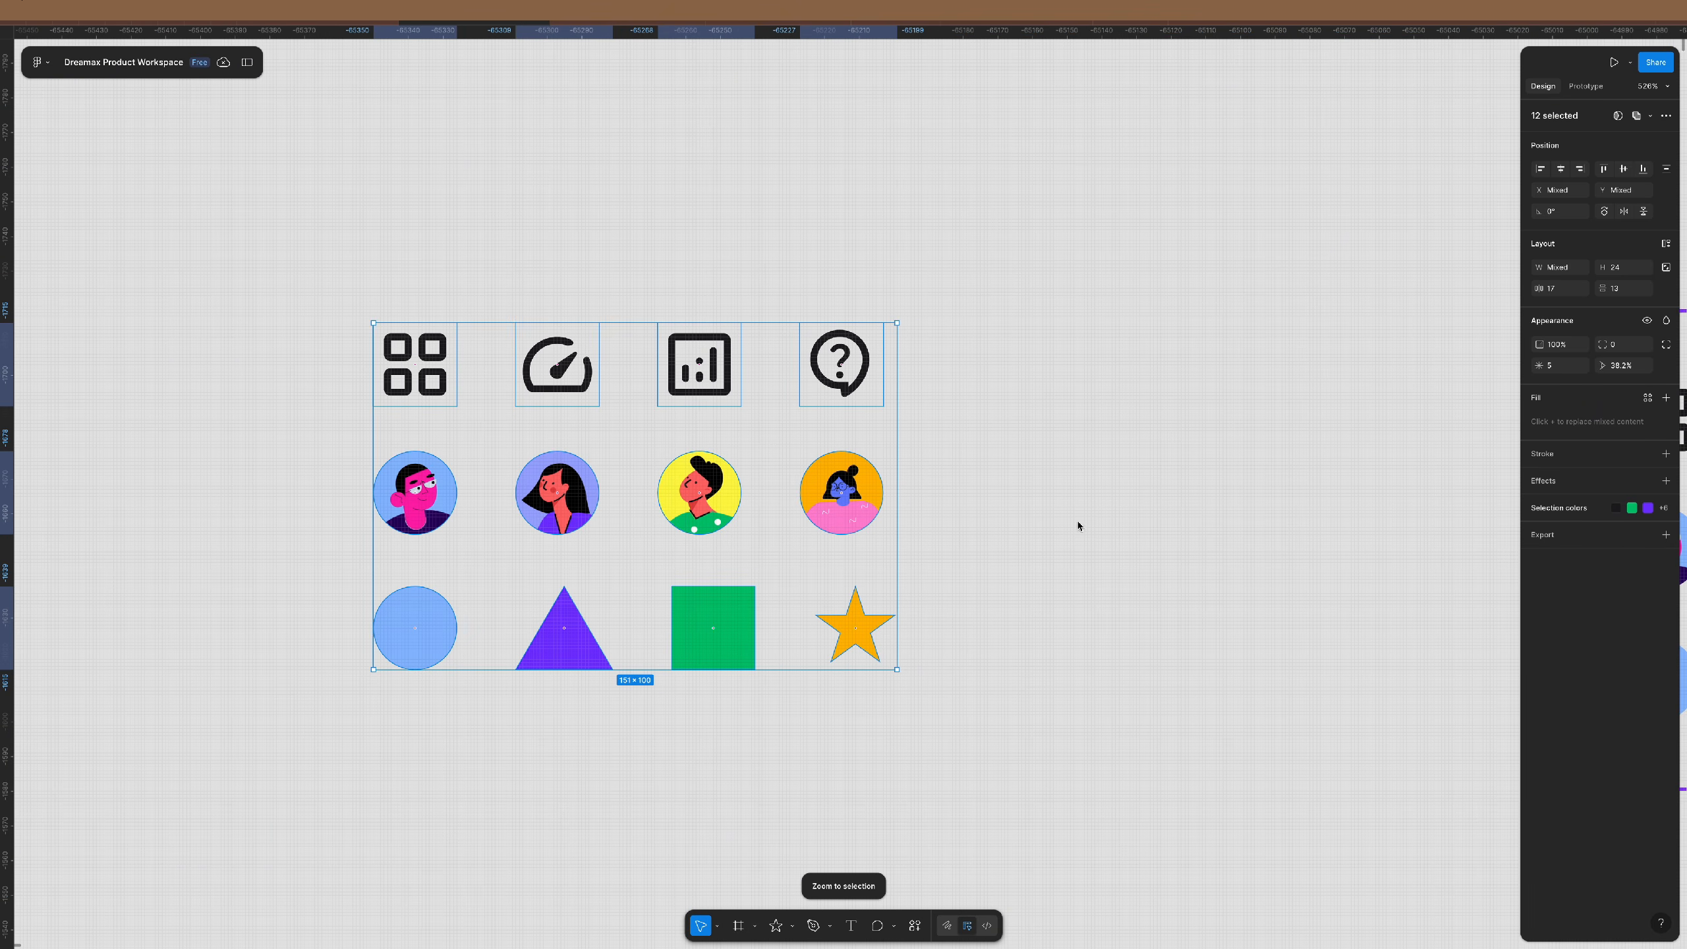
left_click(1635, 292)
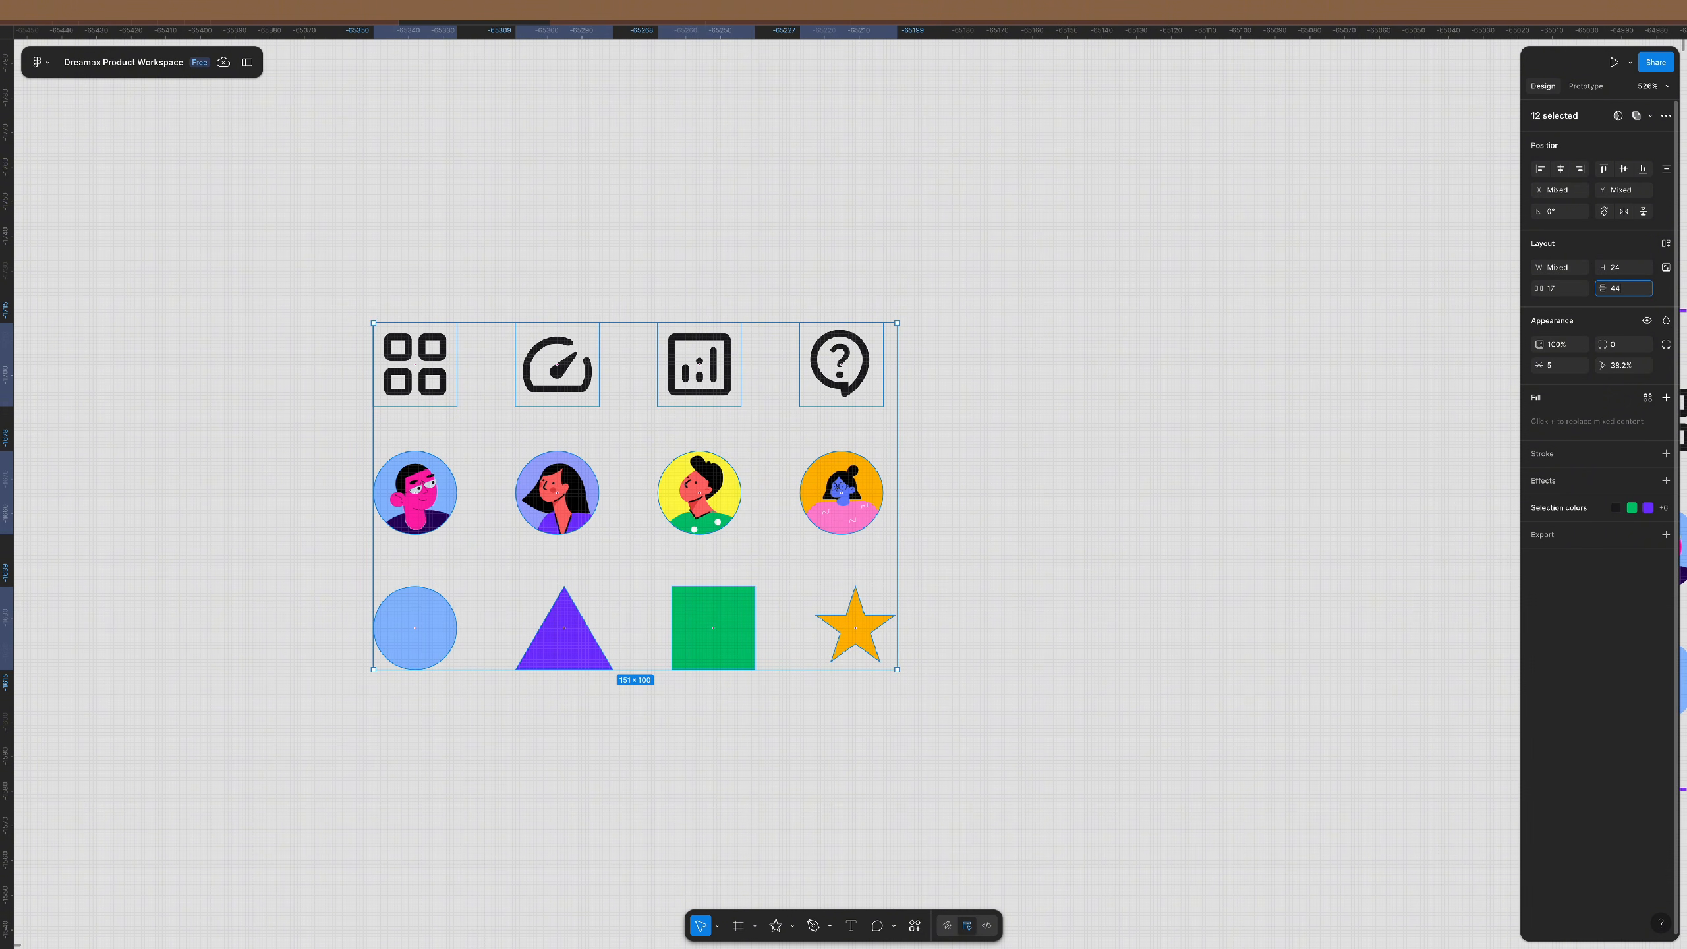
key("Return")
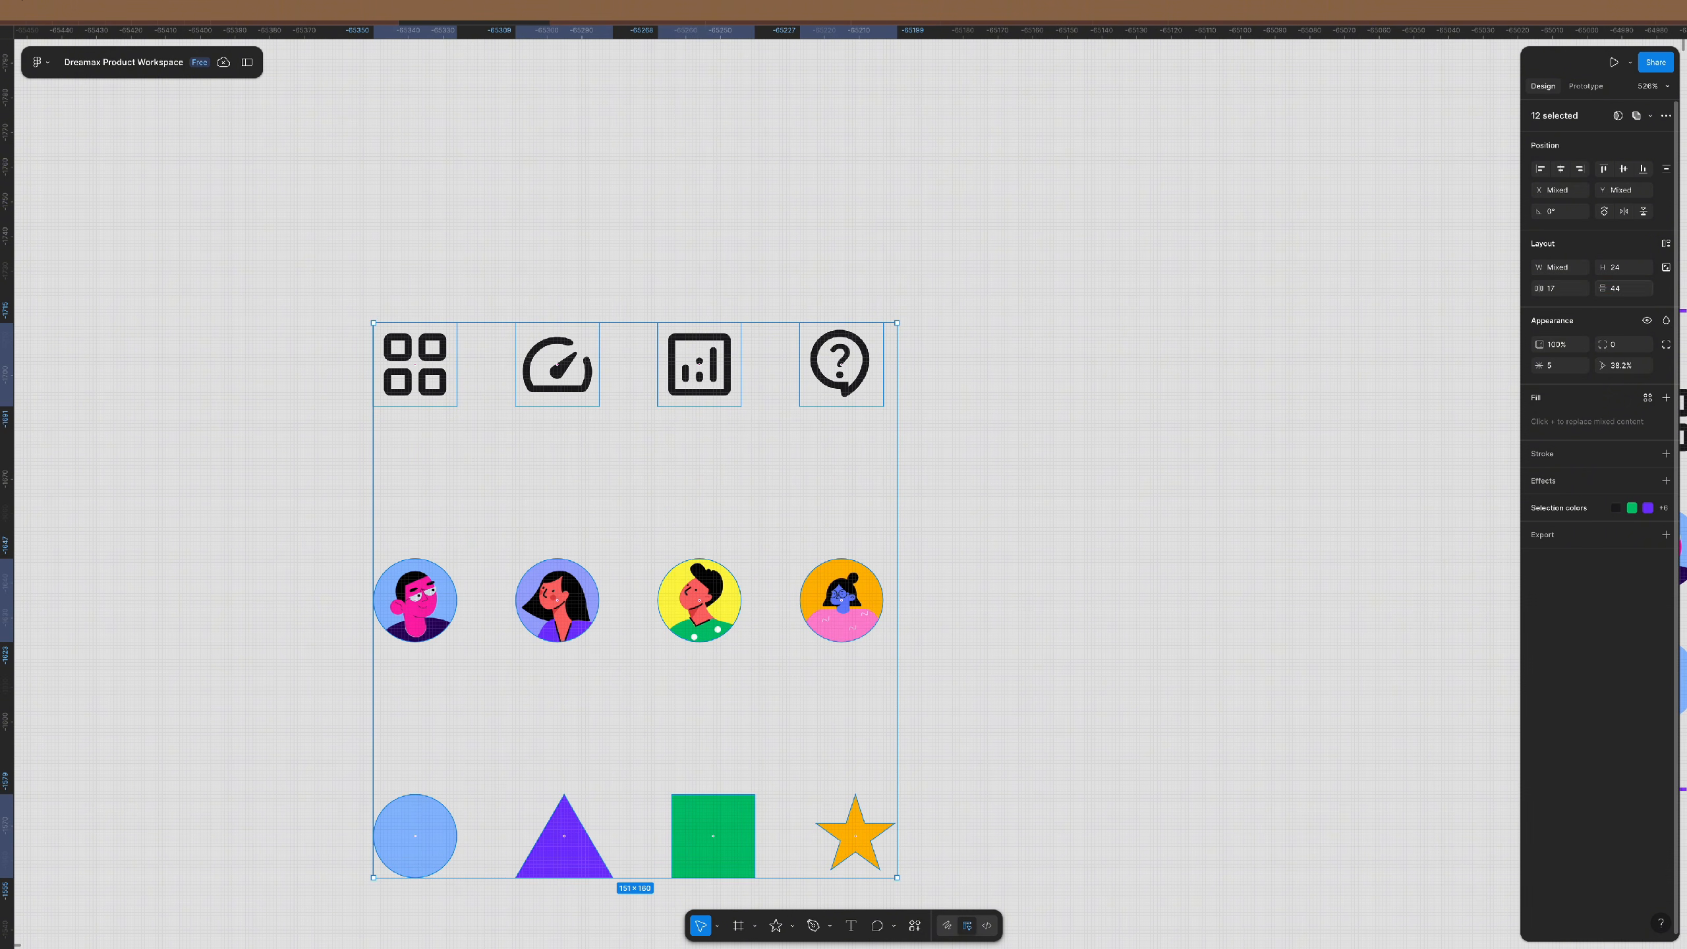
left_click(1567, 292)
key("Down")
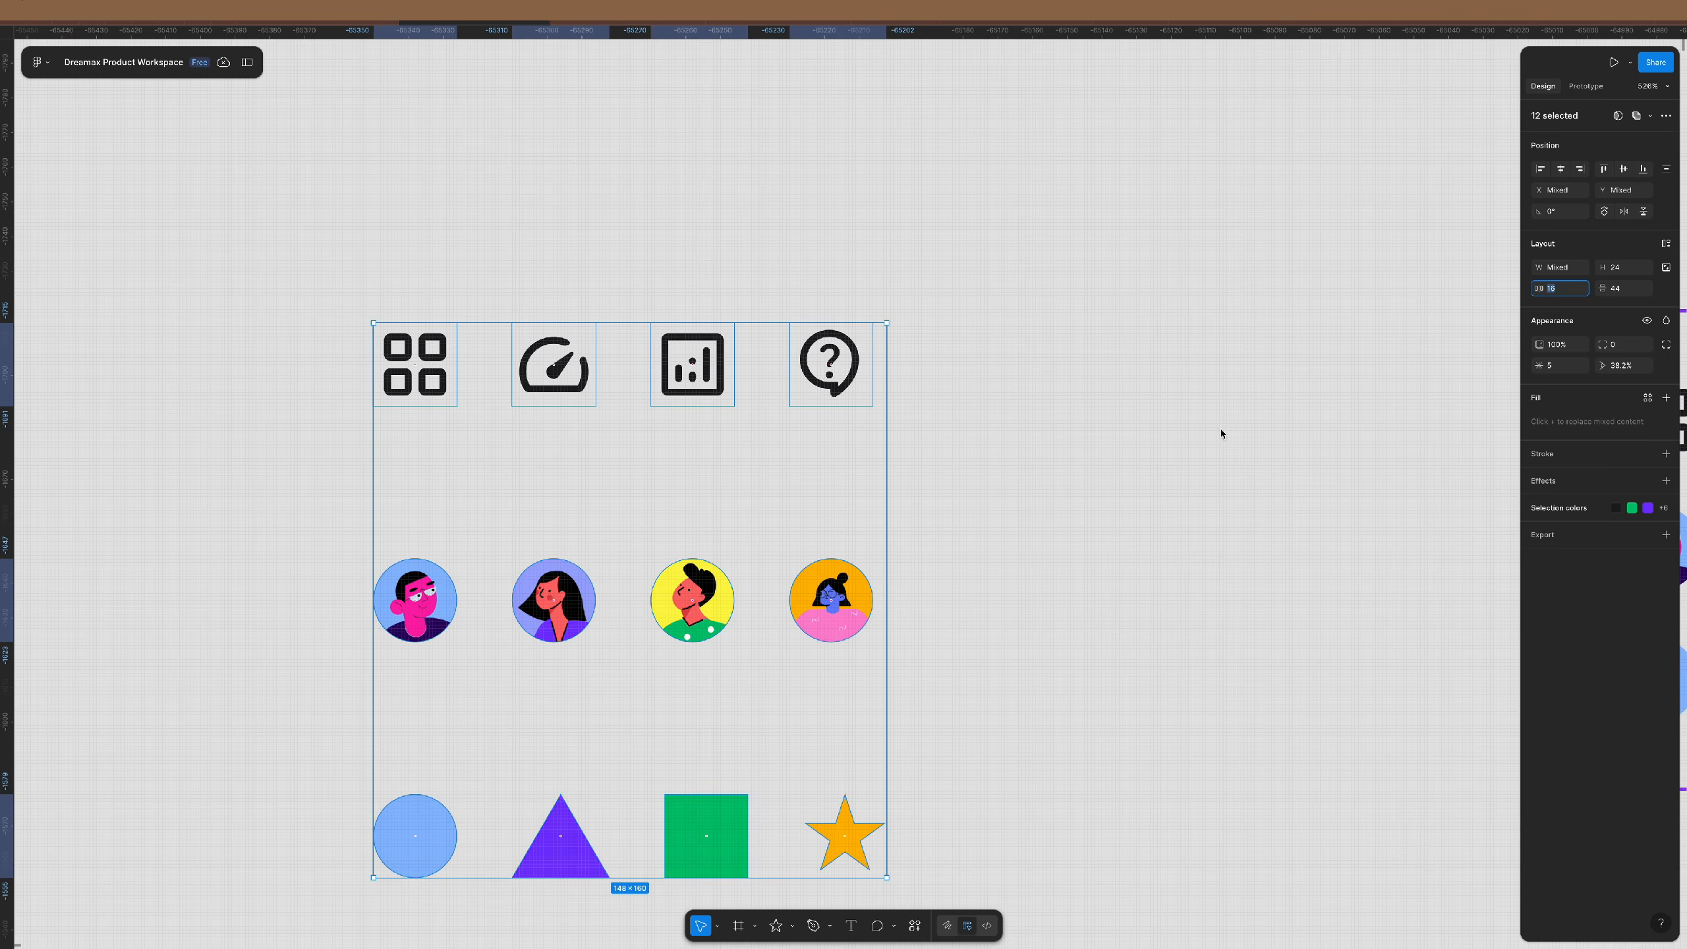
left_click(1010, 520)
scroll(748, 442, "down", 5)
scroll(747, 441, "down", 1)
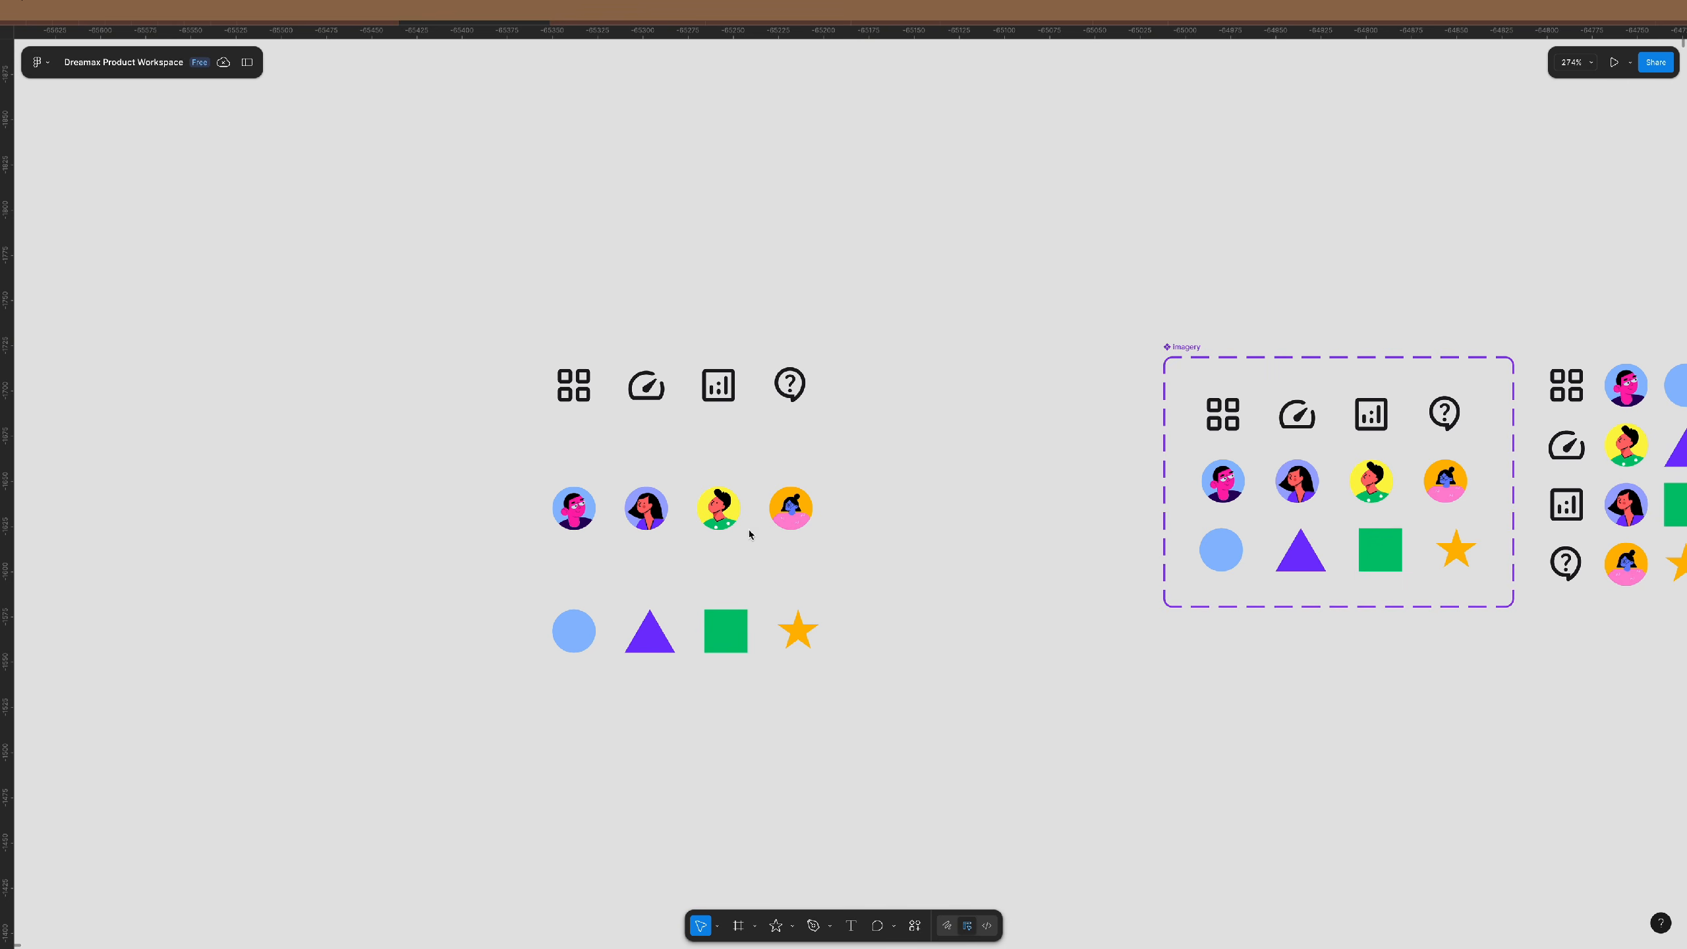
- Line up the icons, four avatars and four shapes in one horizontal row
left_click_drag(846, 360, 495, 462)
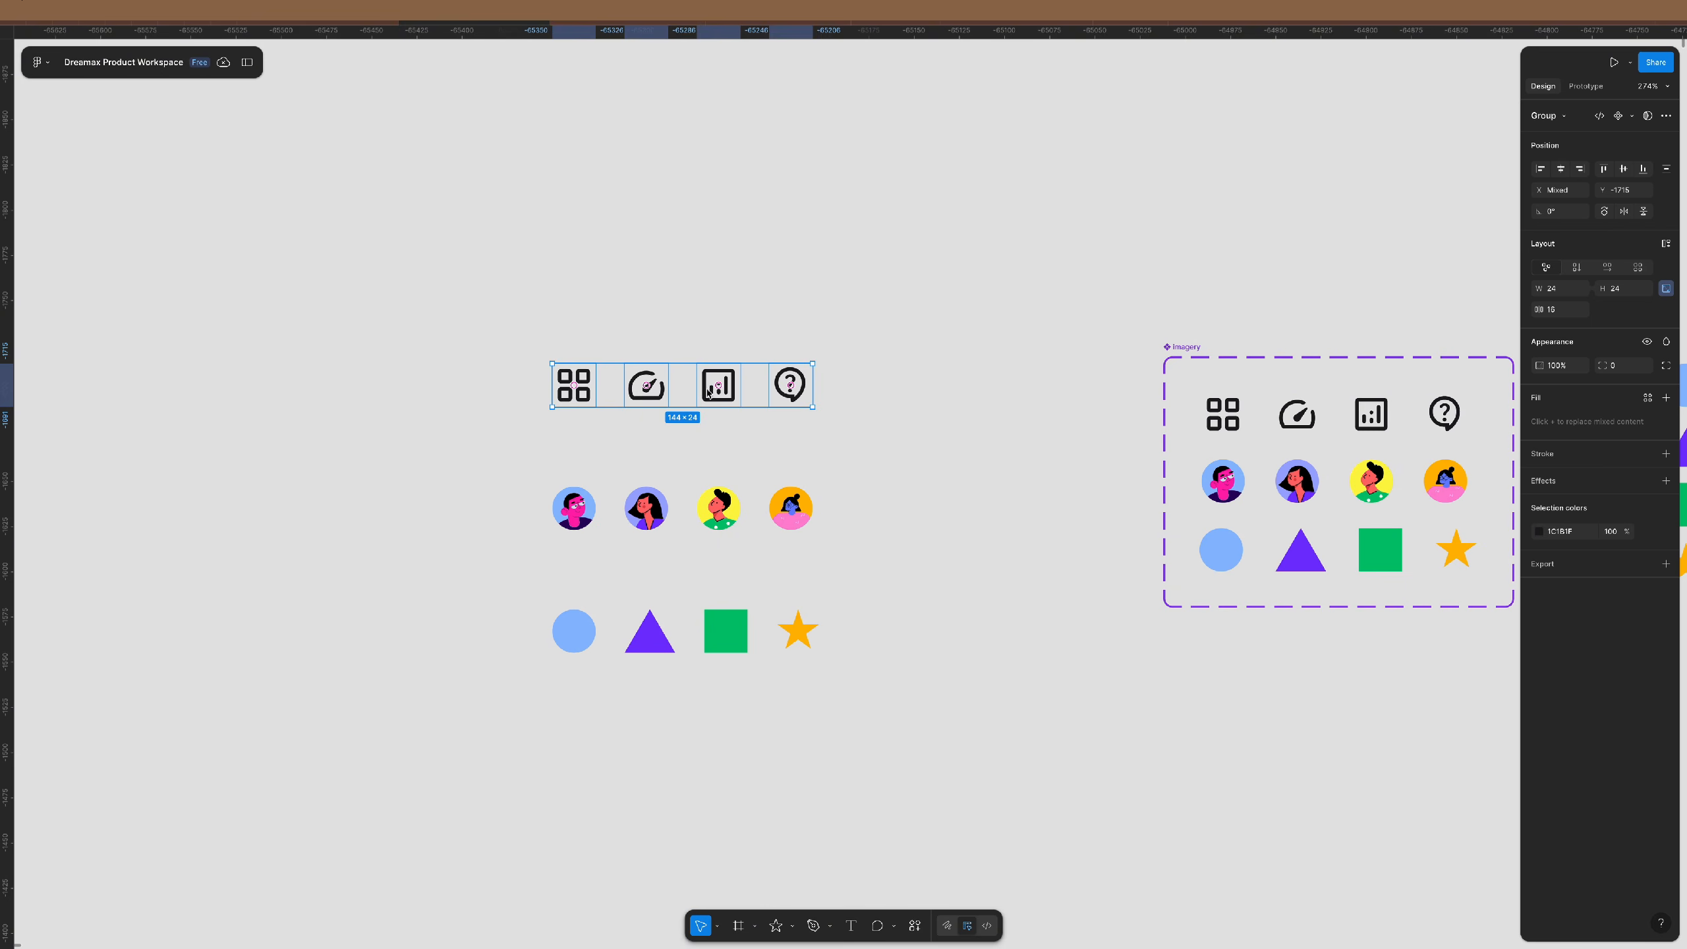
left_click_drag(724, 402, 335, 406)
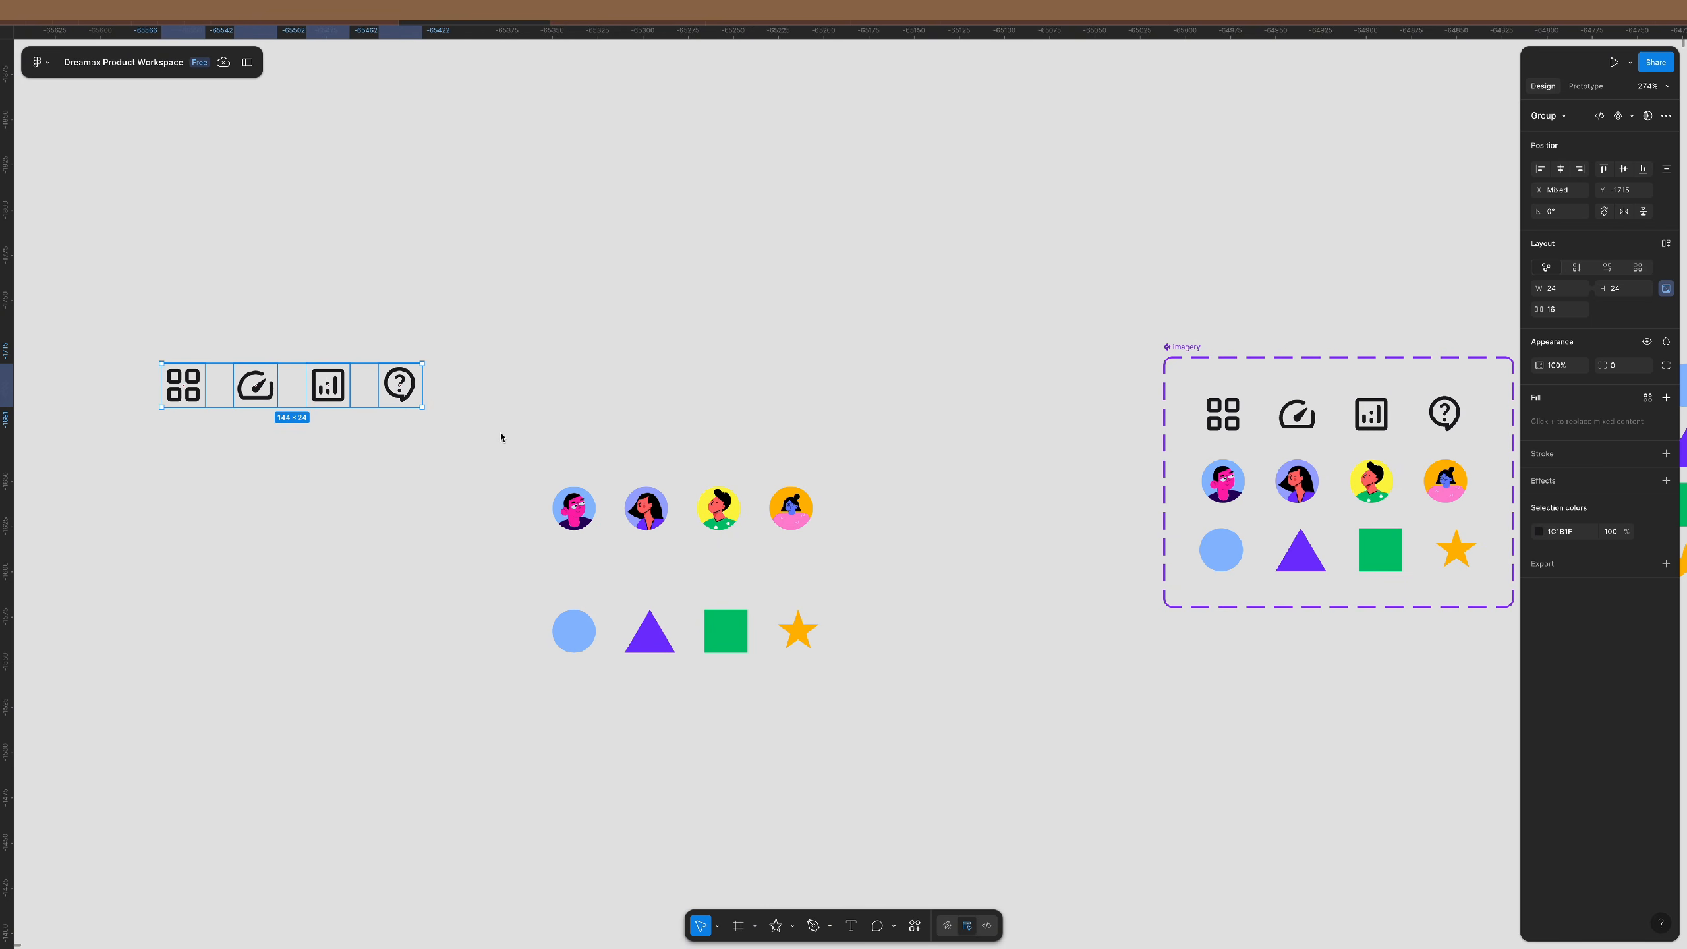
left_click_drag(513, 437, 944, 574)
left_click_drag(777, 510, 774, 393)
left_click_drag(892, 331, 248, 463)
left_click_drag(702, 385, 420, 386)
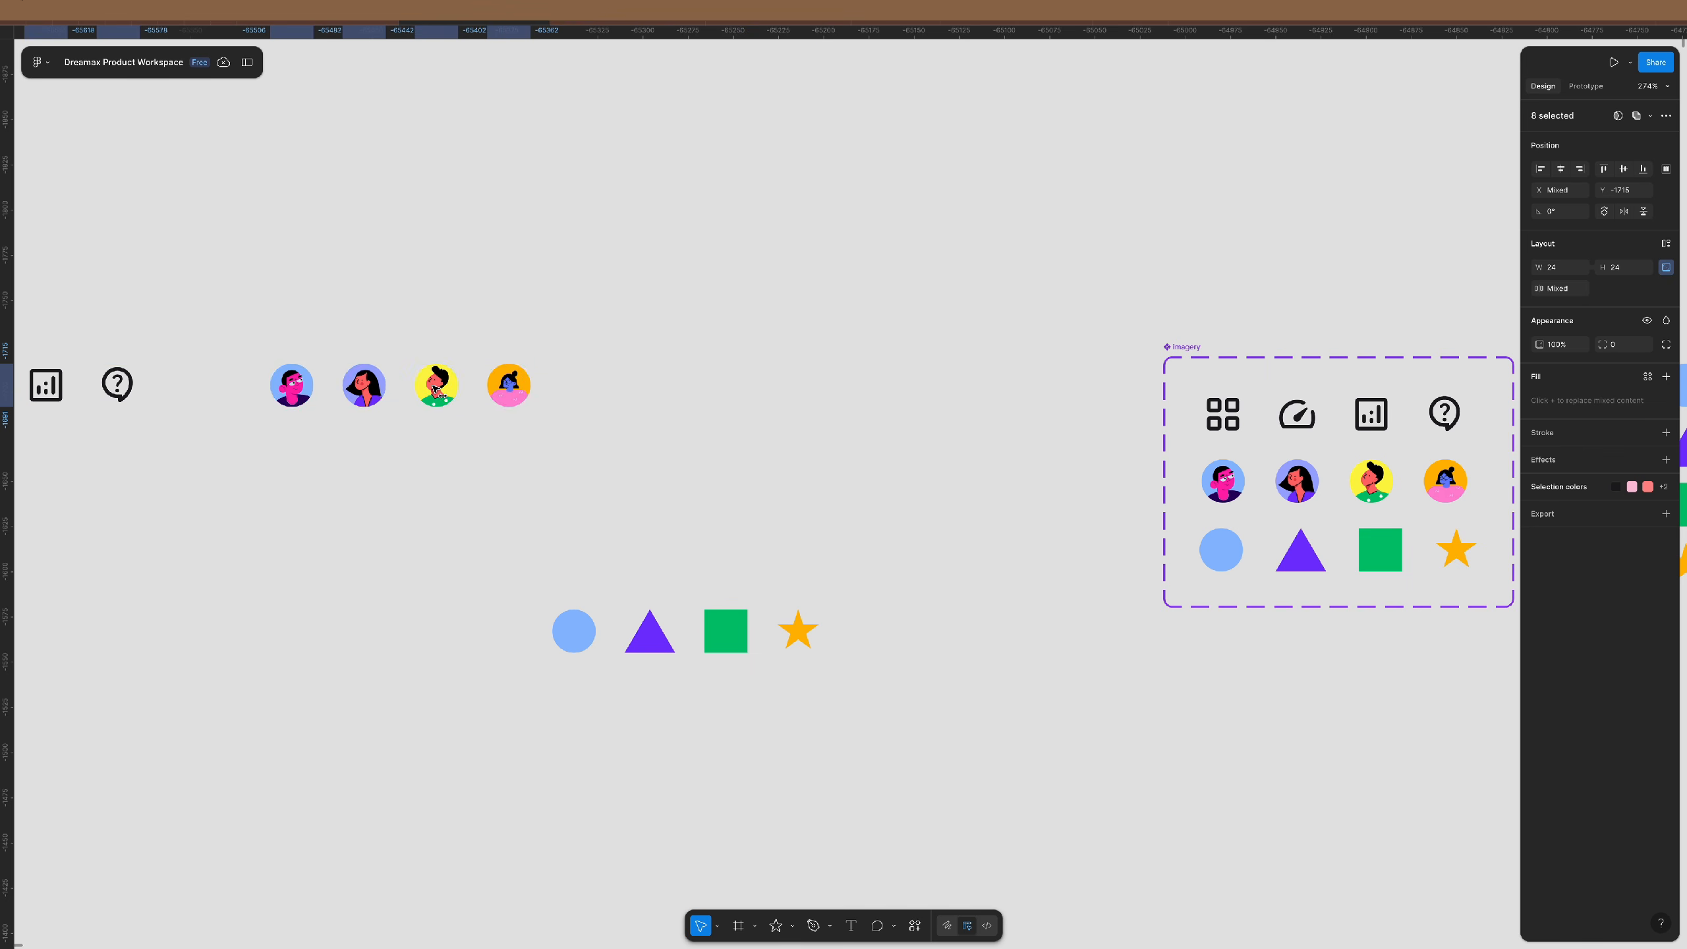
left_click_drag(465, 529, 972, 761)
left_click_drag(706, 640, 887, 395)
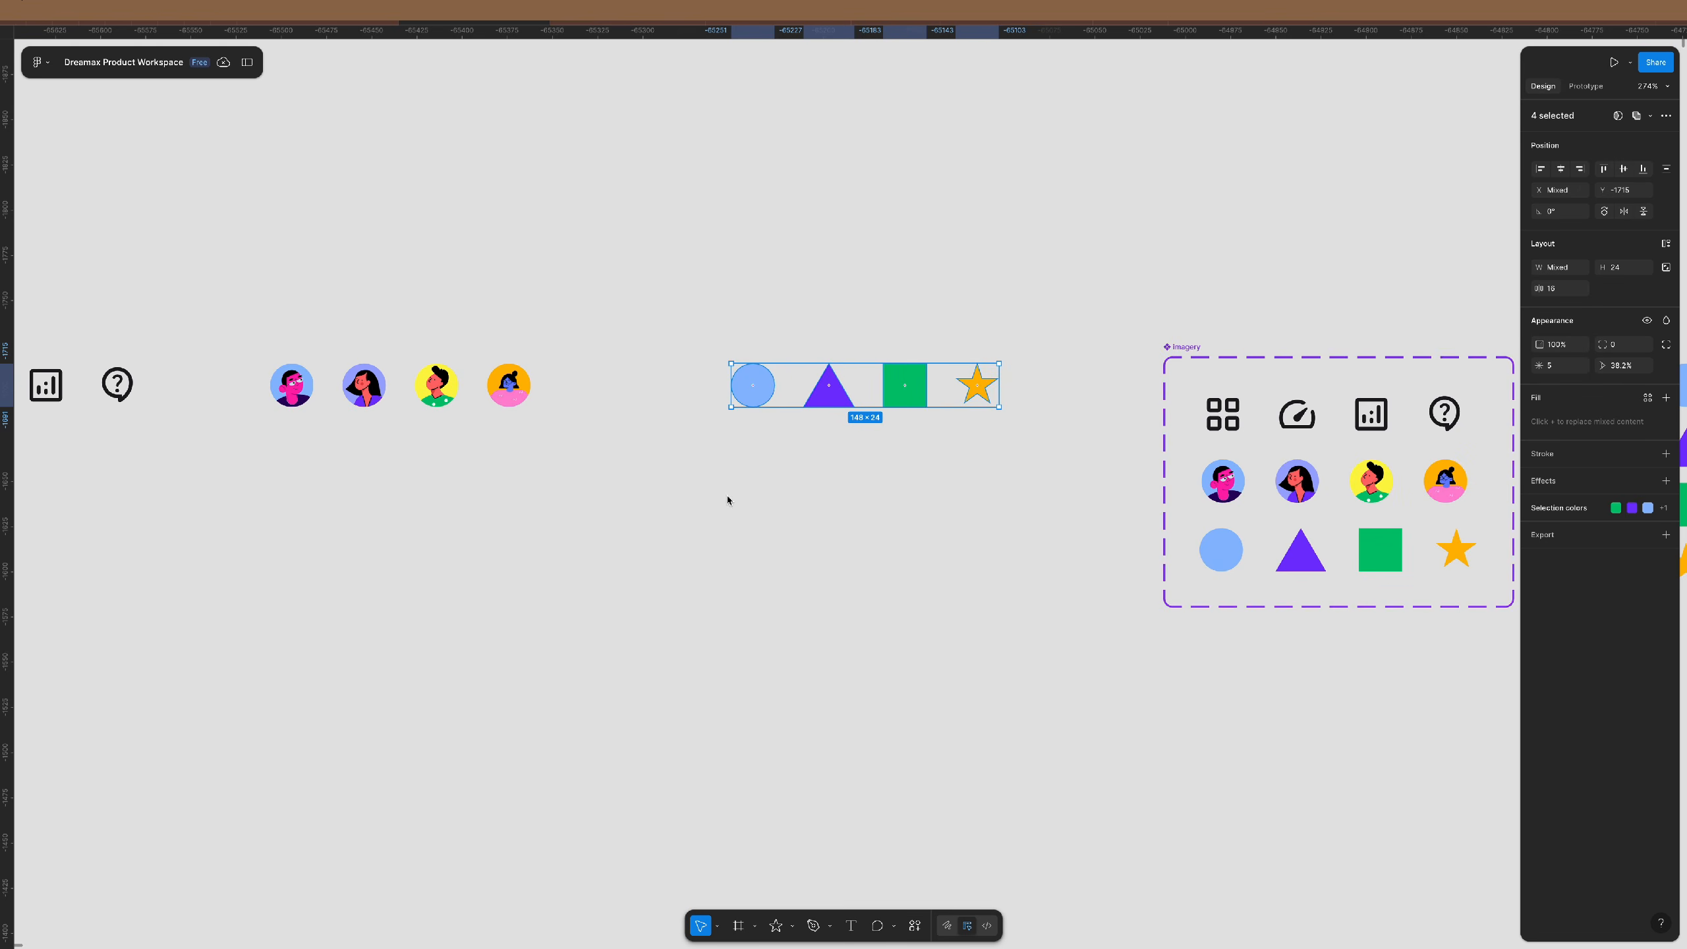
- Marquee-select all twelve icons, avatars and shapes in the row
scroll(636, 490, "left", 10)
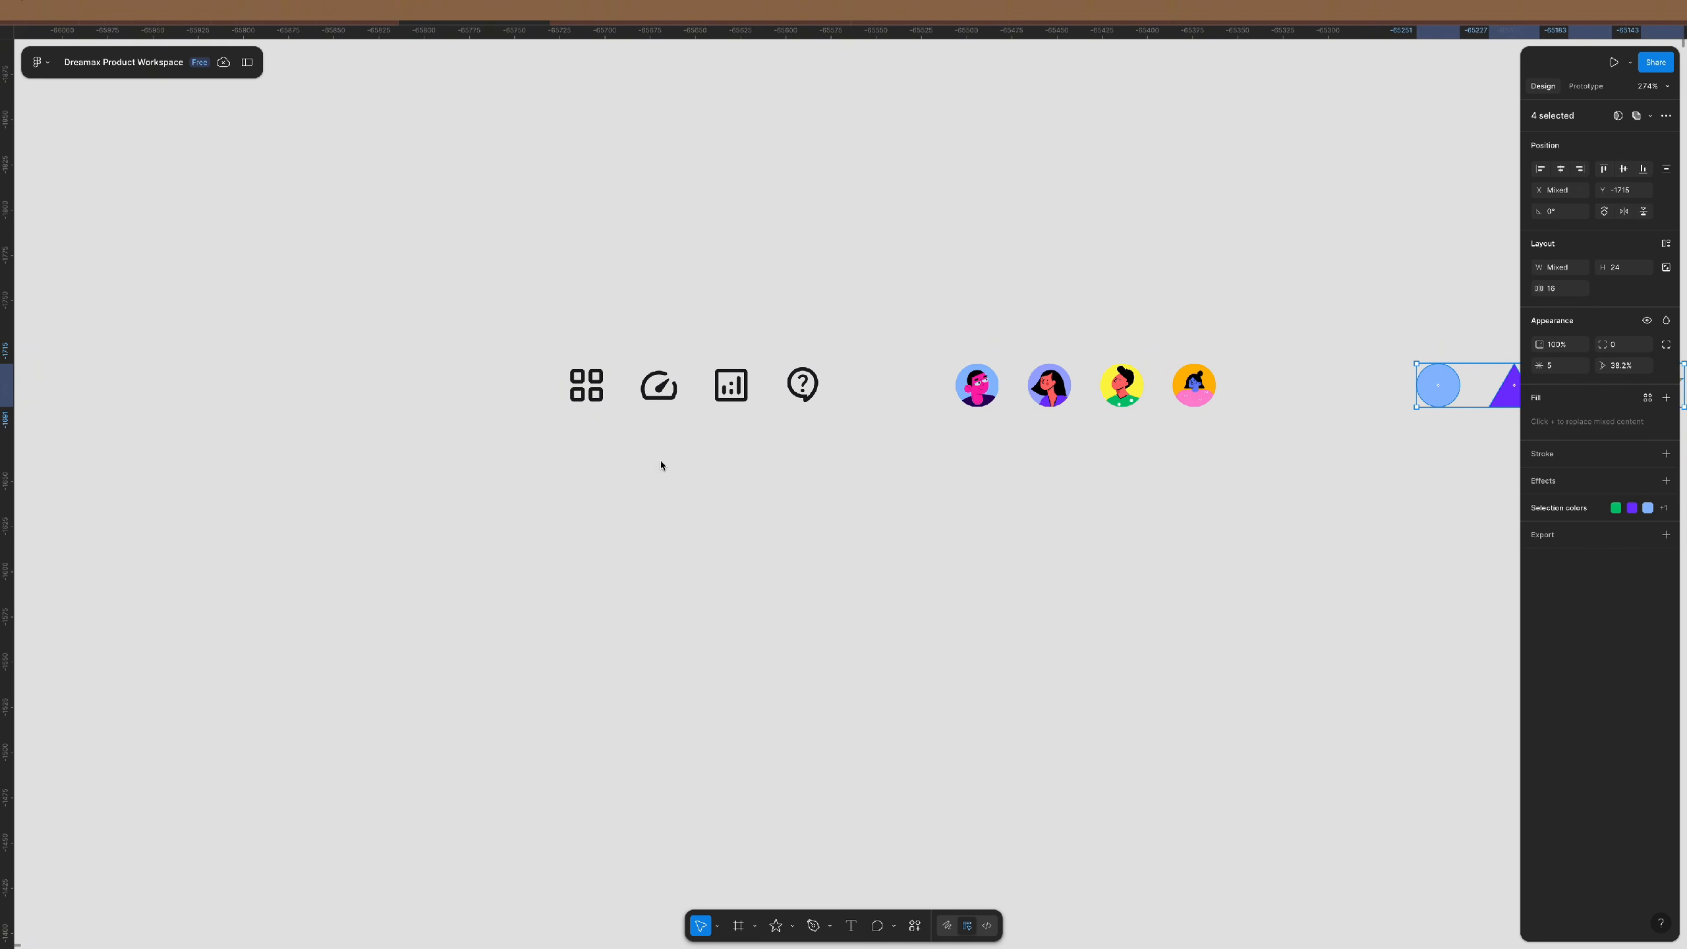
scroll(664, 485, "right", 2)
scroll(596, 474, "down", 3)
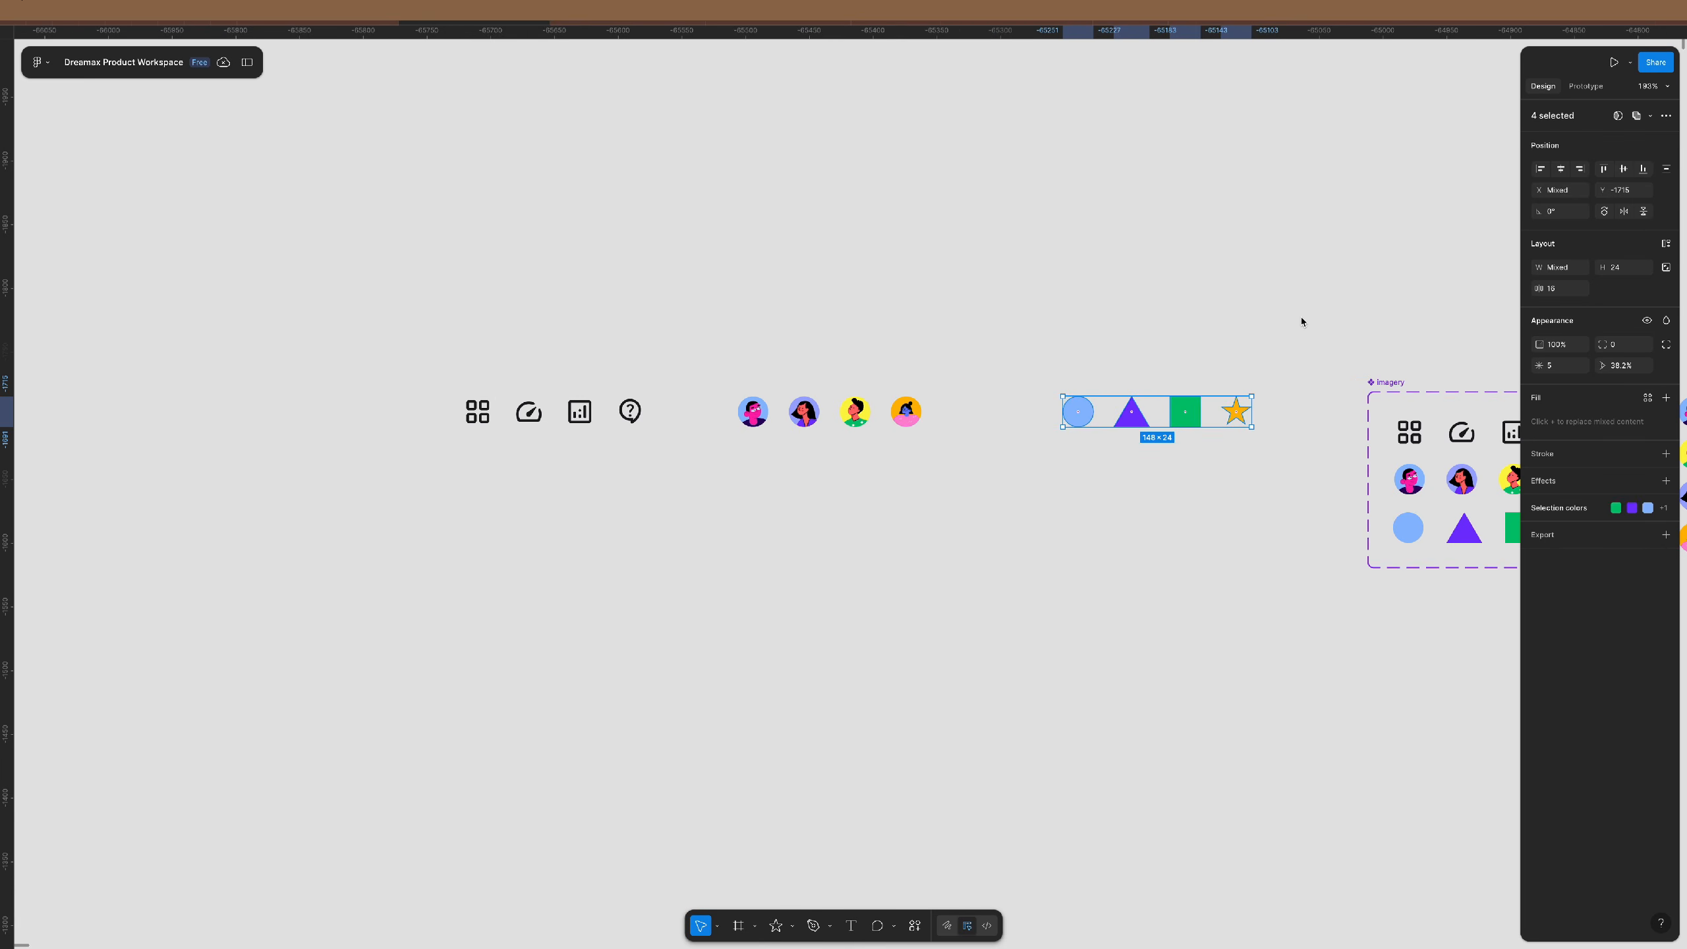
left_click_drag(1312, 330, 386, 497)
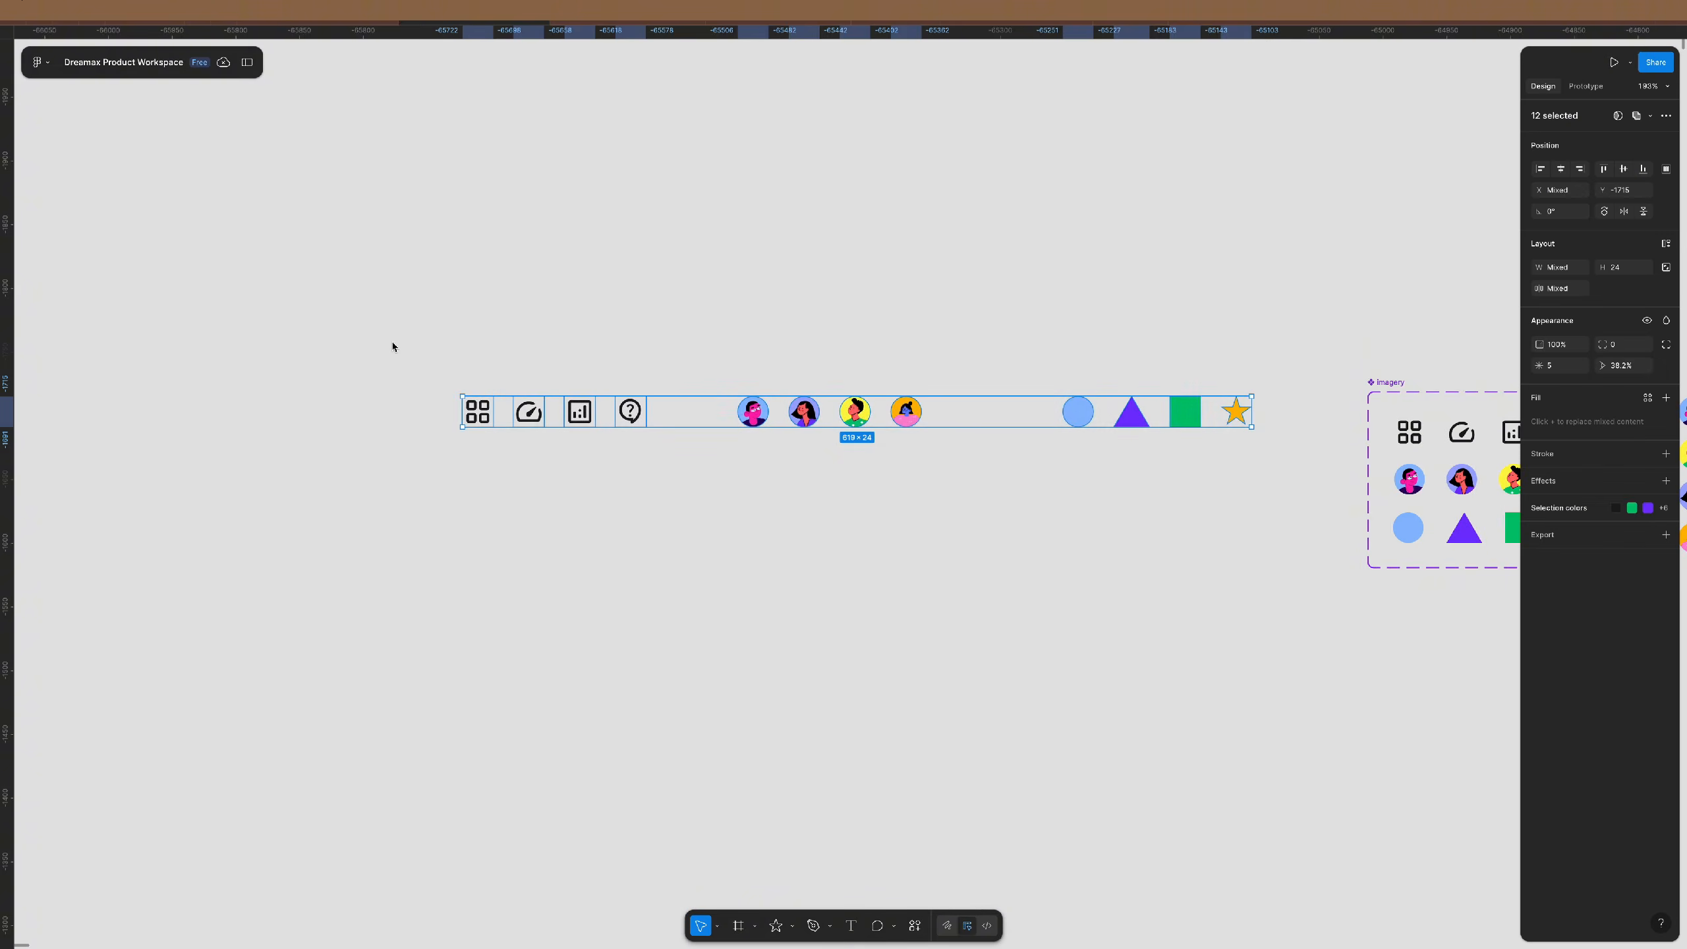
left_click_drag(392, 346, 685, 487)
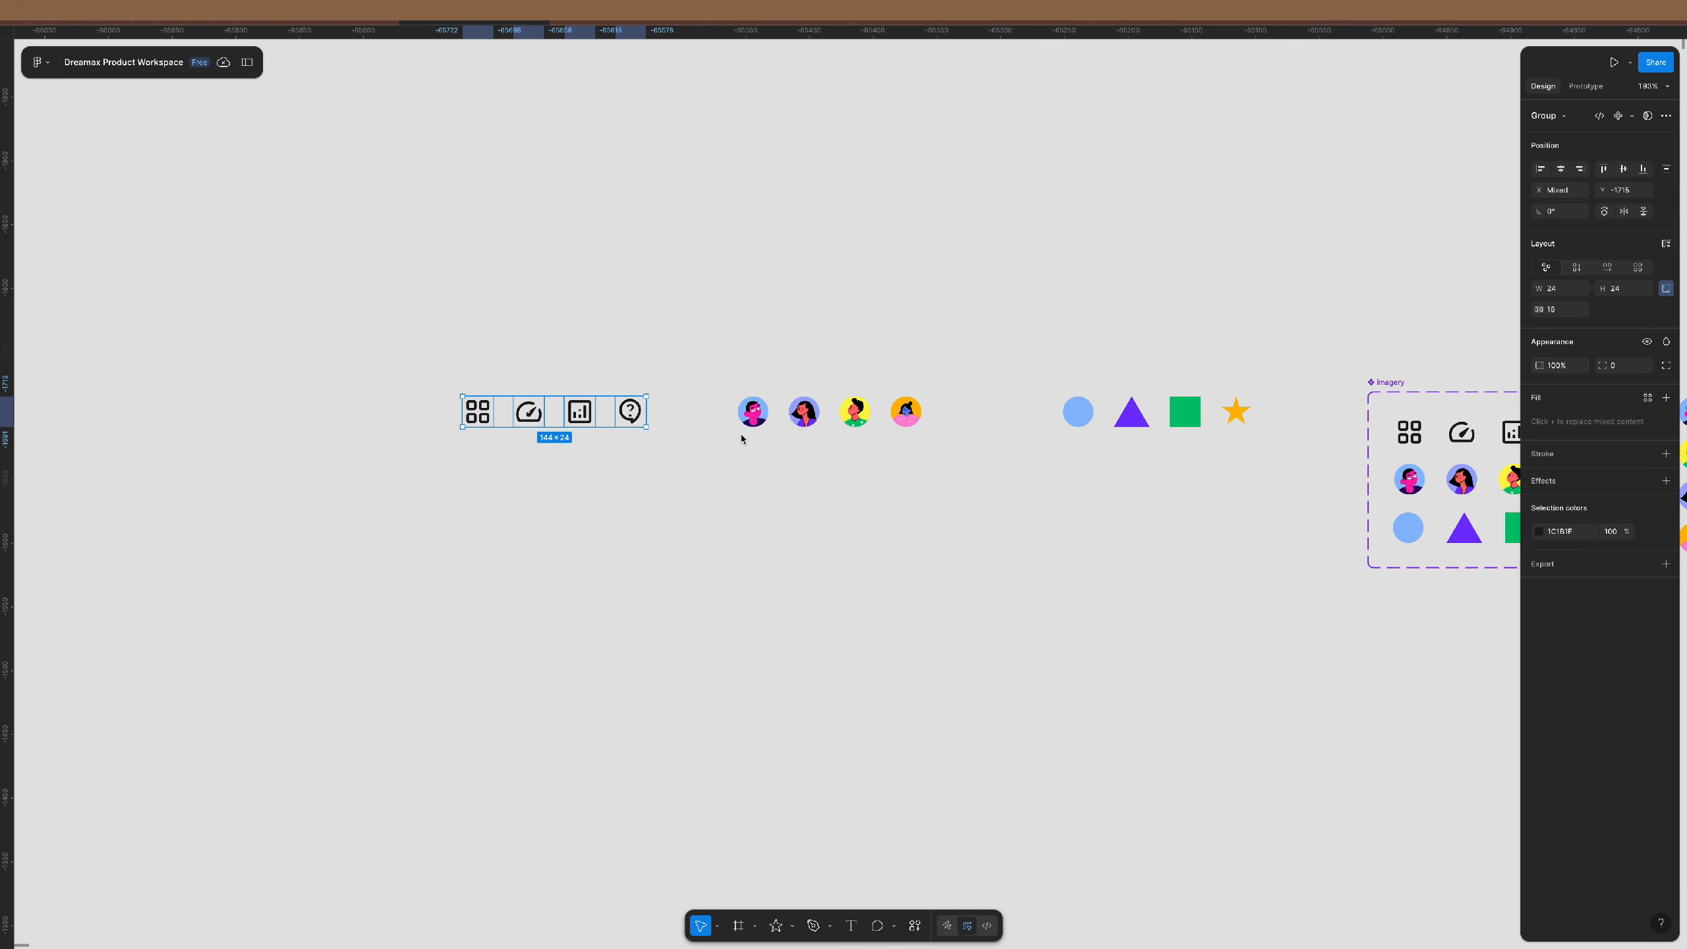
left_click_drag(1302, 324, 406, 496)
scroll(1184, 385, "up", 5)
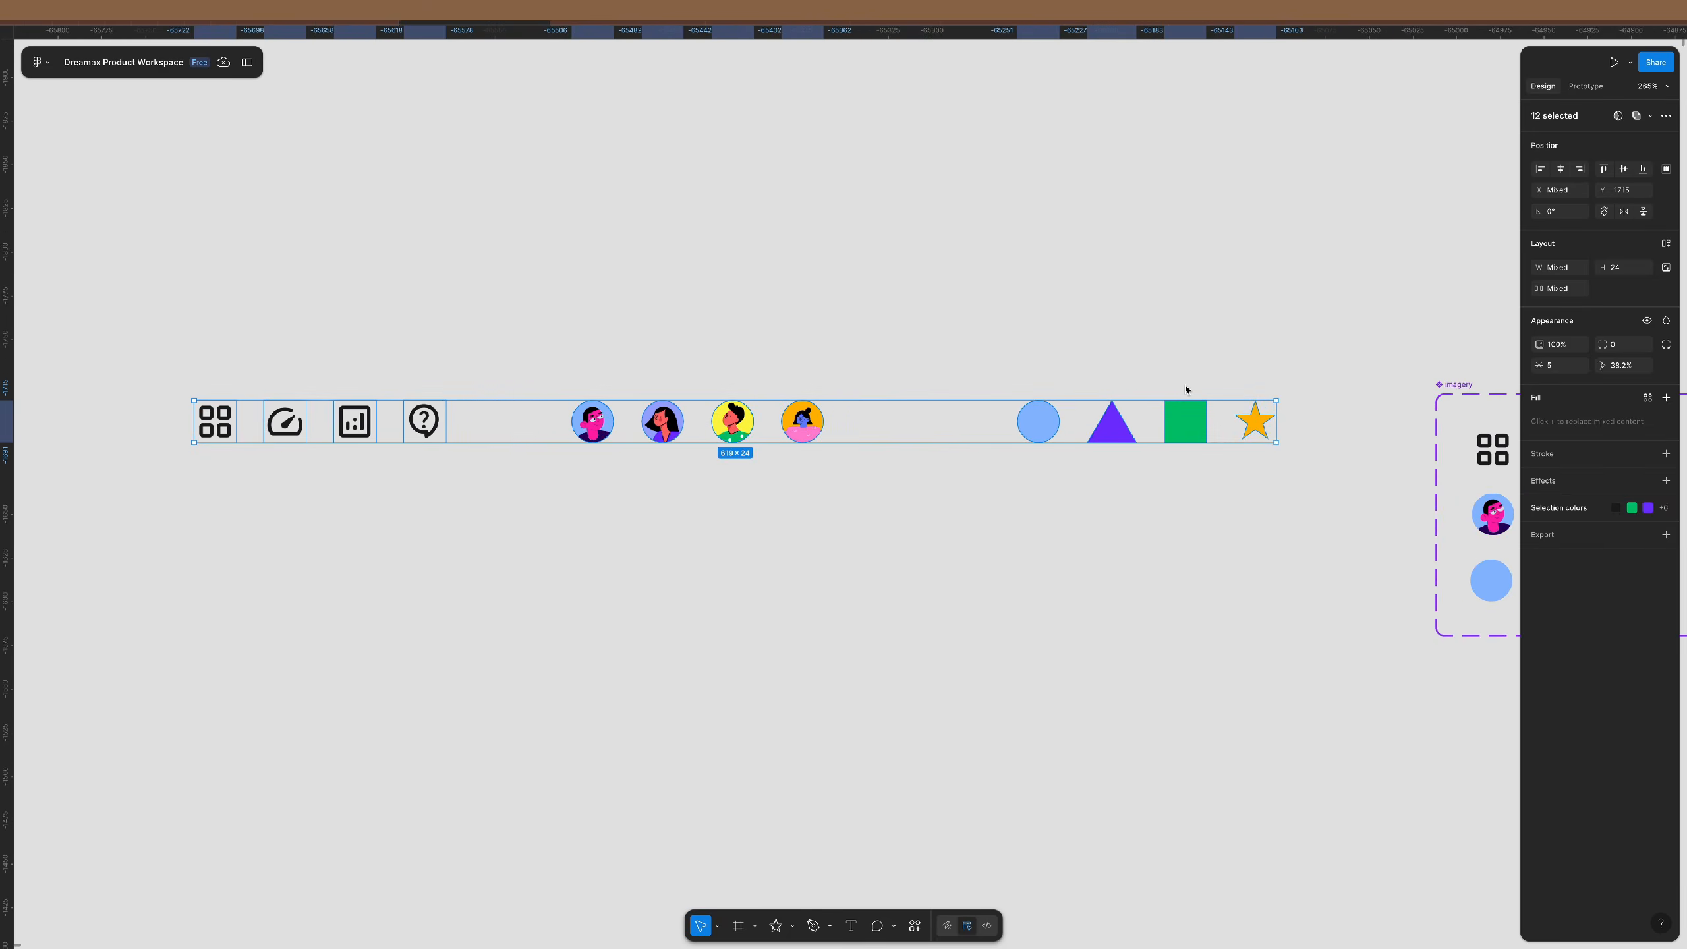
- Try the component options, then reselect all twelve icons, avatars and shapes
left_click(1651, 115)
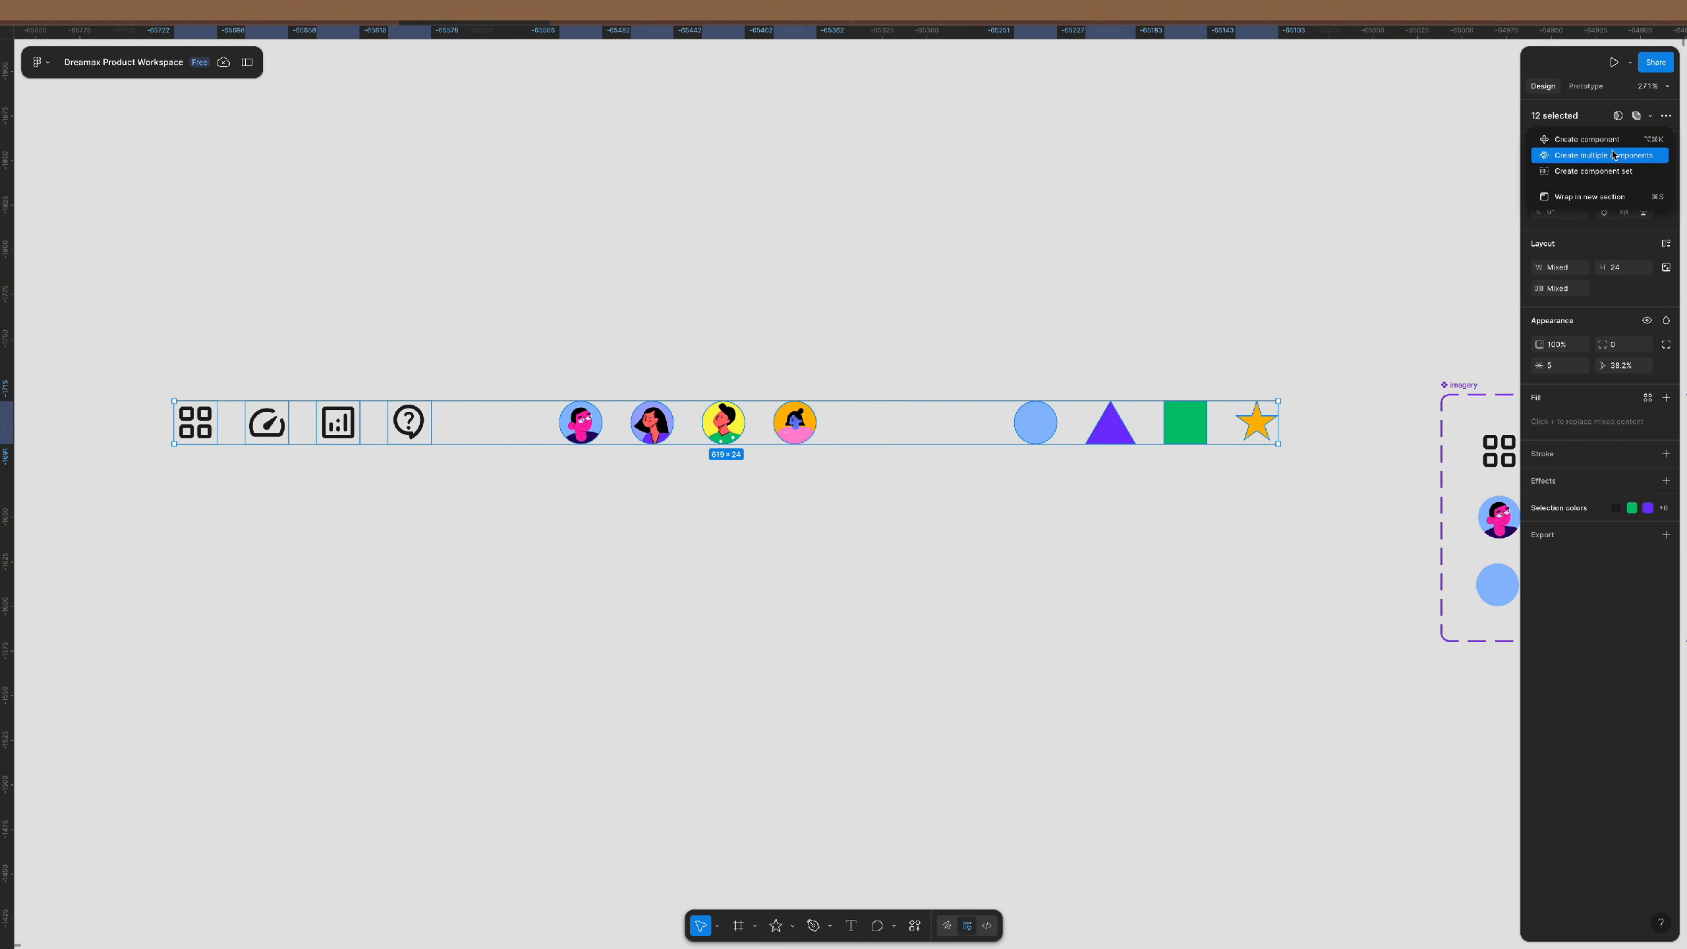
left_click(1580, 157)
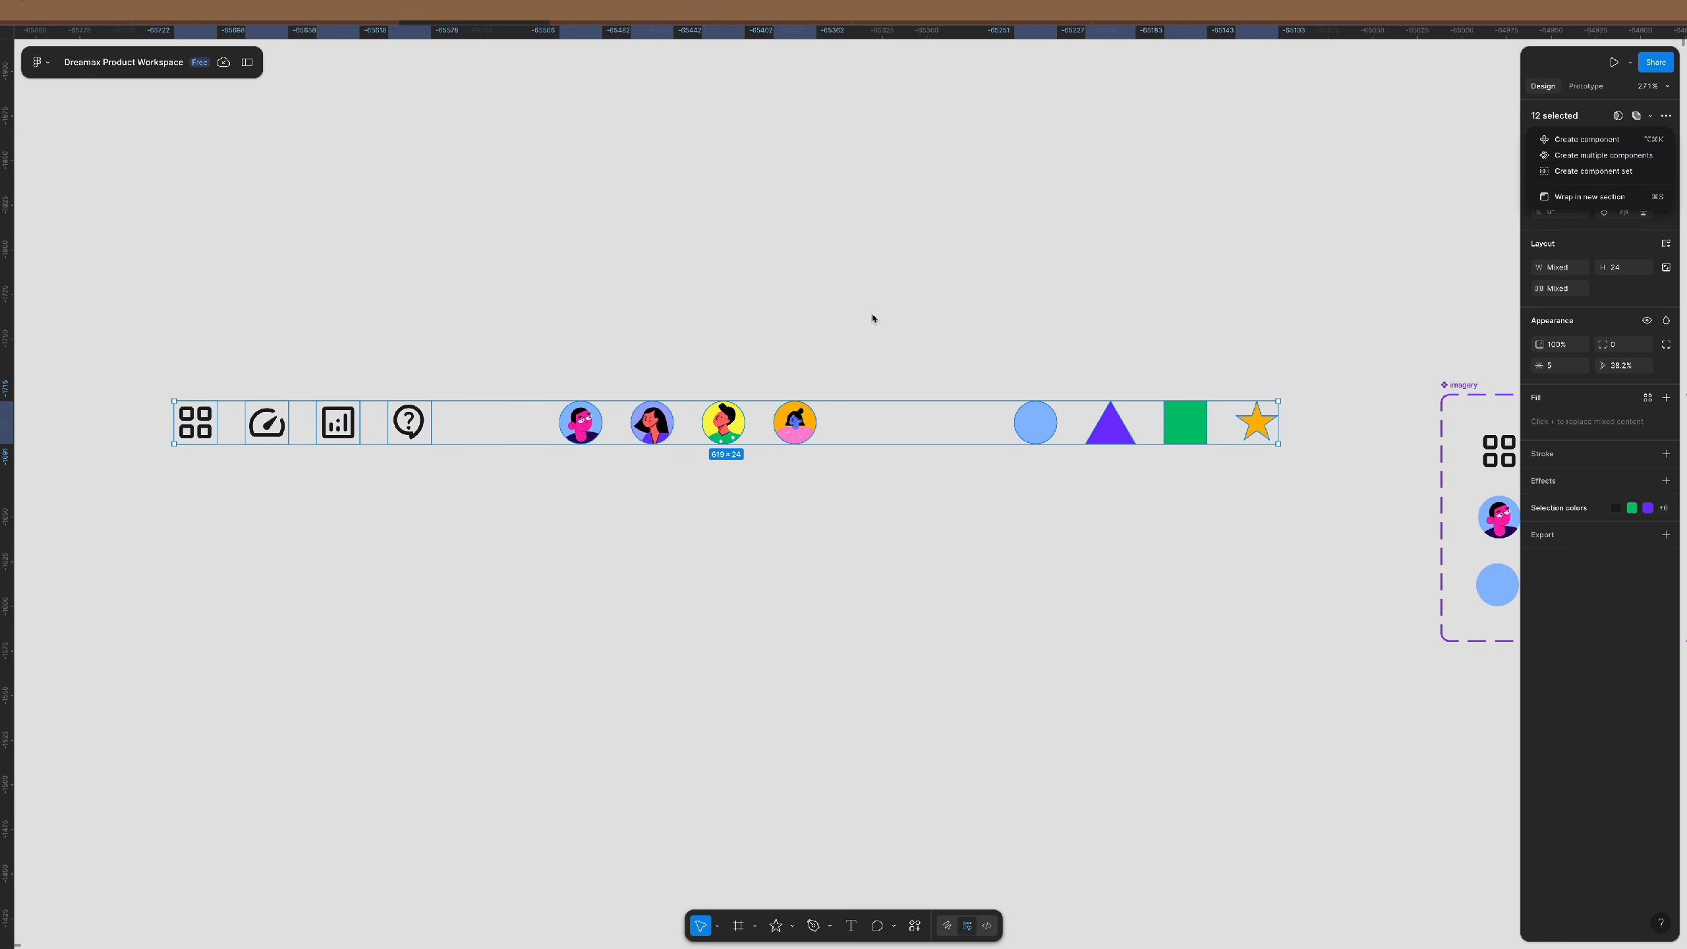
left_click(872, 315)
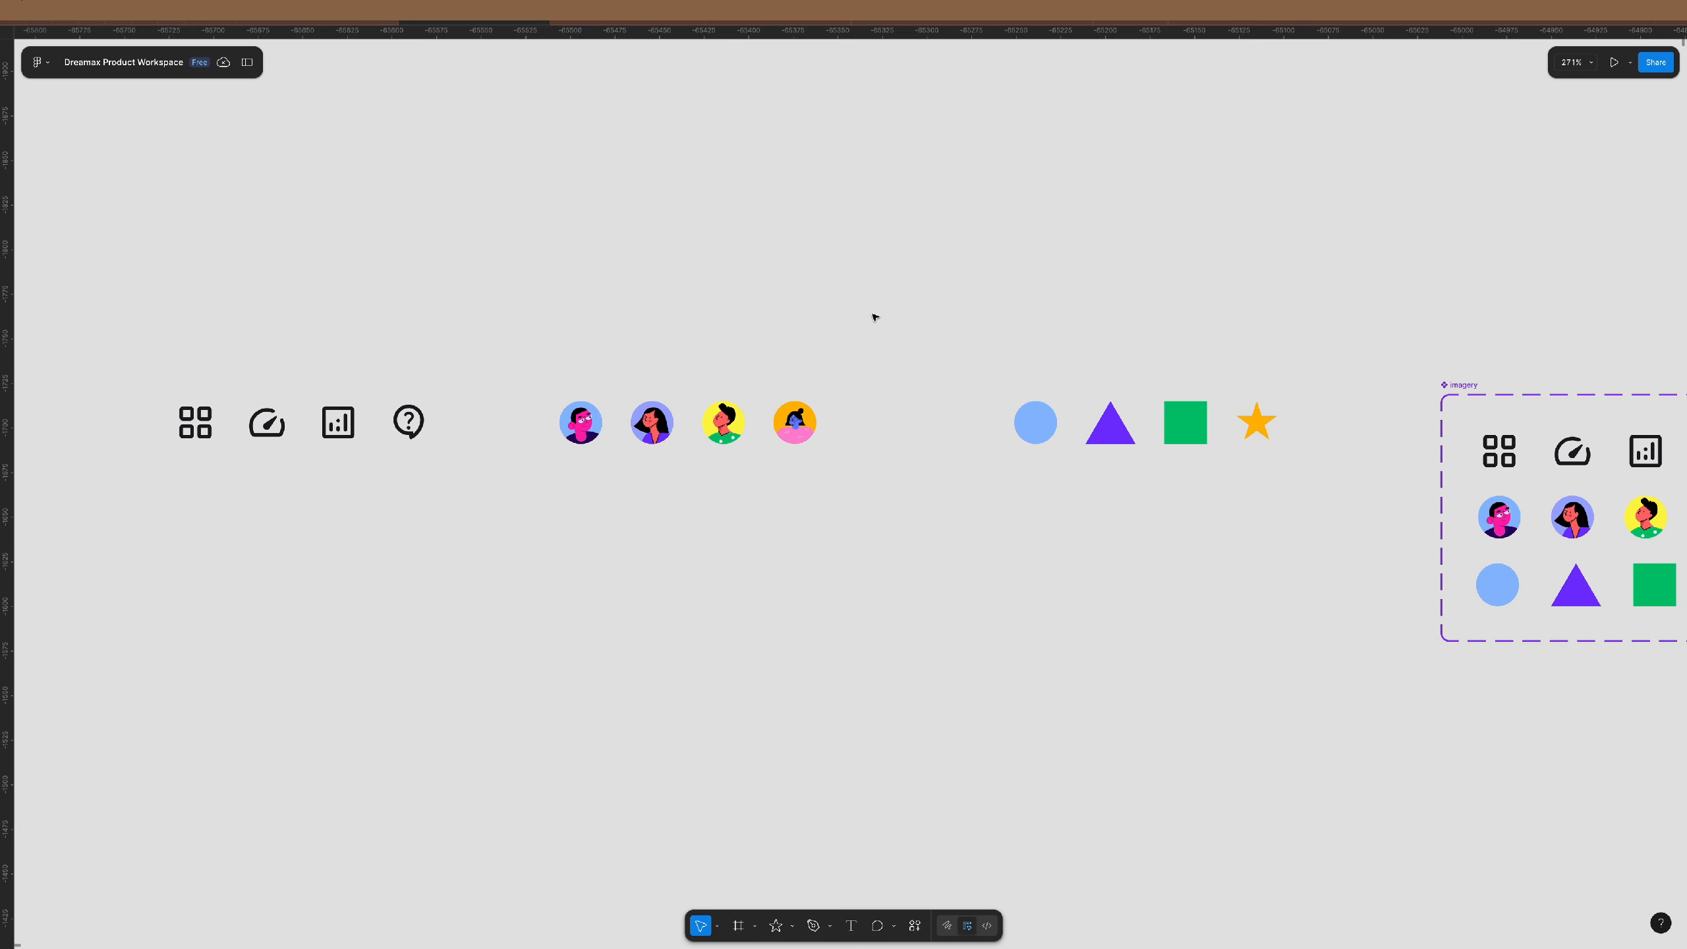
left_click(580, 427)
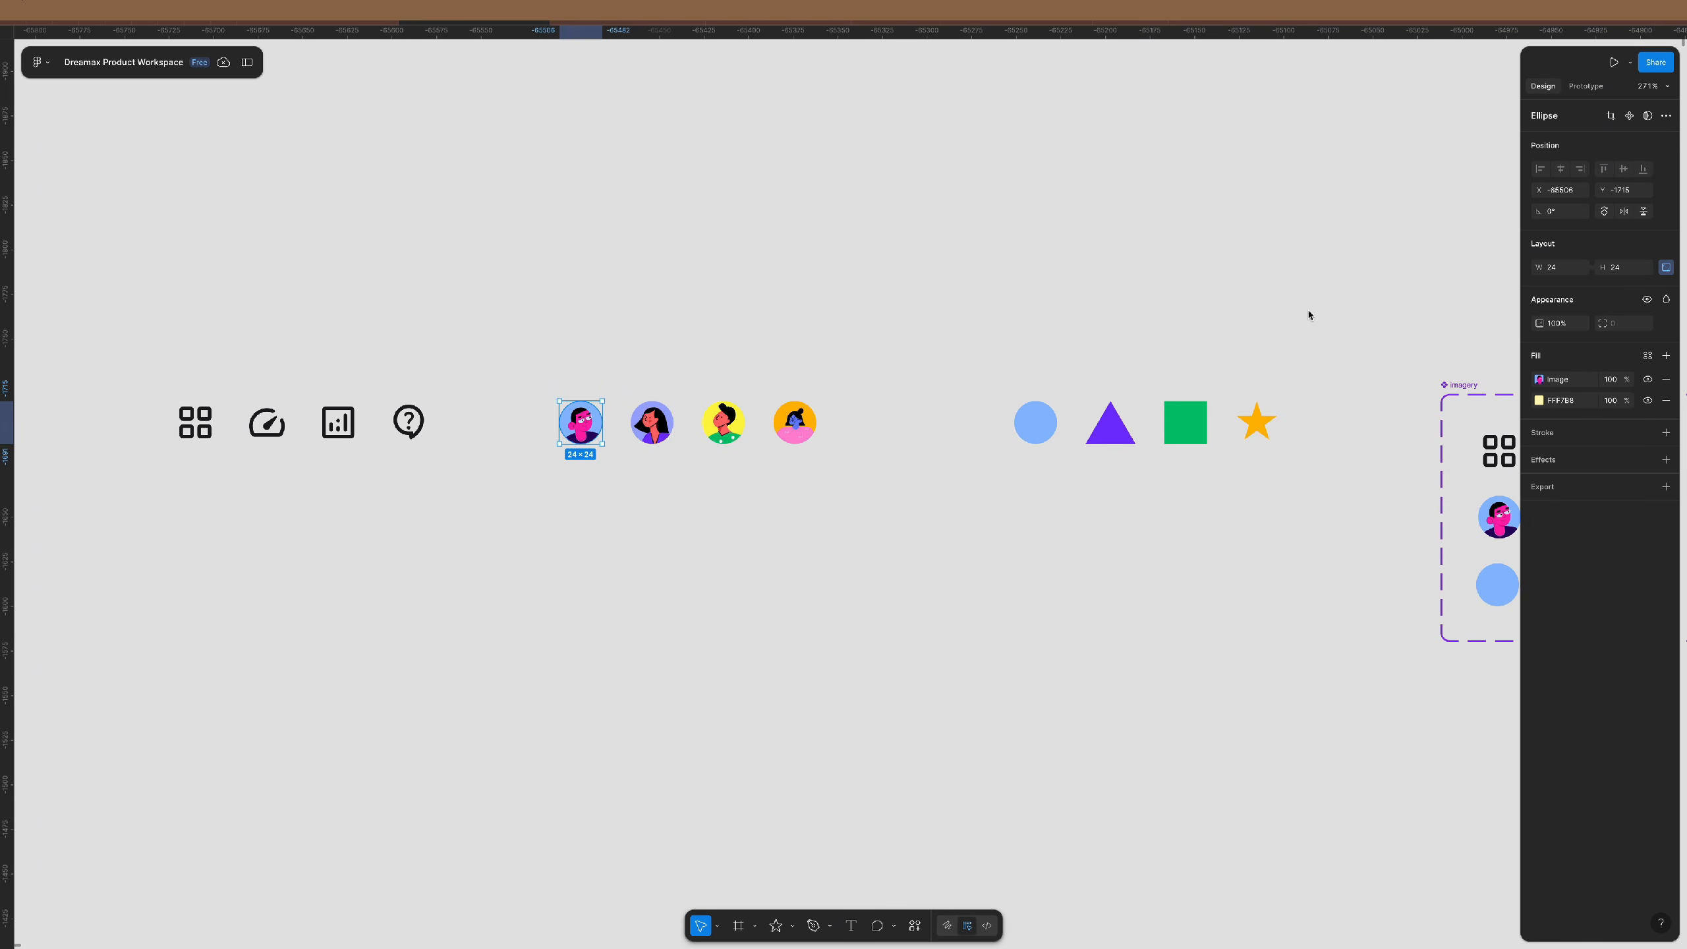
left_click(1323, 335)
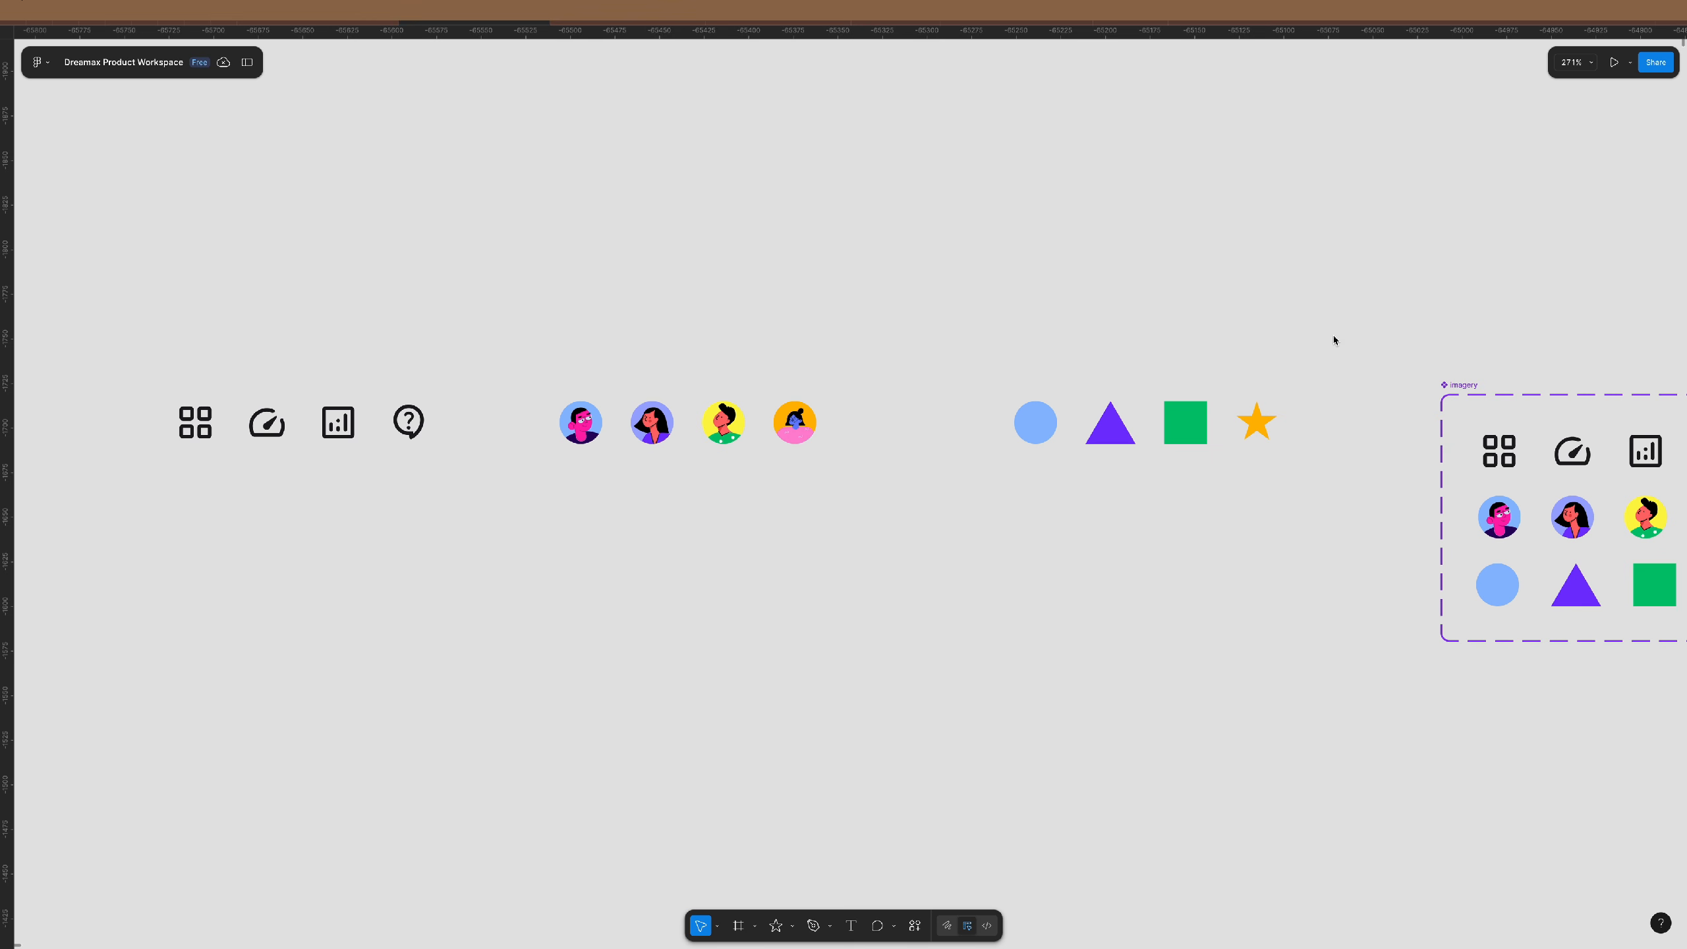
left_click_drag(1334, 336, 167, 511)
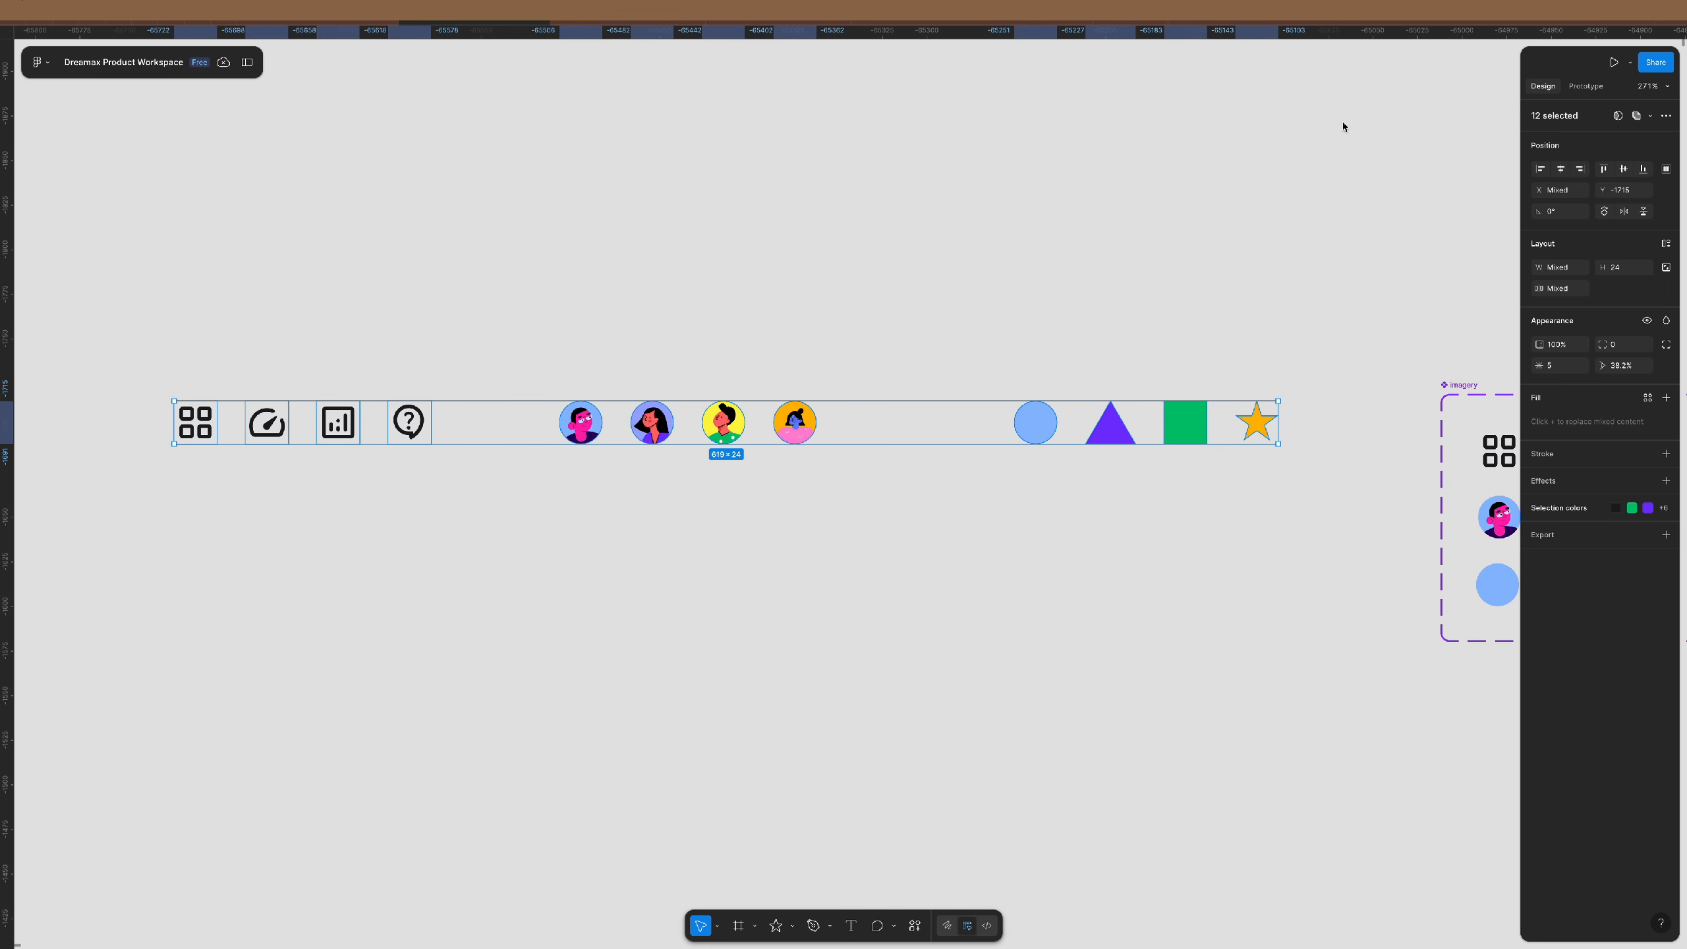
- Make each of the twelve items its own component with Create multiple components
left_click(1640, 115)
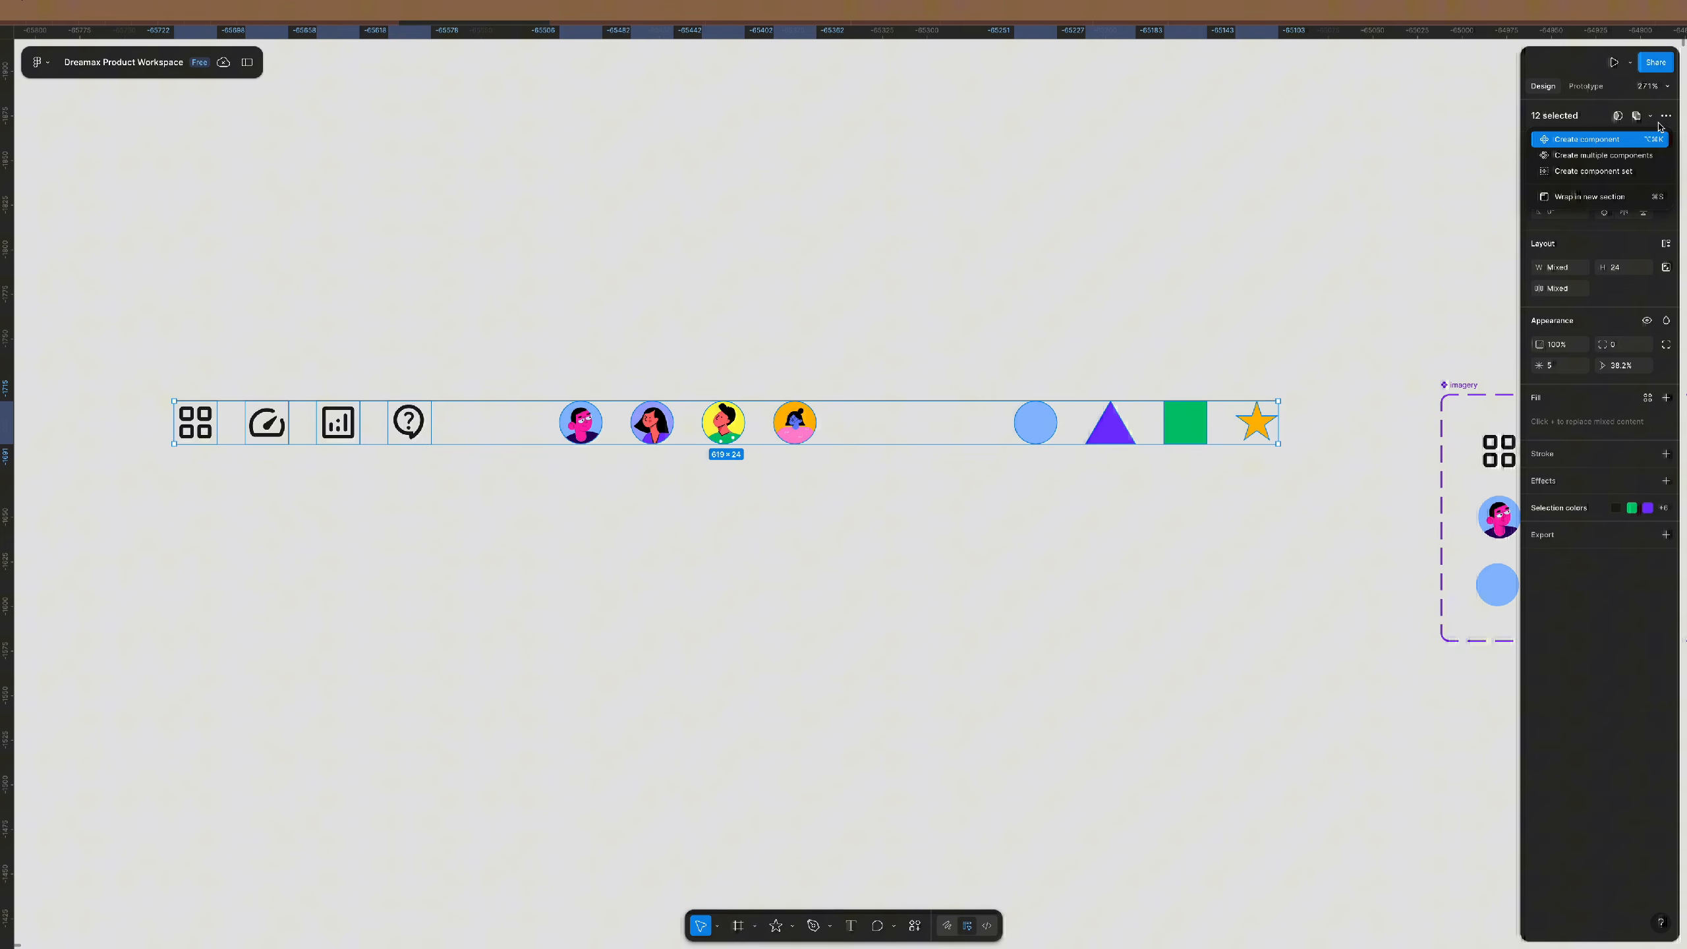
left_click(1620, 157)
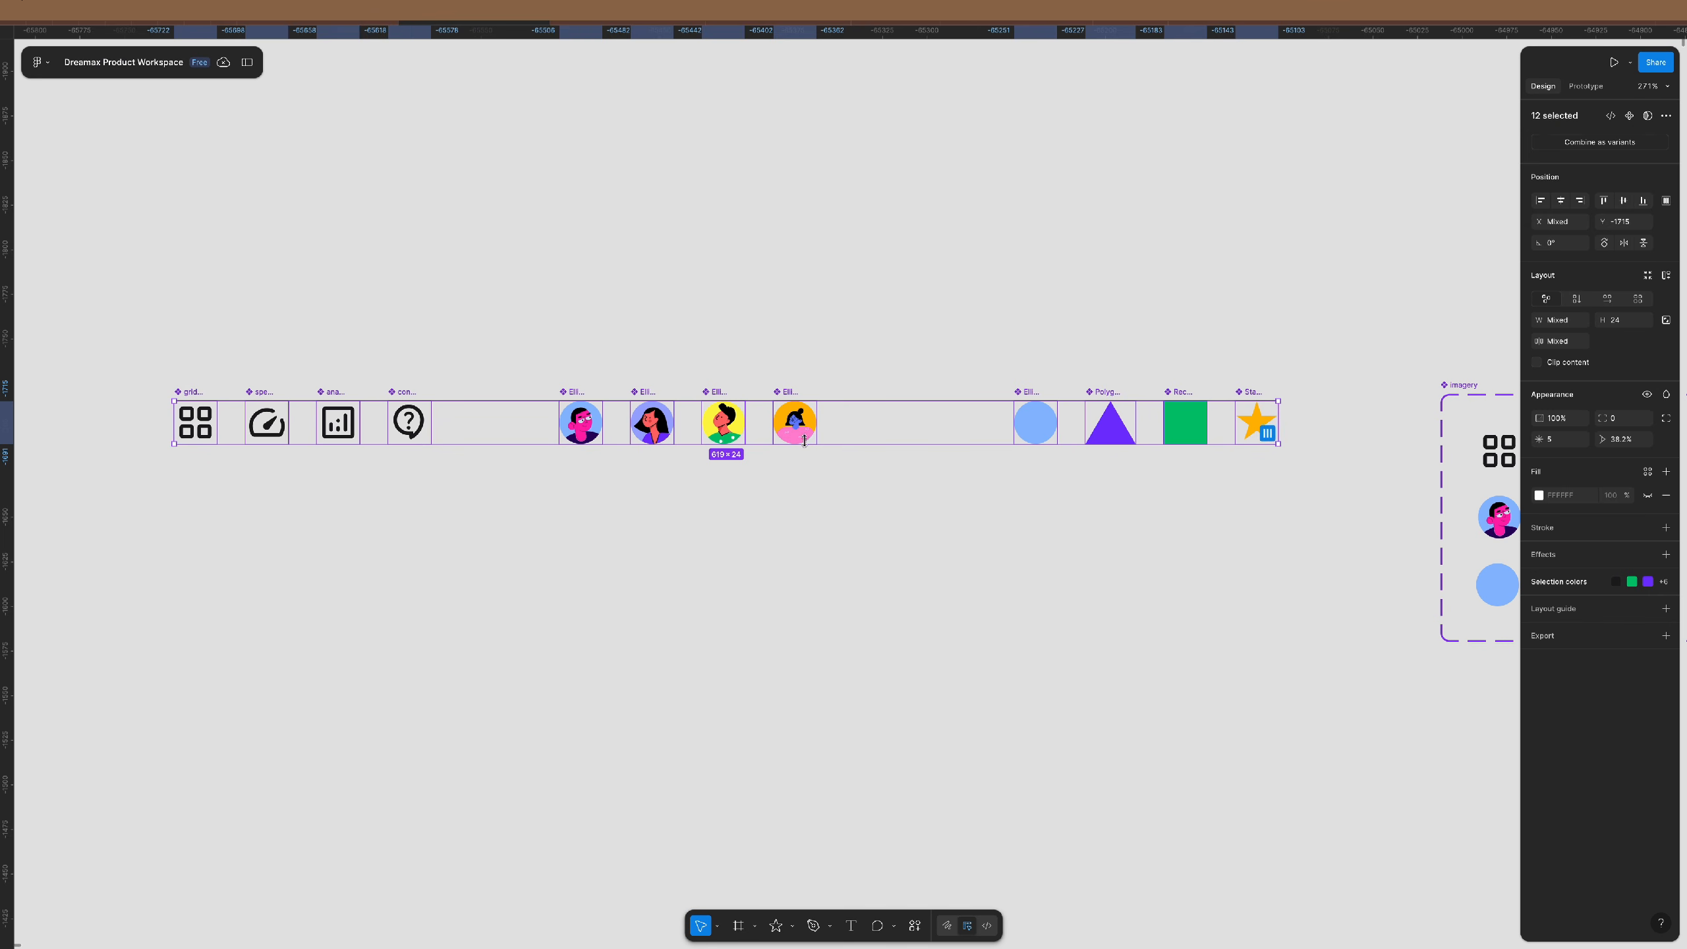
left_click(812, 485)
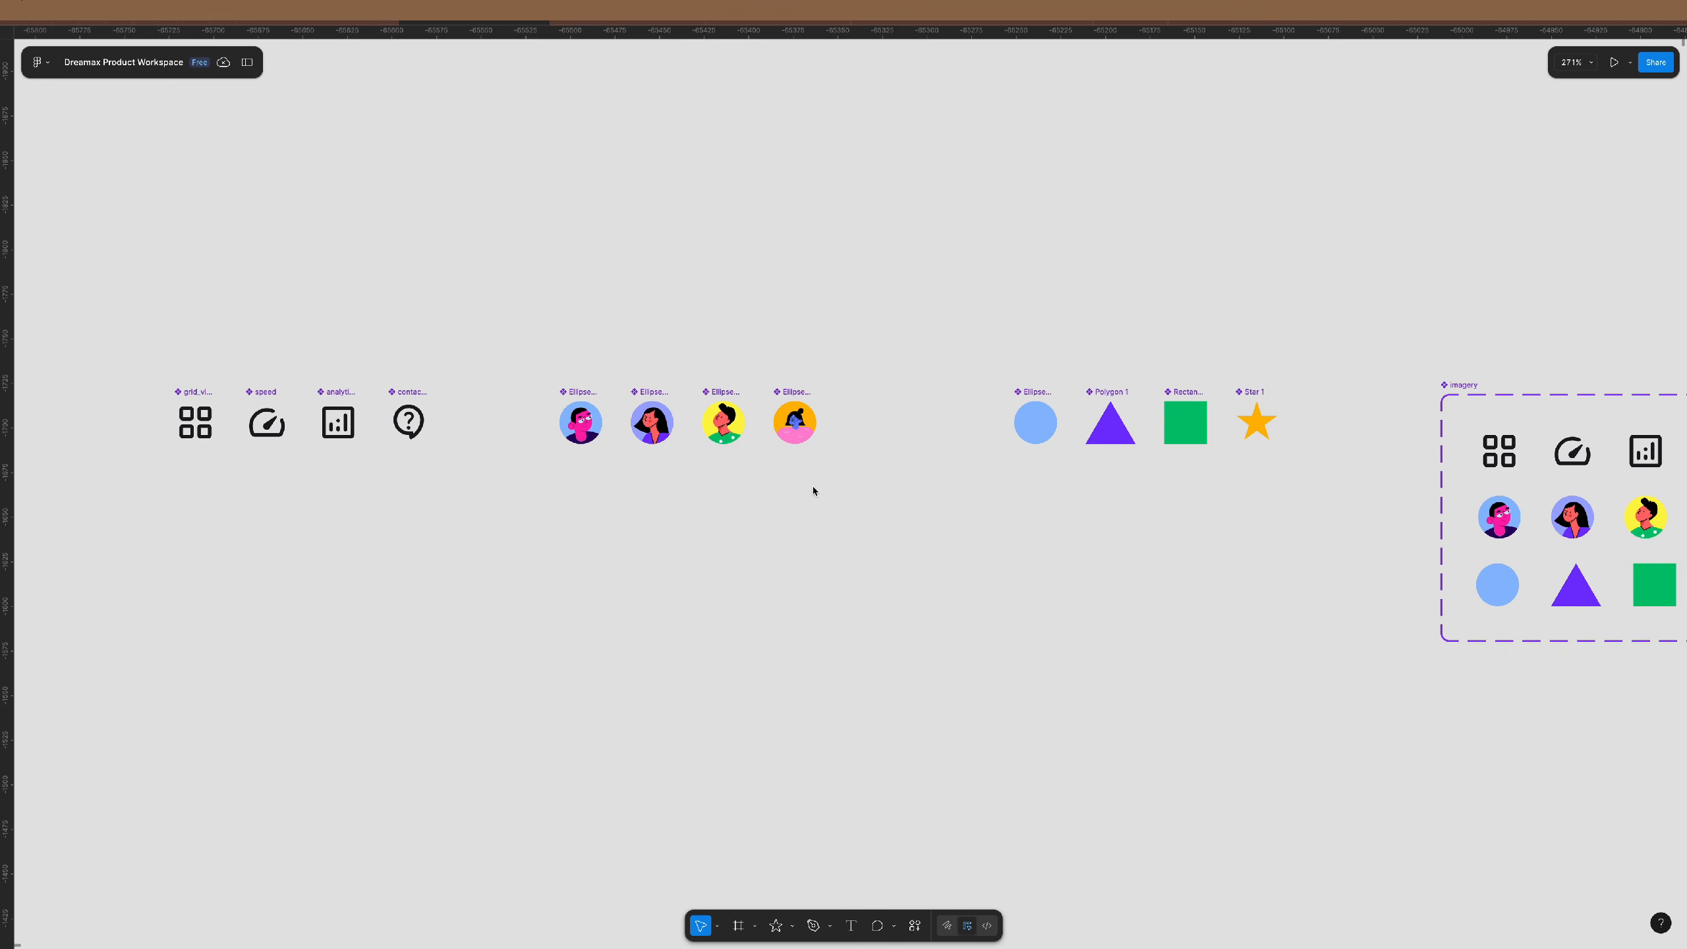
scroll(803, 407, "up", 5)
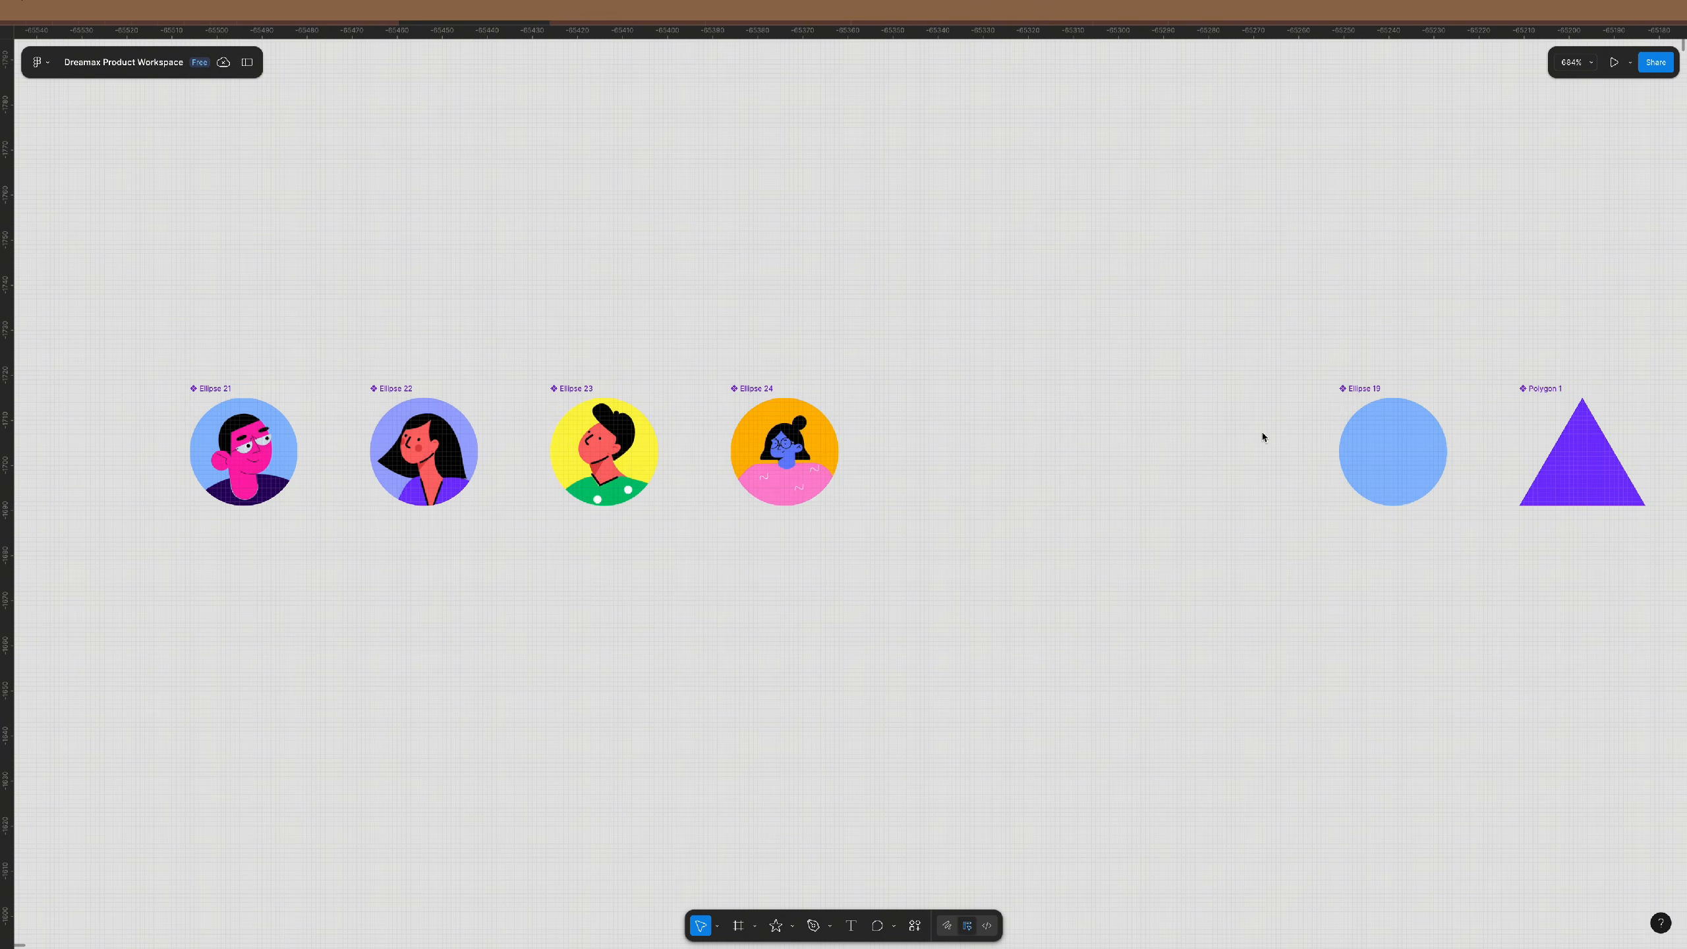
scroll(1061, 488, "down", 3)
scroll(701, 461, "left", 8)
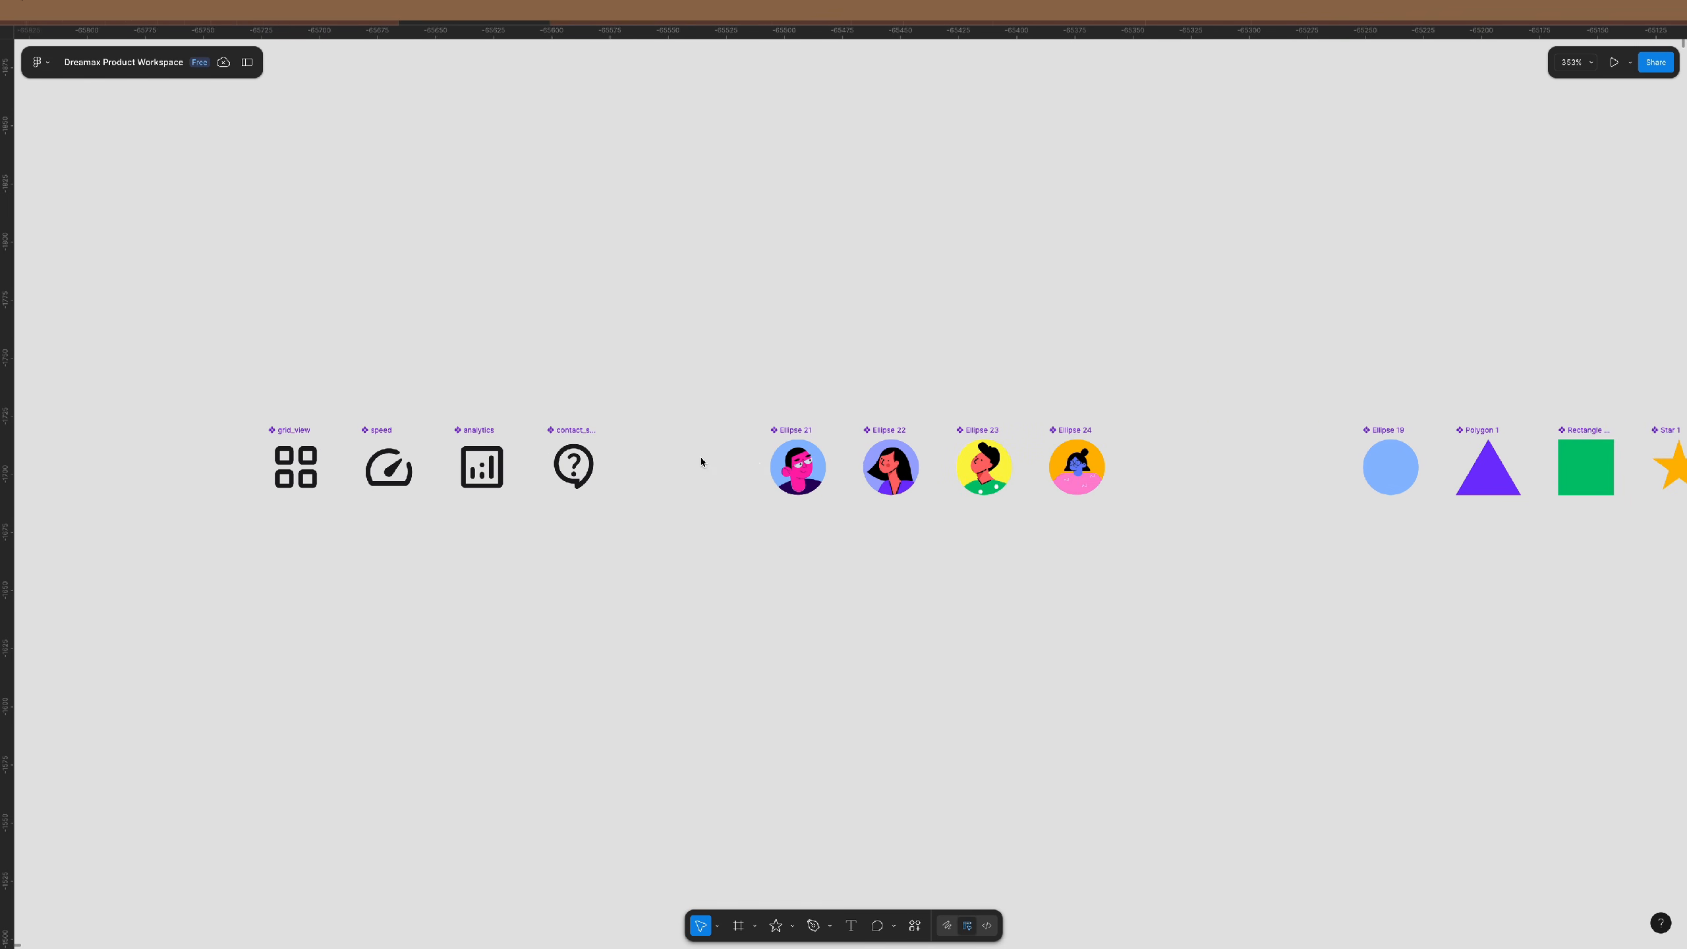
scroll(678, 465, "down", 2)
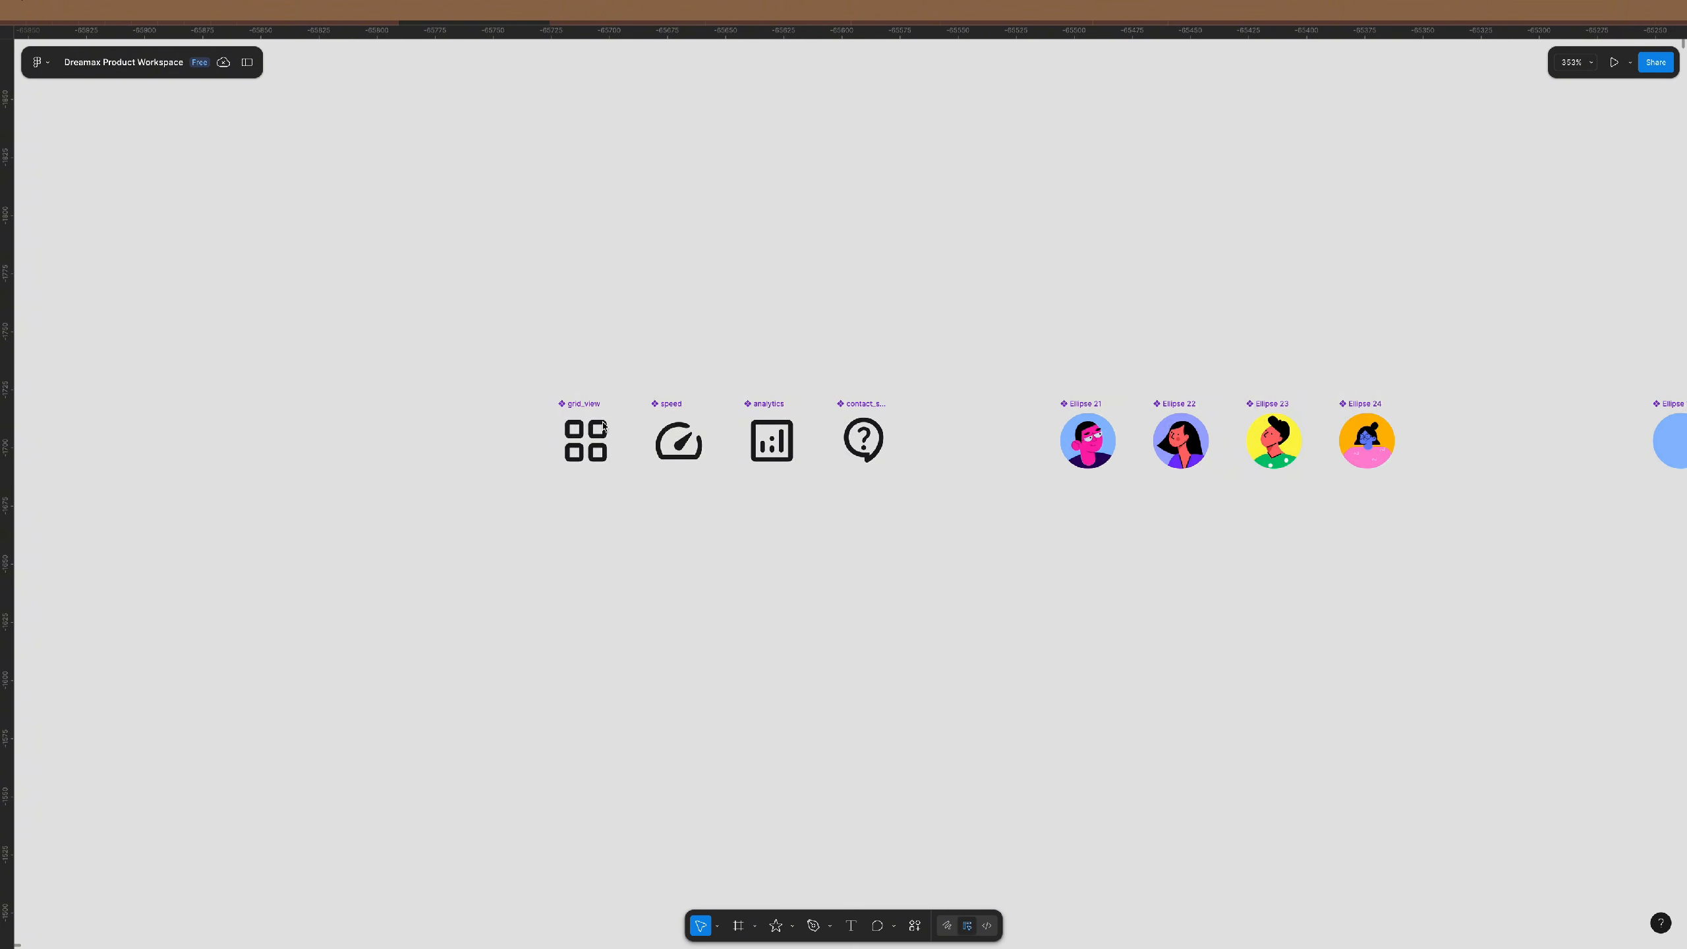
- Copy the grid_view instance and browse its Swap instance component list
left_click(585, 436)
left_click_drag(584, 435, 950, 605)
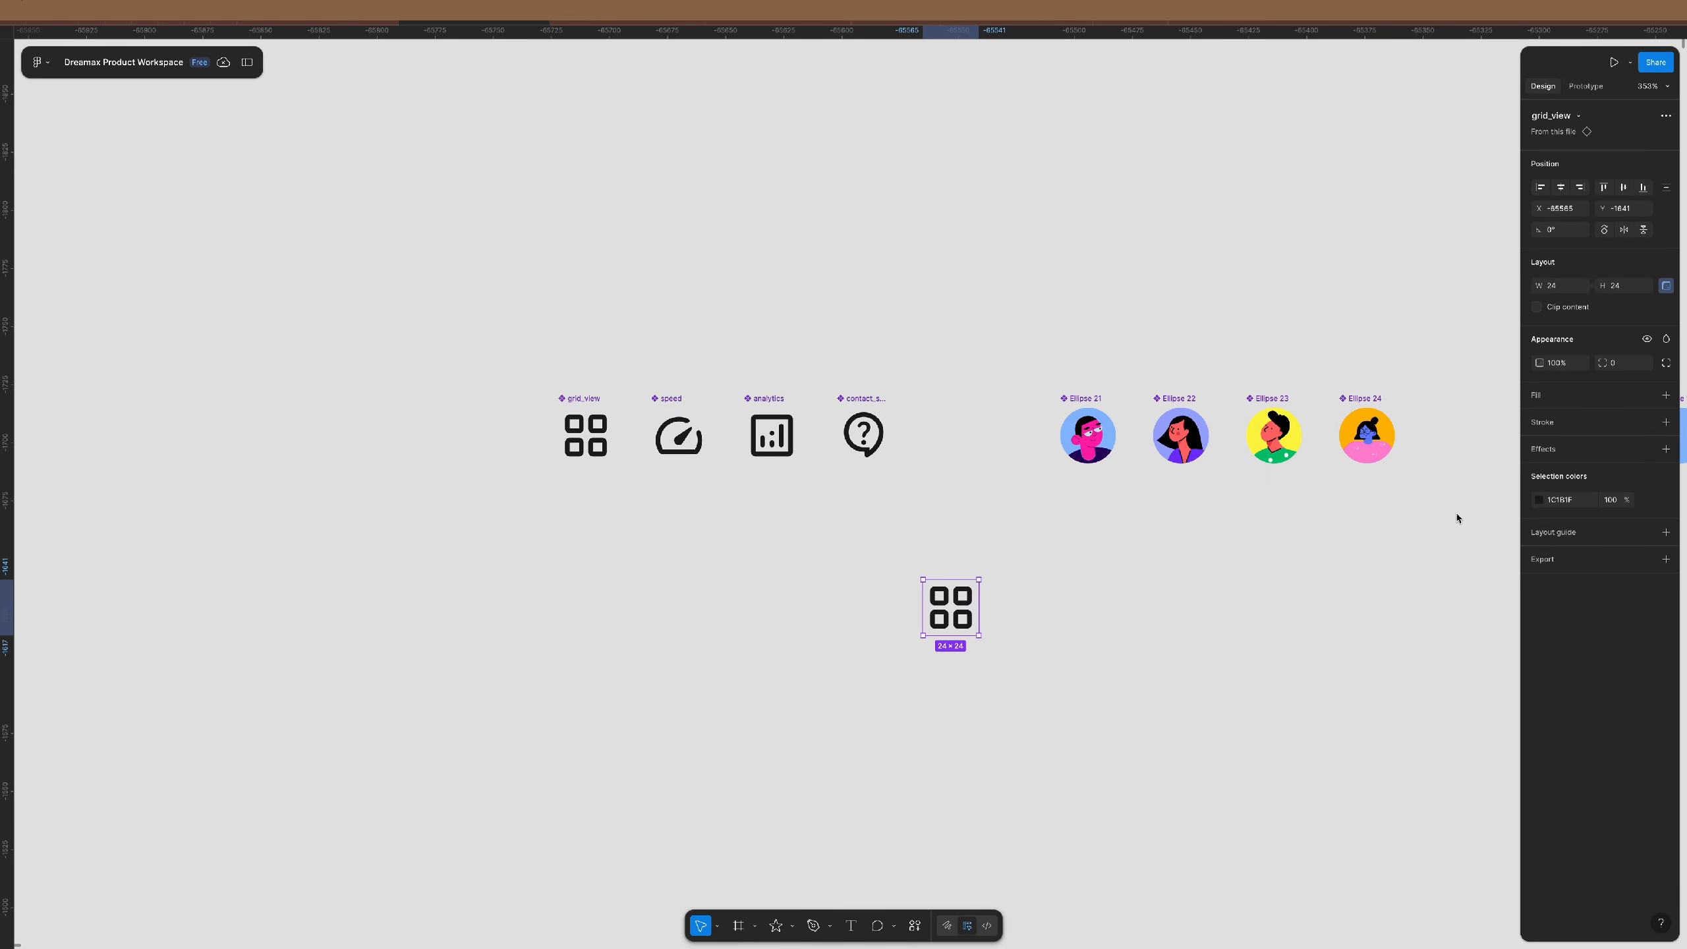
left_click(1579, 117)
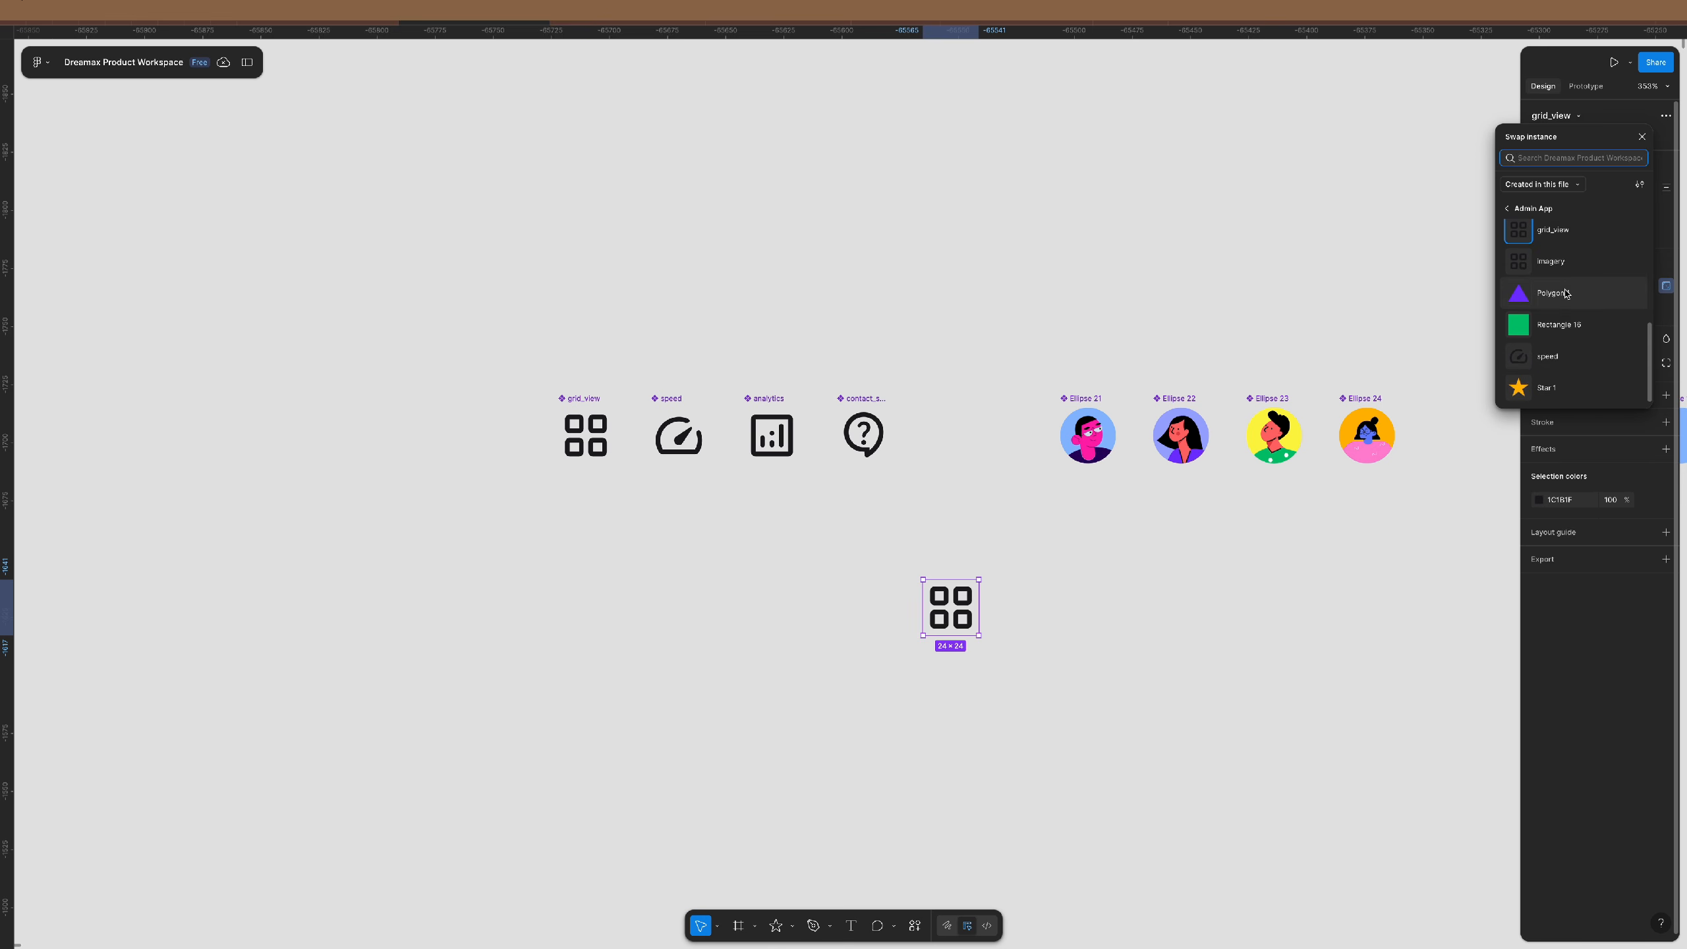
scroll(1566, 297, "up", 3)
scroll(1568, 297, "down", 4)
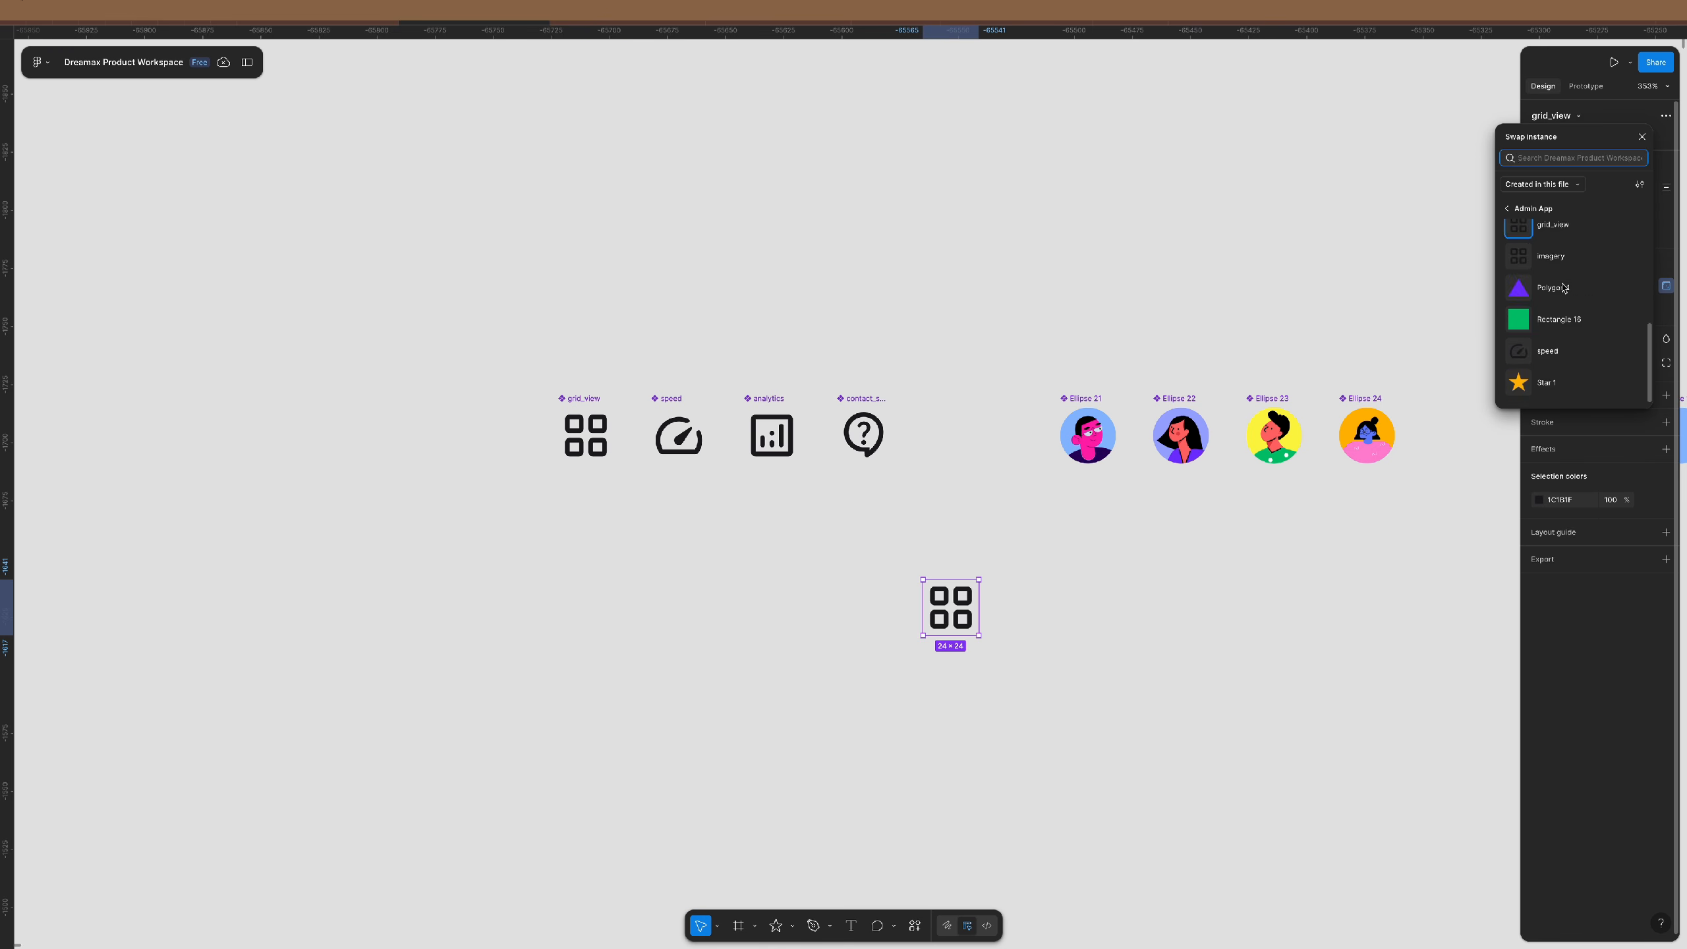
scroll(1566, 293, "up", 4)
scroll(1561, 293, "down", 5)
- Pull the swap list onto the canvas, close it, and move the grid_view copy down-left
left_click_drag(1580, 141, 808, 306)
scroll(814, 479, "up", 1)
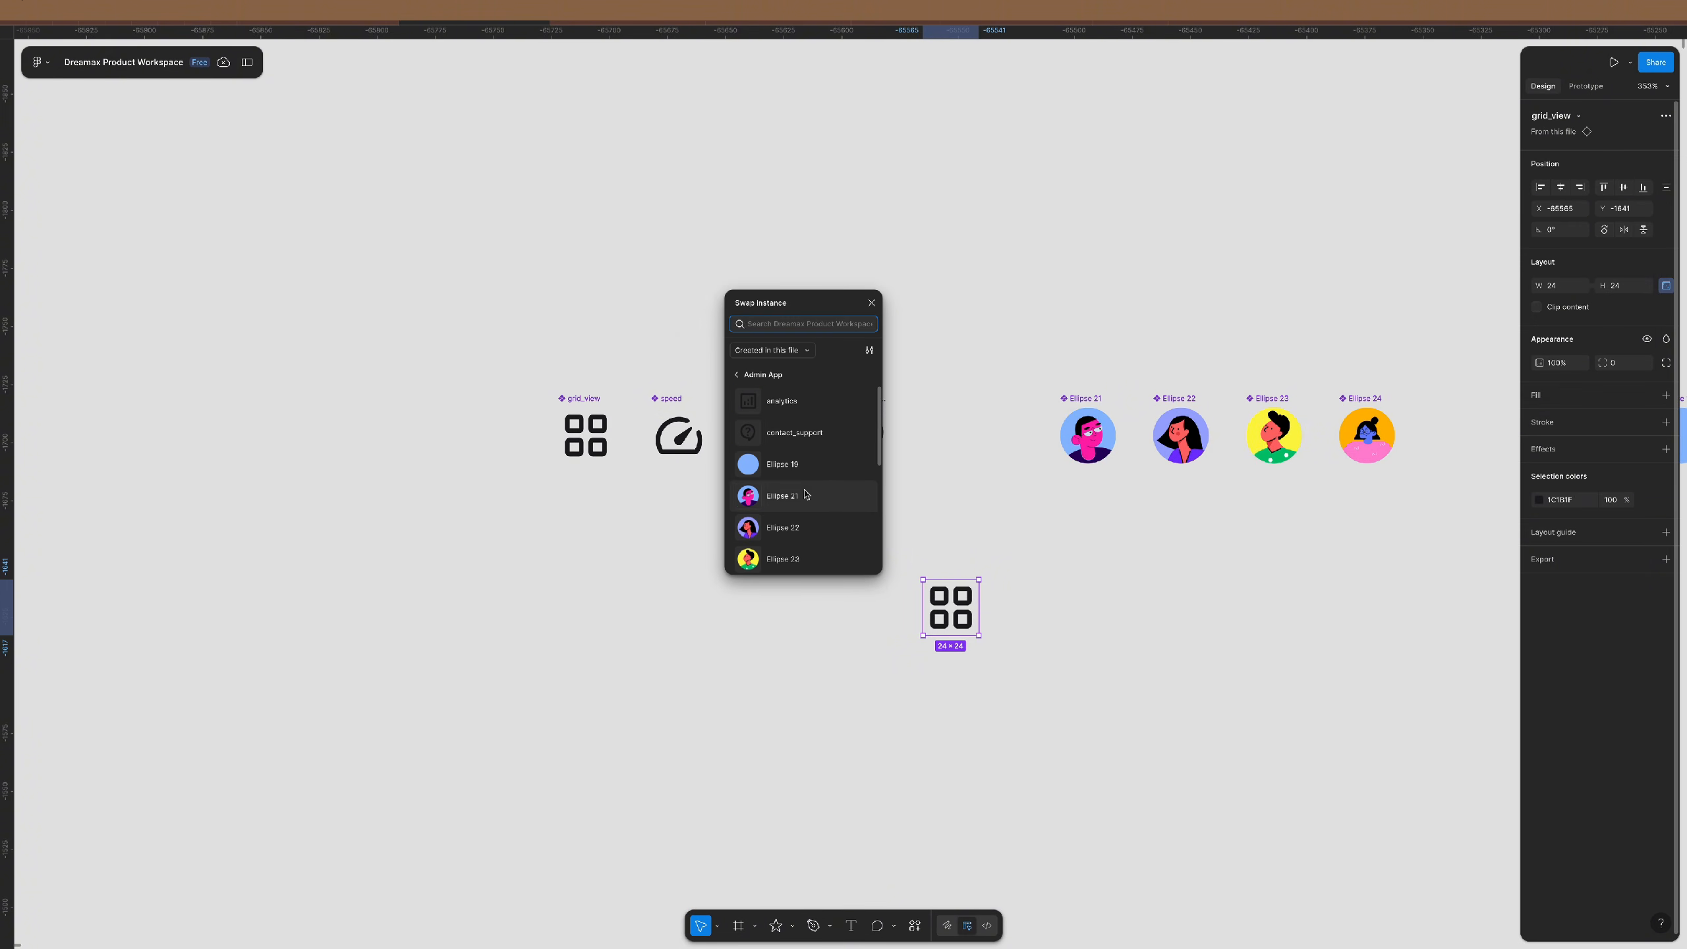
scroll(814, 498, "down", 1)
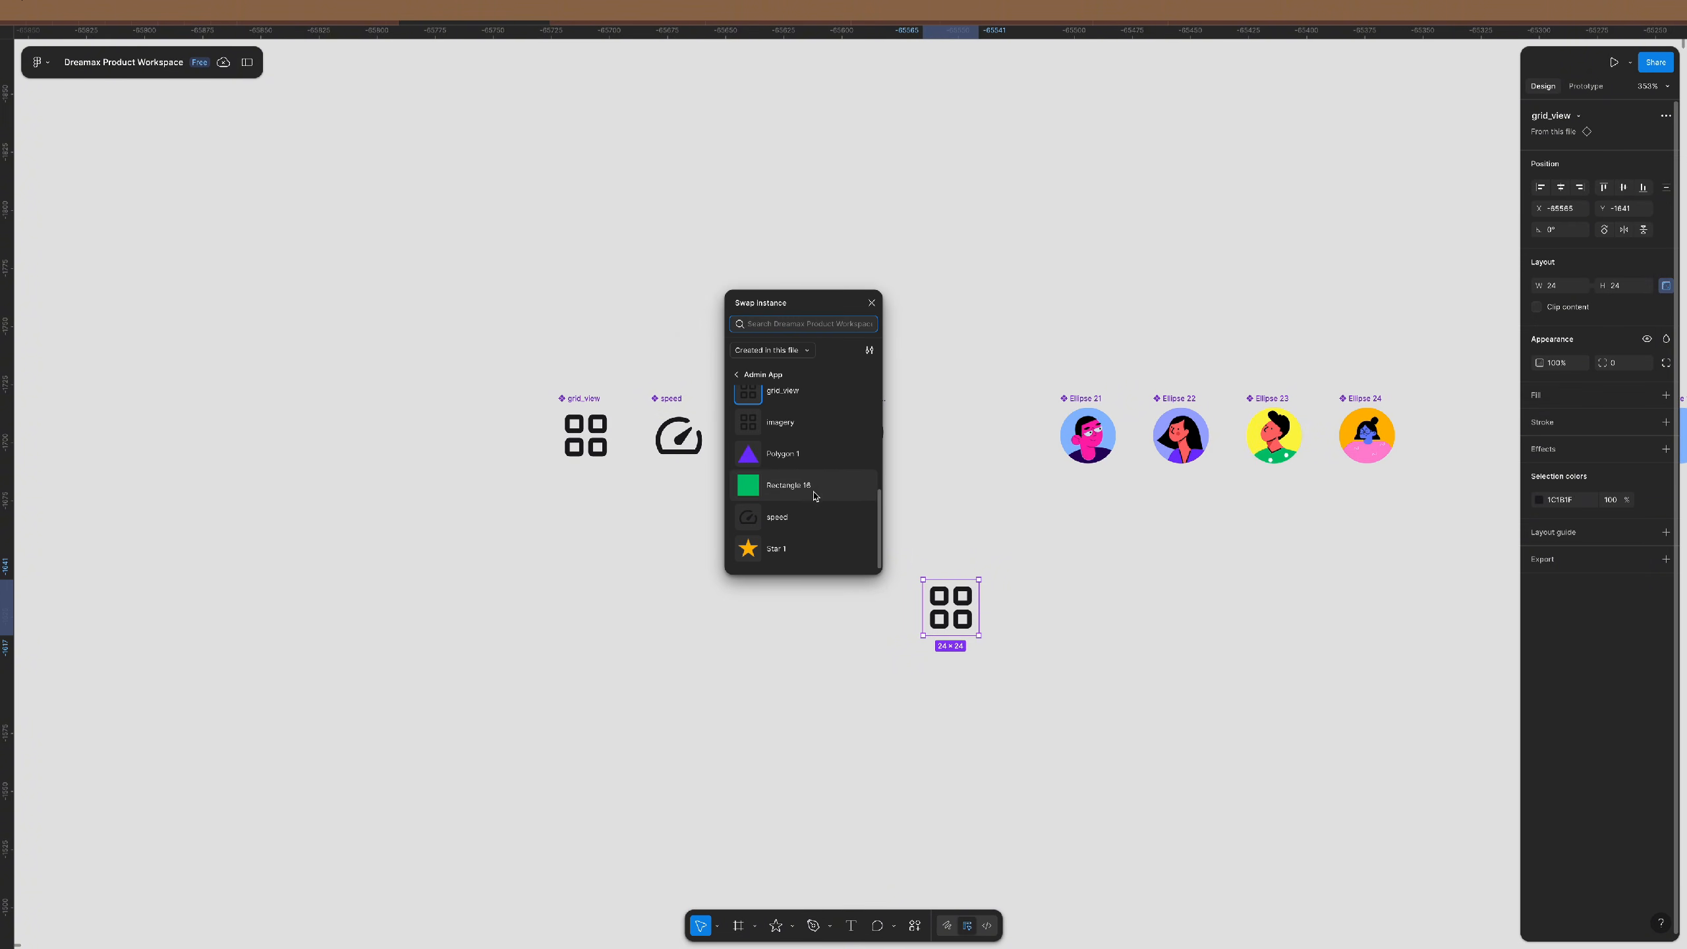
scroll(819, 492, "up", 5)
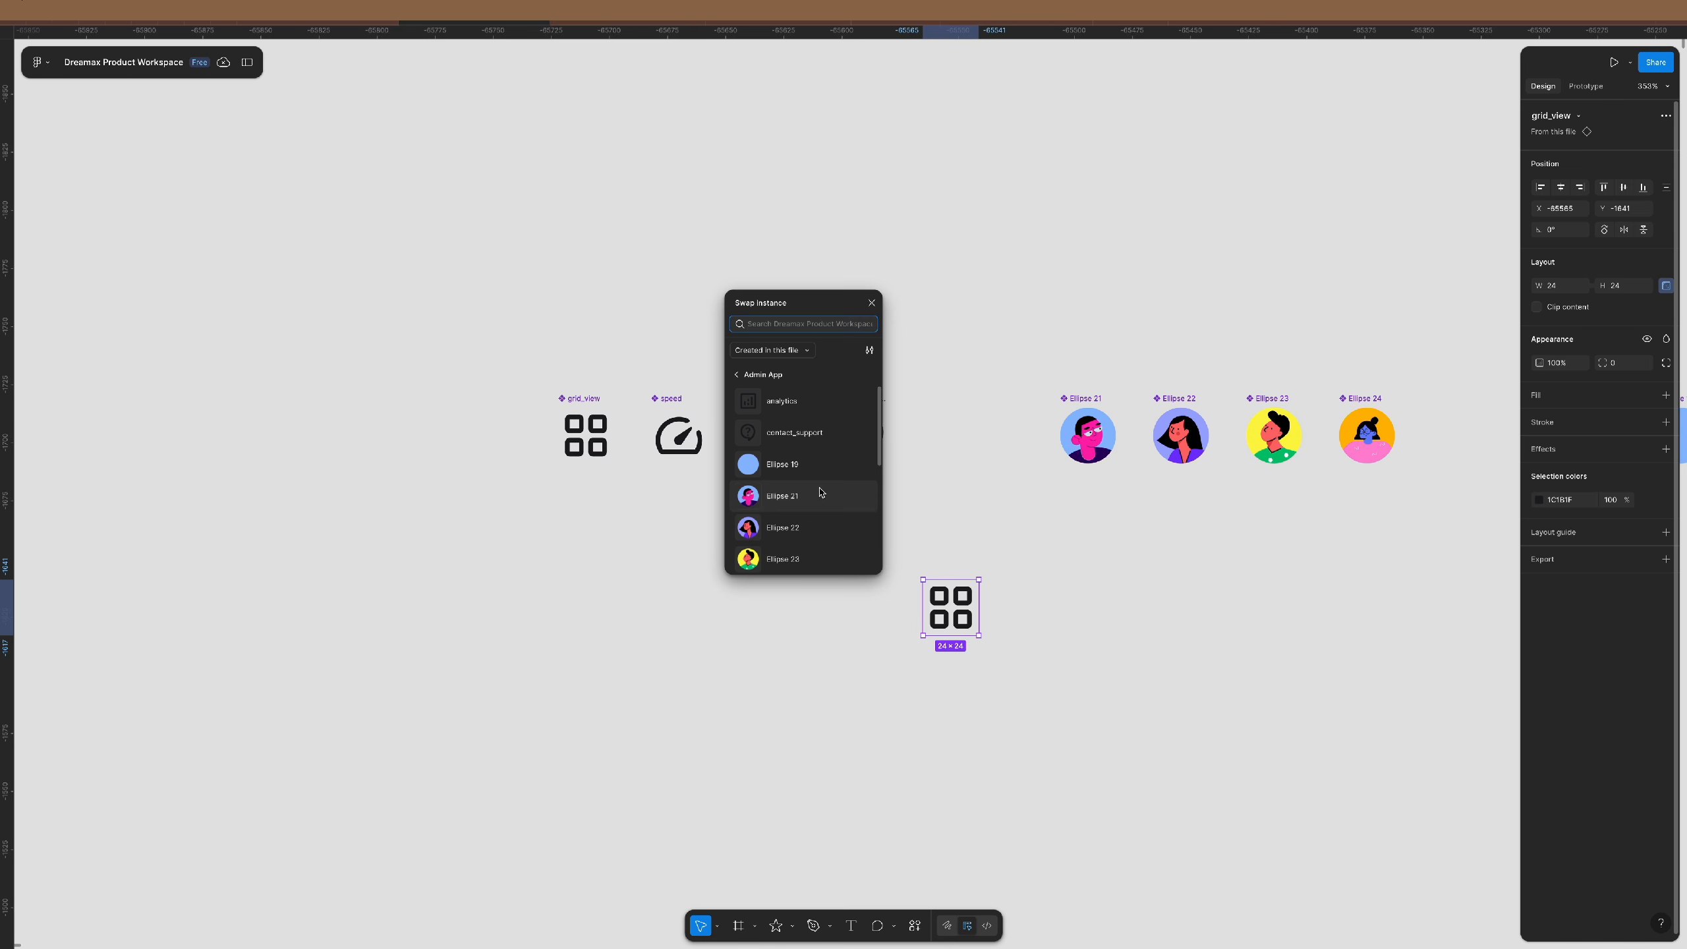
left_click(871, 302)
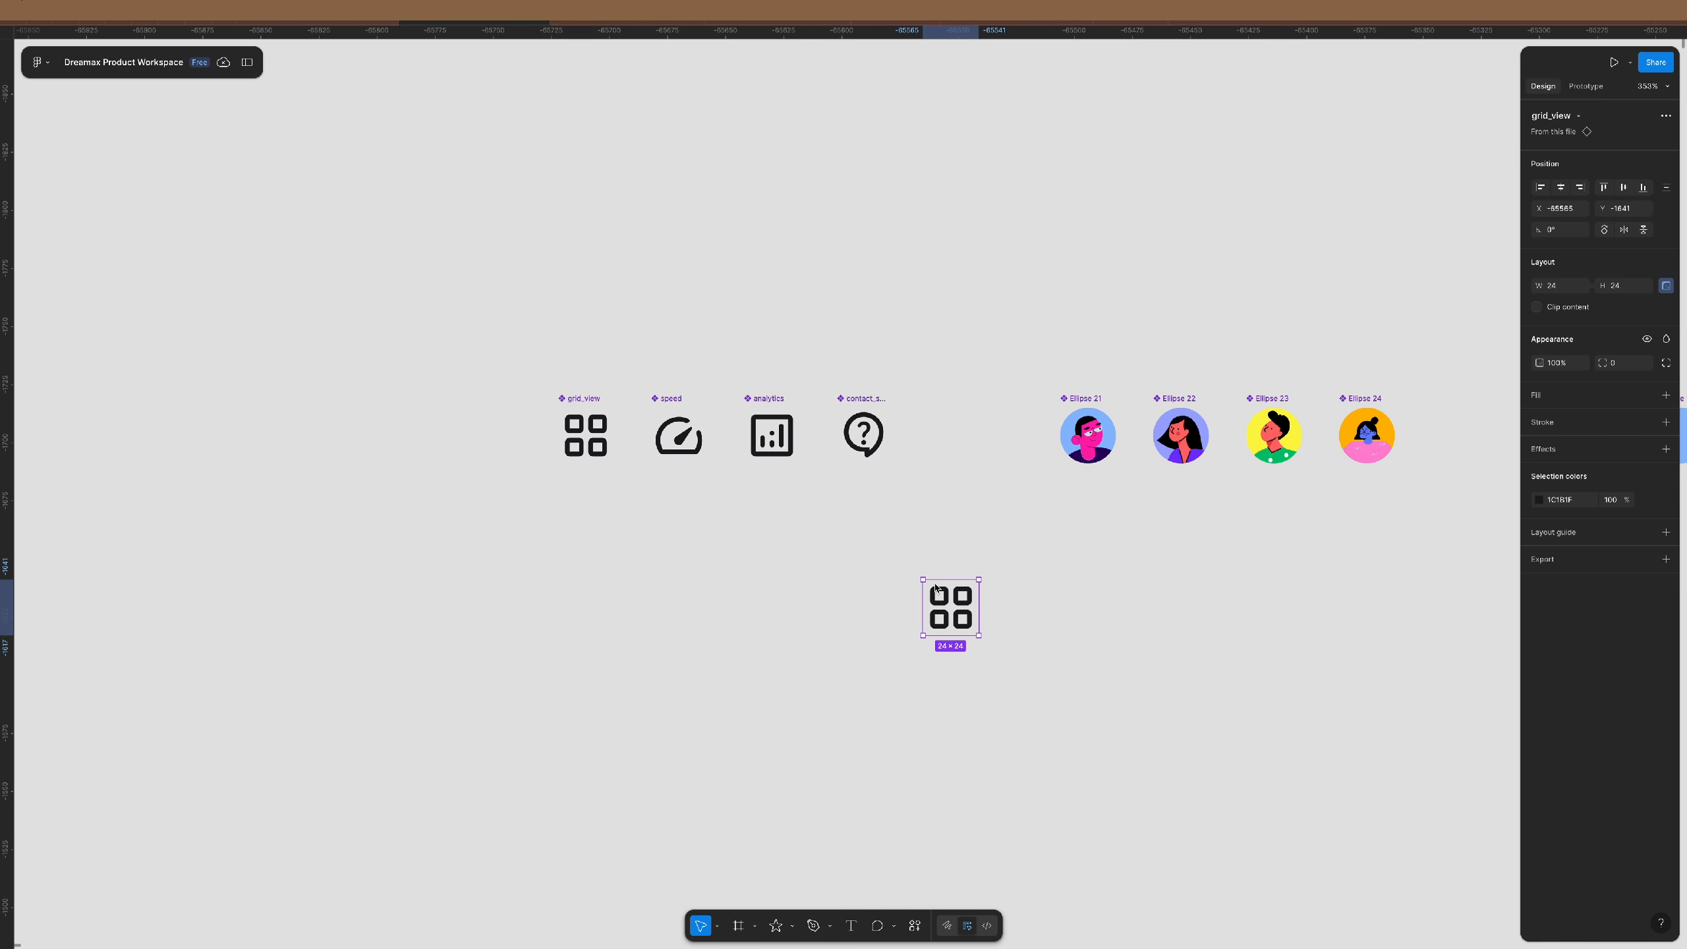
left_click_drag(935, 586, 688, 629)
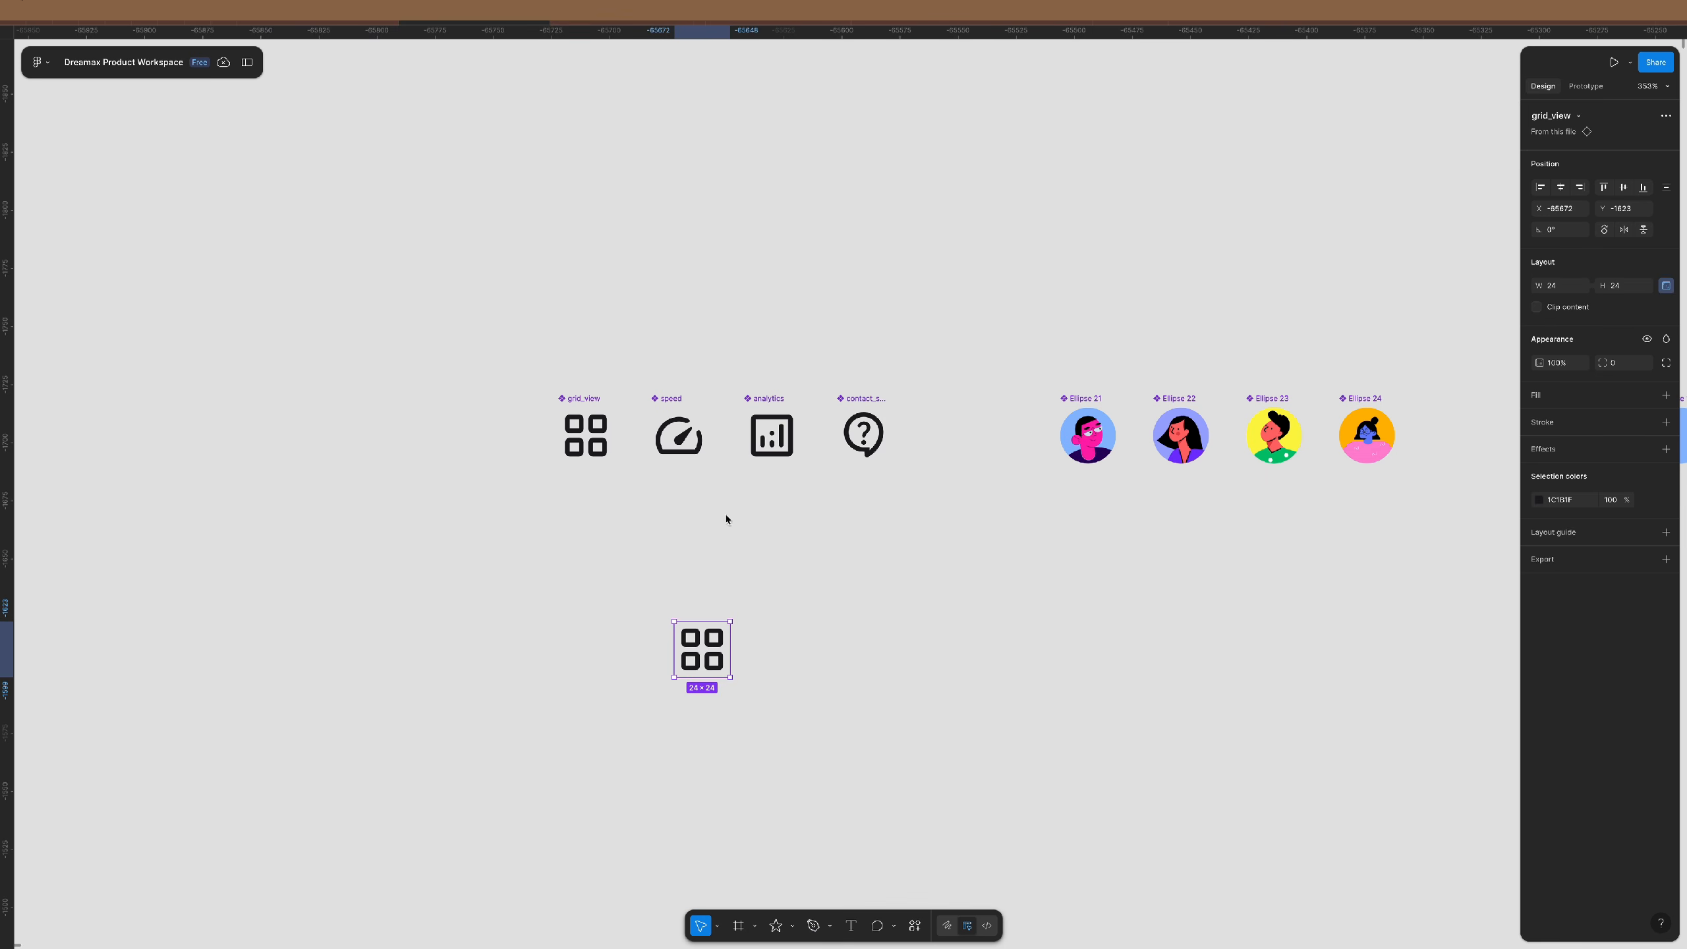
left_click(718, 518)
scroll(711, 516, "right", 3)
scroll(465, 425, "up", 5)
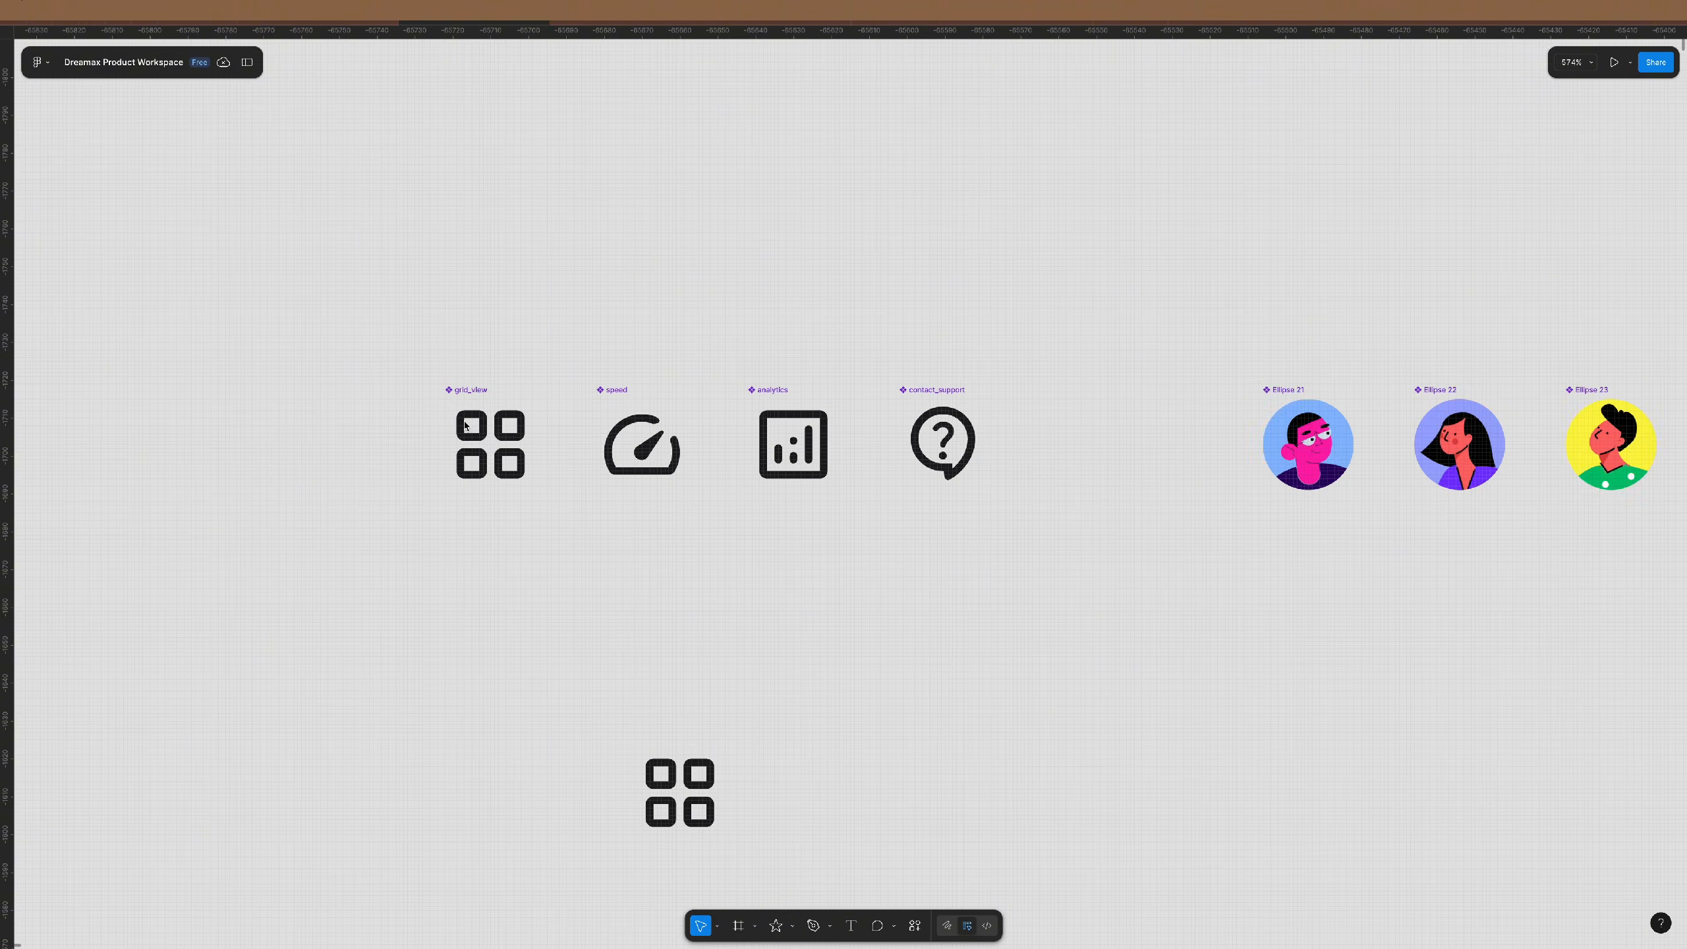
scroll(465, 425, "up", 2)
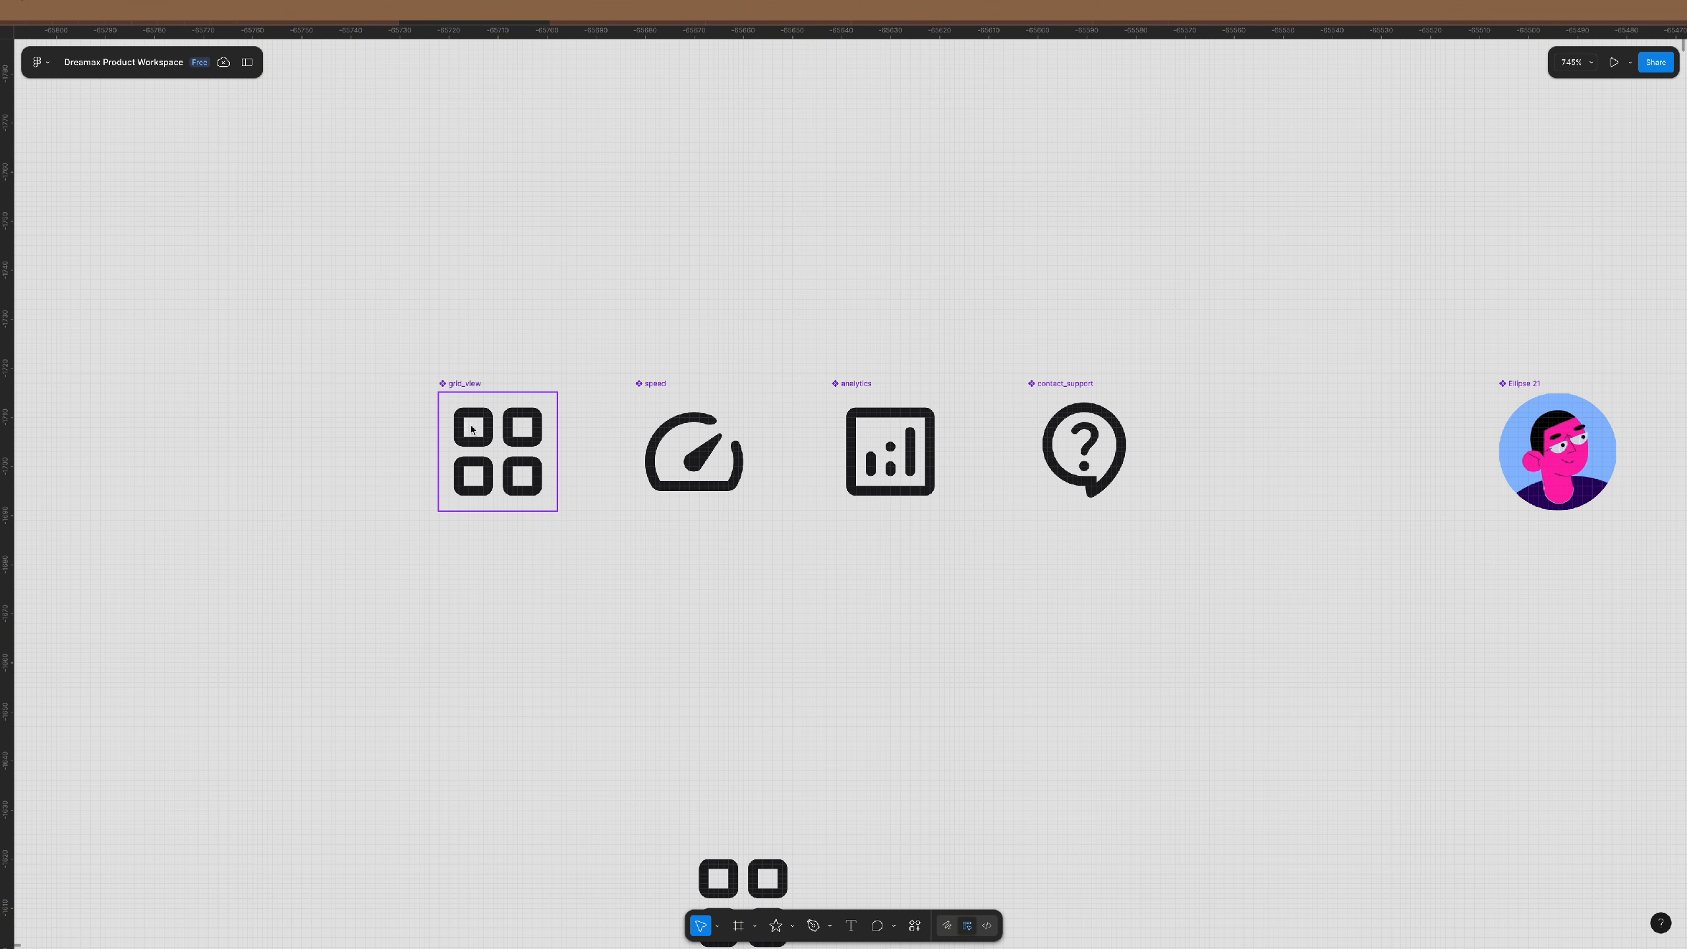
- Rename the grid_view component to icon/grid_view
left_click(460, 381)
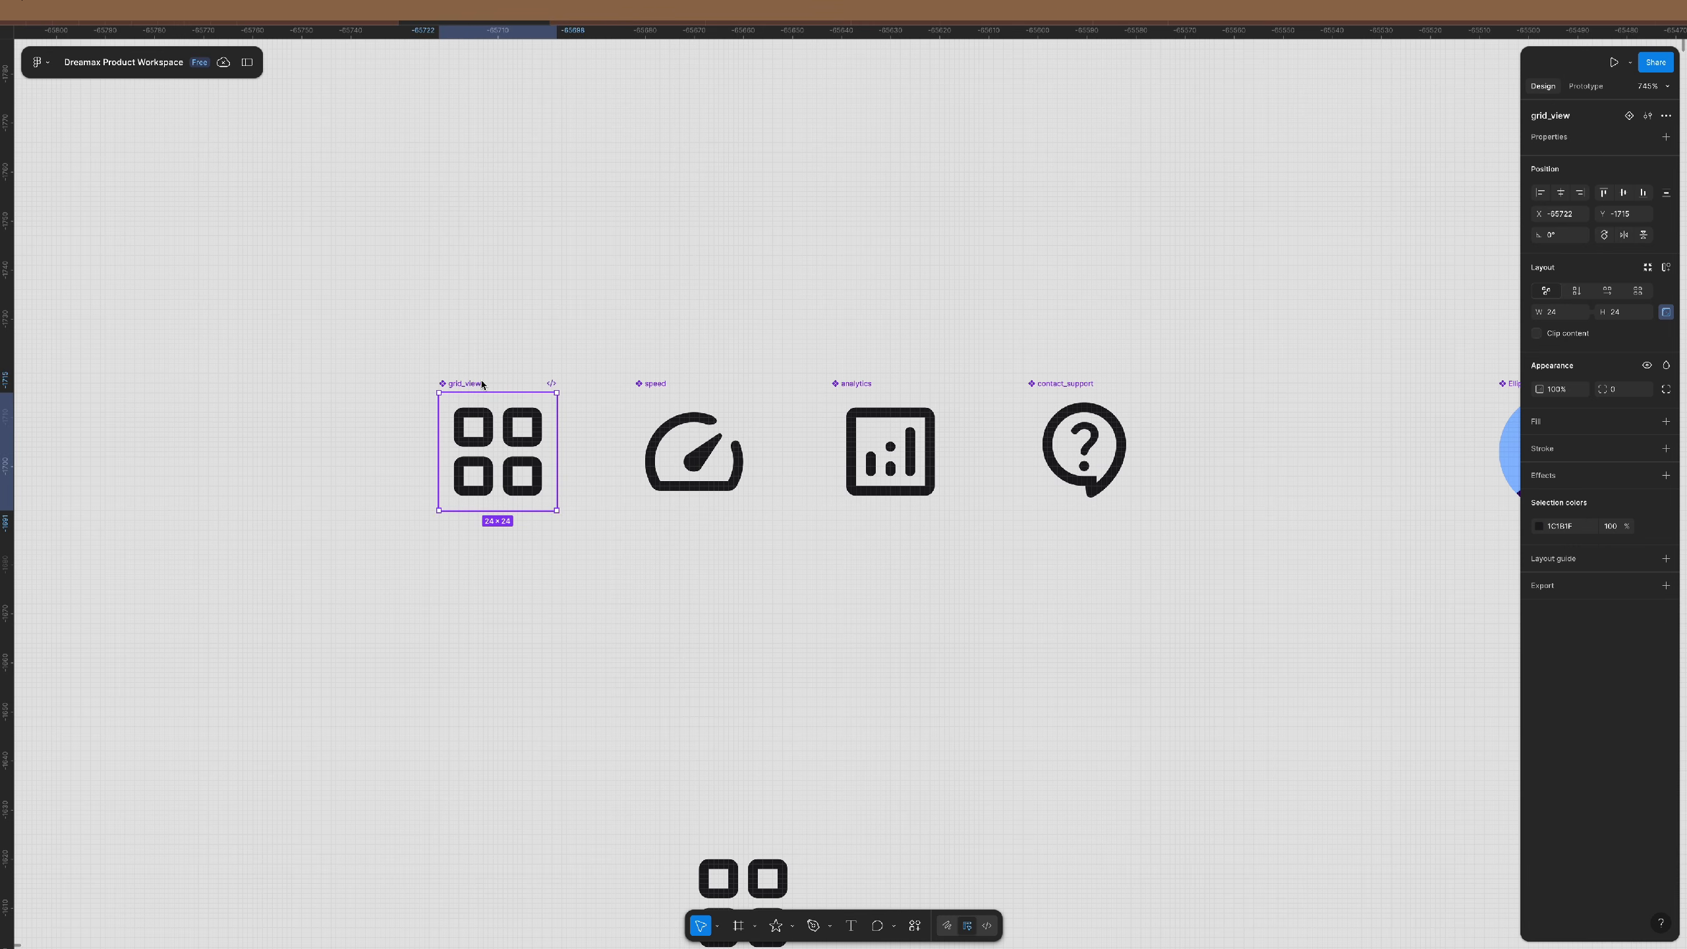
double_click(1582, 117)
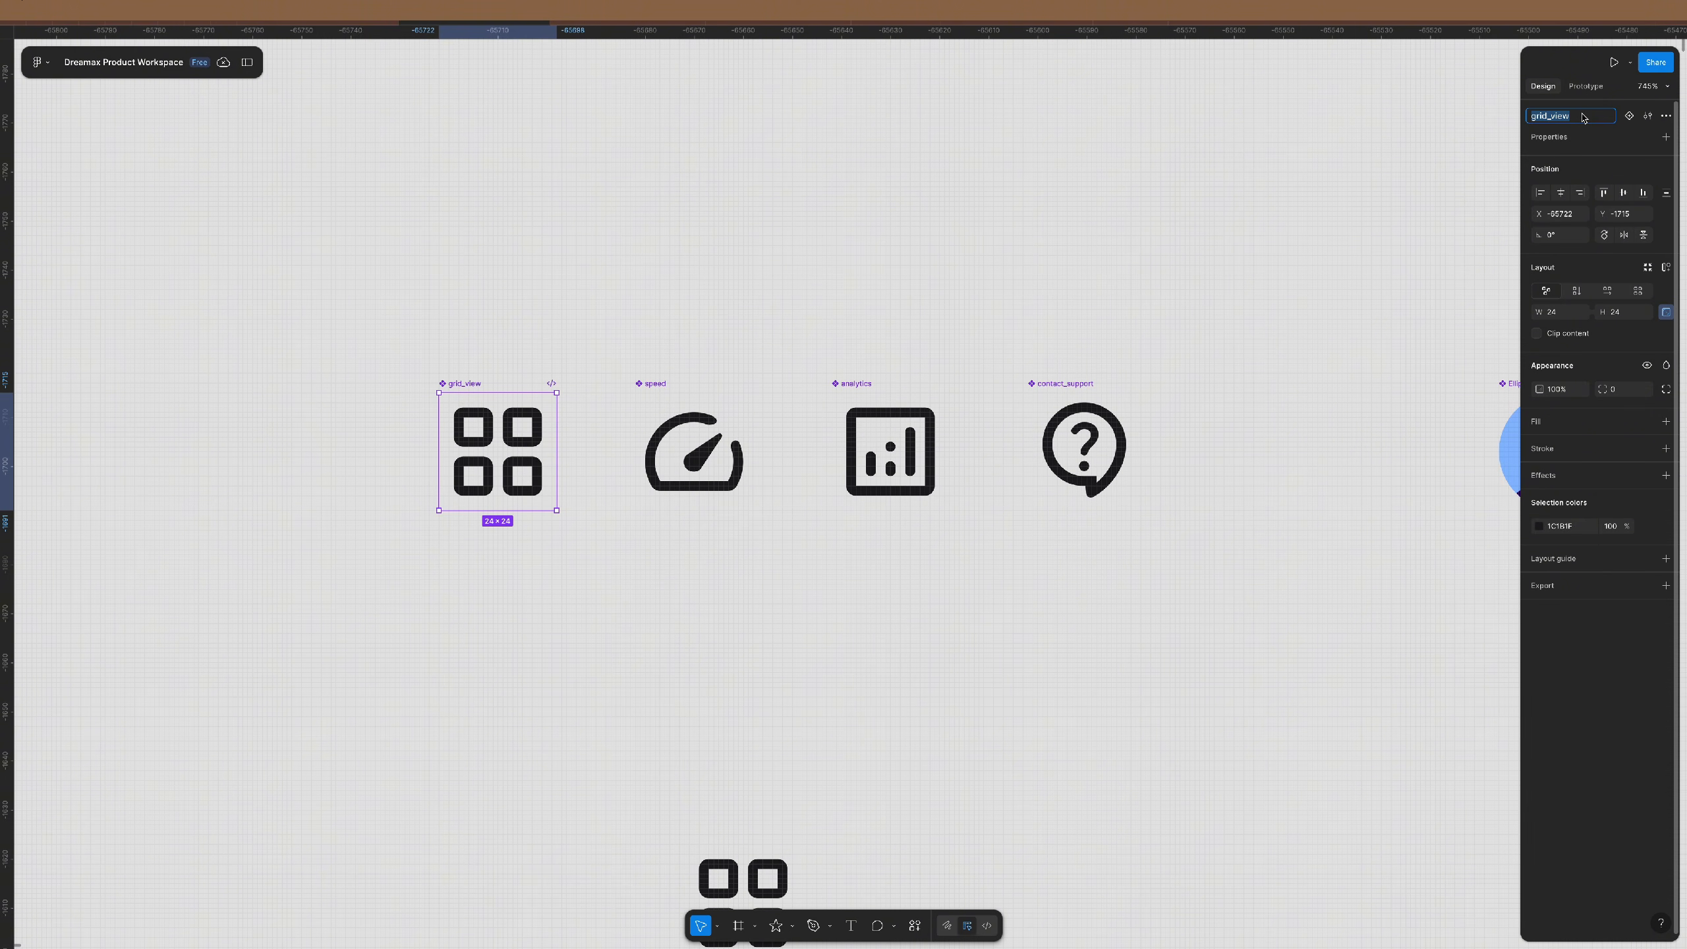
key("Left")
type("icon/")
key("shift+Home")
key("super+c")
key("Return")
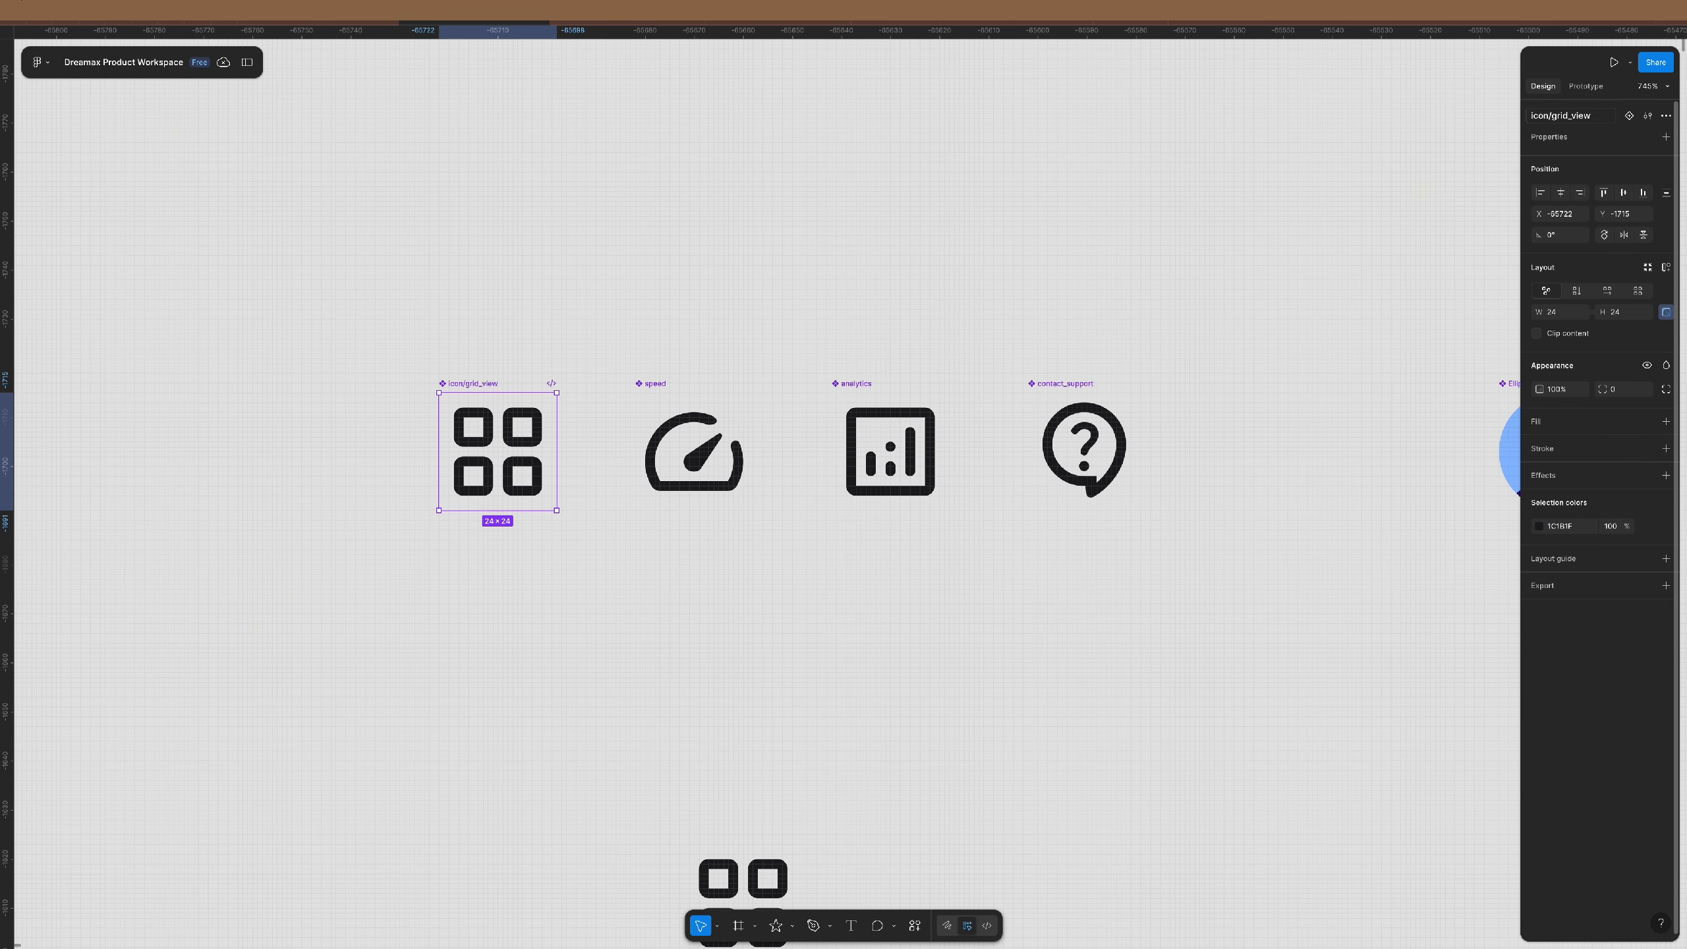
- Rename the speed and analytics components to icon/speed and icon/analytics
left_click(658, 386)
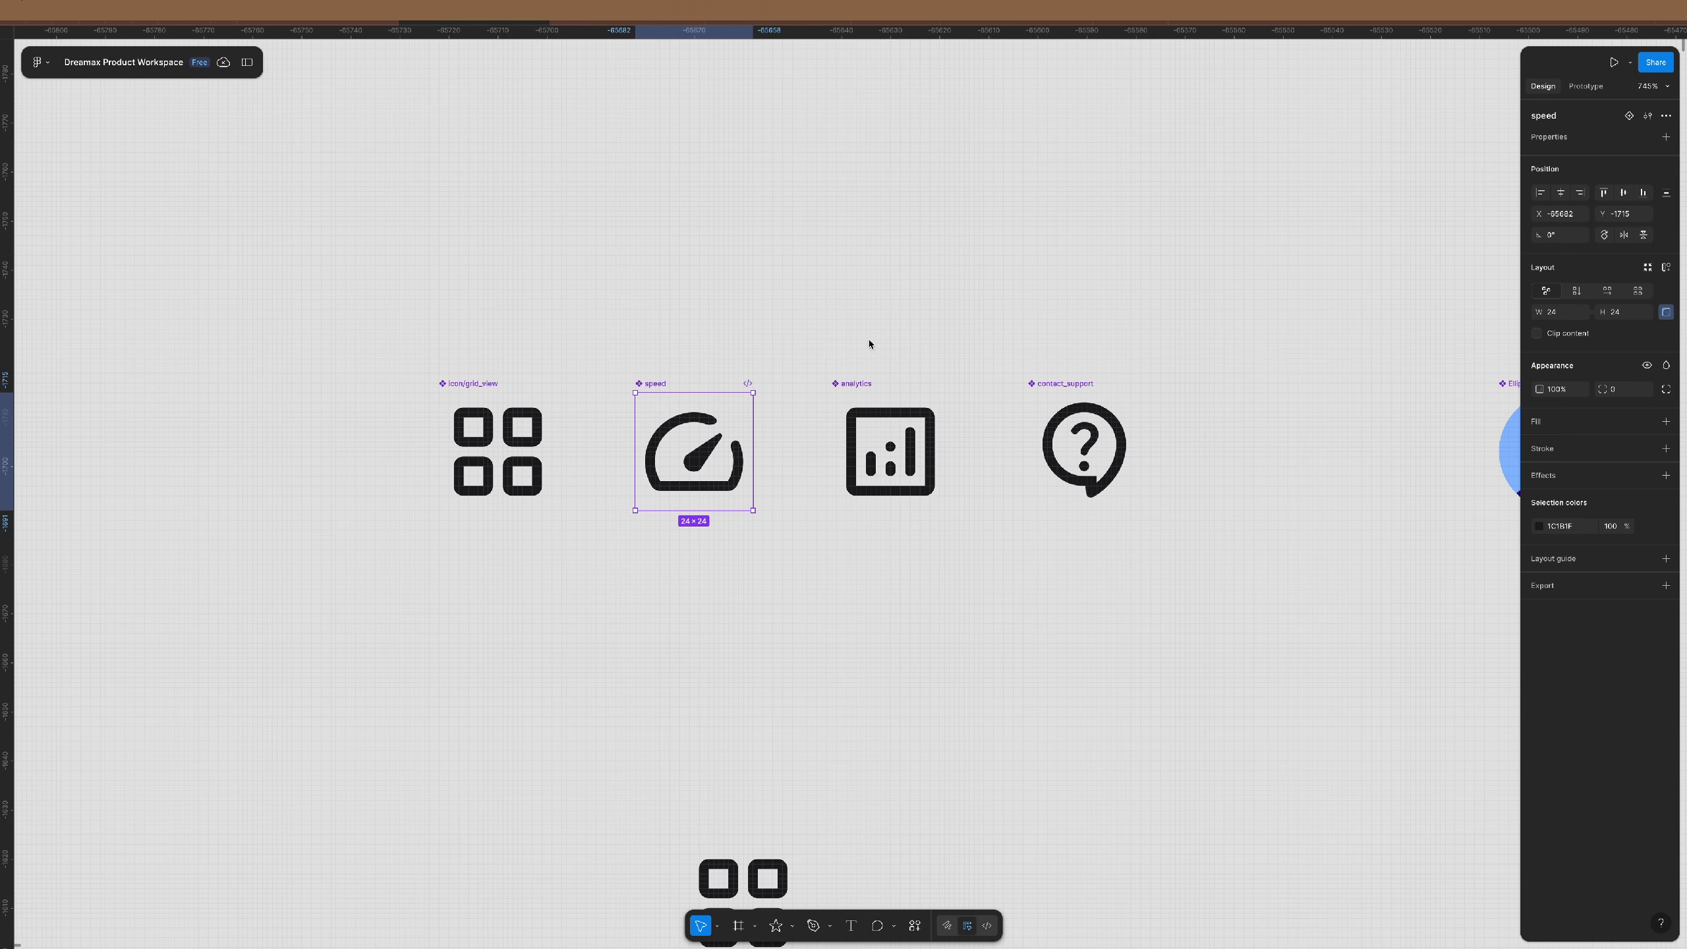
double_click(1574, 117)
type("icon/speed")
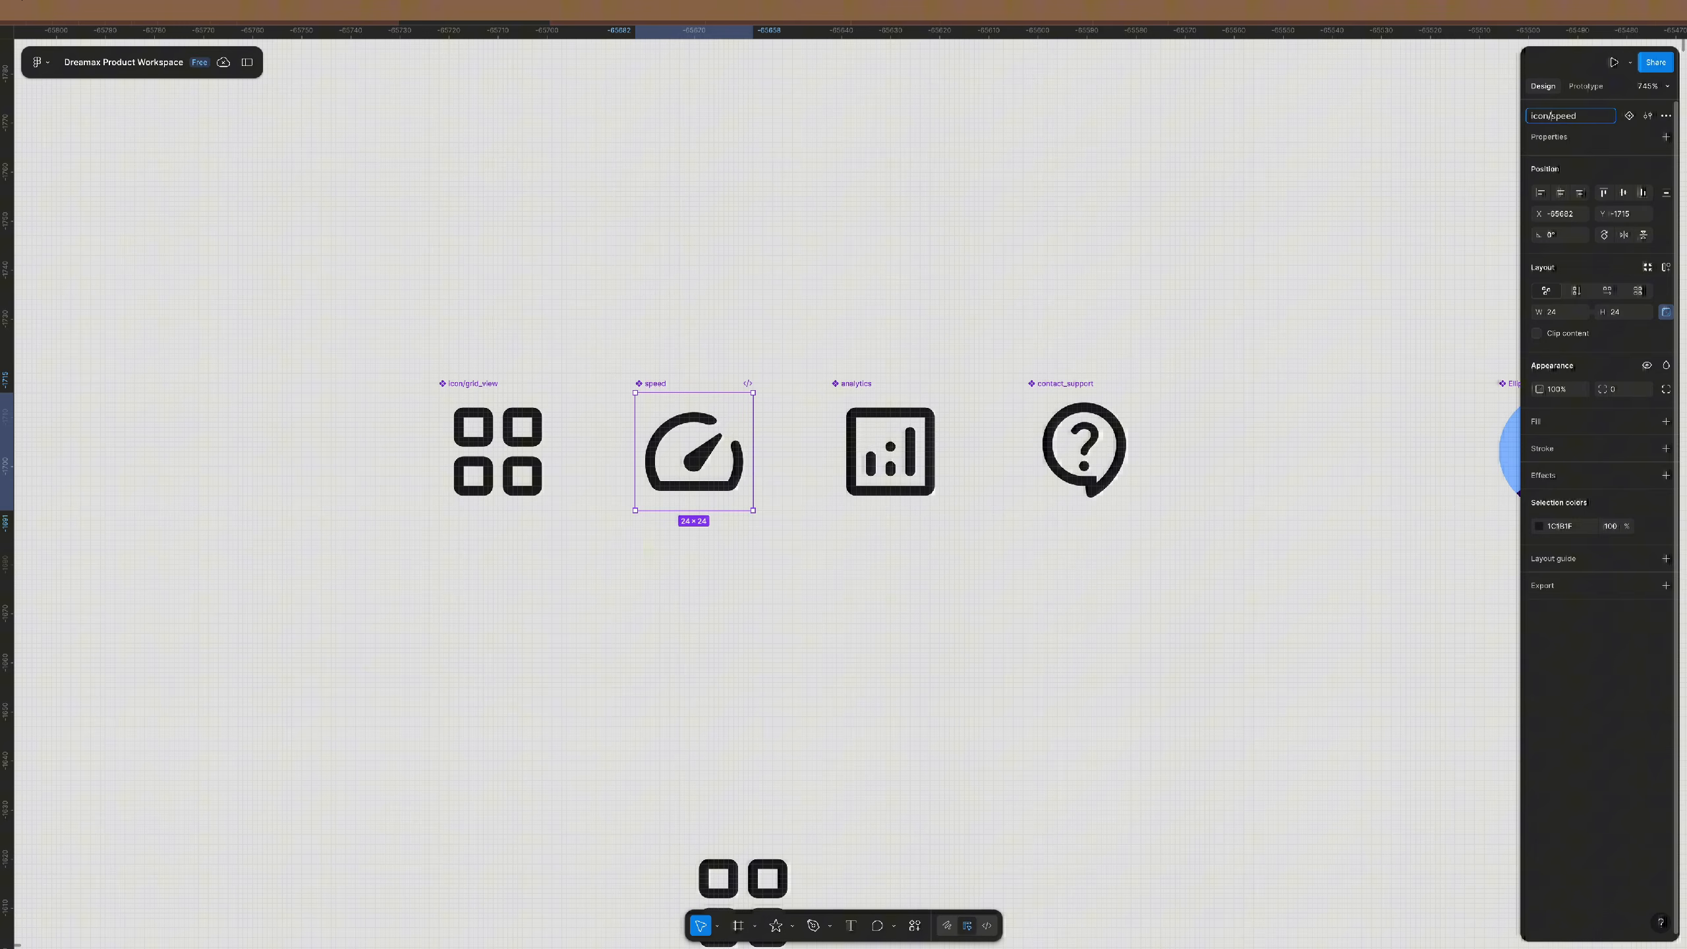
key("Return")
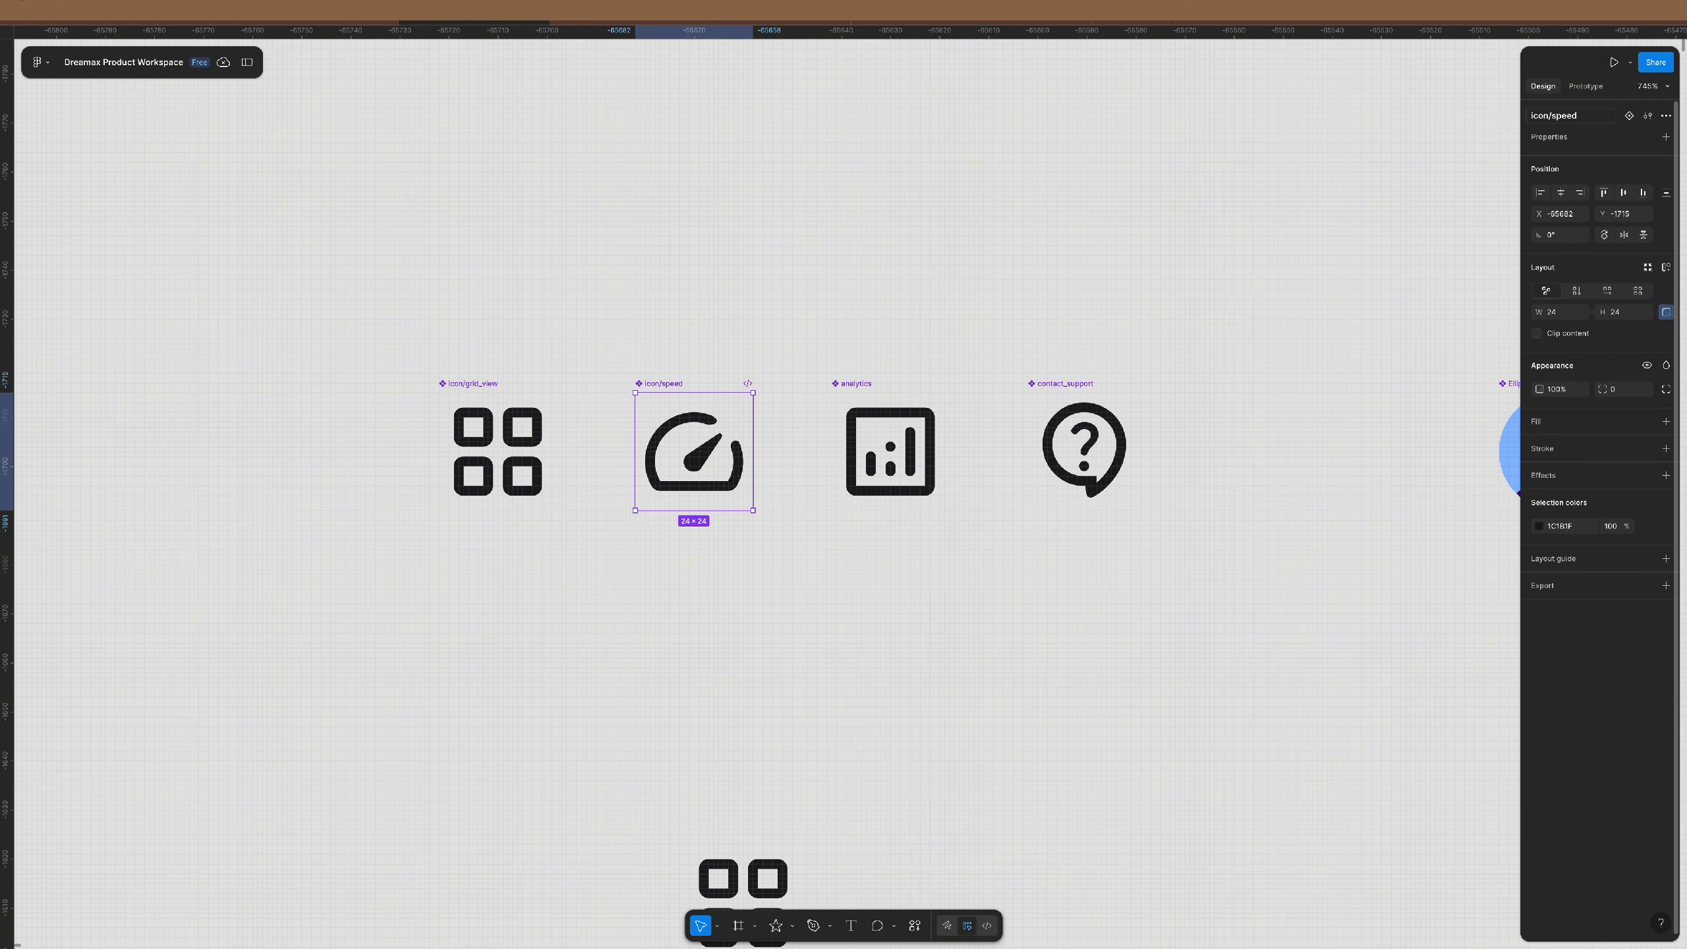
left_click(852, 377)
left_click(855, 384)
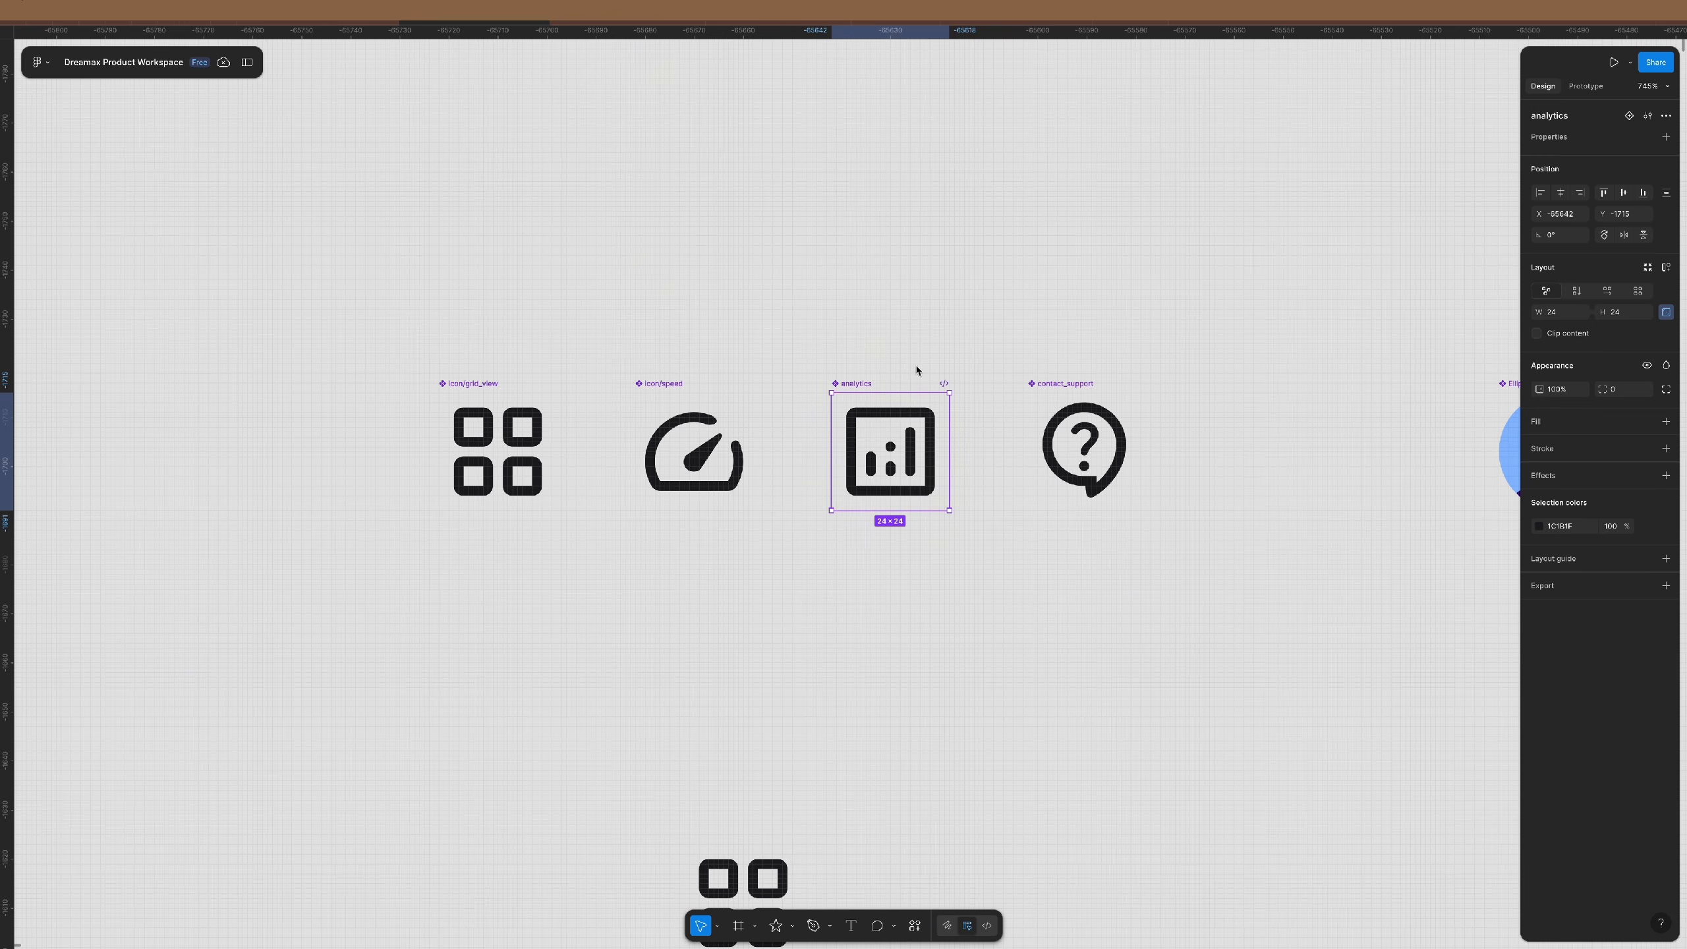
left_click(1590, 117)
type("icon/analytics")
key("Return")
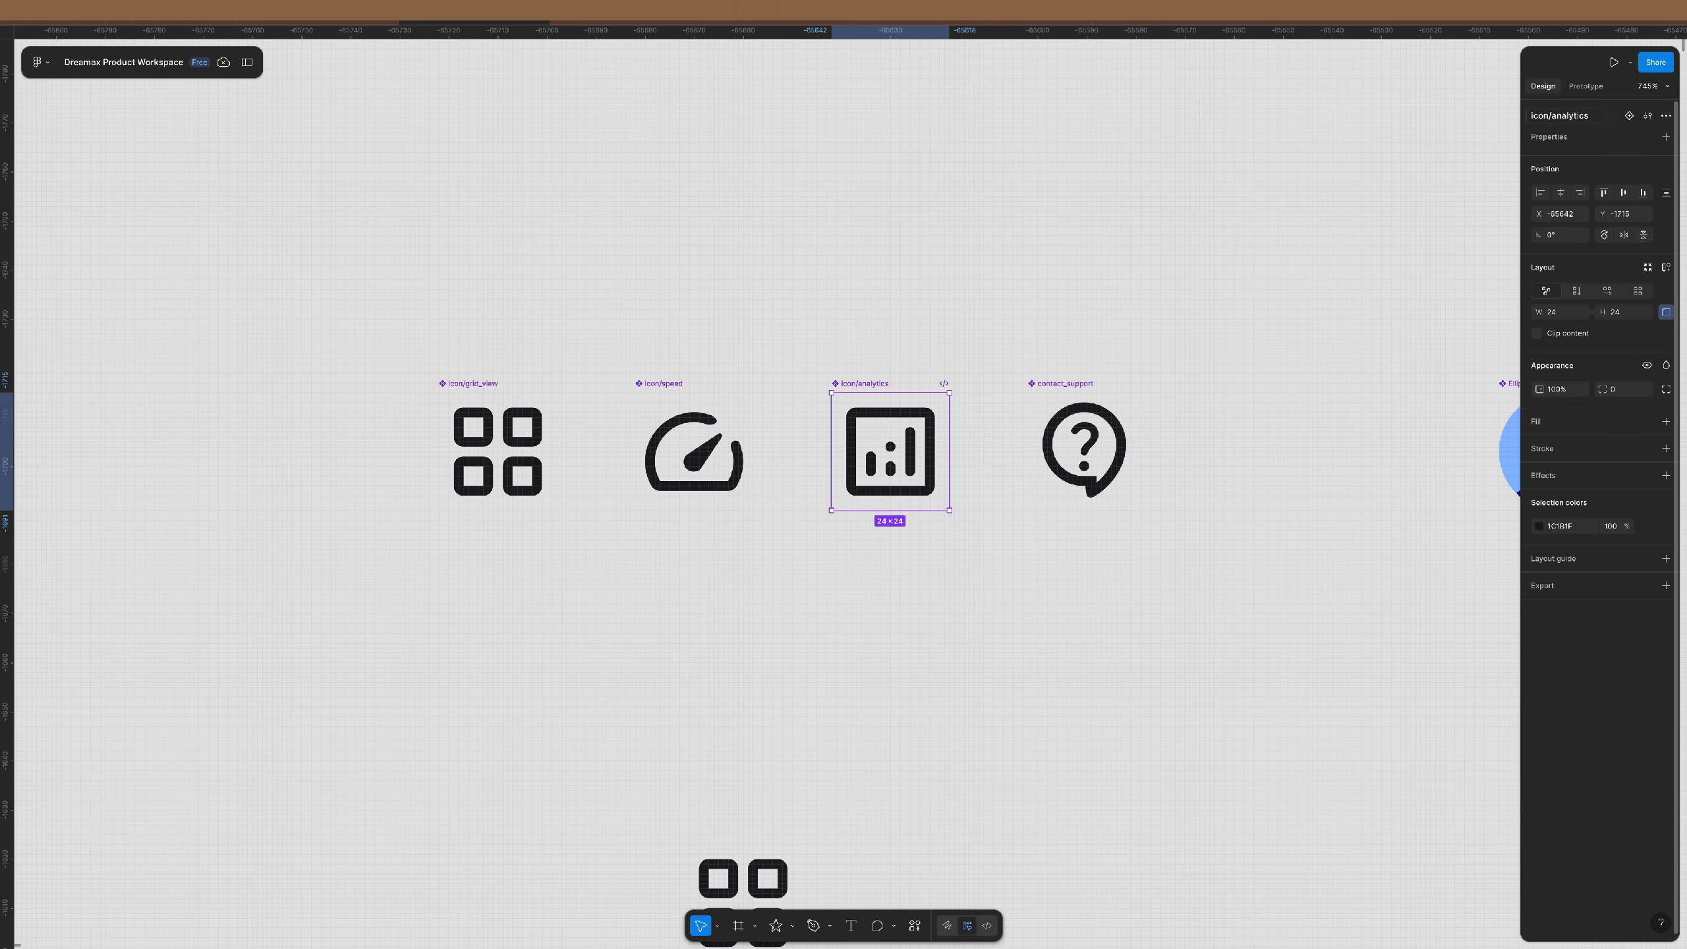
- Rename the contact_support component to icon/support
left_click(1073, 393)
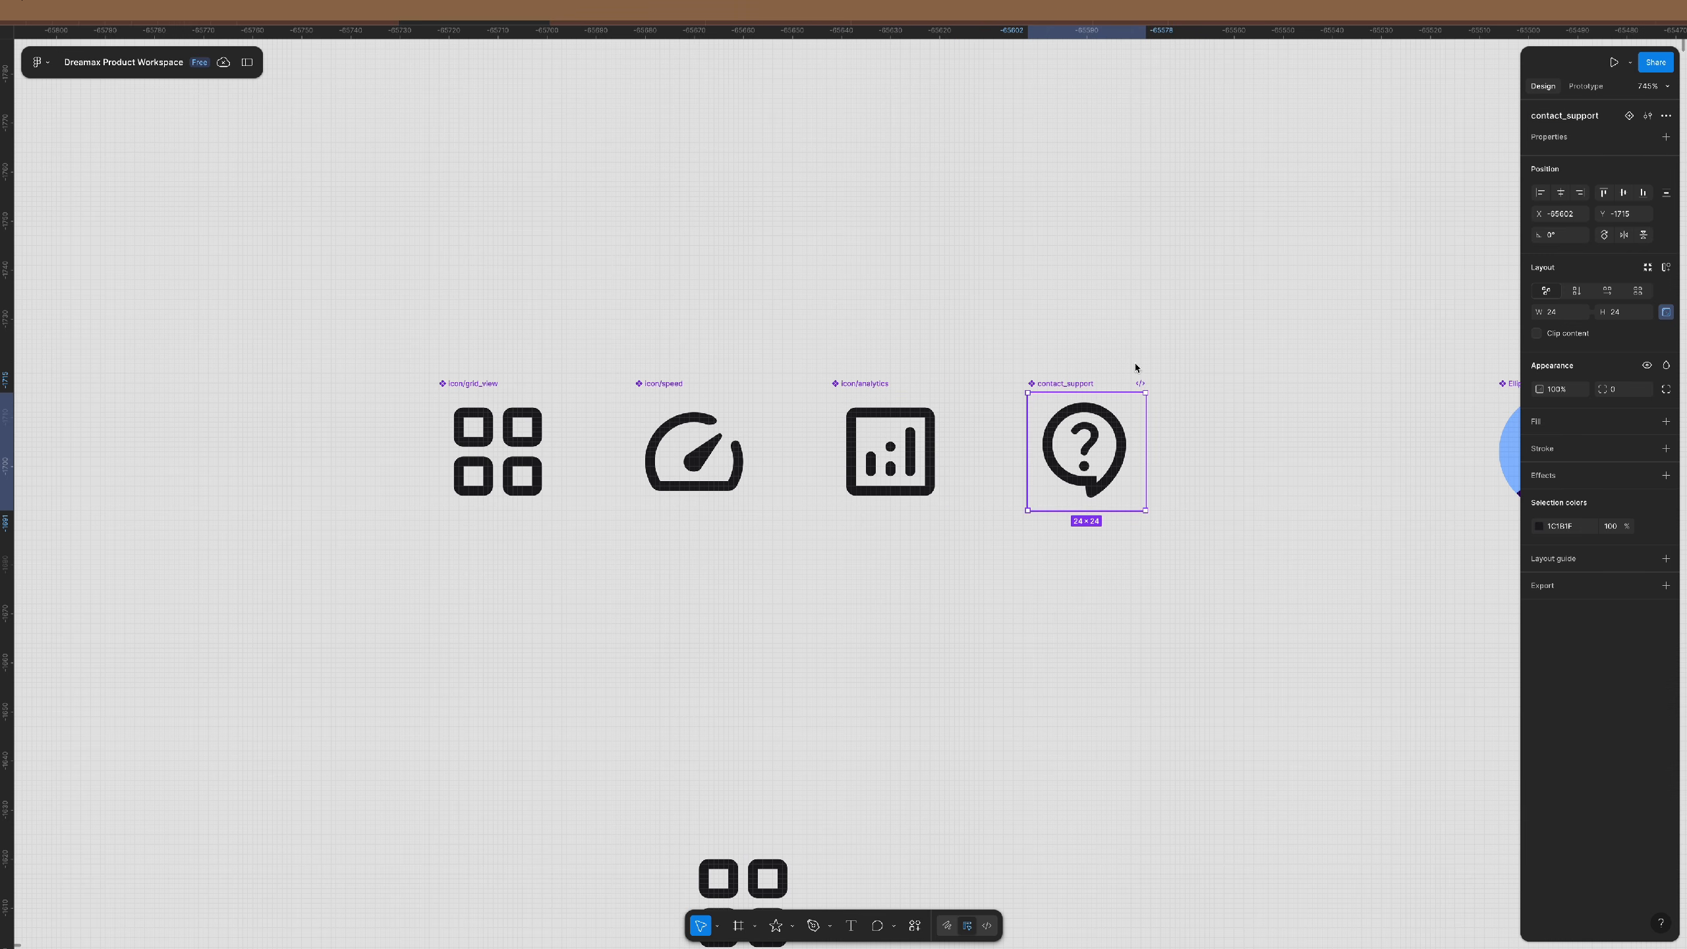
left_click(1565, 117)
key("Left")
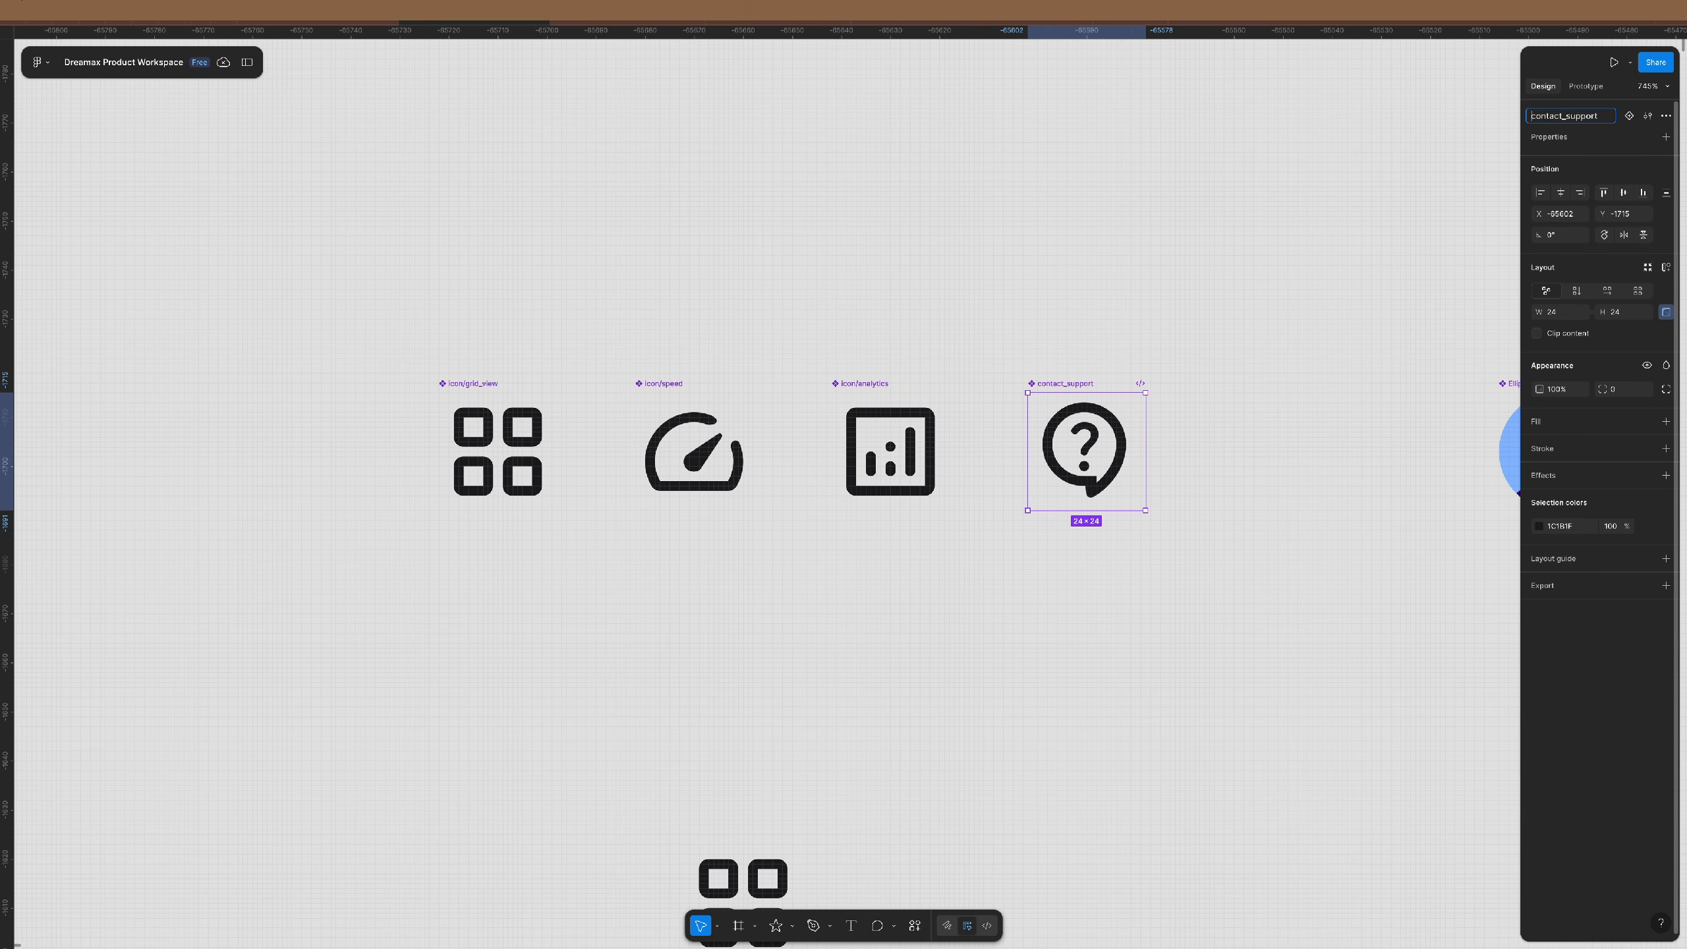
key("super+v")
key("Delete")
key("Delete")
key("Delete")
key("Delete")
key("Delete")
key("Delete")
key("Delete")
key("Delete")
key("Return")
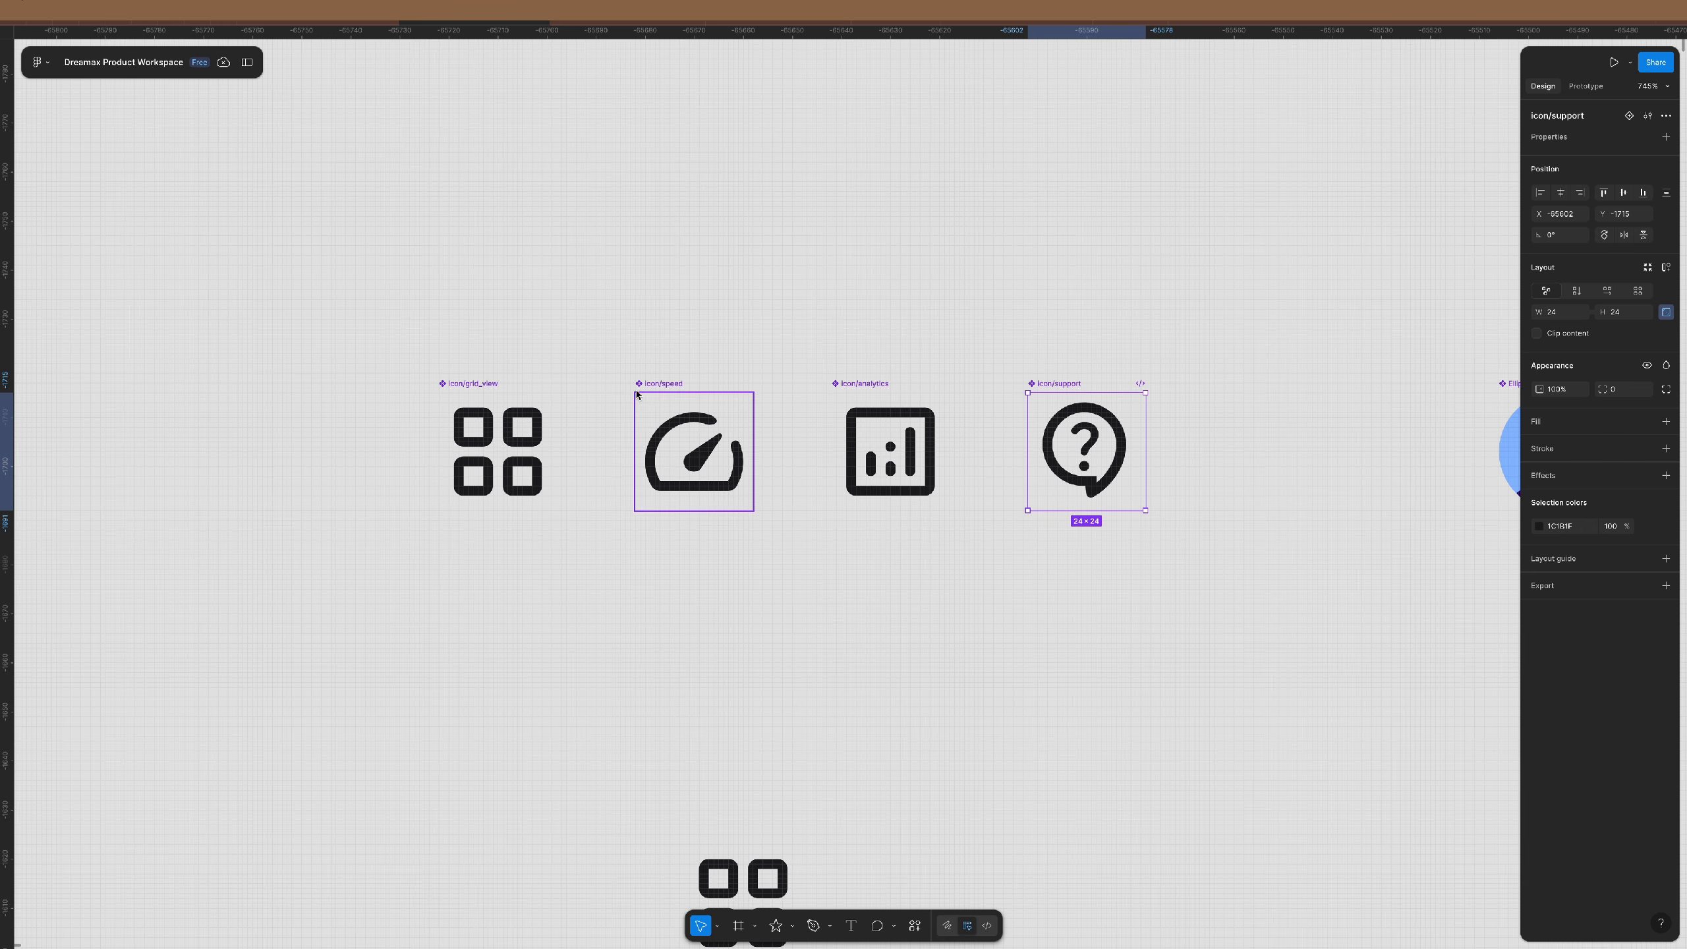
- Swap the grid instance below the row to speed, then to support
left_click(774, 324)
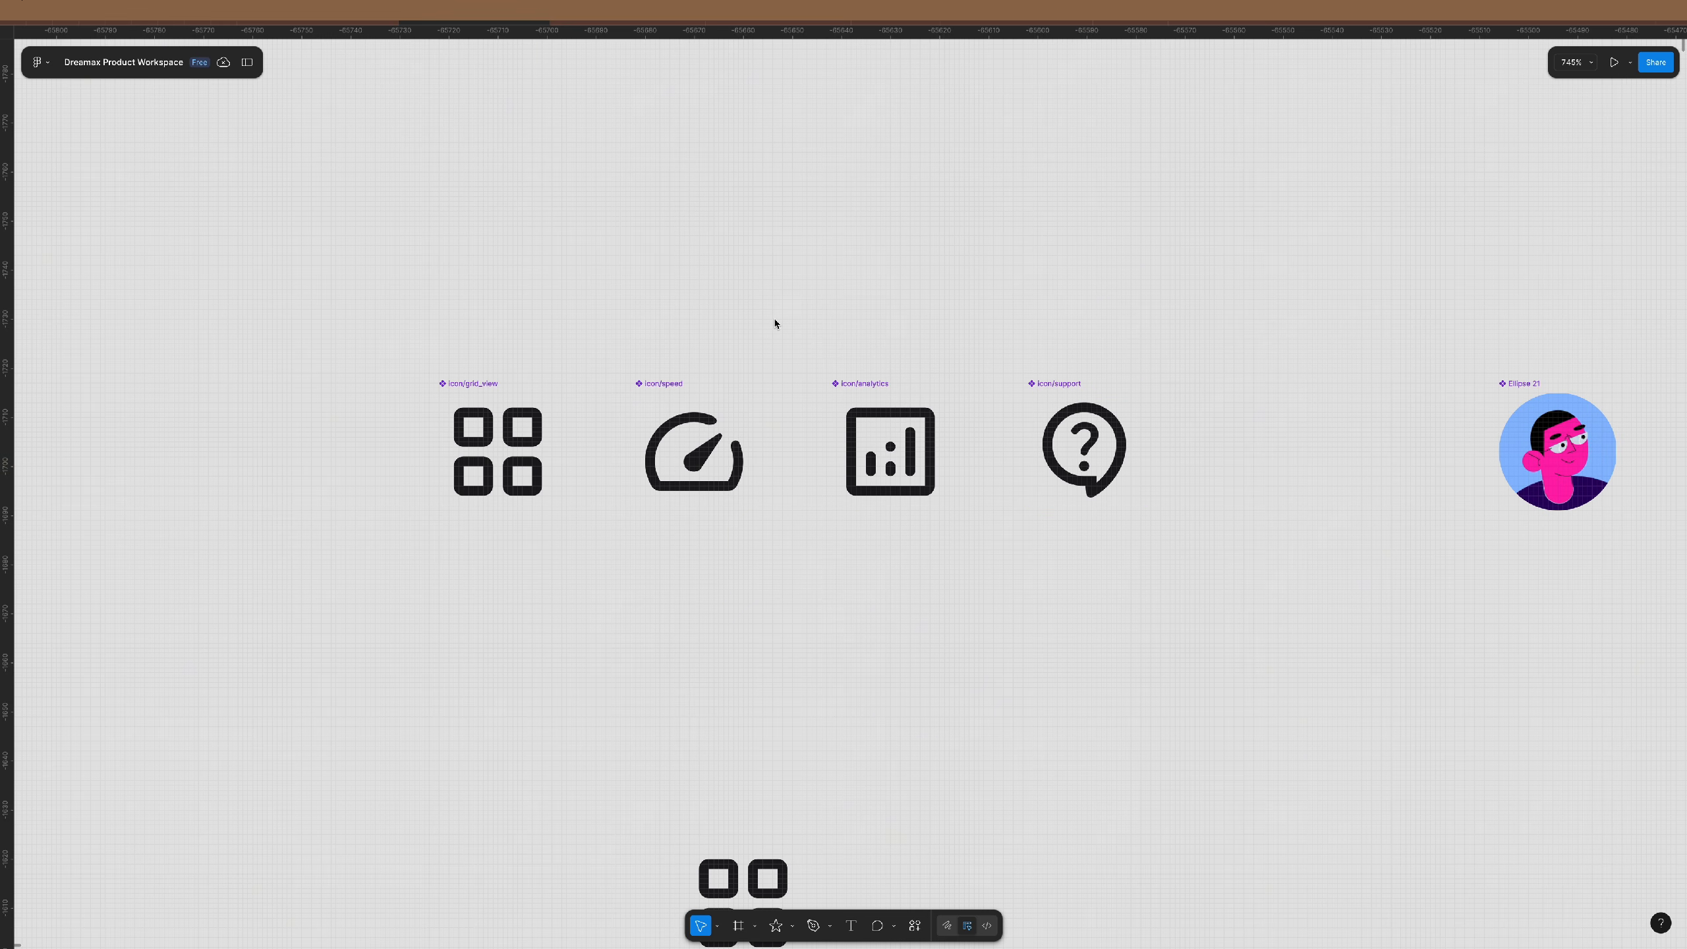
scroll(704, 403, "down", 5)
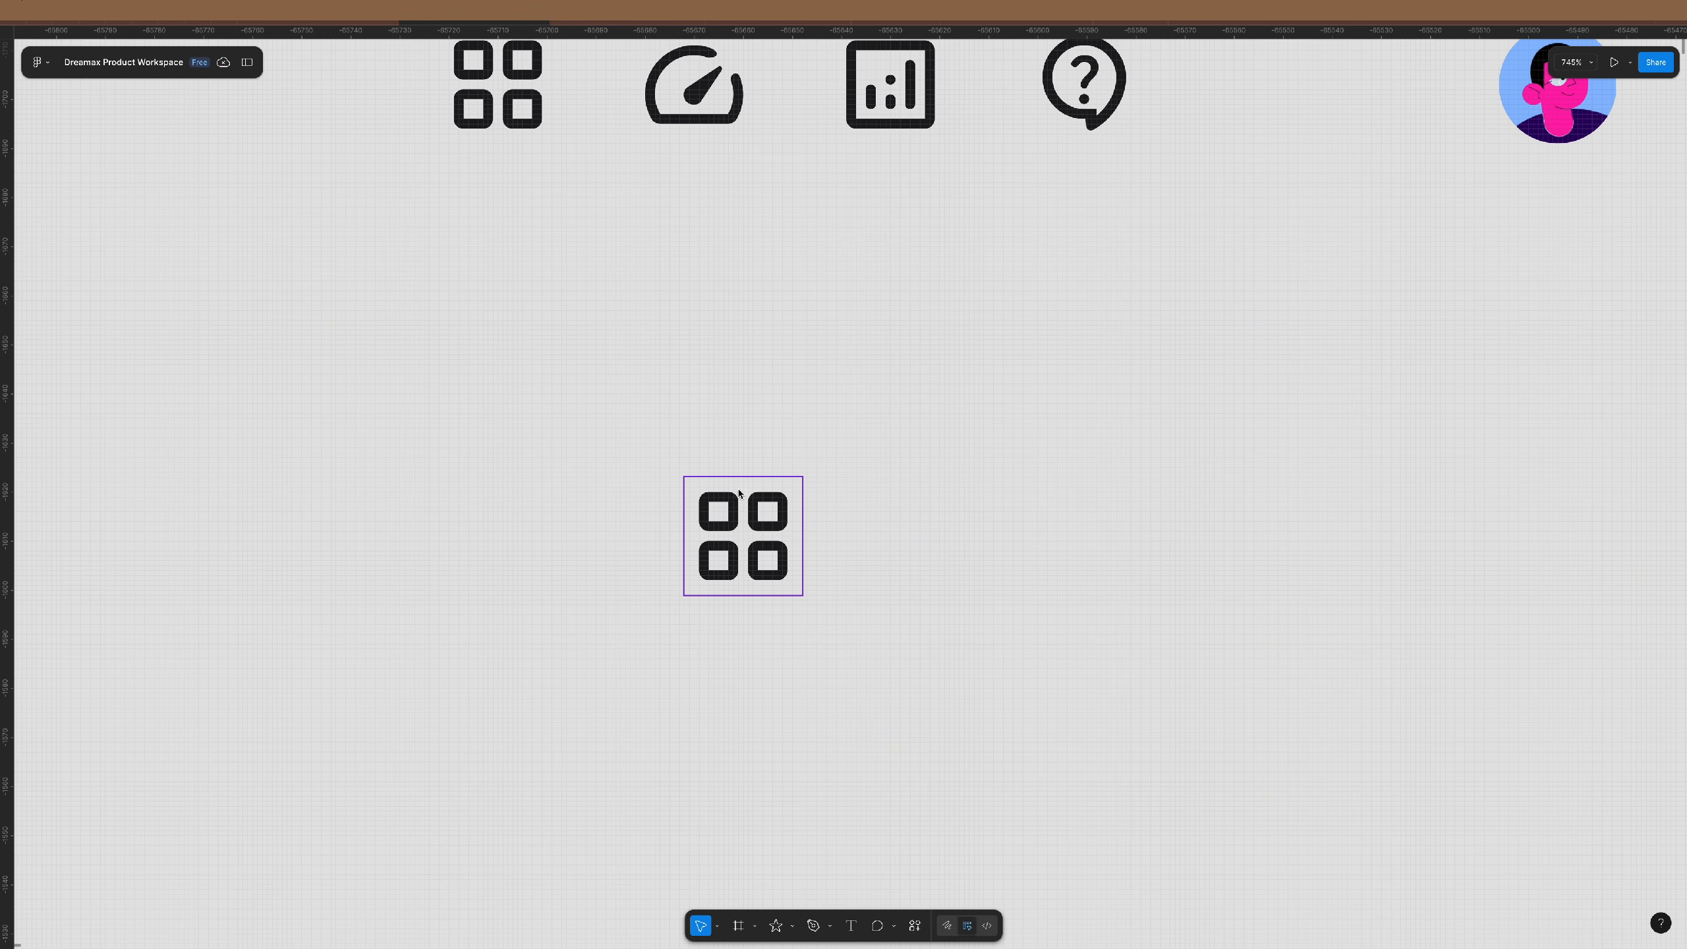
left_click(728, 541)
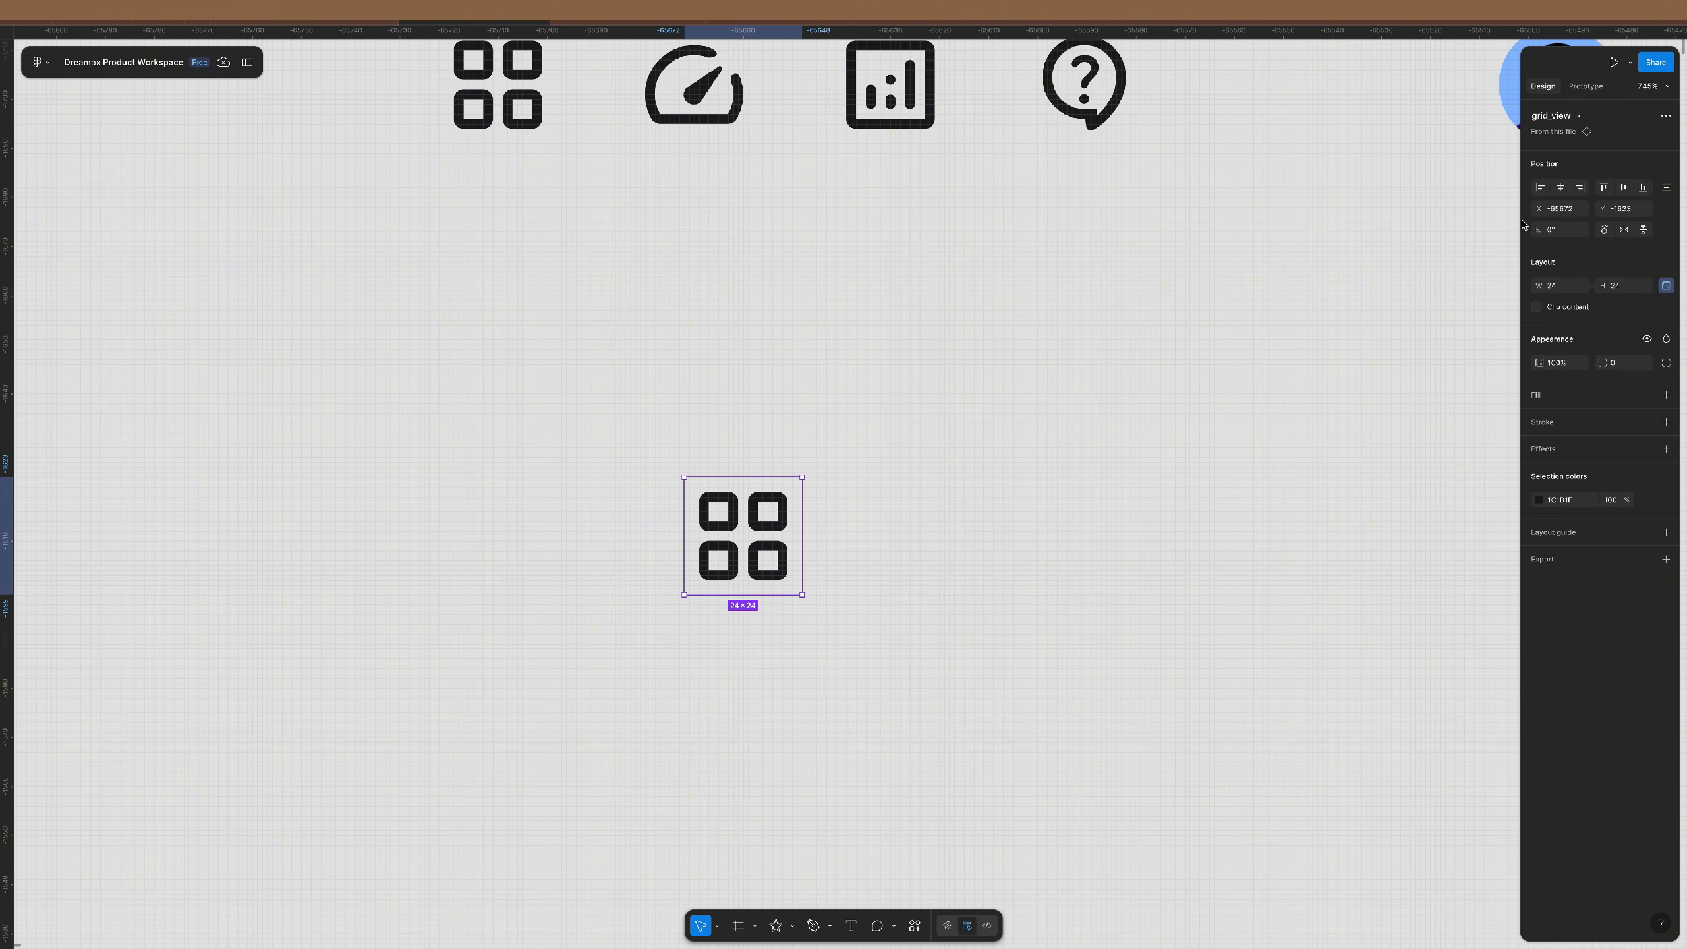
left_click(1581, 116)
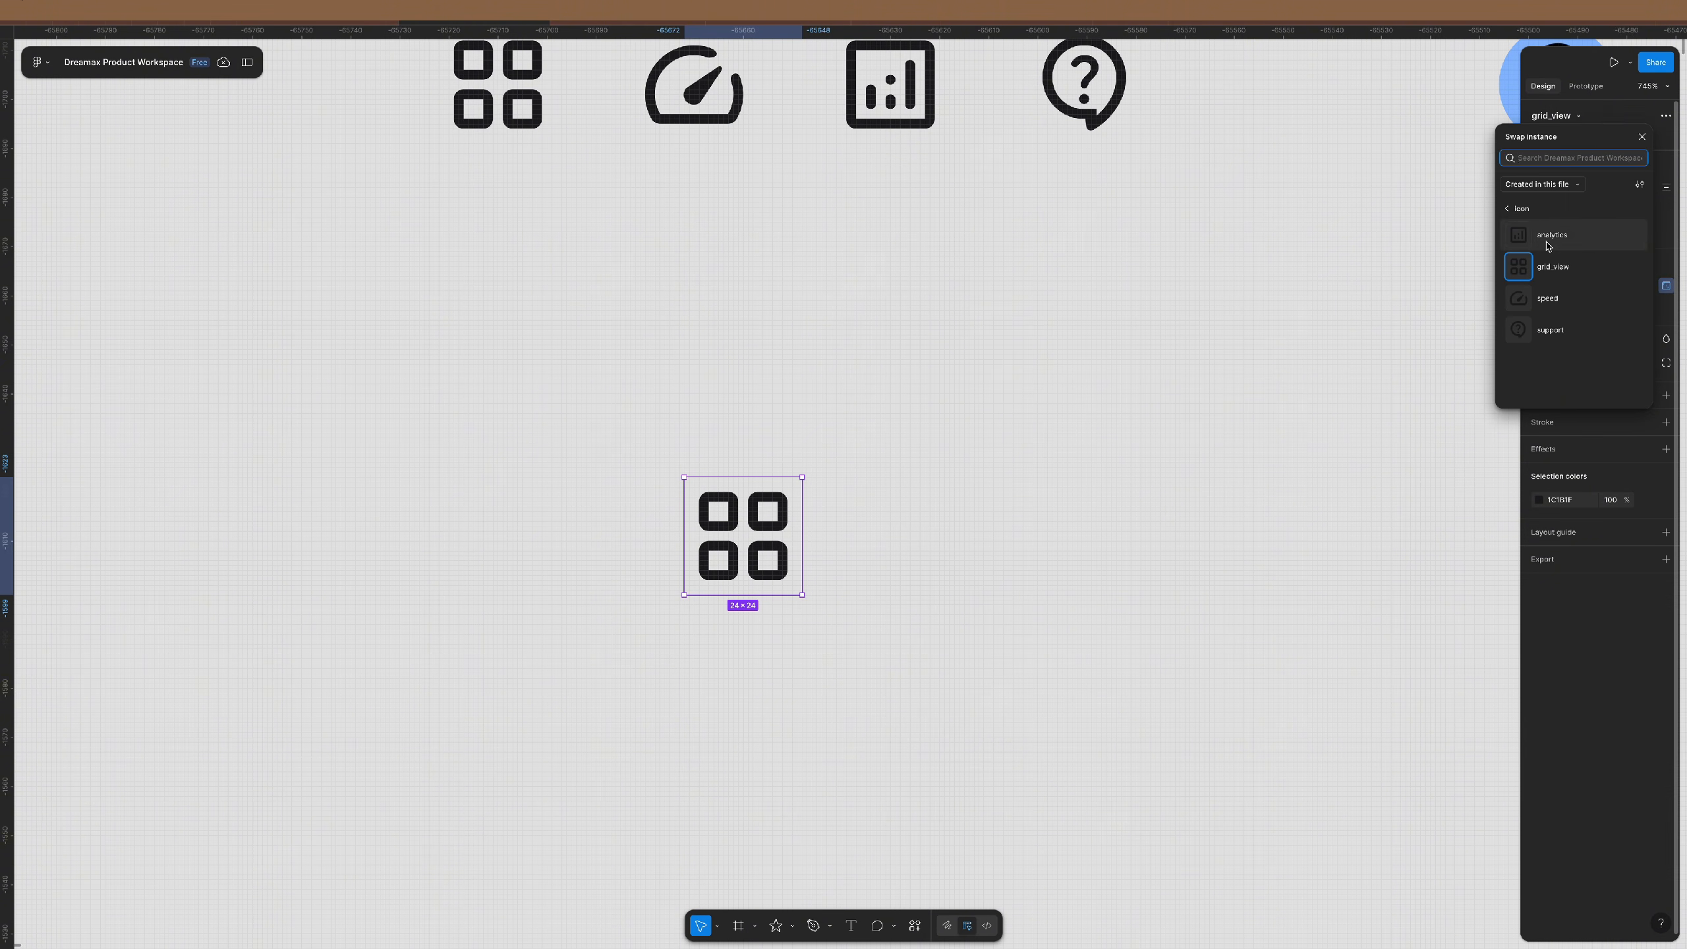
left_click(1561, 299)
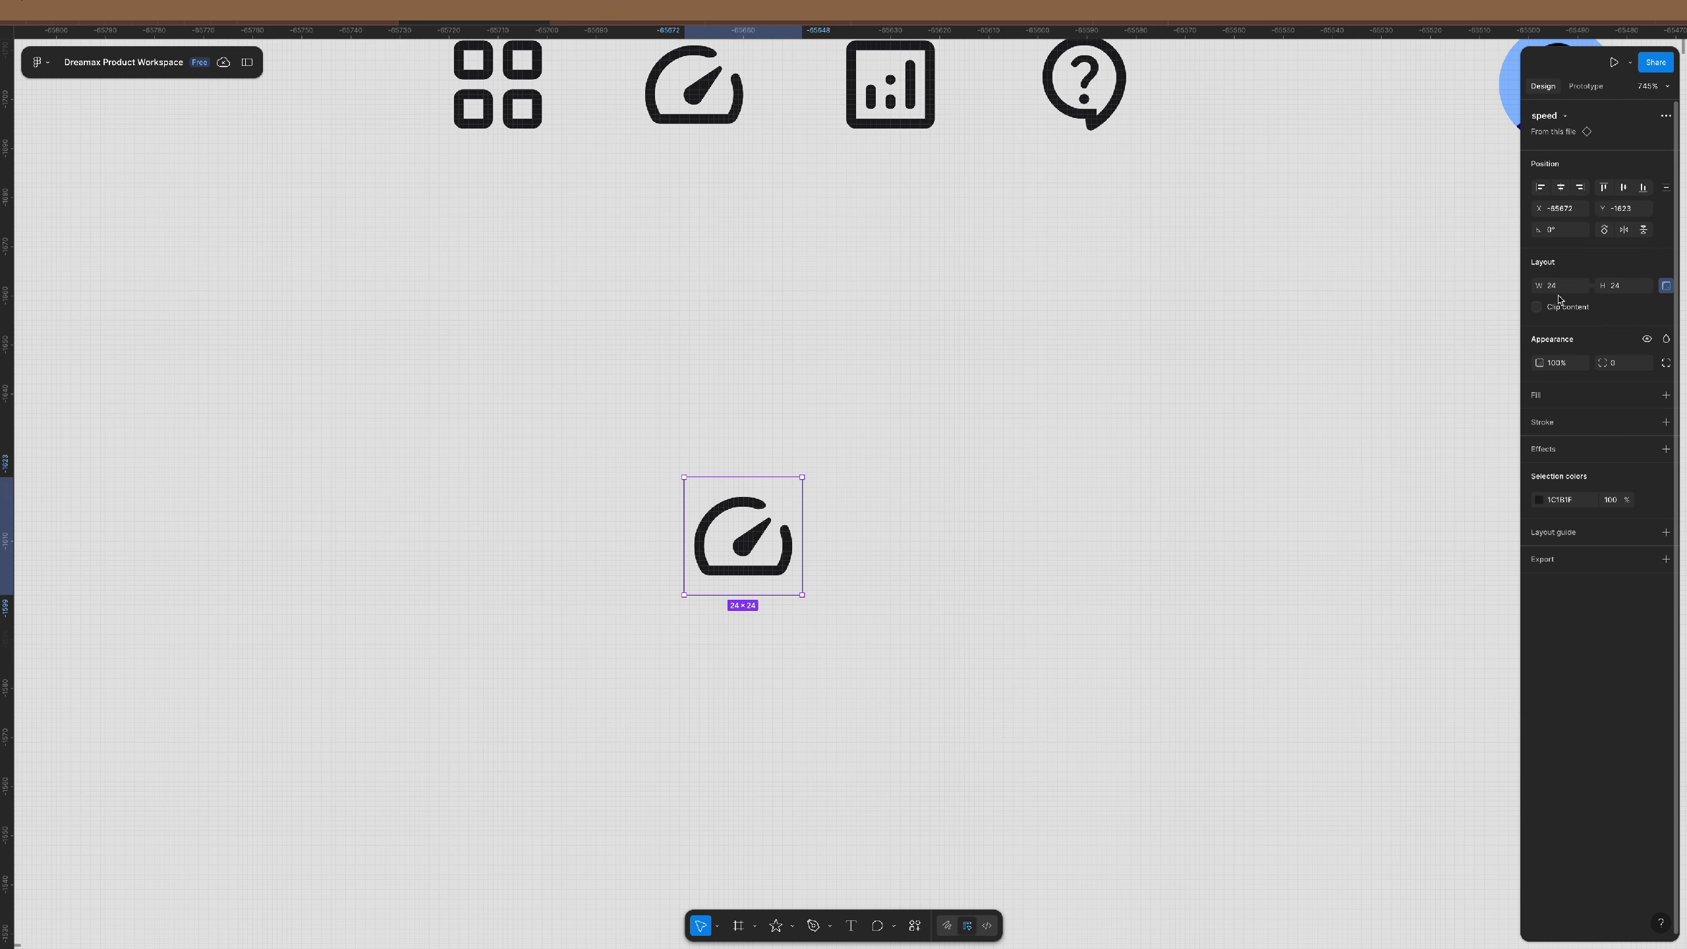
left_click(1562, 117)
left_click(1569, 332)
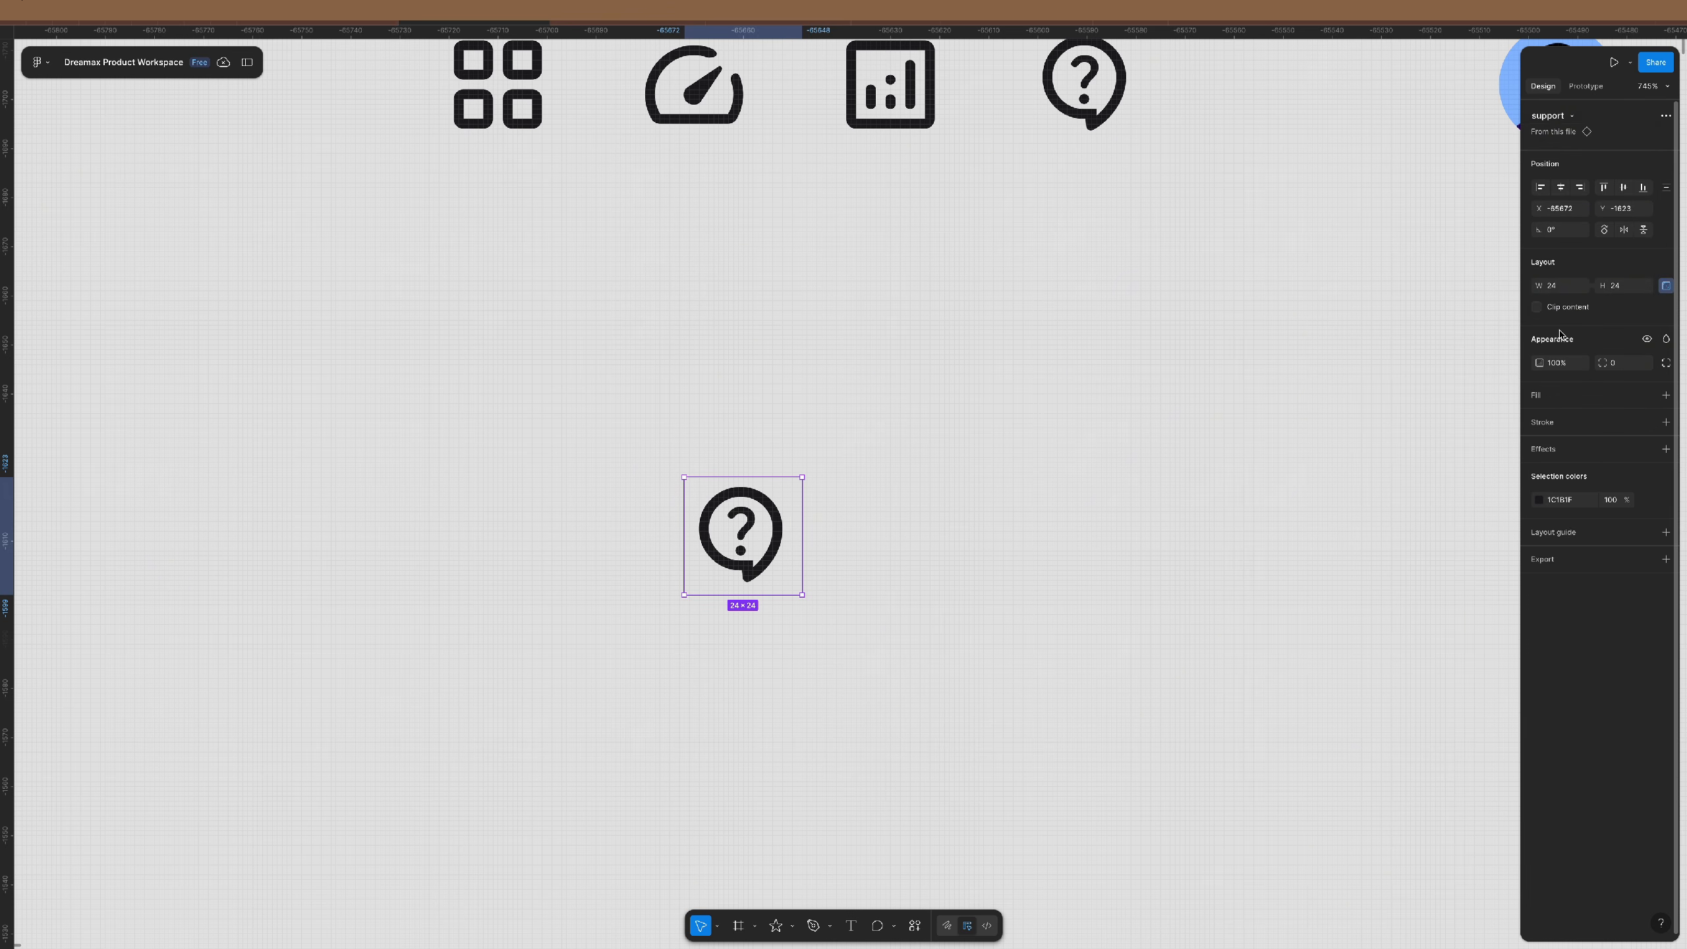
- Try the swap list's List view, Show subfolders off and Grid view, then close it
left_click(1572, 117)
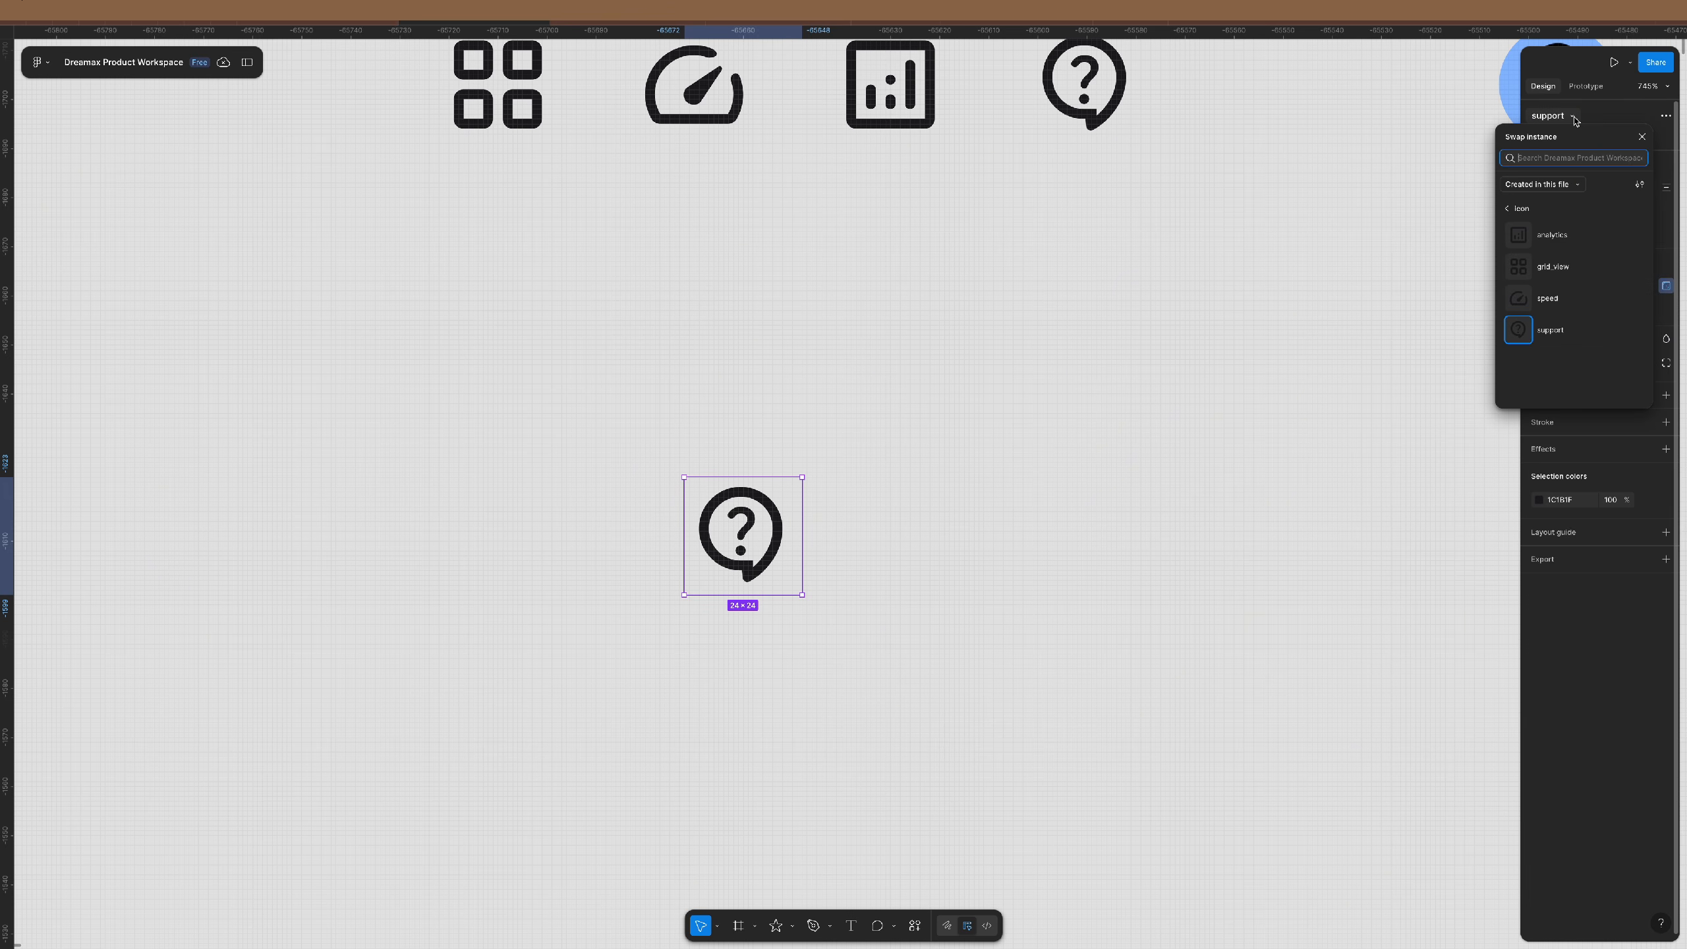
left_click_drag(1581, 140, 913, 355)
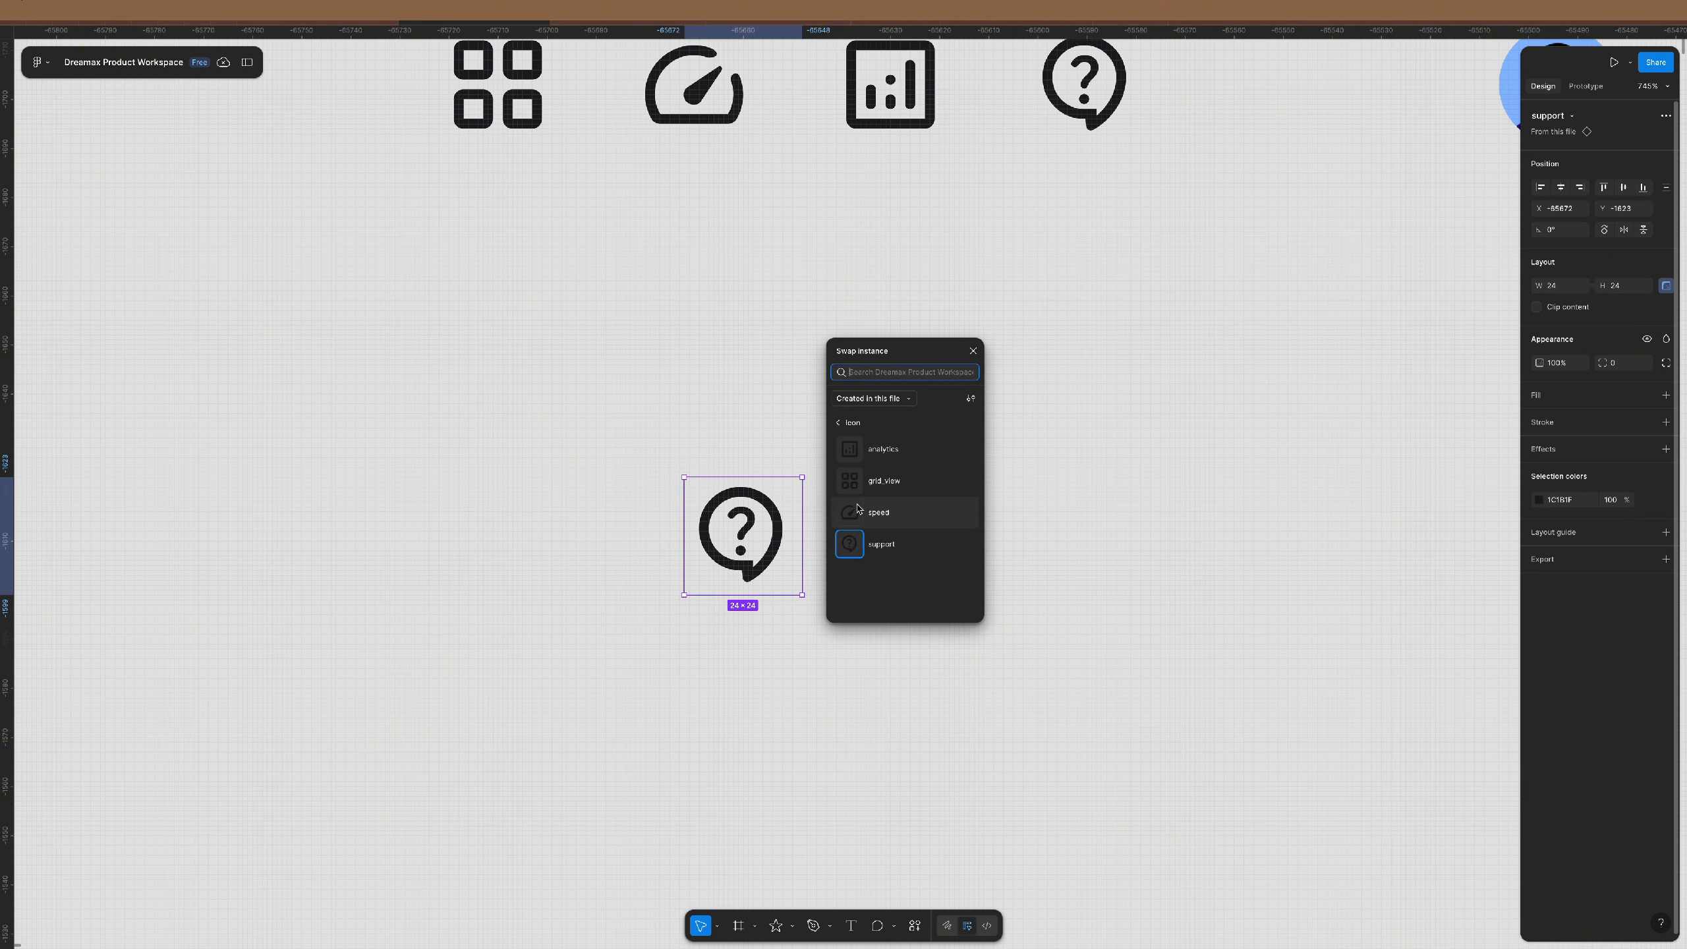
left_click(970, 399)
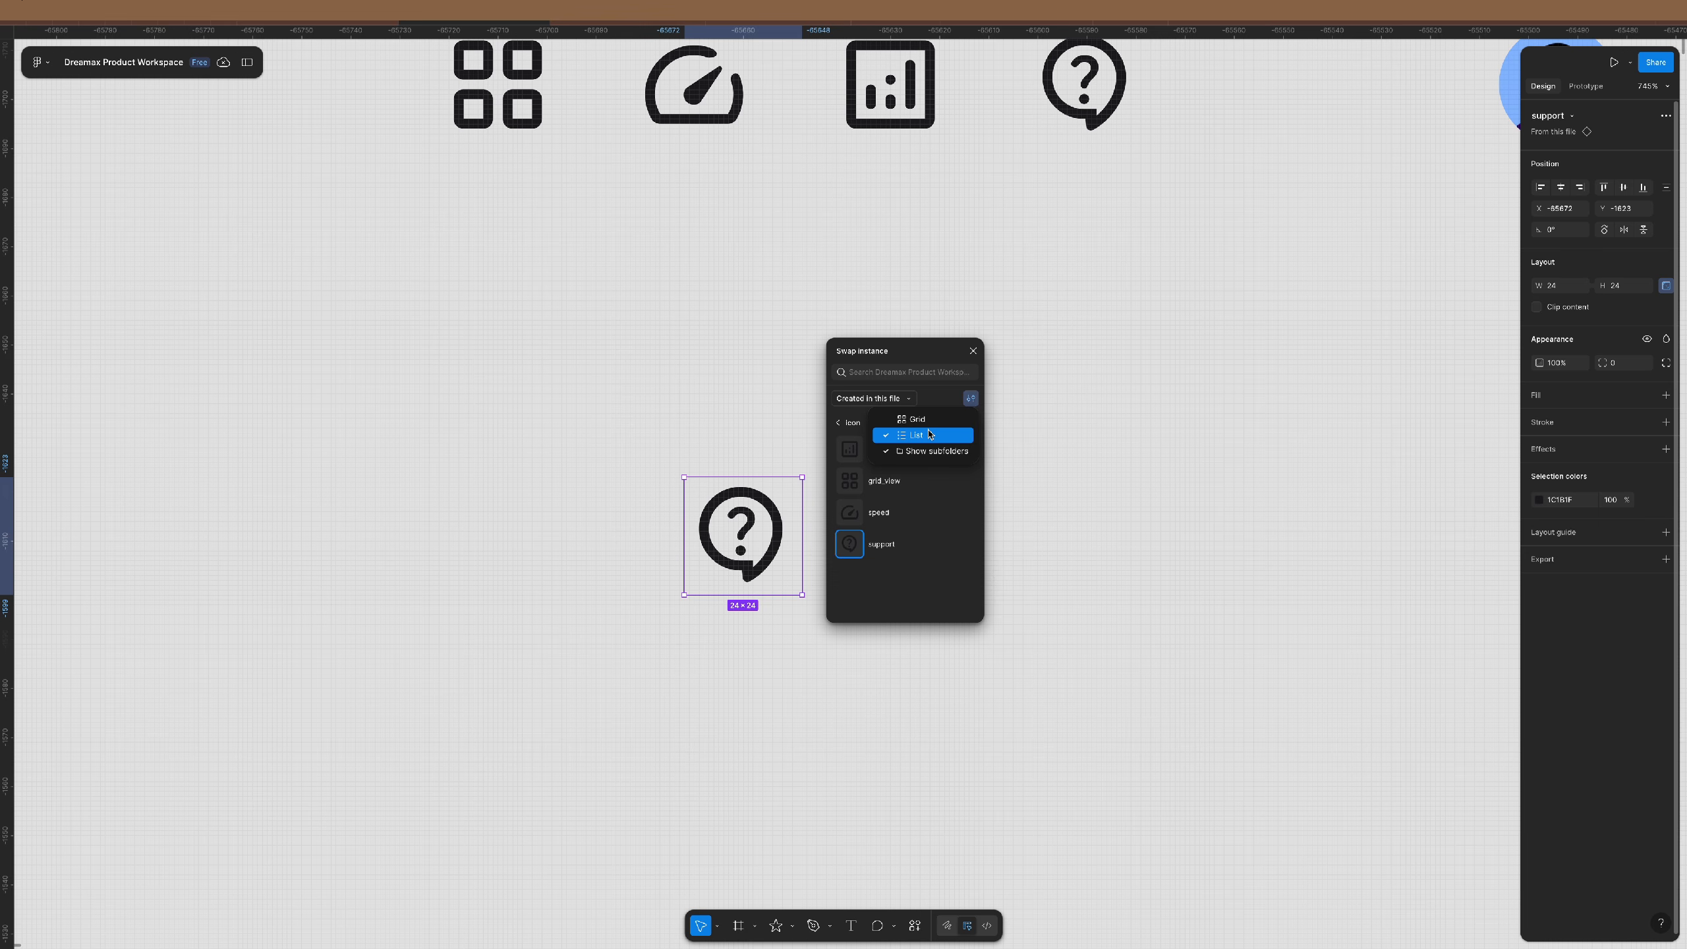
left_click(929, 434)
left_click(970, 398)
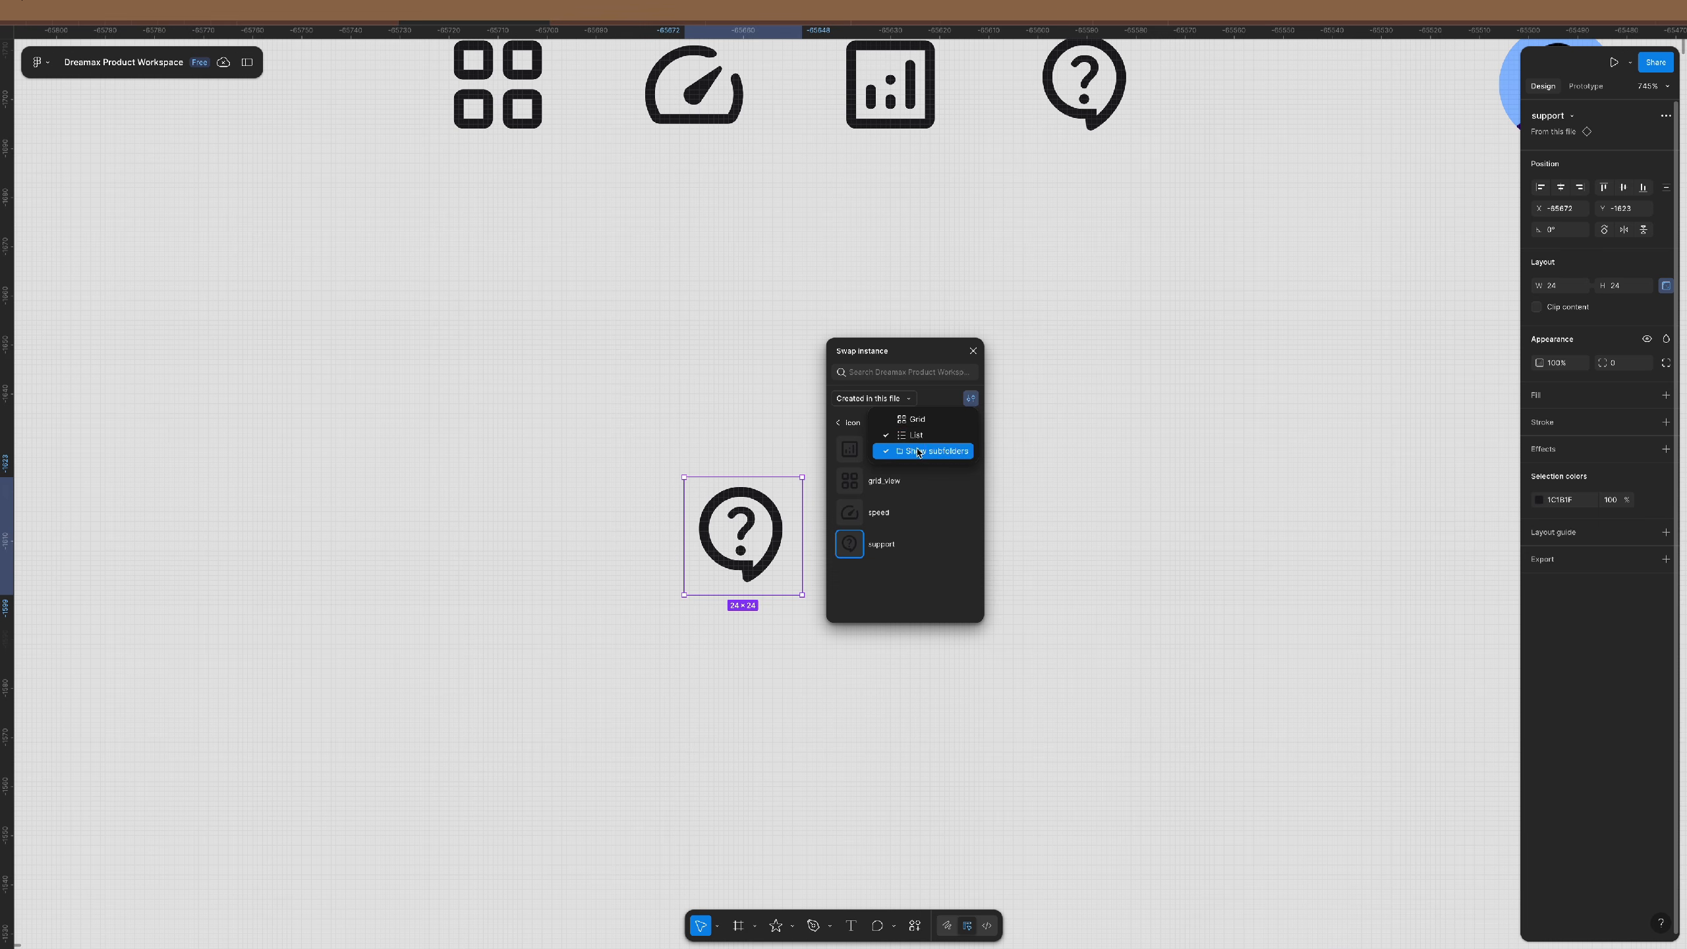
left_click(919, 452)
left_click(971, 399)
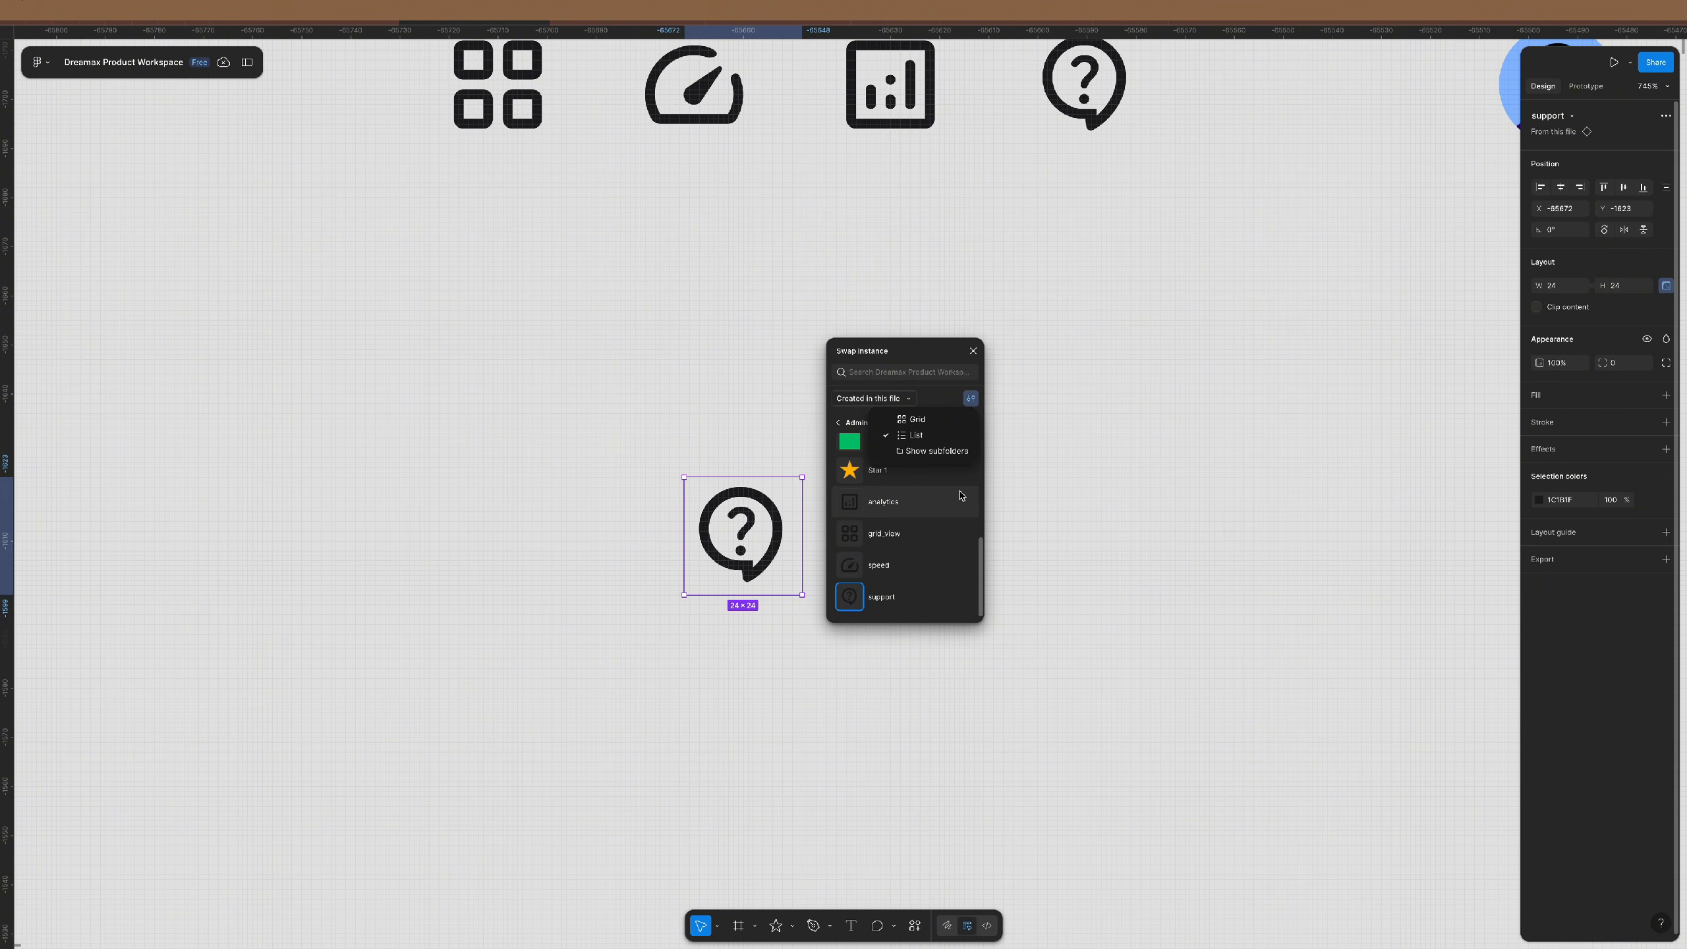
scroll(960, 495, "up", 5)
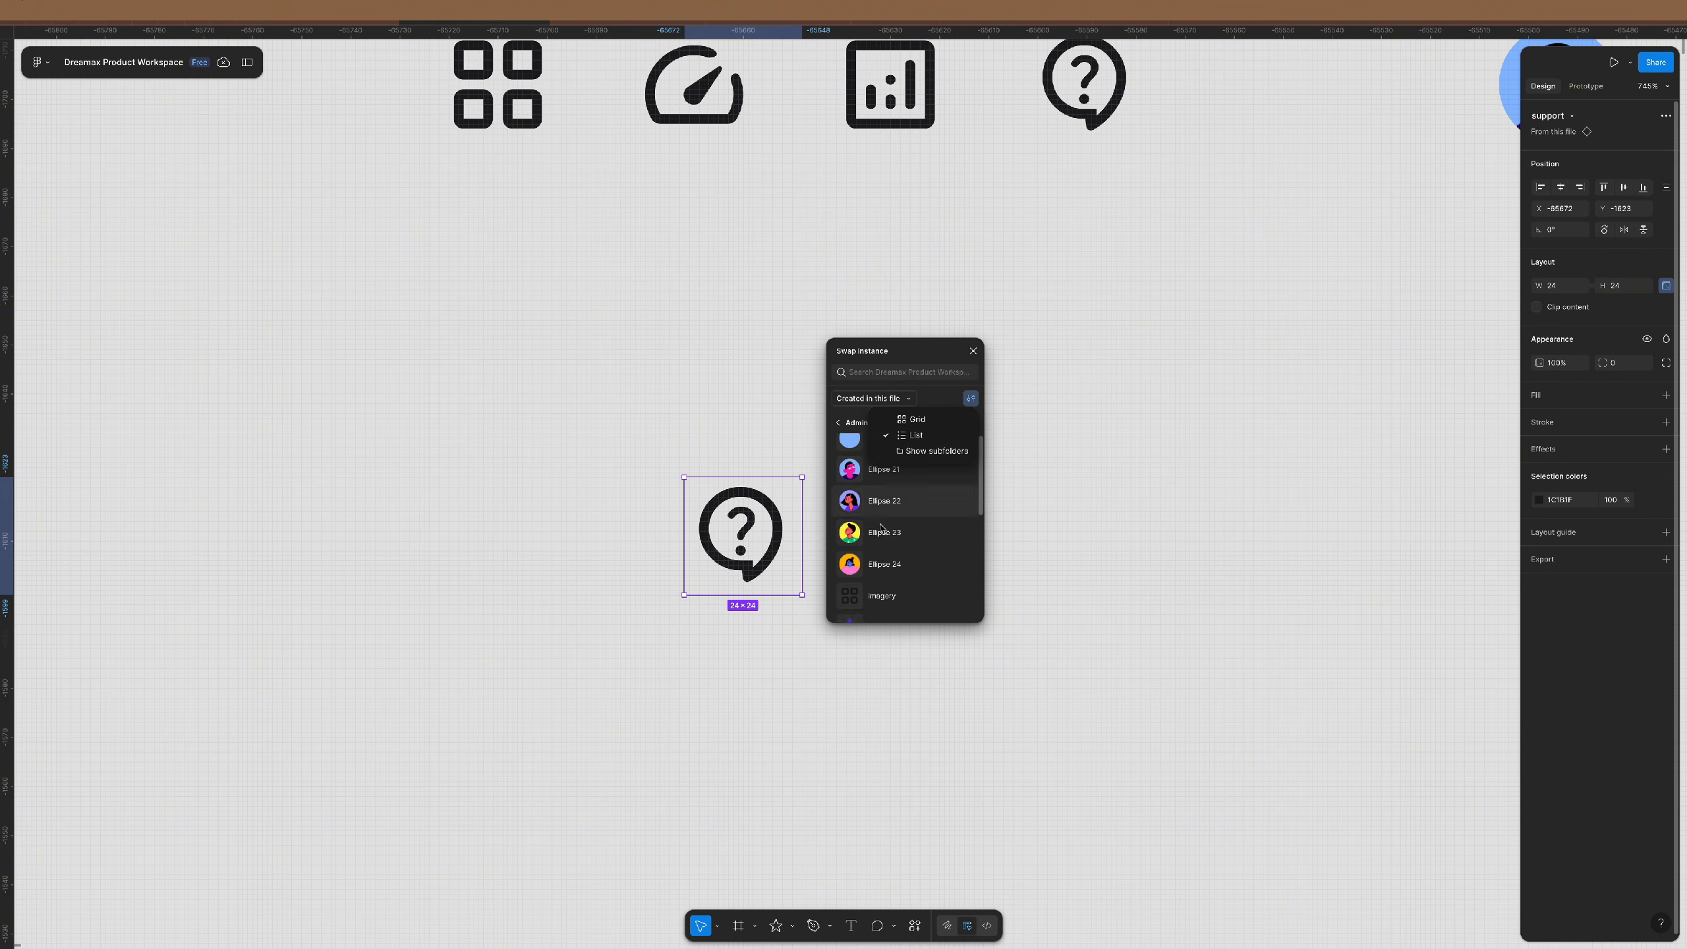
scroll(879, 527, "down", 3)
left_click(923, 418)
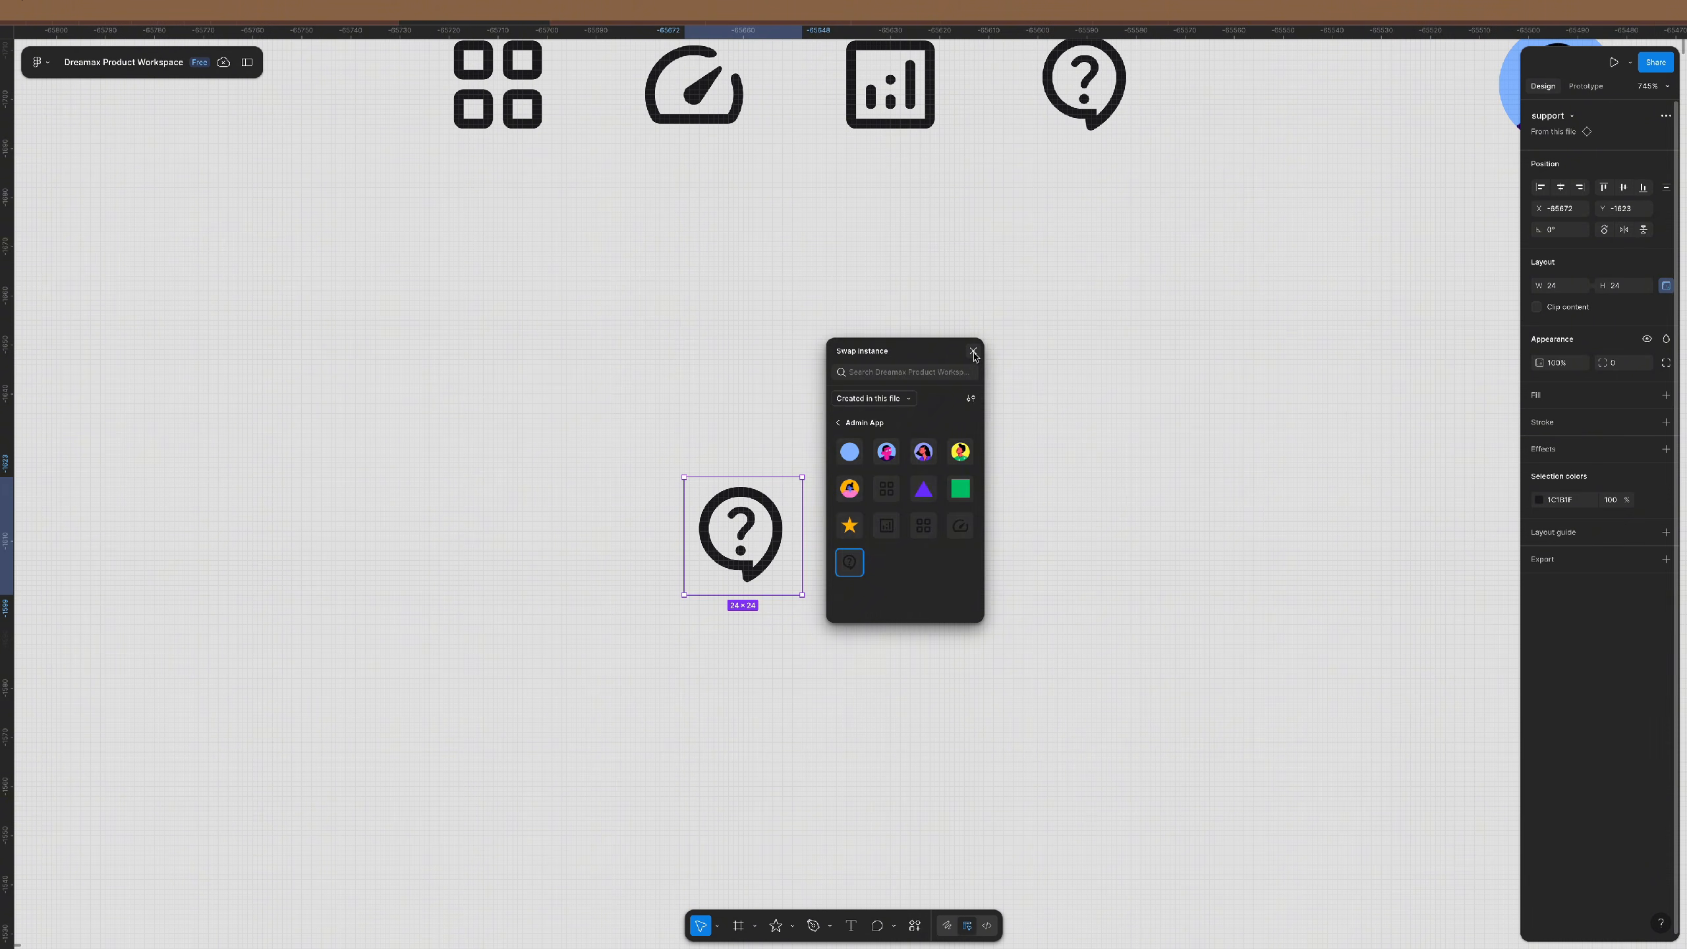
left_click(974, 352)
scroll(738, 535, "down", 5)
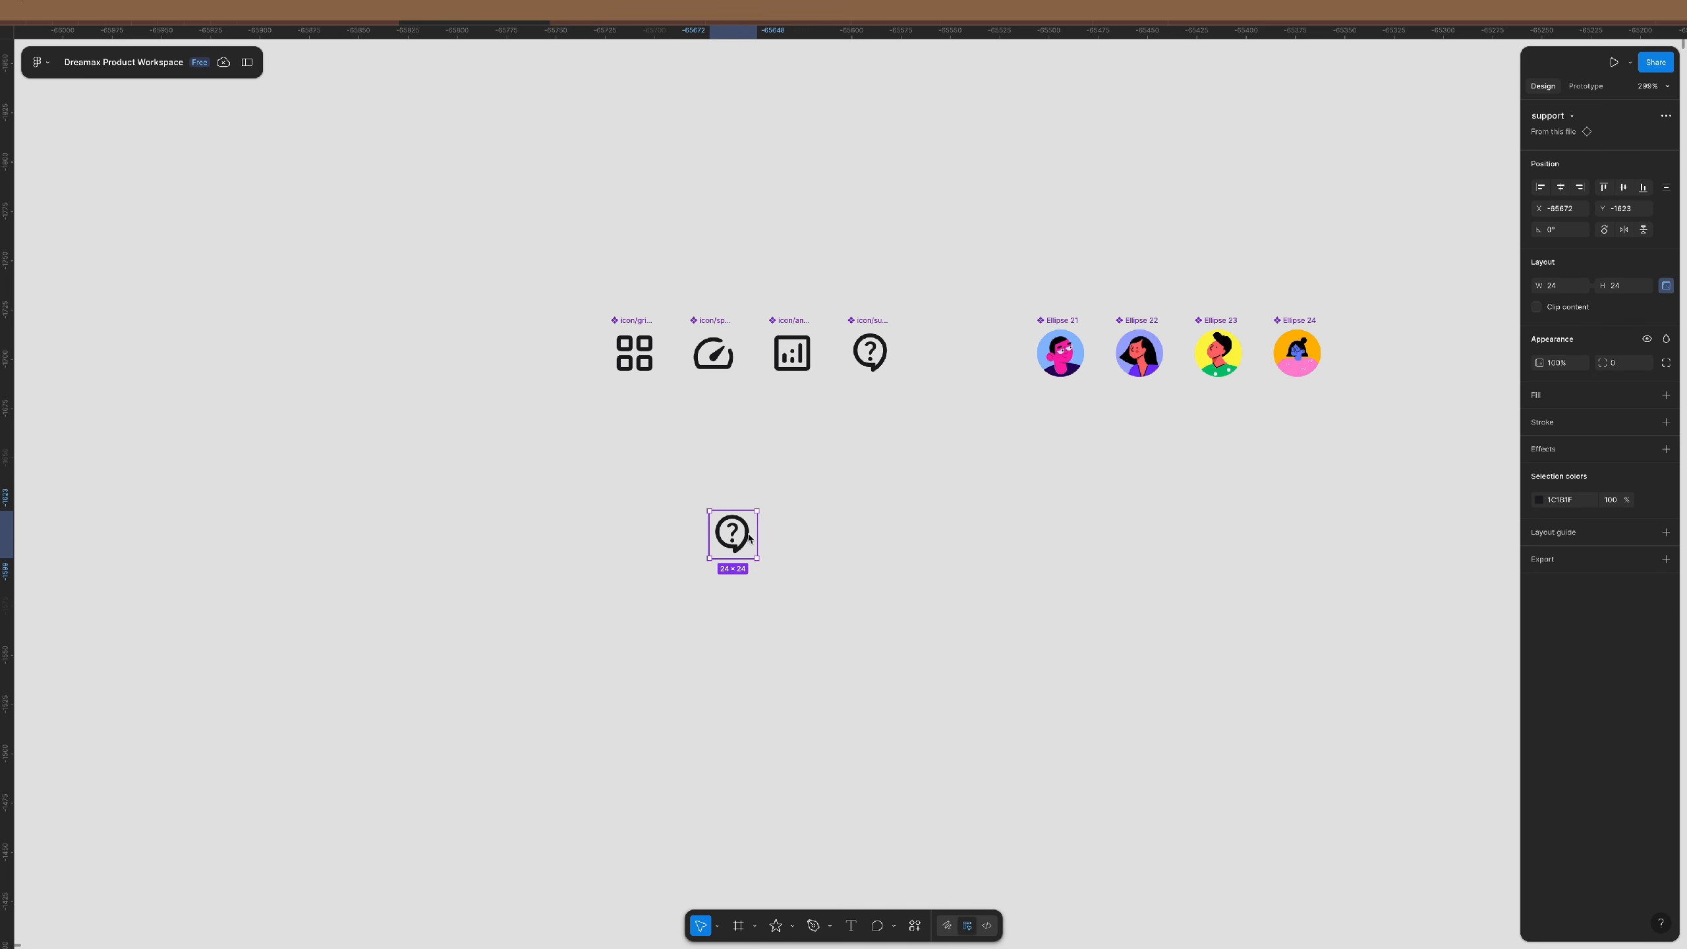
- Nudge the support instance slightly left and pan over to the avatars
left_click_drag(748, 538, 697, 536)
scroll(720, 527, "right", 5)
scroll(751, 293, "up", 3)
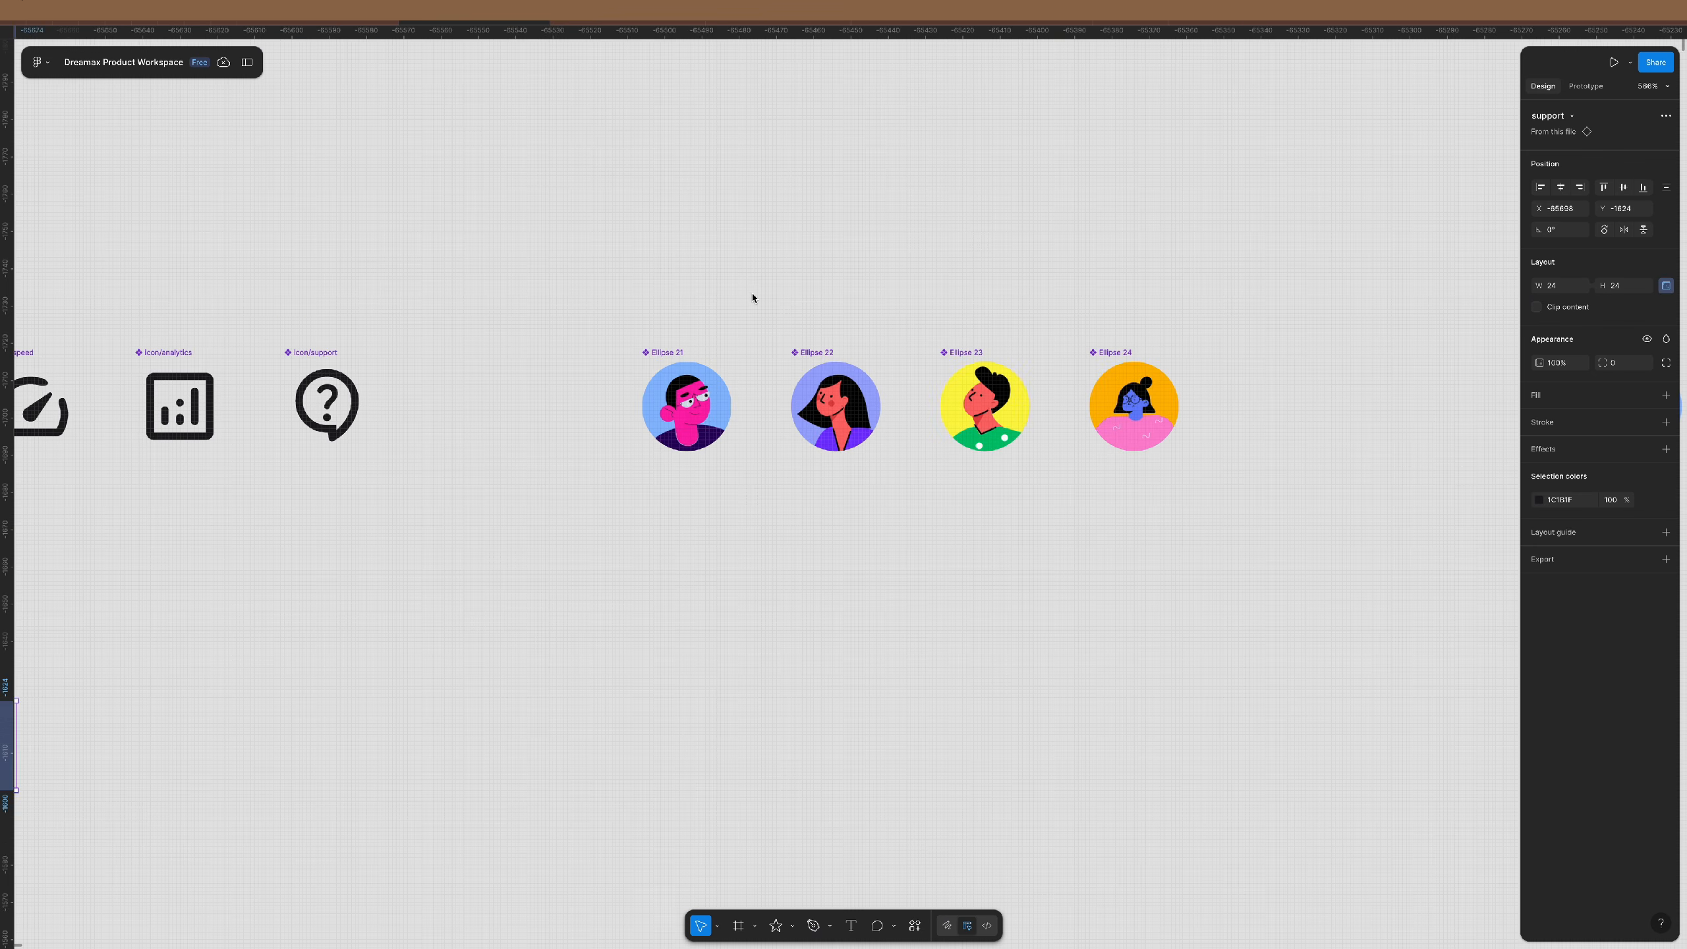
scroll(752, 297, "right", 3)
scroll(761, 327, "down", 4)
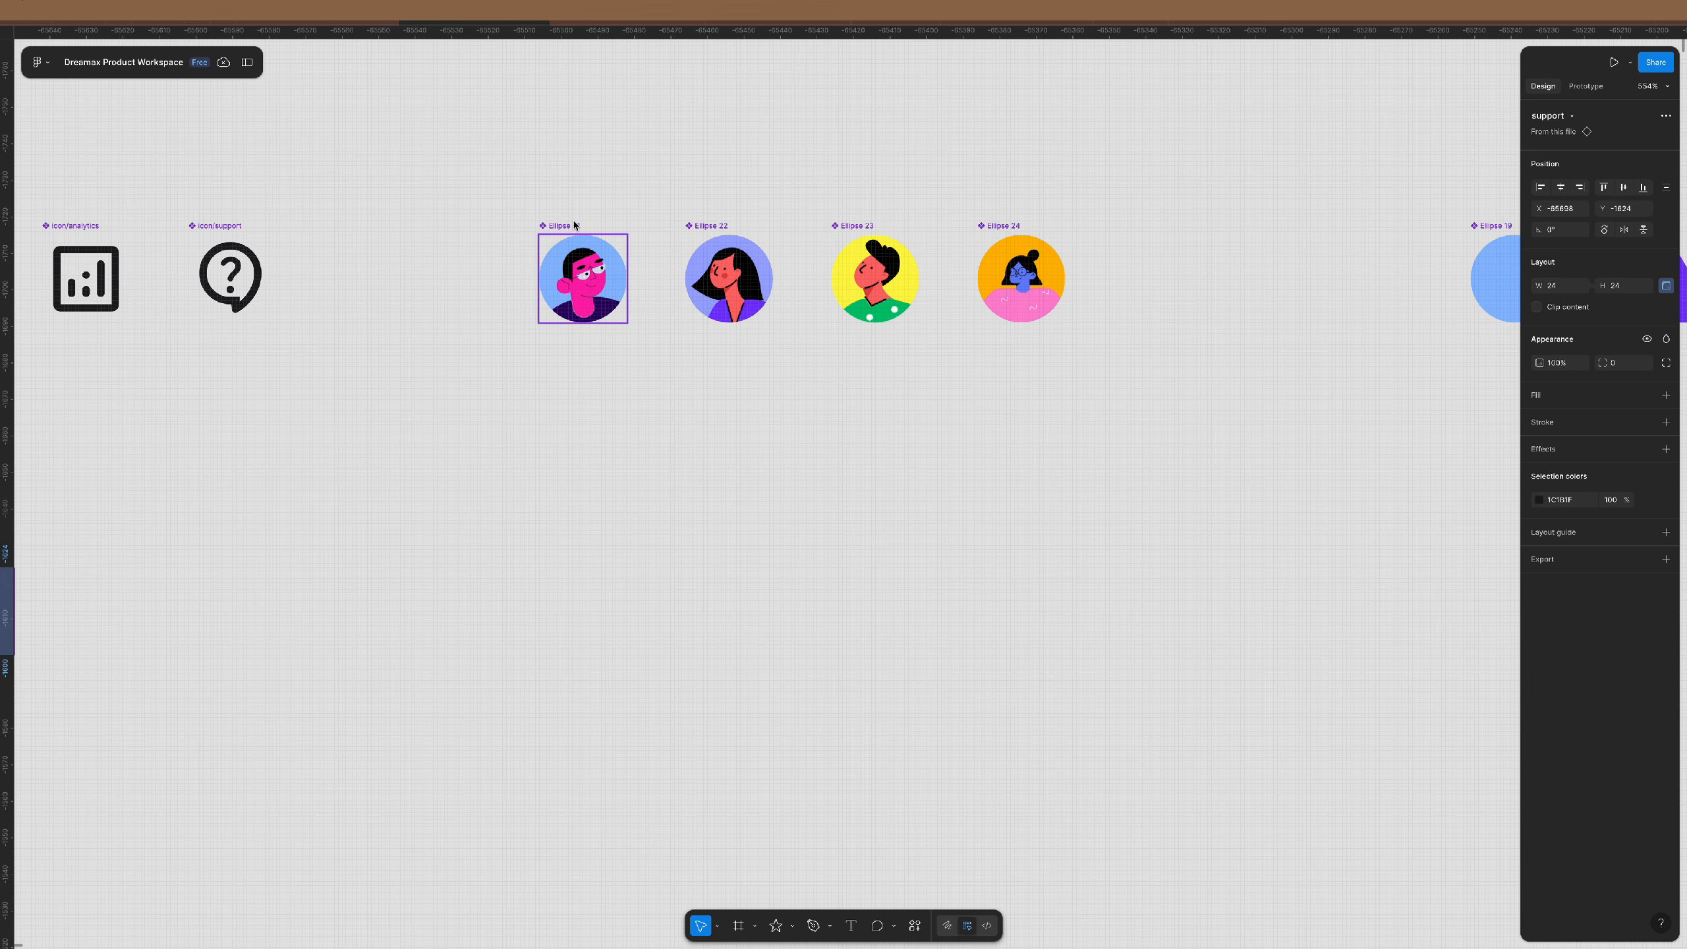
- Rename the Ellipse 21 avatar component to image/guy1
left_click(574, 225)
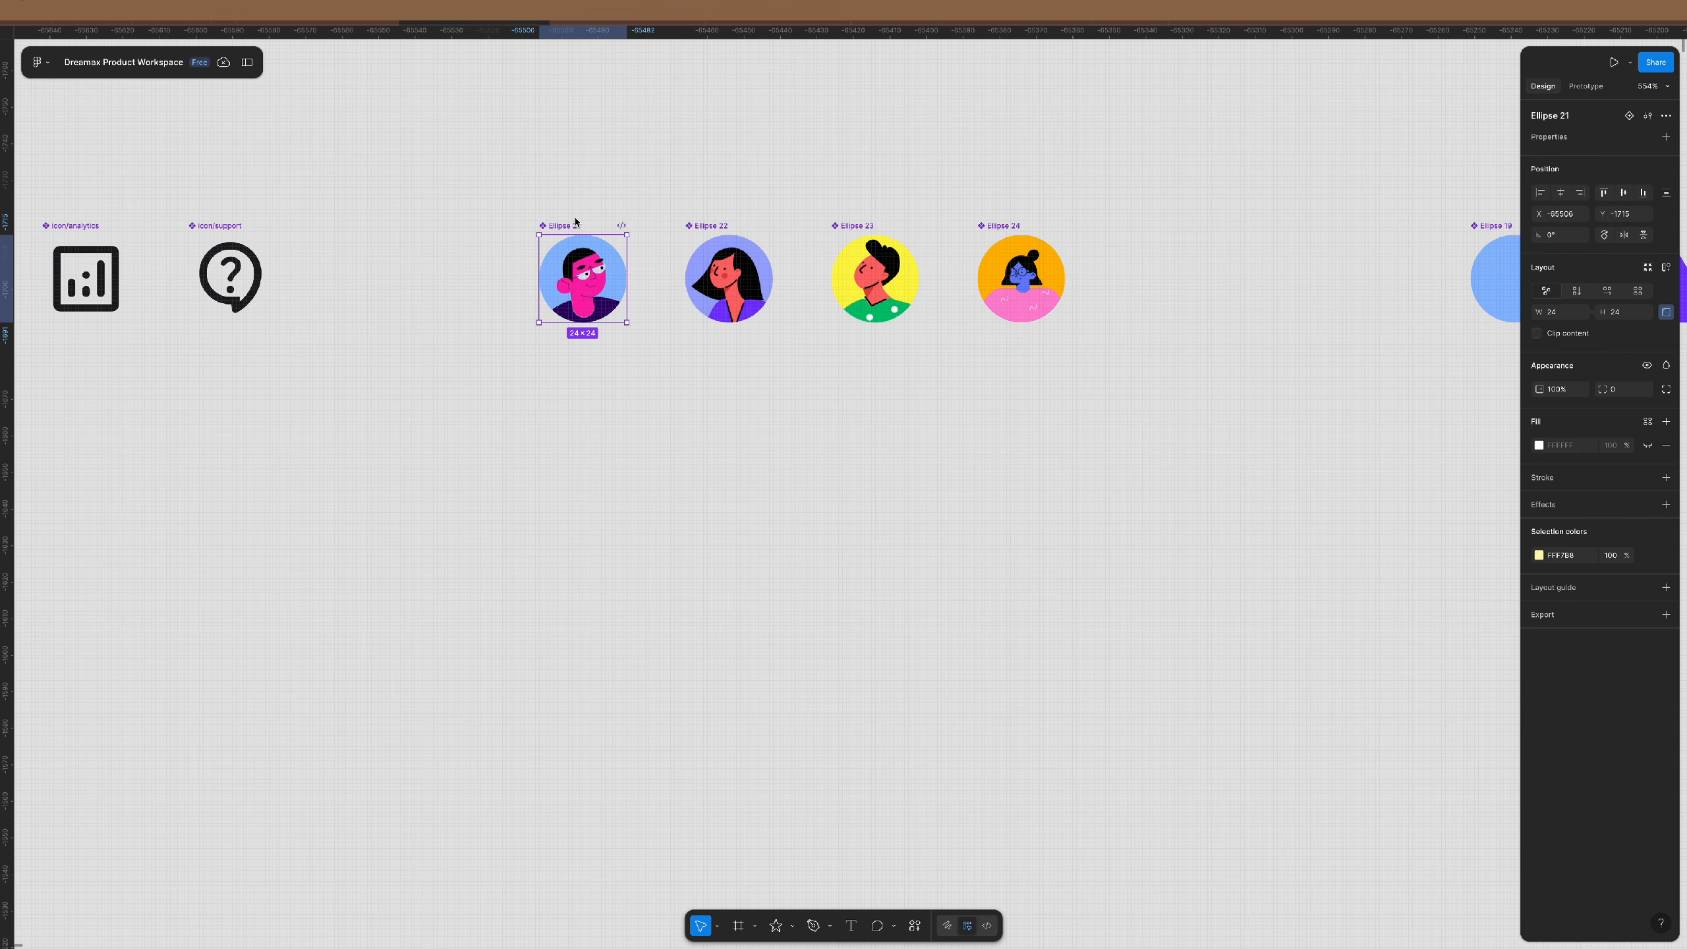
double_click(1584, 117)
key("BackSpace")
type("image/guy1")
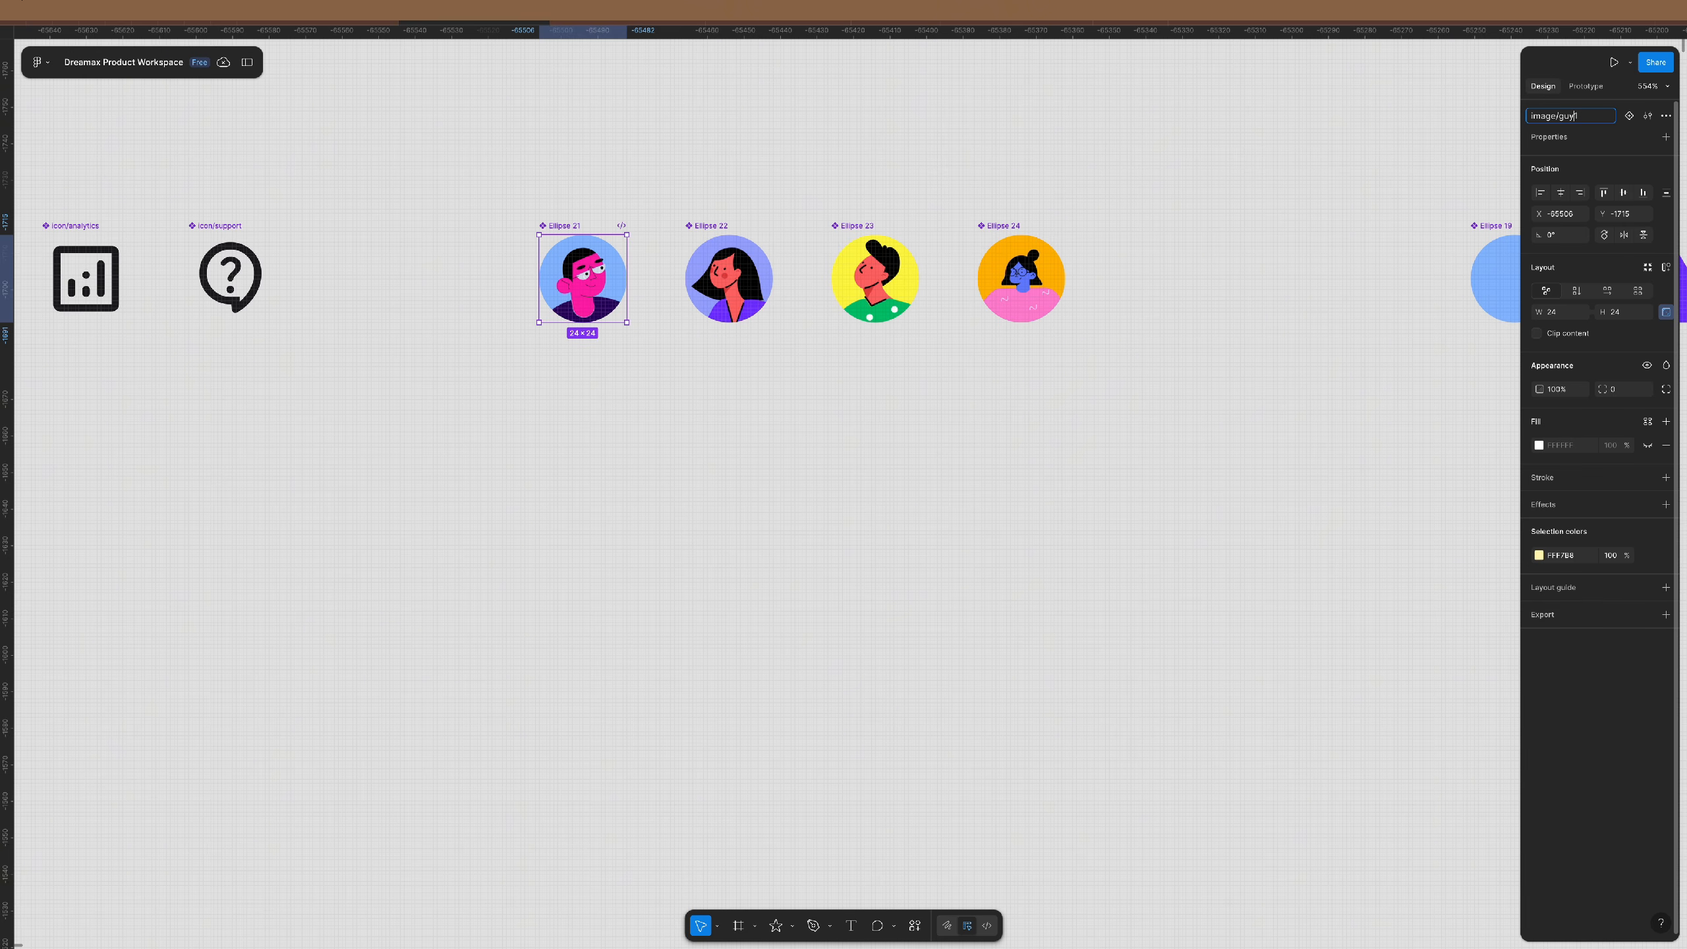
- Finish naming Ellipse 21 image/guy1, then rename Ellipse 22 to imge/bebe1
key("super+shift+Left")
key("Return")
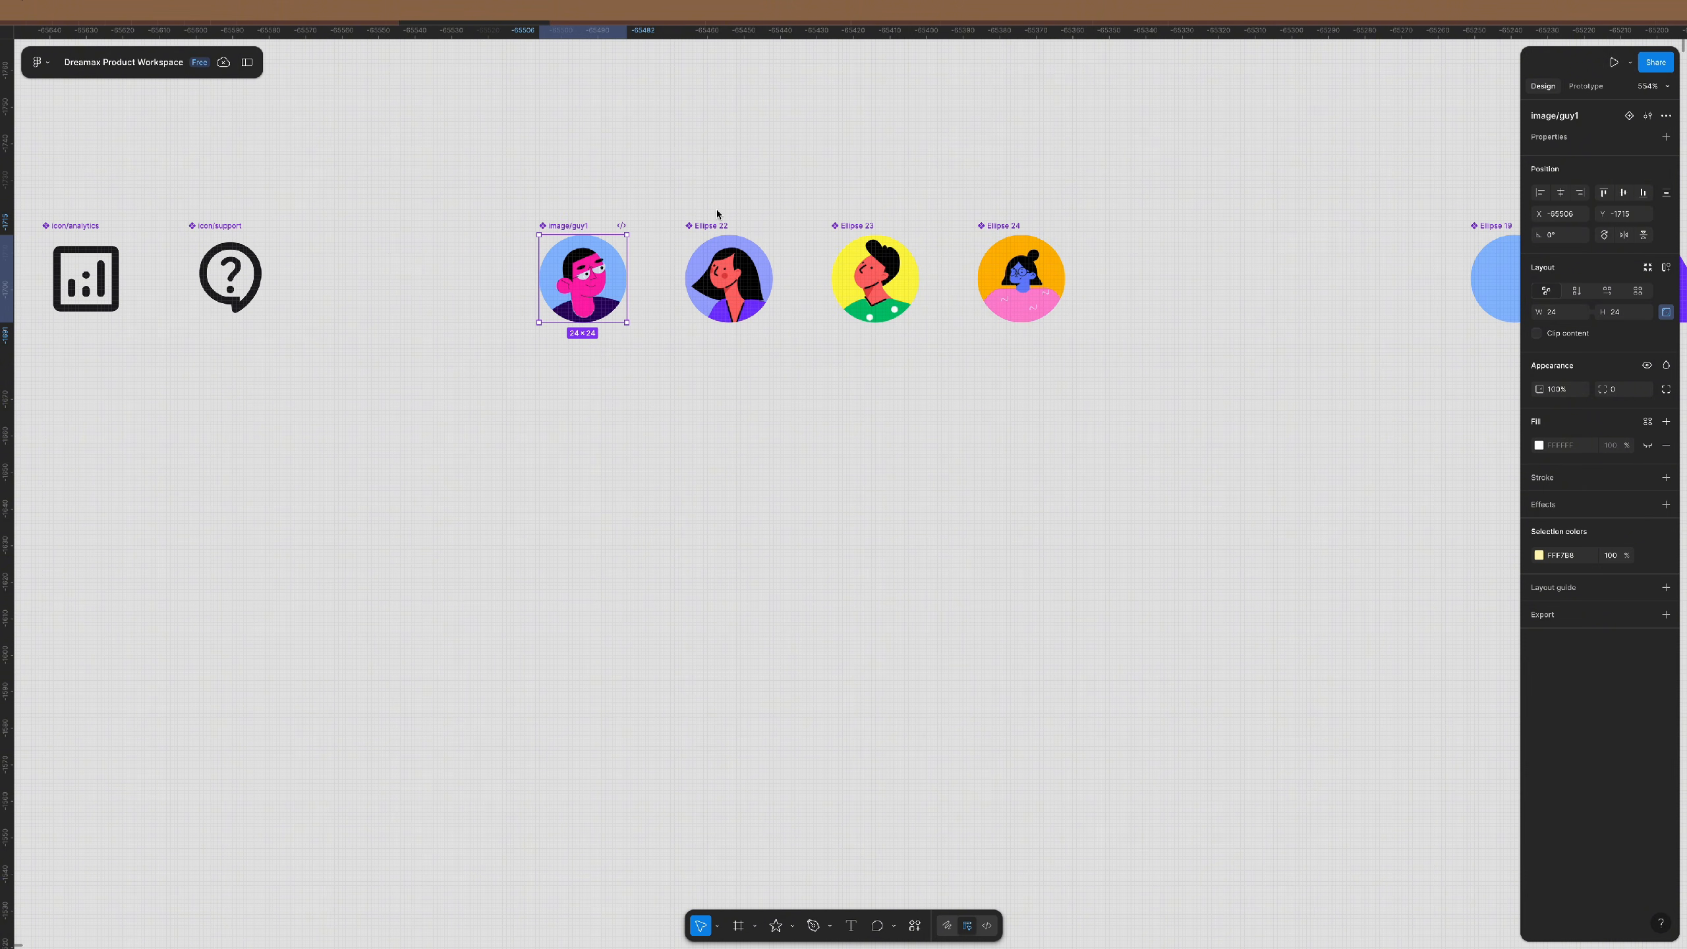
left_click(718, 239)
double_click(1589, 117)
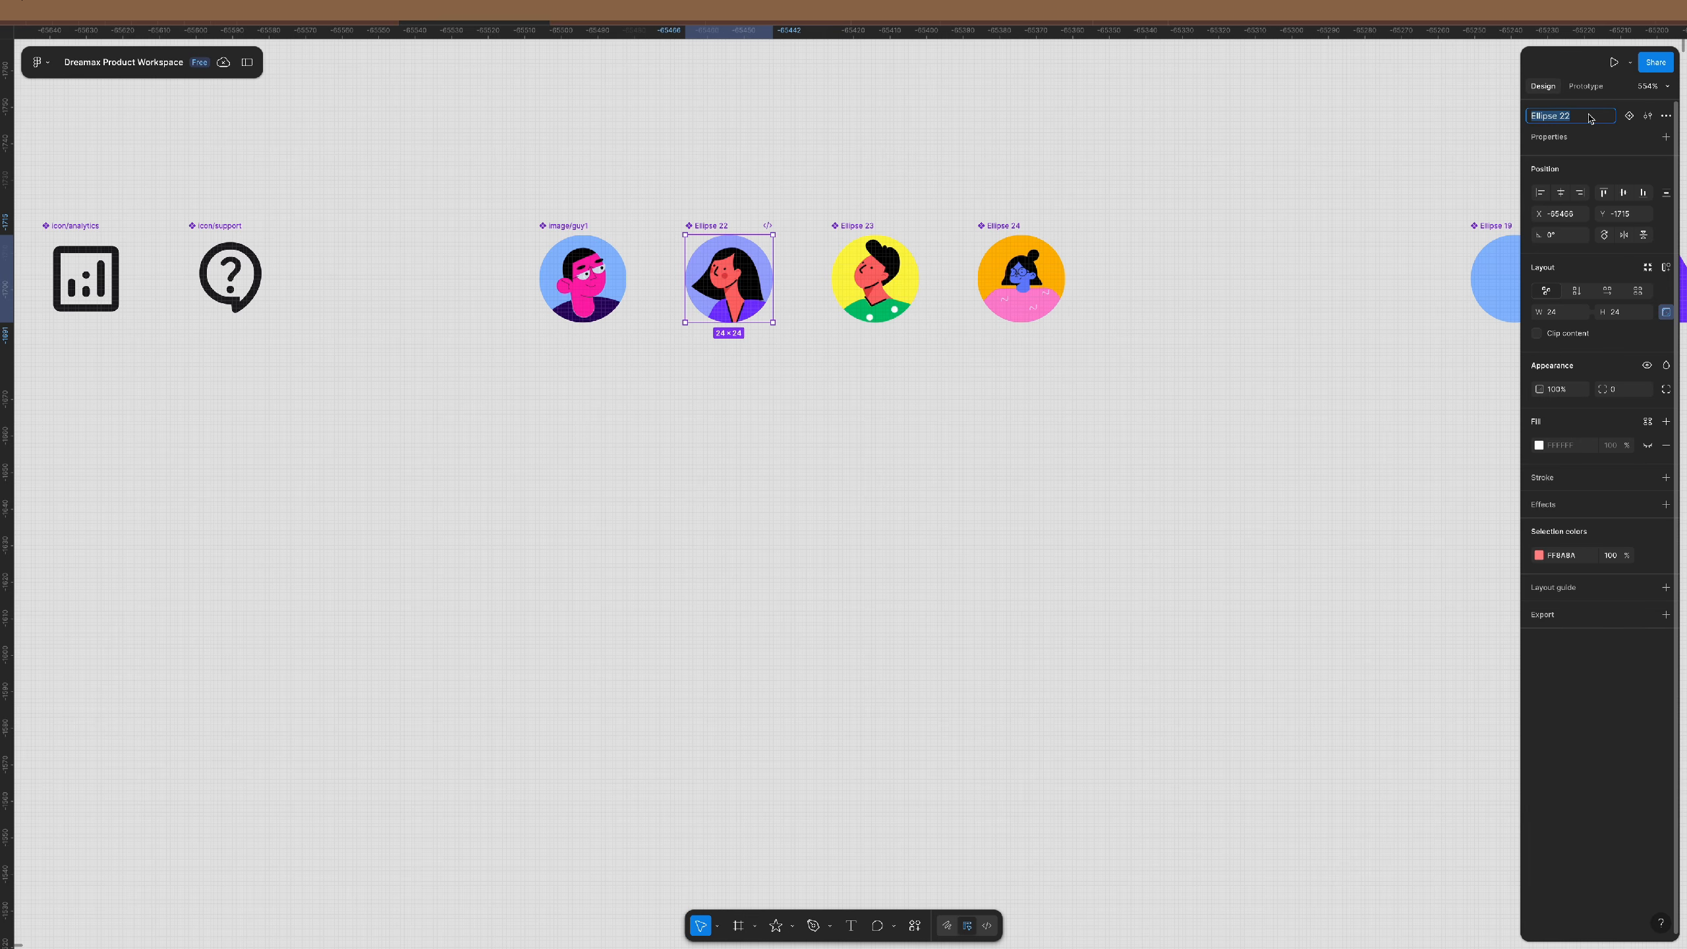
type("imge/bebe1")
key("Return")
- Alt-drag a copy of image/guy1 below the original and browse its swap-instance list options
left_click(802, 406)
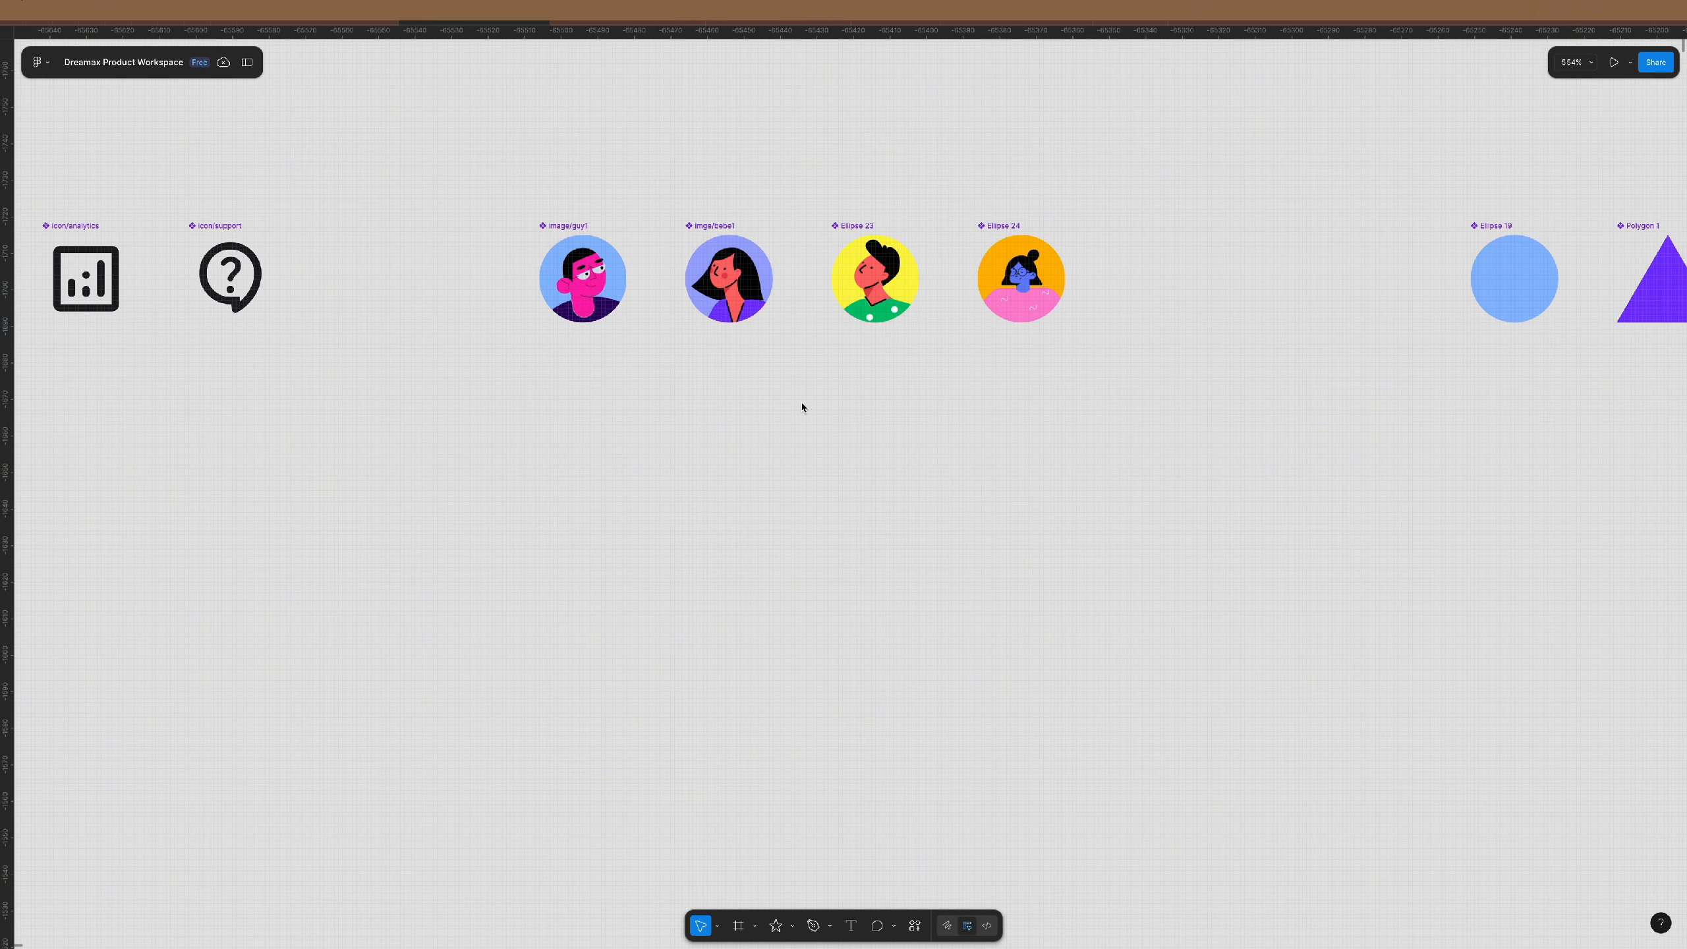
left_click(560, 229)
left_click_drag(560, 228, 560, 444)
left_click(1559, 116)
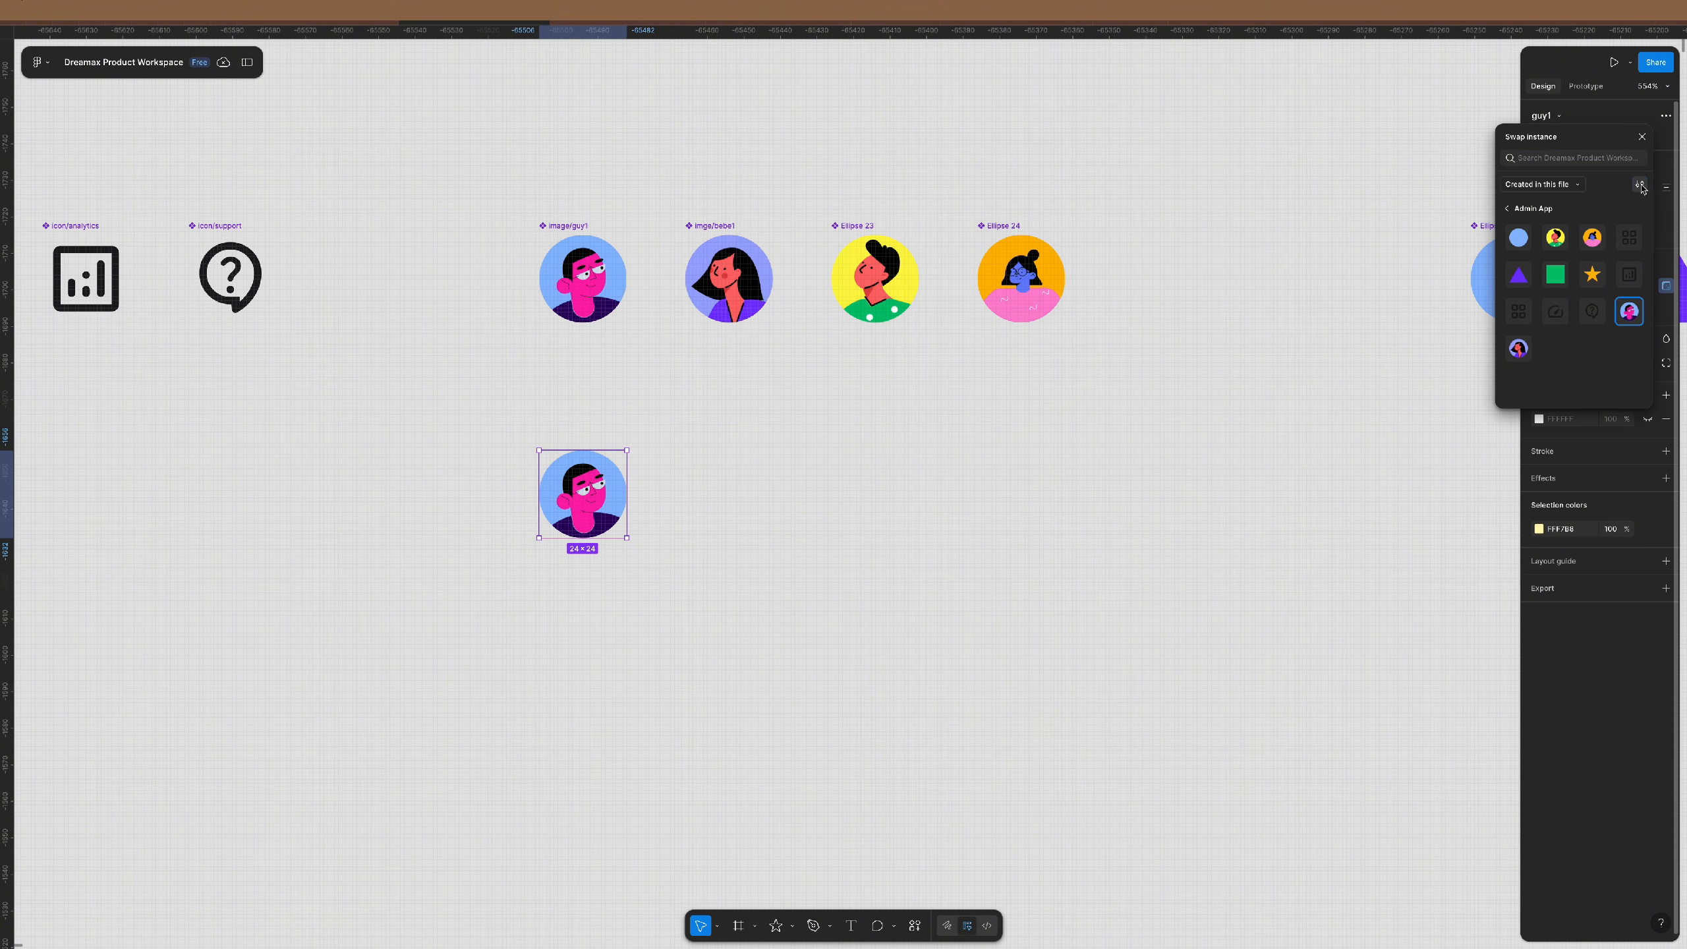
left_click(1639, 184)
left_click(1578, 239)
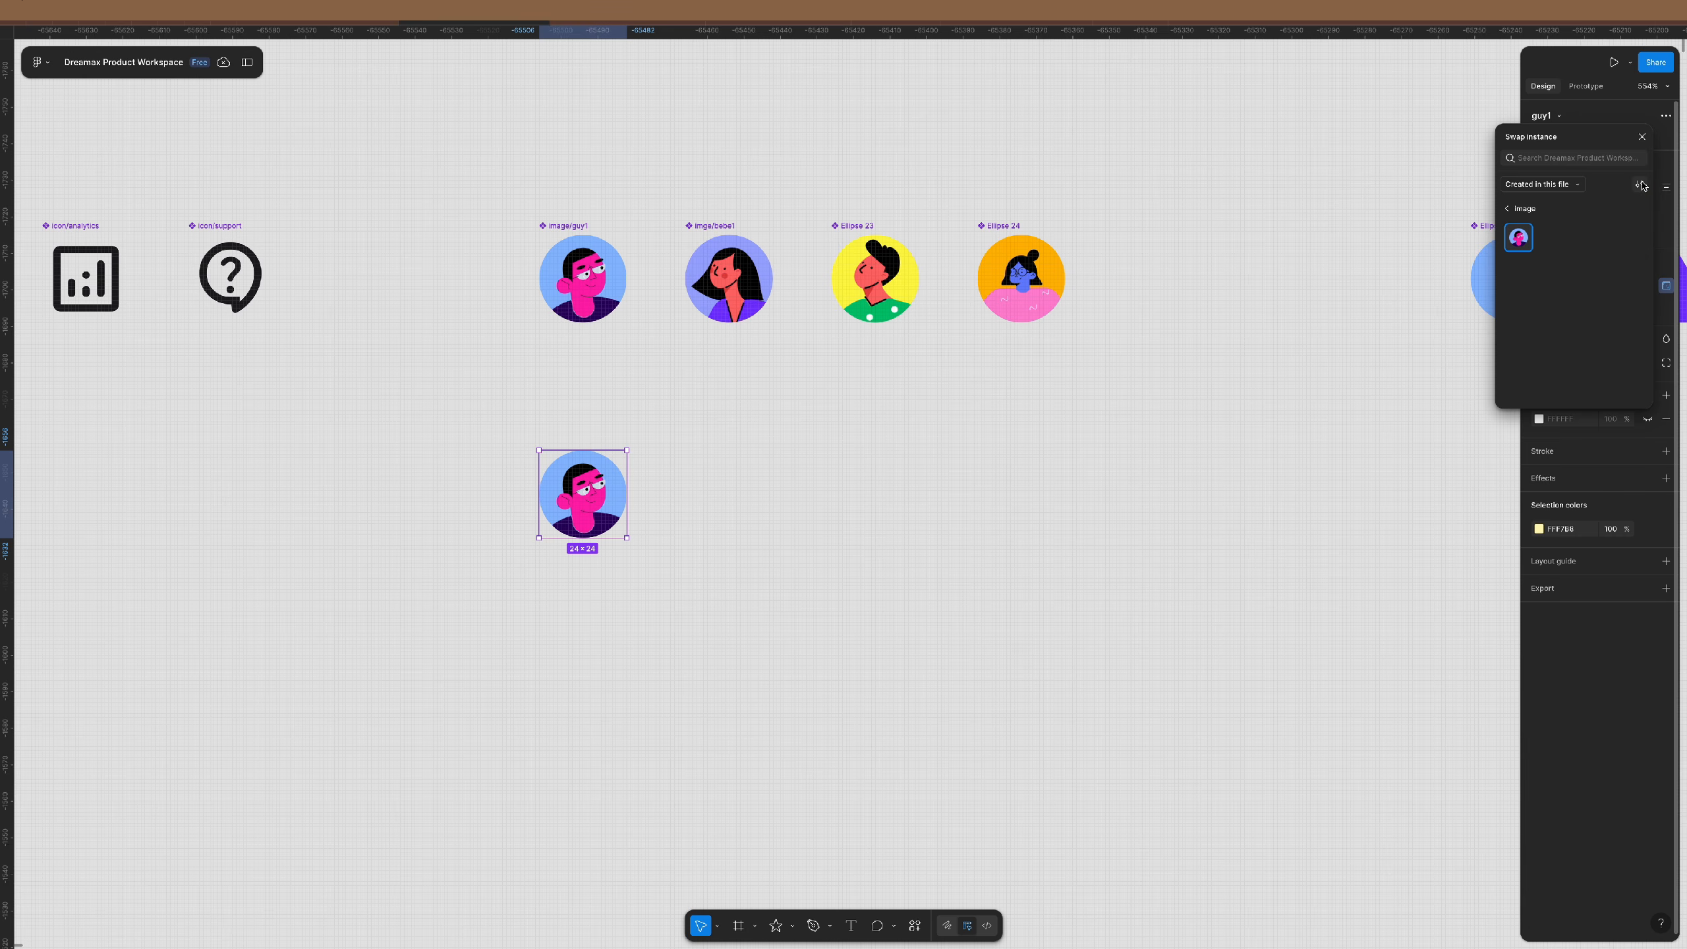
left_click(1639, 184)
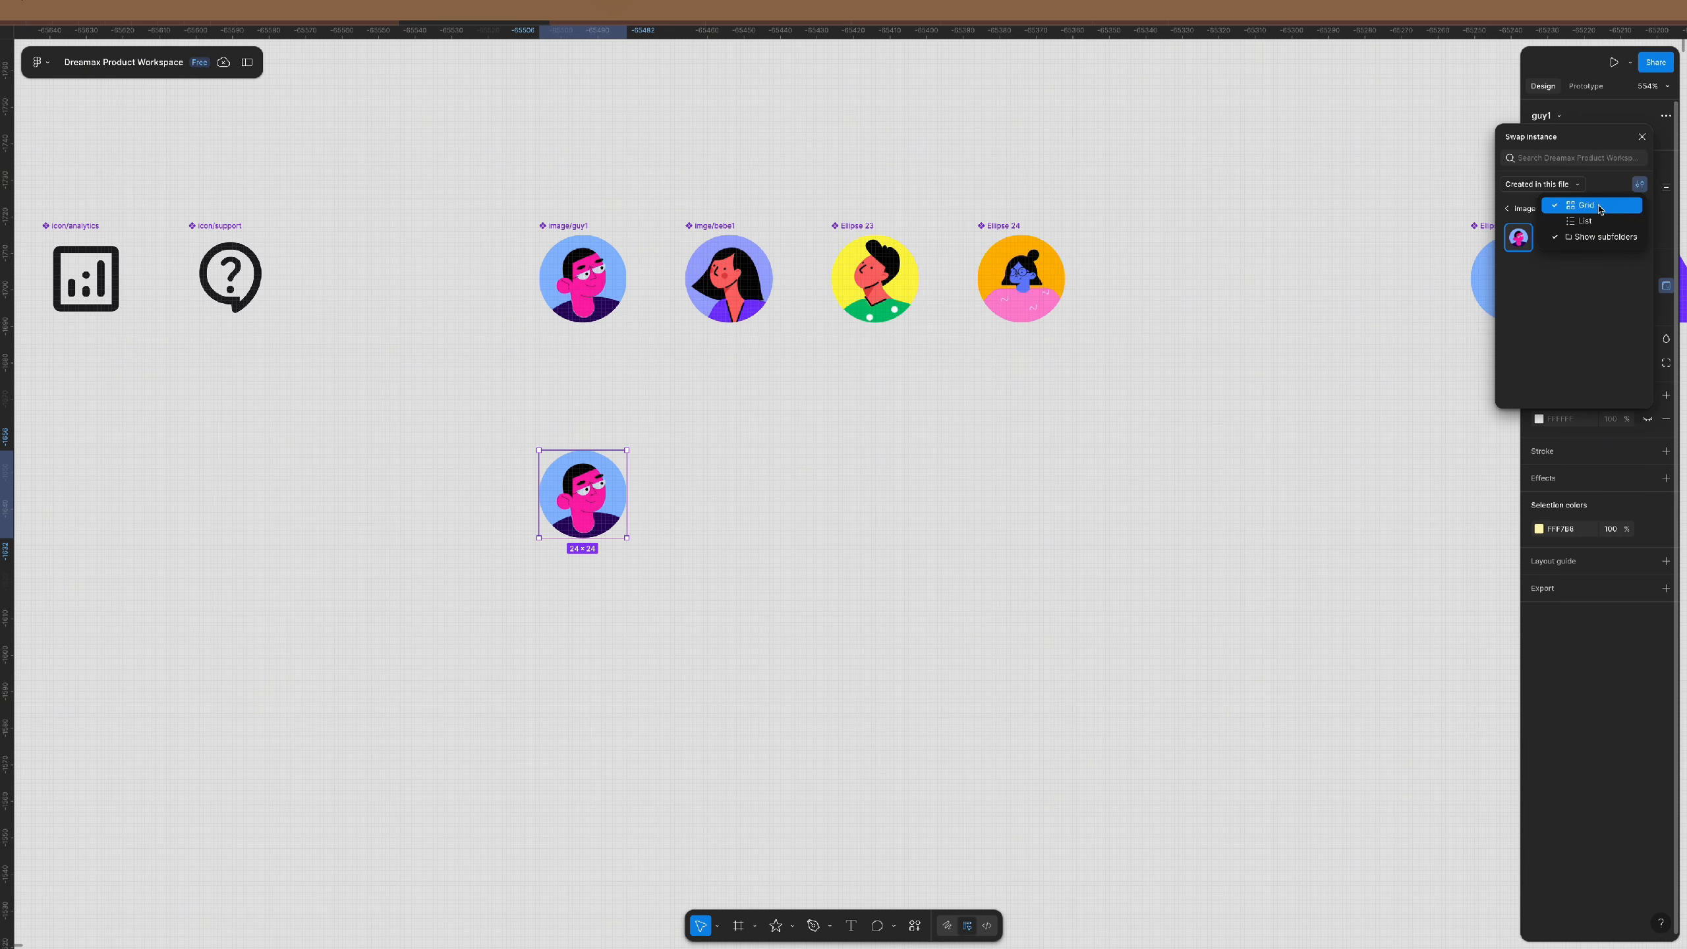
left_click(1619, 183)
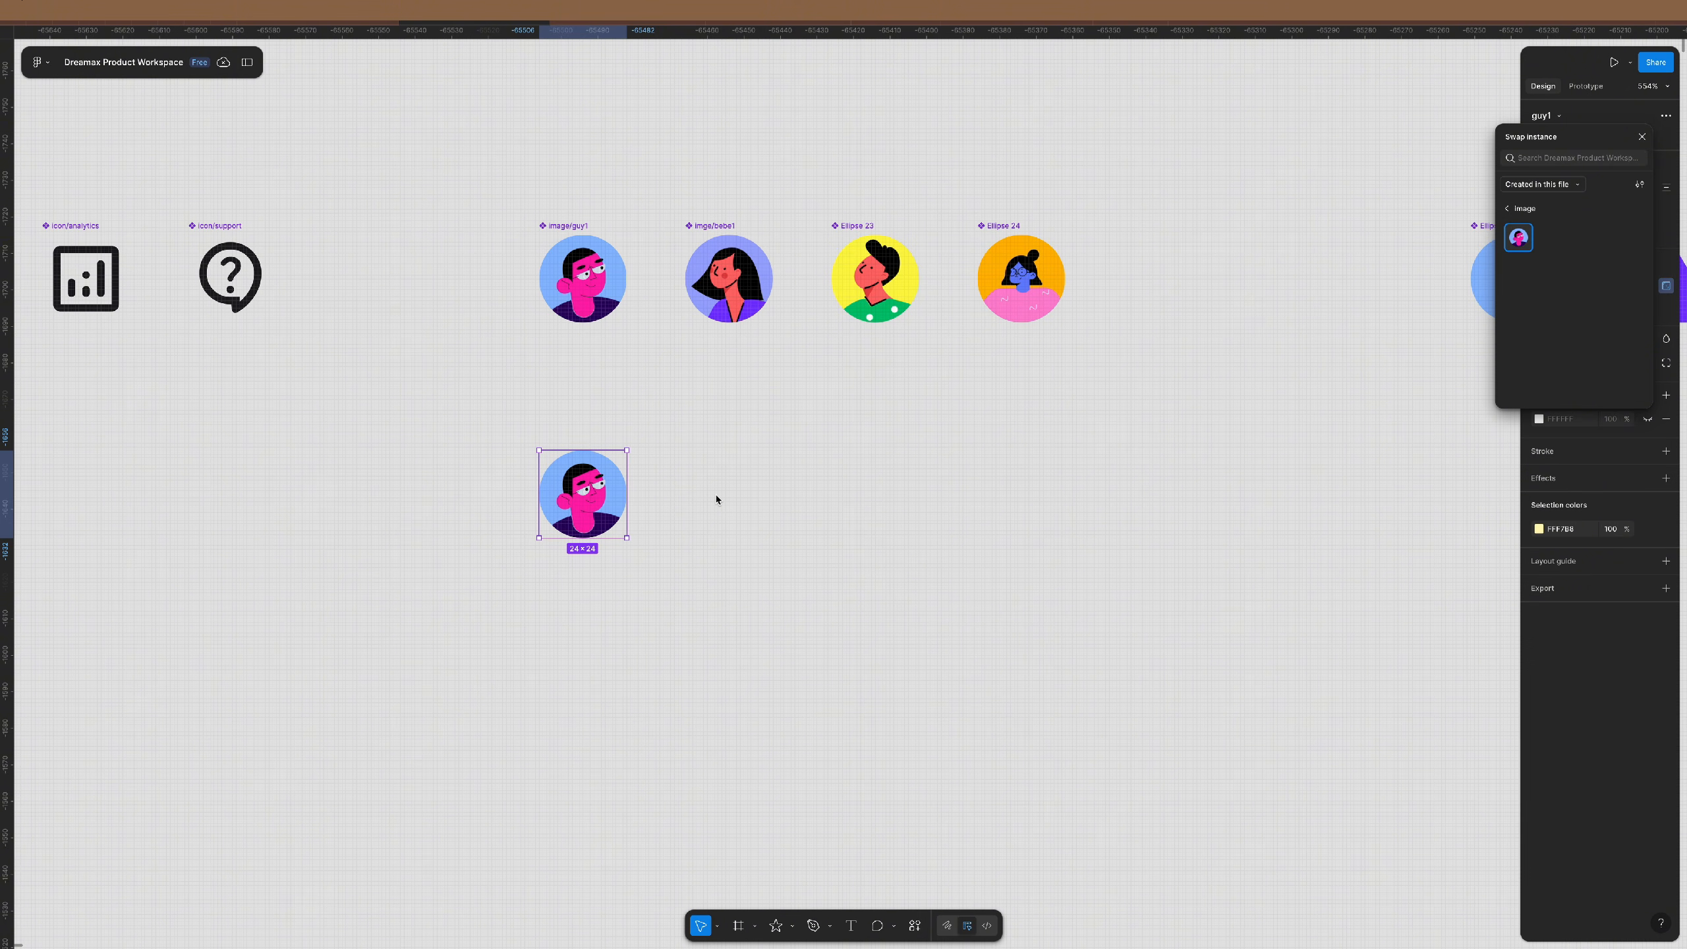
- Correct the misspelled imge/bebe1 name to image/bebe1
left_click(701, 224)
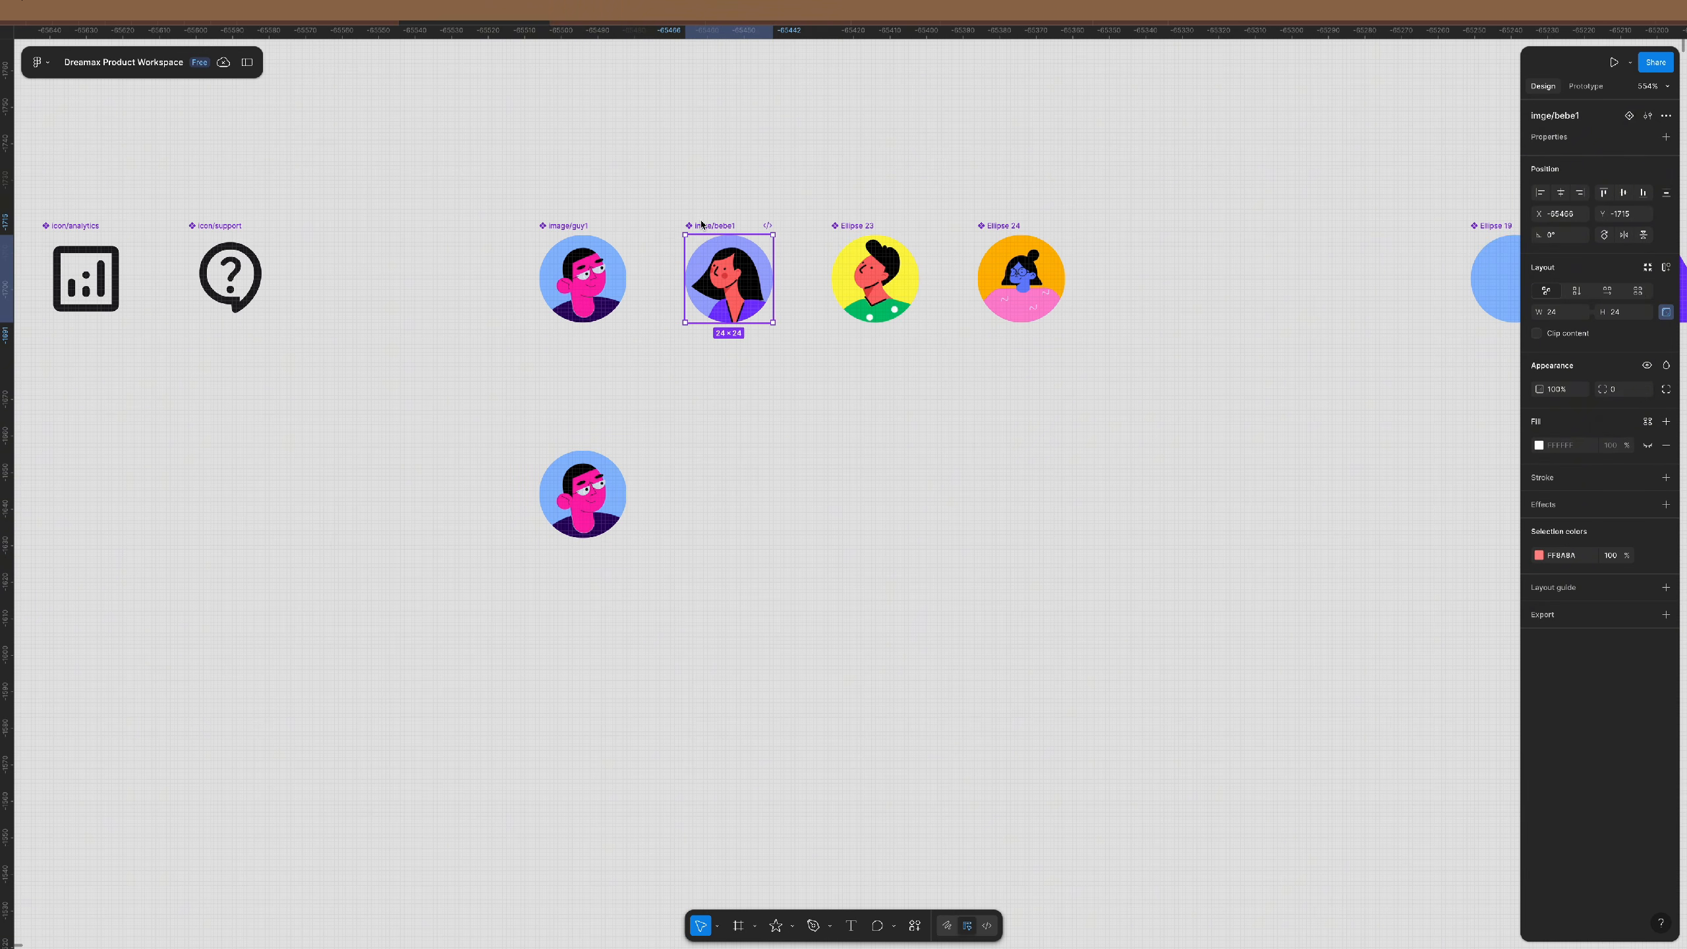
double_click(1553, 115)
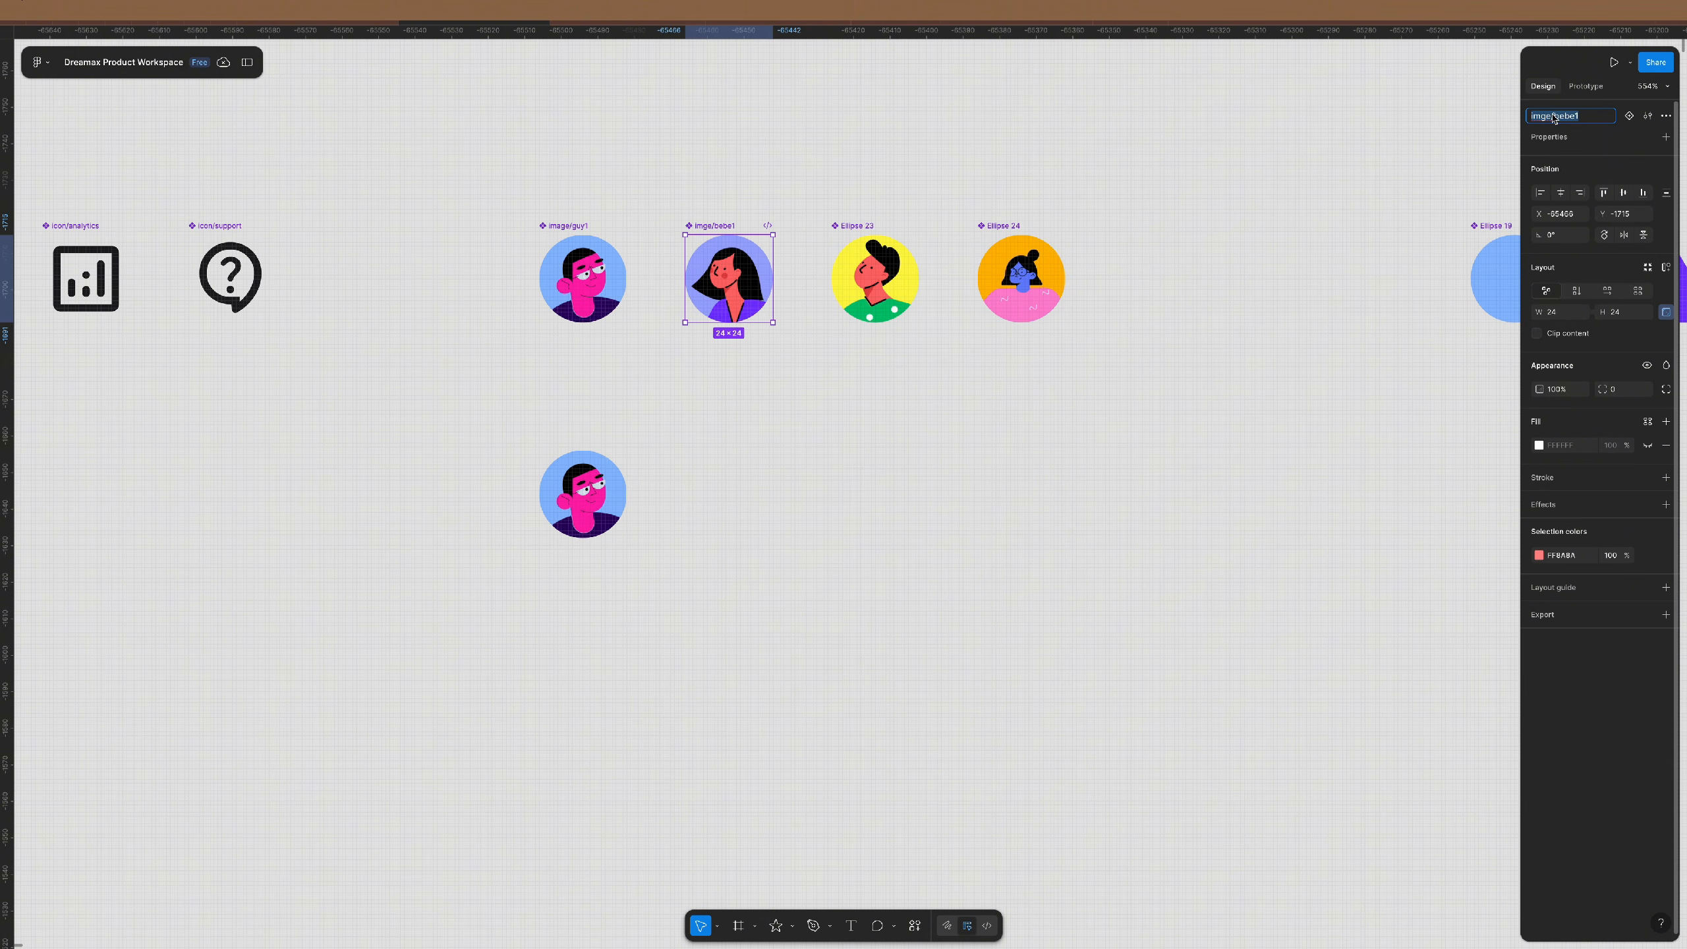
left_click(1552, 116)
key("super+shift+Left")
type("image/")
key("Return")
left_click(581, 525)
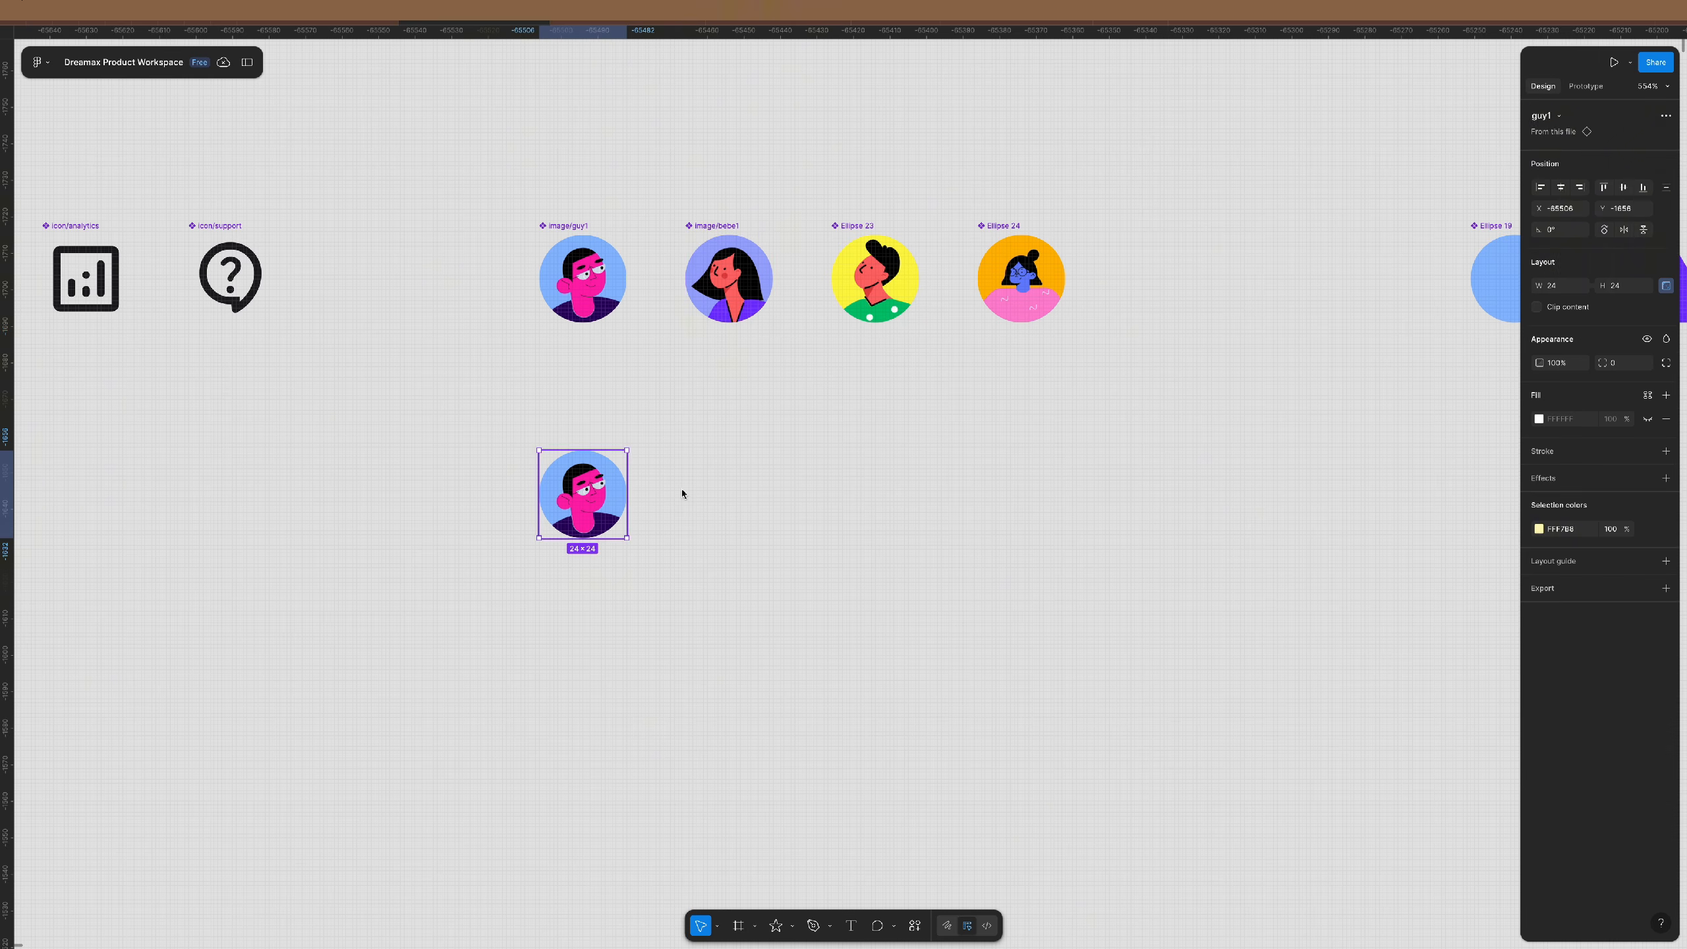
- Rename the third avatar, Ellipse 23, to image/guy2
left_click(1558, 116)
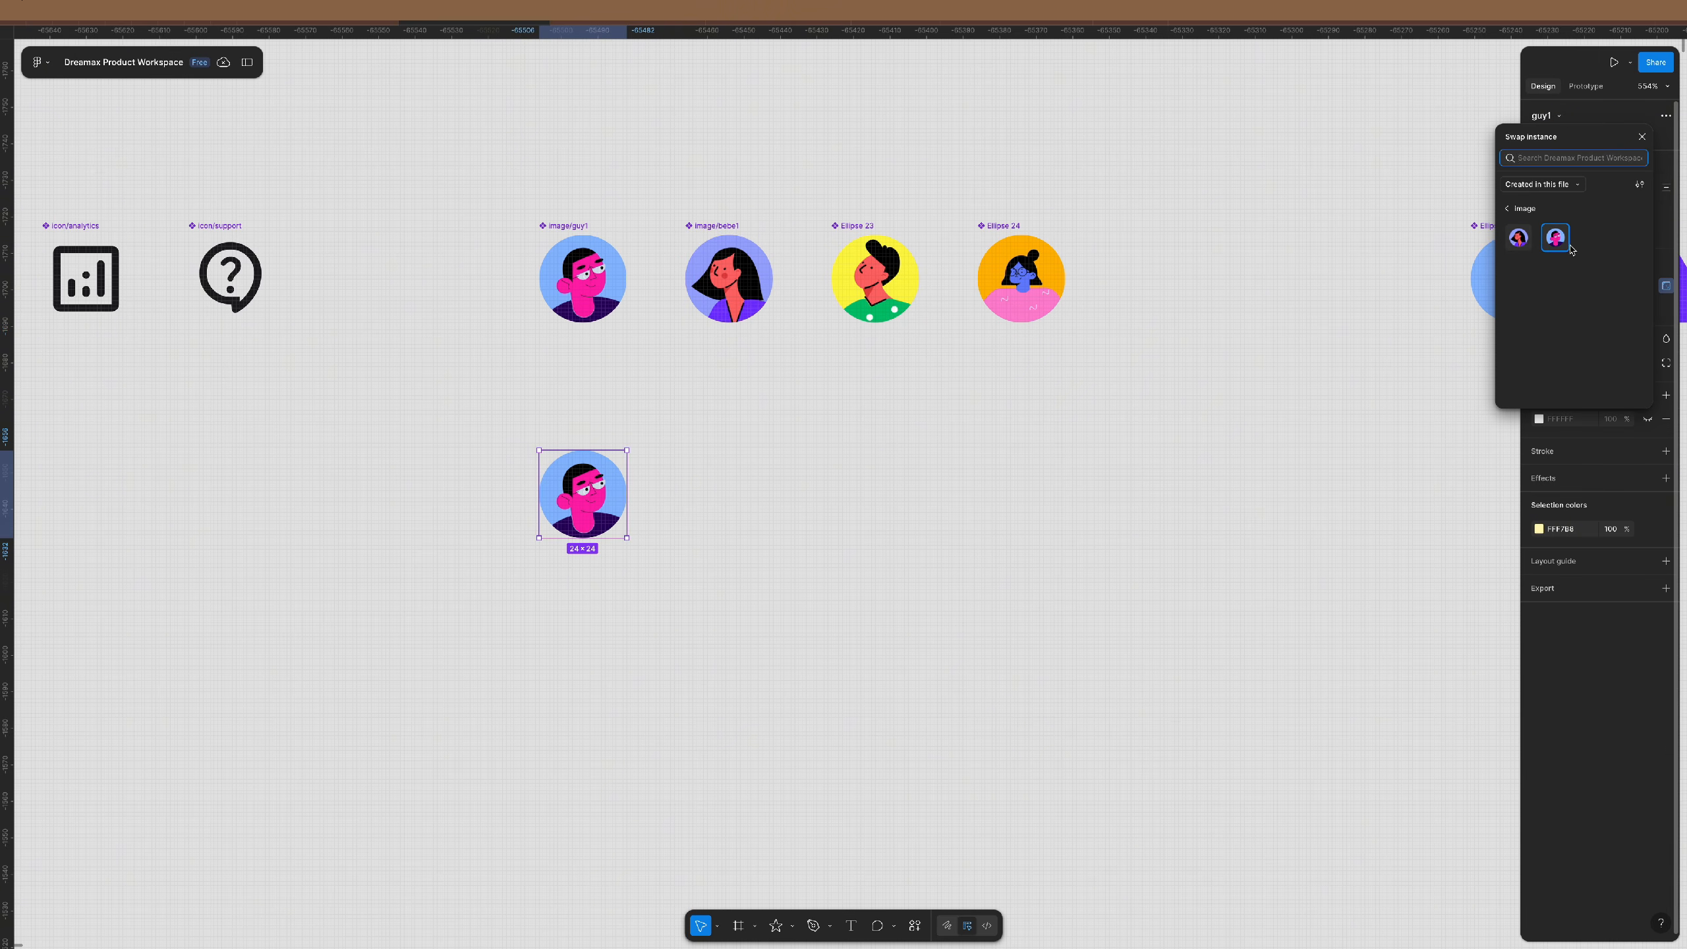
left_click(1017, 413)
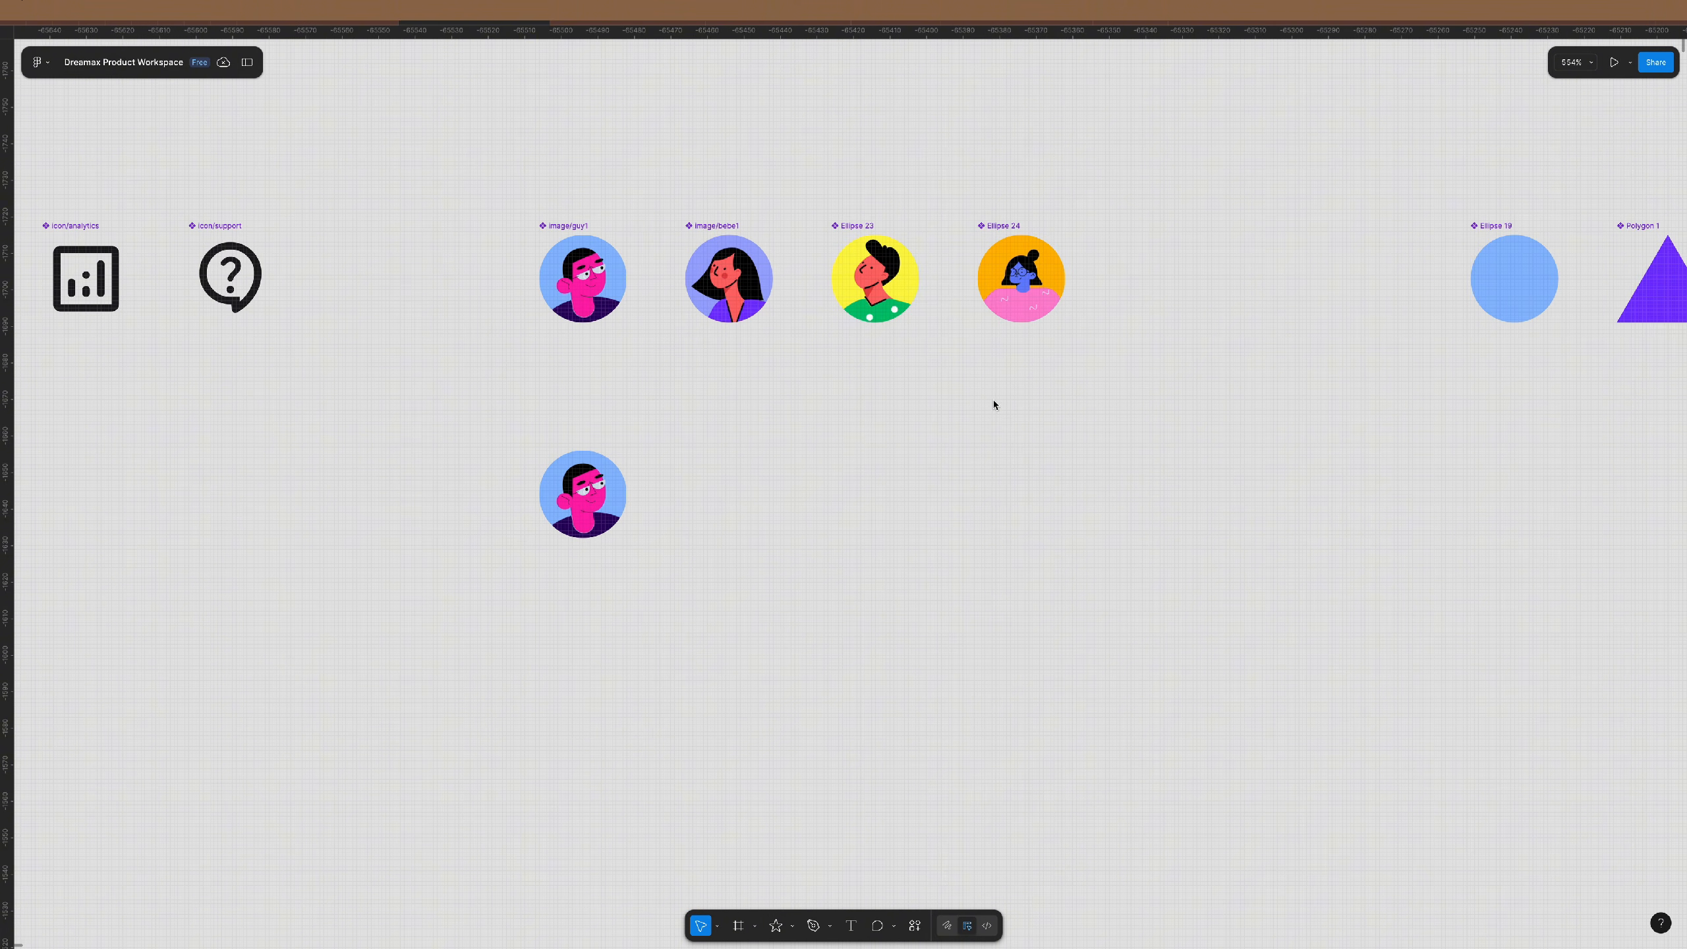
left_click(857, 227)
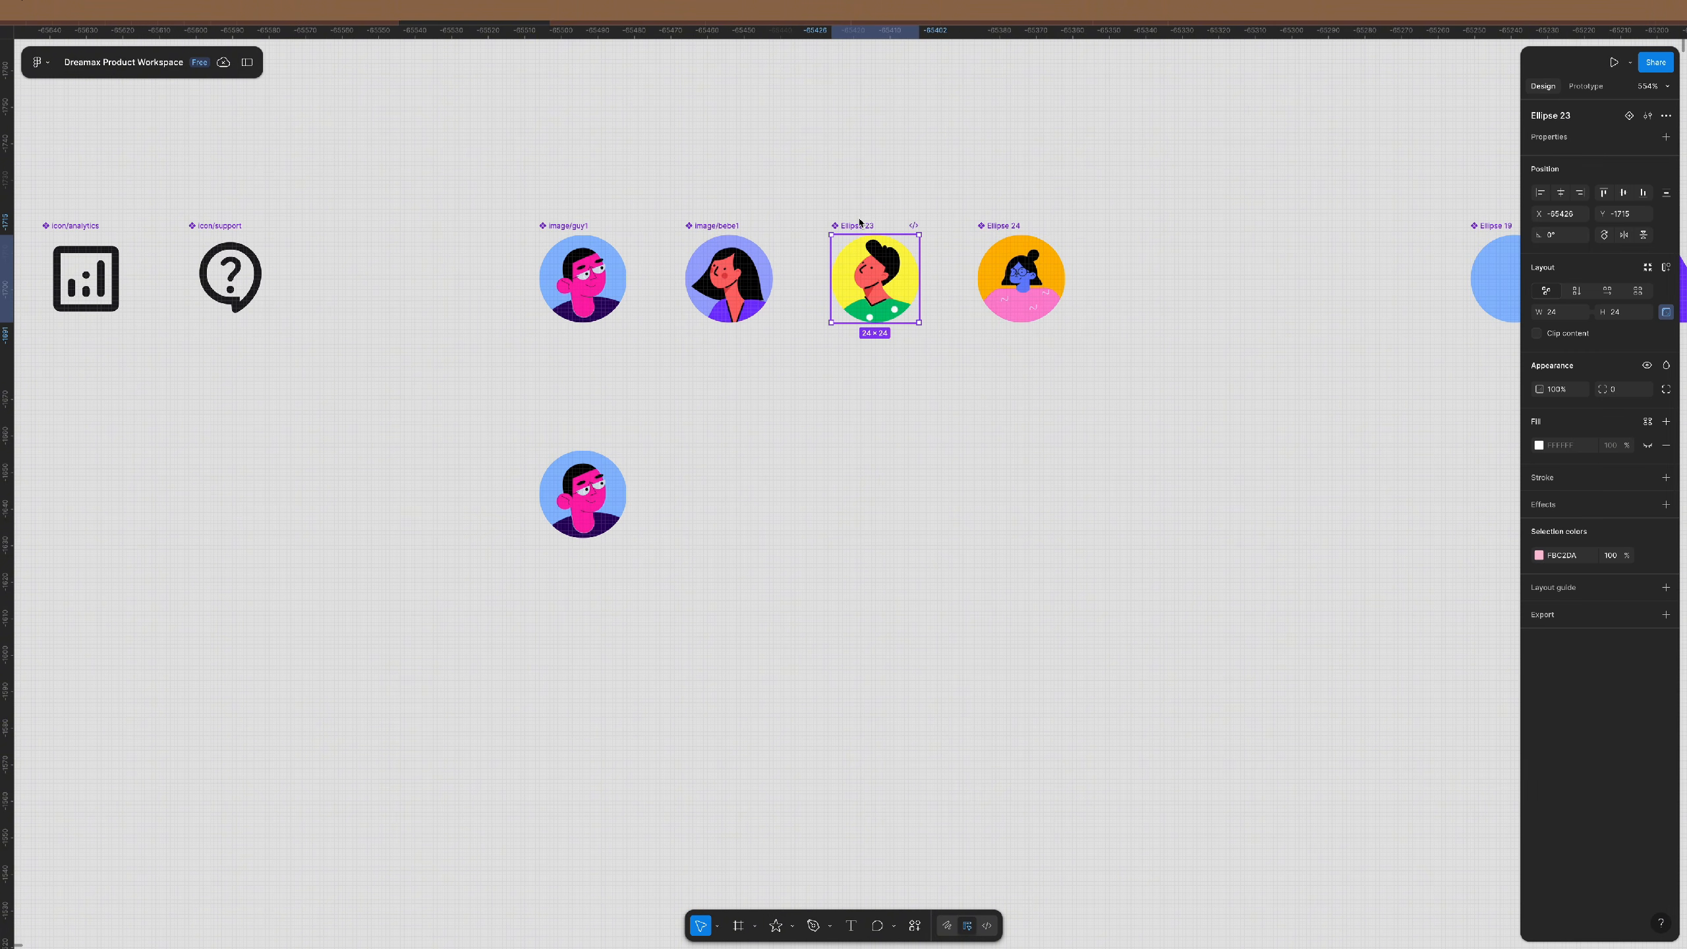
double_click(1586, 117)
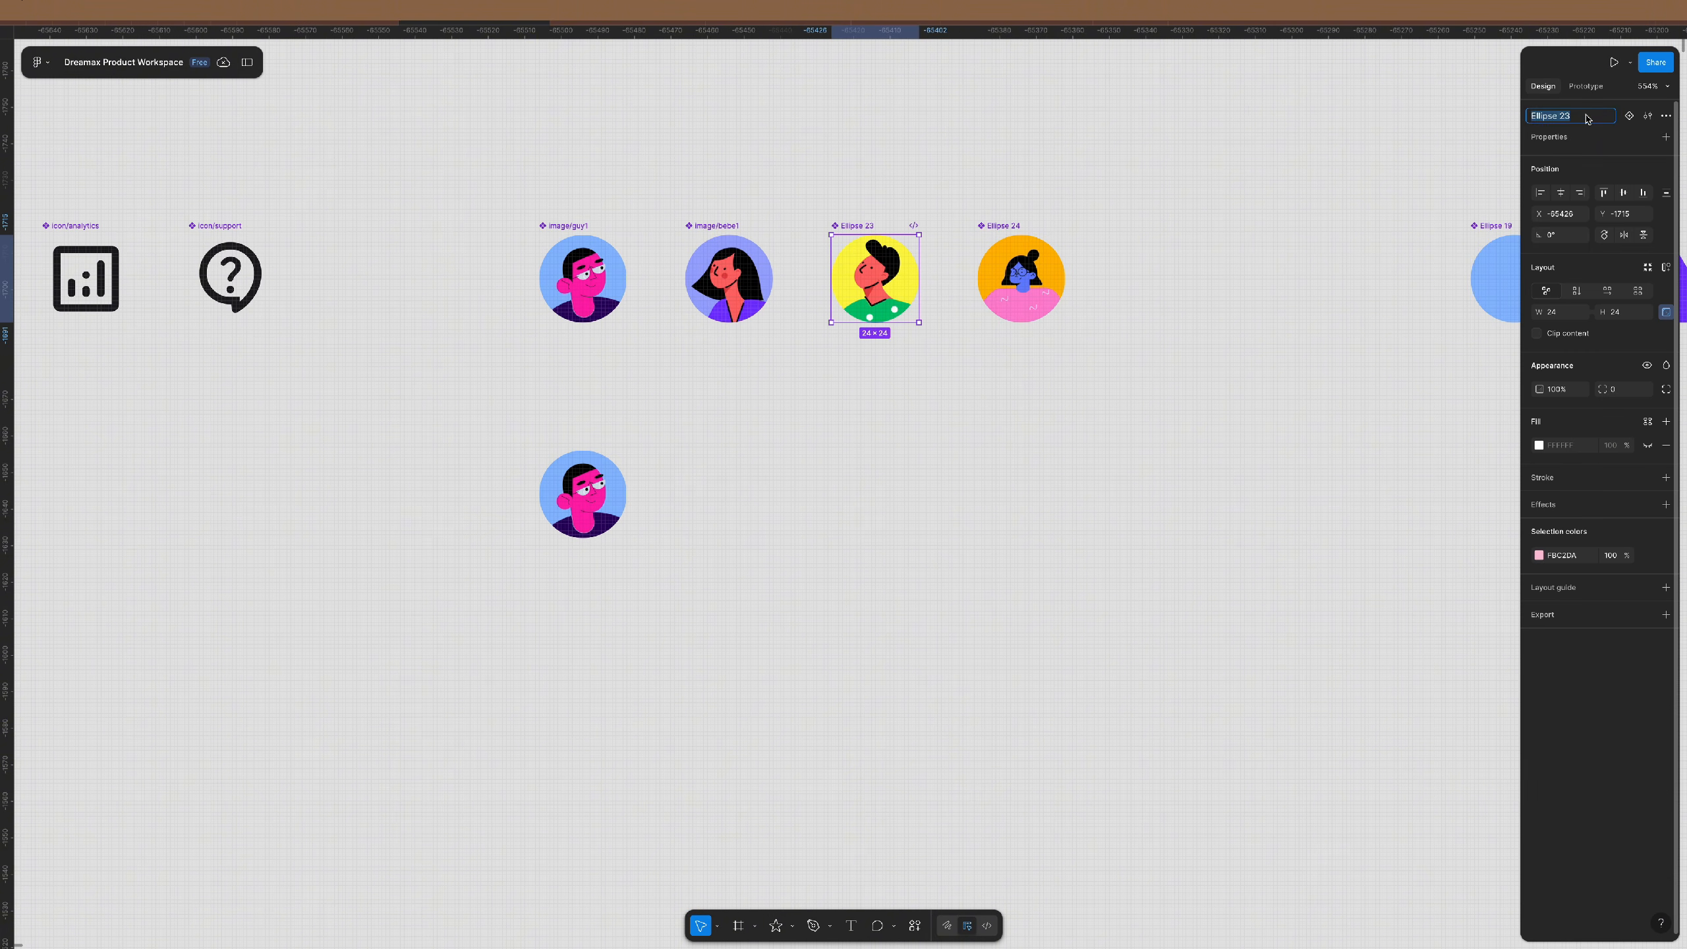
type("image/")
type("guy2")
key("Return")
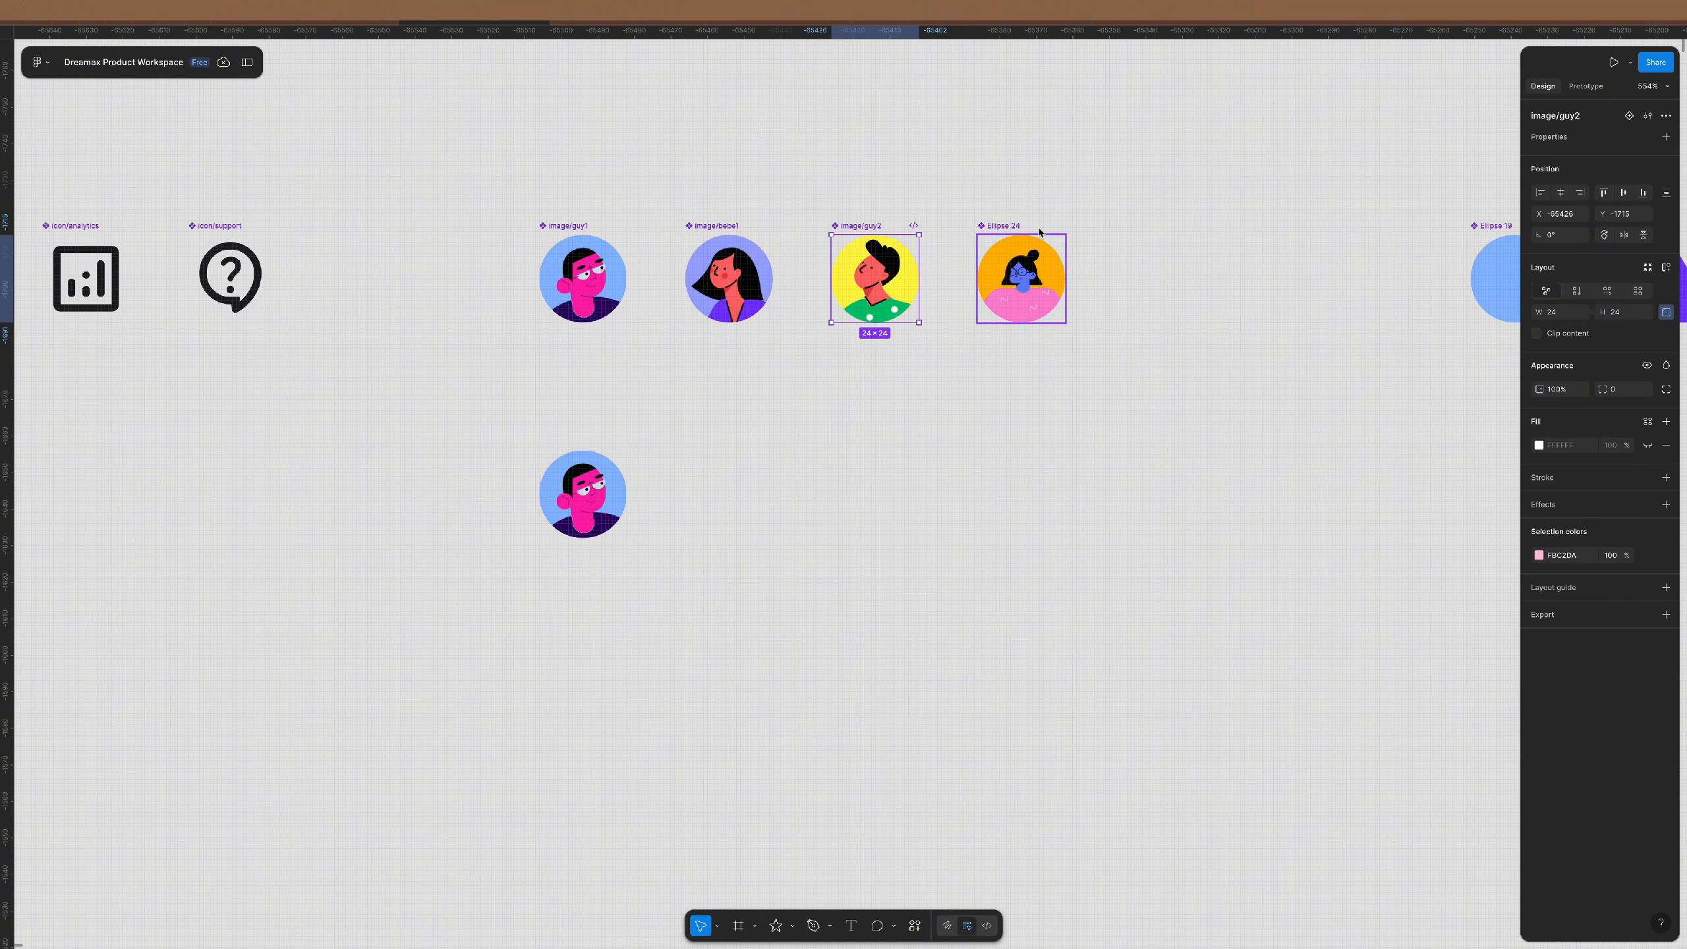
- Rename the fourth avatar, Ellipse 24, to image/bebe2
left_click(1021, 279)
double_click(1557, 116)
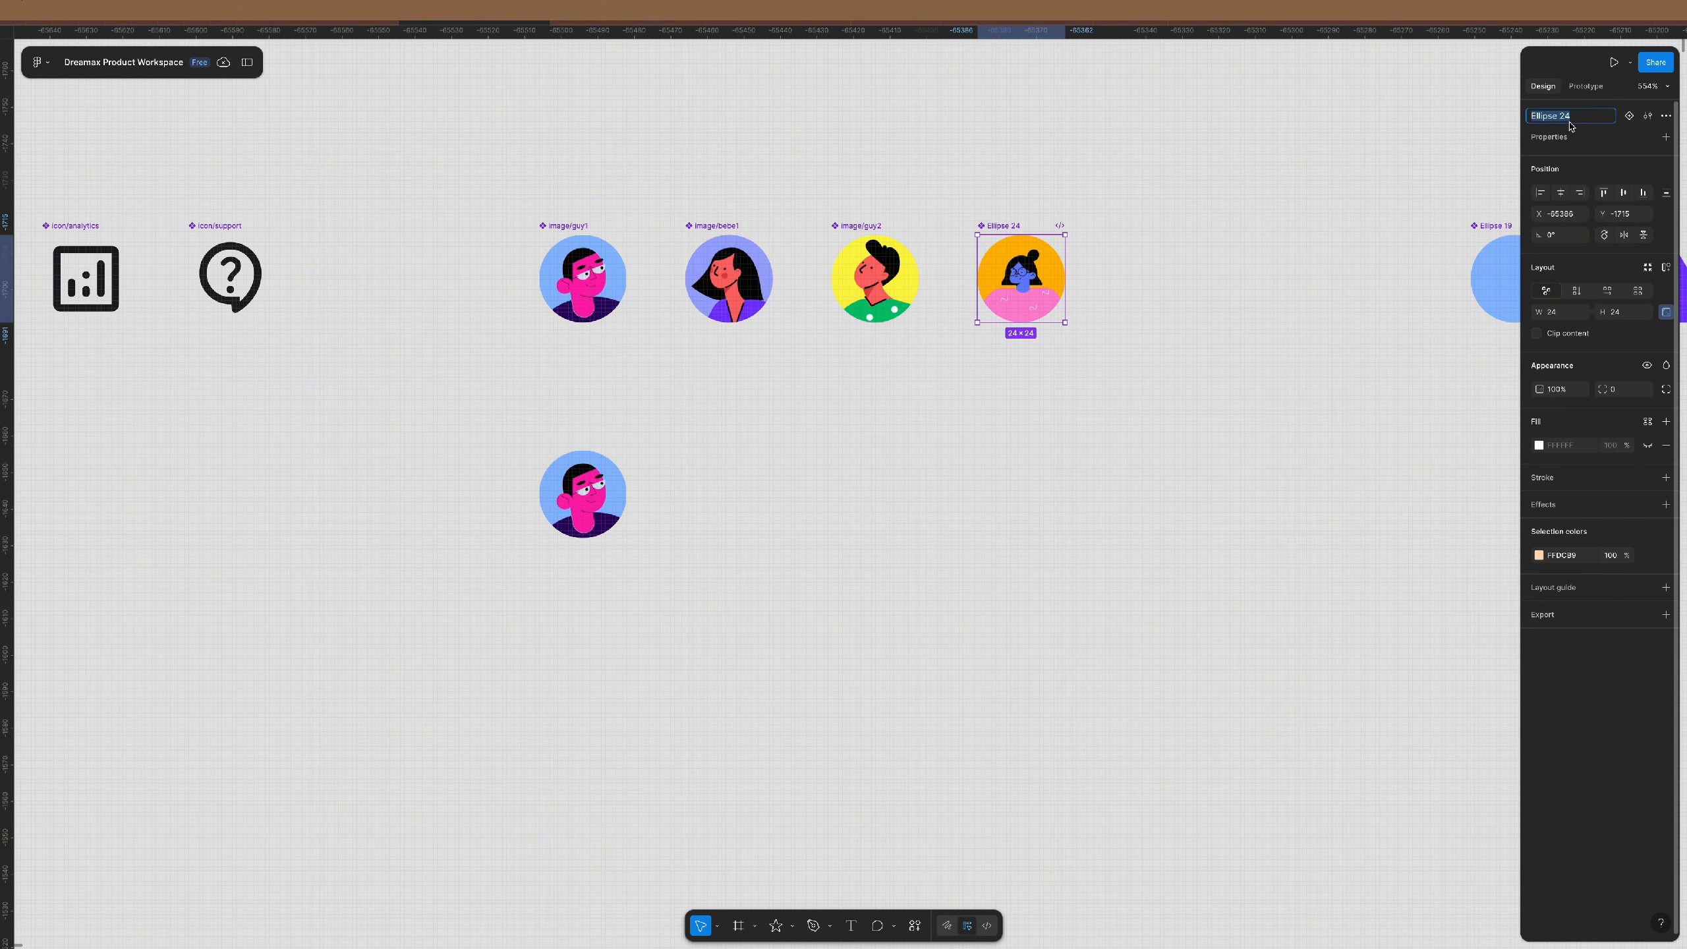
type("image/bebe2")
key("Return")
left_click(1173, 327)
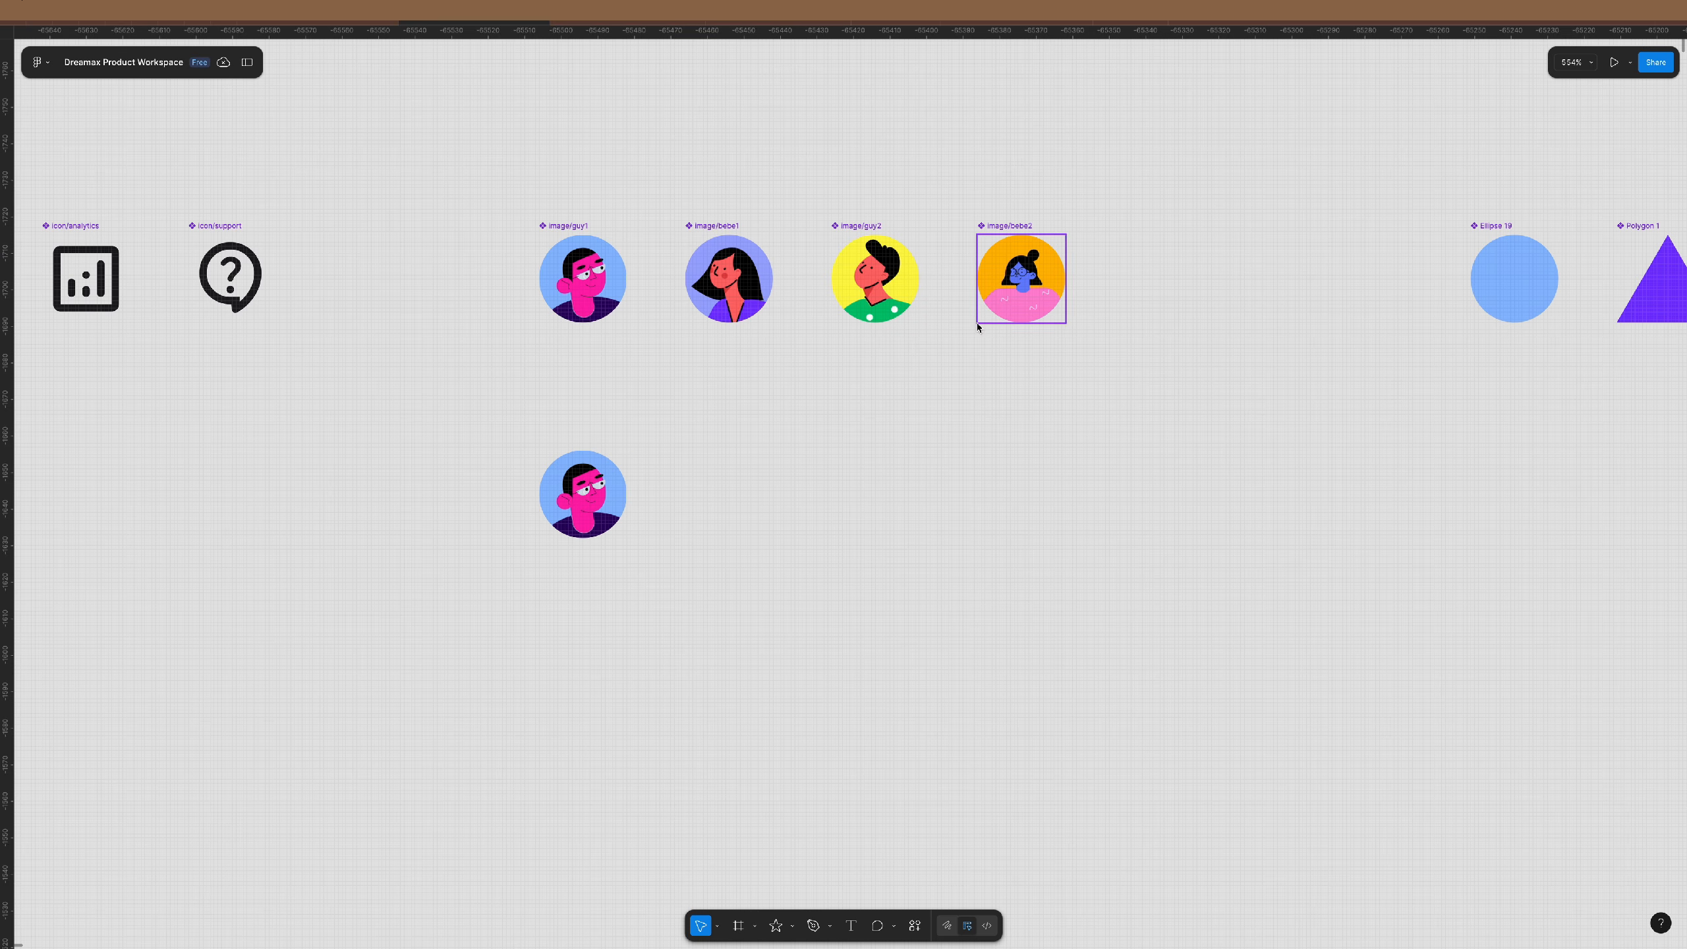
- Check the guy1 copy's swap-instance list and view options, then close them
left_click(582, 492)
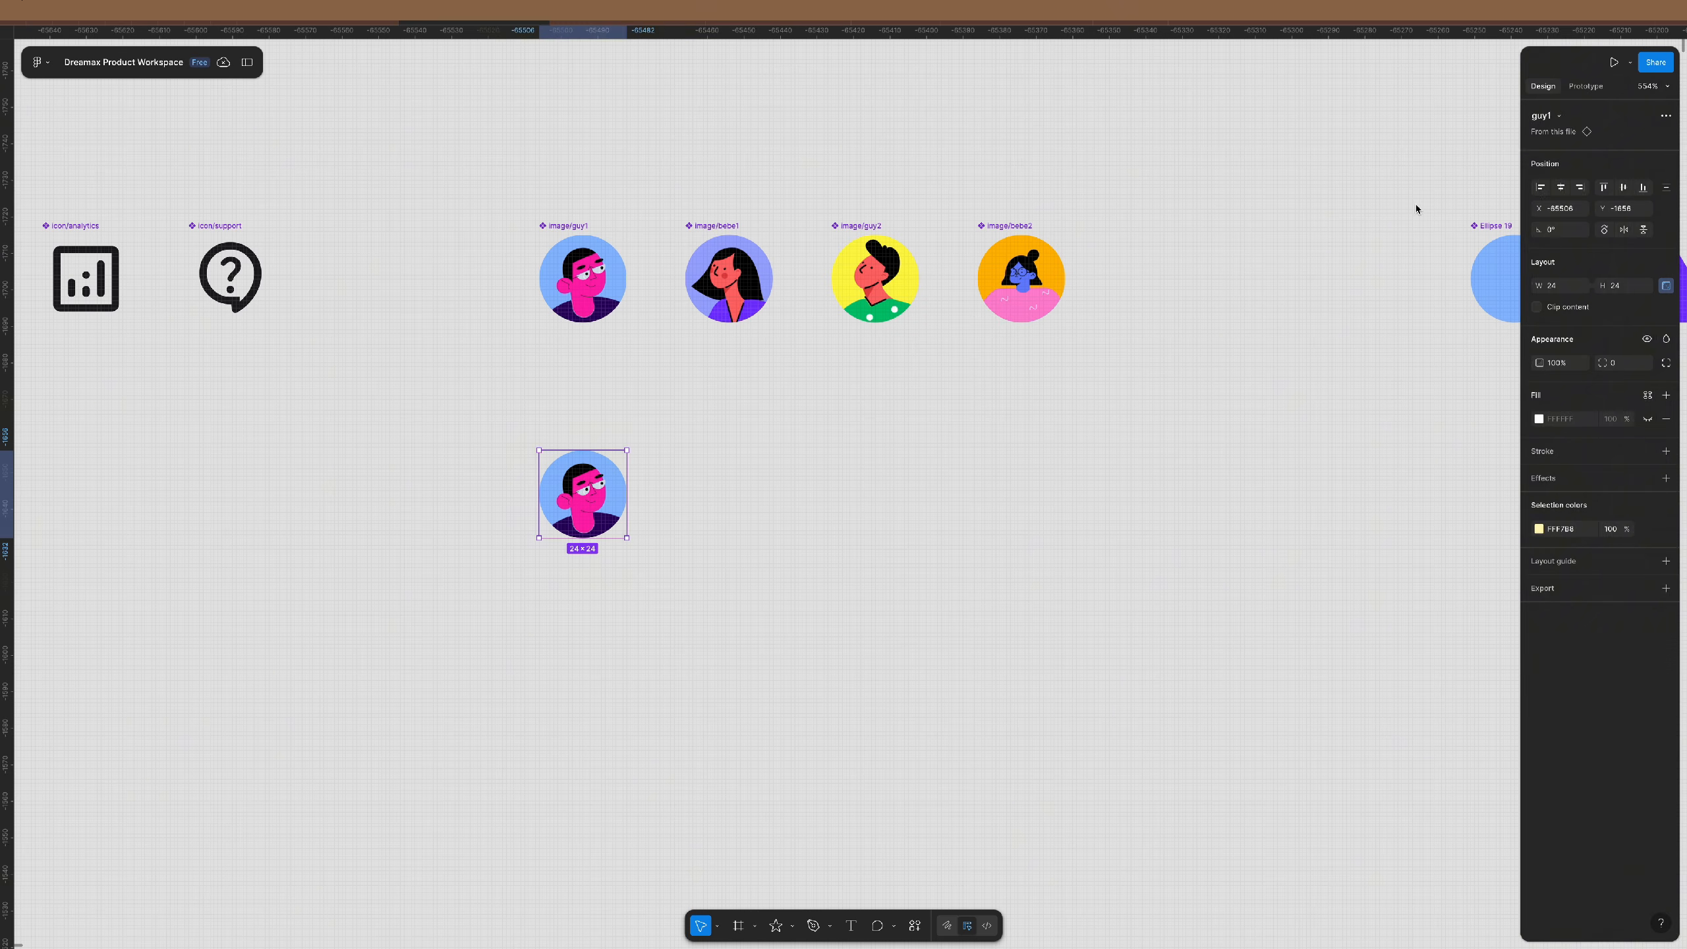
left_click(1559, 116)
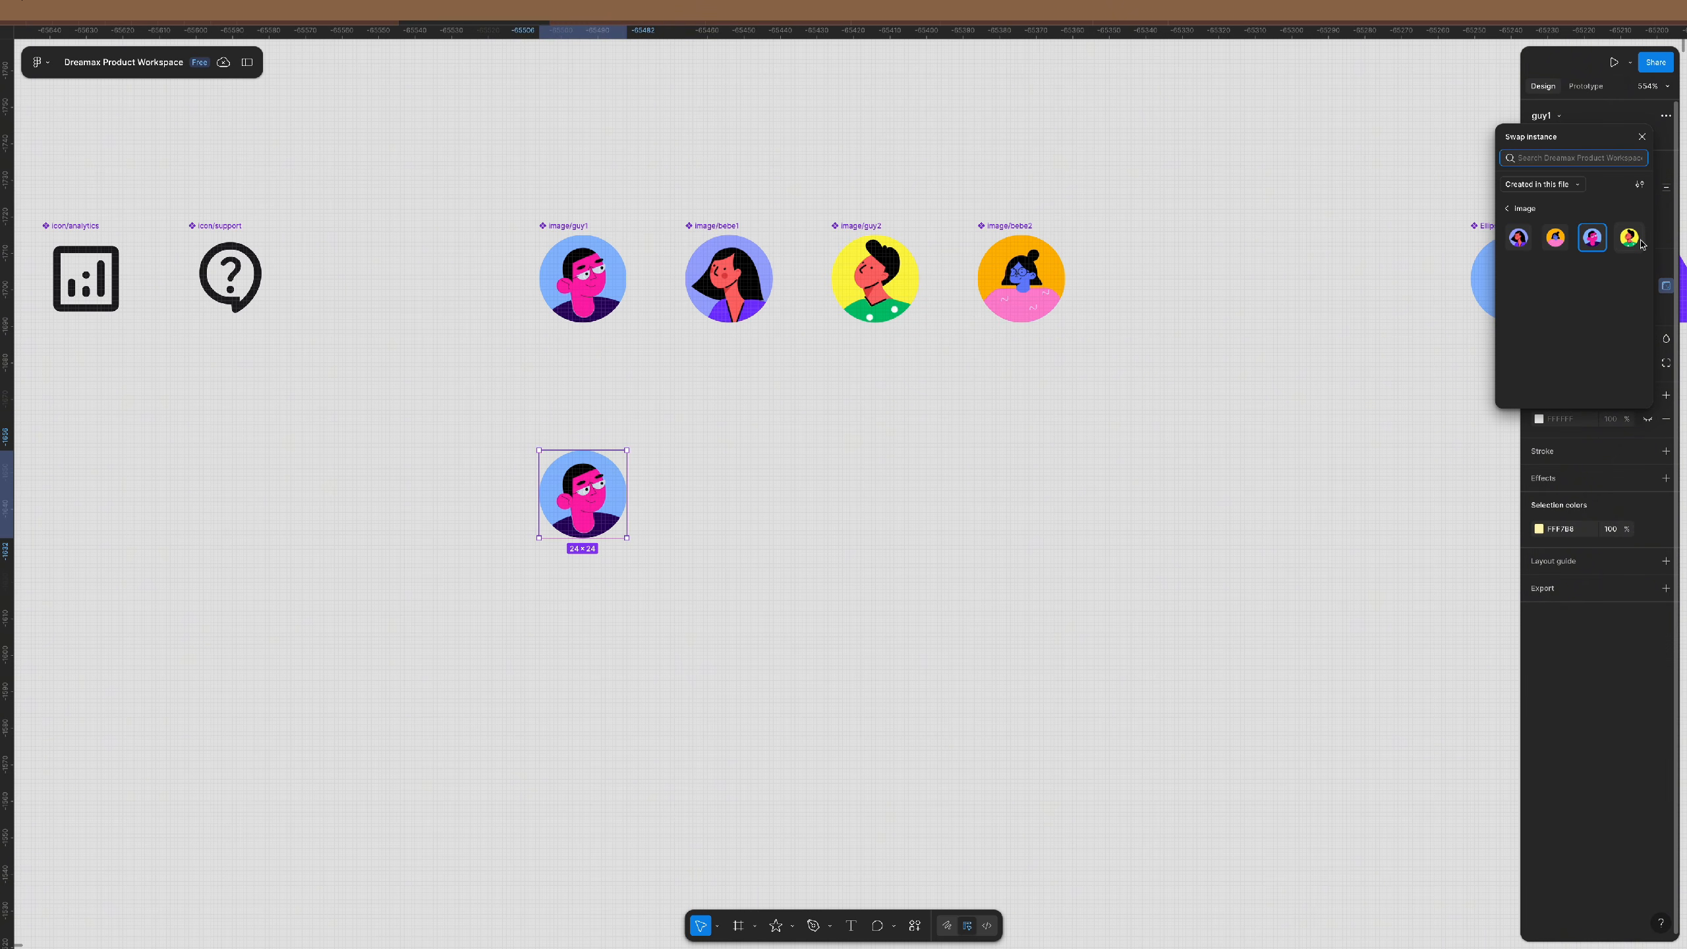
left_click(1639, 184)
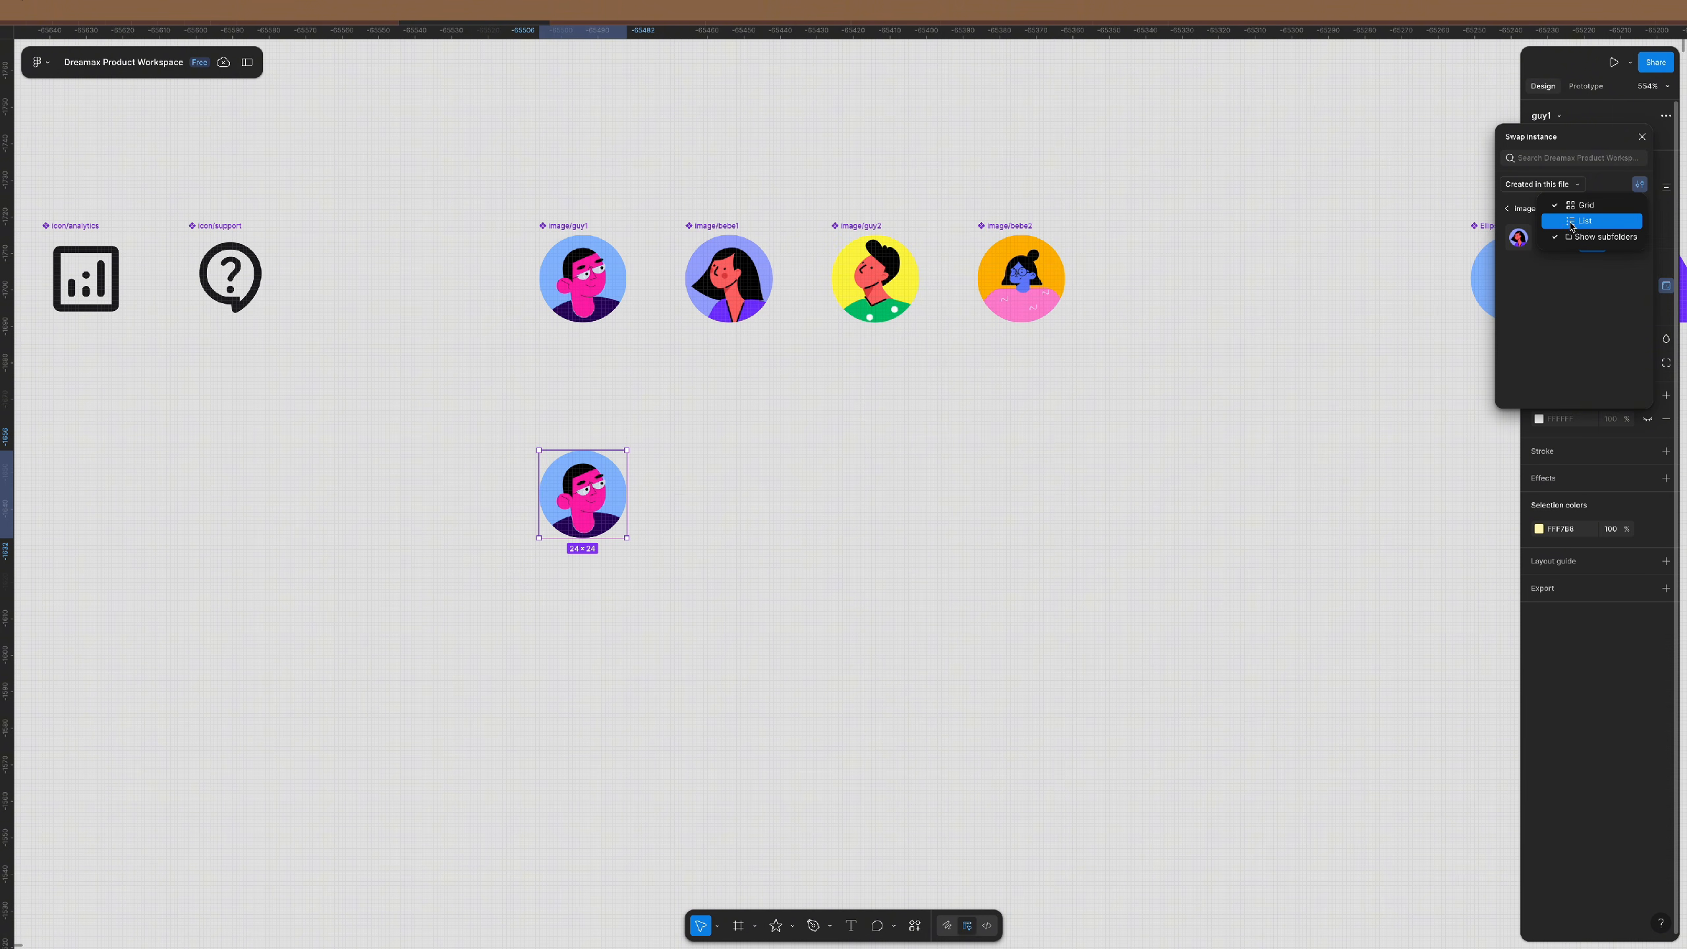
left_click(1472, 278)
- Rename the blue circle, Ellipse 19, to shape/circle
left_click(1151, 371)
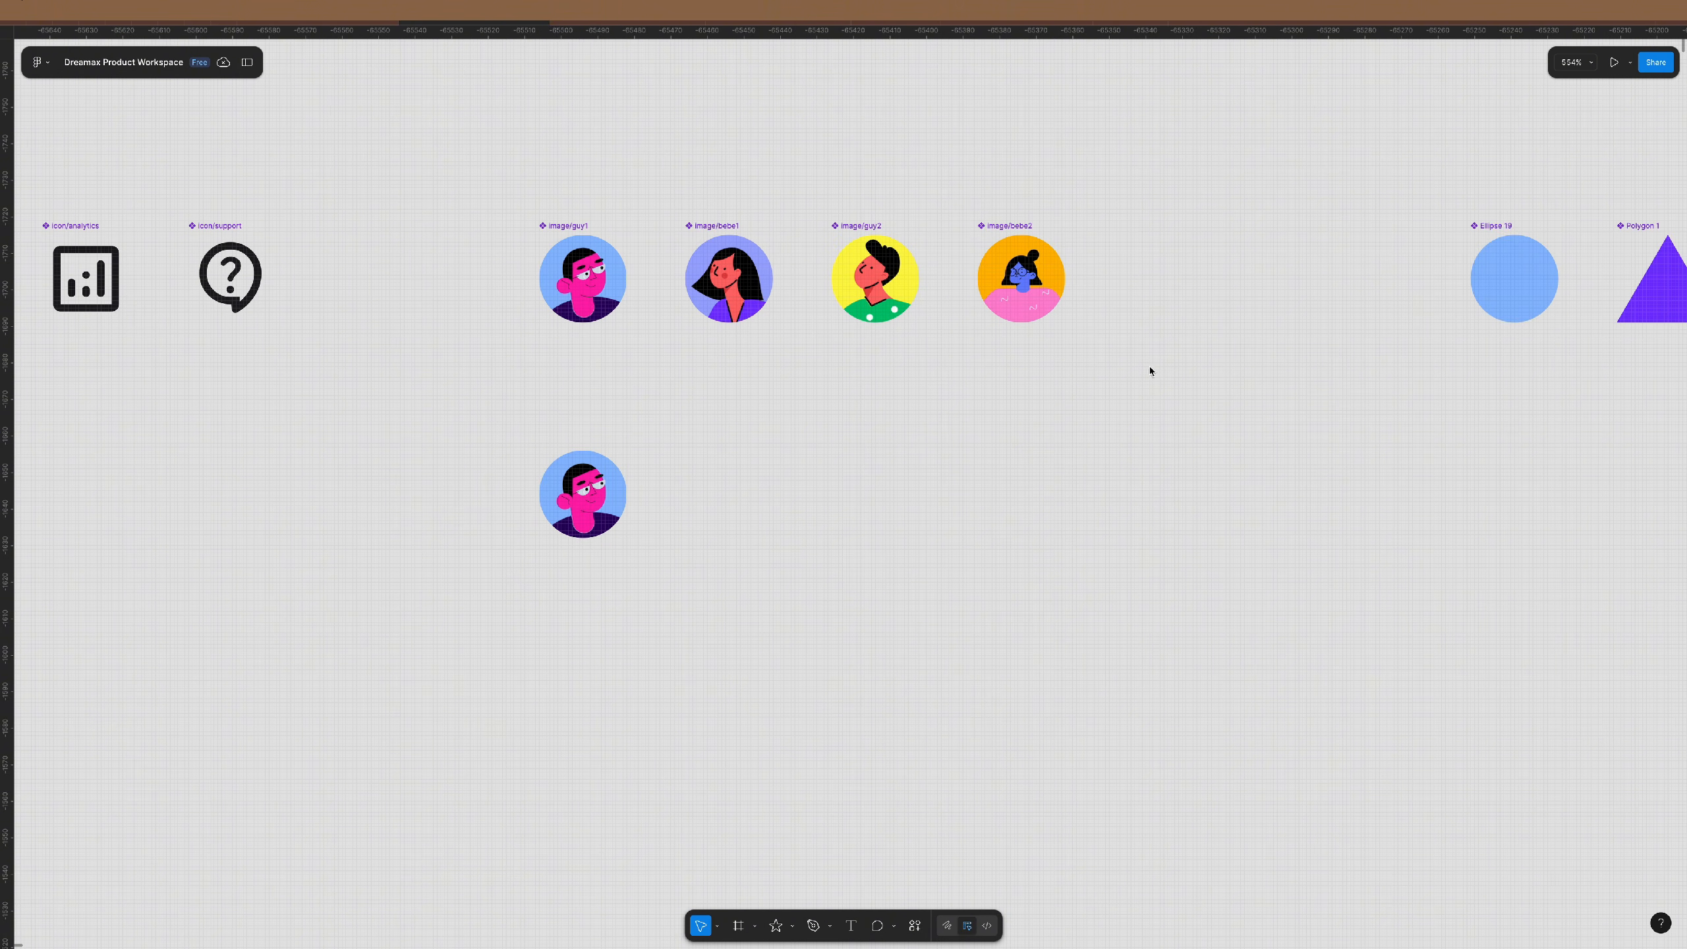
scroll(893, 445, "right", 10)
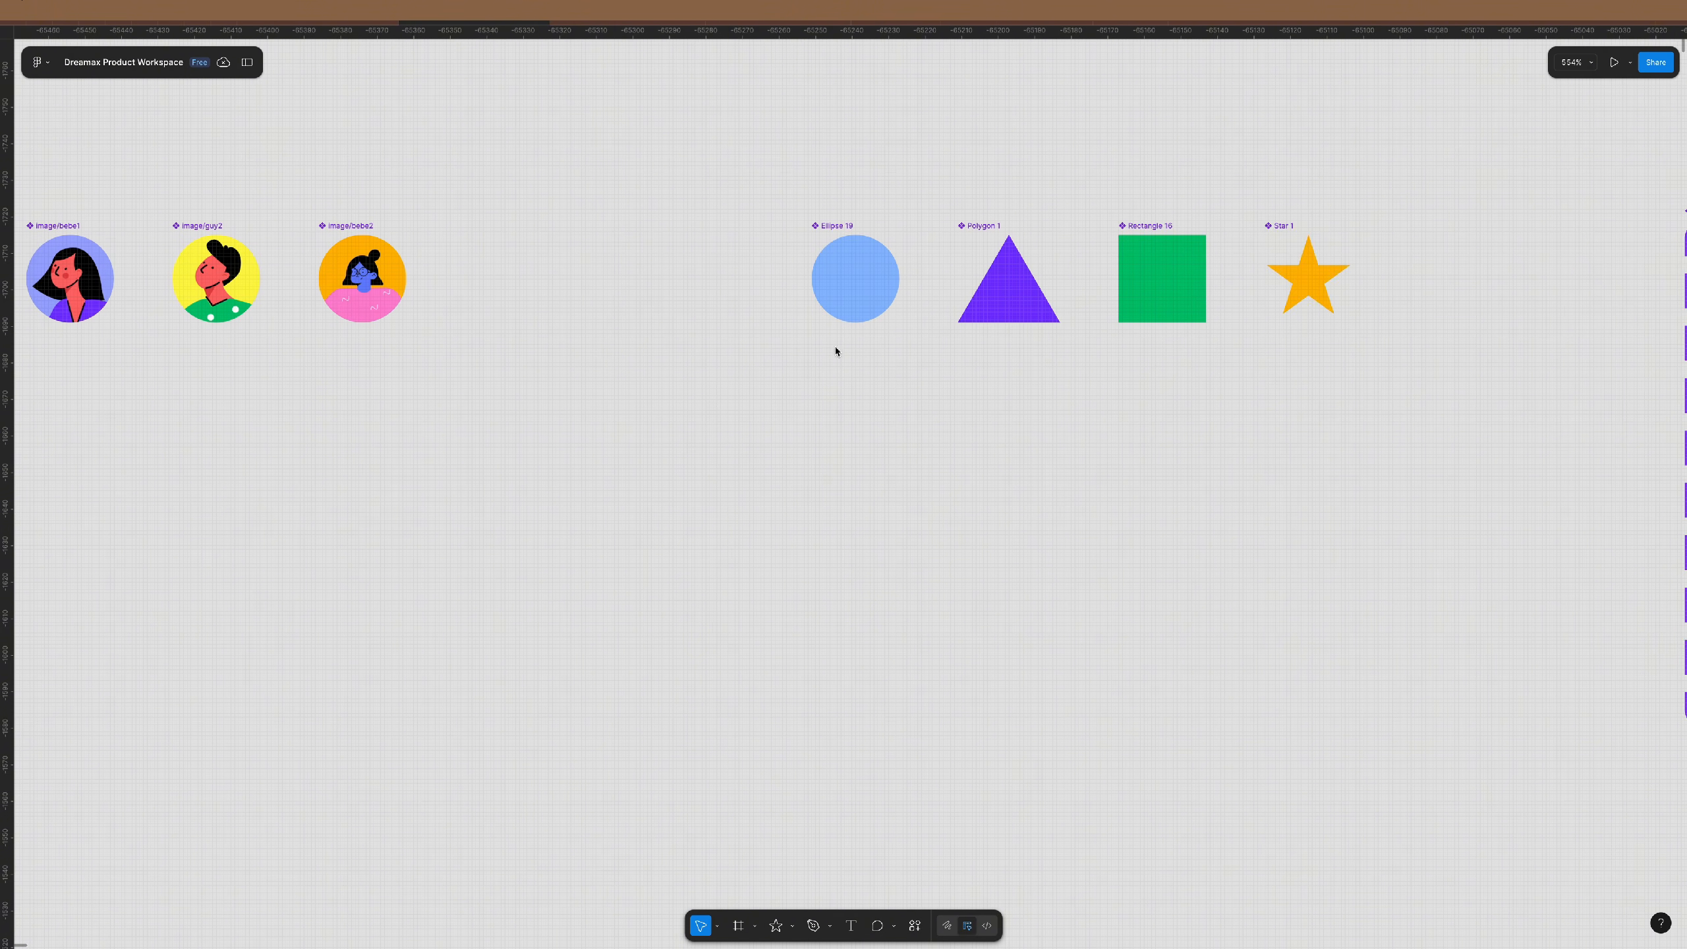
left_click(838, 225)
left_click(1552, 116)
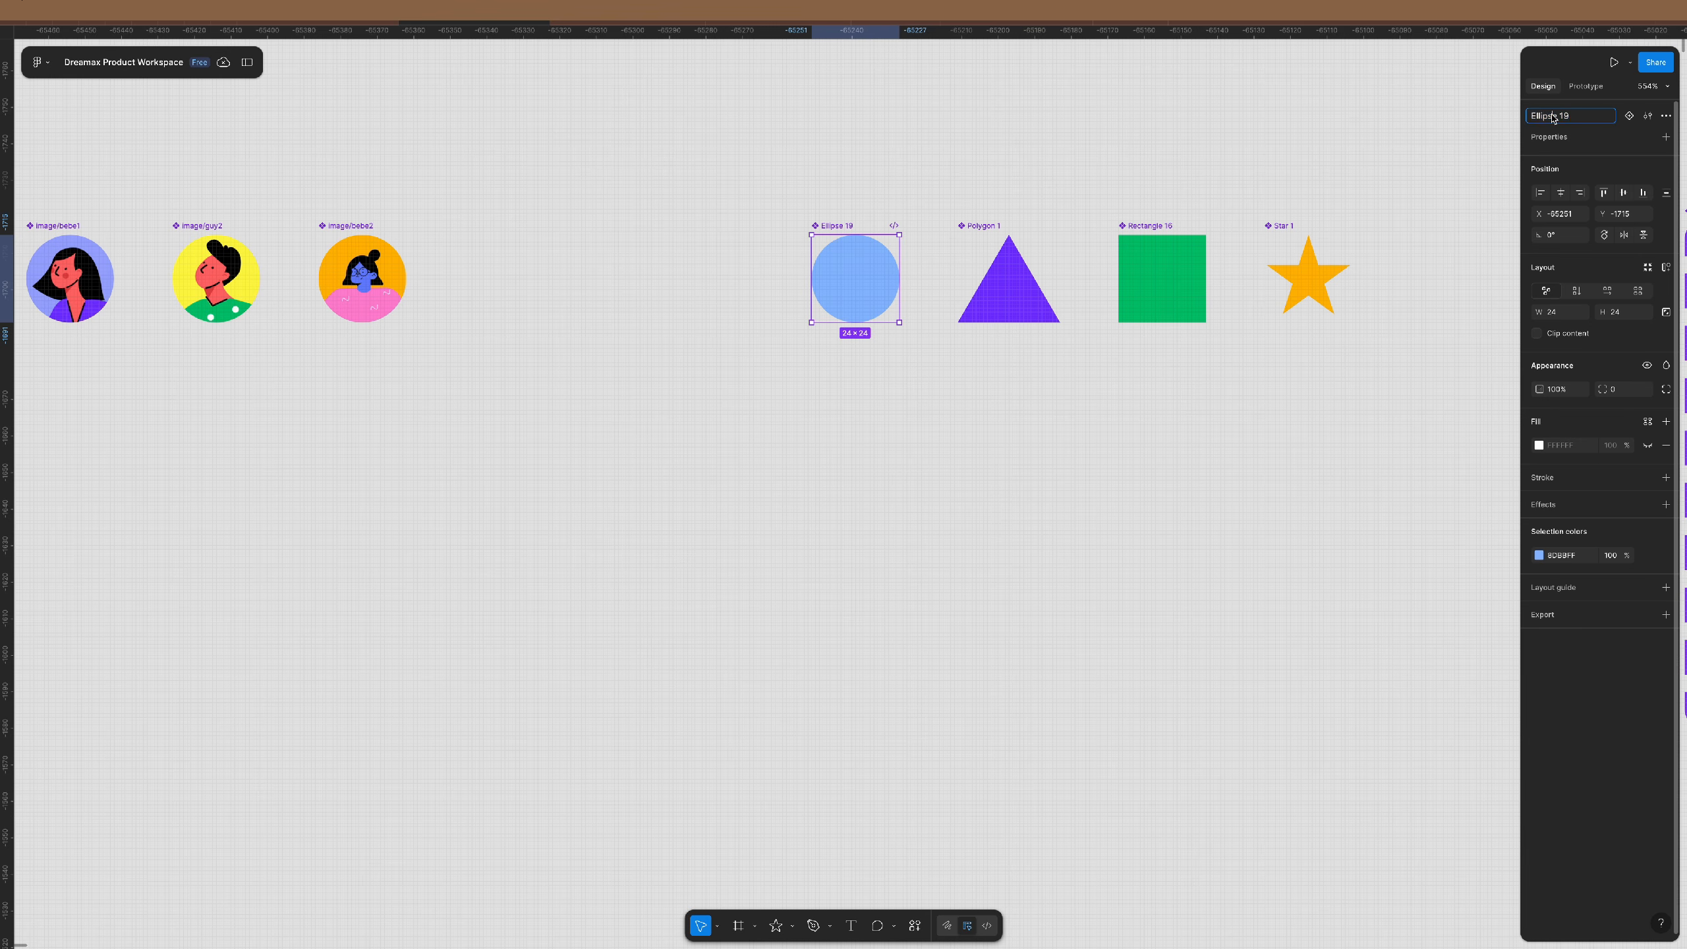
type("shpa")
key("super+a")
key("Right")
type("circ")
key("Return")
- Rename the purple triangle, Polygon 1, to shape/Polygon
left_click(998, 239)
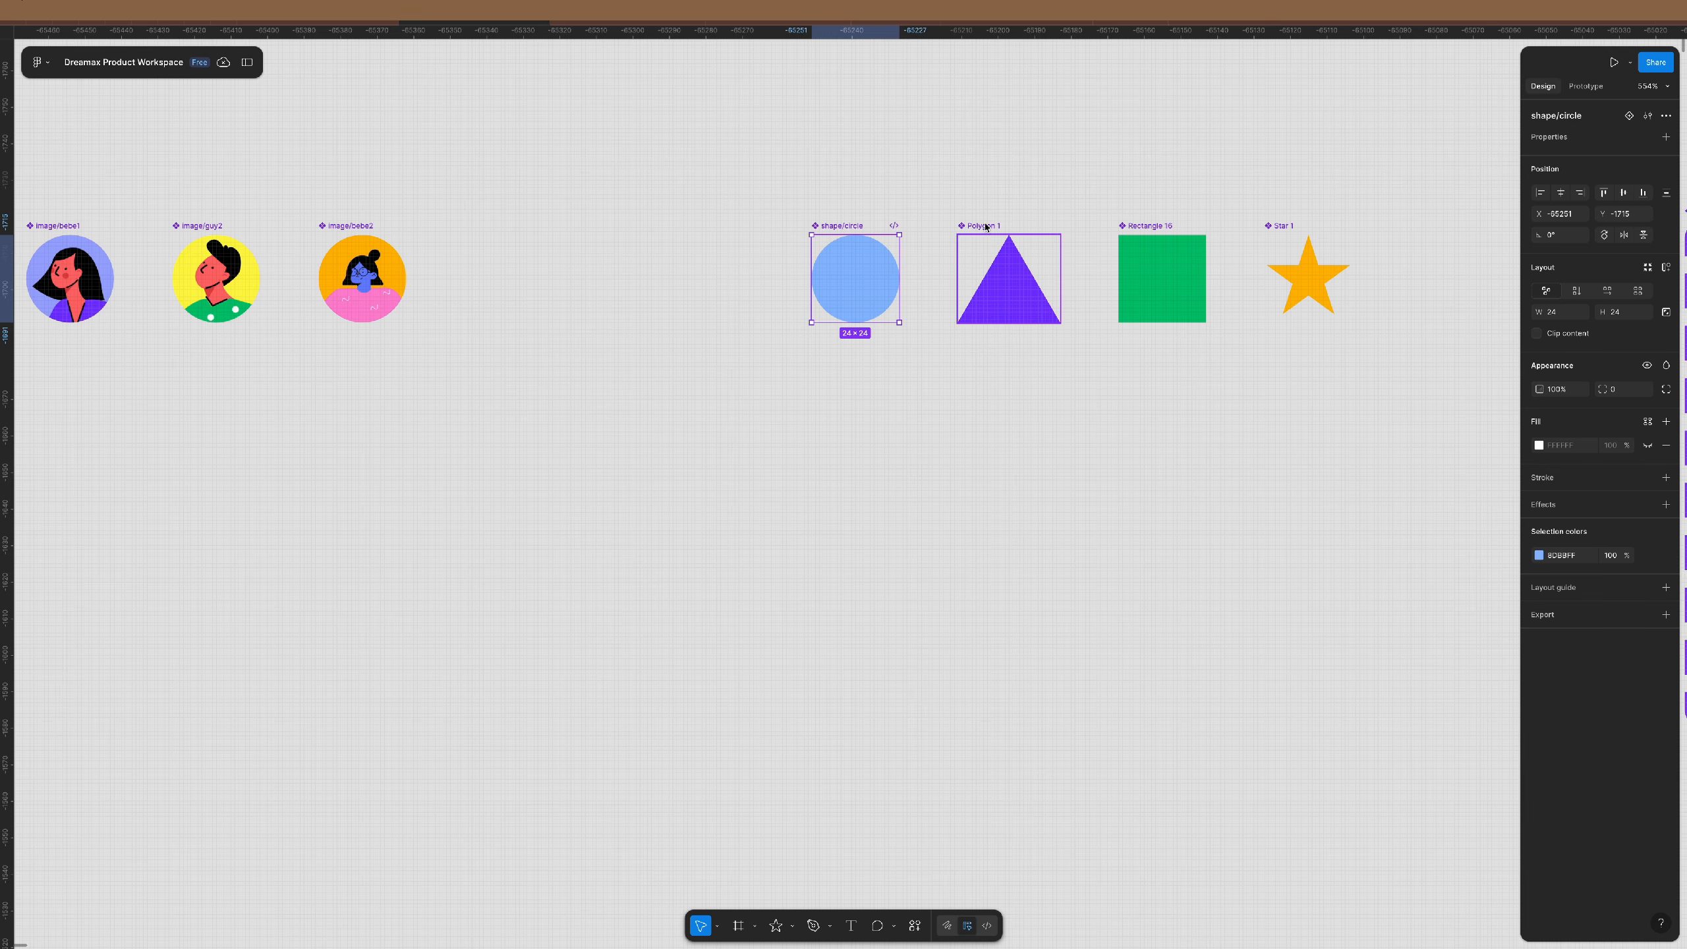
scroll(962, 216, "right", 5)
scroll(960, 203, "up", 5)
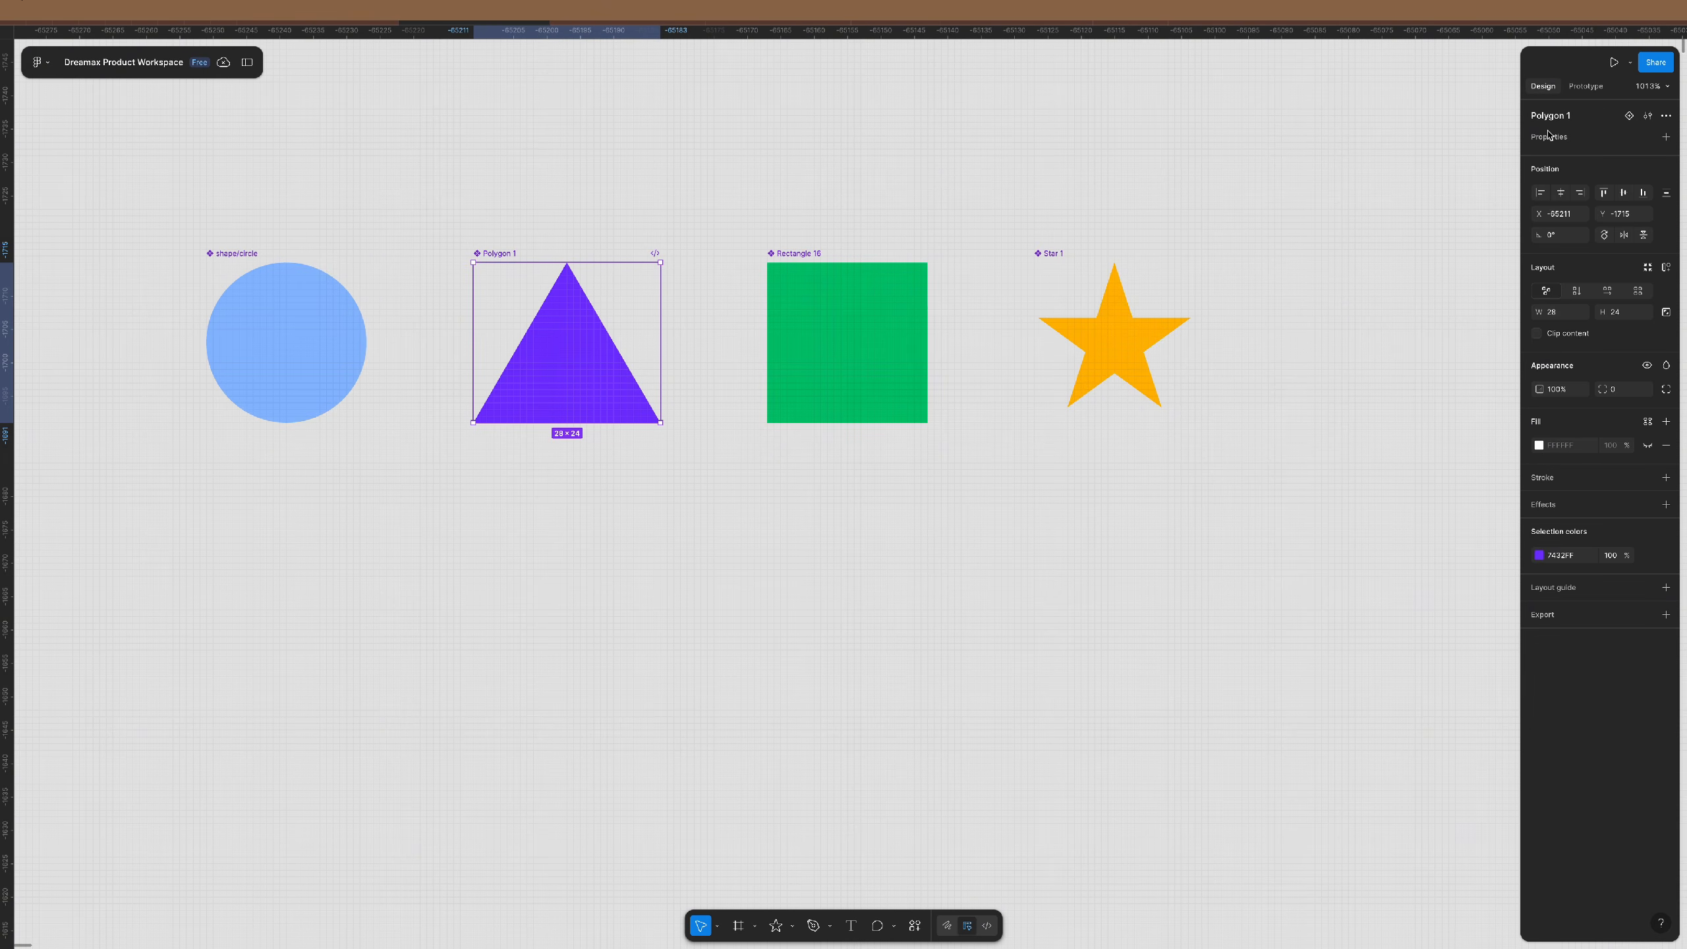
double_click(1582, 120)
key("Home")
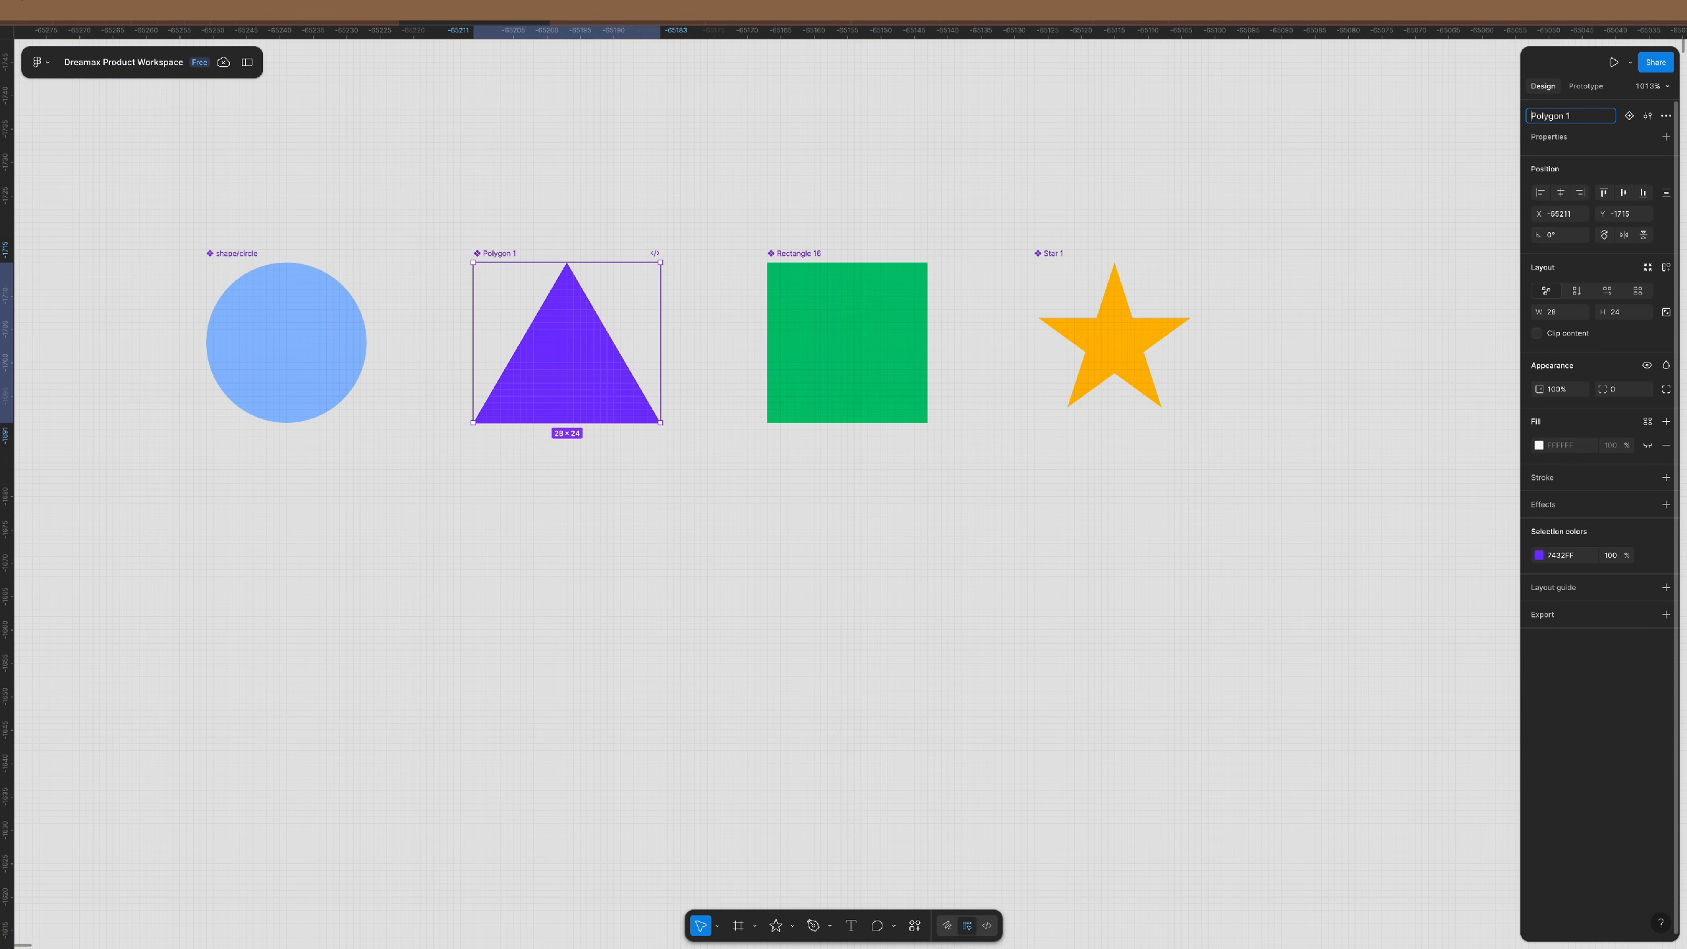
type("shape/")
key("End")
key("BackSpace")
key("BackSpace")
key("Return")
- Rename Rectangle 16 to shape/Rectangle and Star 1 to shape/Star
left_click(817, 255)
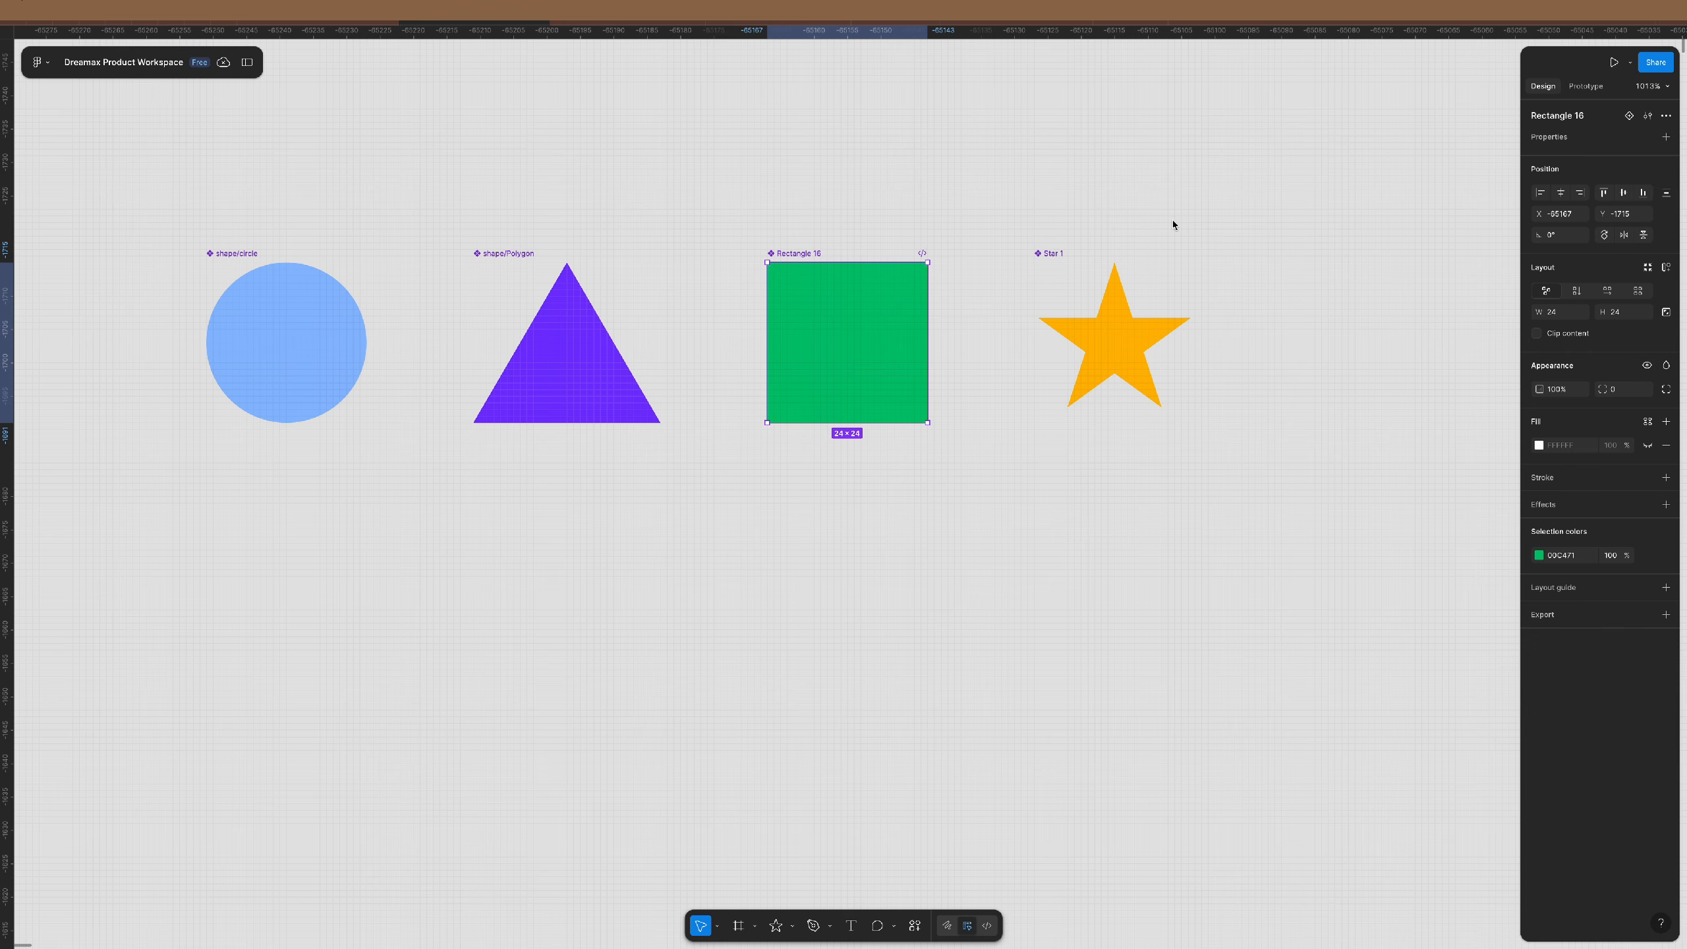
double_click(1578, 117)
key("Left")
type("shape/")
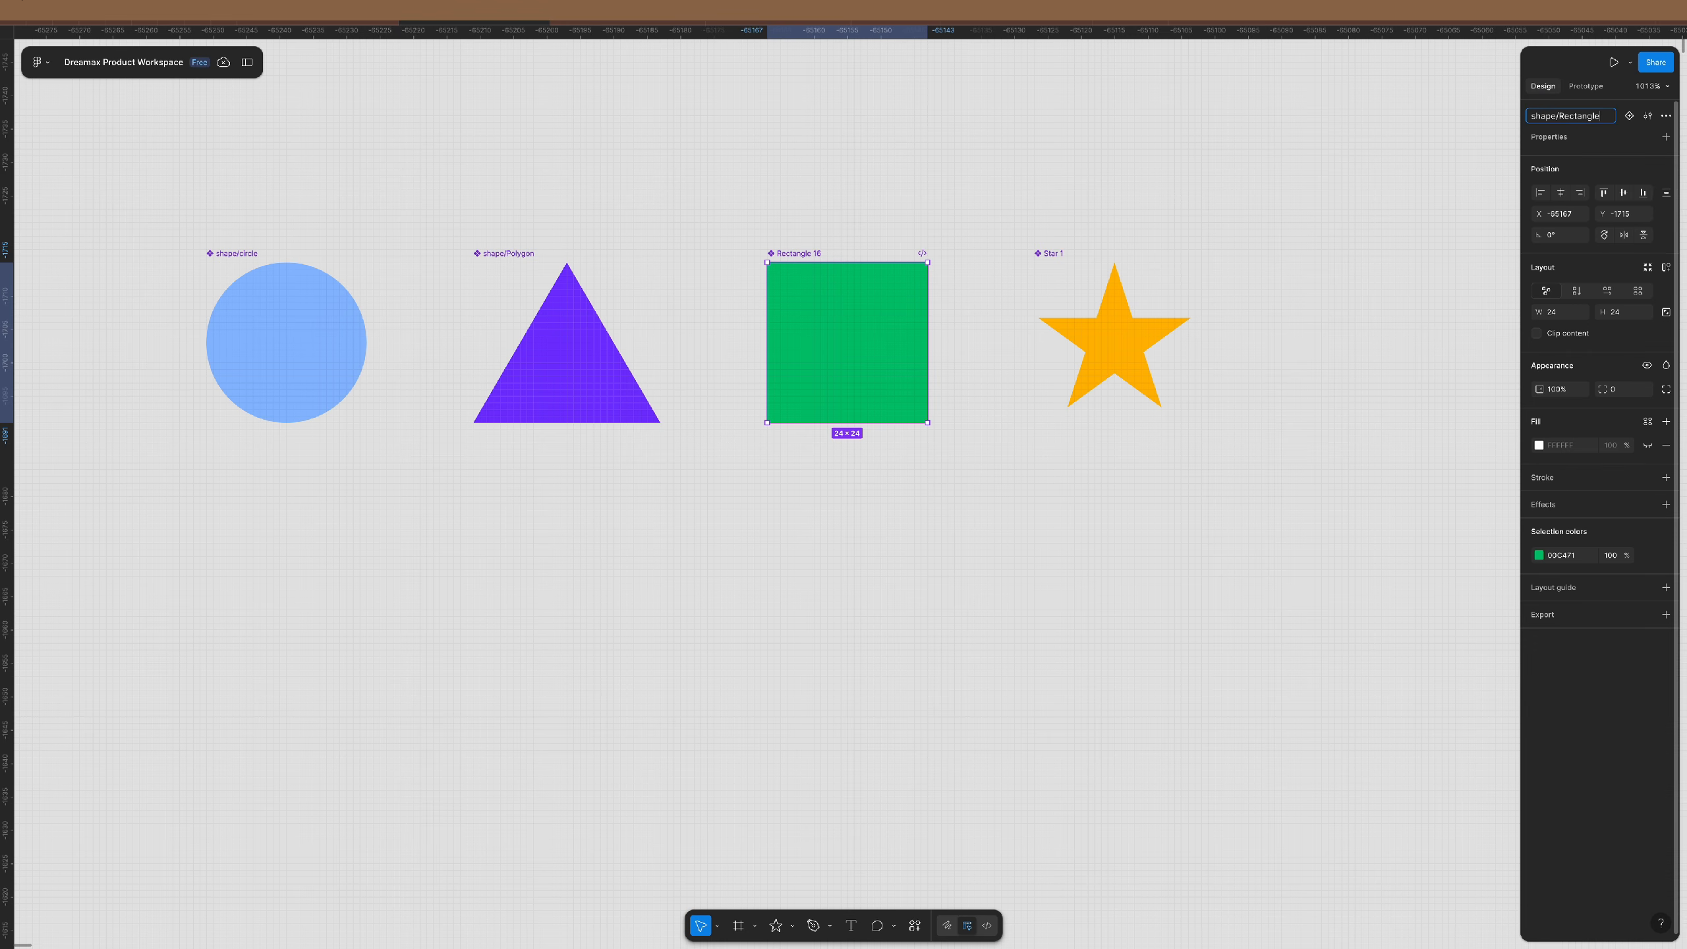
key("Return")
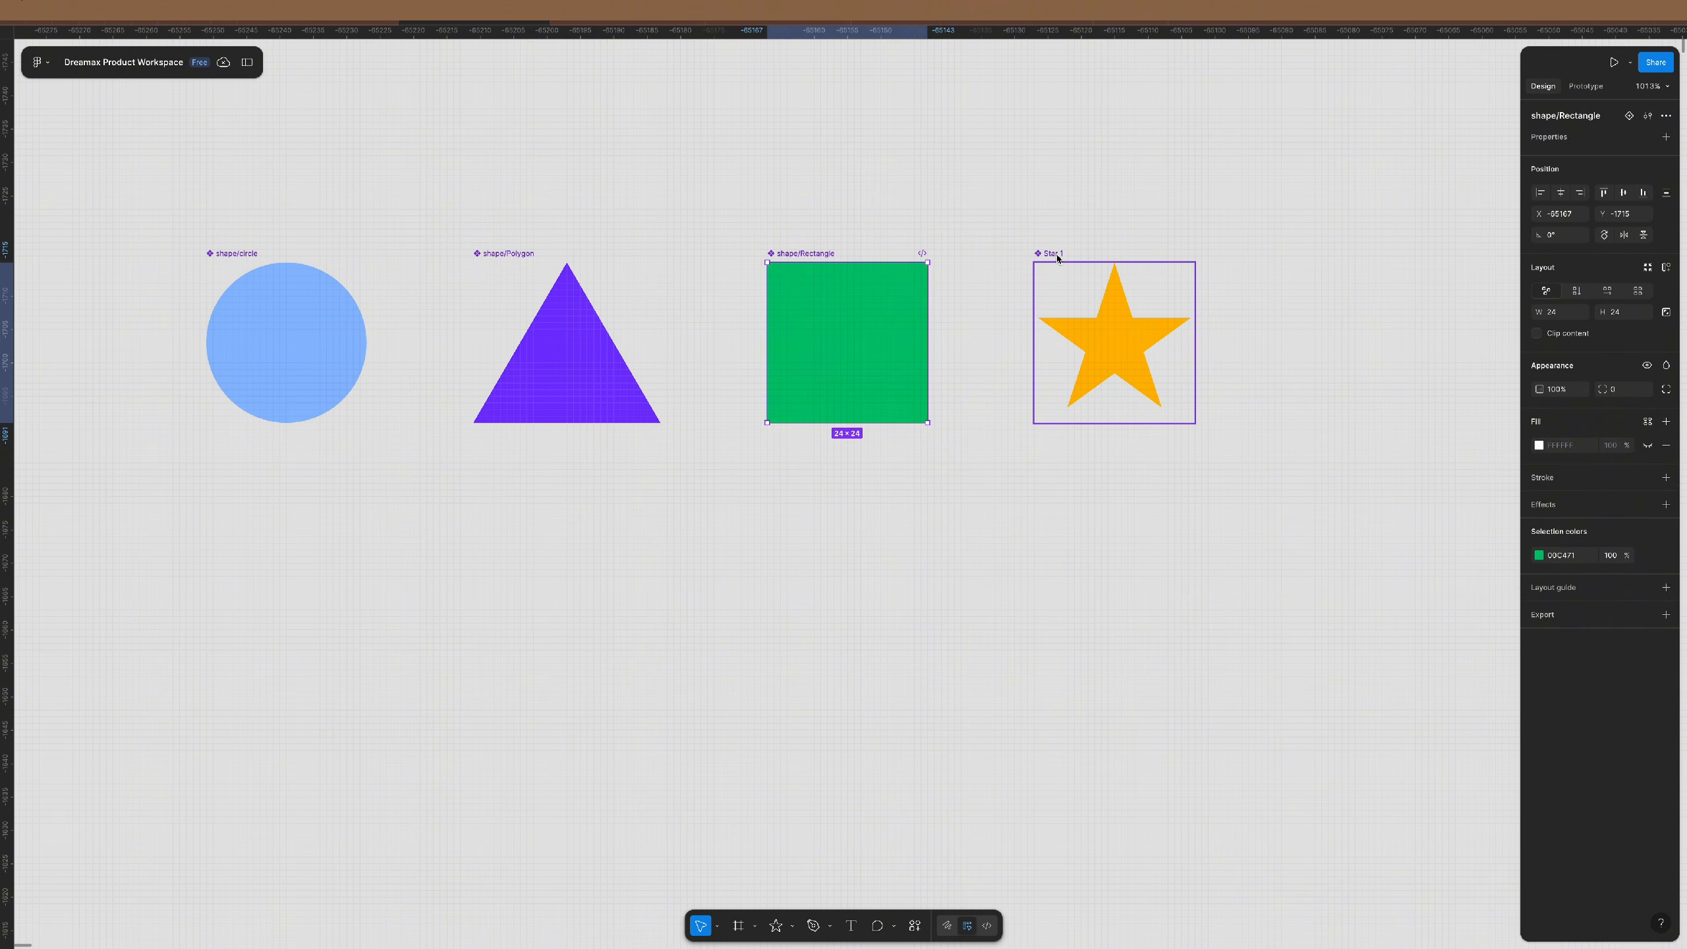
left_click(1114, 339)
double_click(1584, 117)
key("Left")
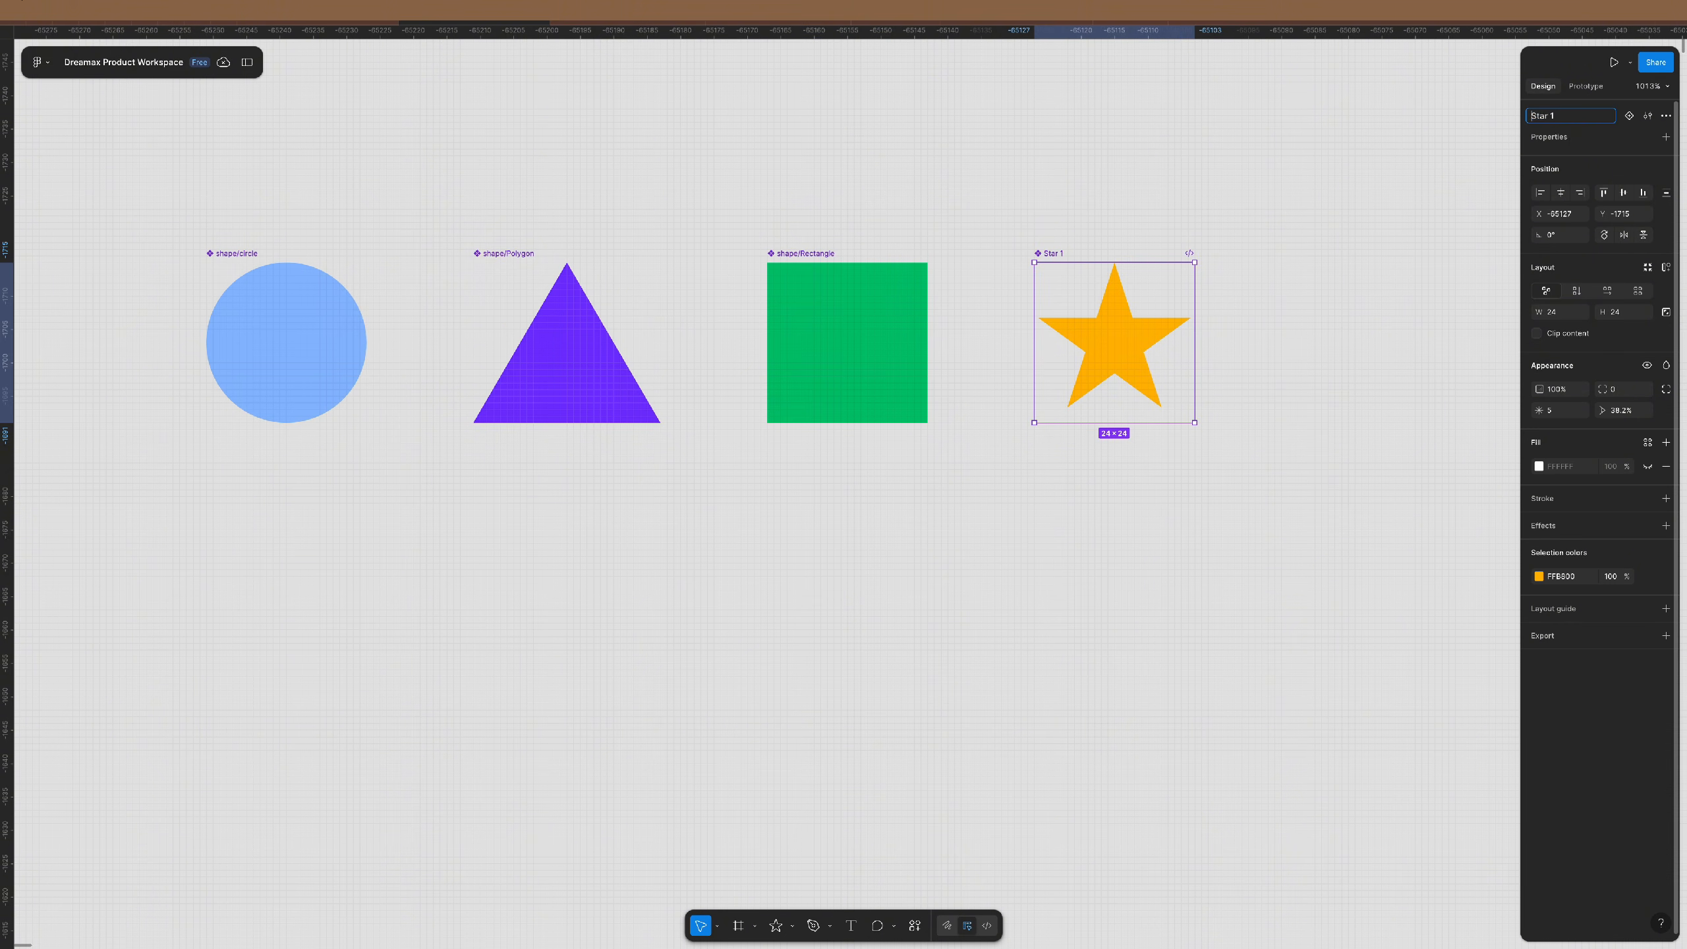
type("shape/")
key("BackSpace")
key("BackSpace")
key("Return")
left_click(811, 560)
- Alt-drag a copy of the circle instance below it and swap it to Polygon, then Rectangle
scroll(811, 560, "down", 5)
scroll(869, 490, "down", 3)
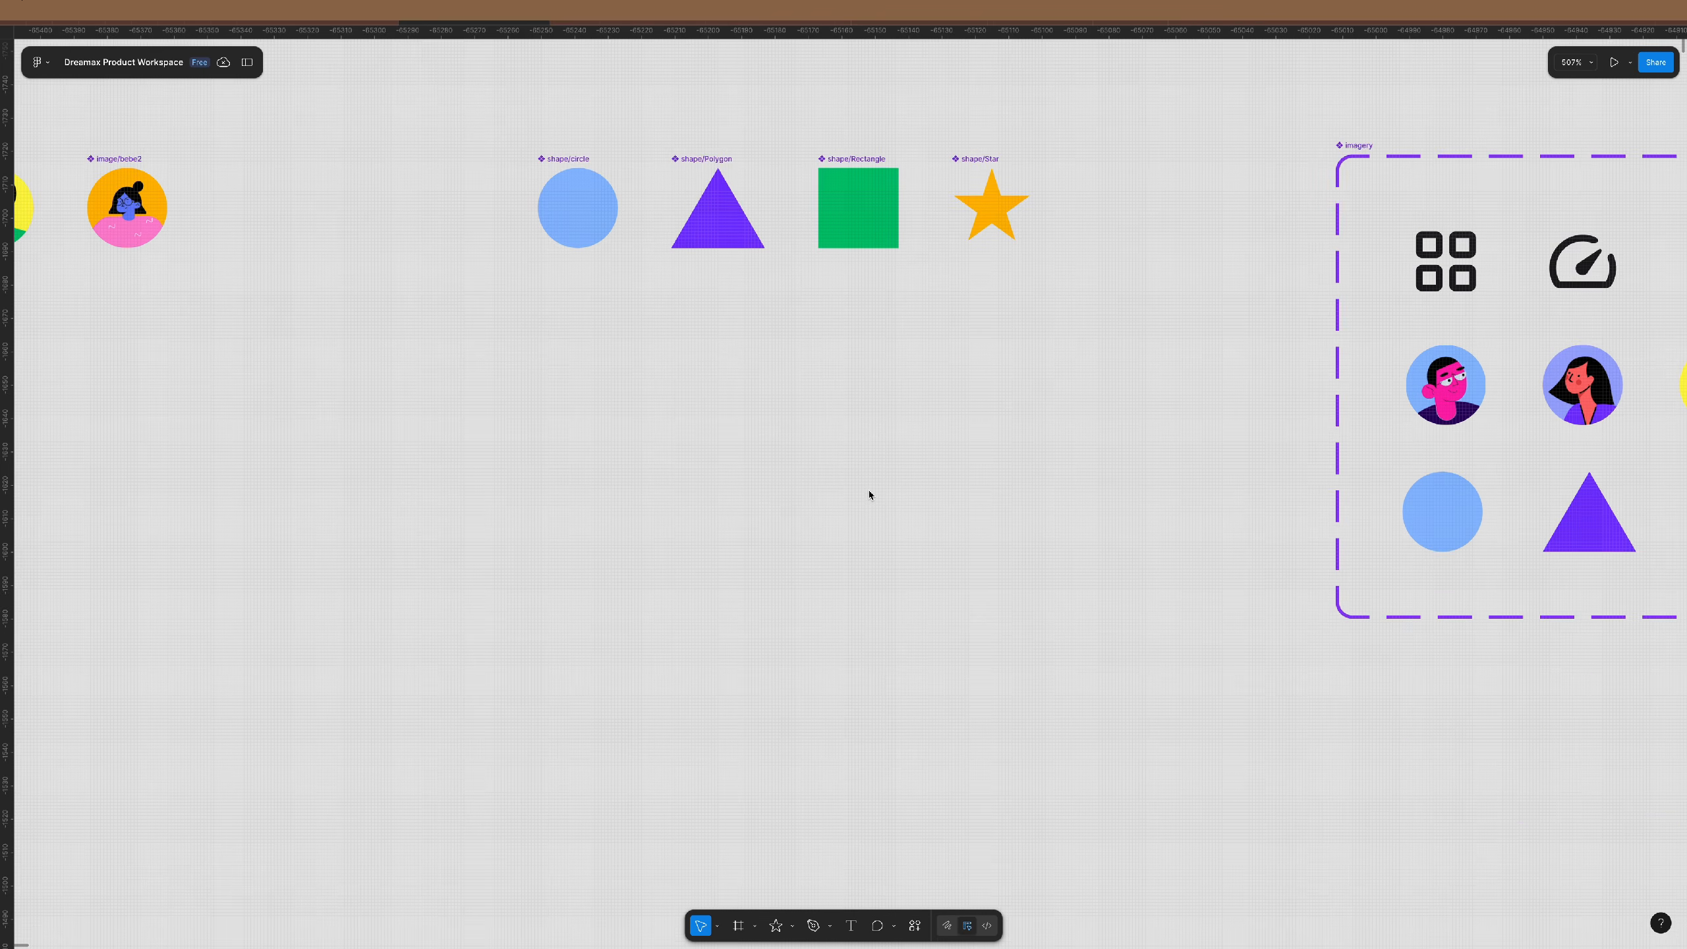
scroll(832, 344, "left", 1)
scroll(833, 344, "right", 1)
left_click(593, 207)
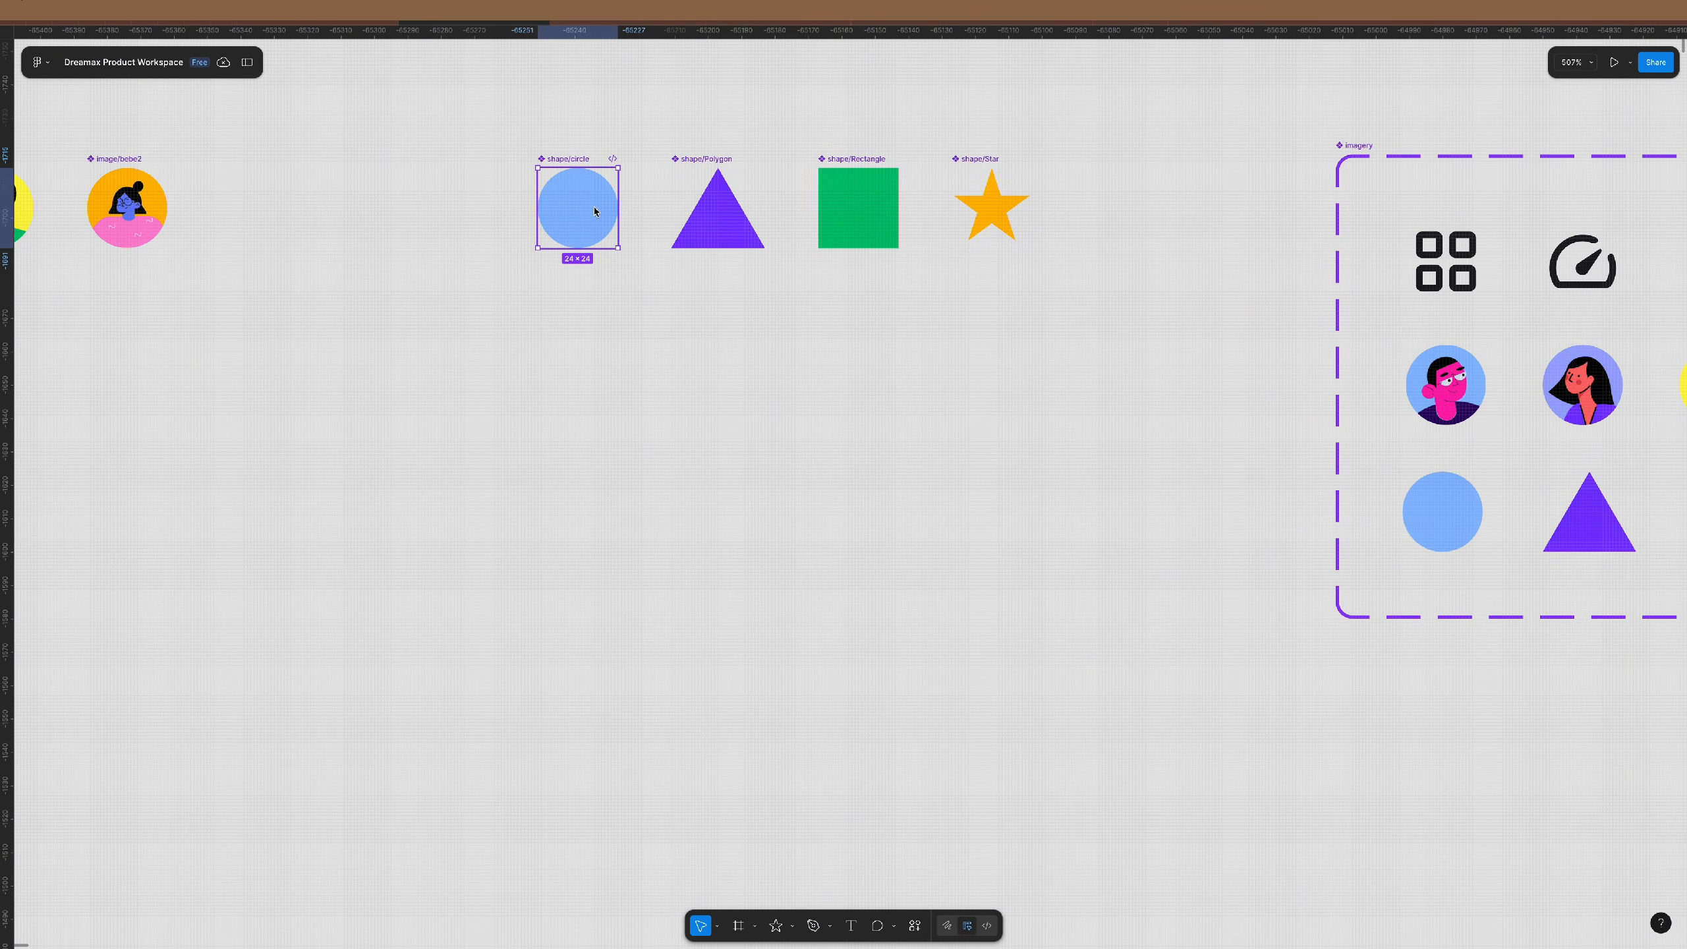
left_click_drag(592, 207, 588, 372)
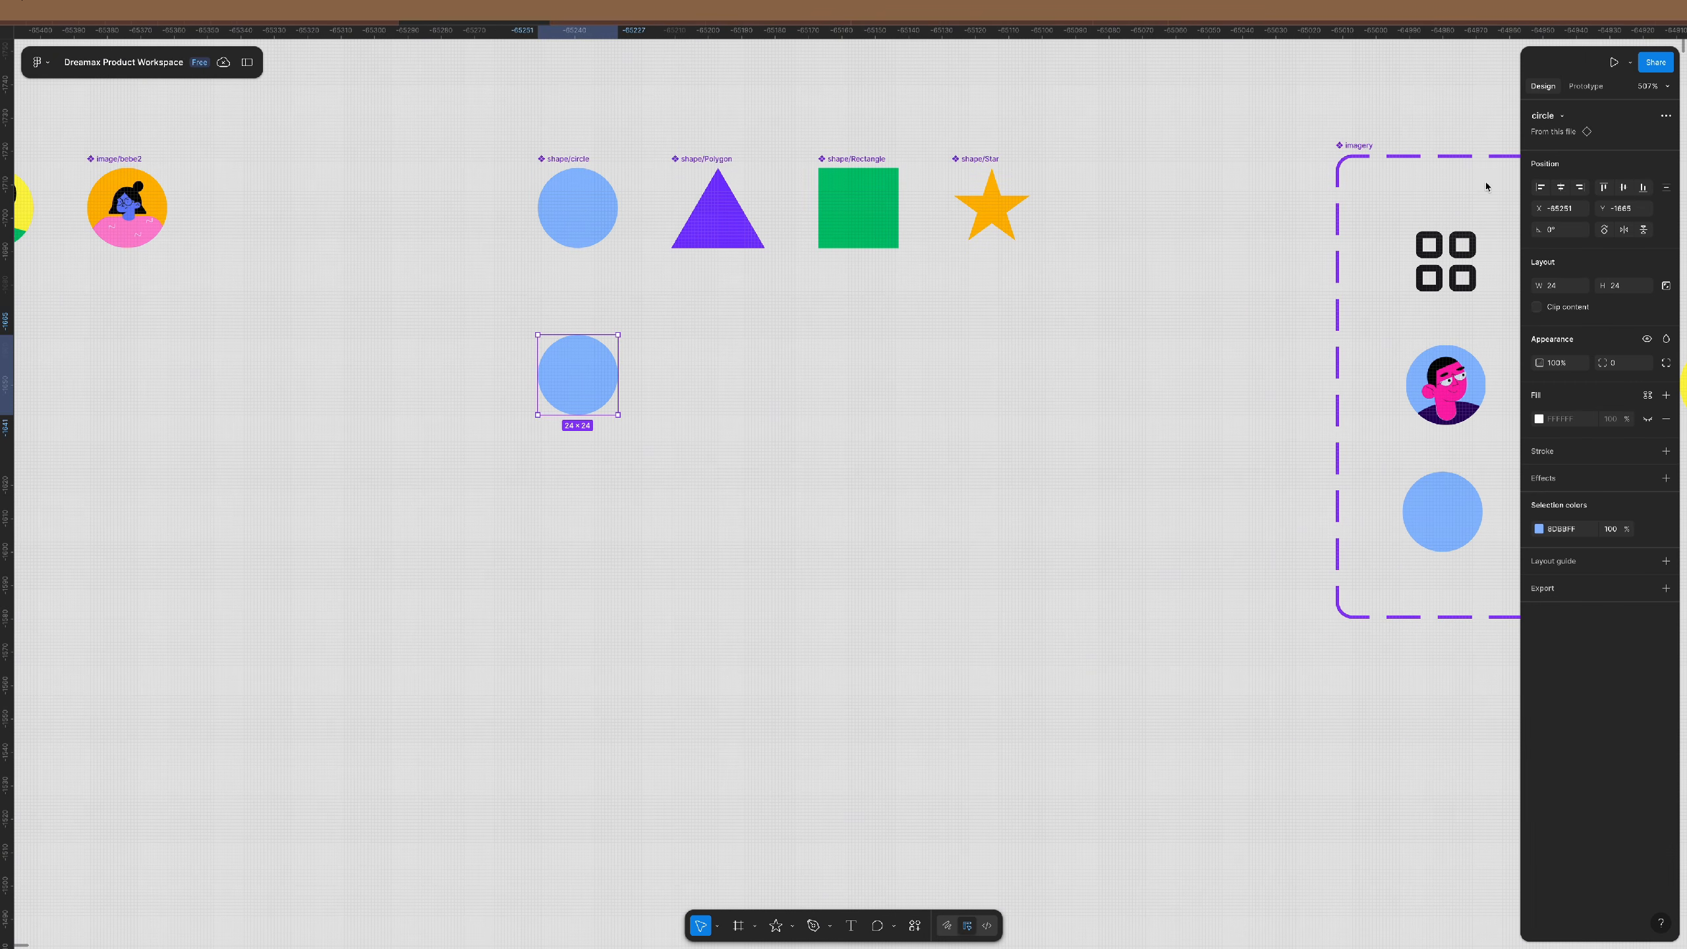
left_click(1561, 116)
left_click(1555, 237)
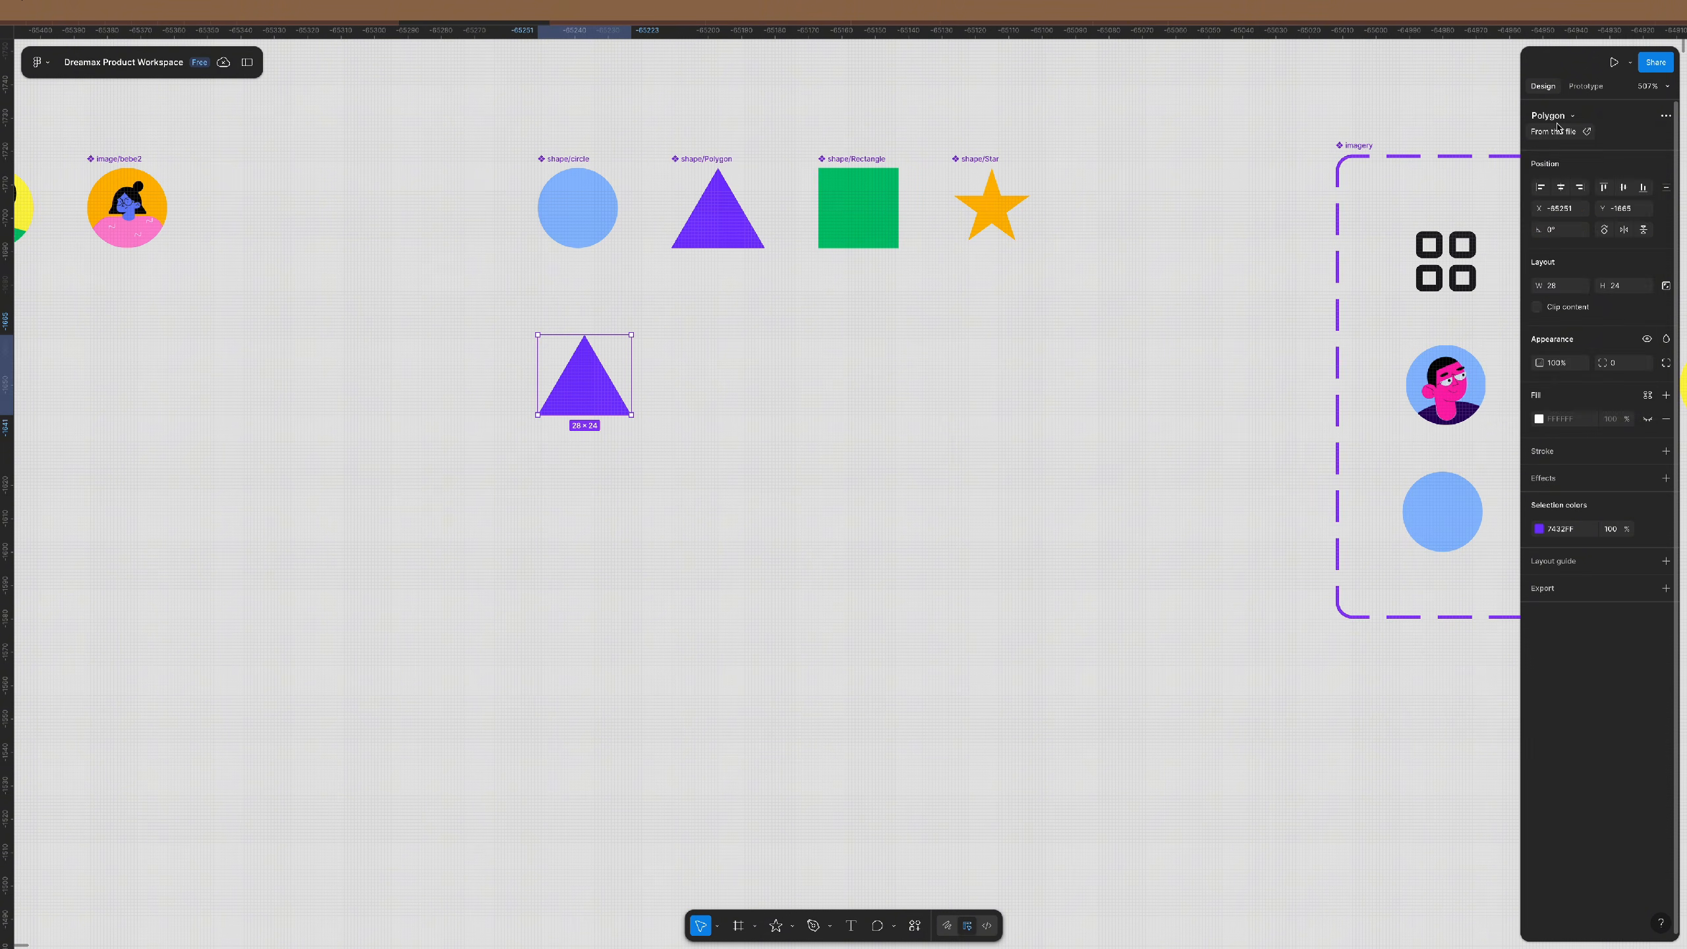
left_click(1557, 116)
left_click(1592, 237)
- Delete the three test copies below the component rows
left_click(972, 438)
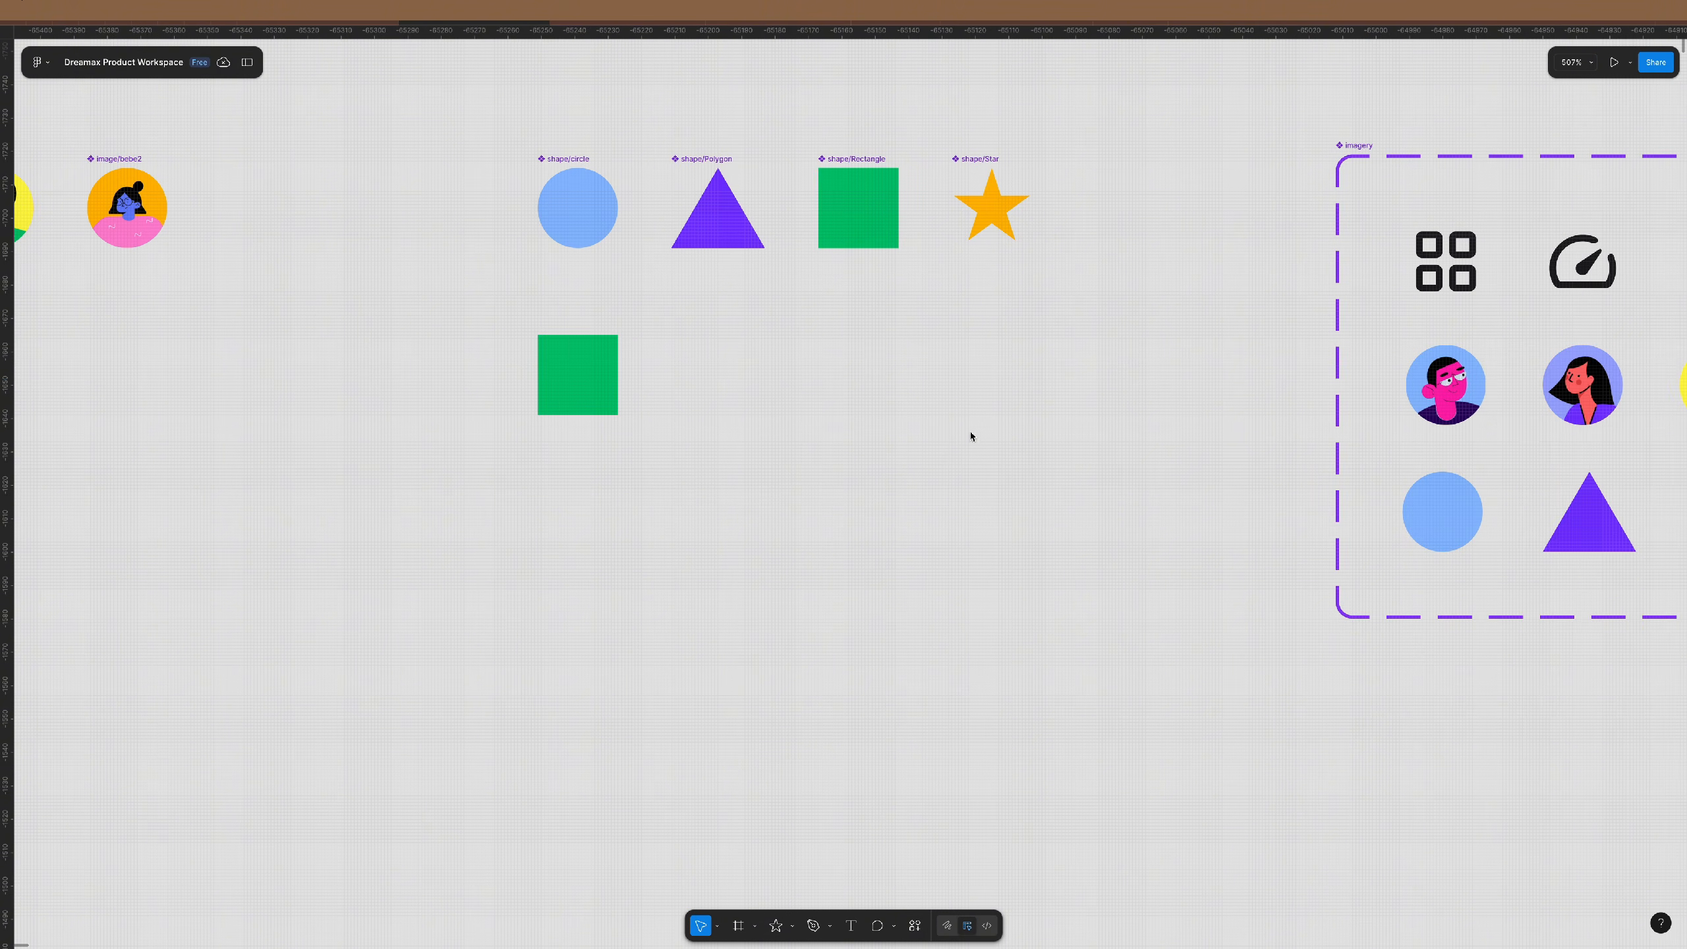
scroll(974, 437, "down", 5)
scroll(973, 436, "down", 3)
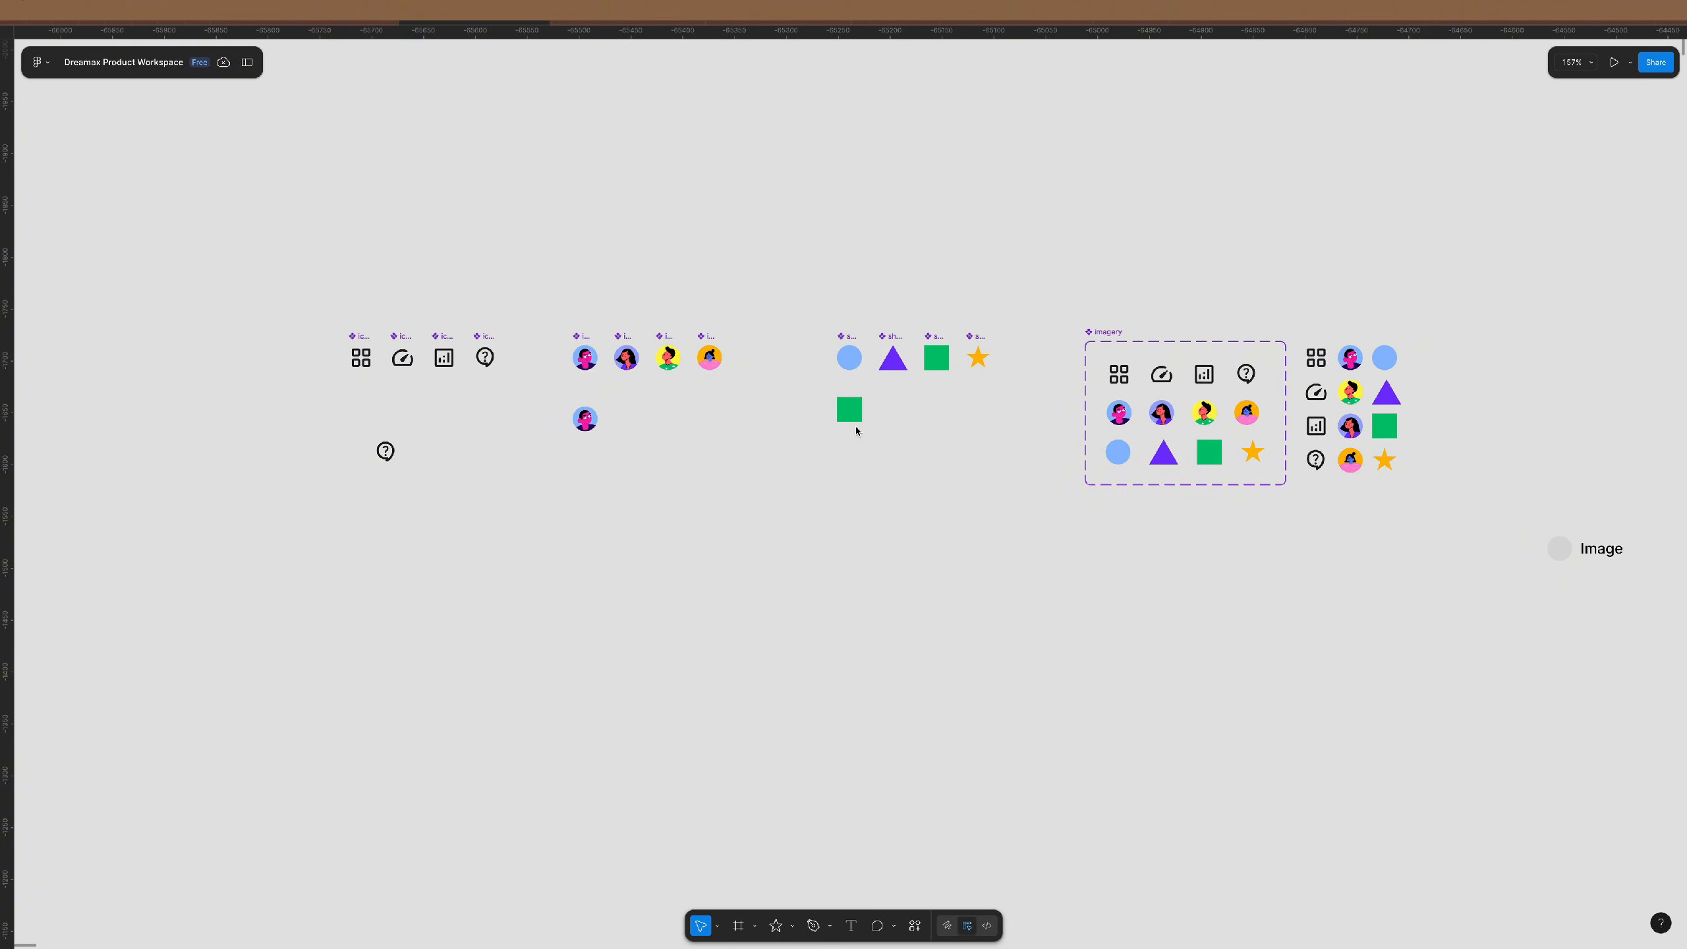
left_click_drag(909, 386, 356, 522)
key("Delete")
- Wrap the icon, avatar and shape components each in their own section
left_click_drag(521, 288, 219, 464)
key("ctrl+alt+s")
left_click_drag(425, 286, 243, 302)
left_click(772, 496)
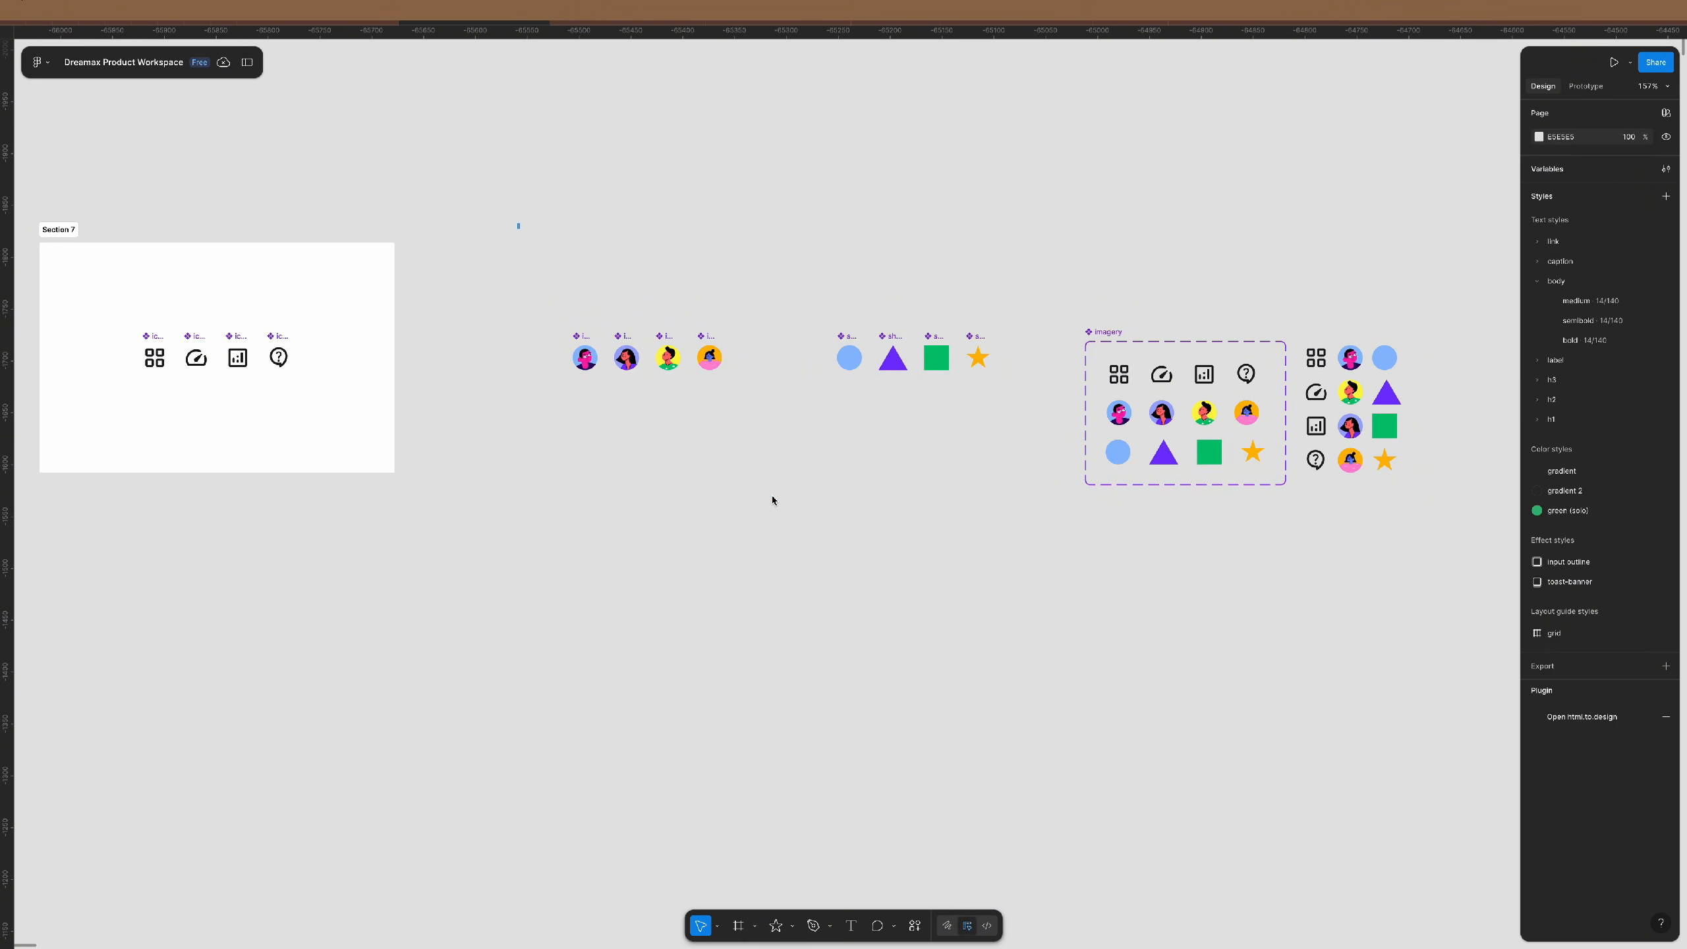
left_click_drag(520, 224, 787, 475)
key("ctrl+alt+s")
left_click_drag(783, 348, 729, 354)
left_click_drag(803, 237, 1022, 467)
key("ctrl+alt+s")
- Stack the three sections vertically, Section 8 under Section 7 and Section 9 under Section 8
scroll(1024, 479, "down", 5, "ctrl")
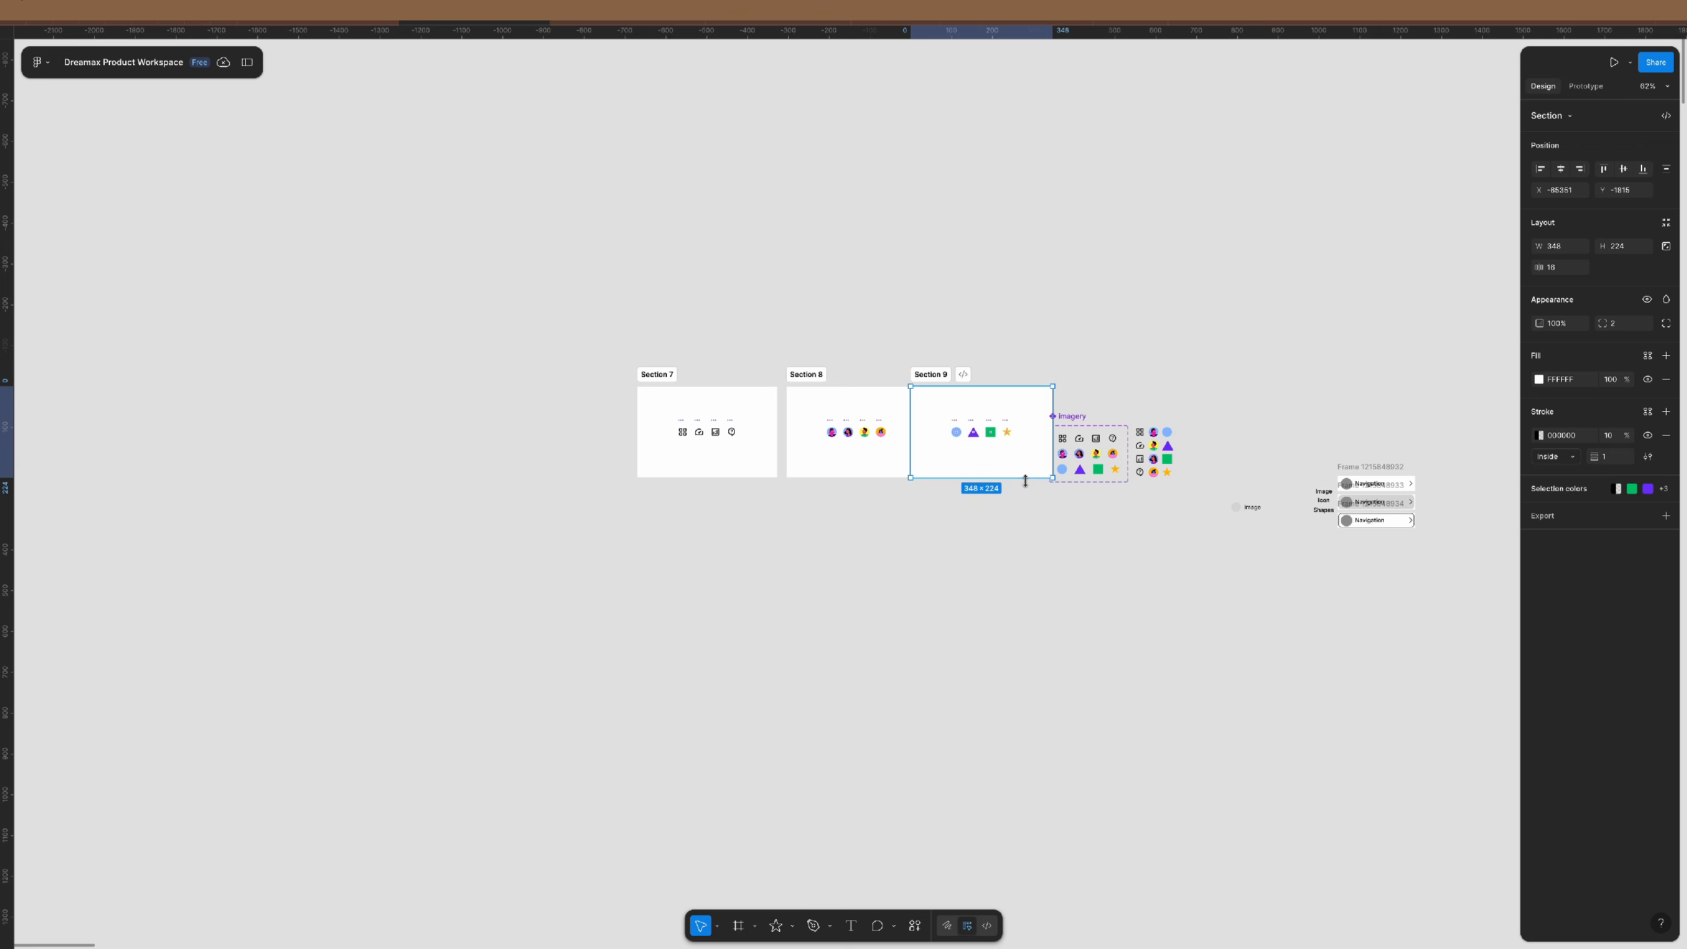
left_click(834, 369, "shift")
left_click(703, 405, "shift")
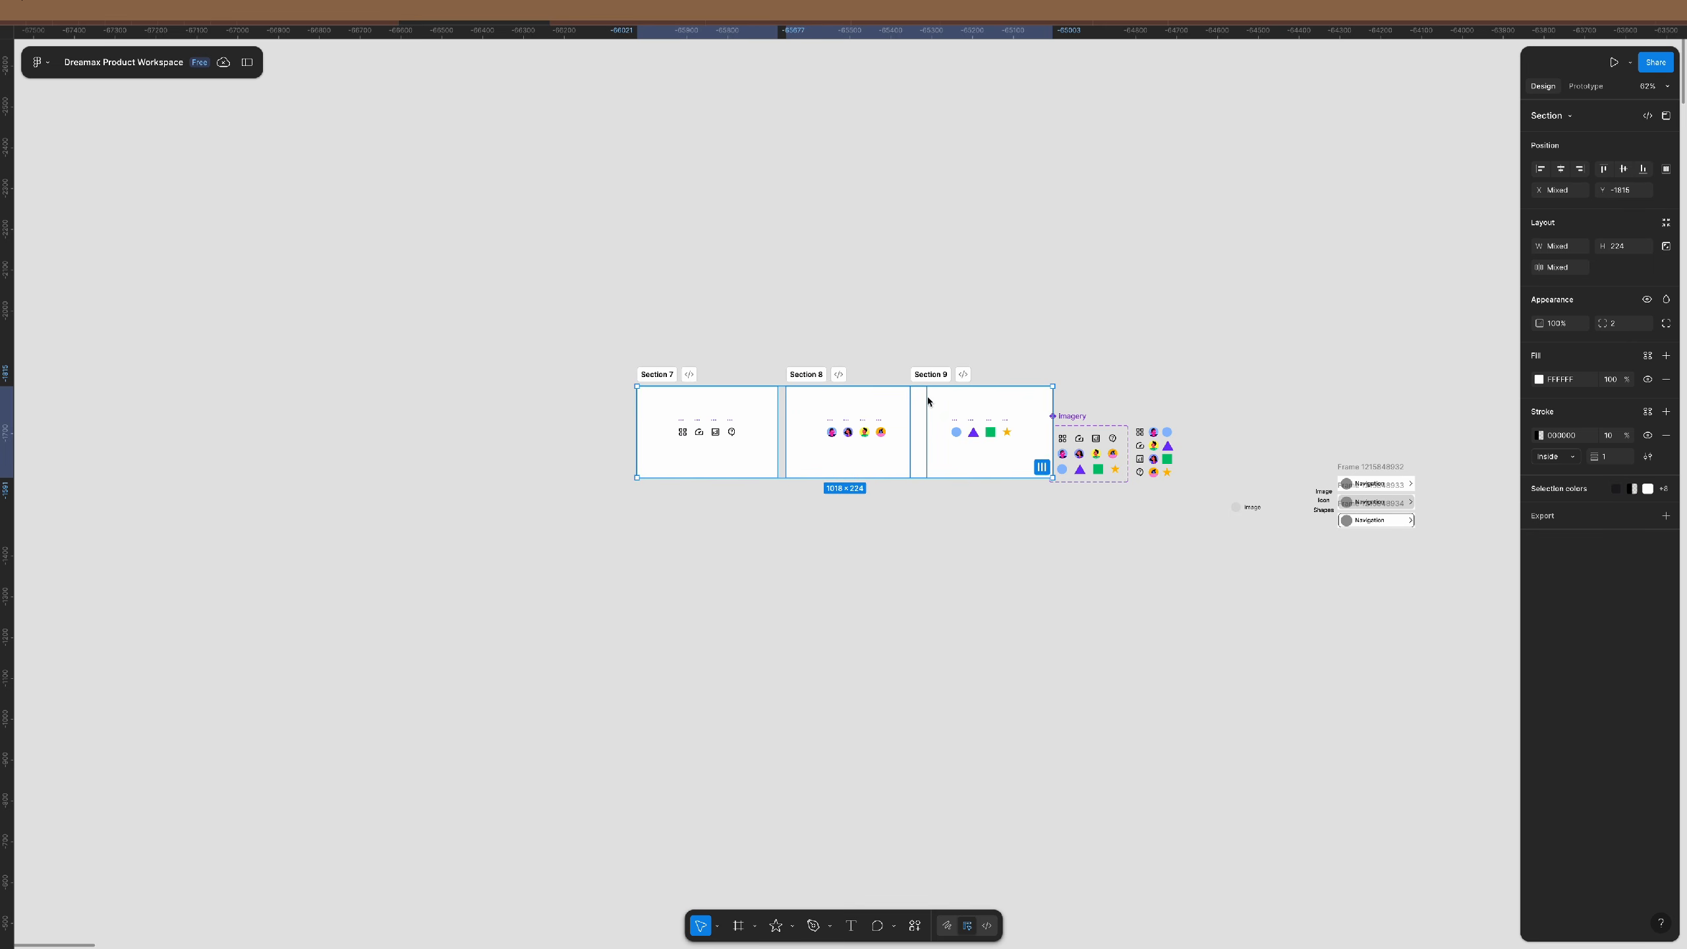
left_click(834, 362)
left_click_drag(802, 376, 654, 486)
left_click_drag(926, 375, 657, 597)
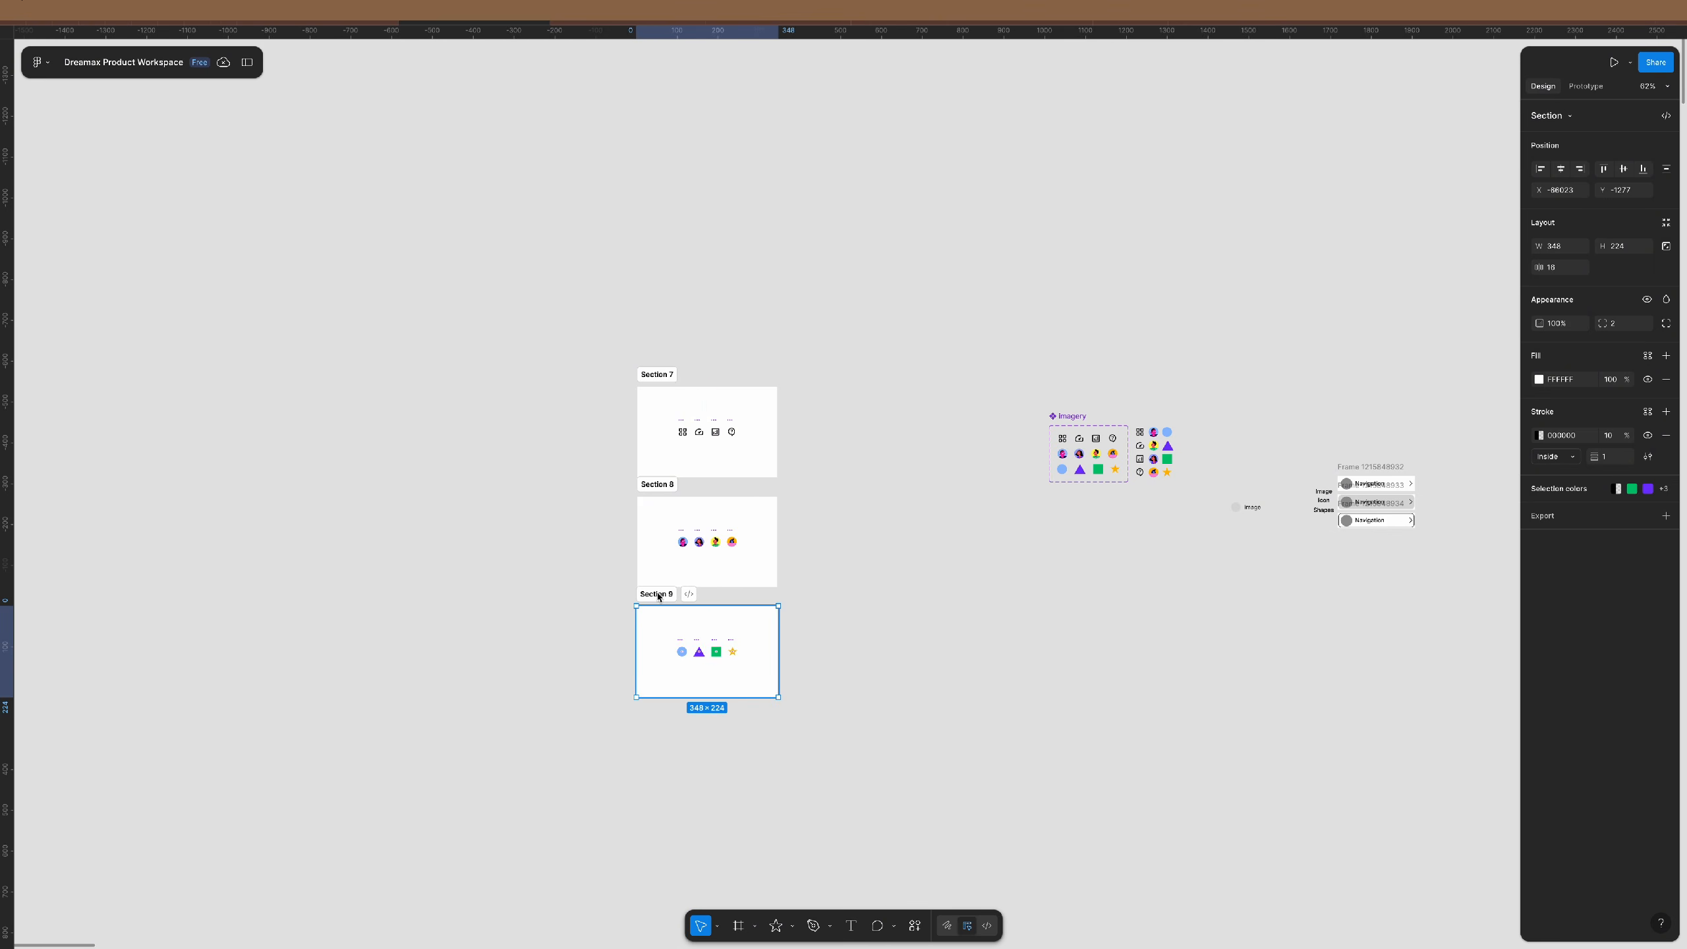
- Name the sections shape, image and icon from bottom to top
double_click(656, 594)
type("shape")
key("Return")
double_click(661, 483)
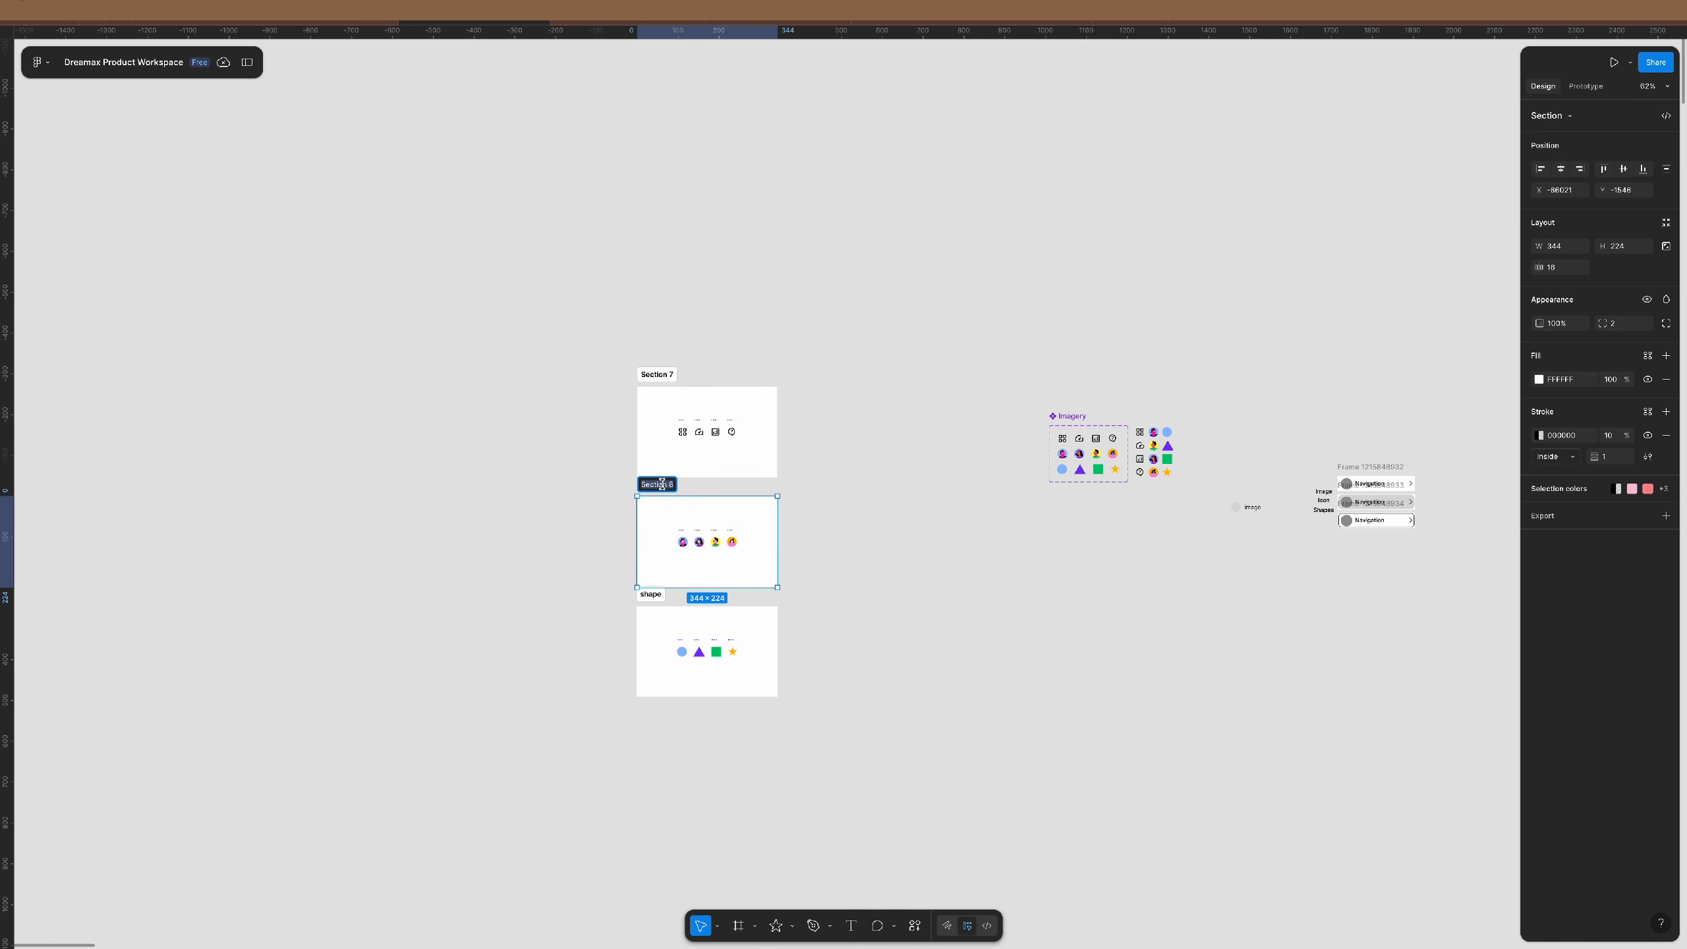
type("image")
key("Return")
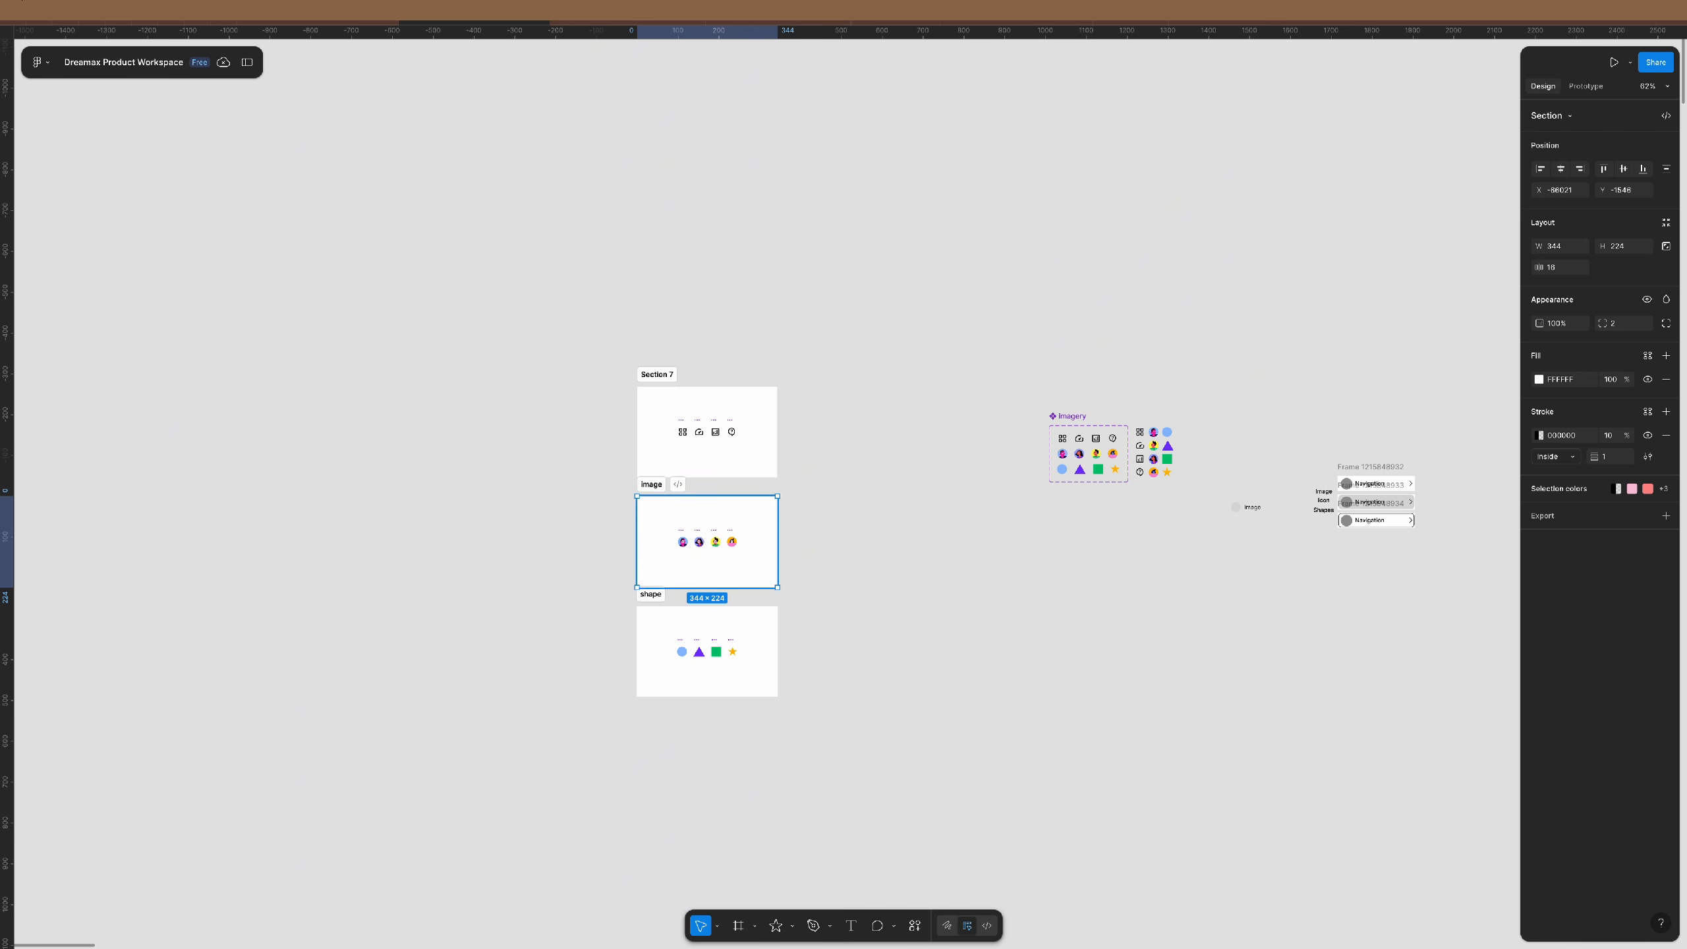
double_click(658, 374)
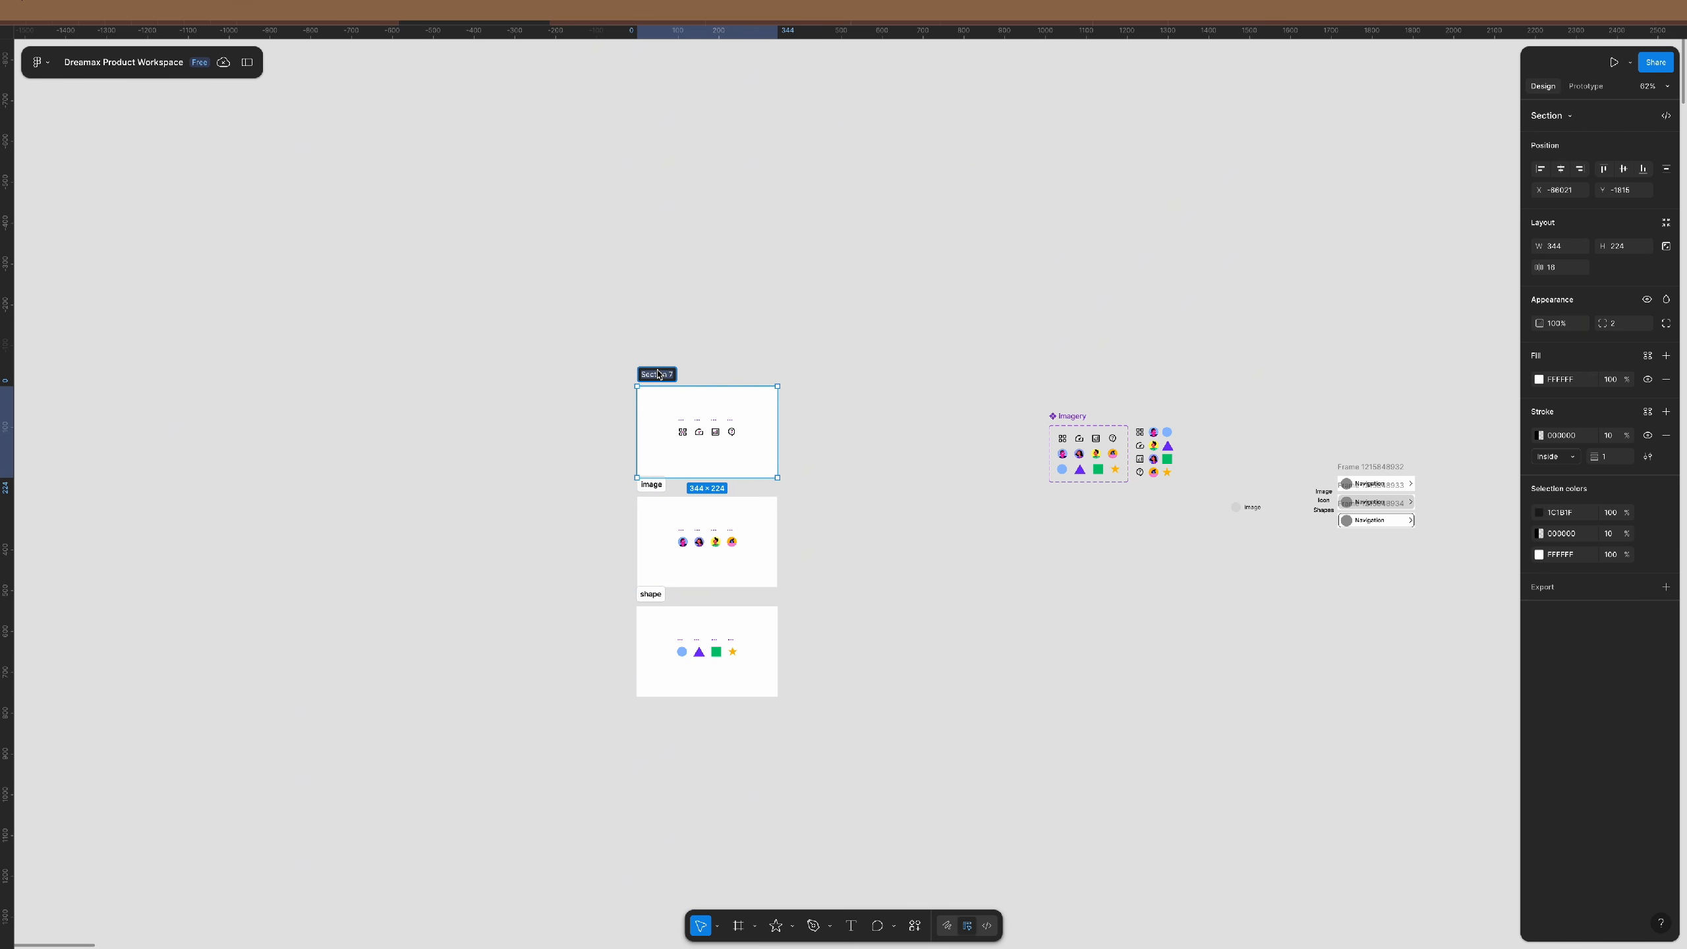
type("icon")
key("Return")
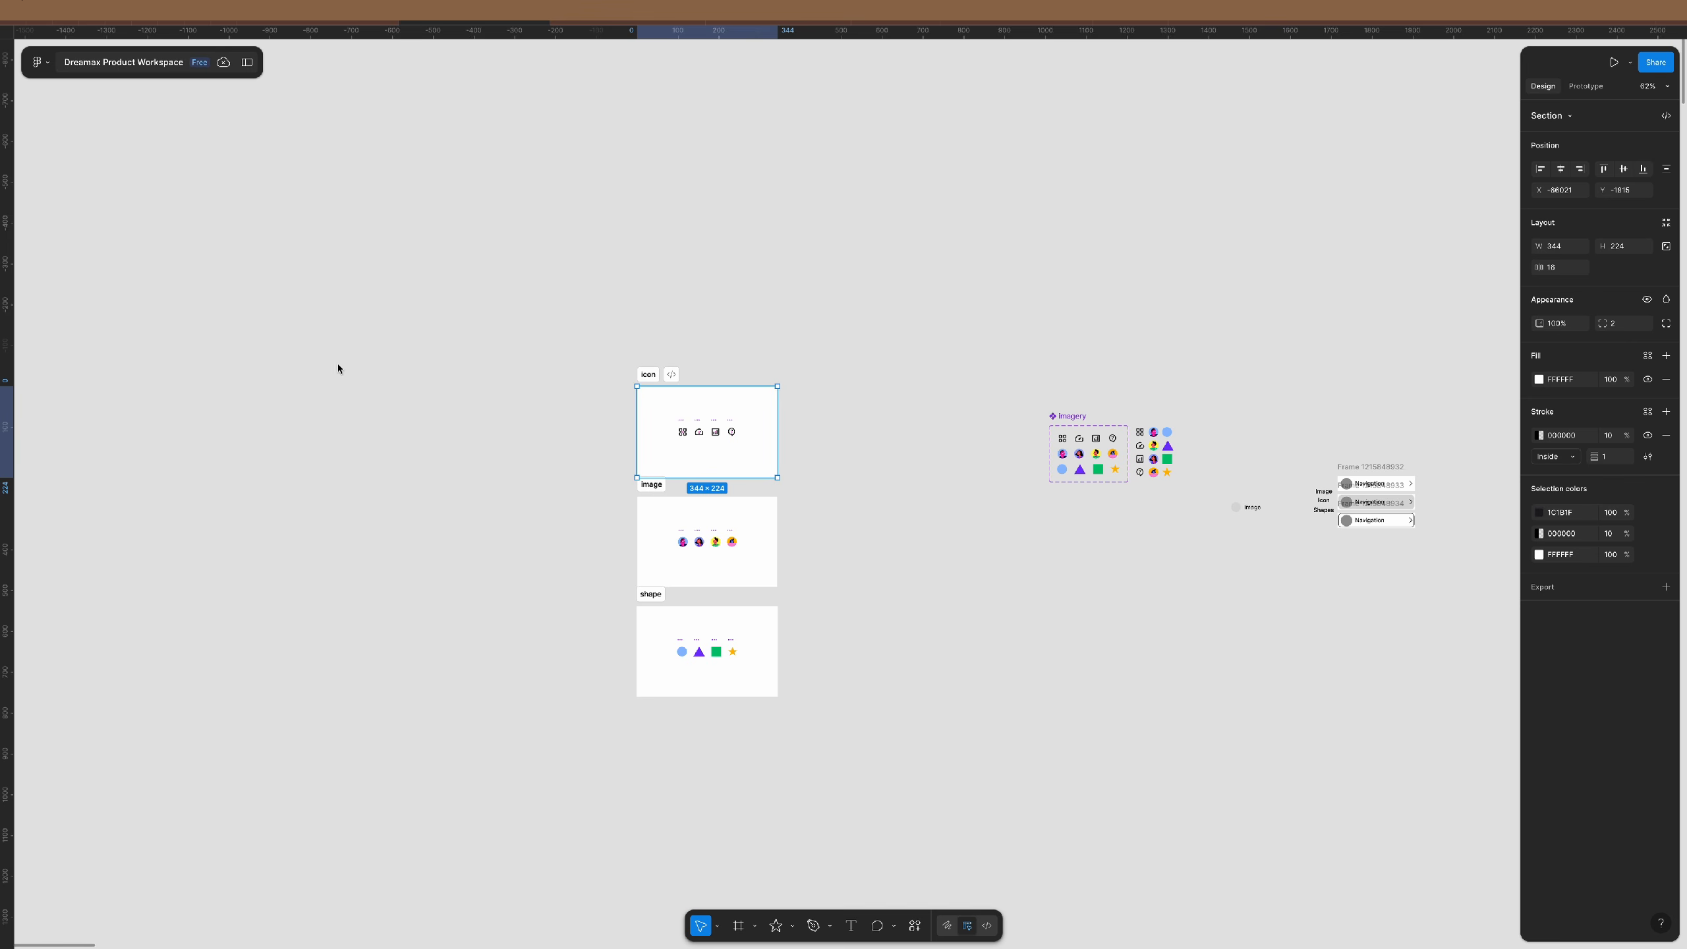
left_click(247, 64)
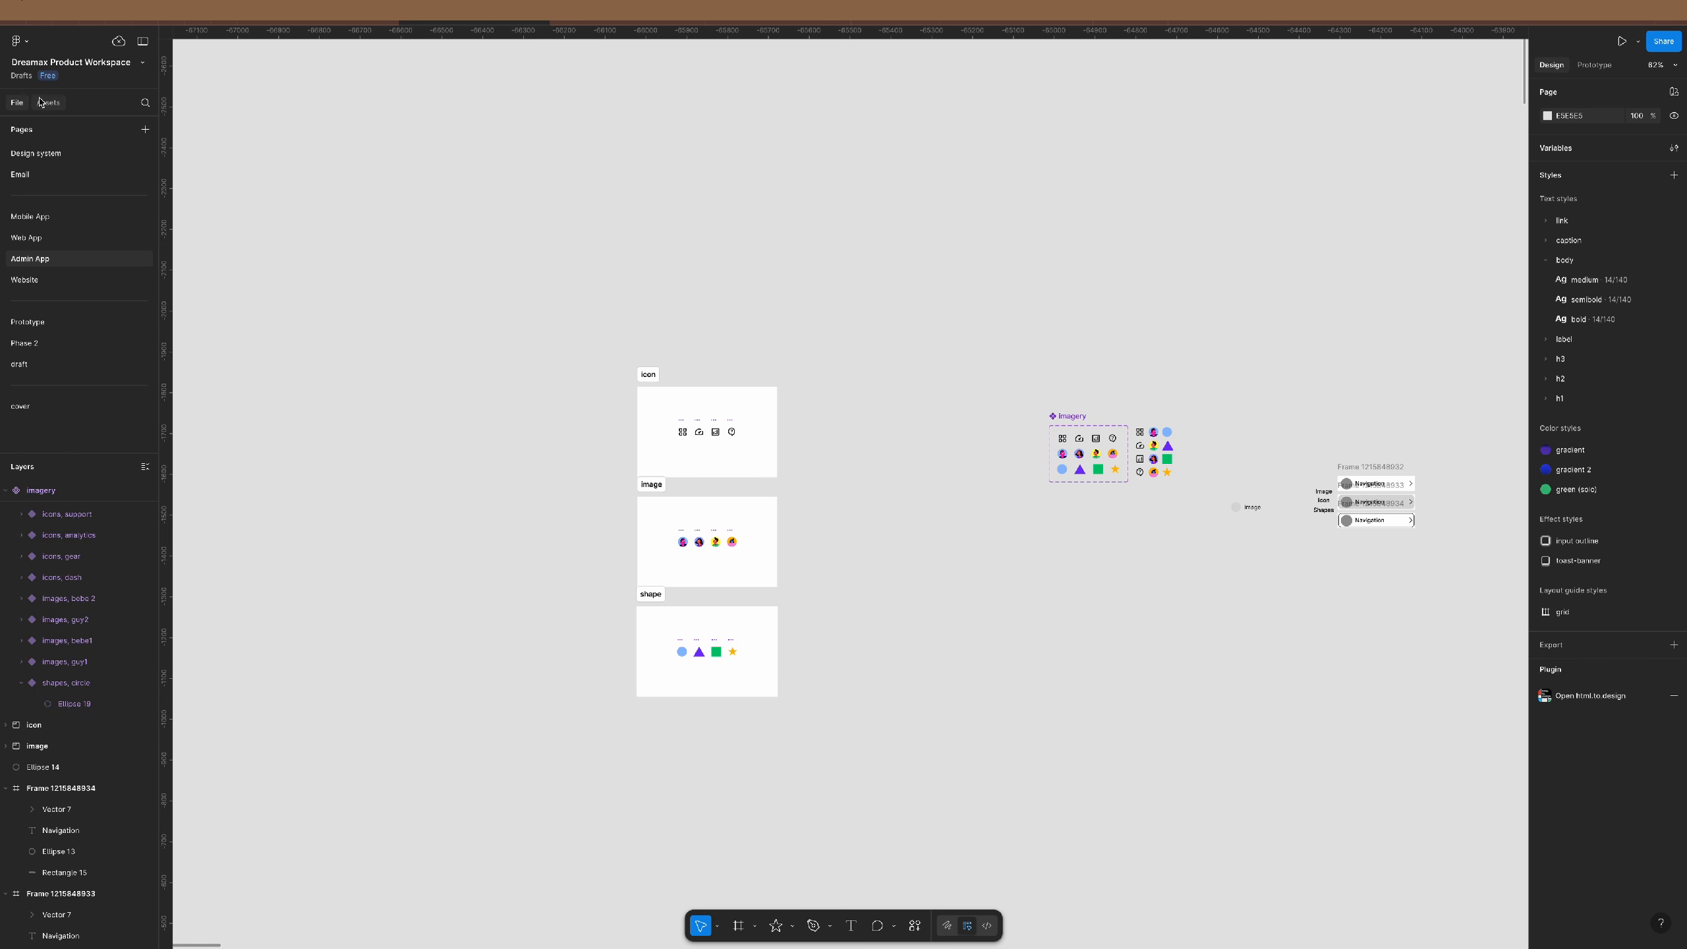
left_click(146, 102)
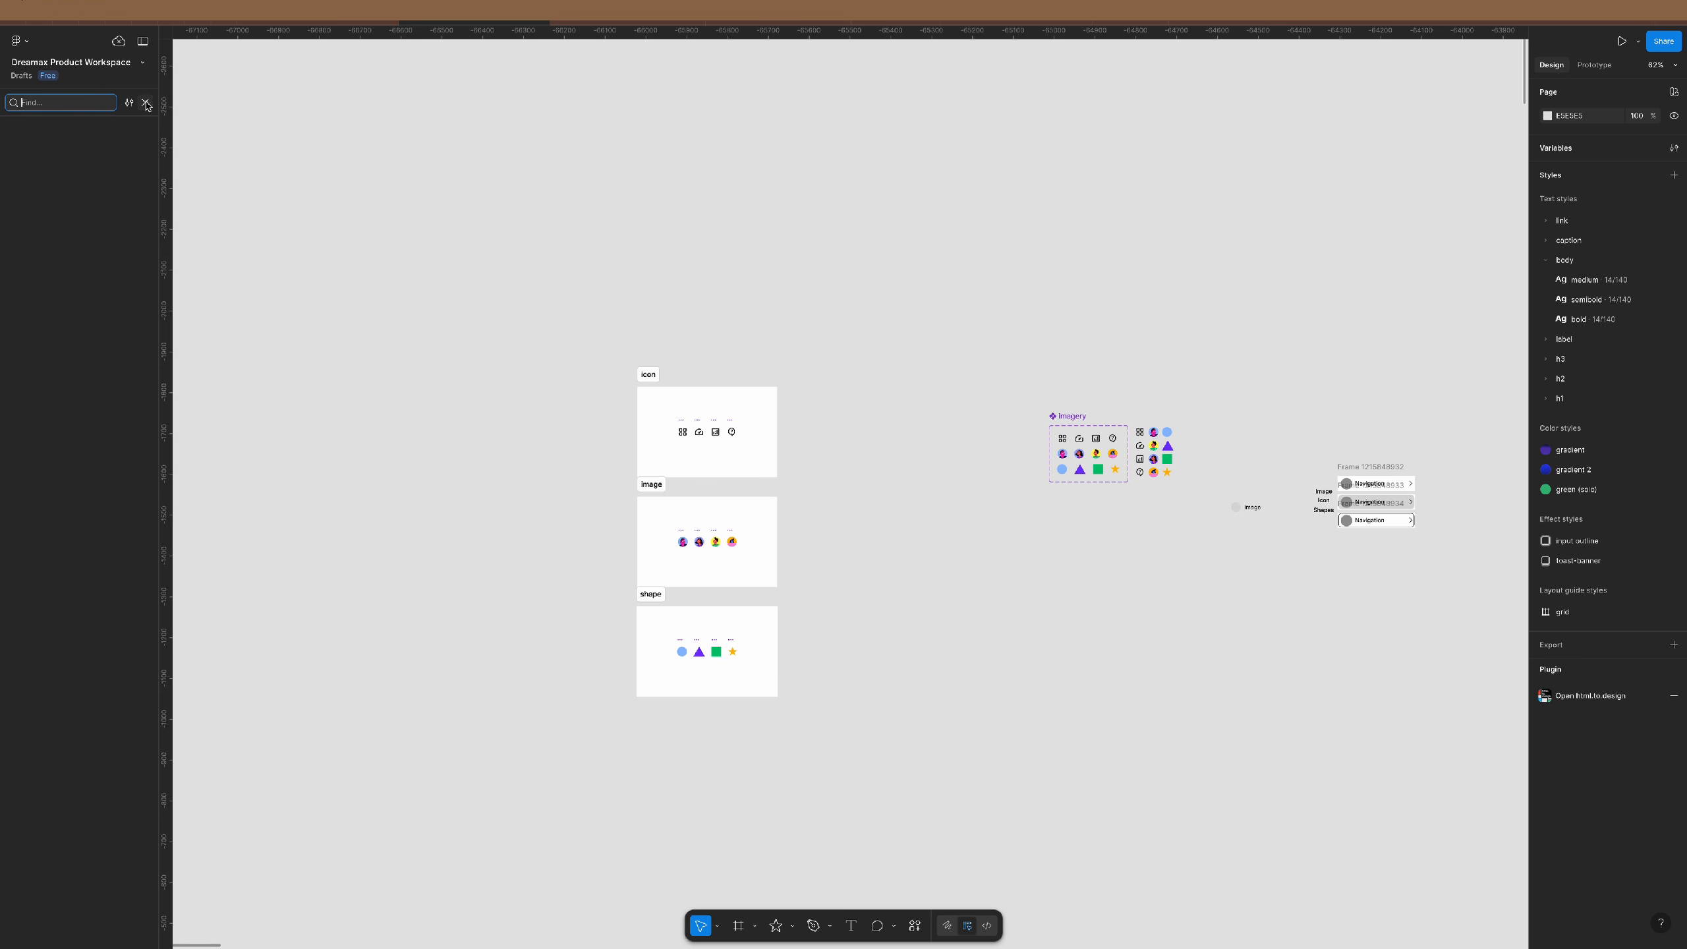
type("icon")
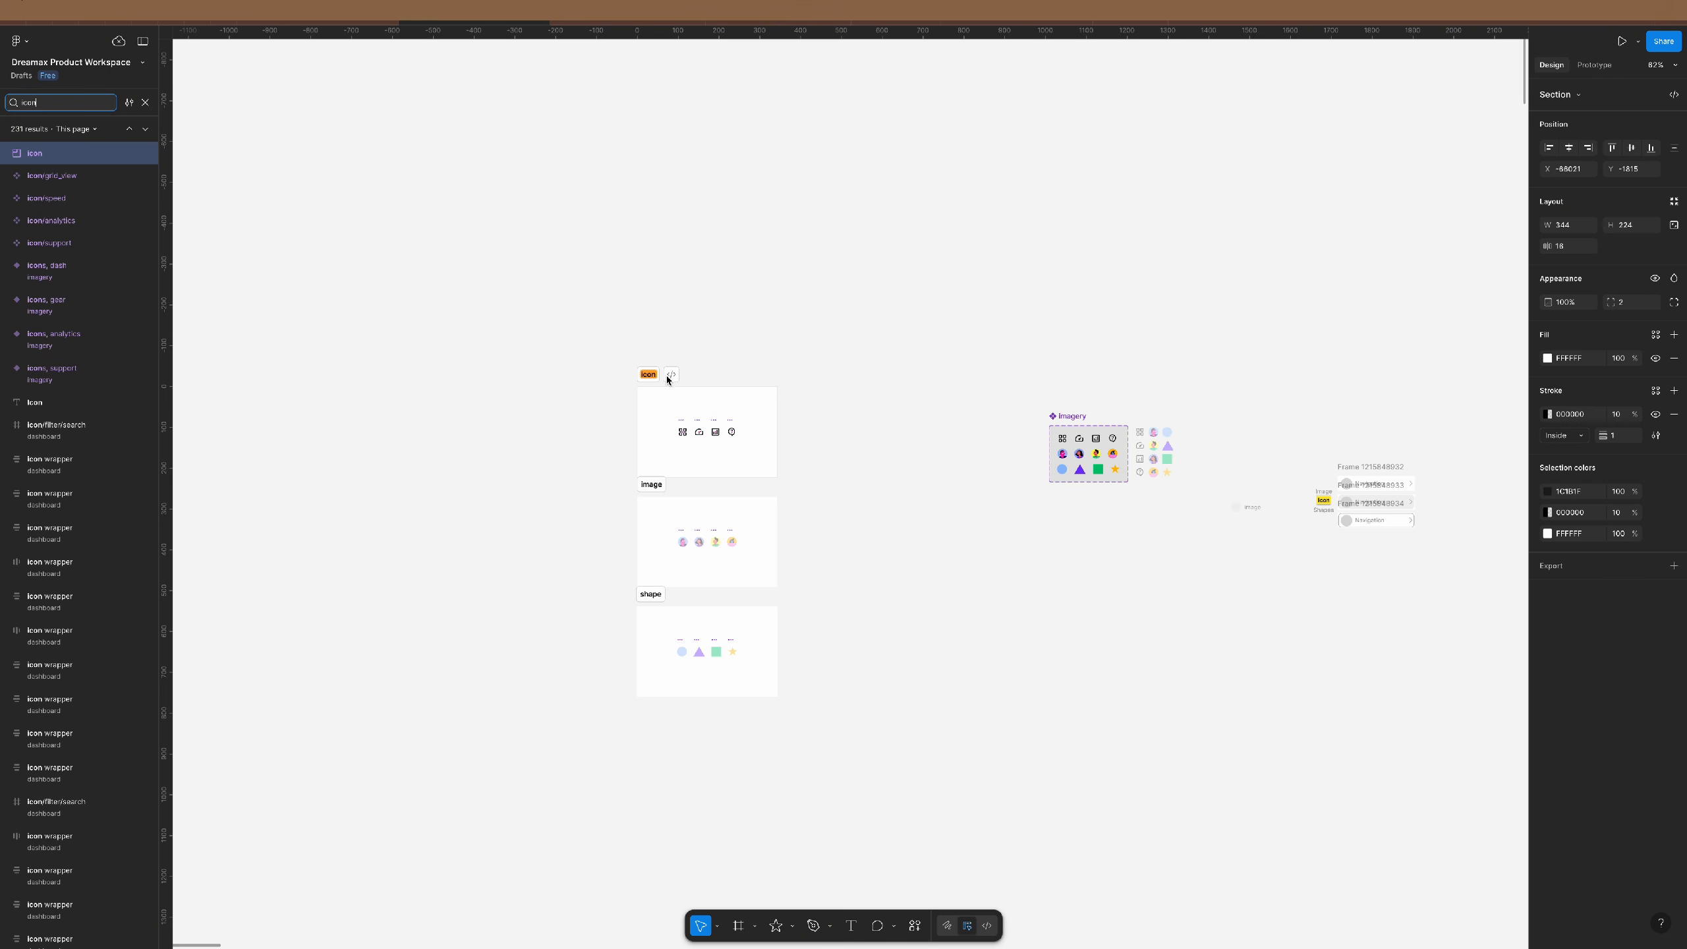
scroll(1286, 536, "right", 3)
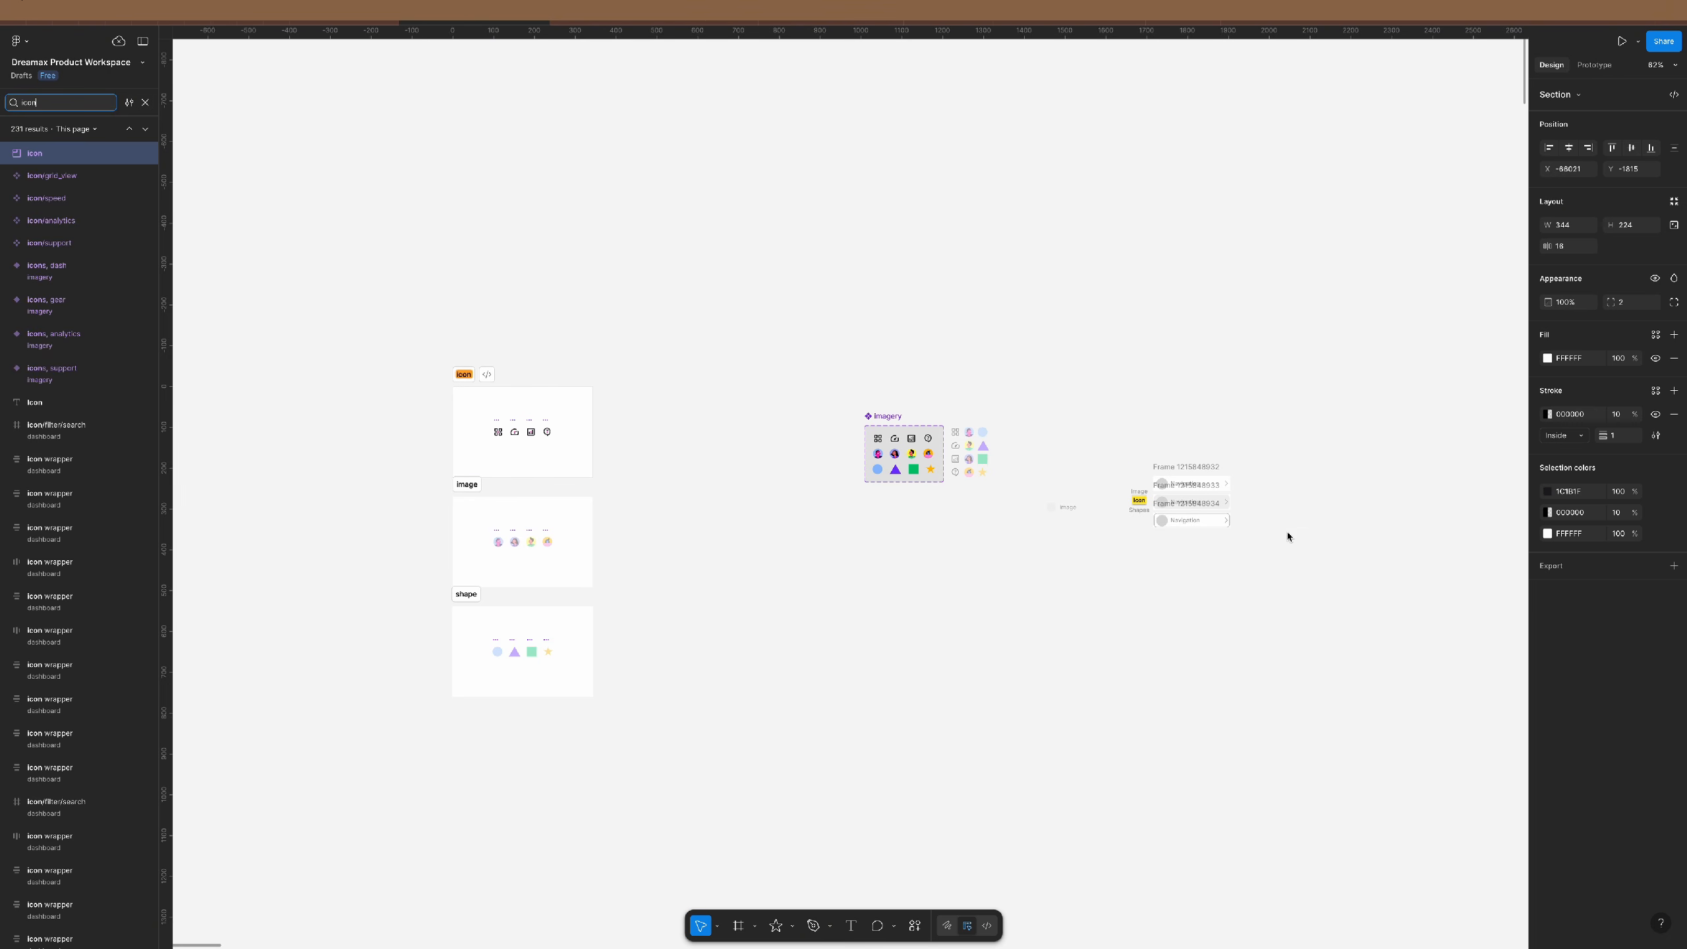
scroll(1287, 535, "right", 1)
scroll(1121, 512, "up", 5)
scroll(1067, 492, "down", 4)
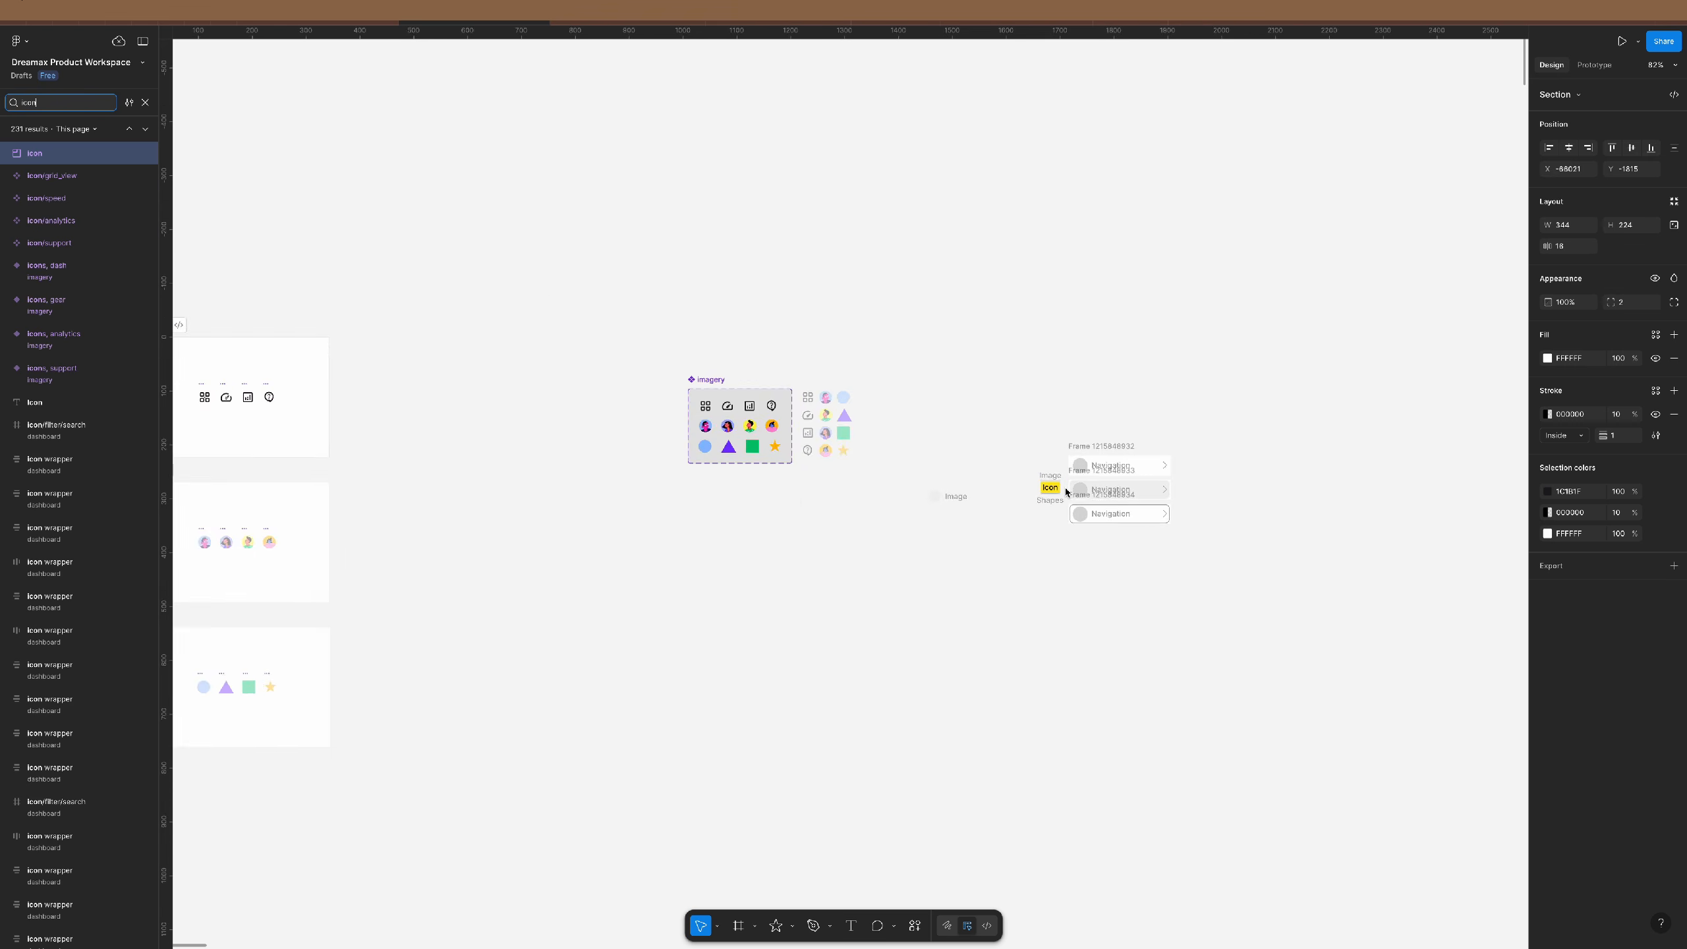
scroll(1066, 491, "down", 3)
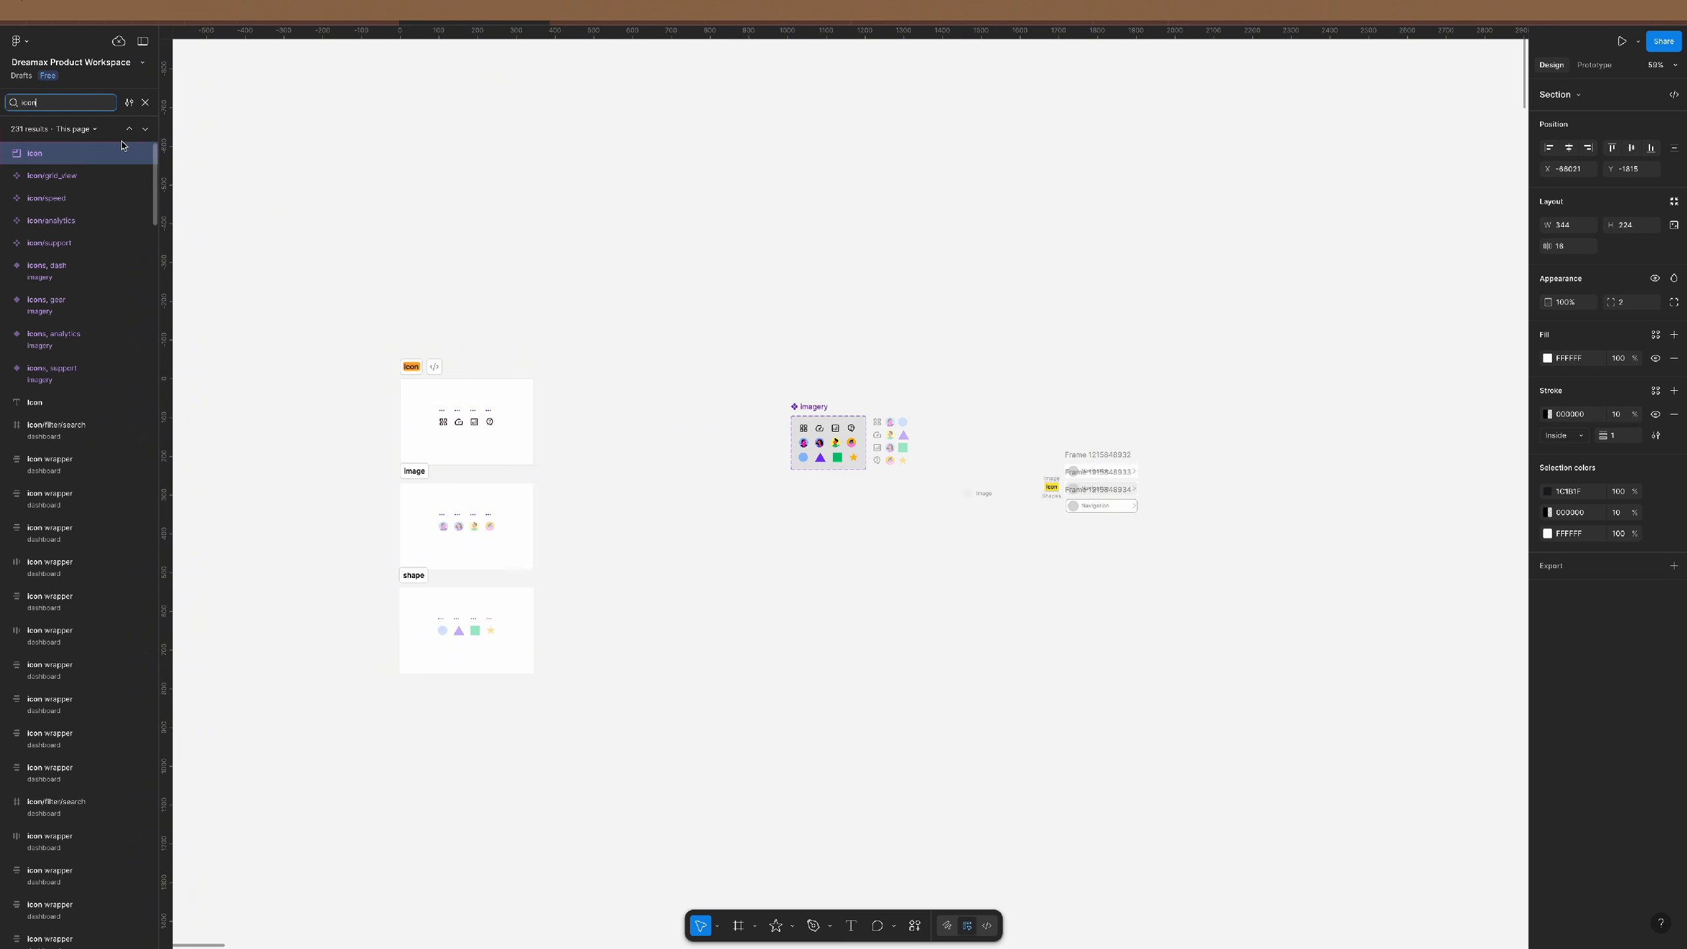
left_click(145, 105)
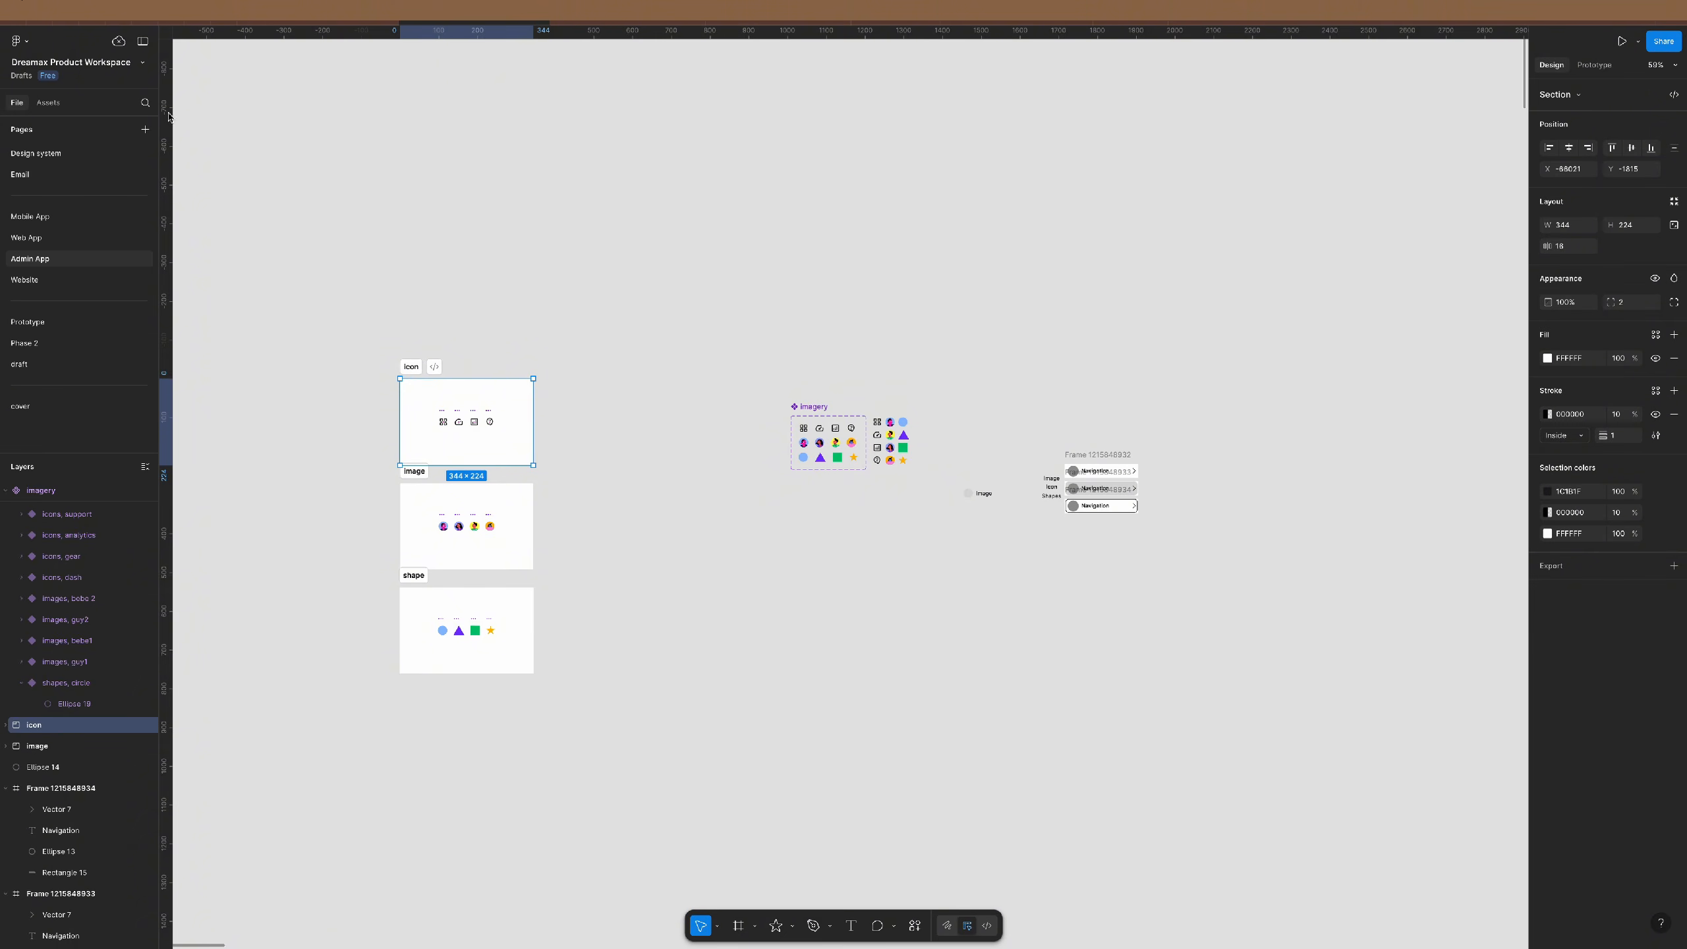
- Move the imagery component set beside the icon section and delete the loose instance grid
left_click(143, 42)
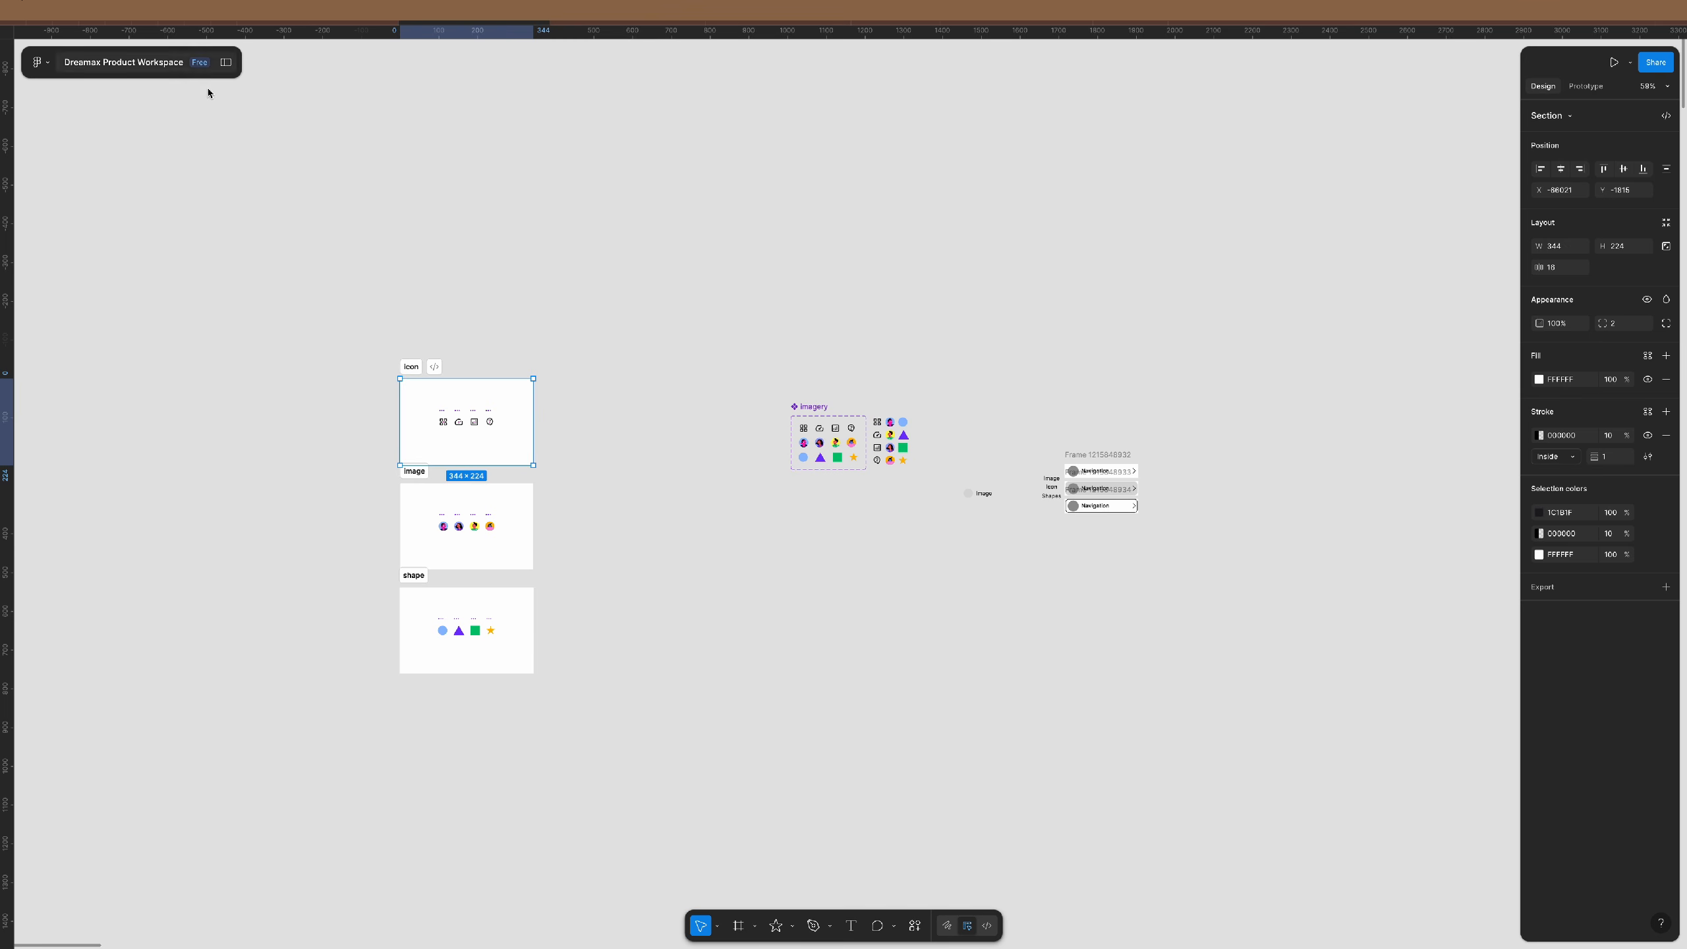
left_click(664, 478)
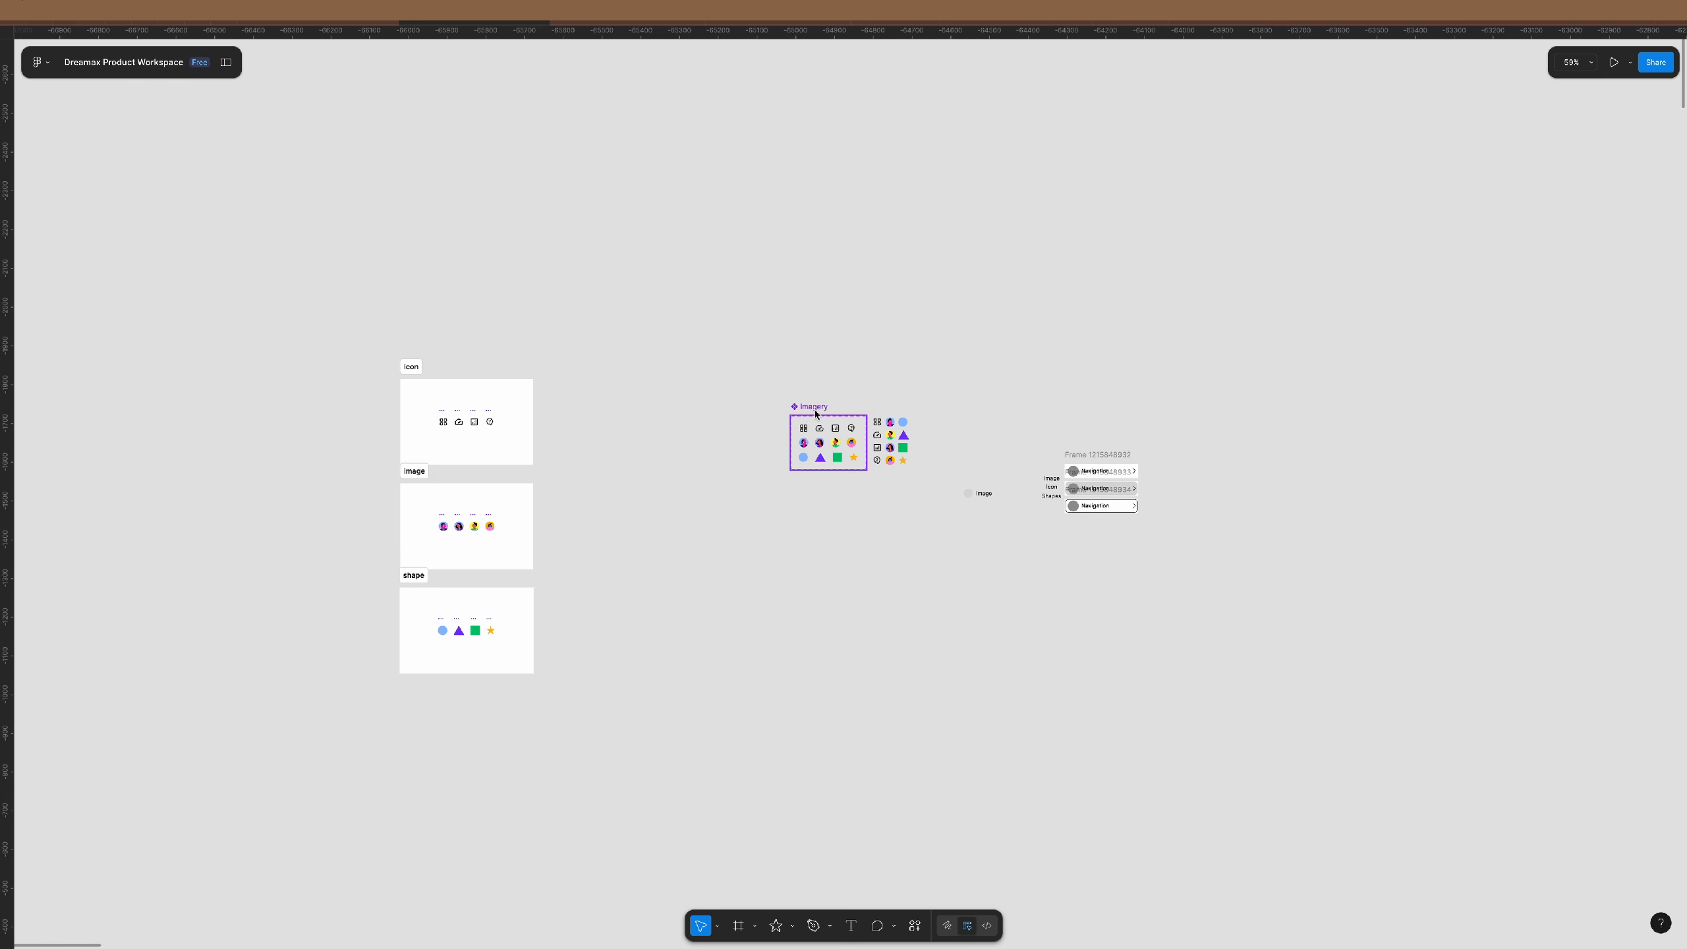
left_click_drag(814, 408, 571, 374)
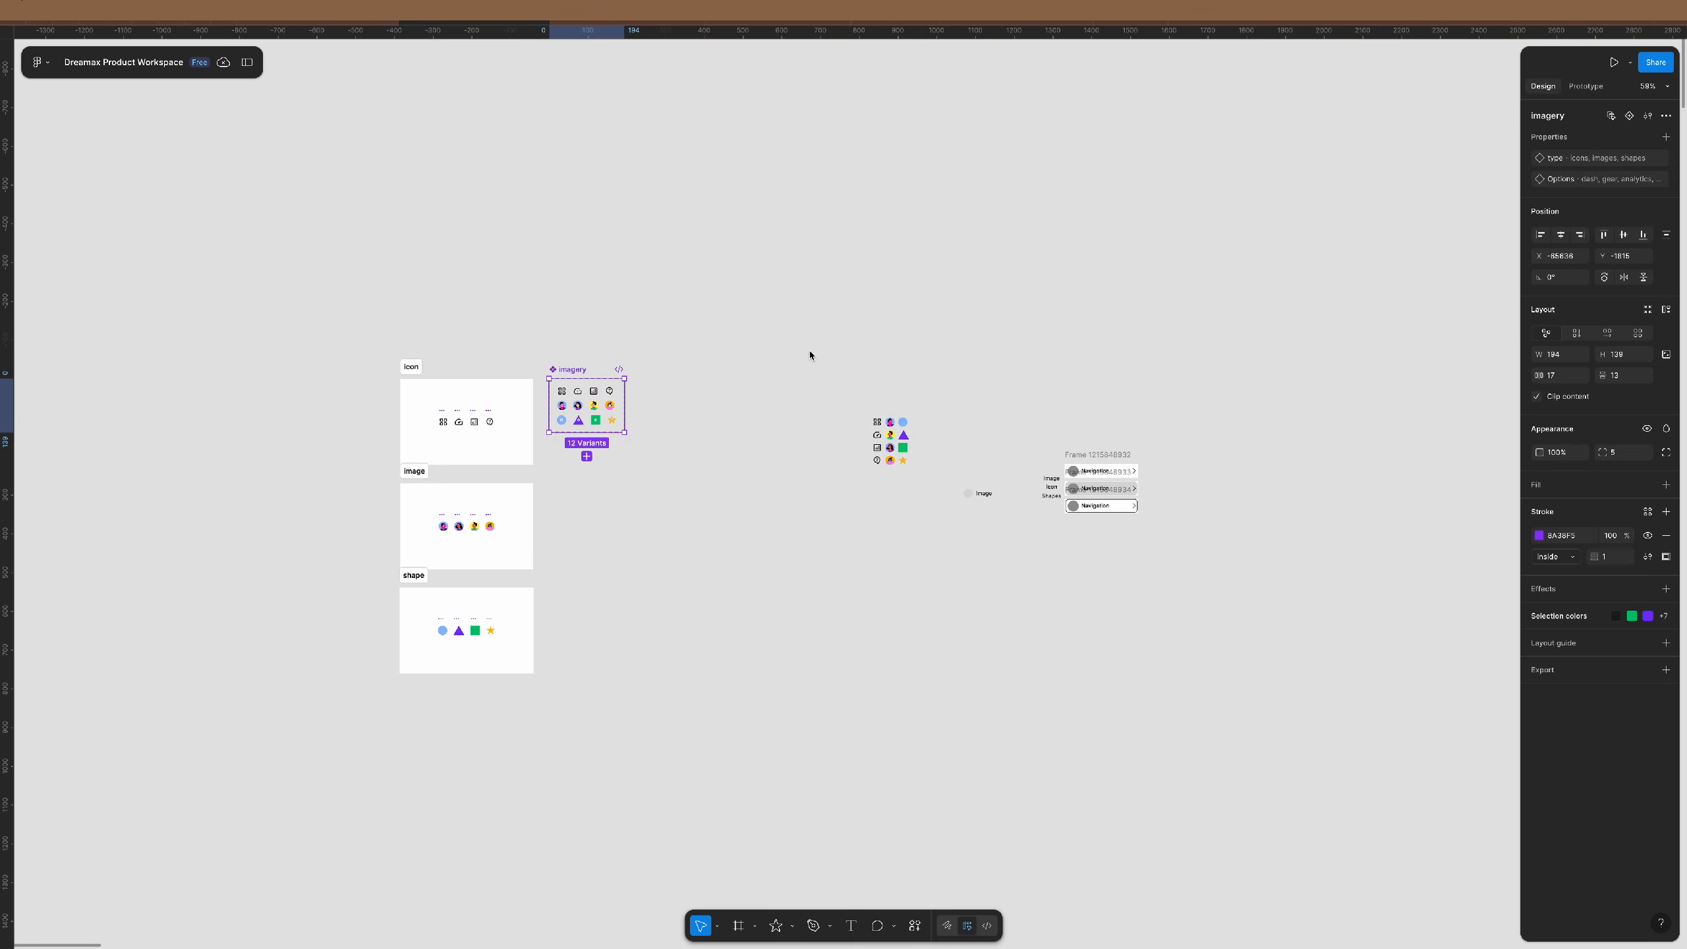
left_click_drag(808, 351, 936, 545)
key("Delete")
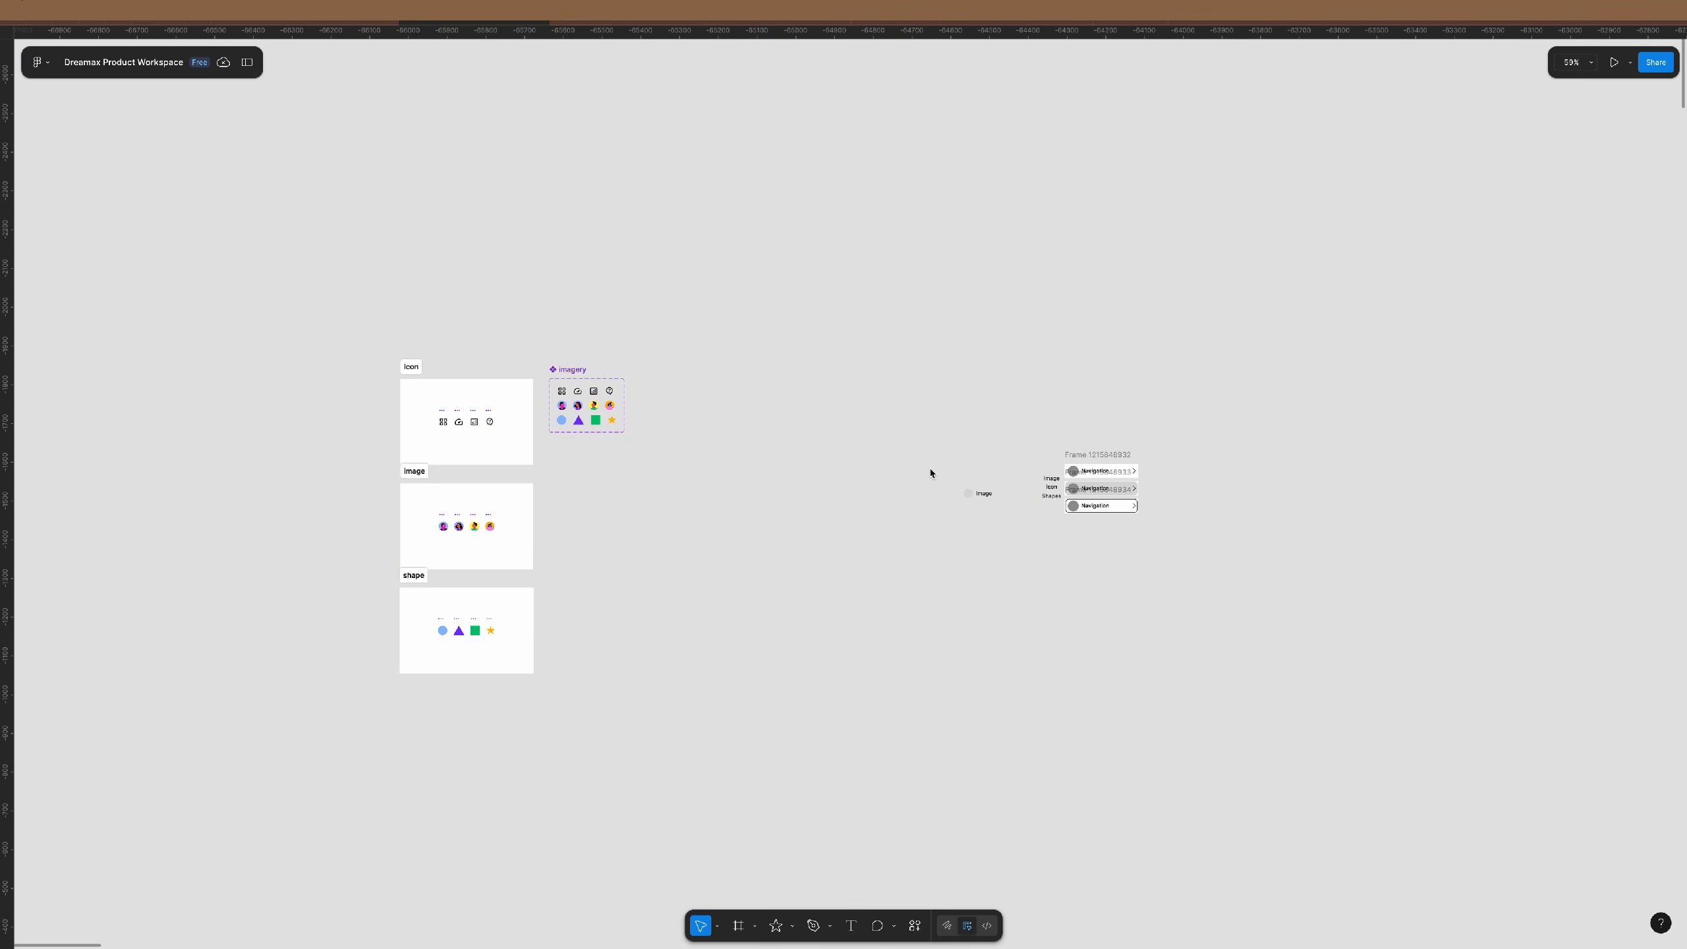
- Reposition the Image placeholder and its label below the imagery component set
left_click_drag(930, 473, 979, 500)
left_click_drag(950, 494, 577, 476)
scroll(575, 486, "up", 1)
scroll(575, 486, "up", 5)
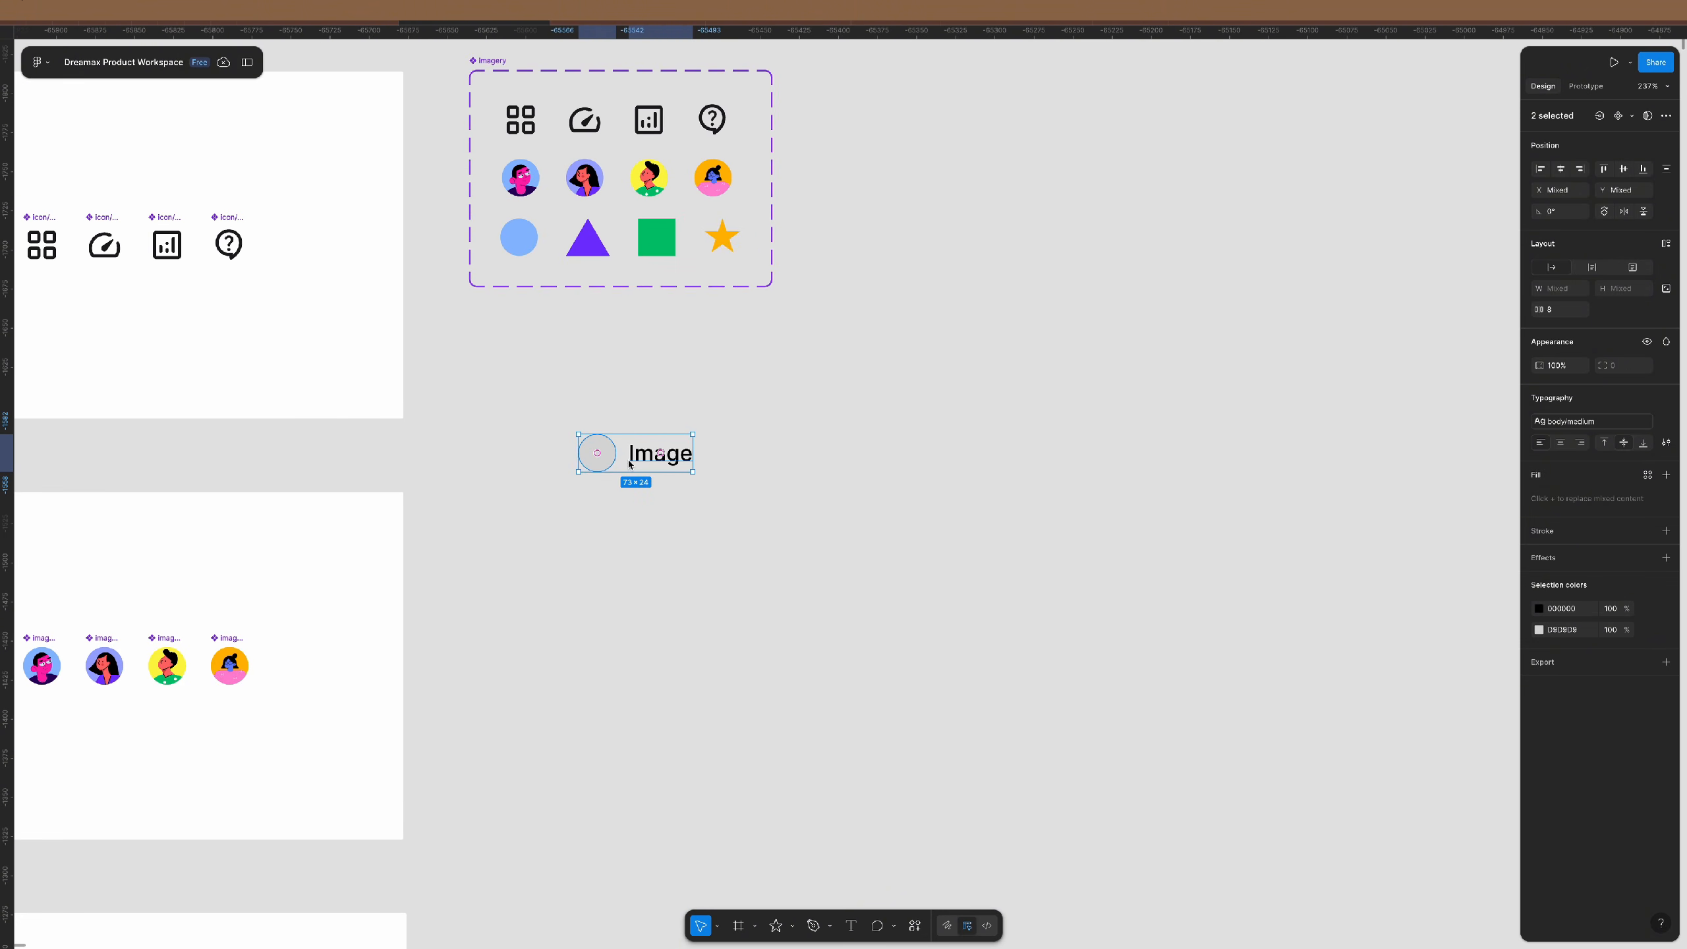
left_click_drag(649, 465, 819, 487)
left_click(960, 542)
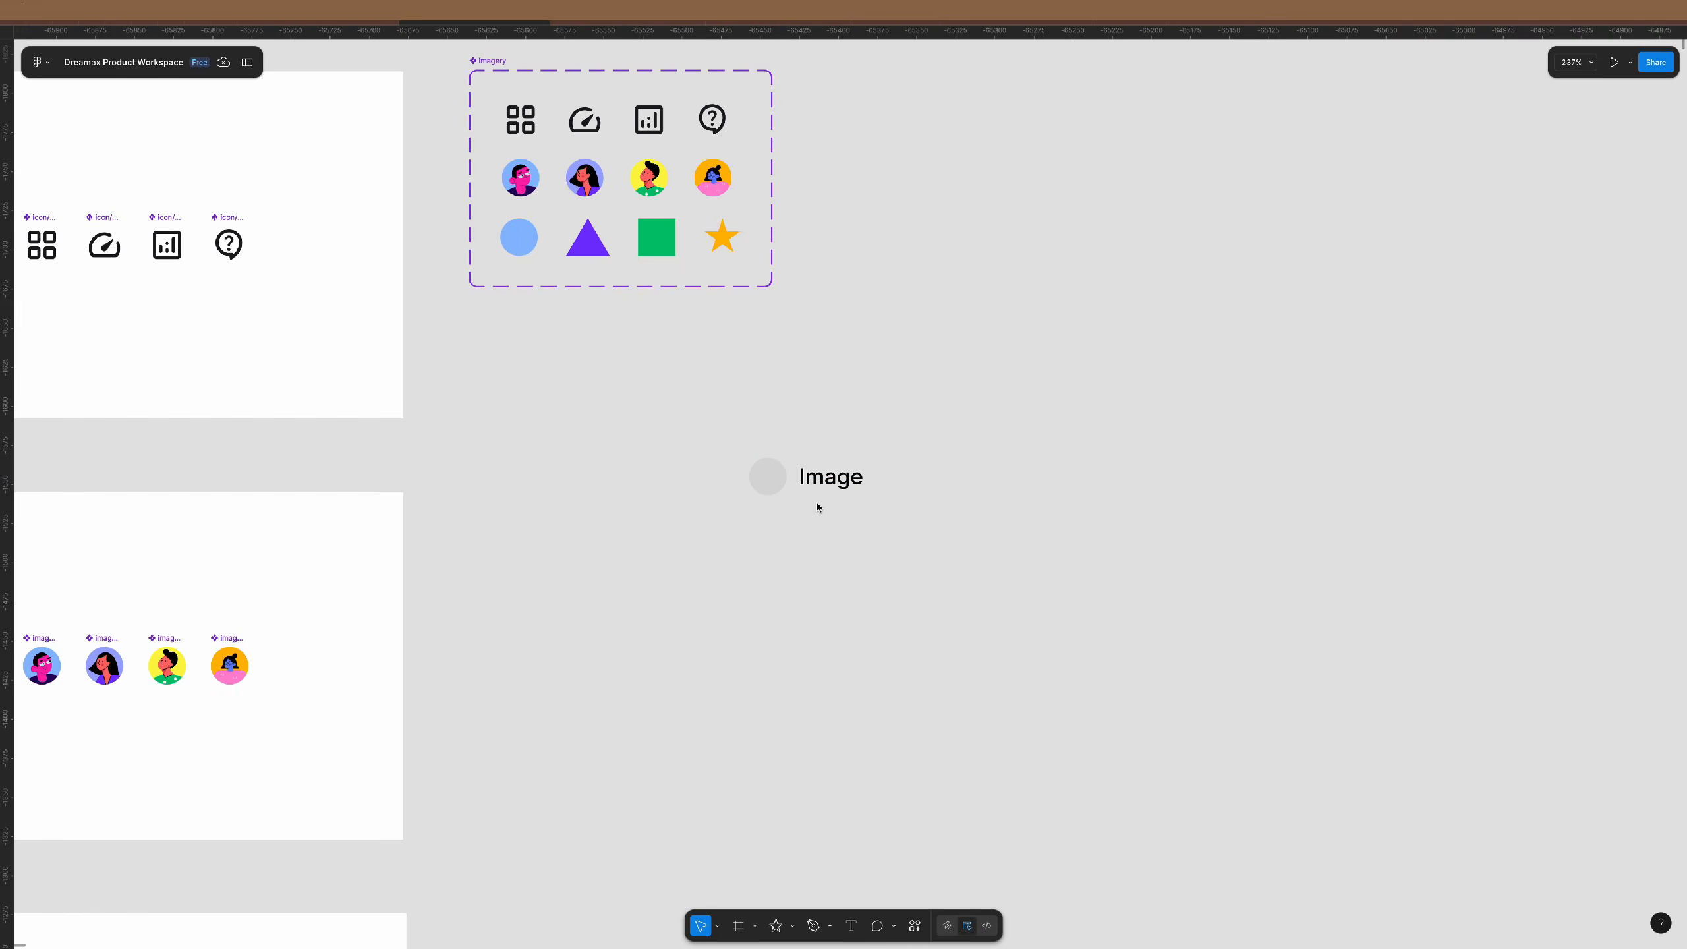
scroll(817, 502, "up", 1)
scroll(817, 508, "down", 4)
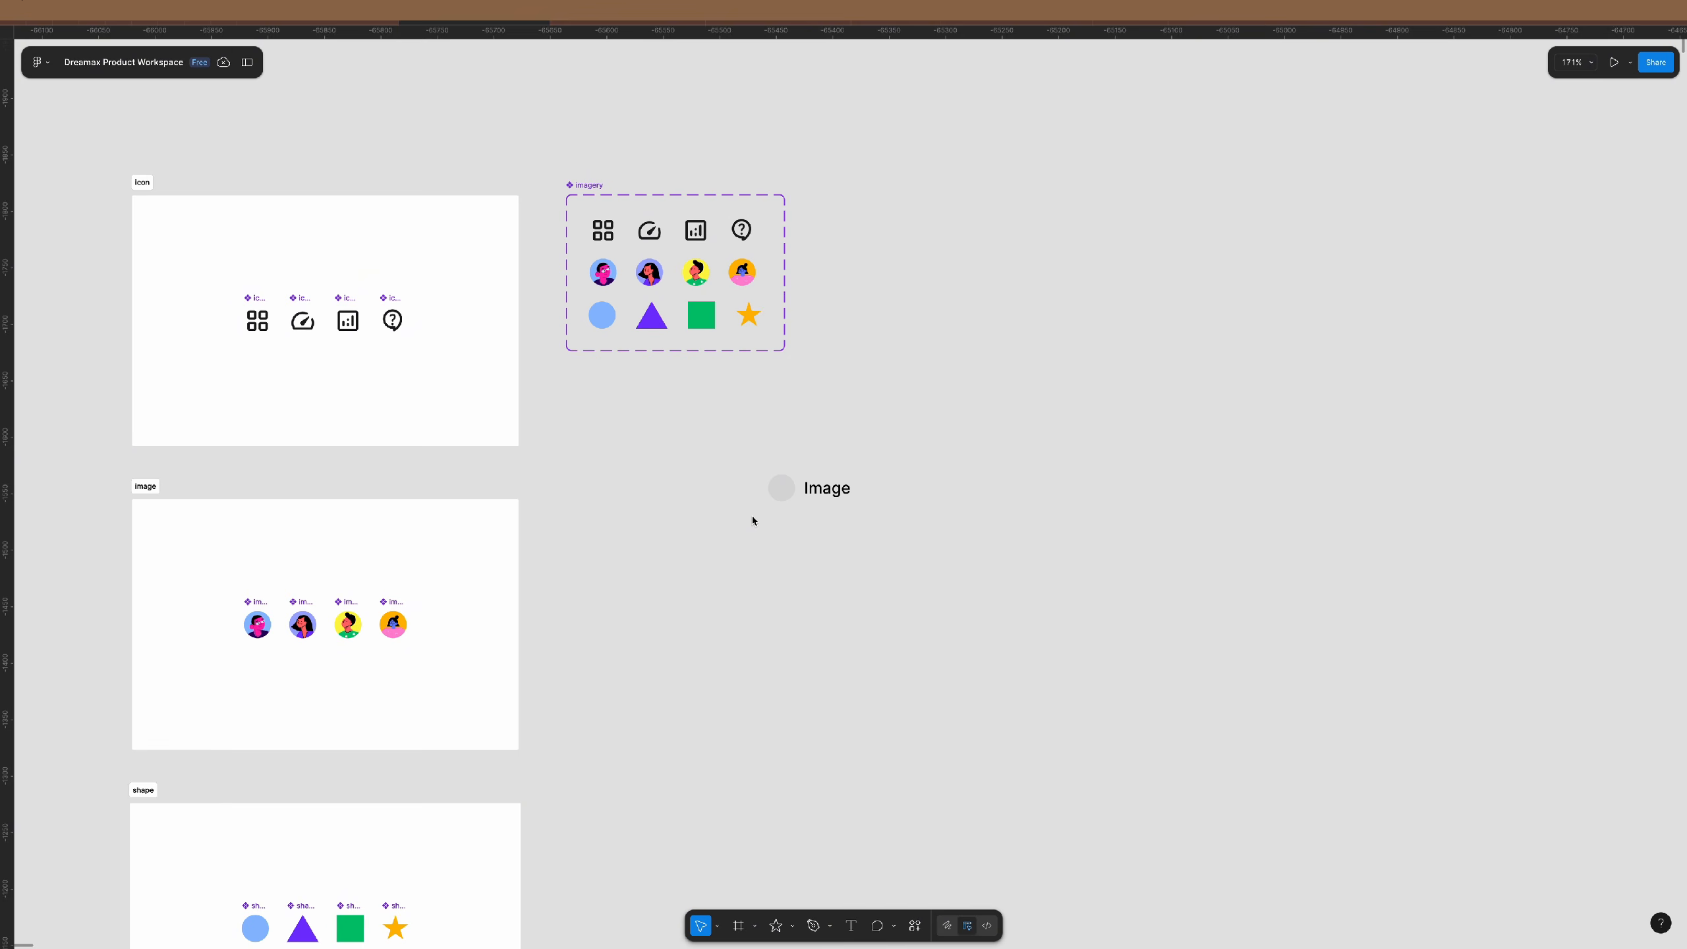
scroll(675, 325, "down", 2)
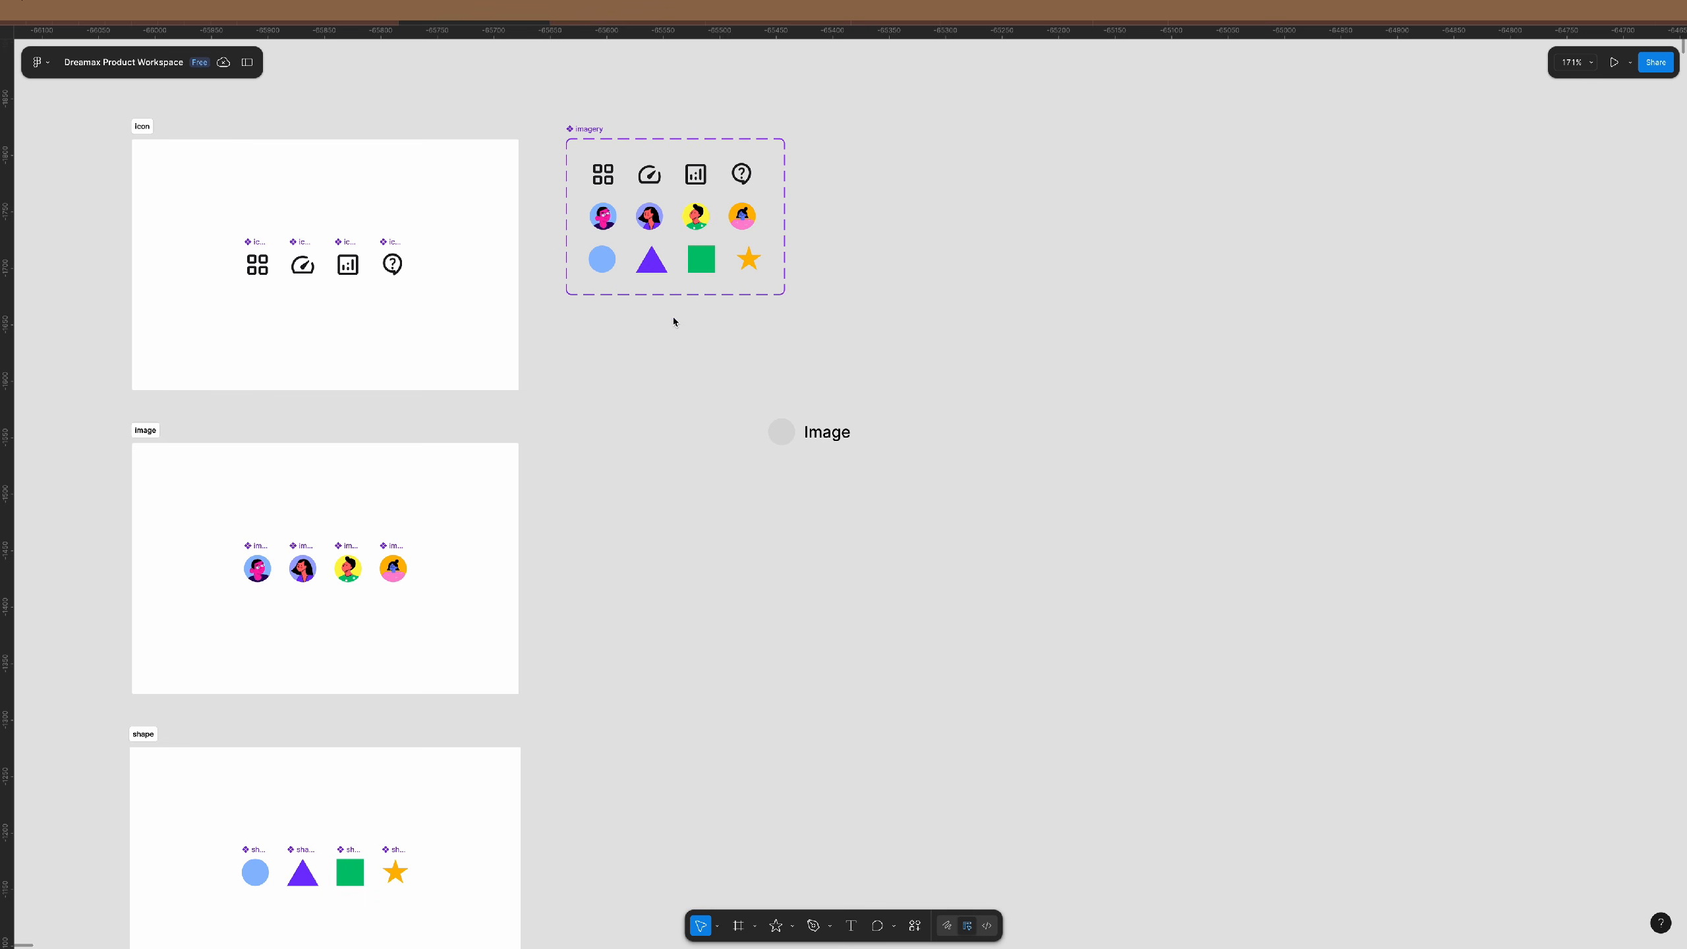
left_click(257, 264)
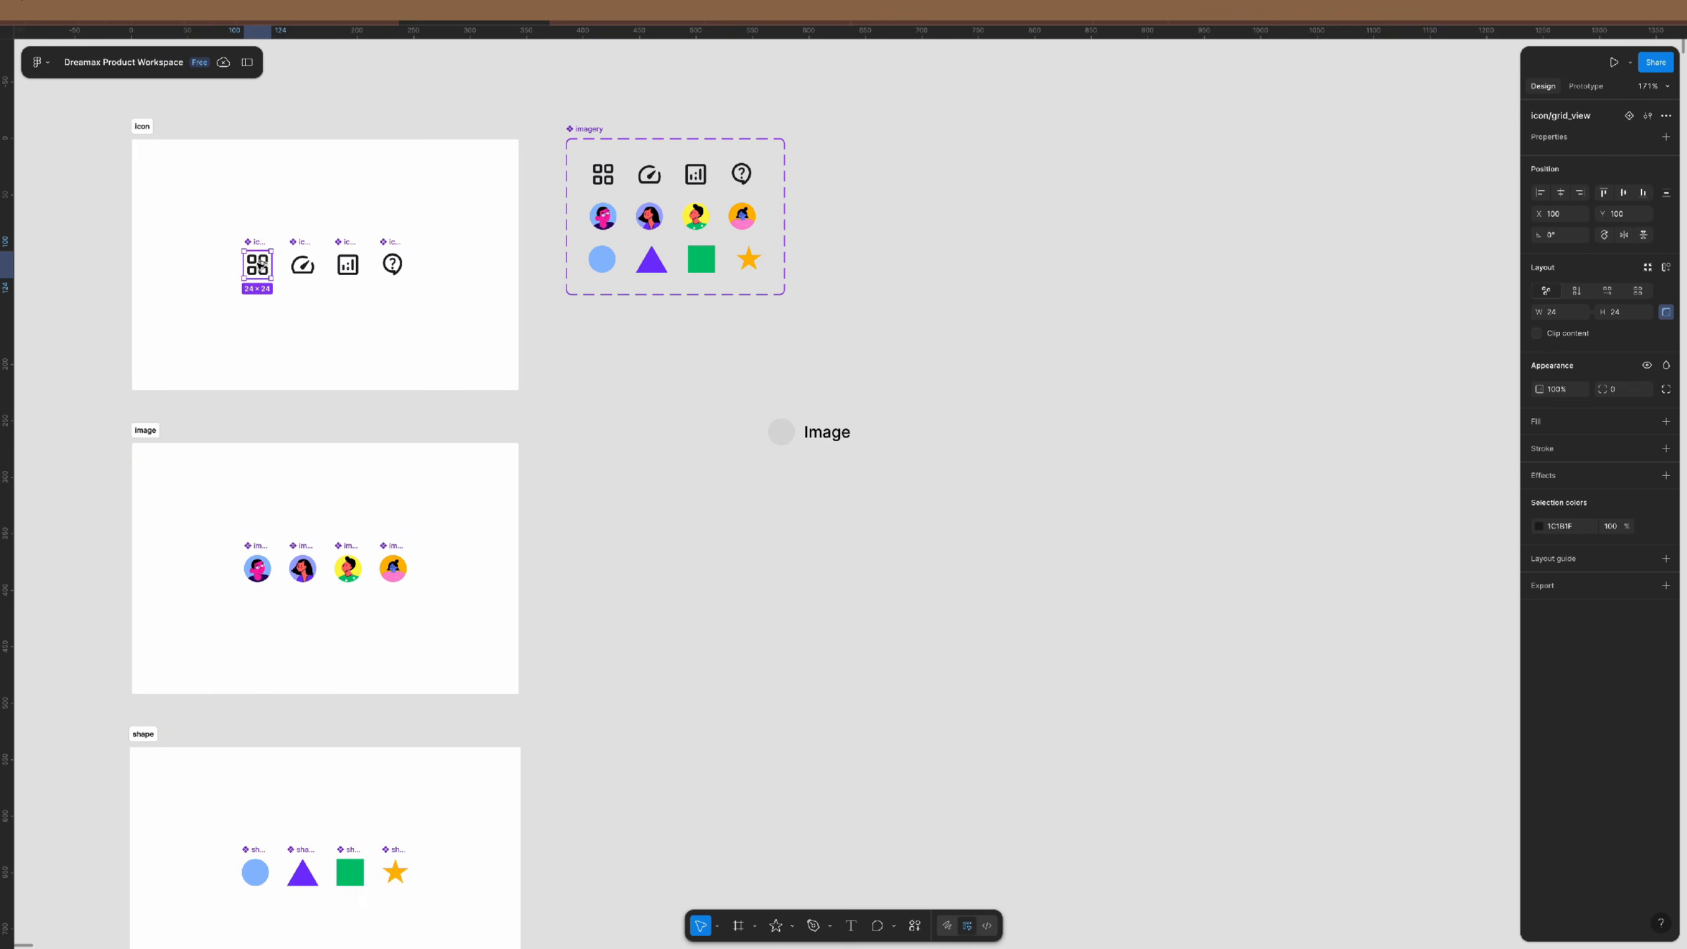
- Alt-drag a grid_view icon copy to just left of the Image placeholder
left_click_drag(257, 265, 740, 432)
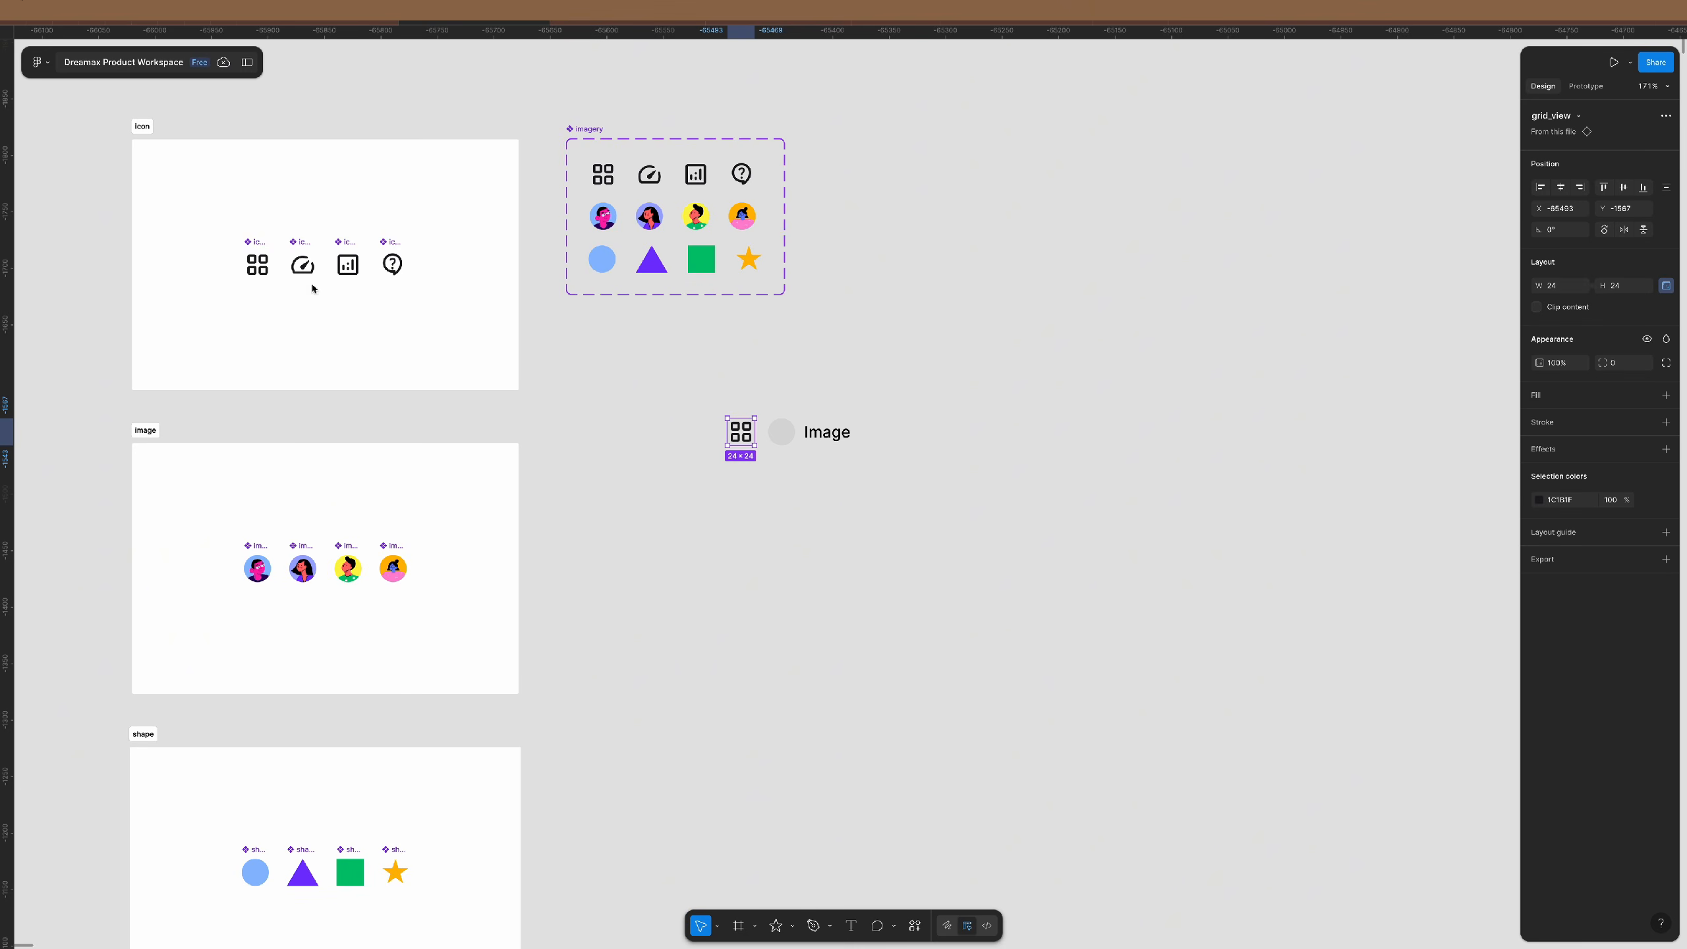
left_click(247, 62)
left_click(364, 216)
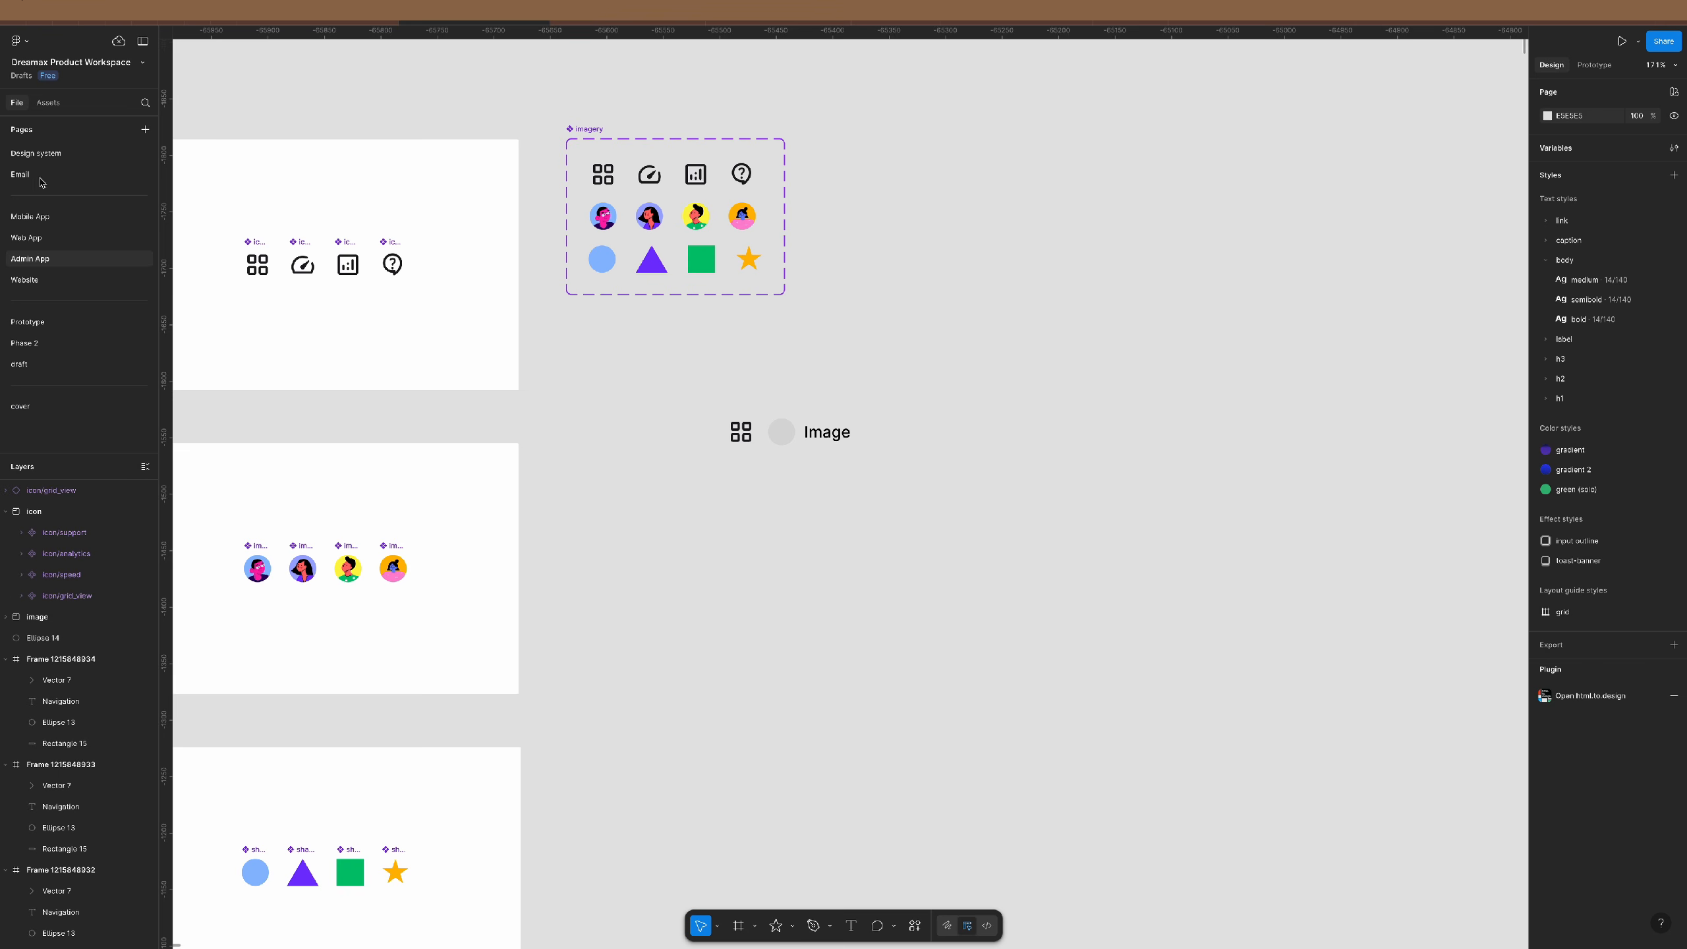
- Drag a grid_view instance from the 'icon' asset search above the grid icon and swap it to analytics
left_click(49, 103)
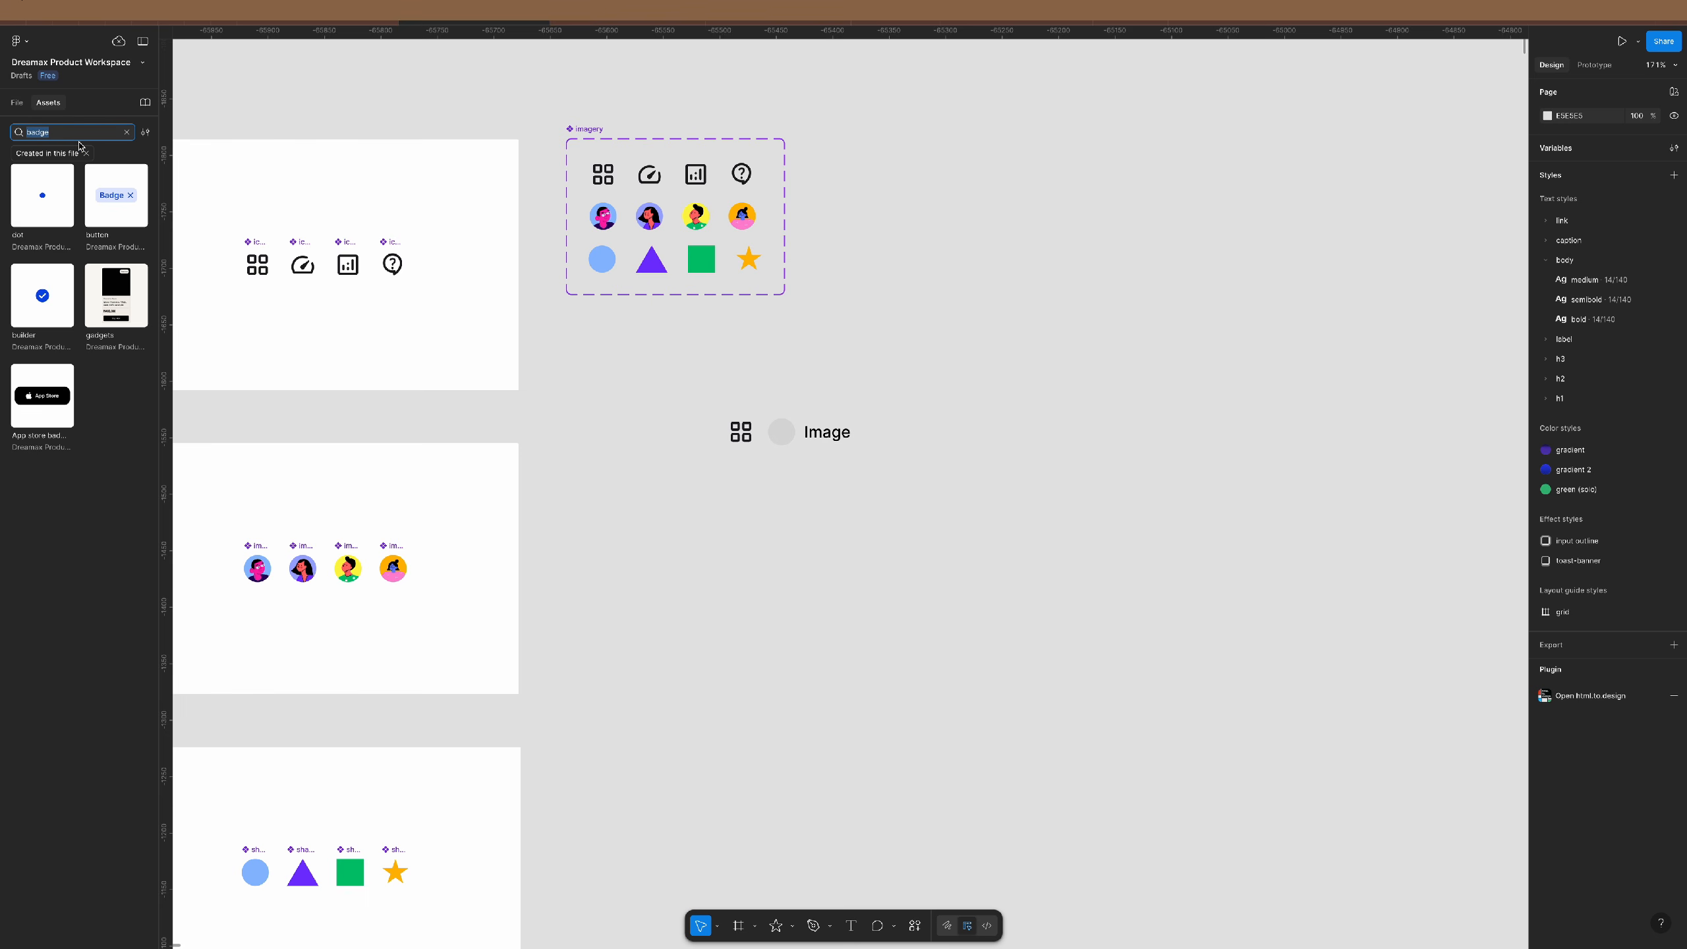
type("icon")
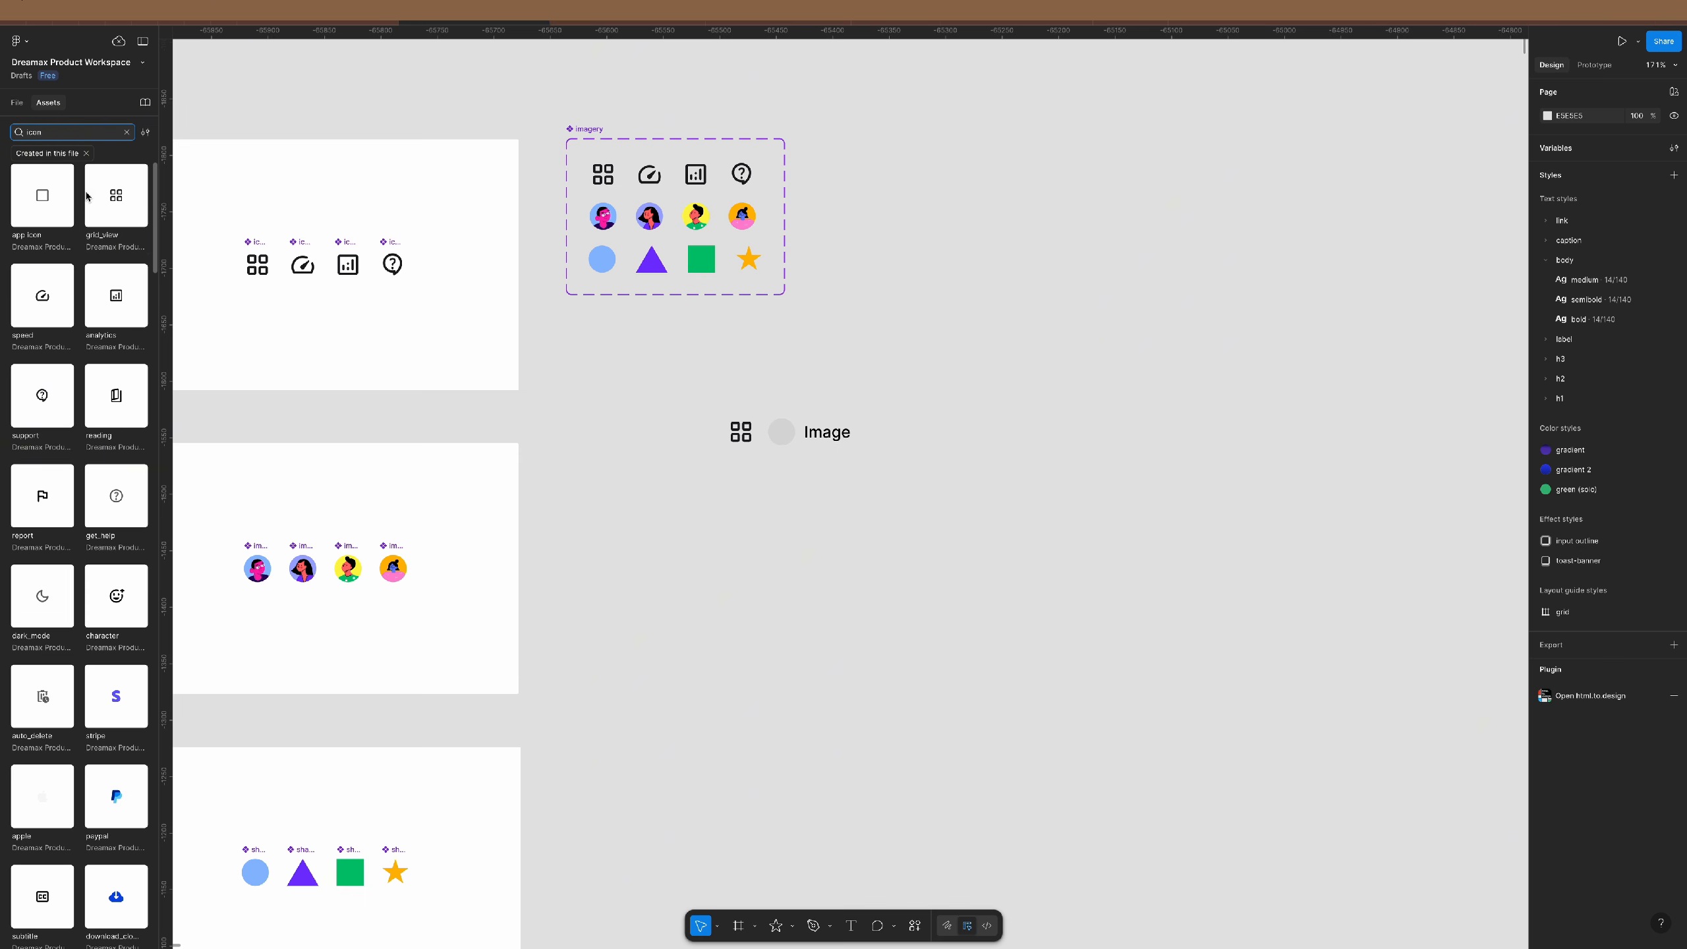
left_click(140, 204)
left_click_drag(141, 205, 656, 408)
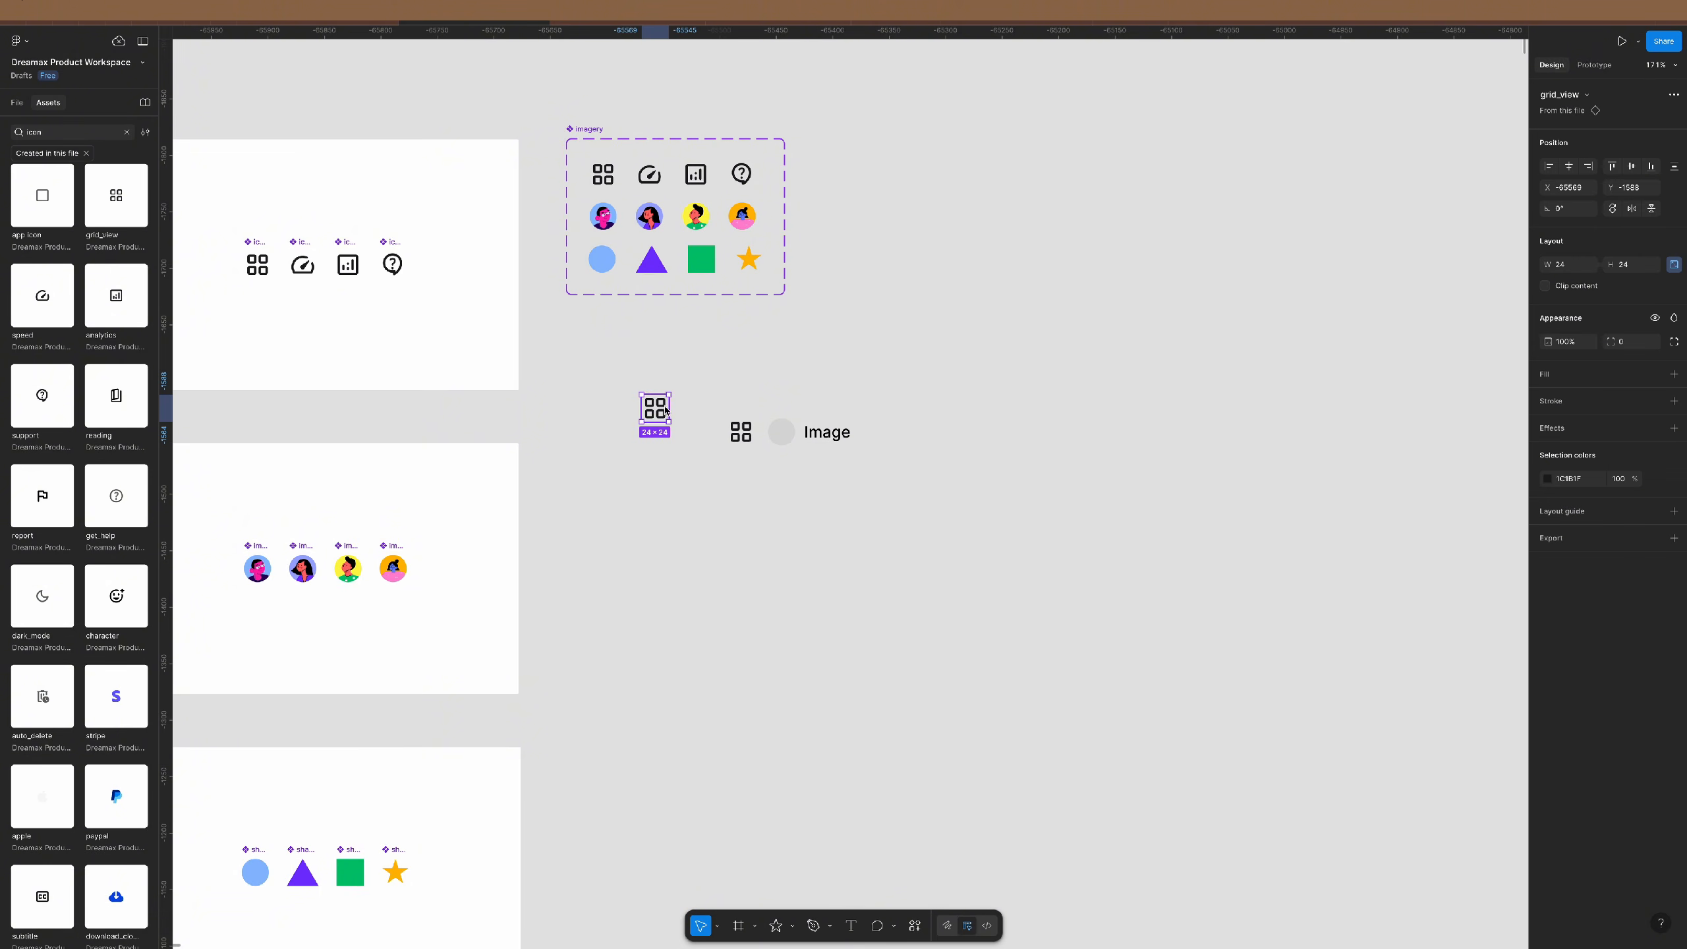
left_click(1588, 94)
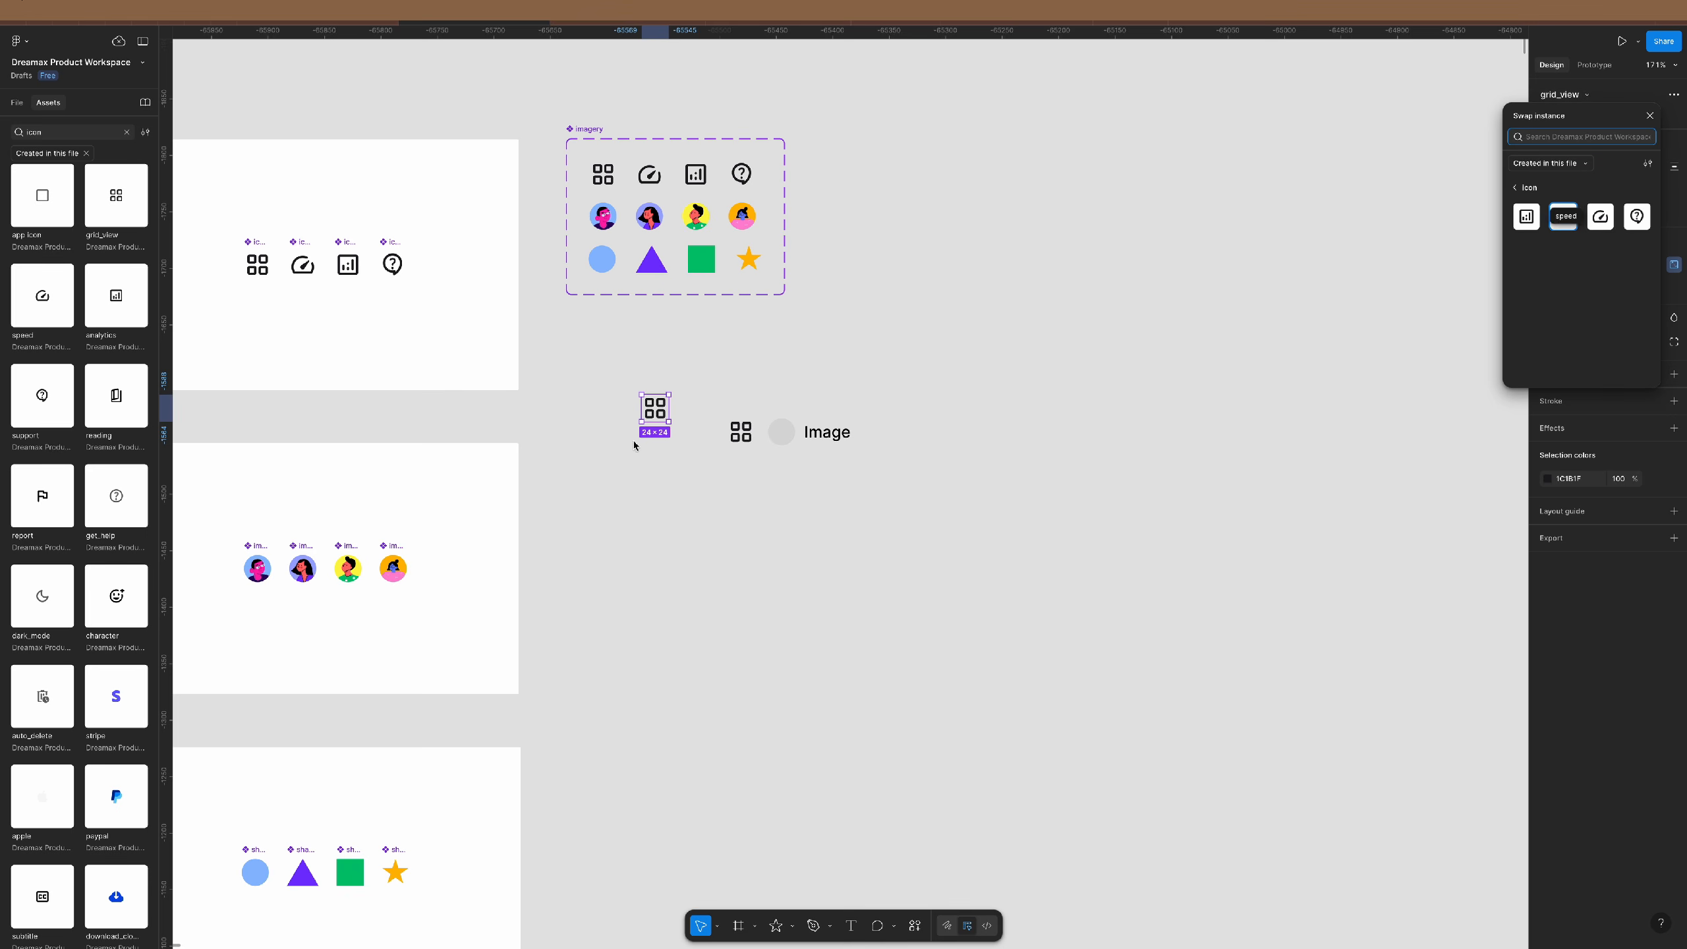
left_click_drag(659, 406, 726, 404)
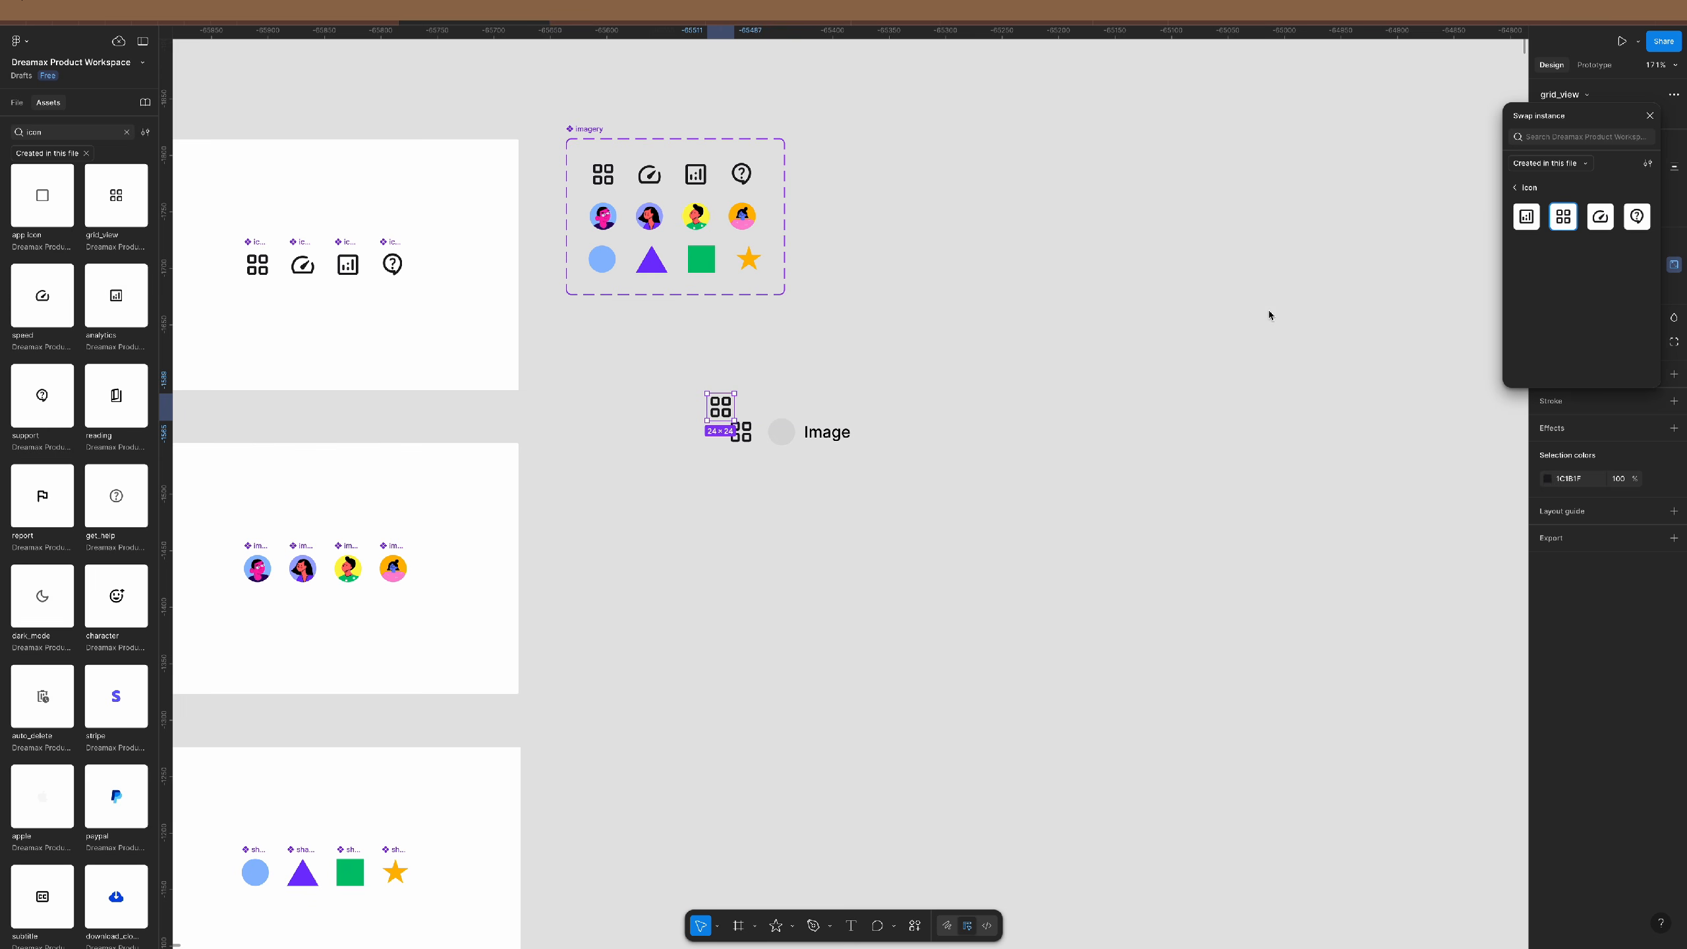
left_click(1526, 219)
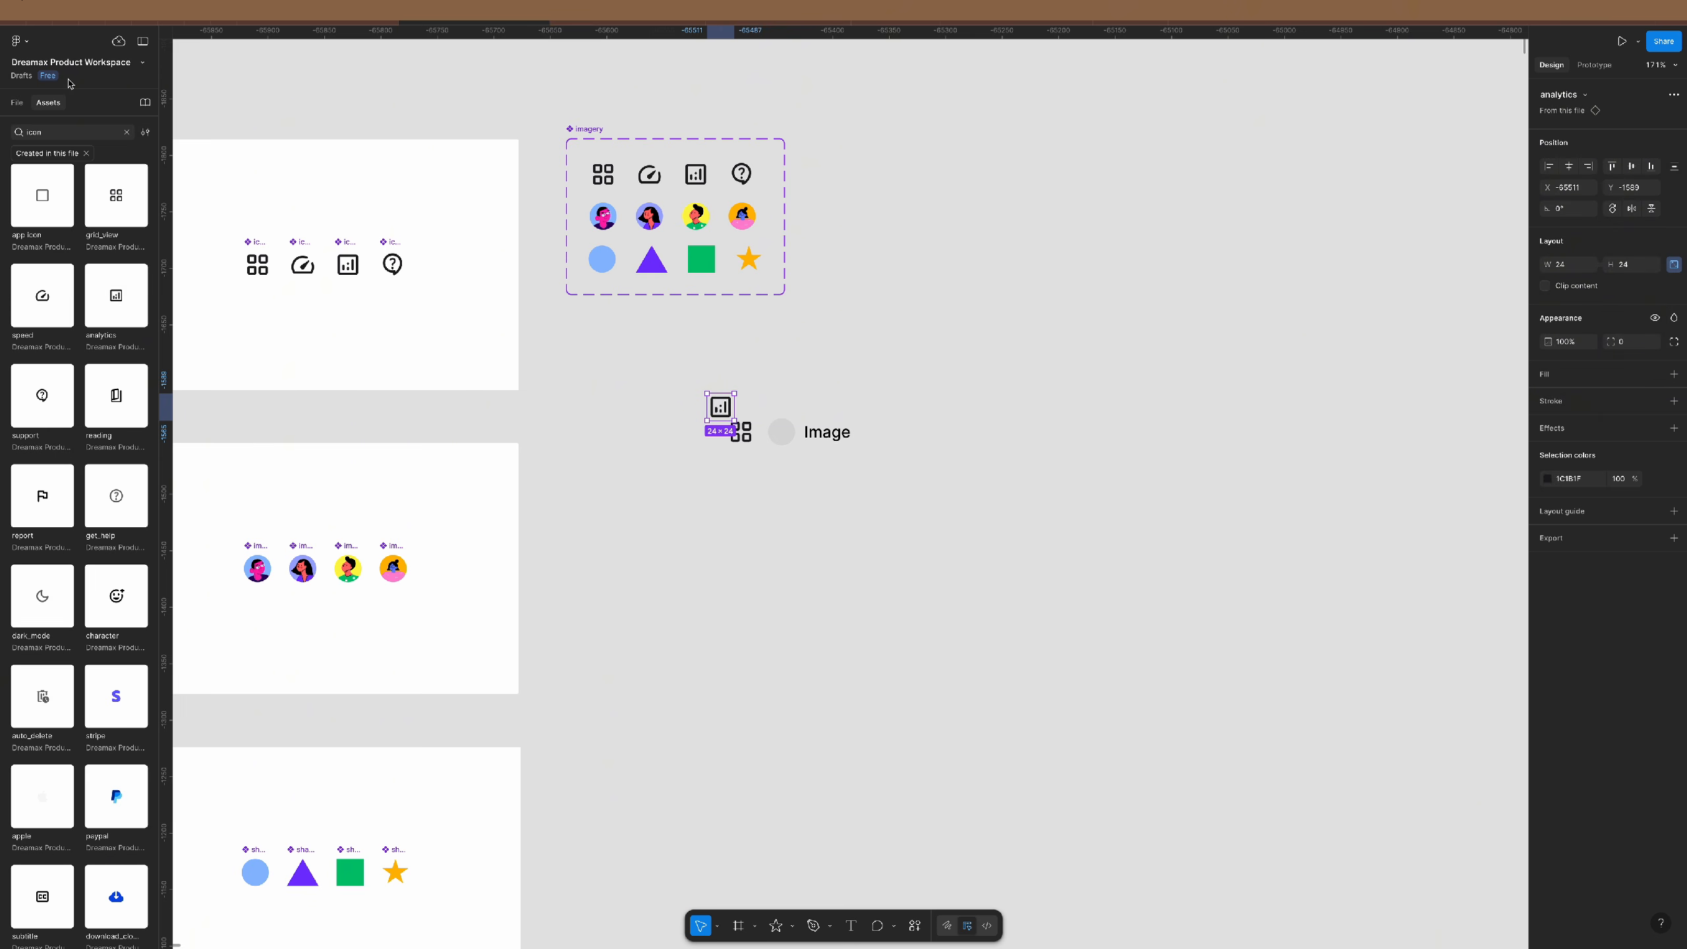
left_click(142, 41)
- Delete the extra analytics icon, leaving only the grid icon
left_click(770, 357)
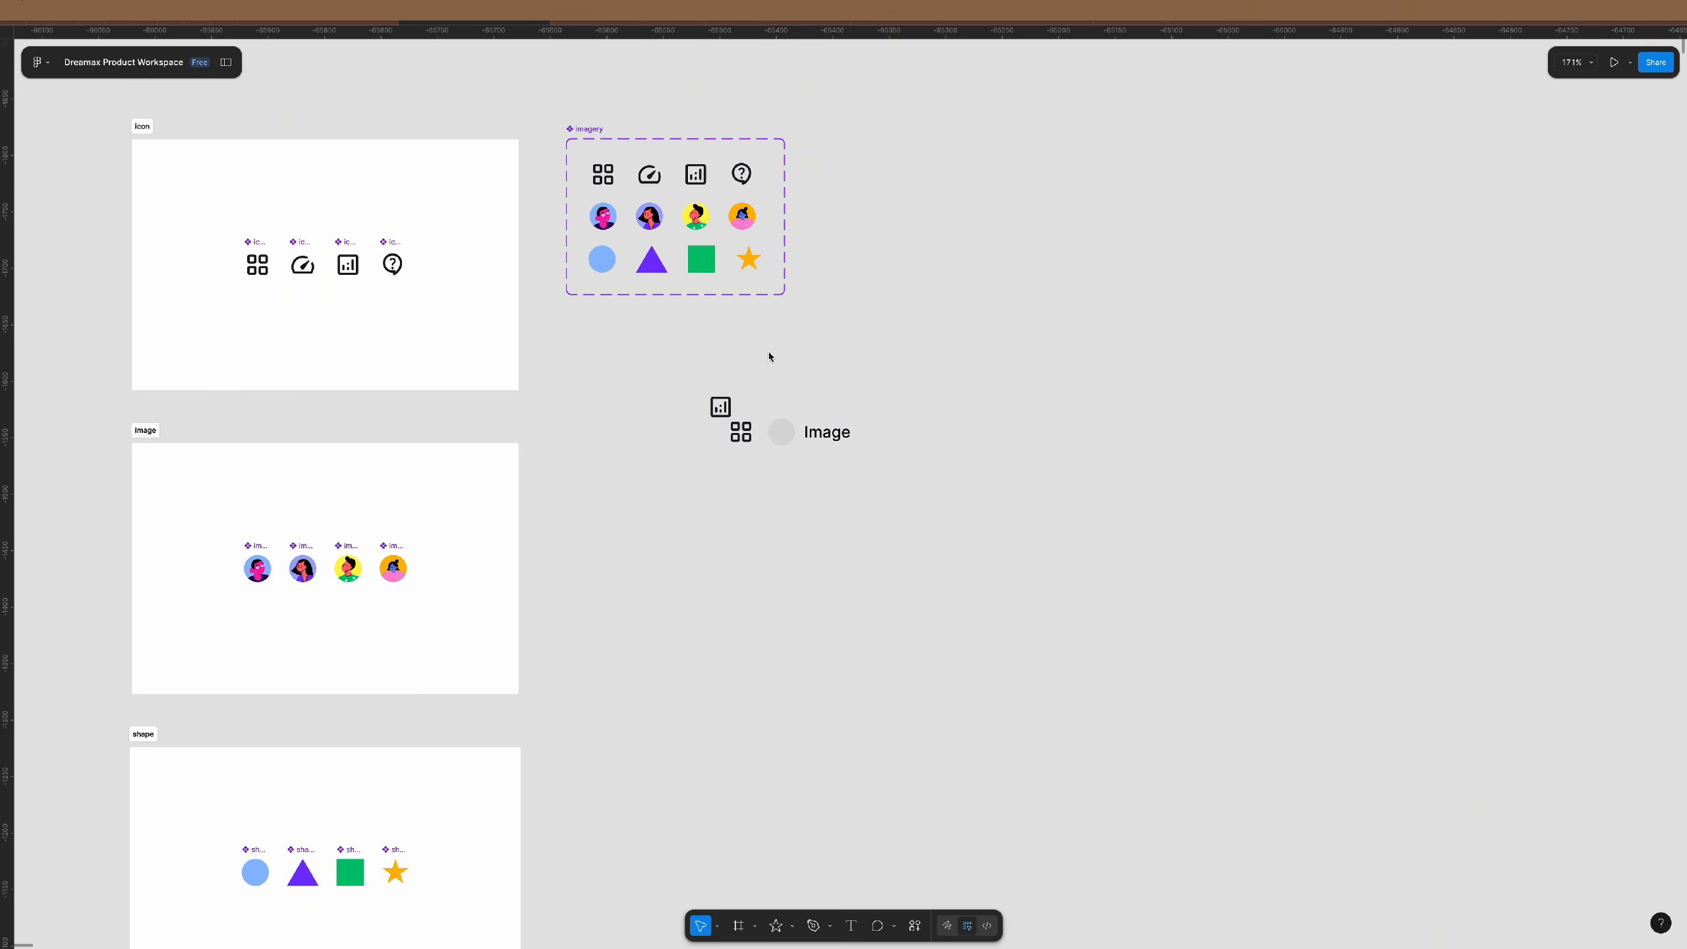
left_click(725, 408)
key("Delete")
left_click(746, 436)
scroll(774, 431, "up", 5)
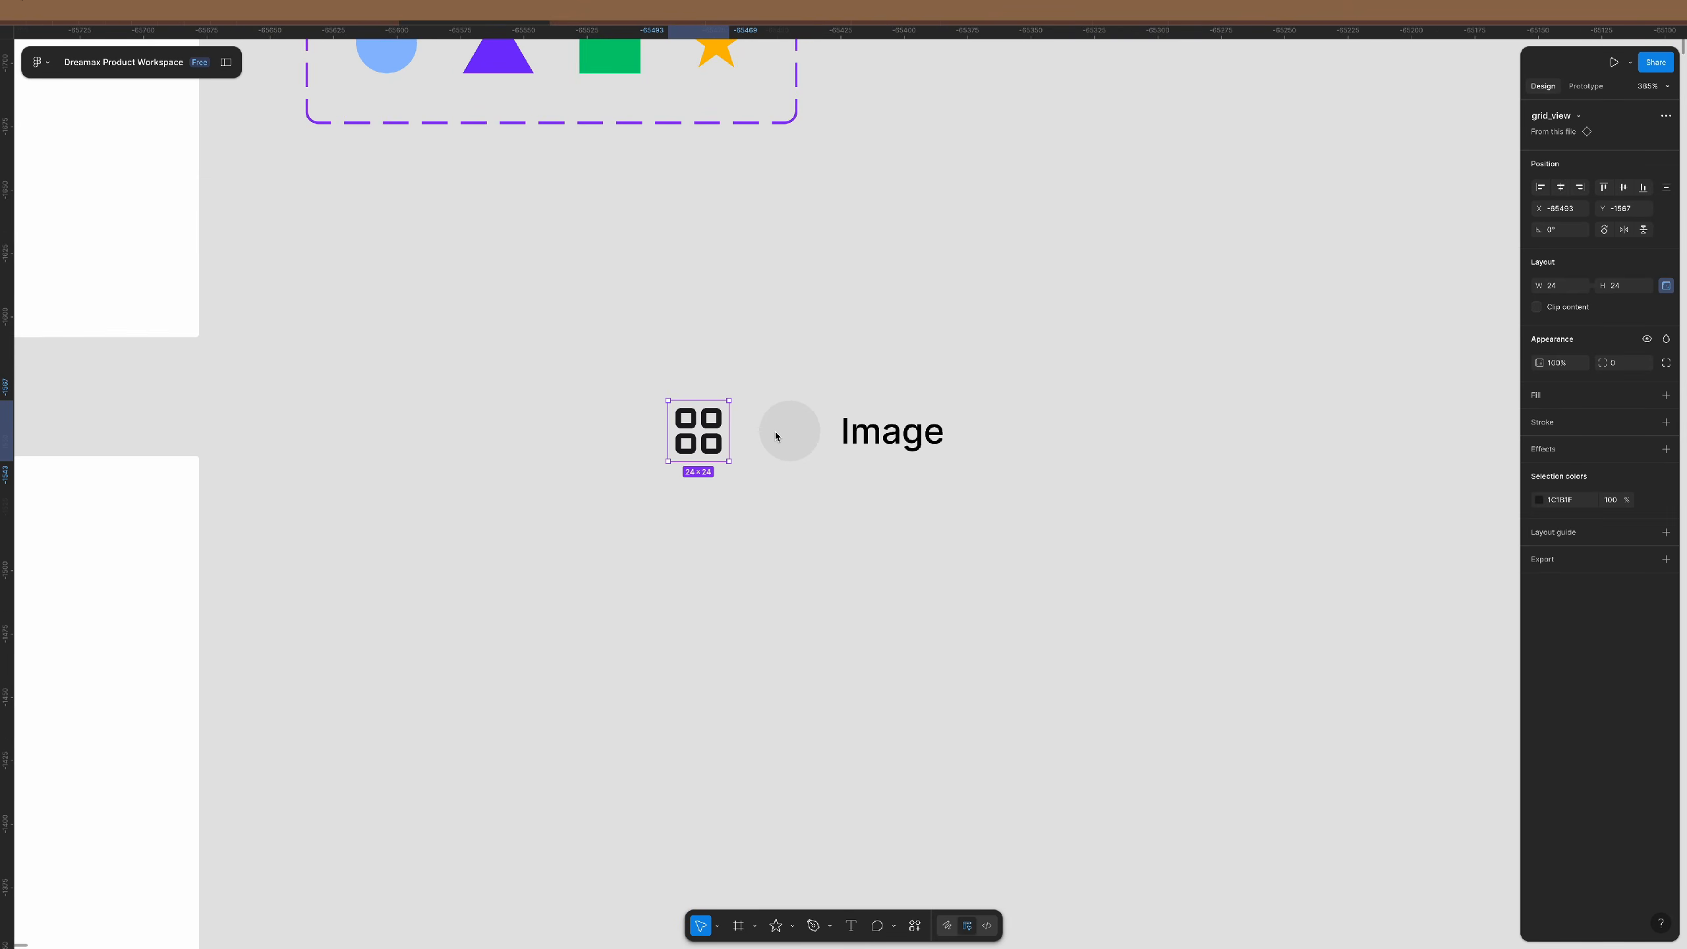
scroll(775, 431, "up", 3)
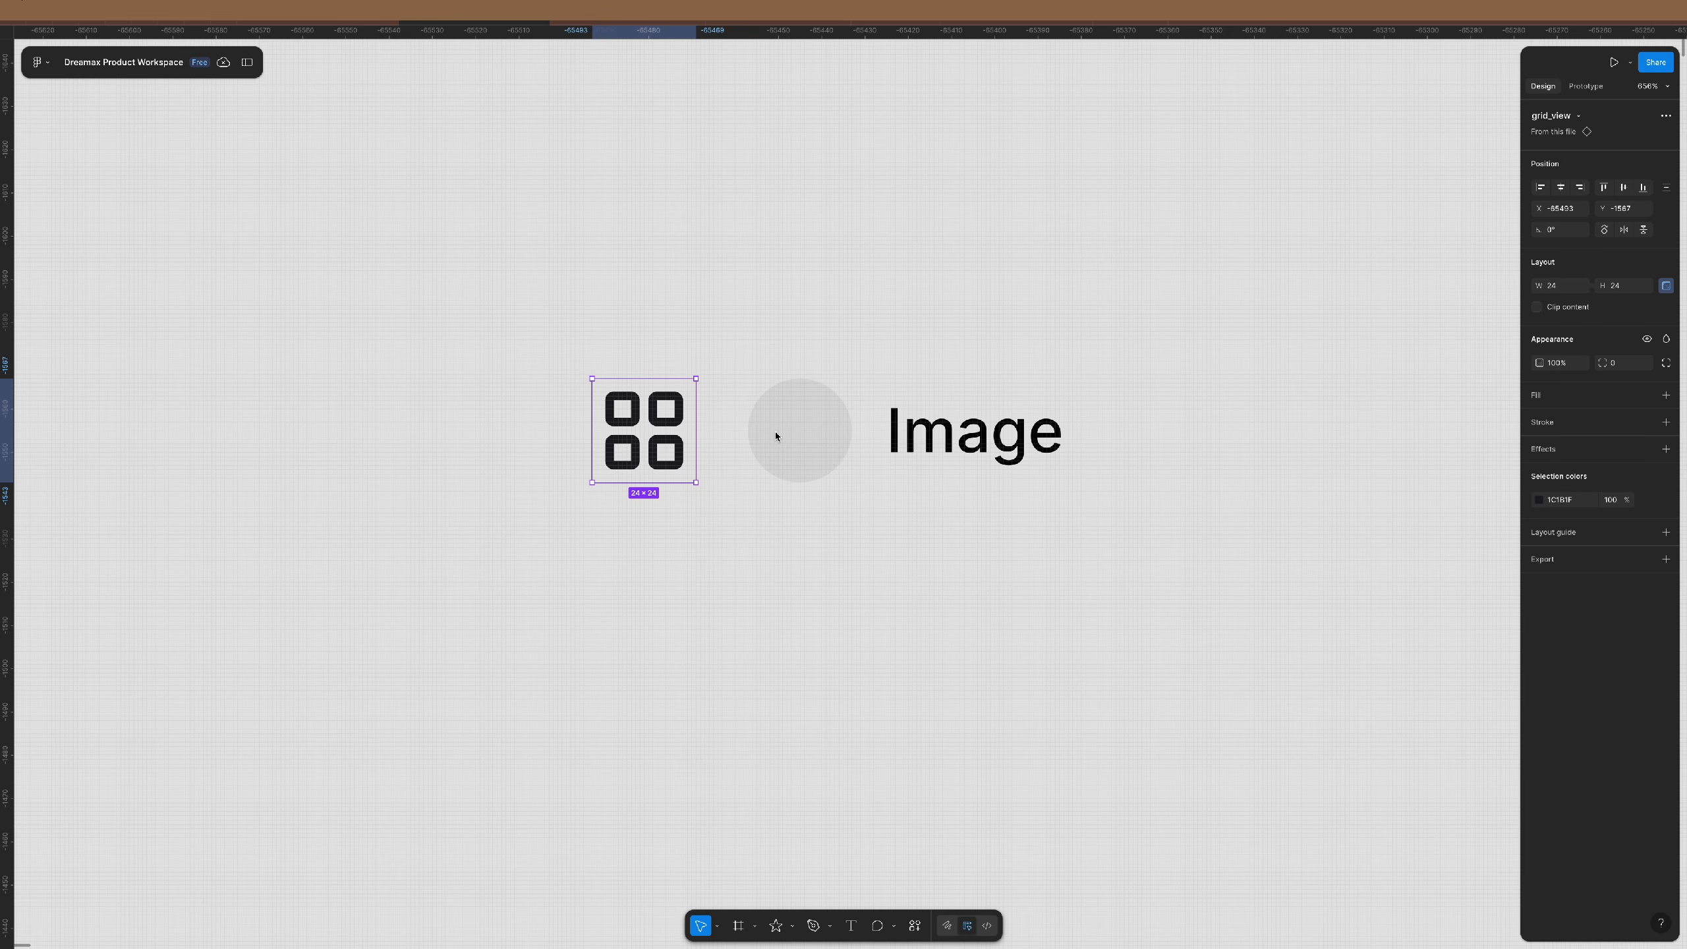
- Delete the grey placeholder circle and move the grid icon next to the Image text
left_click(823, 445)
key("Delete")
left_click_drag(644, 430, 709, 430)
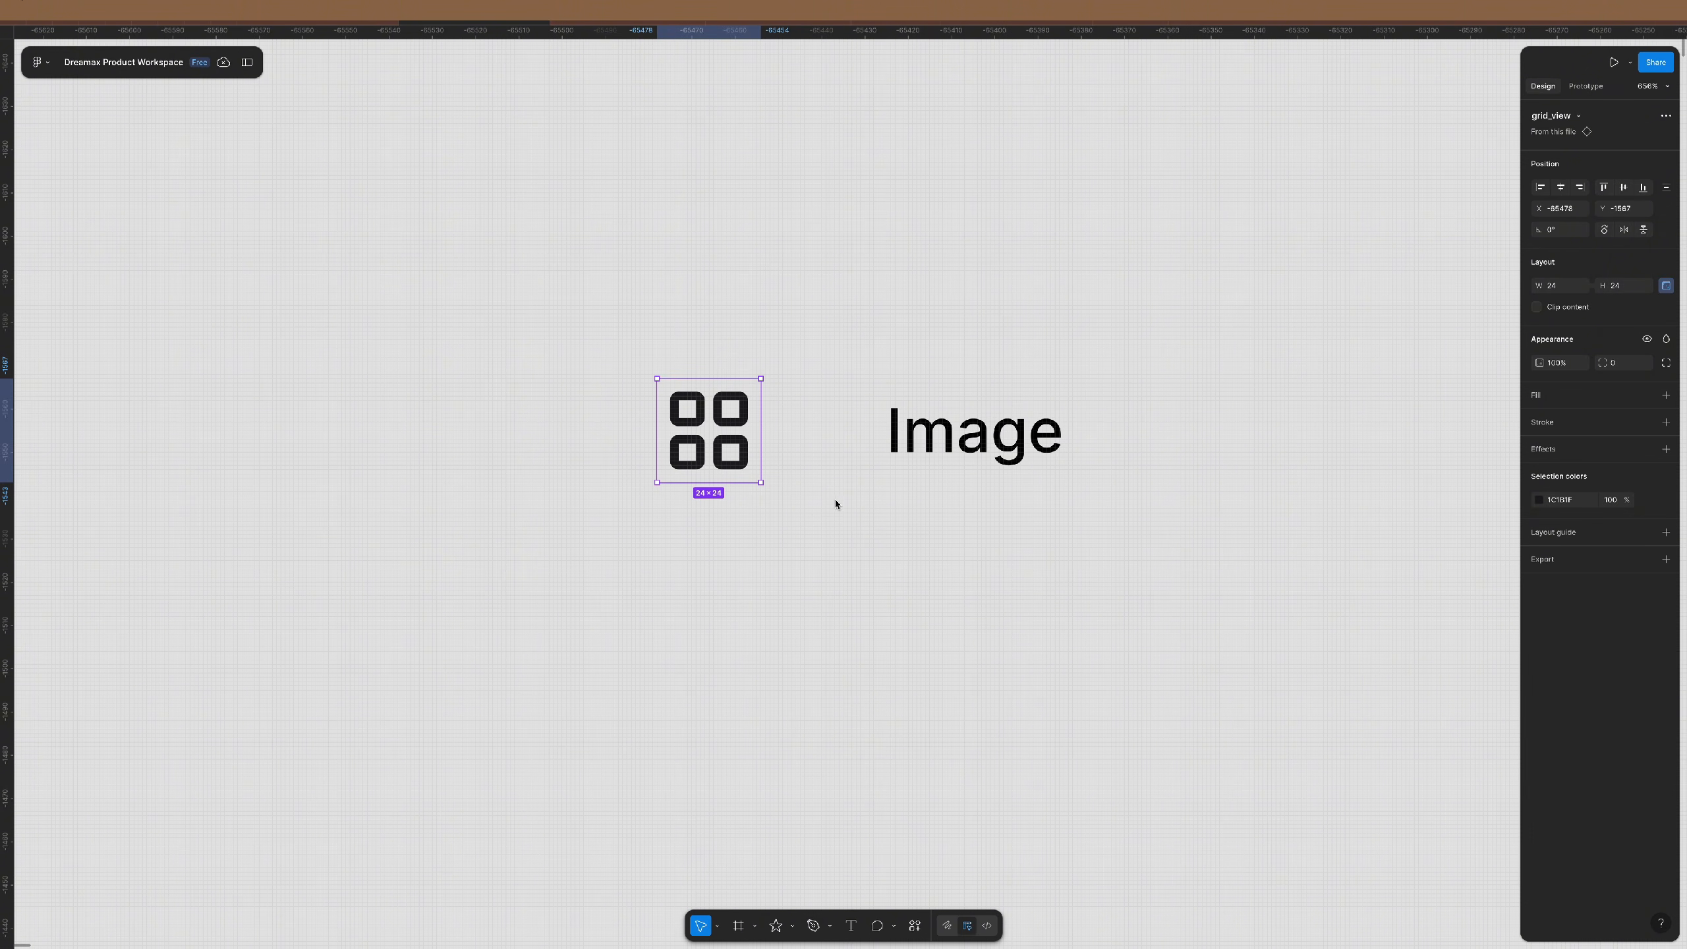
left_click(947, 441, "shift")
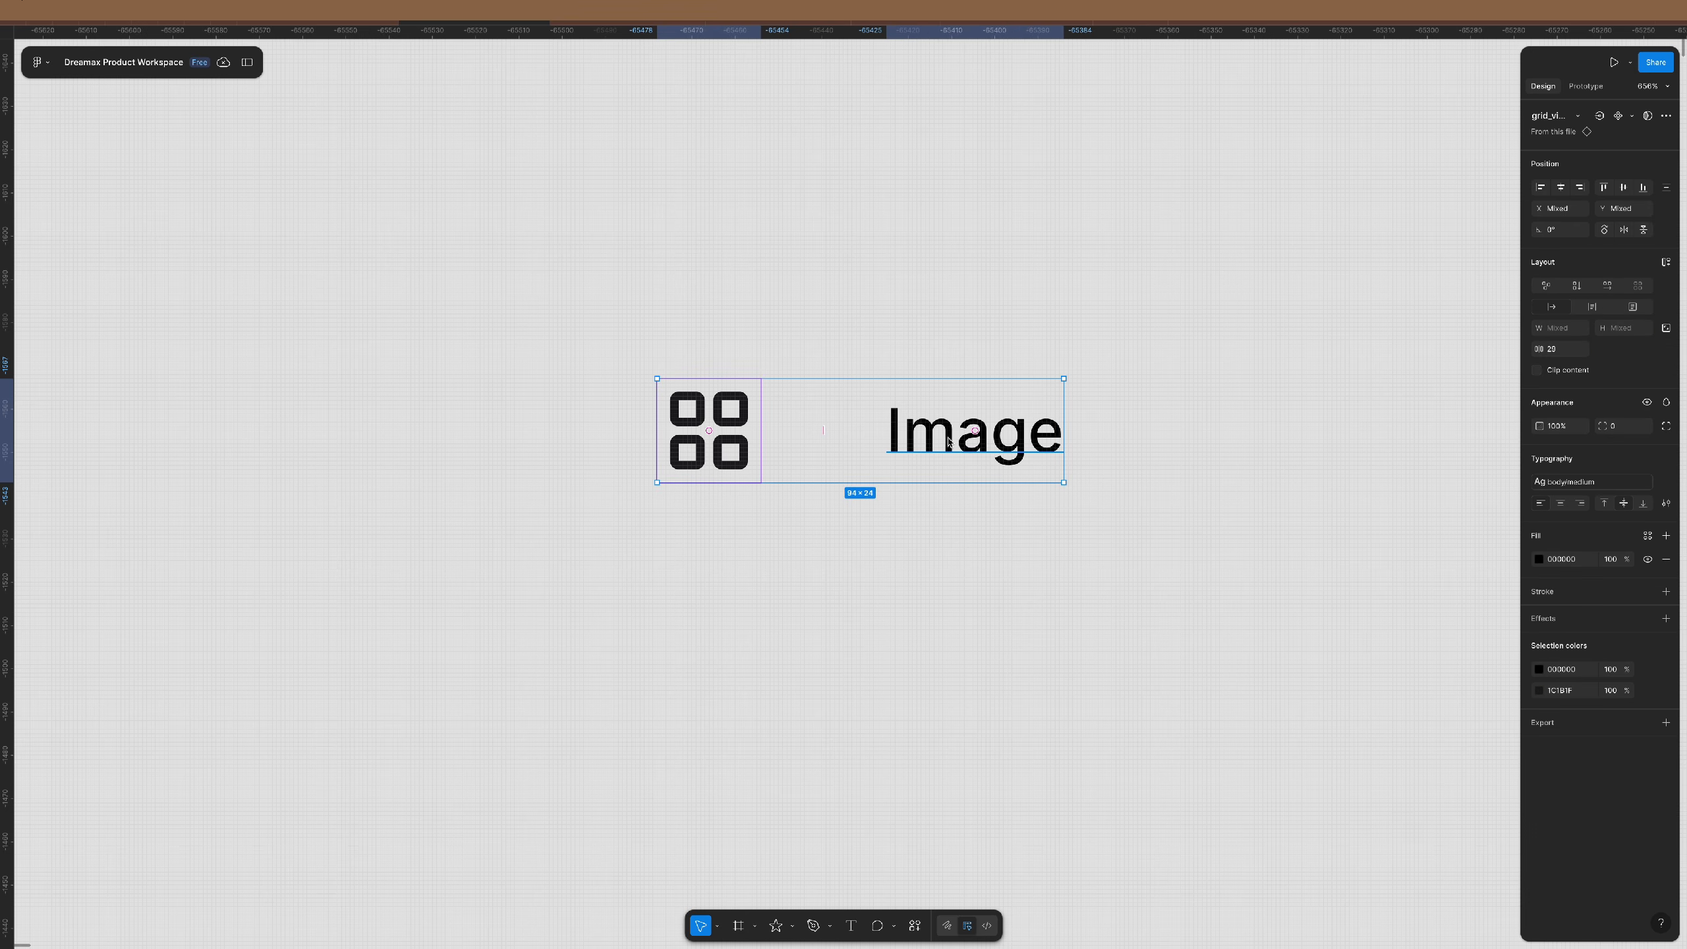
left_click(944, 439)
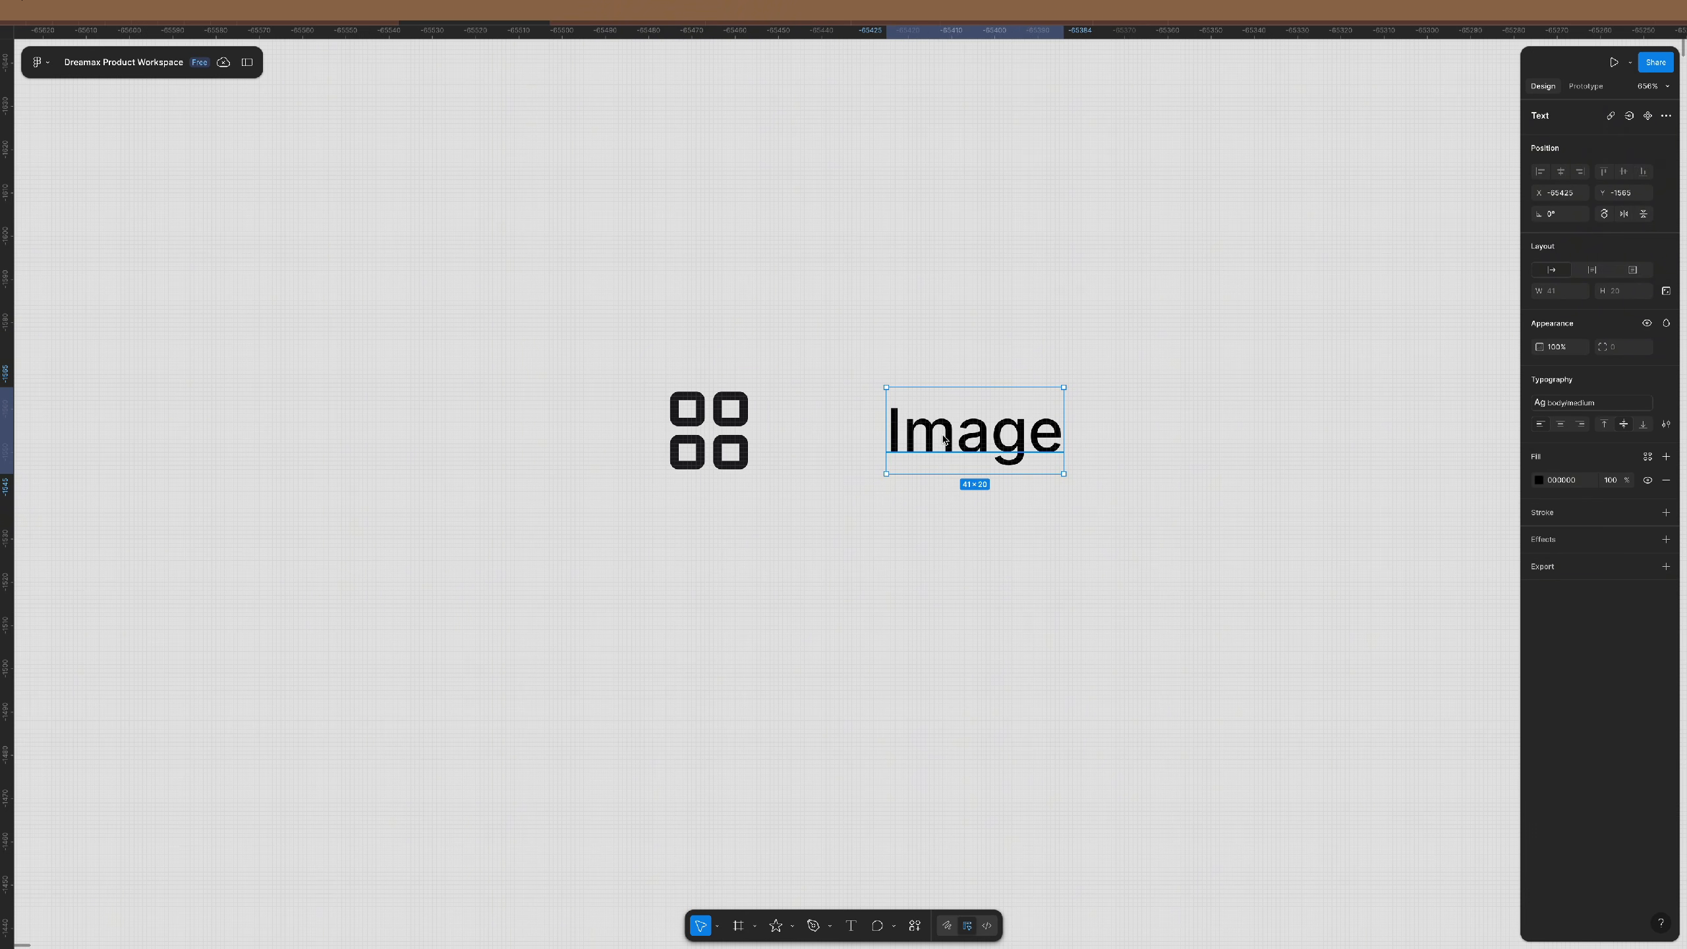
- Wrap the grid icon and Image text in an auto-layout frame that hugs its contents, with a 12 gap
left_click(727, 433, "shift")
key("shift+a")
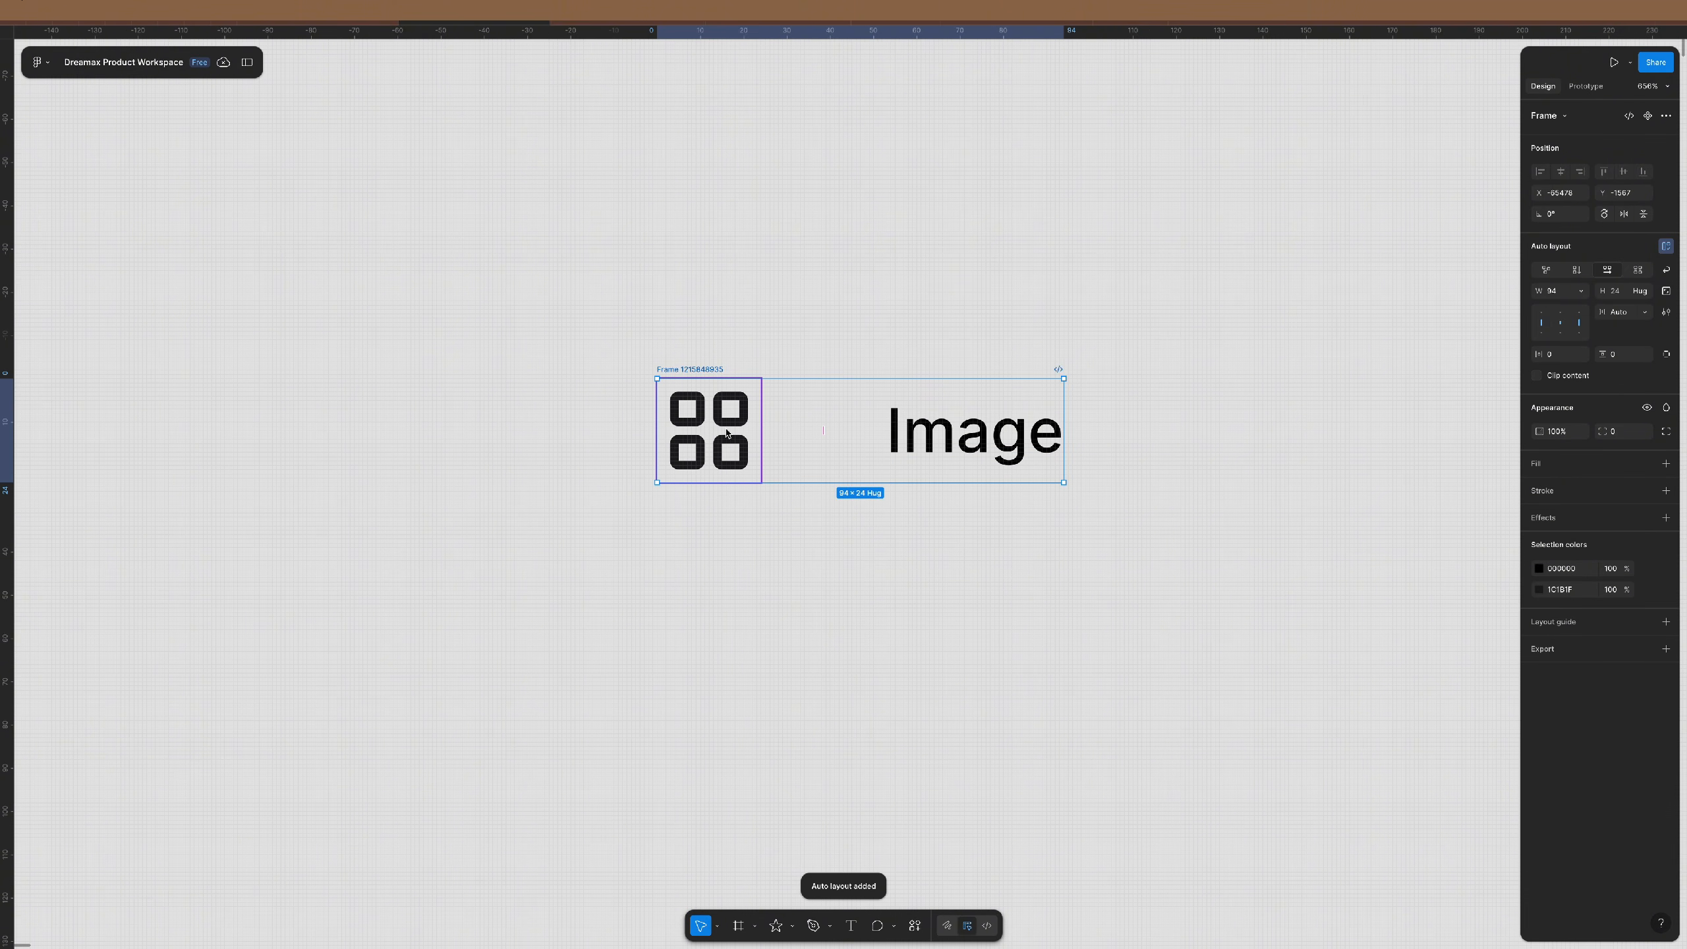
key("Return")
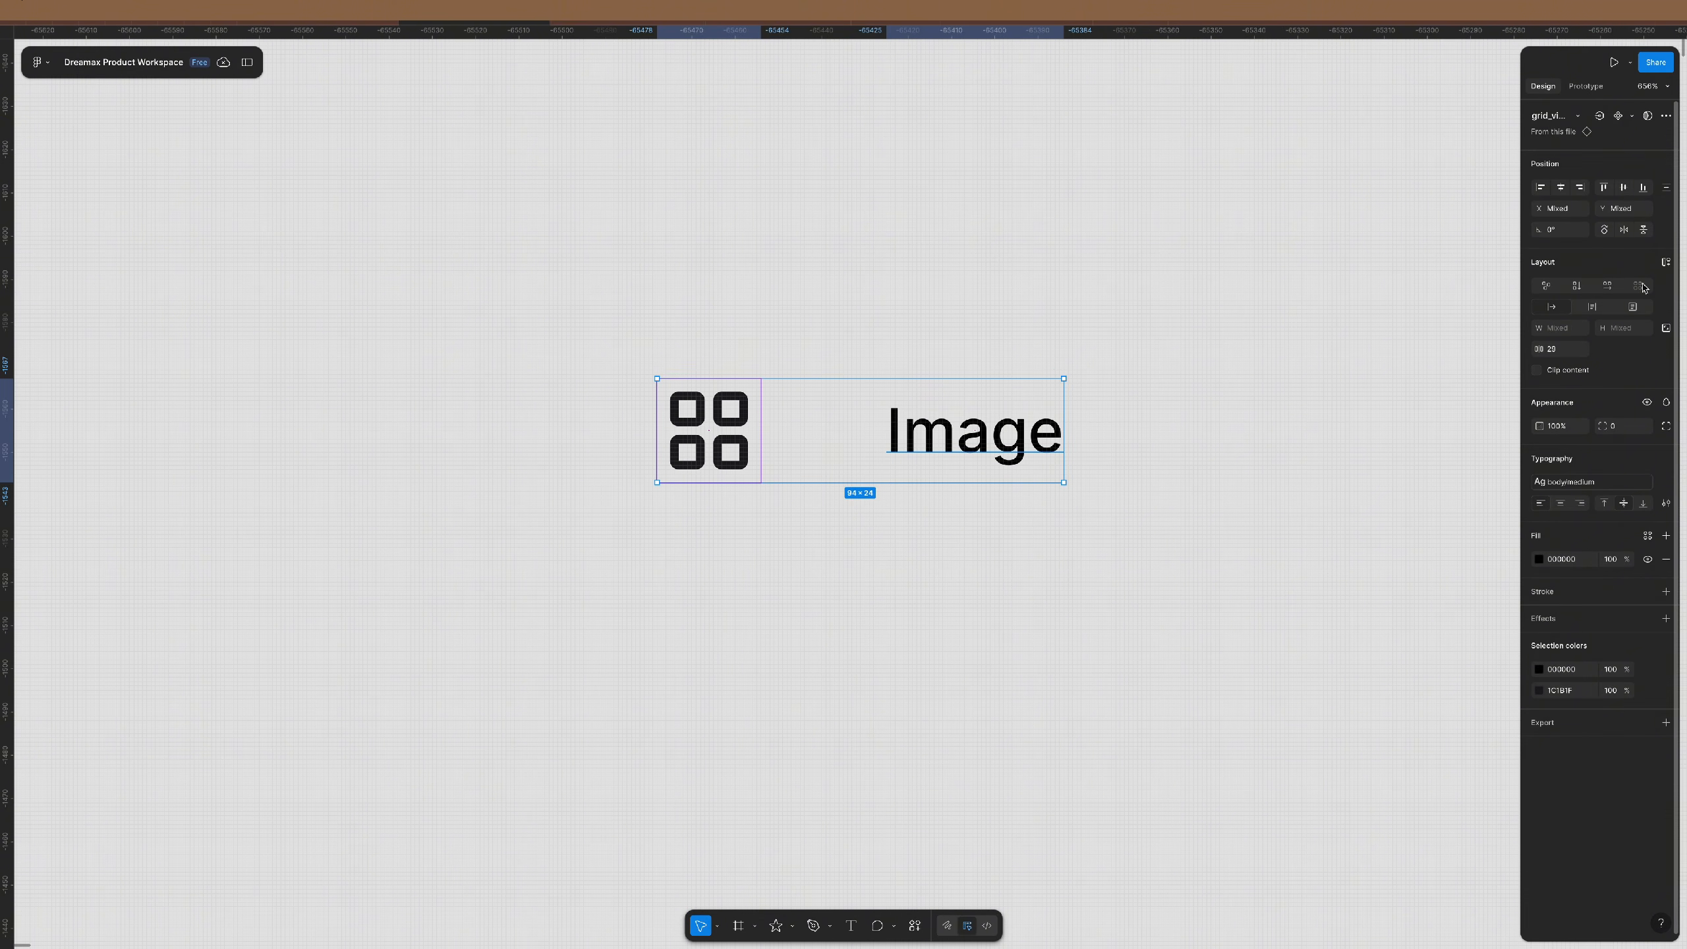
left_click(1665, 263)
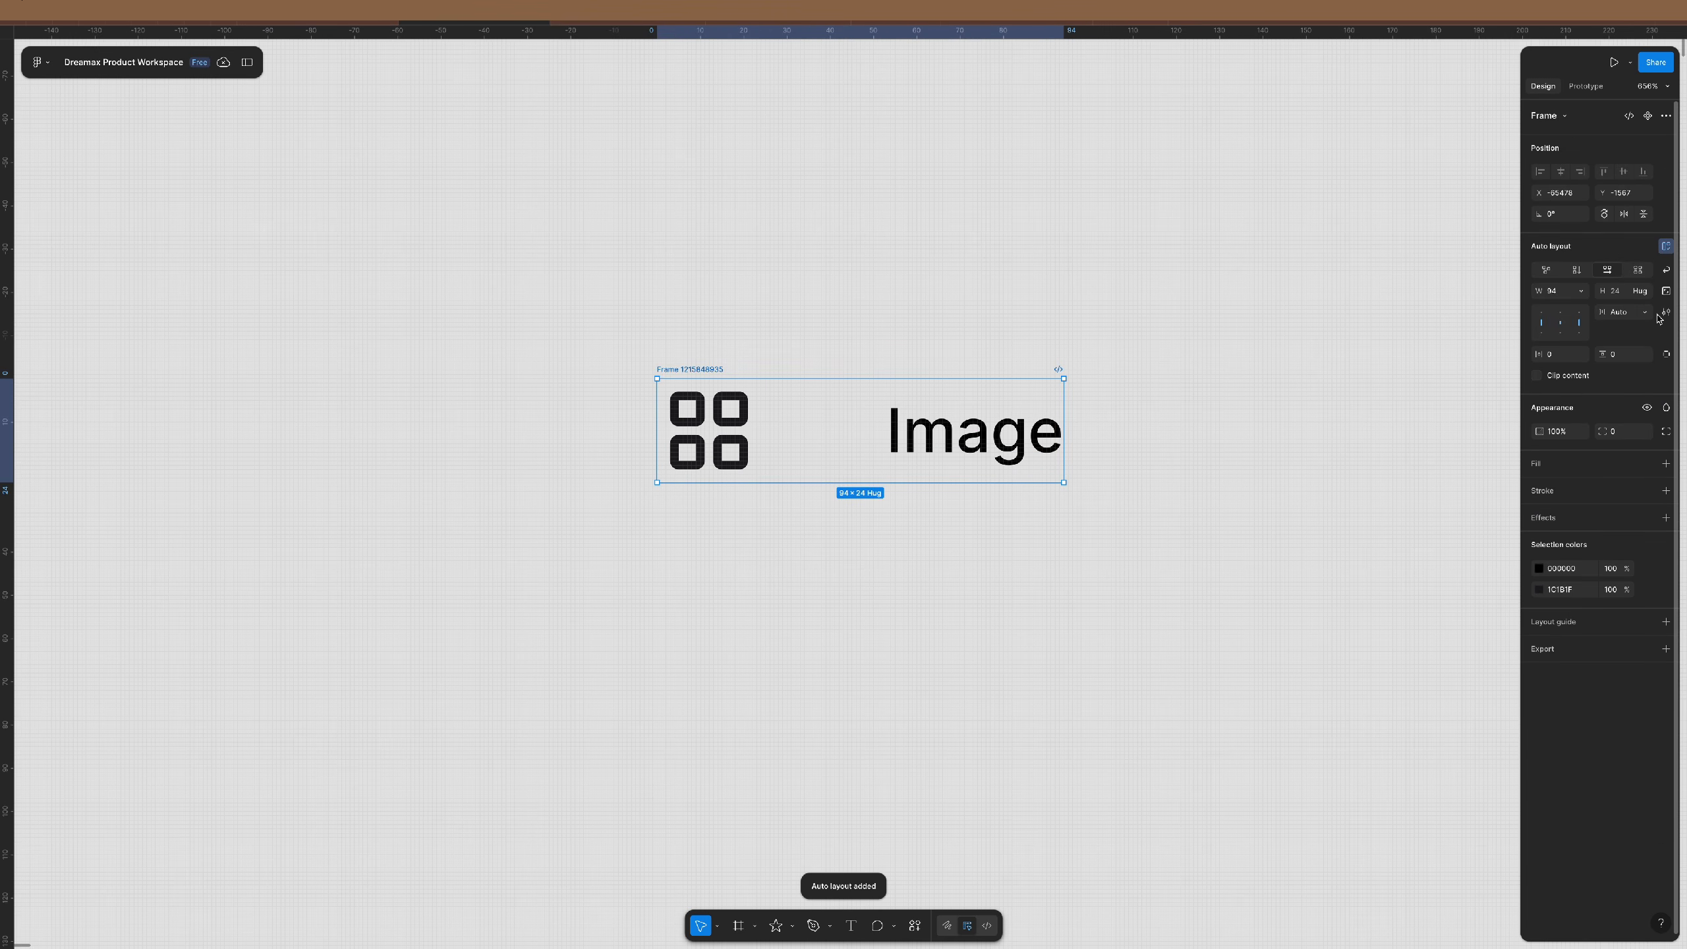
left_click(1646, 312)
left_click(1599, 298)
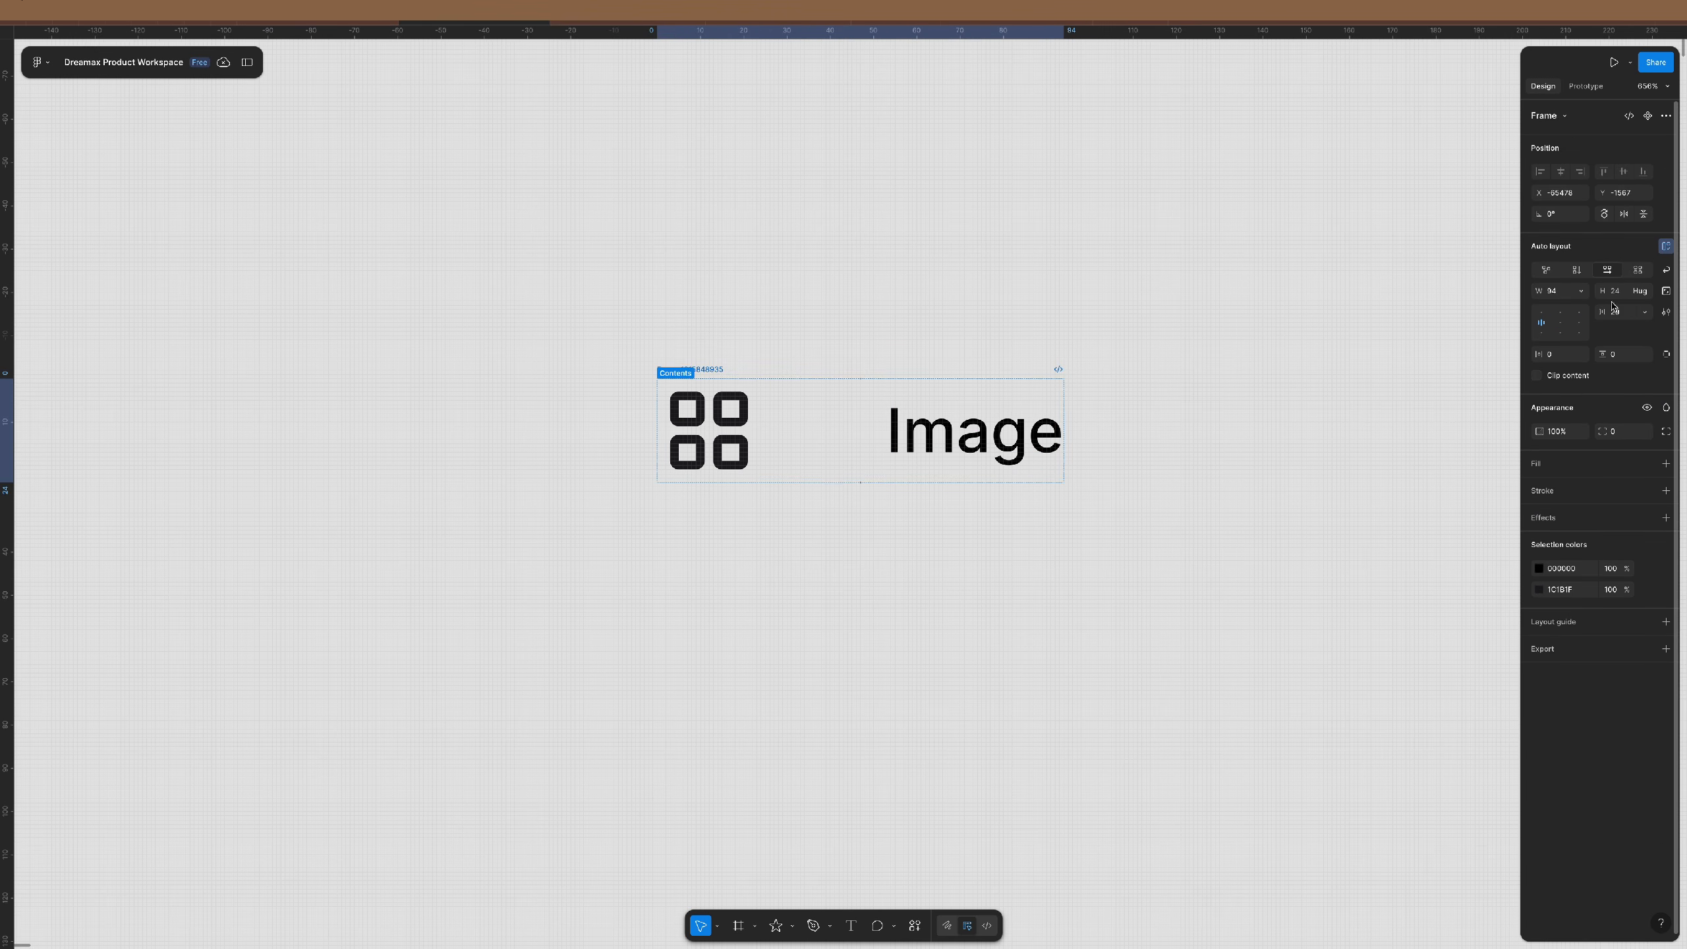
left_click(1585, 295)
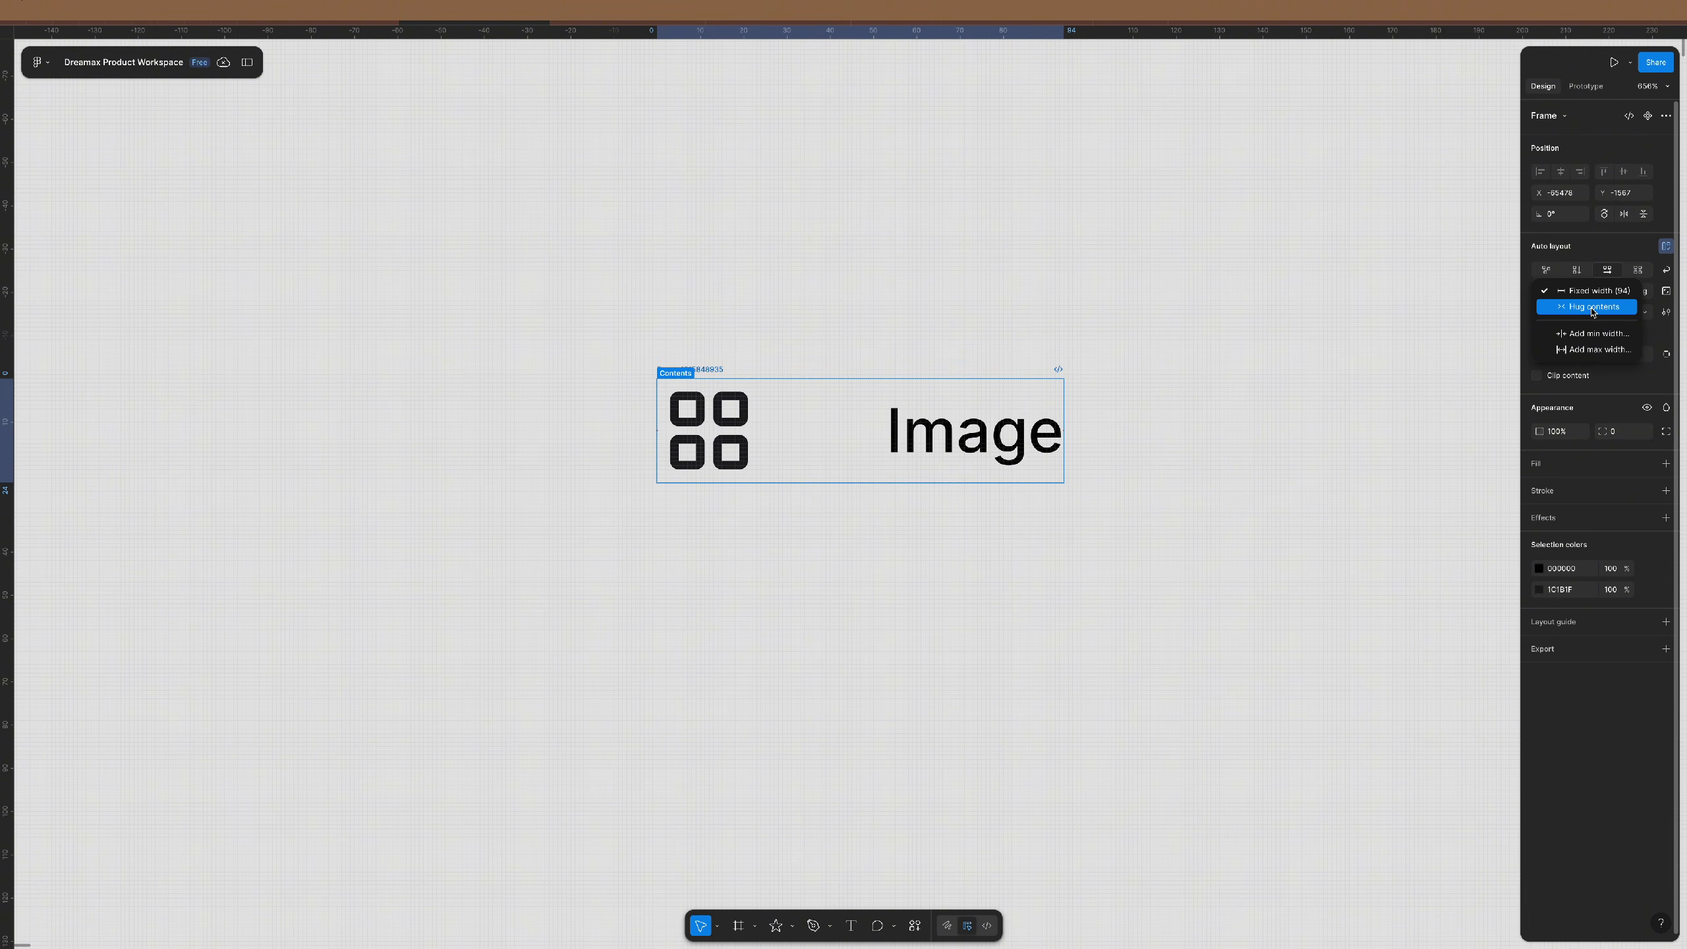
left_click(1592, 308)
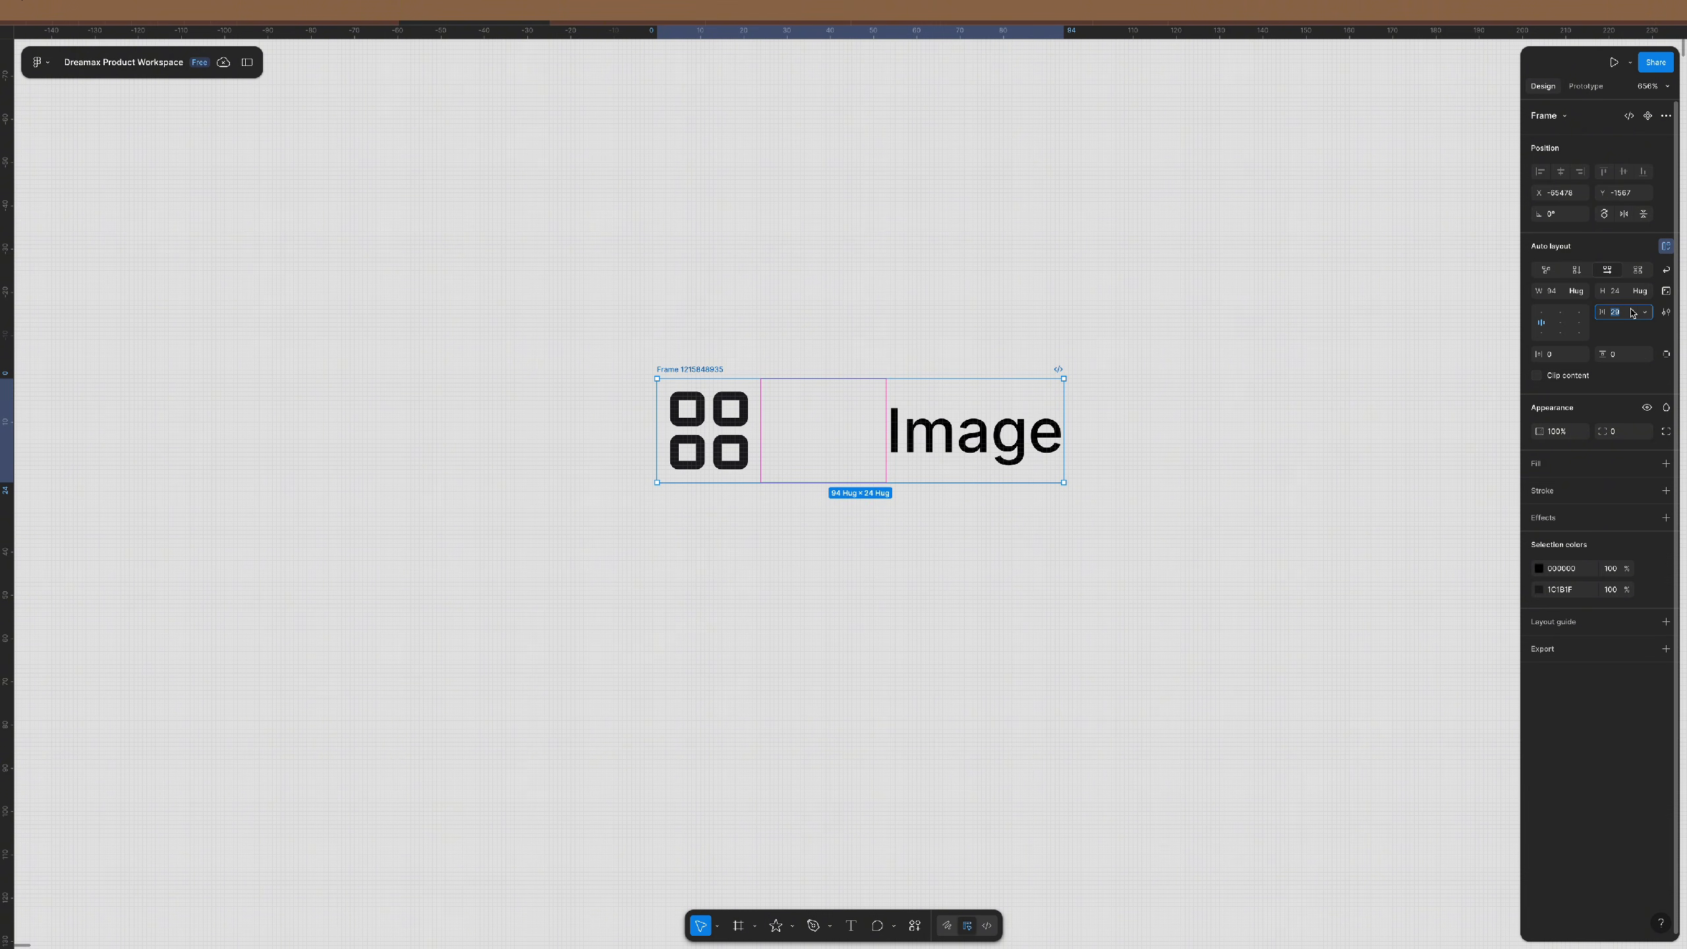
type("12")
key("Return")
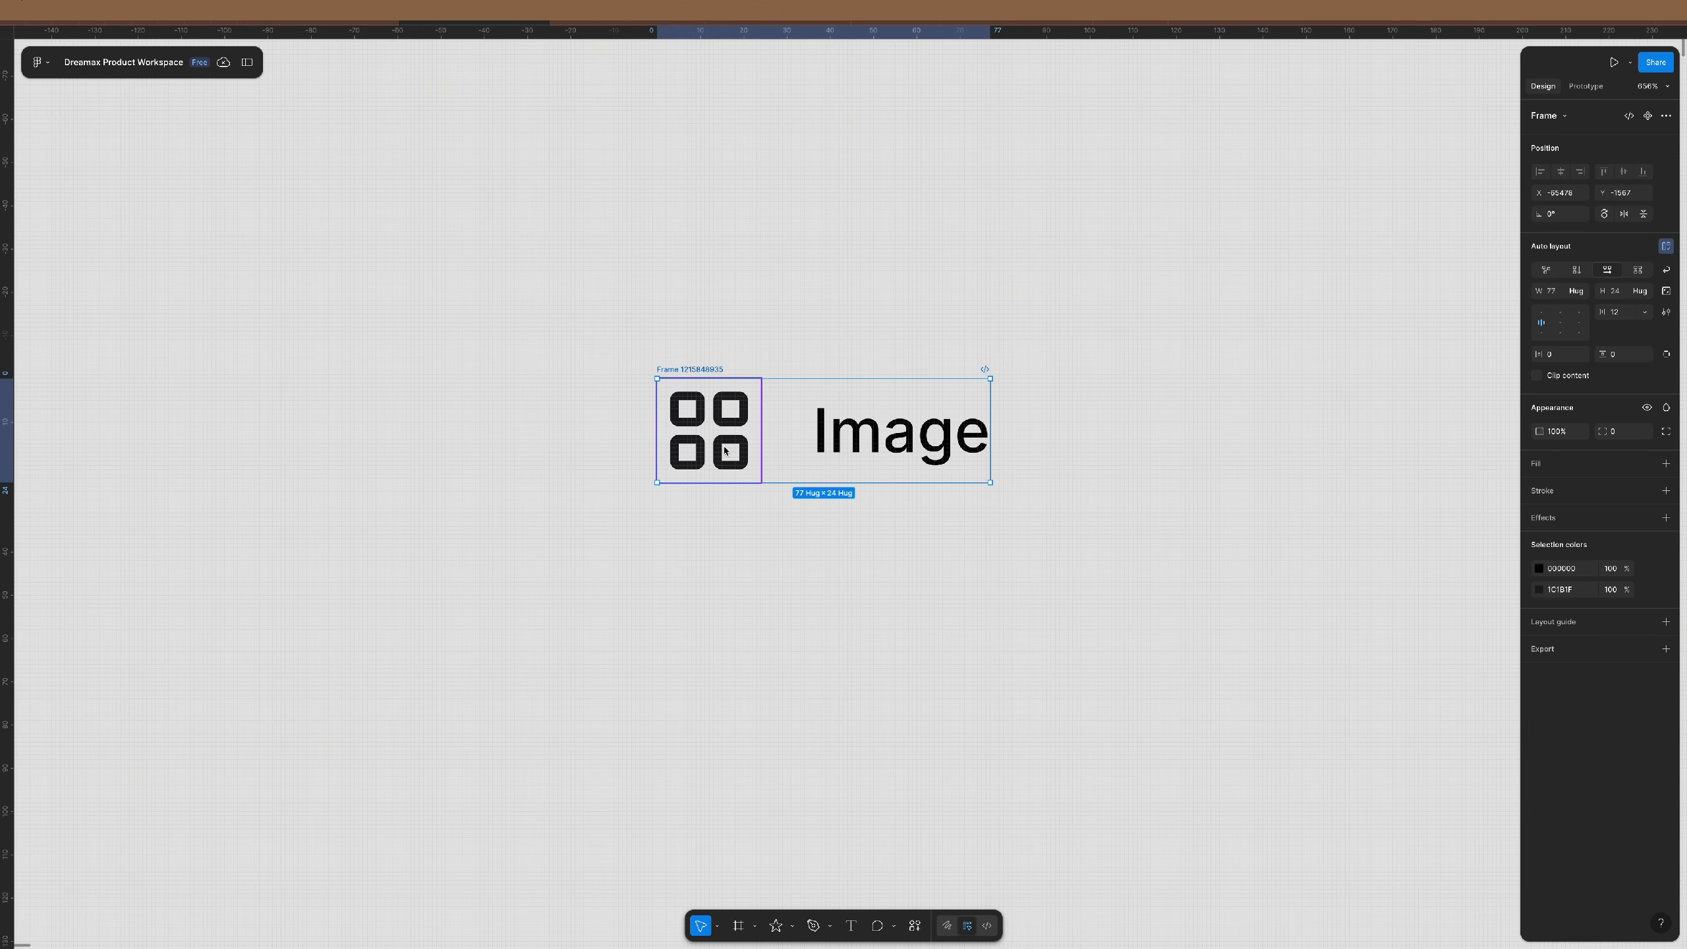
- Move the 77×24 icon-and-text frame up and to the left
left_click(701, 437)
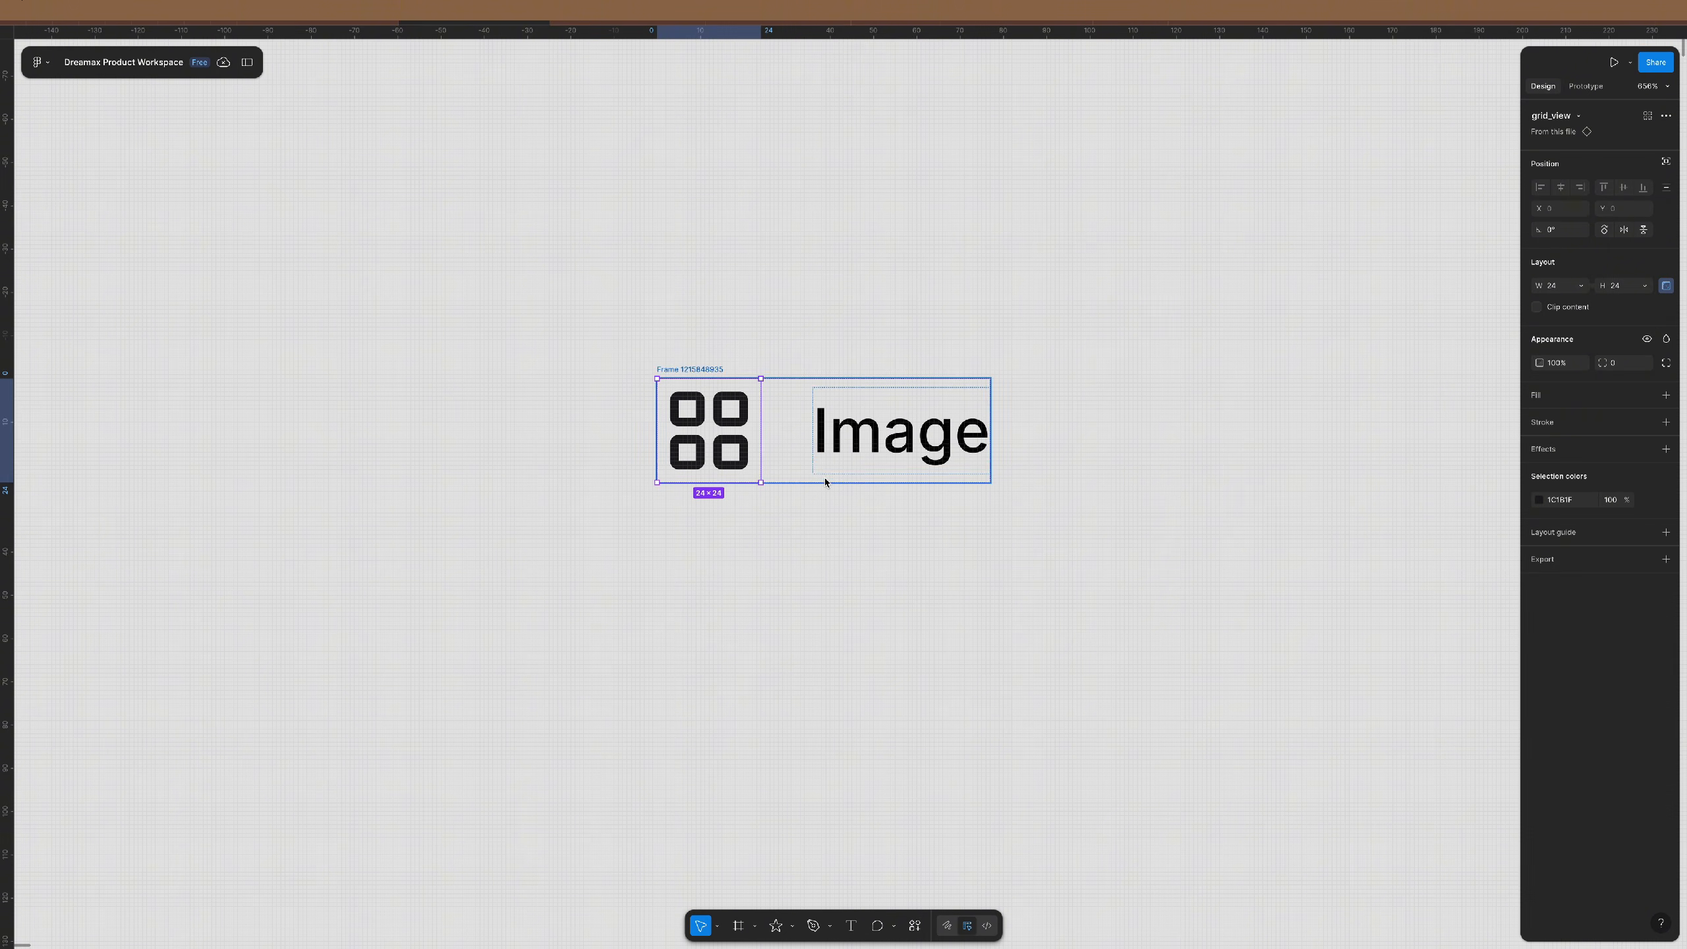
scroll(744, 439, "up", 5)
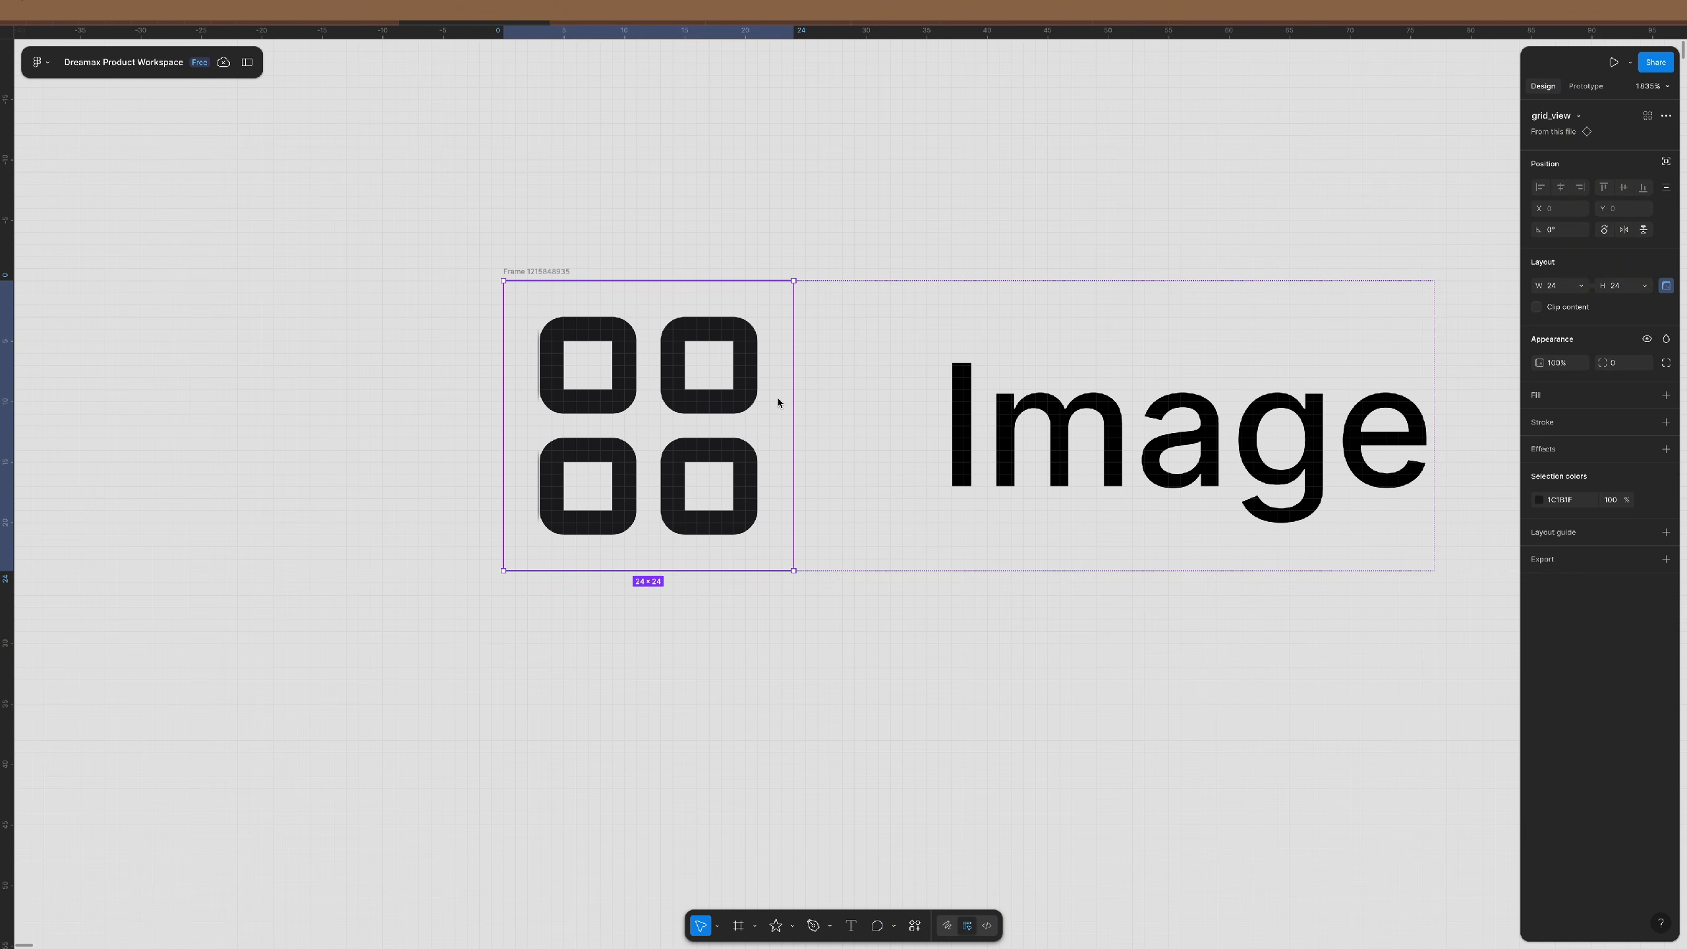
left_click(961, 368)
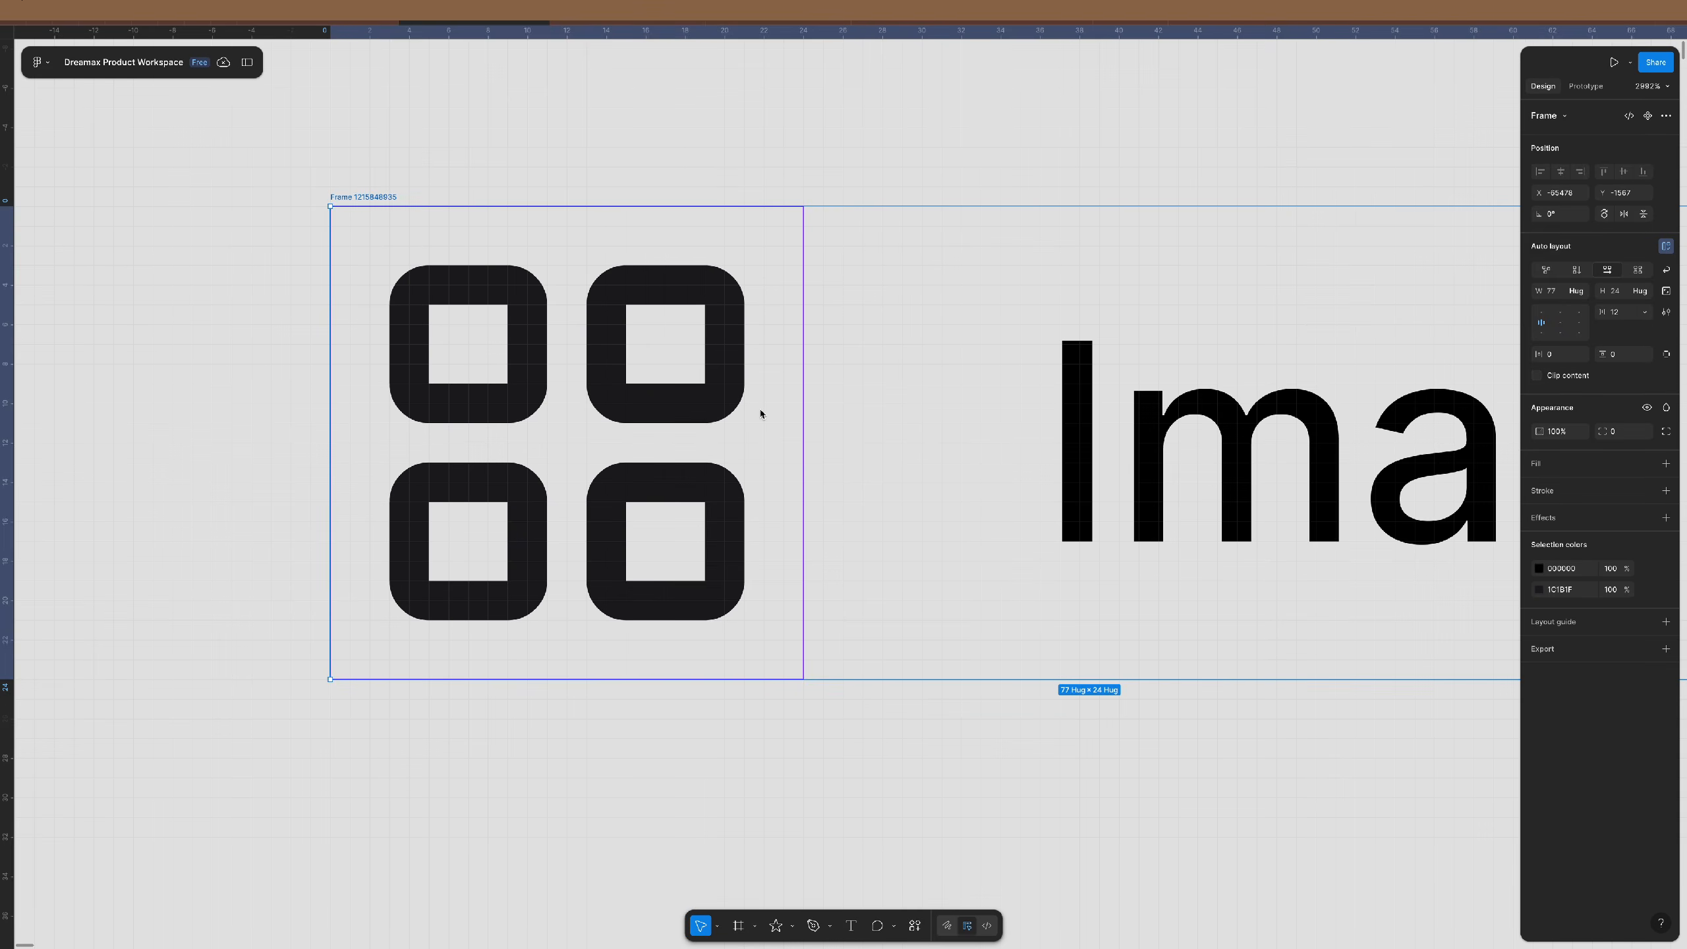
scroll(761, 413, "down", 2)
scroll(759, 409, "down", 1)
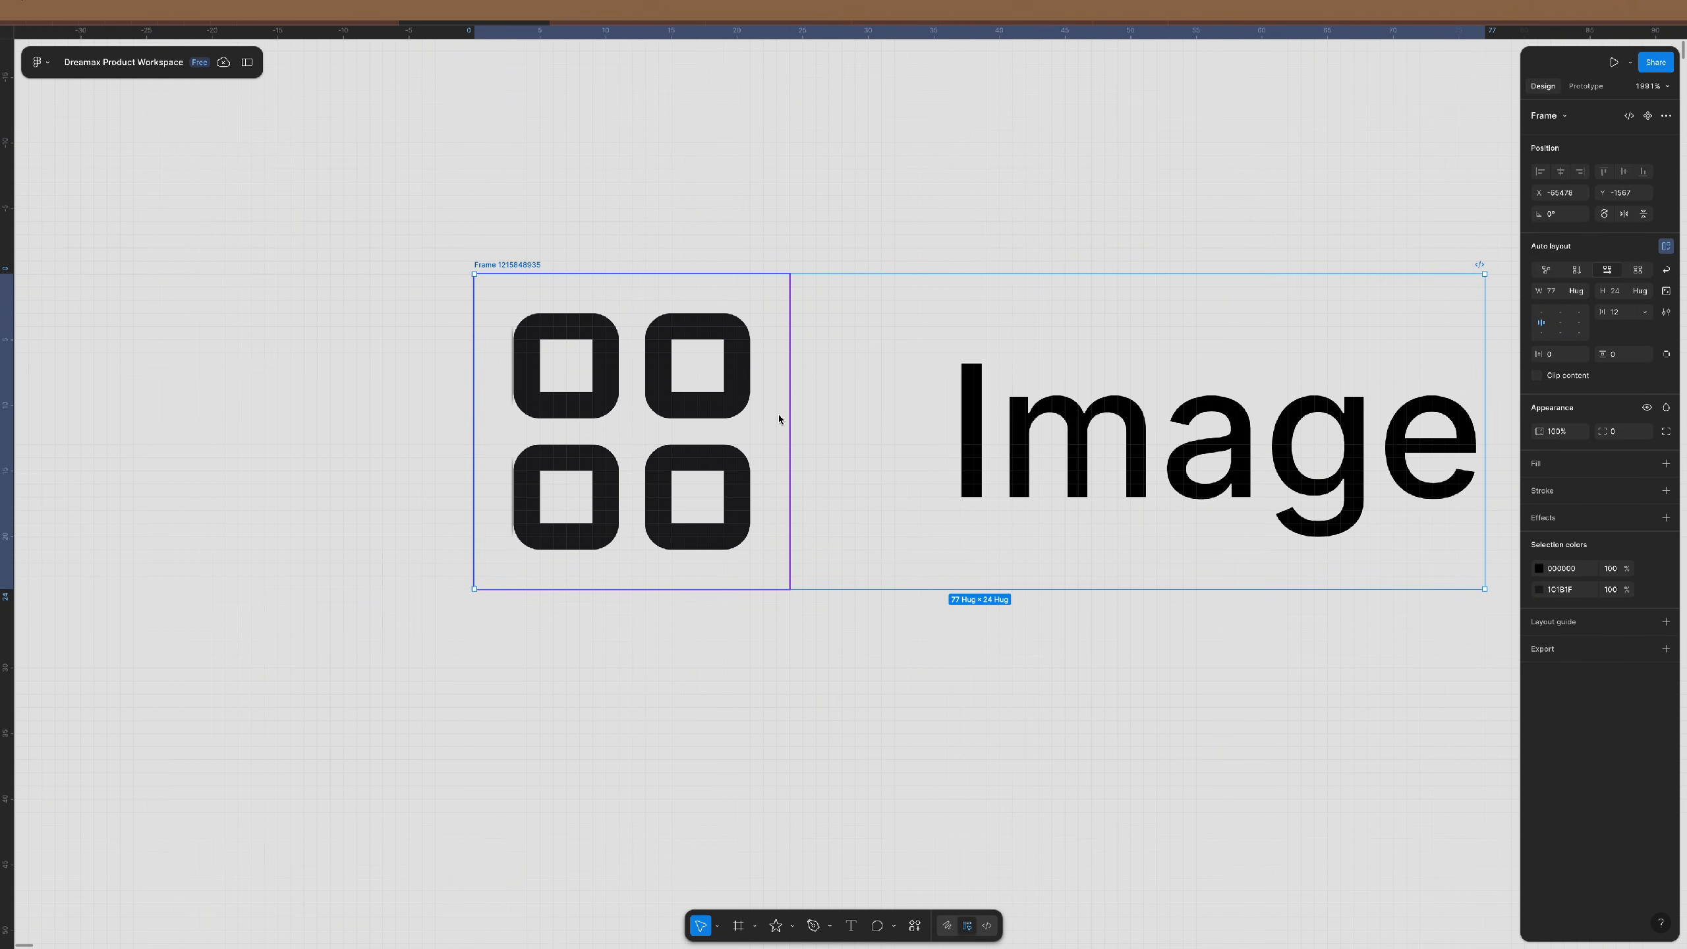
left_click(767, 380)
scroll(767, 380, "up", 4)
scroll(763, 371, "up", 5)
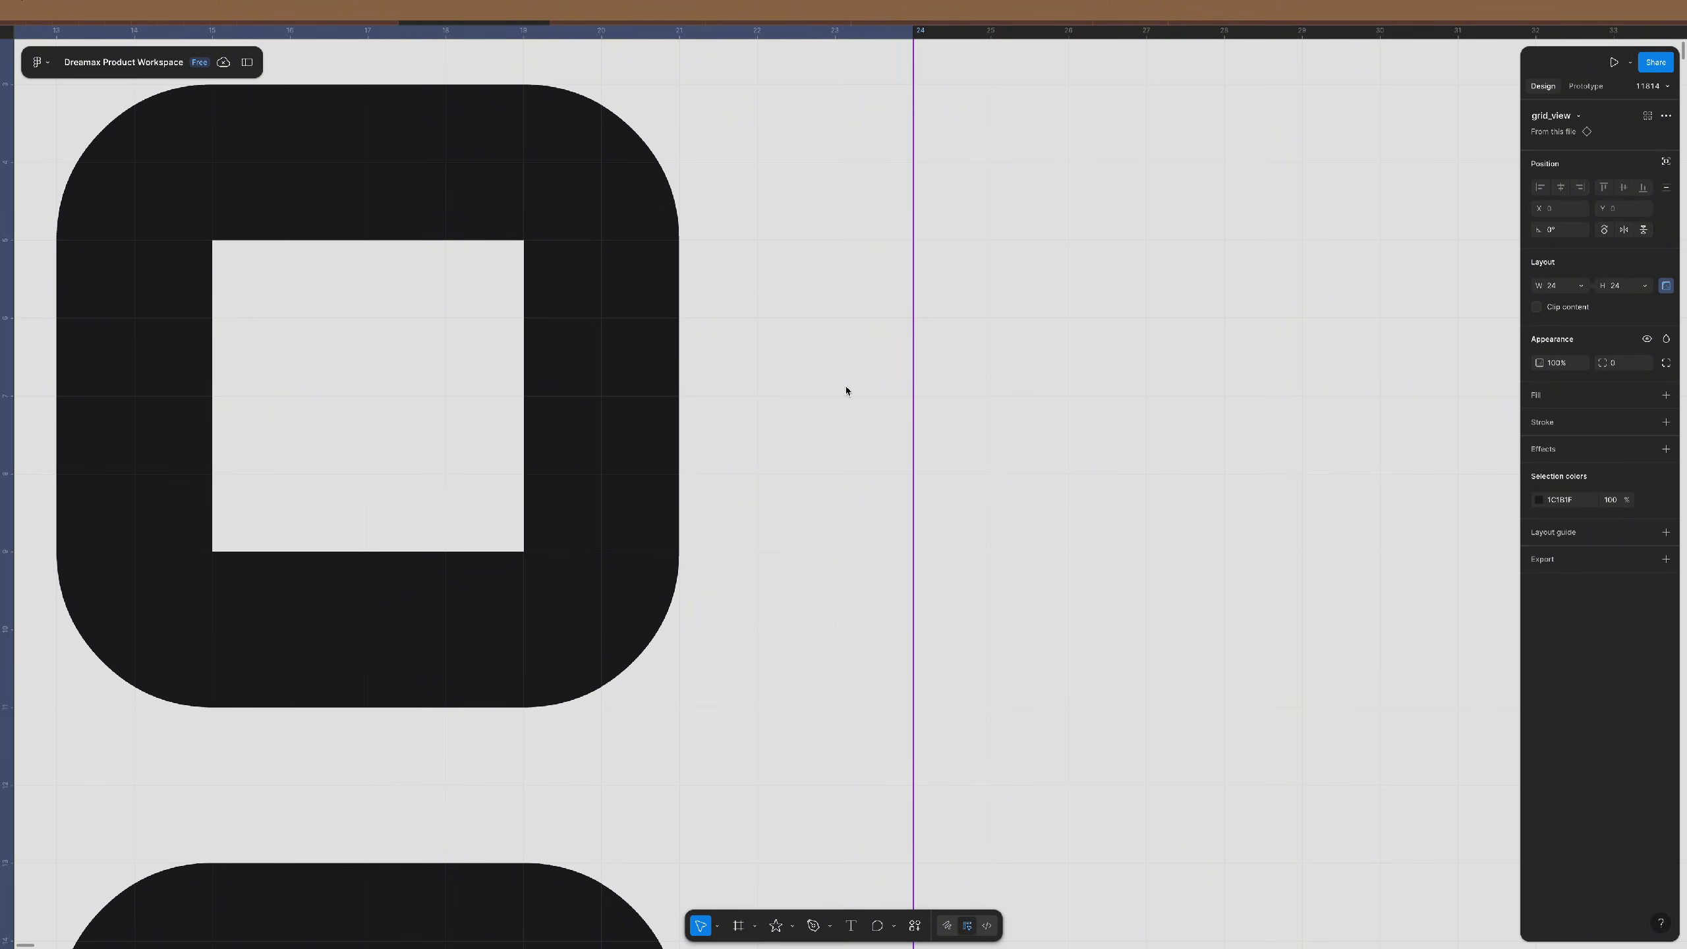
scroll(794, 406, "down", 6)
scroll(789, 409, "down", 6)
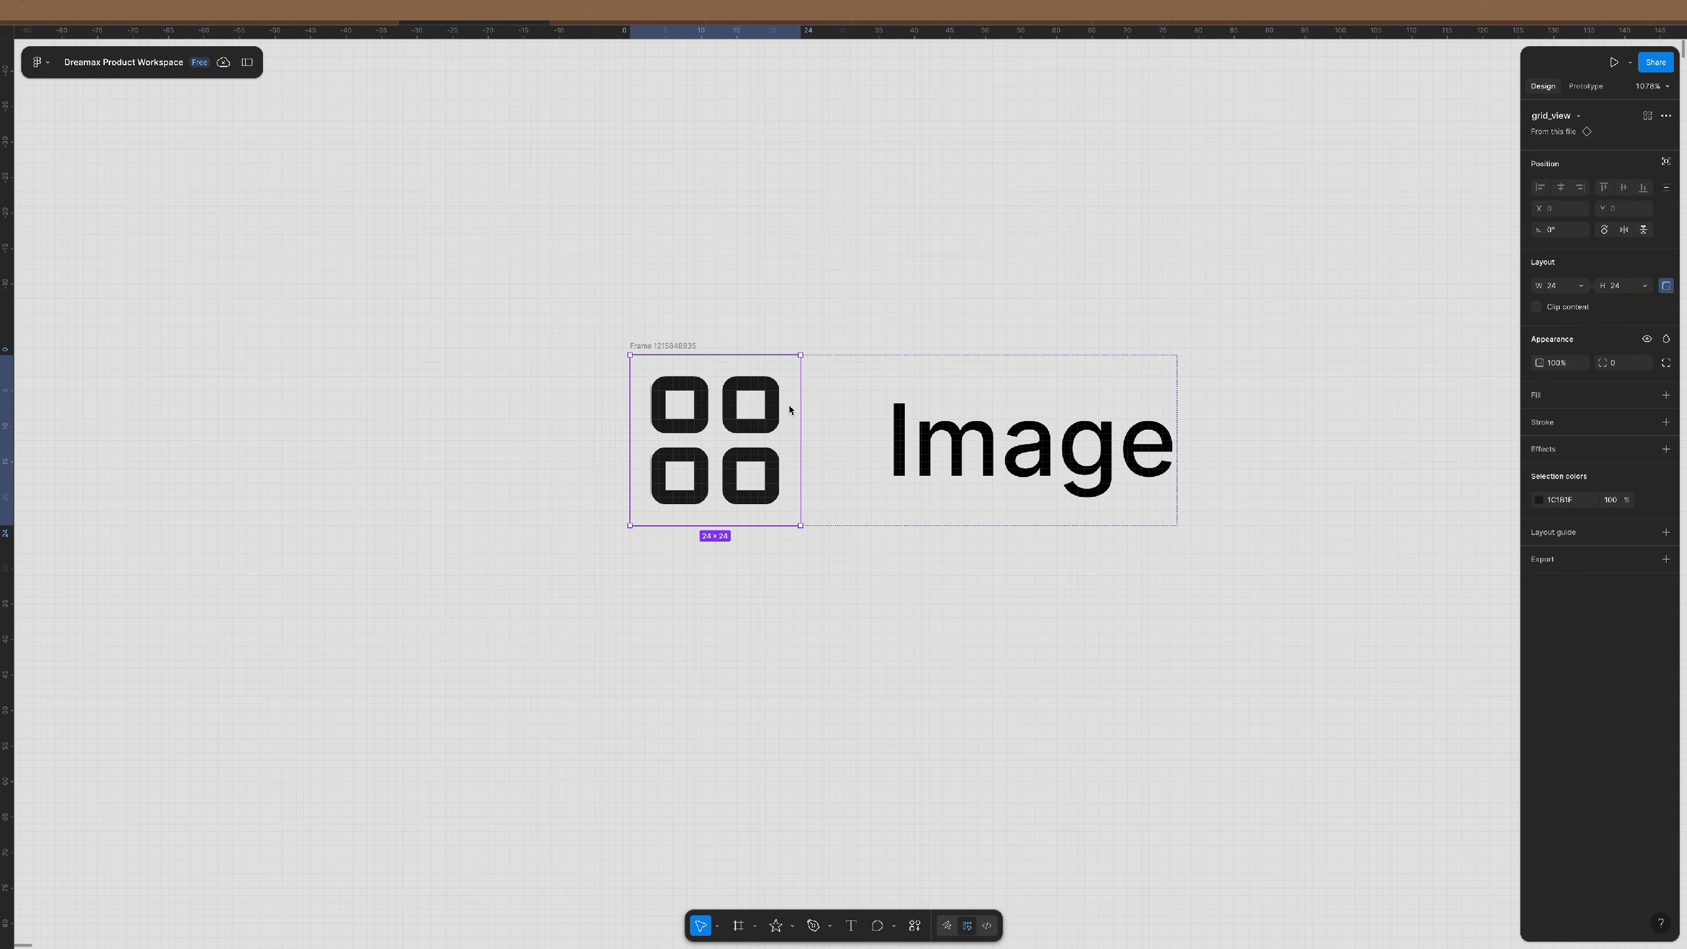
left_click_drag(692, 345, 598, 324)
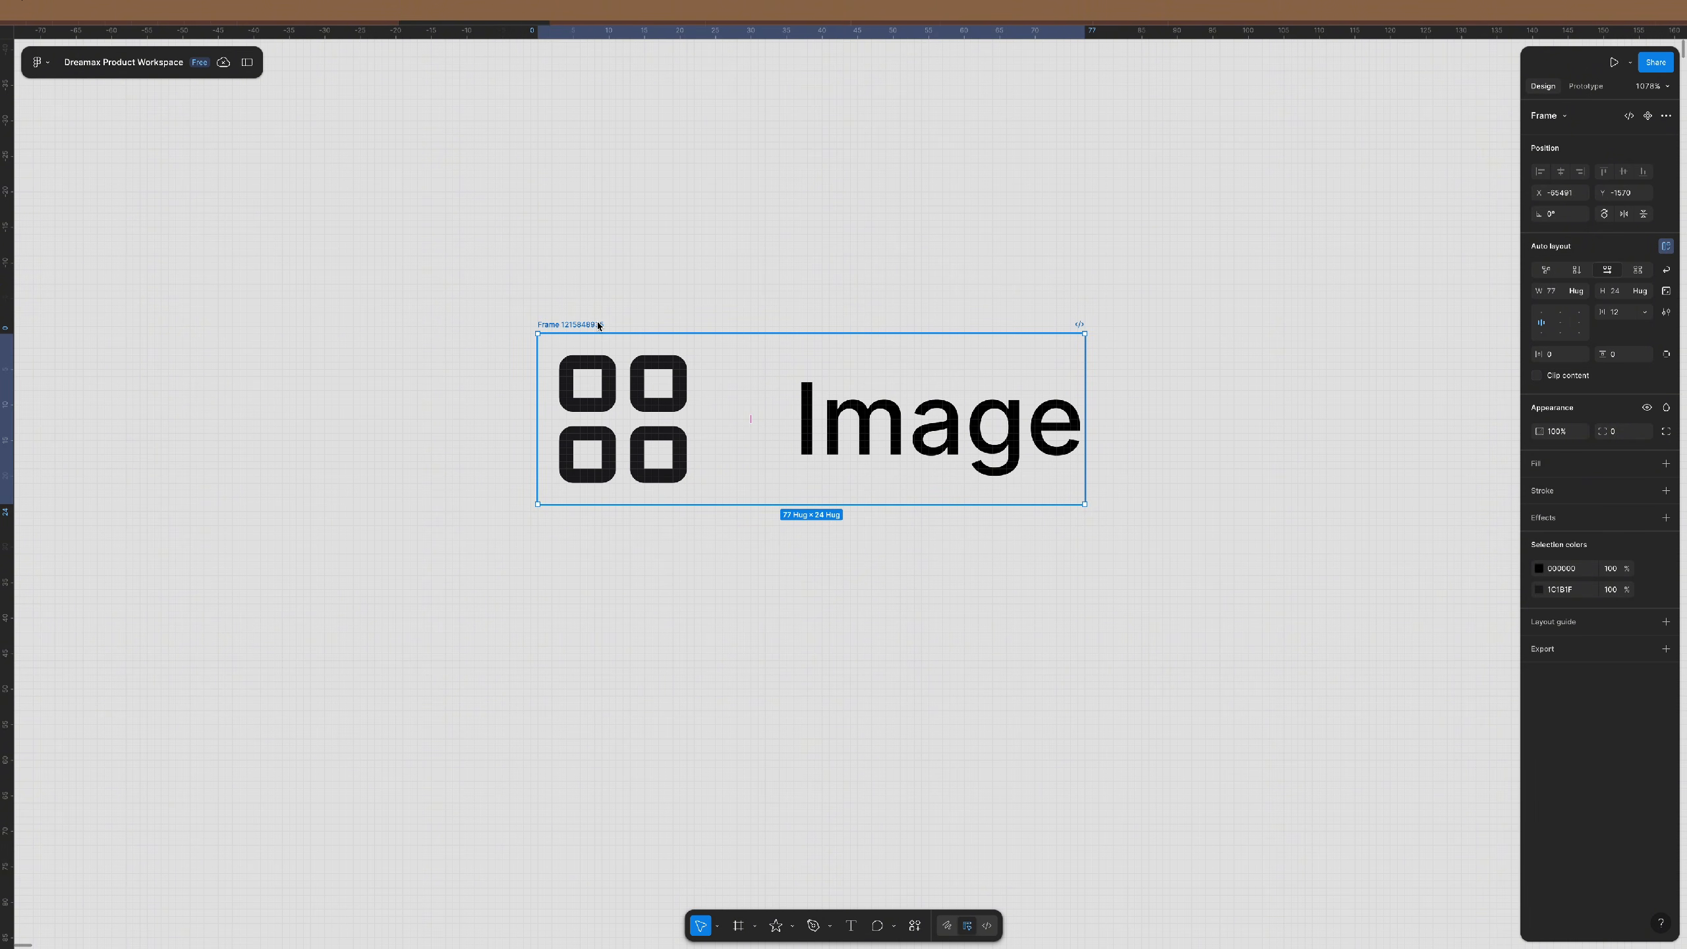
scroll(597, 326, "down", 3, "ctrl")
scroll(593, 336, "down", 1)
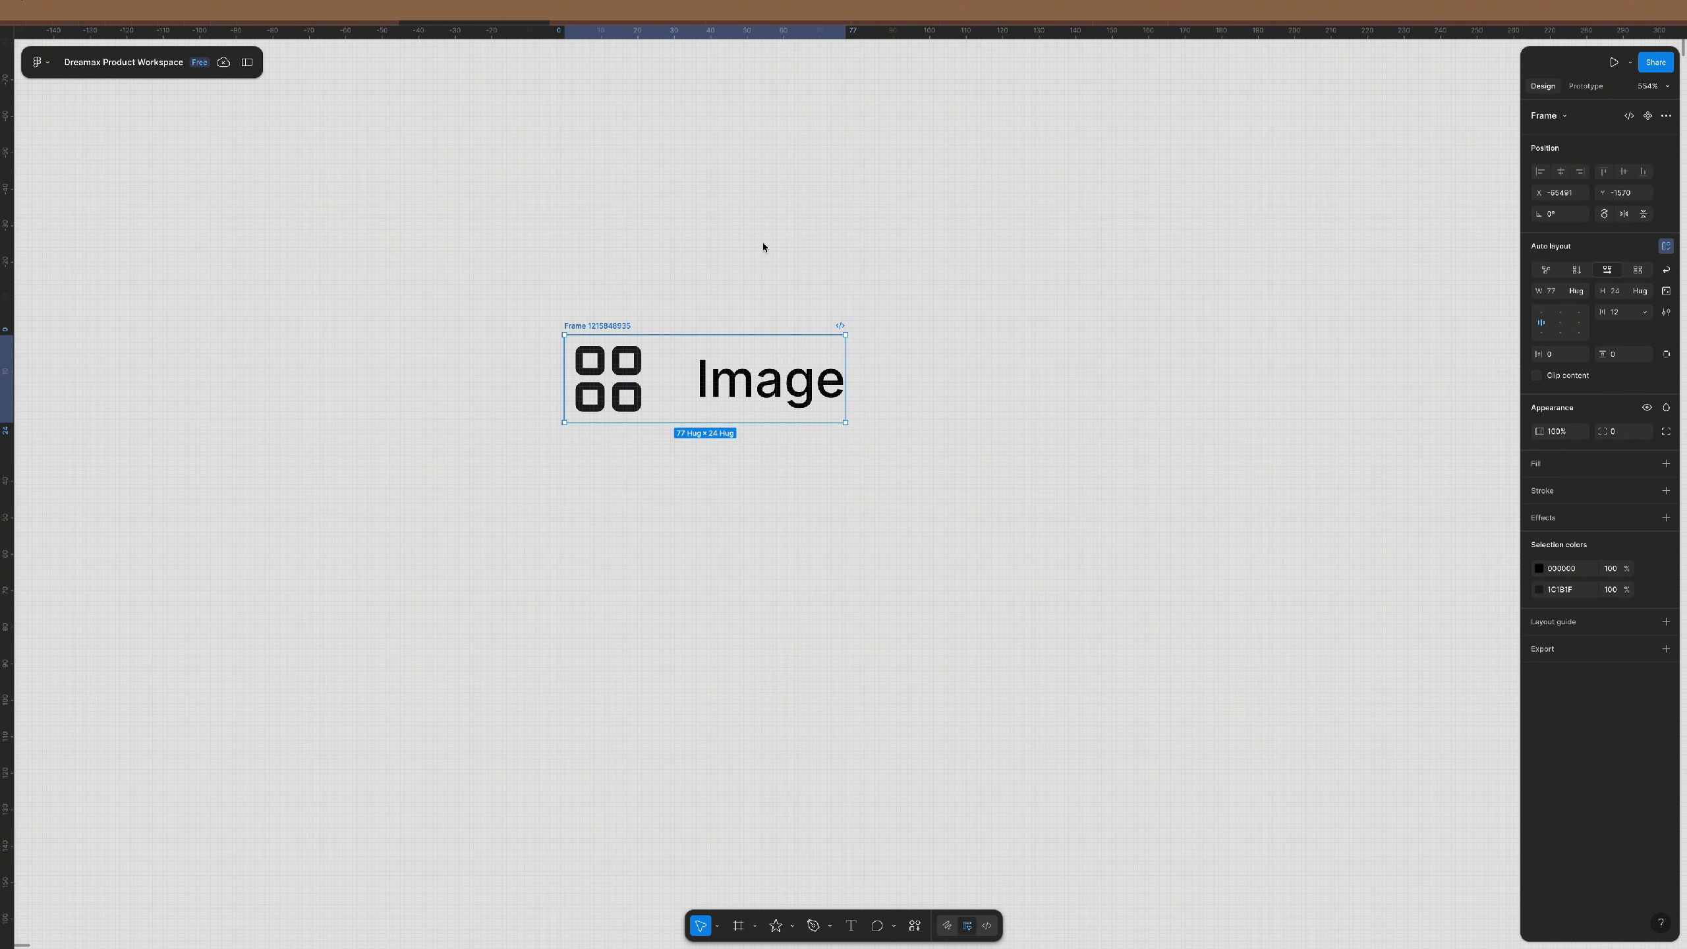
left_click(677, 253)
key("f")
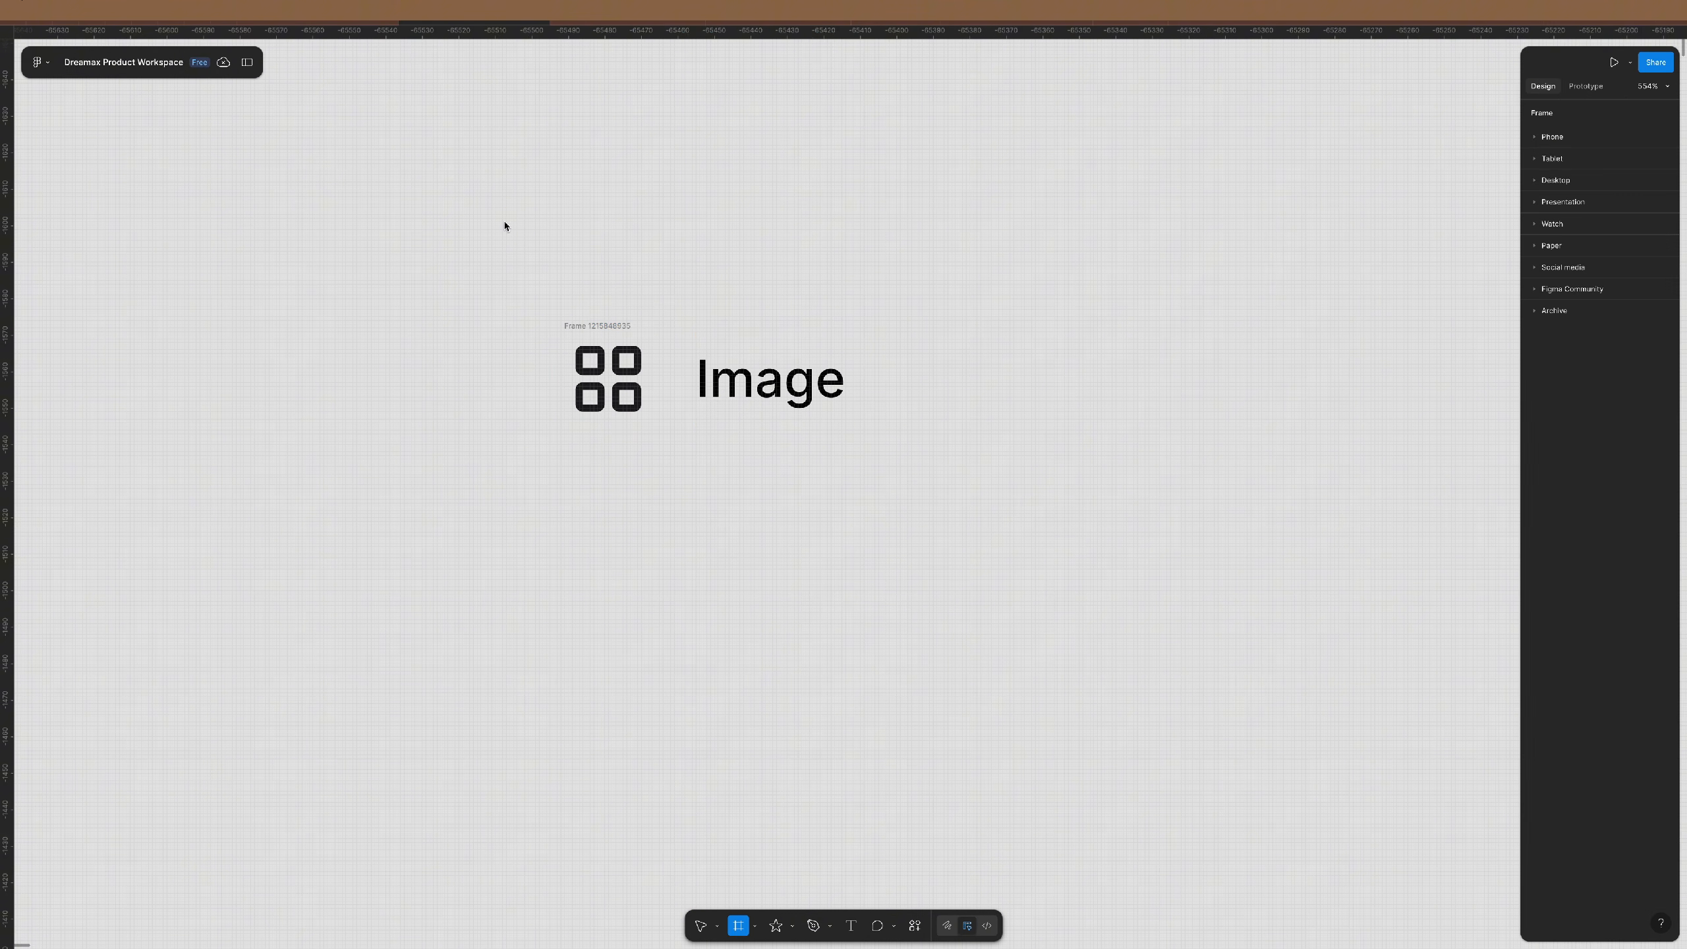
mouse_move(506, 221)
left_mouse_down()
mouse_move(798, 513)
mouse_move(1031, 555)
left_mouse_up()
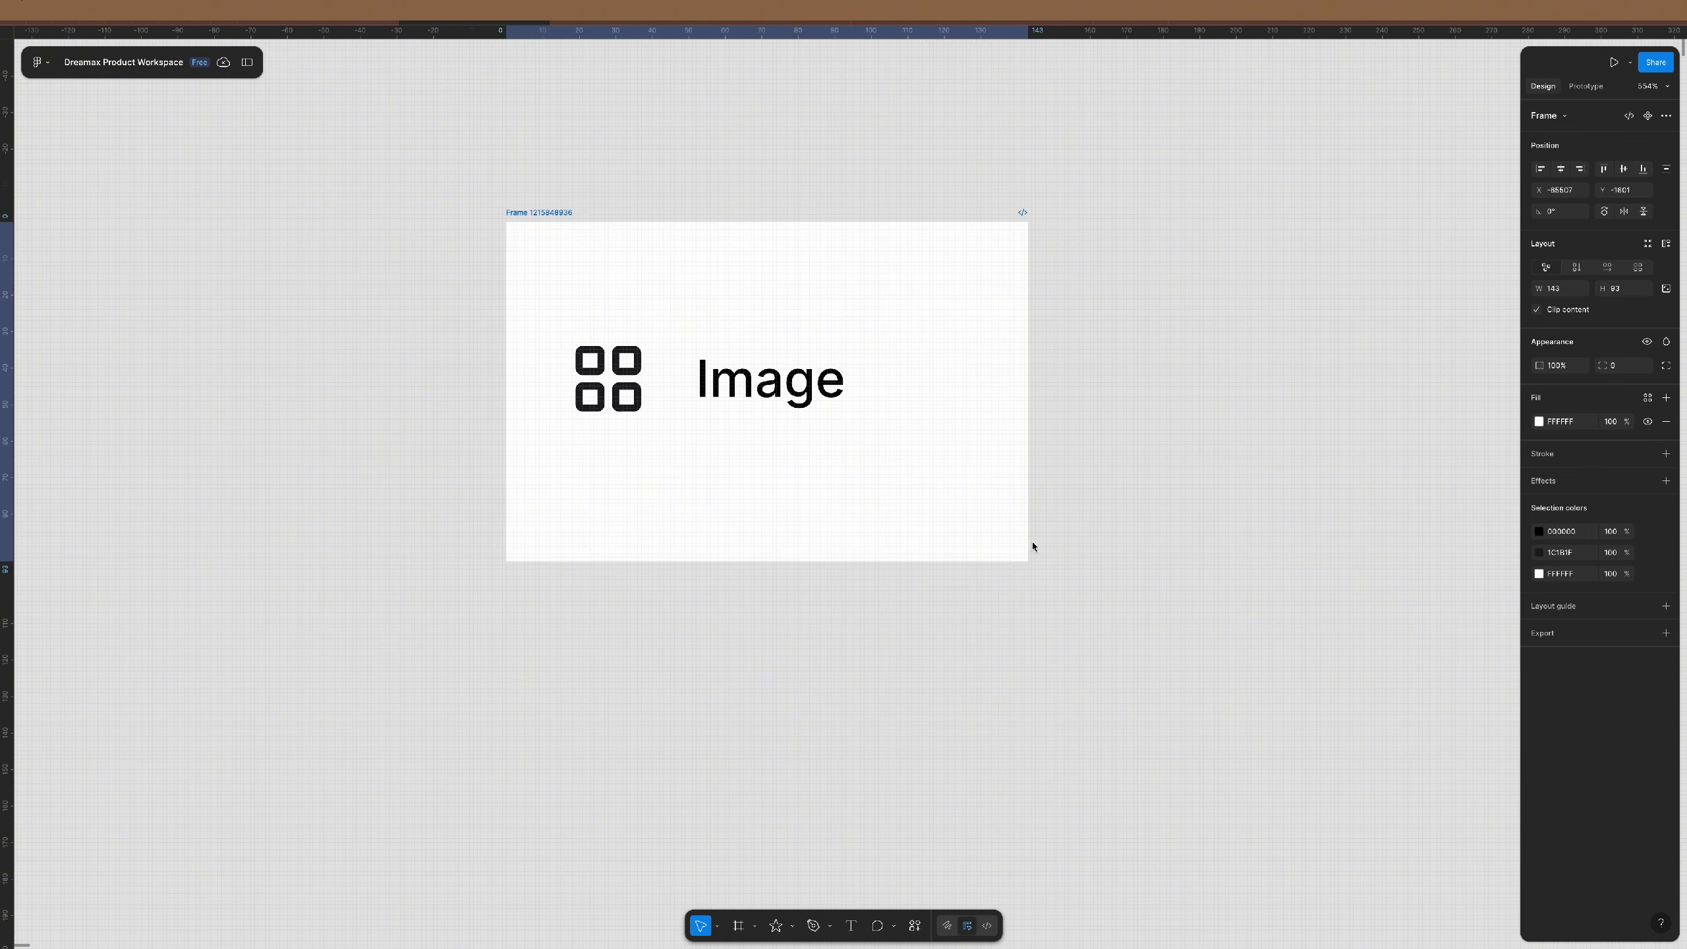
left_click(1666, 244)
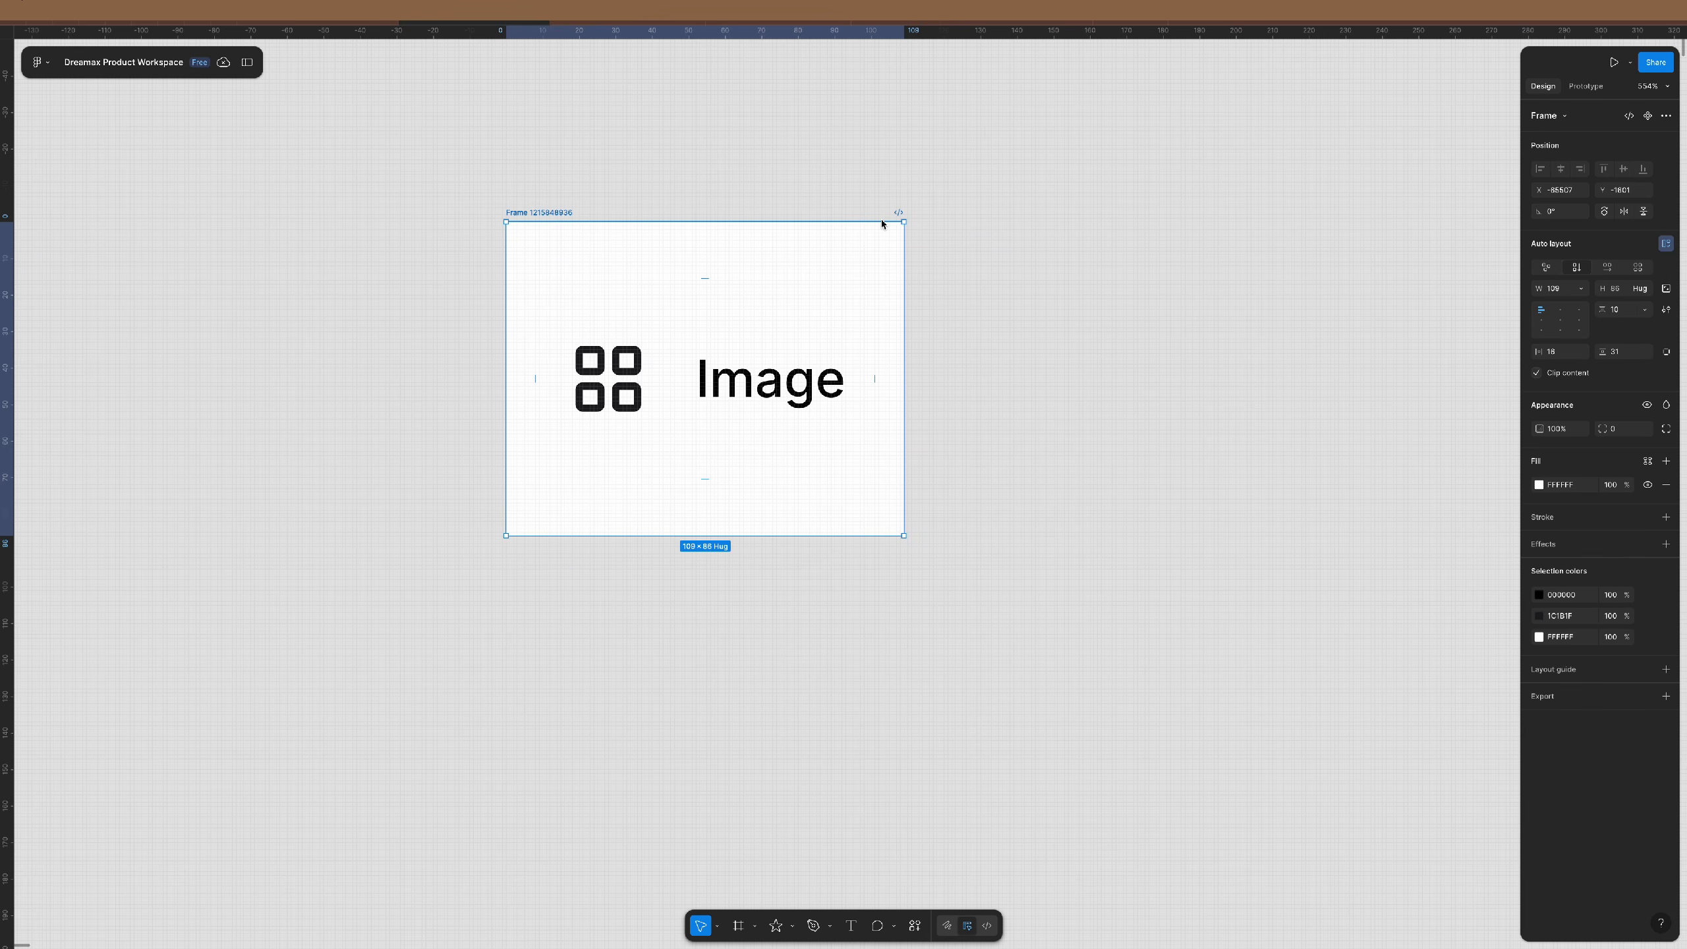
left_click(820, 376)
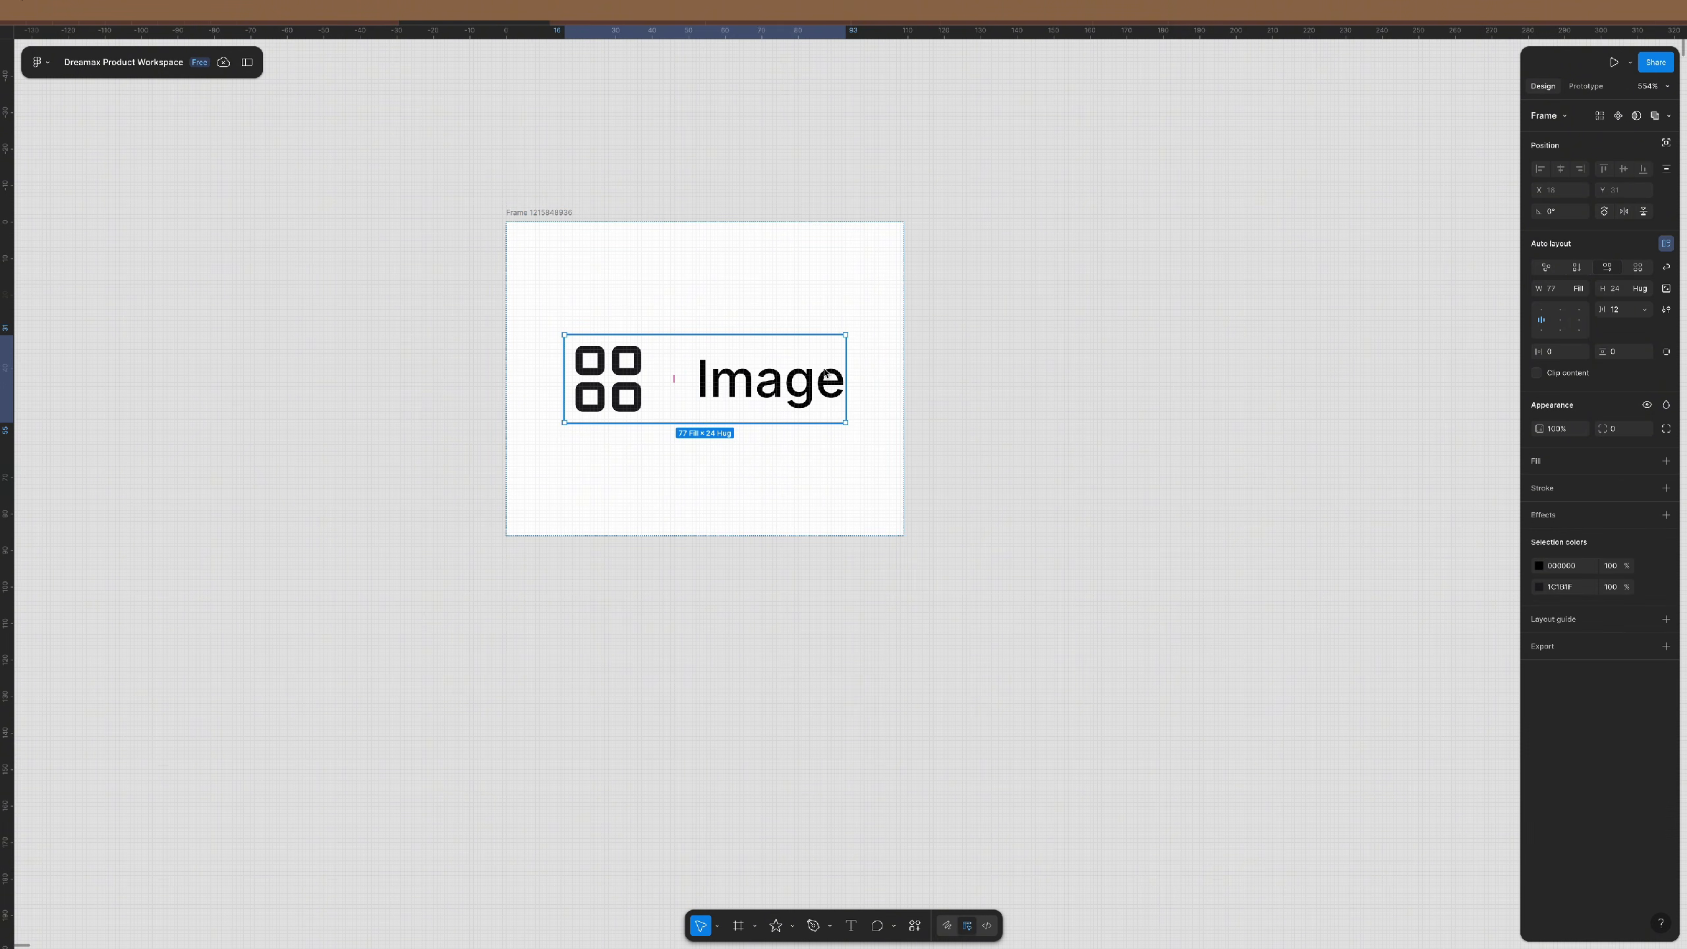
left_click(863, 318)
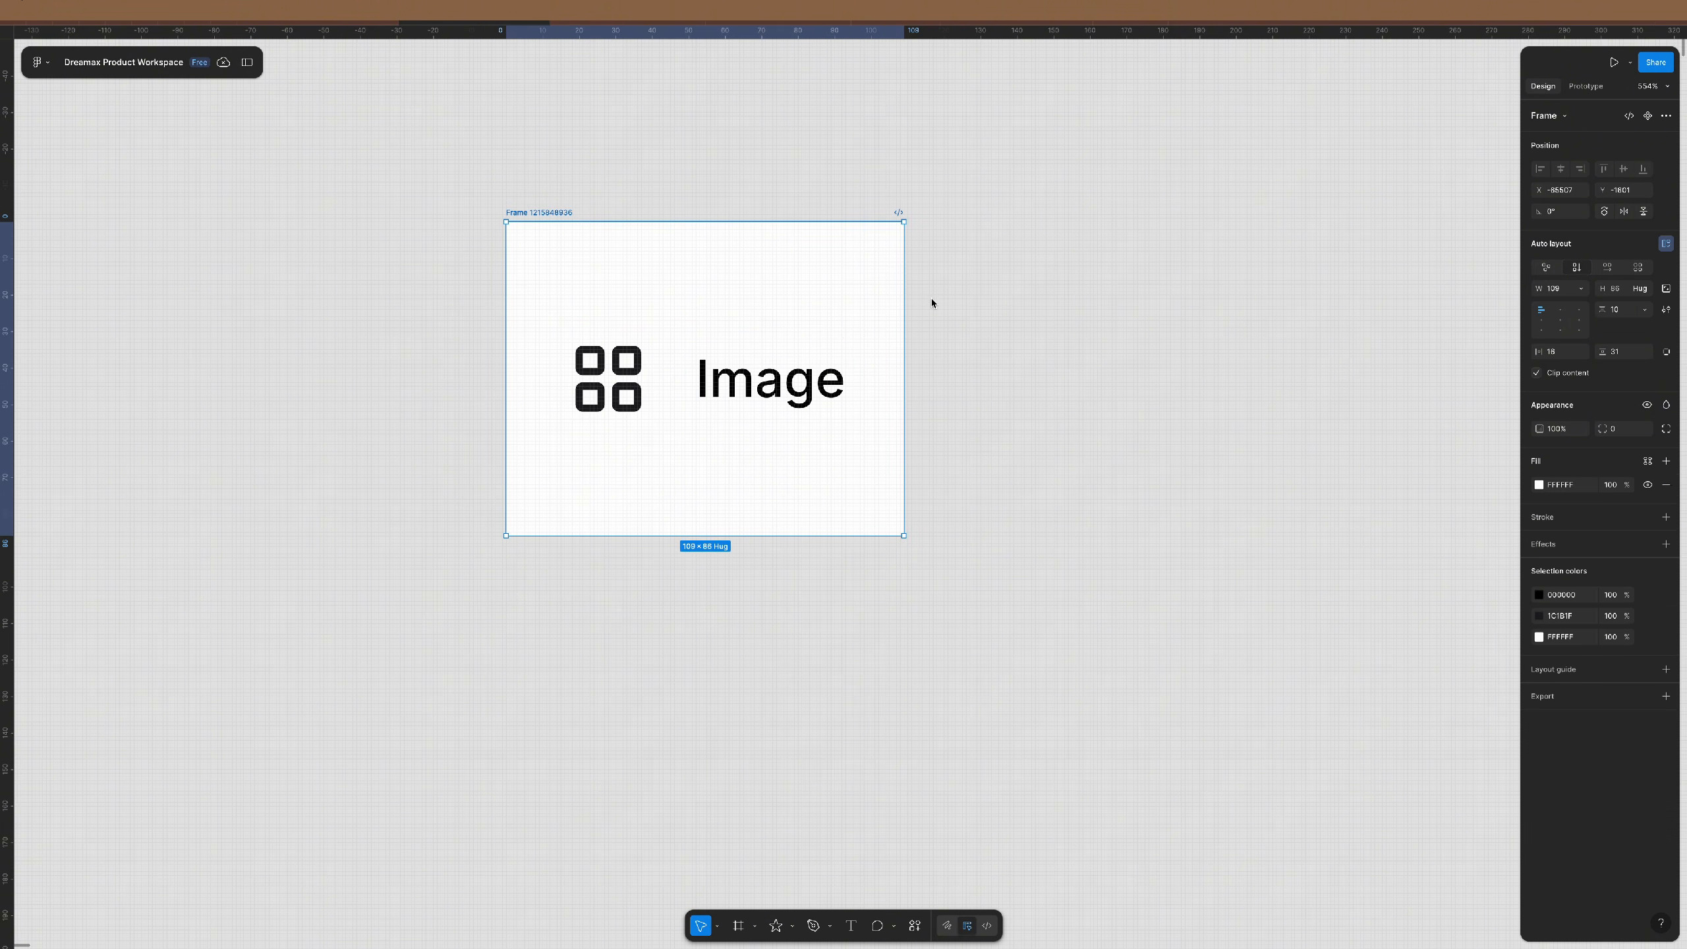
left_click(1568, 290)
type("300")
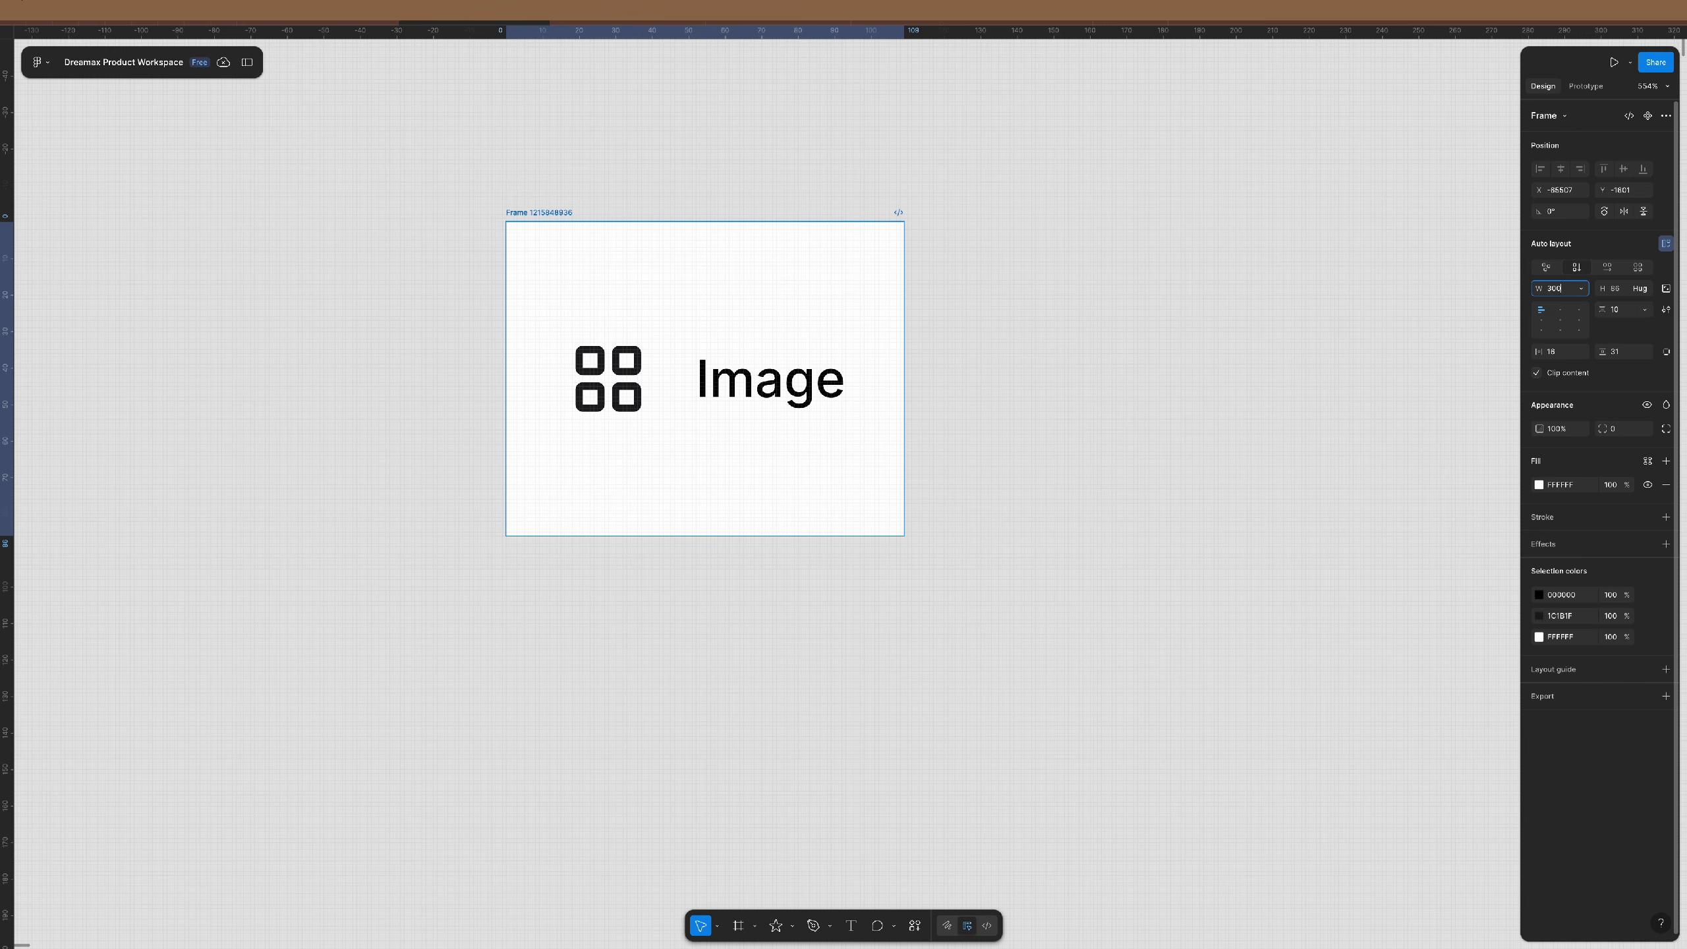
- Set the outer frame's width to 280
key("Return")
scroll(796, 444, "down", 3)
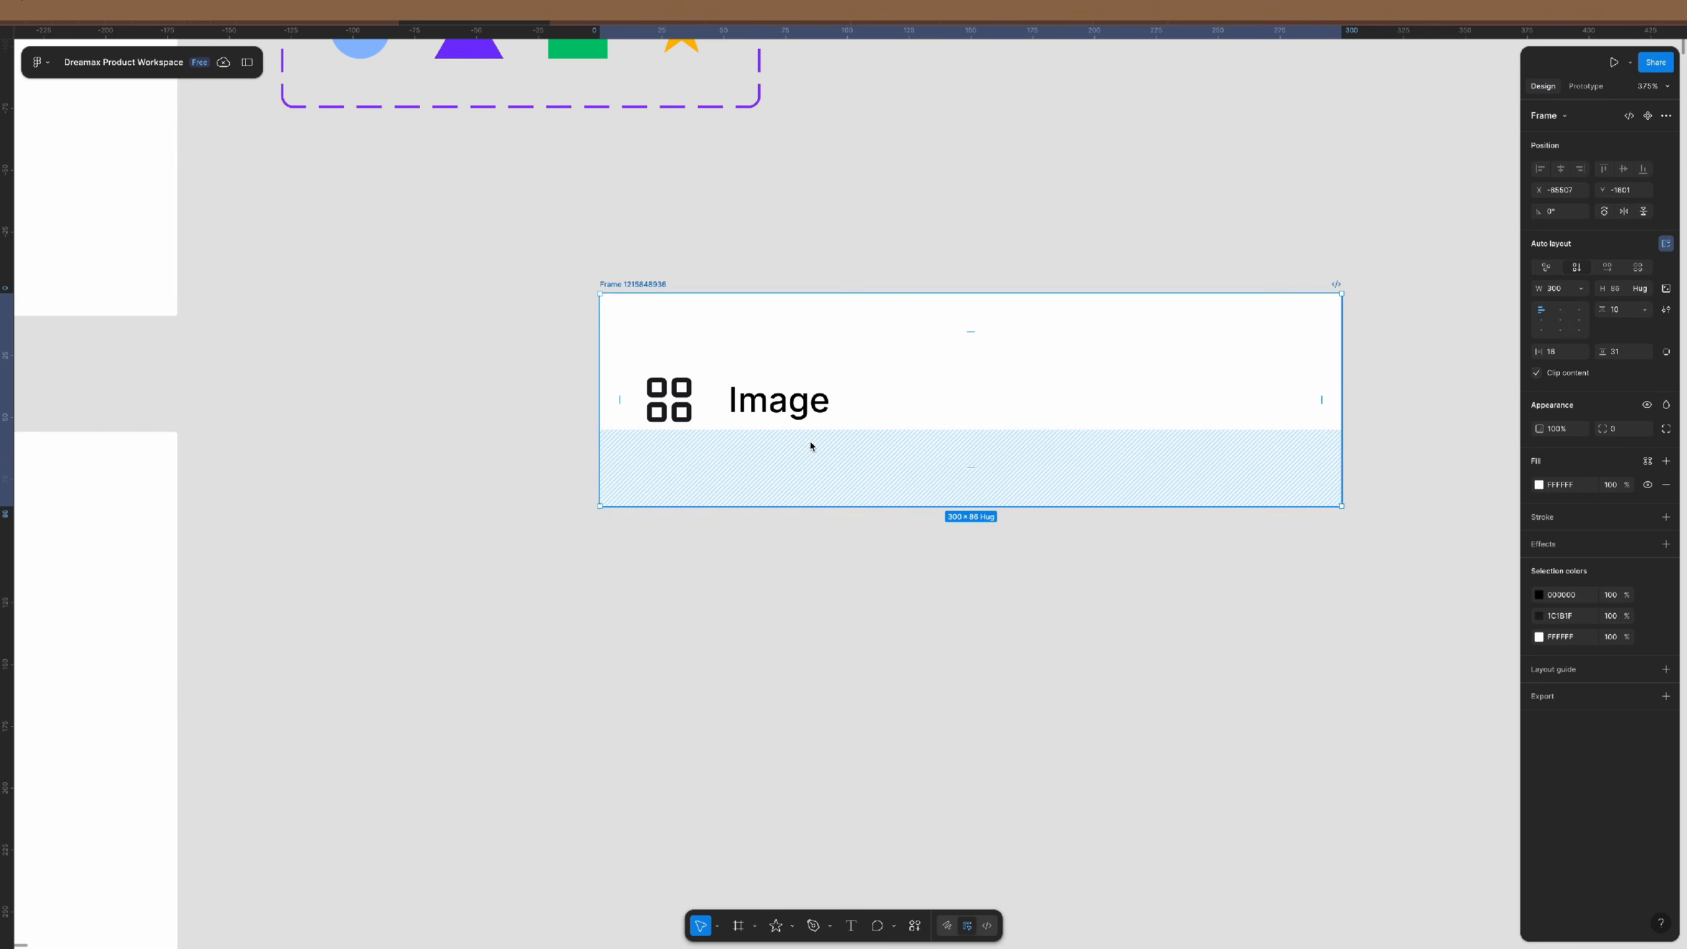
scroll(816, 444, "right", 3)
left_click(1568, 290)
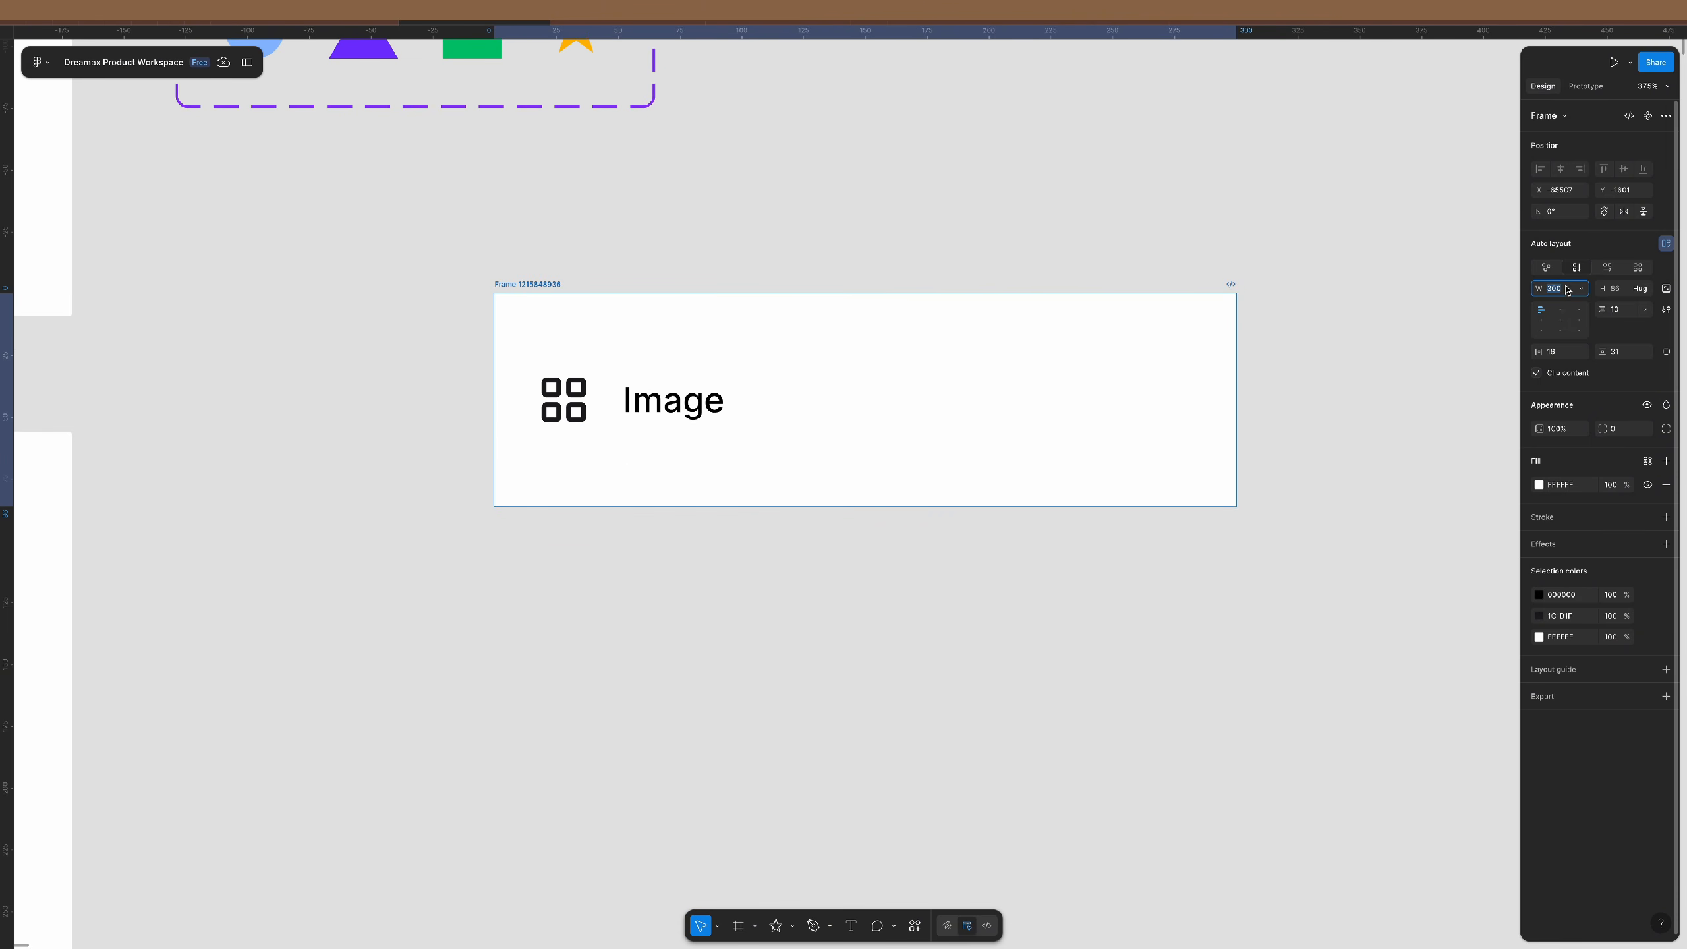
type("280")
key("Return")
- Give the inner icon-and-Image row 12 padding
left_click(737, 404)
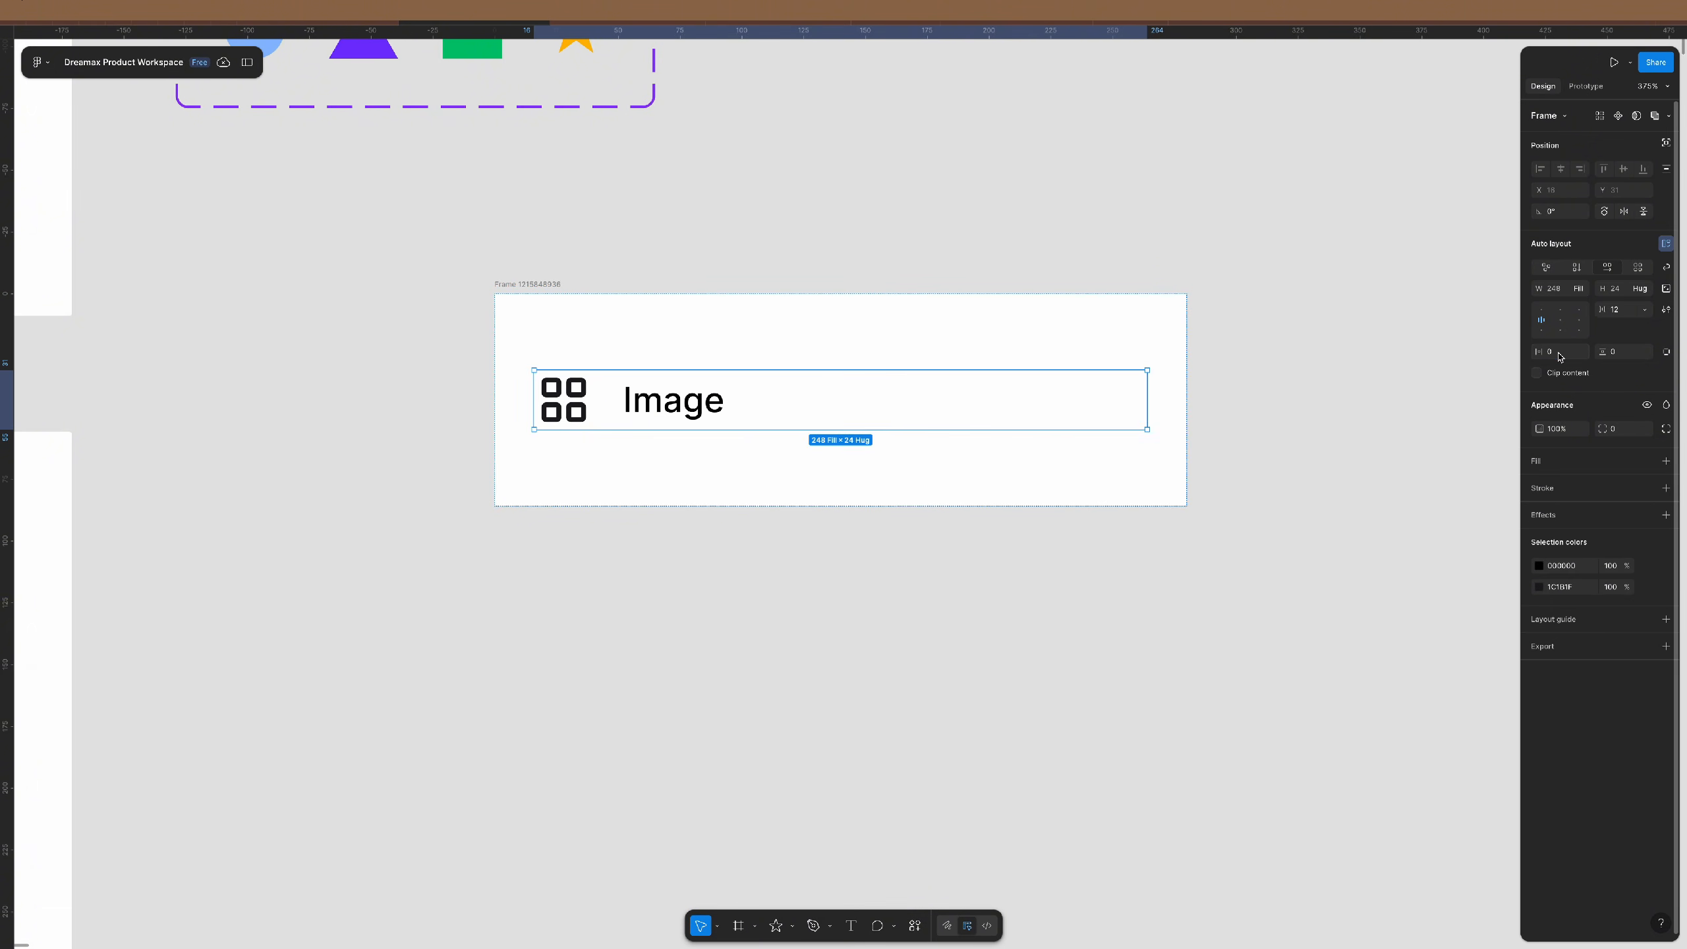
type("12")
key("Tab")
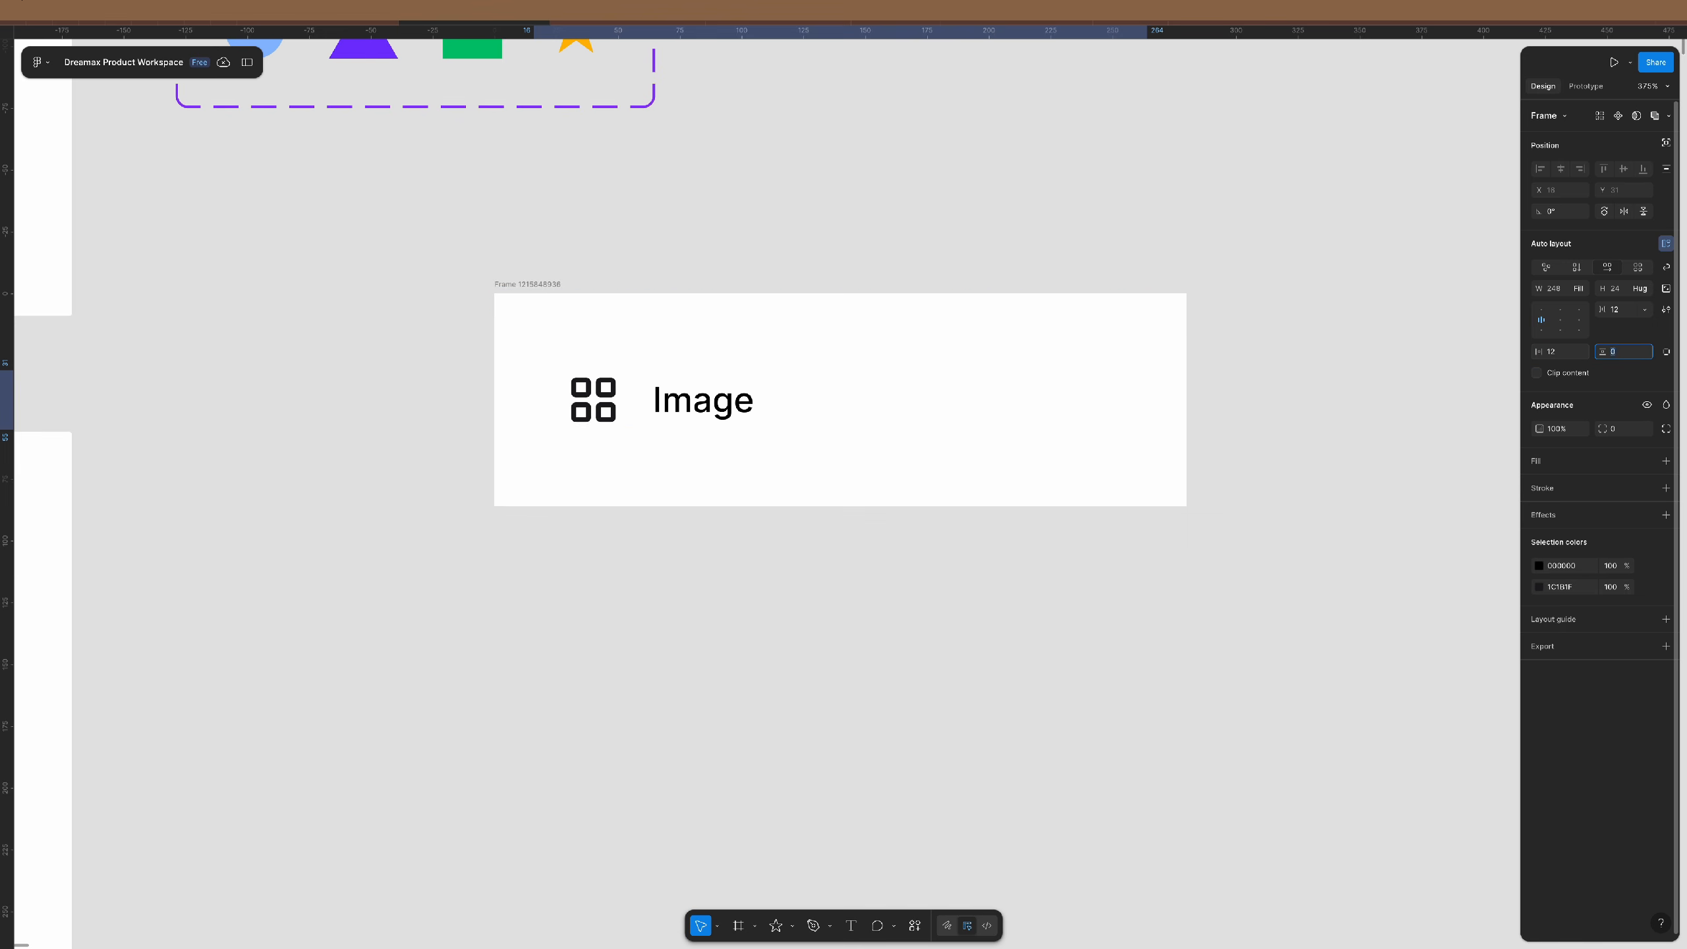
type("12")
key("Return")
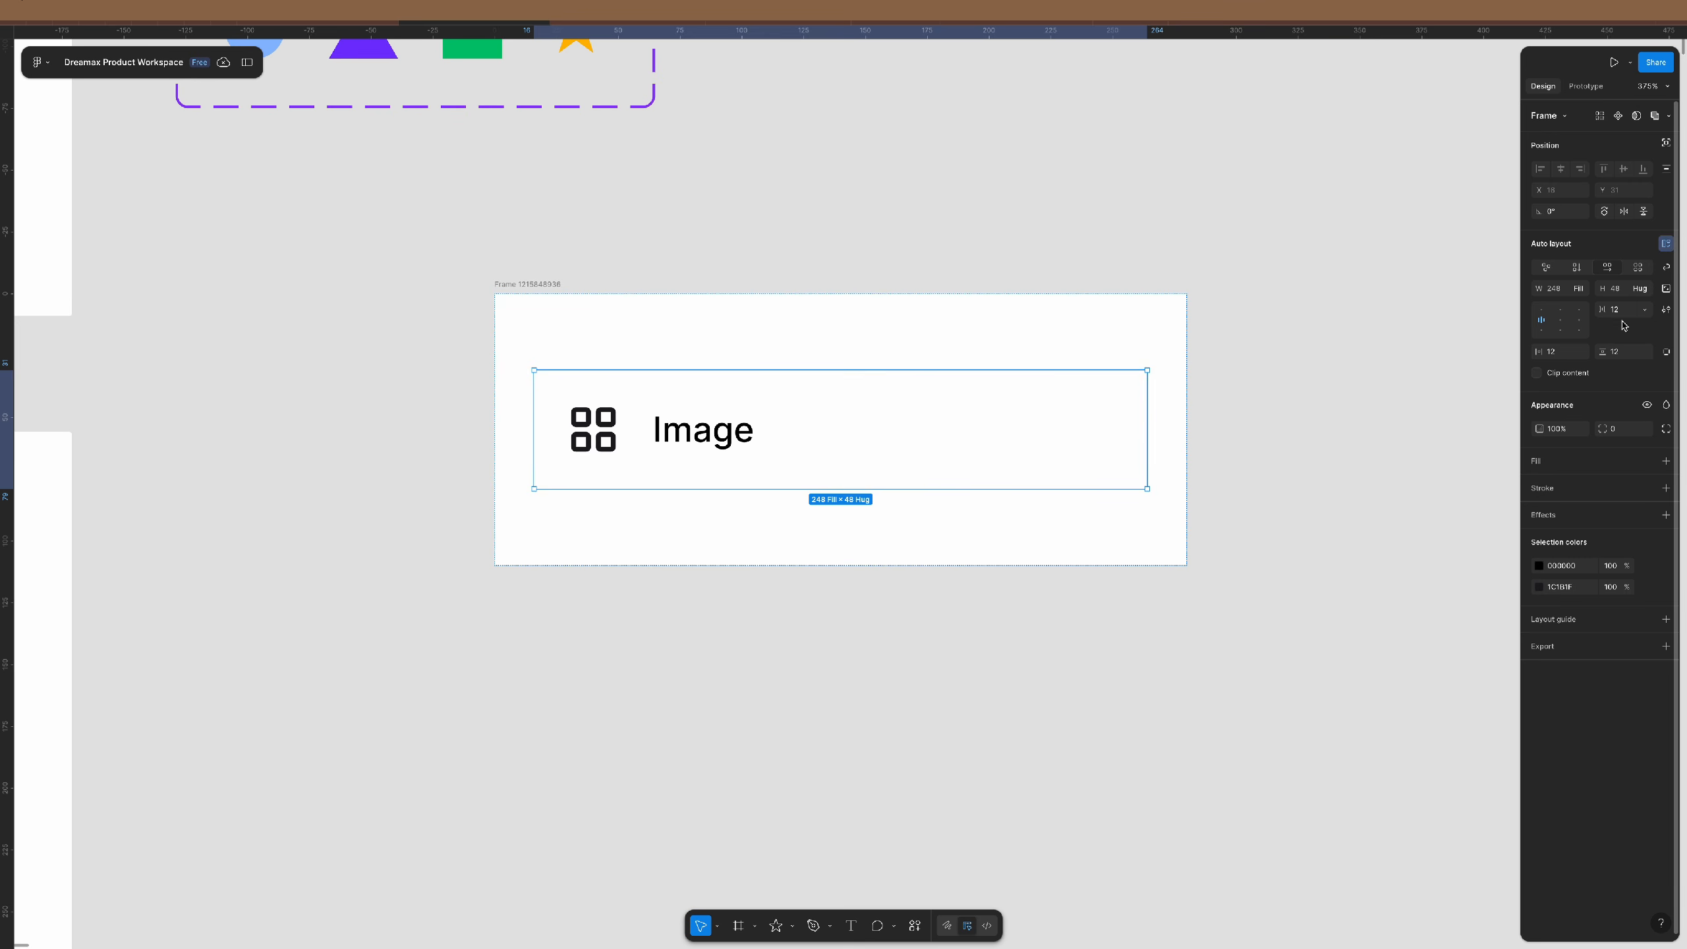
- Fix the row's height at 40 and set its vertical padding to 0
left_click(1643, 289)
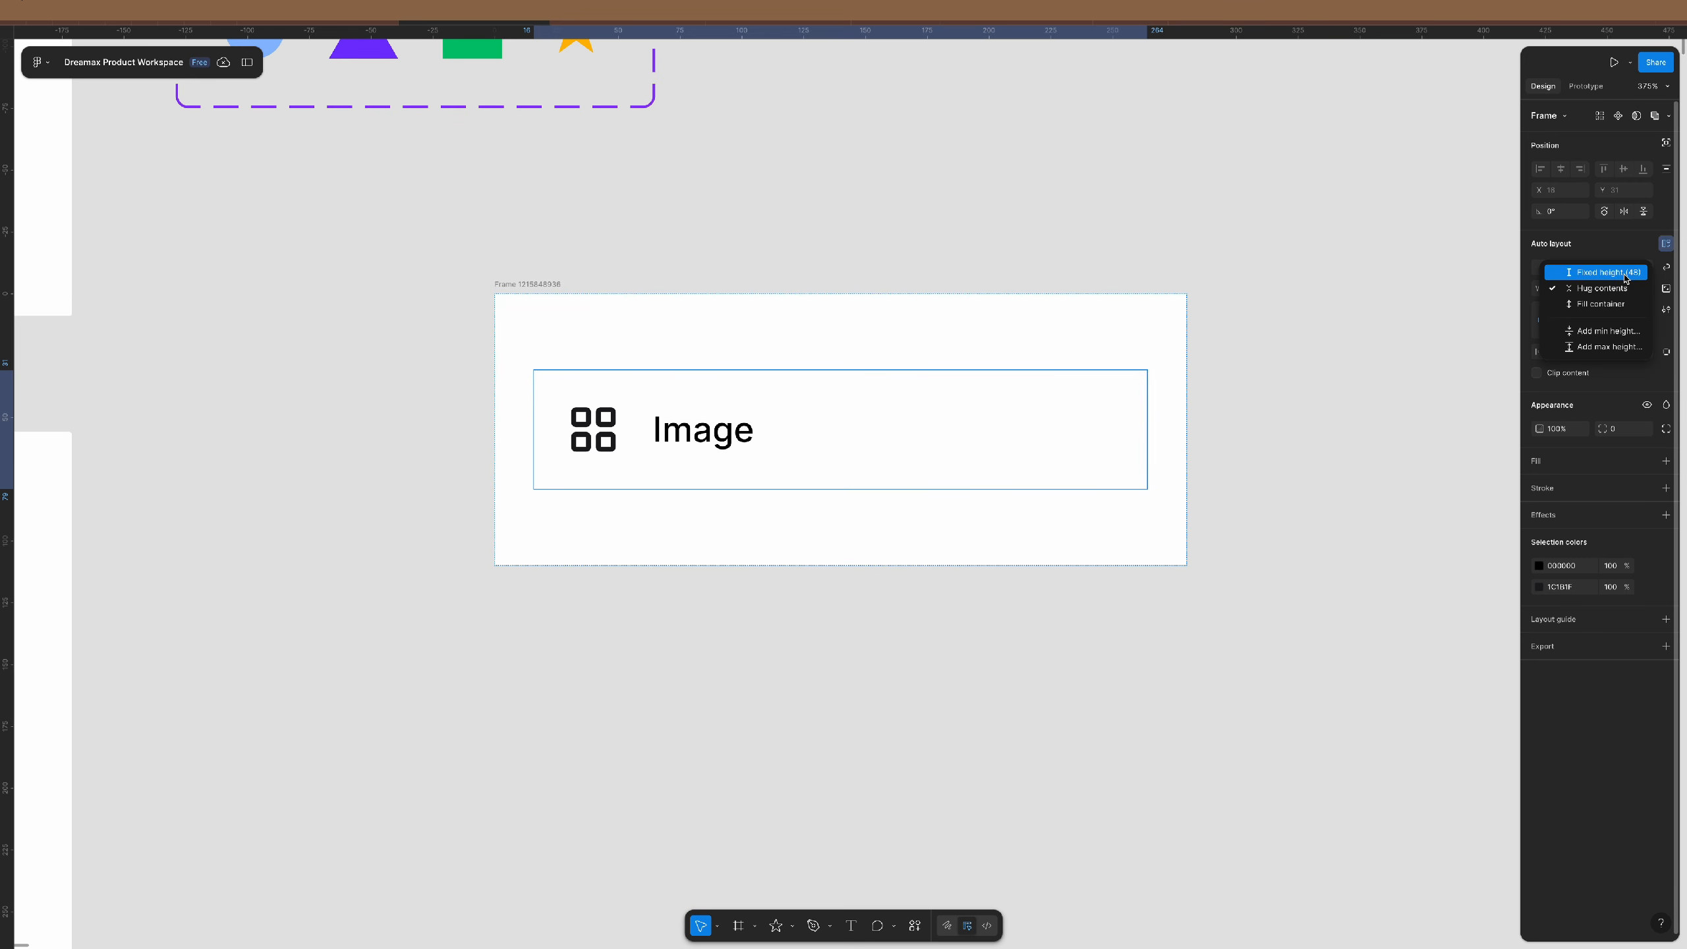
left_click(1627, 273)
left_click(1626, 352)
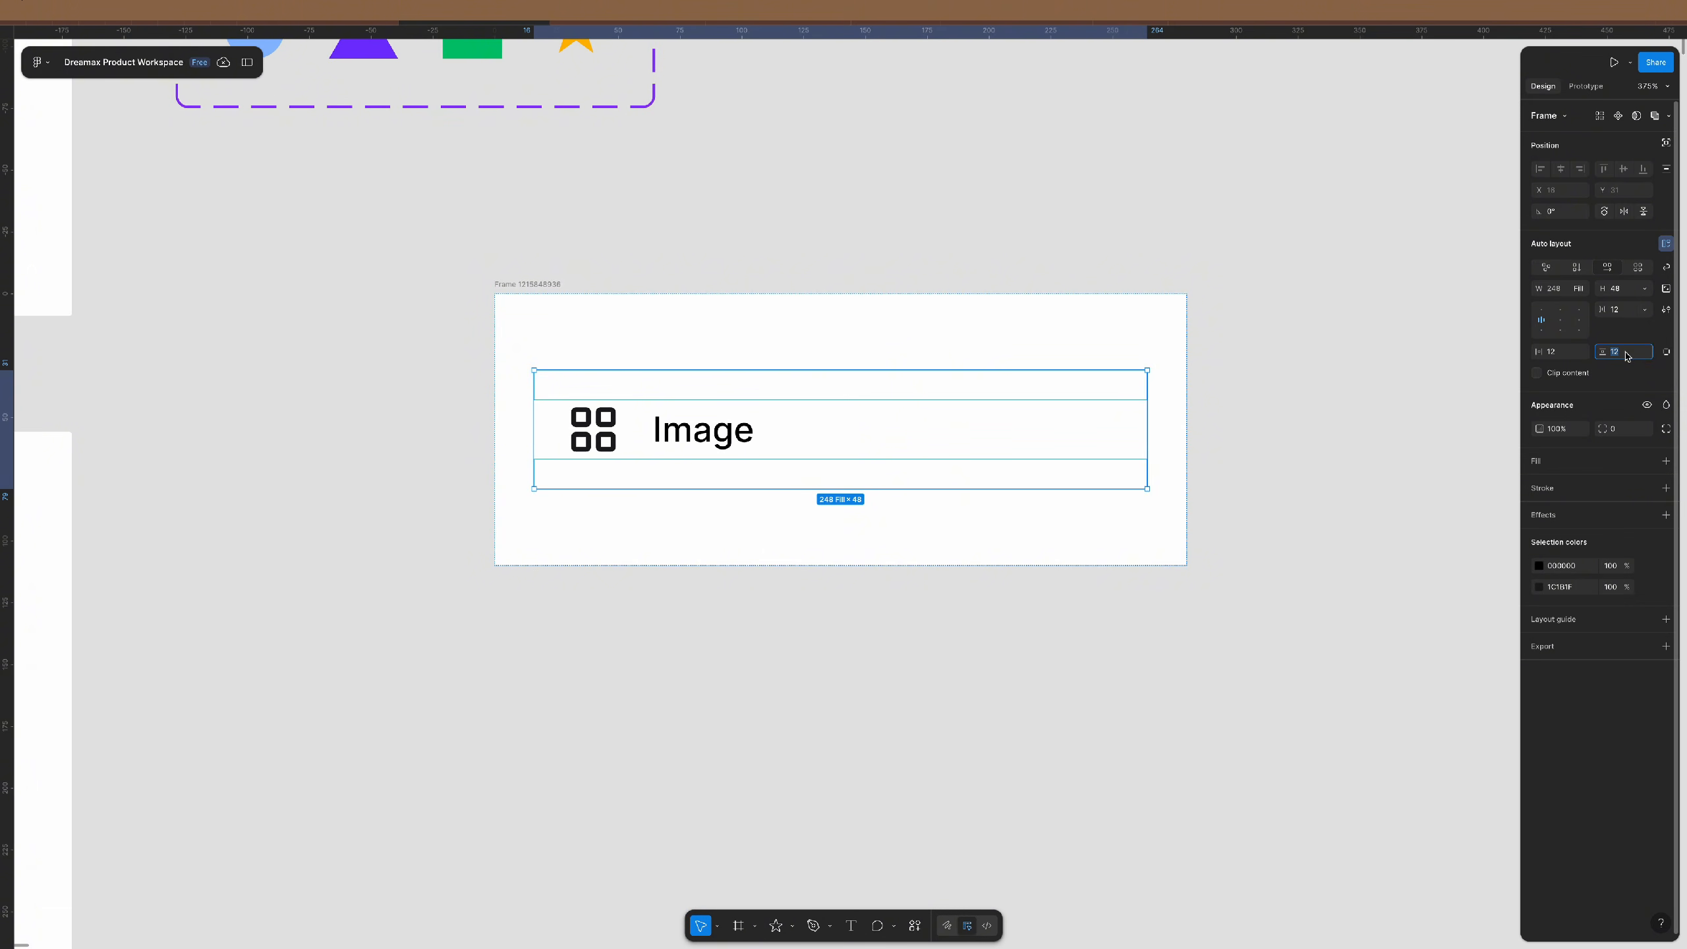
type("0")
key("Return")
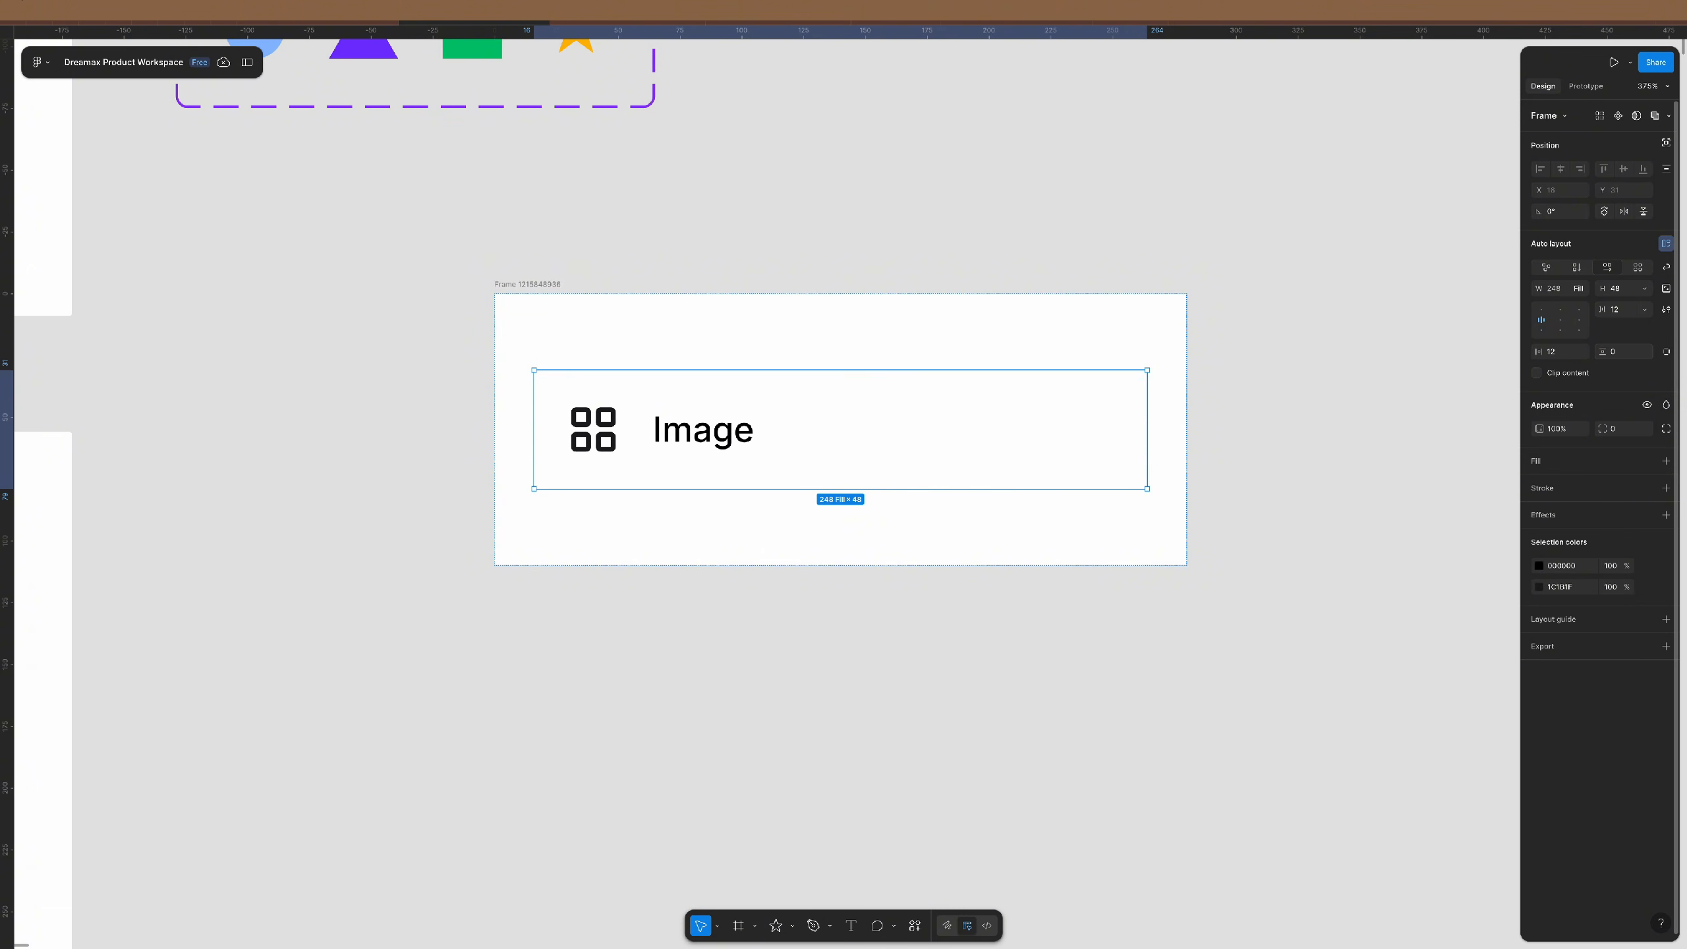
left_click(1629, 289)
type("40")
key("Return")
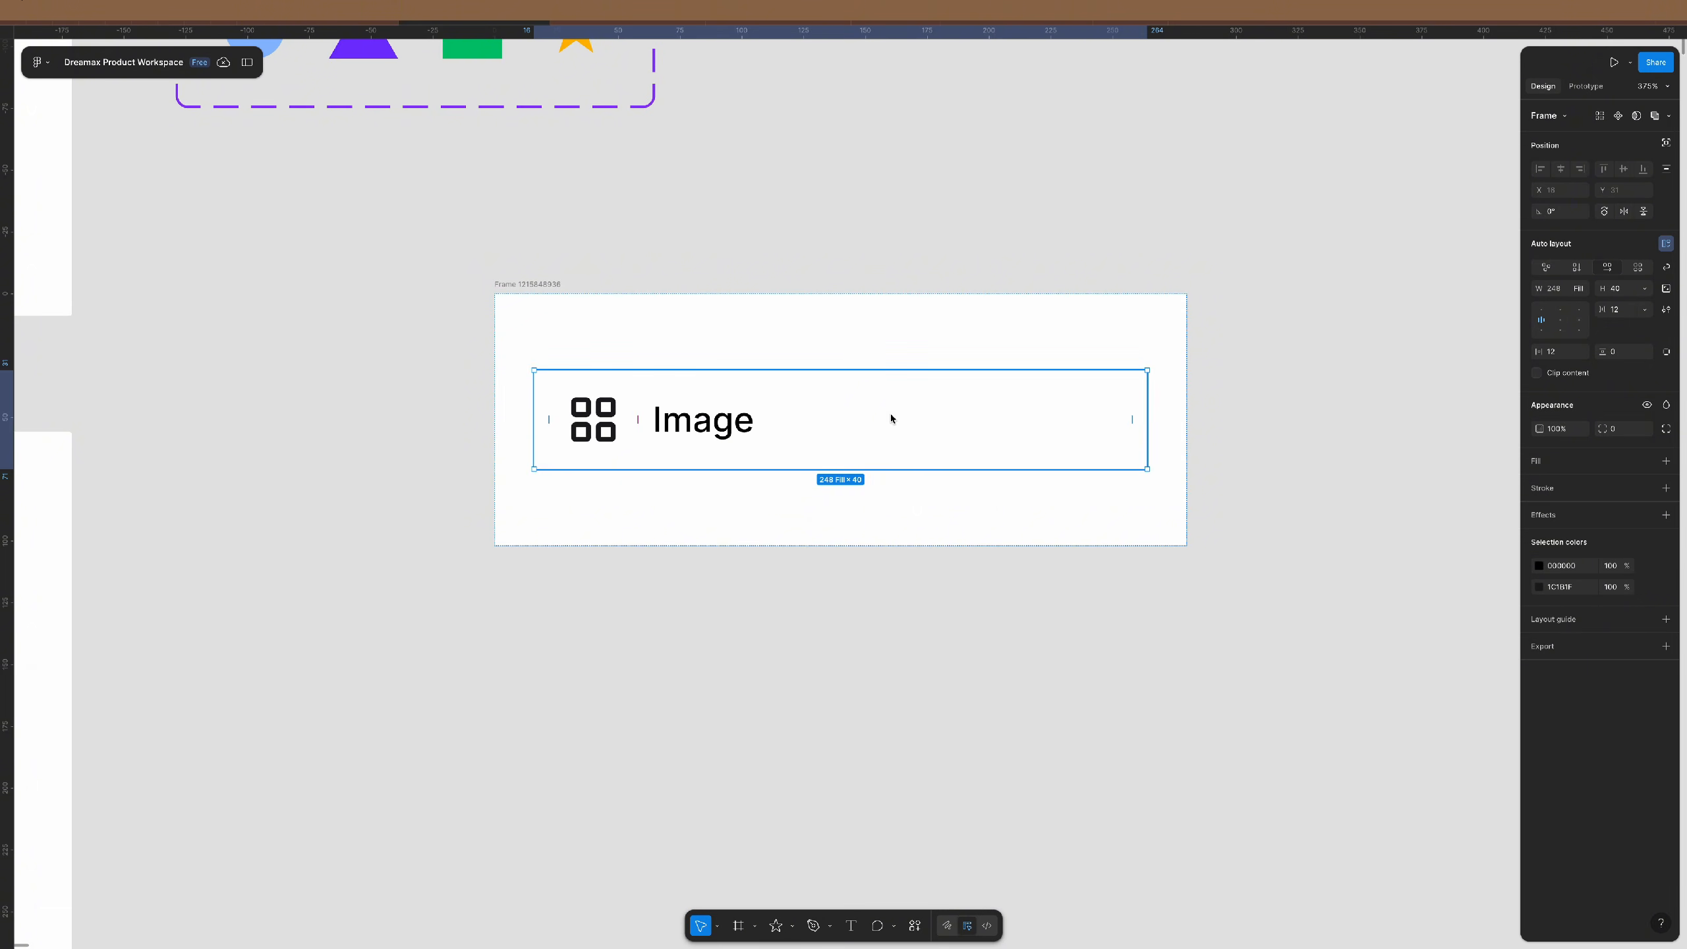
- Ungroup the outer white frame and rename the remaining row to 'default'
left_click(932, 328)
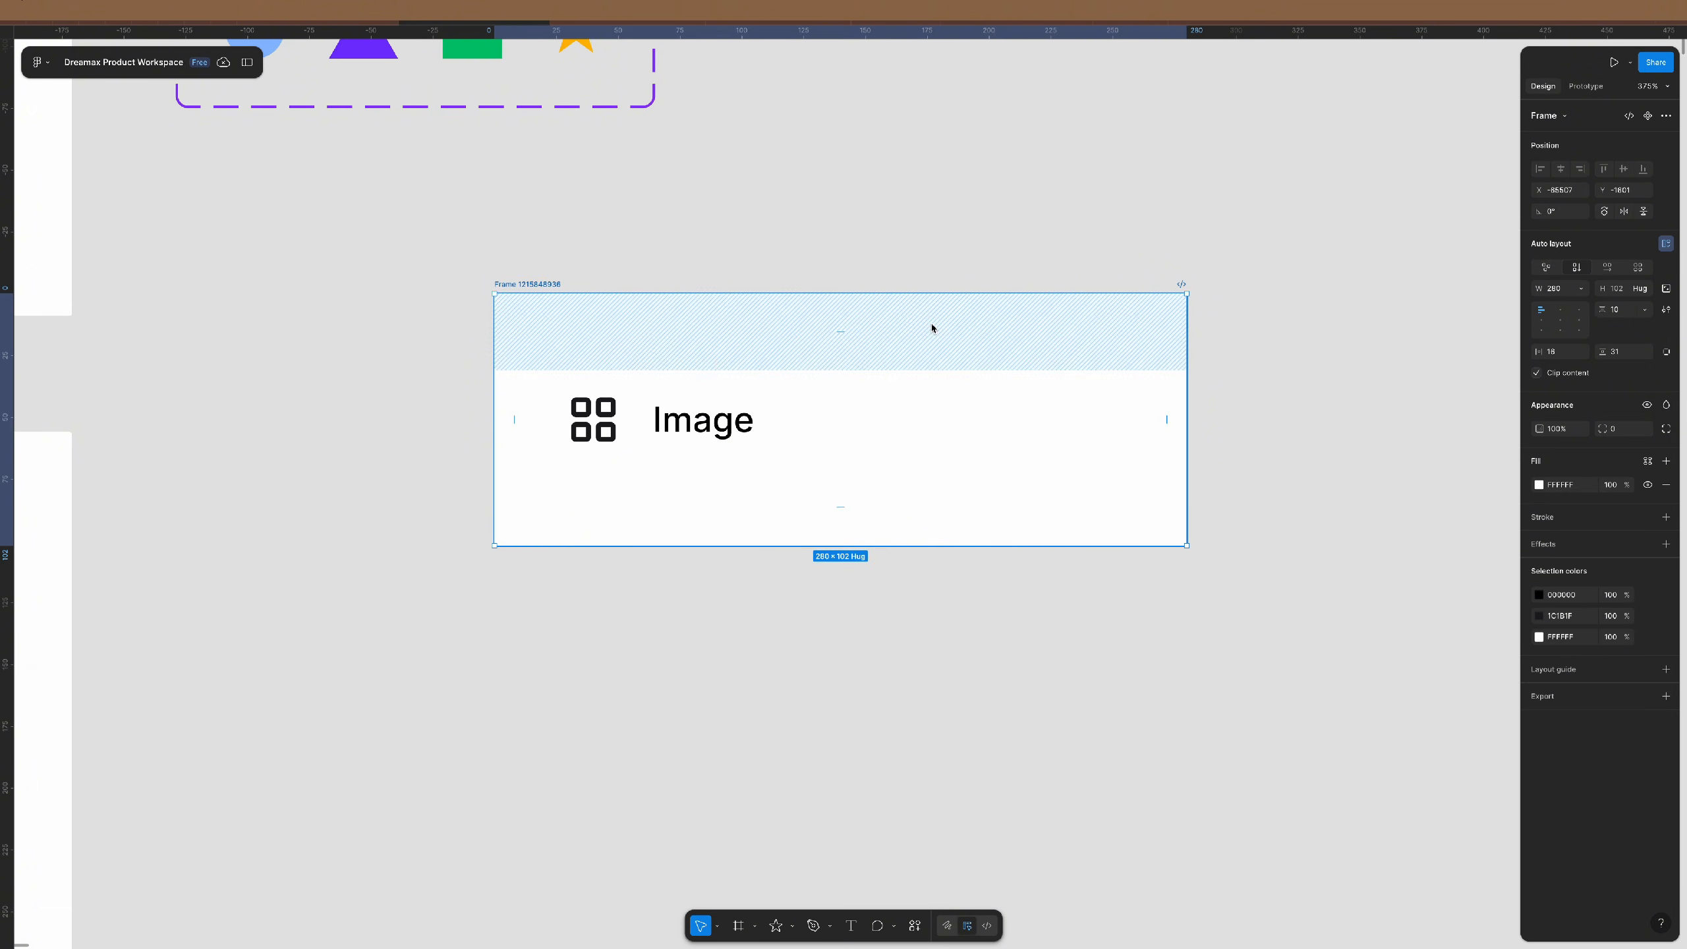
key("ctrl+shift+g")
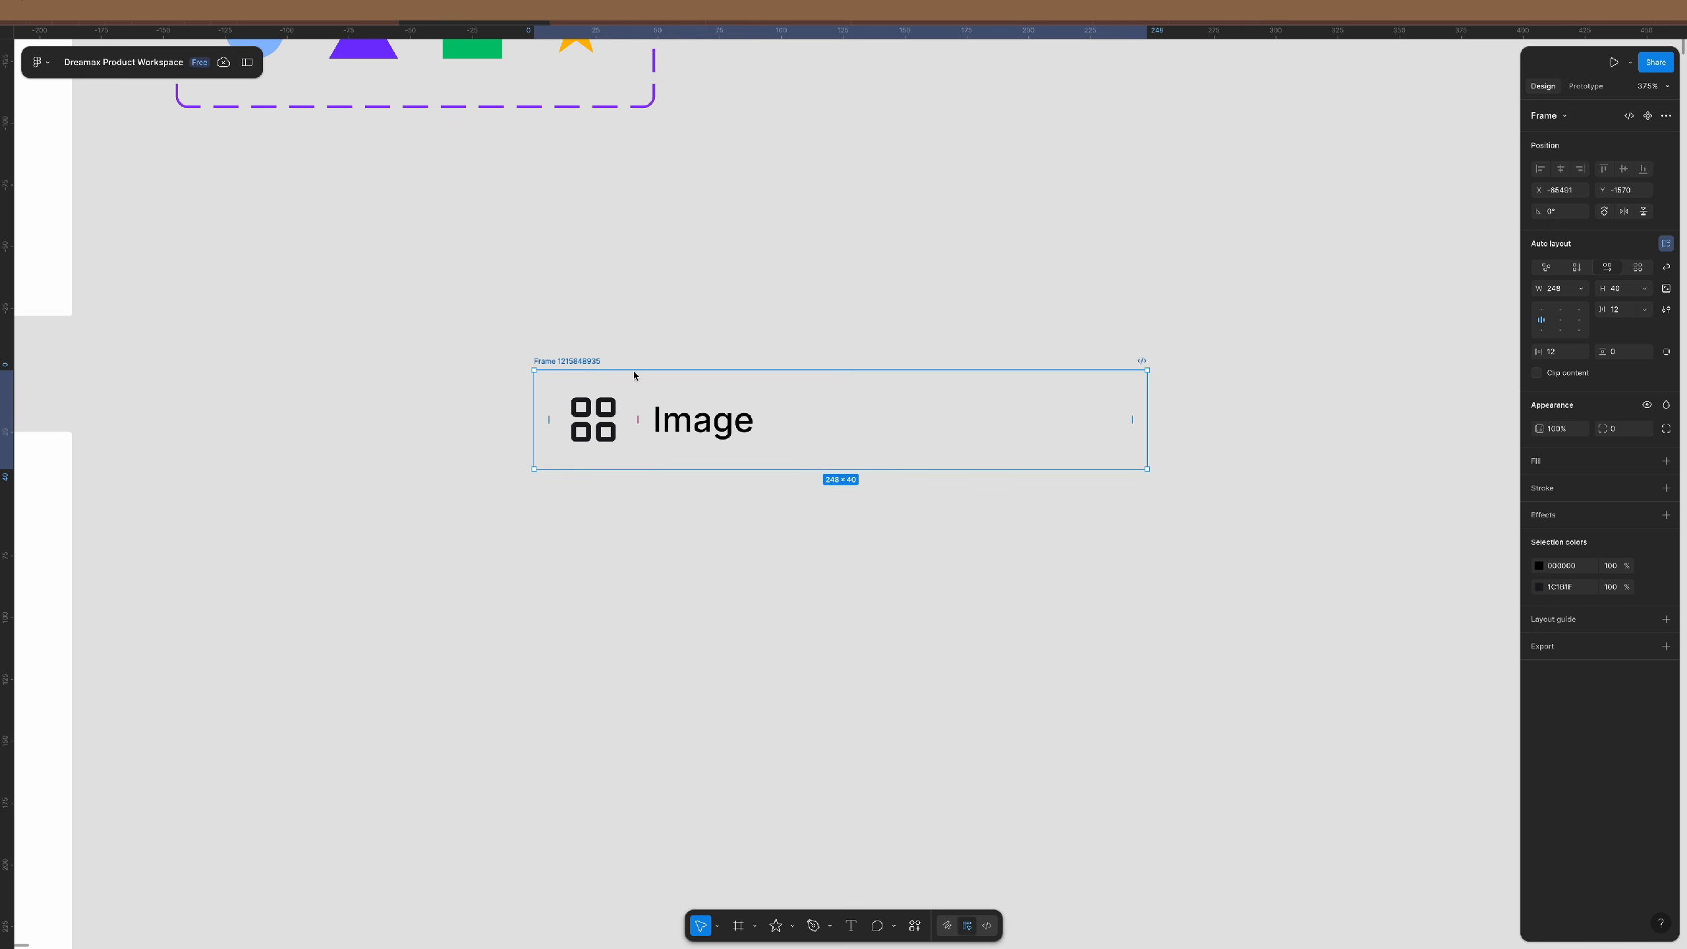
scroll(707, 420, "down", 1)
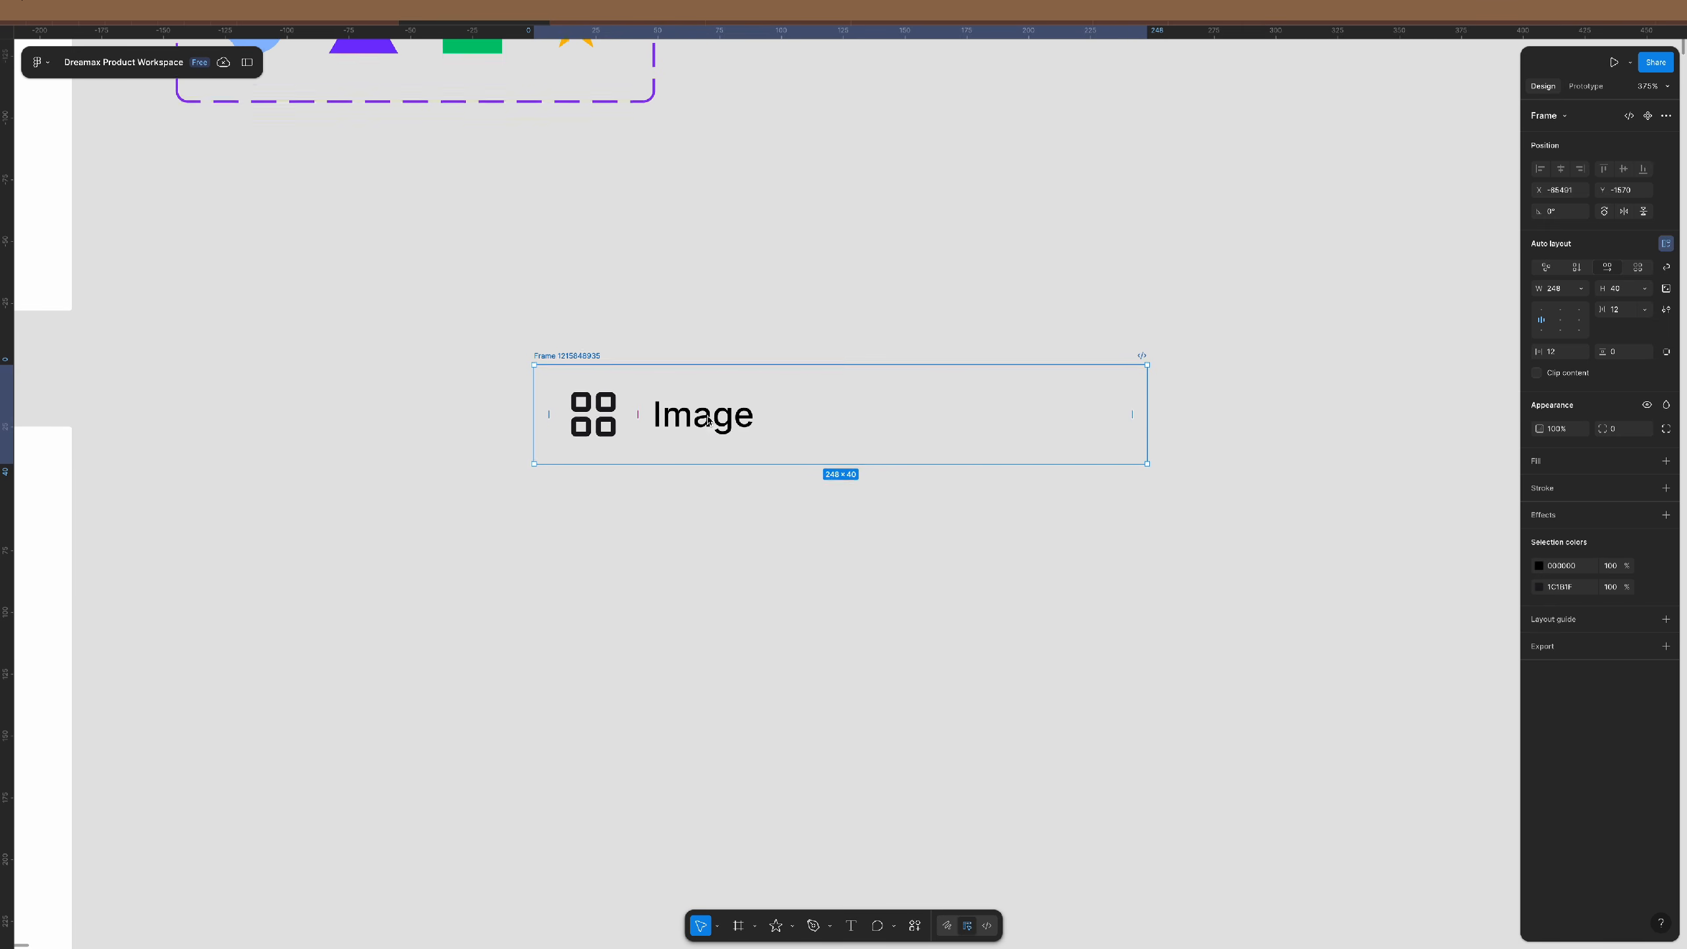
scroll(707, 420, "down", 1)
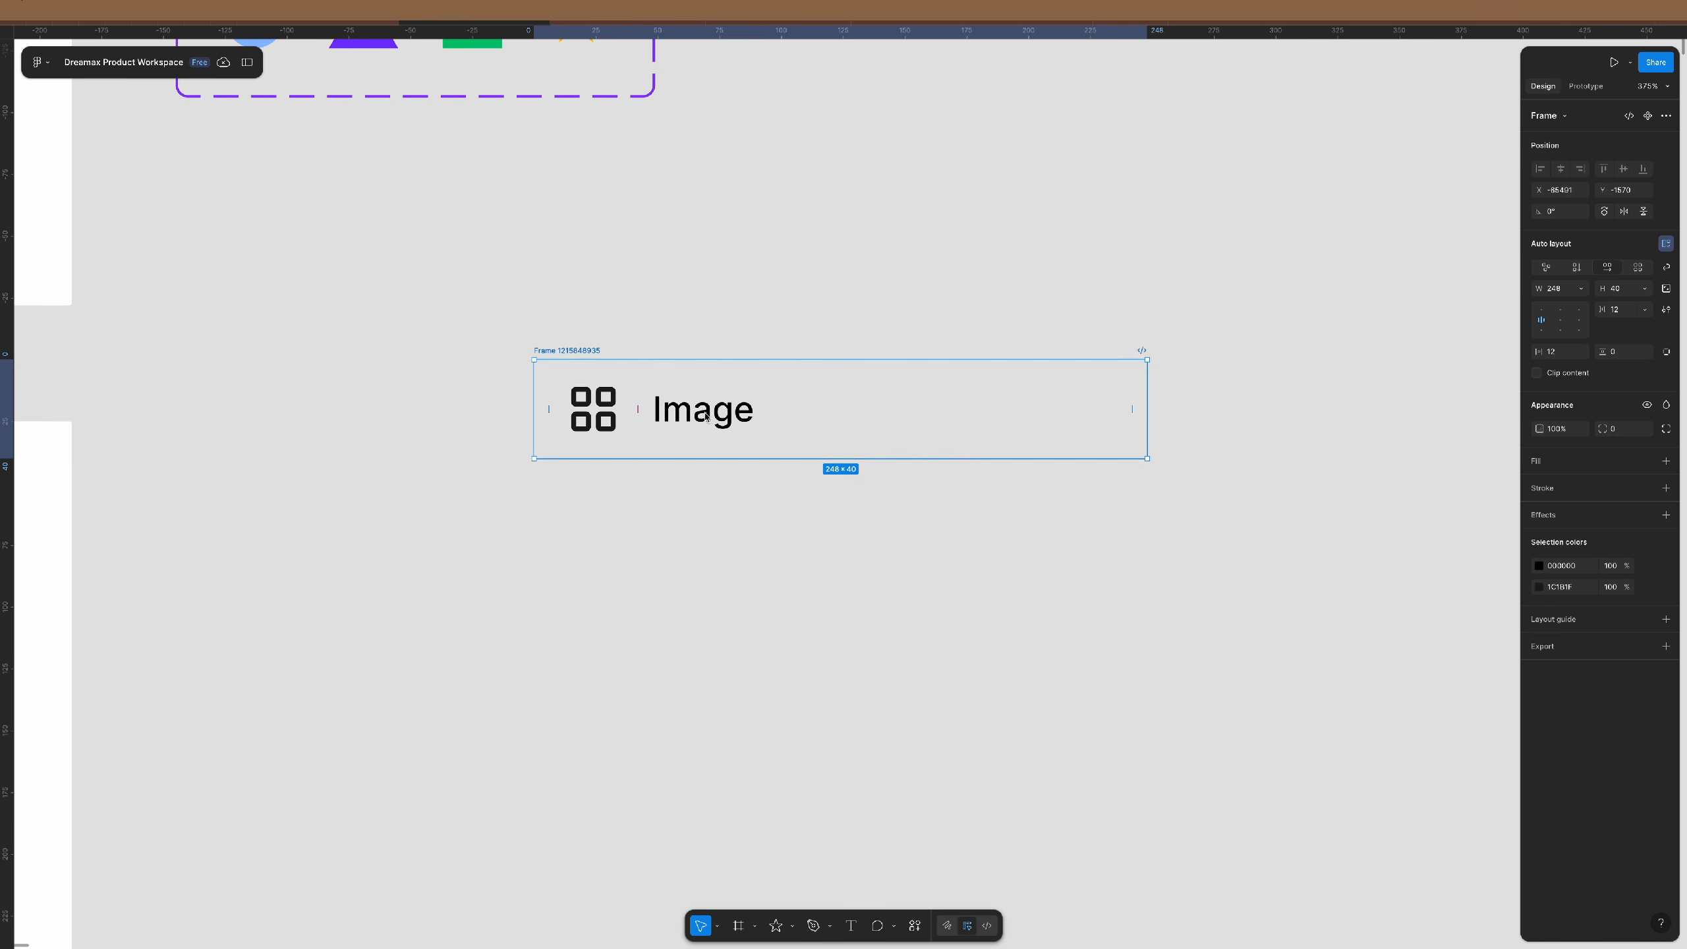
double_click(571, 352)
type("default")
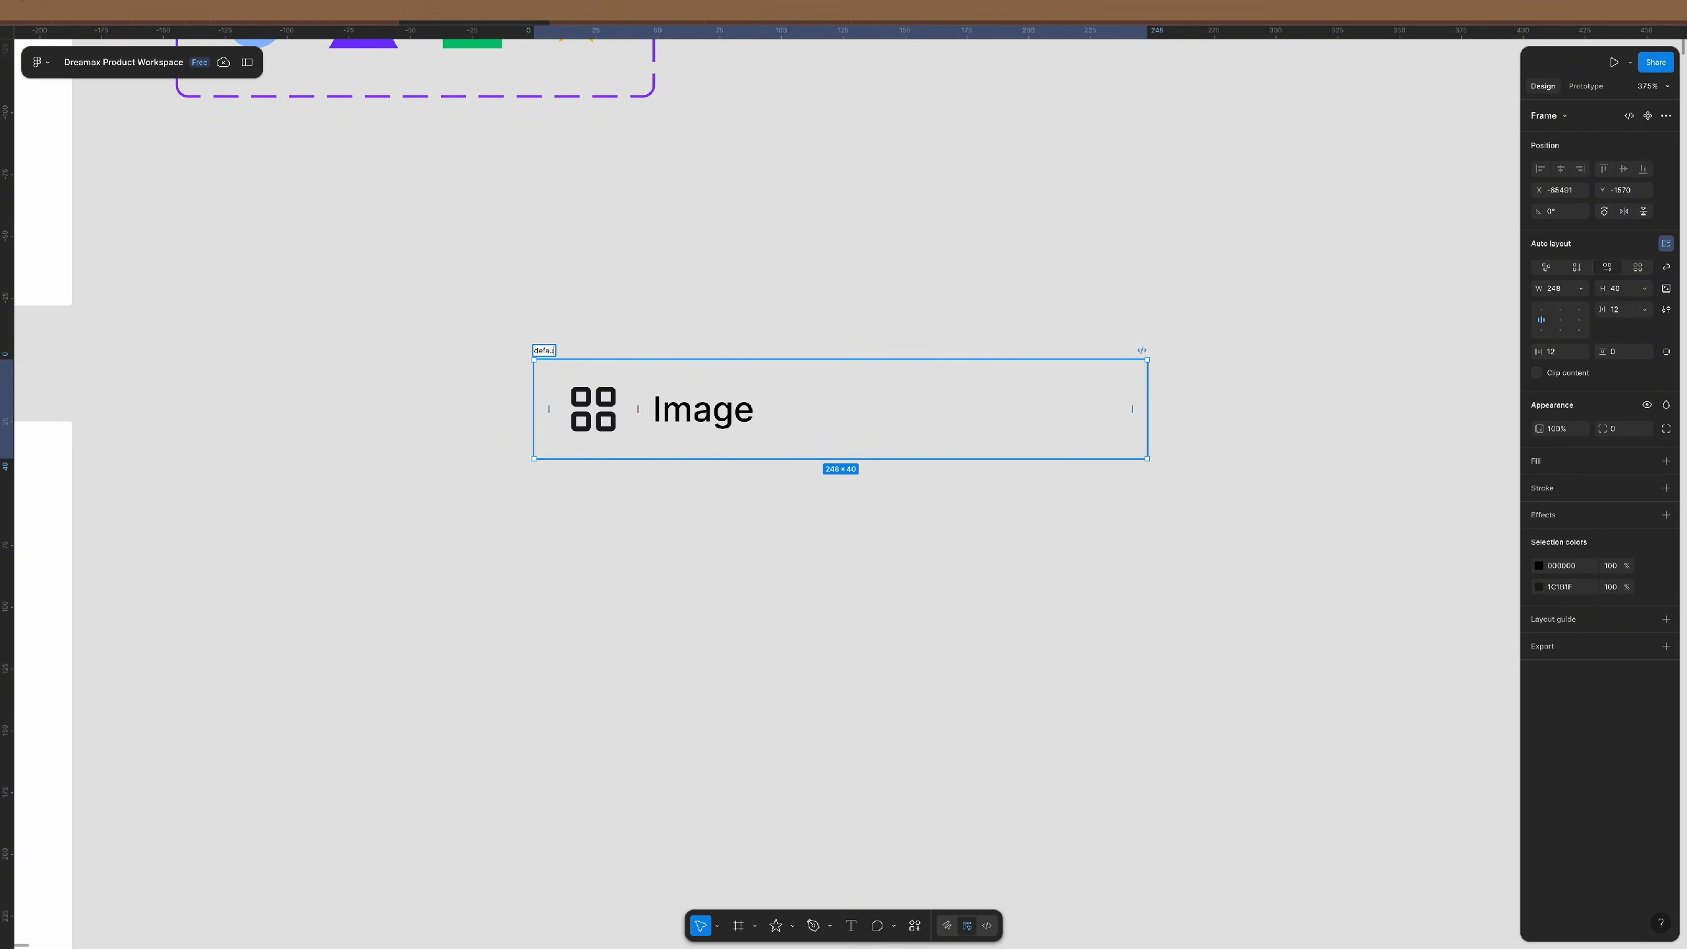
key("Return")
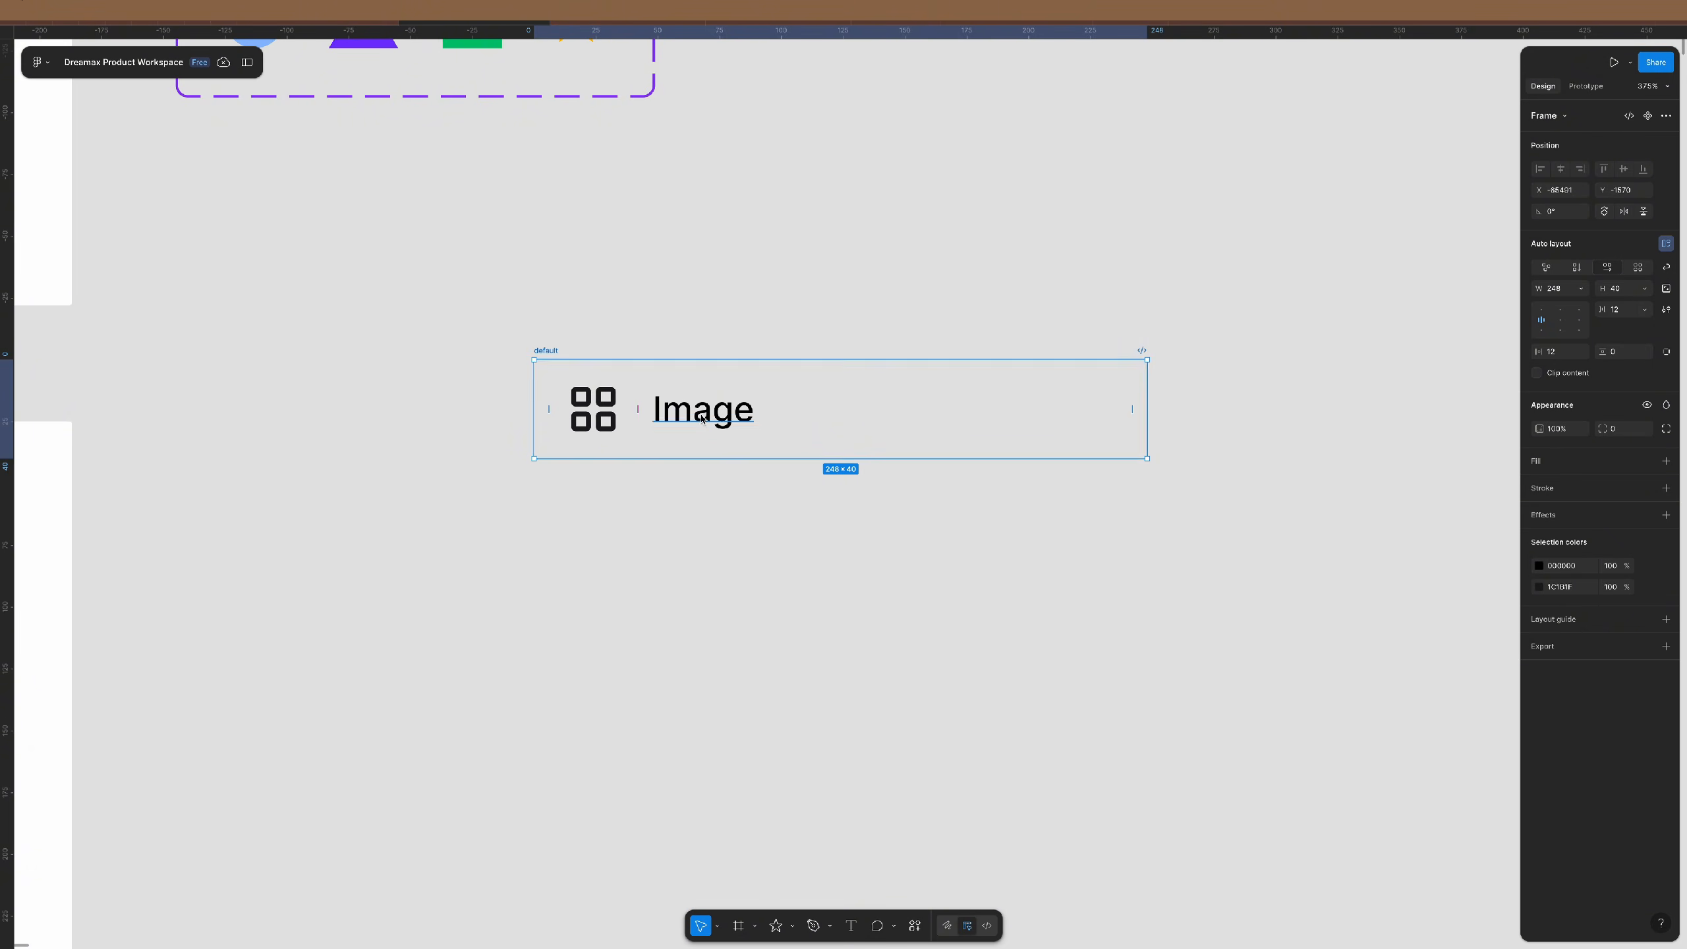
- Duplicate the default row directly below the original
scroll(606, 418, "down", 5)
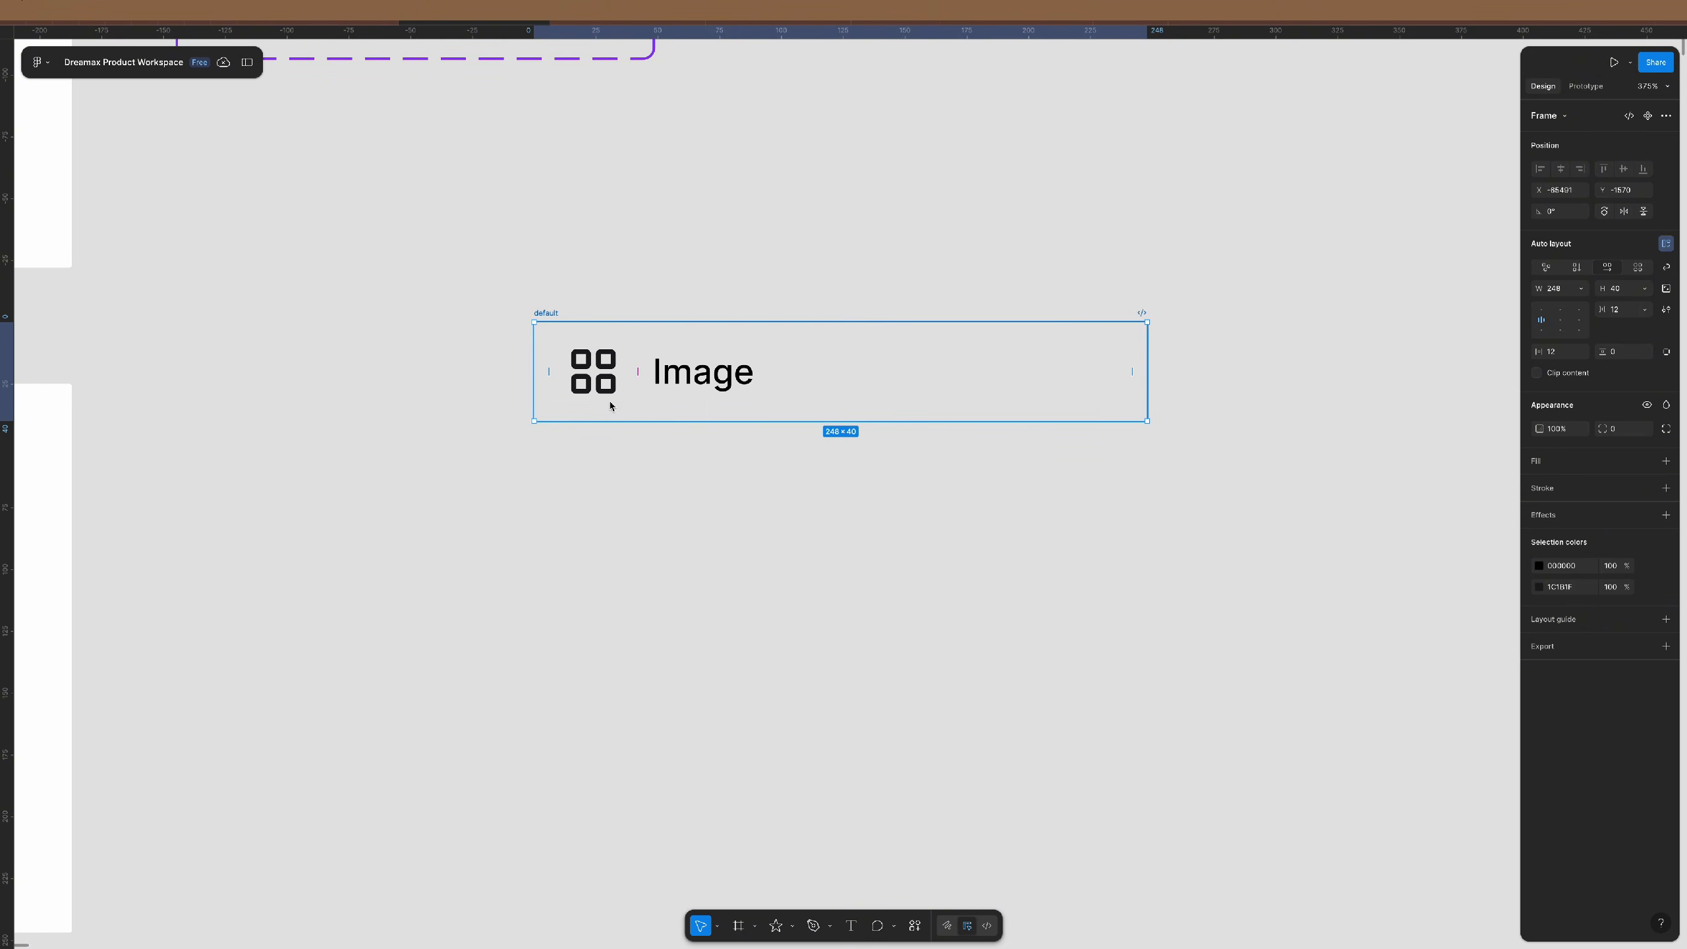
left_click_drag(609, 335, 620, 459)
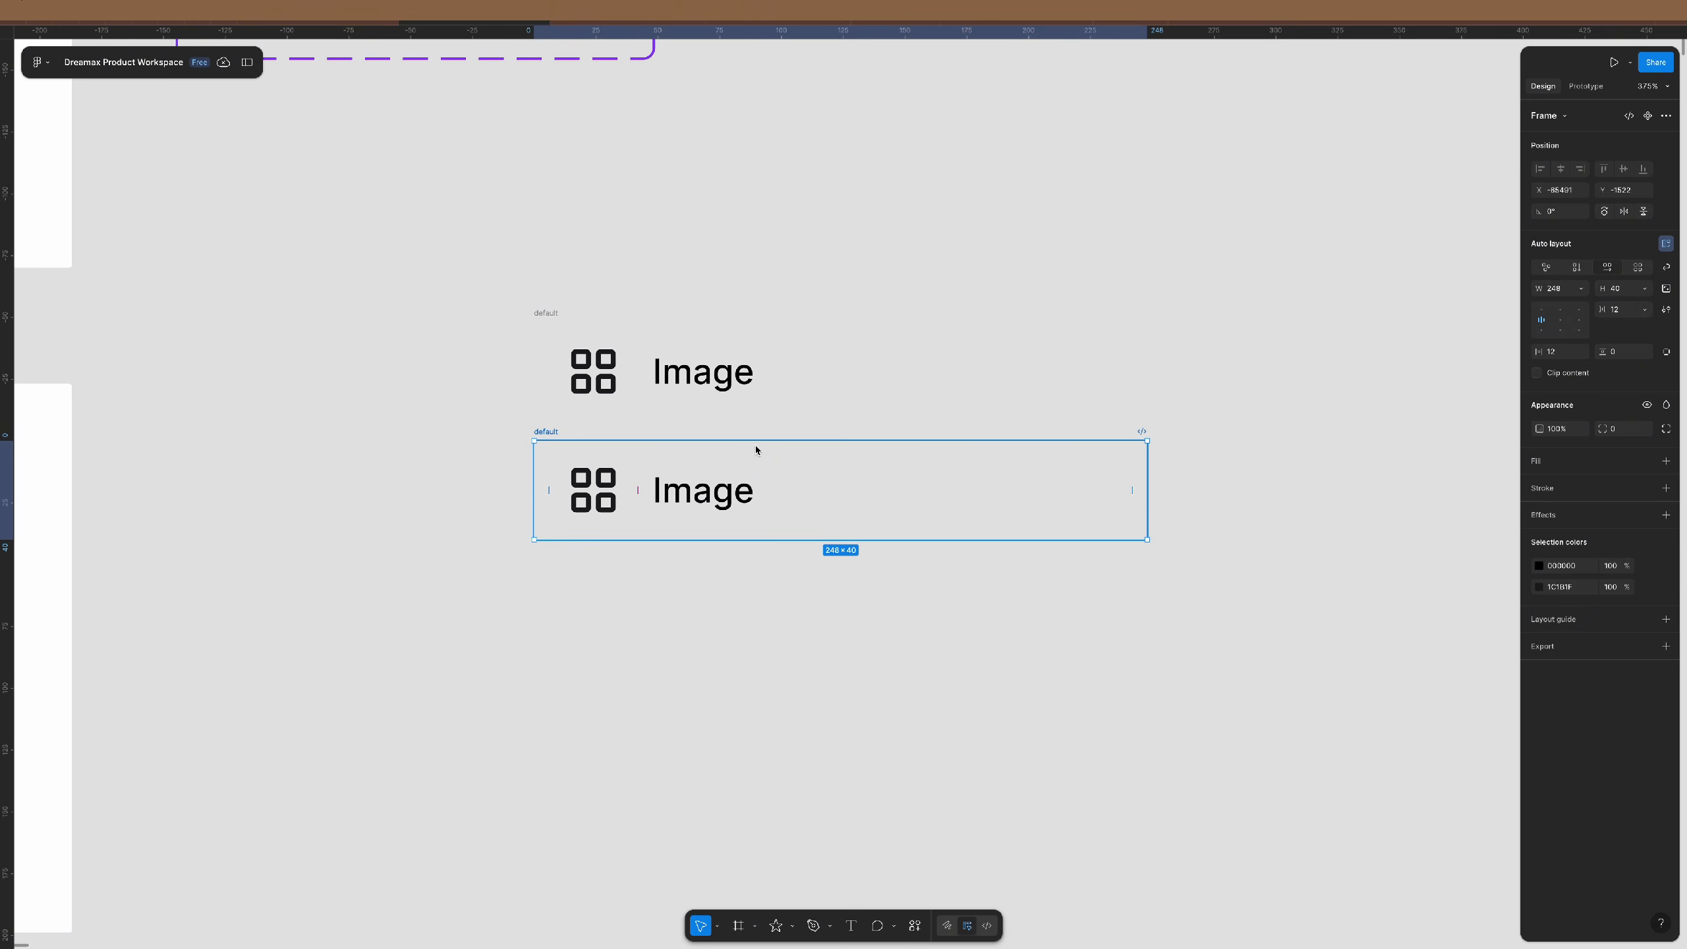
left_click(610, 367)
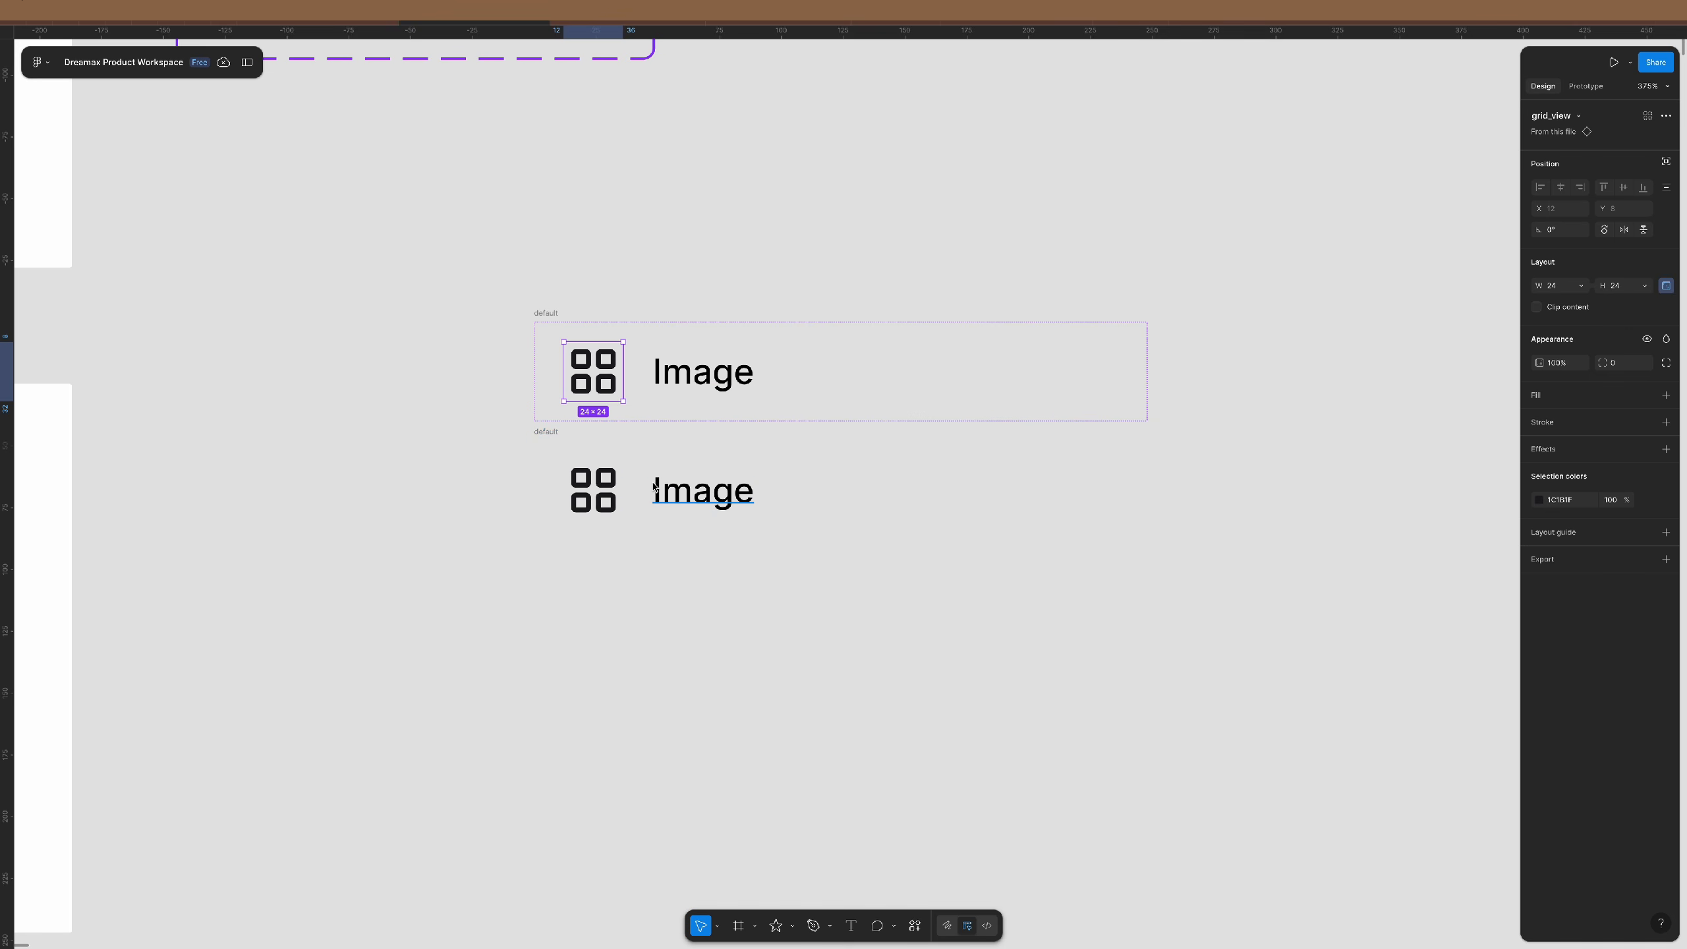
left_click(804, 285)
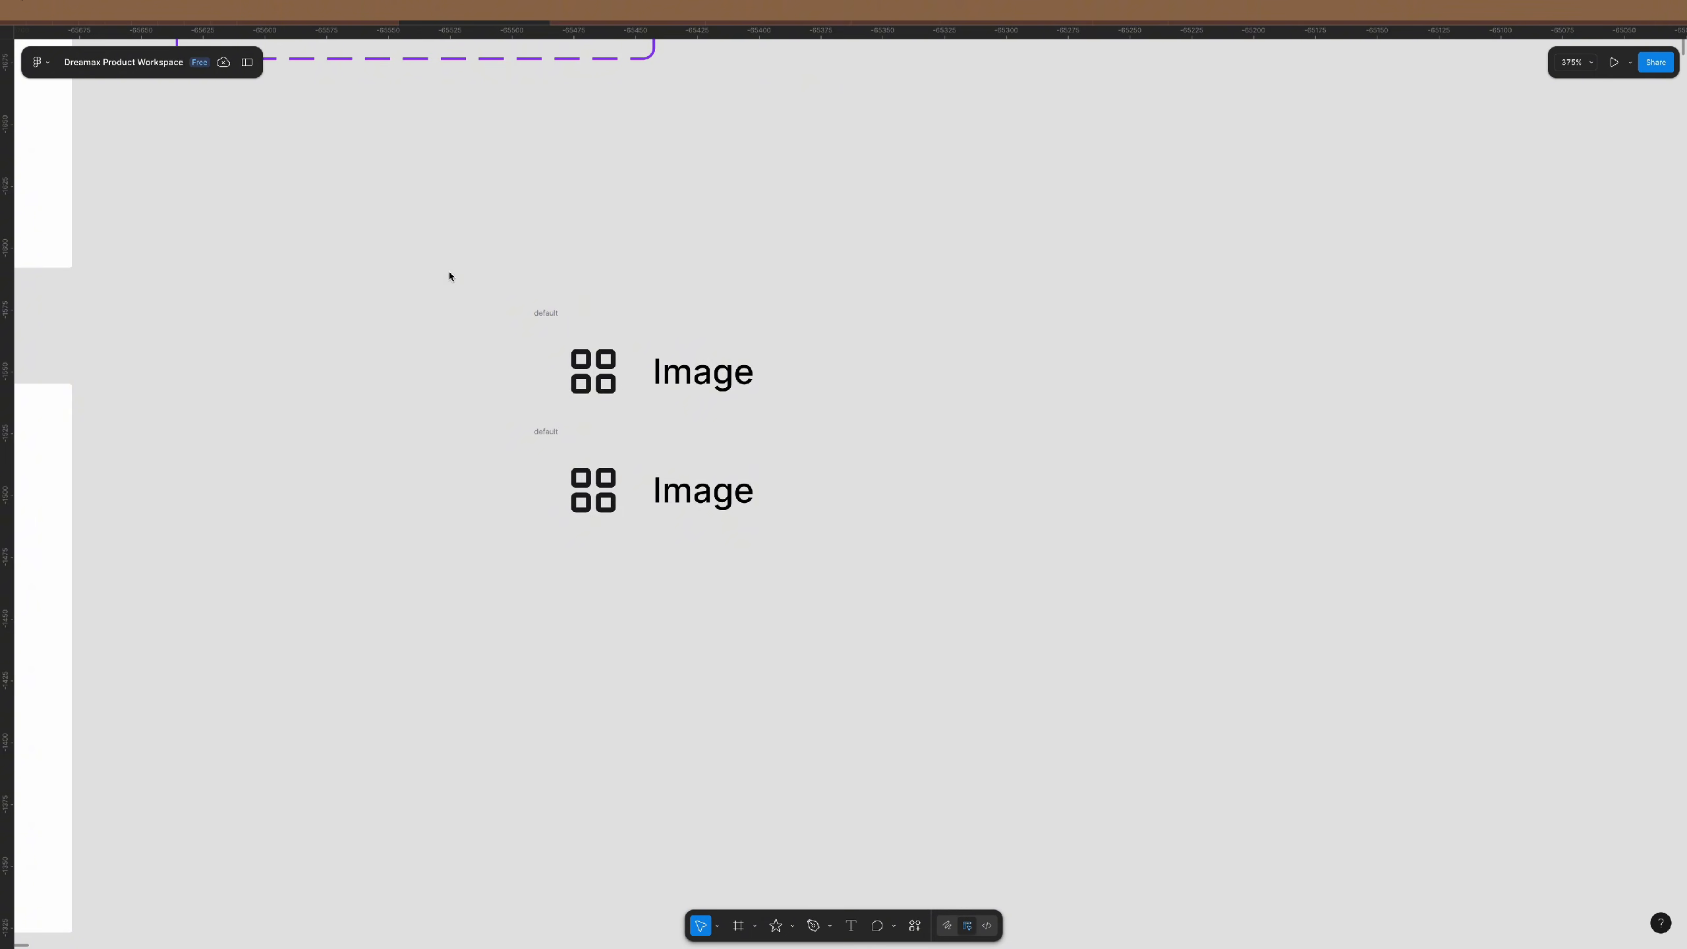
- Move both default rows lower on the canvas, below the imagery component set
left_click_drag(447, 269, 1288, 691)
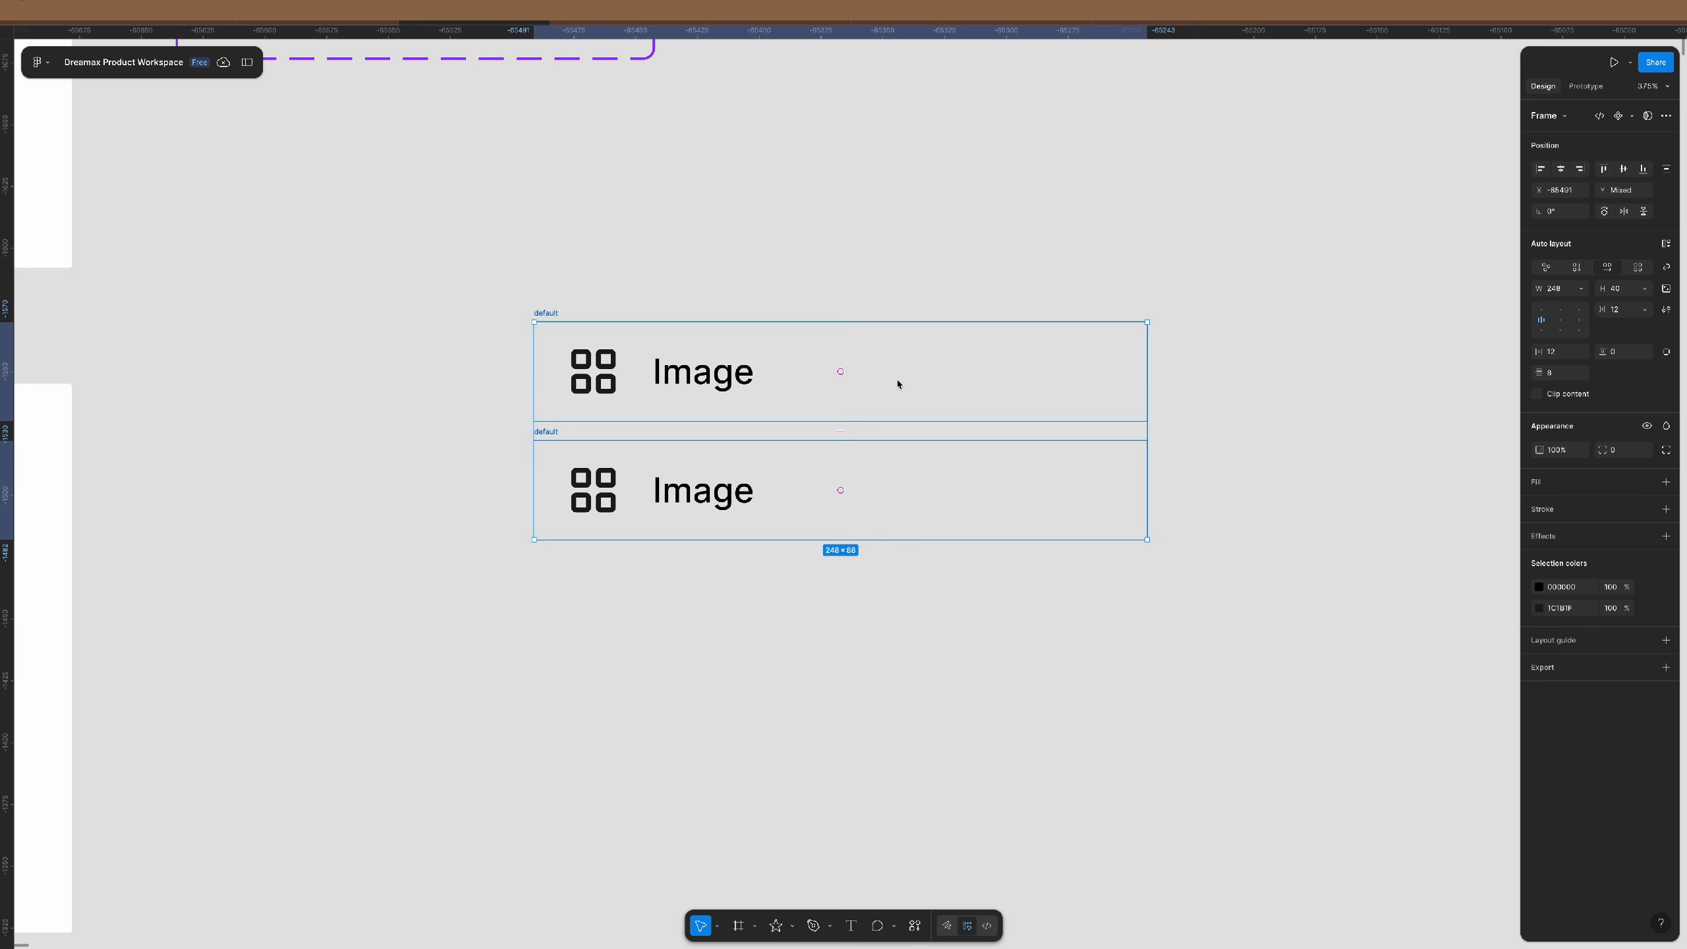
left_click_drag(896, 380, 917, 526)
scroll(912, 551, "down", 5)
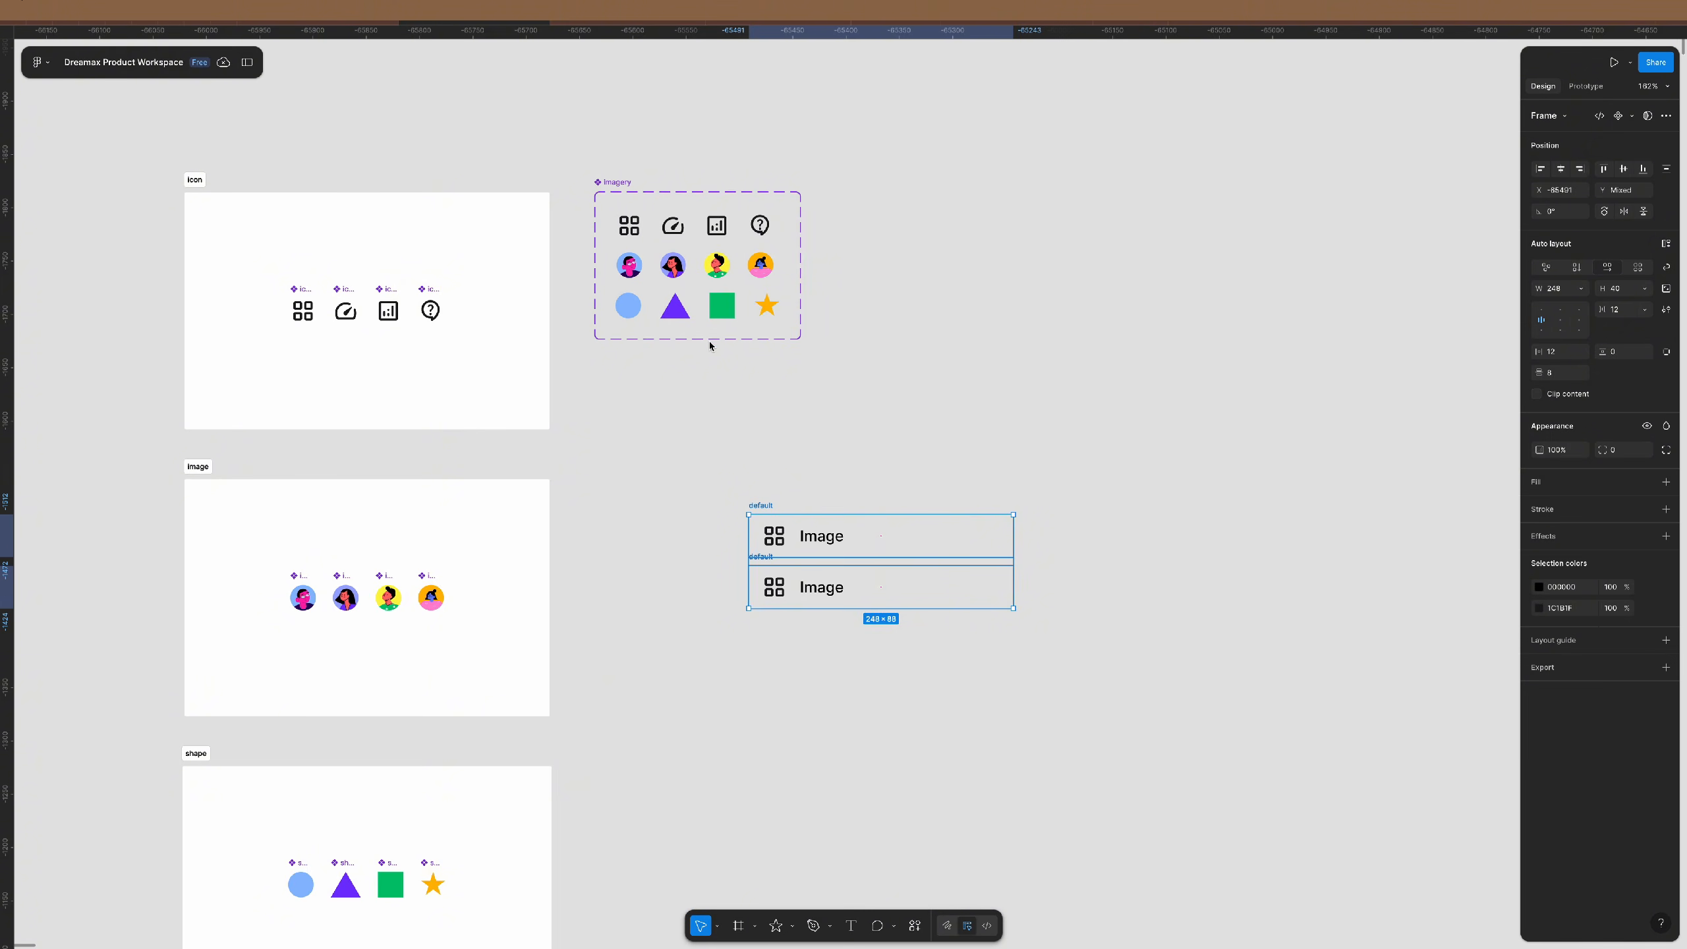
scroll(935, 606, "up", 5)
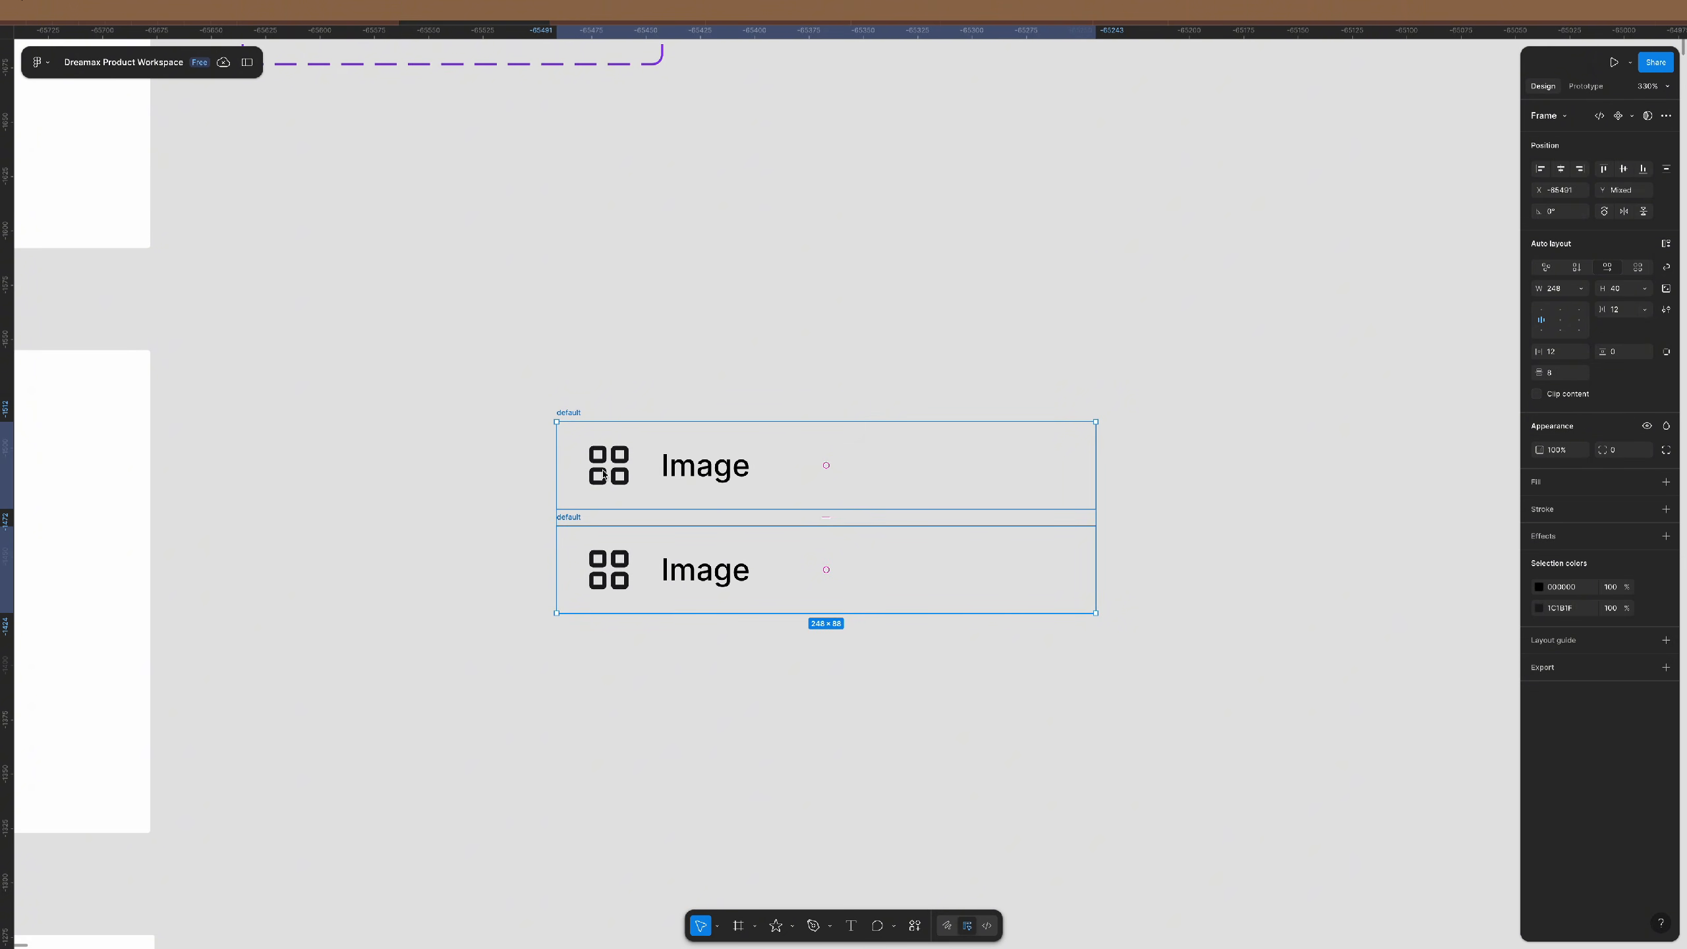
left_click(785, 367)
scroll(731, 473, "down", 5)
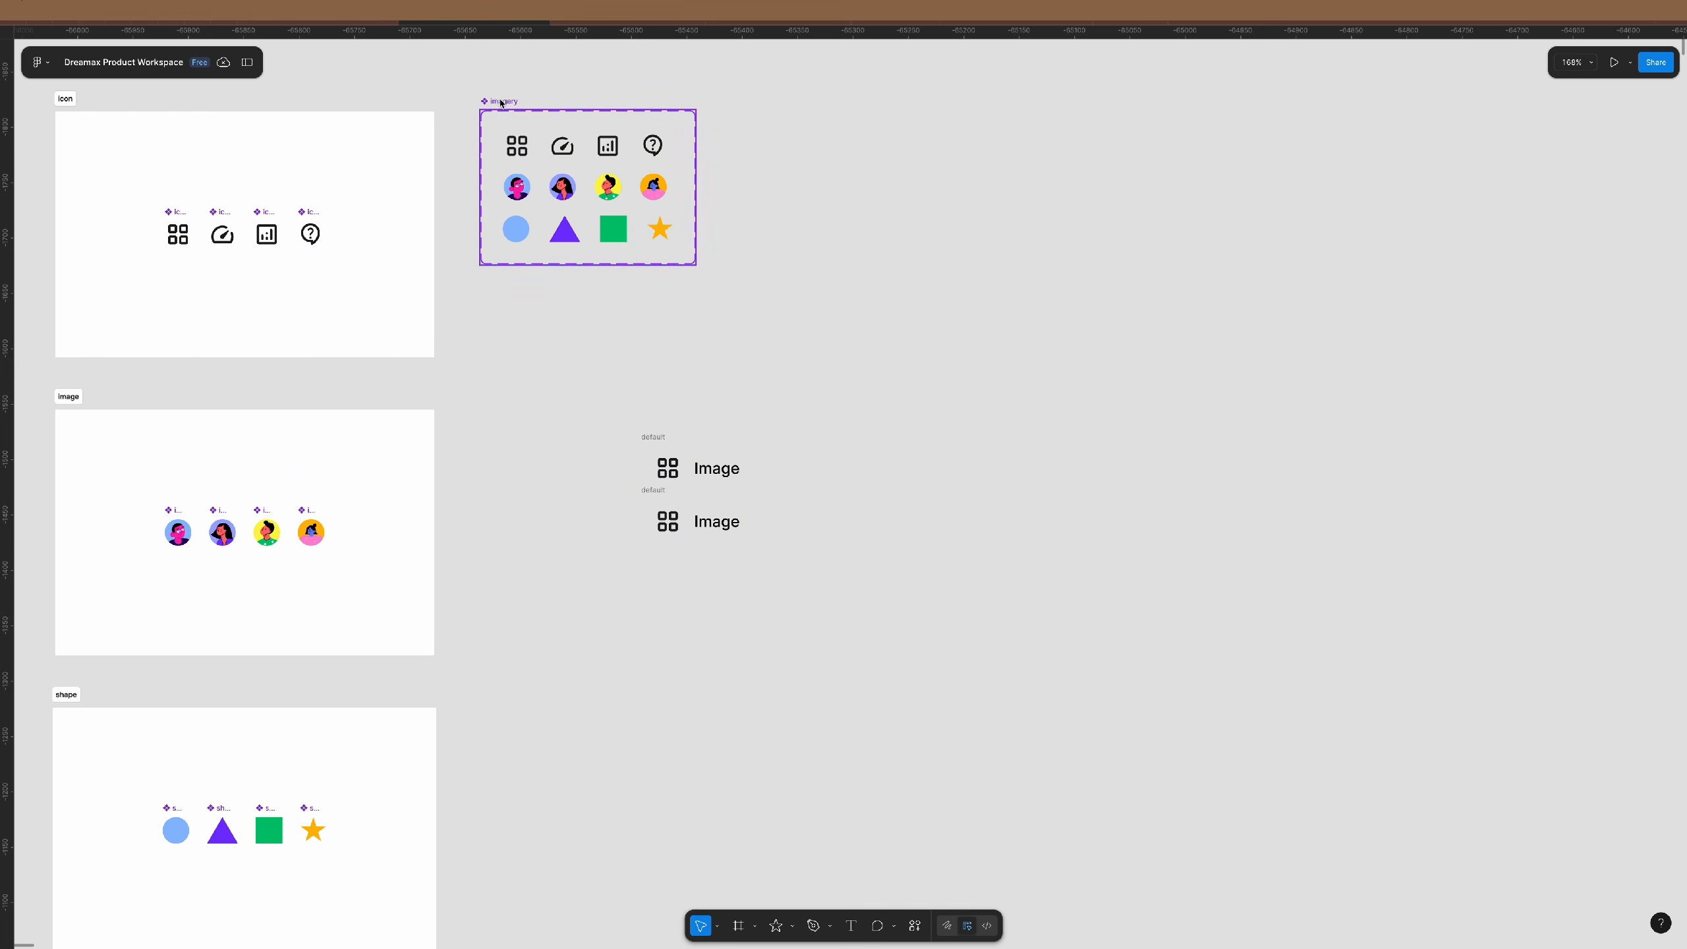
- Move the imagery set above the default rows and delete its avatar and shape variants
left_click_drag(501, 104, 656, 155)
scroll(840, 162, "up", 4)
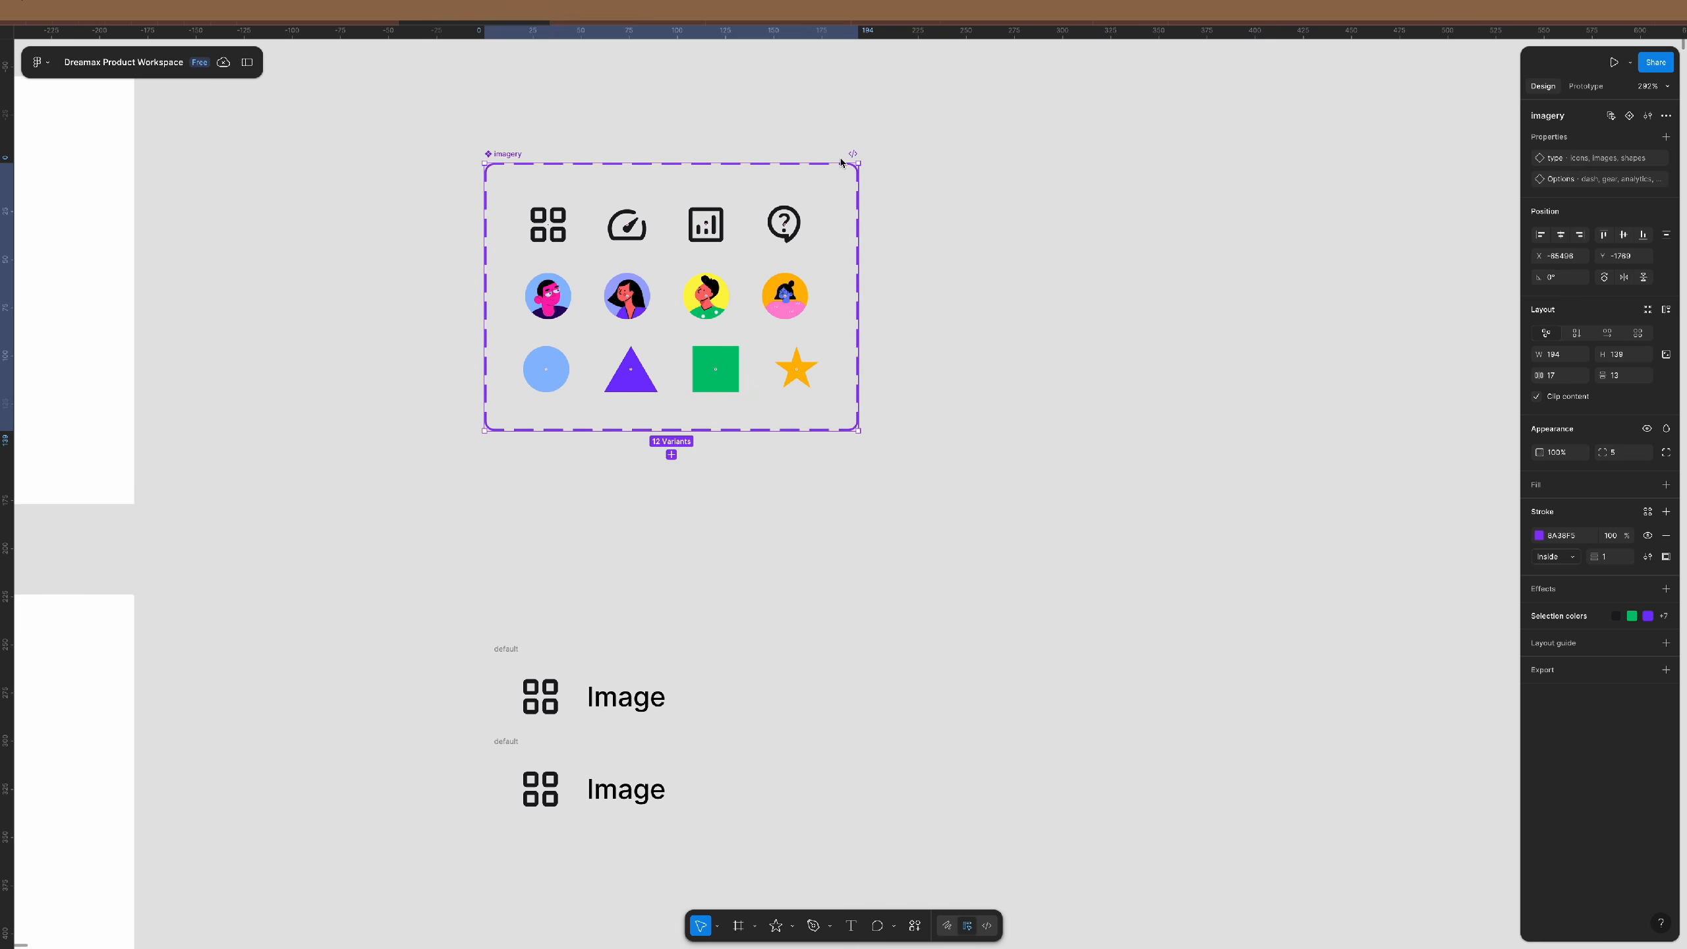
left_click_drag(961, 508, 329, 252)
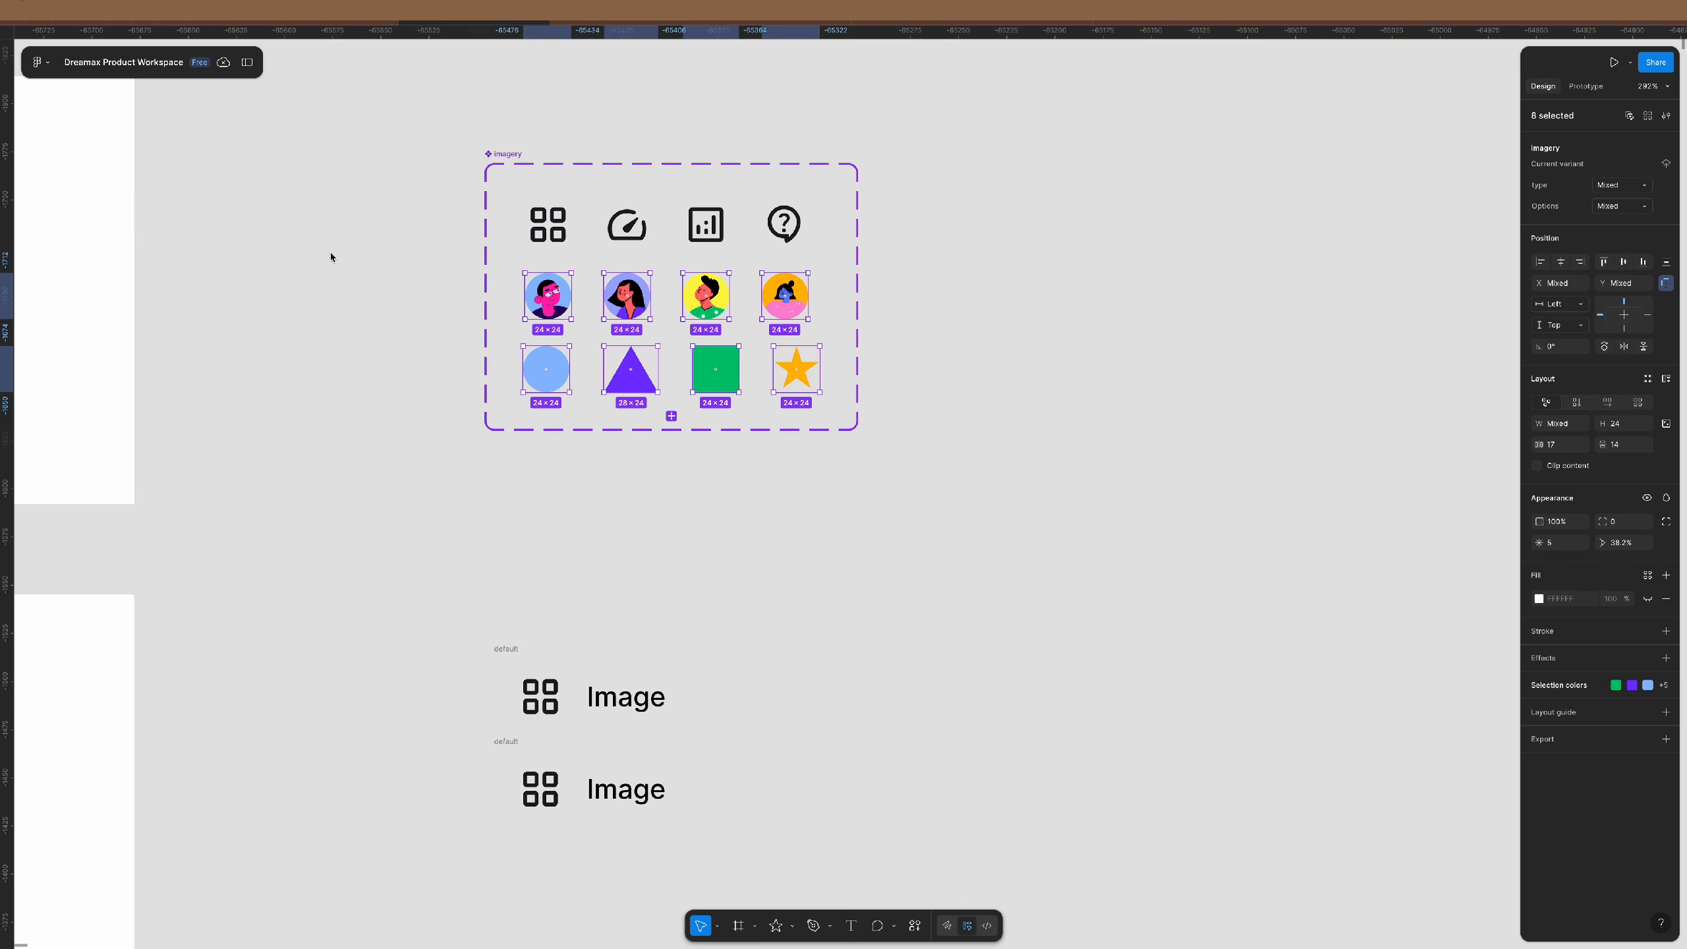
key("Delete")
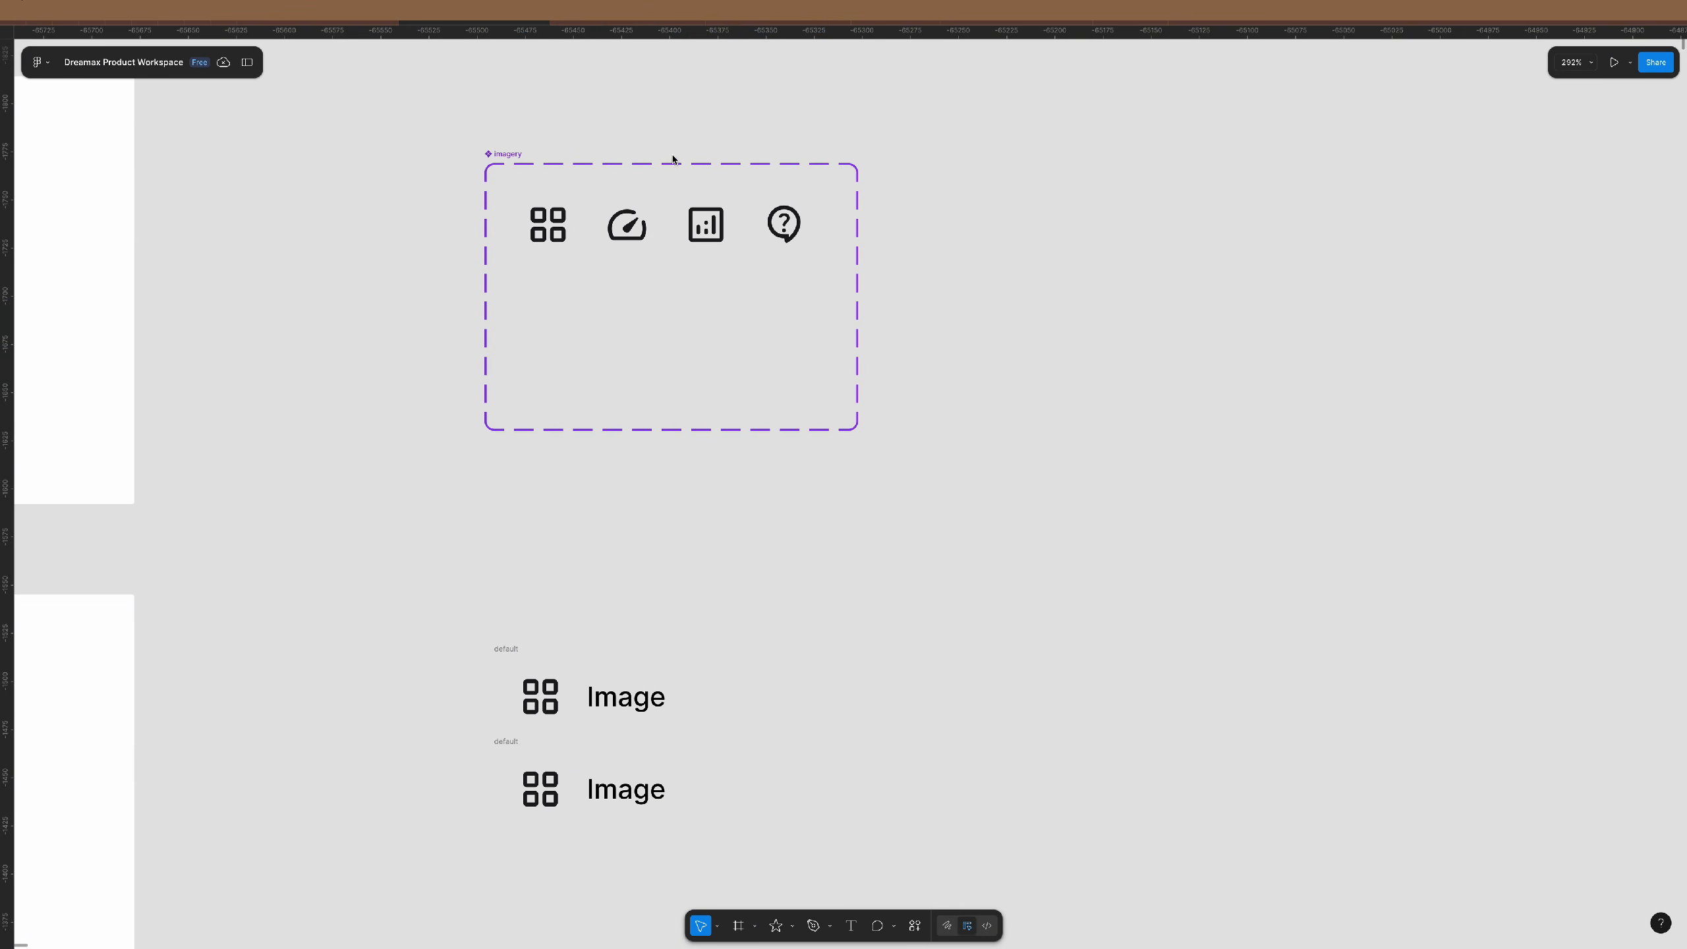
left_click(501, 154)
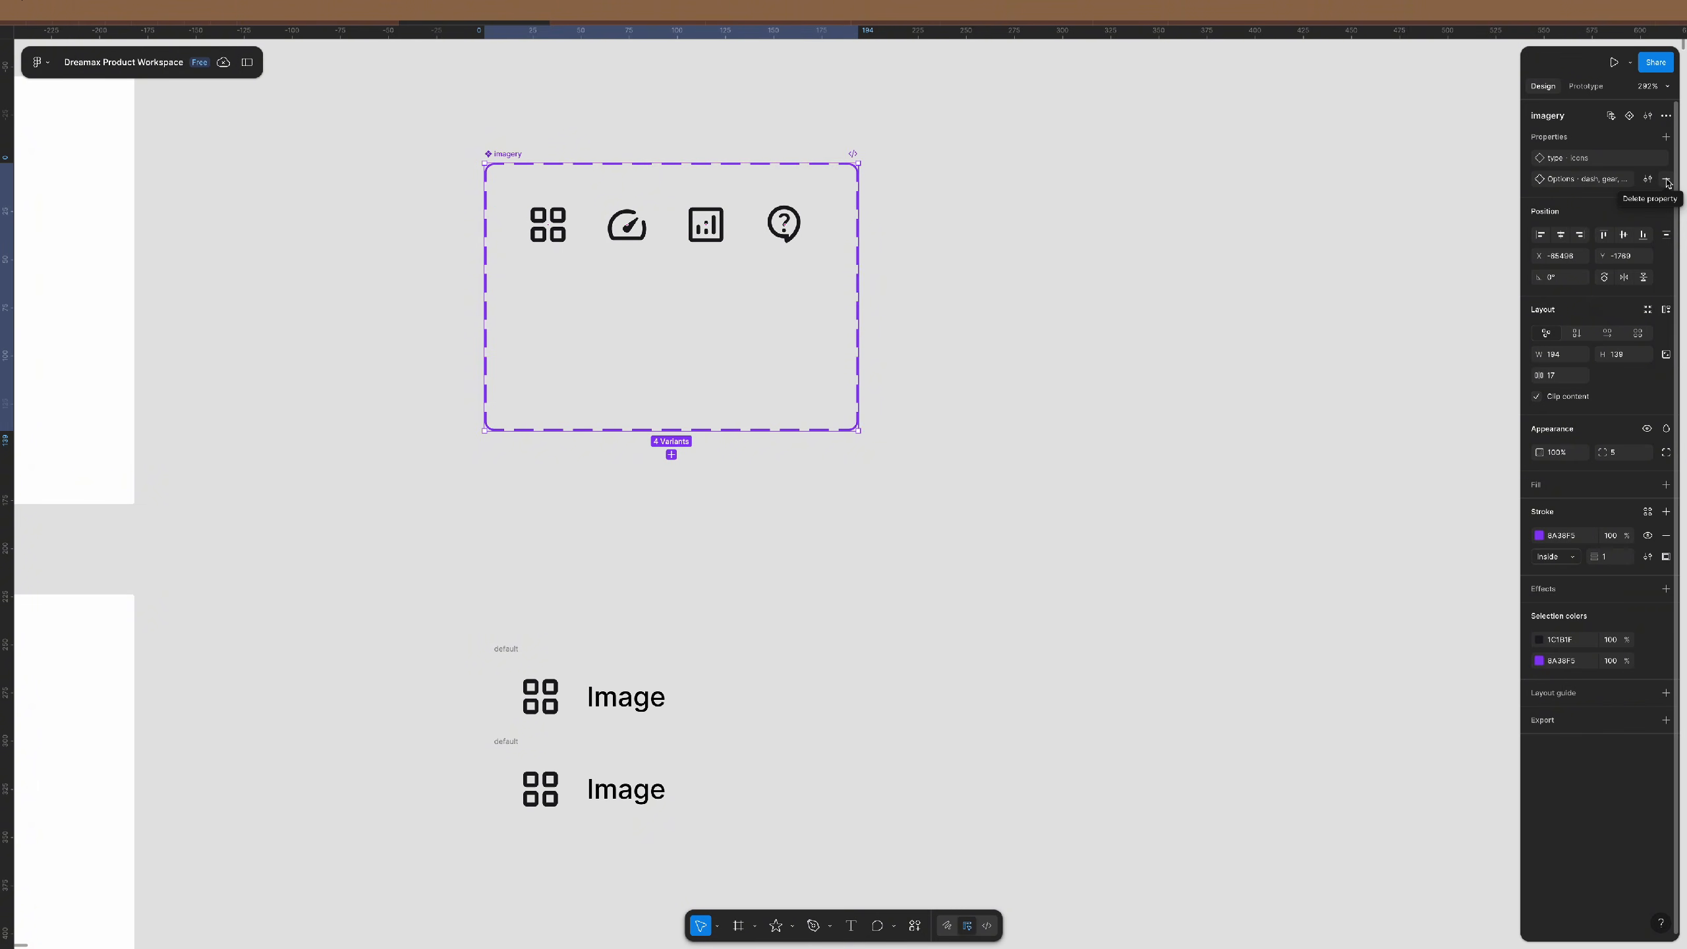
- Rename the imagery set's variant property to options
left_click(1666, 180)
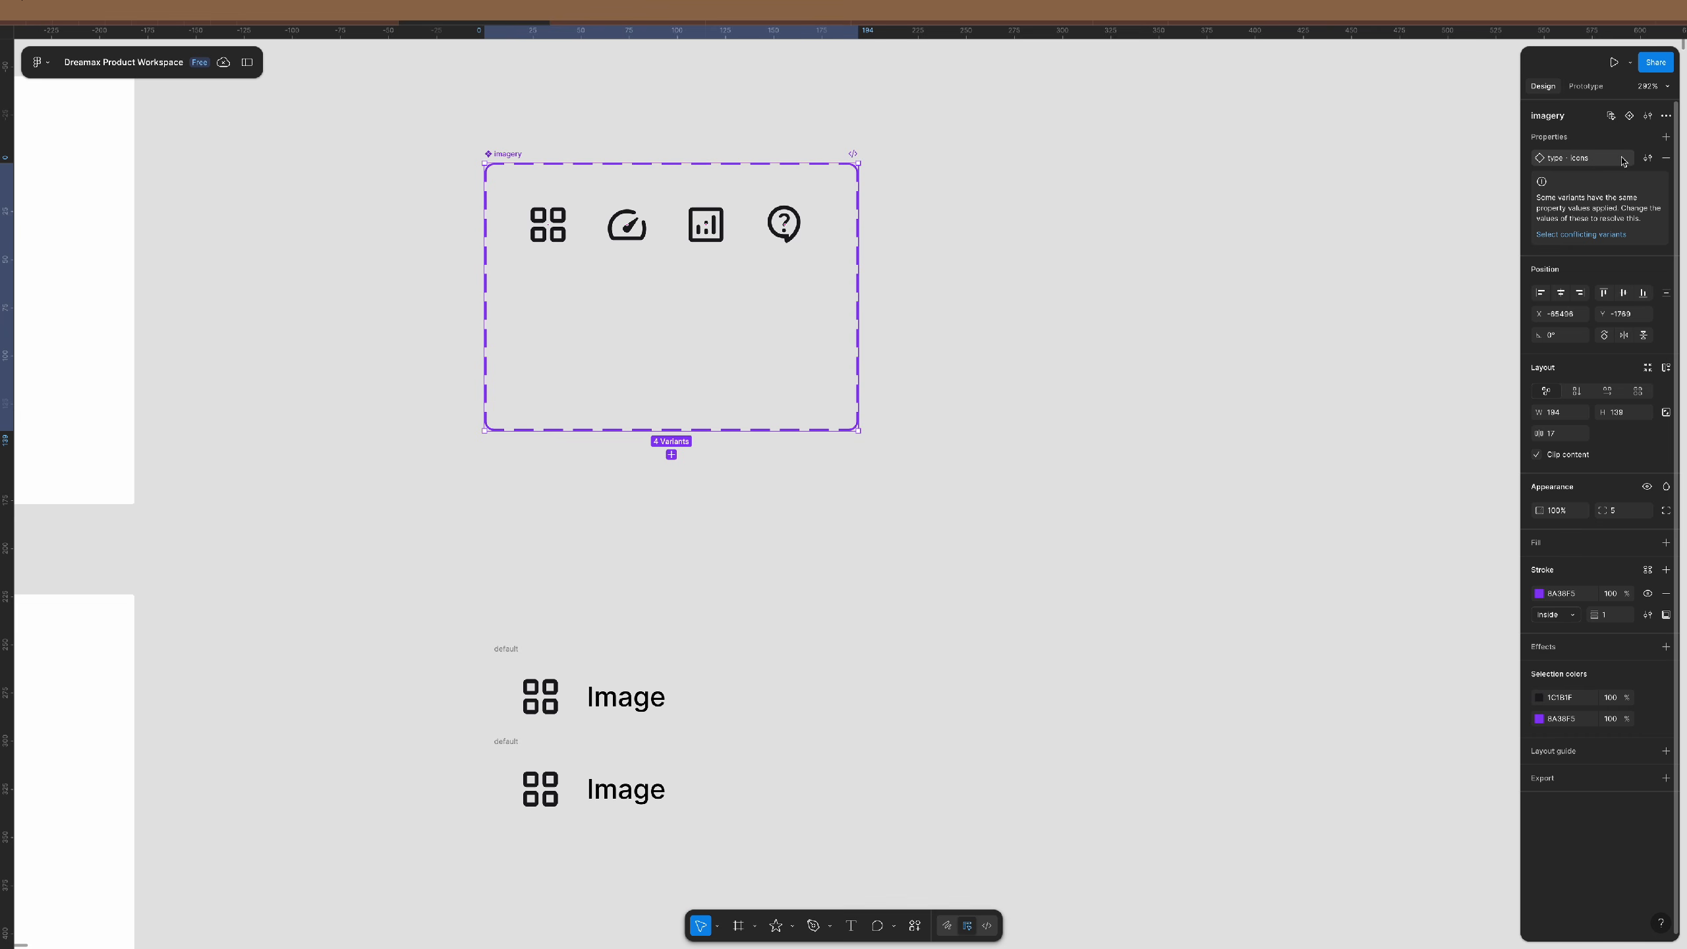
double_click(1559, 162)
type("d")
type("ptions")
key("Return")
double_click(1559, 162)
double_click(1591, 118)
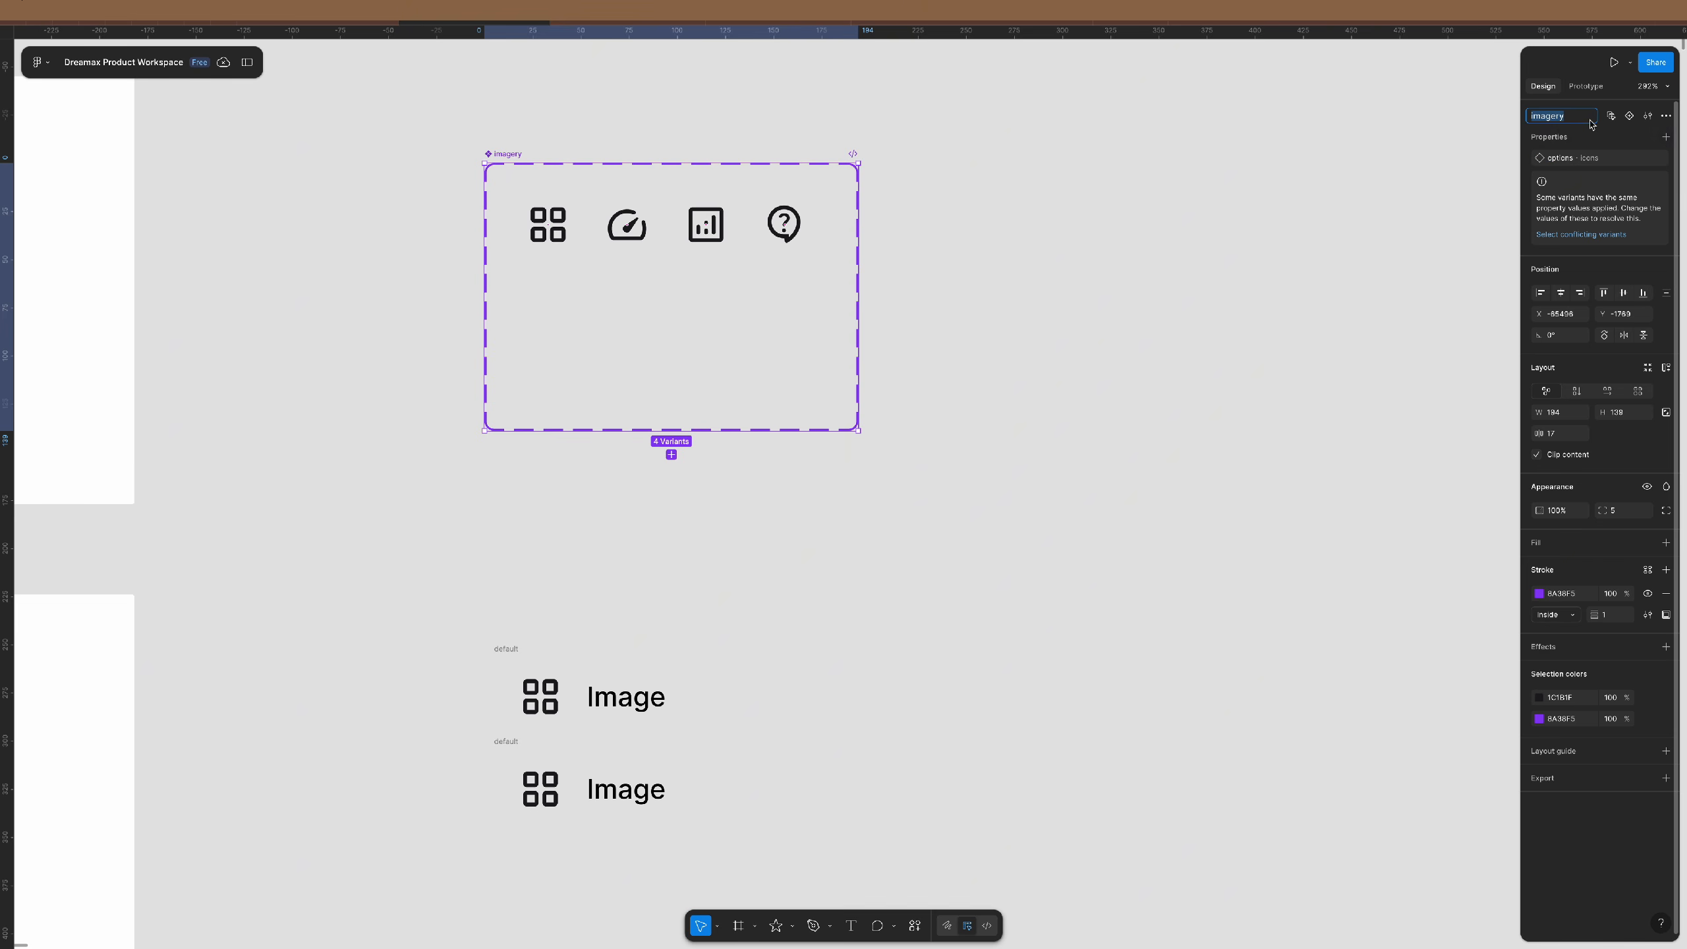
left_click(1601, 135)
left_click(1601, 135)
- Add a new variant property named states with the value default
left_click(1666, 136)
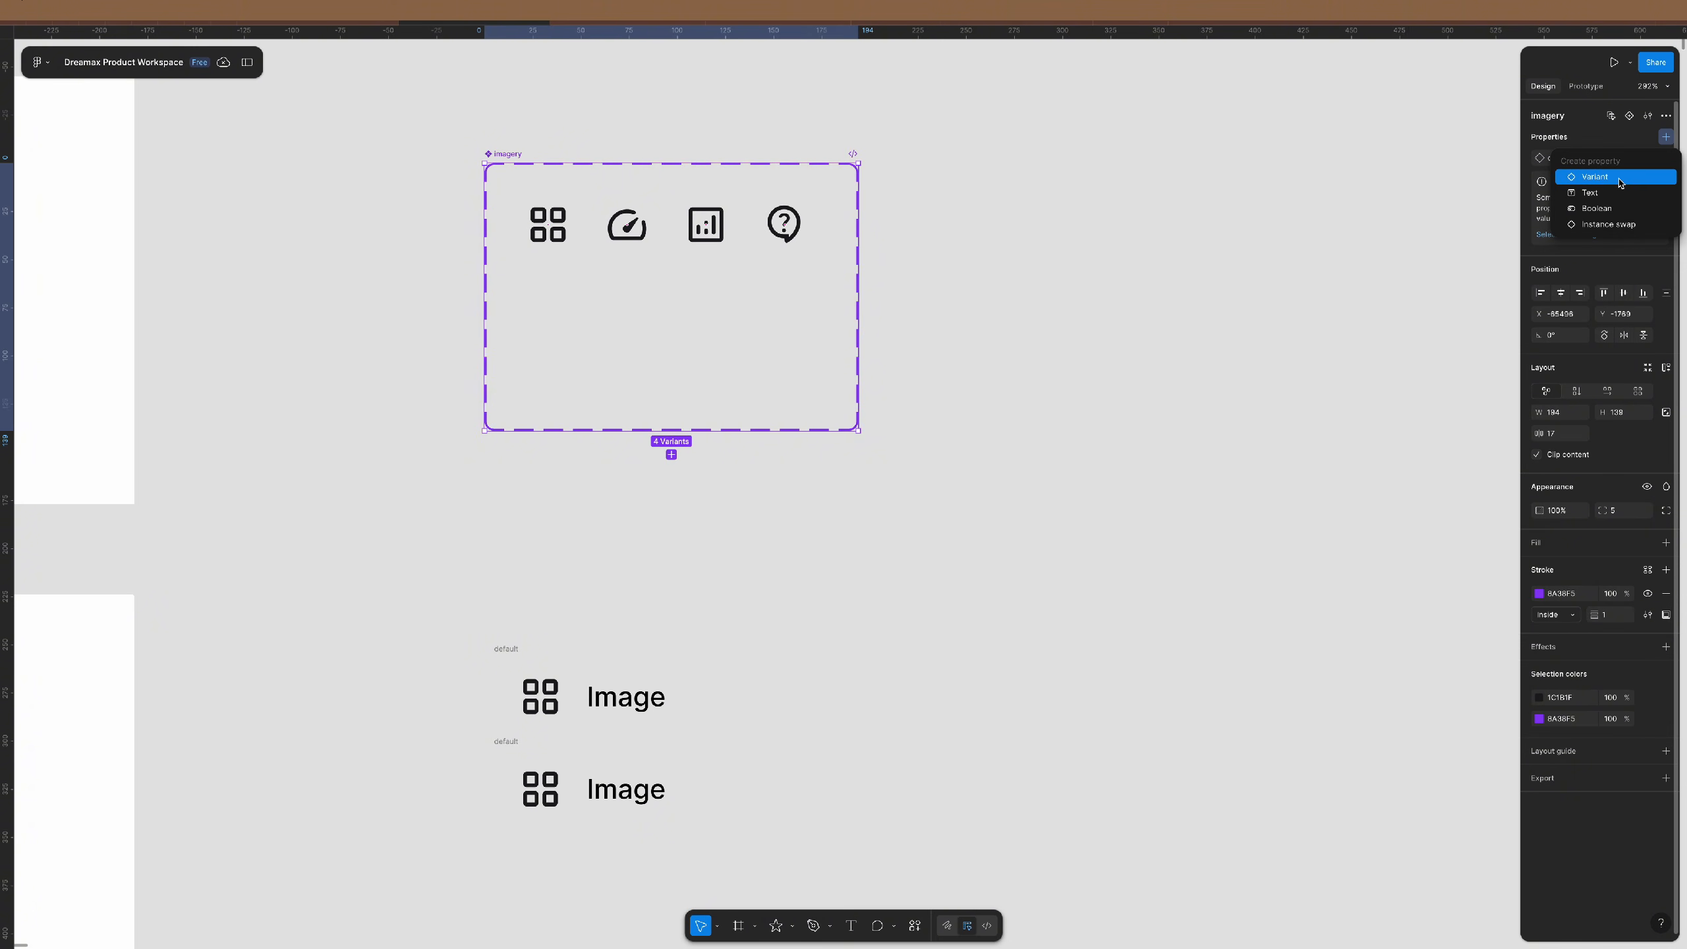
left_click(1620, 178)
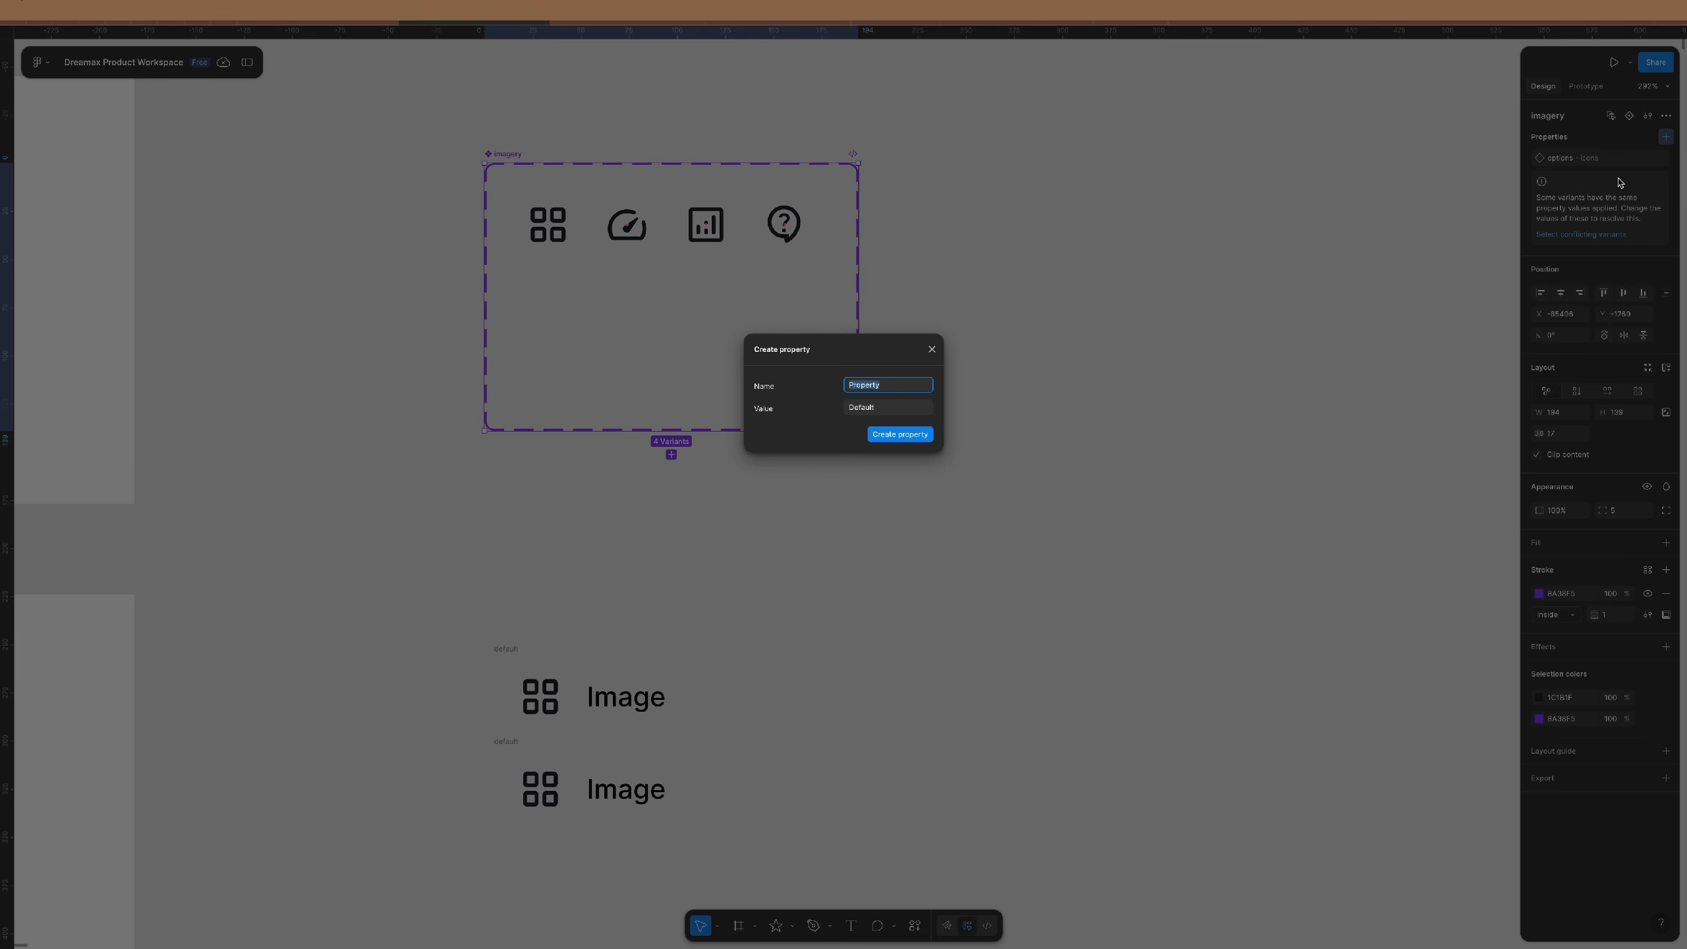
type("states")
key("Tab")
type("i")
type("default")
key("Return")
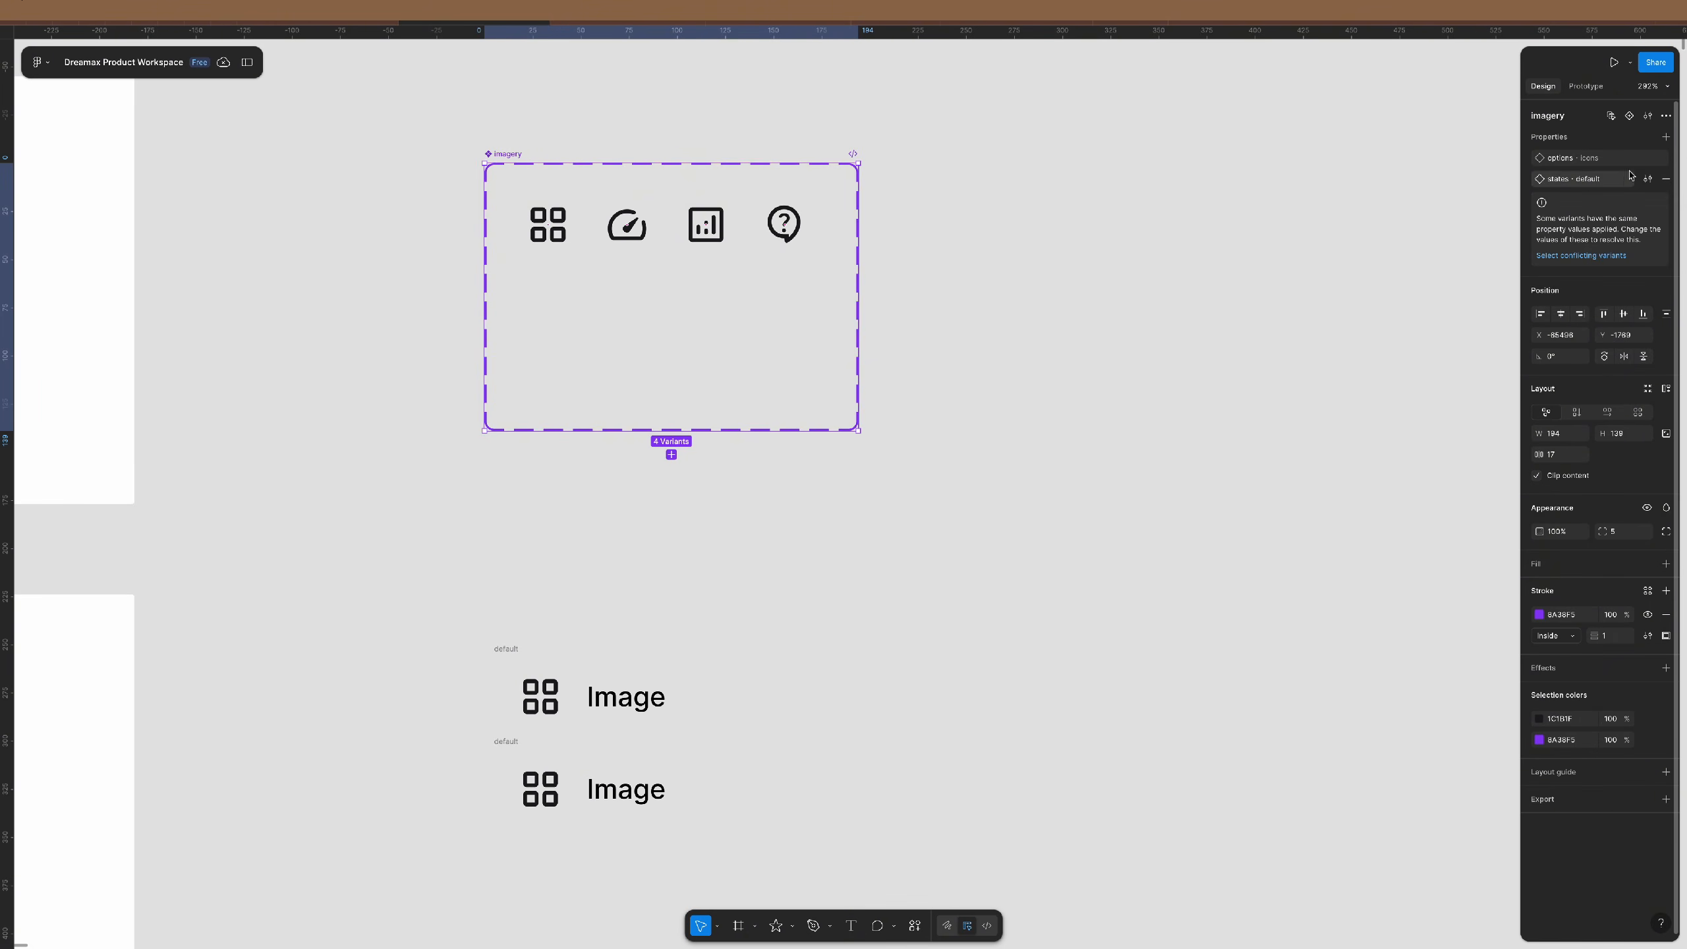
key("Escape")
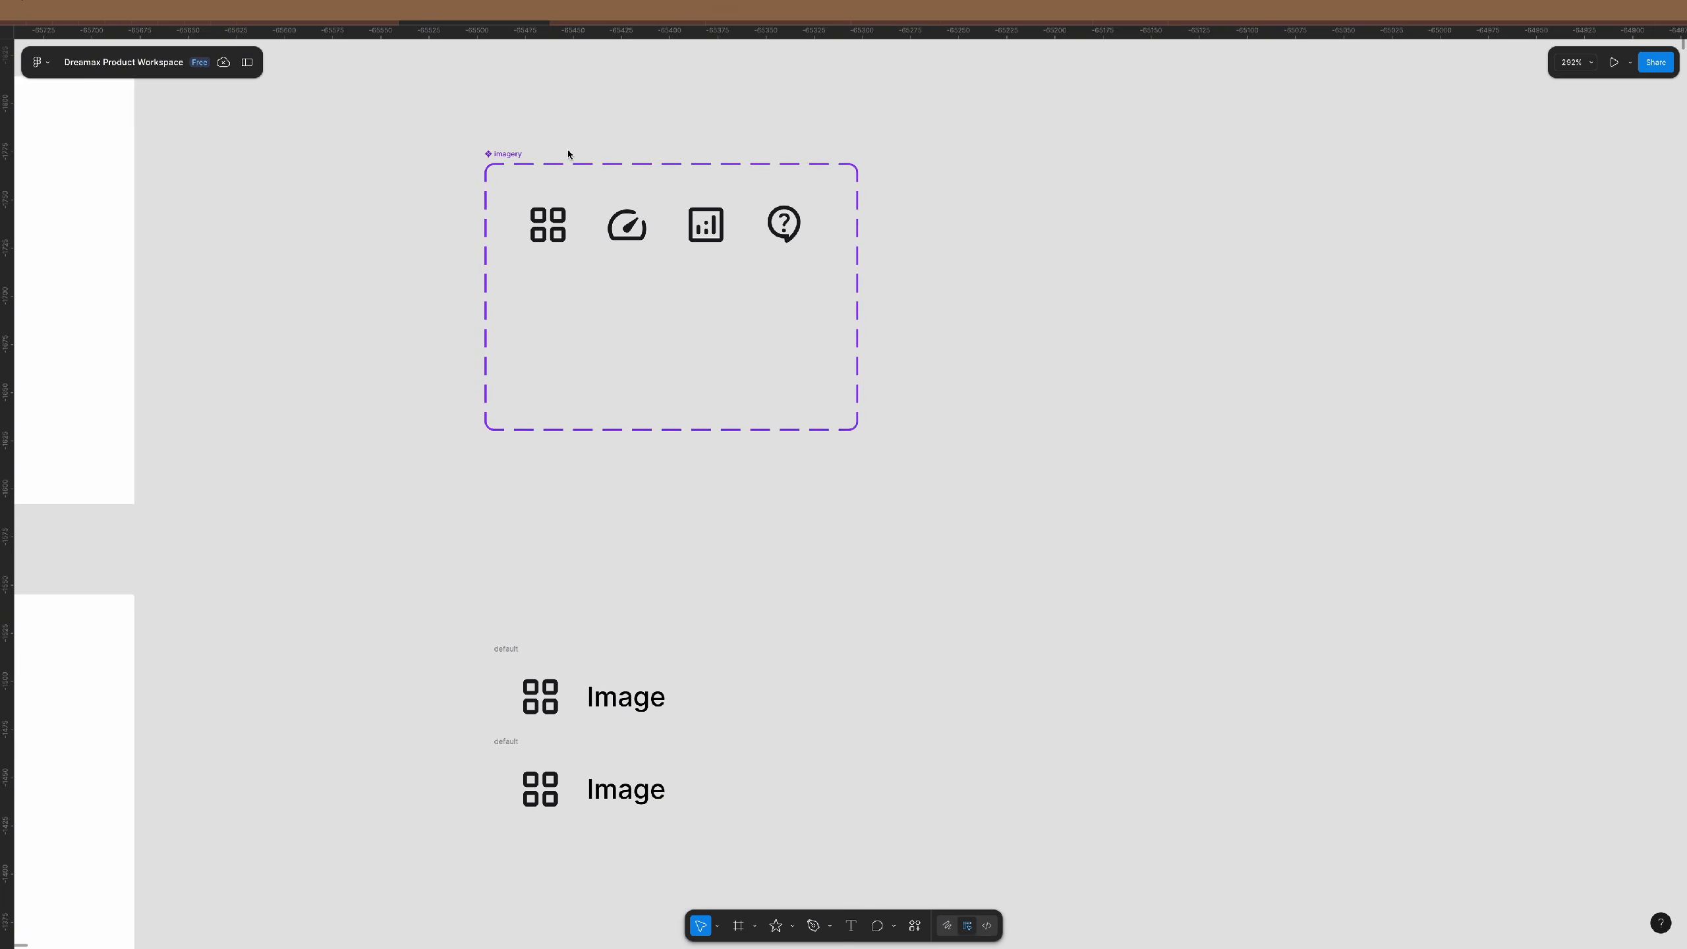
- Colour the four imagery icons Primary/icon/gray and duplicate them into a row below
scroll(635, 166, "up", 5)
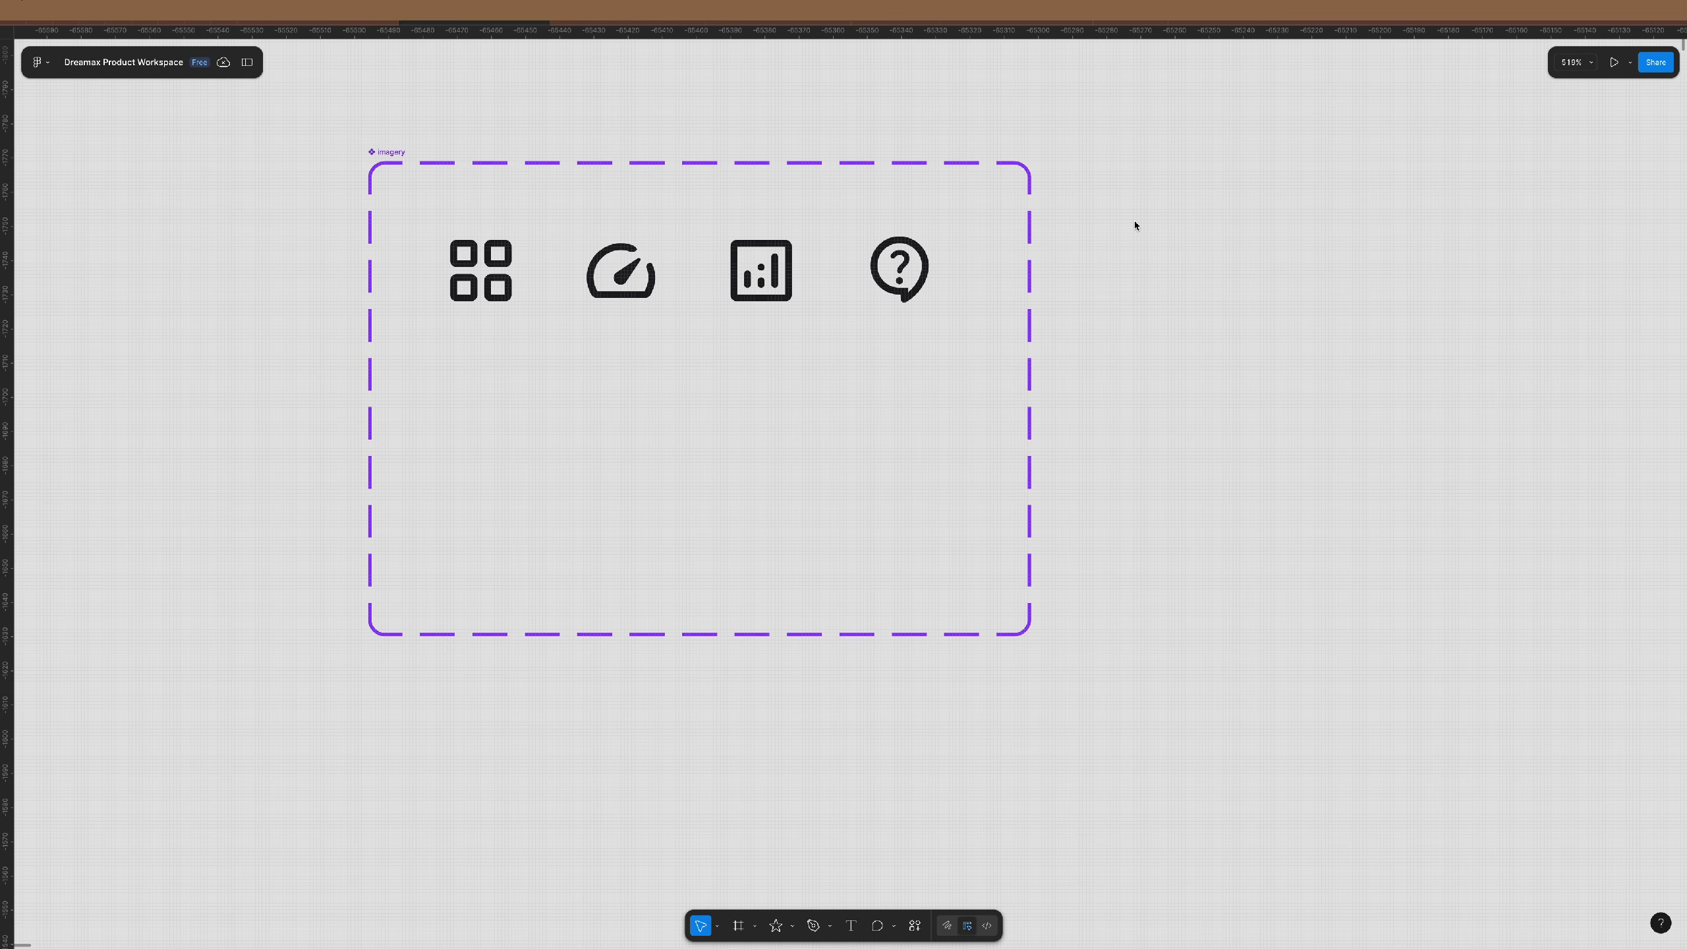
left_click_drag(1111, 224, 437, 342)
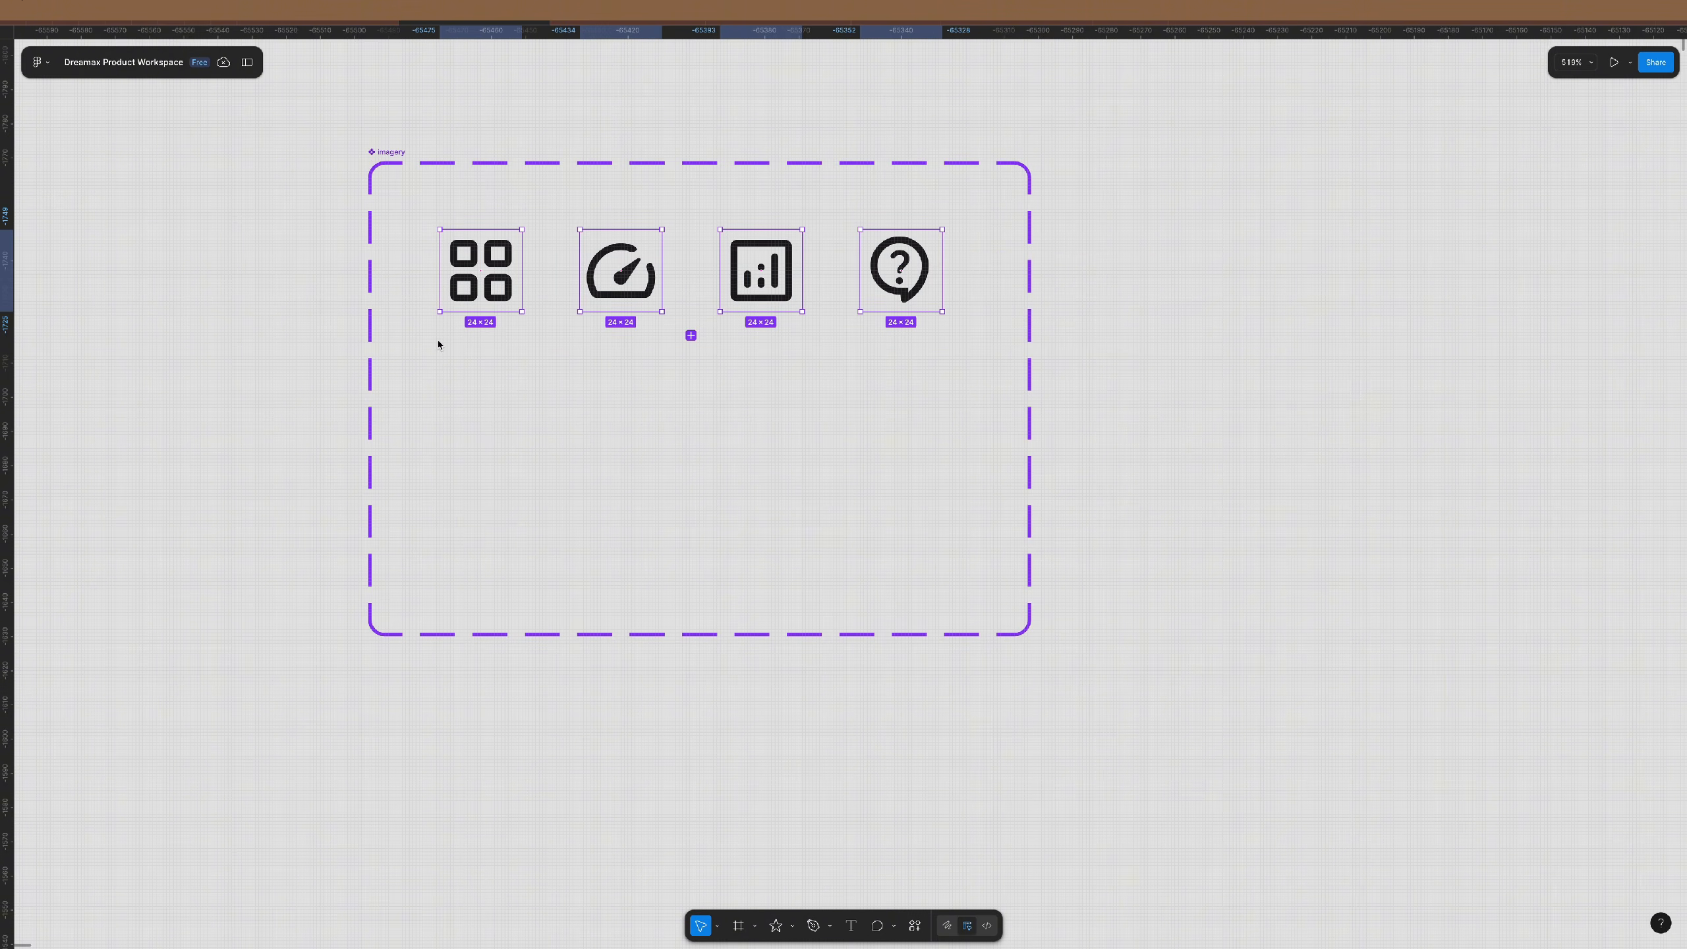
mouse_move(1632, 741)
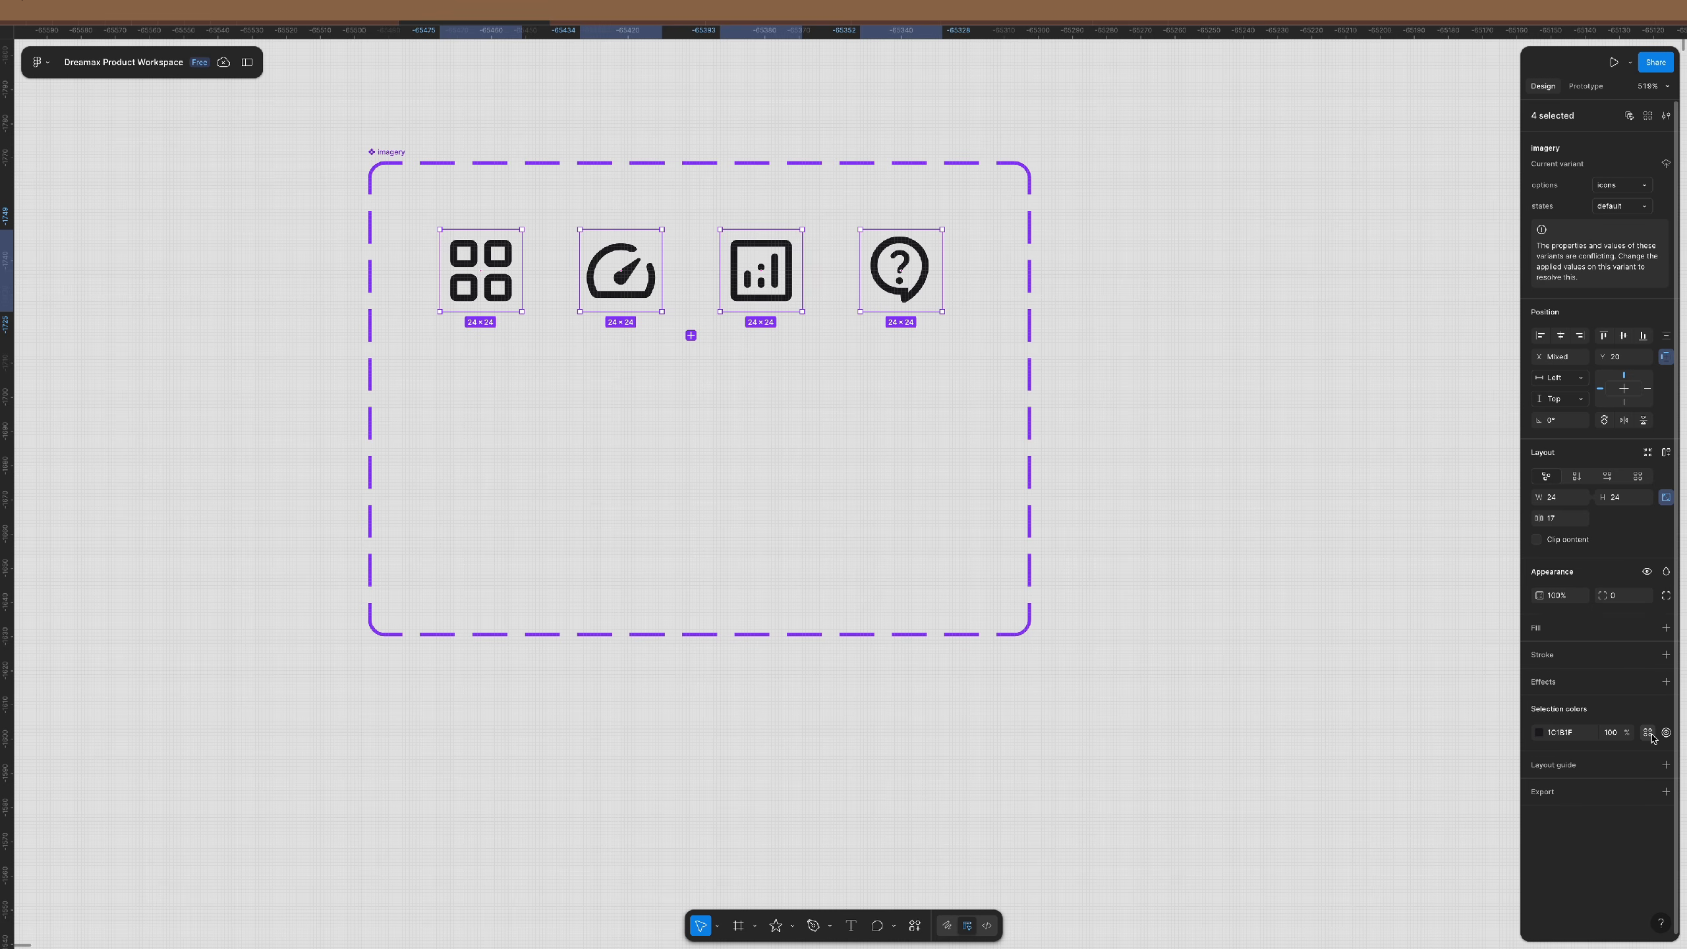
left_click(1647, 732)
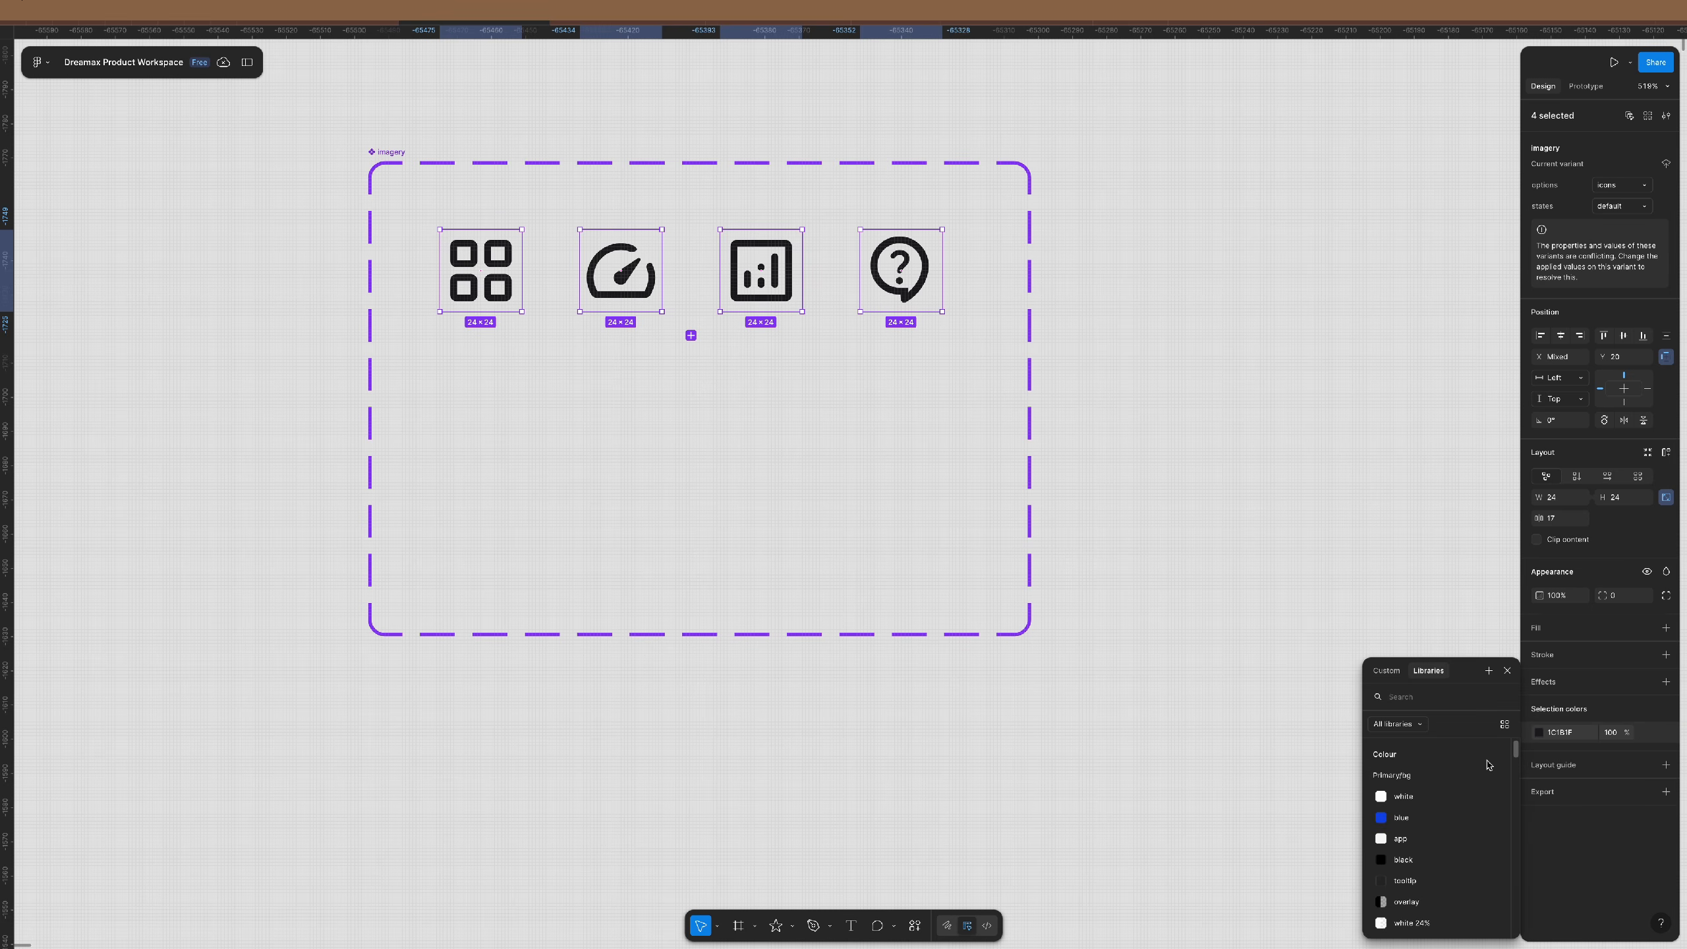
type("icon")
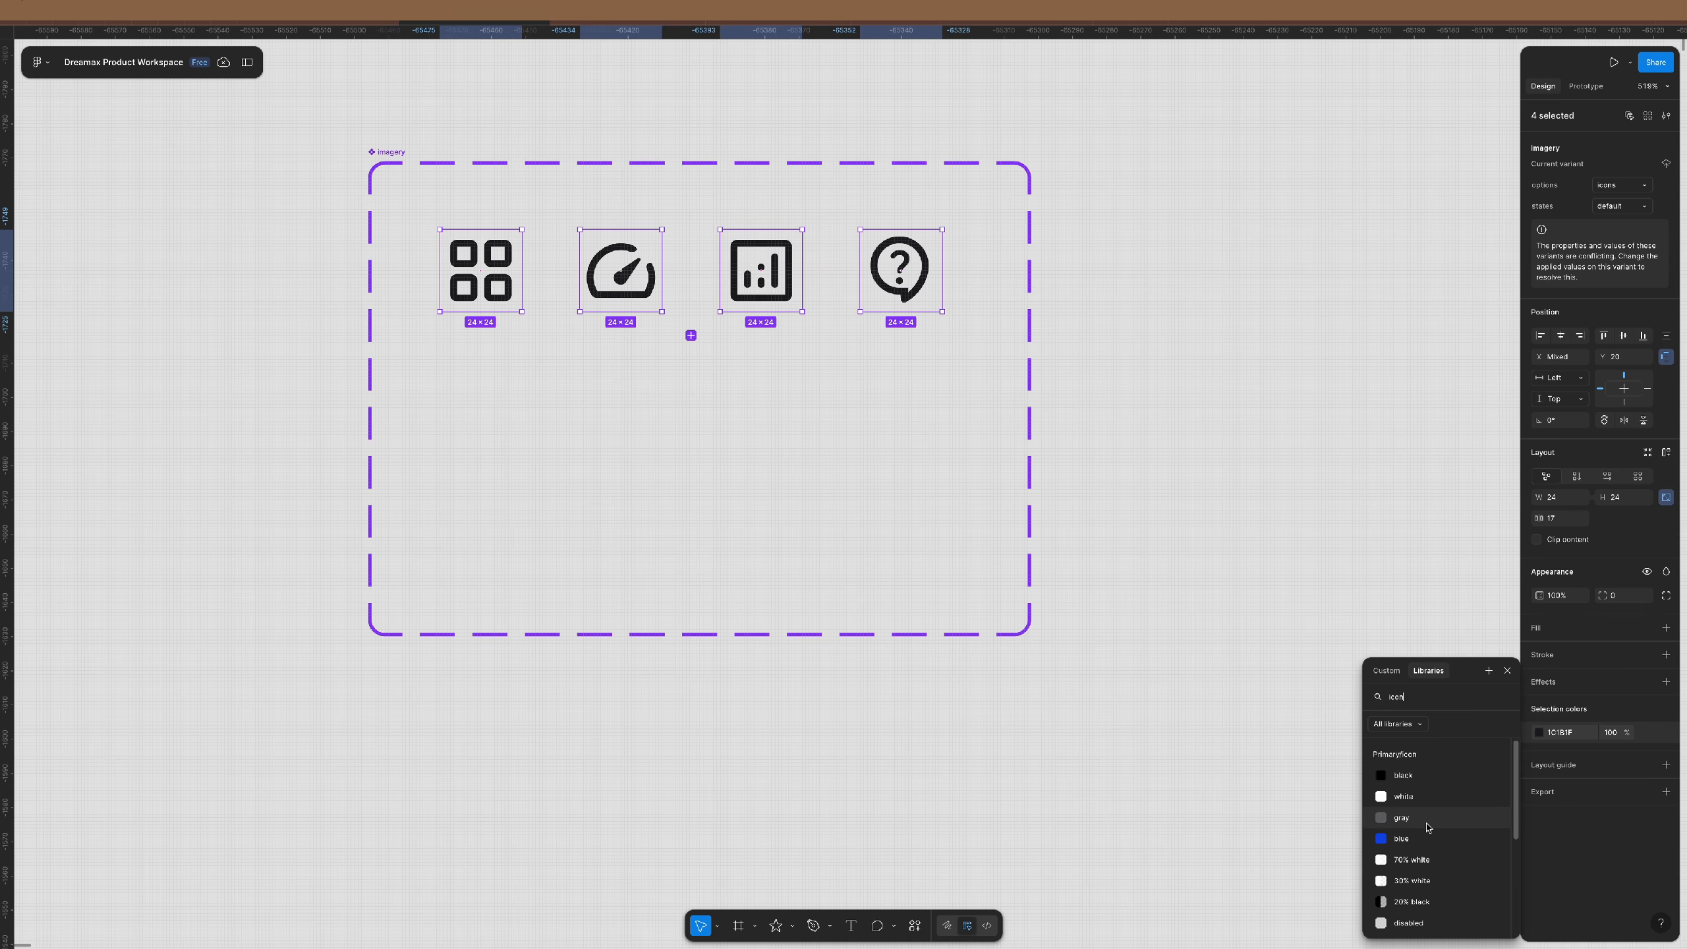
left_click(1402, 817)
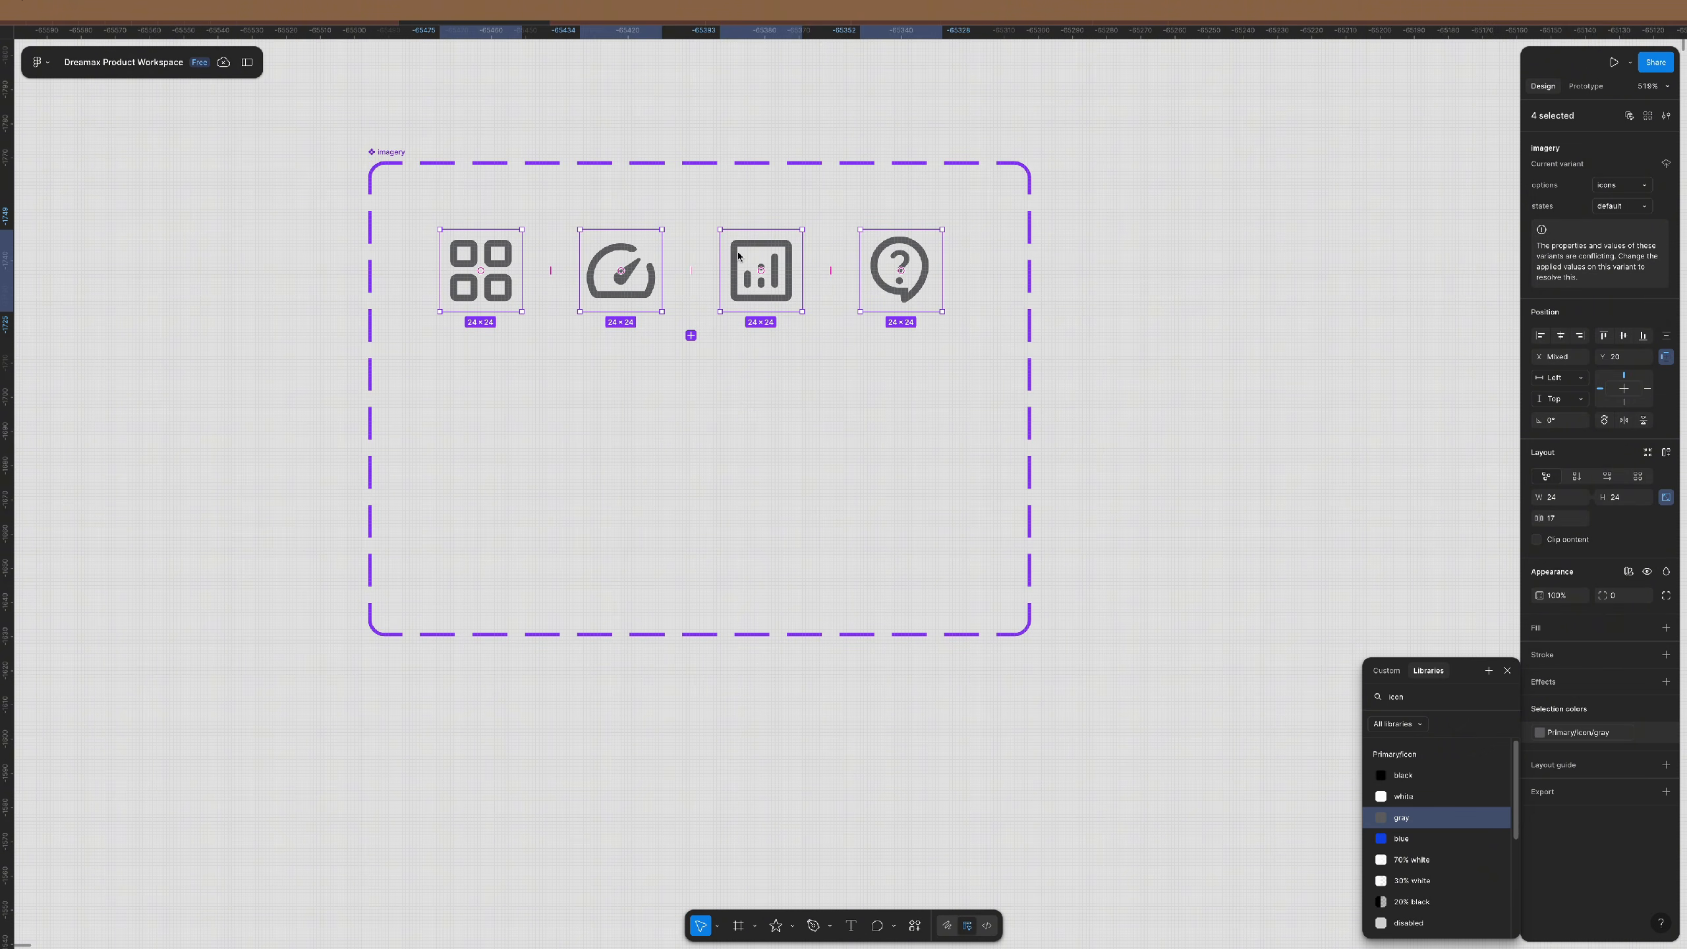
left_click_drag(1072, 190, 458, 334)
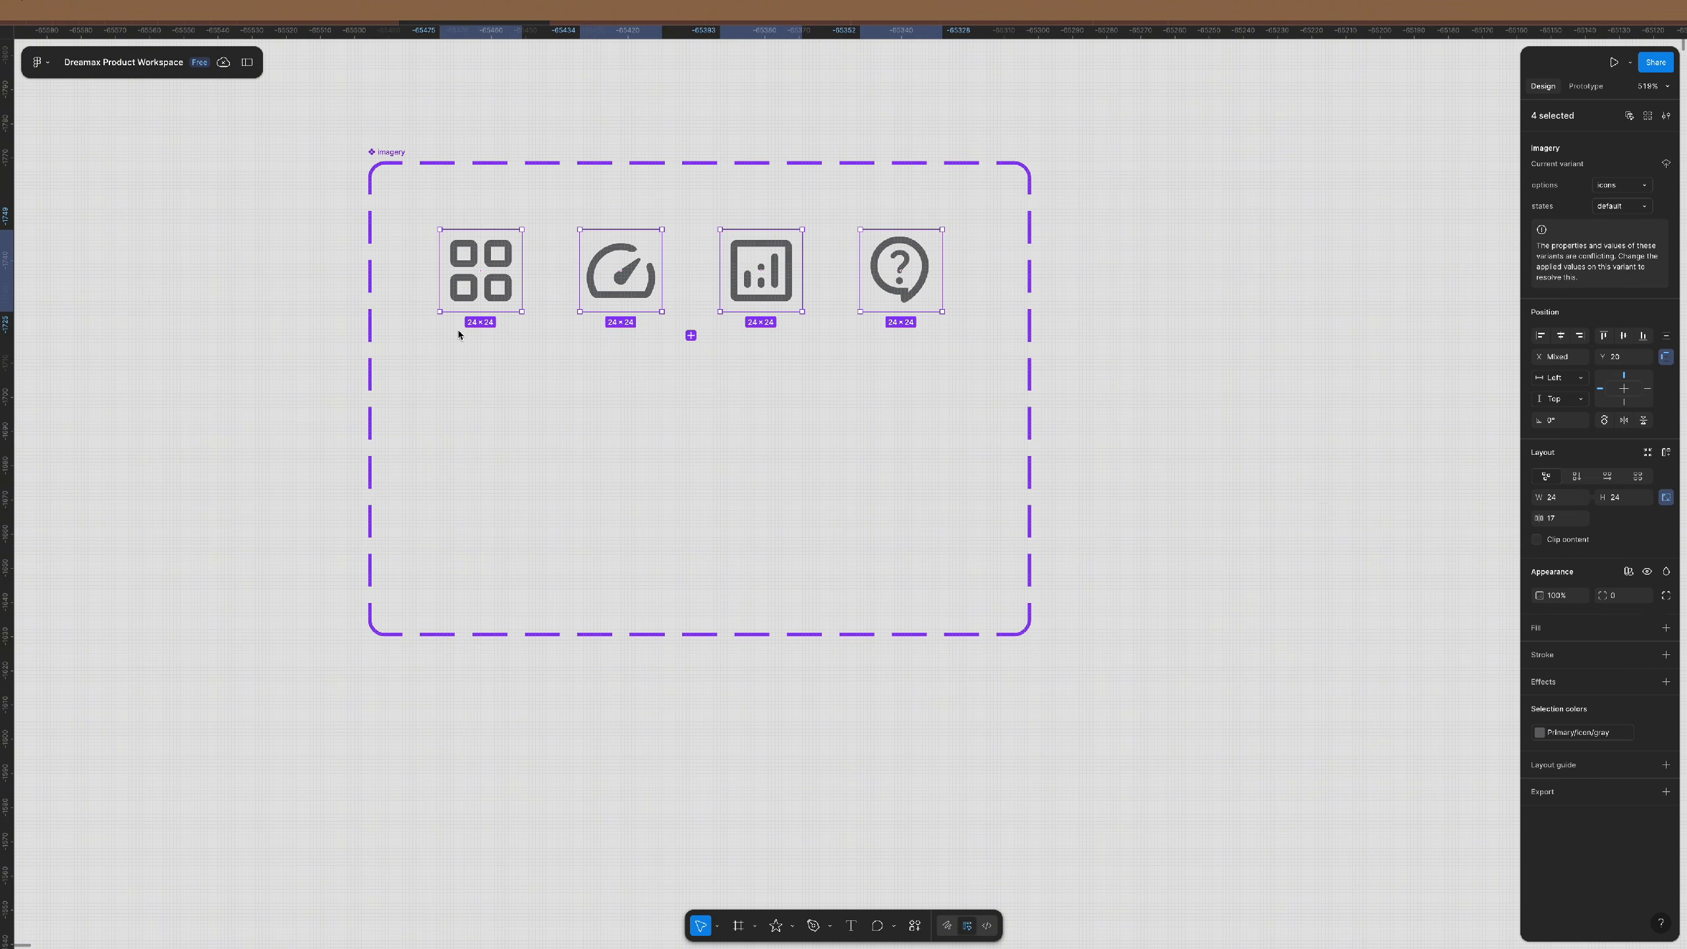
left_click_drag(589, 253, 574, 424)
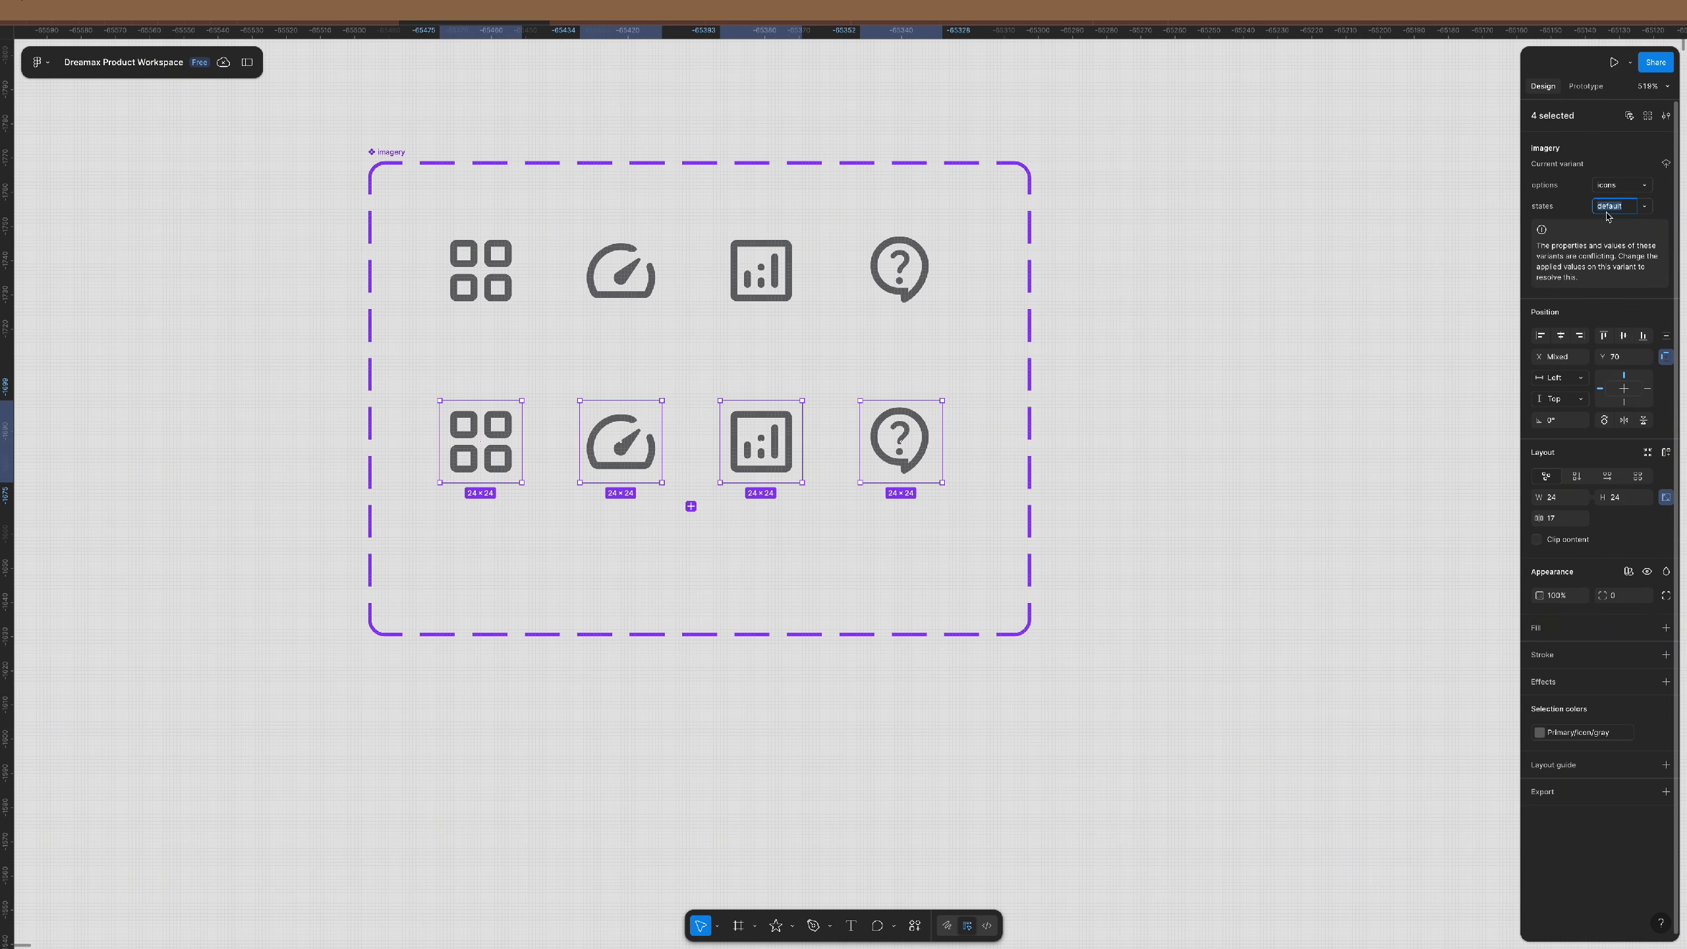
- Set the duplicated row's states to selected and colour it Primary/icon/black
type("selected")
key("Return")
left_click(1597, 733)
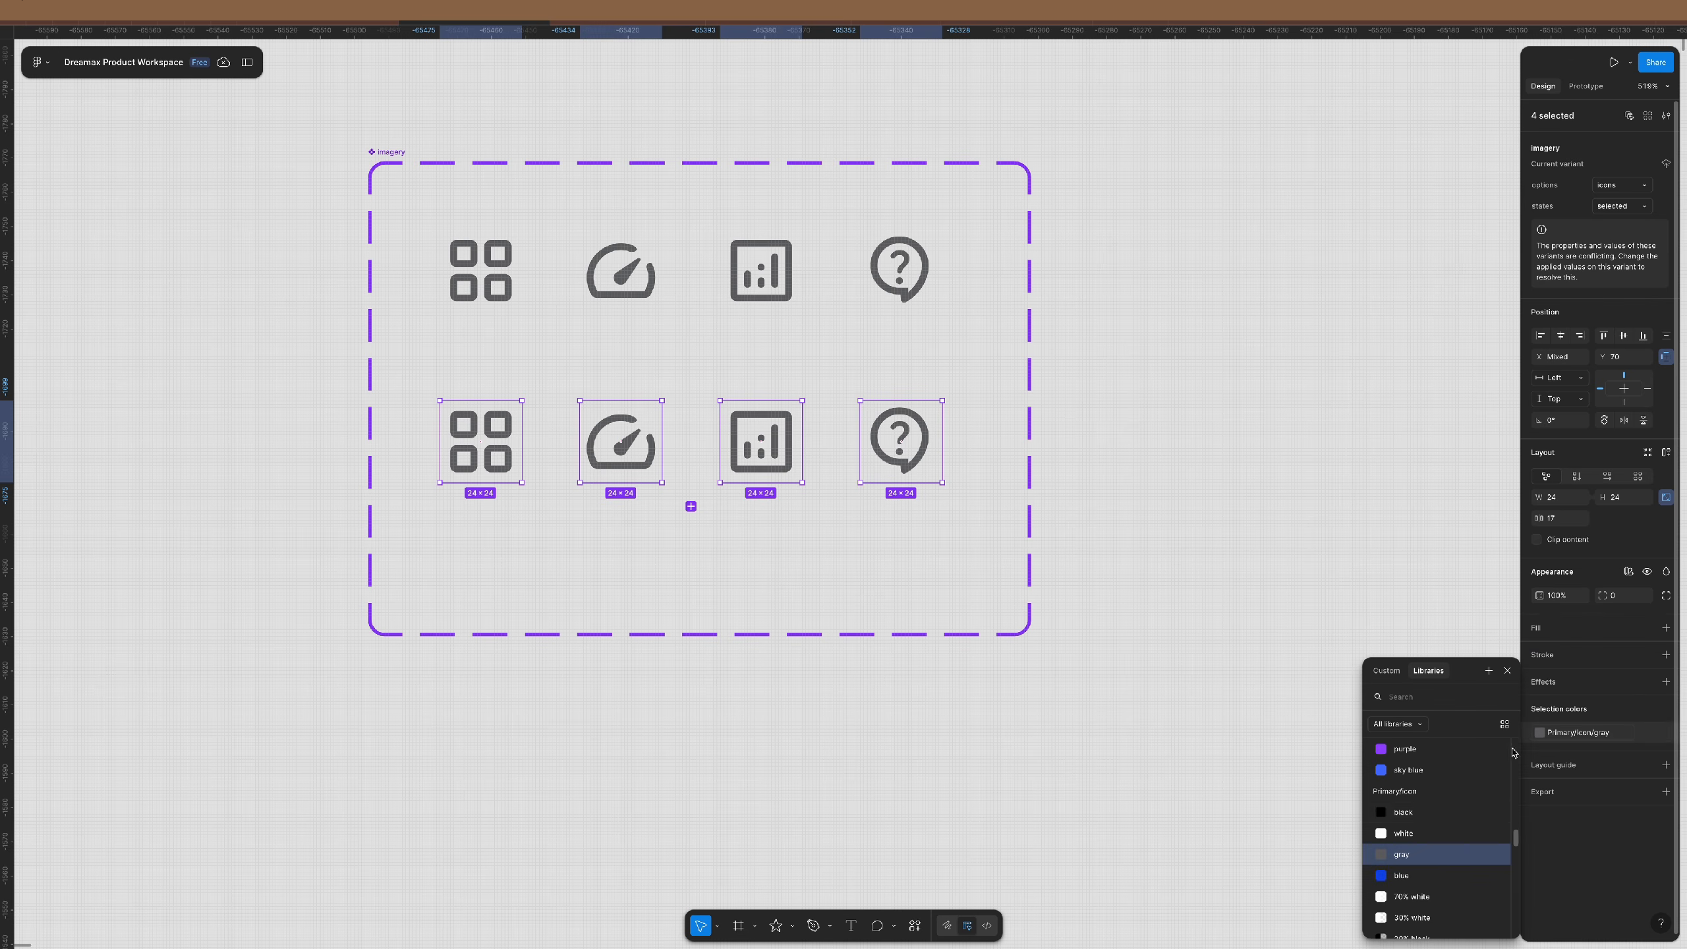
left_click(1407, 811)
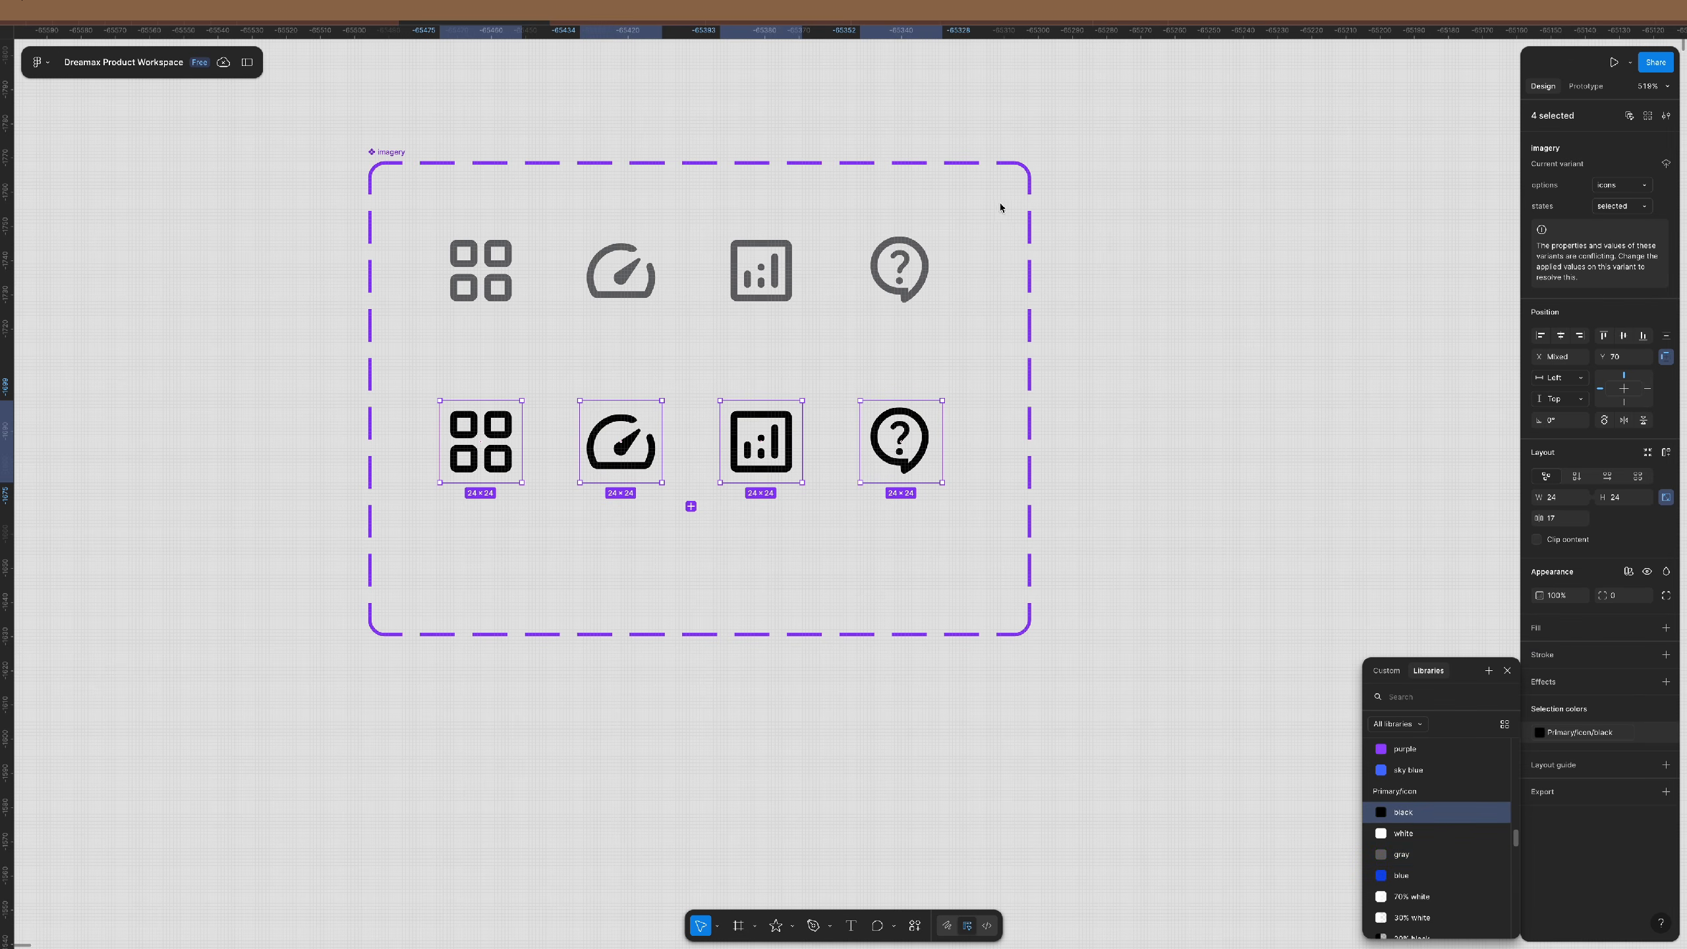
left_click(393, 158)
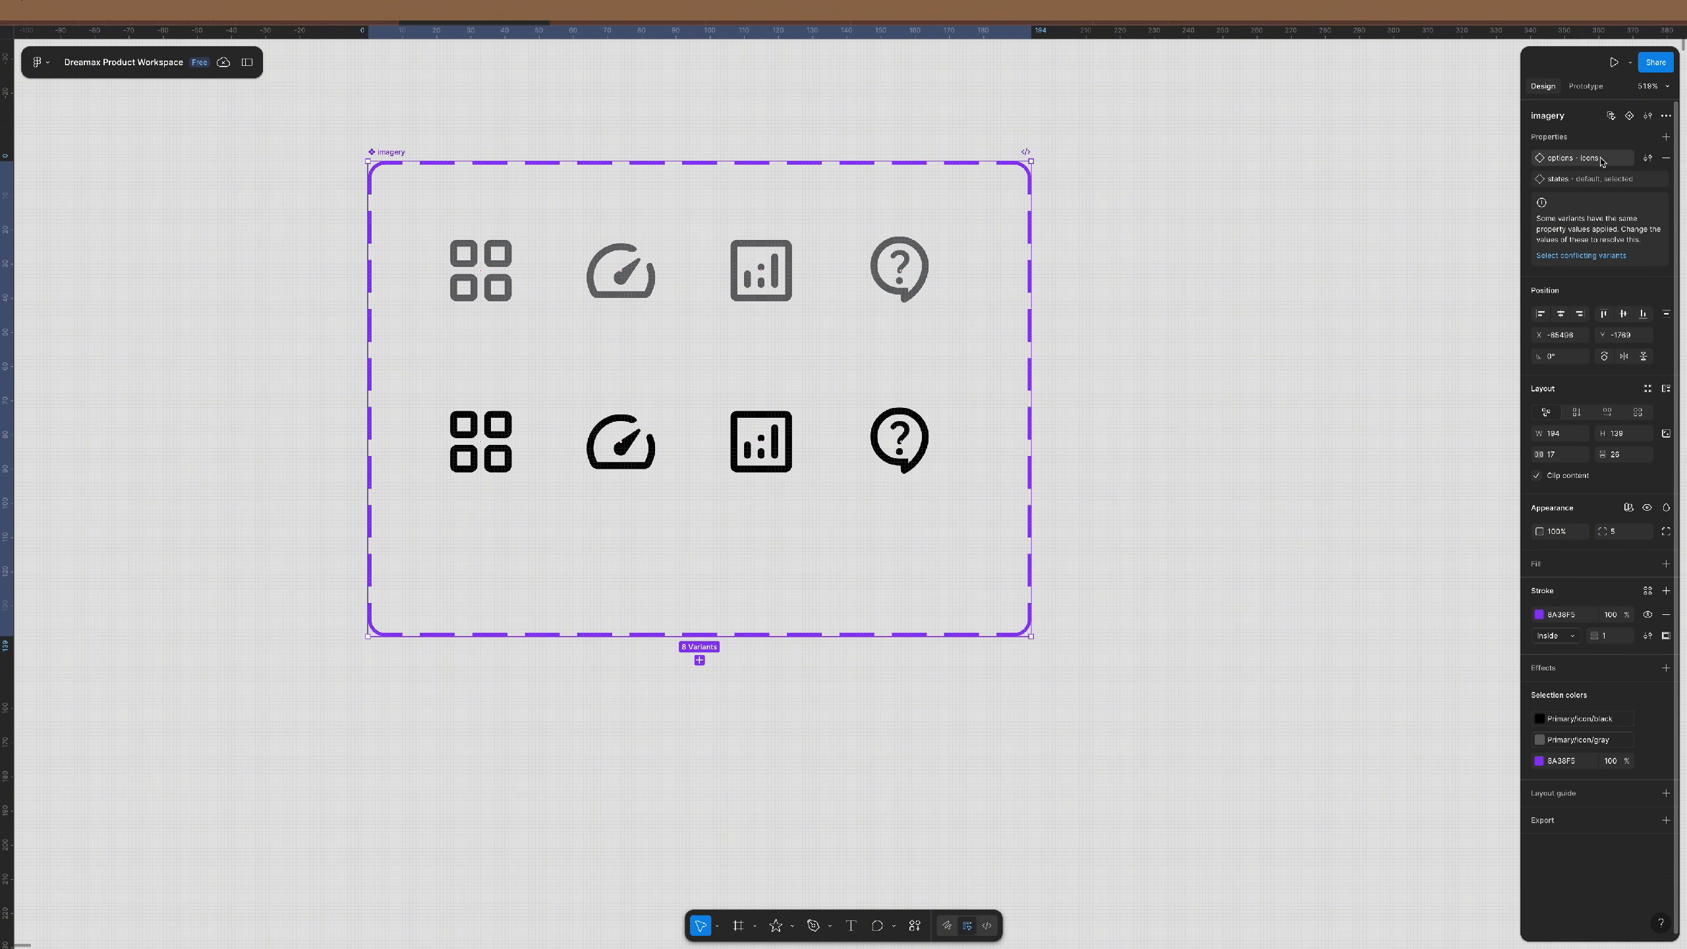
- Set the options value of the grid icon pair to dash and the gauge pair to gear
left_click_drag(333, 212, 537, 531)
left_click(1633, 184)
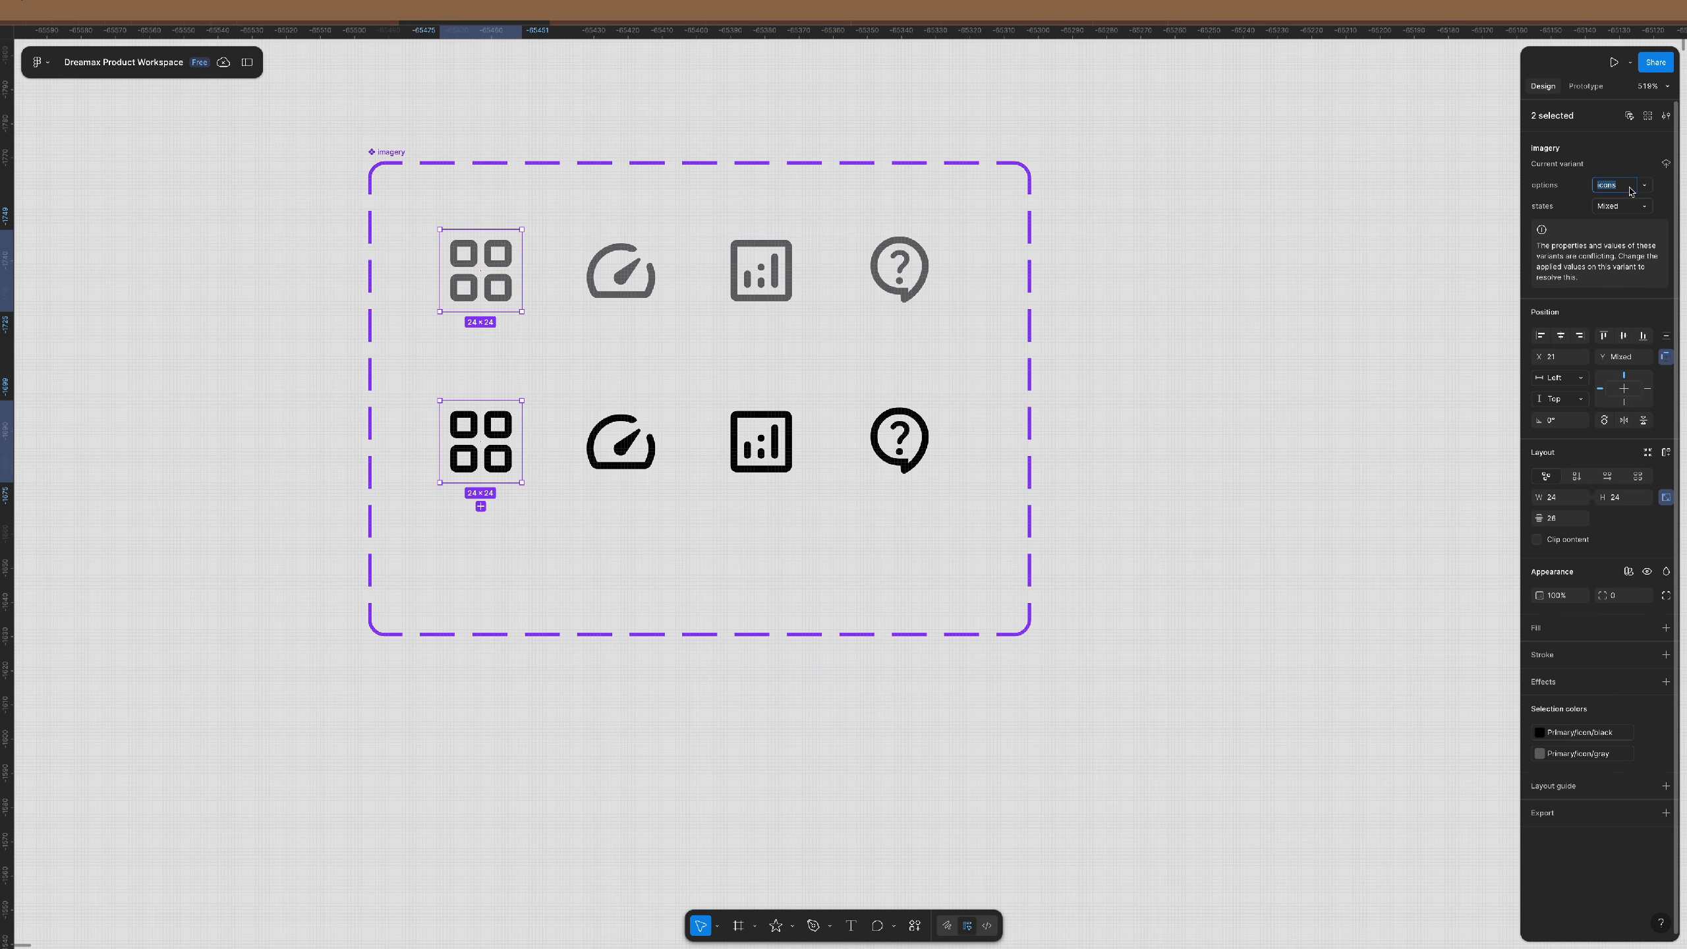
type("dash")
key("Return")
key("Tab")
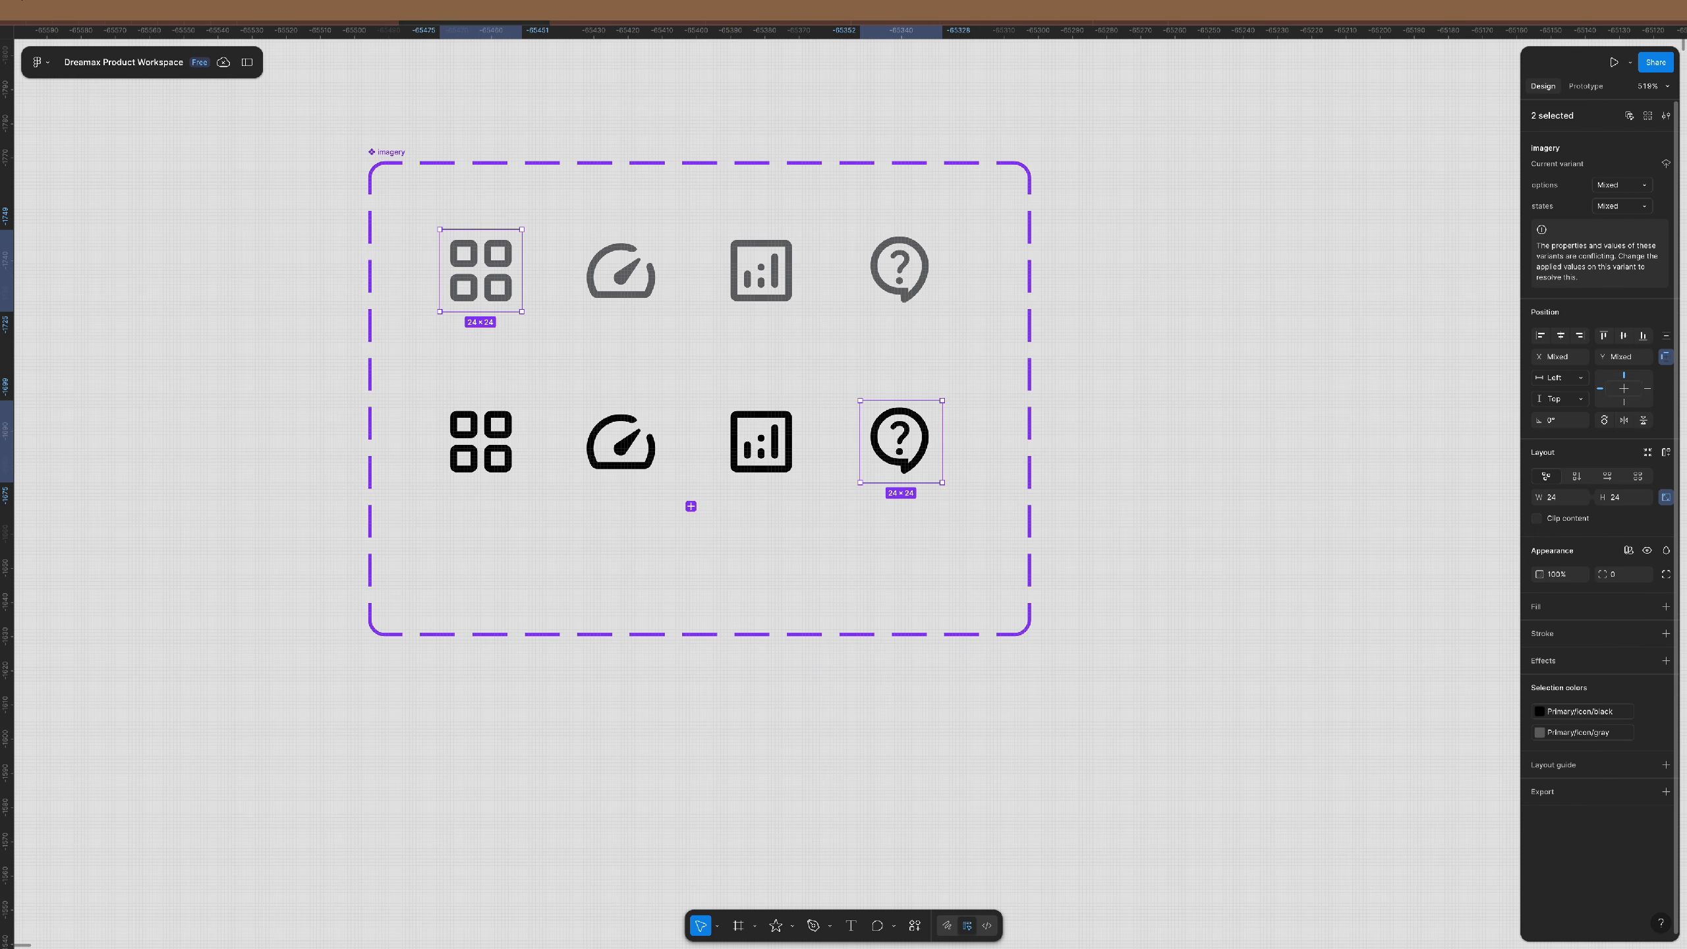
left_click_drag(712, 121, 604, 498)
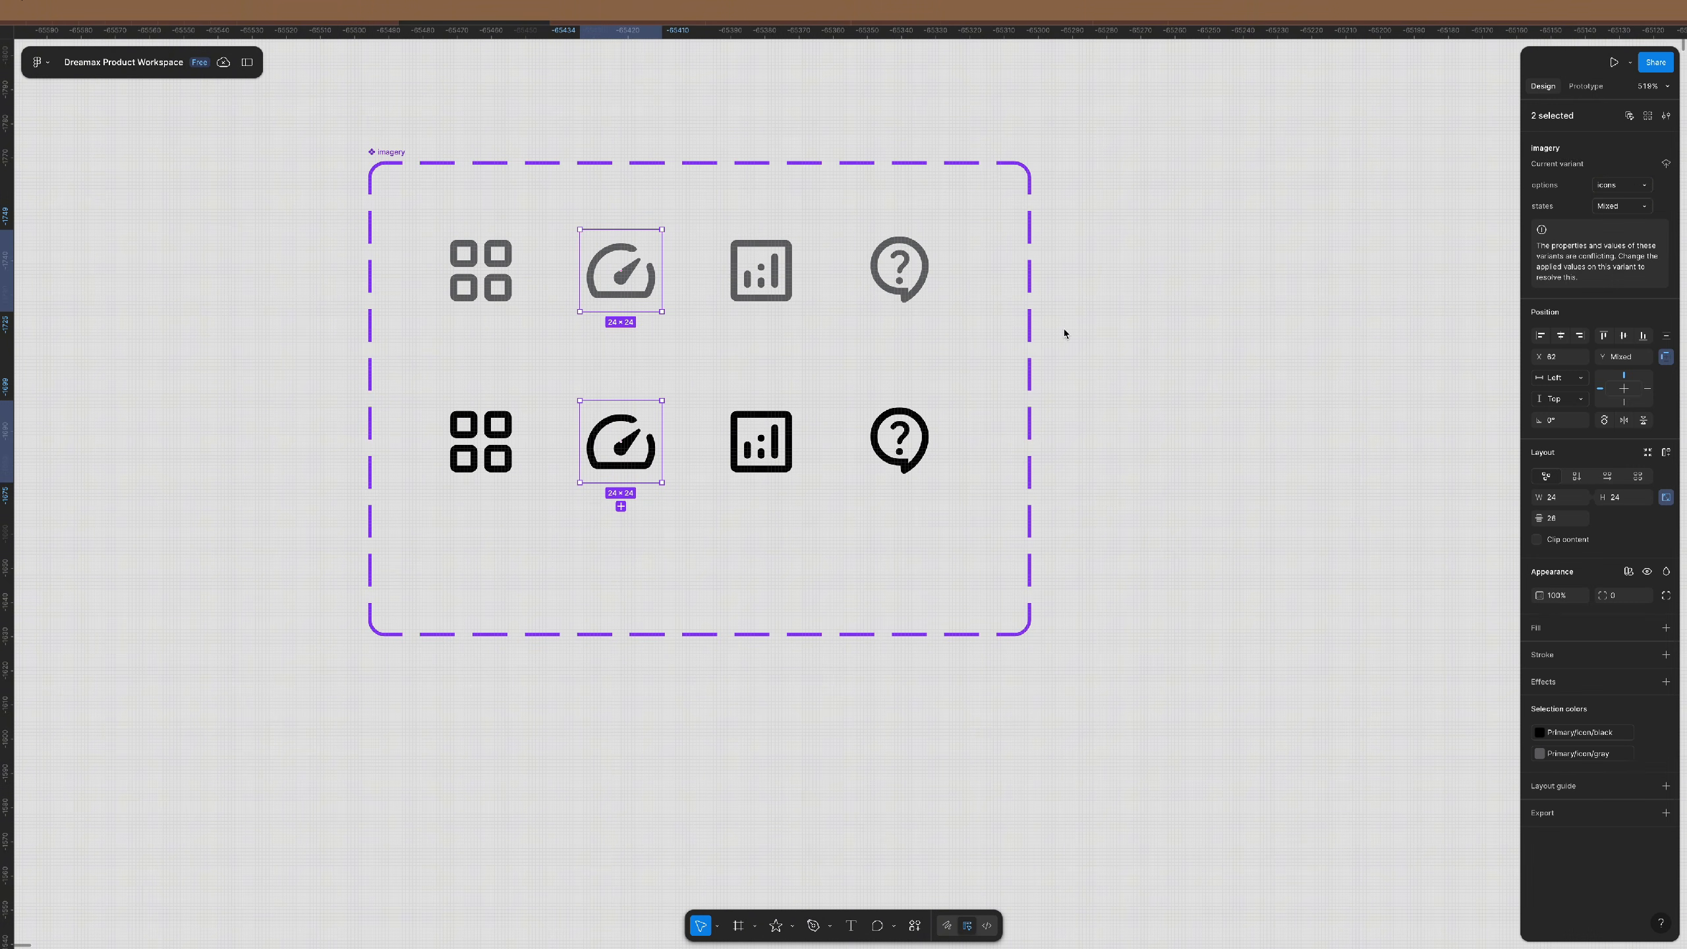
left_click(1633, 190)
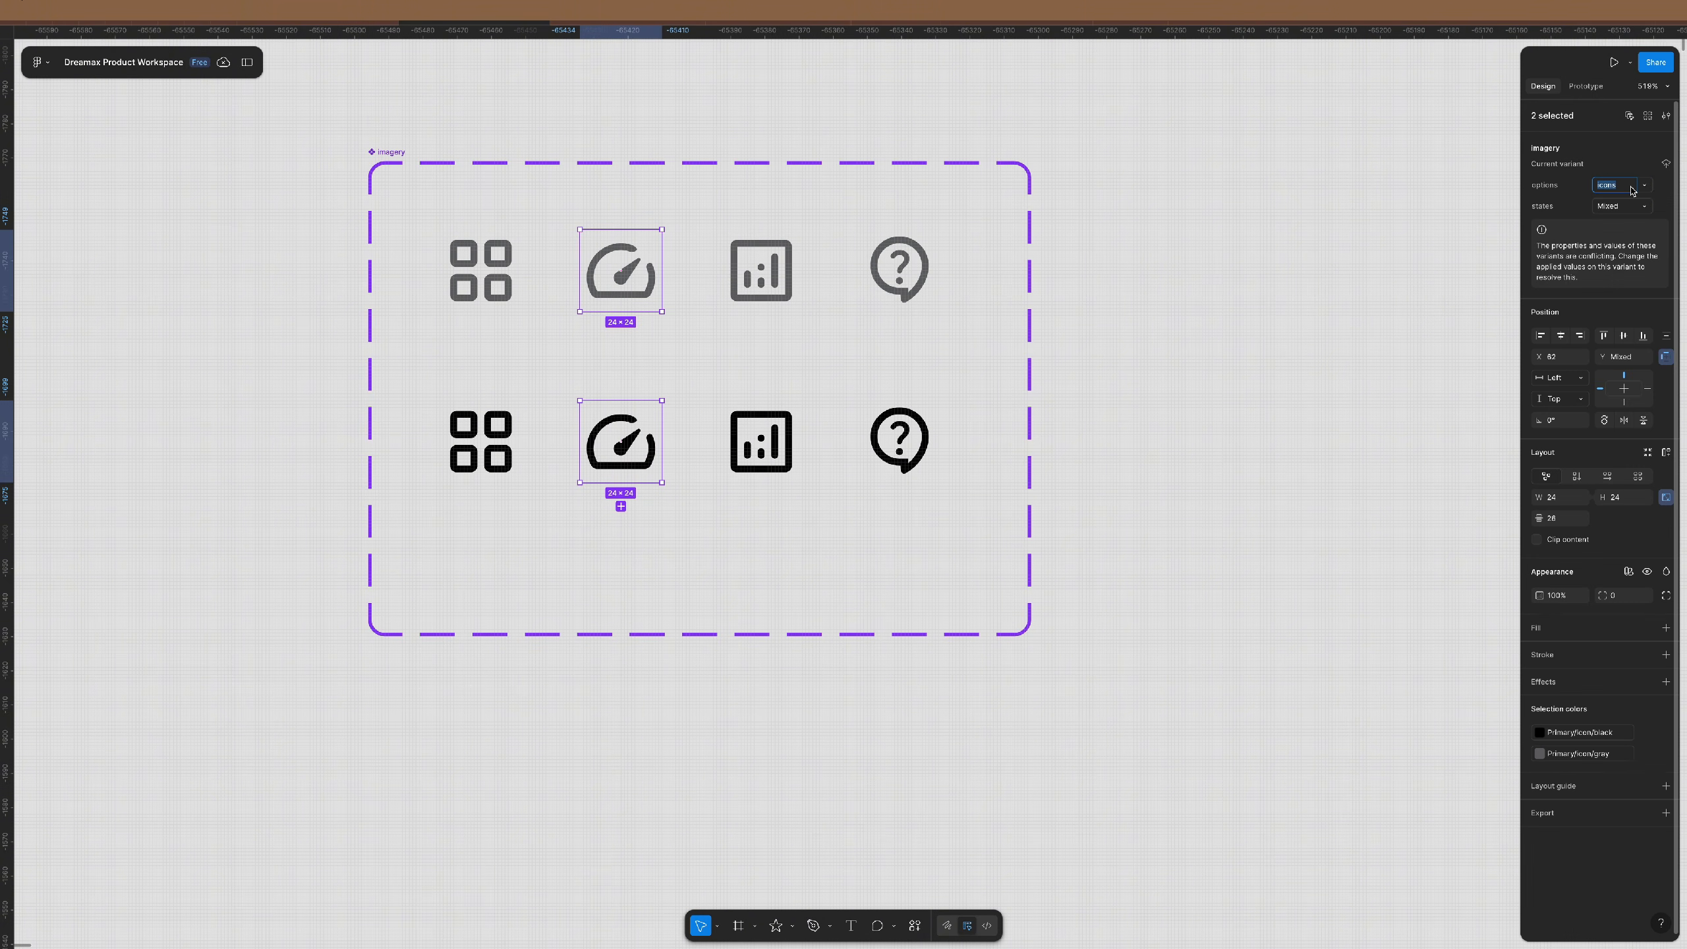
type("gear")
key("Return")
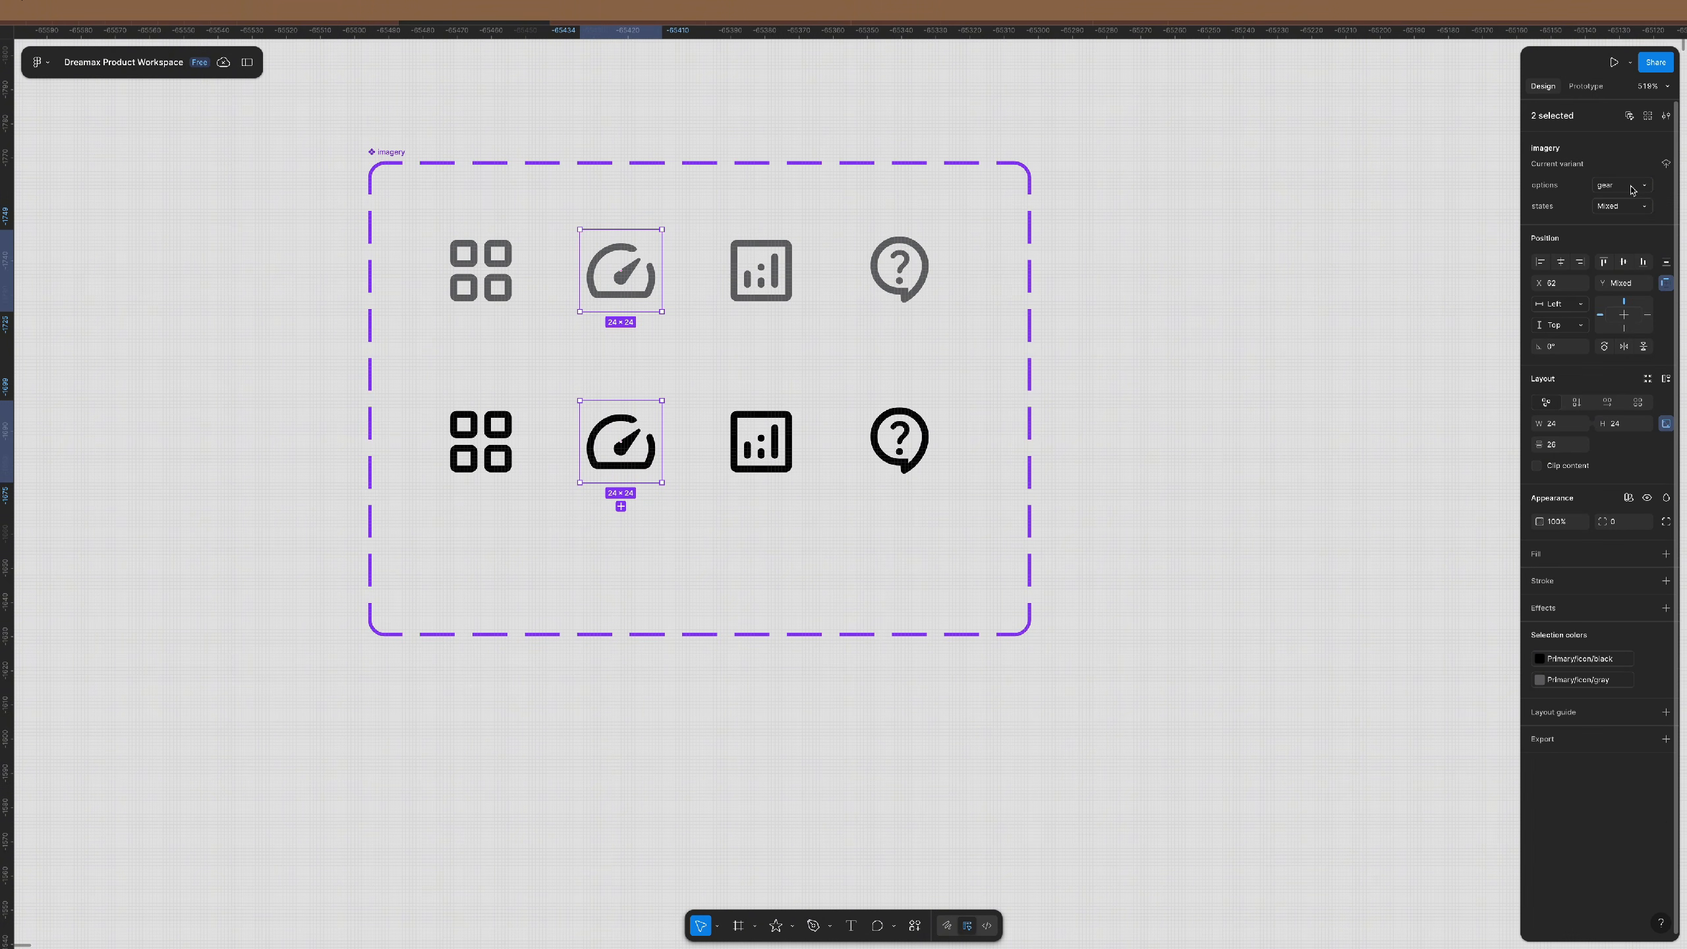
- Set the options value of the chart pair to analytics and the question-mark pair to support
left_click_drag(708, 121, 833, 532)
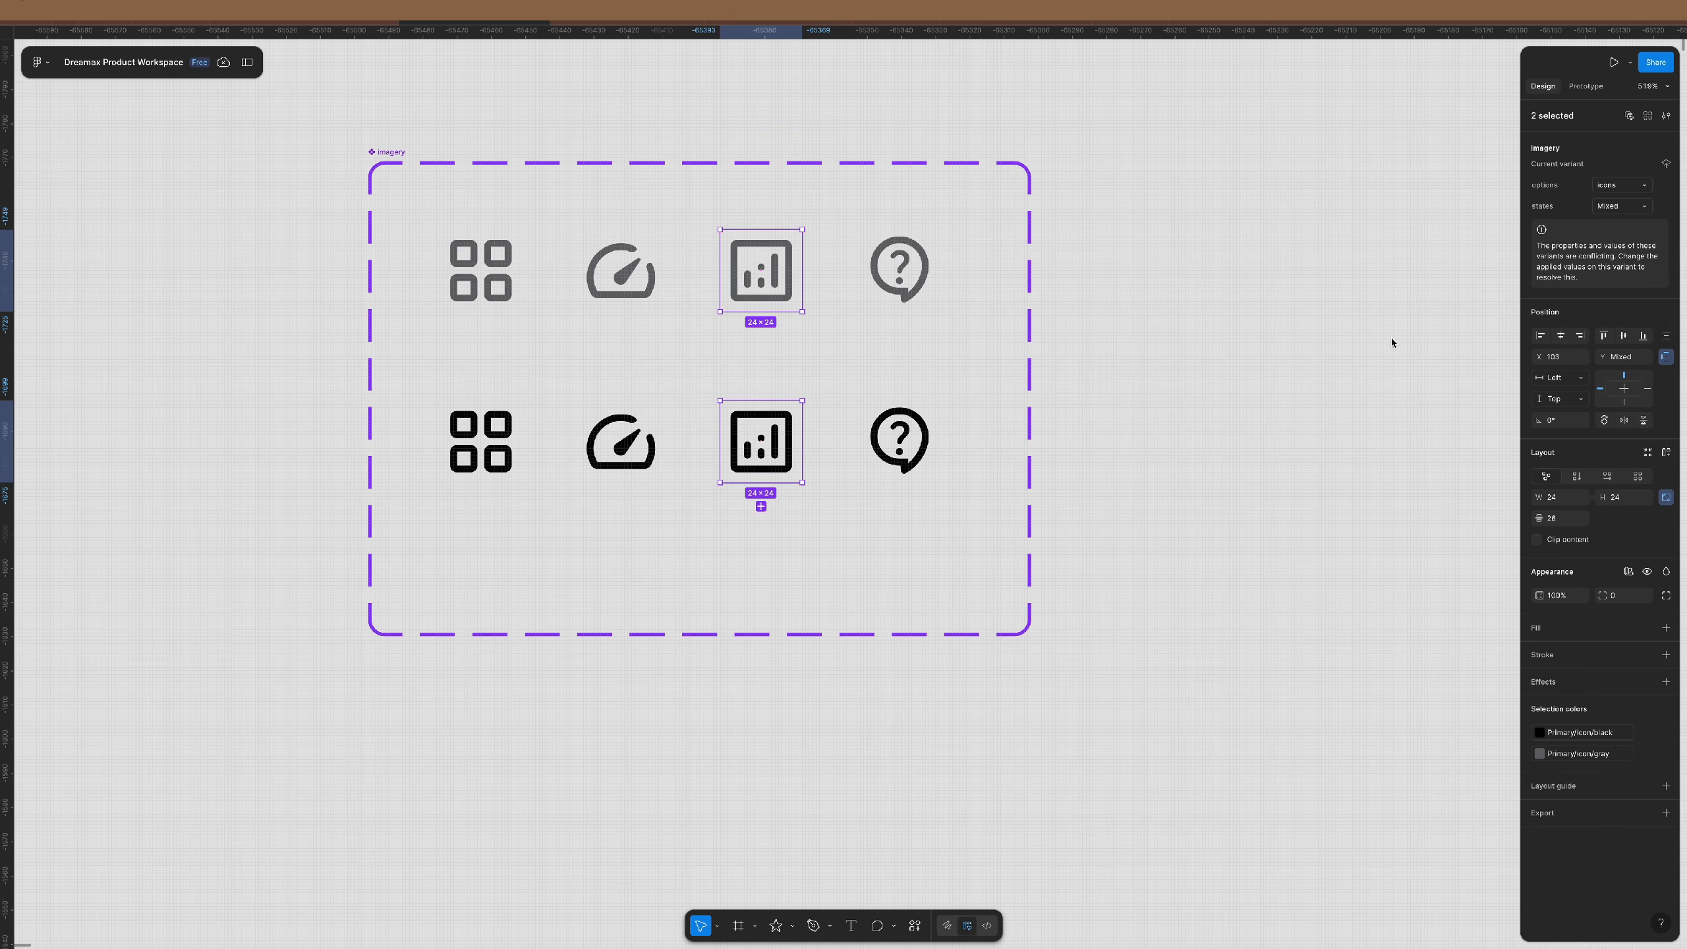
left_click(1621, 188)
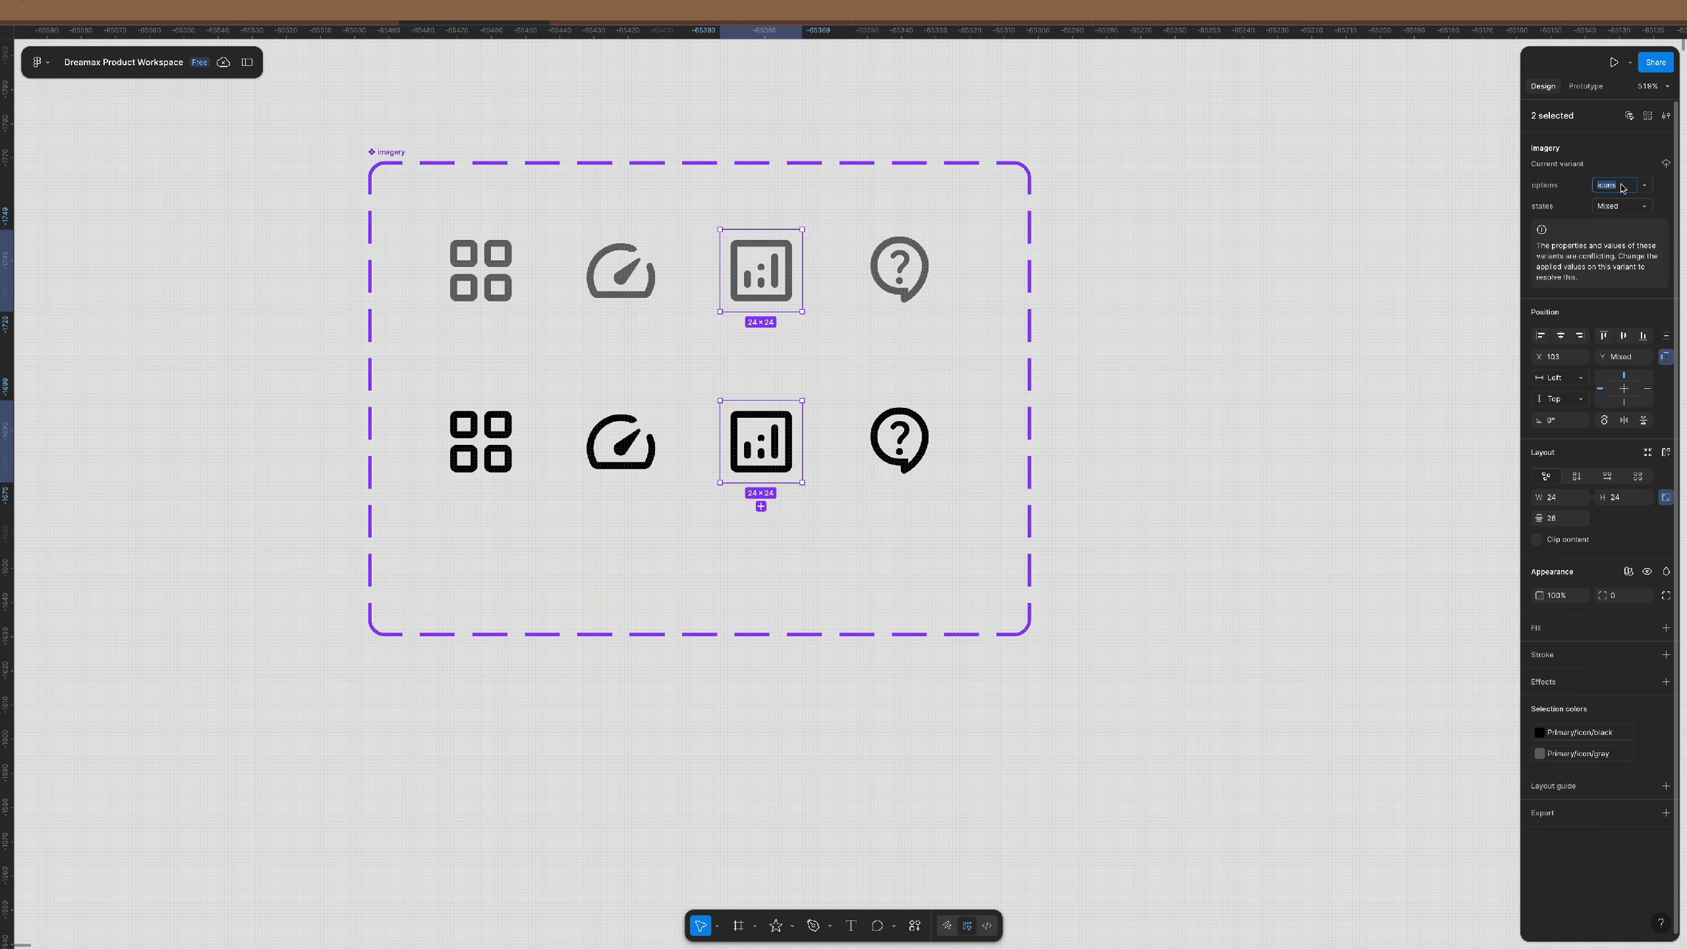
type("analytics")
key("Return")
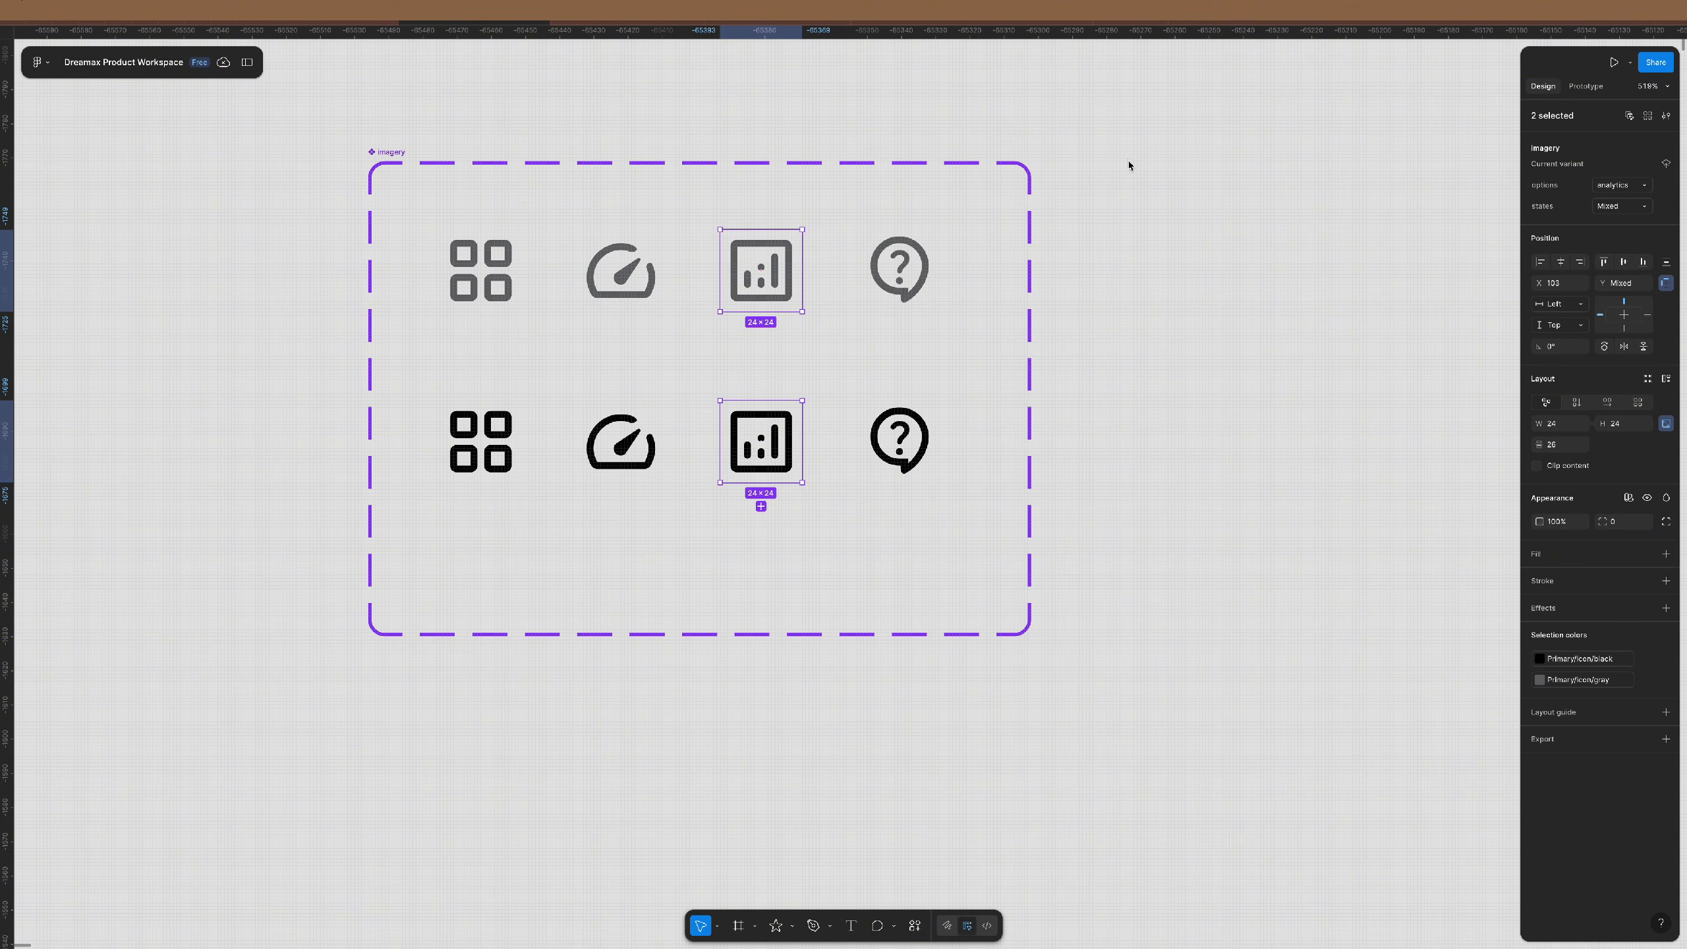
left_click_drag(1129, 159, 881, 525)
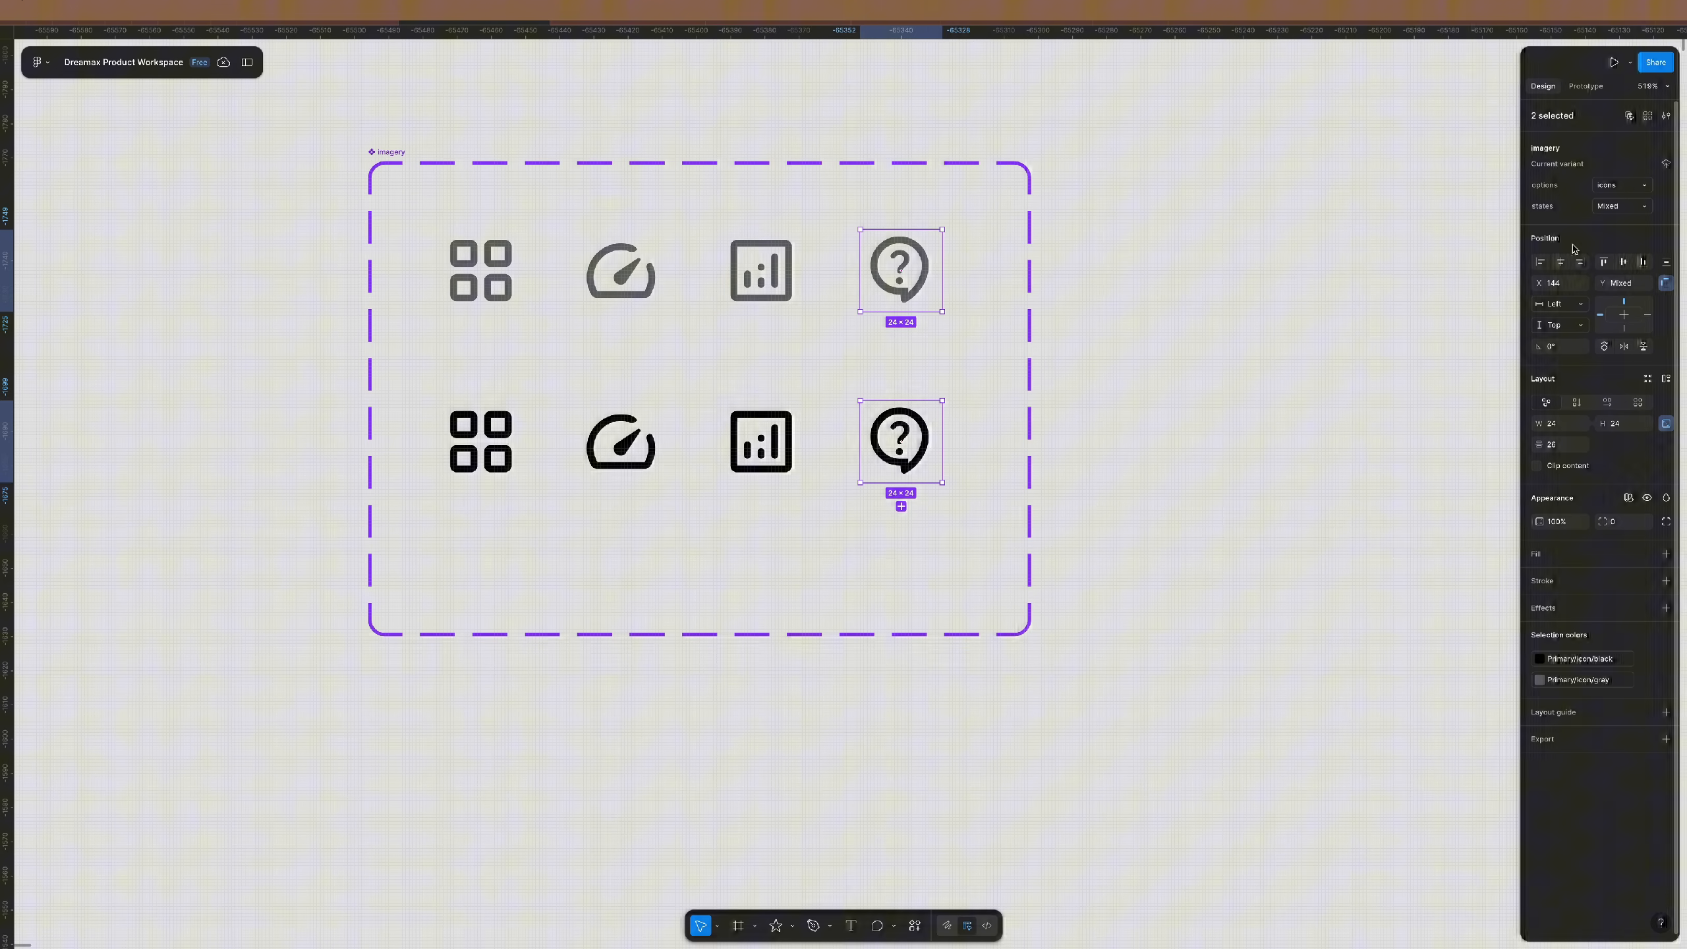
left_click(1626, 187)
type("s")
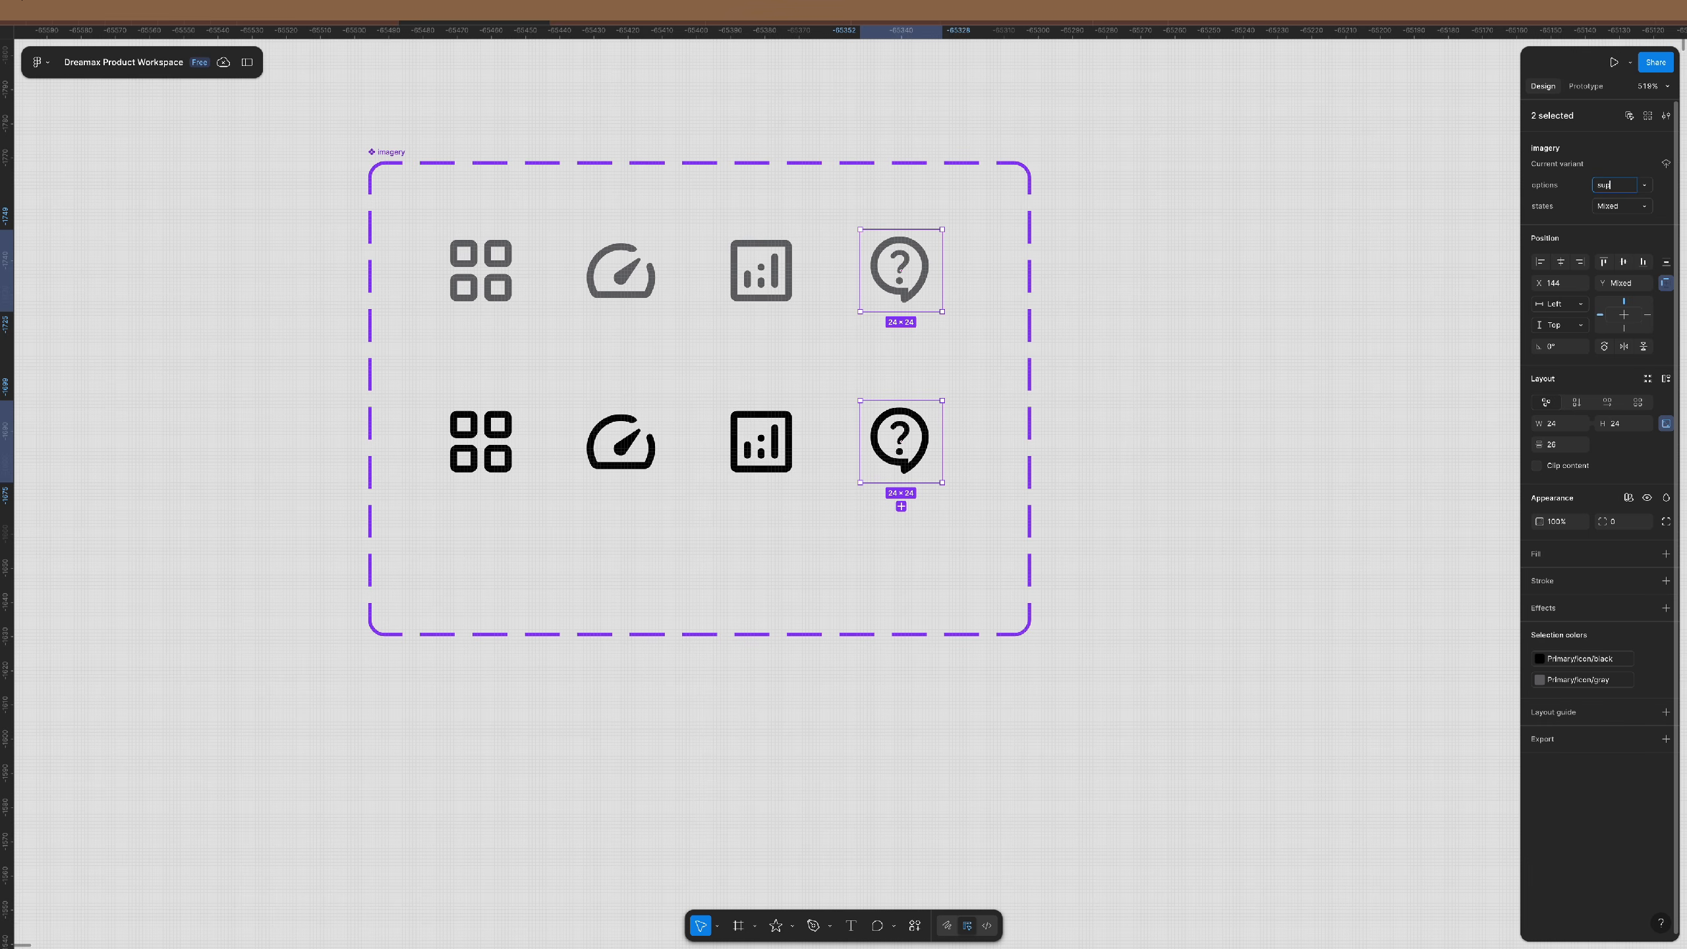
type("upport")
key("Return")
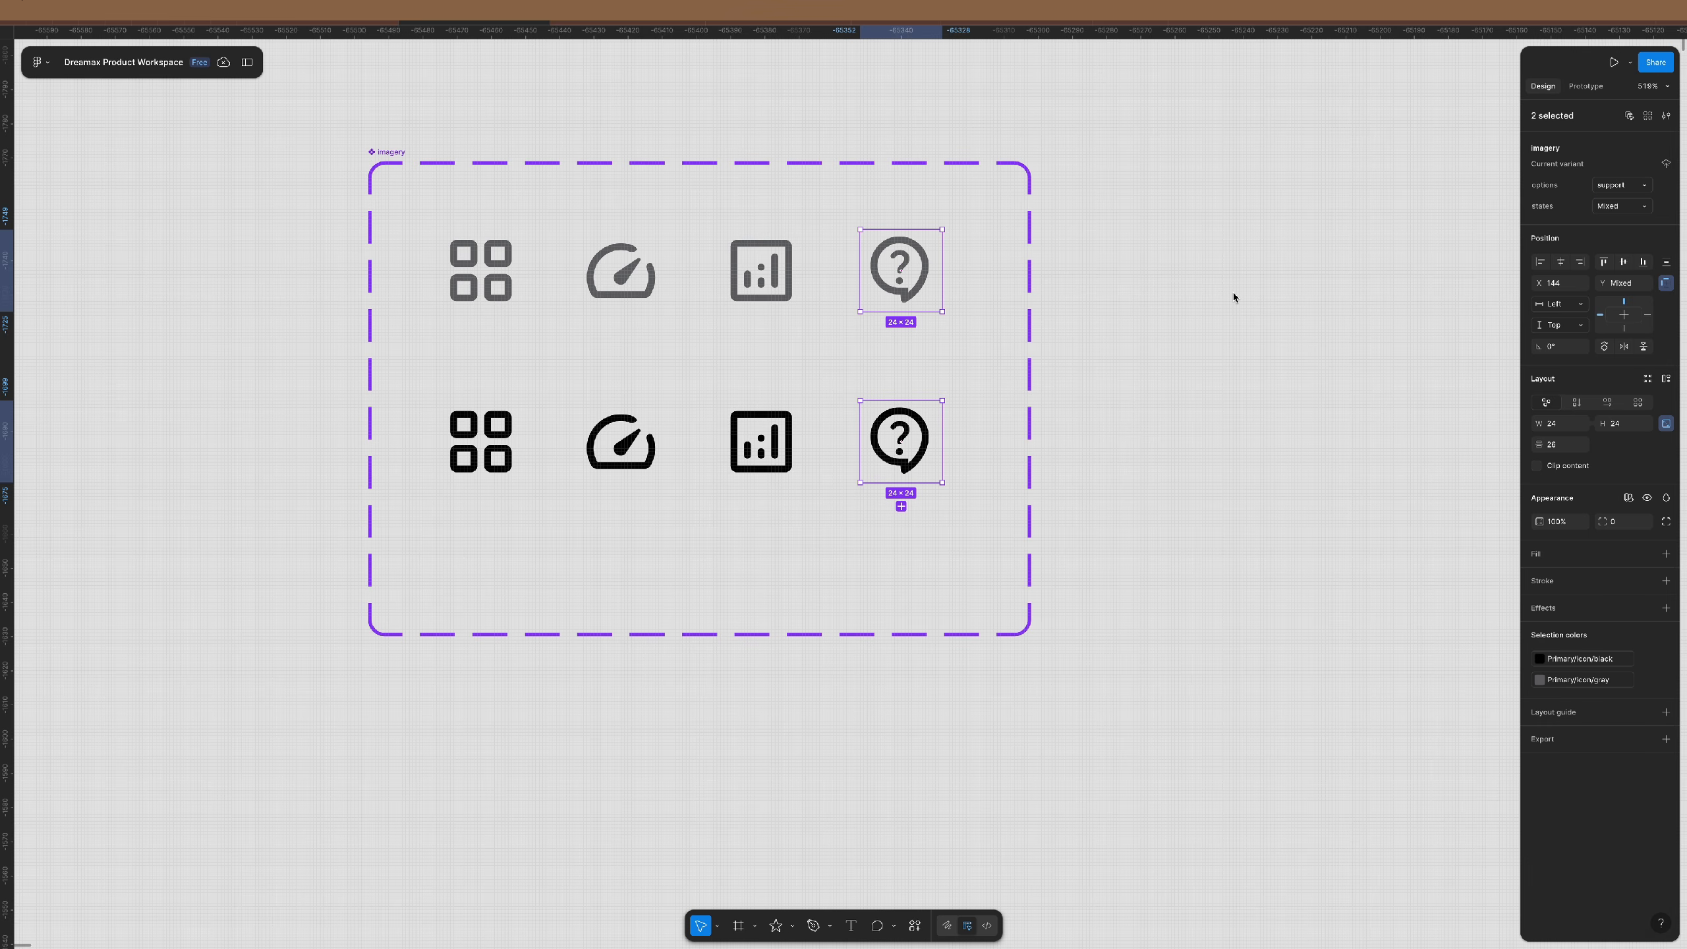
left_click(1235, 296)
scroll(639, 319, "down", 5)
scroll(640, 323, "down", 4)
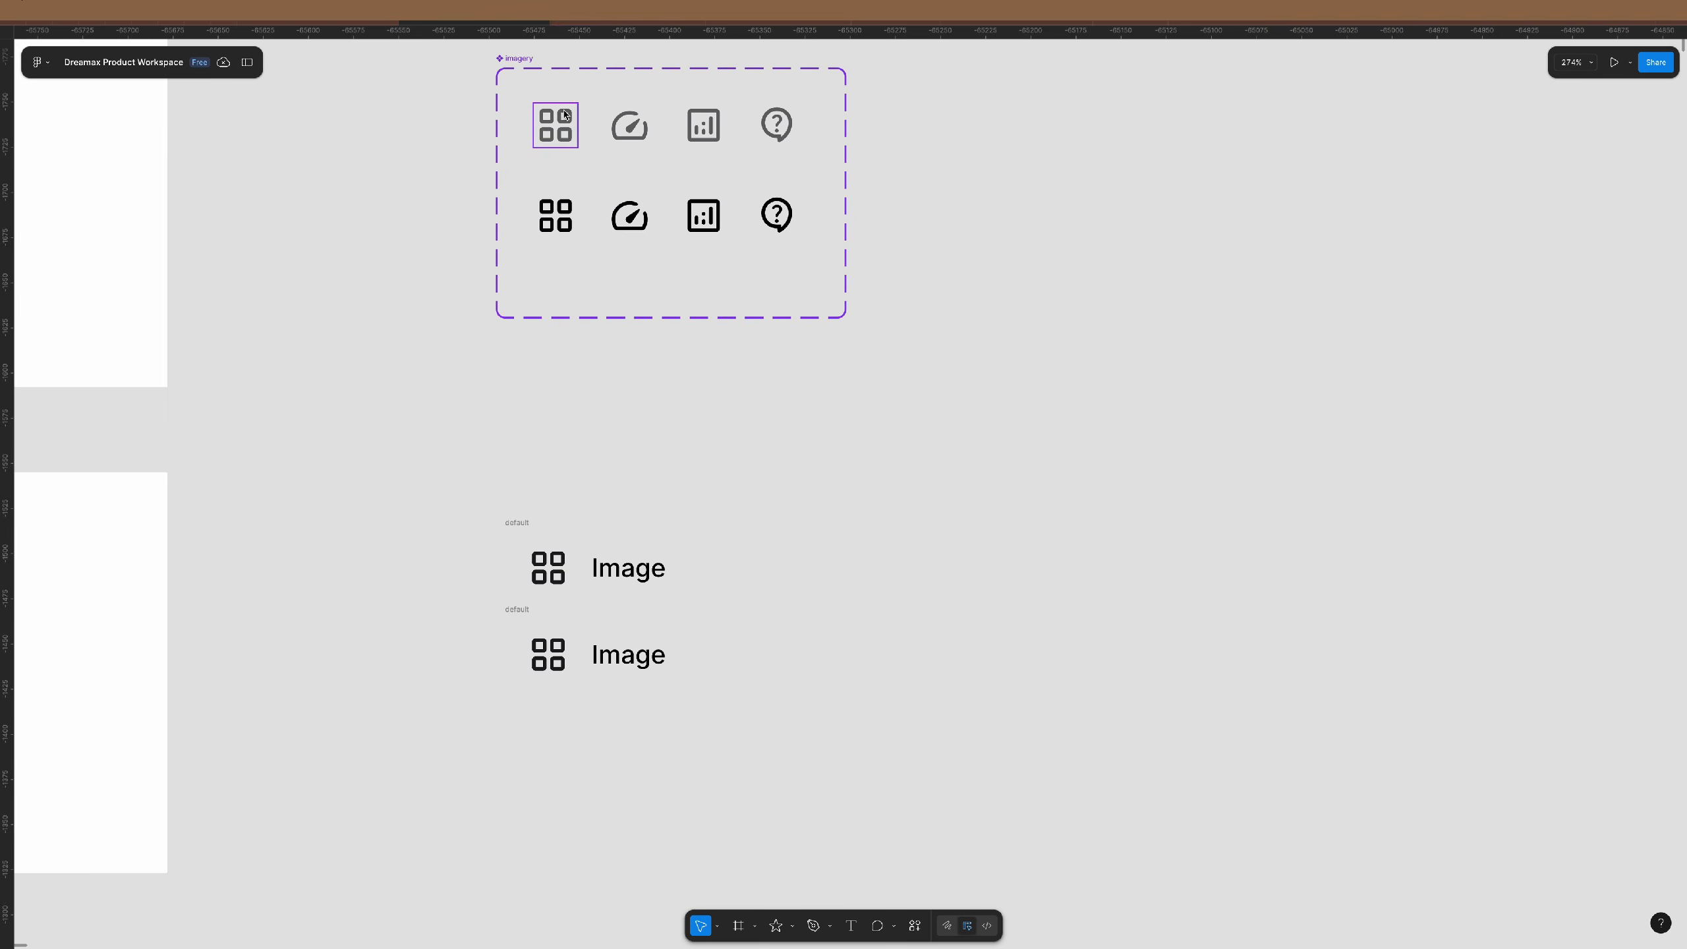
- Switch the lower default row's grid icon to its selected state so it shows solid black
left_click(560, 107)
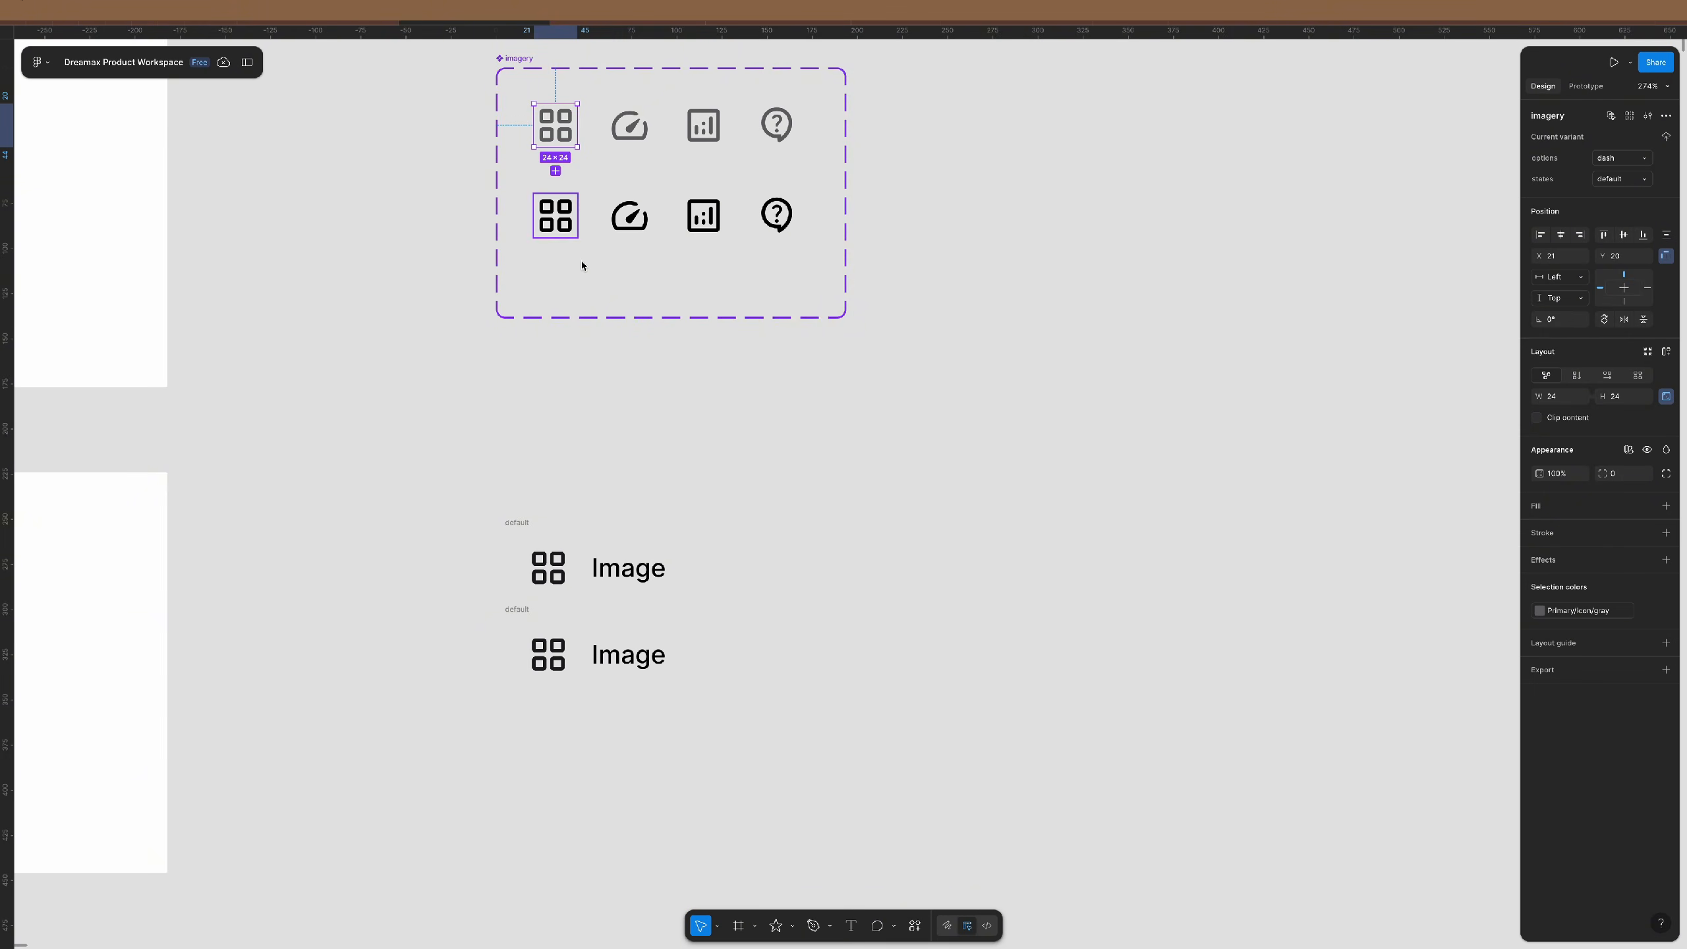
left_click(576, 401)
scroll(574, 412, "down", 1)
scroll(573, 412, "down", 3)
scroll(575, 465, "up", 5)
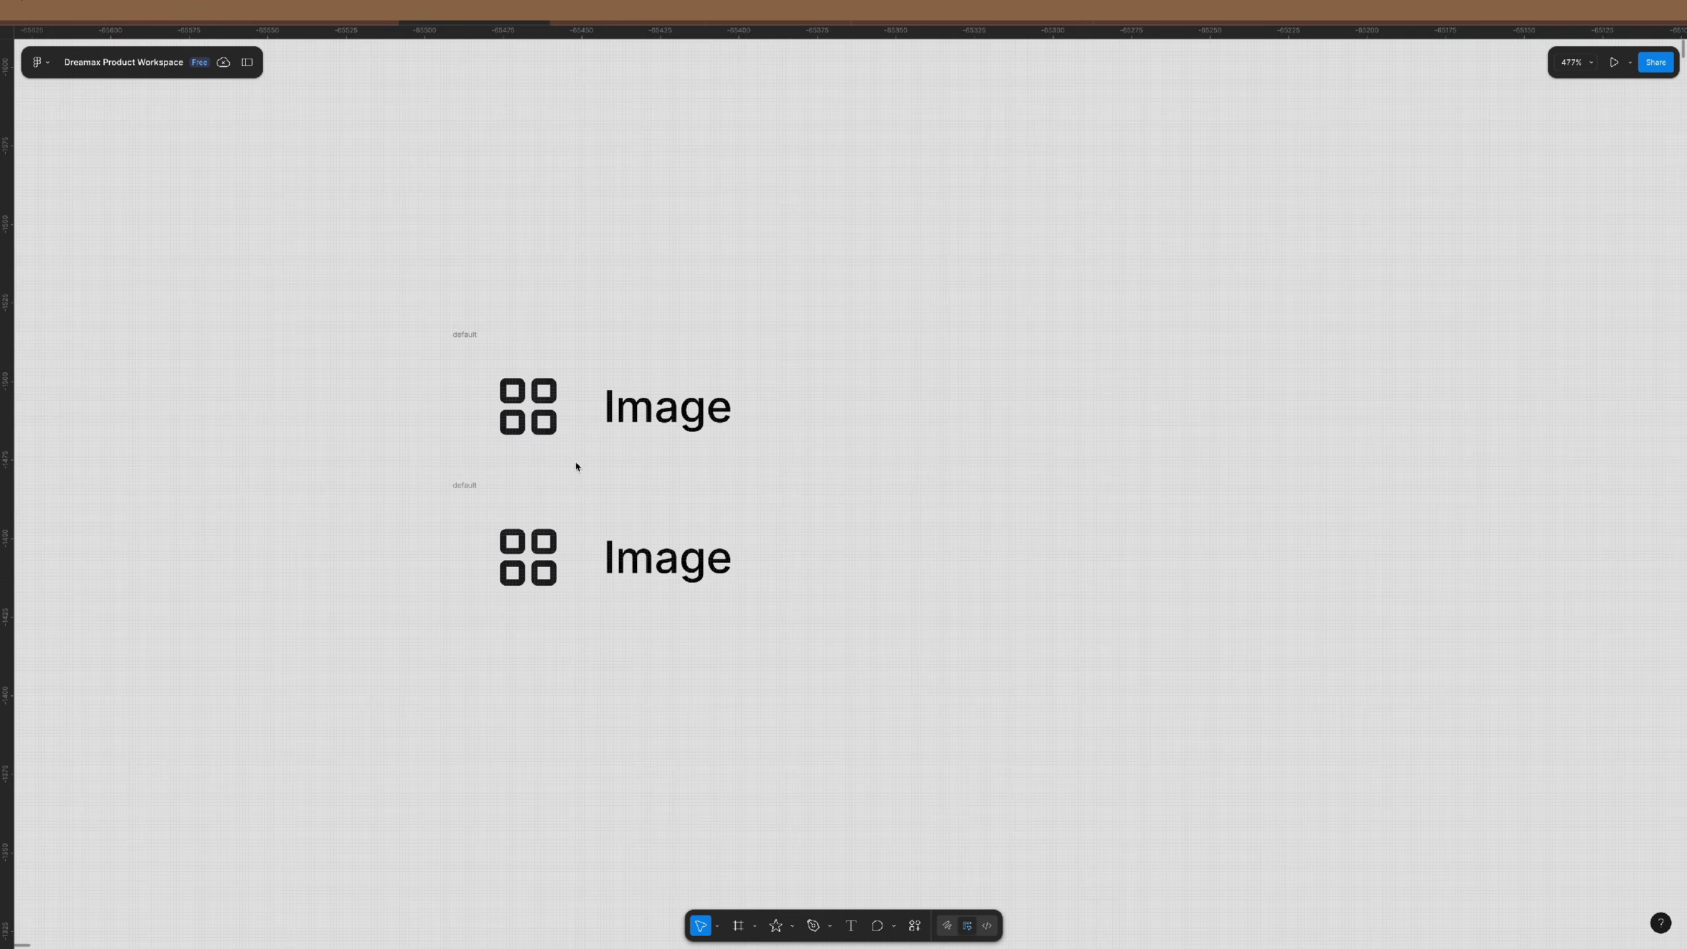
left_click(551, 413)
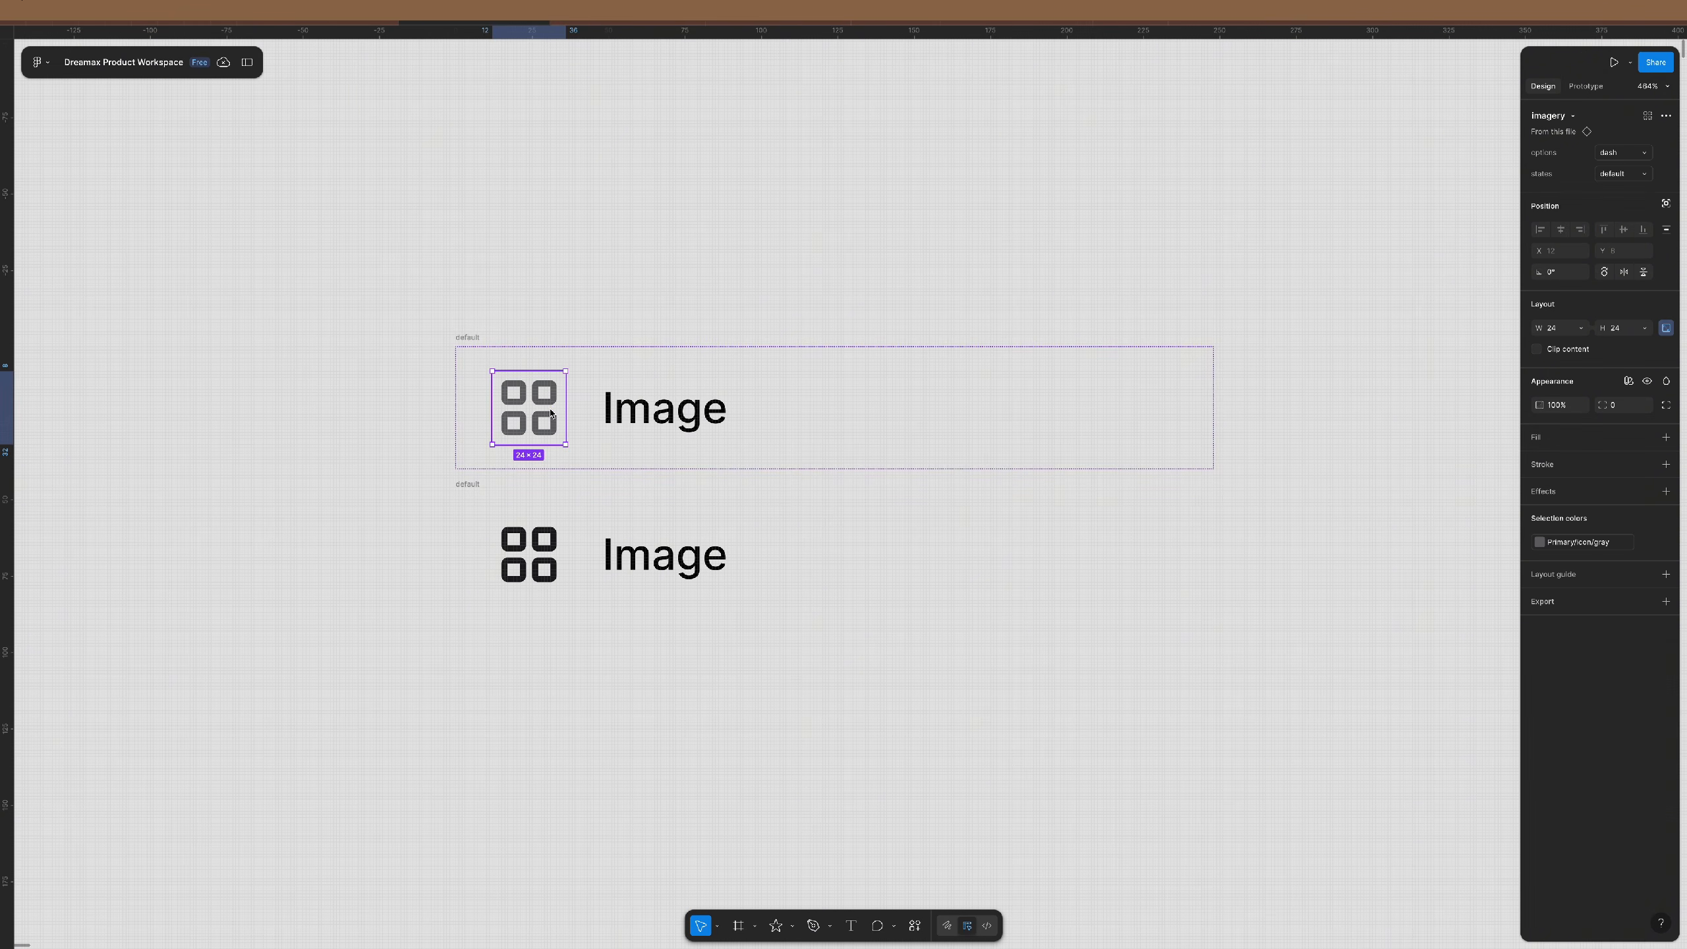
left_click(545, 568)
key("super+shift+r")
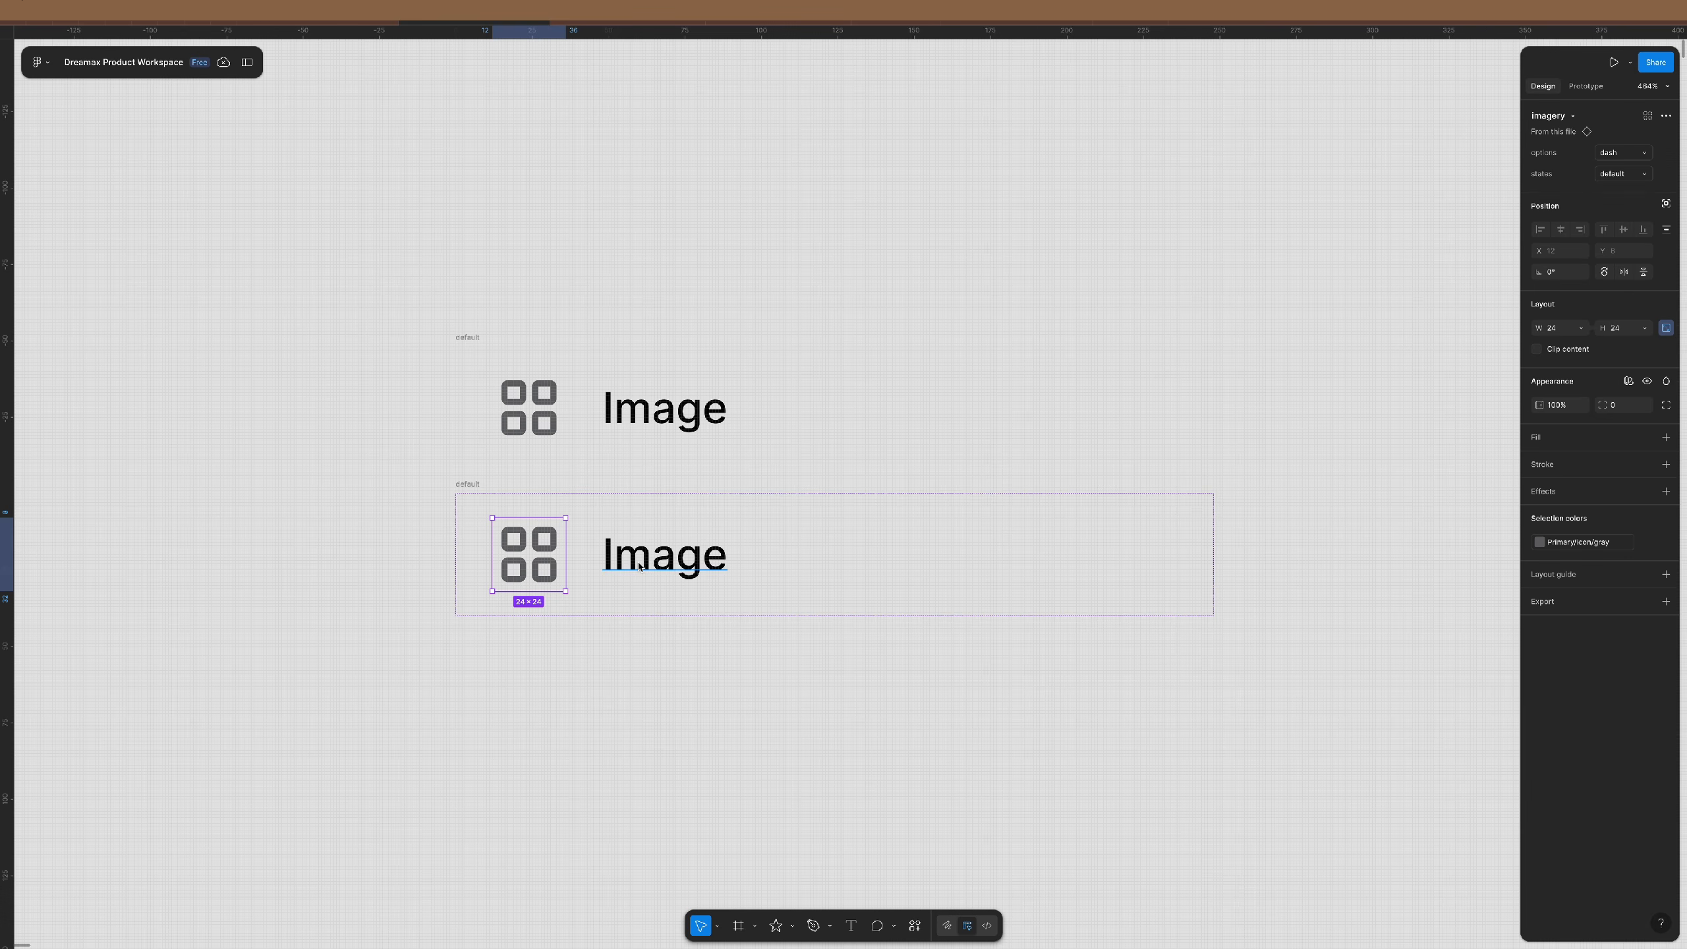
left_click(1639, 178)
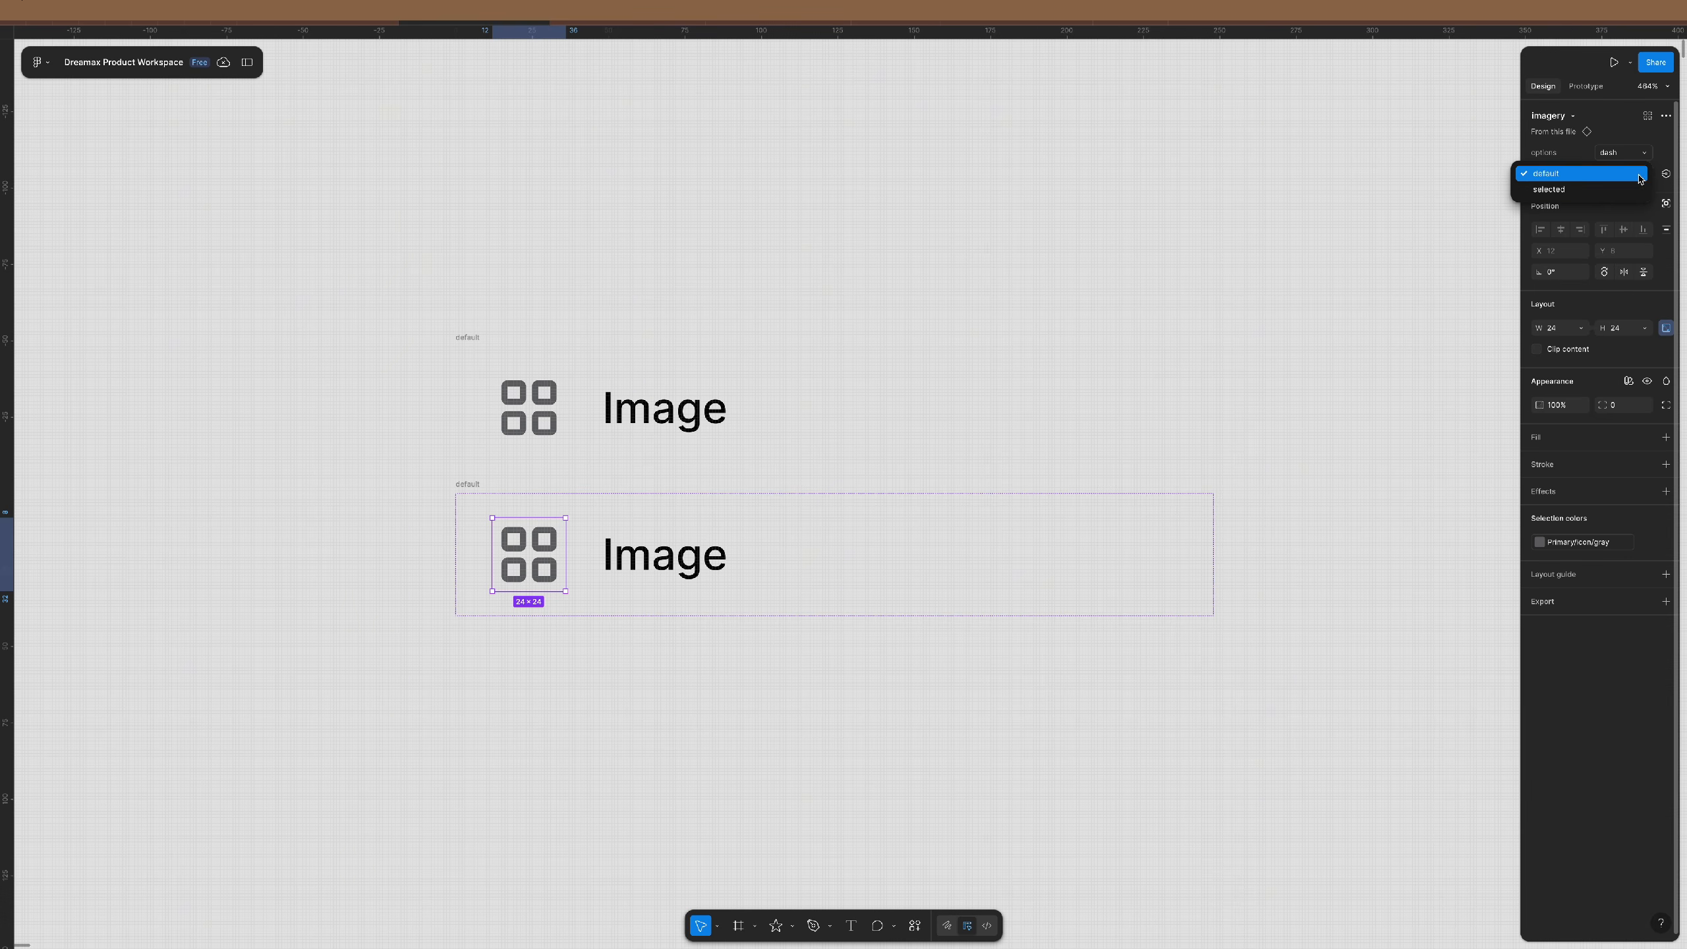
left_click(1602, 190)
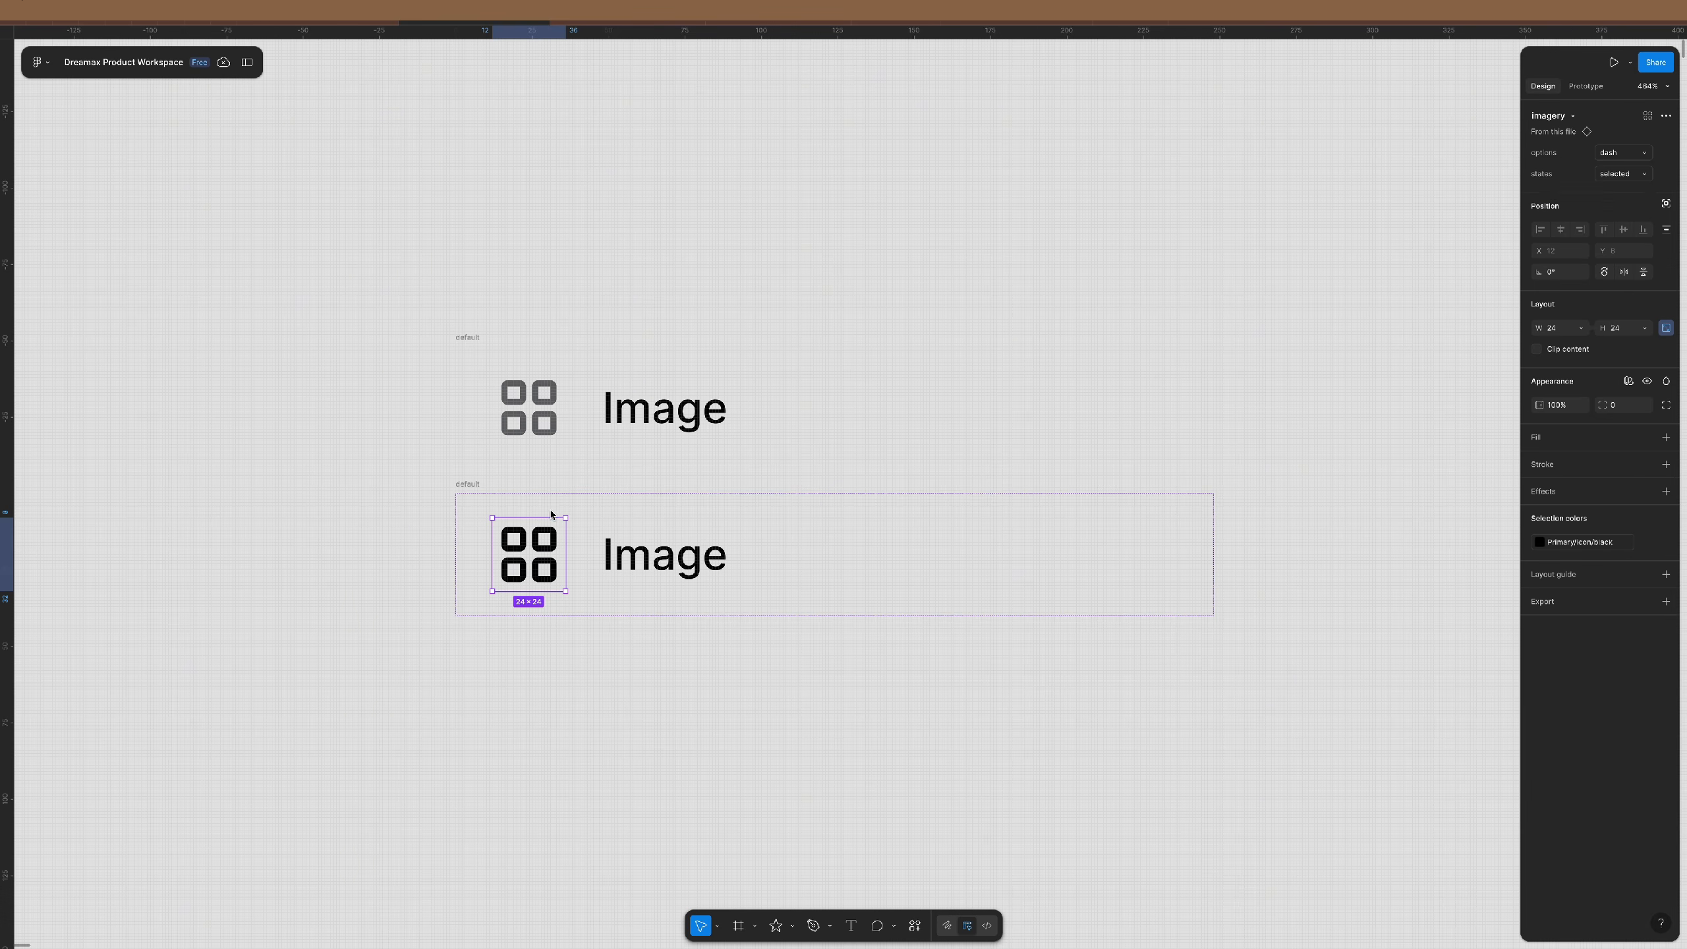
left_click(472, 492)
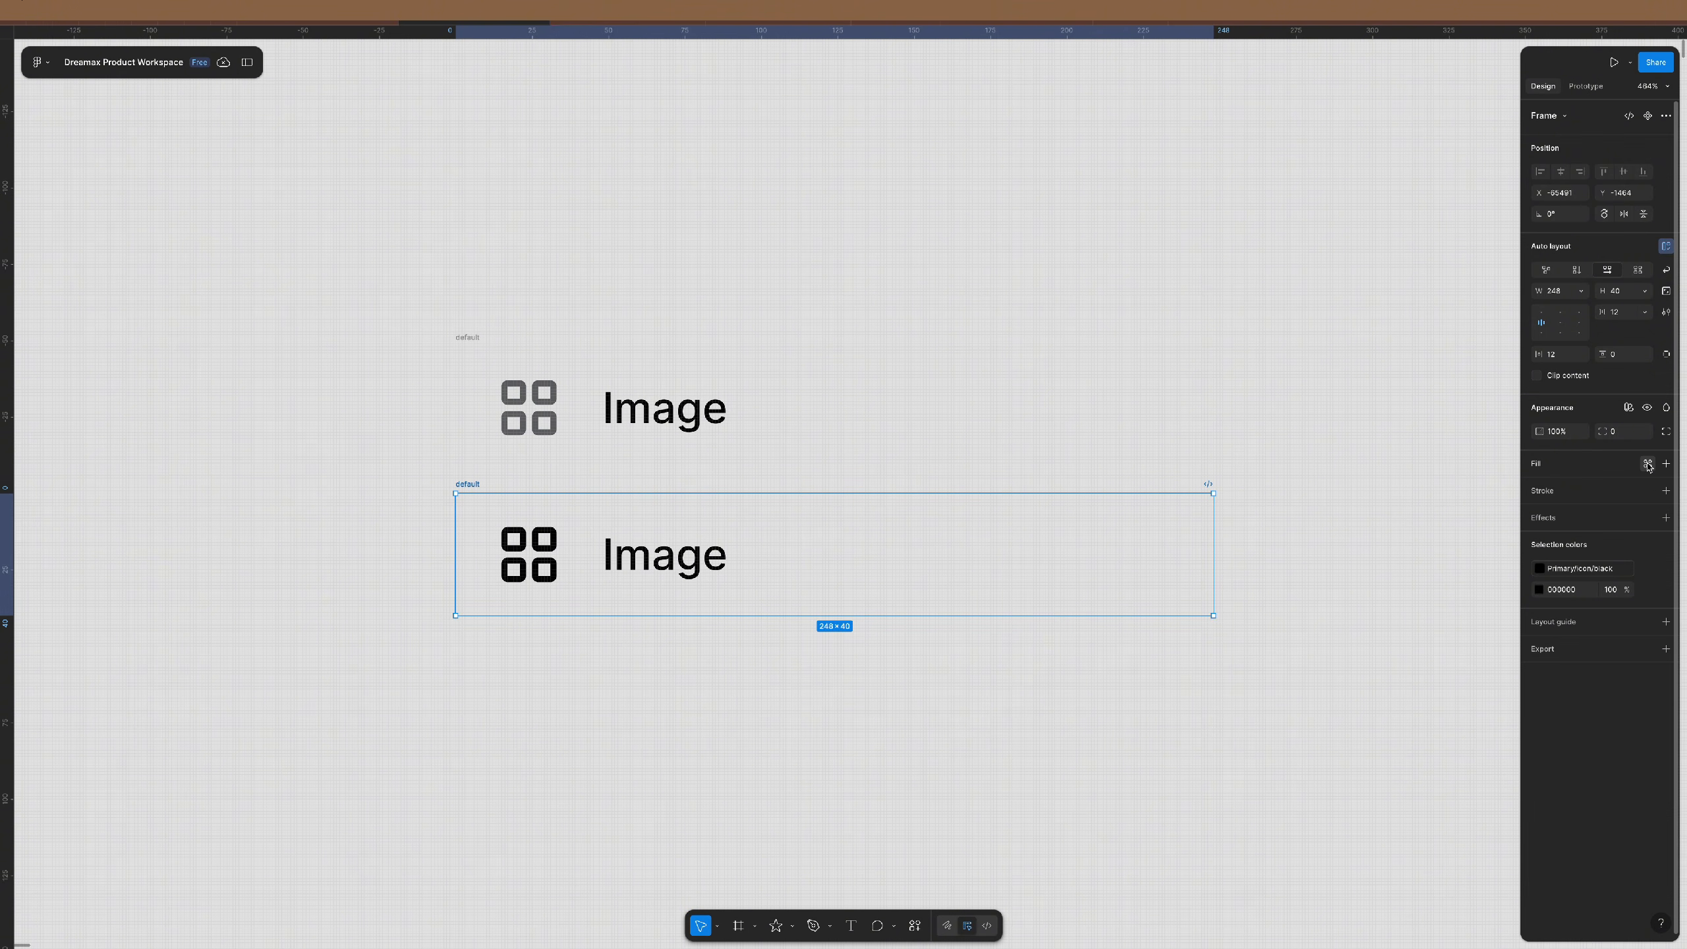
- Fill the lower default row with the Primary/hover/gray library style, then add the upper row to the selection
left_click(1648, 465)
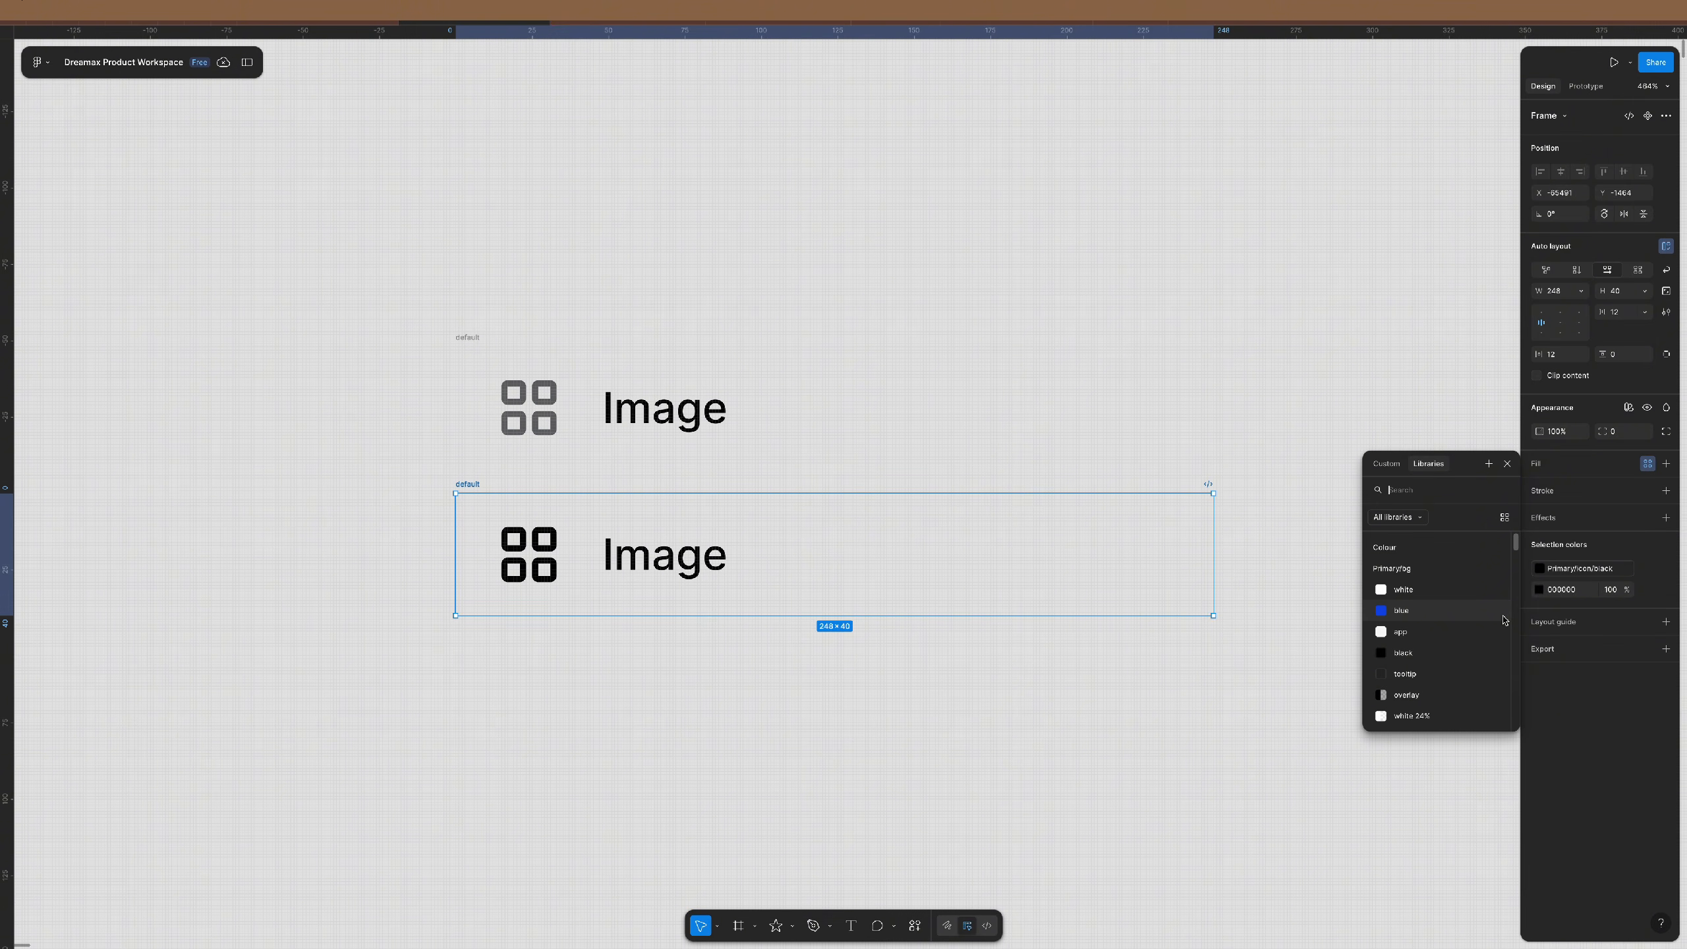
scroll(1481, 638, "down", 3)
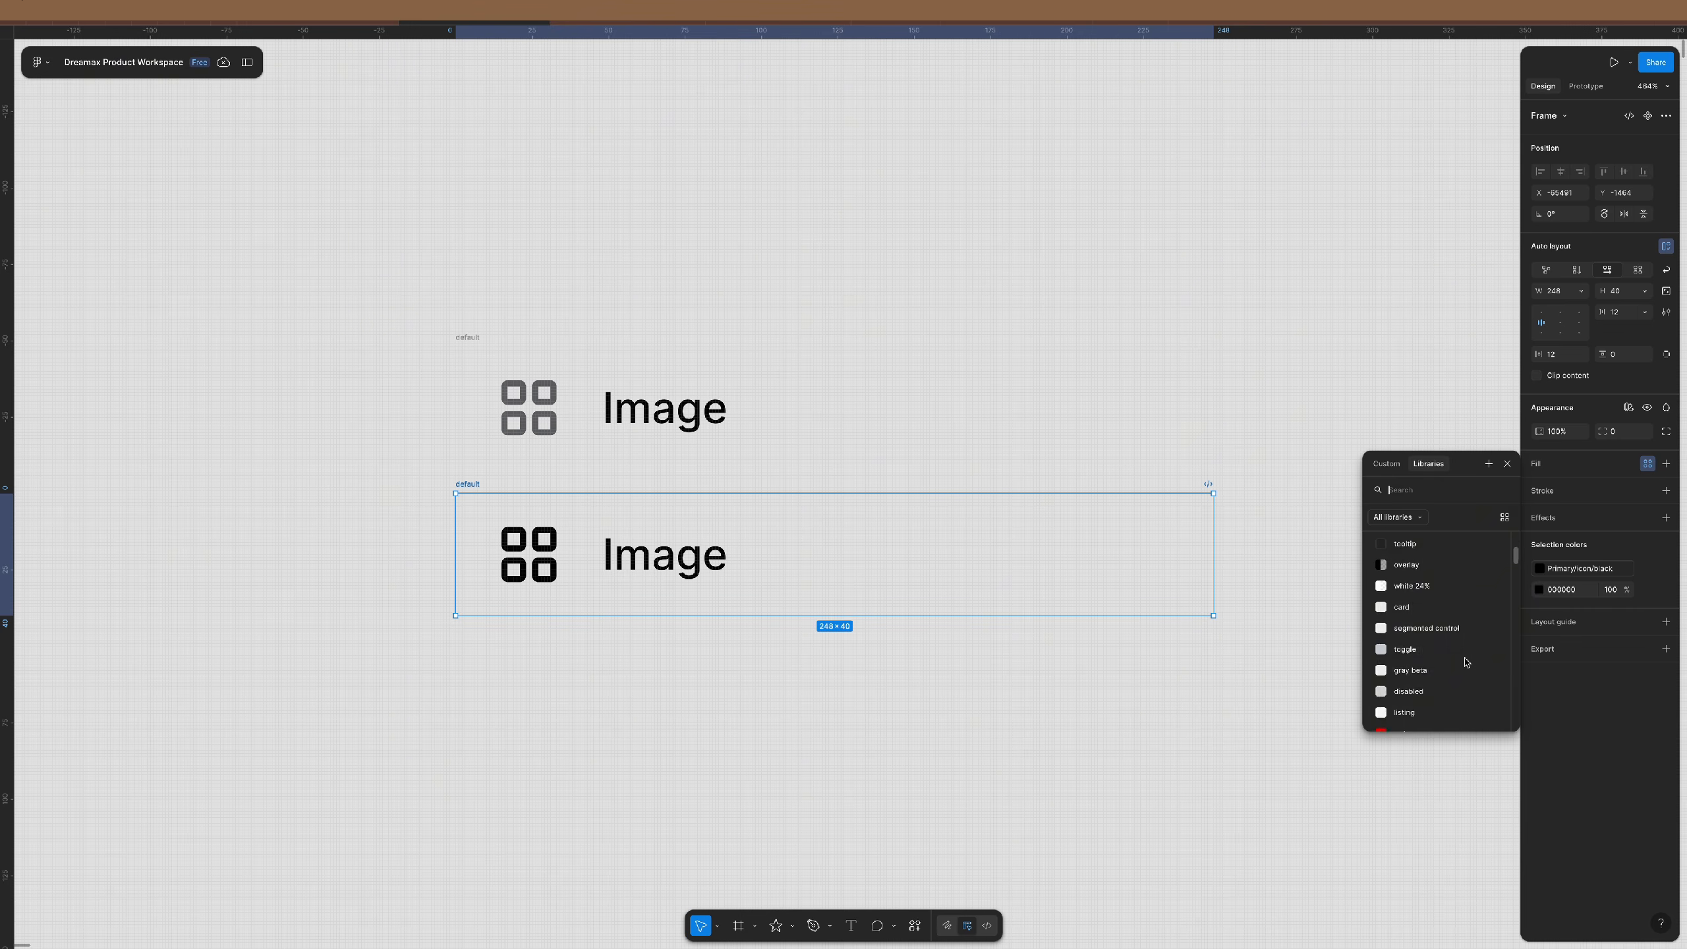
type("hov")
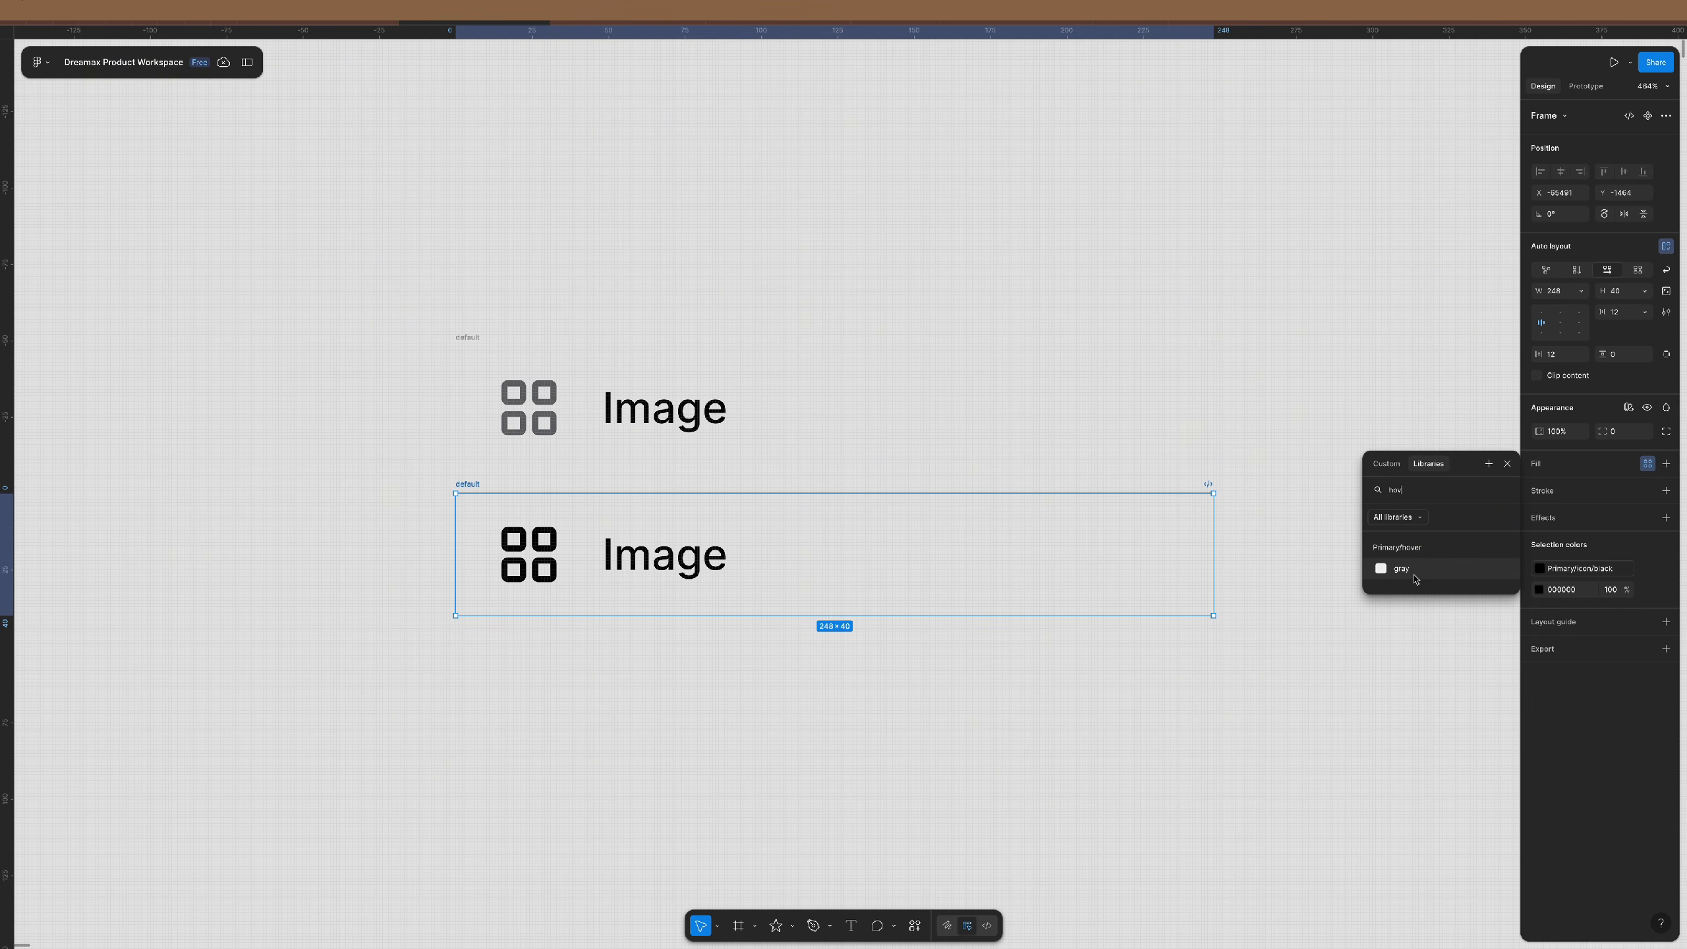
left_click(1413, 572)
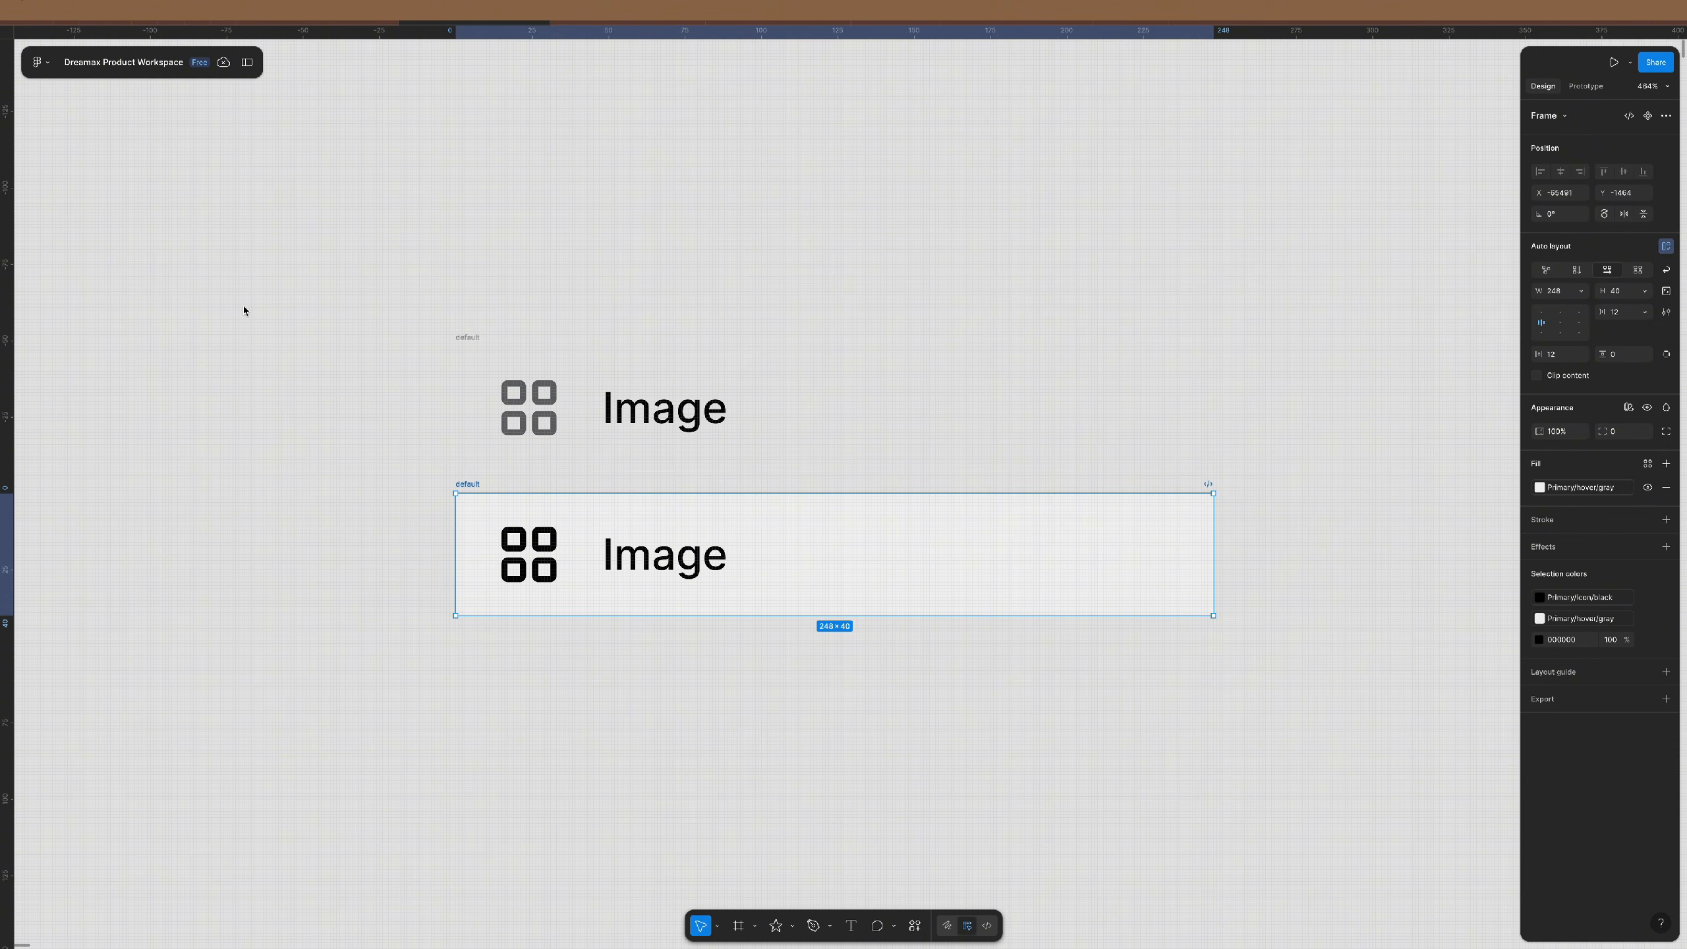
left_click(473, 329, "shift")
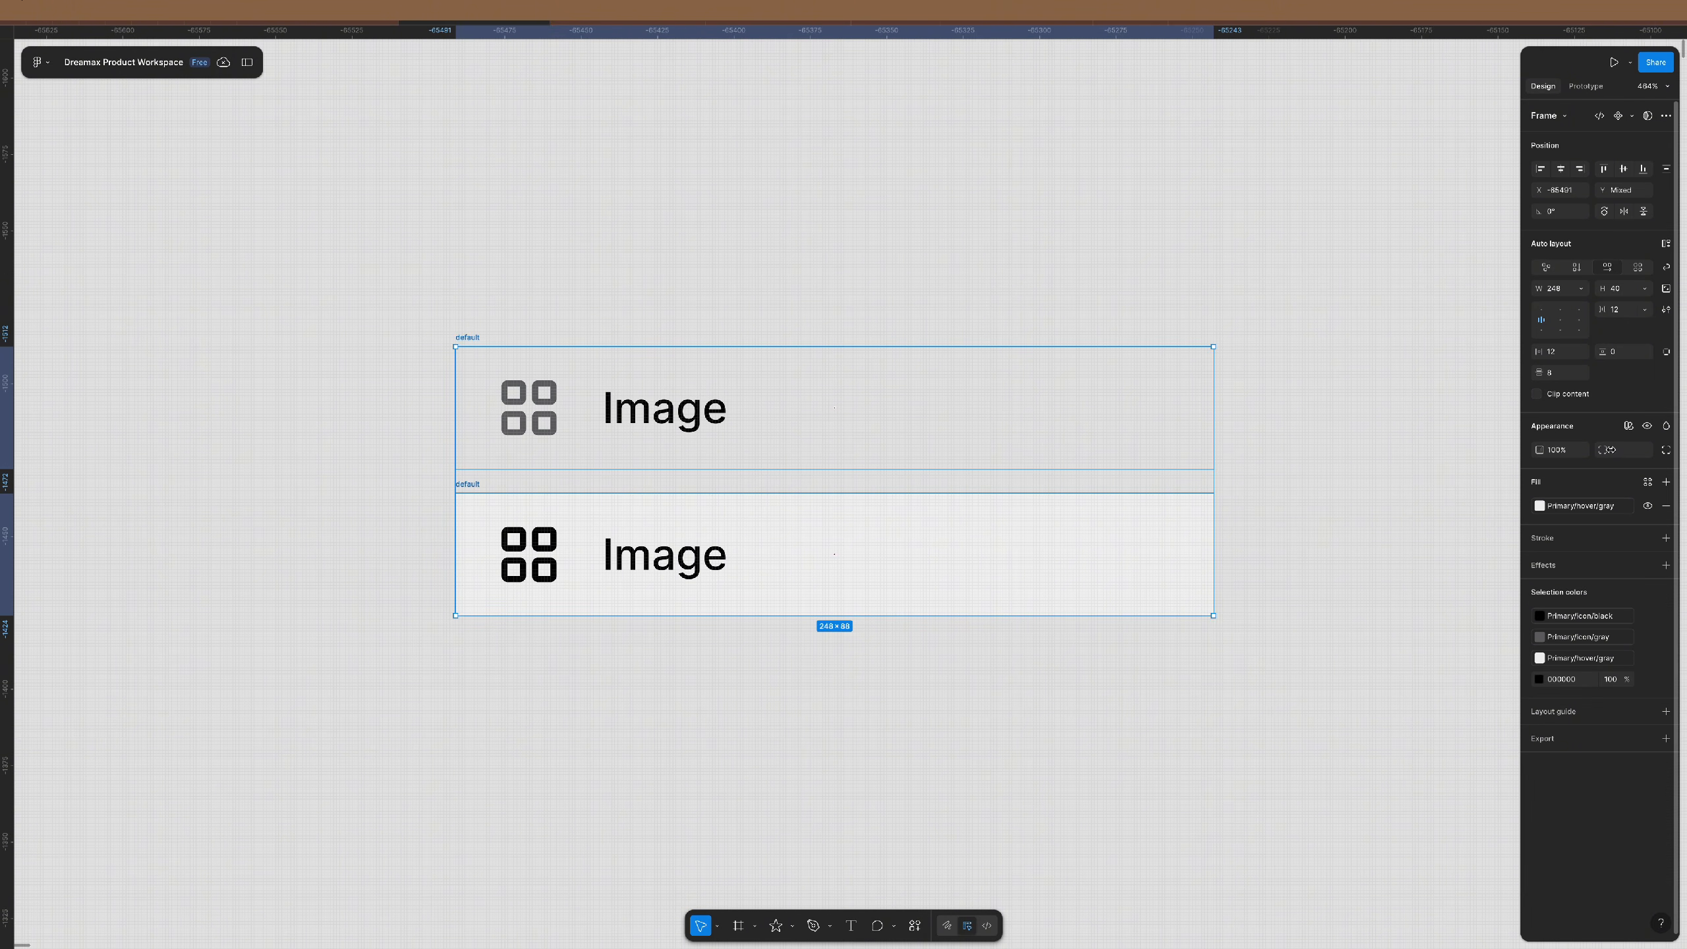
left_click(1624, 452)
- Round both default rows, trying a corner radius of 16 before settling on 60
type("16")
key("Return")
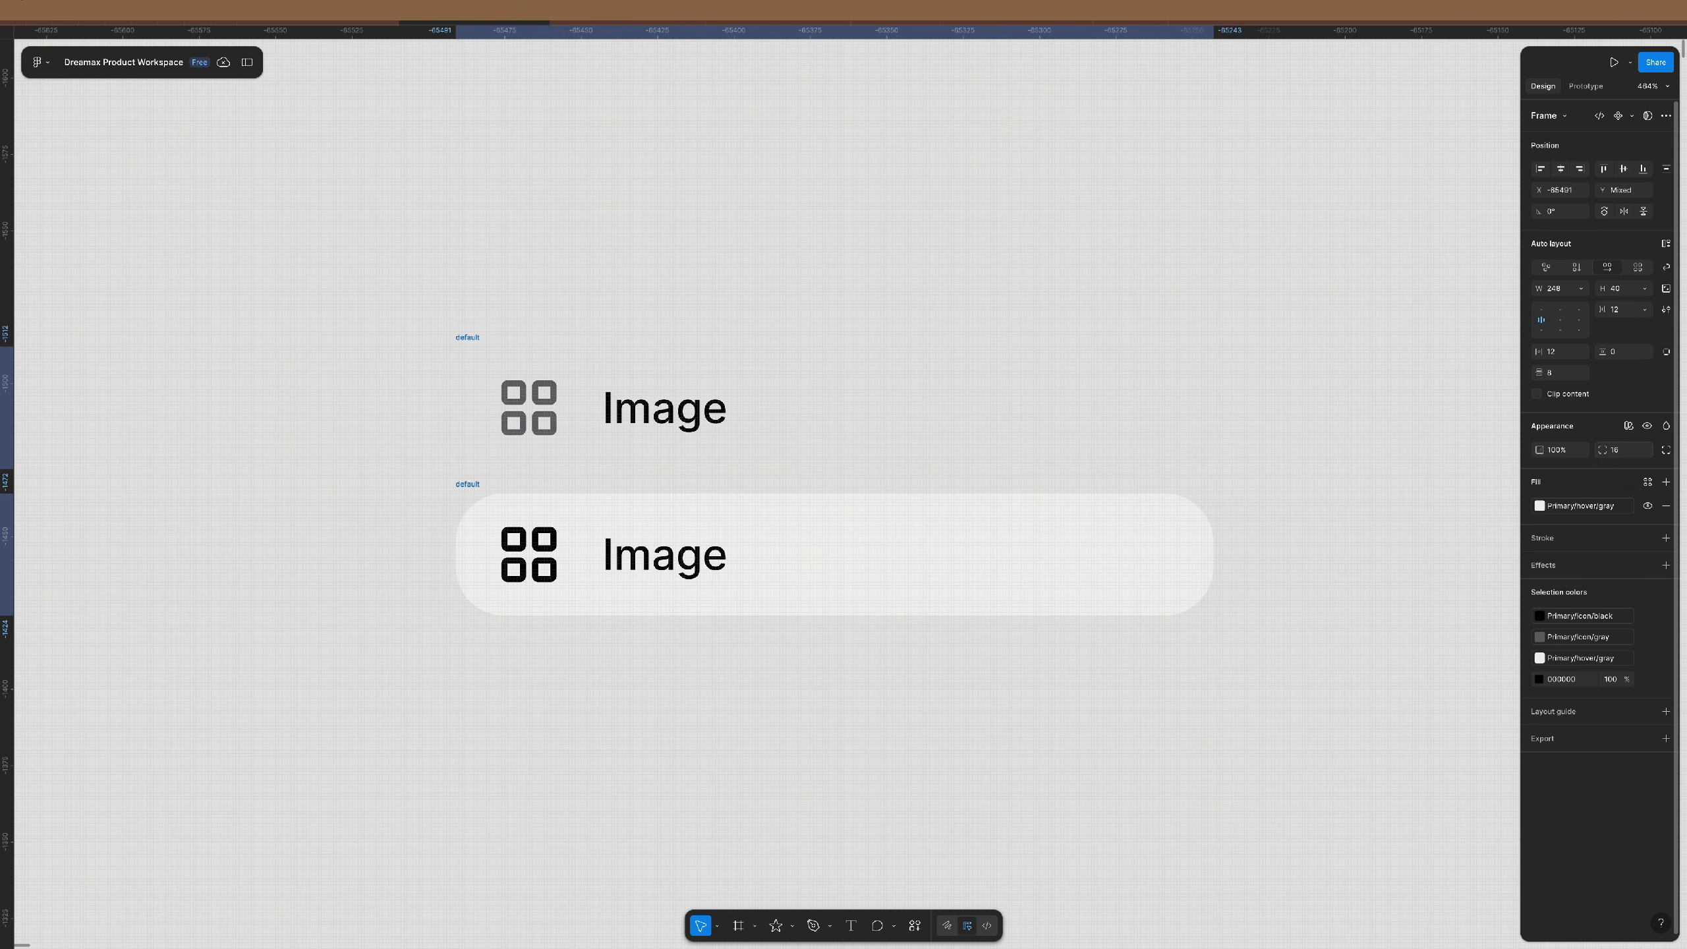
left_click(1624, 451)
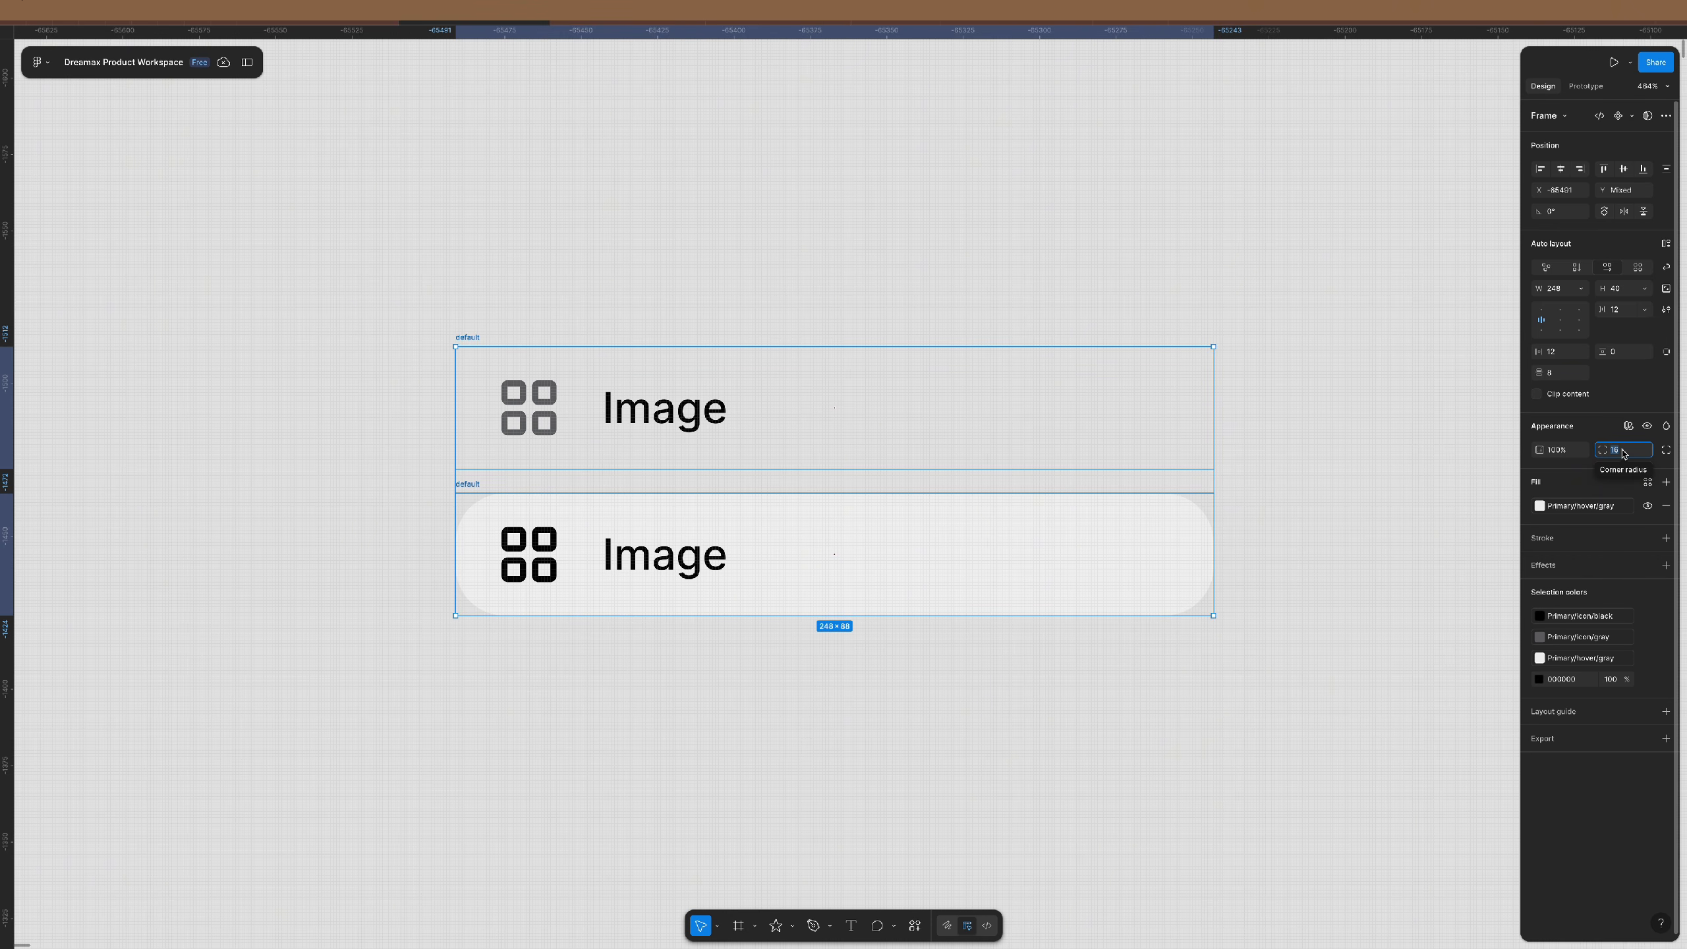
type("60")
key("Return")
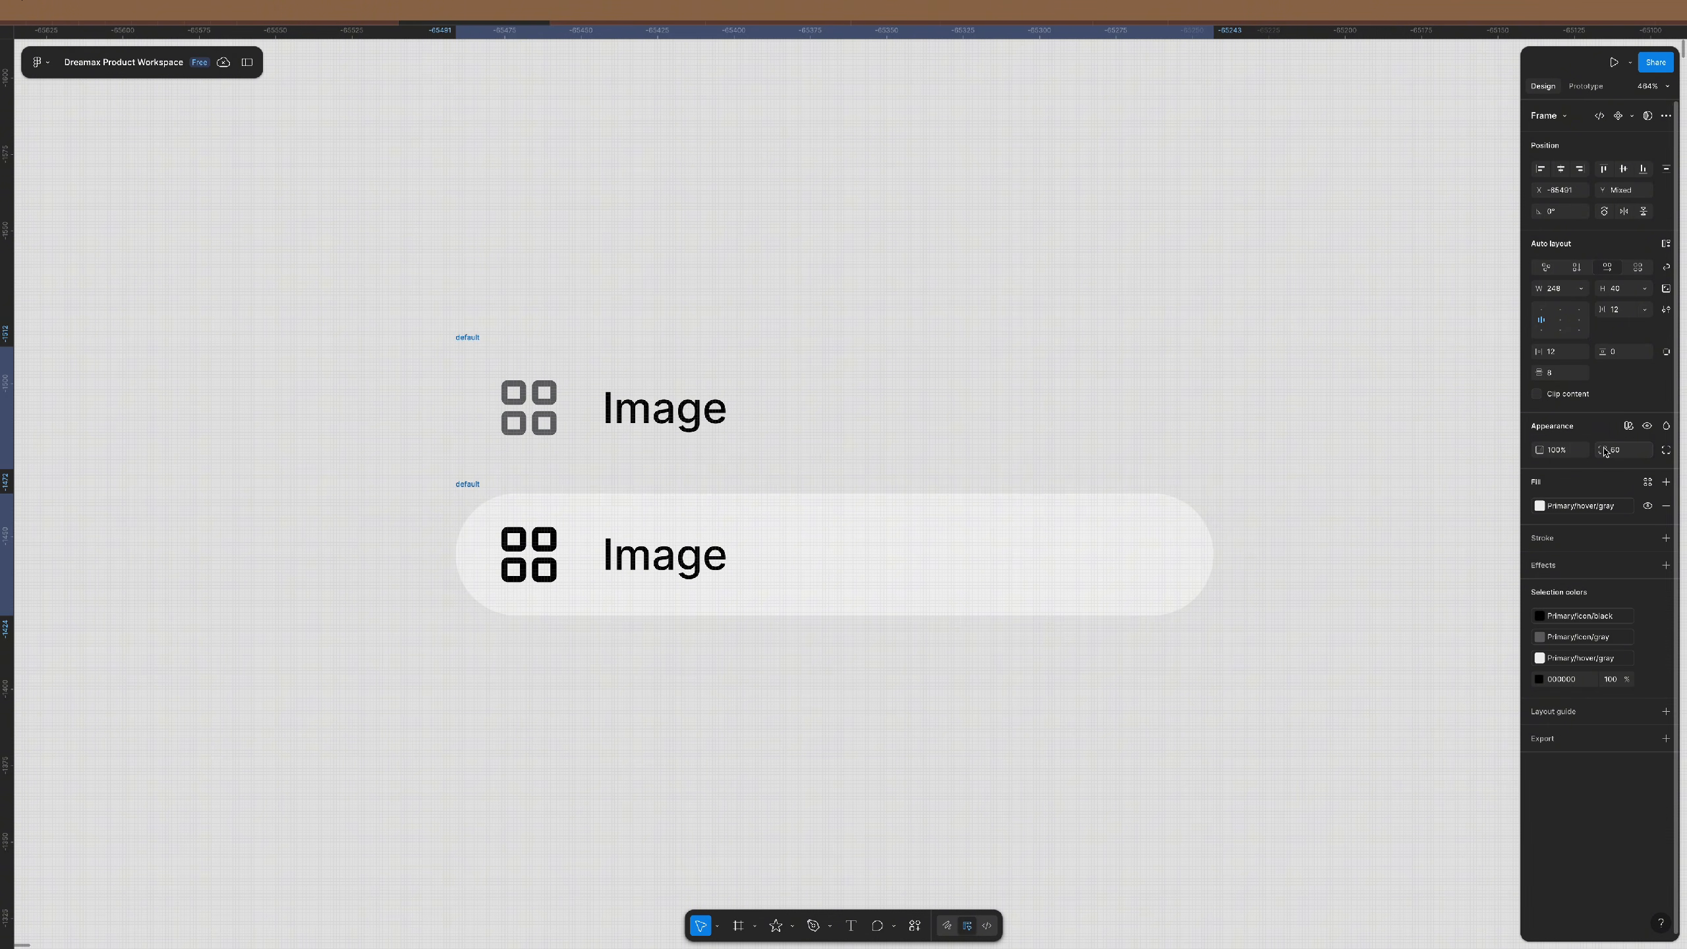
scroll(503, 457, "down", 5)
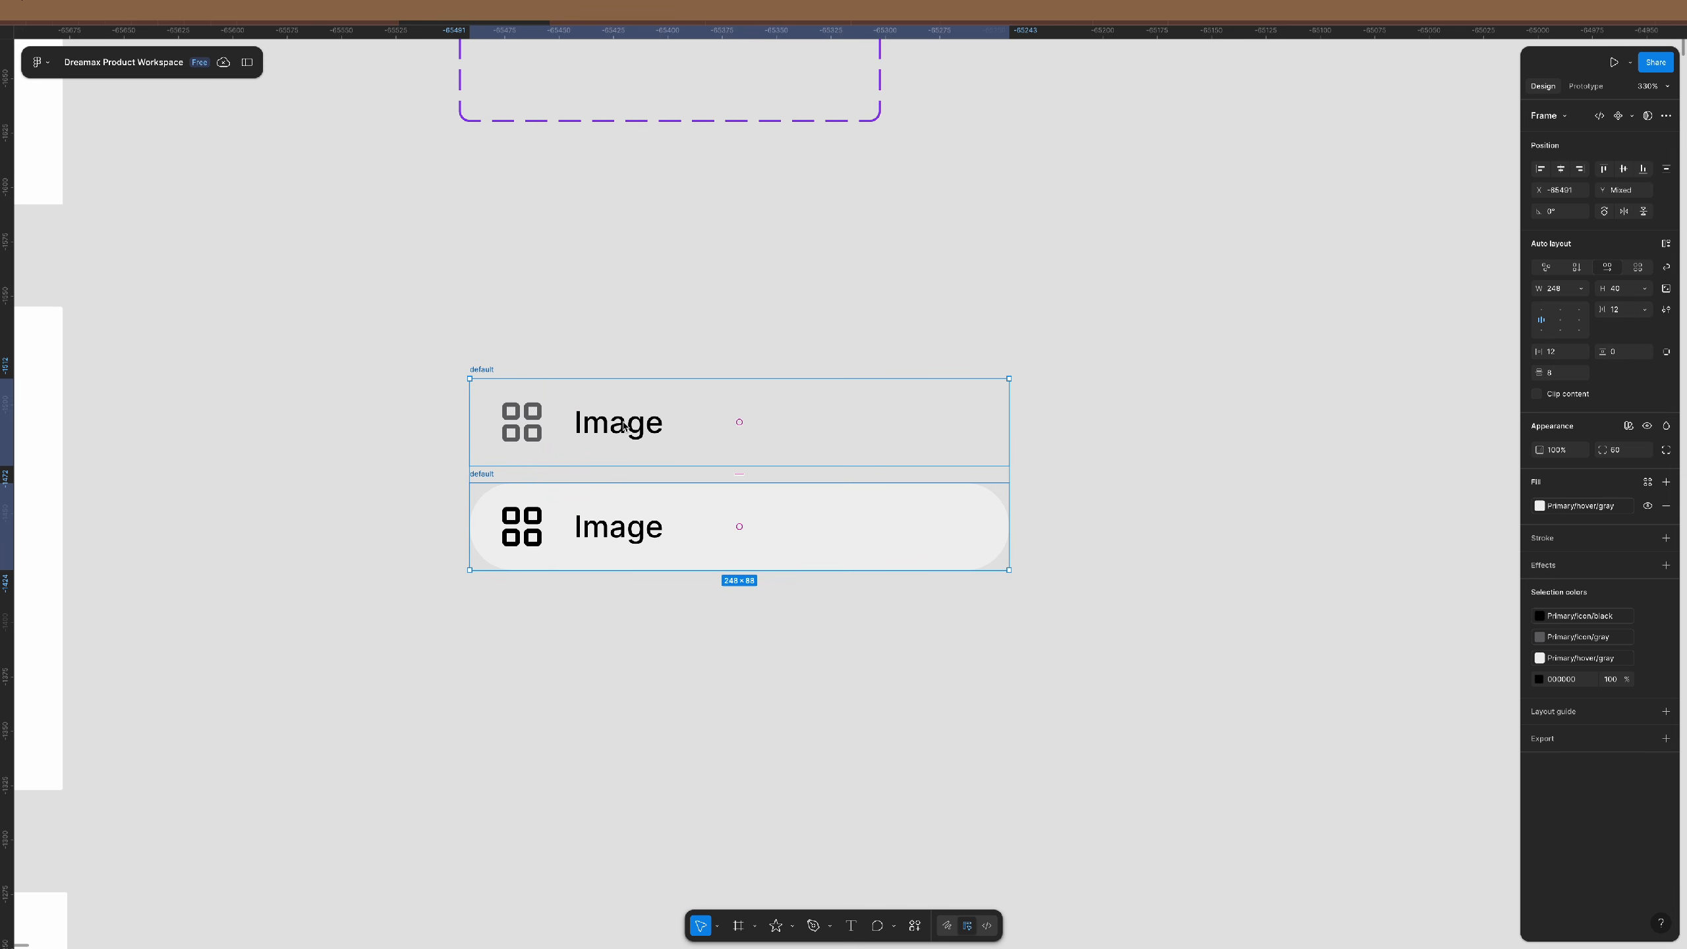
scroll(623, 518, "up", 5)
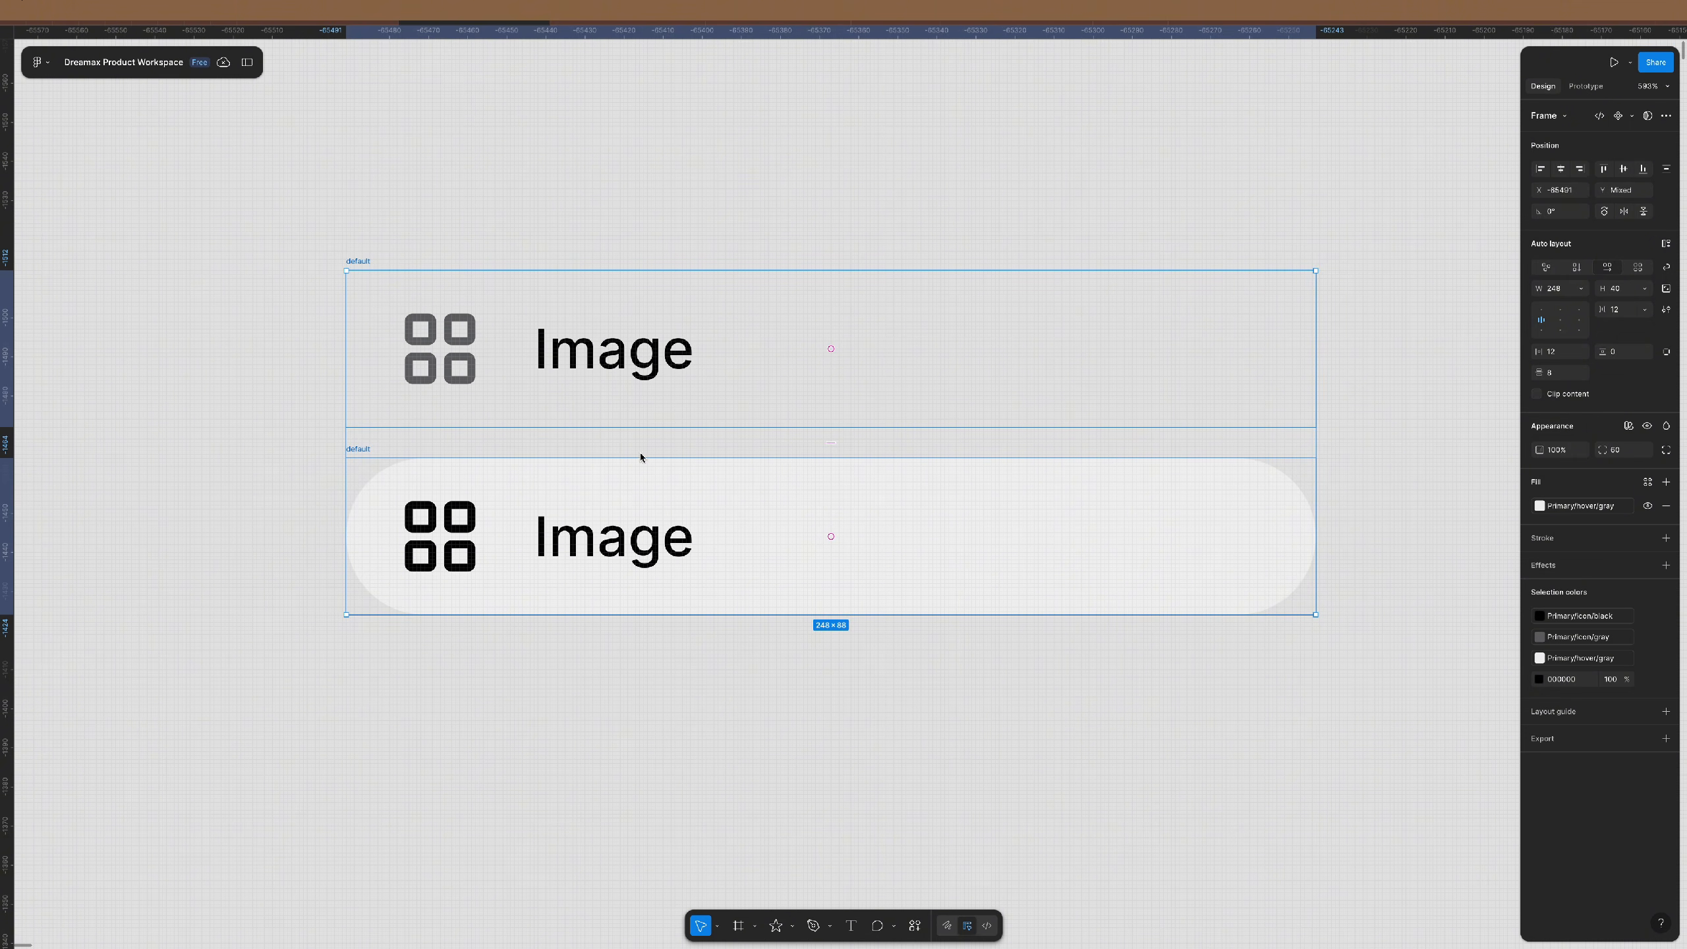
key("super+Tab")
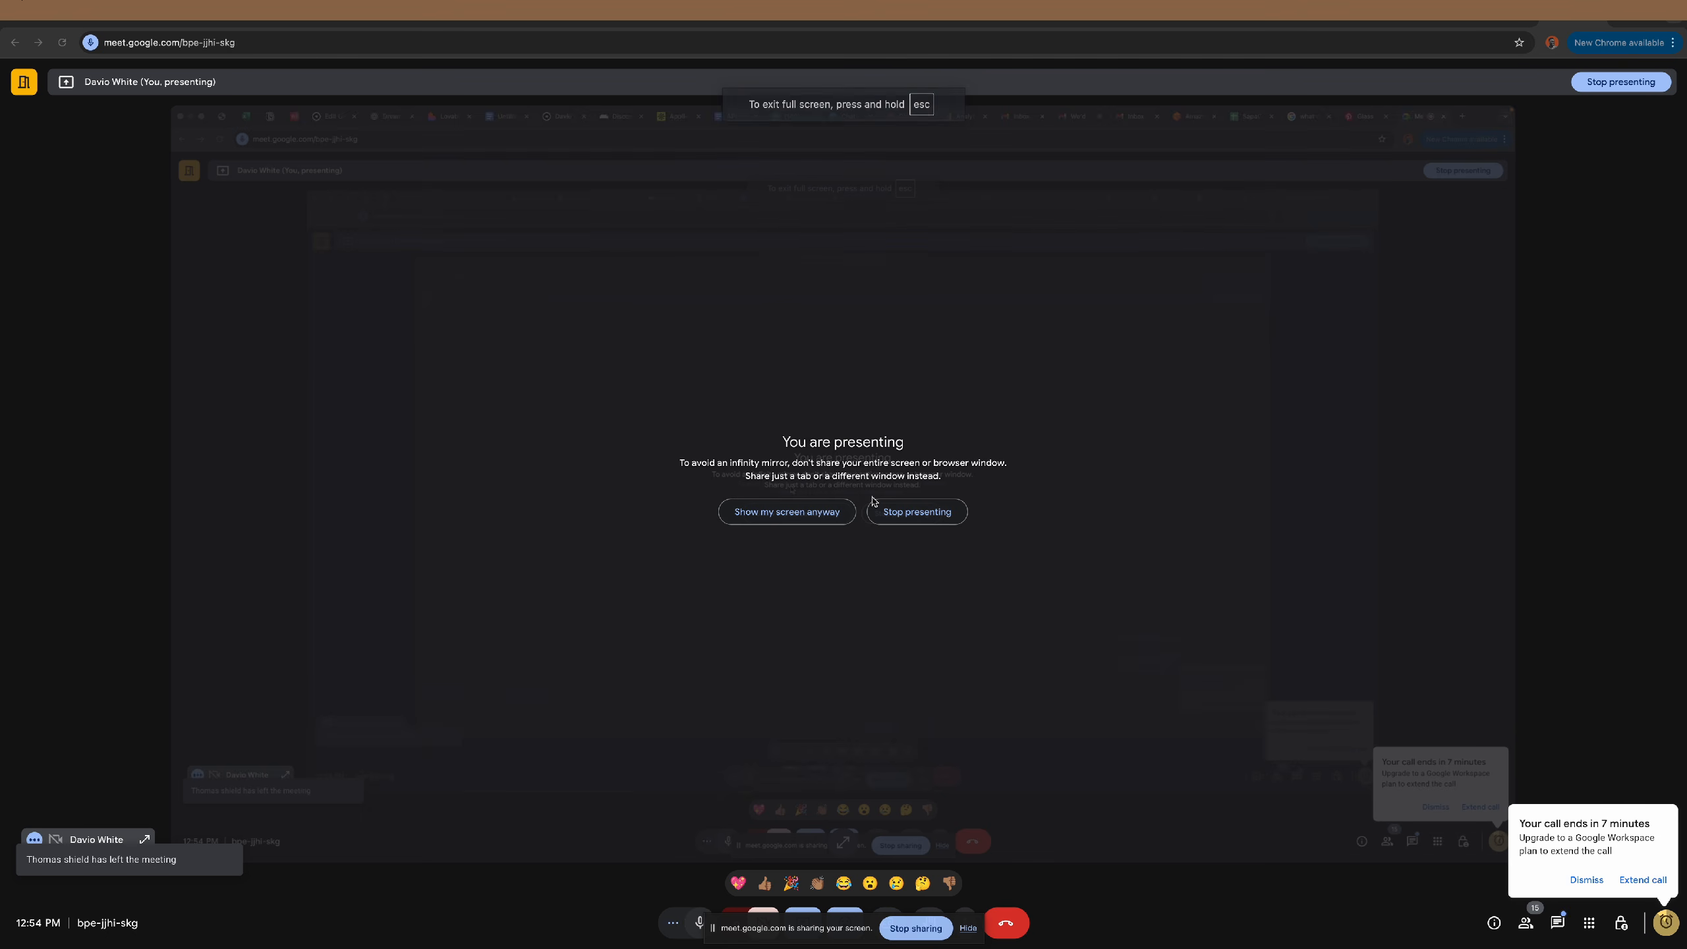
key("super+Tab")
scroll(602, 406, "down", 4)
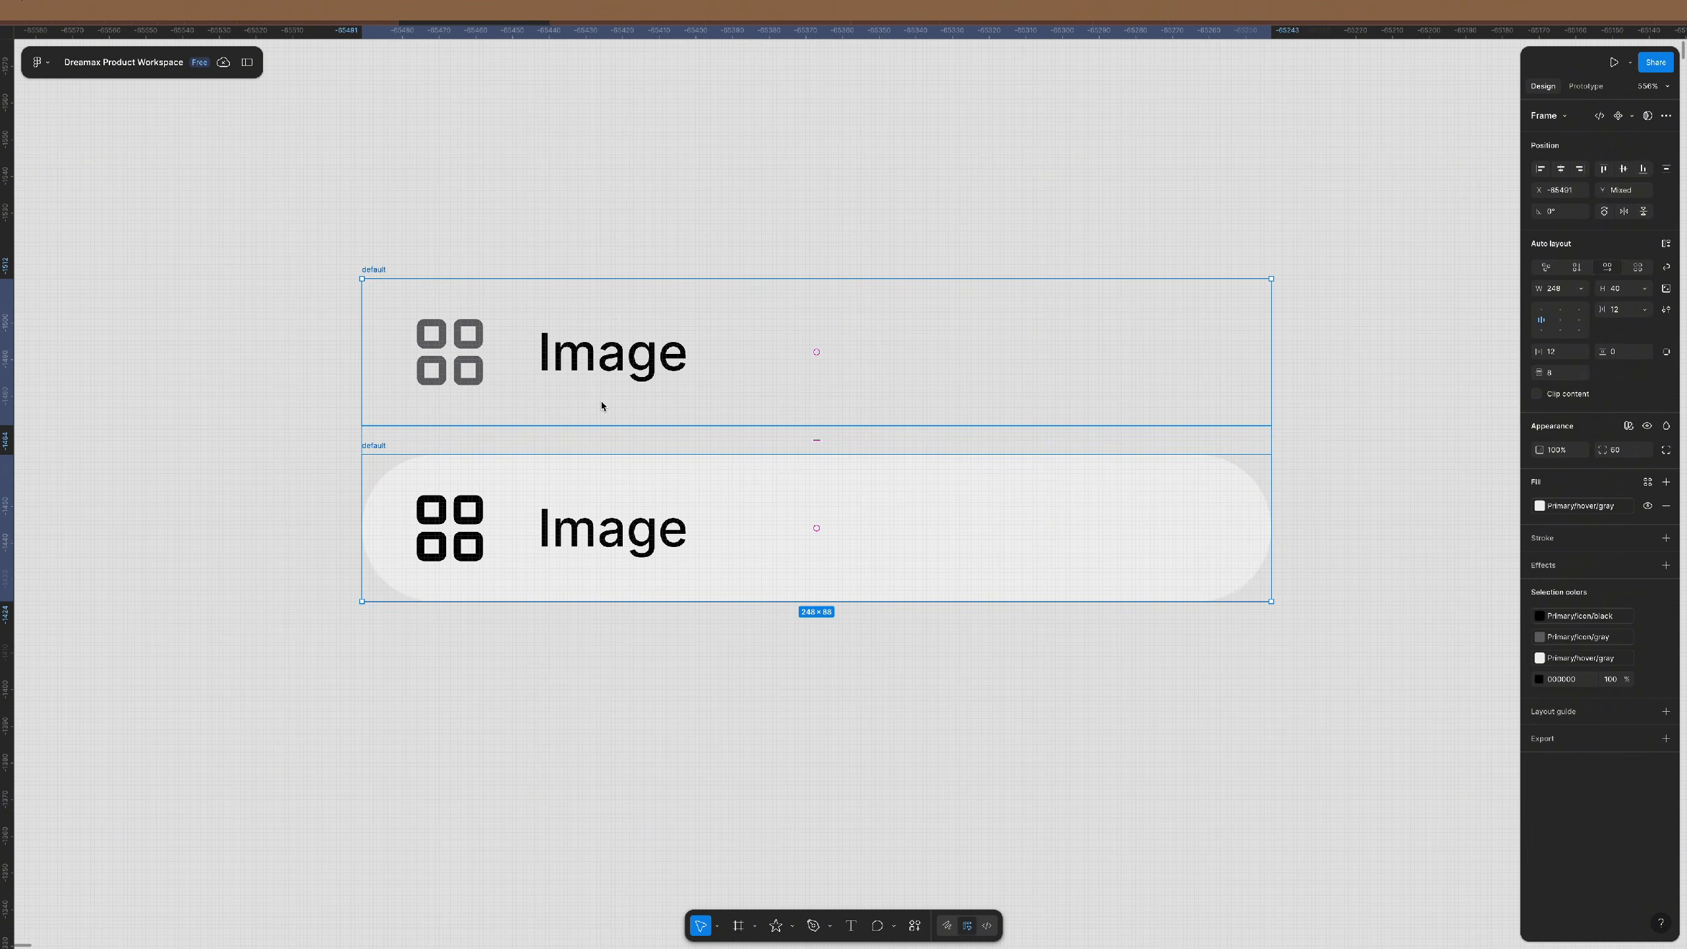
scroll(601, 406, "down", 1)
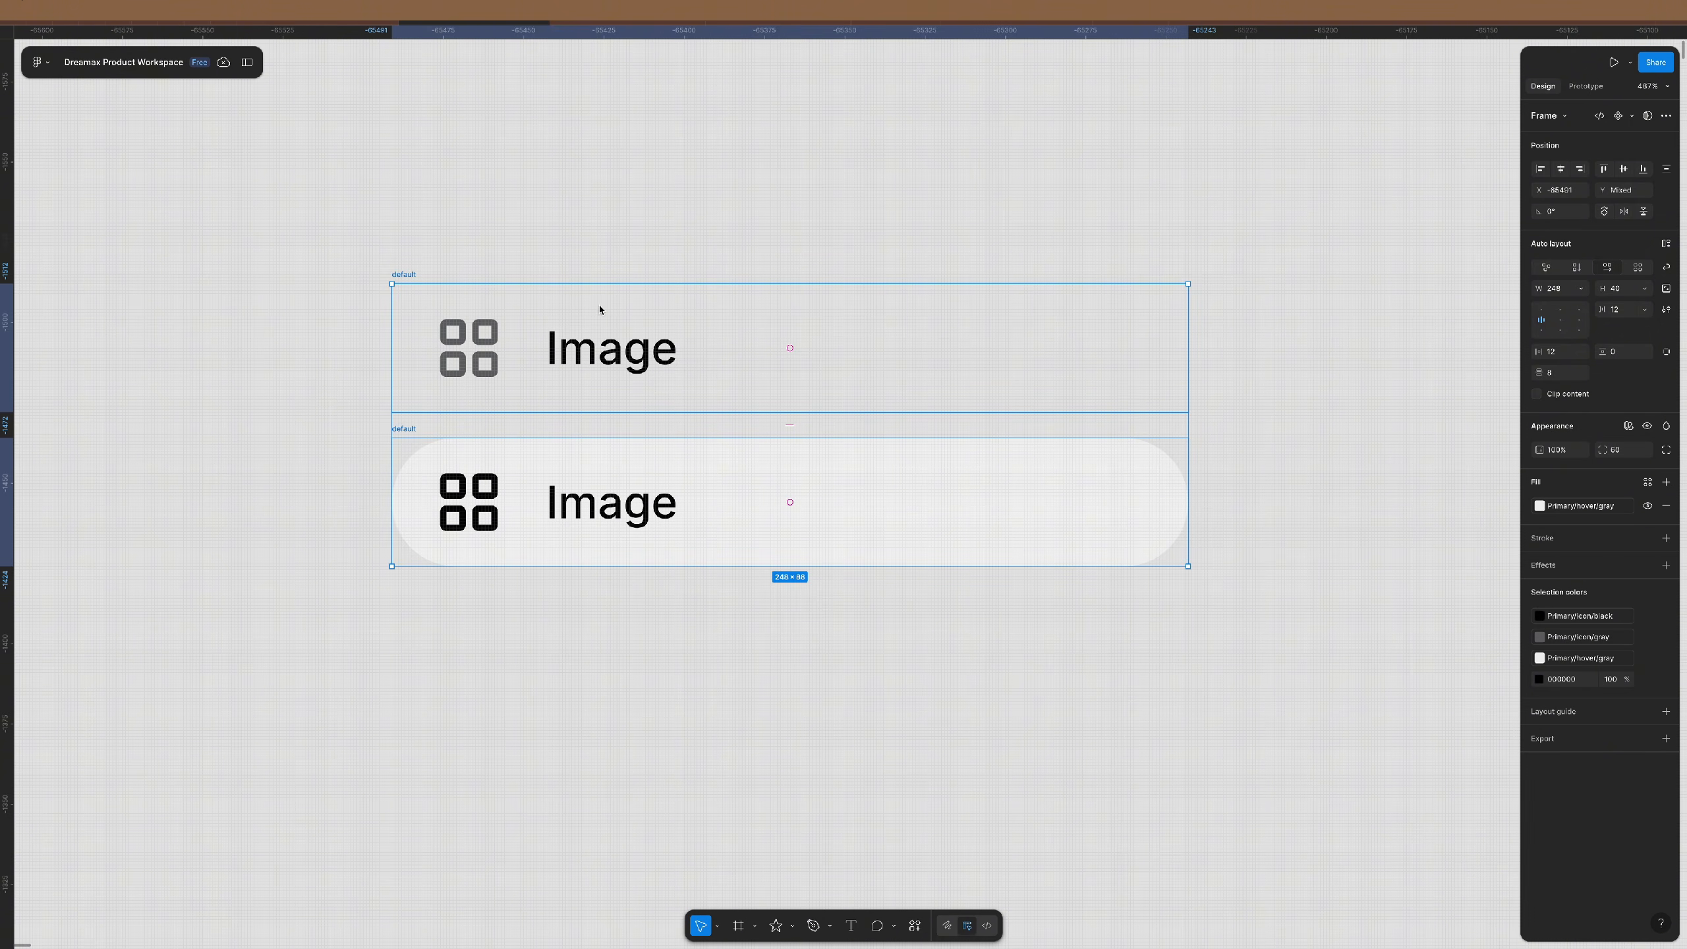
key("Escape")
- Duplicate the lower row below it and name the copy 'slected'
left_click(405, 428)
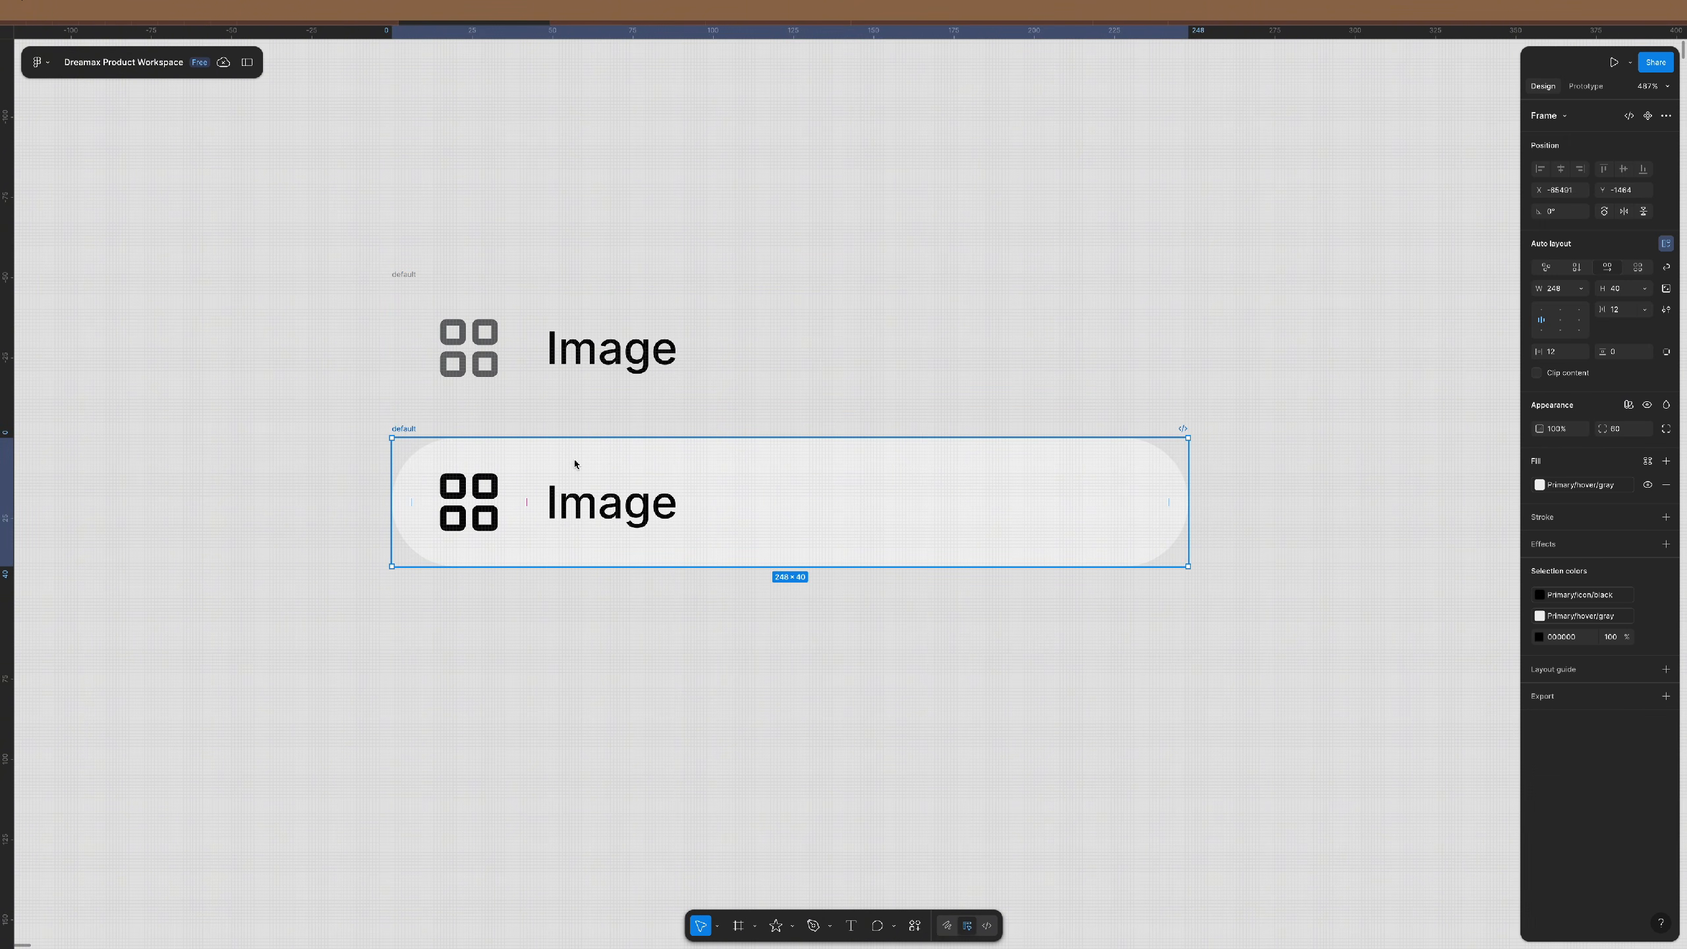
left_click_drag(575, 459, 585, 634)
scroll(640, 540, "down", 1)
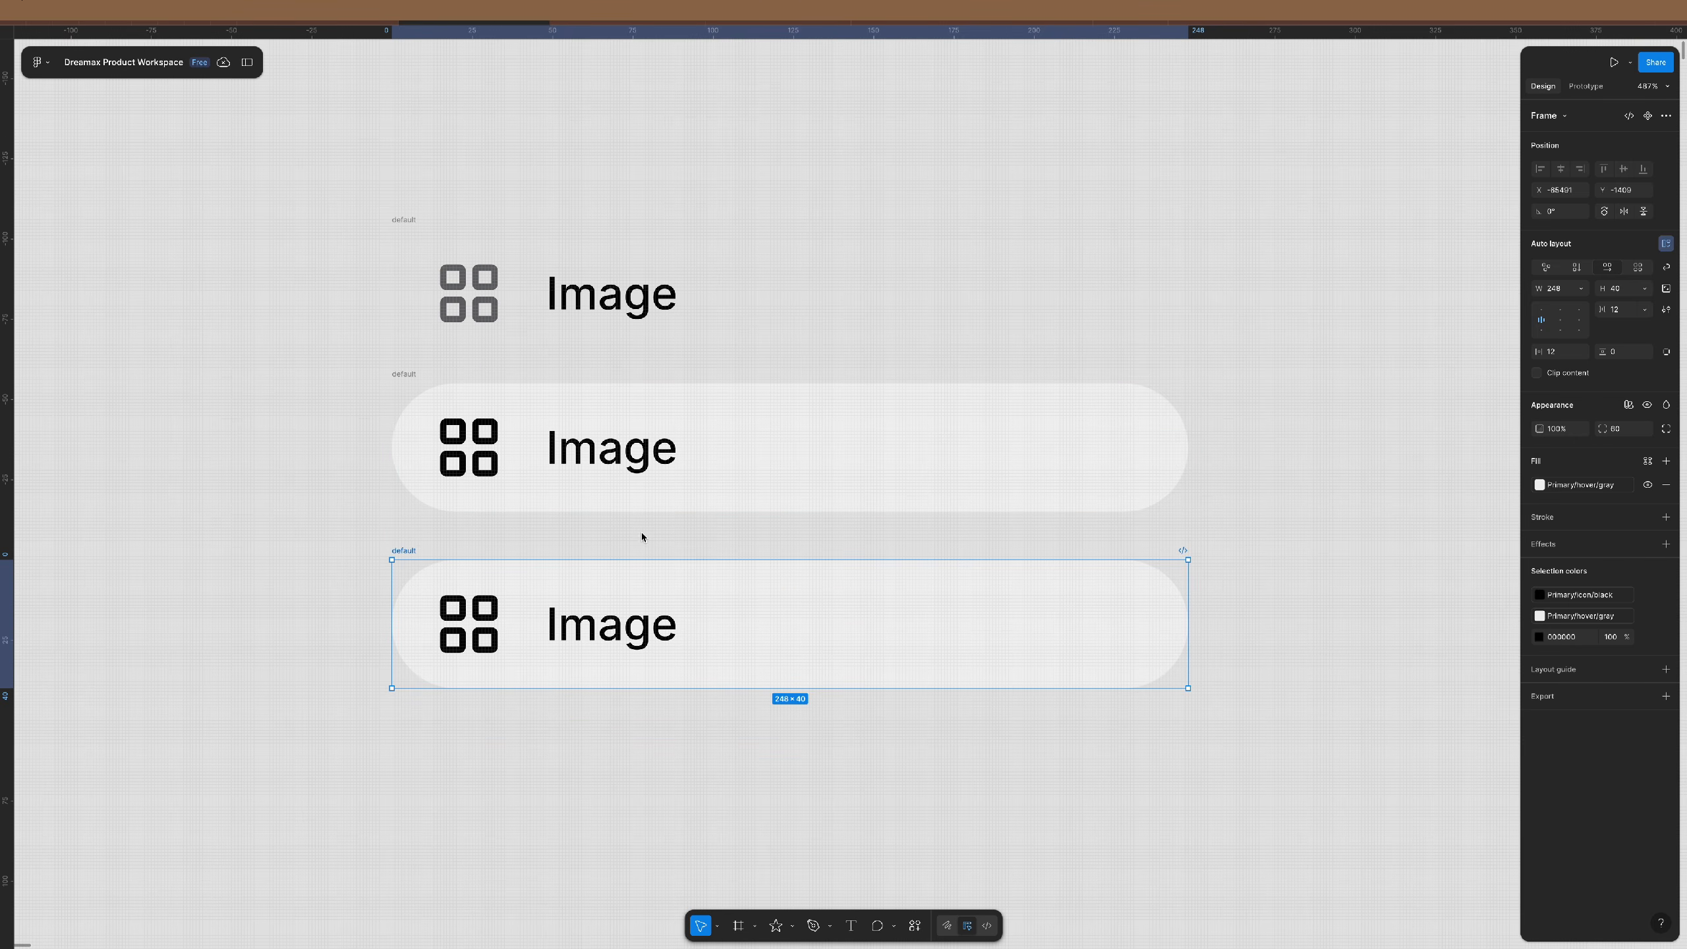
double_click(413, 551)
type("slected")
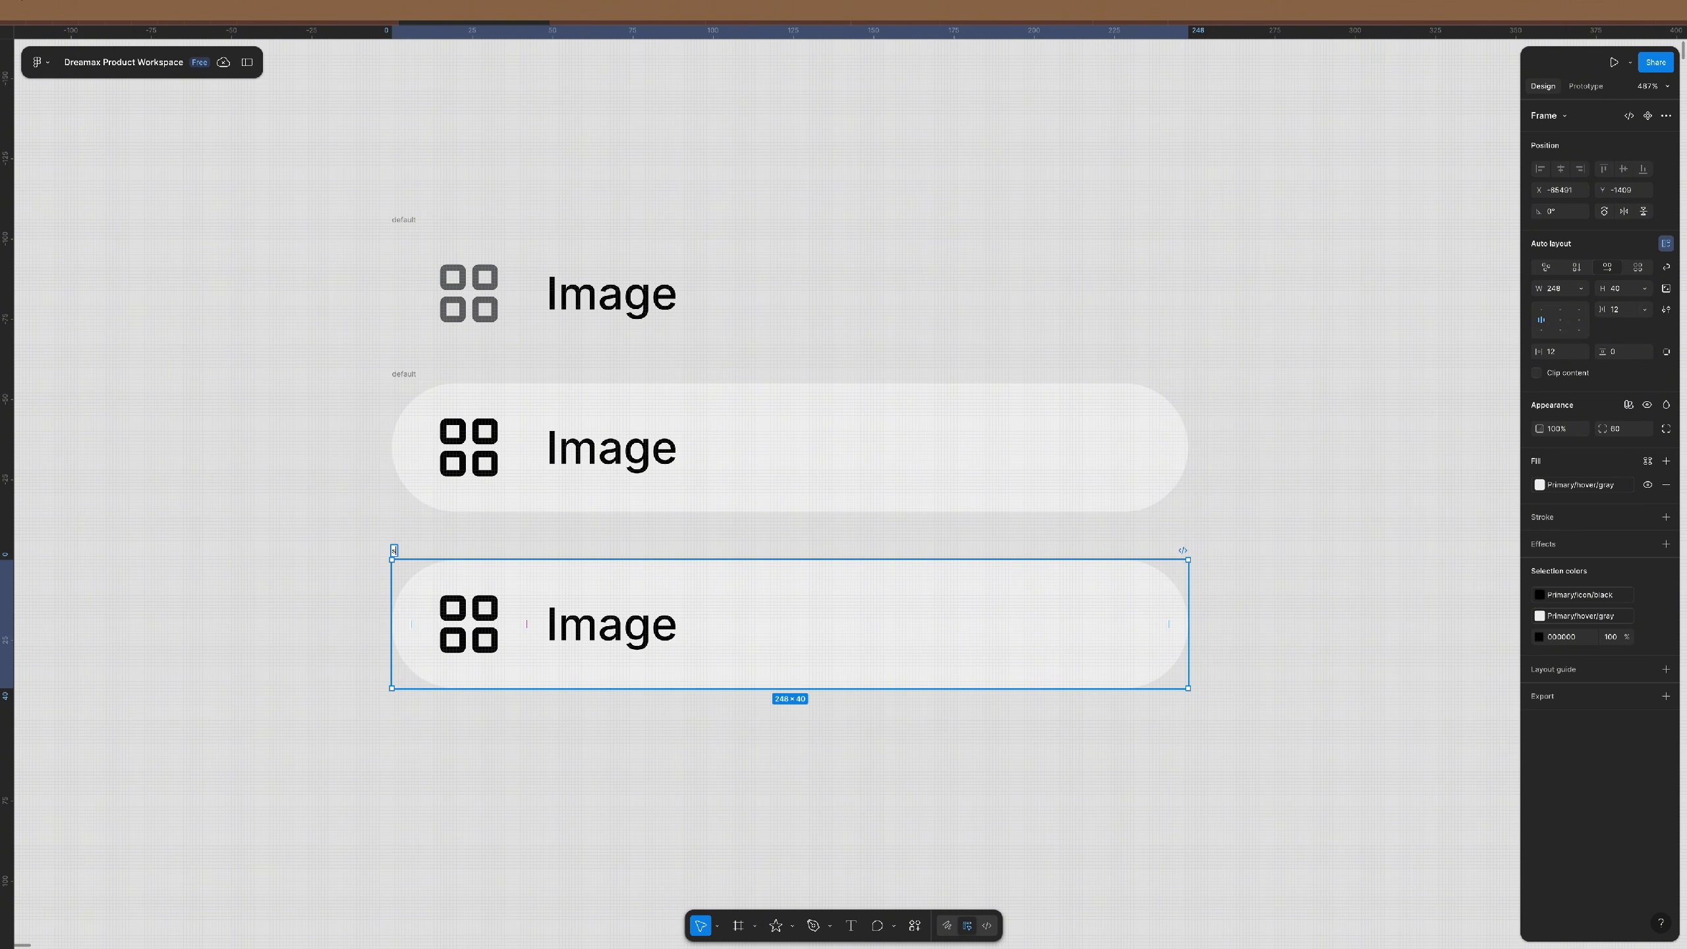
key("Return")
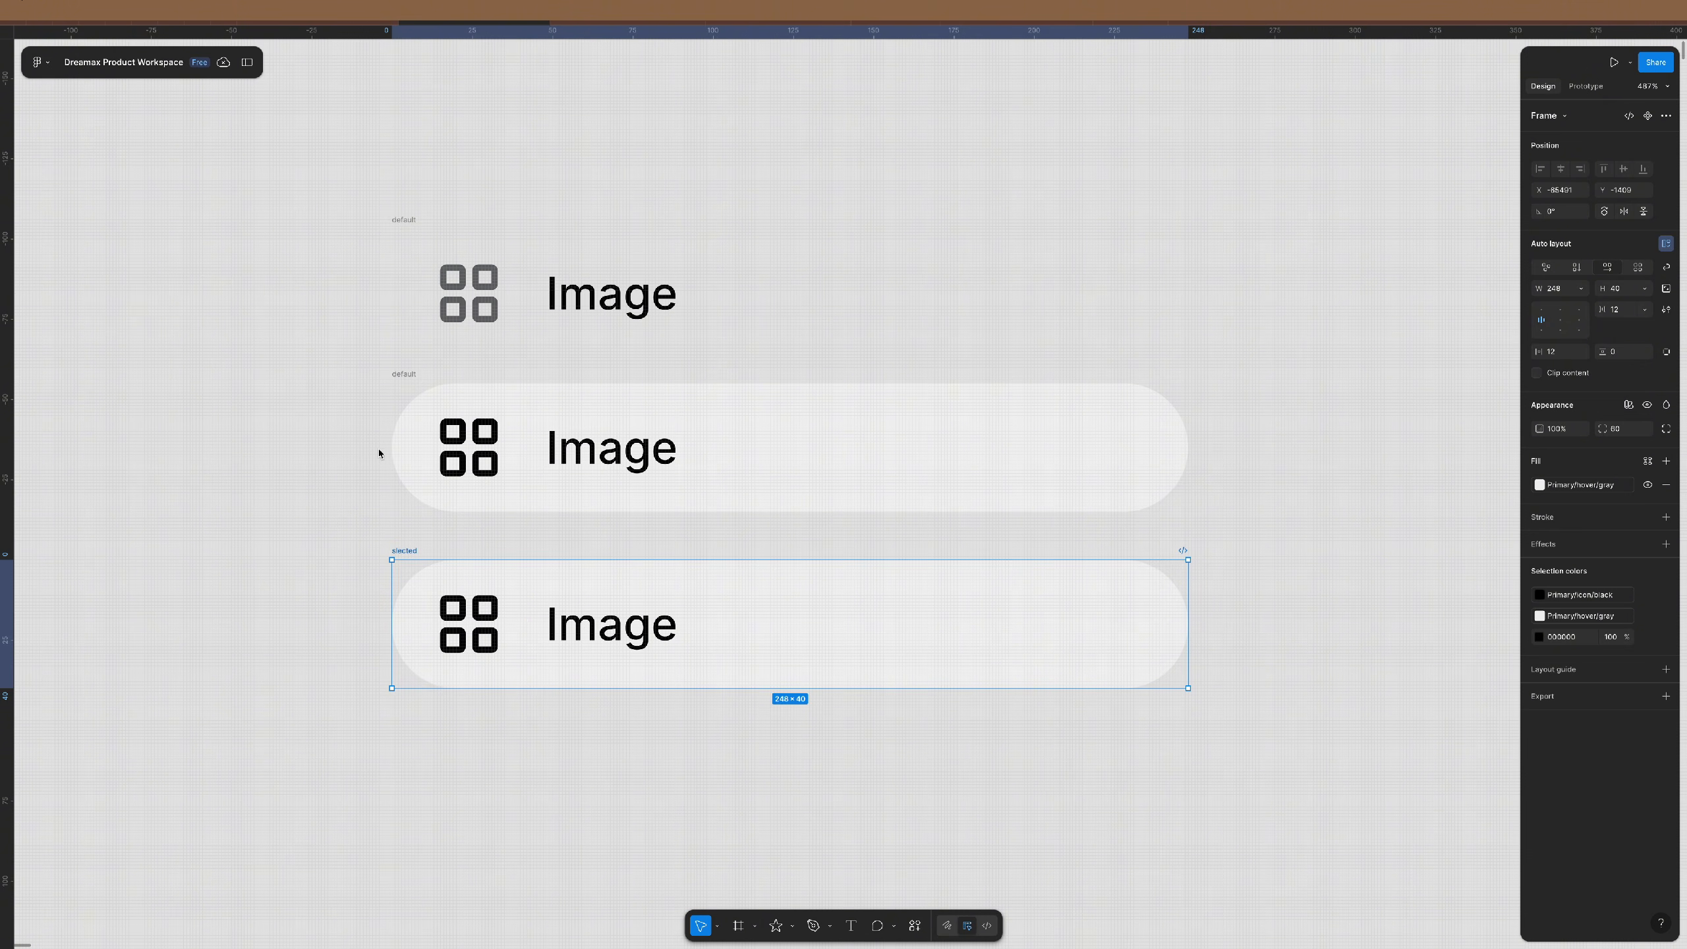
- Rename the middle row's frame to 'hover'
left_click(405, 375)
double_click(404, 375)
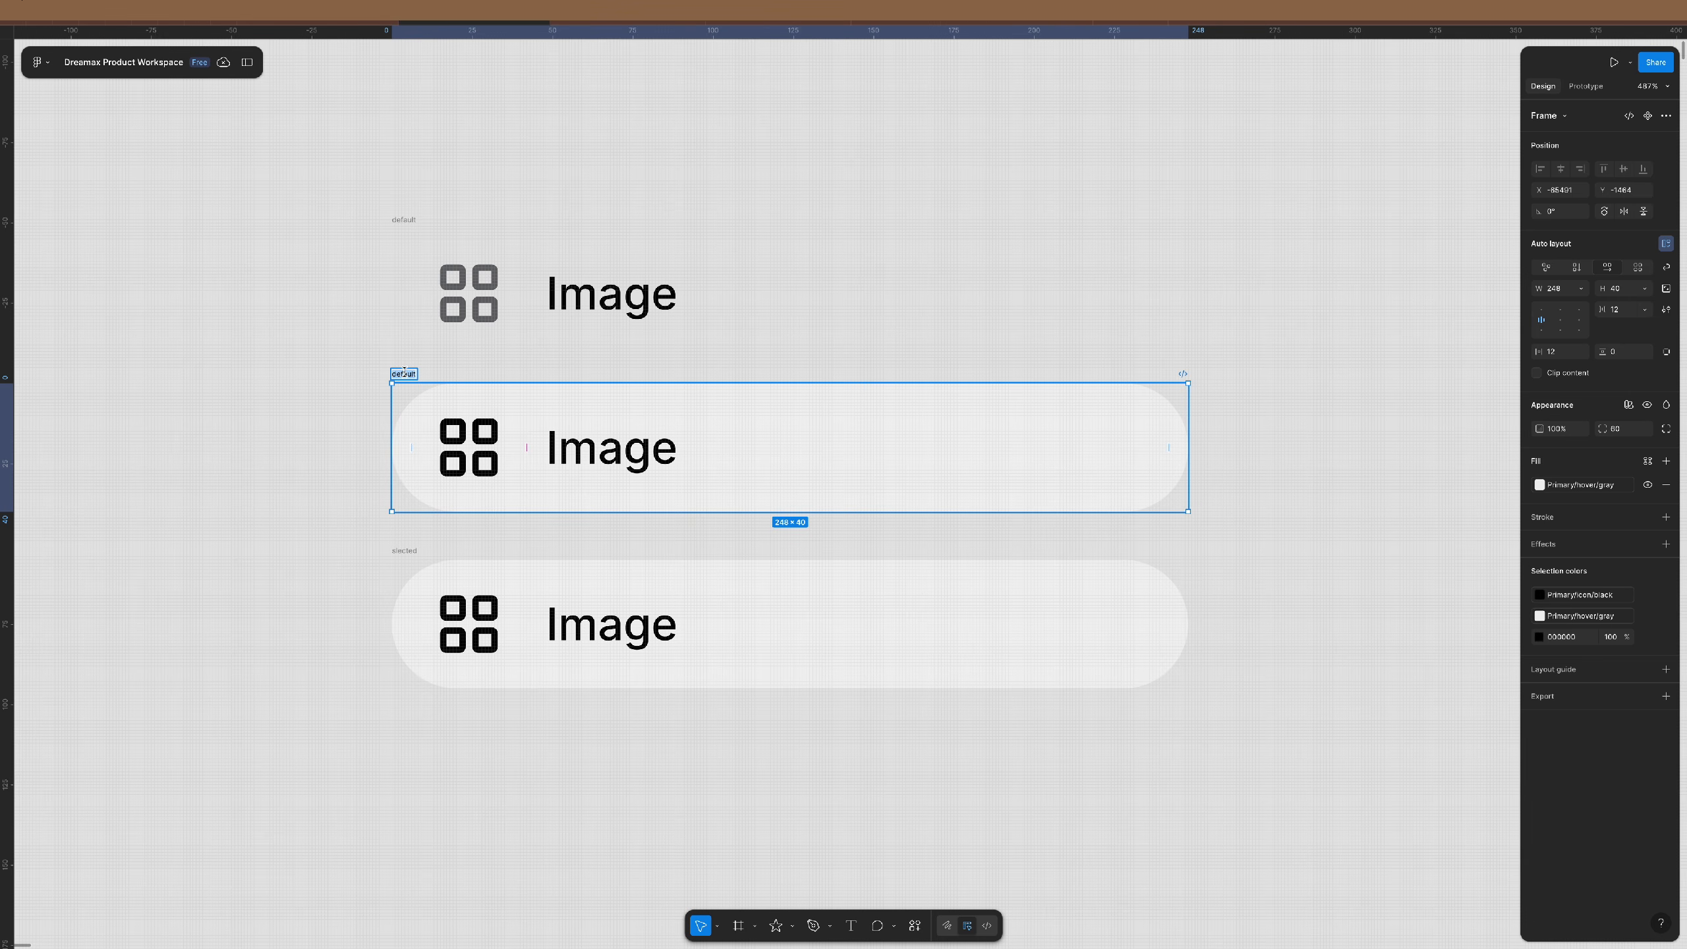
type("hover")
key("Return")
scroll(489, 408, "down", 3)
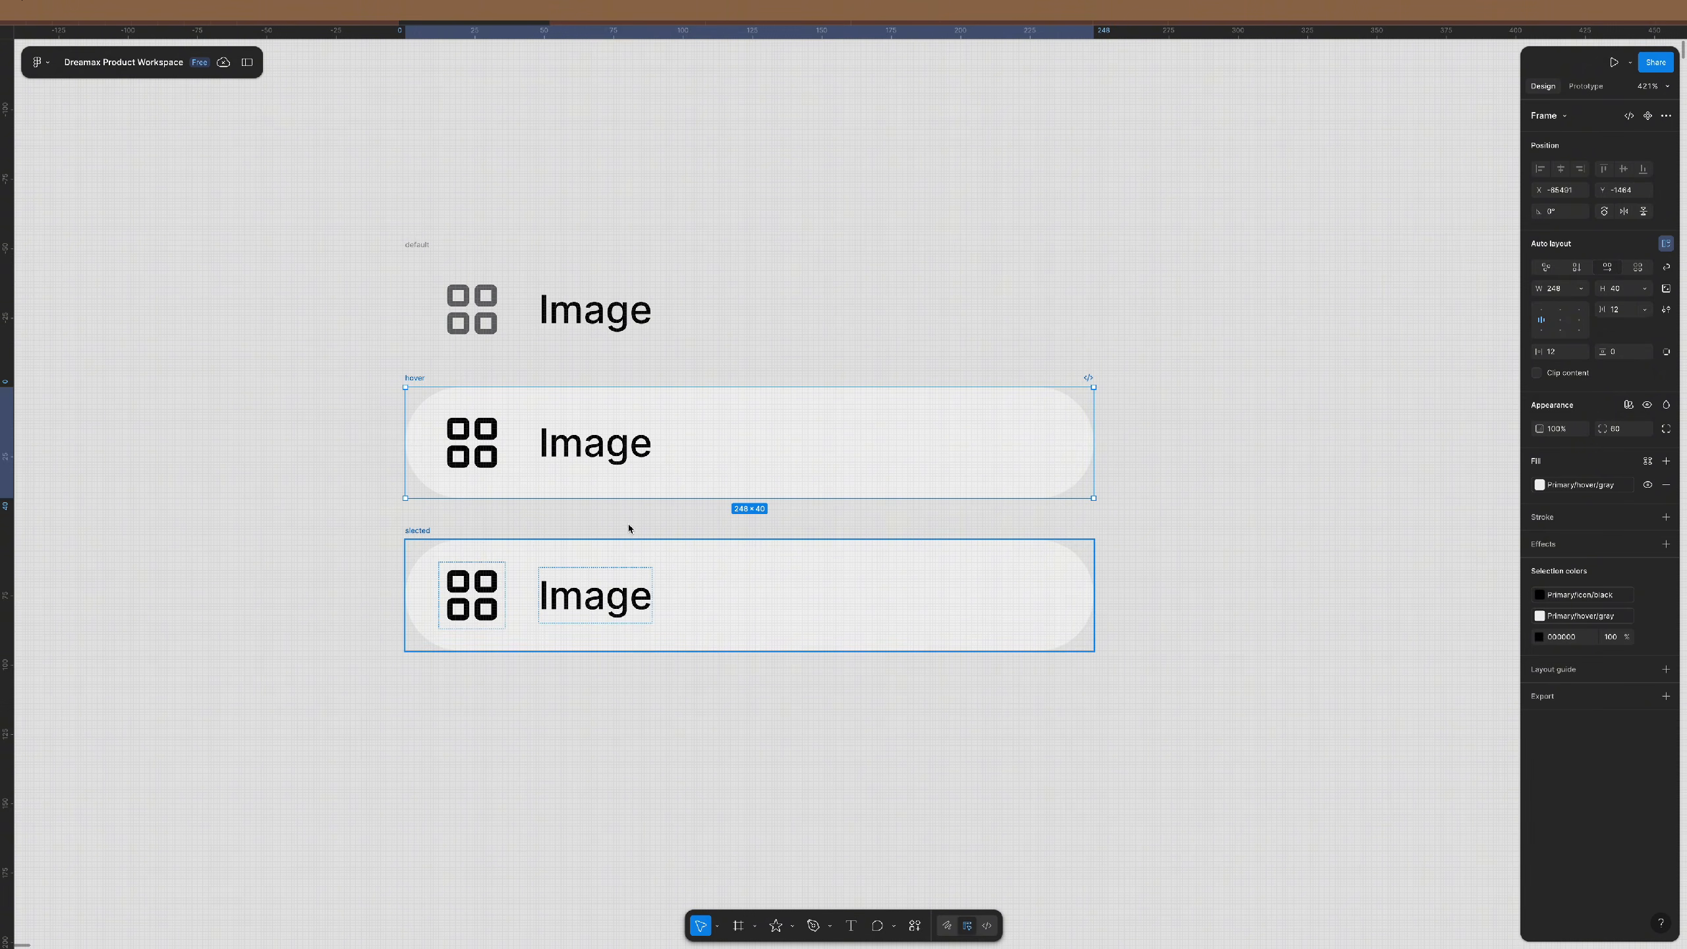
left_click(477, 315)
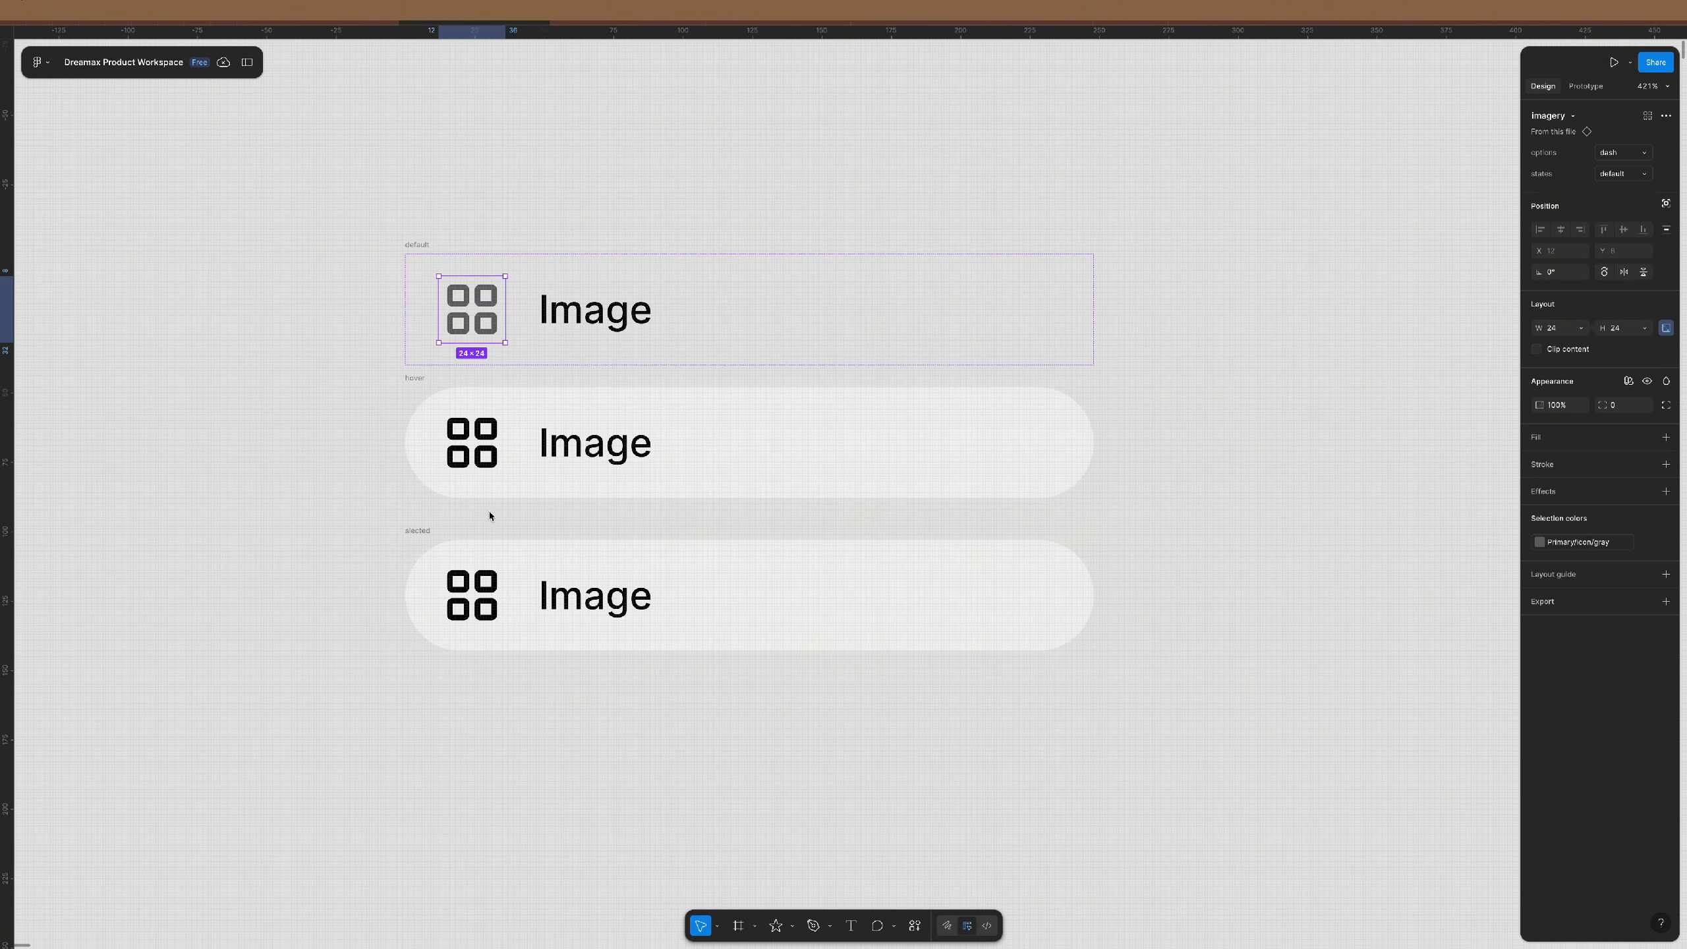
left_click(442, 545)
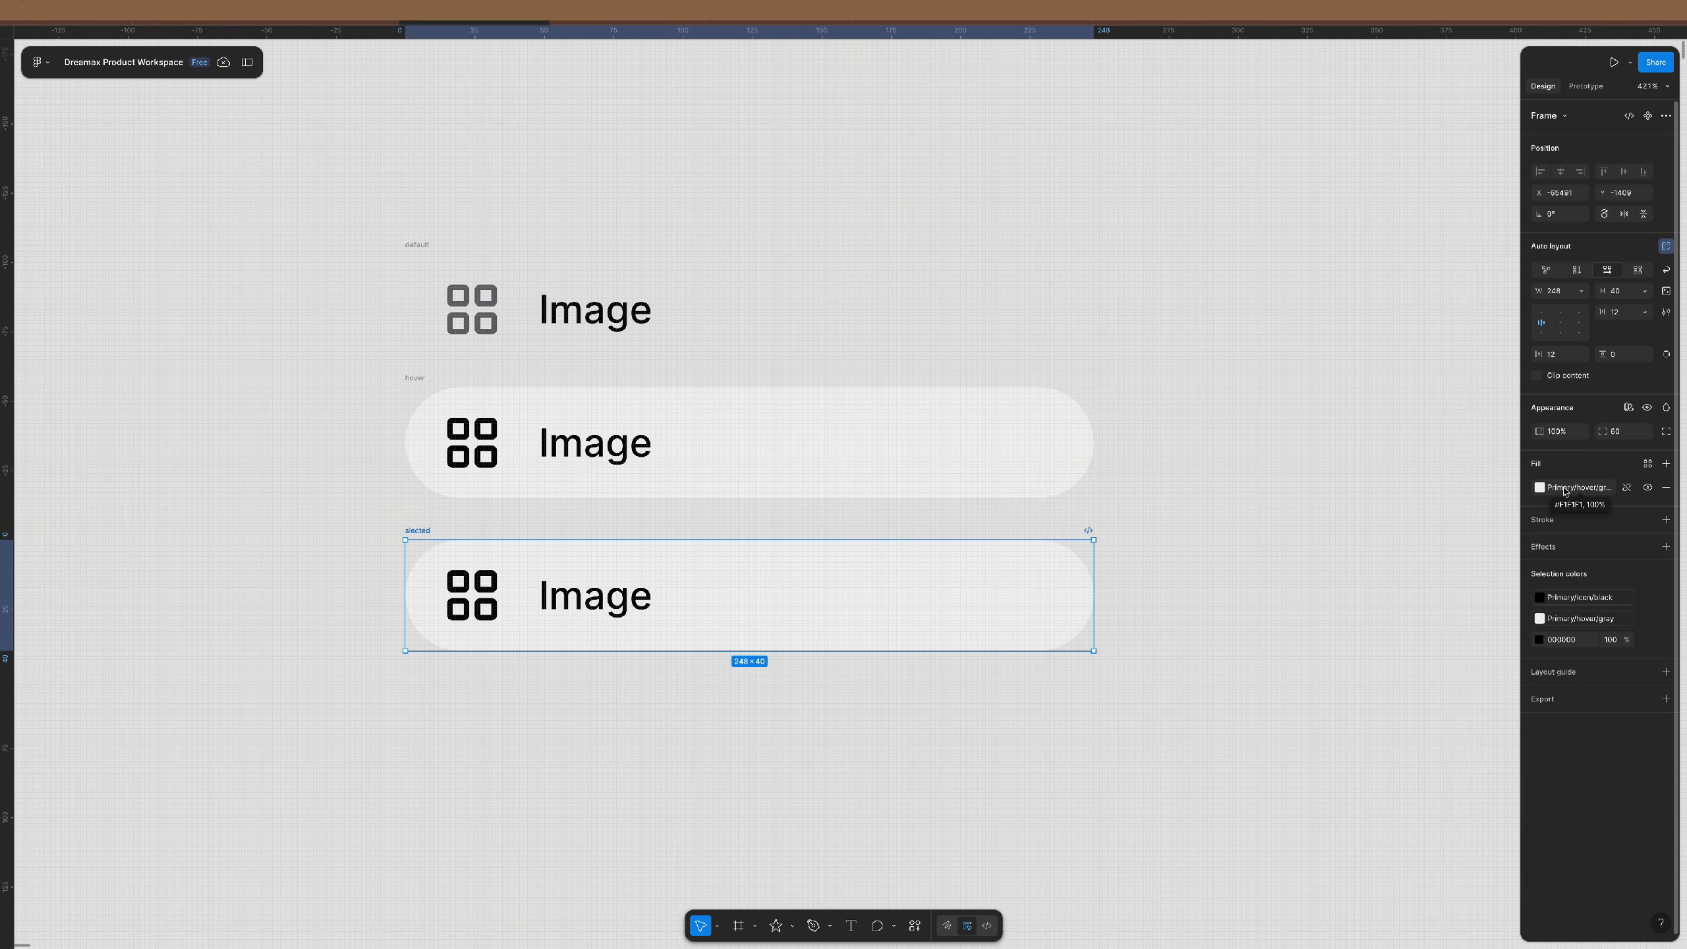
- Draw a rectangle covering all three rows and send it behind them
left_click(1224, 549)
scroll(623, 439, "down", 2)
key("r")
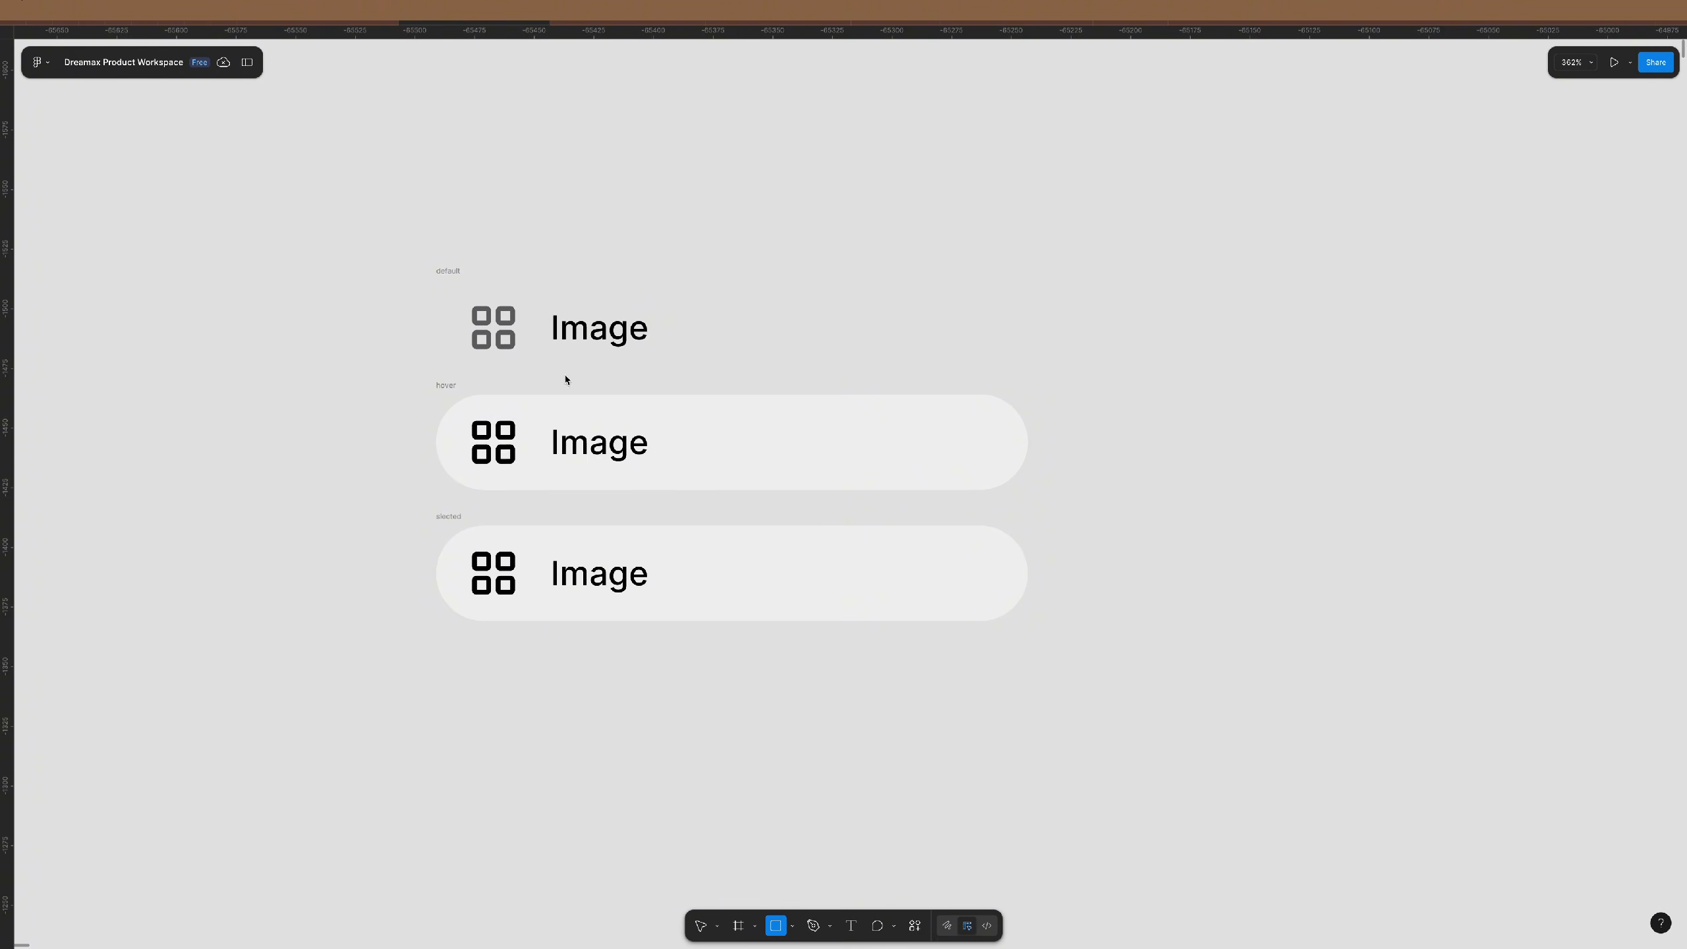
left_click_drag(317, 165, 1164, 735)
key("bracketleft")
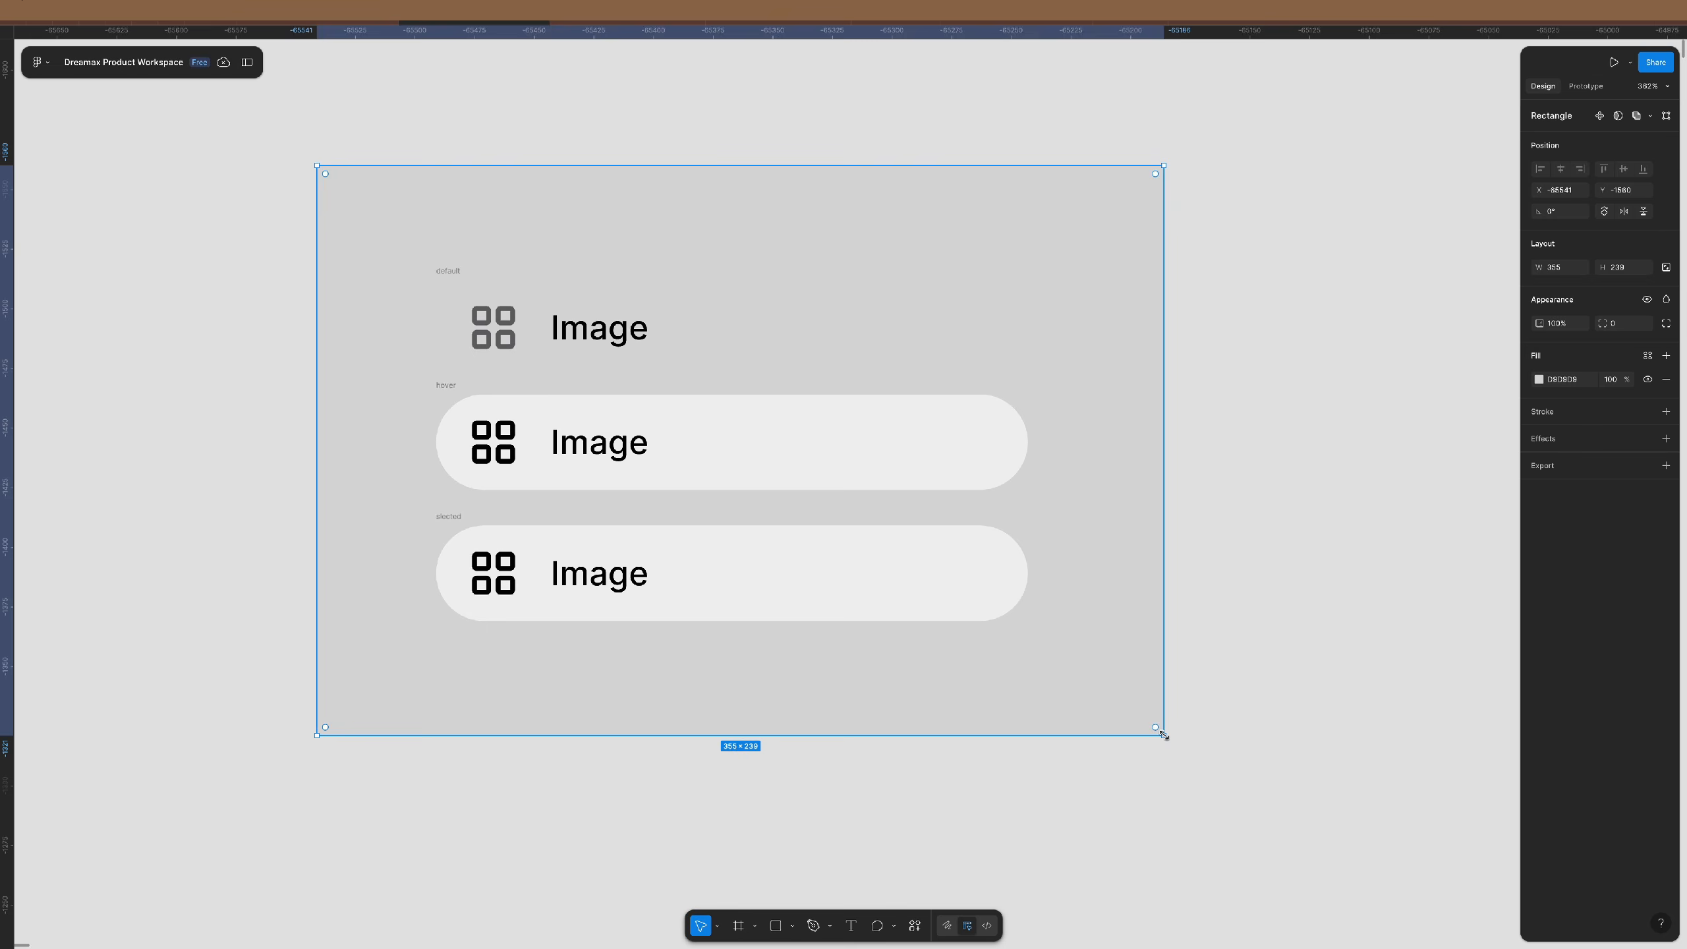
- Fill the backdrop rectangle white (FFFFFF) and nudge it slightly left
left_click(1567, 379)
type("FFFFFF")
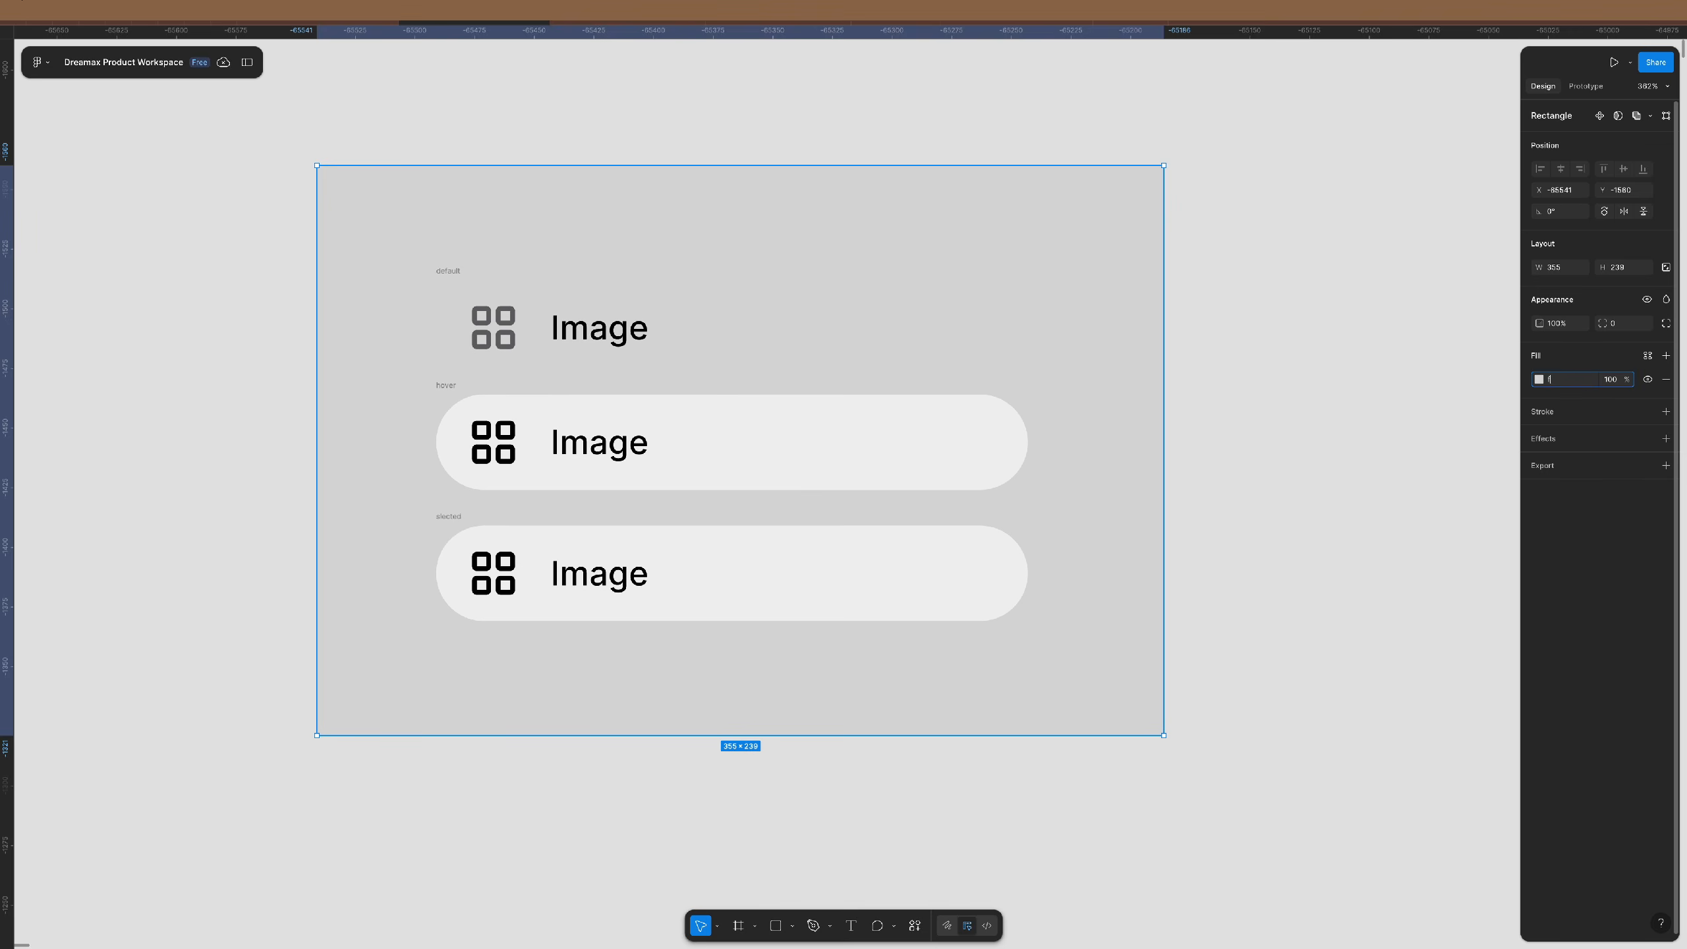
key("Return")
left_click(1361, 449)
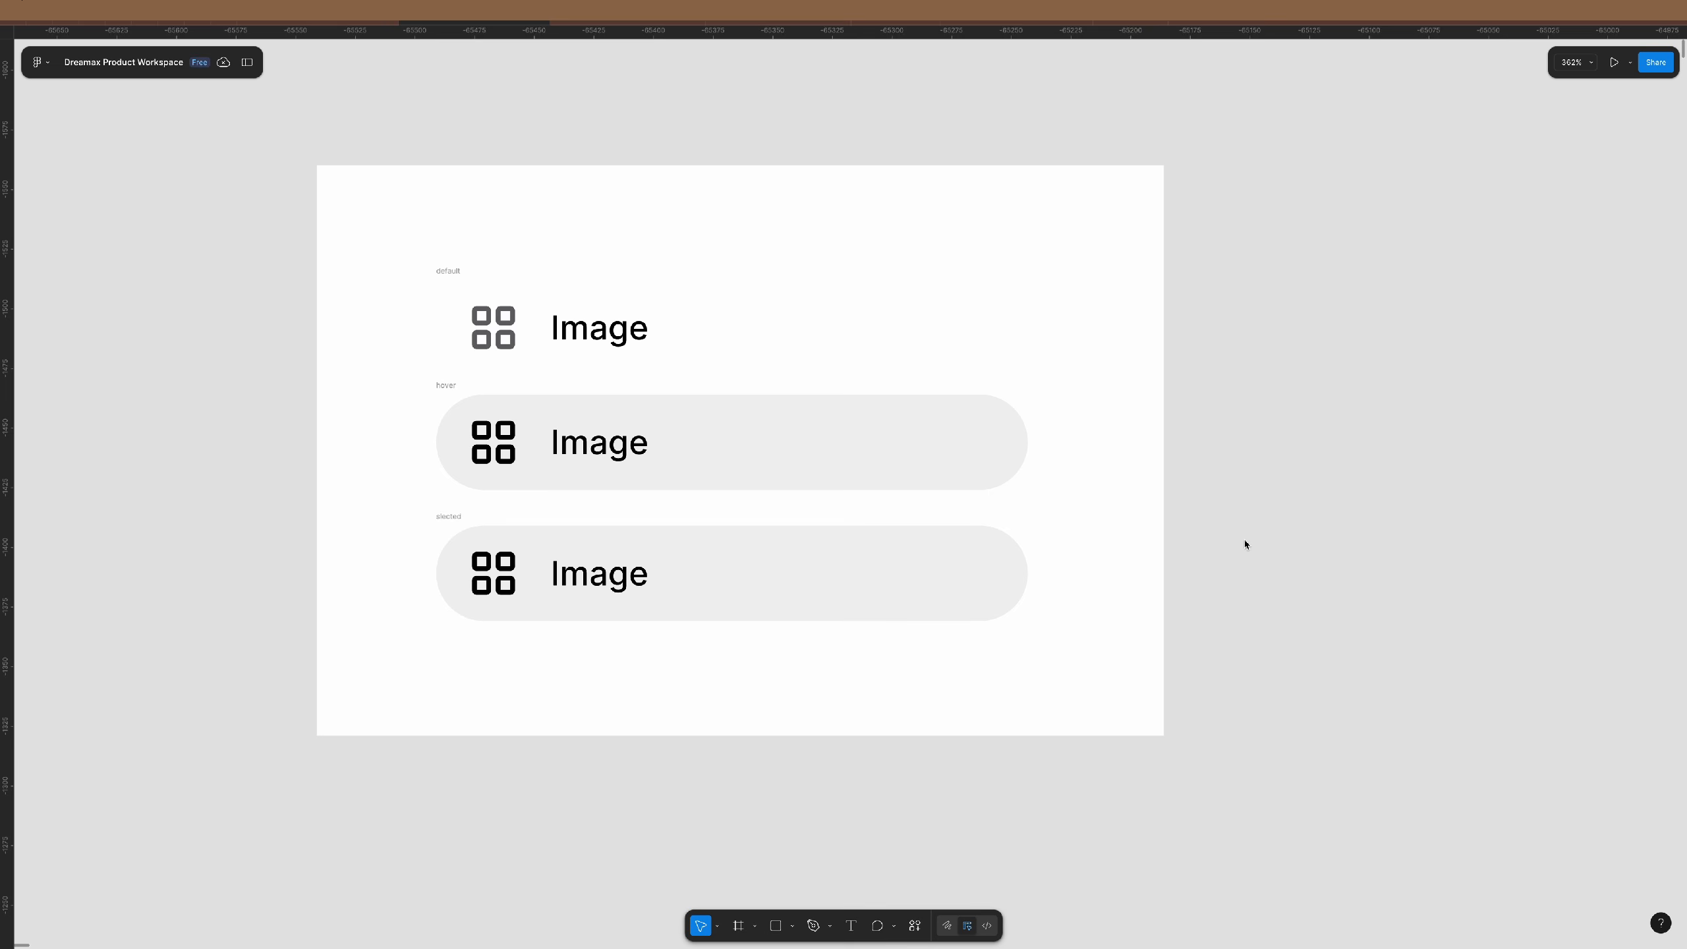
left_click_drag(1113, 635, 1099, 636)
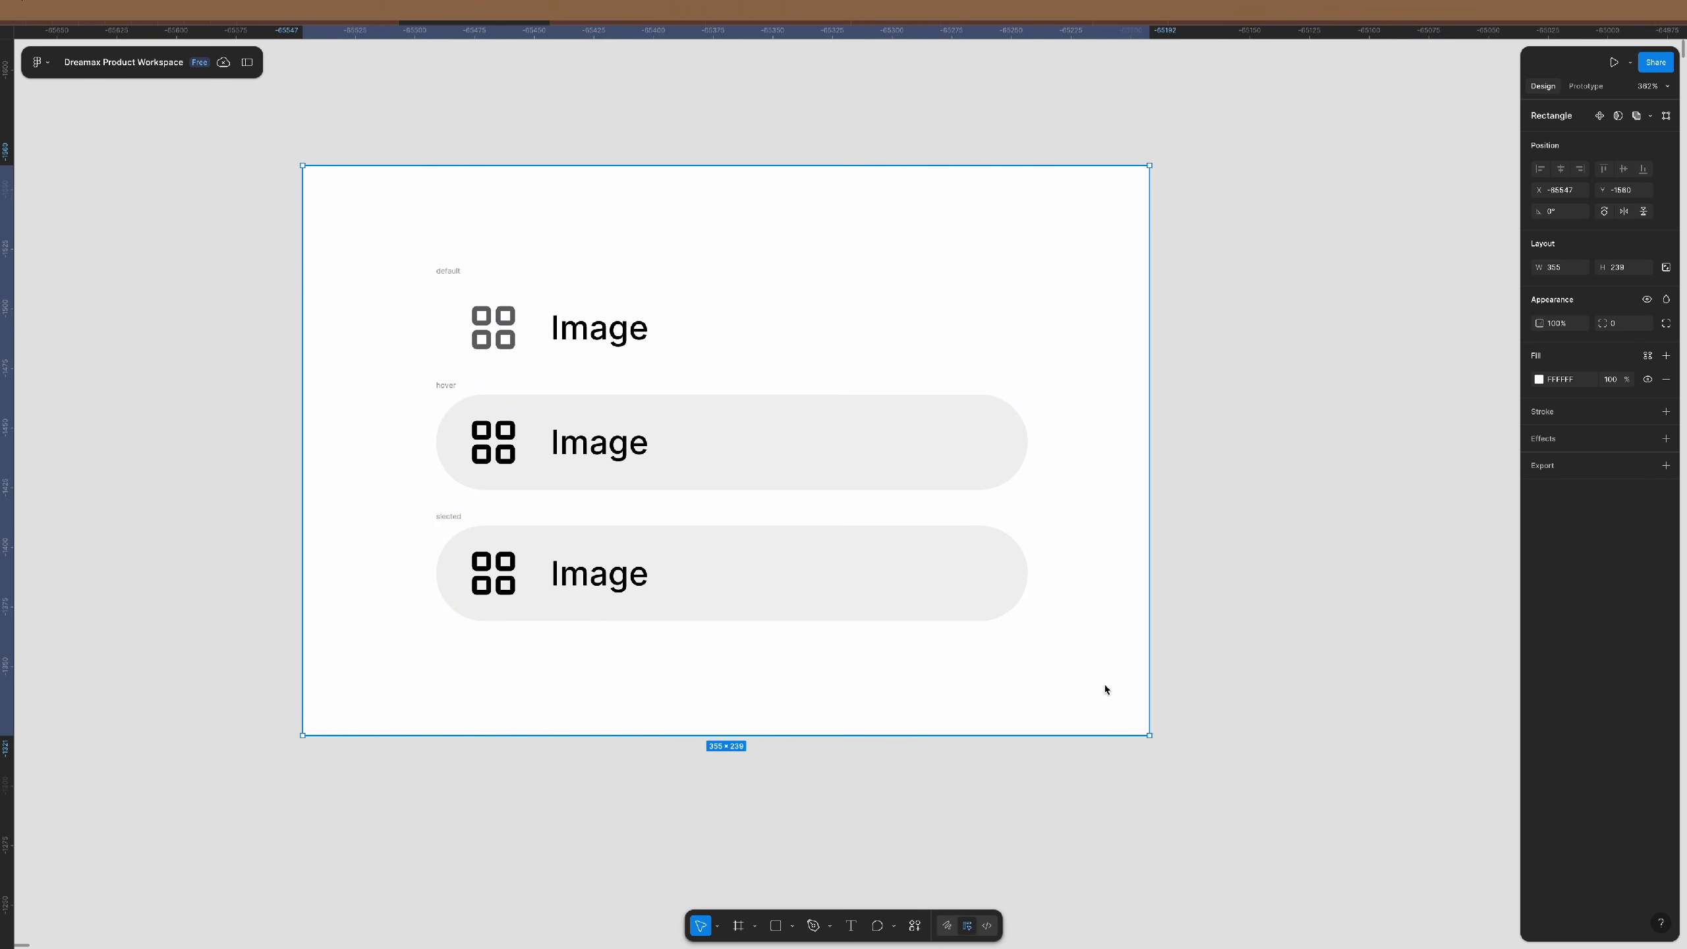
left_click_drag(1103, 688, 1098, 689)
left_click(469, 518)
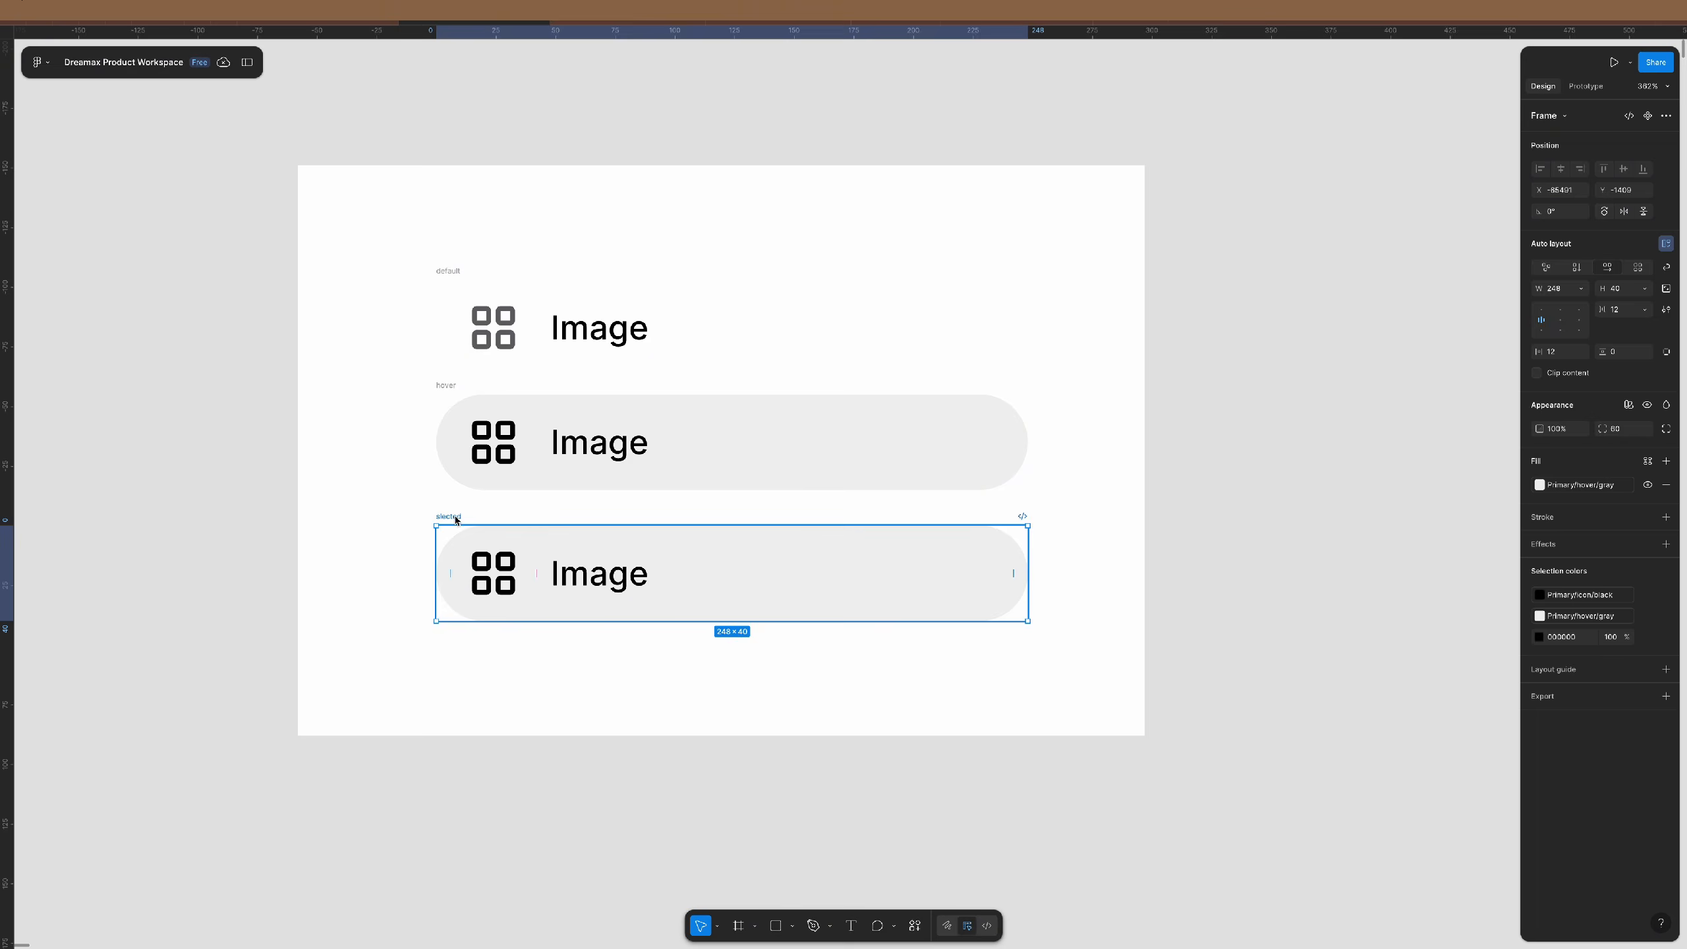
- Give the slected row the Primary/bg/toggle fill style, found by searching 'bg'
left_click(1574, 489)
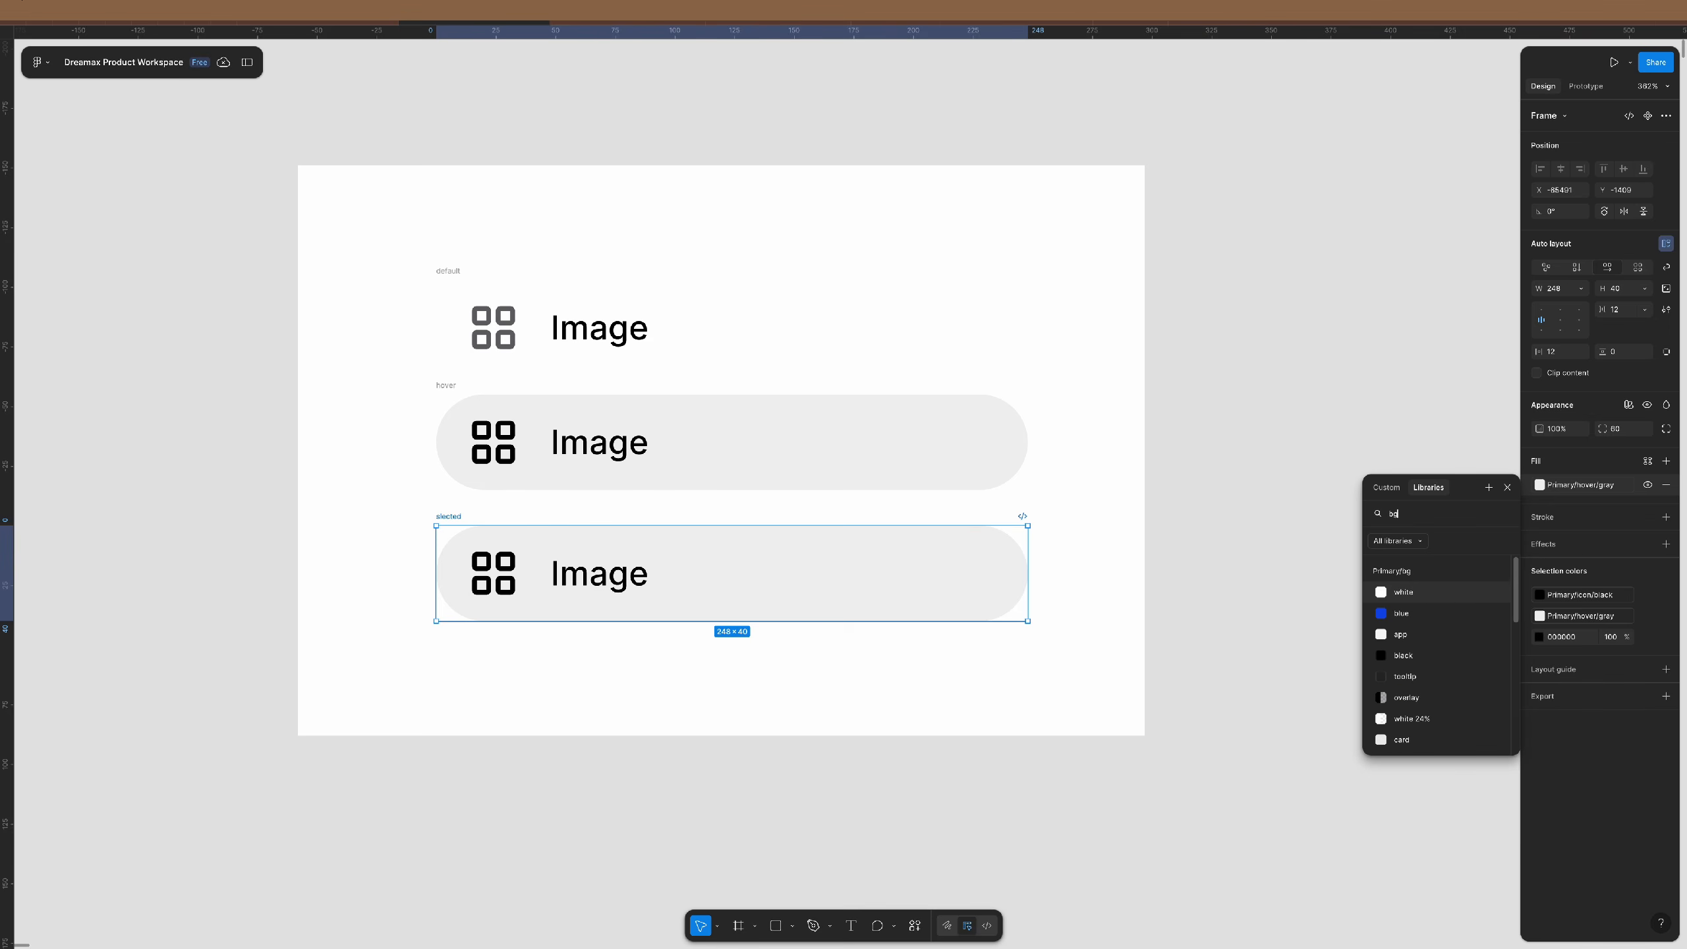
type("bg")
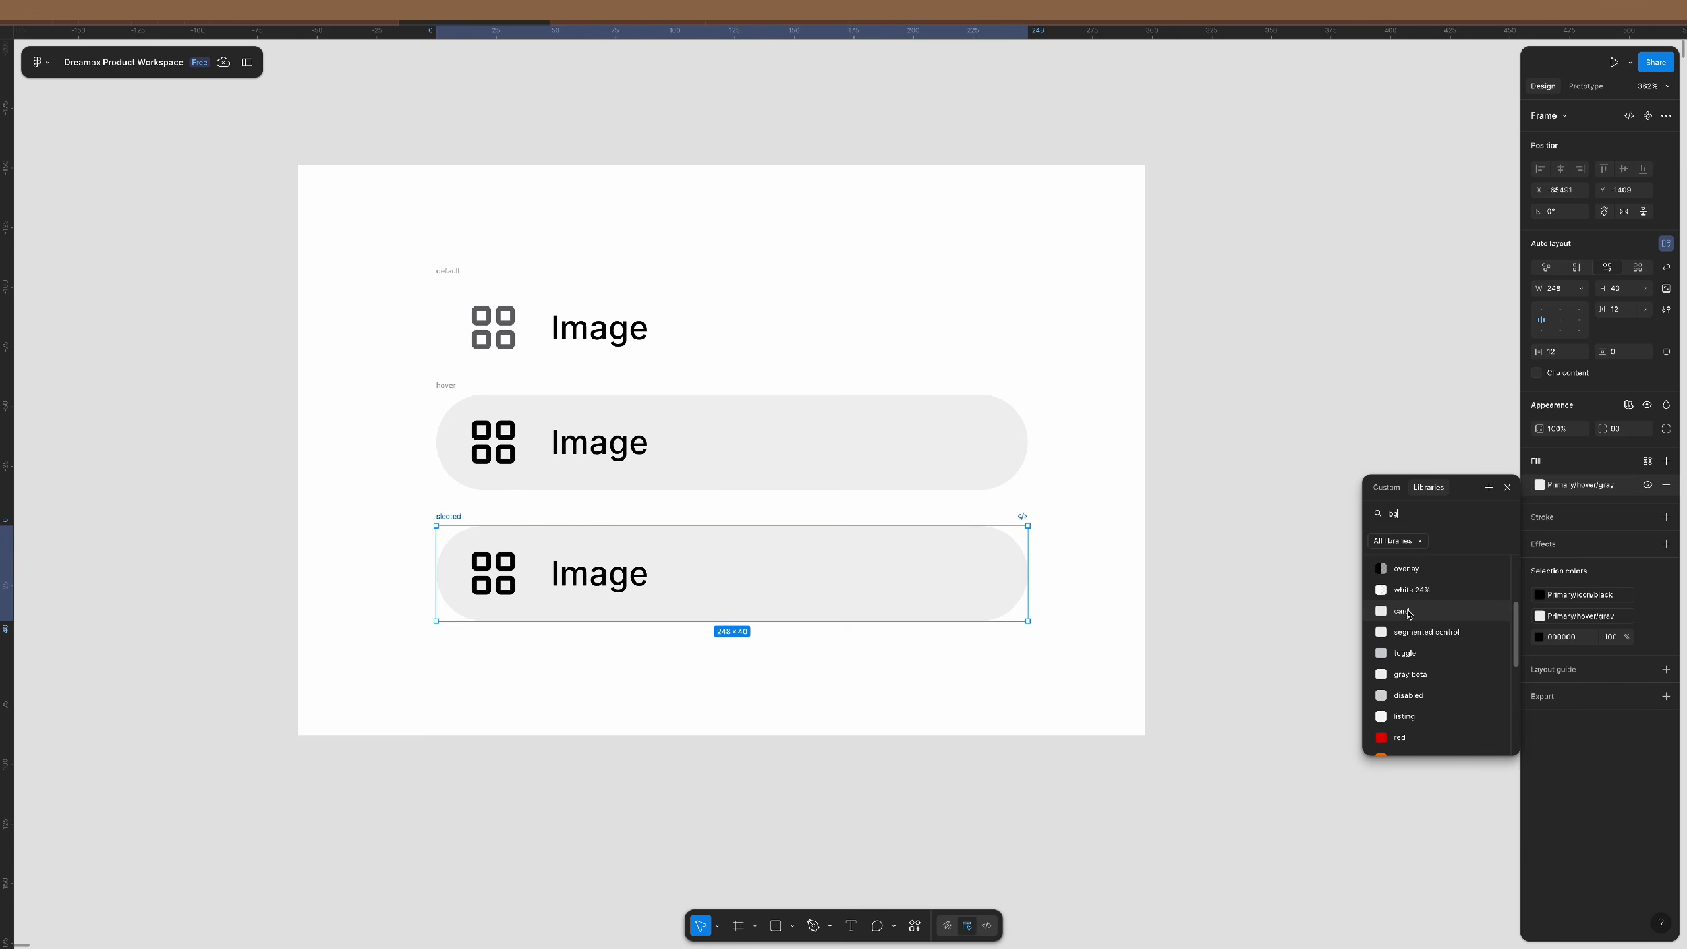
left_click(1420, 655)
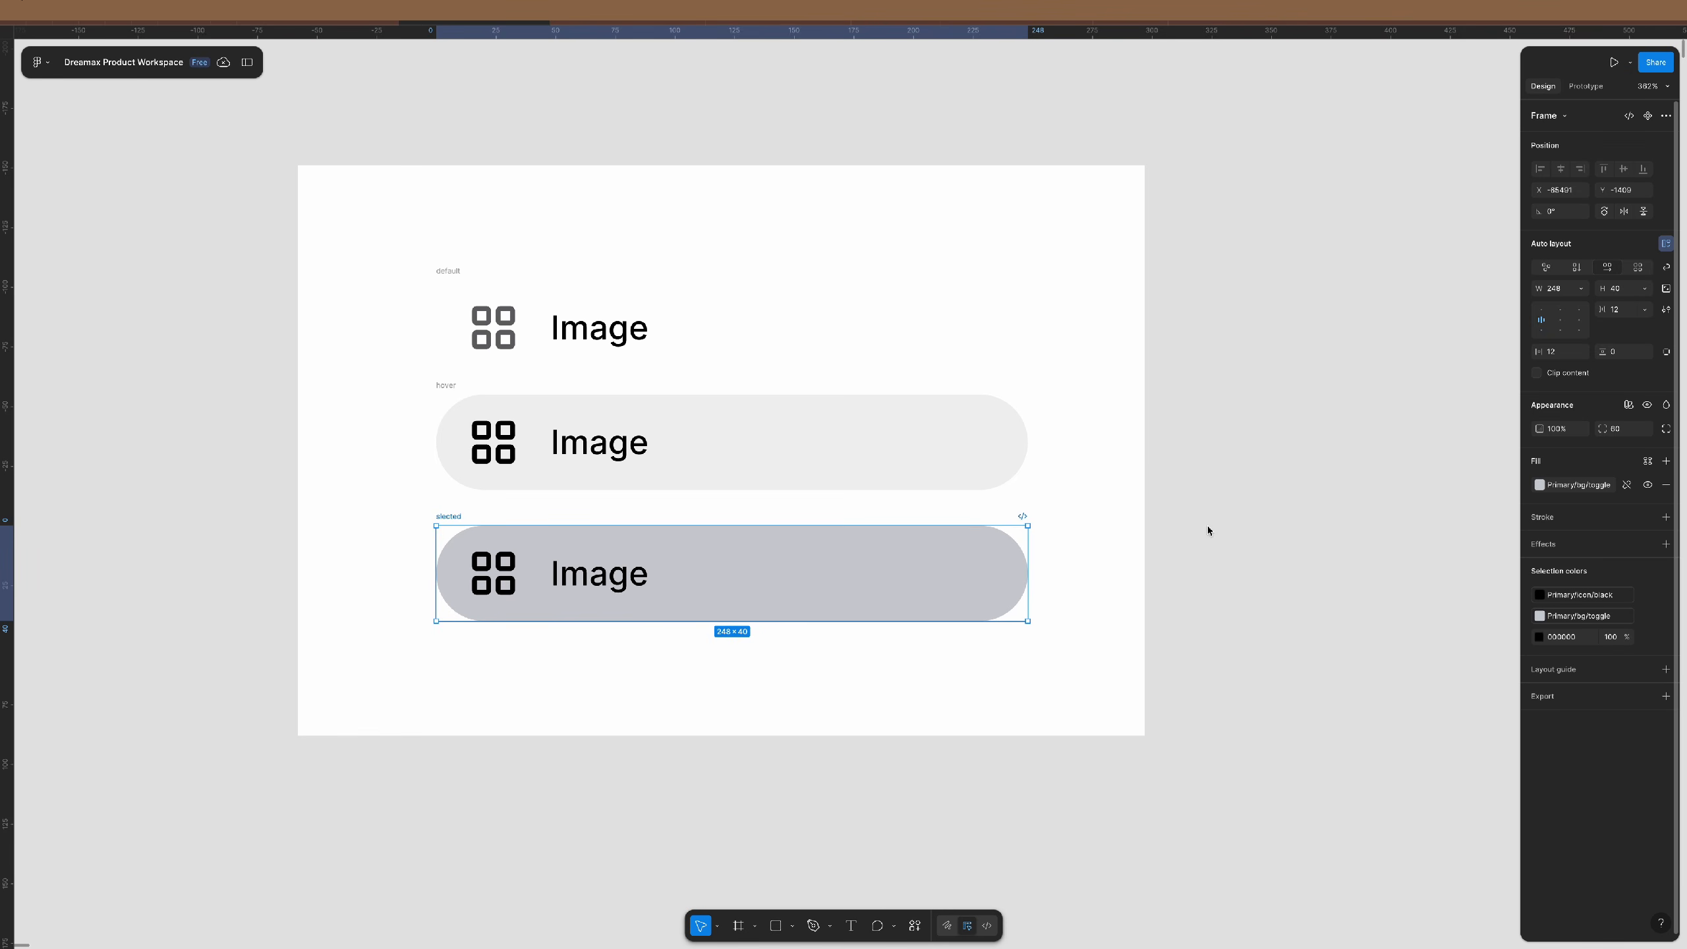
left_click(1186, 575)
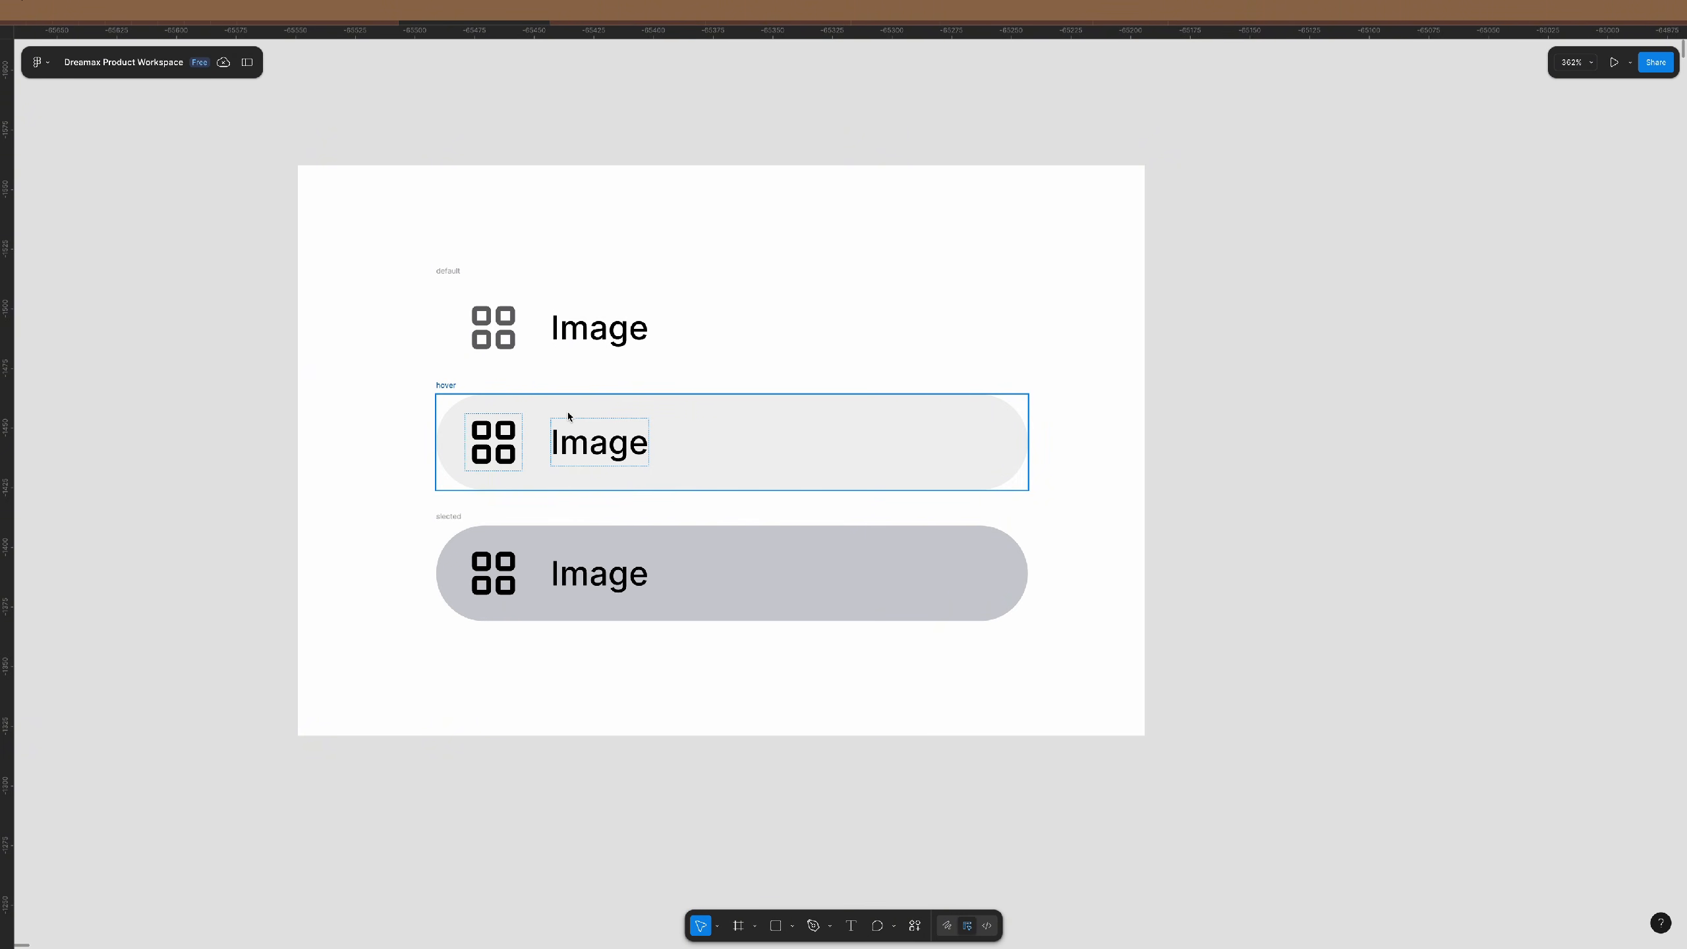
- Delete the white backdrop and tidy the three button rows with a 22 gap
scroll(568, 416, "down", 2)
left_click(943, 266)
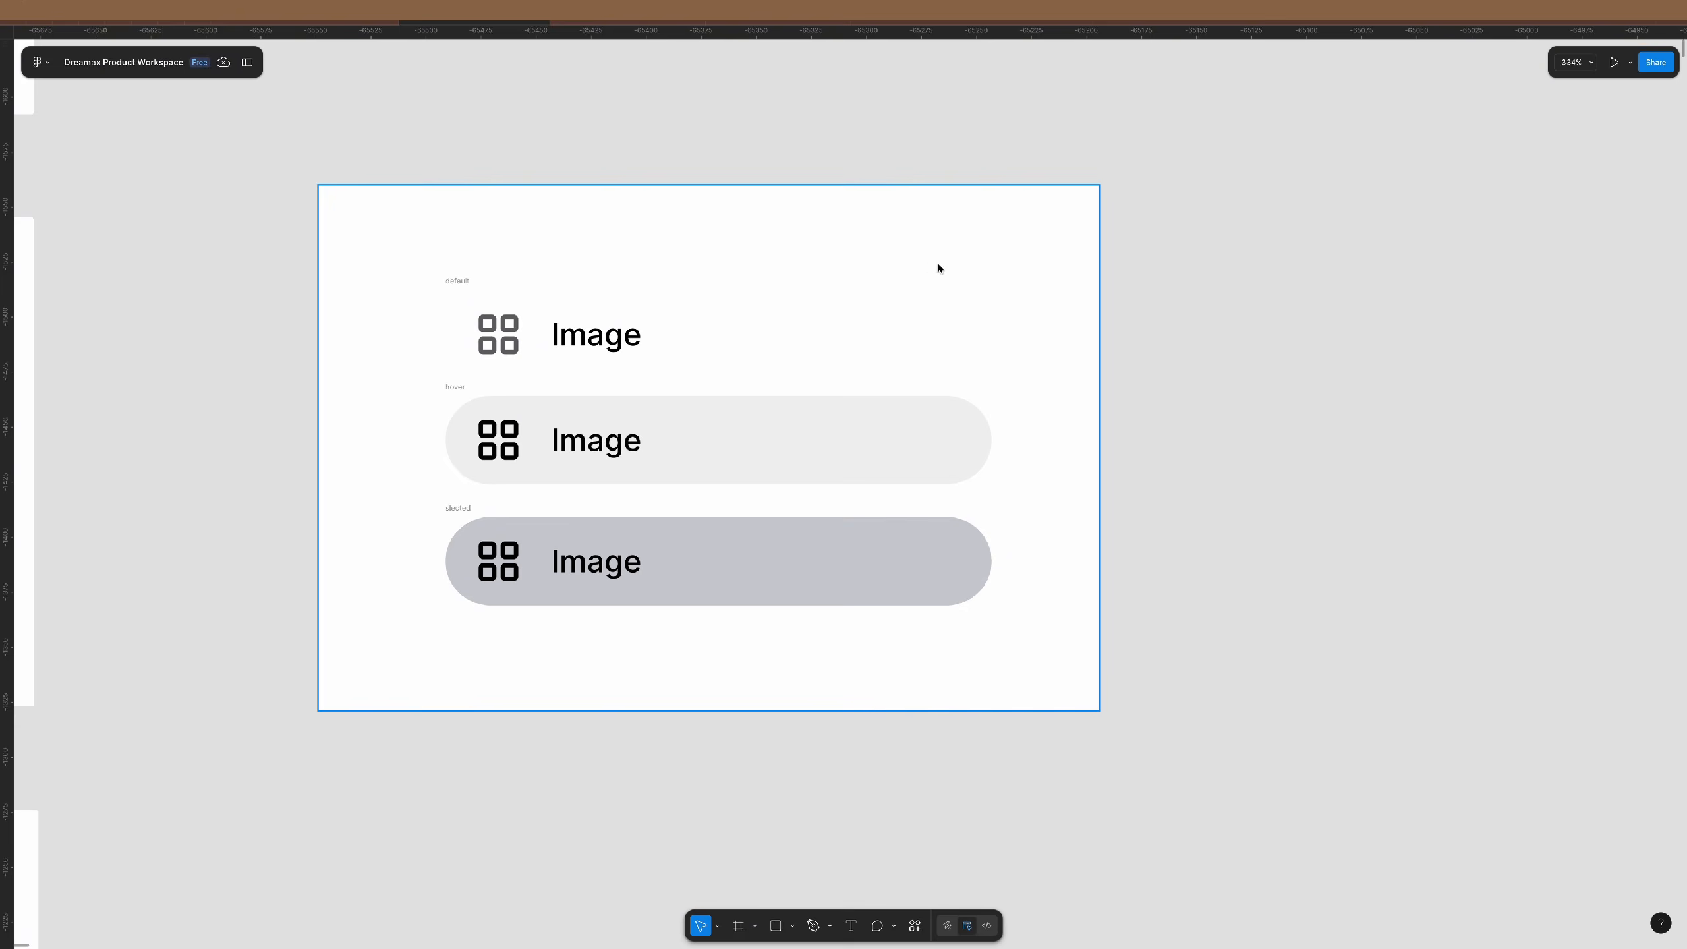
key("Delete")
left_click_drag(1176, 141, 241, 863)
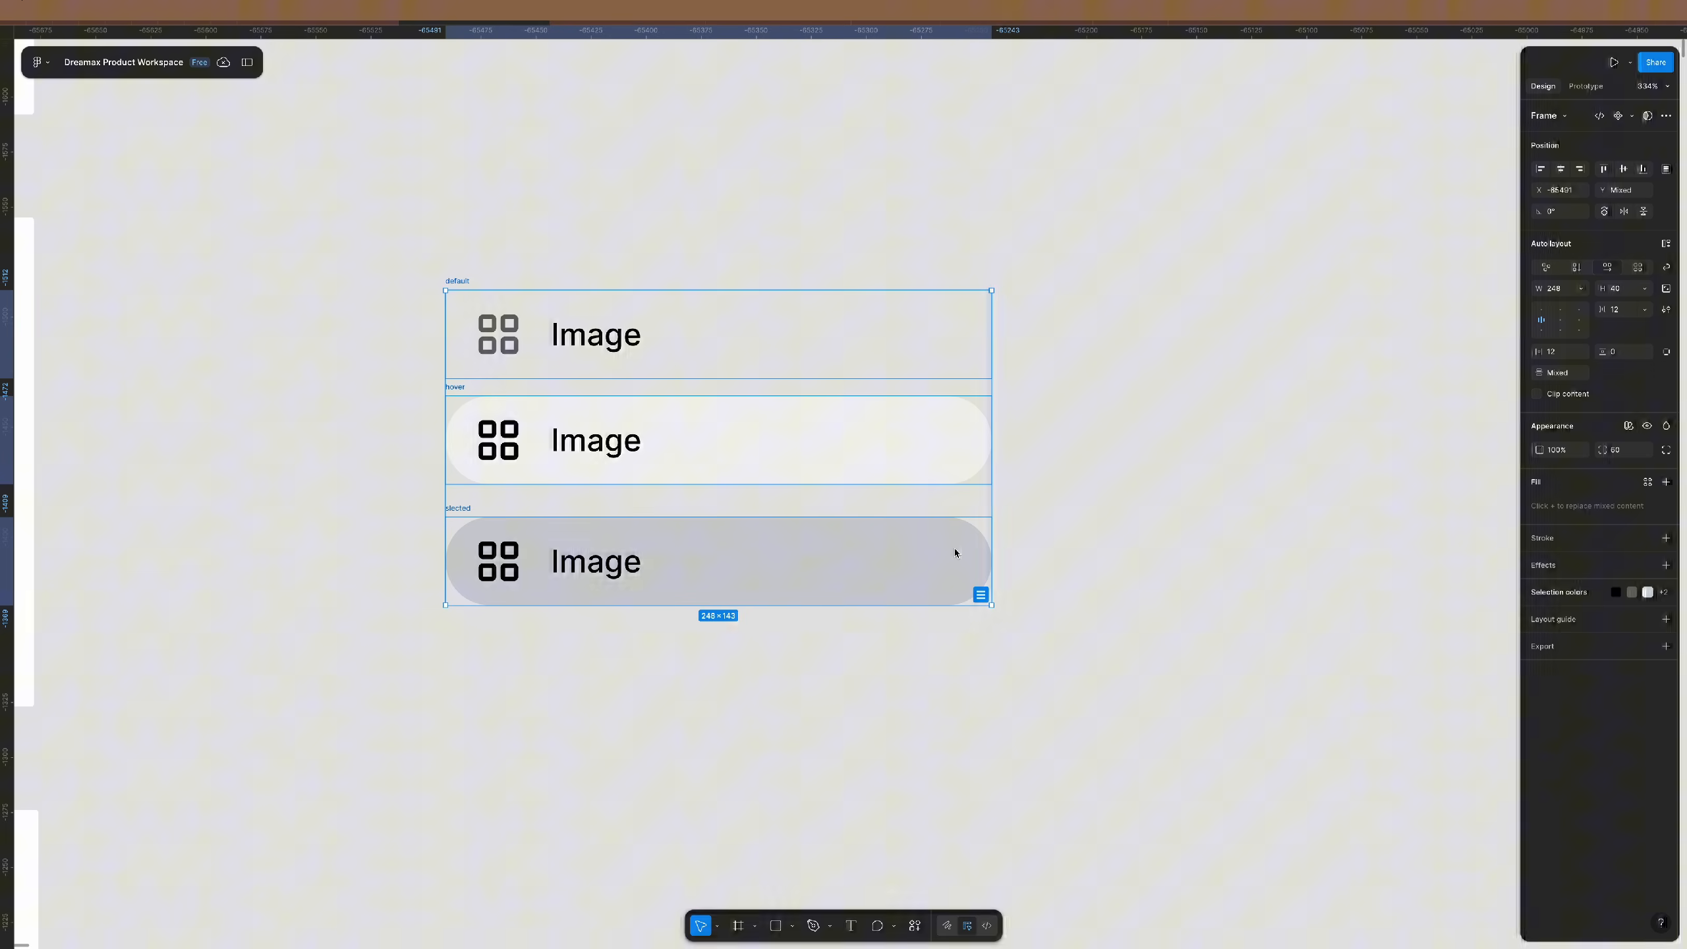
left_click(981, 595)
left_click(1563, 374)
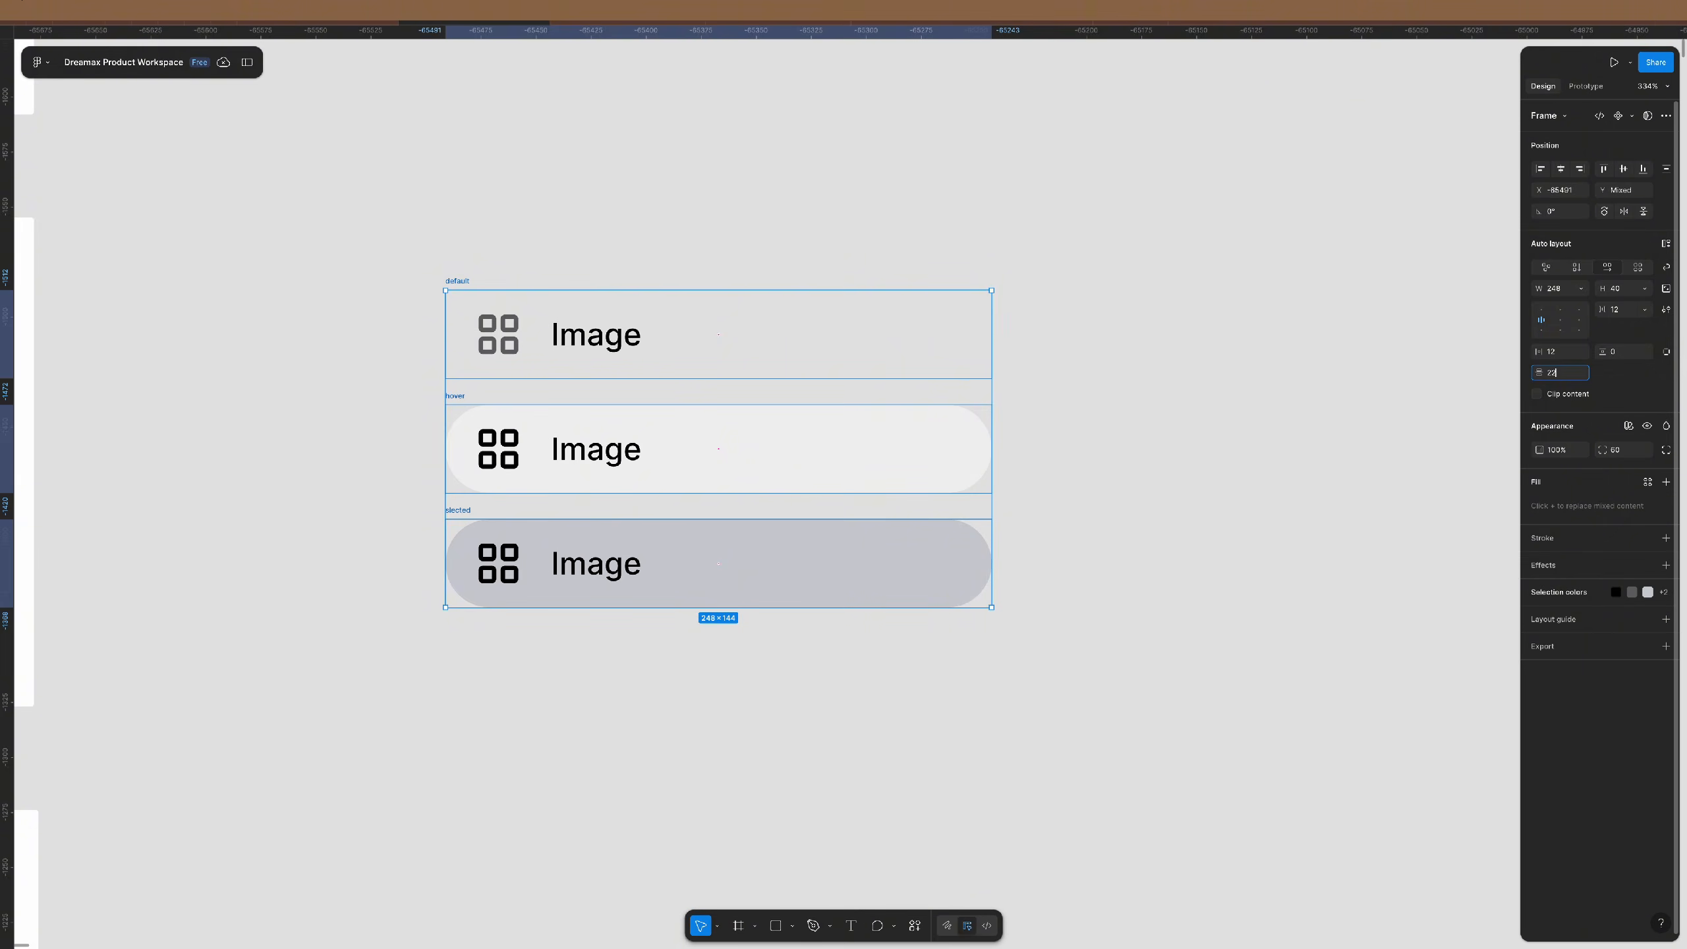
type("2")
key("Return")
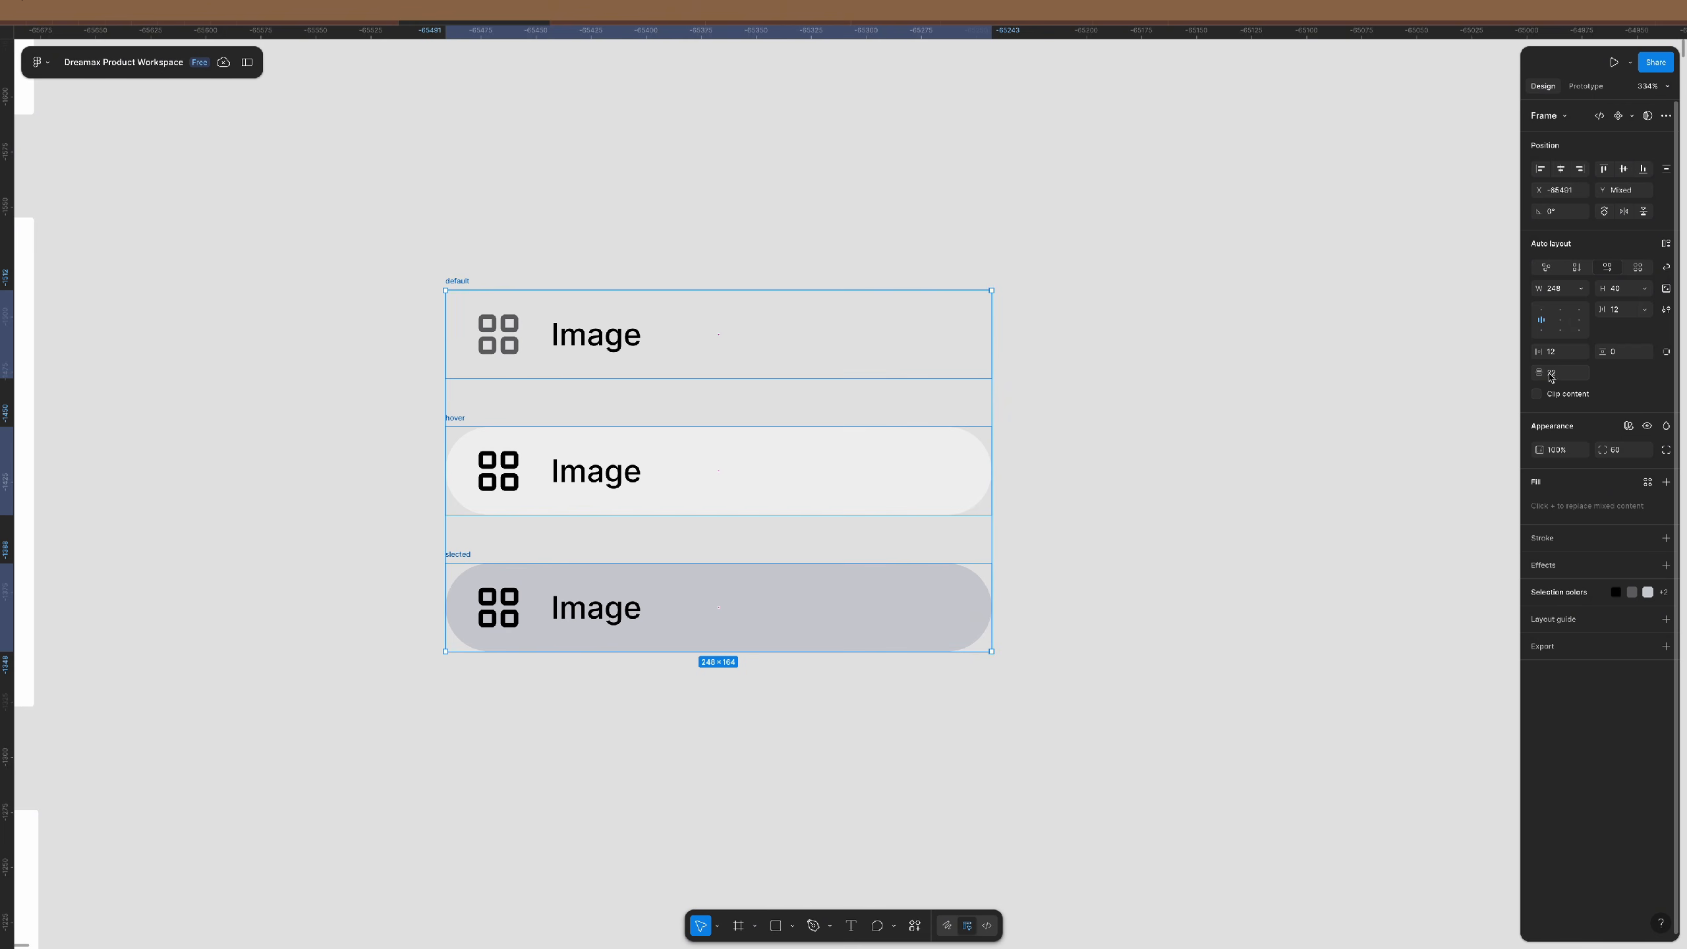
- Combine the three rows into a component set and align the Imagery set with it
left_click(1632, 117)
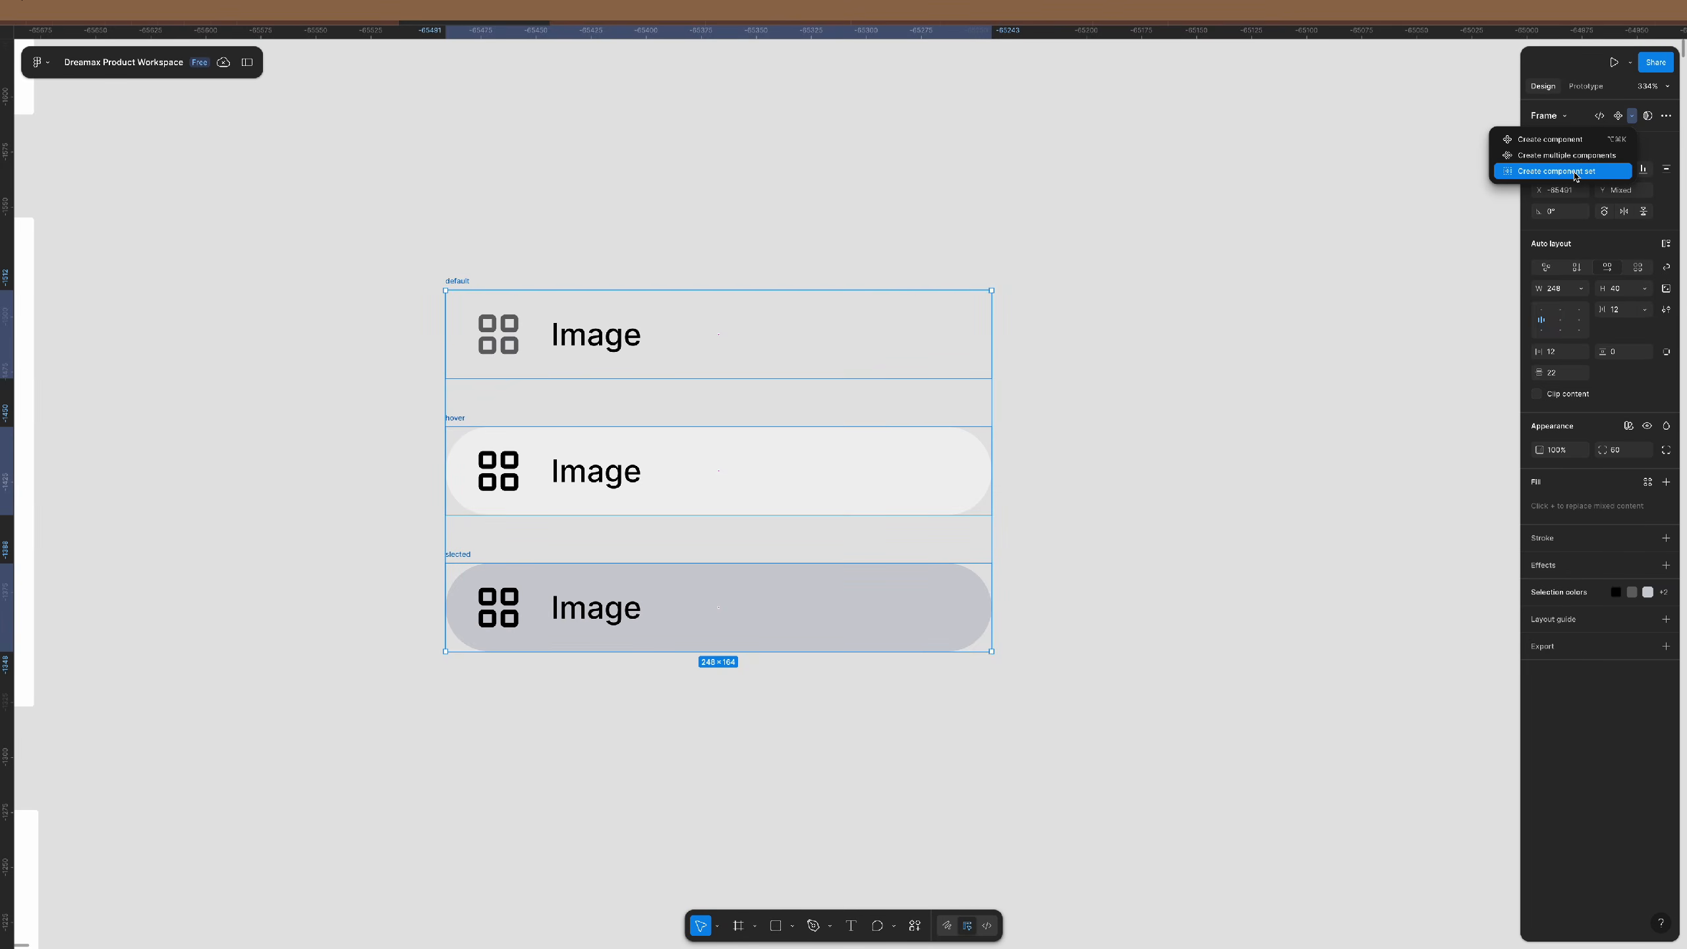
left_click(1574, 172)
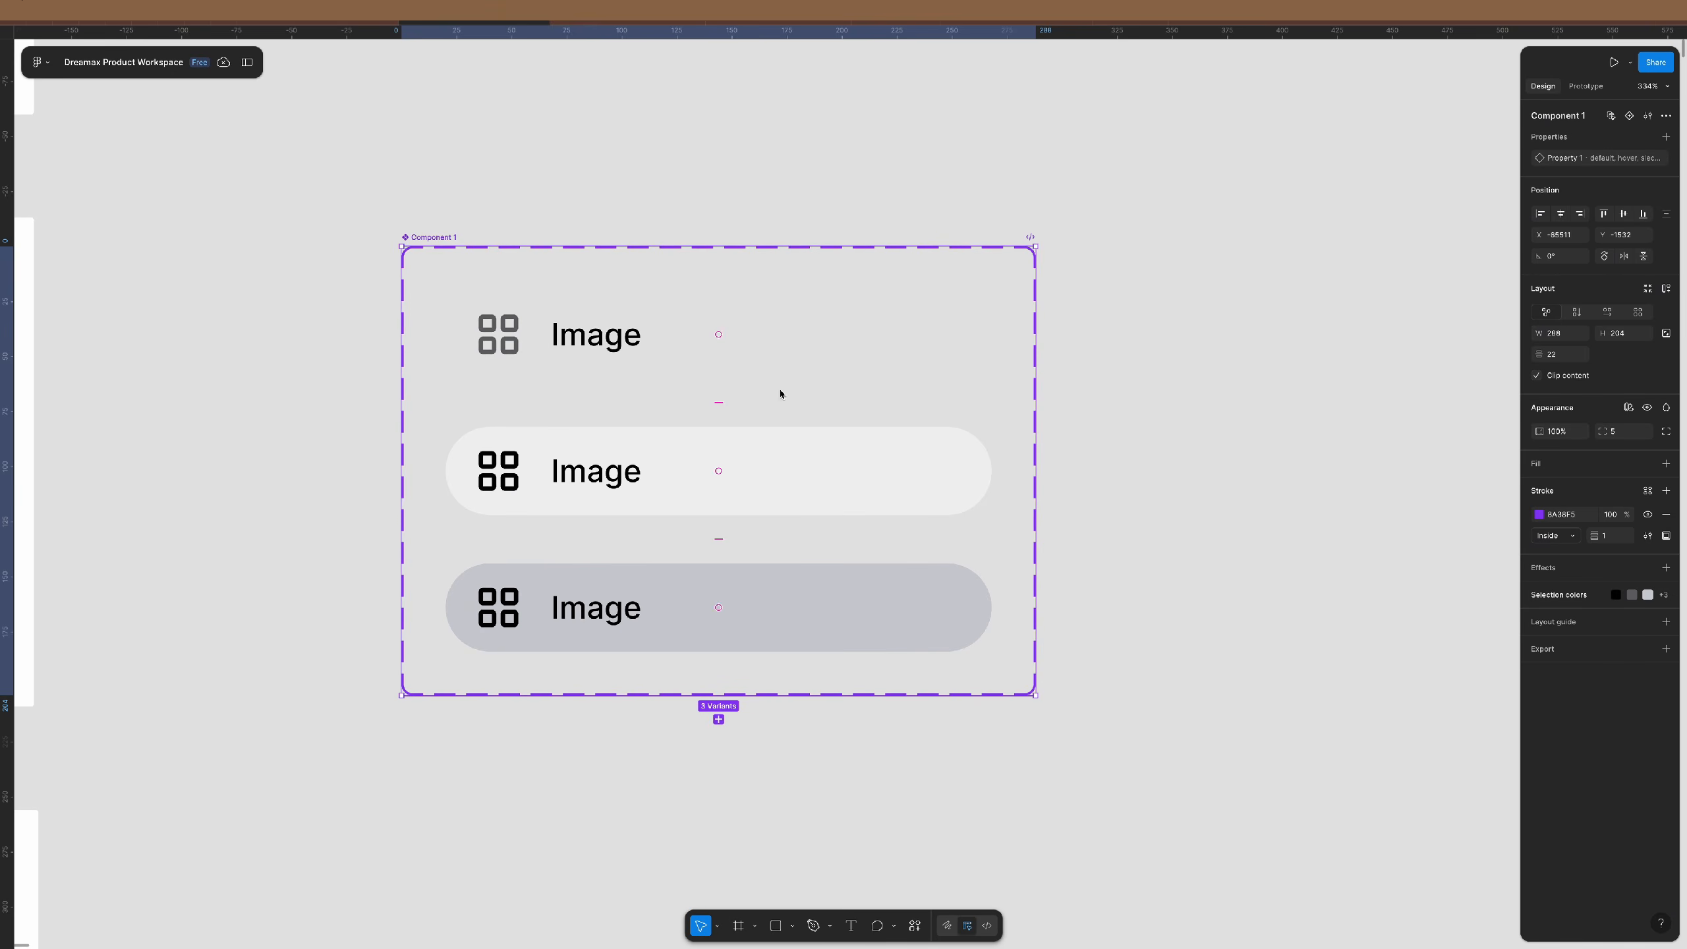
scroll(553, 328, "up", 5)
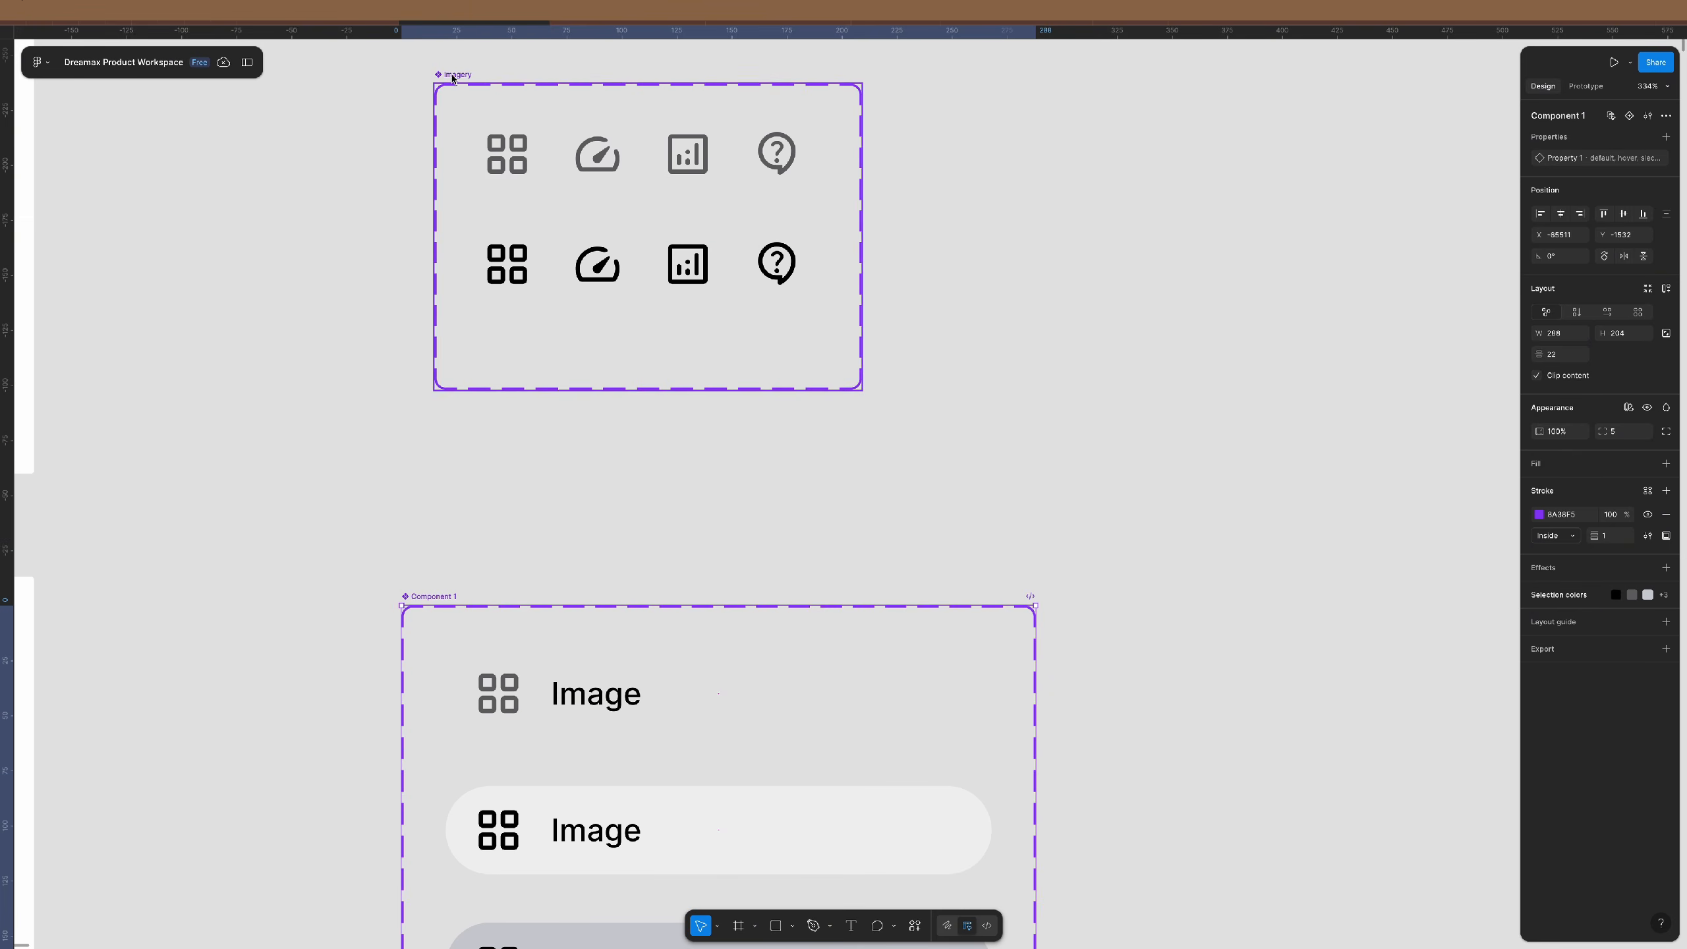
left_click_drag(452, 78, 418, 79)
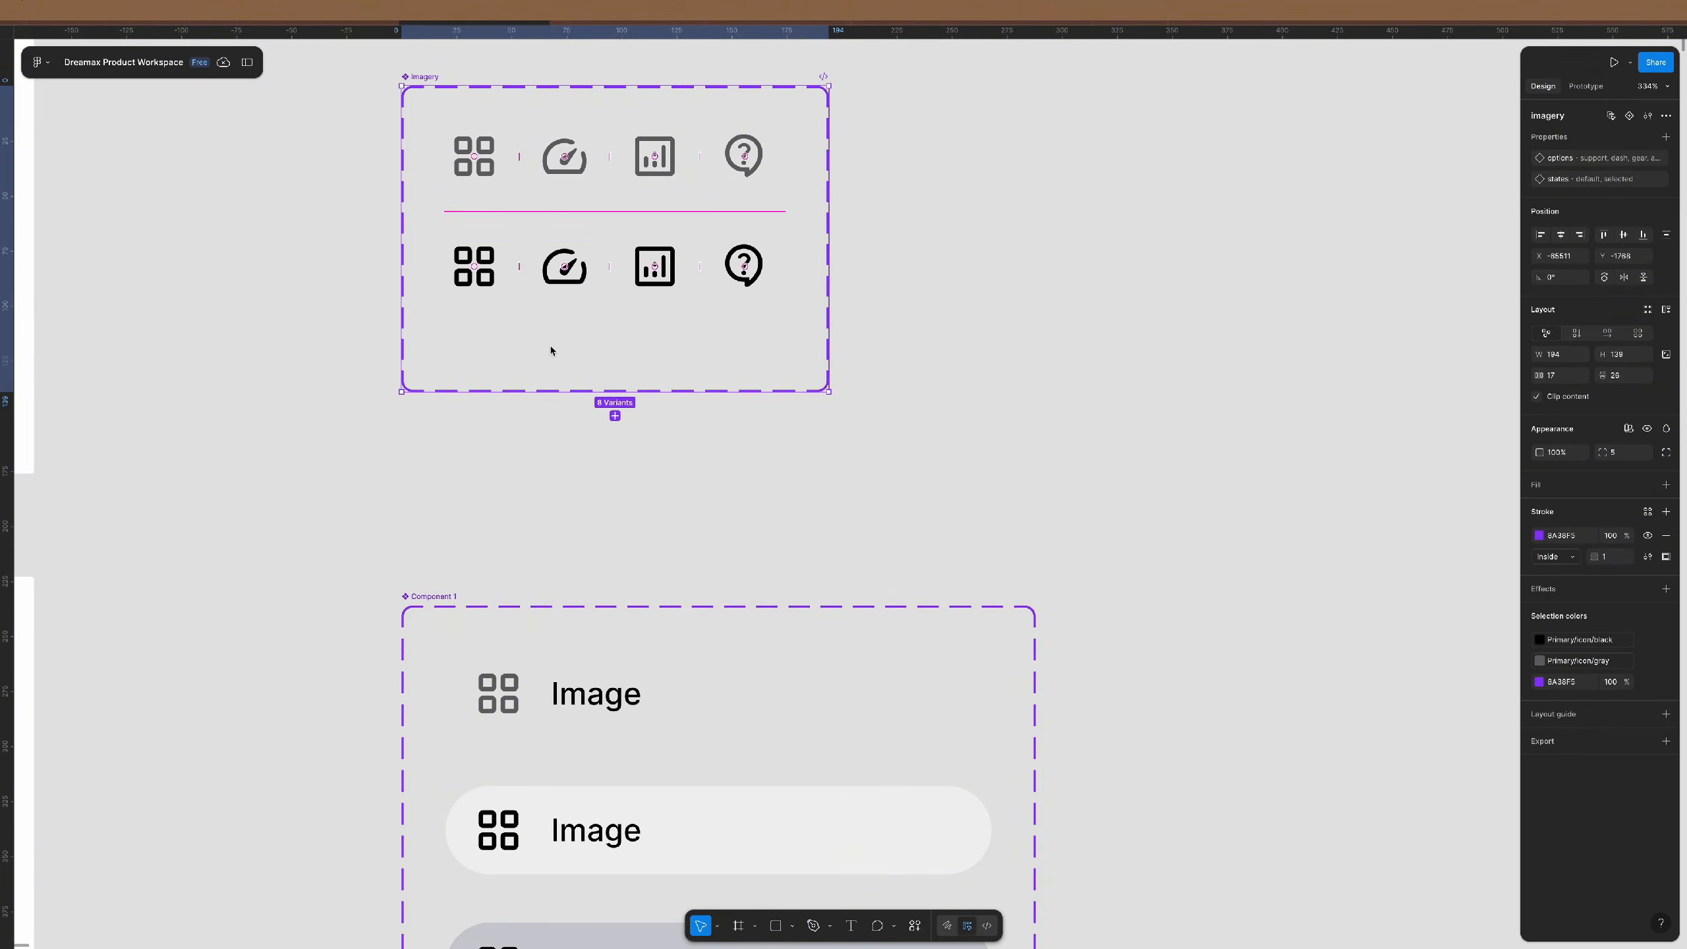
scroll(550, 350, "down", 6)
- Rename the component set from Component 1 to 'sidebar nav'
left_click(438, 159)
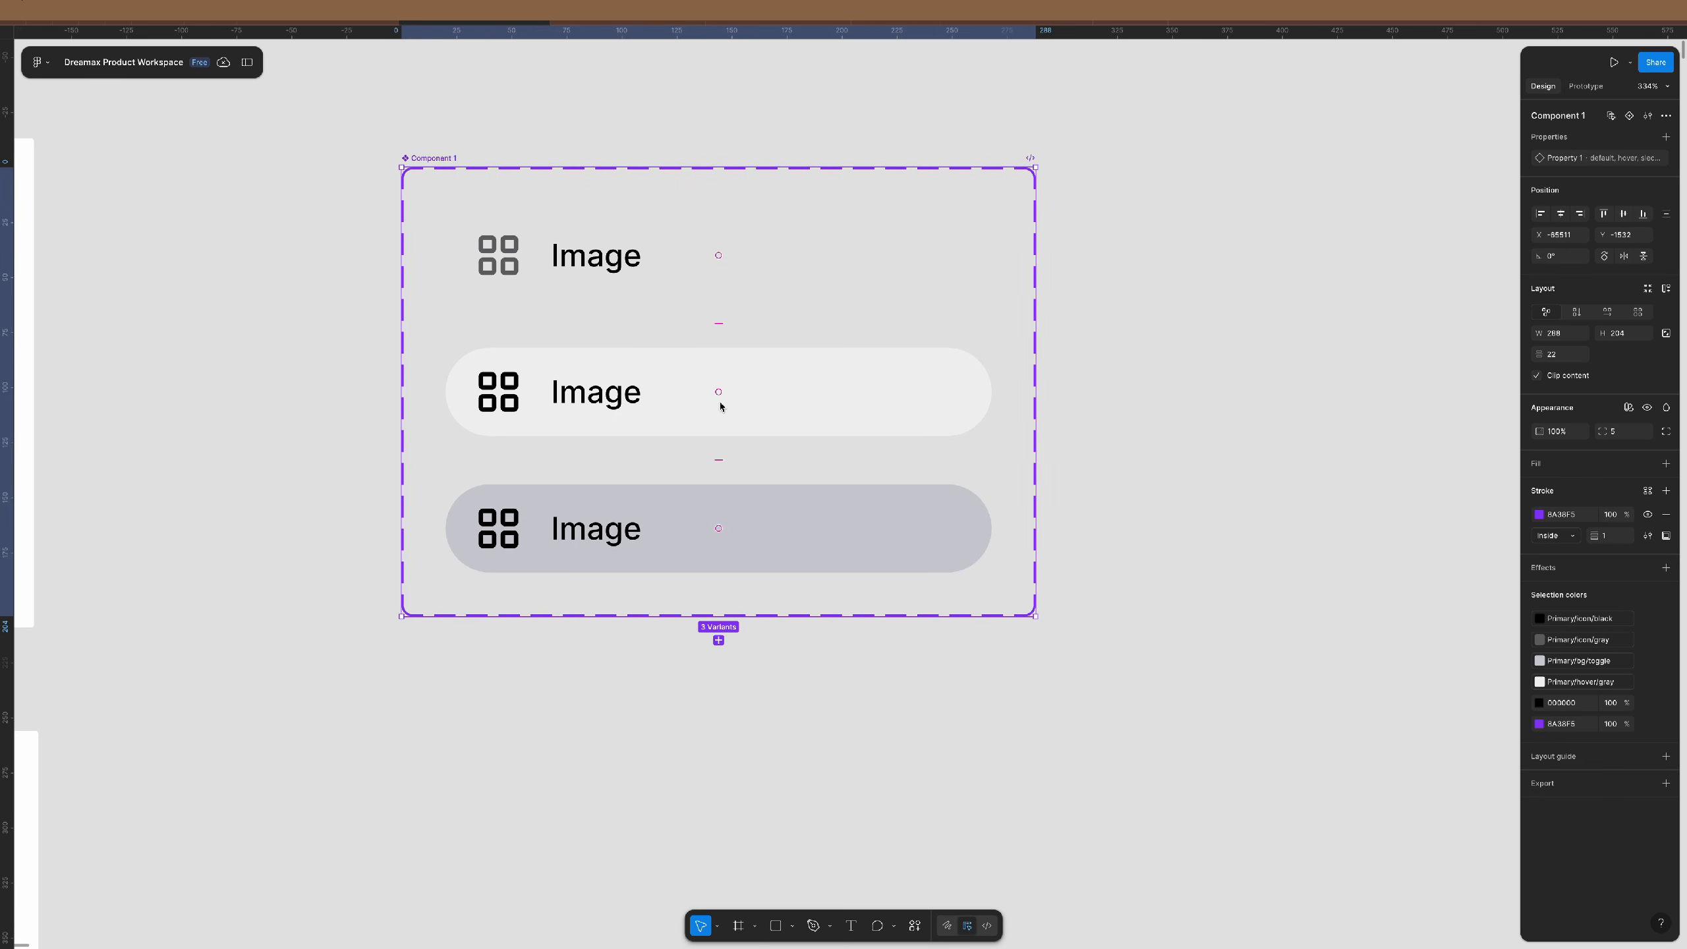
scroll(538, 256, "up", 6)
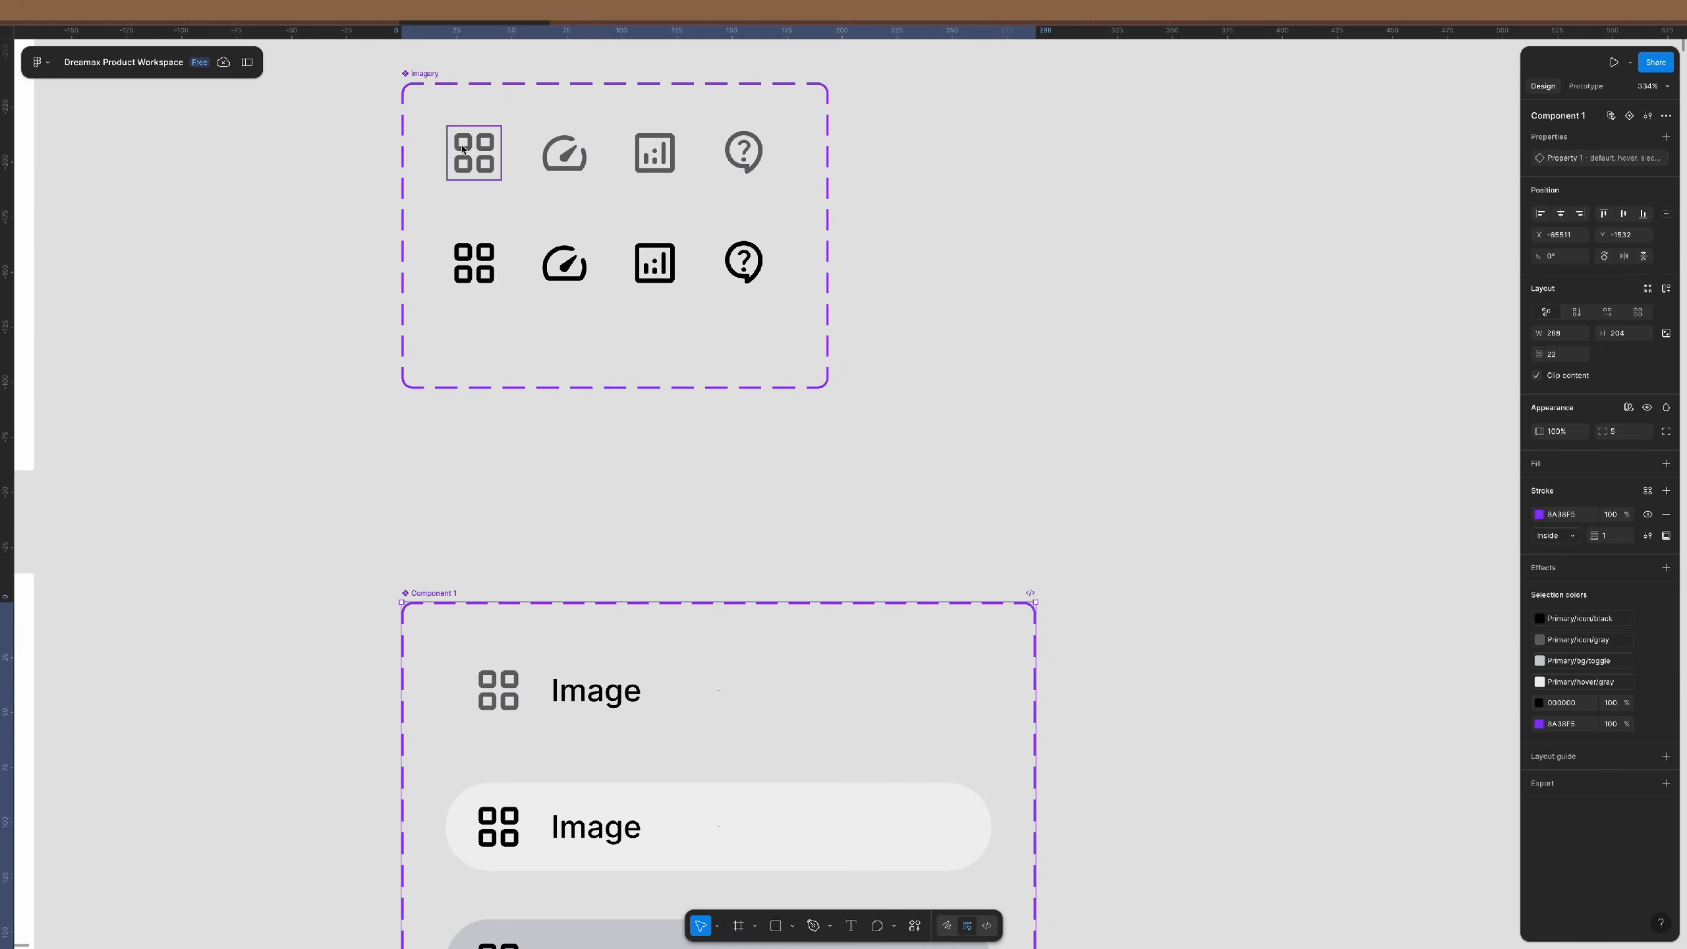
scroll(444, 309, "down", 5)
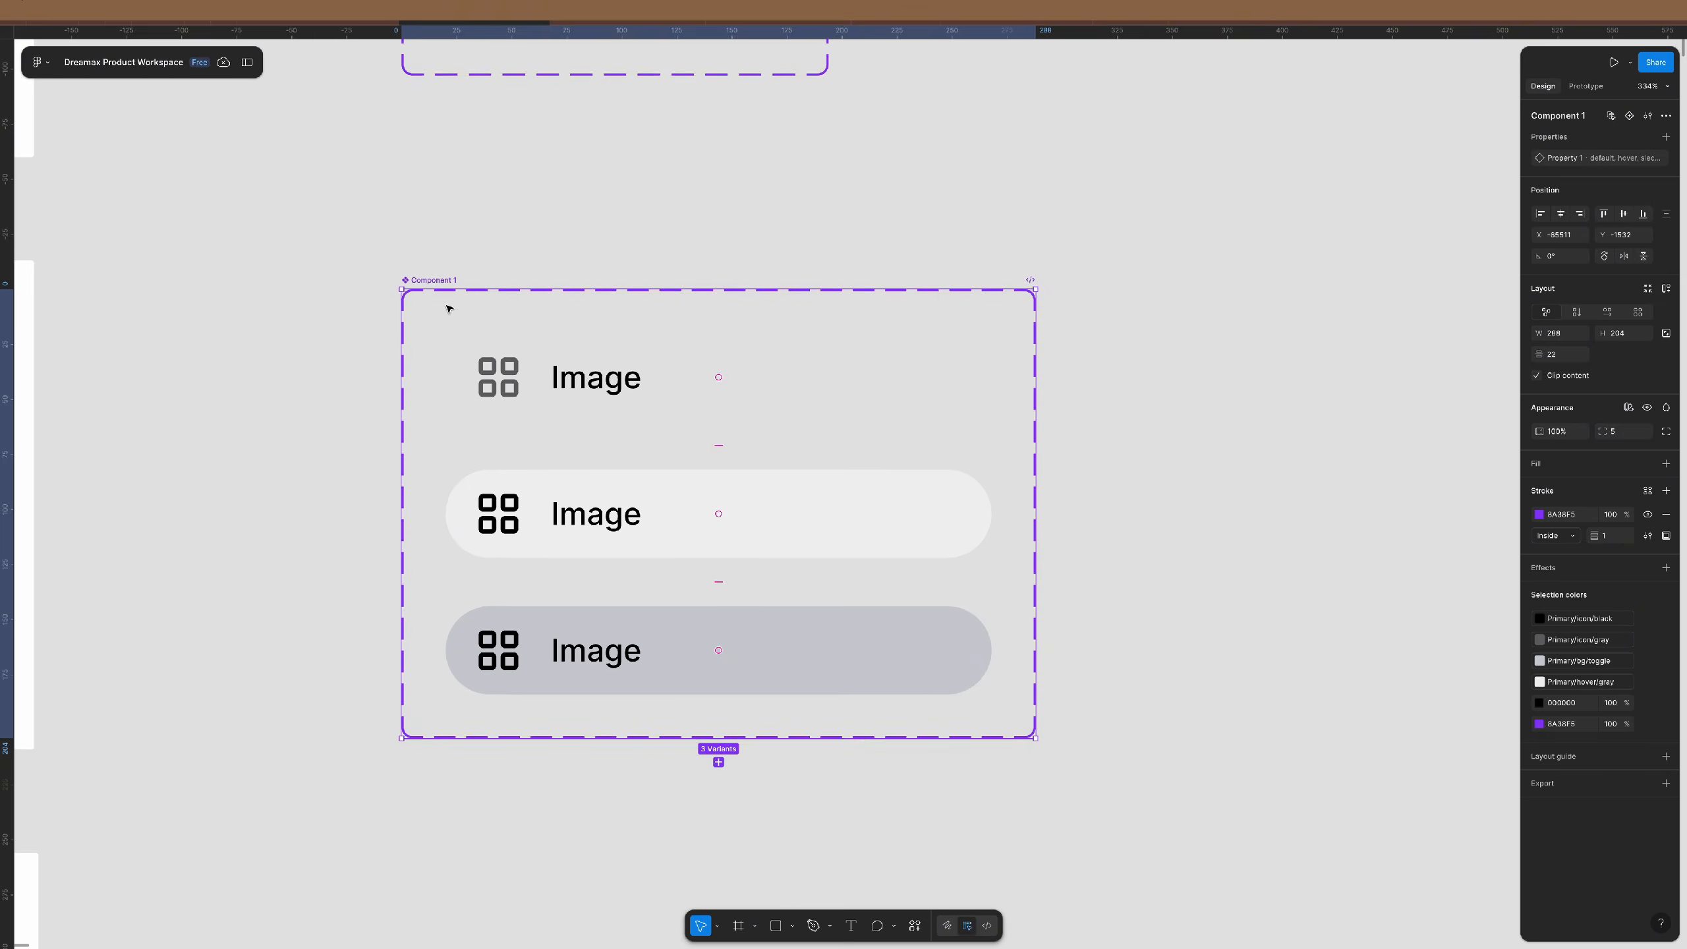
scroll(448, 309, "down", 1)
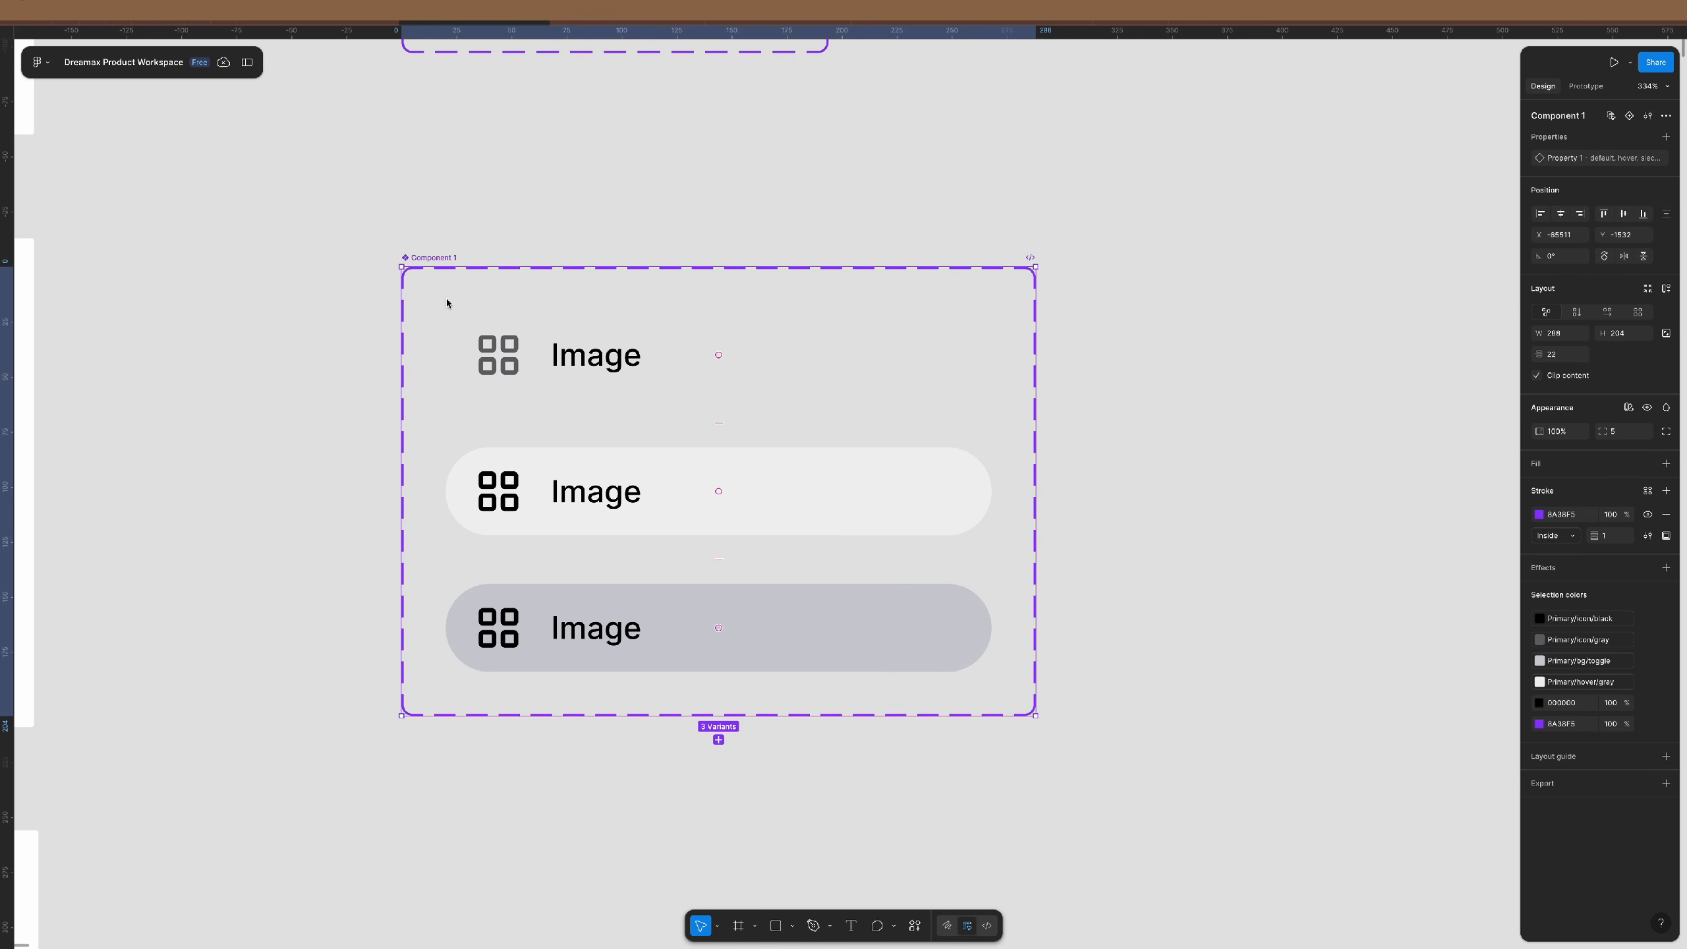
double_click(1588, 115)
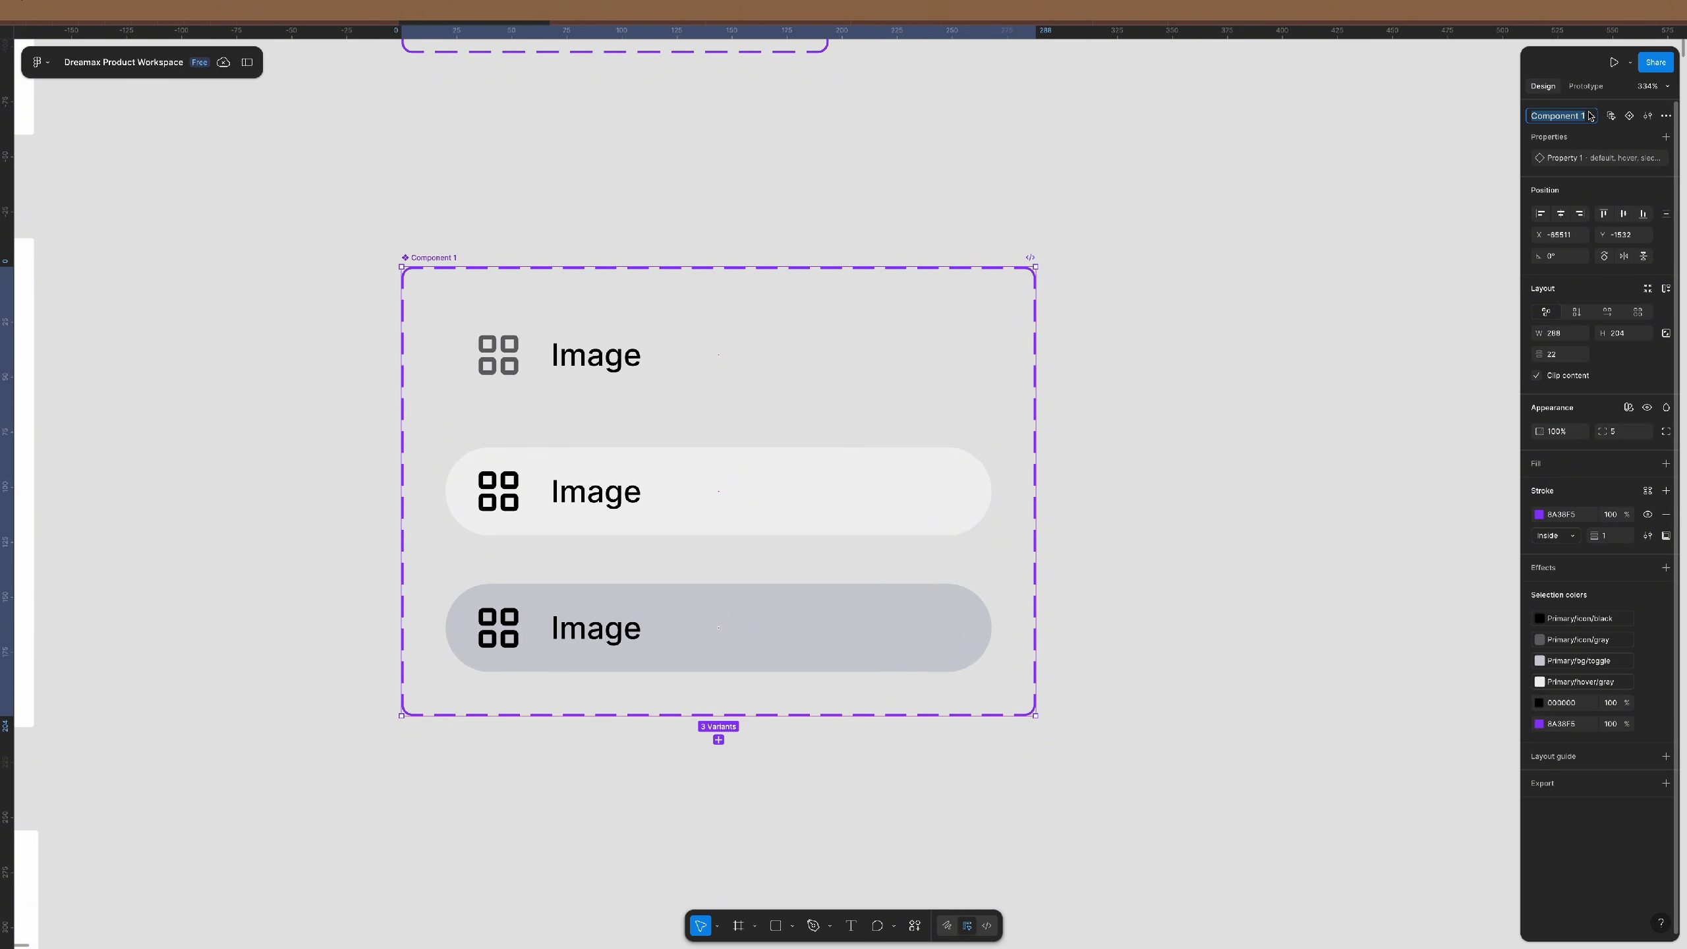
type("sidebar nav")
key("Return")
left_click(1141, 454)
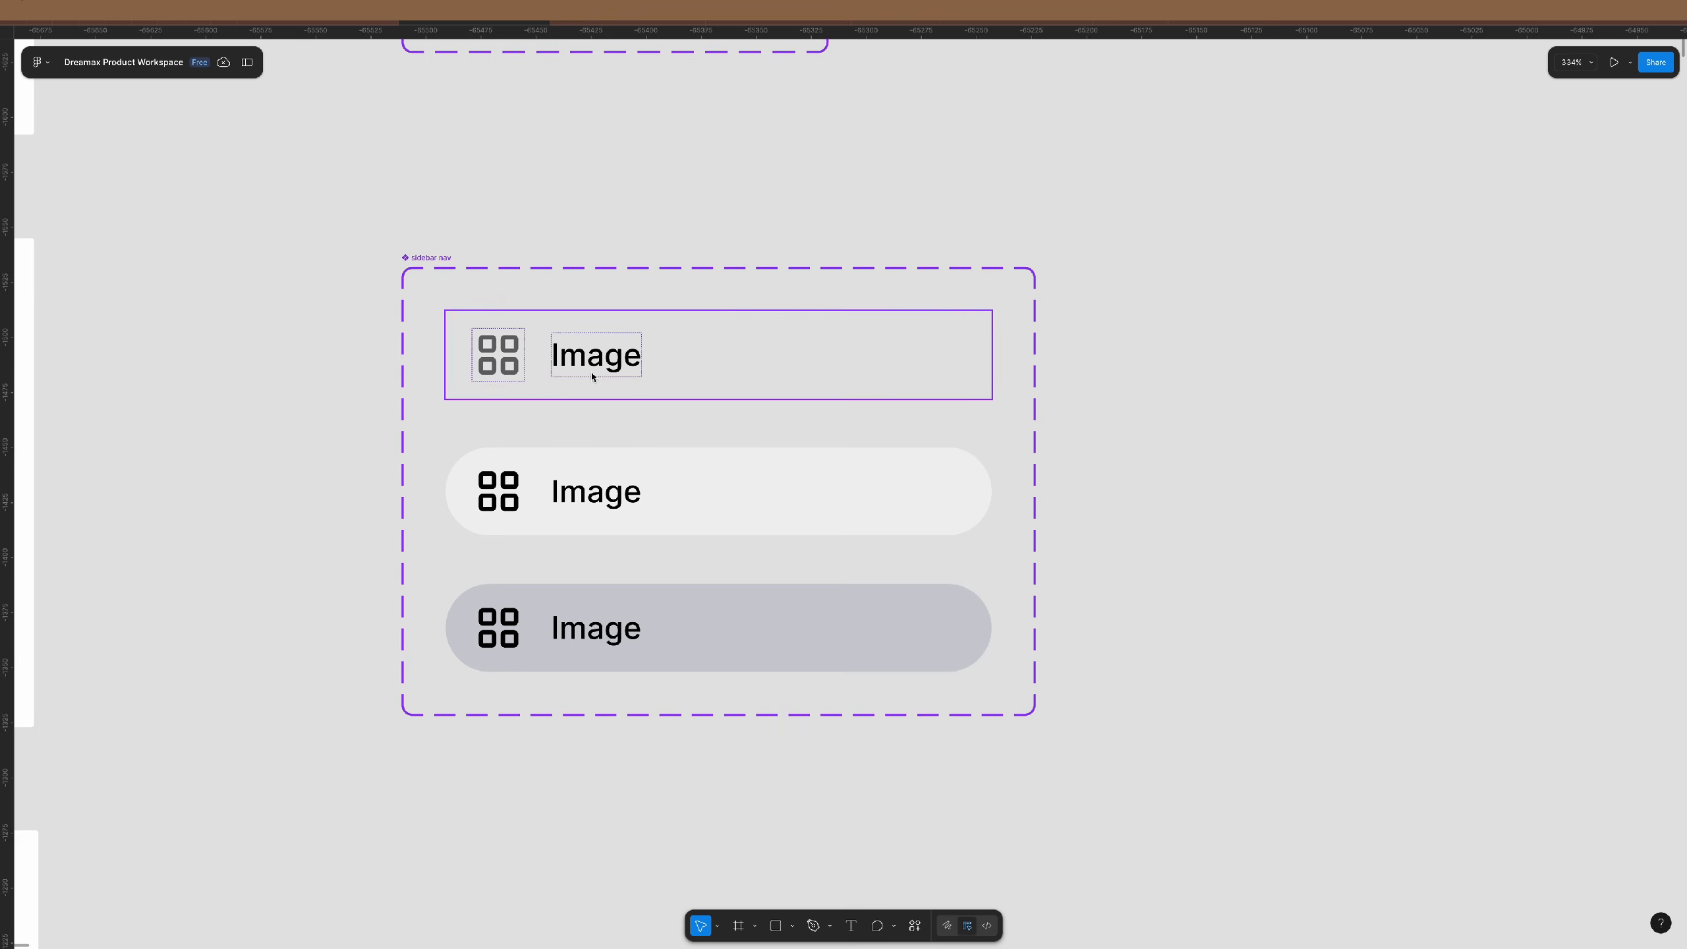
scroll(589, 373, "down", 3)
scroll(588, 372, "right", 5)
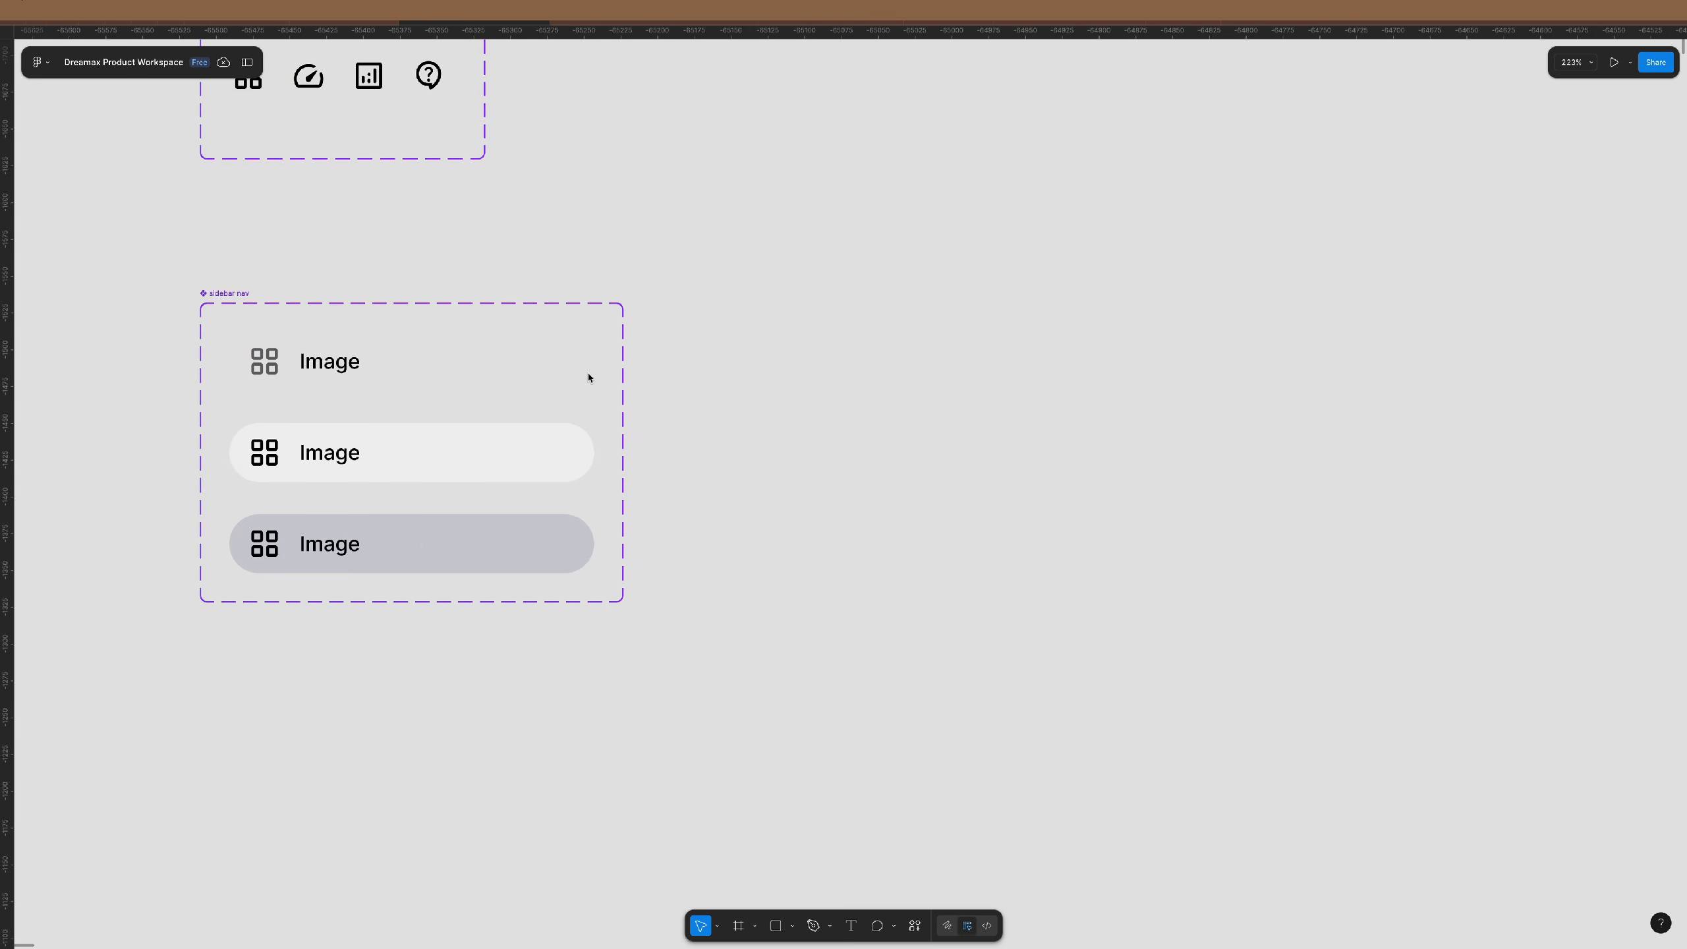
- Place a single sidebar nav instance to the right of the set, deleting the extra copy
left_click(304, 352)
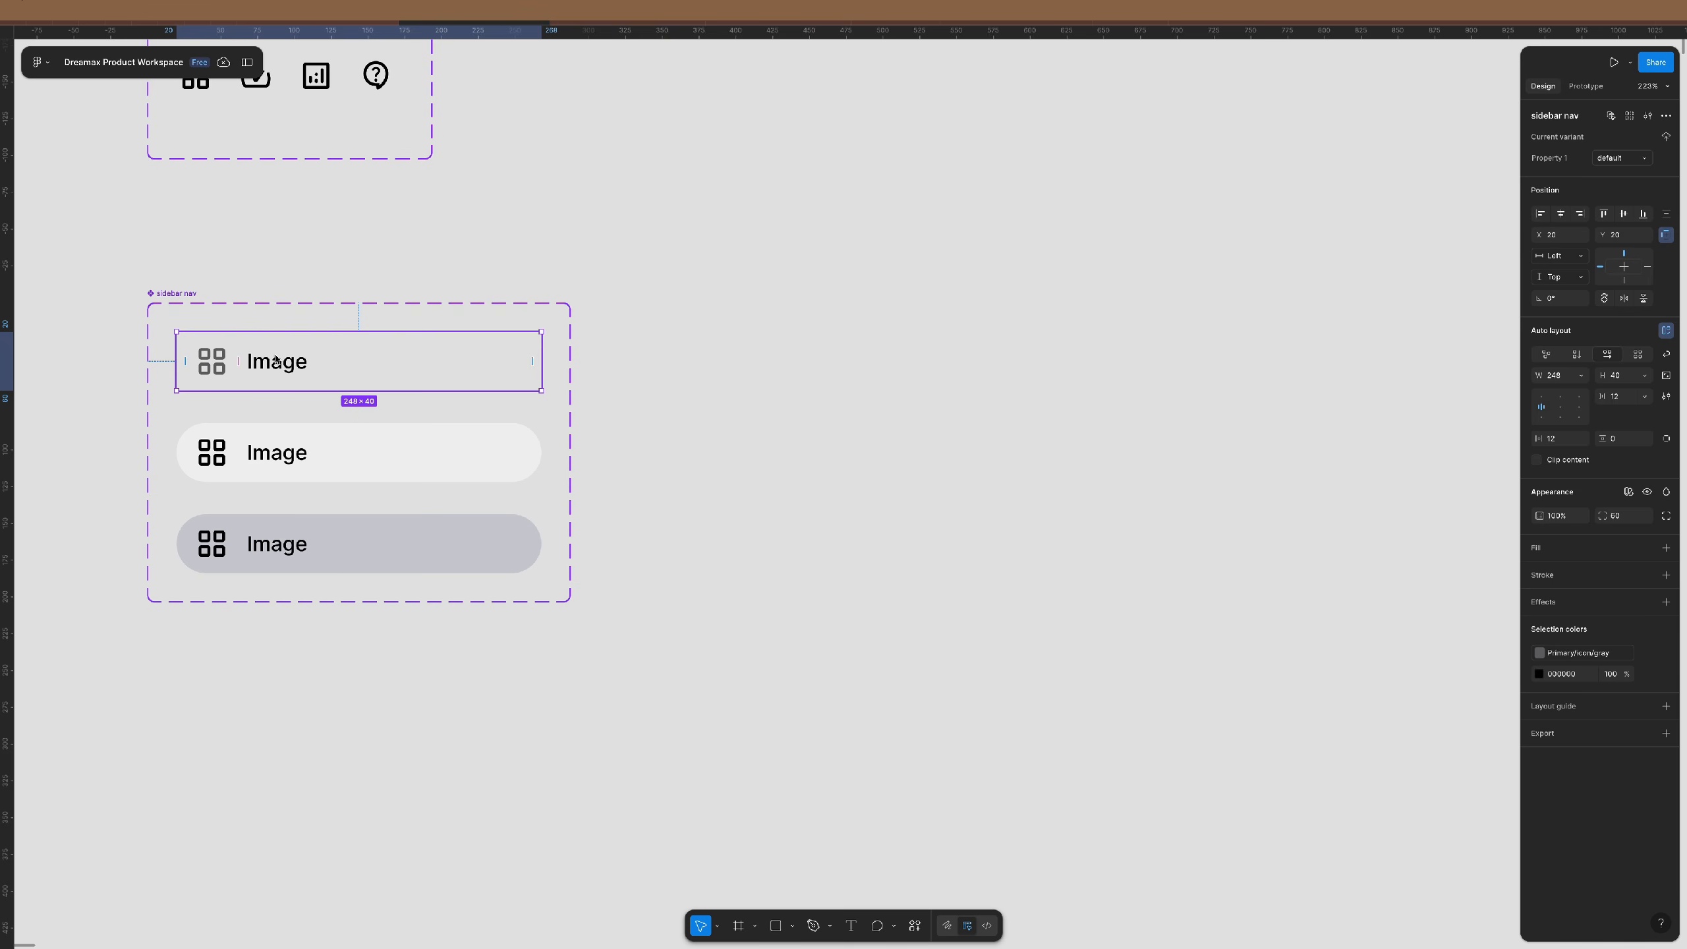
left_click_drag(290, 366, 795, 378)
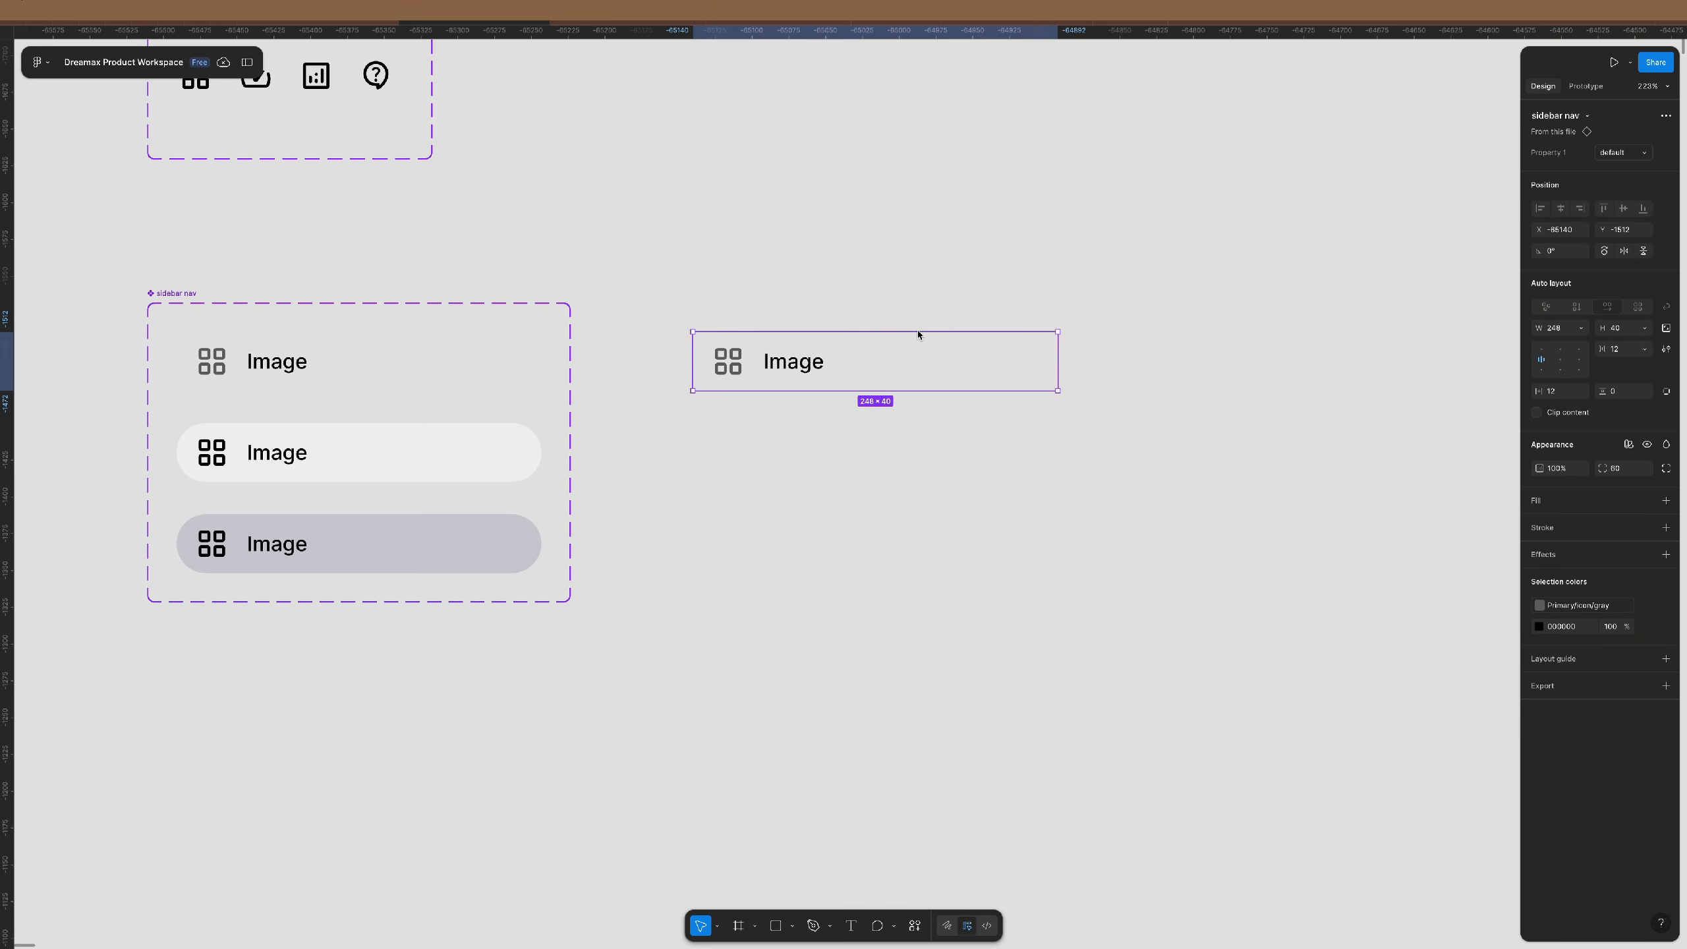
left_click(468, 362)
left_click(725, 419)
right_click(725, 419)
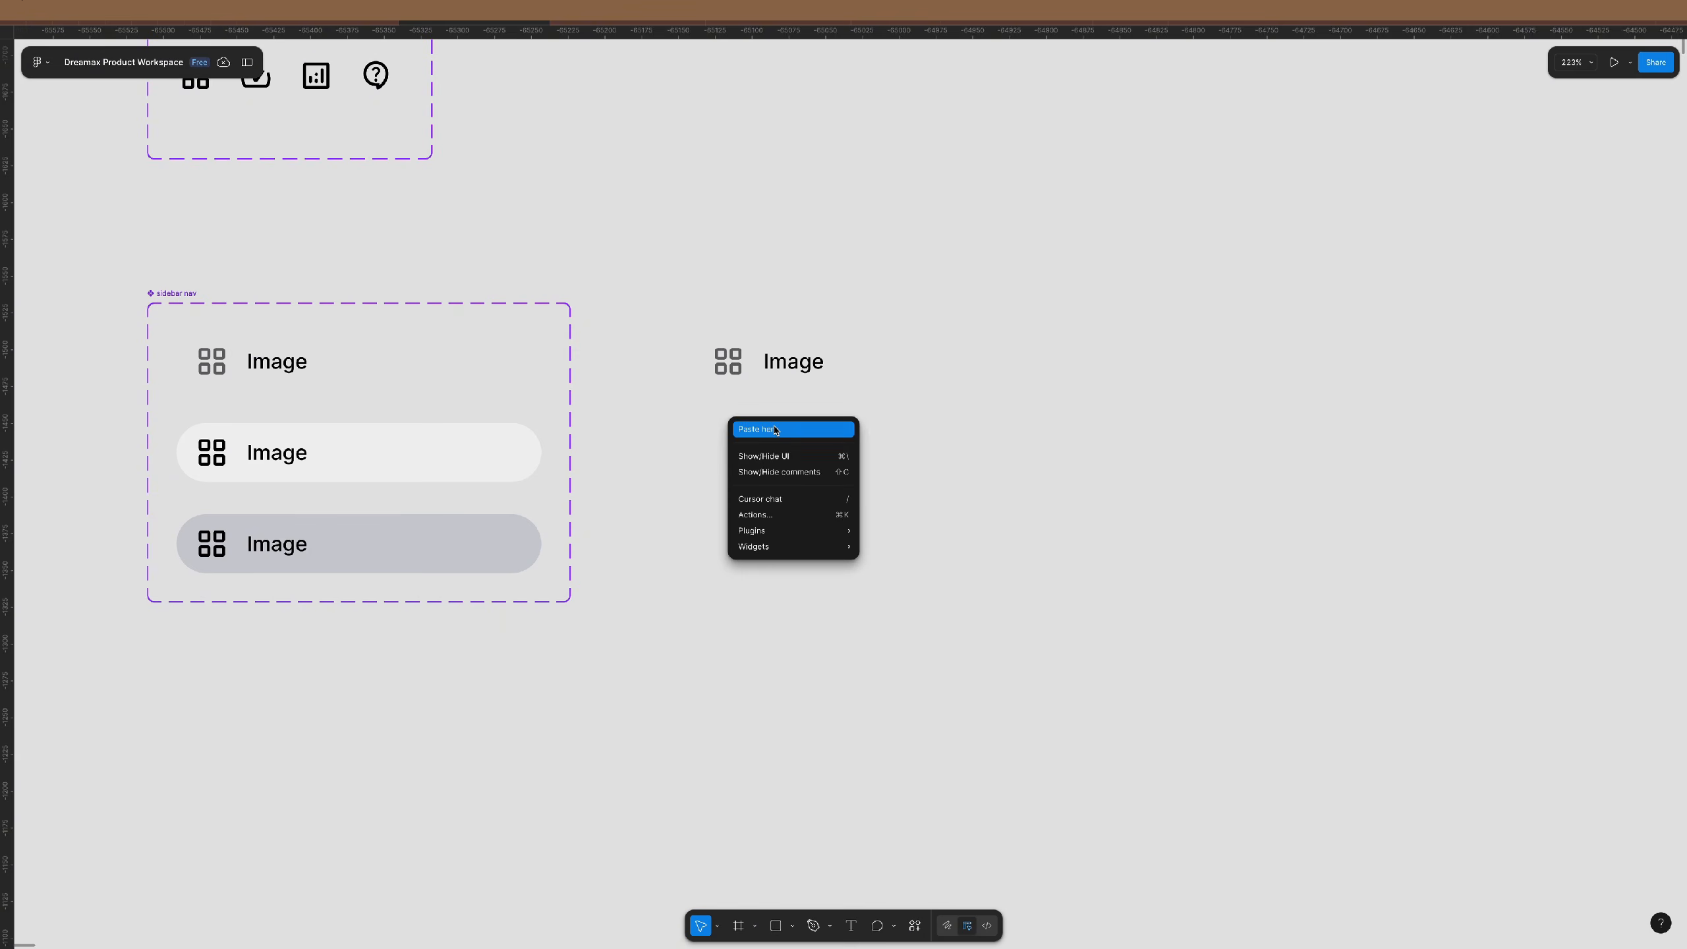
left_click(822, 430)
left_click_drag(822, 433, 784, 436)
left_click(759, 361)
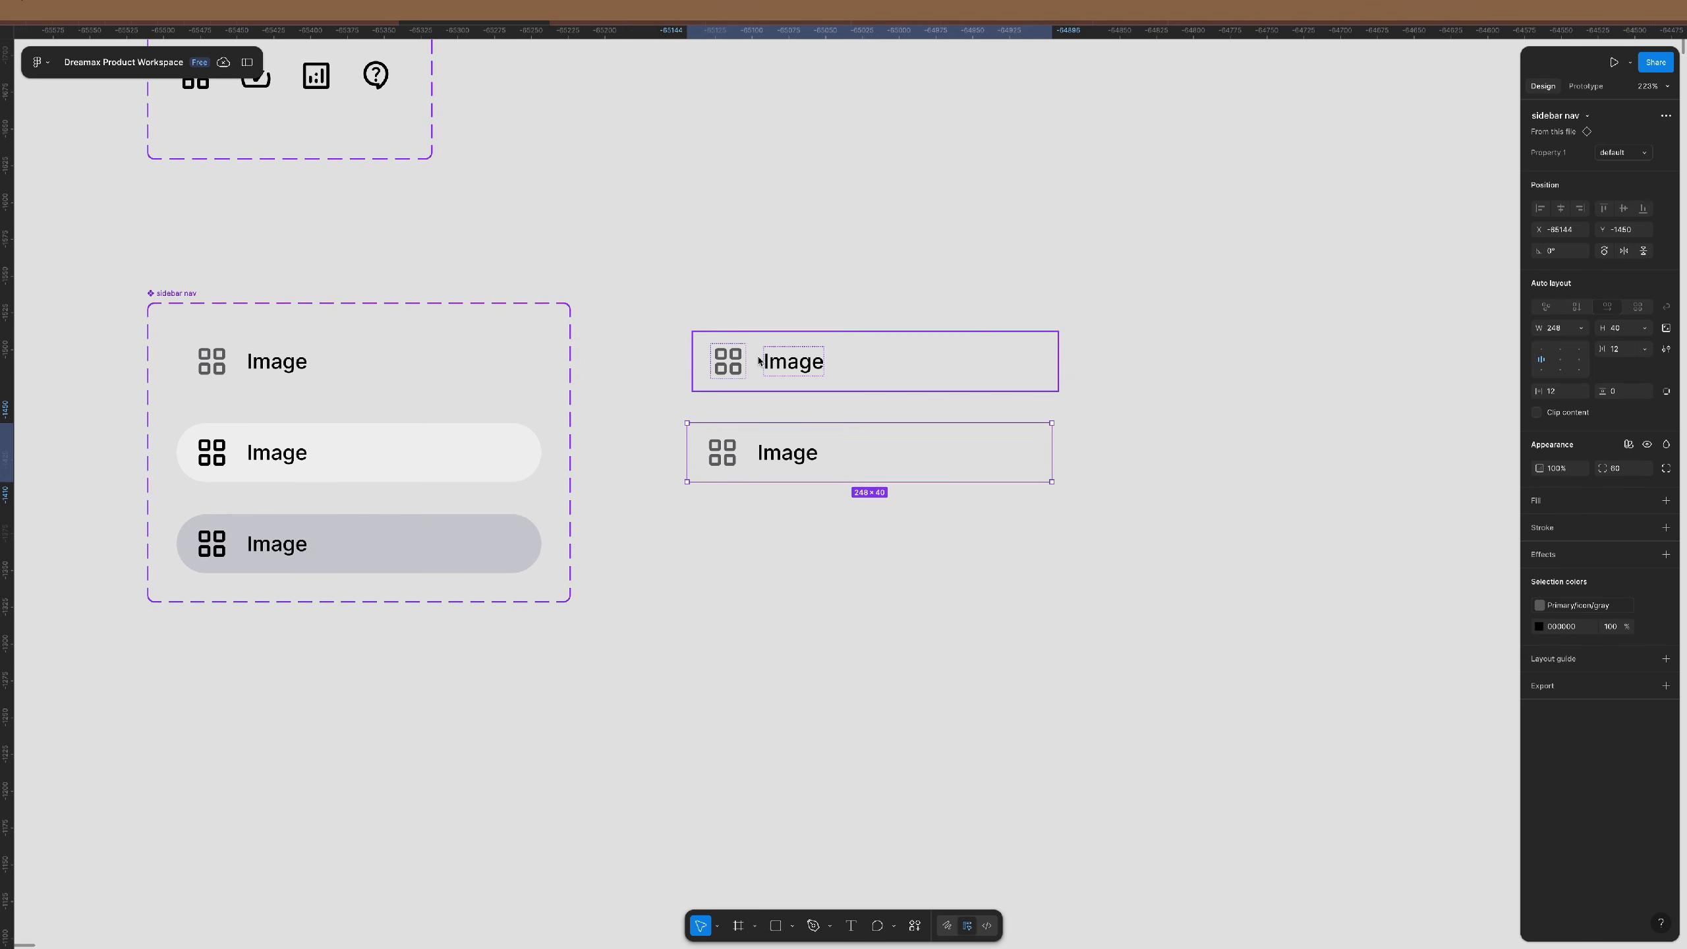
key("Delete")
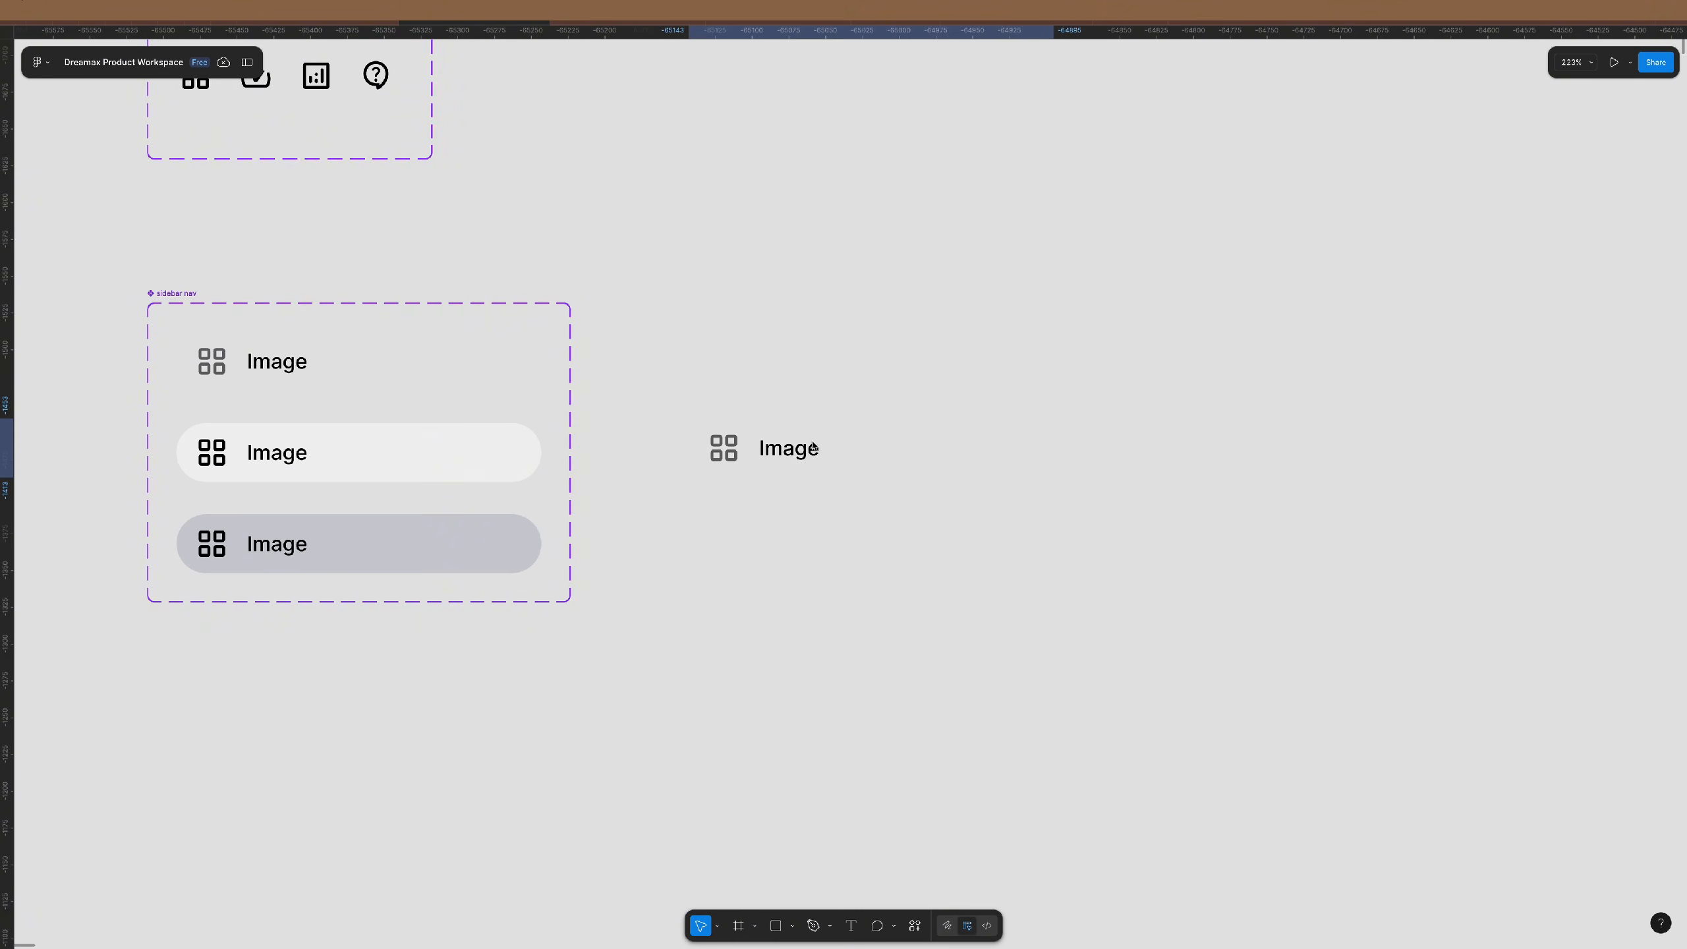
left_click_drag(810, 457, 796, 382)
left_click(796, 382)
scroll(772, 366, "up", 5)
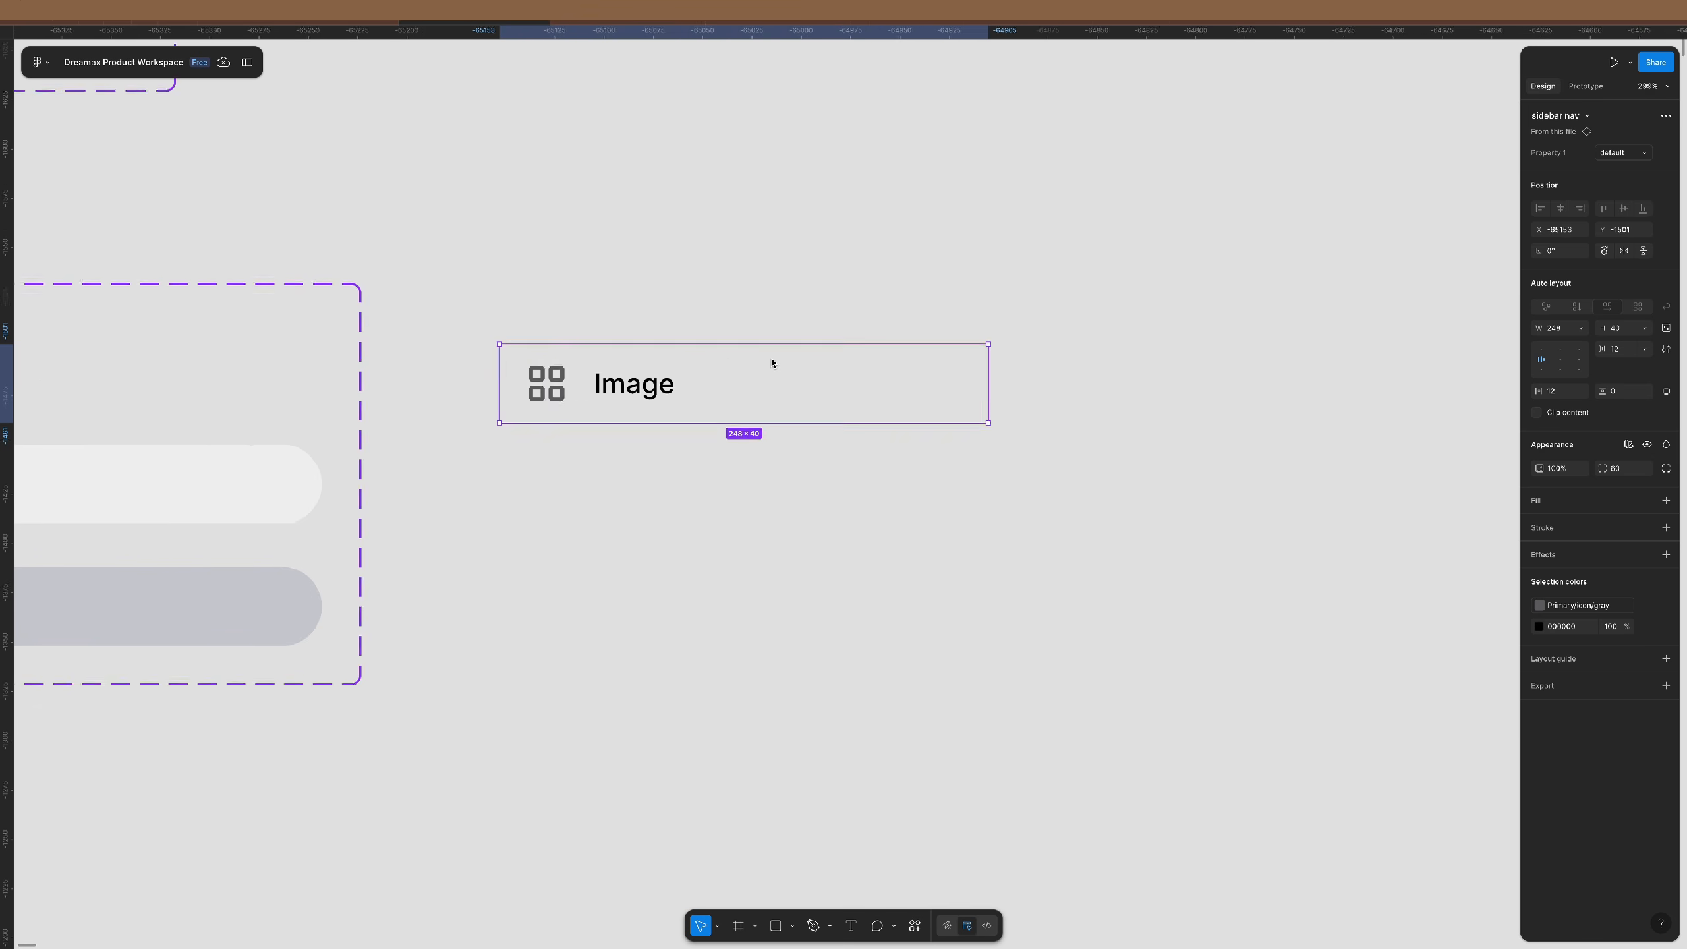
- Switch the instance's Property 1 to hover, then to selected
left_click(1622, 153)
left_click(1620, 168)
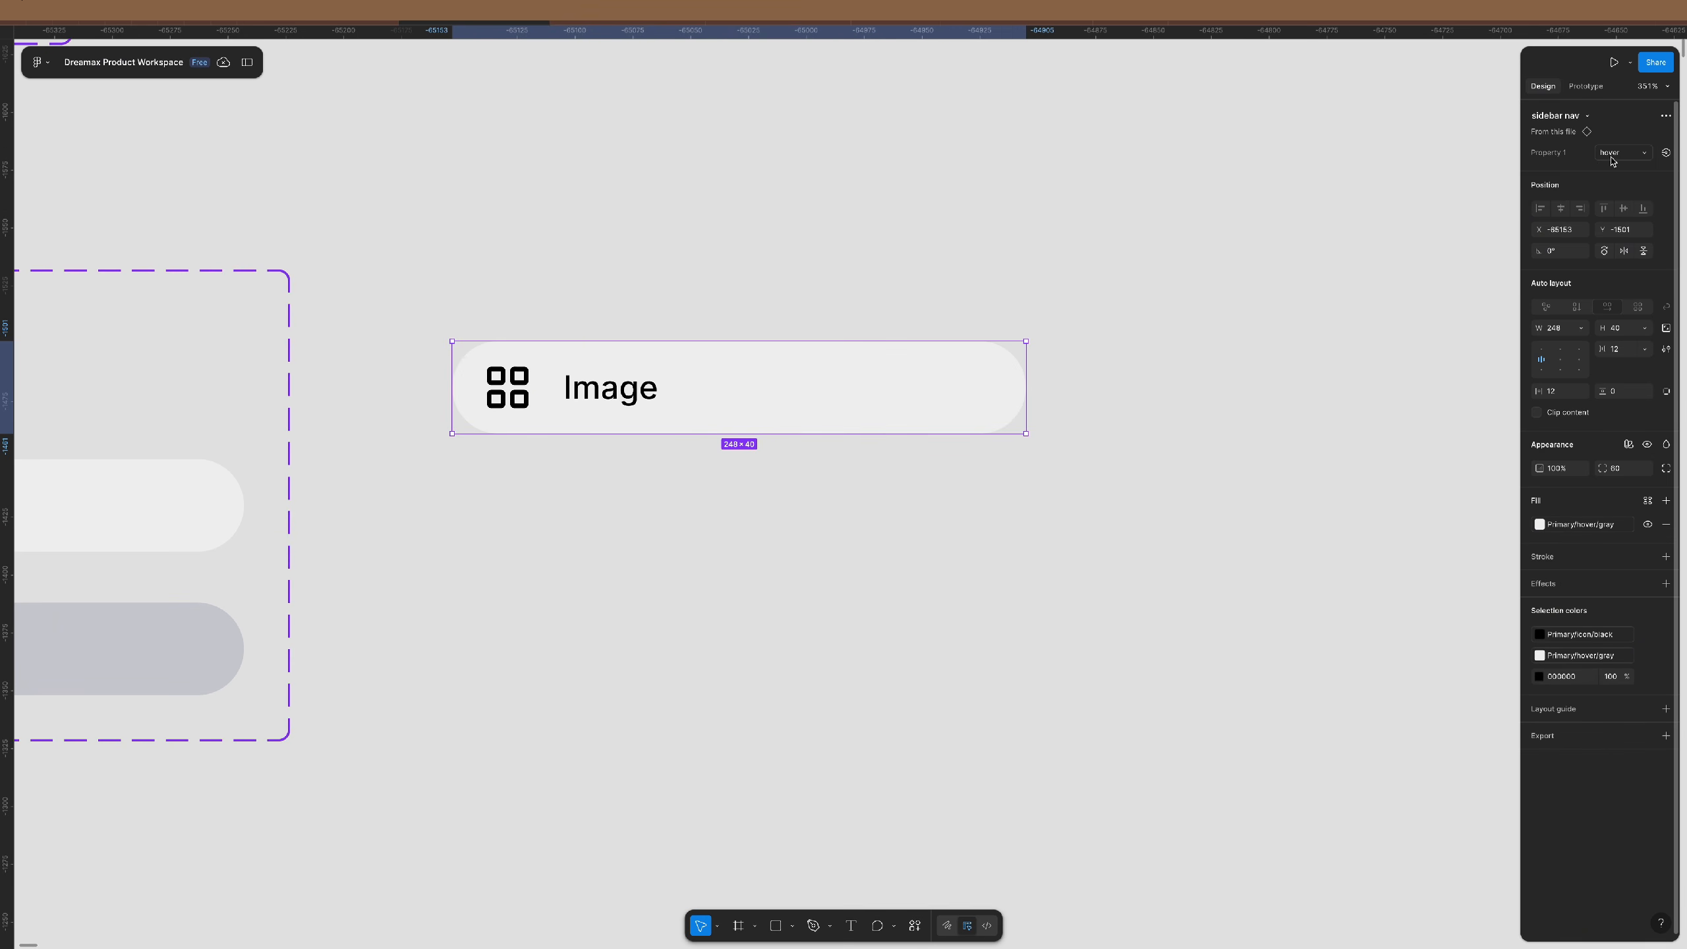
left_click(1621, 157)
left_click(1617, 169)
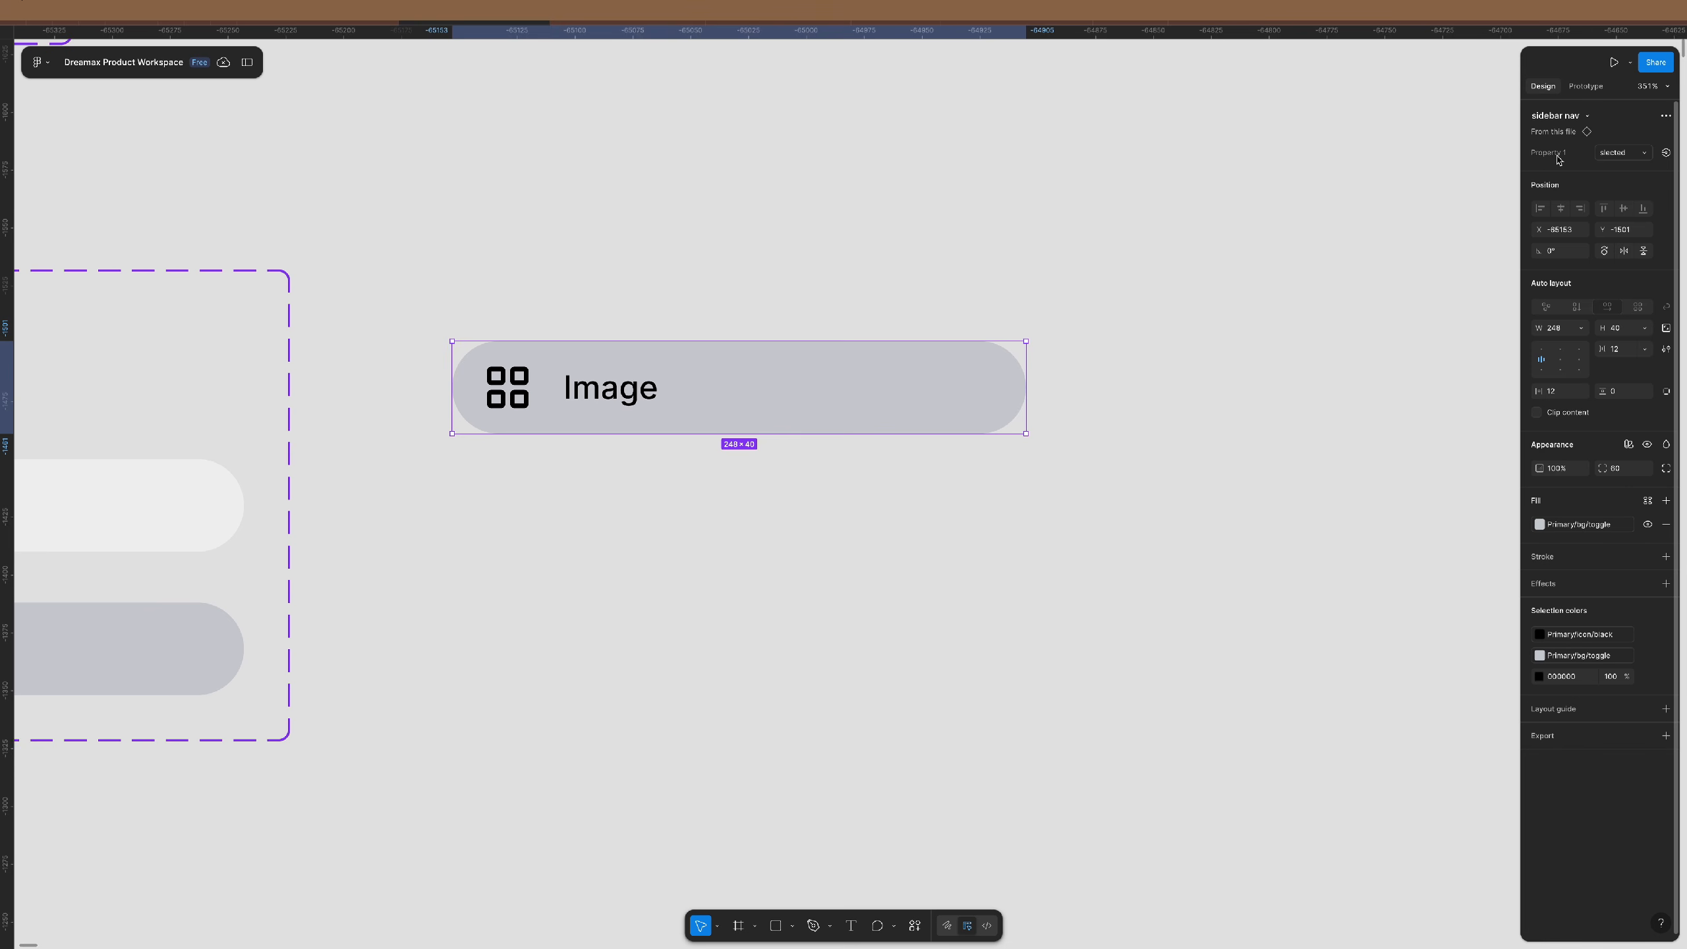
scroll(865, 332, "left", 10)
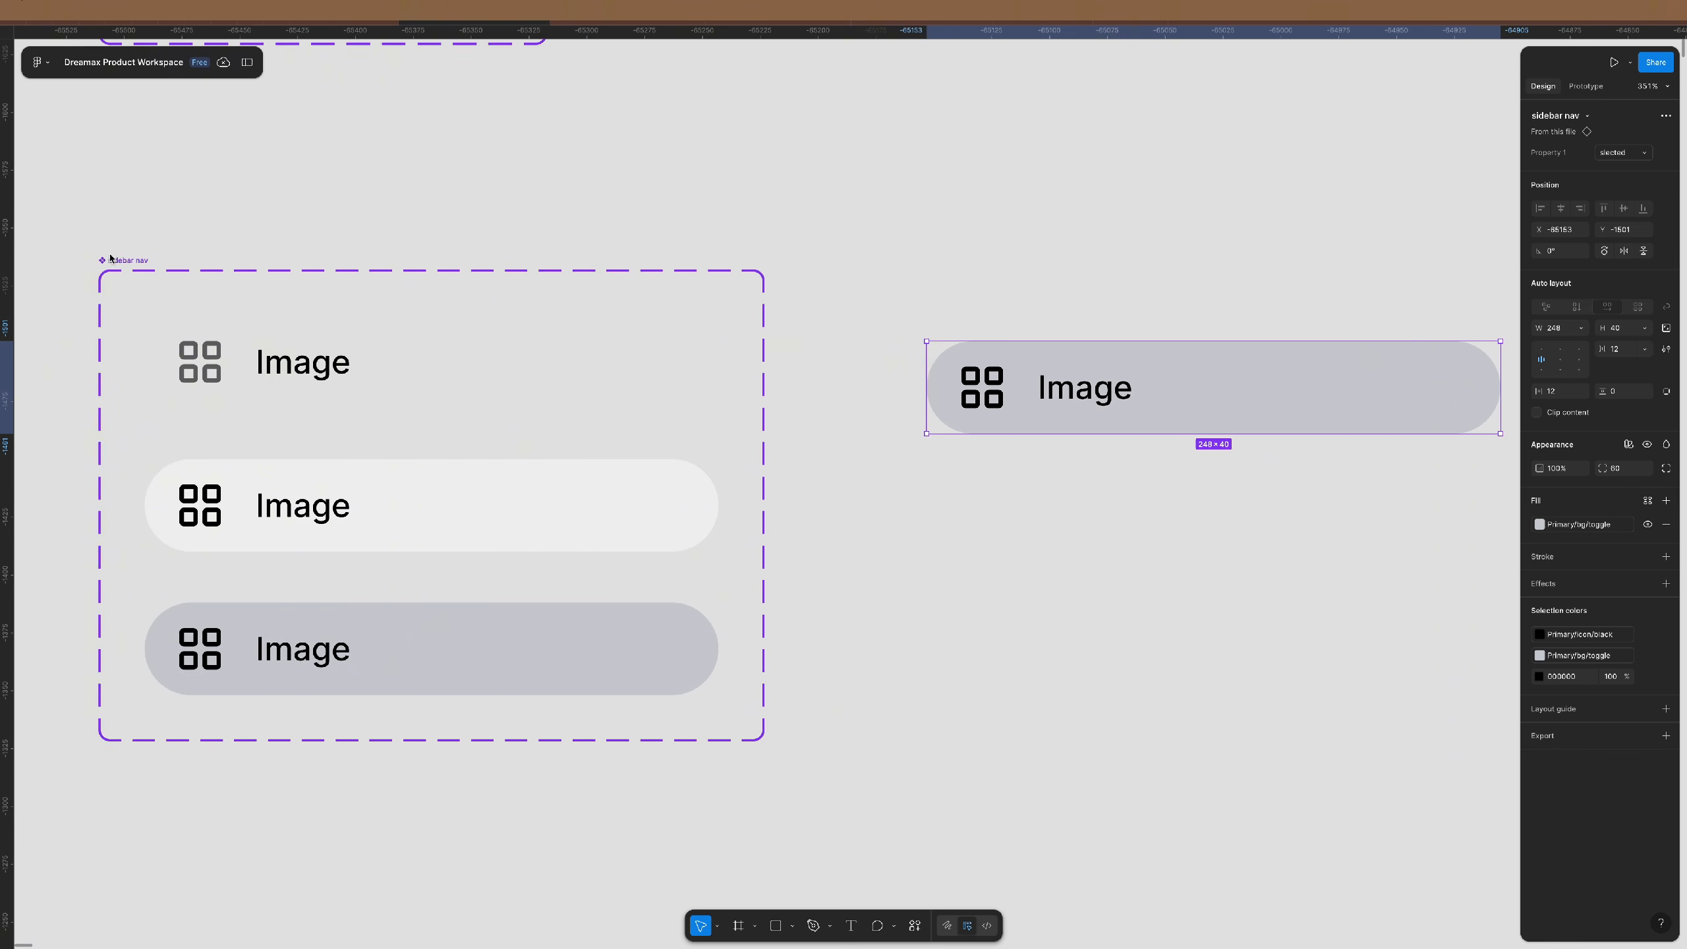
left_click(117, 259)
- Rename the component set's variant property from Property 1 to 'state'
double_click(1594, 157)
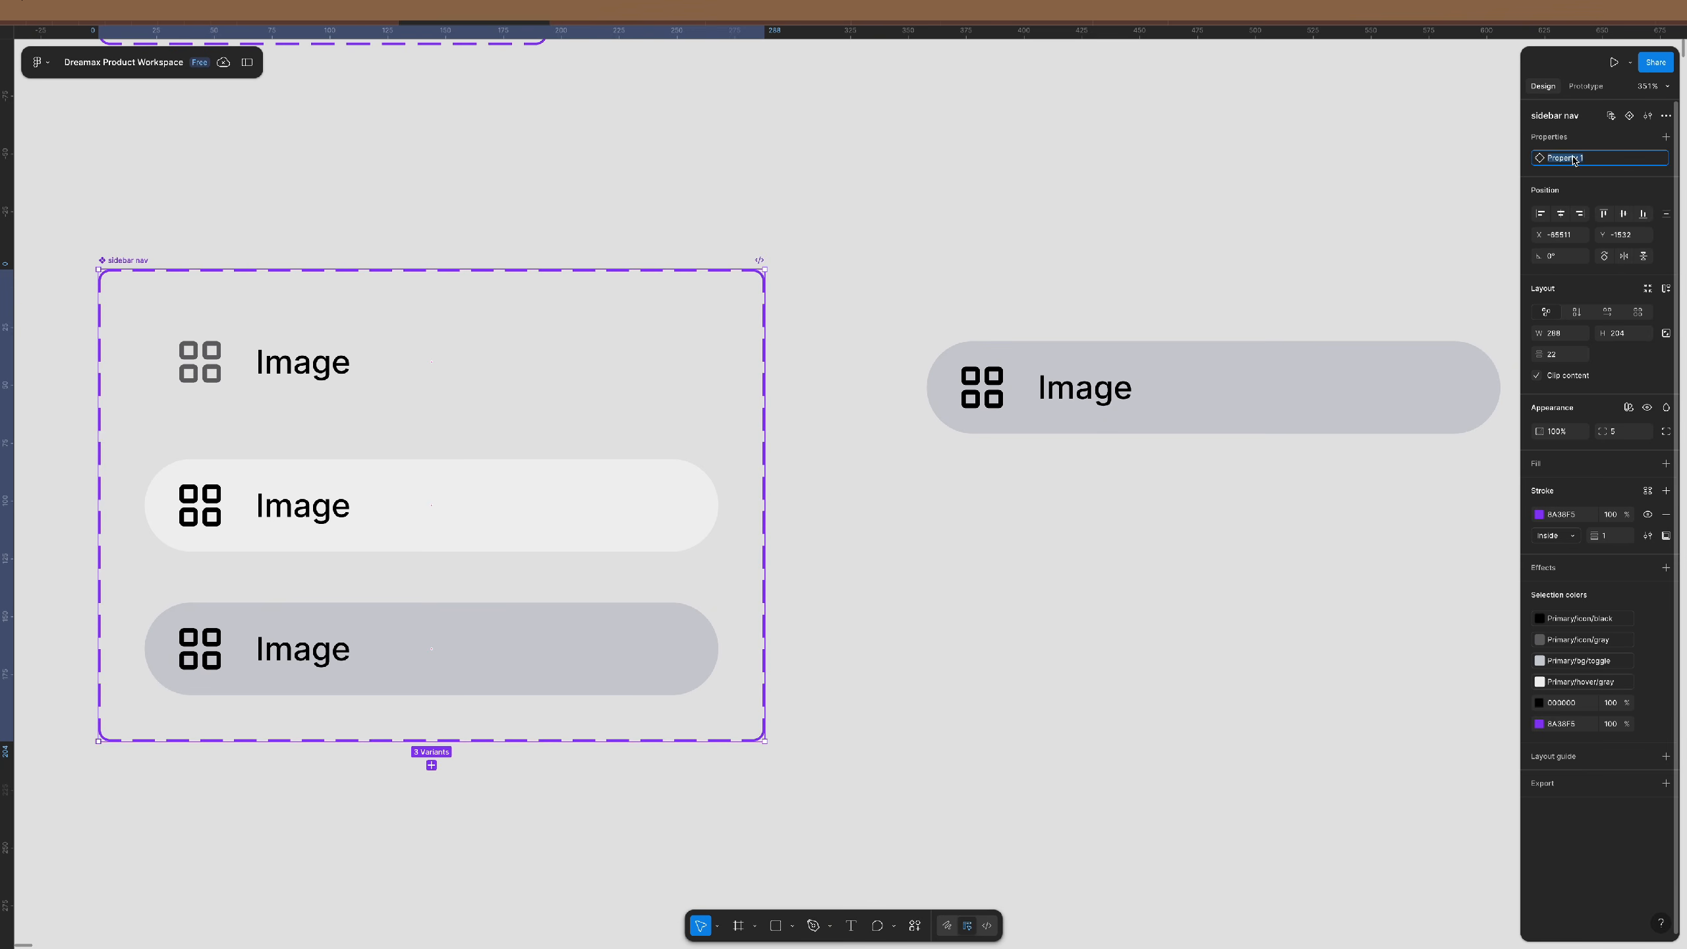
type("state")
key("Return")
left_click(1137, 535)
scroll(1035, 471, "right", 10)
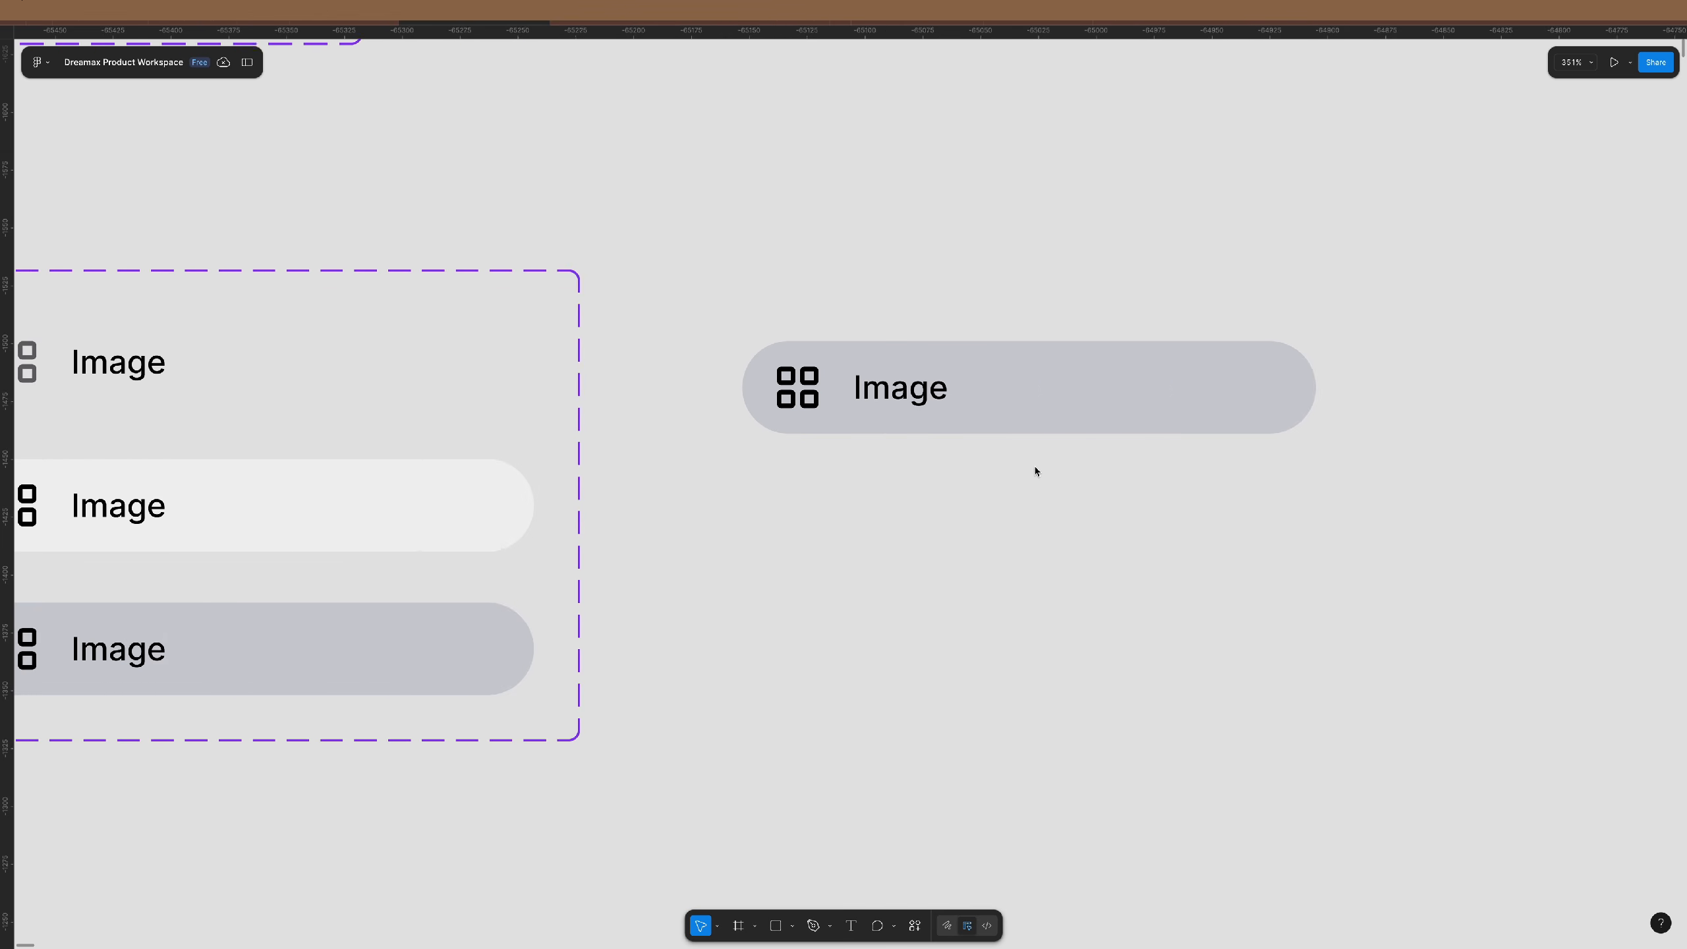
- Set the instance back to default, duplicate it below, and wrap both in an auto-layout frame
left_click_drag(457, 377, 648, 349)
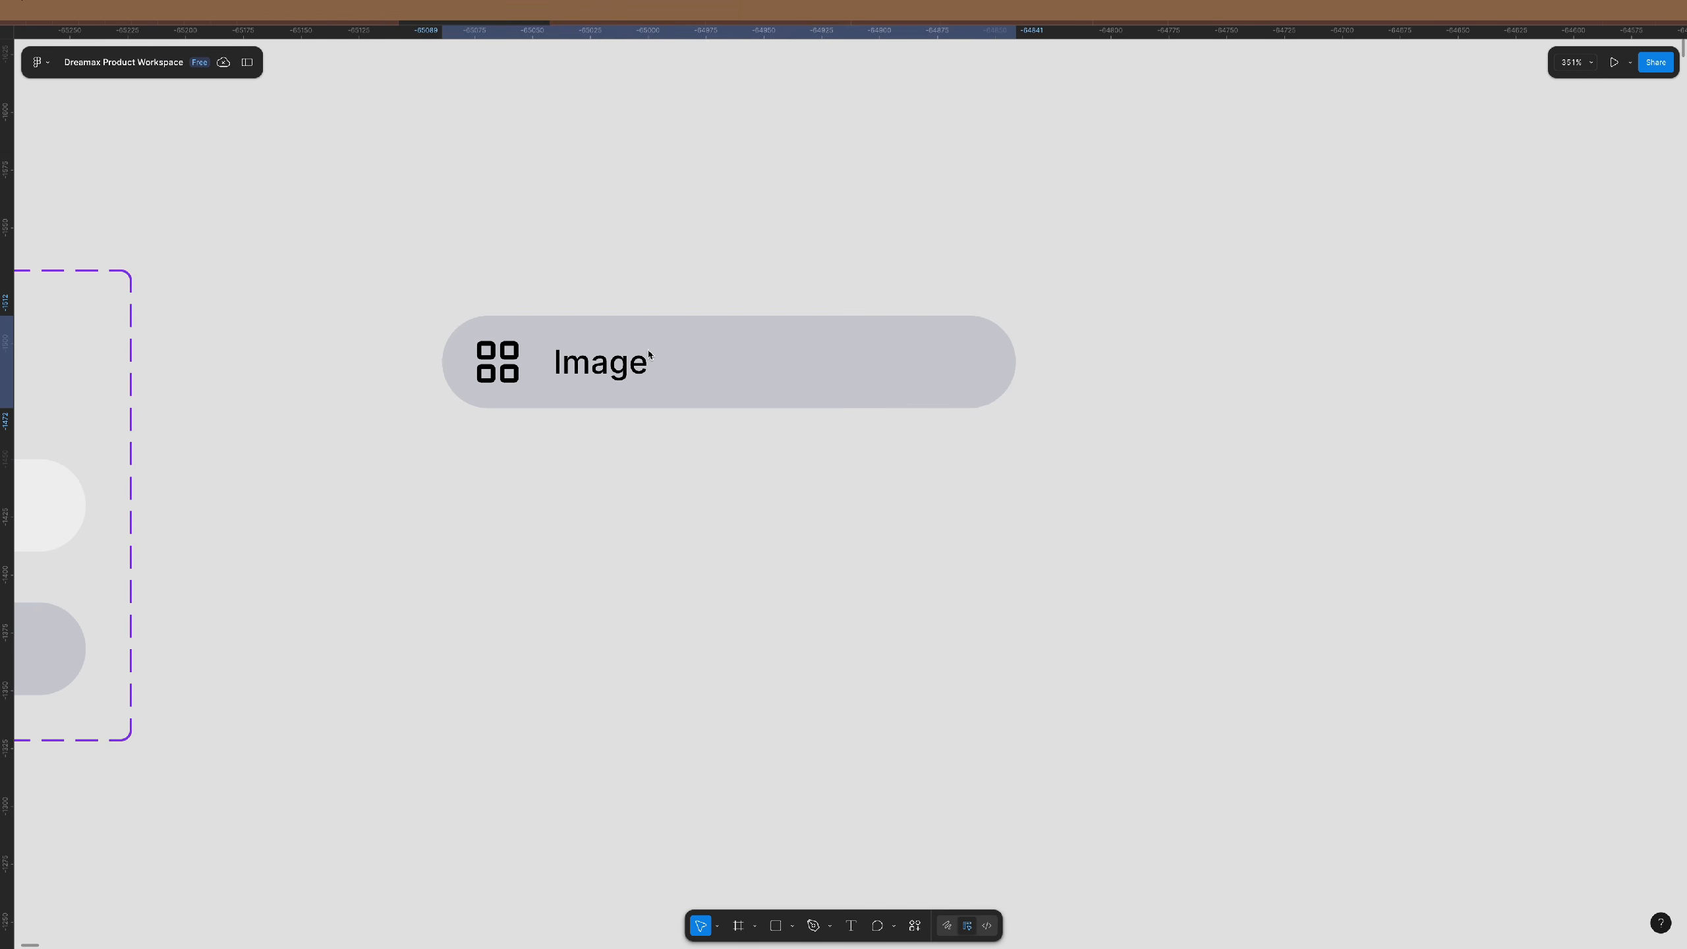
left_click(1620, 153)
left_click(1571, 124)
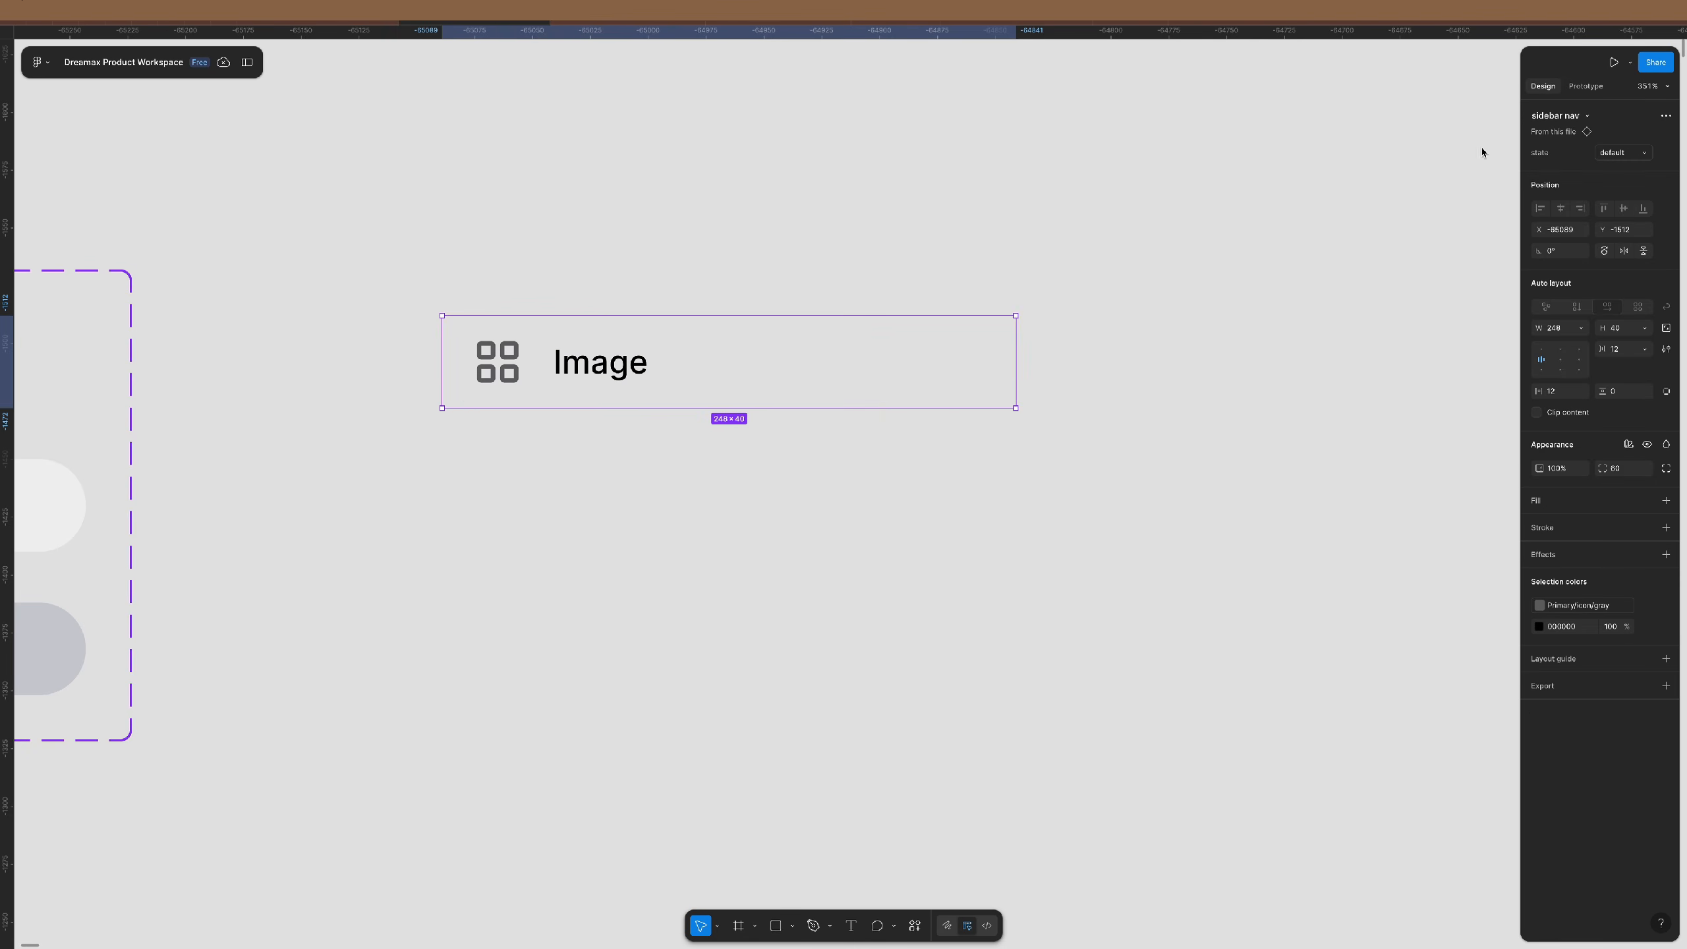
left_click(1086, 413)
left_click(671, 378)
left_click_drag(681, 366, 681, 456)
left_click(735, 365, "shift")
key("shift+a")
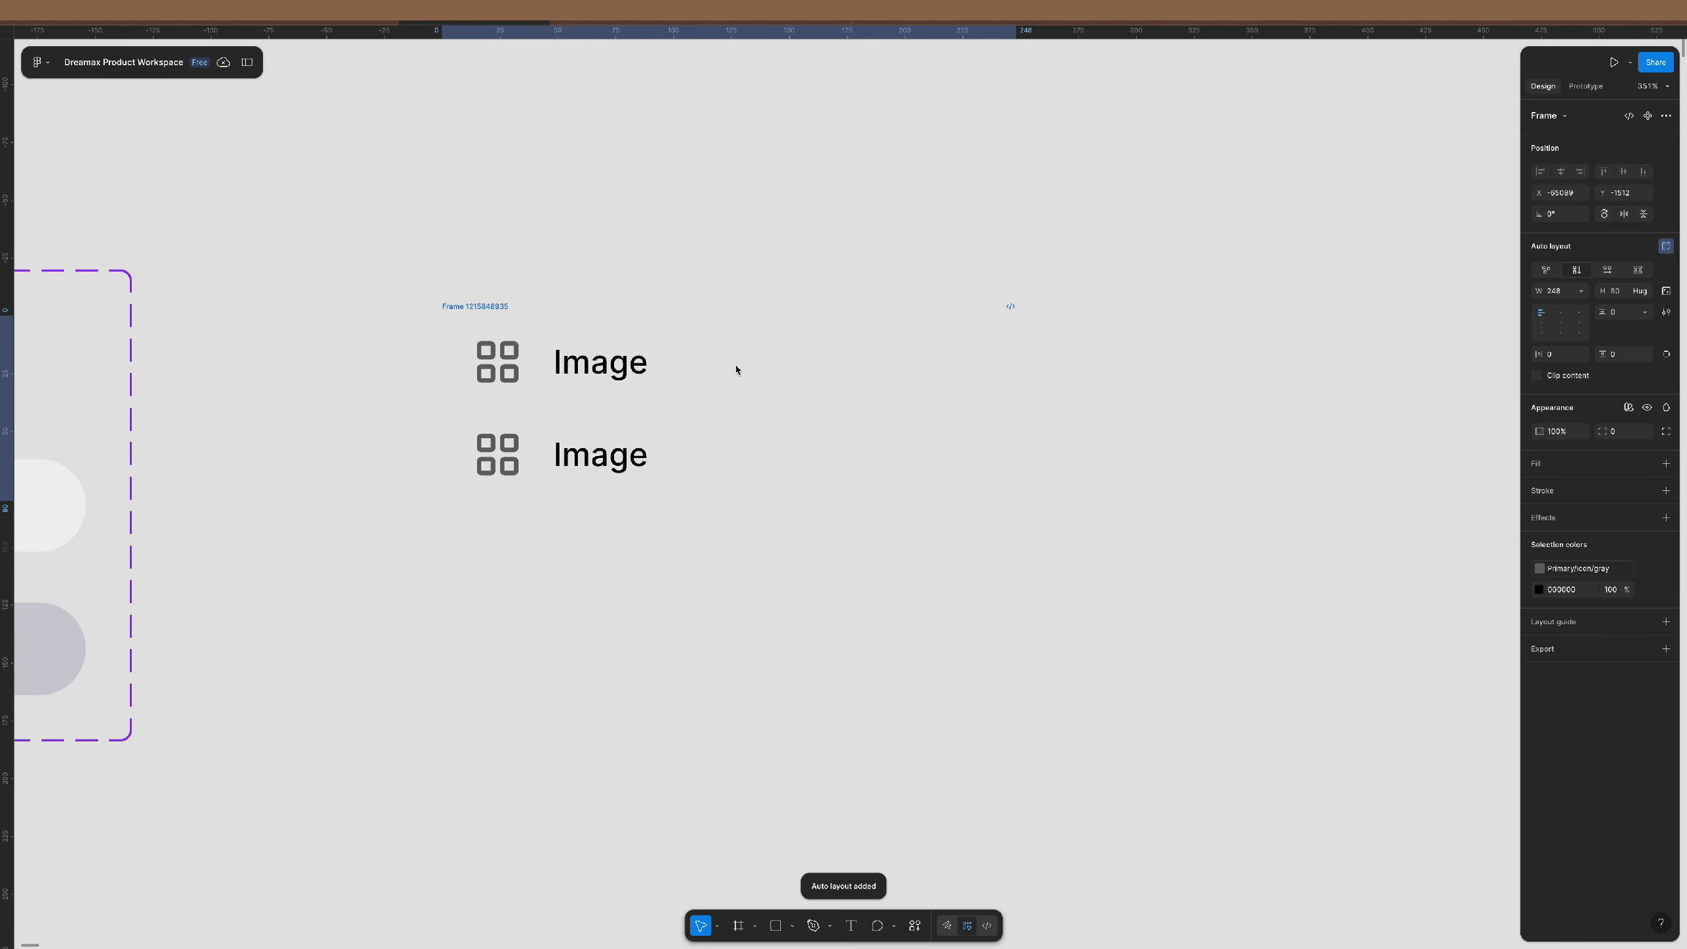
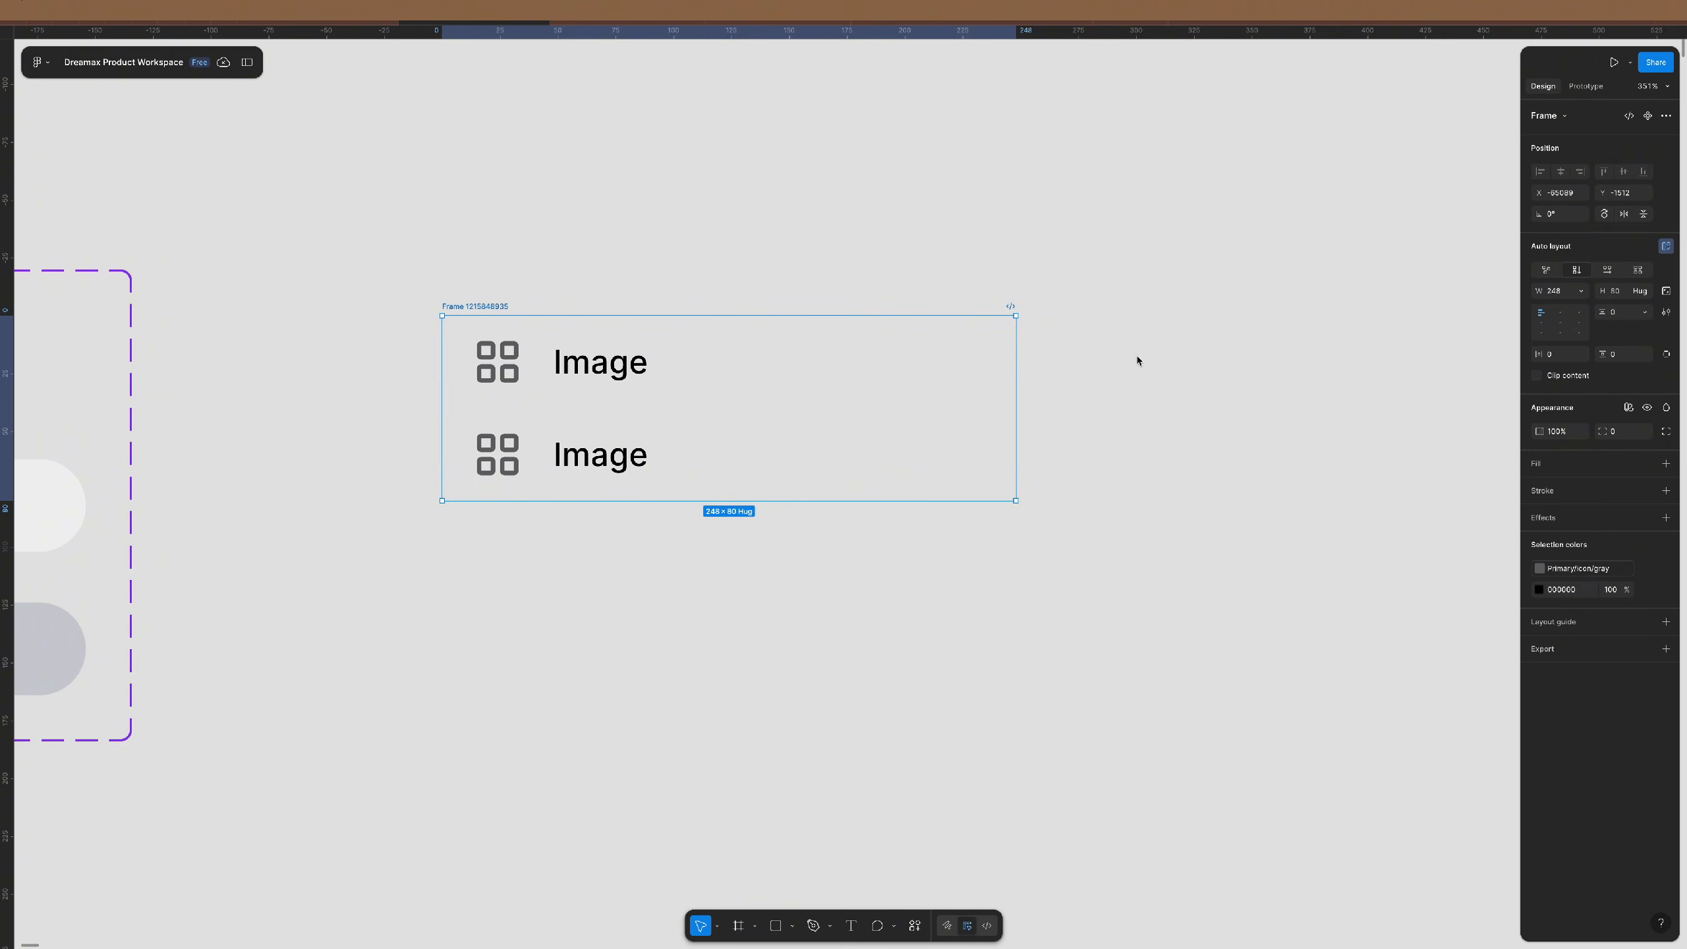
- Draw a horizontal divider line beneath the two Image rows
scroll(718, 316, "down", 2)
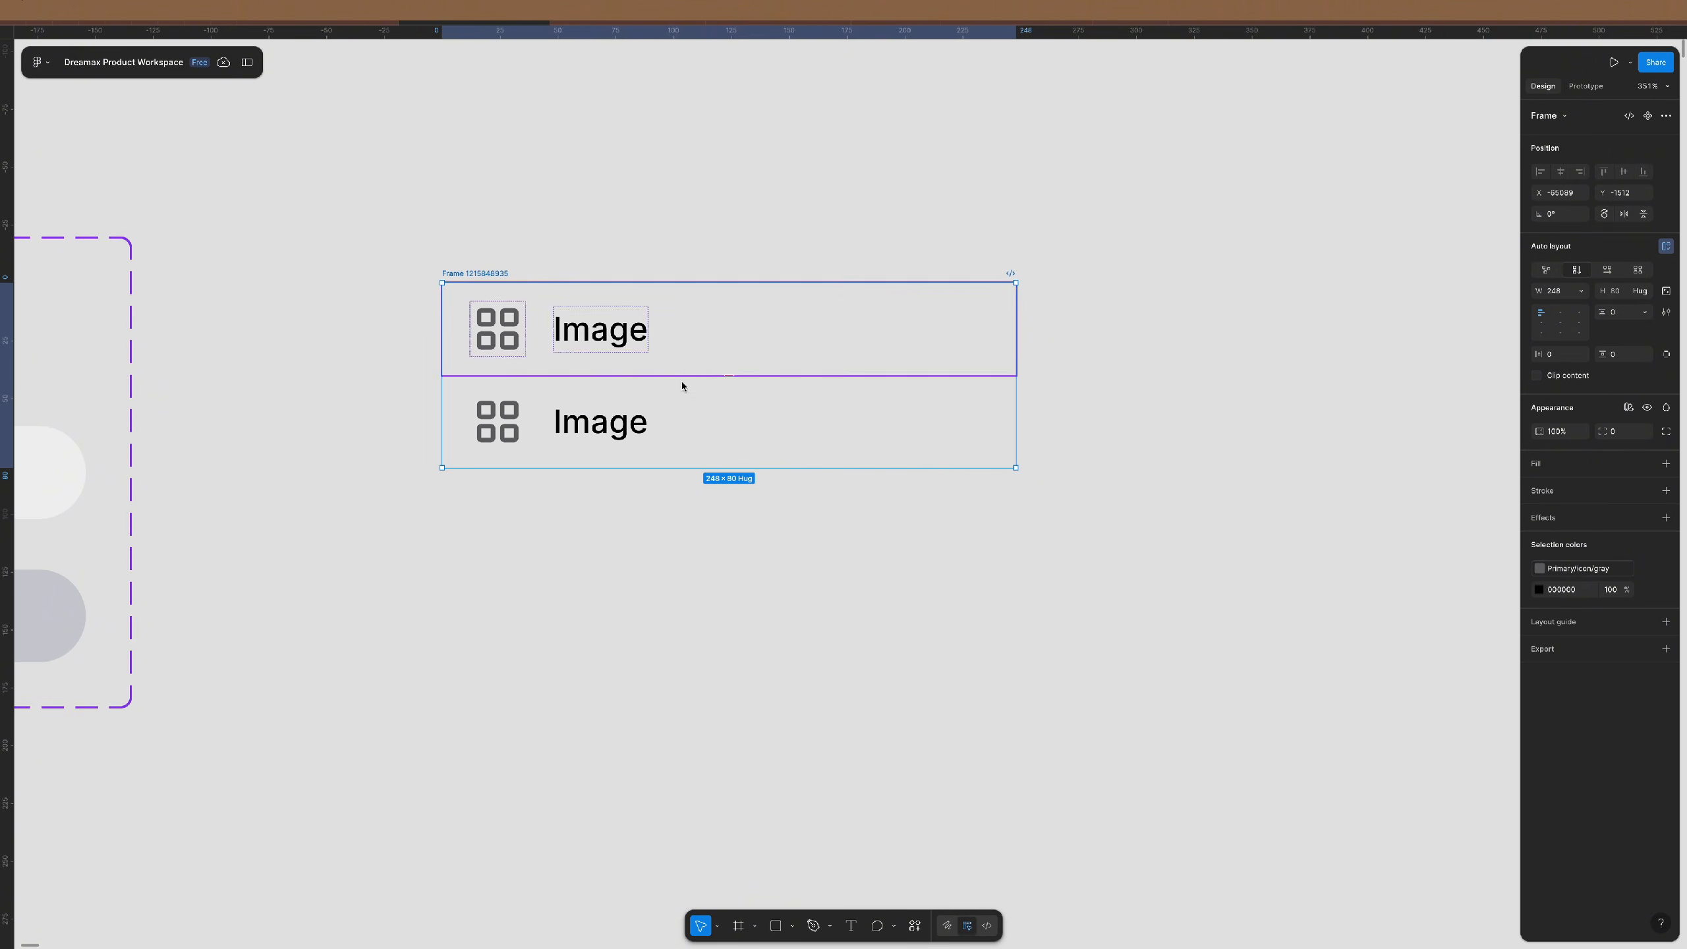
key("l")
left_click_drag(441, 486, 1017, 494)
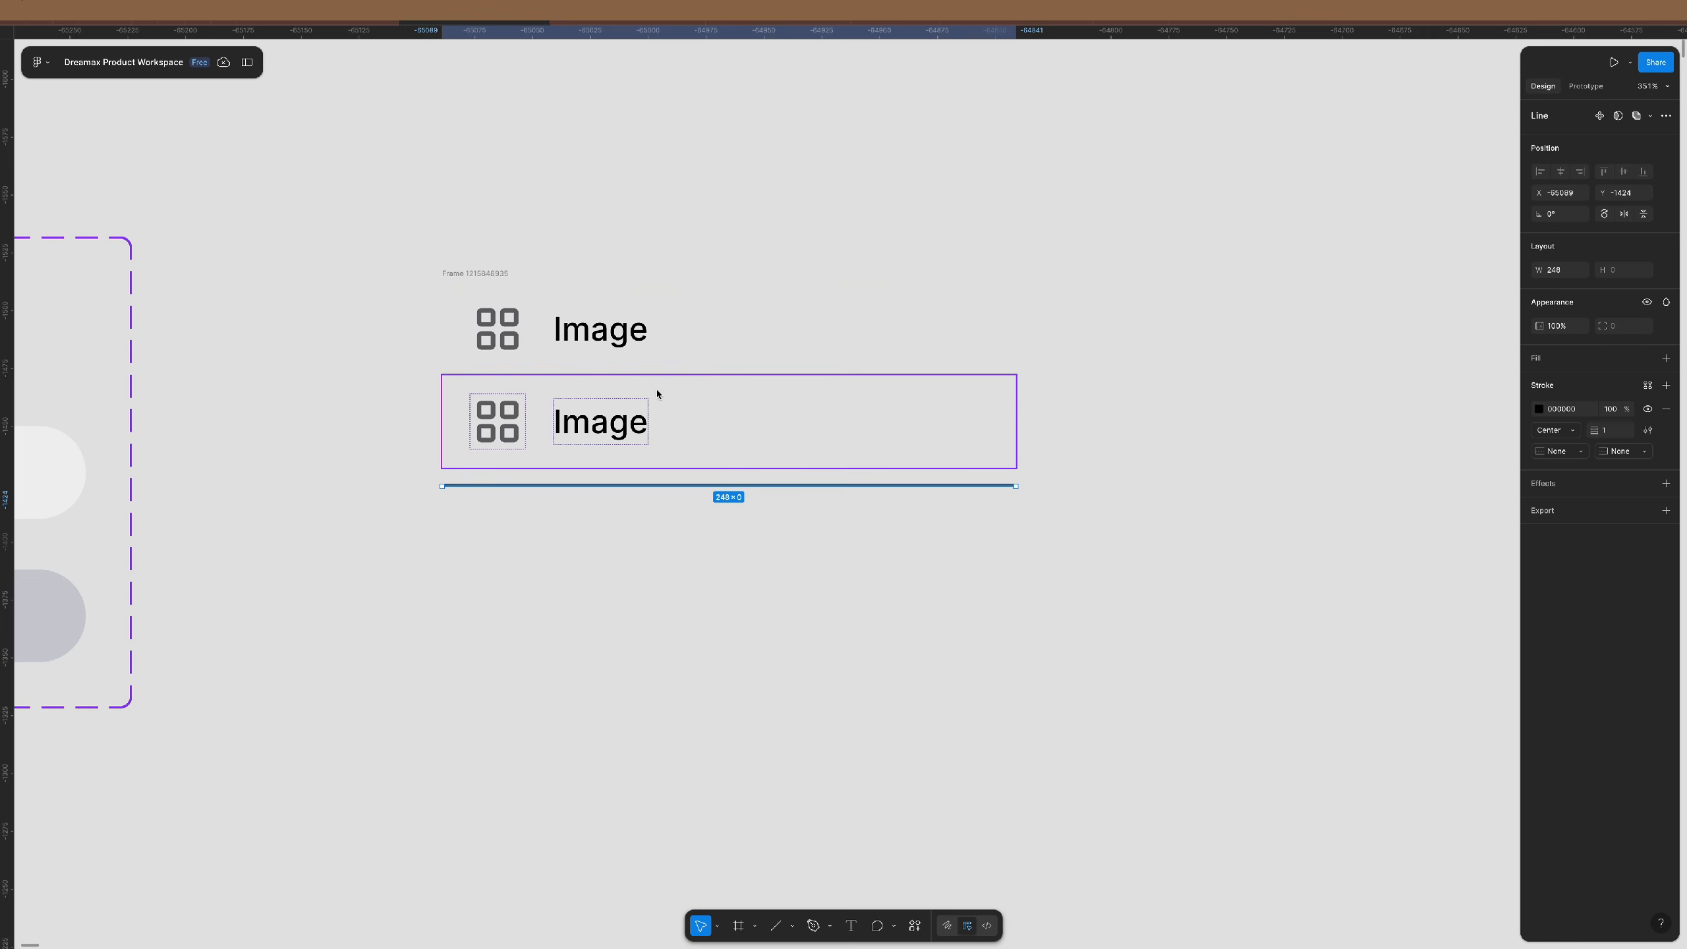
- Copy the two-row frame below the divider and wrap all three in an auto-layout frame
left_click(478, 273)
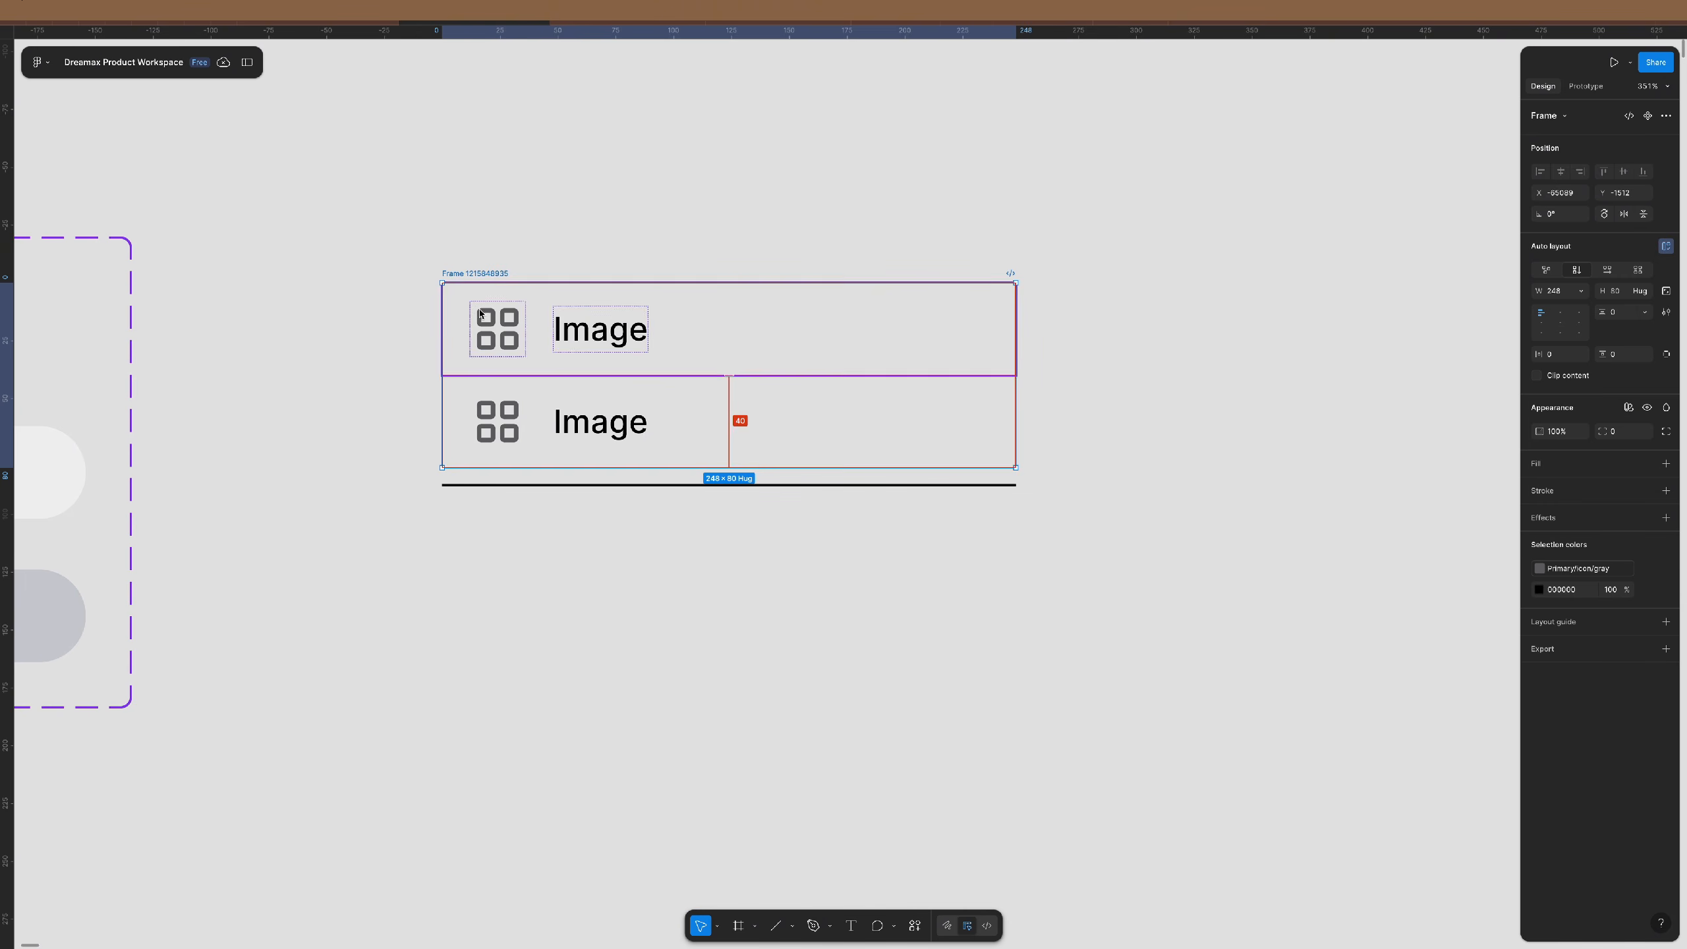
left_click_drag(473, 314, 473, 537)
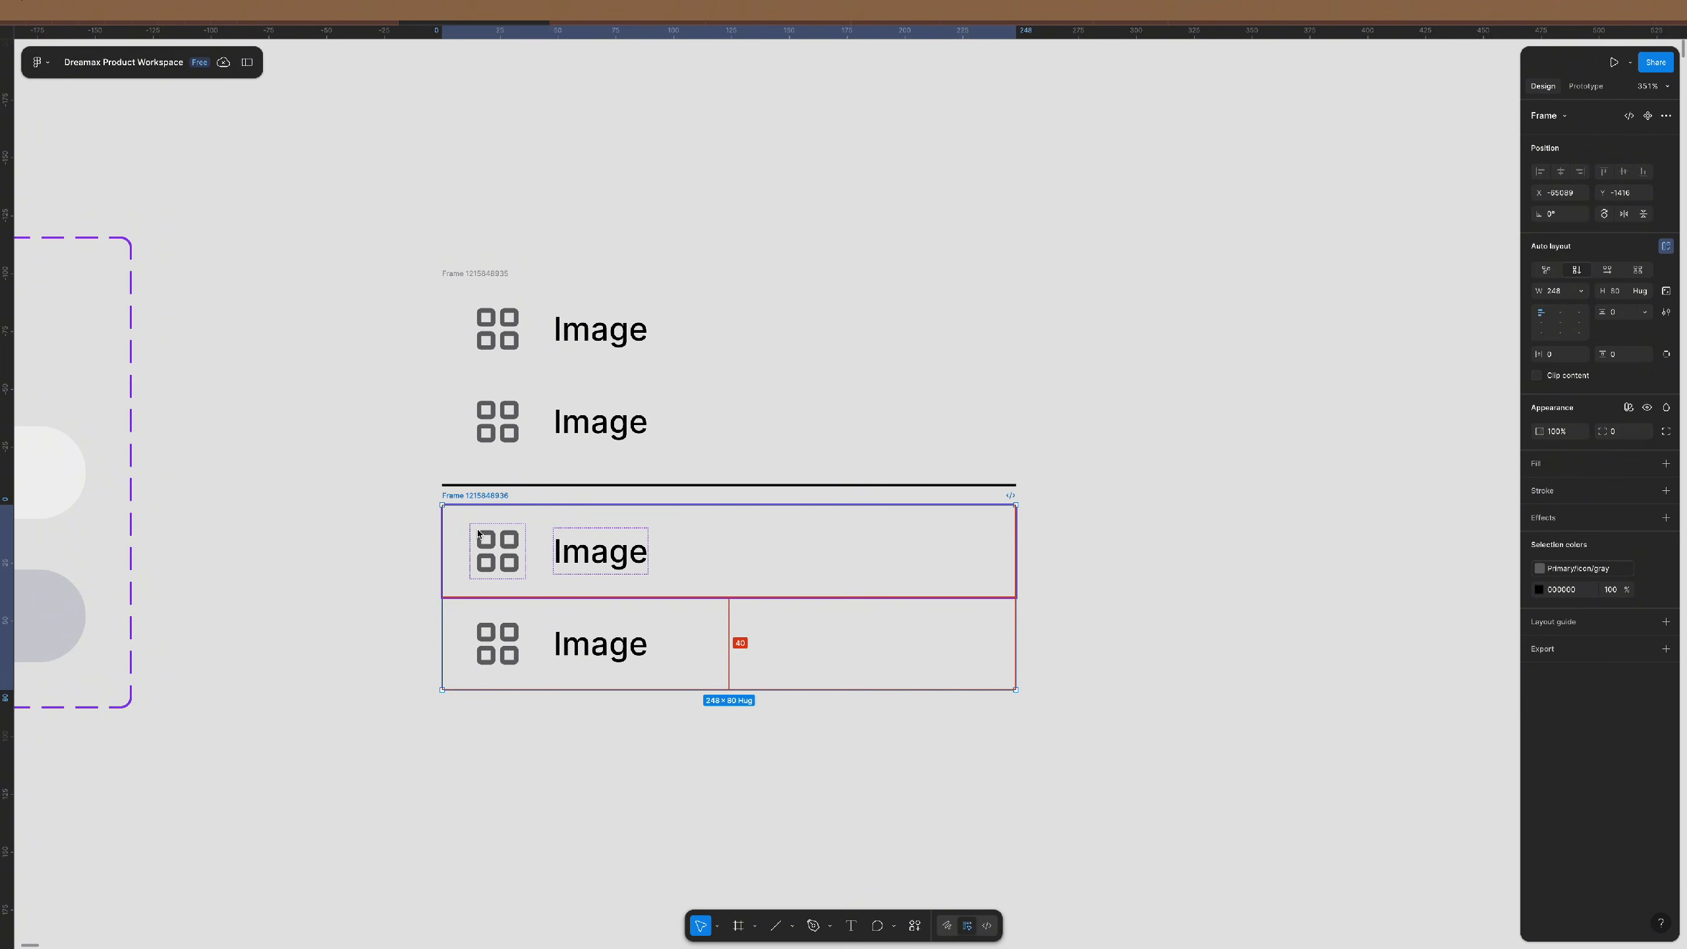
left_click_drag(390, 229, 1095, 766)
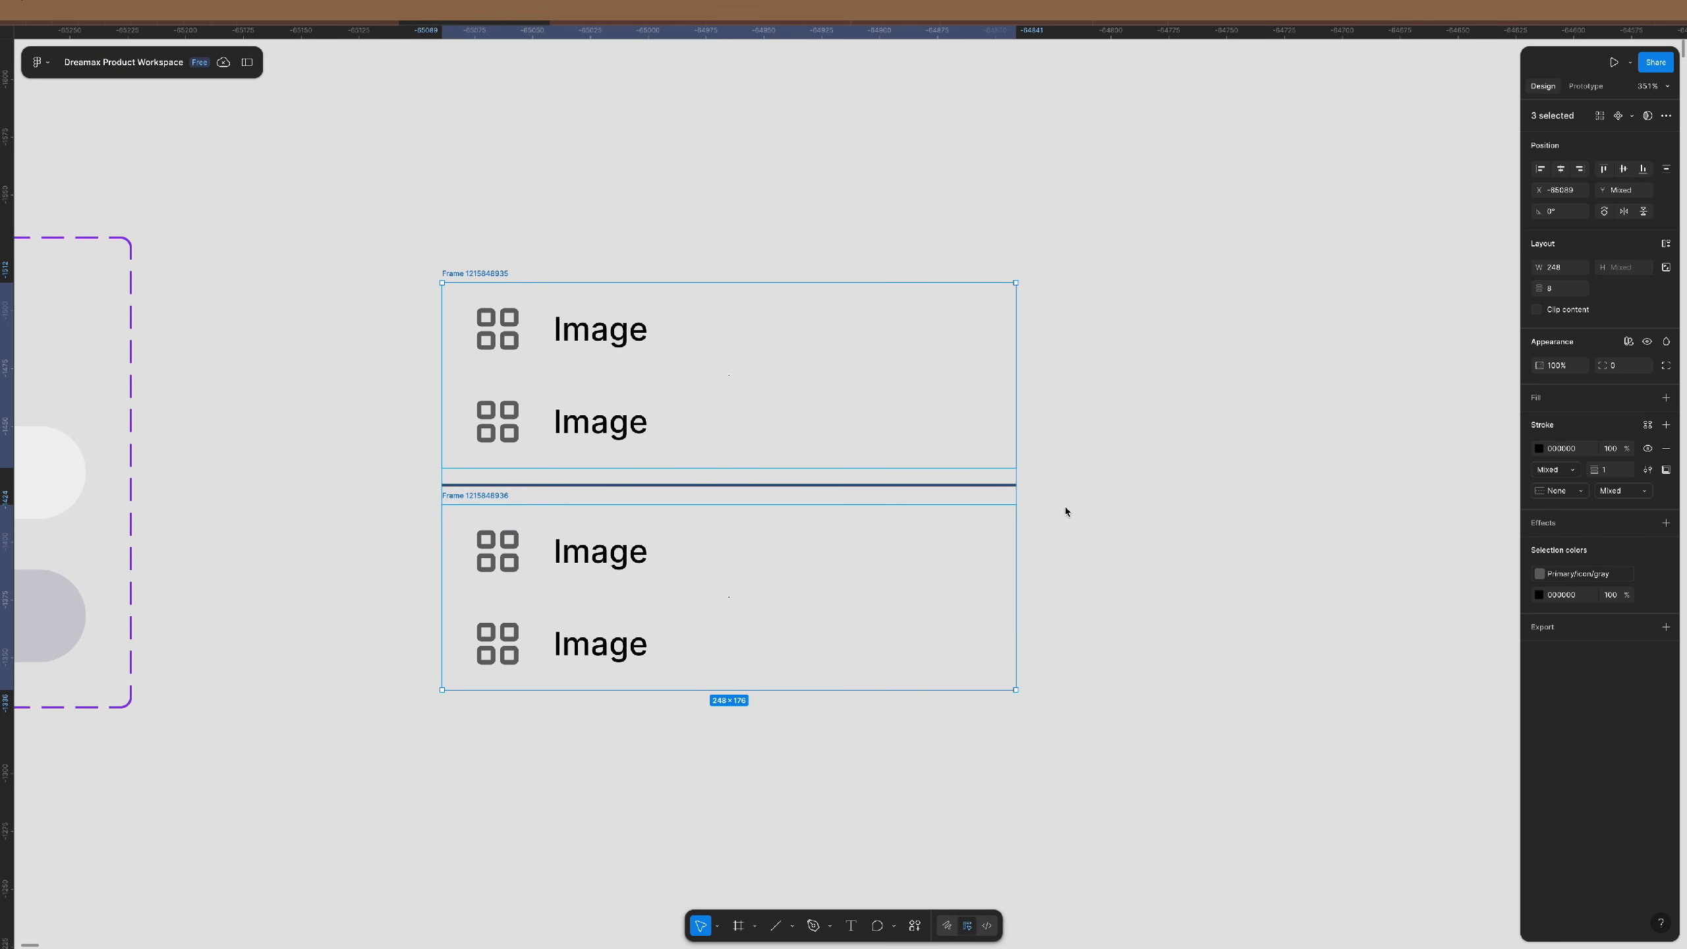
key("shift+a")
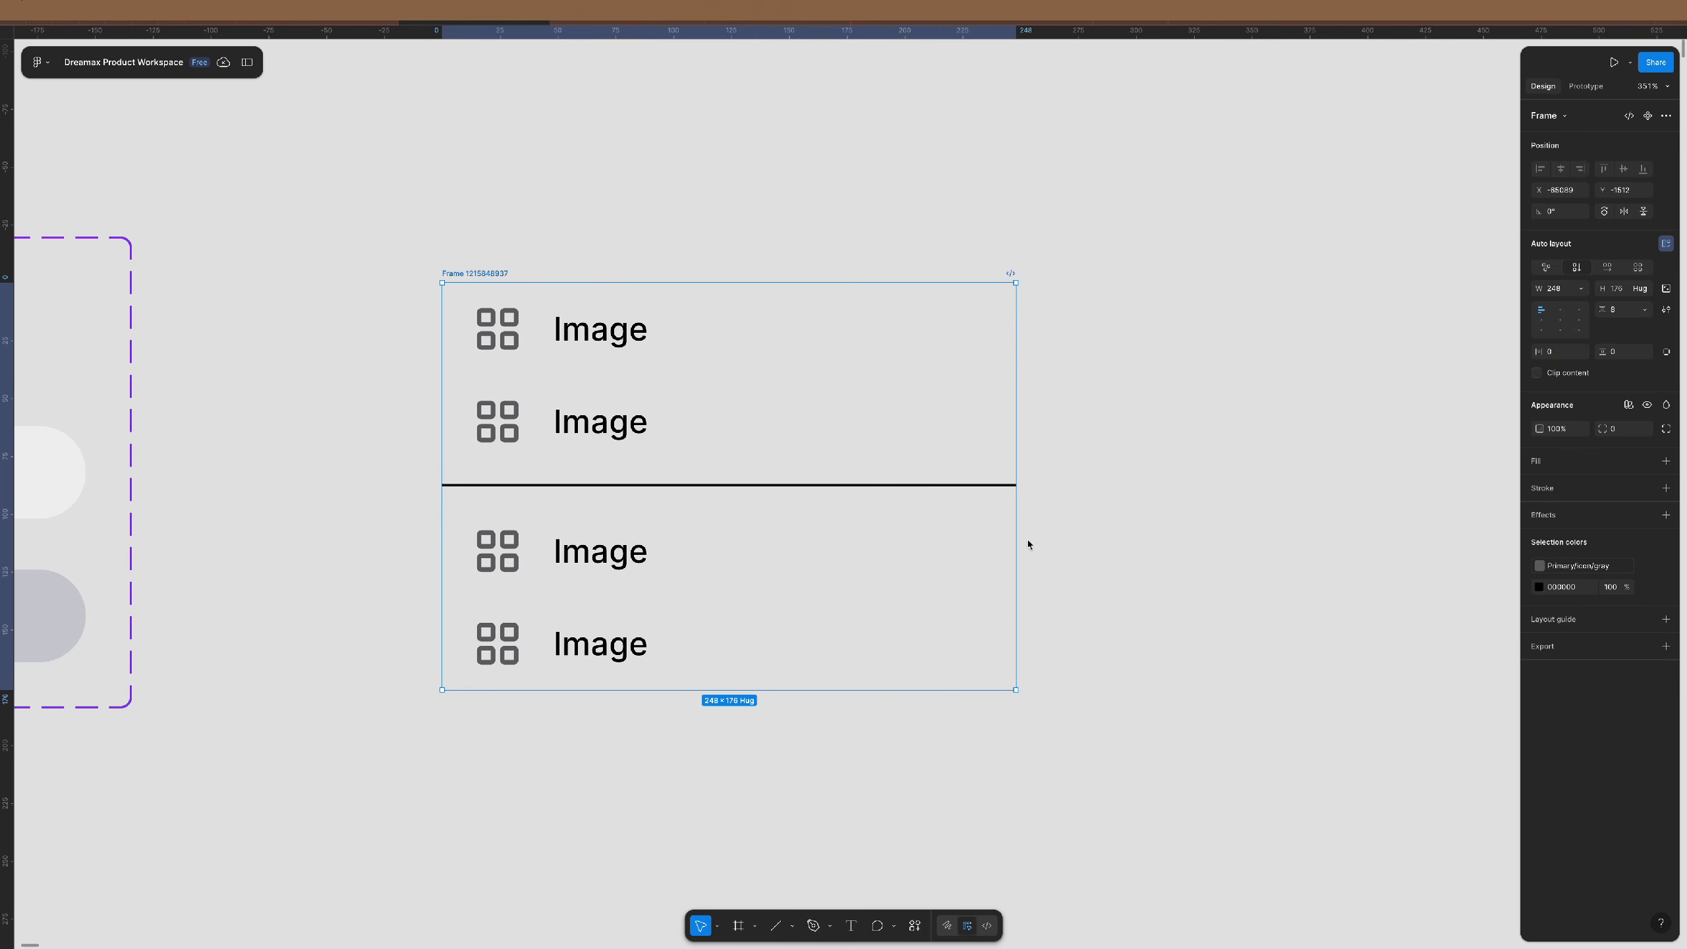
- Preview the second Image row in its hover state
left_click(720, 425)
left_click(1618, 154)
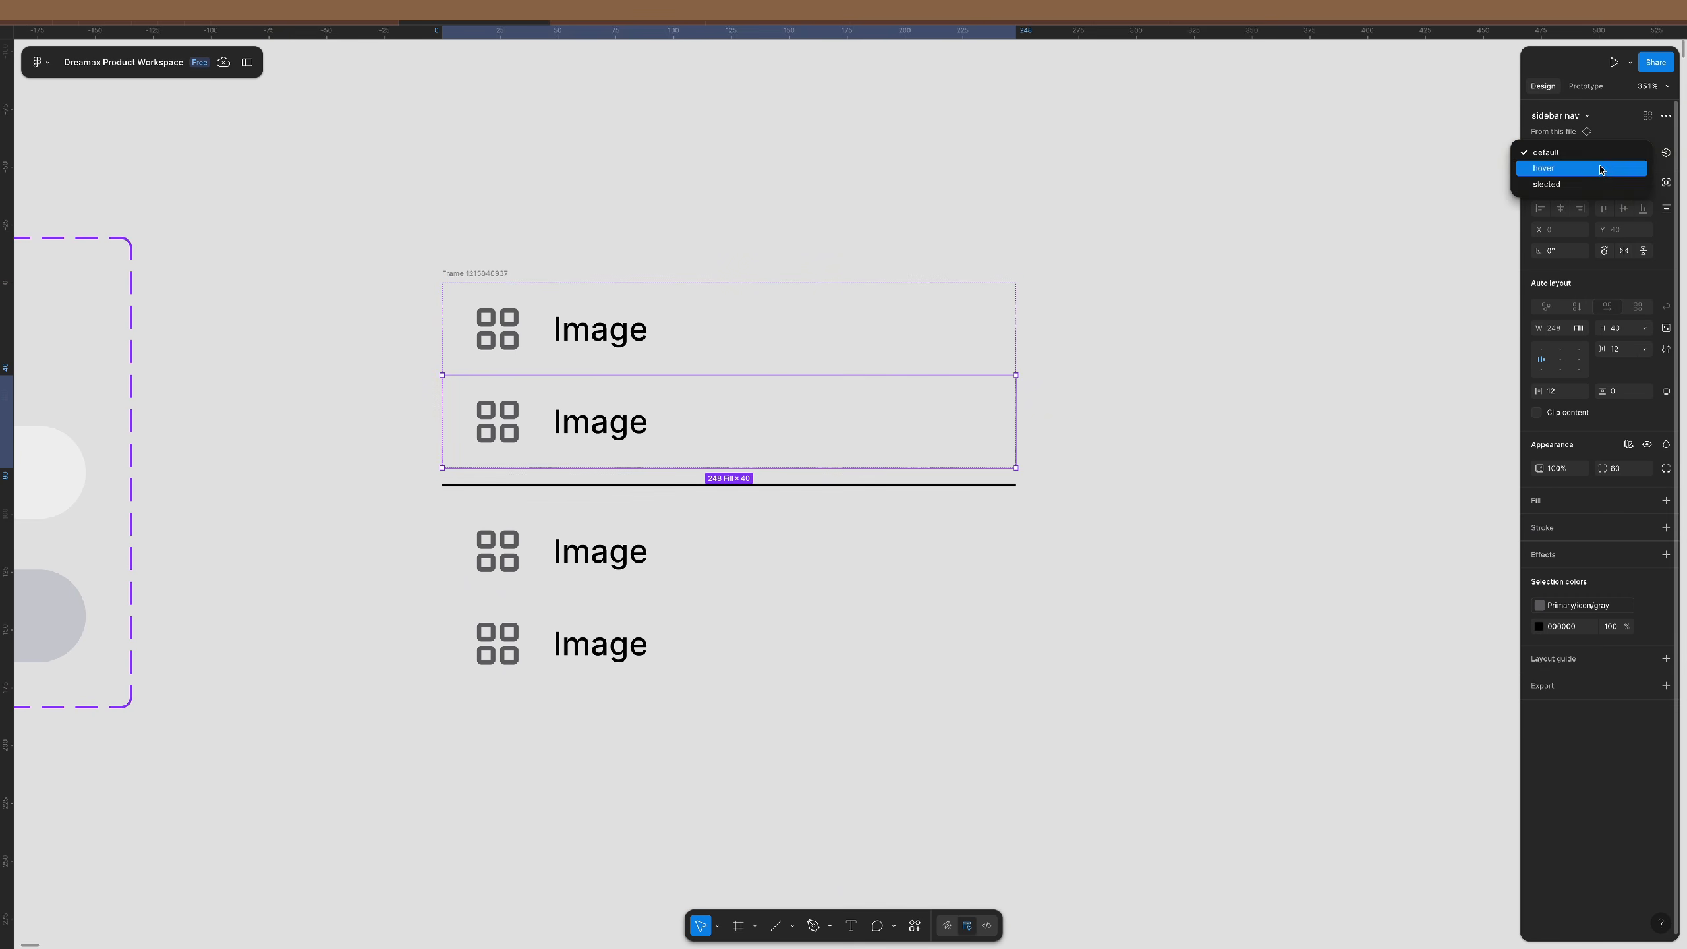
left_click(1607, 181)
left_click(1452, 264)
- Try 0 spacing on the outer auto-layout frame, then undo it back to 8
left_click(481, 280)
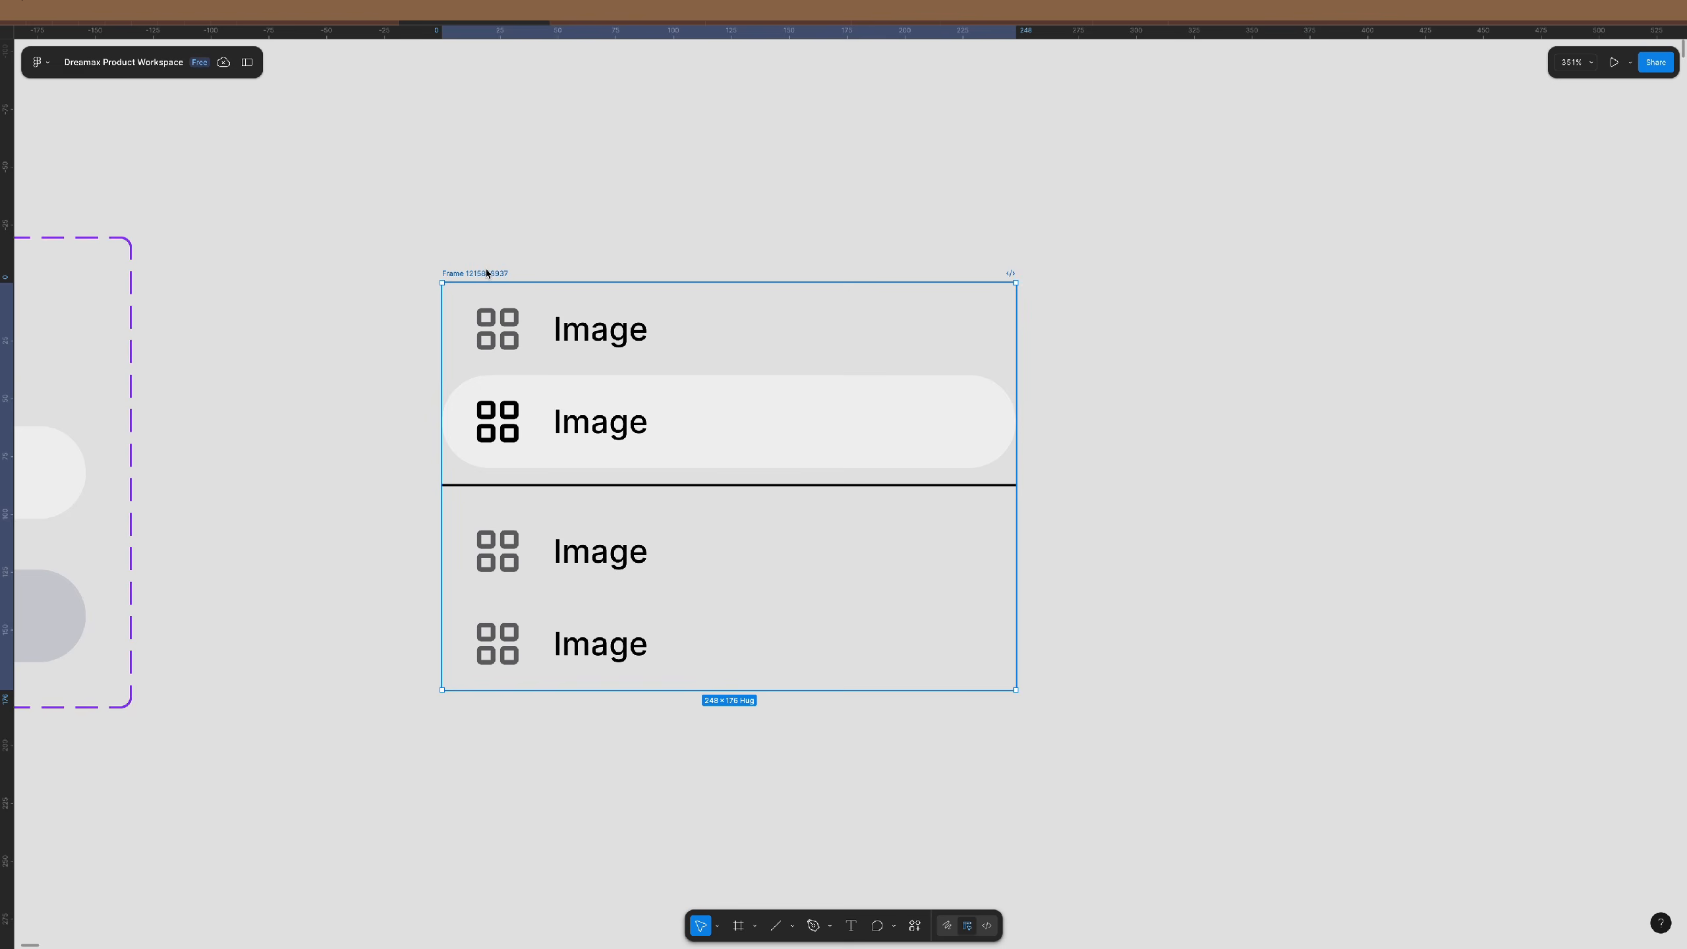
type("0")
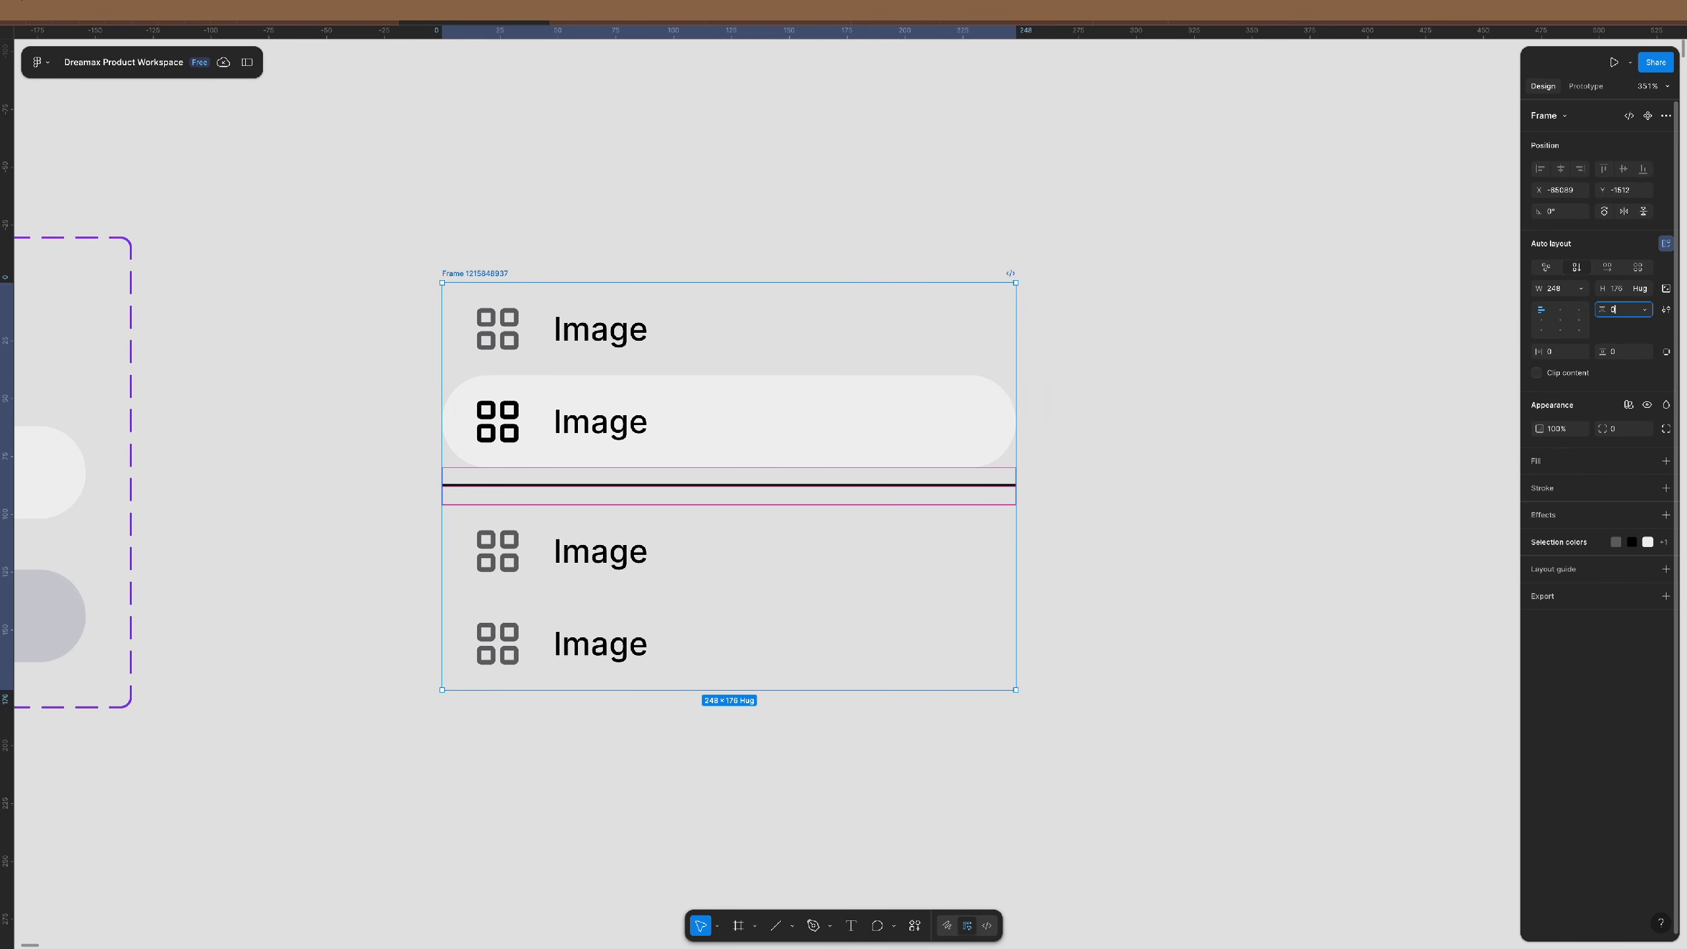
key("Return")
left_click(1122, 550)
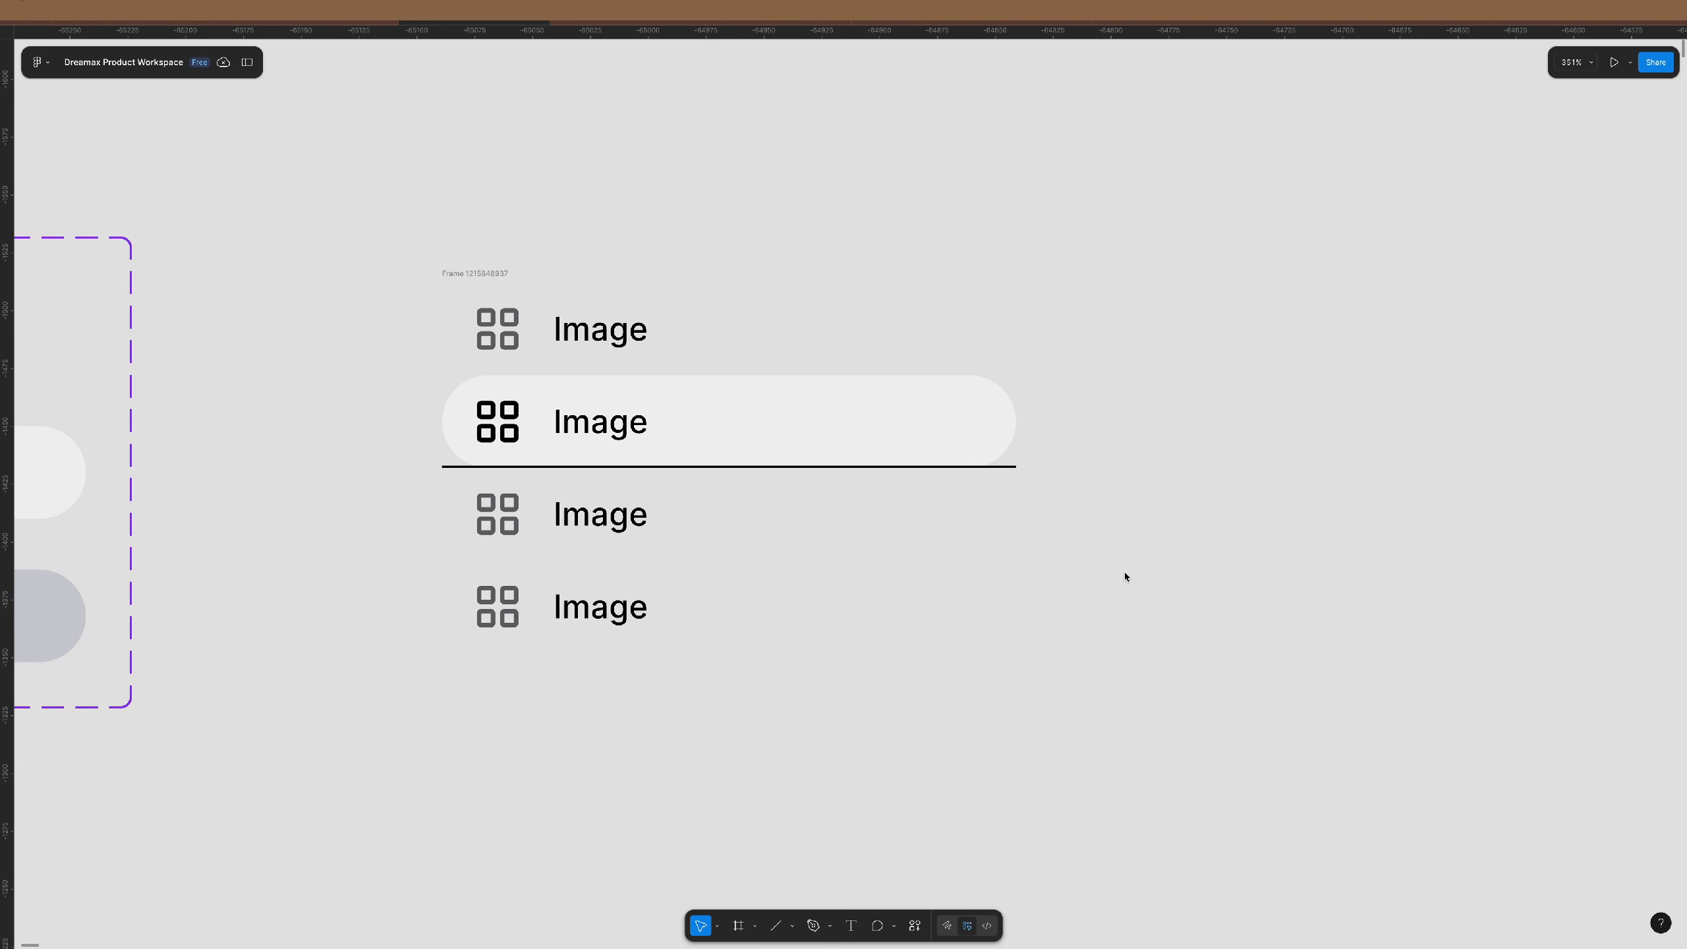
key("ctrl+z")
key("ctrl+z")
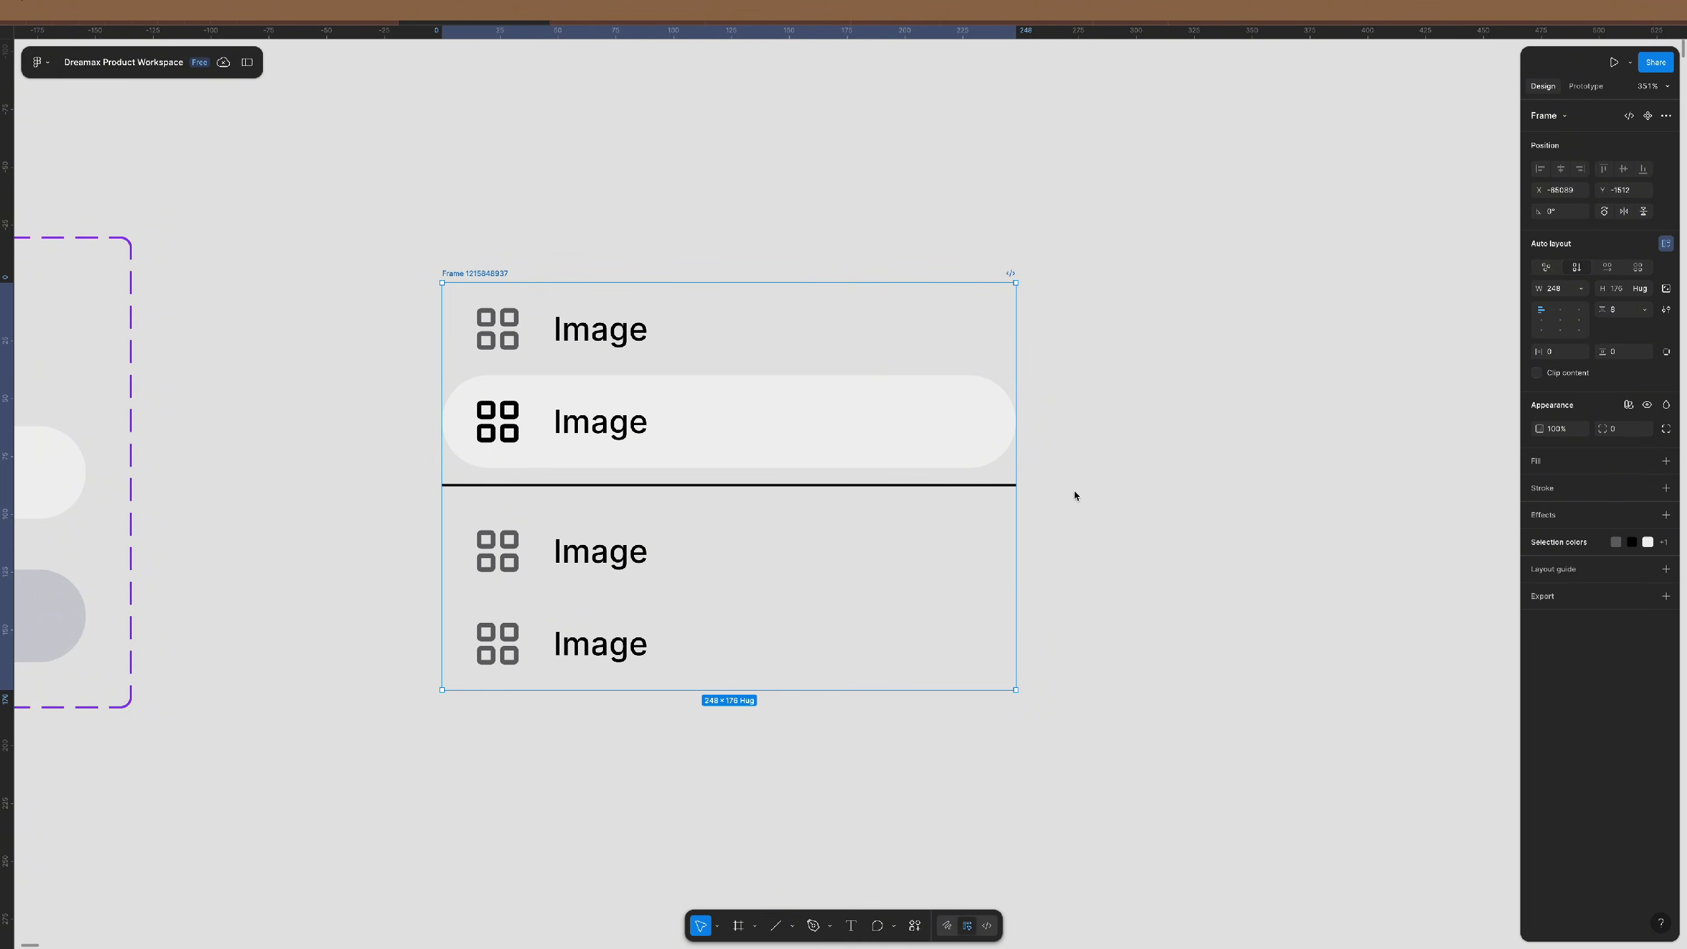
- Delete the divider line and the copied lower two rows
left_click(1105, 746)
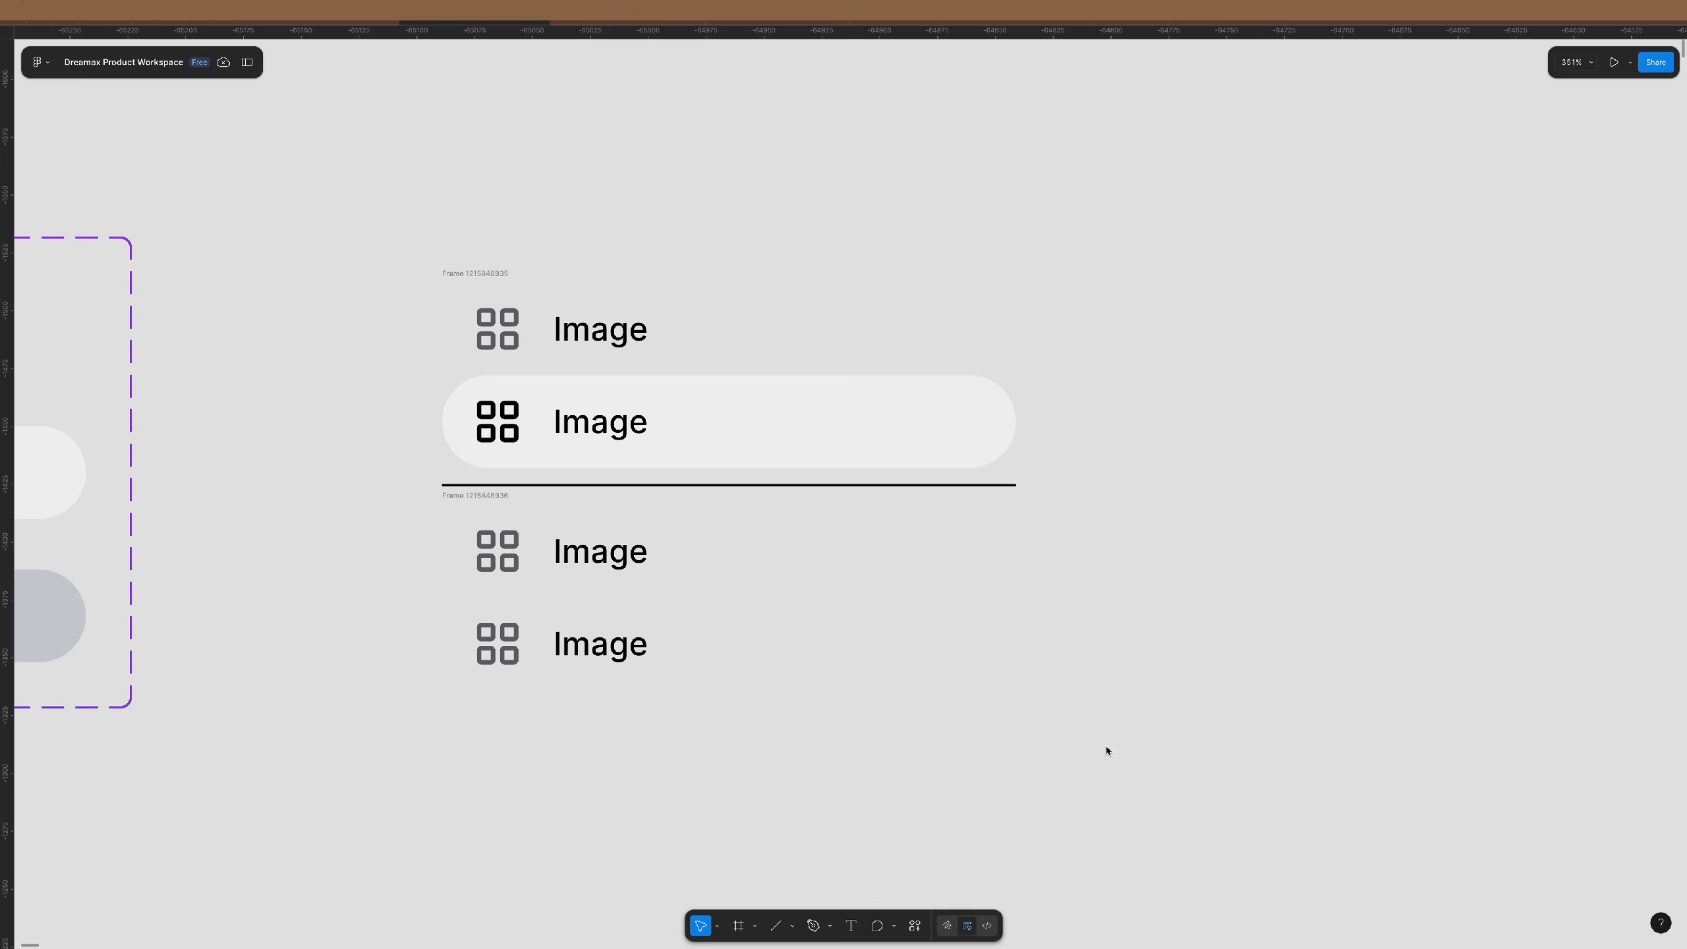
left_click_drag(1145, 806, 438, 481)
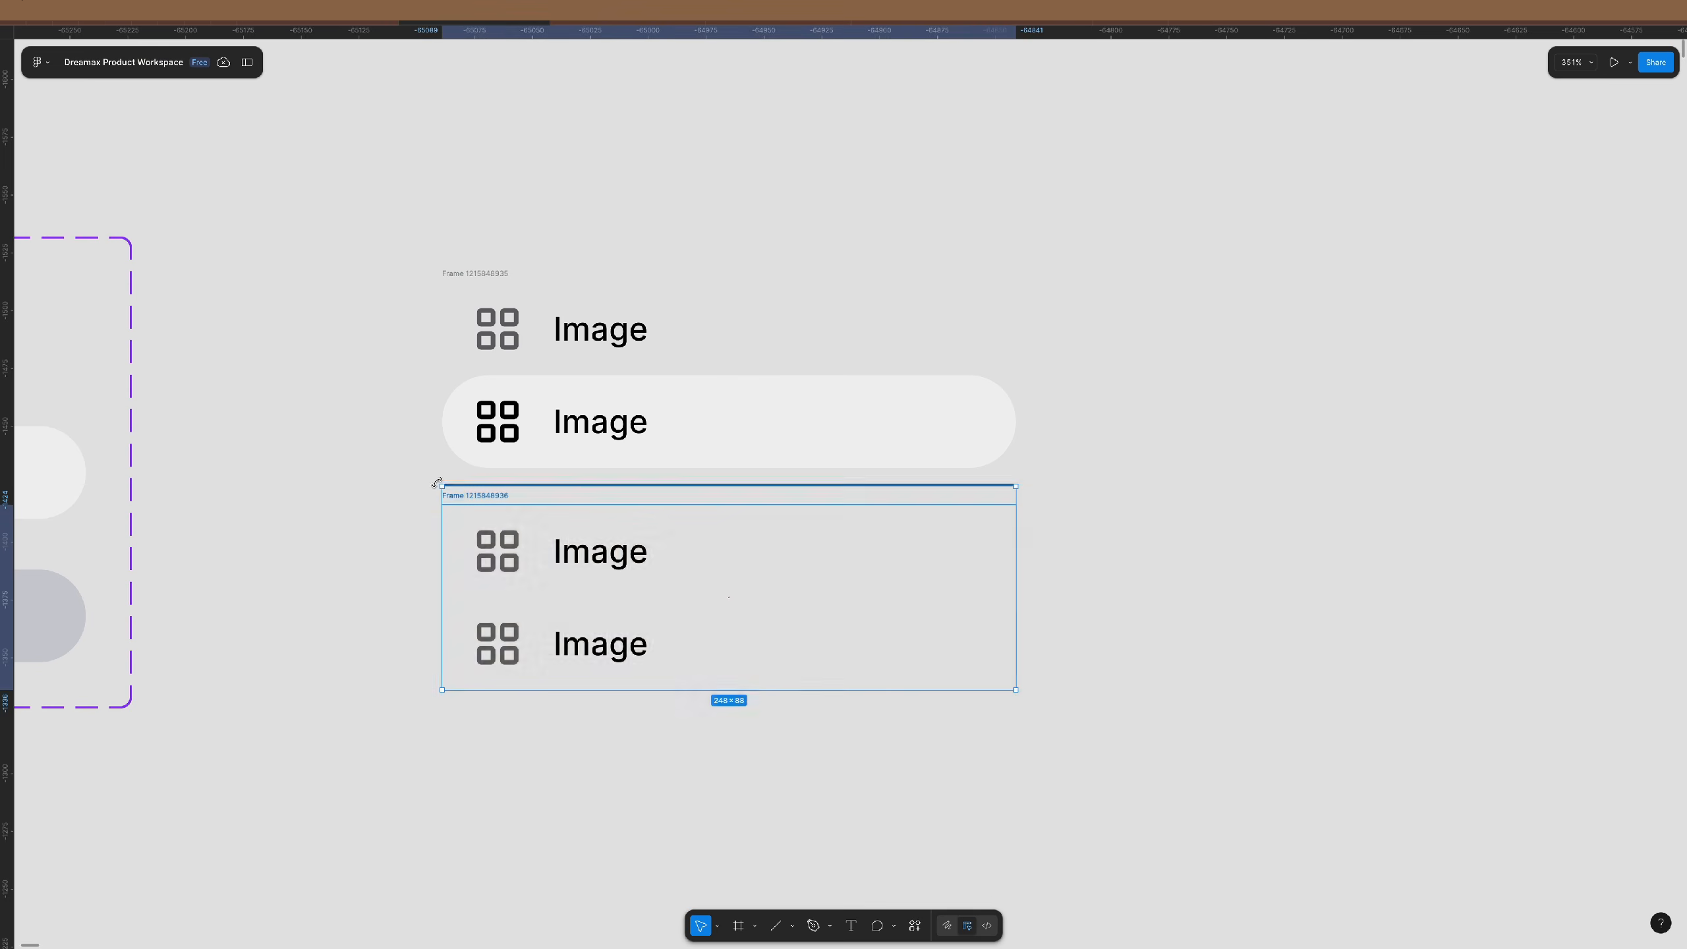
key("Delete")
- Reset the second row to default and duplicate it to make four rows
left_click(659, 405)
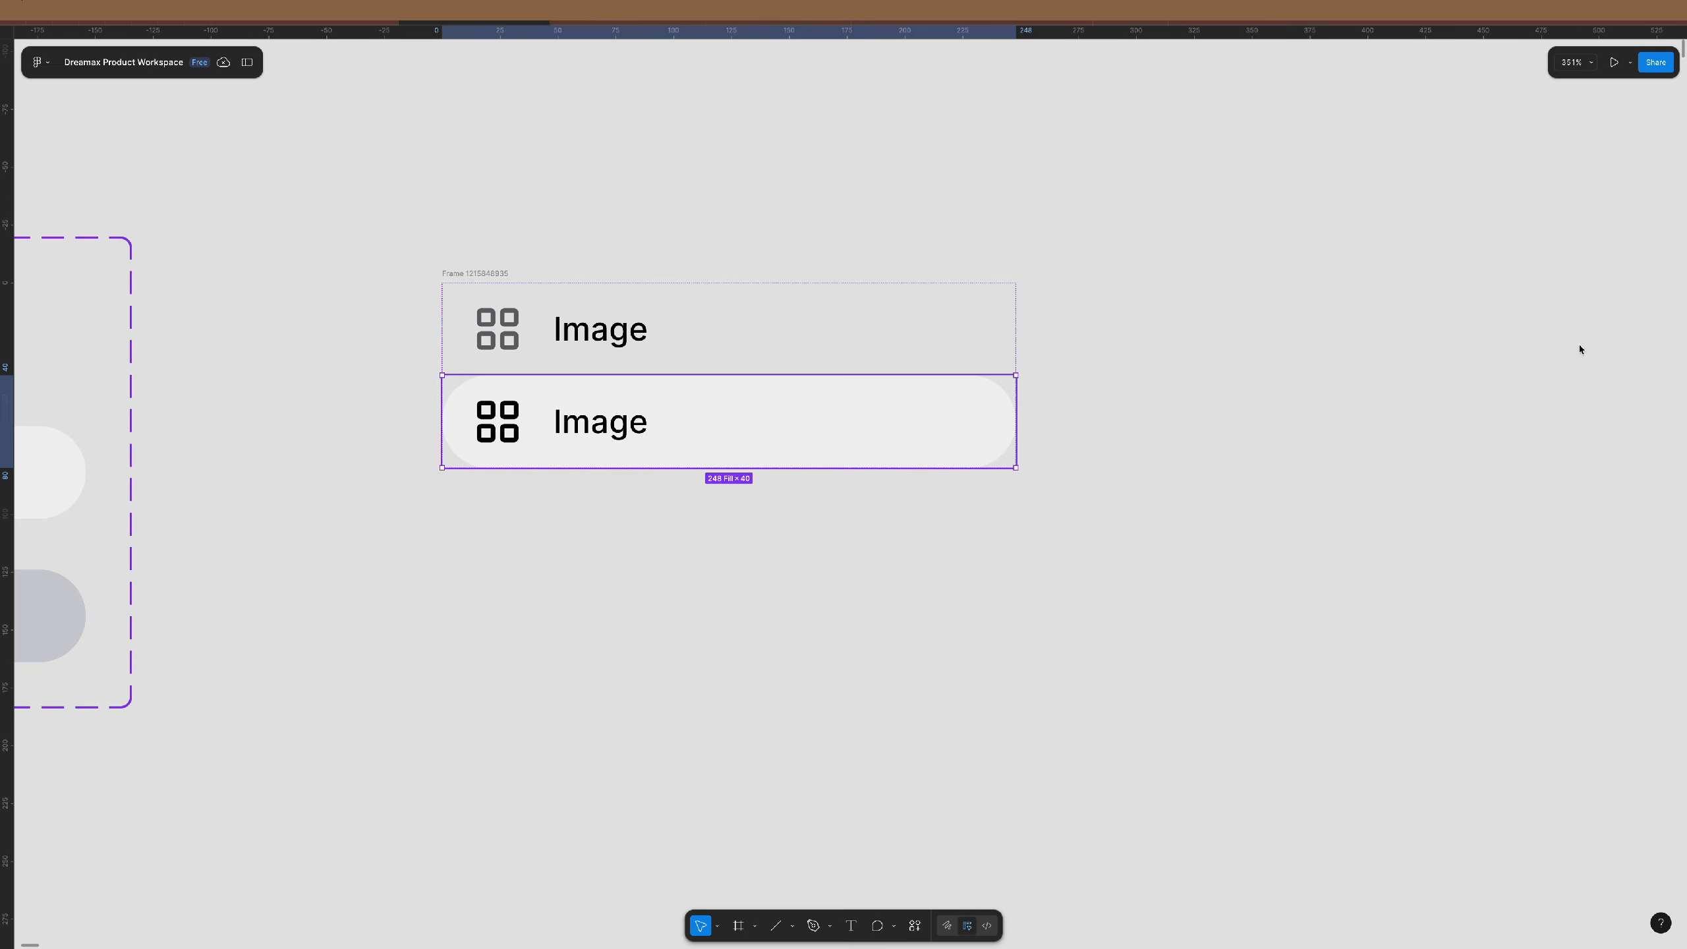
left_click(1624, 153)
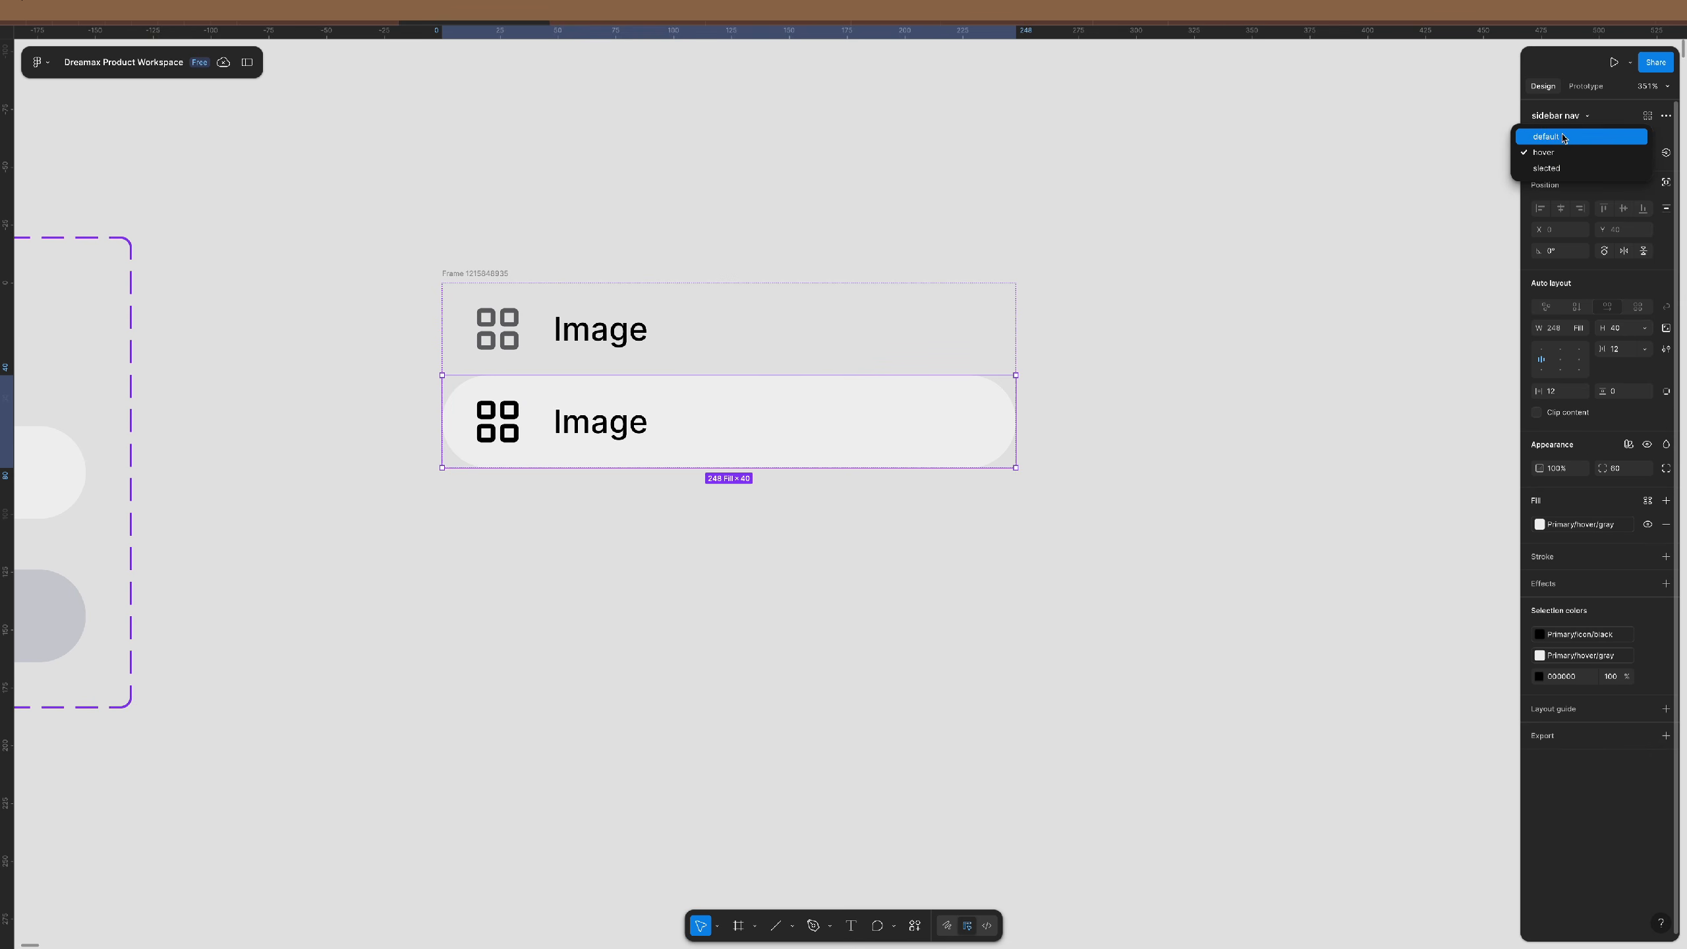
left_click(1615, 137)
key("ctrl+d")
key("ctrl+d")
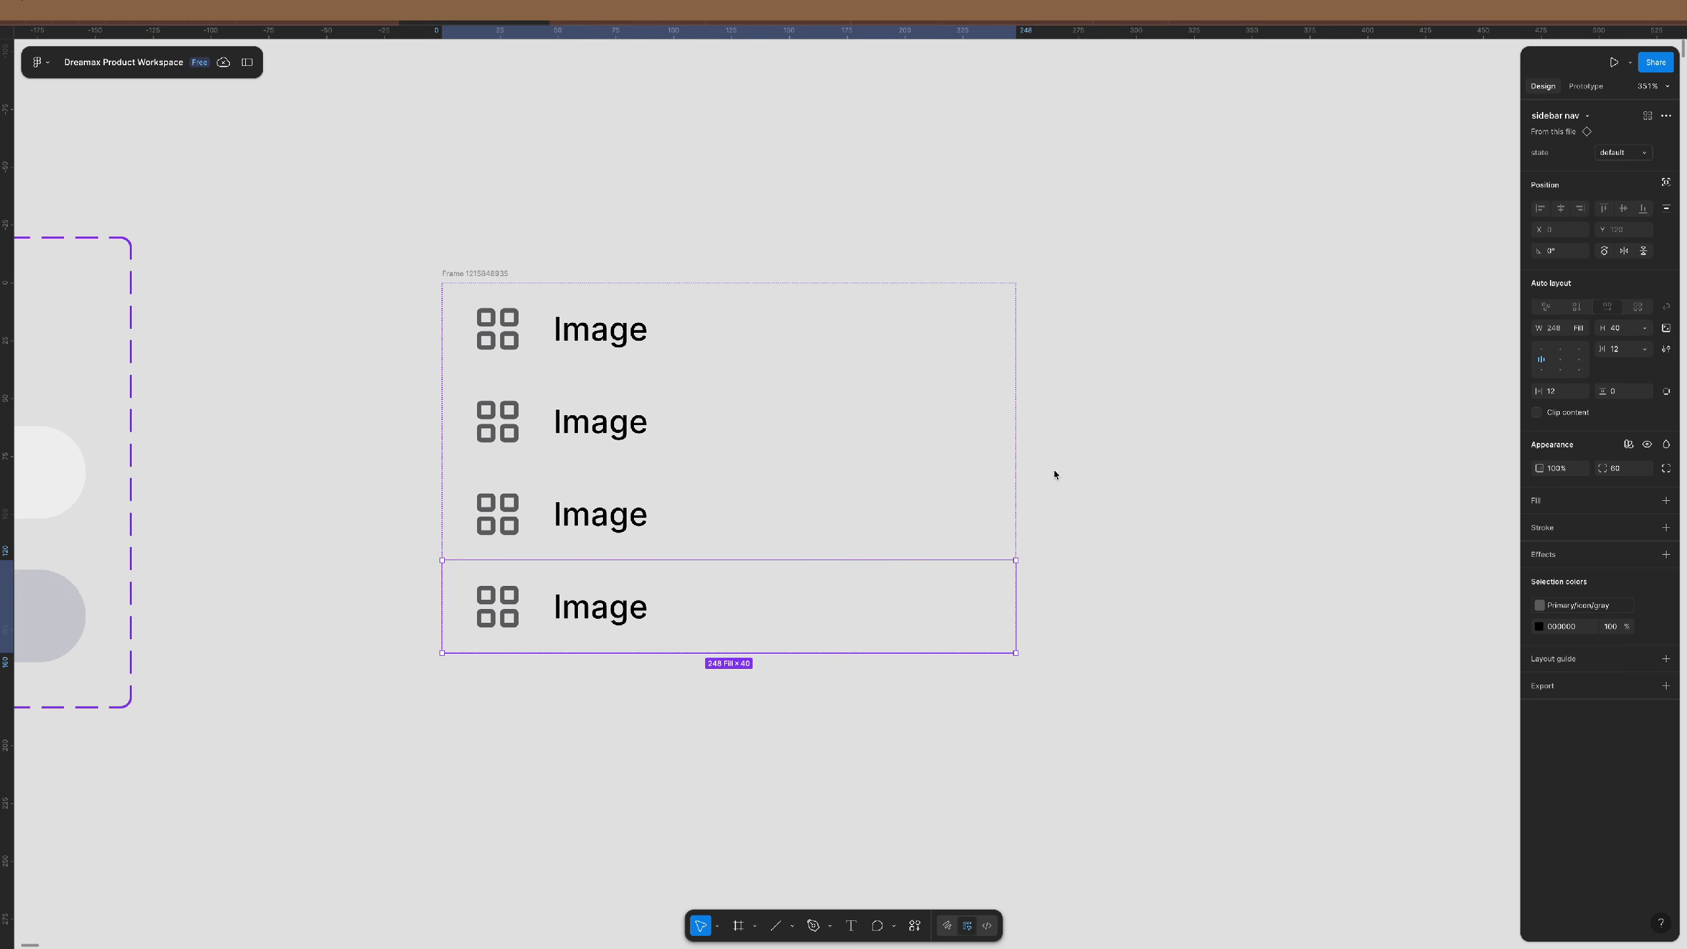
left_click(1062, 445)
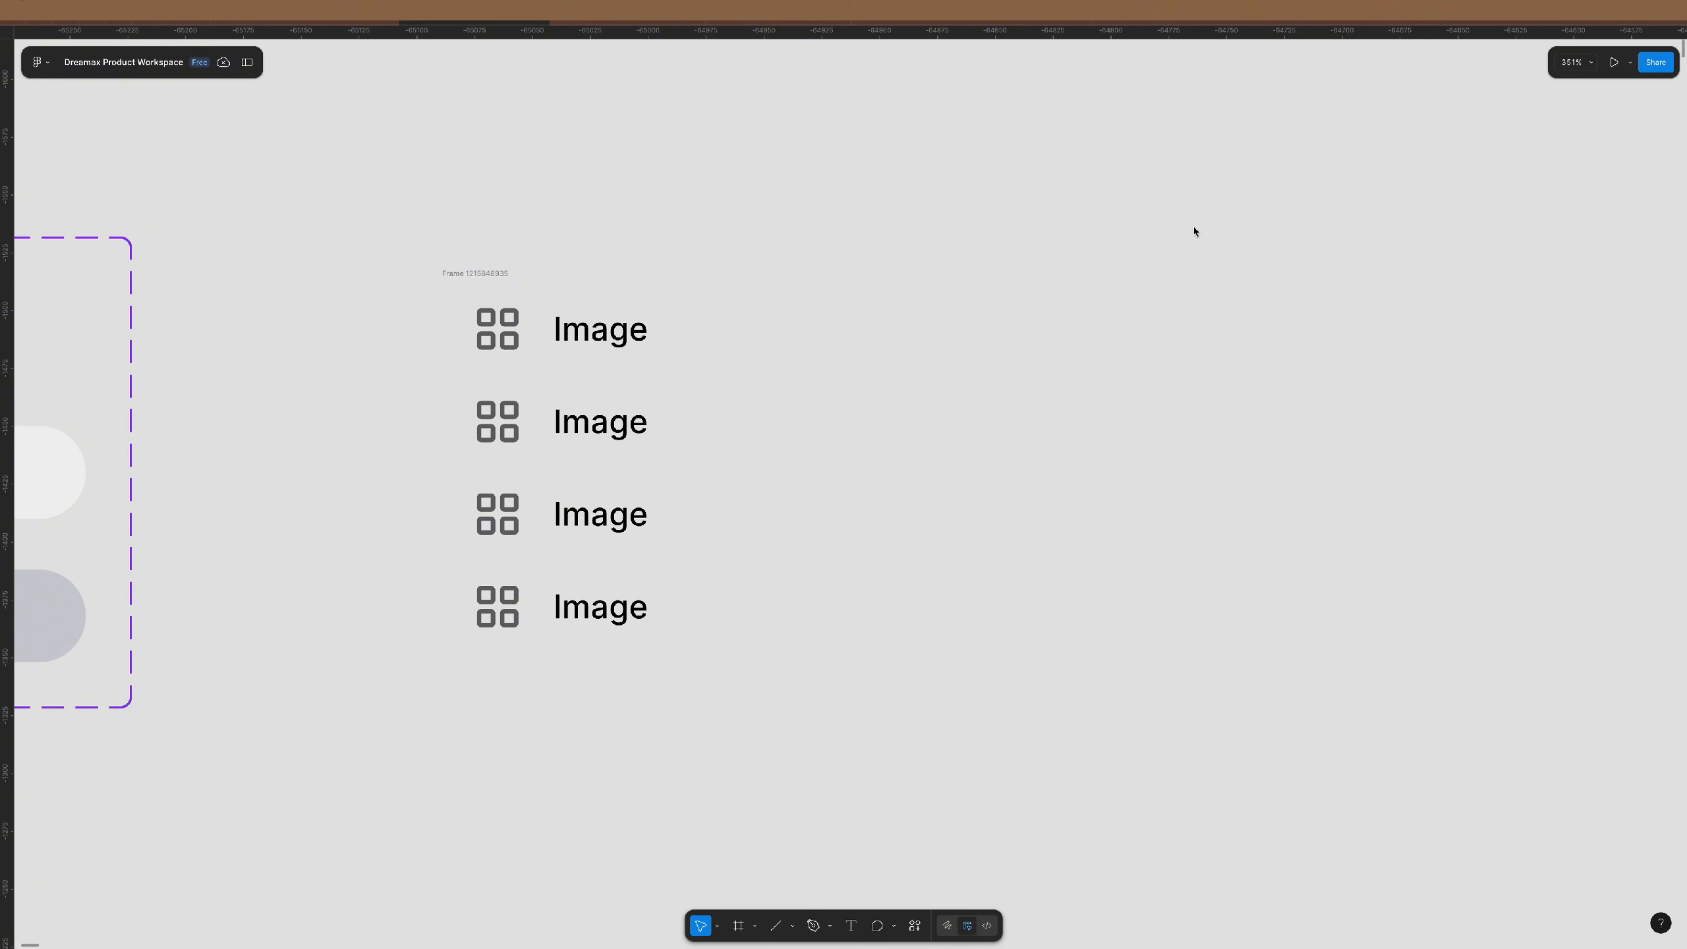
- Give the four-row frame 12 px horizontal and vertical padding and a white fill
left_click_drag(1227, 228, 287, 793)
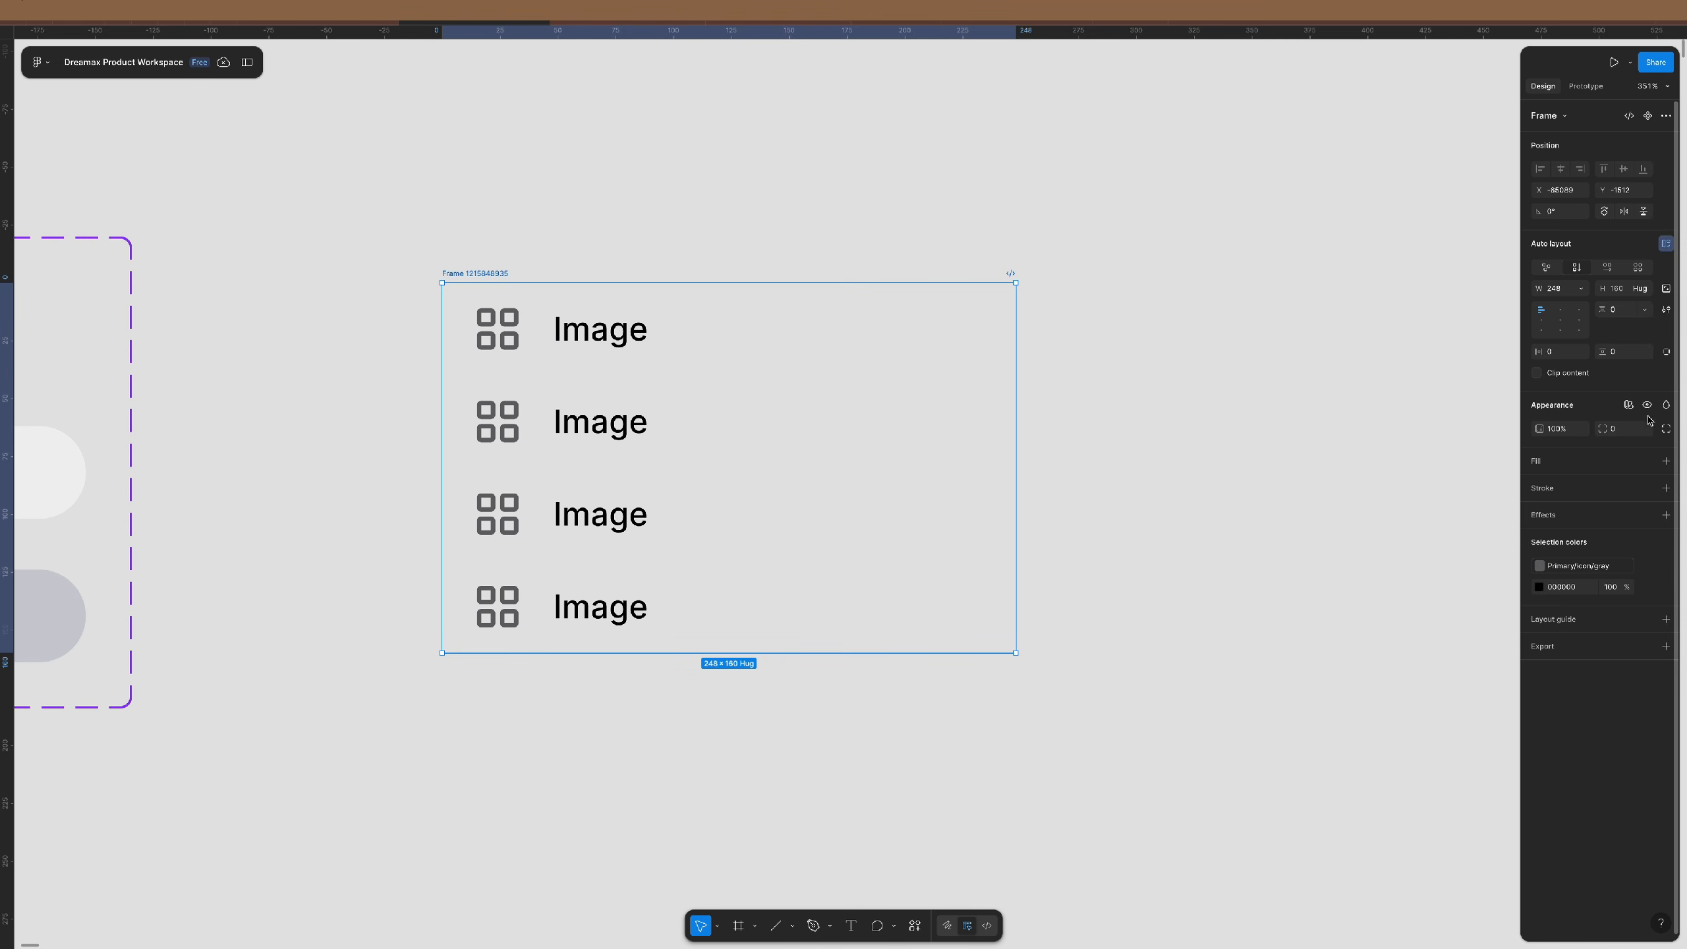
left_click(1569, 353)
type("1")
key("Tab")
type("1")
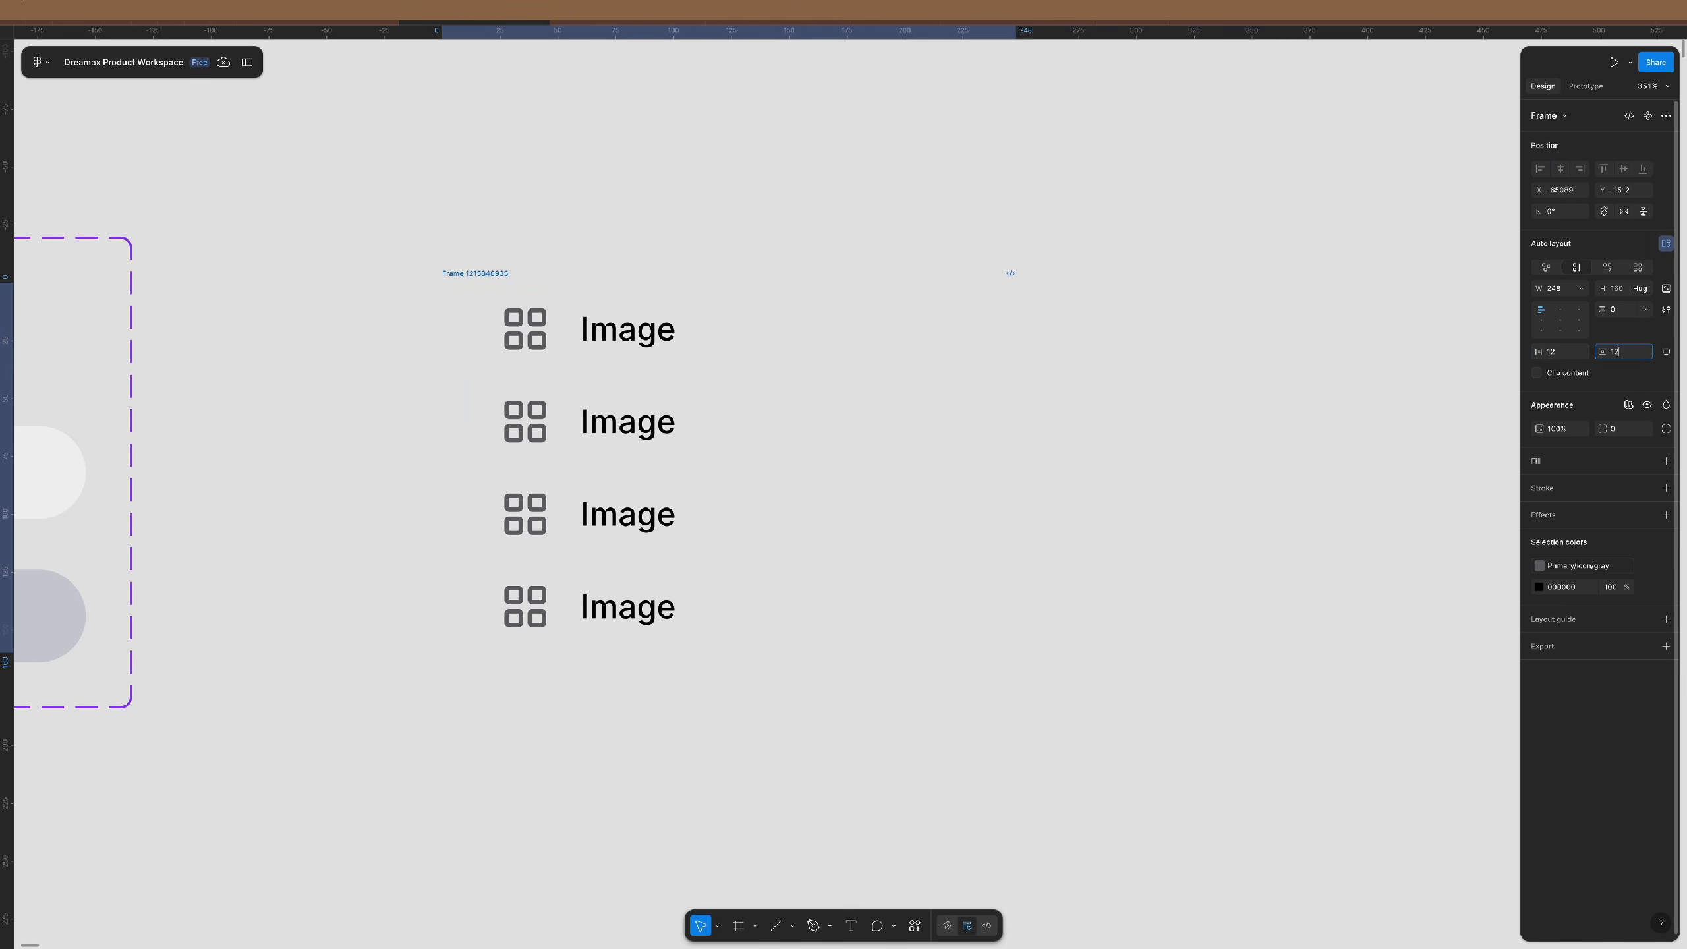
key("Return")
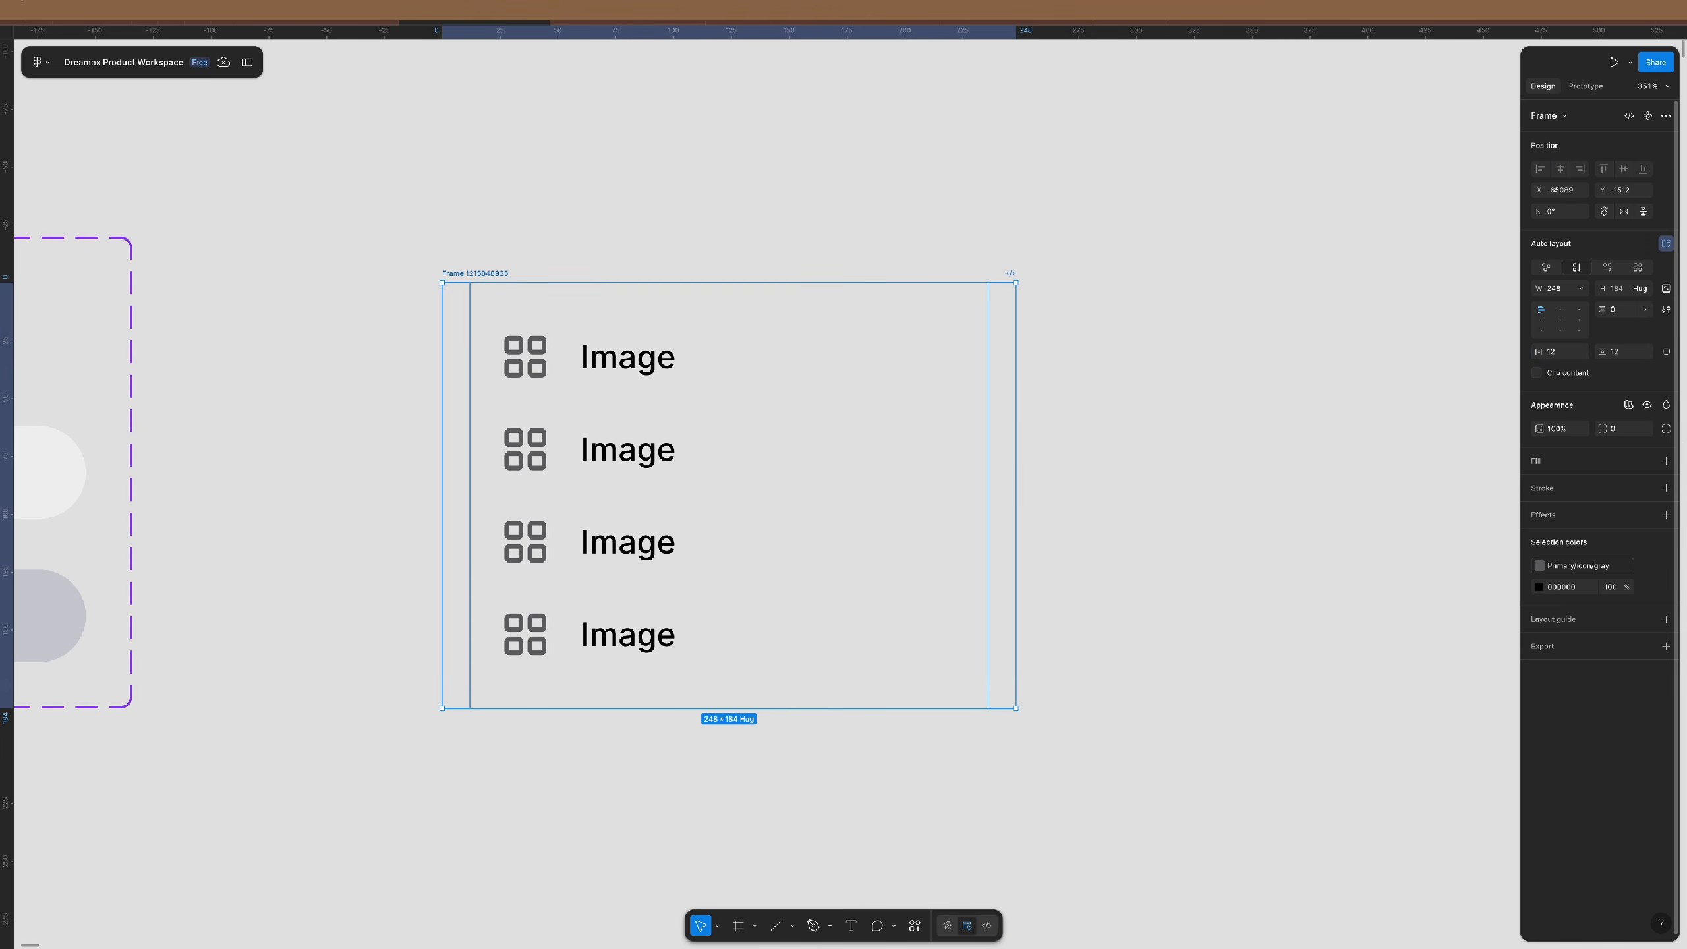
left_click(705, 376)
left_click(517, 272)
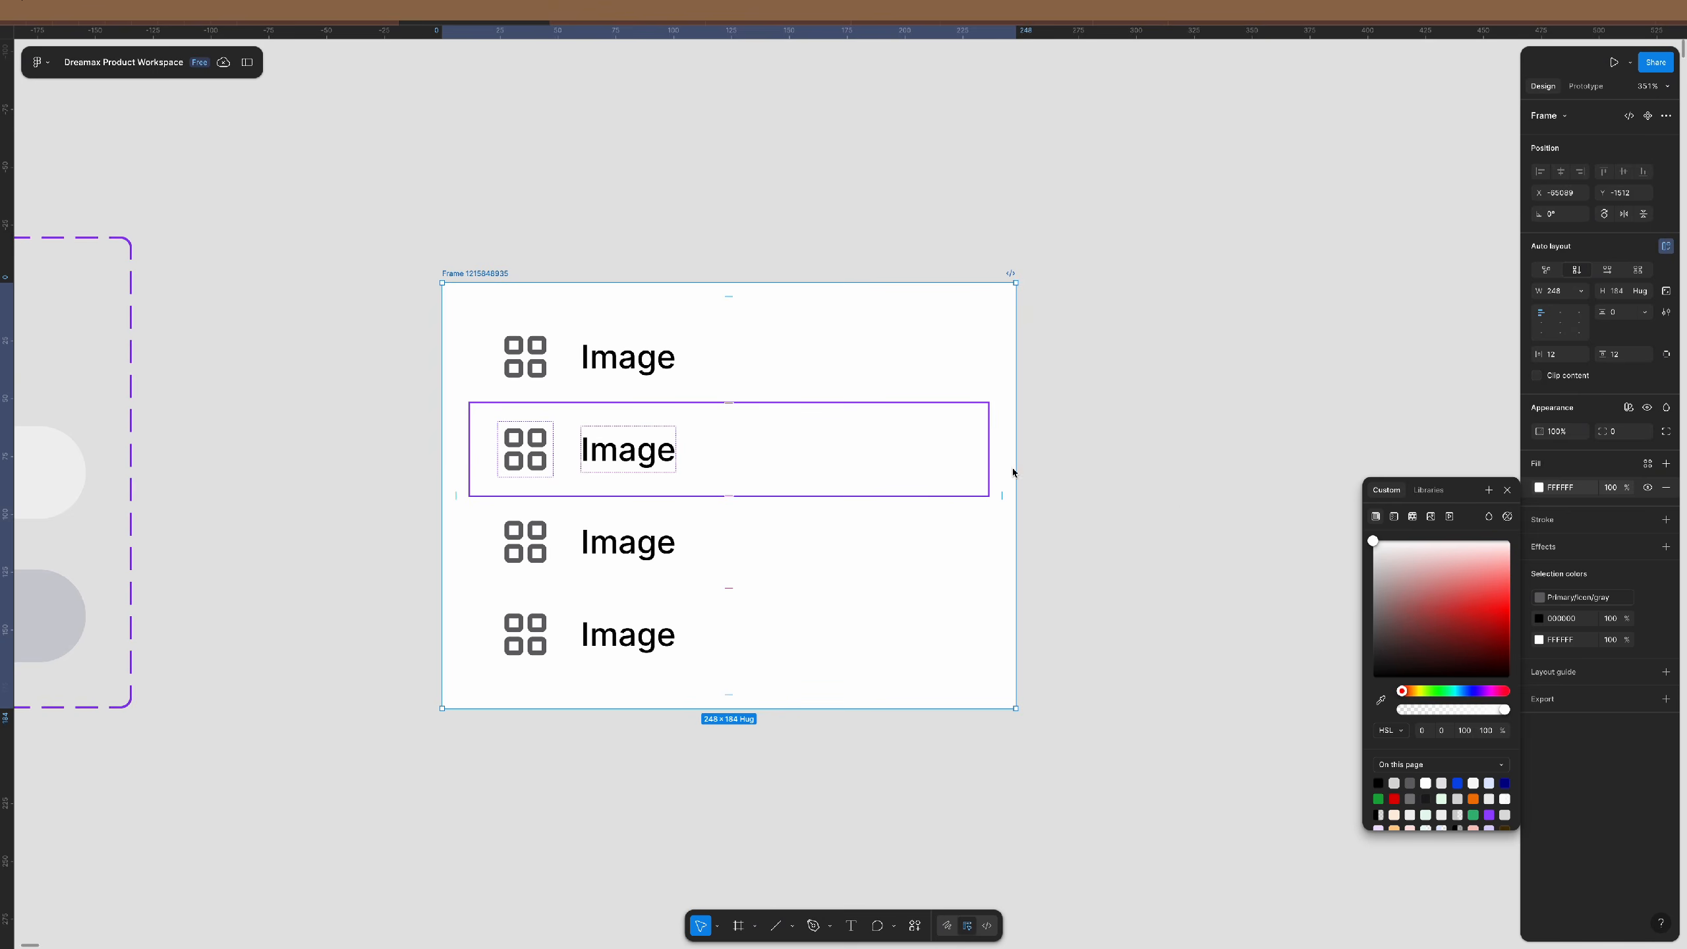
left_click(1063, 470)
- Switch the second Image row's state to hover
left_click(813, 442)
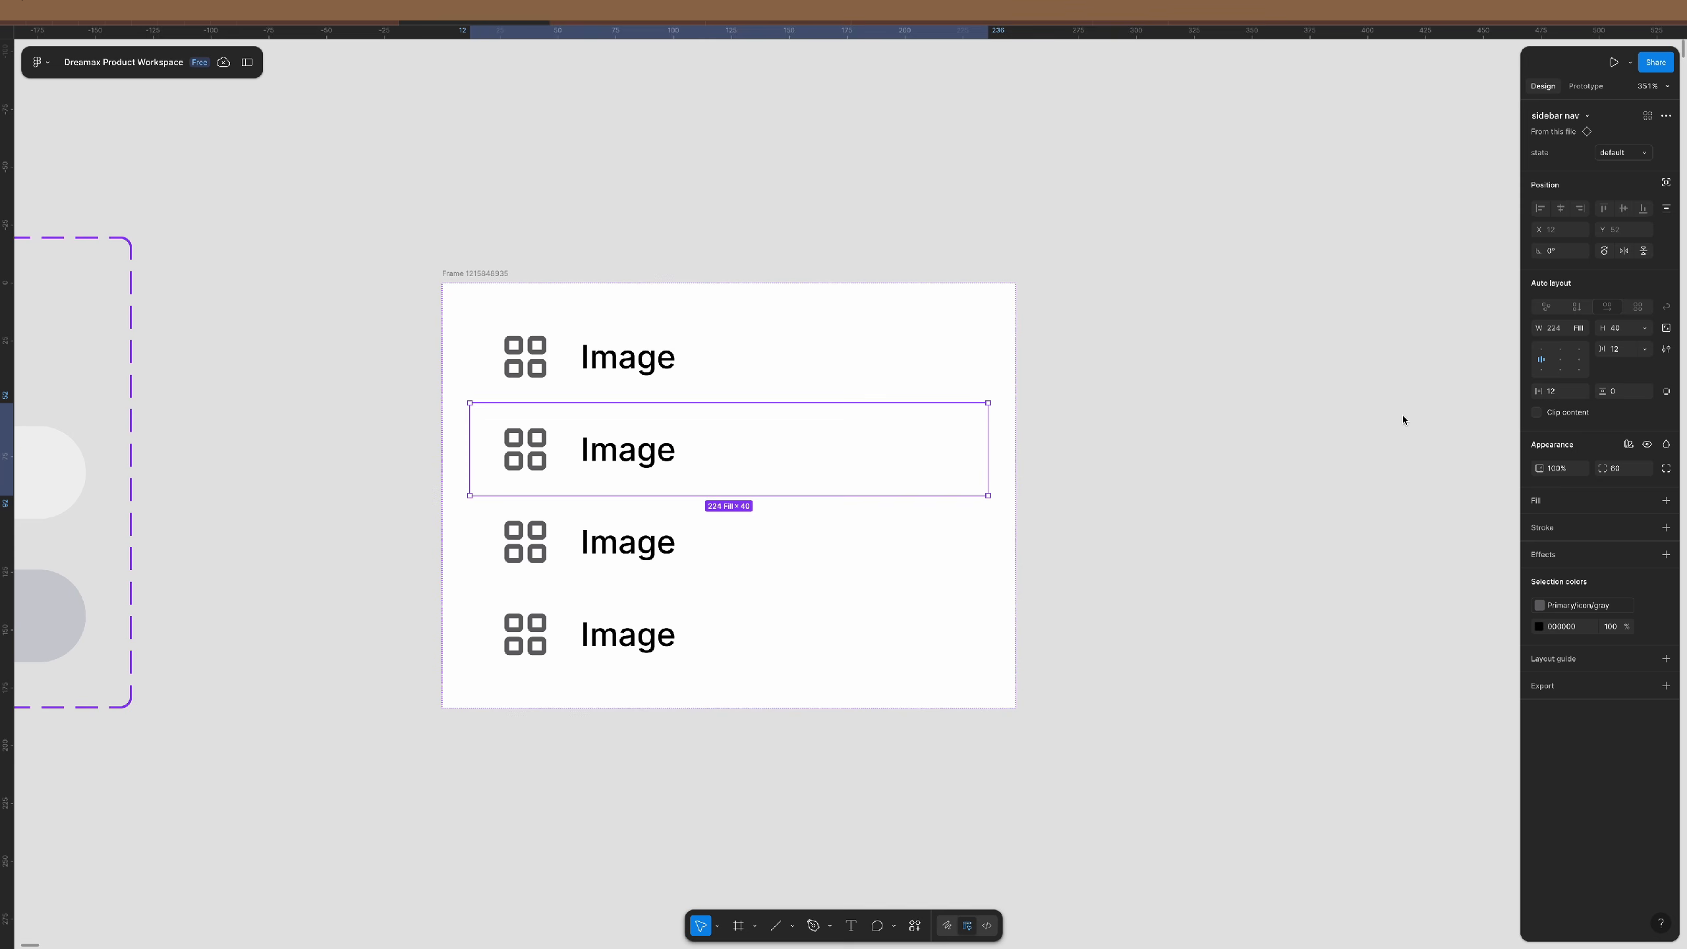
left_click(1633, 154)
left_click(1620, 167)
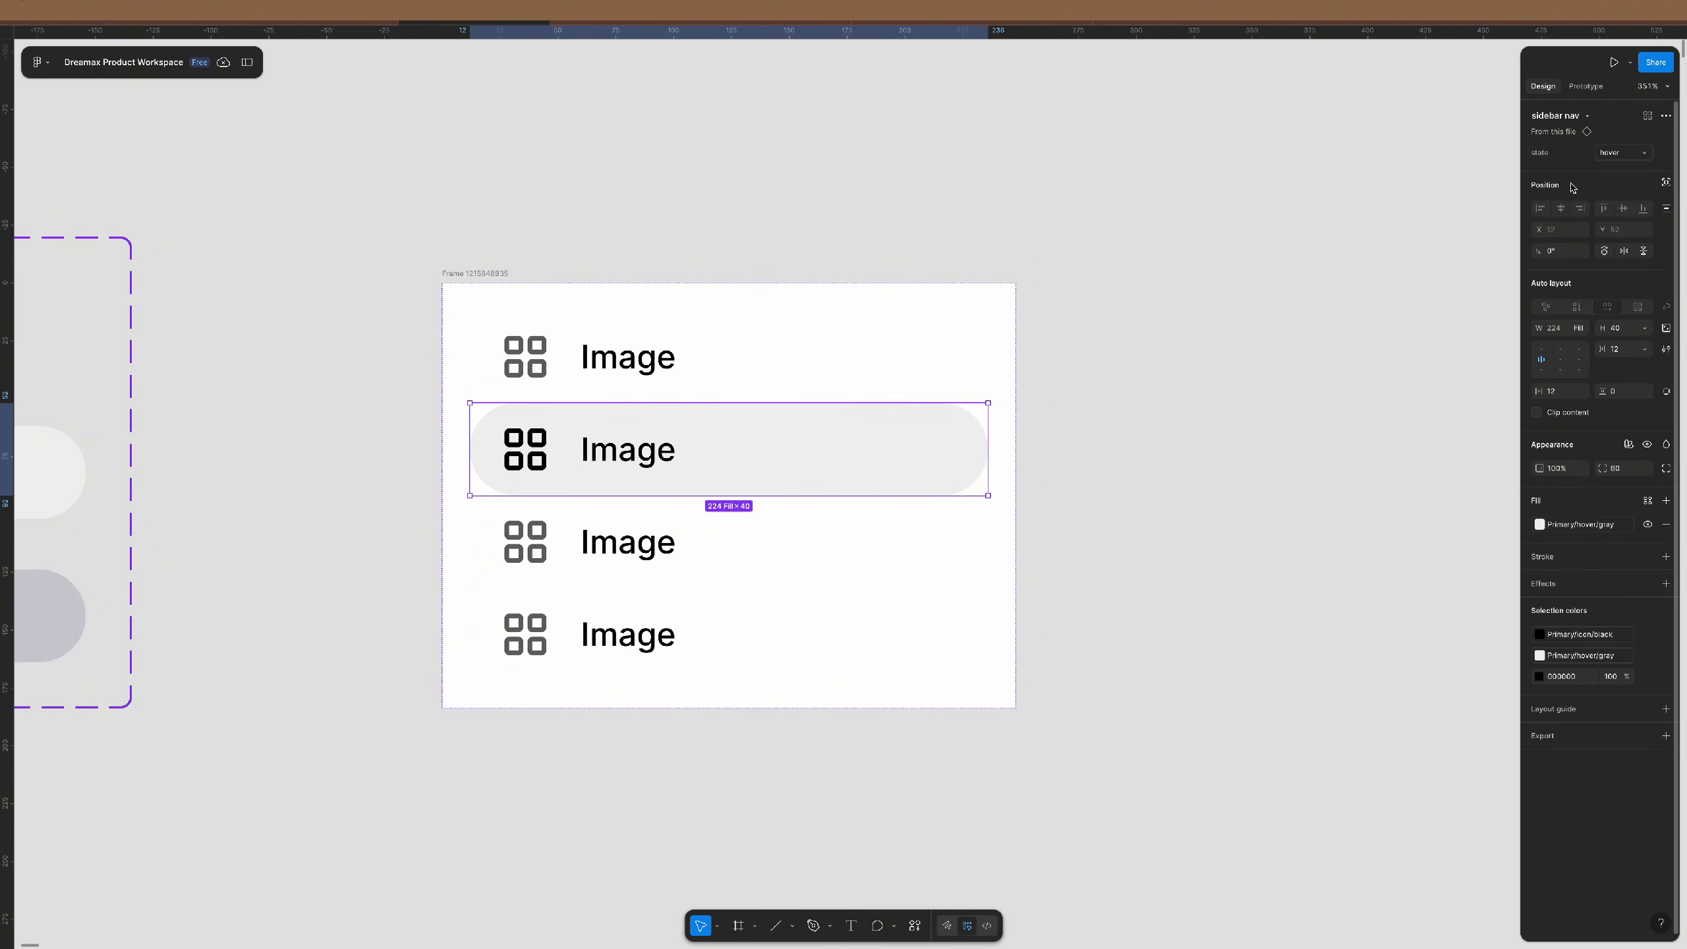
left_click(1069, 583)
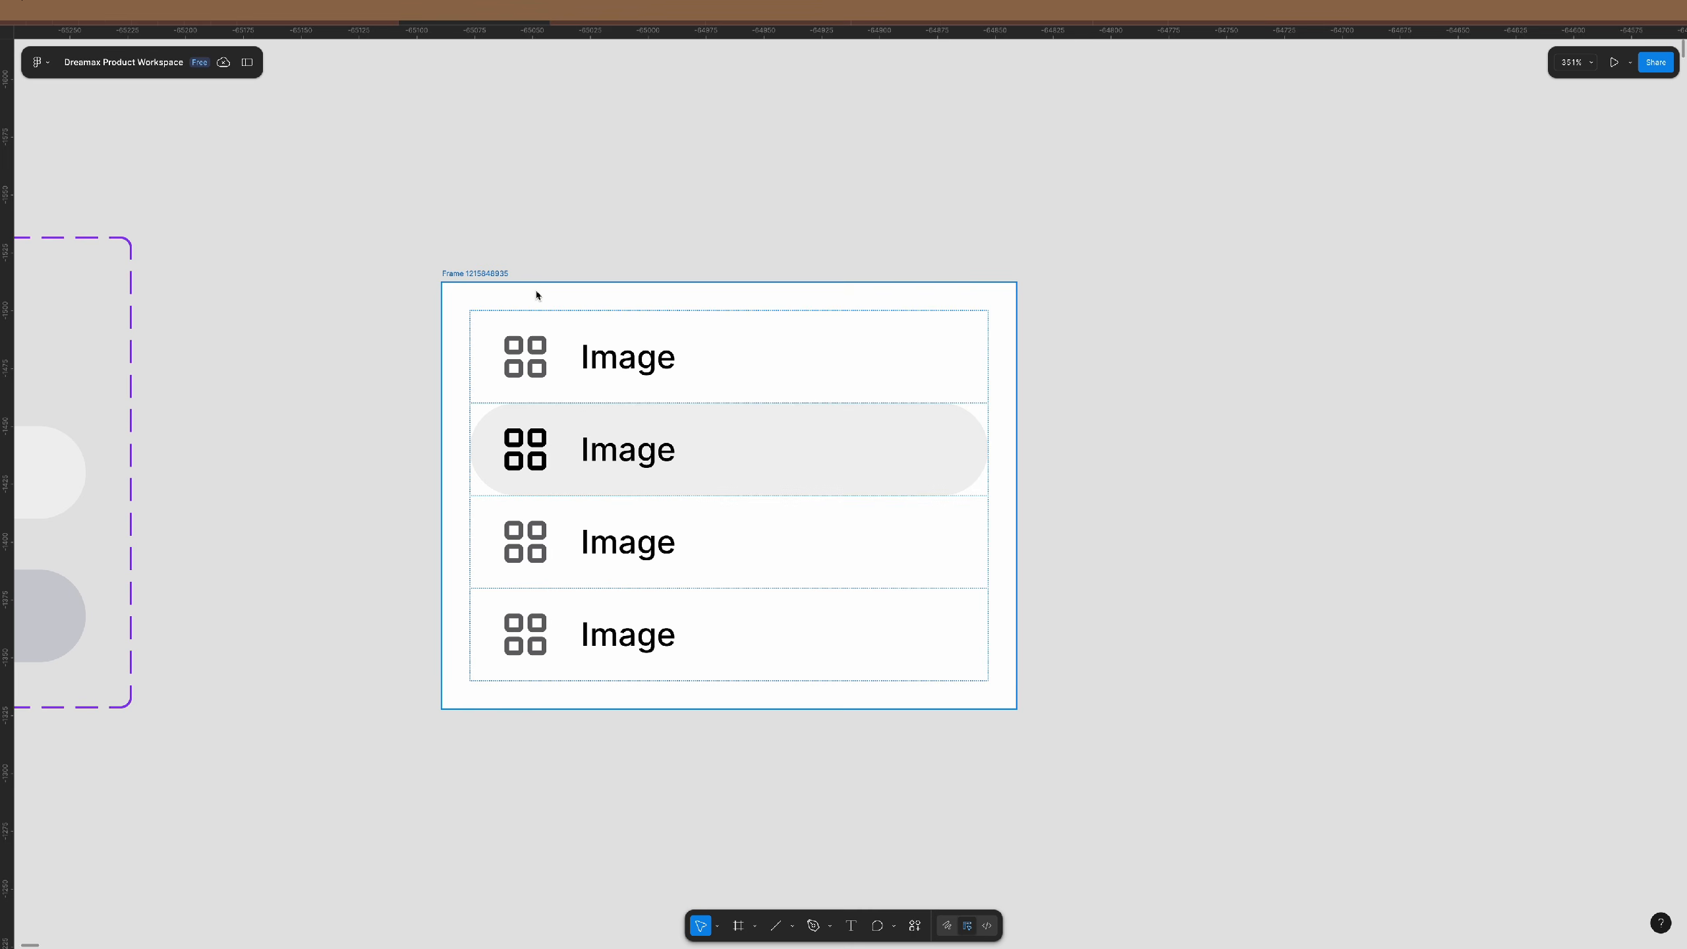
left_click(492, 276)
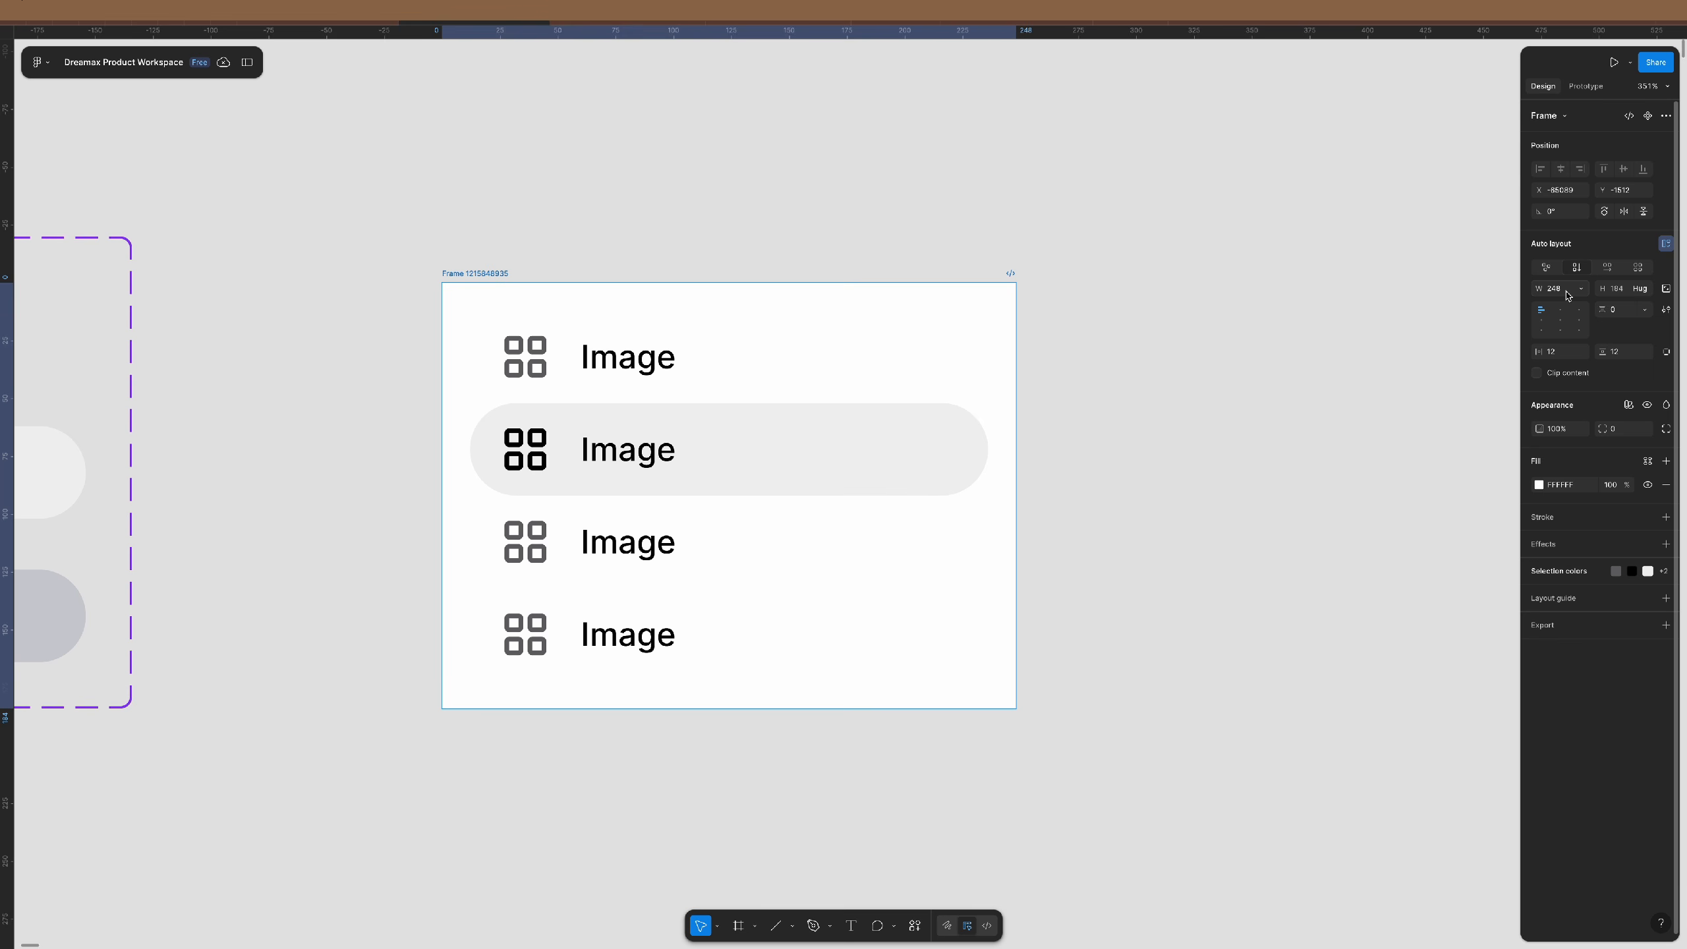
double_click(1566, 293)
type("2")
key("Return")
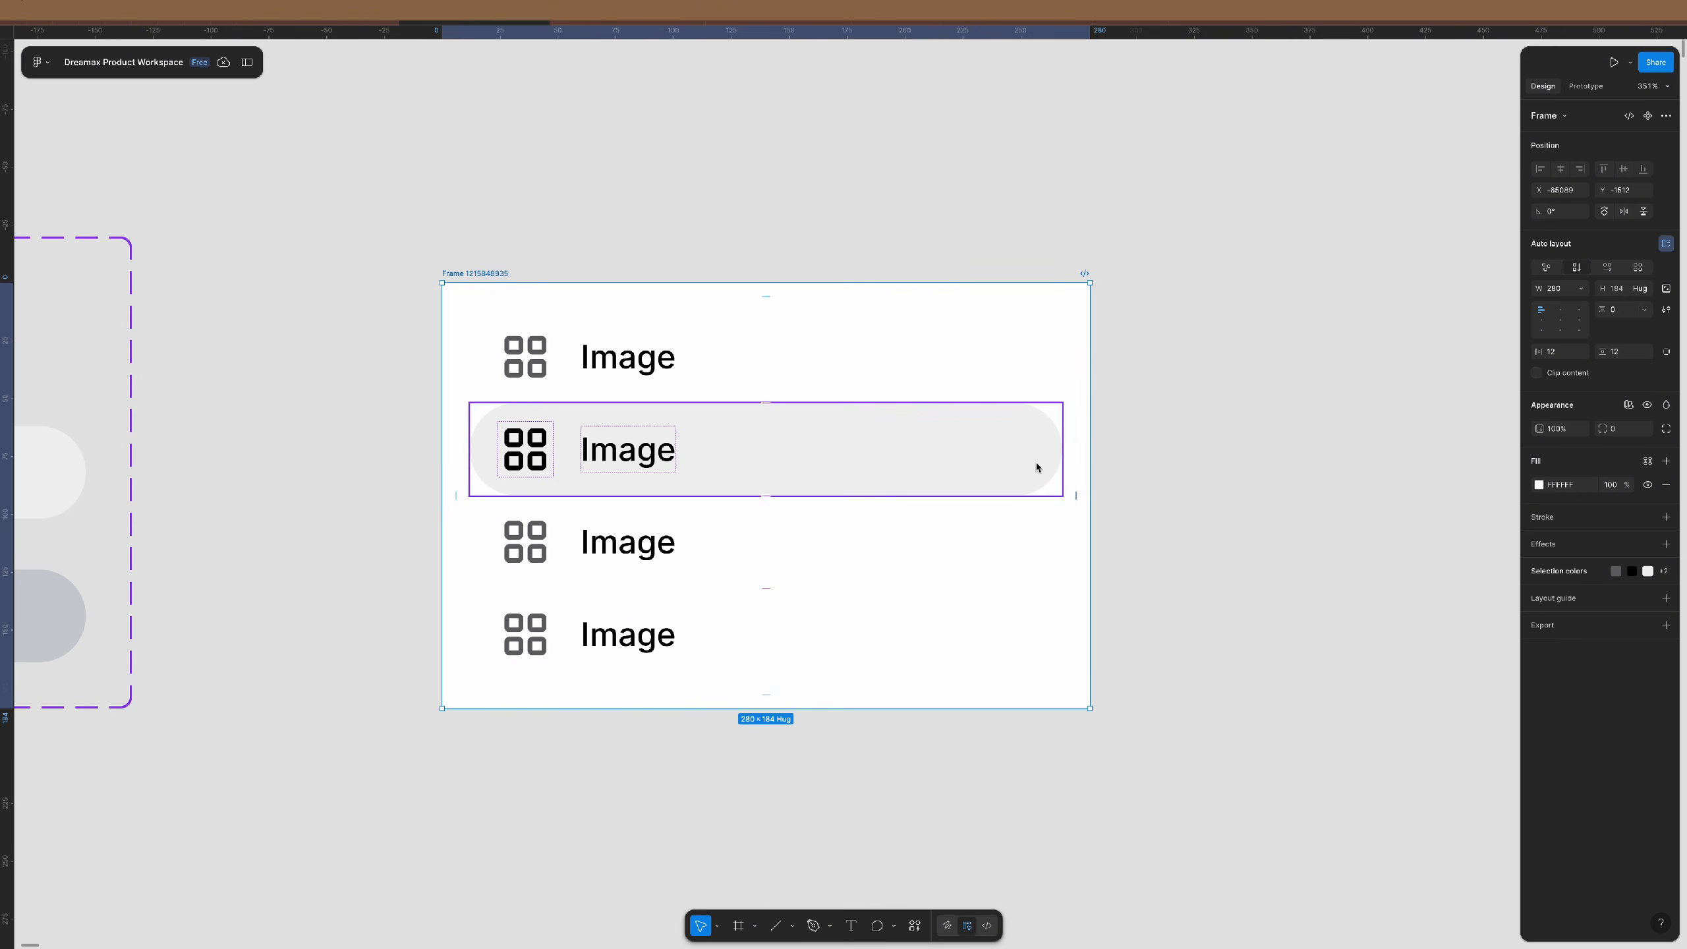
key("Return")
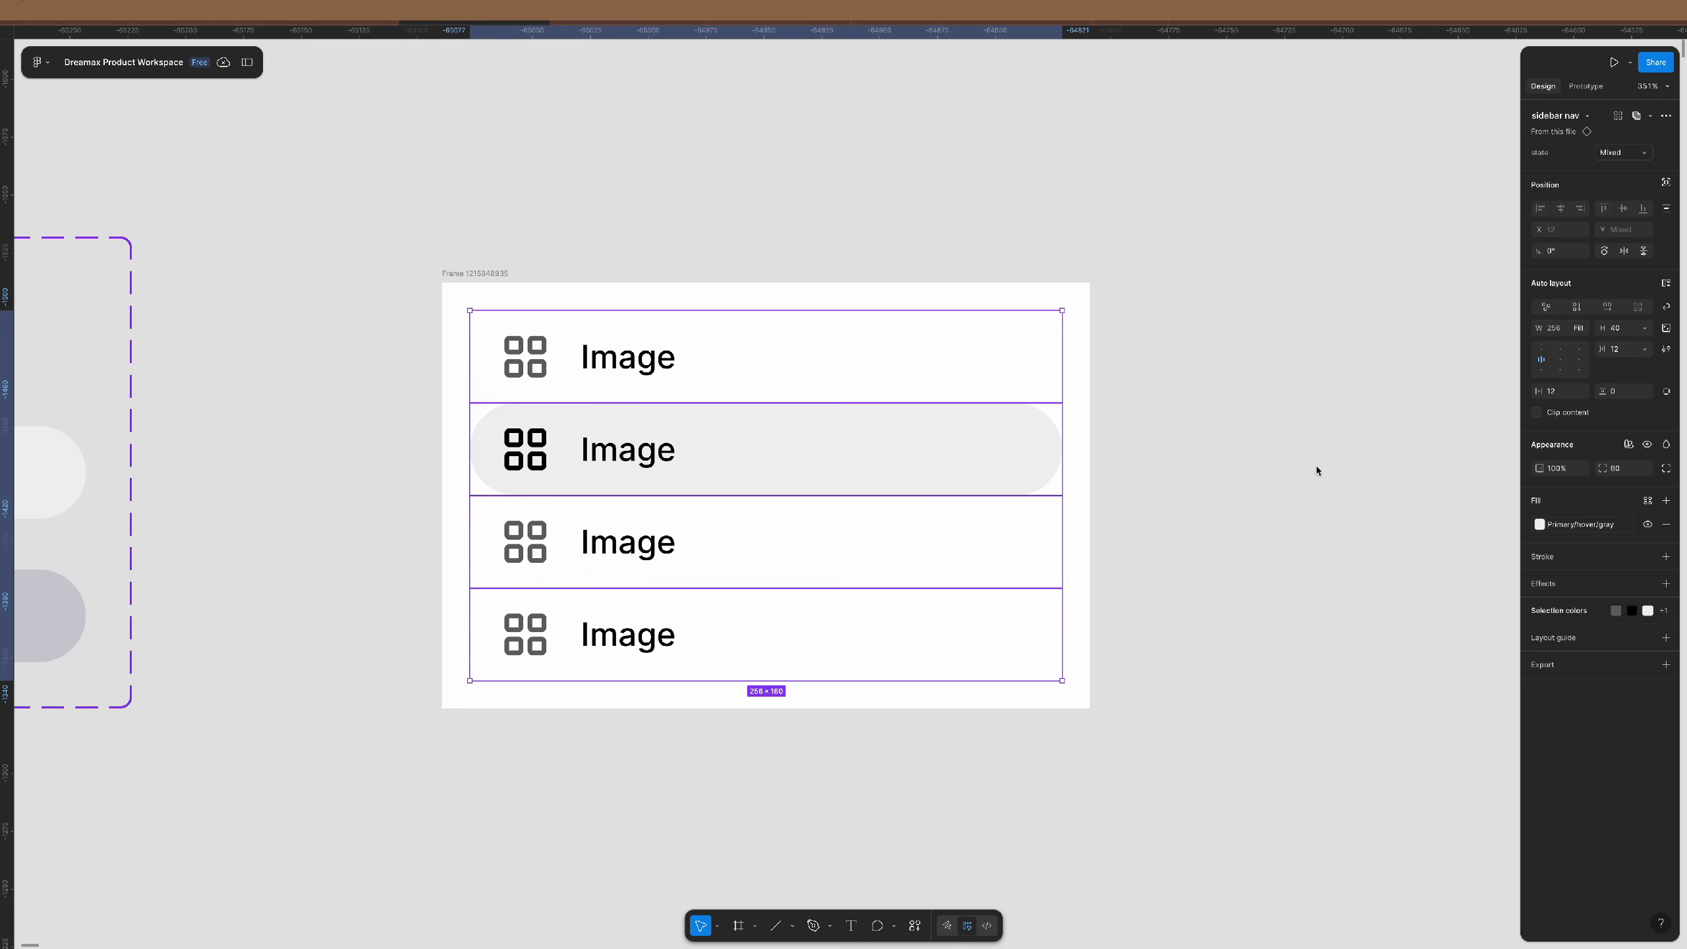
left_click(1583, 330)
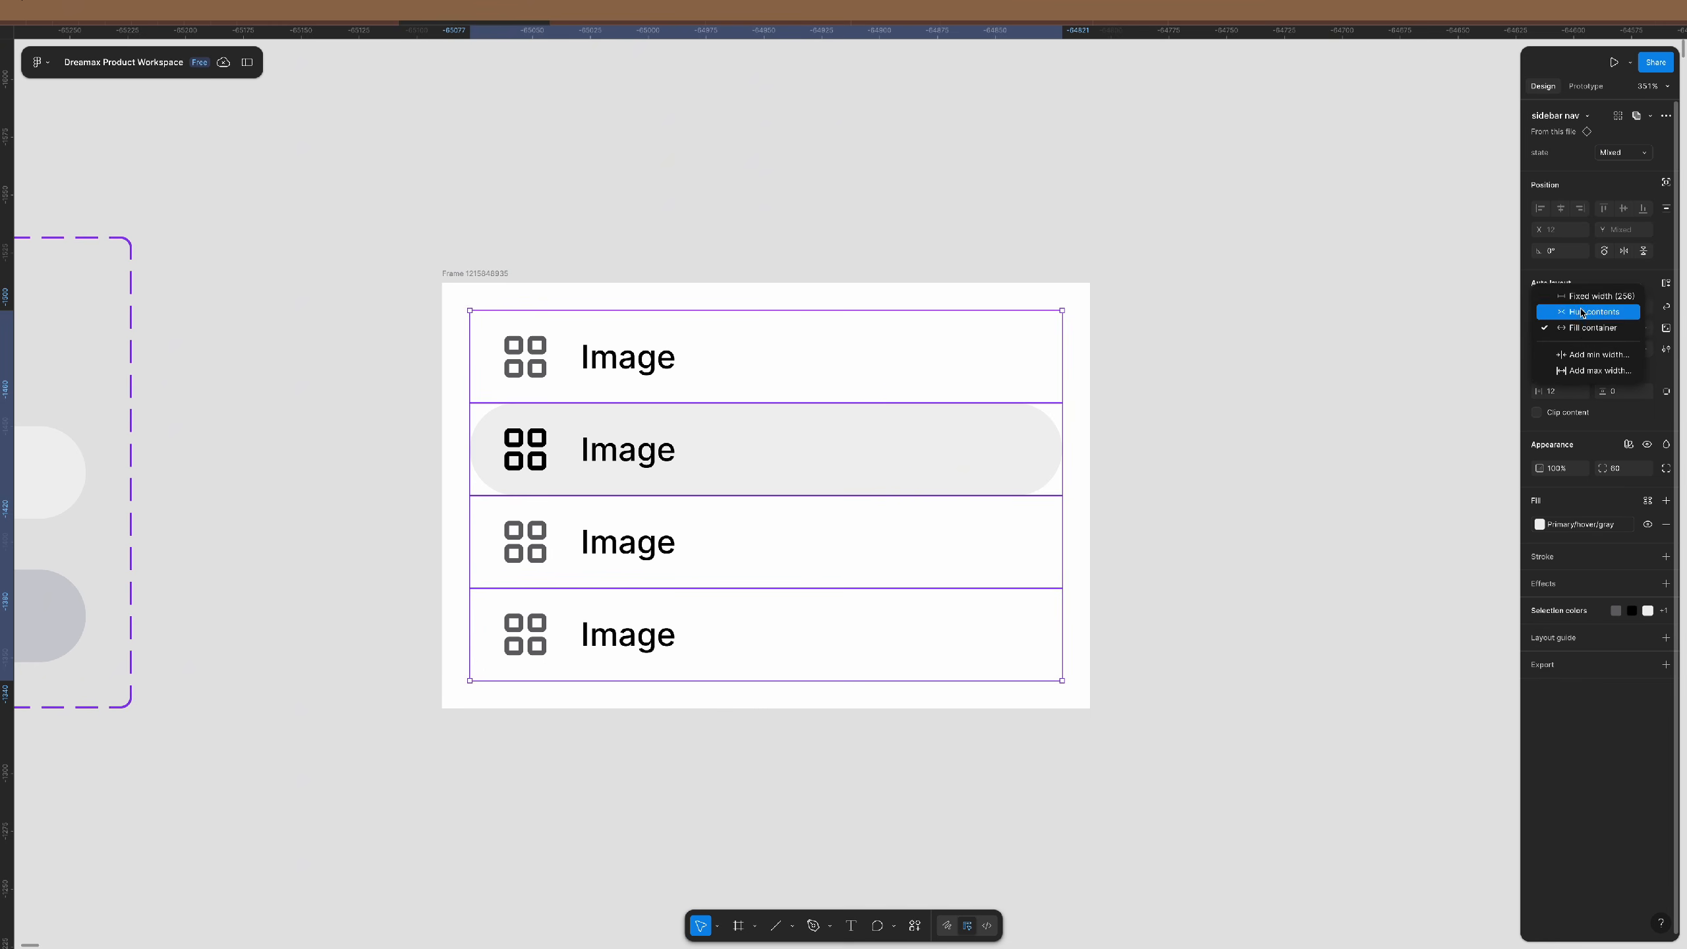
left_click(1581, 300)
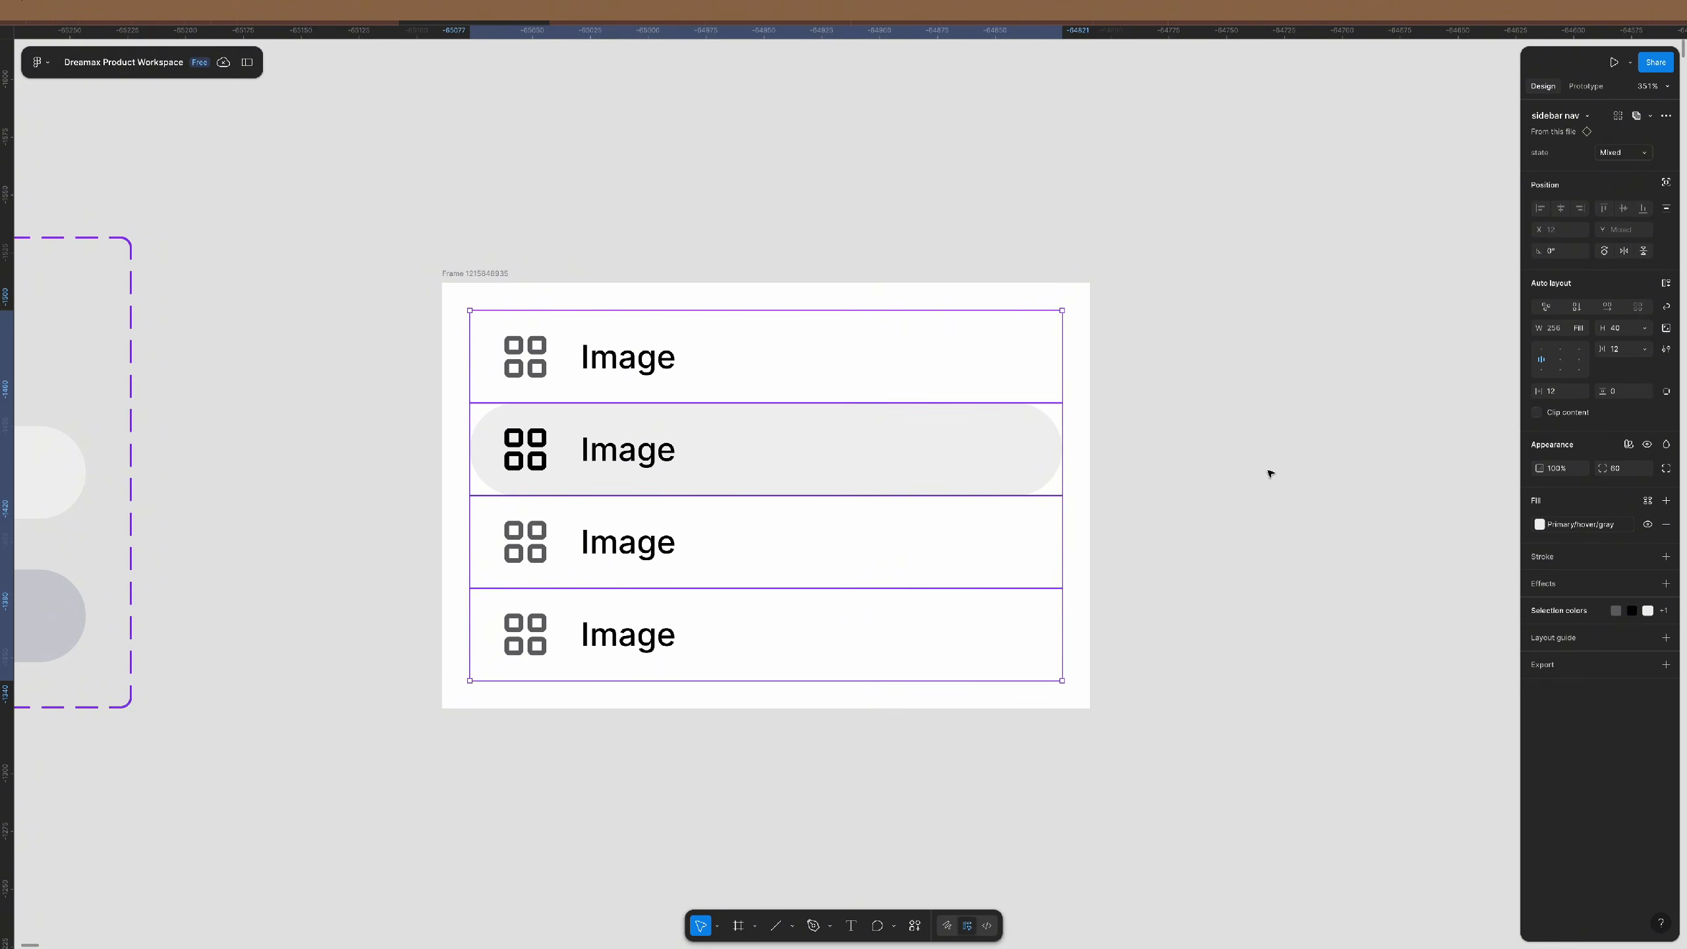
left_click(1271, 470)
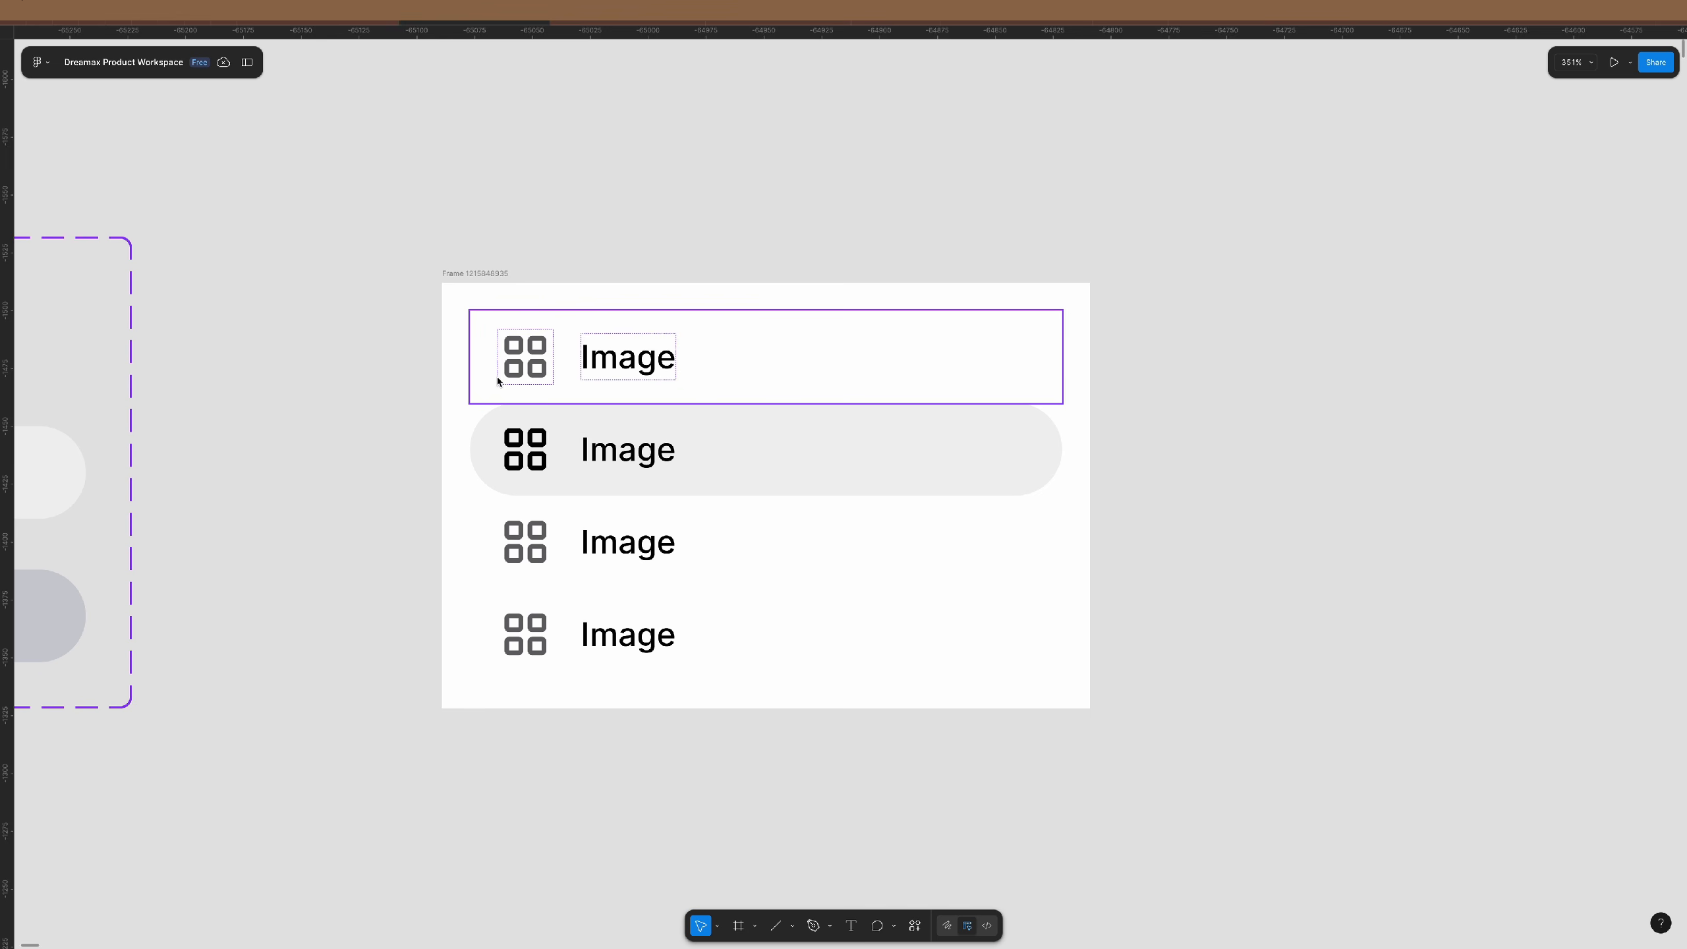
left_click(806, 366)
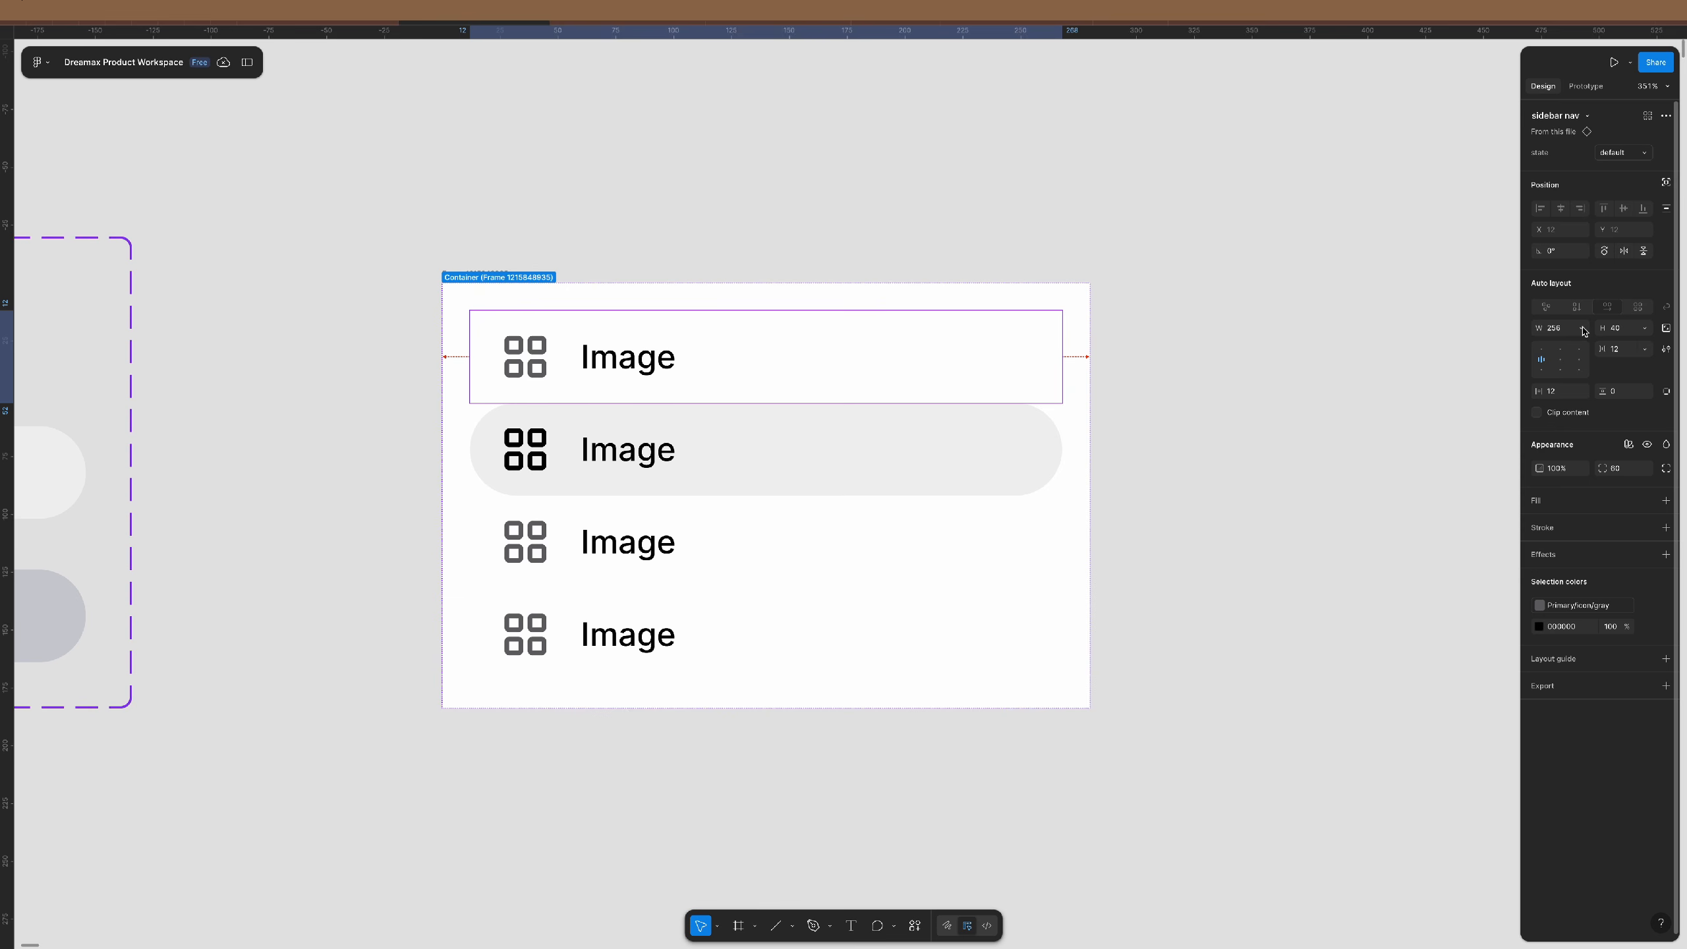
left_click(1163, 429)
left_click(1058, 362)
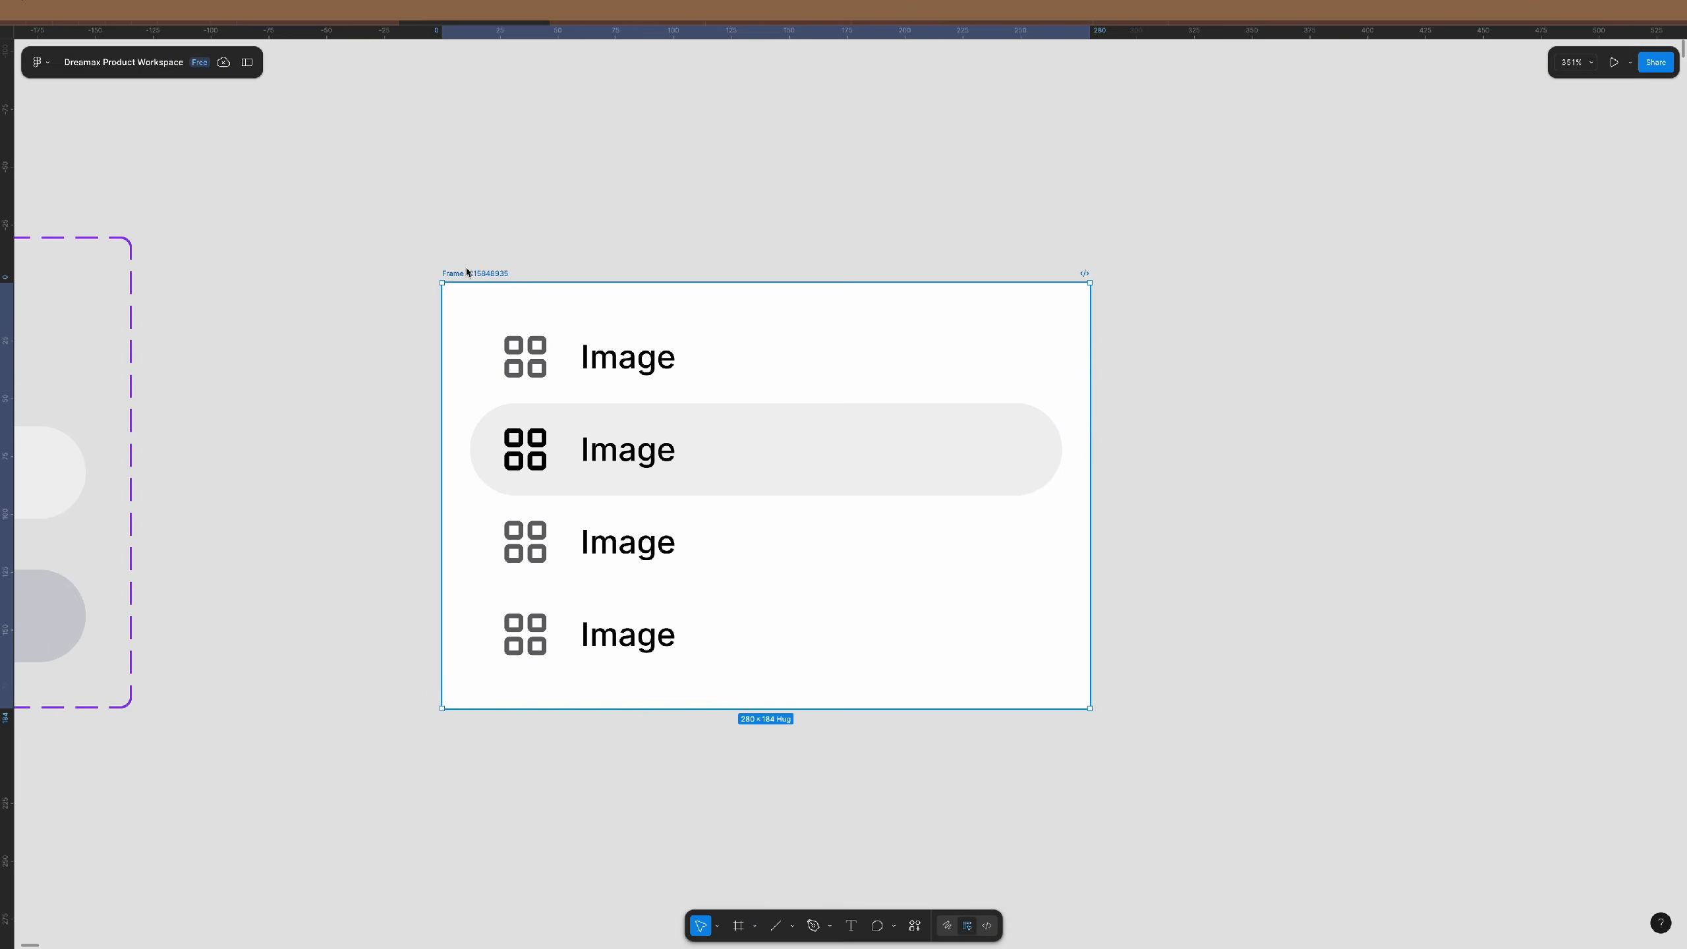
left_click_drag(1090, 377, 721, 417)
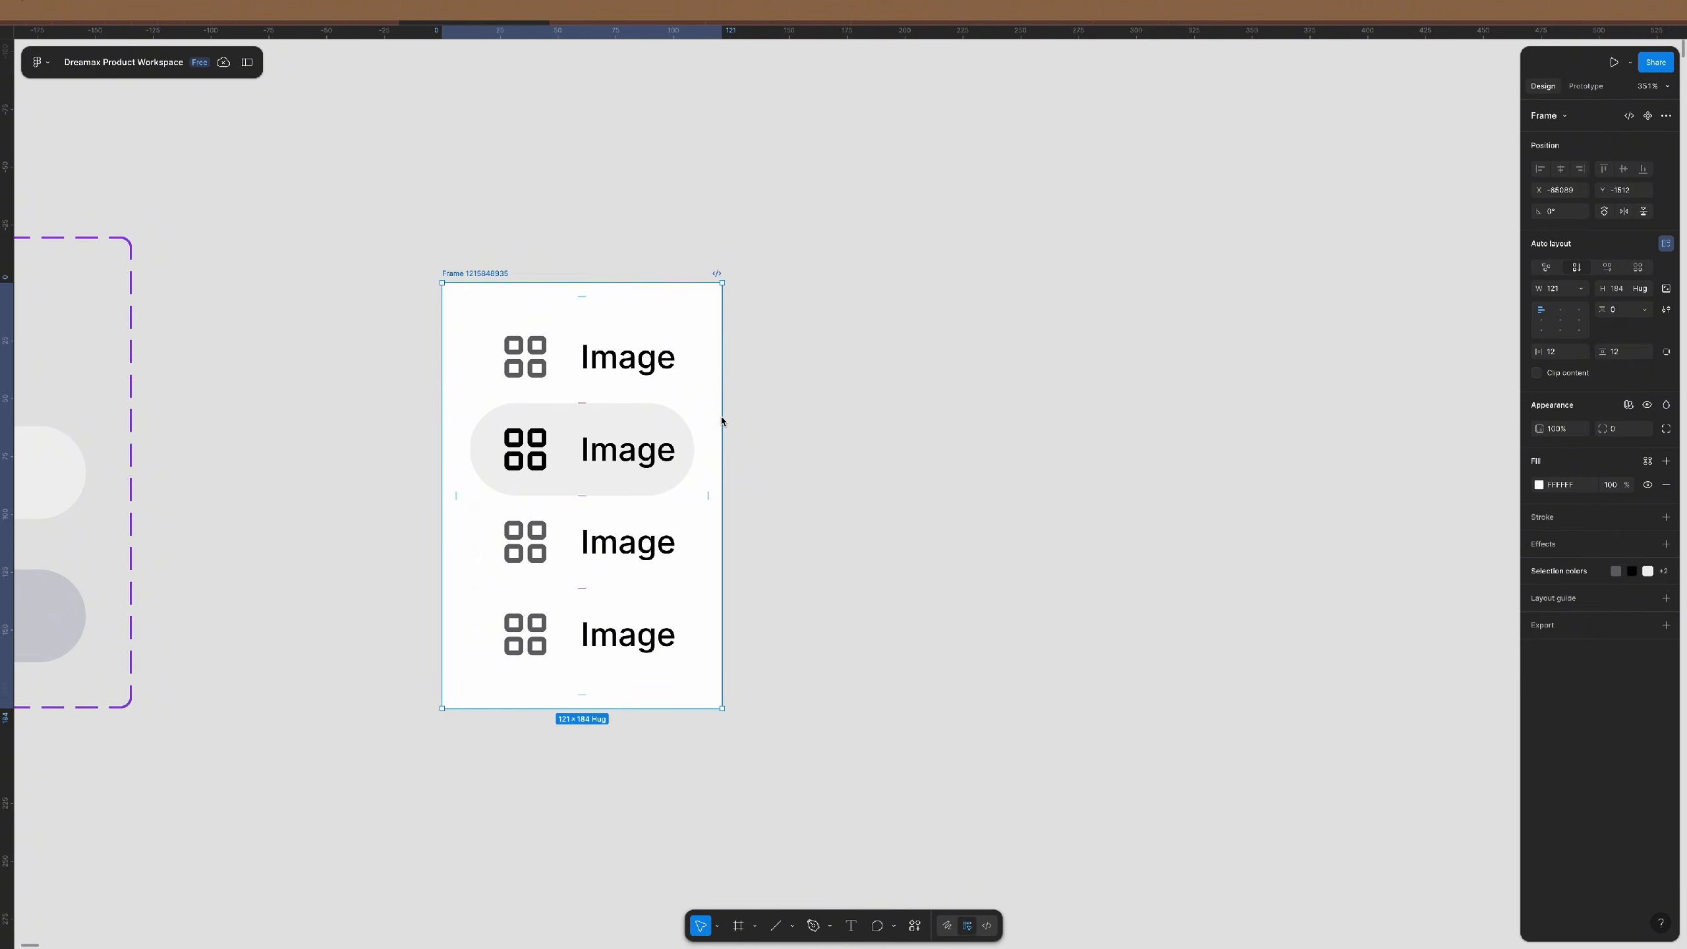
key("ctrl+z")
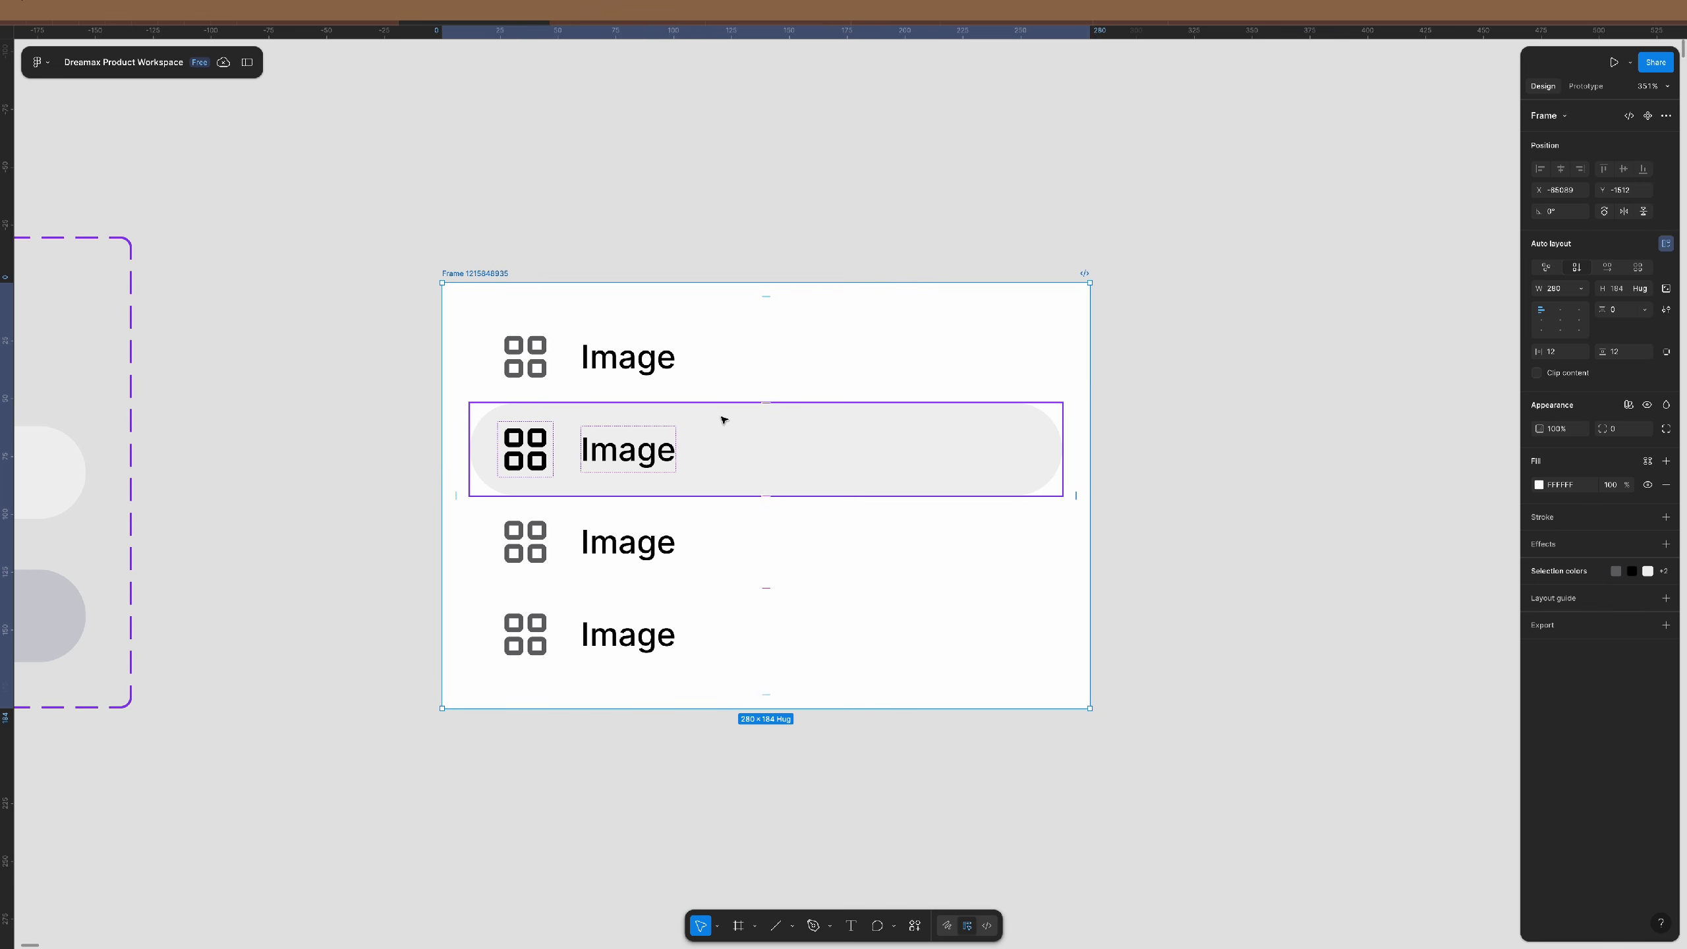
left_click(1242, 460)
- Select all three matching Image labels in the sidebar nav component
scroll(743, 417, "down", 2)
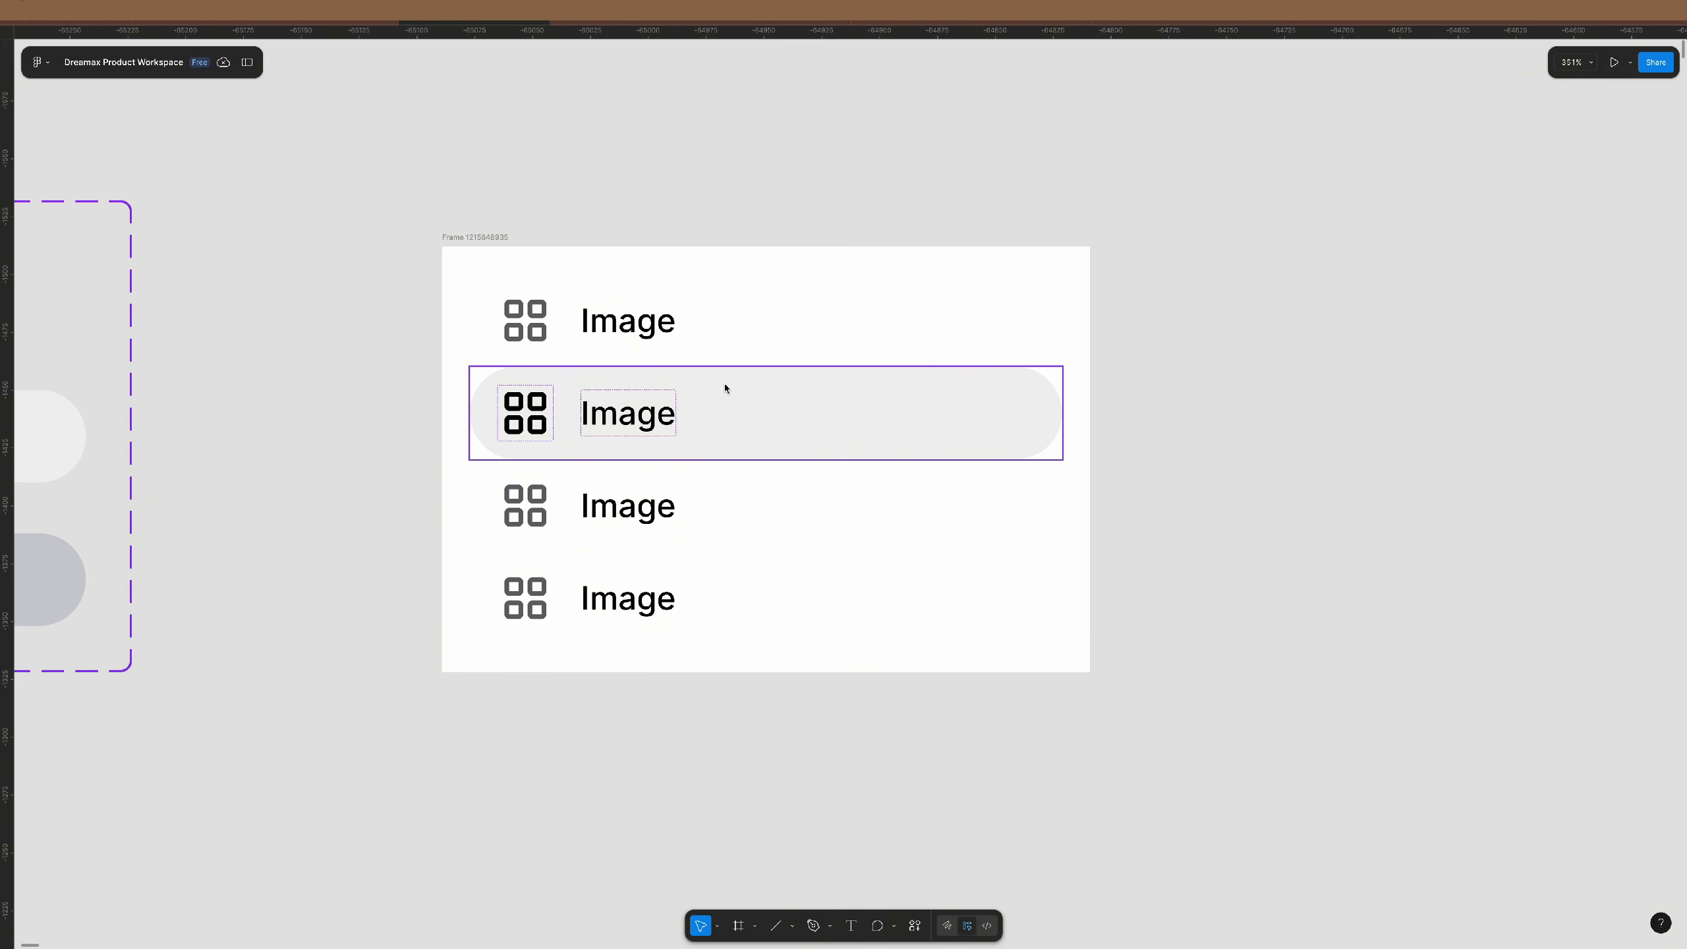
scroll(588, 366, "down", 1)
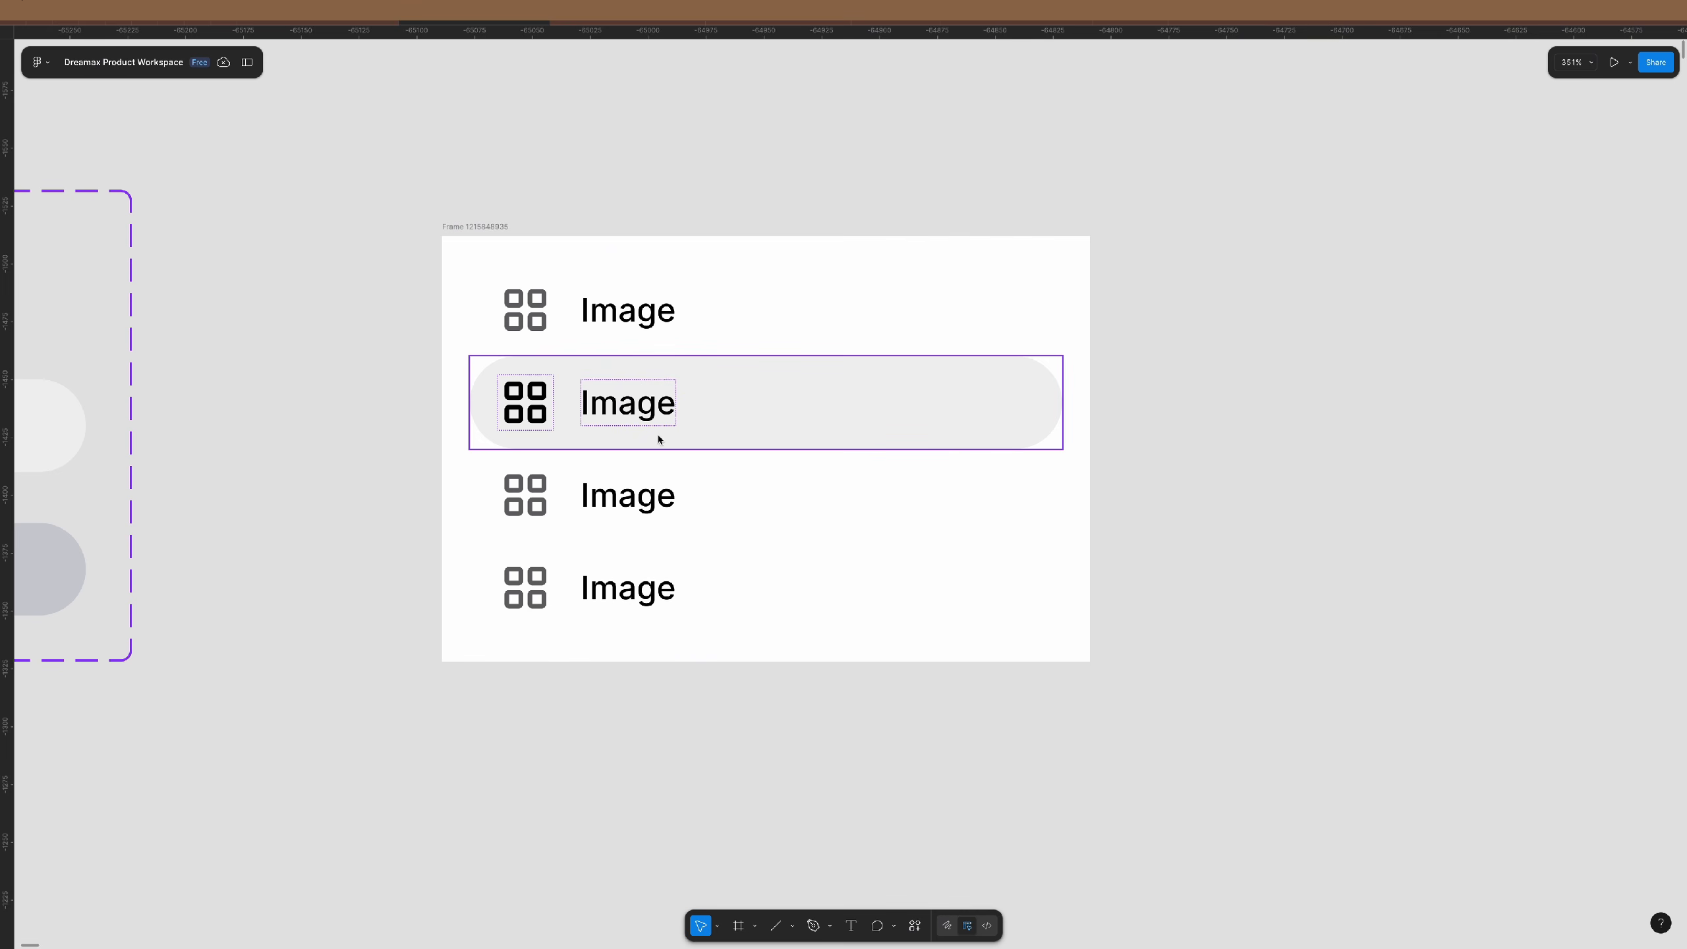
scroll(654, 540, "left", 10)
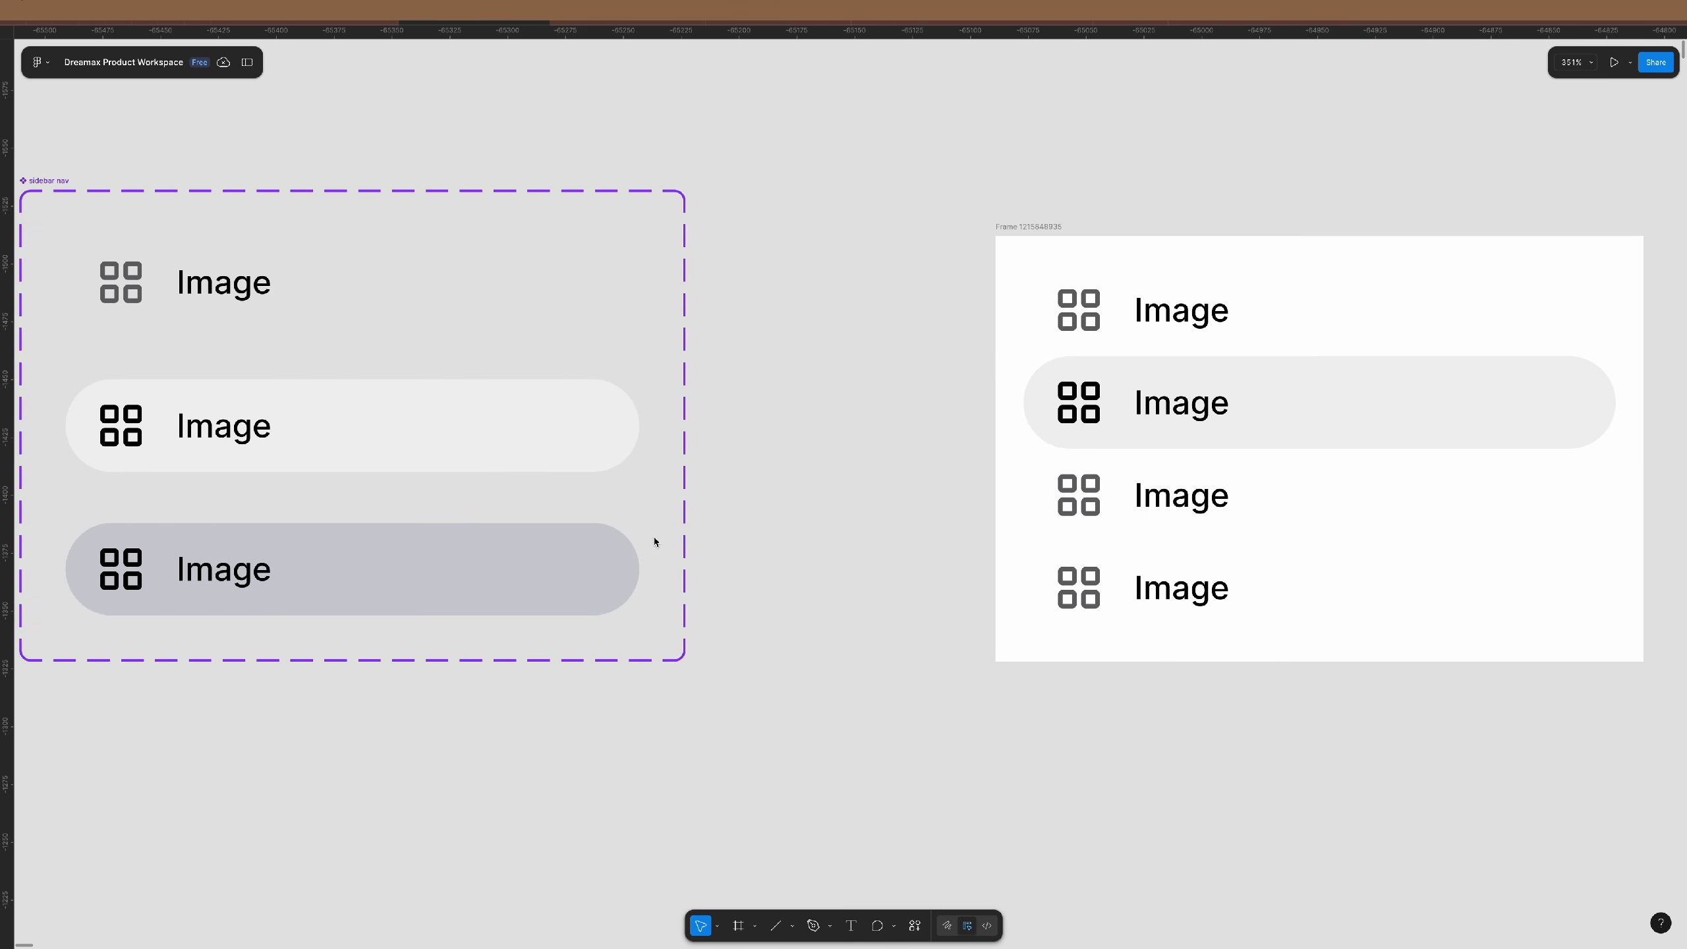
scroll(645, 532, "right", 6)
scroll(637, 524, "left", 9)
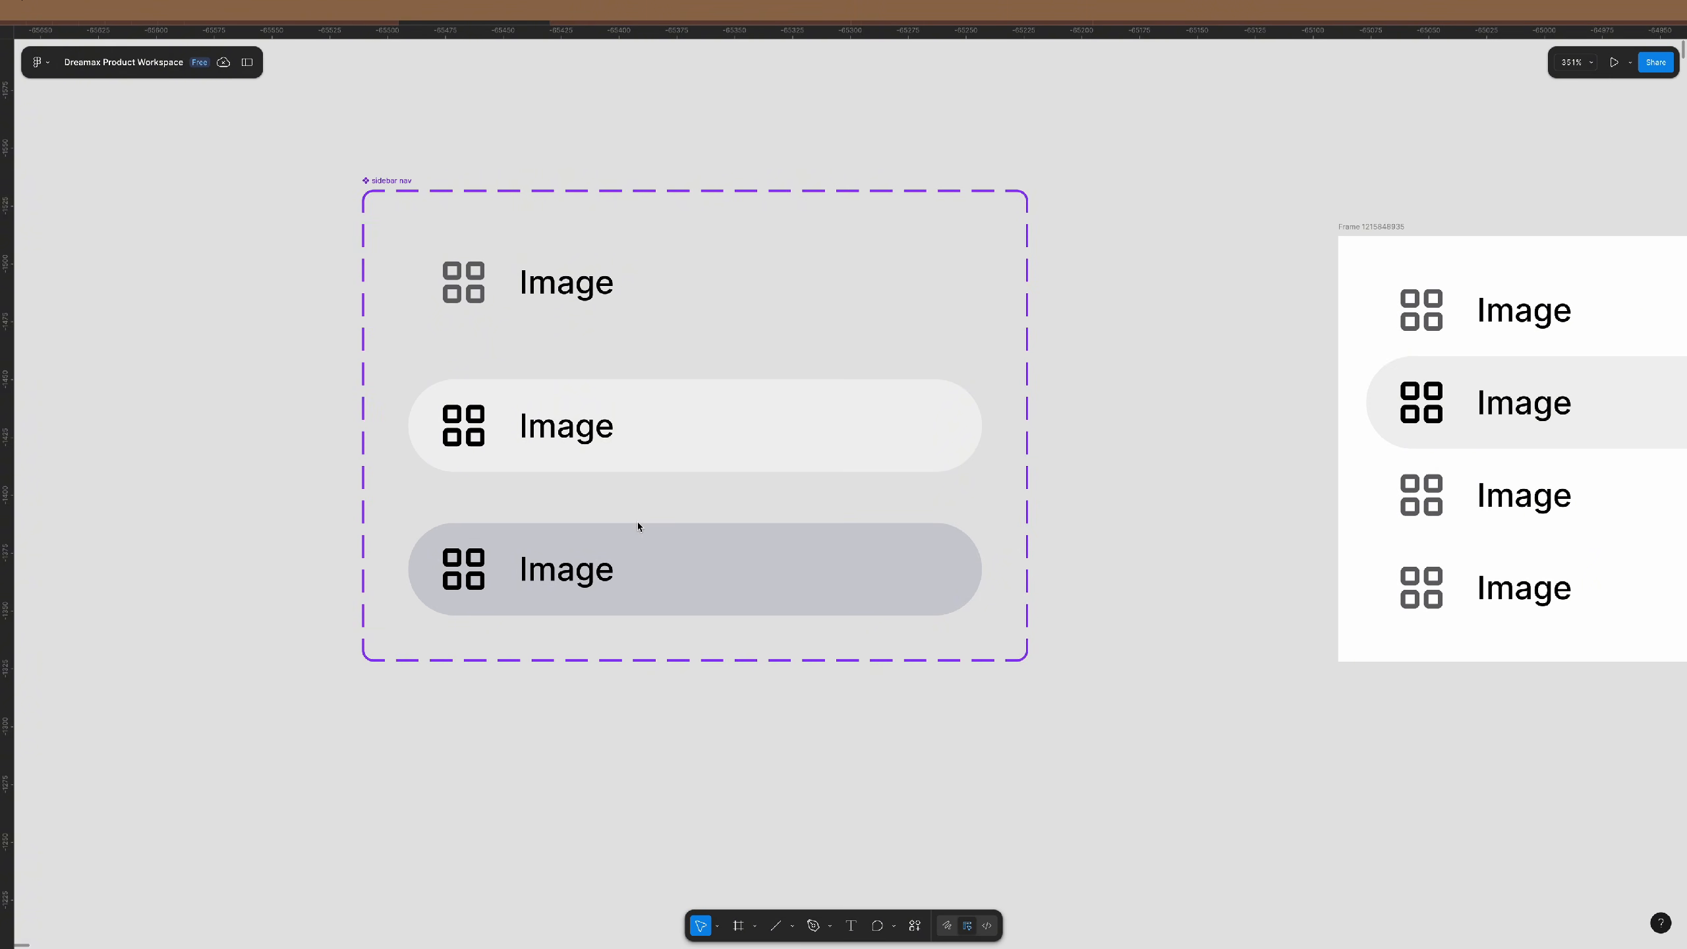
left_click(645, 292, "super")
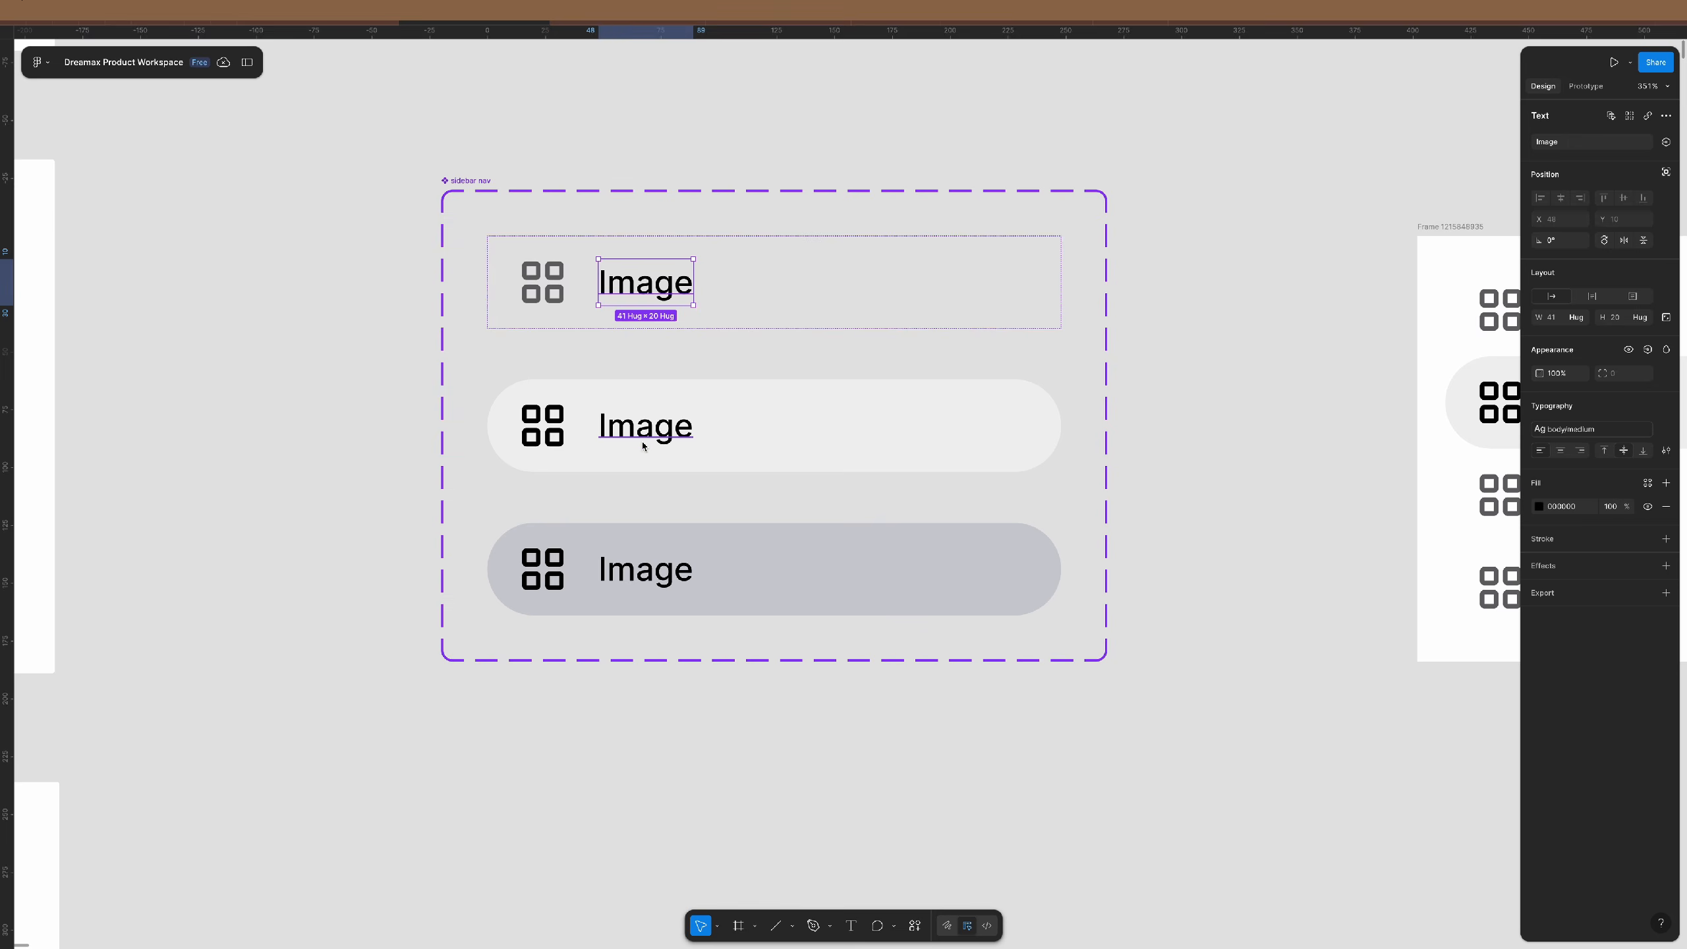
left_click(642, 439, "shift+super")
left_click(655, 286, "super")
left_click(1630, 116)
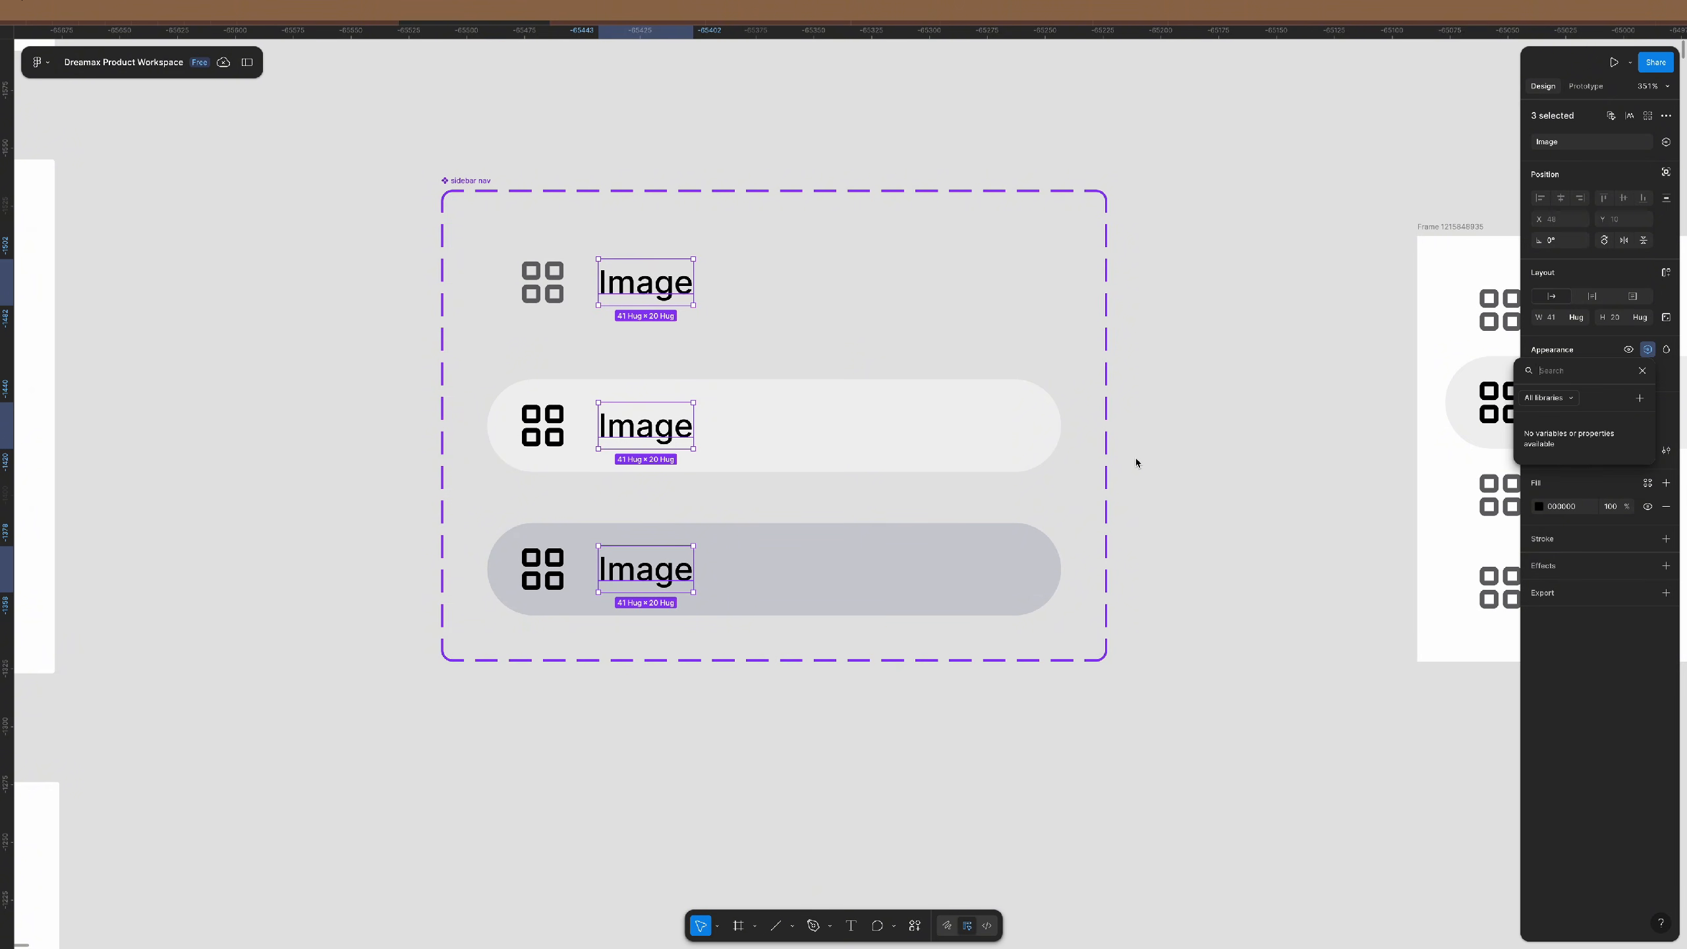
- Try creating a new property from the binding popover, then cancel the dialog
left_click_drag(1581, 391, 852, 358)
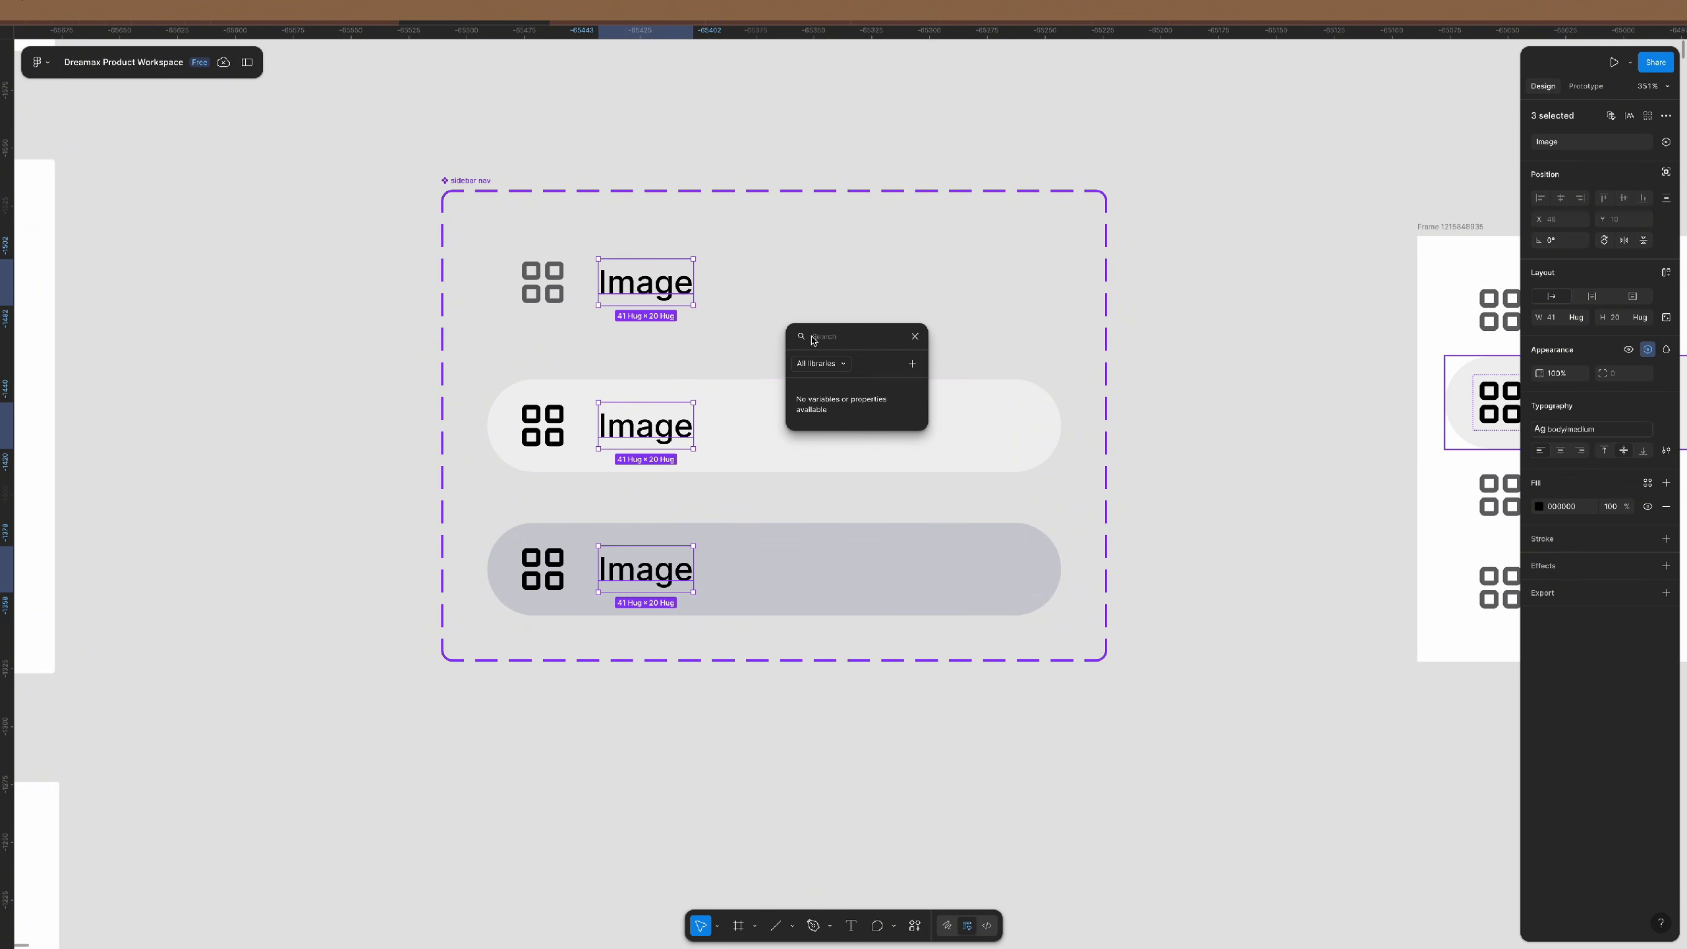
left_click(912, 365)
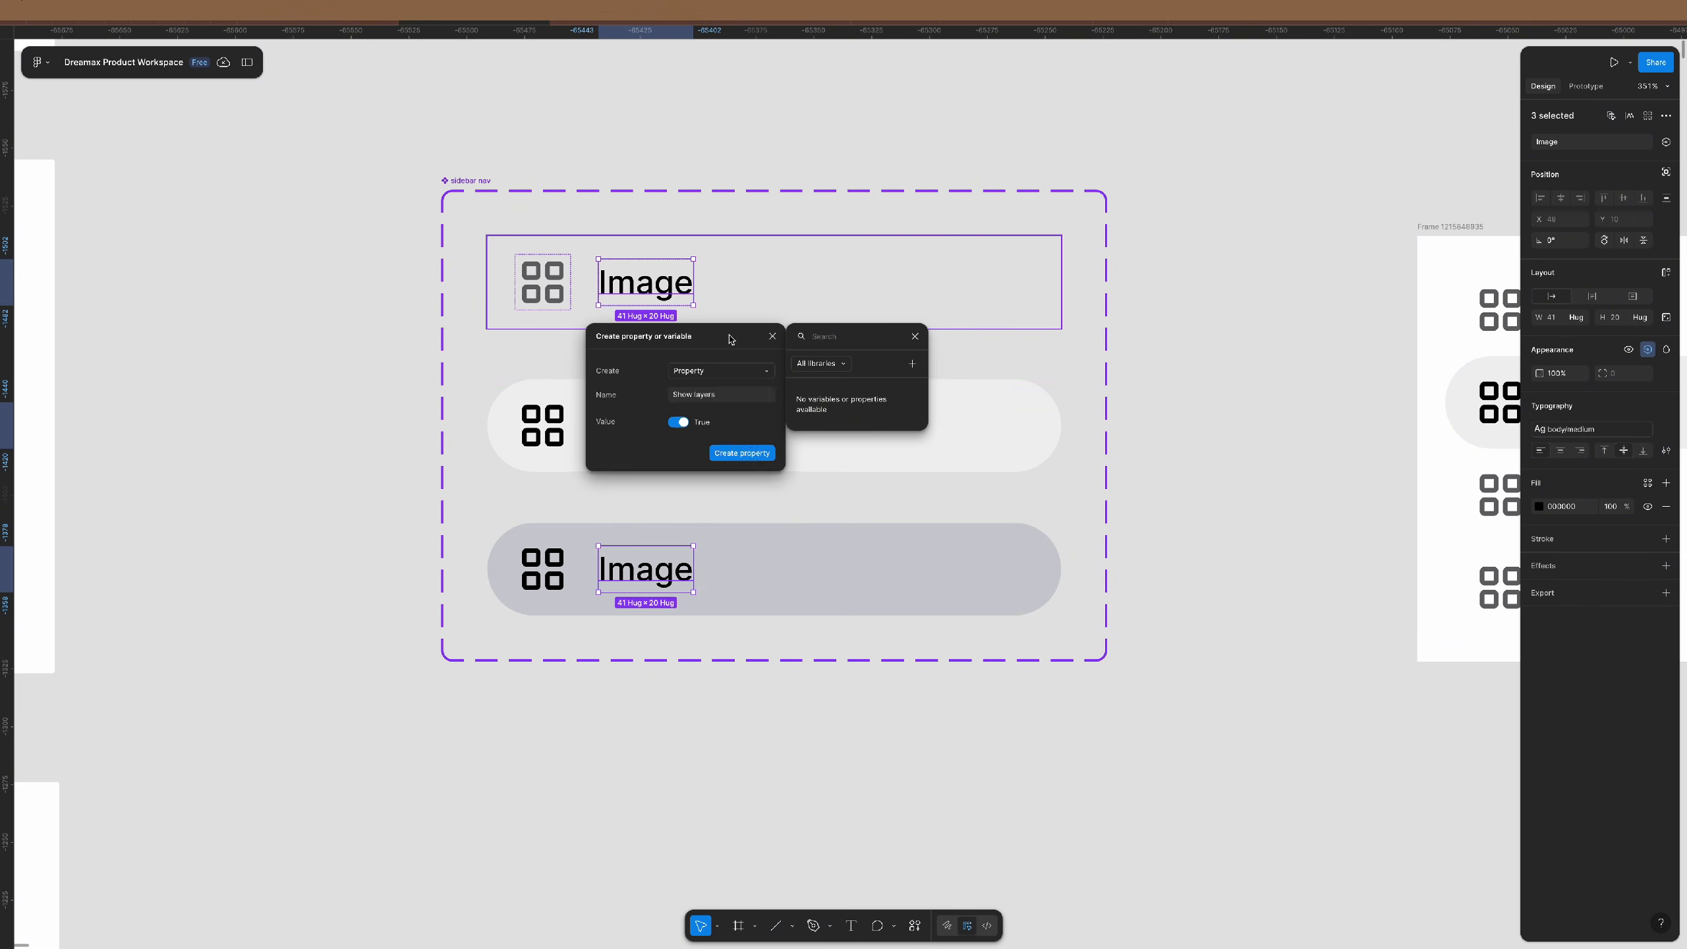
left_click_drag(729, 339, 425, 267)
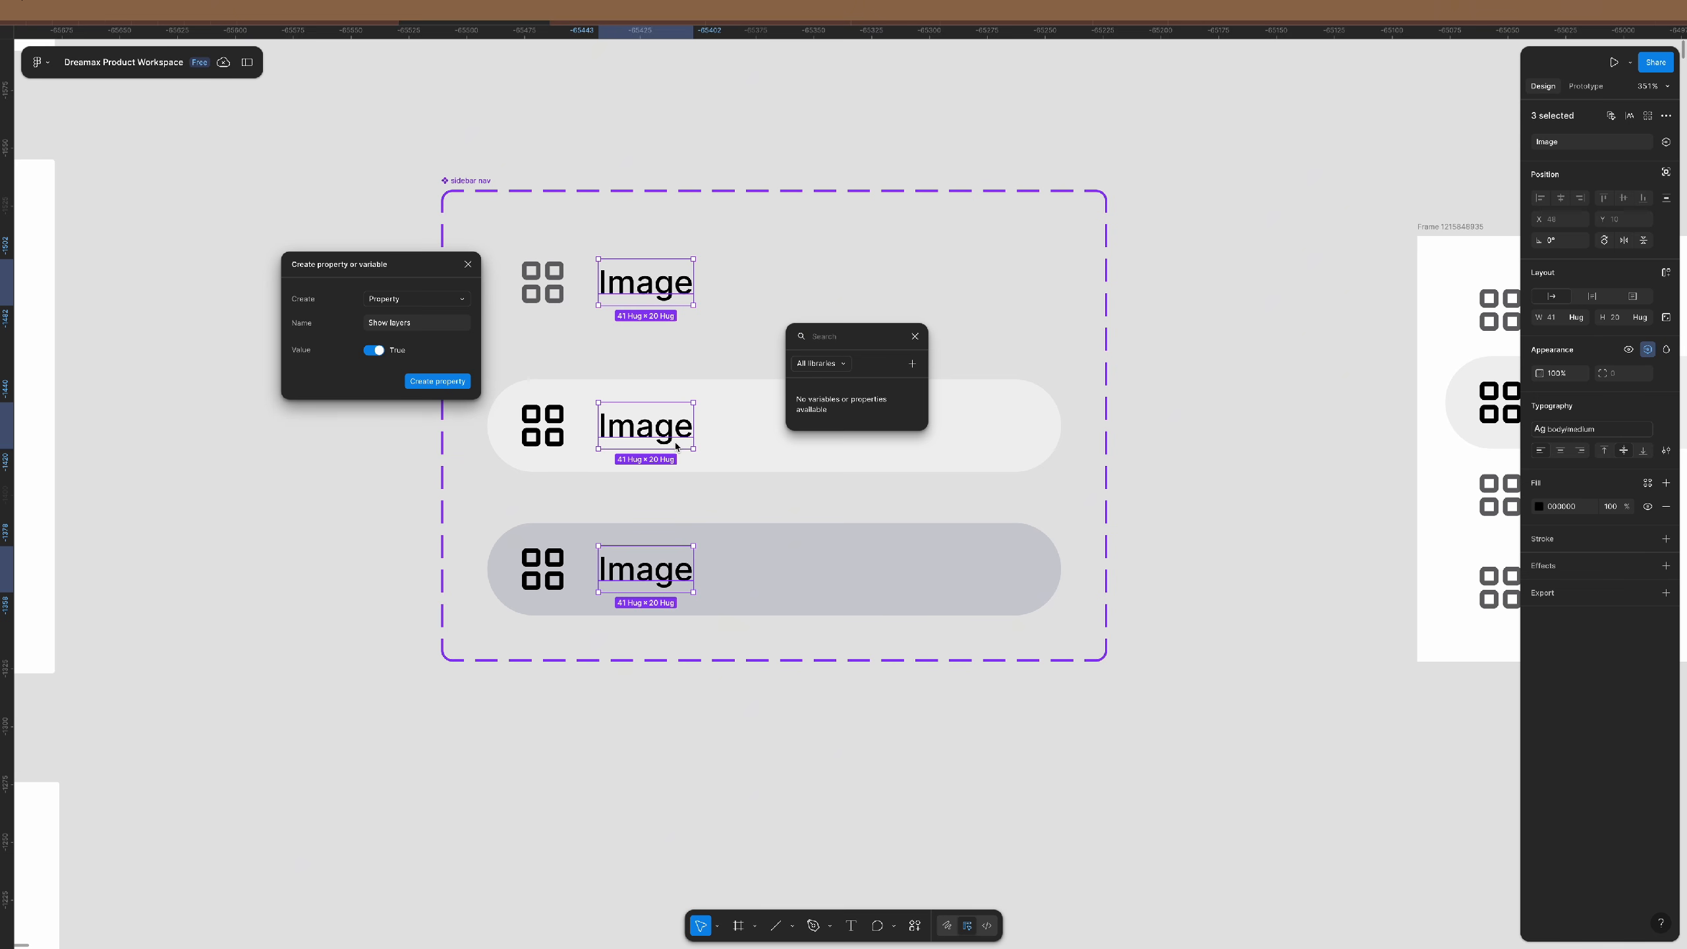
left_click(469, 266)
- Rename the three selected Image labels to 'Get started'
left_click(910, 338)
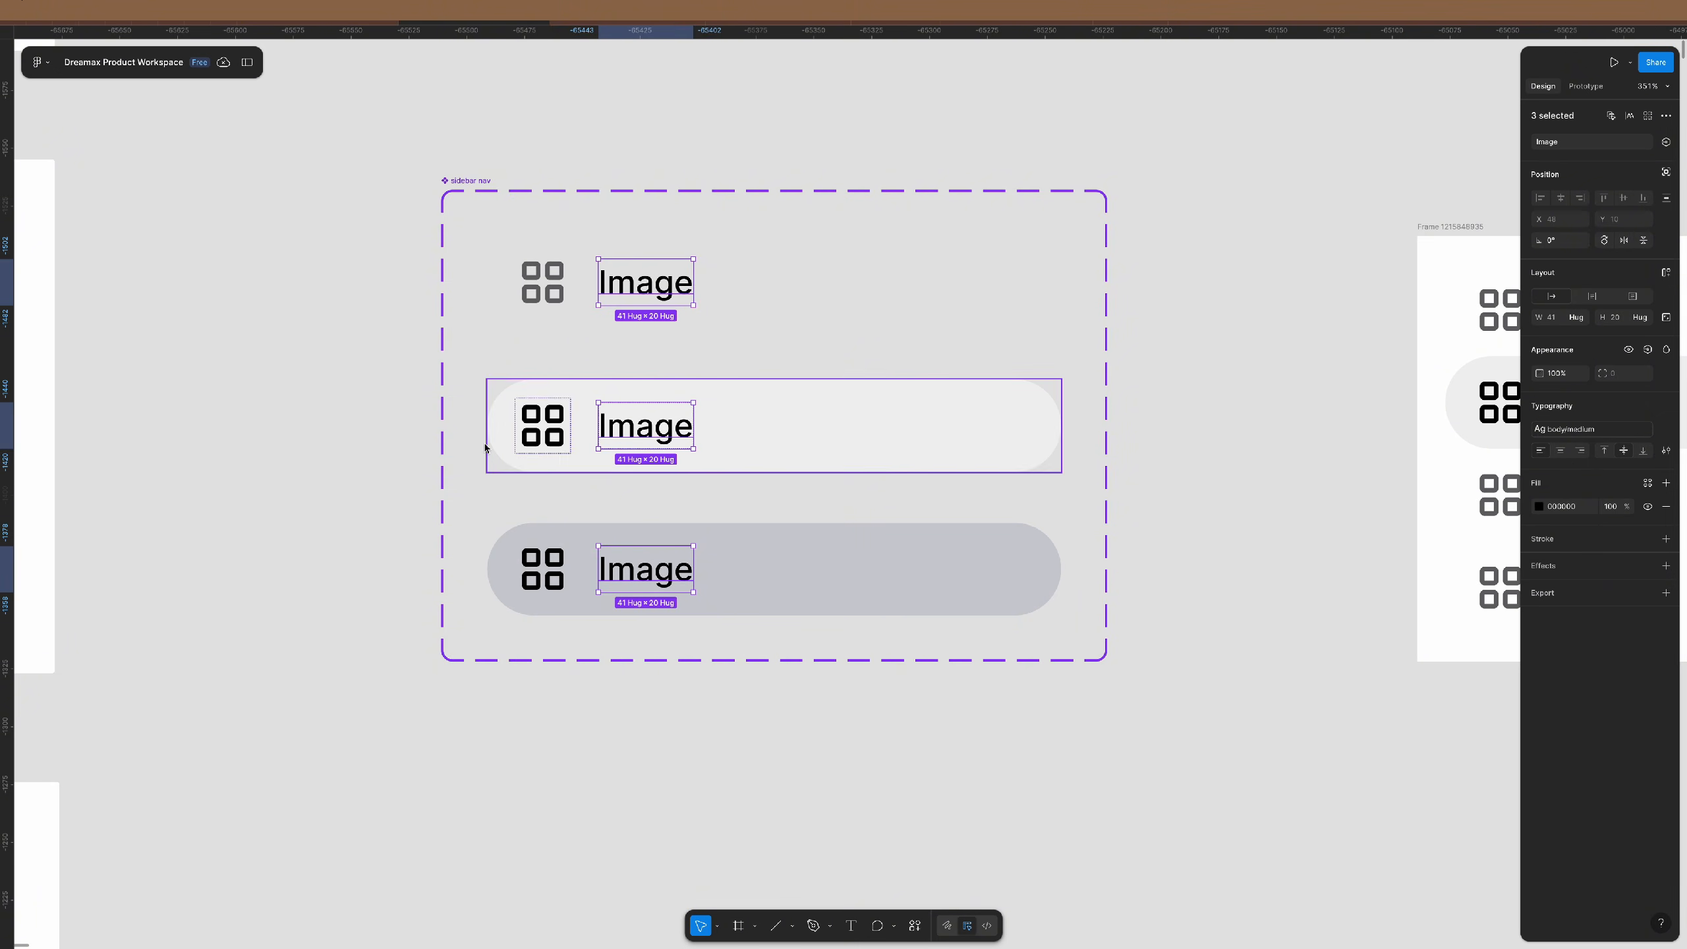
left_click(1566, 144)
type("Get started")
key("Return")
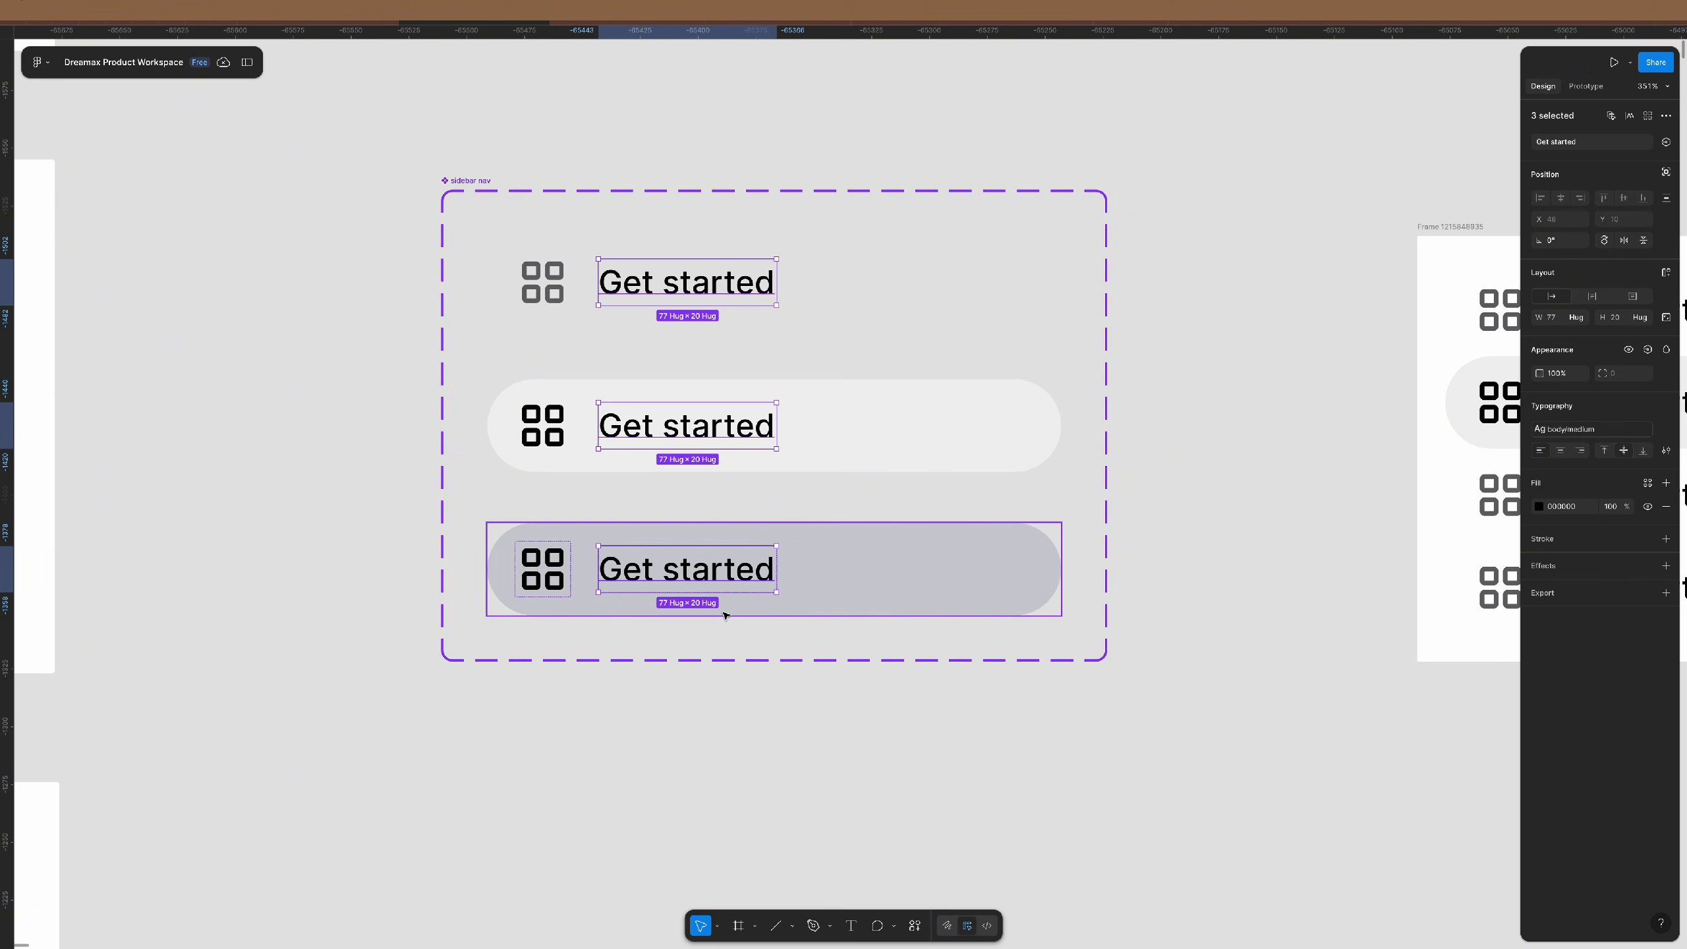
- Begin creating a new text property for the labels from the property popover
left_click(1665, 143)
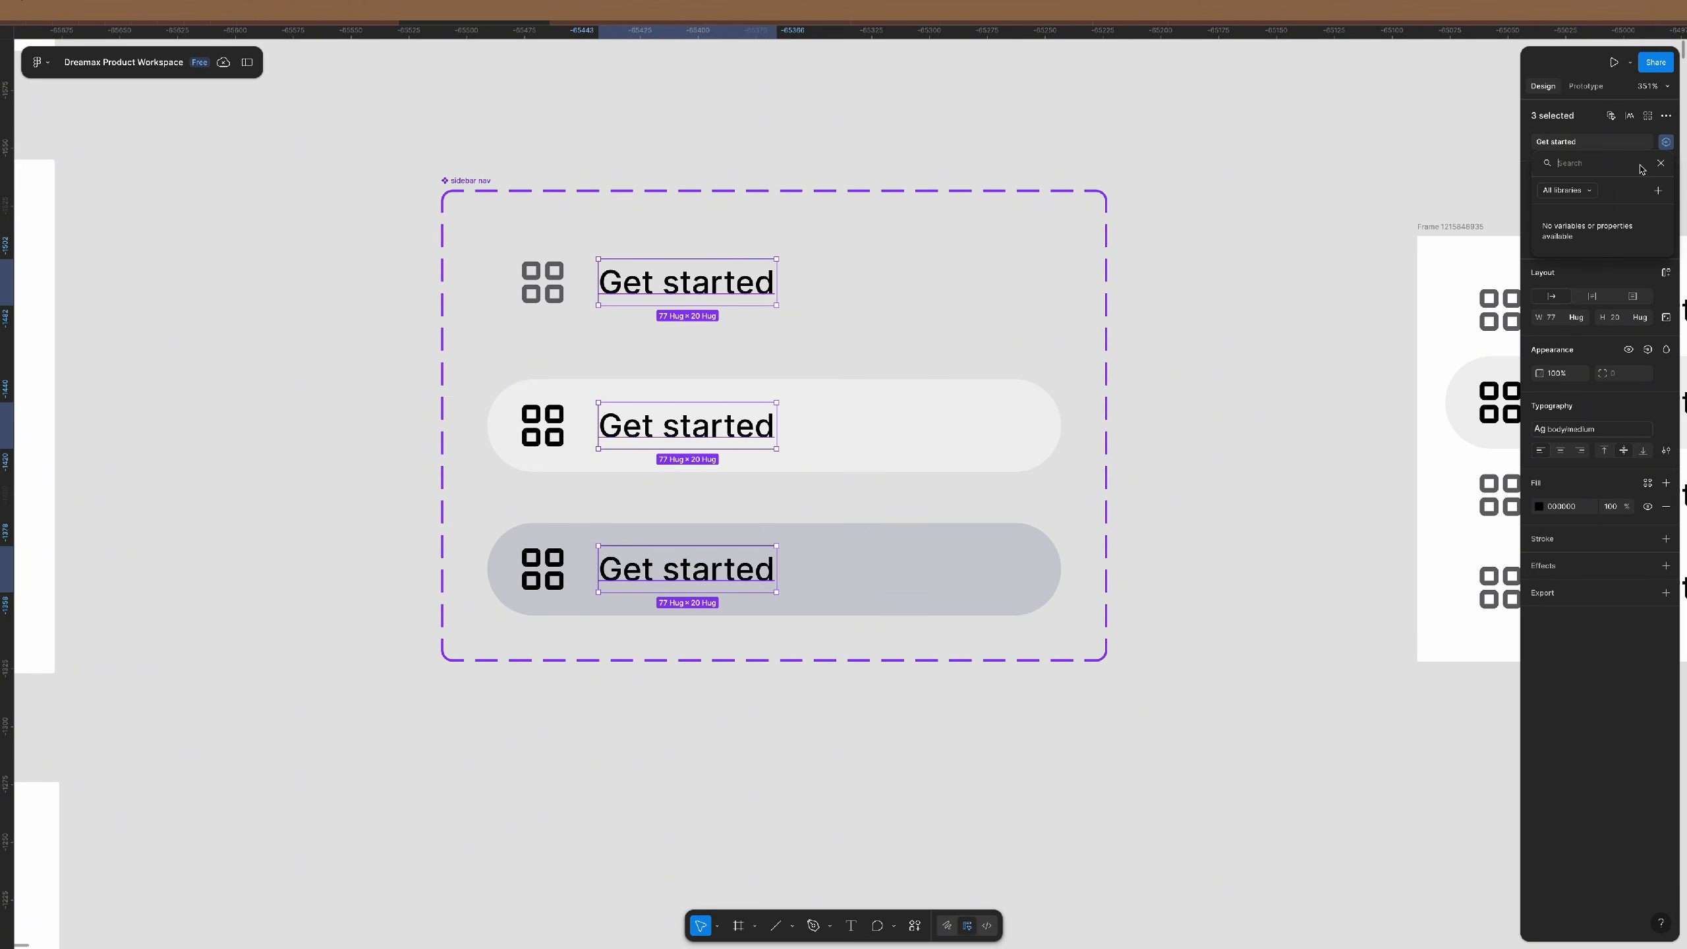
left_click_drag(1617, 191, 797, 331)
left_click(834, 330)
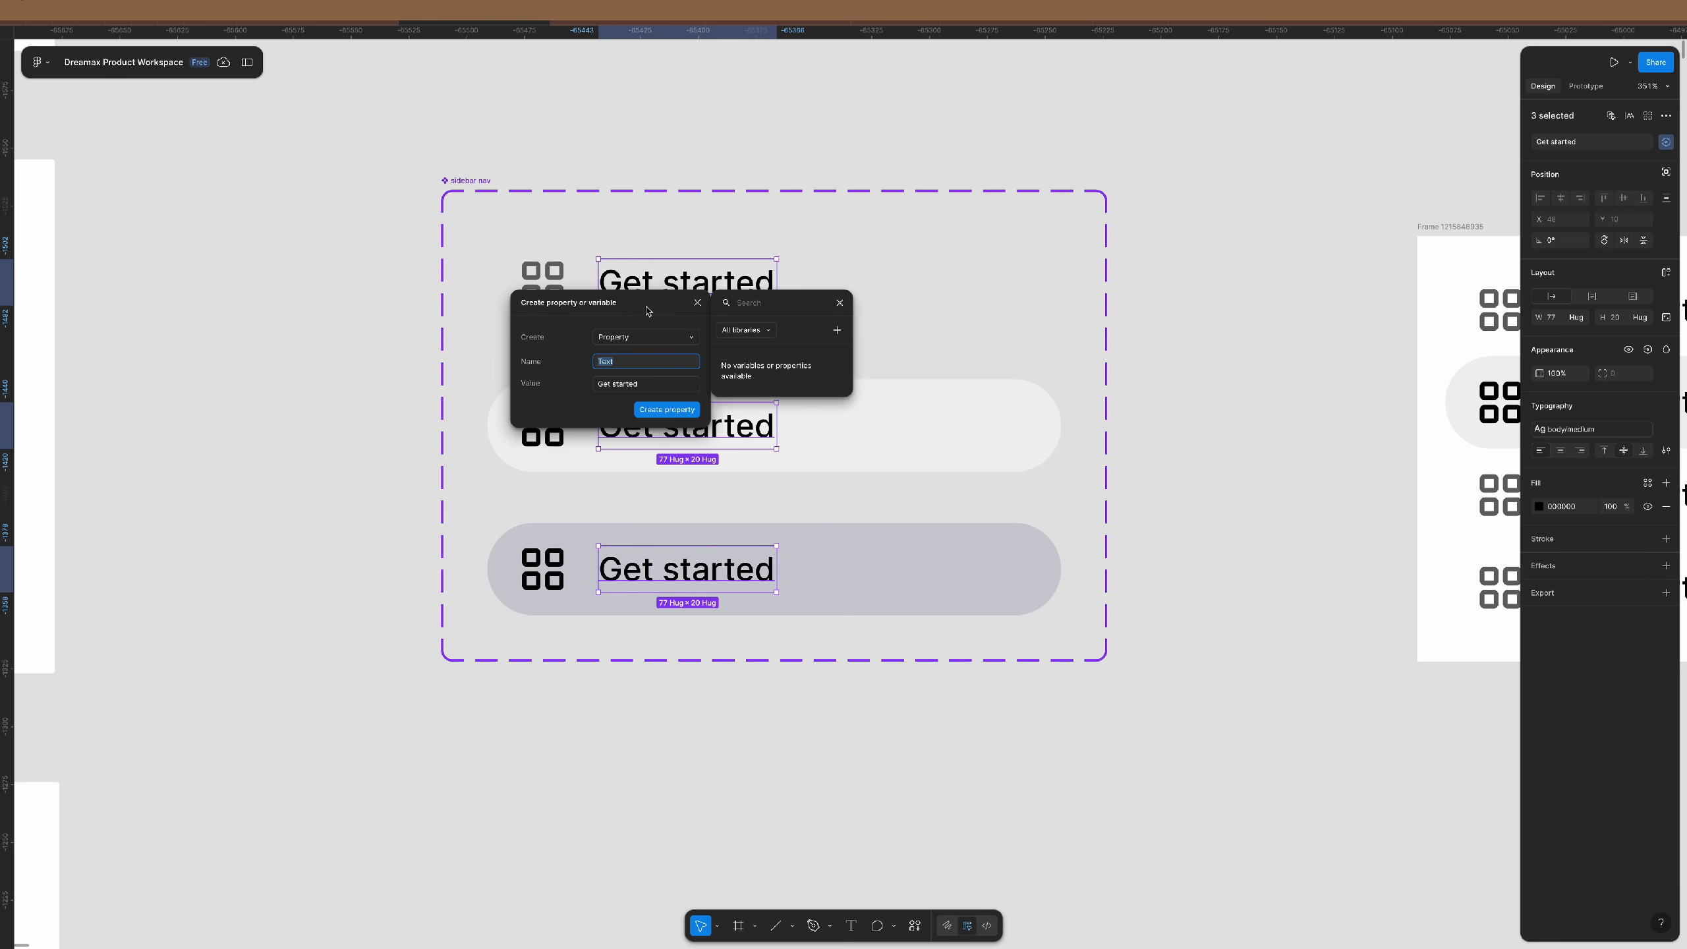
- Create the 'Text' property with default value 'Get started' and close the popover
left_click_drag(648, 311, 430, 320)
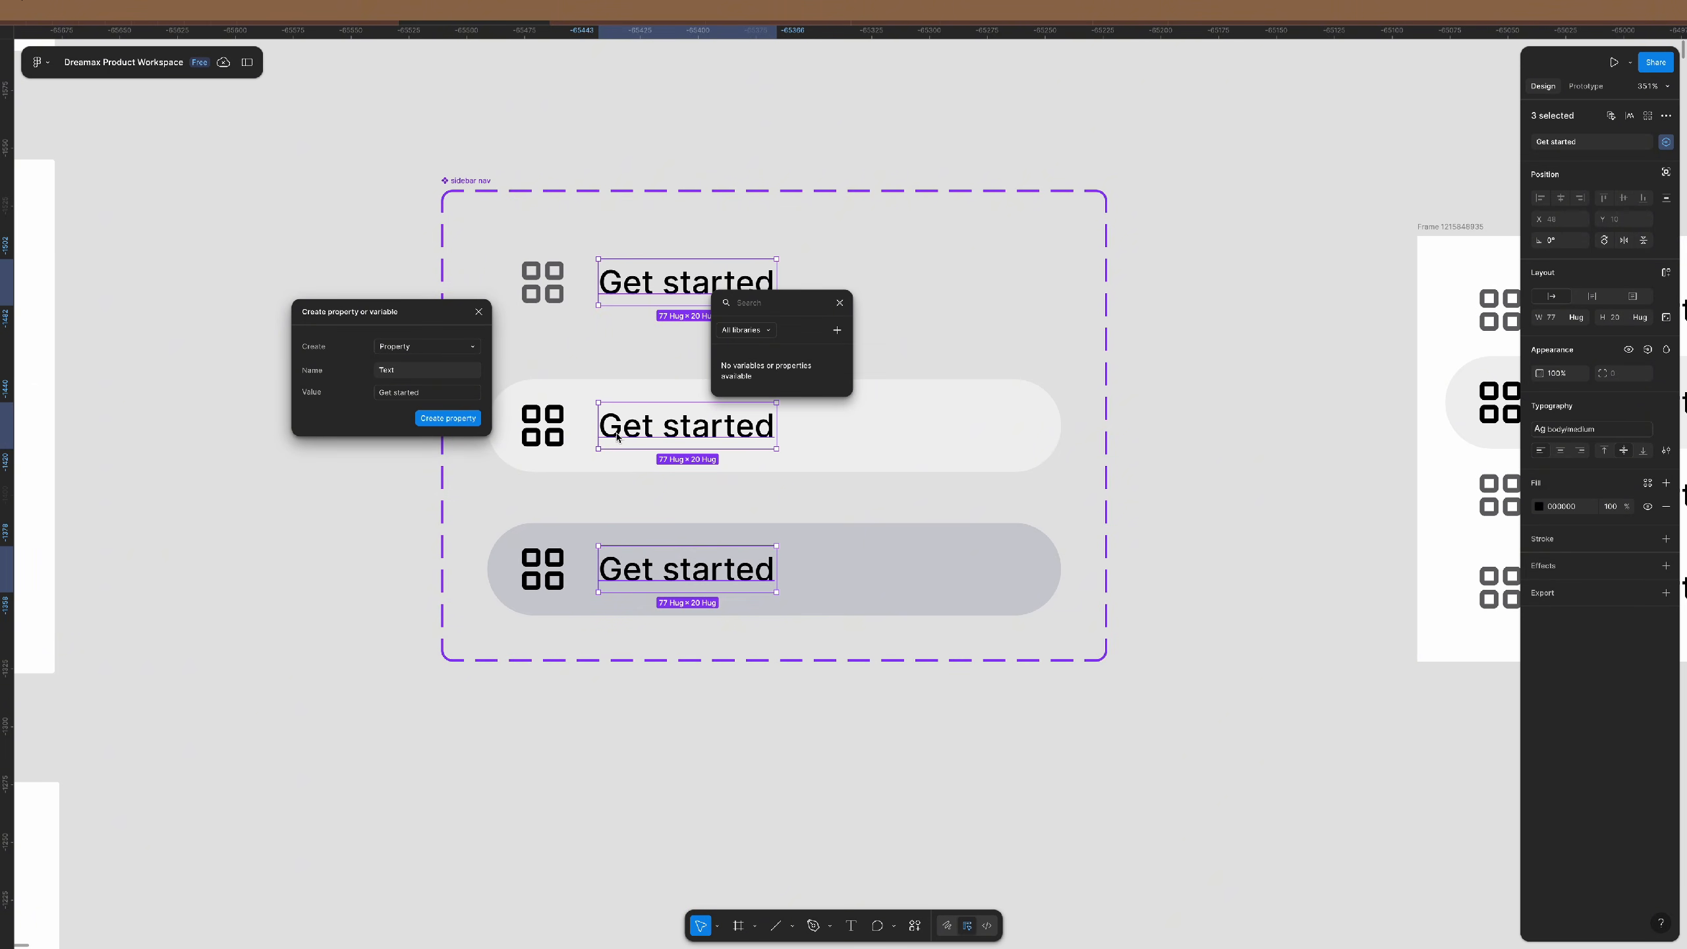
left_click(446, 418)
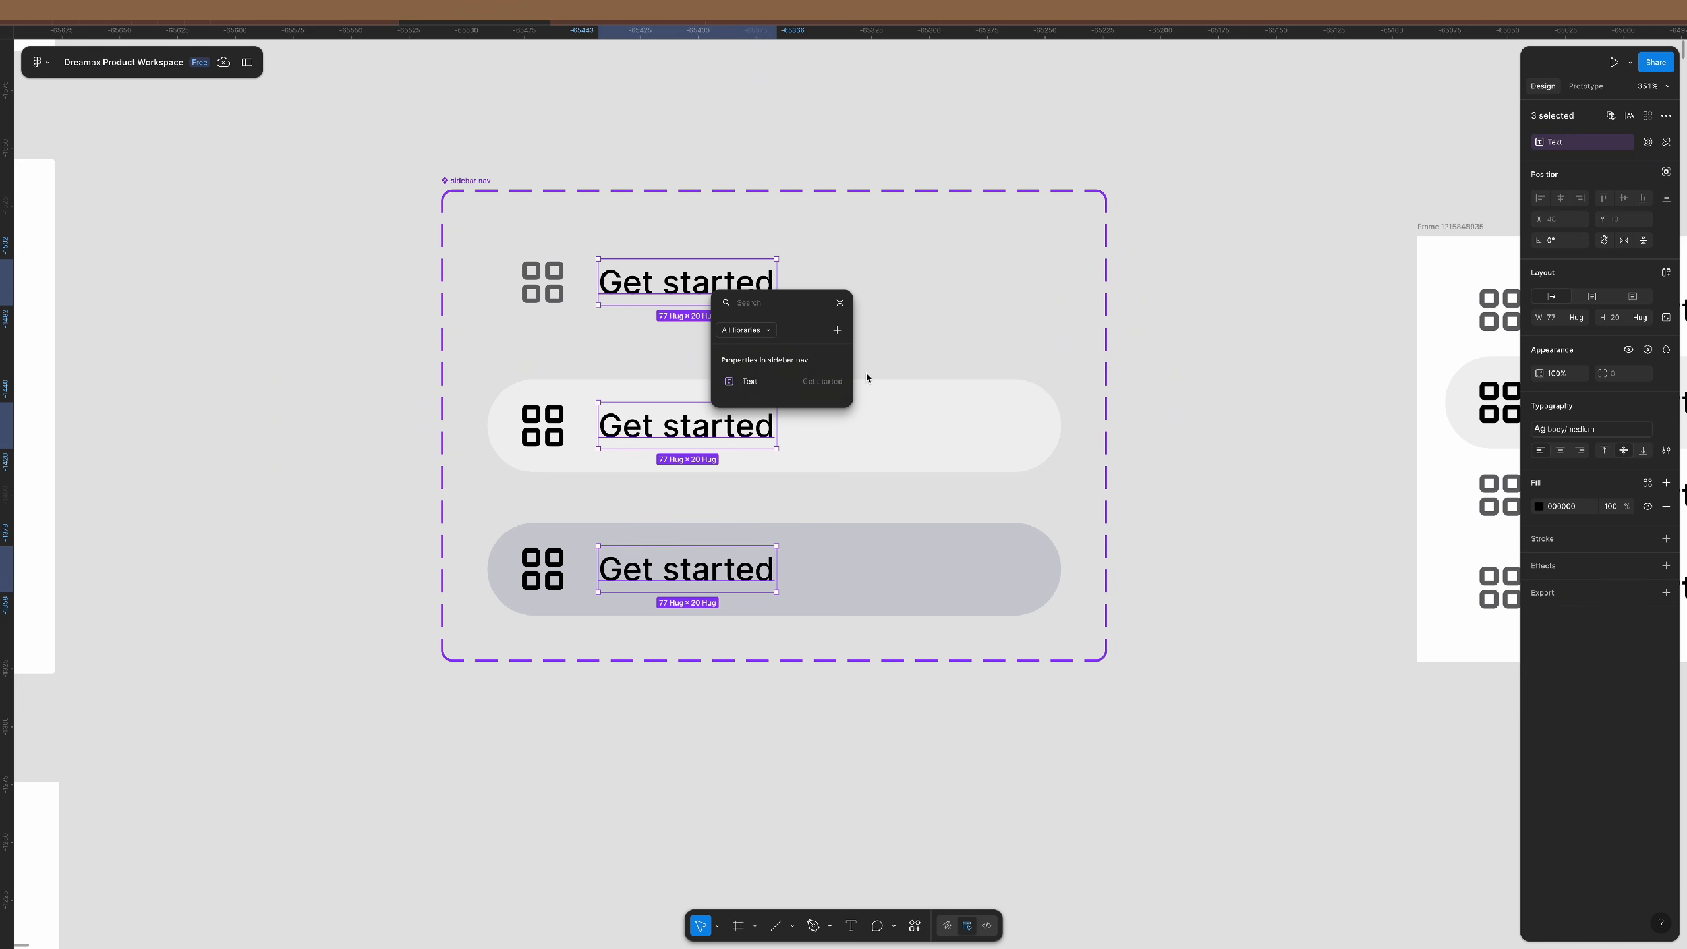
left_click(839, 303)
left_click(1208, 339)
scroll(977, 368, "right", 5)
- Set the first Get started row's Text property to 'Analytics'
scroll(977, 369, "right", 4)
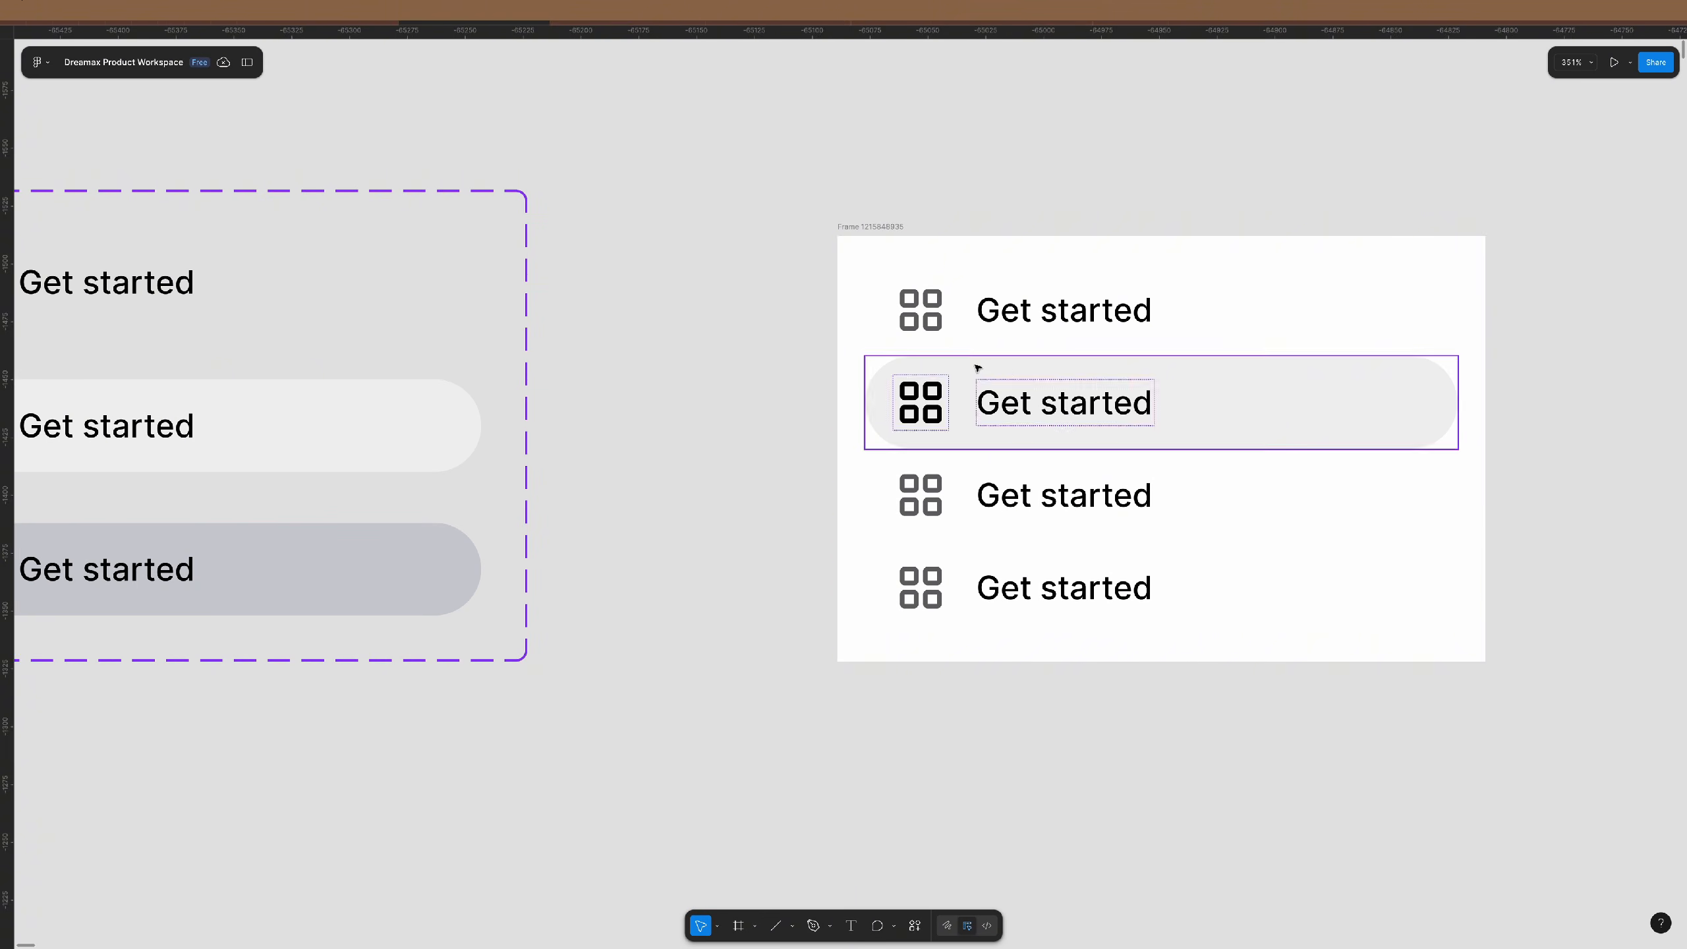
left_click(1115, 312)
scroll(1114, 313, "right", 5)
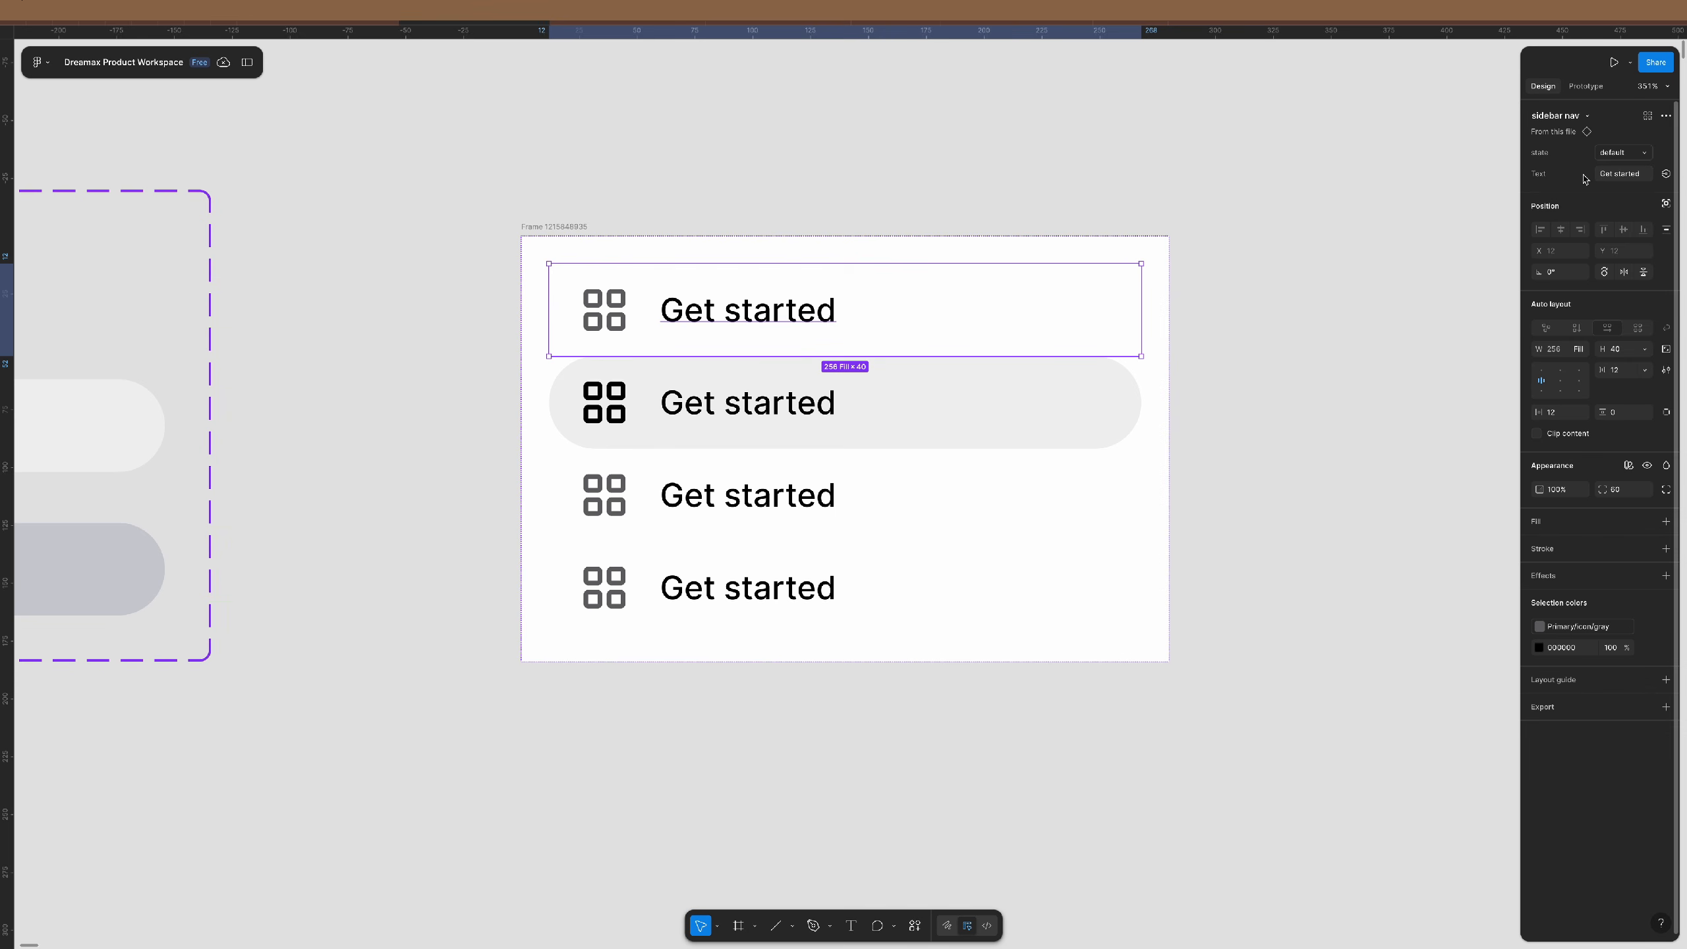
left_click(1608, 175)
type("Analytics")
key("Return")
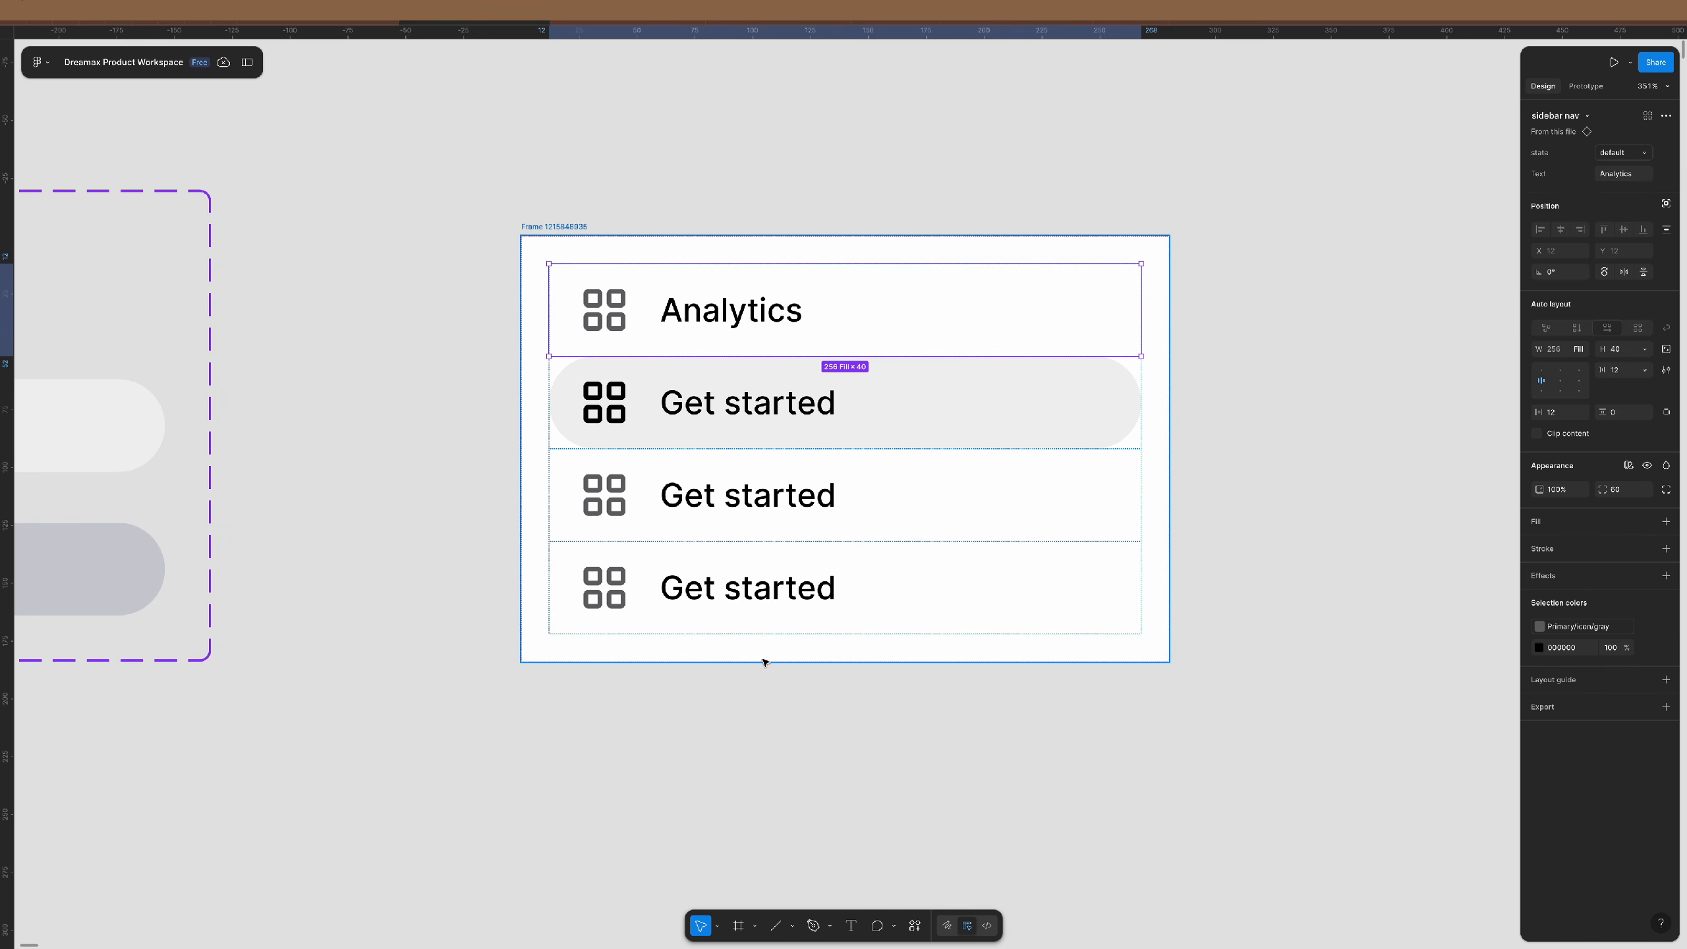
left_click(768, 712)
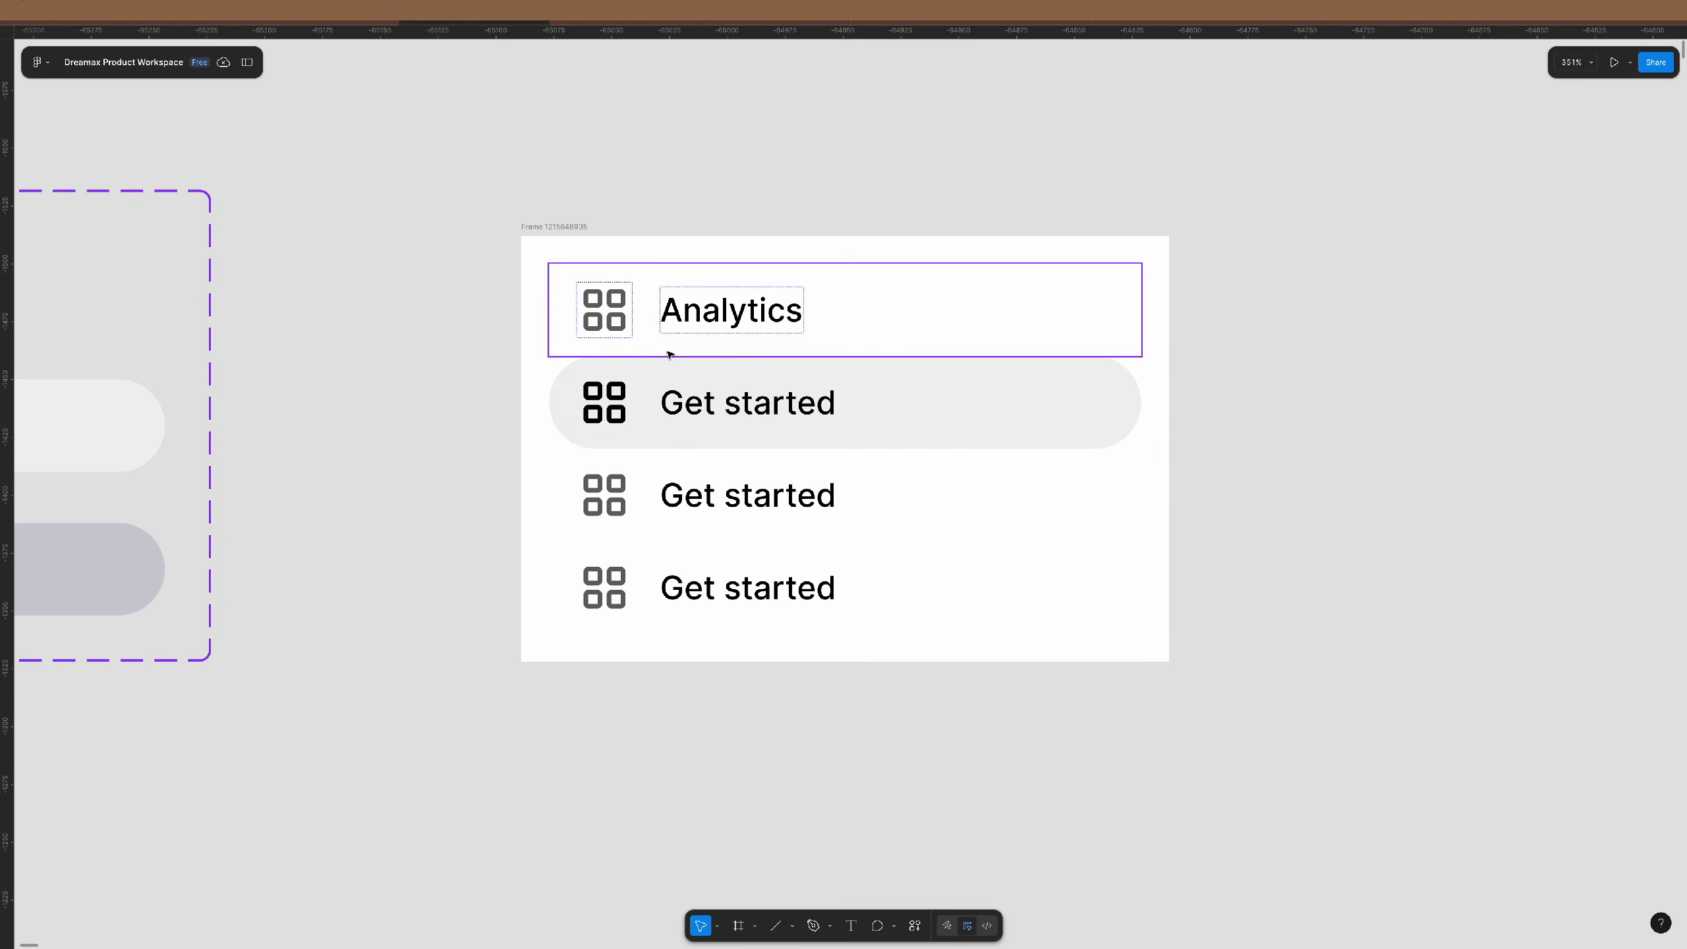
scroll(671, 356, "right", 8)
scroll(672, 359, "left", 3)
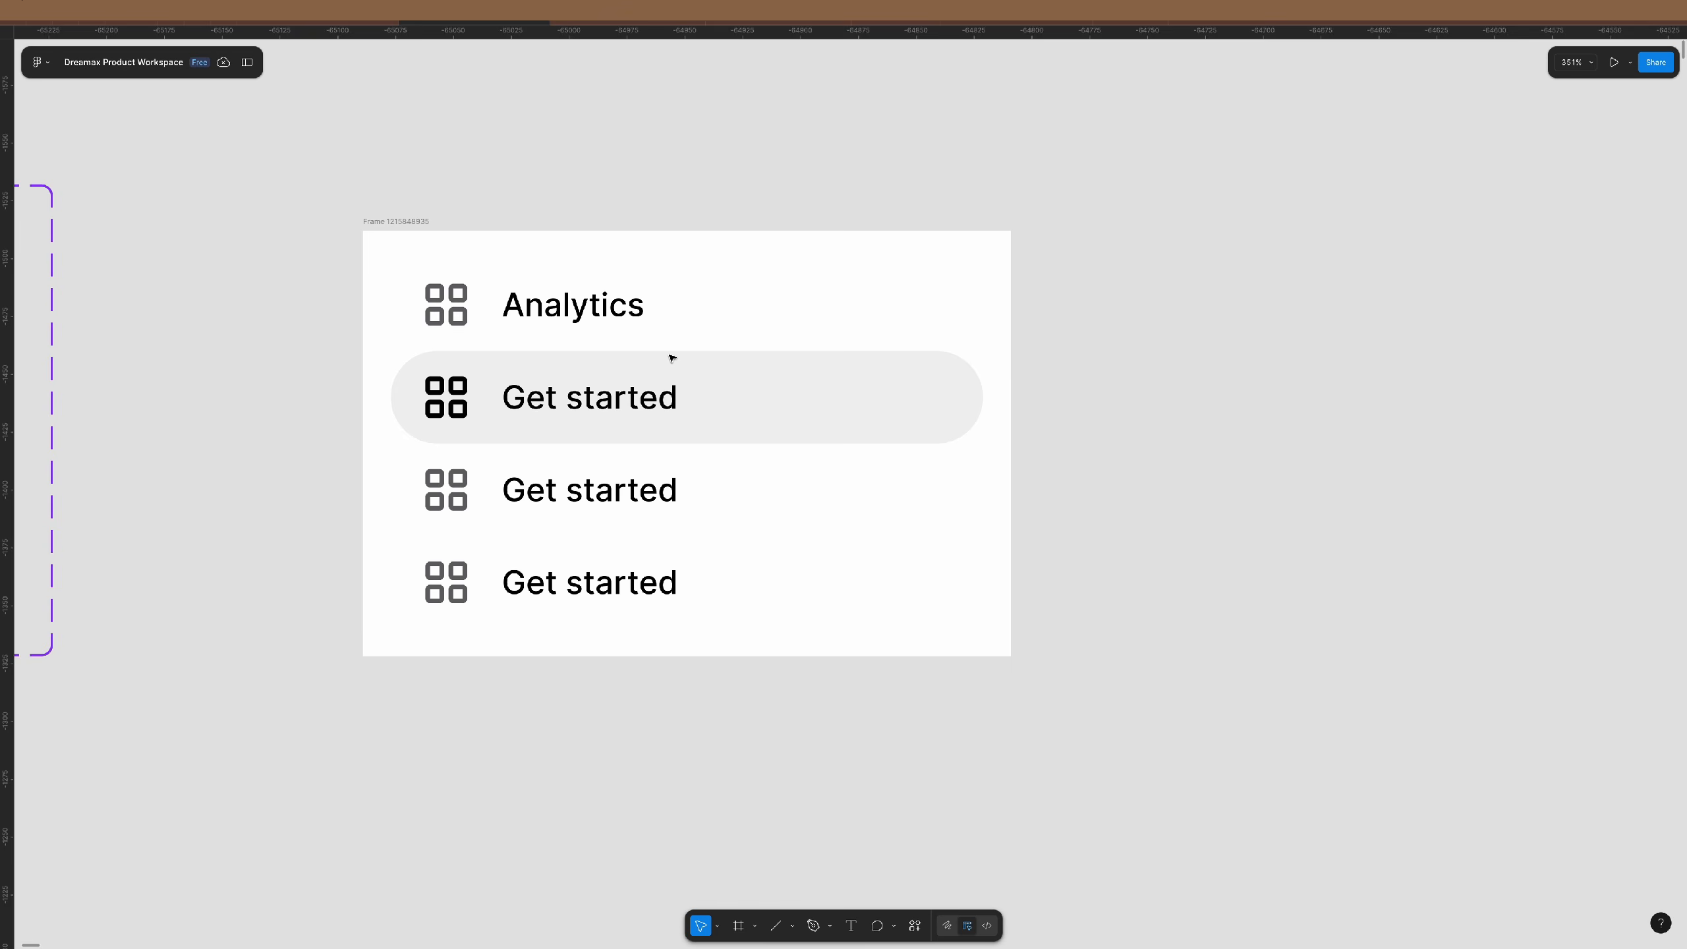
- Move a Get started row above Analytics and set its state to 'slected'
left_click(662, 401)
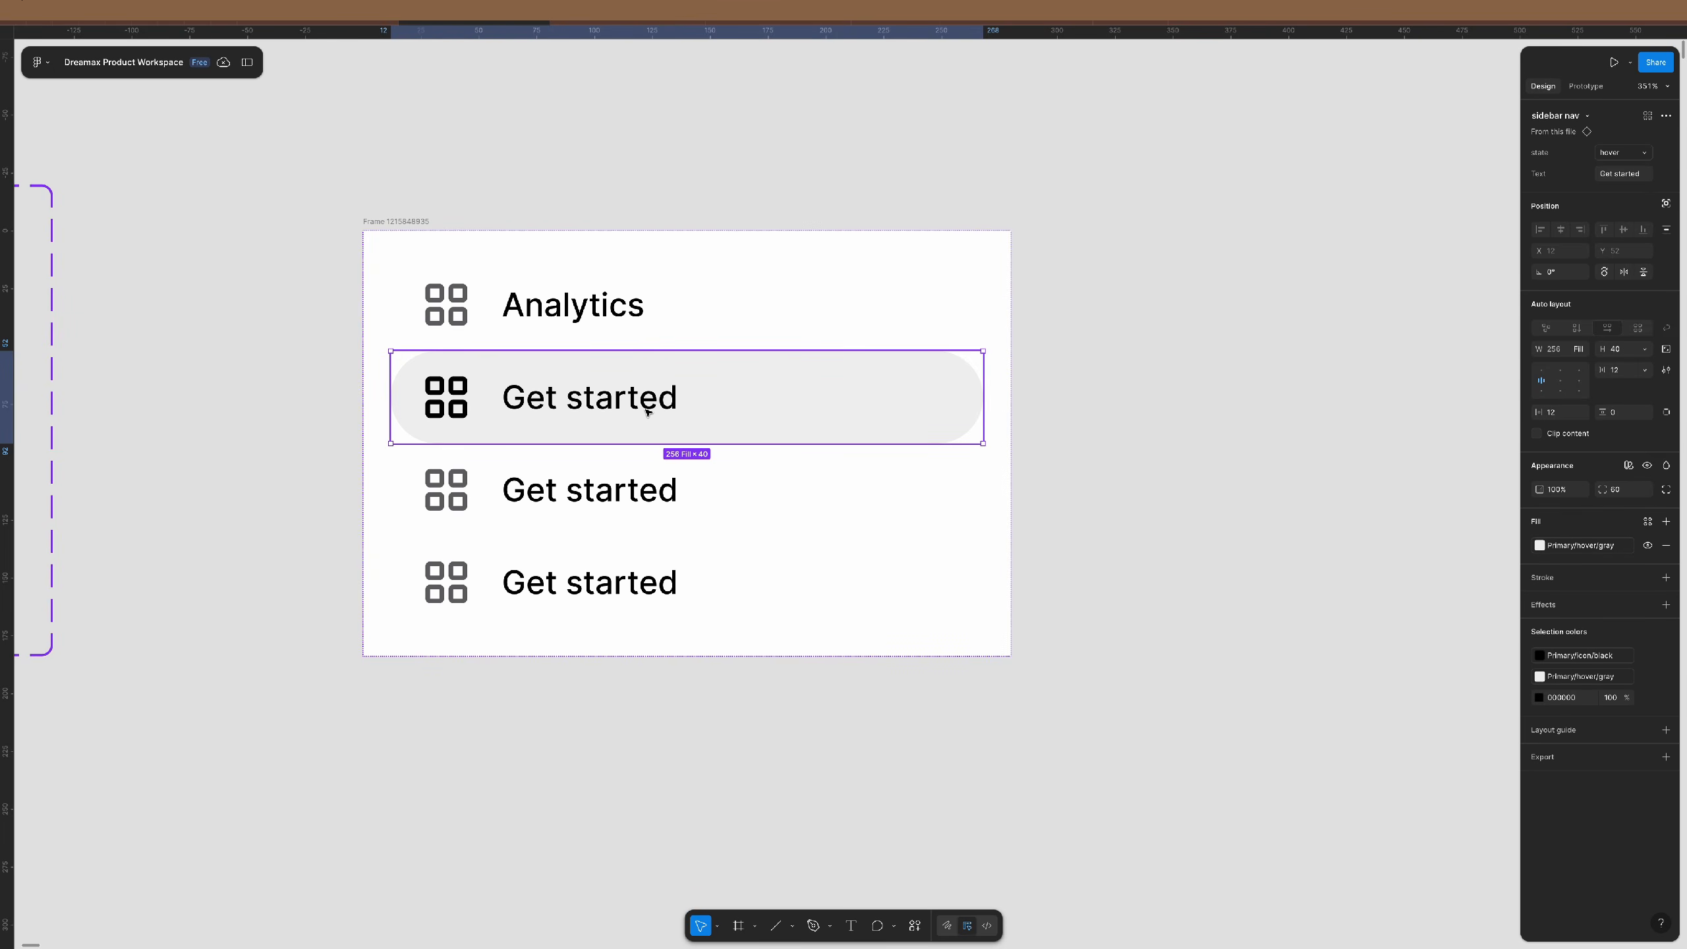
key("Up")
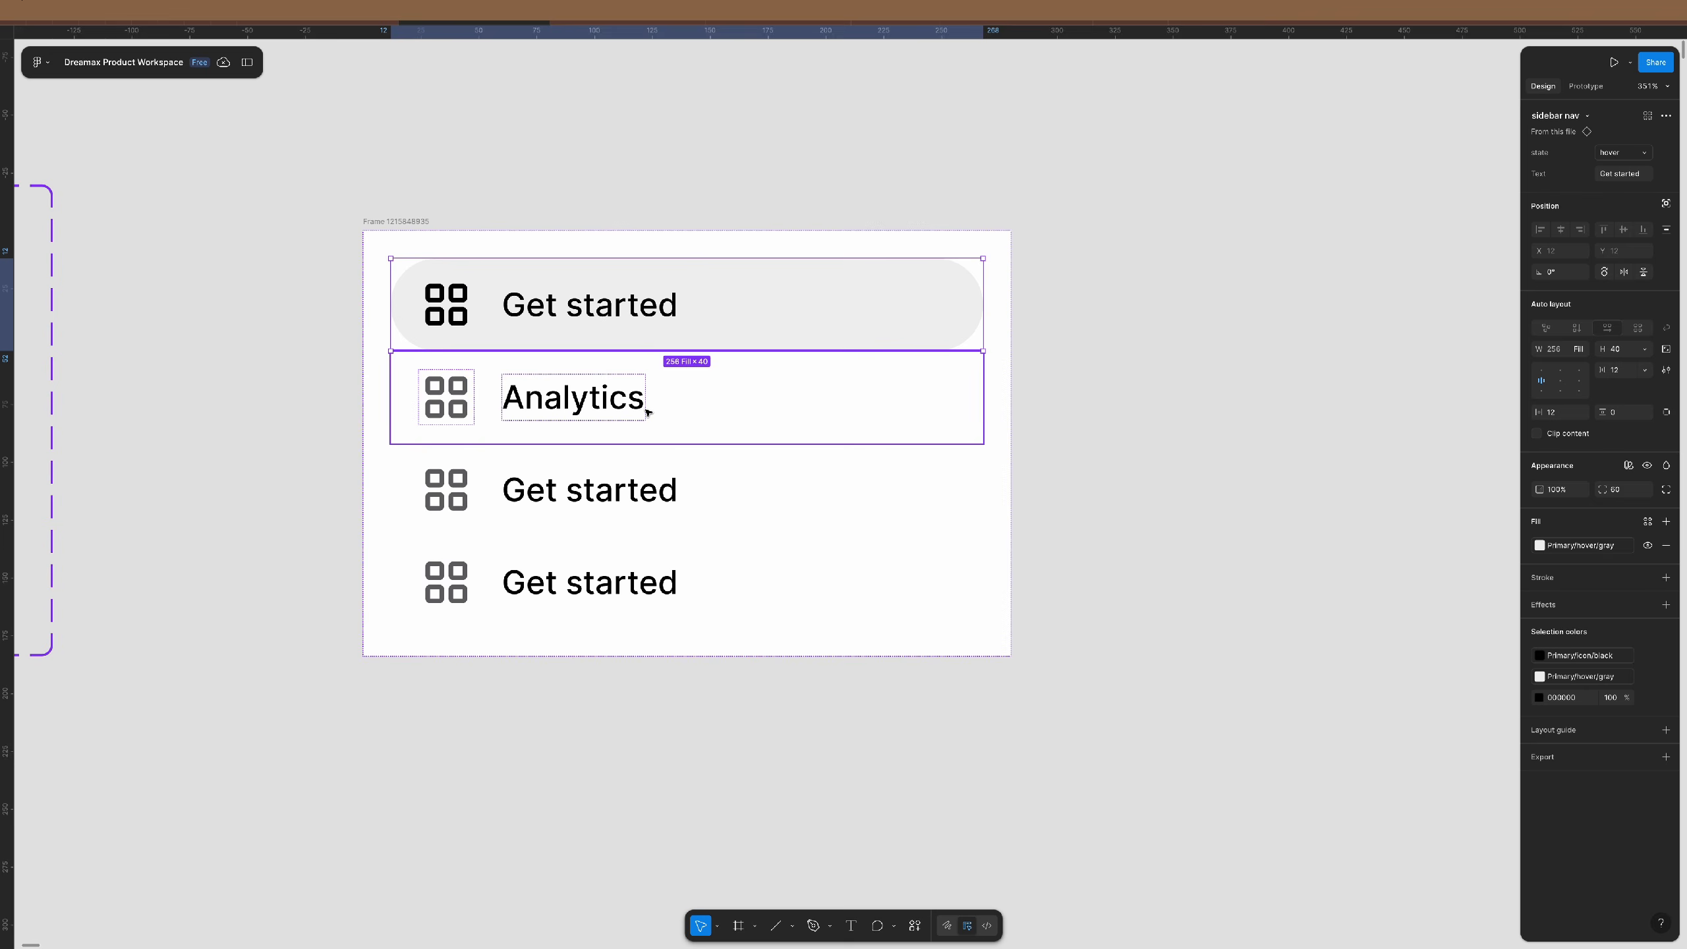
left_click(1615, 152)
left_click(1614, 168)
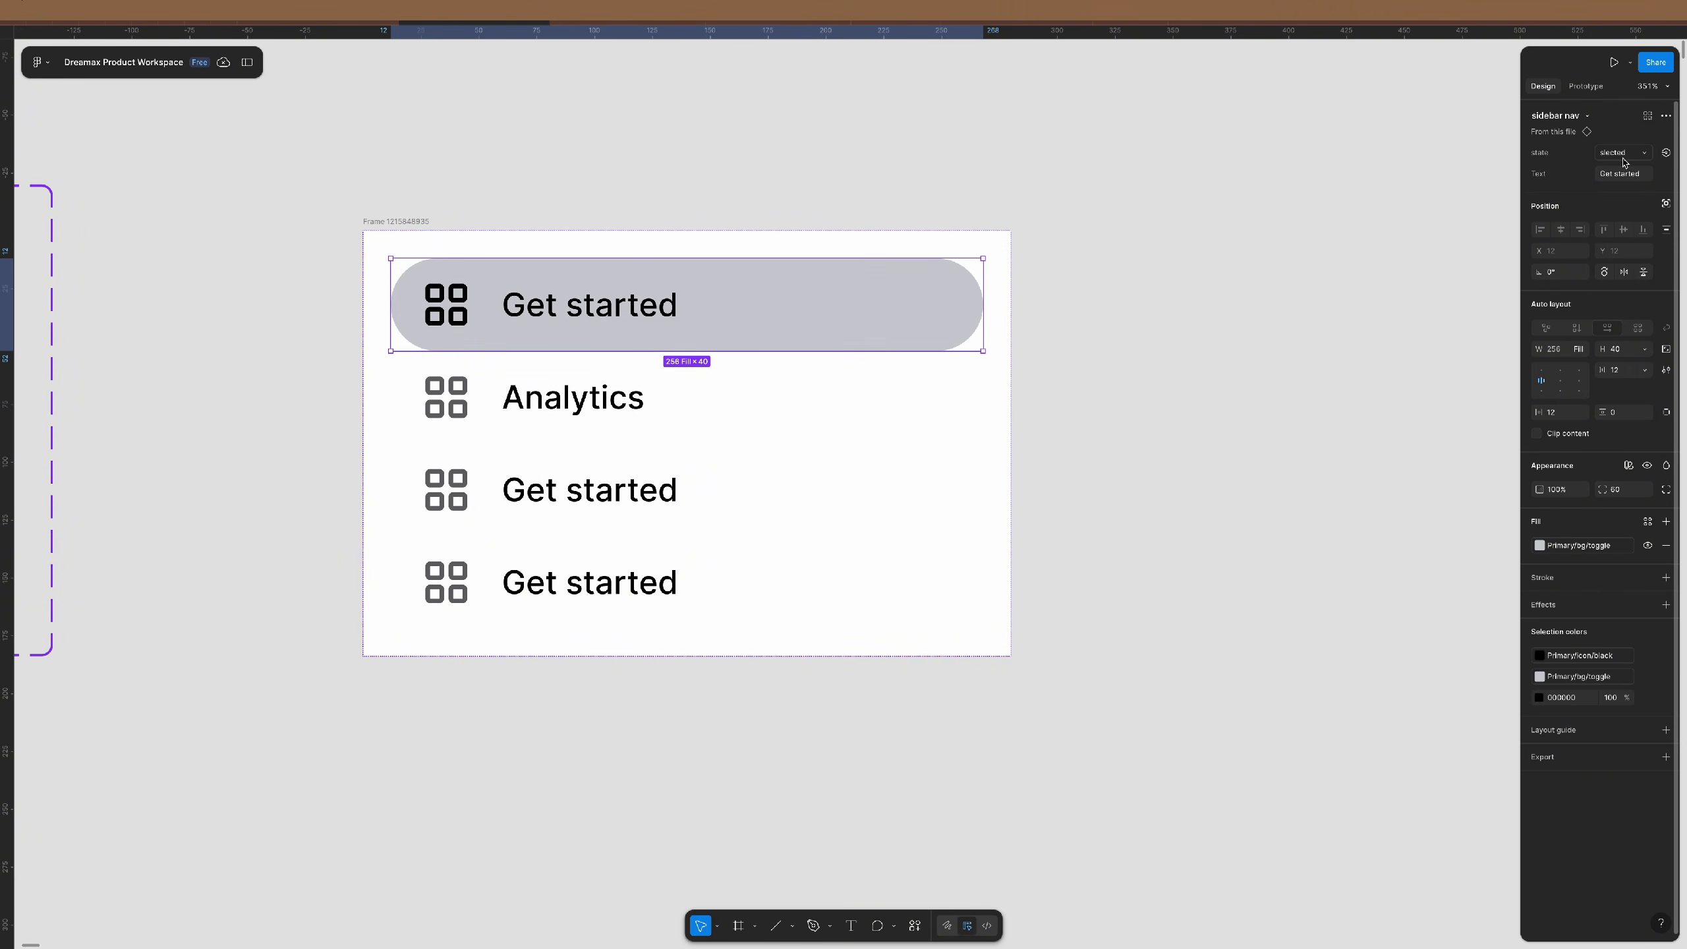
left_click(1300, 394)
- Change the top row's Text property to 'Dashboard'
scroll(657, 293, "up", 5)
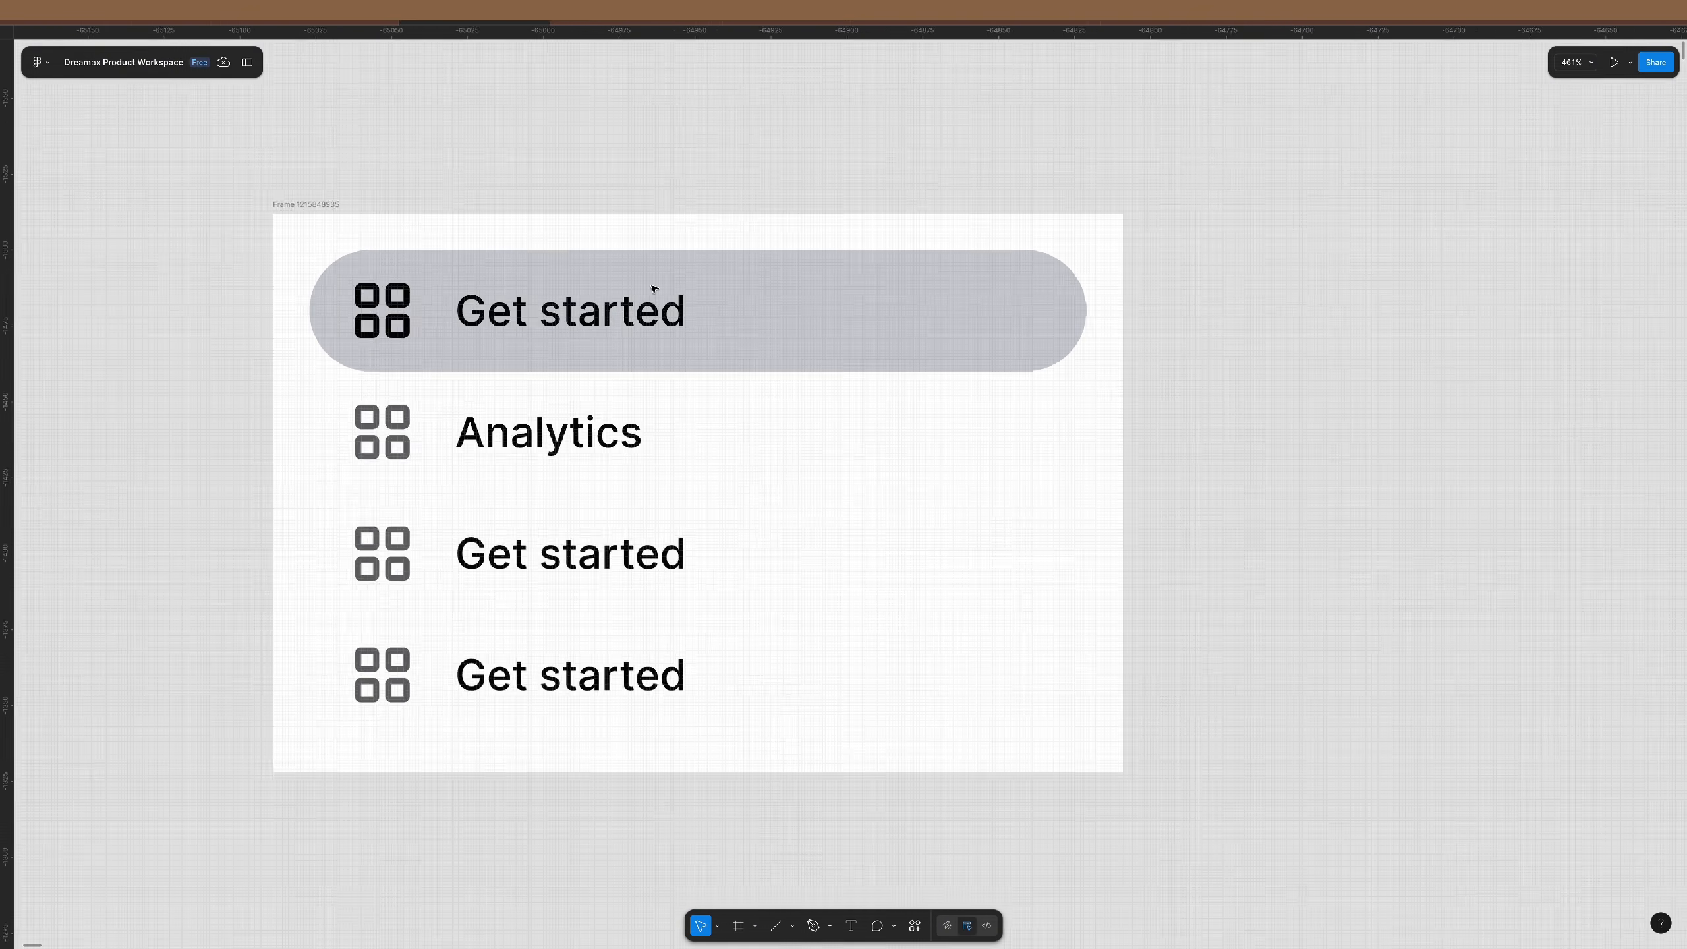
scroll(654, 289, "down", 3)
left_click(656, 288)
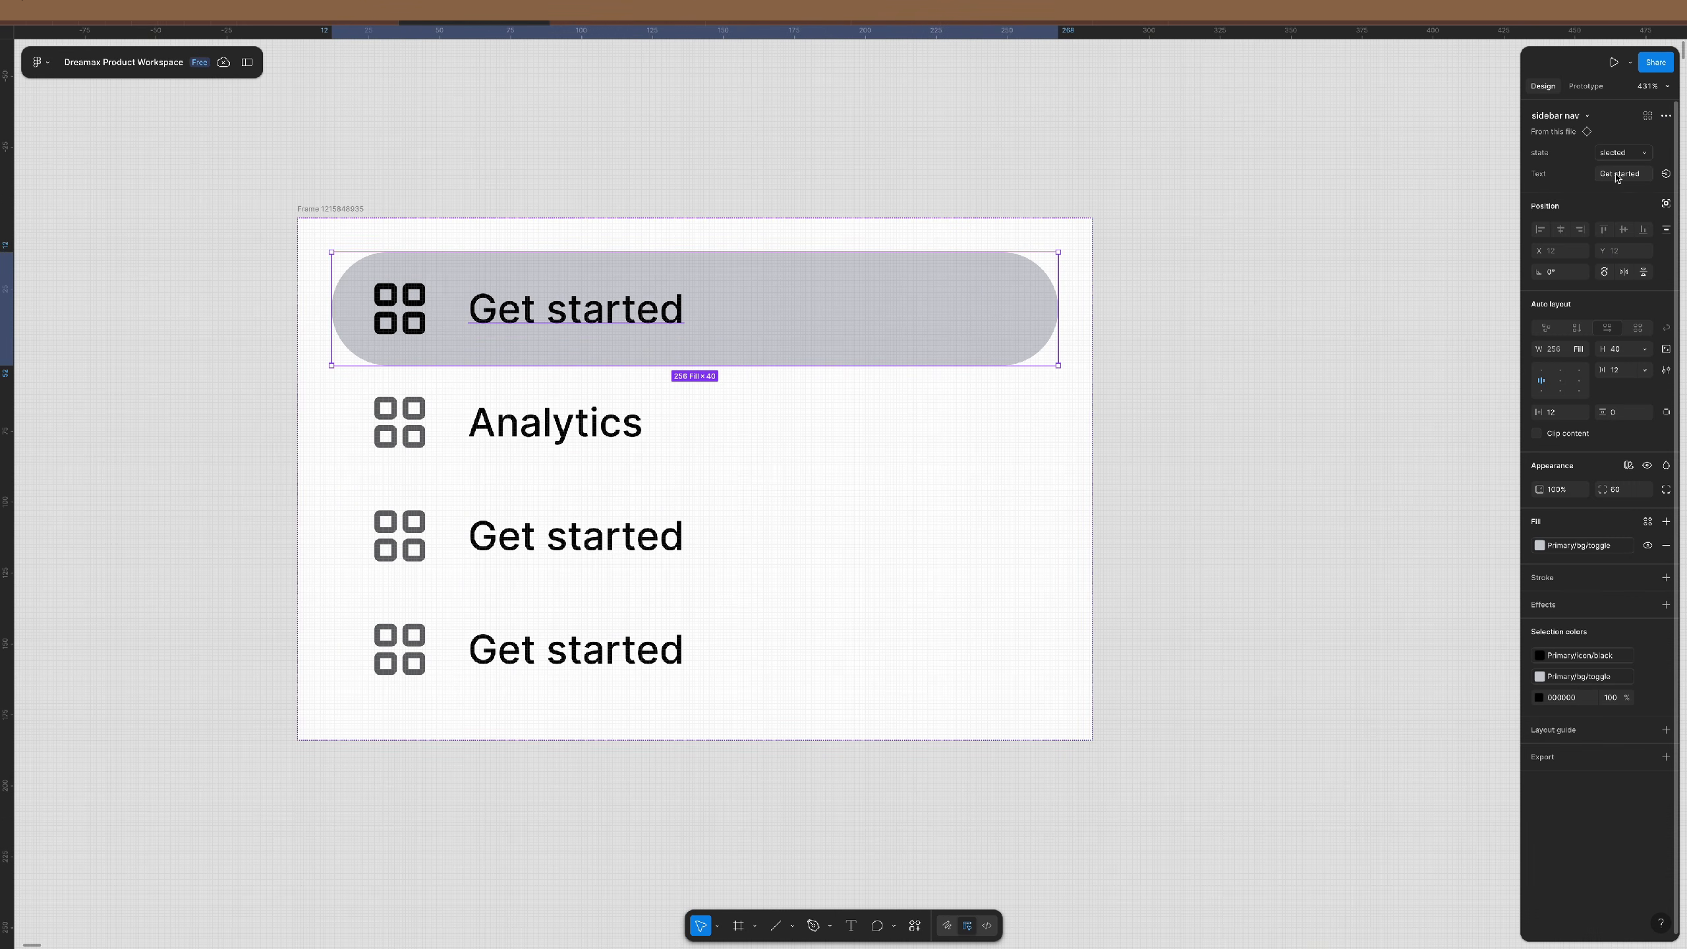
left_click(1616, 175)
type("Dashboard")
key("Return")
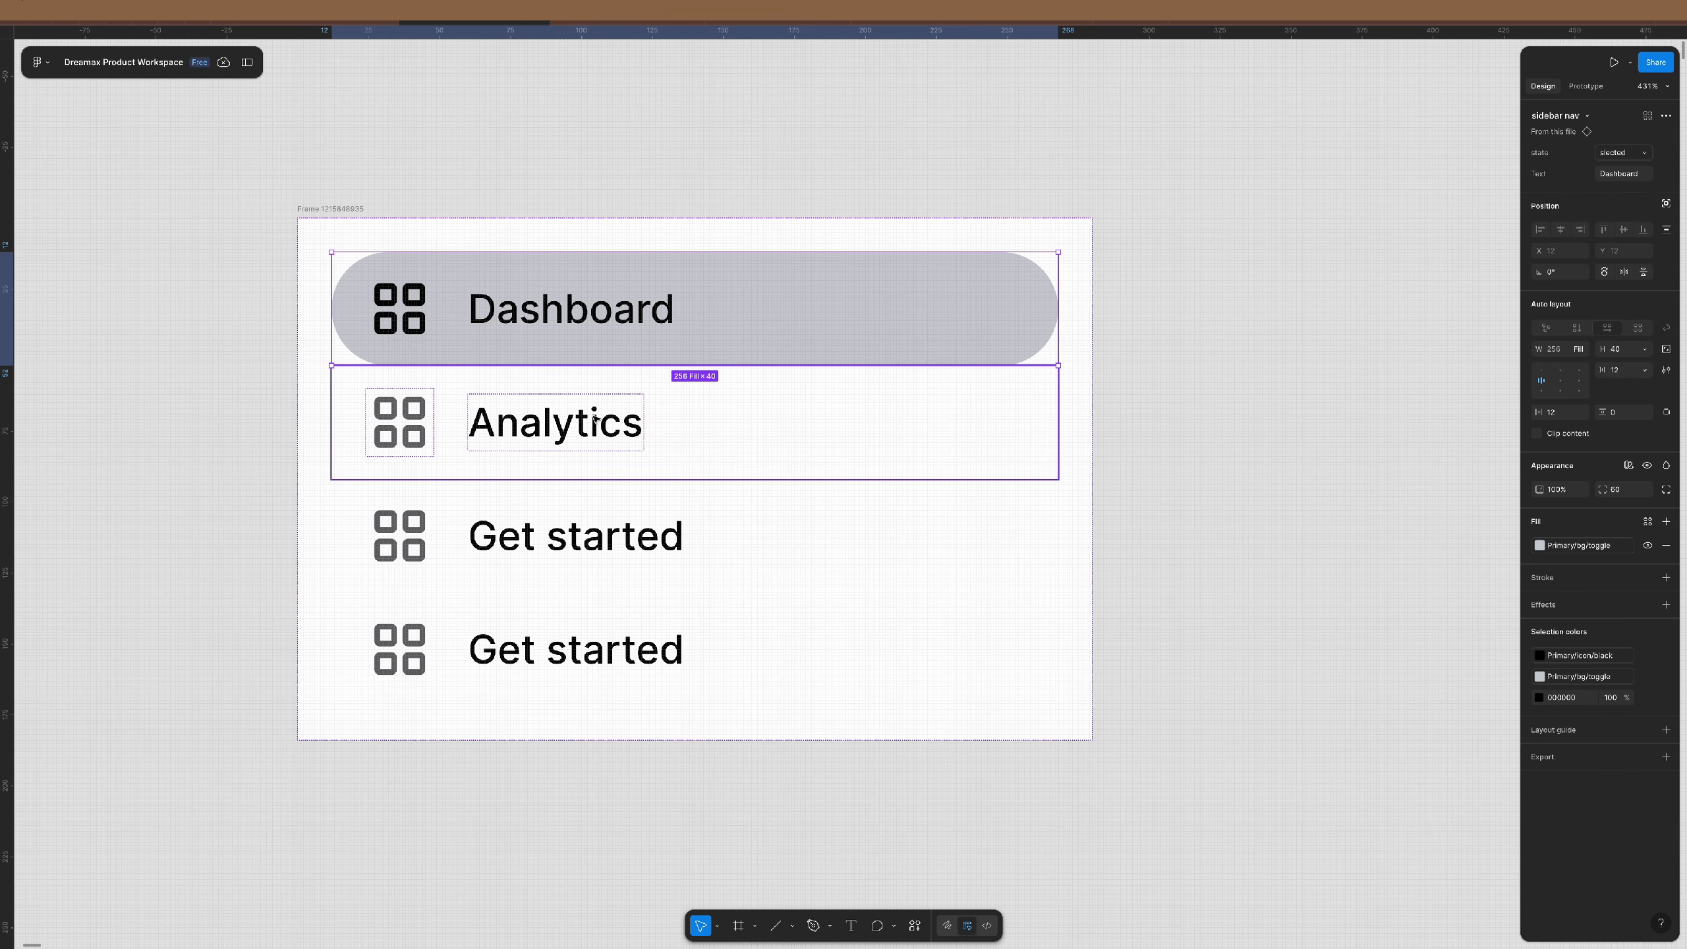
- Give the Analytics row the chart icon
double_click(403, 426)
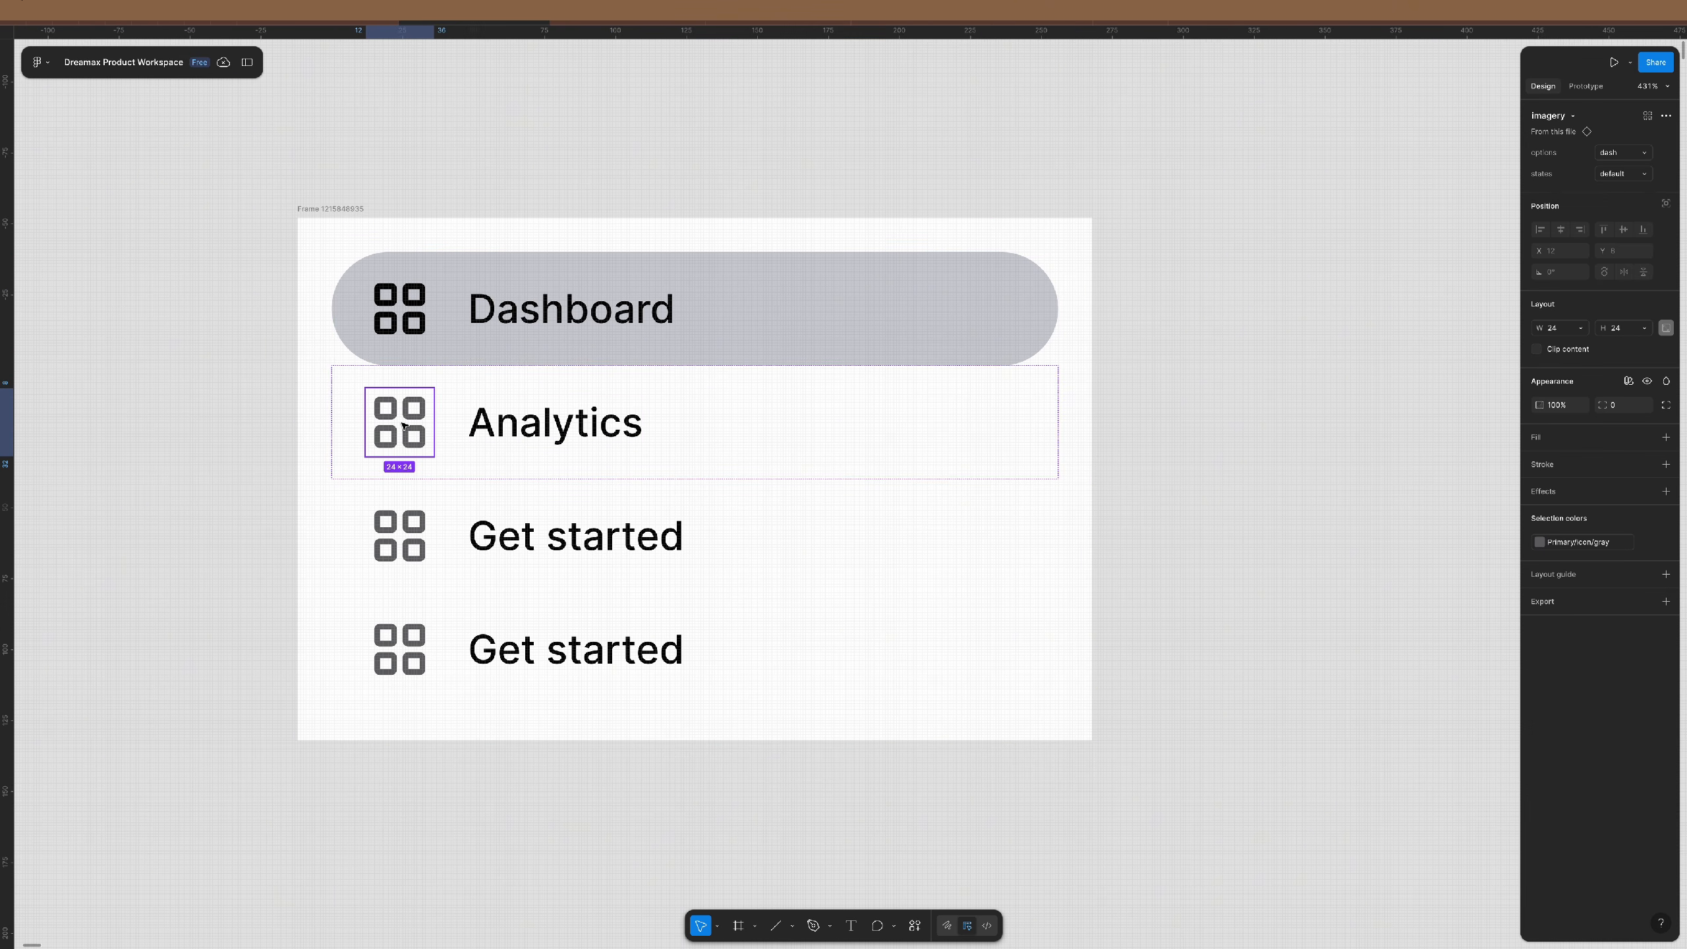
left_click(1642, 155)
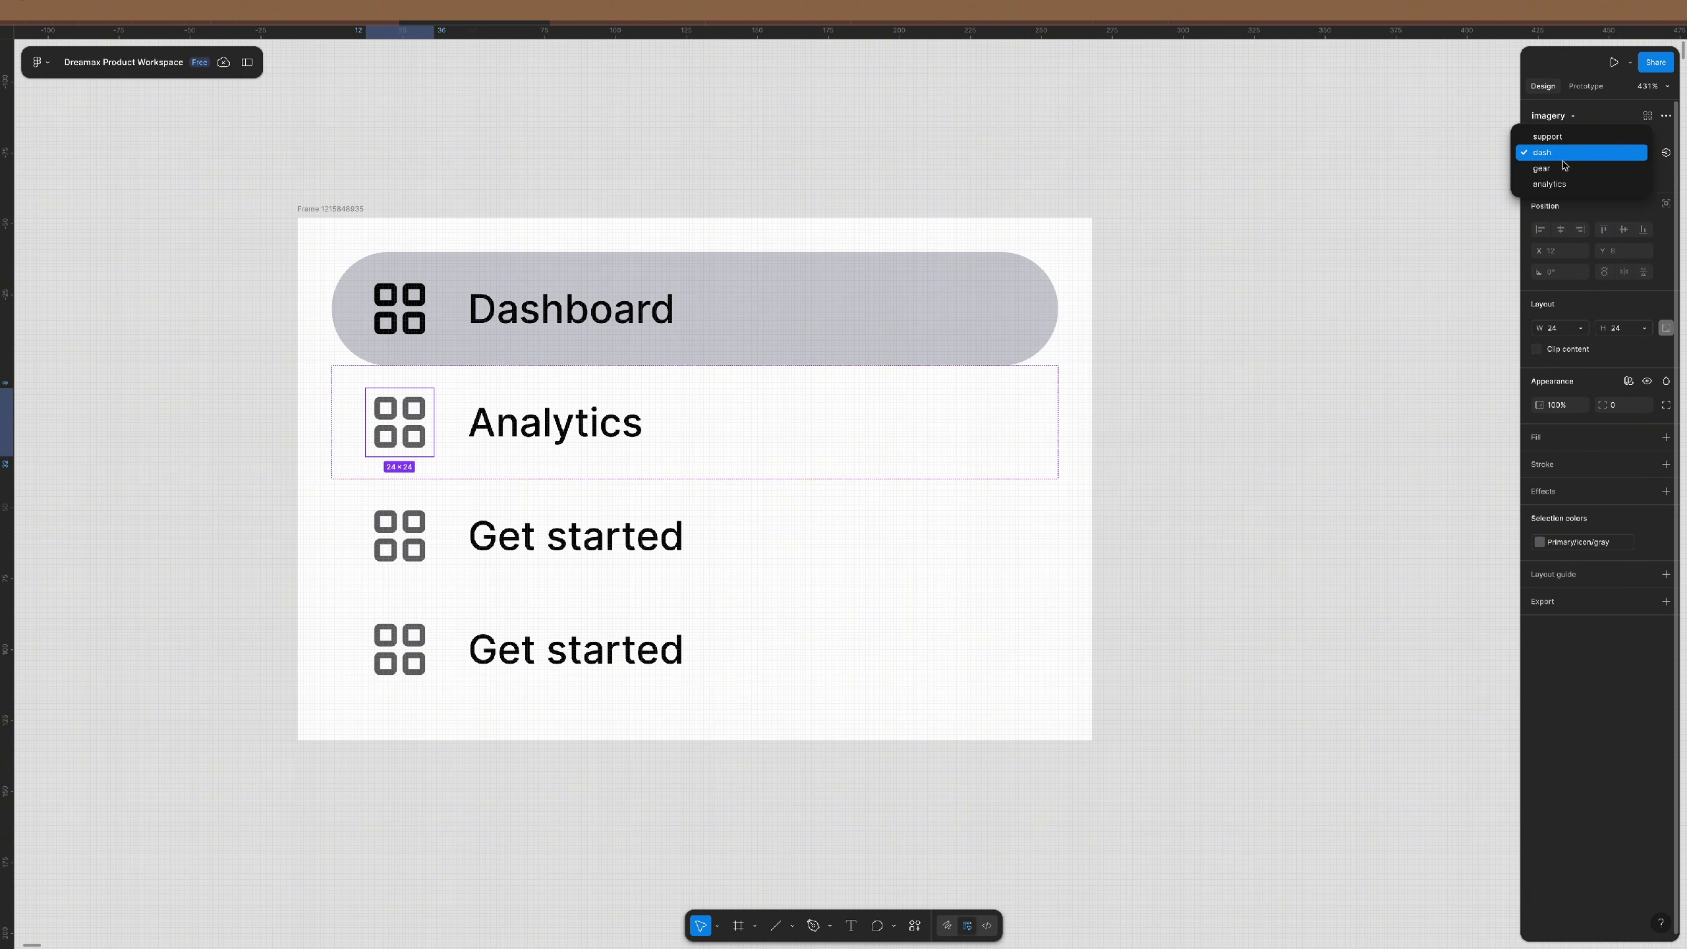
left_click(1550, 184)
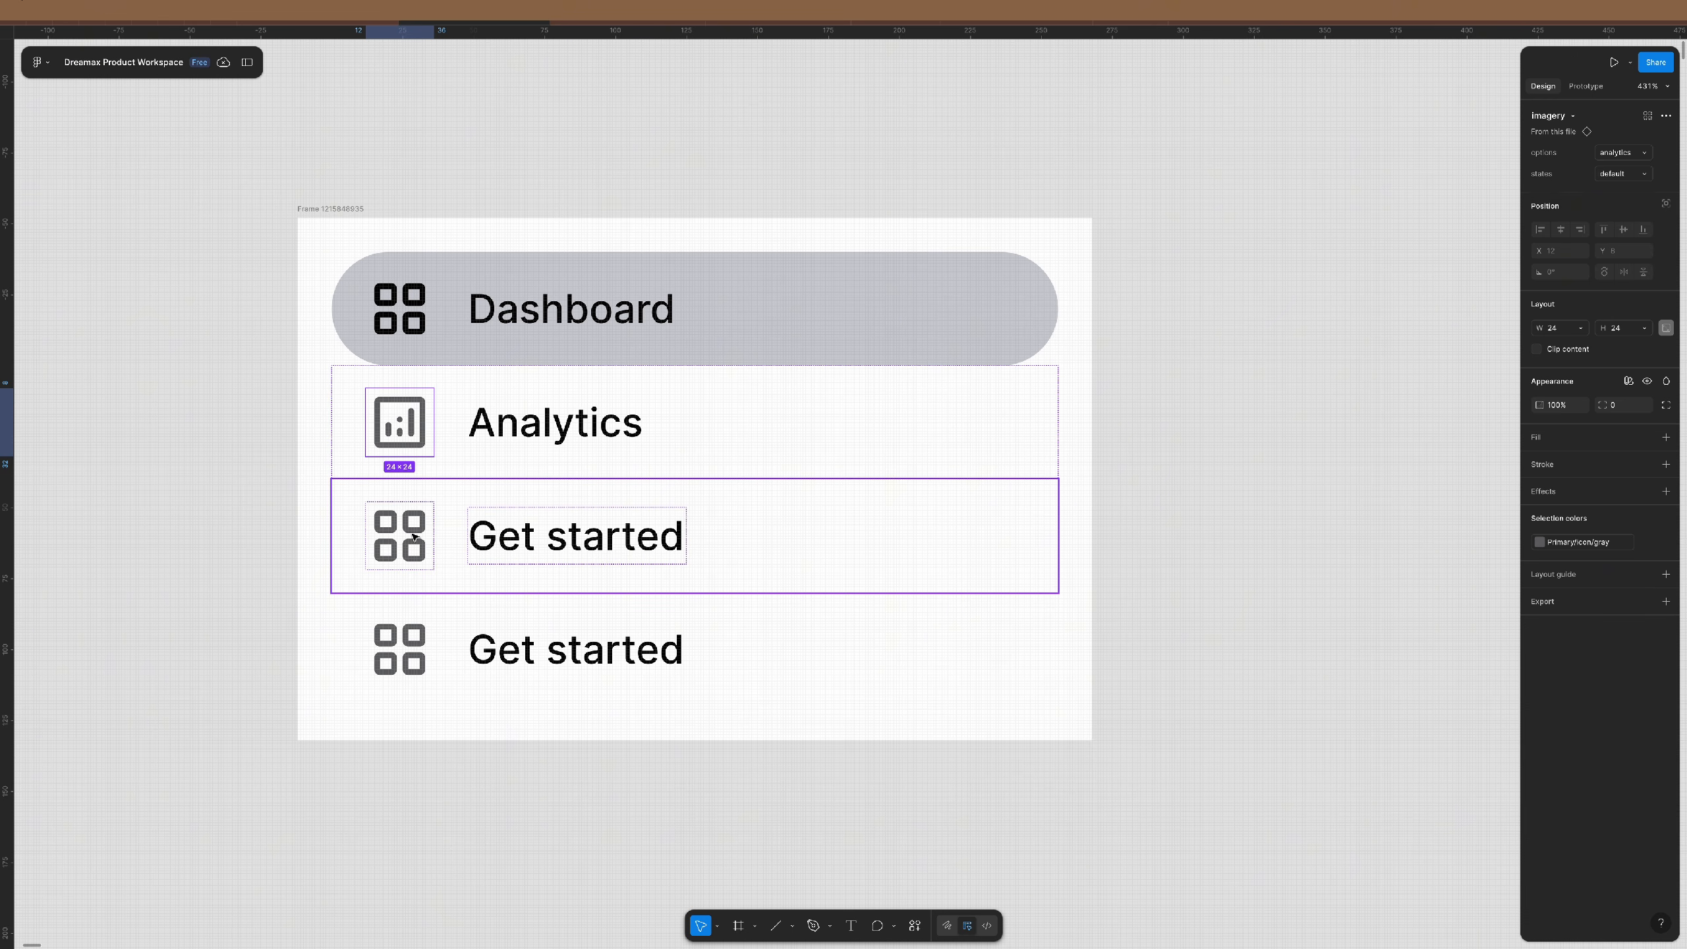
- Relabel the third and fourth rows 'Speed' and 'Support'
left_click(606, 544)
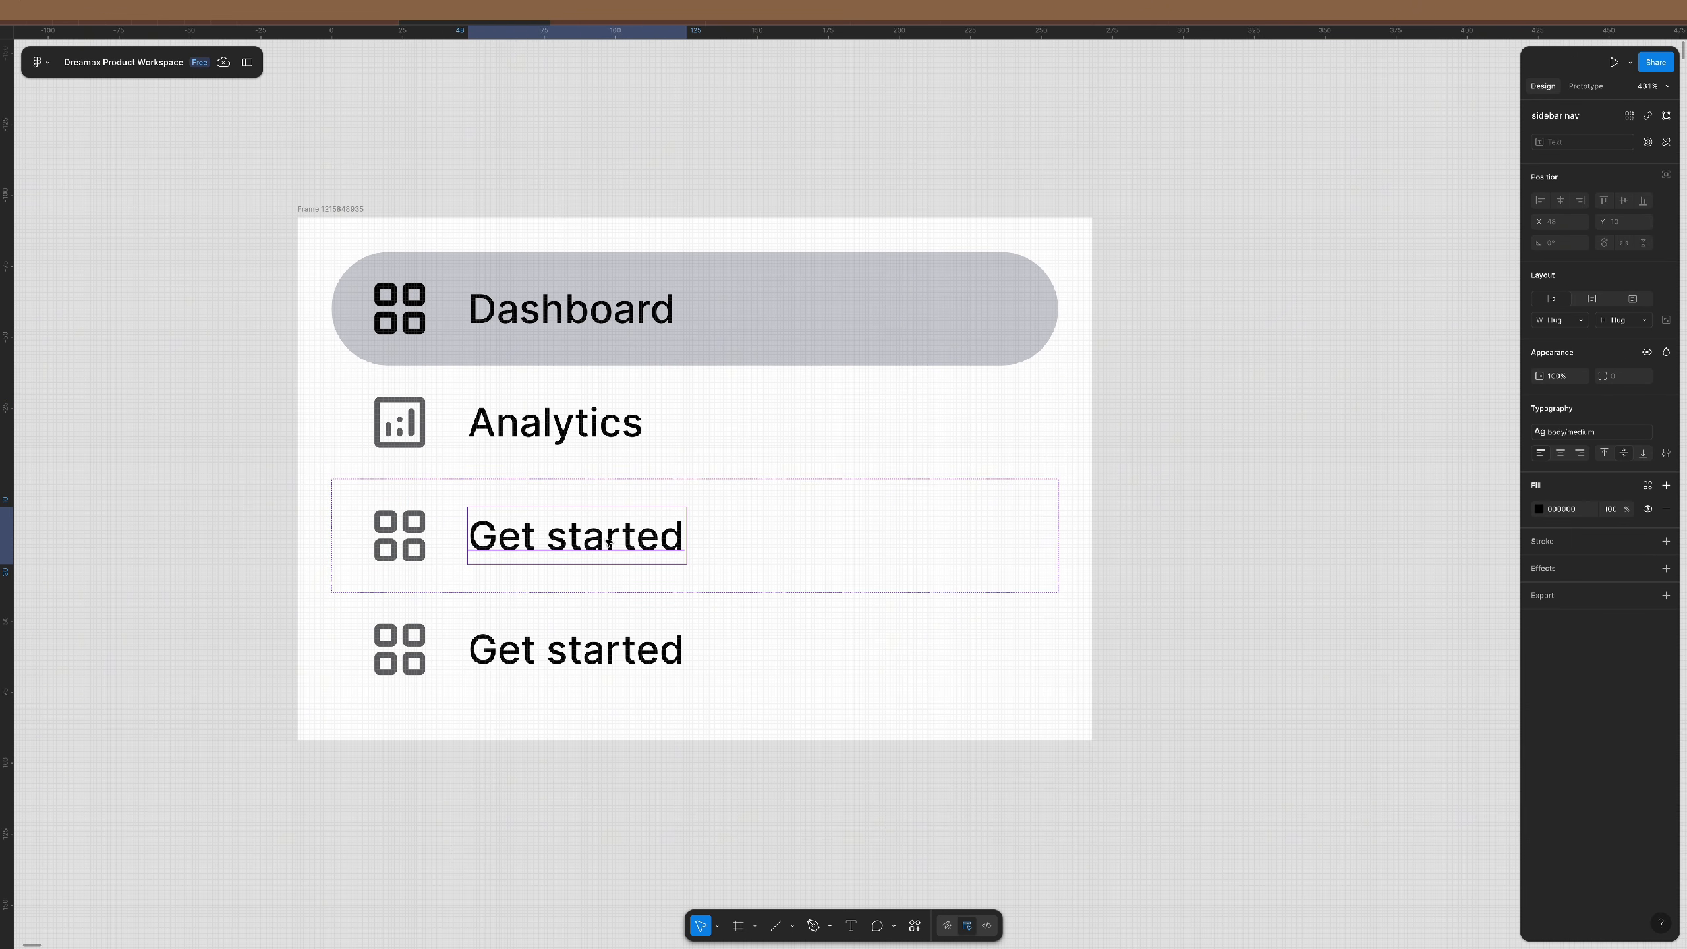
left_click(771, 524)
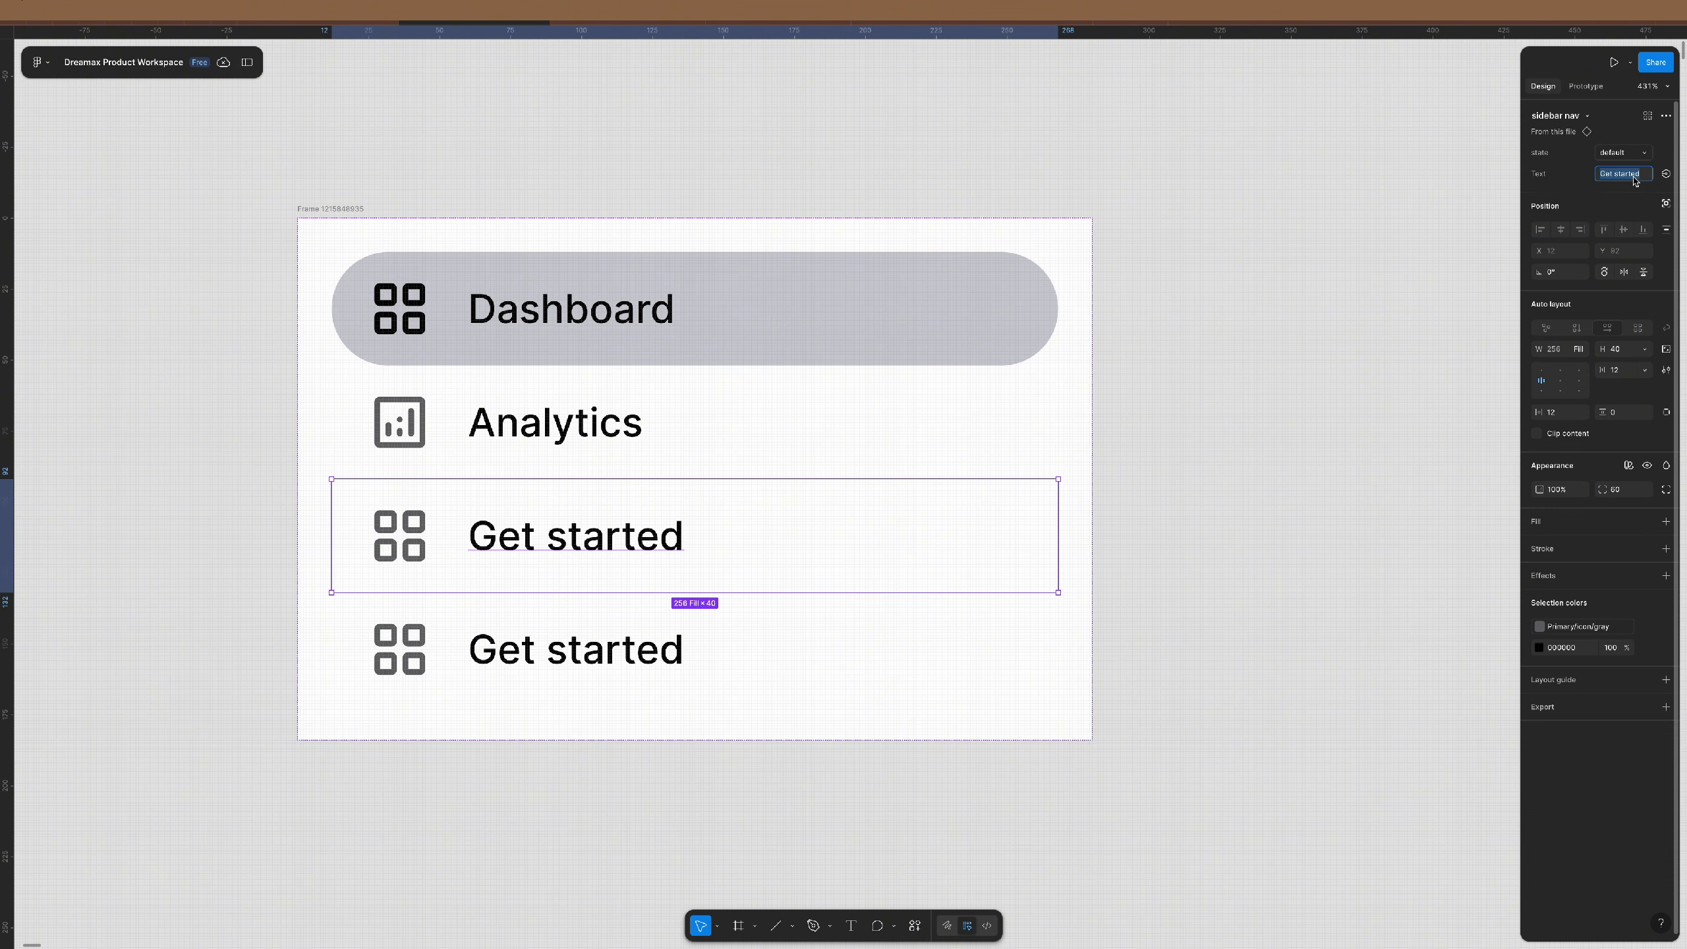
type("Speed")
key("Return")
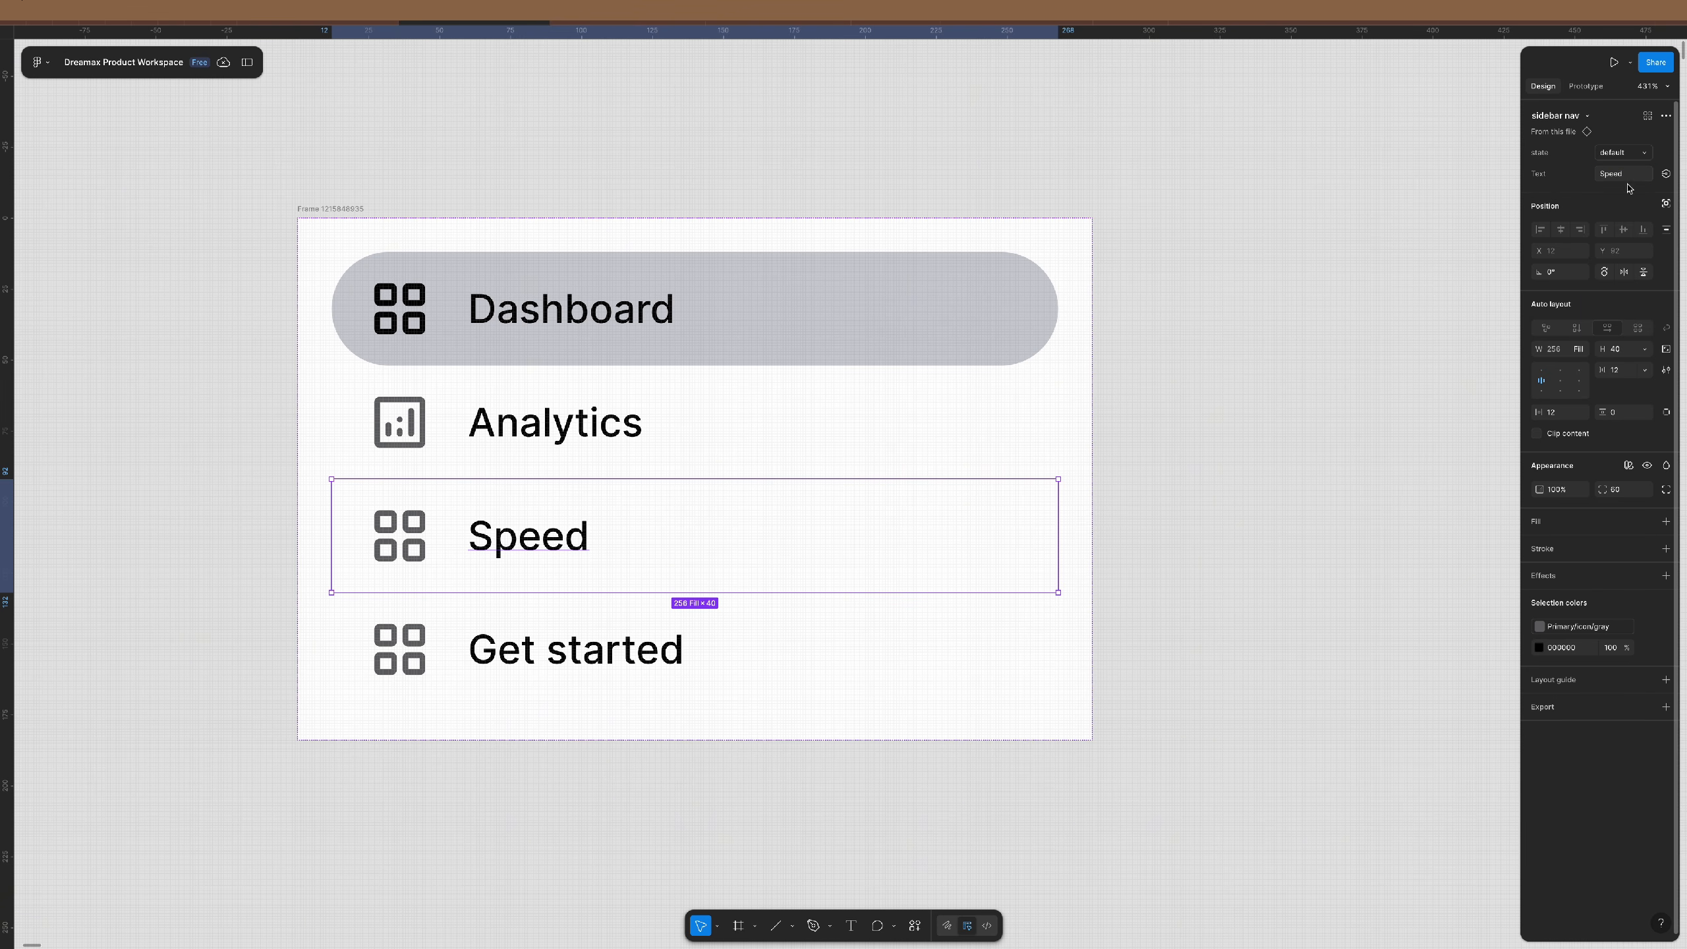
left_click(890, 604)
left_click(1615, 175)
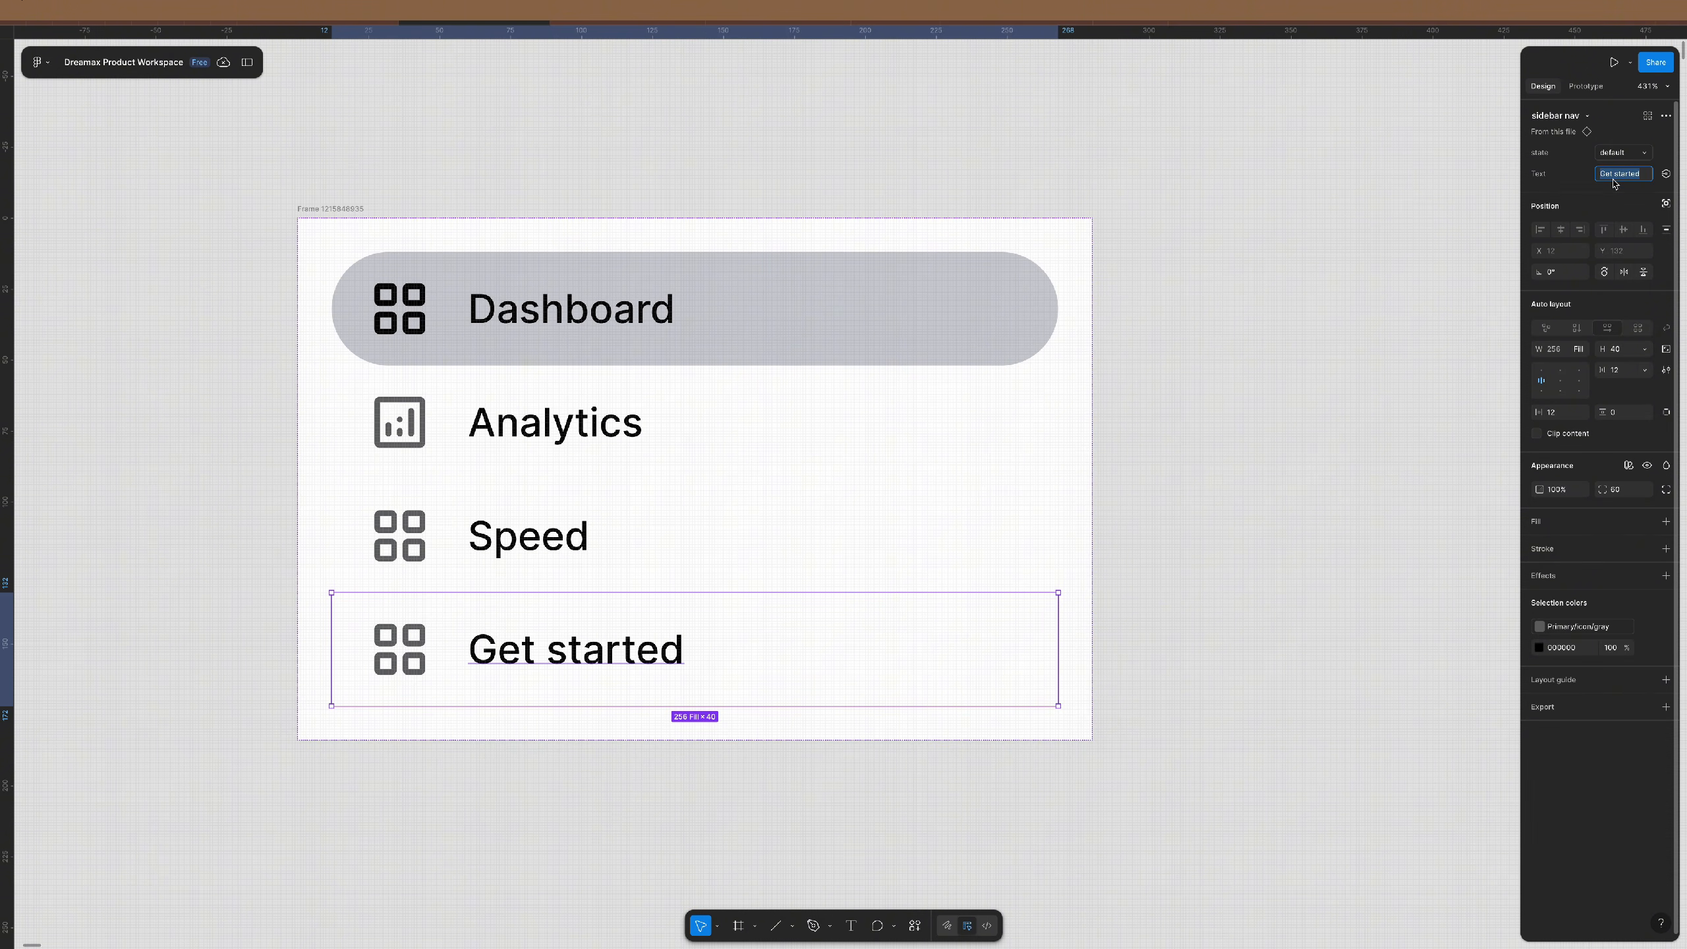
type("Support")
key("Return")
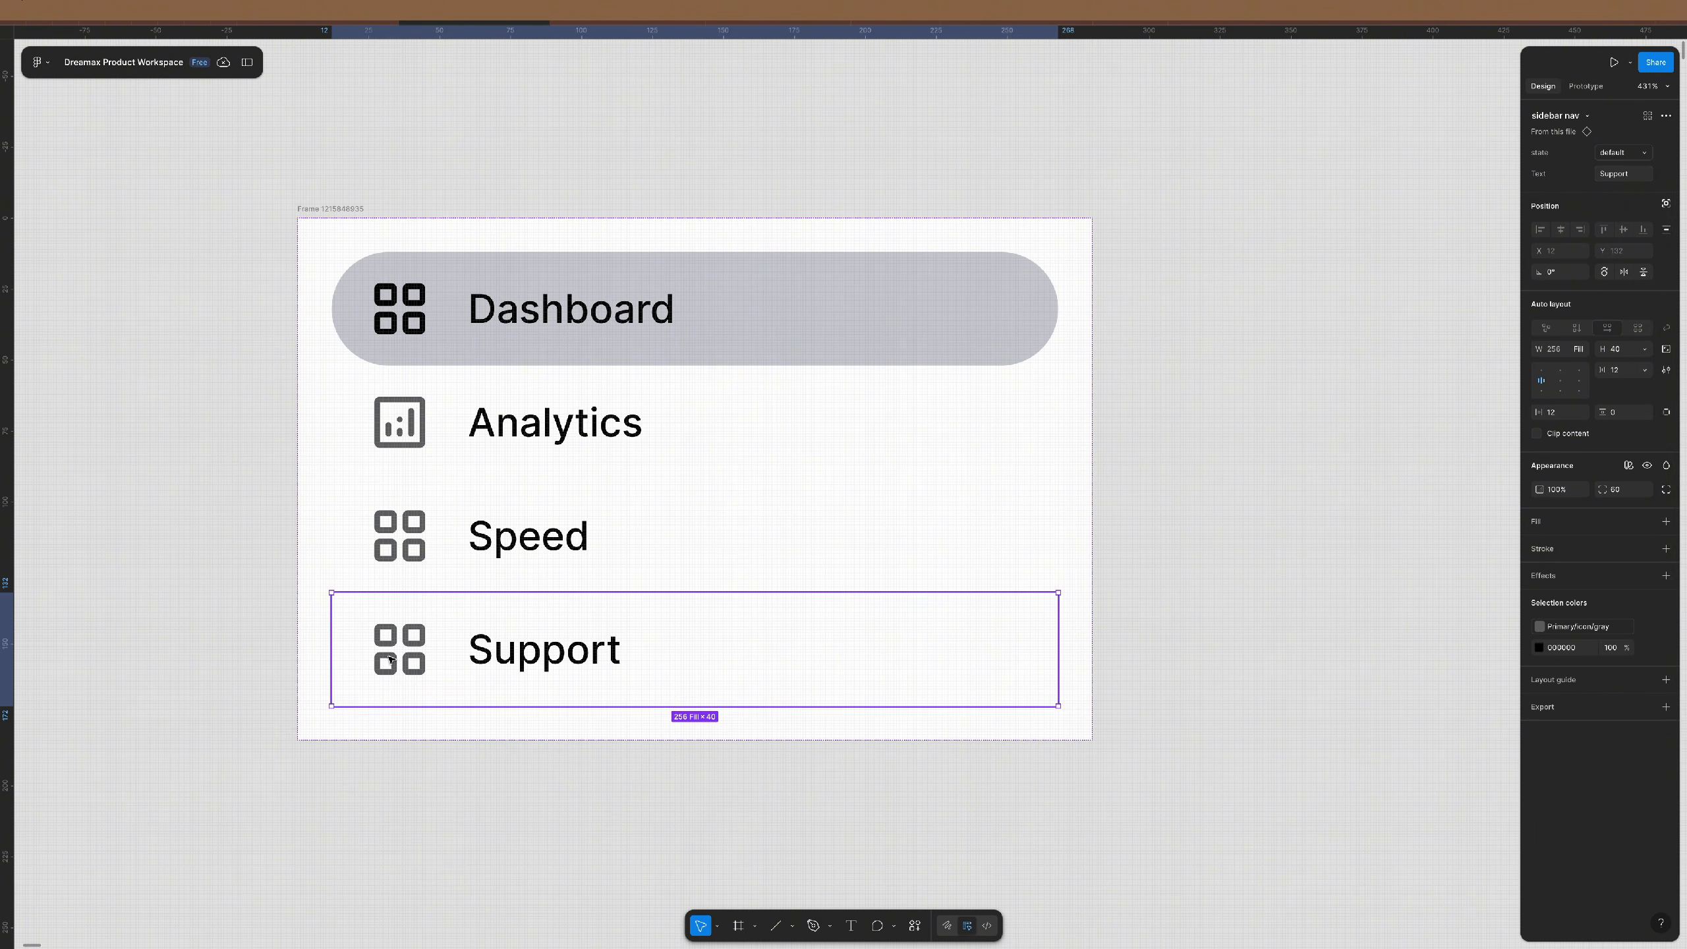
- Give the Support row the question-mark icon and the Speed row the gauge icon
left_click(395, 658)
left_click(1617, 154)
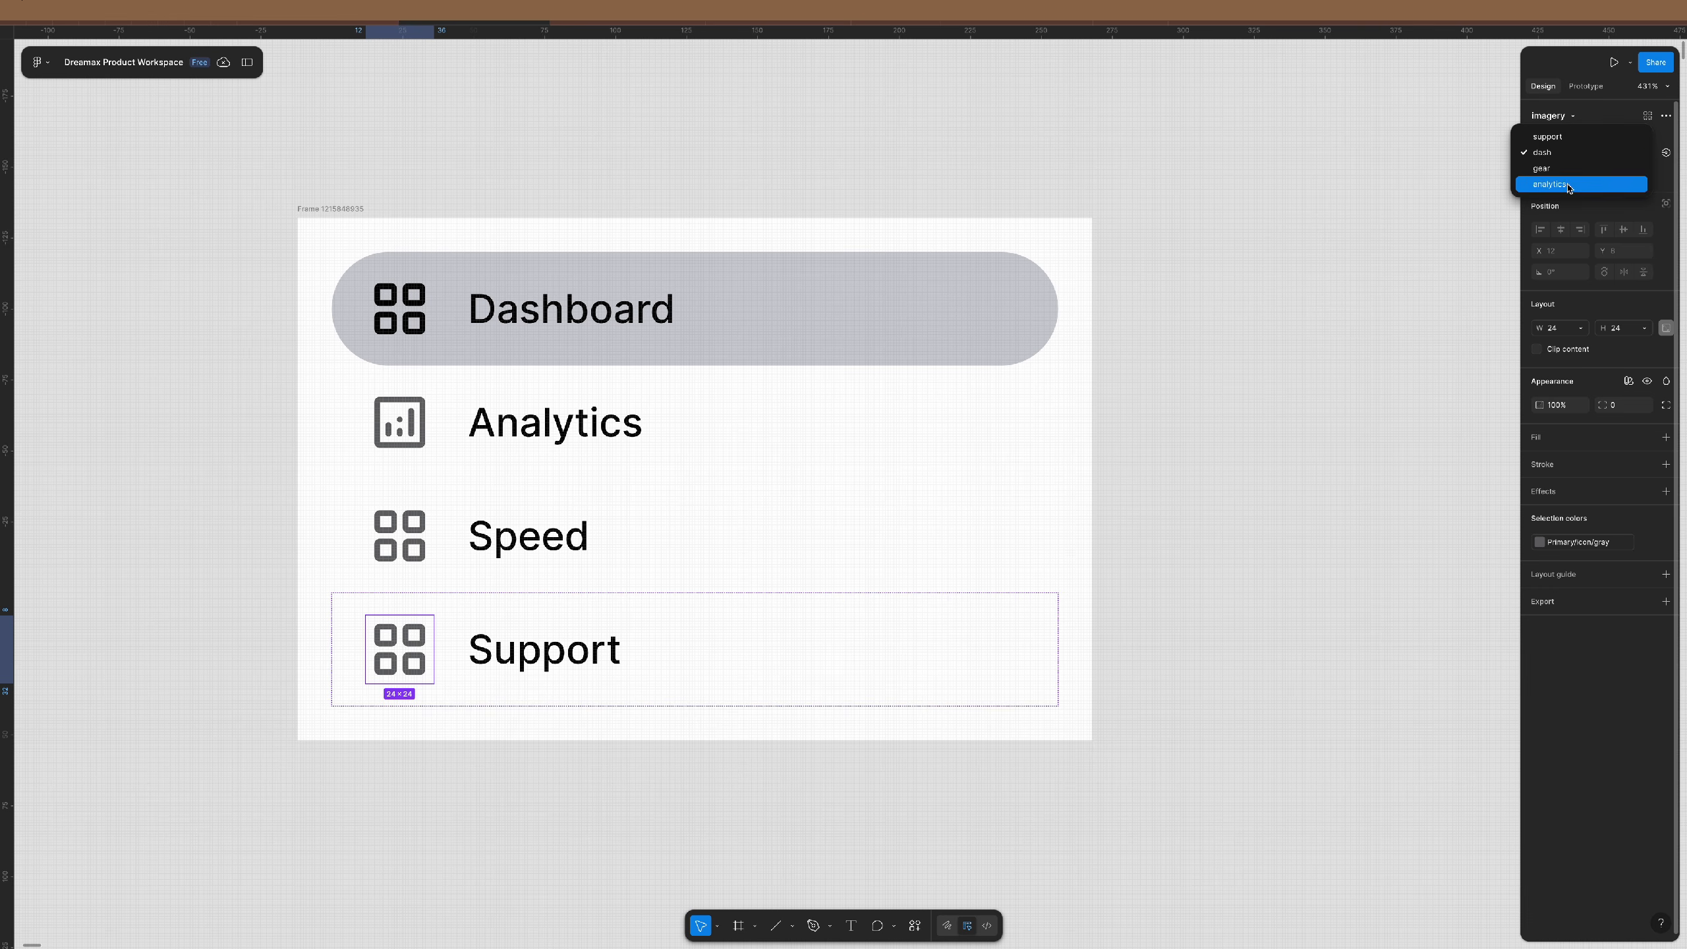
left_click(1613, 183)
left_click(409, 522)
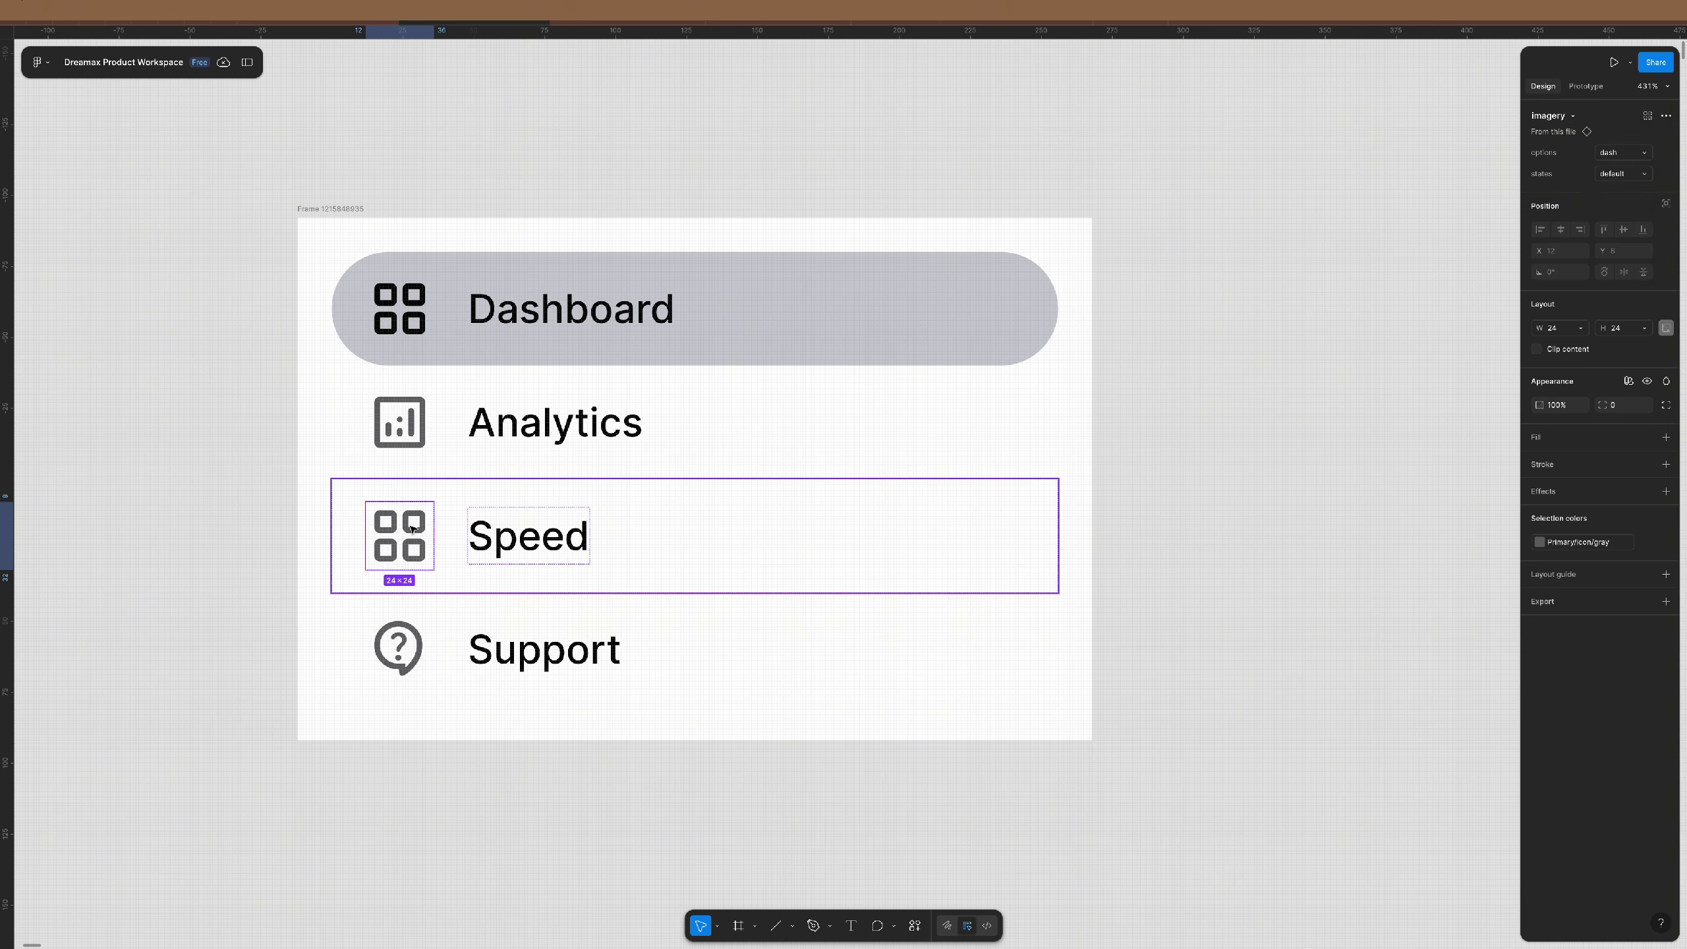
left_click(1623, 153)
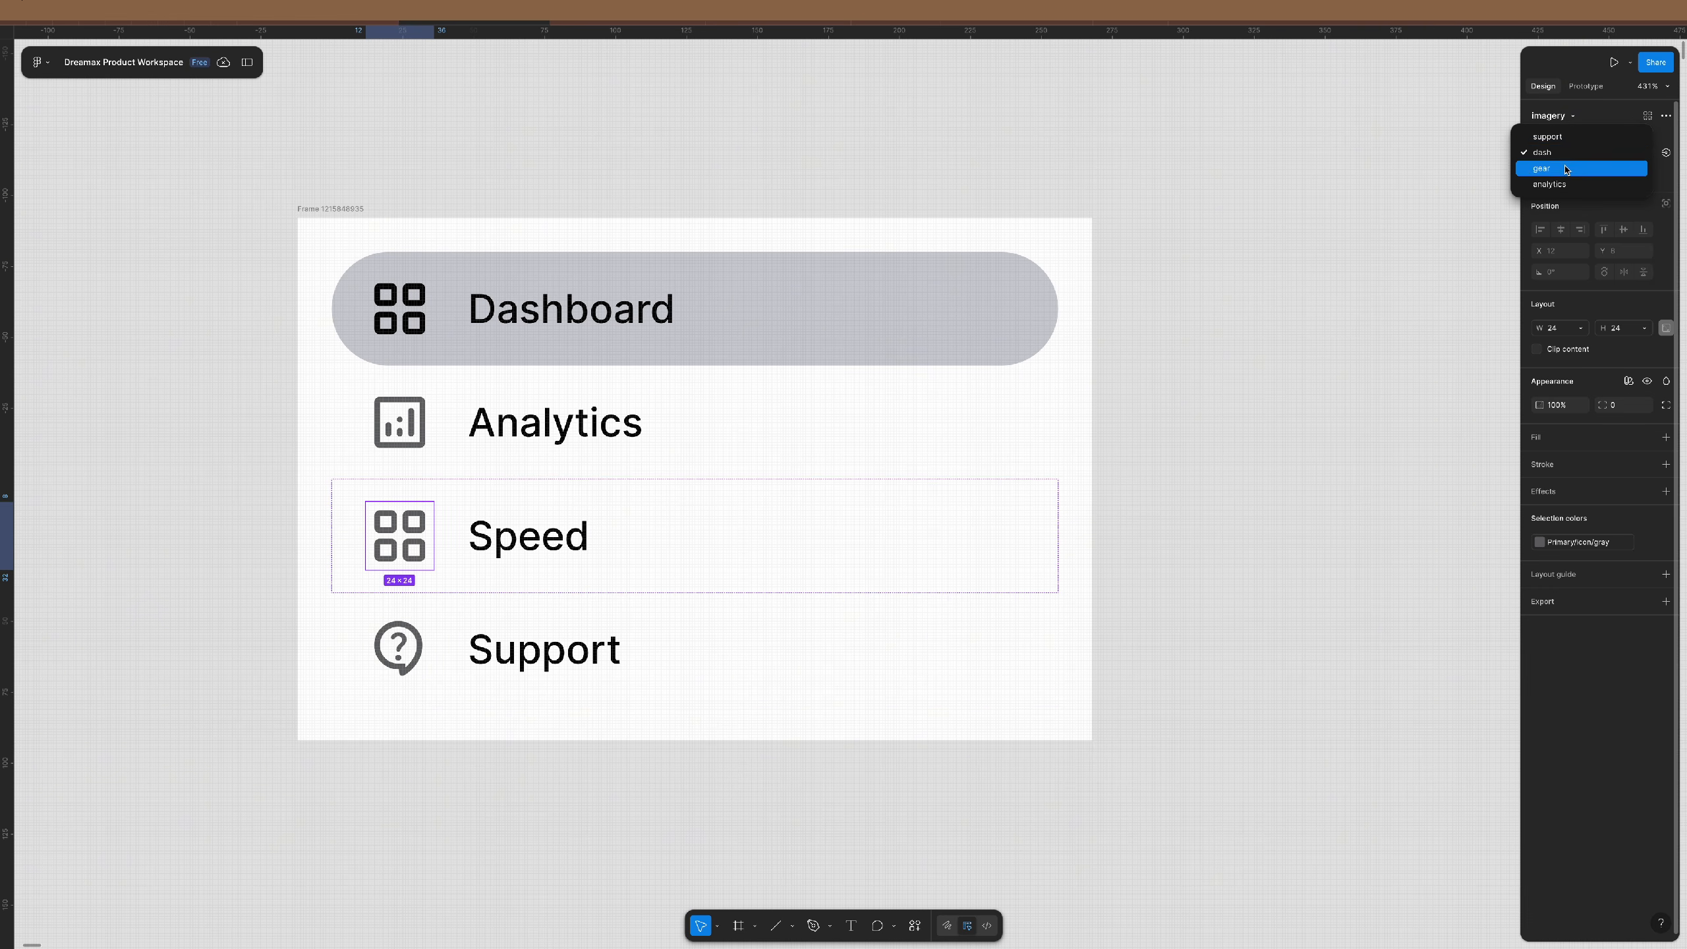
left_click(1594, 166)
left_click(1267, 473)
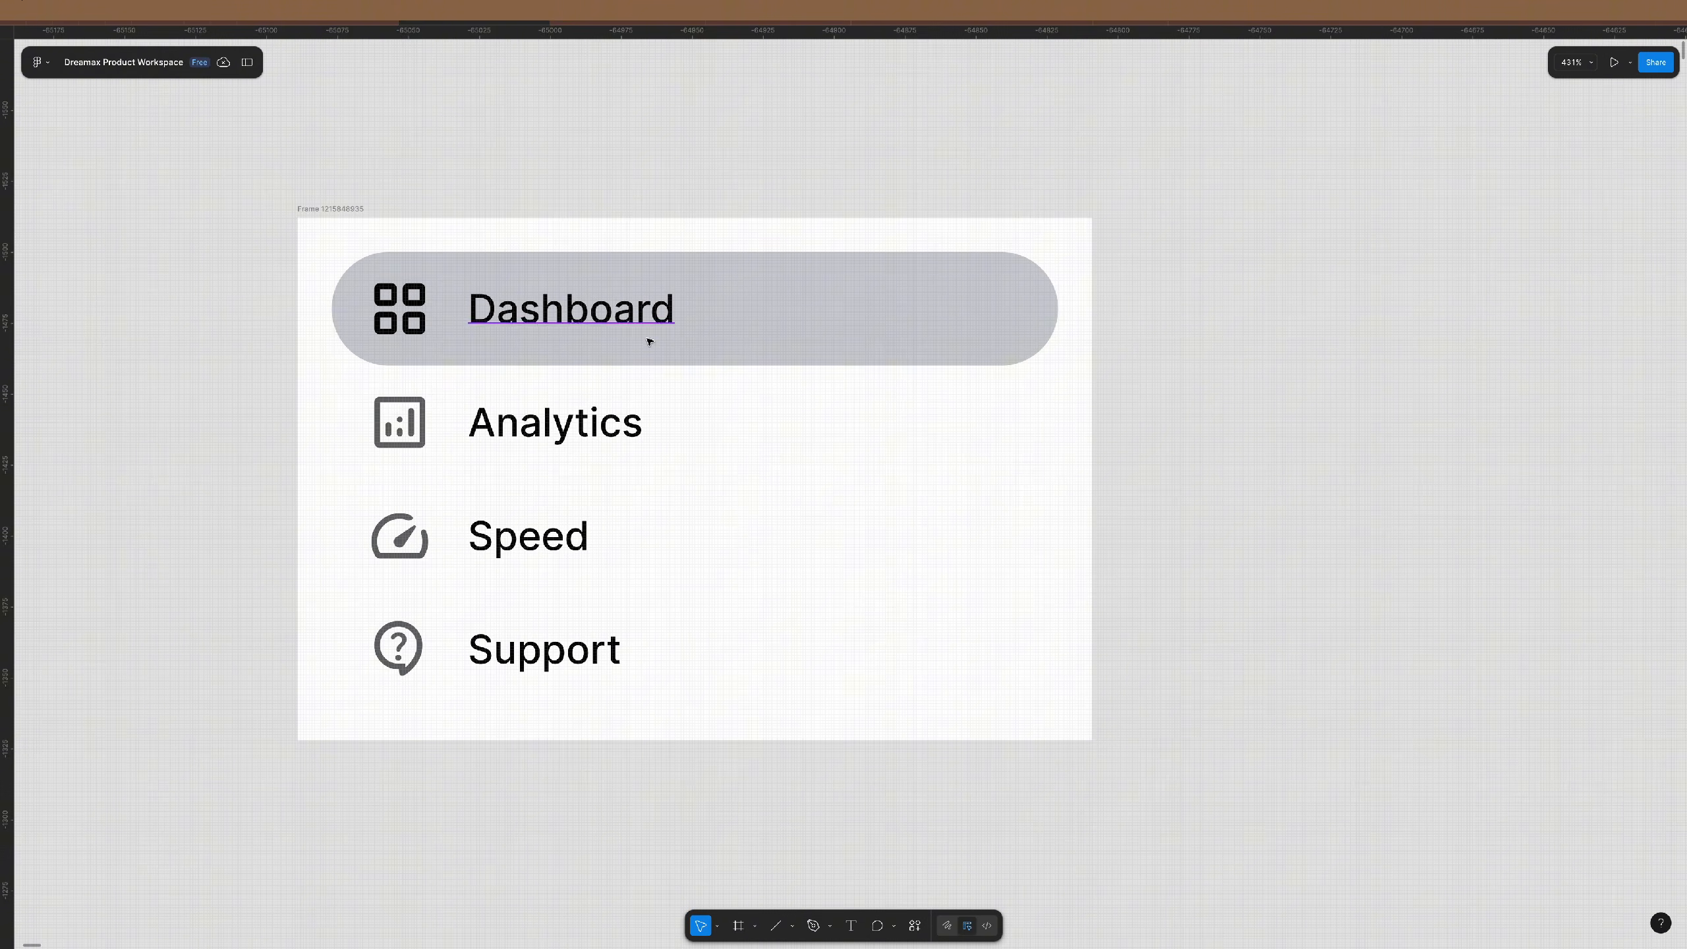
scroll(648, 339, "down", 5)
scroll(645, 338, "left", 5)
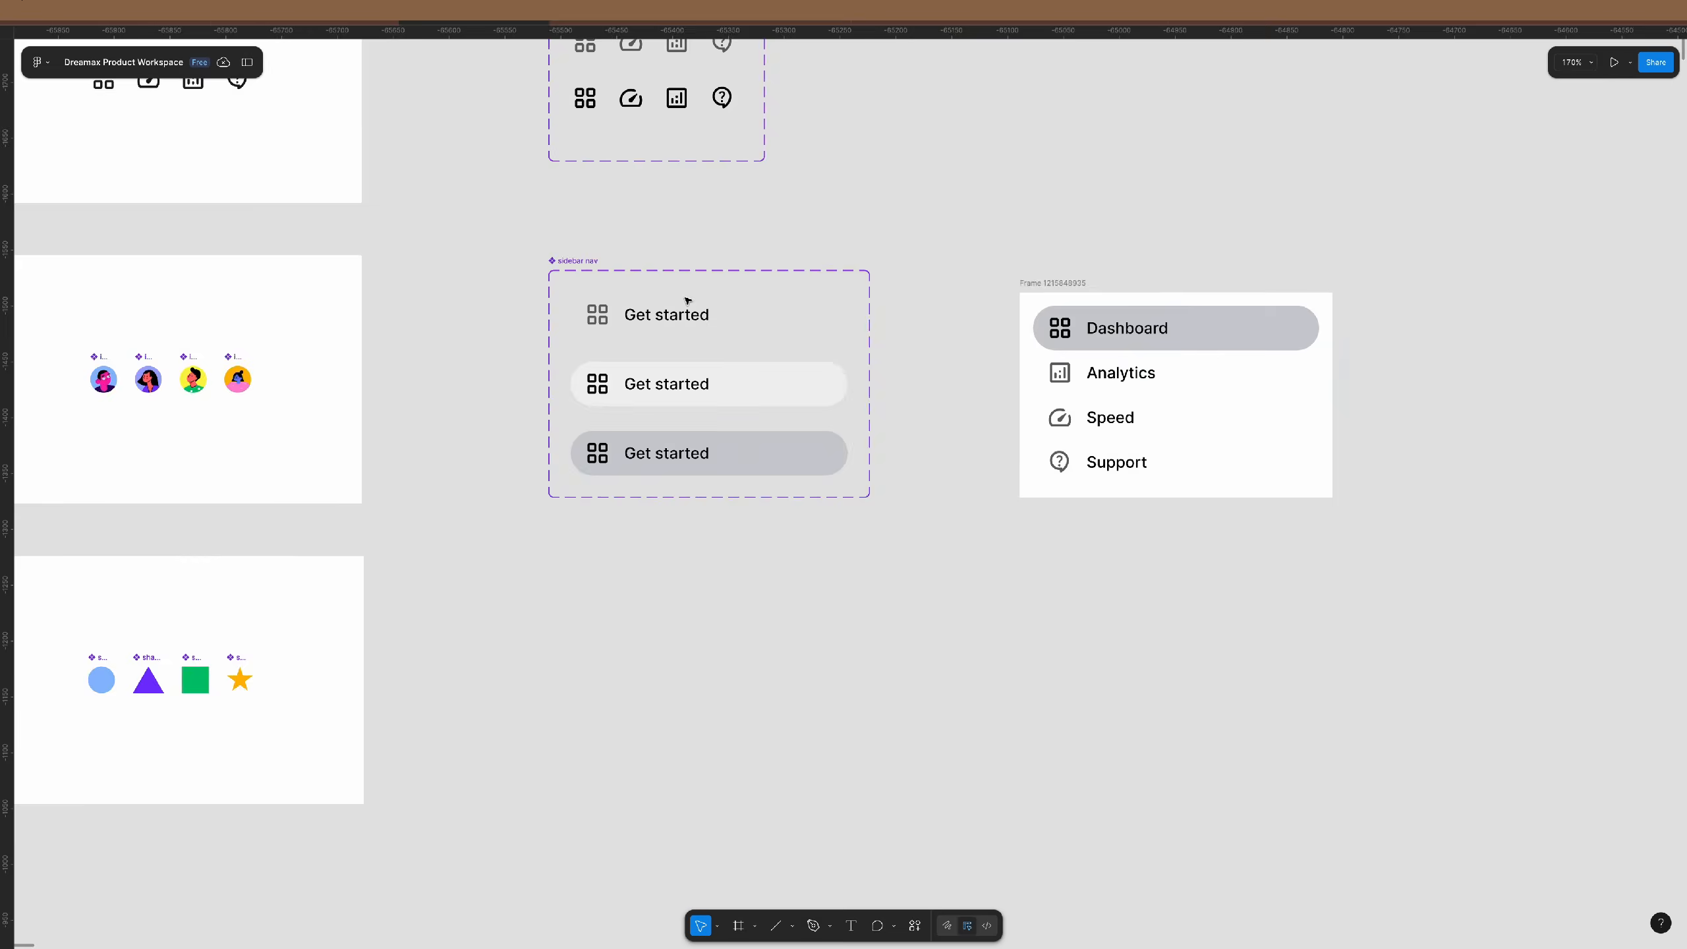
- Link the default row to hover: While hovering, Smart animate, Ease in
scroll(638, 332, "up", 5)
scroll(764, 336, "down", 1)
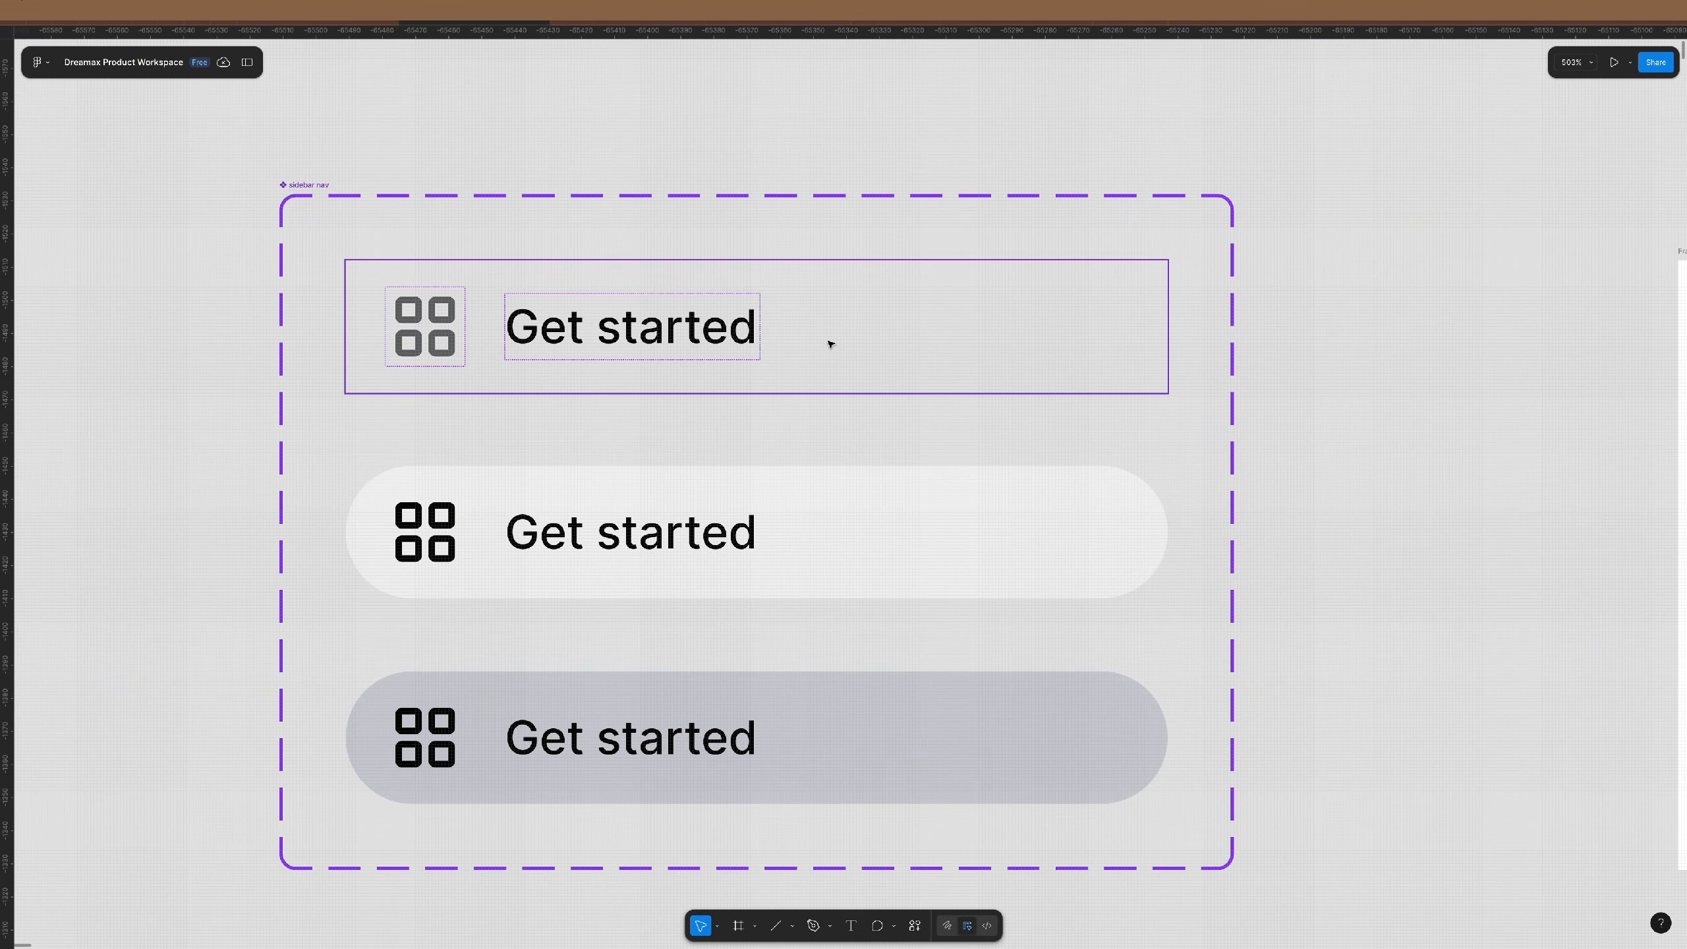
left_click(829, 345)
key("shift+e")
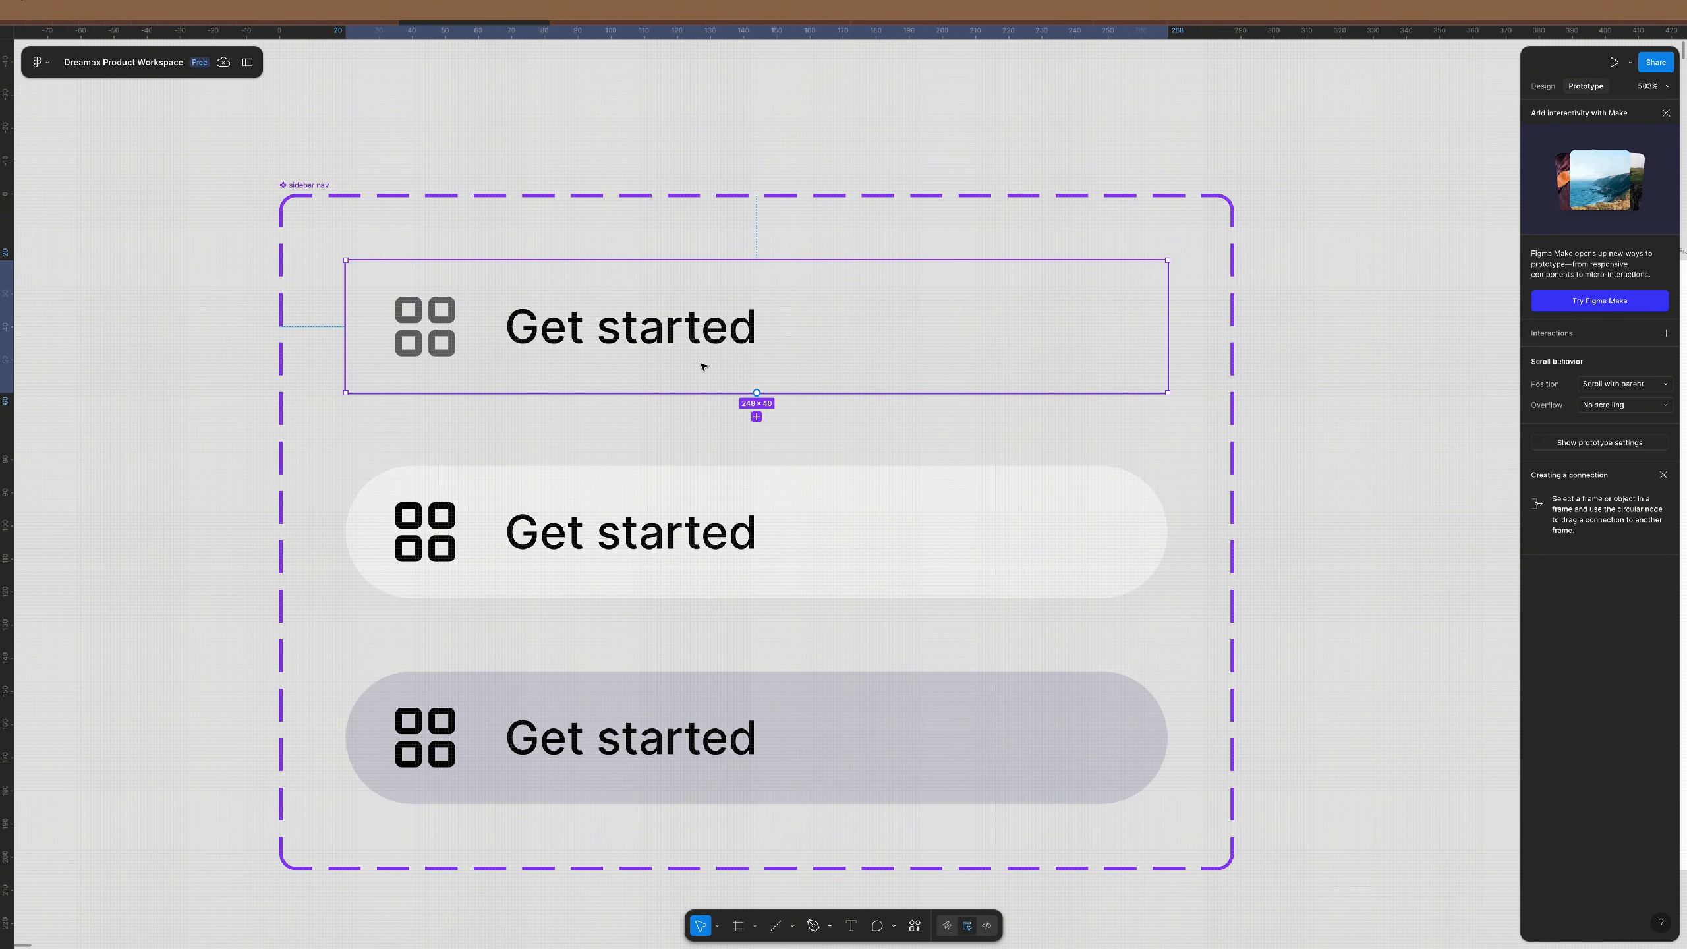
left_click_drag(755, 392, 963, 306)
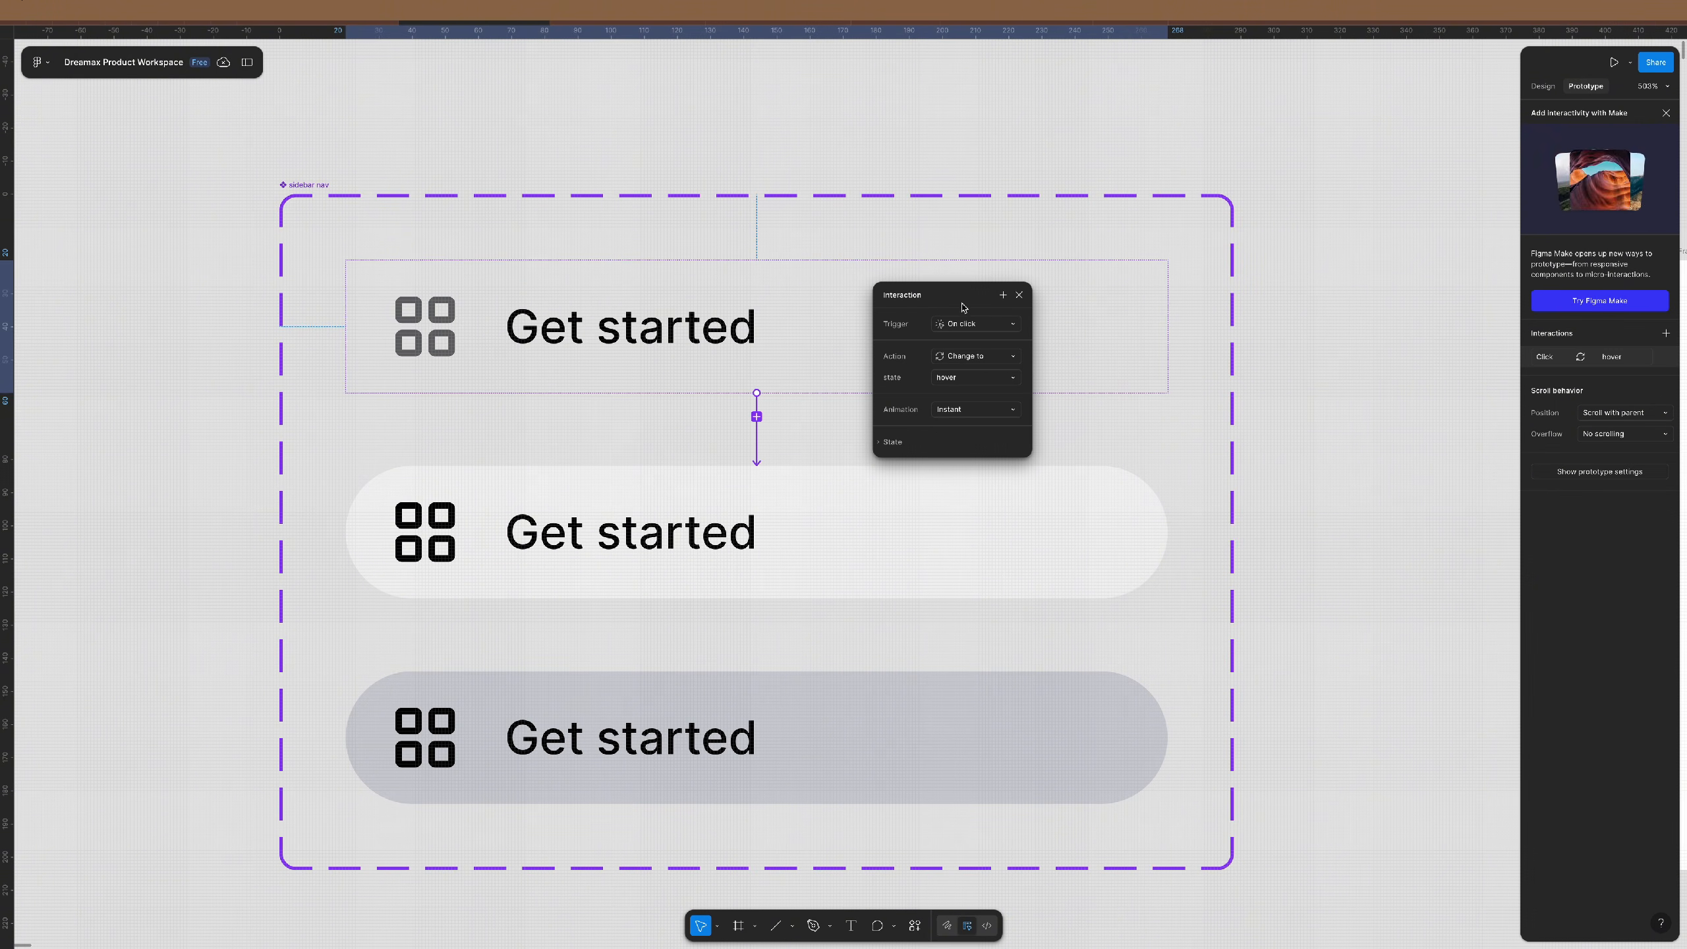
left_click(1012, 325)
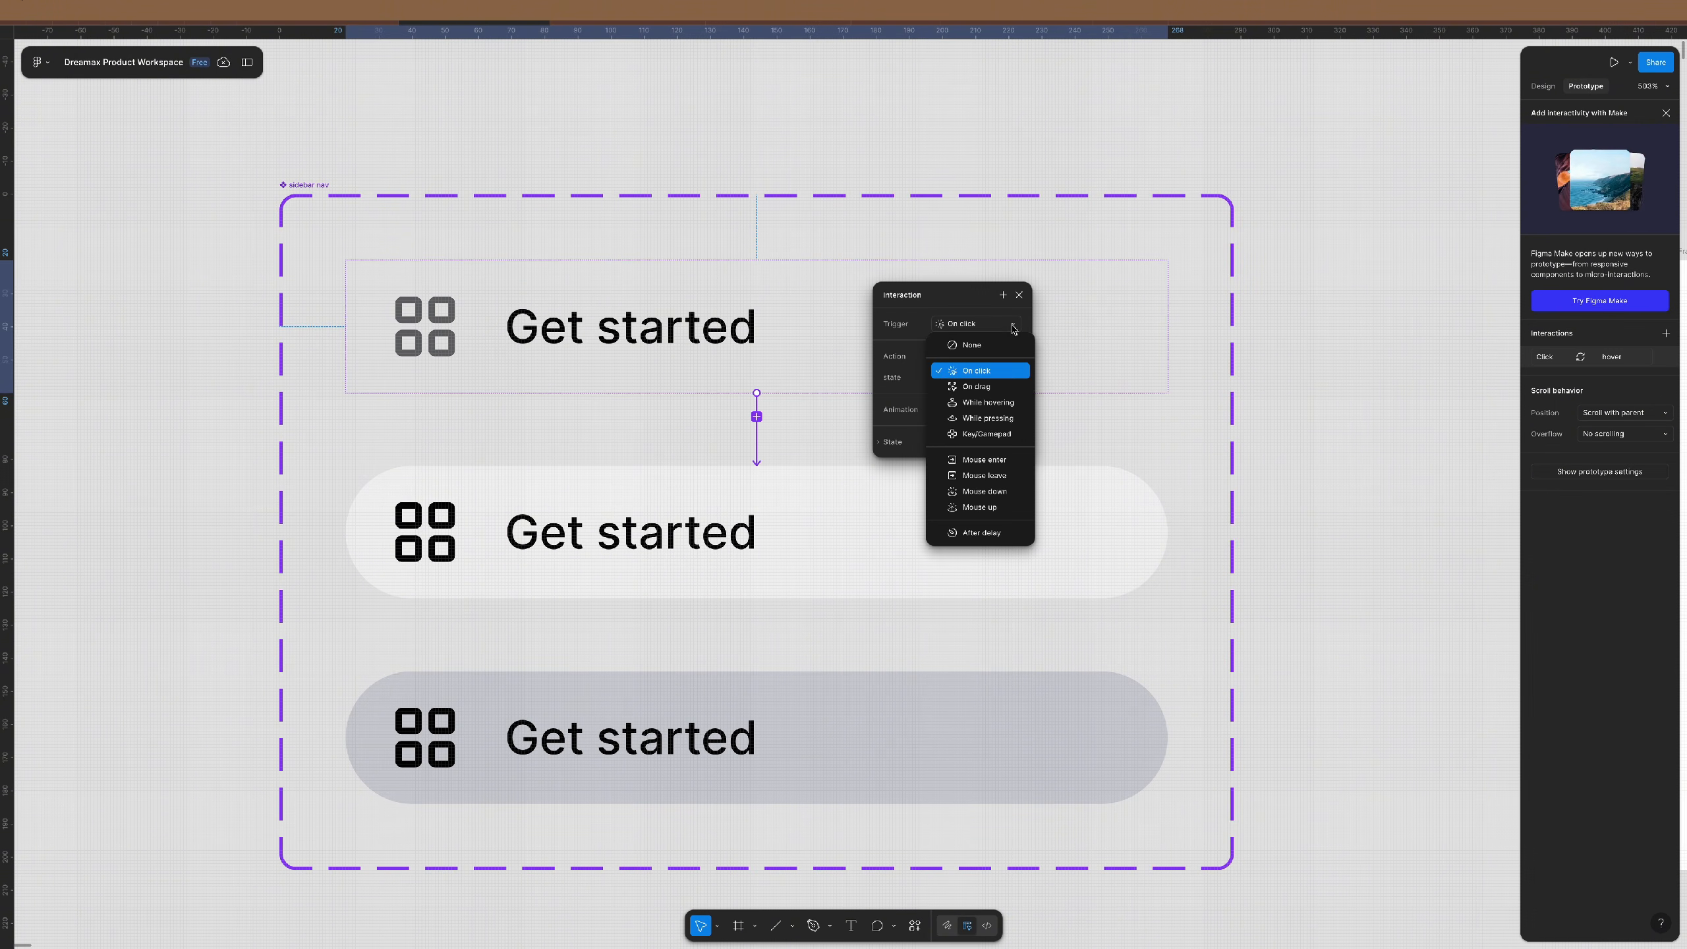
left_click(990, 403)
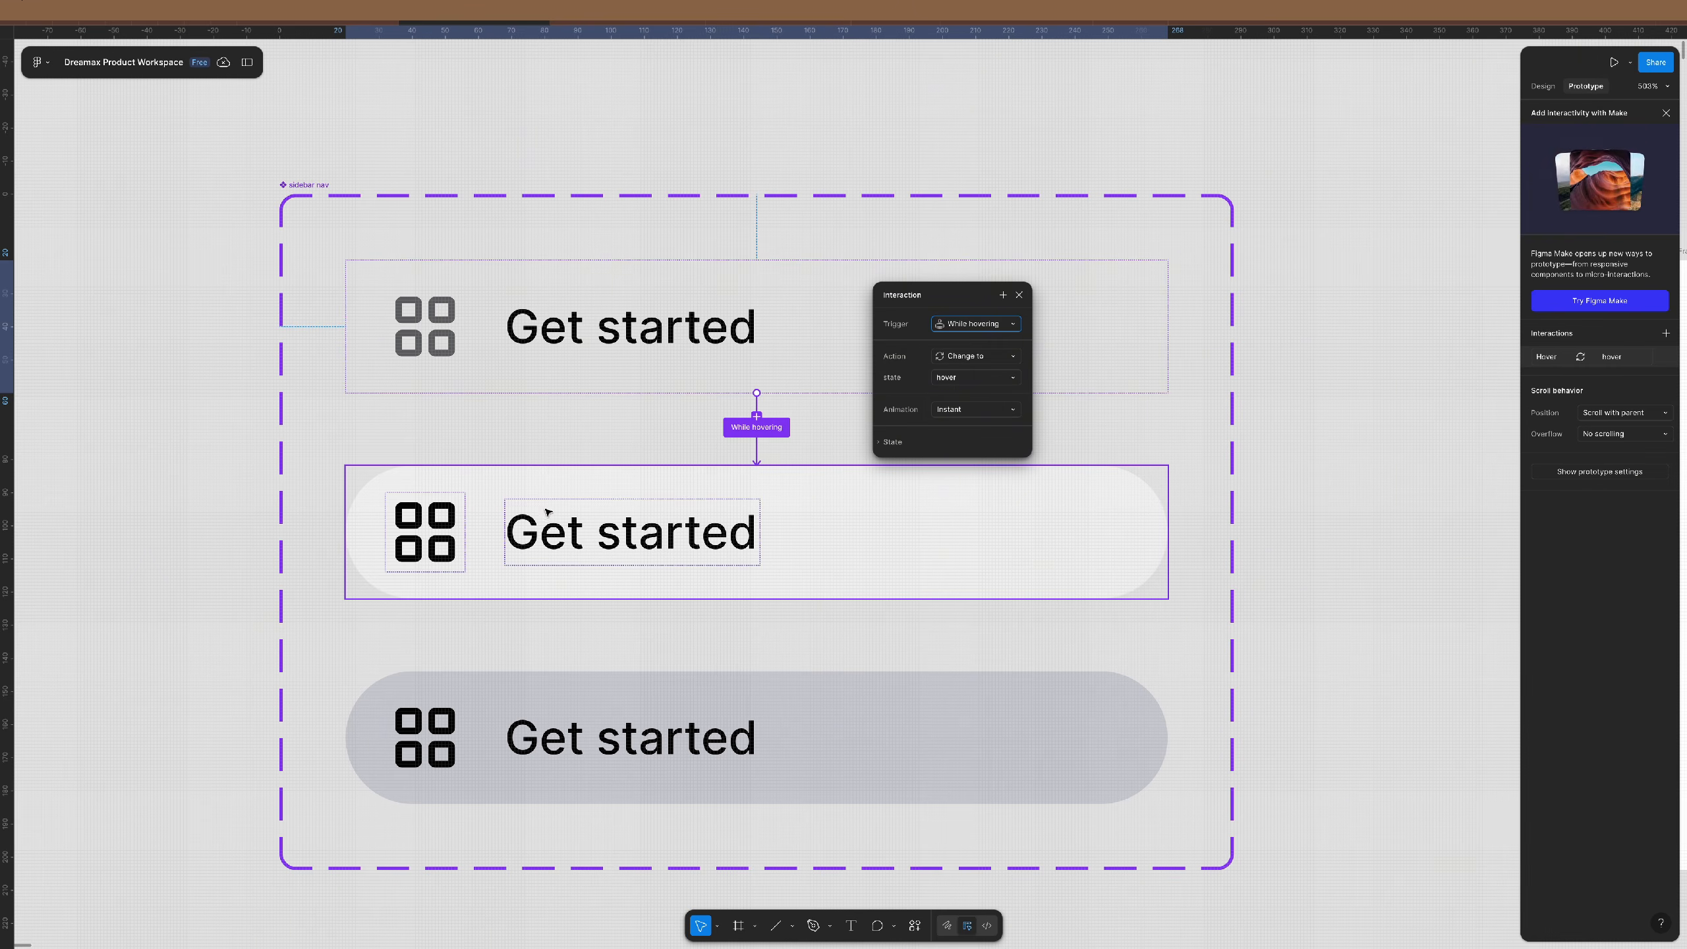
left_click(1009, 411)
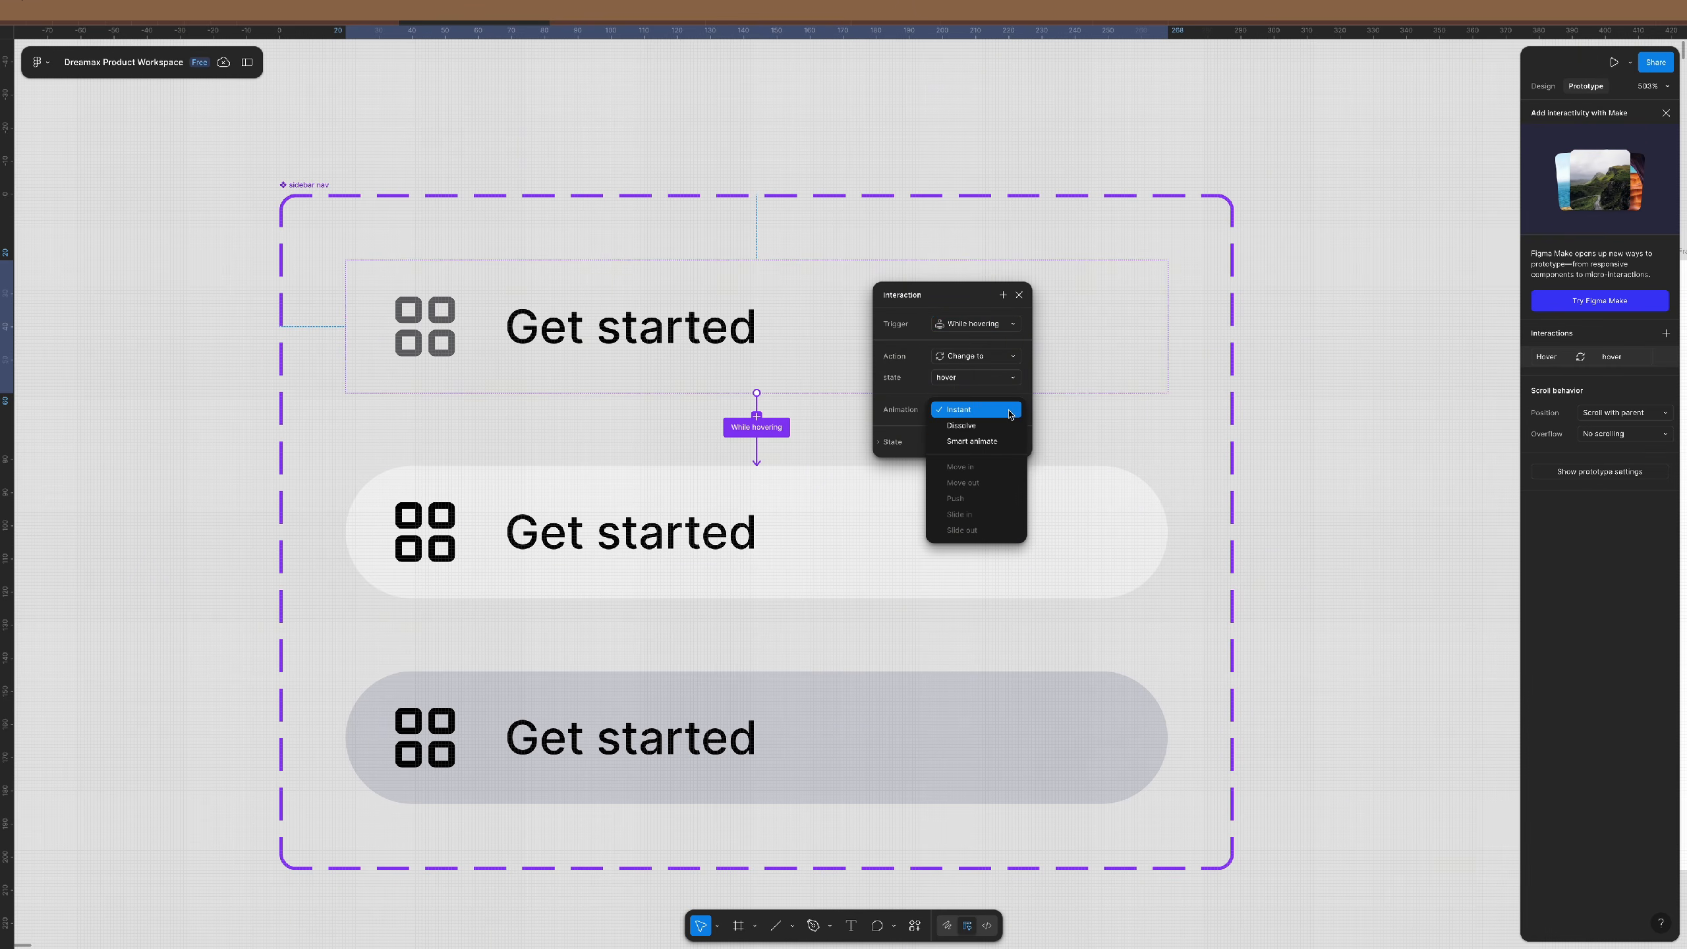
left_click(977, 442)
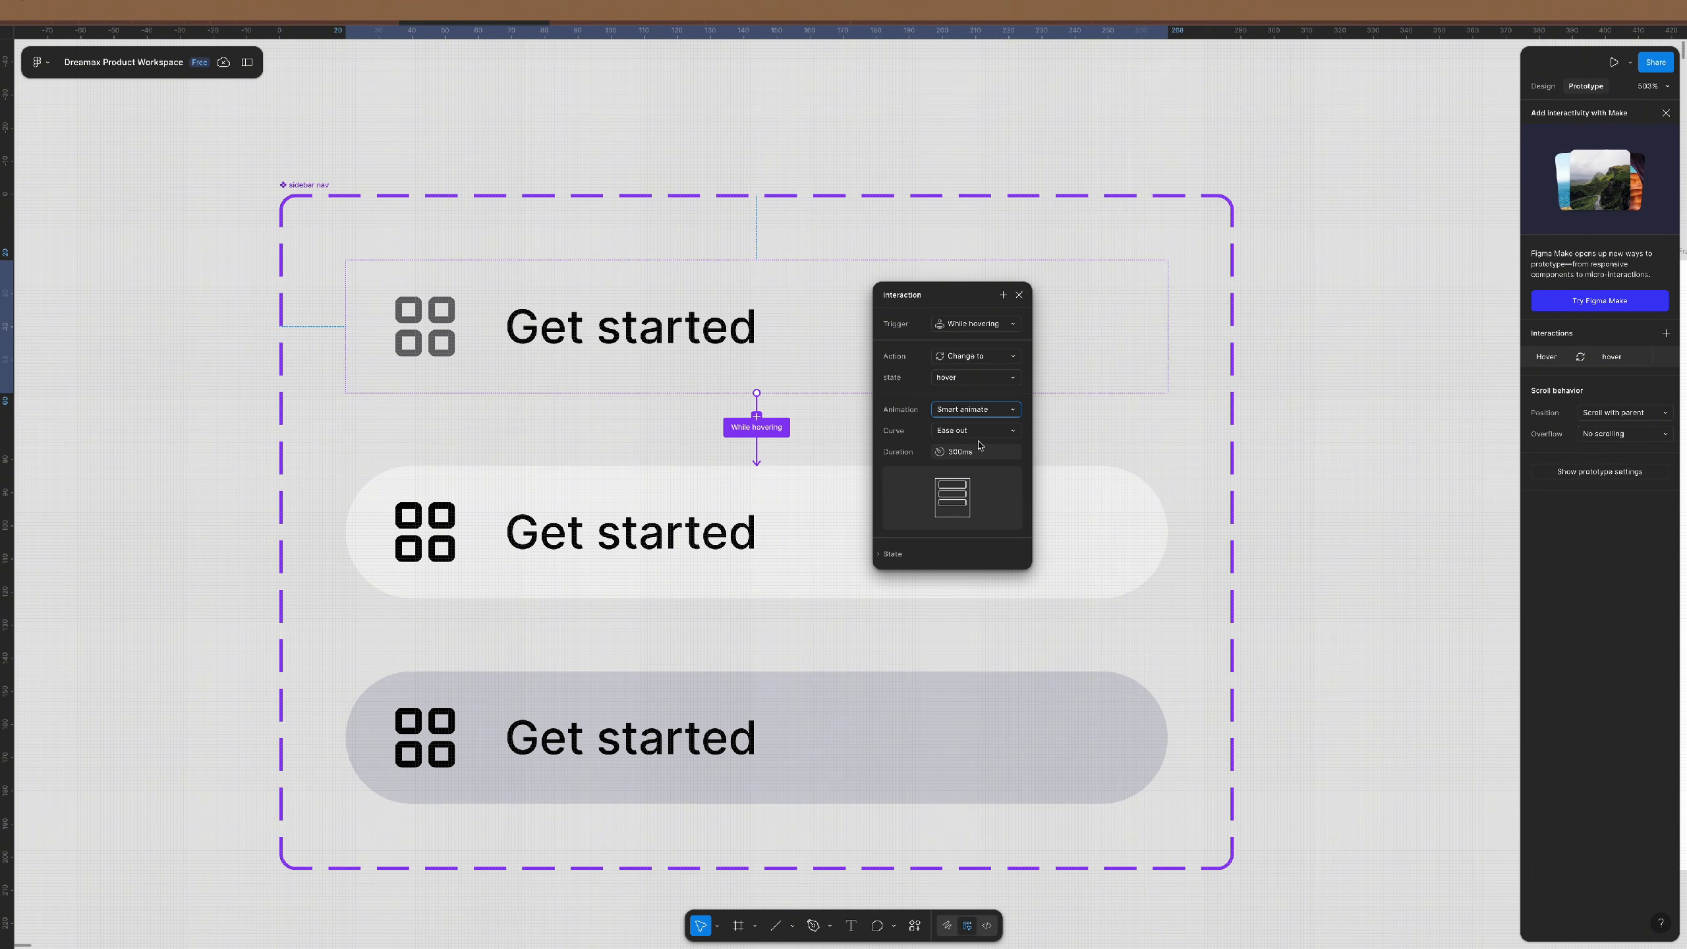
left_click(982, 431)
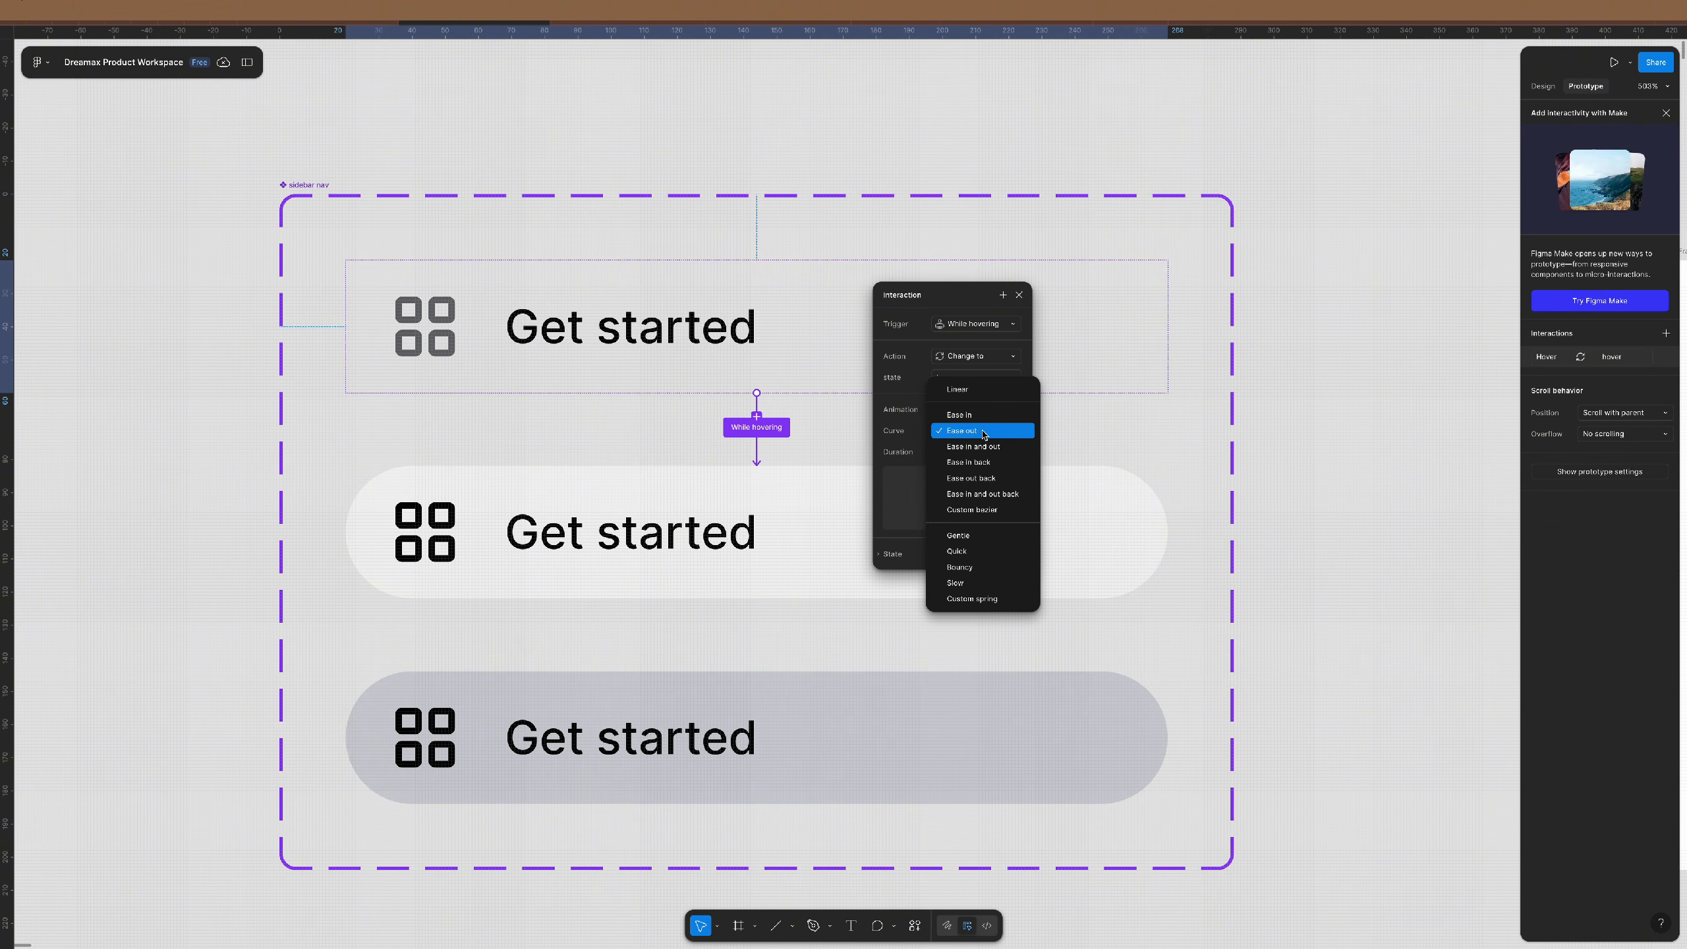
left_click(984, 415)
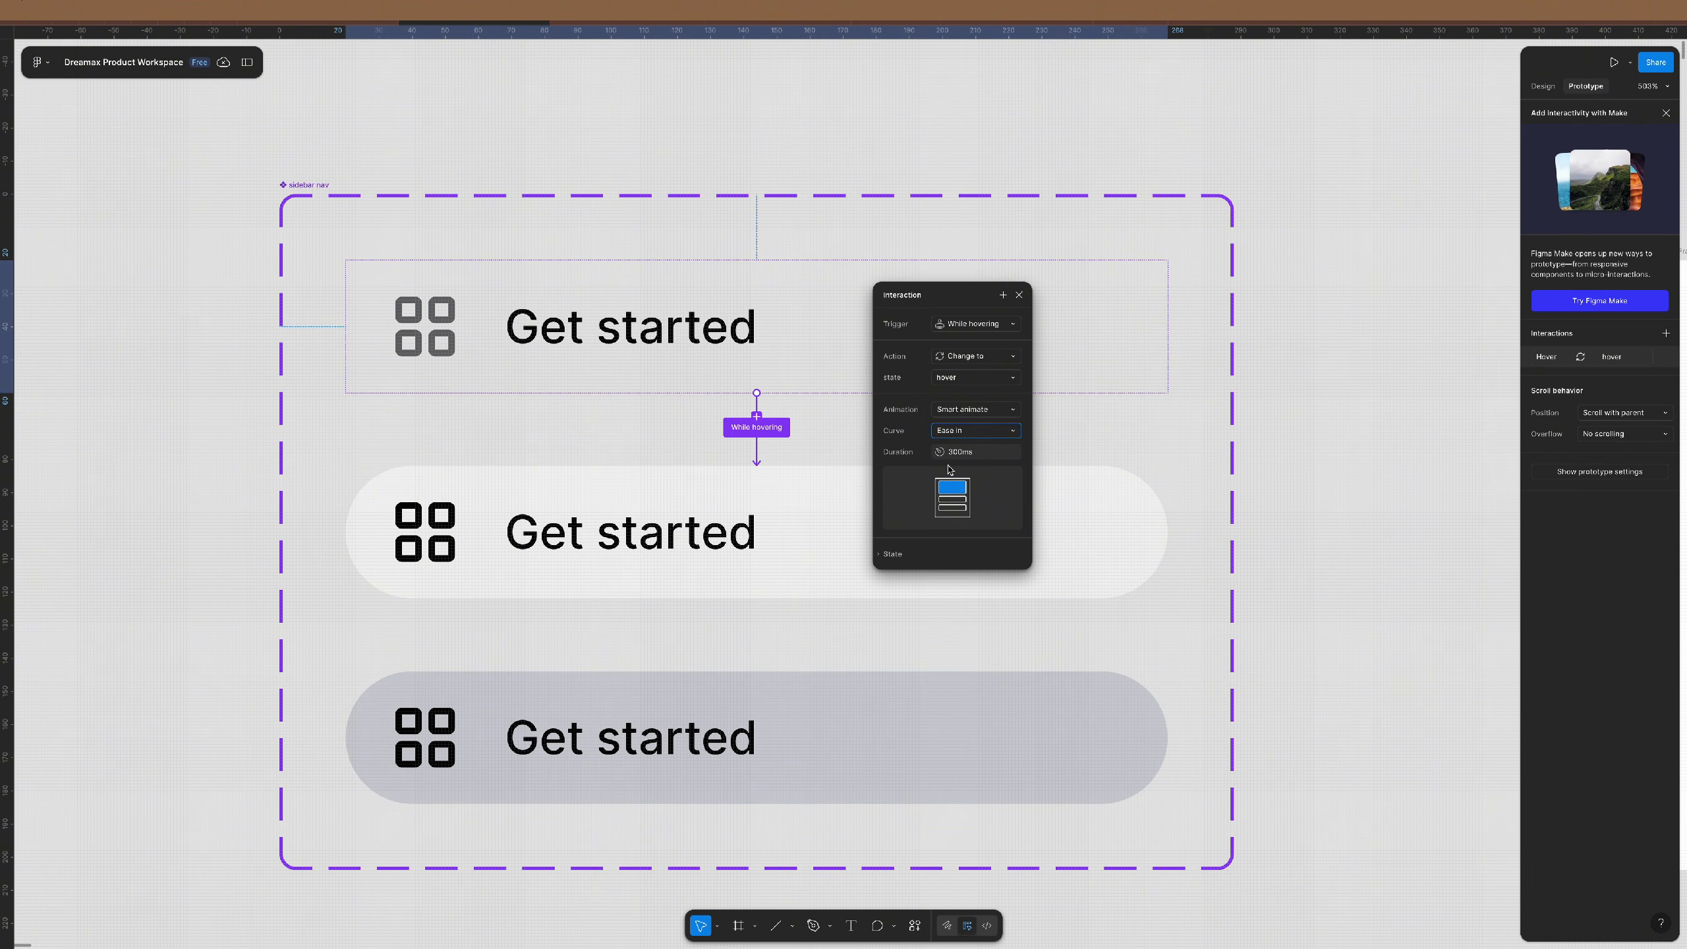
left_click(1019, 295)
- Link the hover row variant to the selected variant
left_click(824, 473)
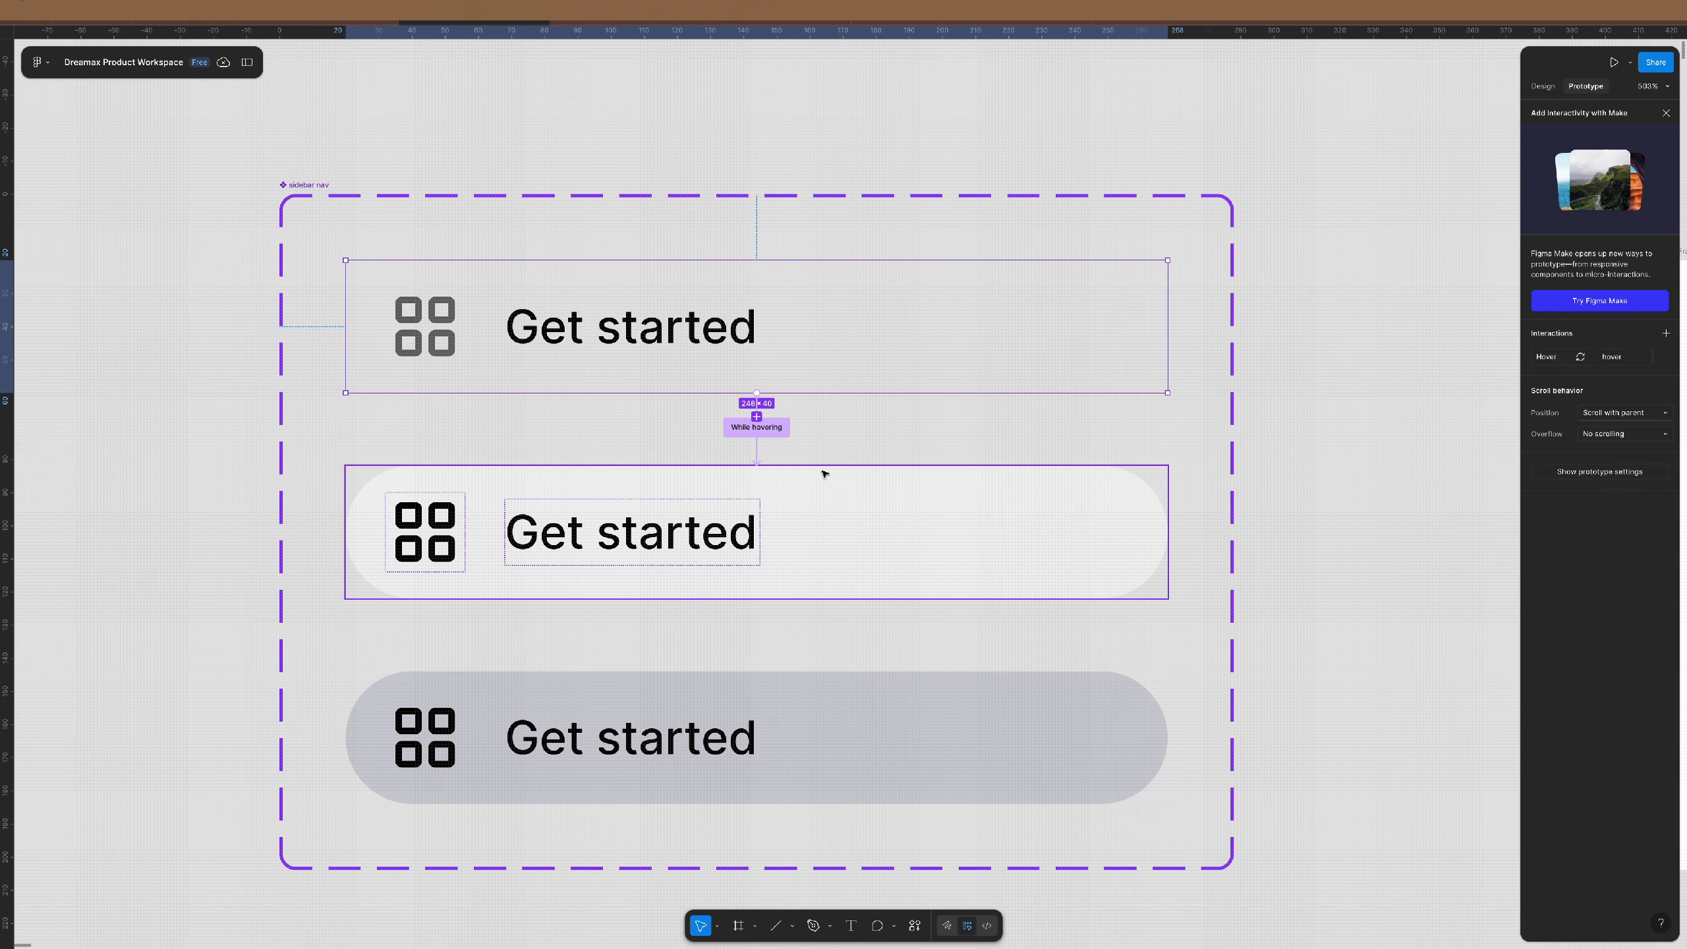
scroll(820, 465, "down", 3)
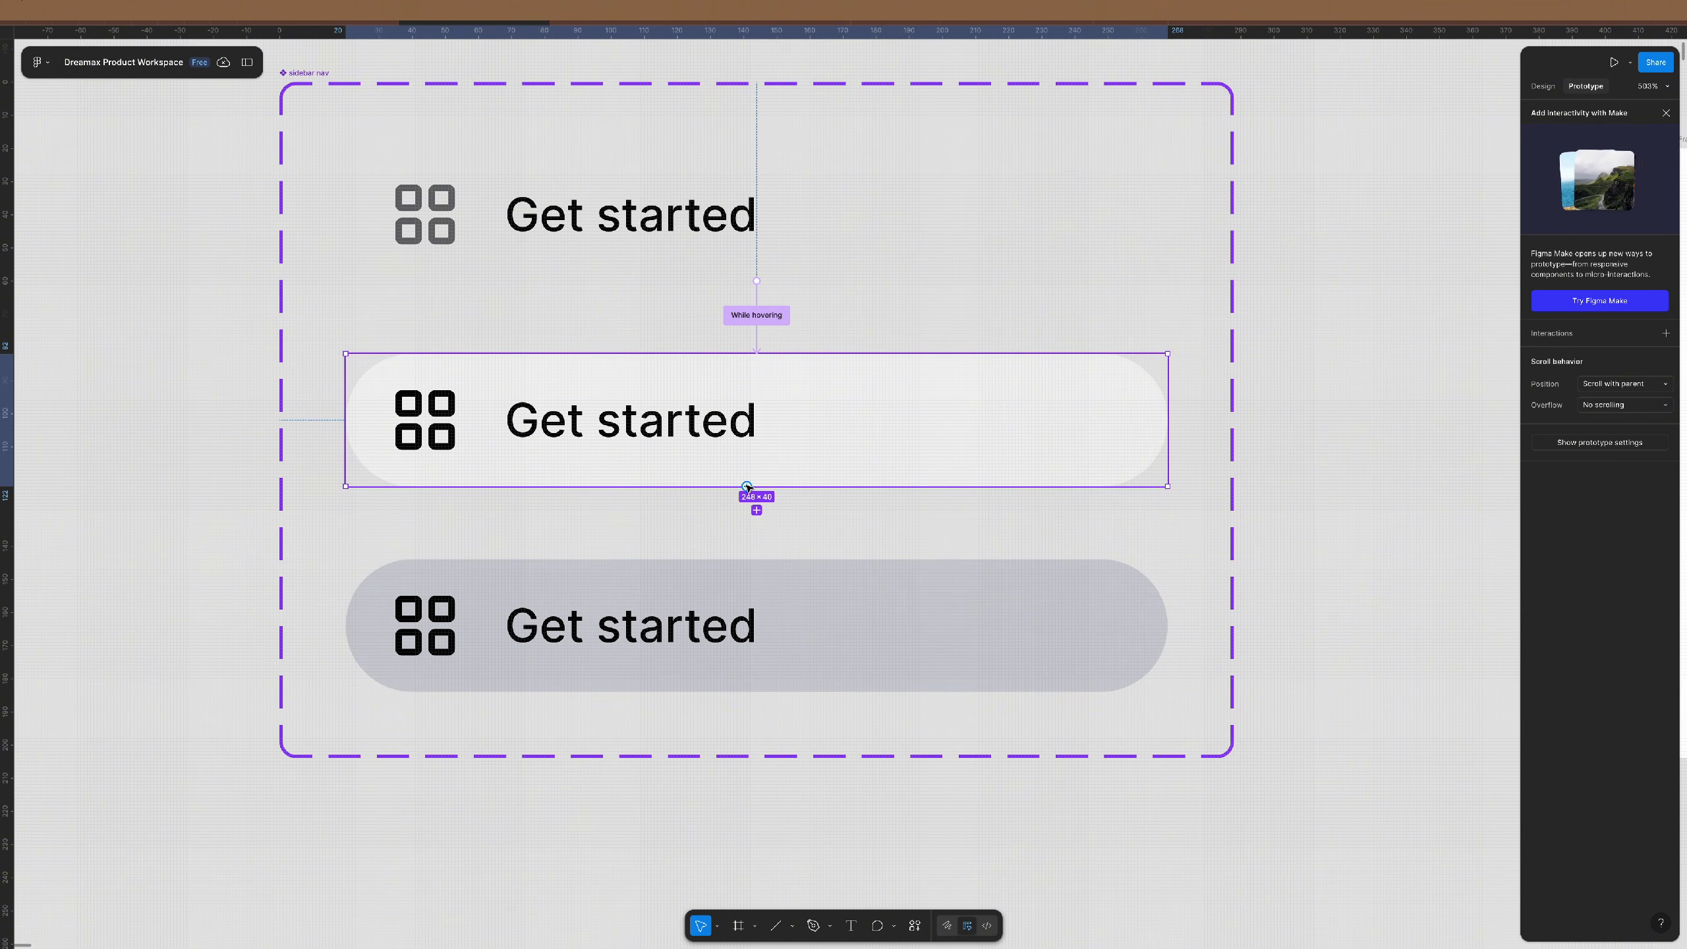
left_click_drag(747, 485, 925, 297)
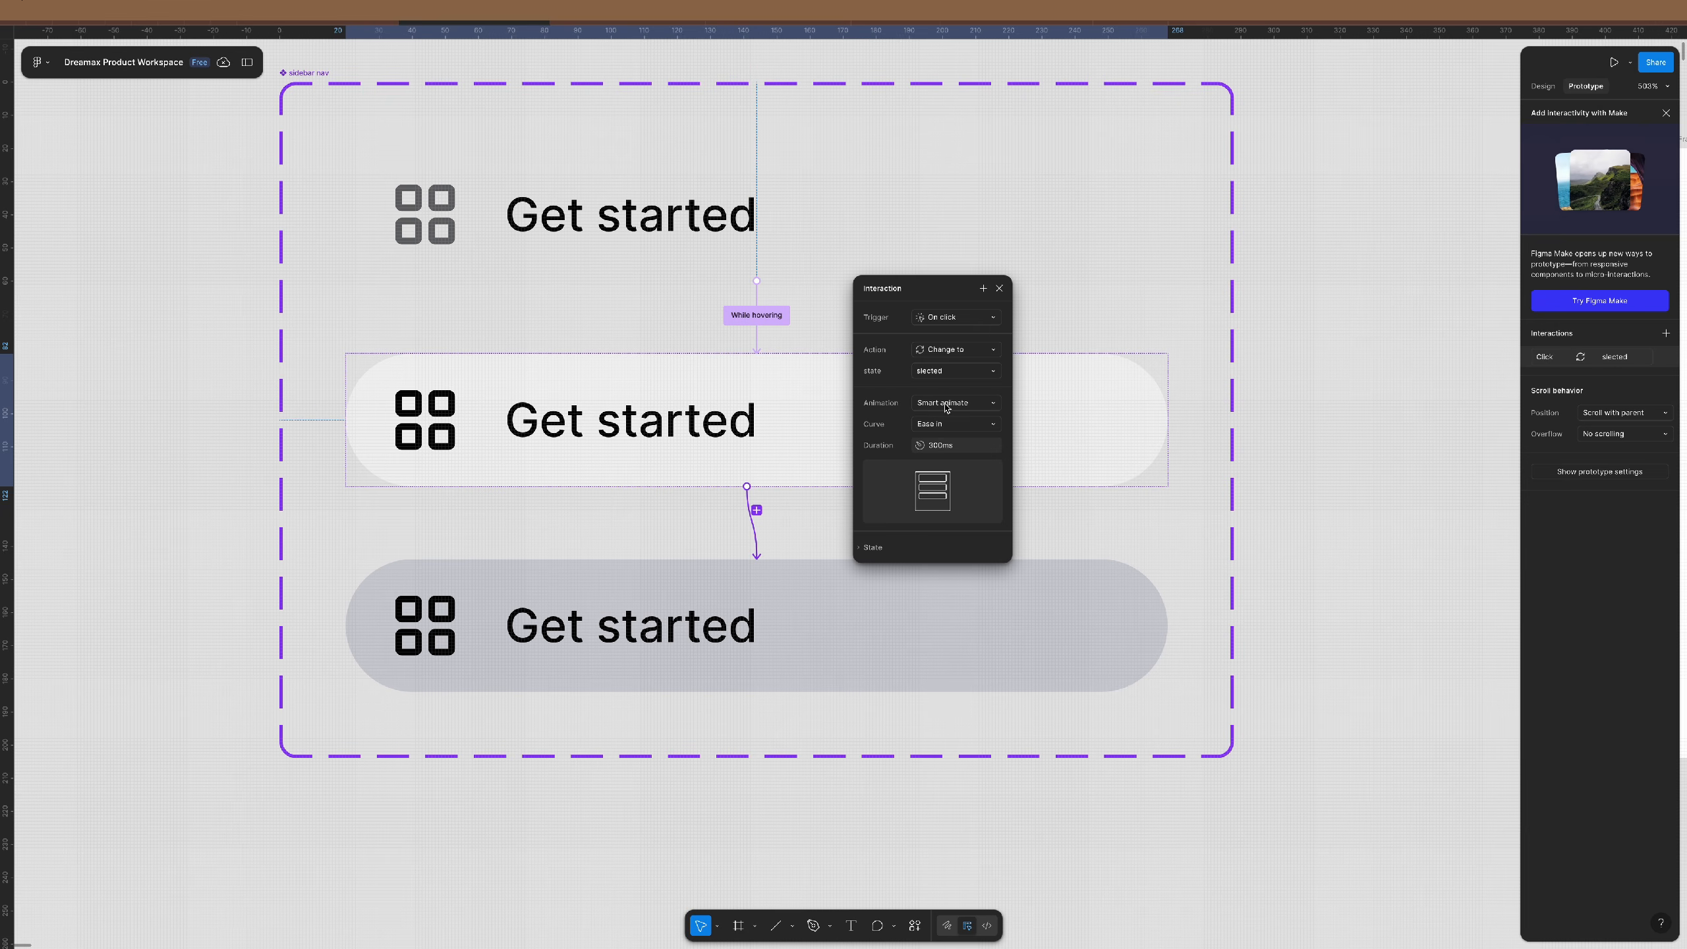
left_click(1000, 288)
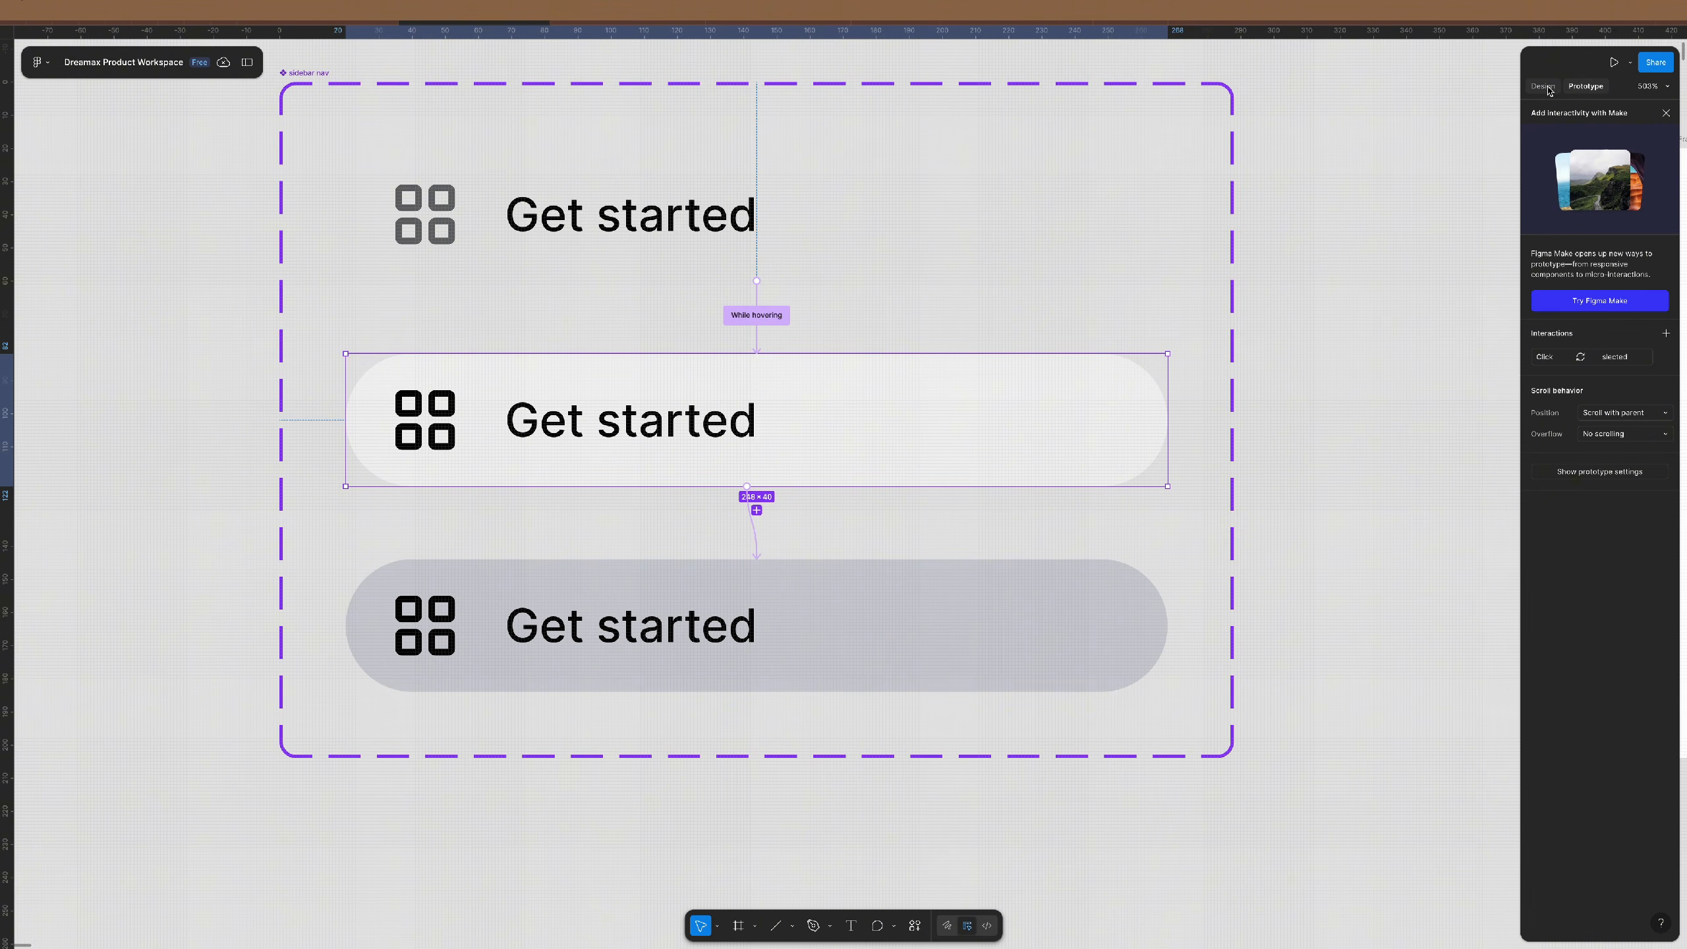
left_click(919, 600)
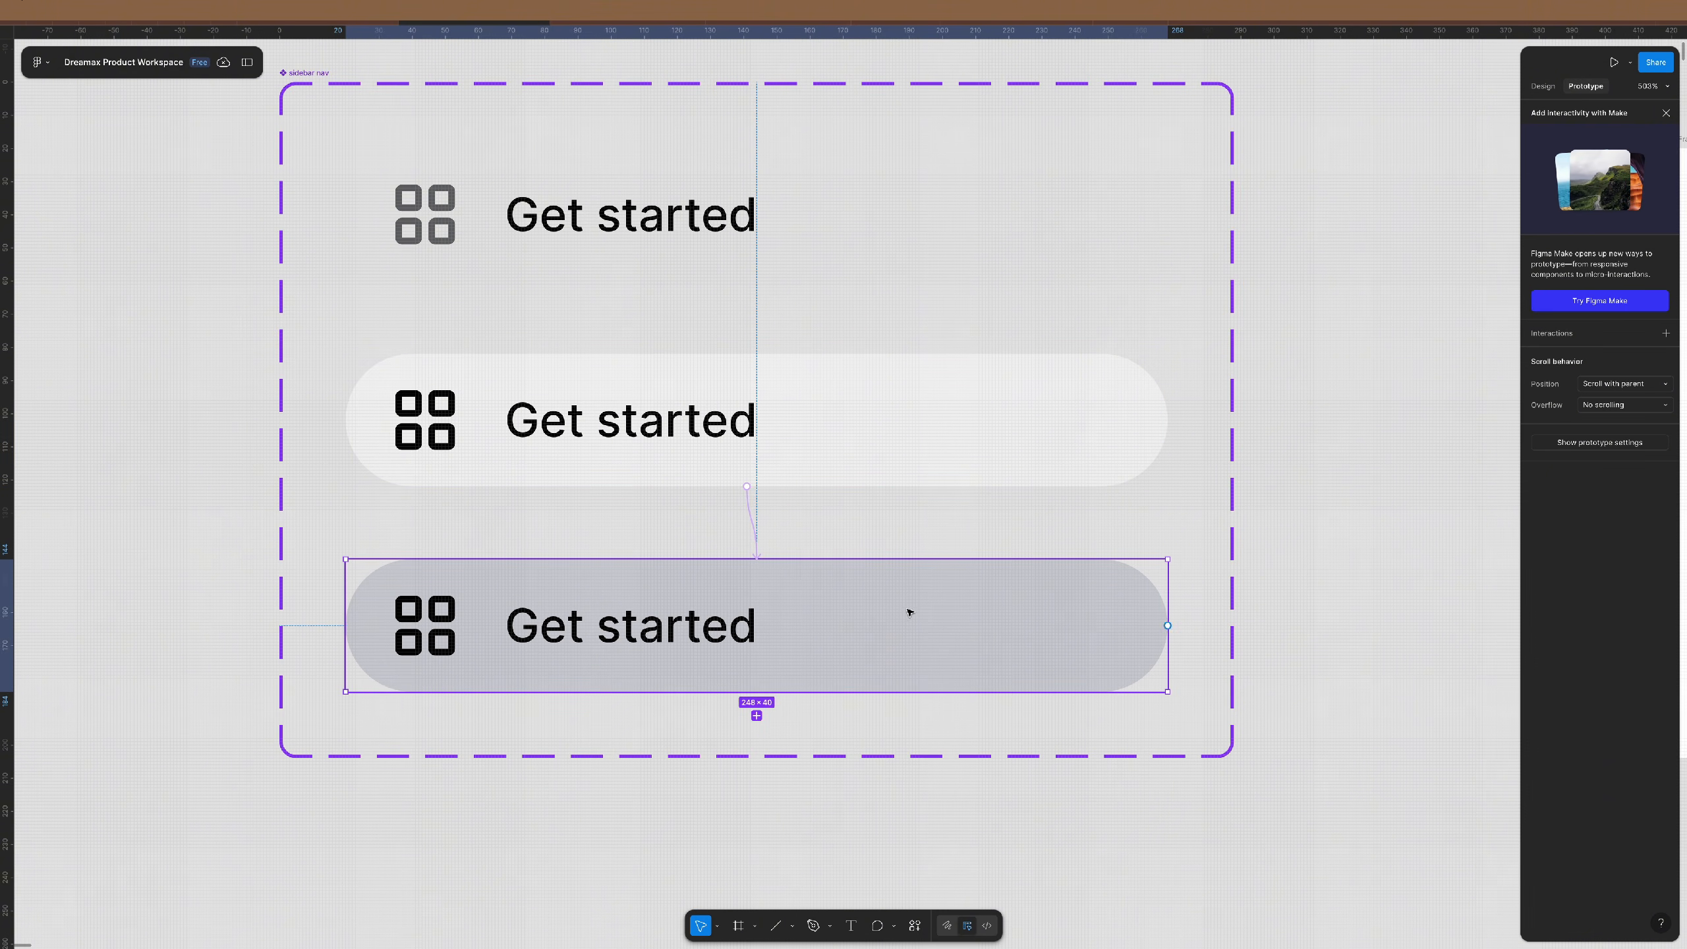
left_click(1543, 86)
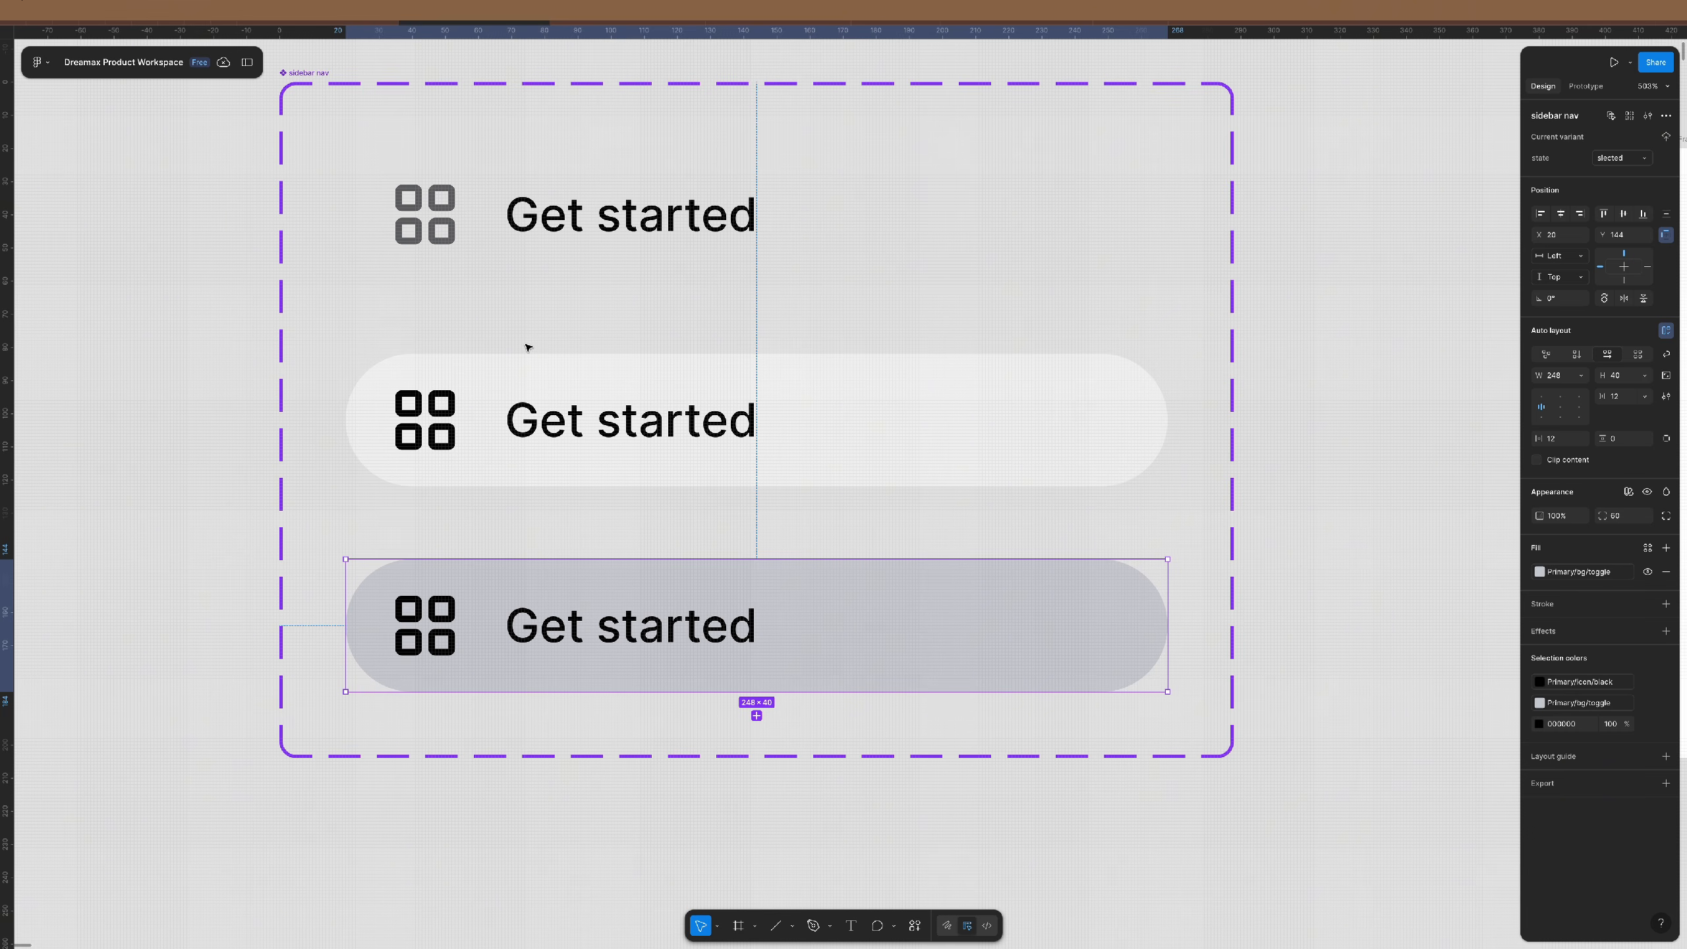
scroll(527, 346, "down", 5)
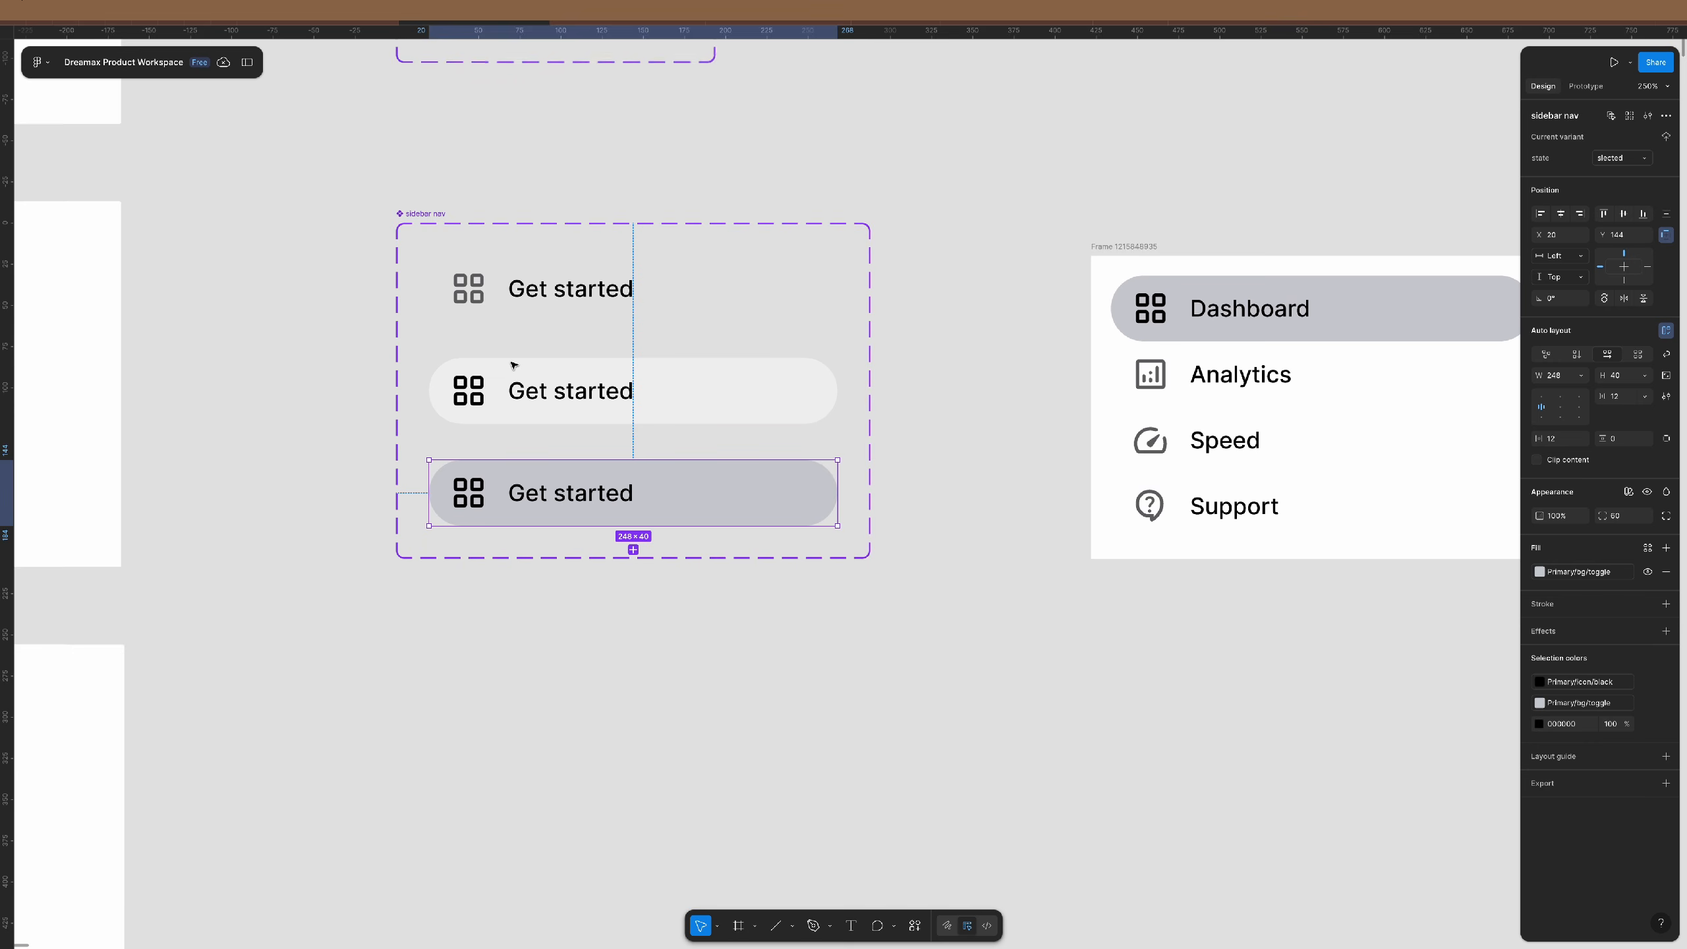
scroll(820, 387, "right", 5)
left_click(731, 246)
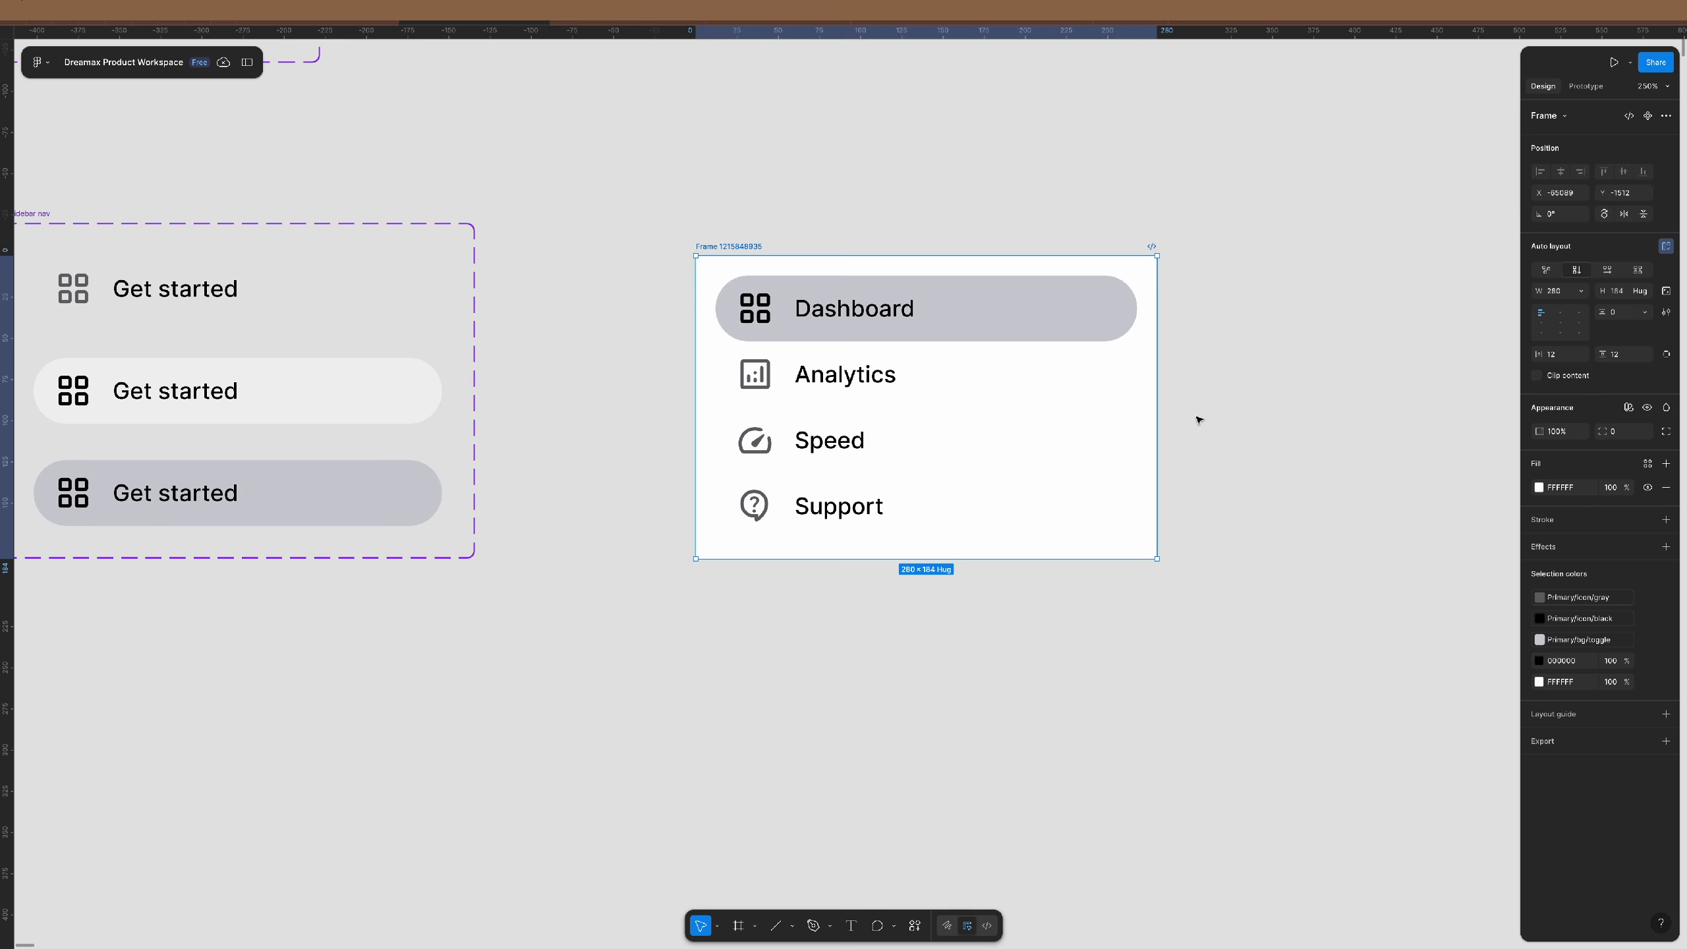
left_click(1261, 418)
scroll(988, 408, "right", 3)
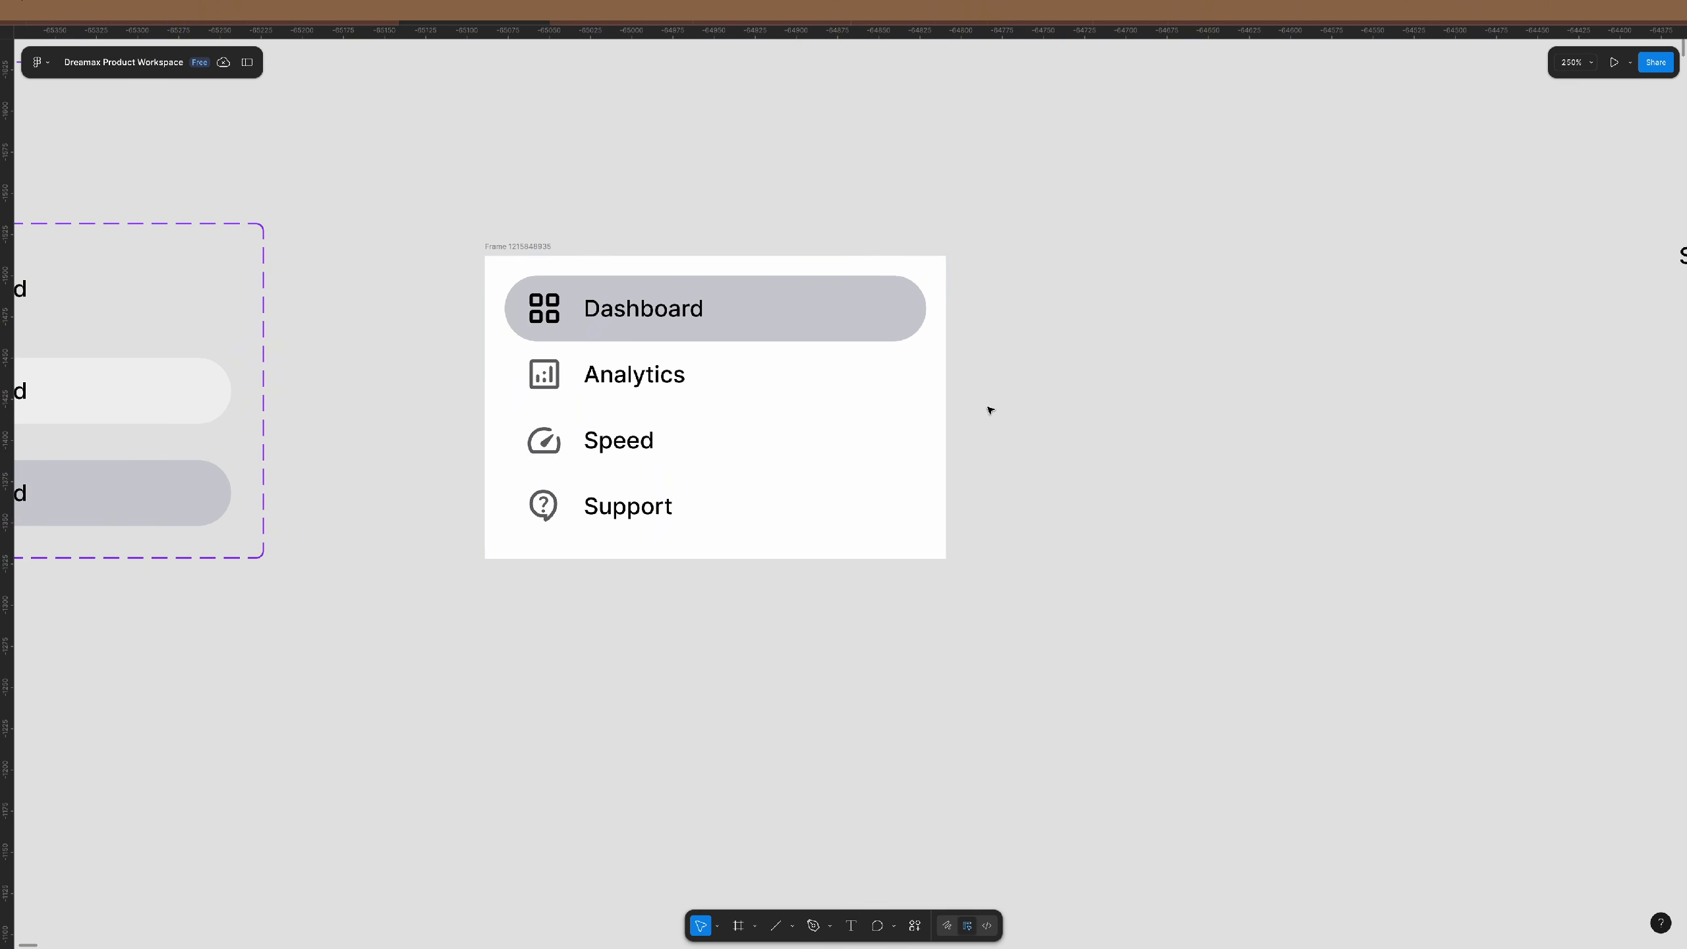
scroll(714, 396, "up", 5)
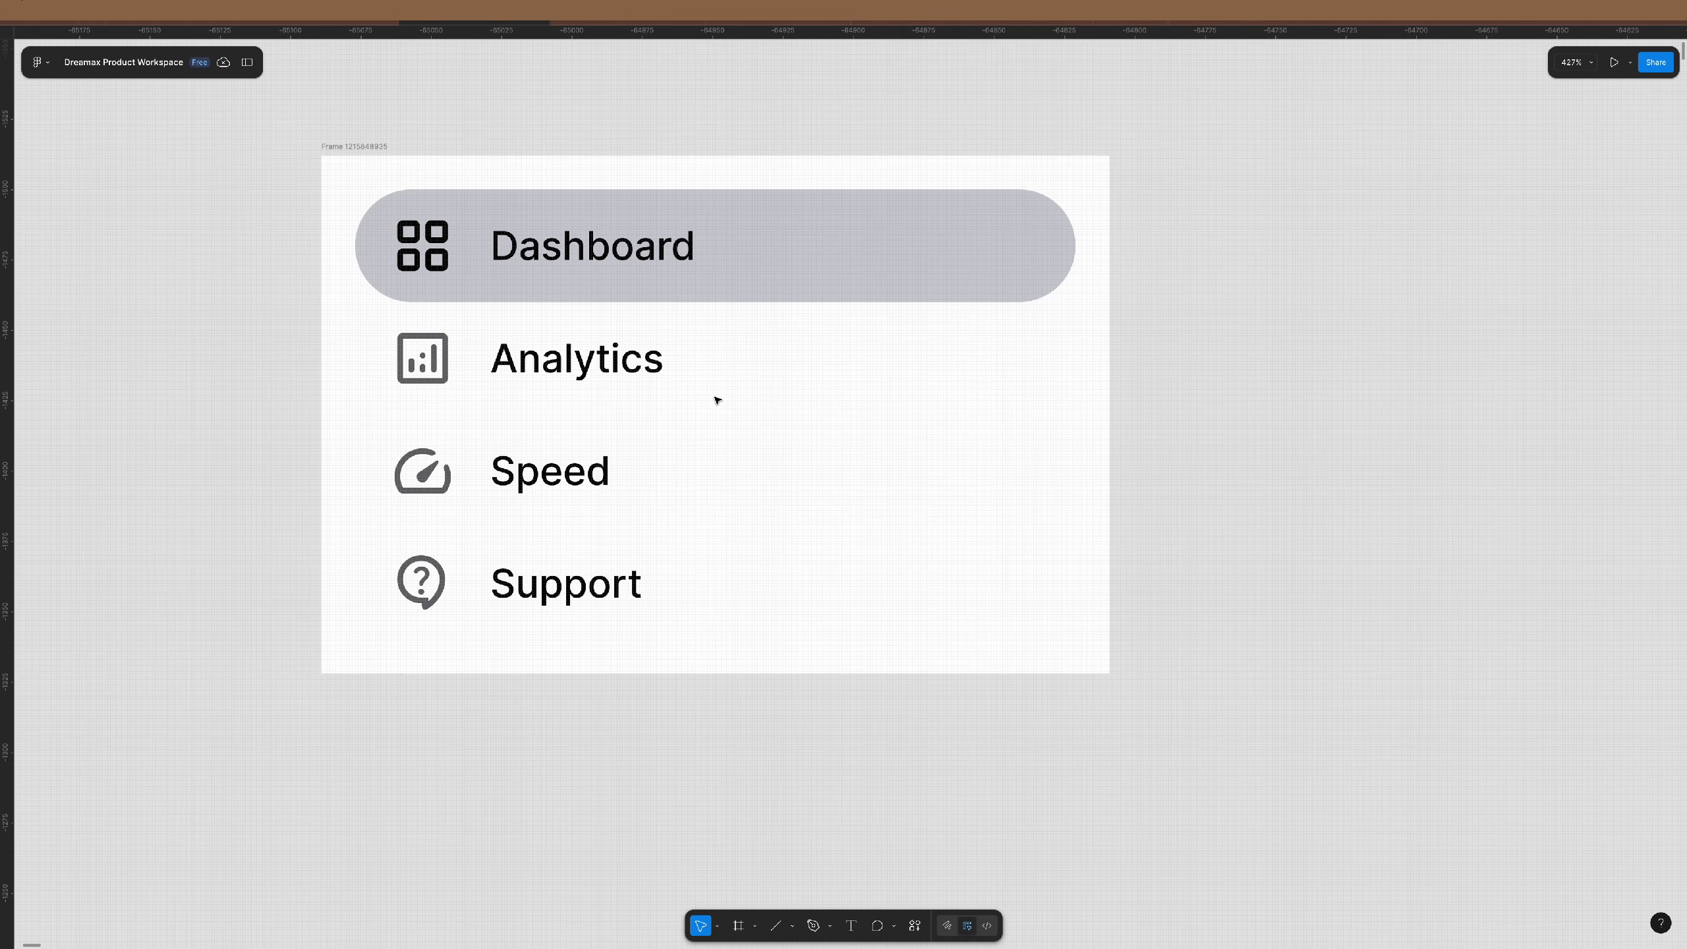
scroll(717, 399, "down", 2)
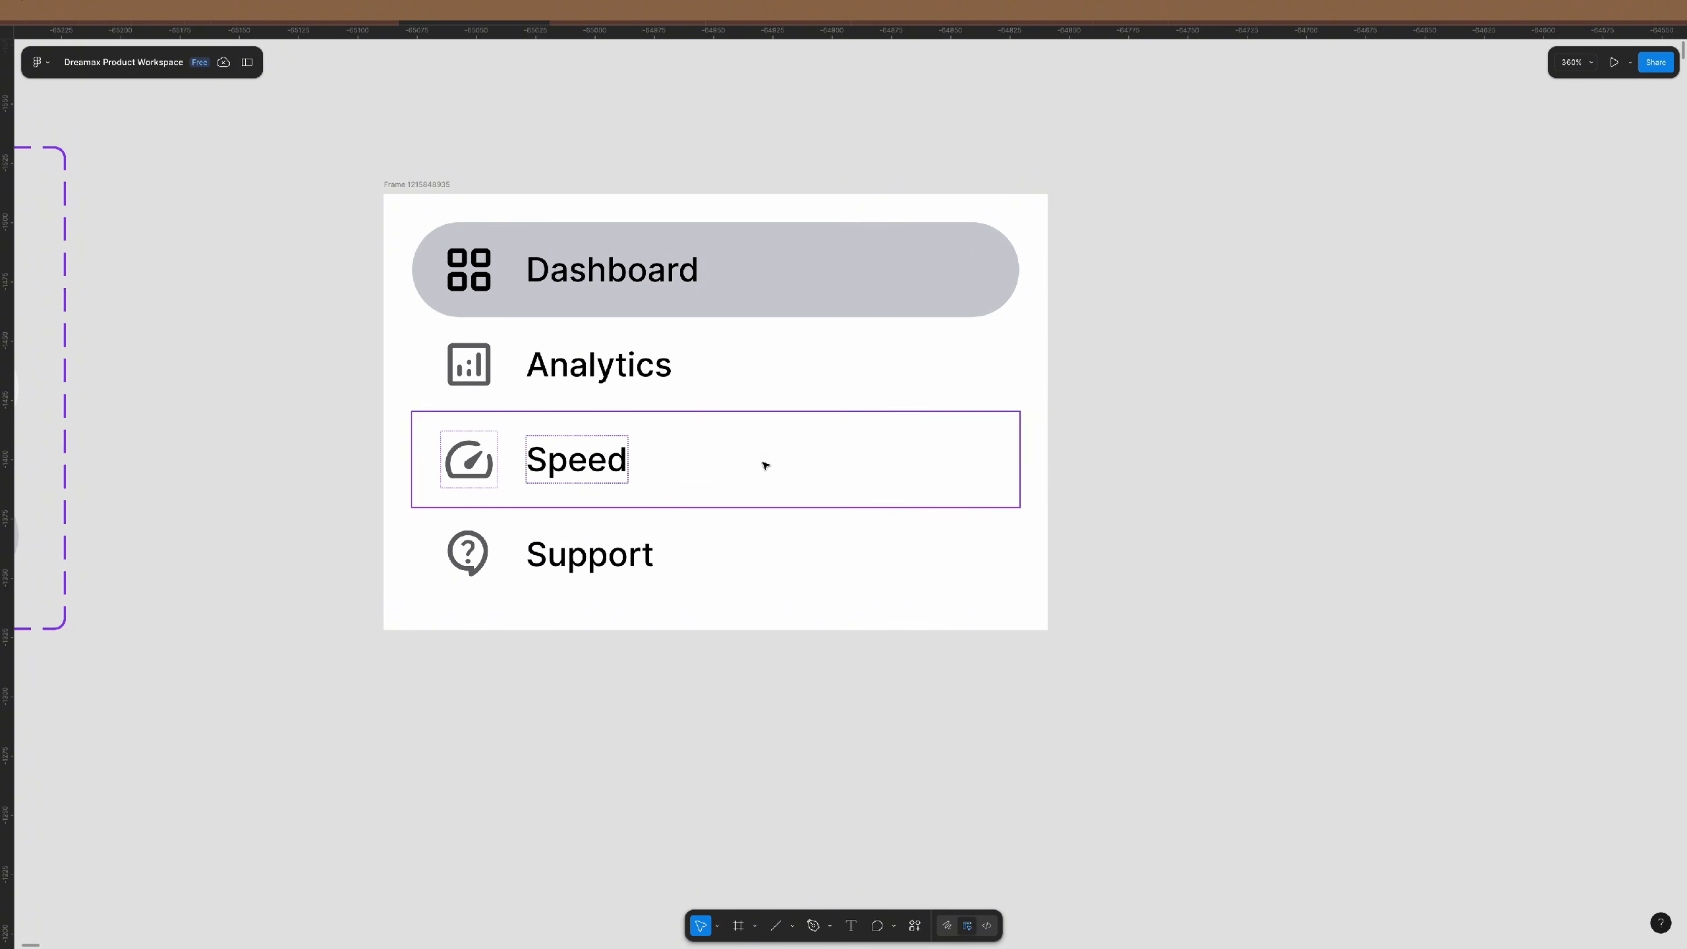
scroll(790, 449, "down", 3)
scroll(790, 448, "up", 3)
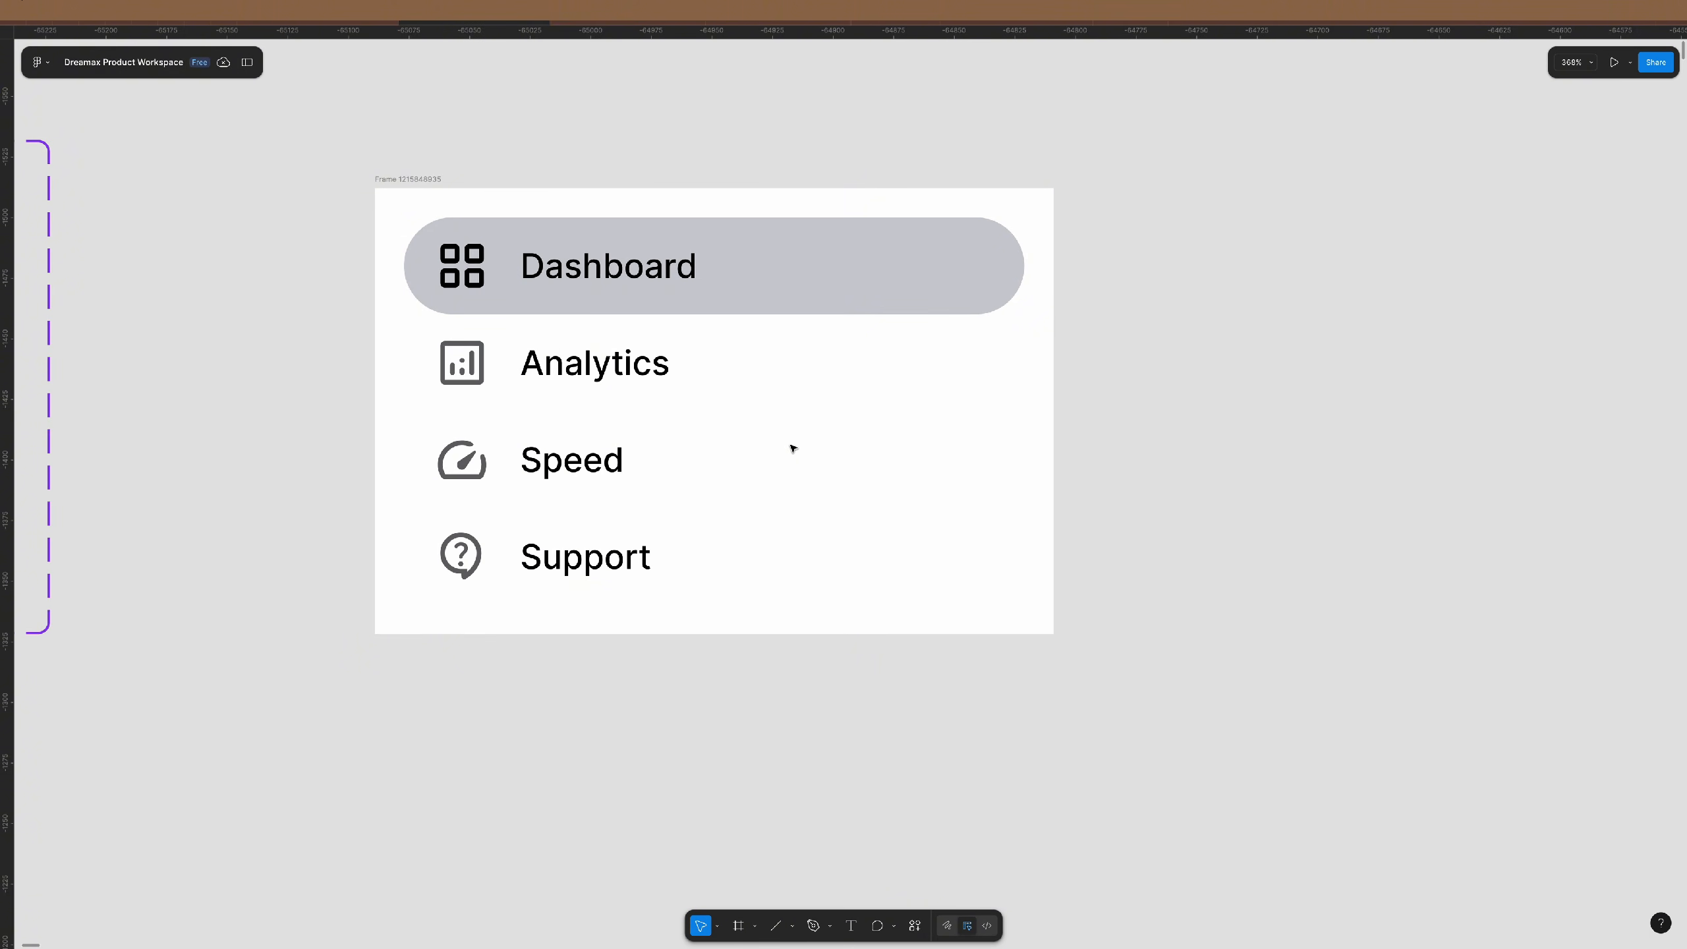
scroll(792, 448, "down", 1)
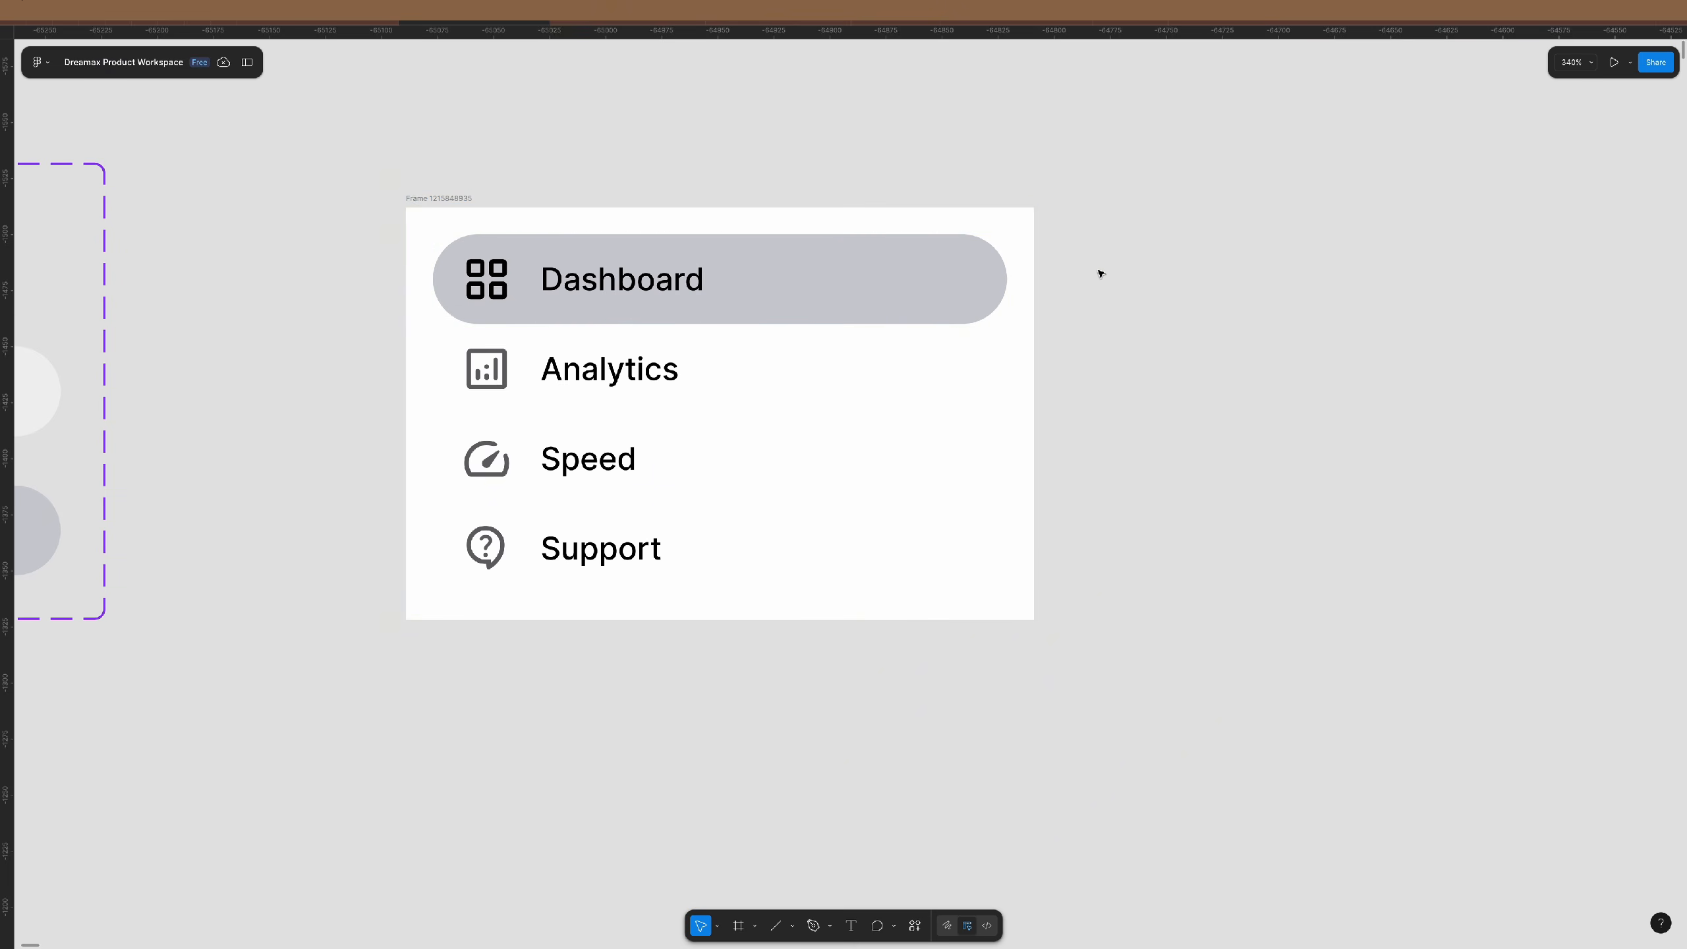
- Wrap the Dashboard, Analytics, Speed and Support rows in their own auto-layout frame
left_click(1007, 227)
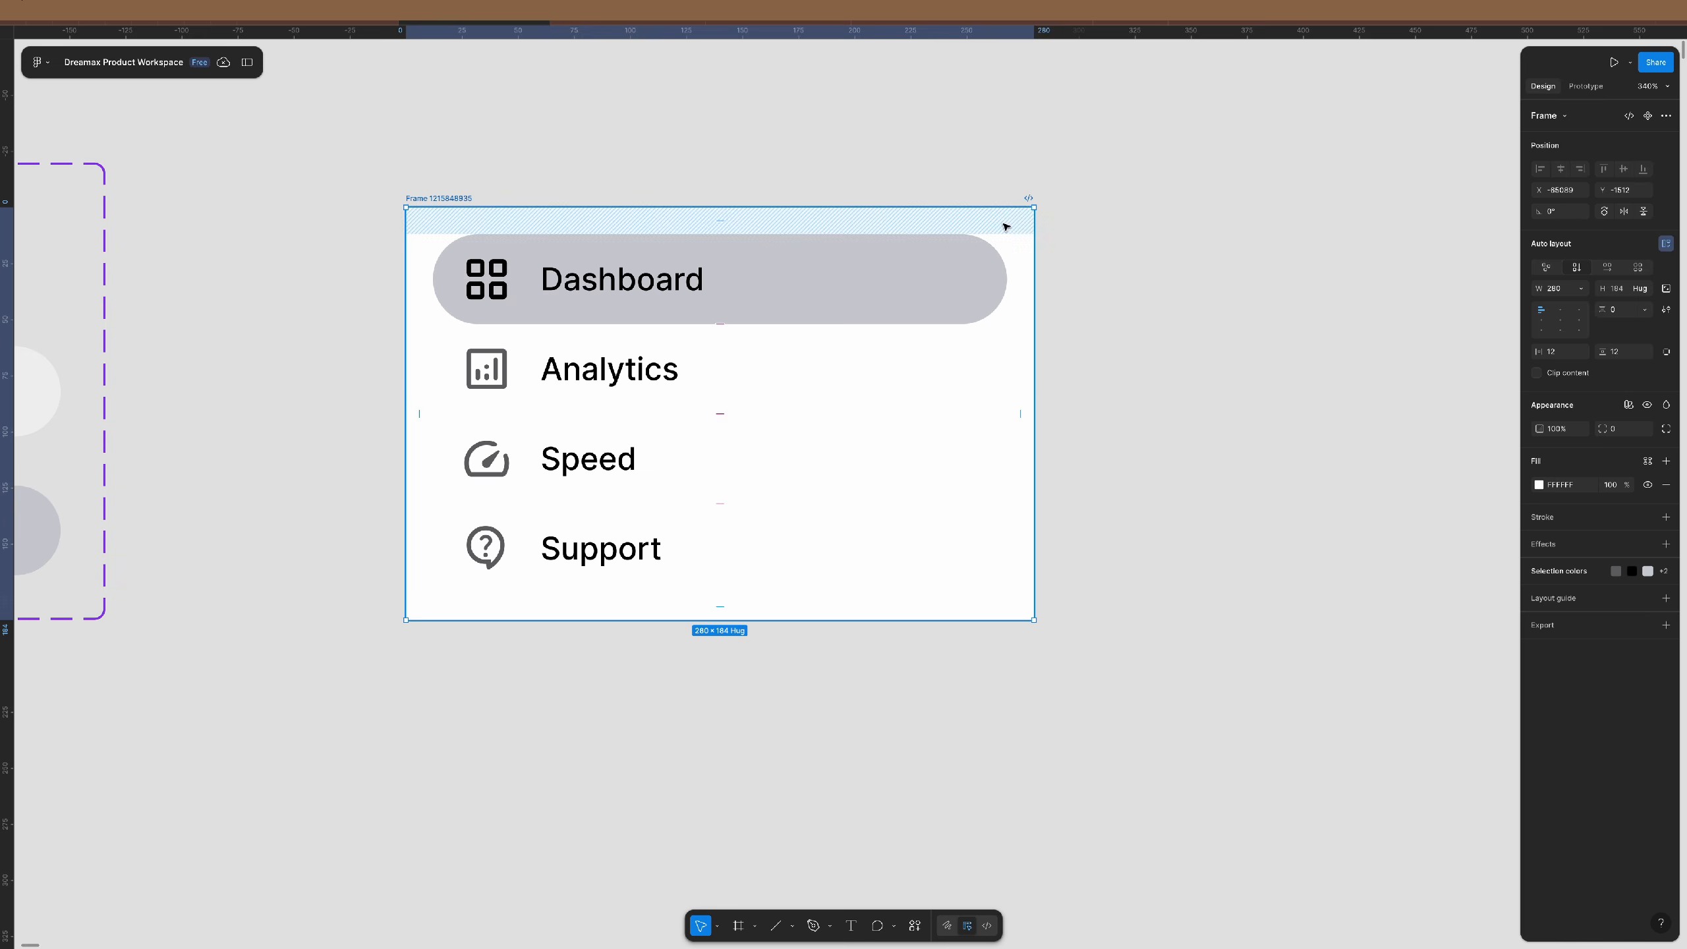
key("Return")
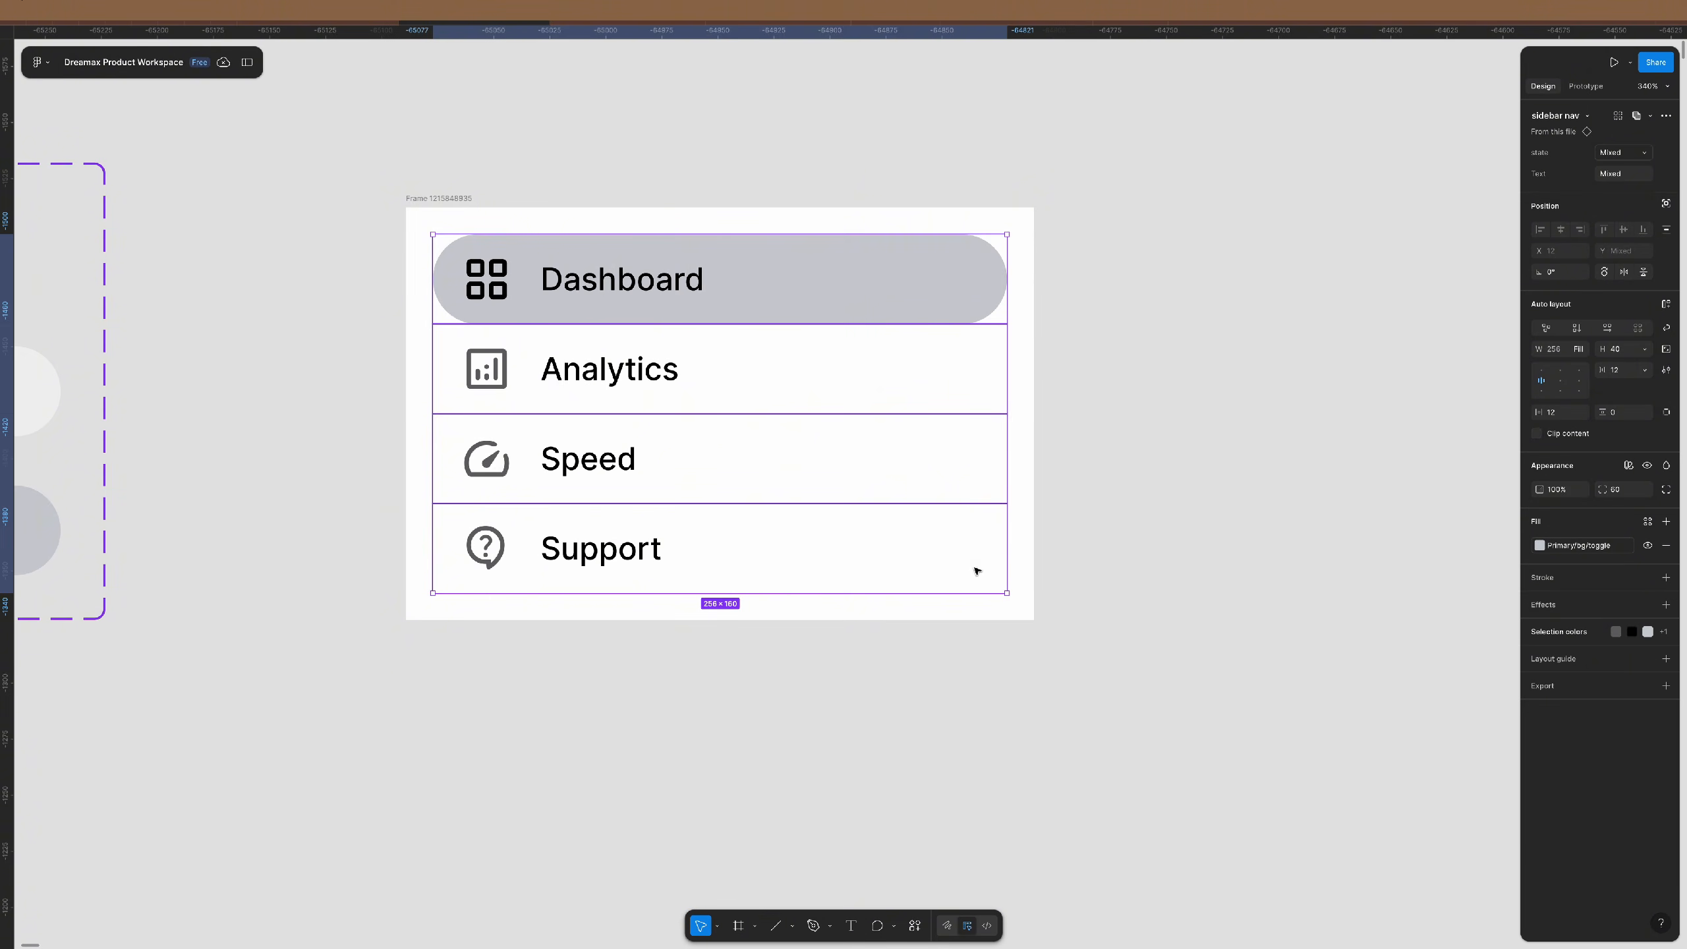
left_click(910, 268)
left_click(952, 365, "shift")
left_click(966, 476, "shift")
left_click(975, 569, "shift")
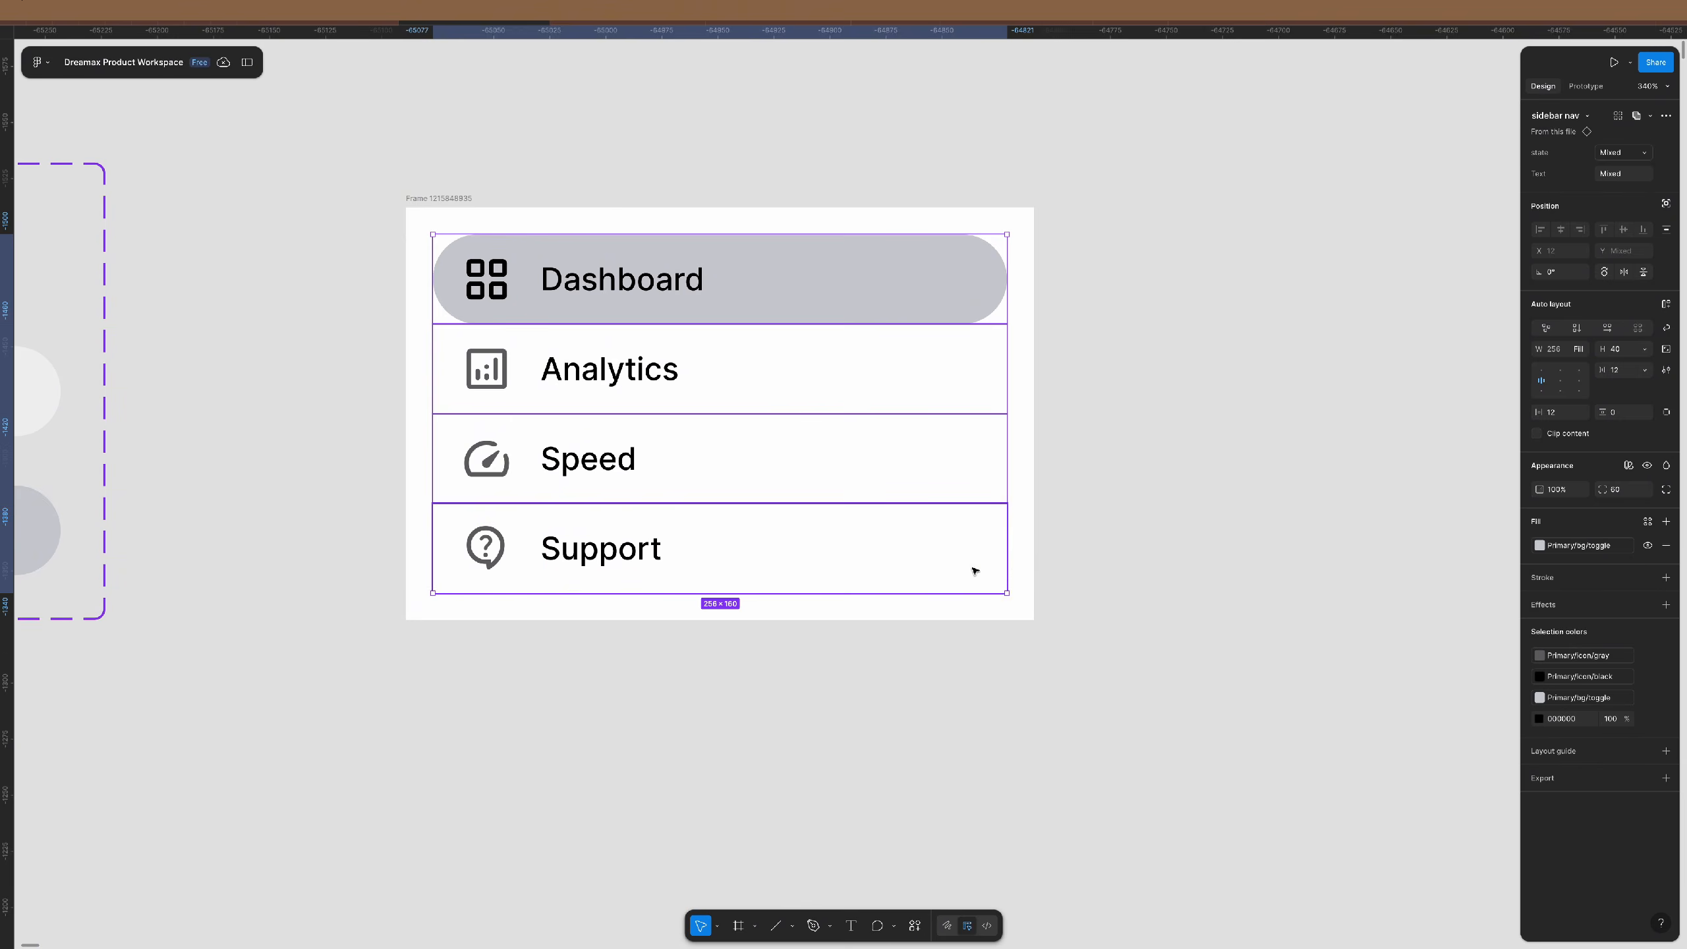
left_click(1182, 441)
left_click(1018, 221)
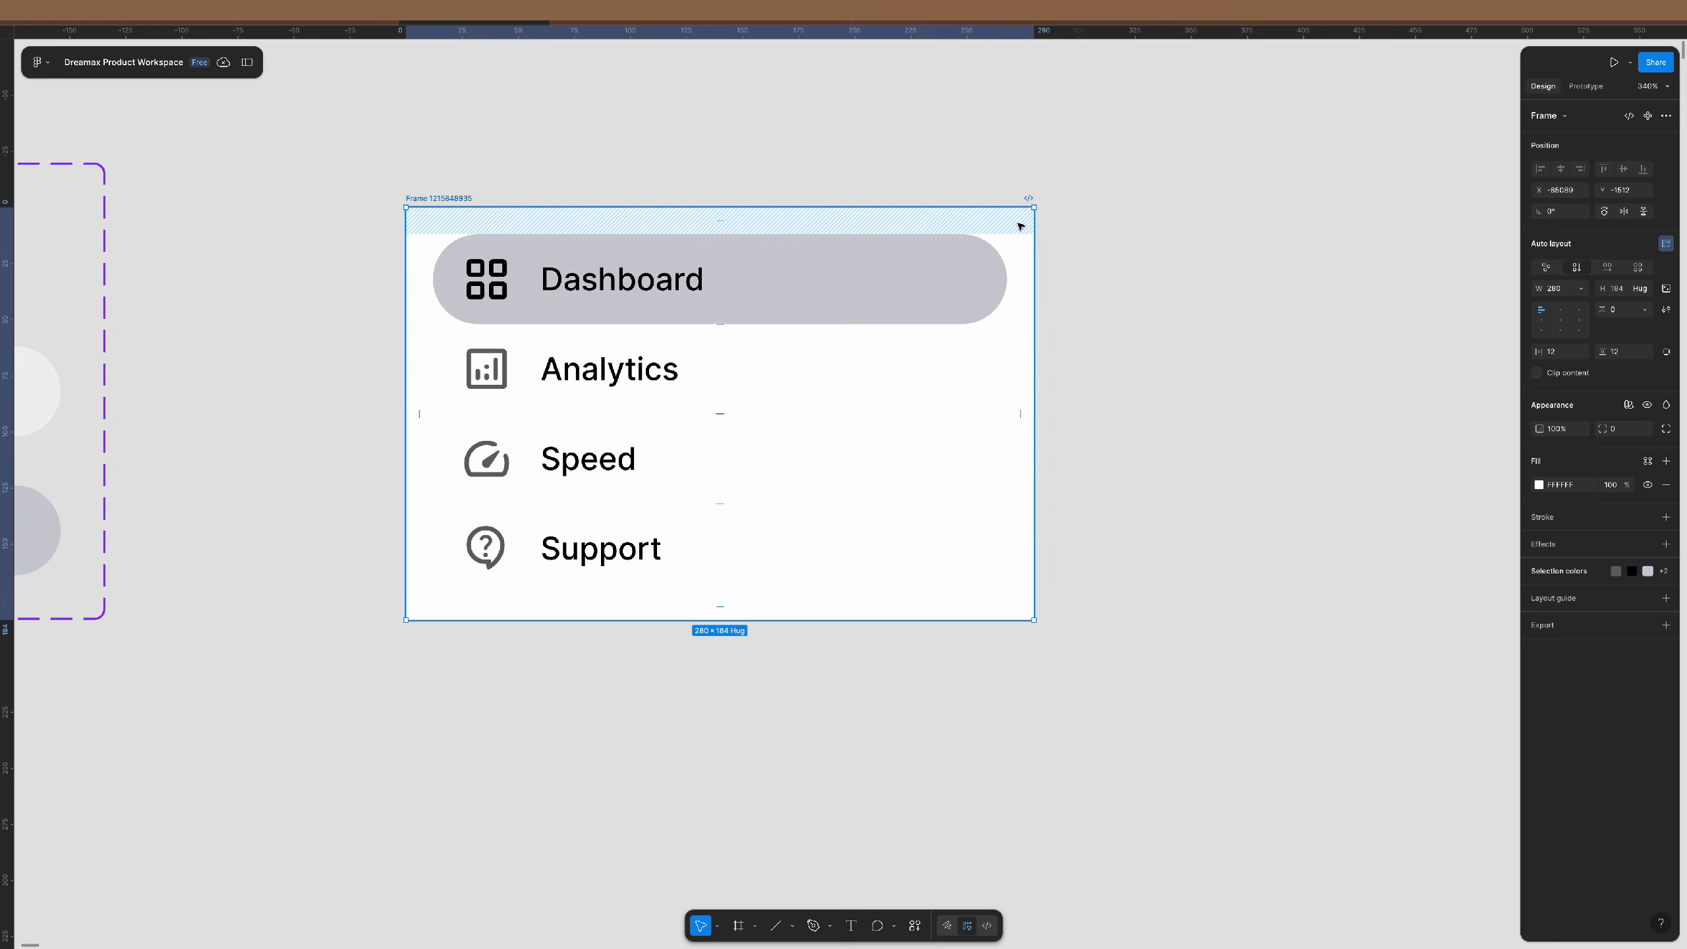
key("Return")
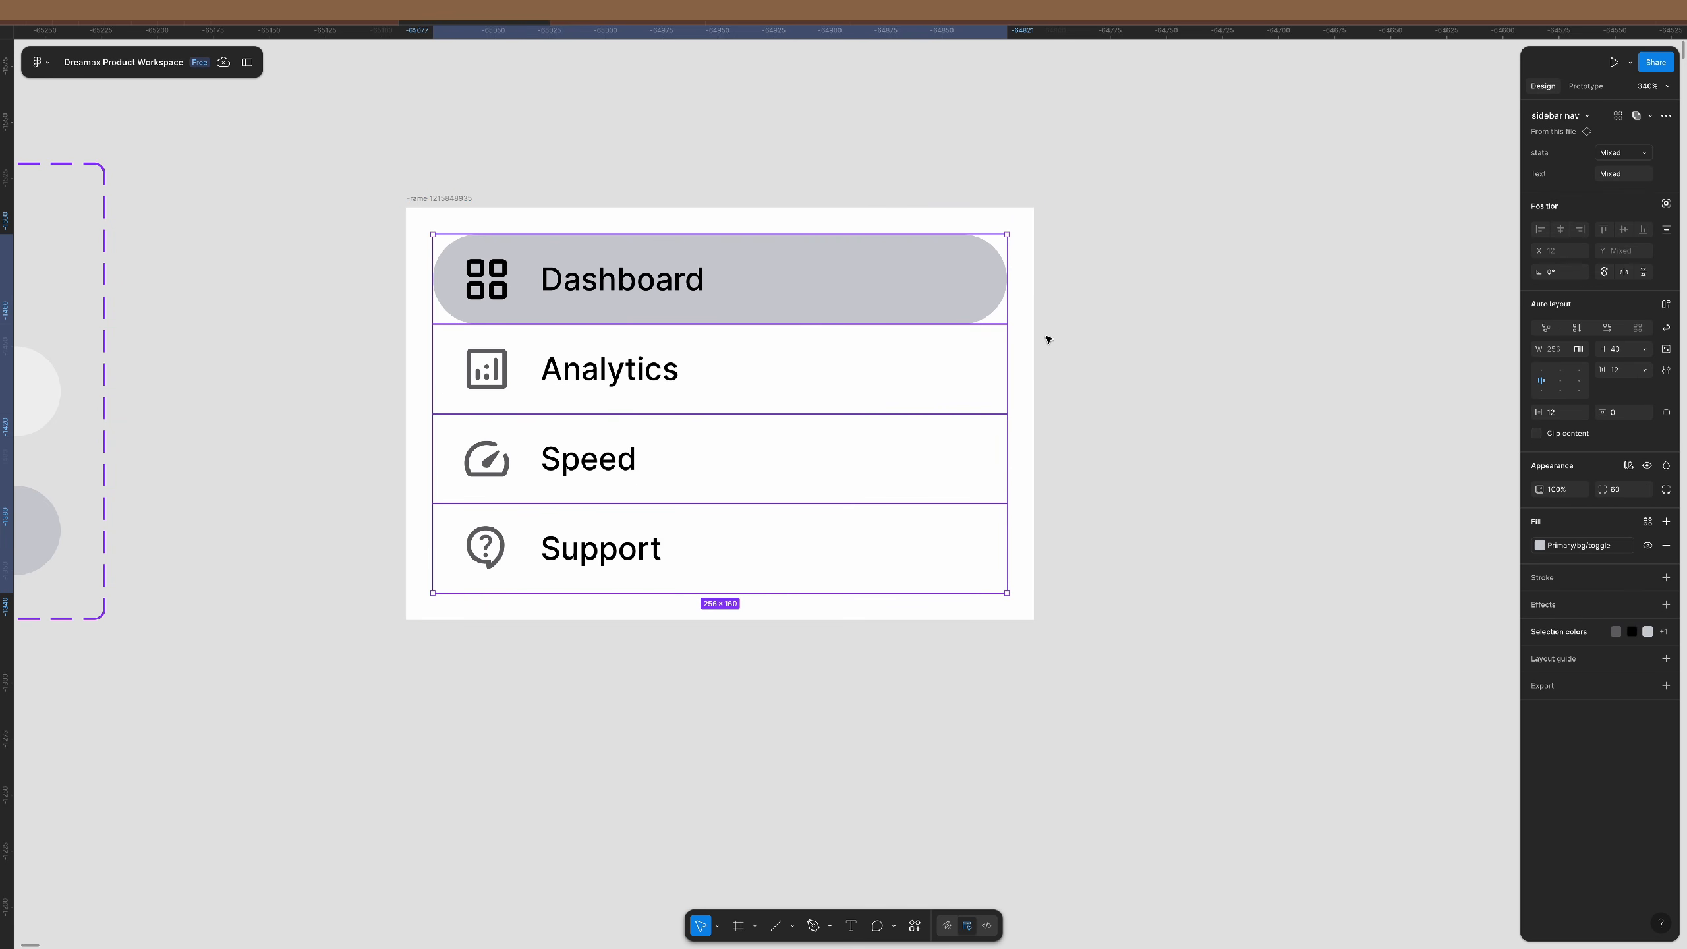
left_click(1666, 305)
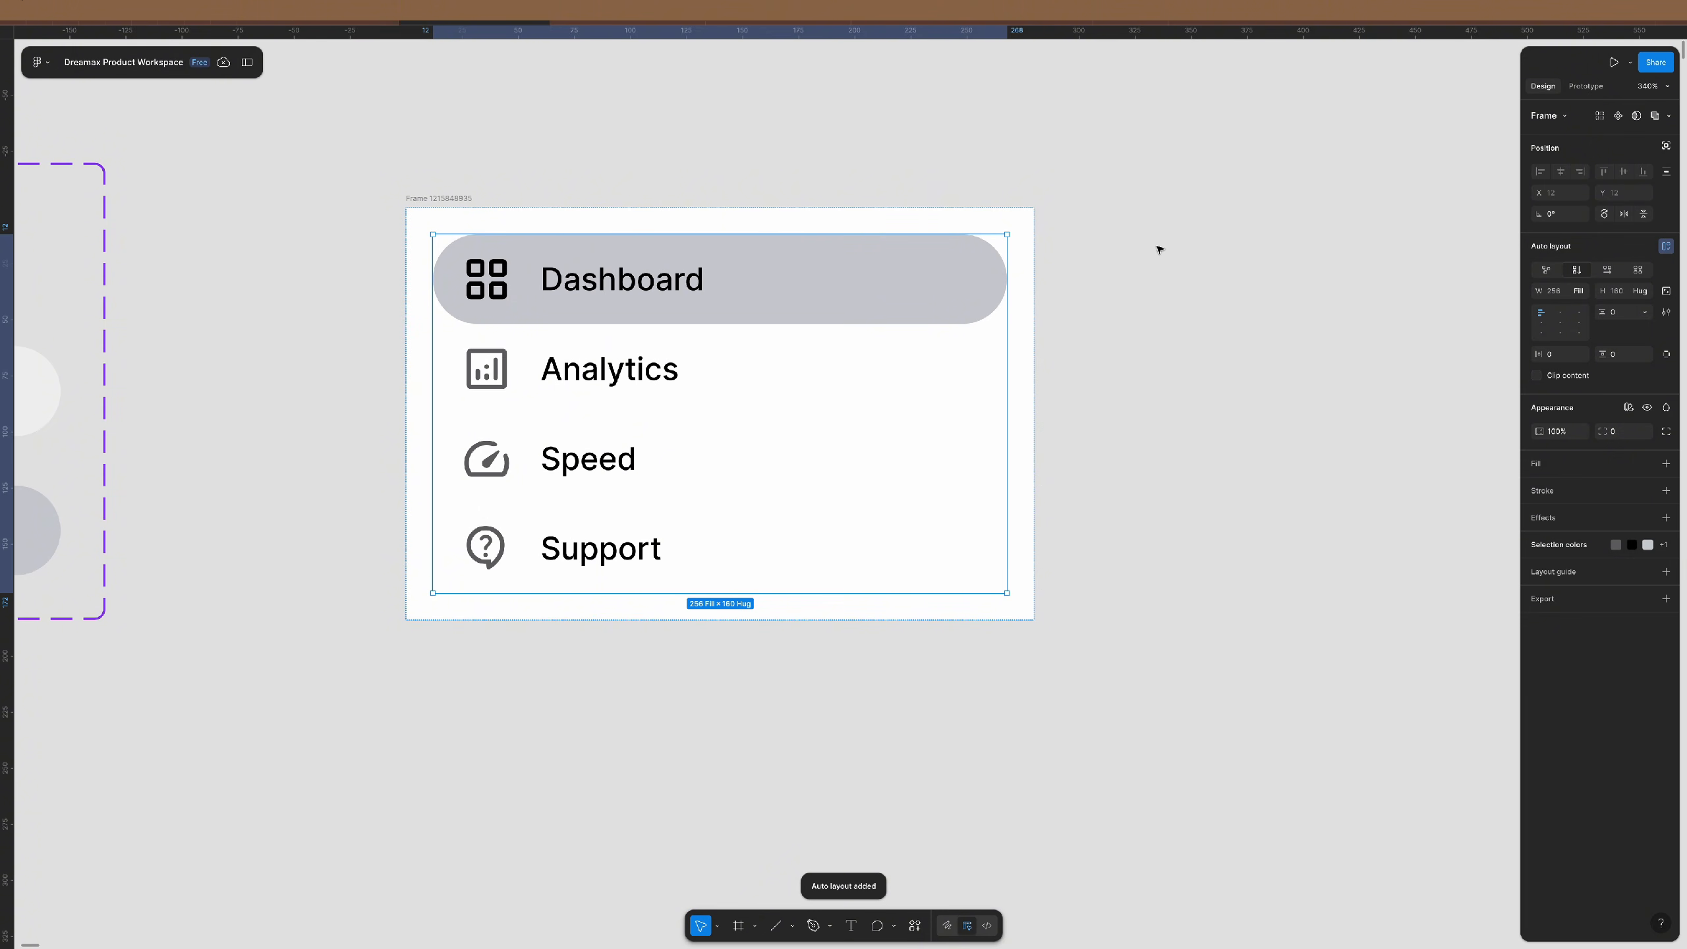
- Duplicate the whole sidebar nav frame with an Alt-drag
left_click(528, 176)
left_click(440, 201)
scroll(564, 212, "up", 2)
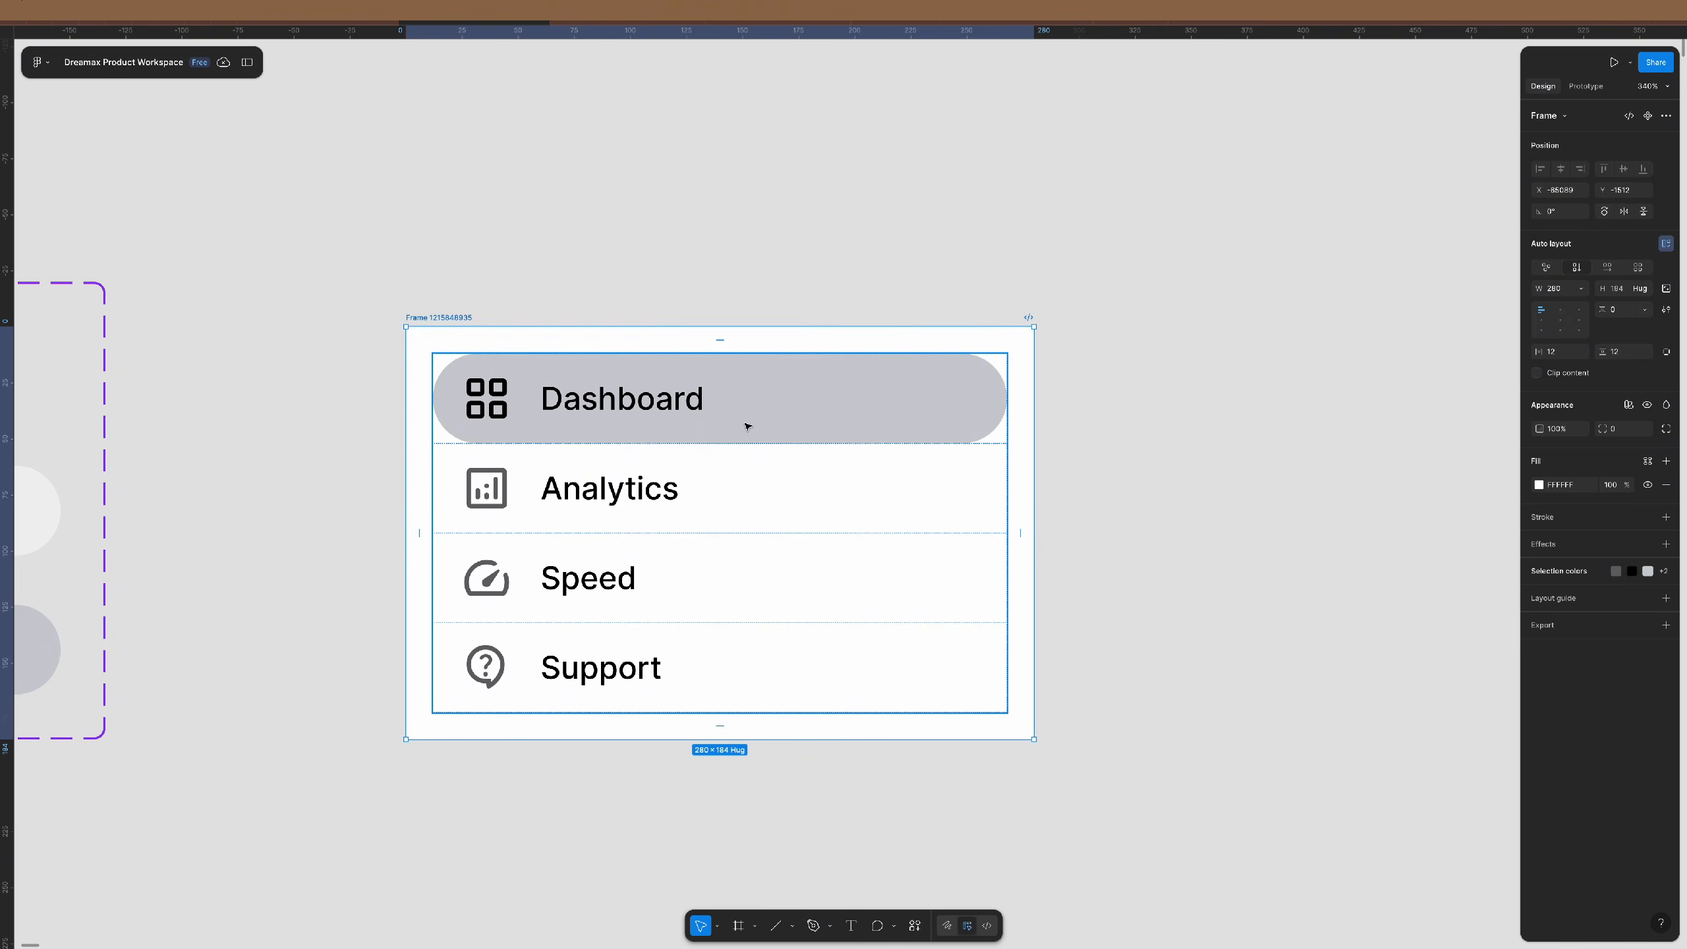
left_click_drag(747, 426, 780, 113)
scroll(779, 215, "up", 3)
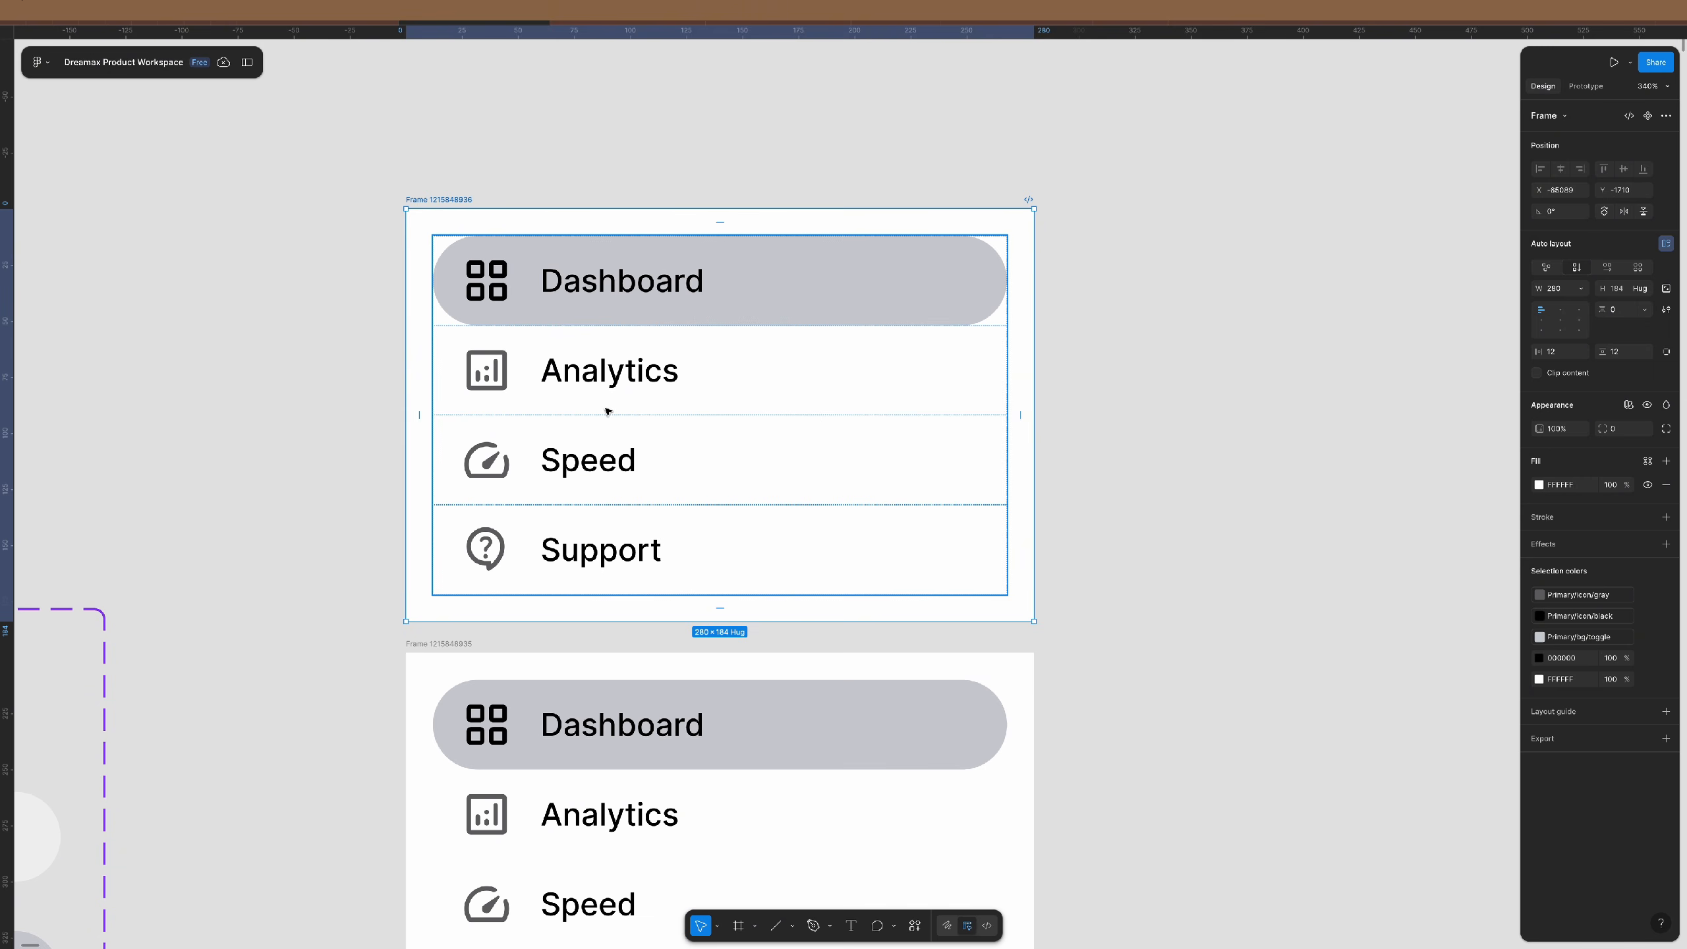
- Reduce the copied nav list to a single text layer and retype it as 'Logo'
double_click(639, 376)
left_click(1264, 401)
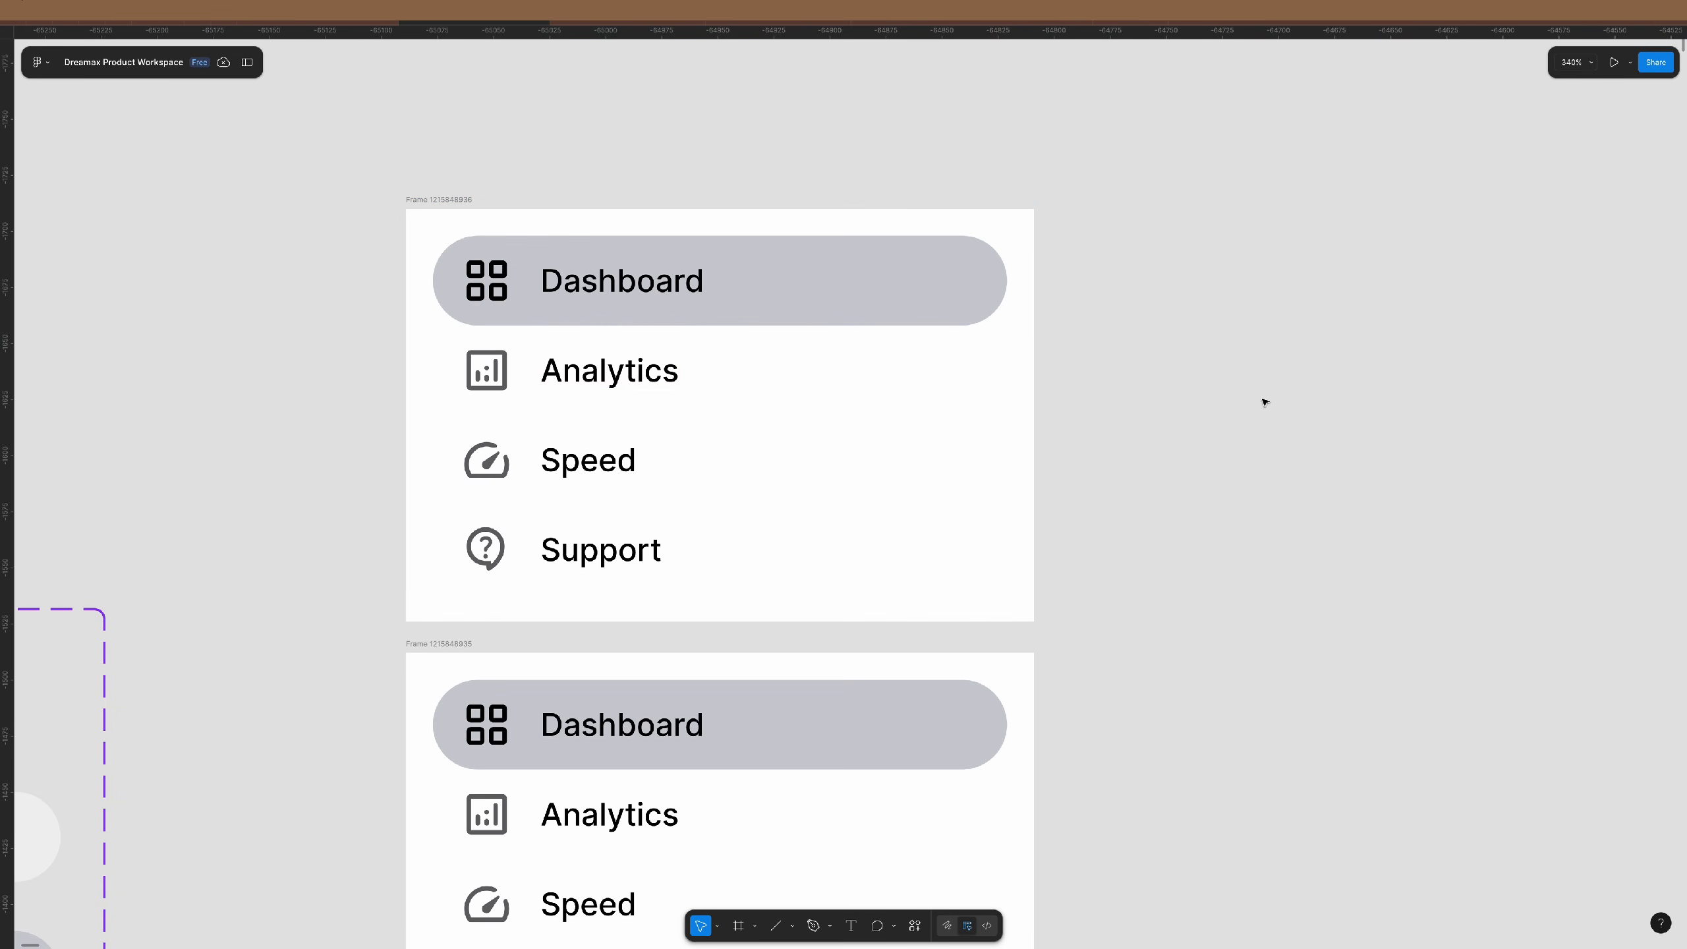
left_click(878, 329)
key("super+shift+r")
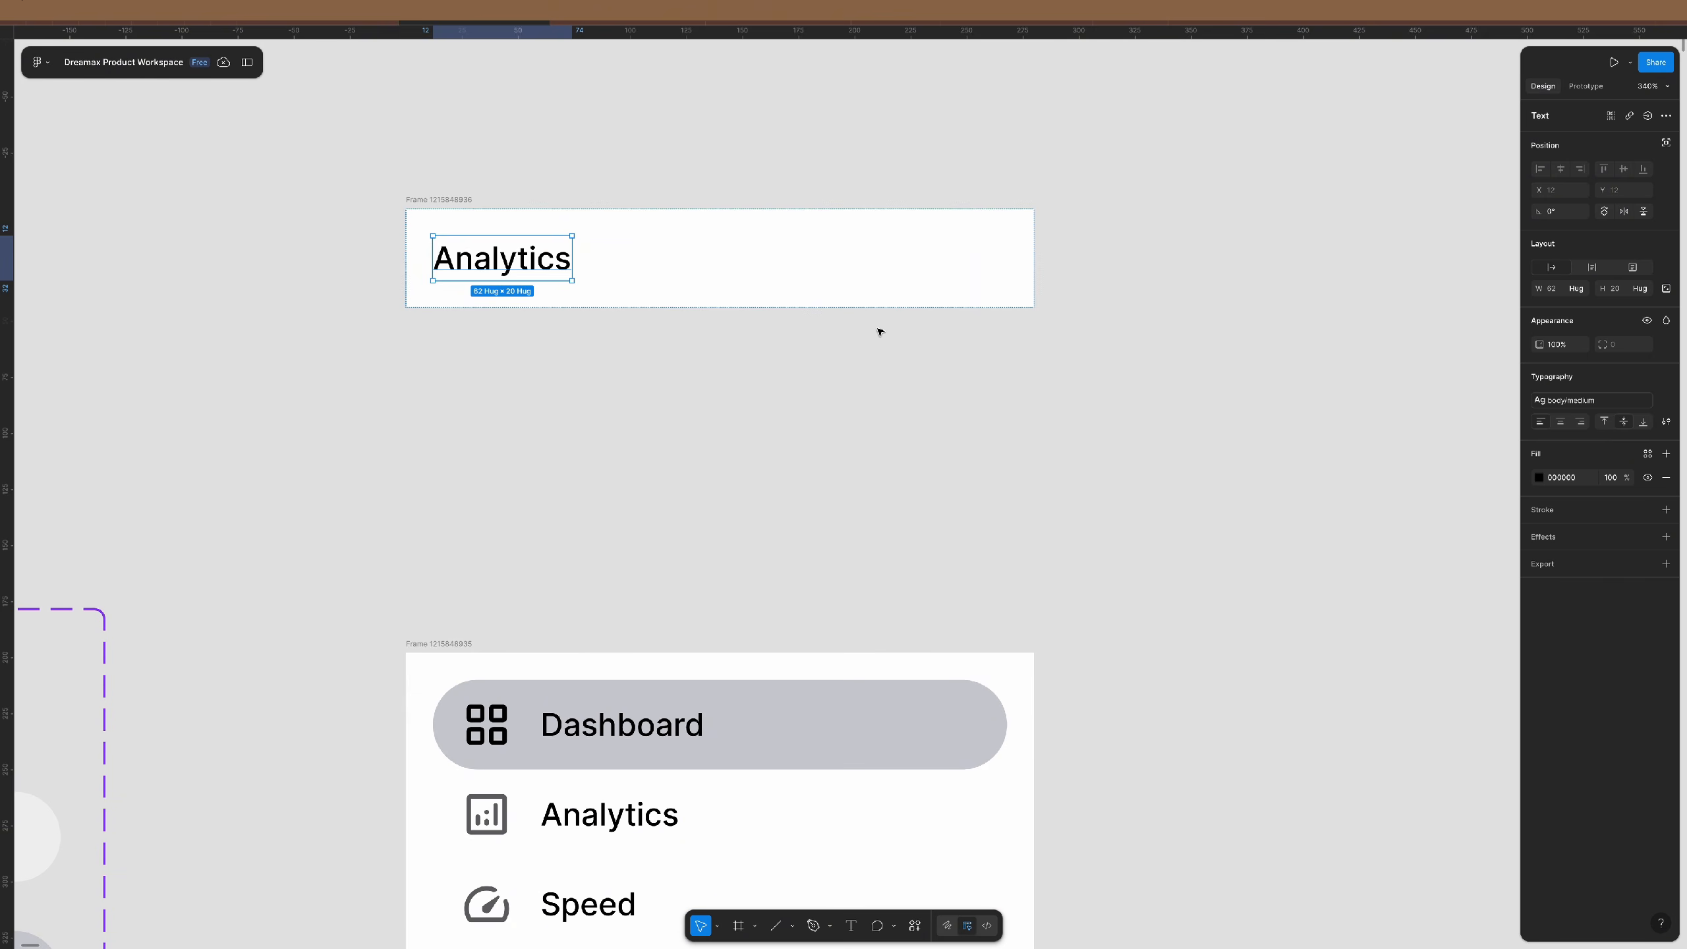
key("Return")
type("Logo")
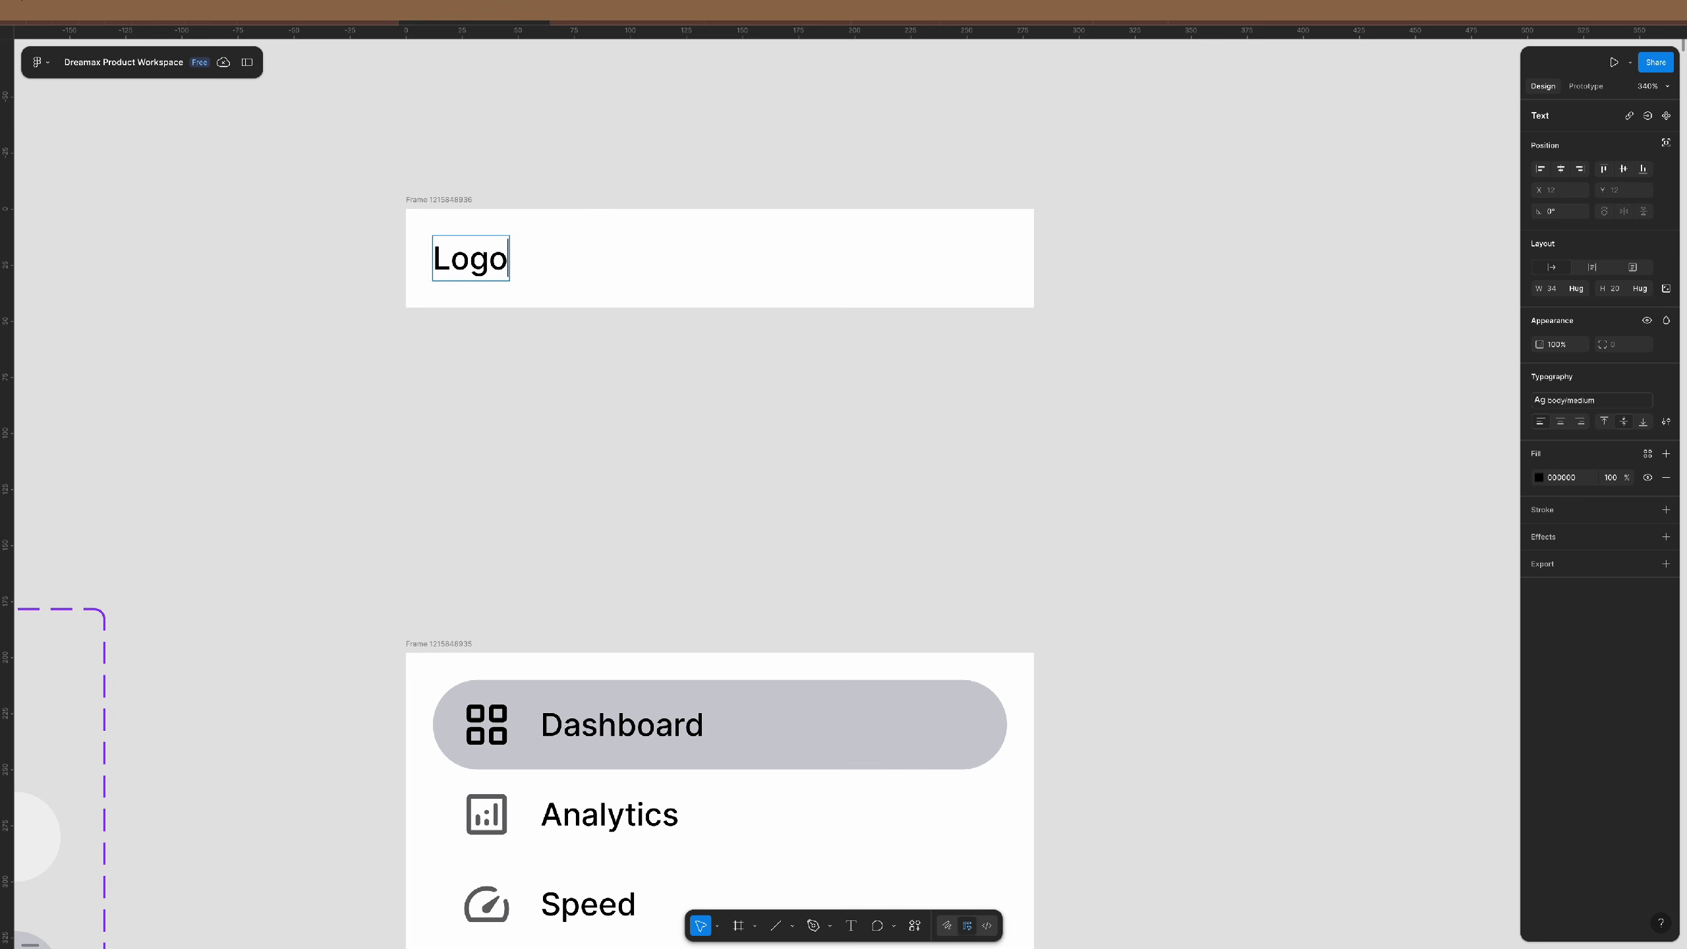
key("Escape")
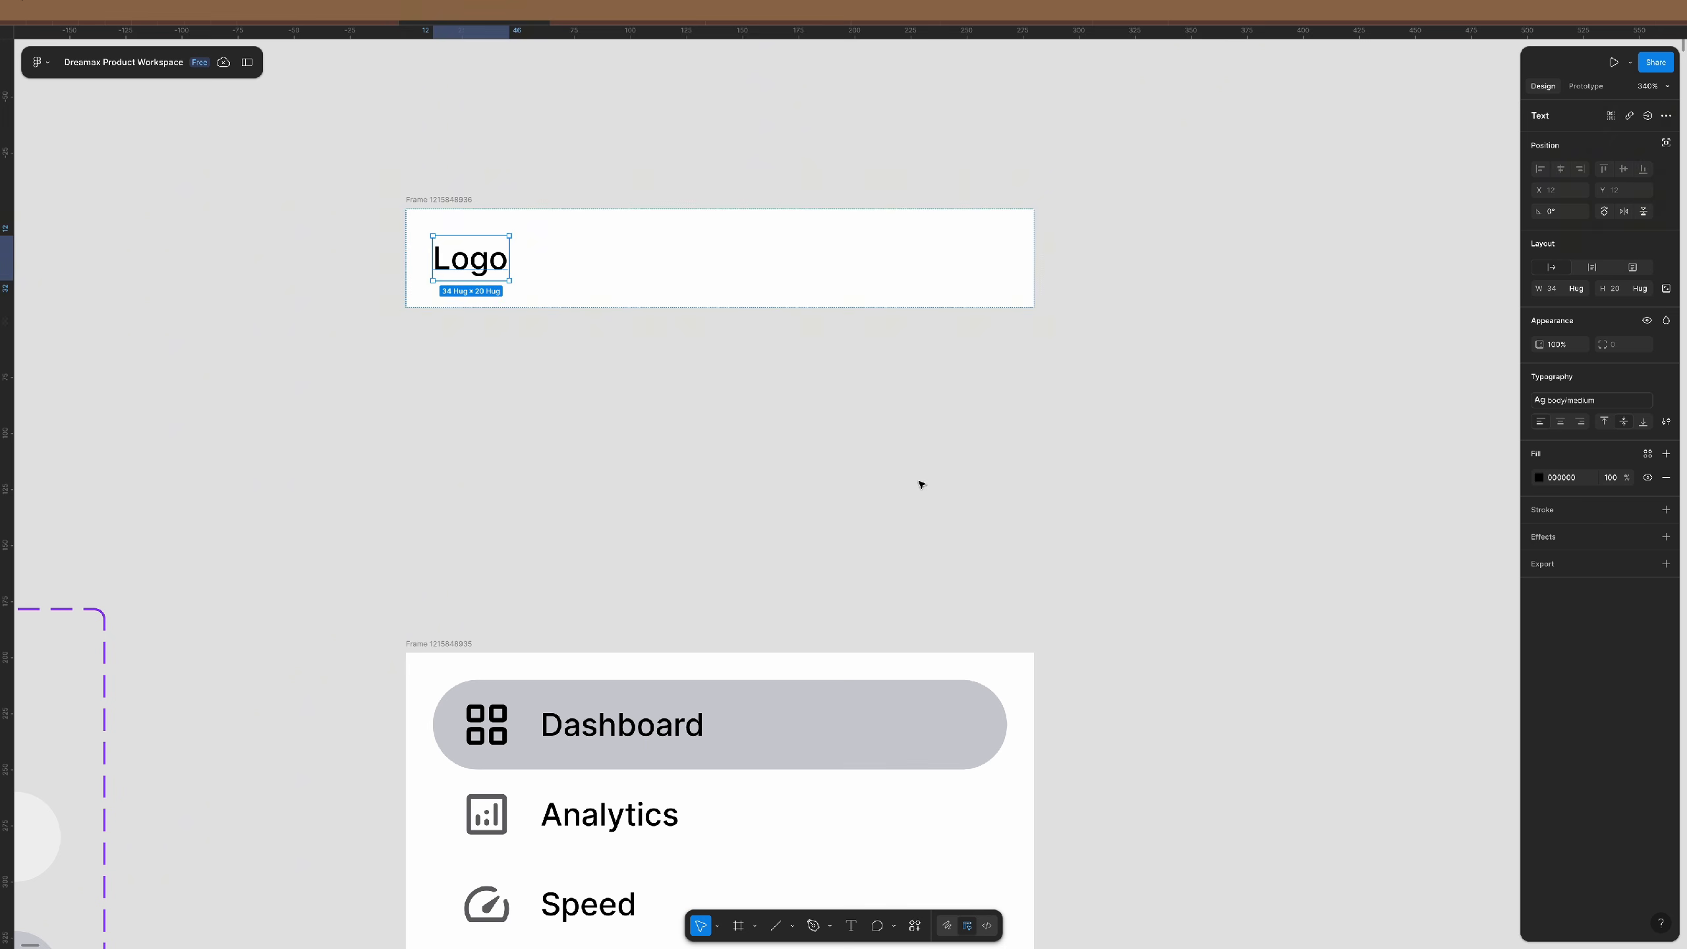
- Insert a Rounded-style collapse-panel icon from the Material Symbols plugin onto the canvas
left_click(915, 926)
left_click(748, 769)
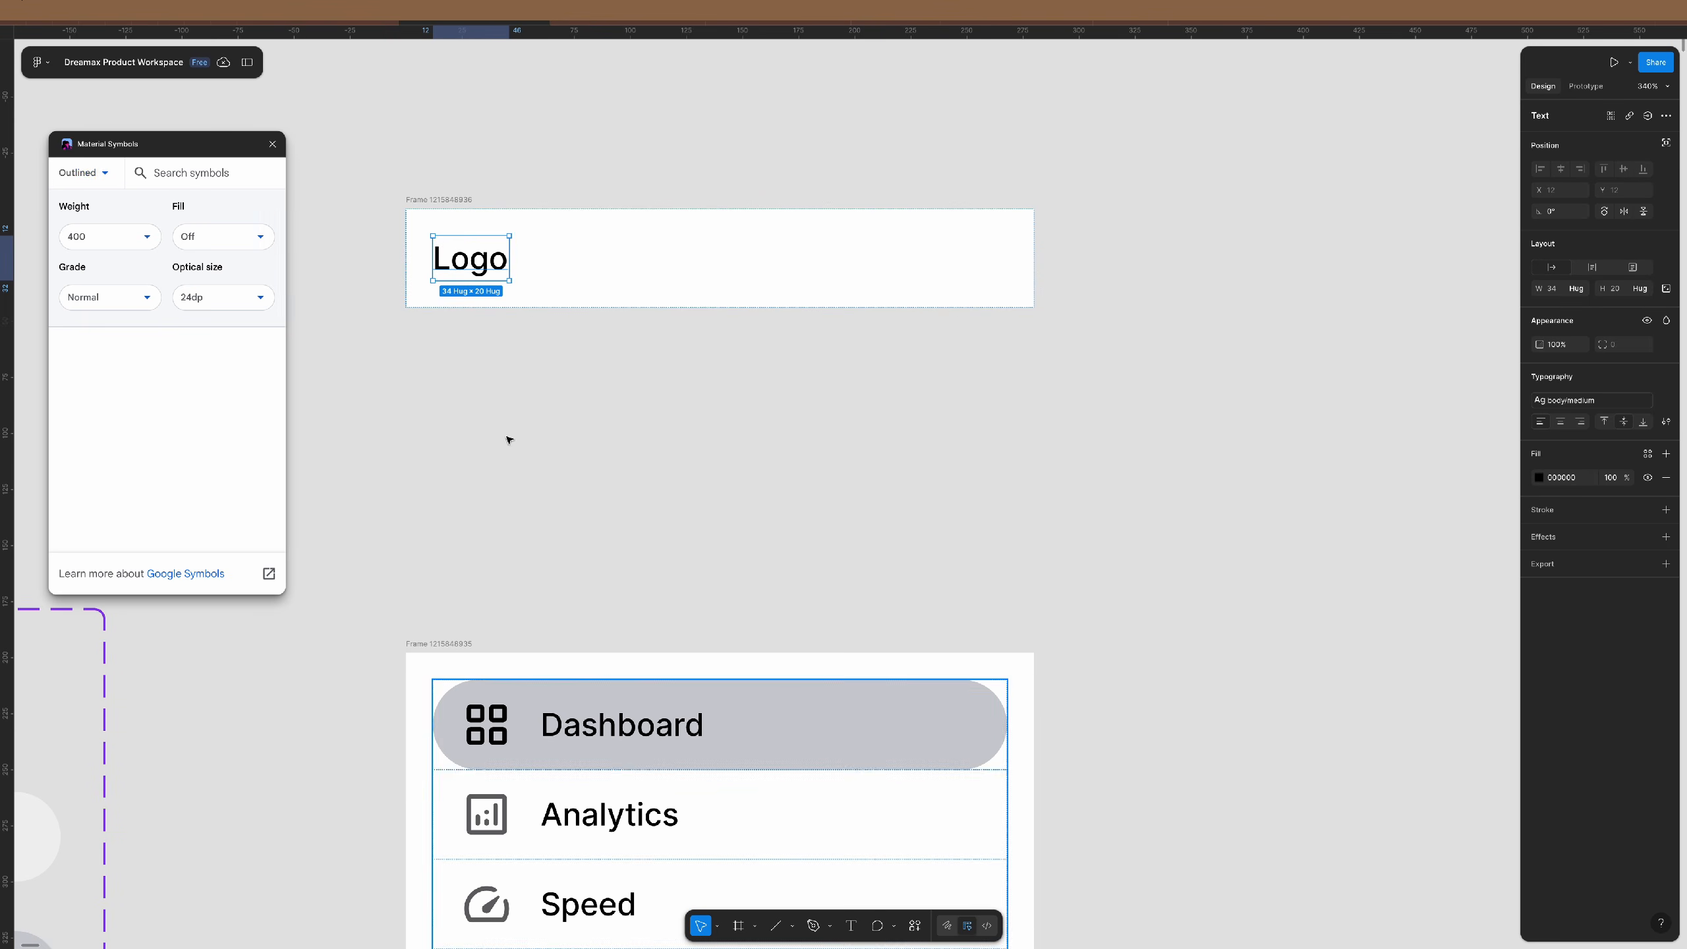
left_click(80, 172)
left_click(83, 243)
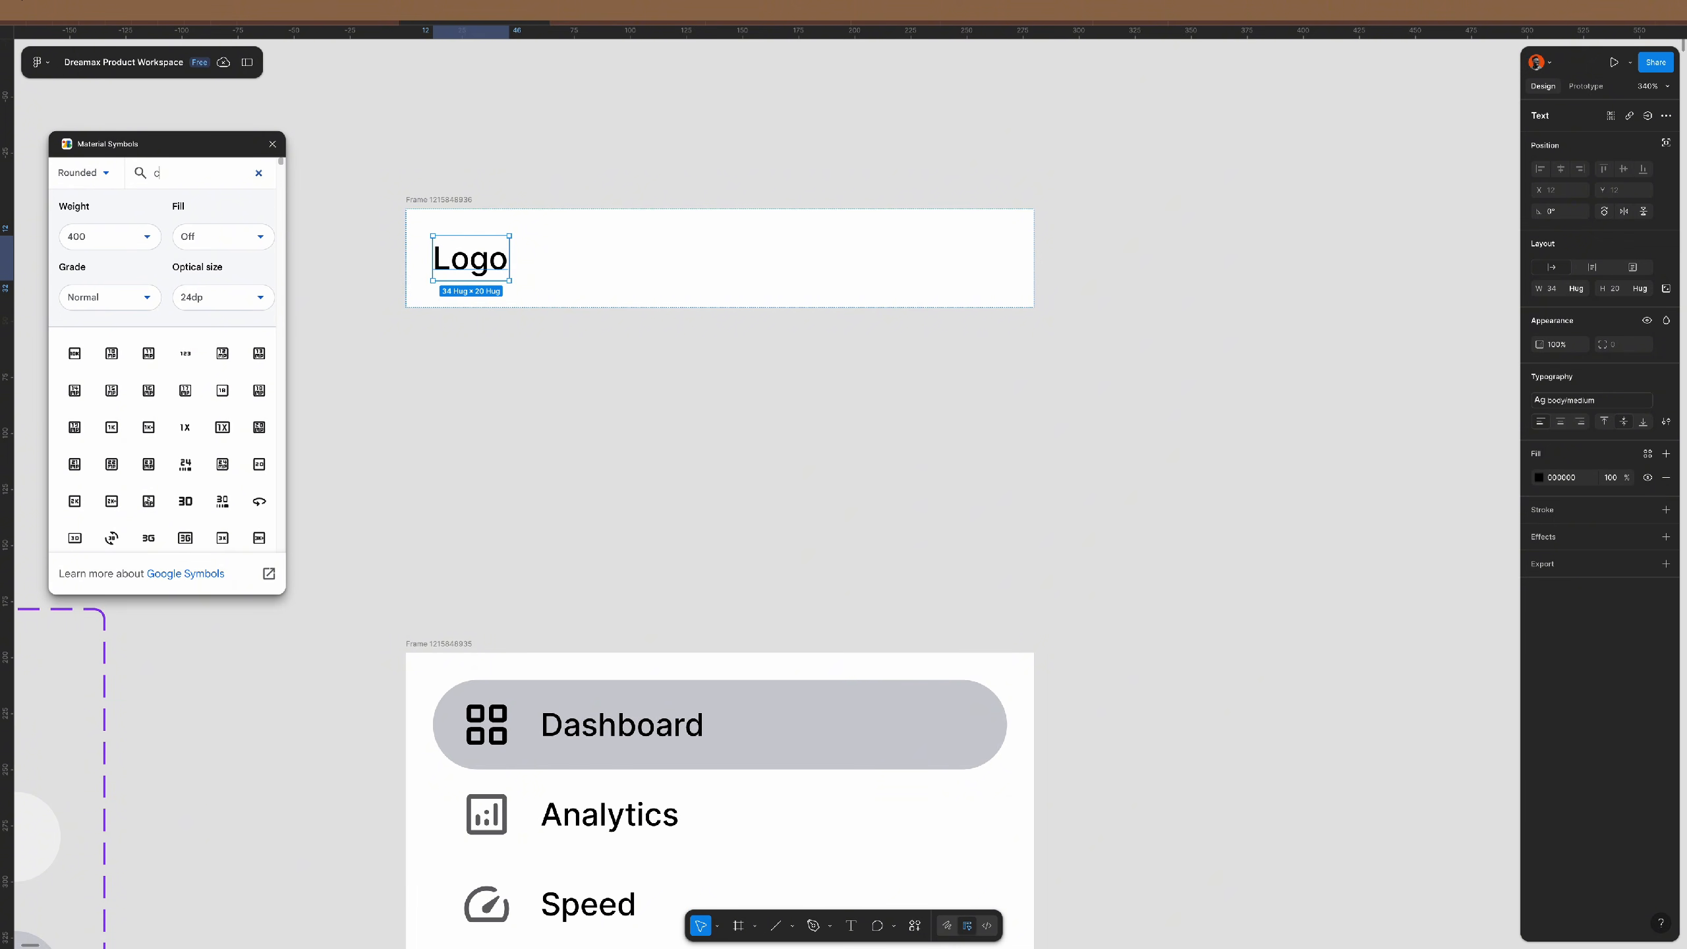
type("ide ba")
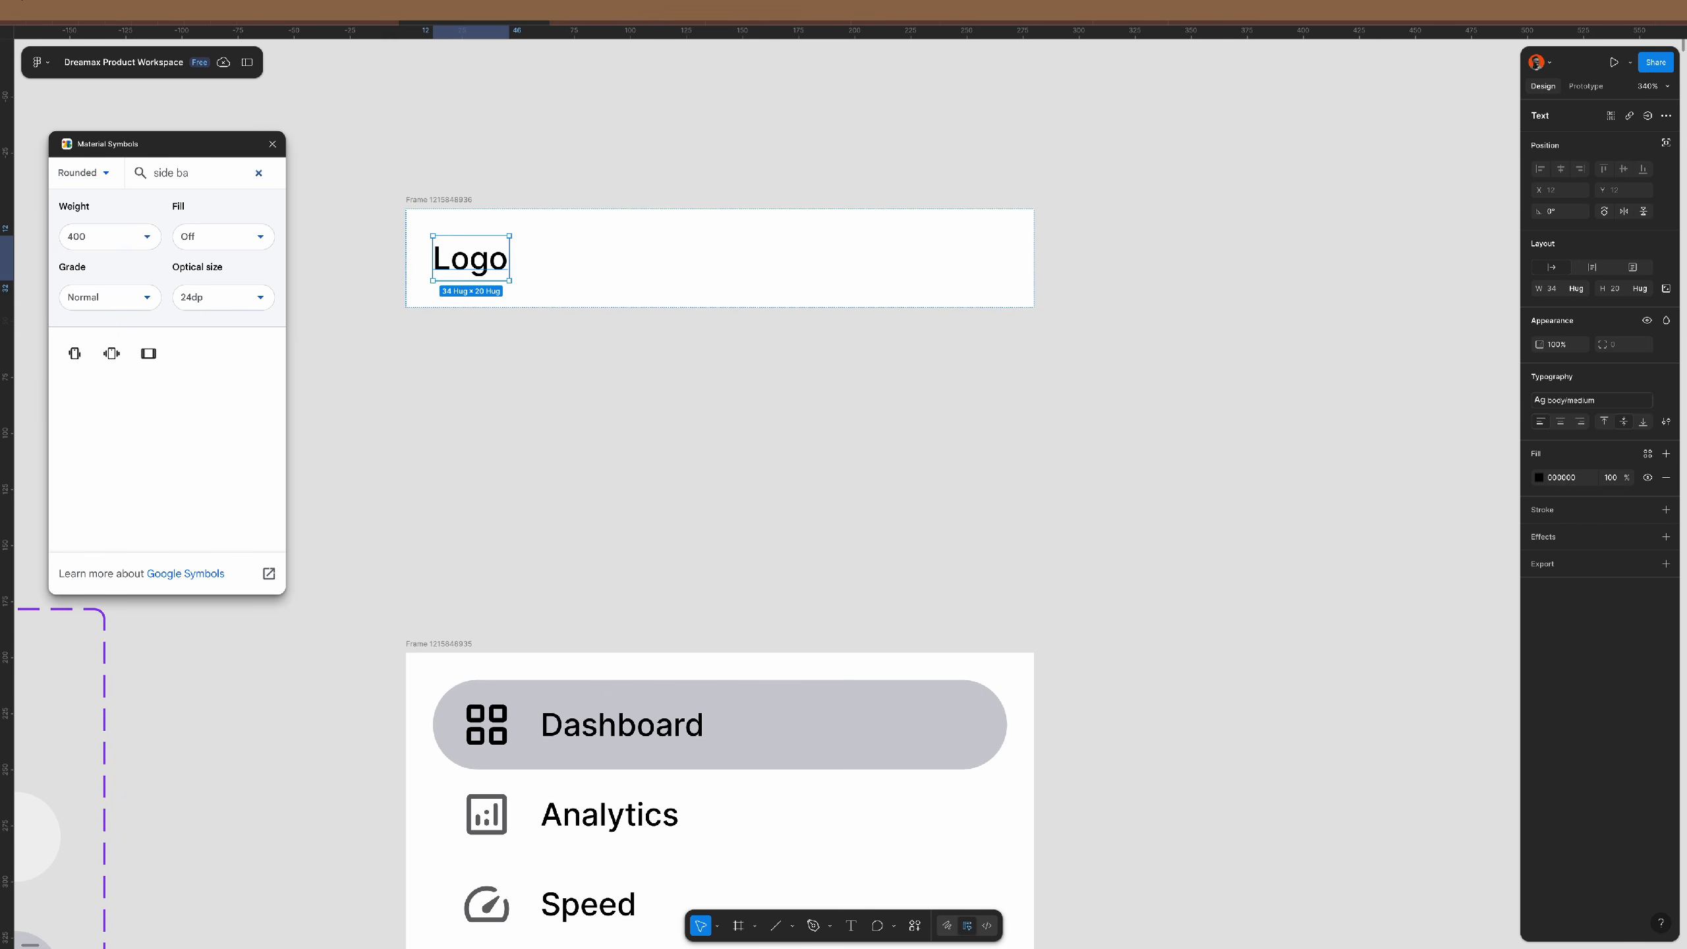
key("BackSpace")
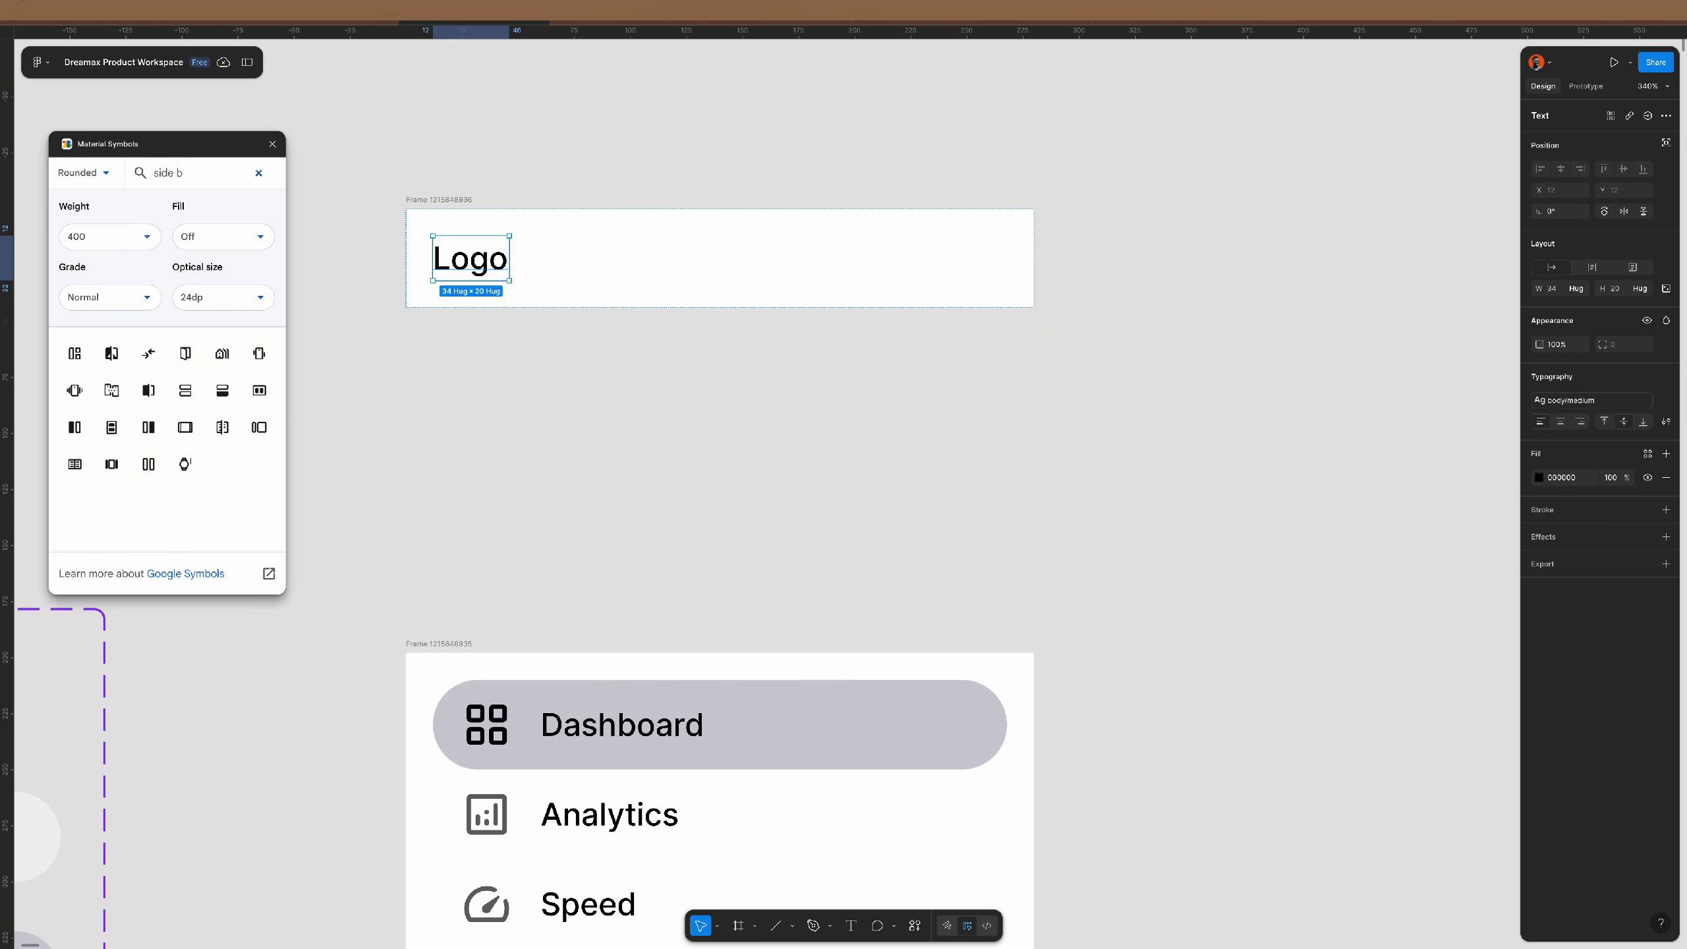
key("BackSpace")
key("BackSpace")
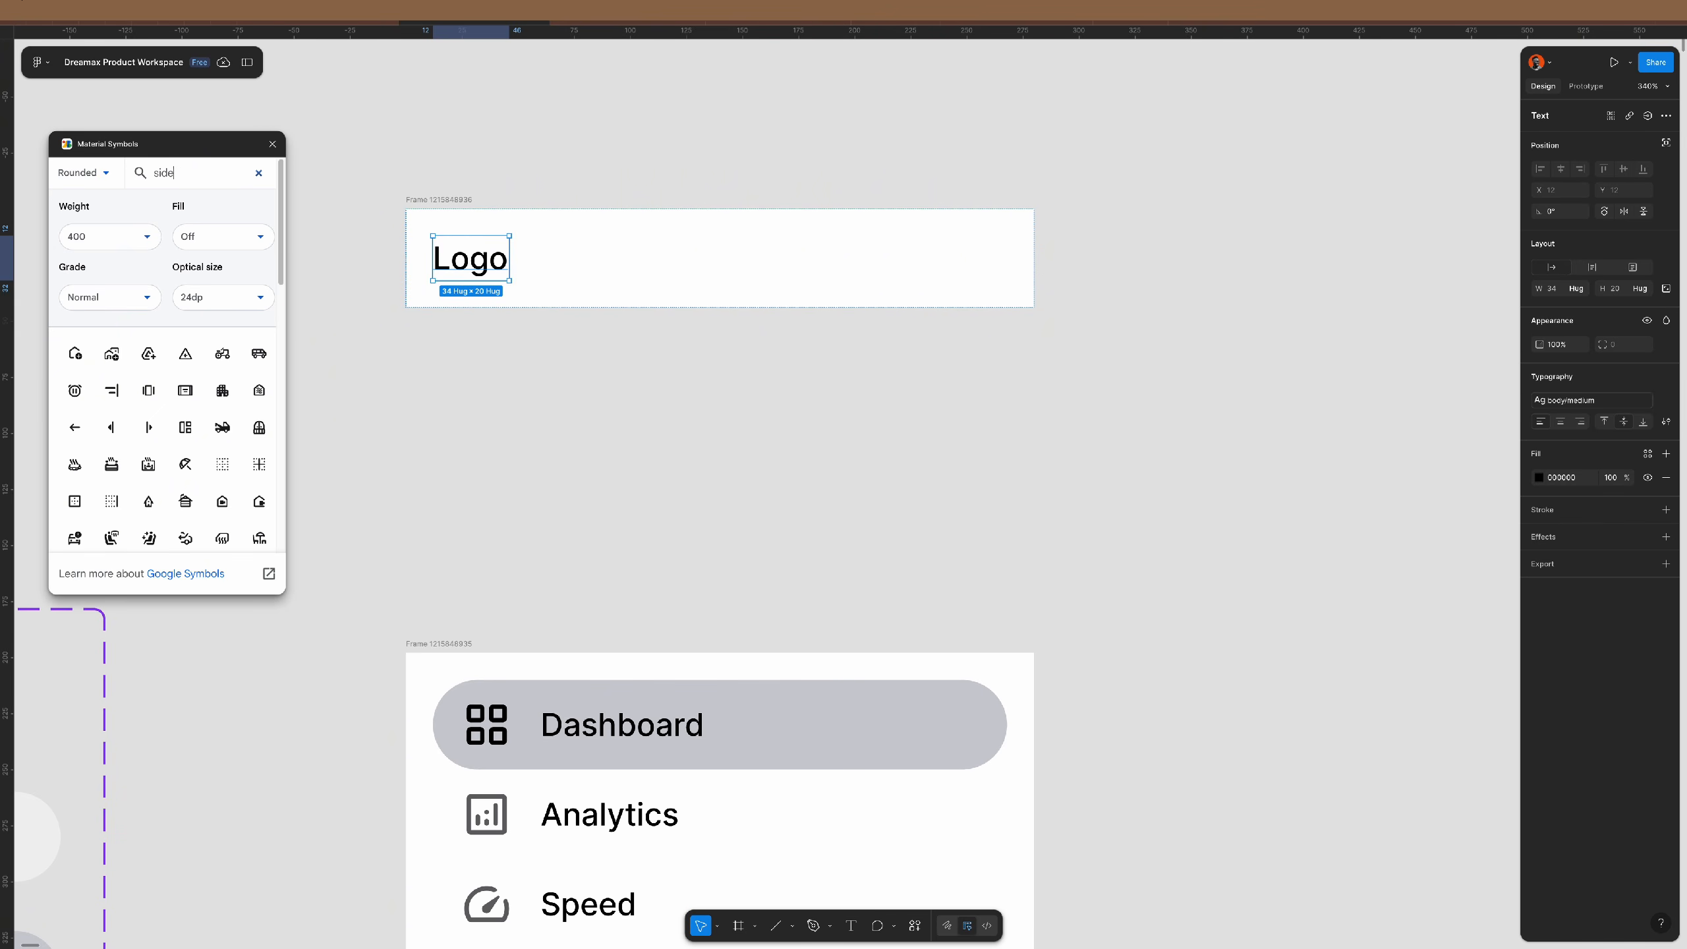
type("colla")
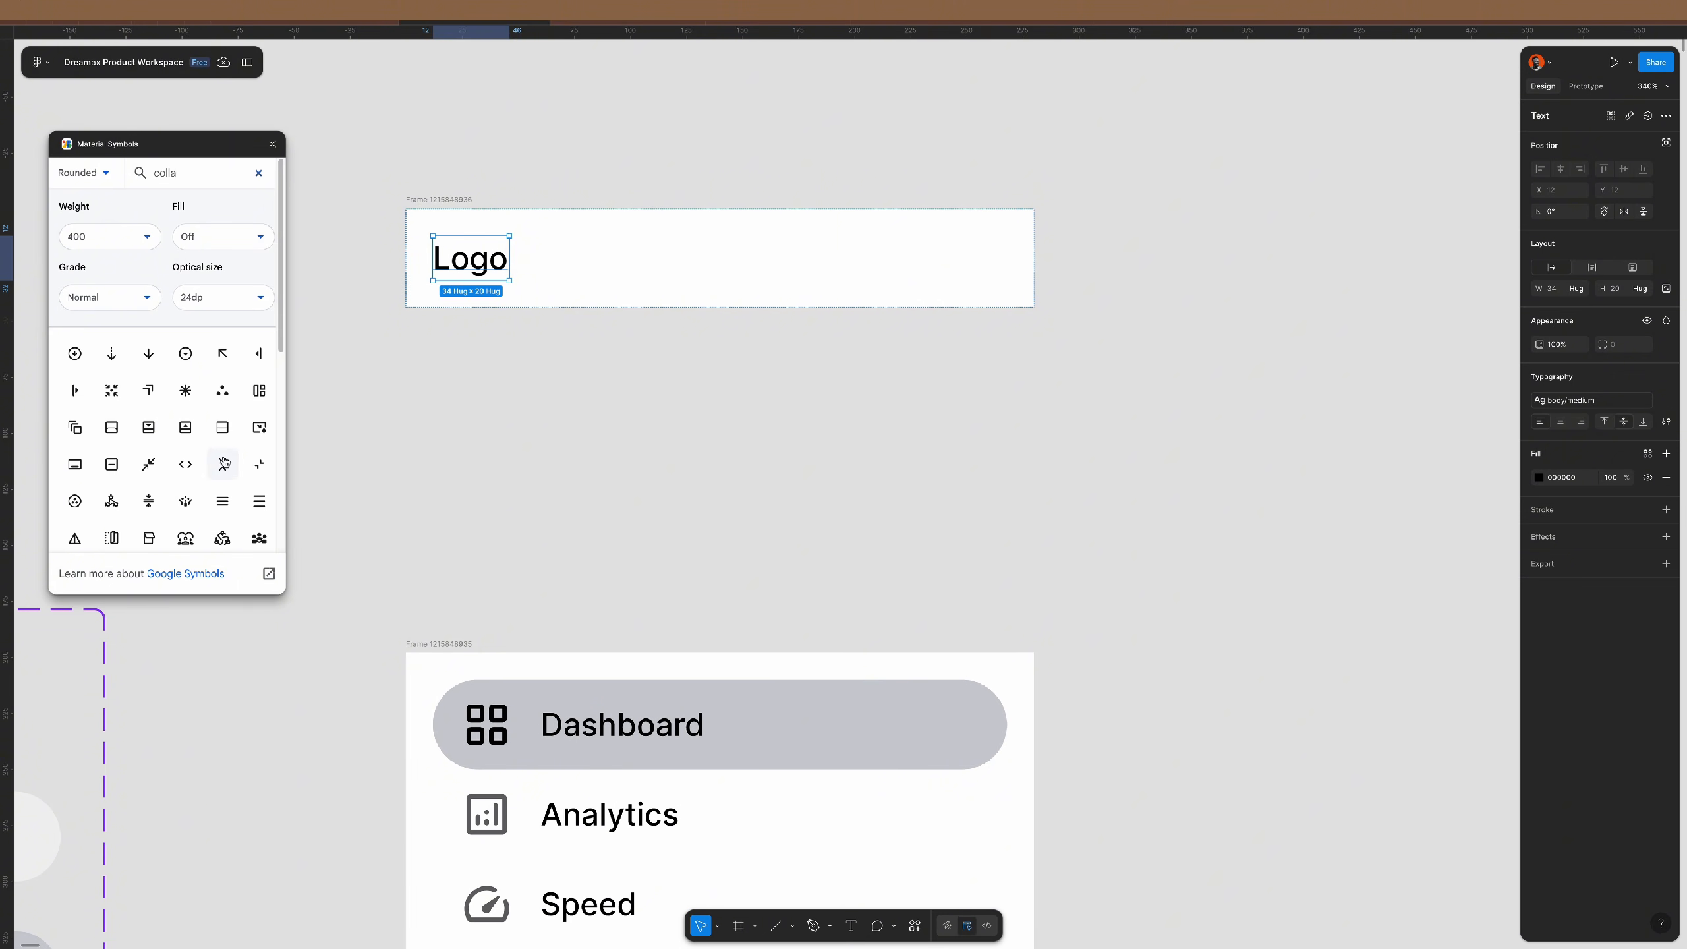
scroll(147, 452, "down", 5)
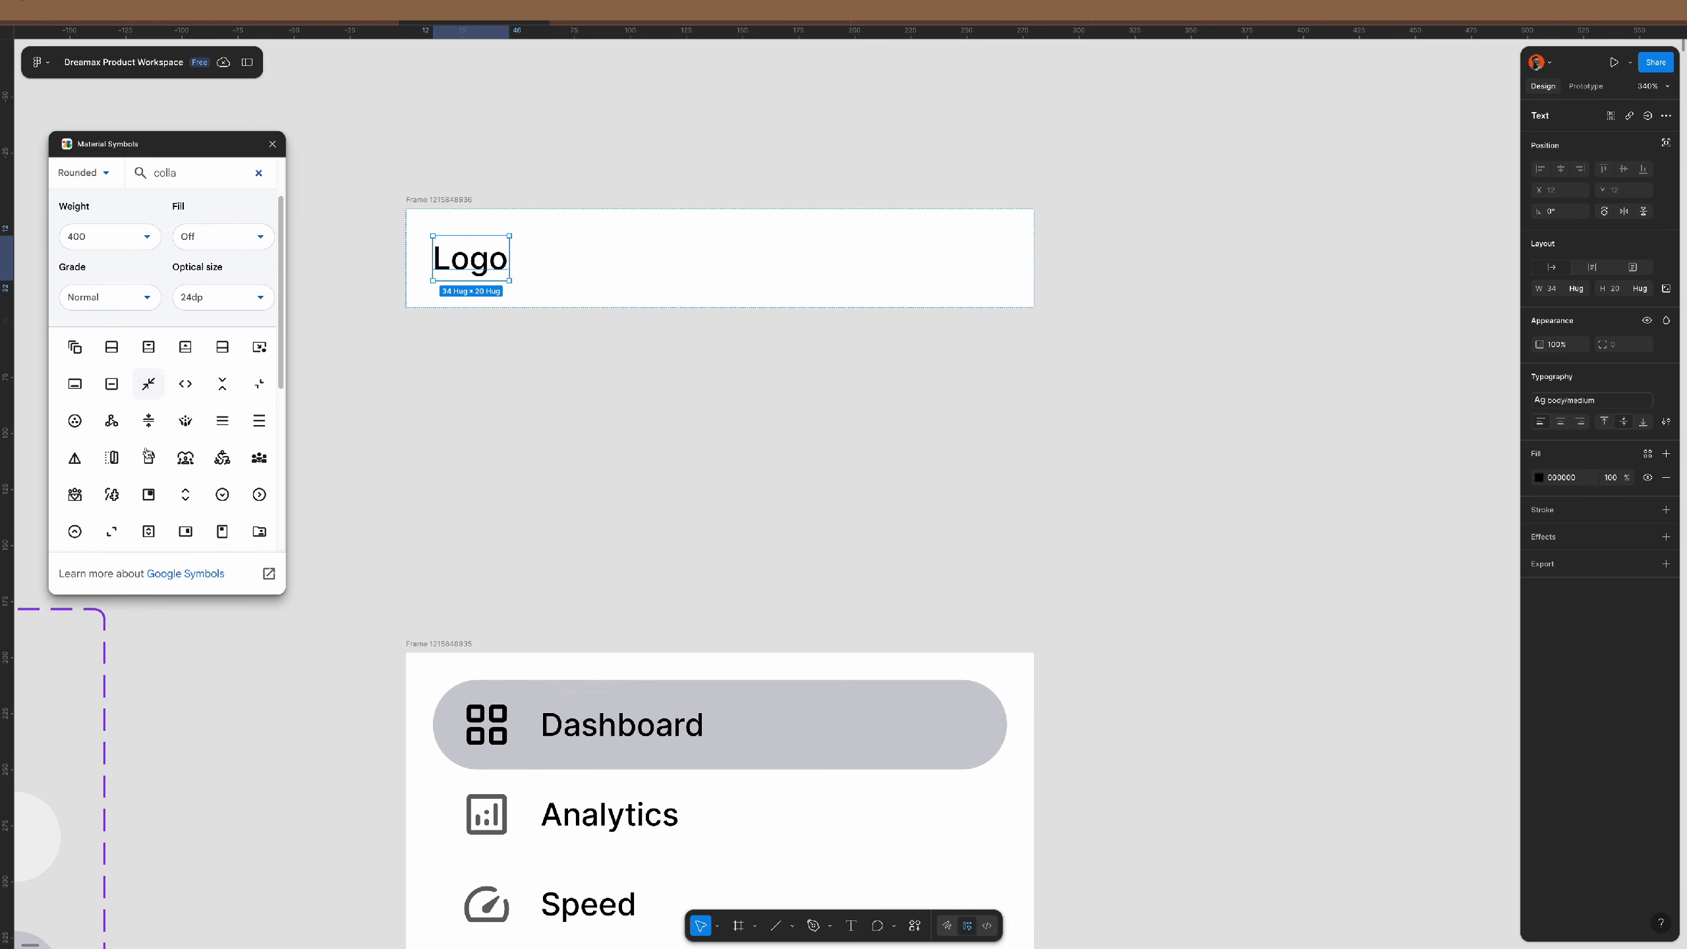
scroll(193, 452, "down", 1)
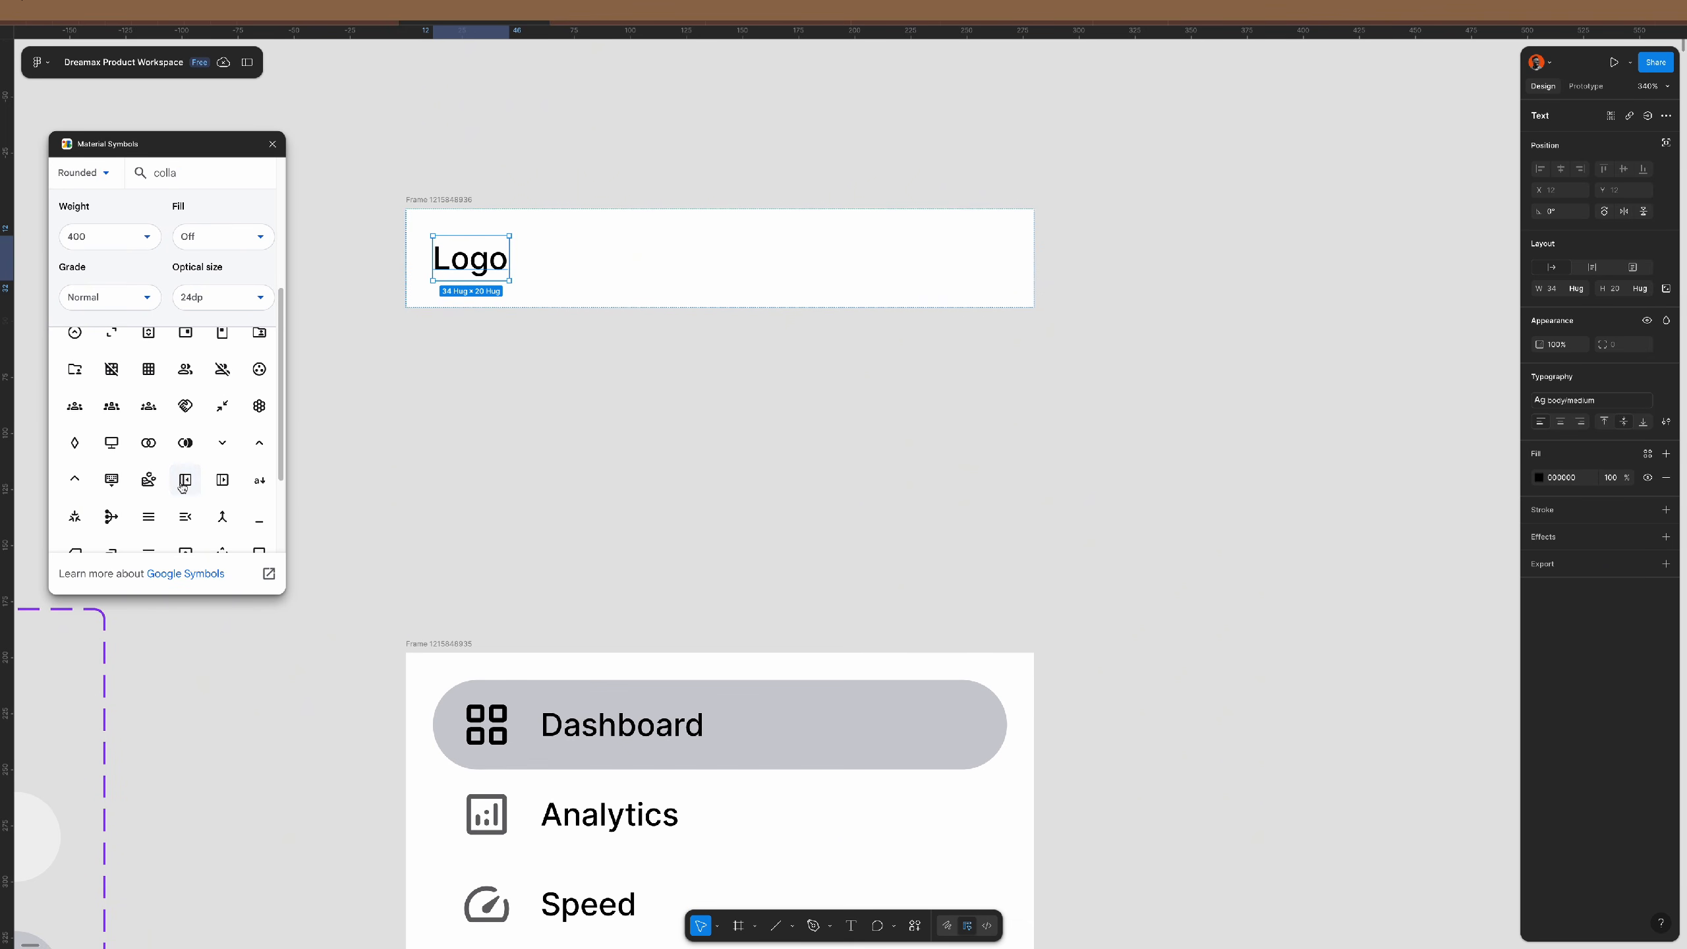
left_click(189, 482)
- Move the icon into the Logo frame, laid out horizontally with the icon pushed to the right end
left_click(273, 143)
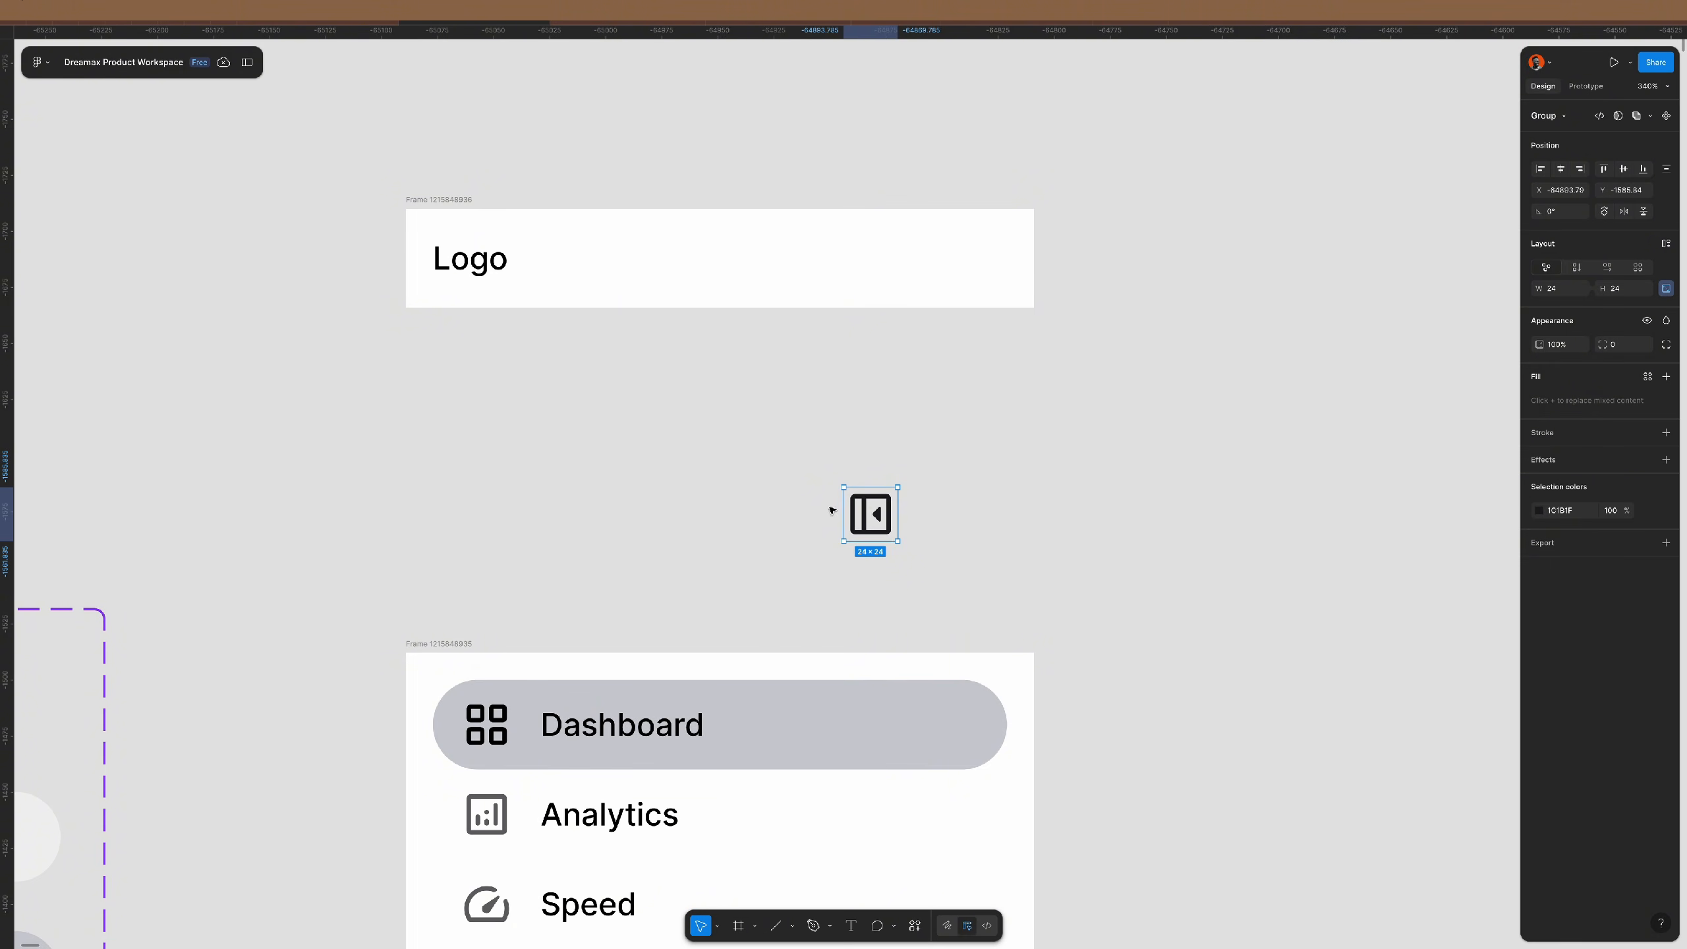
left_click_drag(873, 511, 991, 276)
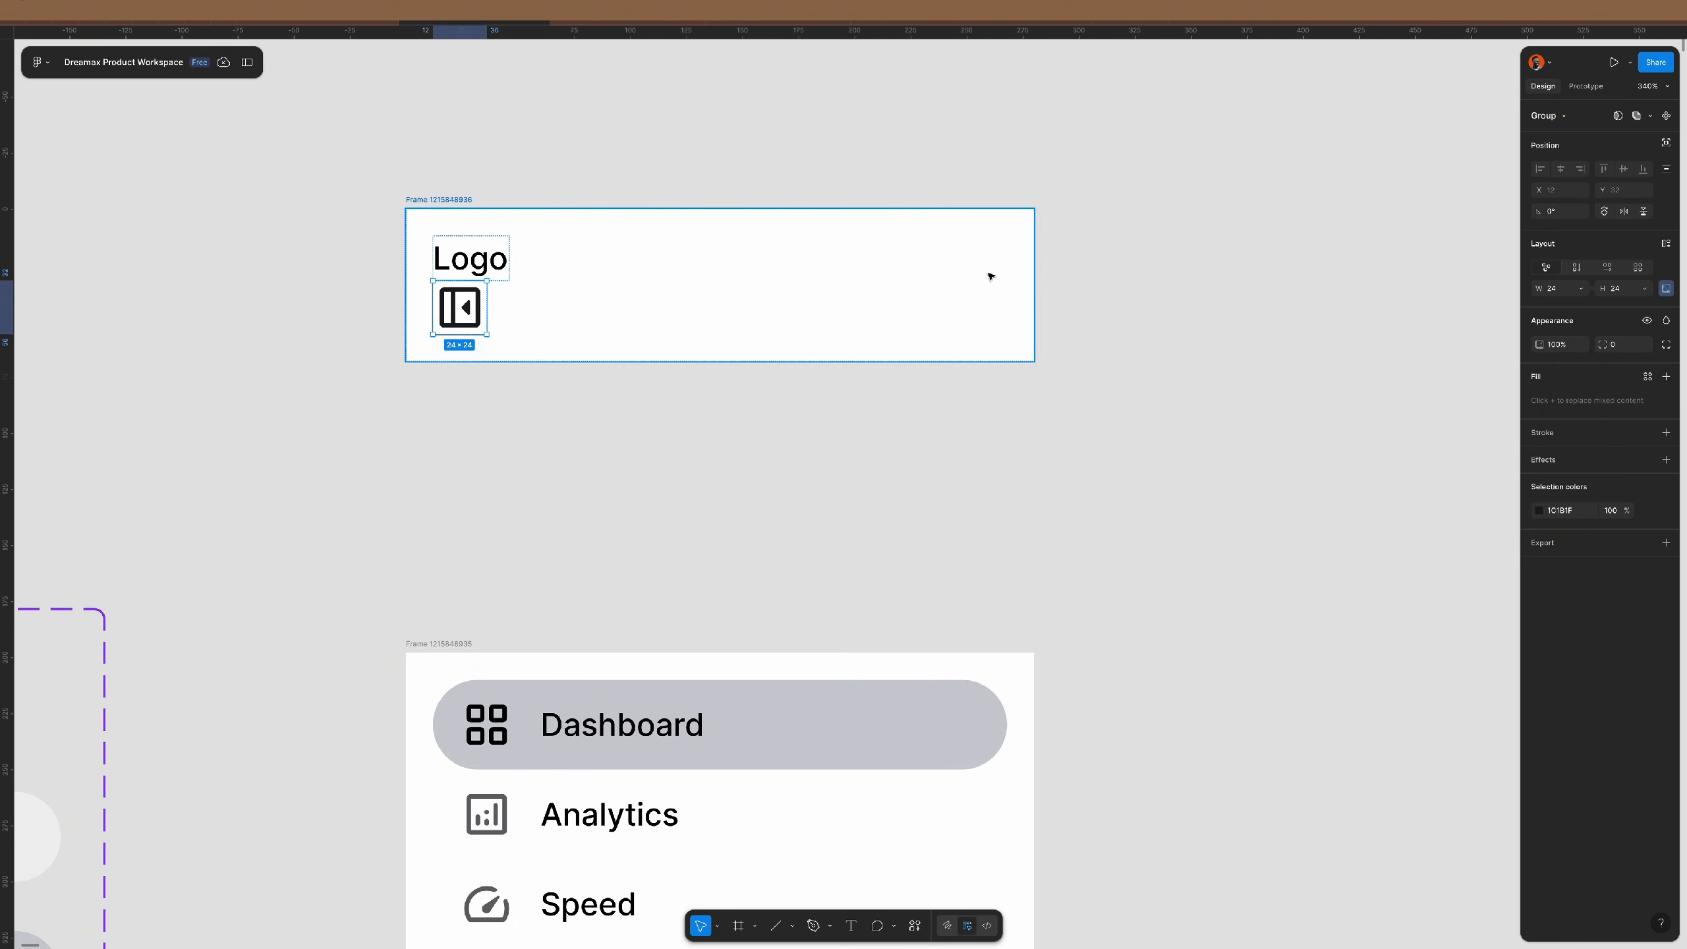
left_click(781, 287)
left_click(1607, 266)
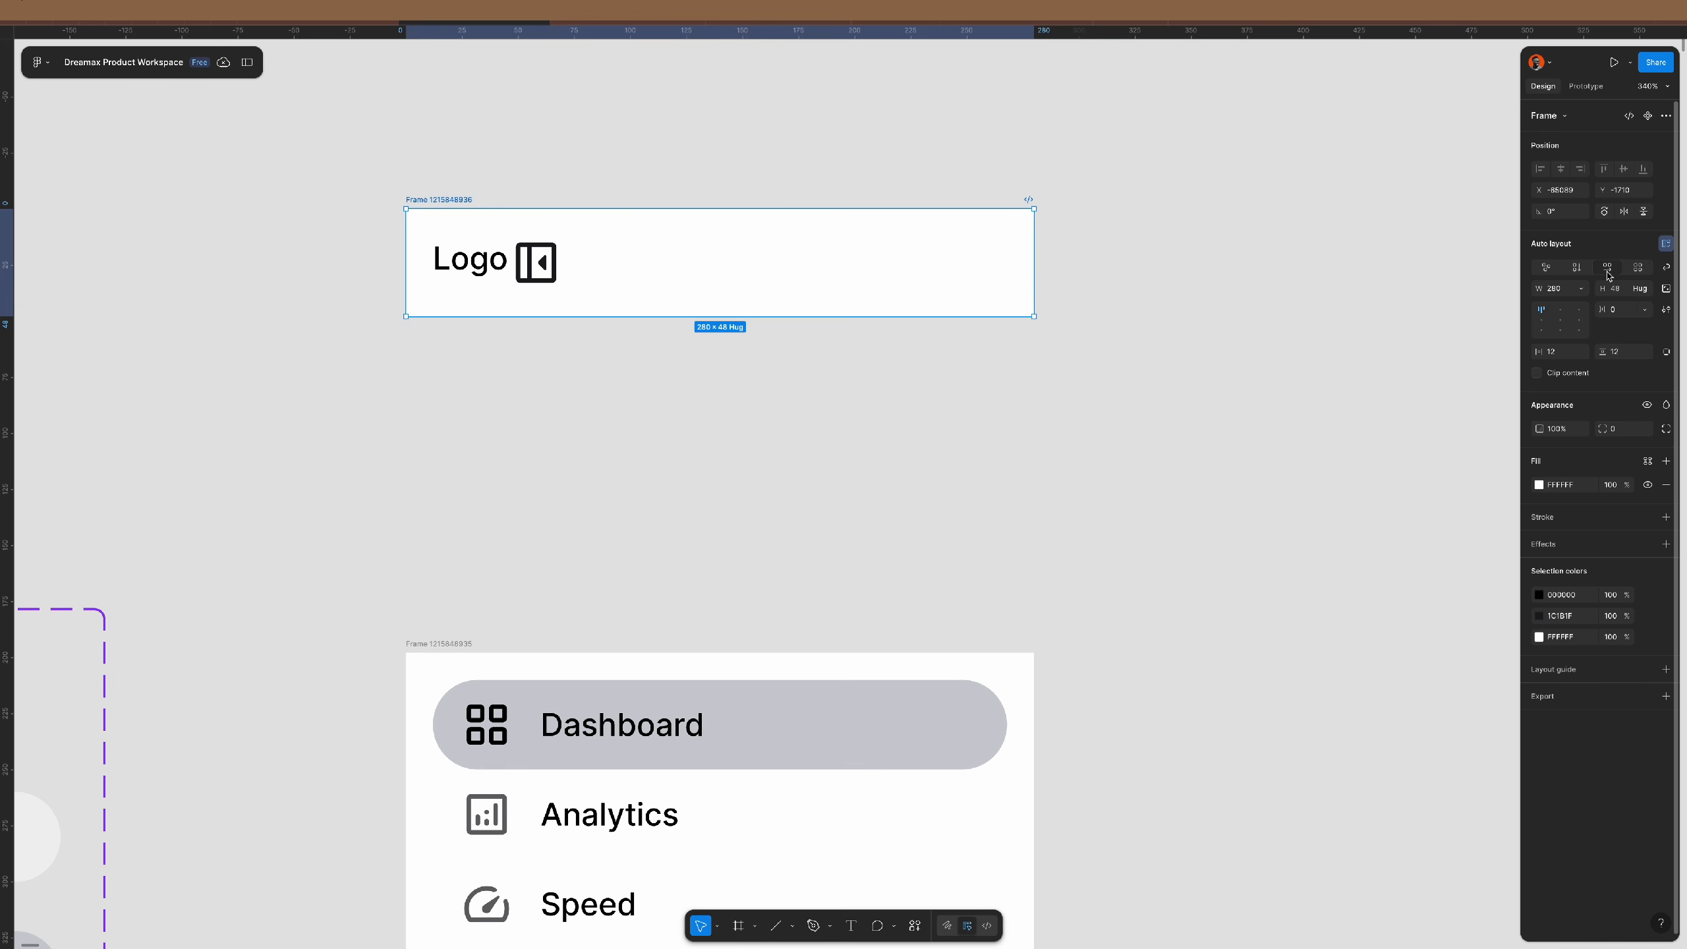
left_click(1642, 309)
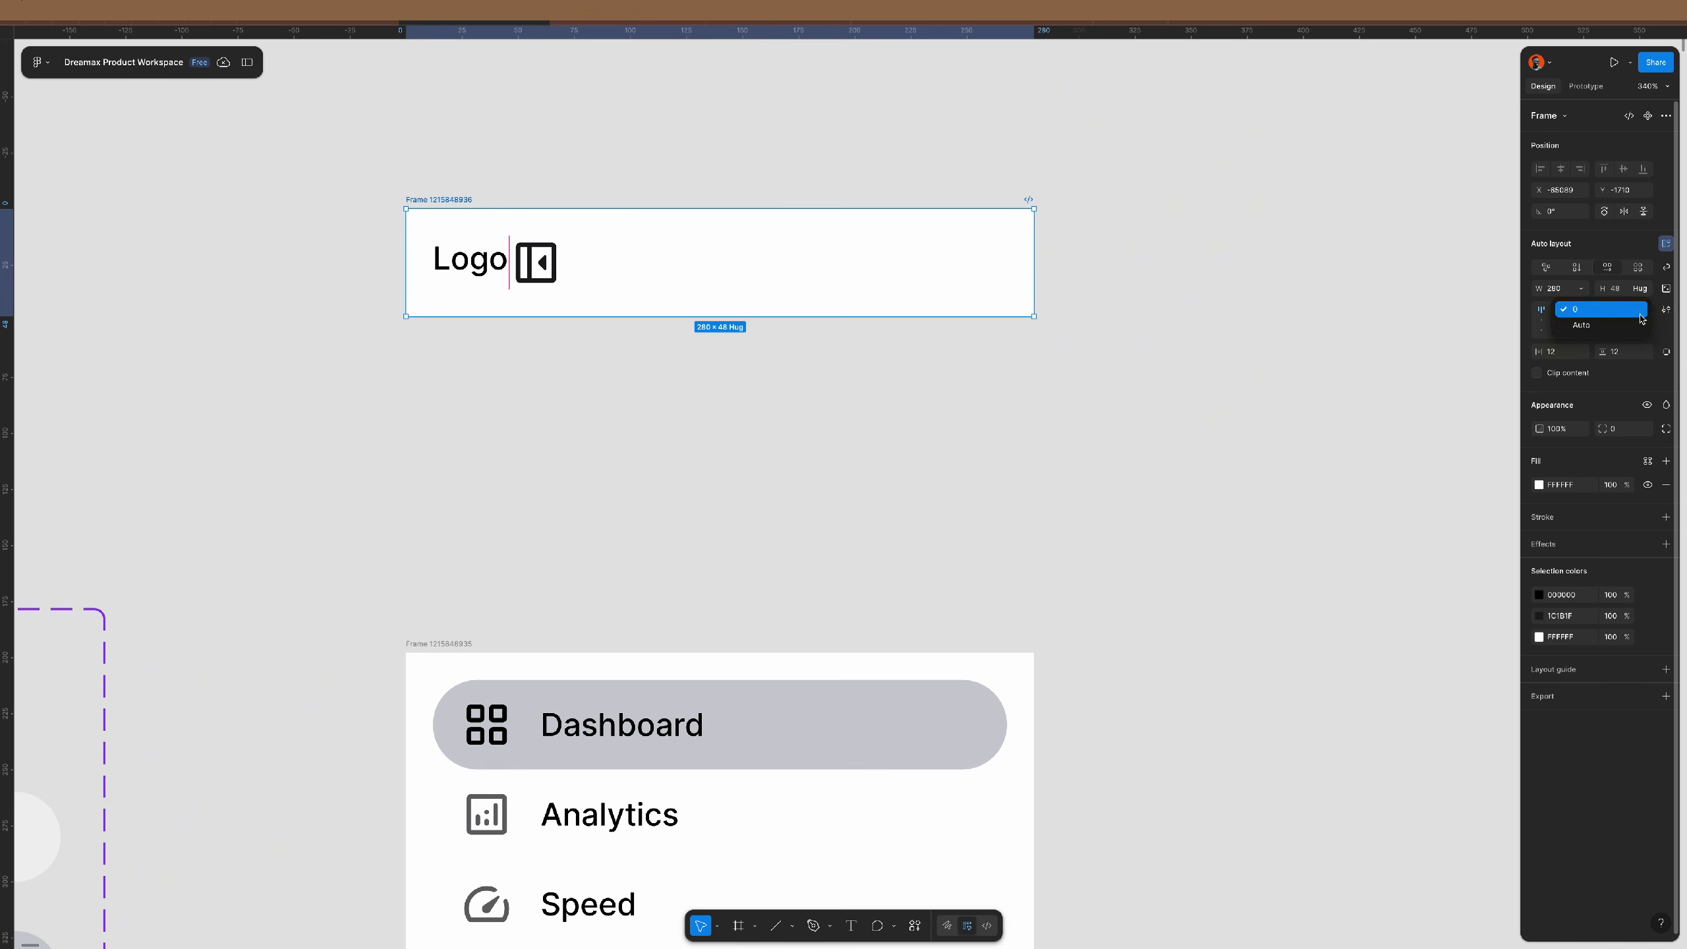
left_click(1619, 328)
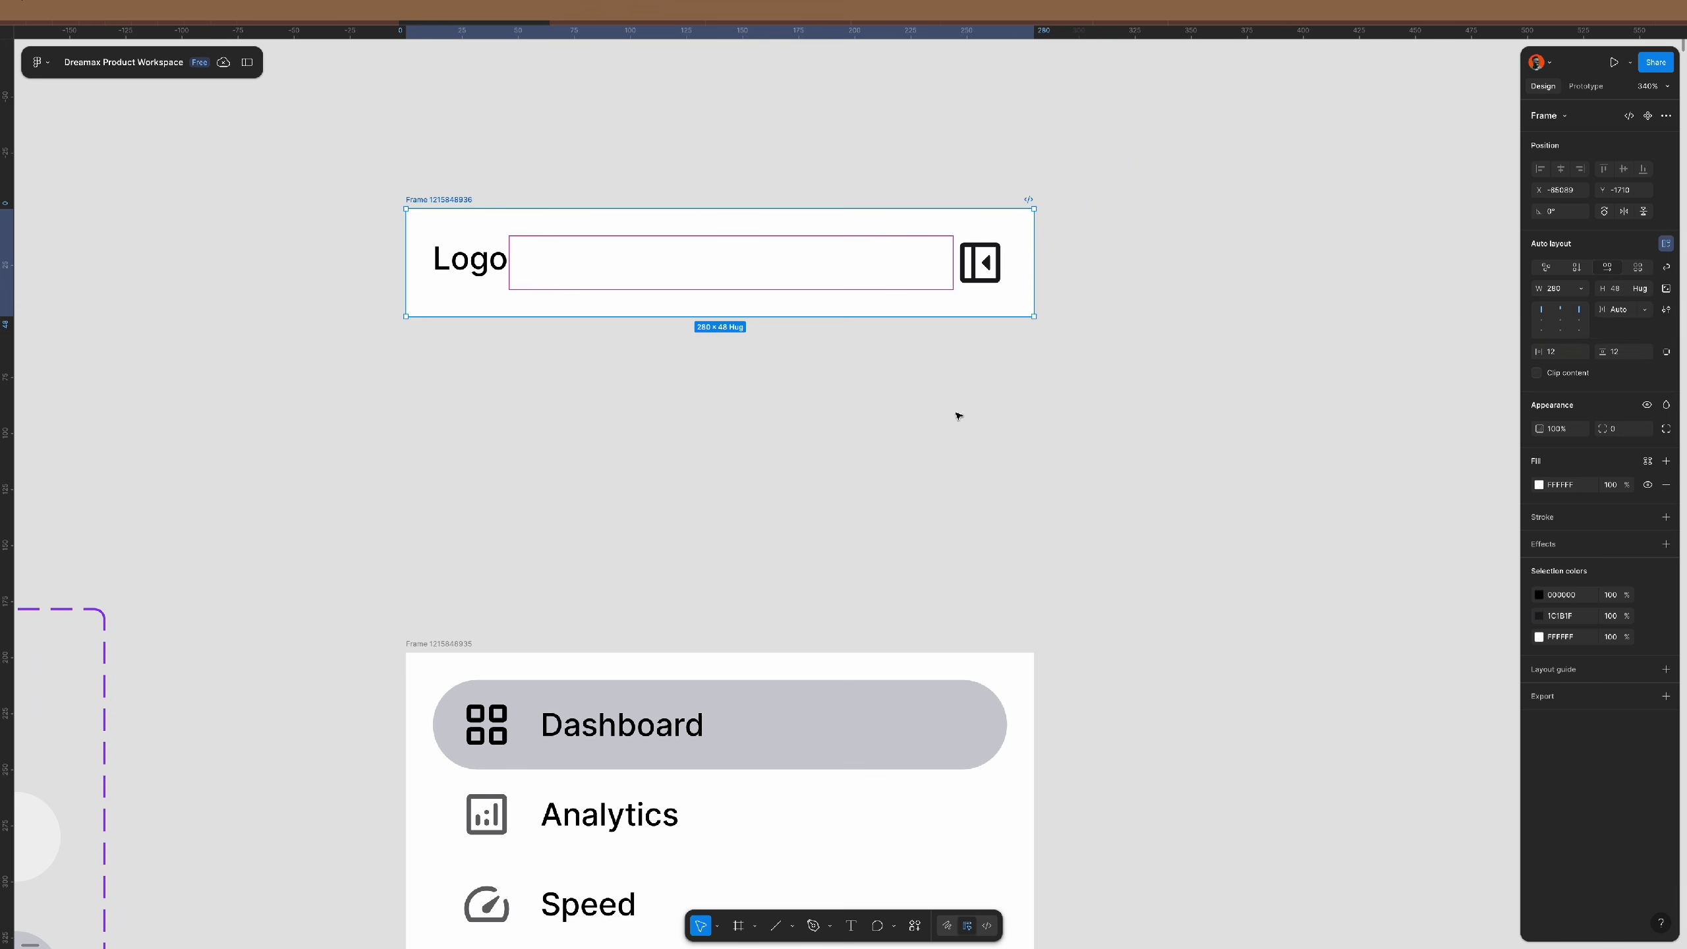
left_click(786, 426)
- Wrap the Logo frame and the navigation frame together in one auto-layout stack
left_click(450, 202)
left_click(446, 641, "shift")
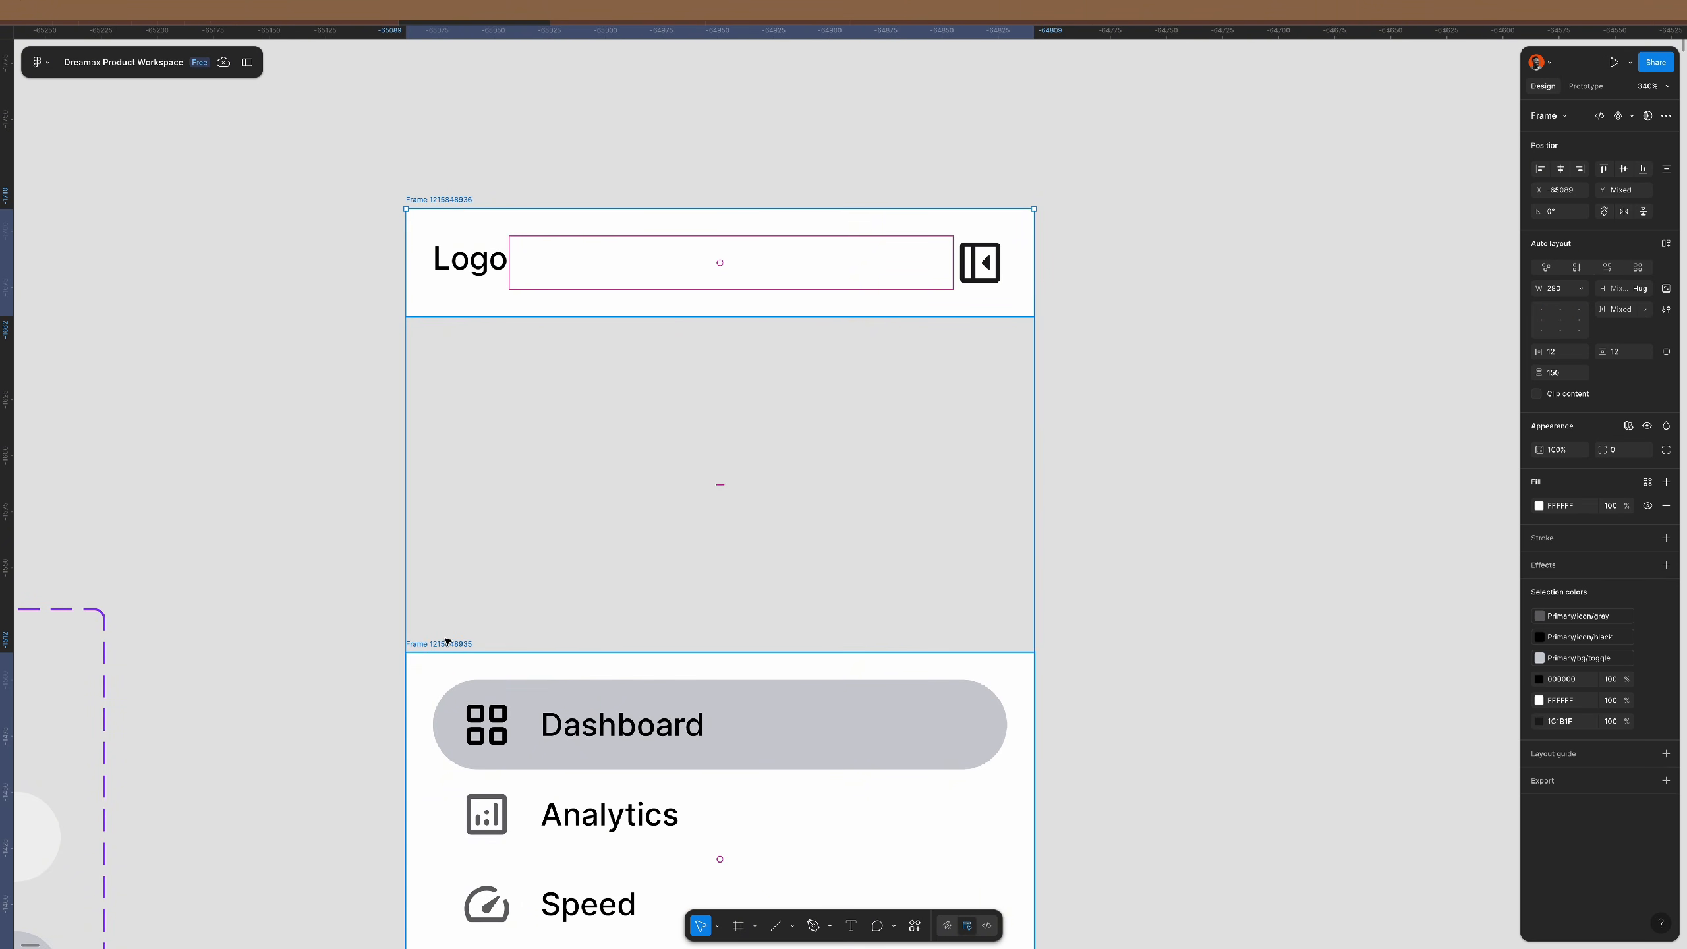
key("shift+a")
scroll(677, 547, "down", 2)
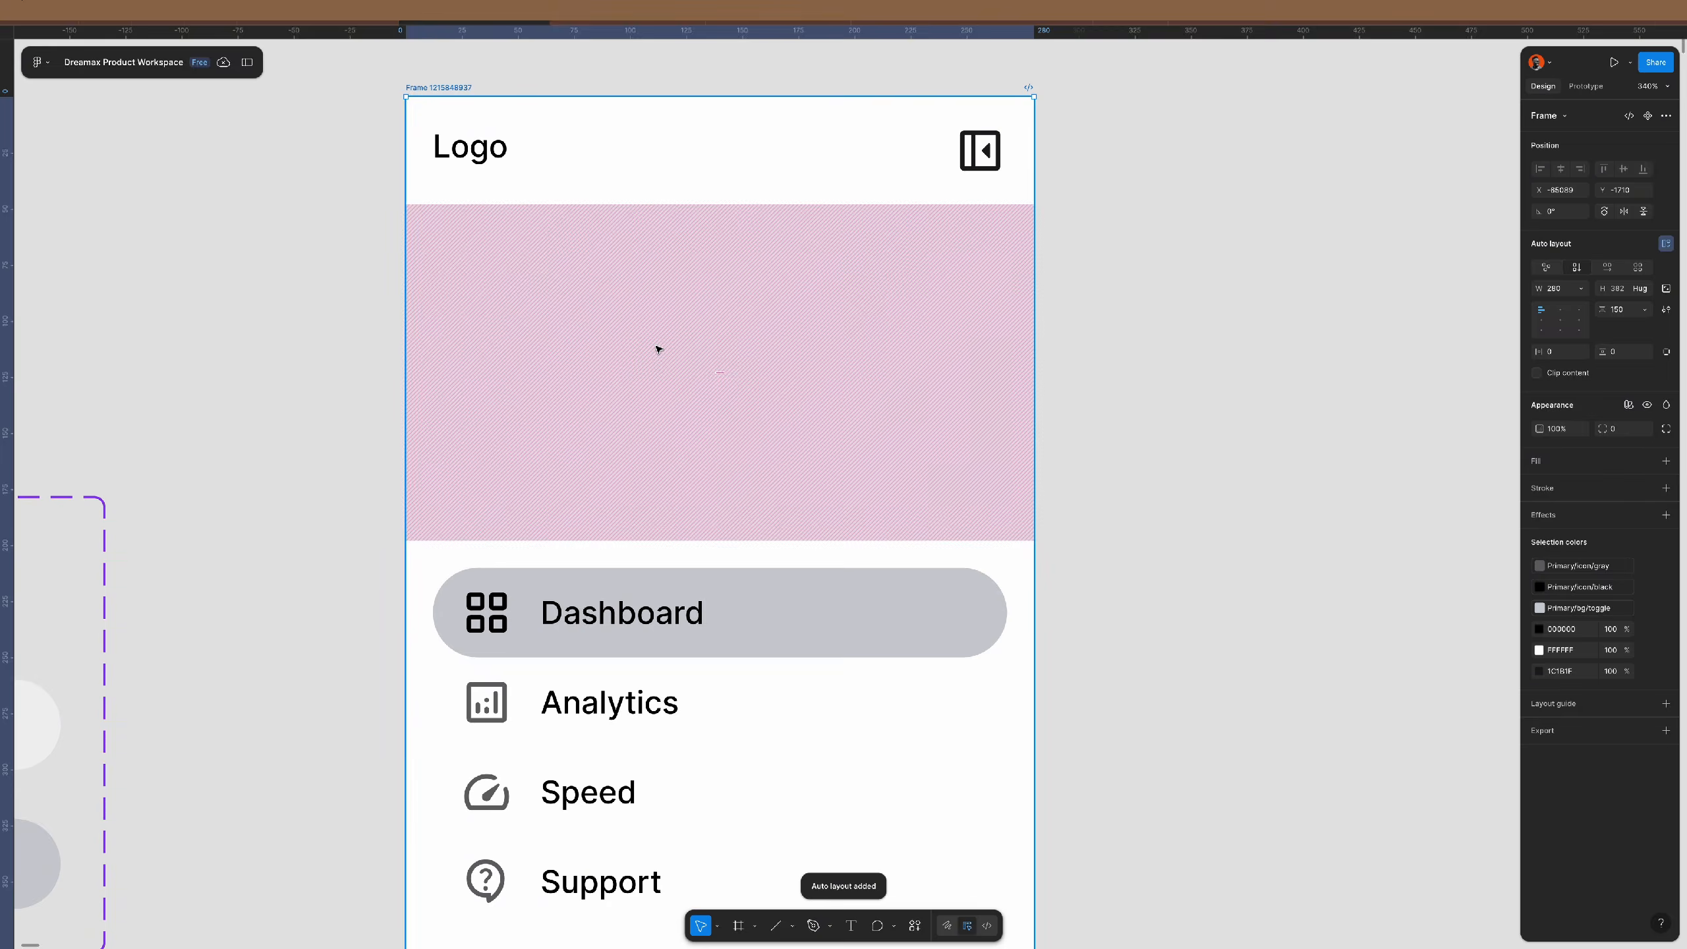
scroll(657, 349, "down", 3)
scroll(700, 452, "up", 2)
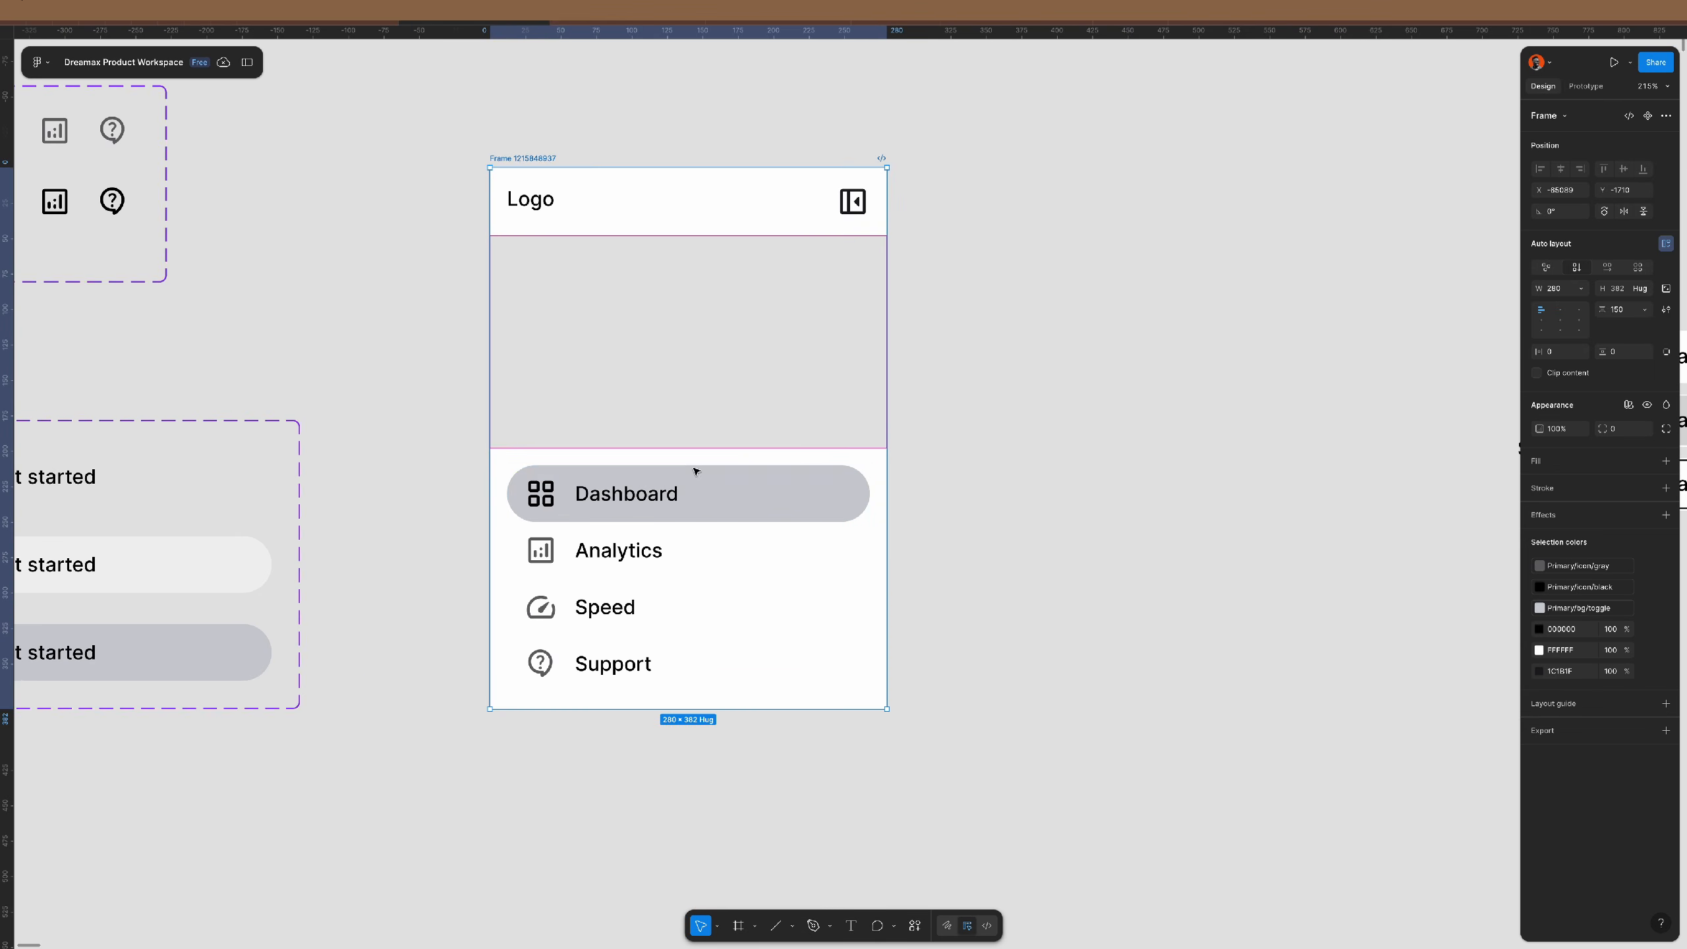
scroll(693, 471, "up", 1)
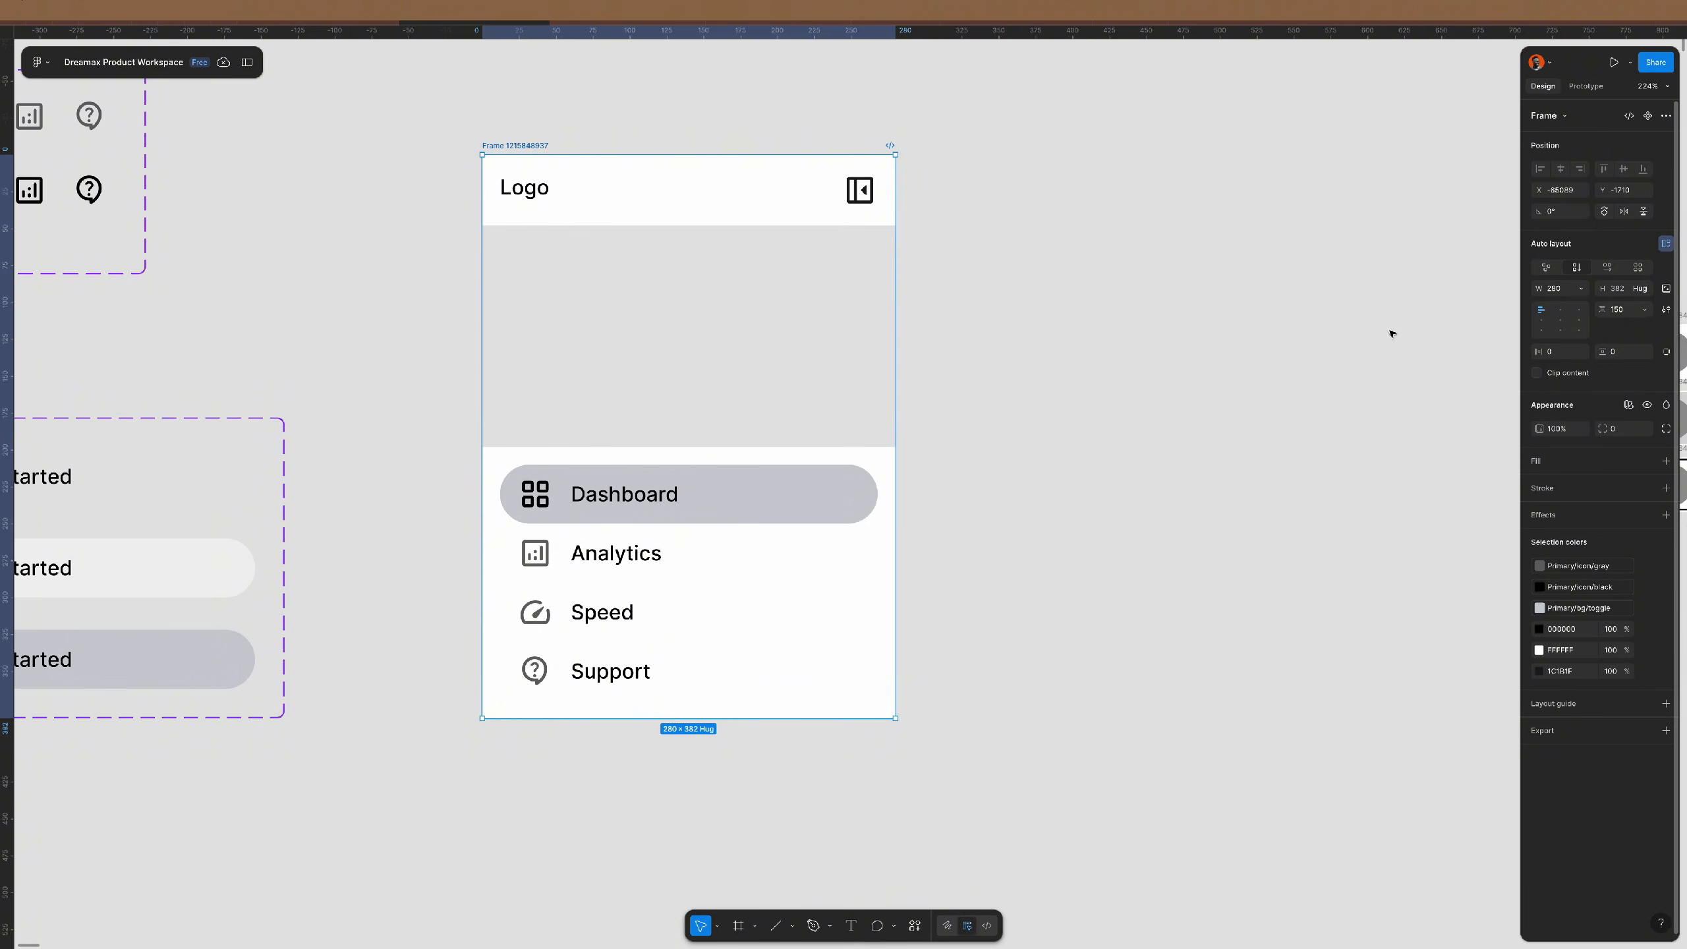
- Draw a small new frame beside the Logo header
double_click(861, 189)
scroll(861, 191, "up", 6)
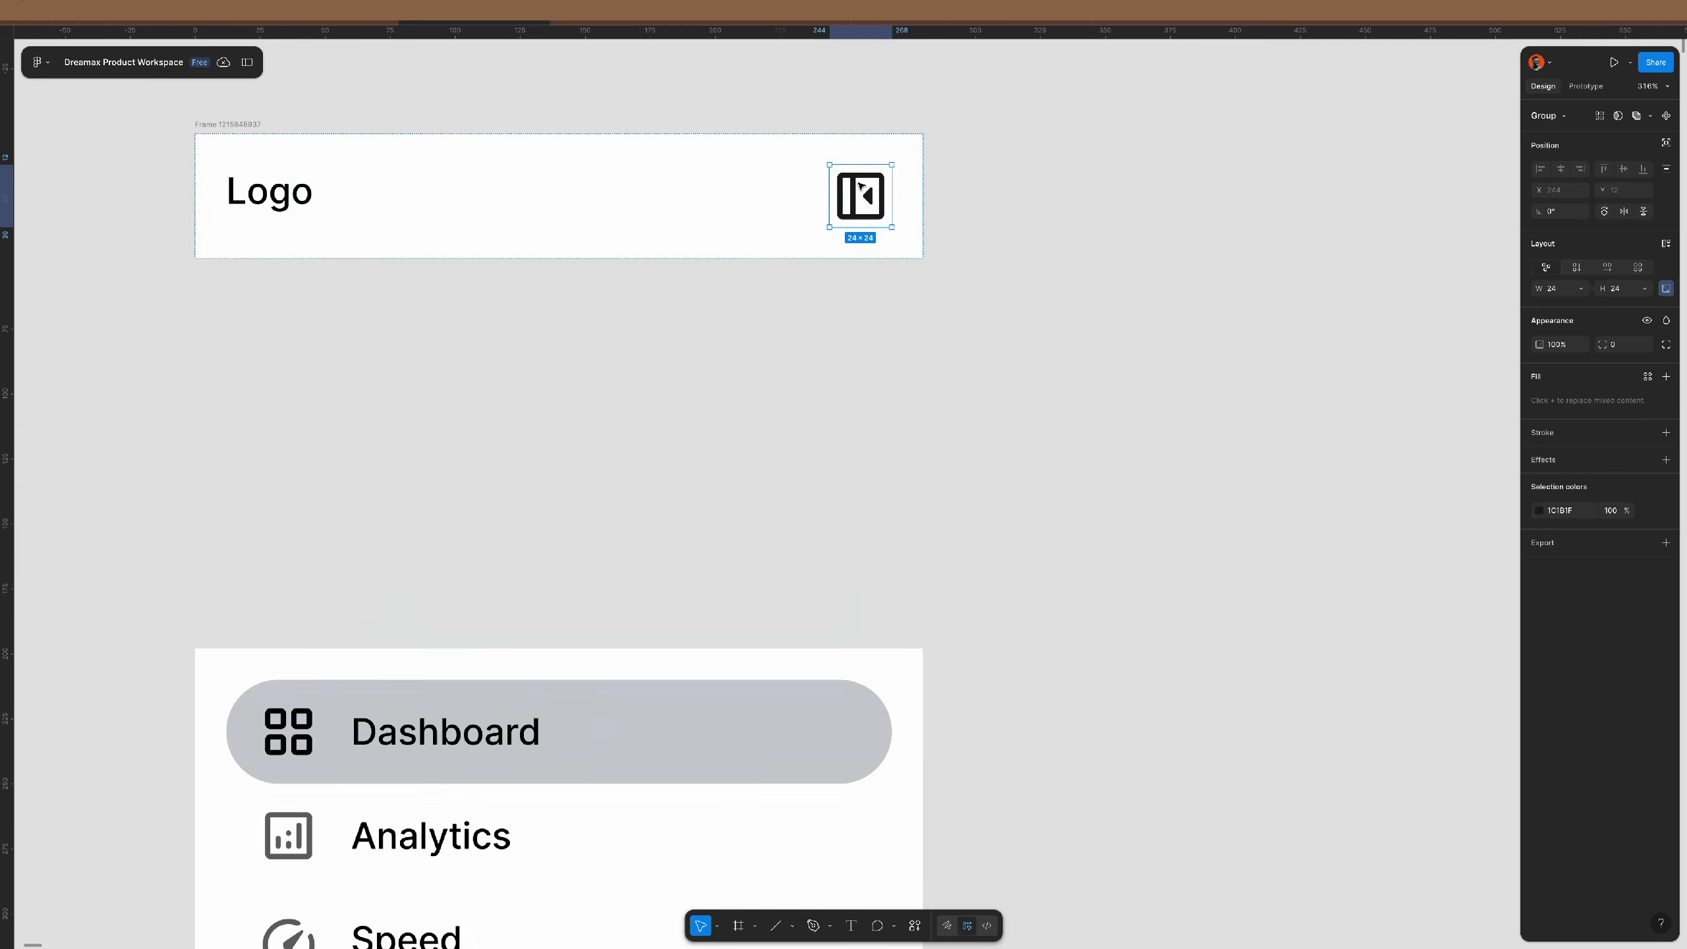
left_click(1012, 230)
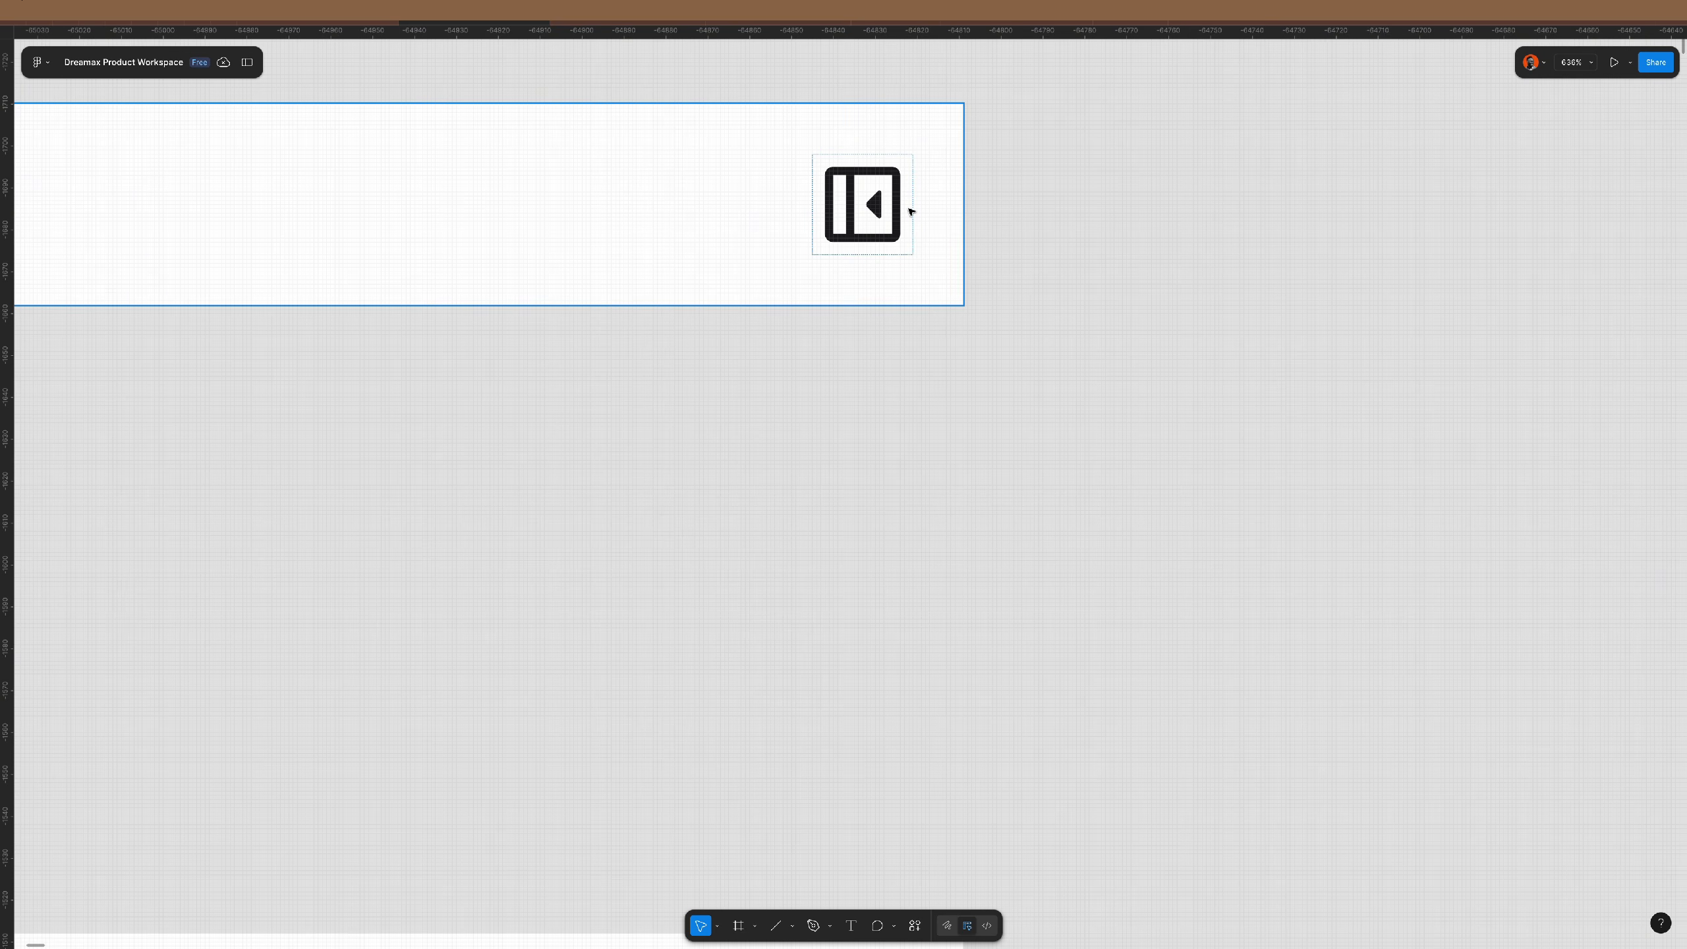
scroll(890, 211, "up", 2)
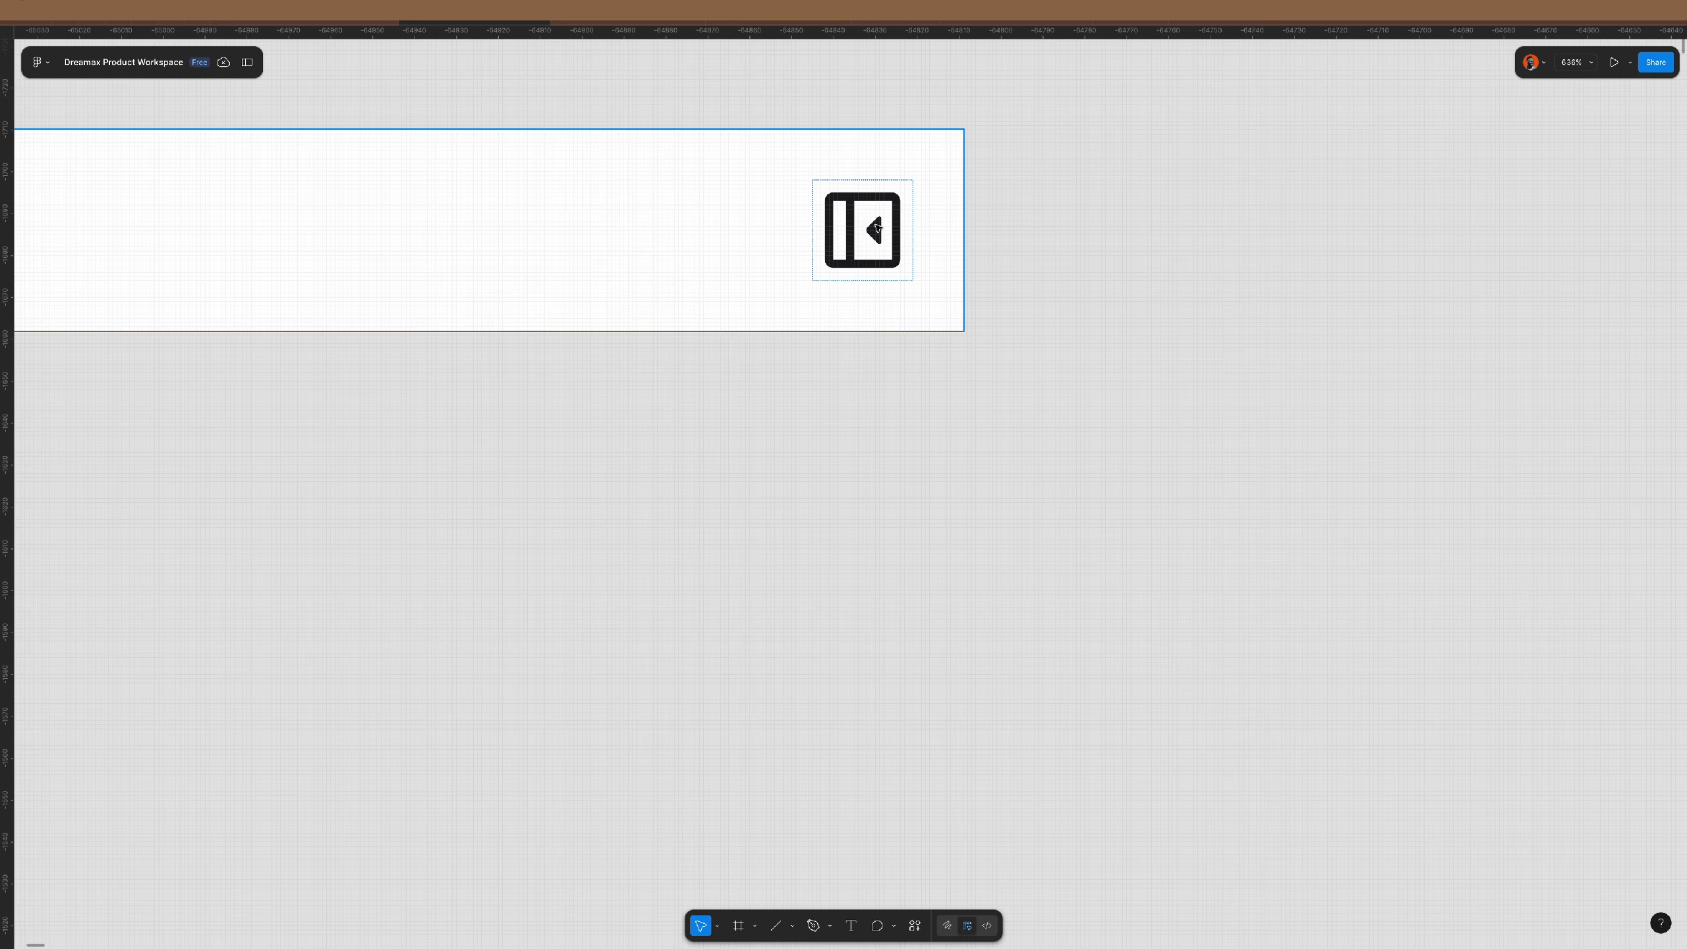
left_click(876, 228)
left_click(877, 228)
left_click(1028, 275)
key("f")
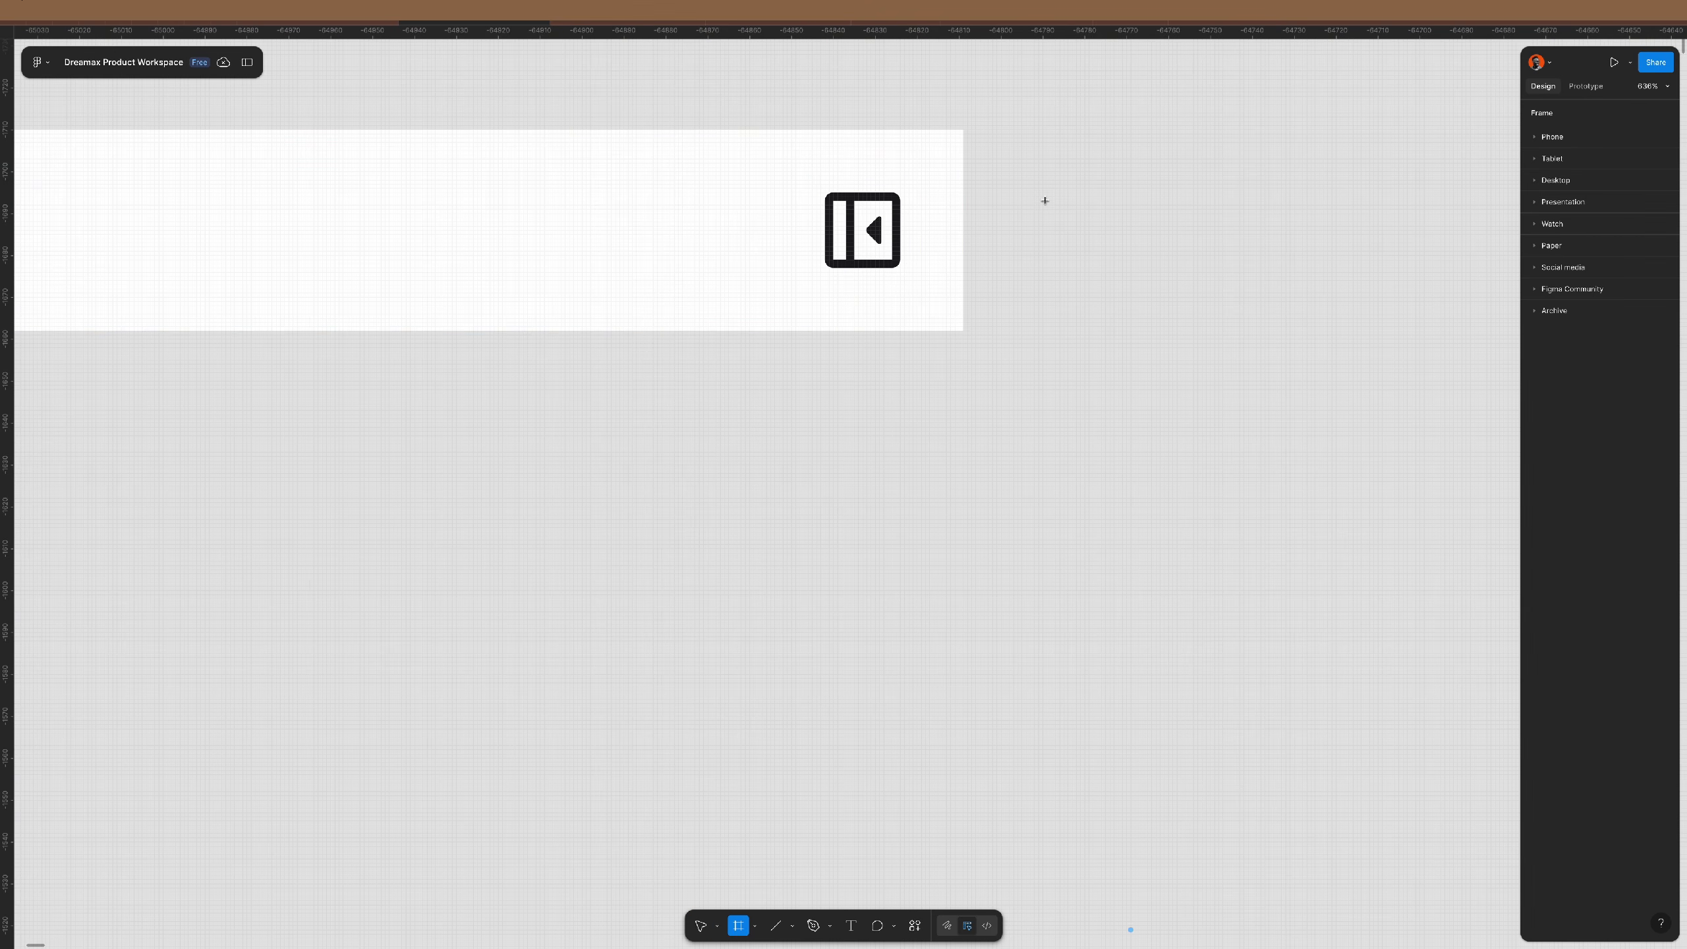
left_click_drag(1068, 201, 1181, 313)
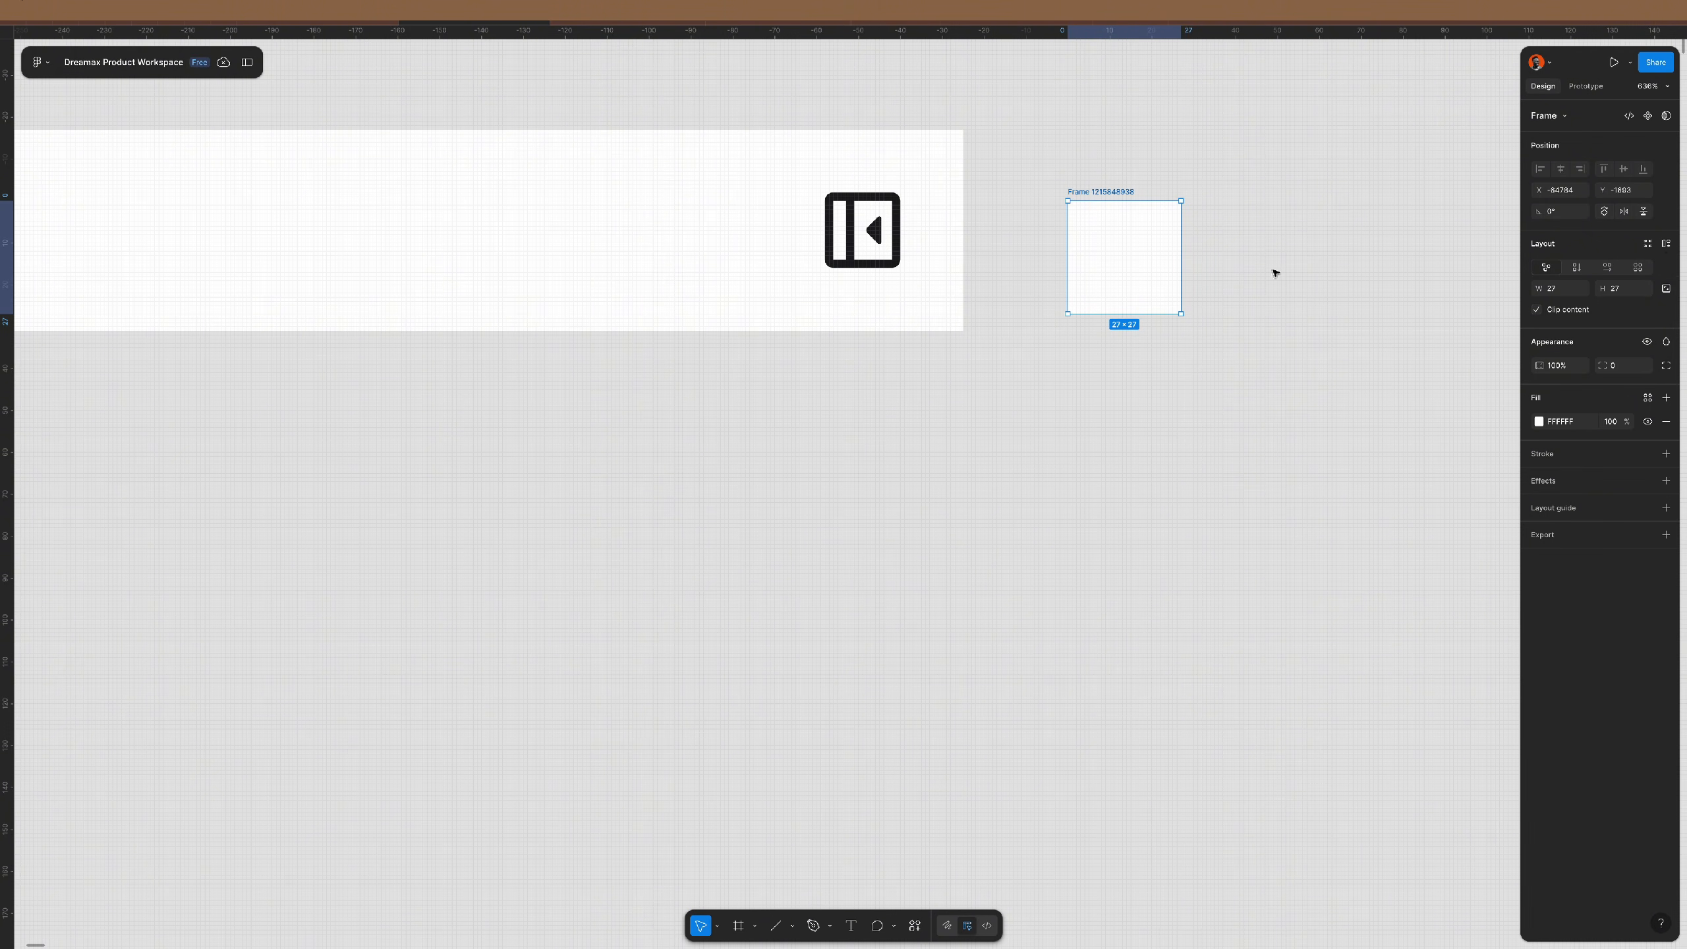
left_click_drag(1122, 261, 1043, 236)
scroll(1129, 185, "up", 5)
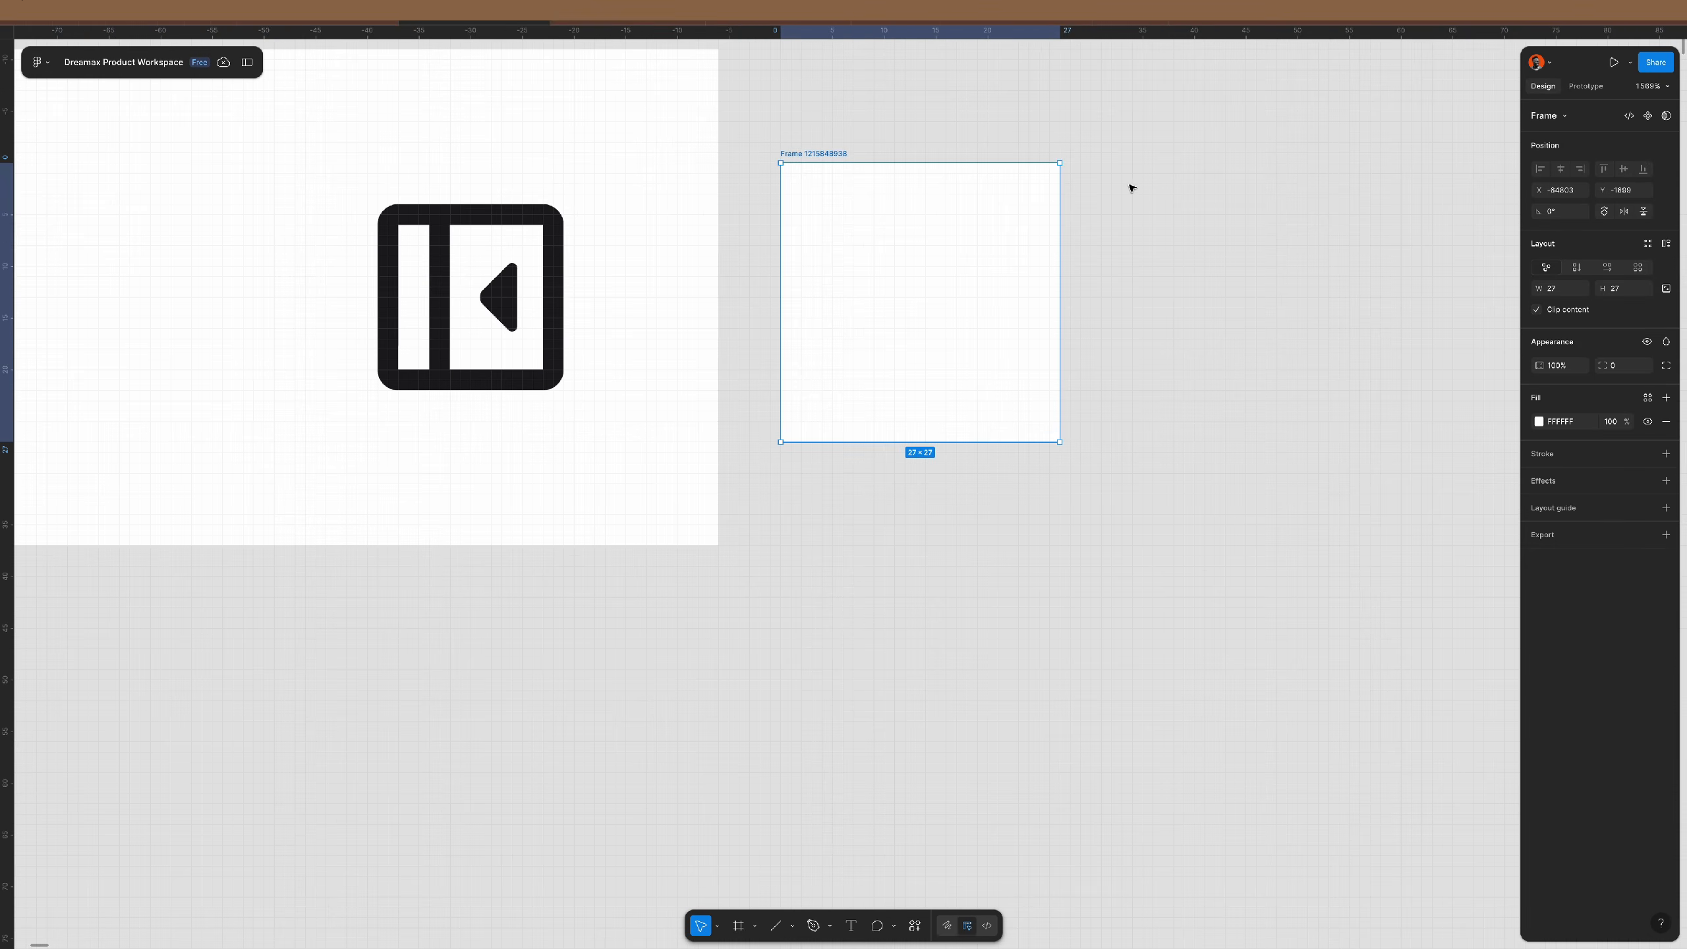
- Give the new frame centered auto layout with 0 horizontal and vertical padding
left_click(1665, 245)
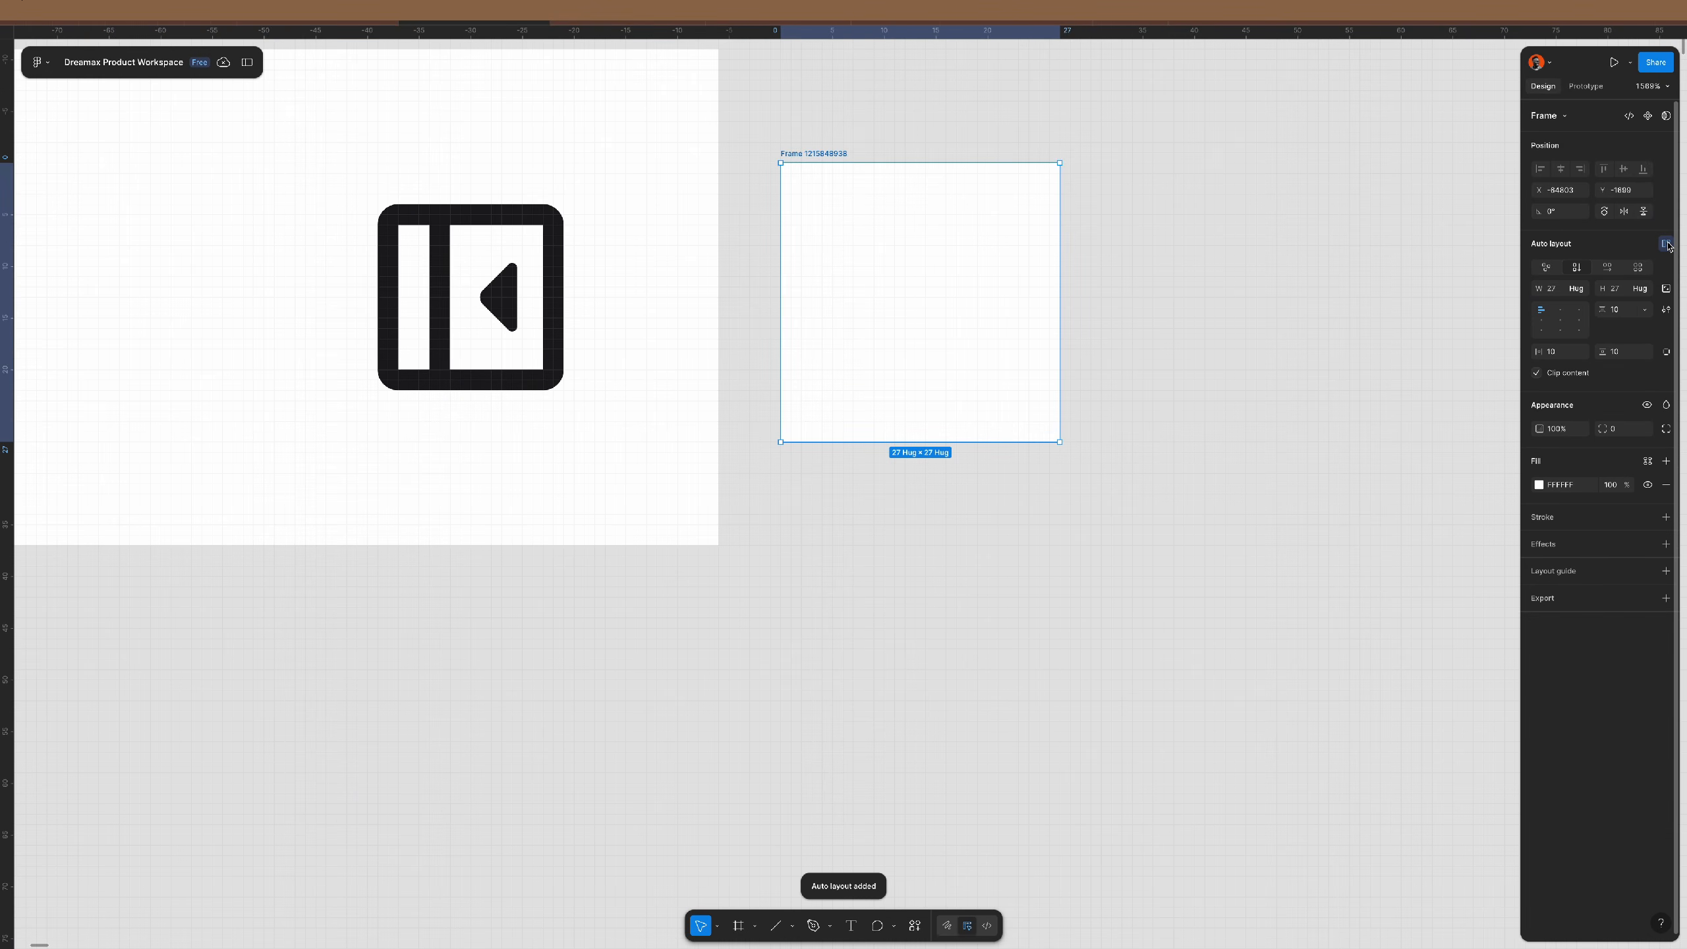
left_click(1559, 320)
left_click_drag(1563, 353, 1547, 361)
type("0")
key("Tab")
type("0")
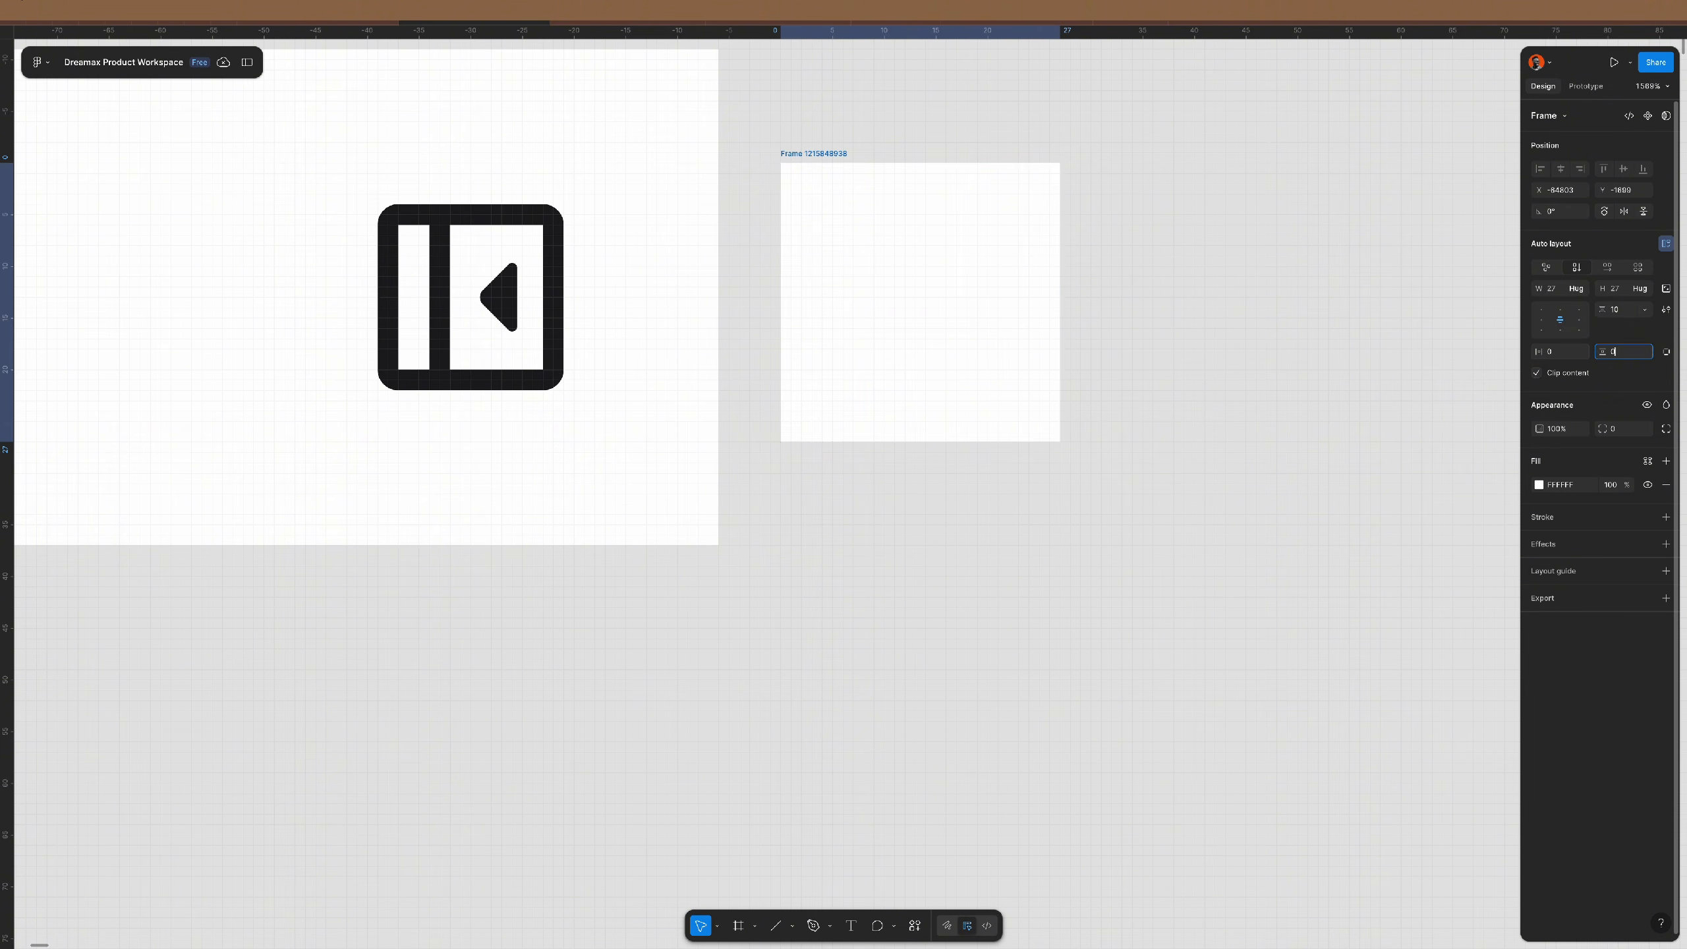
key("Return")
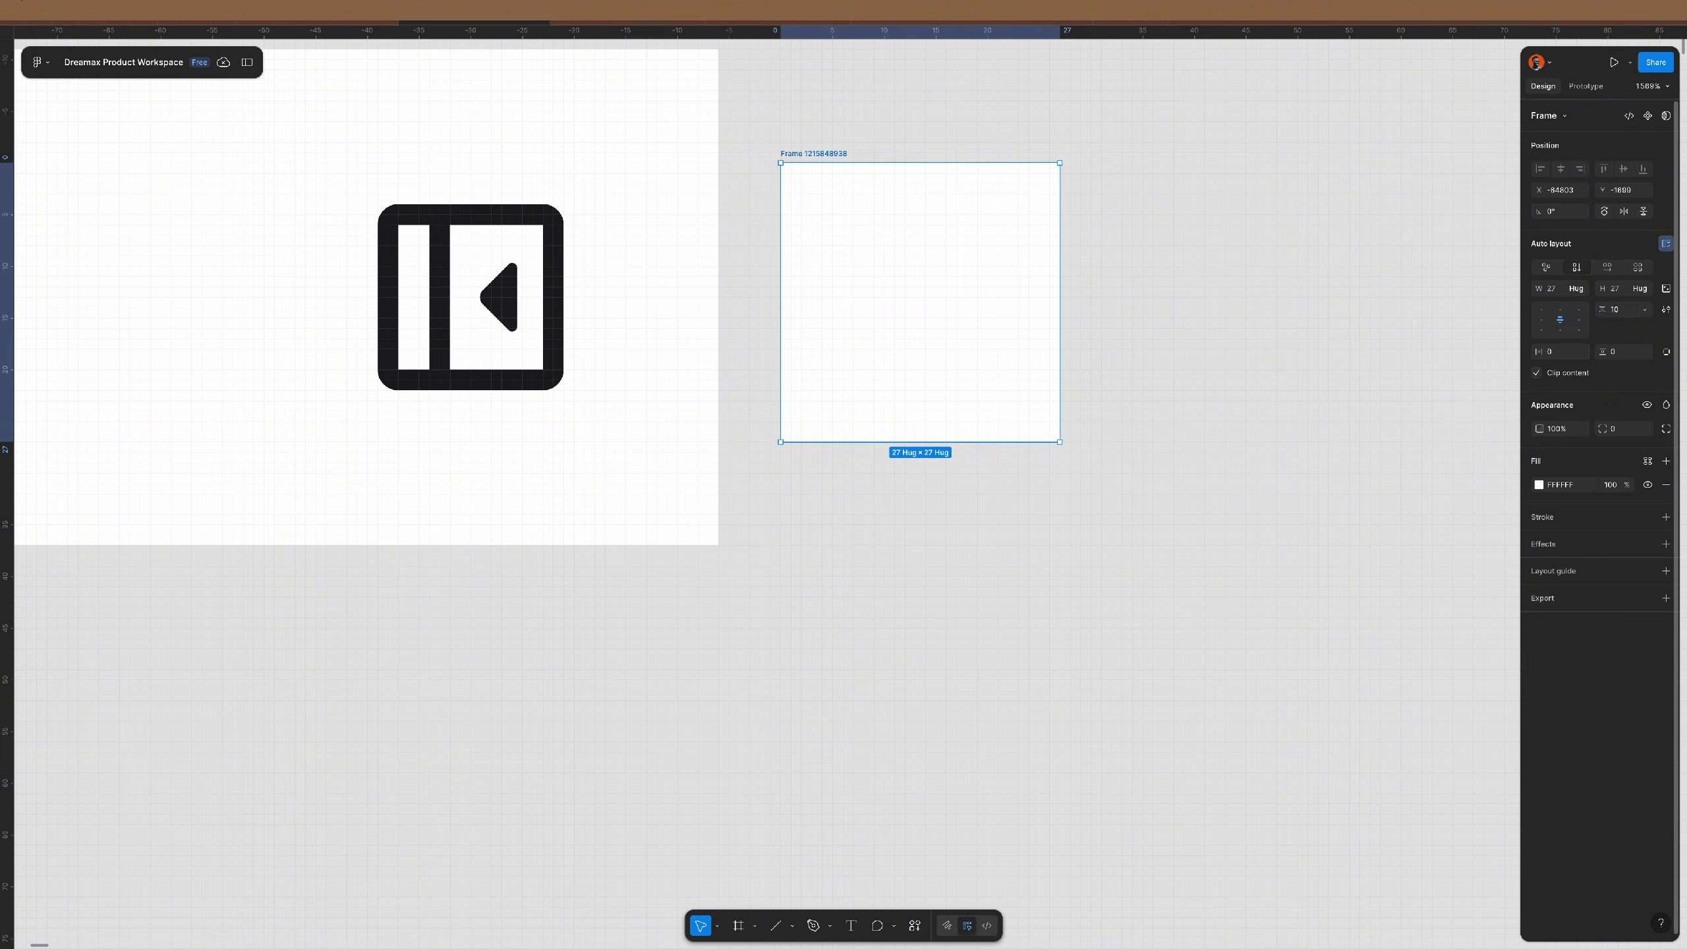
- Fix the frame at 32×32 and round its corners into a full circle
left_click(1666, 290)
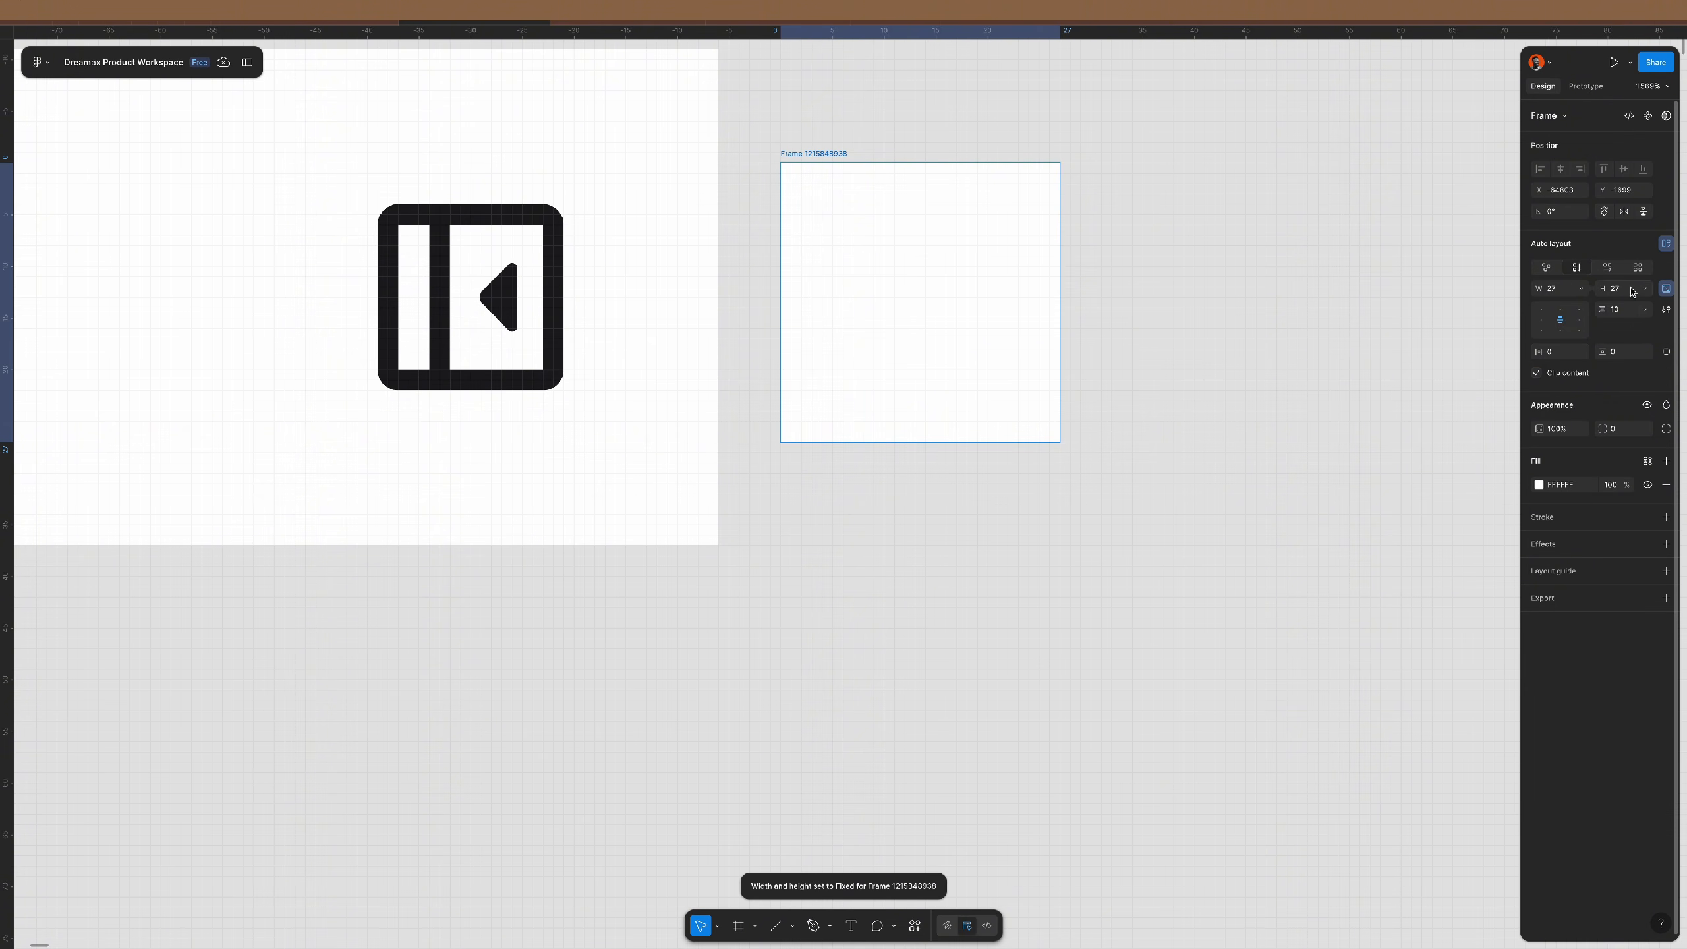
left_click(1630, 291)
key("shift")
type("32")
key("Return")
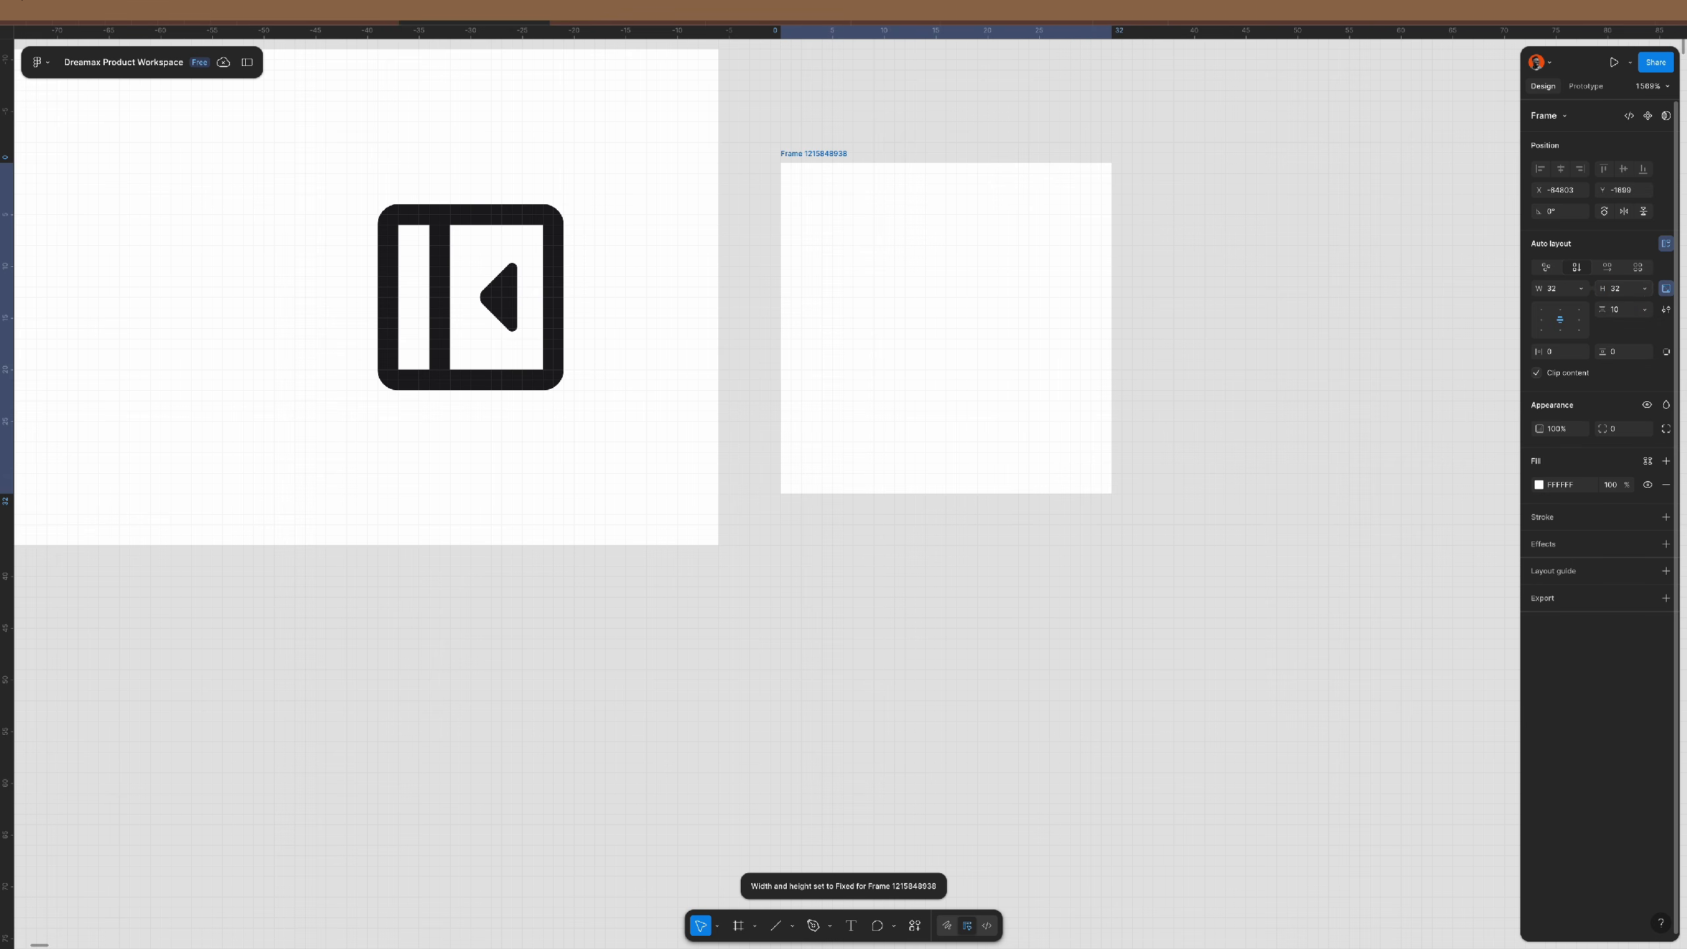
left_click(1625, 428)
key("shift")
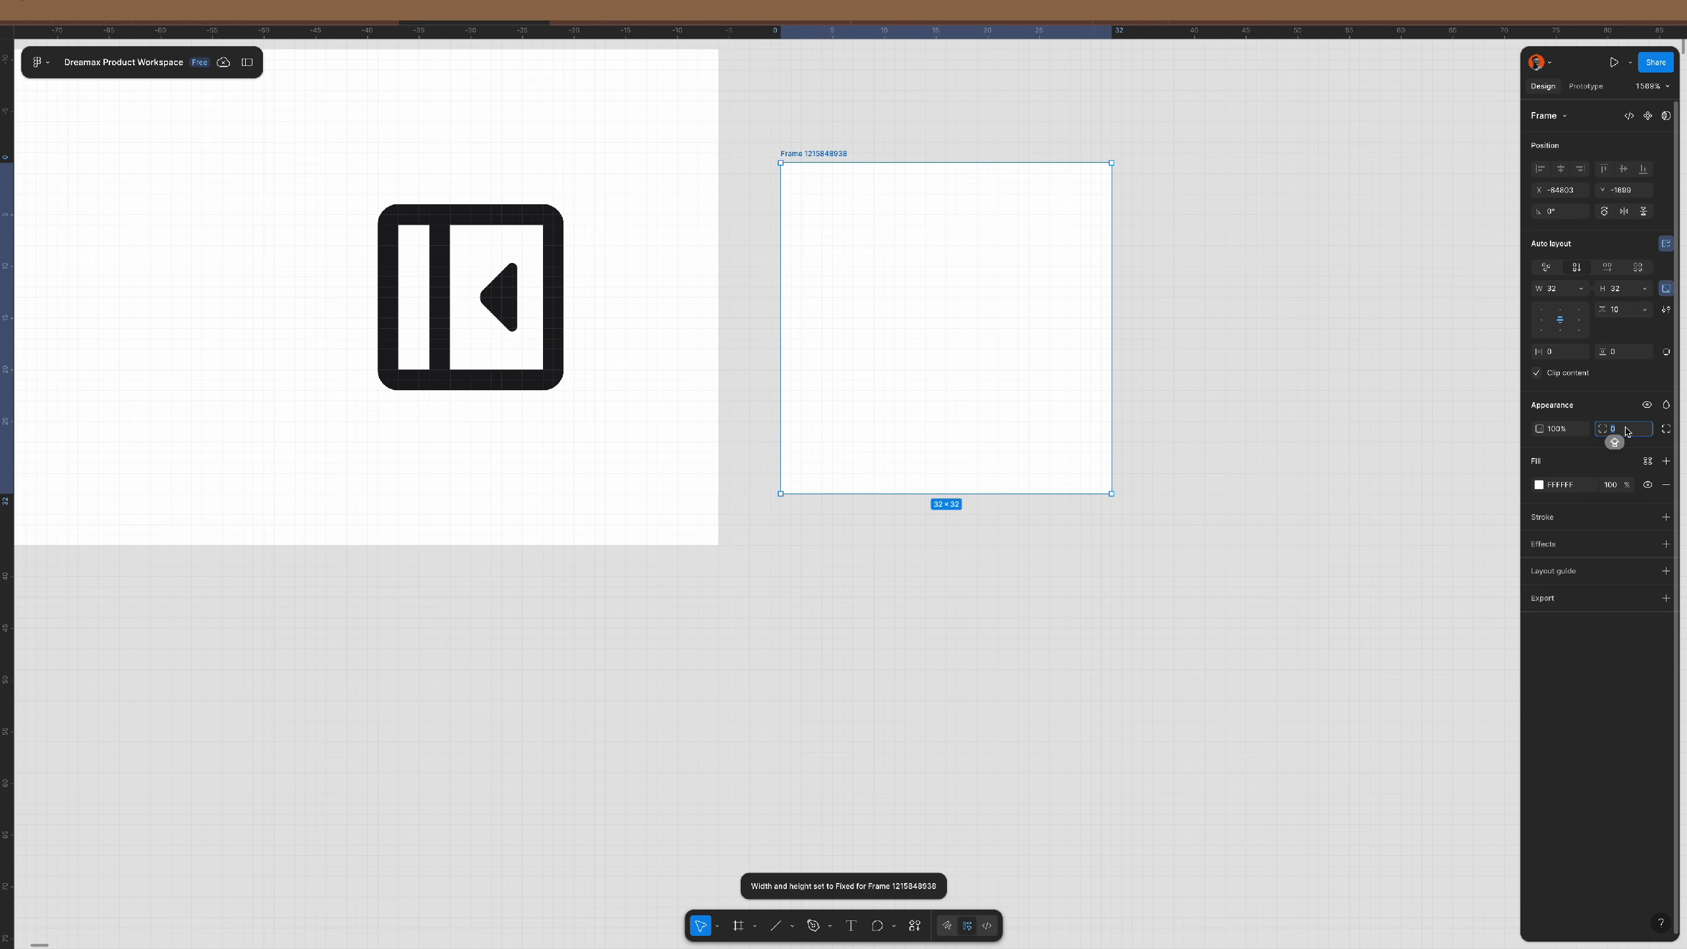
type("848")
key("Return")
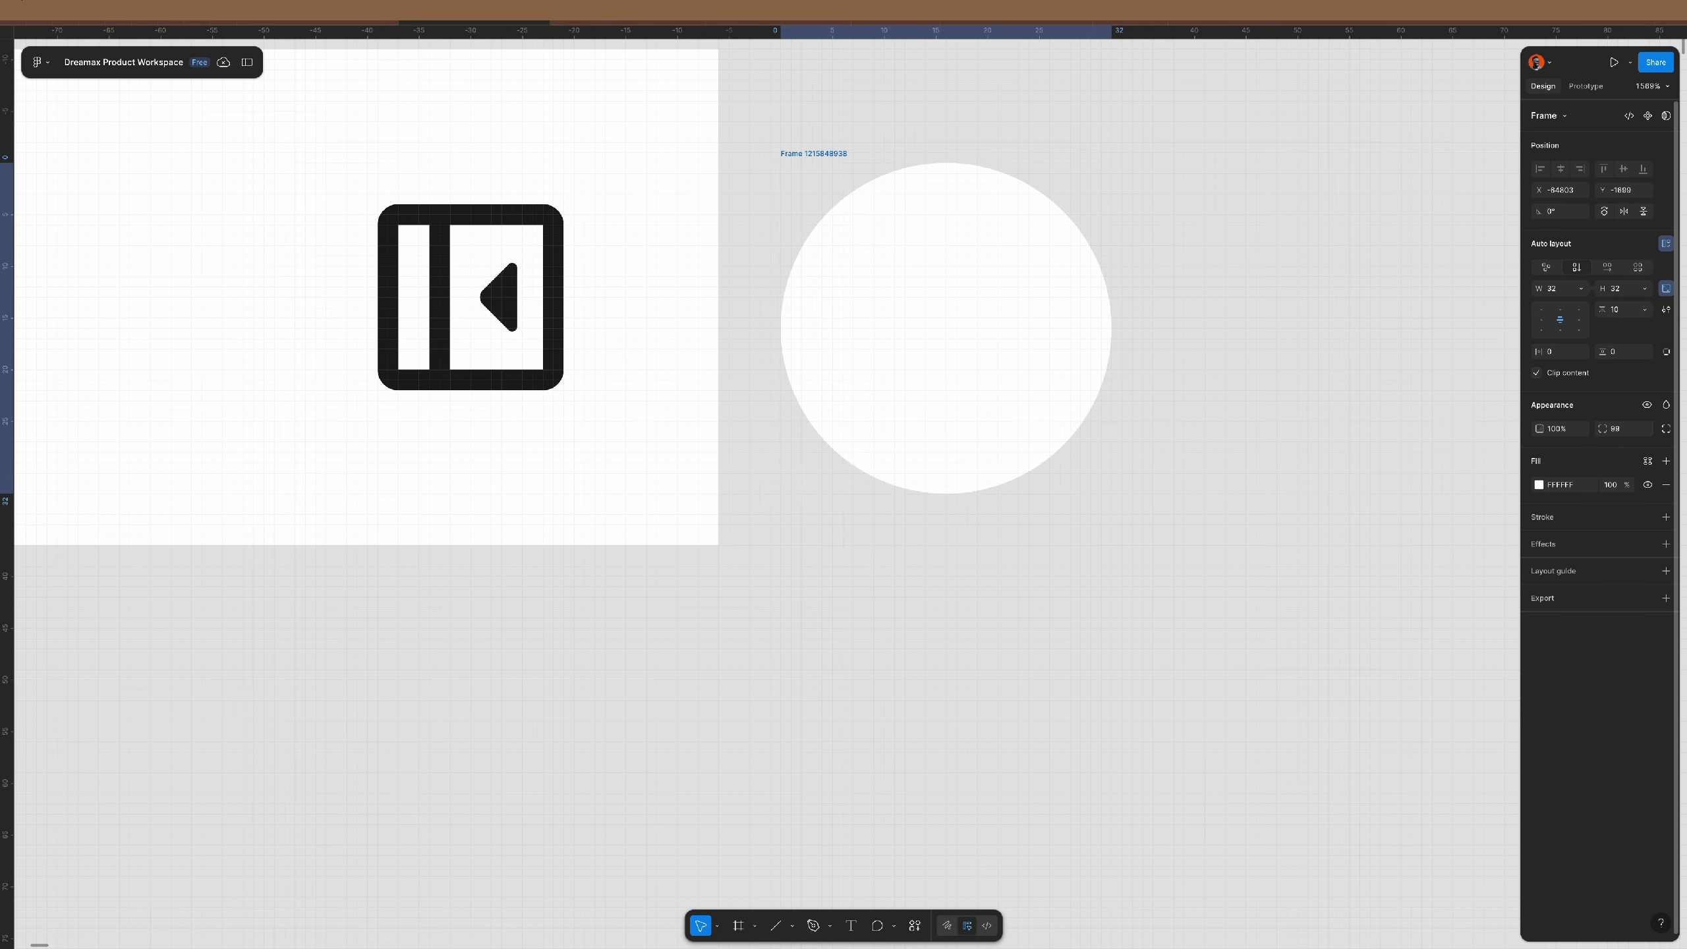
- Duplicate the collapse icon into the circle frame and shrink the copy to 20×20
left_click(531, 306)
left_click(532, 306)
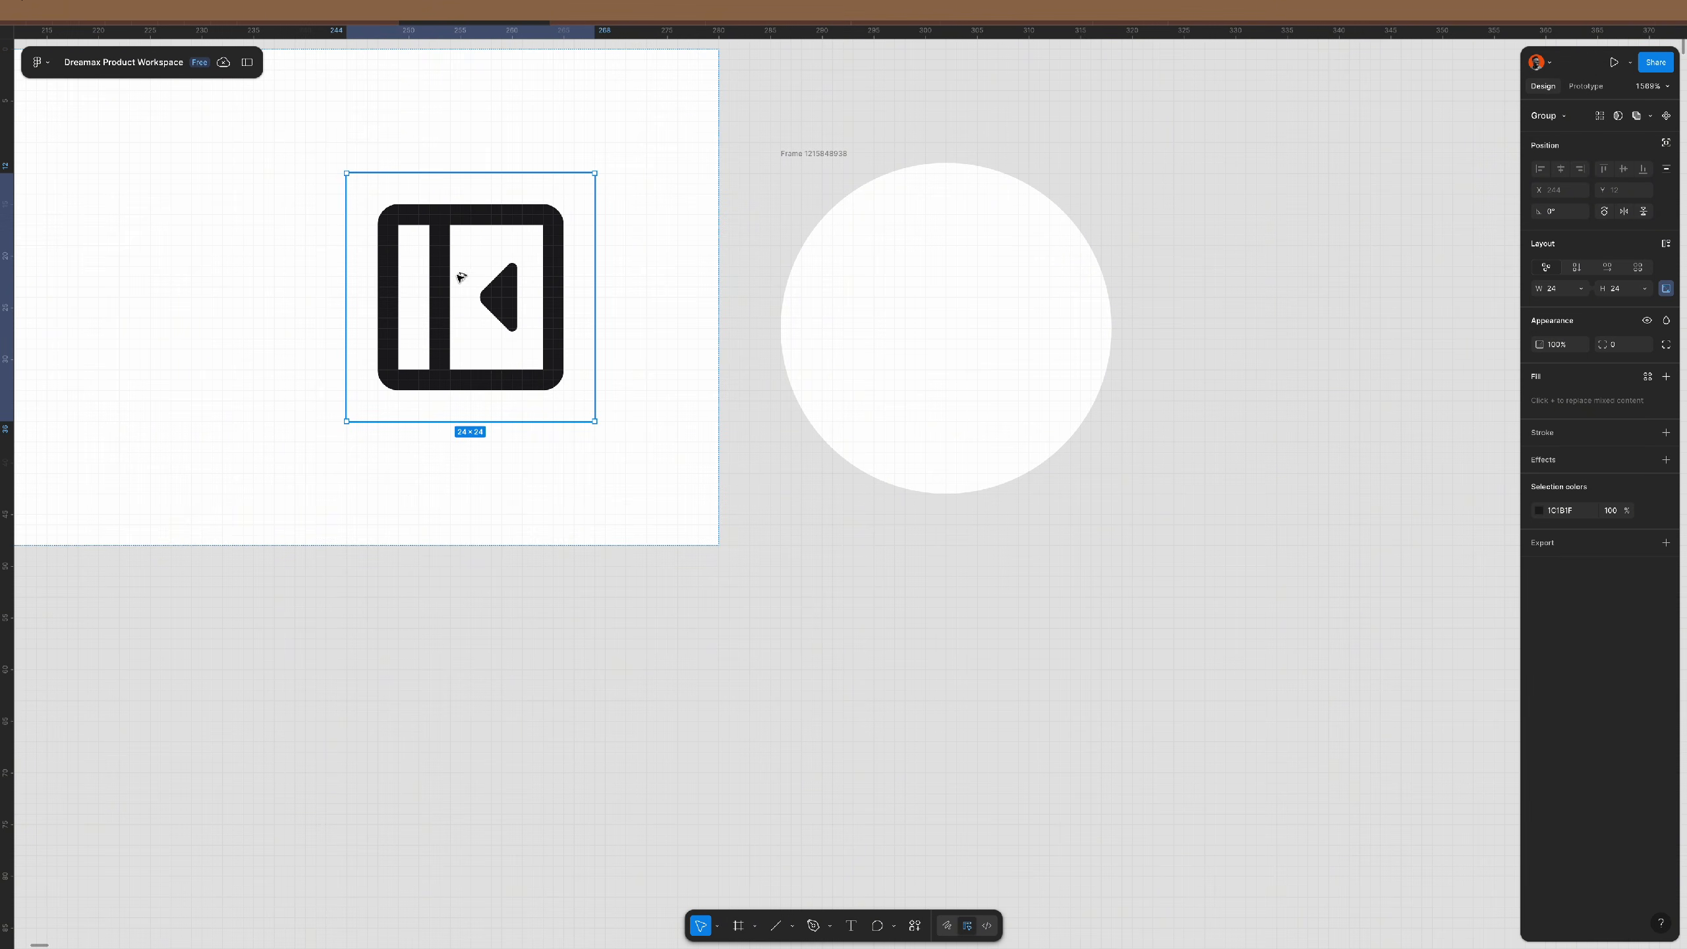
left_click_drag(462, 278, 940, 328)
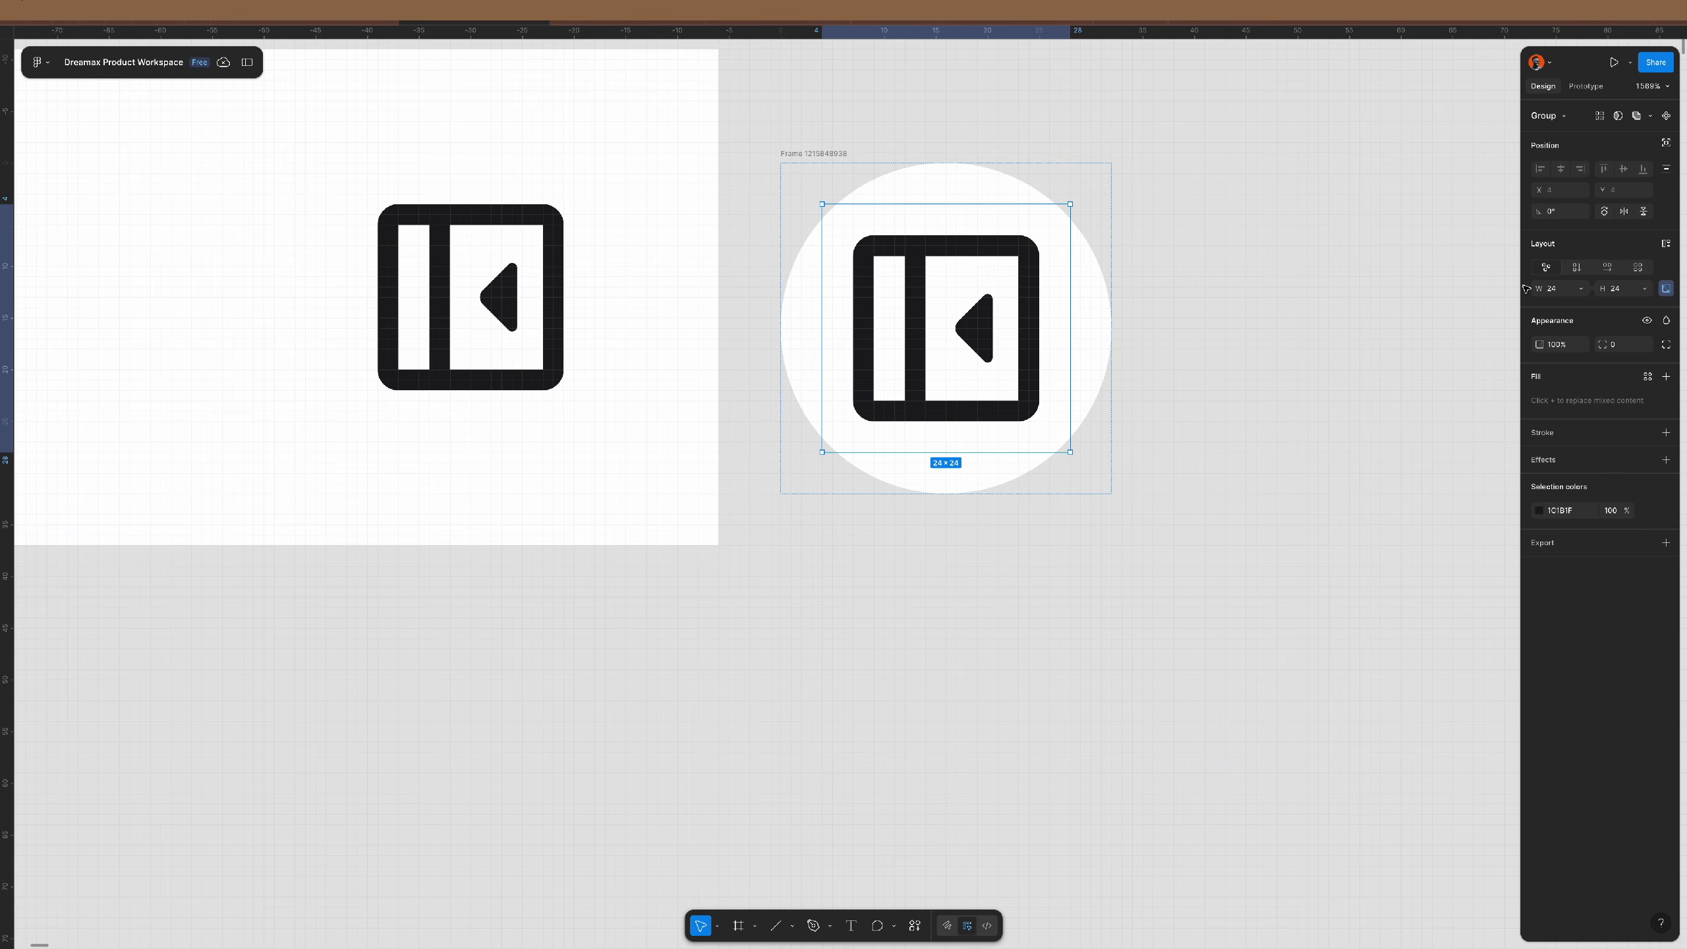
left_click(1624, 288)
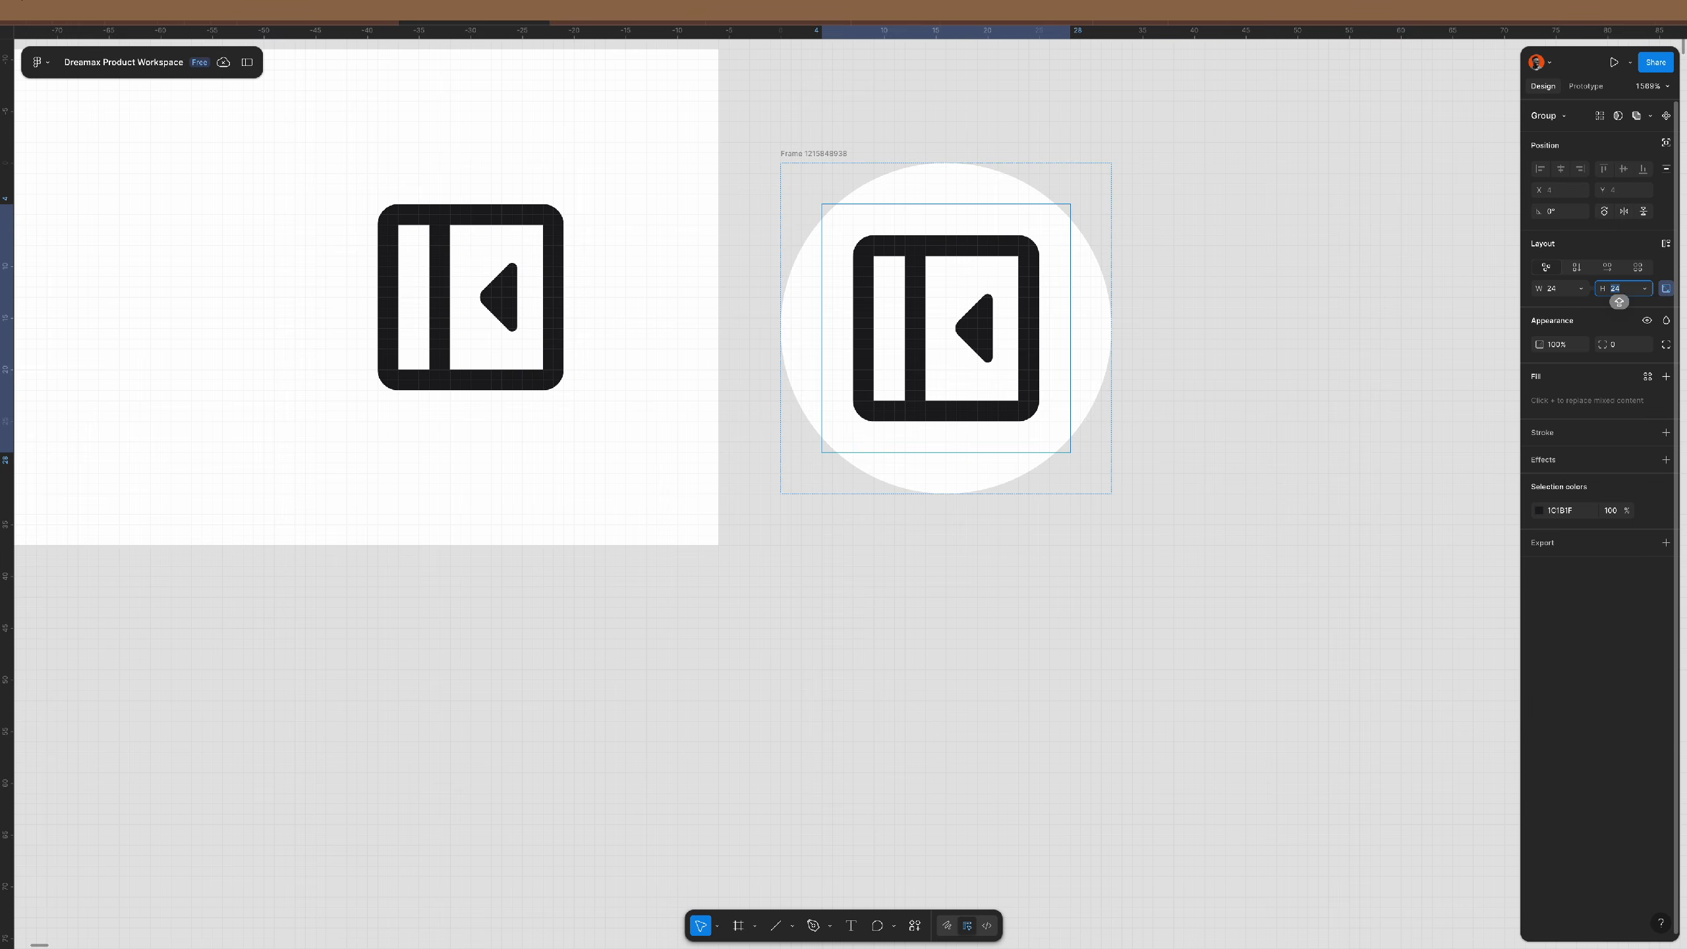
type("20")
key("Return")
- Apply the saved gray fill style to the circular icon frame
left_click(1127, 279)
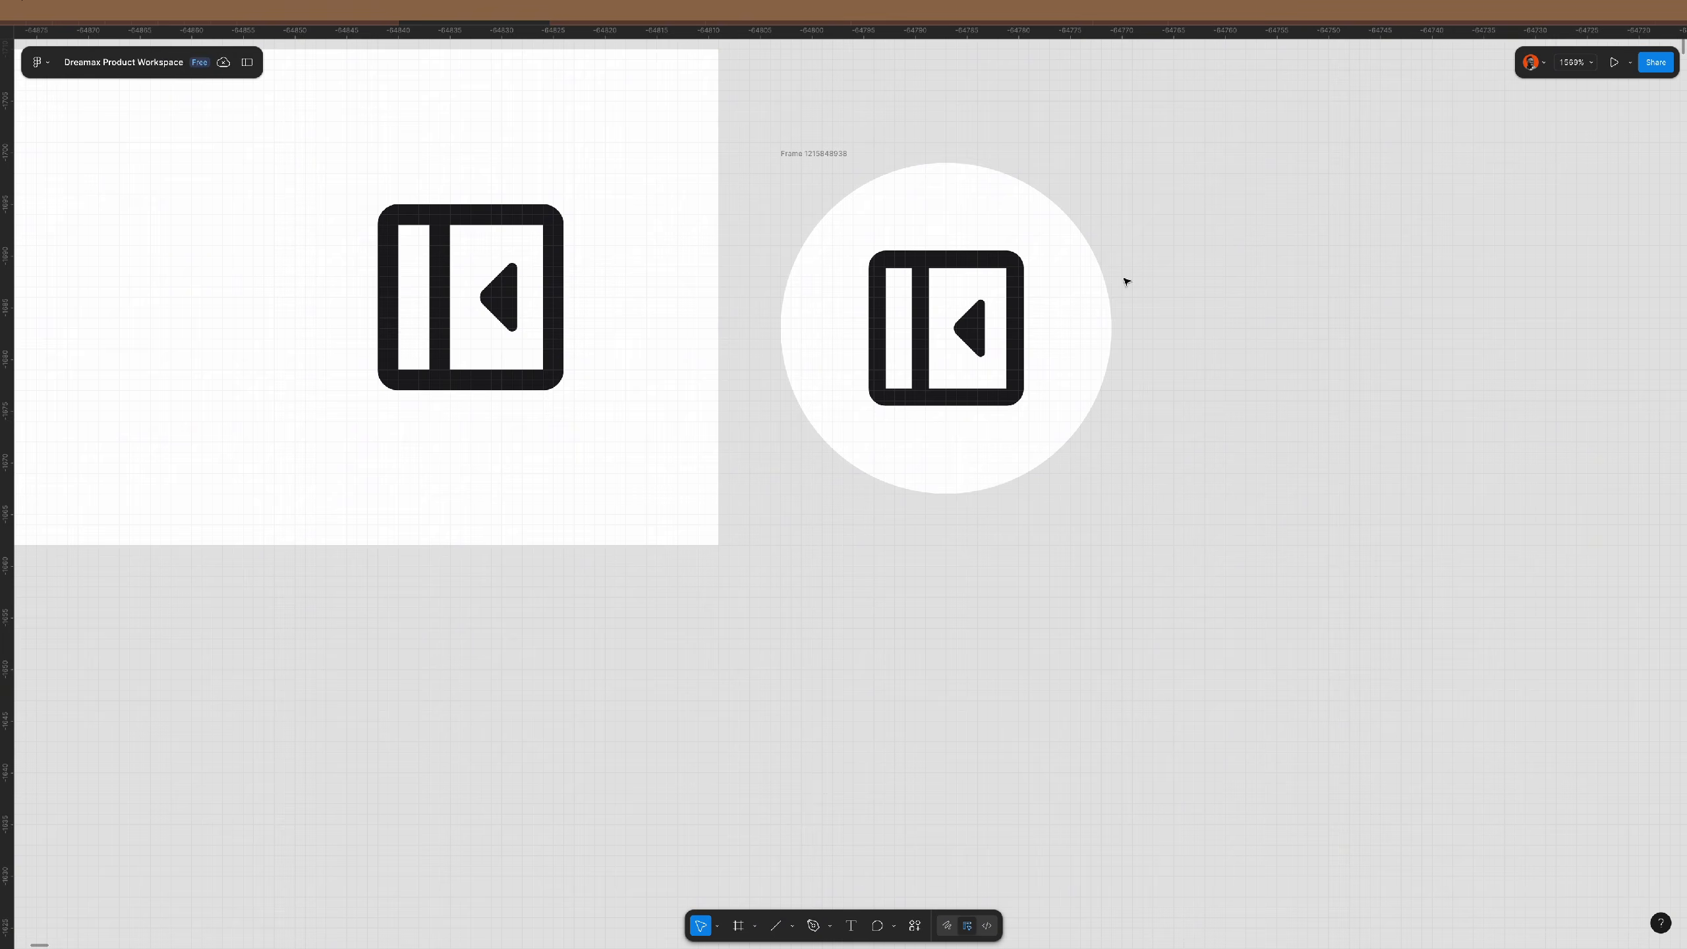
left_click(836, 157)
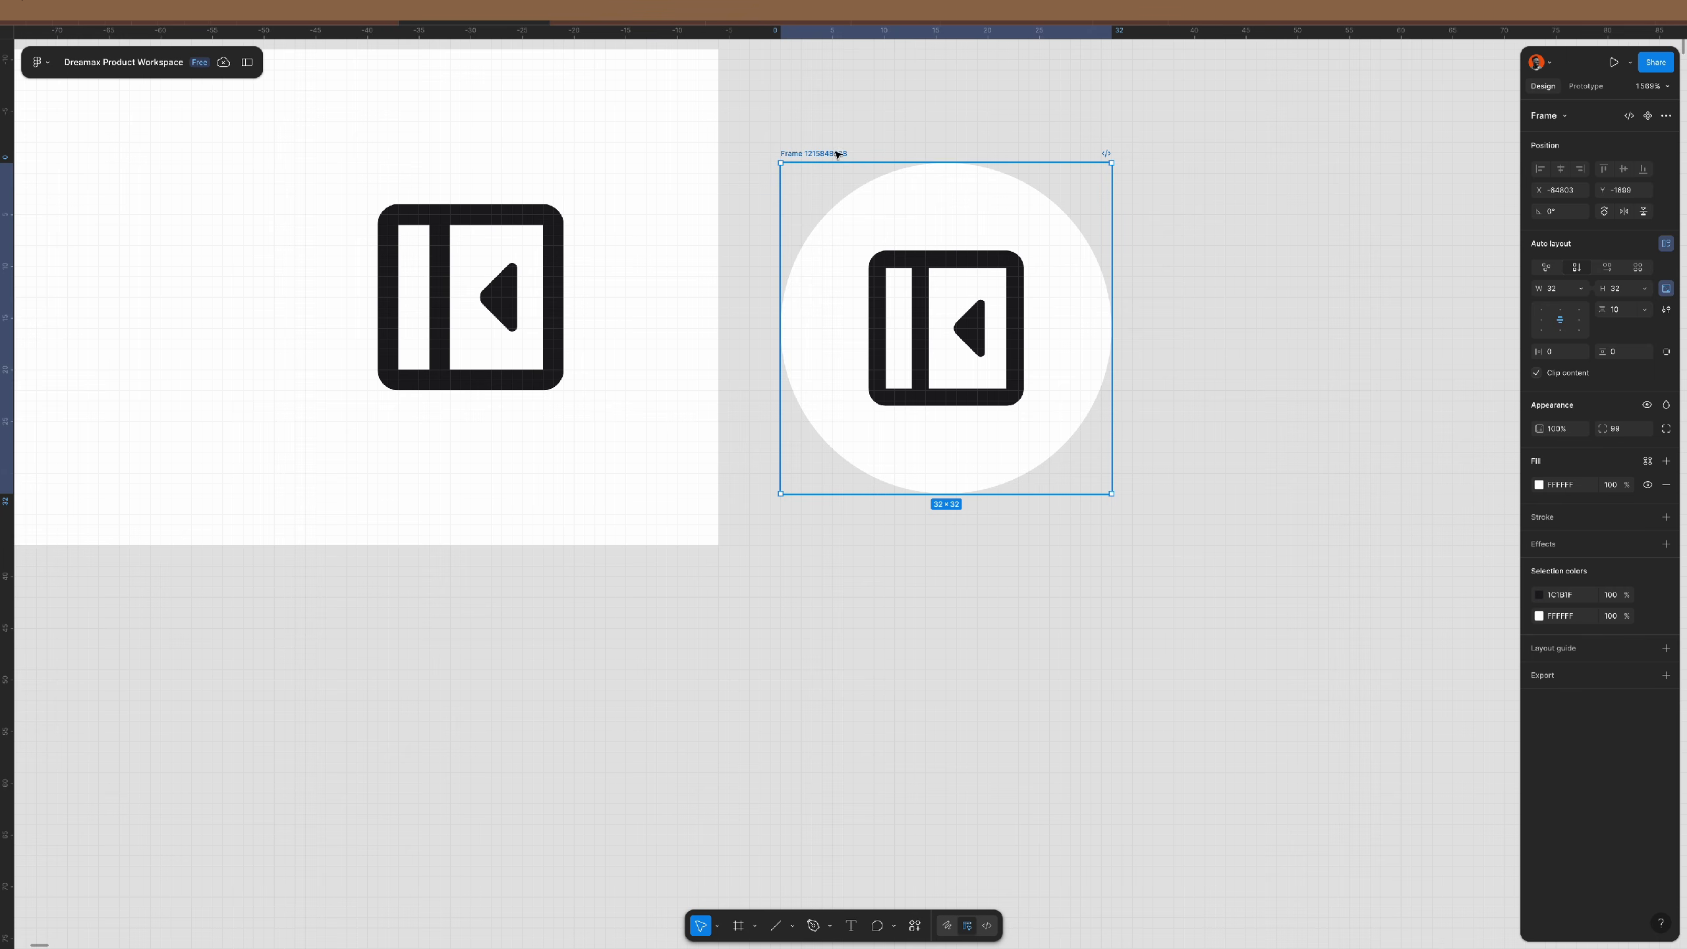
left_click(1648, 461)
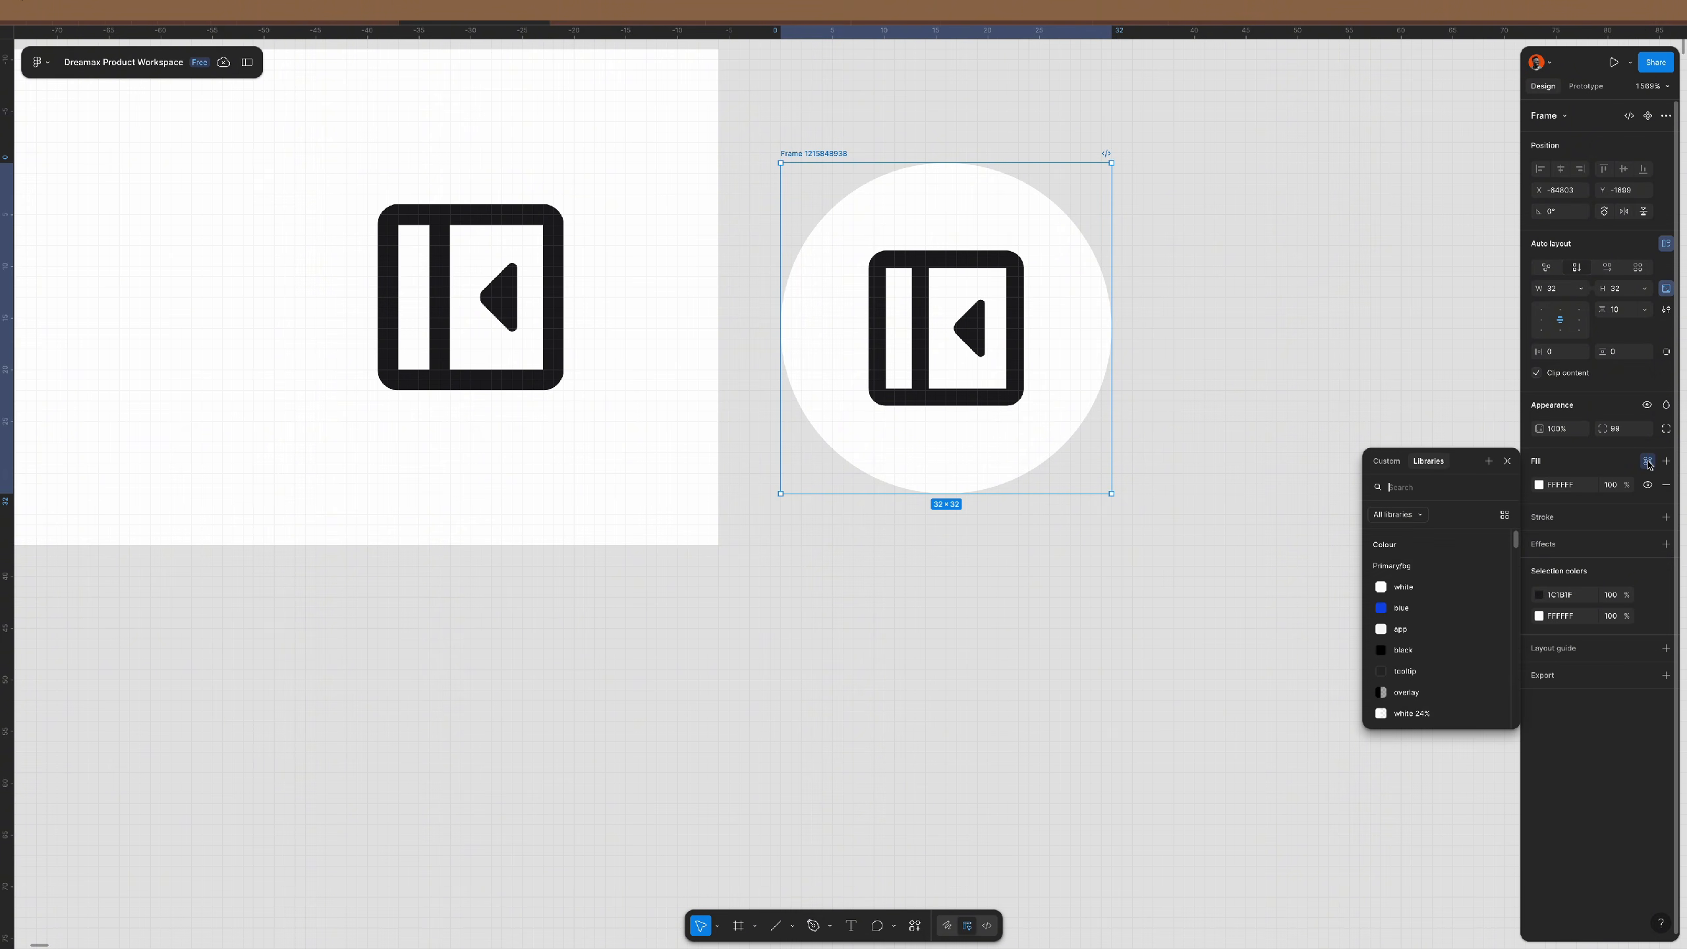
type("hc")
key("Return")
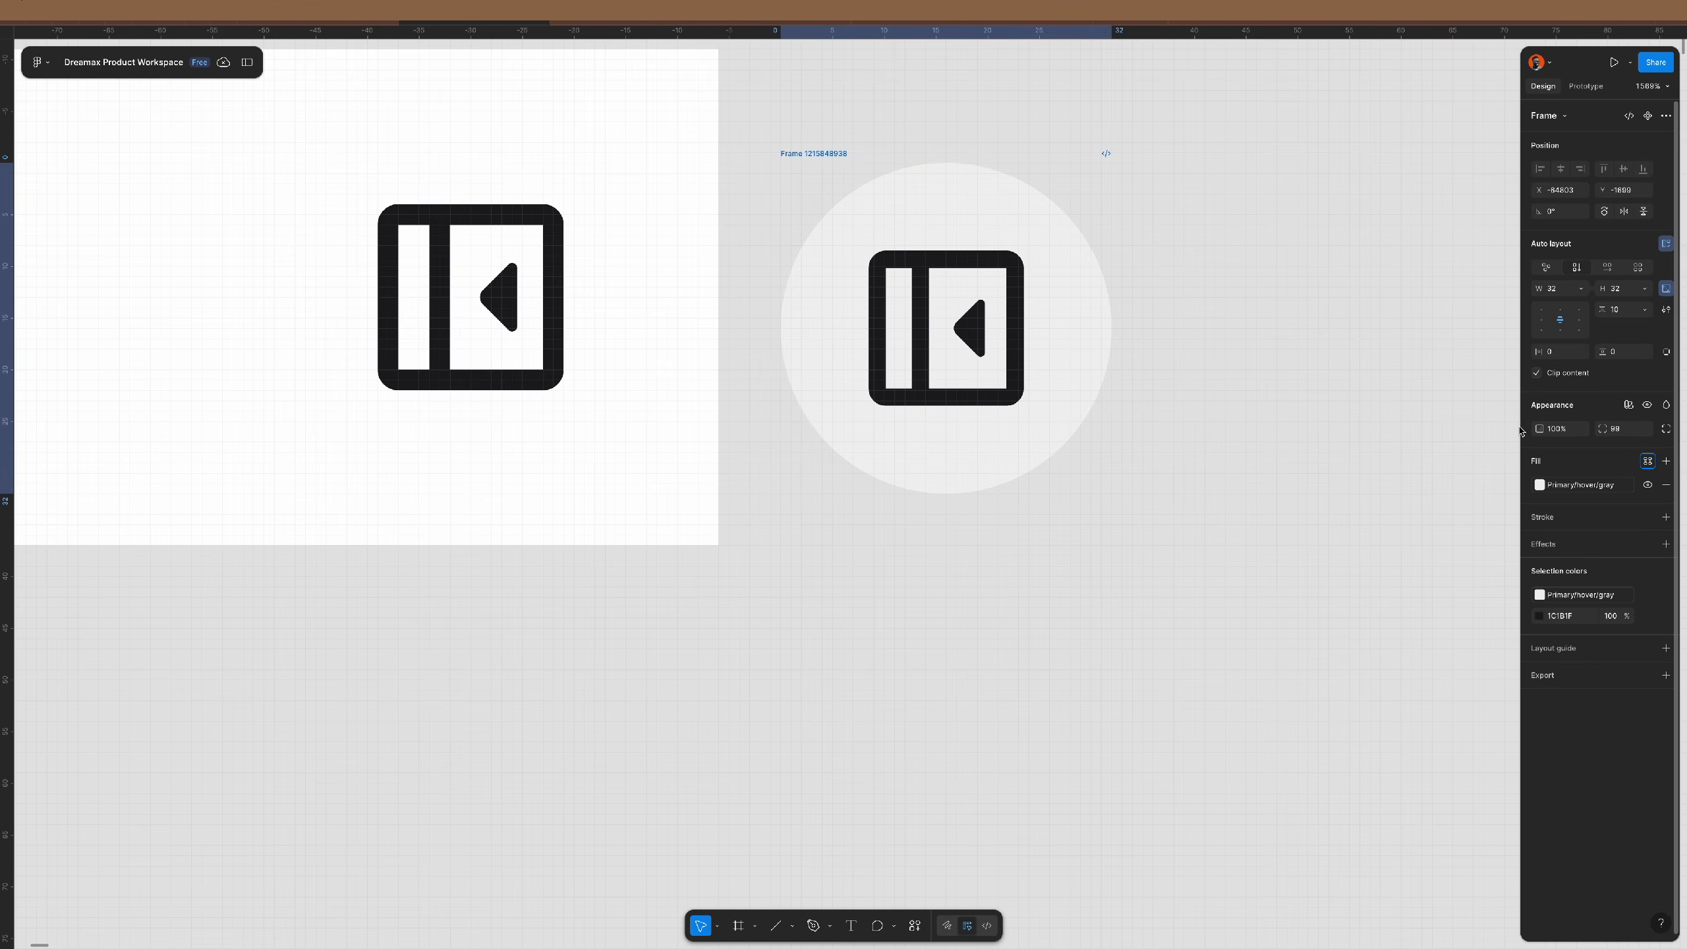
- Cut the circular button and paste-replace the original header icon with it
left_click(1220, 422)
left_click(814, 153)
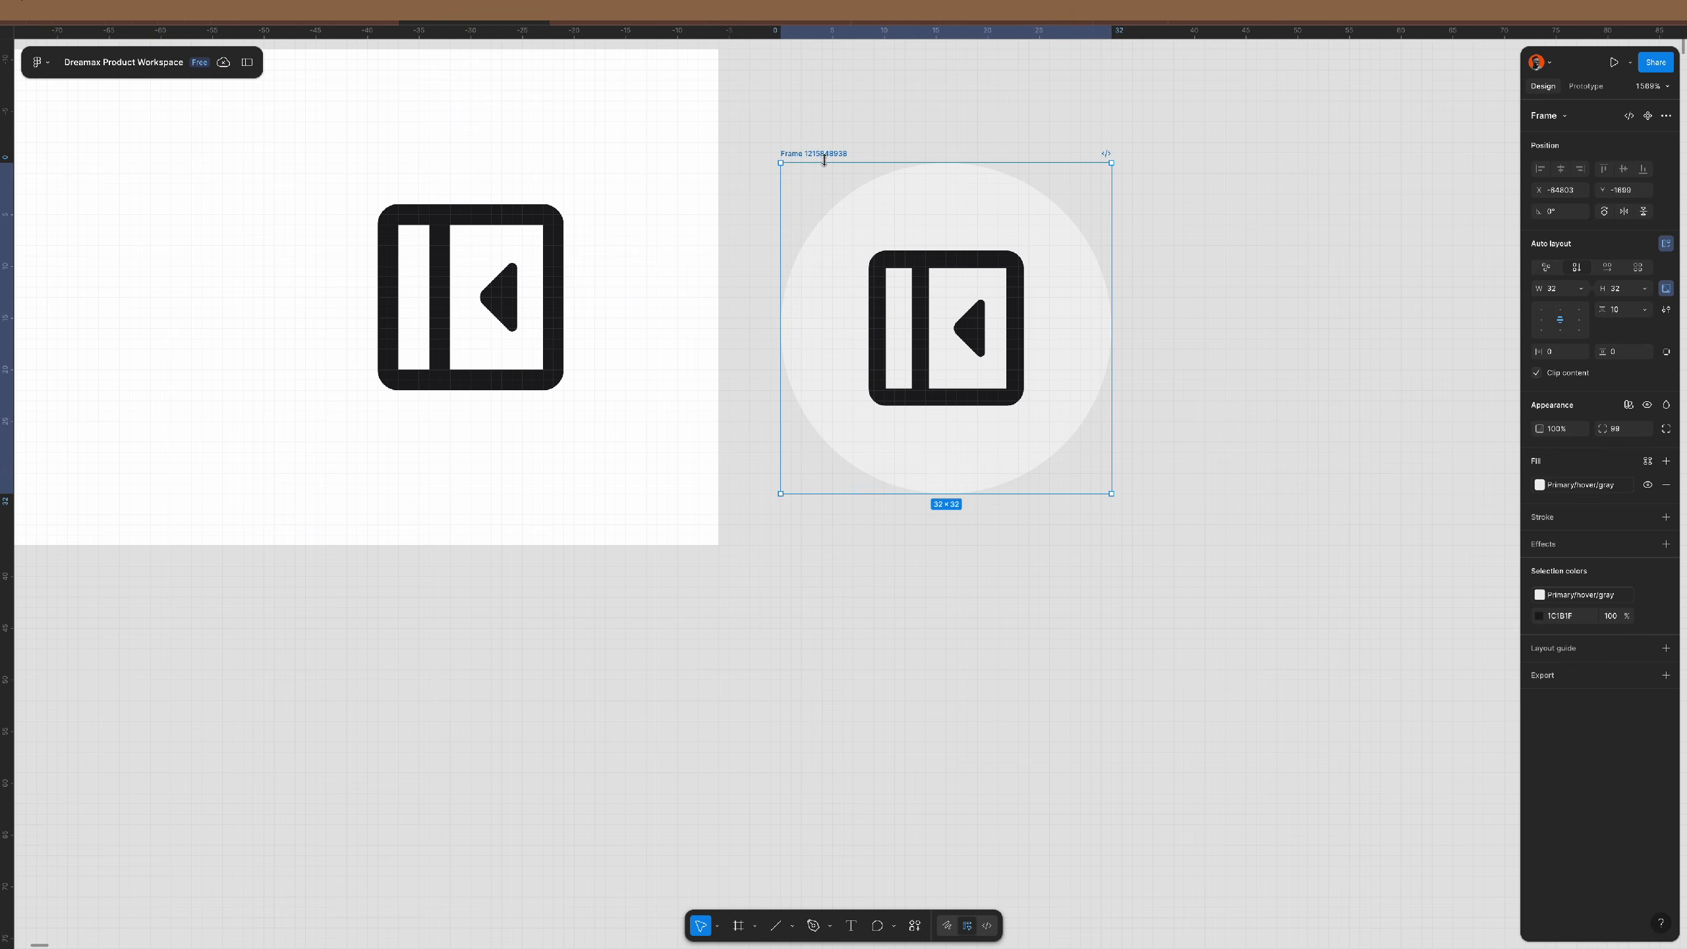
key("Delete")
left_click(491, 237)
key("ctrl+shift+r")
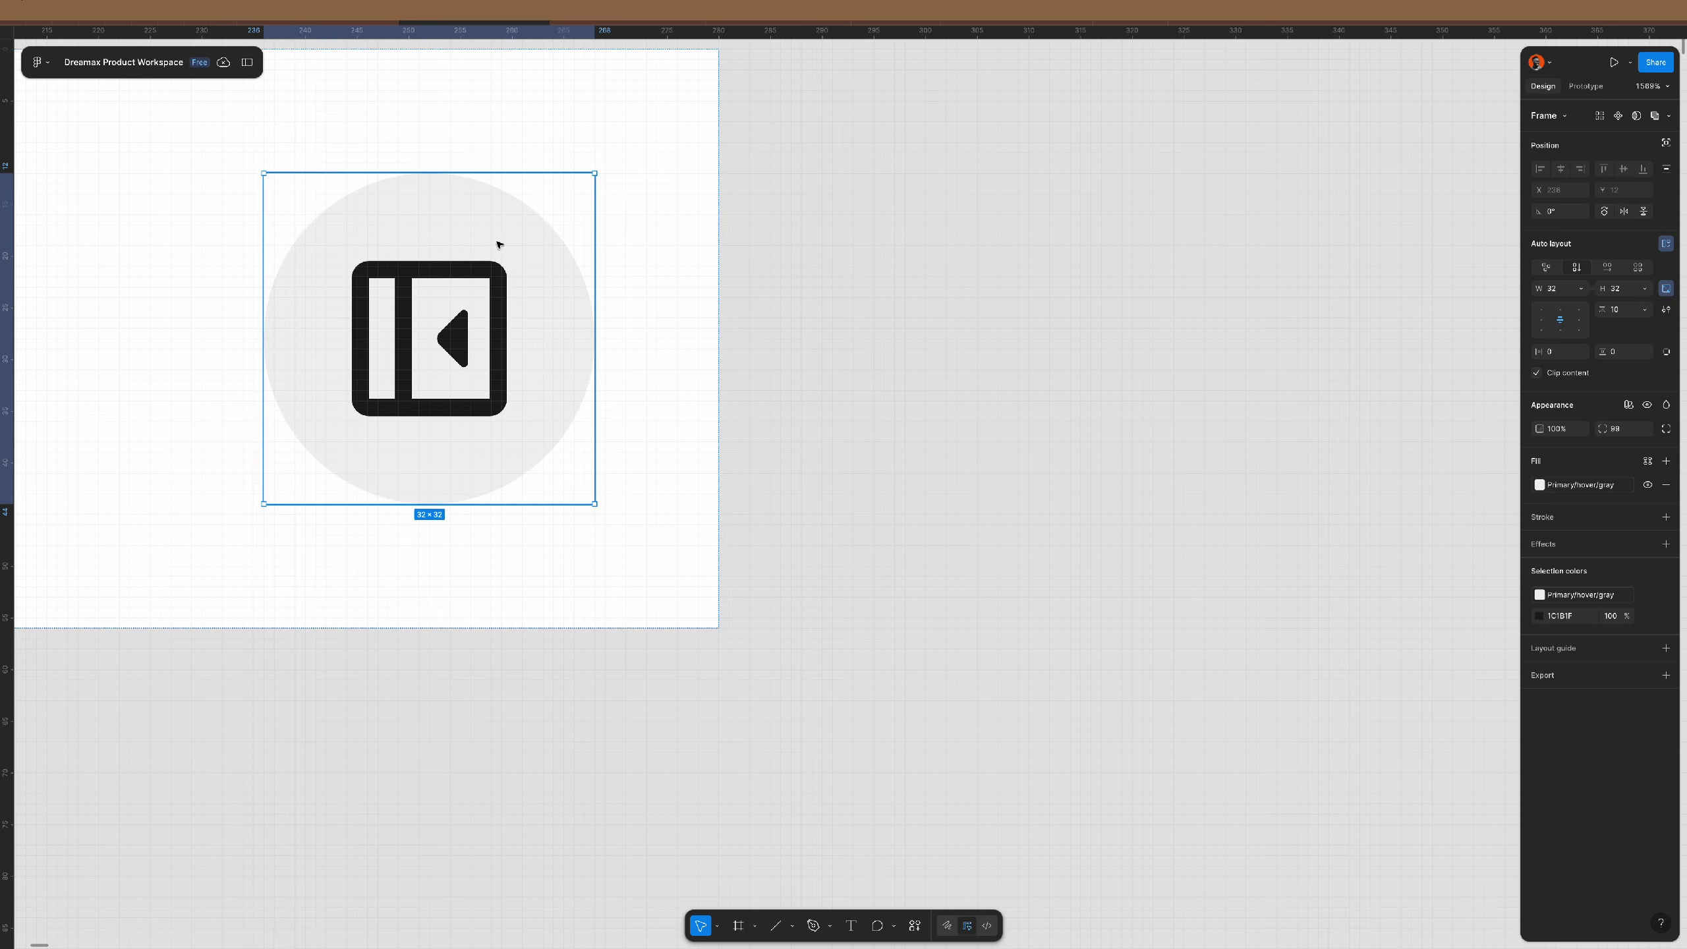
scroll(616, 305, "down", 5)
scroll(616, 305, "down", 3)
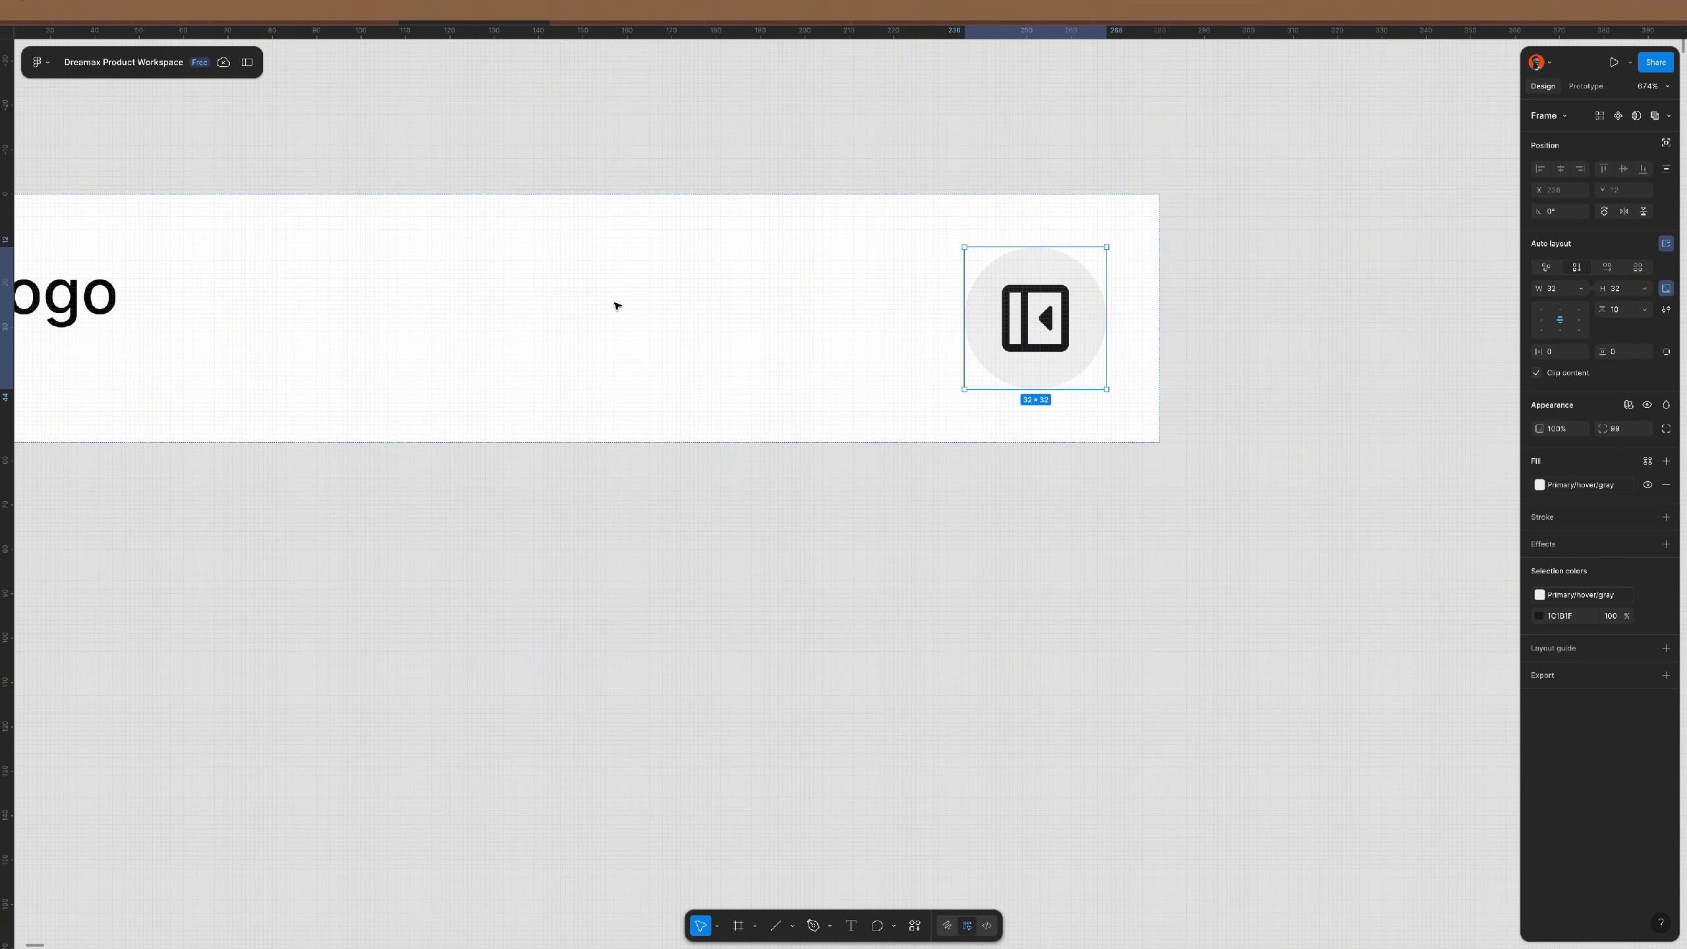
- Set the header to 44 high with 0 vertical padding, contents centered vertically and left-aligned
left_click(635, 310)
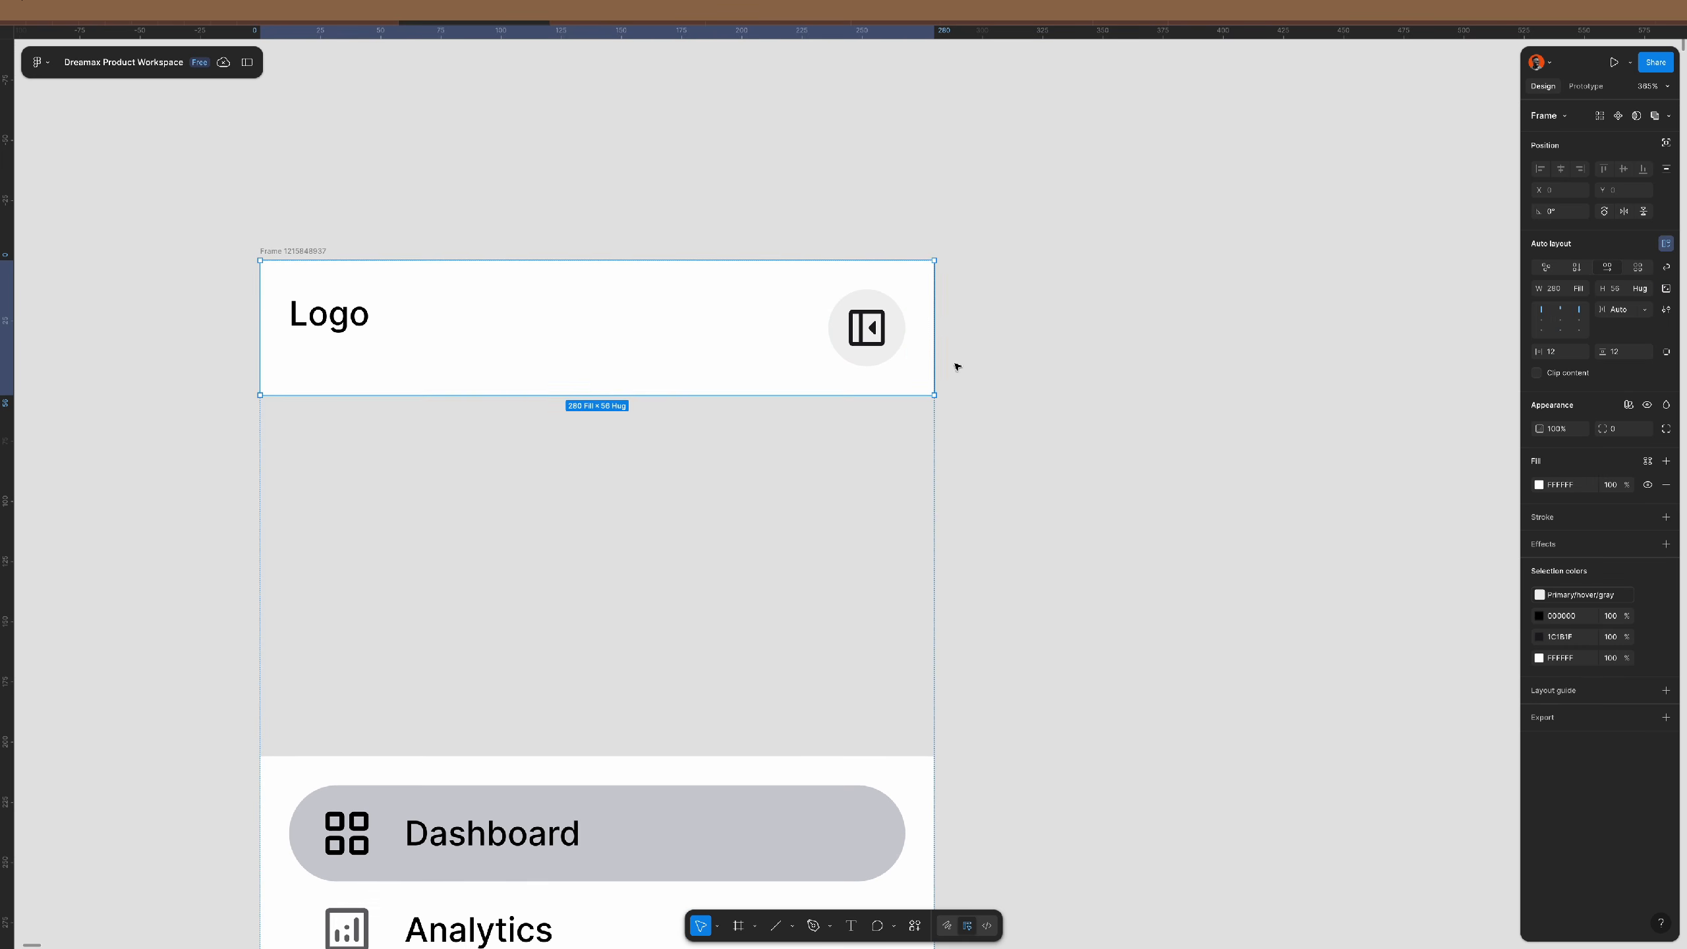
left_click(1621, 288)
type("44")
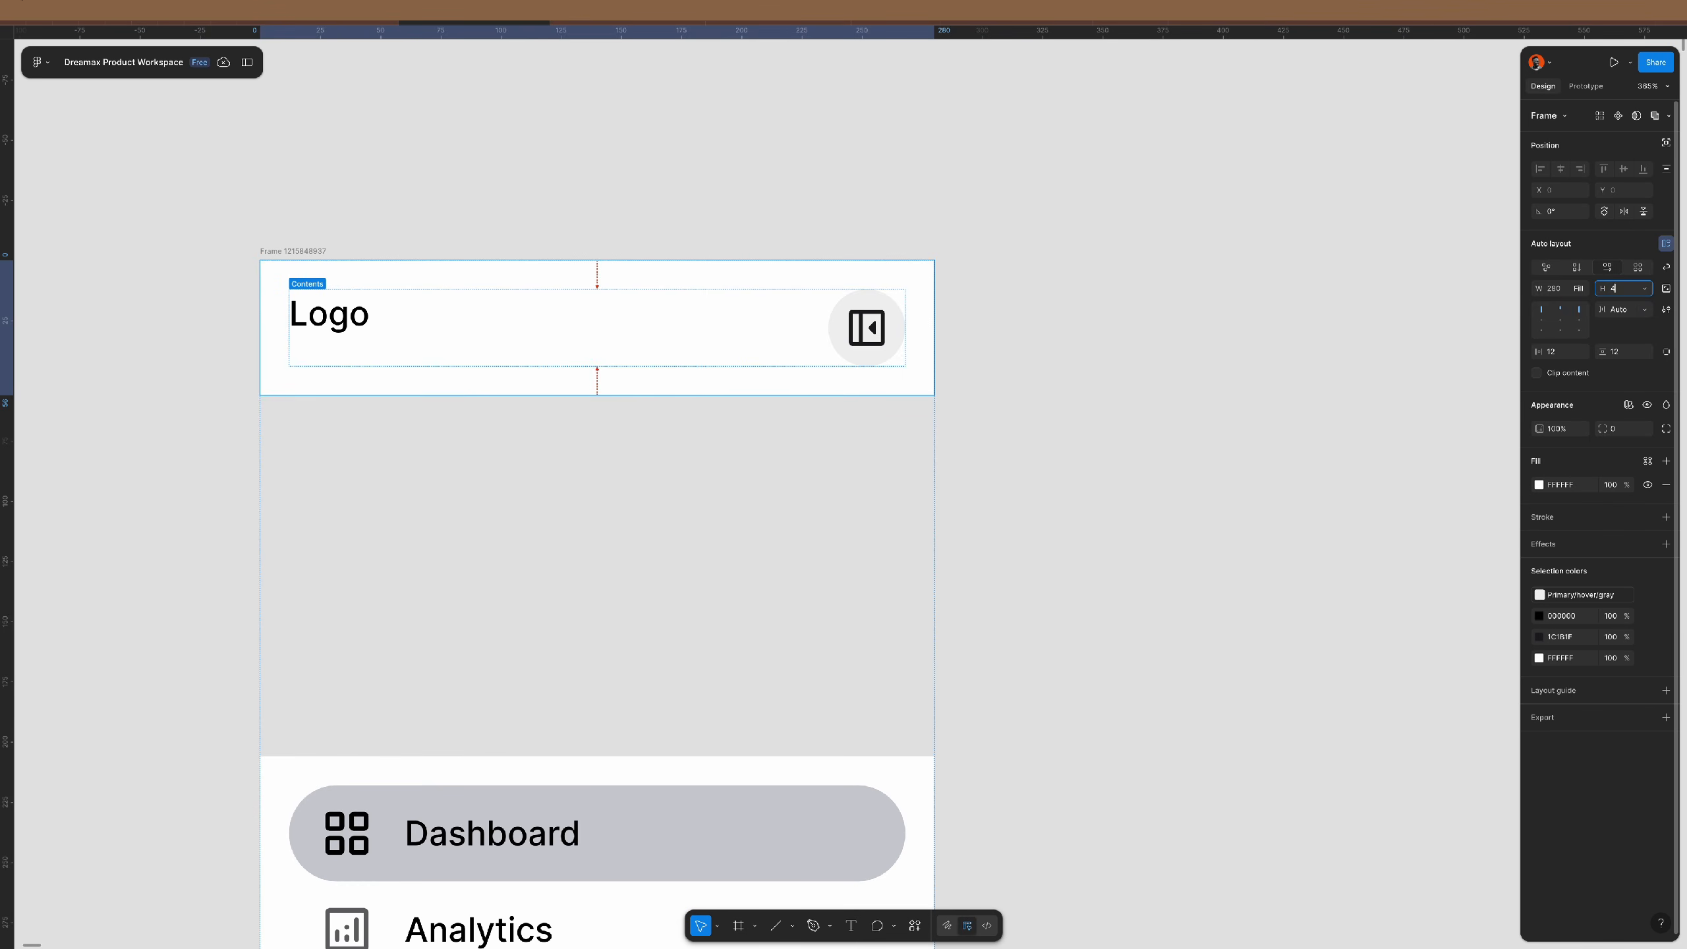
key("Return")
left_click(1628, 355)
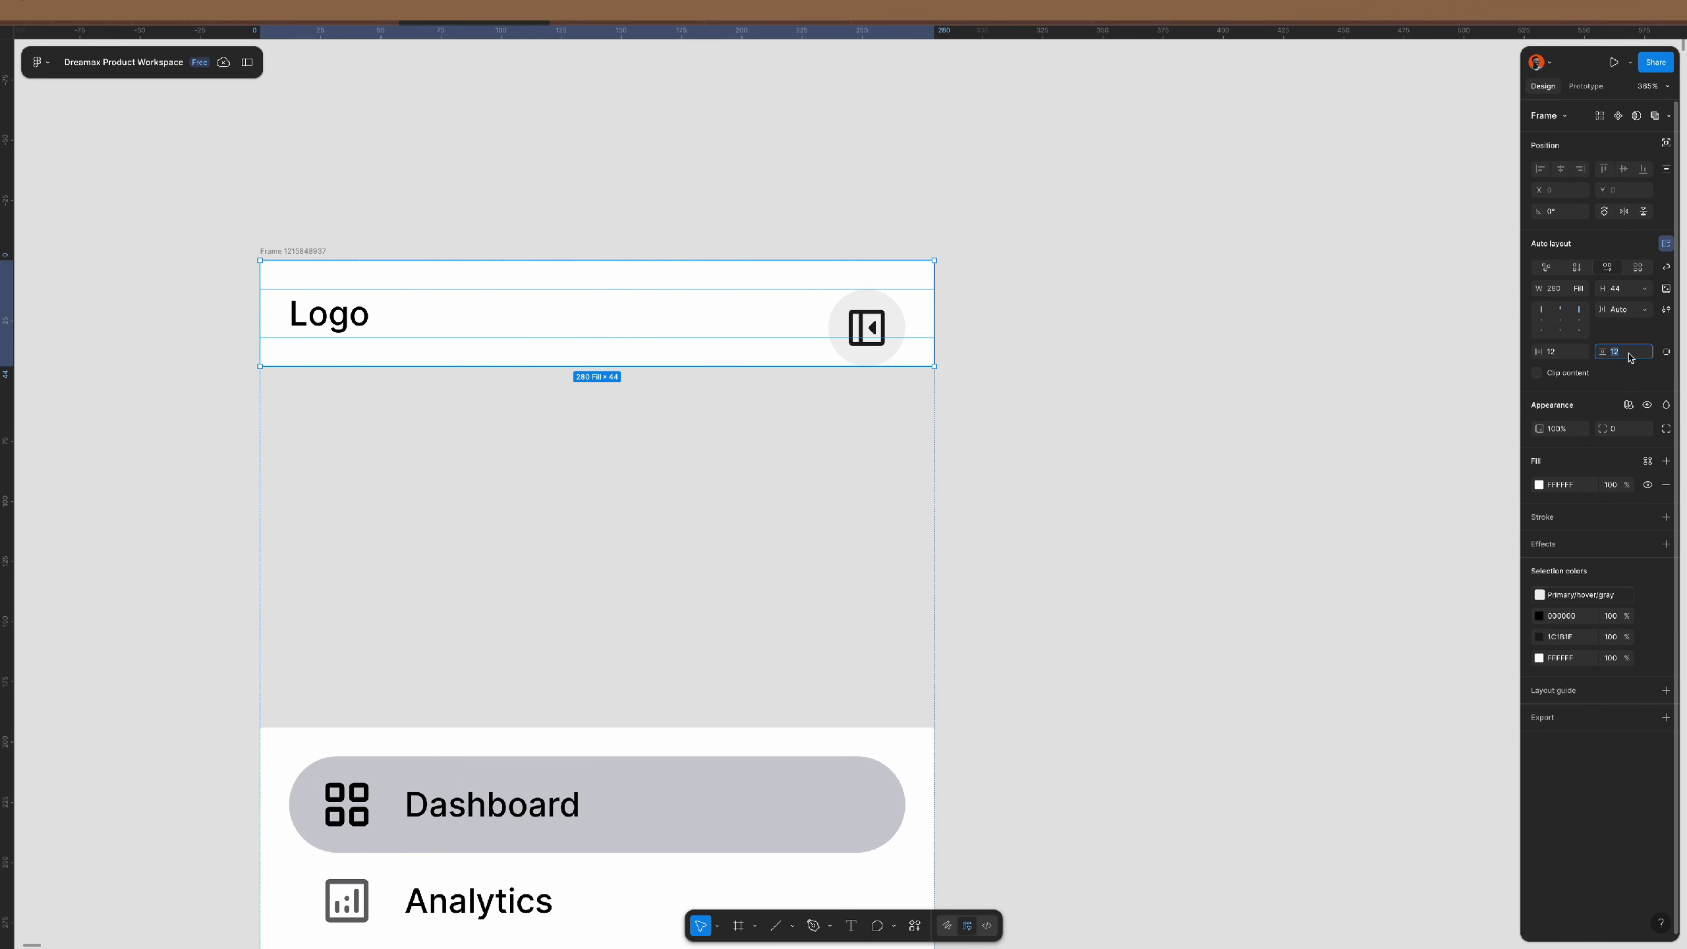
type("0")
key("Return")
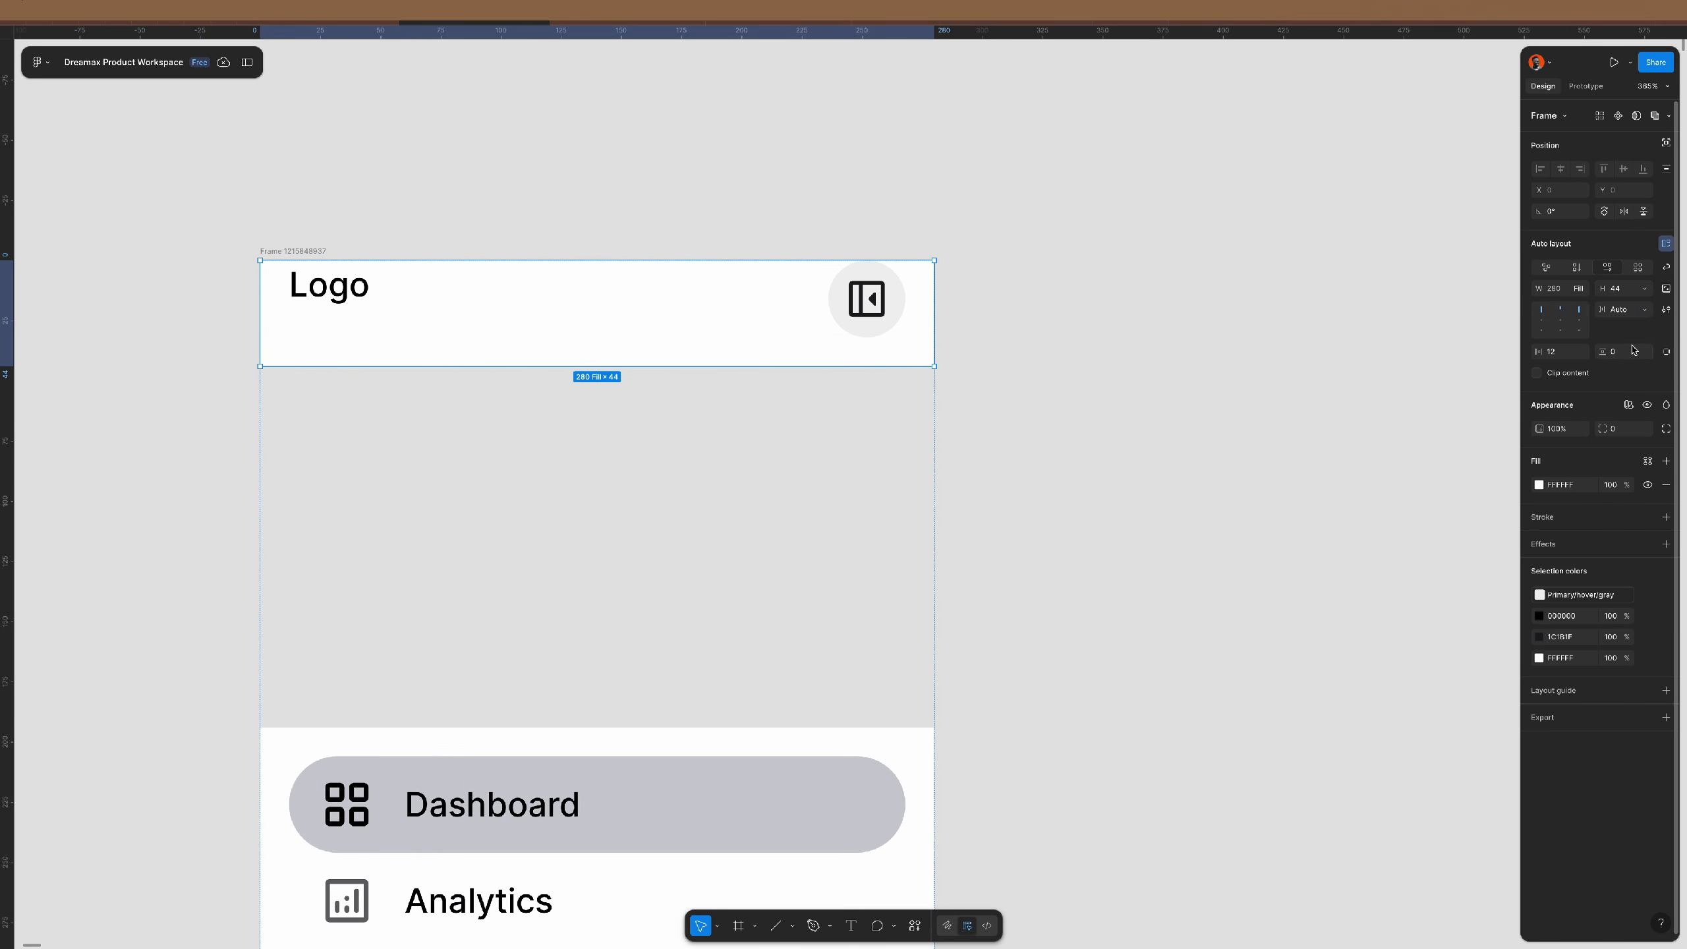
left_click(1542, 321)
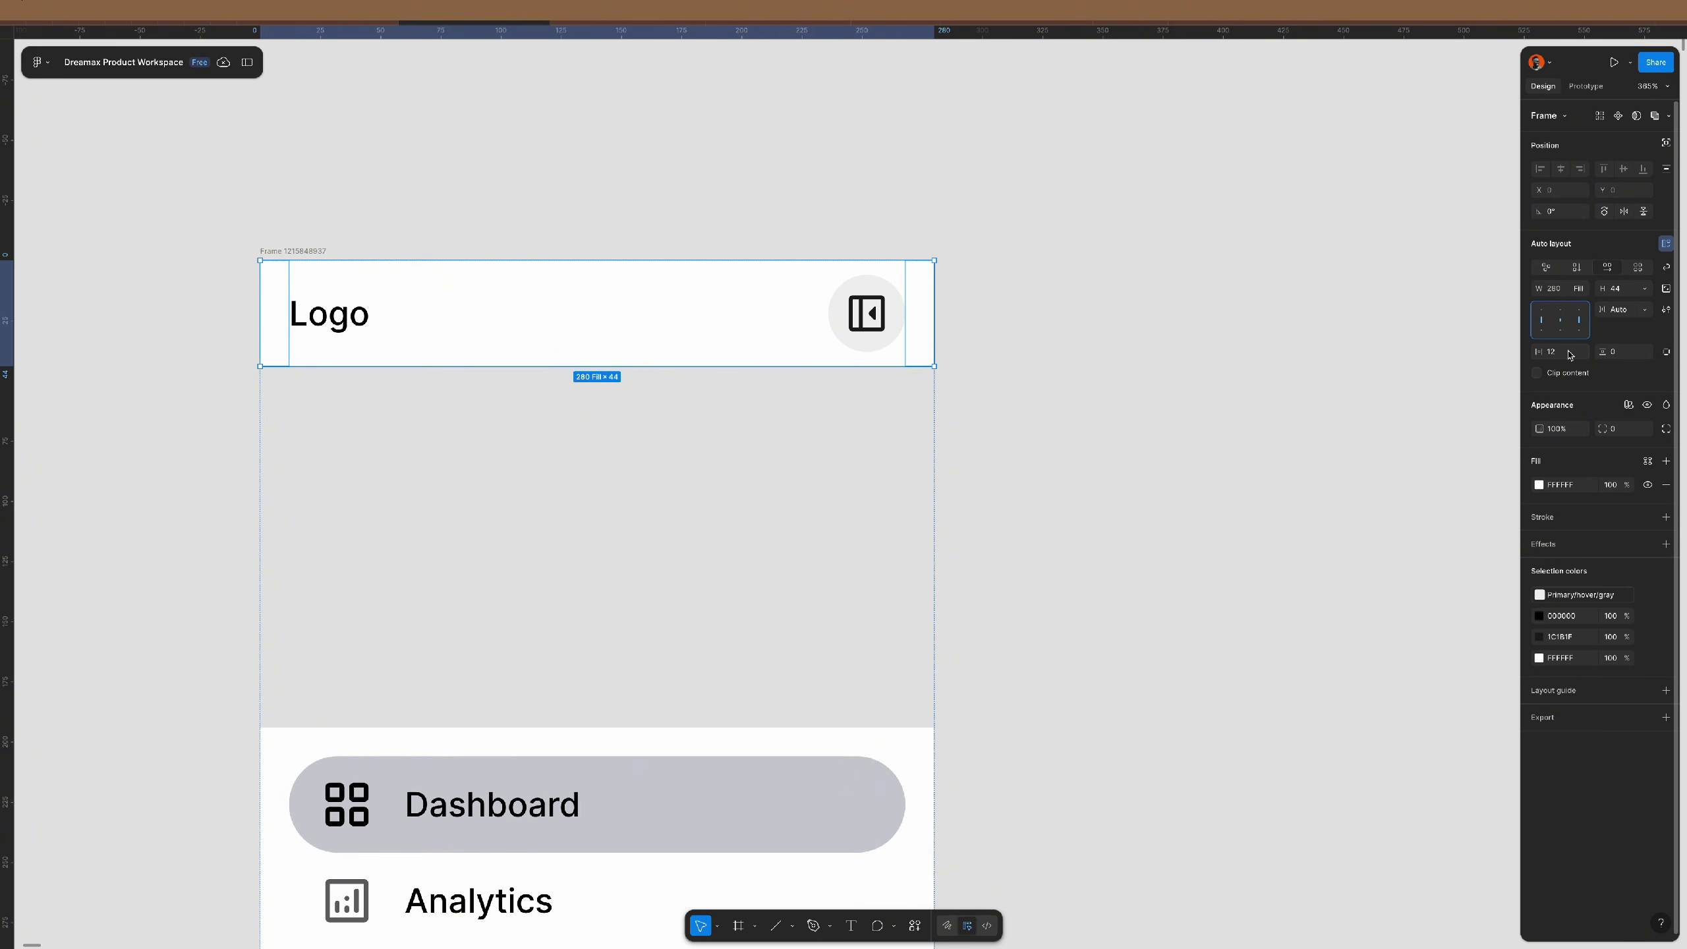
left_click(1039, 359)
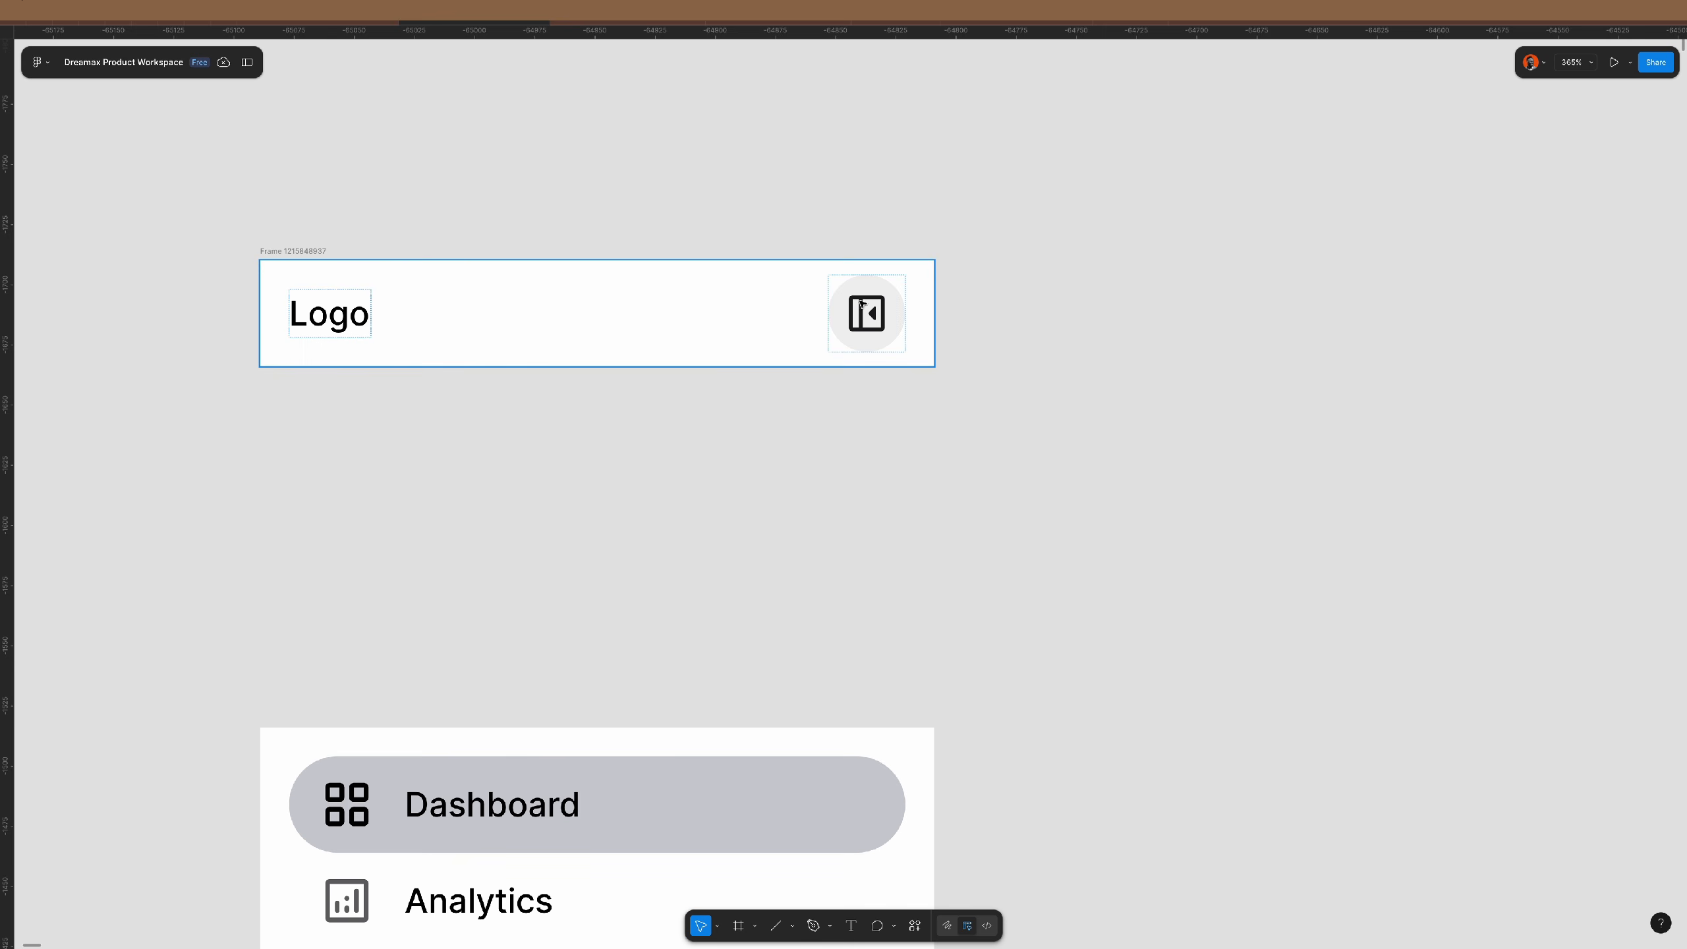
- Hide the grey circle fill behind the sidebar-toggle icon
scroll(880, 314, "up", 5)
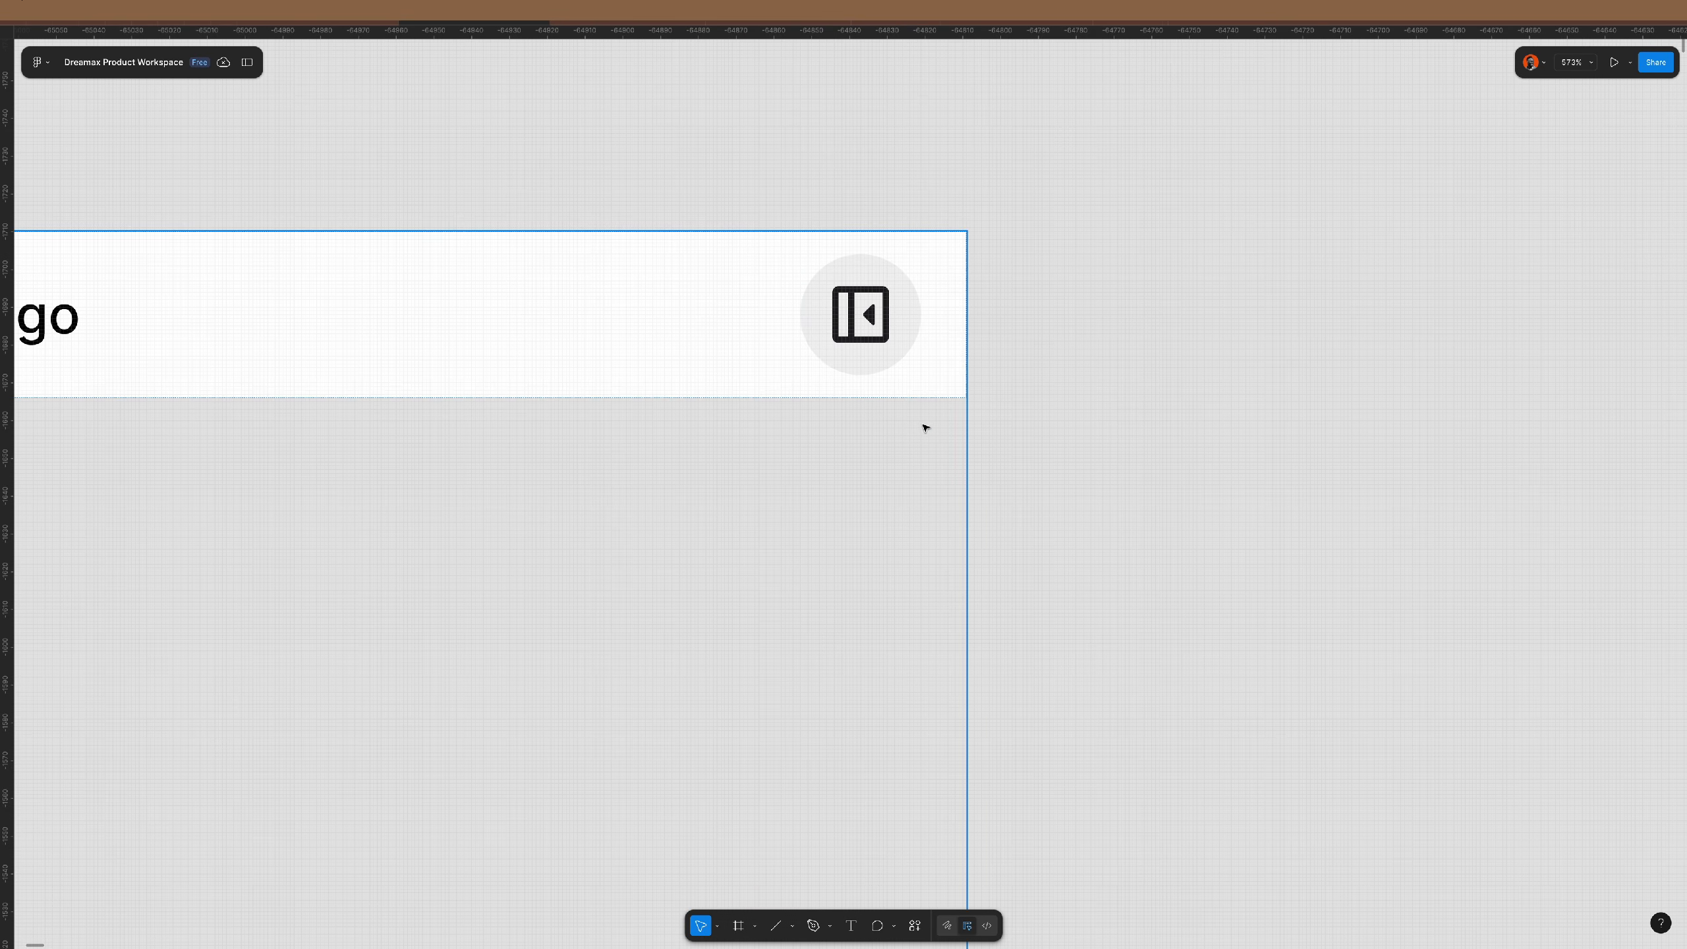
scroll(923, 425, "down", 4)
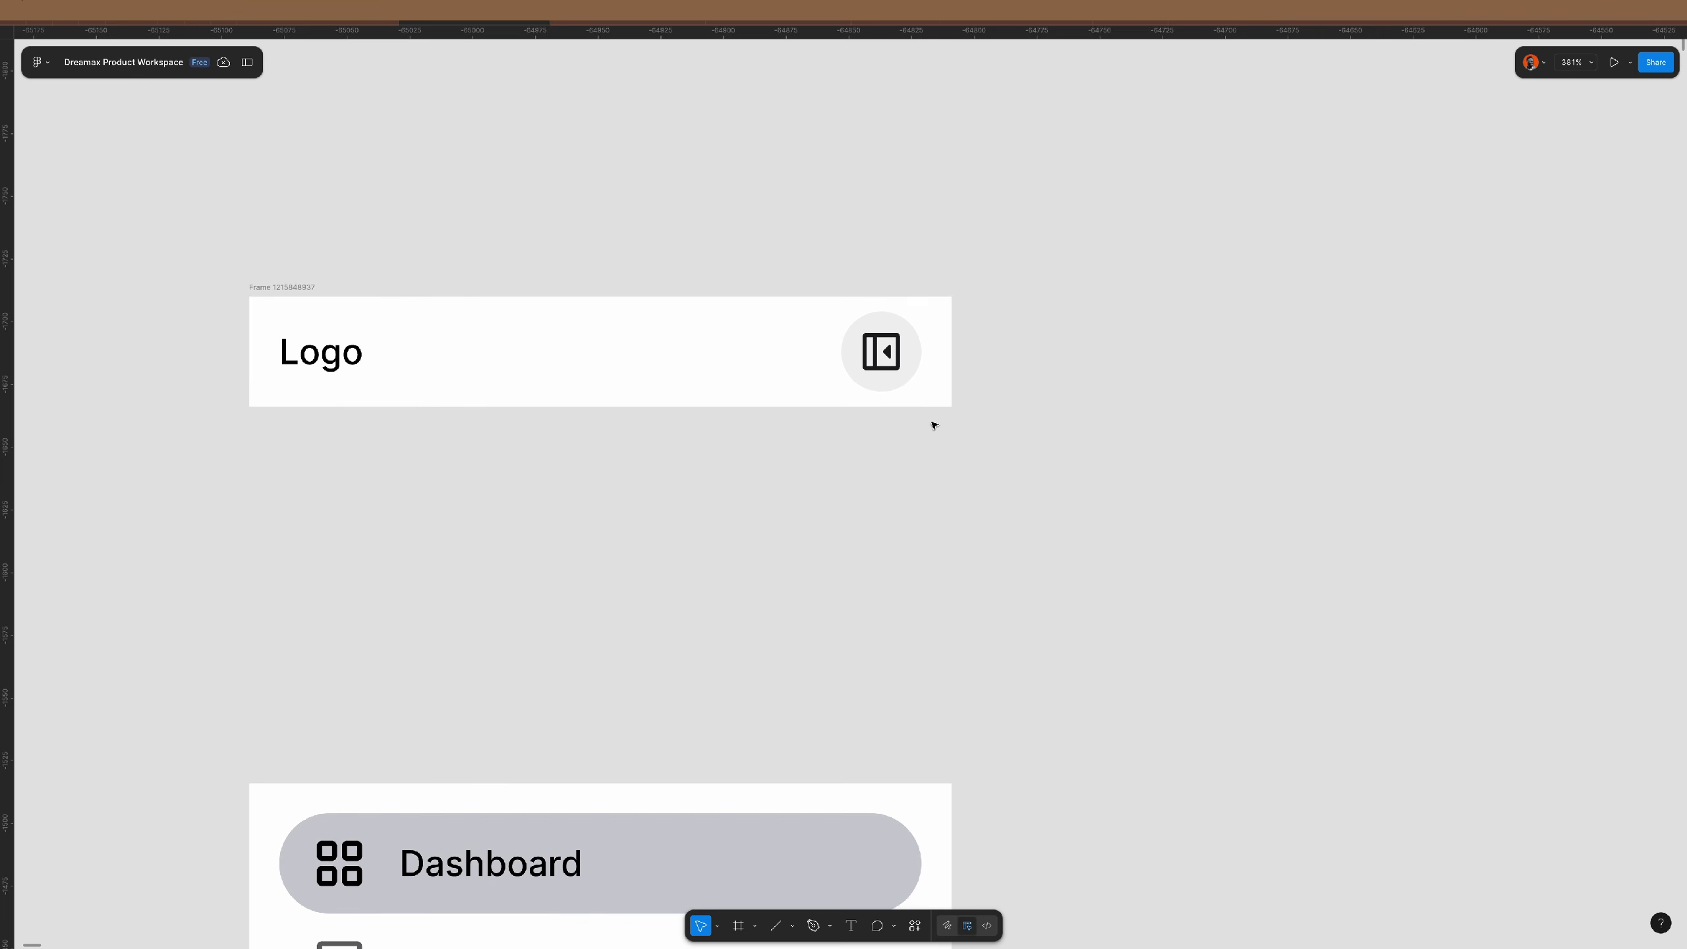
left_click(893, 345)
left_click(1648, 486)
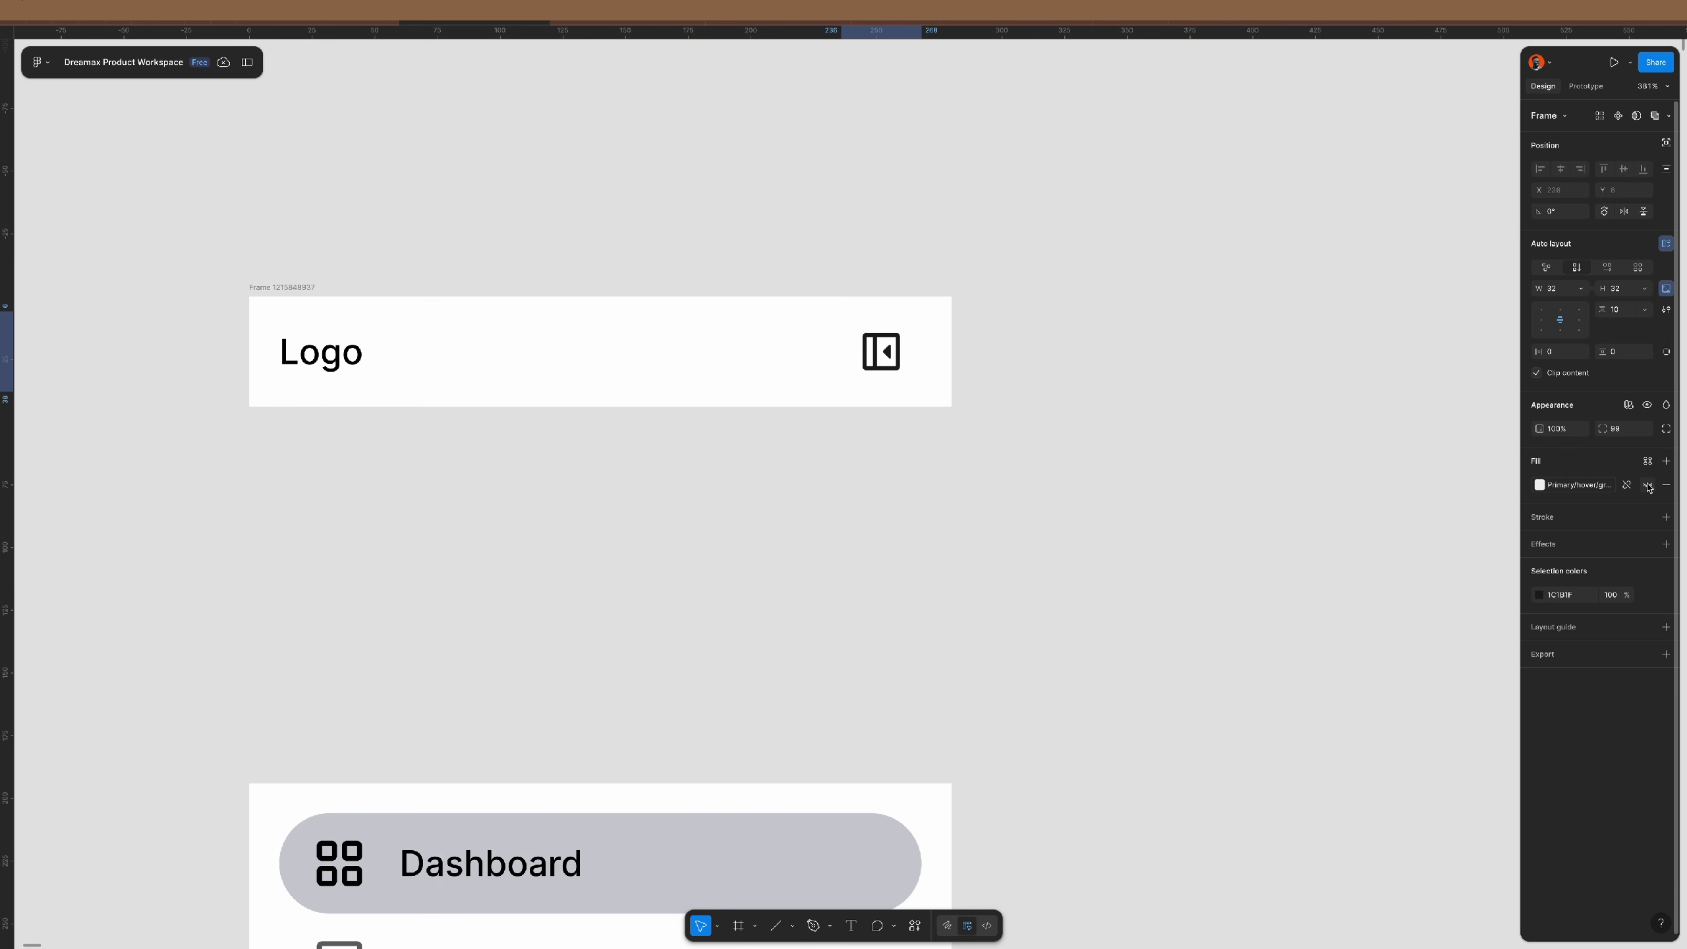
left_click(1099, 452)
scroll(658, 405, "down", 5)
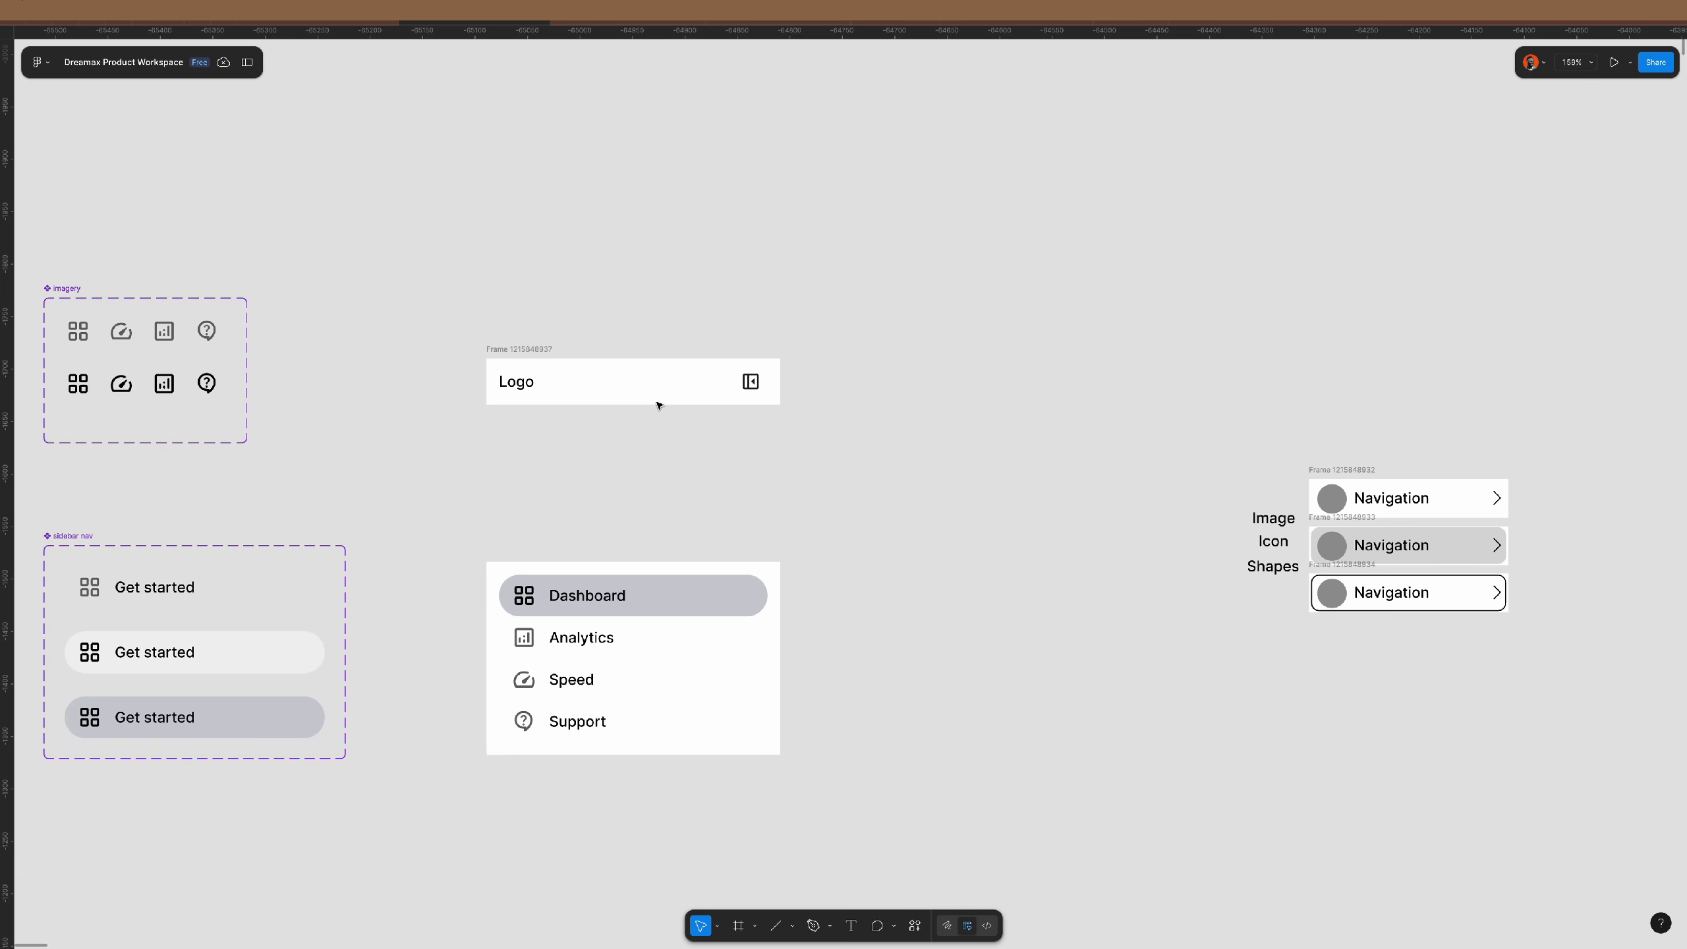
scroll(658, 403, "down", 2)
- Set the sidebar frame's auto-layout gap to 0 so it shrinks to 280×228
left_click(524, 227)
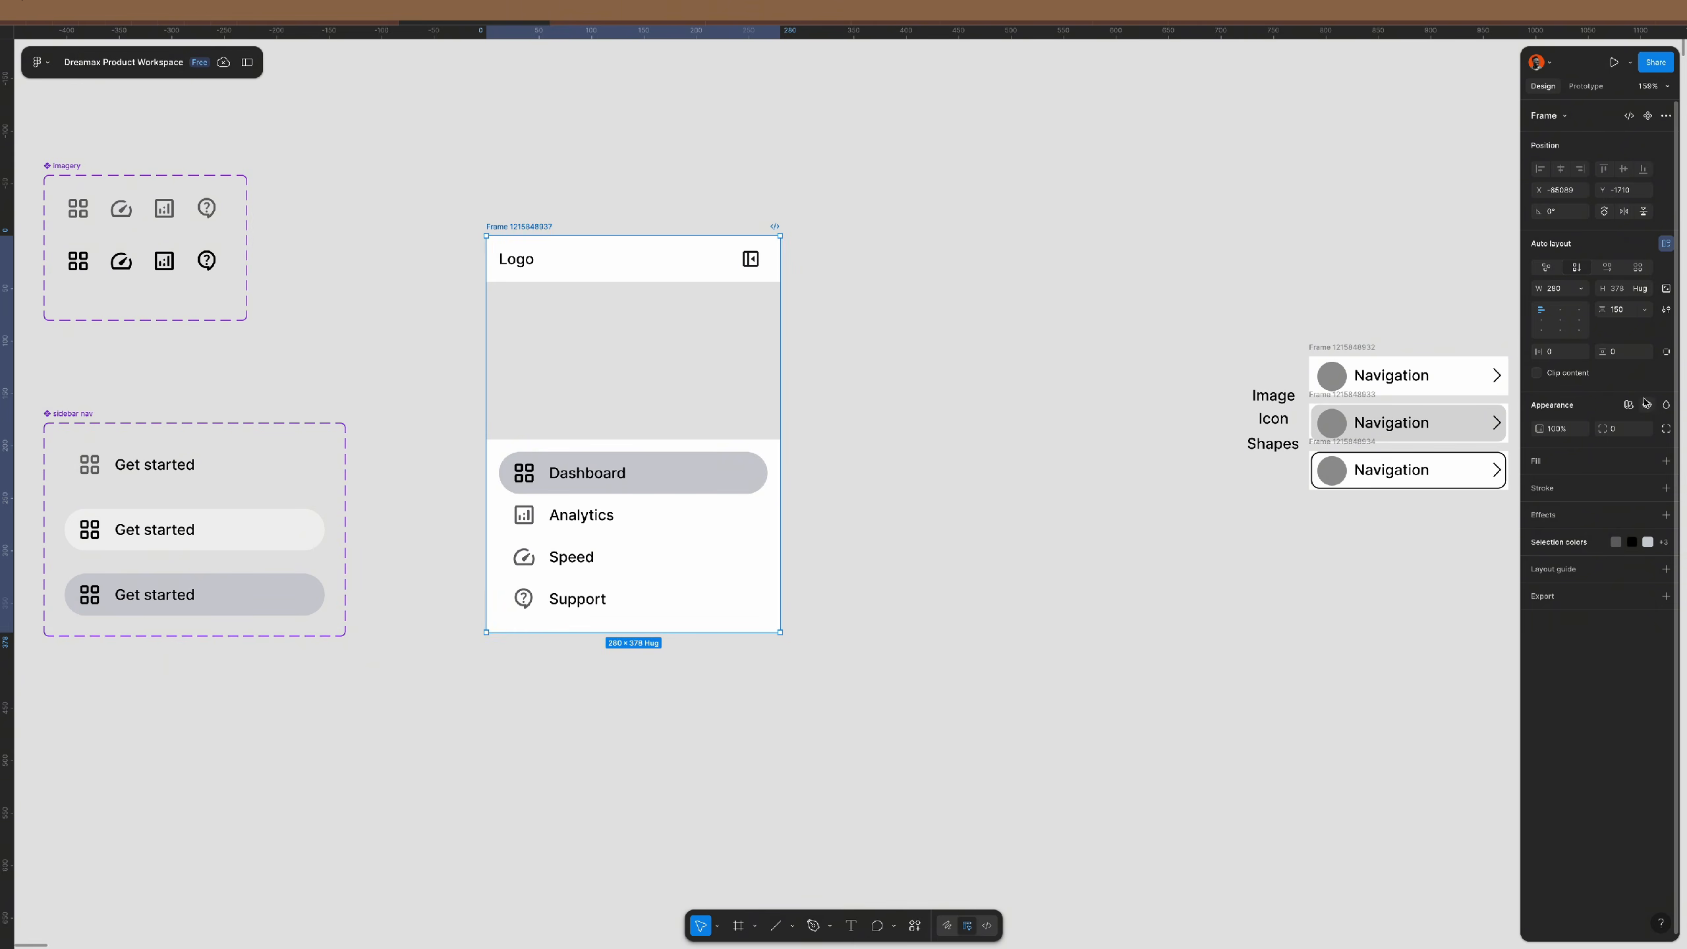
left_click(1629, 314)
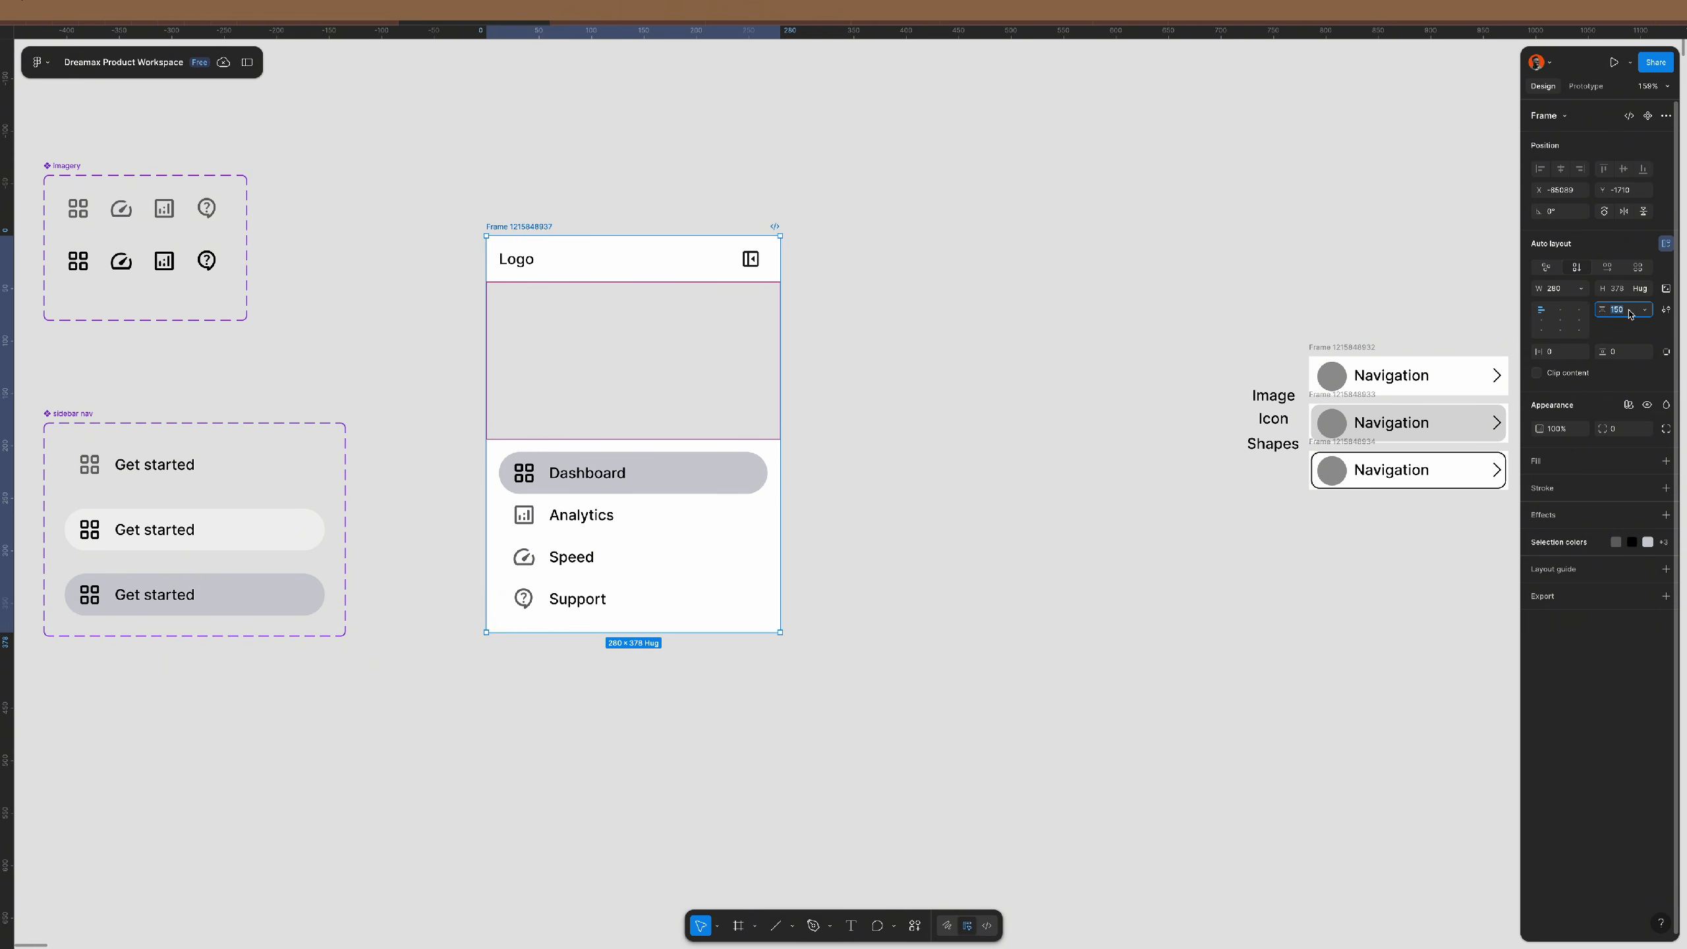
type("0")
key("Return")
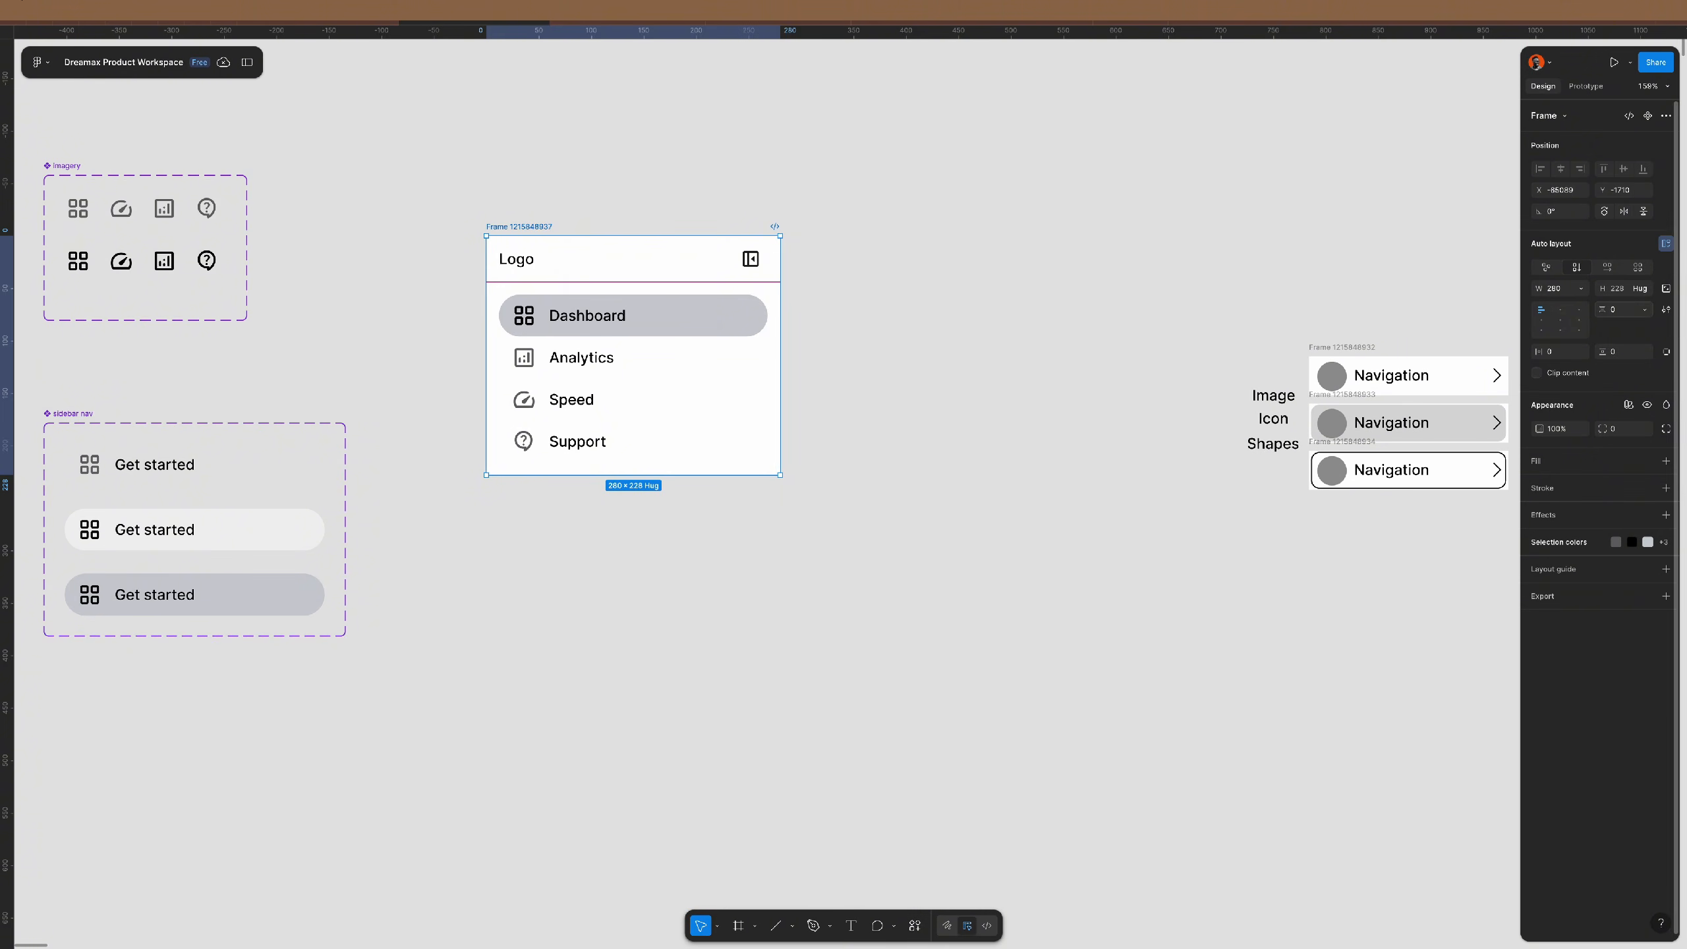
scroll(531, 263, "up", 5)
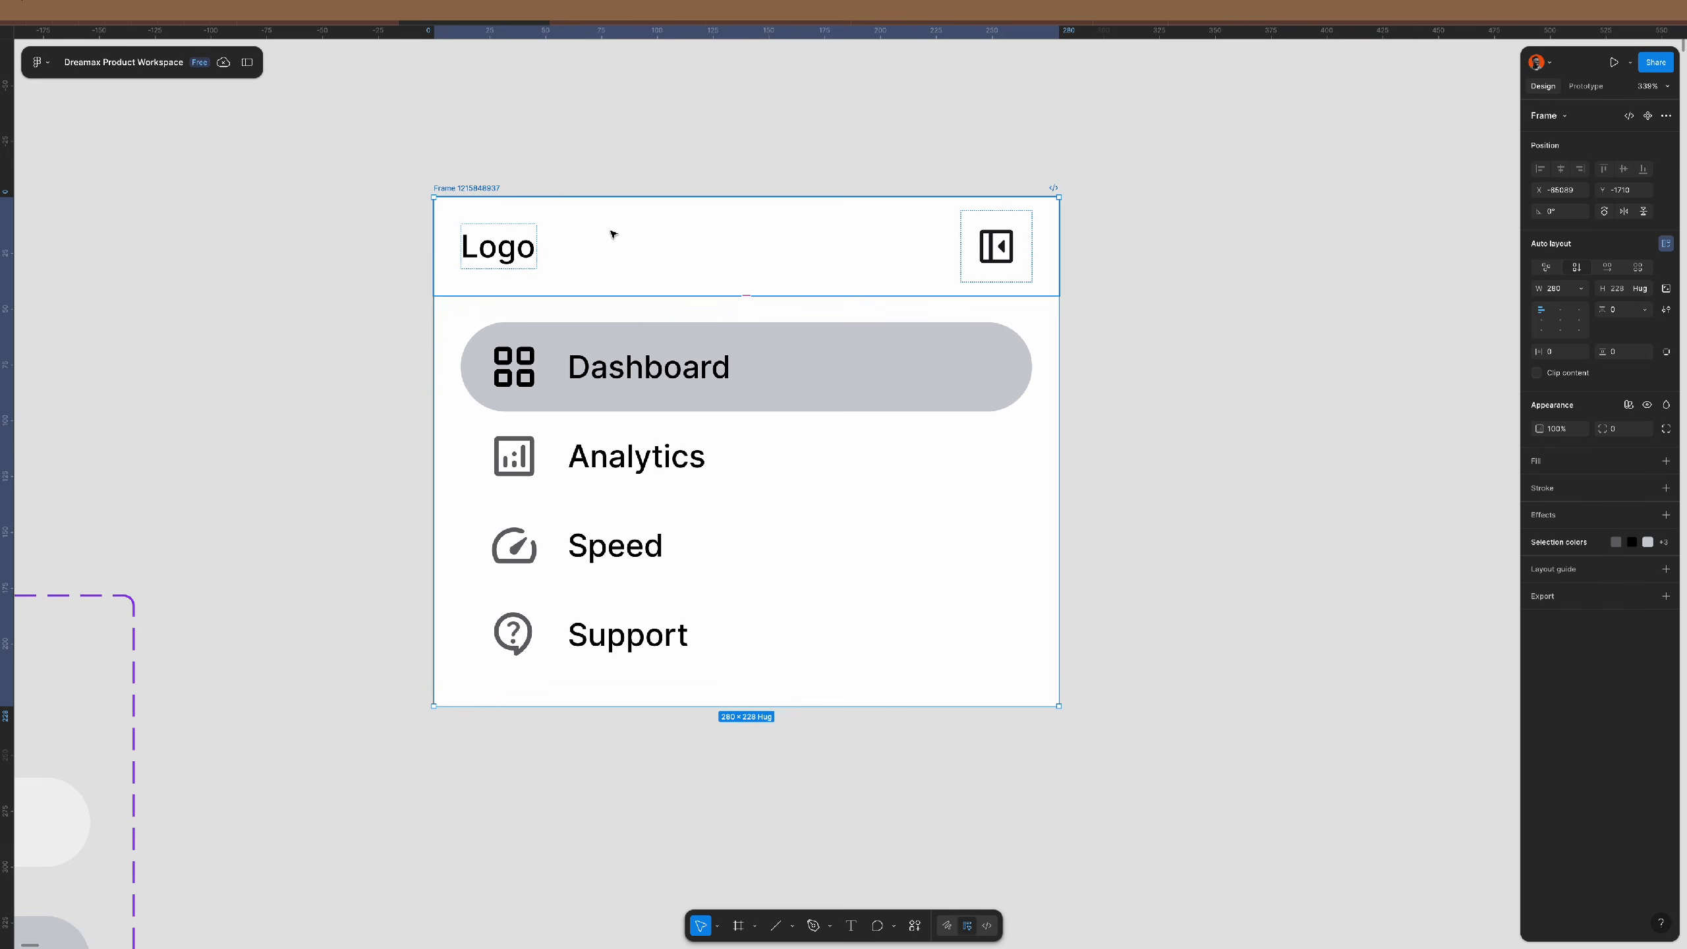
scroll(582, 288, "down", 3)
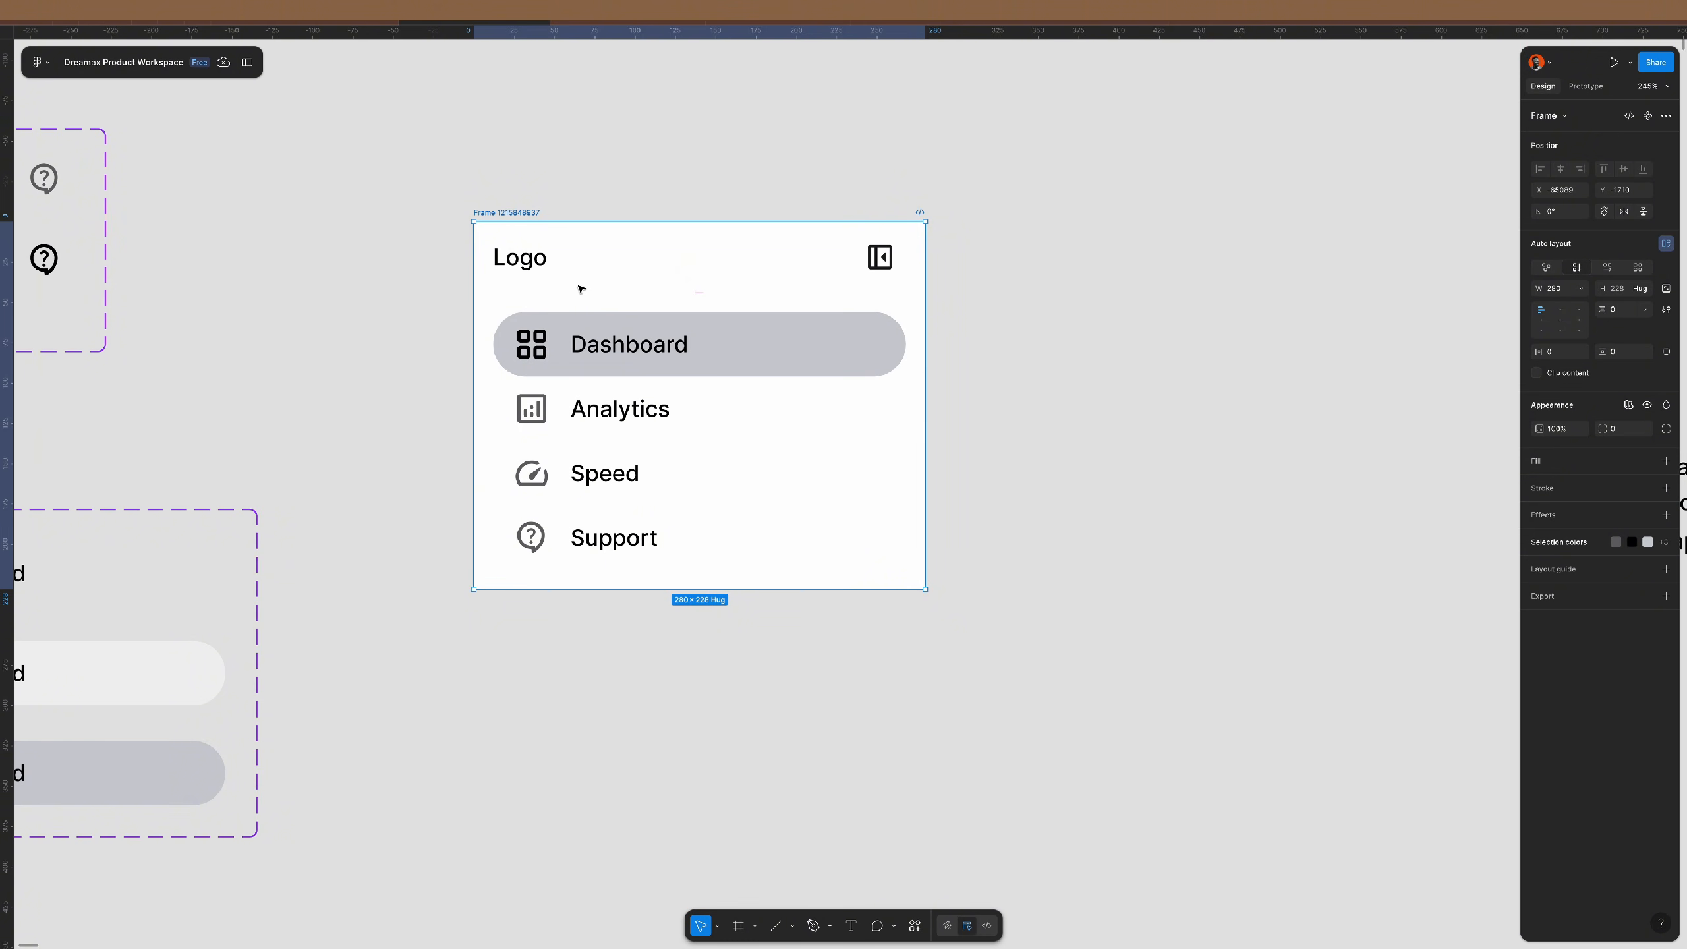
- Move the sidebar frame below the shape card and zoom to fit it
scroll(516, 312, "down", 10)
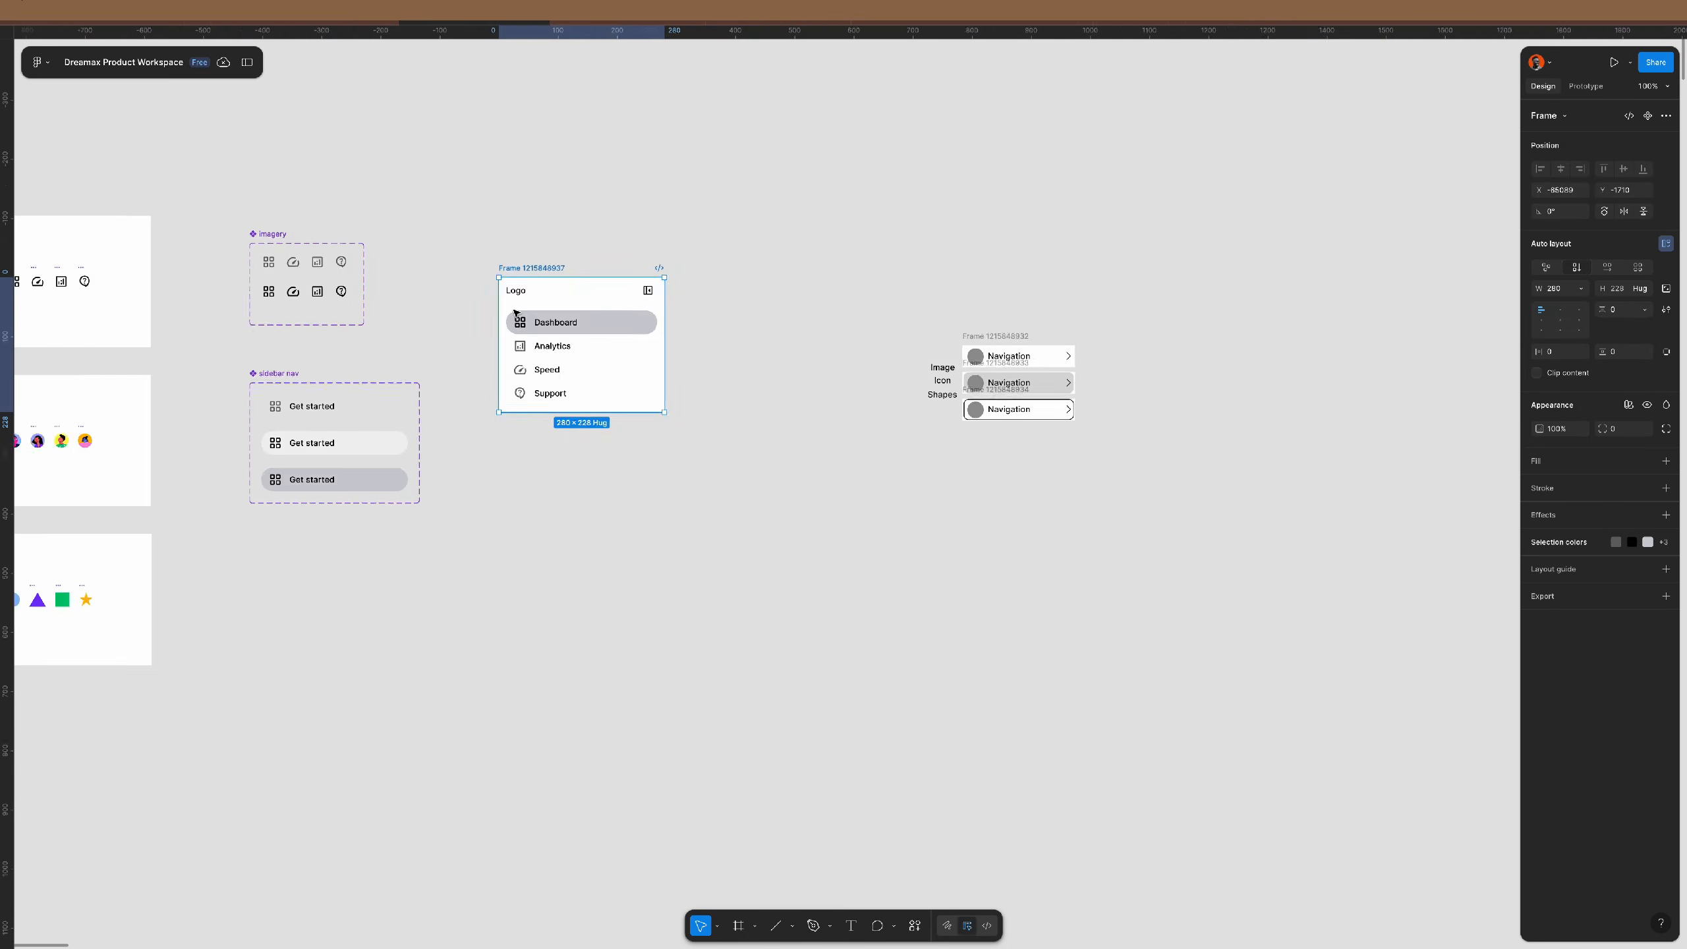
scroll(757, 358, "down", 5)
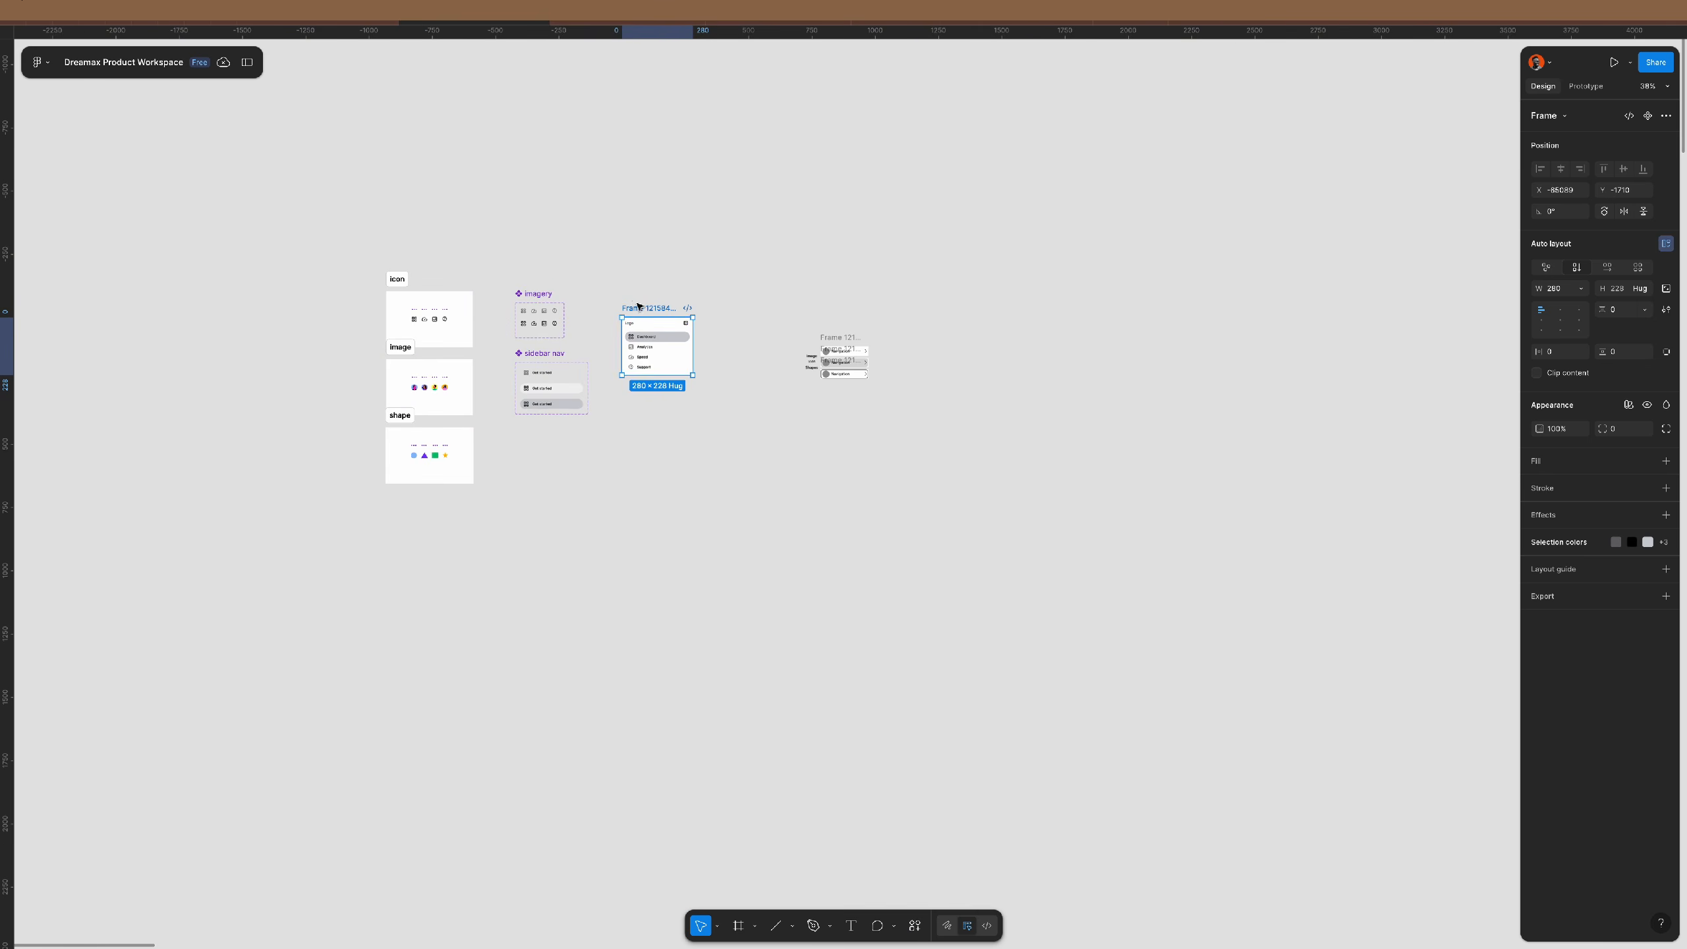
left_click_drag(650, 309, 414, 563)
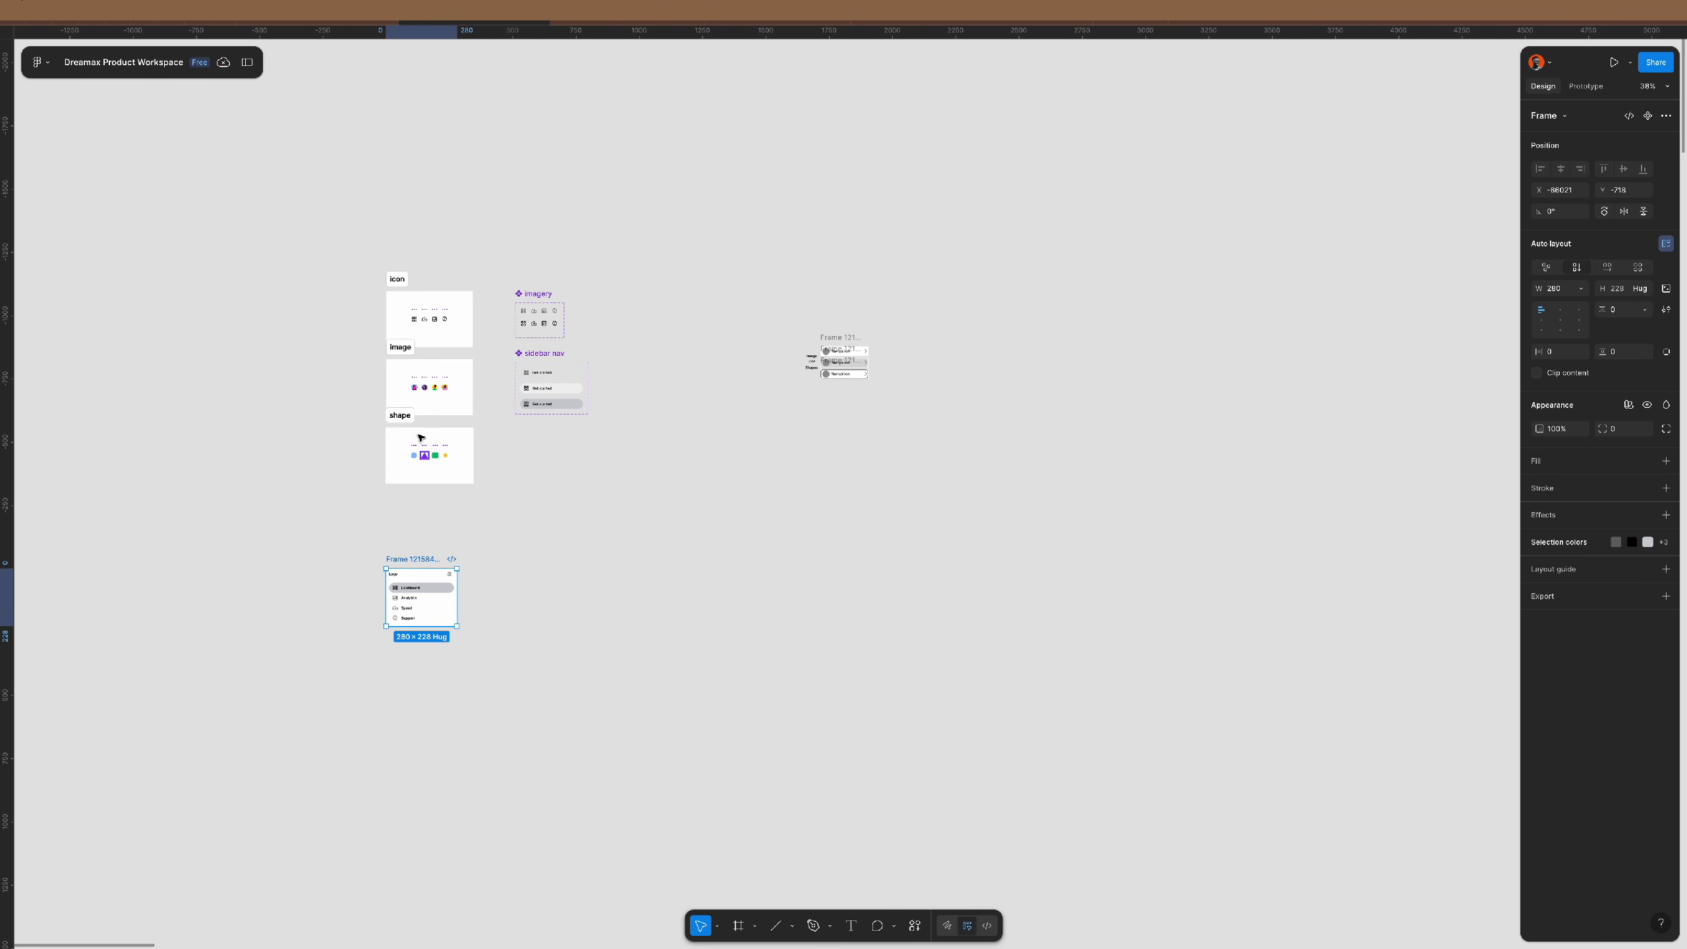
key("shift+2")
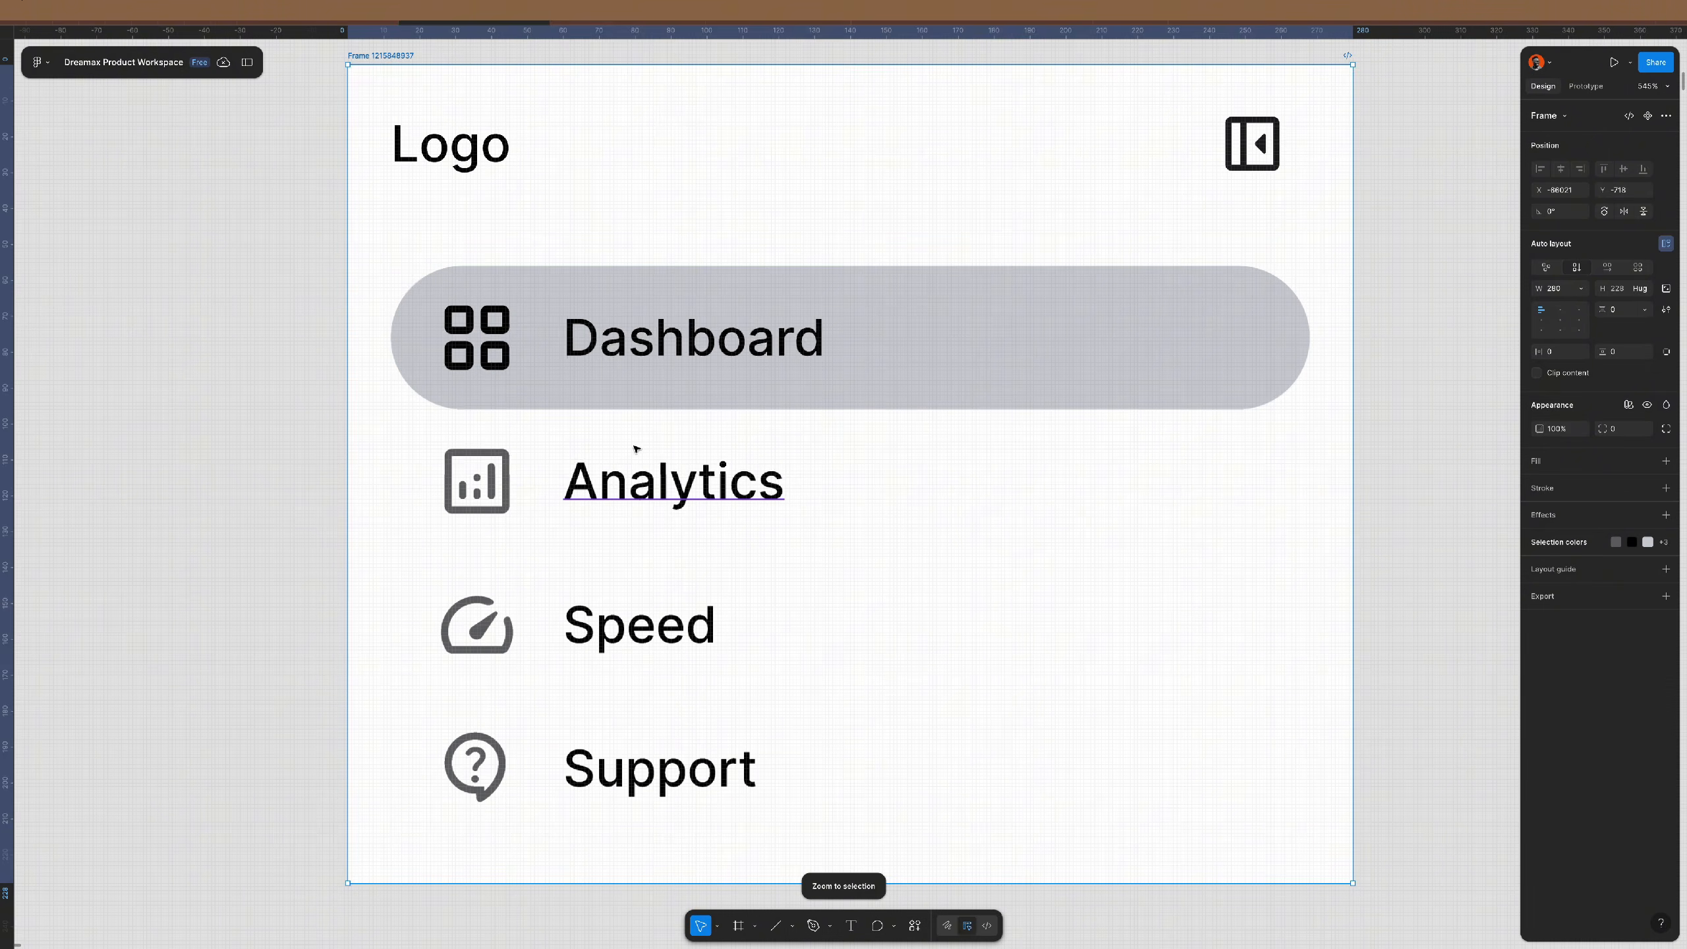
- Set the sidebar frame's height to 900
scroll(634, 446, "right", 3)
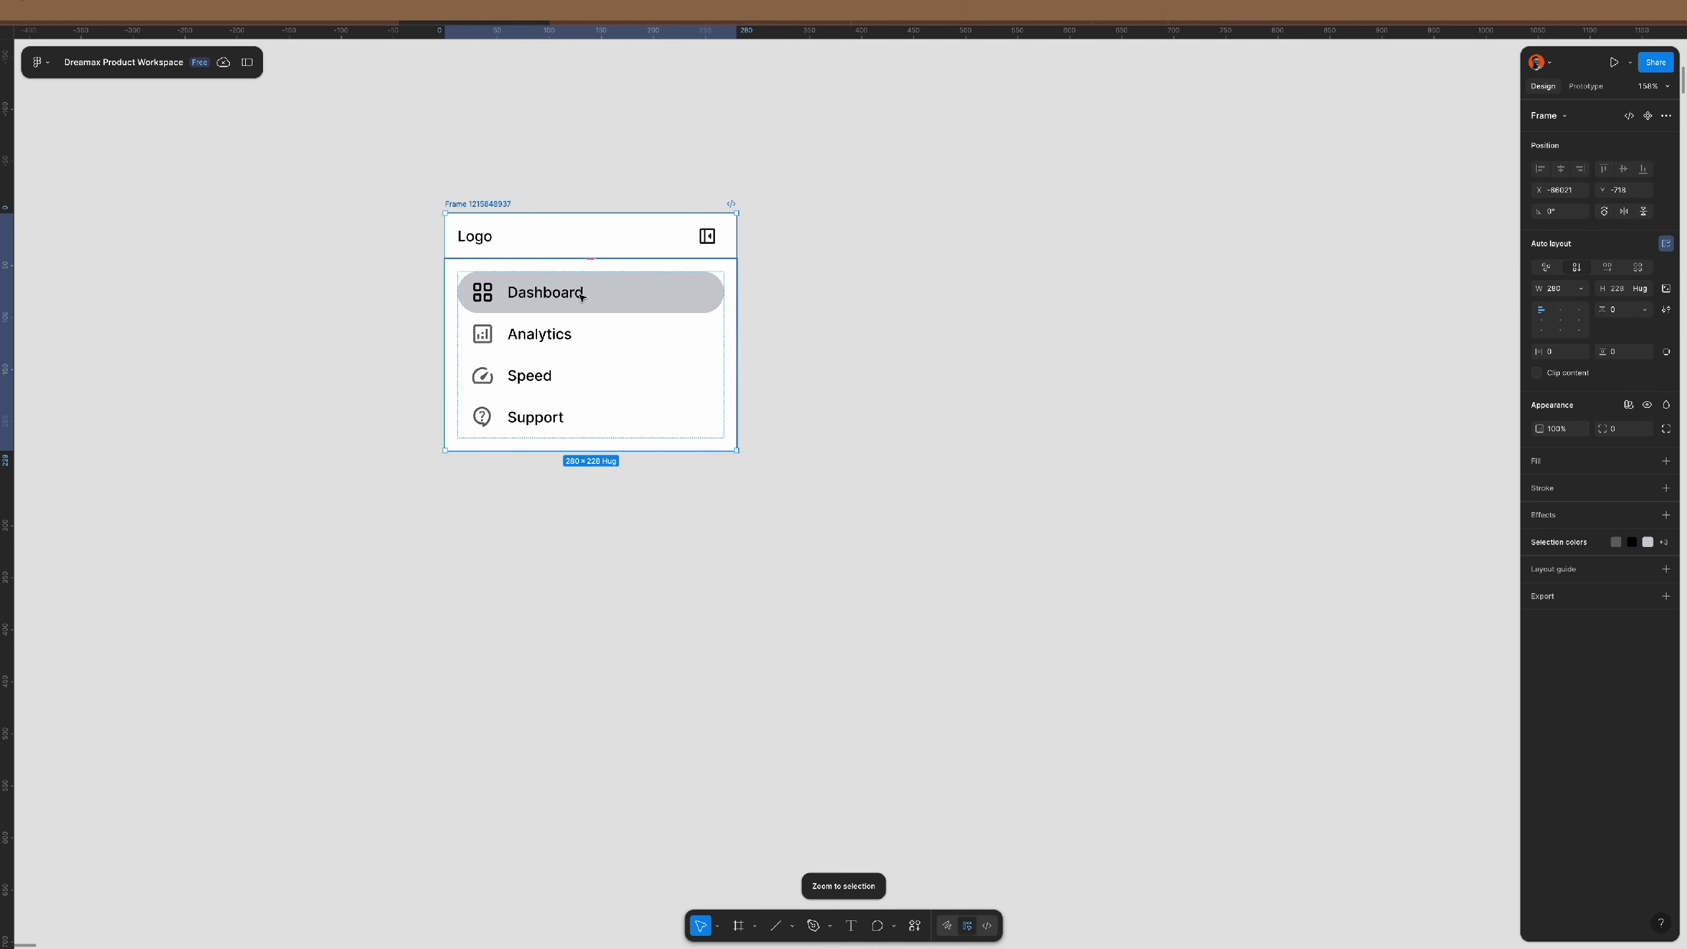
left_click(1633, 291)
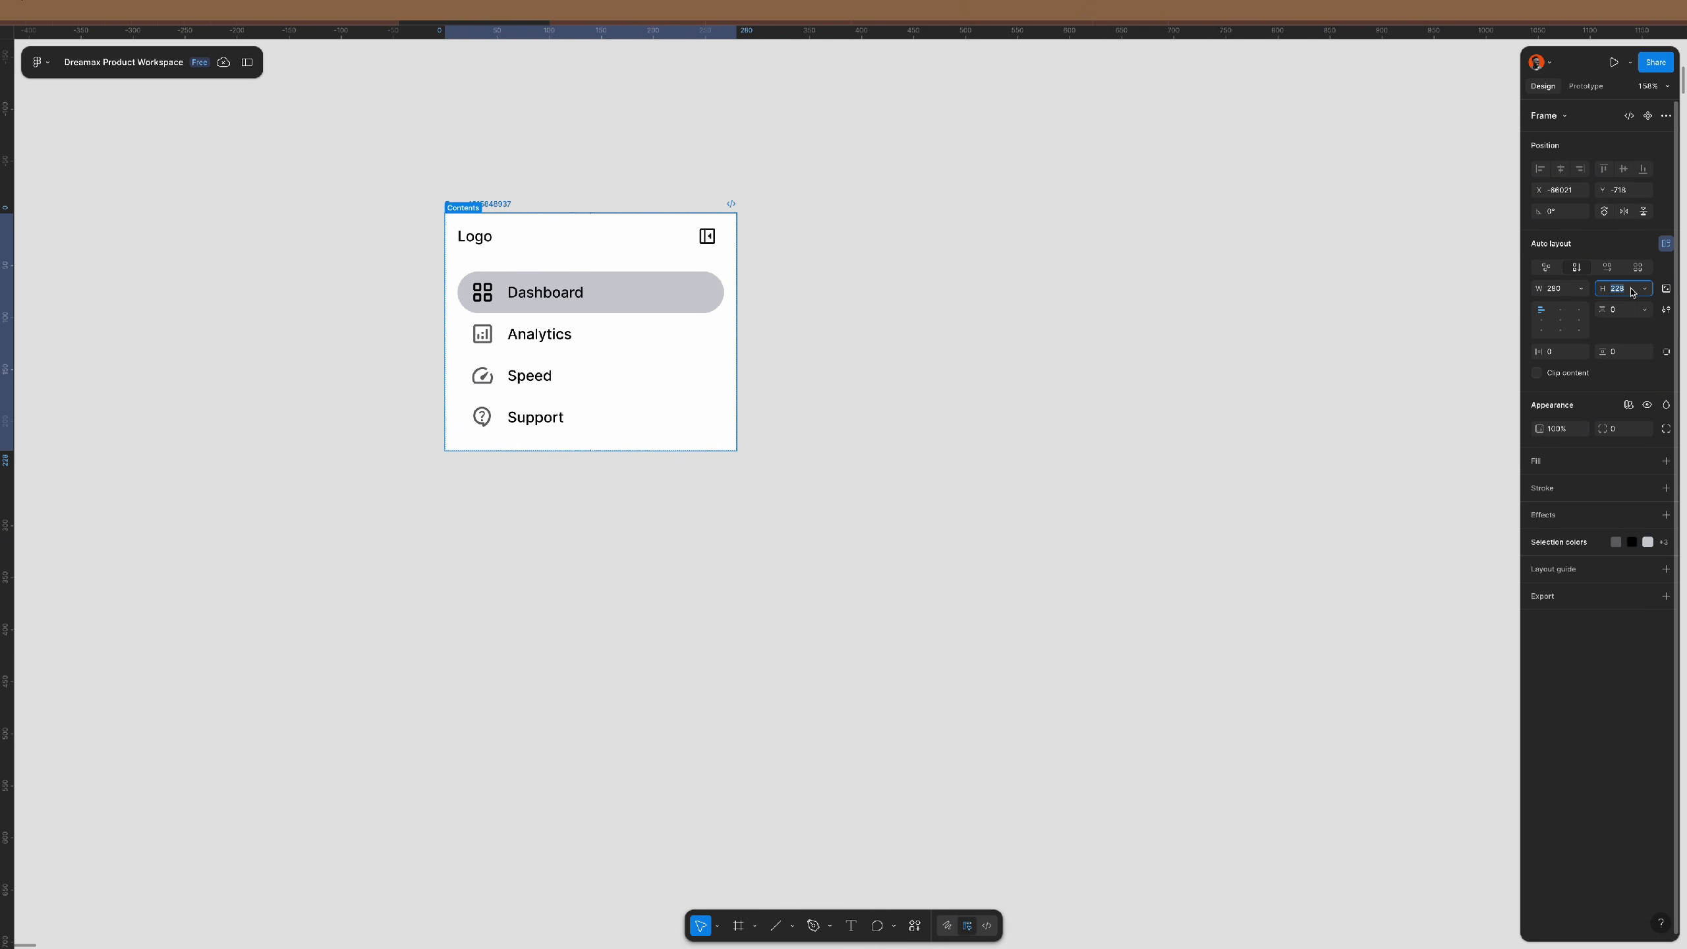
type("900")
key("Return")
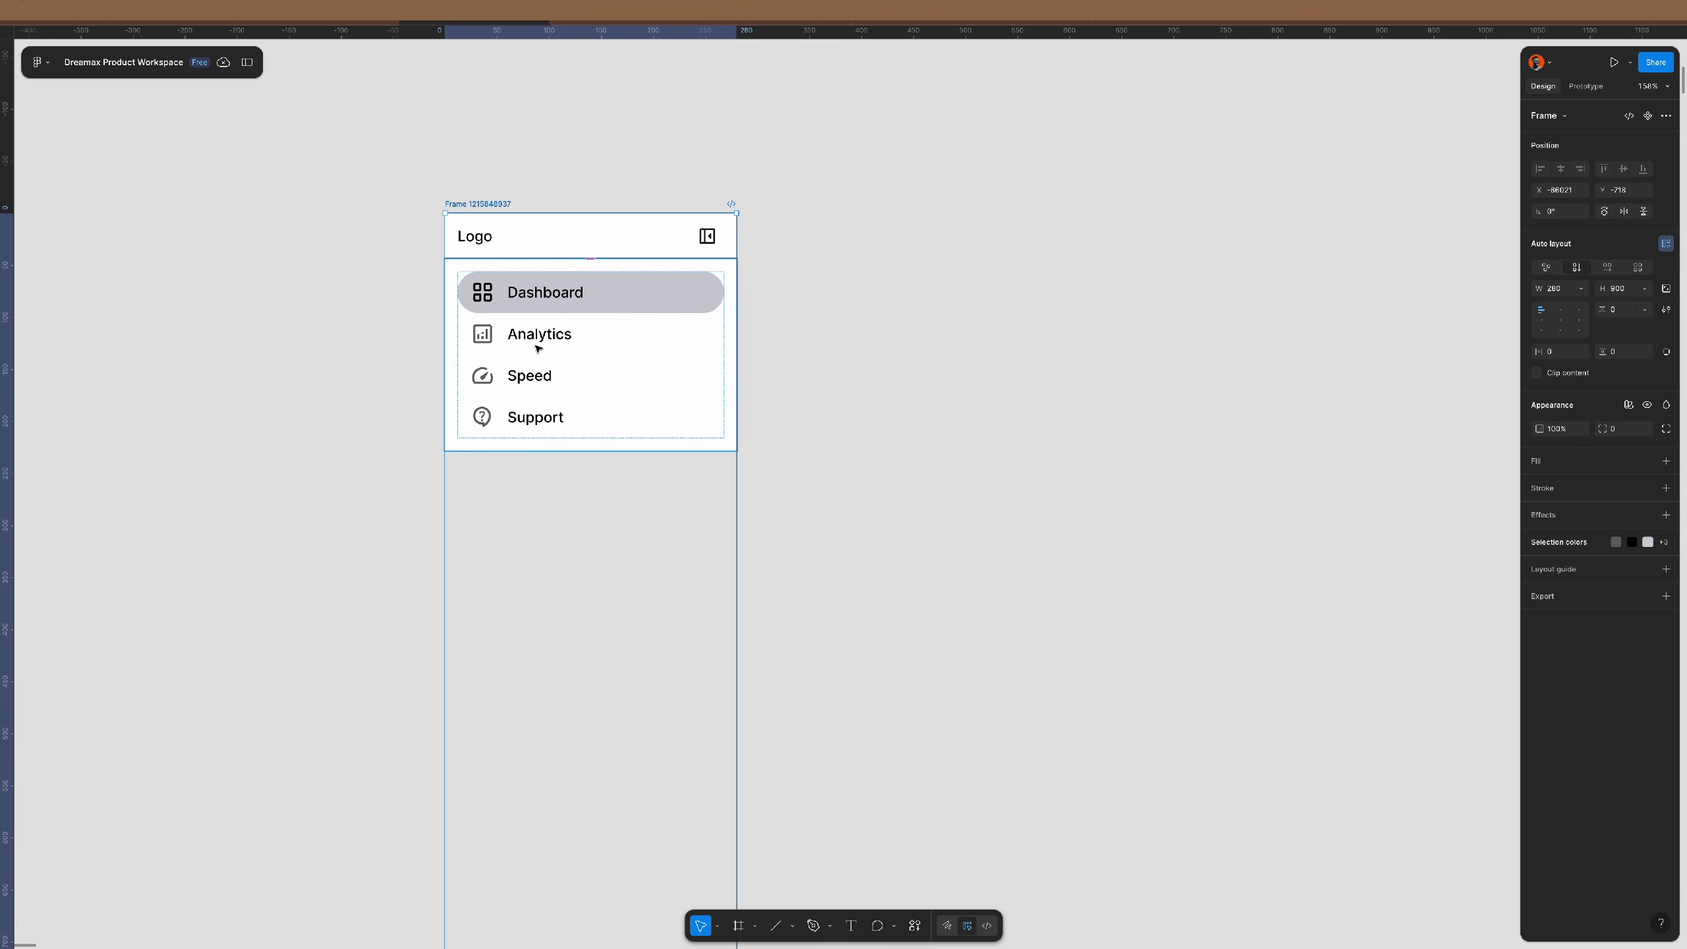
scroll(535, 345, "down", 3)
scroll(536, 345, "down", 2)
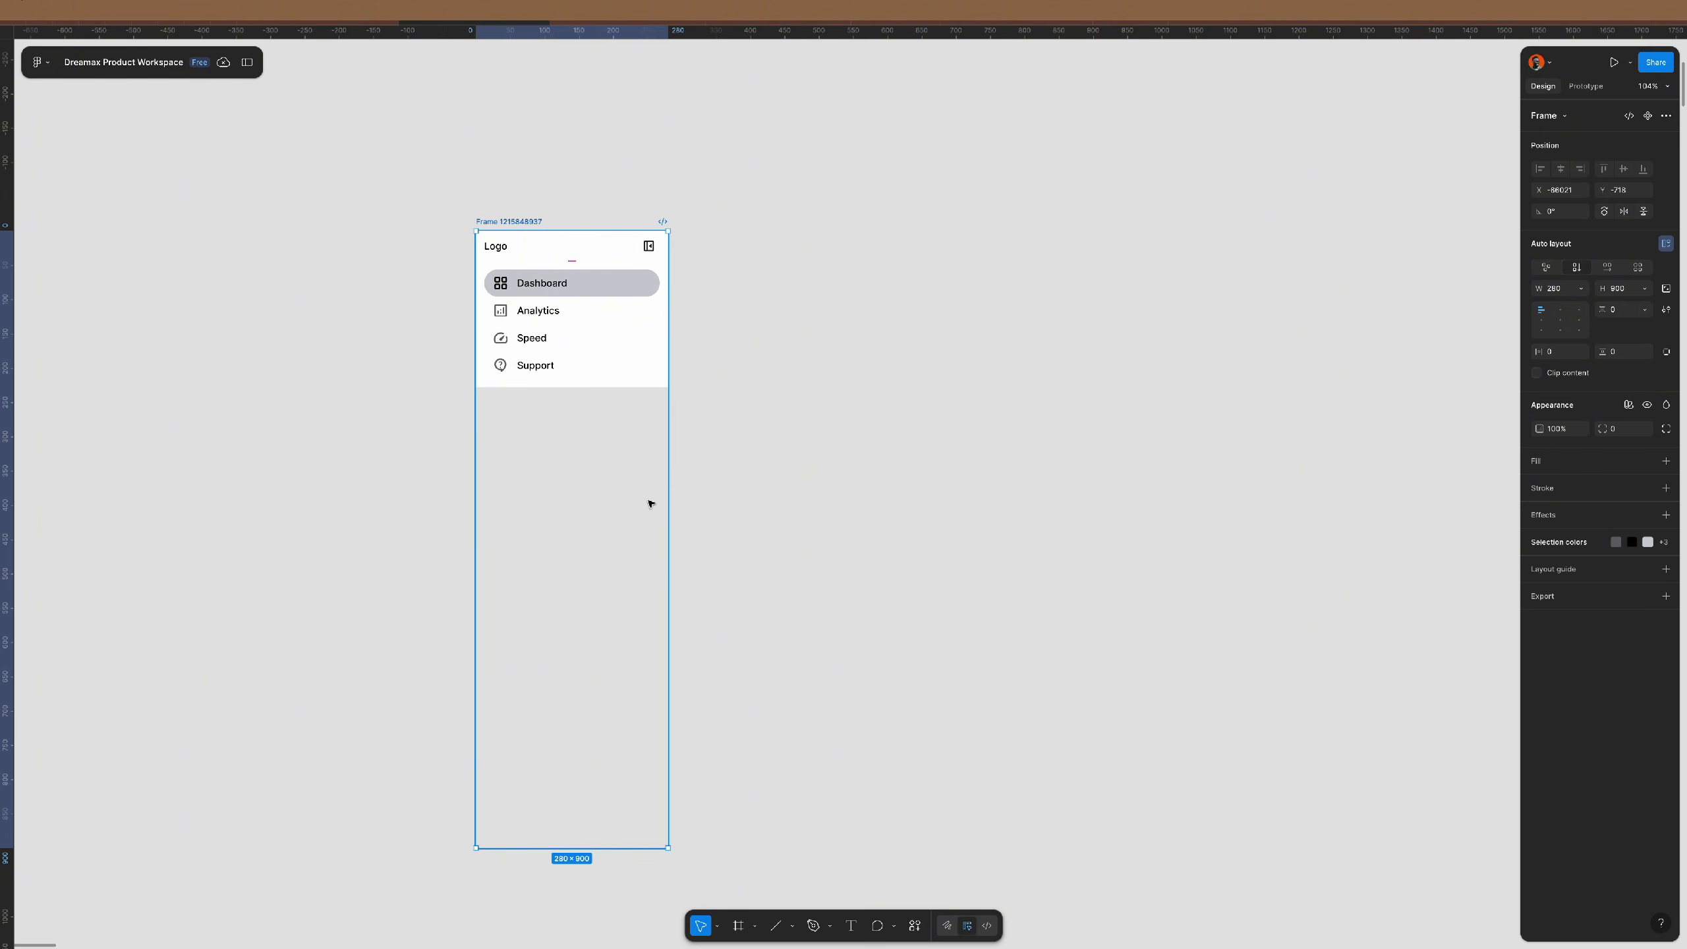
- Align the inner nav items group to the top left
left_click(612, 338)
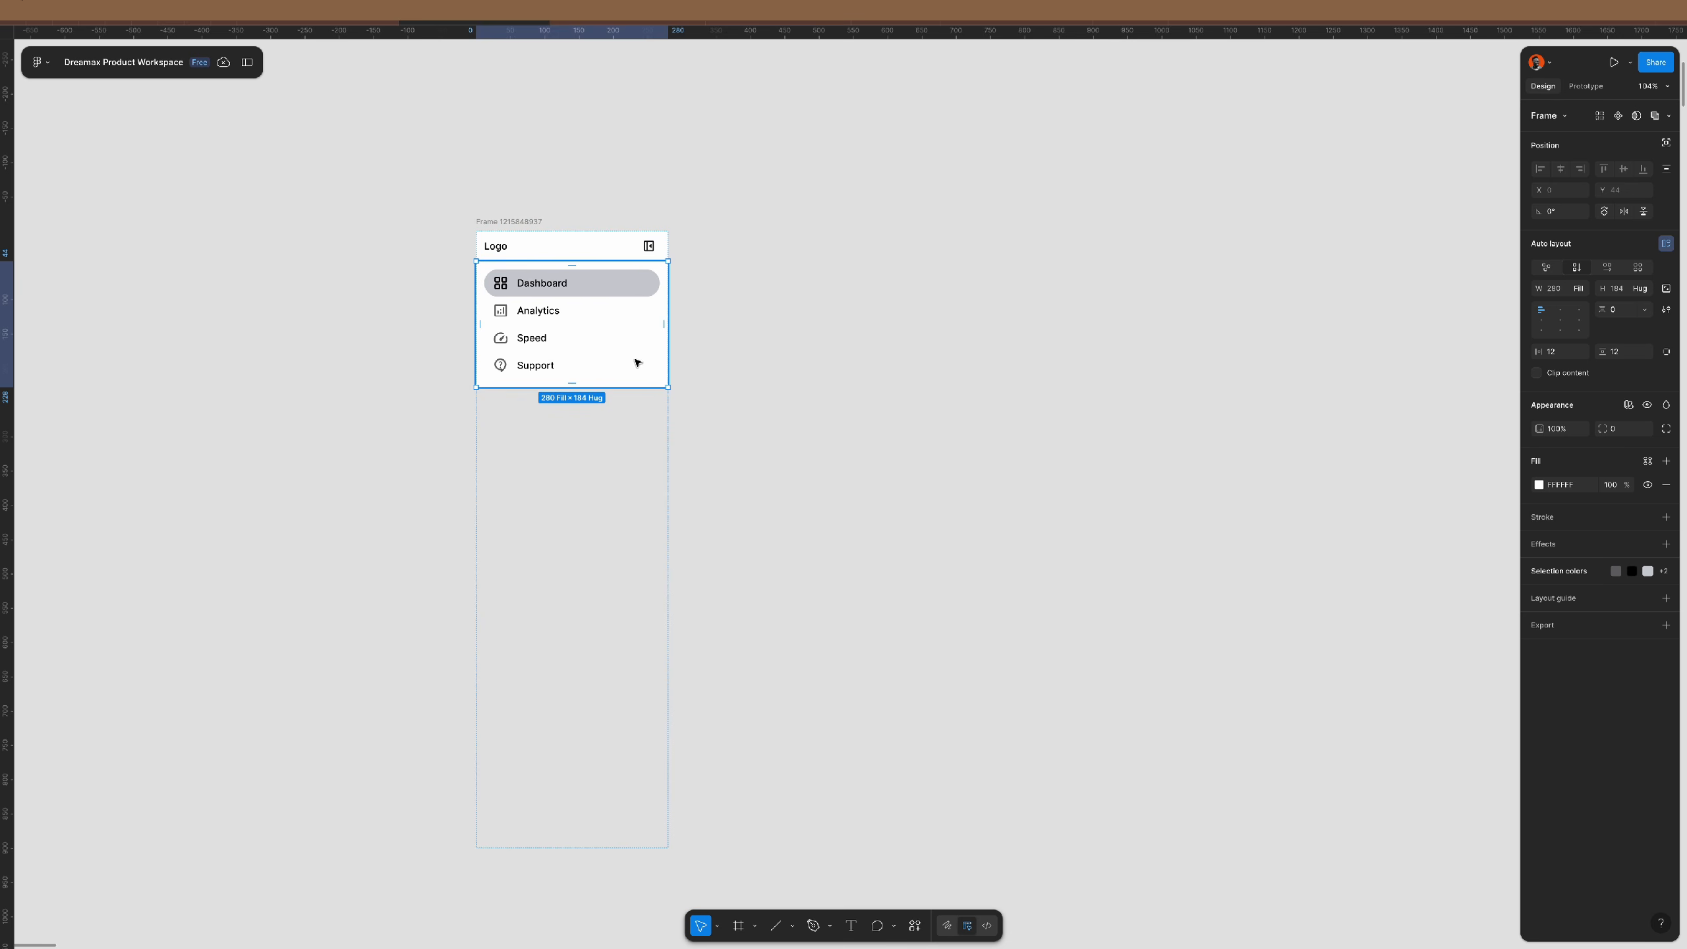
left_click(1542, 321)
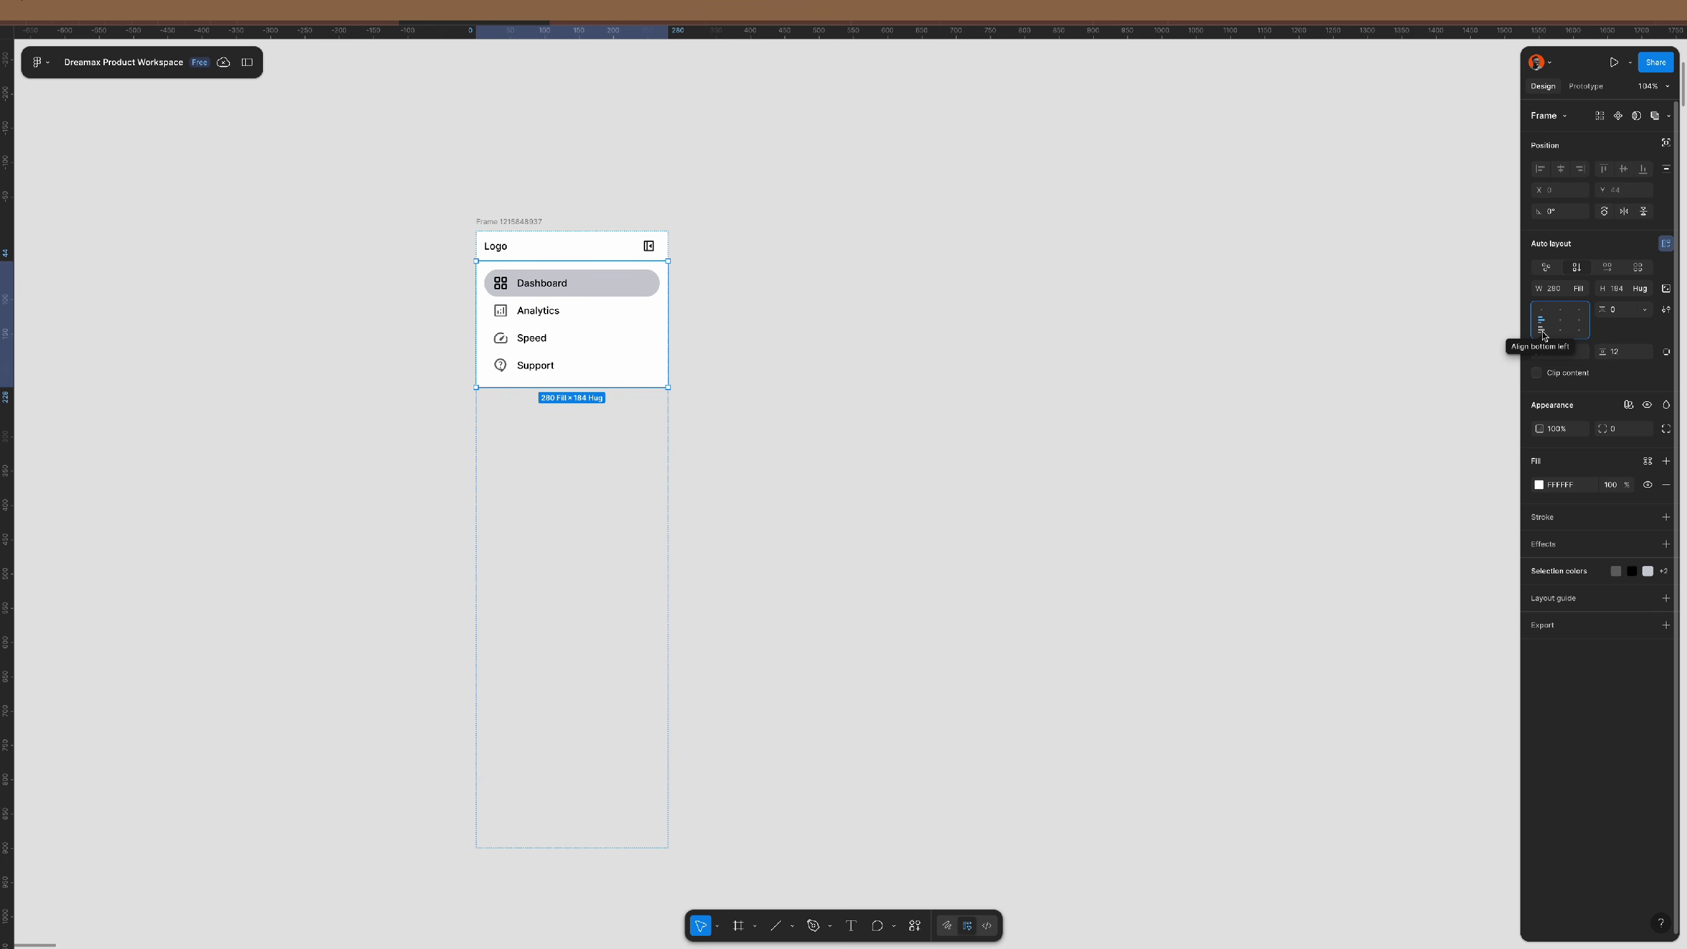
scroll(515, 282, "up", 5)
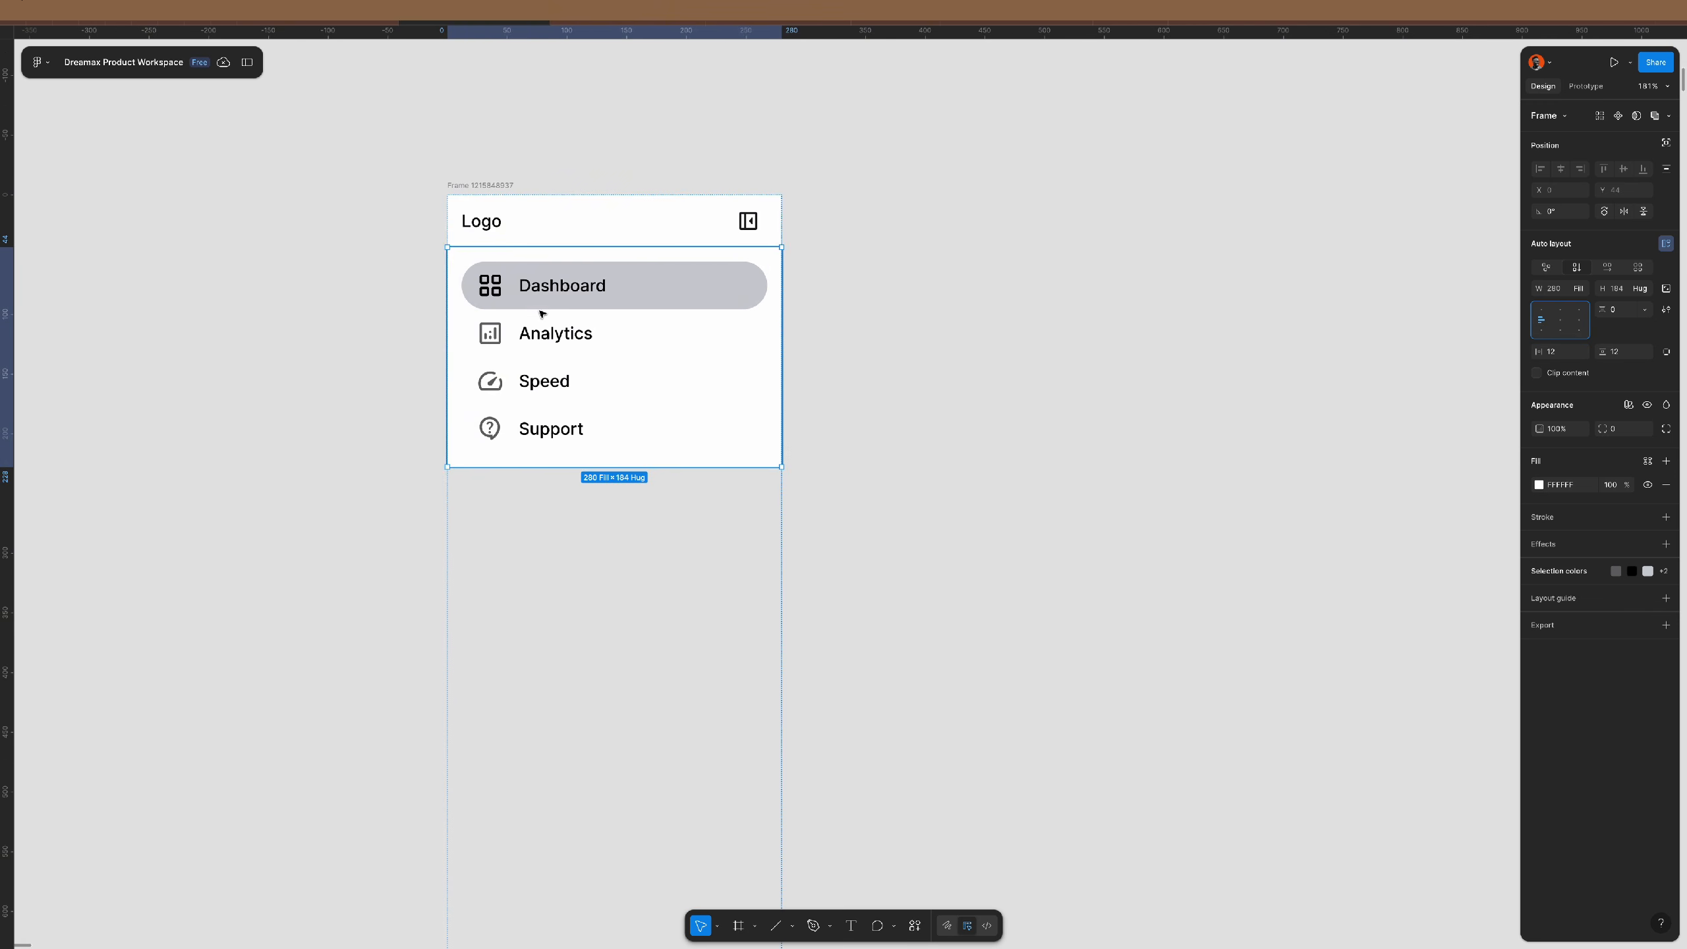
scroll(542, 314, "down", 3)
scroll(541, 313, "down", 3)
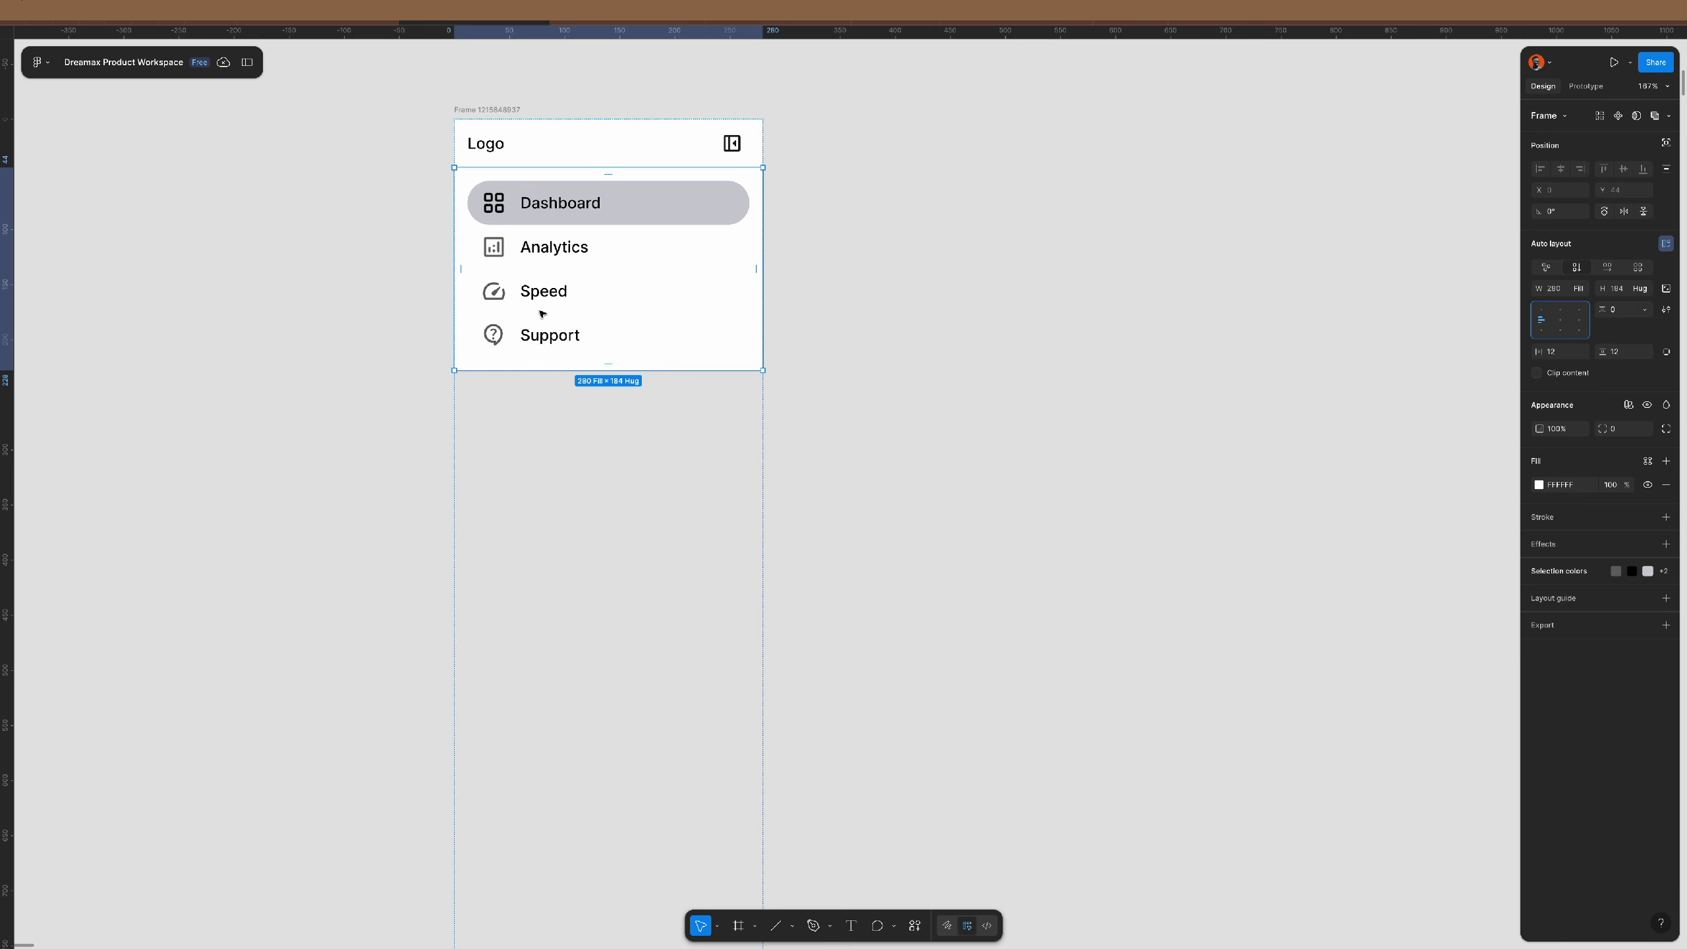
scroll(542, 313, "down", 2)
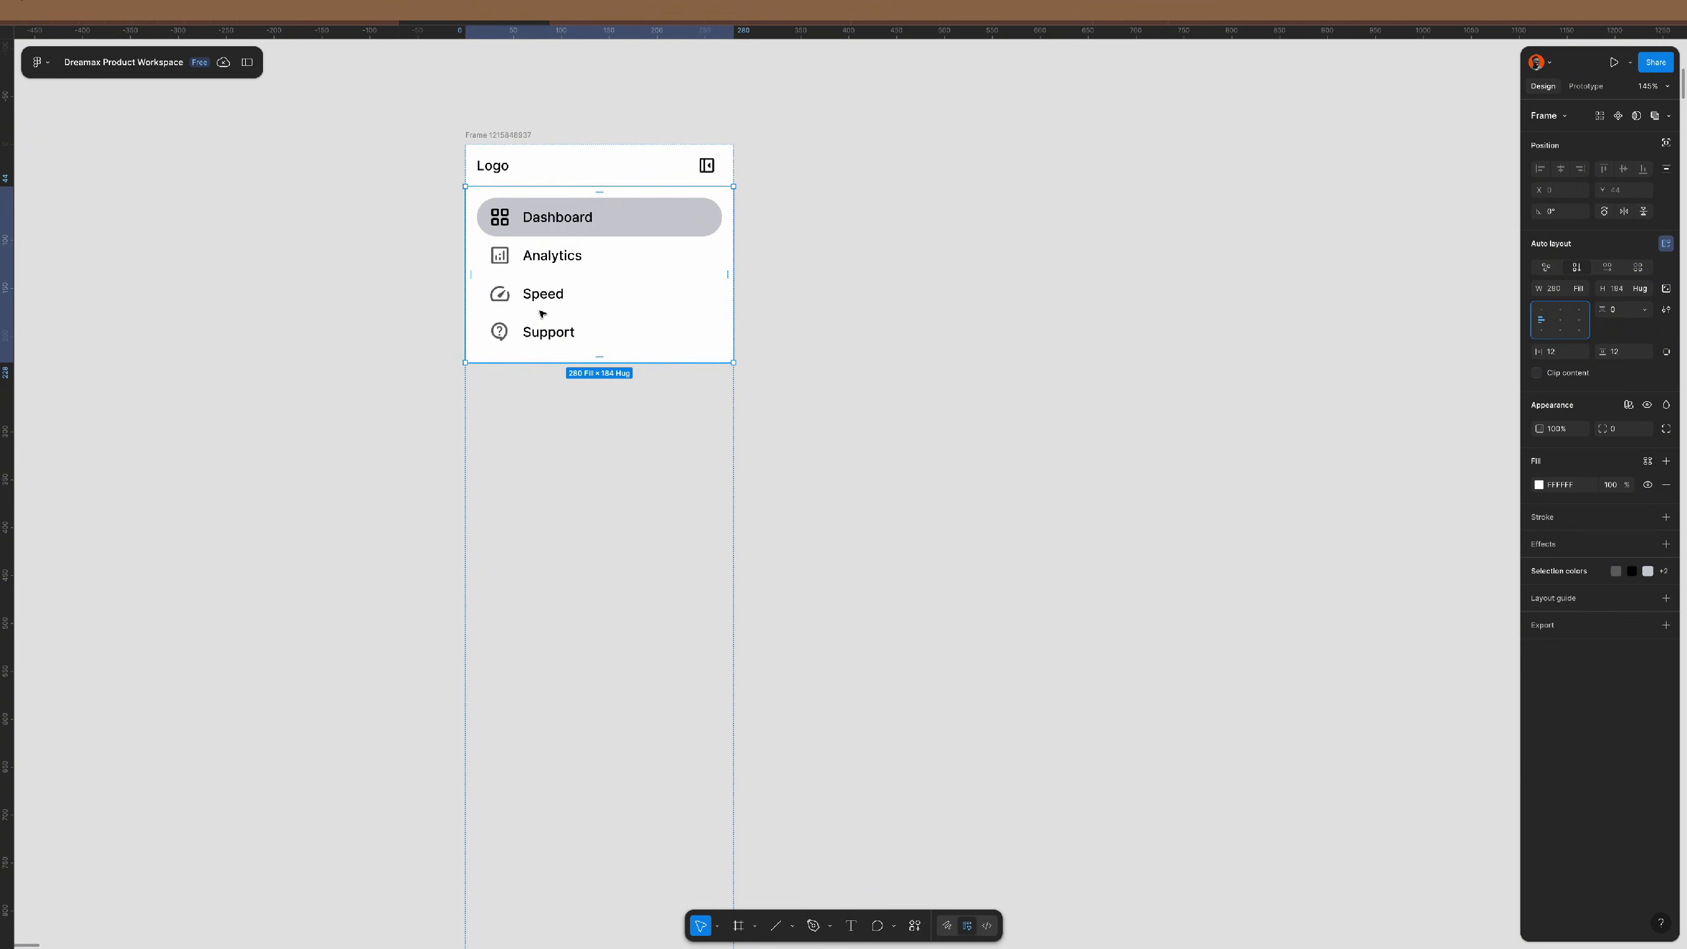
scroll(541, 314, "down", 3)
scroll(541, 314, "up", 1)
scroll(542, 313, "down", 3)
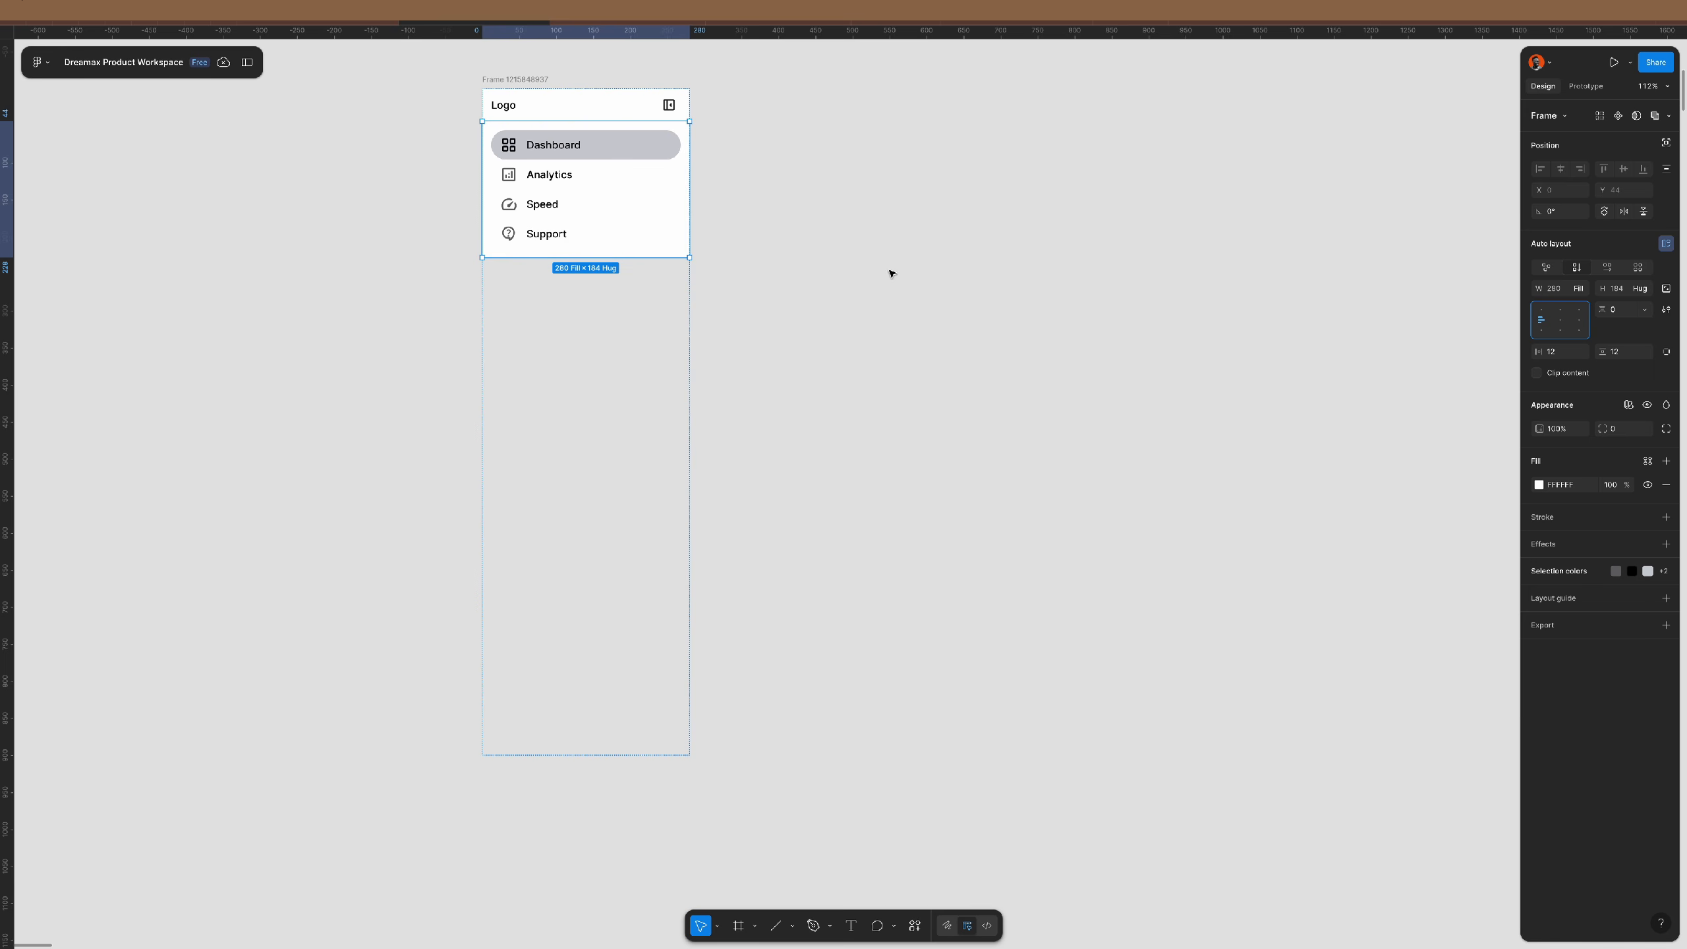
left_click(1549, 314)
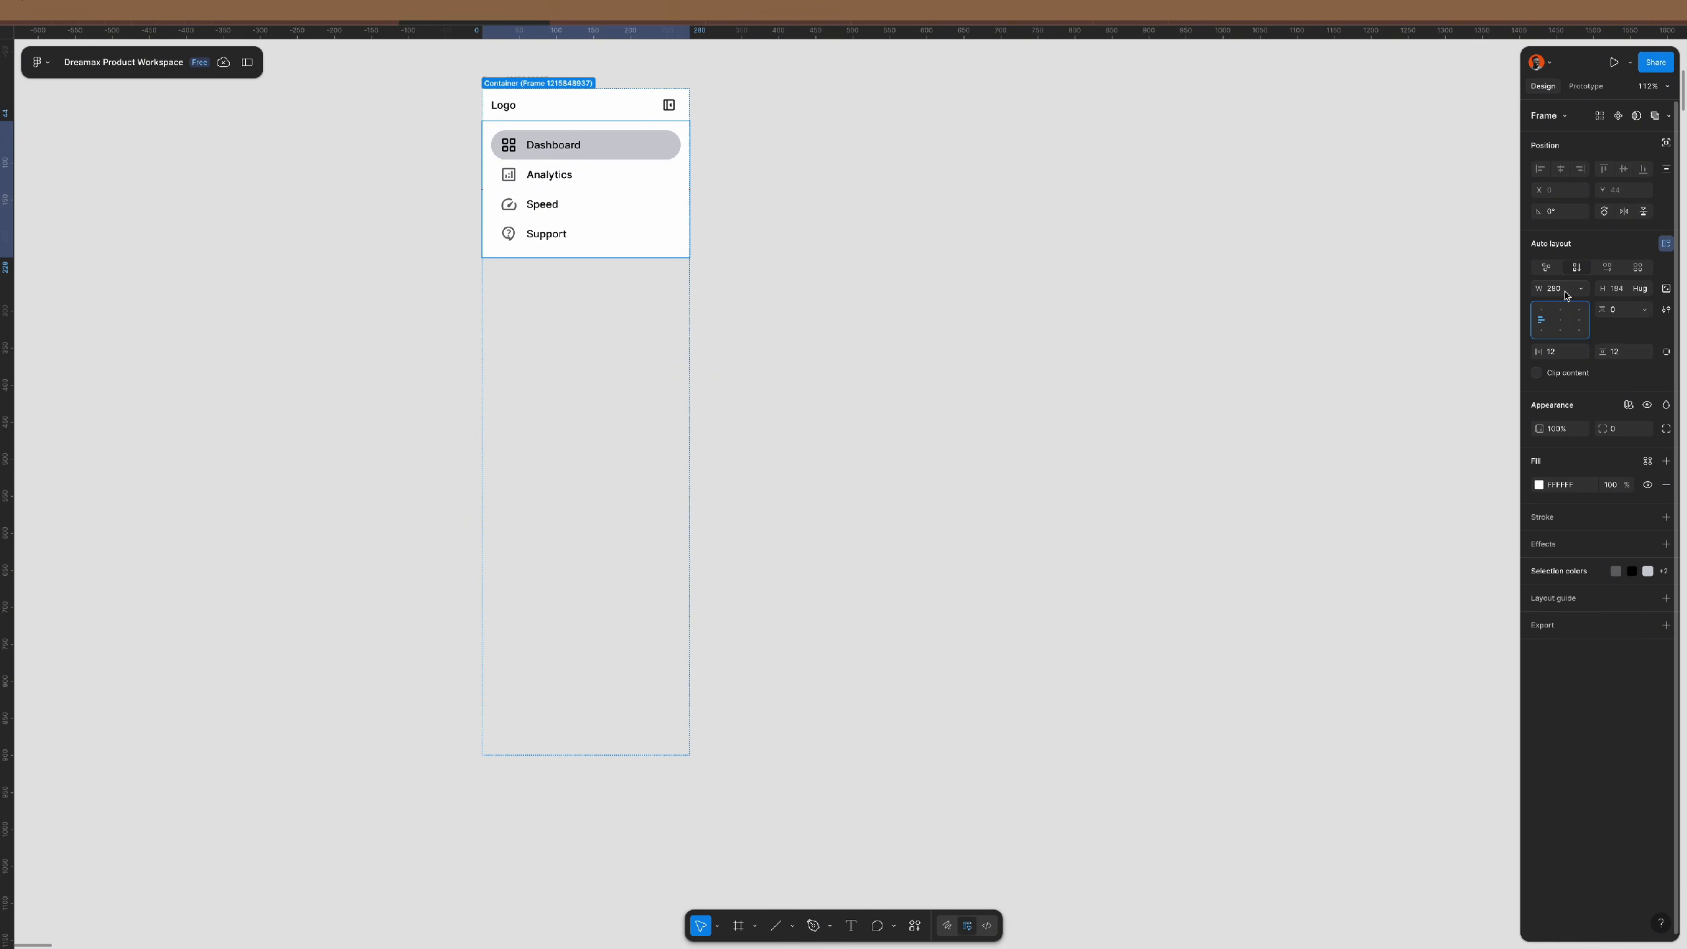
- Make the nav group fill the container height, keeping items aligned to the top
left_click(1648, 292)
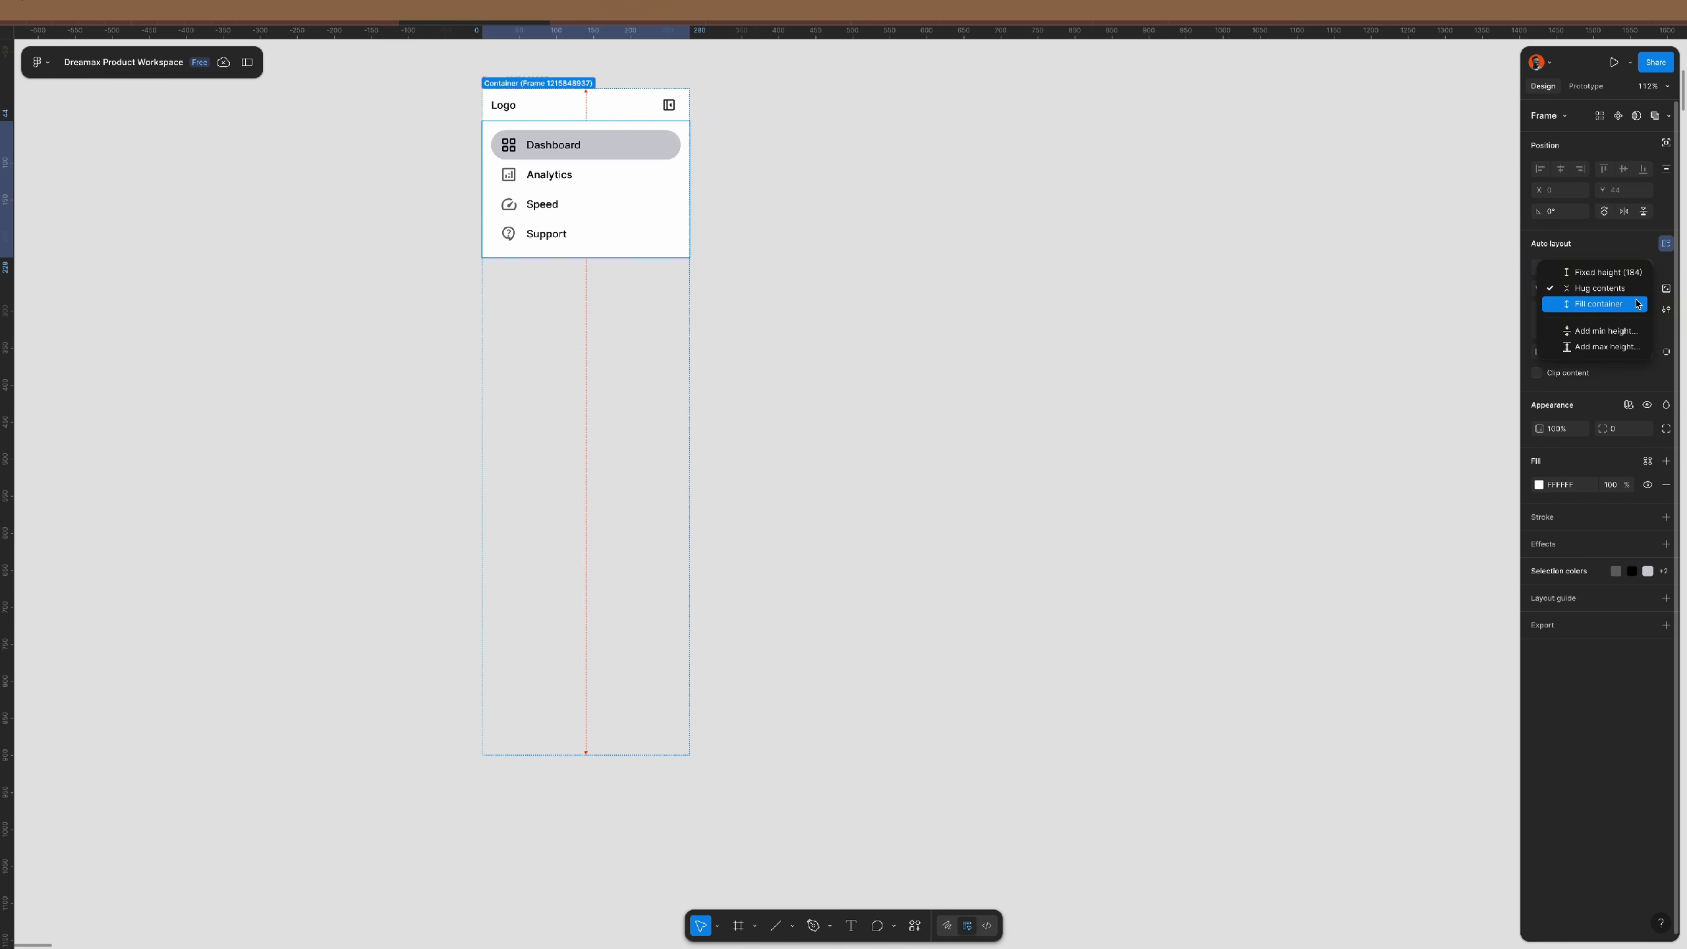
left_click(1636, 303)
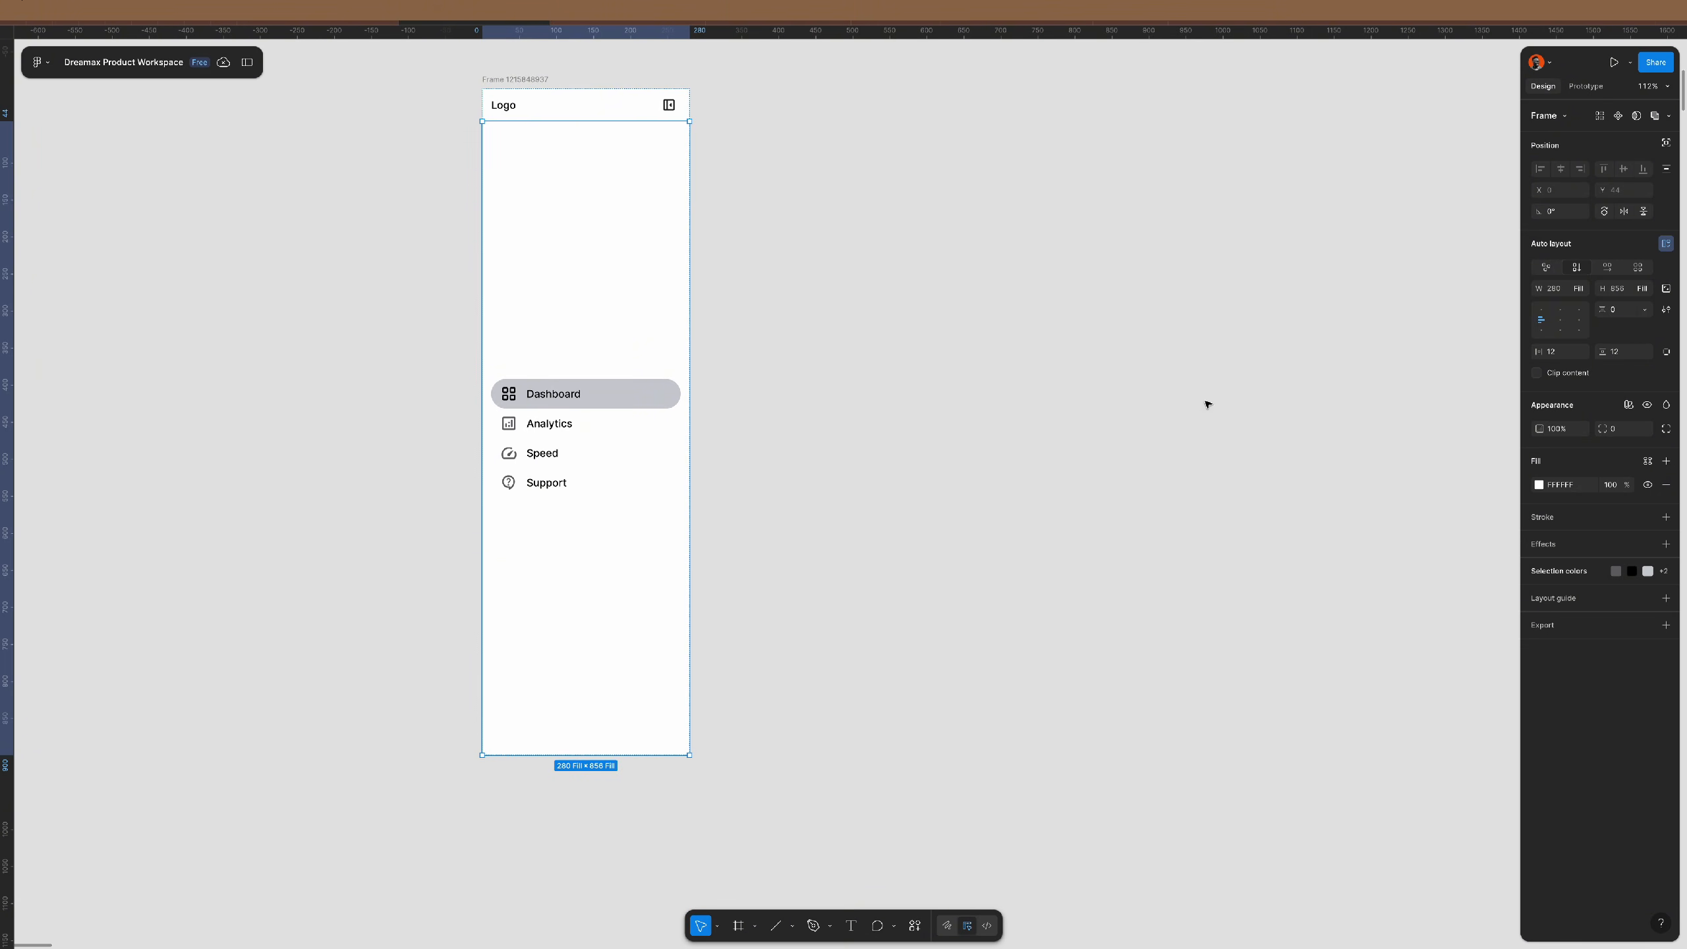
left_click(1541, 312)
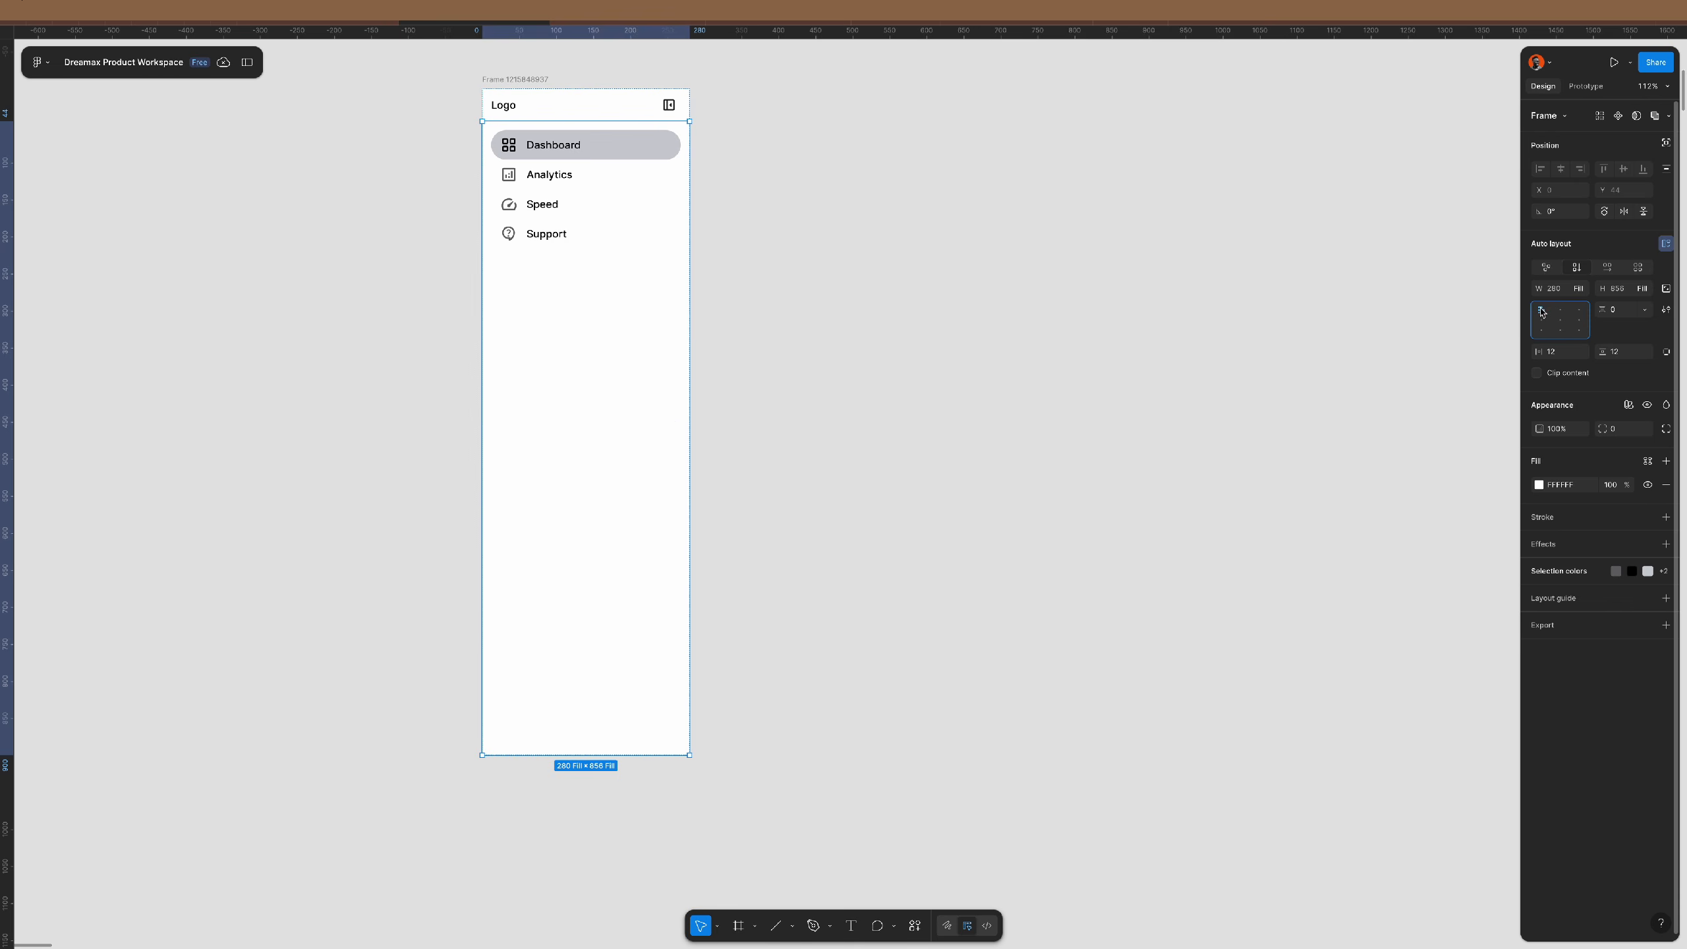
left_click(747, 328)
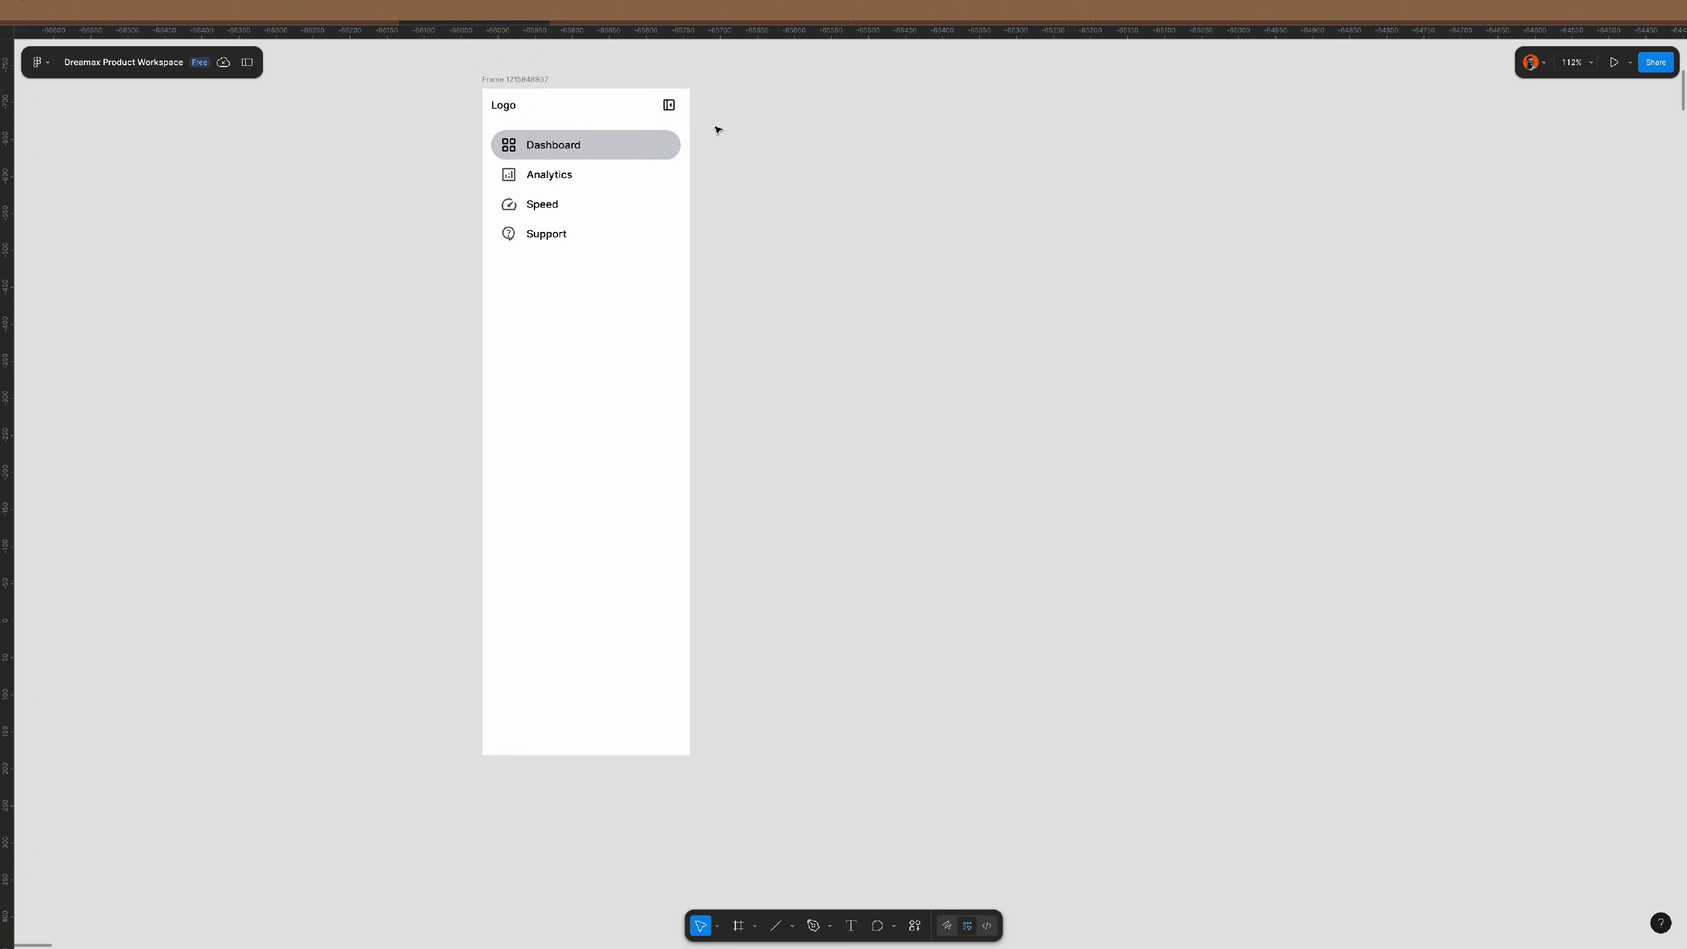
- Rename the navigation frame to 'sidebar' and duplicate it with Ctrl+D
left_click(505, 79)
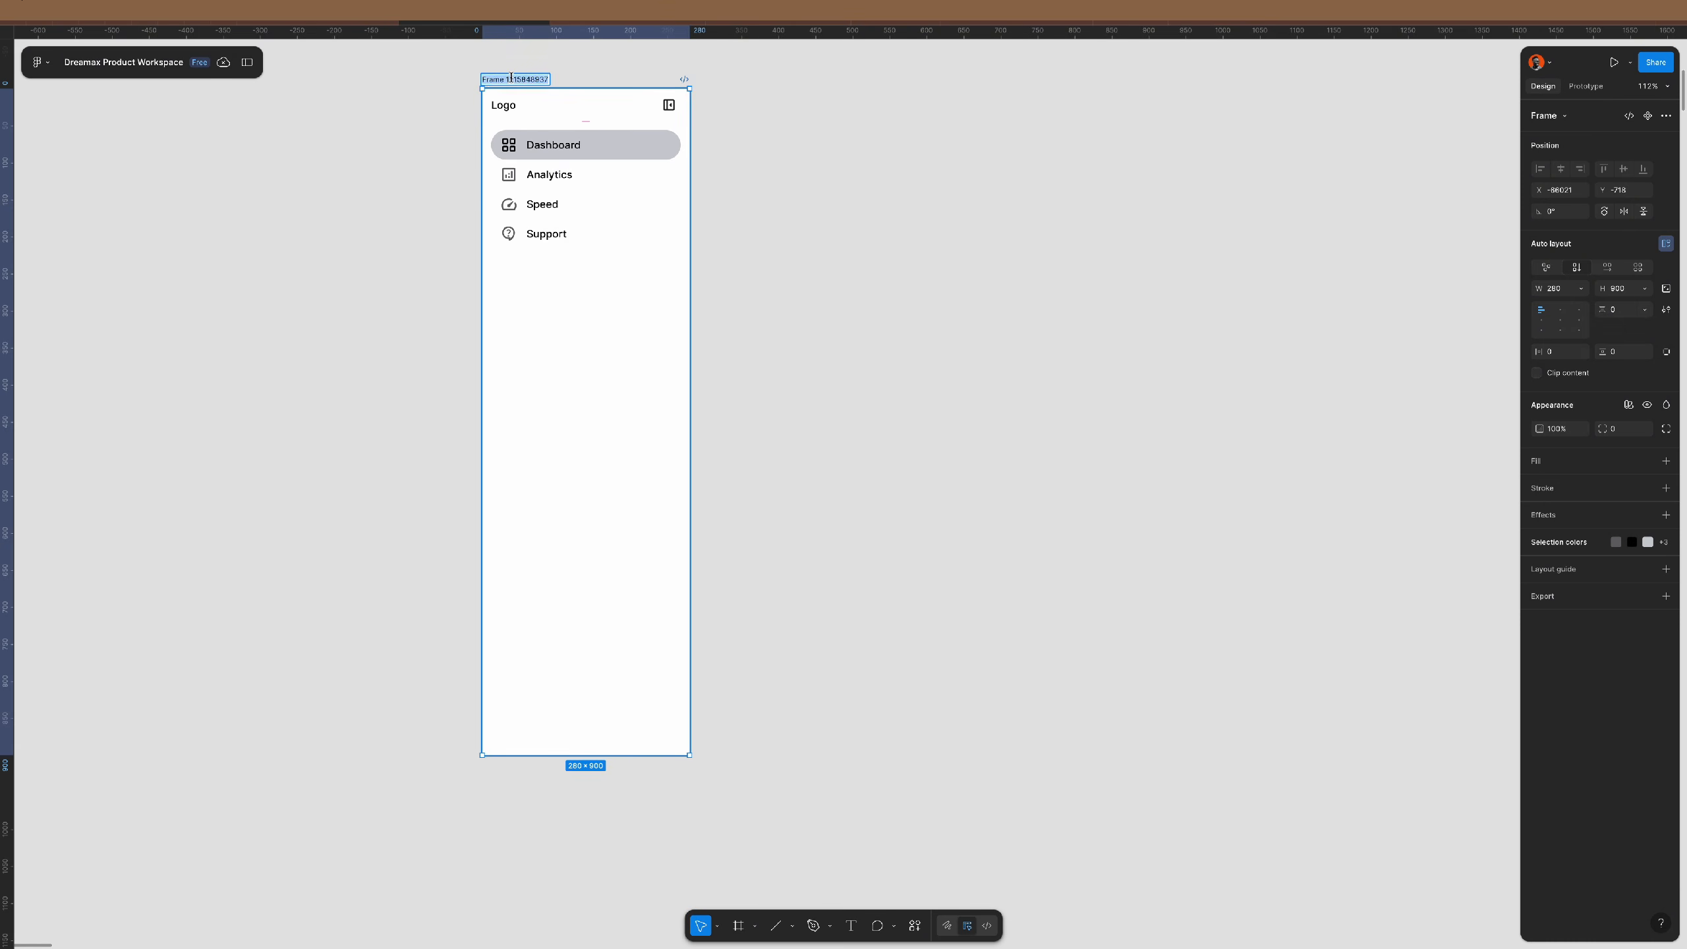
double_click(505, 79)
type("sidebar")
key("Return")
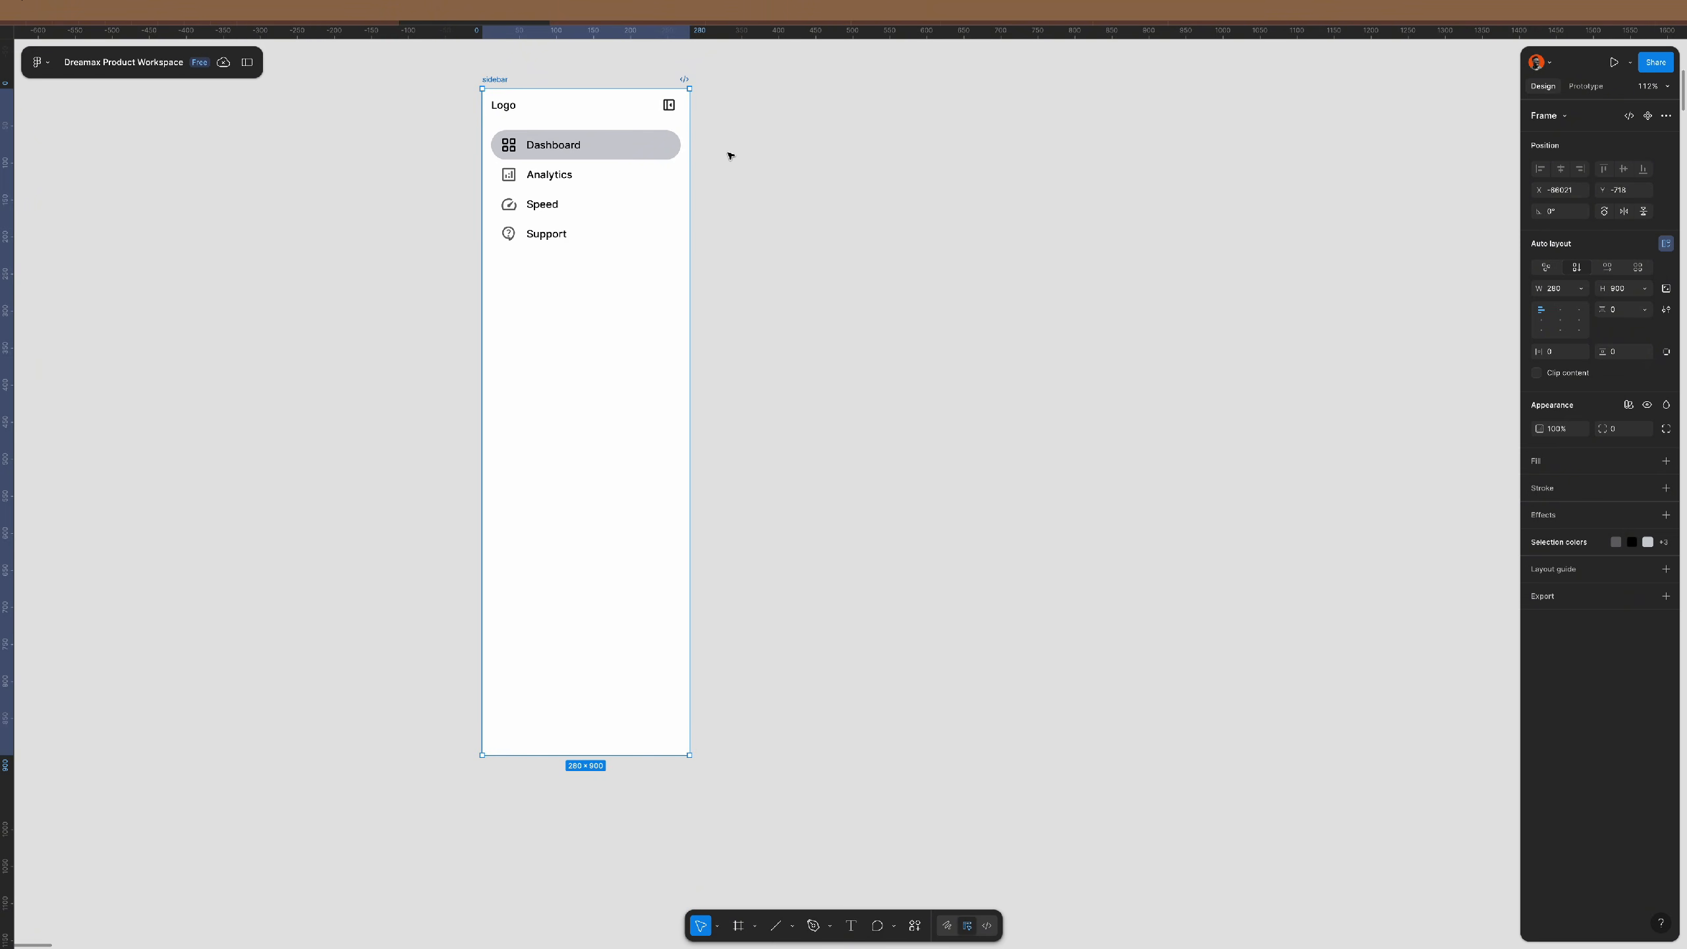
key("ctrl+d")
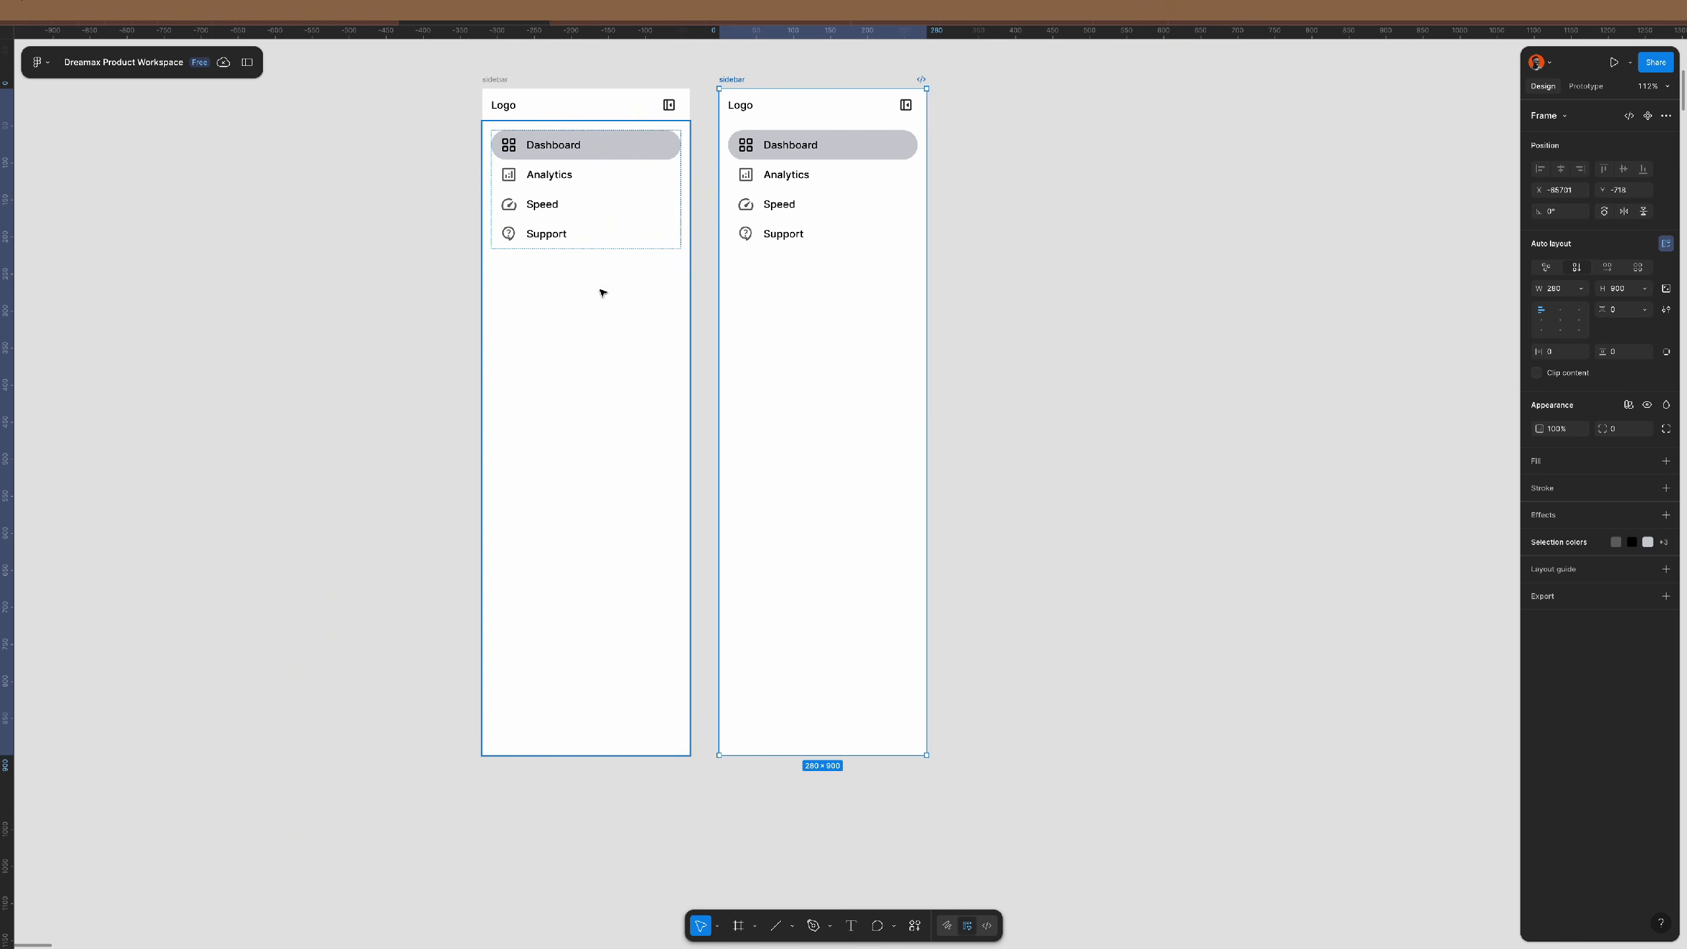
- Try switching the Analytics nav item to its selected state, then undo the change
left_click(566, 175)
left_click(568, 176)
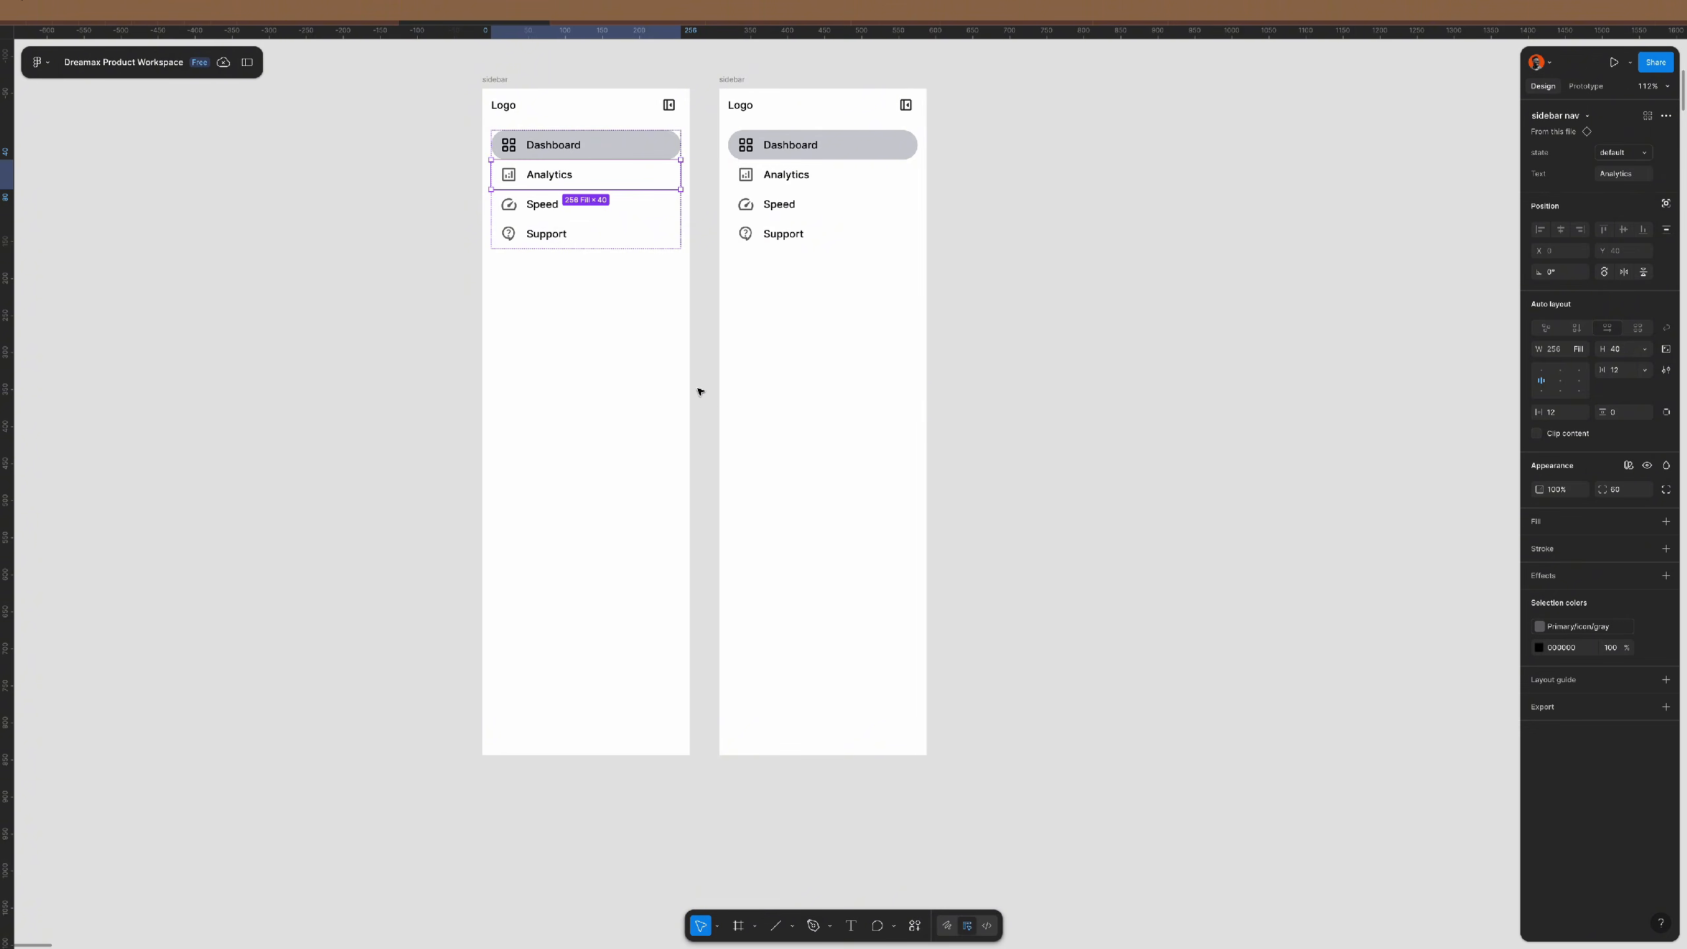
left_click(1626, 157)
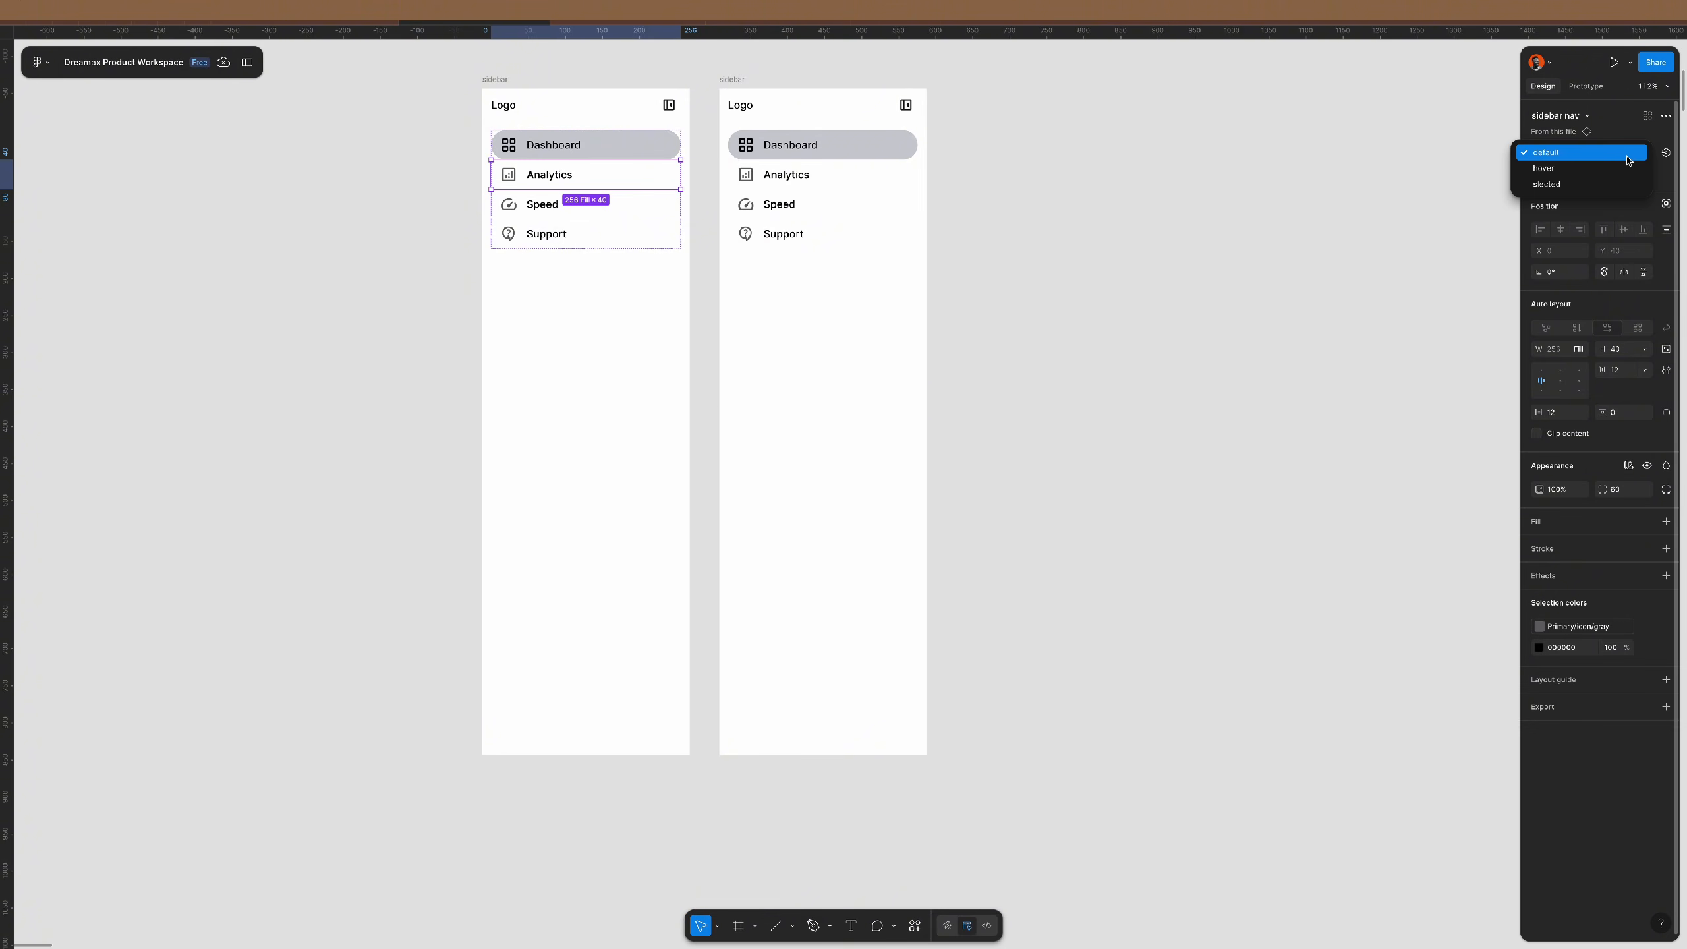
left_click(1620, 184)
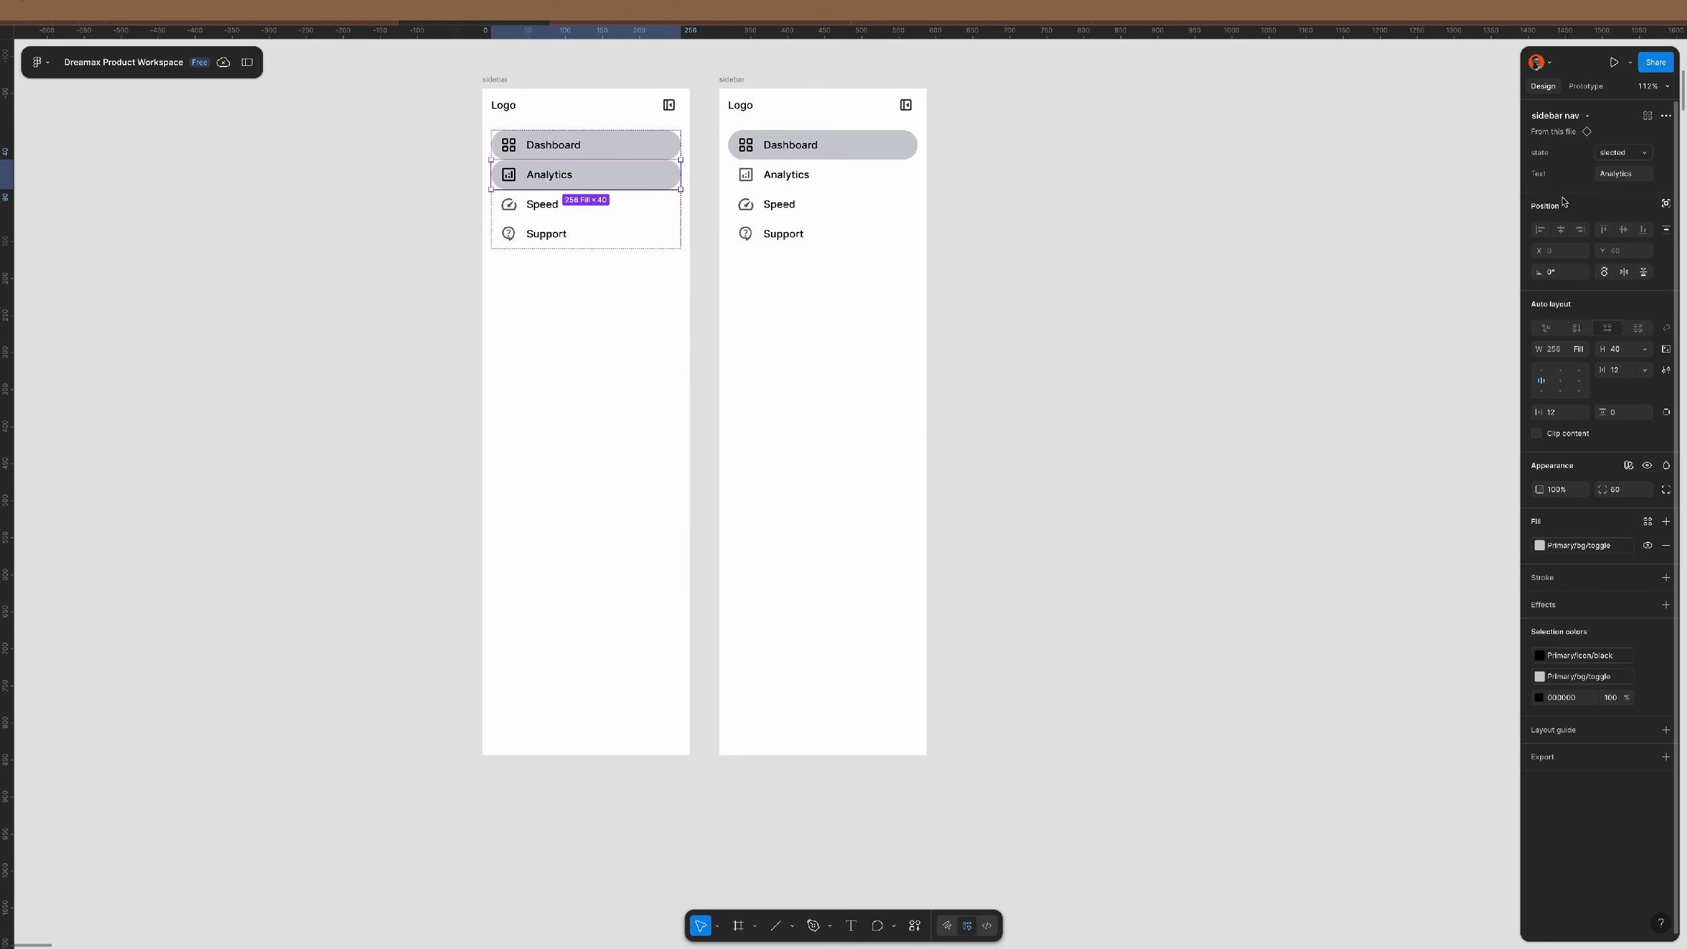
key("ctrl+z")
left_click(1167, 324)
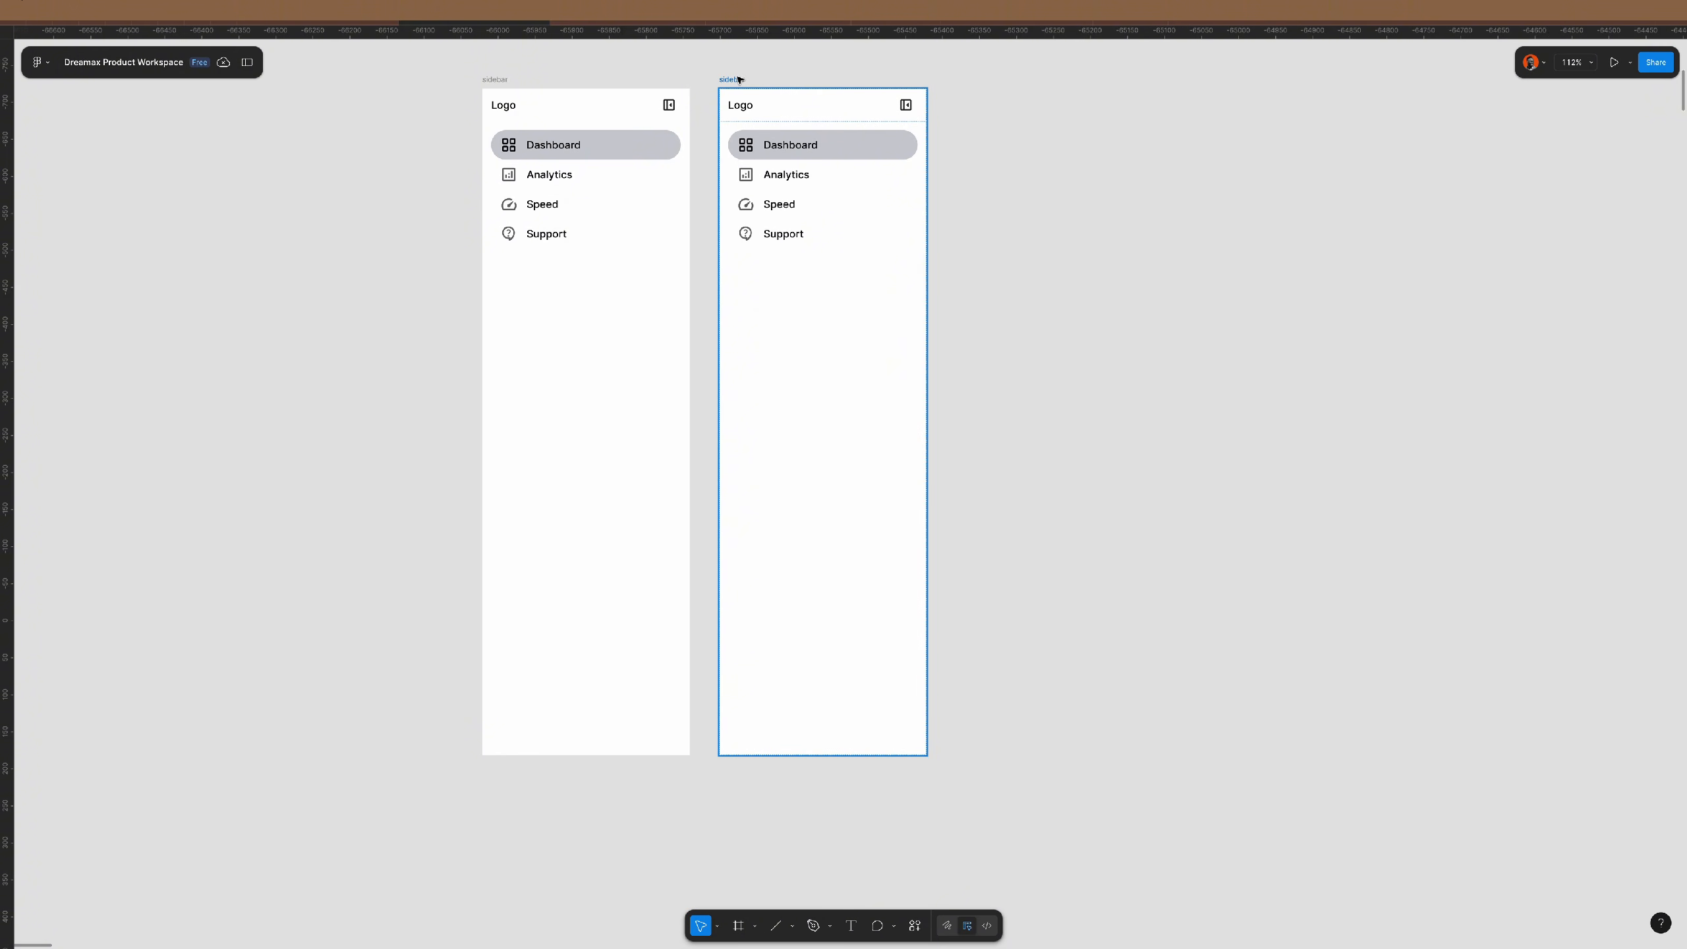
- Select both sidebar frames together and check the Support nav item
left_click_drag(448, 62, 1102, 811)
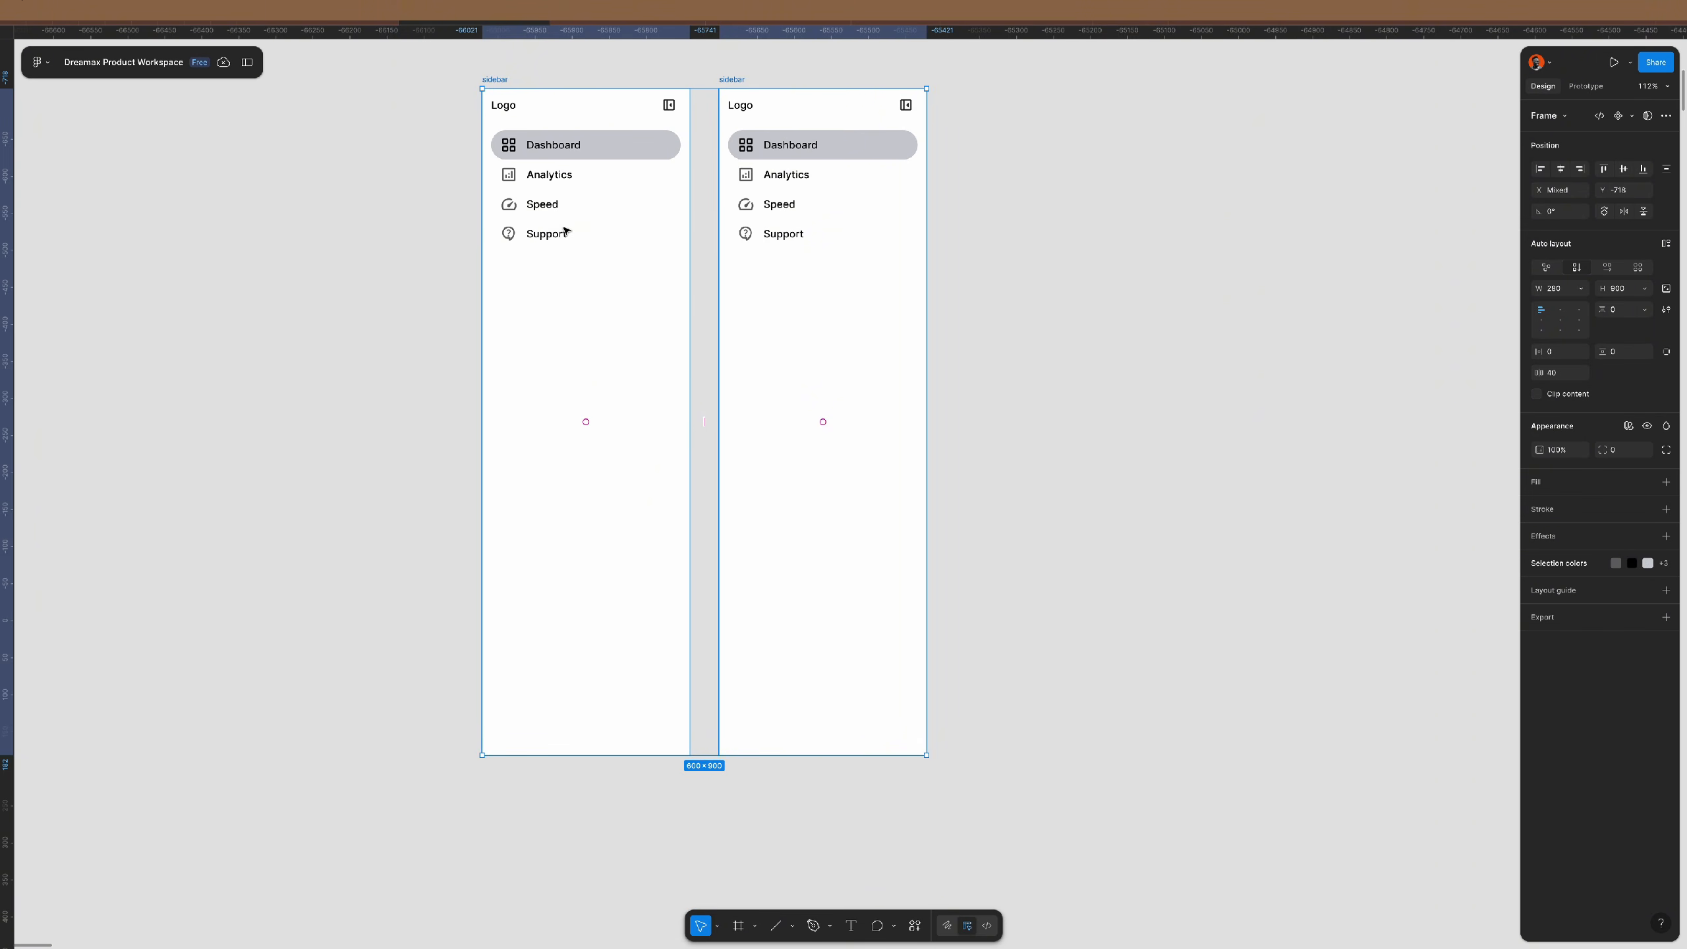
left_click(575, 233)
left_click(575, 234)
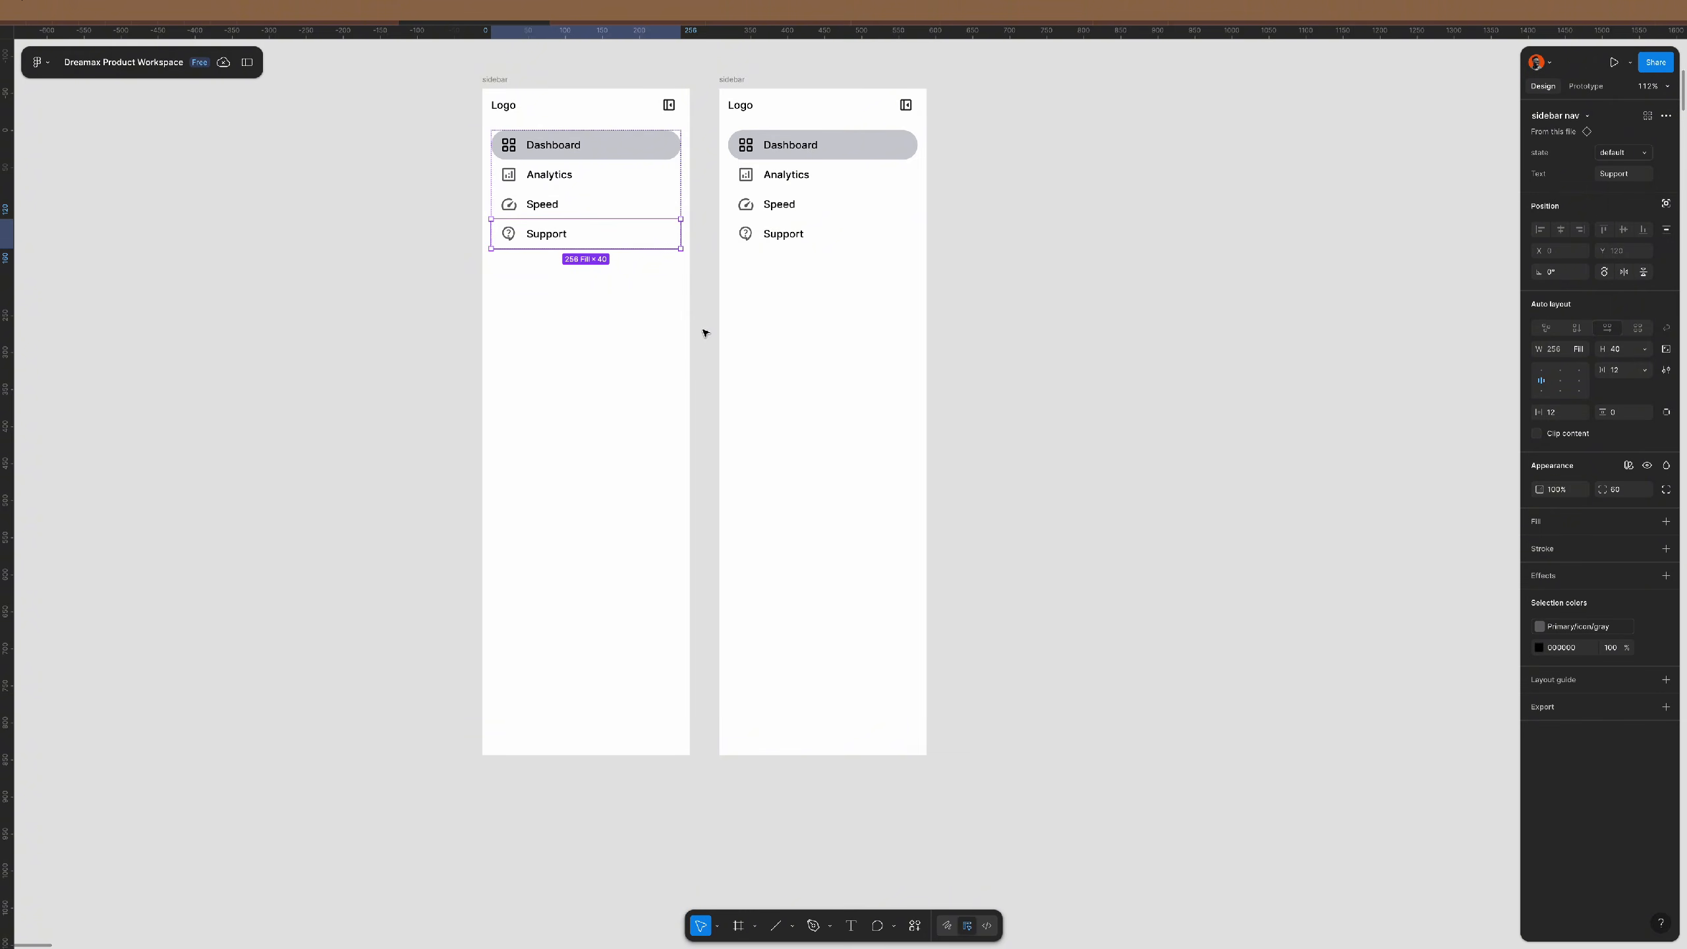
left_click(1028, 347)
- Delete the duplicate sidebar frame on the right
left_click(731, 81)
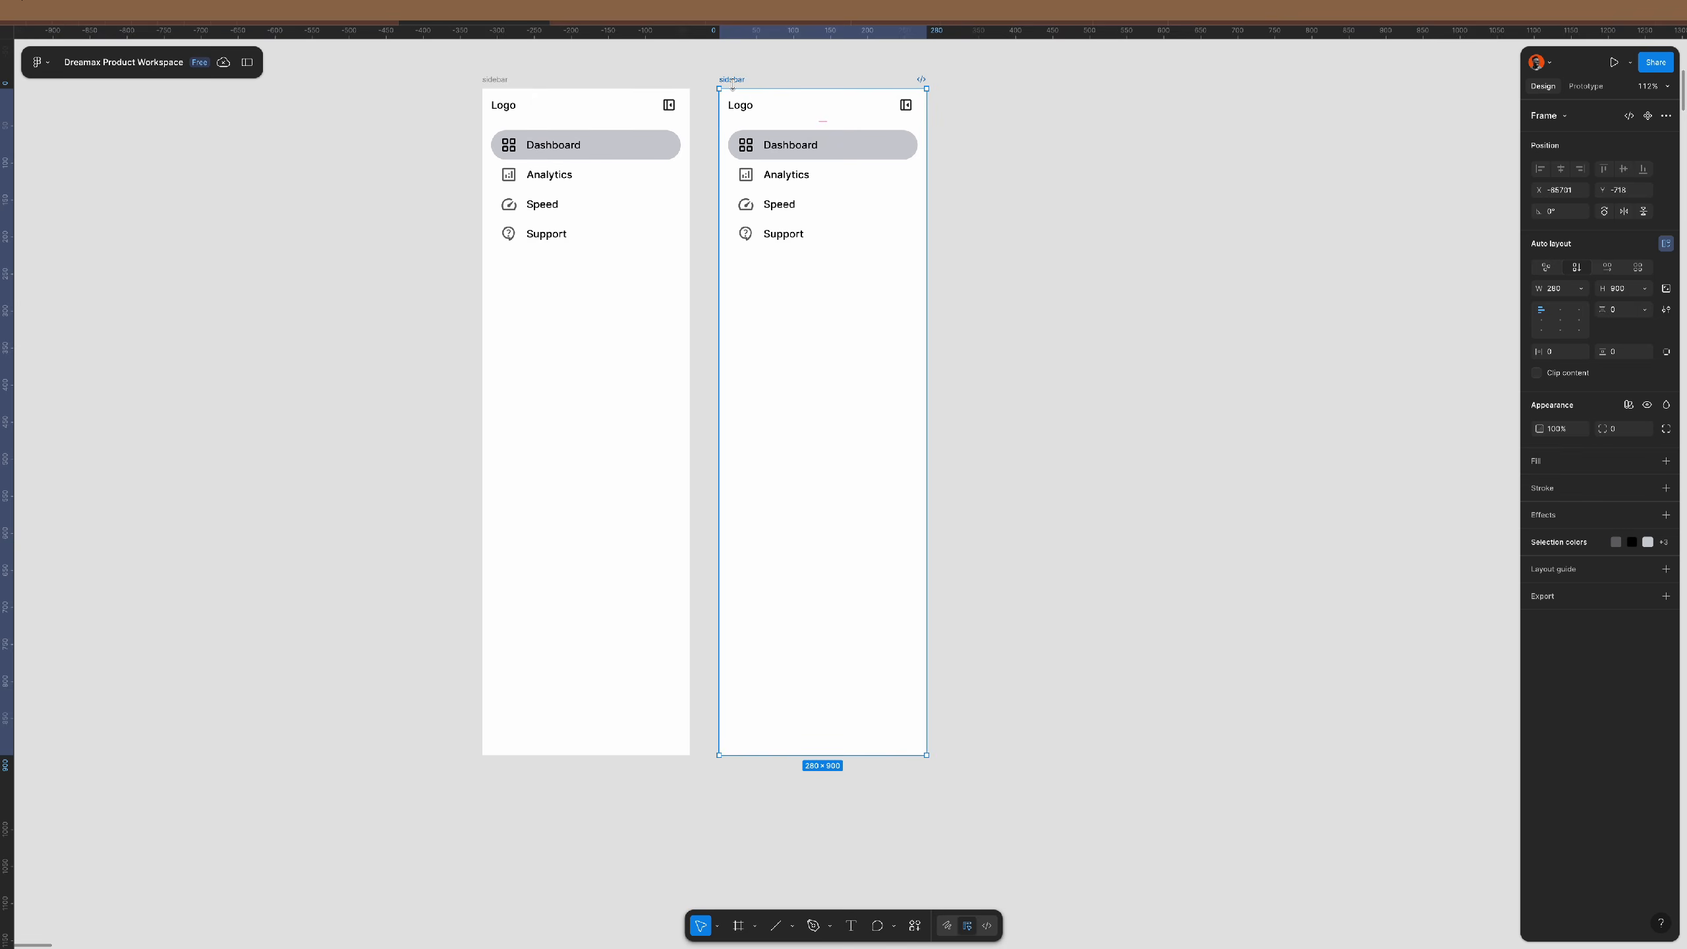
key("Delete")
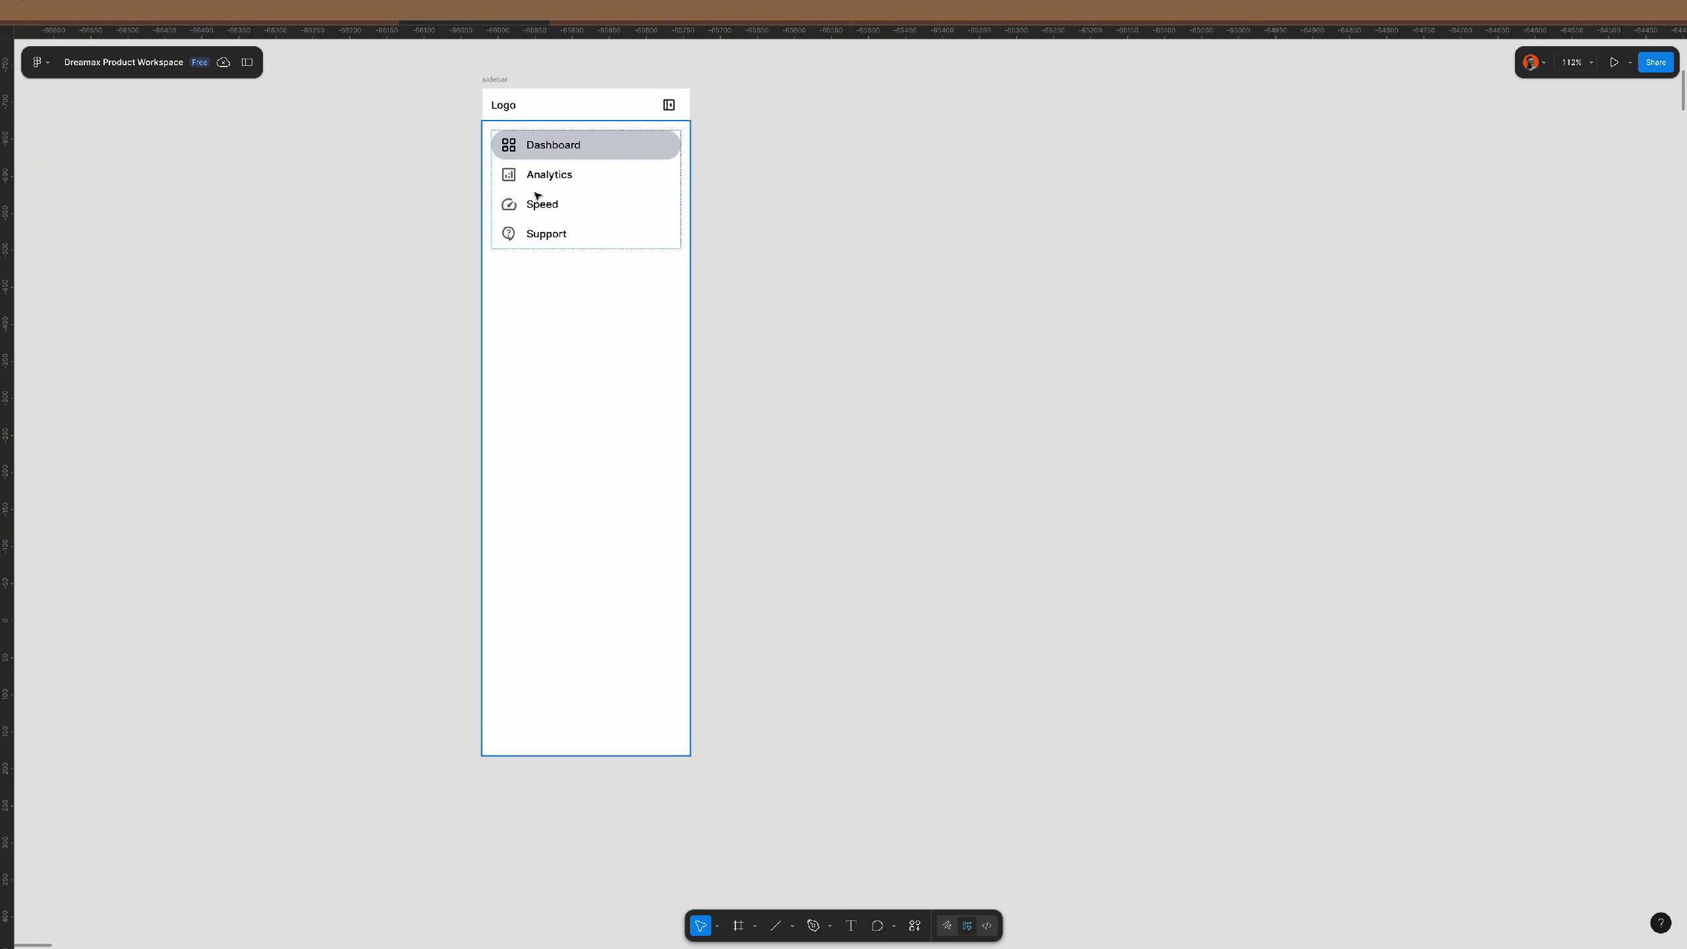
scroll(538, 194, "up", 1)
scroll(538, 194, "up", 2)
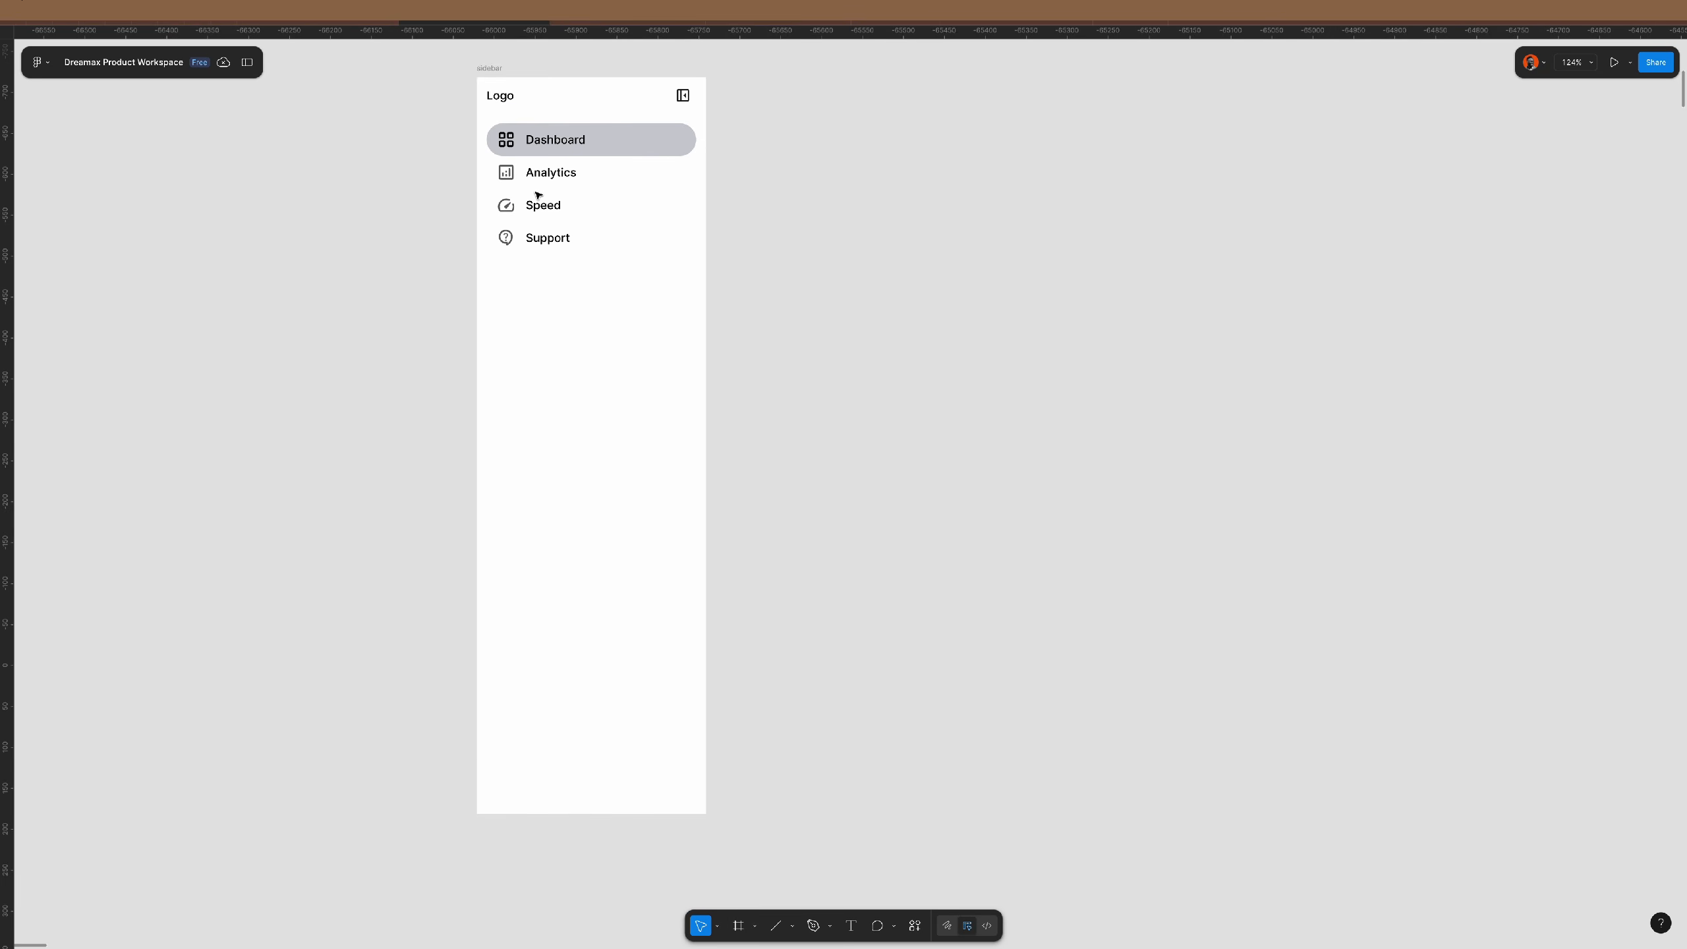
scroll(538, 195, "up", 1)
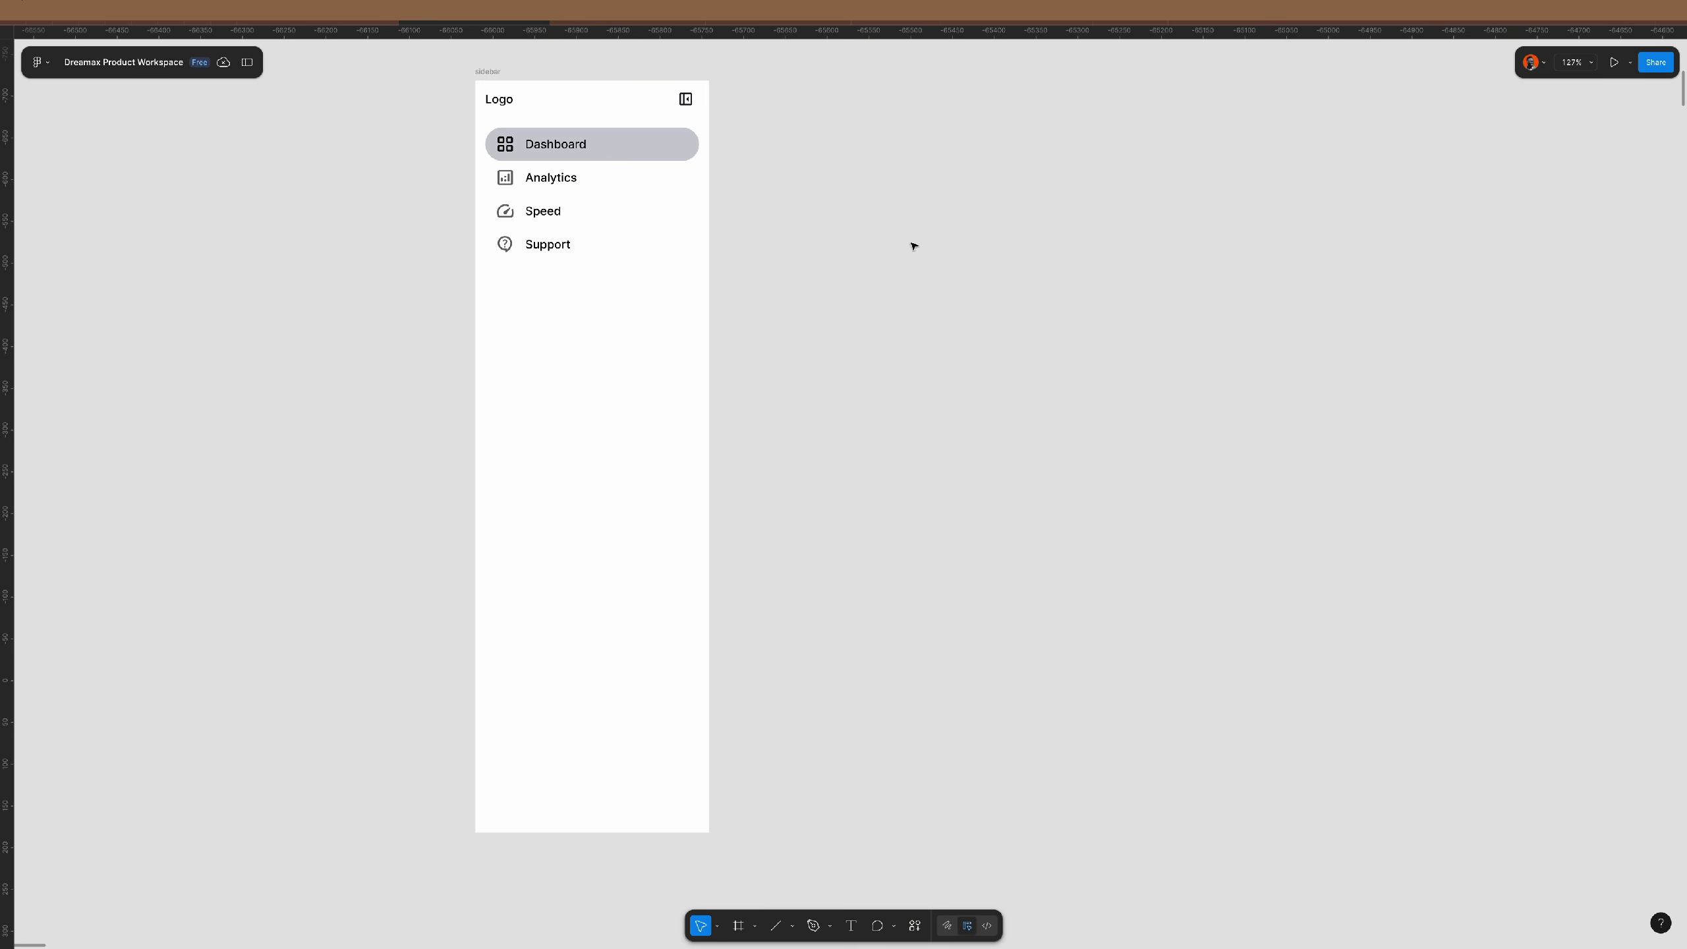
- Add the Primary/outline/gray stroke style to the Logo header row, limited to its bottom edge
left_click(663, 98)
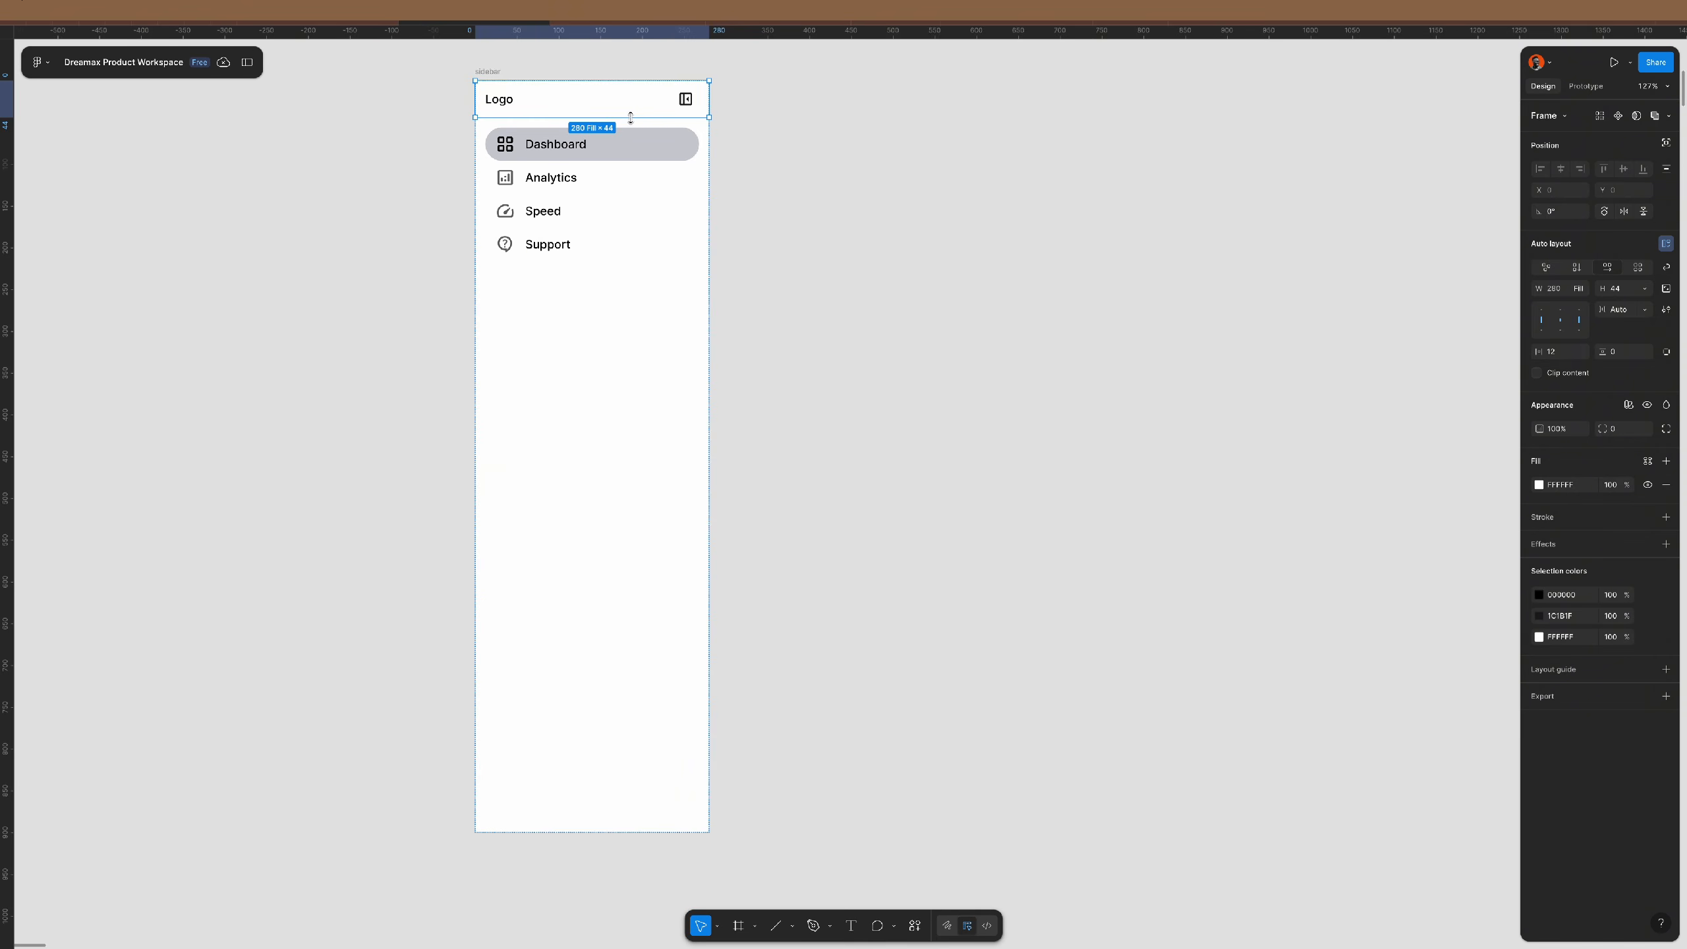
scroll(561, 105, "up", 5)
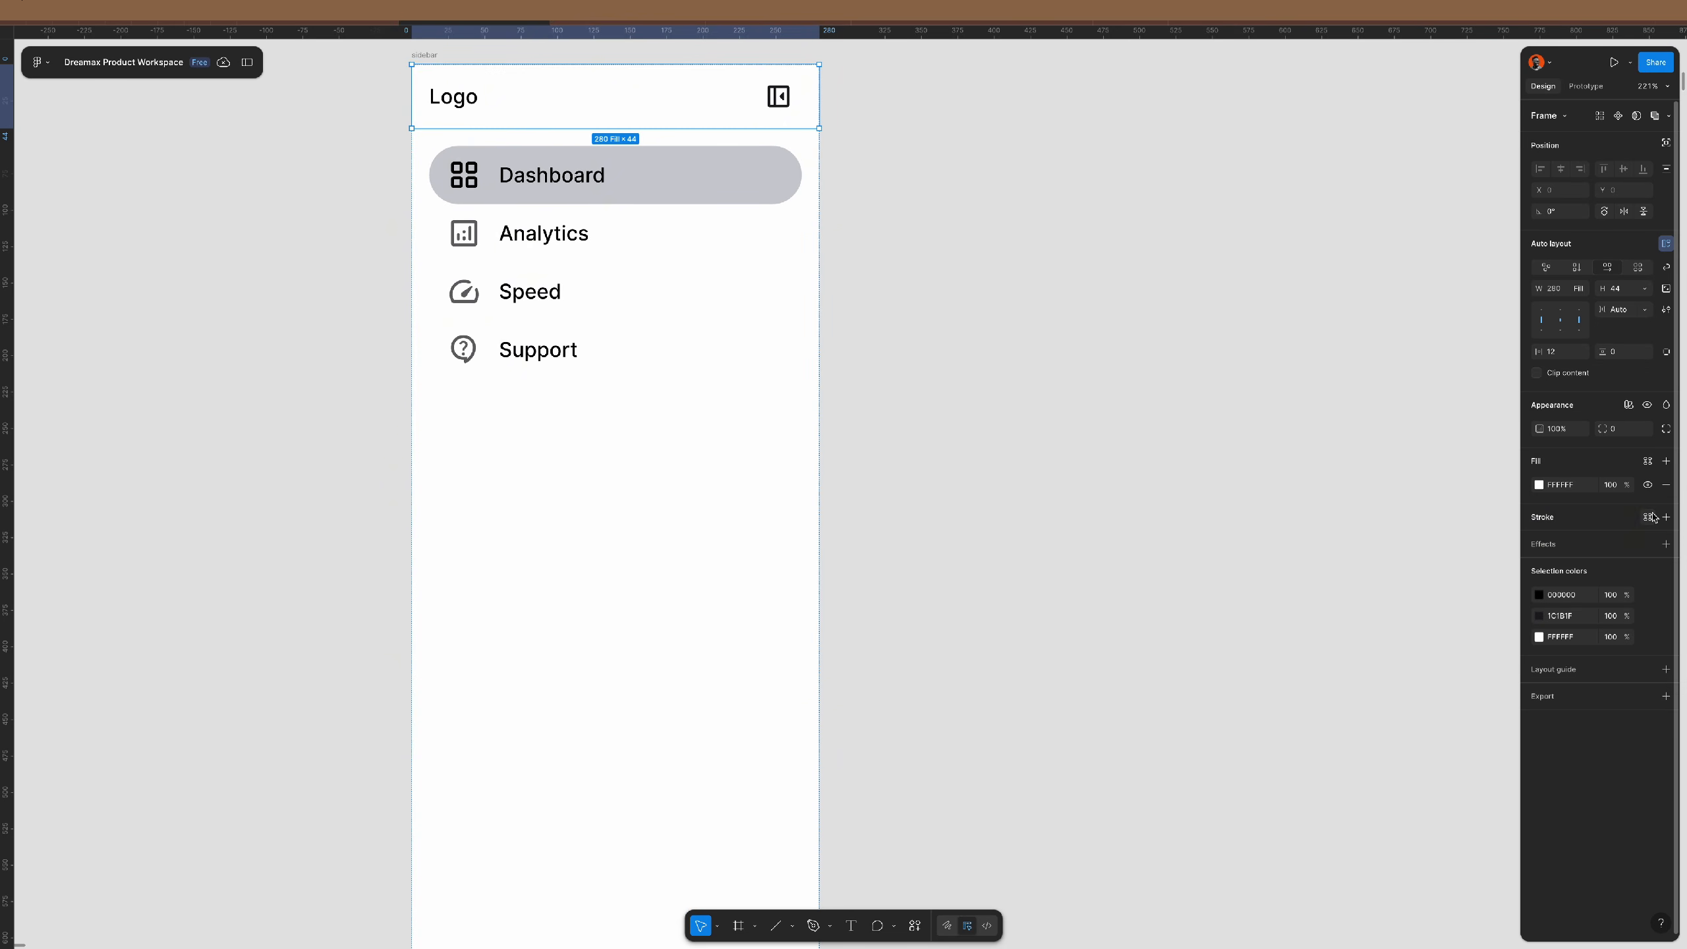
left_click(1649, 517)
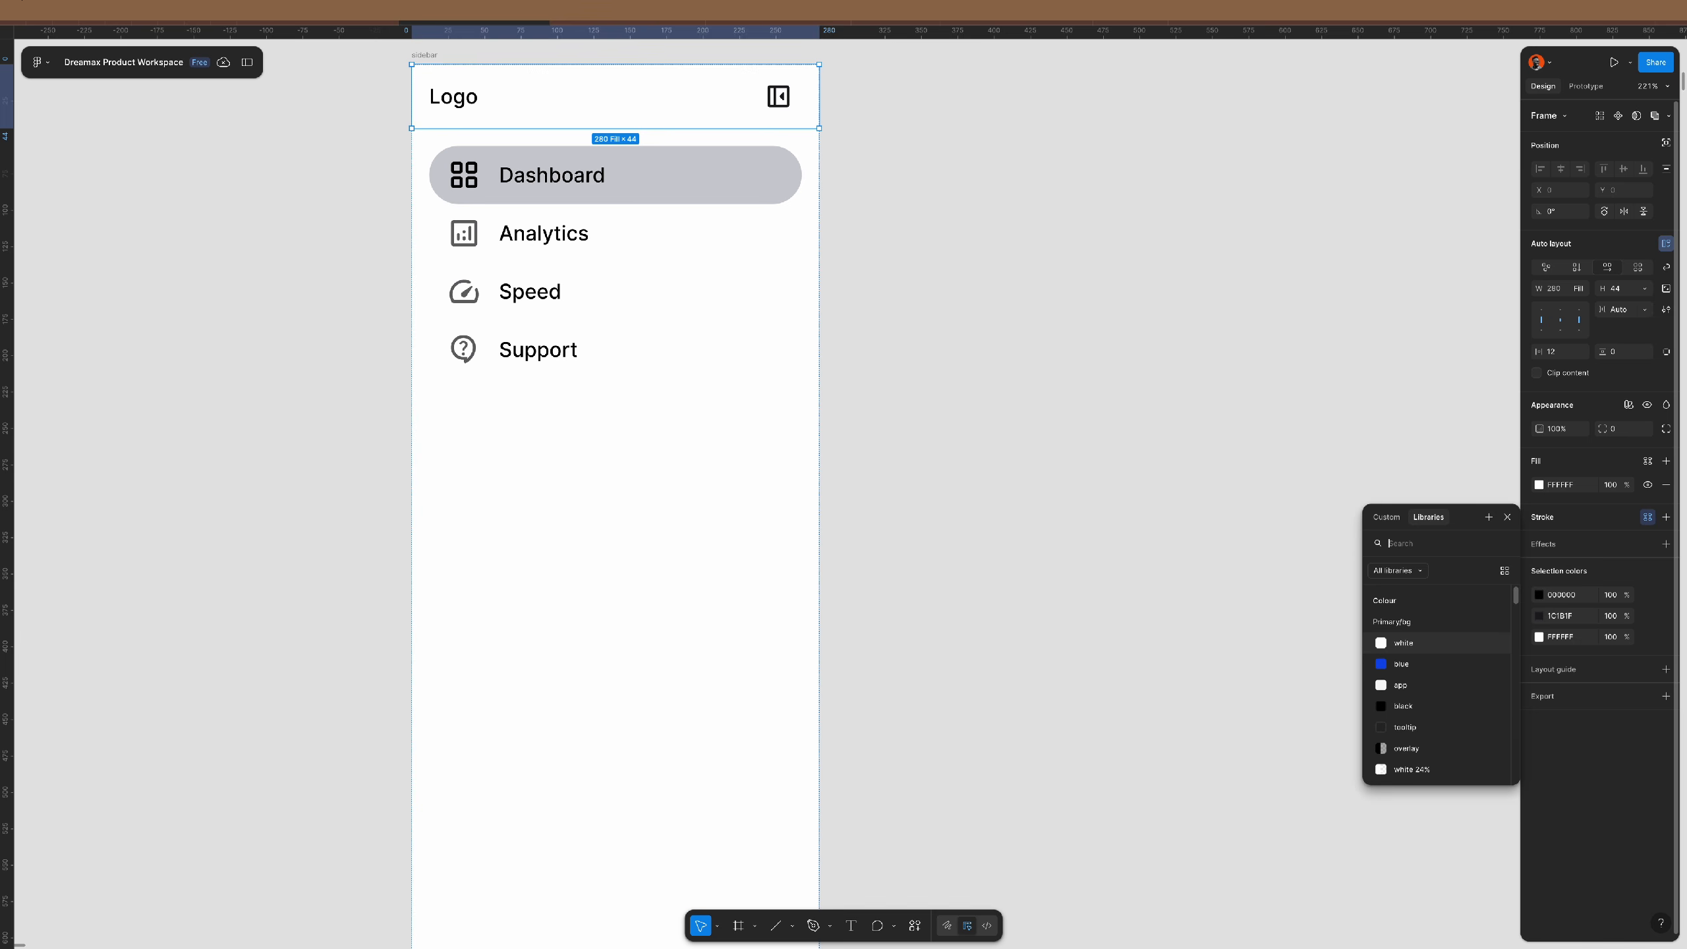
type("out")
key("Return")
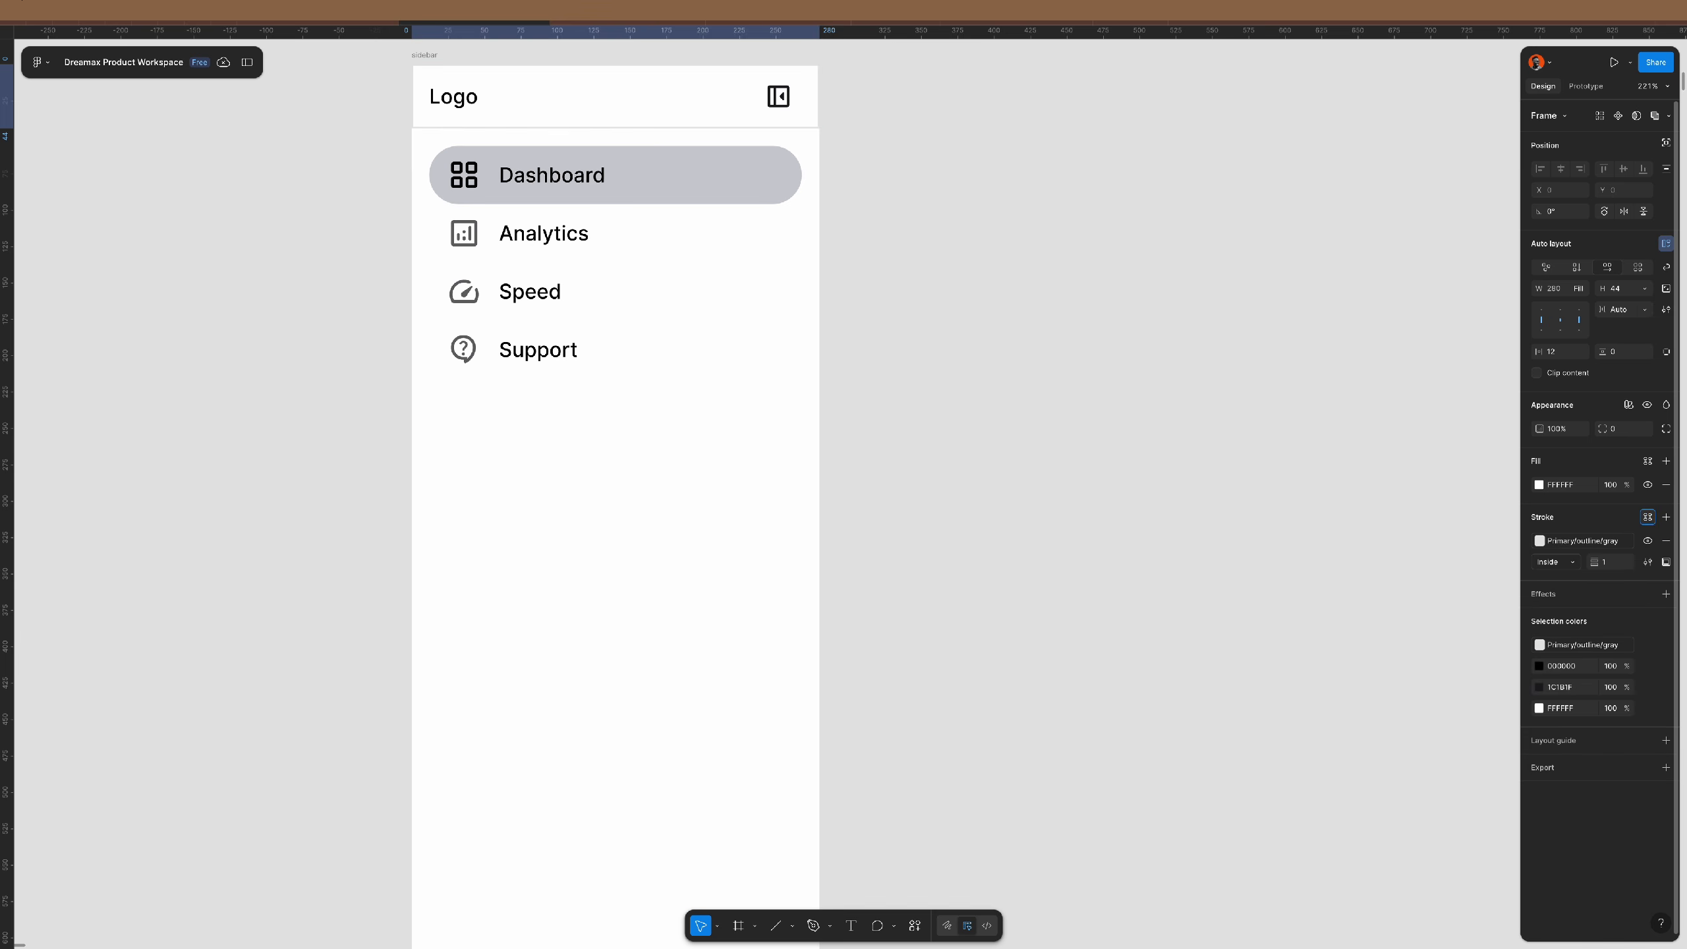
left_click(1667, 562)
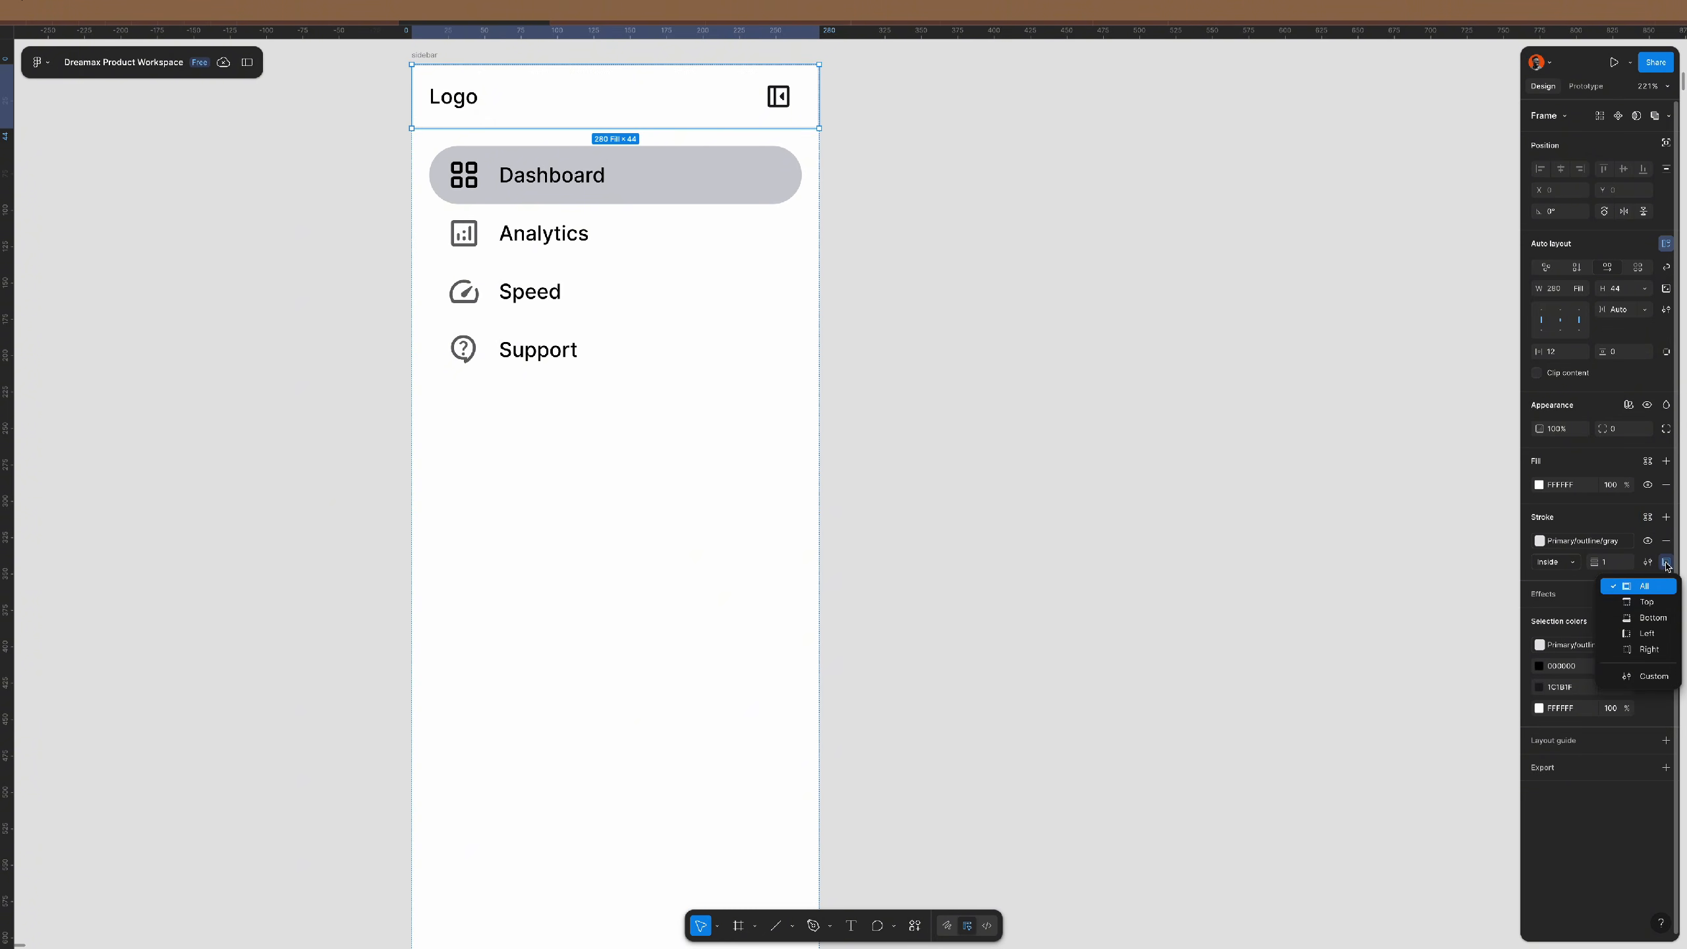
left_click(1657, 620)
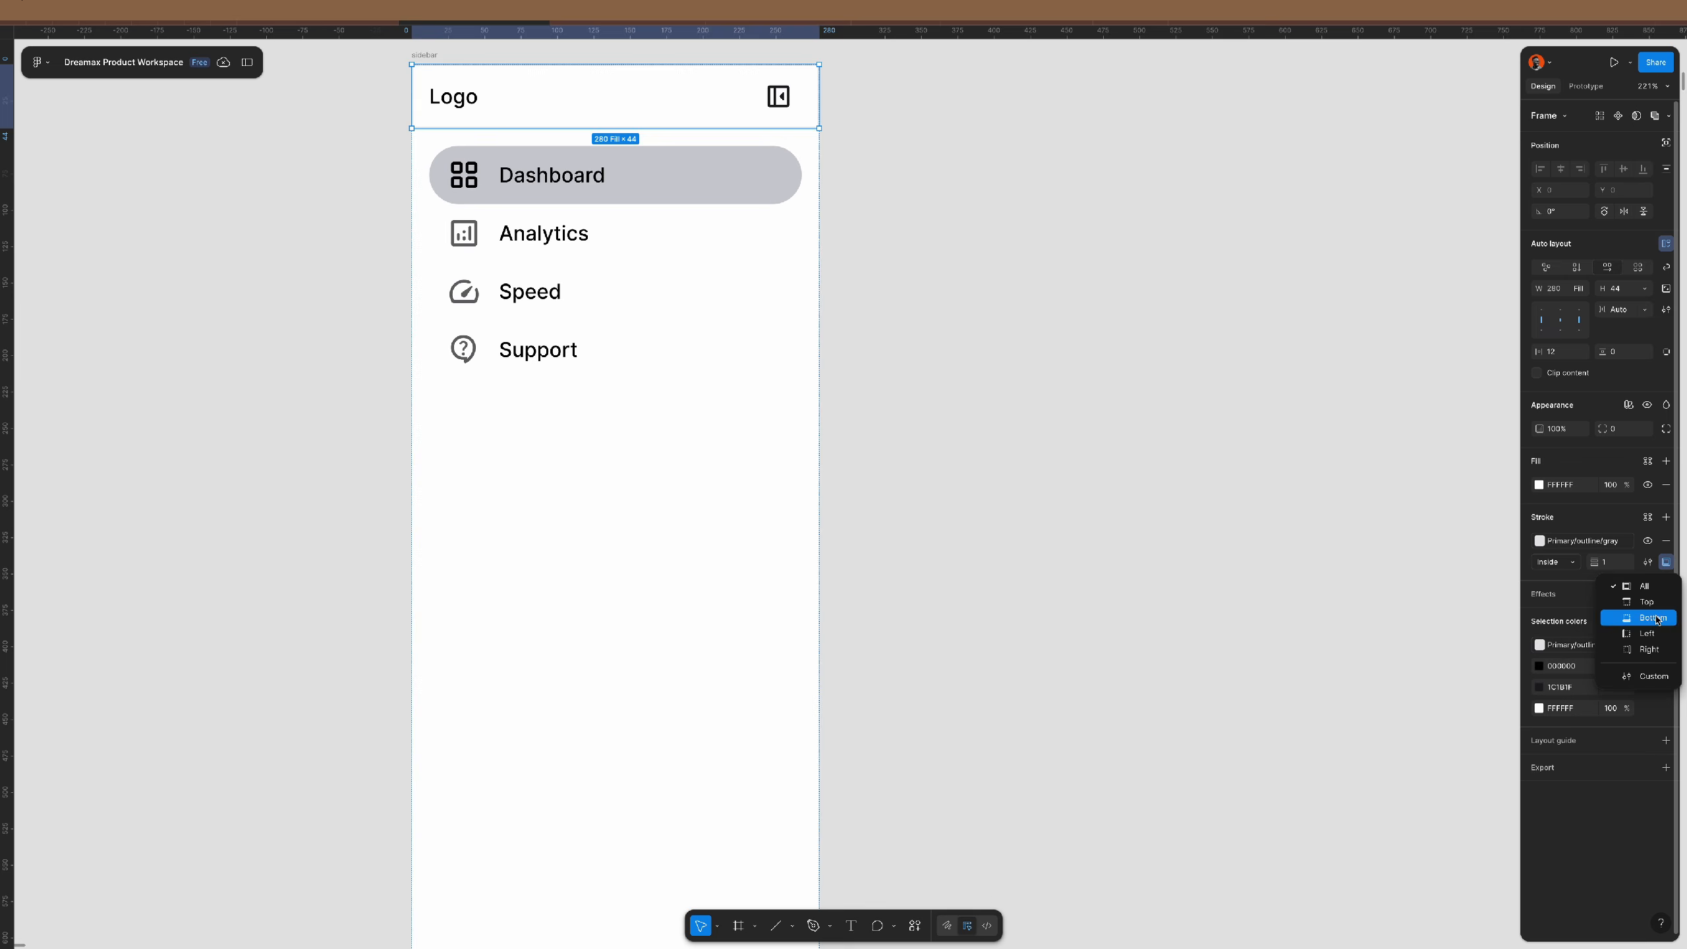
left_click(979, 343)
scroll(808, 105, "up", 5)
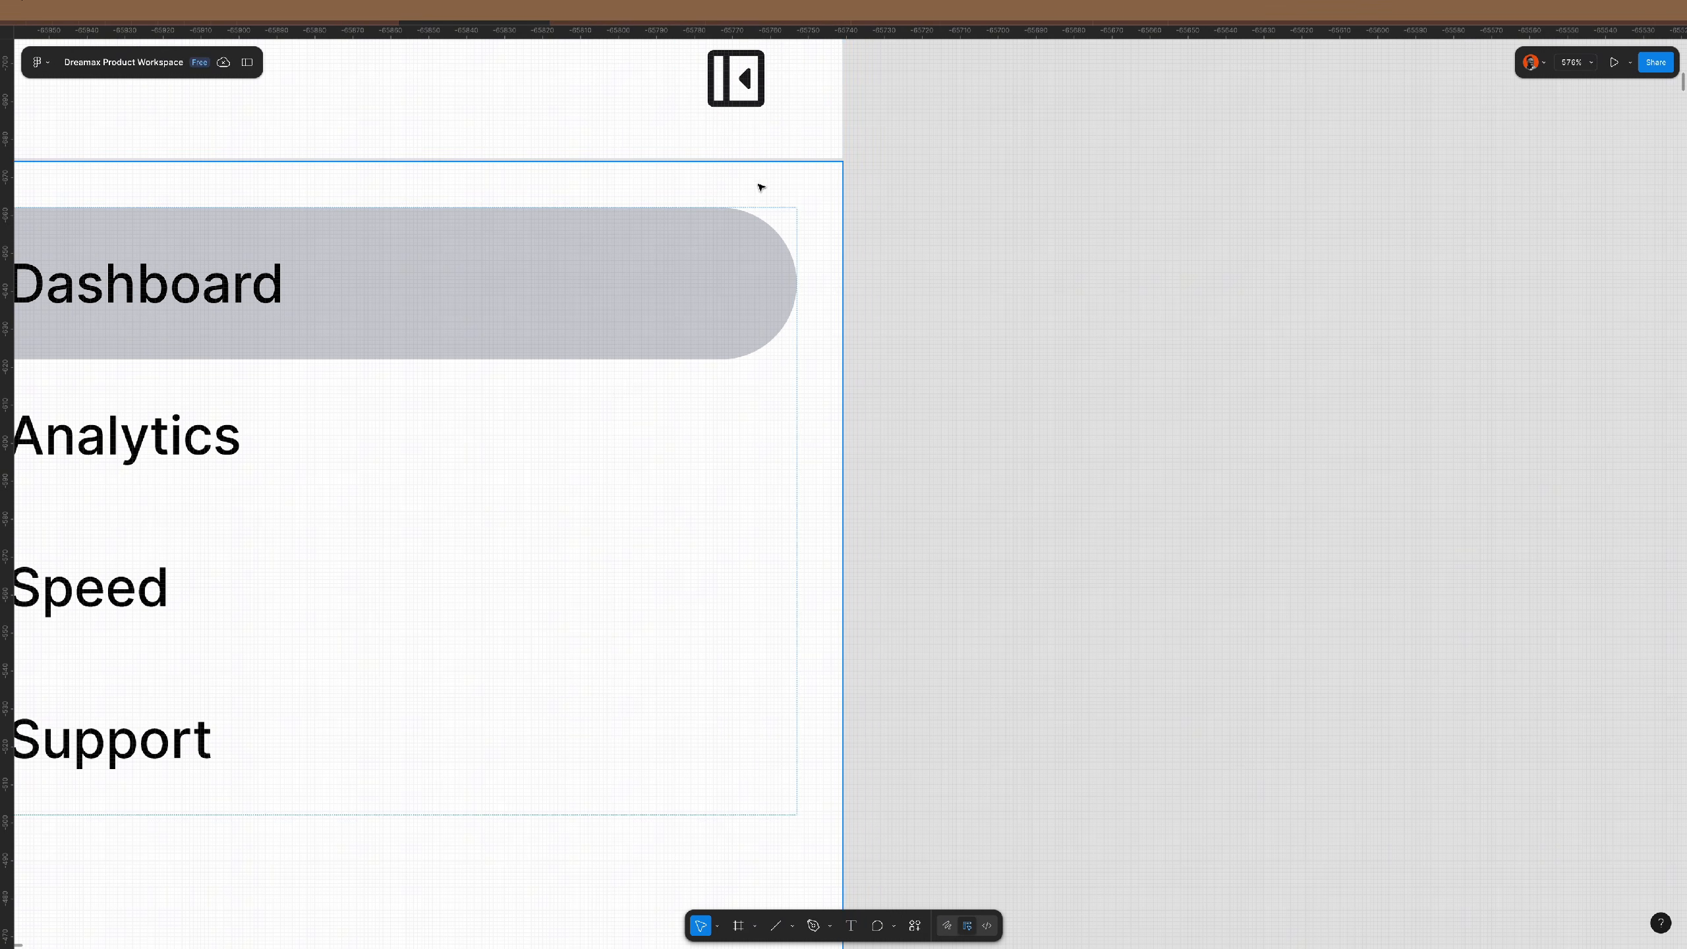
scroll(972, 249, "down", 5)
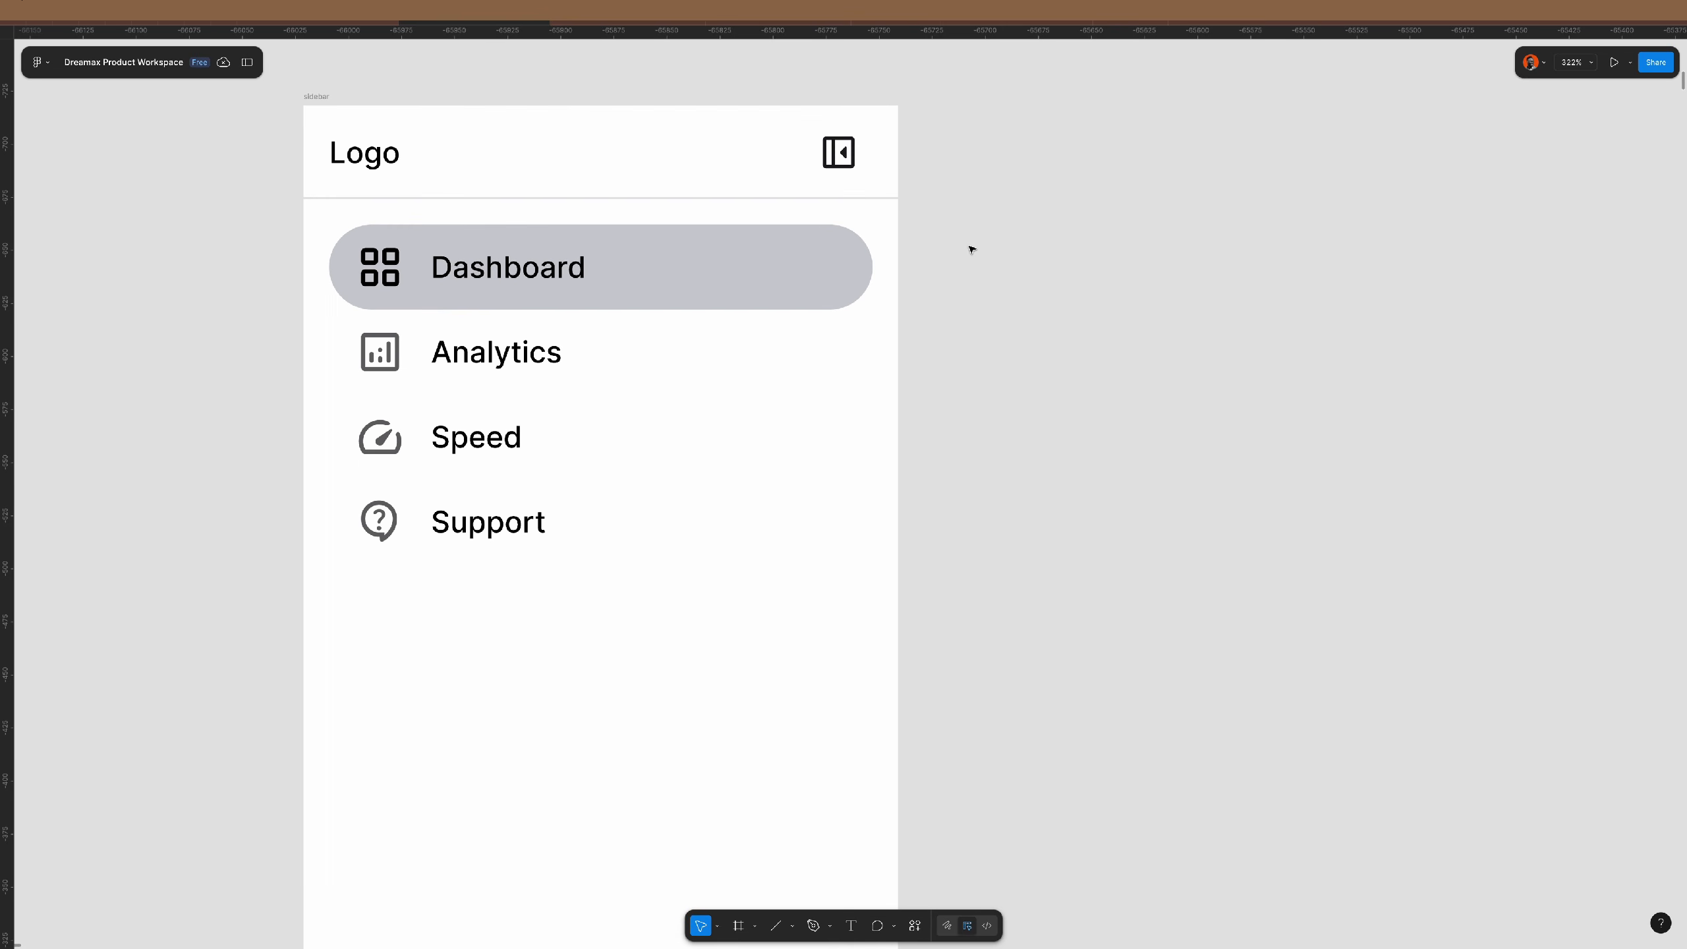
scroll(971, 250, "down", 2)
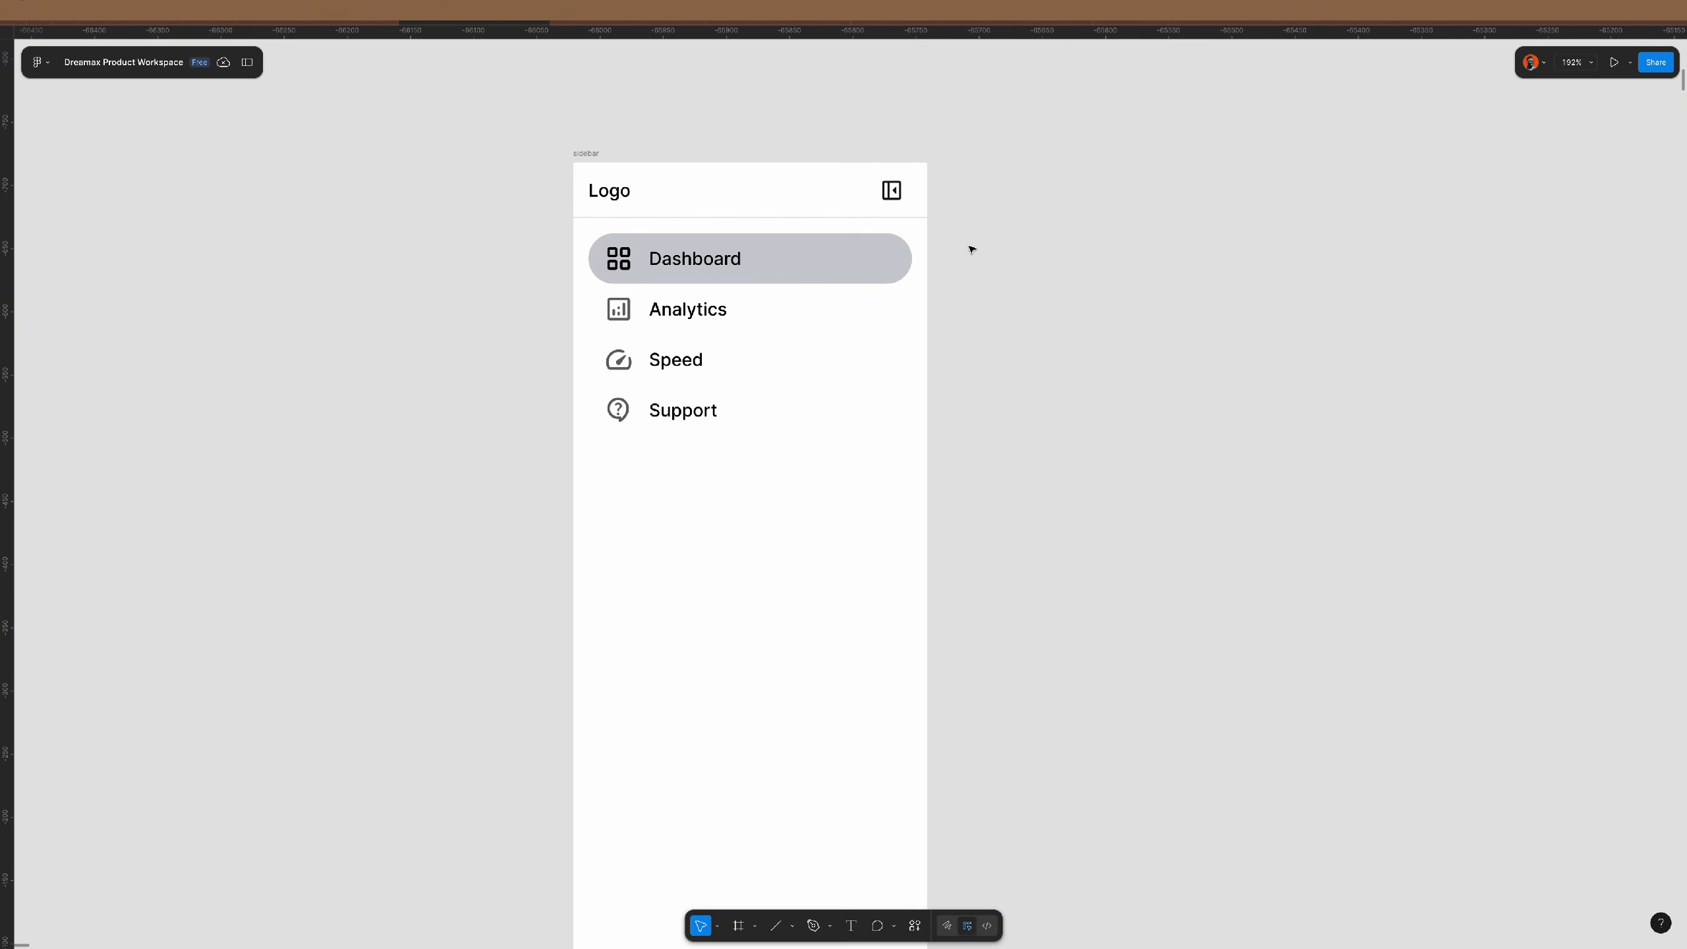
scroll(972, 250, "down", 1)
scroll(971, 250, "down", 4)
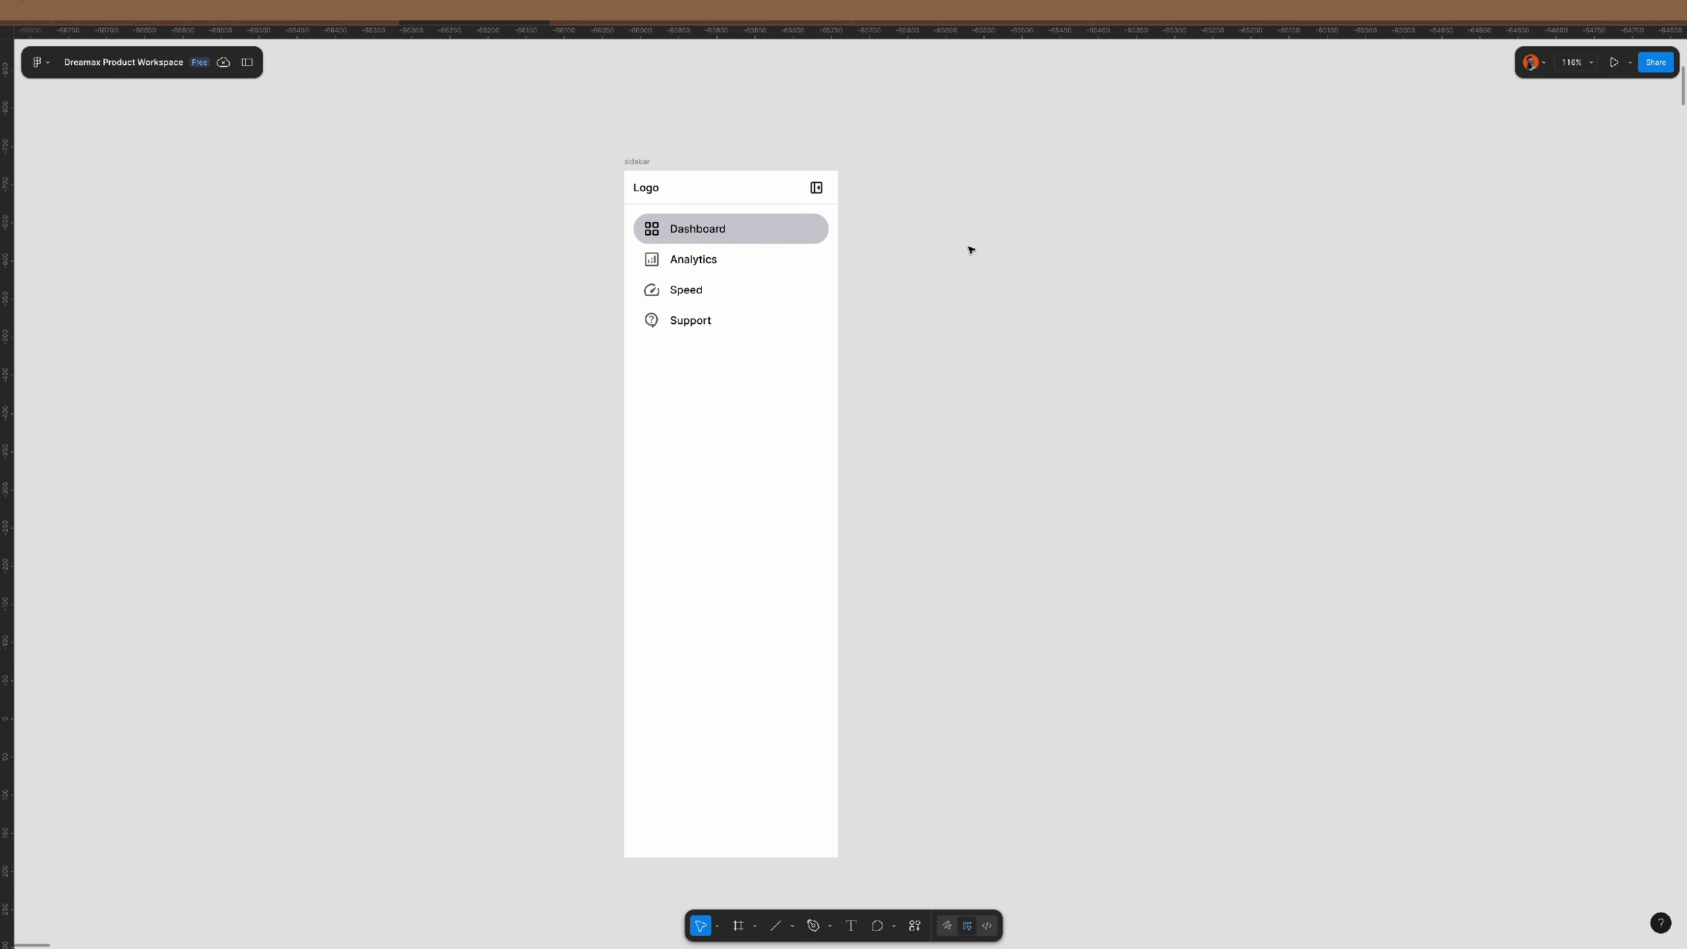
- Move the sidebar frame up and to the left on the canvas
left_click_drag(641, 162, 430, 113)
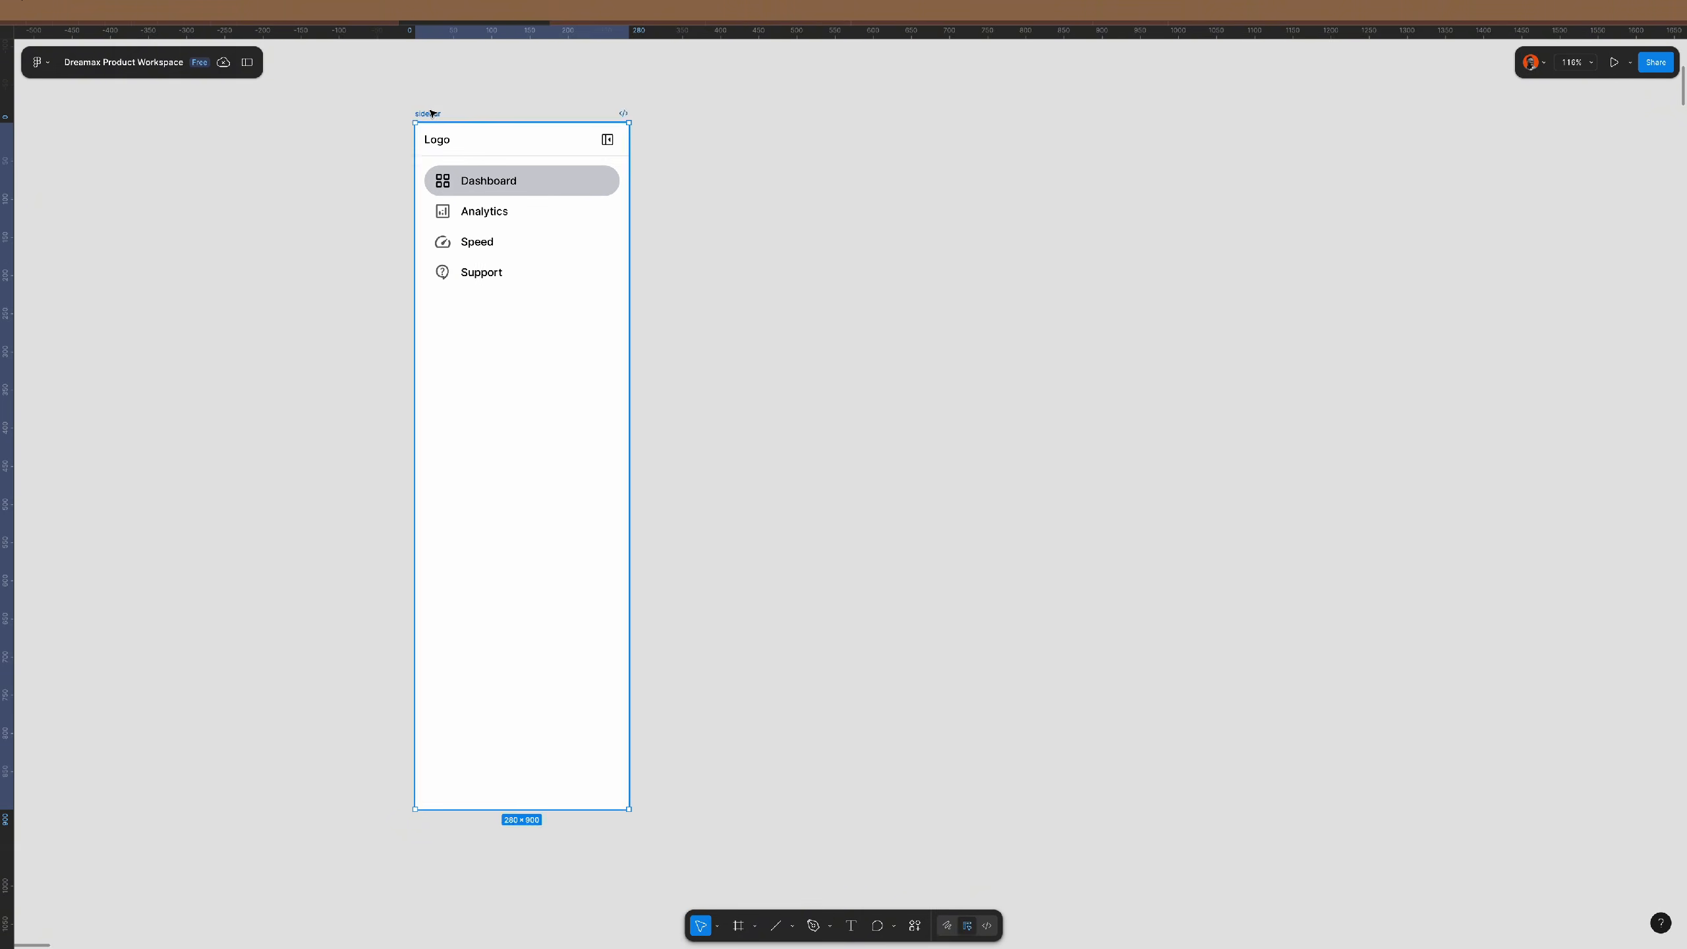
left_click(1048, 174)
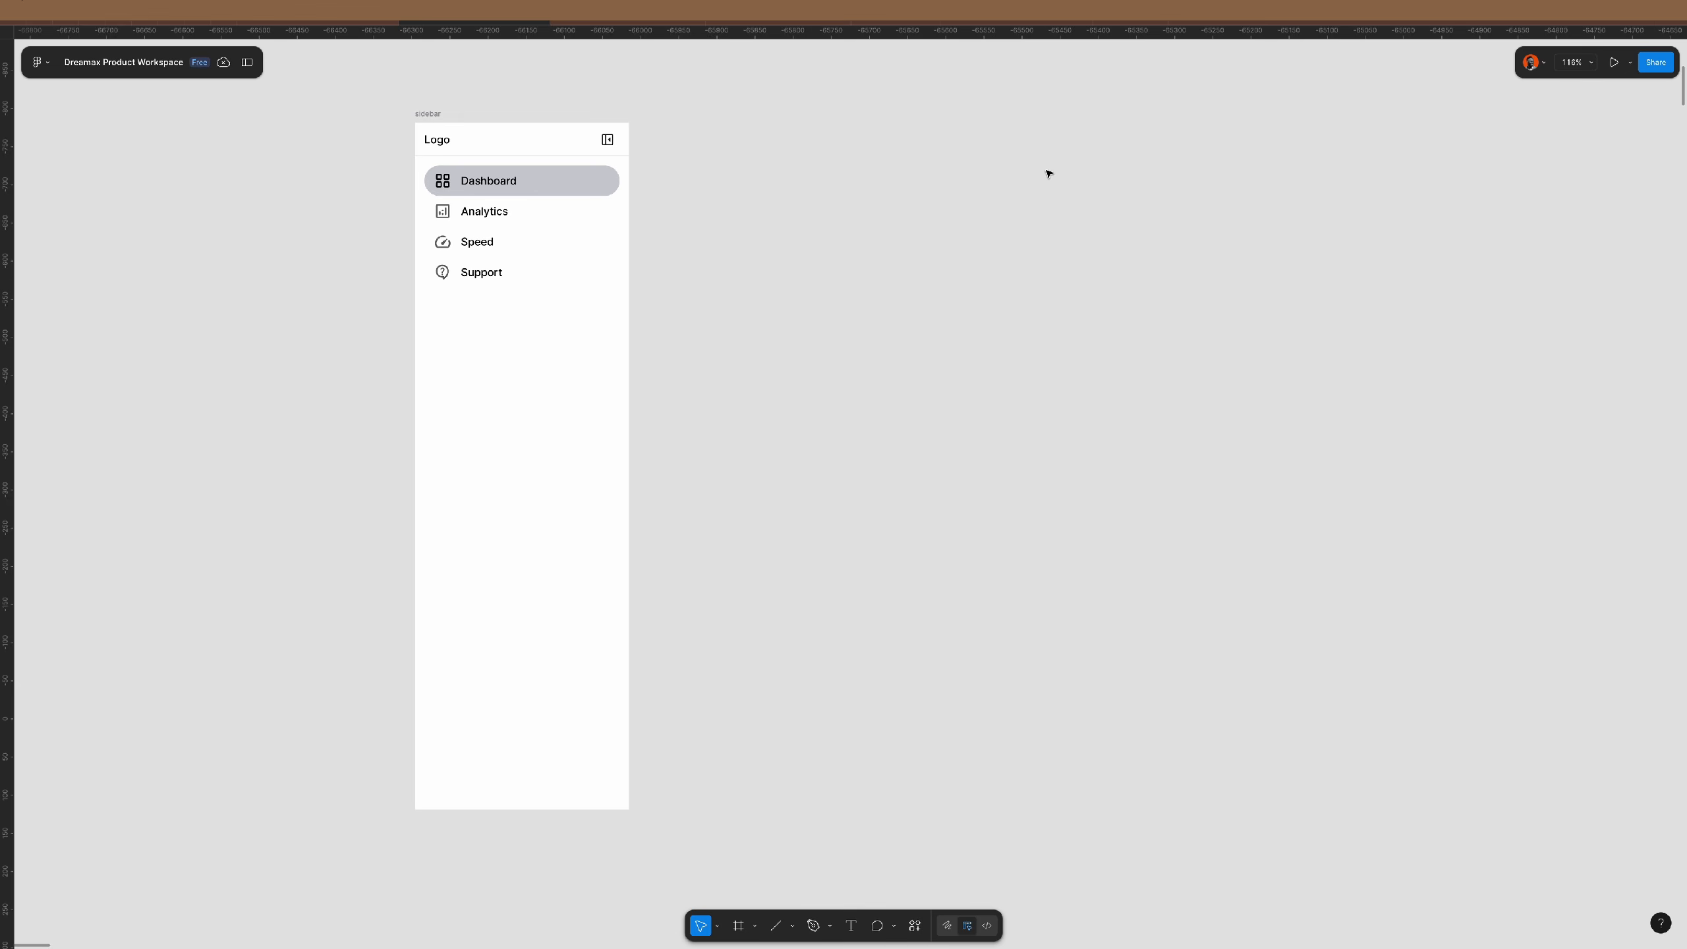
scroll(718, 241, "down", 3)
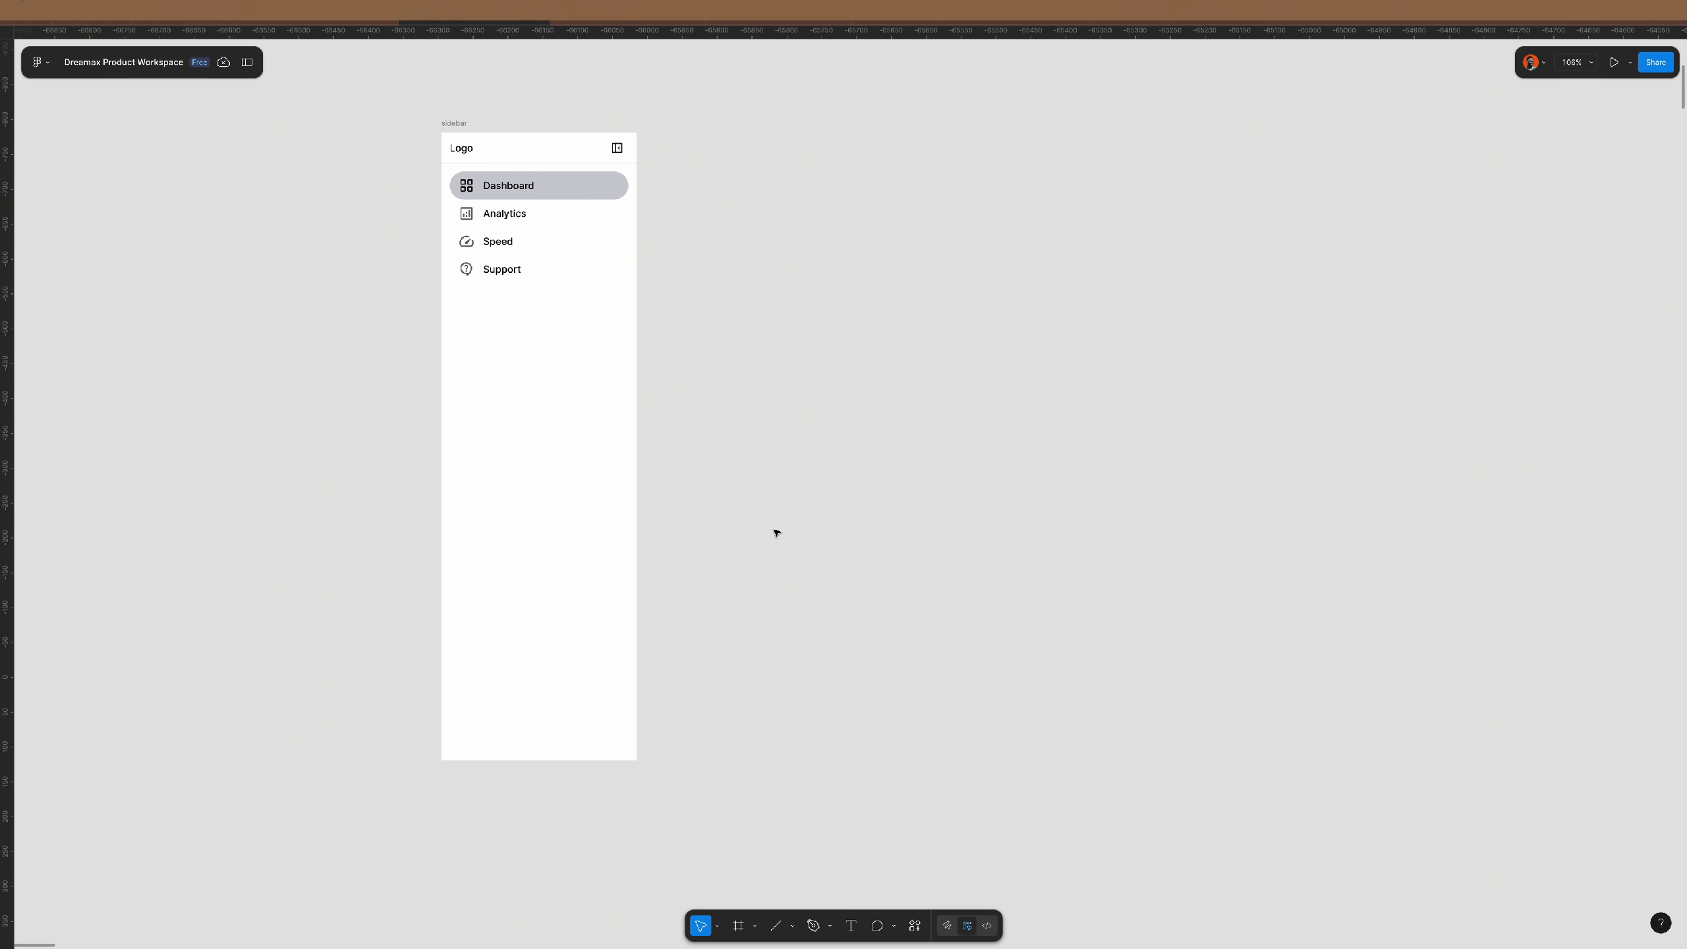
- Create a 1440×1024 Desktop frame beside the sidebar and change its height to 900
left_click(738, 926)
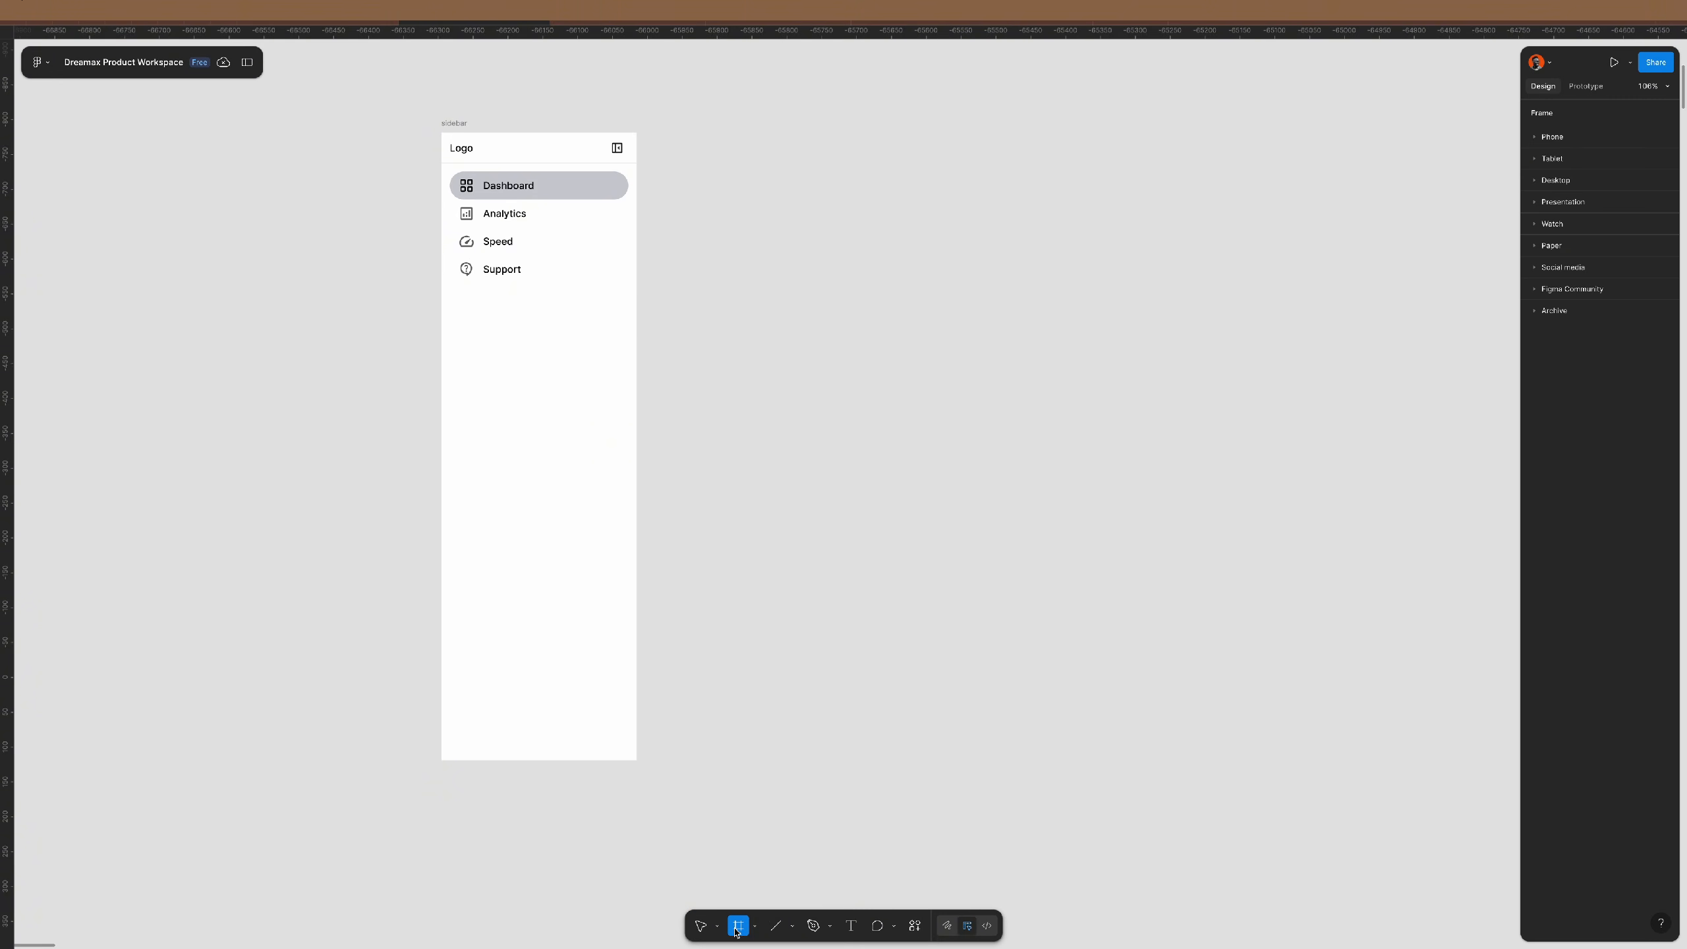
left_click(1581, 181)
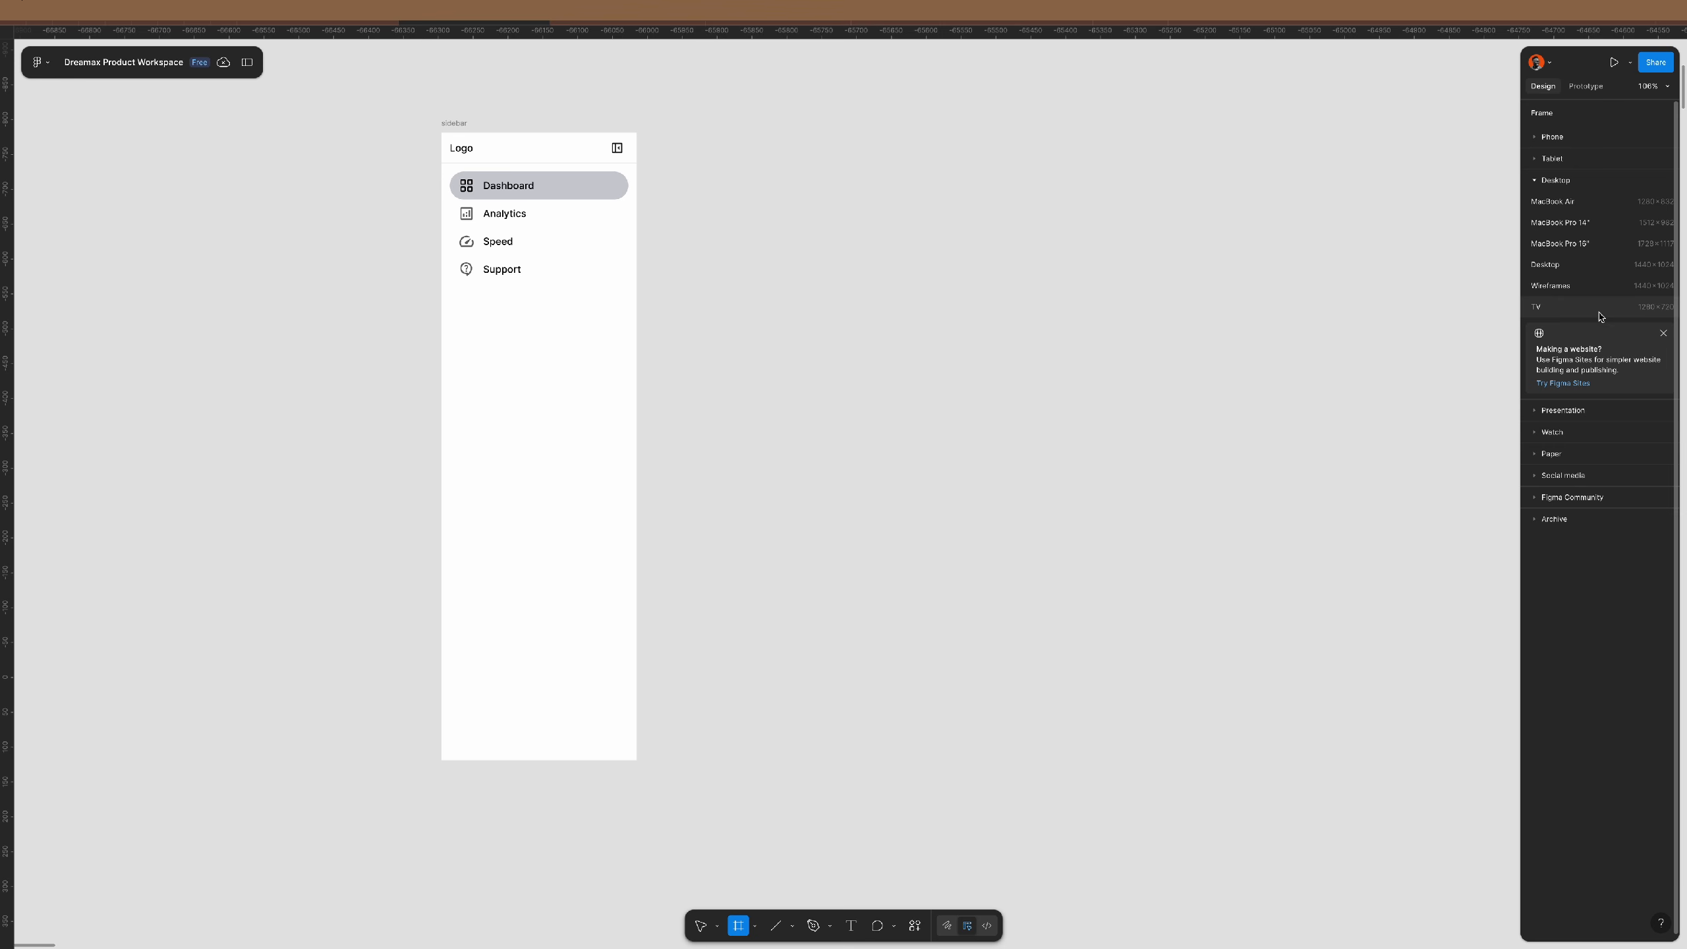
left_click(1587, 264)
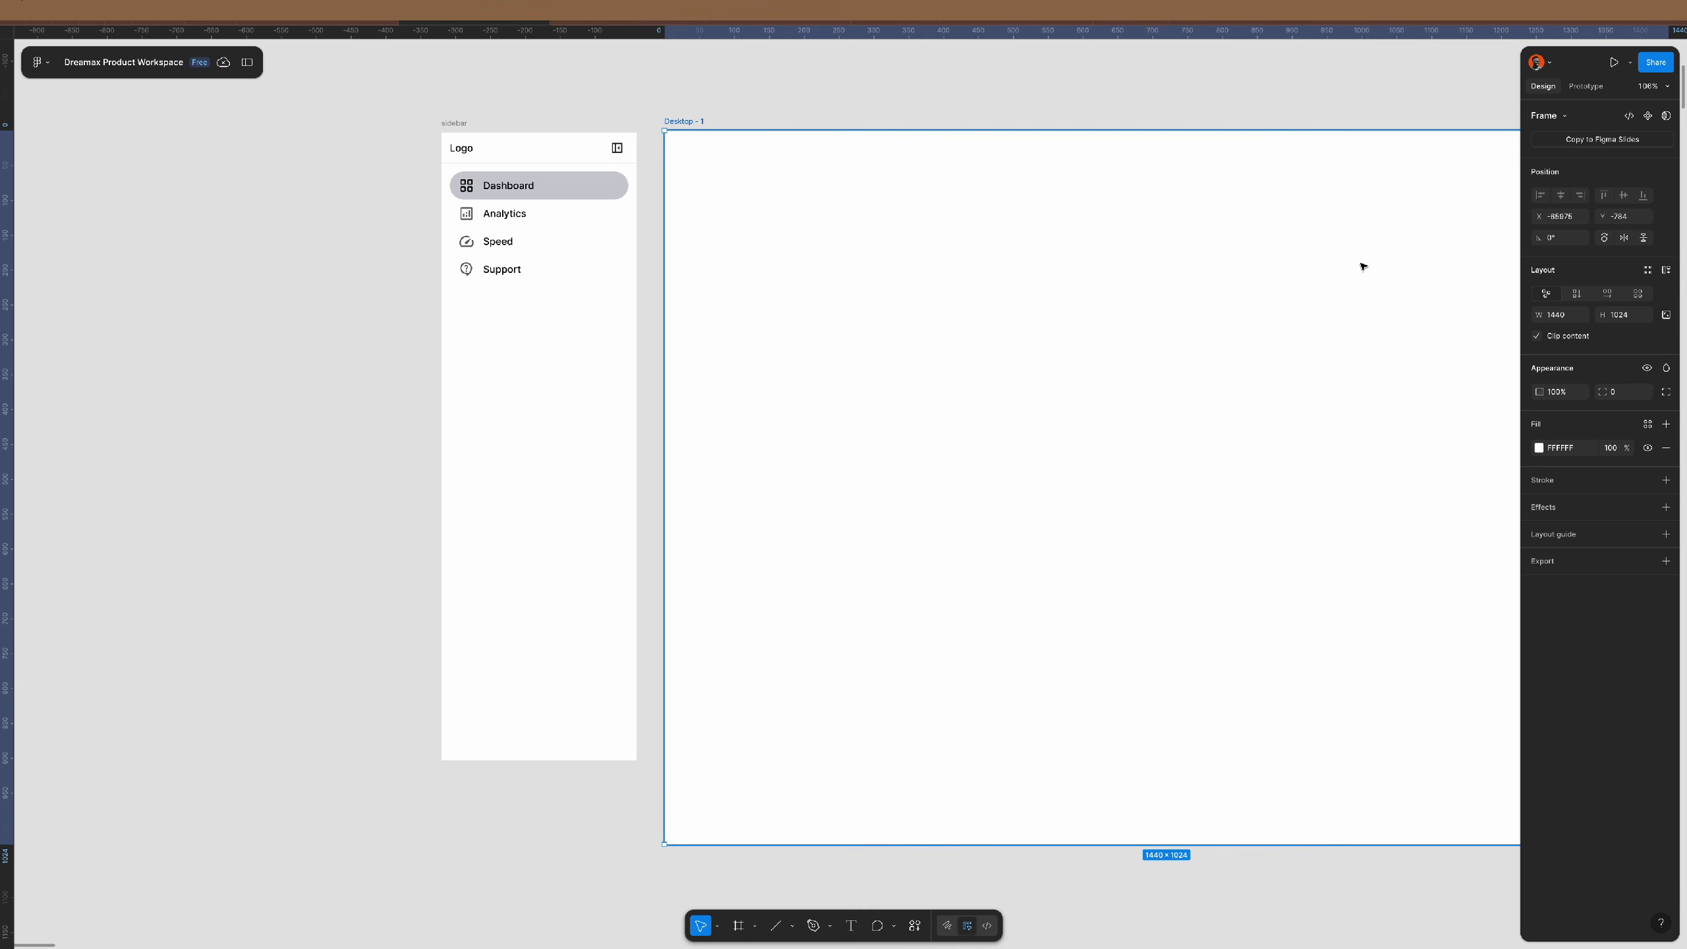
left_click(1628, 315)
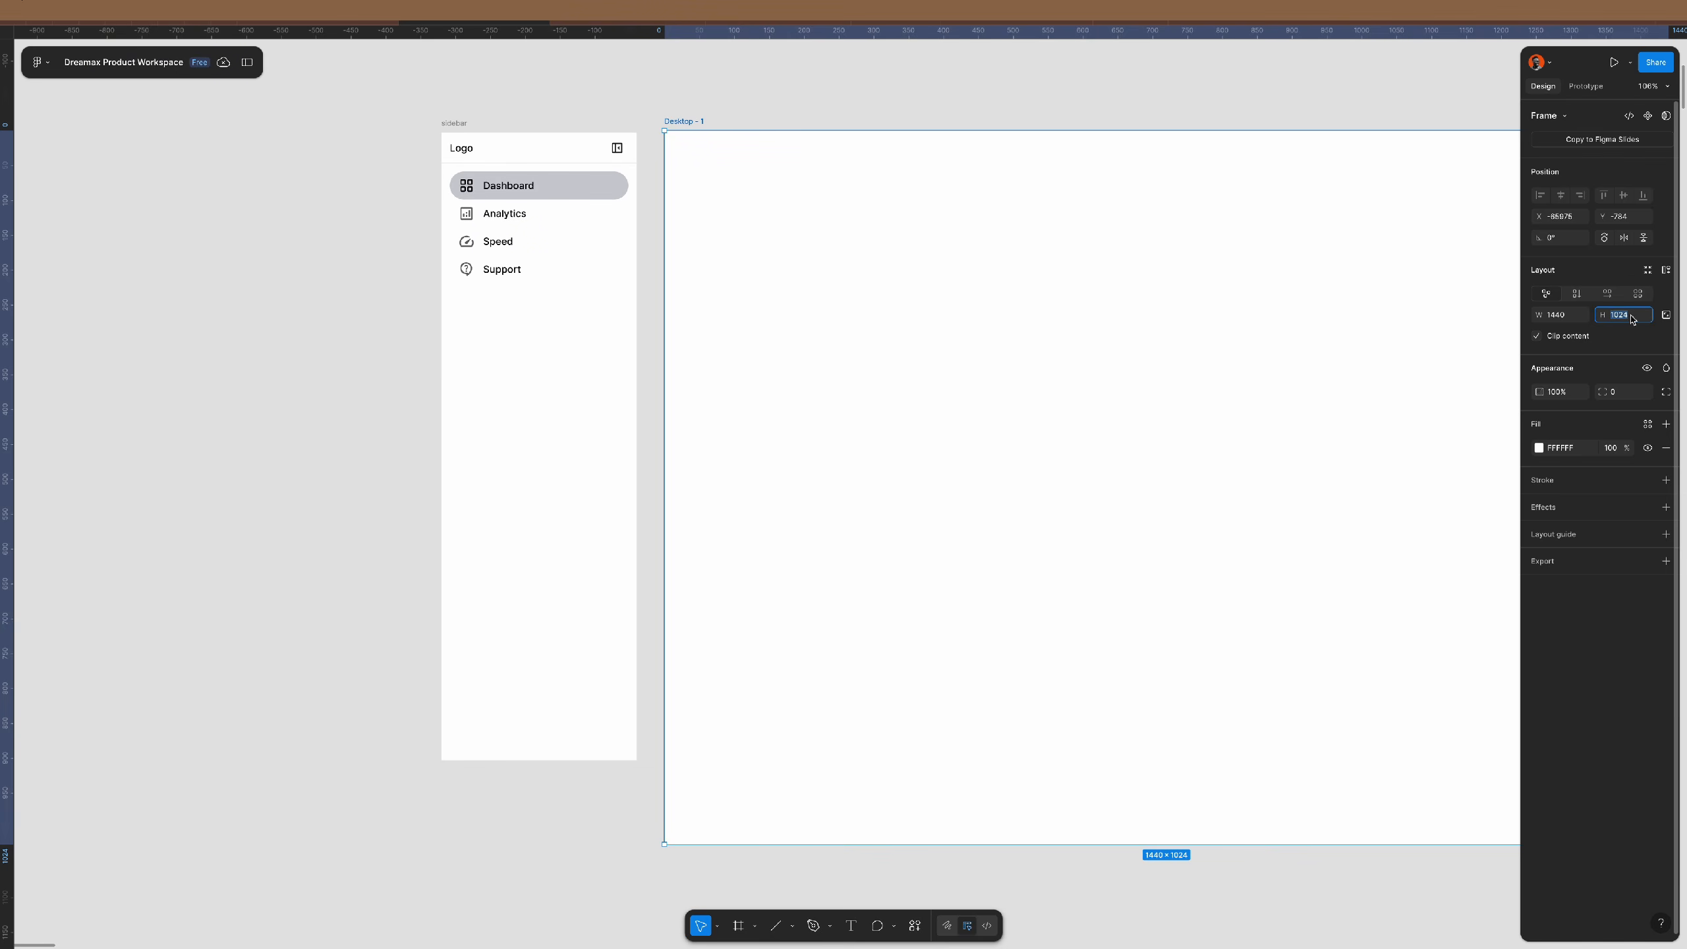
type("900")
key("Return")
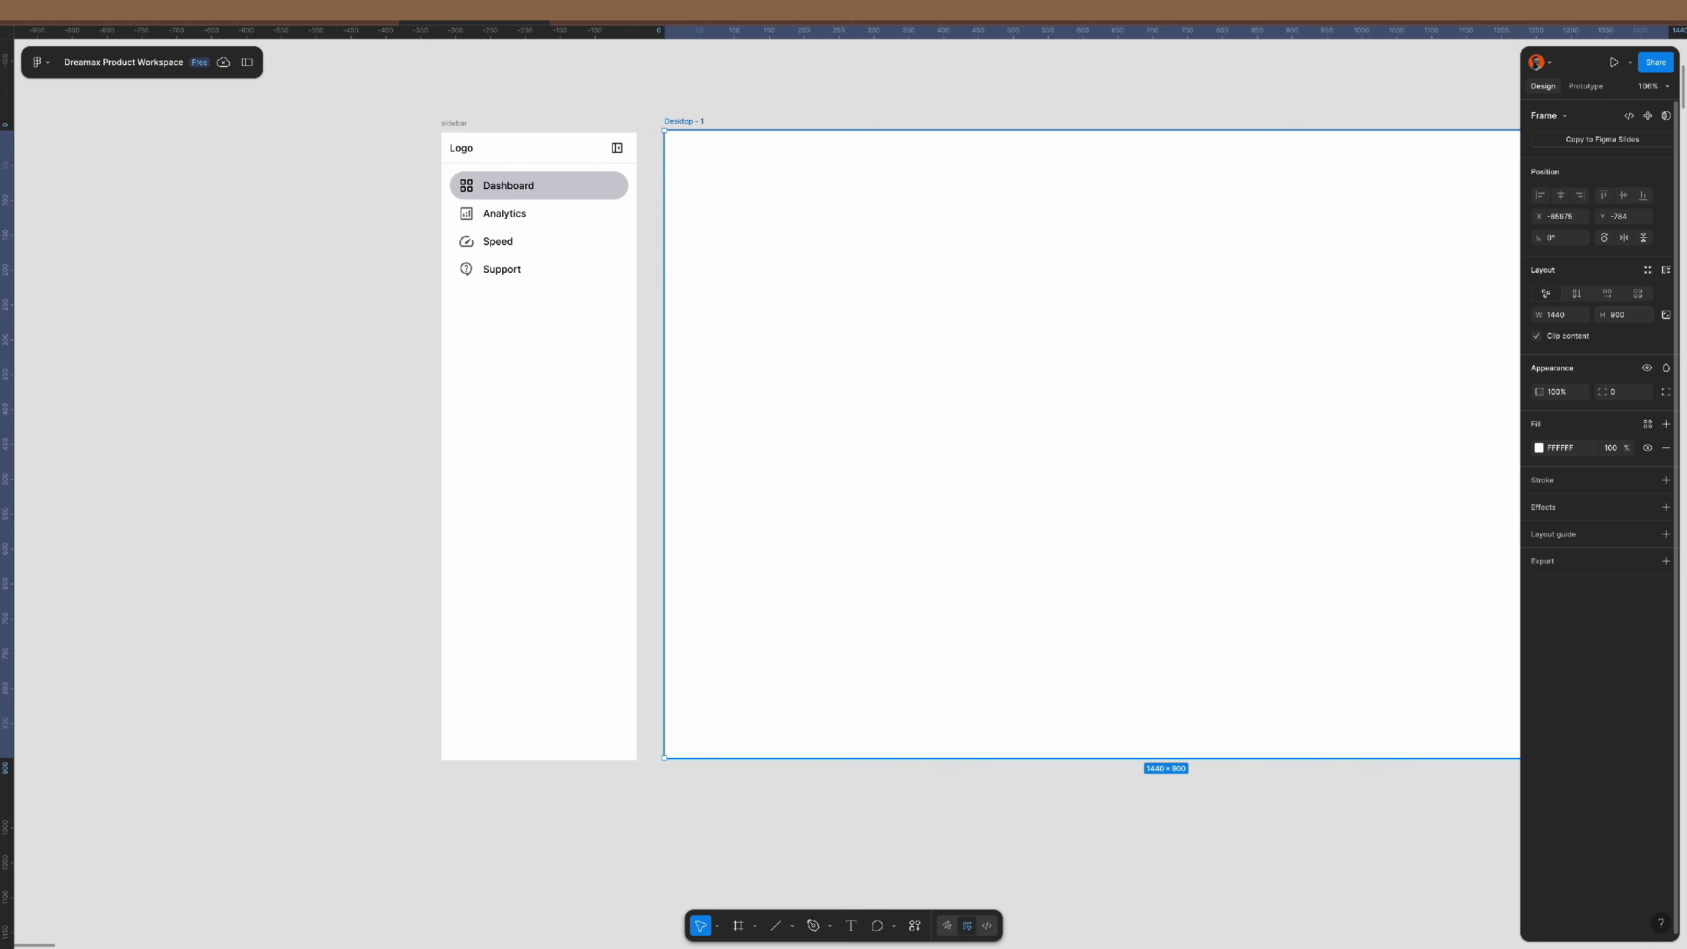
scroll(747, 286, "right", 5)
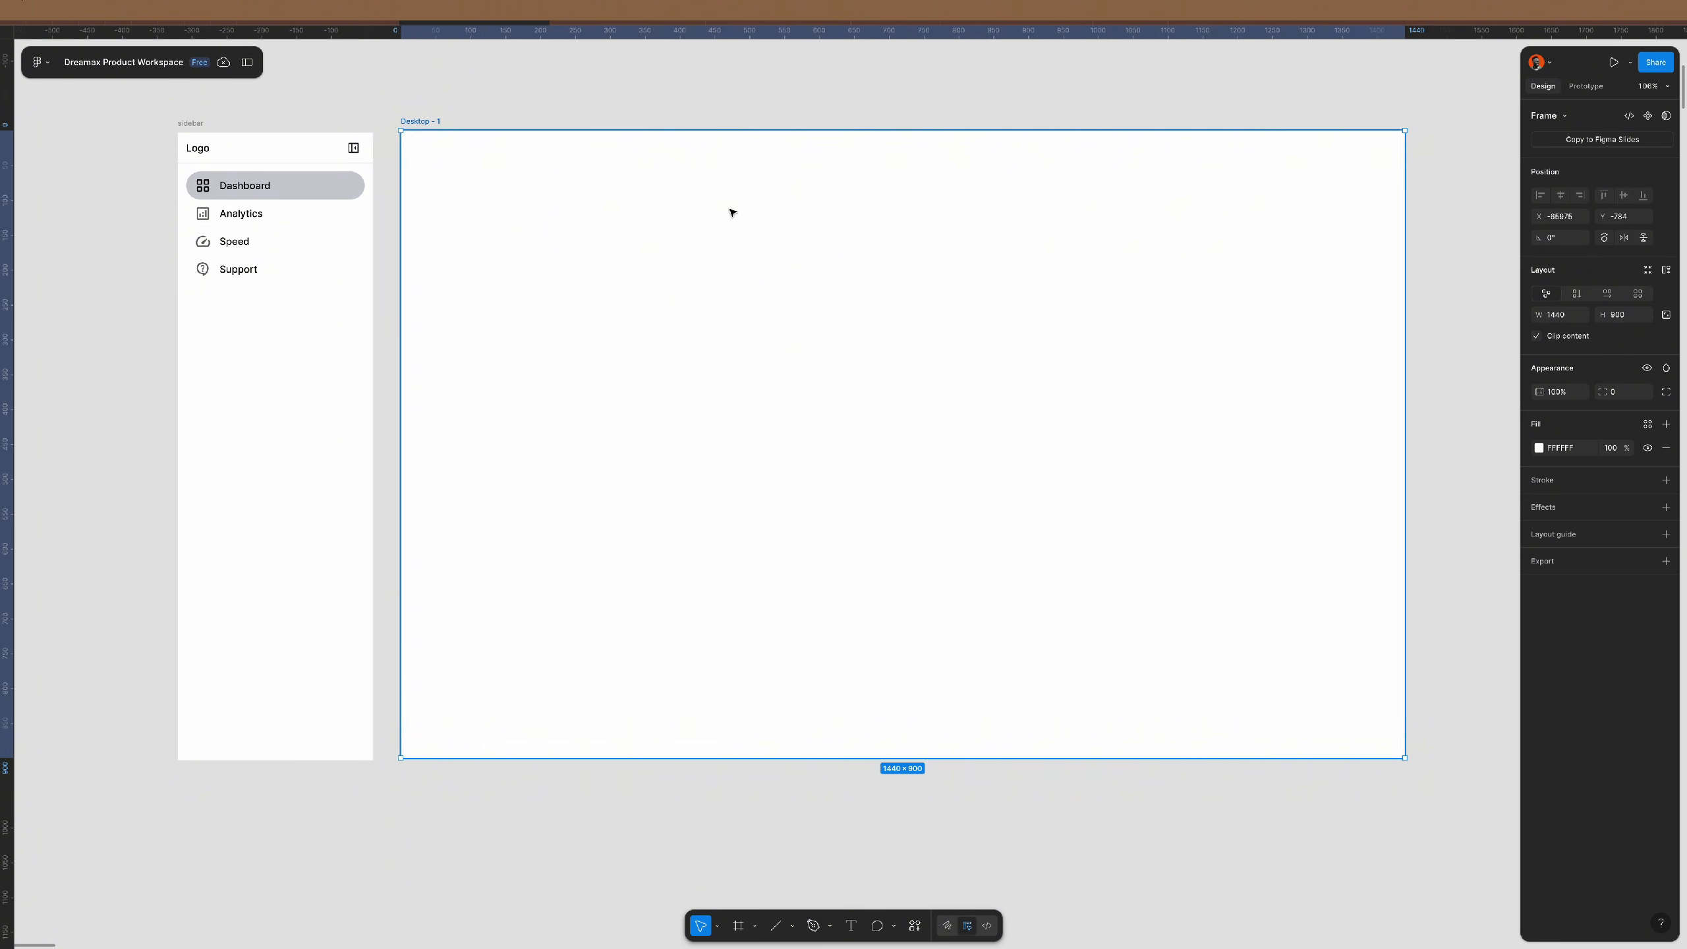
- Drag the sidebar into Desktop - 1 and align it to the frame's left and top edges
left_click_drag(194, 121, 443, 149)
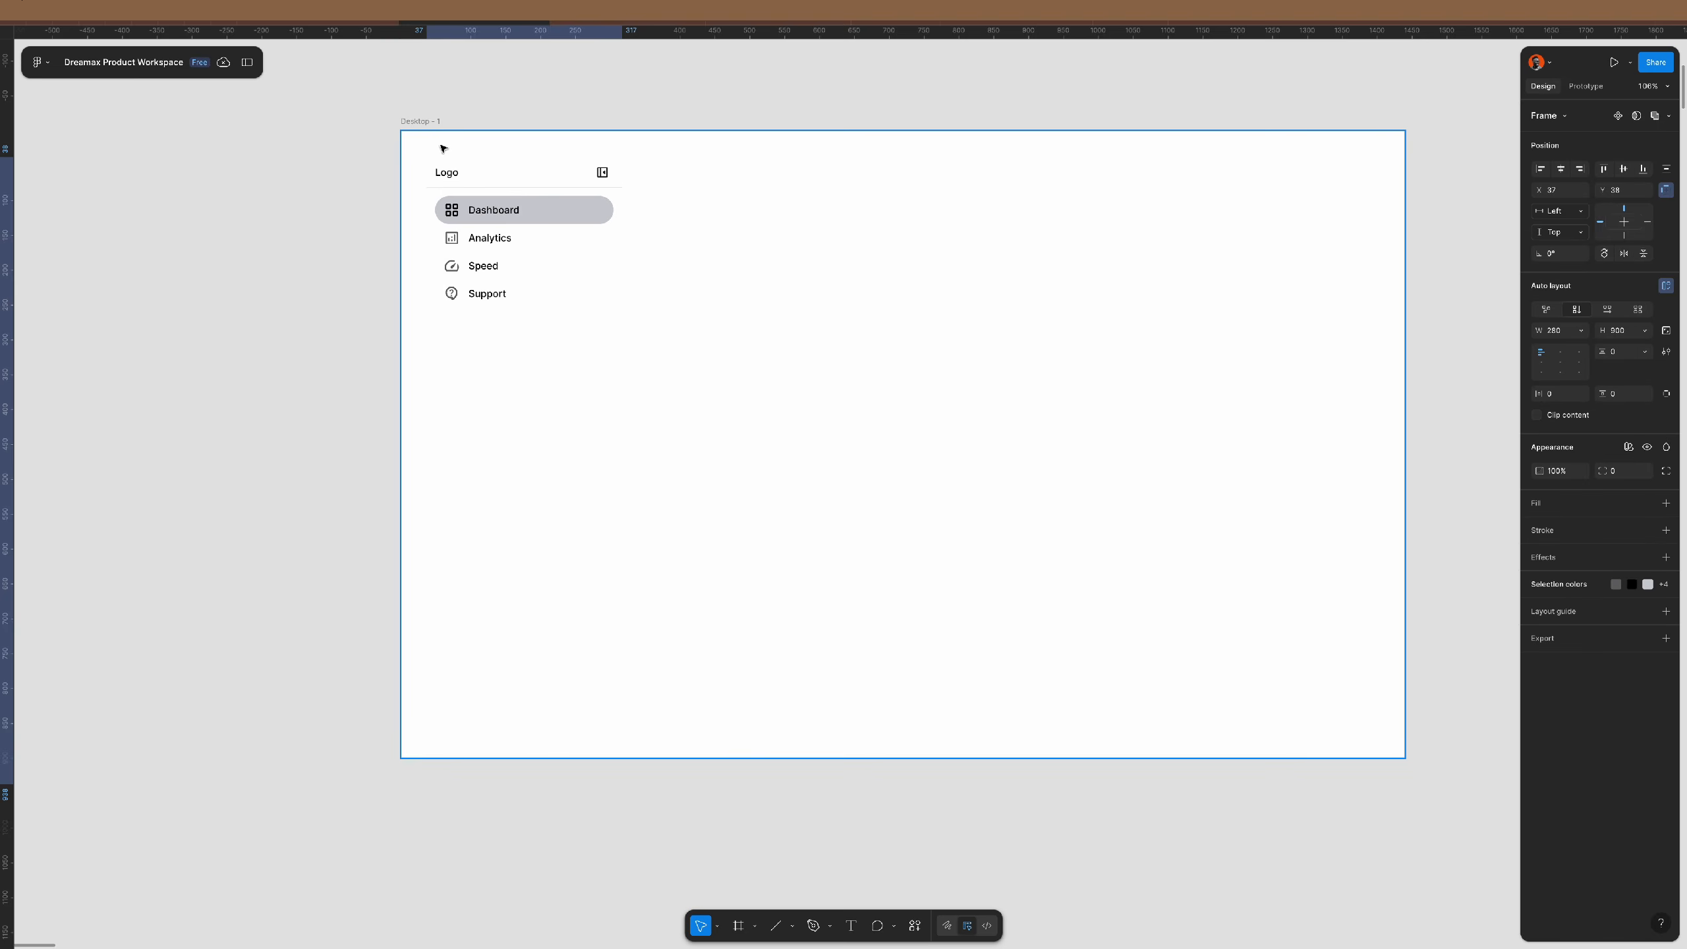
left_click(1540, 169)
left_click(1601, 171)
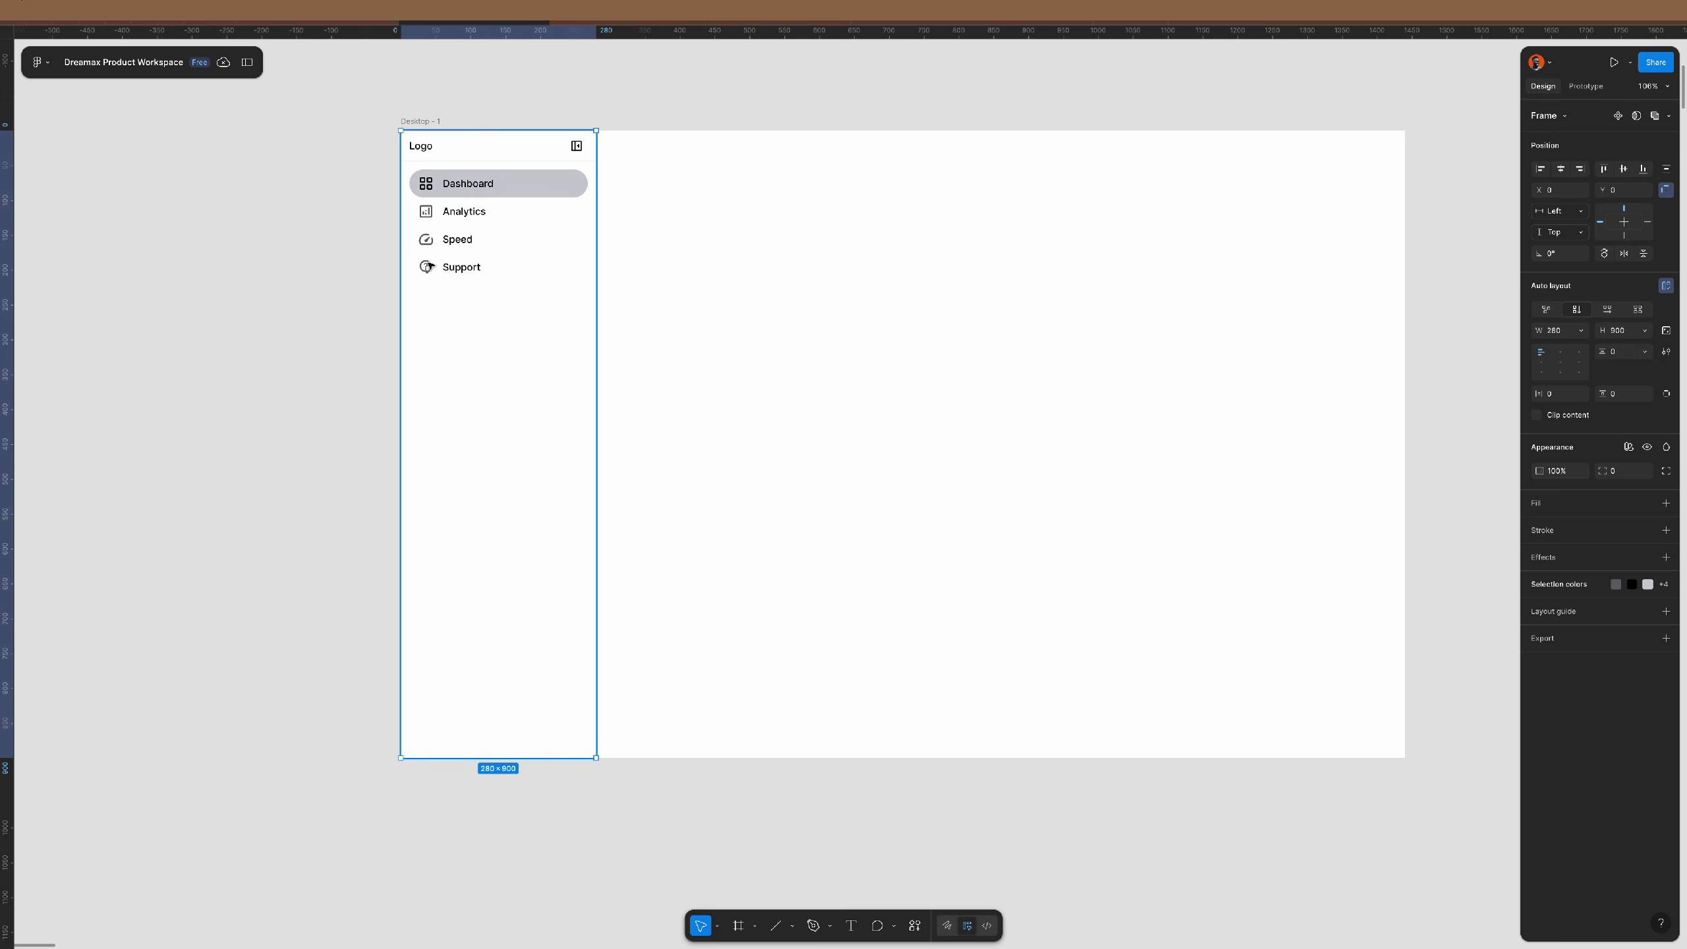
left_click(339, 296)
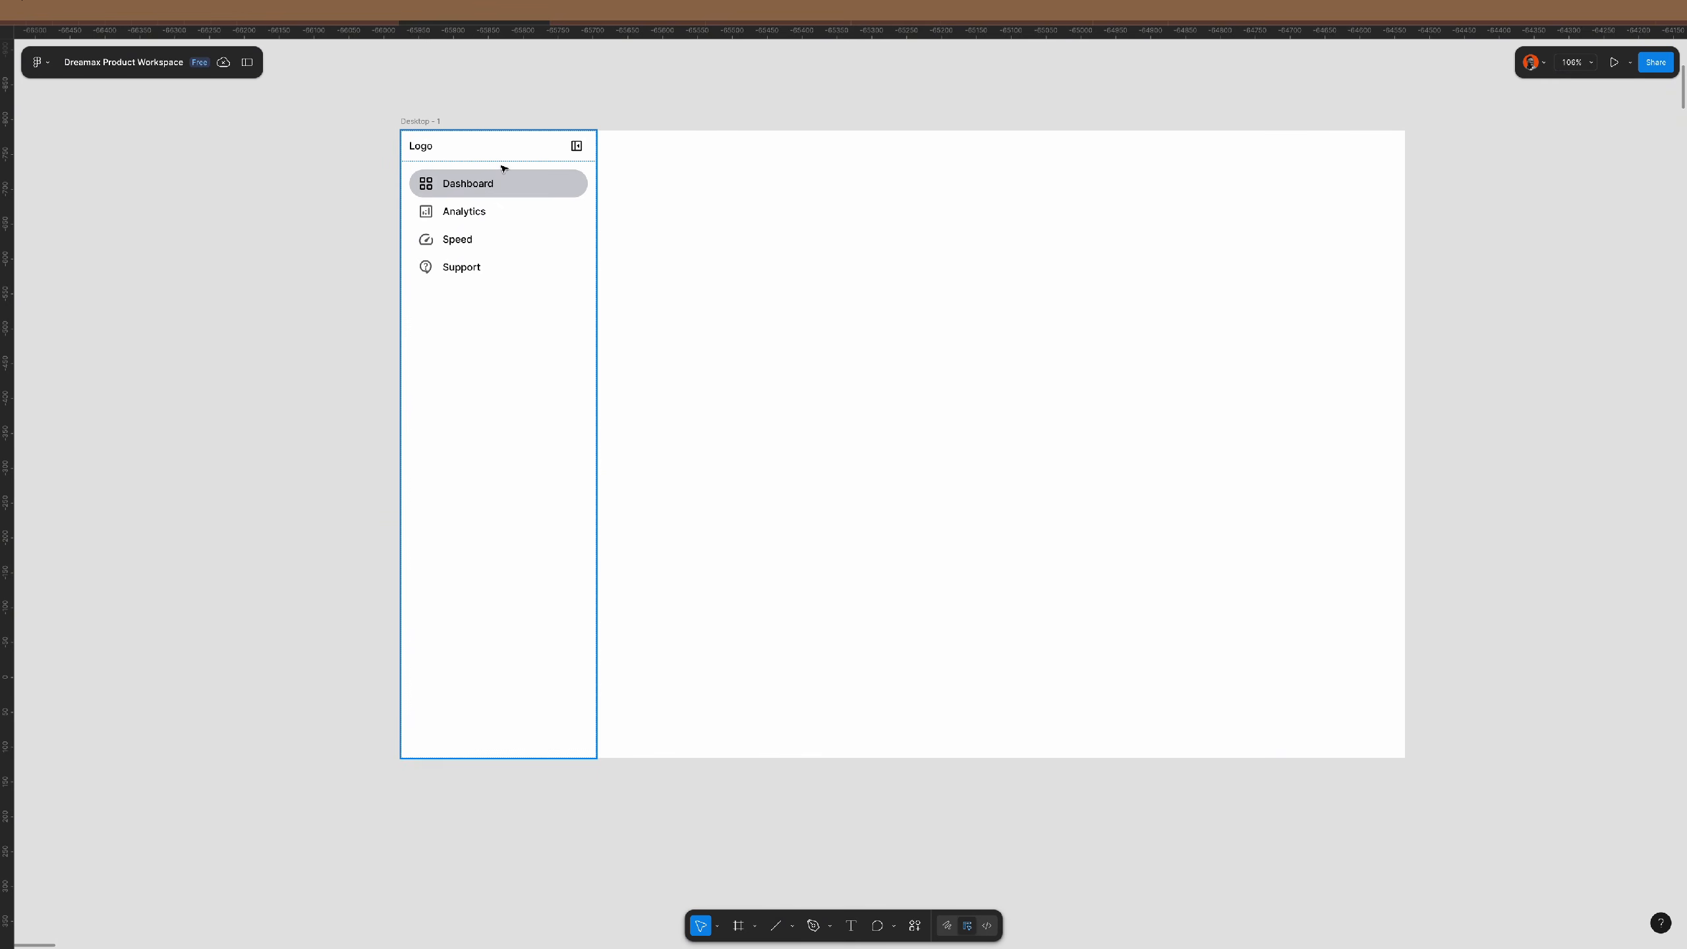
left_click(583, 286)
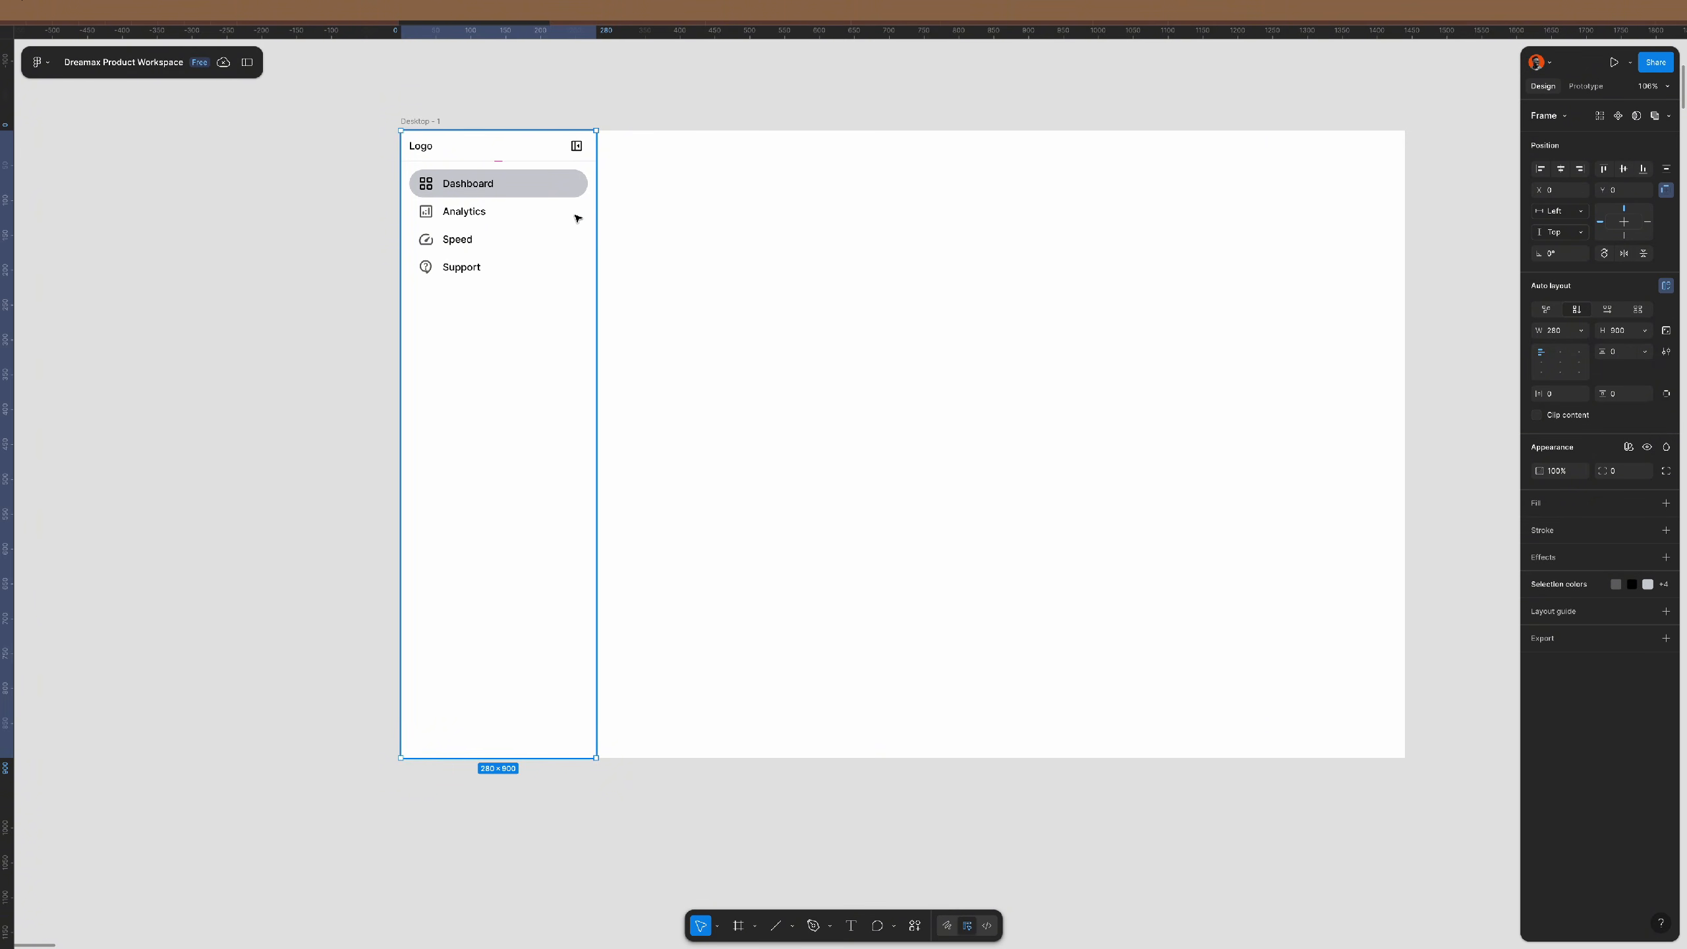
scroll(578, 219, "up", 1)
scroll(577, 219, "up", 1)
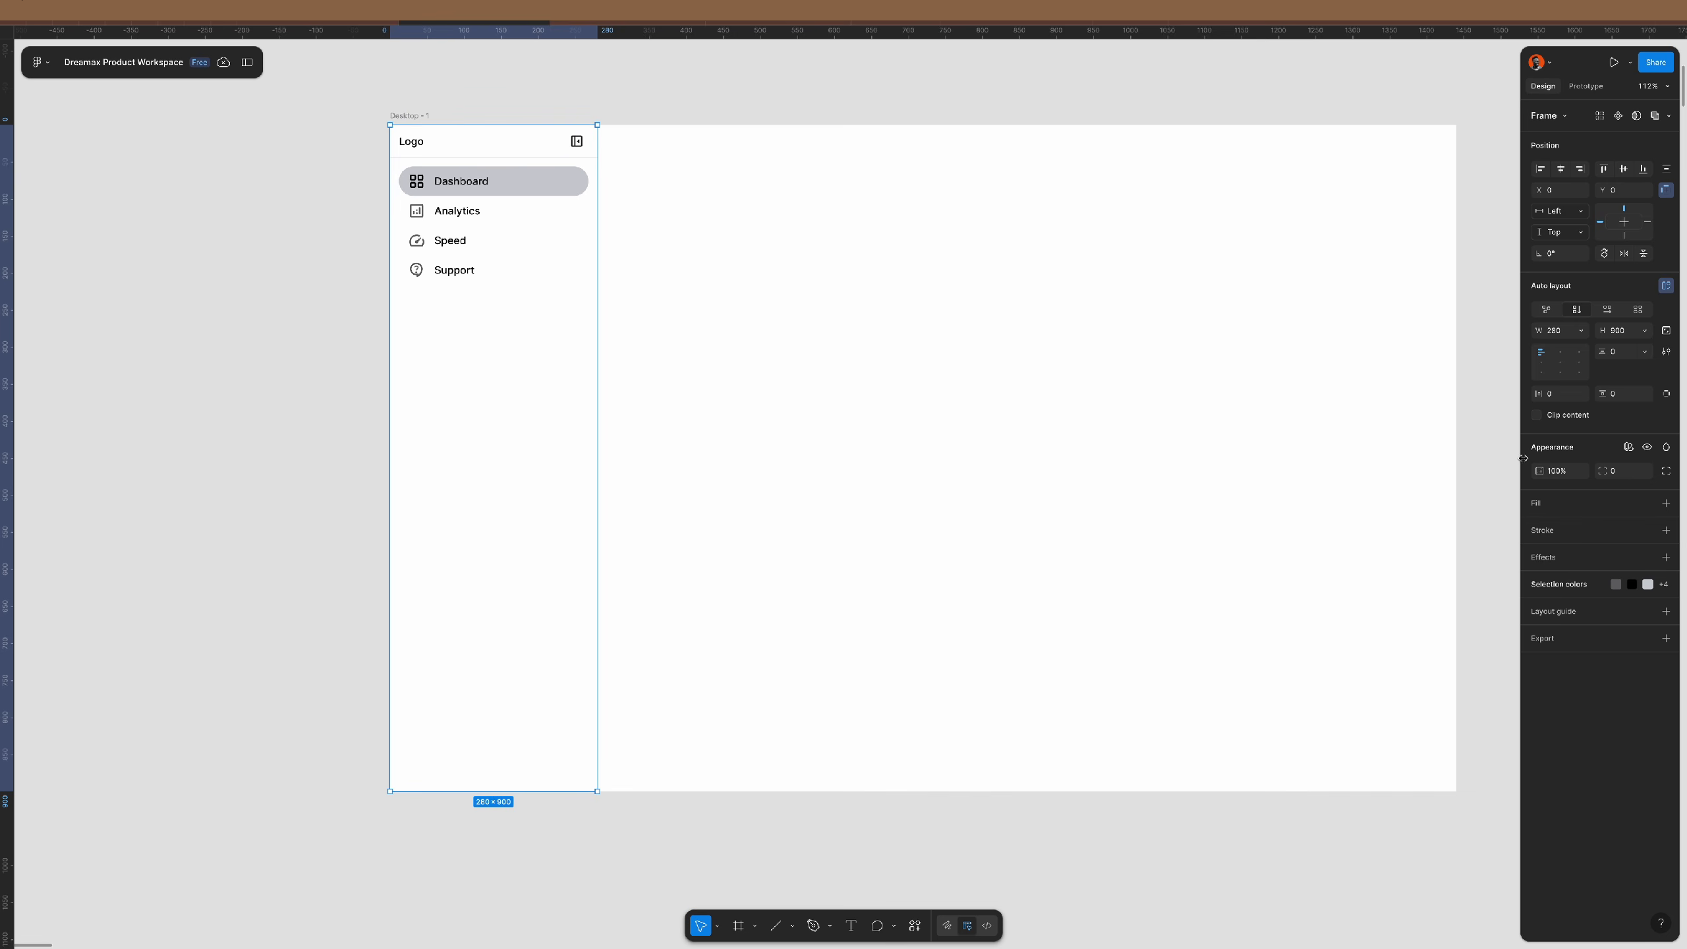
- Enable Clip content on the sidebar and add a Primary/outline/gray stroke on its right side only
left_click(1538, 415)
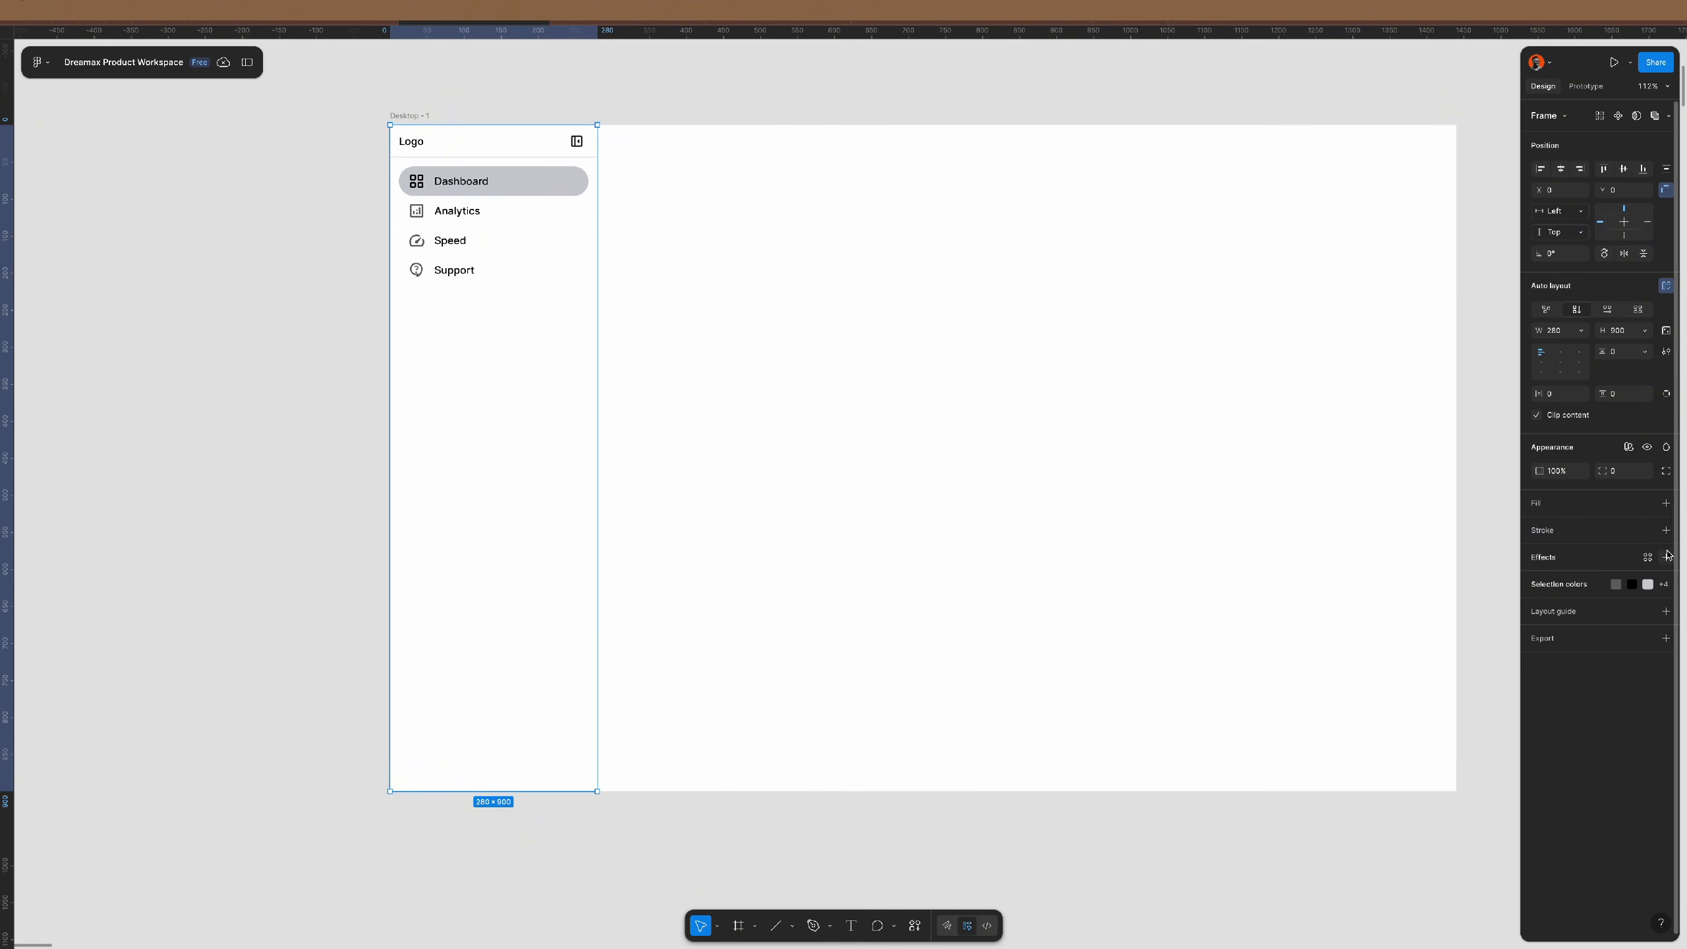
left_click(1647, 530)
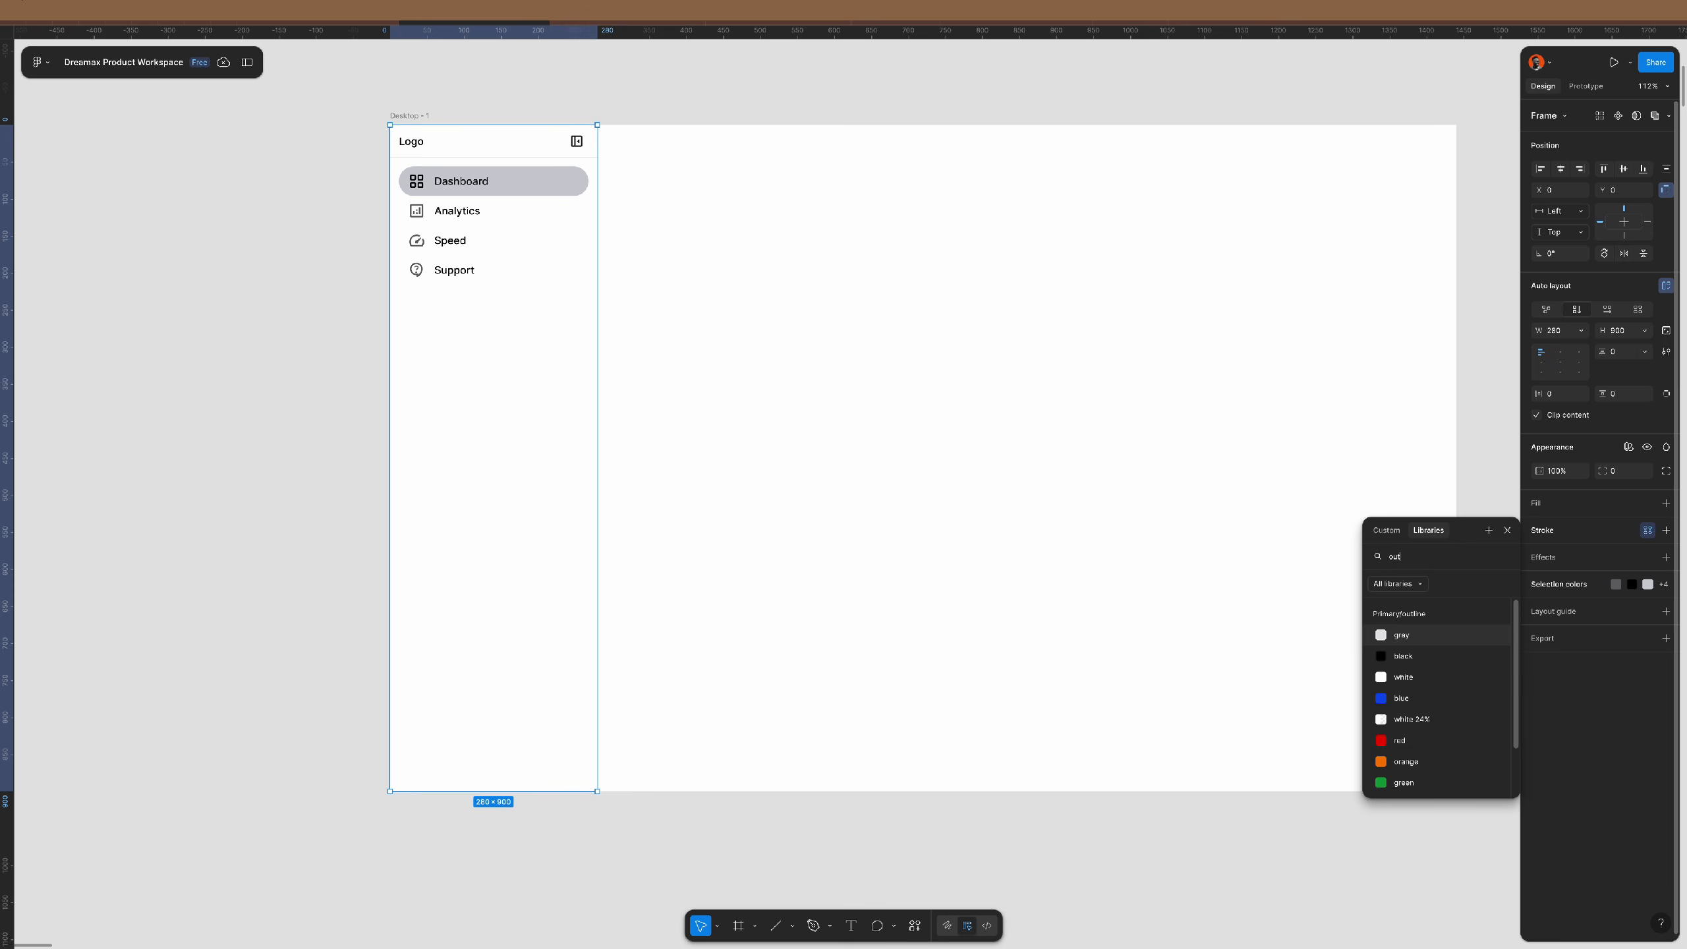
left_click(1401, 636)
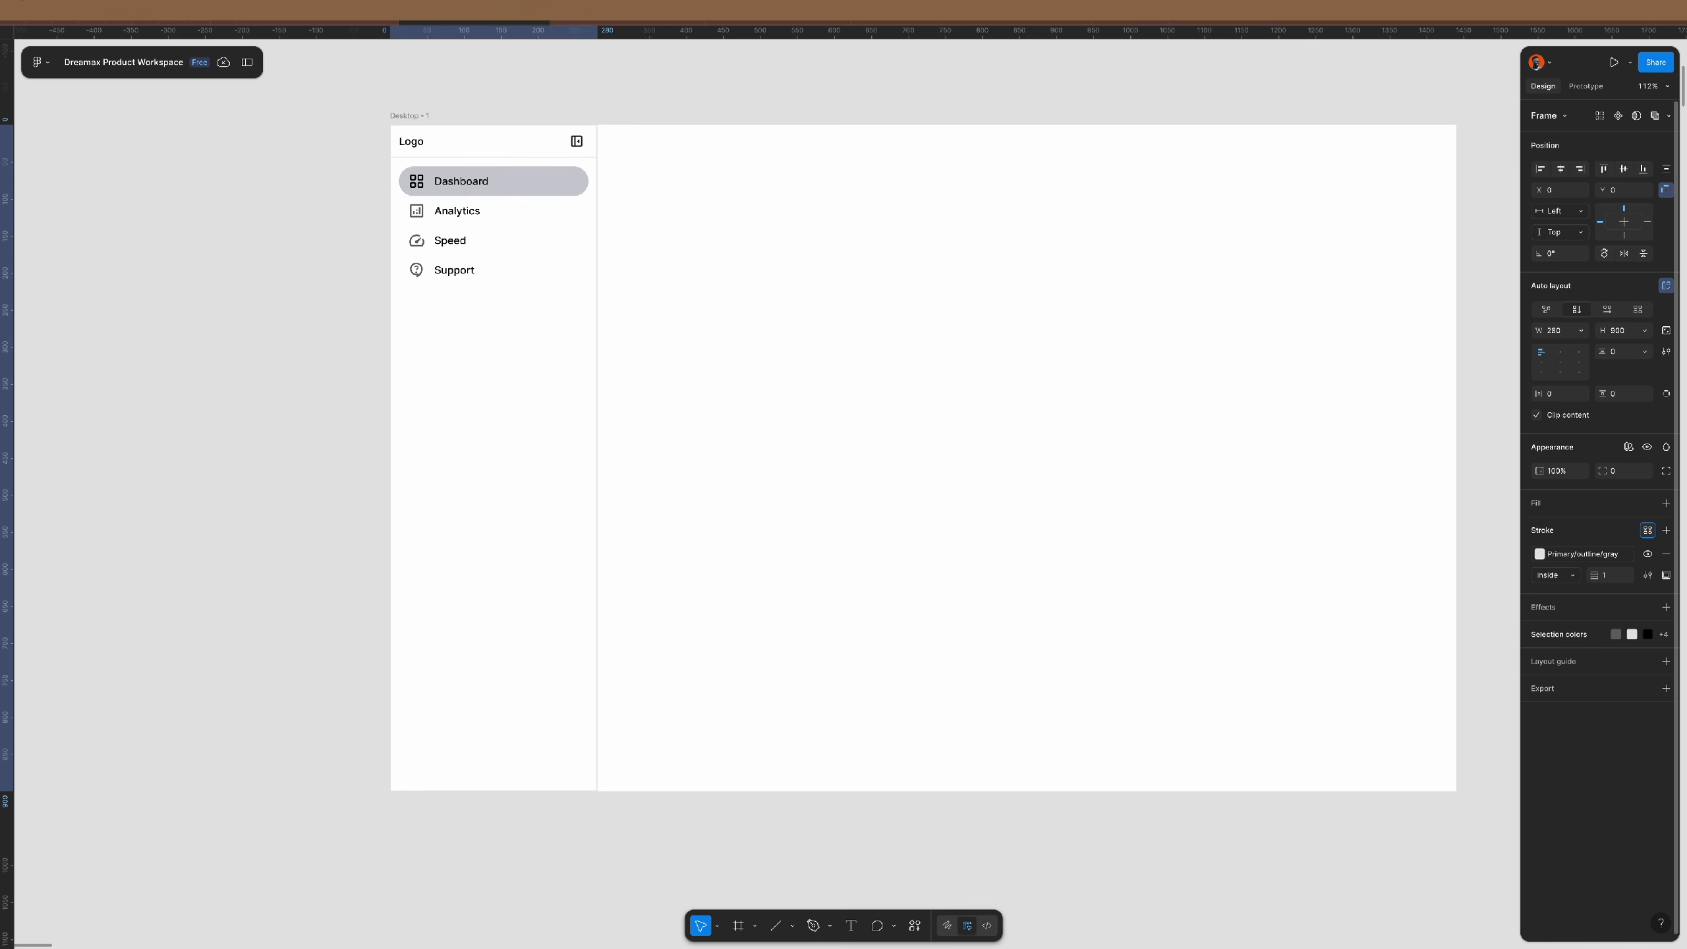
left_click(1666, 575)
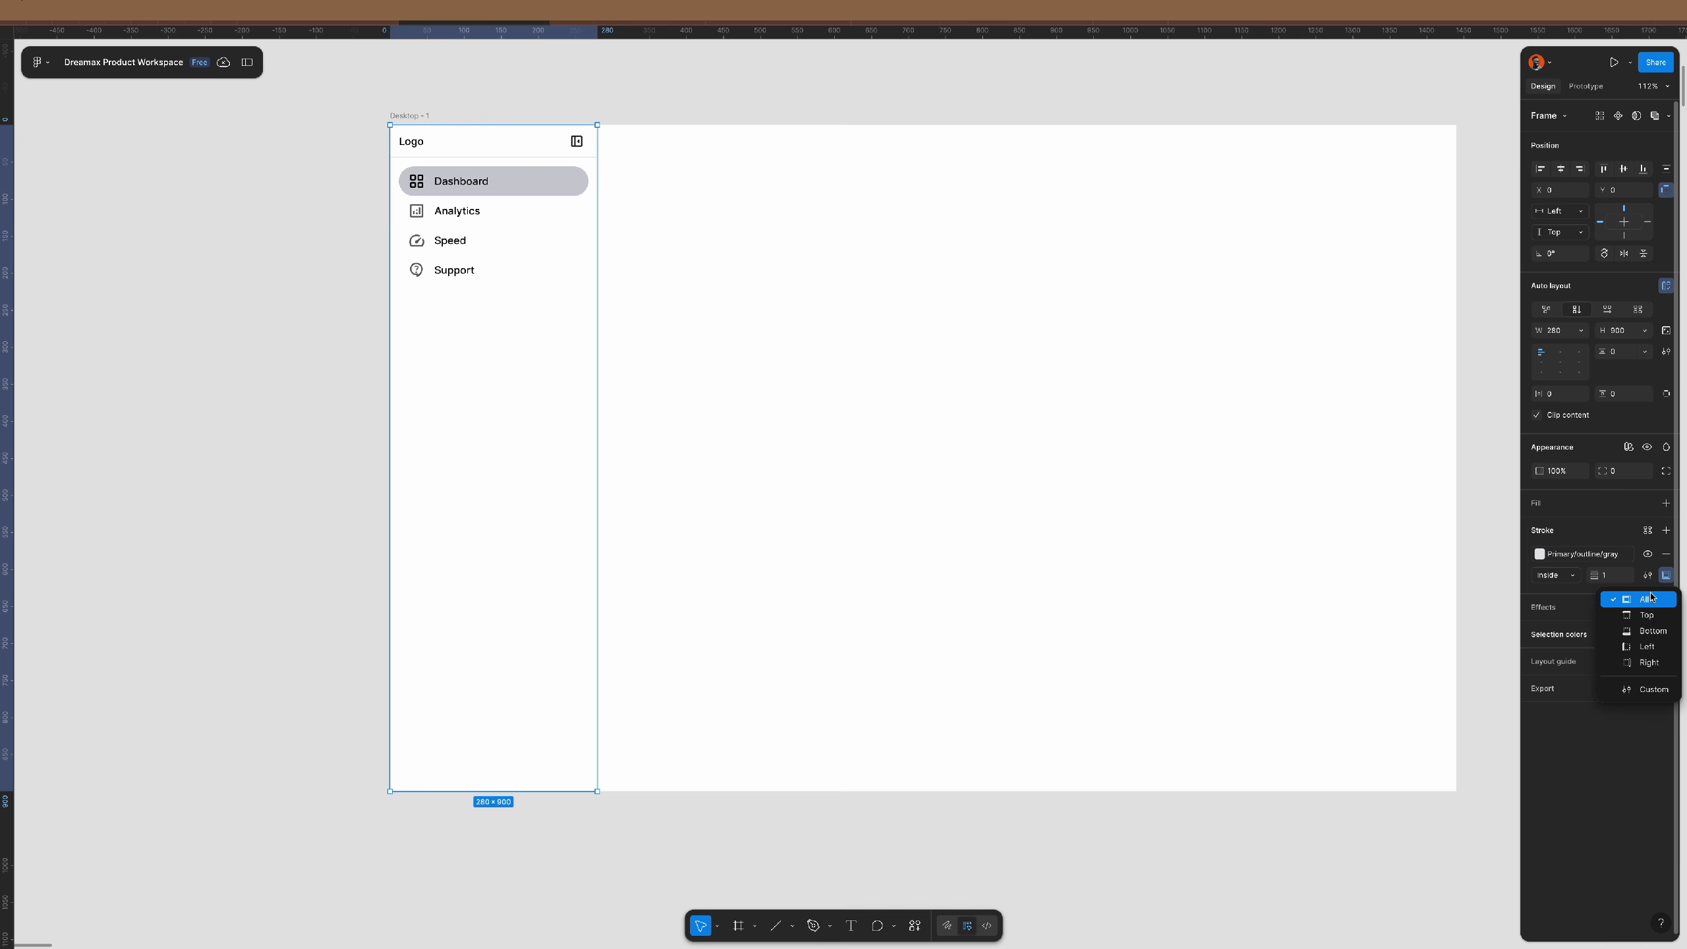
left_click(1650, 664)
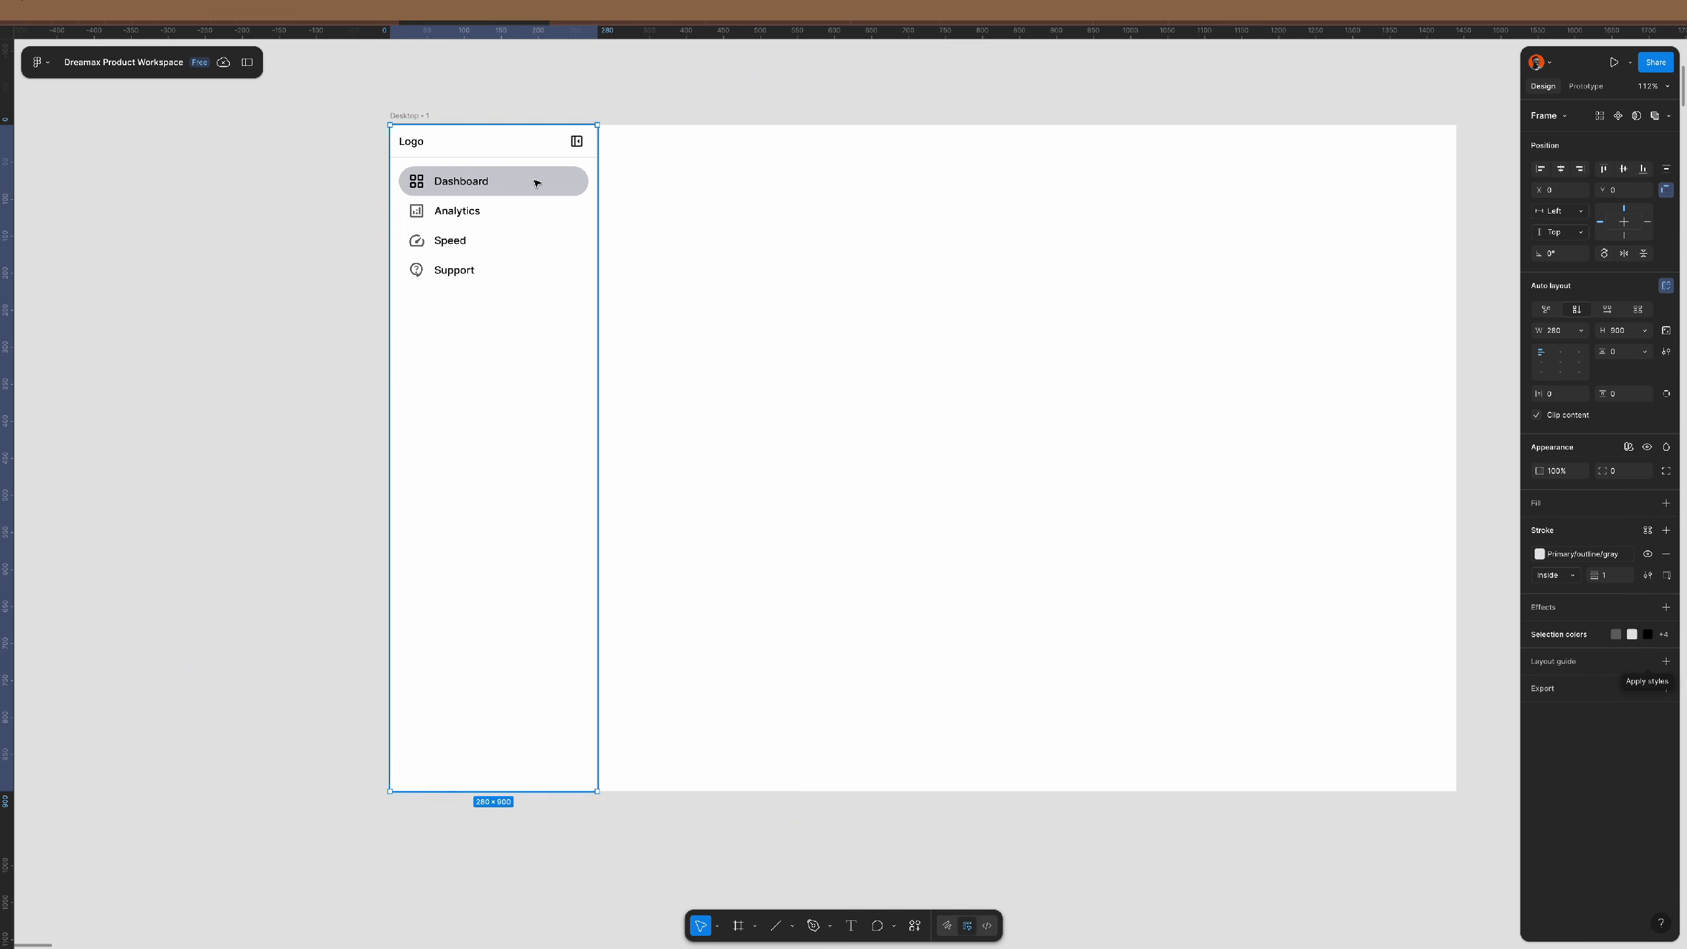
left_click(666, 101)
scroll(752, 230, "up", 1)
scroll(752, 230, "up", 5)
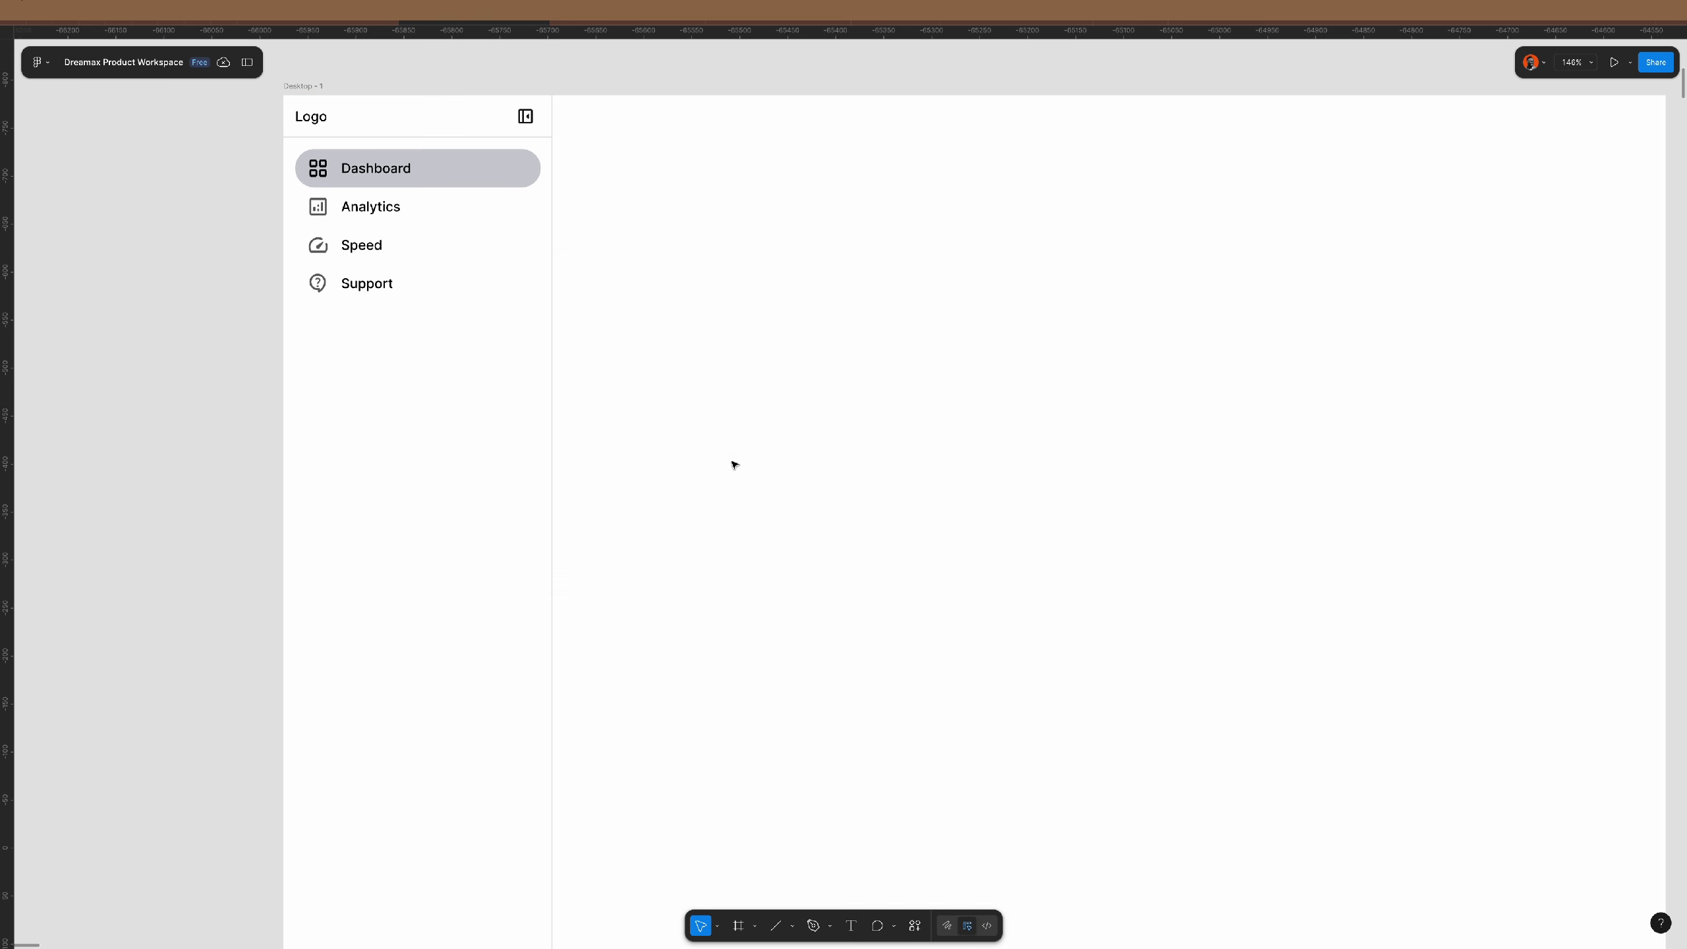
scroll(678, 332, "down", 4)
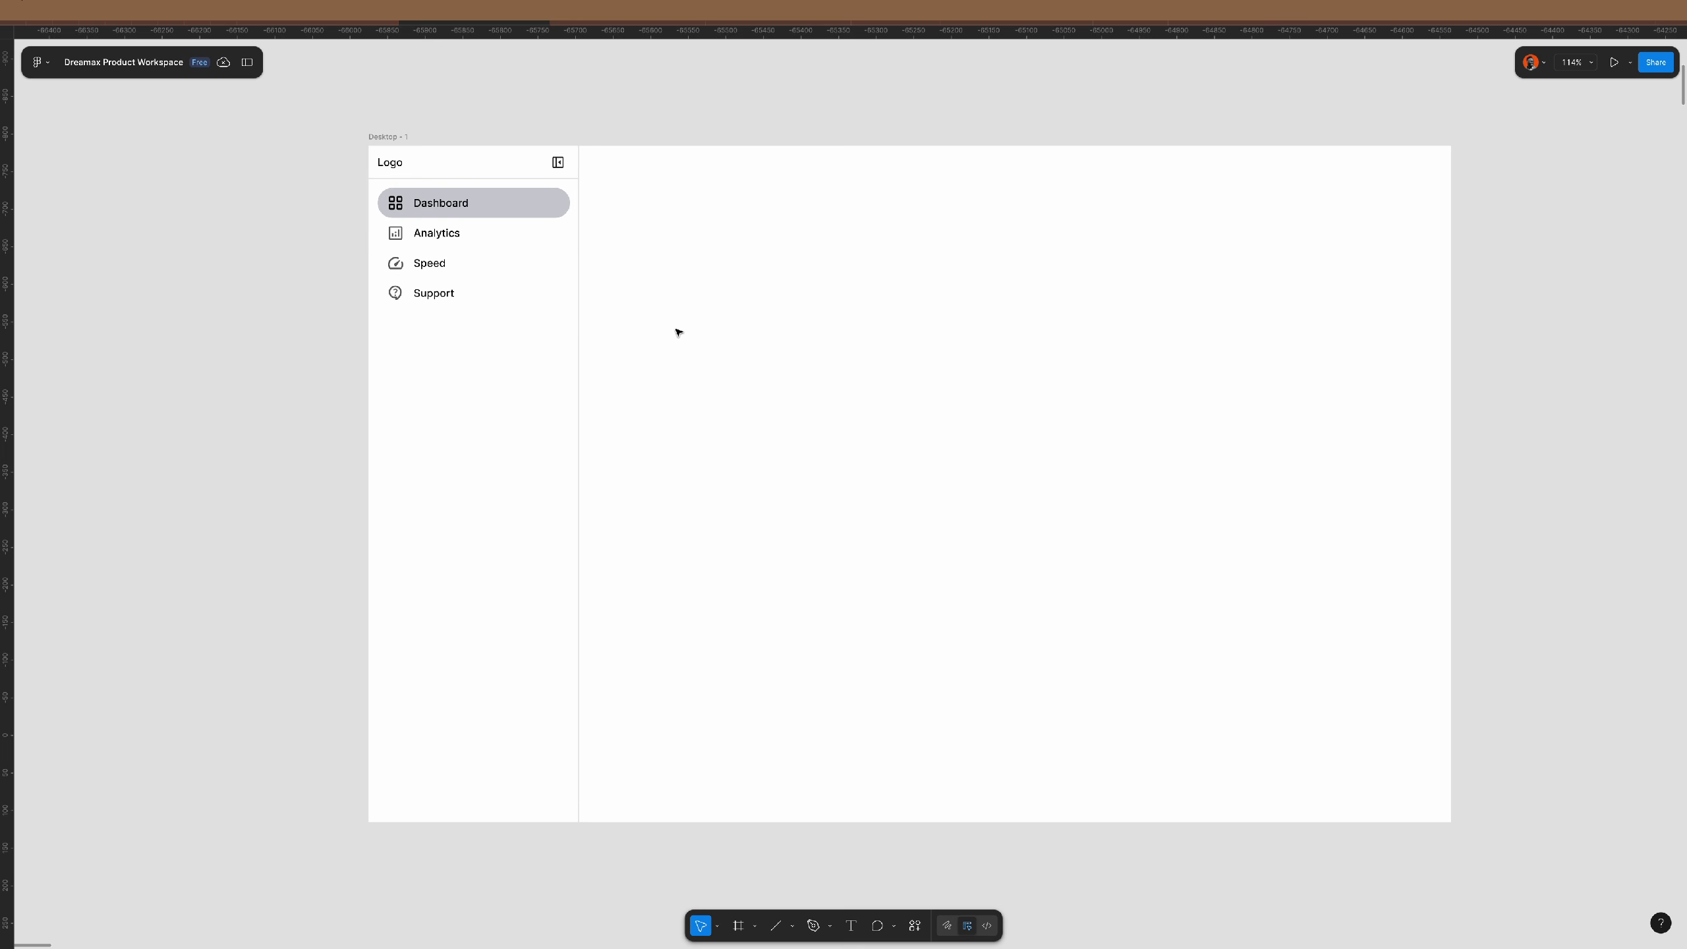
scroll(678, 332, "right", 2)
scroll(677, 332, "down", 5)
- Duplicate Desktop - 1 below the original to create Desktop - 2
left_click(737, 346)
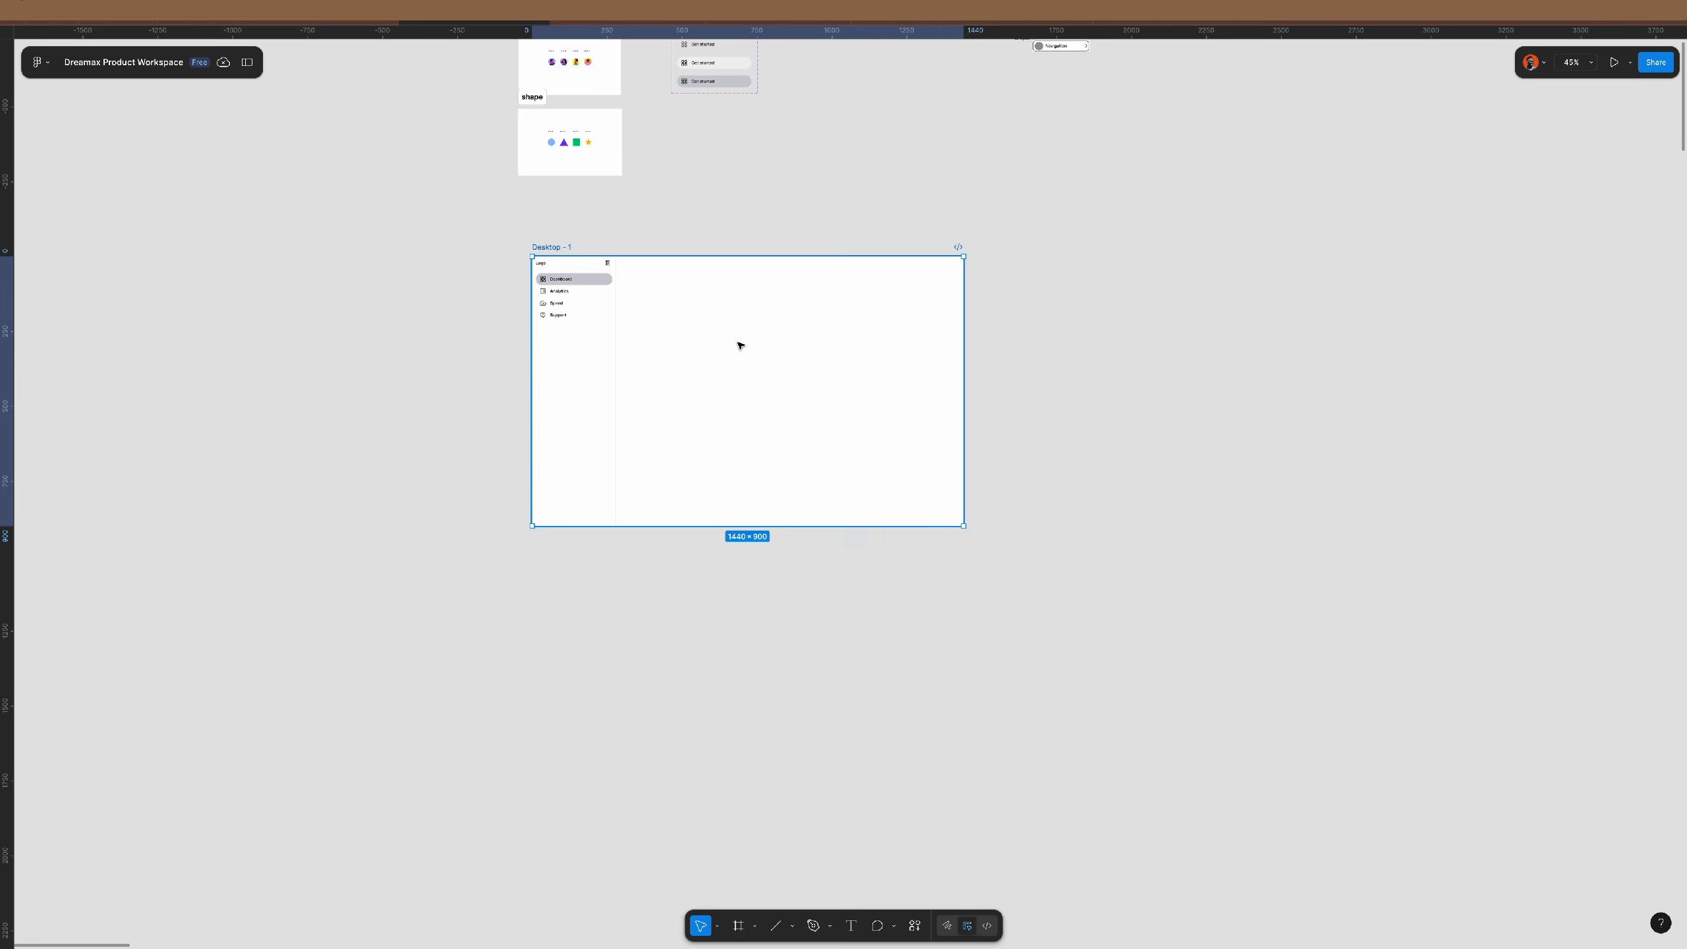
left_click_drag(722, 290, 734, 583)
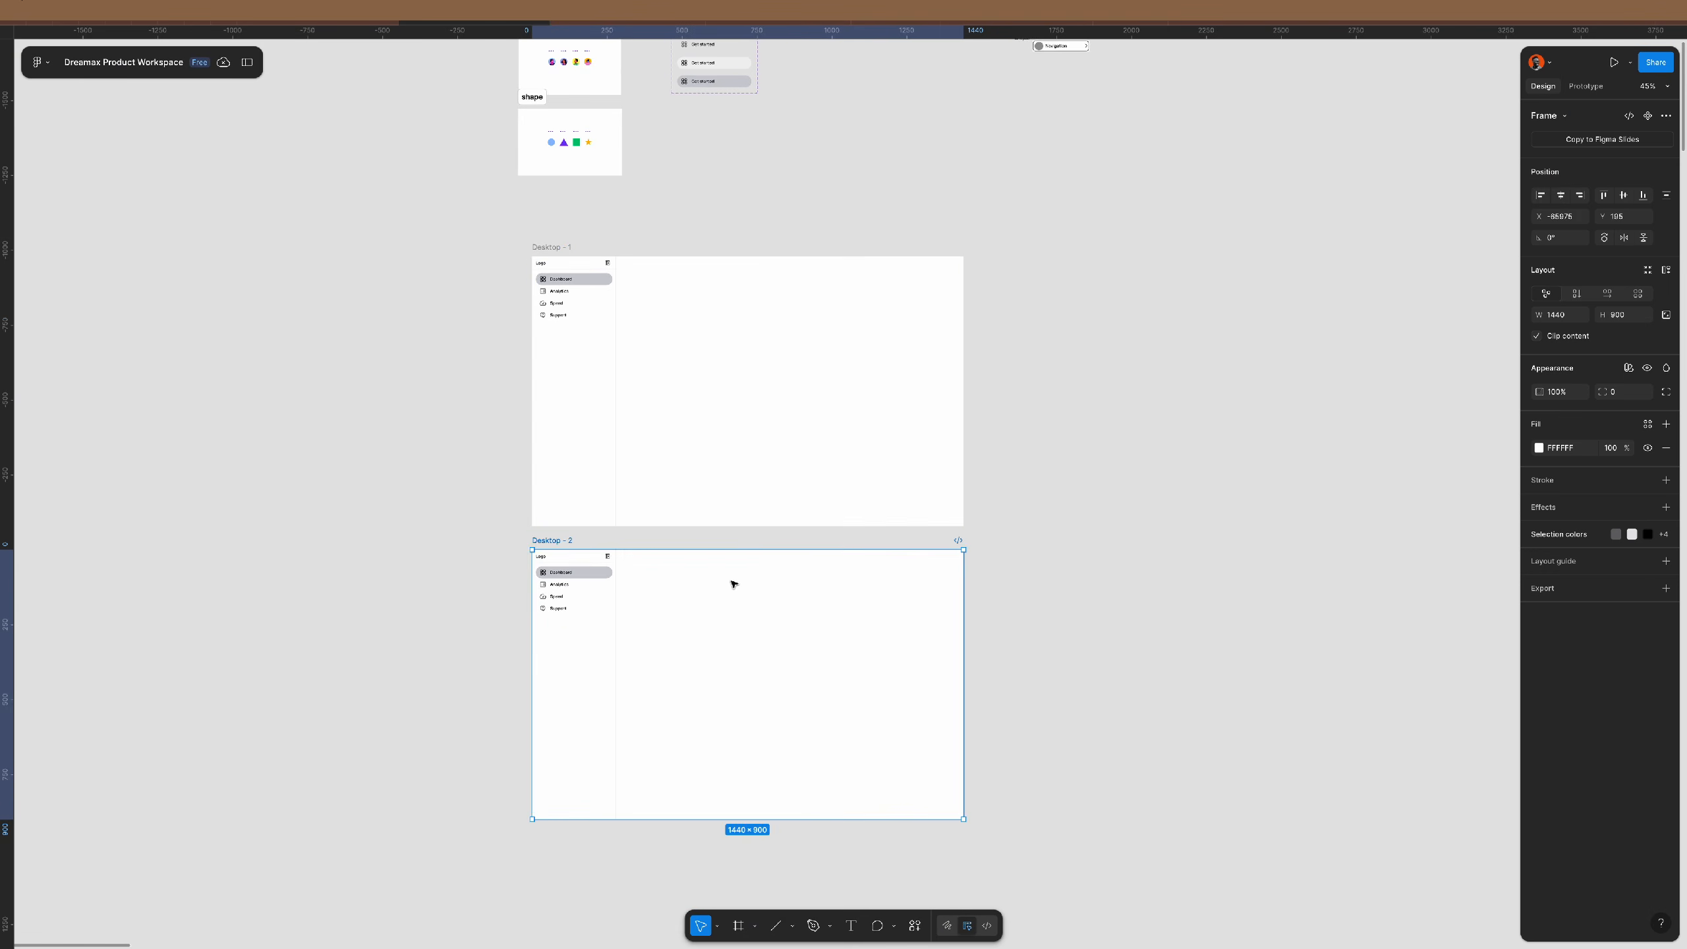
key("shift+2")
scroll(534, 386, "down", 2)
- Give the Desktop - 2 frame the Primary/bg/app fill style as its background
left_click(392, 381)
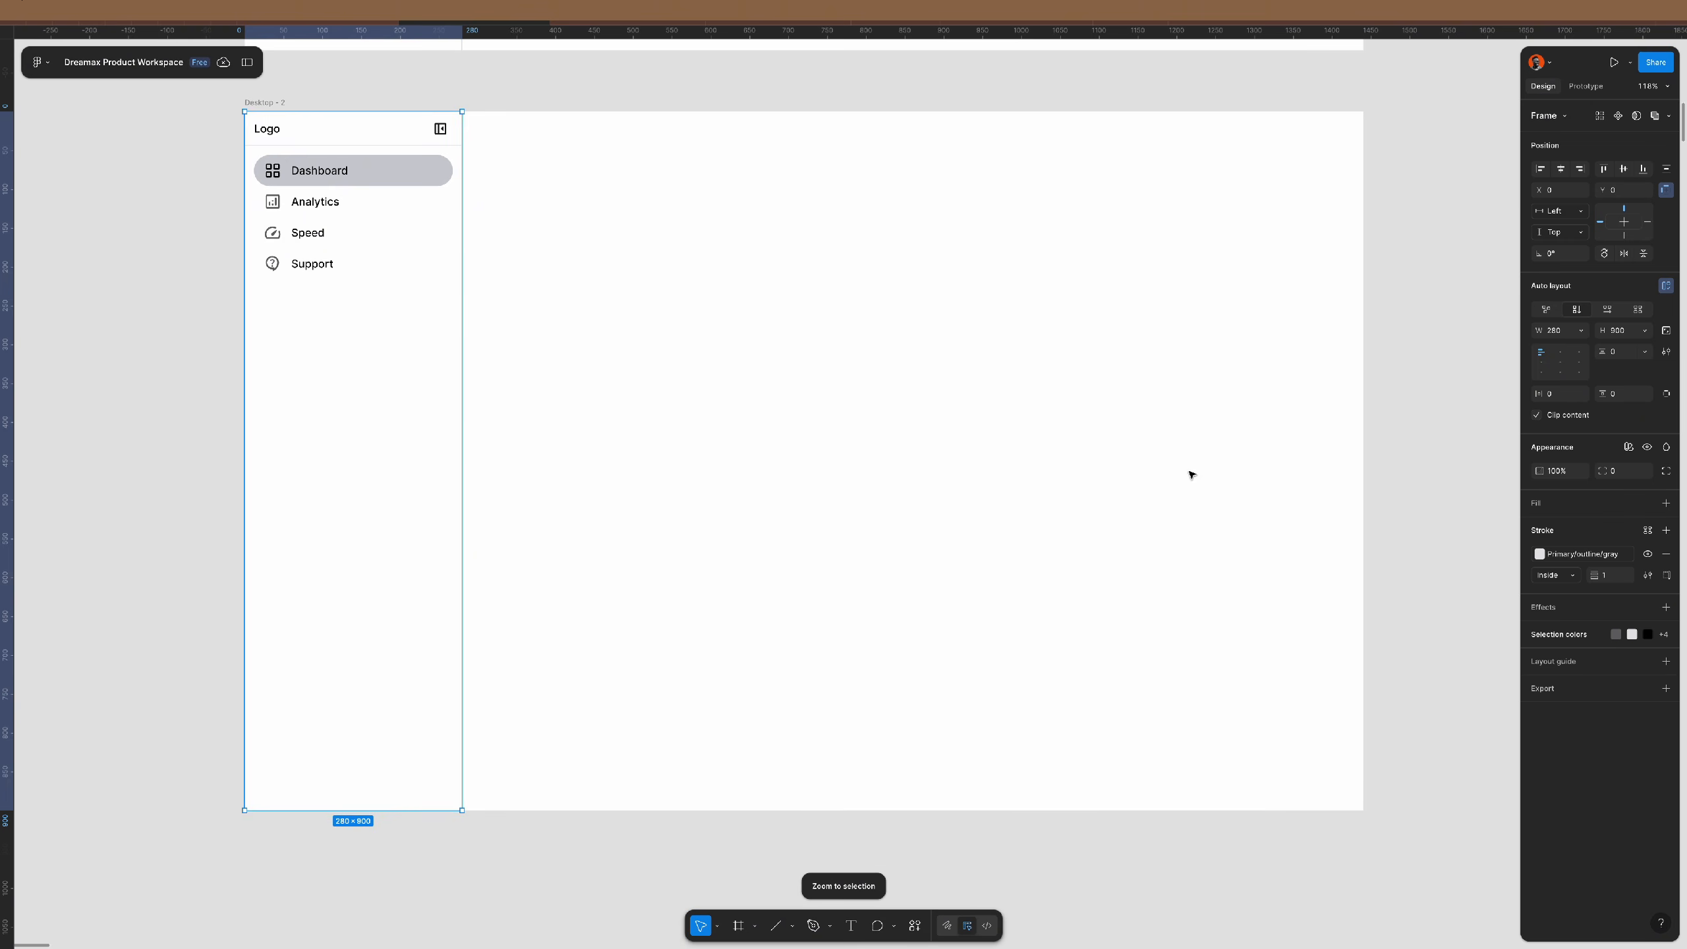
left_click(700, 422)
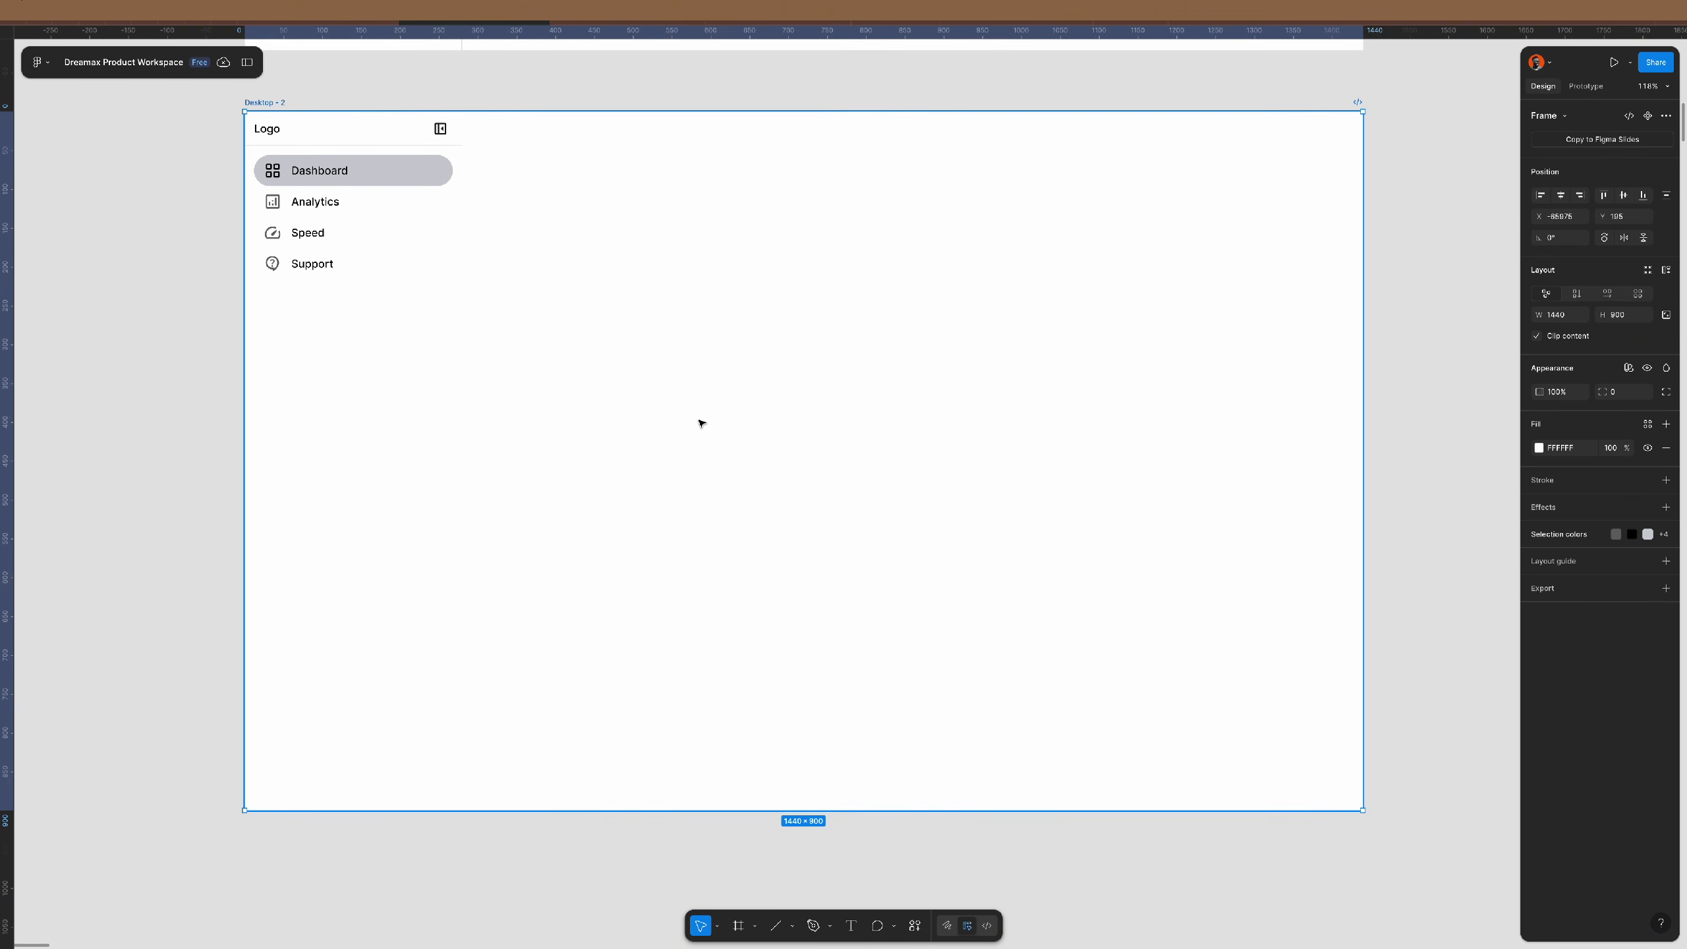
left_click(1647, 424)
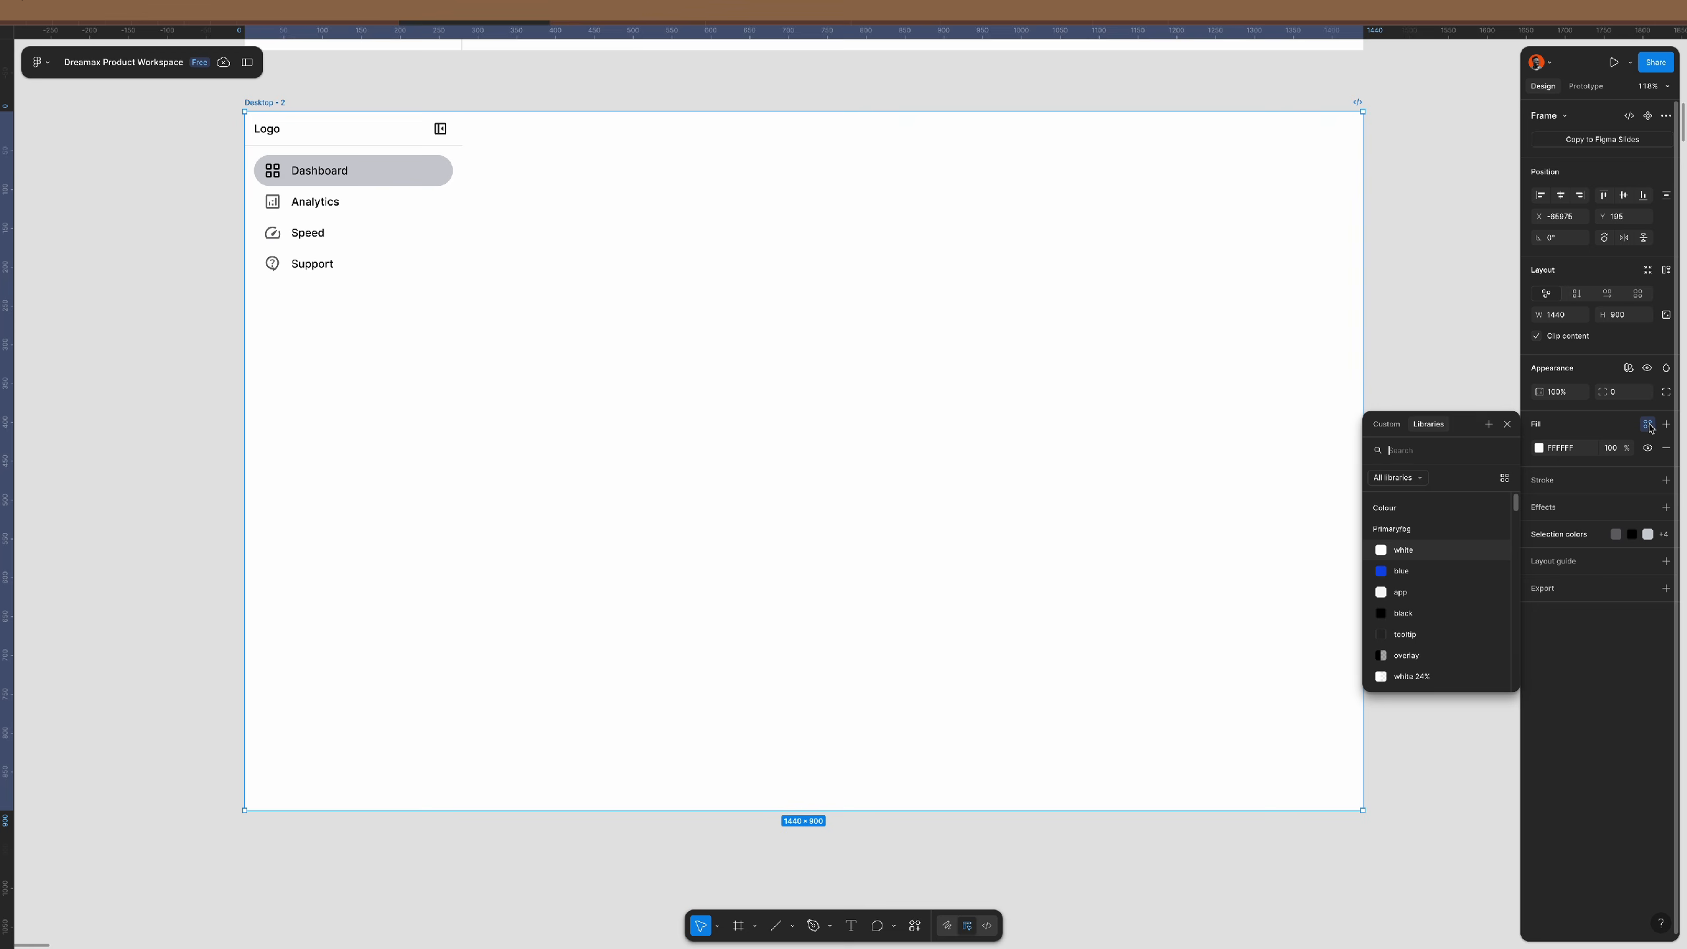
left_click(1429, 592)
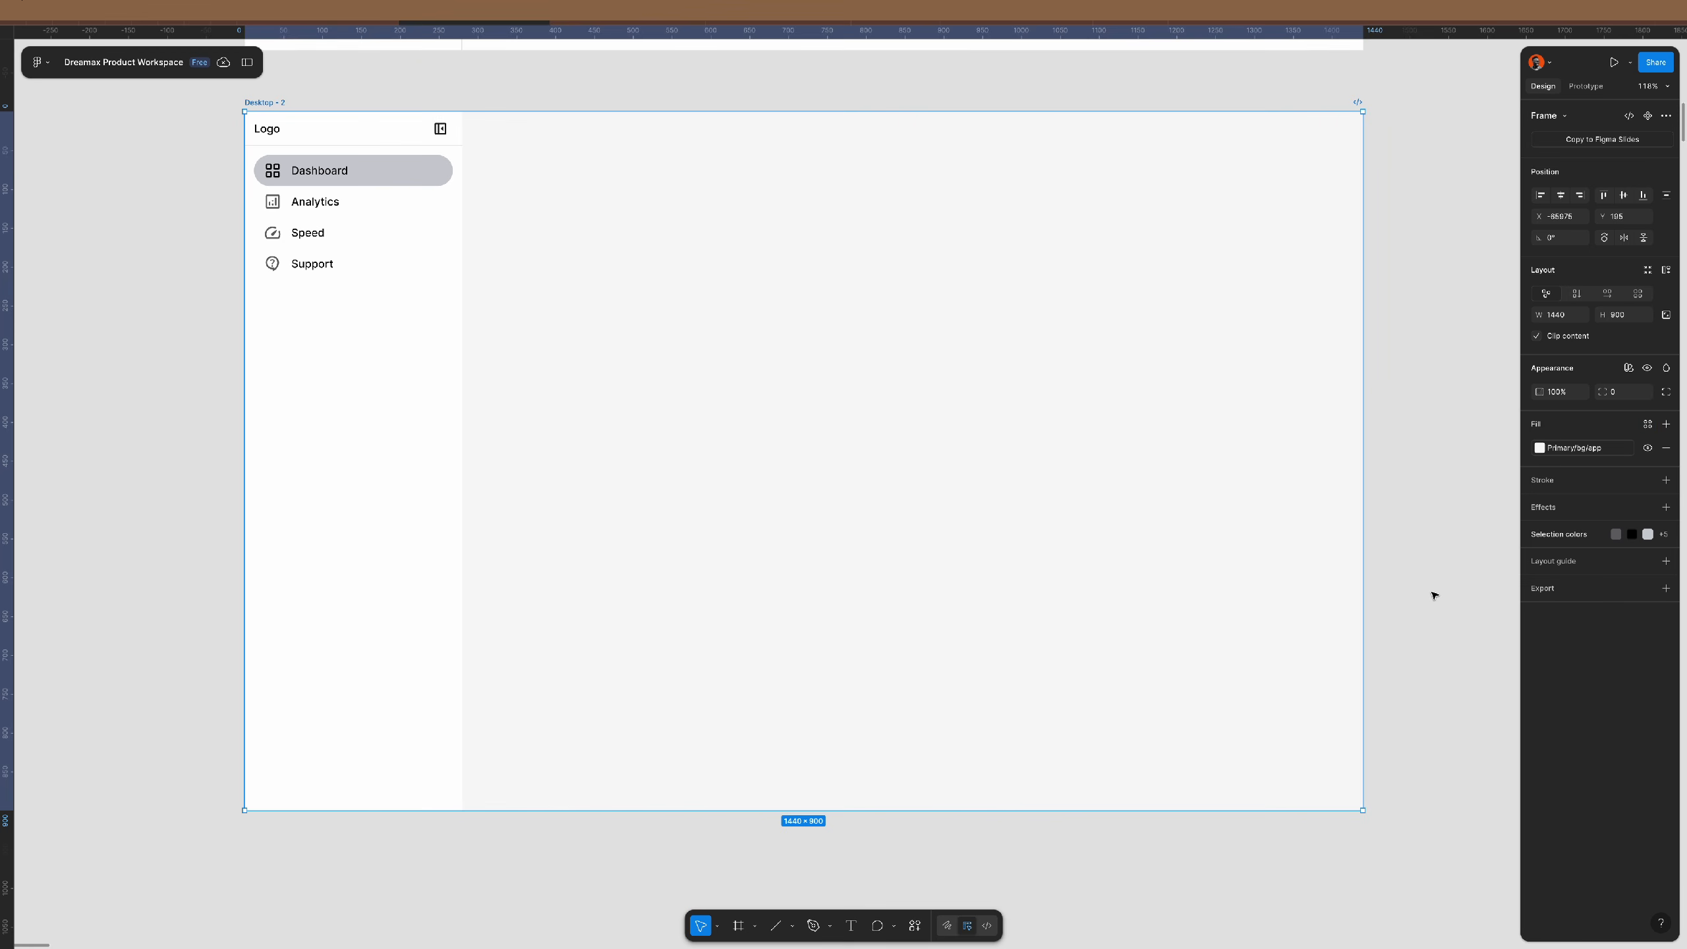
left_click(1433, 595)
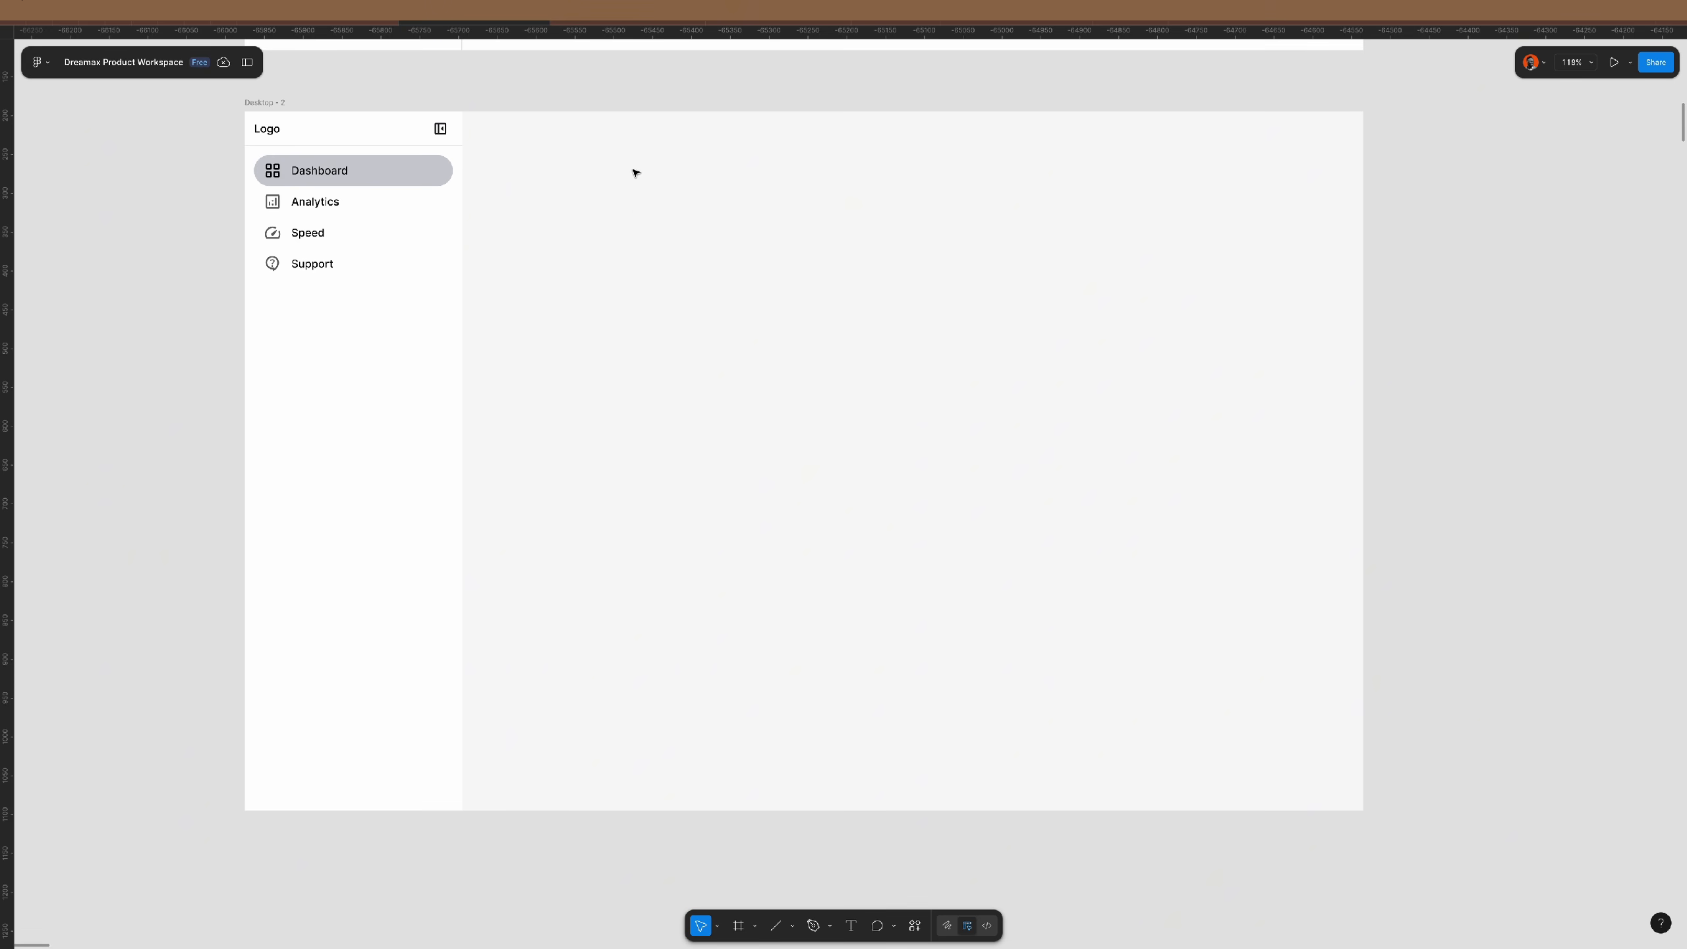
scroll(552, 162, "up", 1)
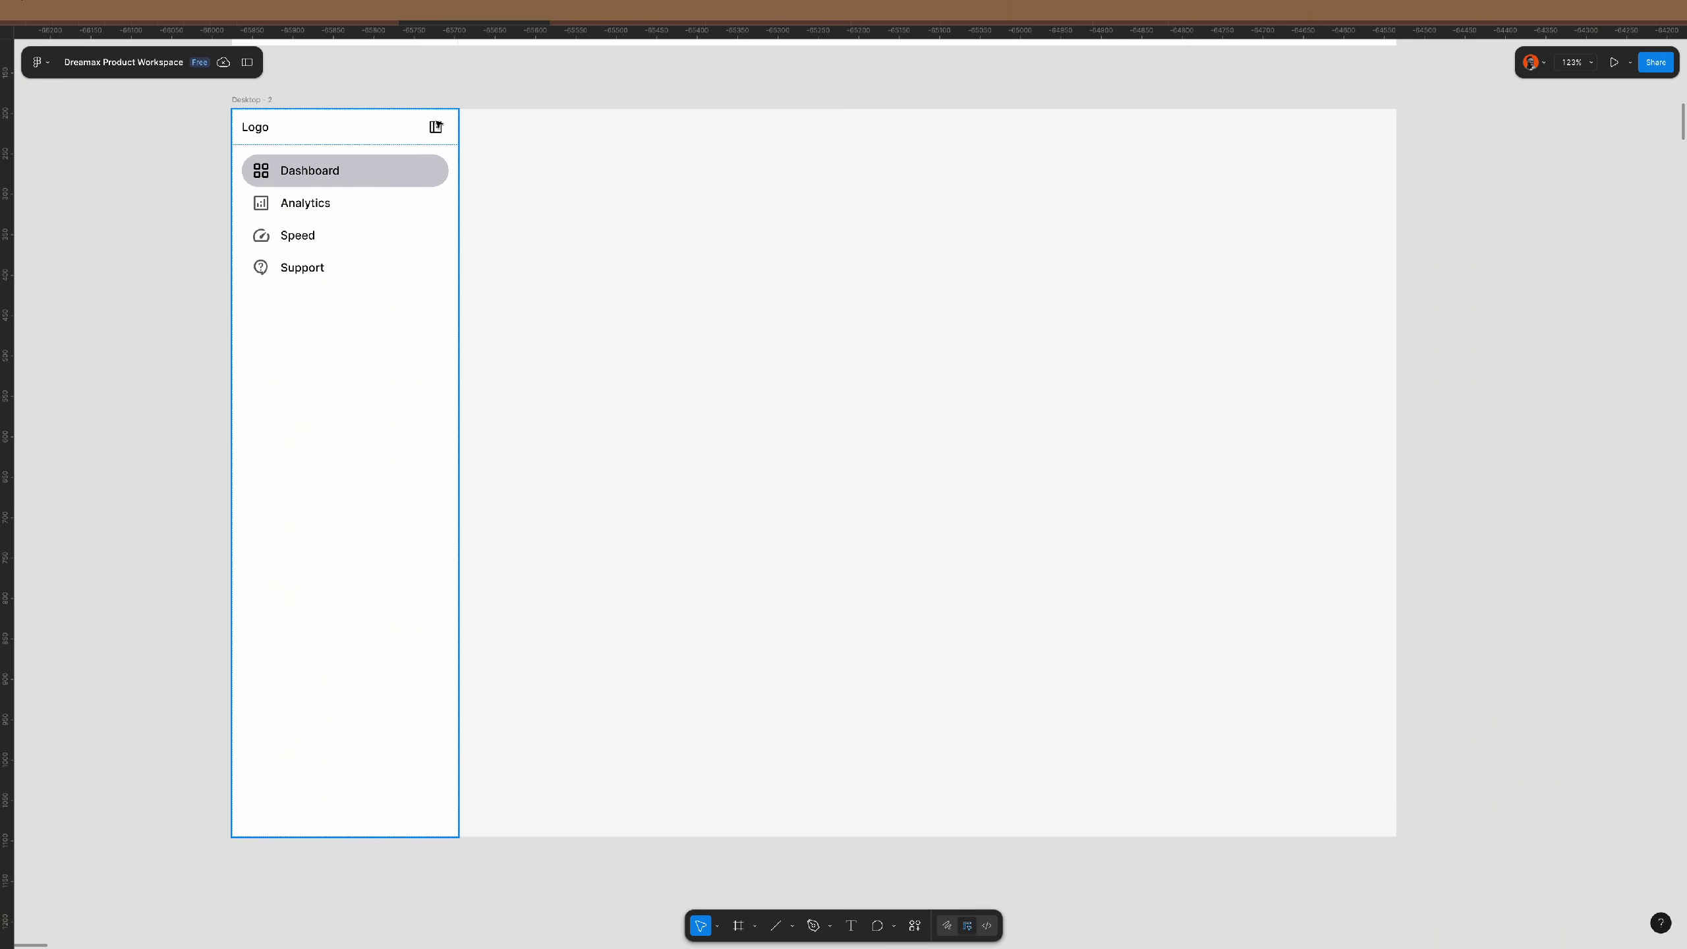
left_click(415, 152)
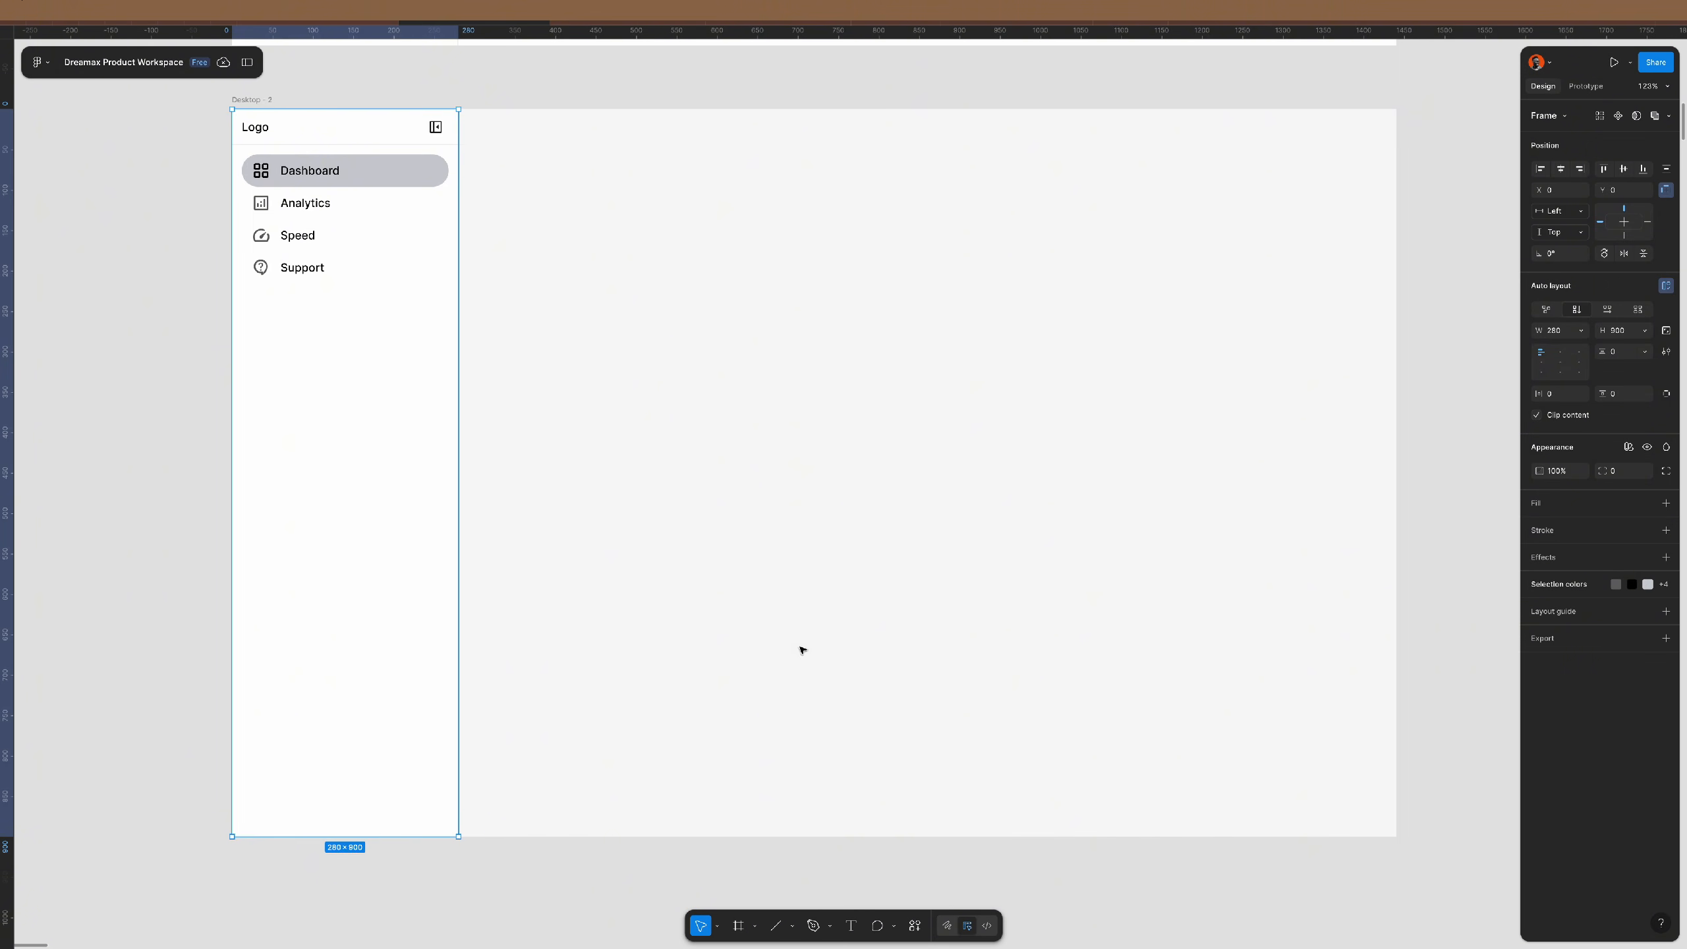
left_click(1418, 577)
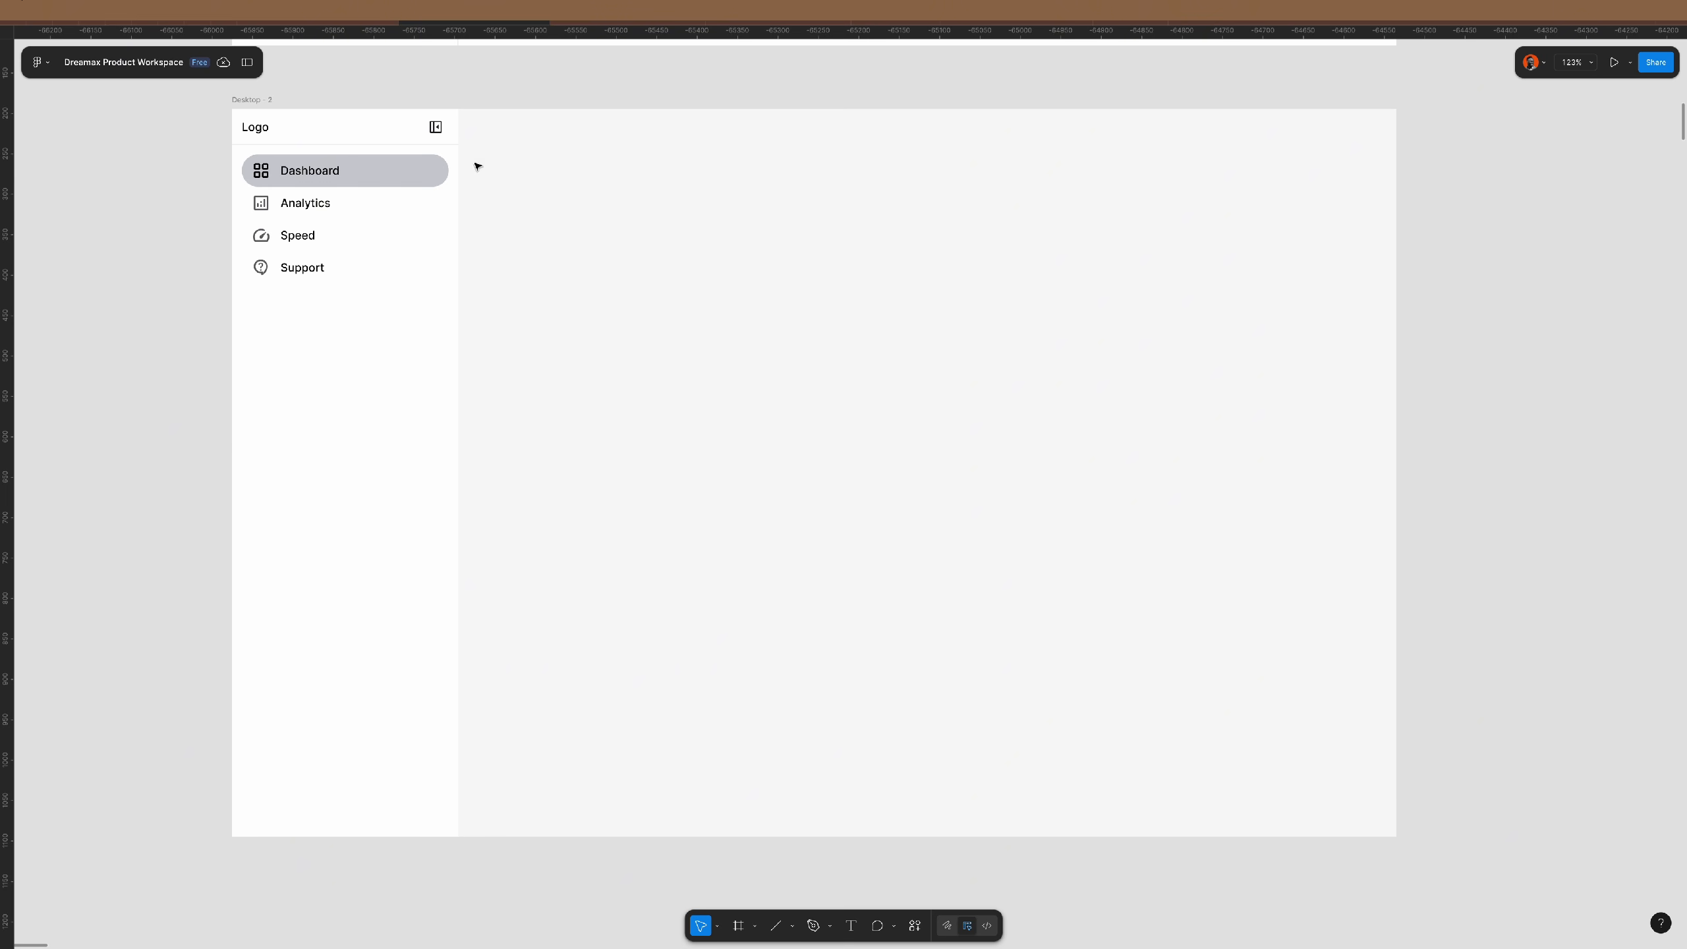
- Copy the sidebar's Logo header into the content area and stretch it to 1160 wide
left_click(365, 132)
left_click(332, 134)
left_click_drag(332, 134, 603, 133)
left_click_drag(727, 131, 1394, 119)
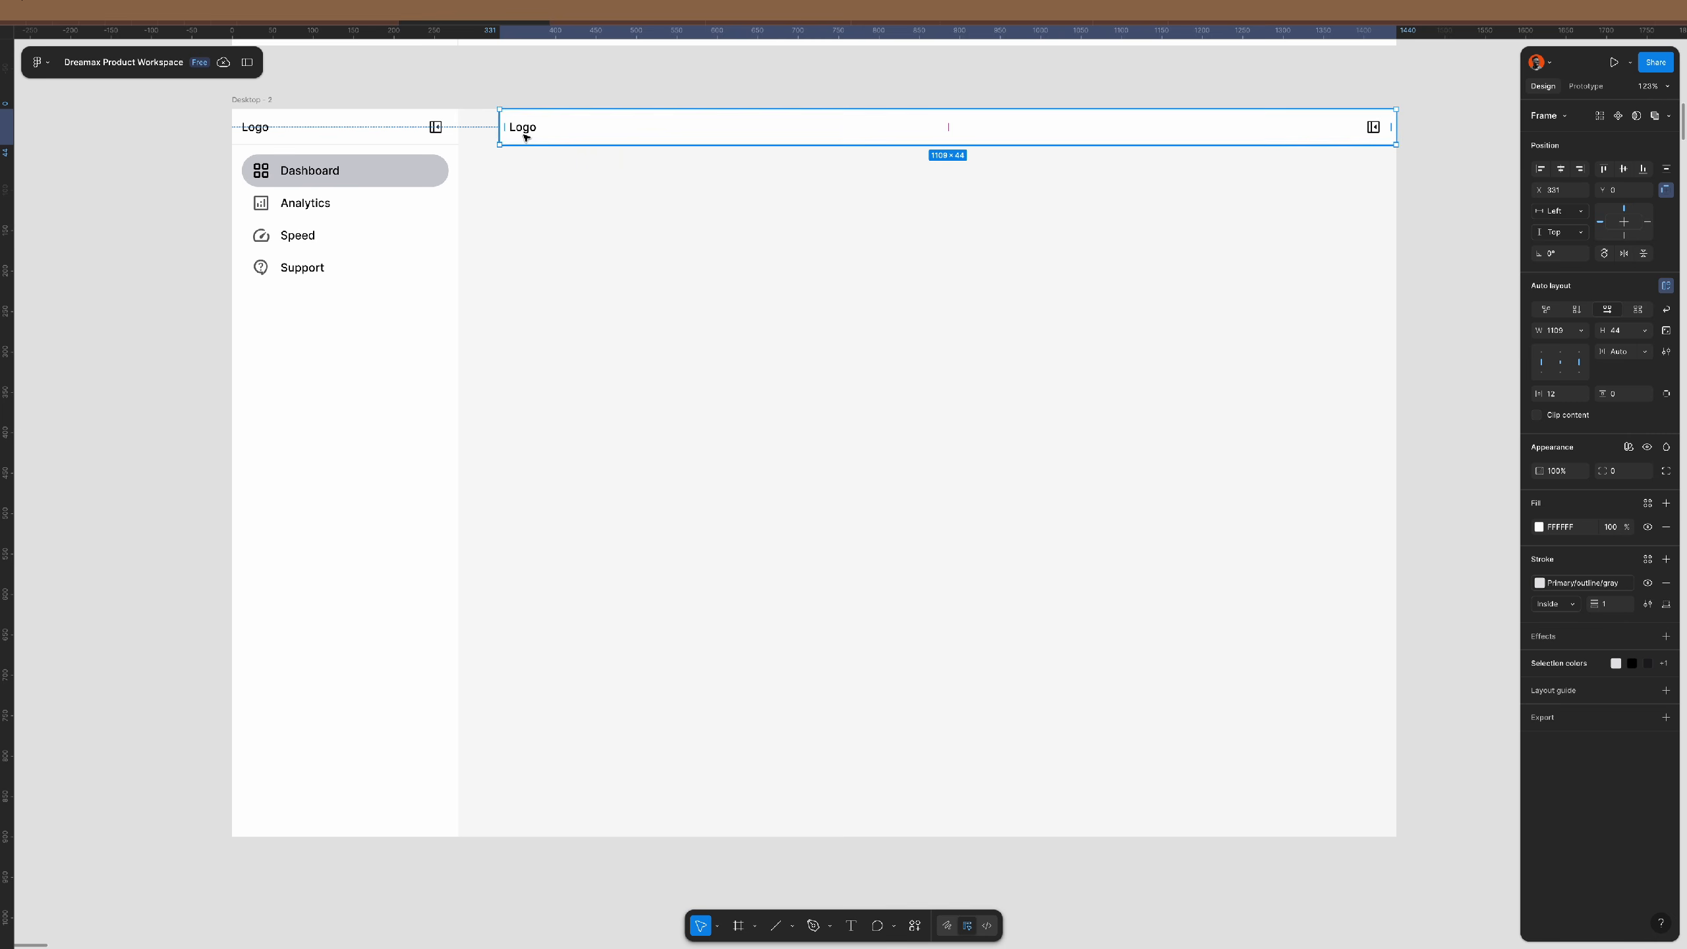
left_click_drag(499, 127, 458, 131)
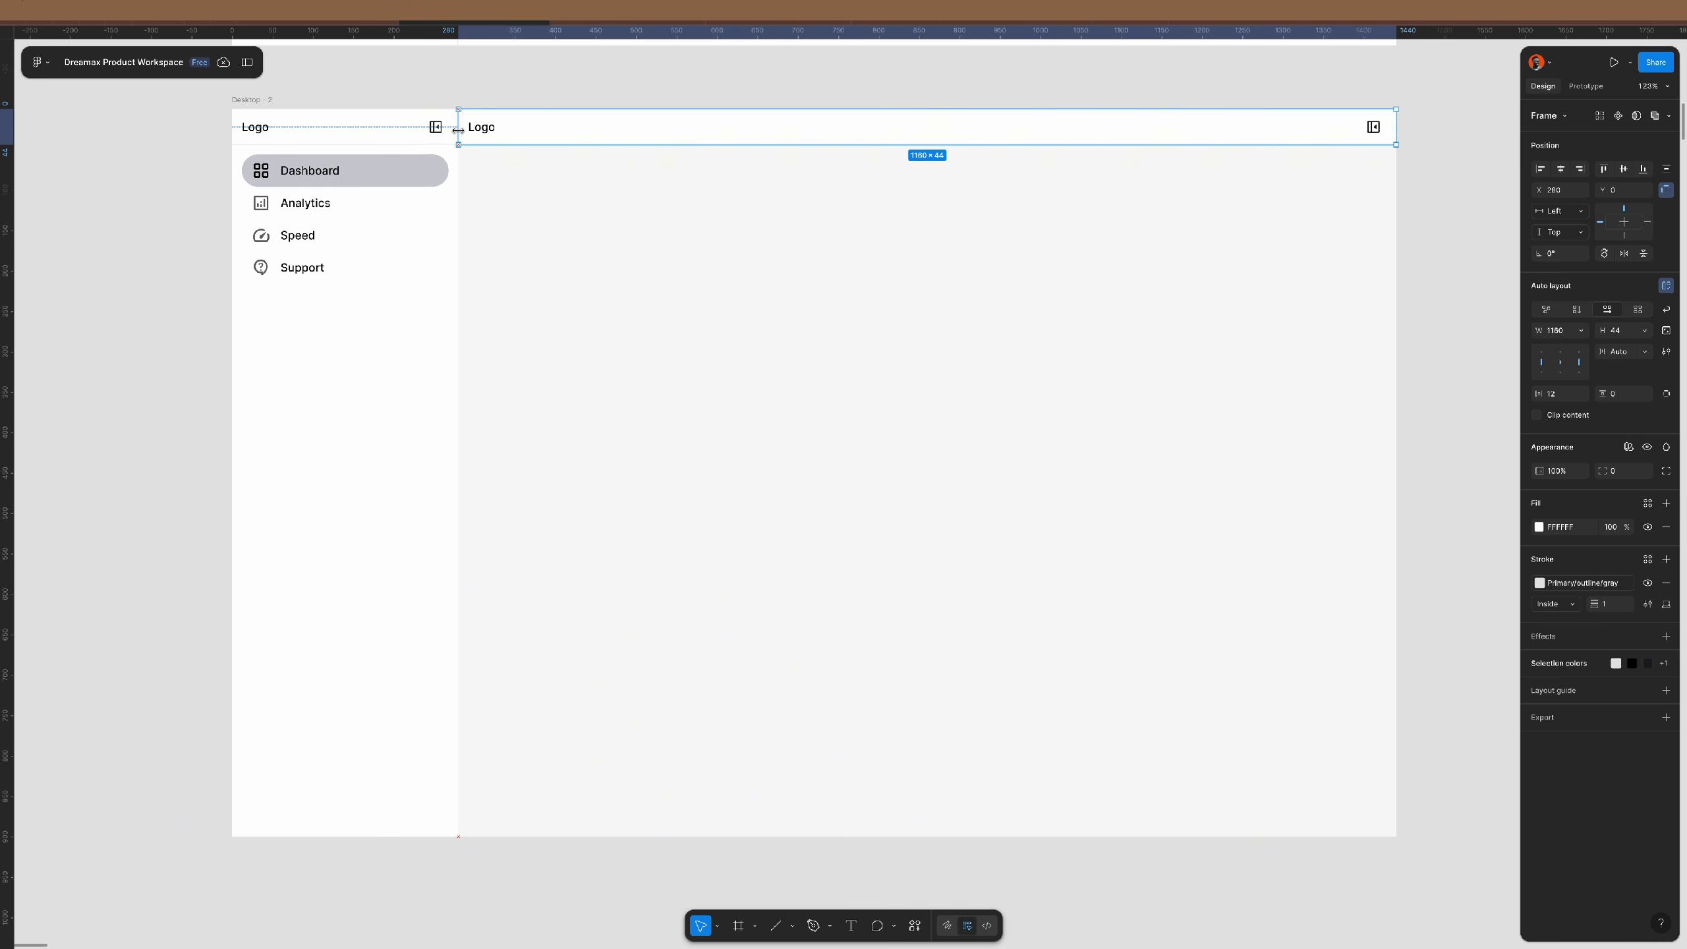
left_click(575, 86)
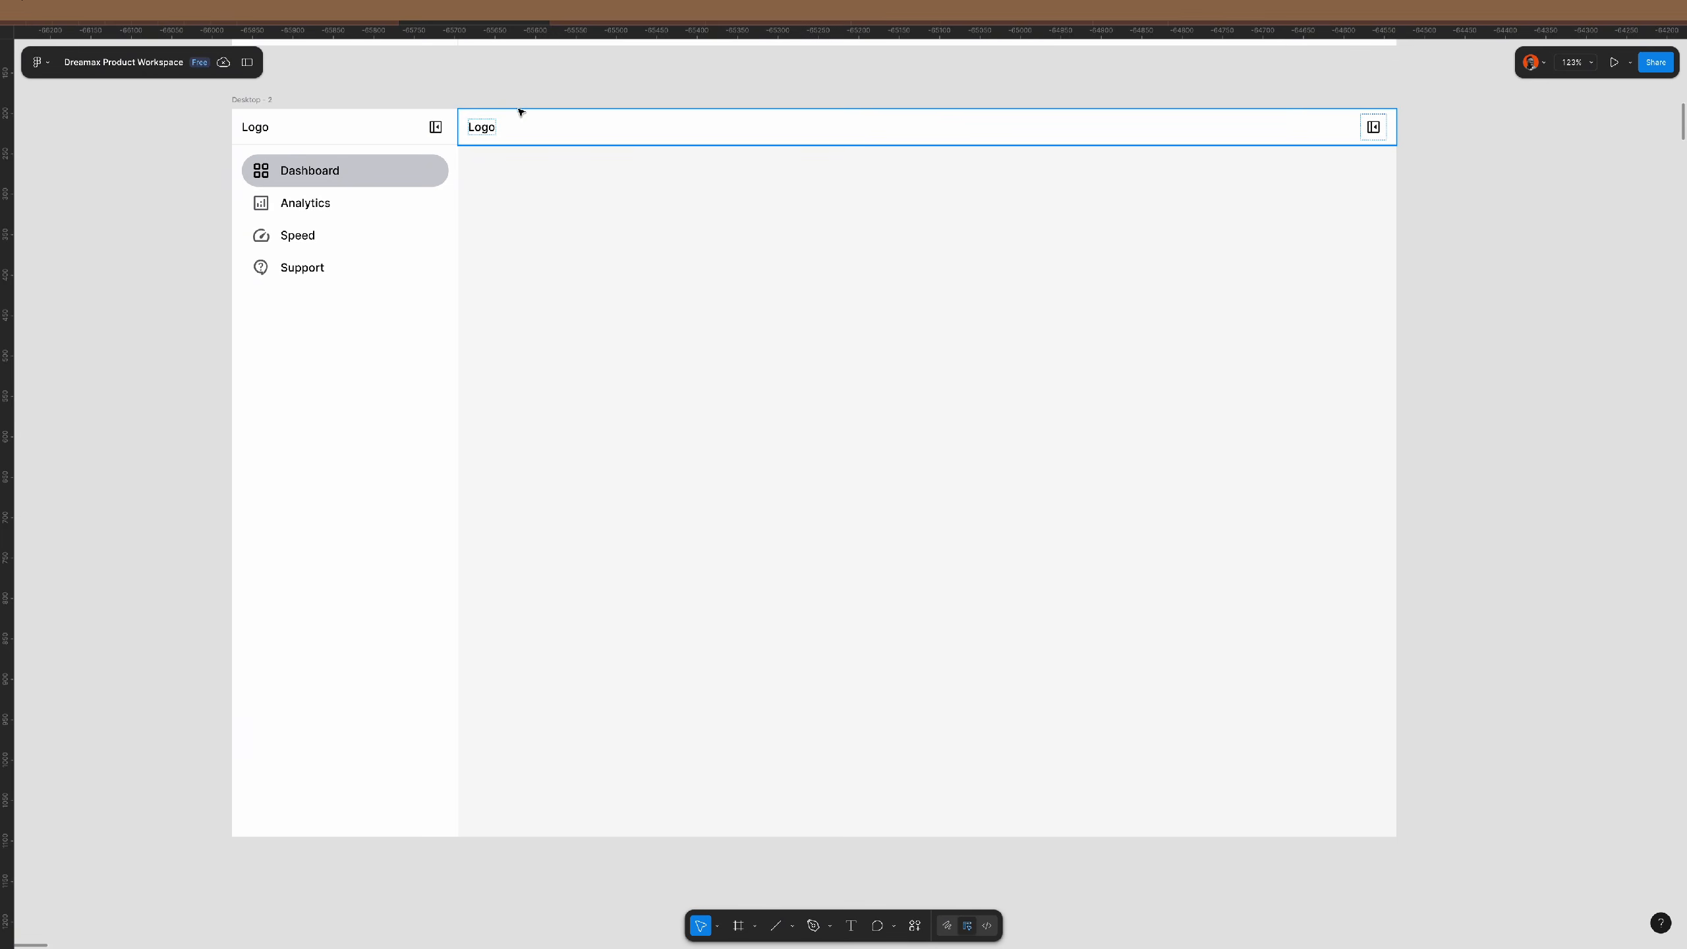
- Change the copied header's text from Logo to Dashboard
double_click(482, 128)
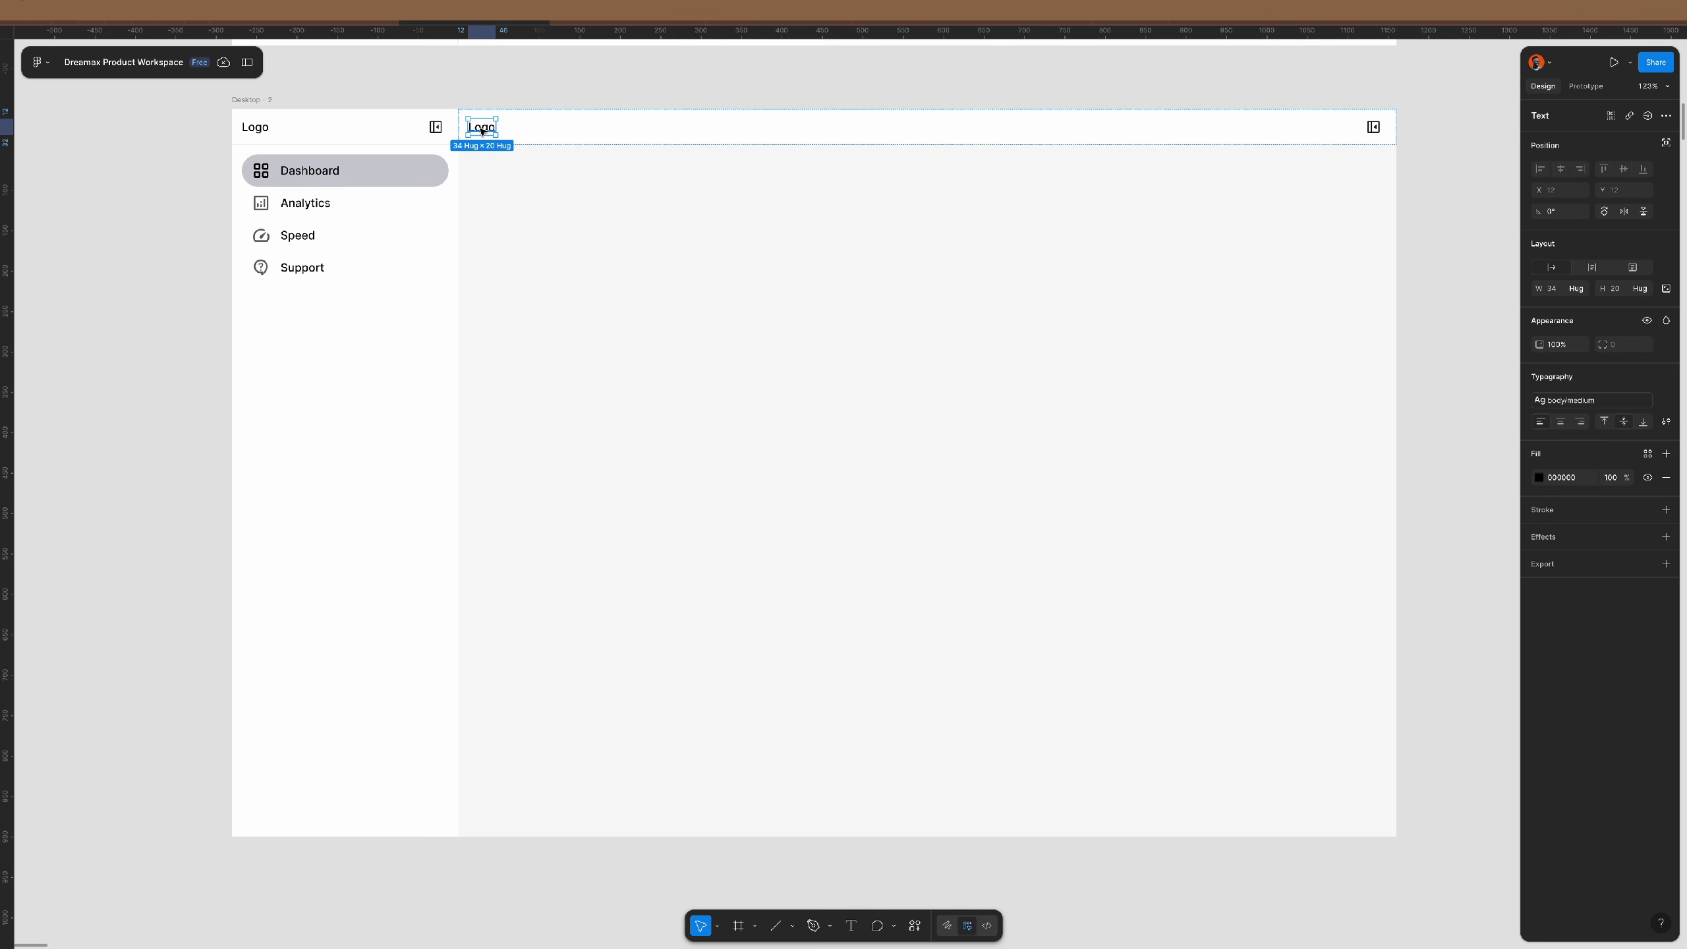
left_click(246, 100)
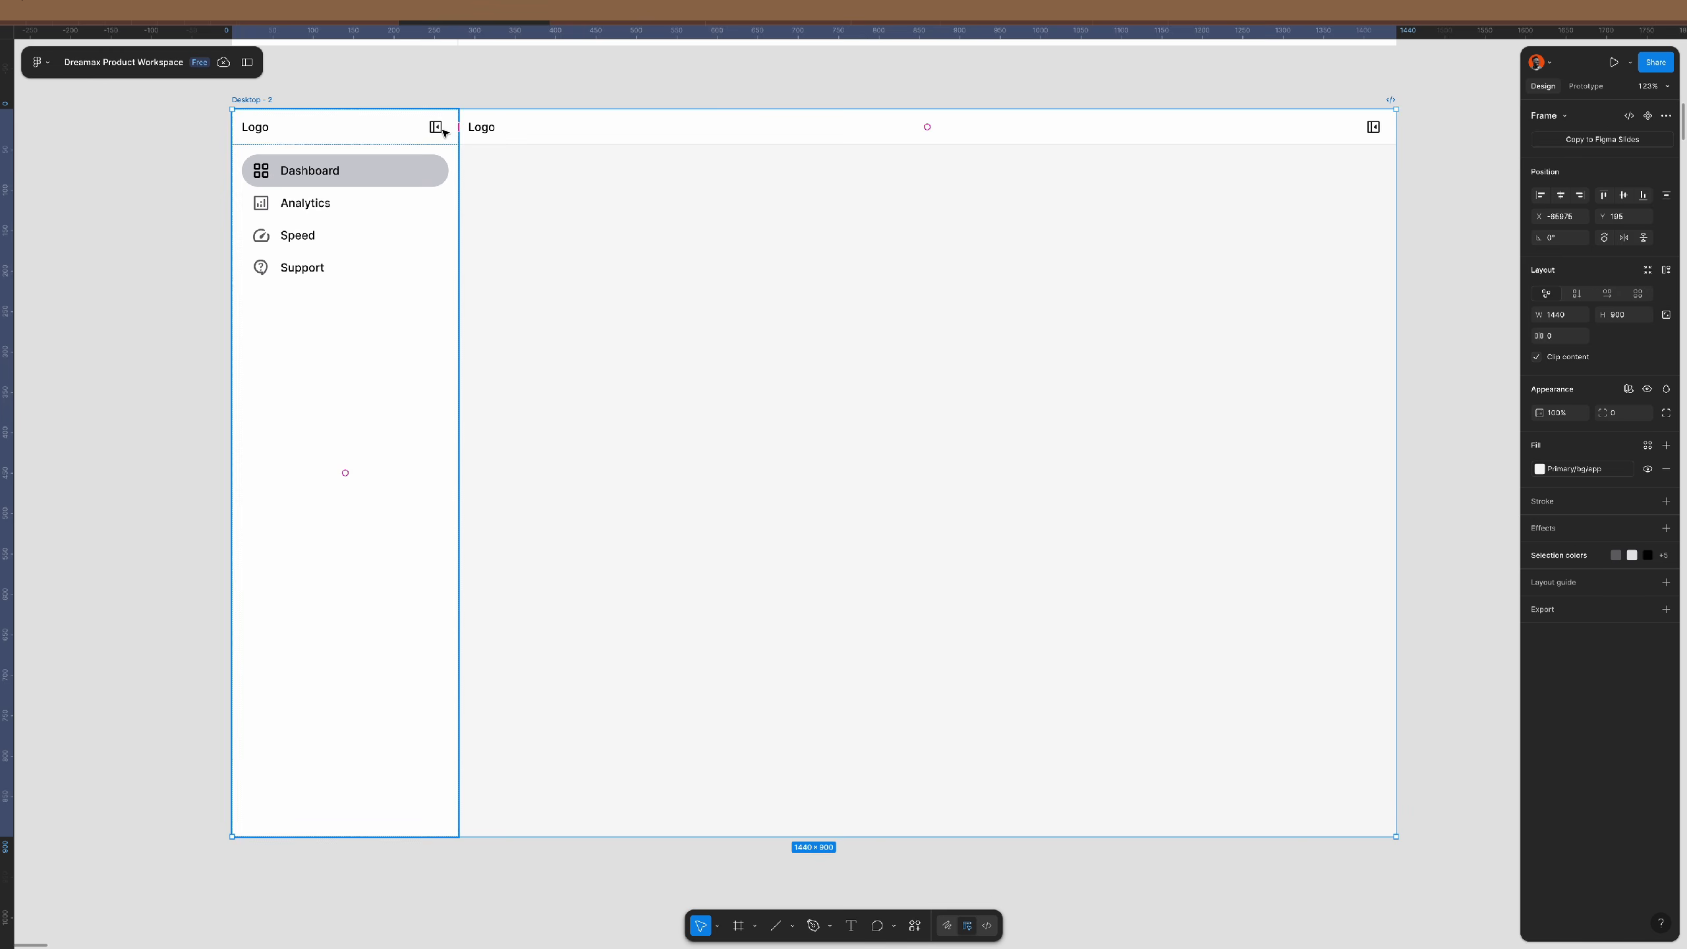
double_click(485, 128)
type("Da")
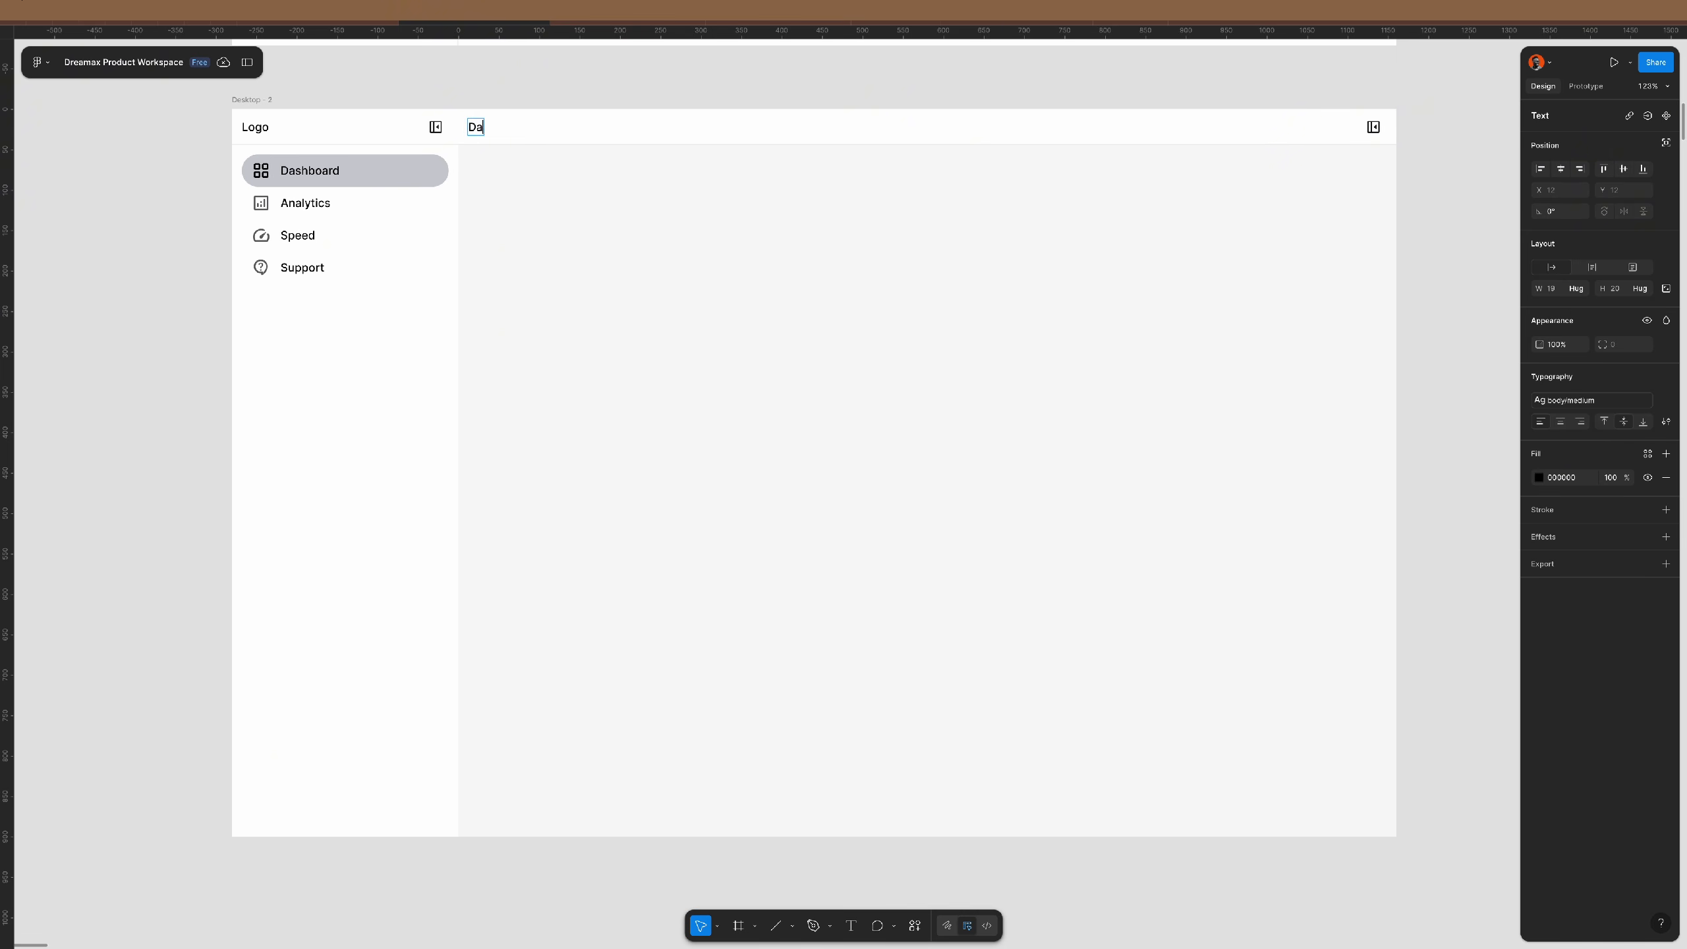
type("shboard")
key("Escape")
left_click(546, 97)
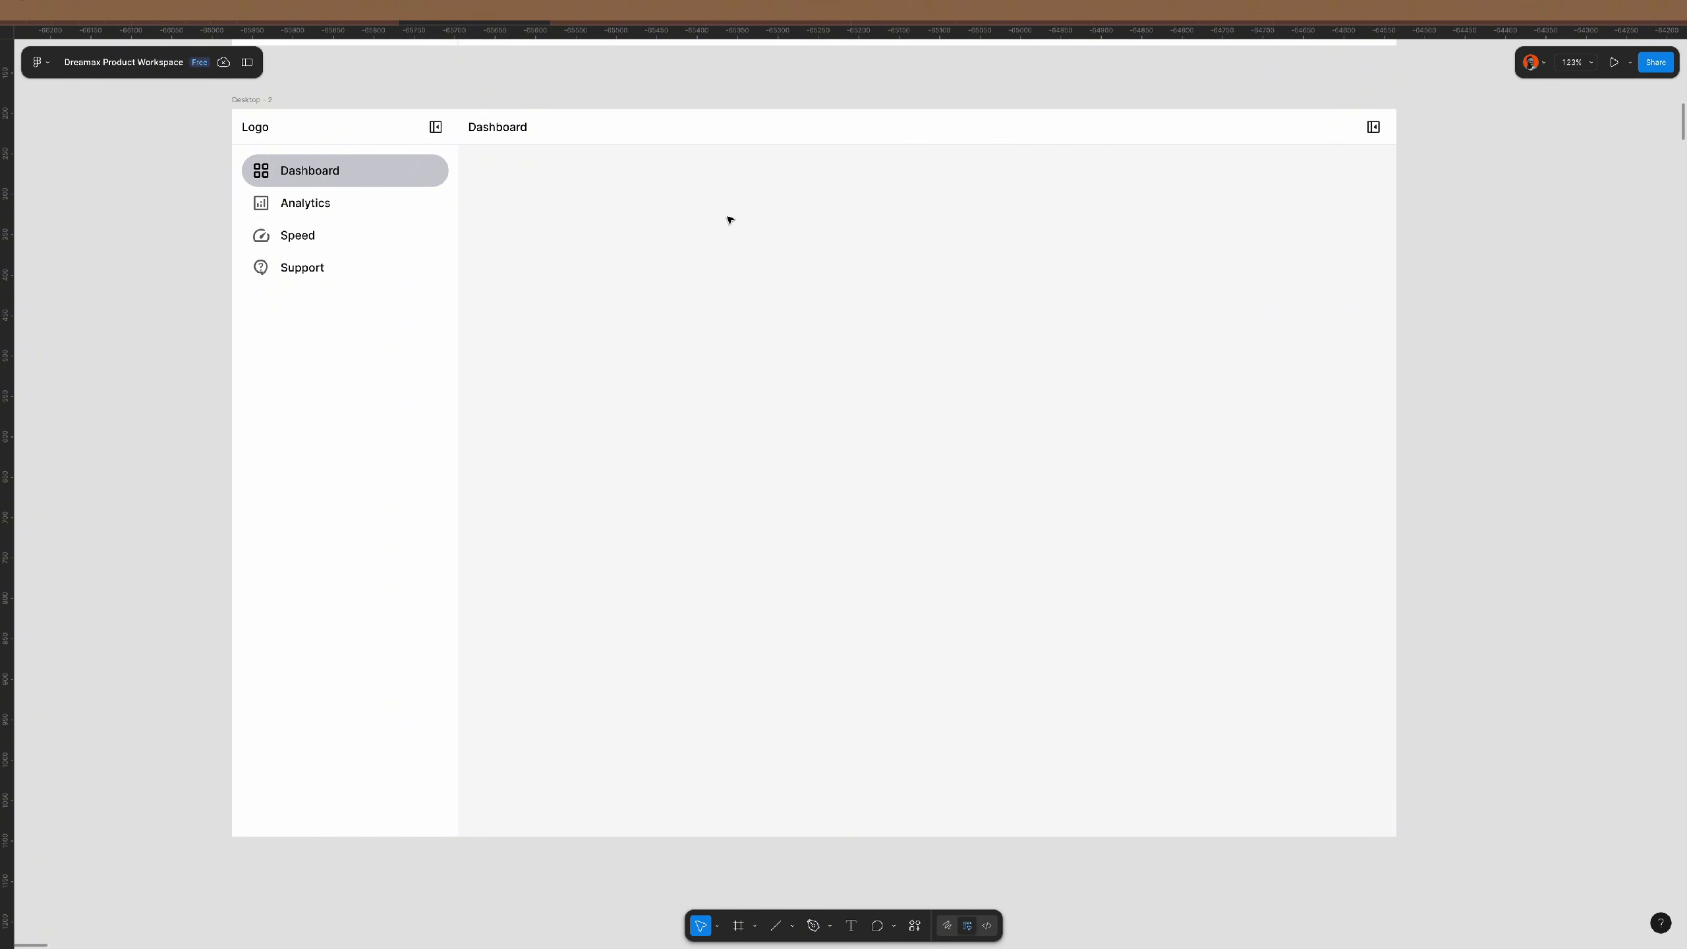
scroll(729, 219, "right", 10)
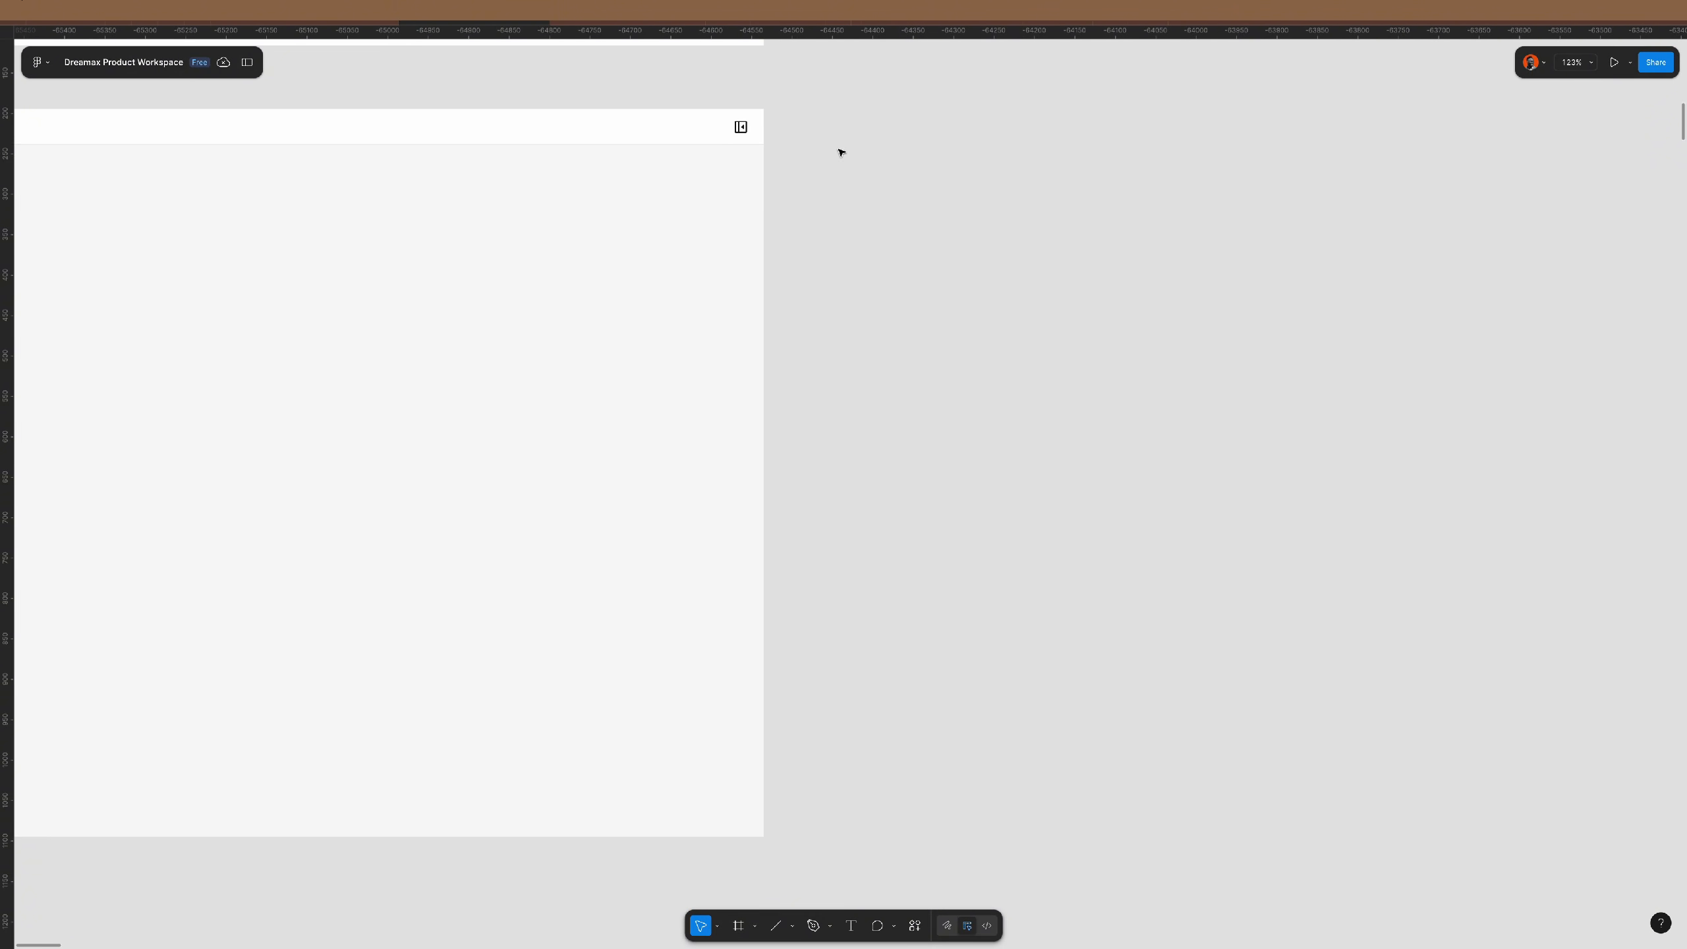
- Draw a 390×844 phone frame beside the desktop, top-aligned with it
key("f")
left_click_drag(815, 117, 1099, 647)
left_click(1571, 291)
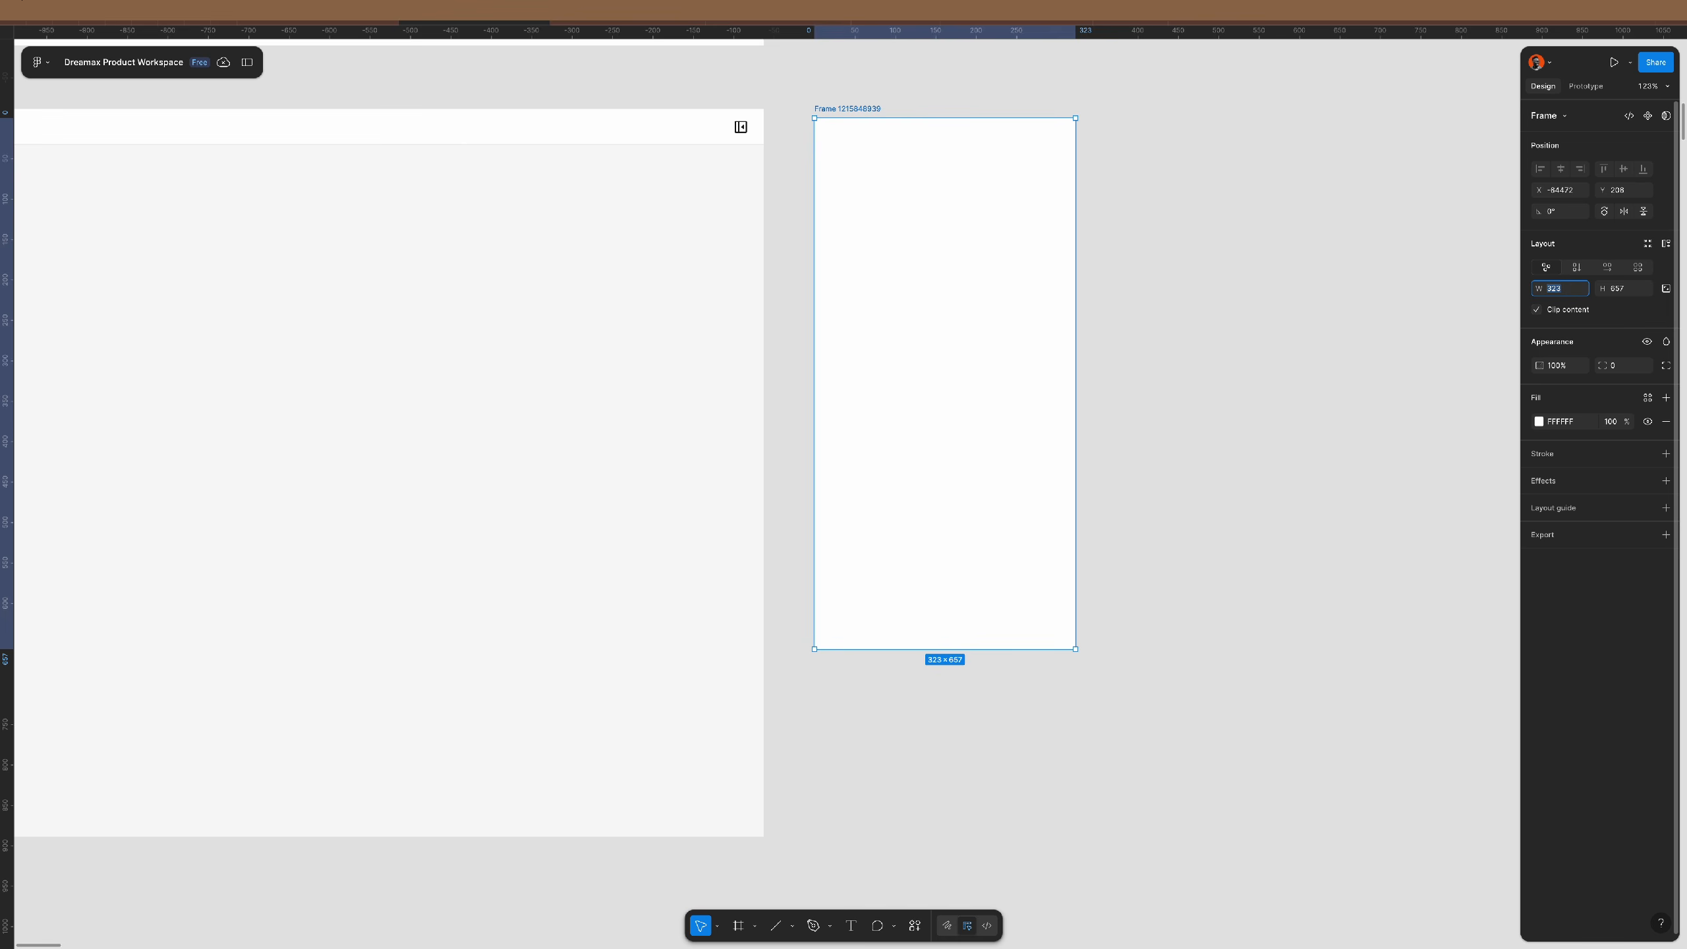
type("390")
key("Return")
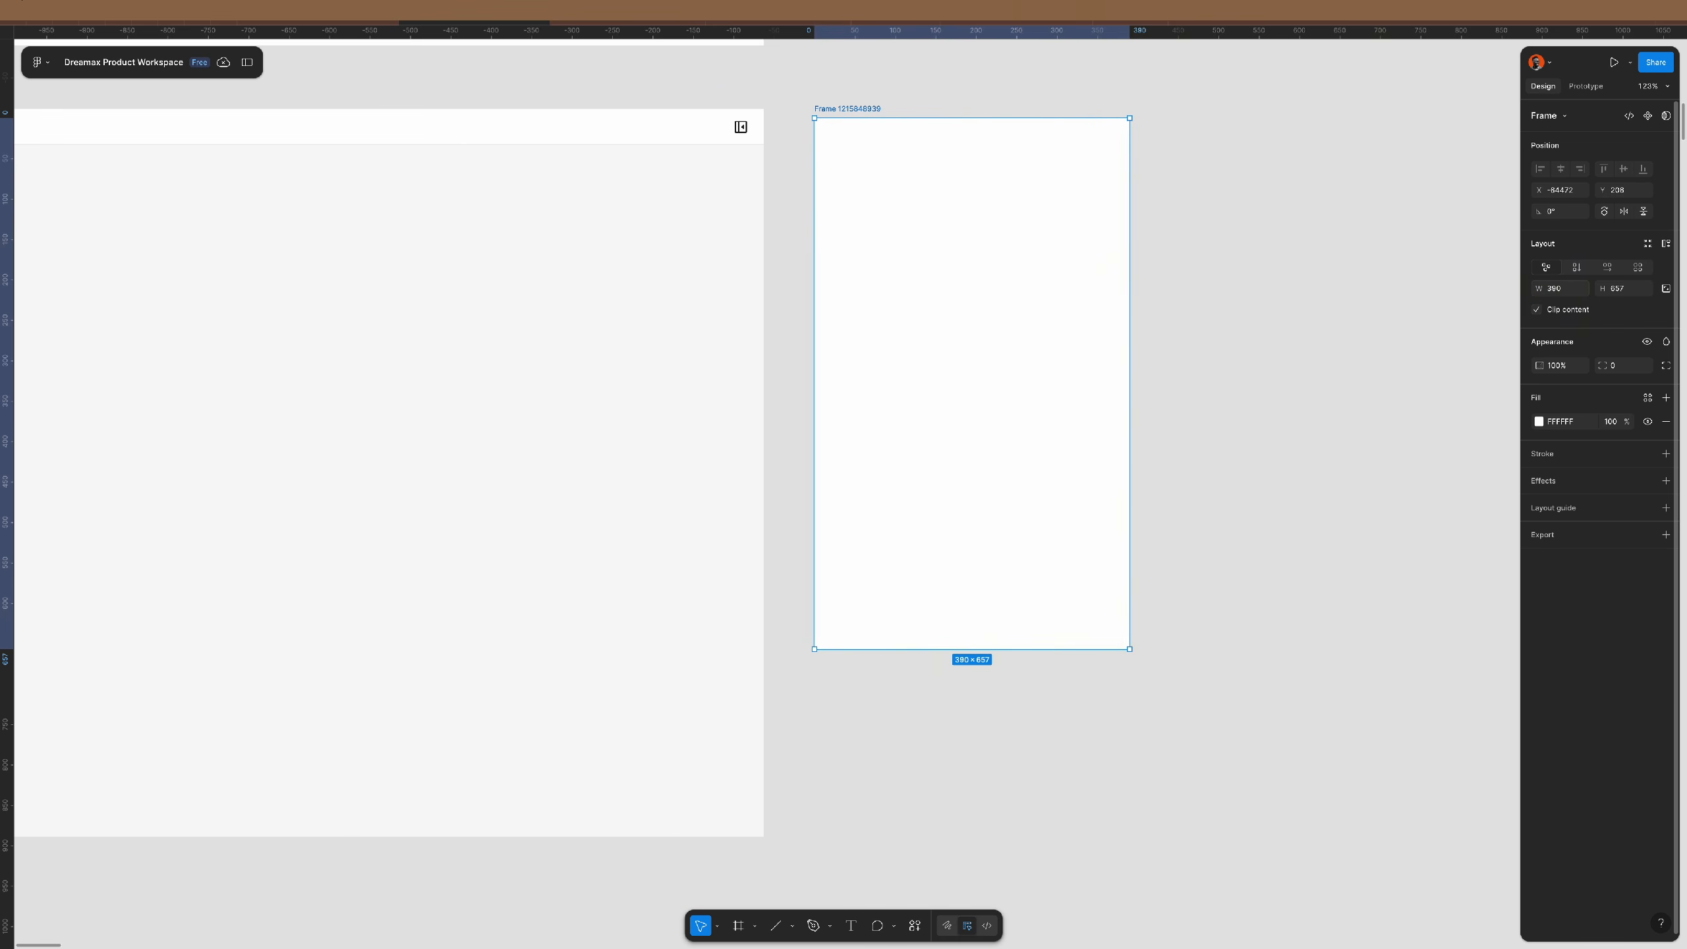
left_click(1638, 291)
type("844")
key("Return")
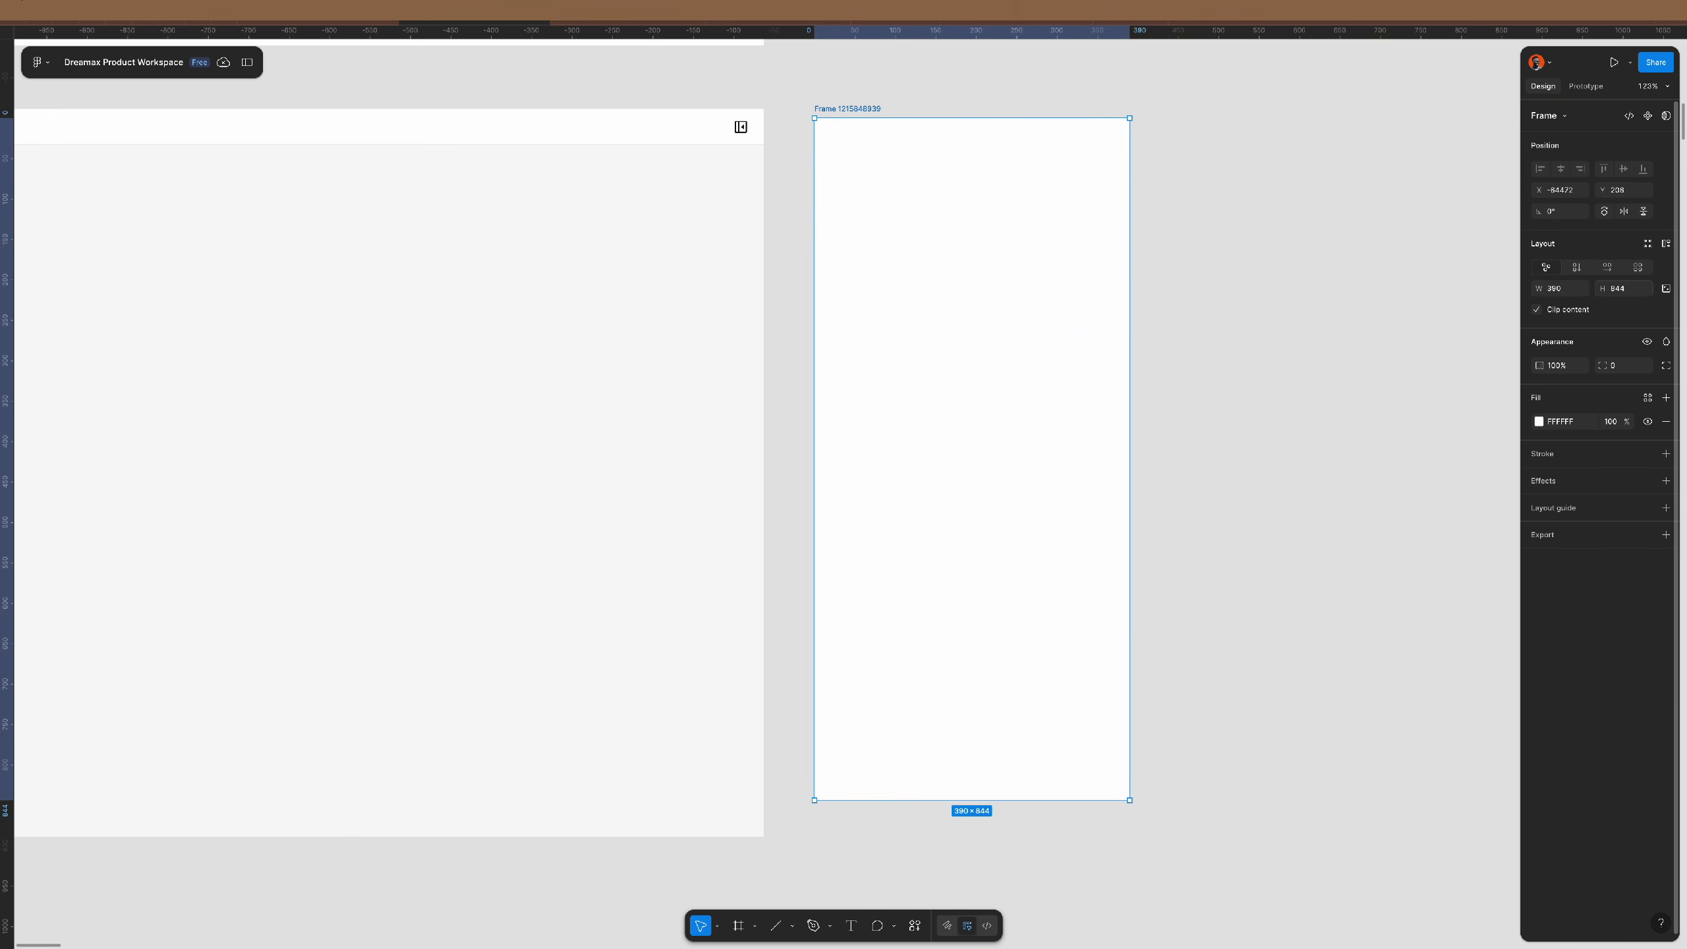
left_click_drag(869, 108, 842, 99)
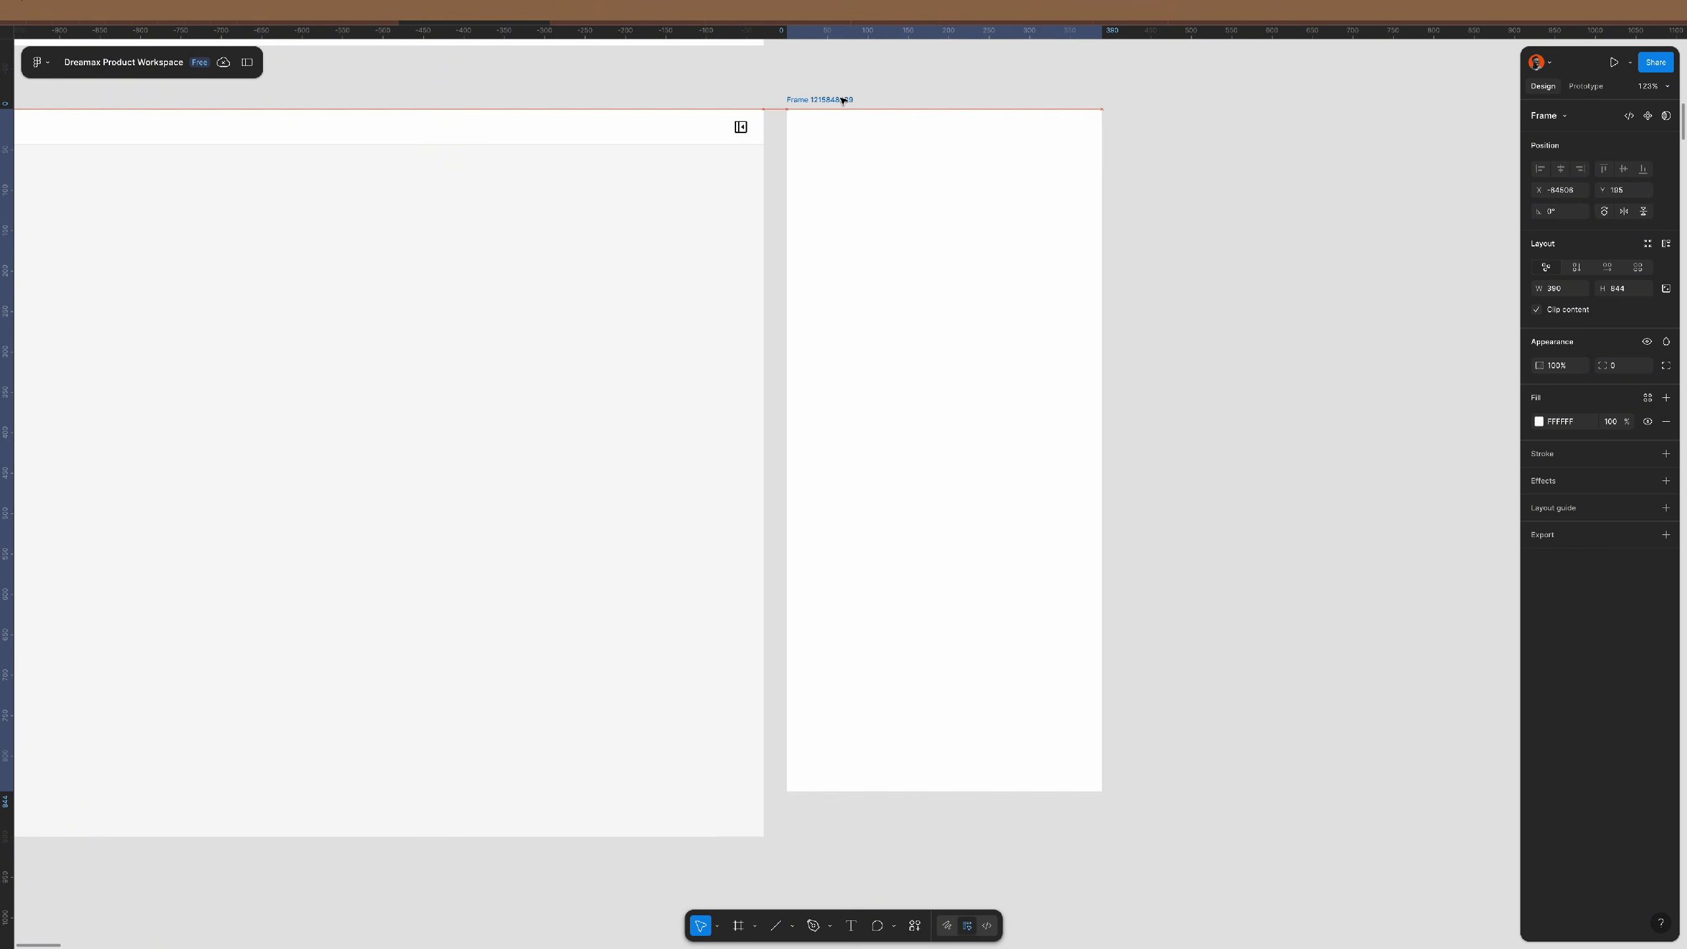
double_click(841, 99)
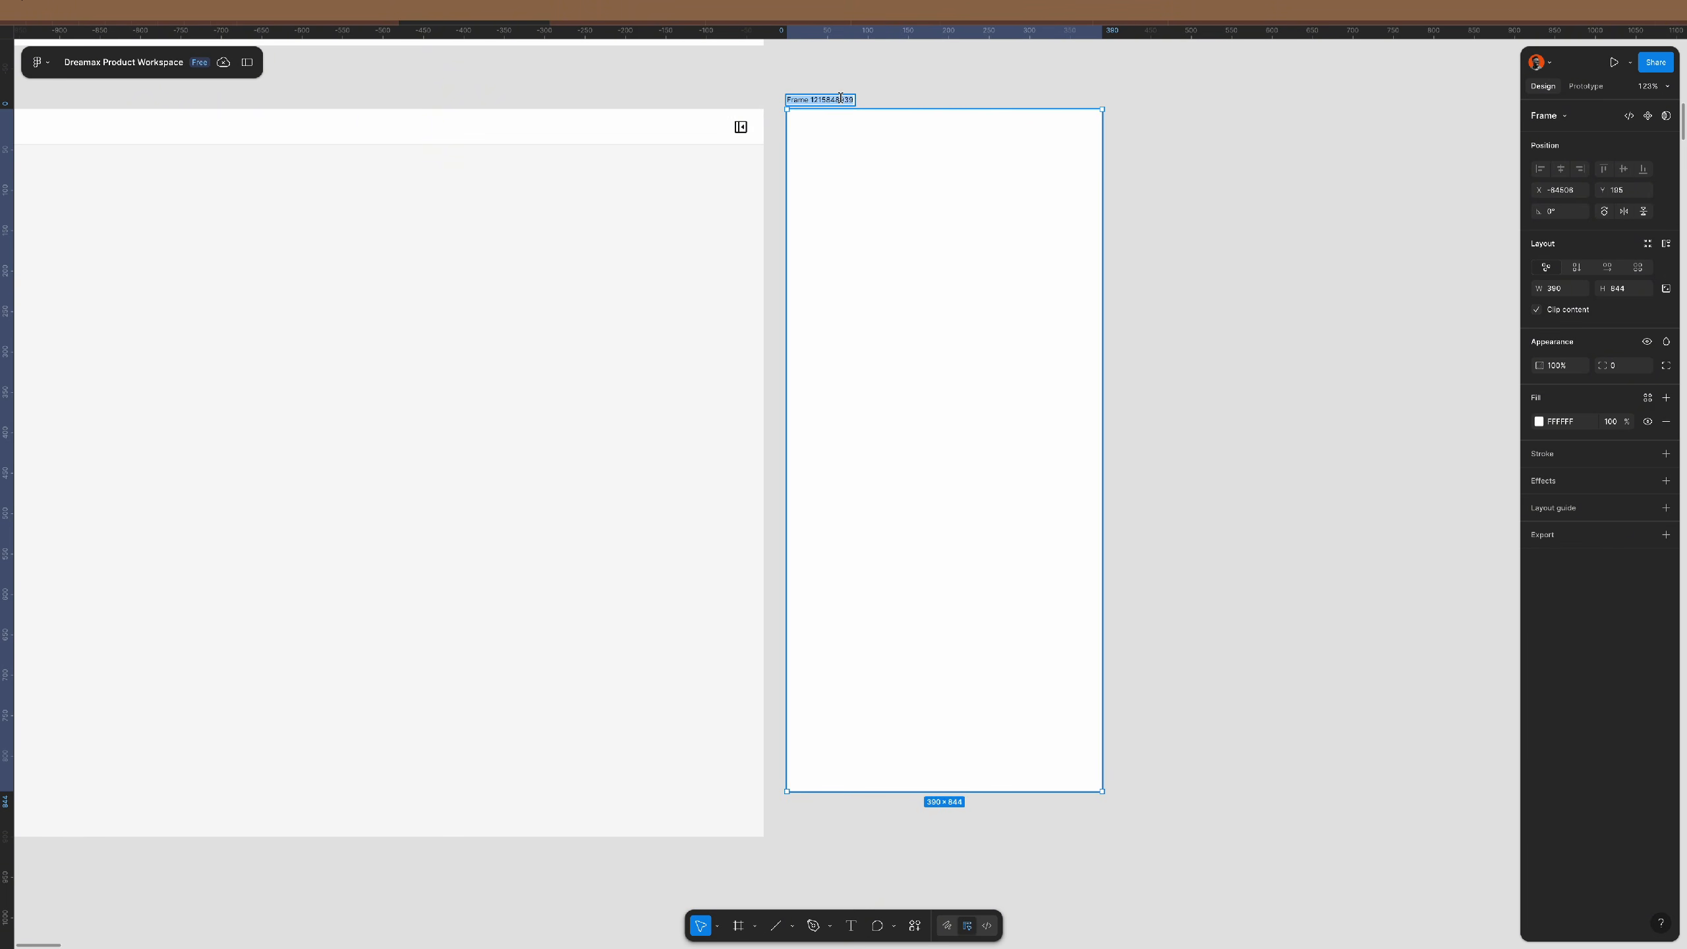
left_click(1193, 215)
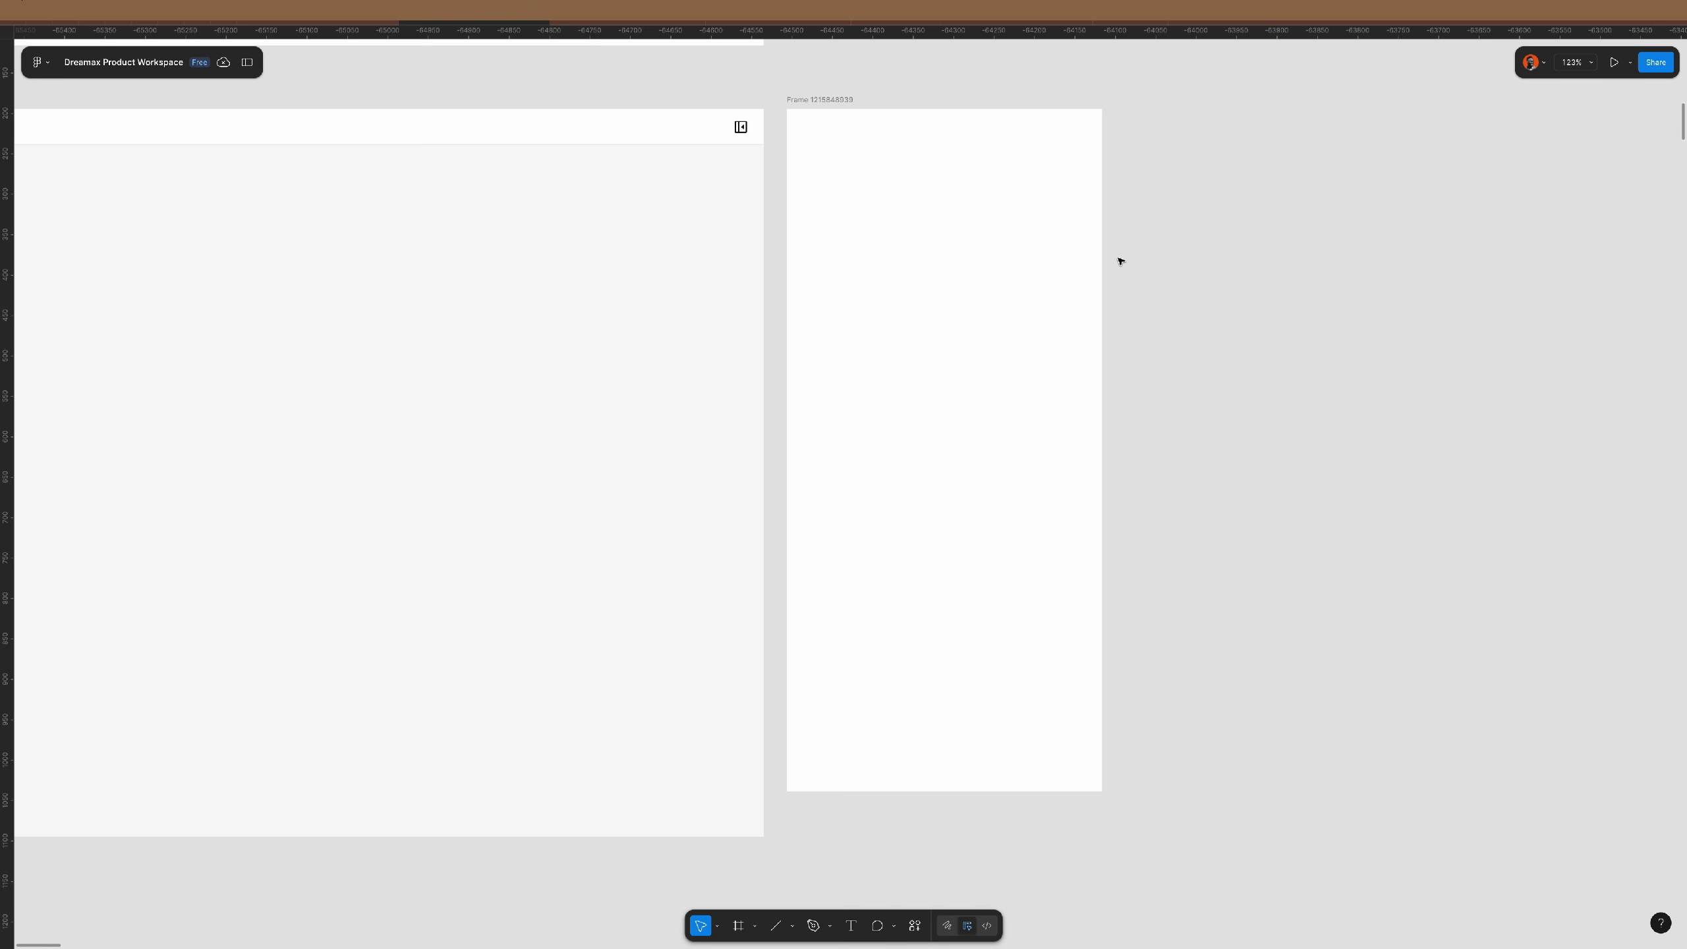
- Add a Wallet text near the phone's top-left and draw a grey bar across its top
key("t")
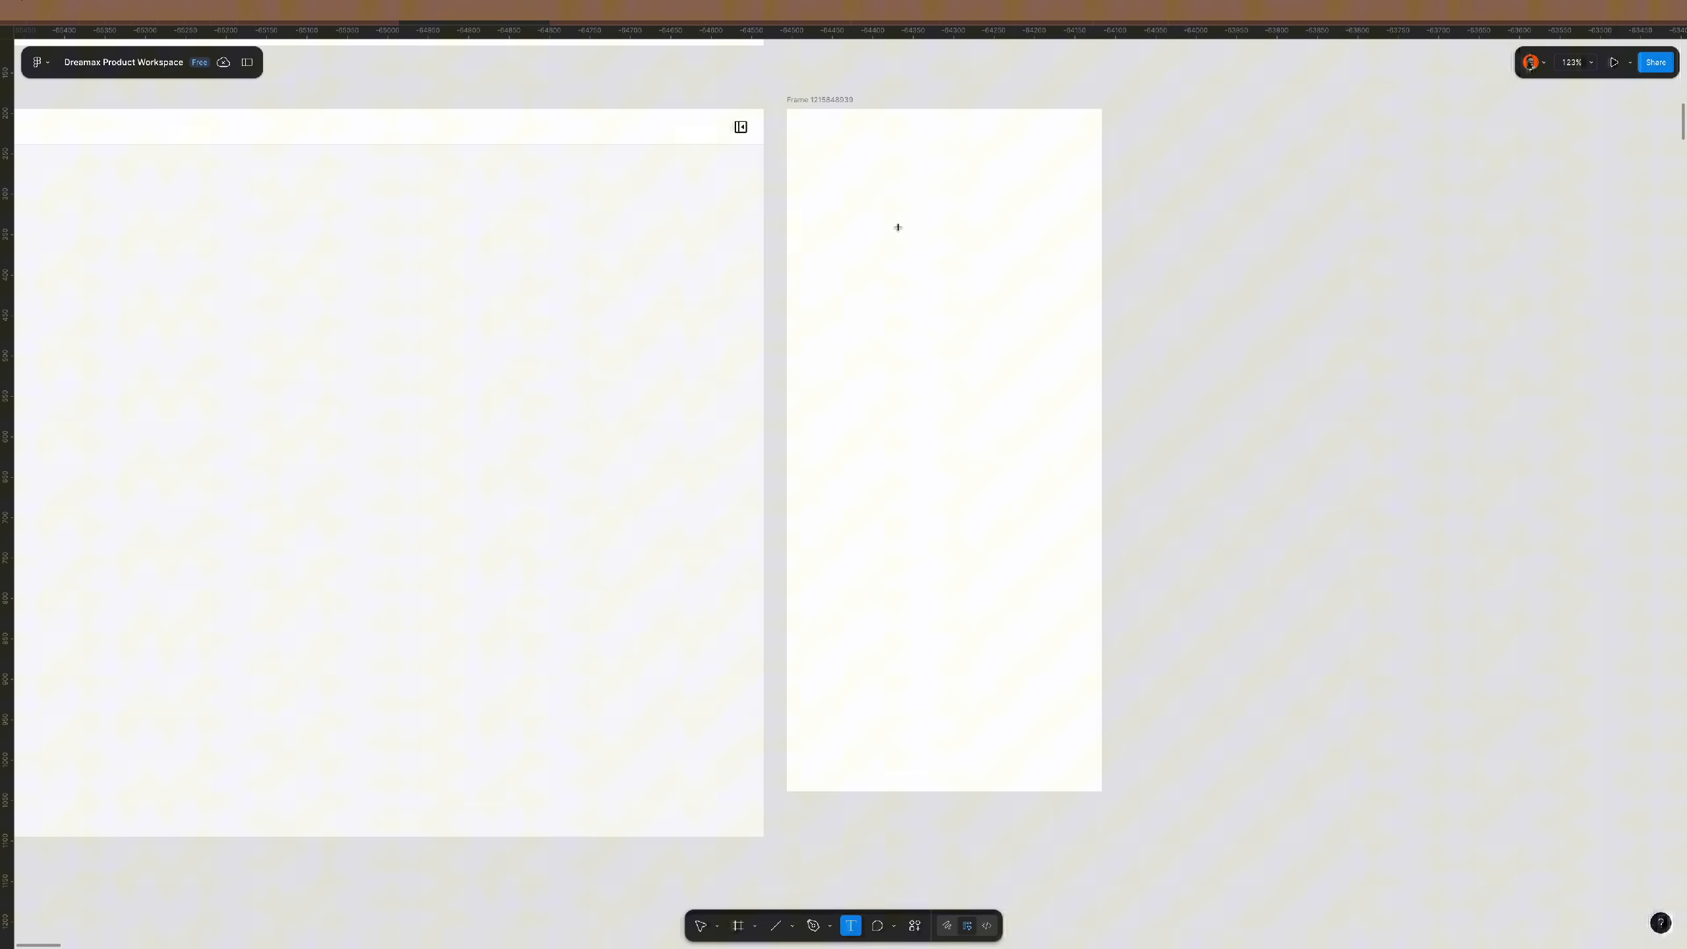
left_click(858, 174)
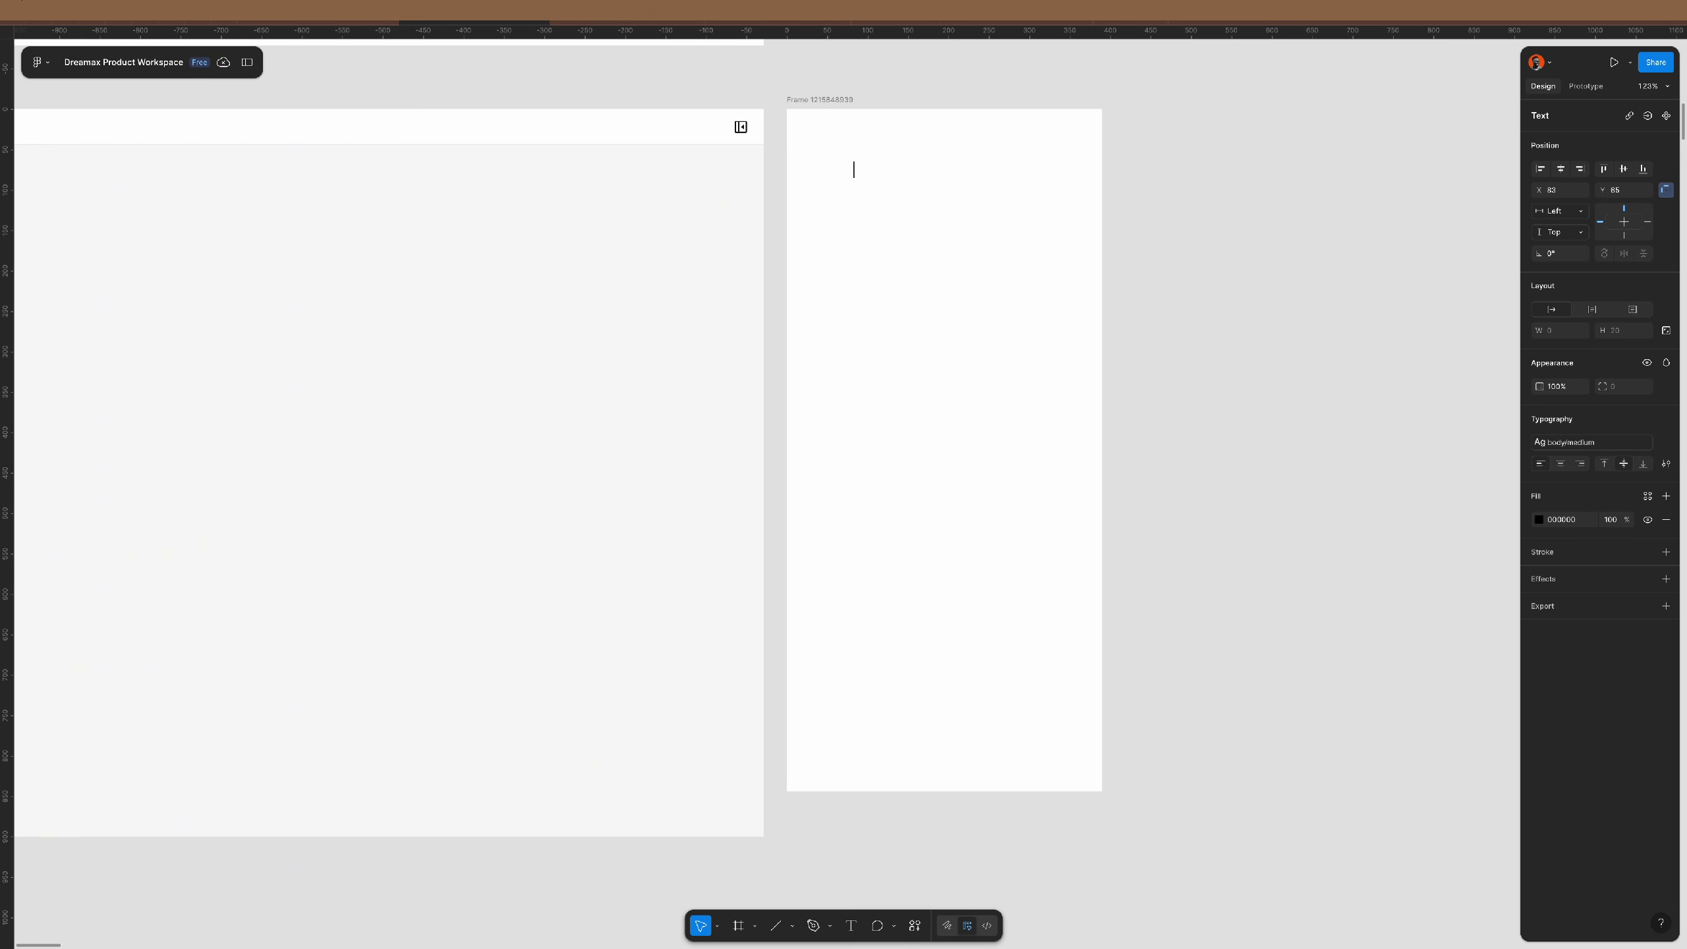
type("Wallet")
left_click(1144, 235)
left_click_drag(865, 172, 822, 166)
left_click(1139, 251)
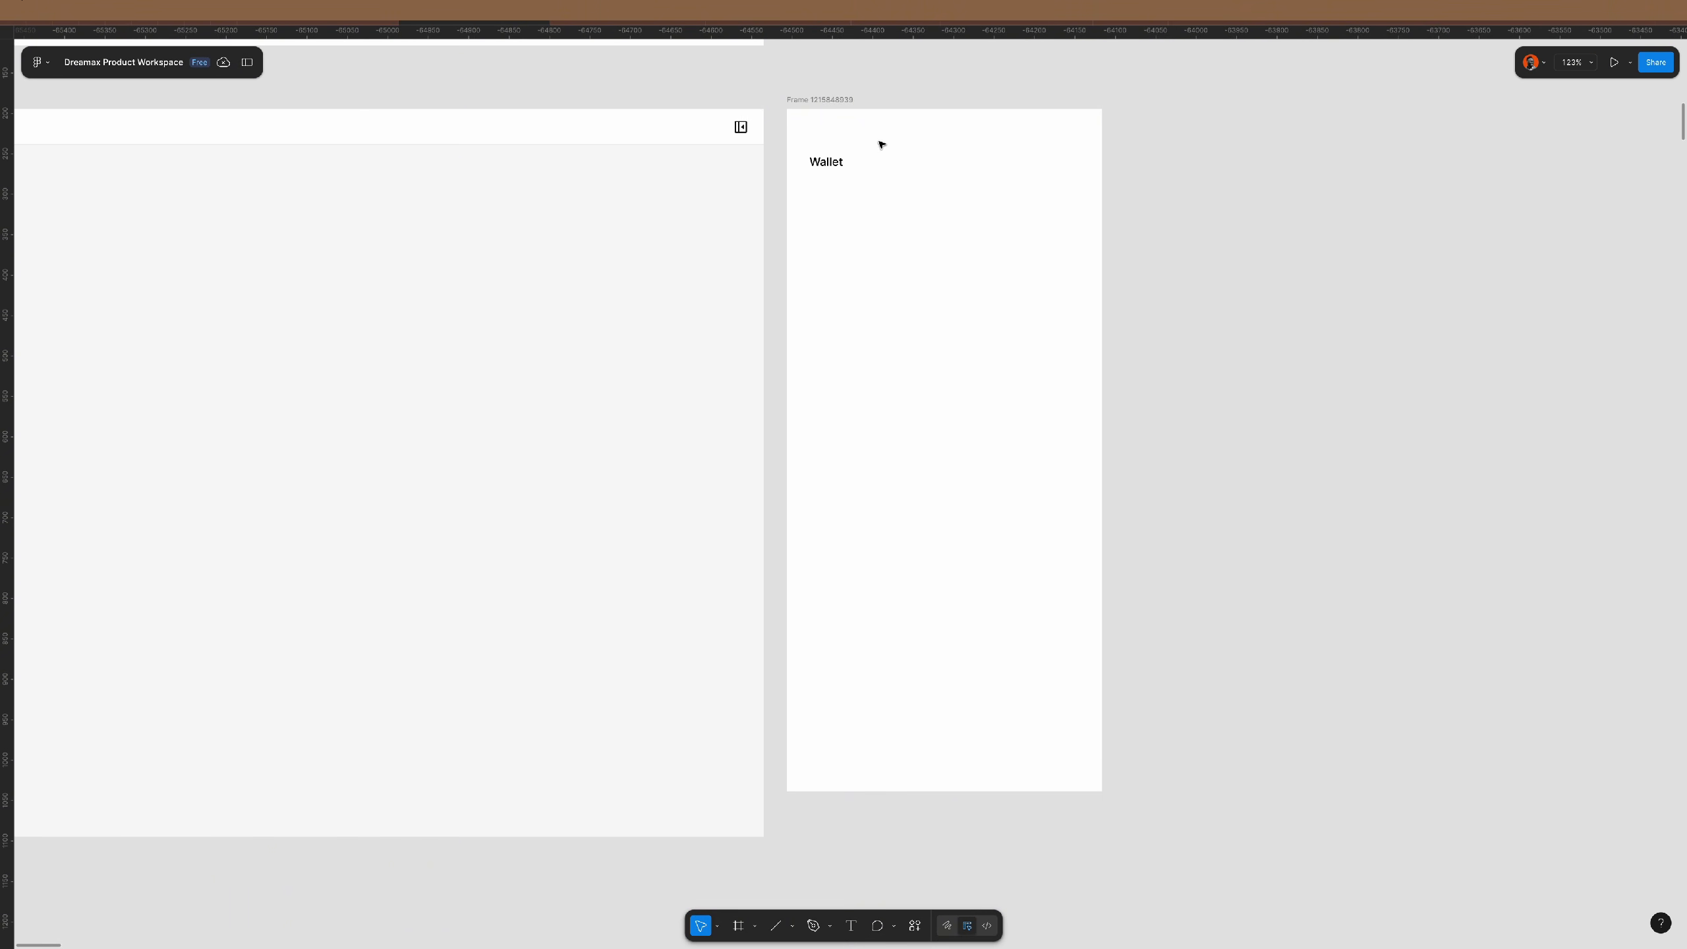
key("r")
left_click_drag(787, 135, 1102, 109)
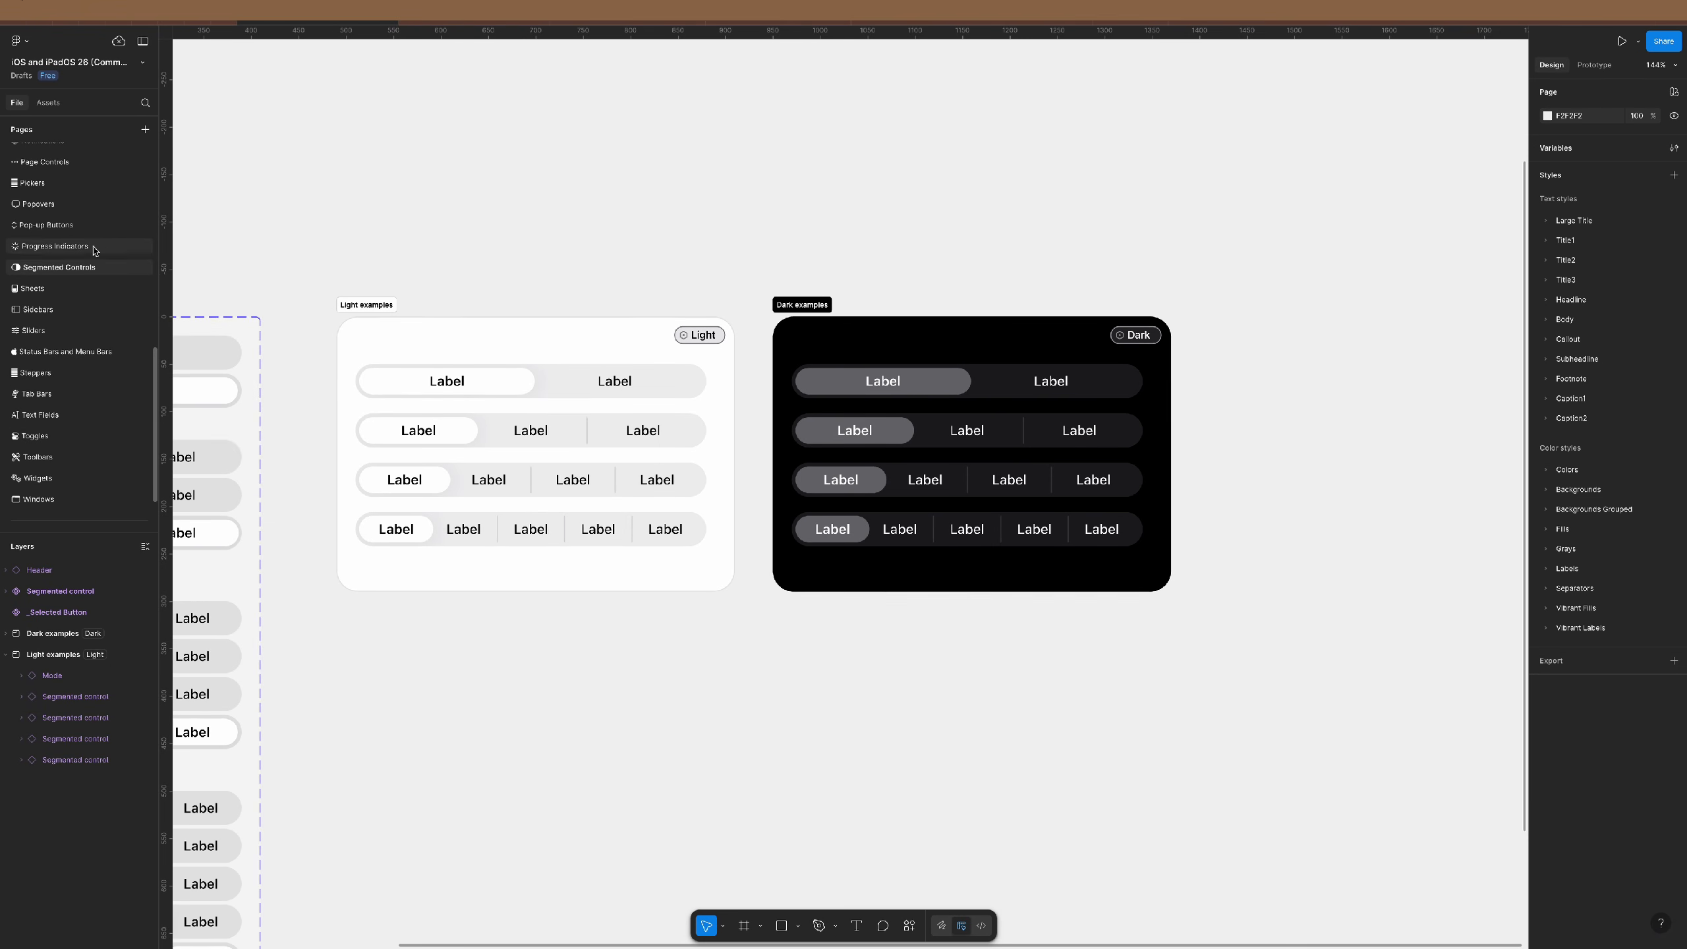
- Copy the kit's iPhone status bar and paste it over the grey placeholder at 390 wide
scroll(60, 352, "up", 1)
left_click(130, 358)
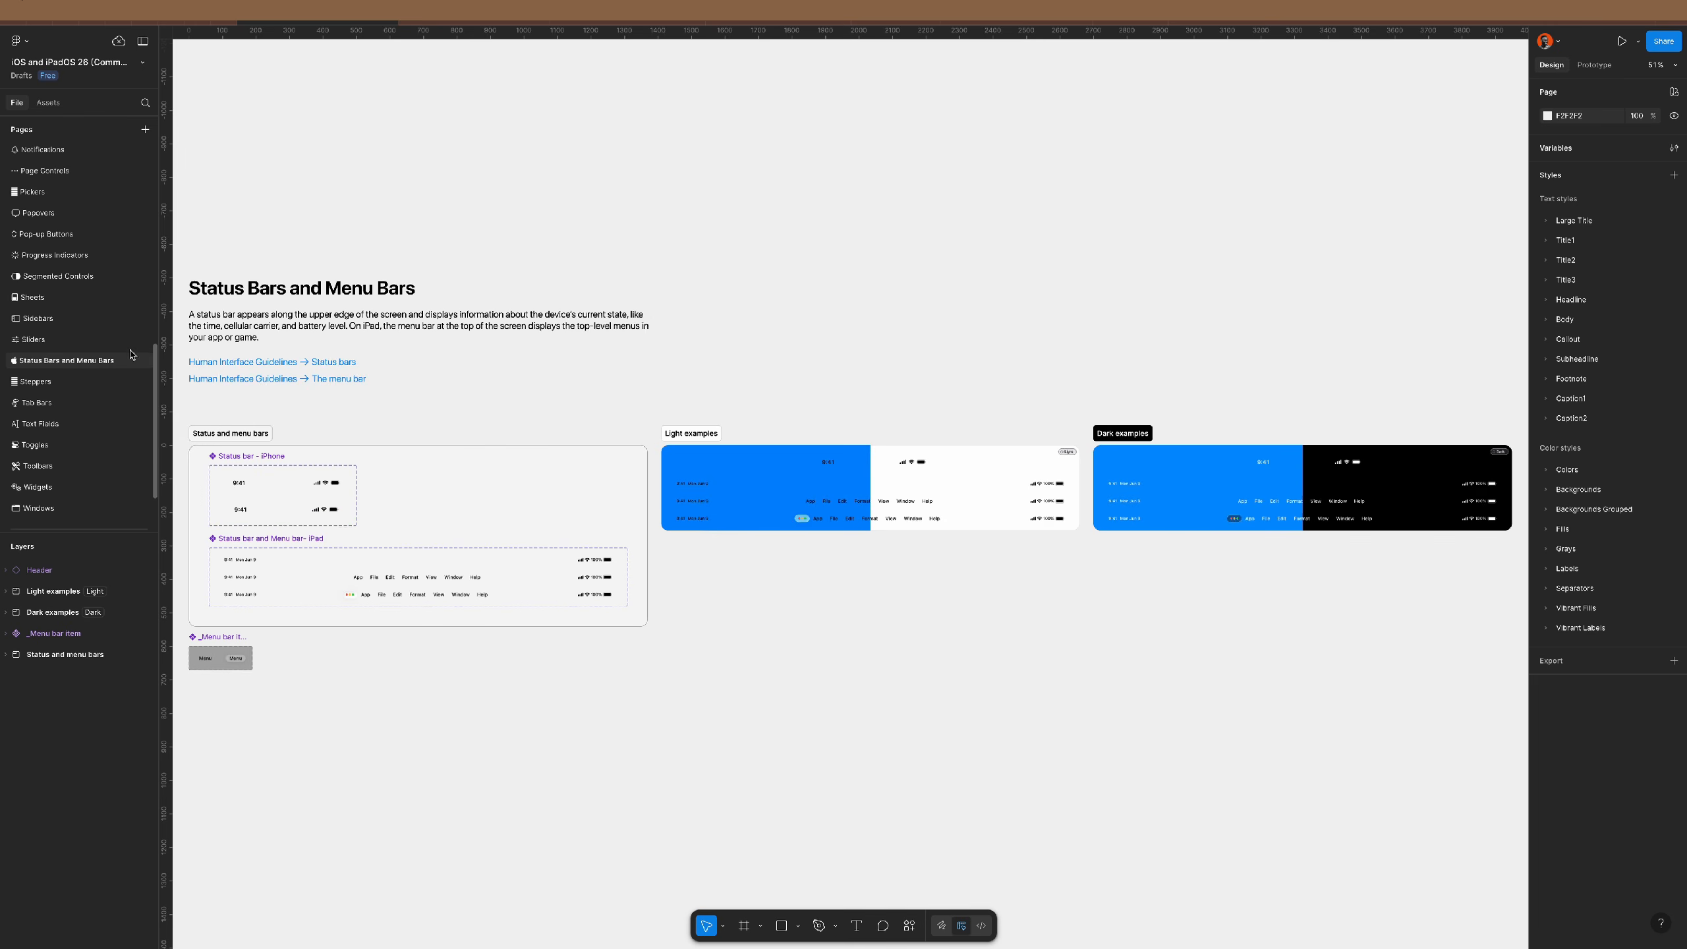
left_click(282, 482)
left_click(932, 276)
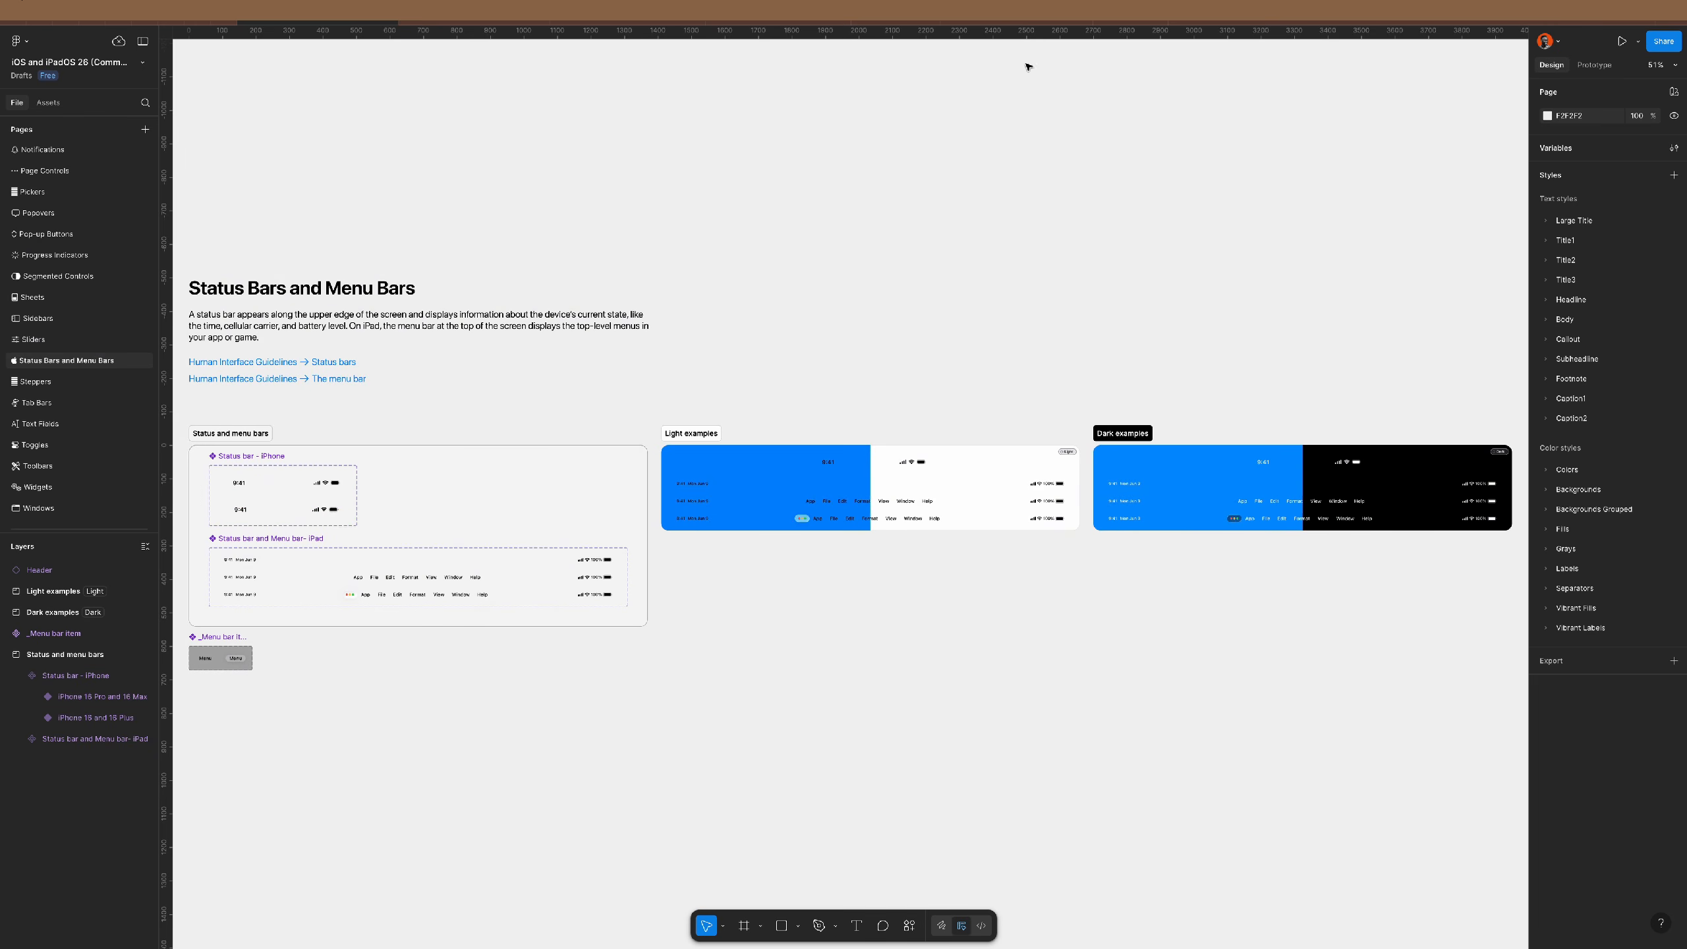
left_click(528, 21)
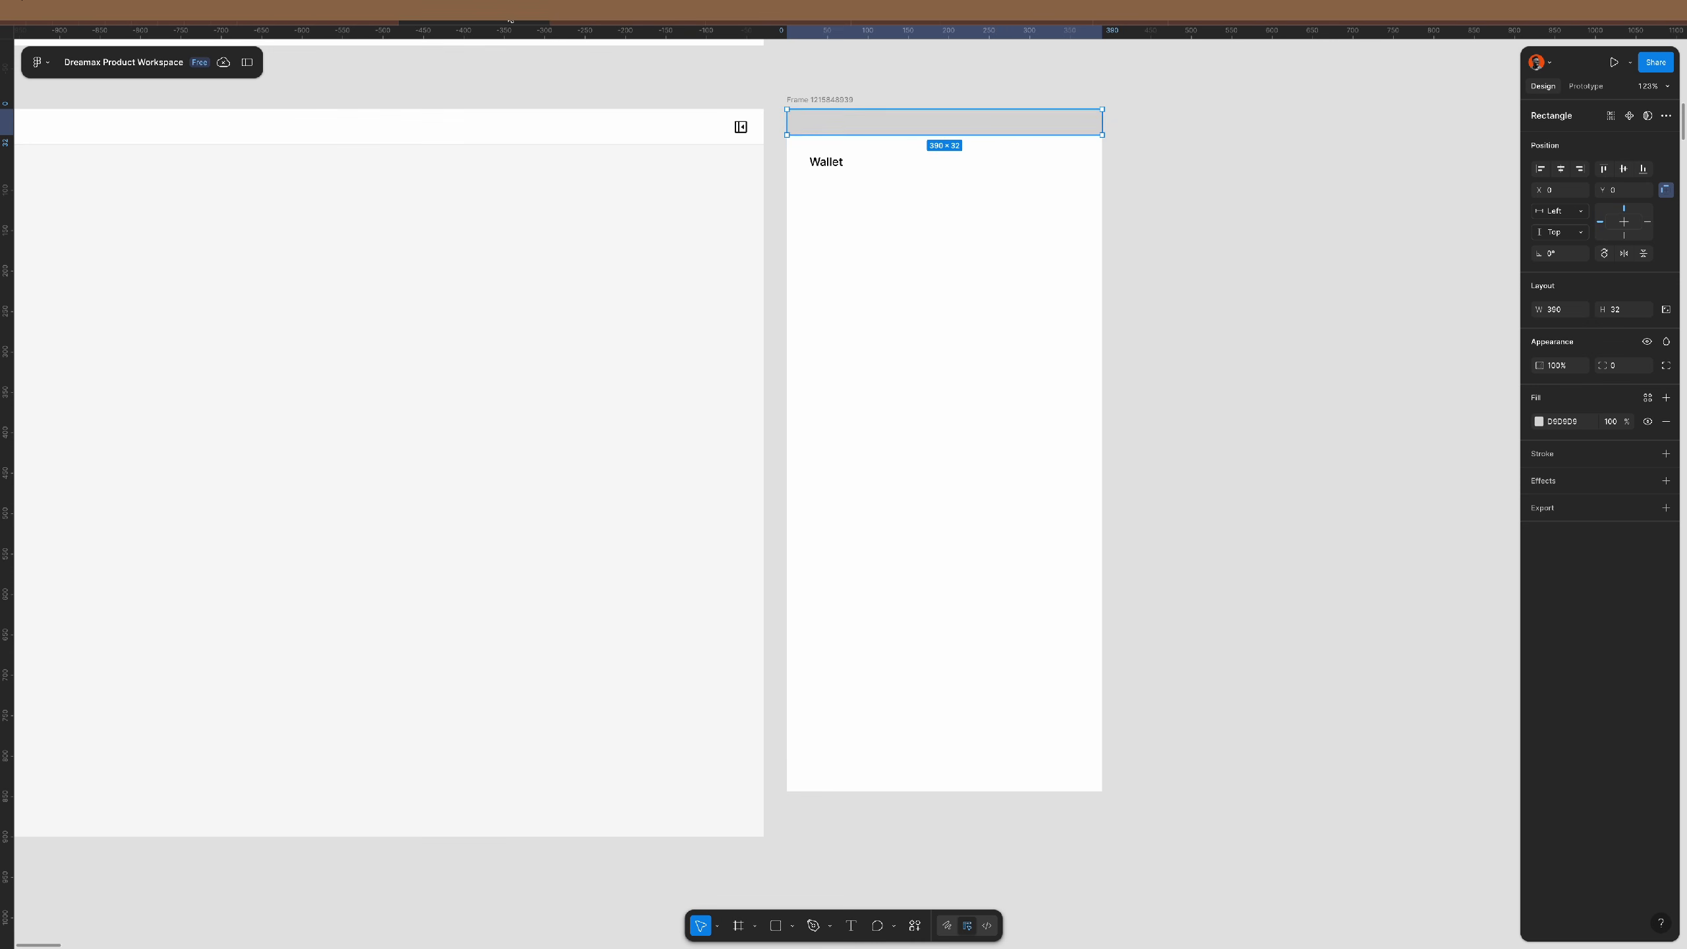
key("ctrl+shift+r")
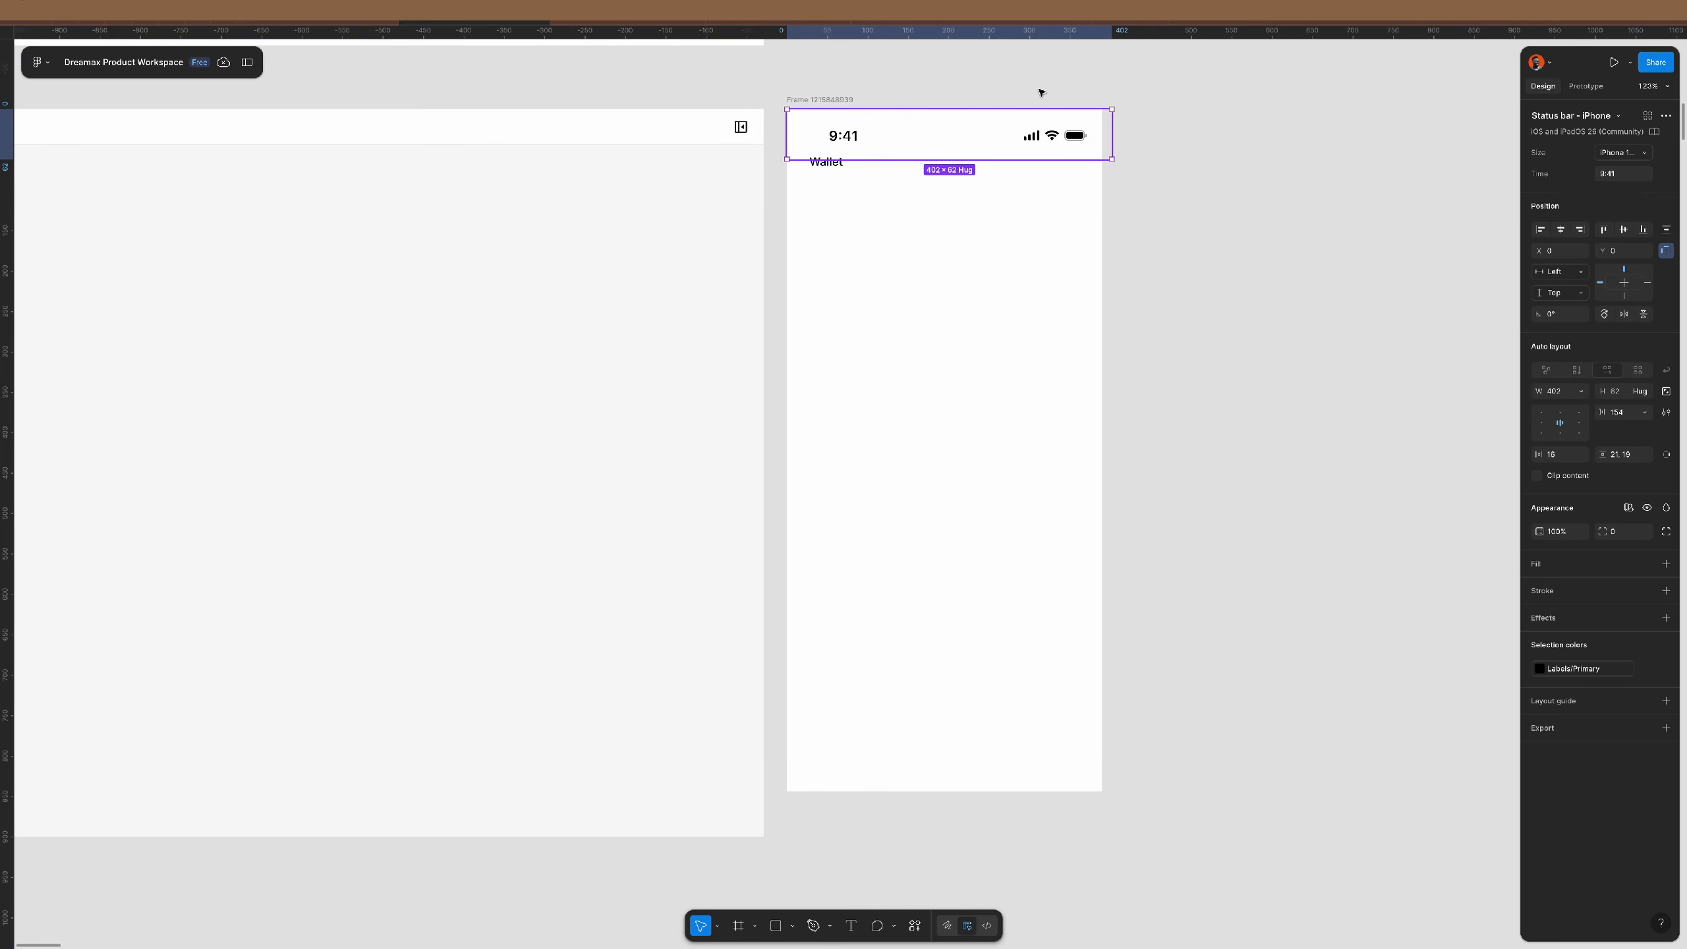
scroll(1052, 99, "up", 5)
scroll(1051, 99, "up", 4)
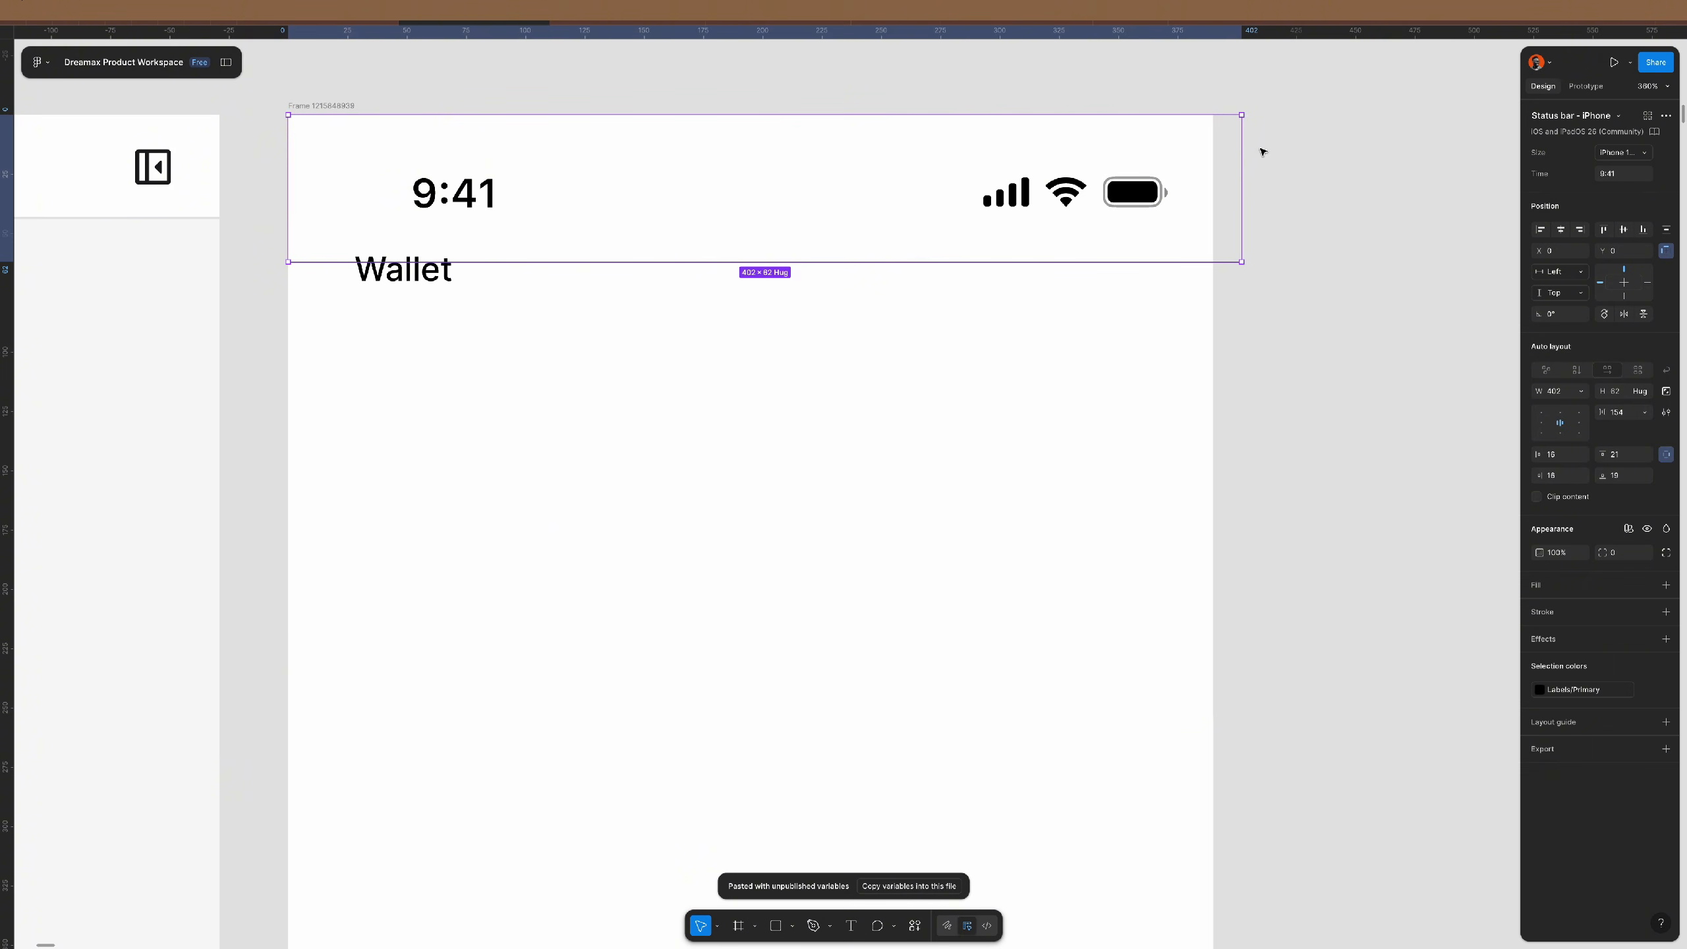
left_click_drag(1221, 150, 1213, 150)
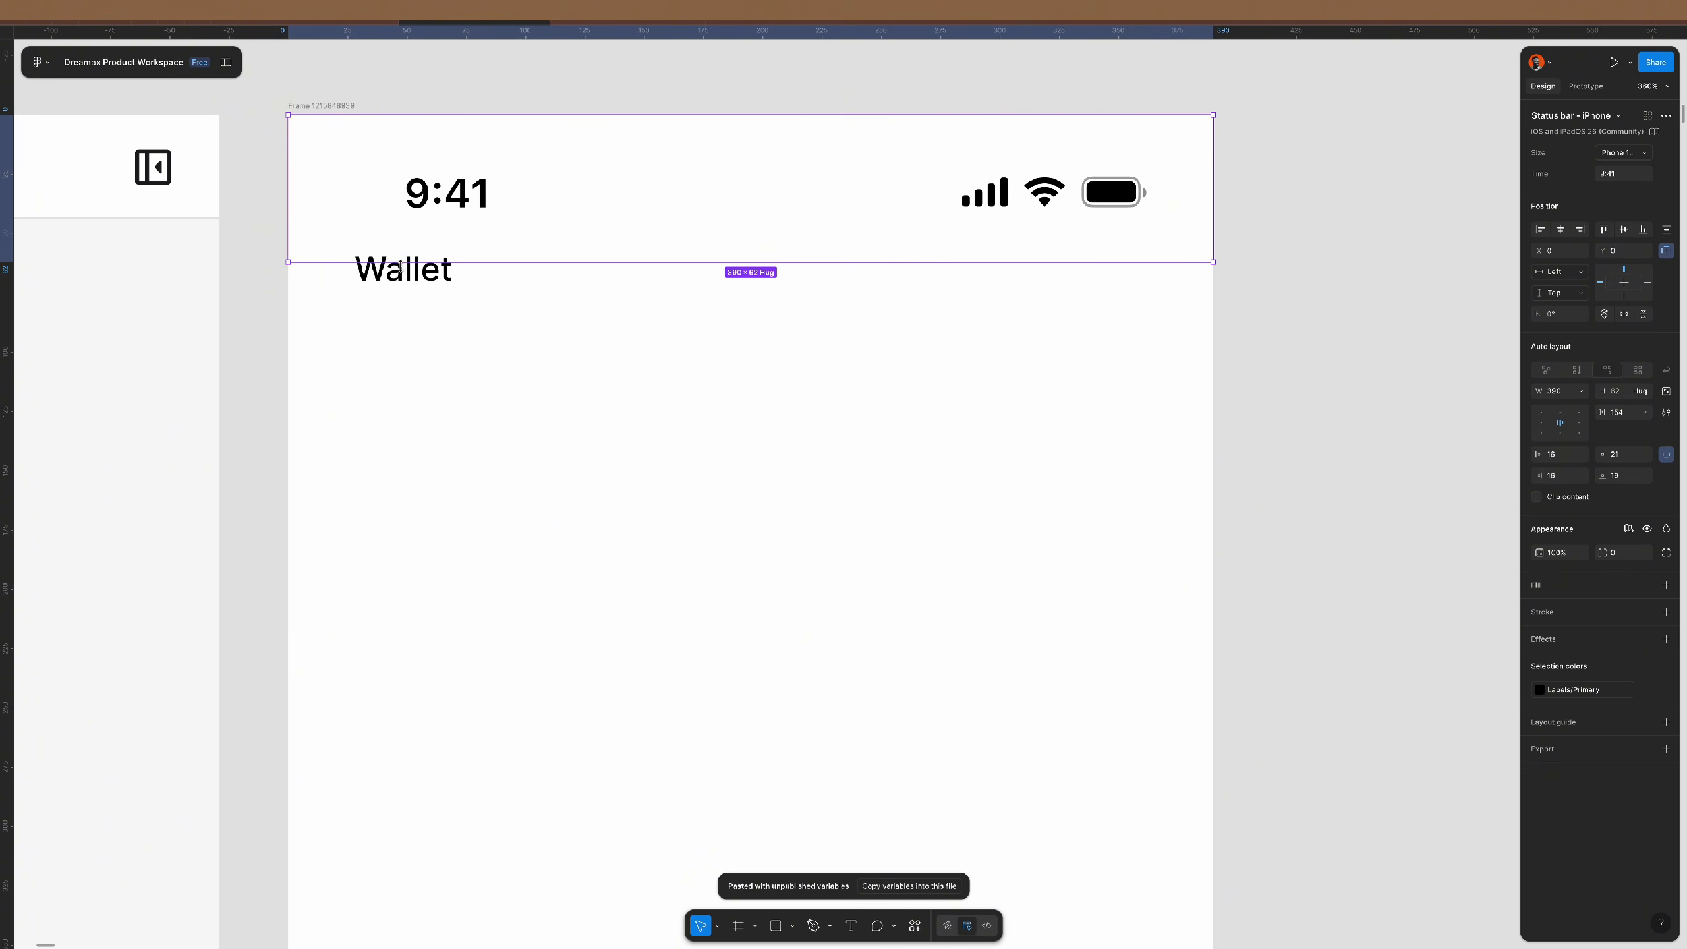
left_click(413, 280)
- Move Wallet below the status bar and apply the h2 semibold text style
left_click_drag(425, 277, 478, 338)
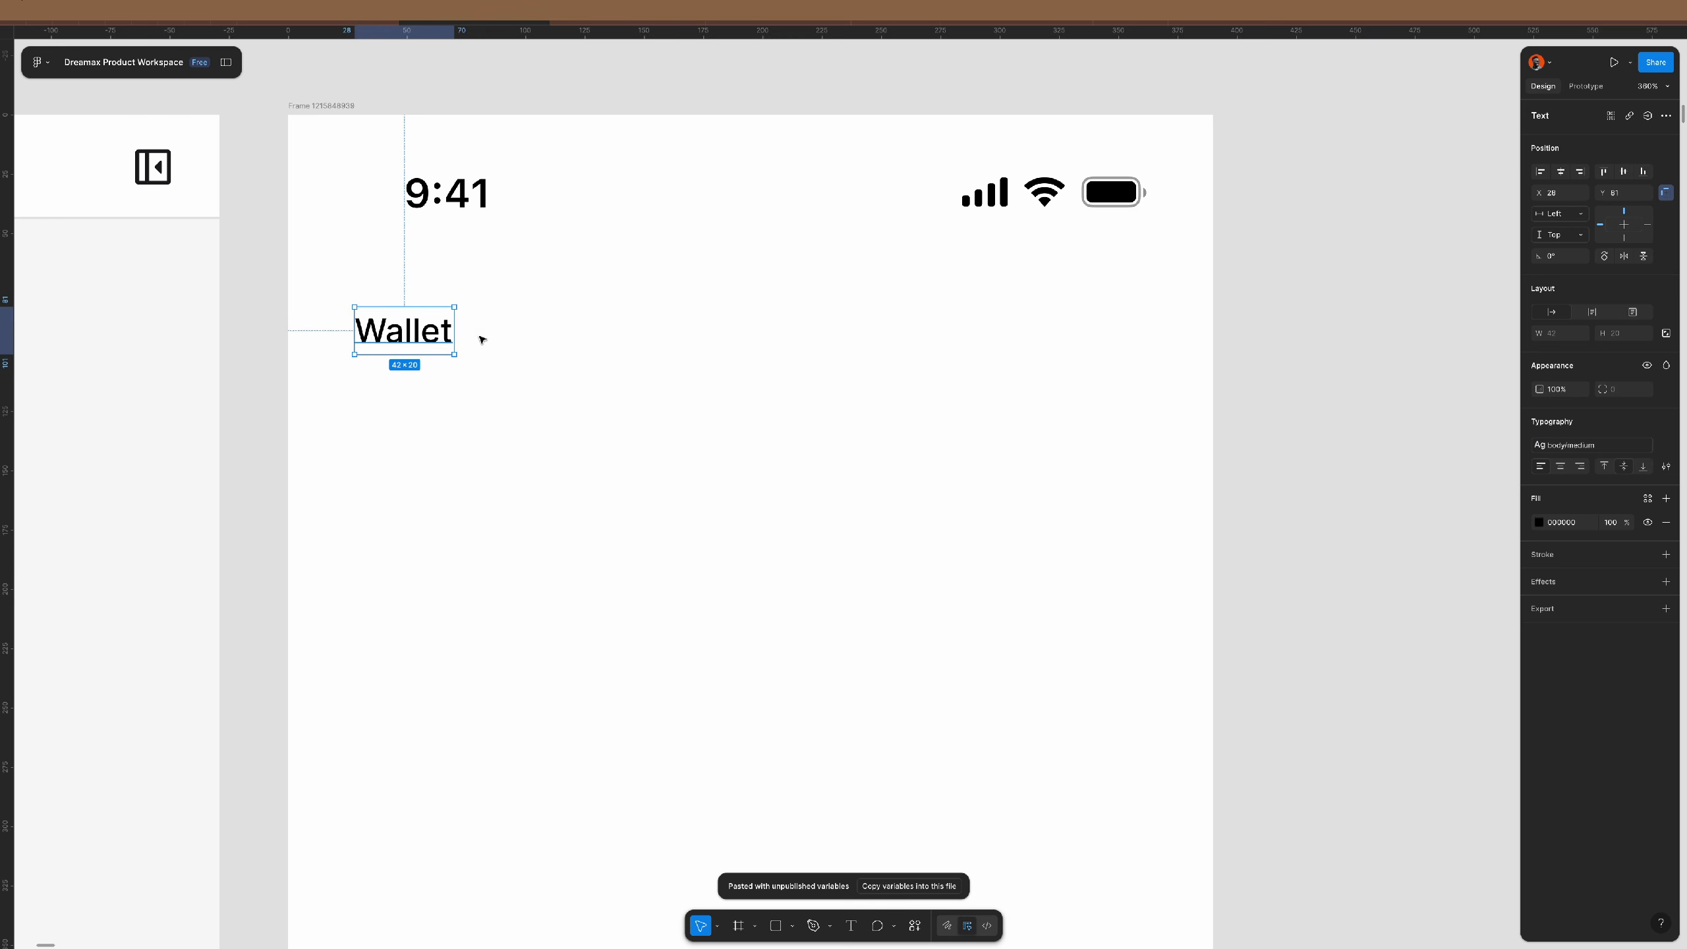
left_click(1584, 445)
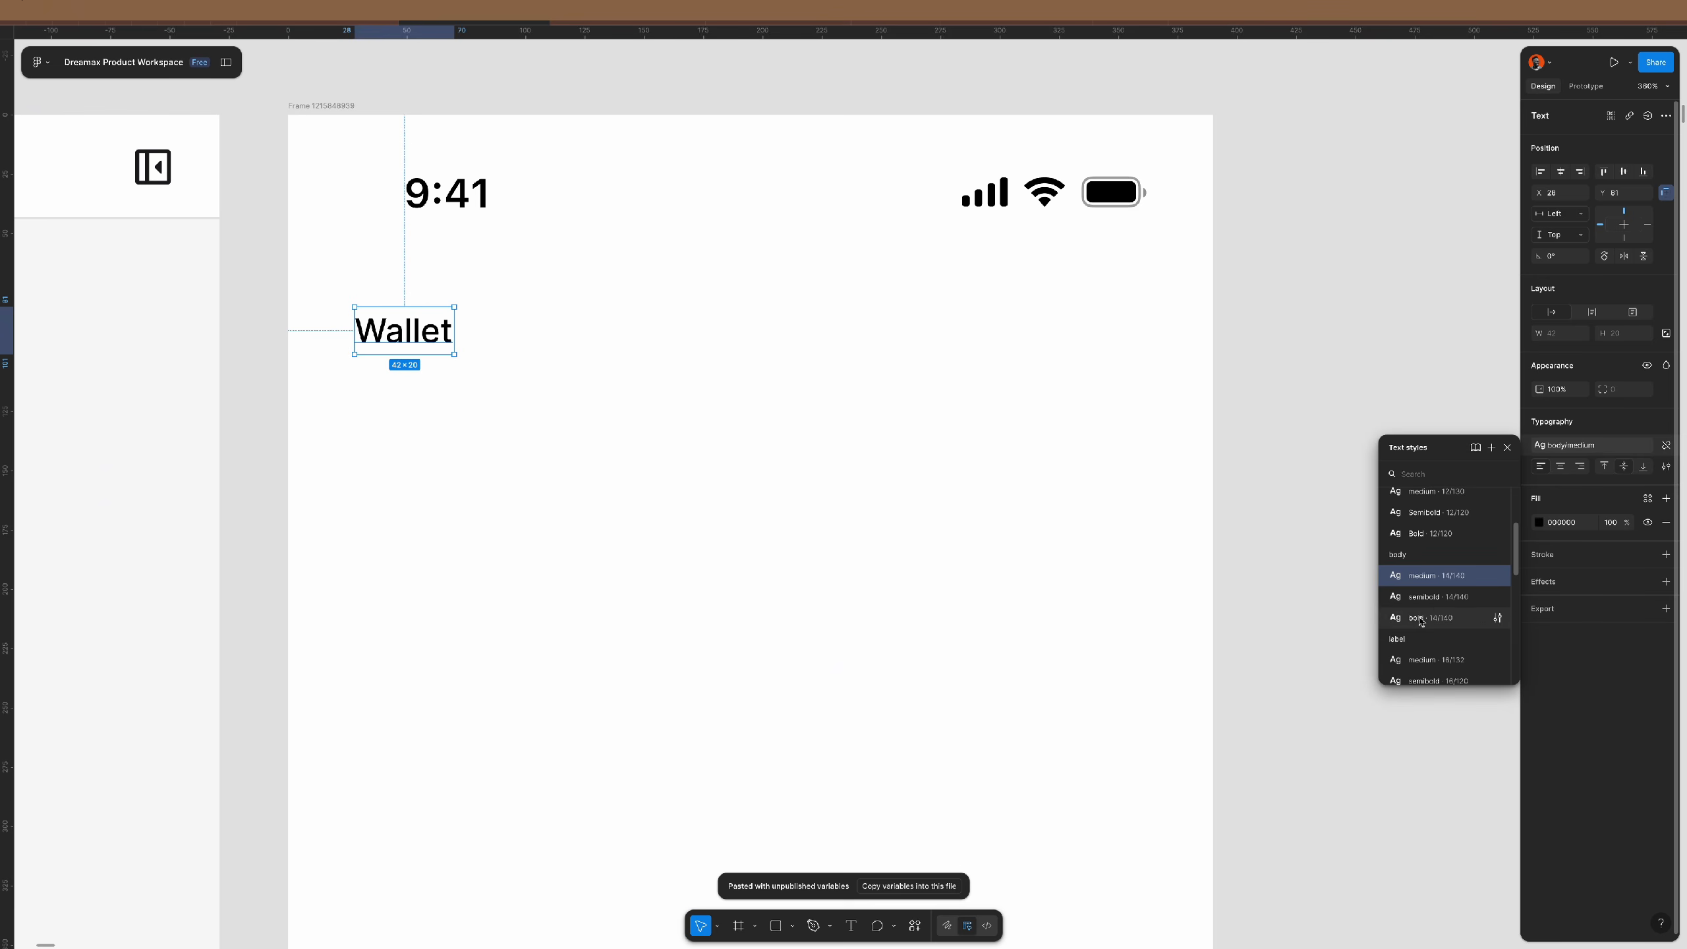
scroll(1441, 548, "down", 5)
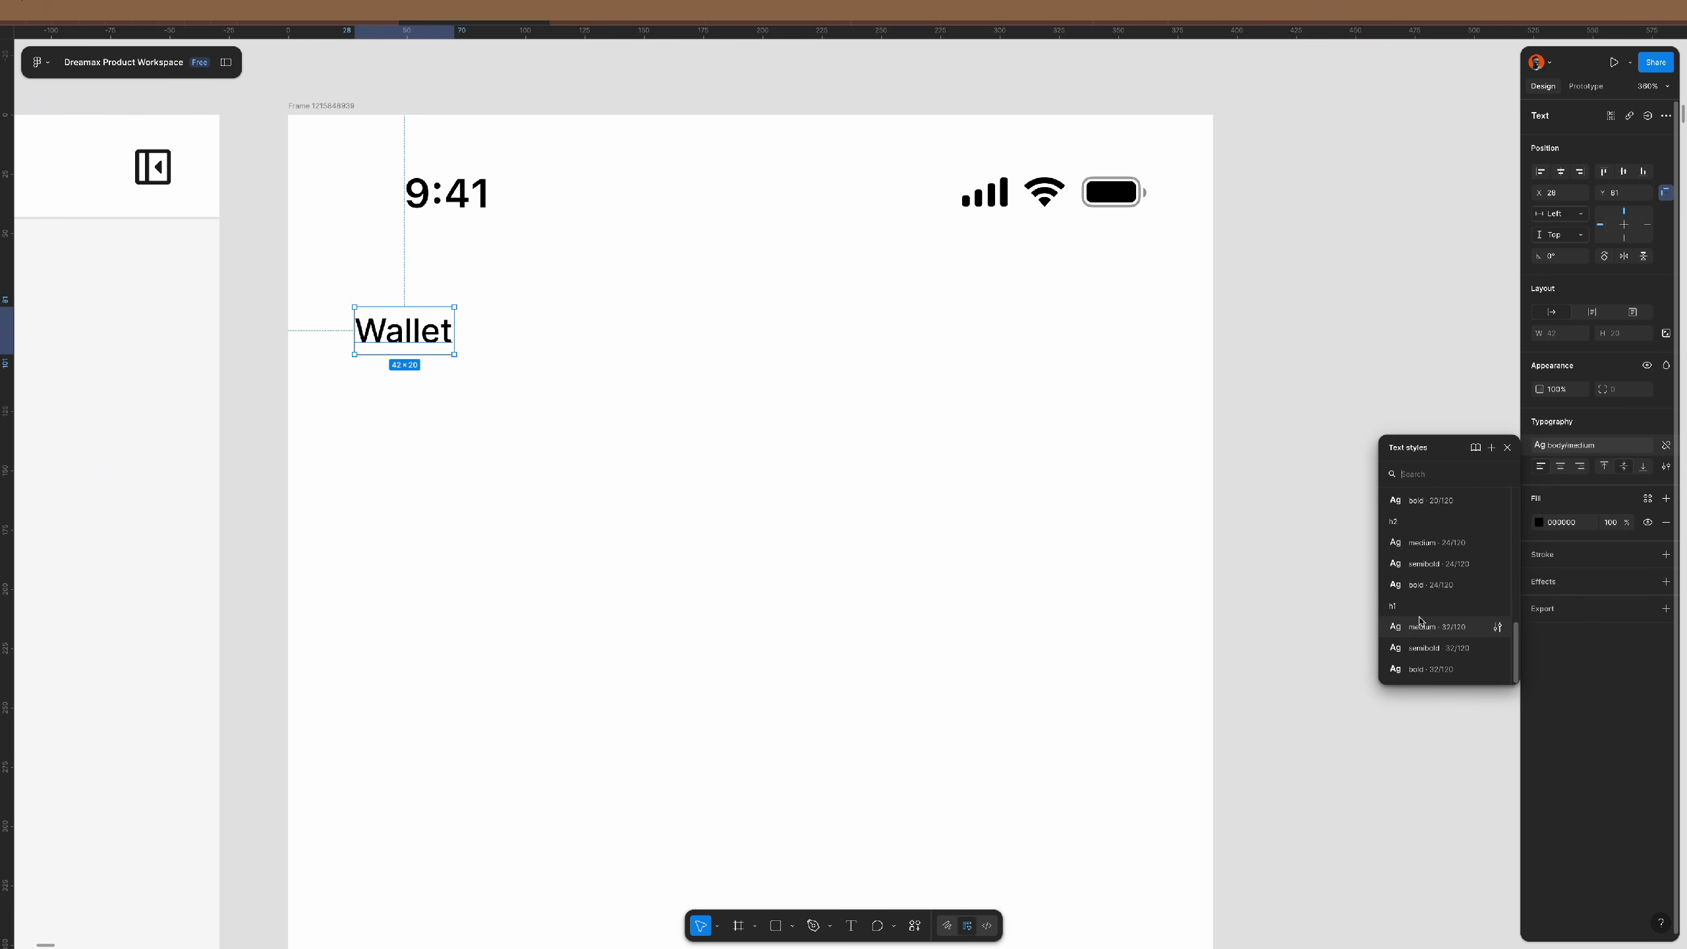
left_click(1440, 565)
scroll(628, 304, "down", 3)
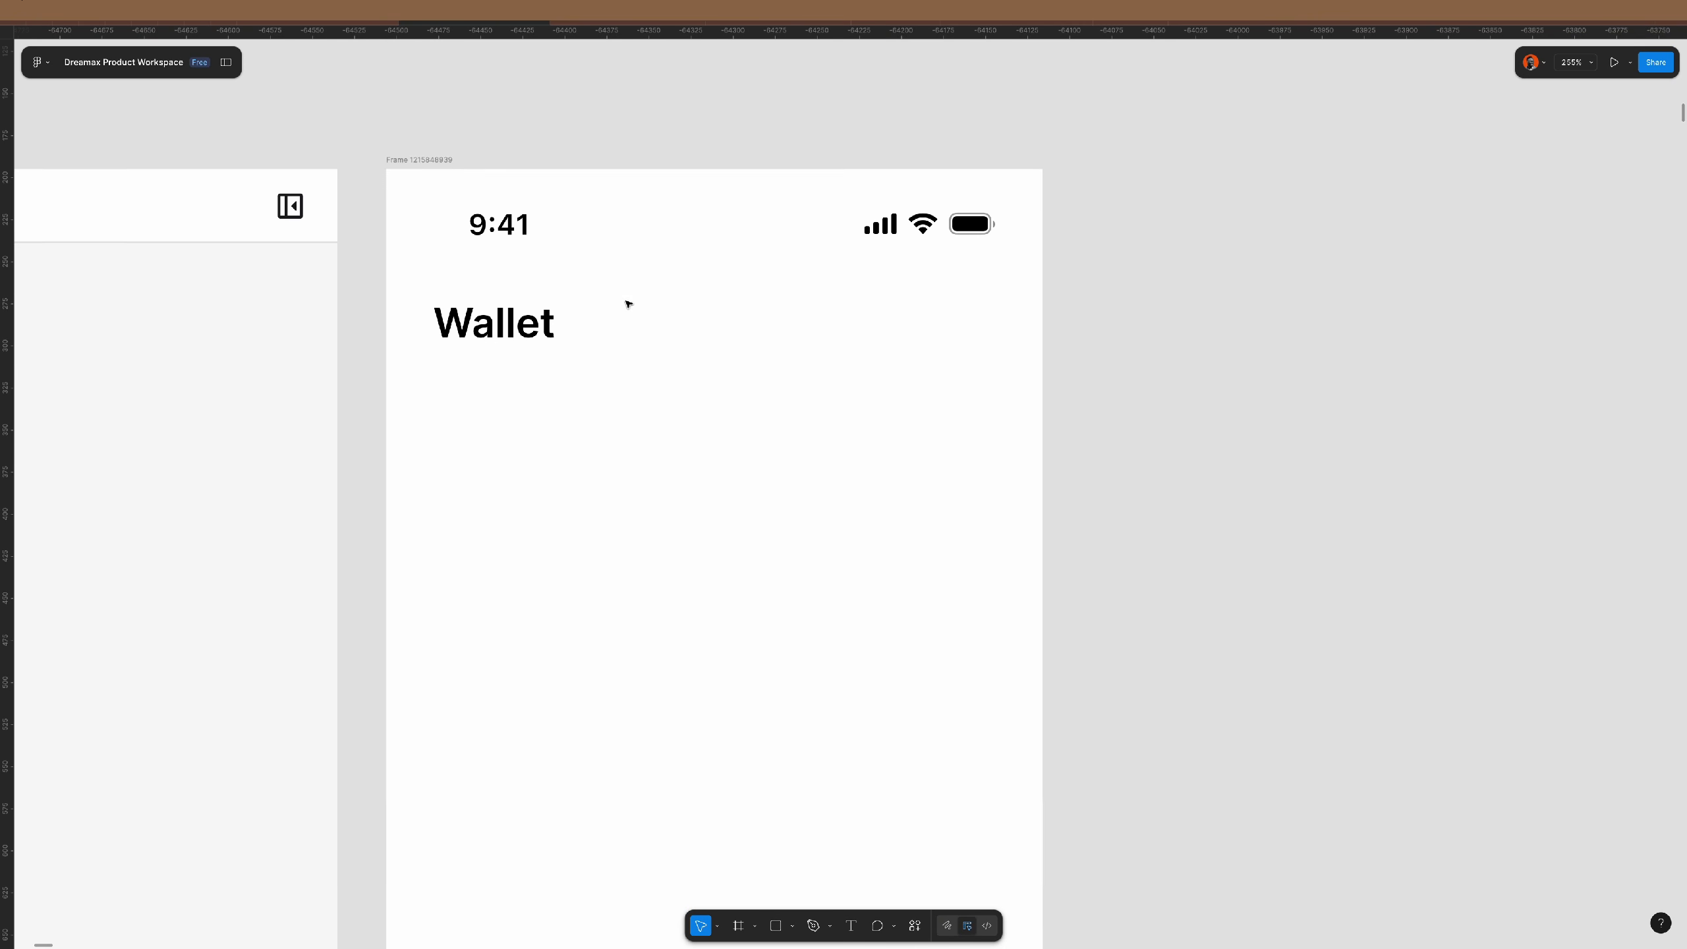
scroll(578, 315, "down", 2)
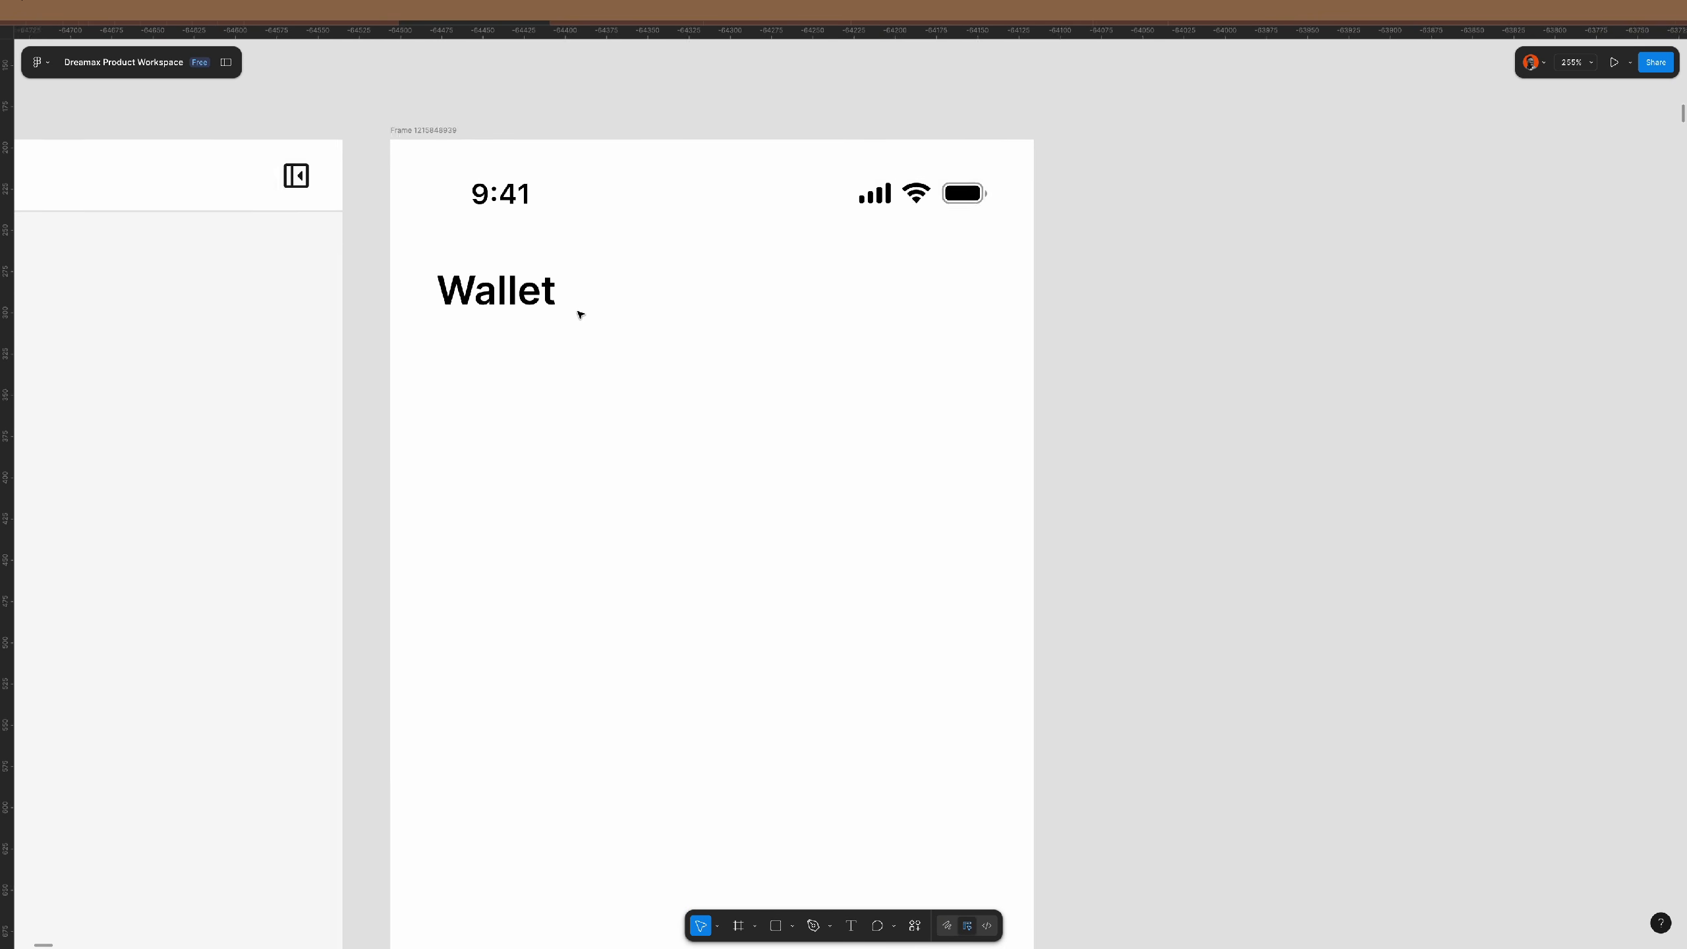
left_click(514, 298)
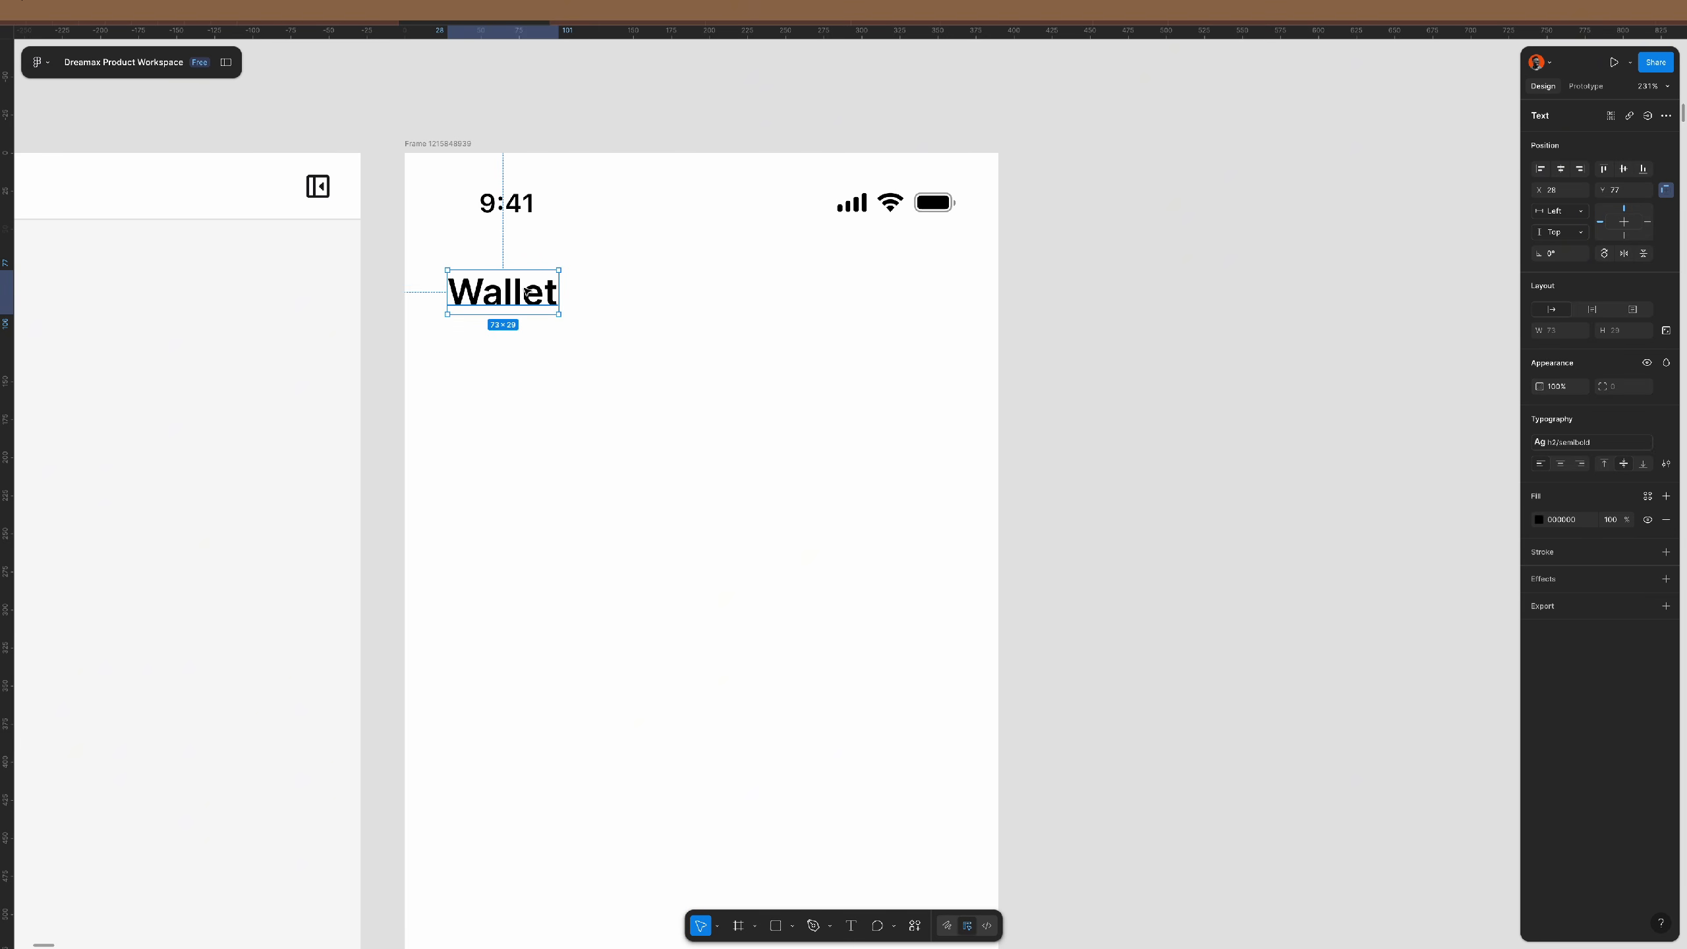
- Wrap the Wallet title in auto layout with 20 horizontal and 8 vertical padding
key("shift+a")
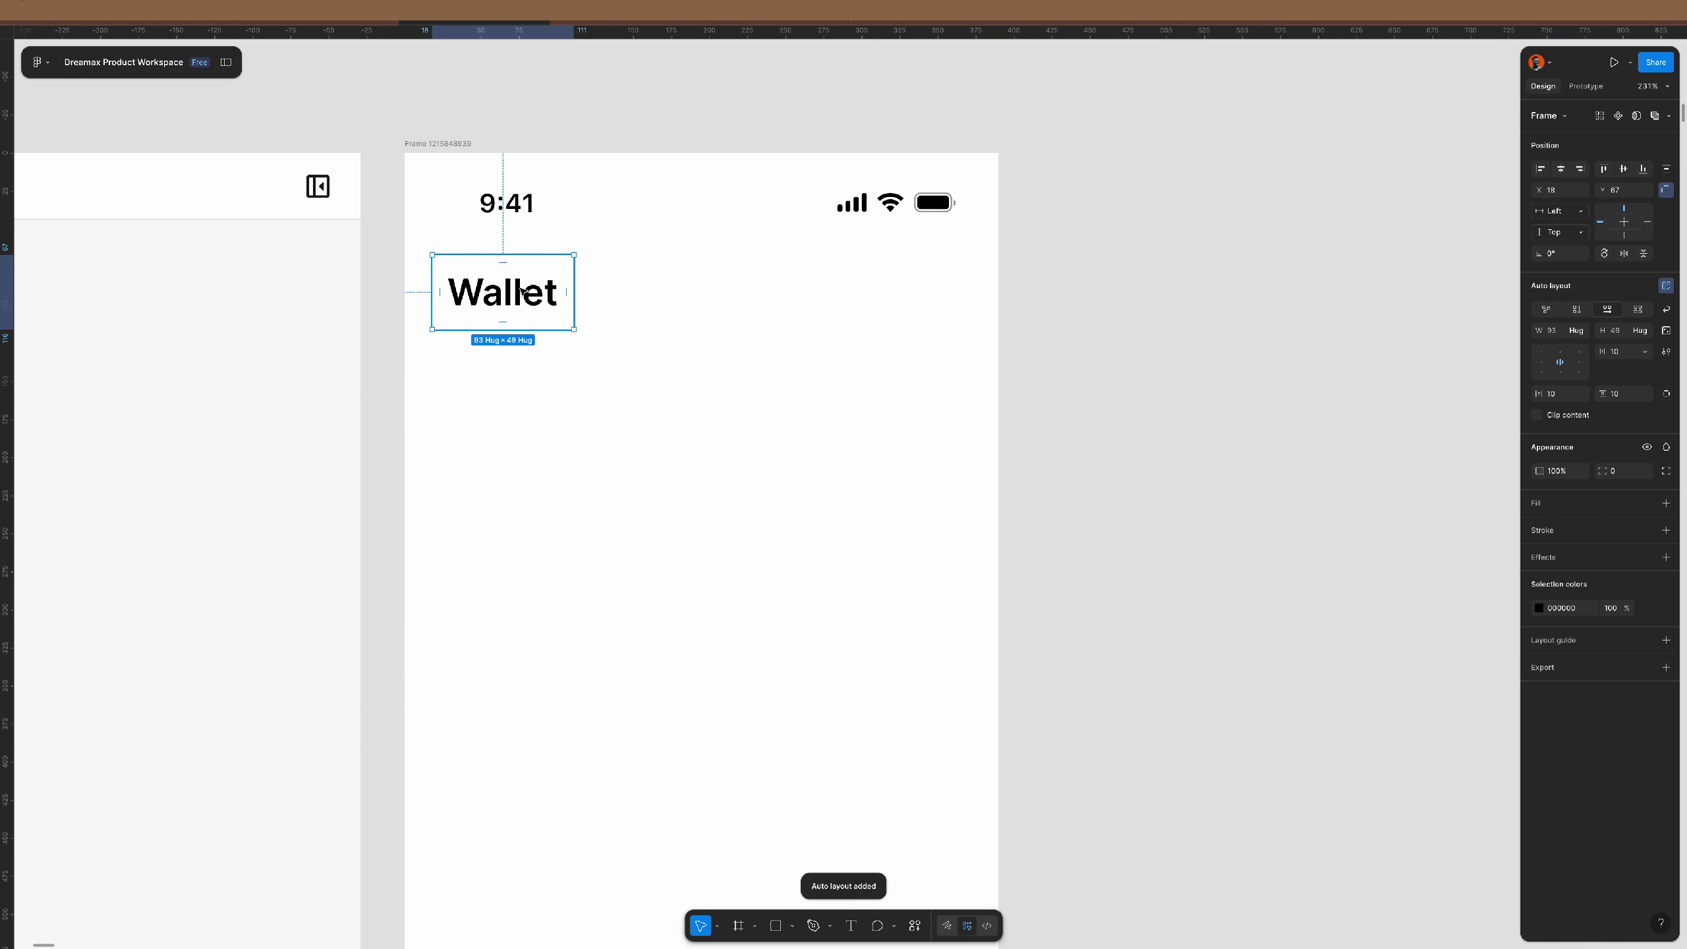
left_click(1564, 399)
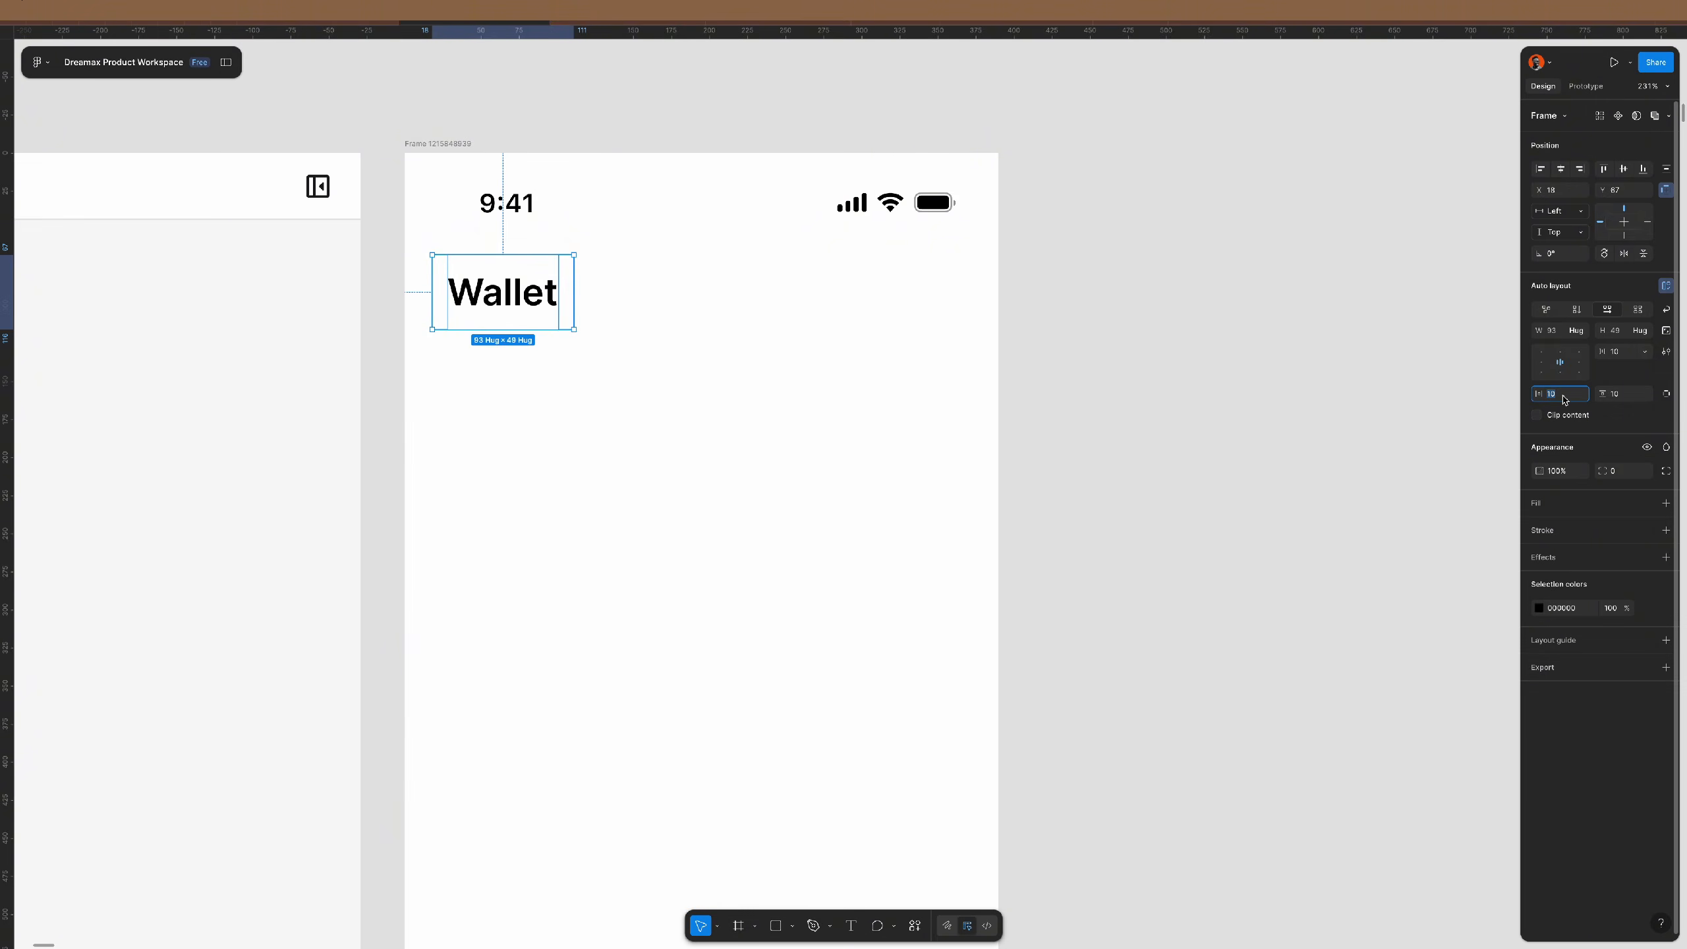
type("20")
key("Return")
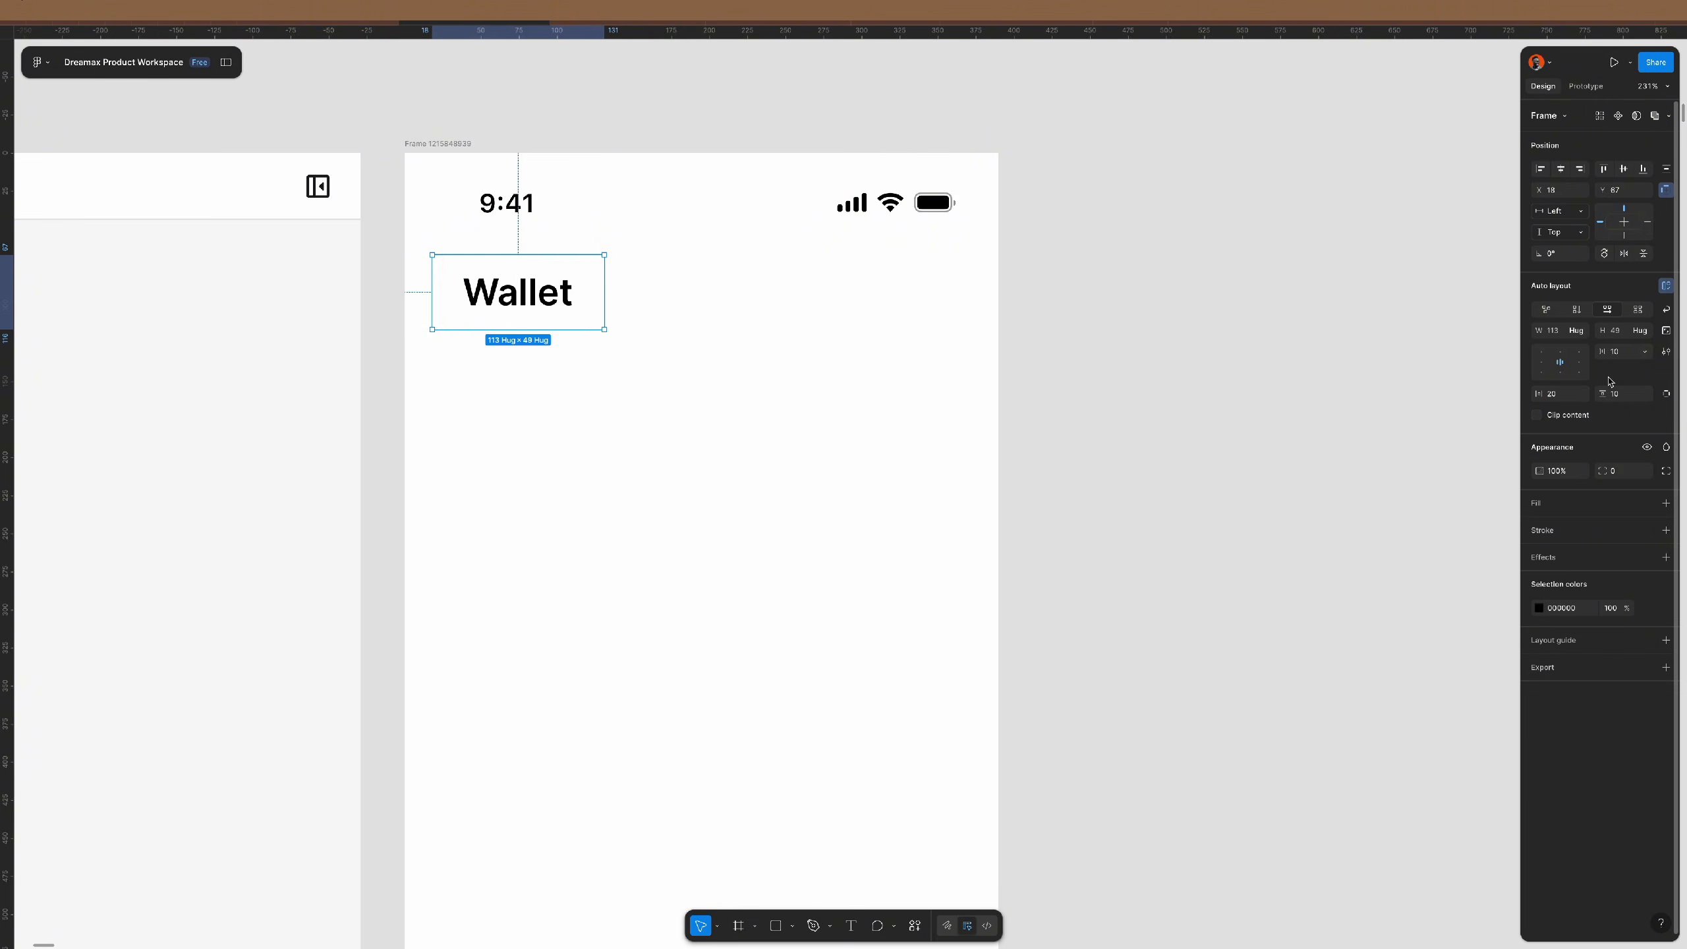
left_click(1628, 395)
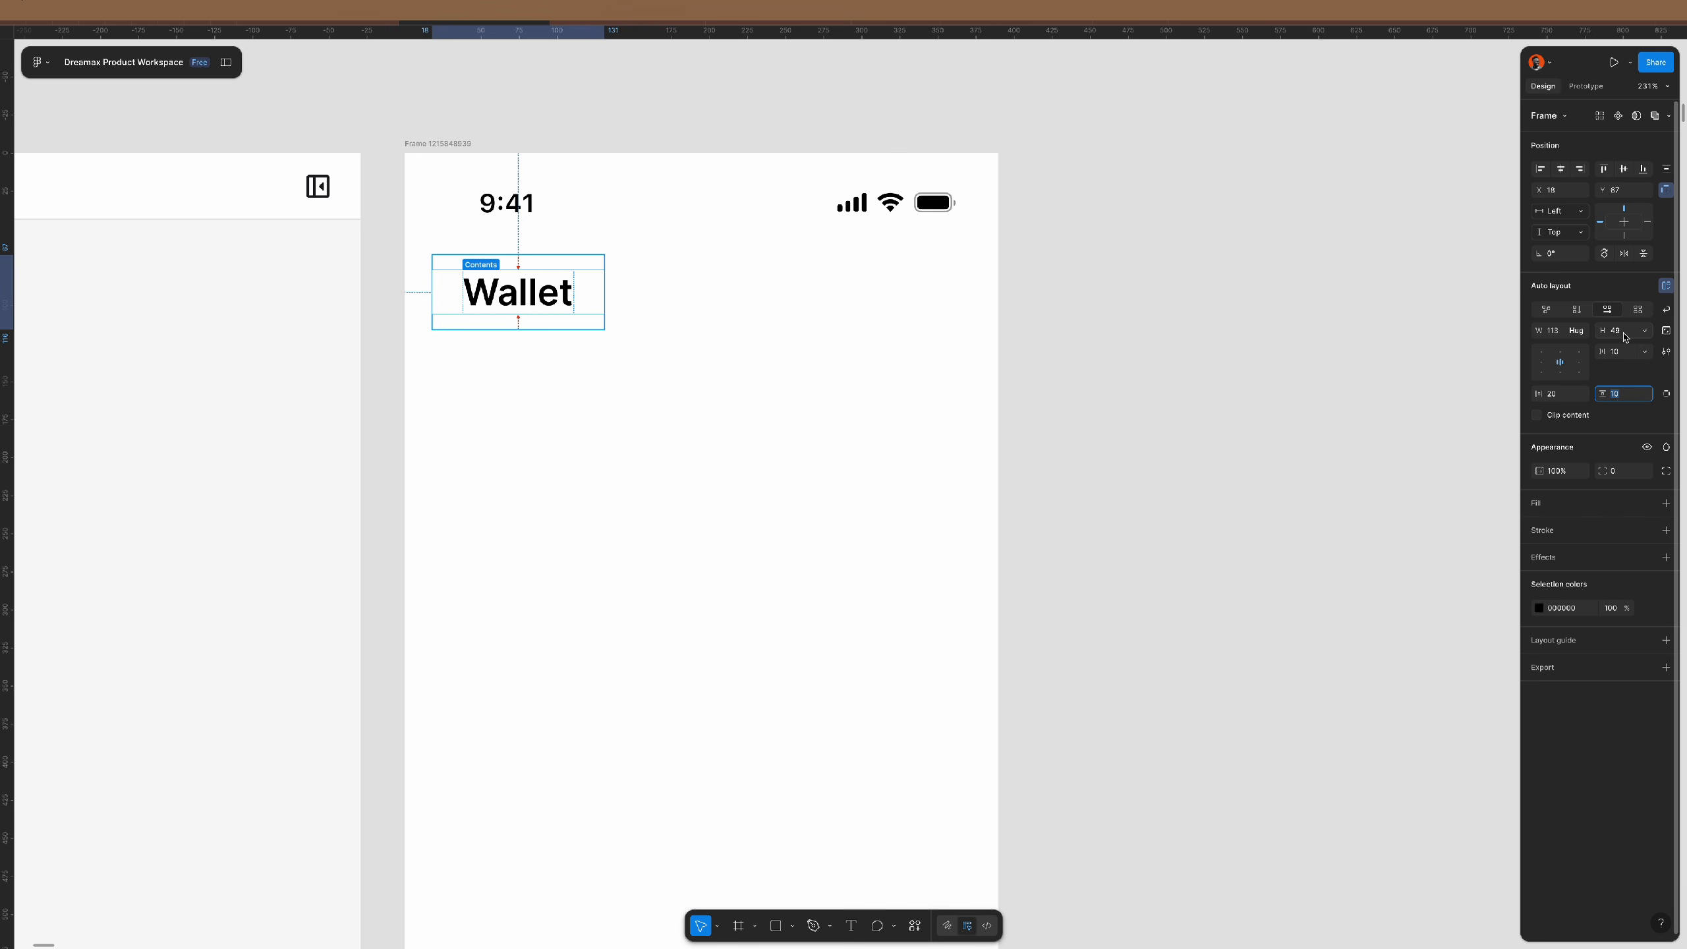
type("8")
key("Return")
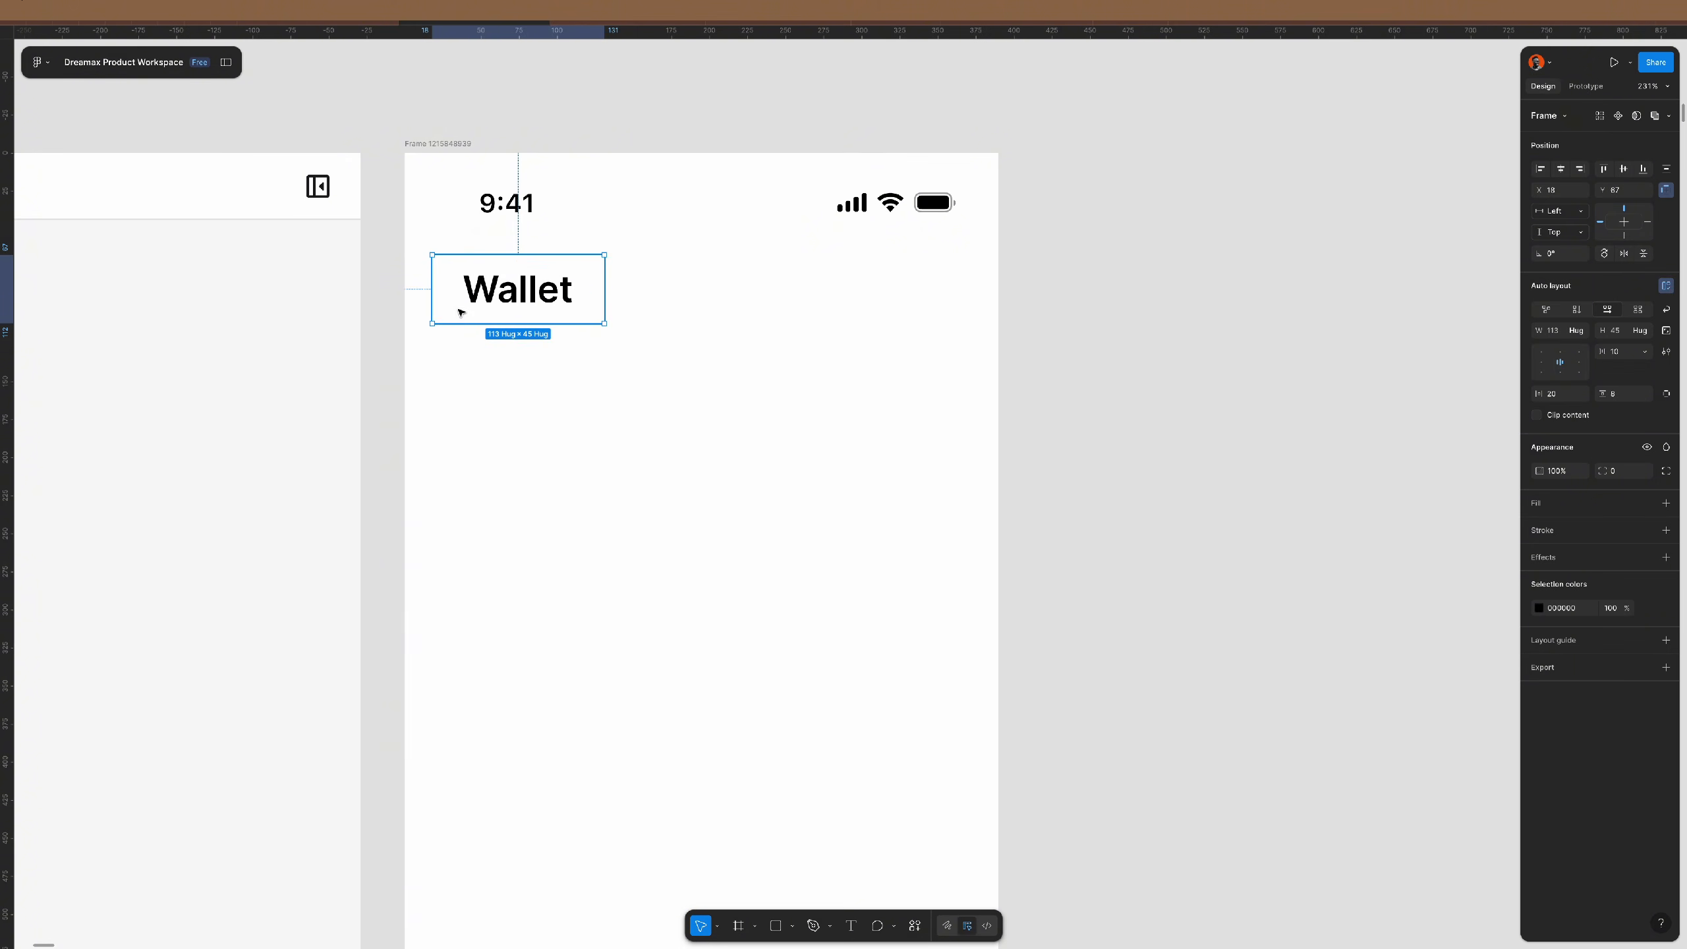
left_click_drag(500, 291, 473, 271)
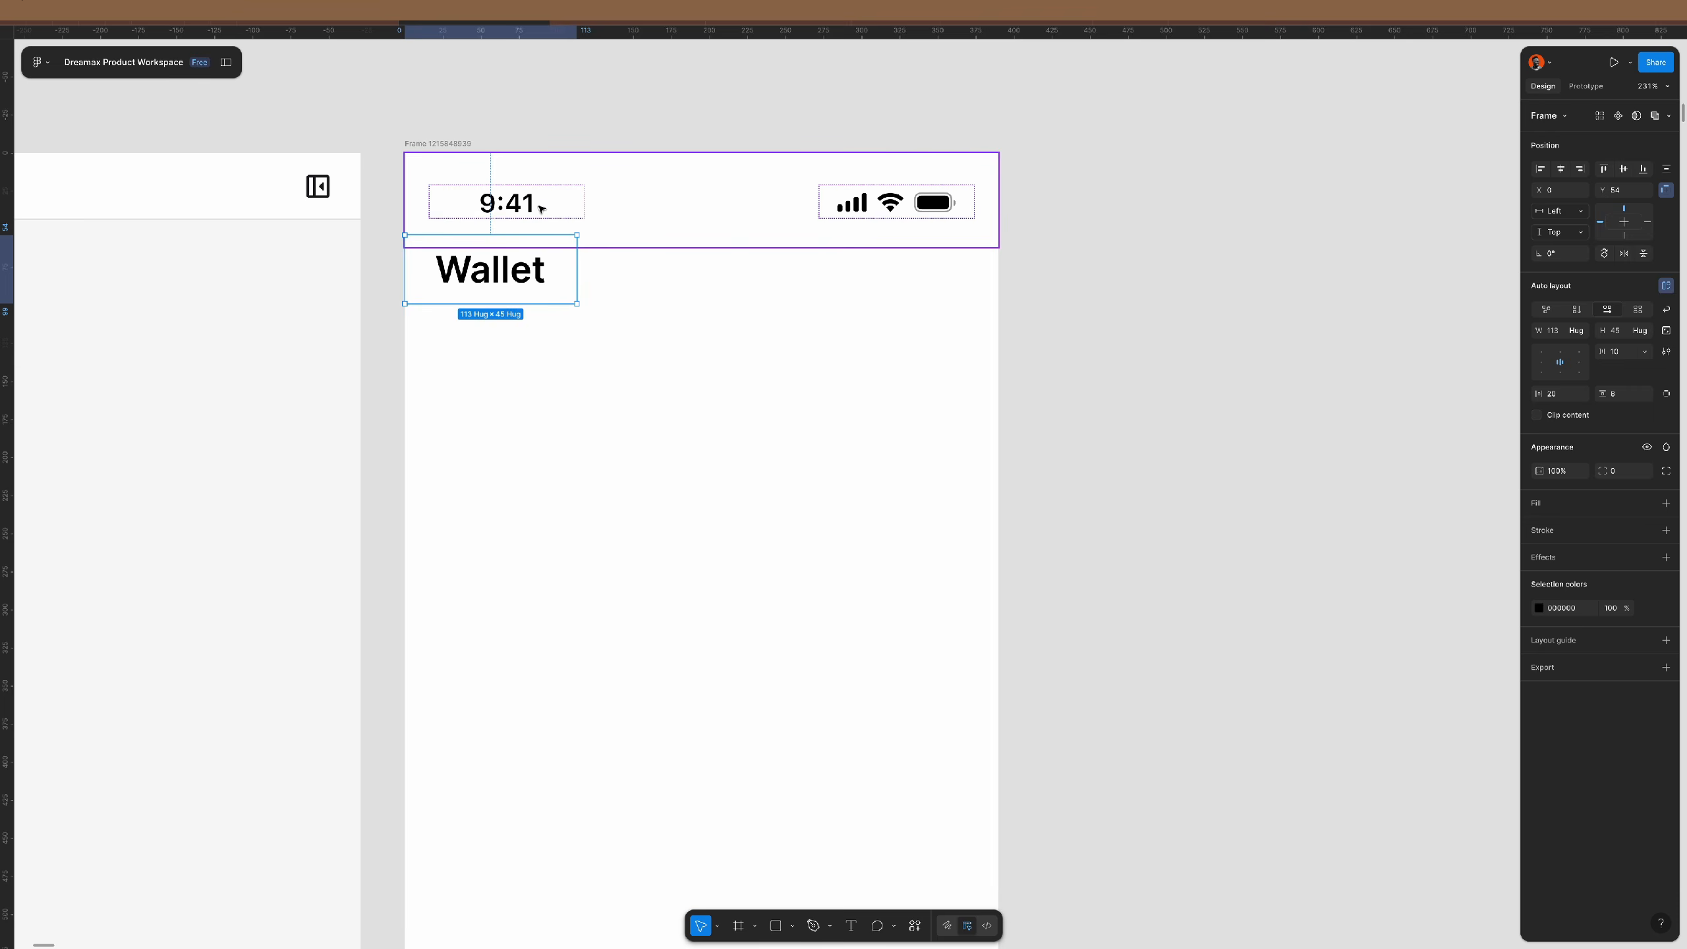
- Group the status bar and title in auto layout, title filling the width and left-aligned
left_click(542, 205, "shift")
key("shift+a")
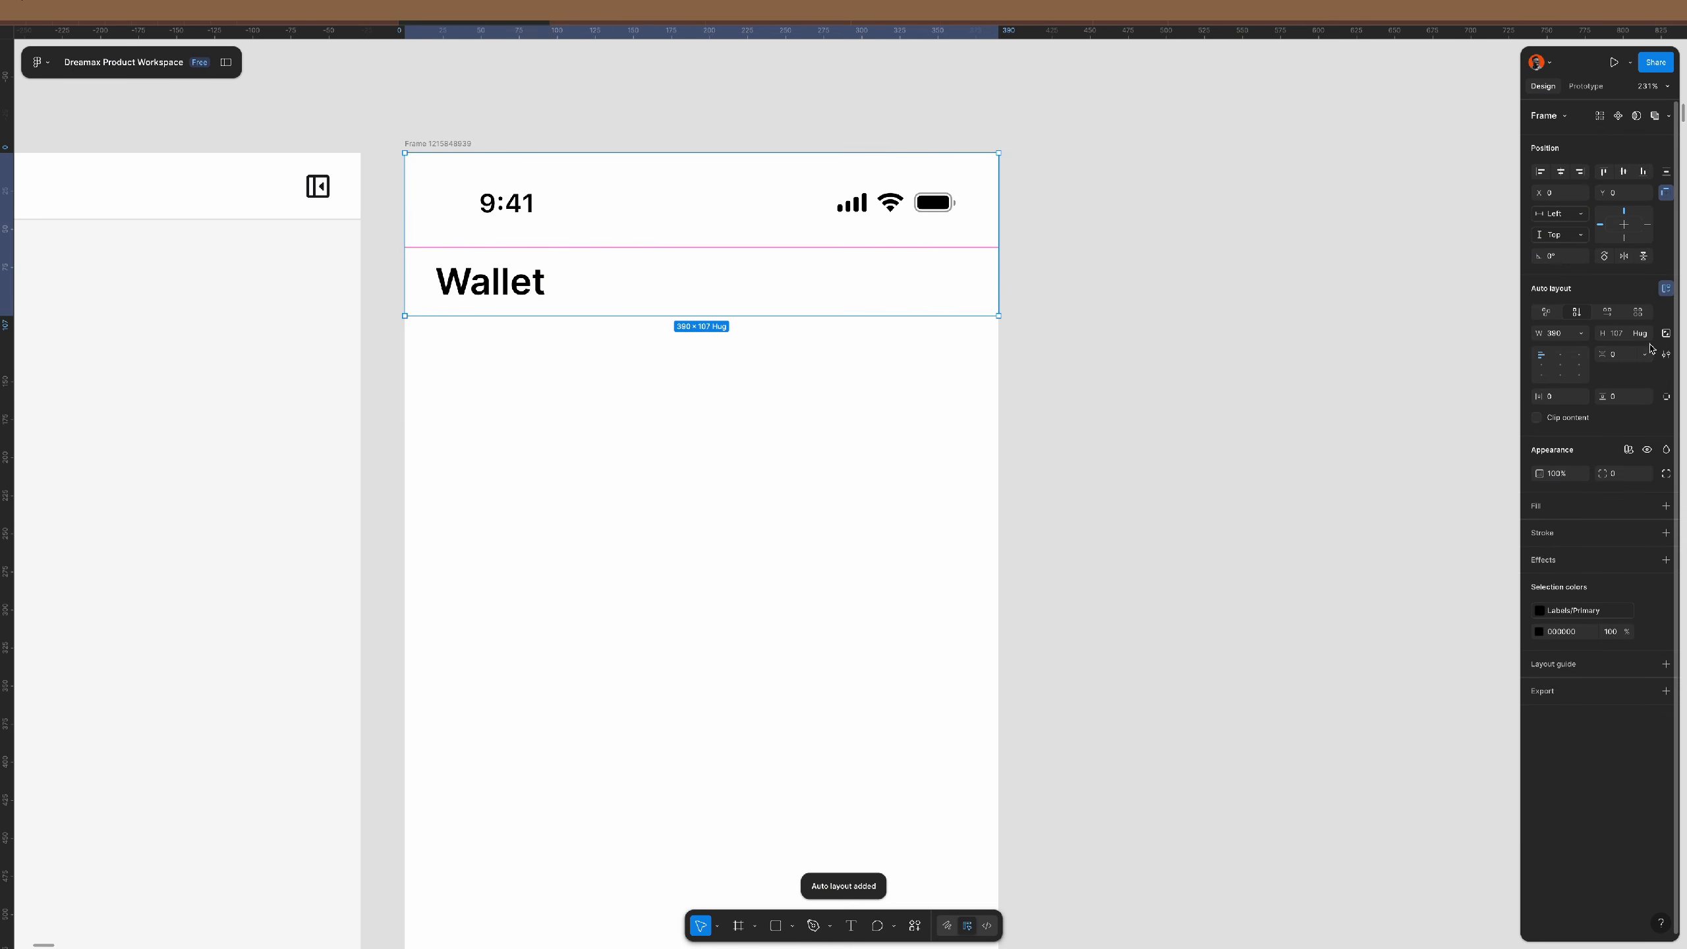
double_click(473, 286)
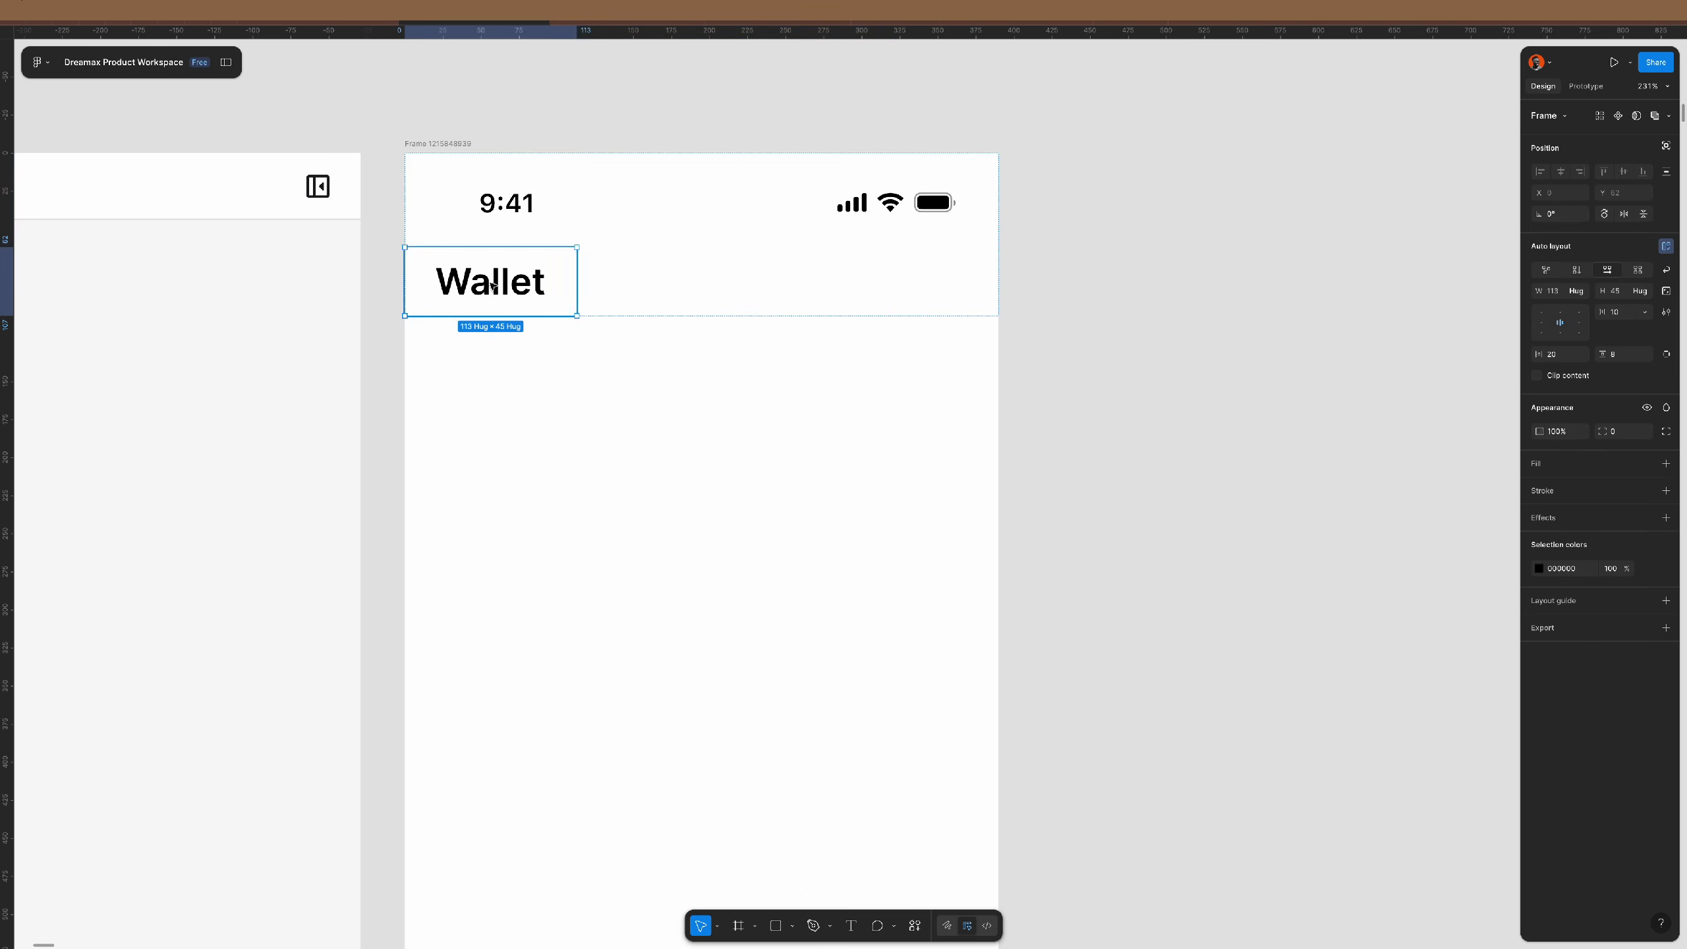
left_click(1581, 293)
left_click(1588, 315)
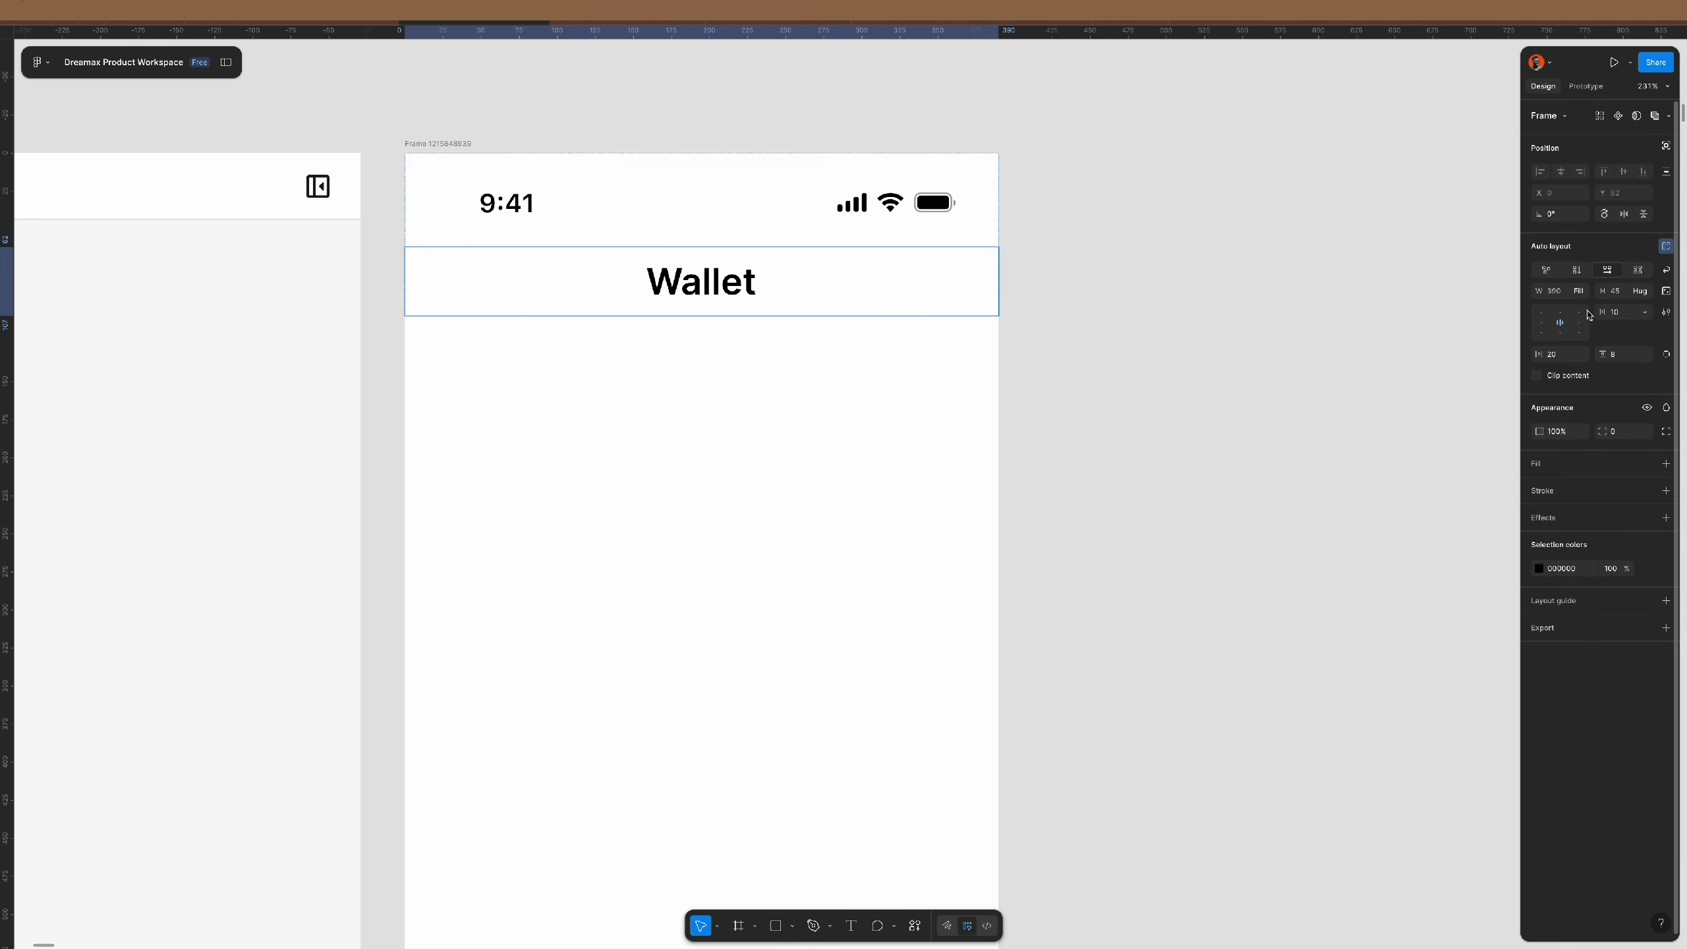
left_click(1540, 327)
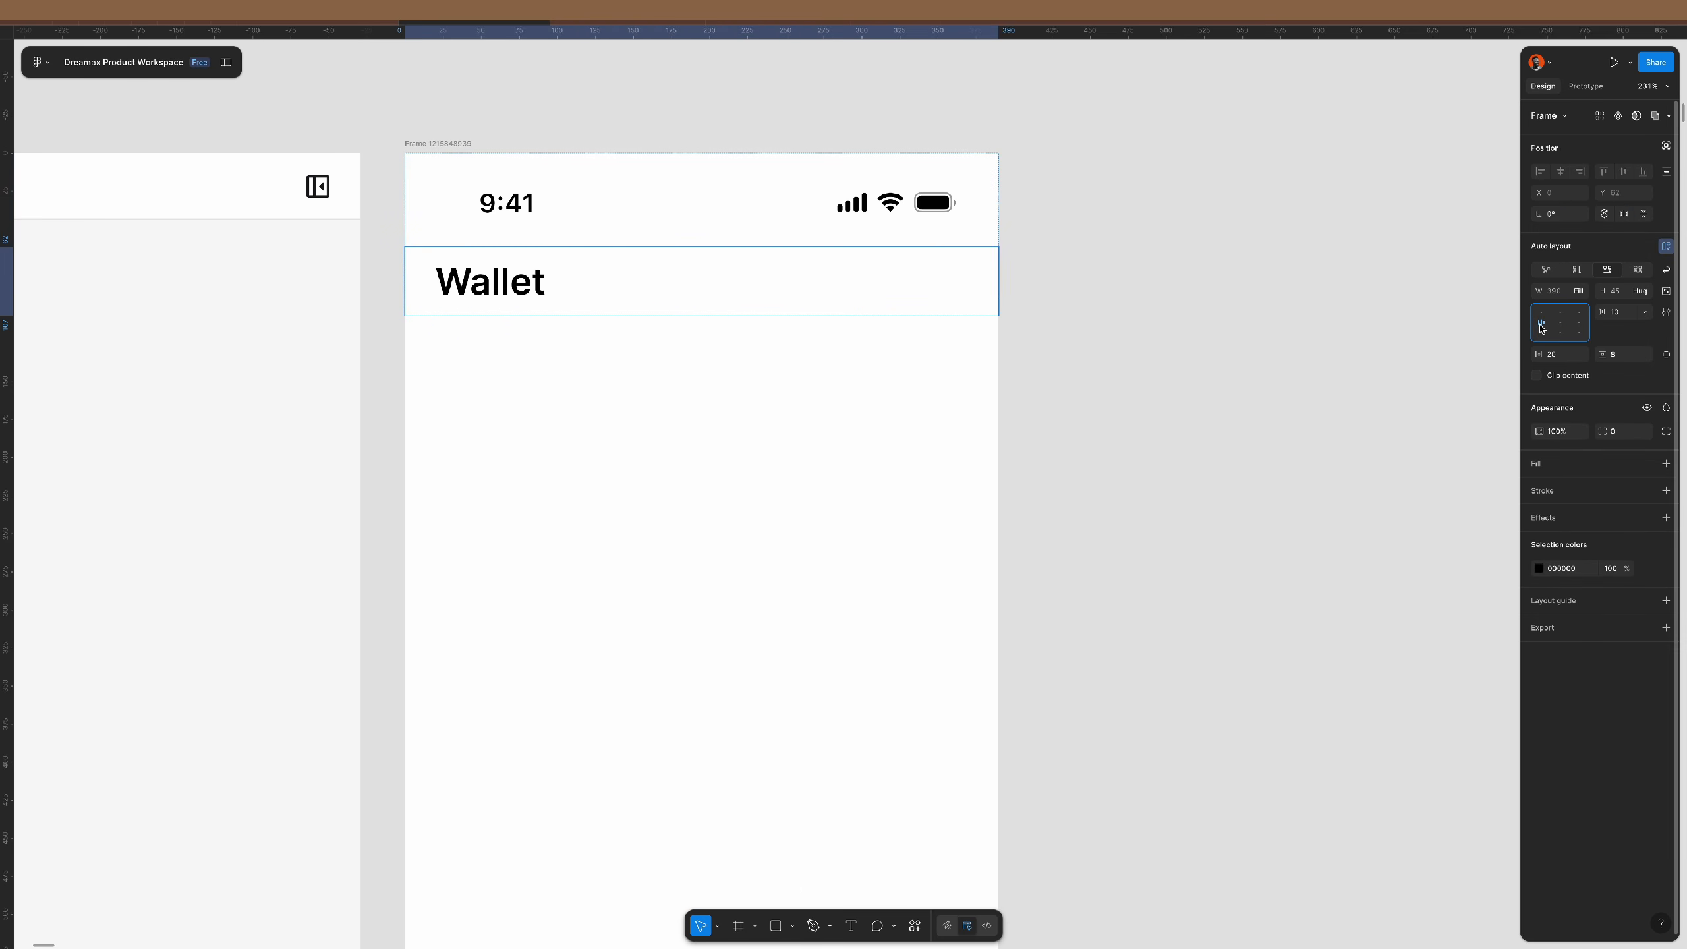
left_click(1096, 350)
- Draw a grey card rectangle below the Wallet header with a 32 gap
scroll(586, 492, "down", 3)
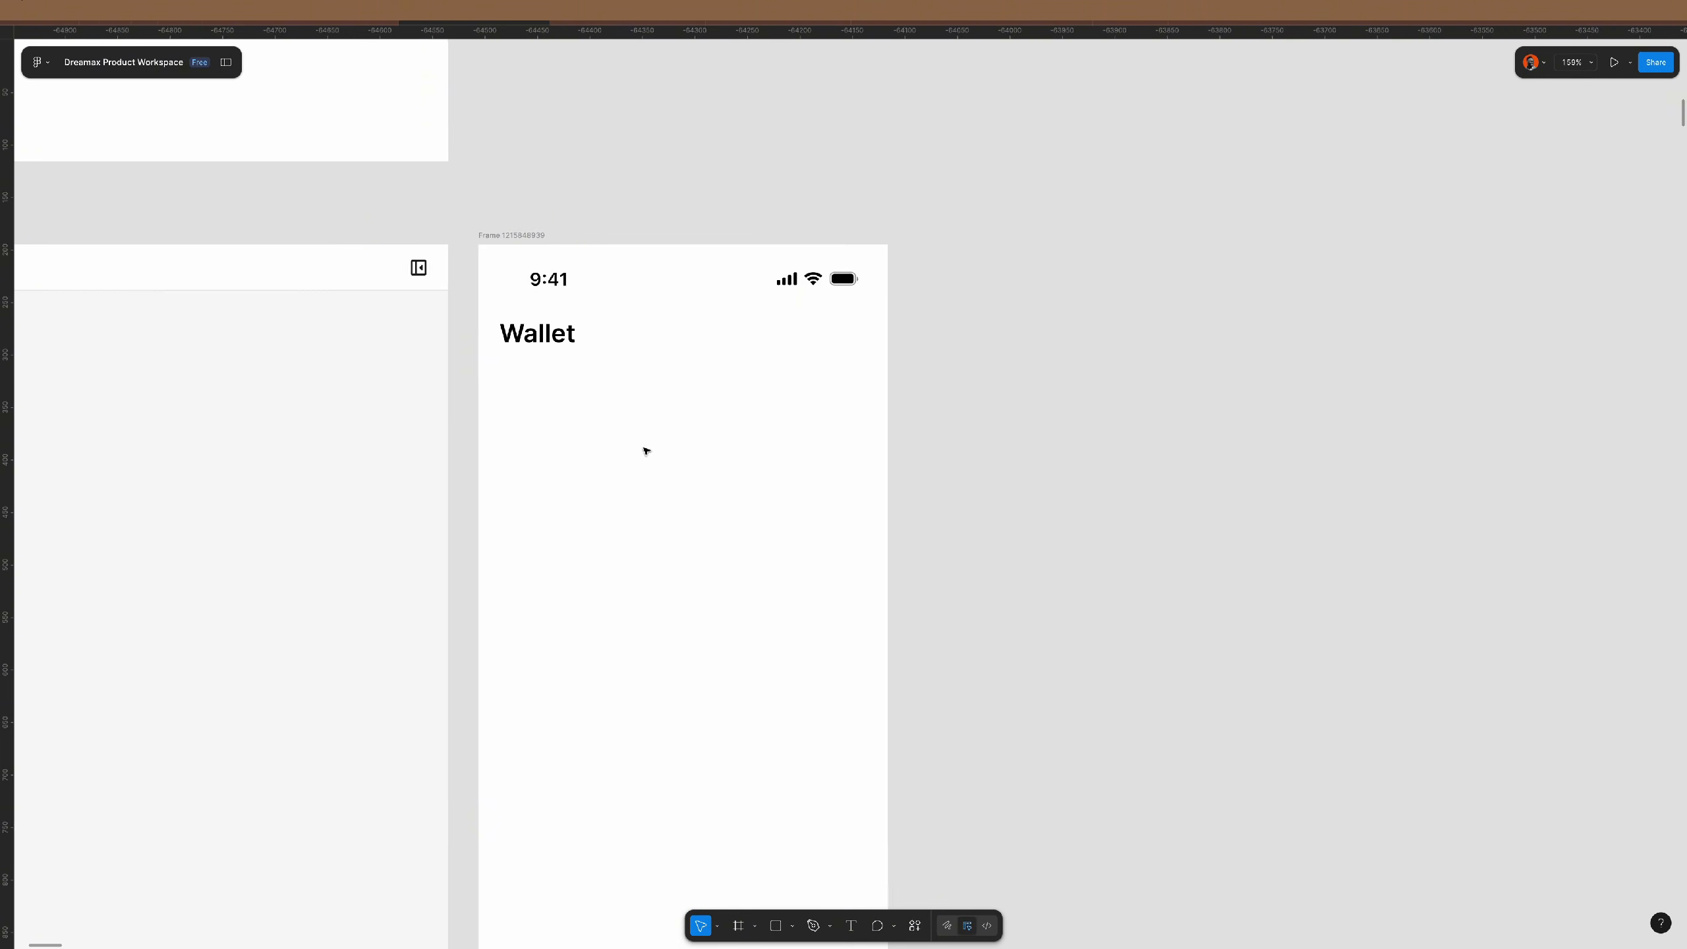
scroll(696, 422, "down", 2)
scroll(697, 423, "down", 1)
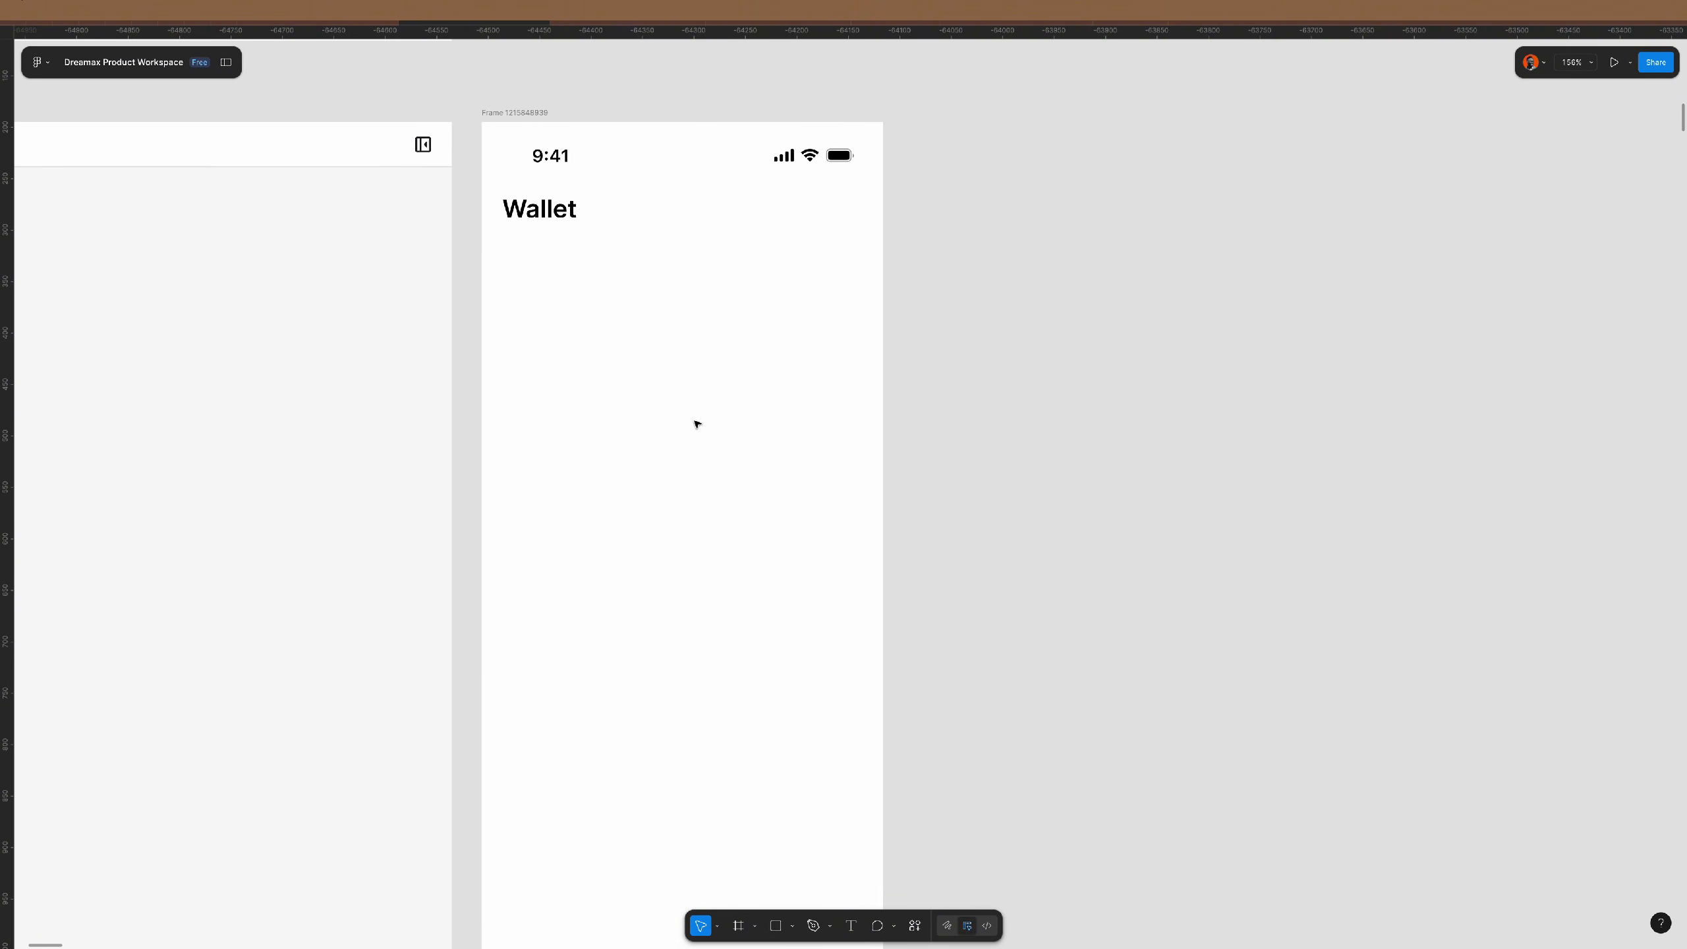
key("r")
mouse_move(500, 271)
left_mouse_down()
mouse_move(562, 412)
mouse_move(861, 457)
mouse_move(854, 434)
left_mouse_up()
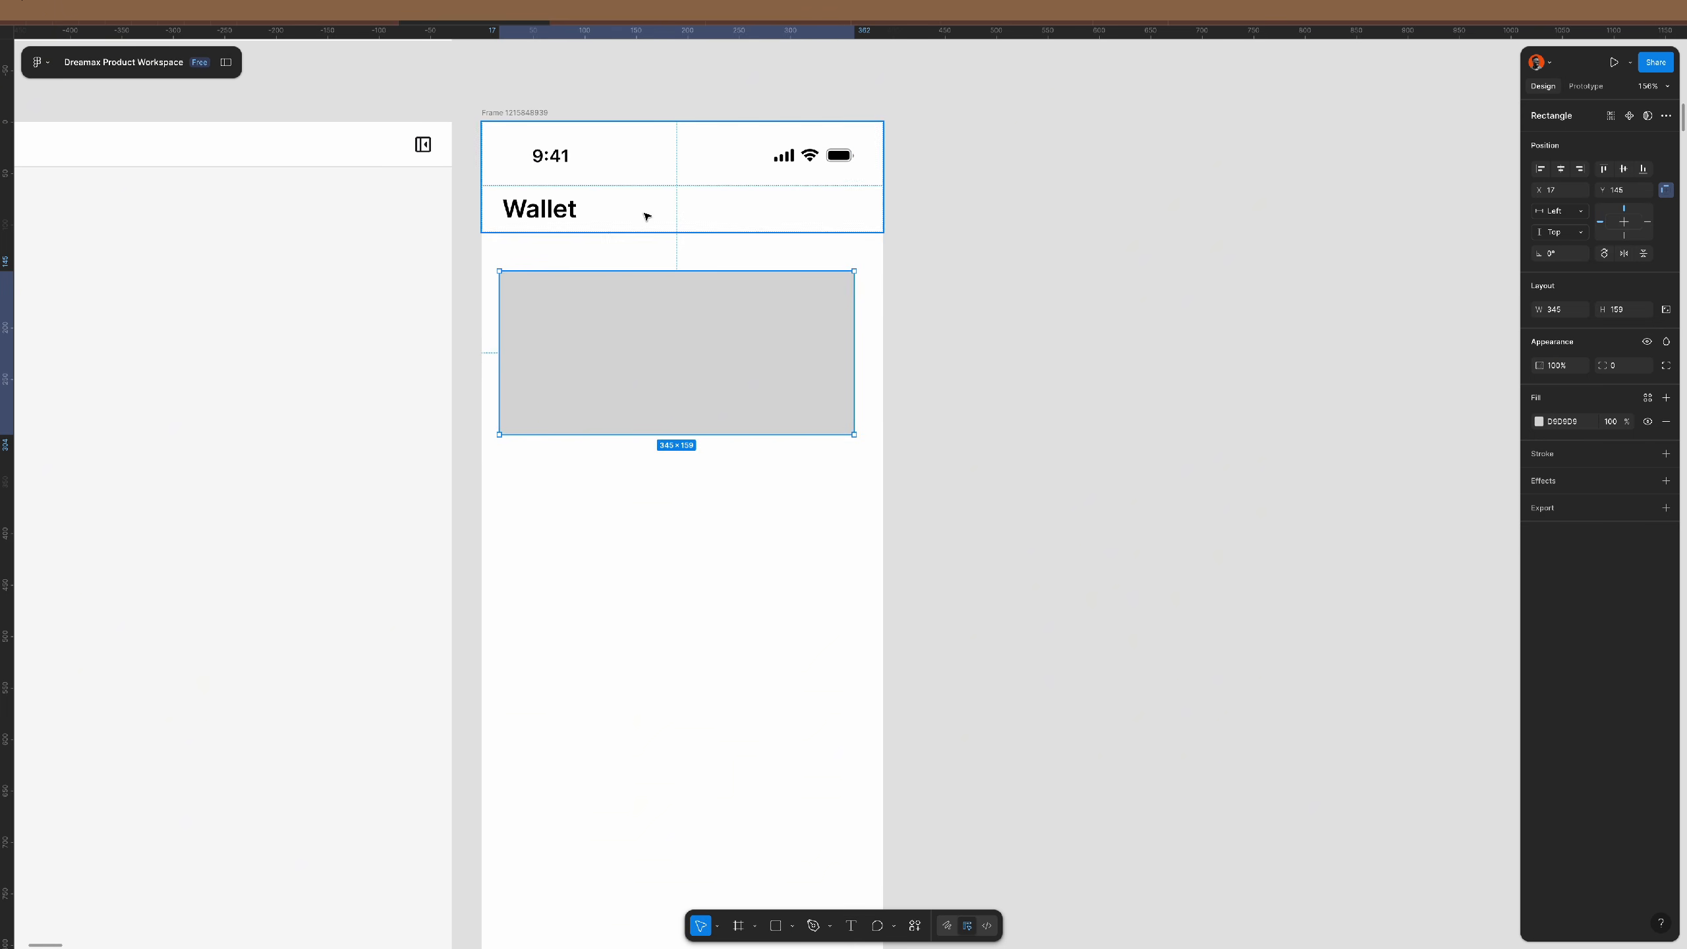
left_click(749, 169, "shift")
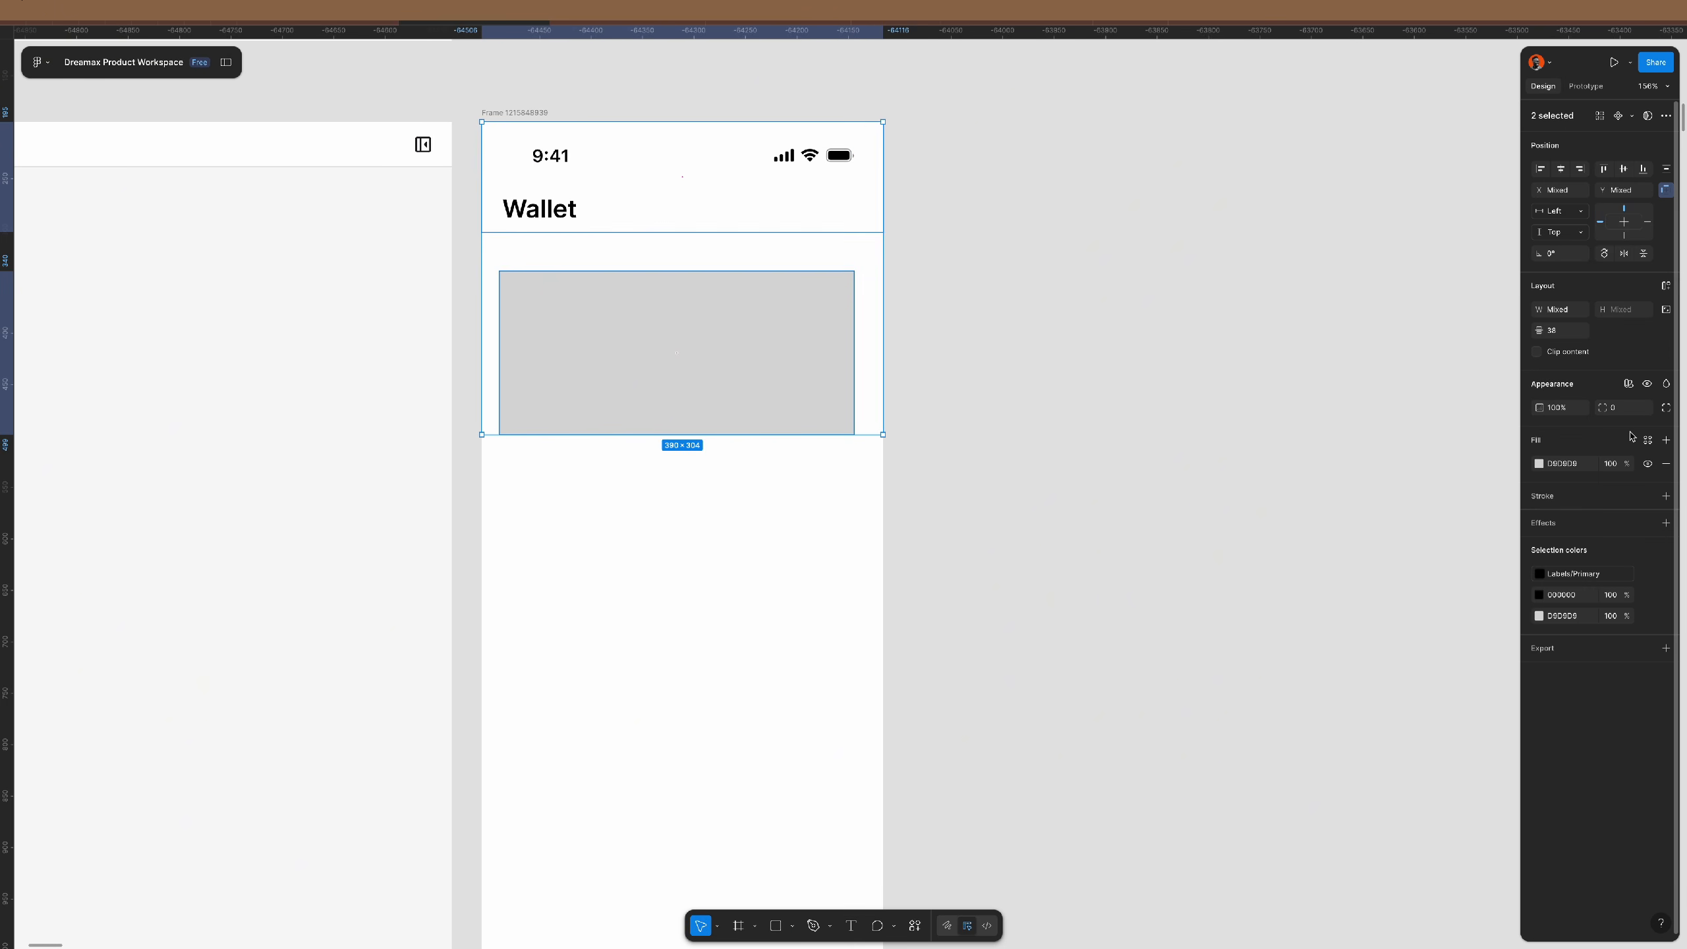
left_click(1569, 332)
type("32")
key("Return")
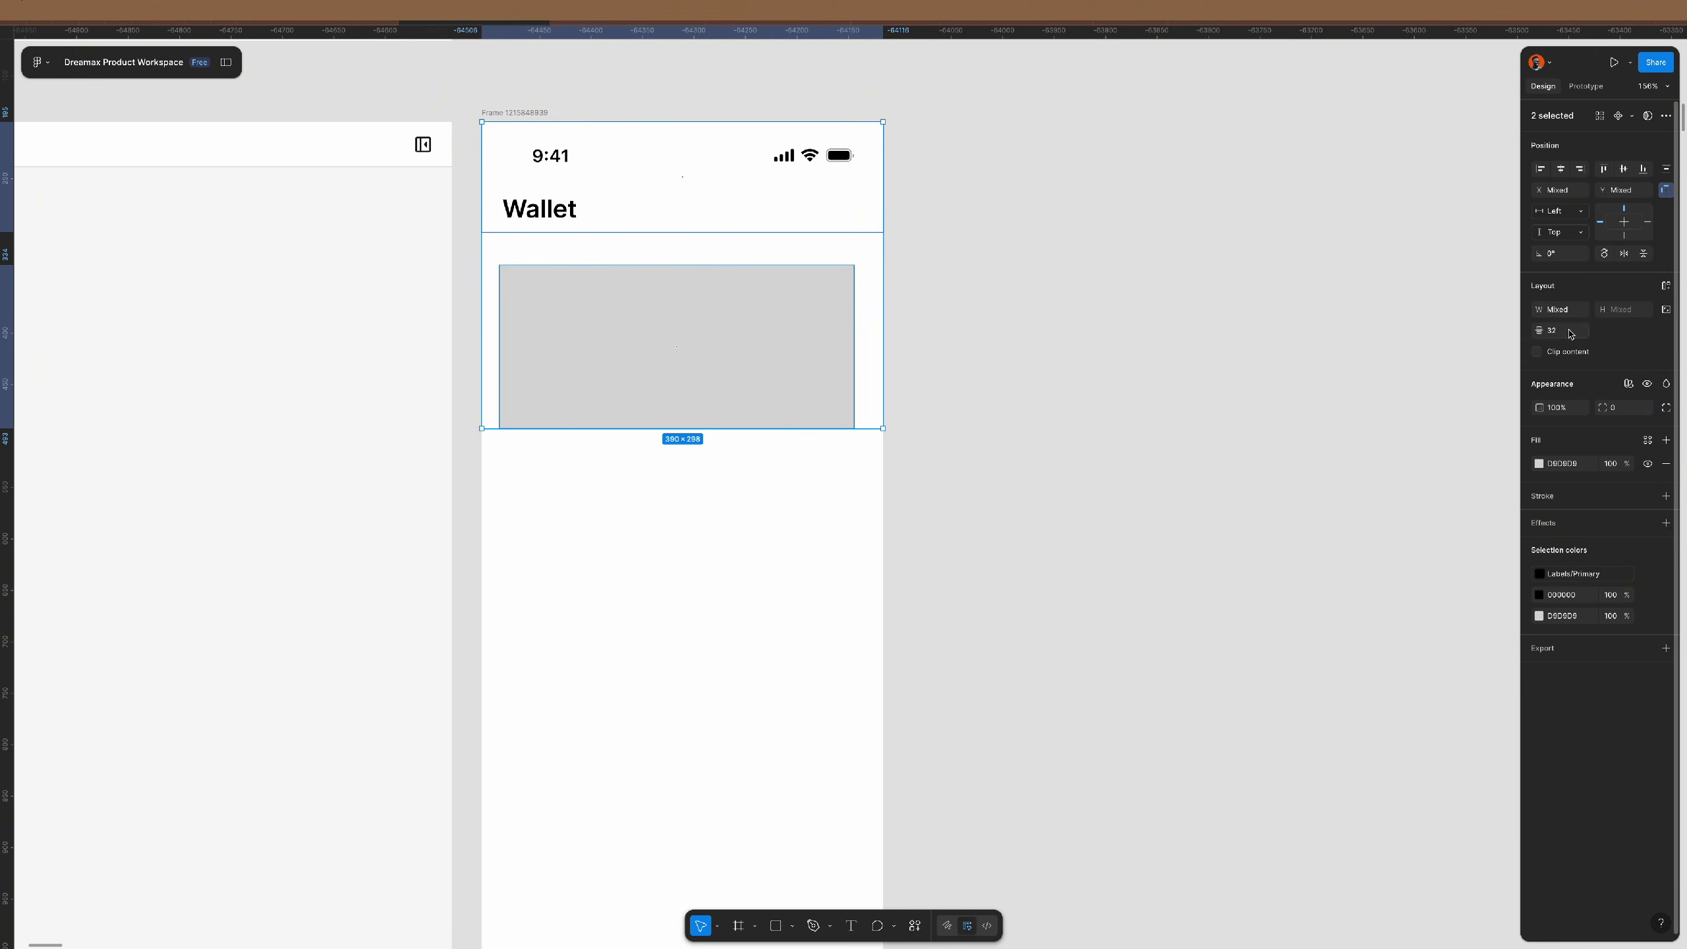
left_click(1182, 516)
- Set the grey card's width to 350
left_click(637, 346)
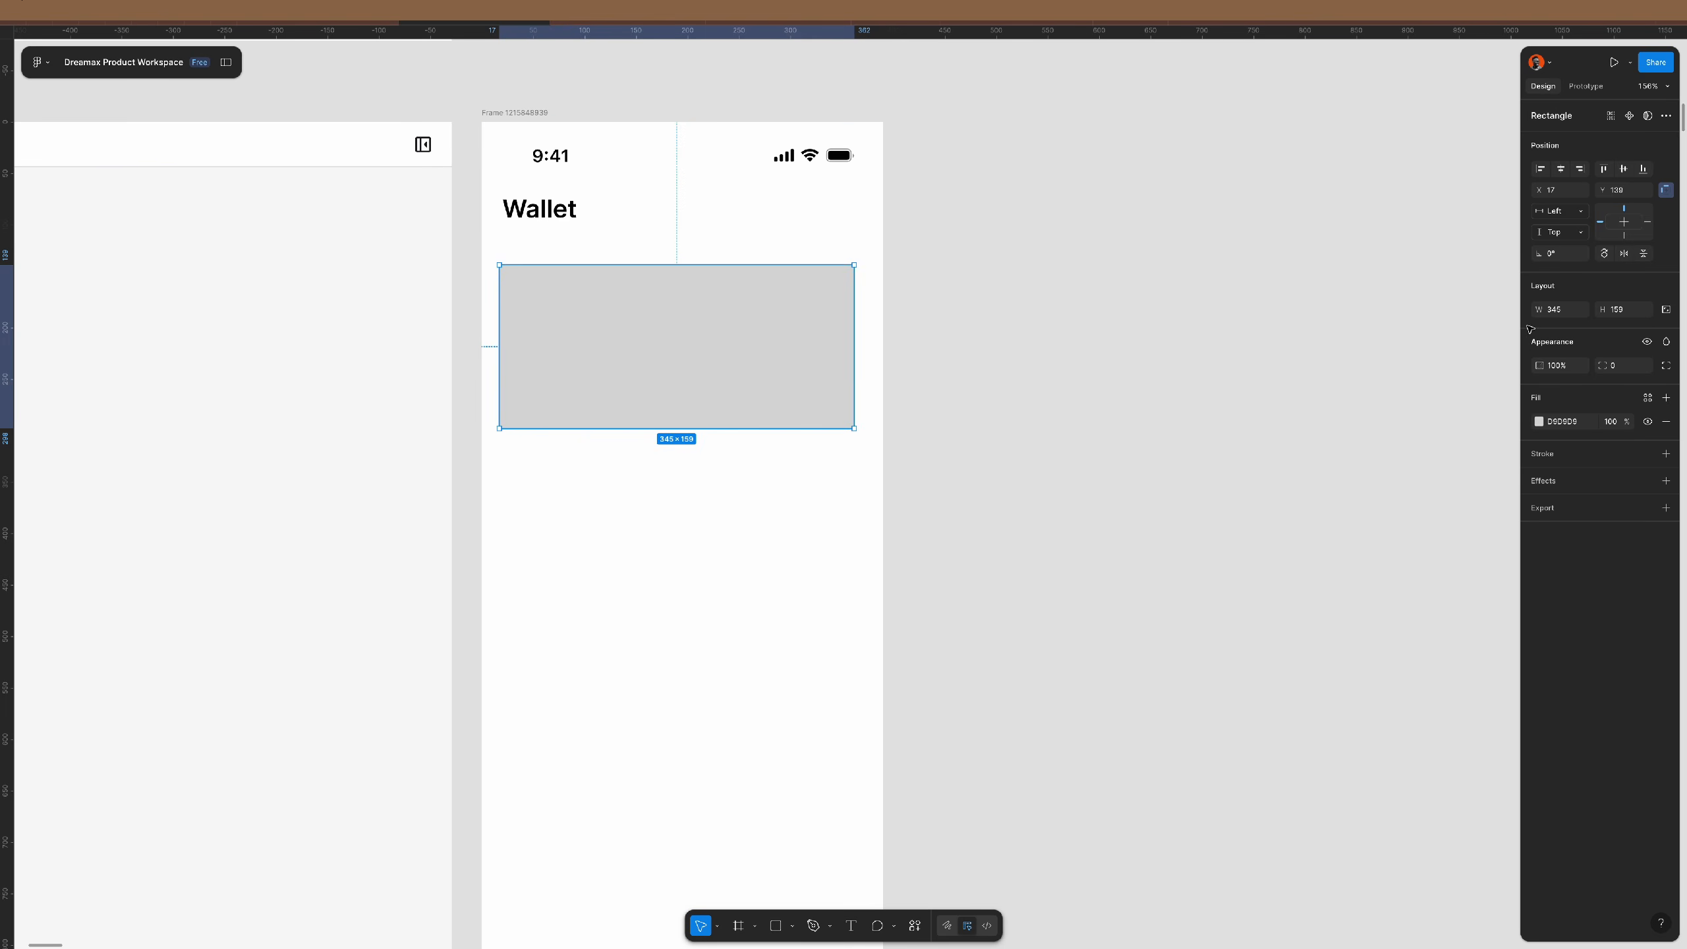
left_click(1569, 310)
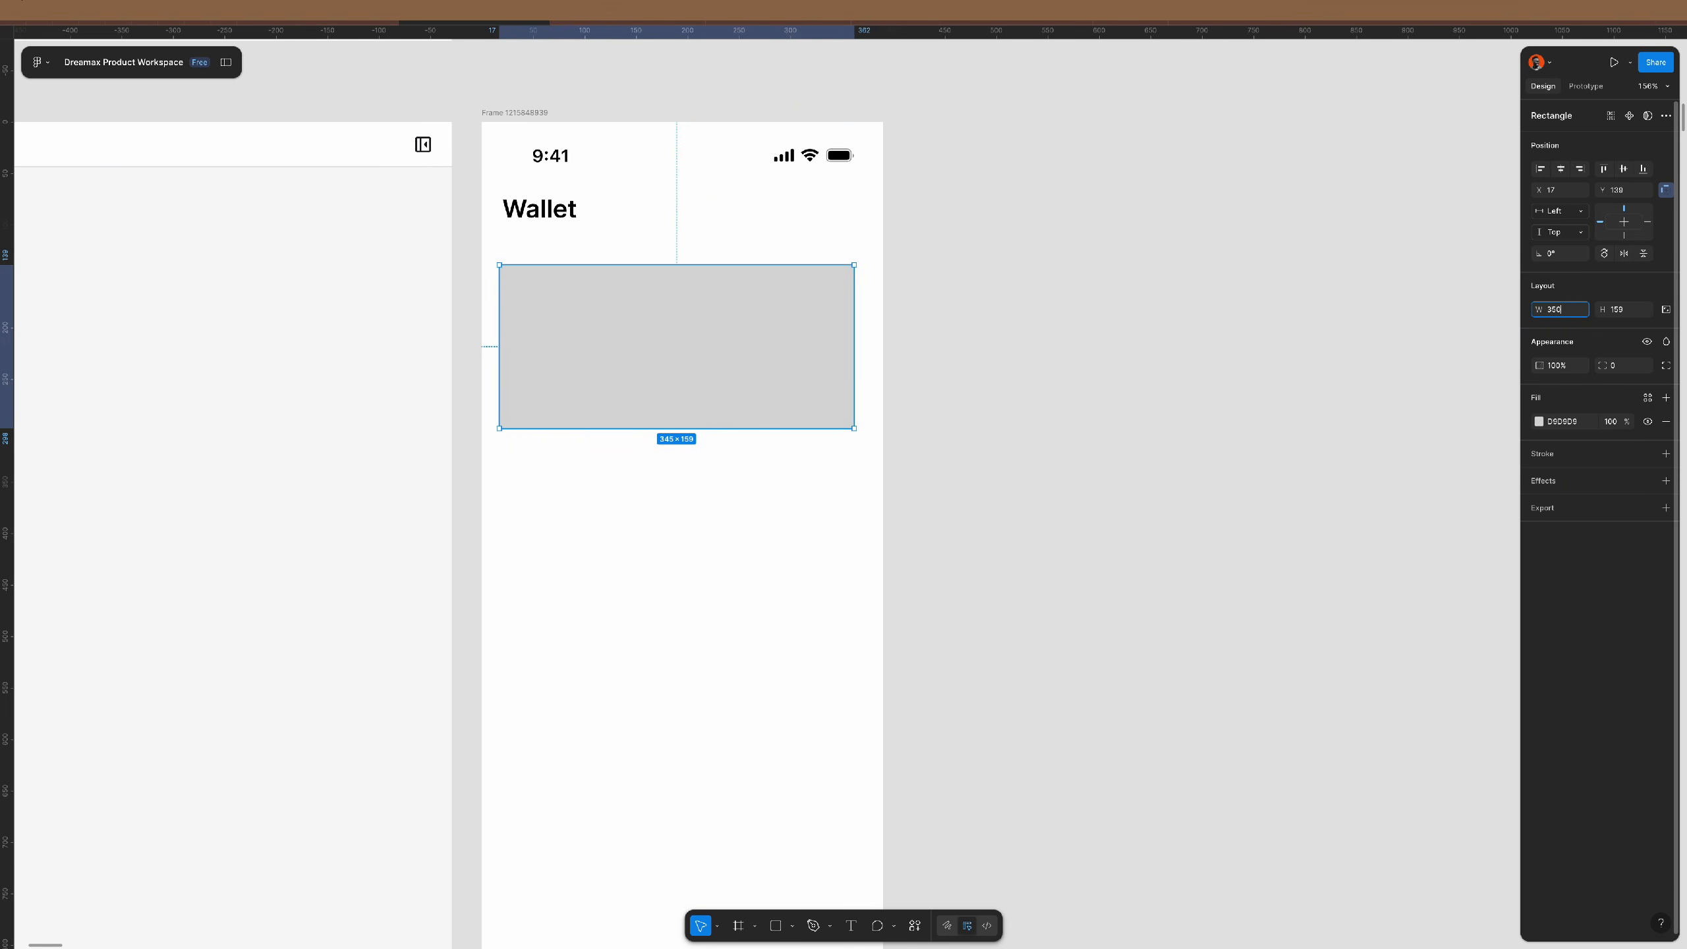
type("350")
key("Return")
key("alt")
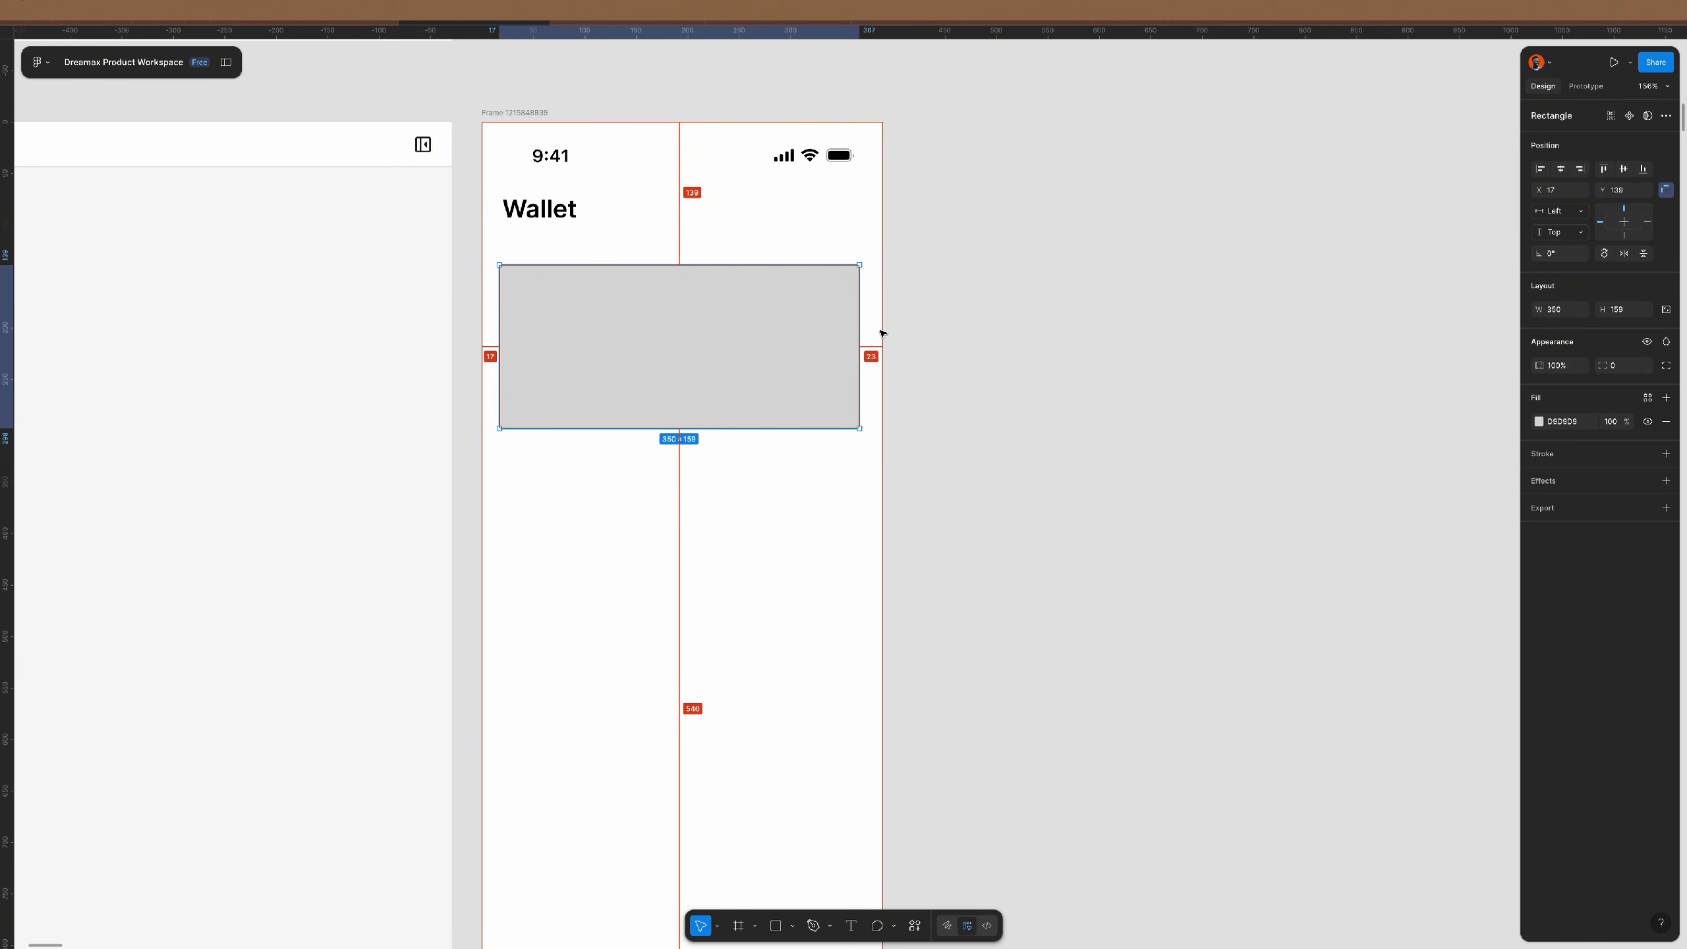
- Centre the card horizontally within the phone screen
left_click(1562, 170)
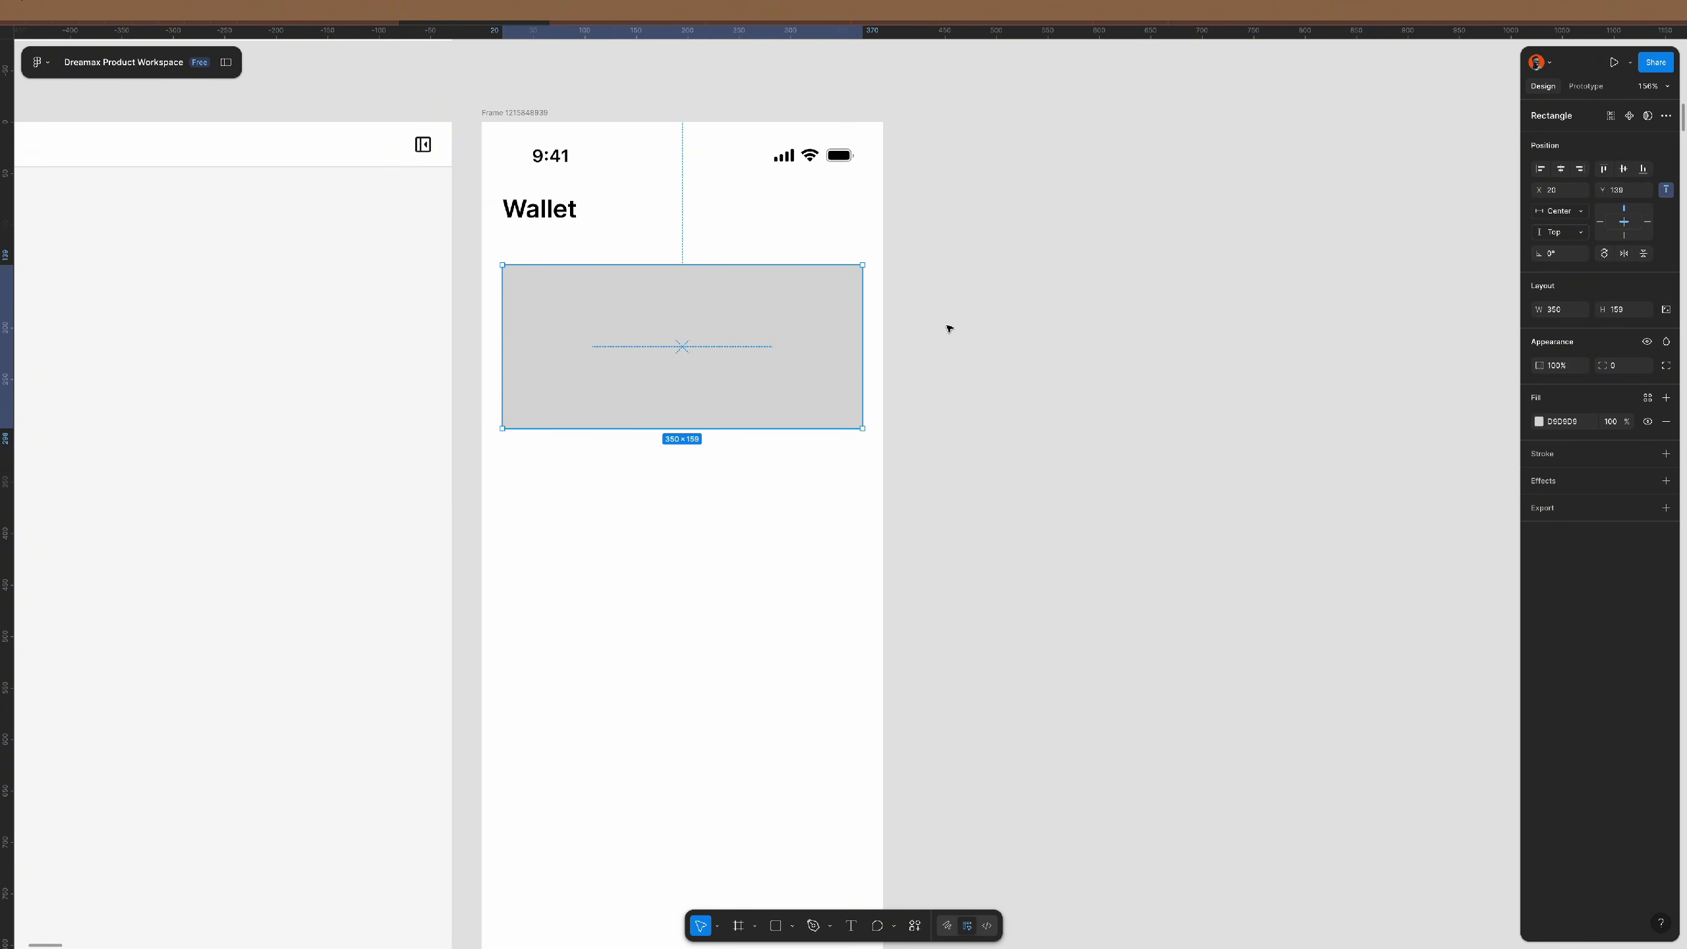
key("alt")
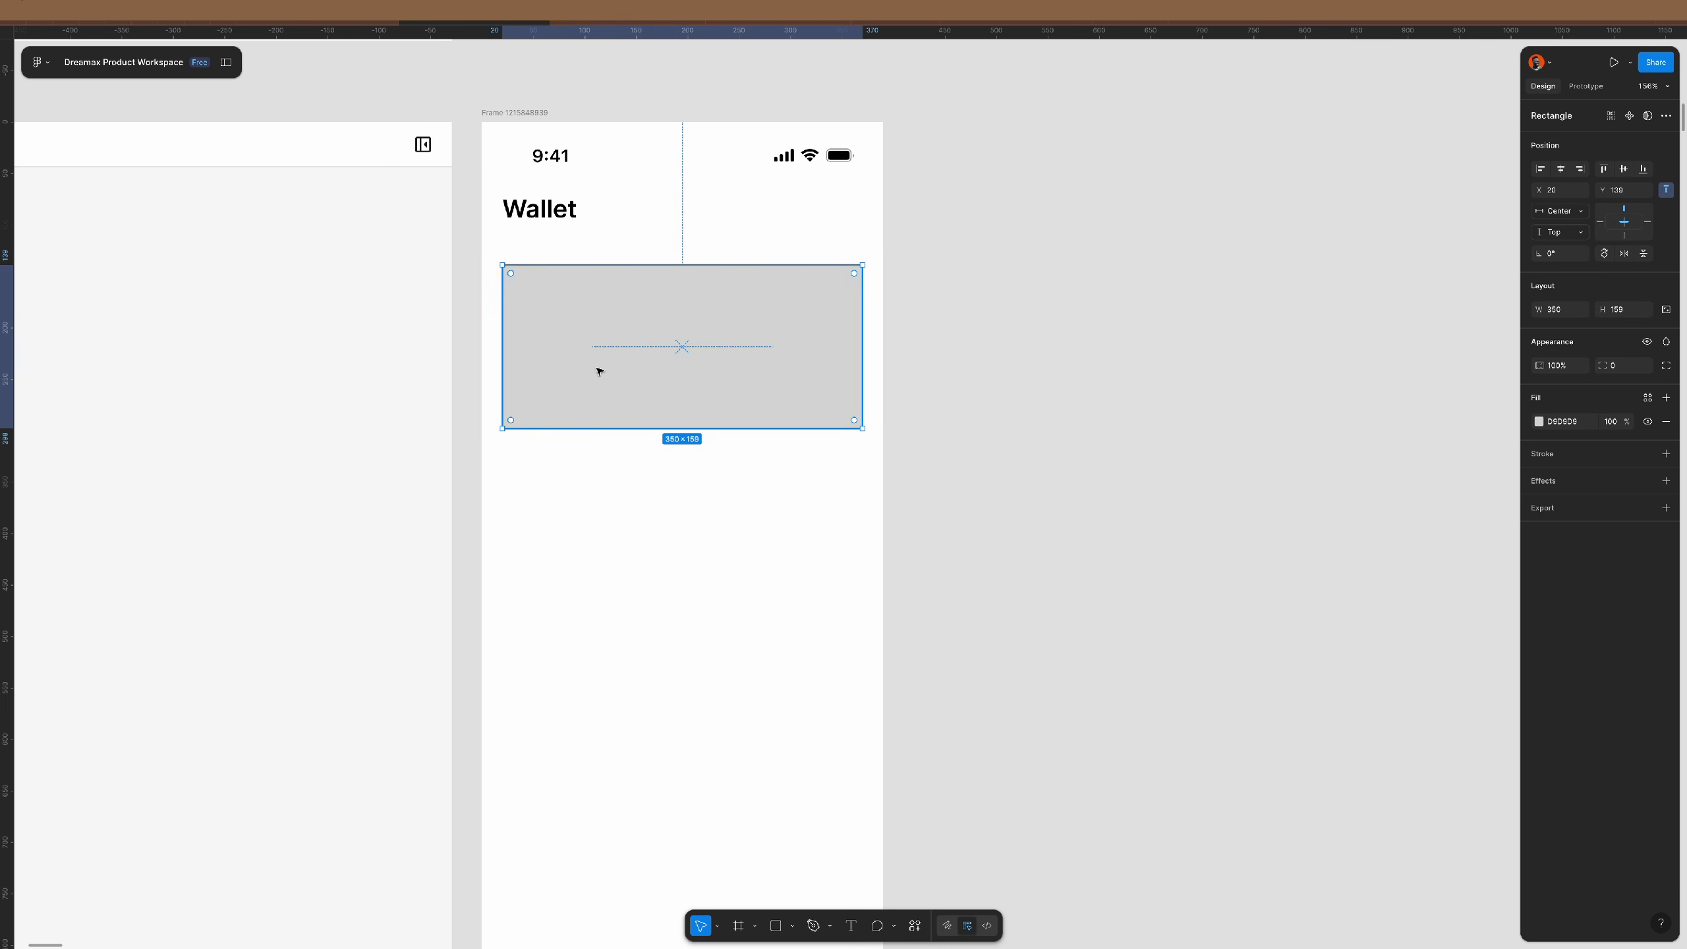
left_click(870, 426)
- Duplicate the card below itself and resize the copy into a thin bar
scroll(624, 398, "down", 3)
left_click(670, 188)
key("alt")
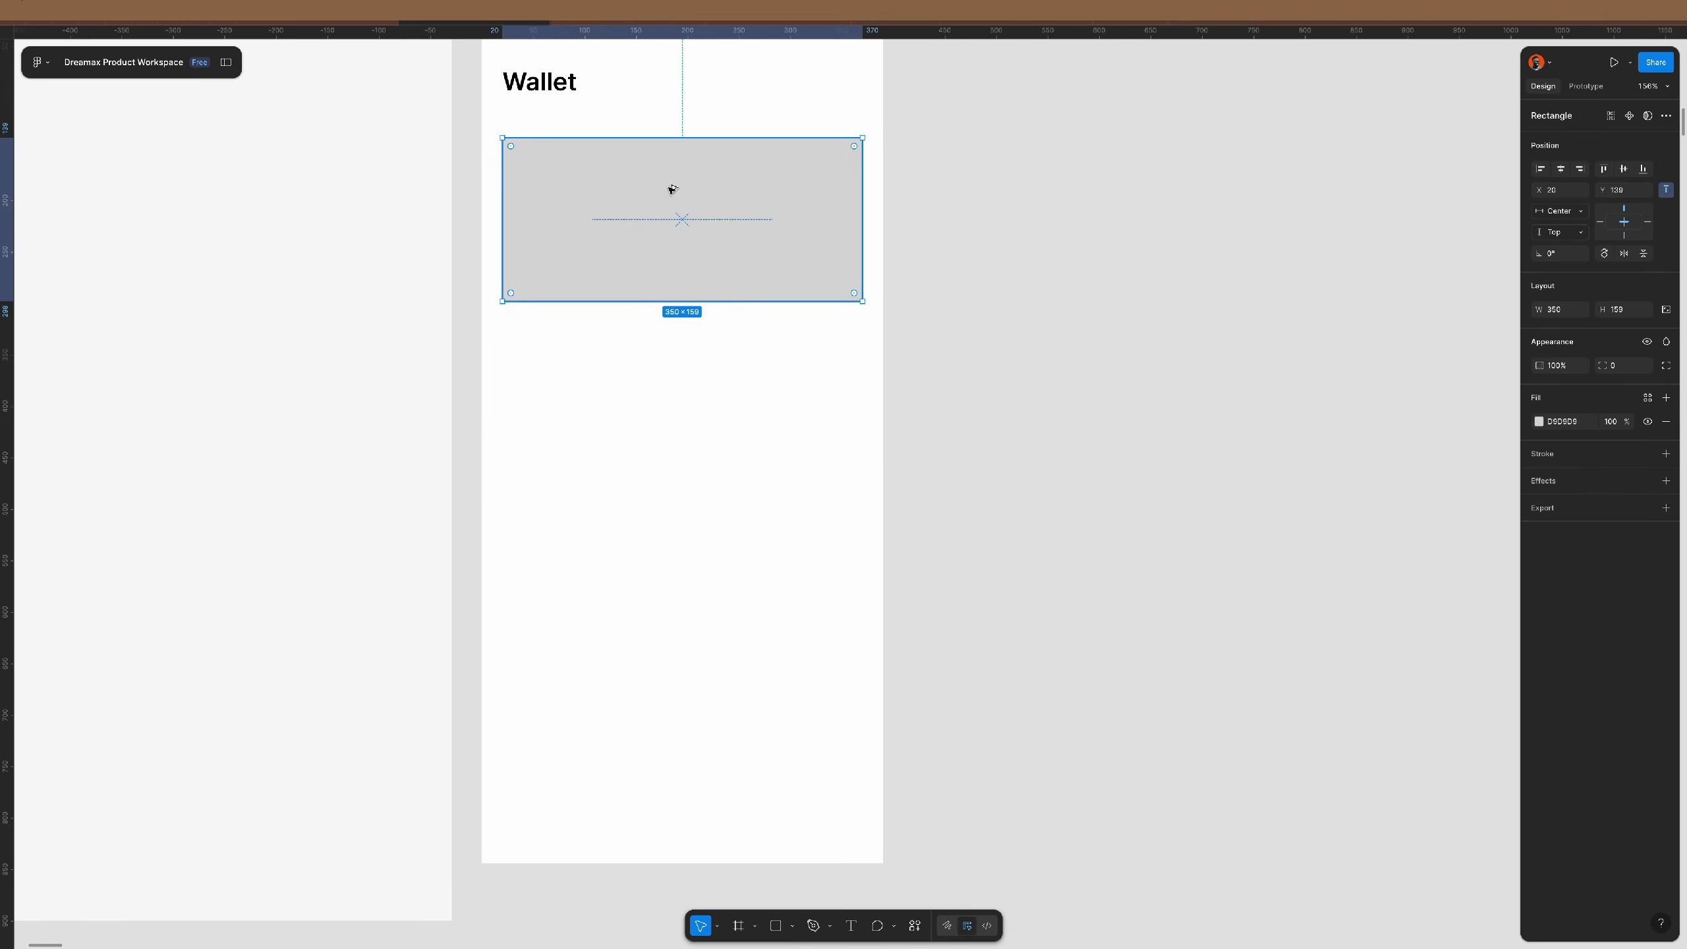
left_click_drag(671, 188, 685, 380)
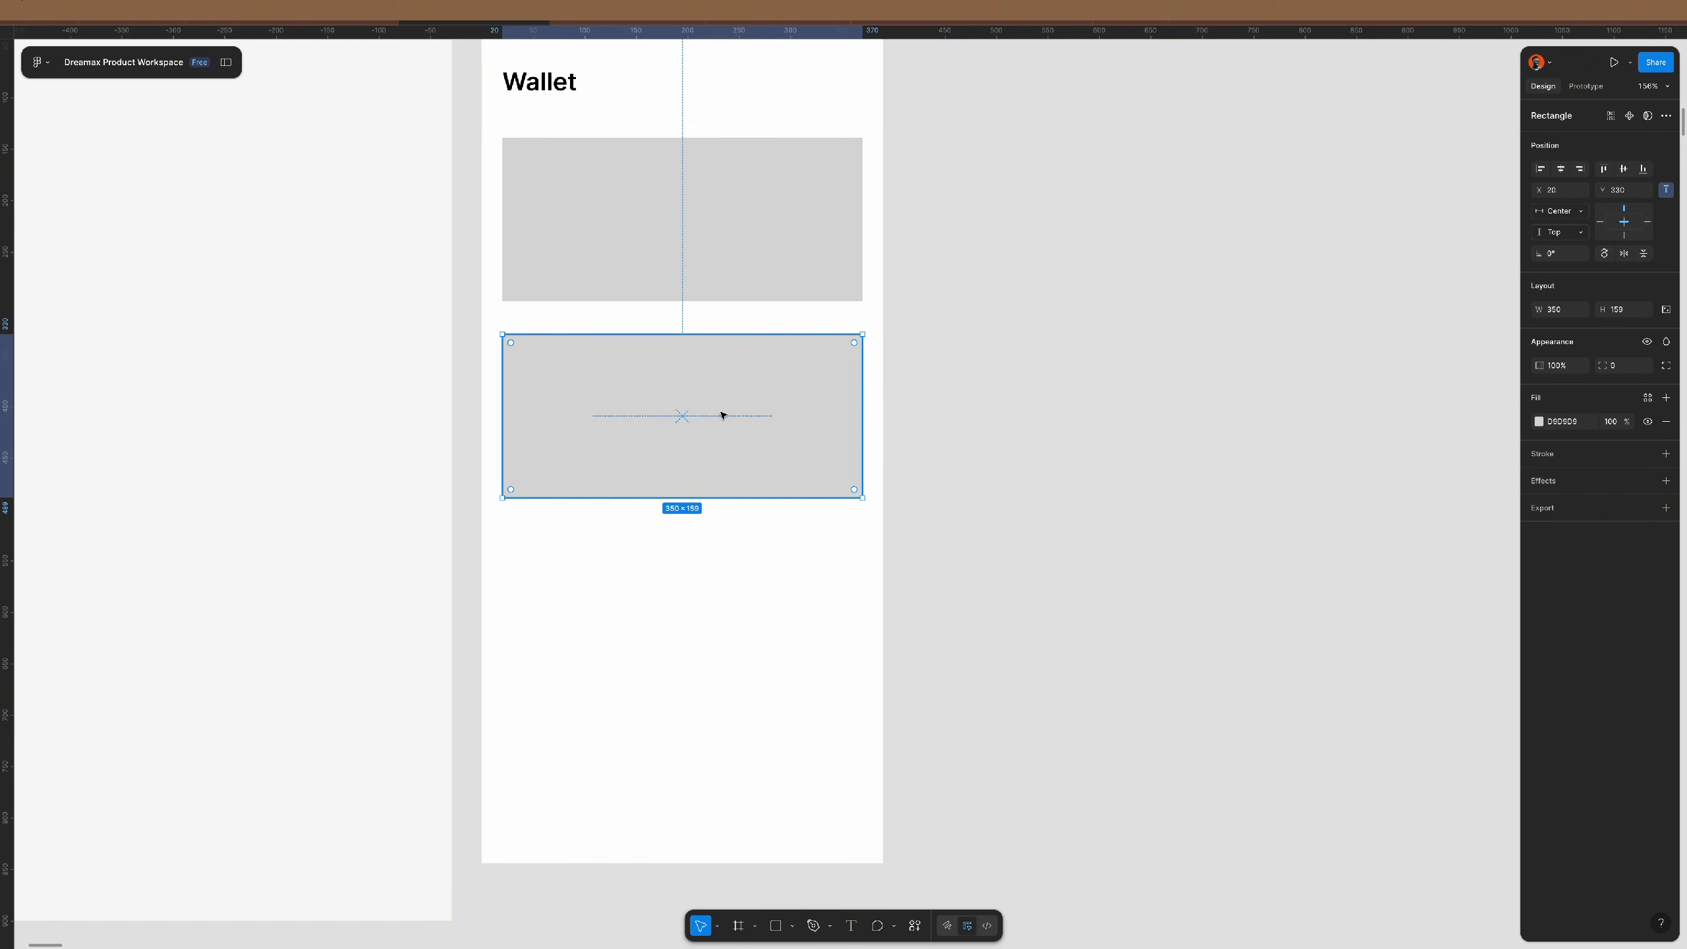
left_click_drag(726, 494, 747, 890)
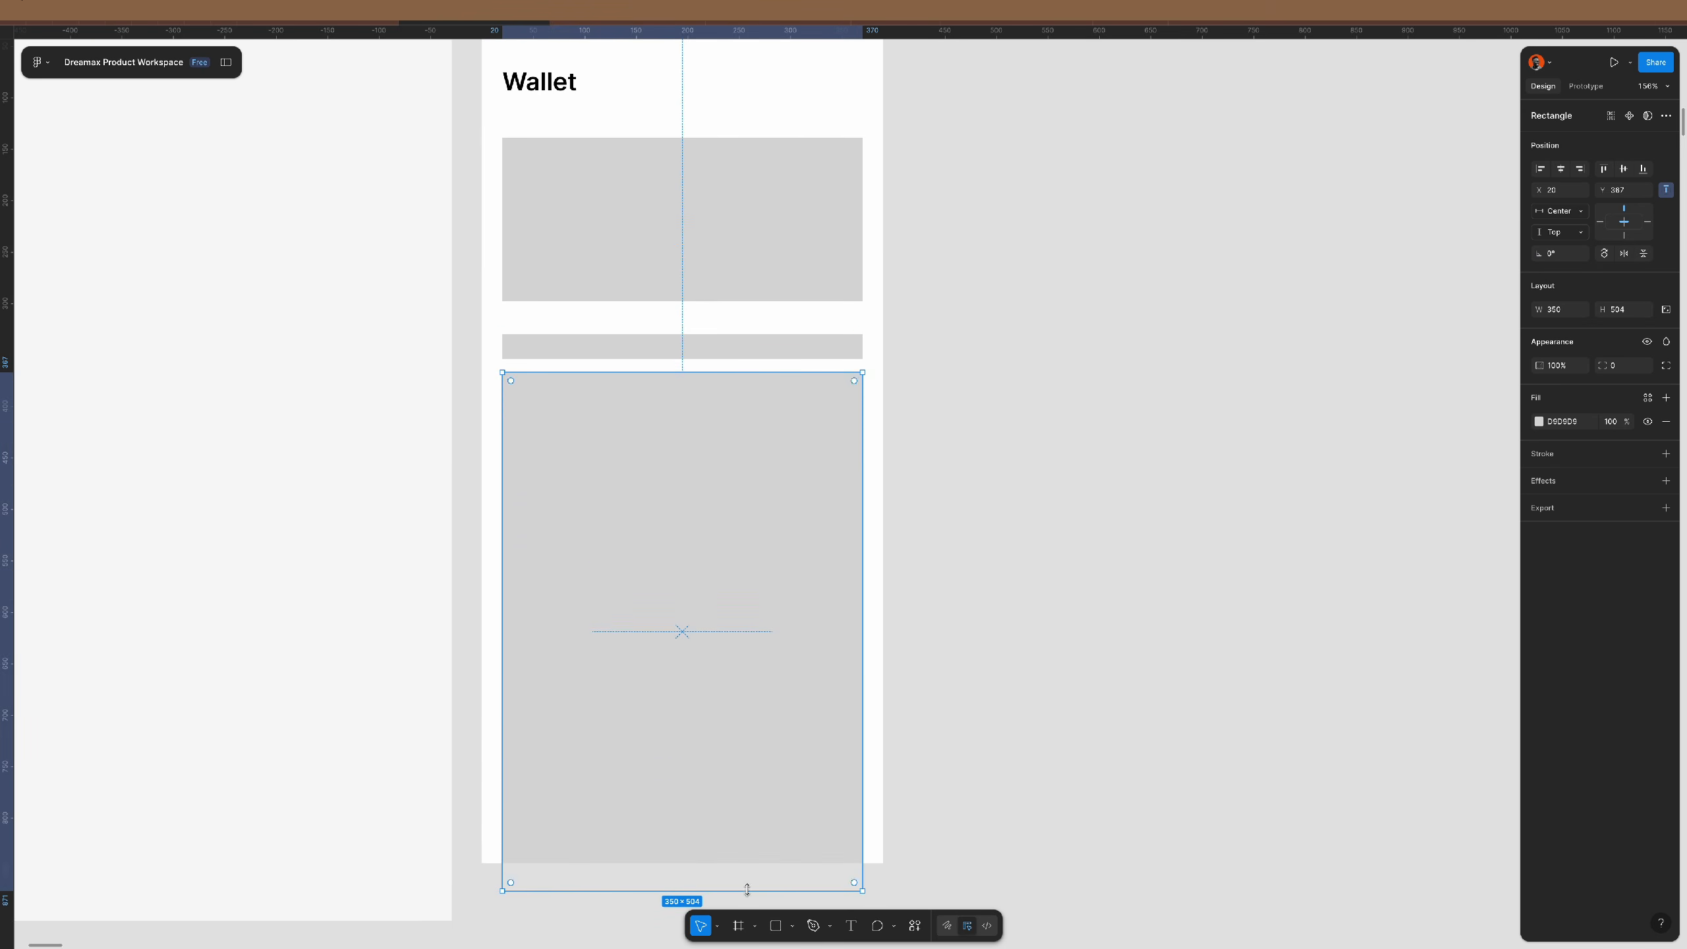
left_click(1059, 497)
- Duplicate the Wallet screen beside the original
scroll(692, 180, "down", 5)
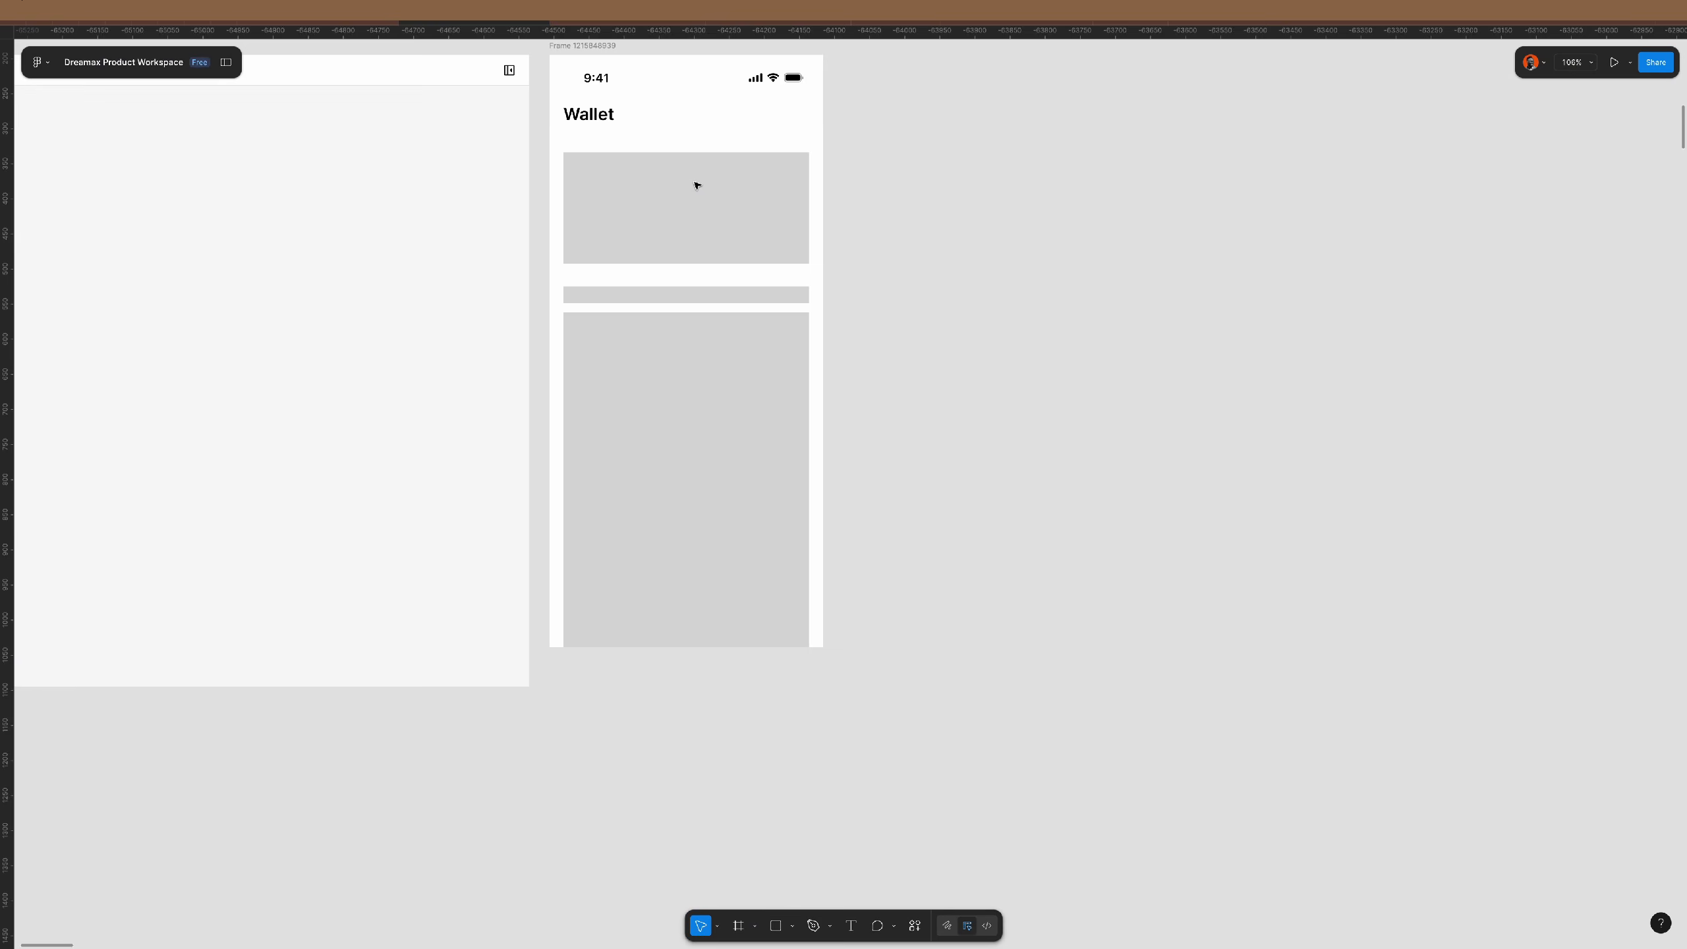
scroll(685, 75, "up", 2)
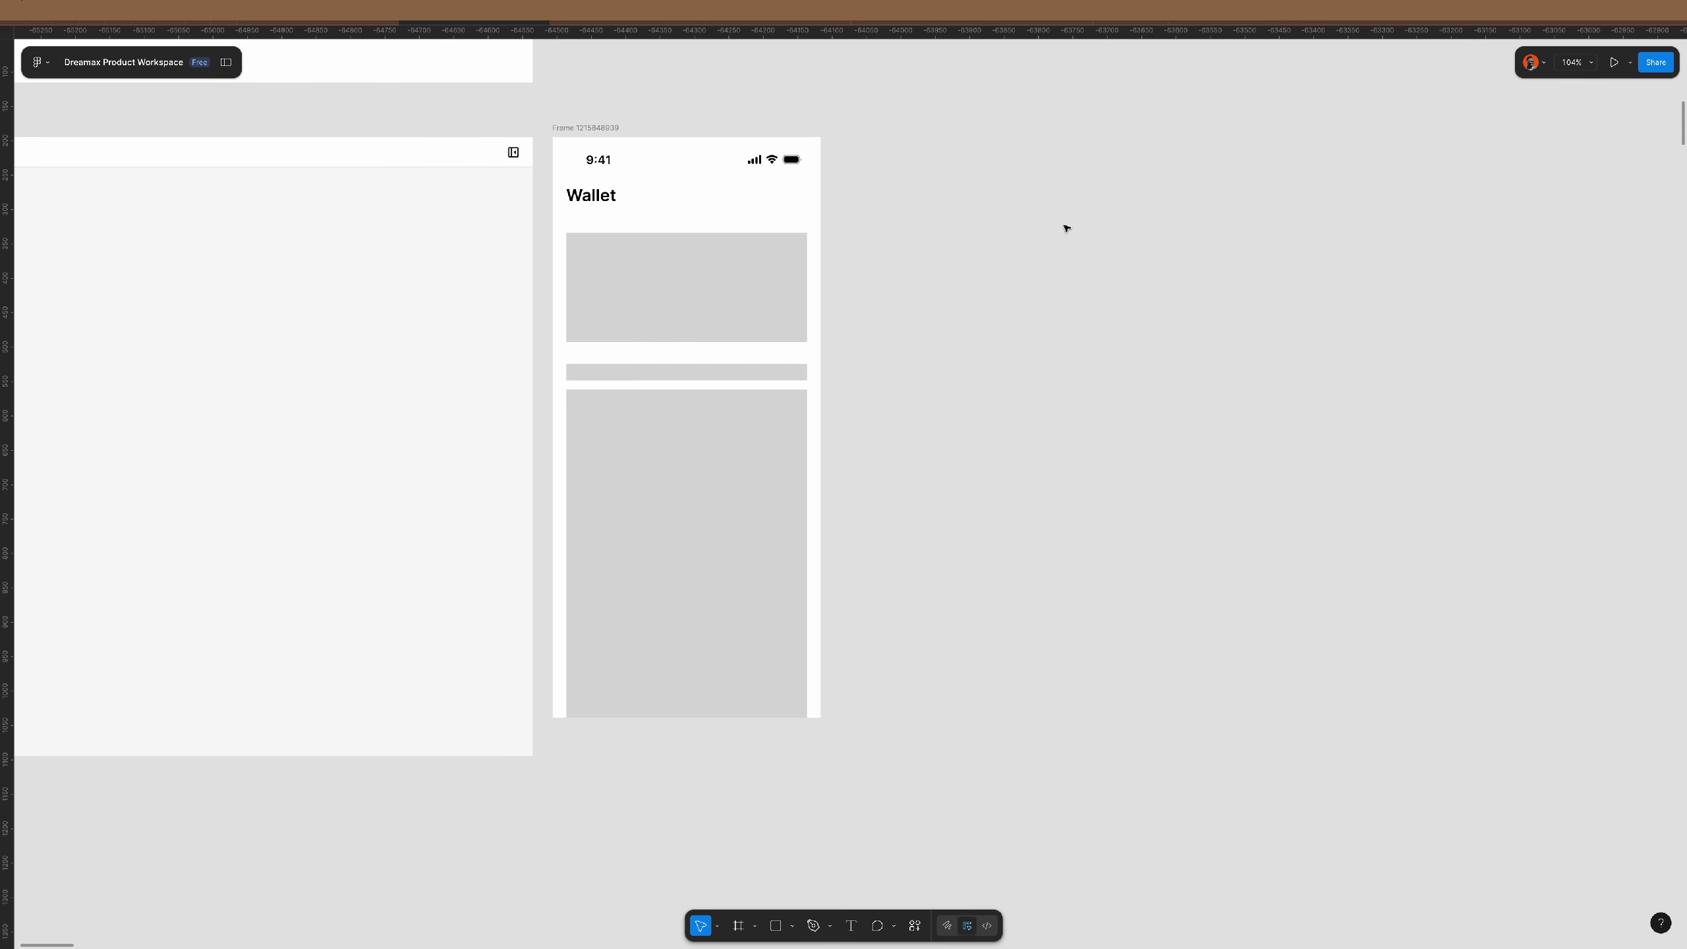
left_click(591, 129)
key("ctrl+d")
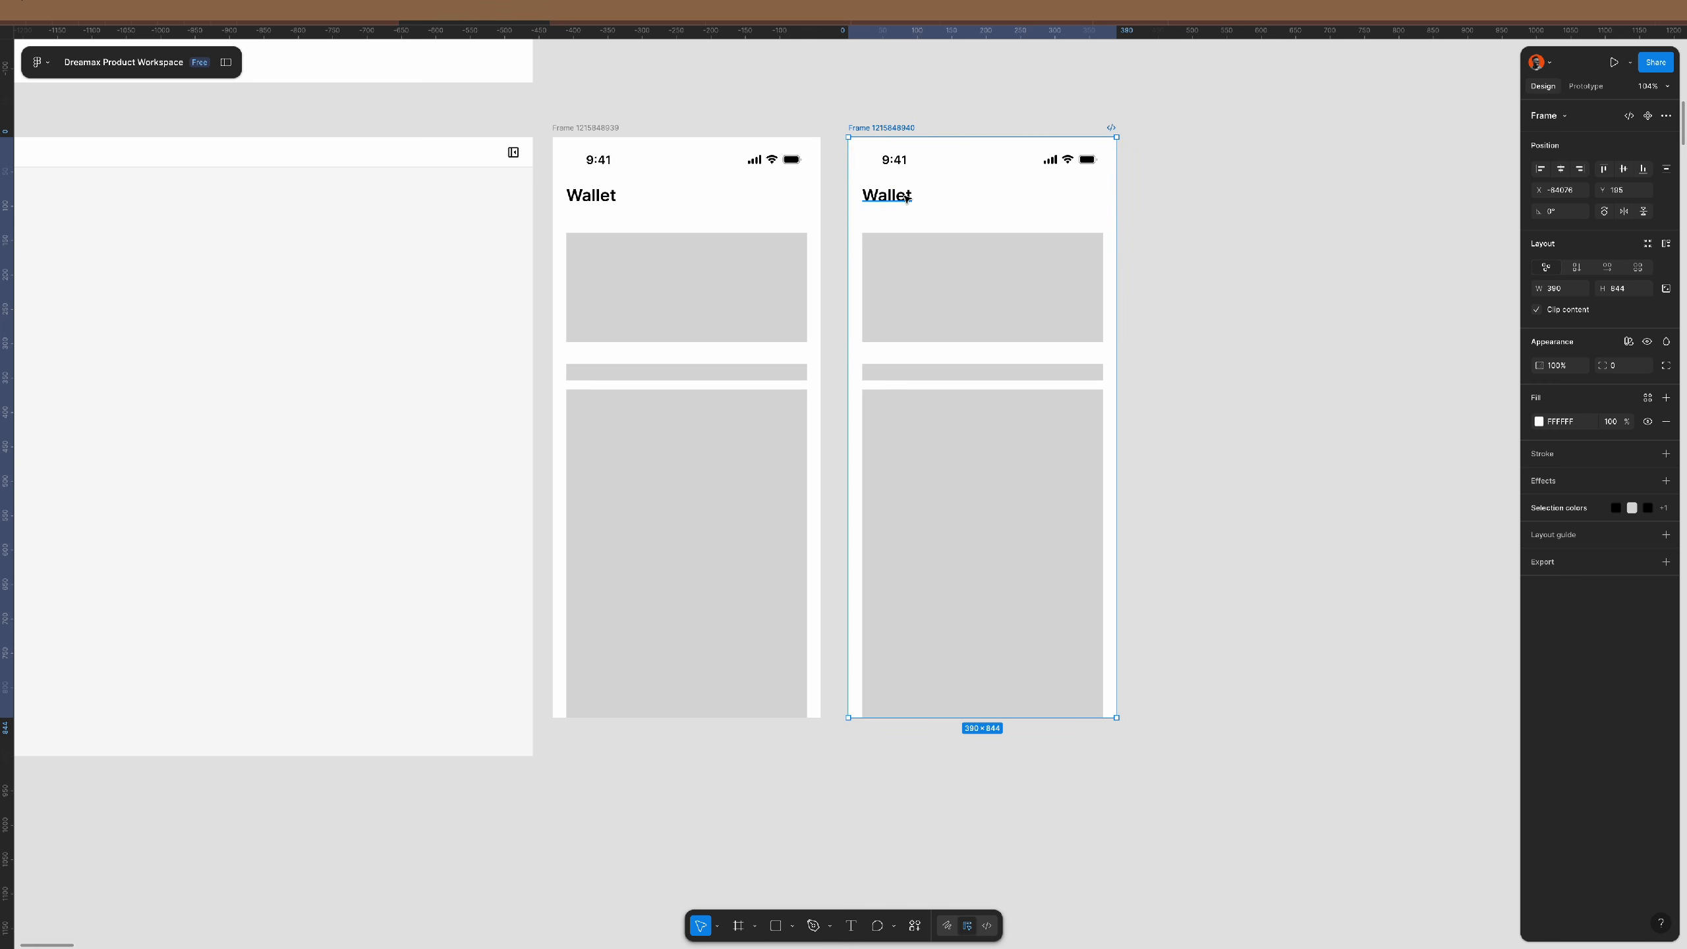
- Turn a rectangle into a 390×86 bottom-aligned bar filled #818181
left_click(728, 324)
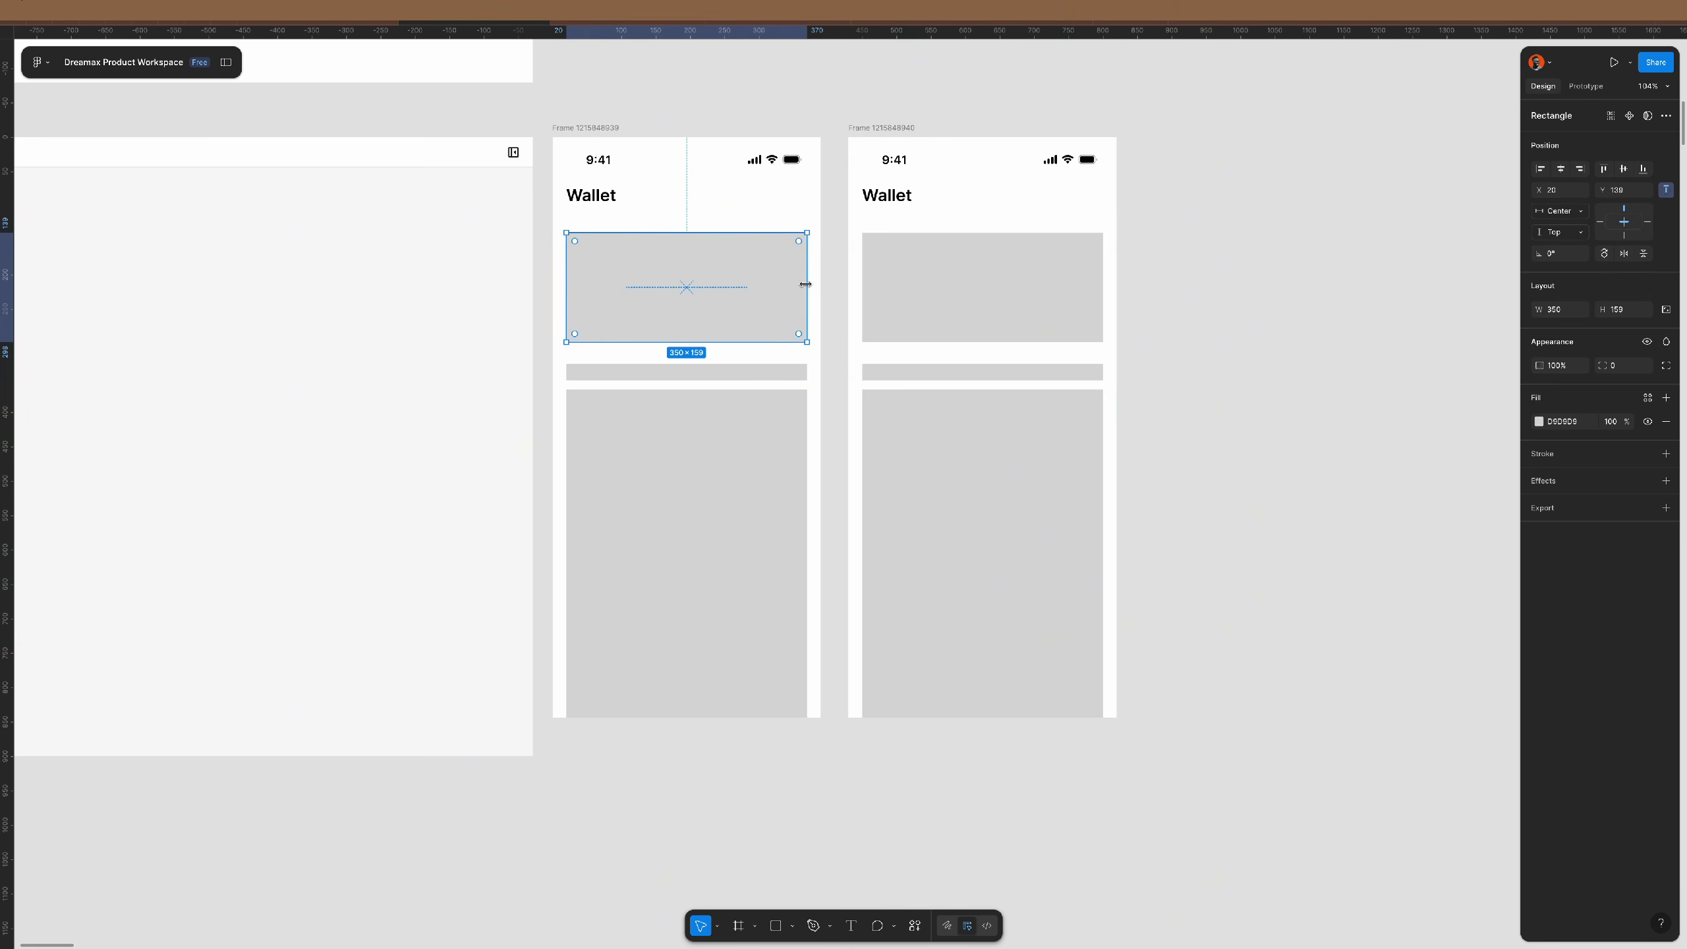
left_click_drag(807, 288, 822, 288)
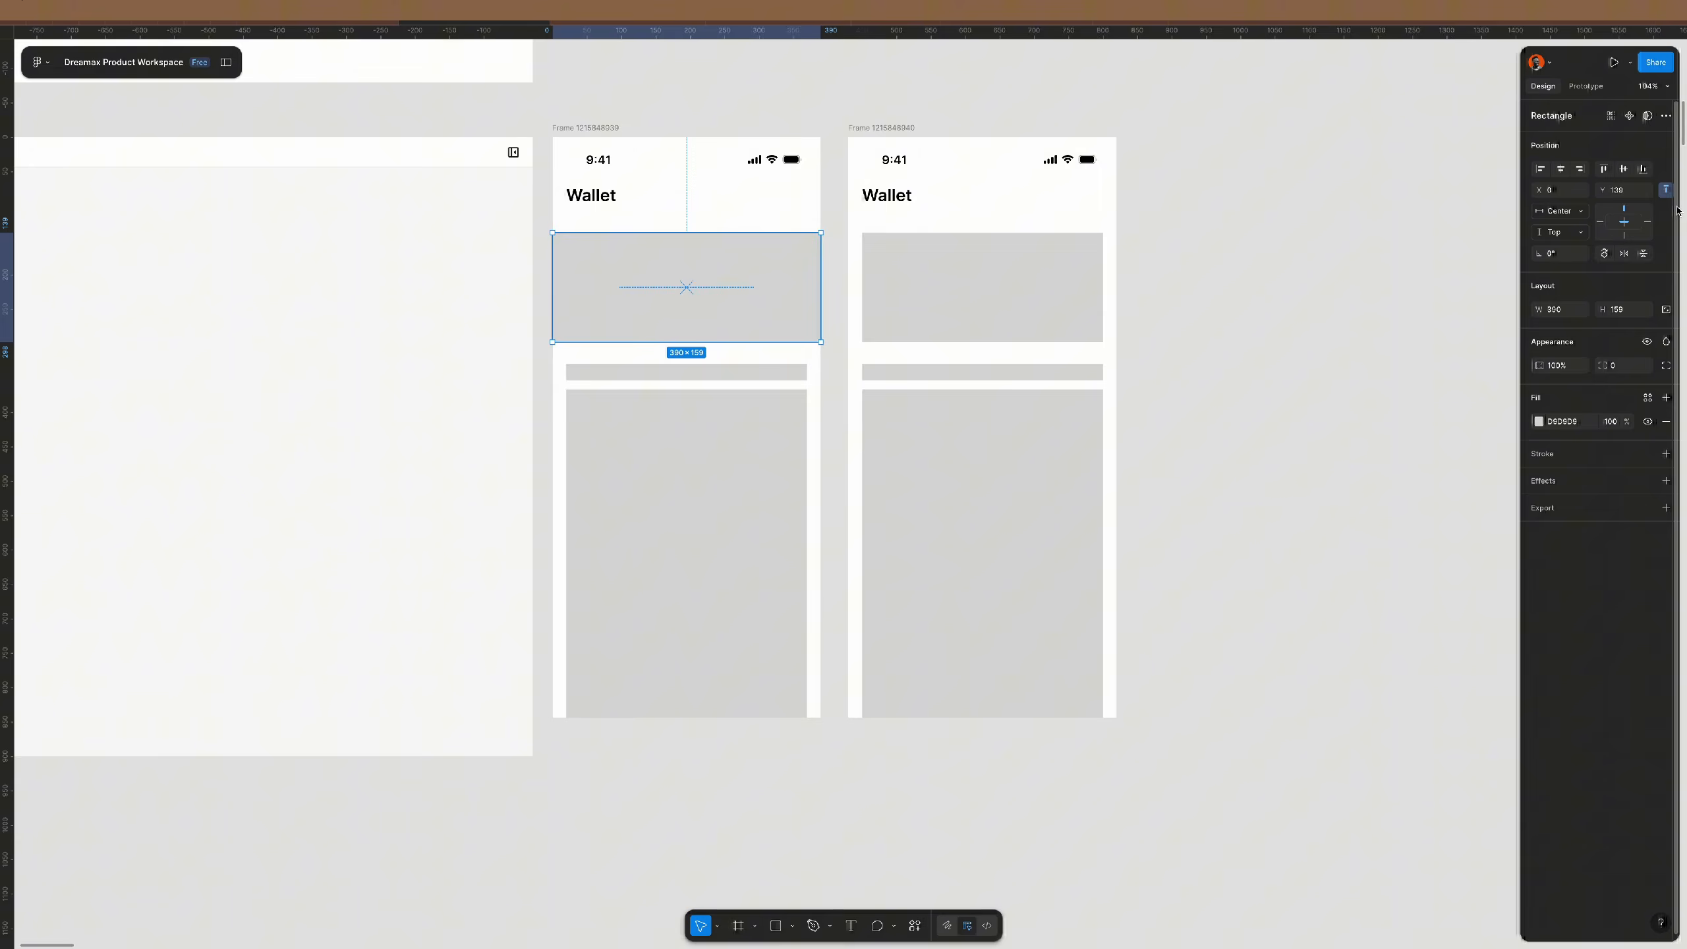
left_click(1642, 168)
left_click_drag(732, 609, 730, 657)
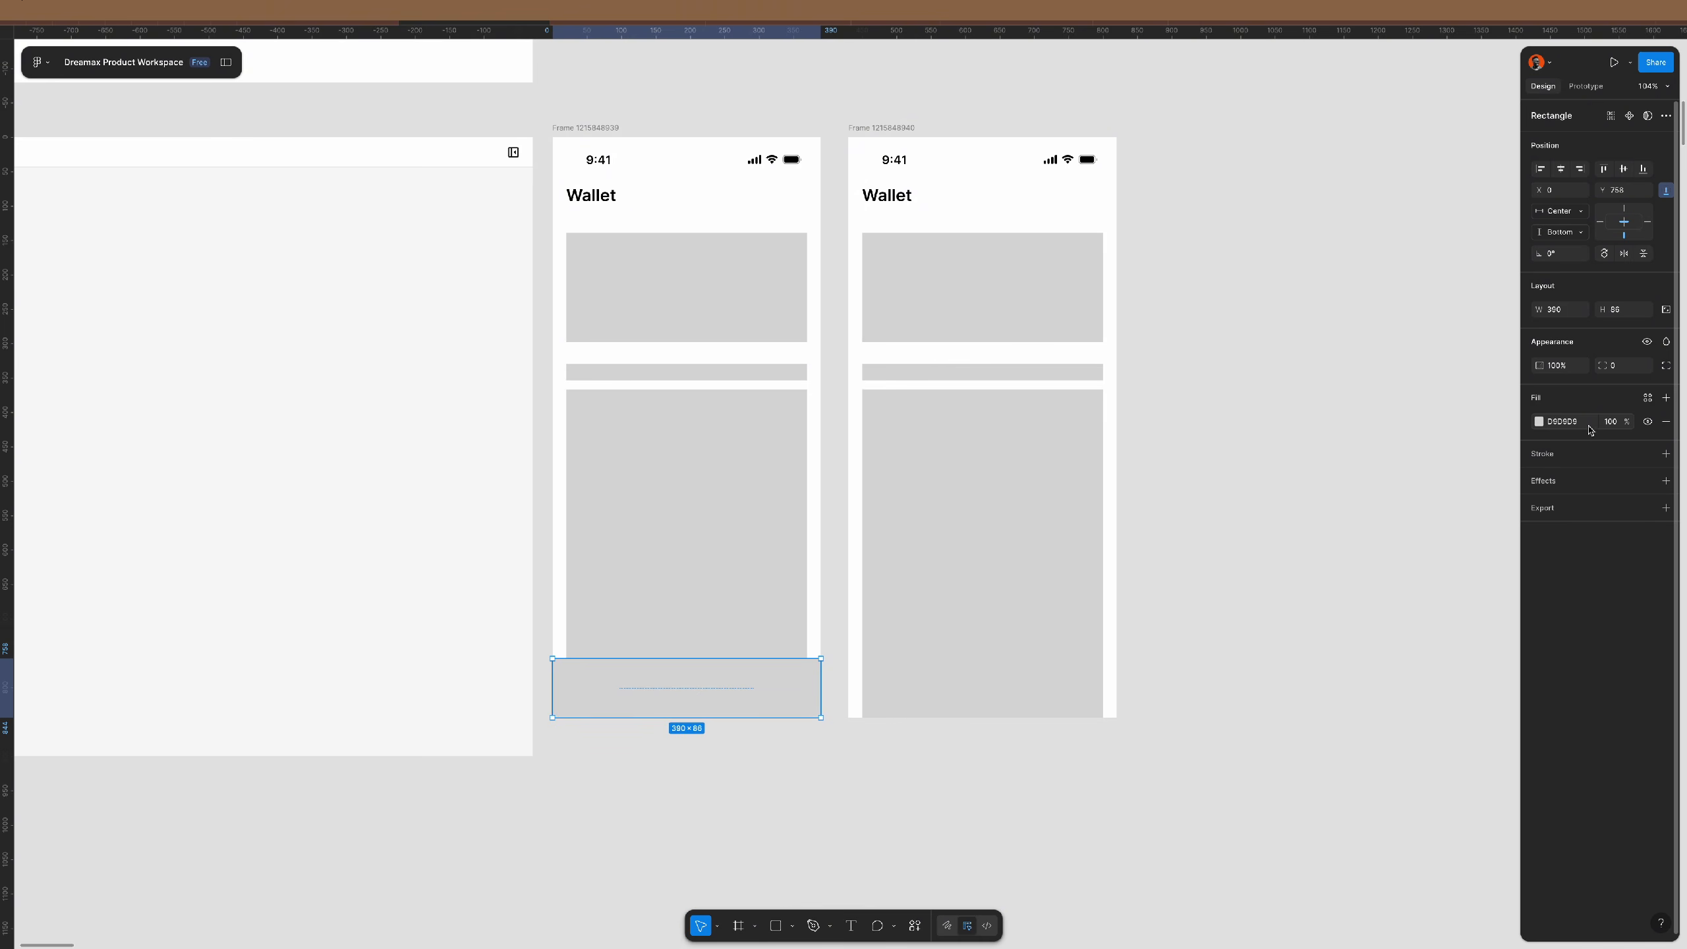
left_click(1538, 421)
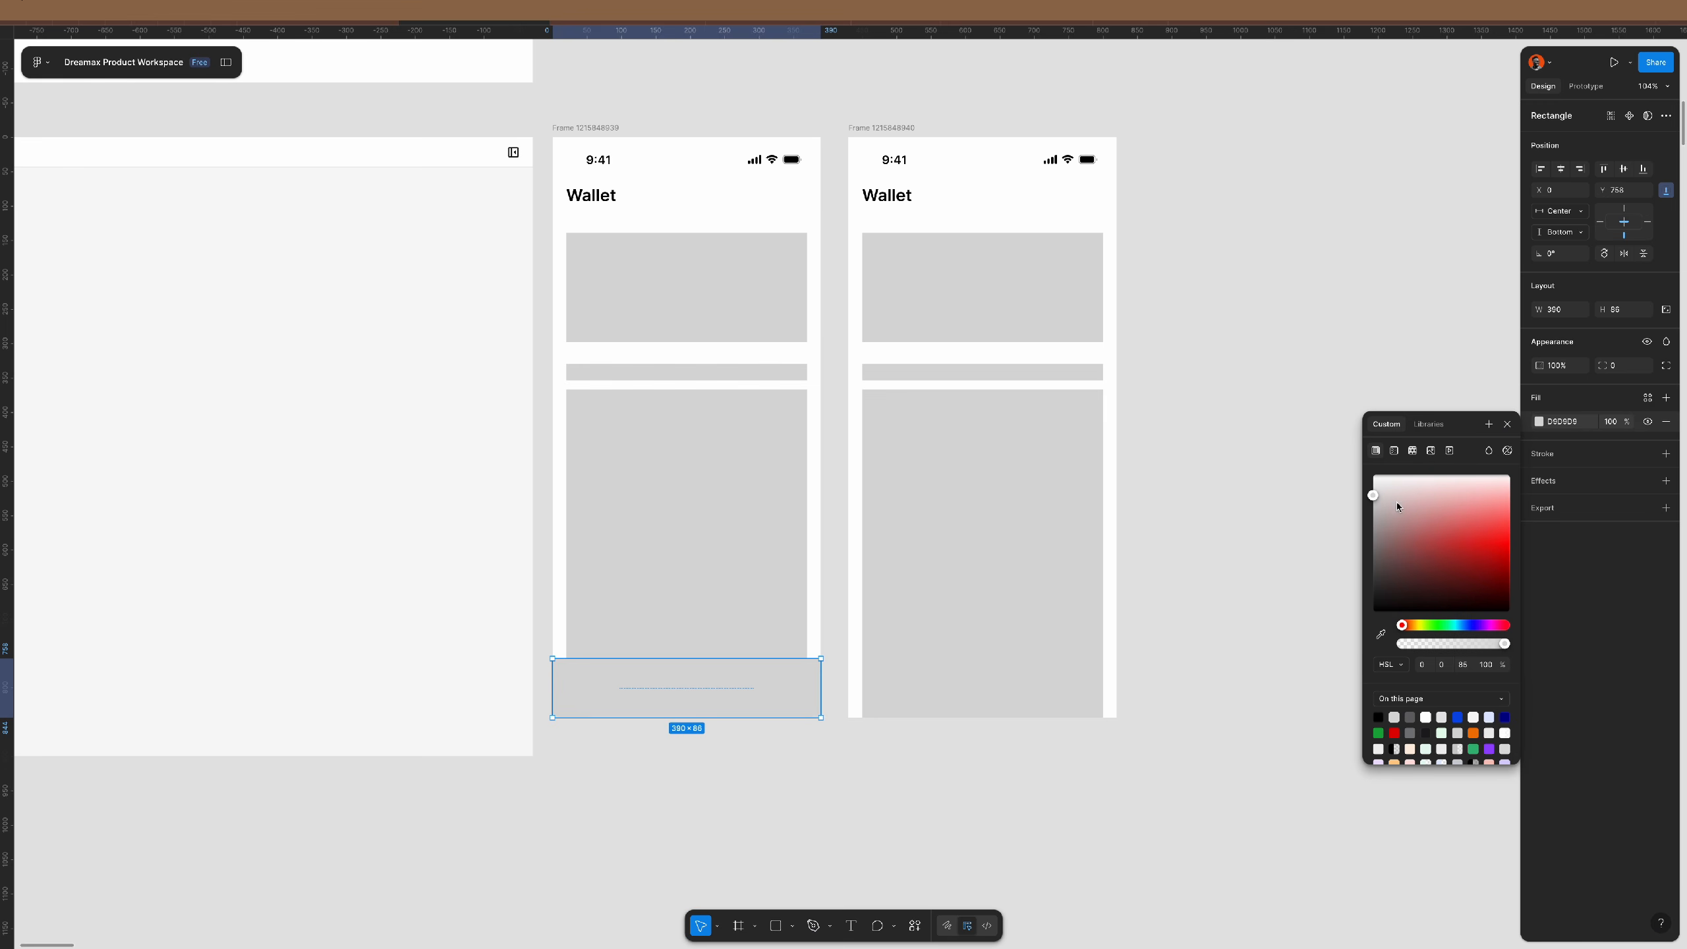
left_click(1373, 519)
left_click(1369, 541)
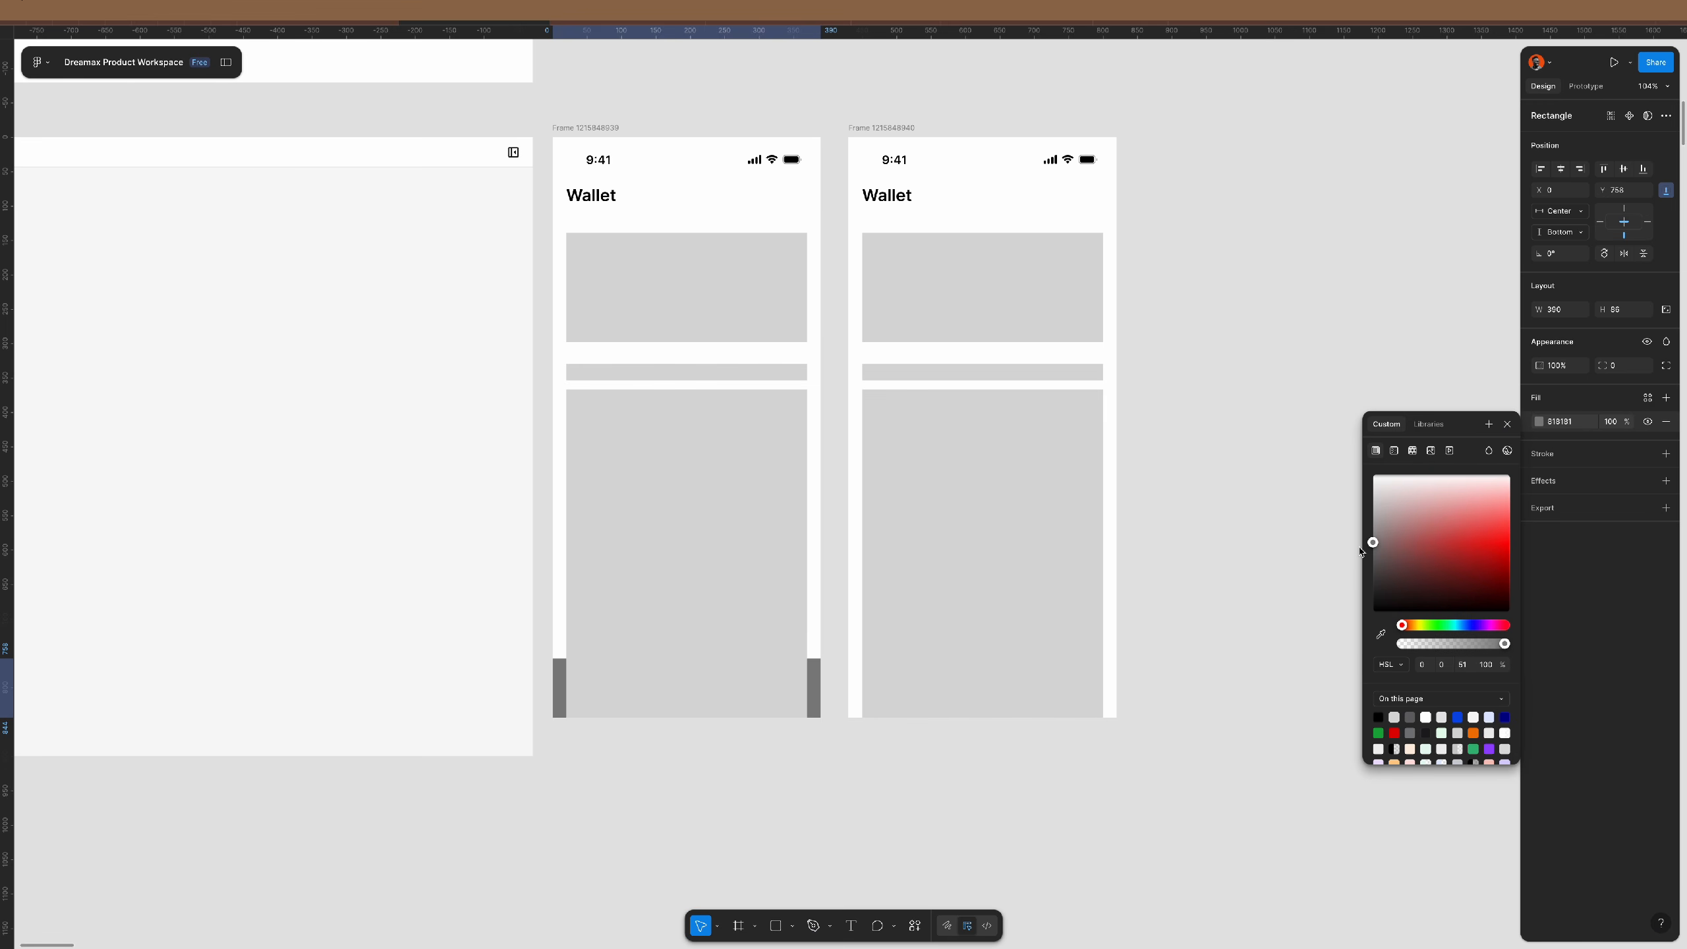
left_click(1506, 424)
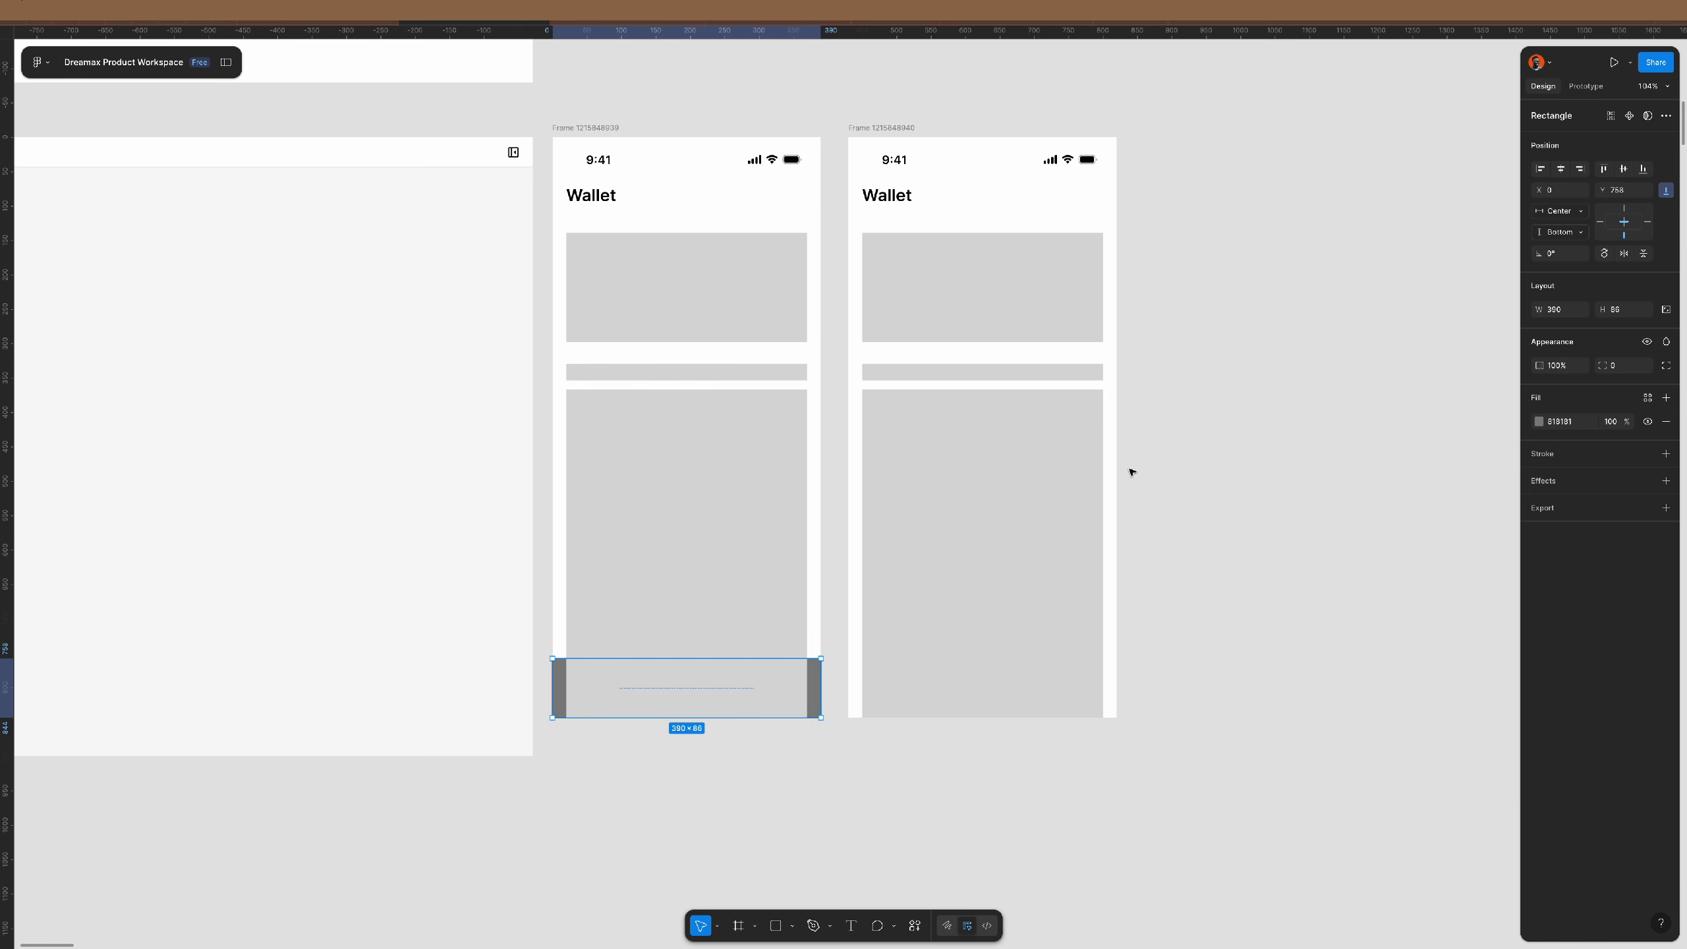
left_click(1179, 528)
left_click(896, 128)
- Delete the duplicated screen and draw a 48×48 circle on the bottom bar
key("Delete")
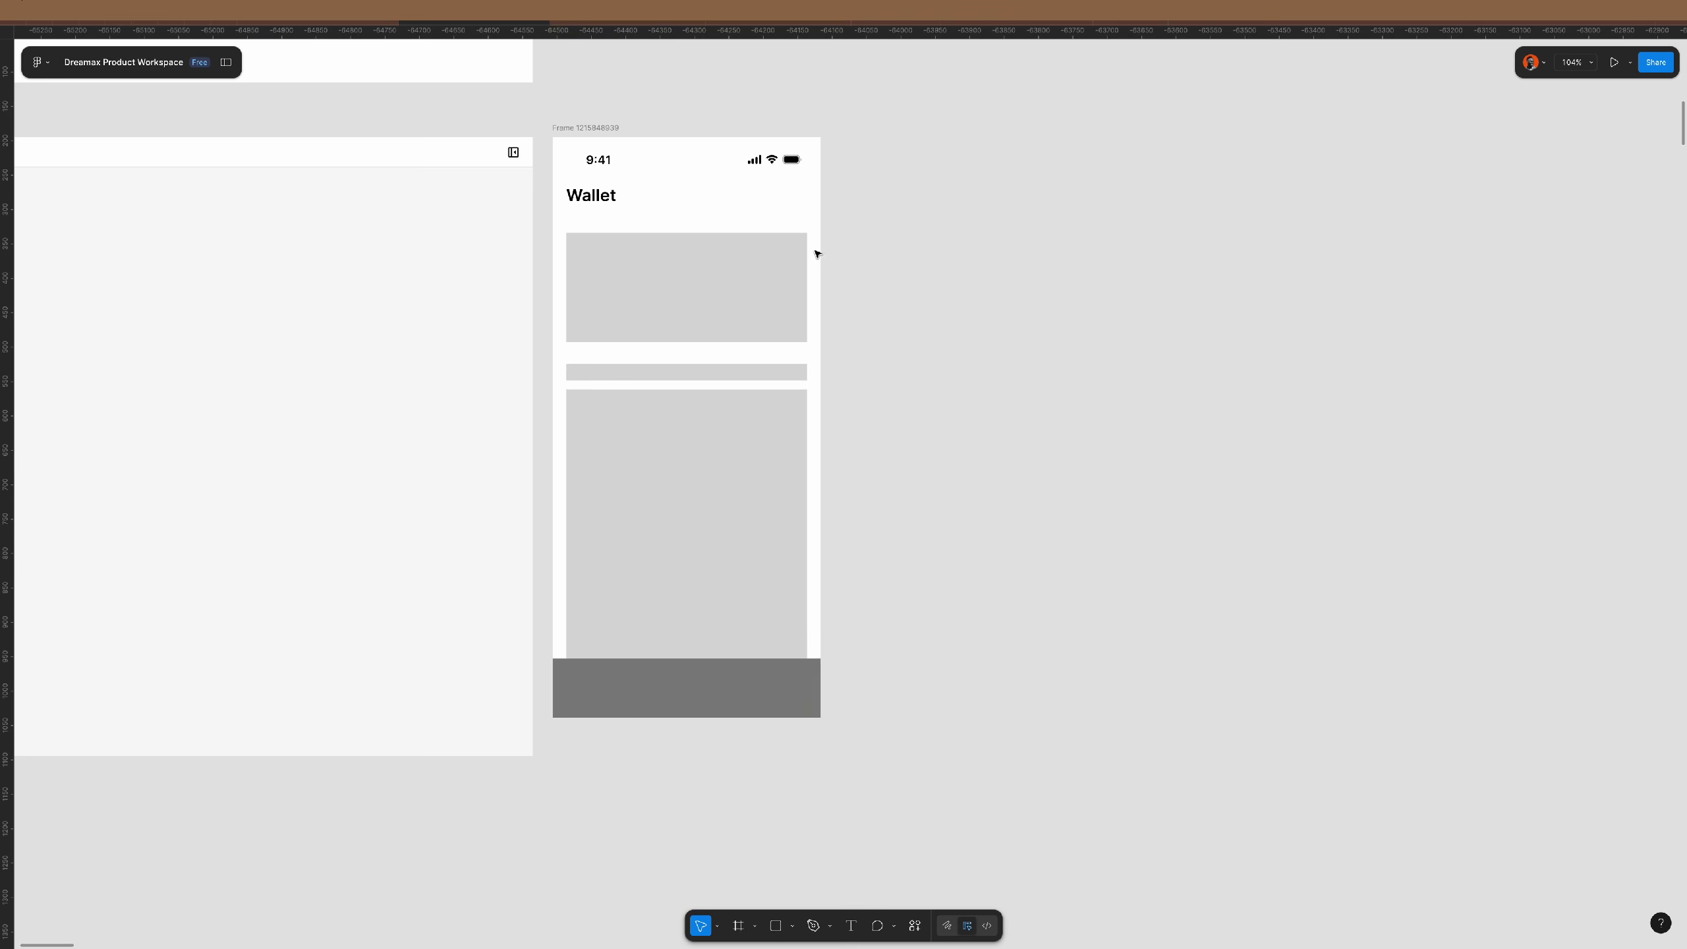
scroll(643, 727, "up", 5)
key("o")
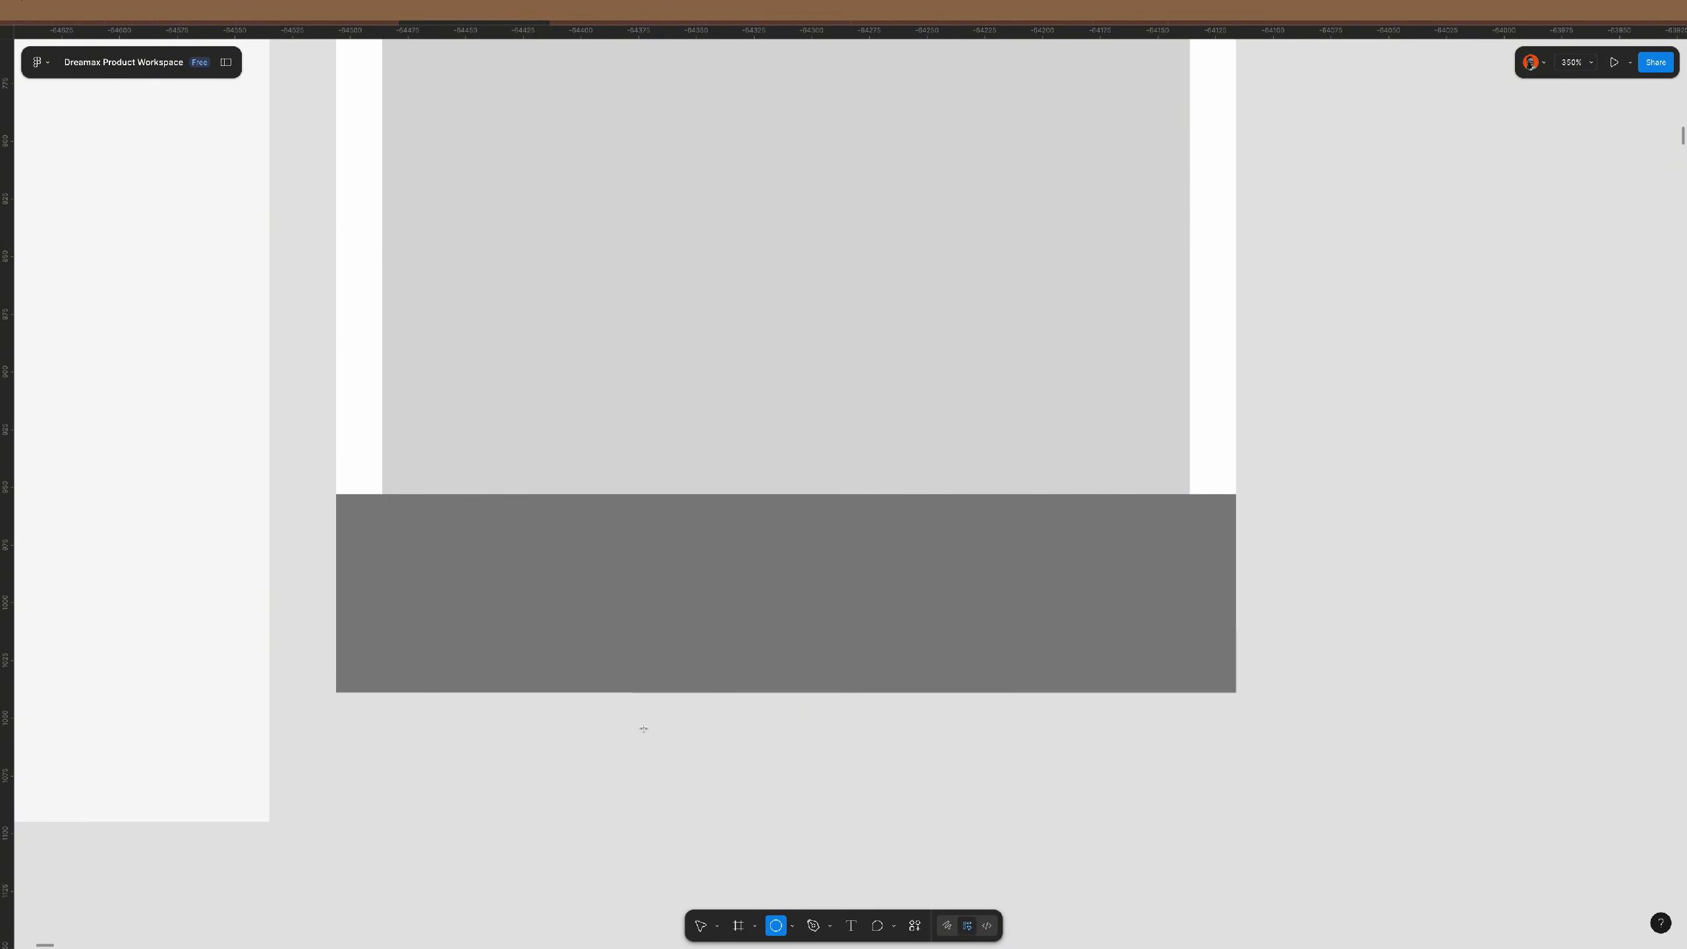
left_click_drag(417, 540, 648, 607)
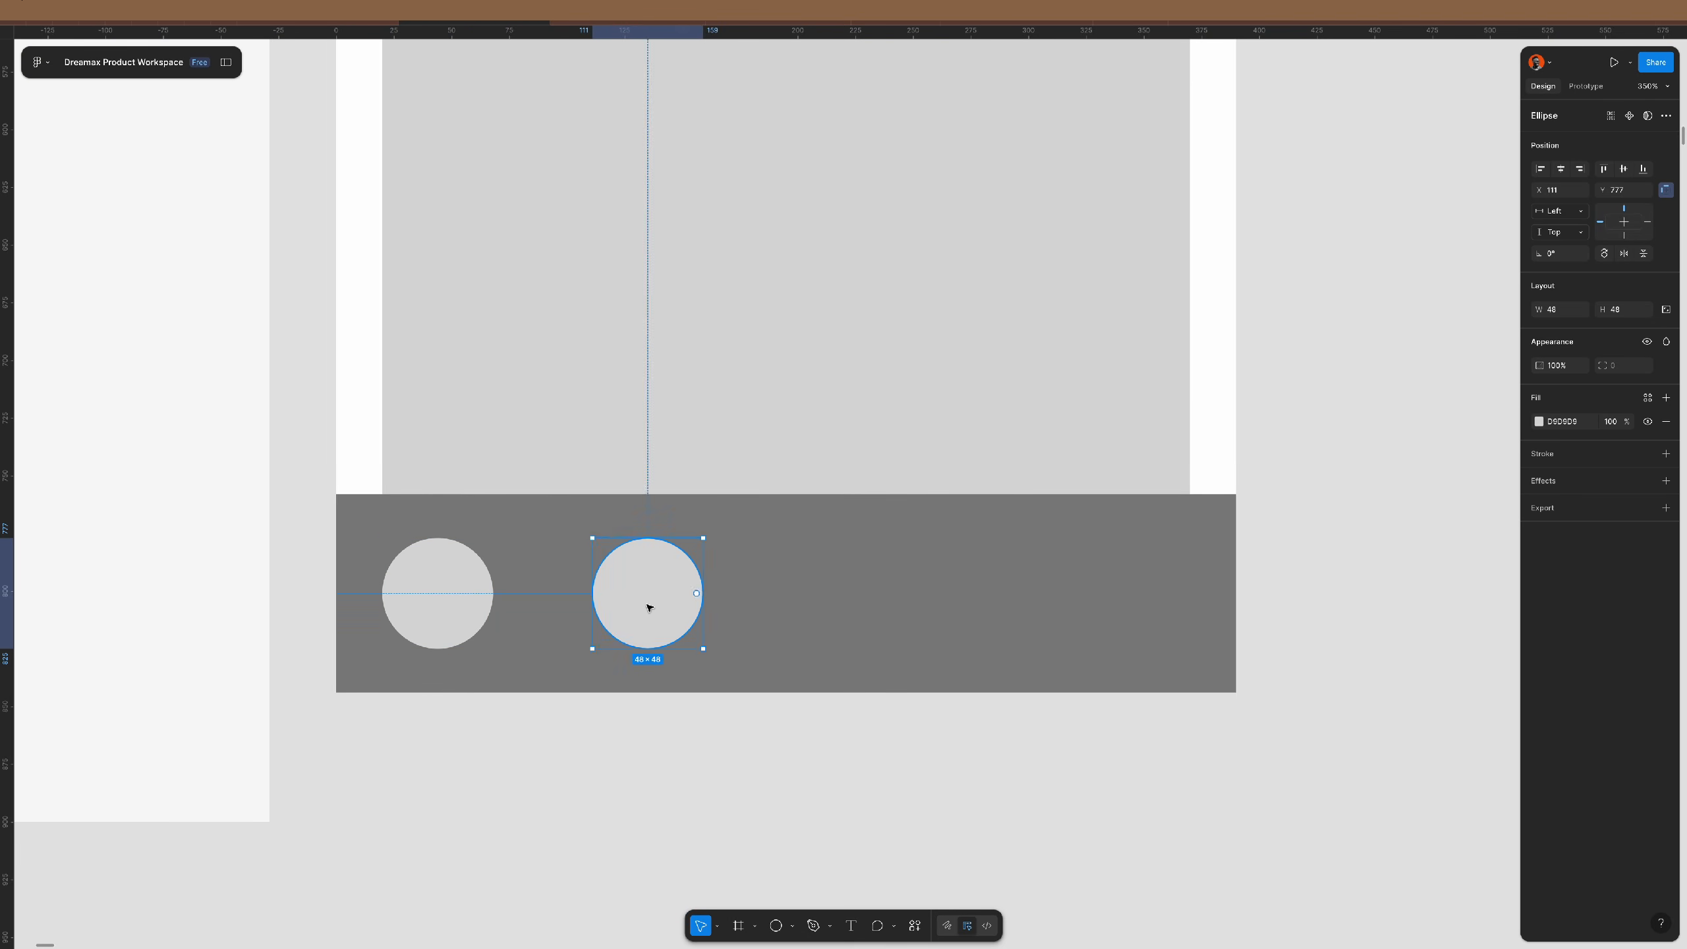
- Make four circles in the bar and space them evenly 51 apart
key("ctrl+d")
key("ctrl+d")
left_click(854, 614, "shift")
left_click(628, 596, "shift")
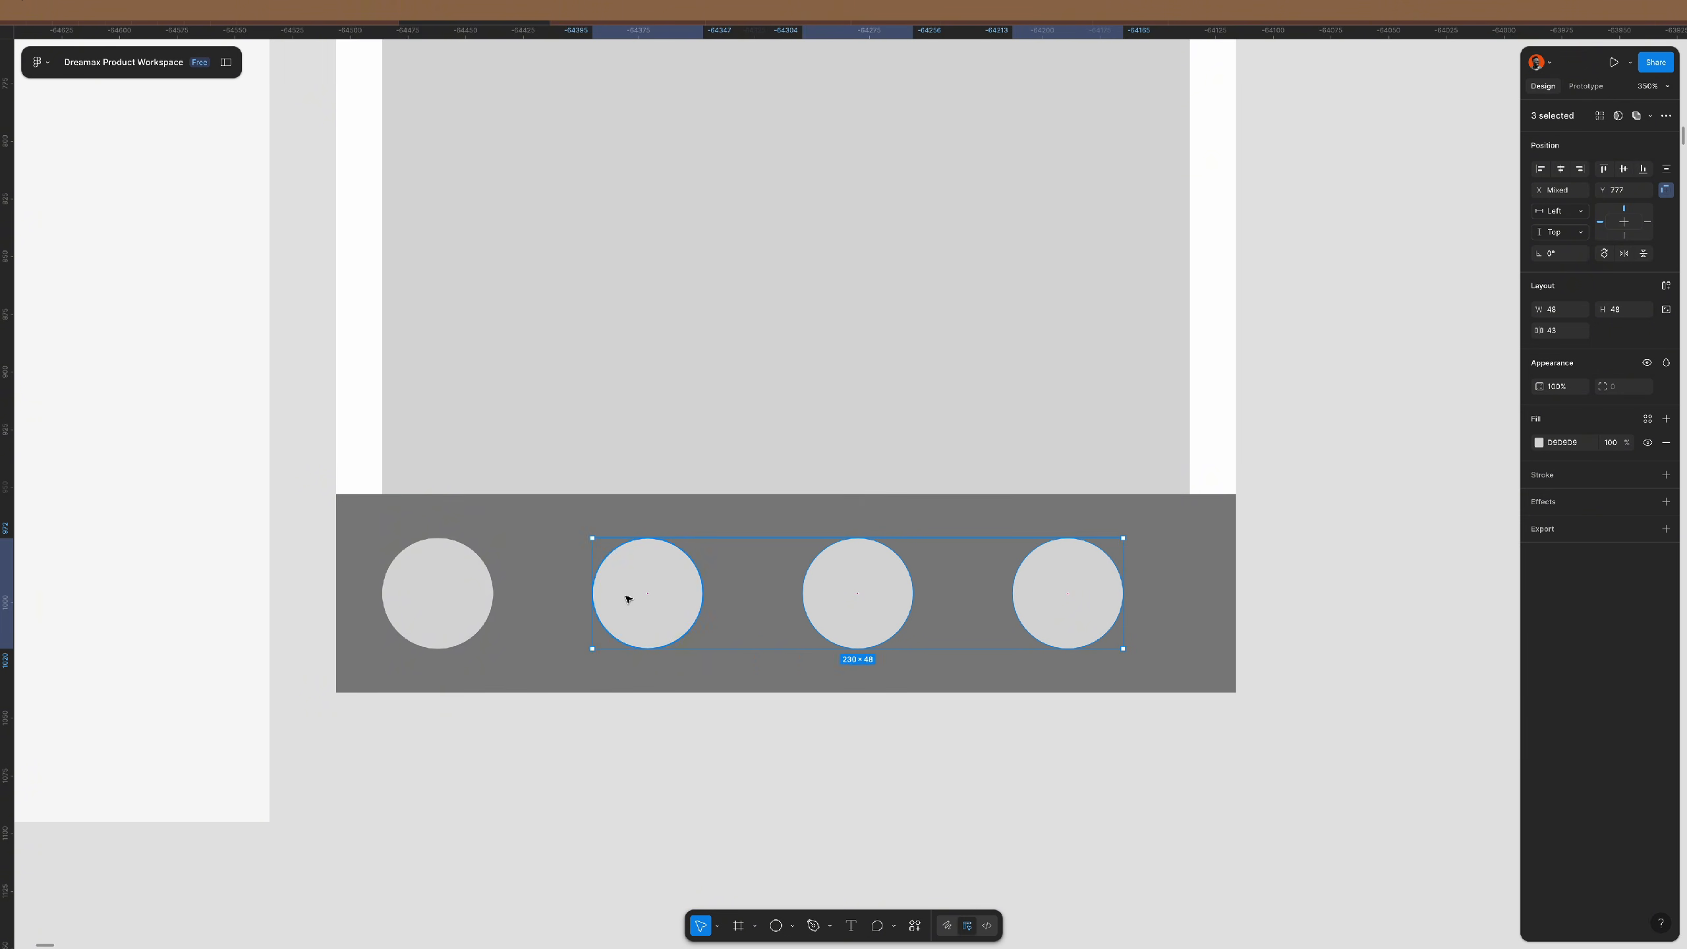
left_click(444, 600, "shift")
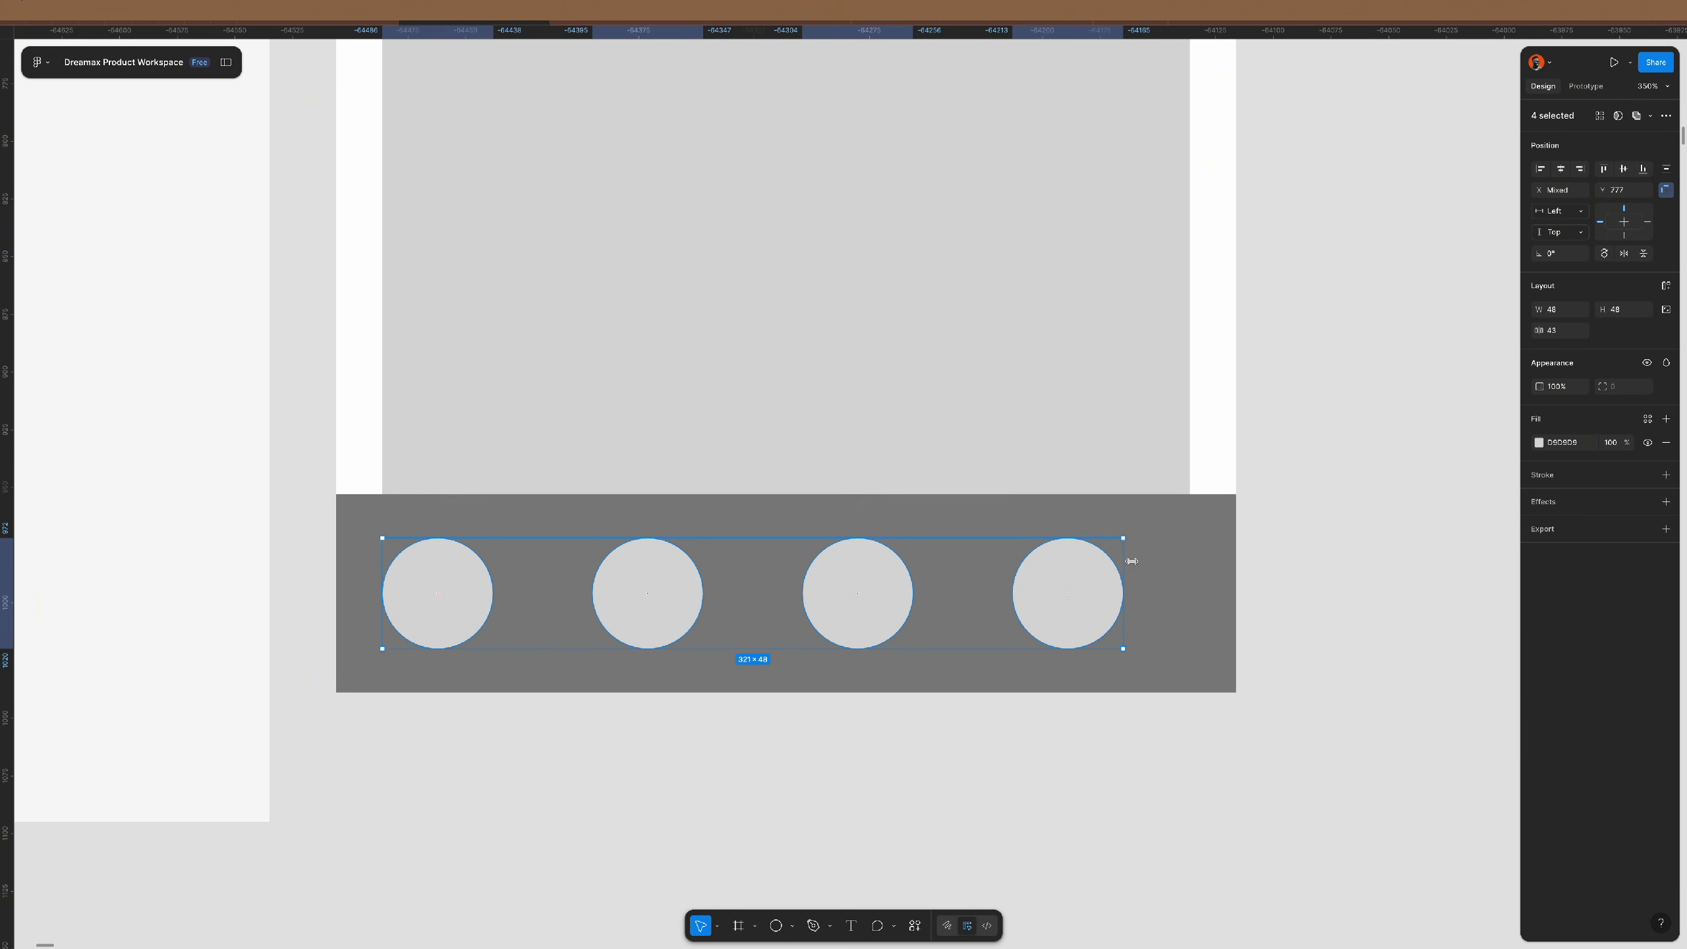
left_click(1565, 334)
key("shift+Up")
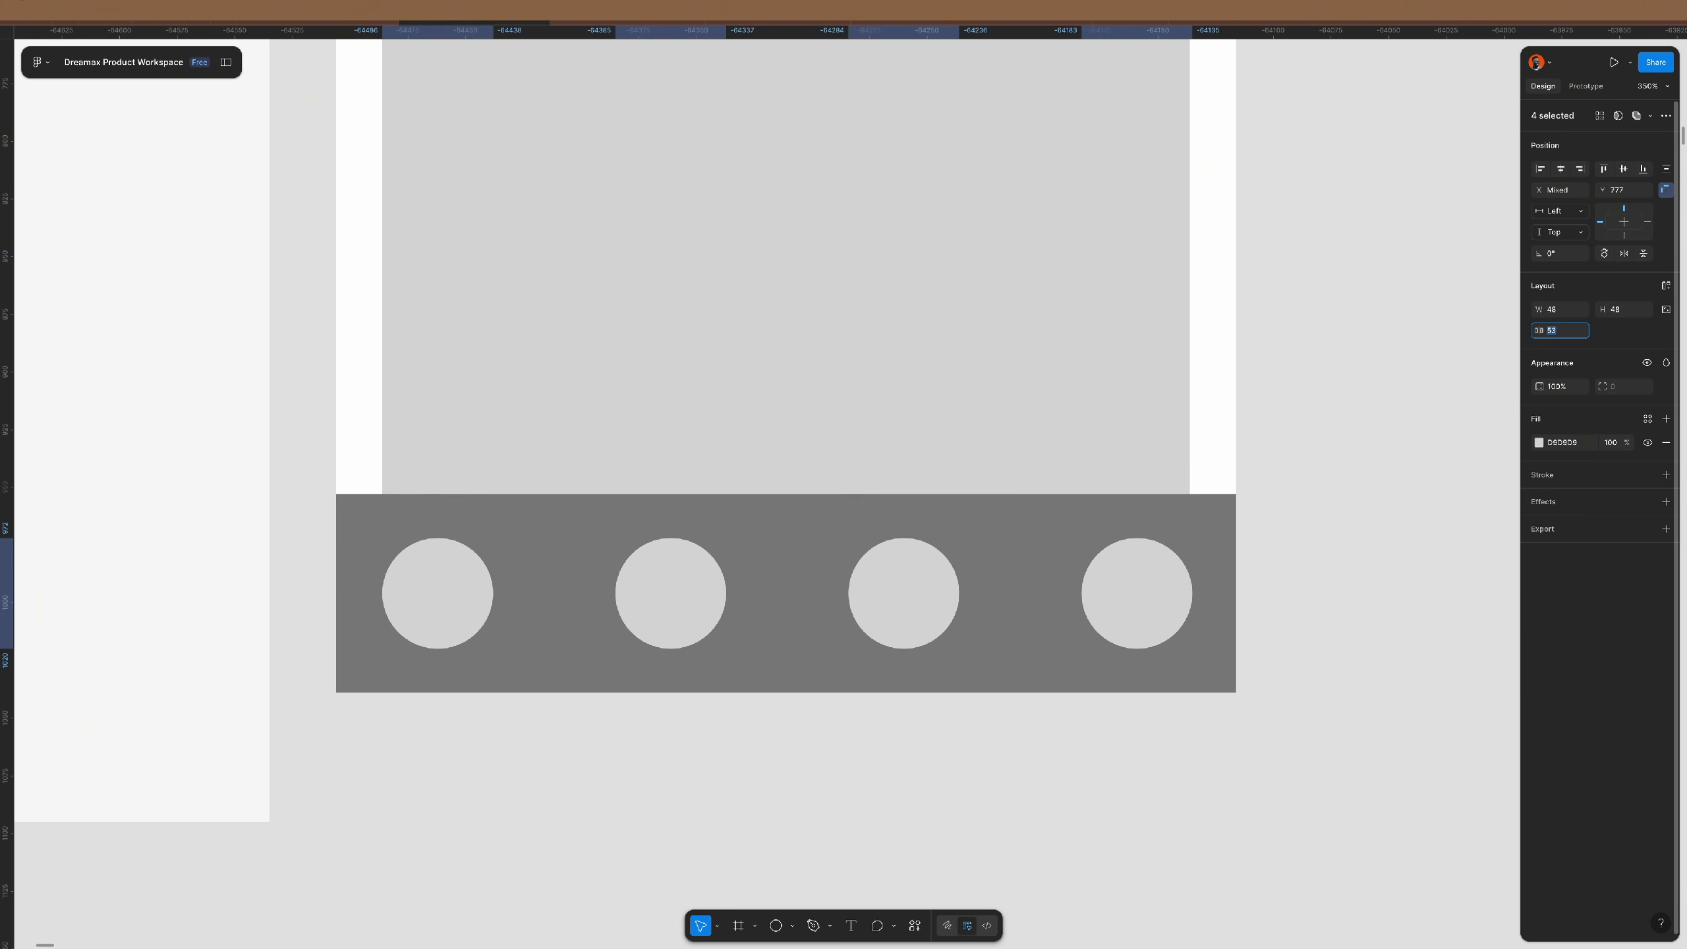
key("Down")
key("Down")
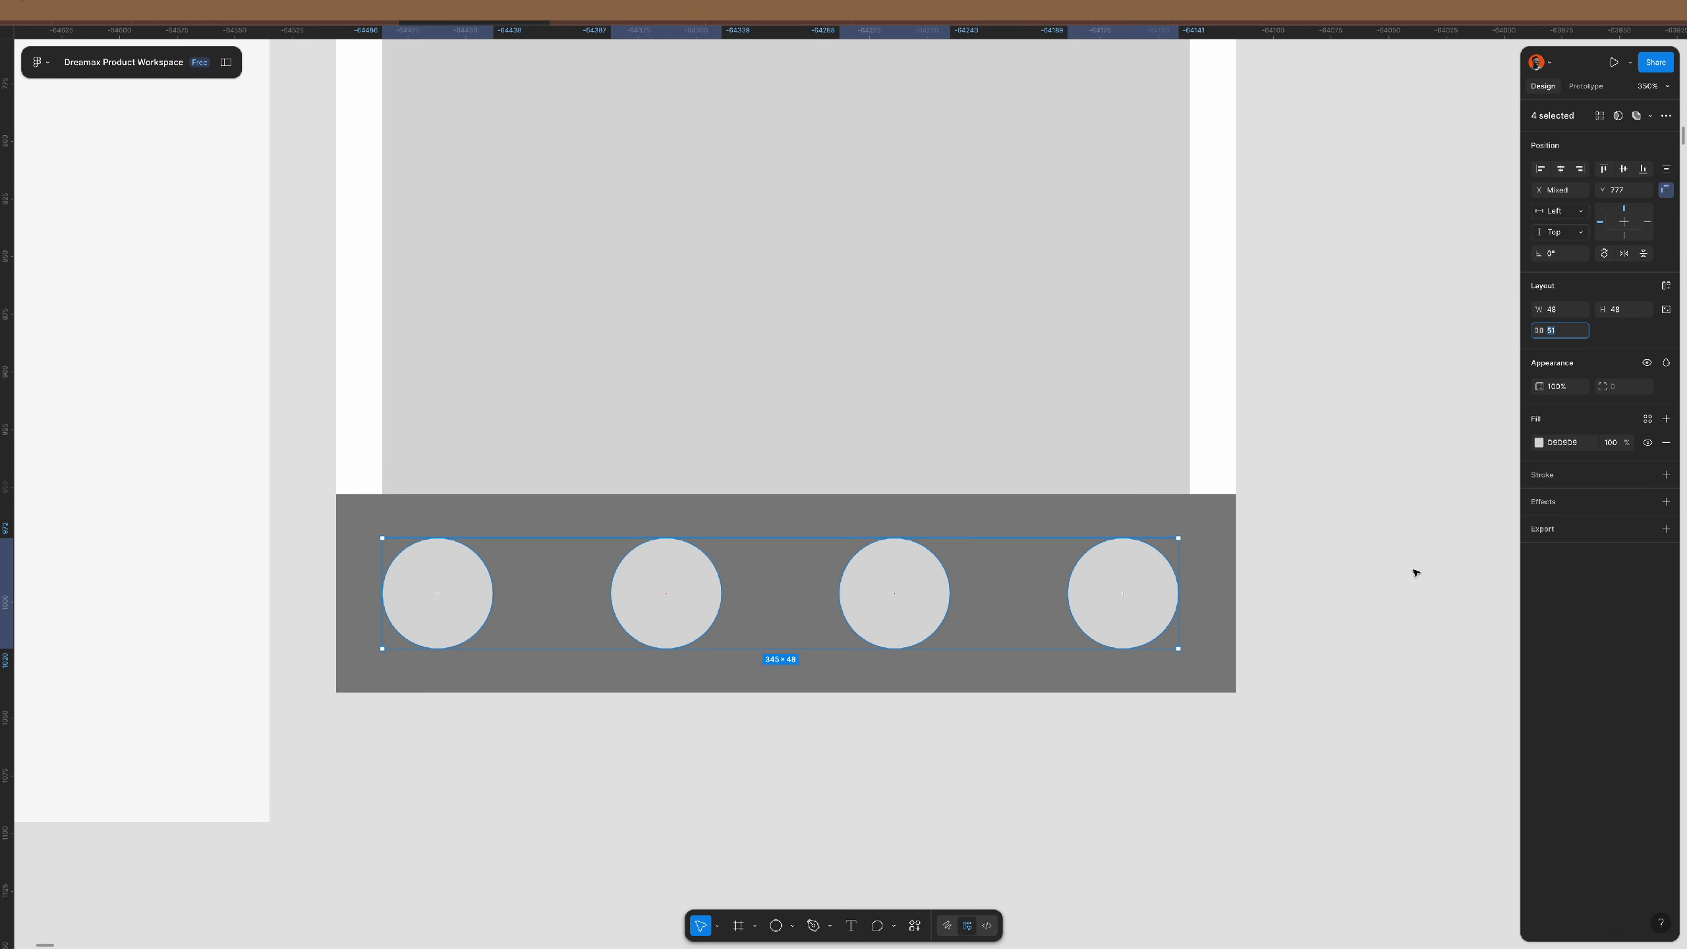
left_click_drag(1120, 572, 1122, 574)
key("Escape")
scroll(724, 499, "down", 5)
scroll(724, 500, "down", 4)
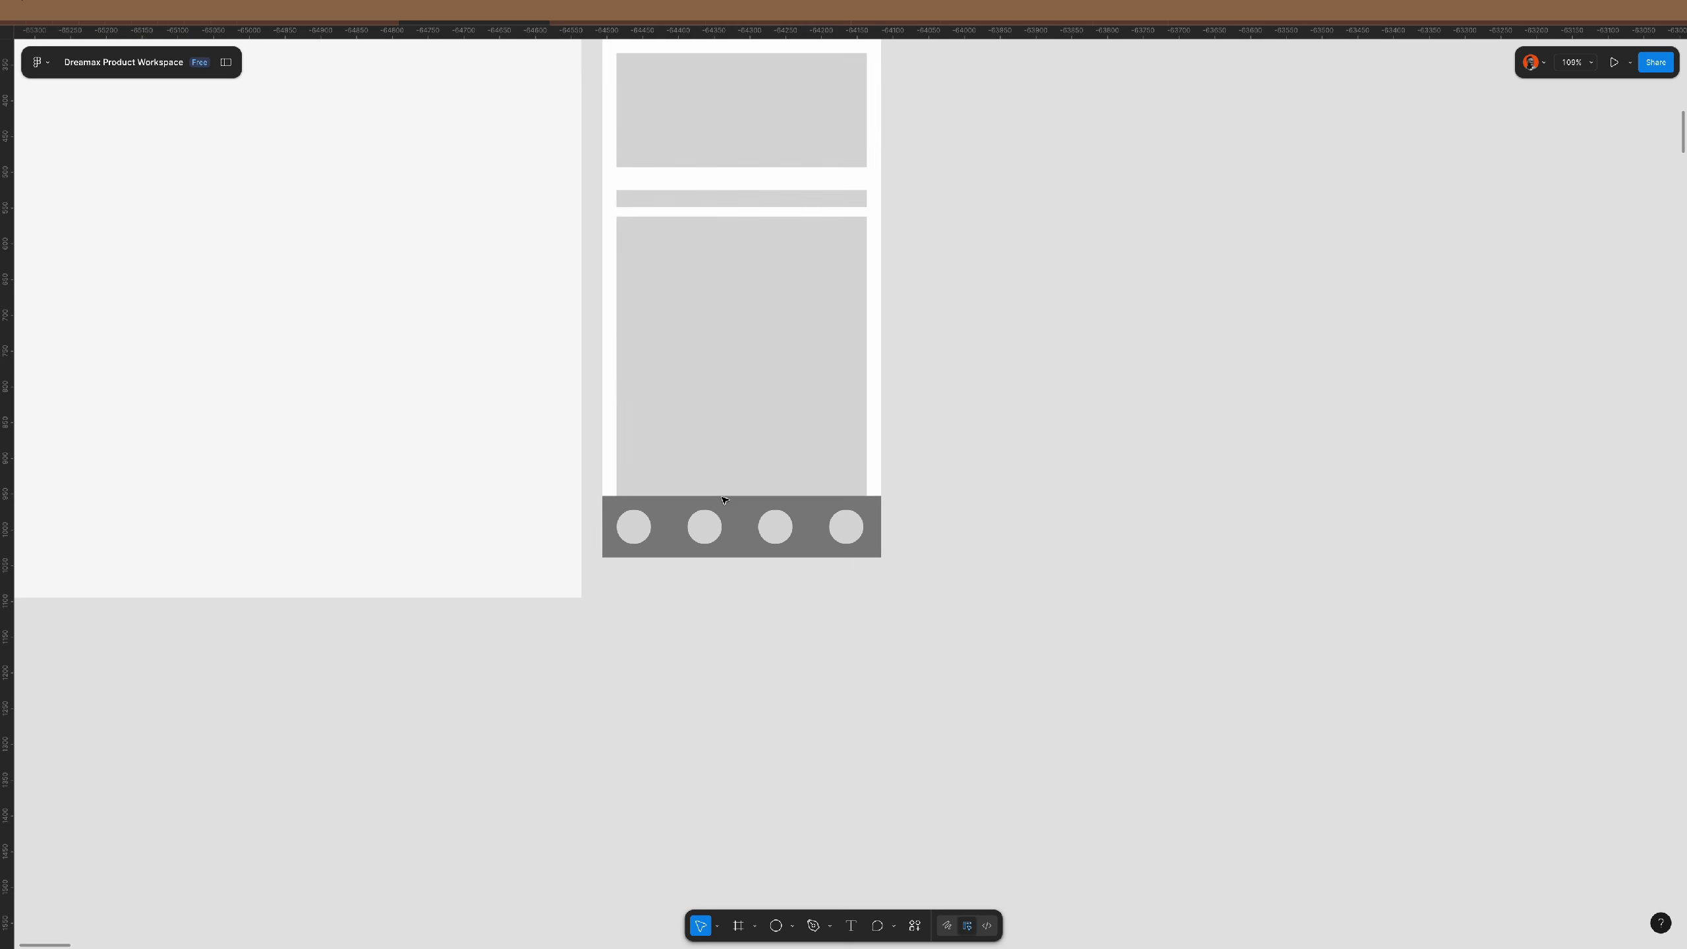
- Move the grey bar together with its four circles up
scroll(806, 581, "up", 2)
scroll(802, 580, "down", 3)
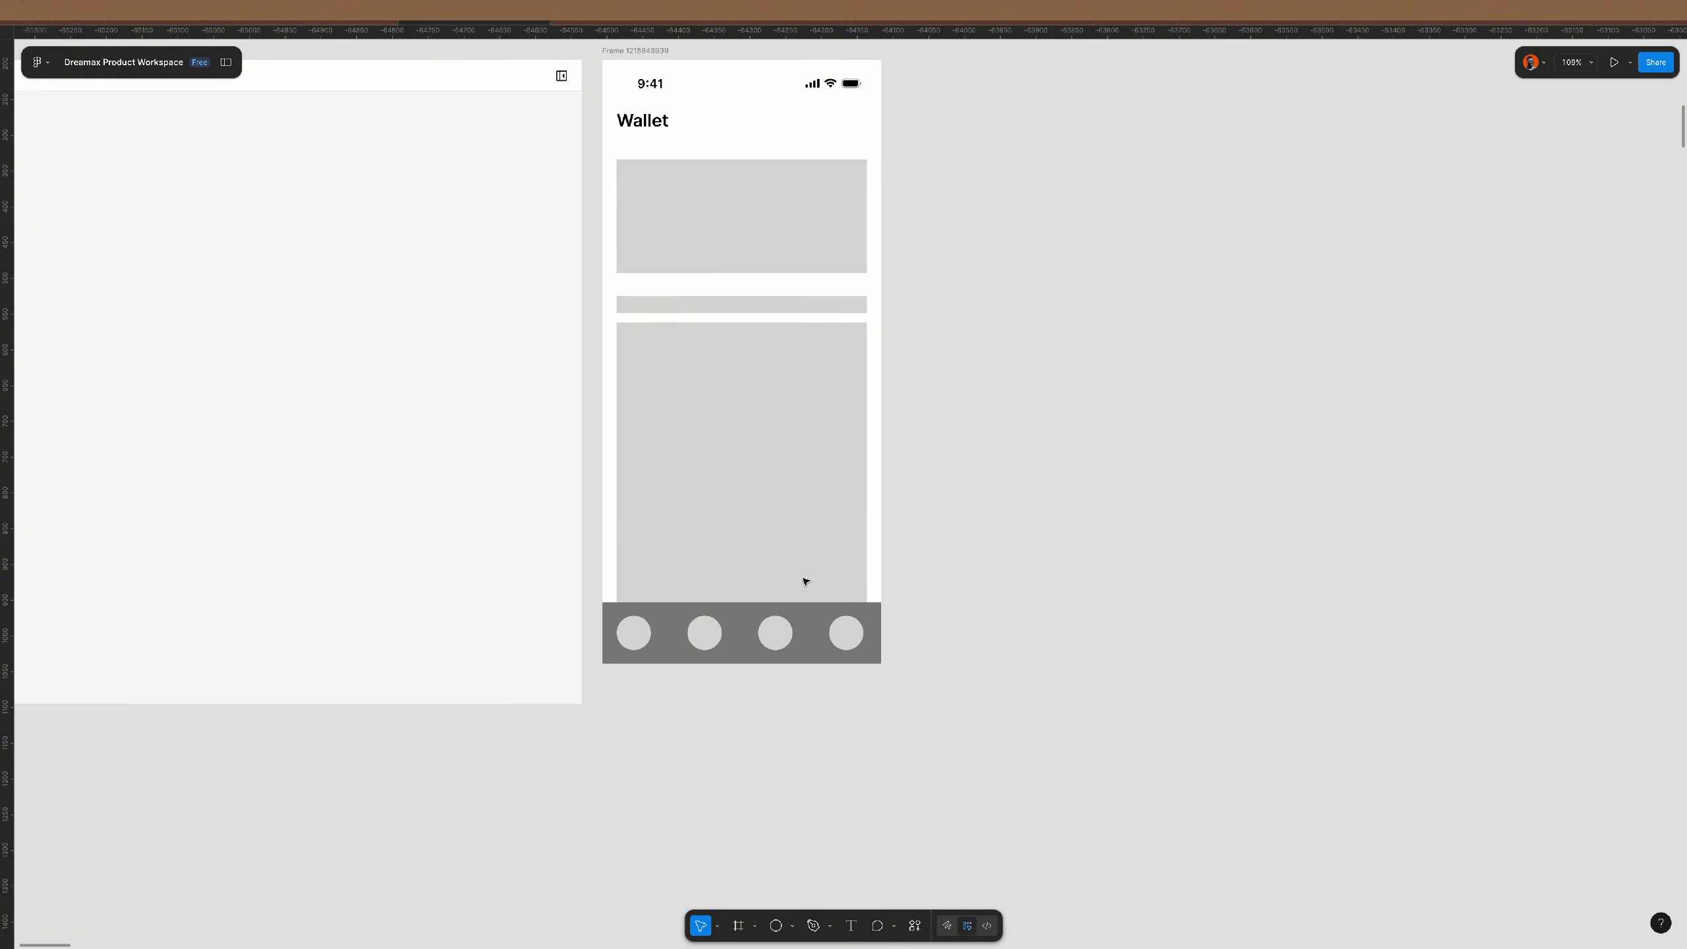
scroll(804, 582, "up", 3)
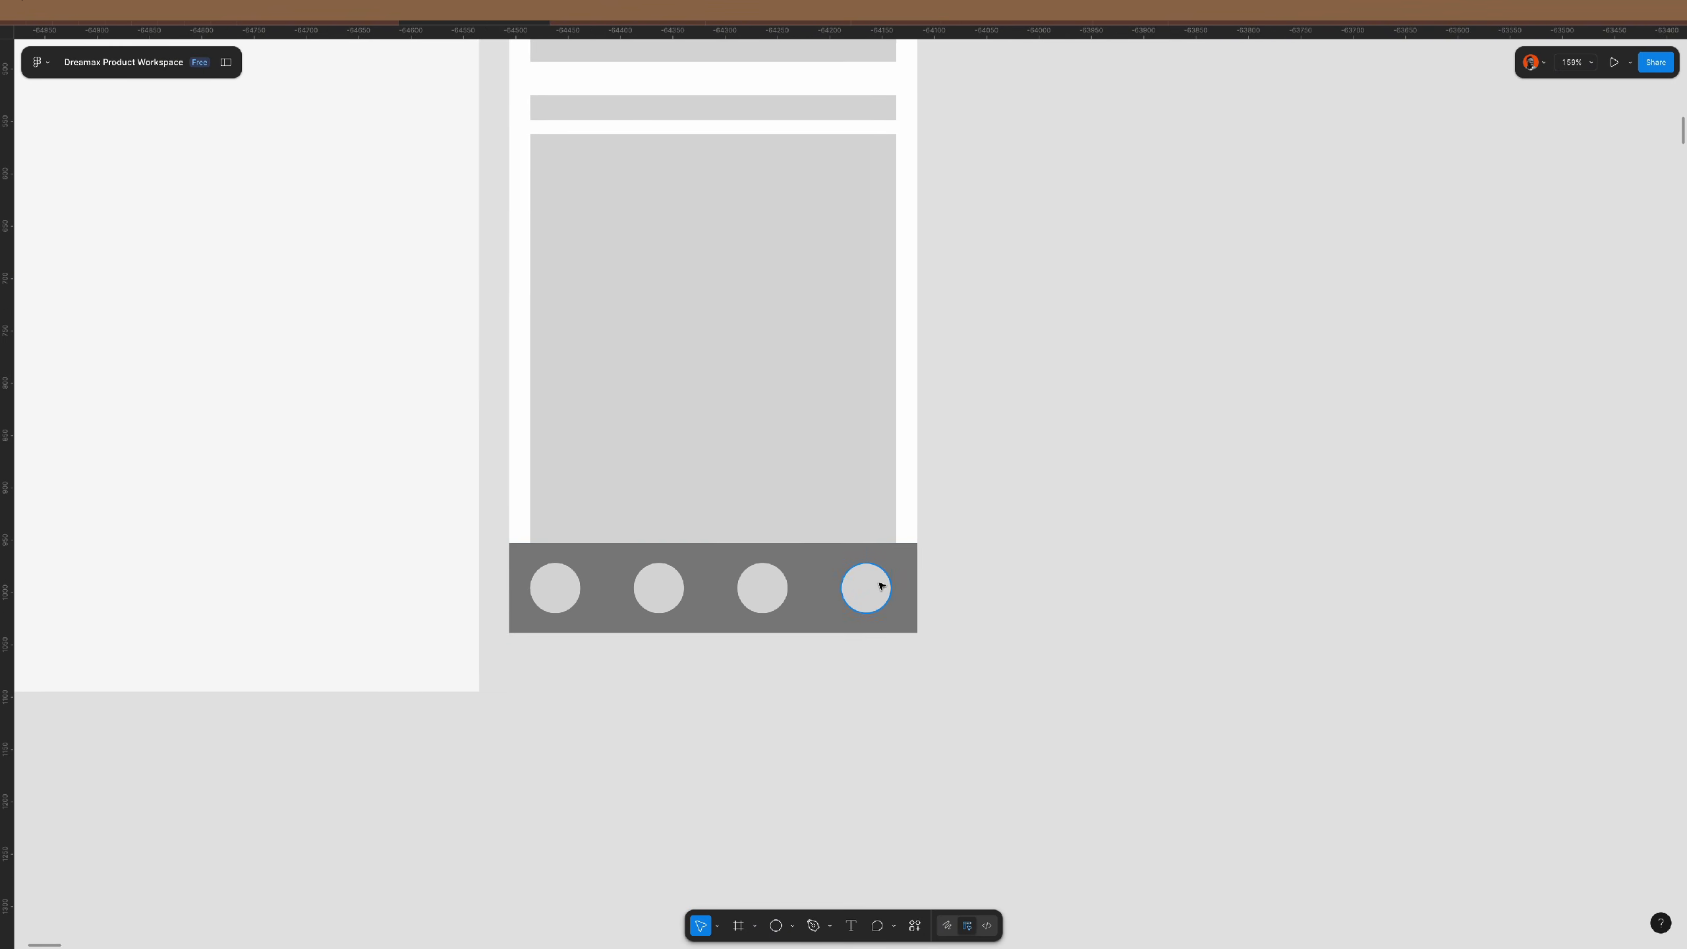
left_click(877, 584)
left_click(774, 587, "shift")
left_click(655, 586, "shift")
left_click(558, 583, "shift")
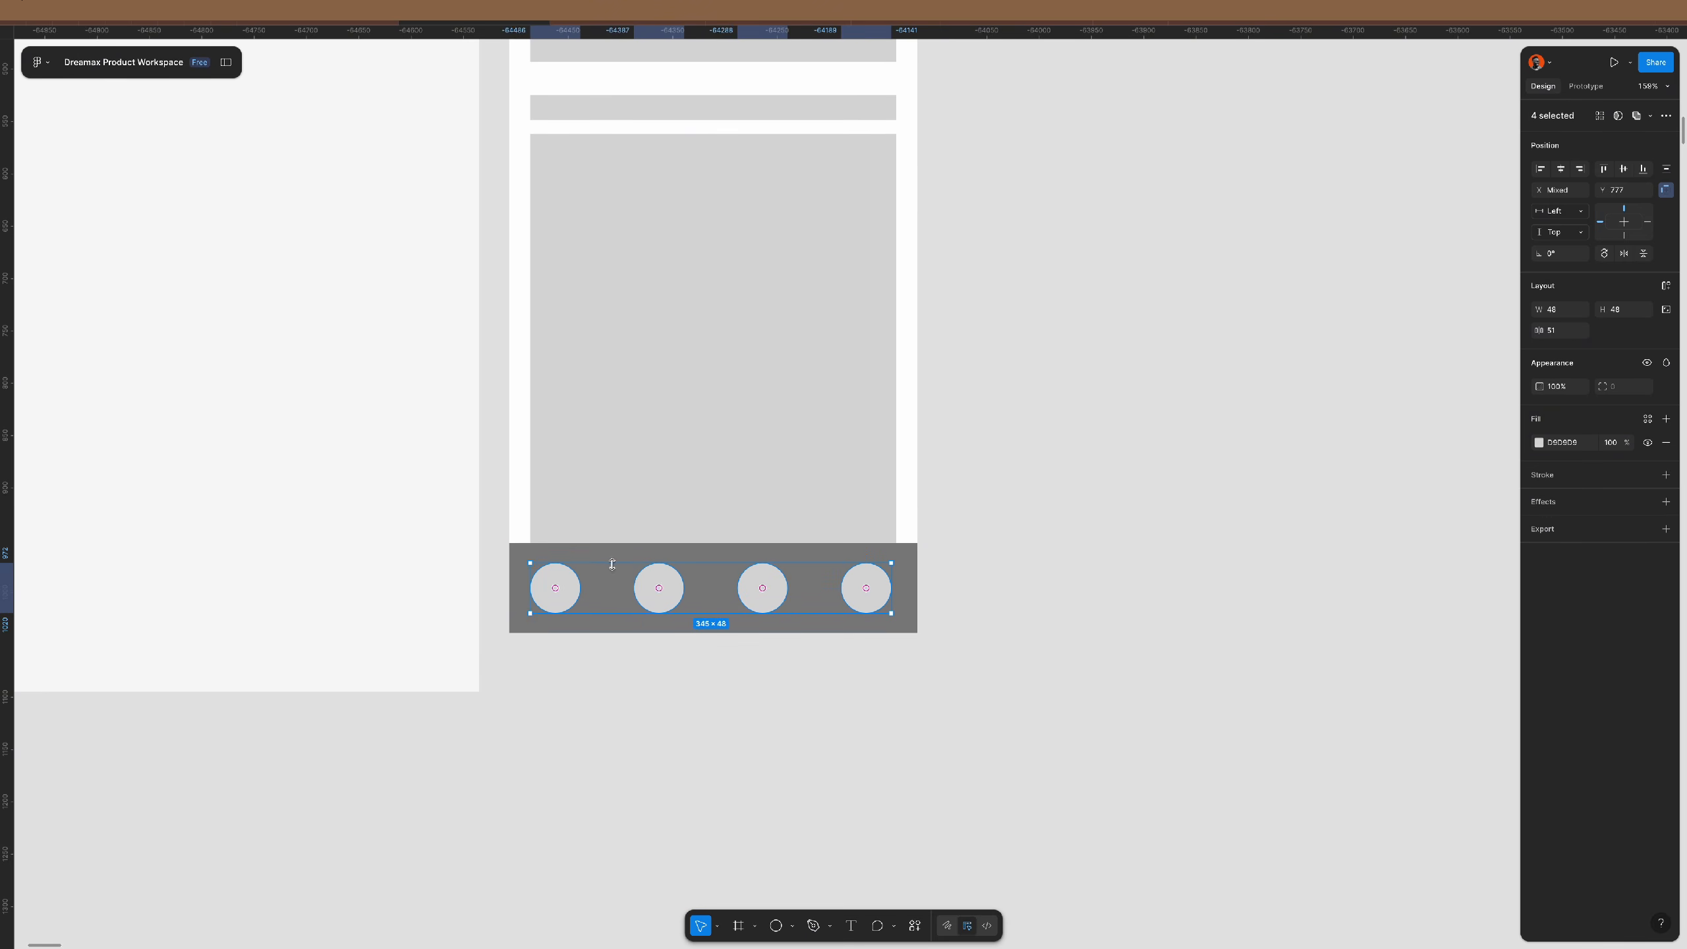
left_click(612, 559, "shift")
left_click_drag(715, 585, 722, 544)
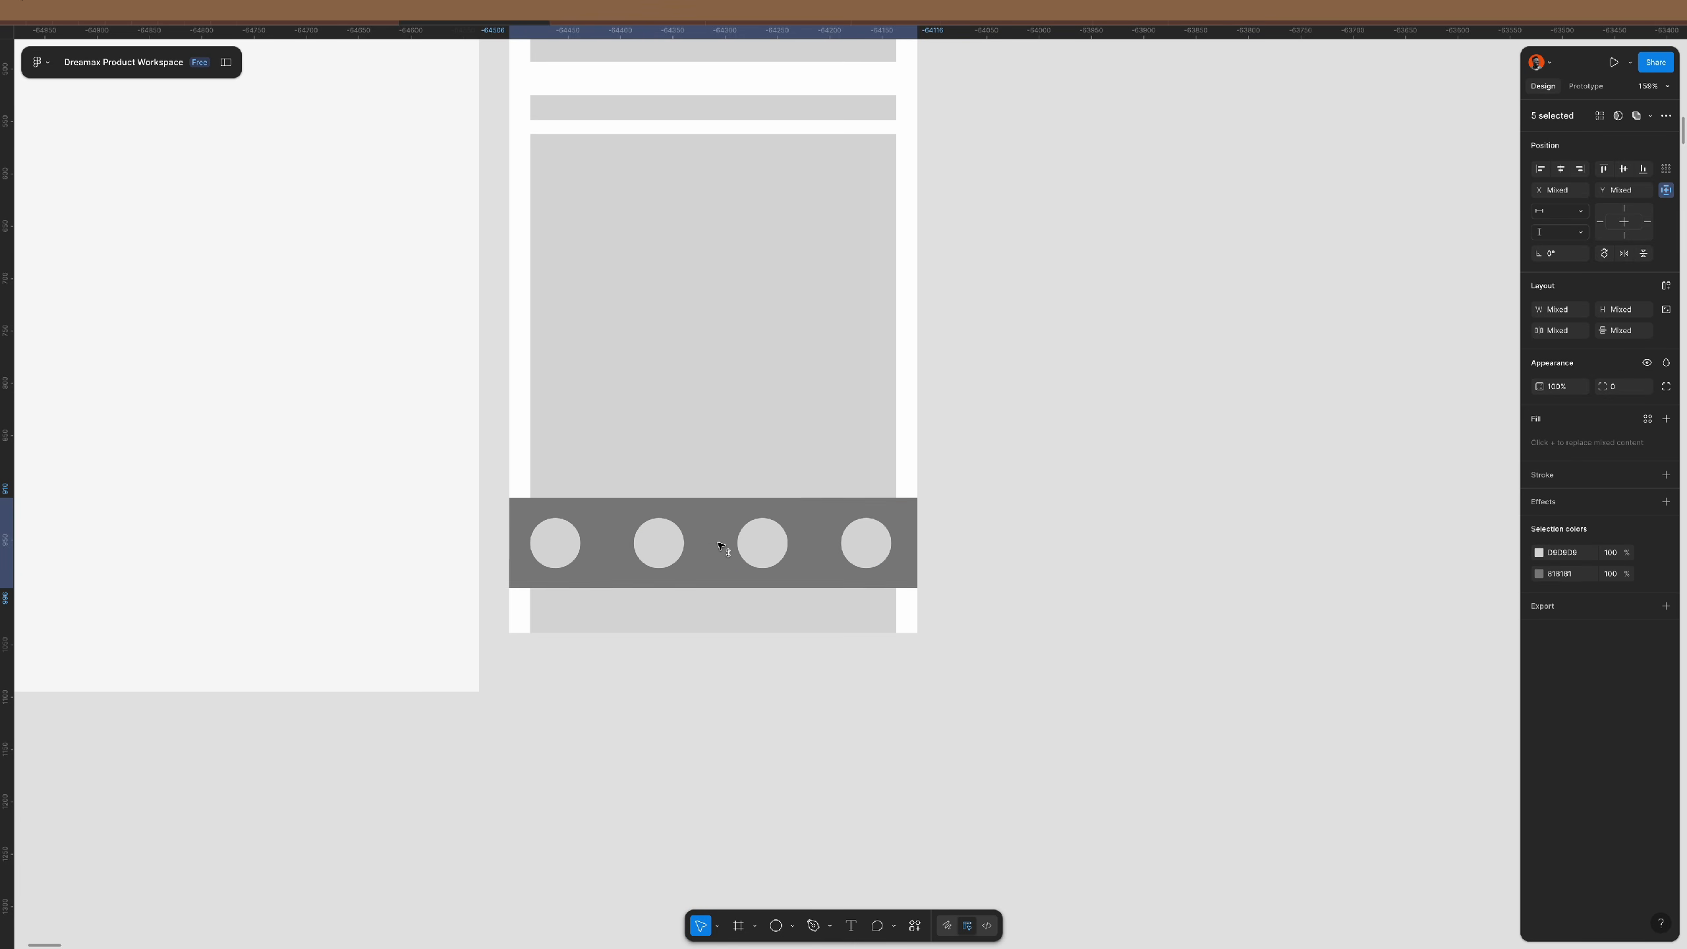
- Resize the grey nav bar and align it flush with the frame's bottom
left_click(886, 582)
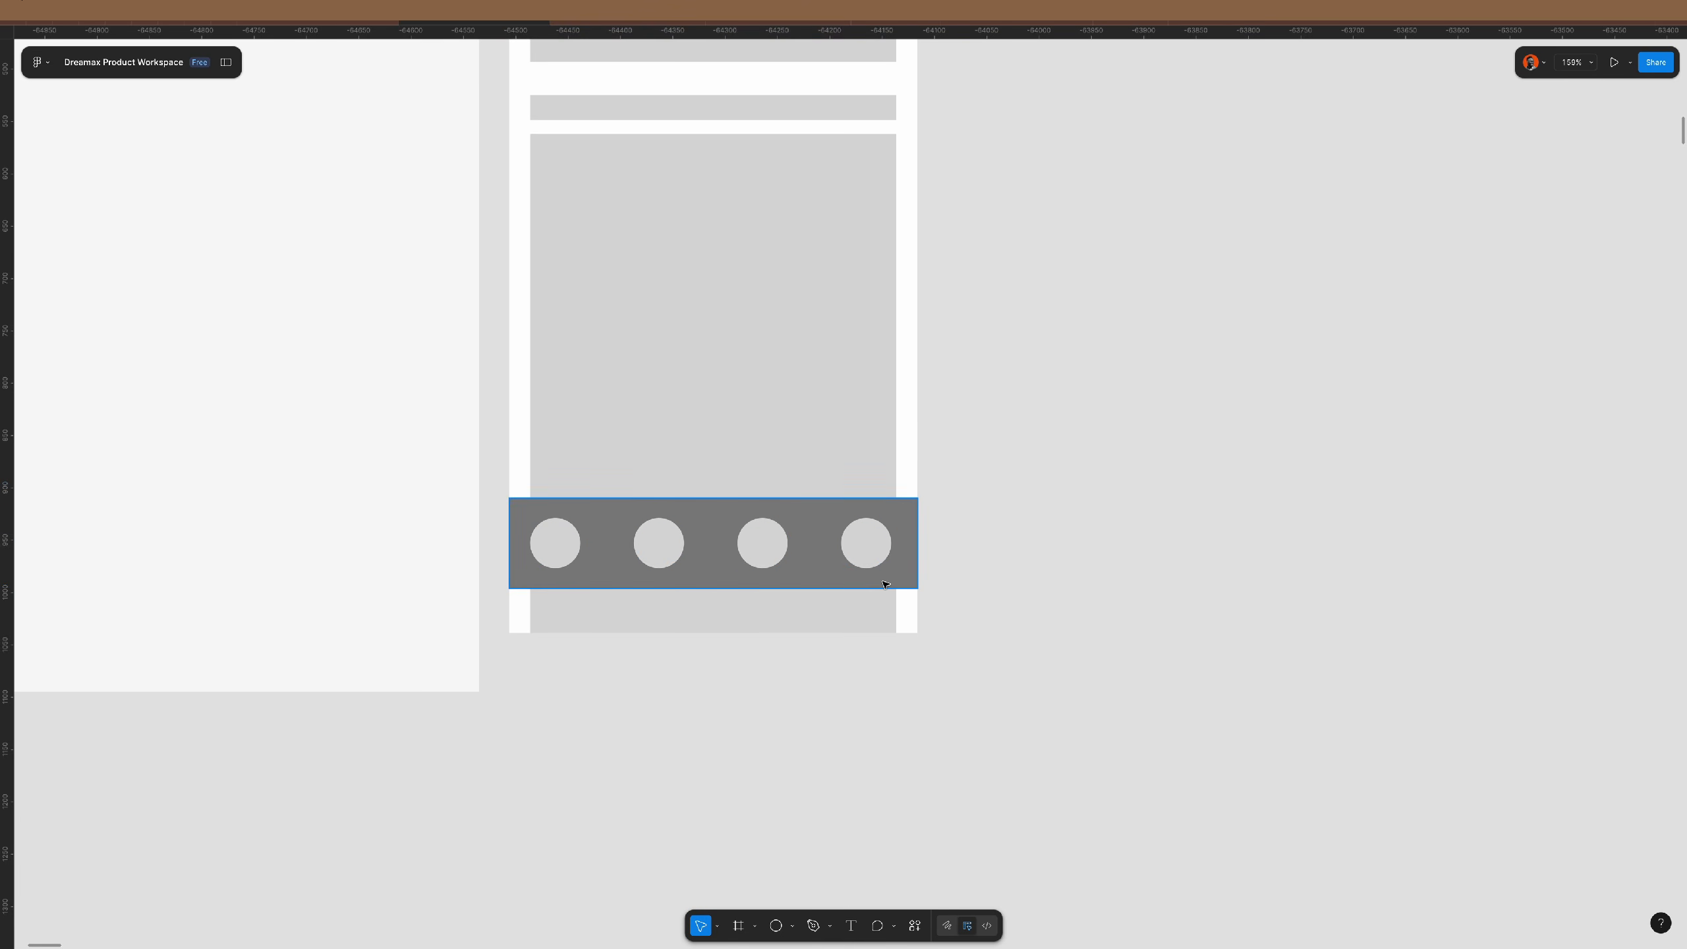
left_click_drag(881, 588, 884, 611)
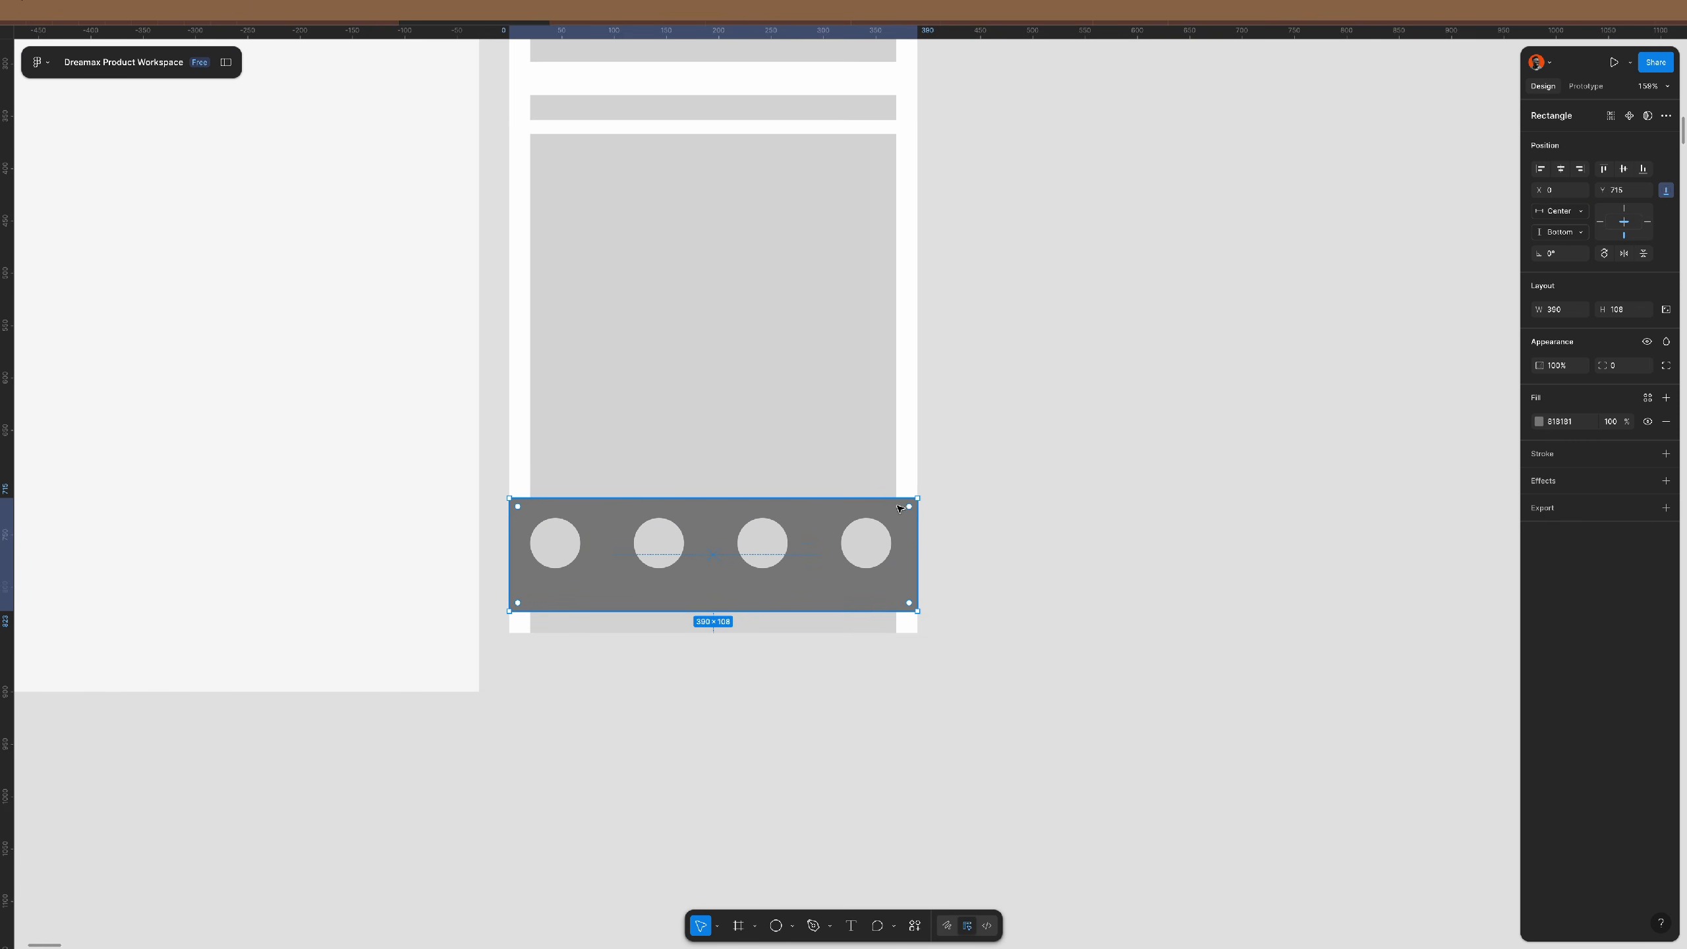
left_click(1643, 168)
left_click_drag(711, 519, 708, 612)
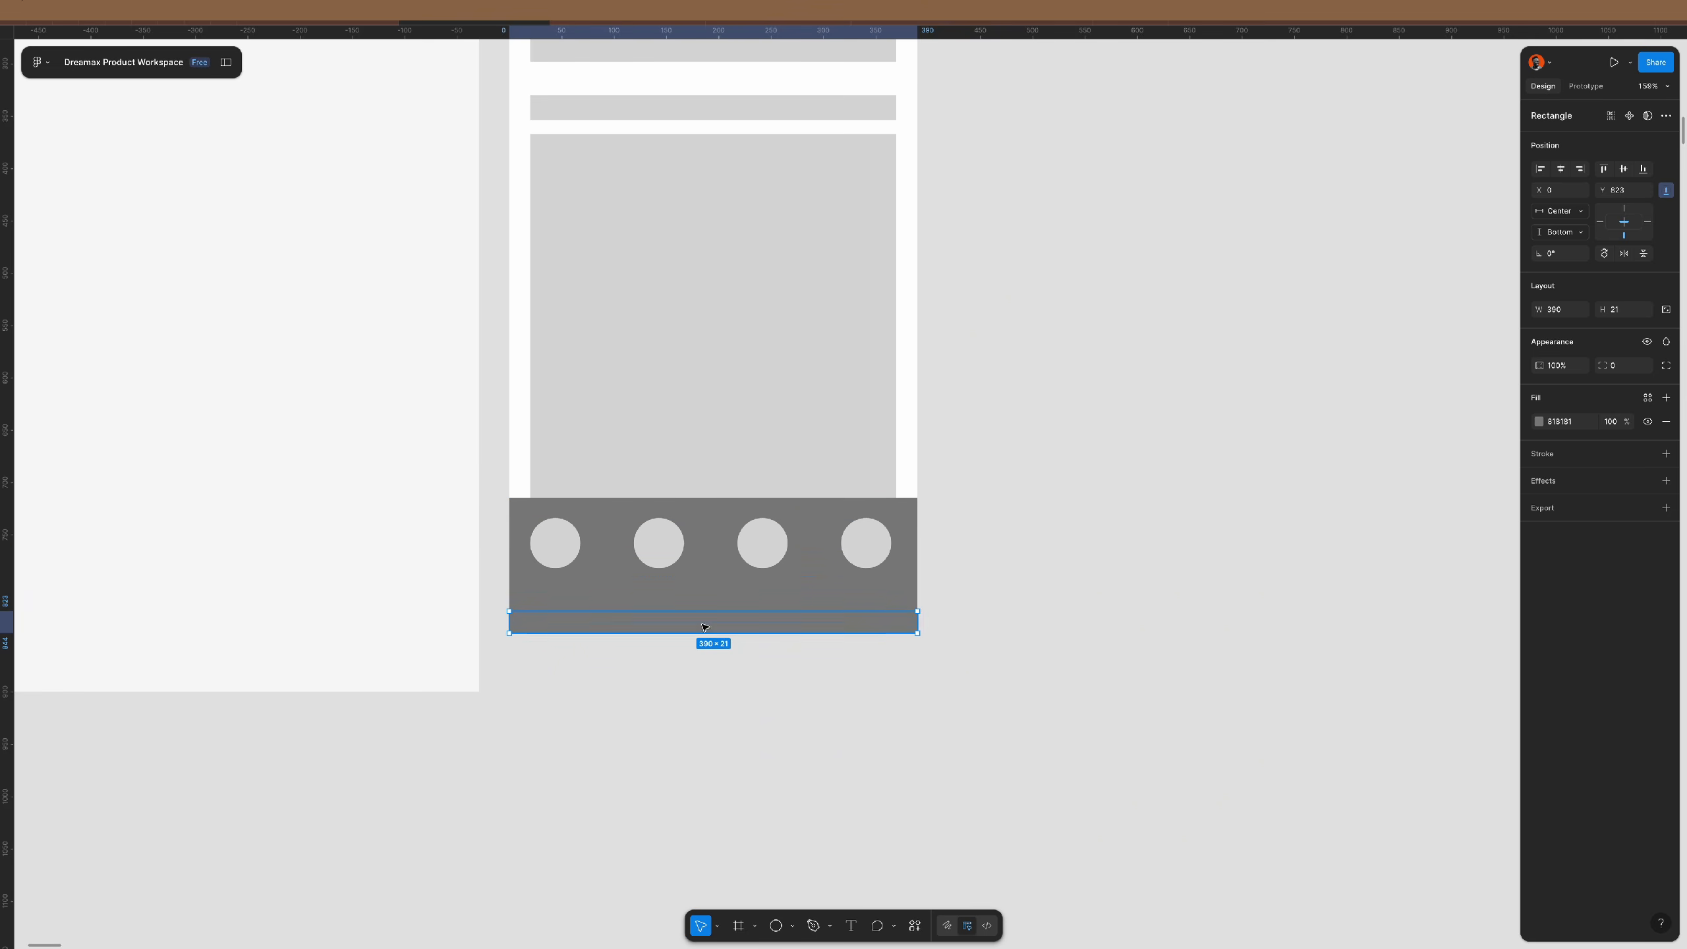
scroll(699, 645, "up", 5)
left_click(621, 669)
- Add a horizontally centred 155×5 home-indicator bar below the circles
key("r")
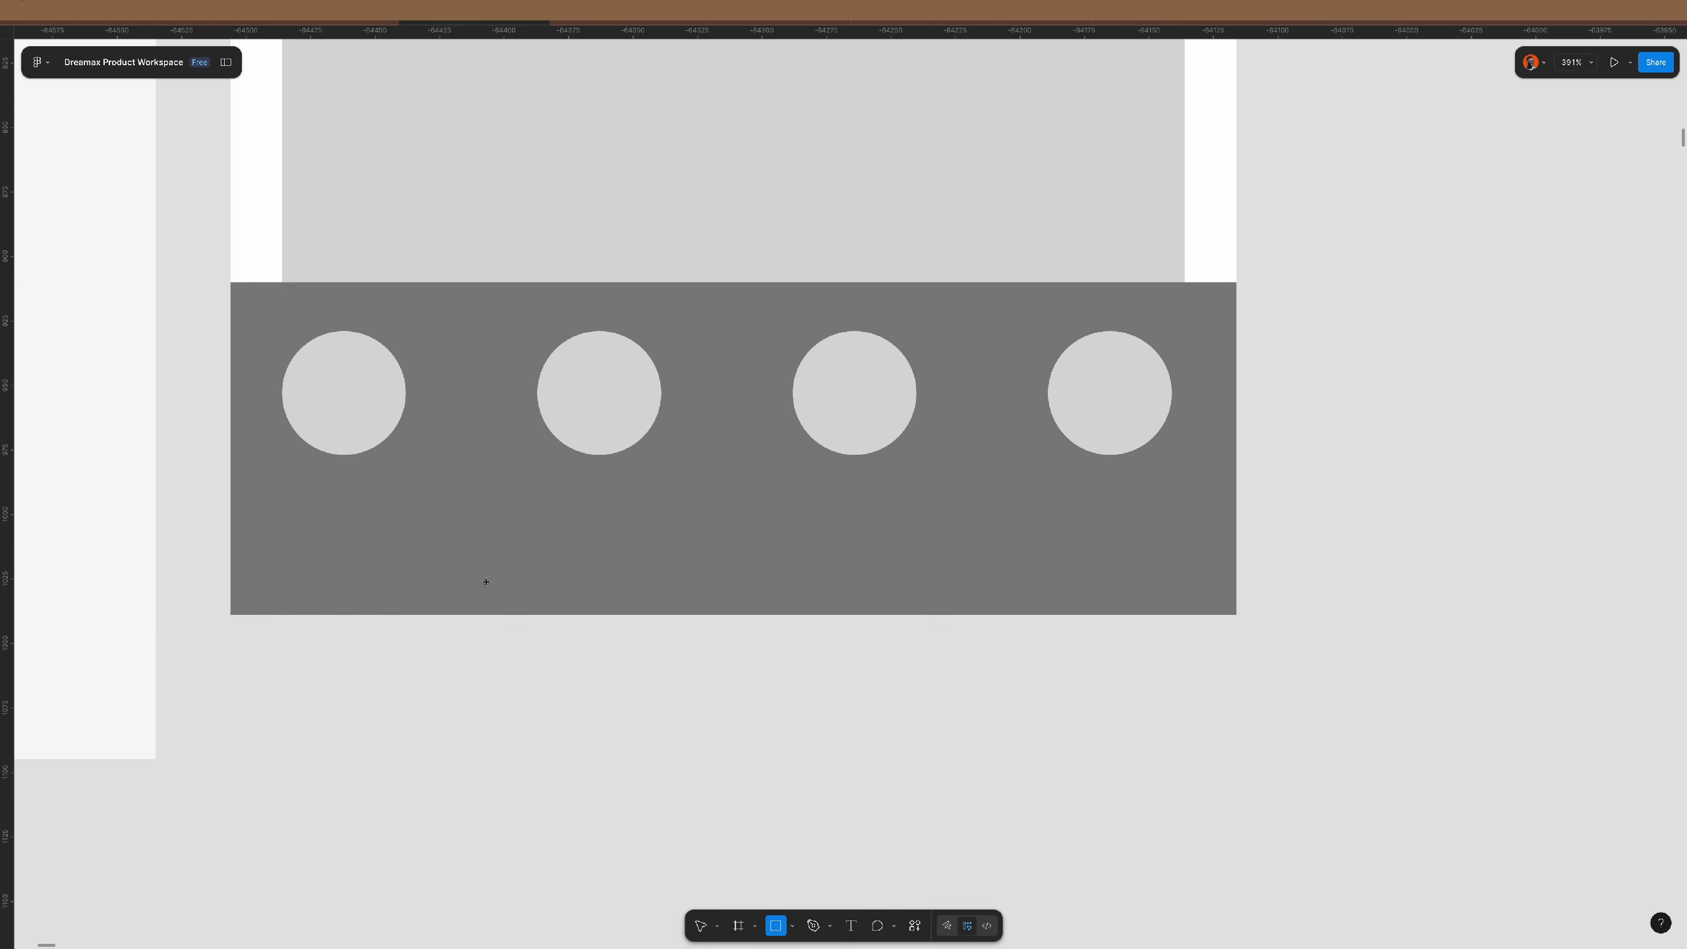
left_click_drag(486, 576, 886, 590)
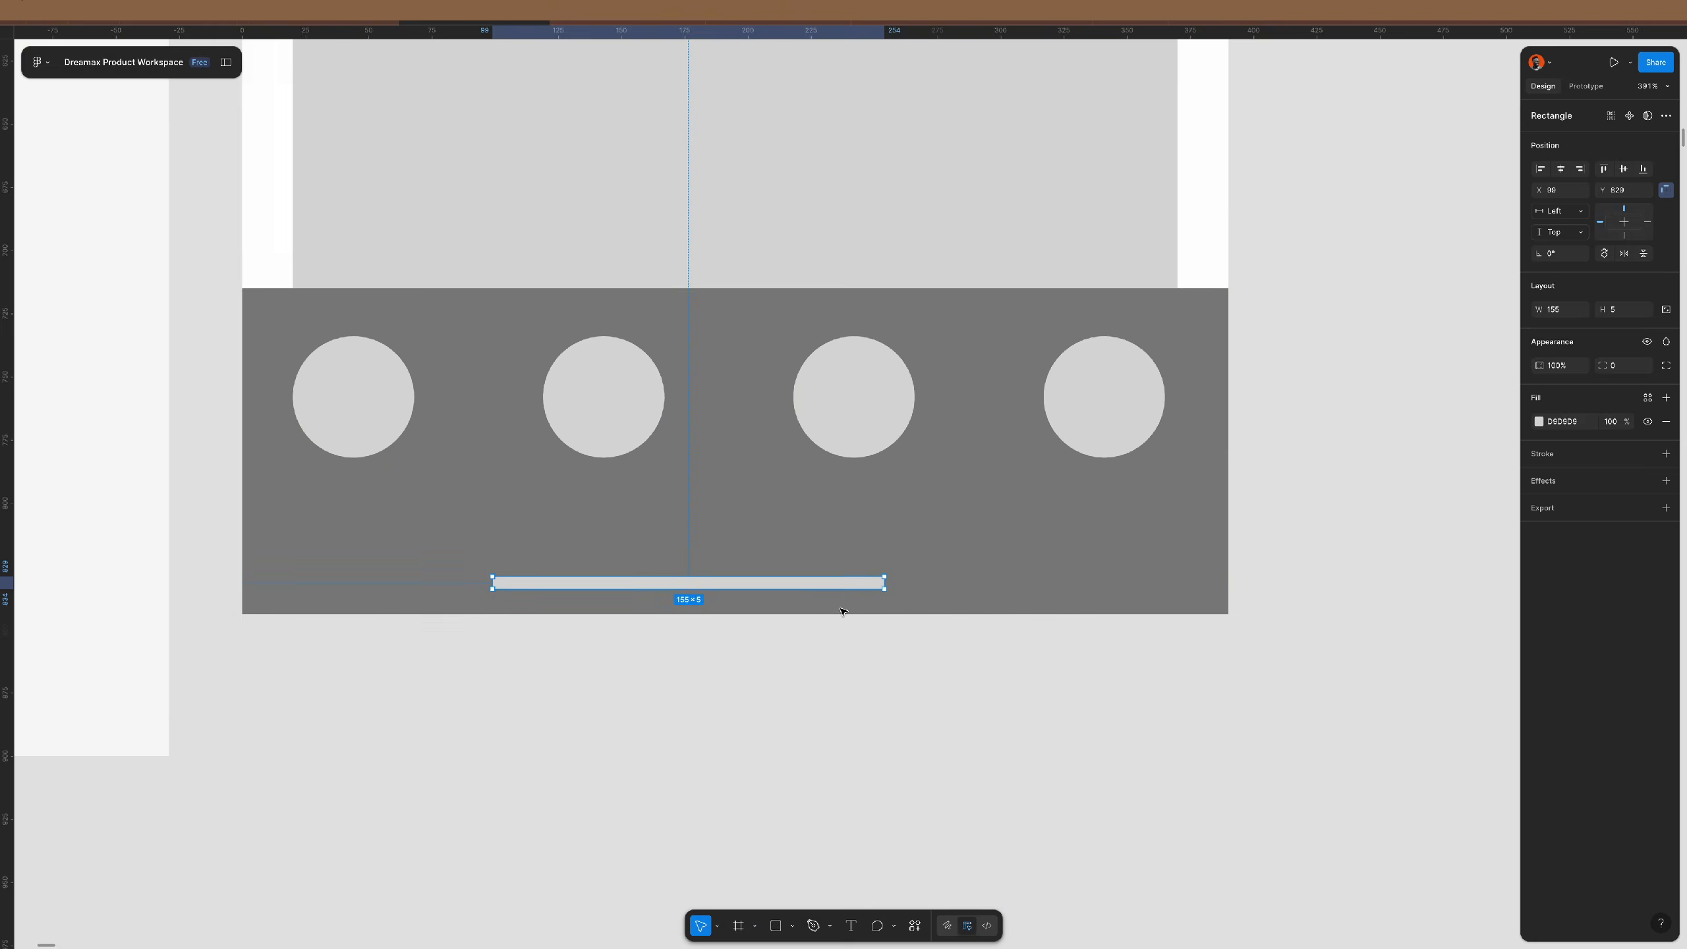
scroll(836, 614, "down", 3)
left_click(1562, 167)
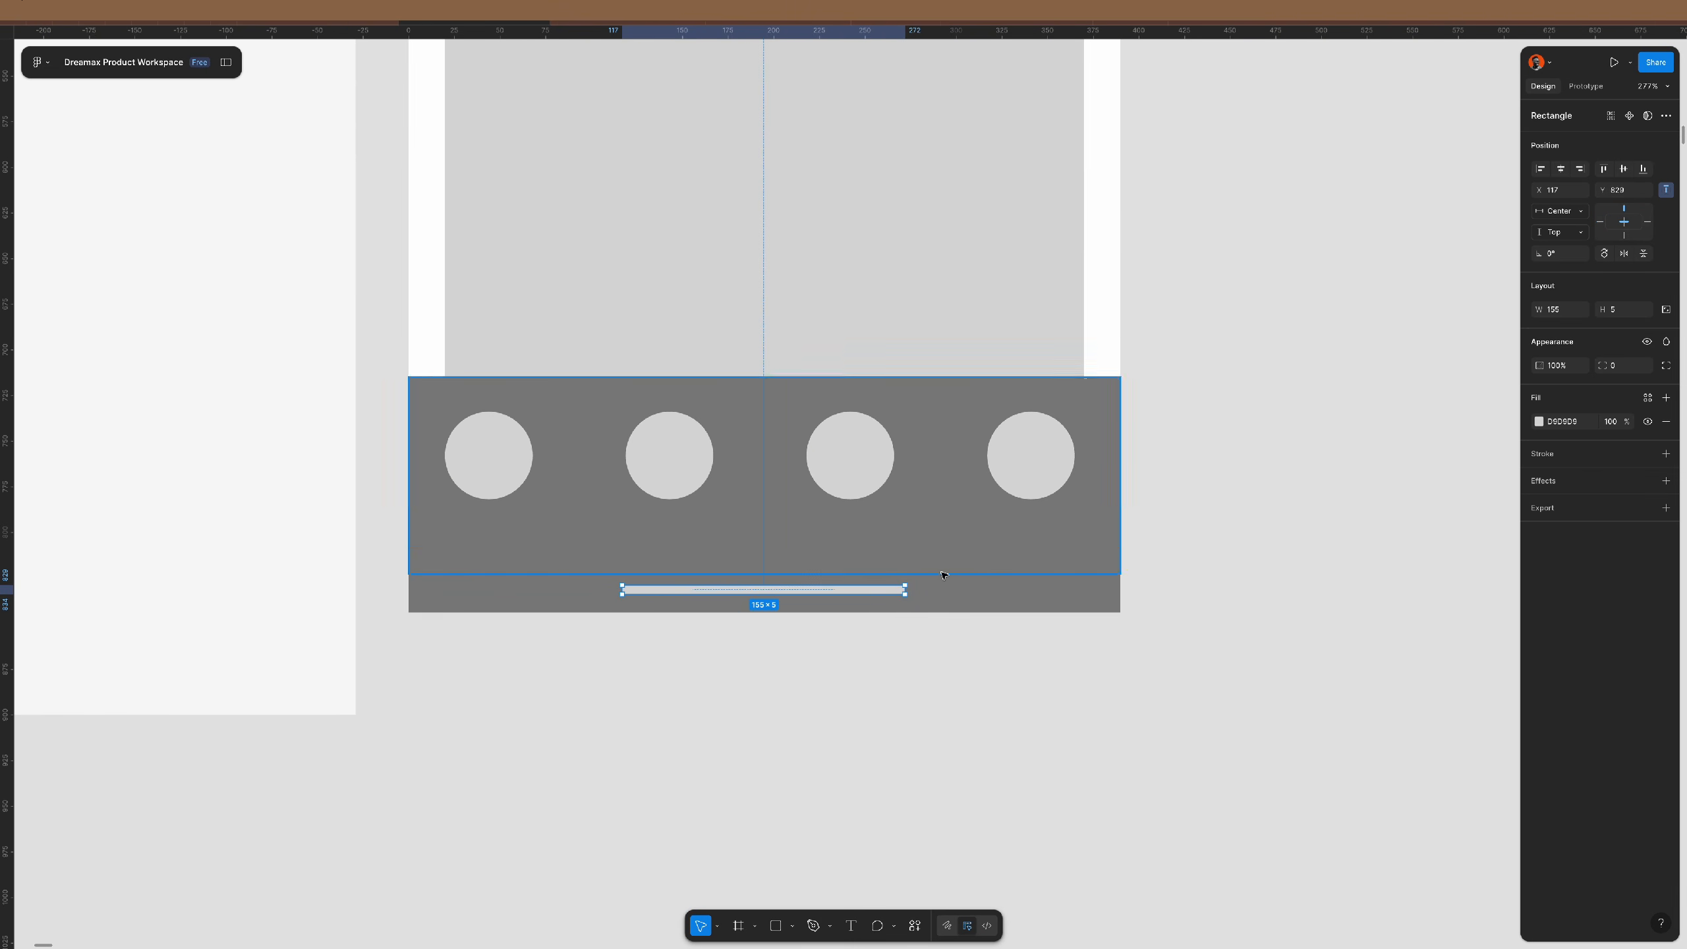
left_click_drag(890, 596, 893, 599)
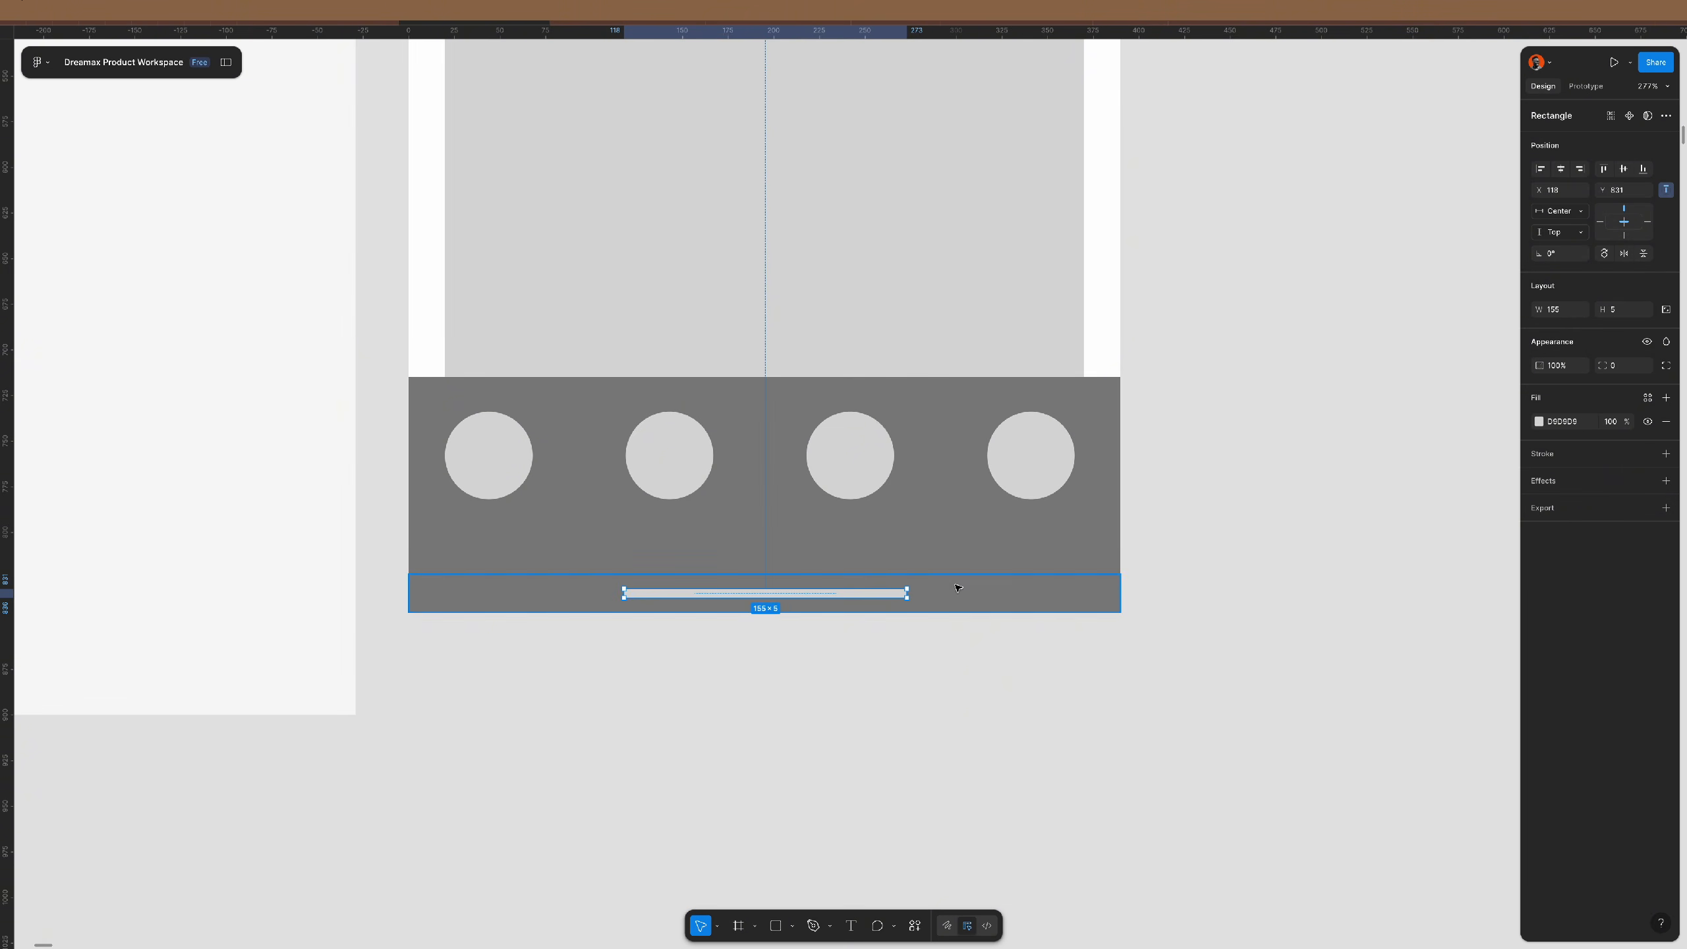
left_click(1311, 494)
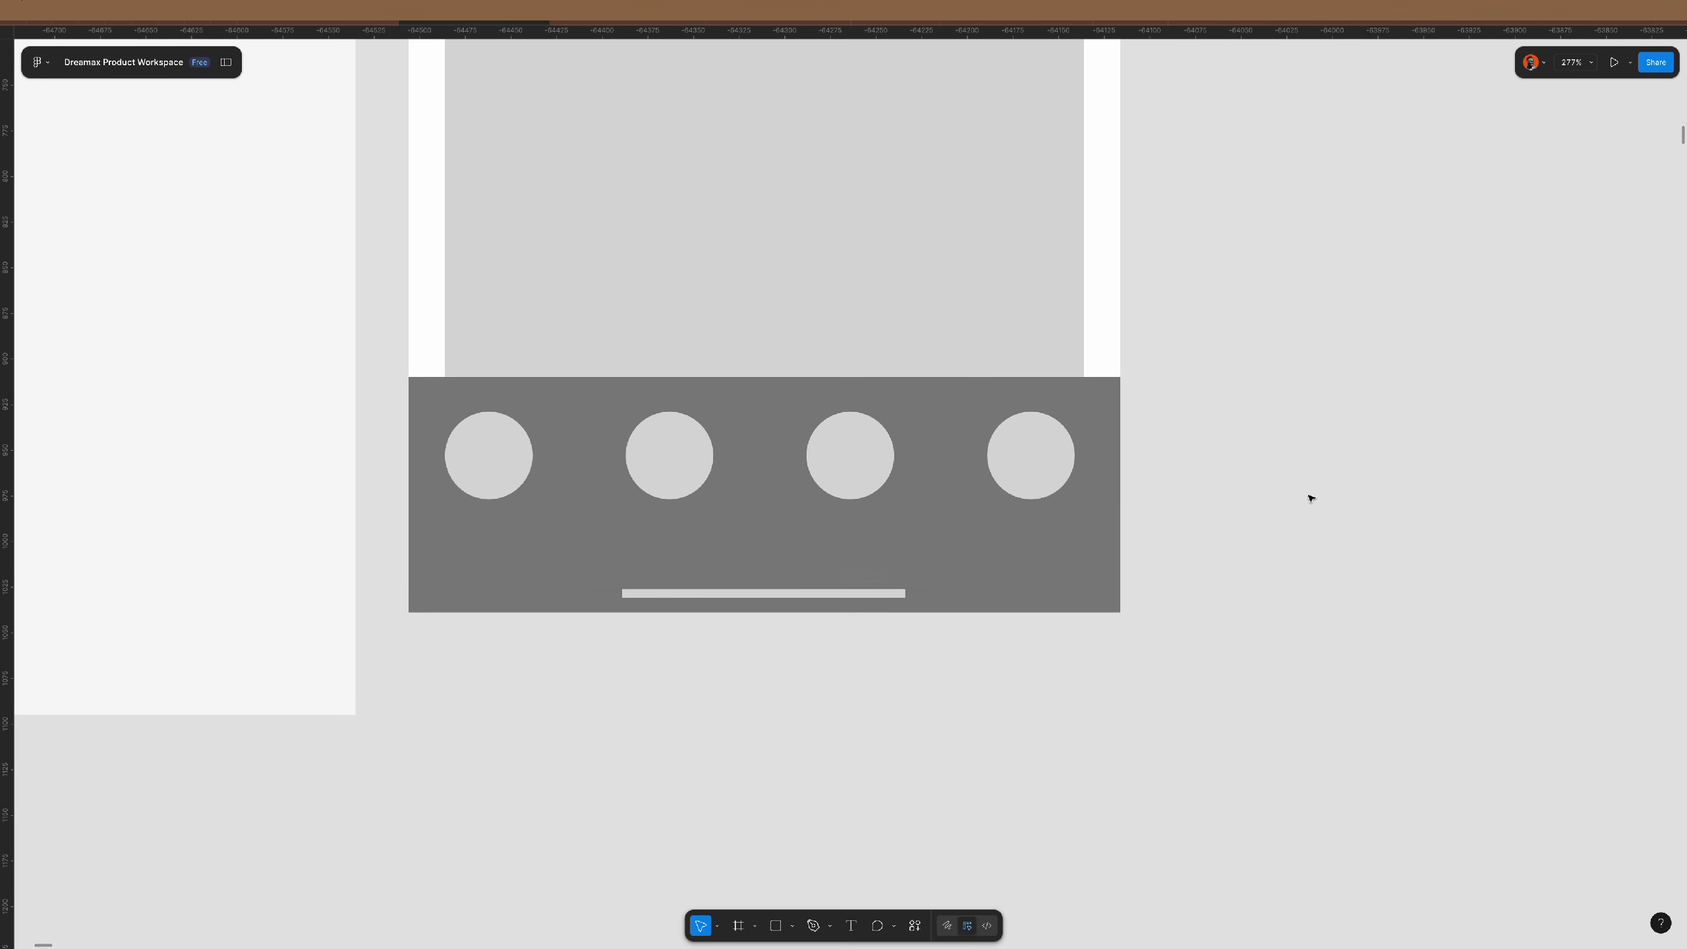
scroll(645, 700, "down", 10)
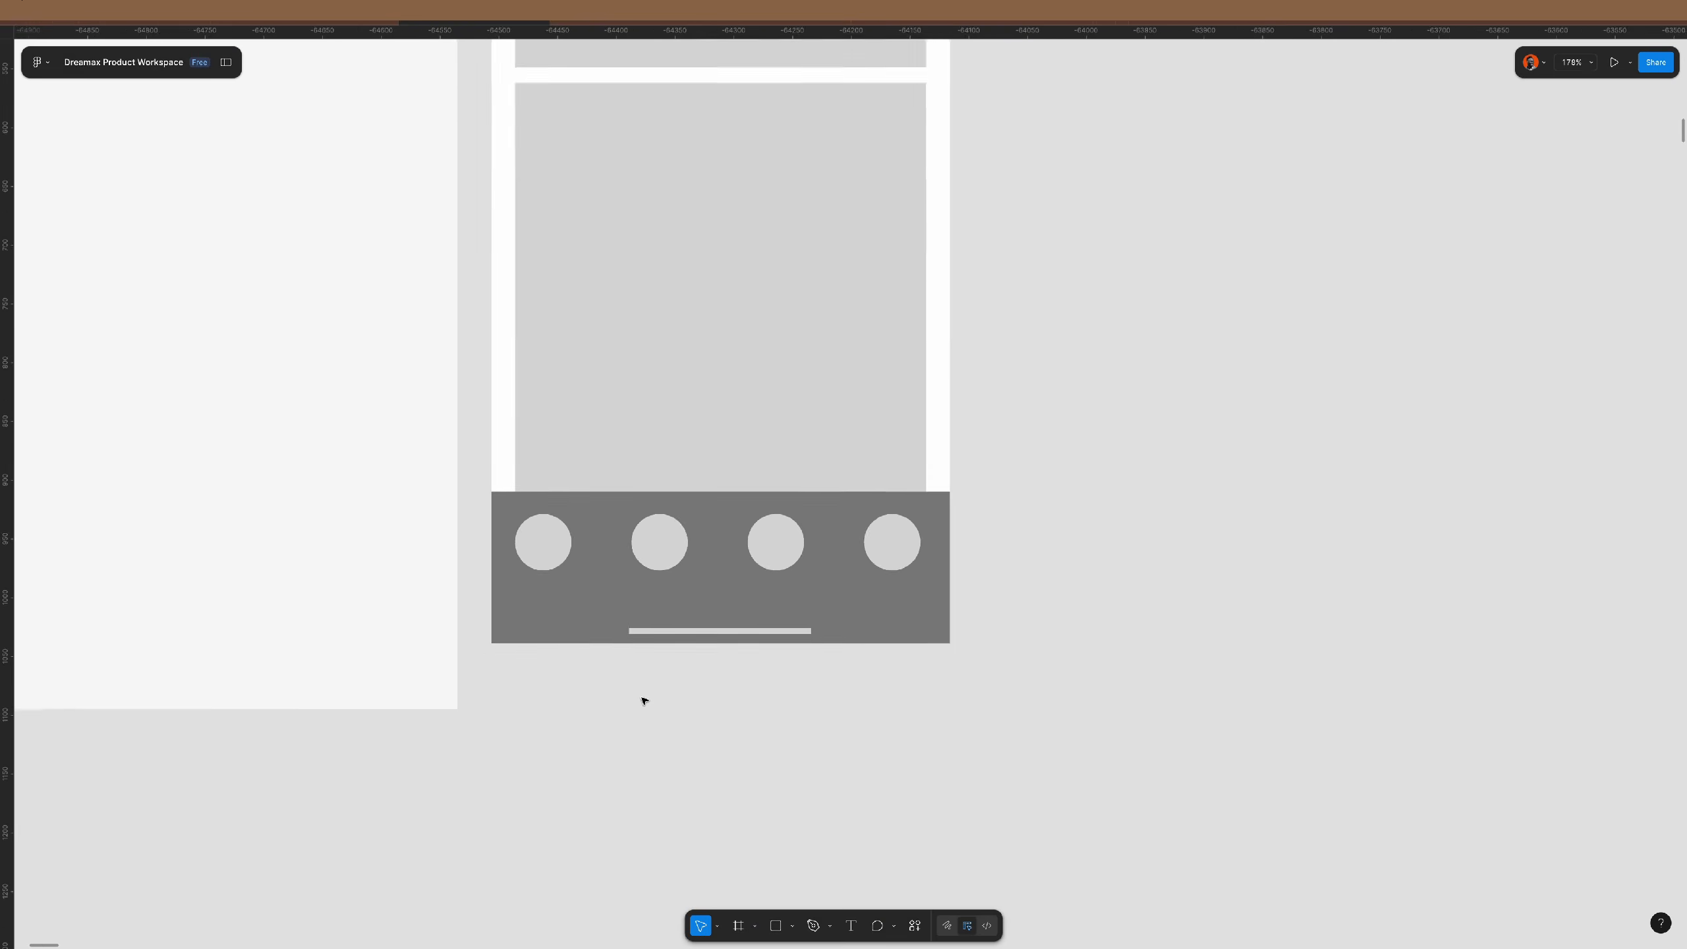
scroll(786, 475, "right", 3)
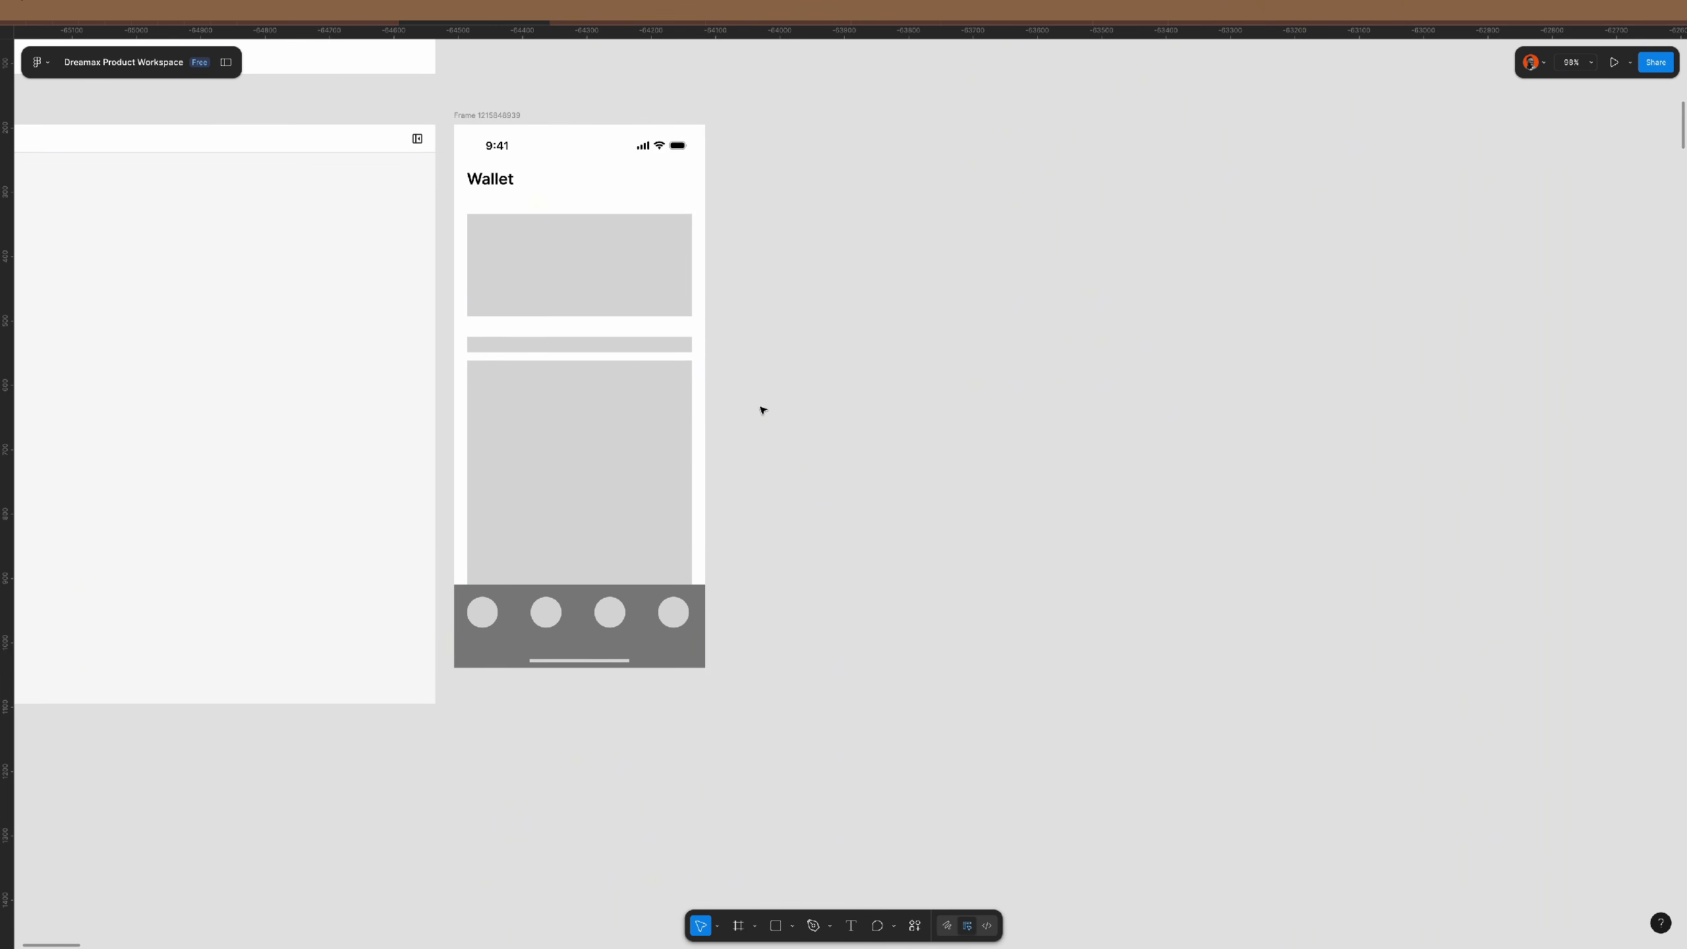
- Duplicate the Wallet screen and retitle the copy Chats
left_click(494, 116)
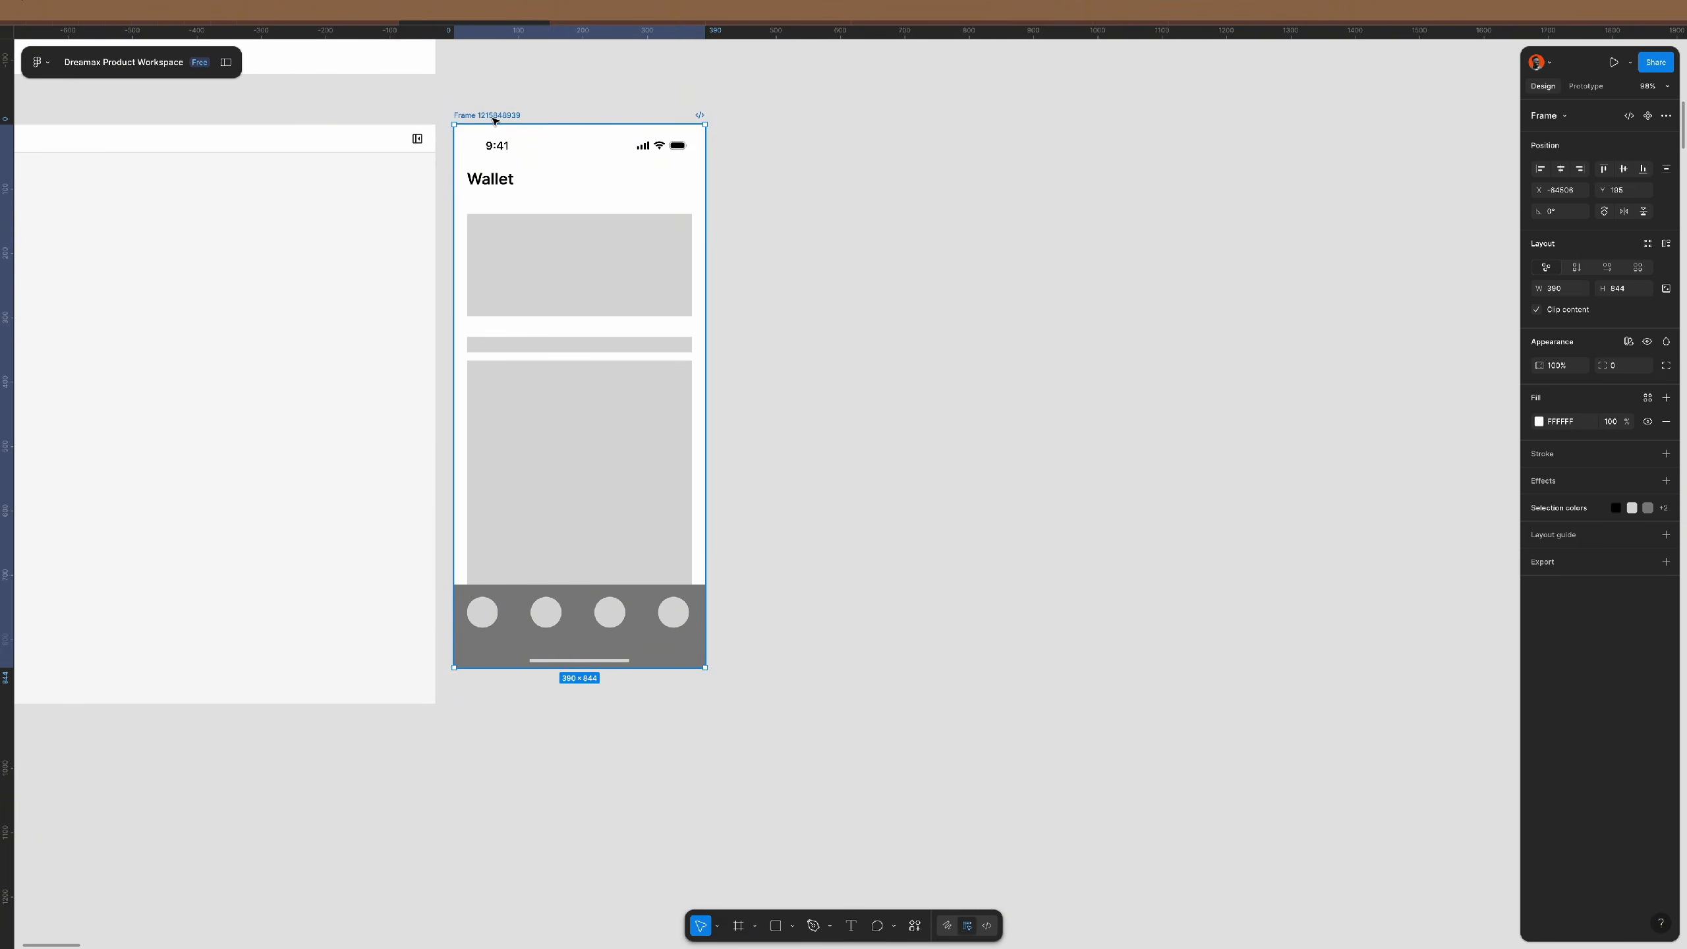
key("ctrl+d")
scroll(636, 280, "right", 3)
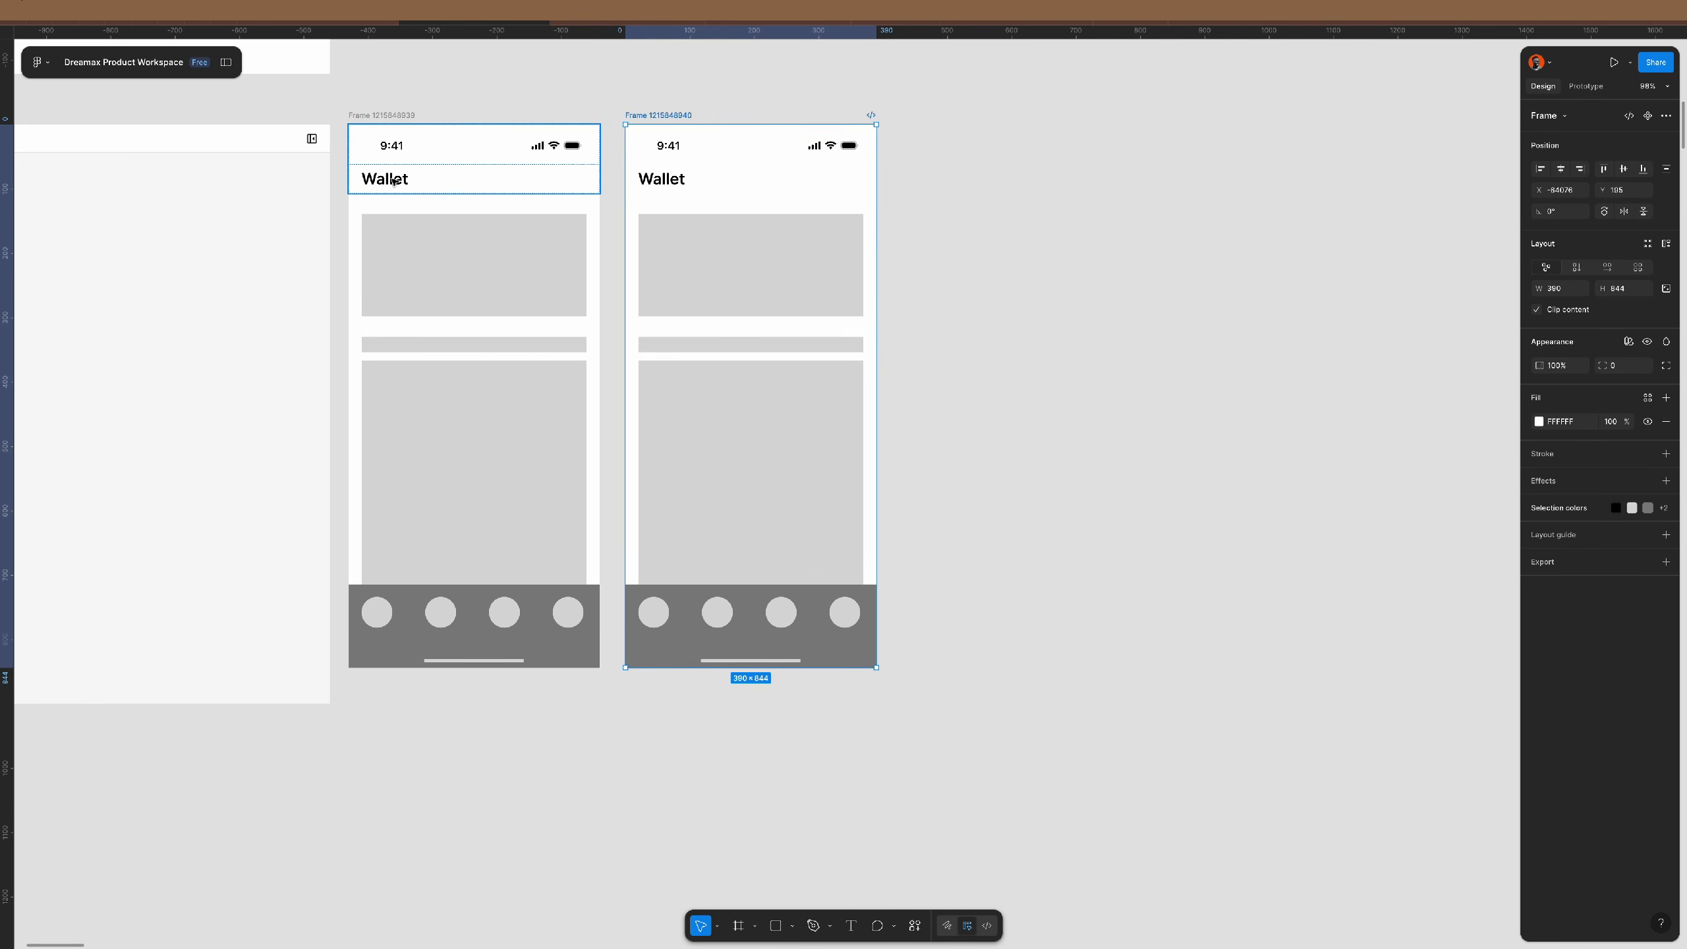
double_click(680, 179)
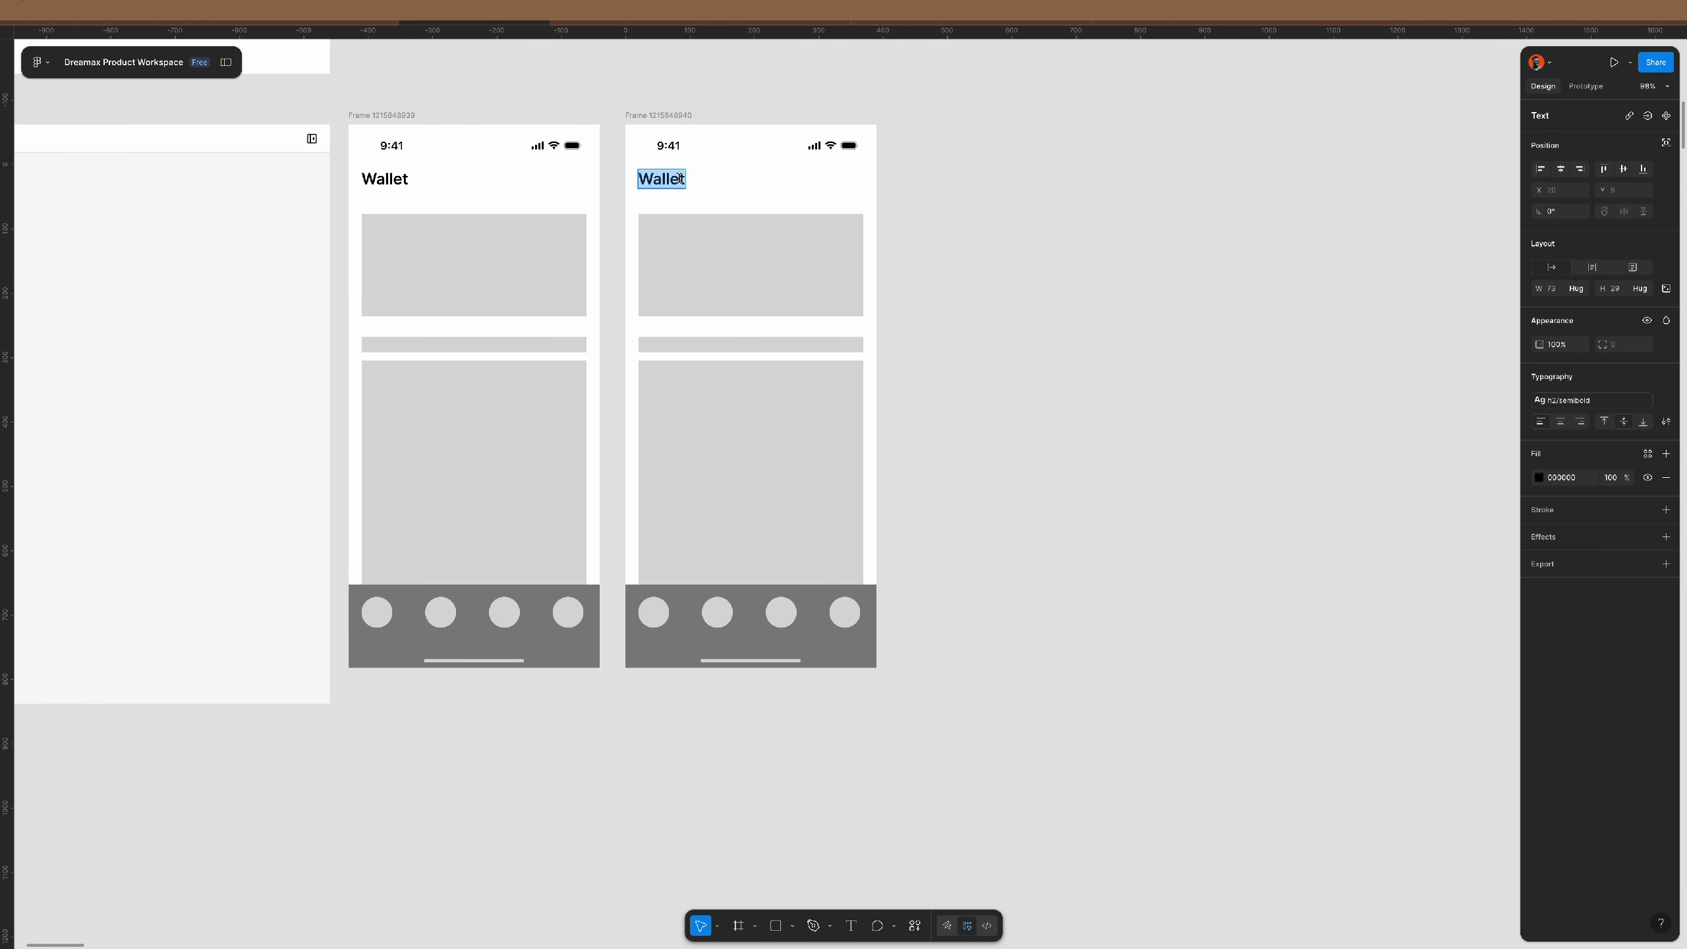
type("CHats")
key("BackSpace")
type("hats")
left_click(1016, 244)
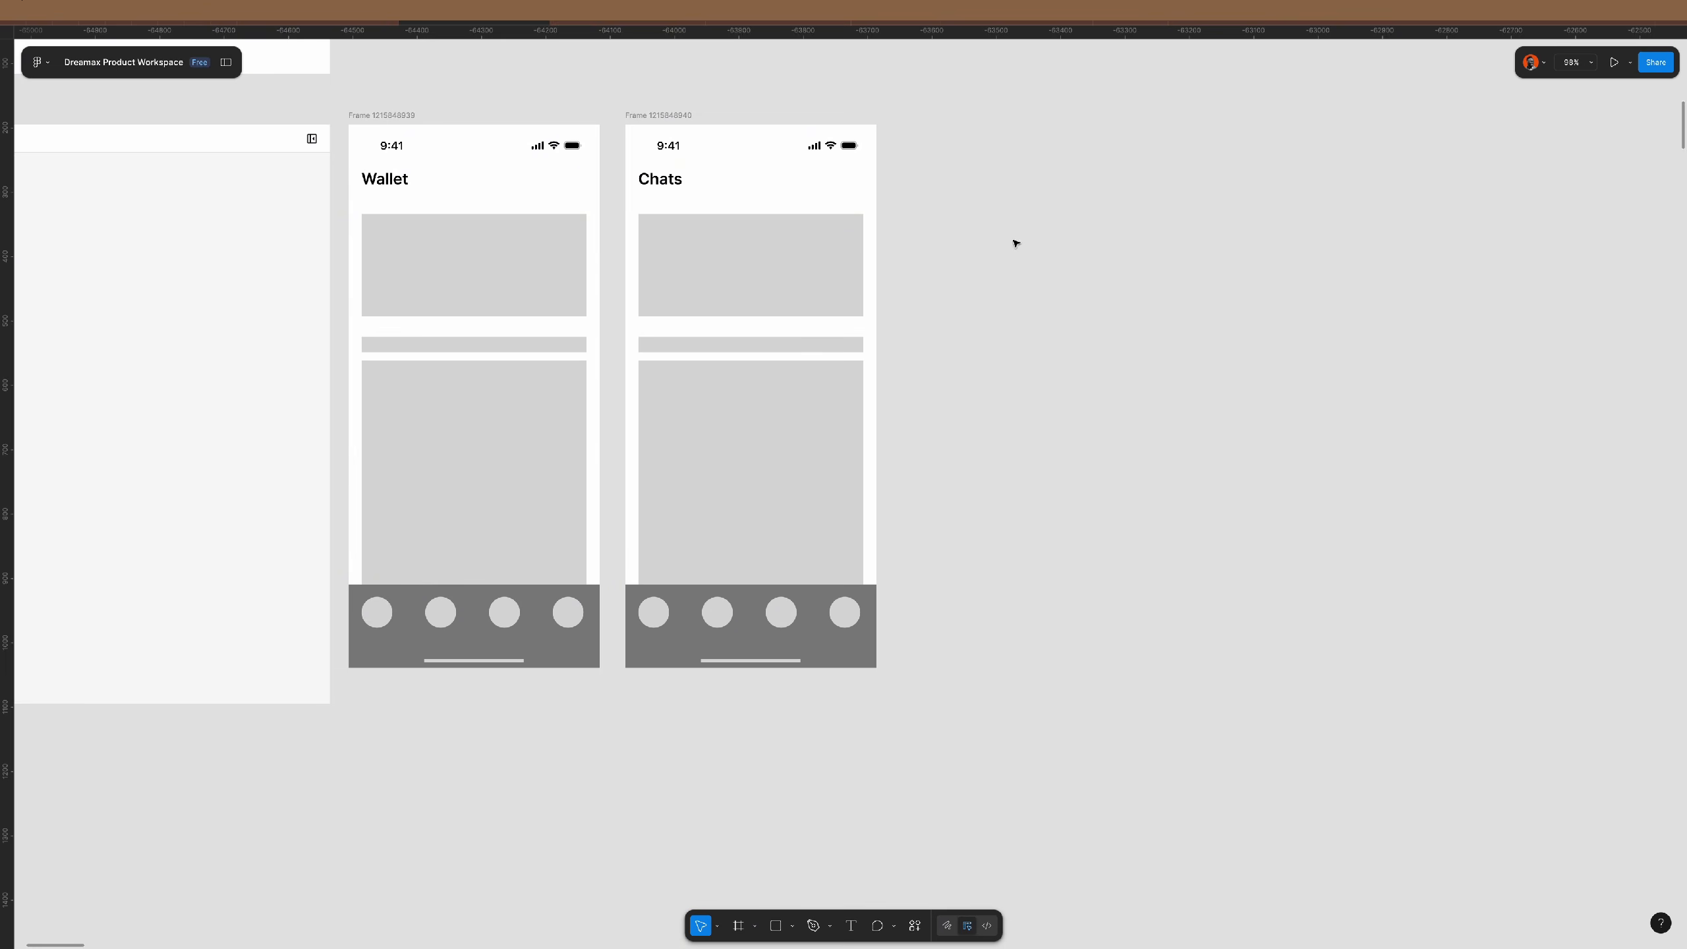
- Duplicate the Chats screen and retitle the new copy Settings
left_click(641, 116)
key("ctrl+d")
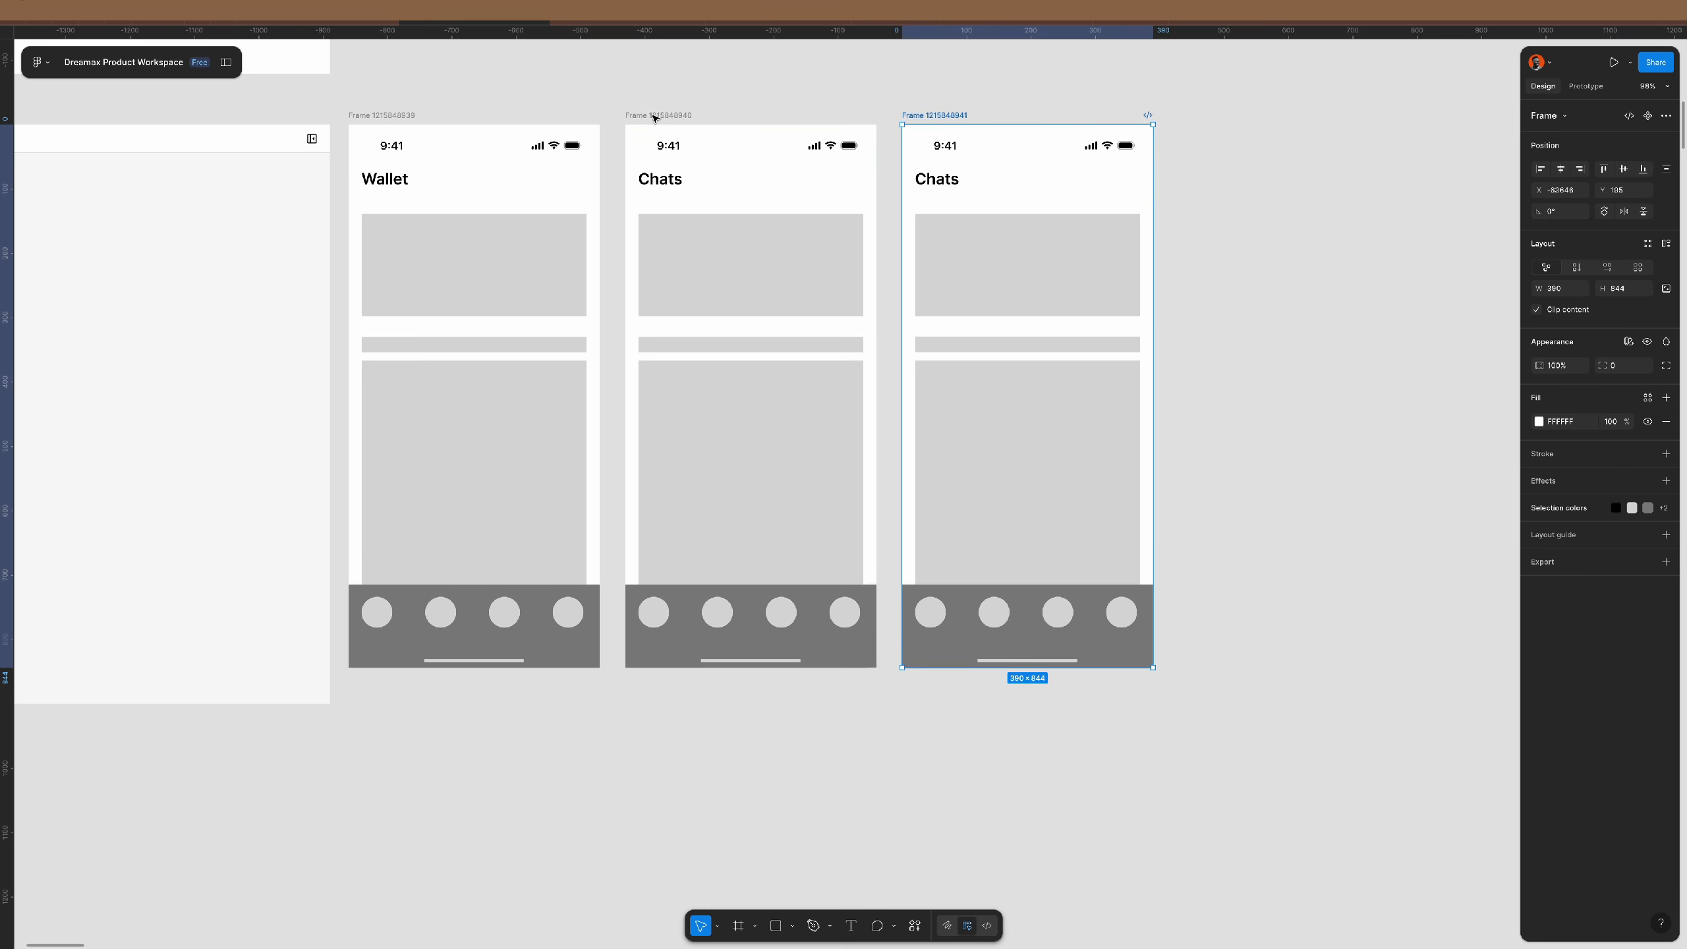
double_click(951, 182)
type("Settings")
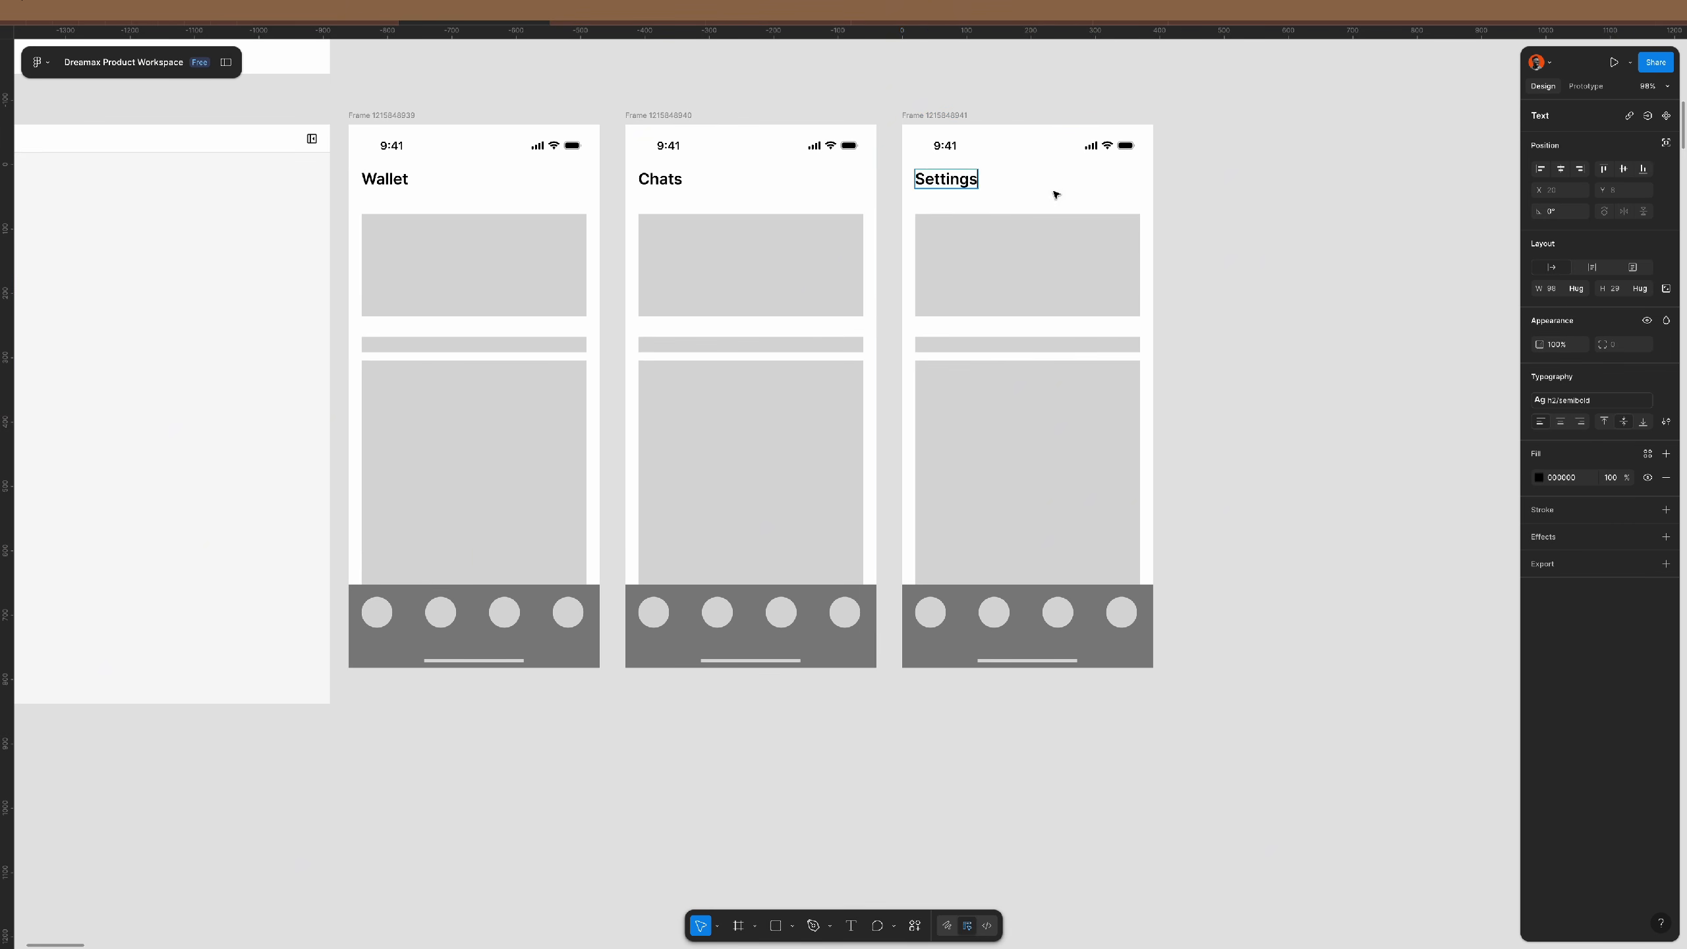
left_click(1266, 211)
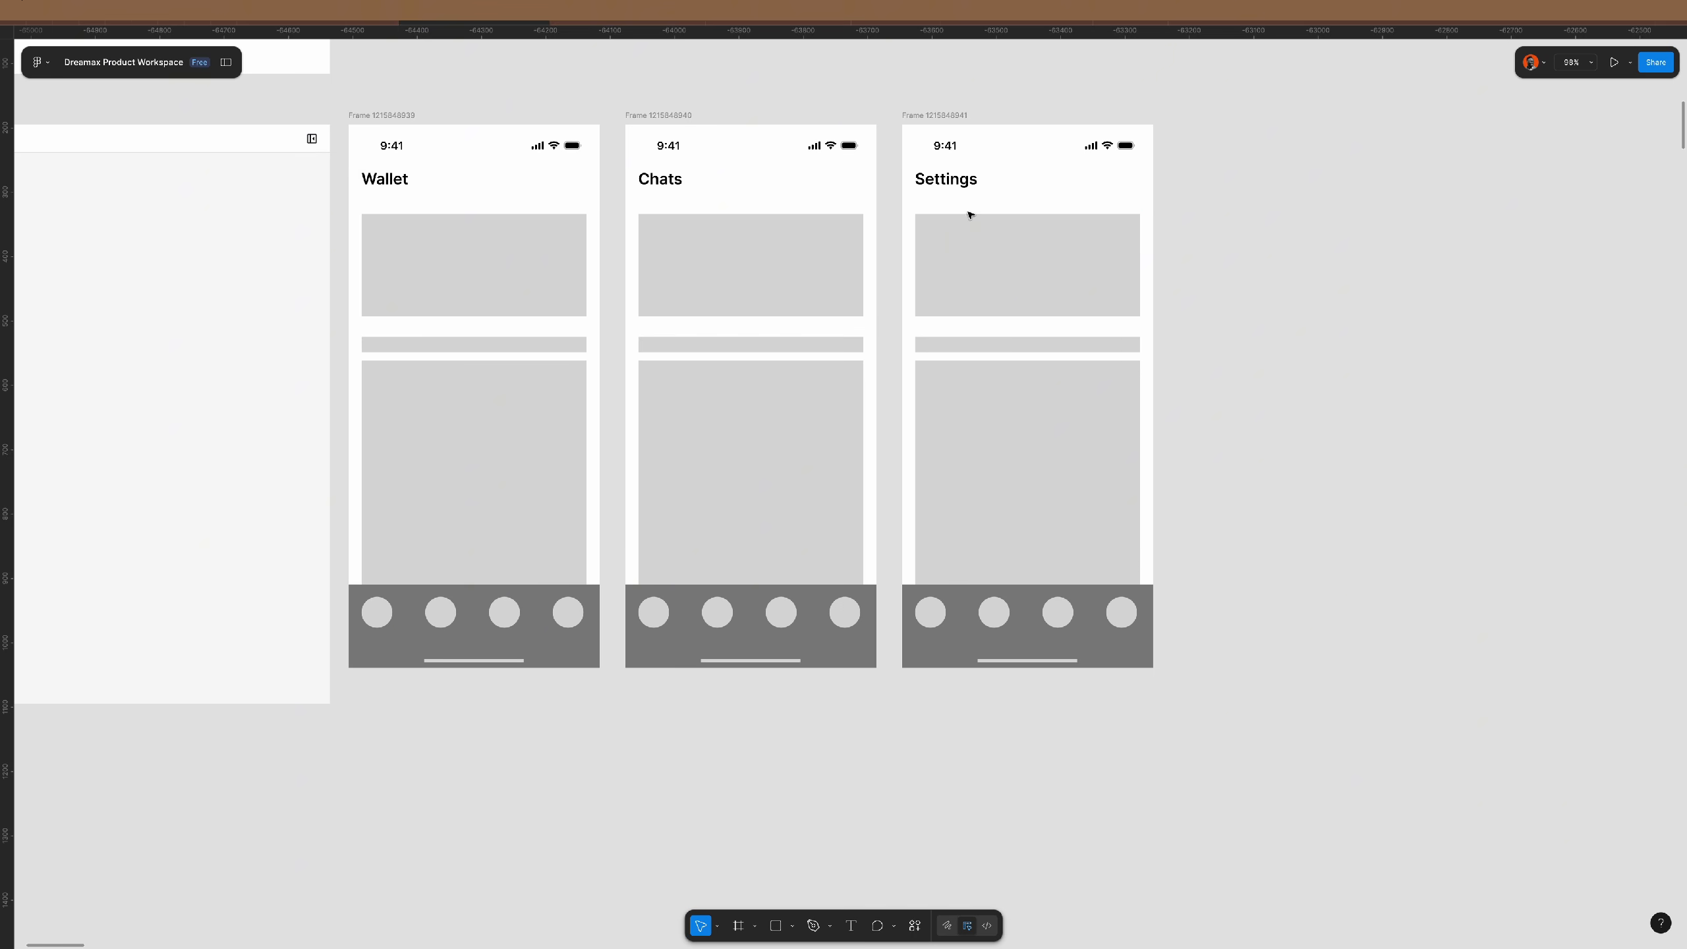
scroll(929, 199, "right", 4)
- Duplicate the Settings screen and centre its title within the copy's header row
left_click(672, 123)
key("ctrl+d")
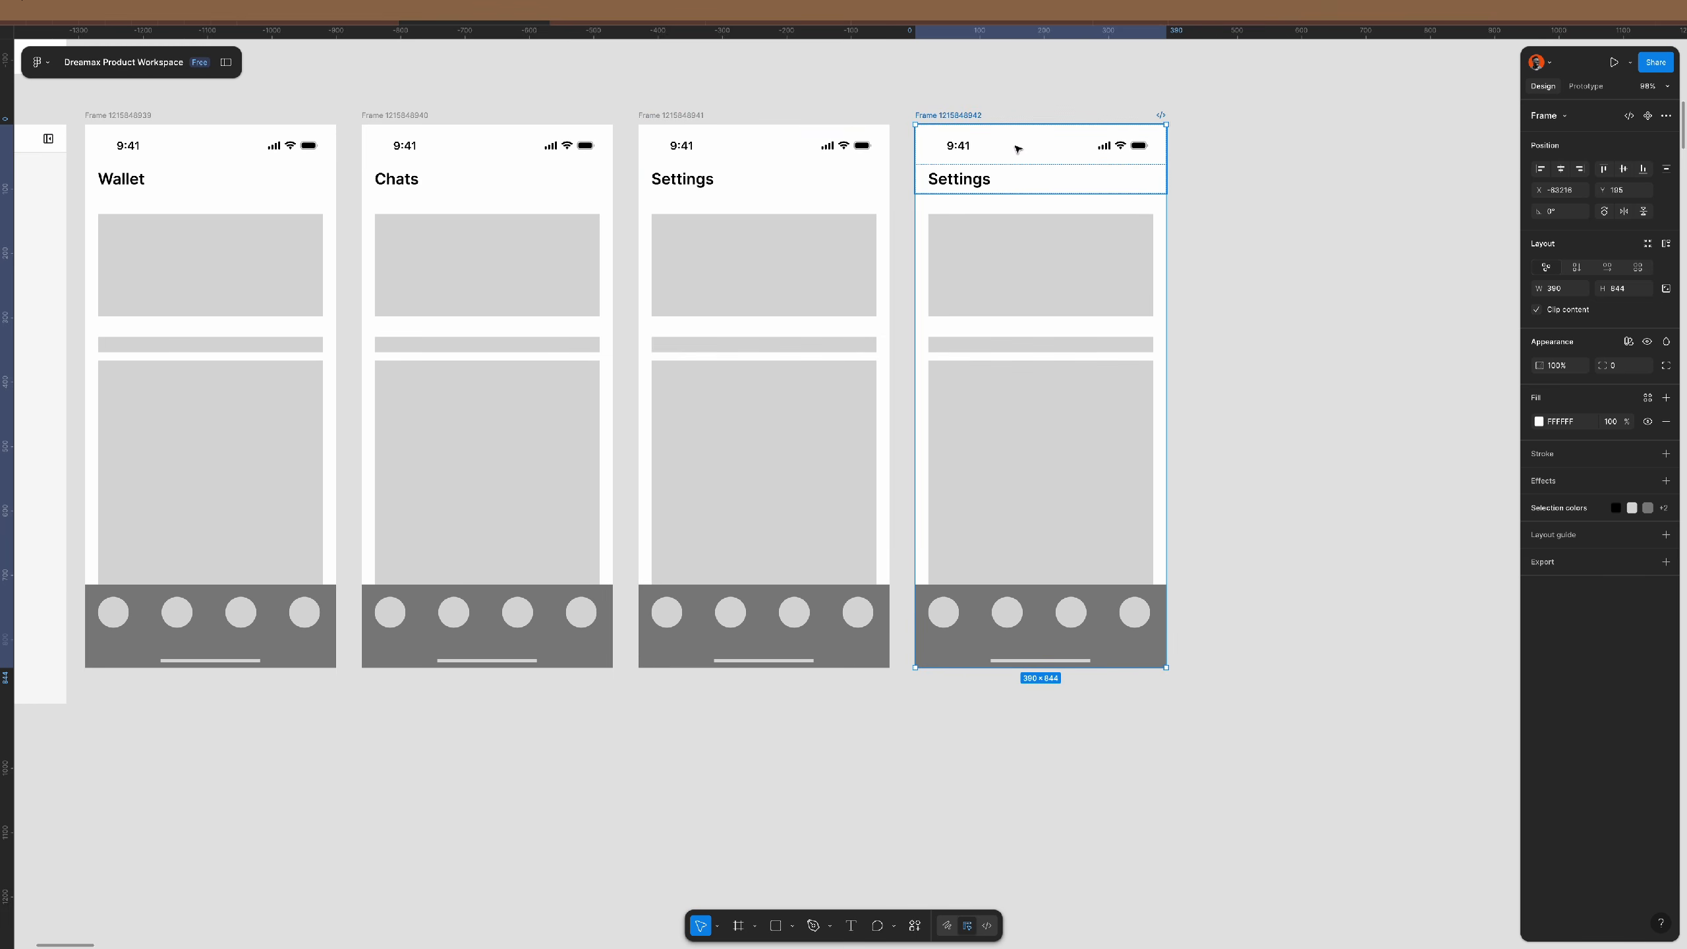
left_click(997, 180)
scroll(1009, 173, "right", 4)
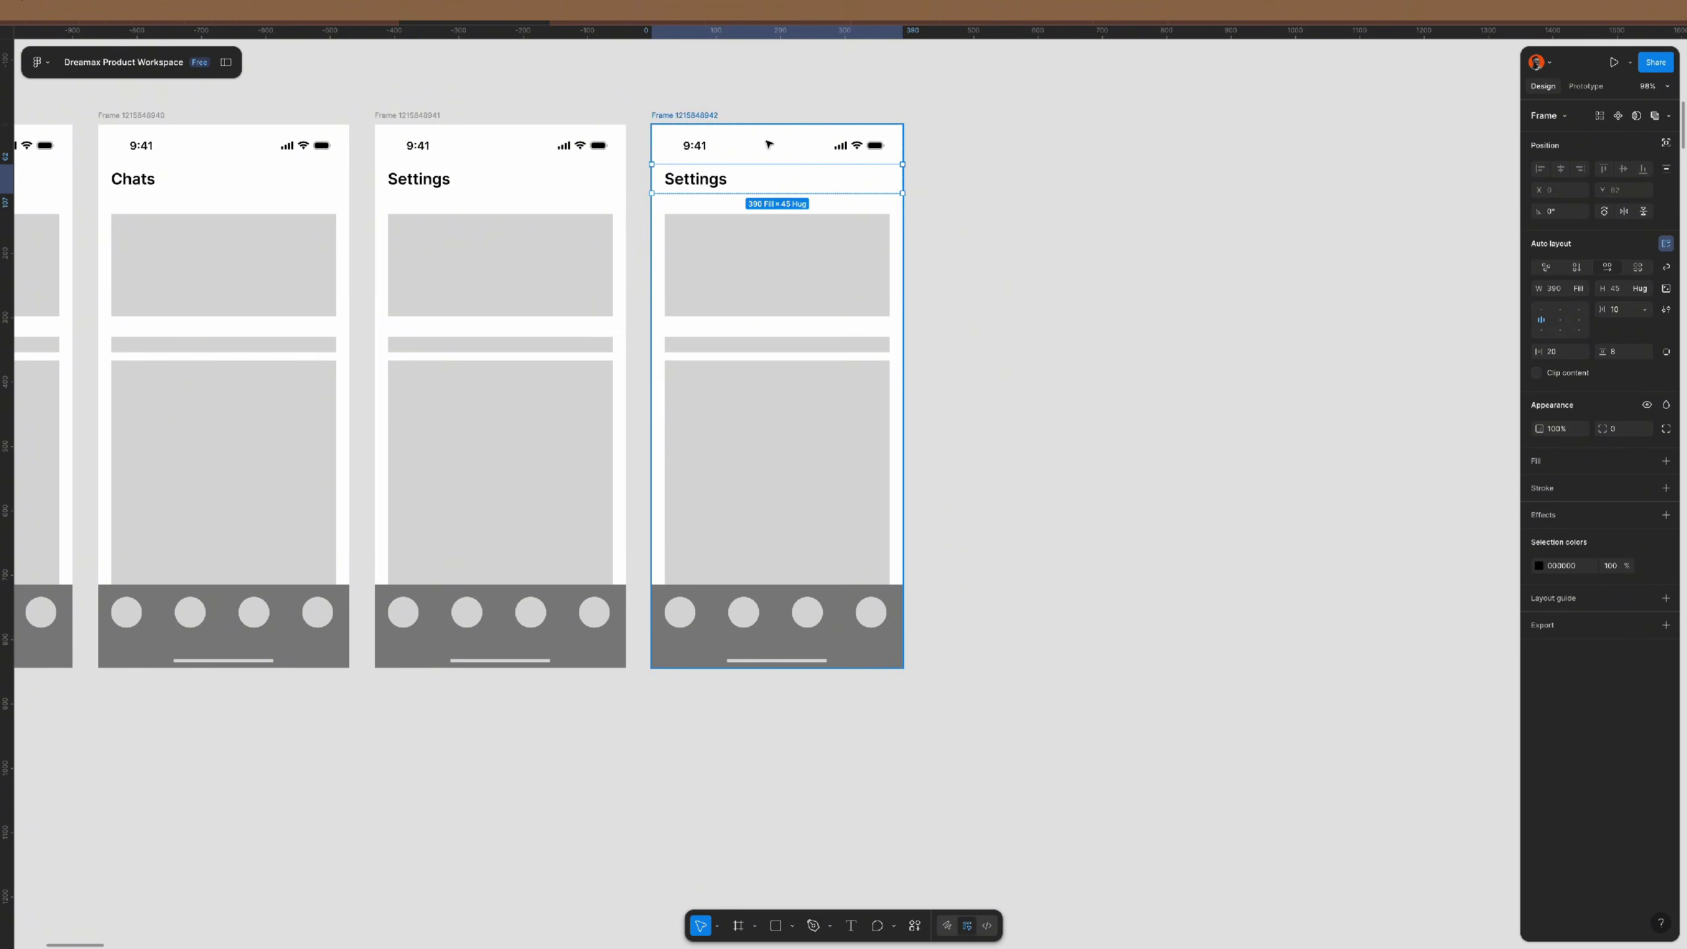
scroll(784, 154, "up", 5)
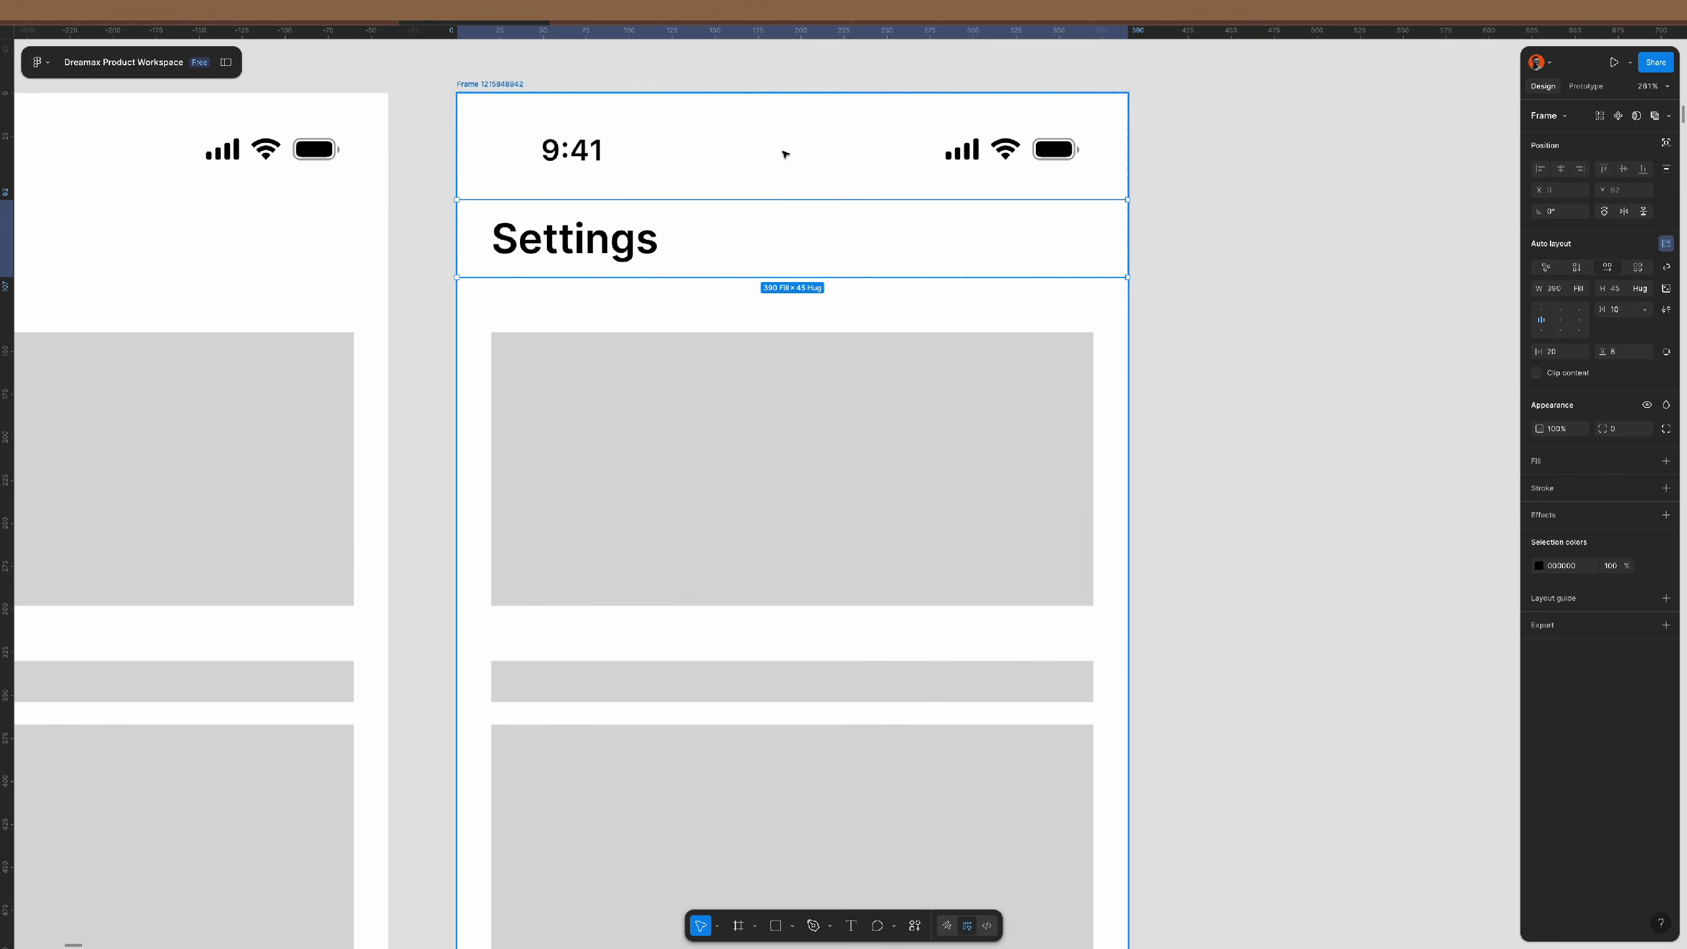
left_click(1560, 321)
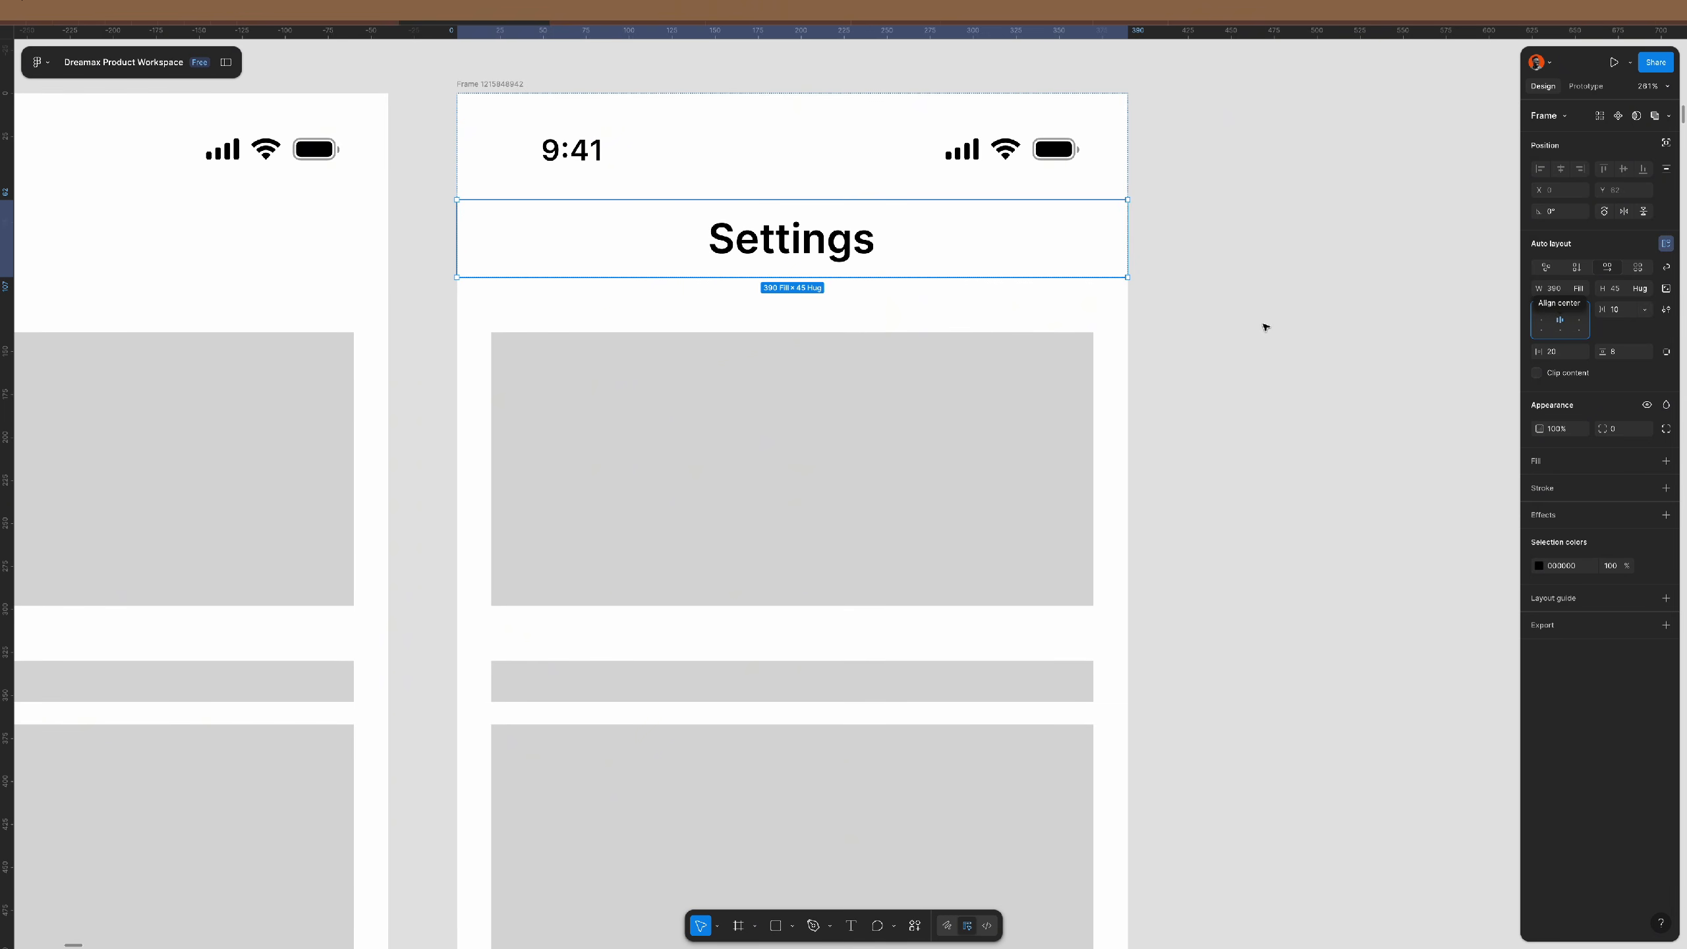
key("shift+0")
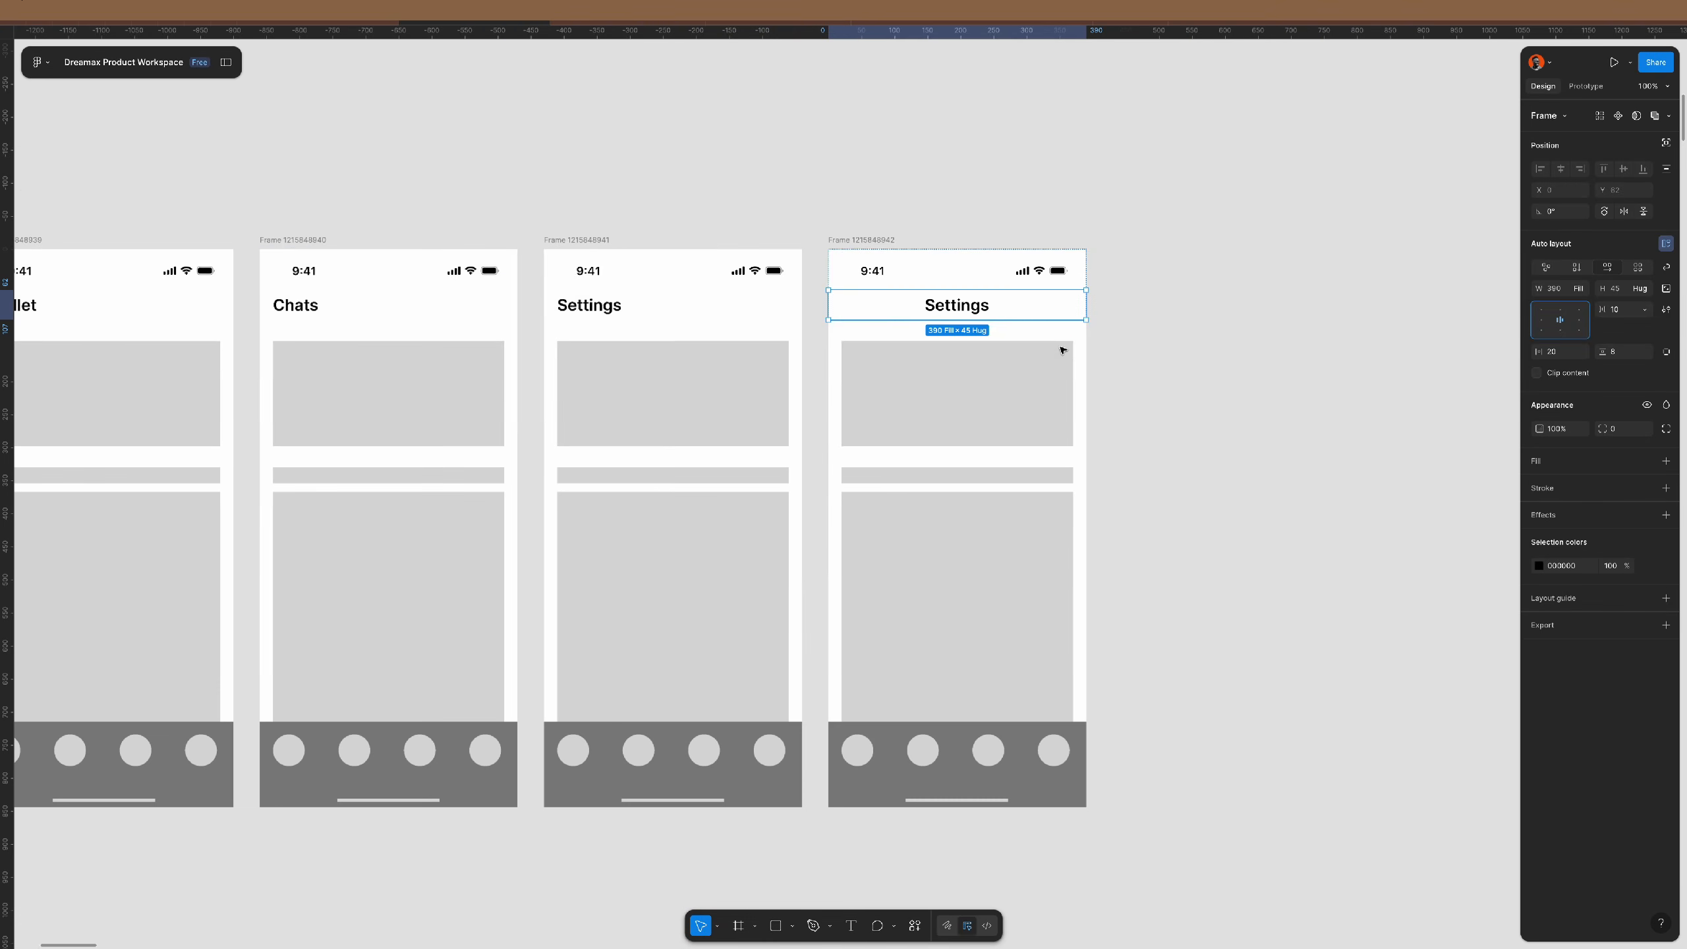
left_click(923, 749)
scroll(1022, 336, "up", 5)
- Paste a grey circle into the Settings title row, size it 24, and place it before the title
left_click(990, 303)
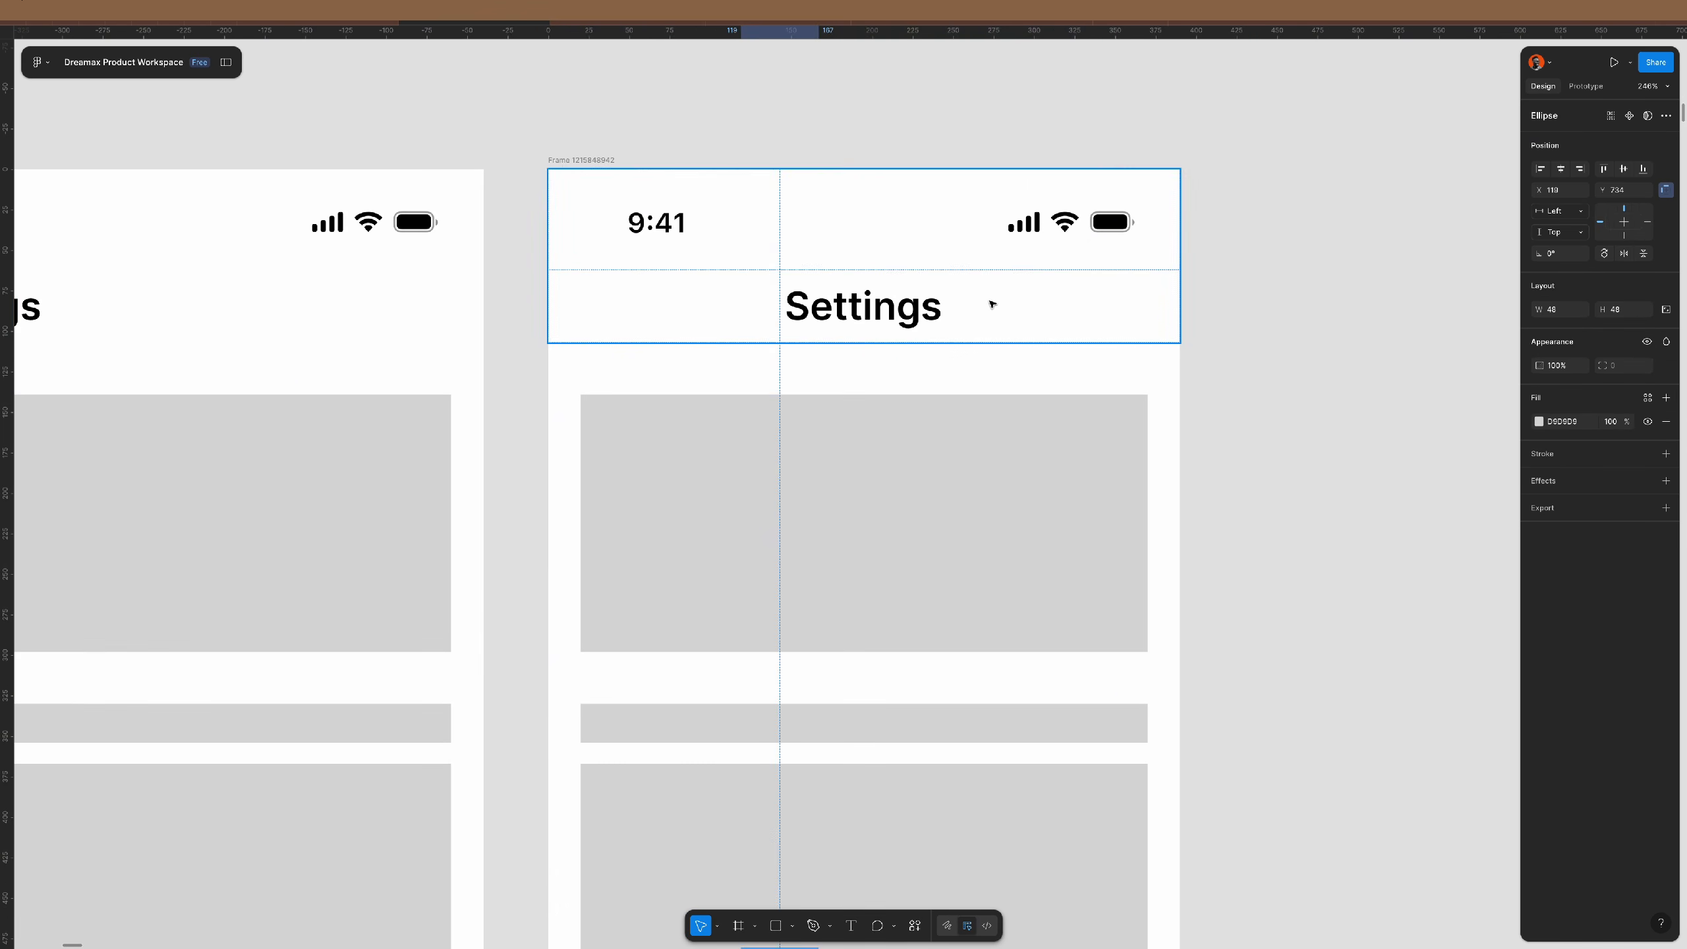
key("ctrl+v")
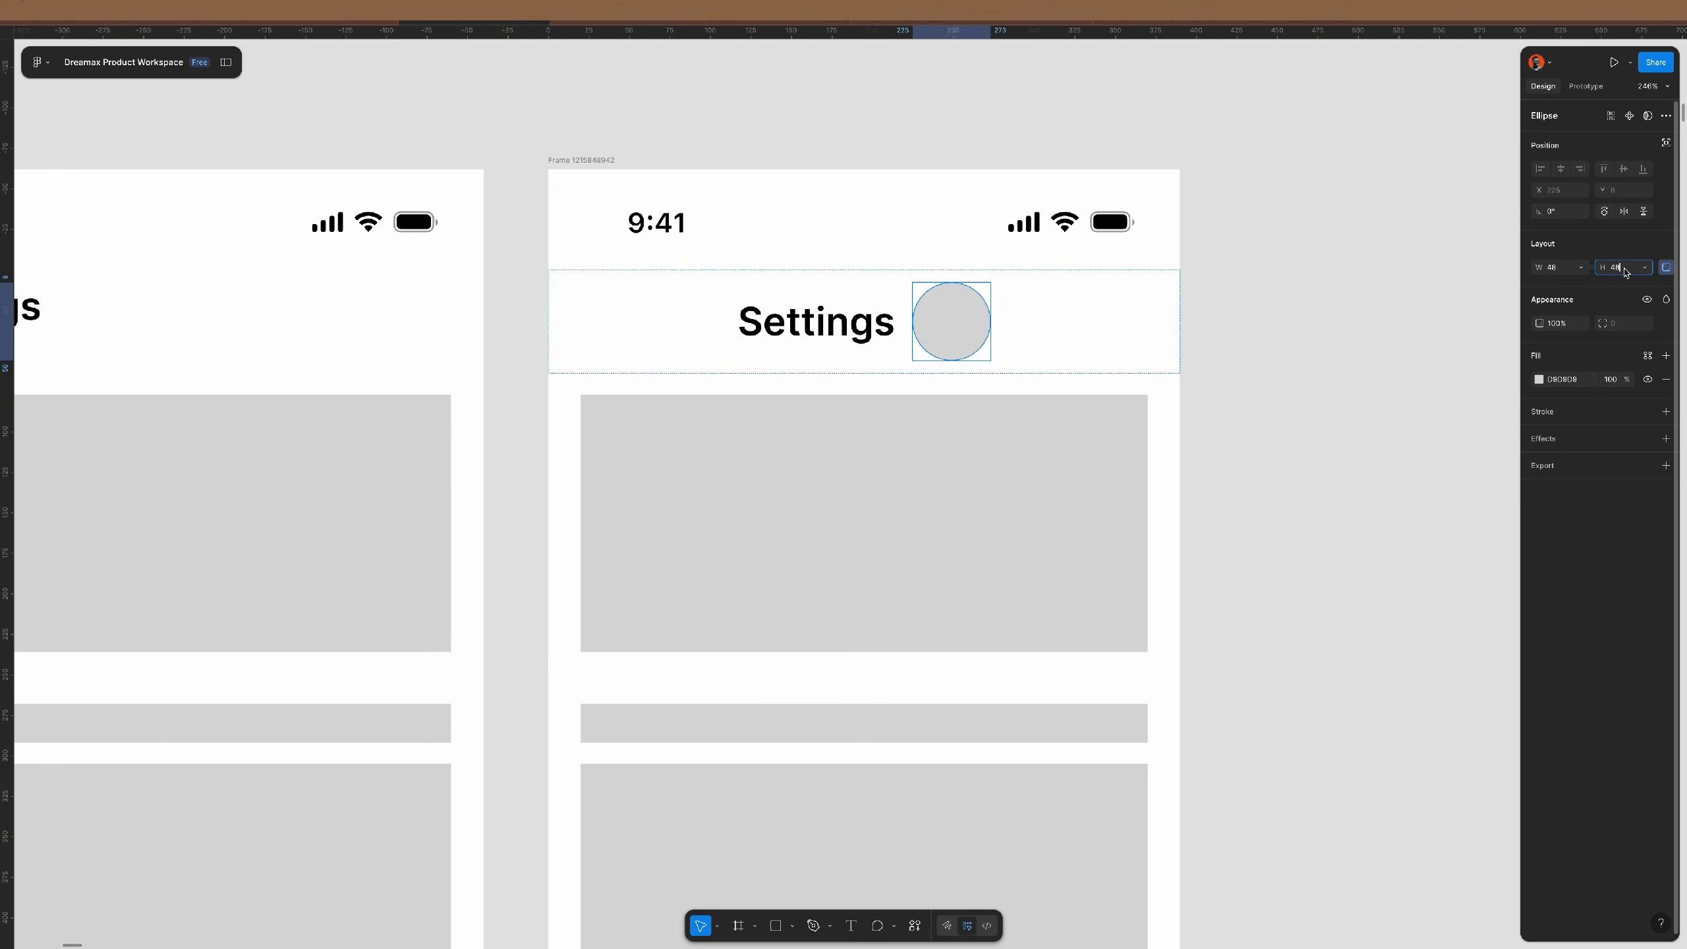
type("24")
key("Return")
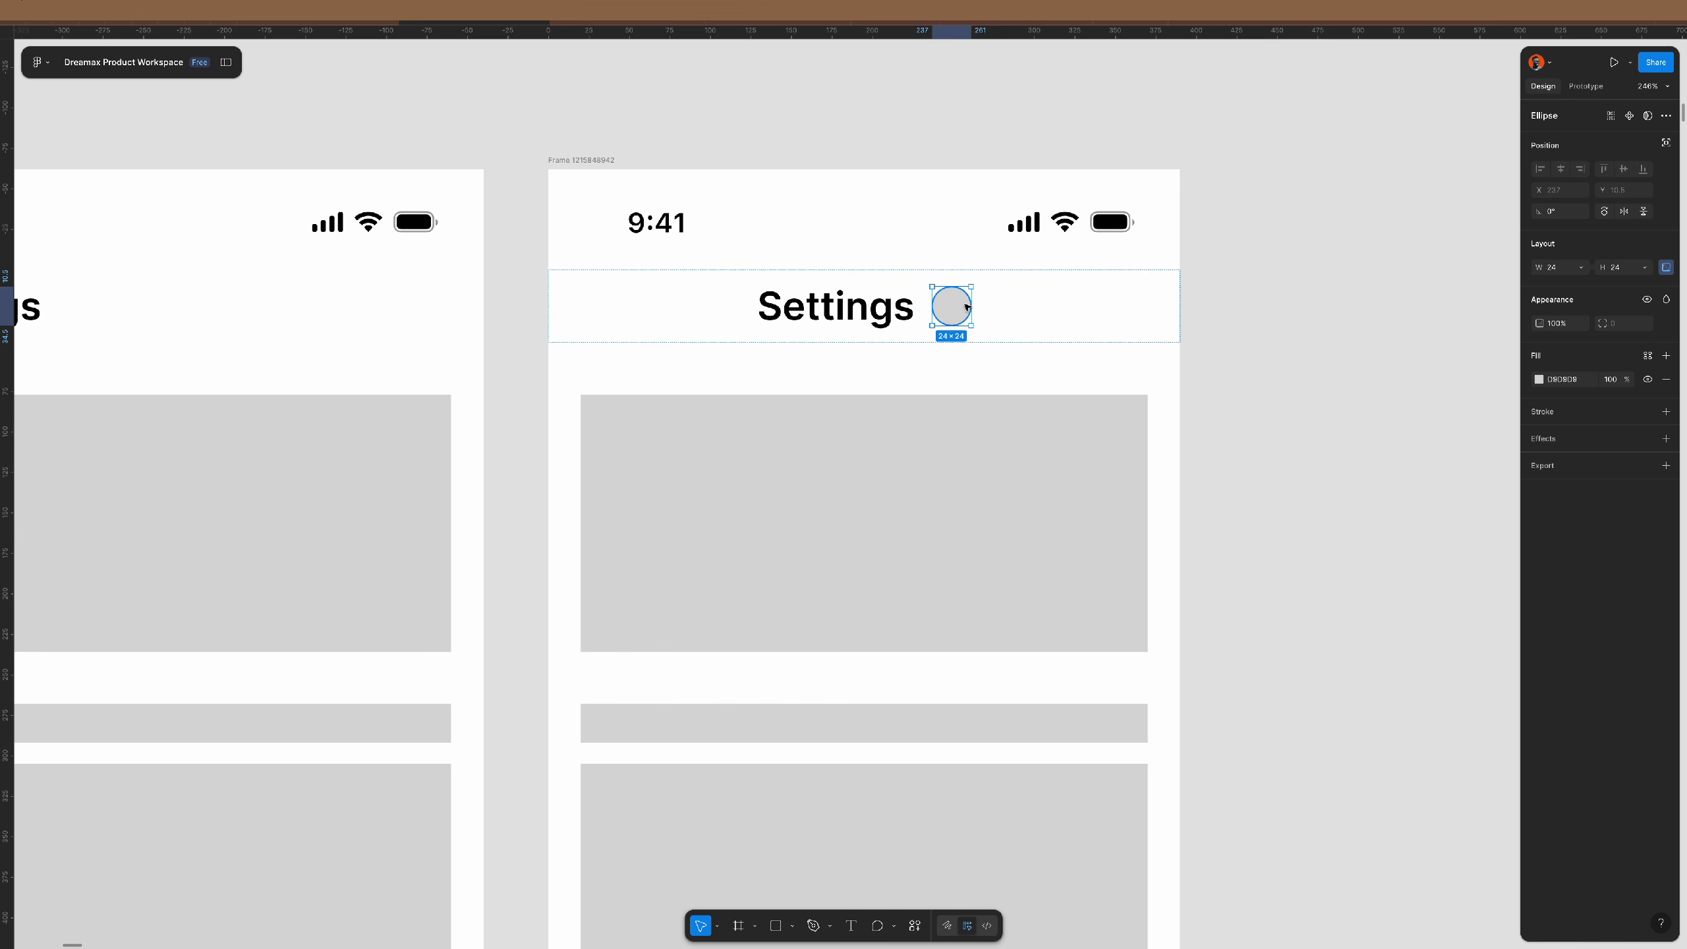
key("Left")
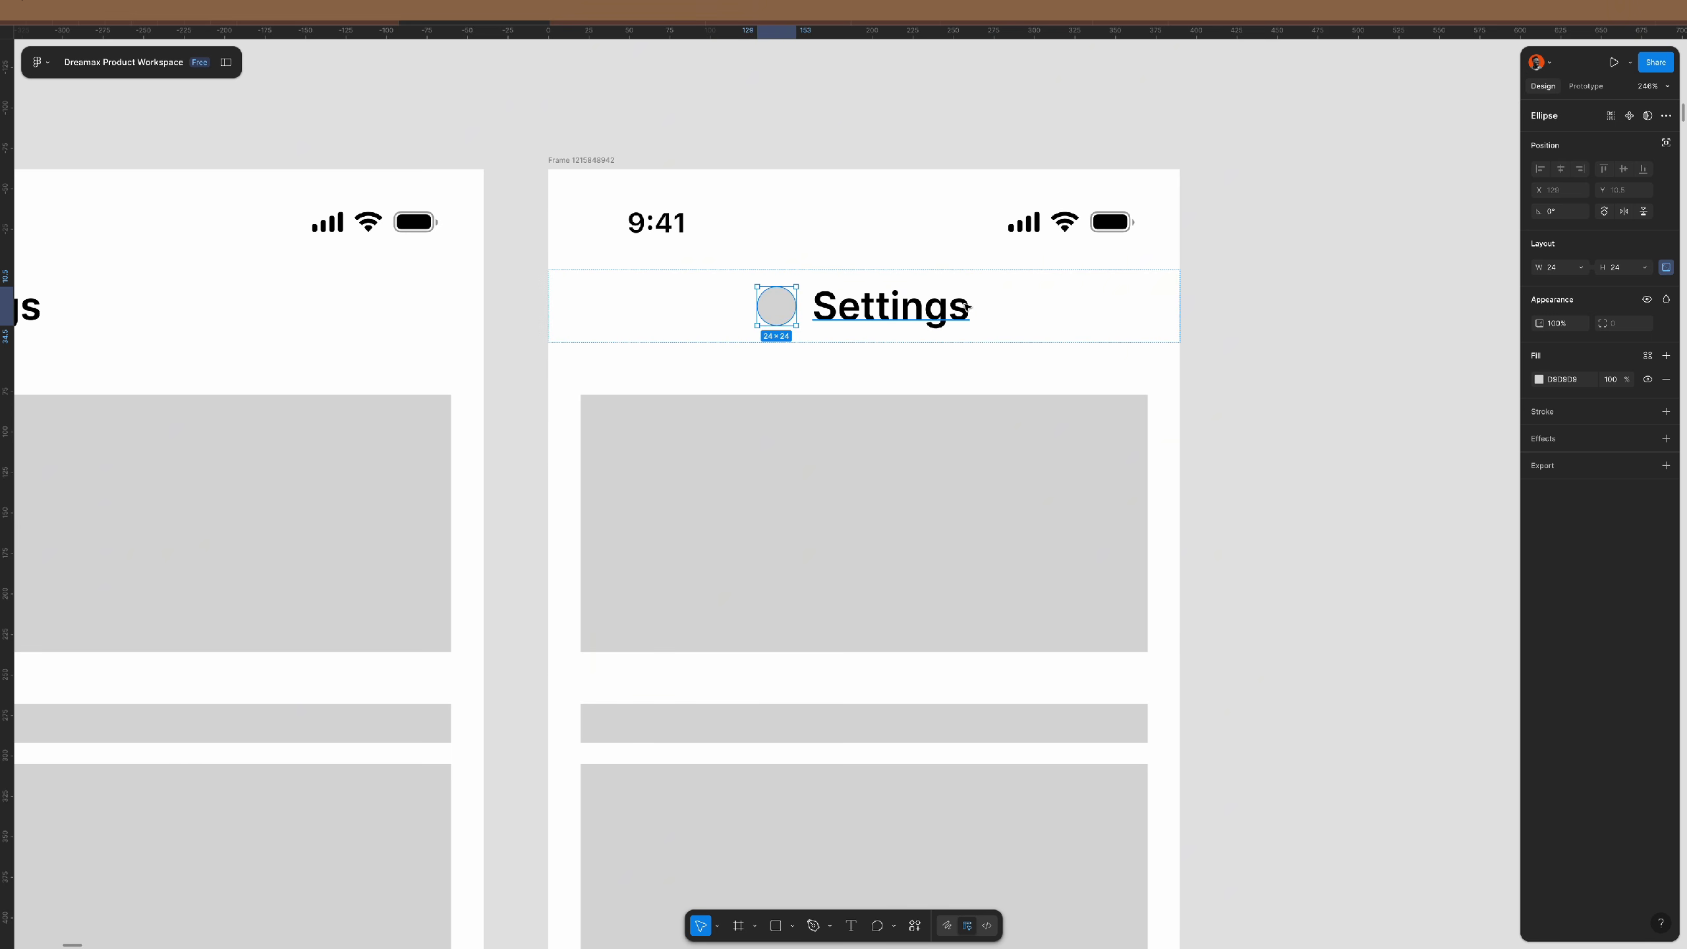
- Apply the label/medium text style to the Settings title
left_click(936, 310)
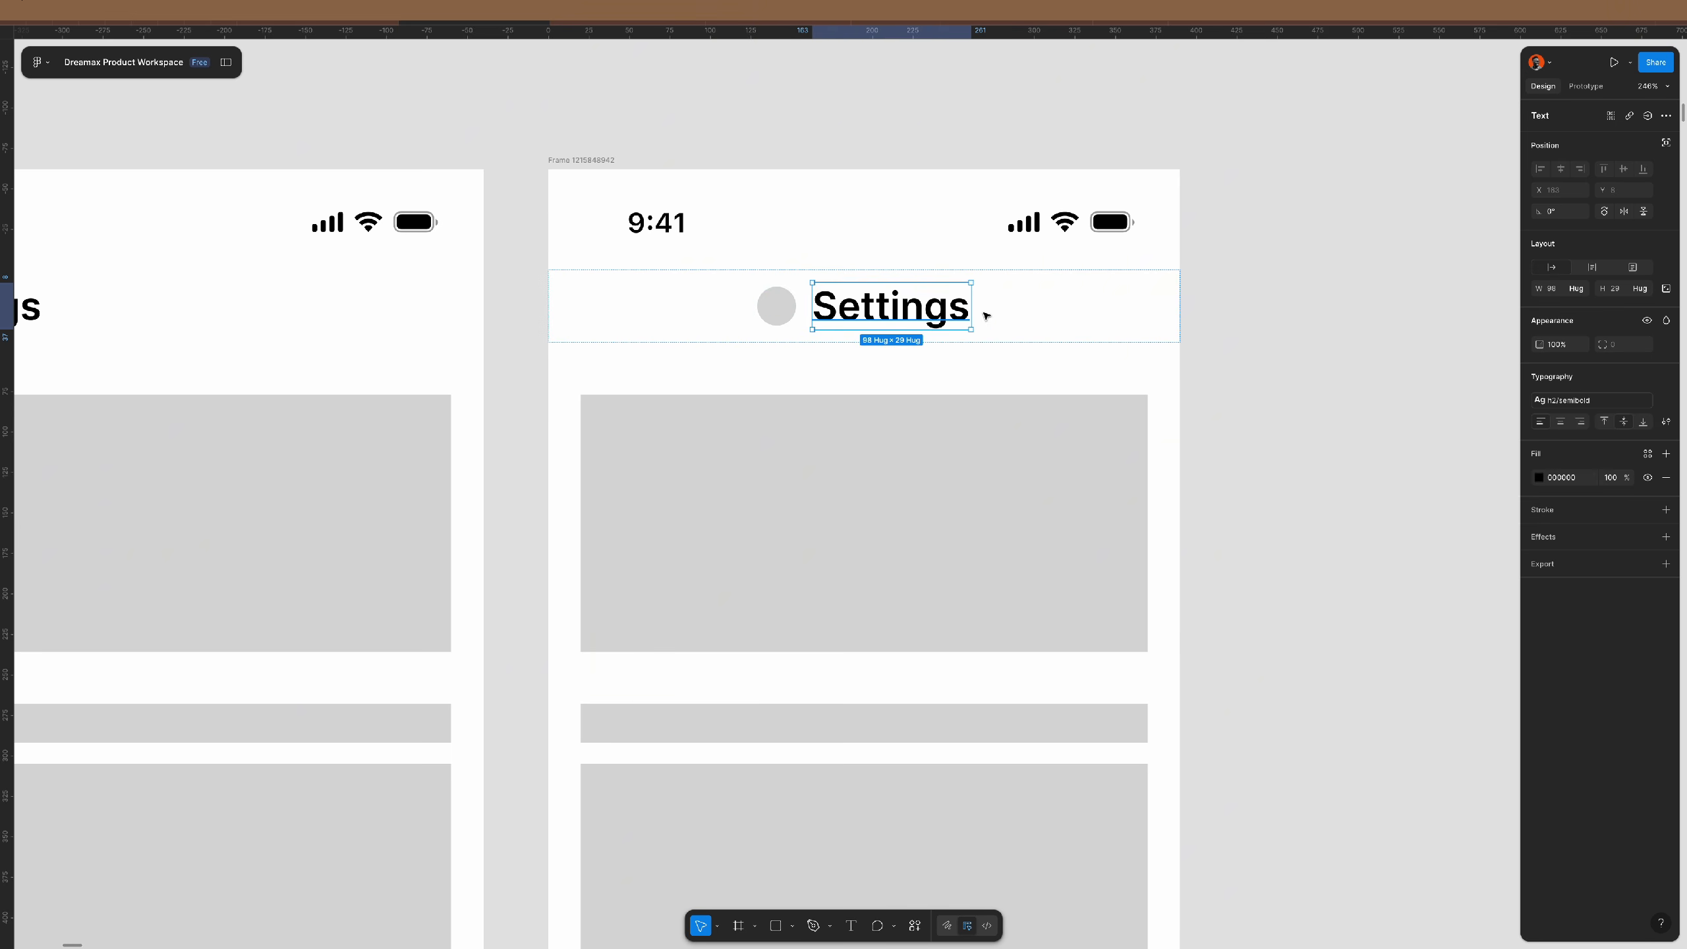
left_click(1596, 401)
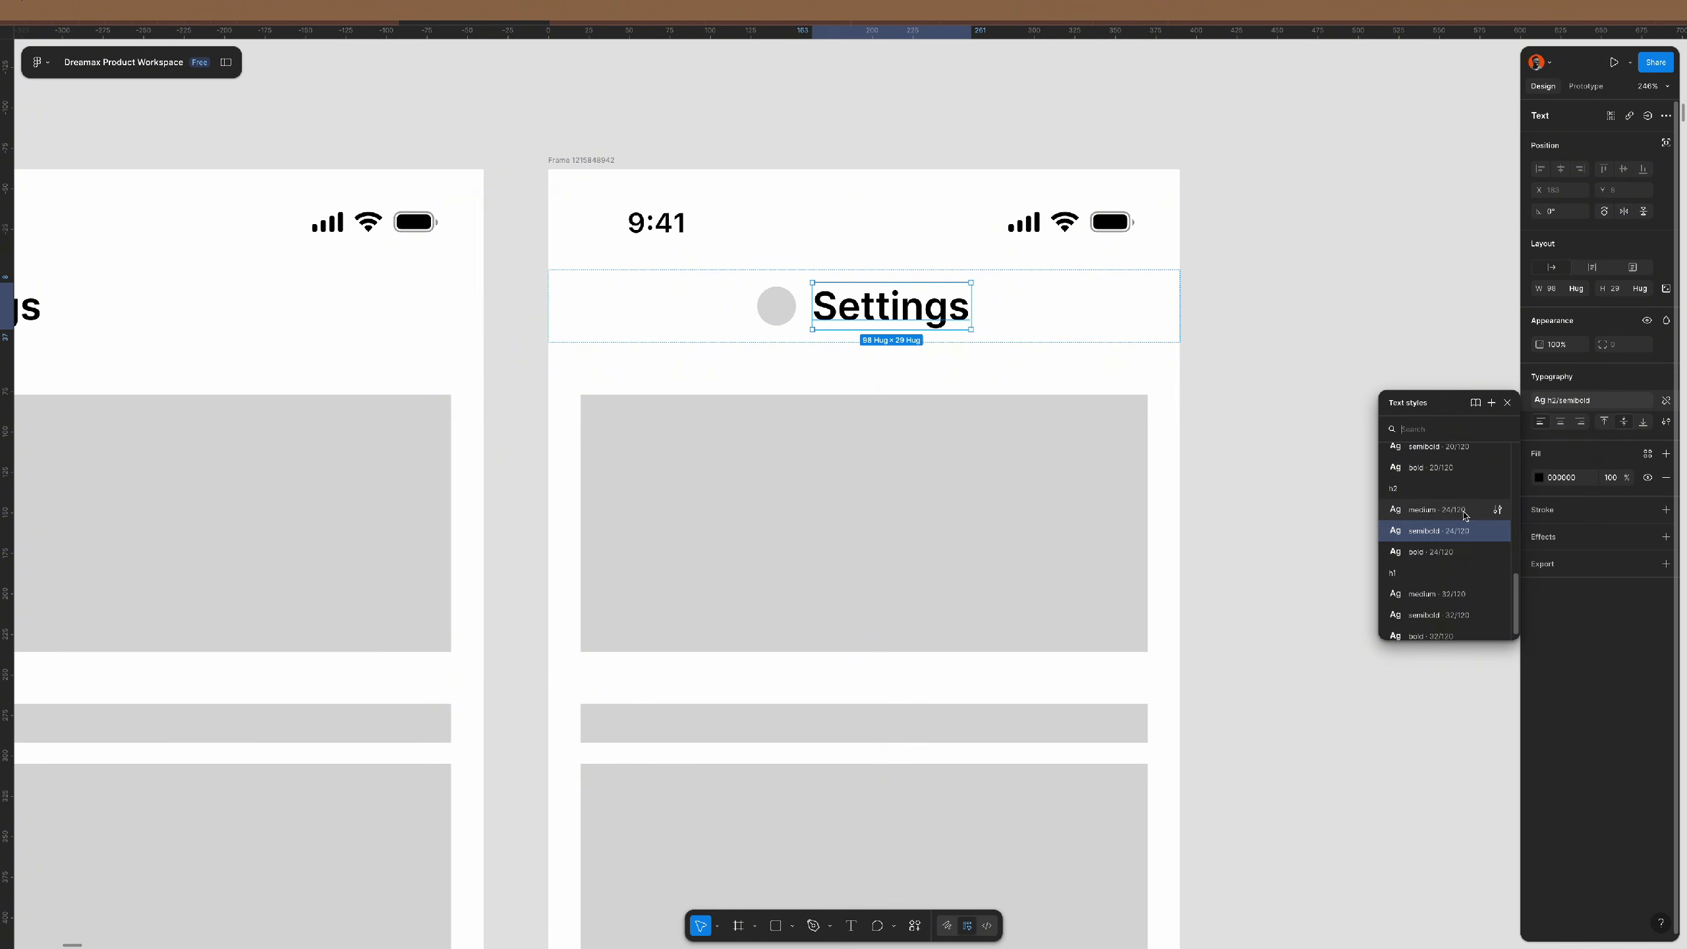
left_click(1434, 578)
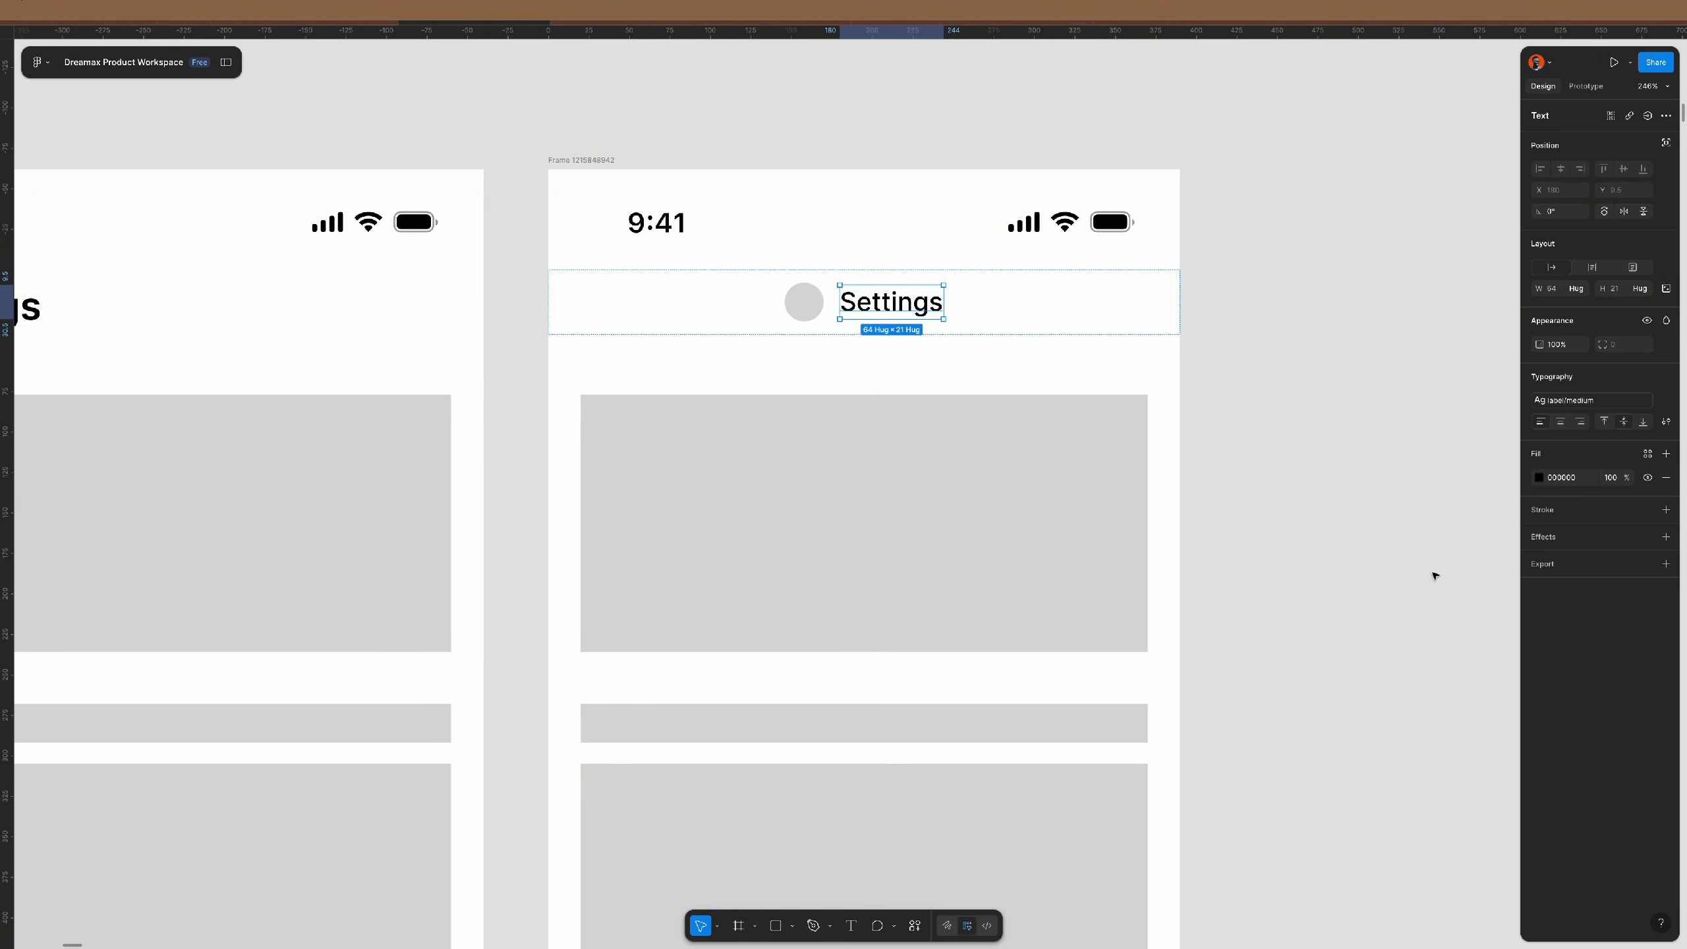
double_click(911, 303)
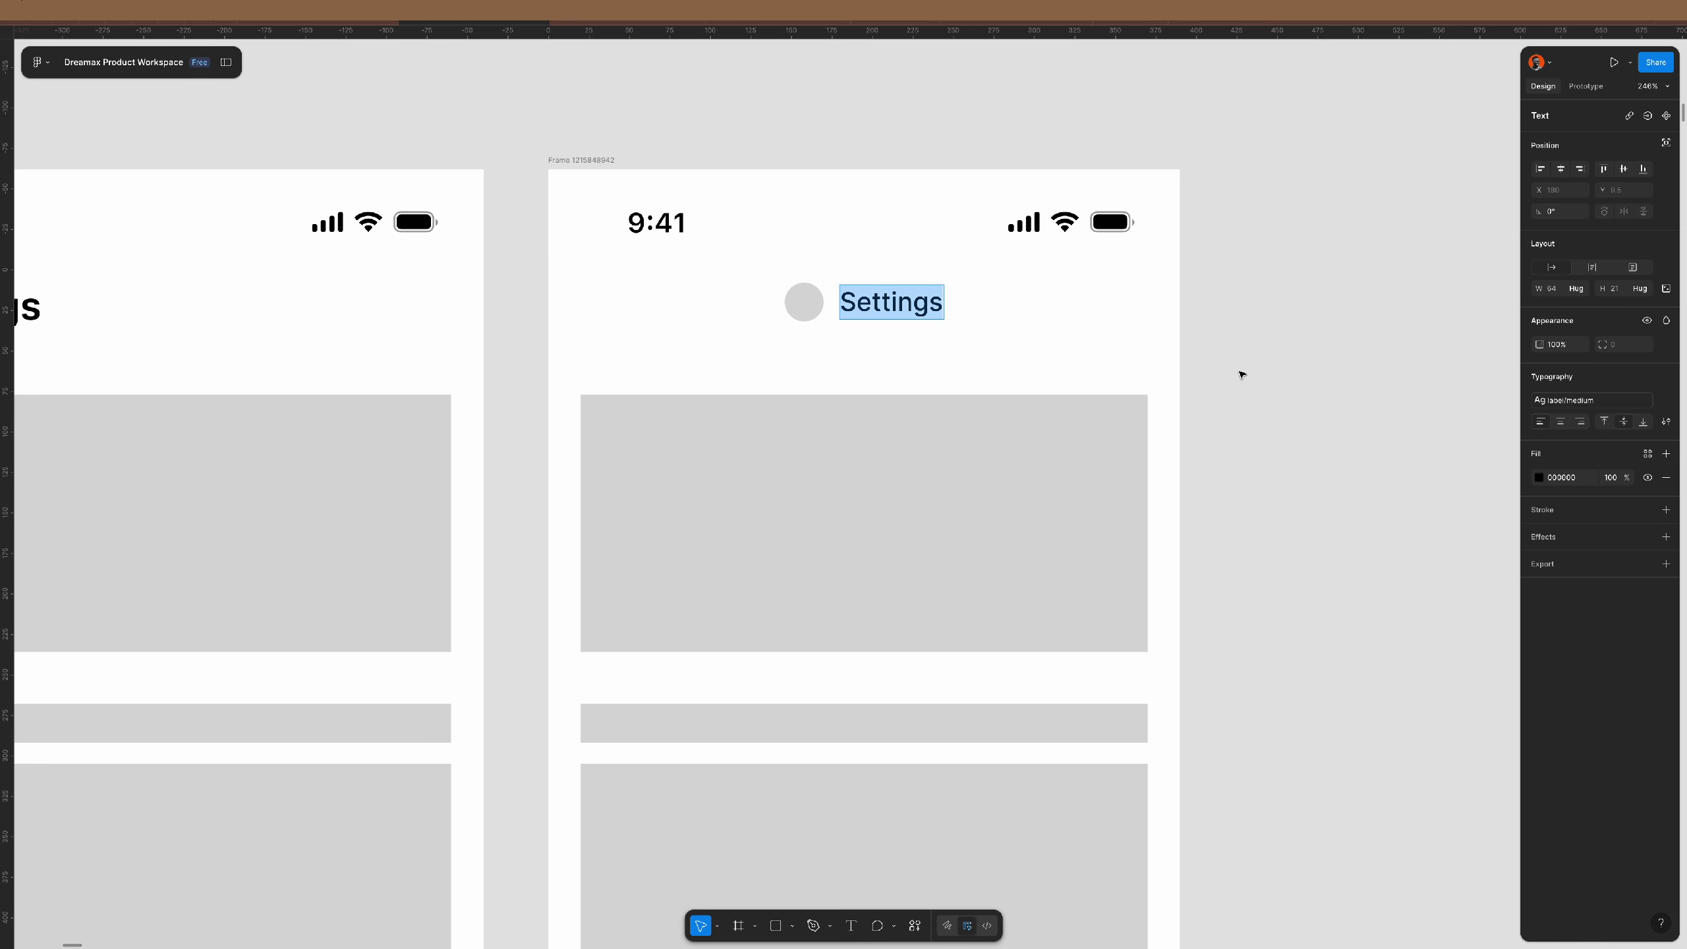
key("Escape")
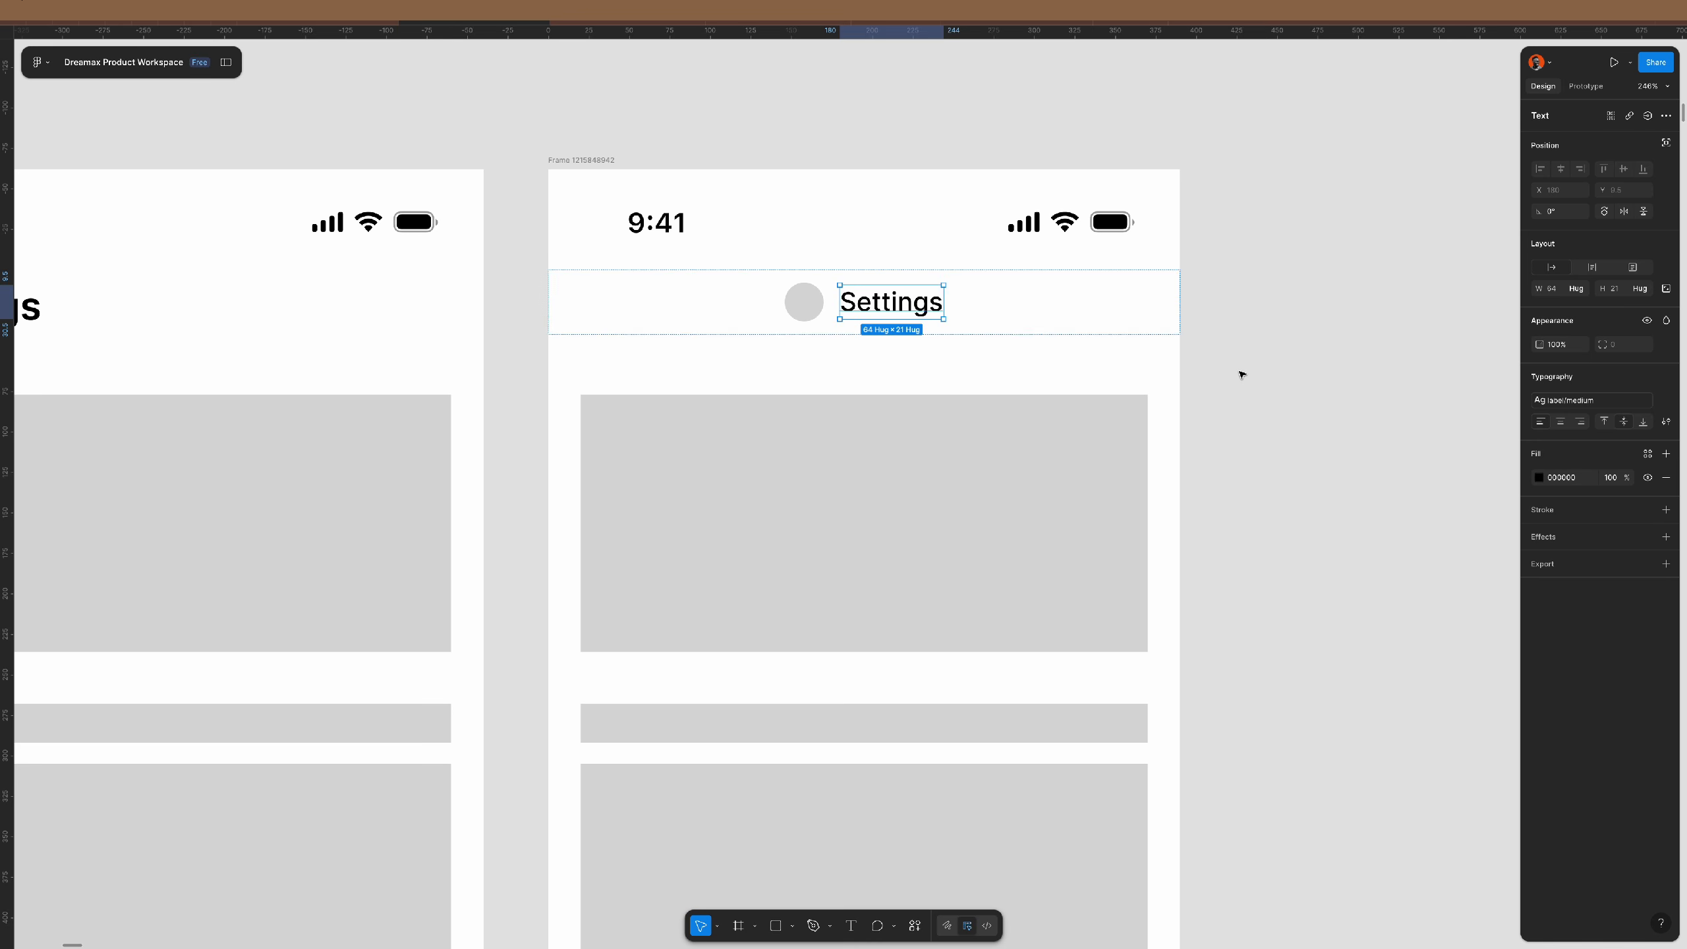
- Retype the header title as Transaction History
double_click(876, 303)
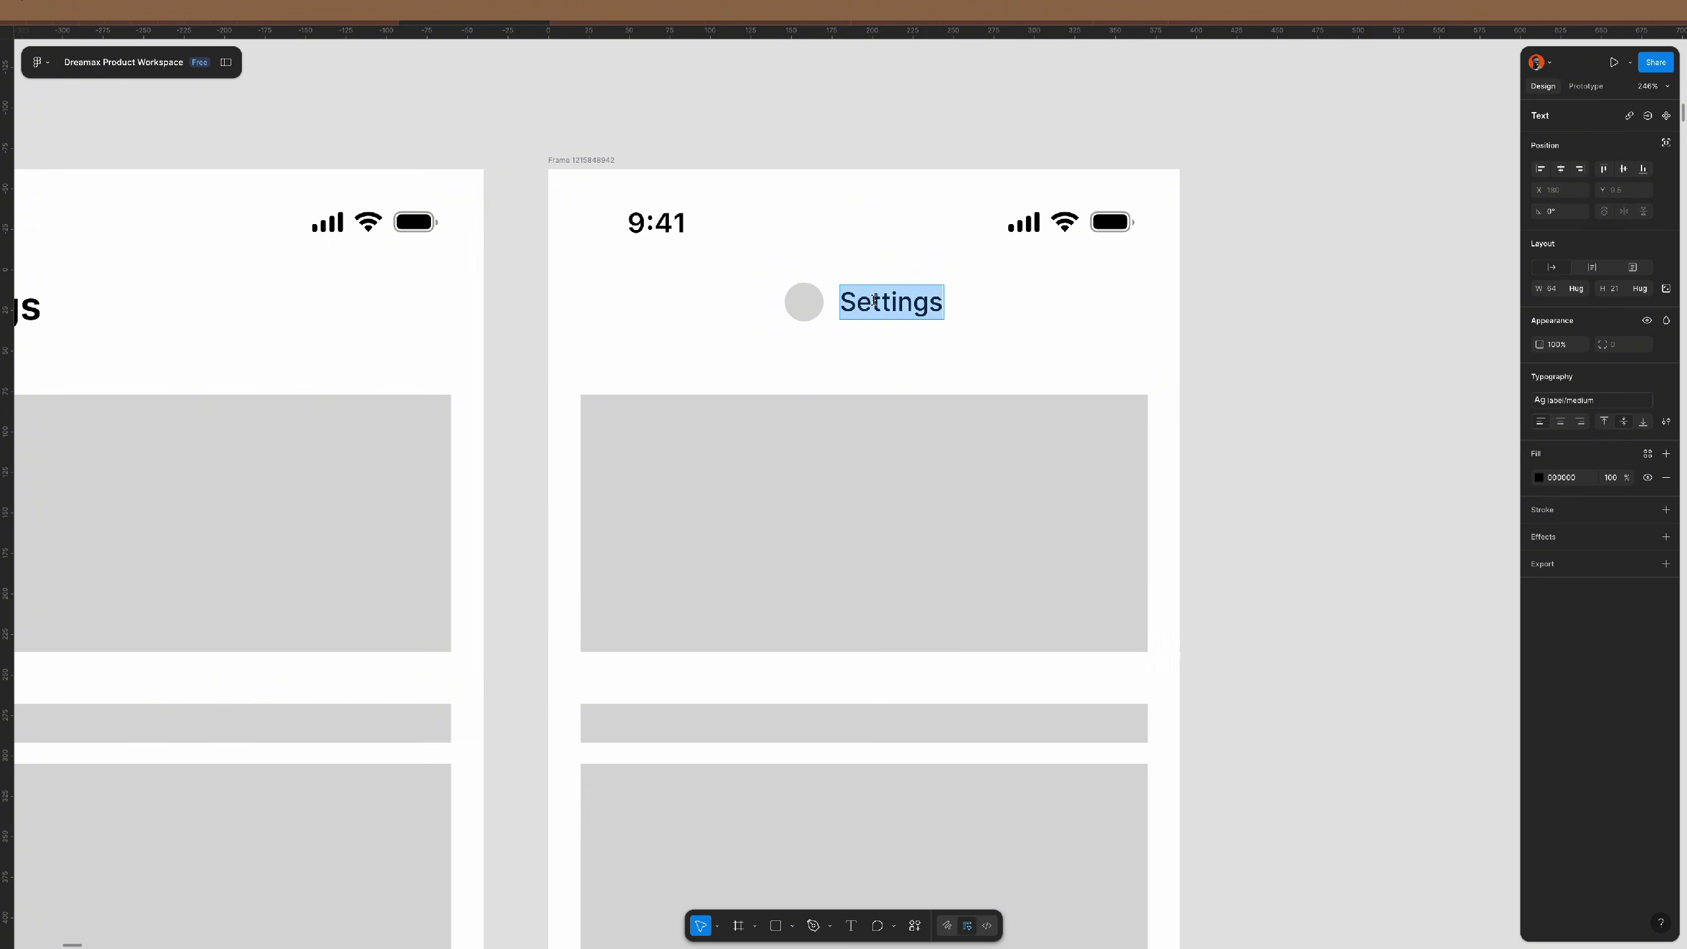
type("Transactio")
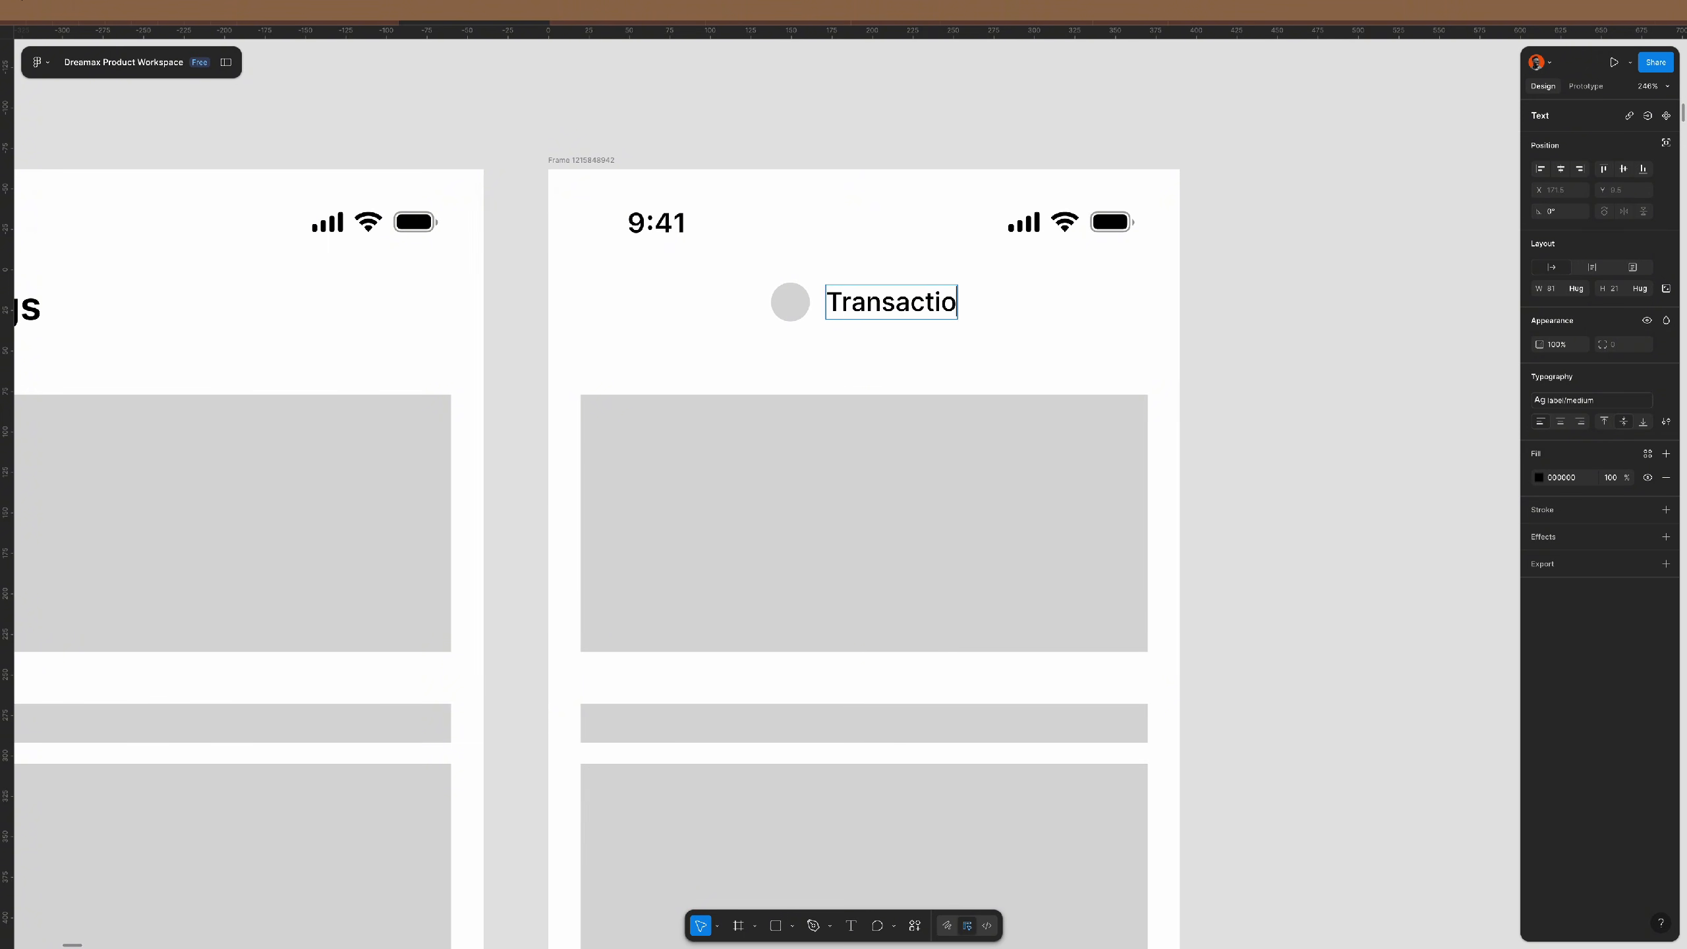
type("n History")
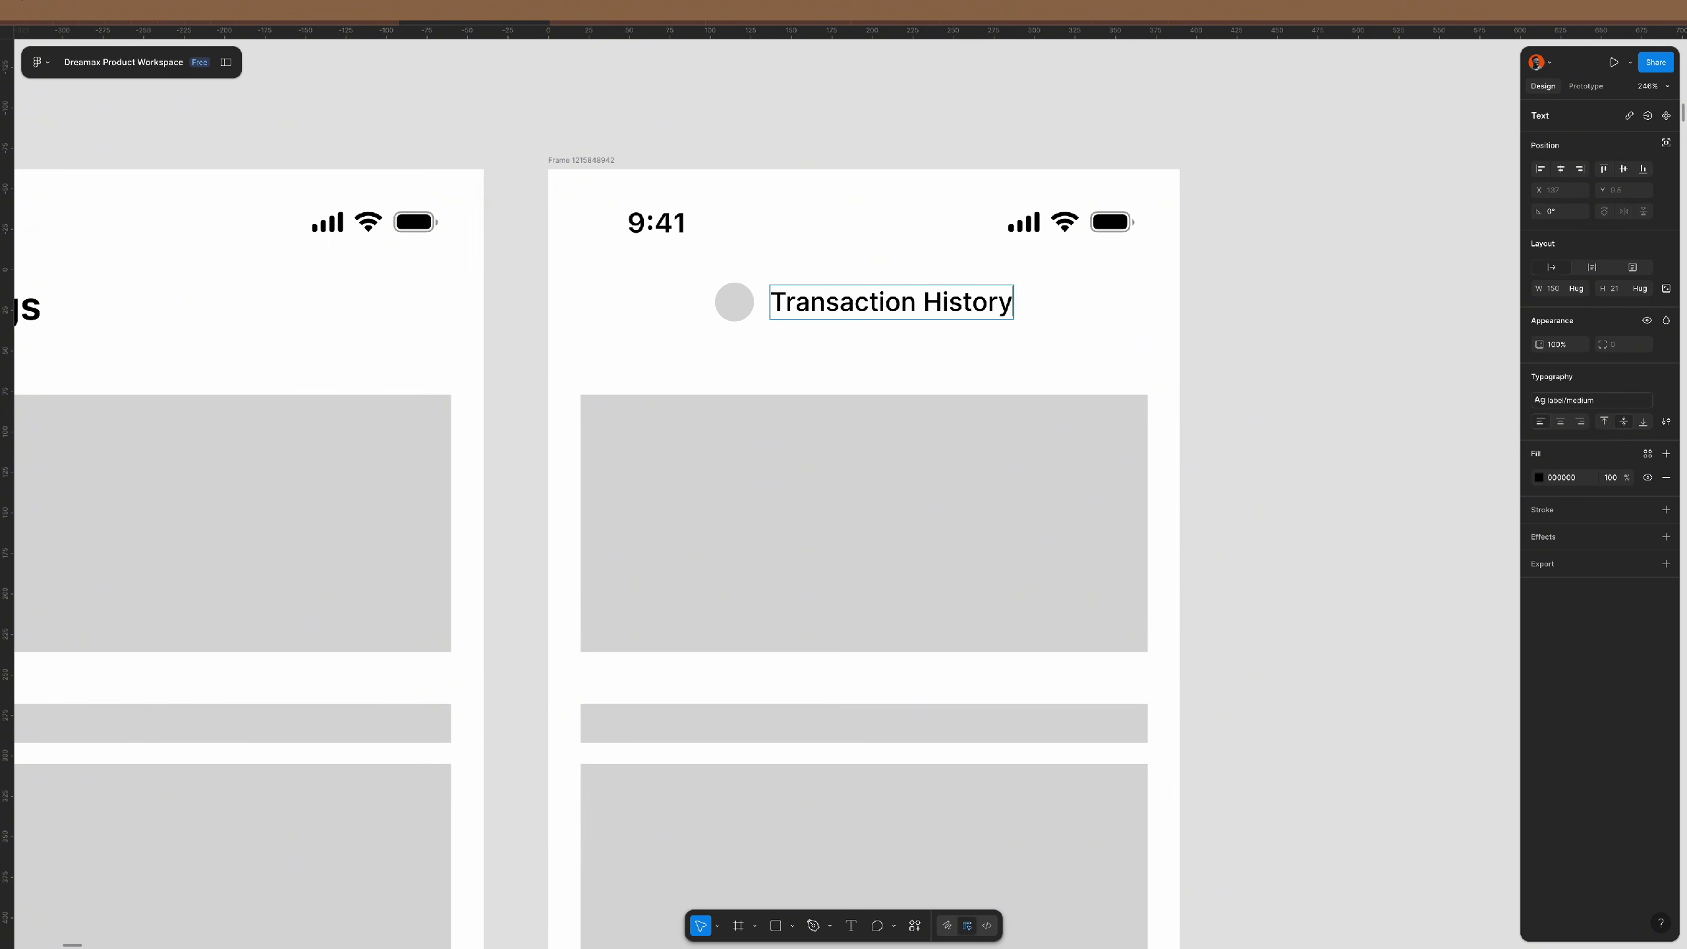
key("Escape")
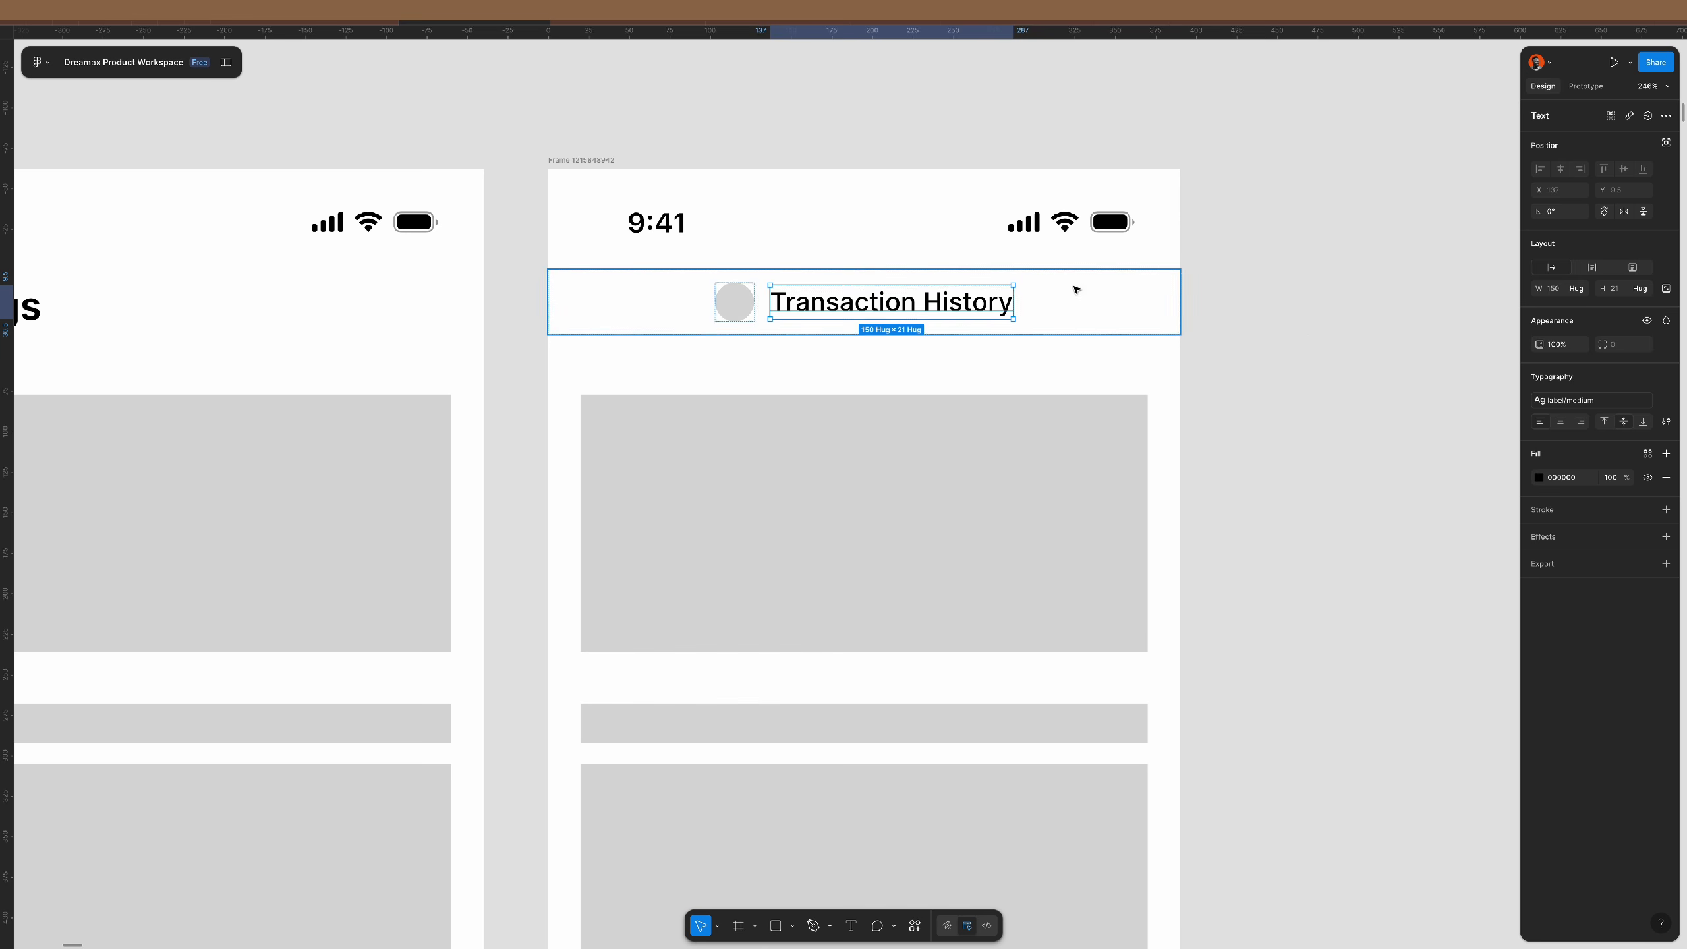
- Set the title row's auto layout gap to Auto, keeping right padding at 20
left_click(1077, 290)
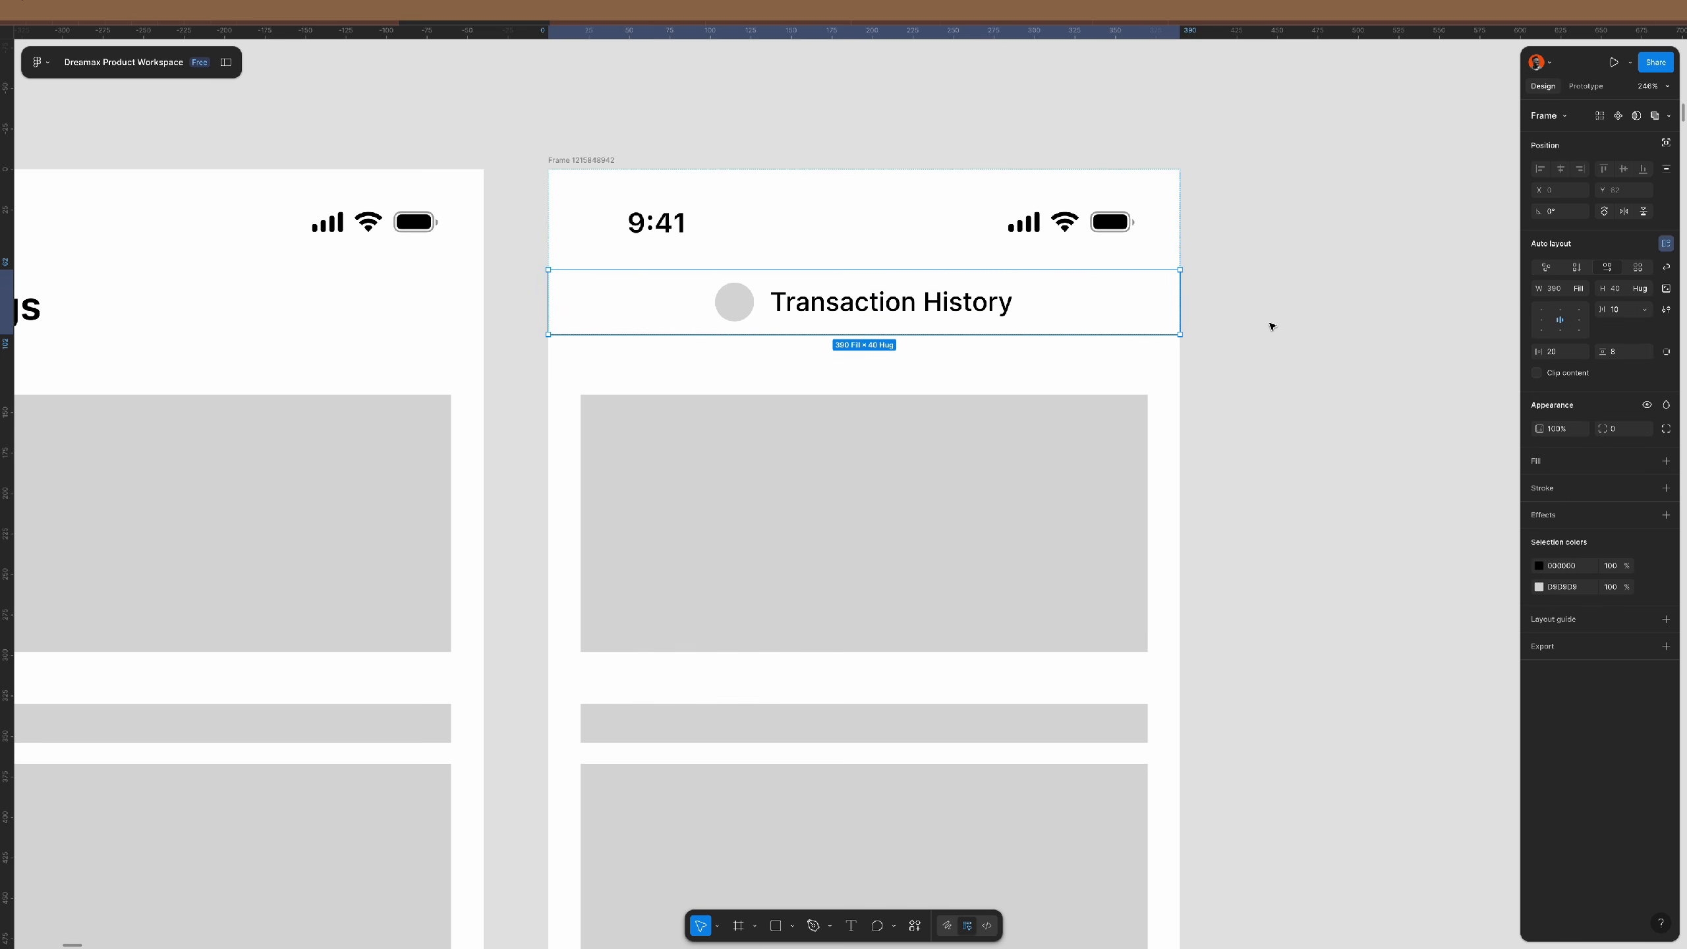
left_click(1644, 309)
left_click(1617, 332)
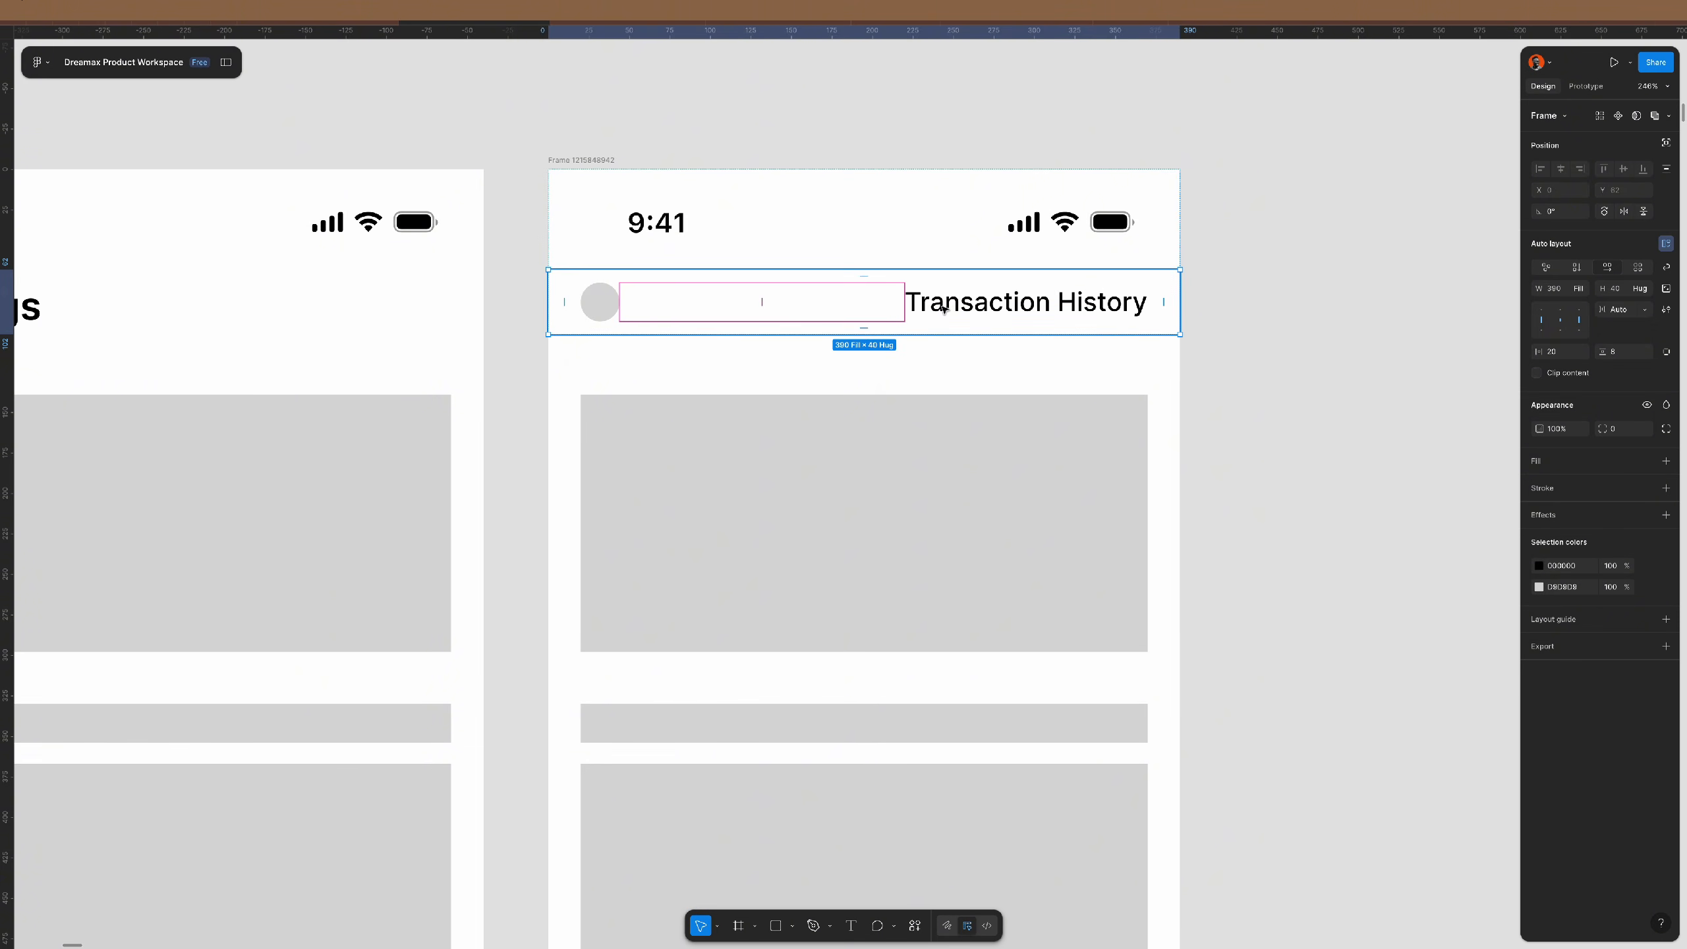
left_click(1665, 351)
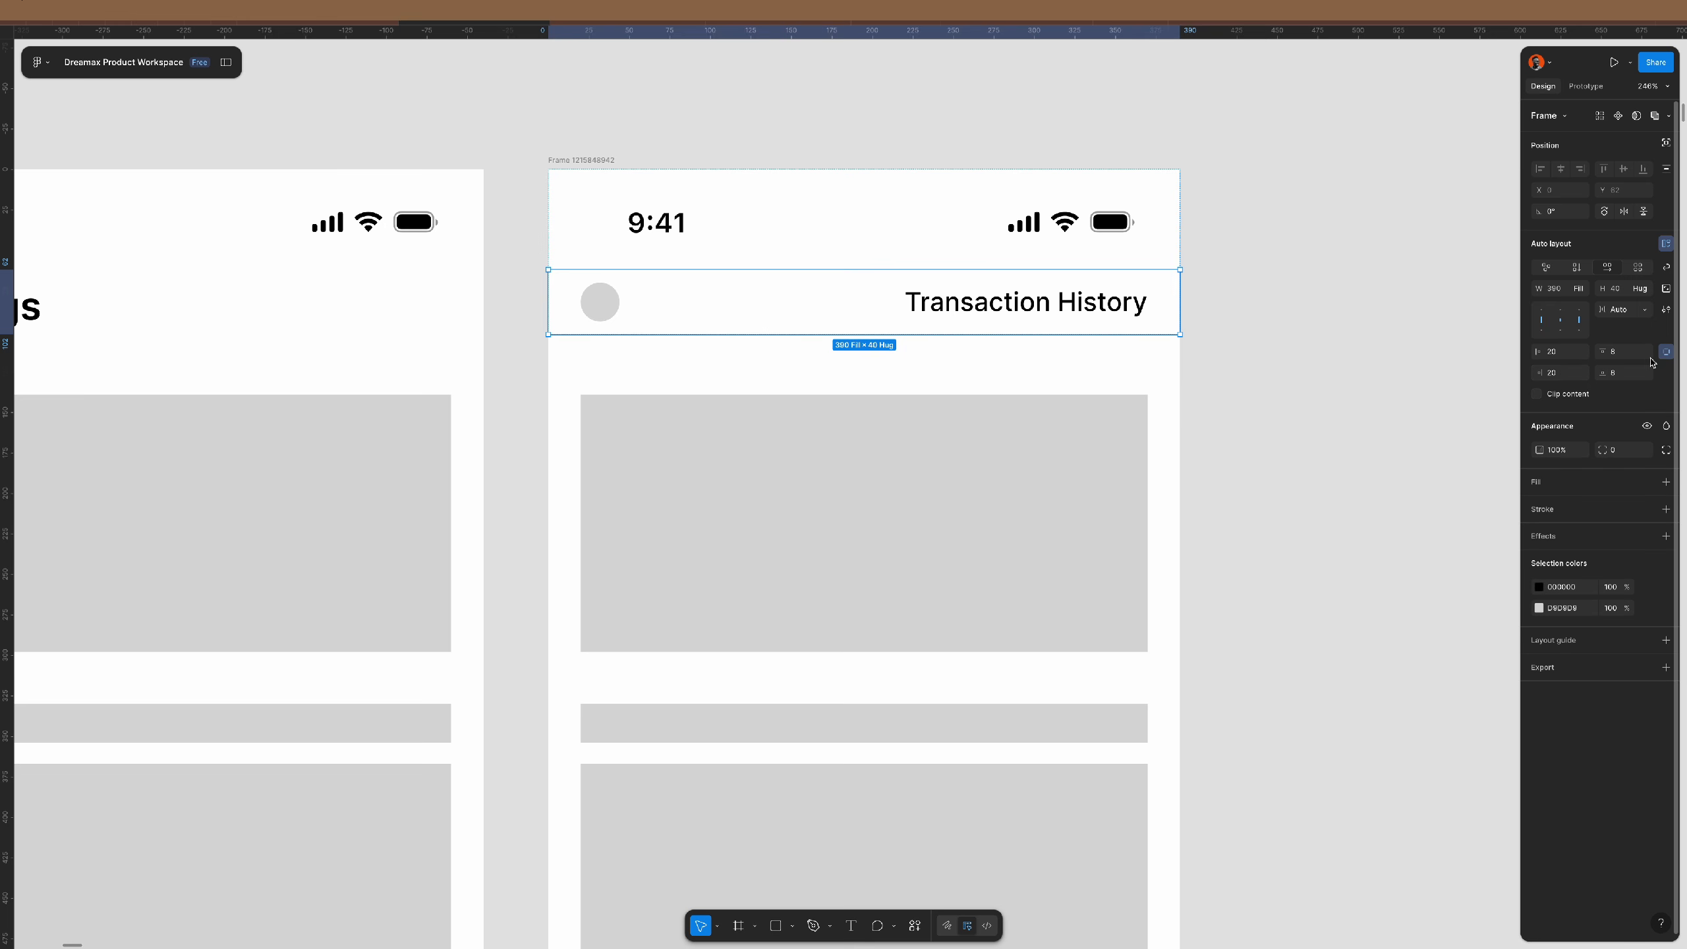
left_click(1566, 376)
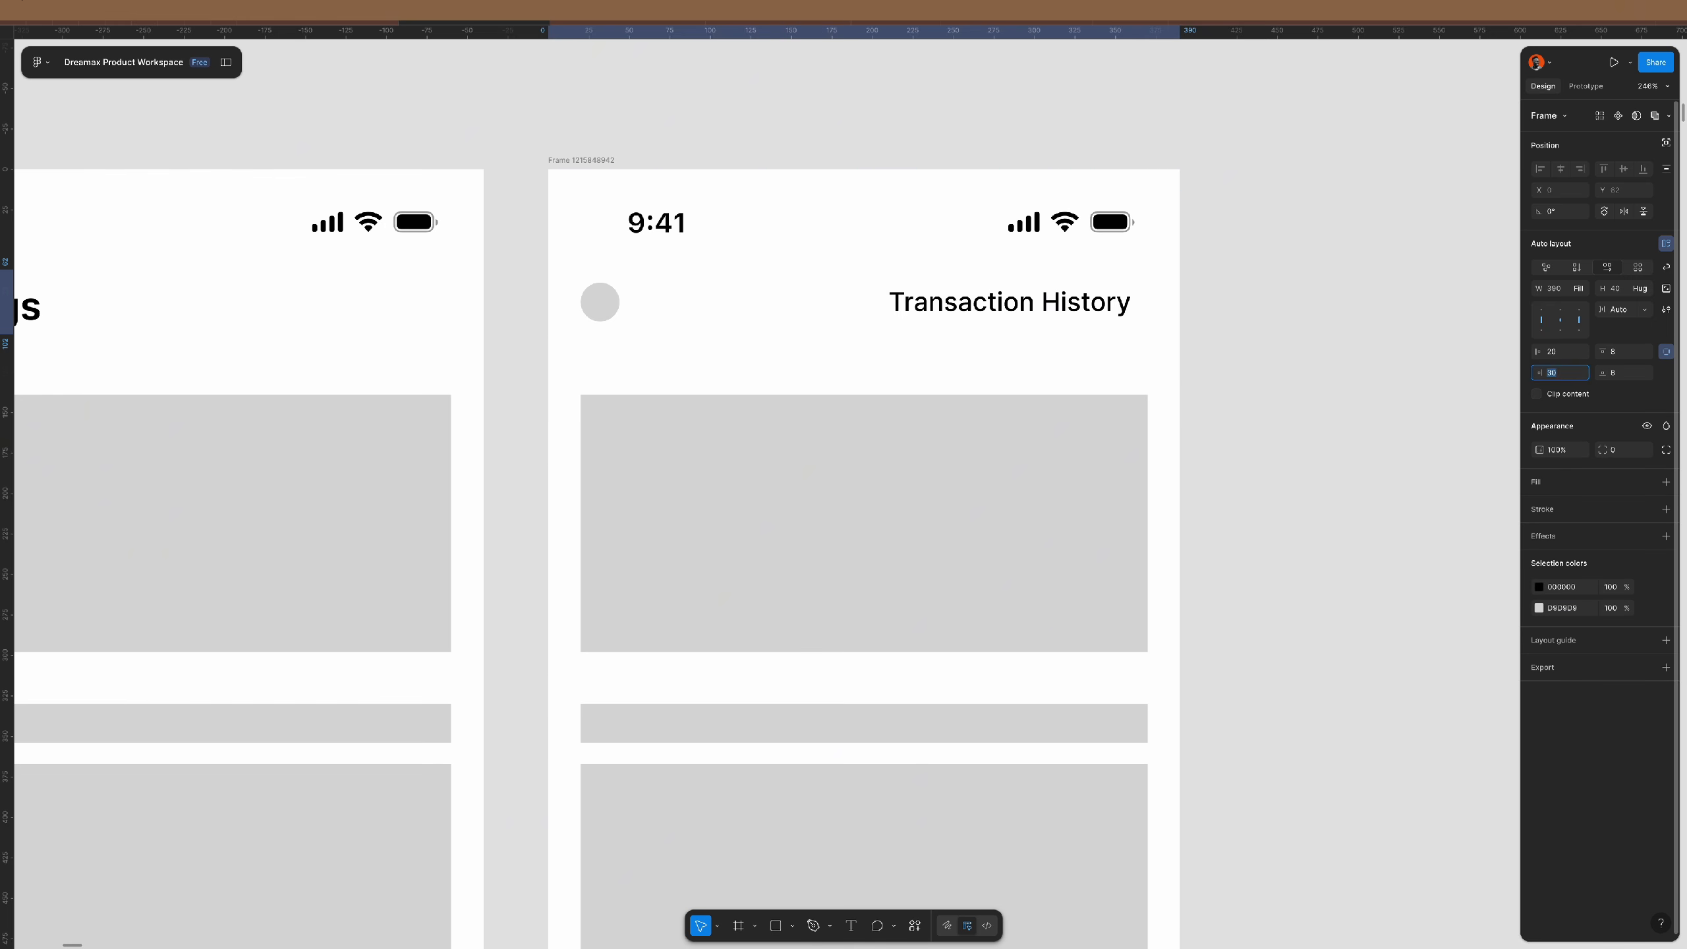
key("shift+Up")
key("shift+Up")
key("shift+Up")
key("shift+Up")
key("shift+Up")
key("shift+Up")
key("shift+Up")
key("shift+Up")
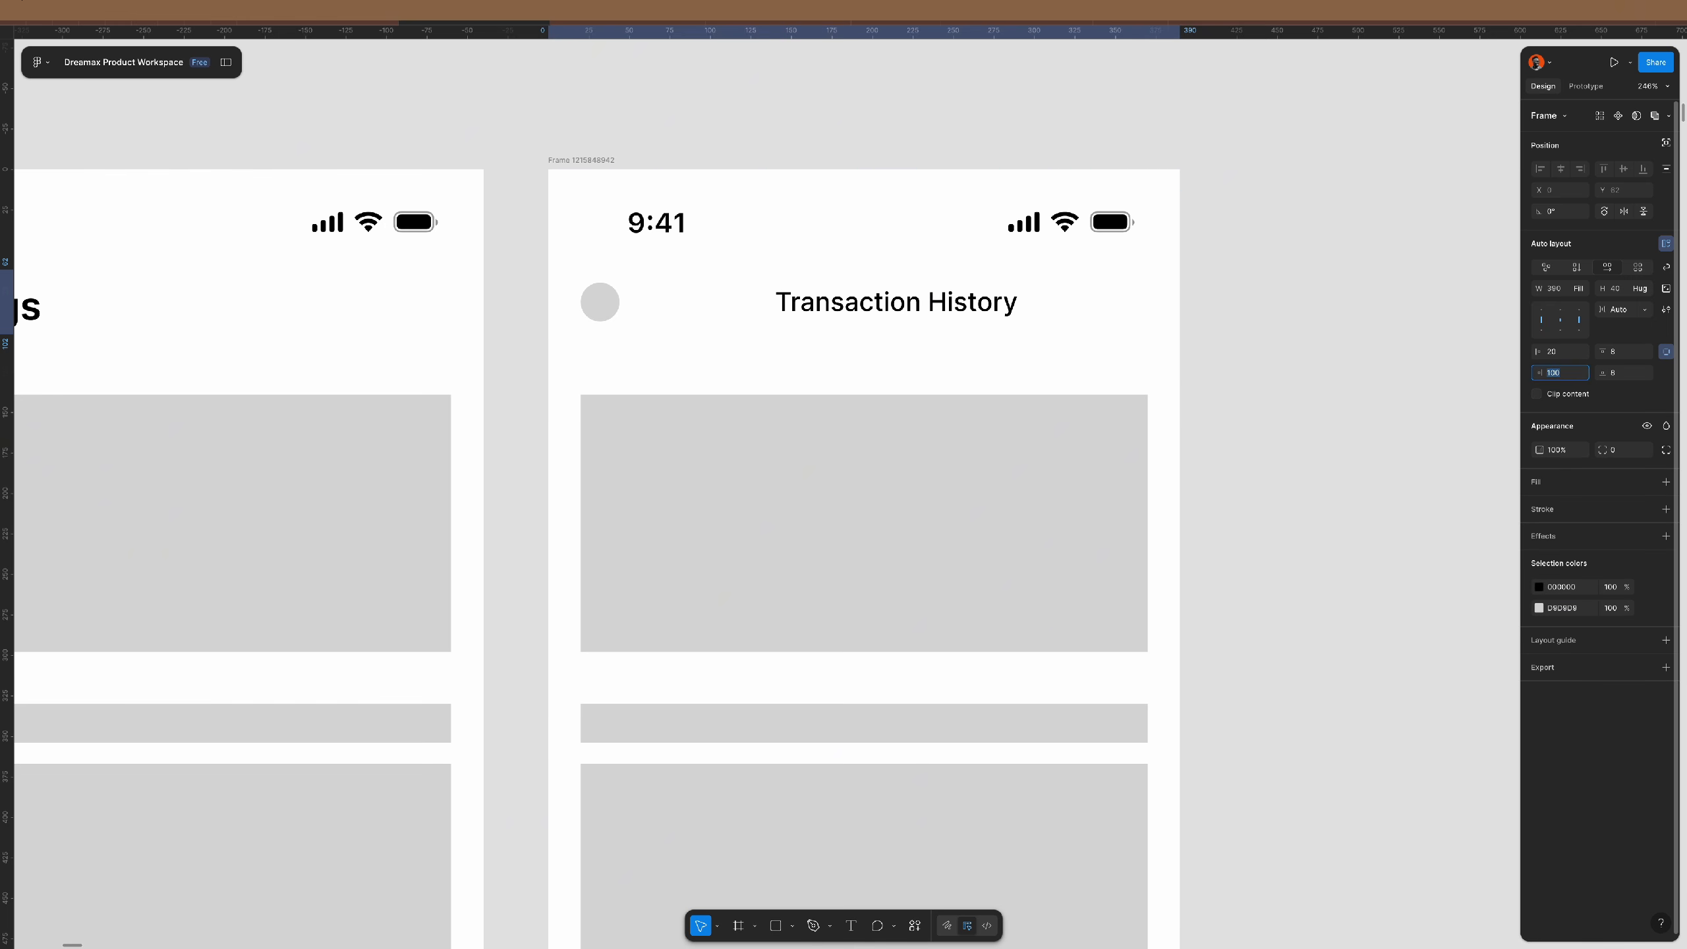
type("20")
key("Return")
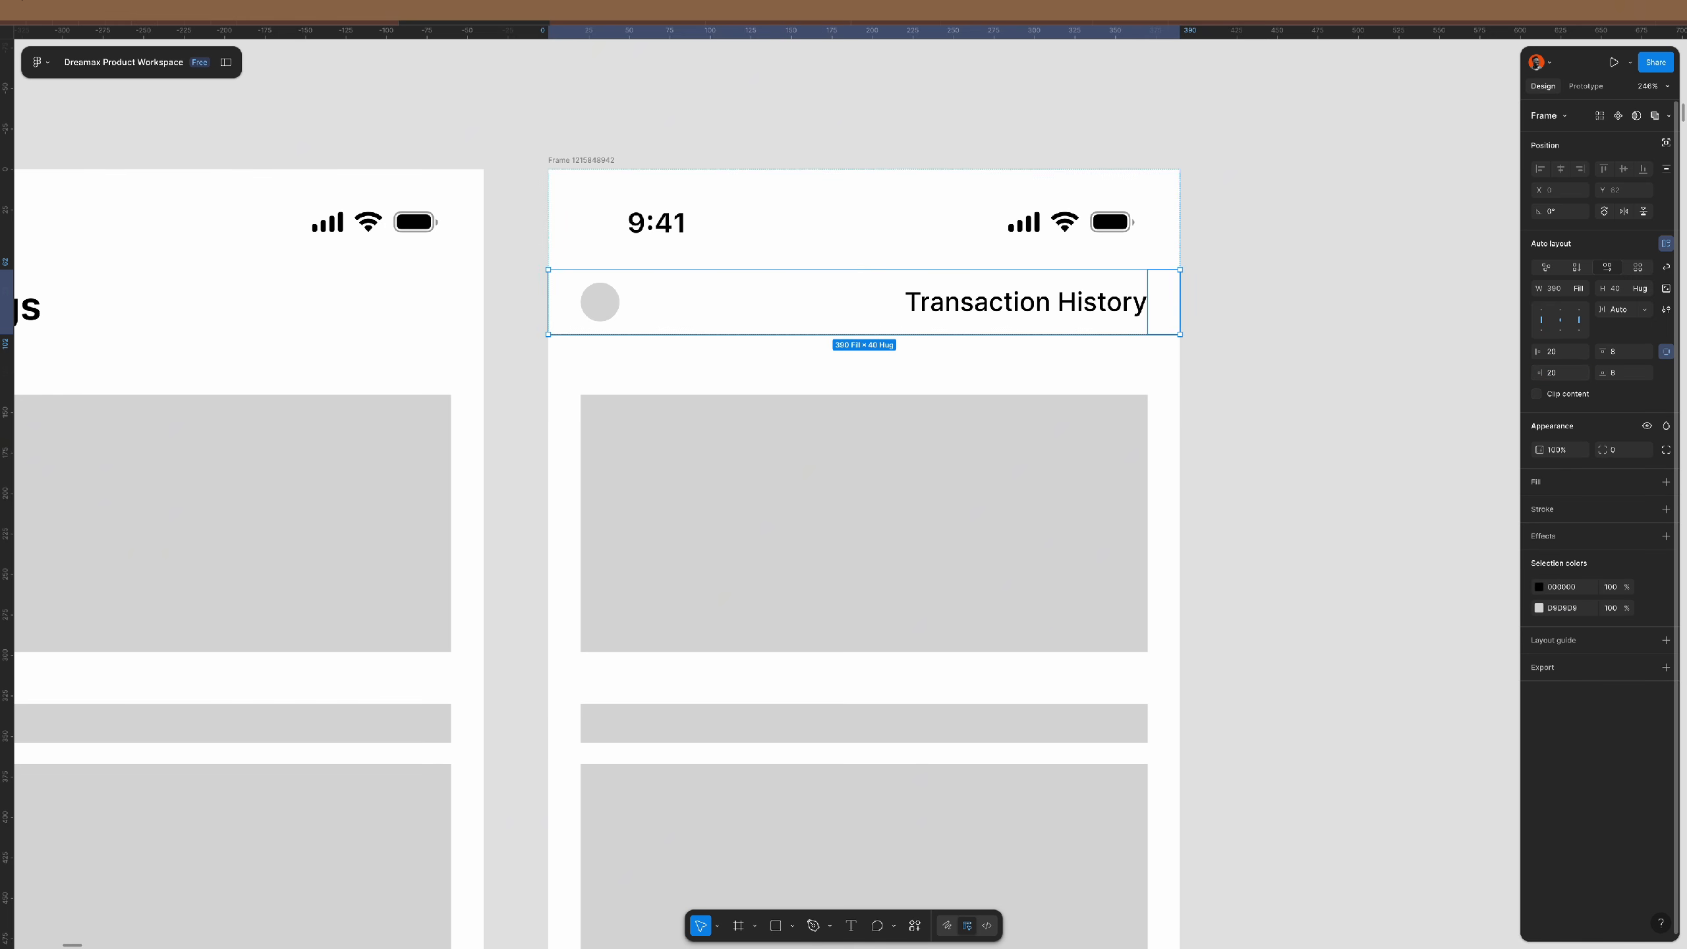
left_click(1667, 351)
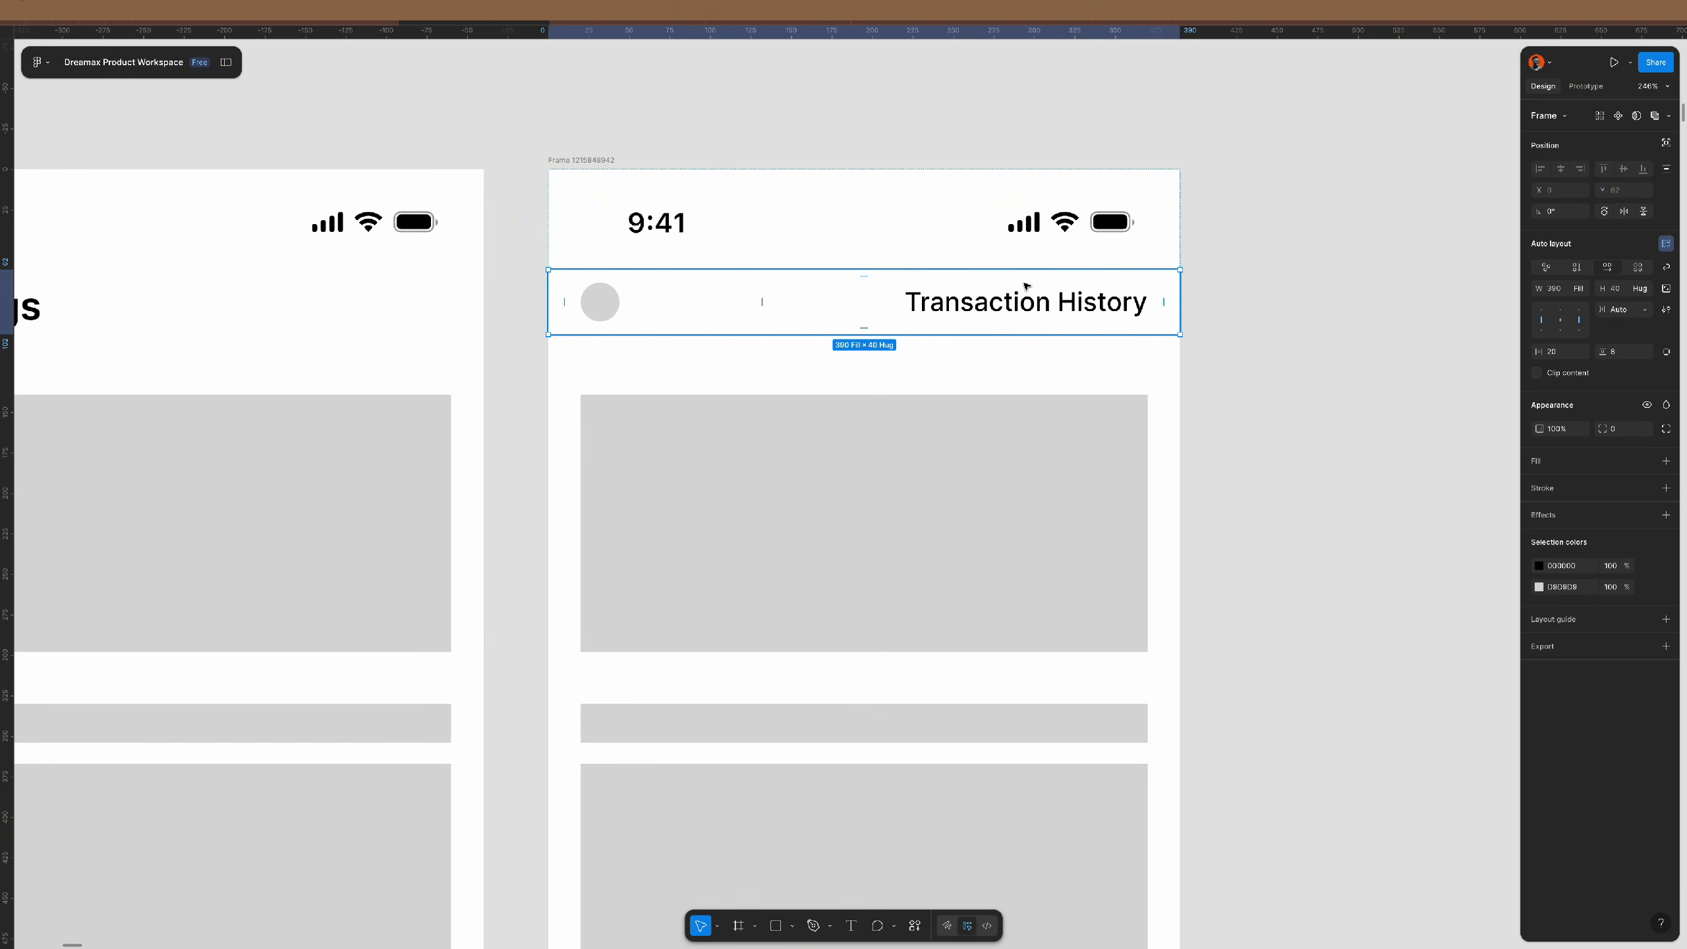
- Duplicate the grey circle and move the copy to the row's right end
left_click(613, 306)
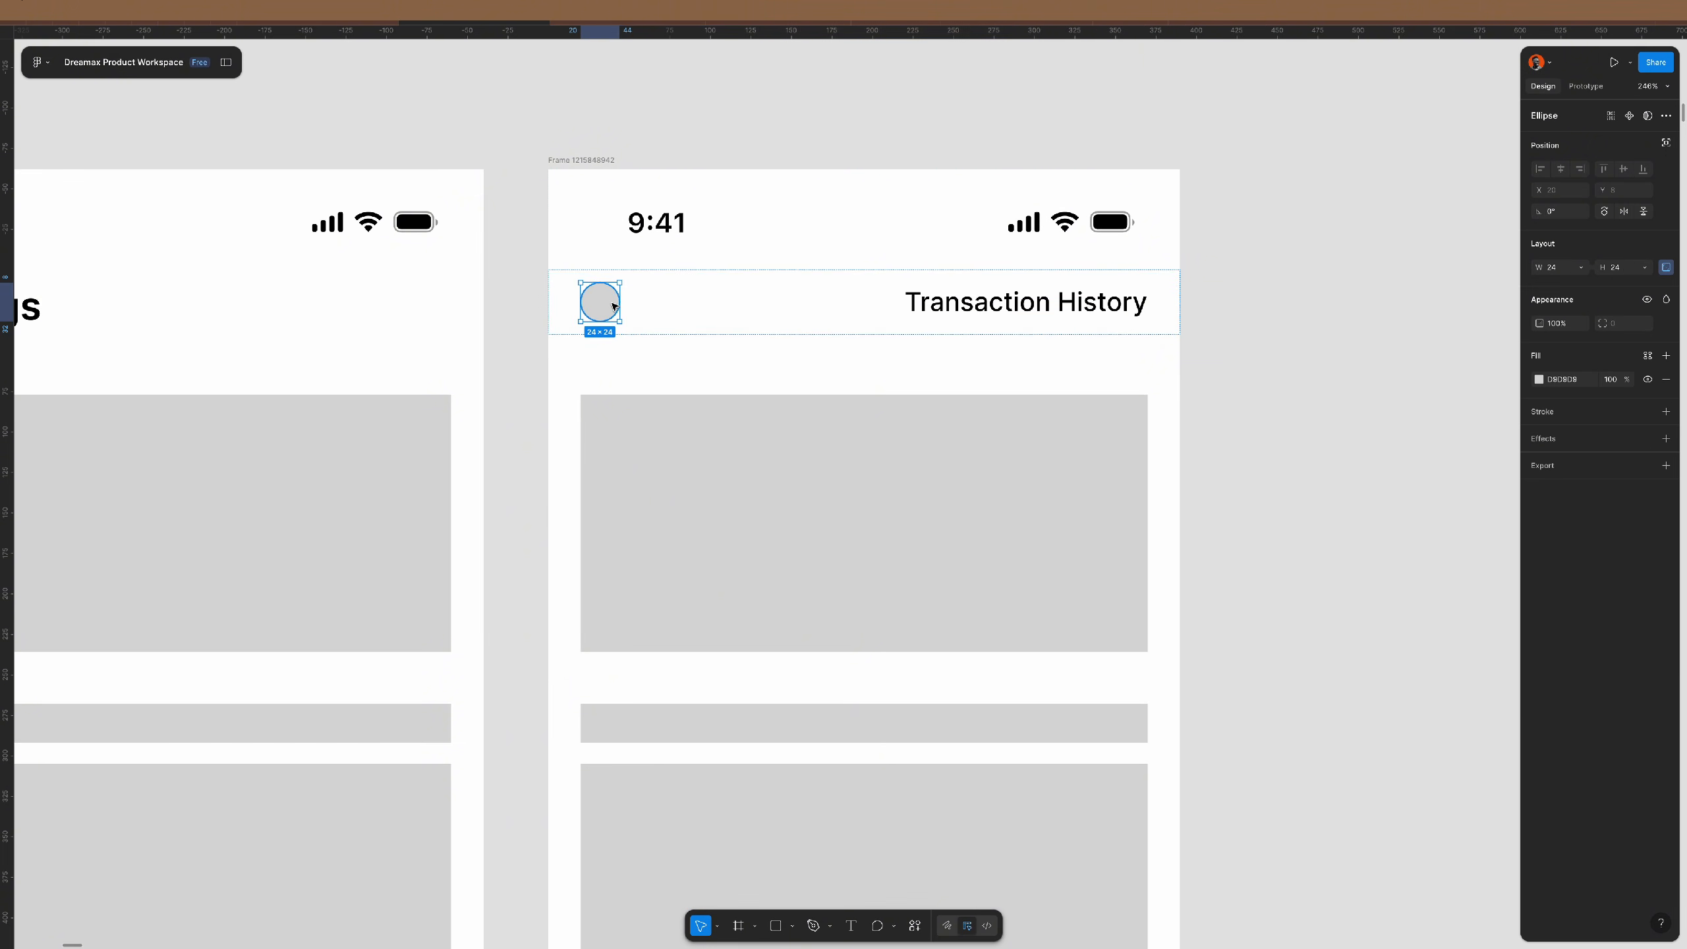
key("super+d")
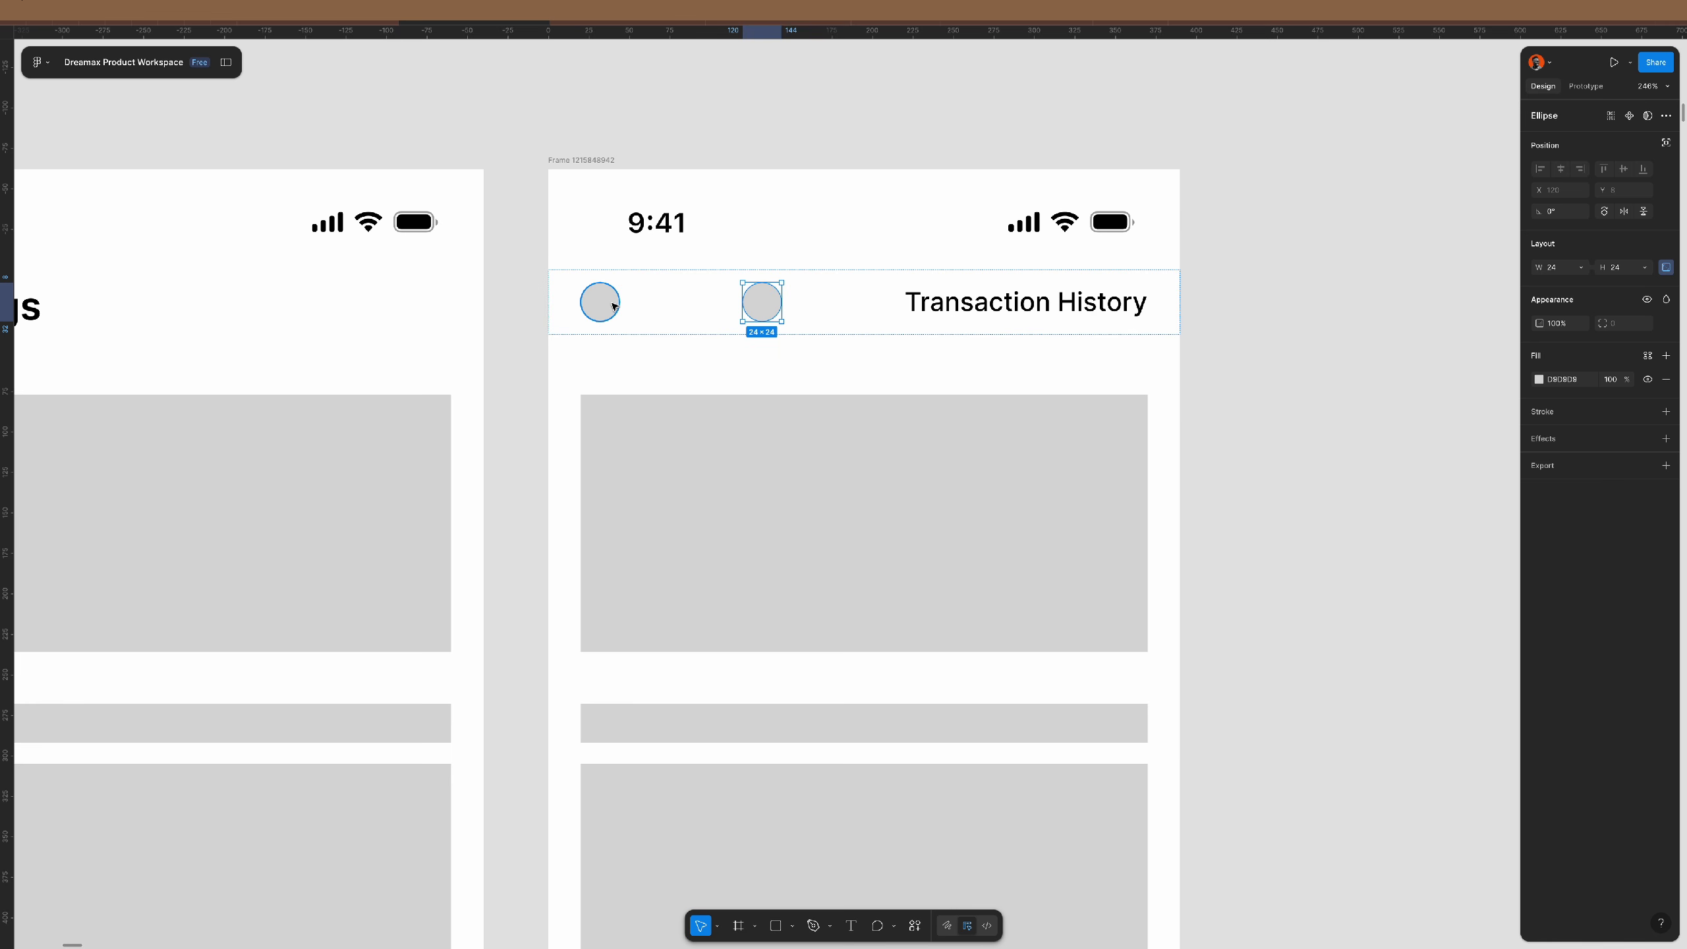
key("Right")
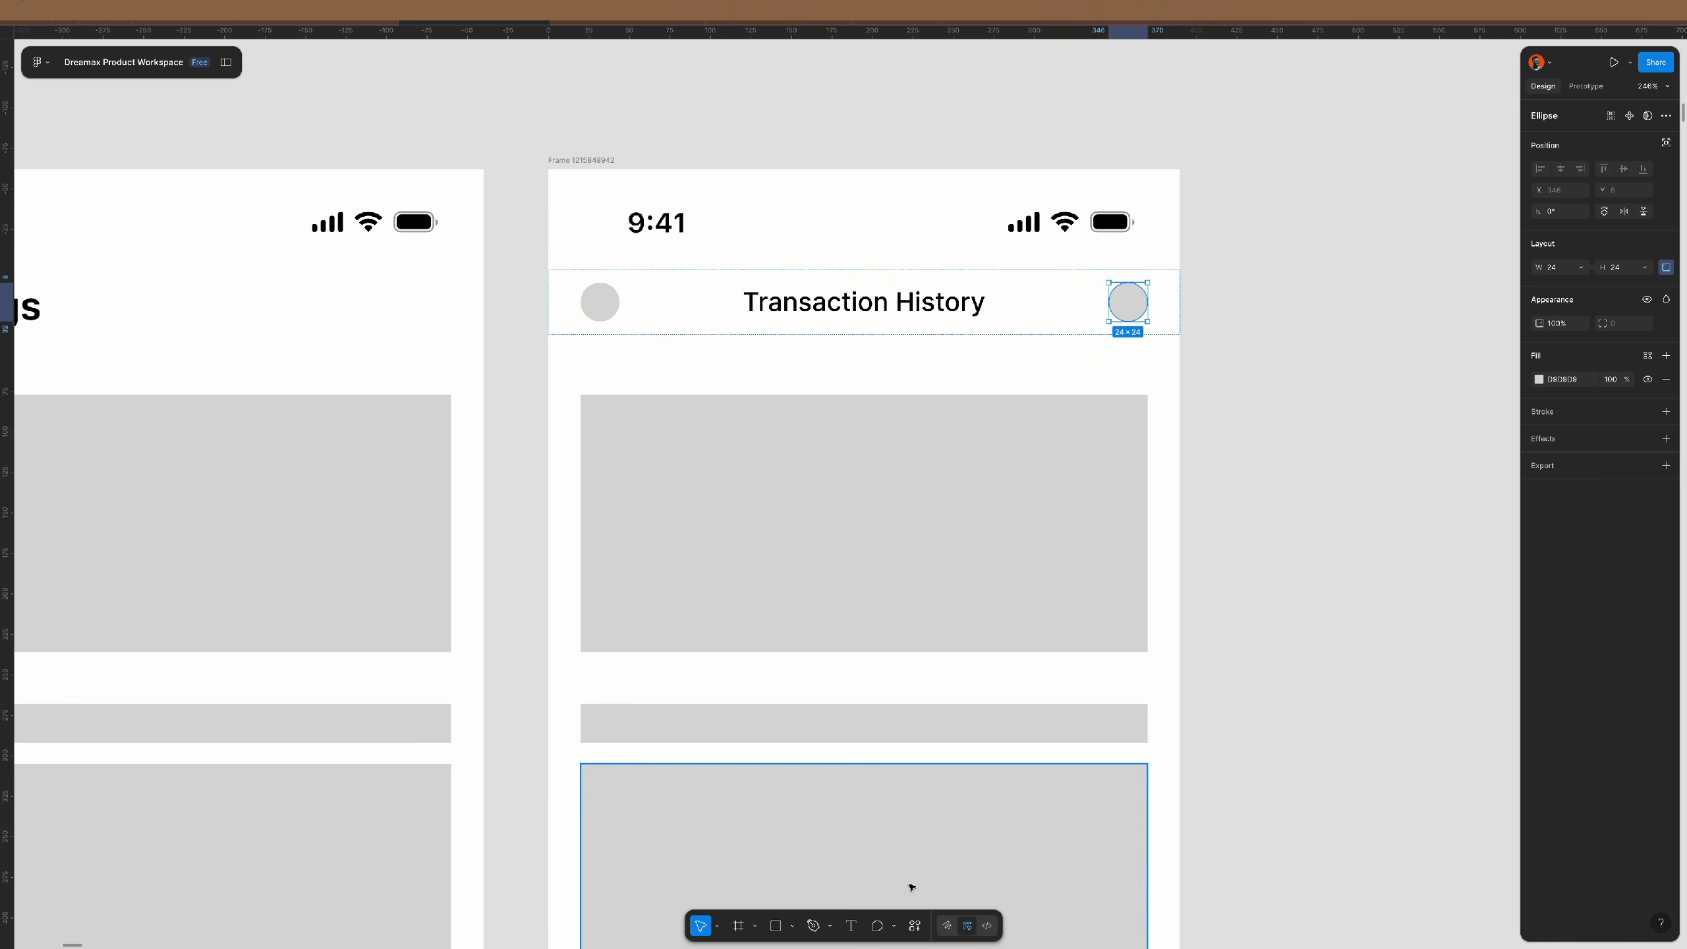
left_click(916, 927)
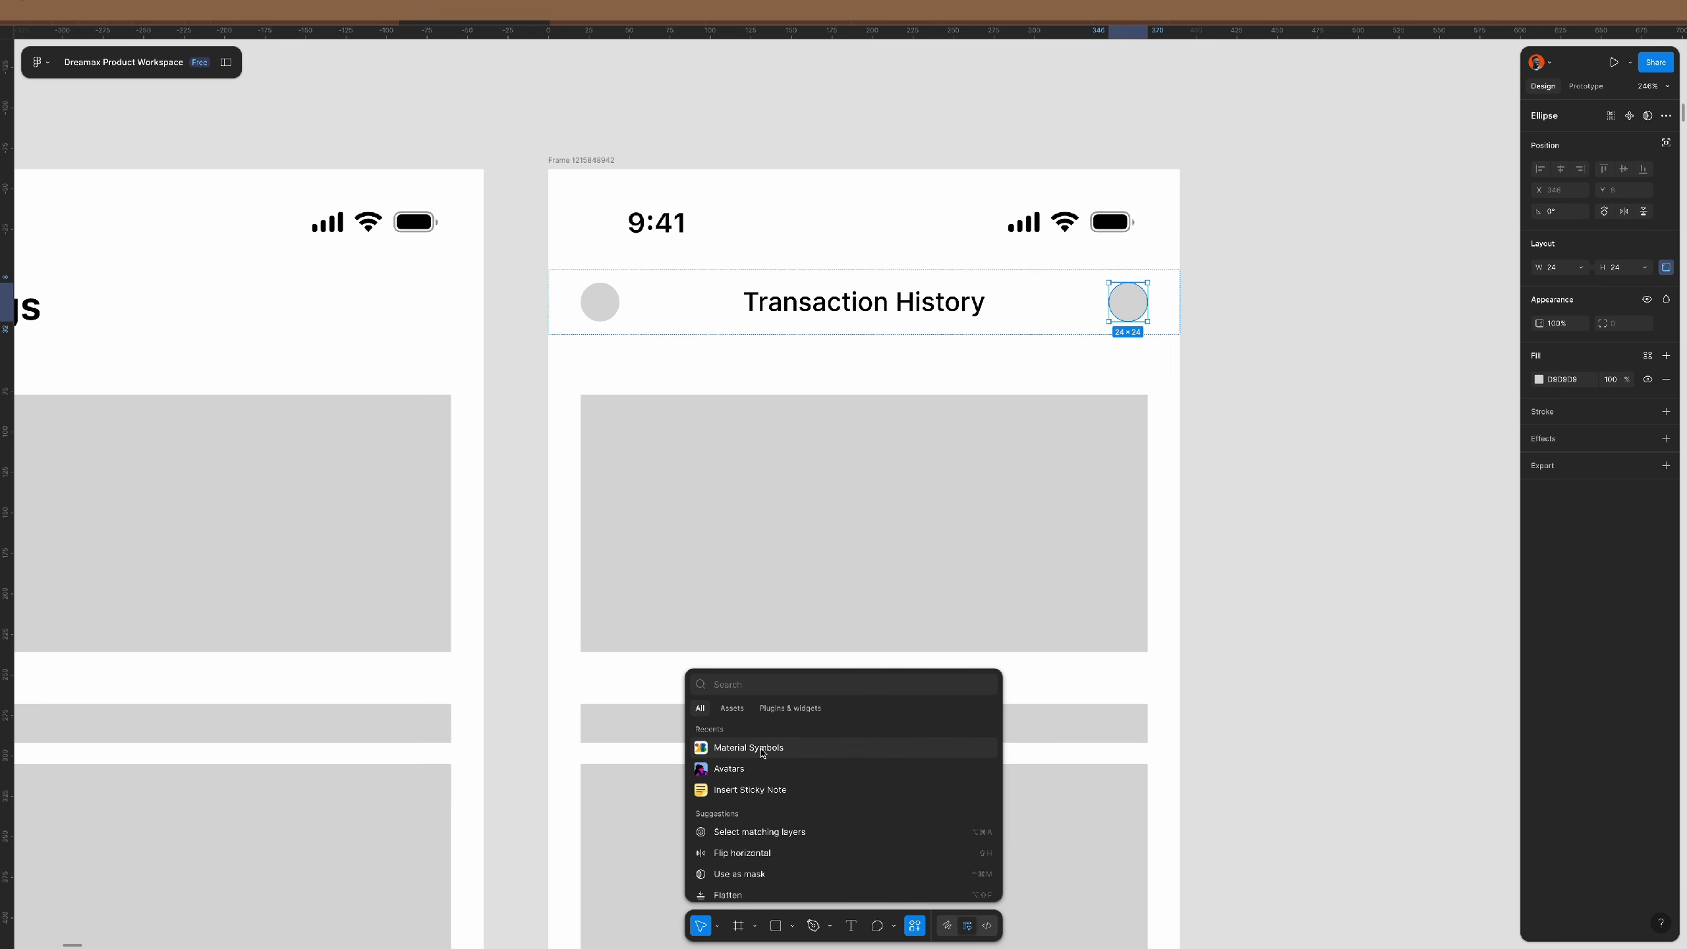
- Insert a Rounded back-arrow icon from Material Symbols above the phone frame
left_click(761, 752)
left_click(85, 172)
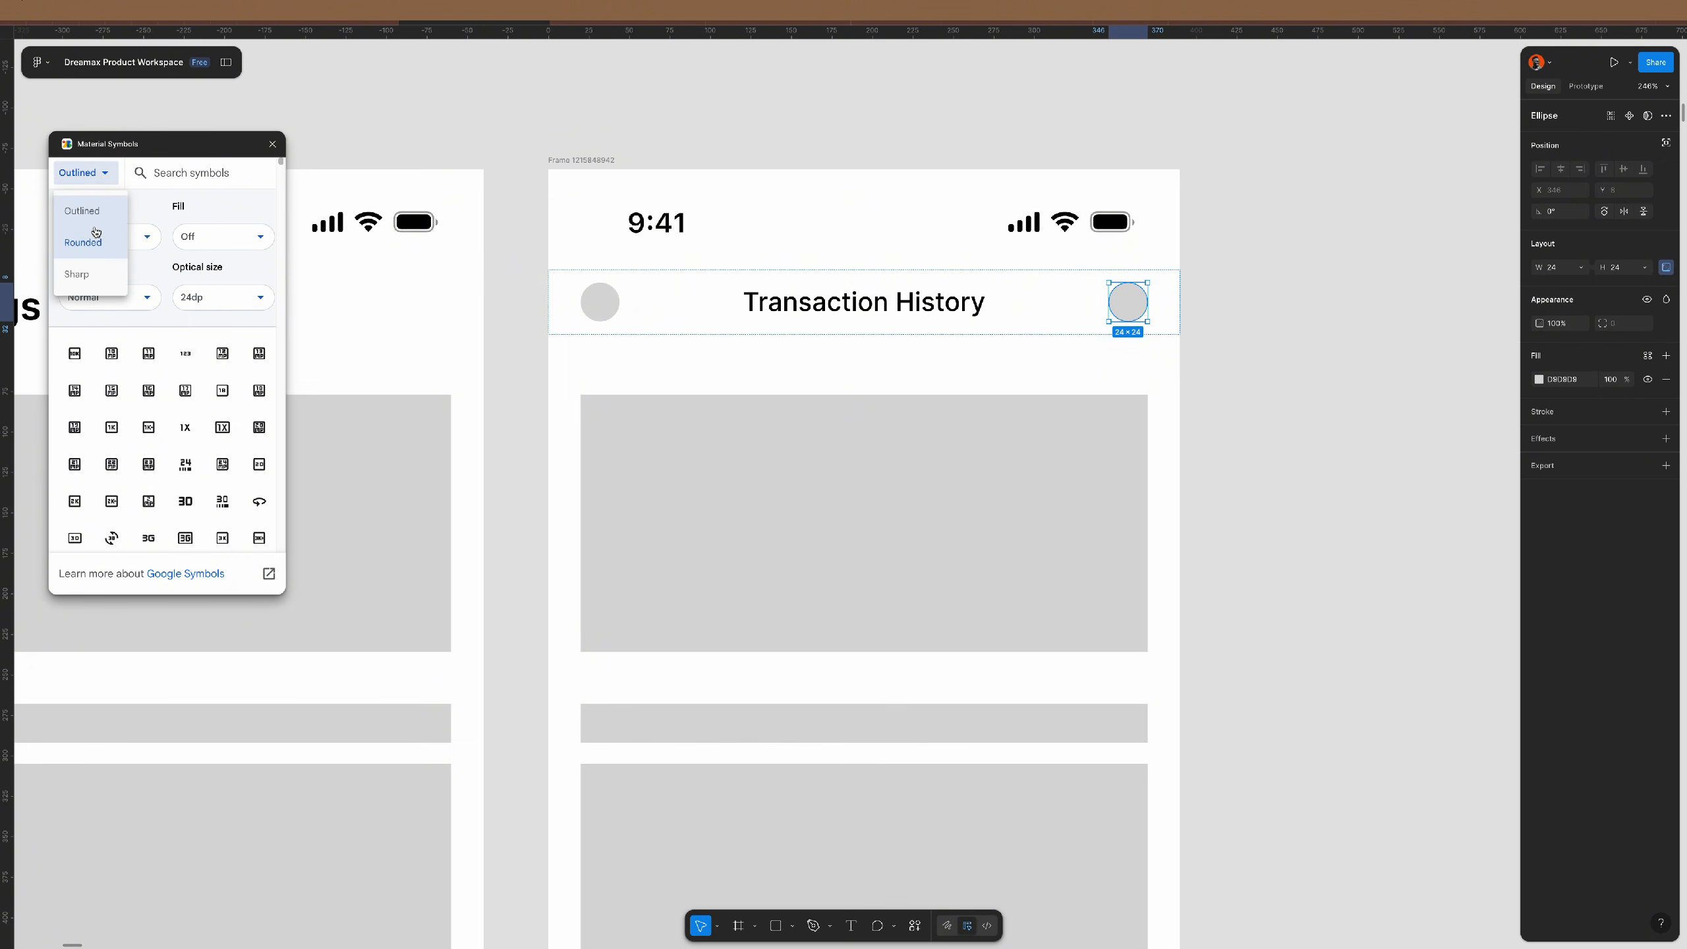
left_click(95, 239)
left_click(191, 173)
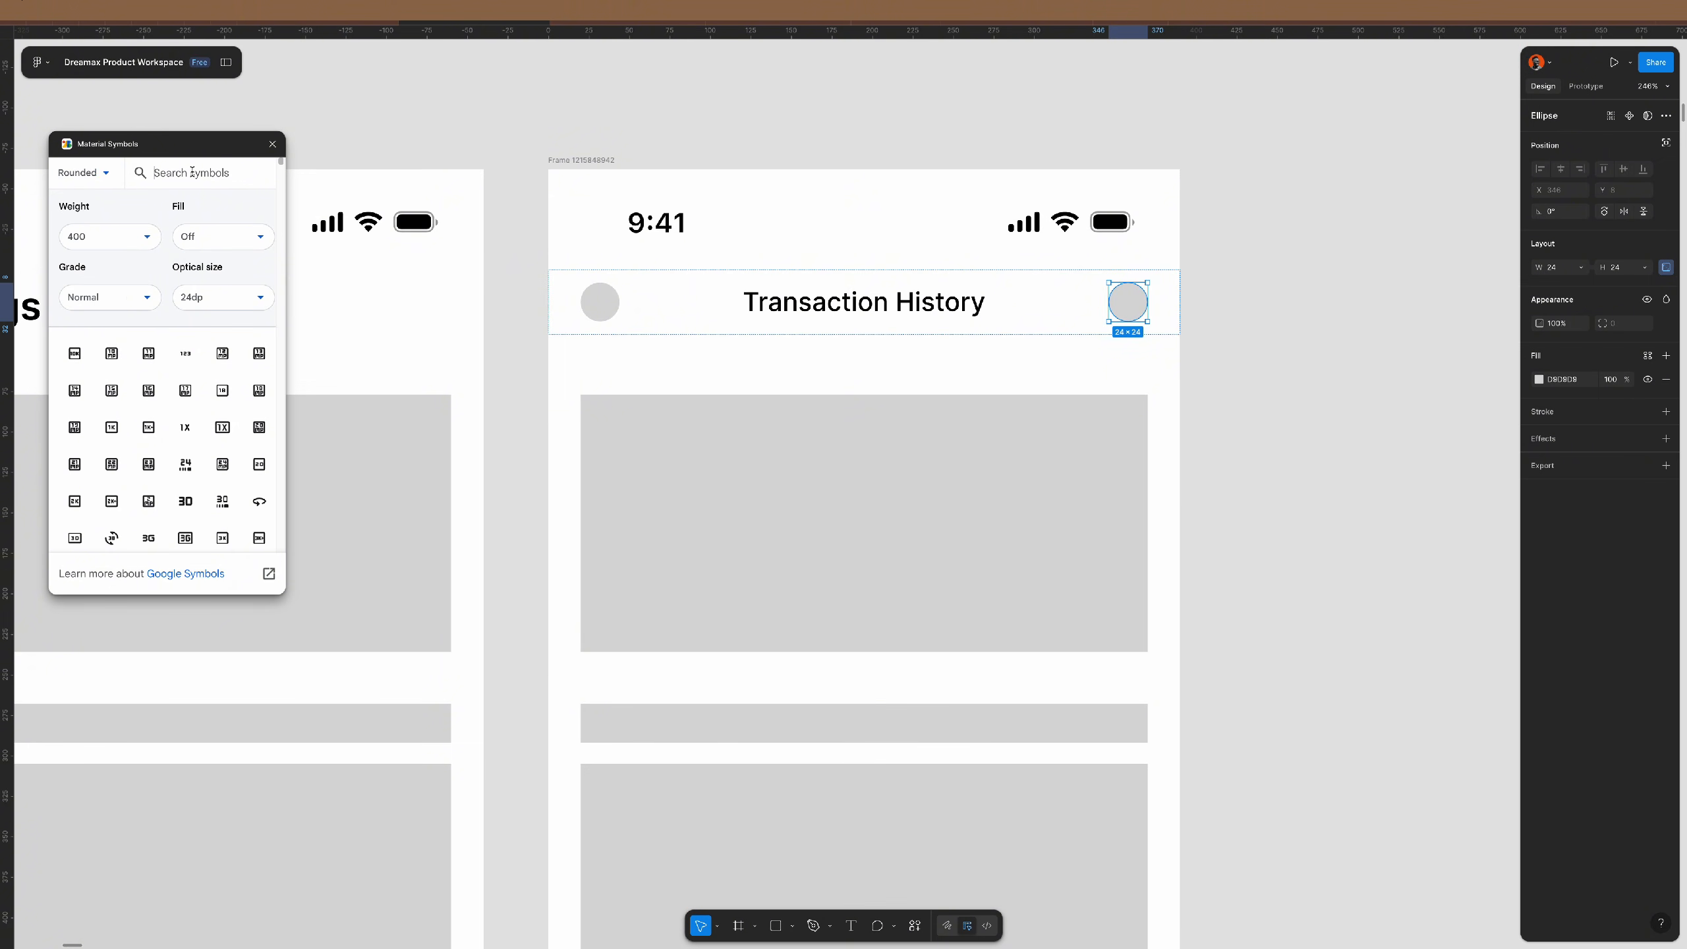
type("back")
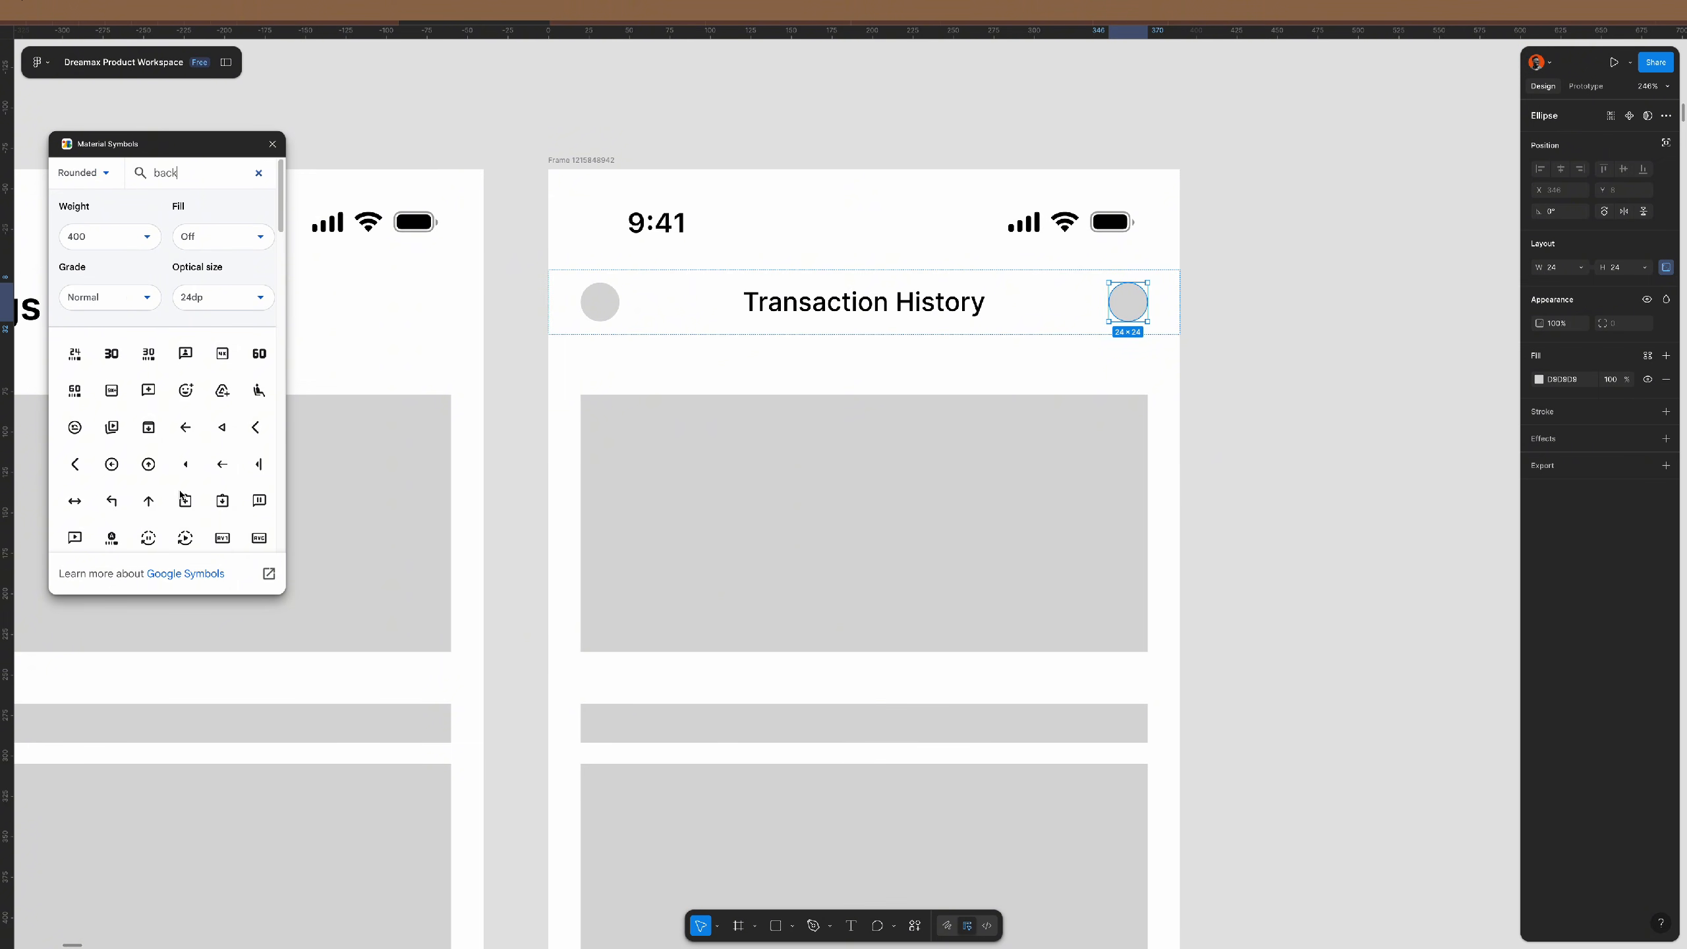
left_click(197, 417)
left_click(272, 143)
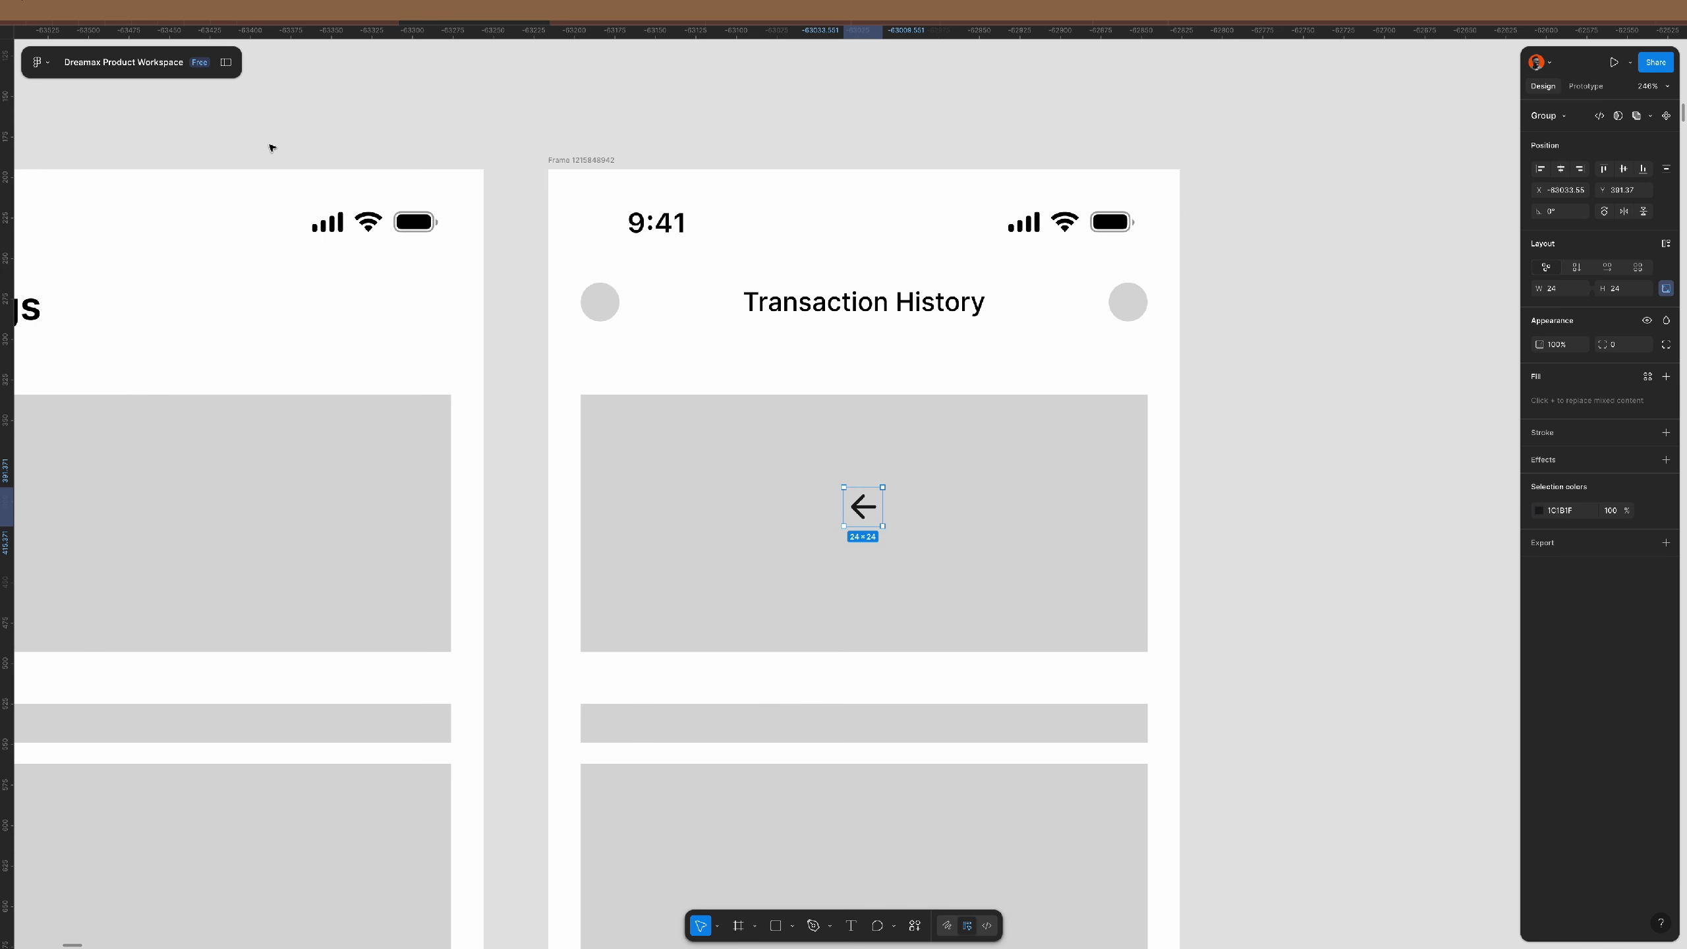
left_click_drag(865, 512, 691, 127)
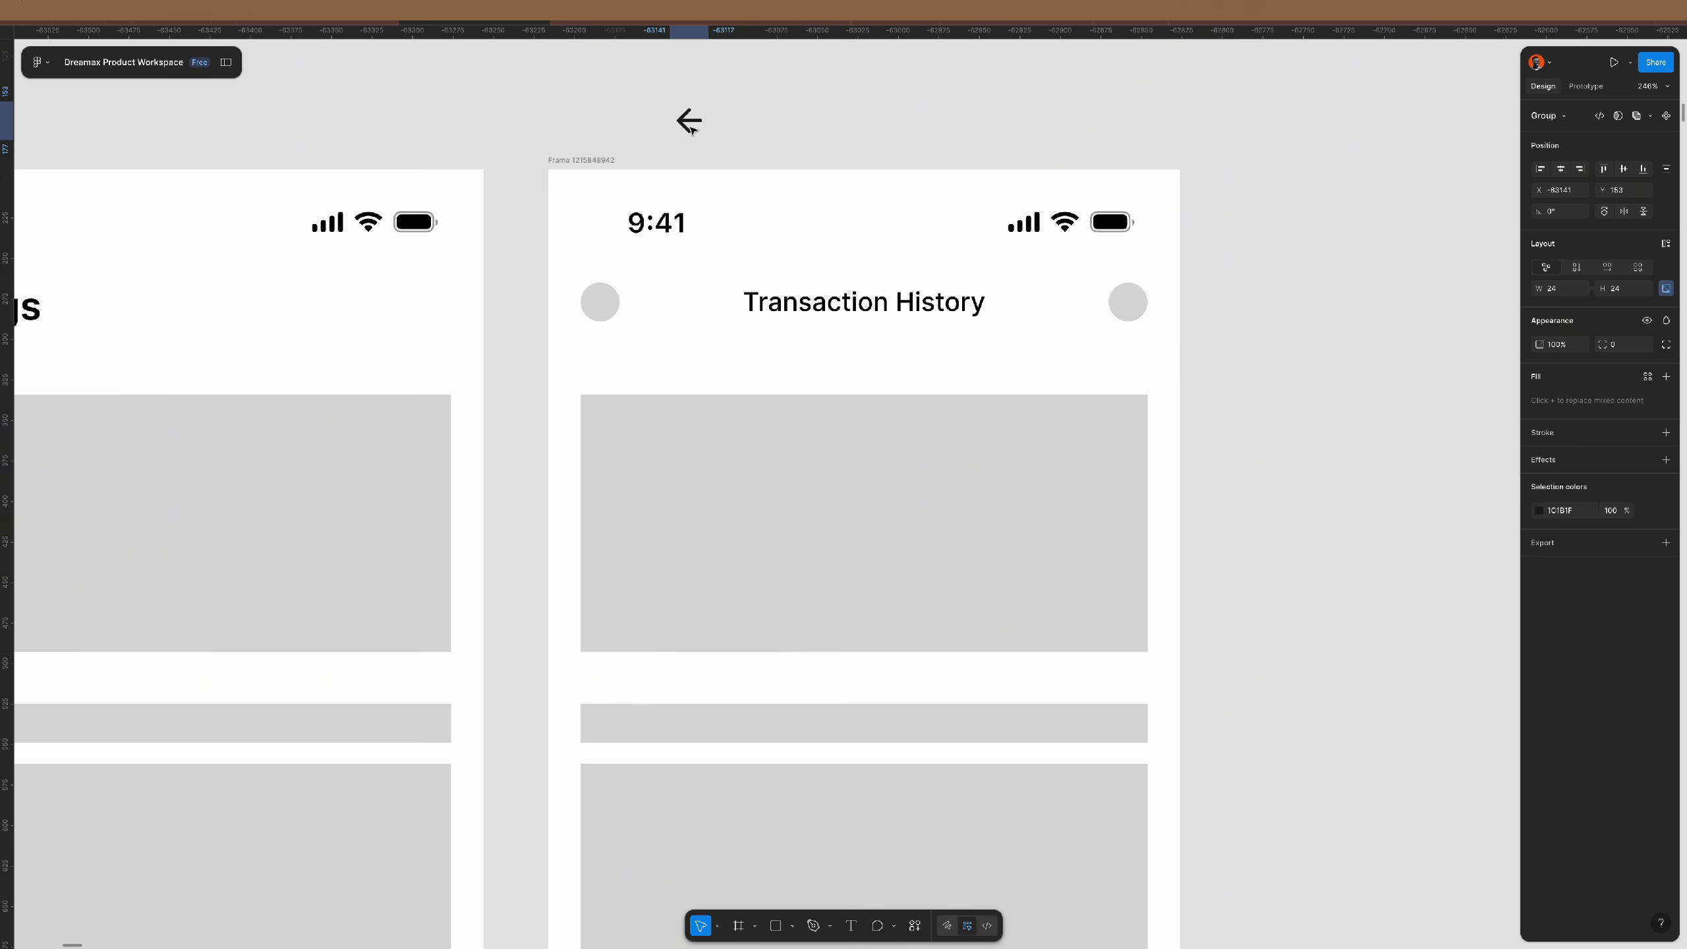
left_click(749, 123)
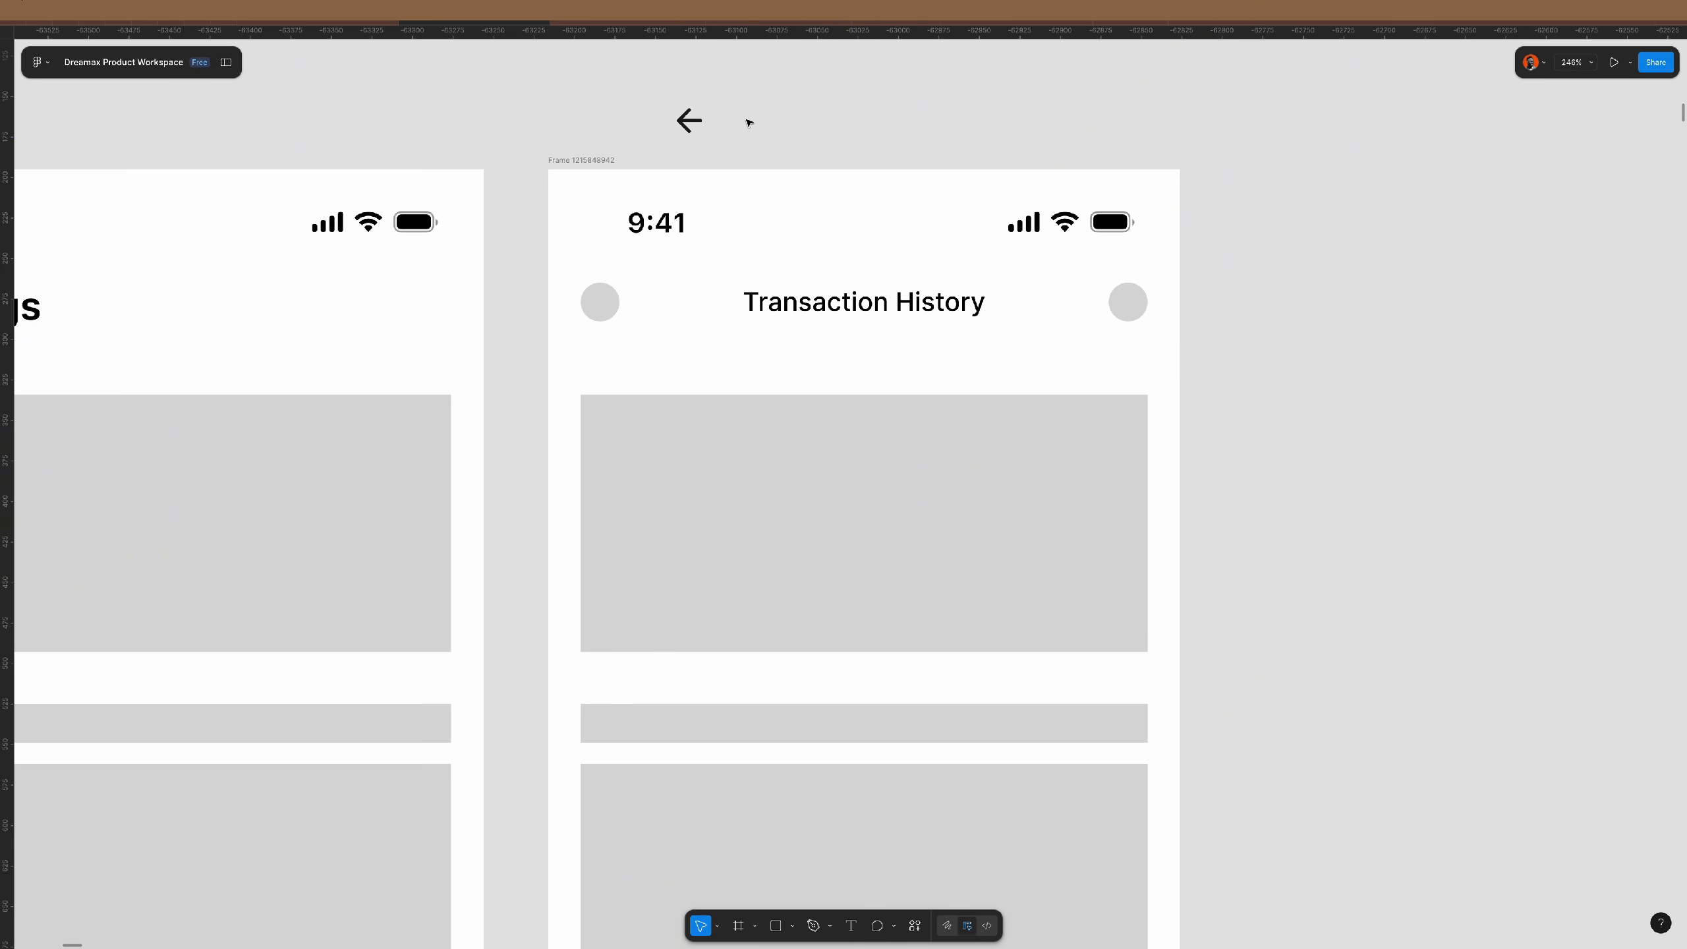
- Draw a fixed 44×44 auto-layout frame with zero padding beside the back arrow
key("f")
left_click_drag(759, 94, 812, 148)
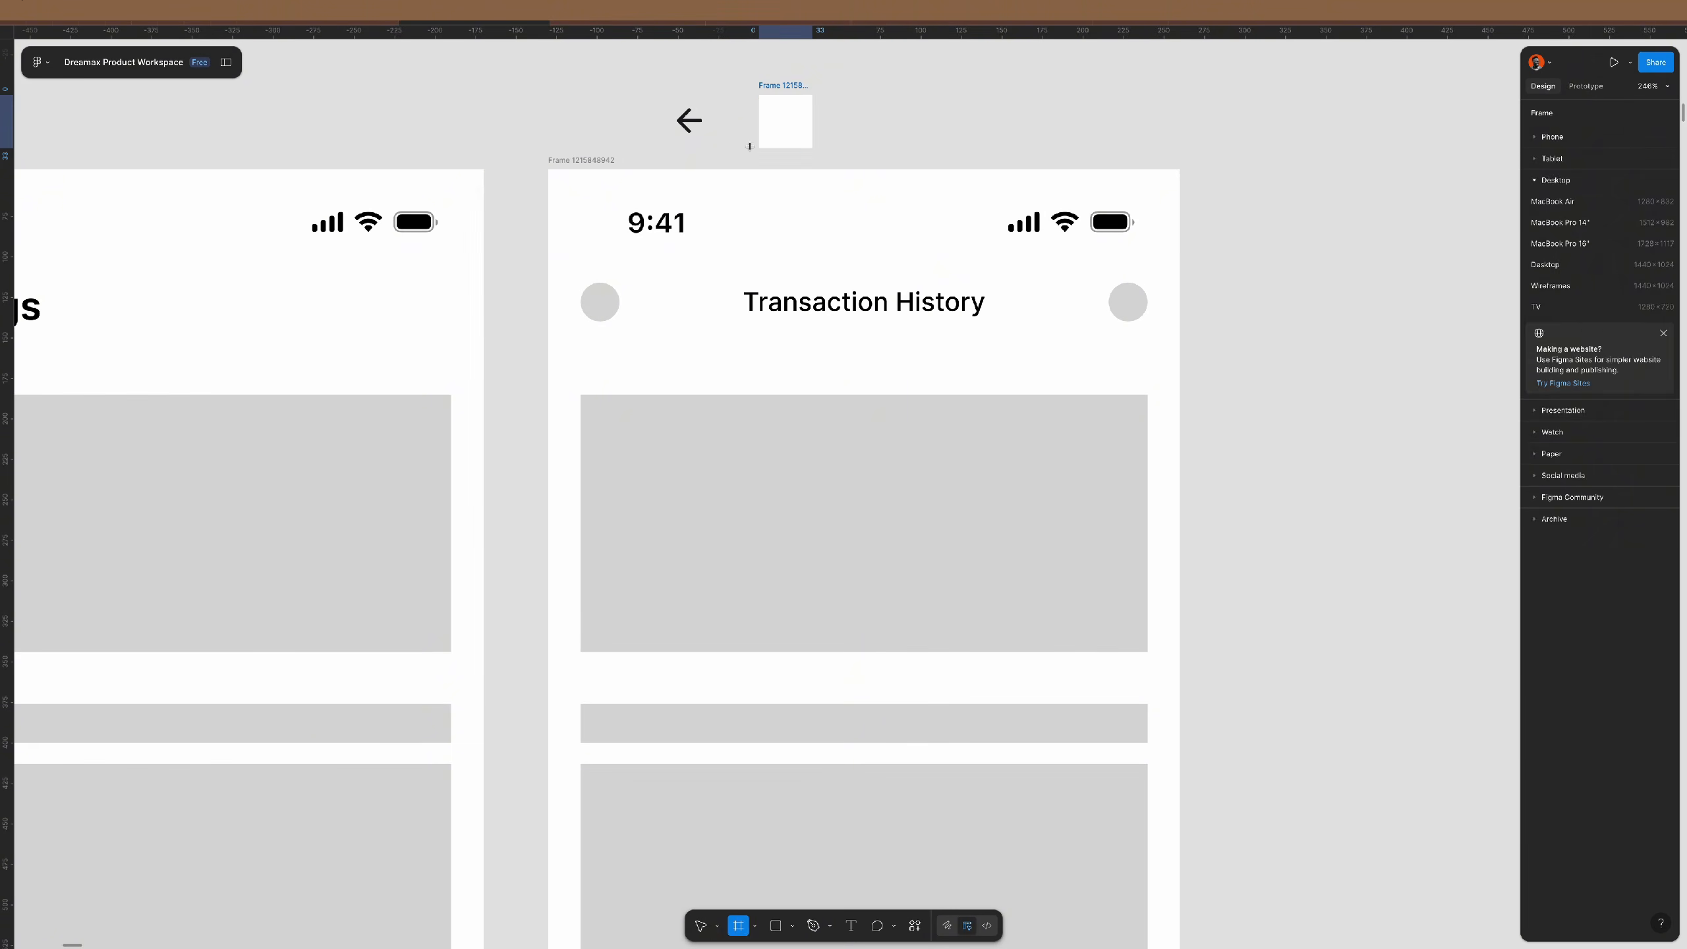
scroll(701, 104, "up", 5)
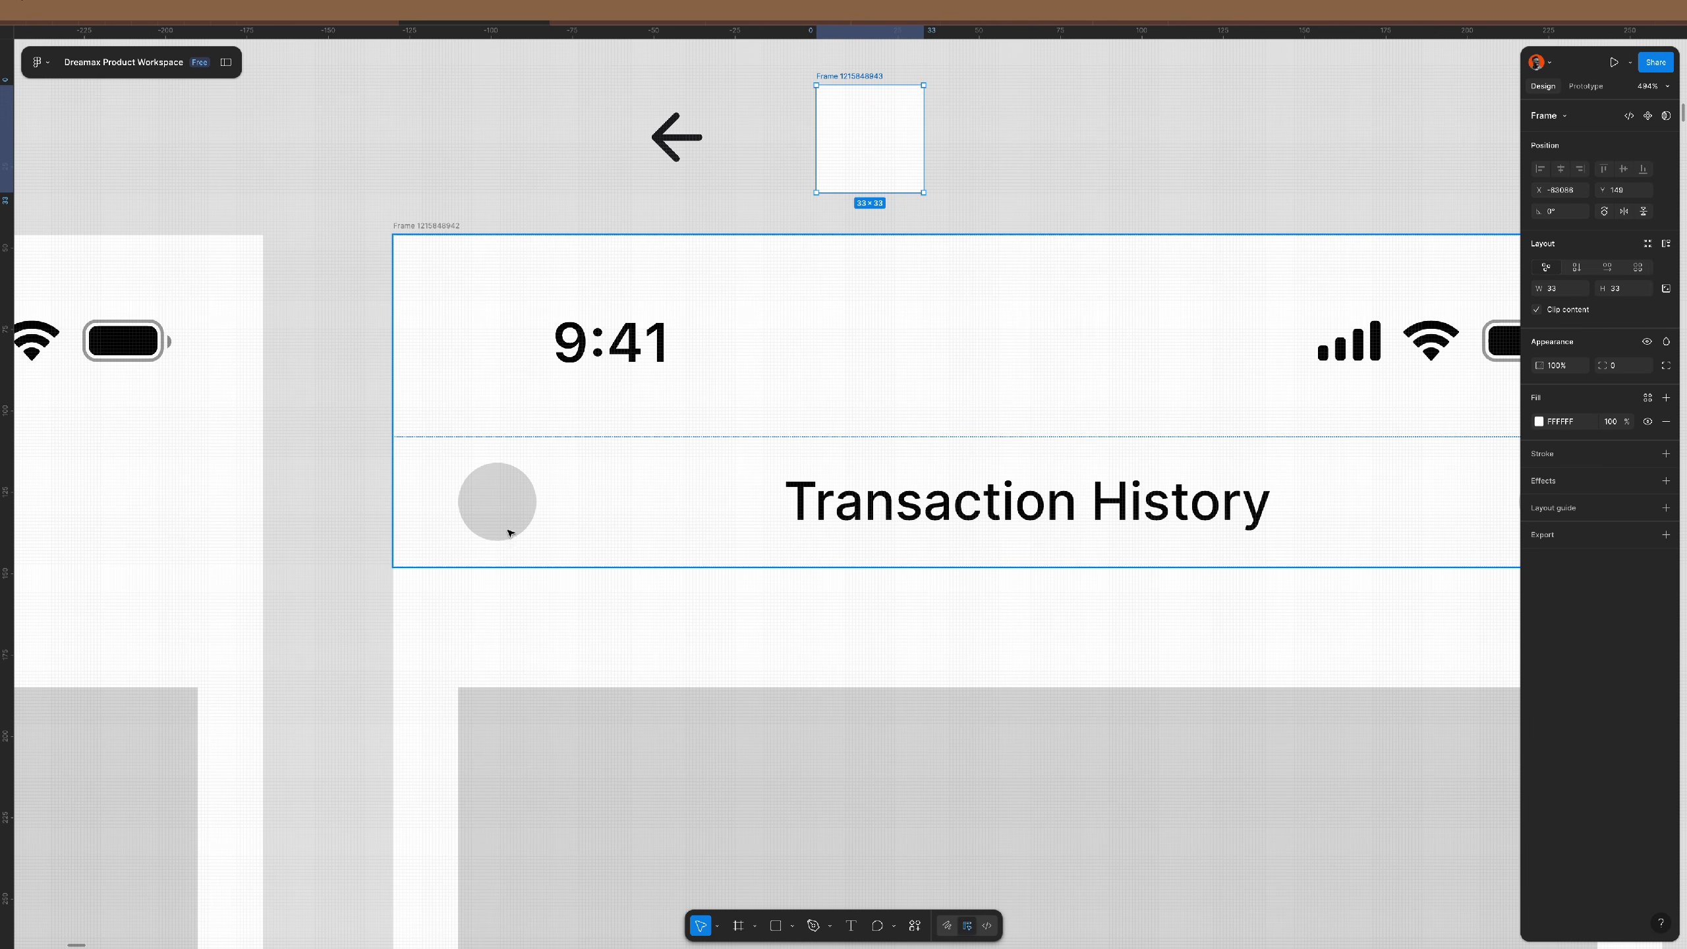
left_click(1666, 243)
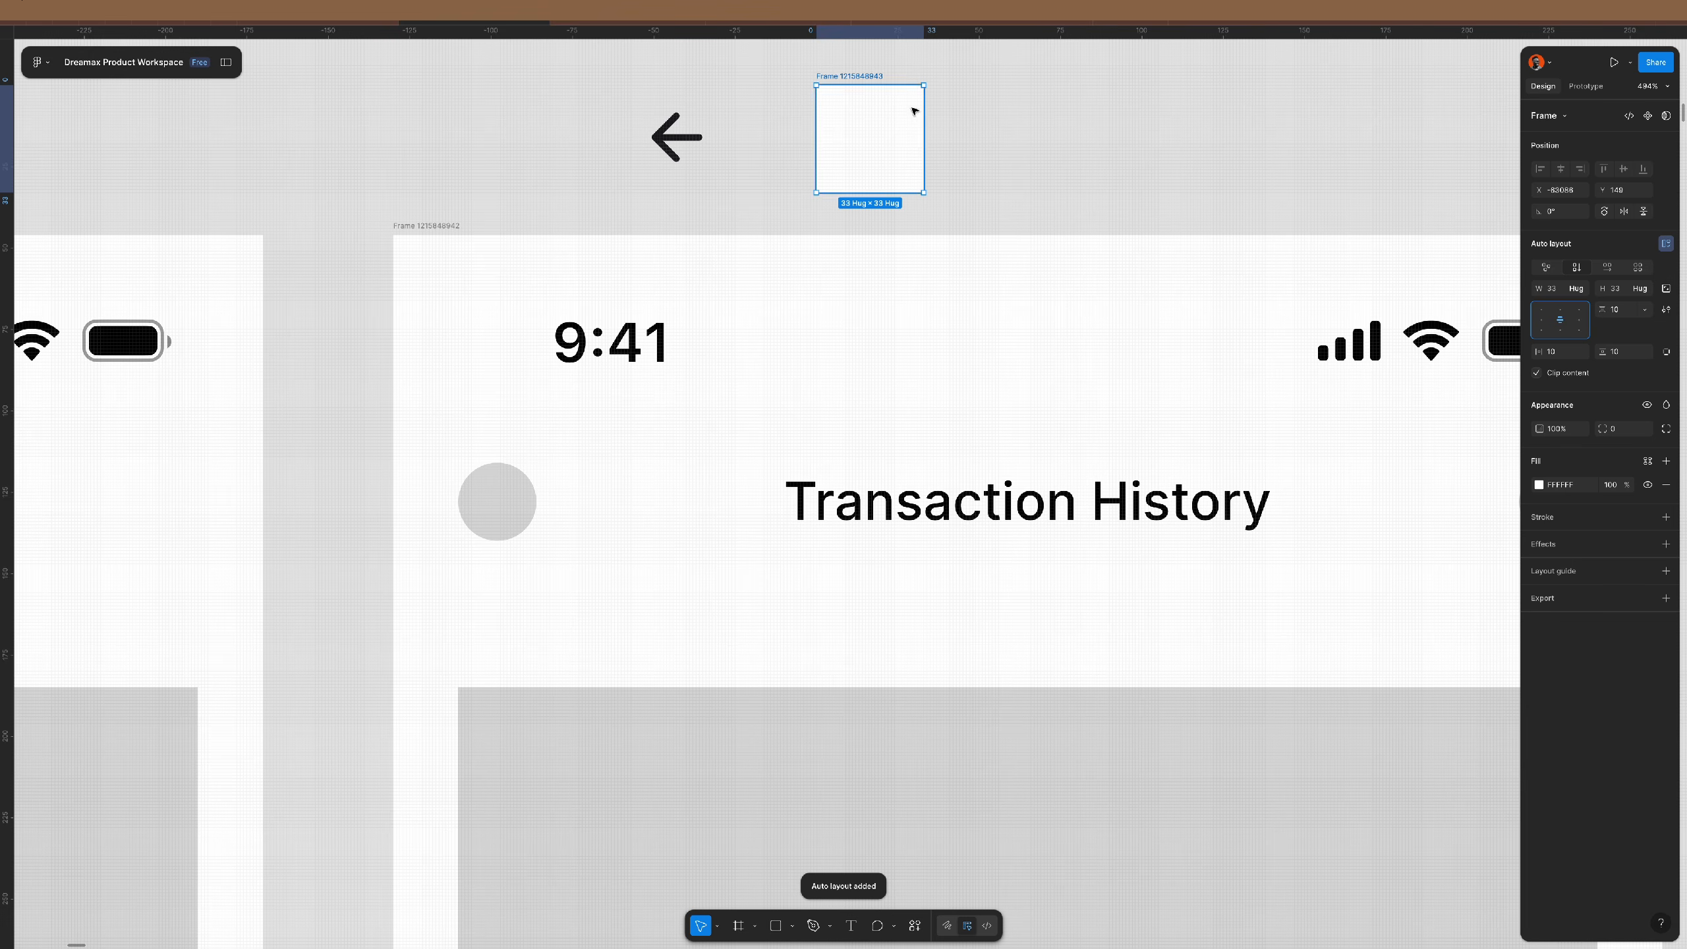
left_click(1666, 288)
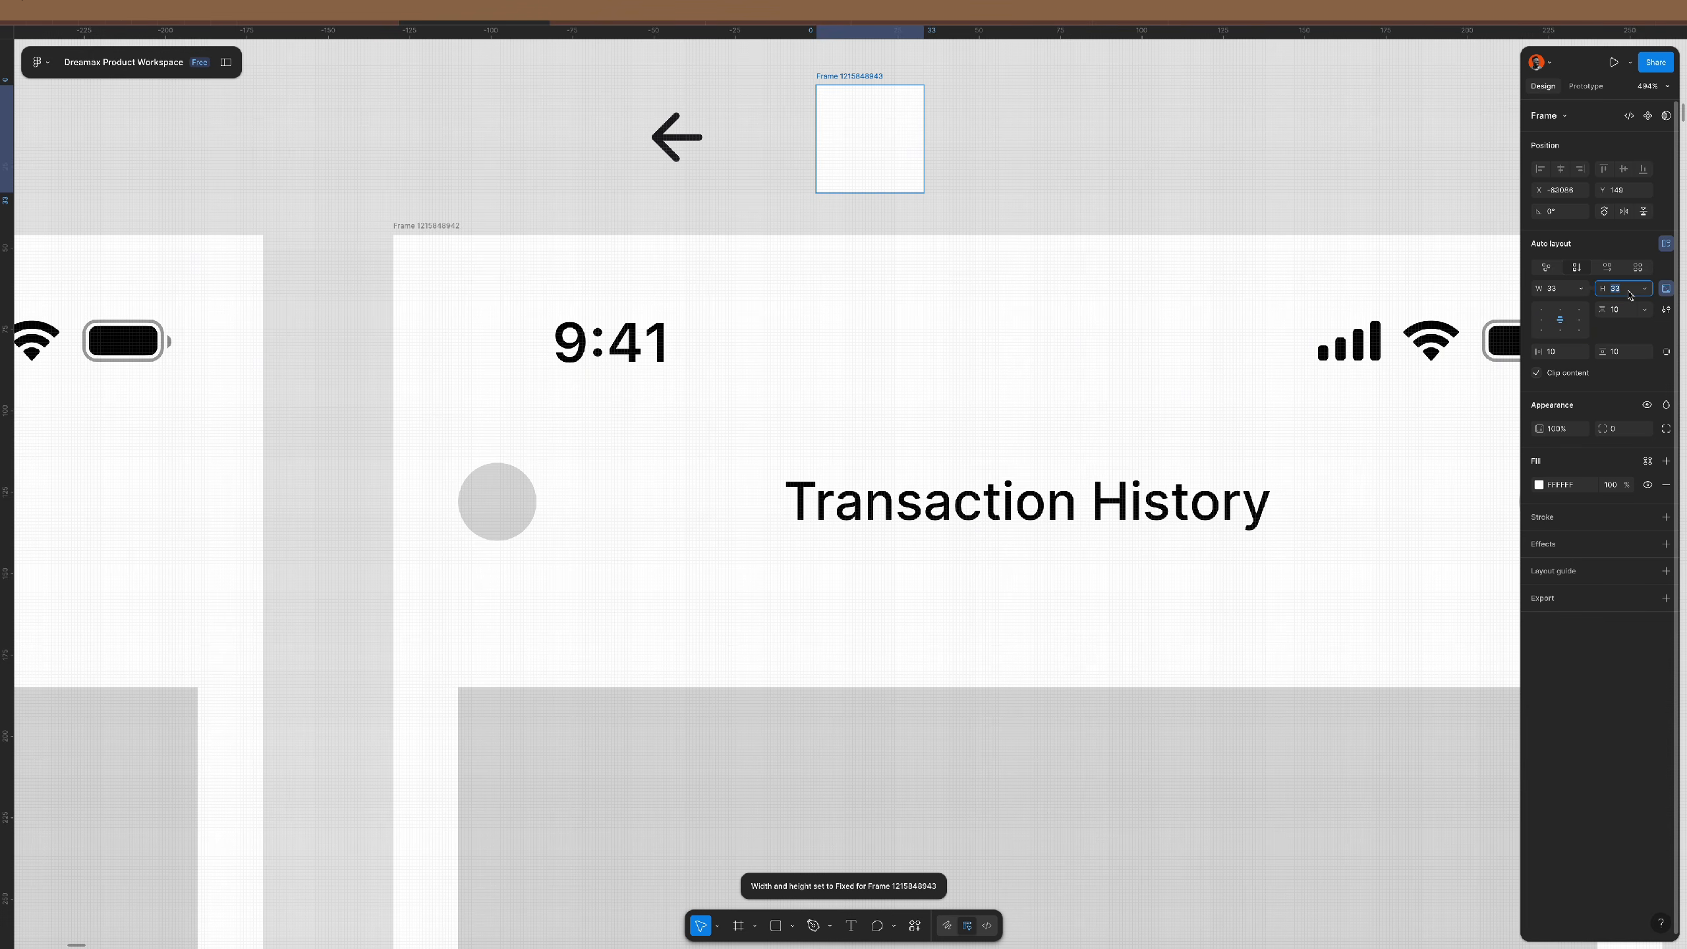
type("32")
key("Return")
left_click(1564, 354)
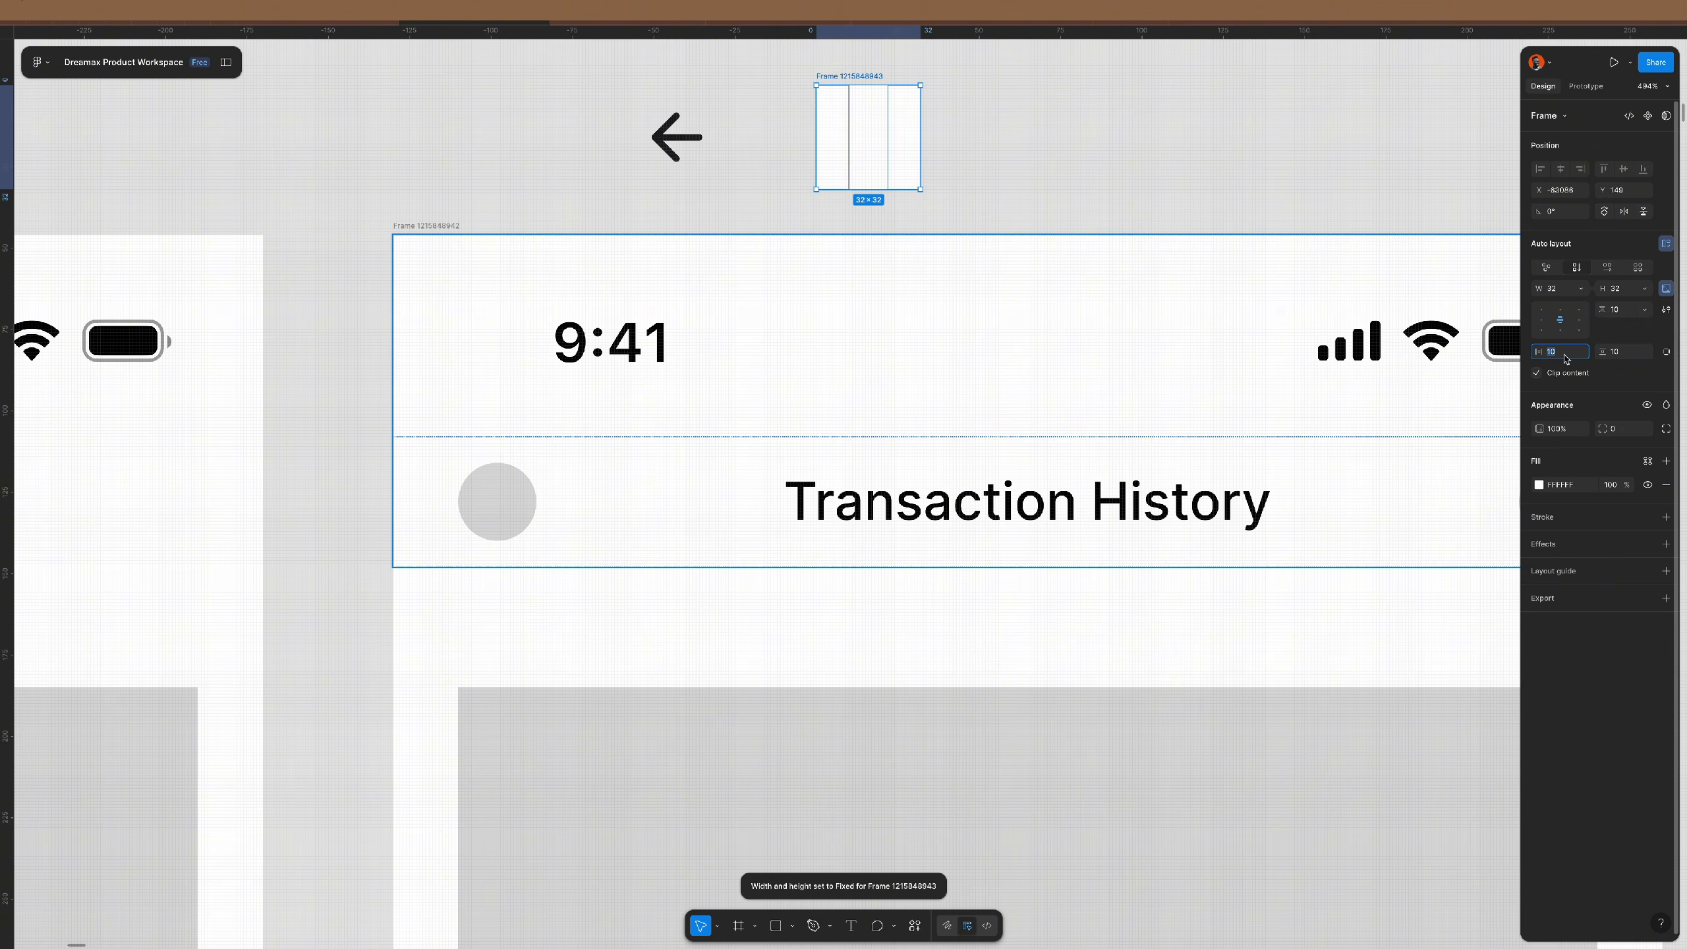
key("Tab")
type("0")
key("Return")
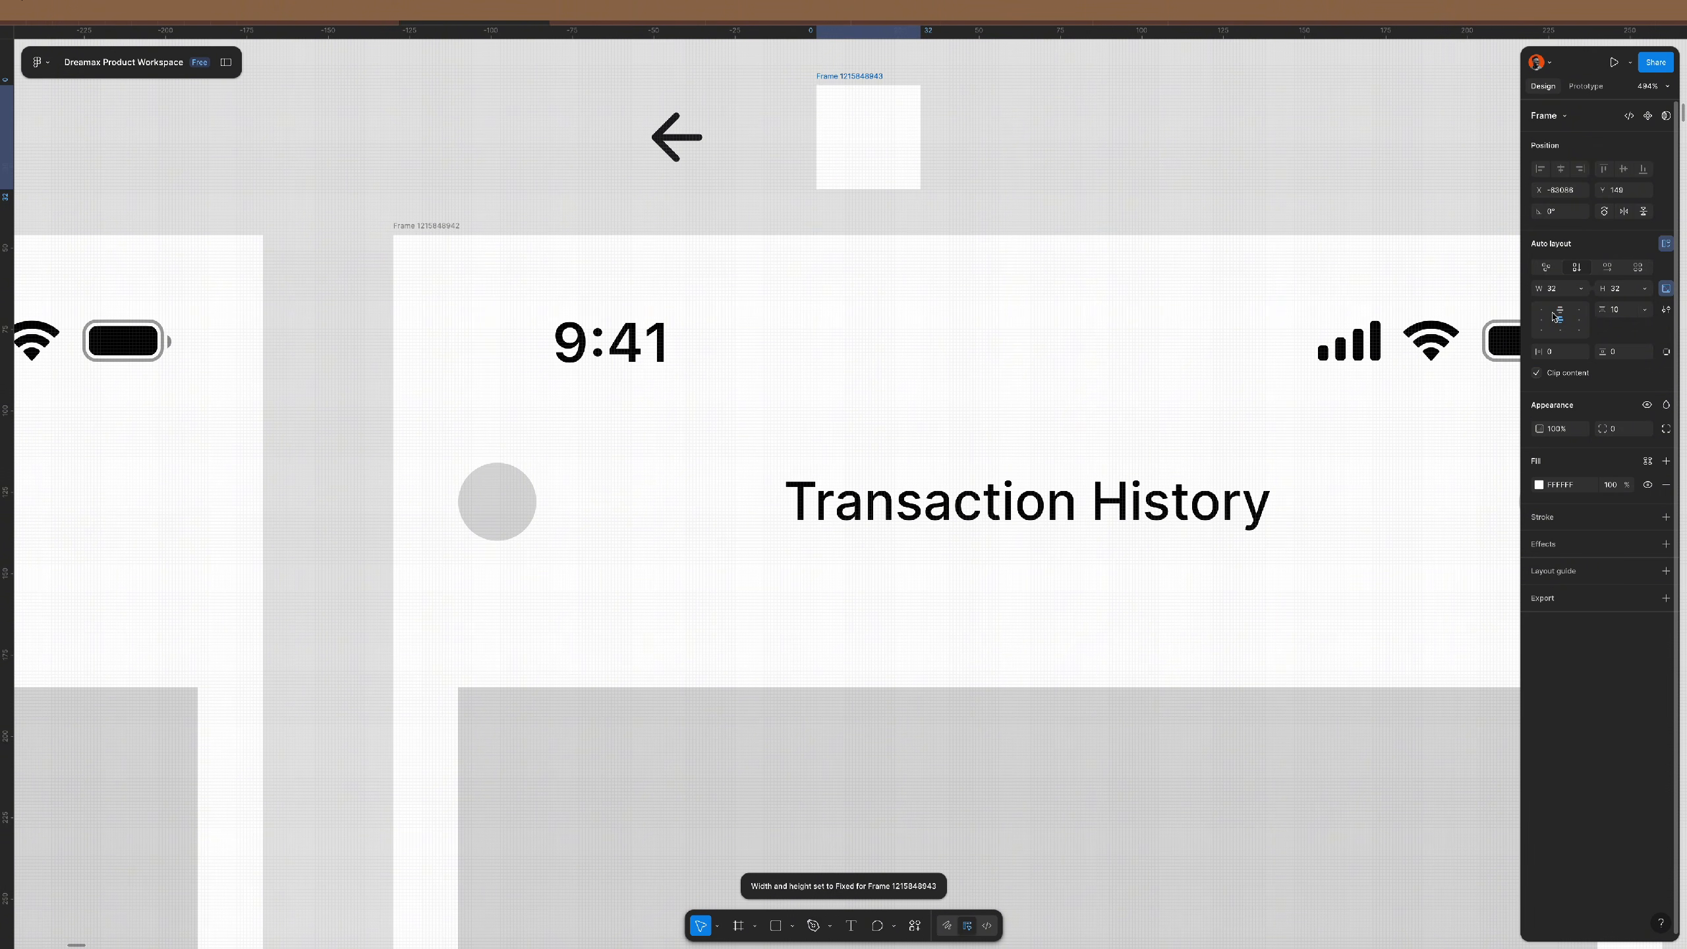
type("44")
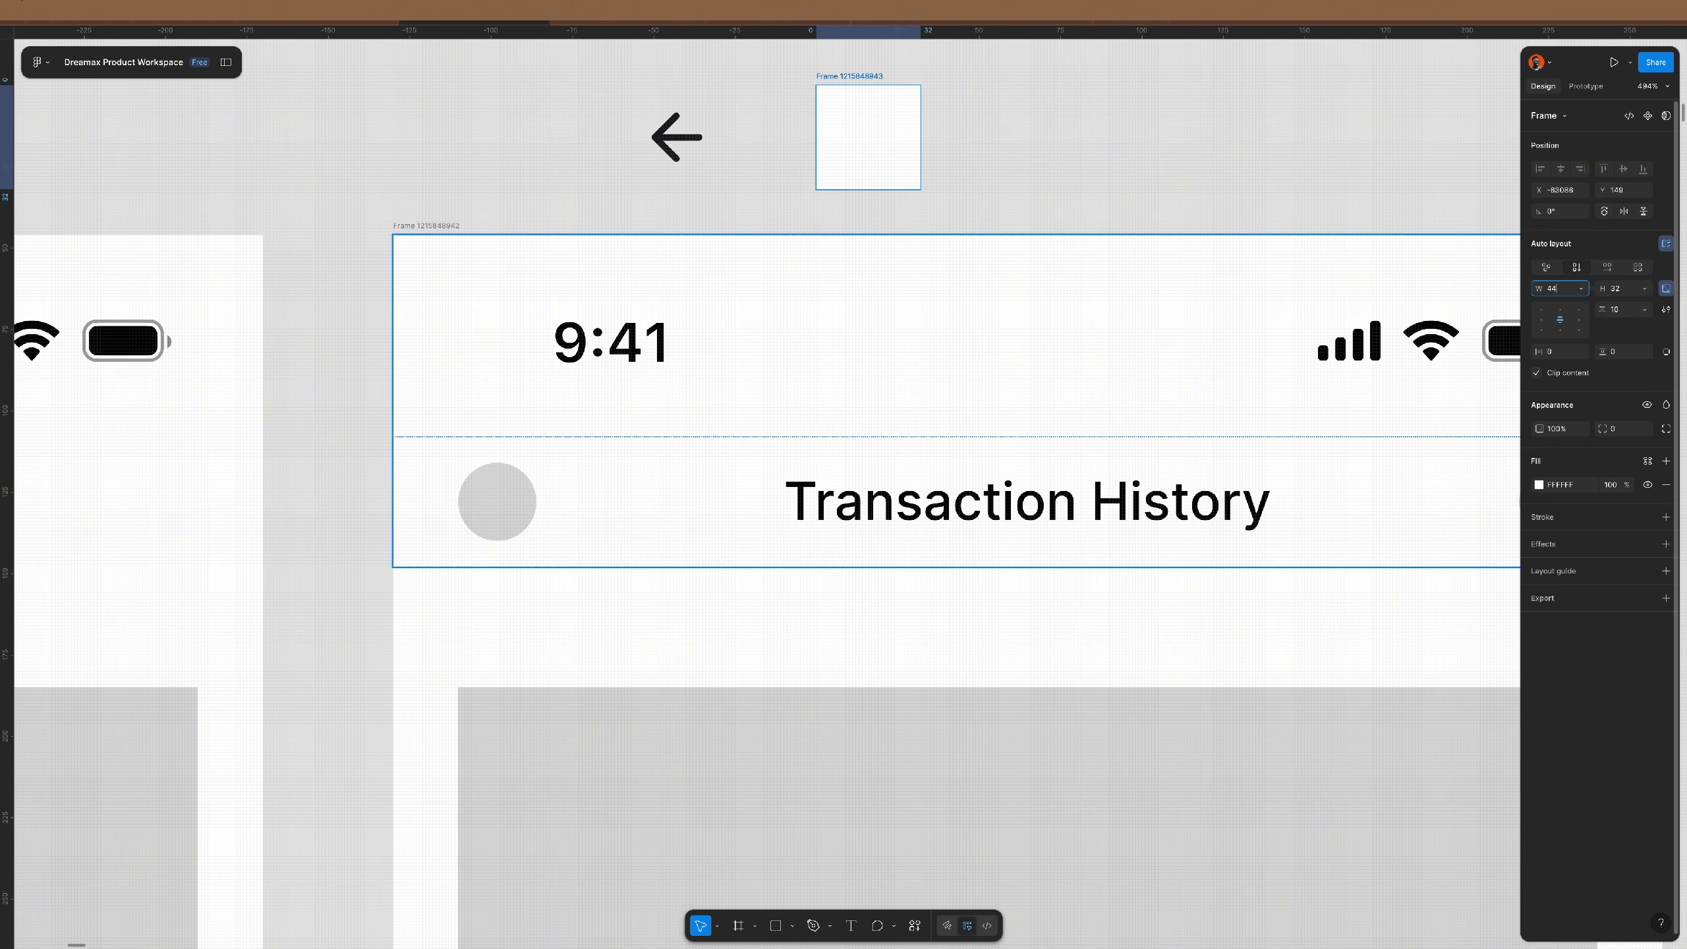
key("Return")
left_click_drag(862, 139, 813, 122)
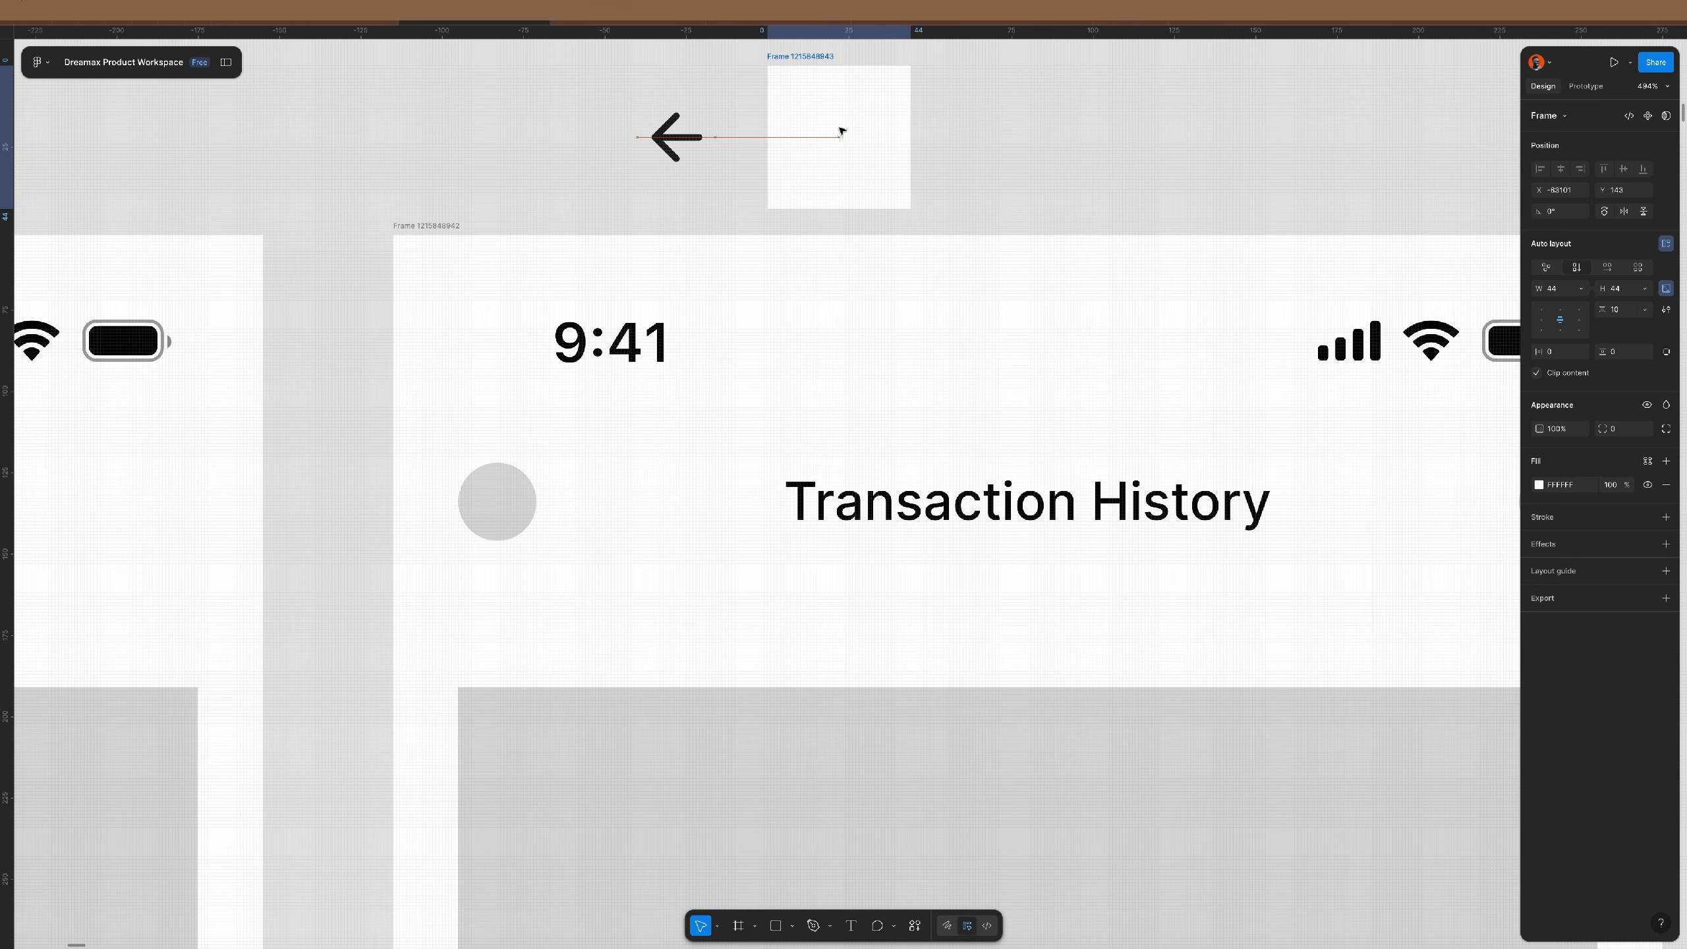
- Put the arrow inside the 44×44 frame, left-aligned with no fill, and cut the frame
left_click(665, 143)
left_click_drag(665, 142, 852, 145)
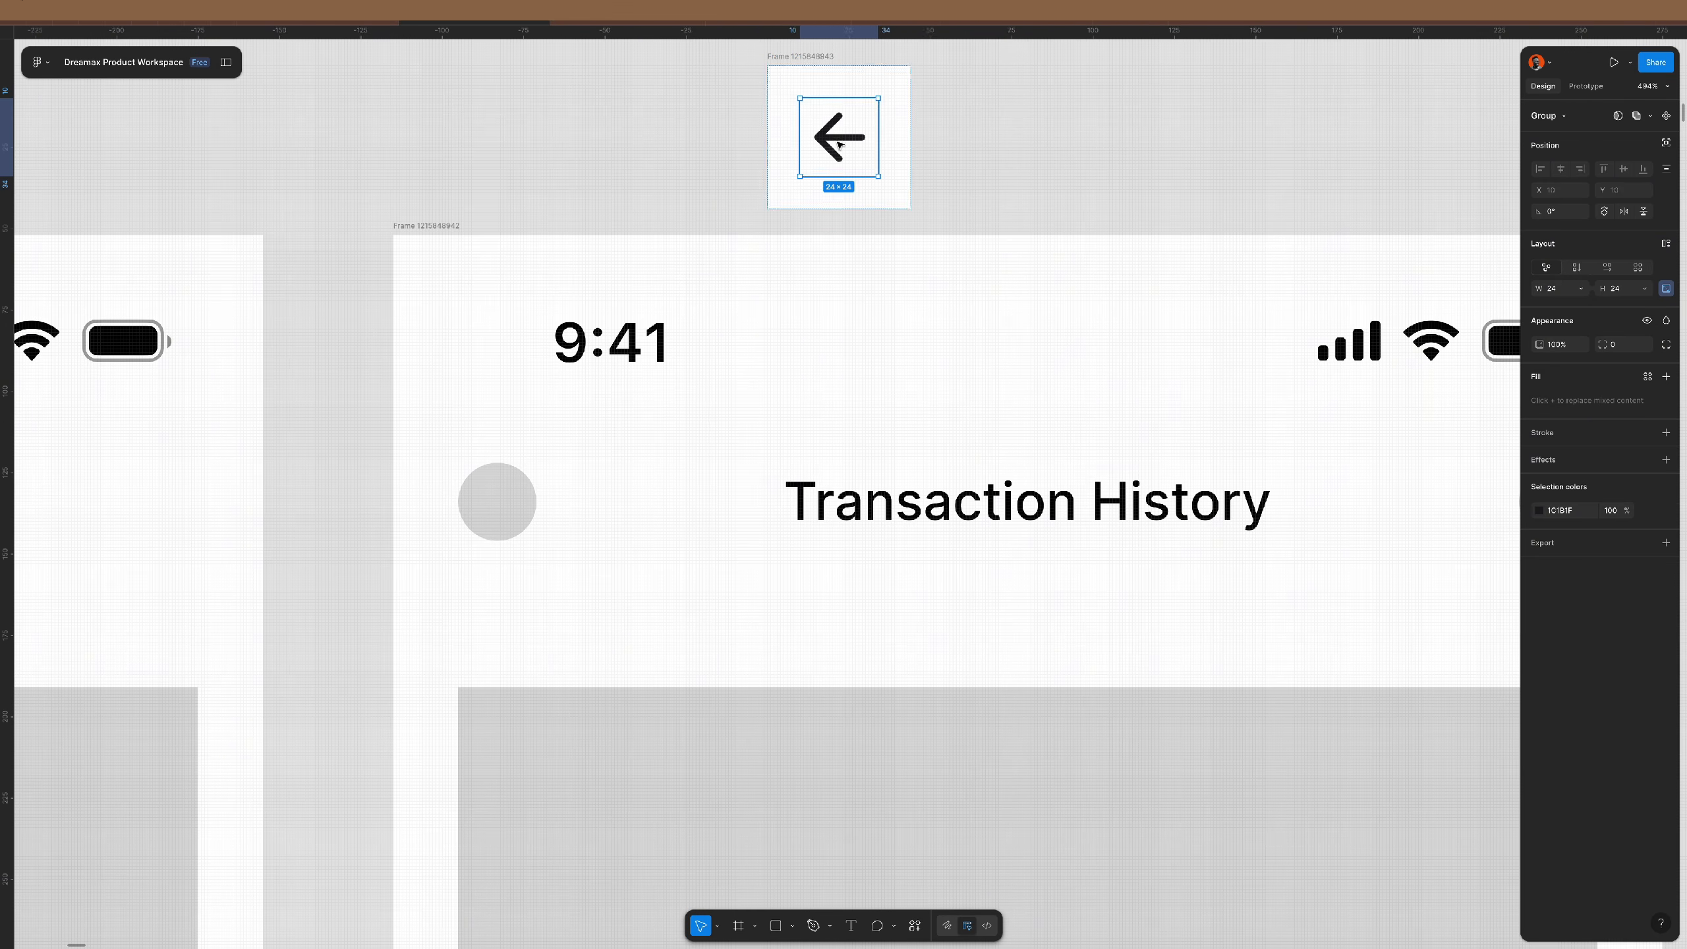
left_click(905, 106)
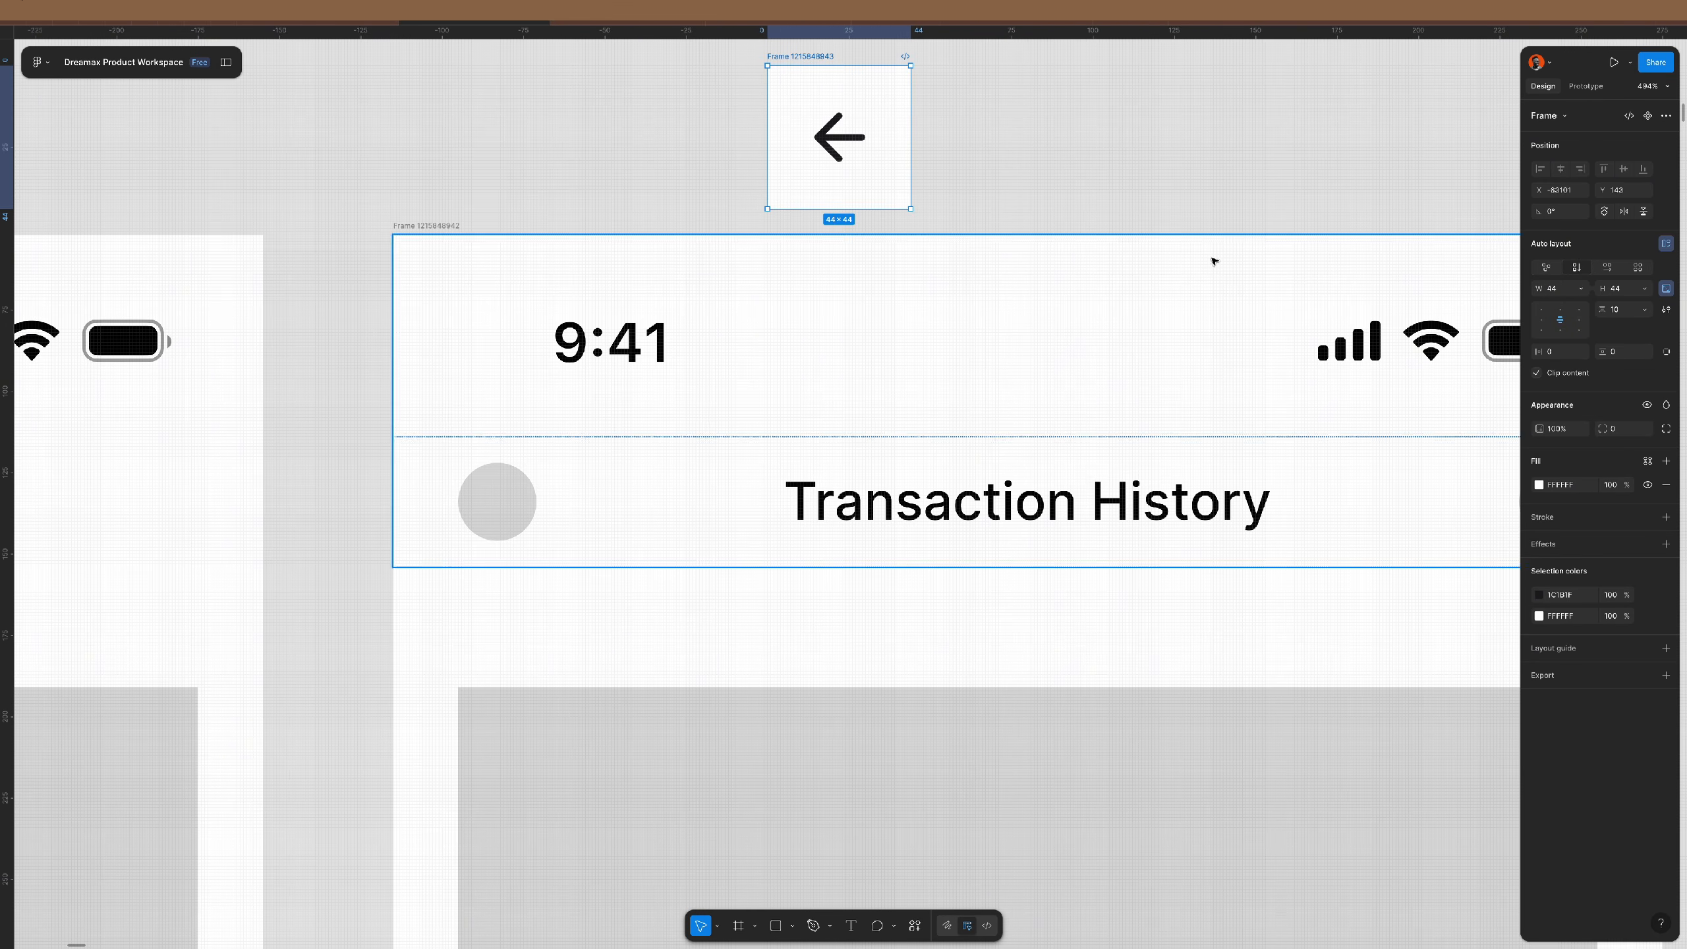
left_click(1543, 321)
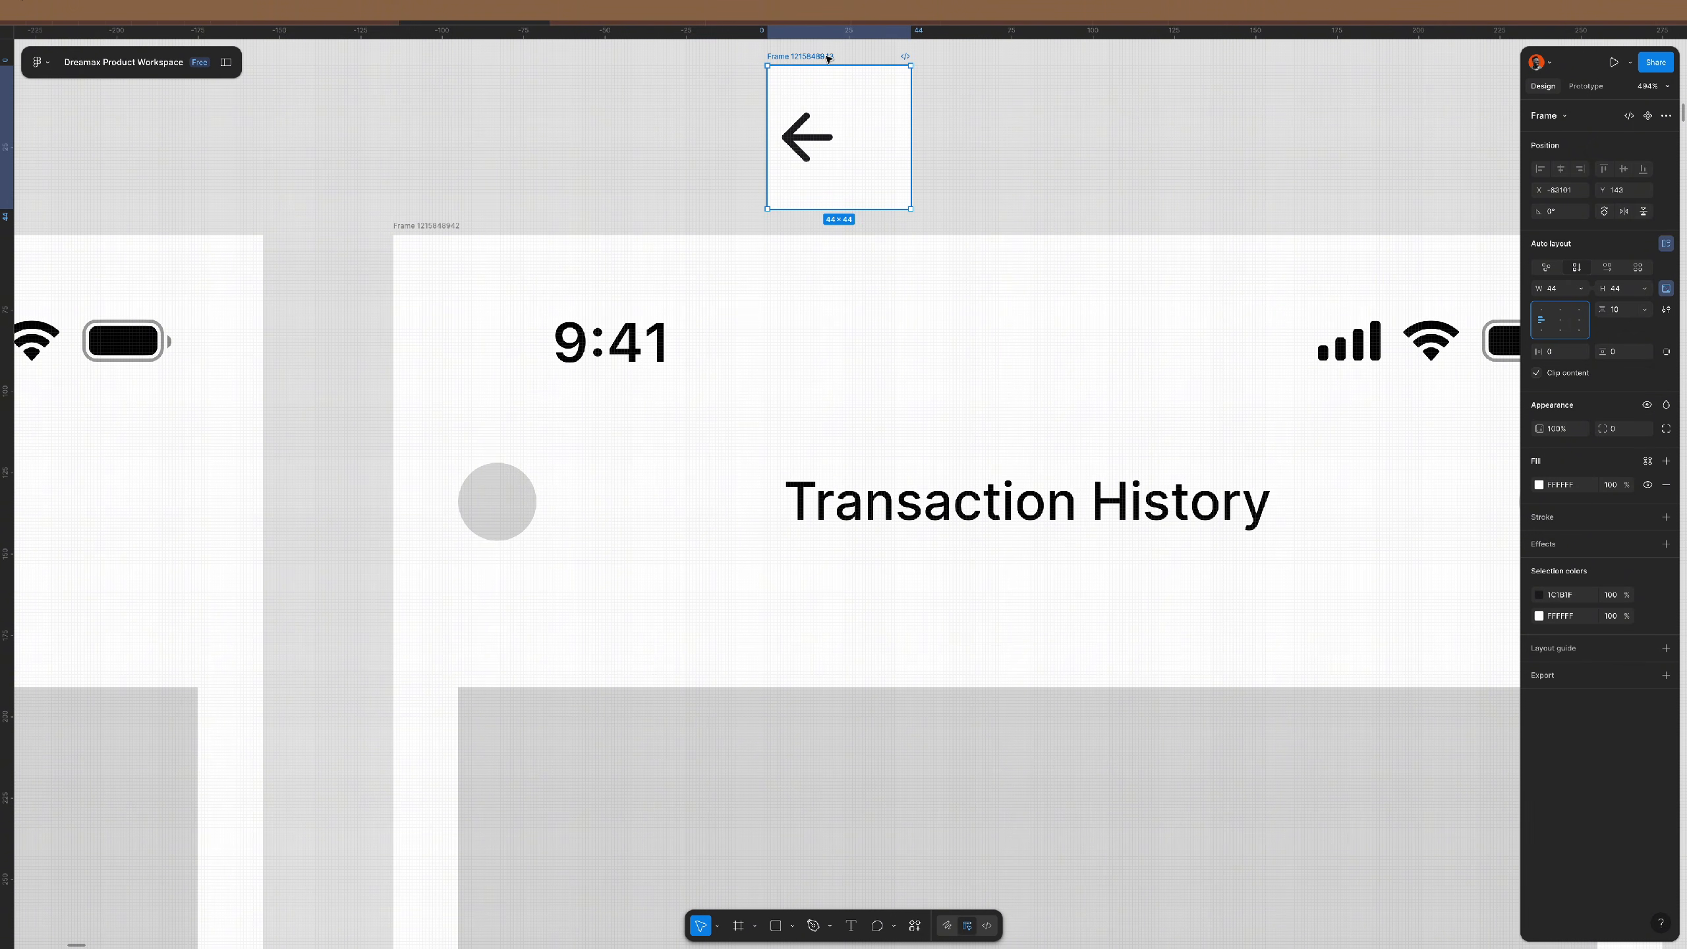
left_click(1665, 484)
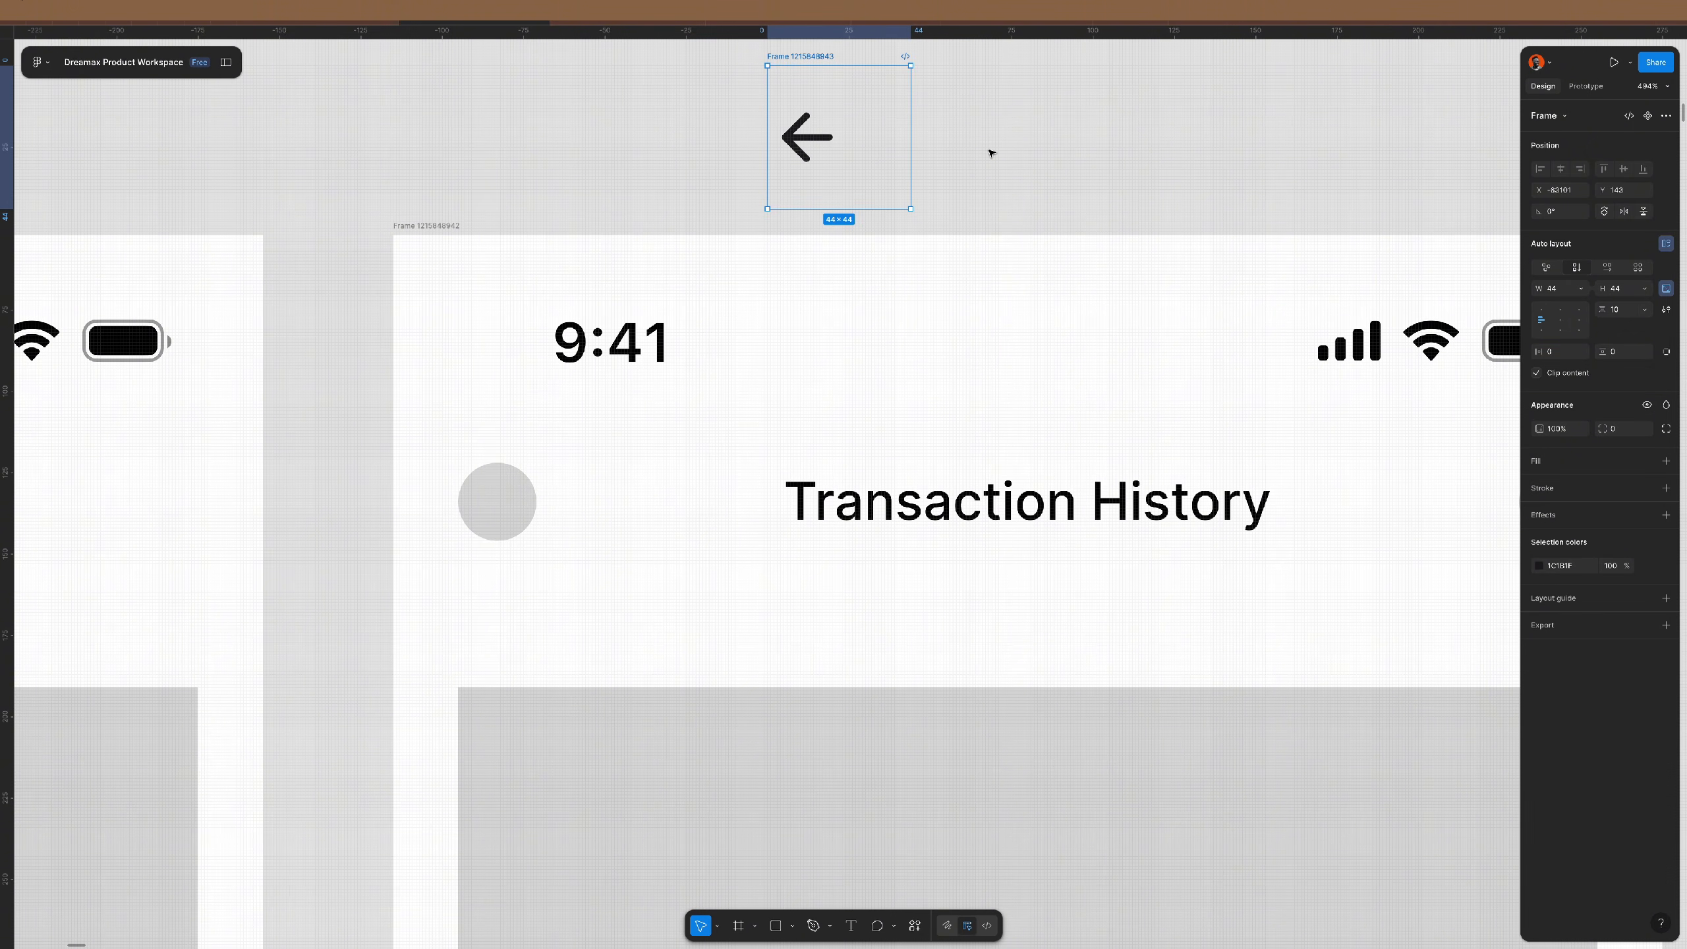
key("super+x")
- Replace the header's left grey circle with the back-arrow frame
double_click(784, 483)
scroll(785, 481, "down", 5)
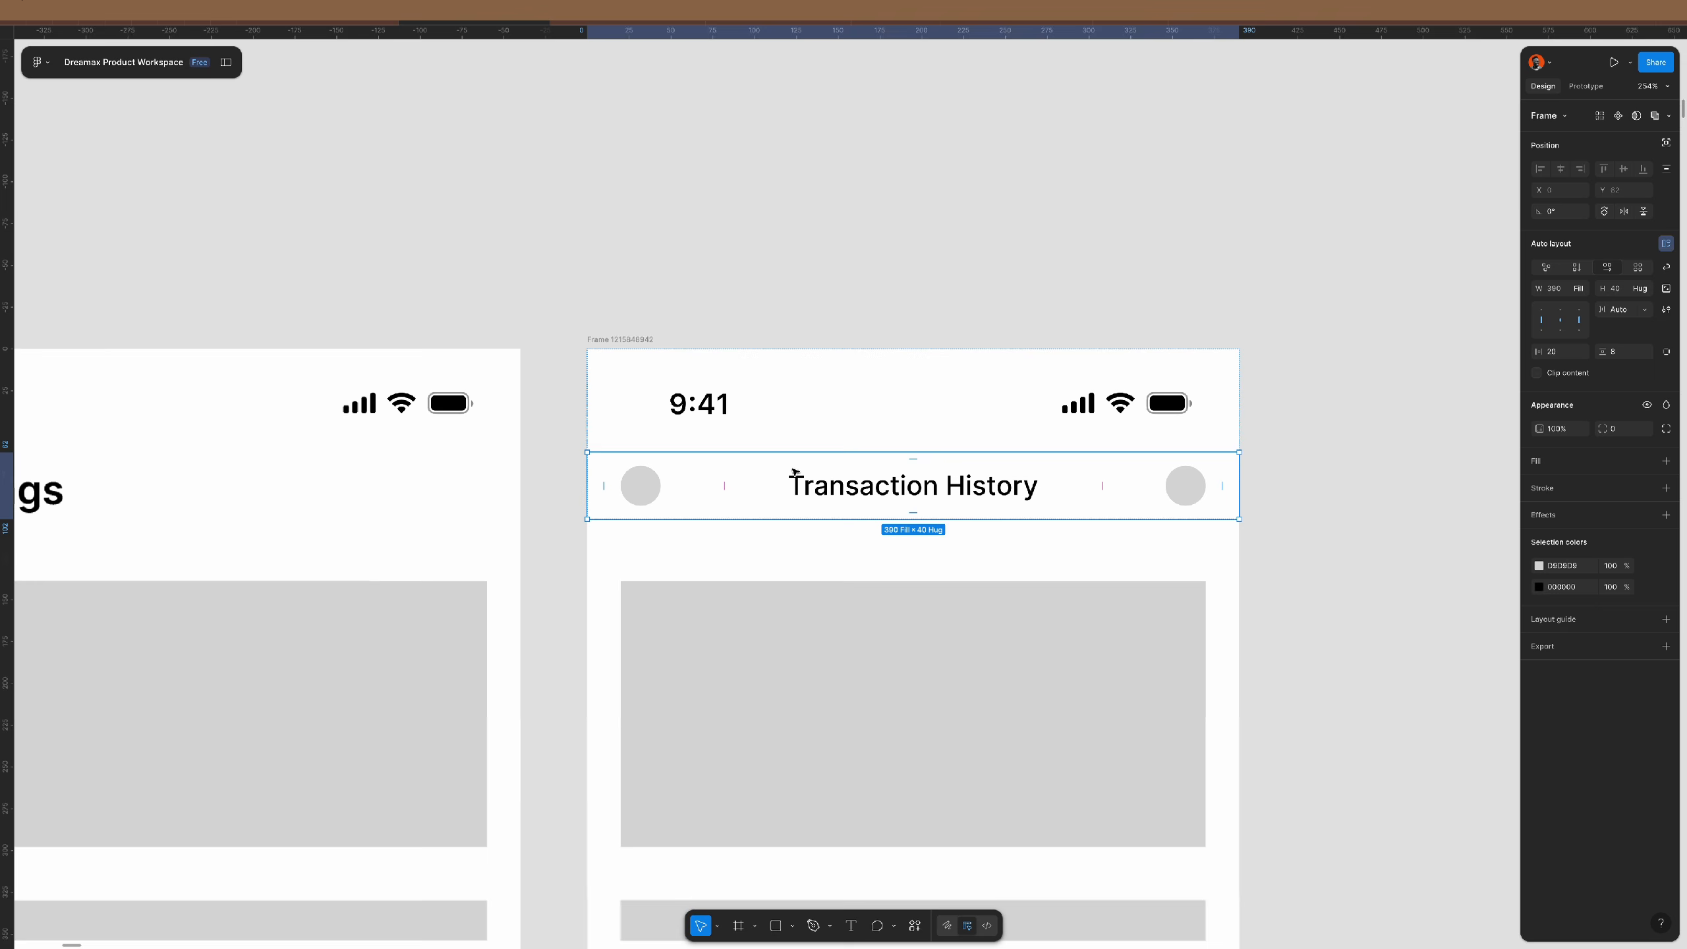
scroll(794, 472, "left", 2)
scroll(794, 472, "left", 2)
left_click(618, 456)
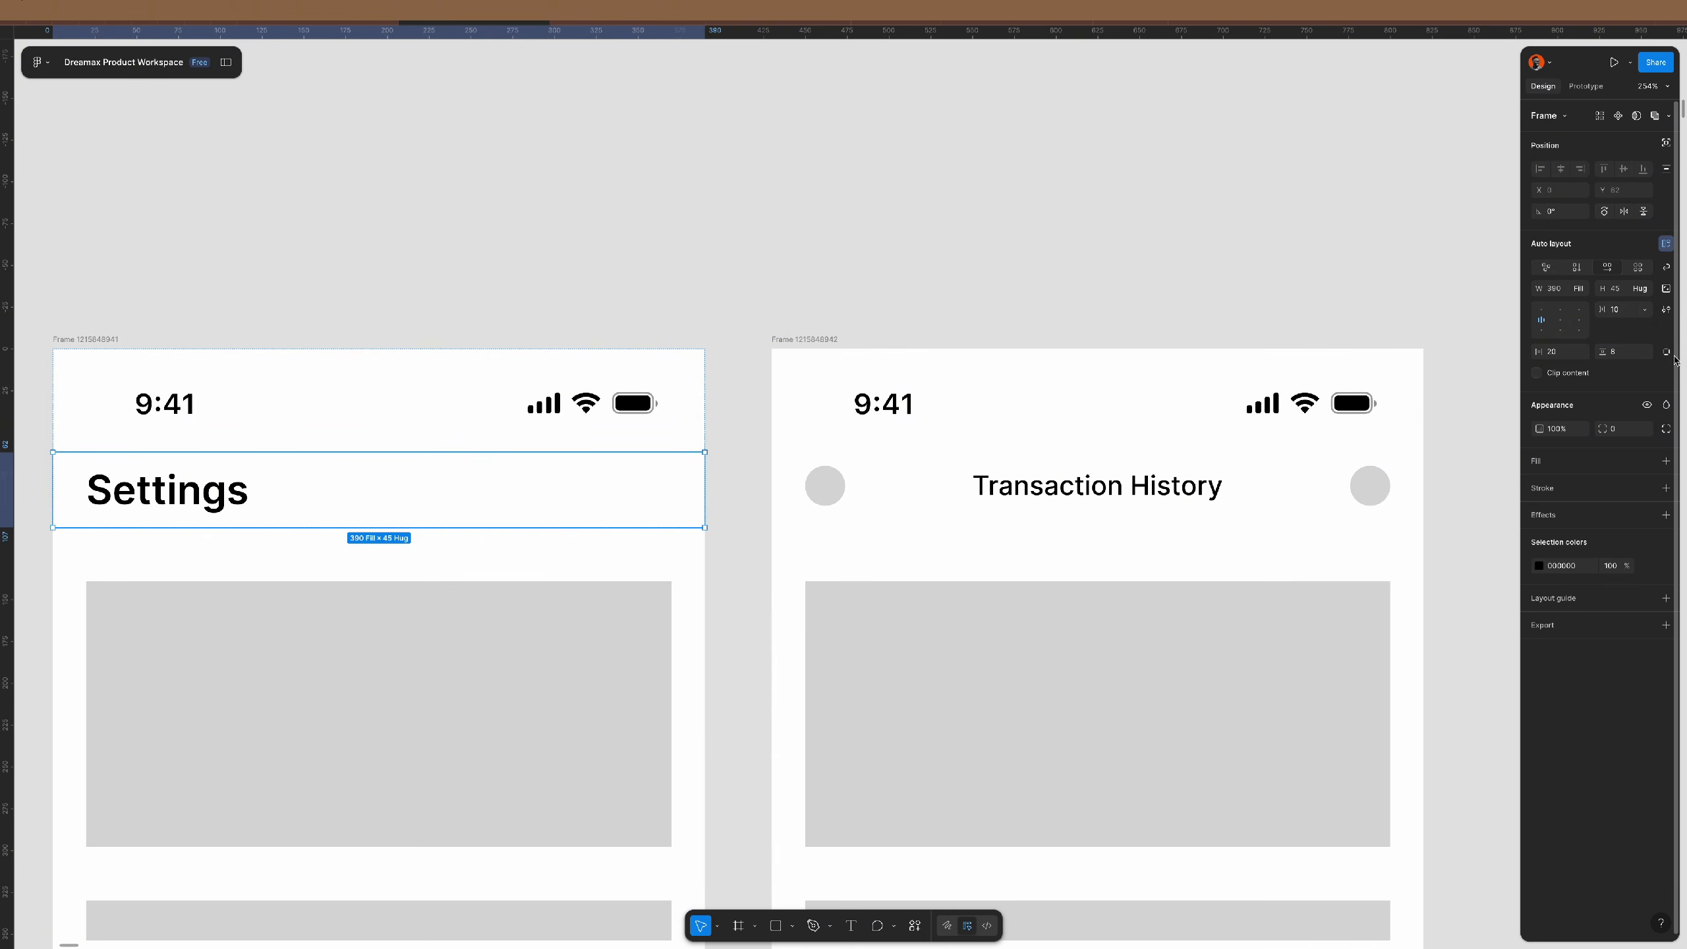
left_click(1643, 292)
left_click(1136, 485)
double_click(1122, 497)
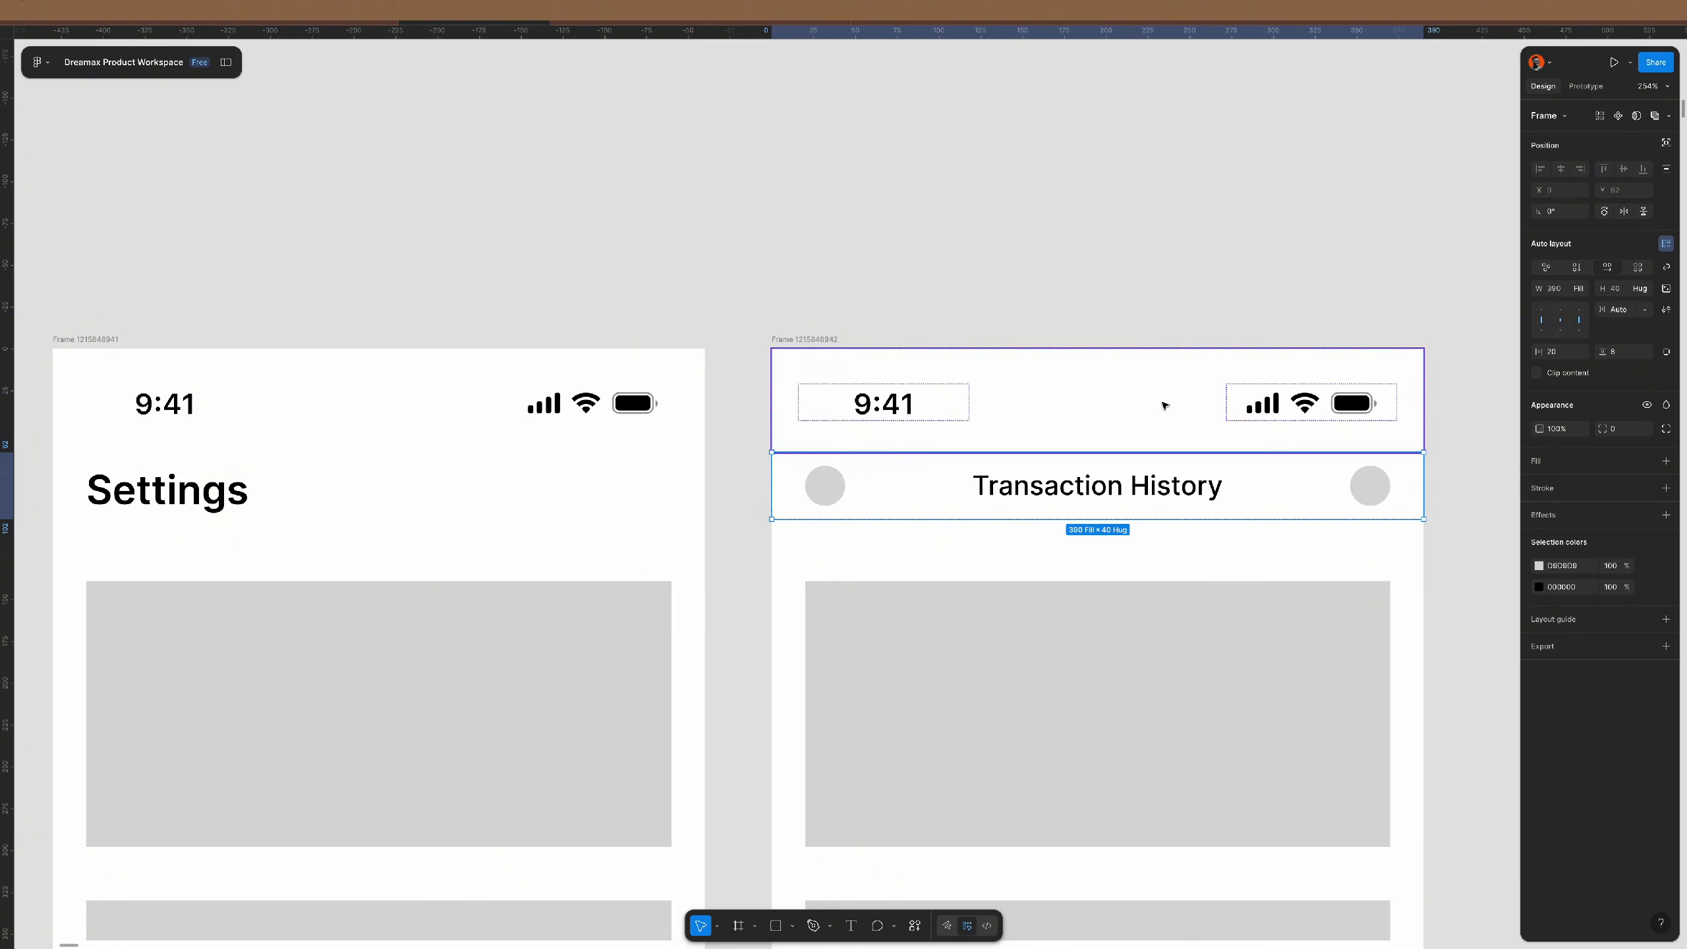
left_click(829, 489)
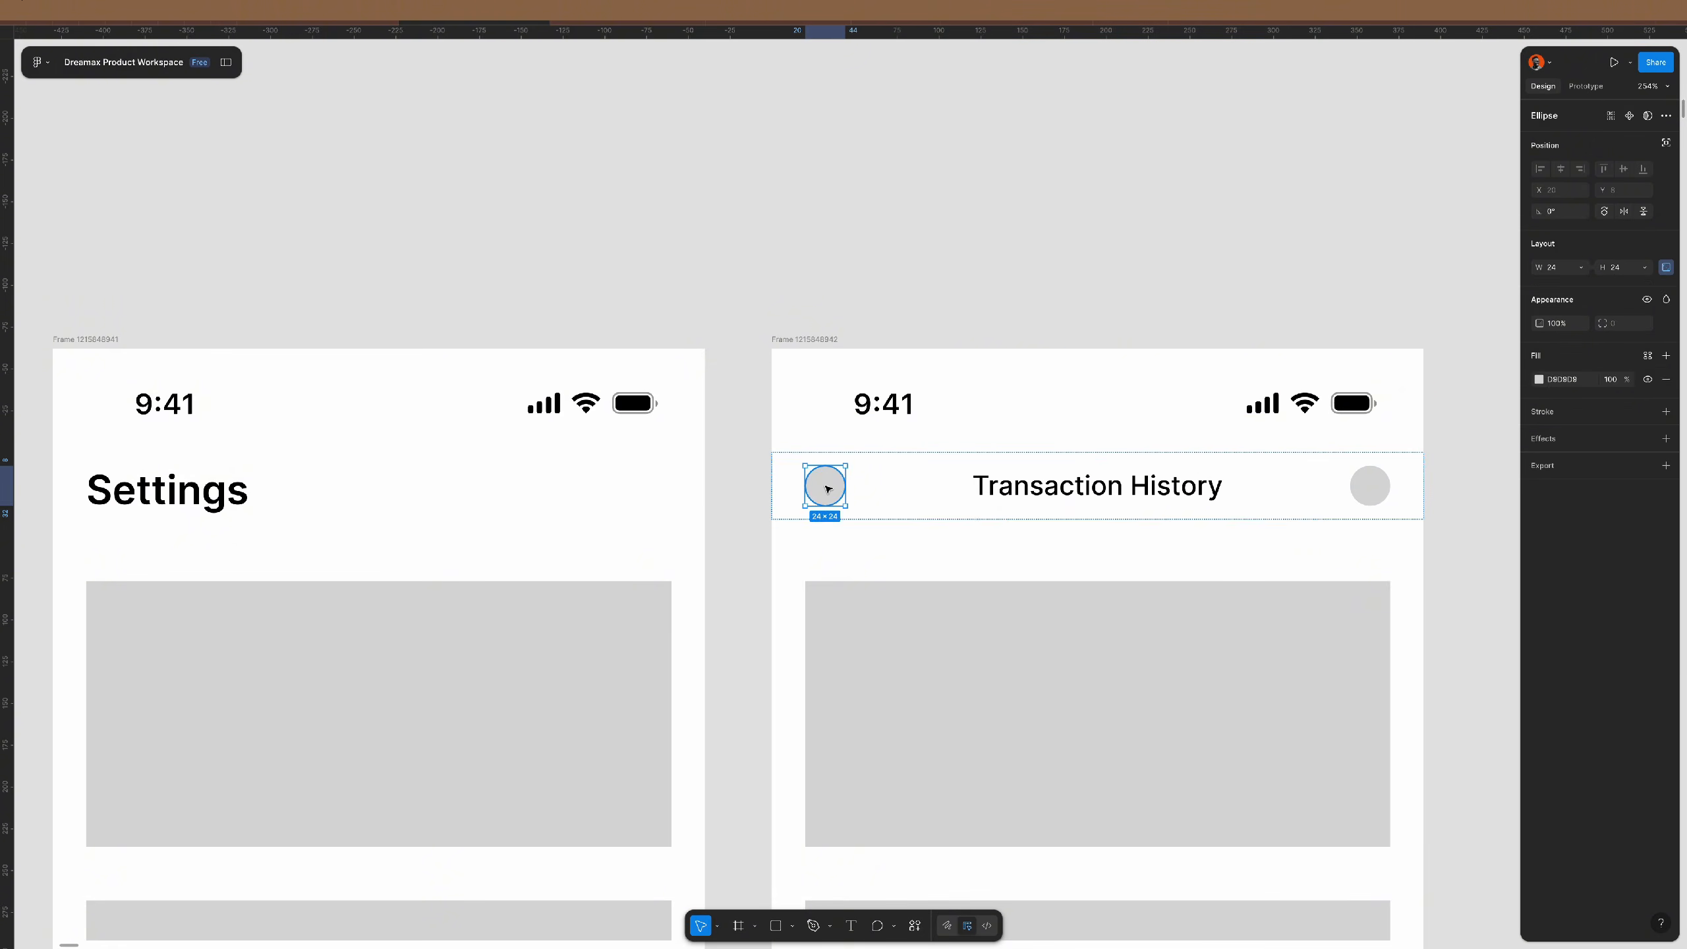
key("super+shift+r")
- Set the header row height to 45 and delete the right grey circle
left_click(1326, 505)
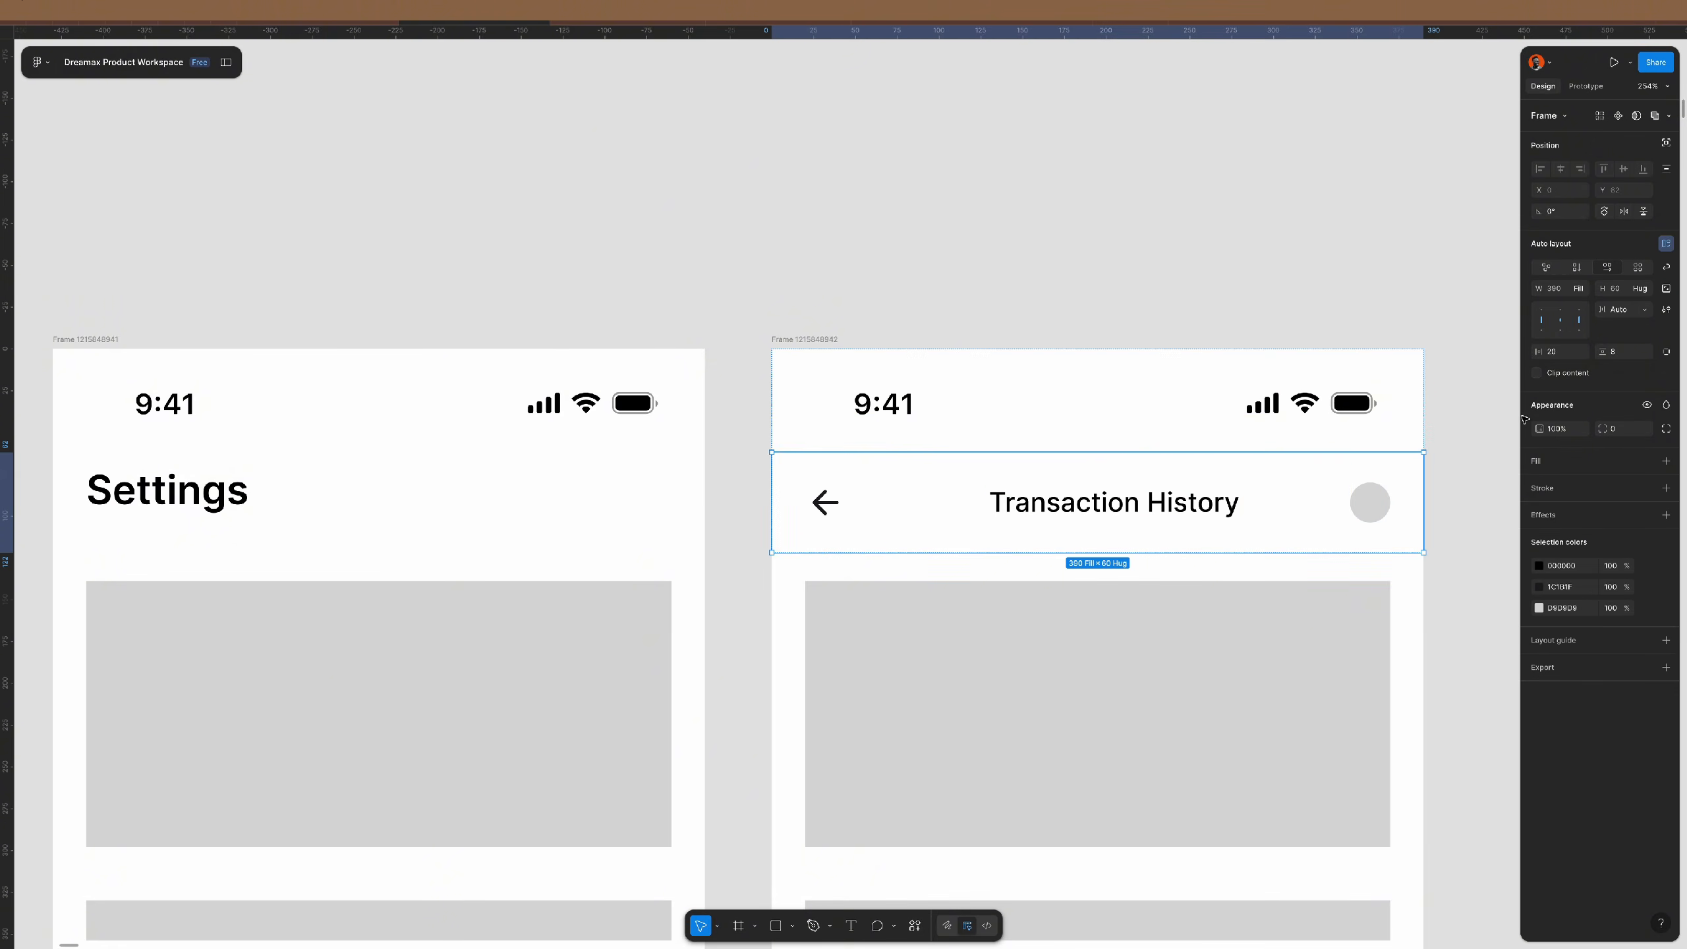
left_click(1629, 290)
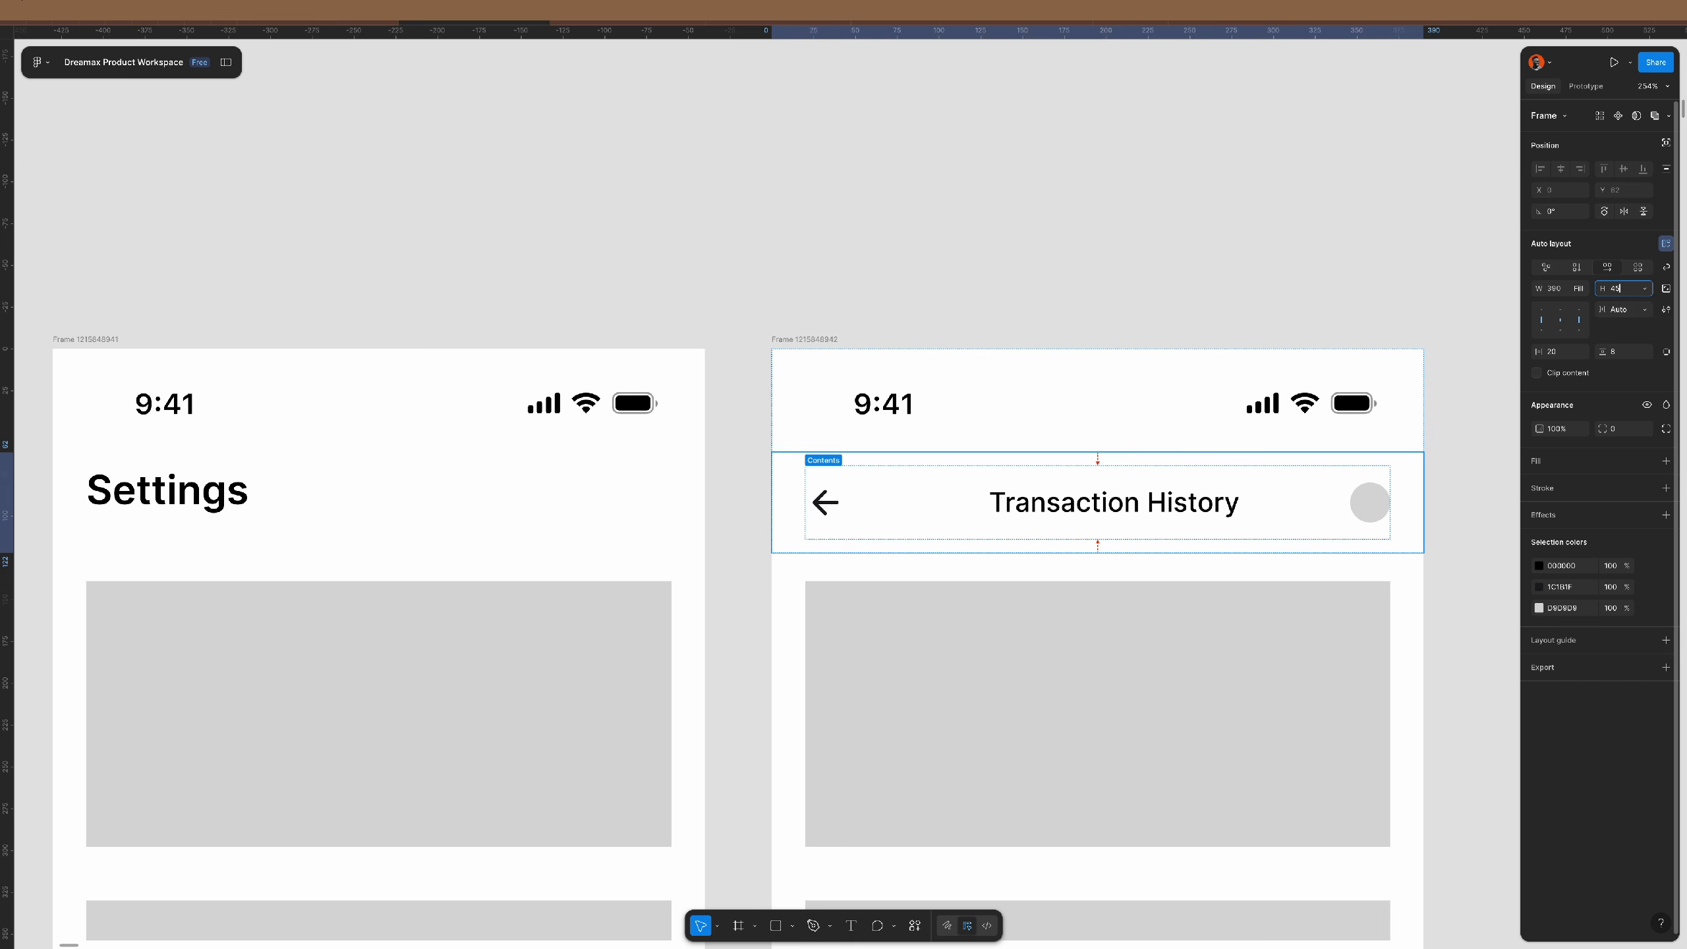
key("Return")
left_click(1377, 497)
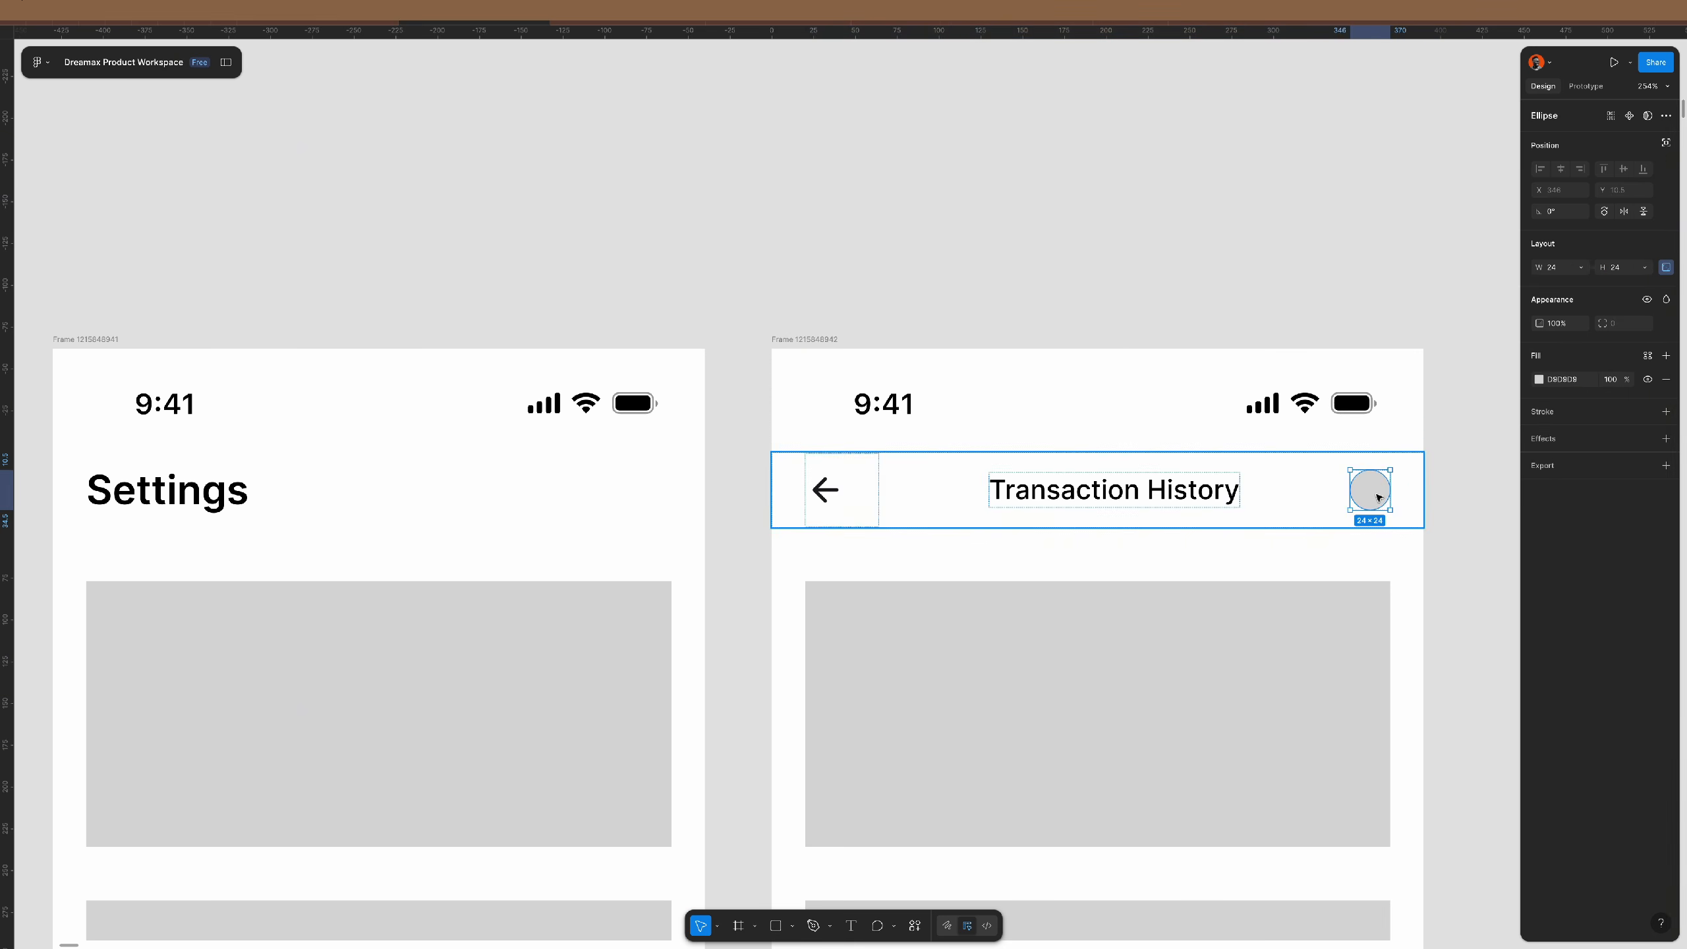
key("Delete")
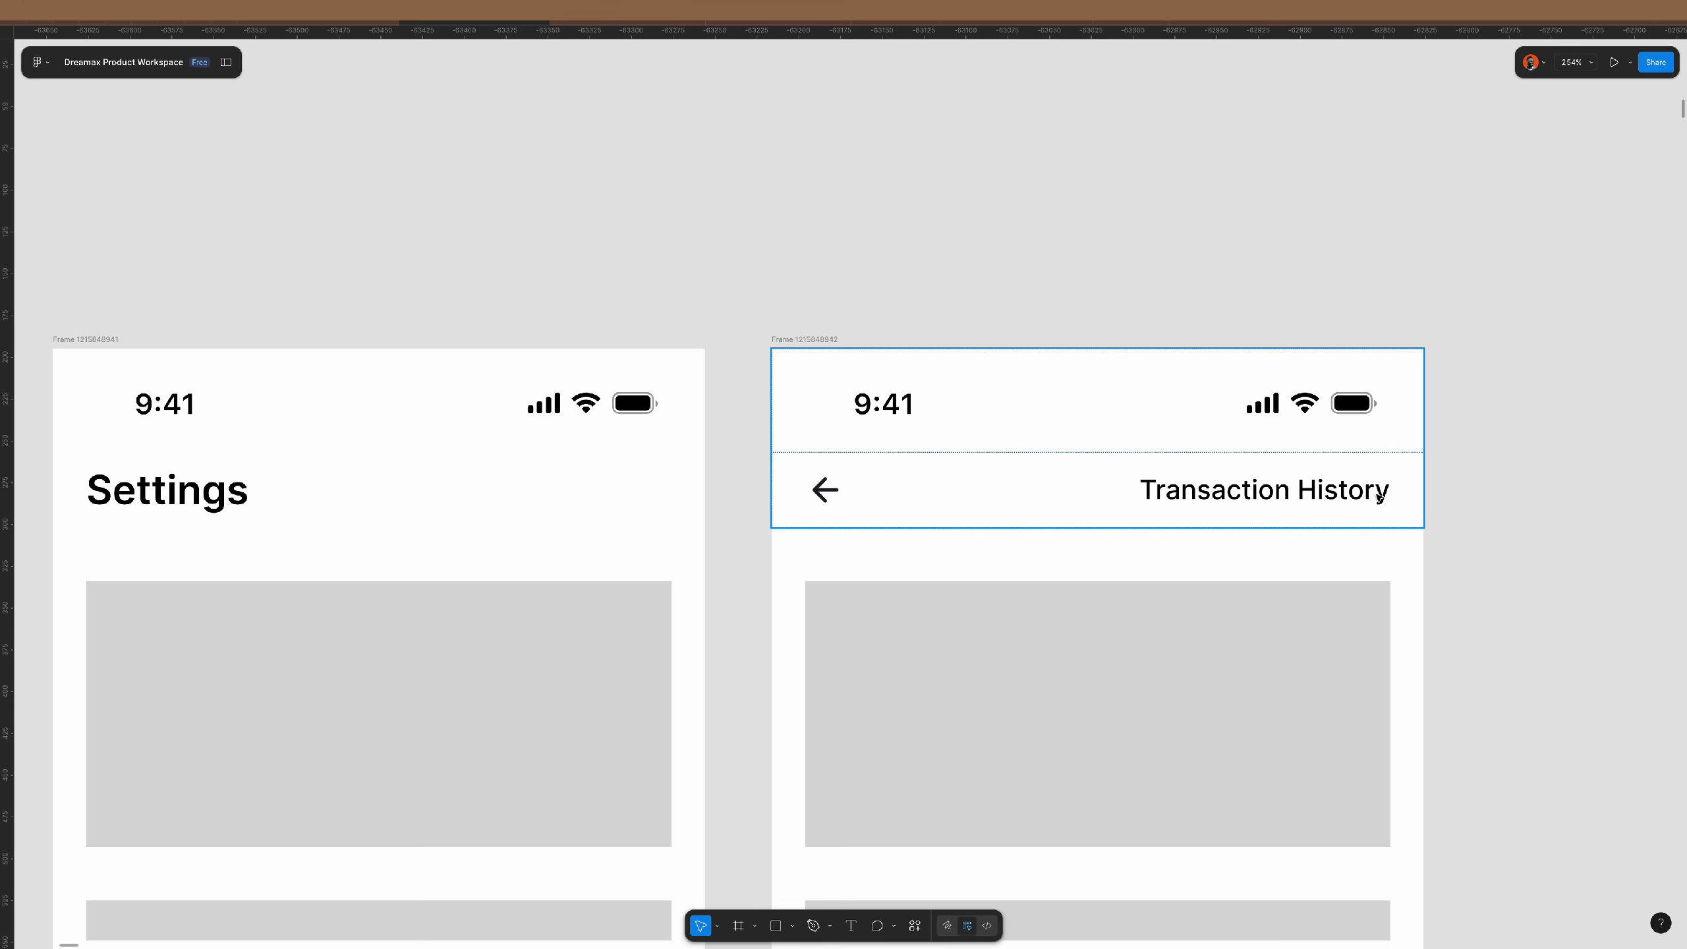
- Try a duplicate back-arrow frame at the row's right end, then remove it
left_click(861, 492)
scroll(859, 492, "up", 5)
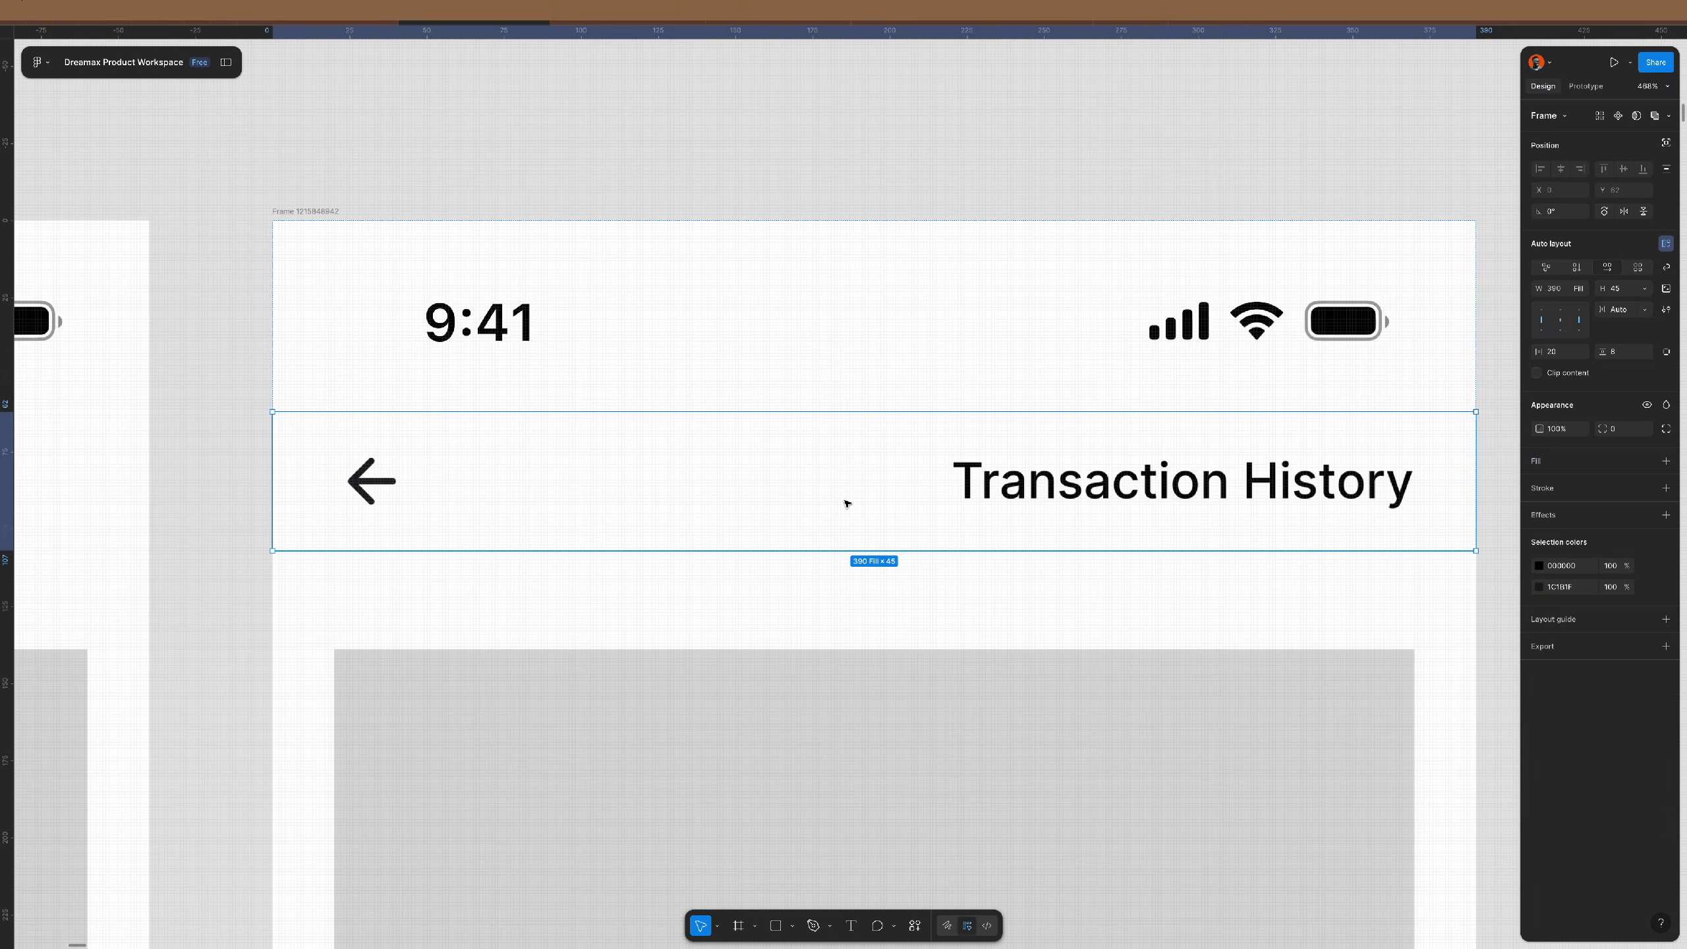
scroll(846, 503, "down", 1)
left_click(413, 439)
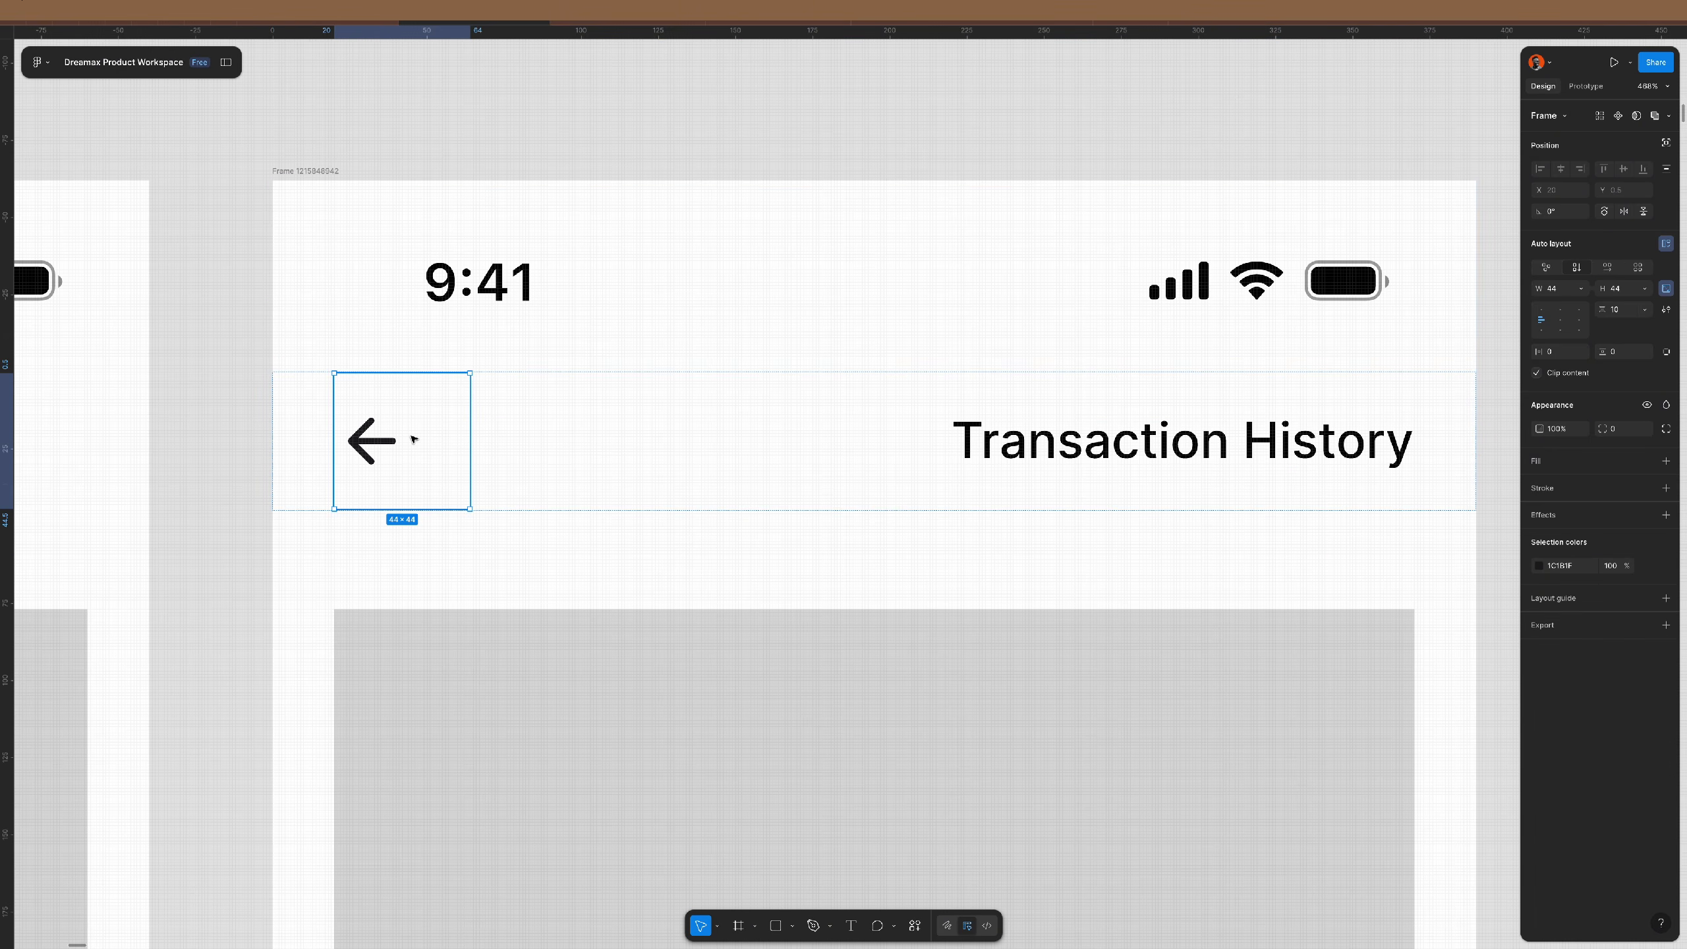
key("ctrl+d")
key("Right")
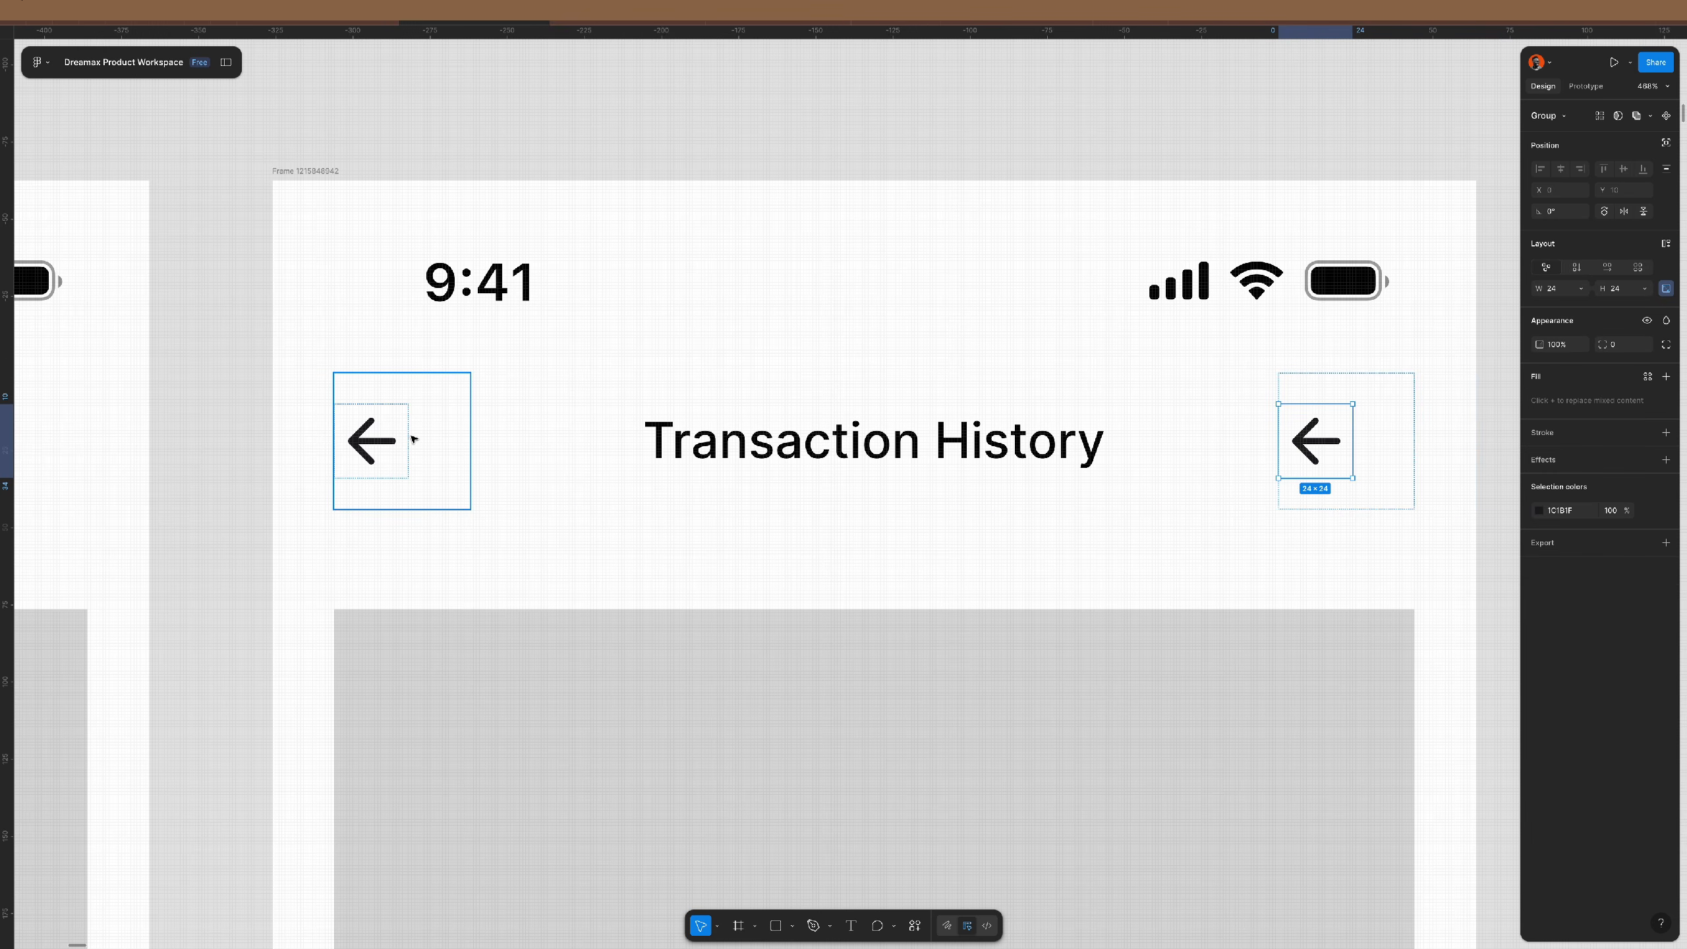
key("Delete")
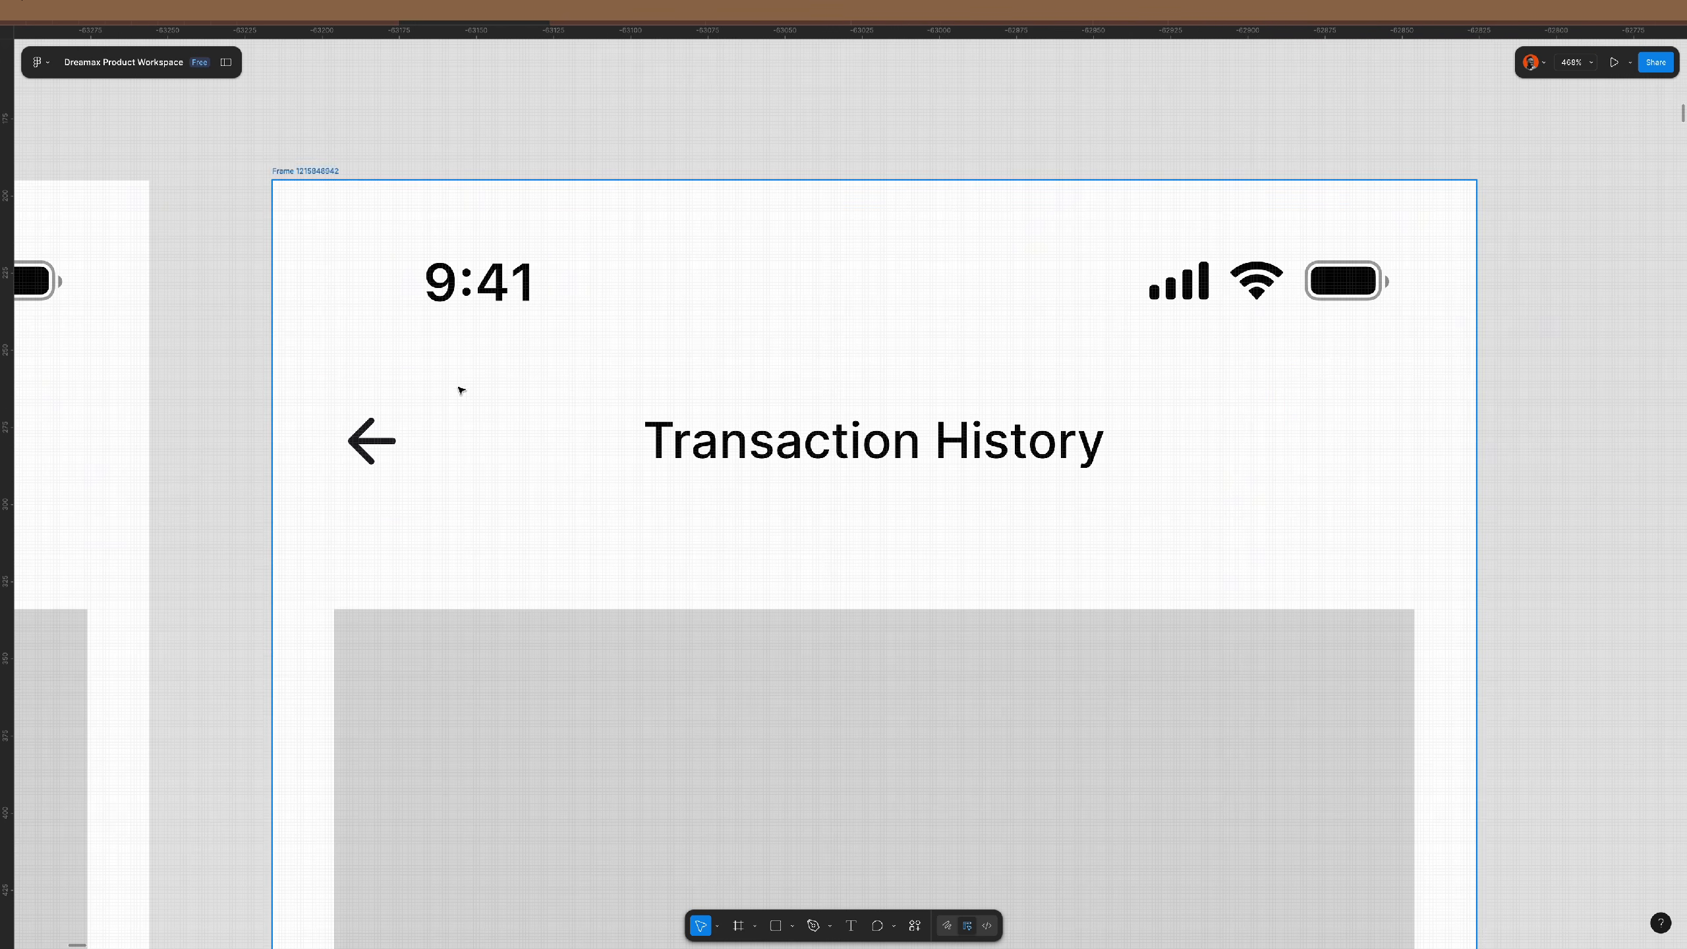
scroll(459, 388, "down", 5)
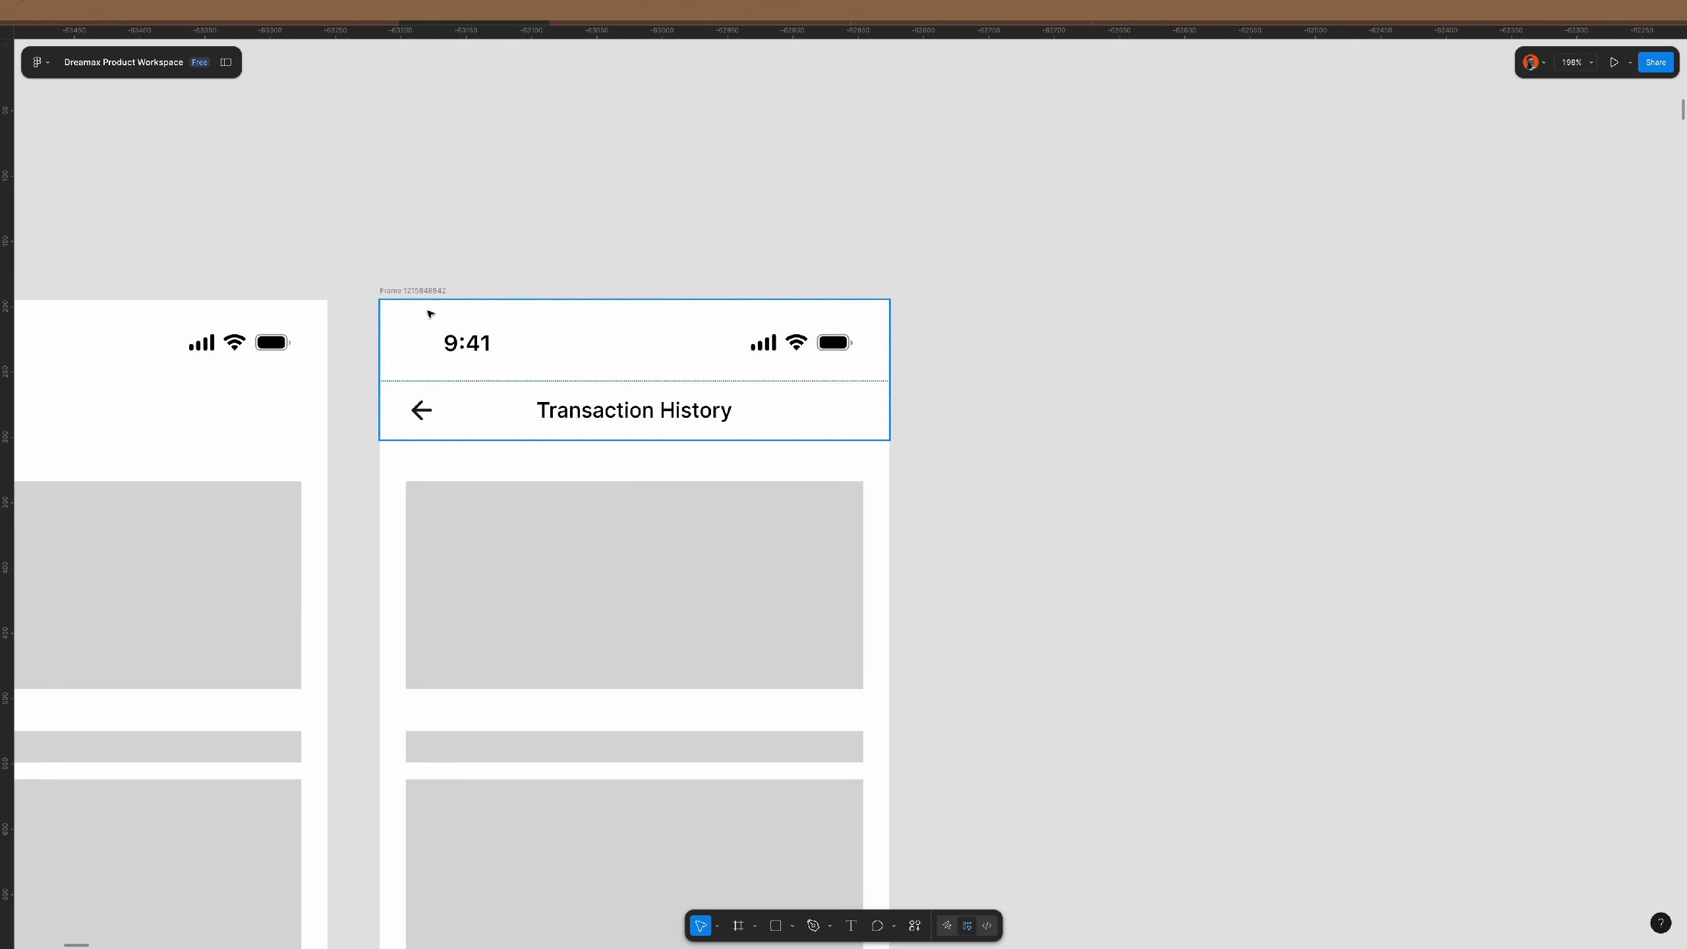
- Duplicate the Transaction History screen and rename the copy's header title to Preference
left_click(419, 290)
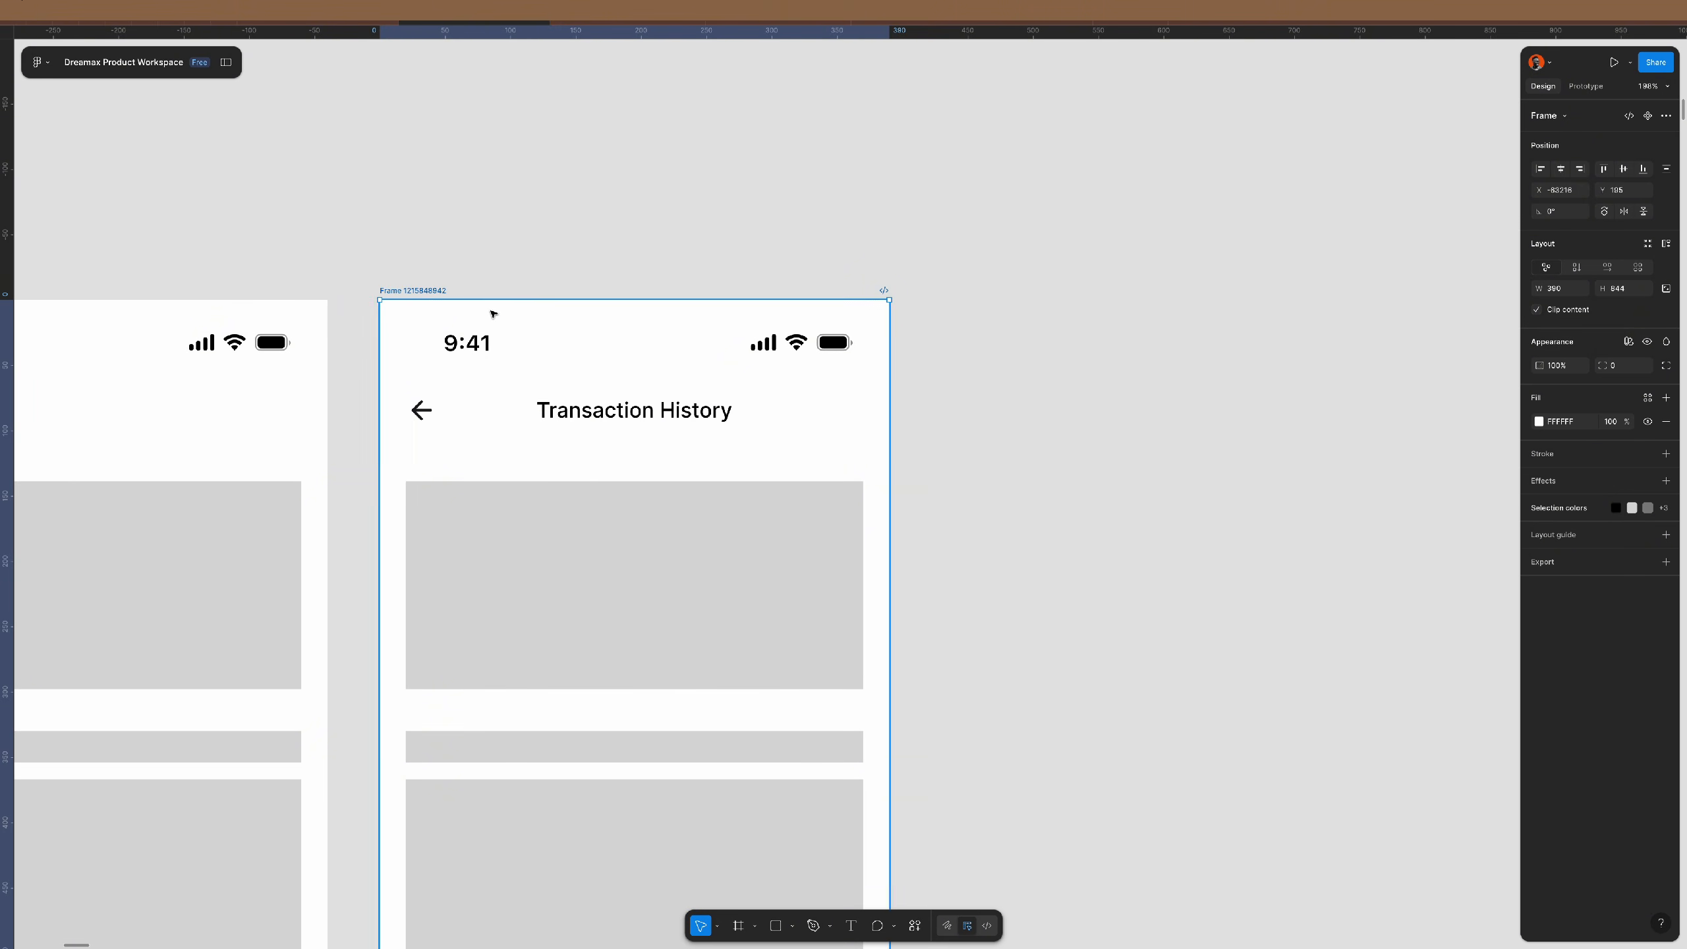
key("ctrl+d")
scroll(1051, 403, "right", 4)
double_click(1006, 410)
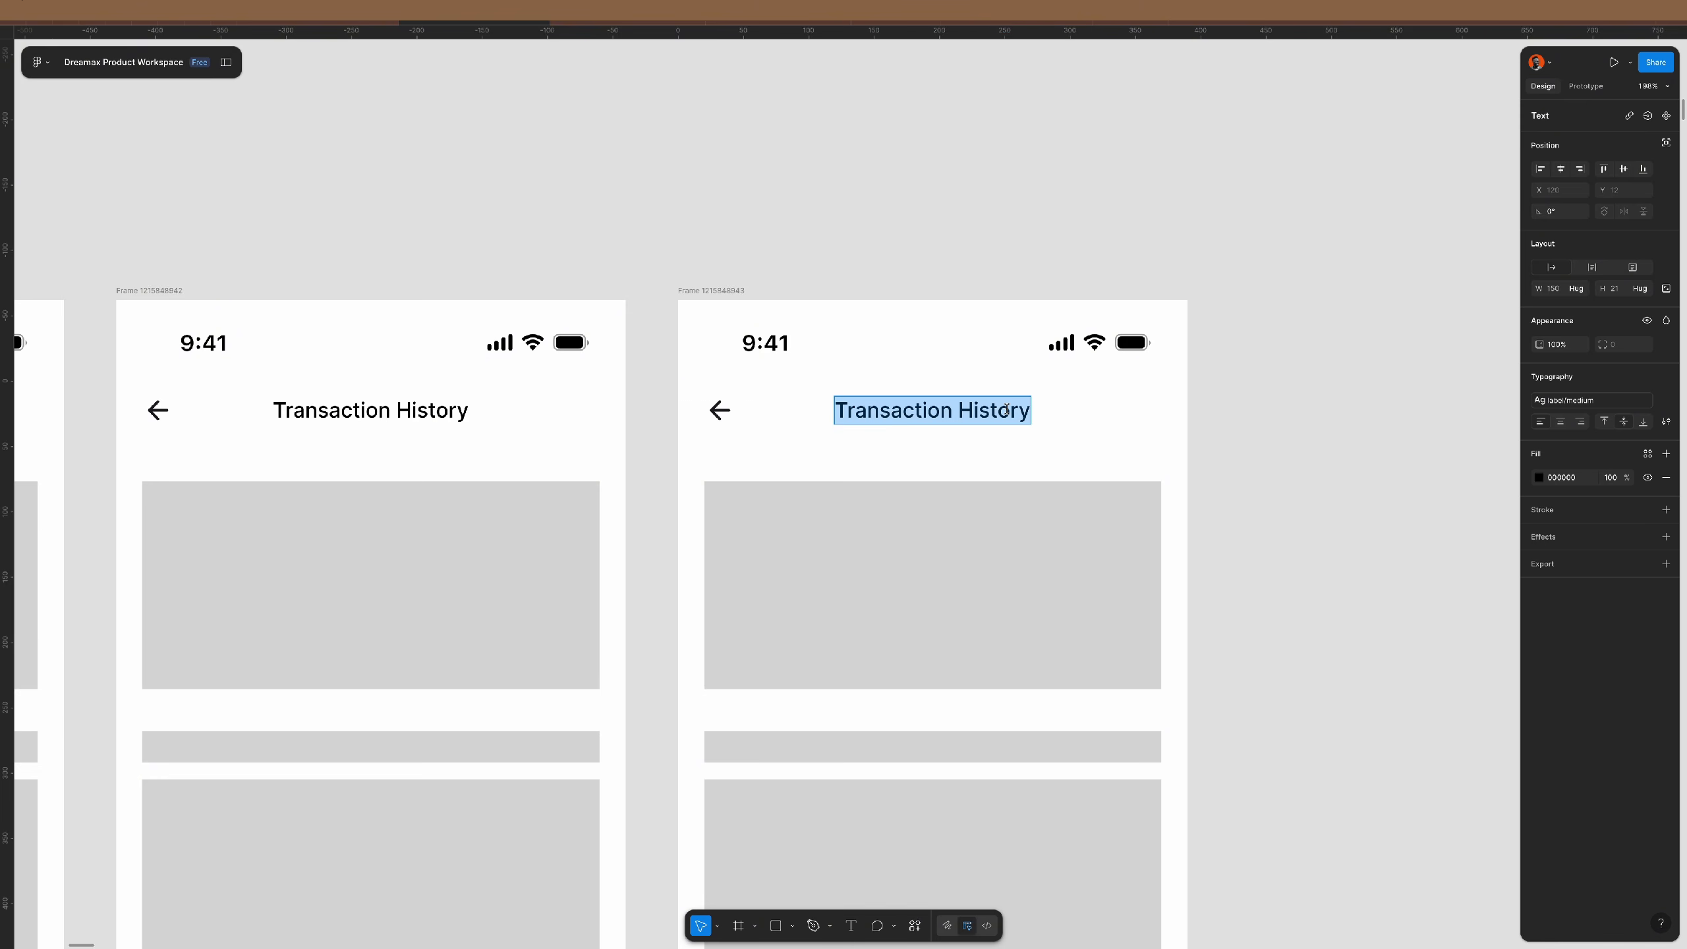
type("Profil")
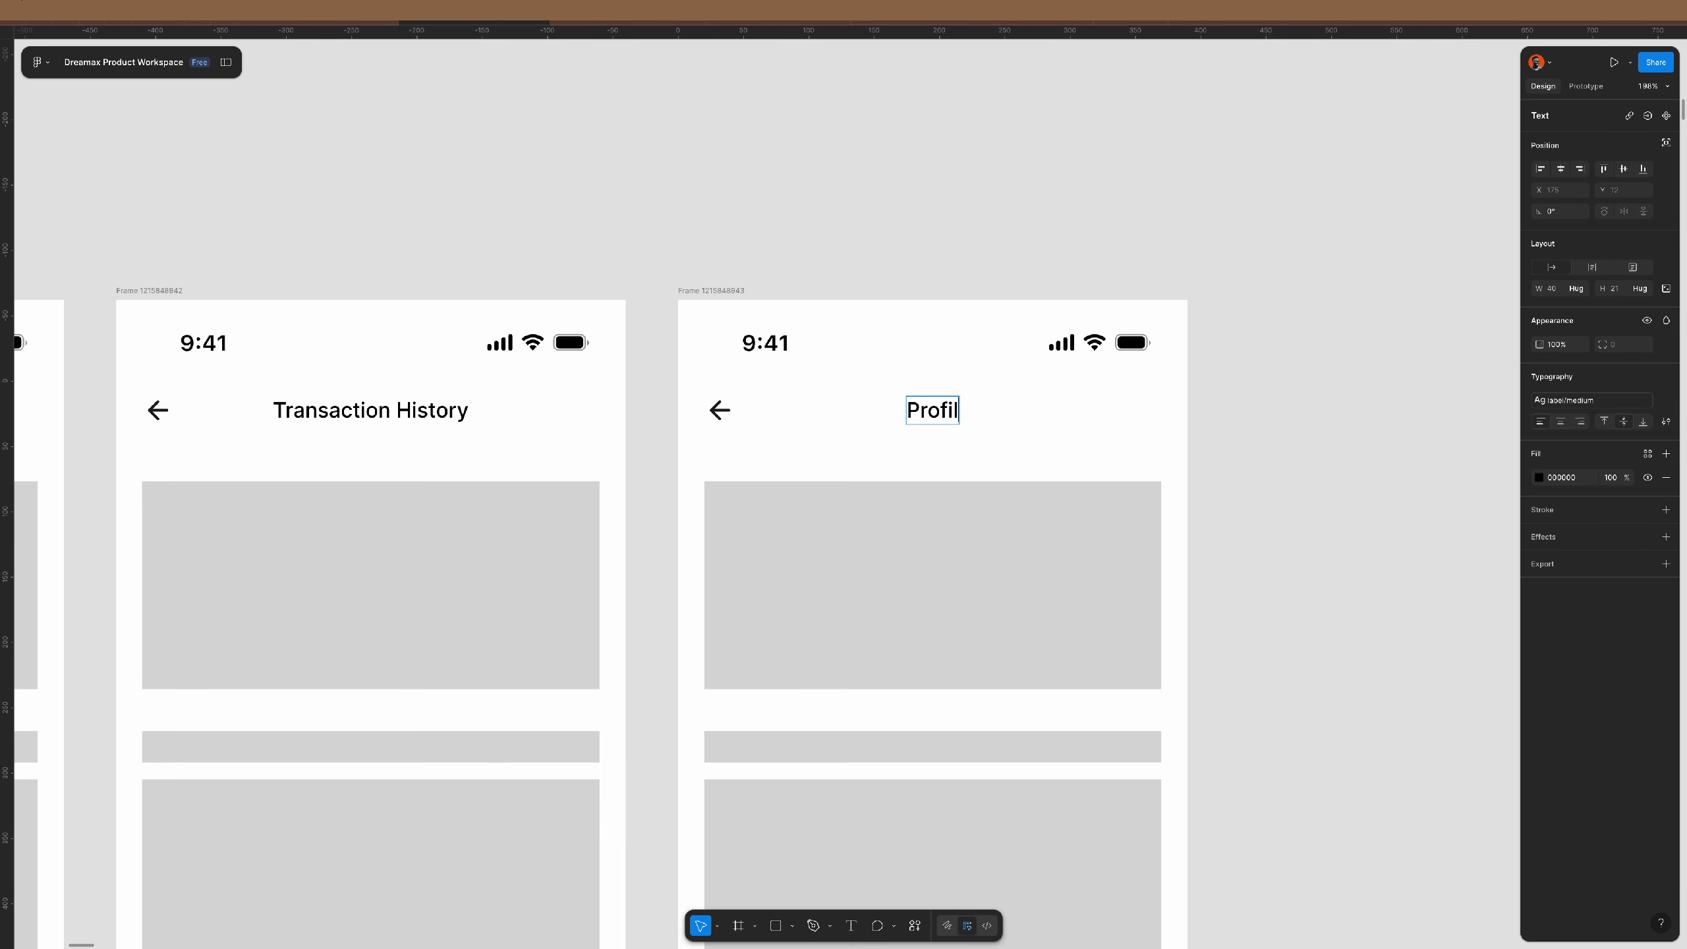
type("e")
key("ctrl+a")
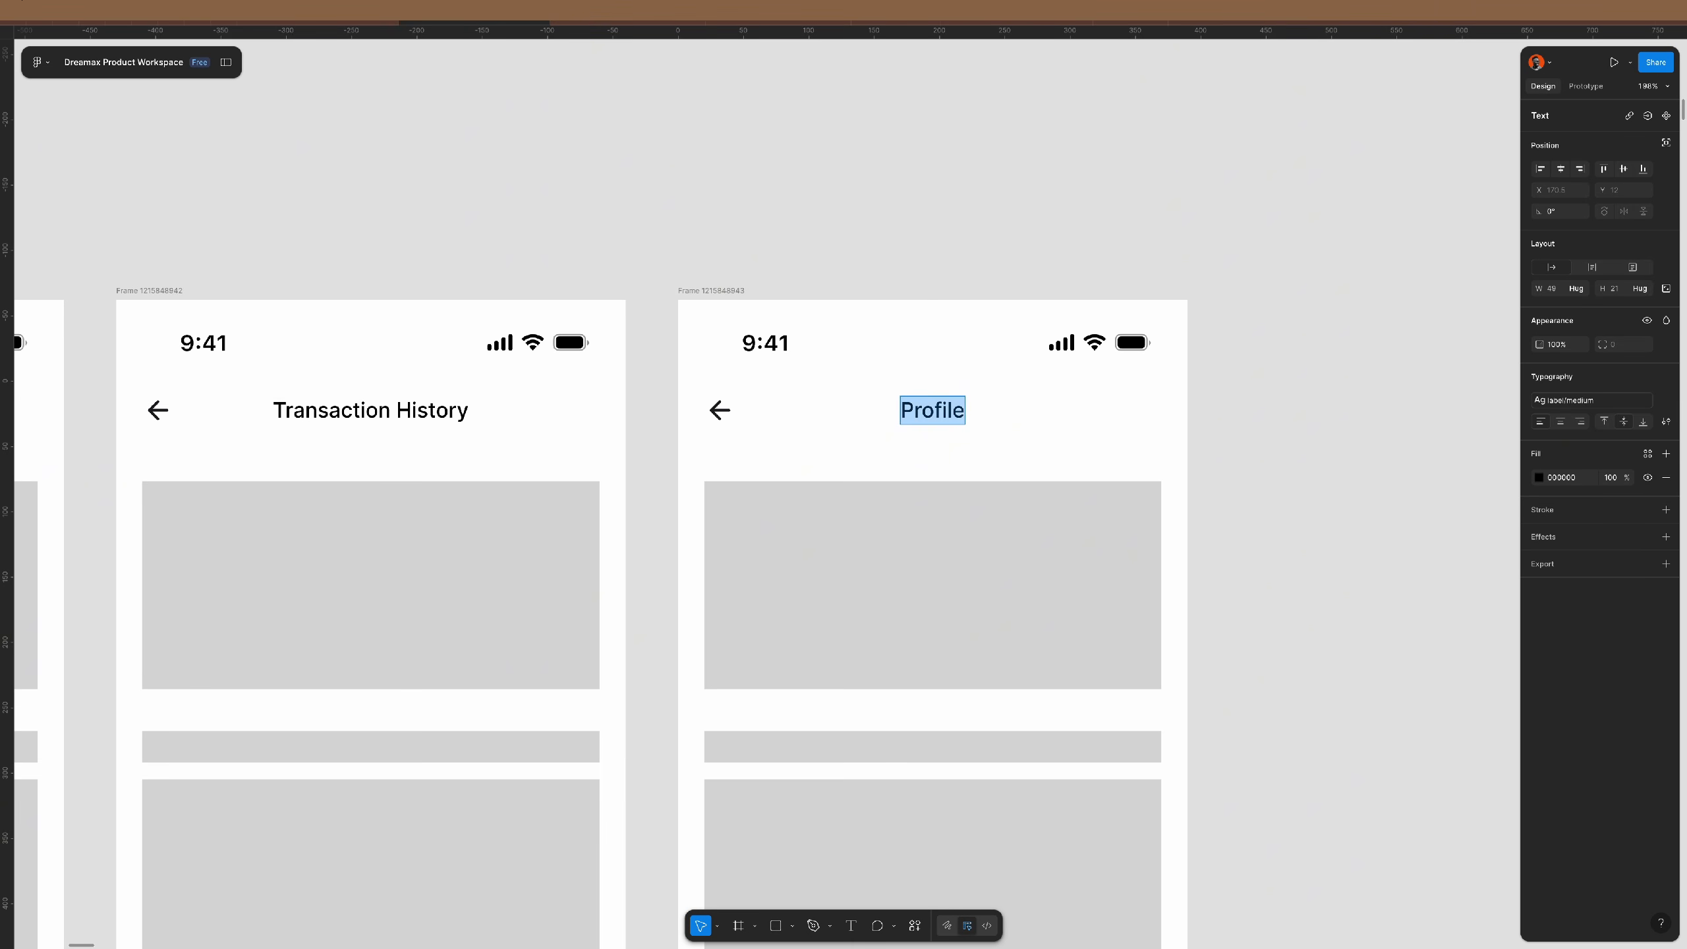
type("Prefer")
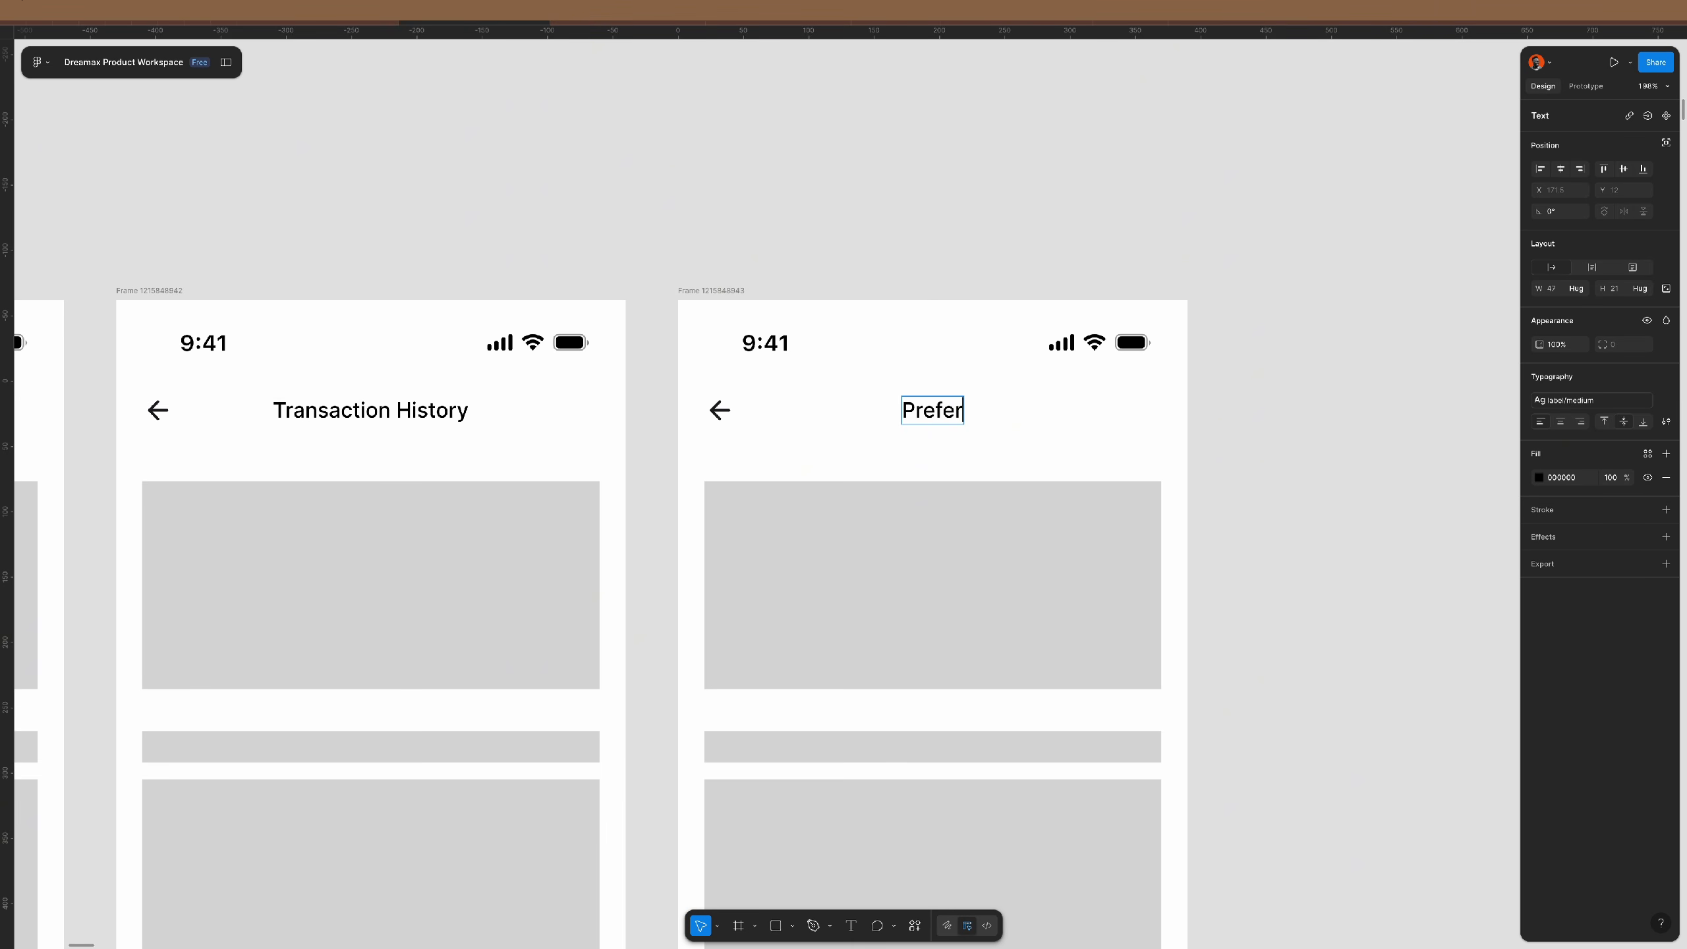
type("ence")
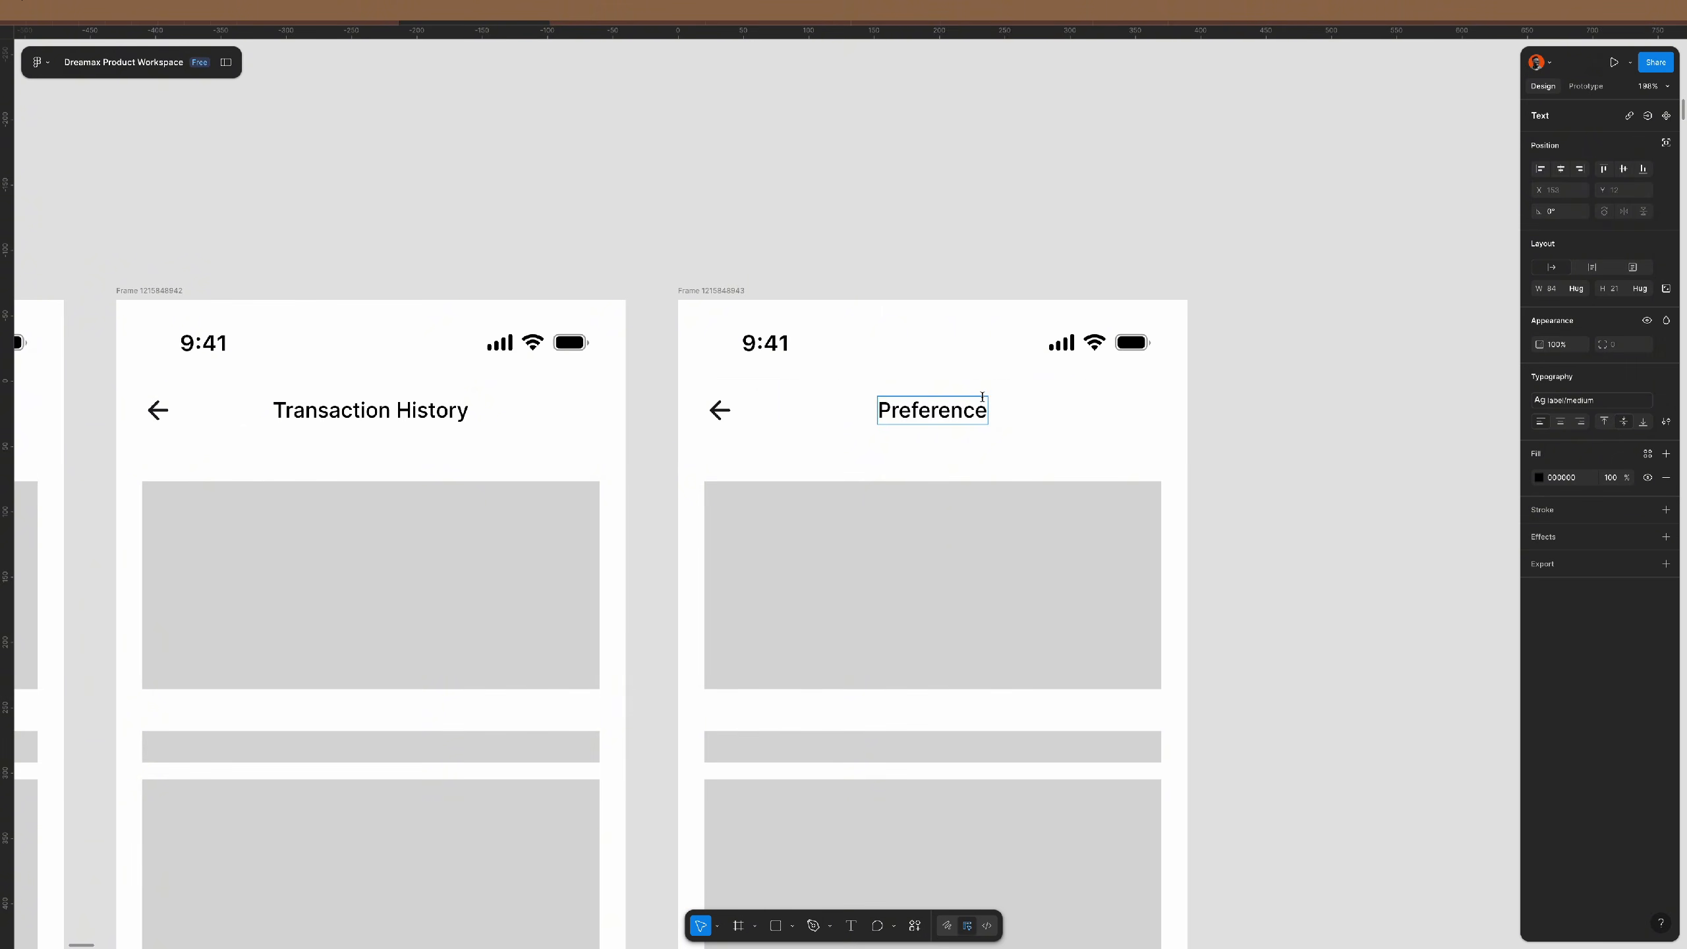
key("Escape")
left_click(966, 260)
scroll(1050, 320, "down", 3)
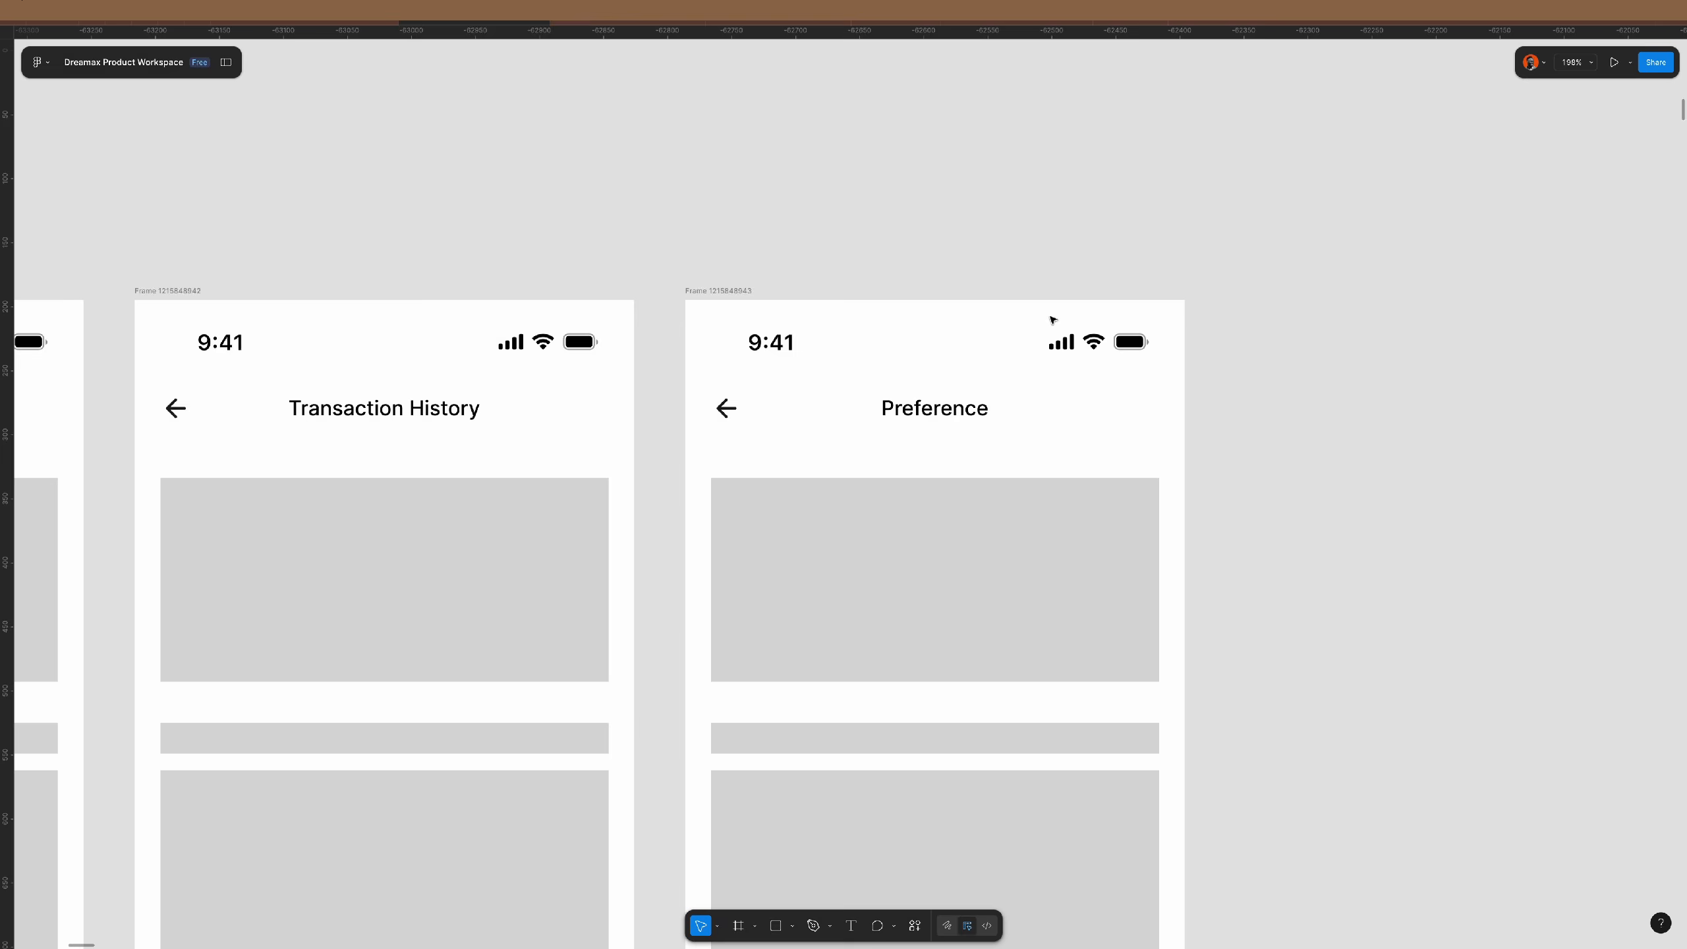
- Delete the top grey rectangle and thin bar from the Transaction History screen
scroll(1050, 321, "down", 3)
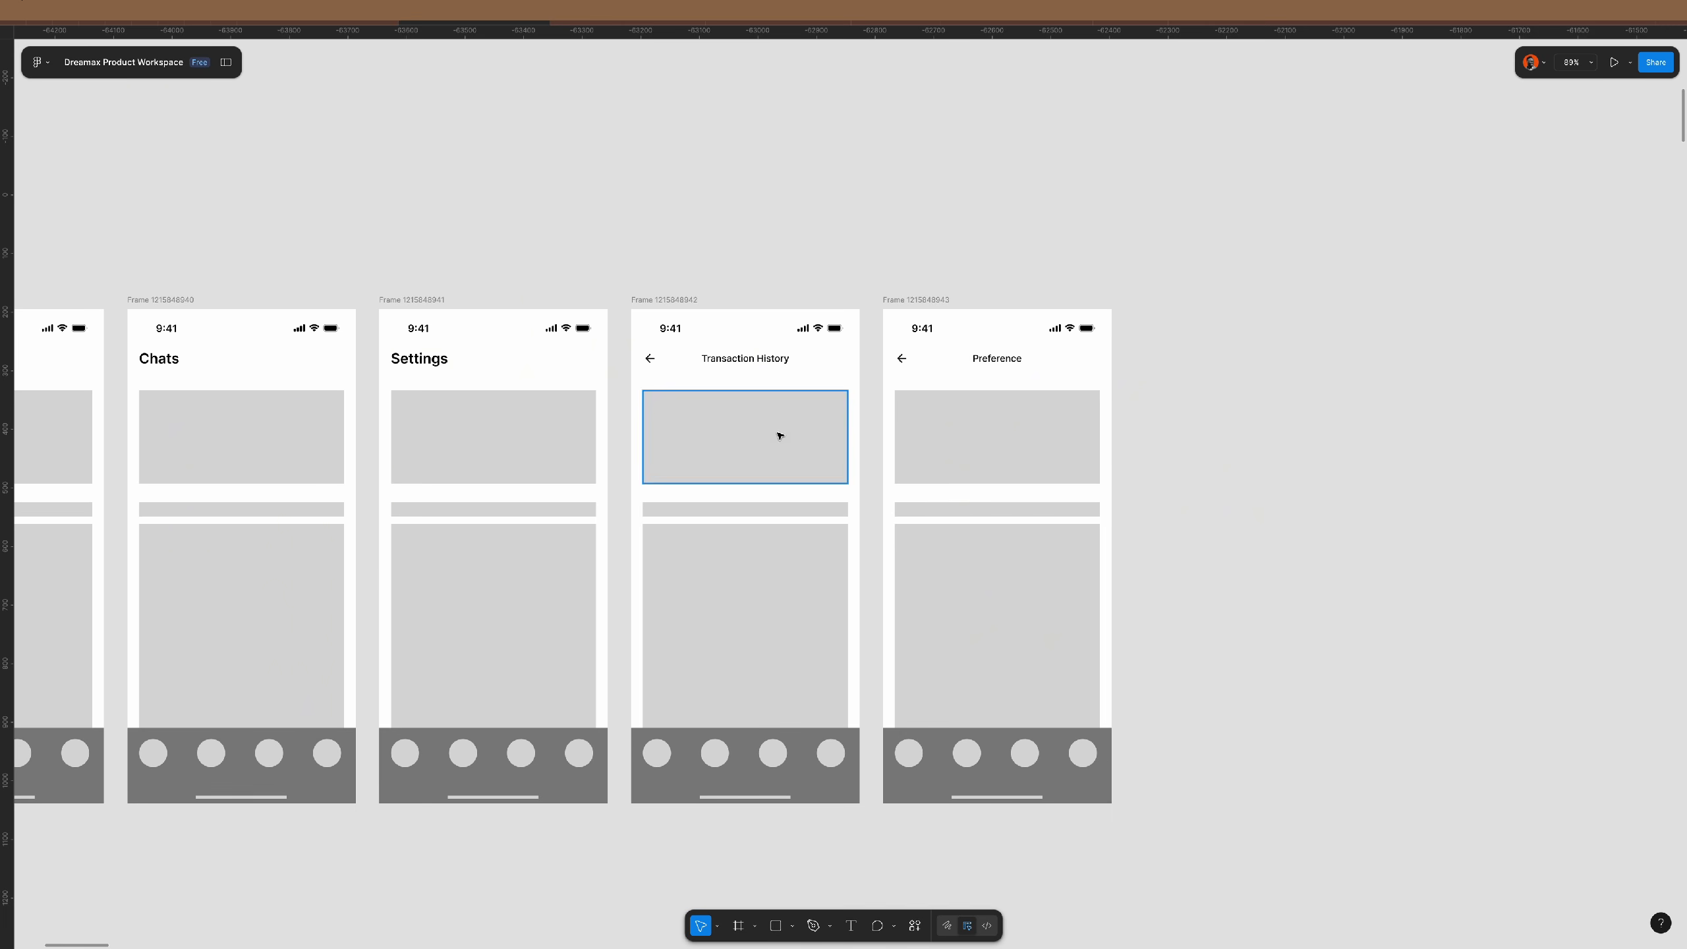
left_click_drag(863, 400, 774, 389)
key("Delete")
left_click(769, 526)
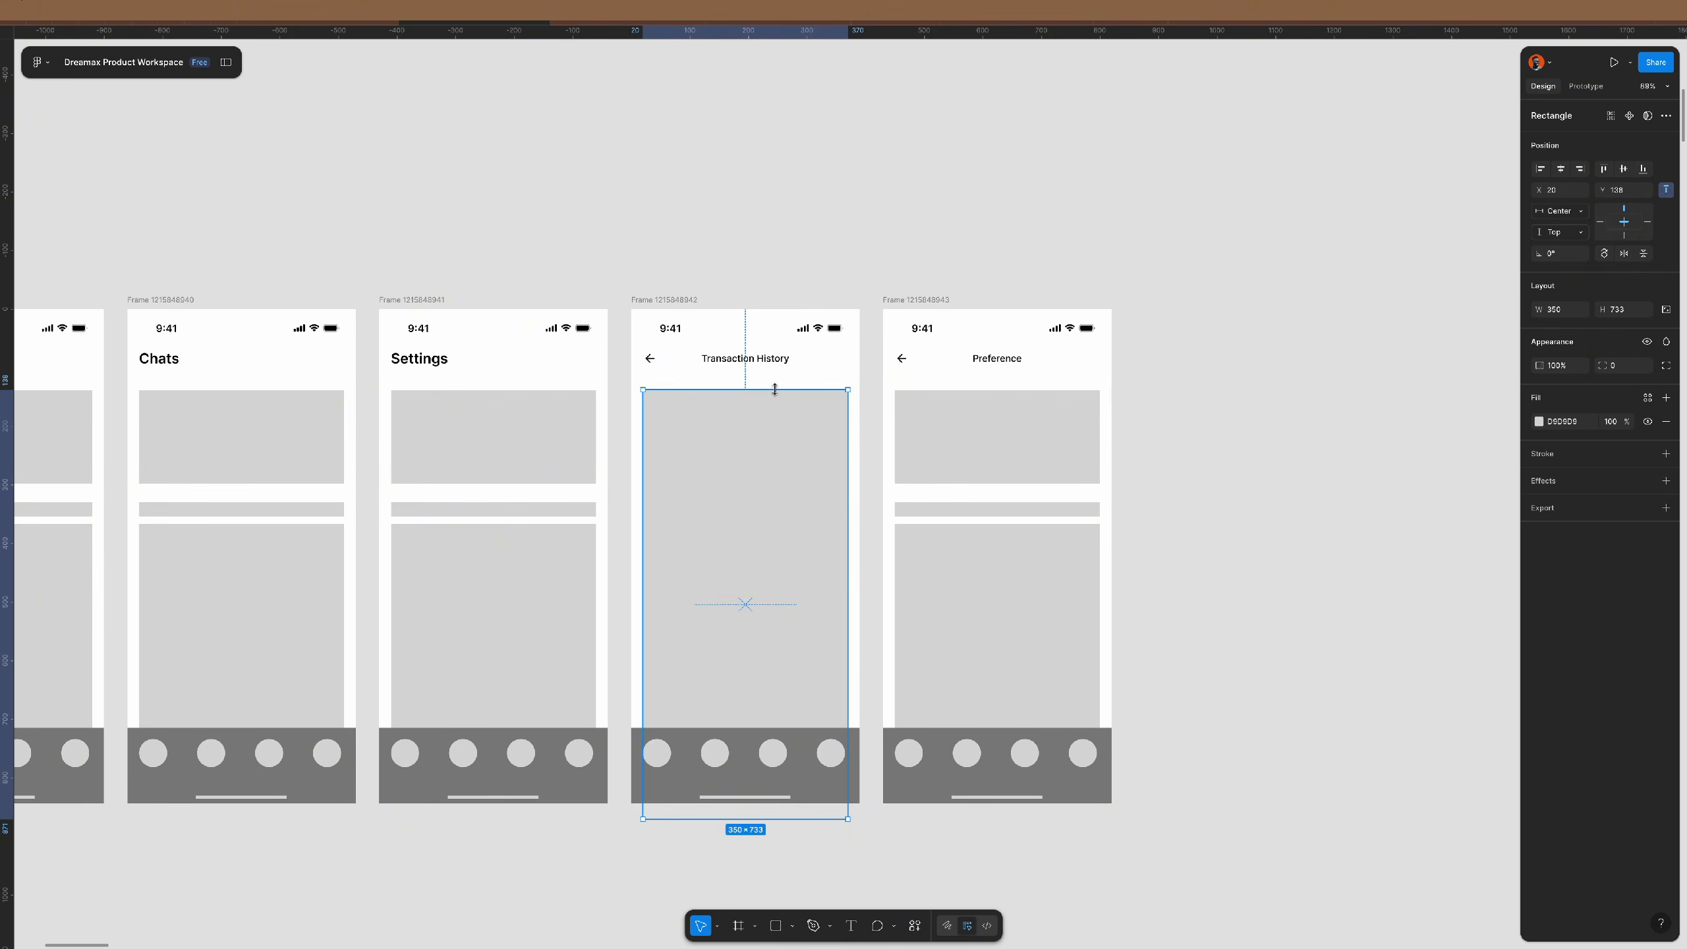
scroll(775, 398, "down", 3)
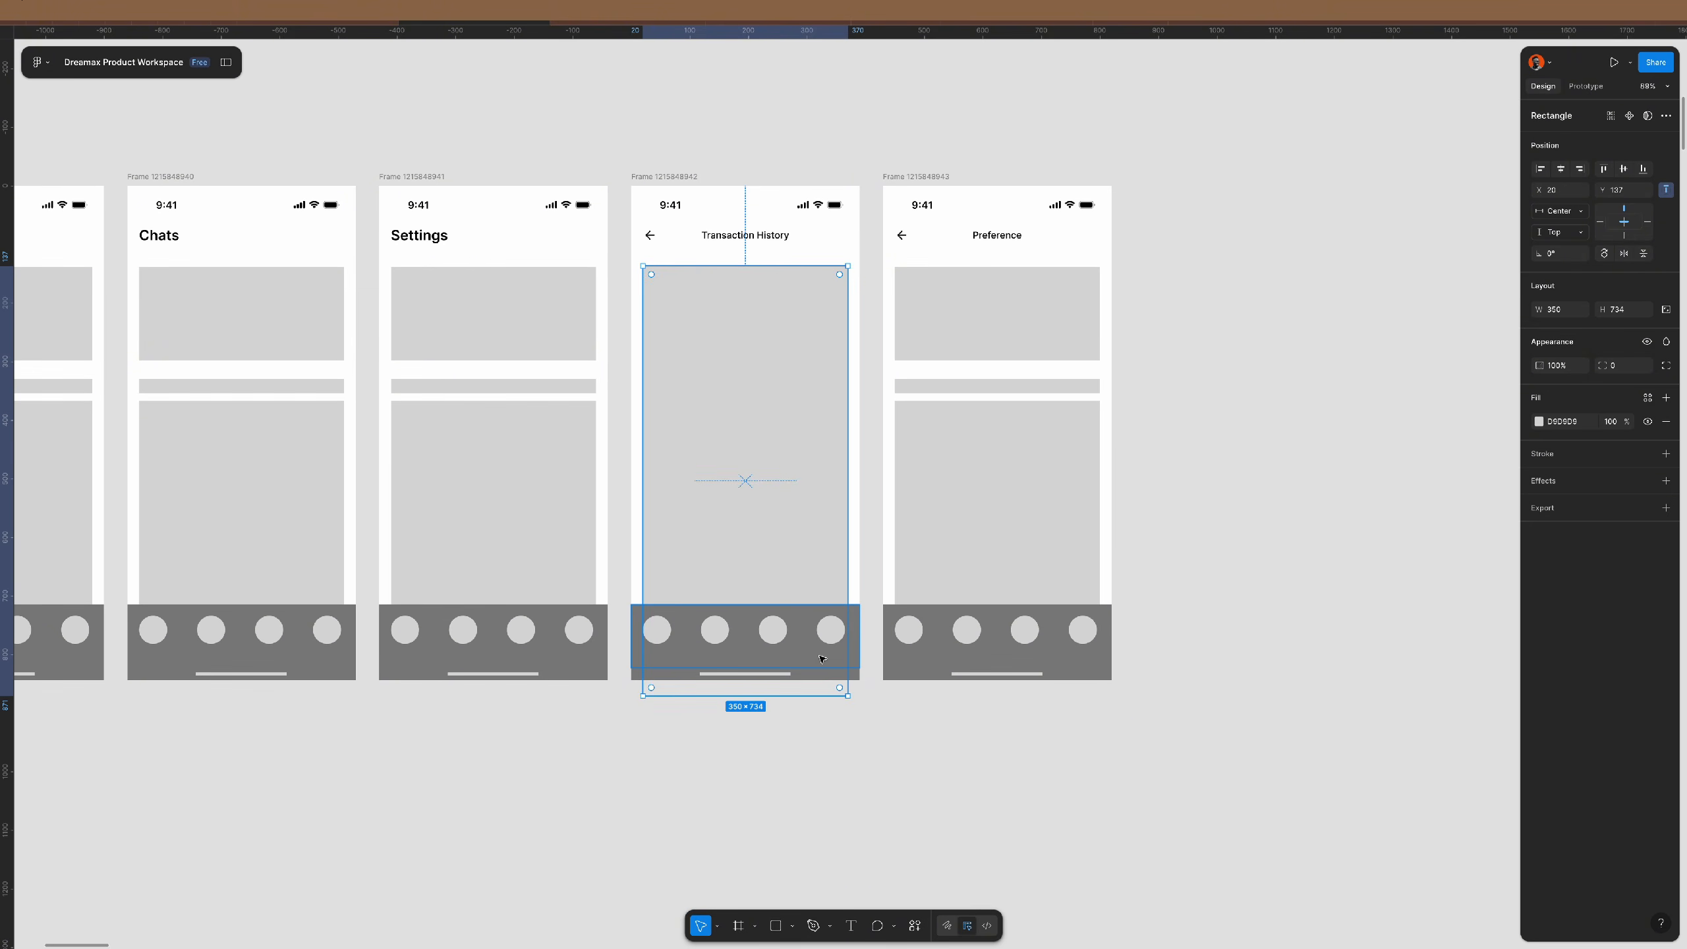
left_click(836, 726)
- Delete both screens' bottom nav bars and Preference's thin bar and large placeholder
left_click_drag(871, 600, 632, 653)
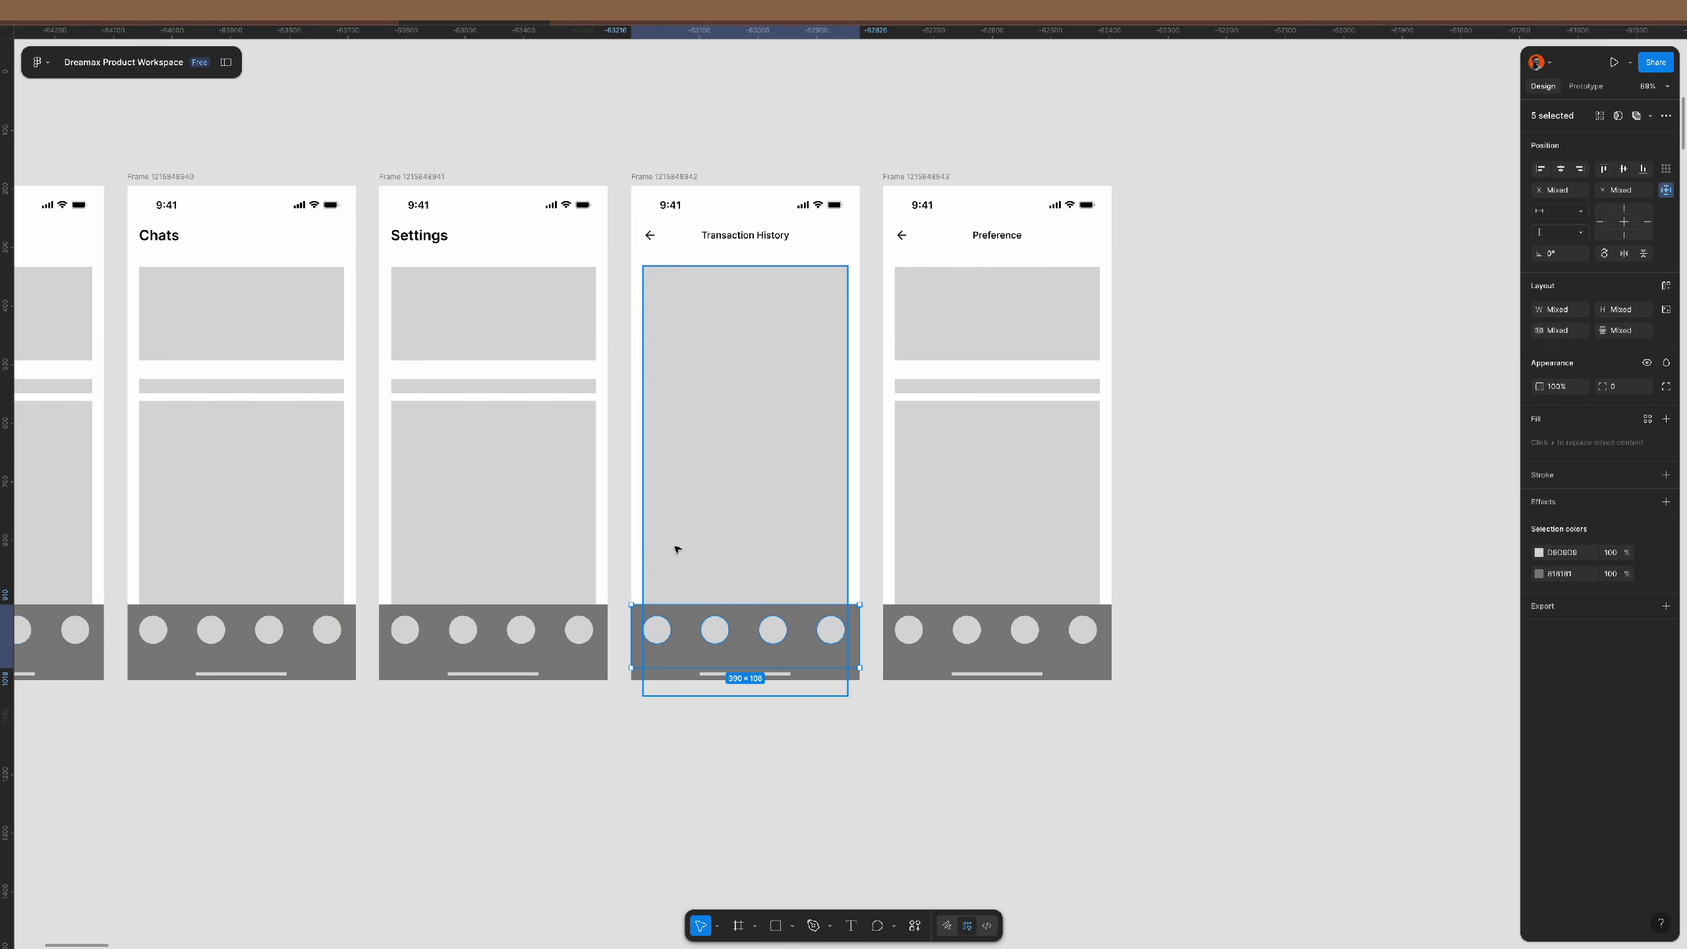
key("Delete")
left_click_drag(1141, 627, 907, 632)
key("Delete")
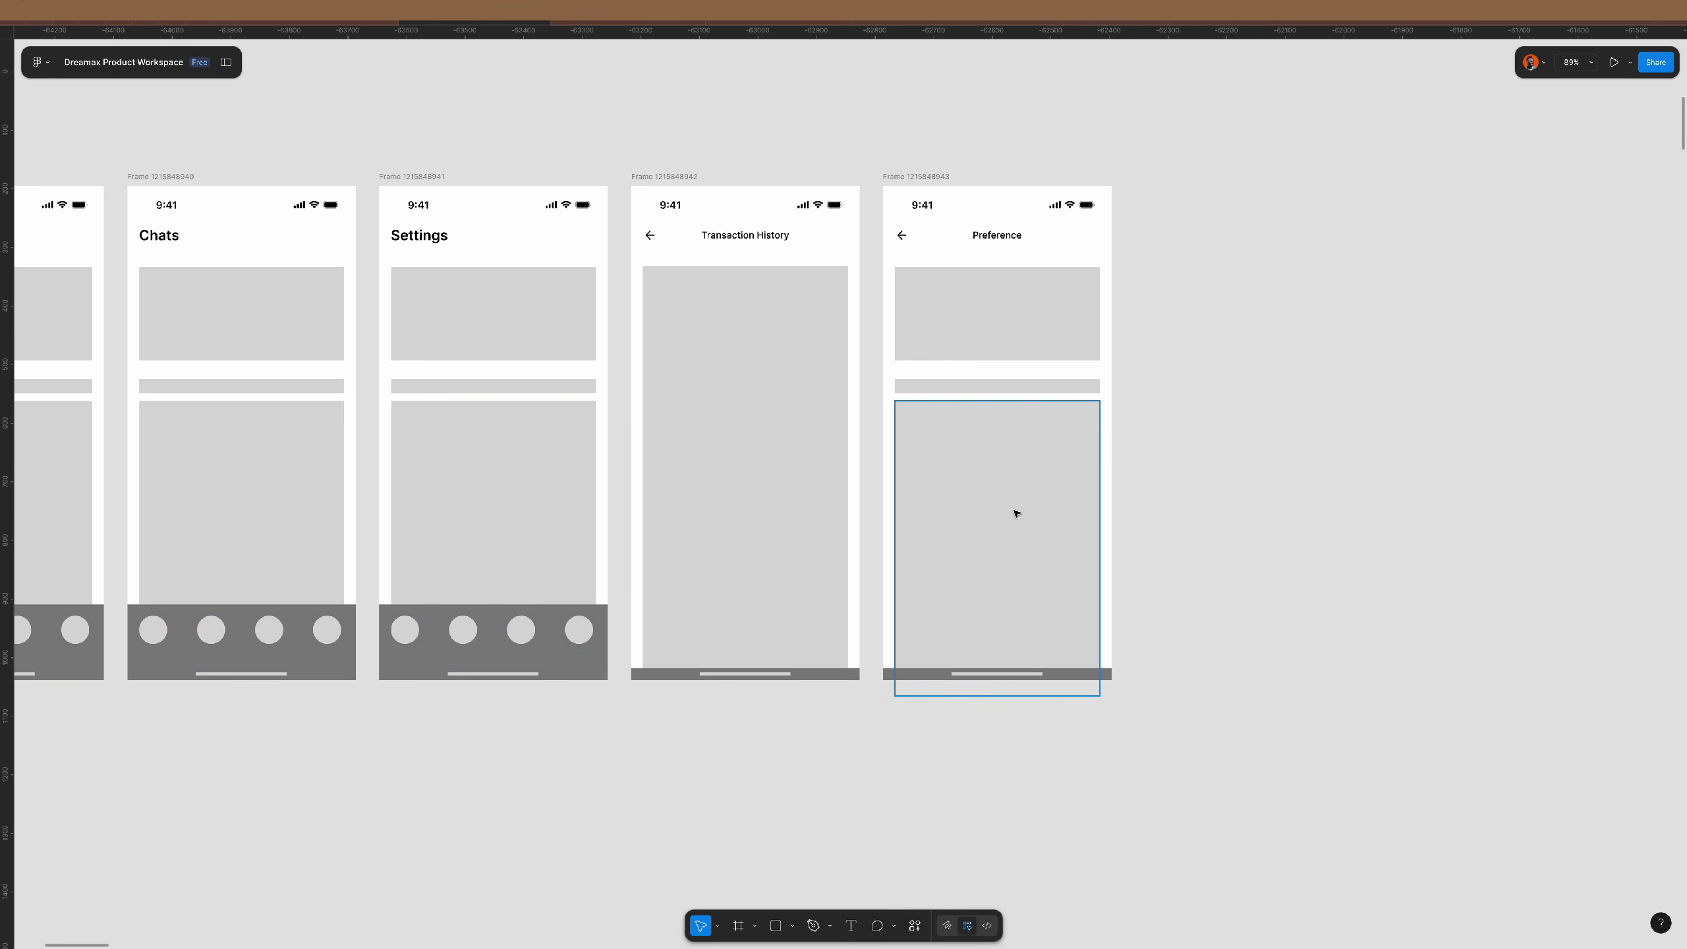
left_click_drag(1173, 382, 990, 463)
key("Delete")
- Shrink Preference's top rectangle to a 42 px row and duplicate it into five rows
left_click(1047, 351)
left_click_drag(1046, 360, 1038, 316)
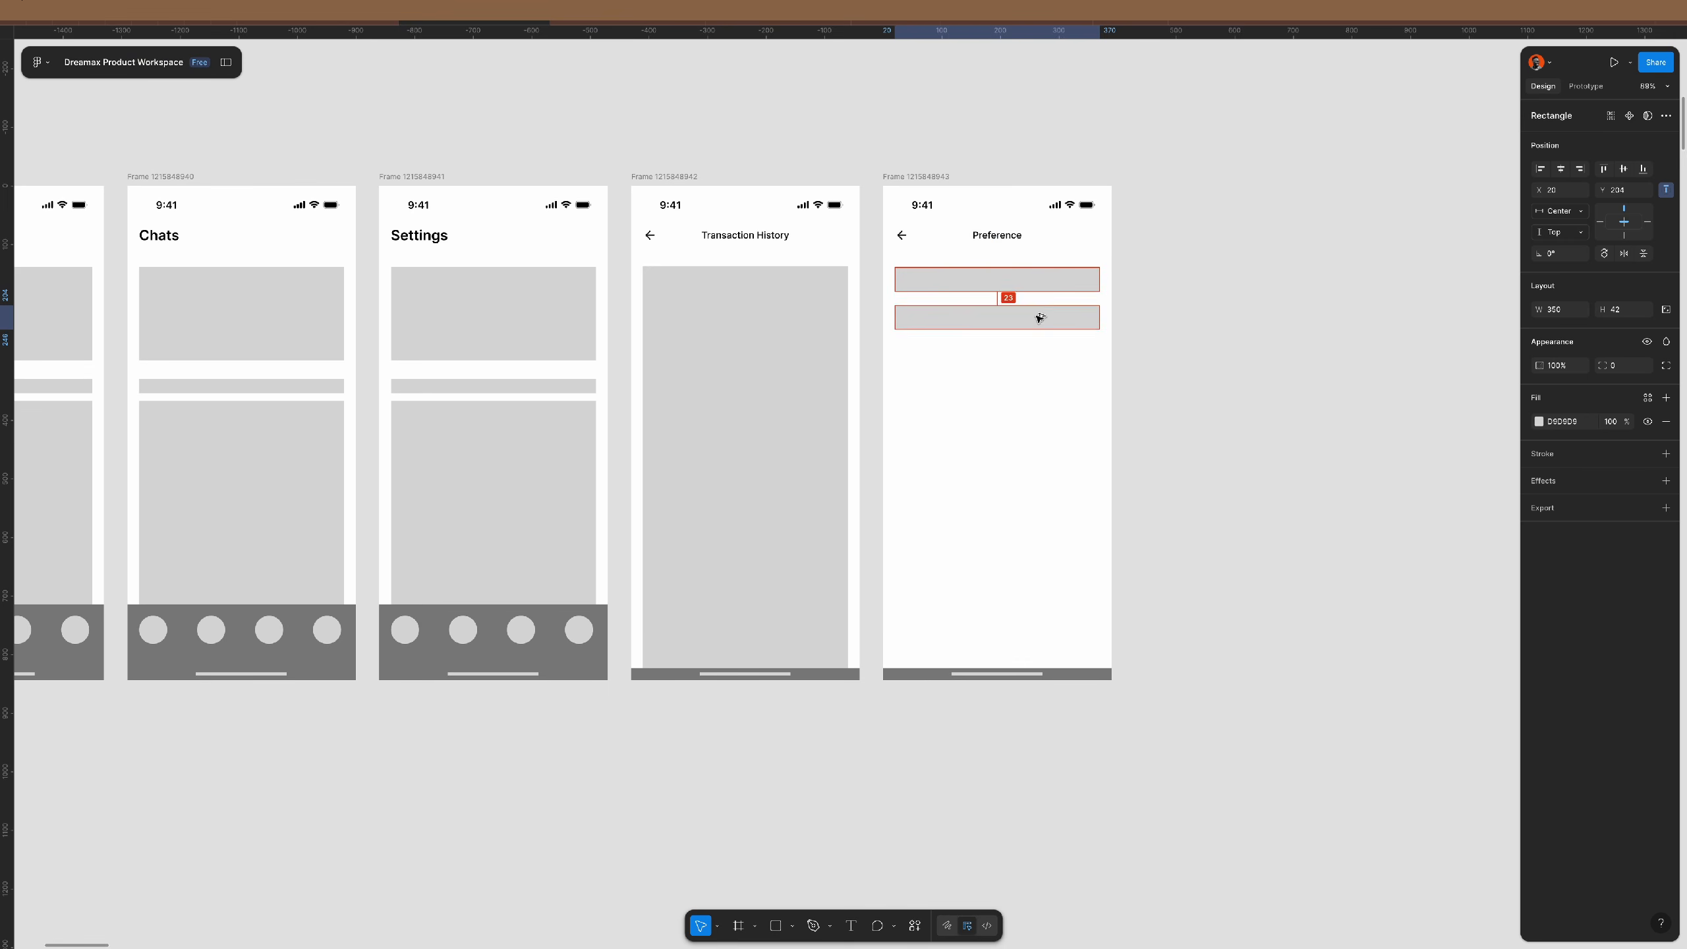
key("ctrl+d")
key("ctrl+d")
key("ctrl+d")
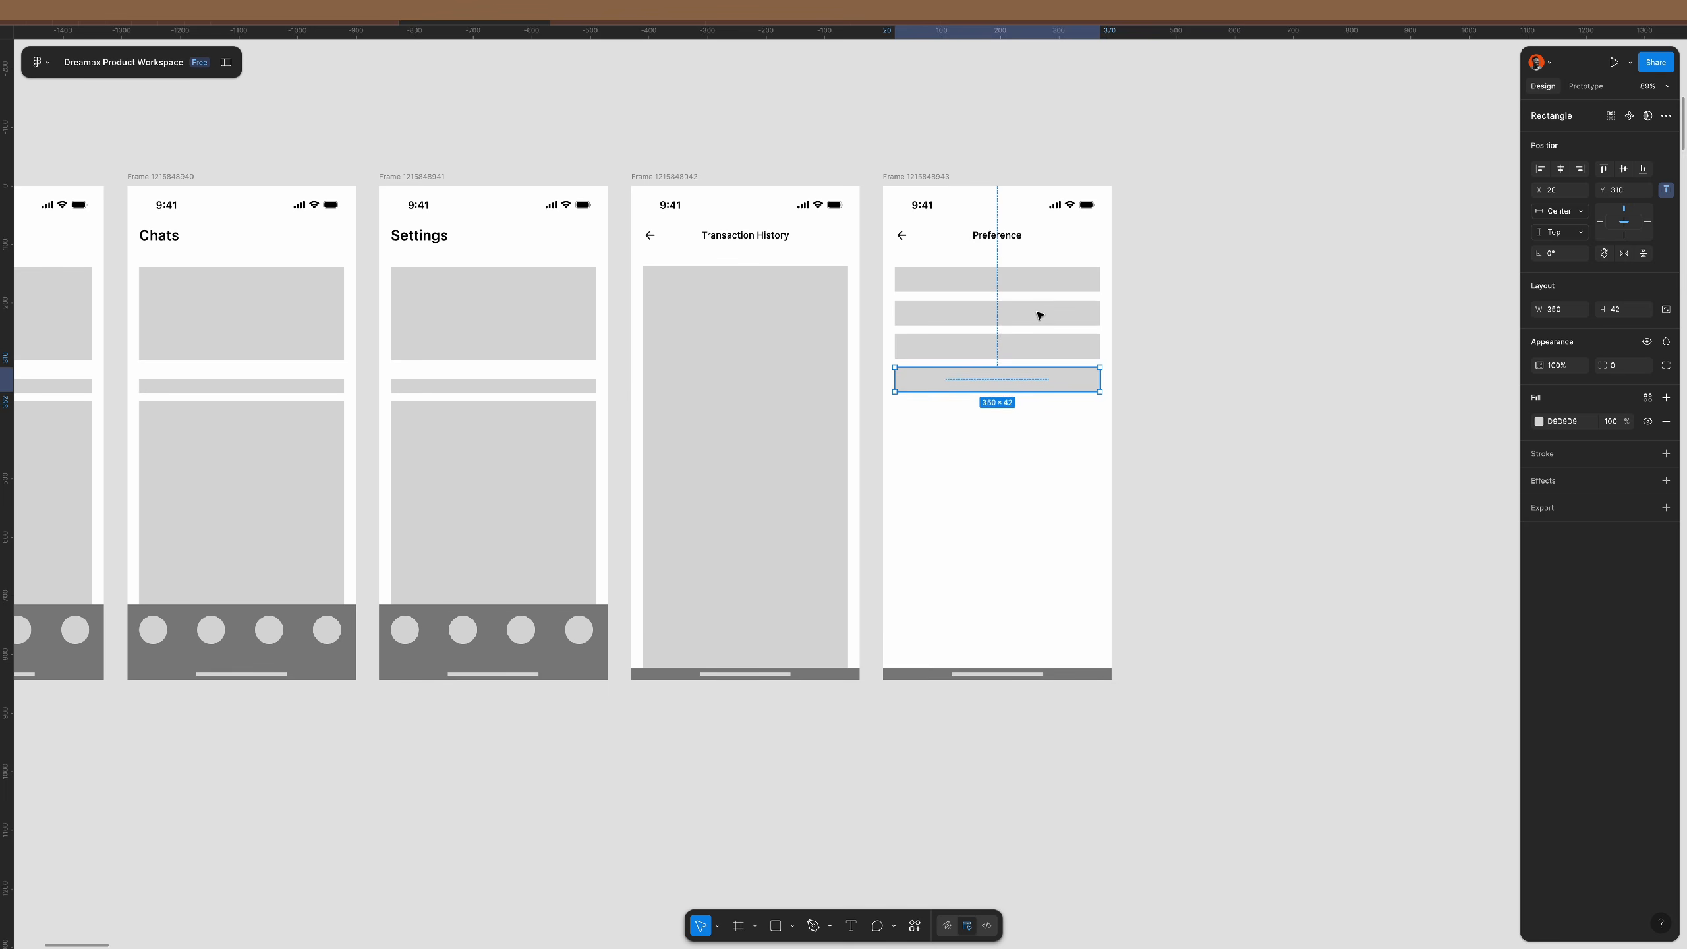
left_click(1246, 539)
- Delete the dark bottom bars on both screens, keeping the home indicators
left_click(1107, 675)
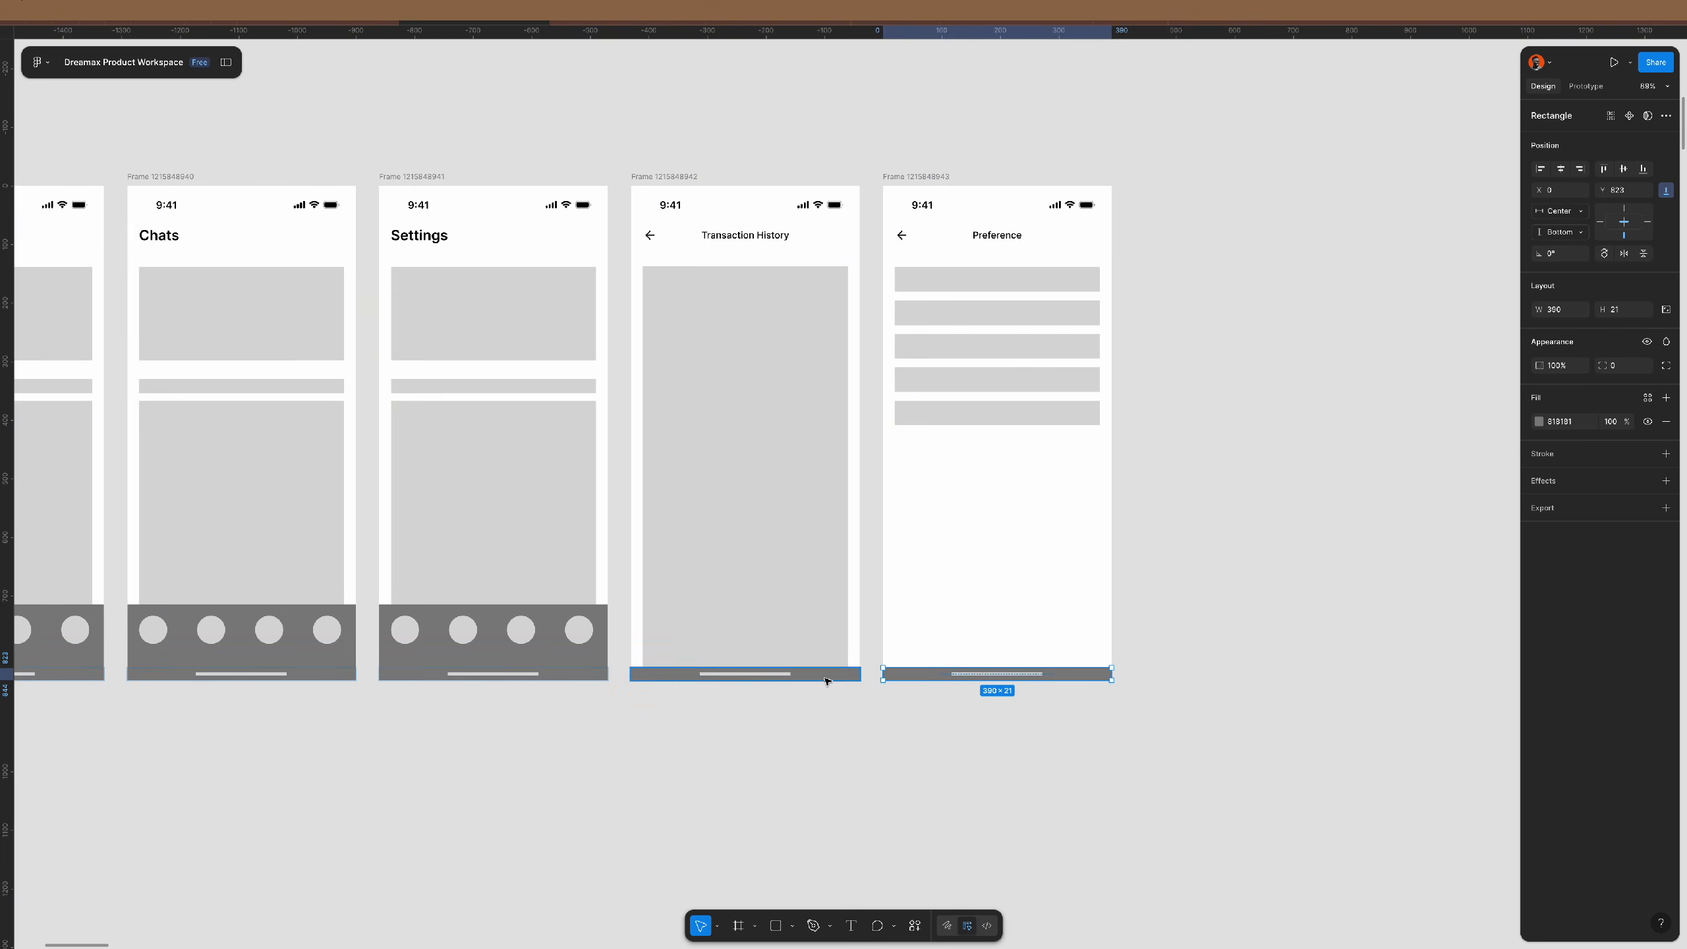
left_click(832, 675, "shift")
key("Delete")
left_click(759, 674)
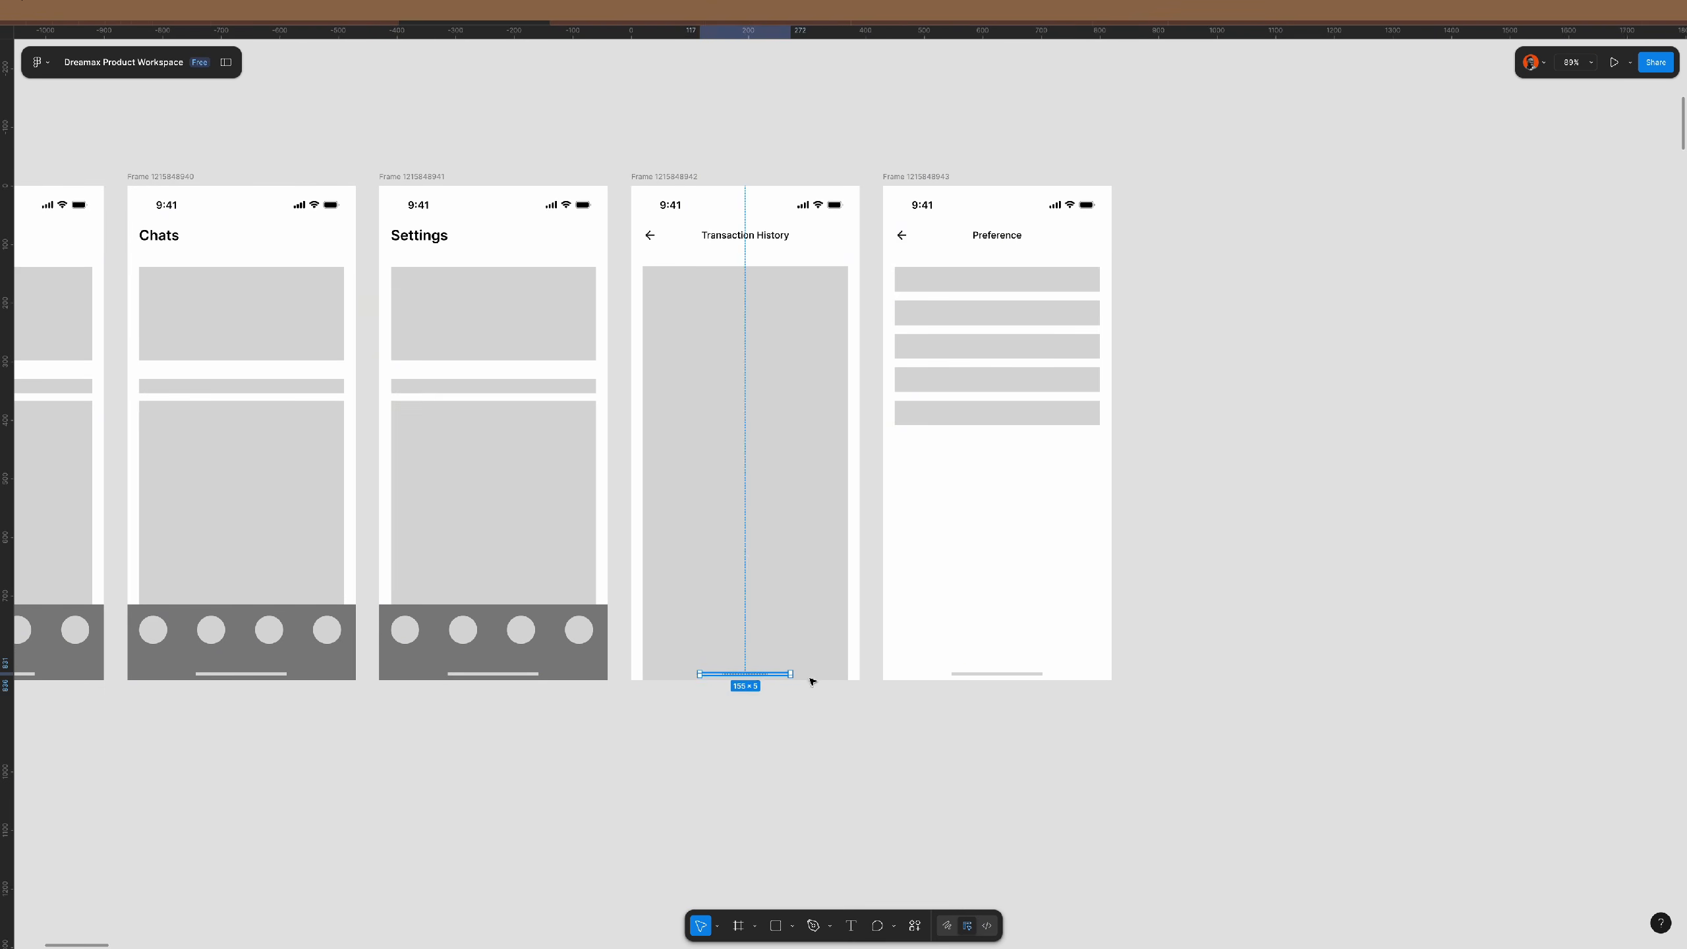
left_click(981, 674, "shift")
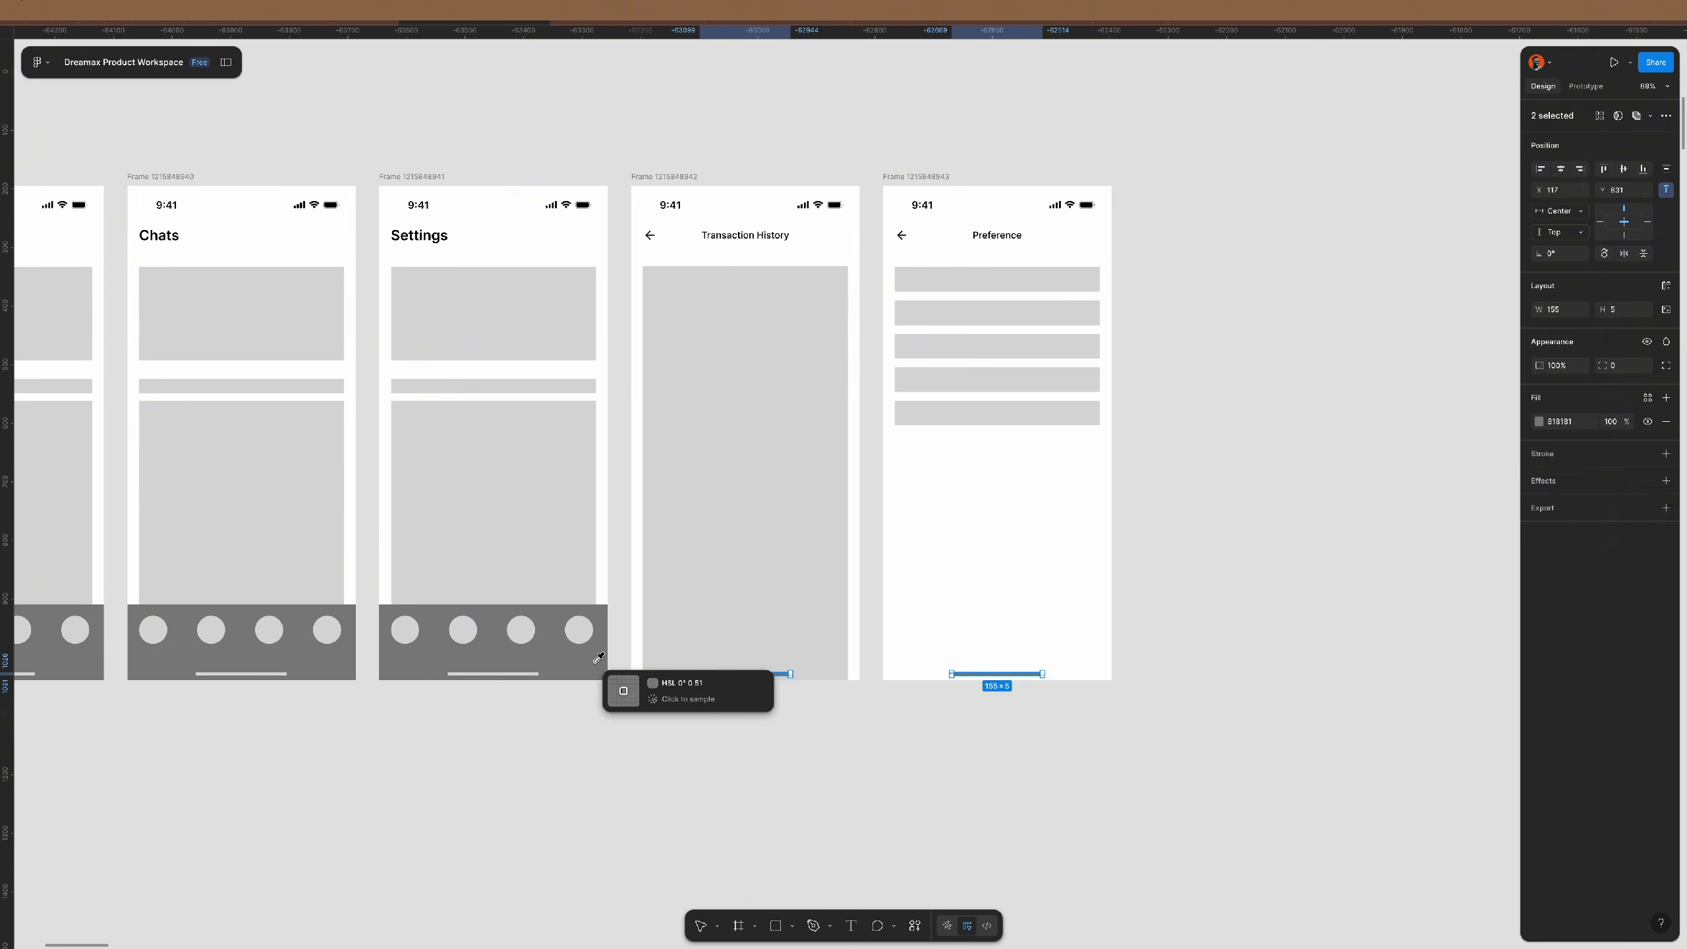
left_click(861, 734)
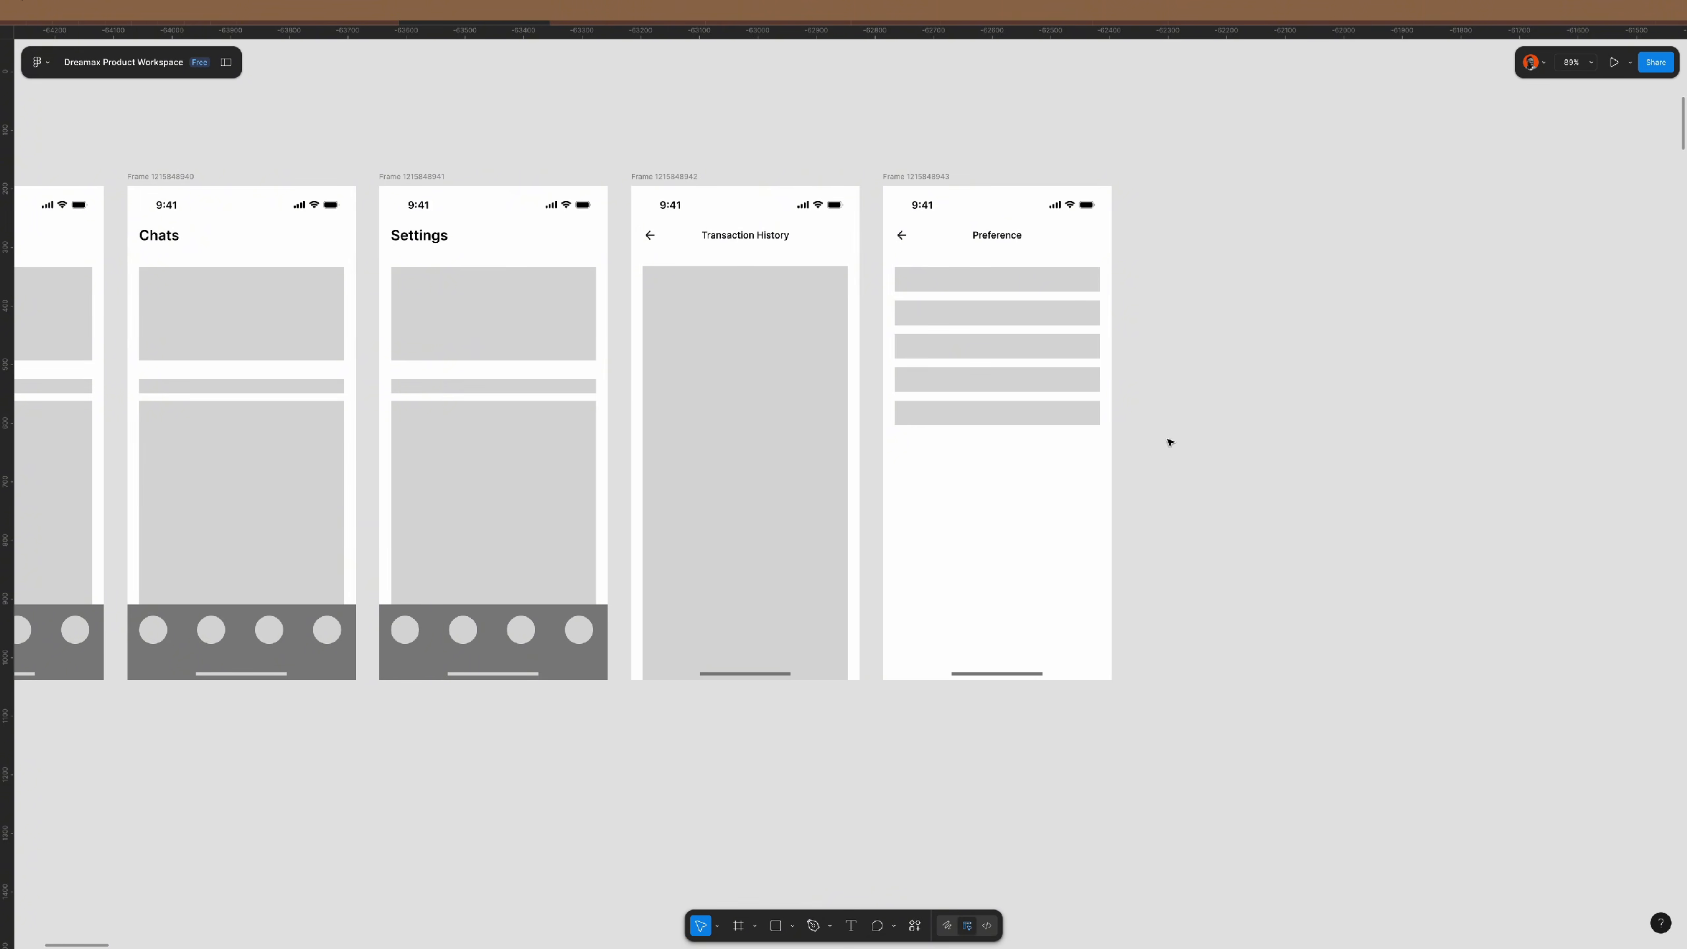
- Apply the semibold 20/120 text style to the Dashboard heading in the desktop header
scroll(894, 396, "left", 5)
scroll(894, 397, "left", 4)
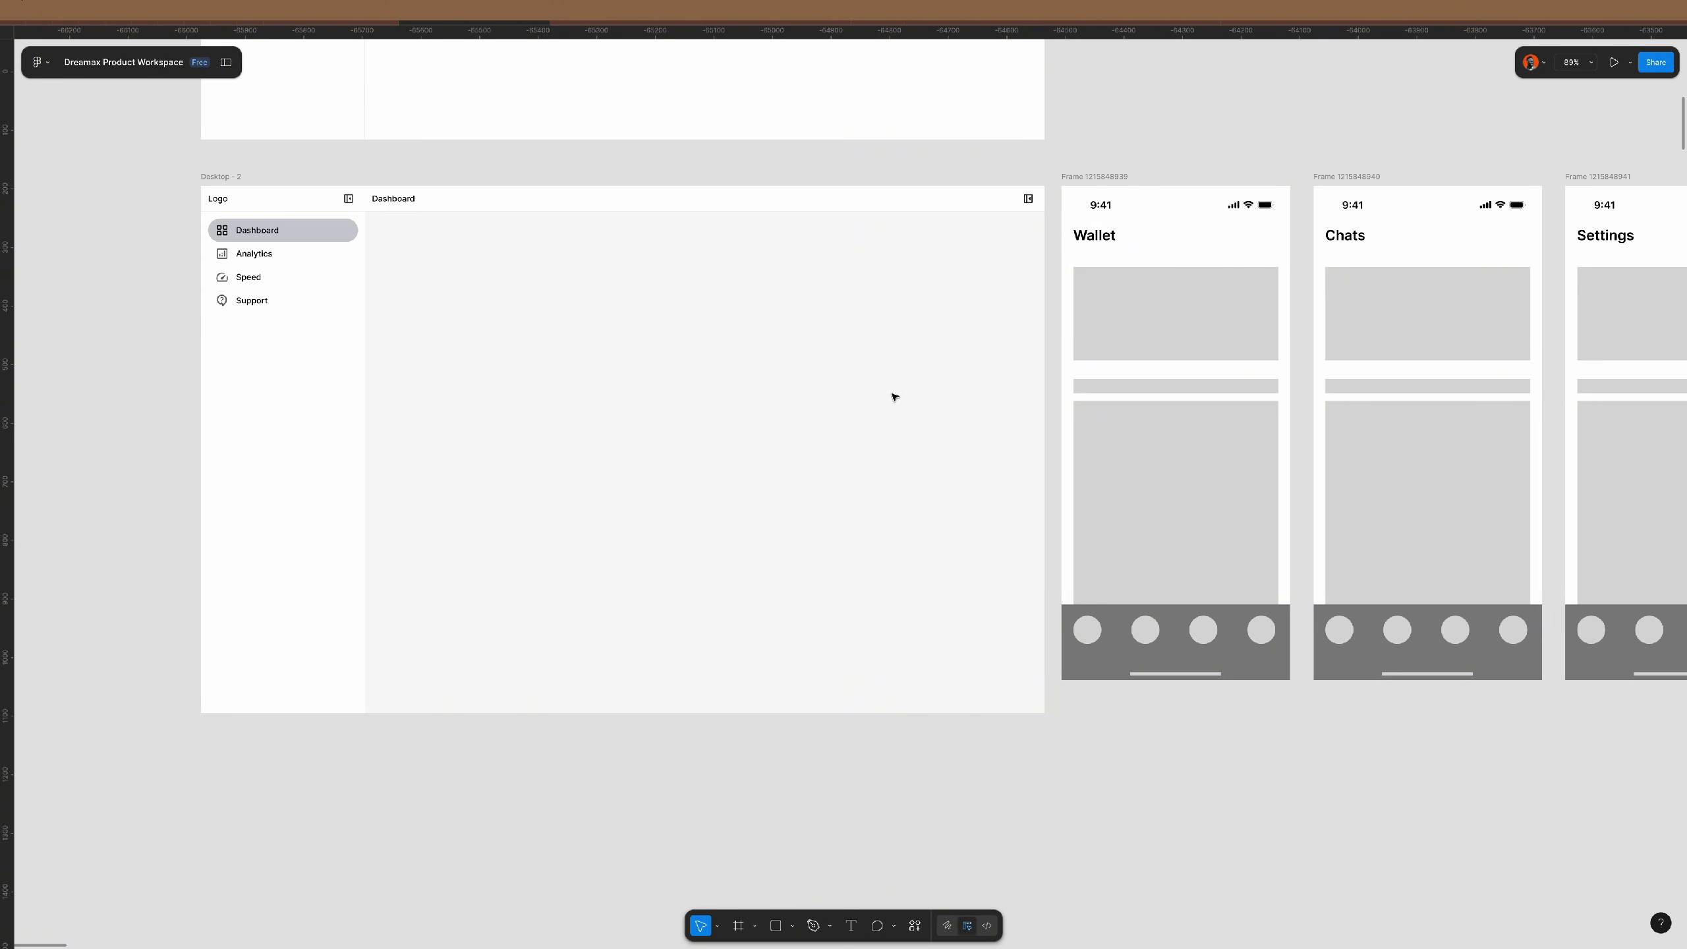
scroll(893, 396, "right", 1)
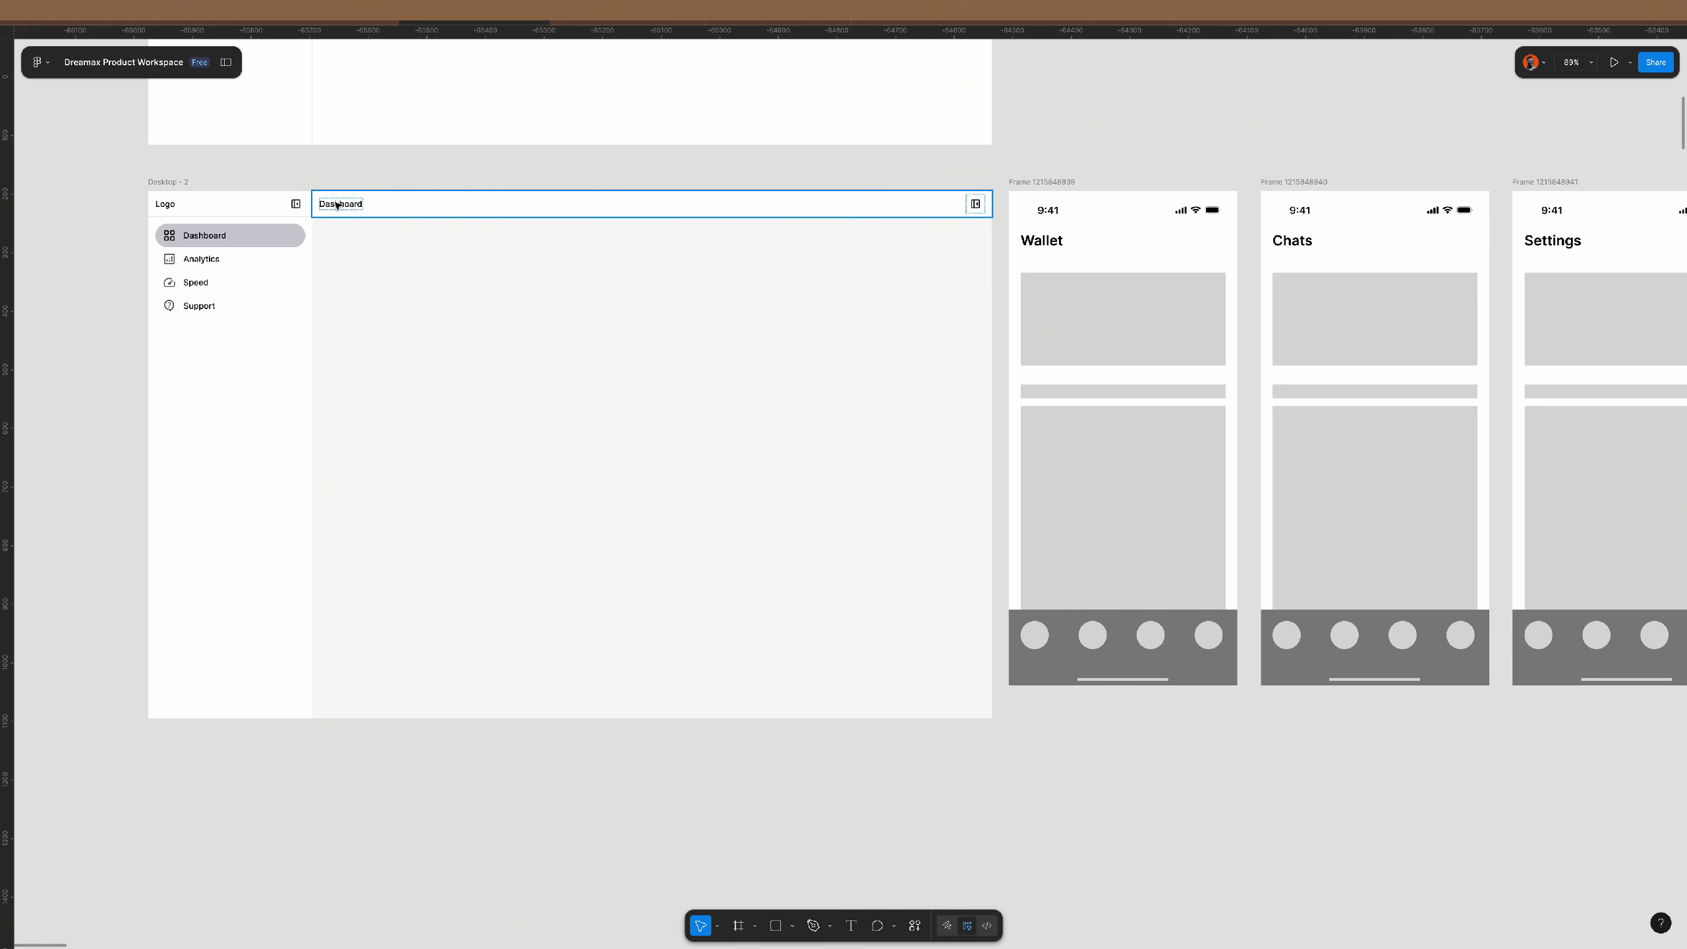
scroll(336, 204, "up", 5)
left_click(382, 237)
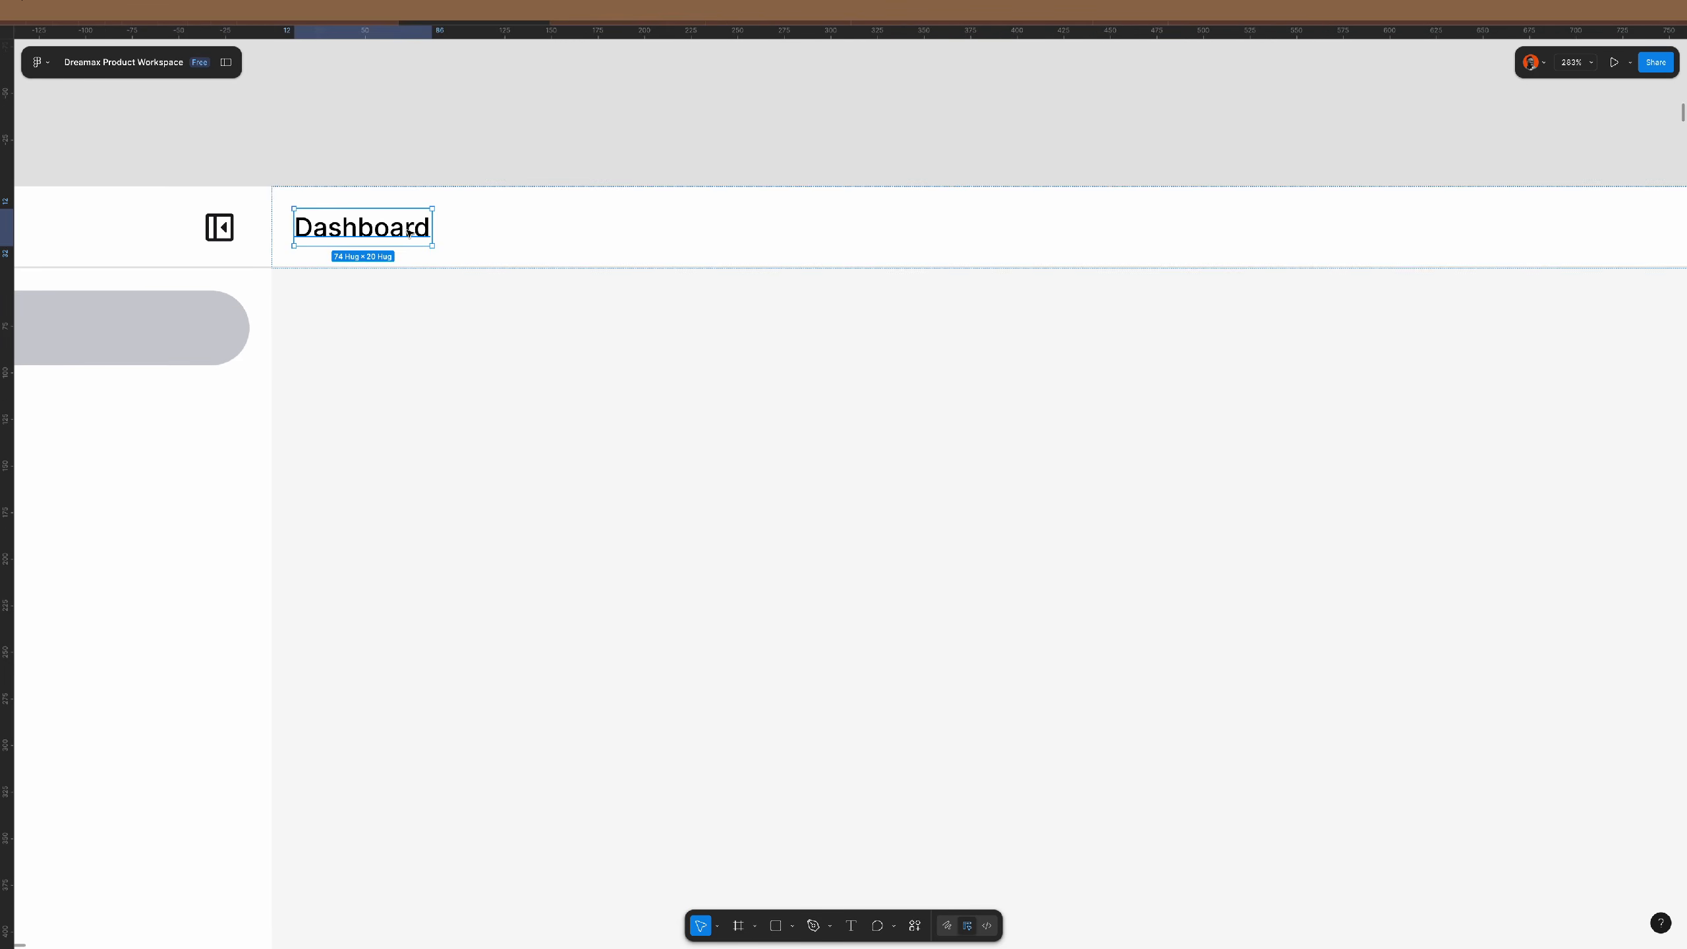
left_click(1569, 400)
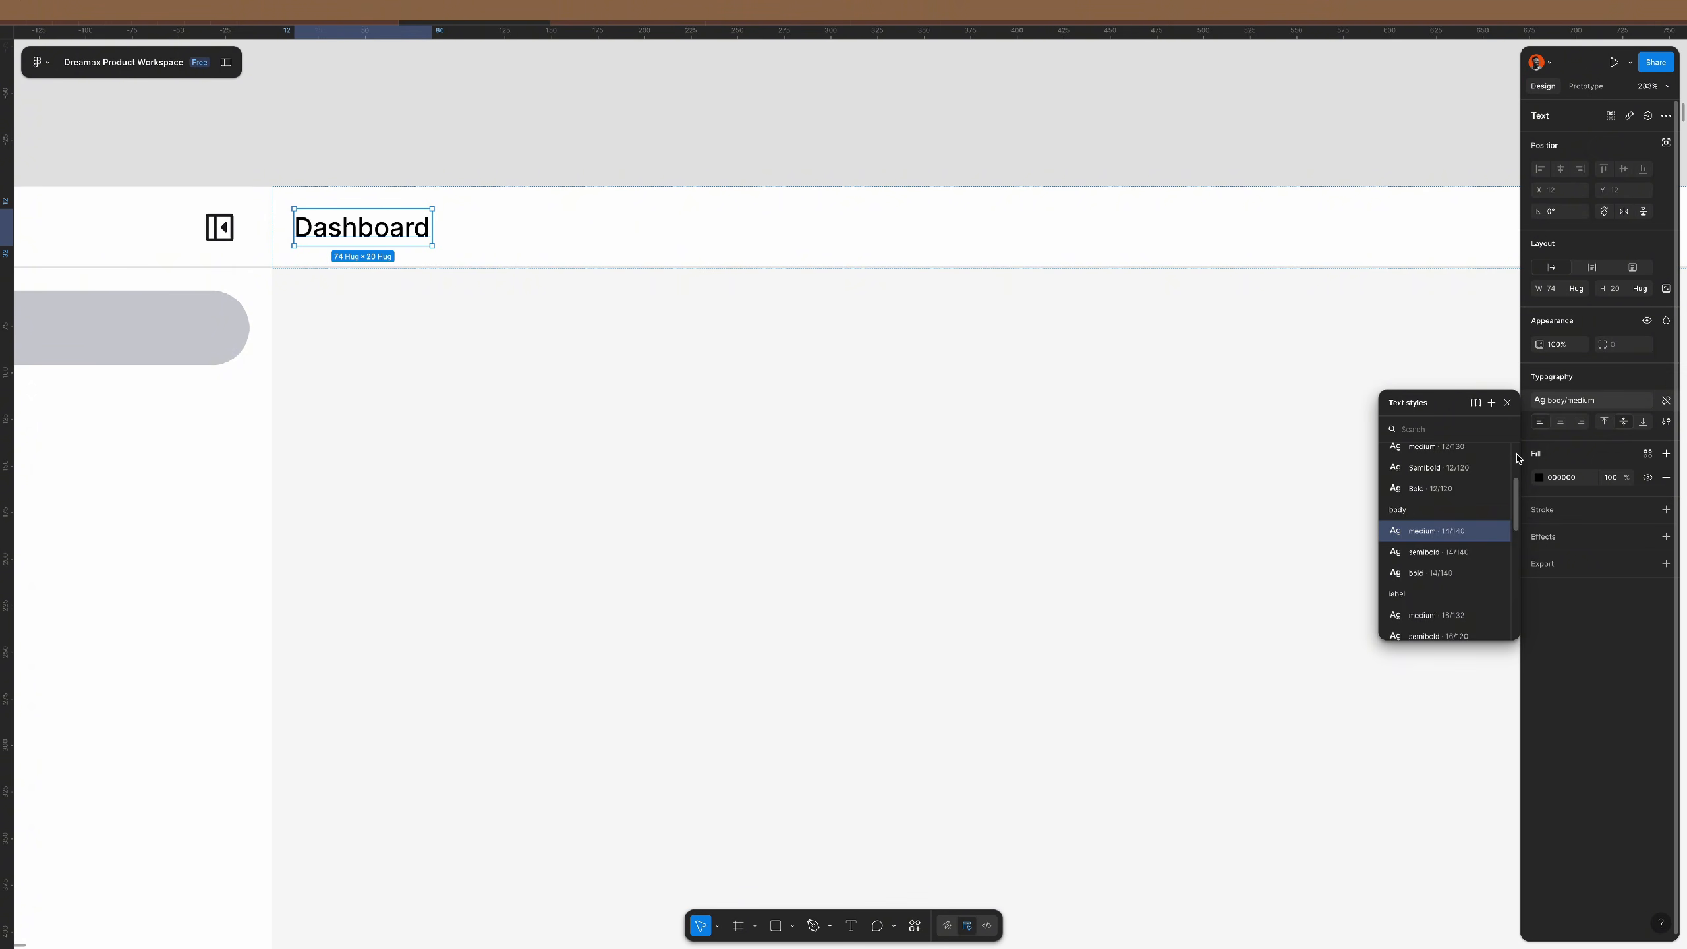
scroll(1442, 541, "down", 4)
scroll(1442, 542, "down", 1)
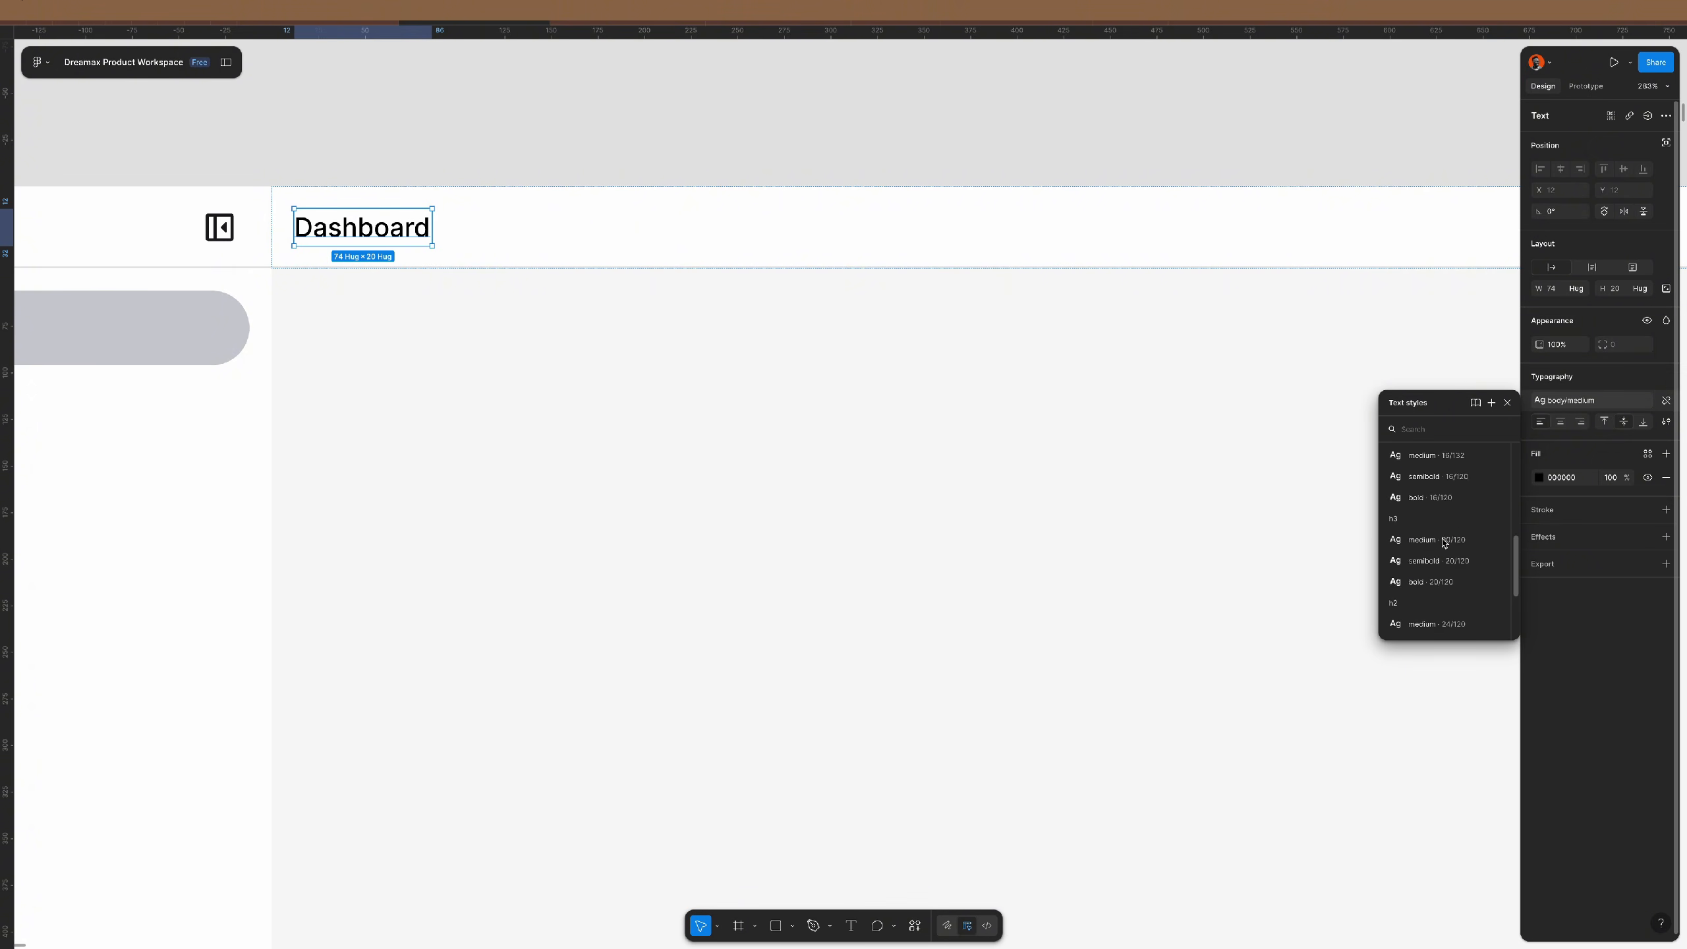
scroll(1443, 542, "down", 4)
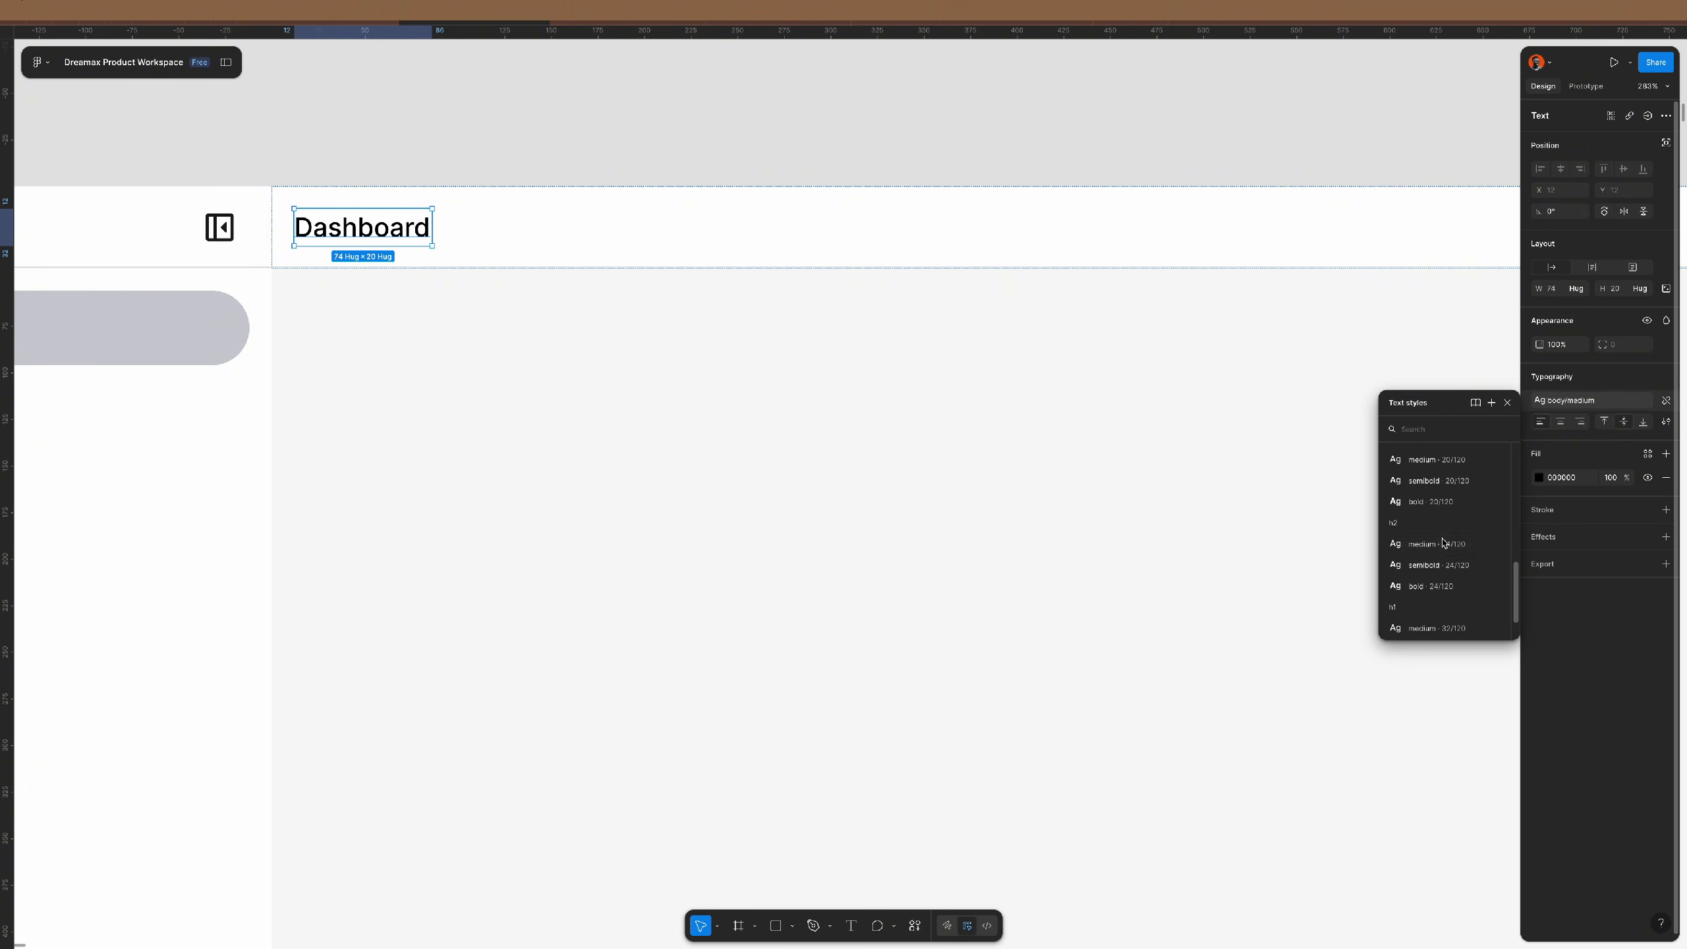
left_click(1434, 483)
left_click(557, 142)
scroll(506, 355, "down", 5)
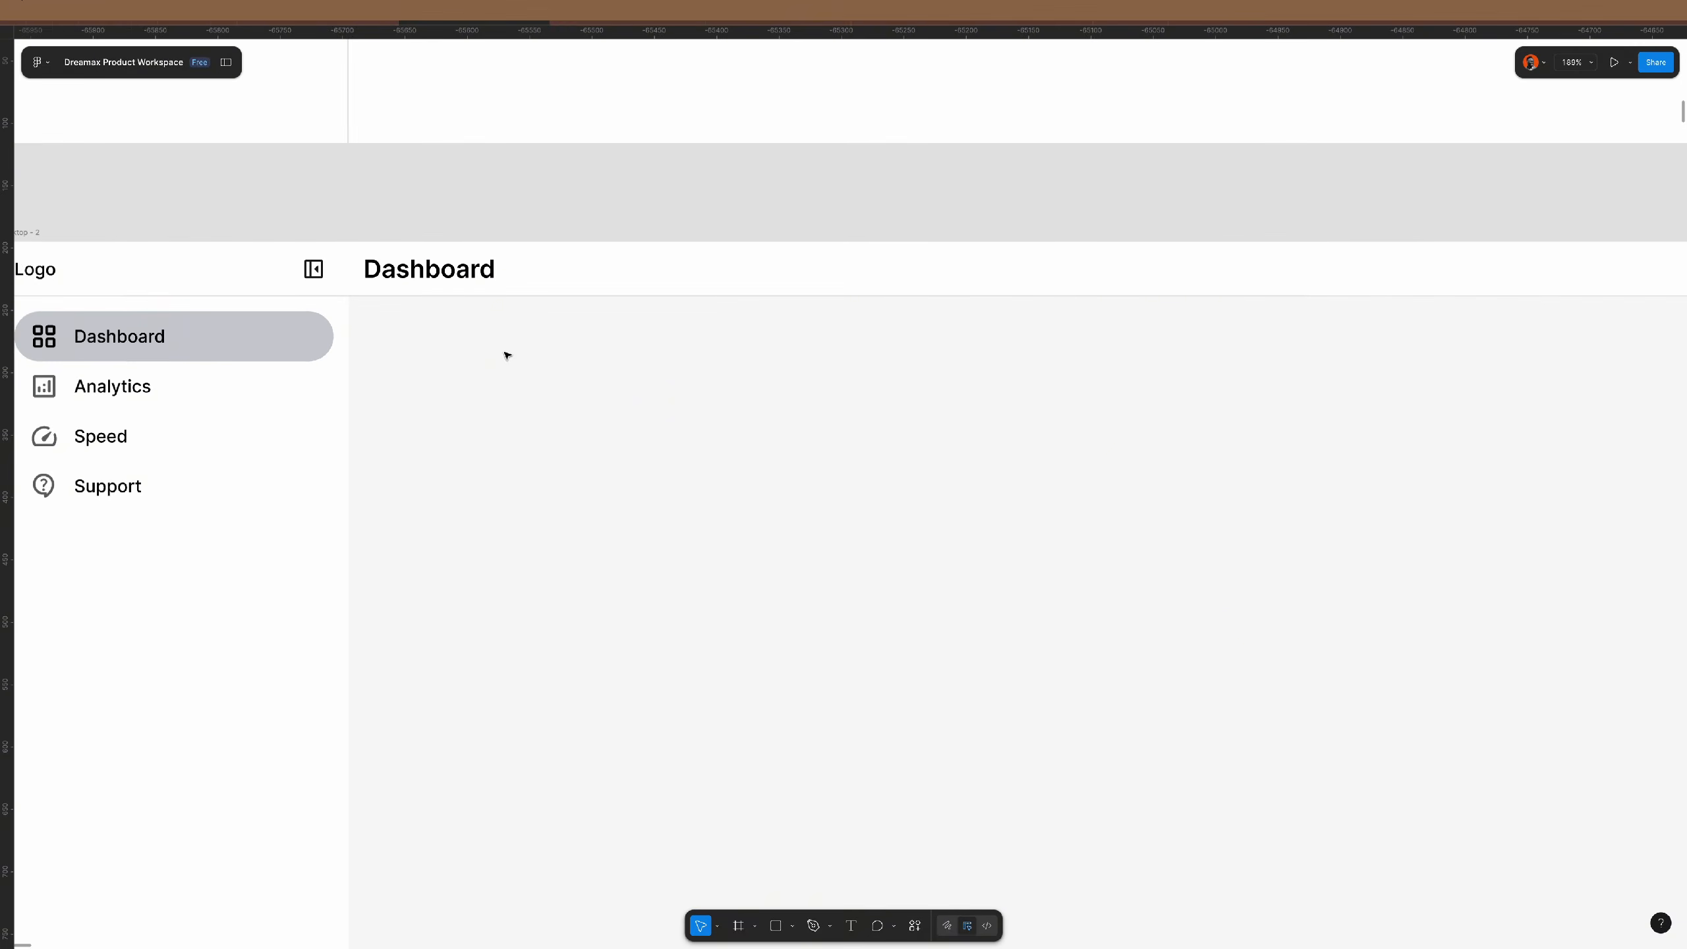
scroll(545, 360, "down", 3)
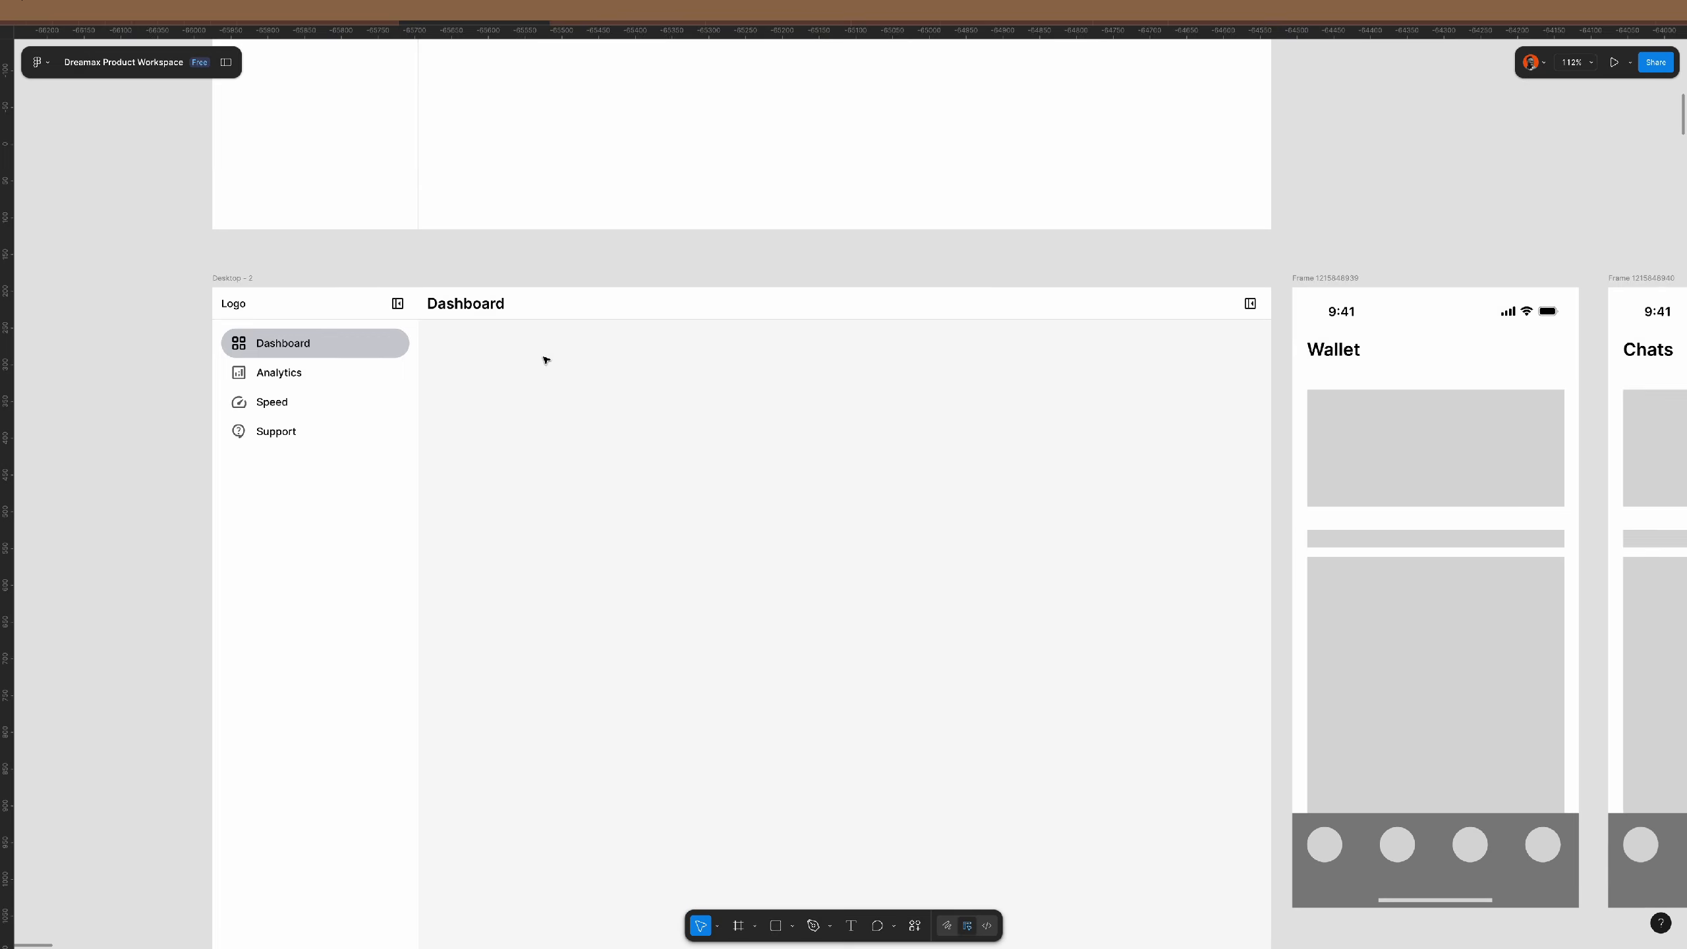
scroll(545, 359, "down", 2)
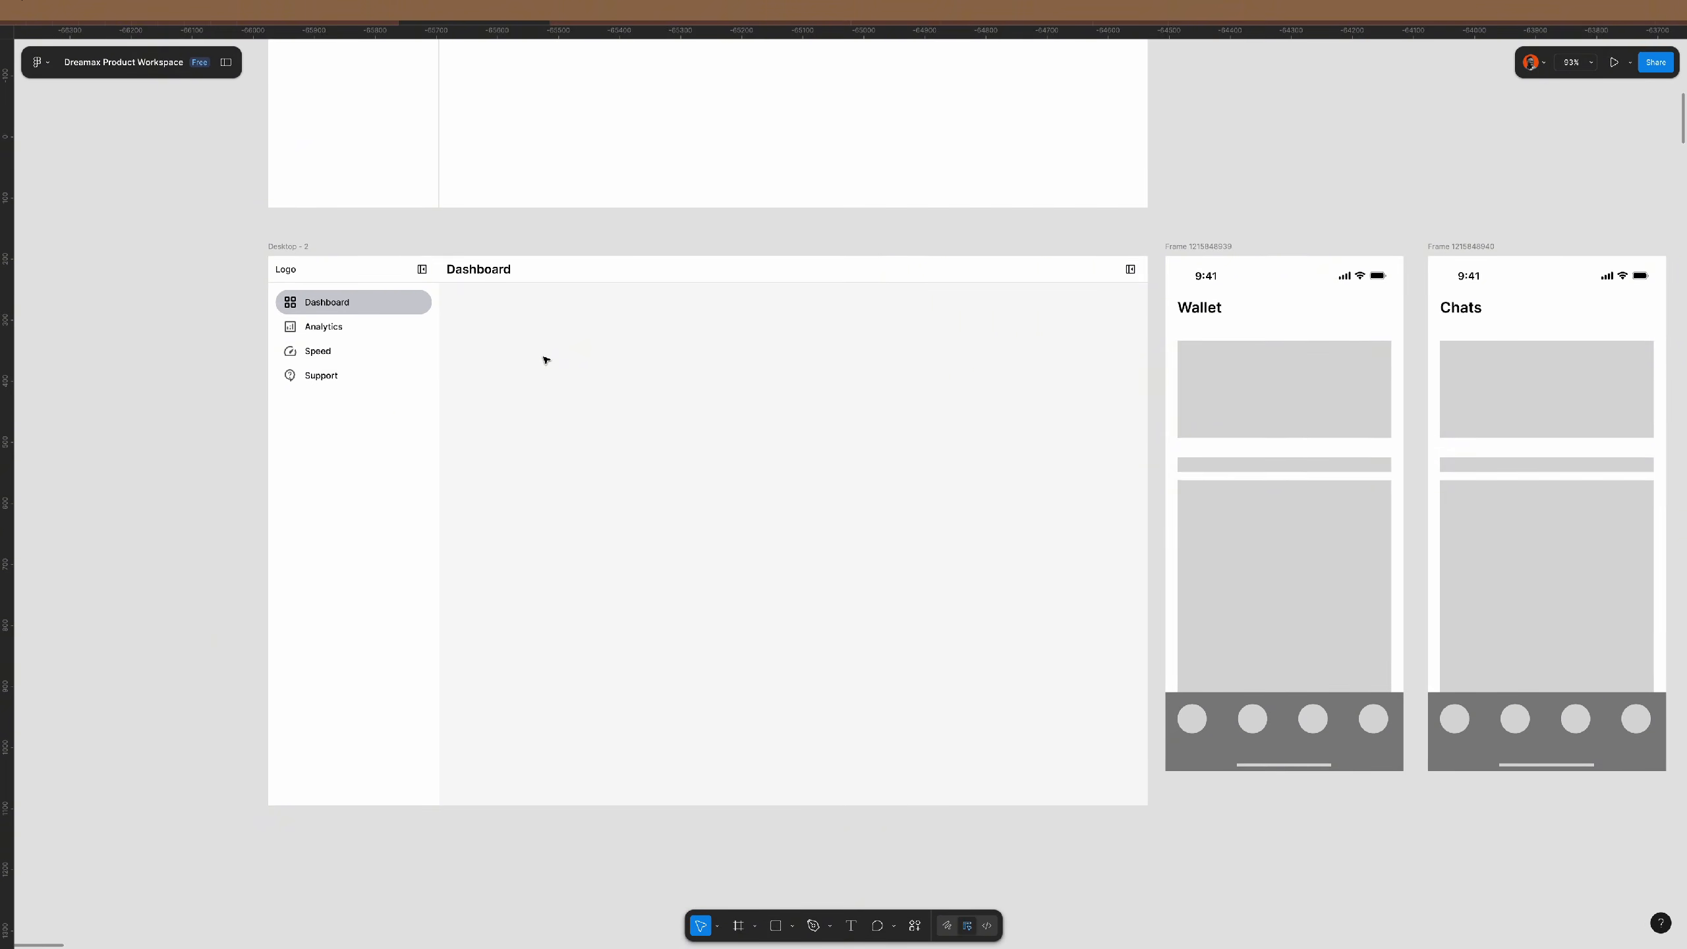
- Draw a new content frame inside the dashboard area below the header
left_click(362, 388)
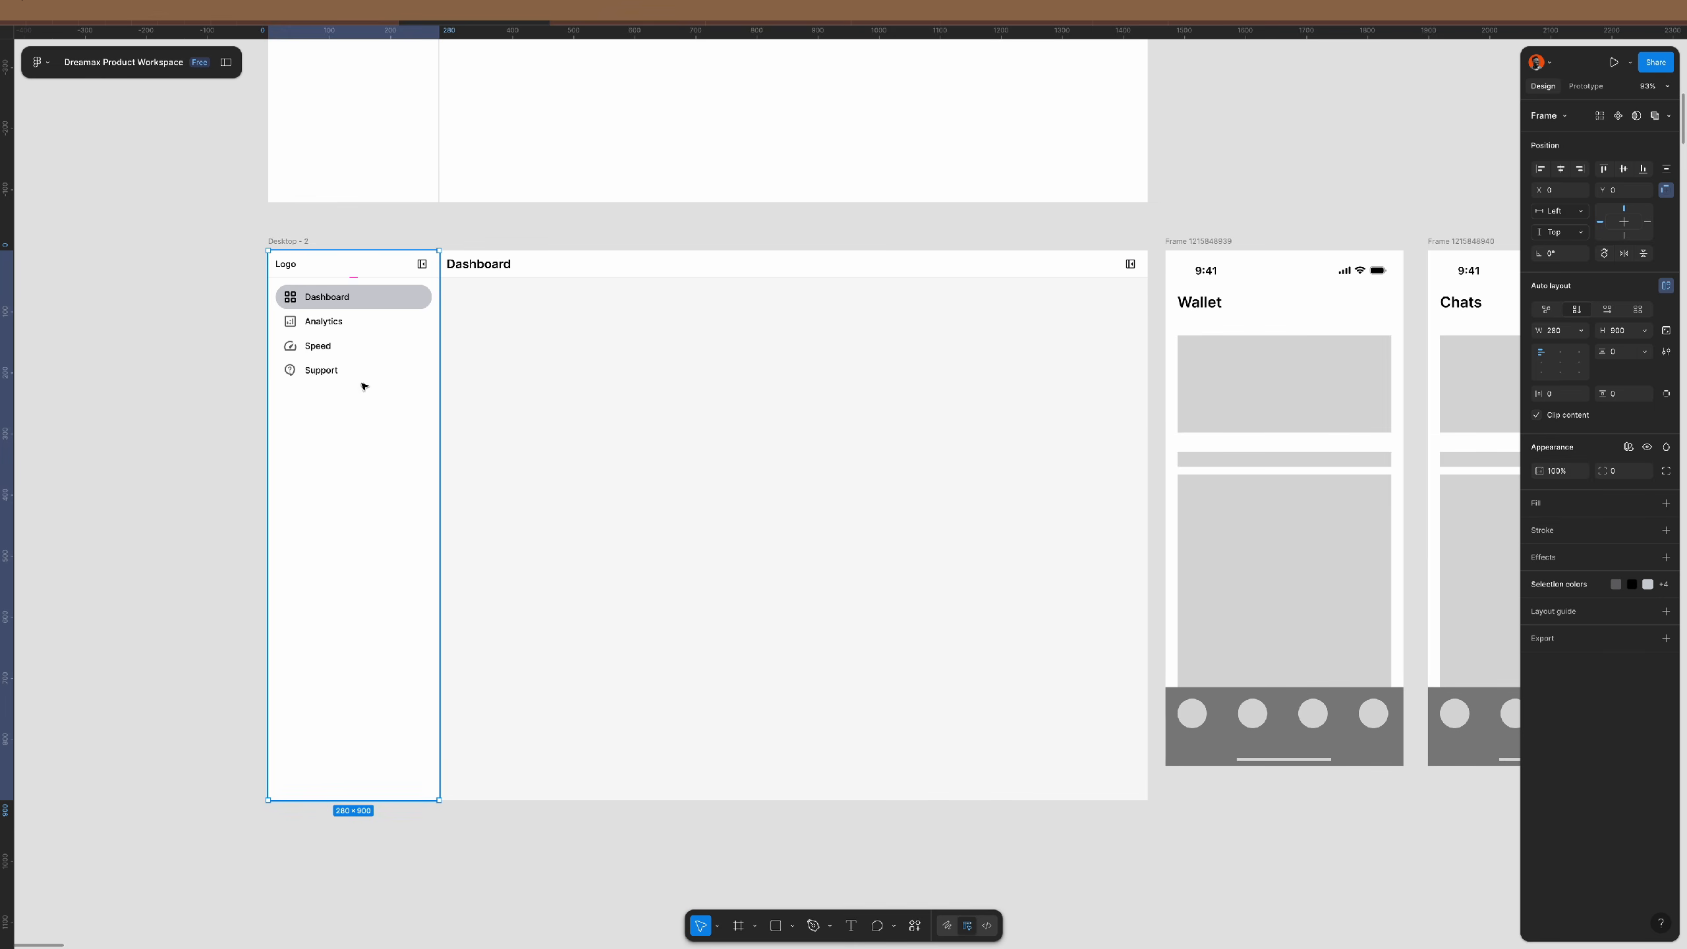
left_click(641, 264)
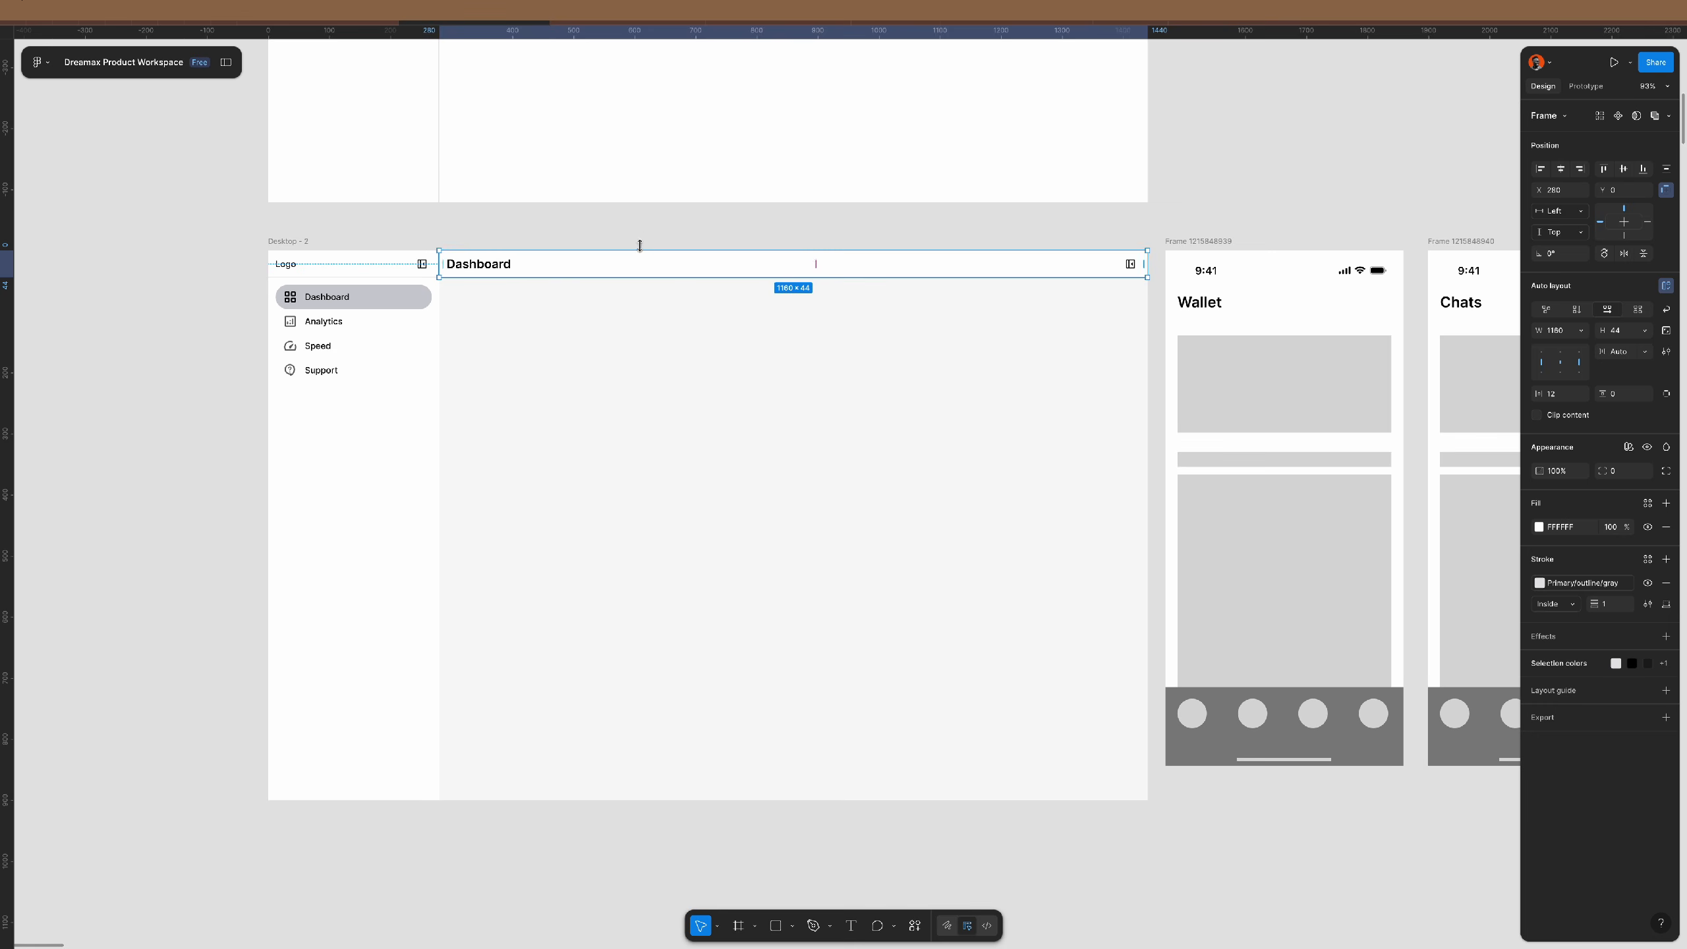
left_click(652, 230)
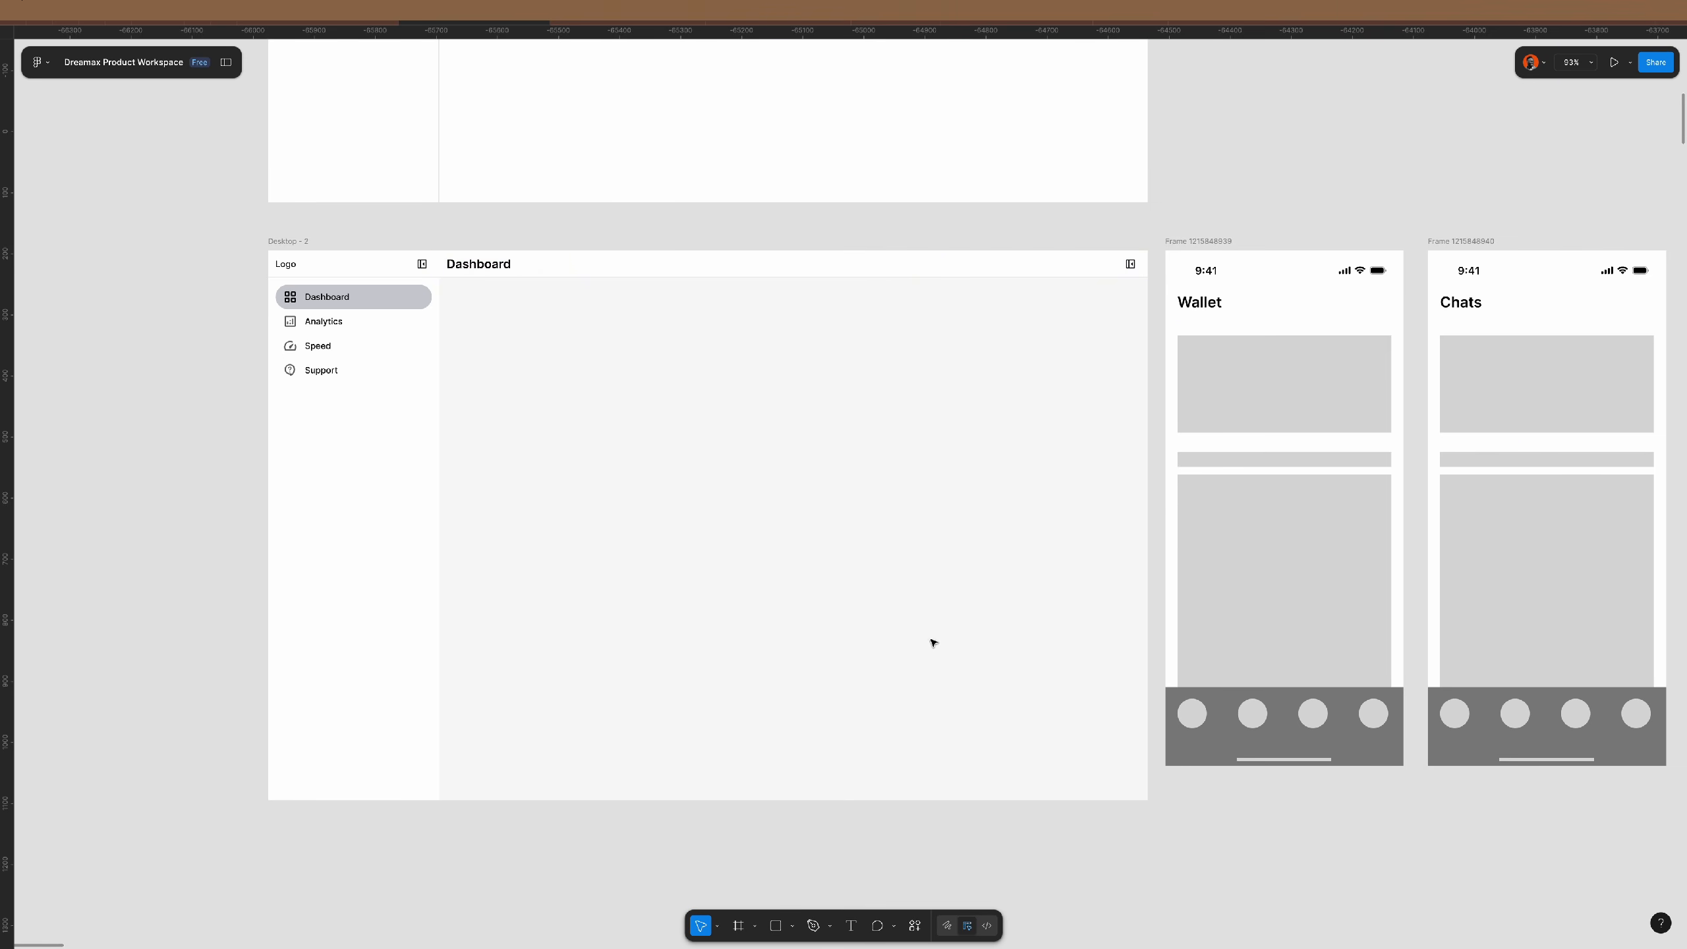
key("f")
left_click_drag(448, 283, 1147, 766)
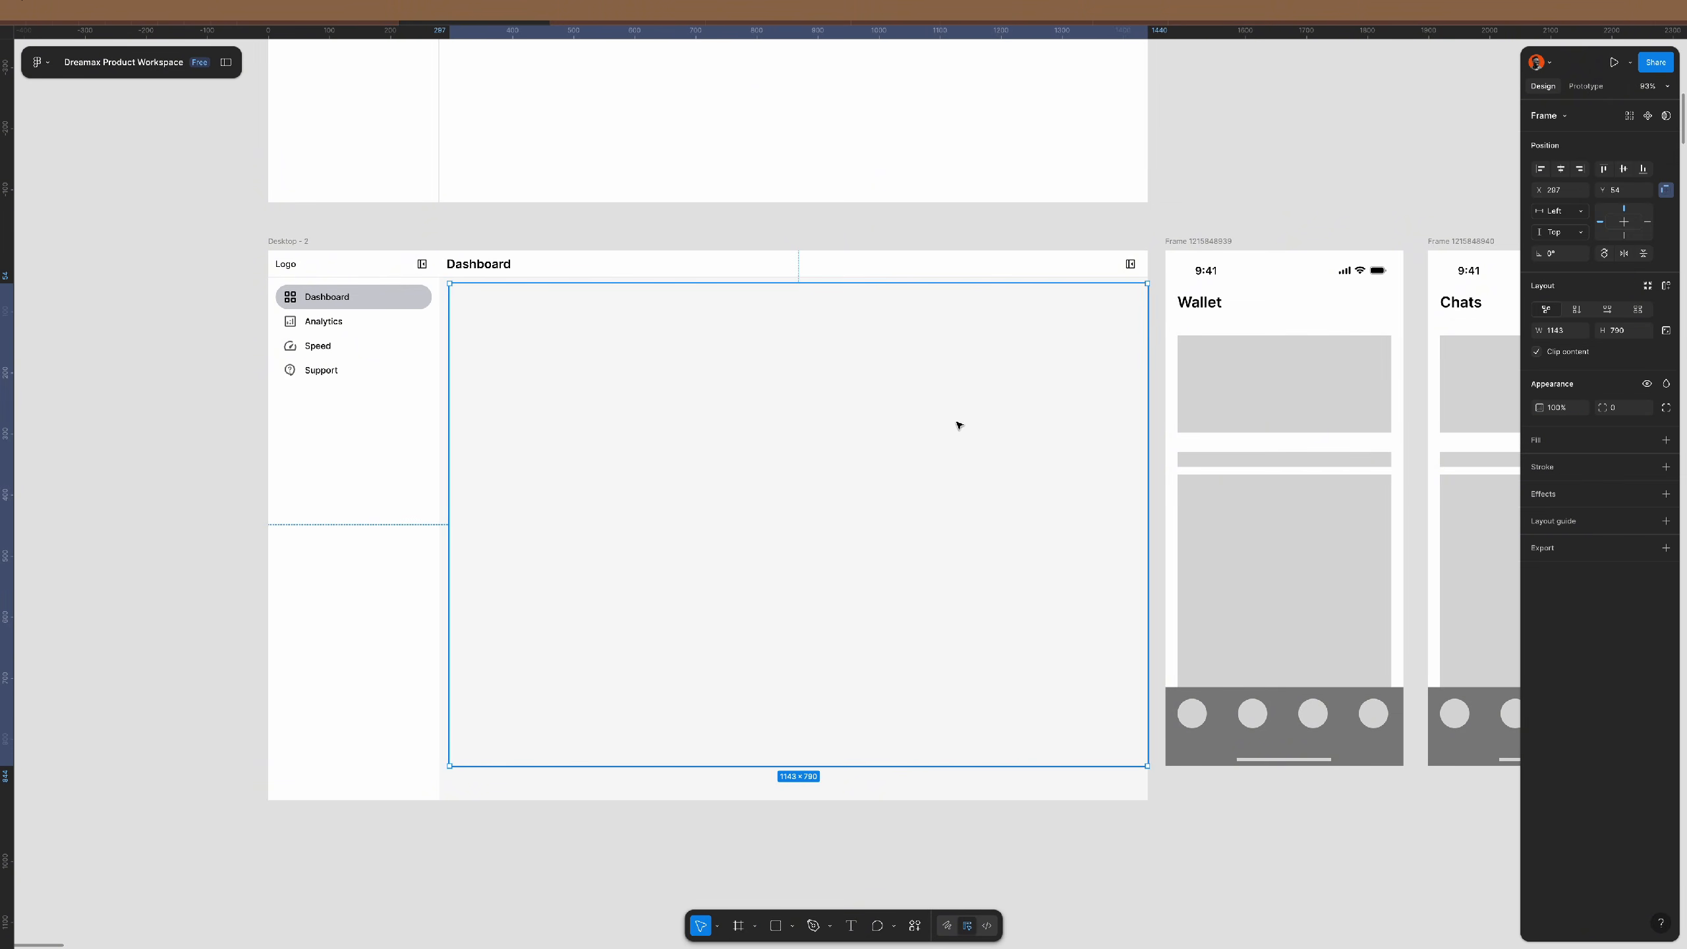
- Give the content frame auto layout with 32 vertical padding and 32 gap, stretched to fill the area
left_click(1666, 286)
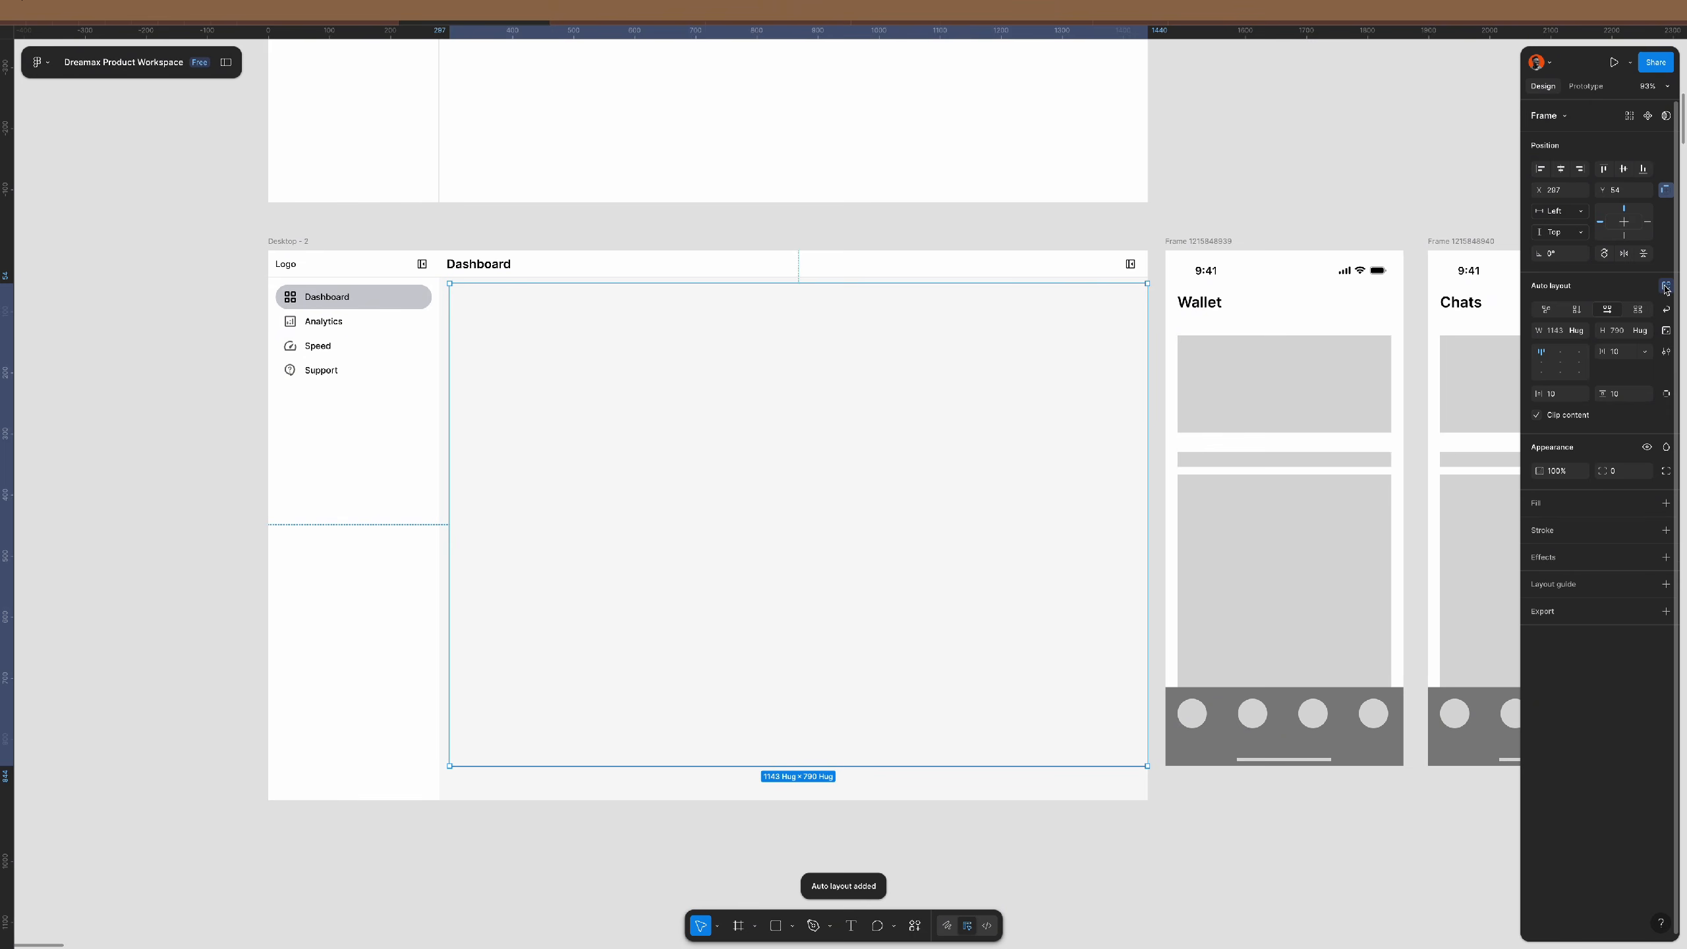
left_click(1567, 394)
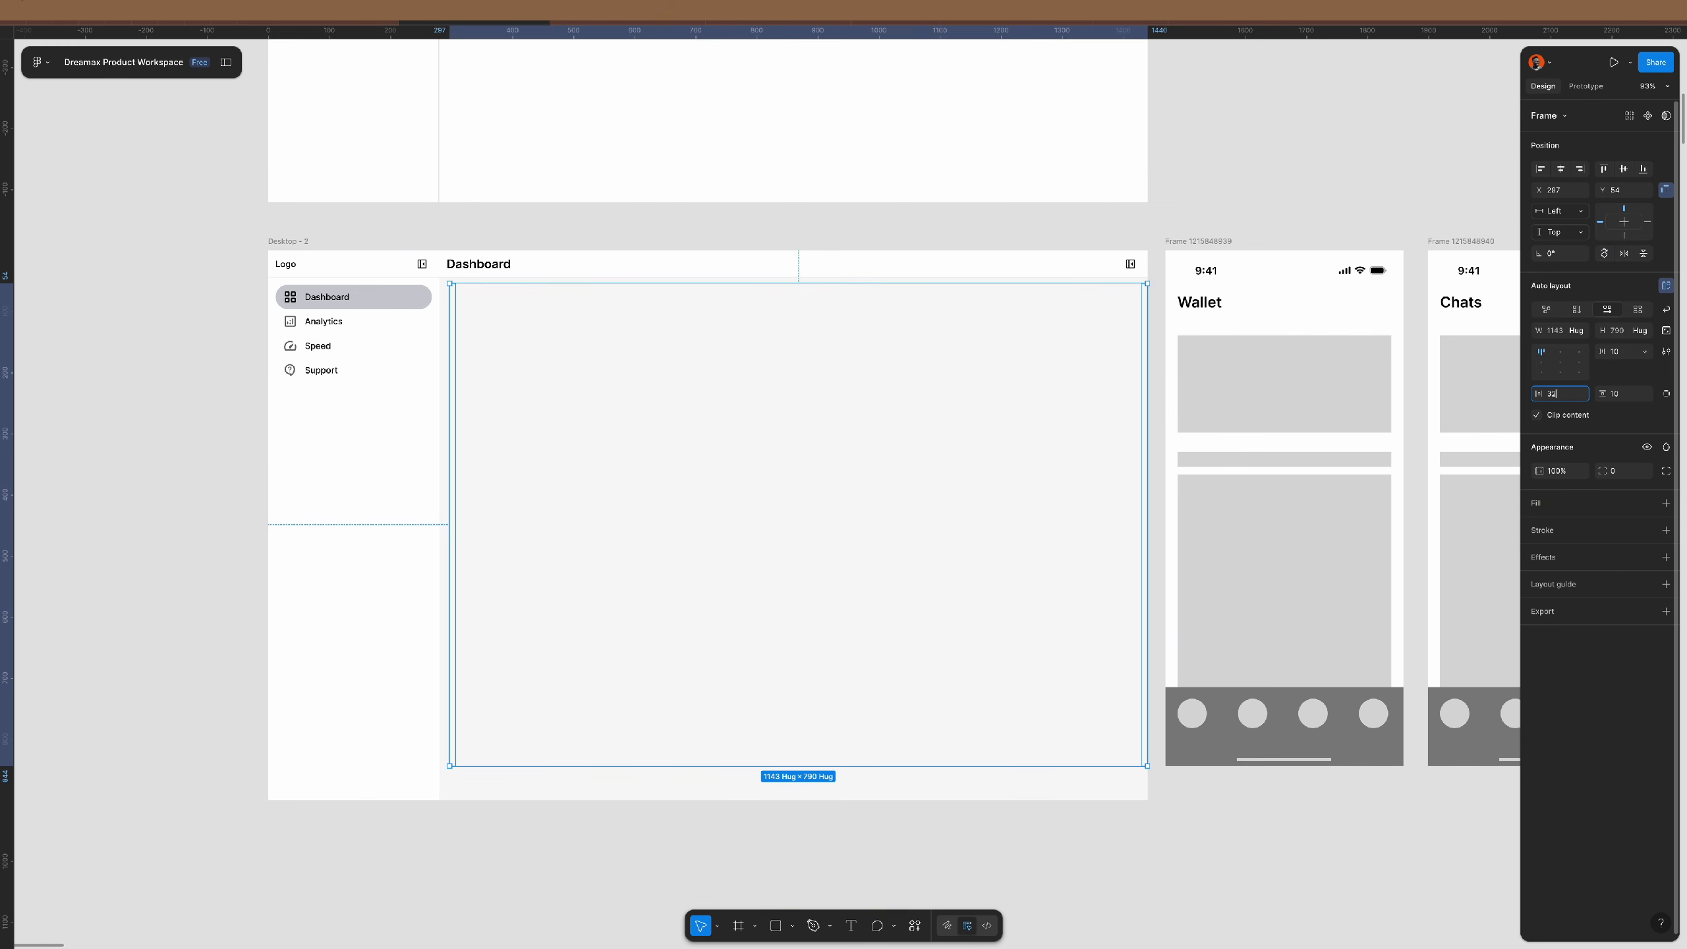
key("Tab")
type("32")
key("Return")
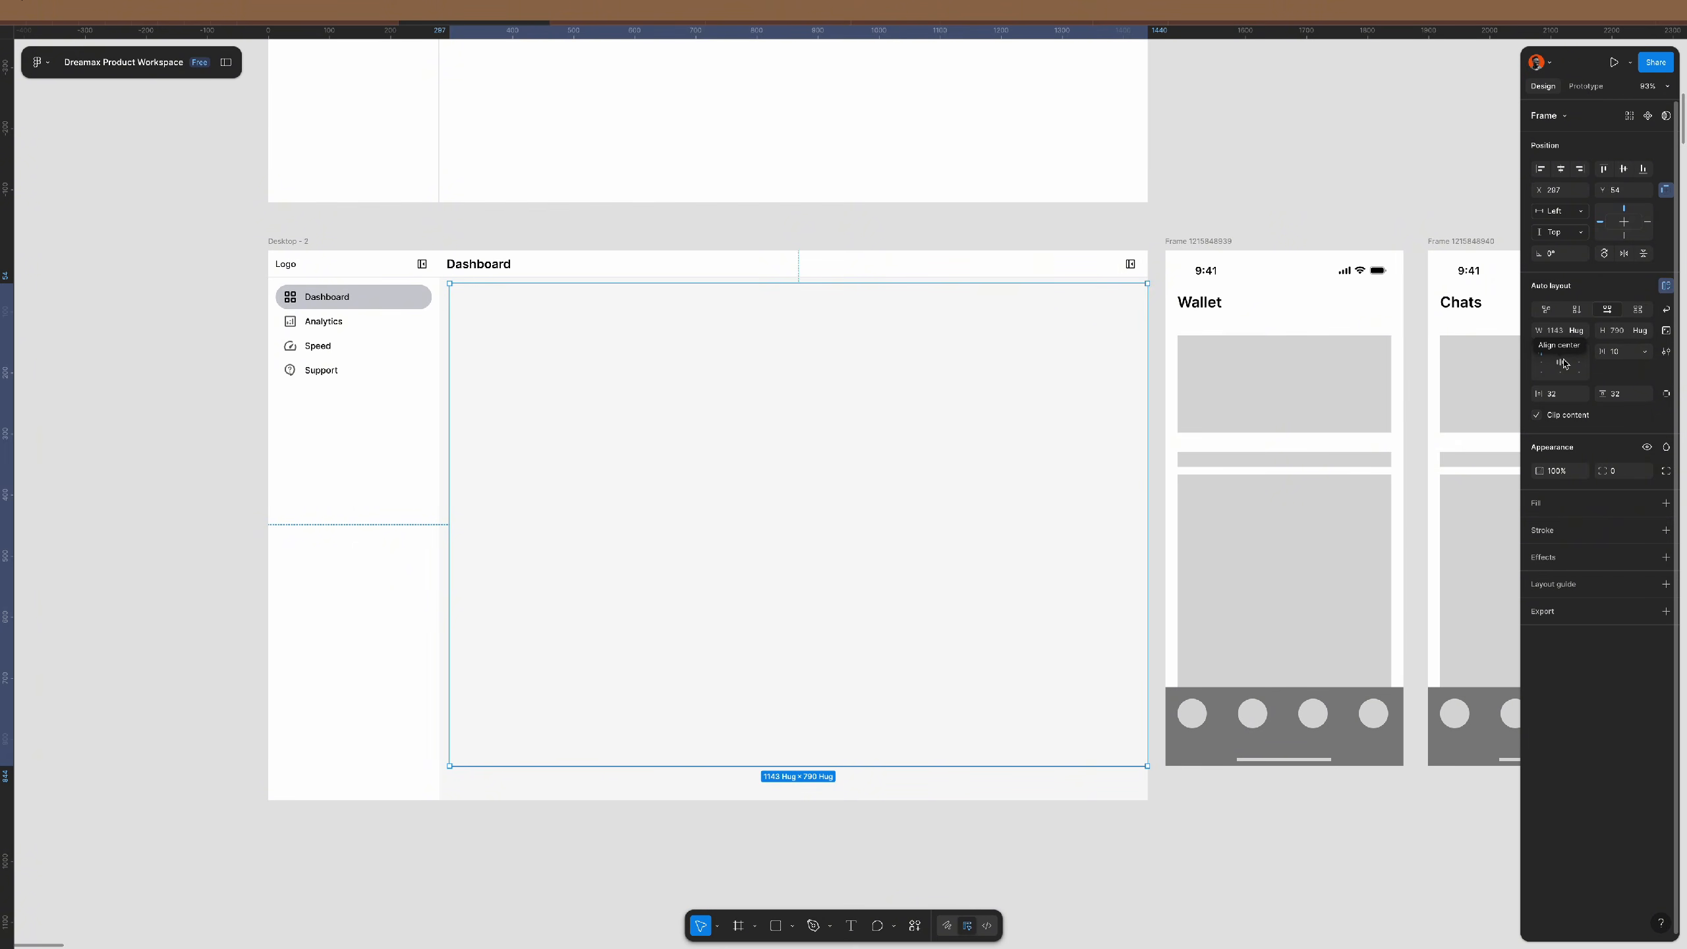
left_click(1626, 357)
type("32")
key("Return")
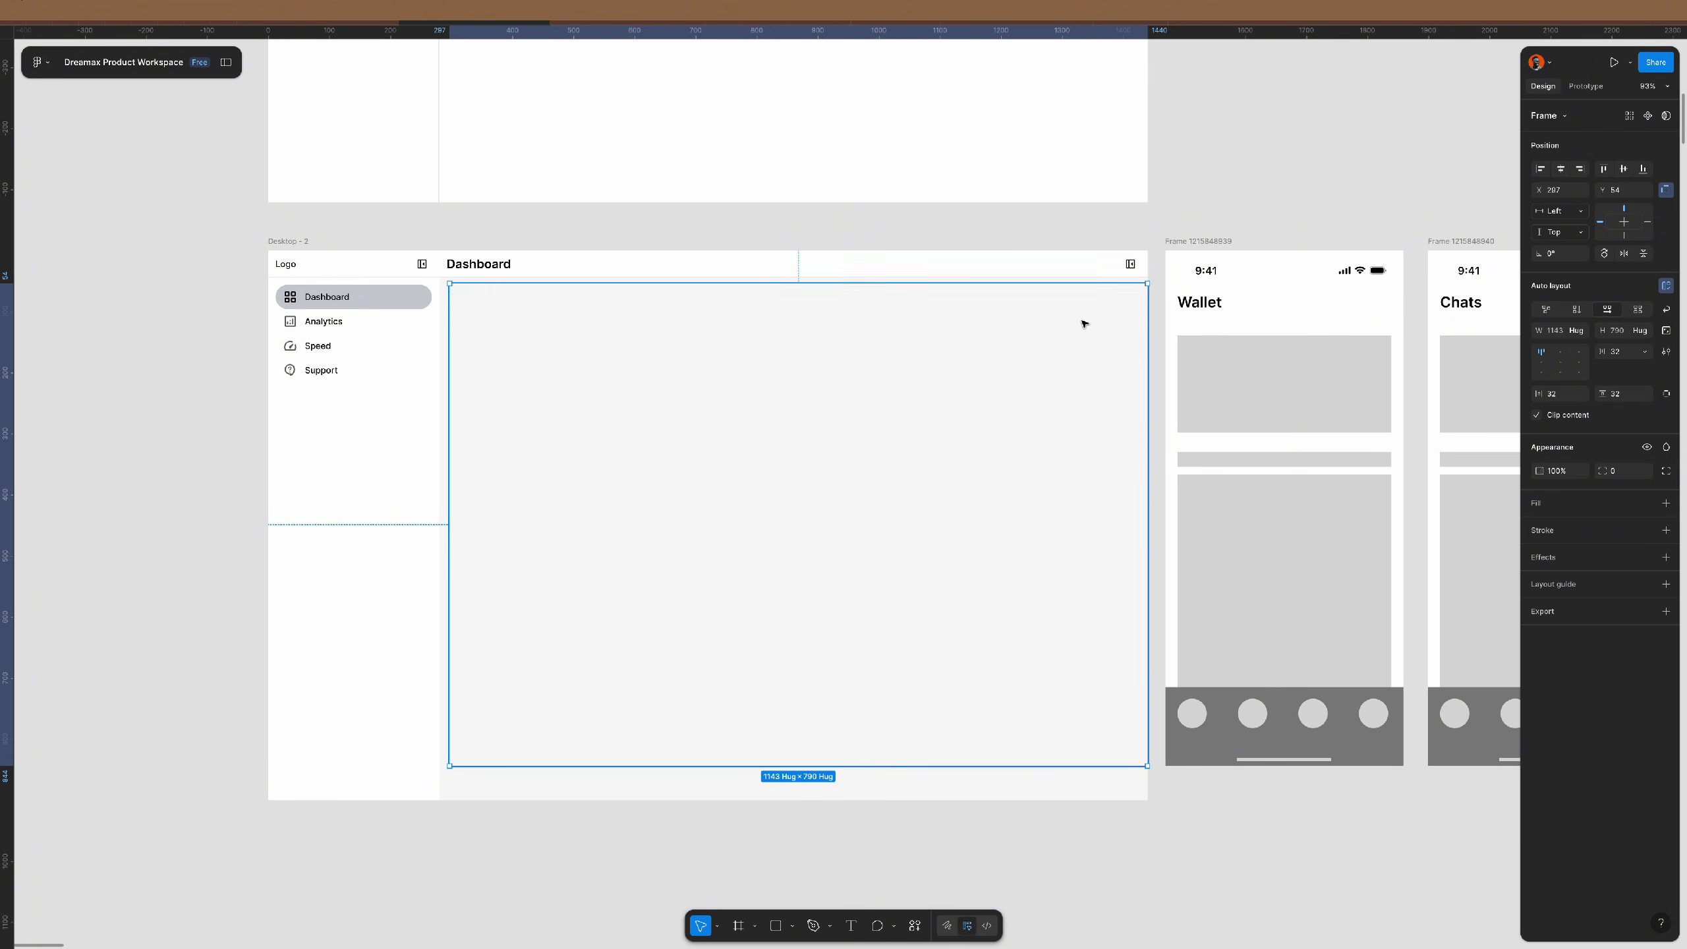
left_click_drag(823, 288, 824, 276)
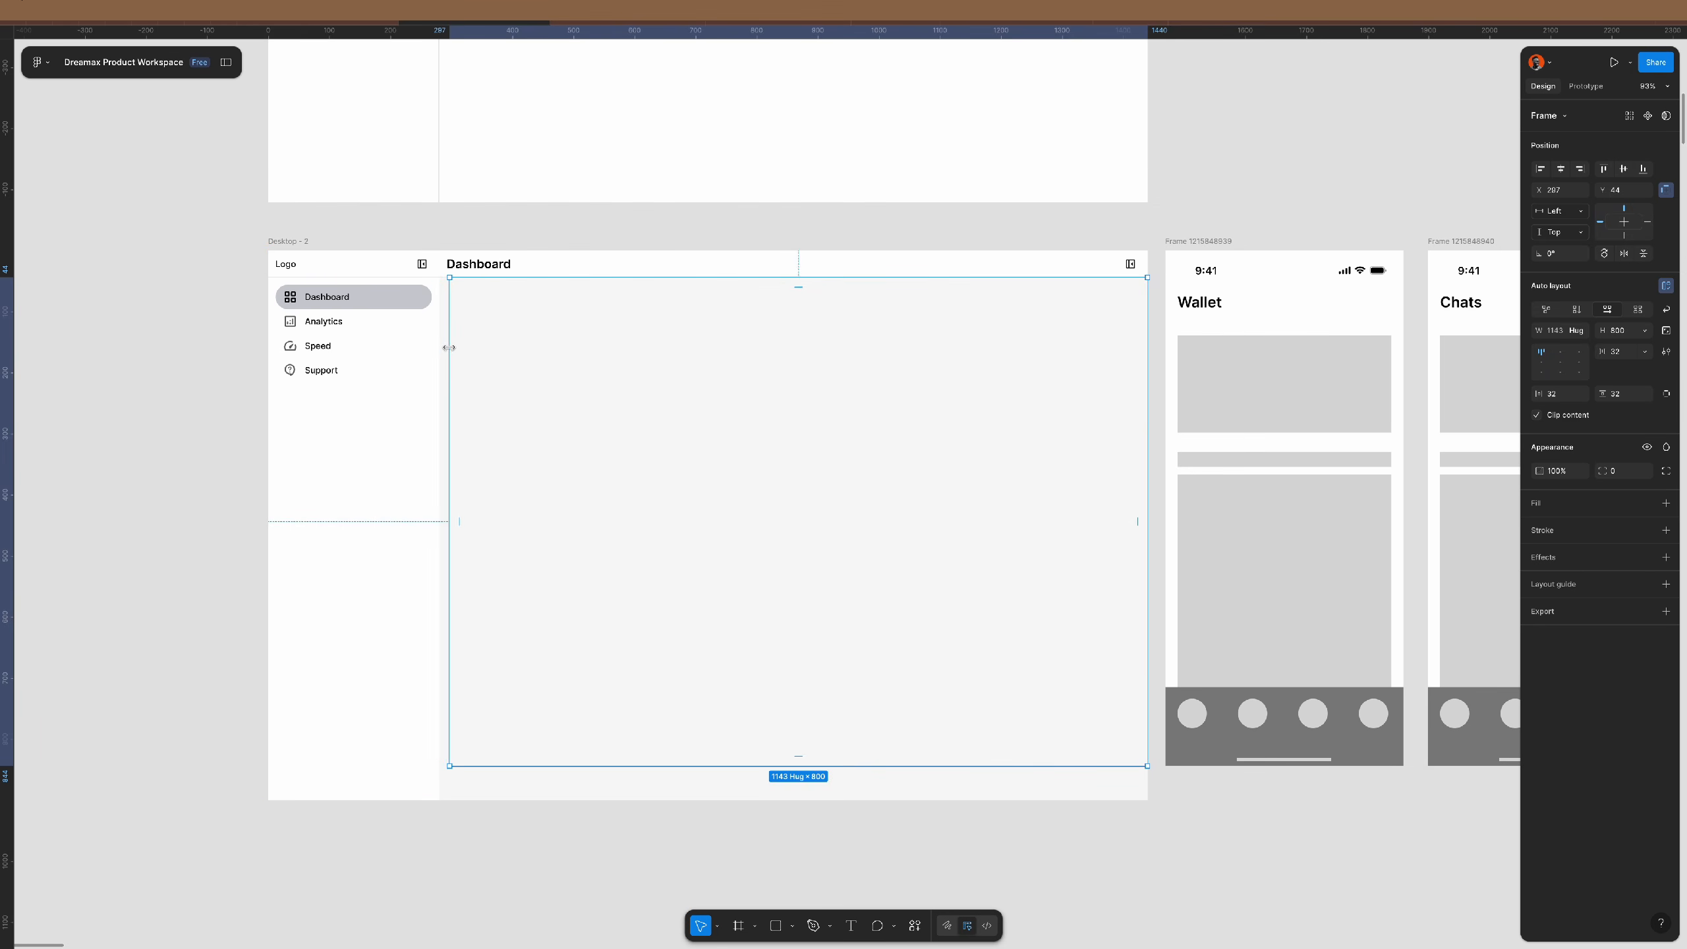
left_click_drag(449, 345, 439, 345)
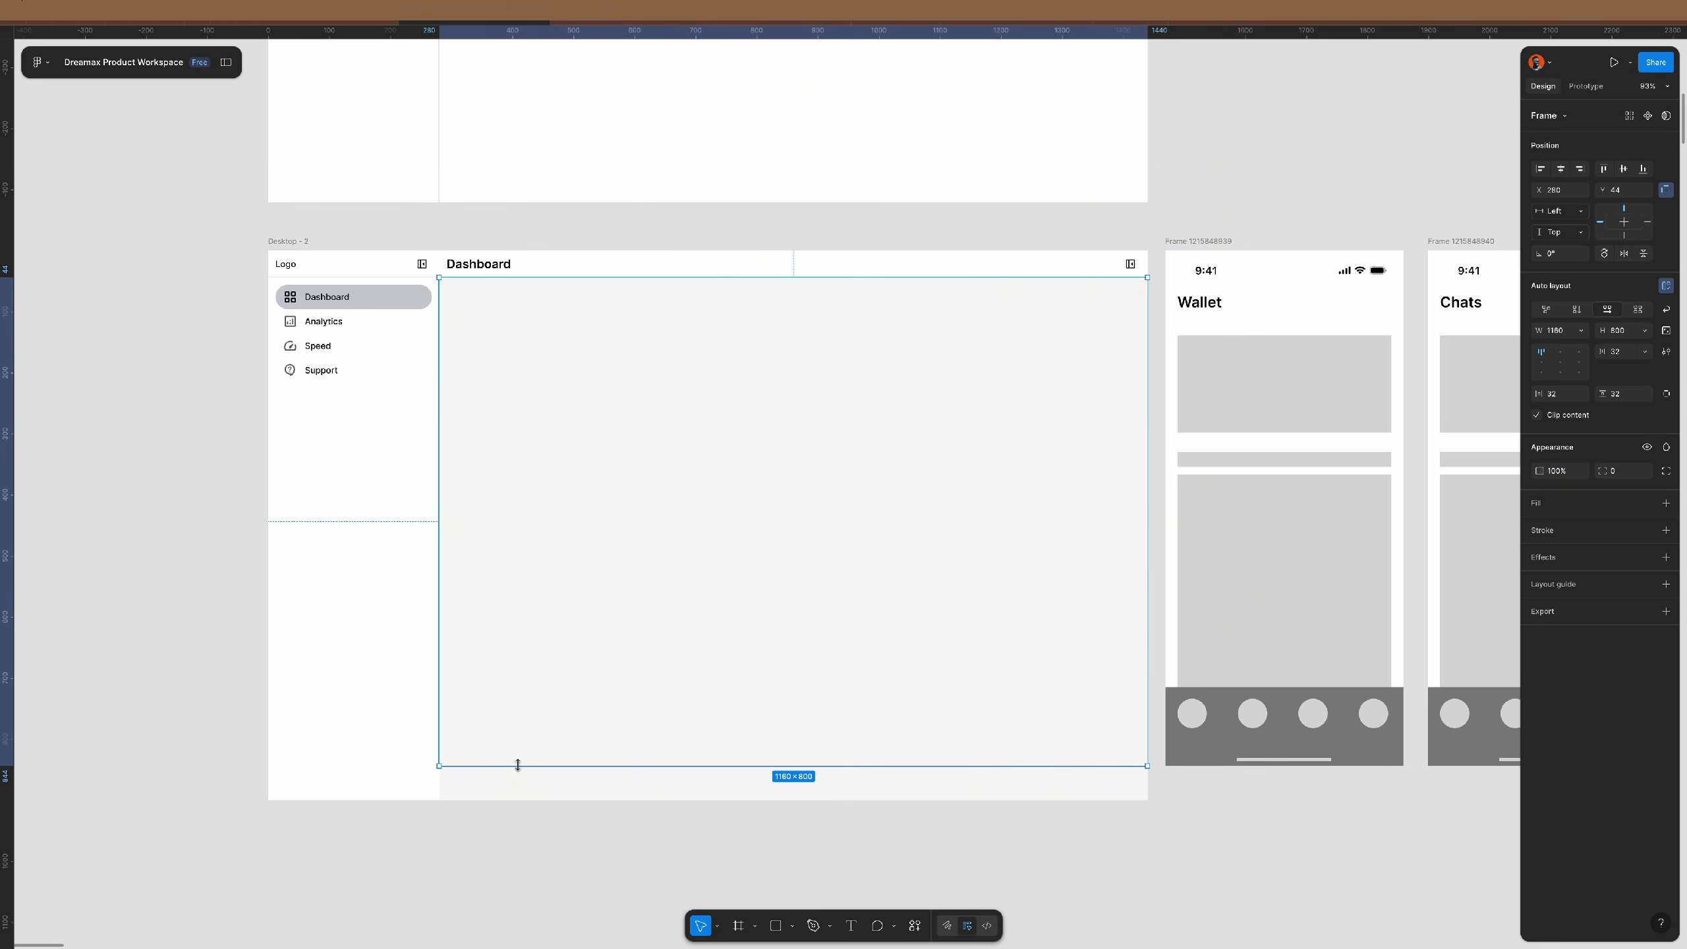
left_click_drag(517, 766, 521, 801)
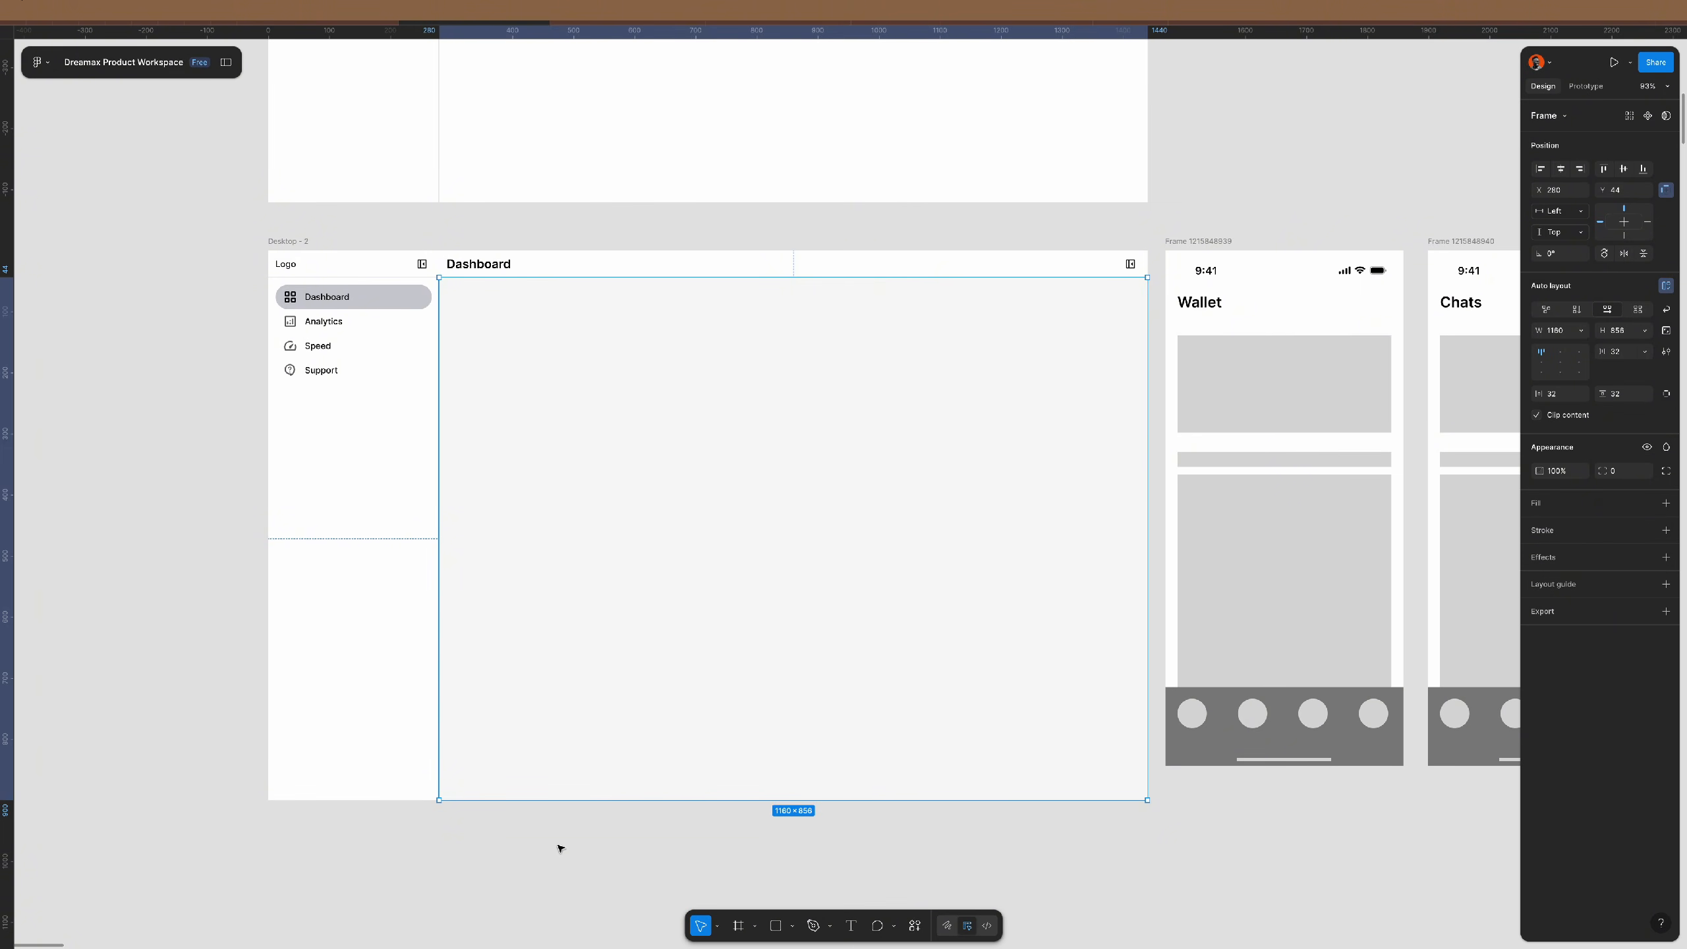
- Wrap the Dashboard header and content frame together in an auto layout column
left_click(354, 394)
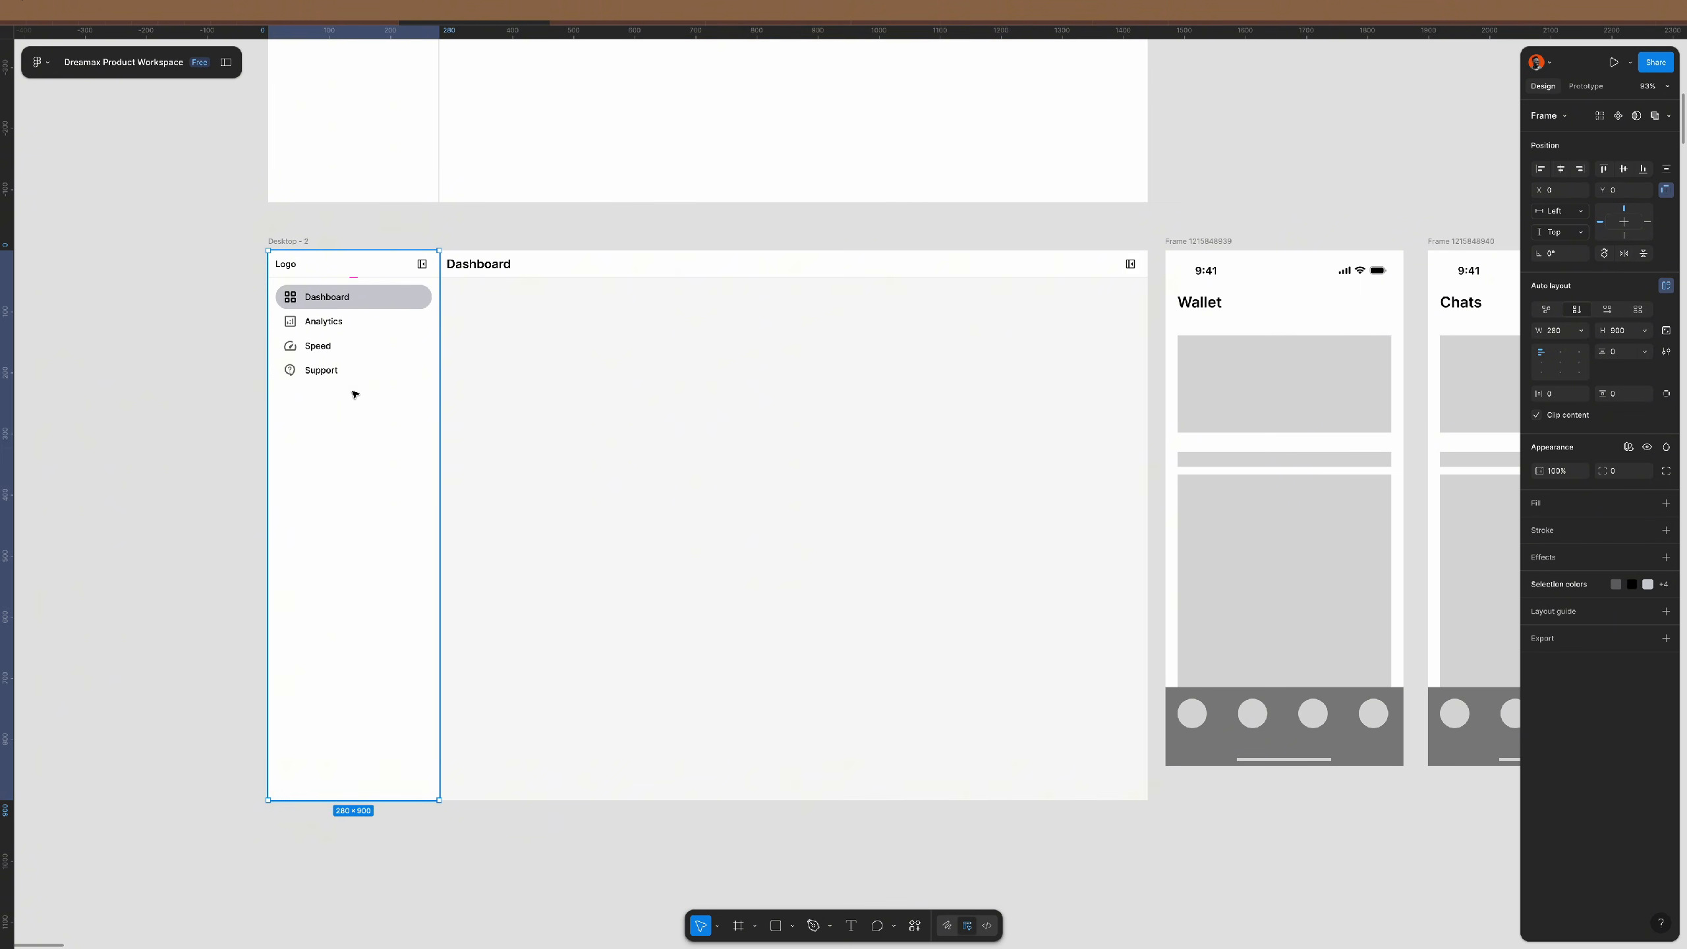
left_click(625, 396)
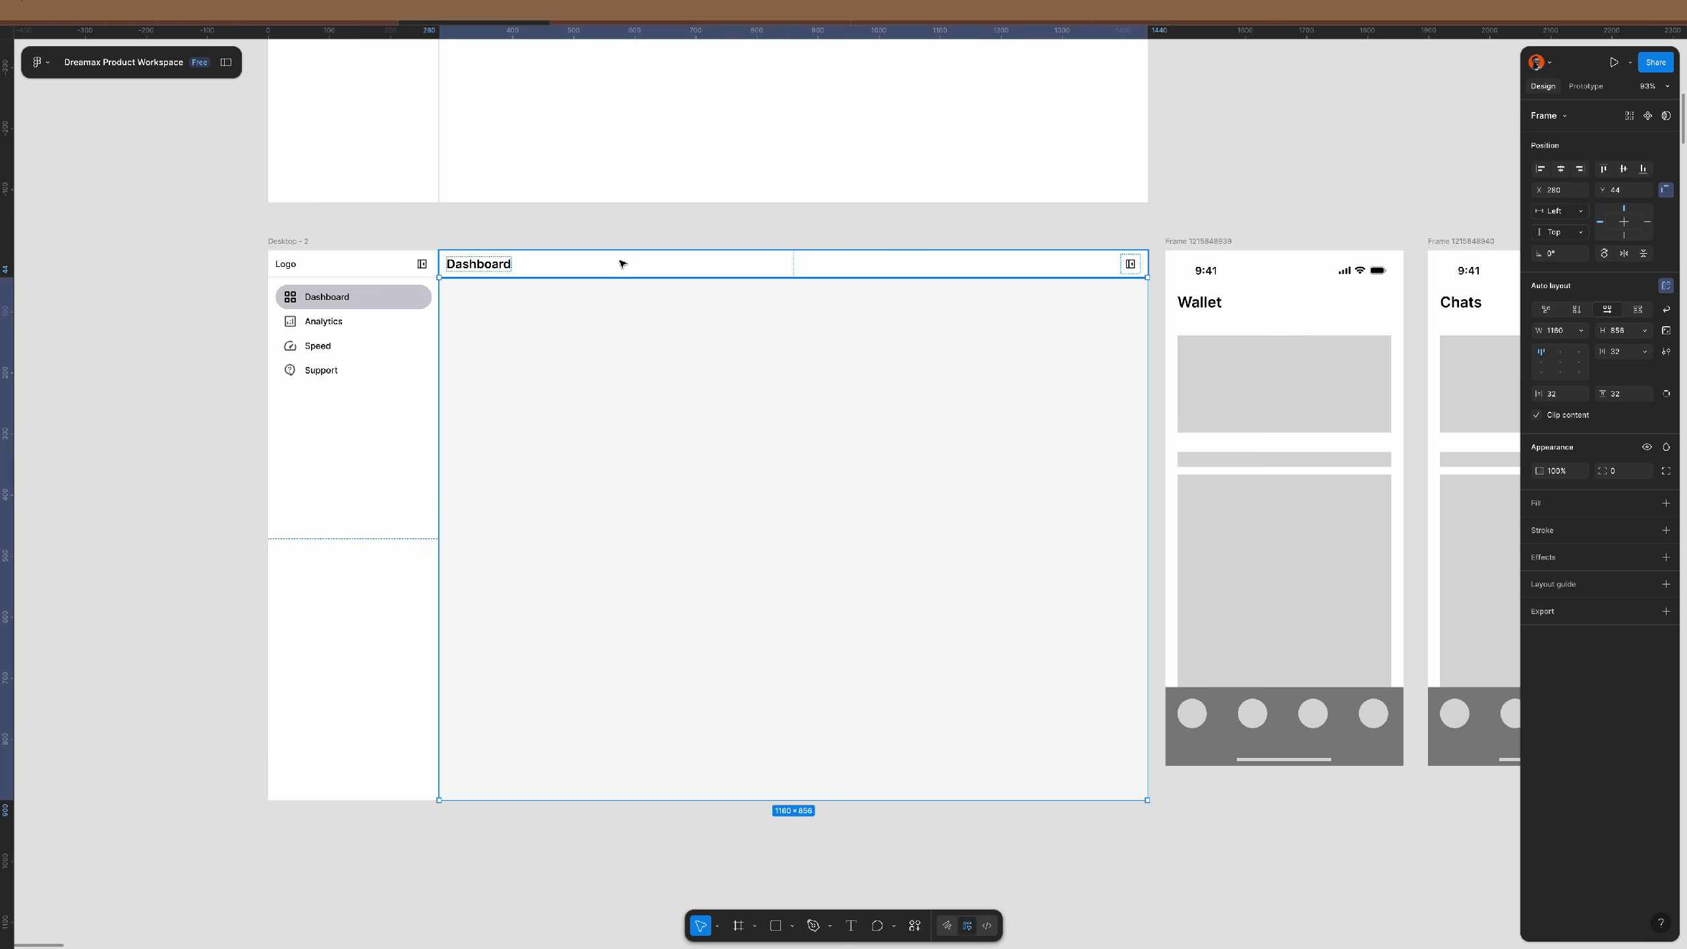
left_click(622, 263, "shift")
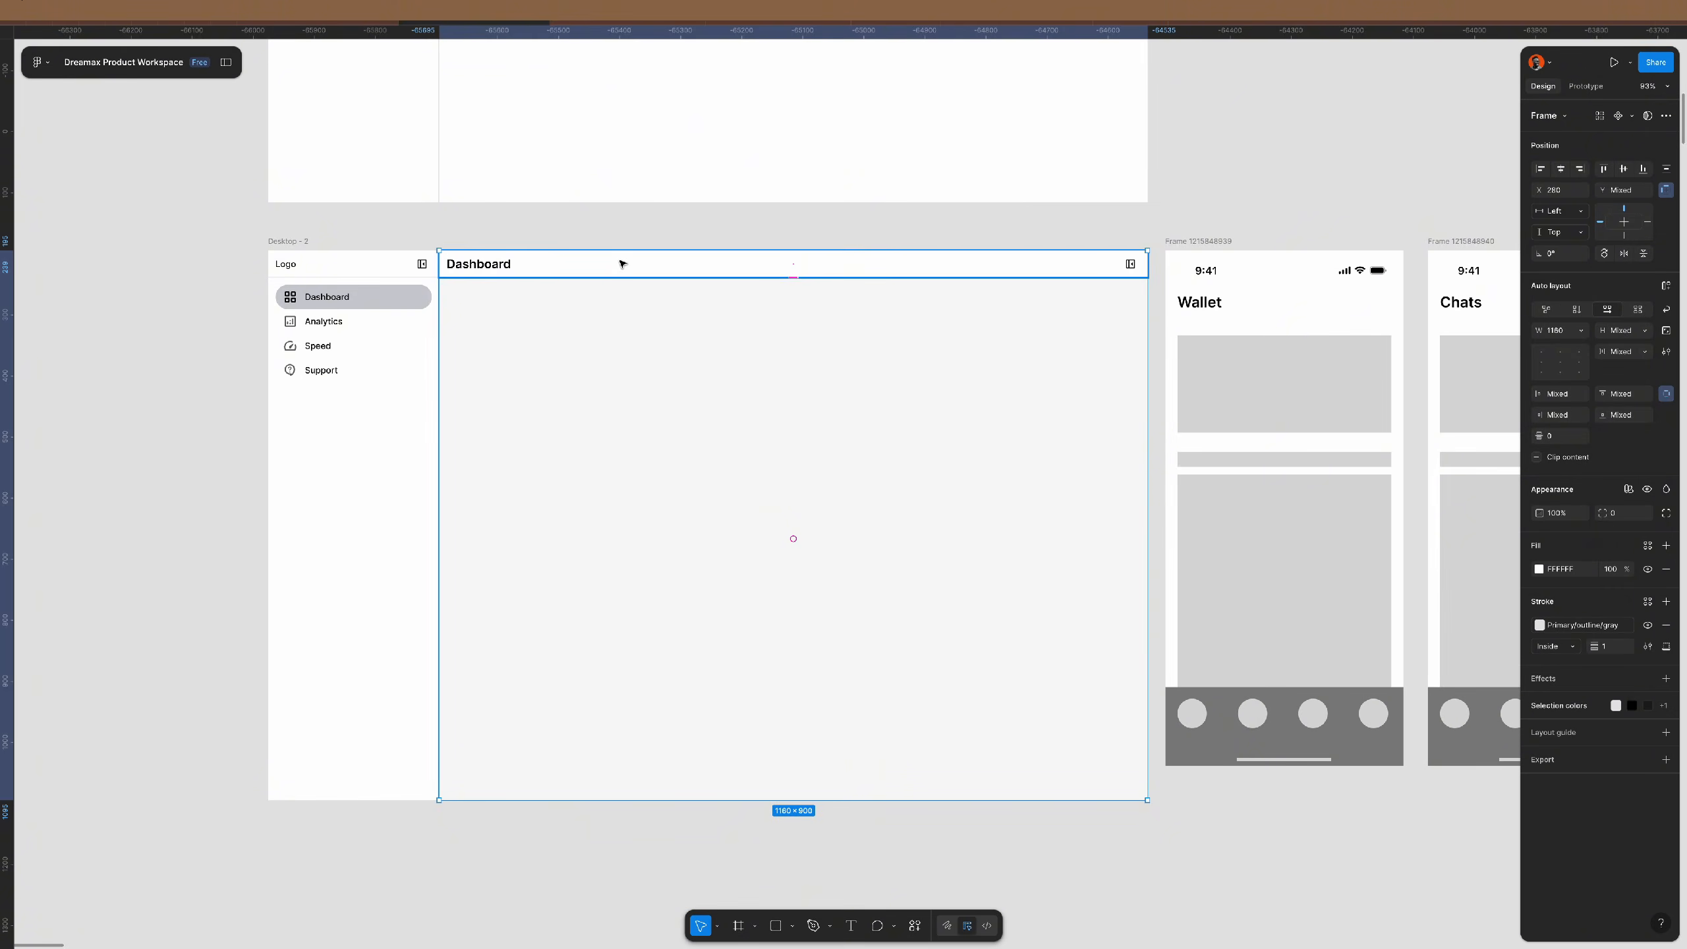
key("shift+a")
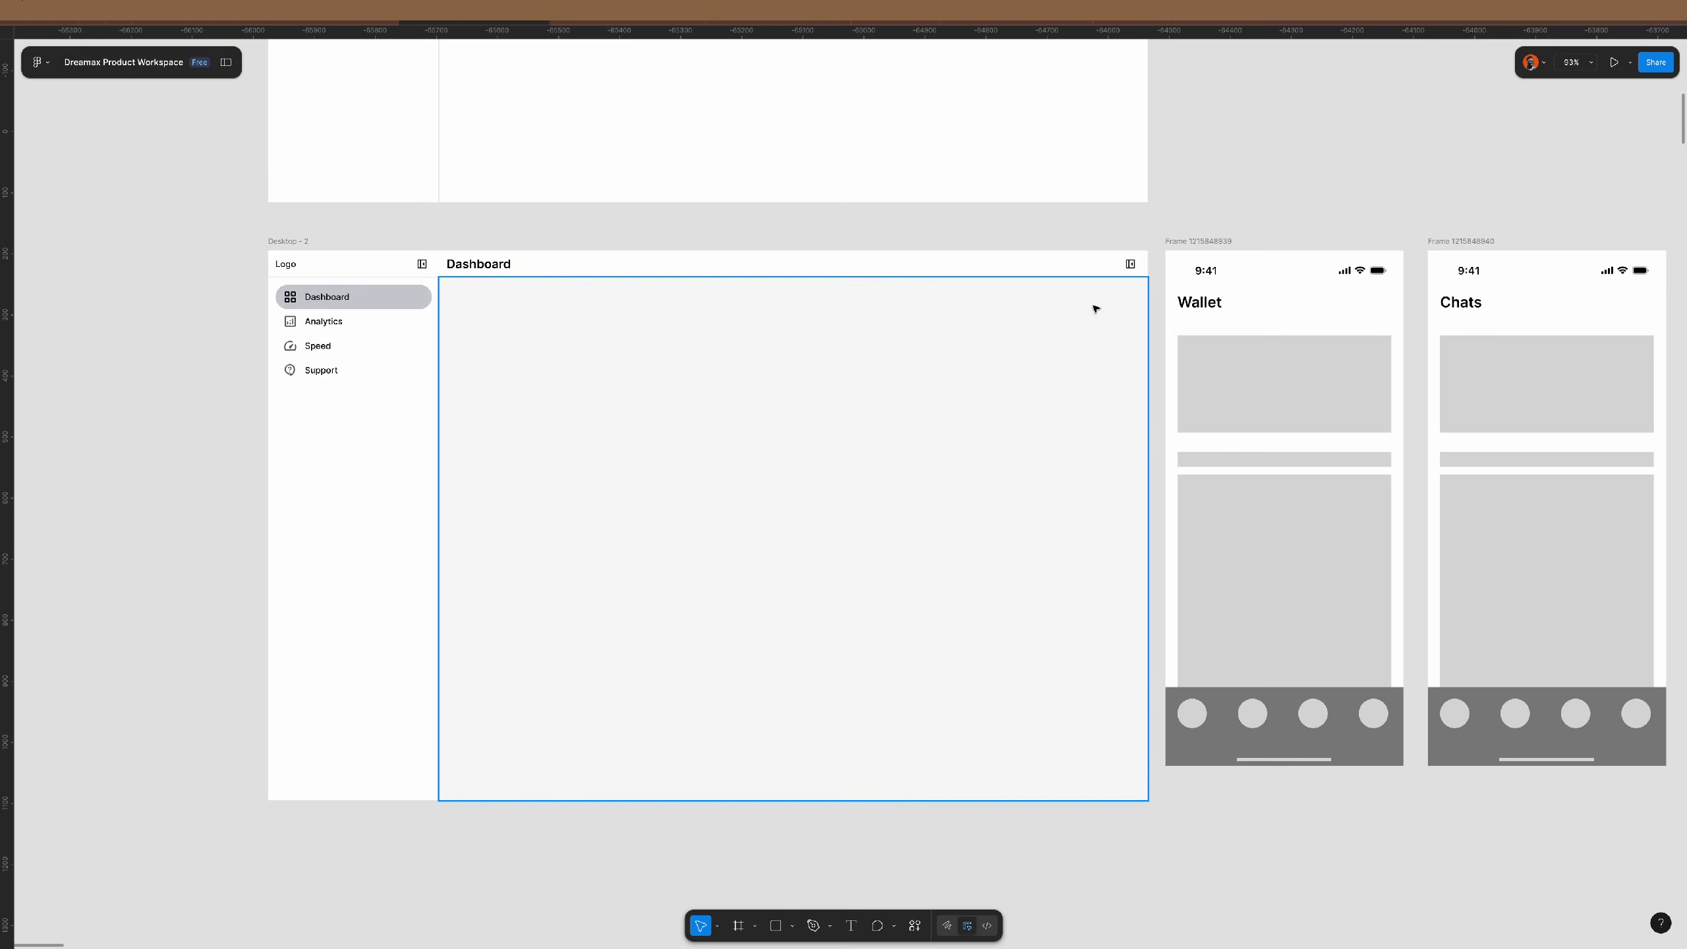
- Set the Contents column's gap to 0 so the header sits directly on the content area
left_click(1073, 332)
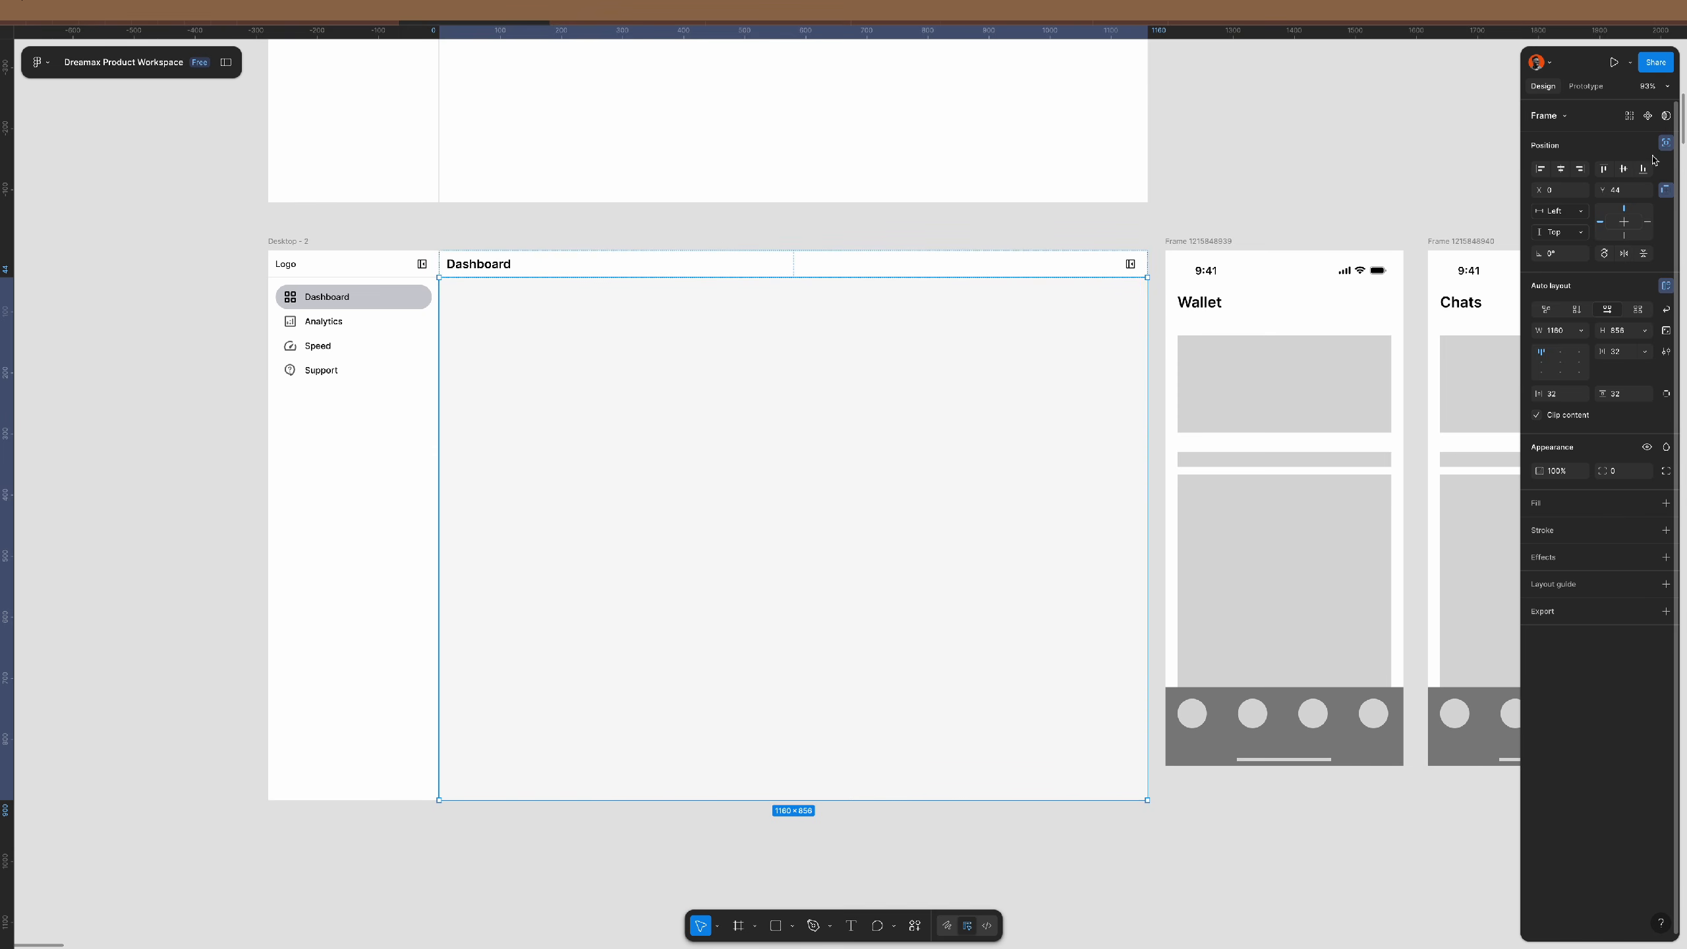
left_click(908, 235)
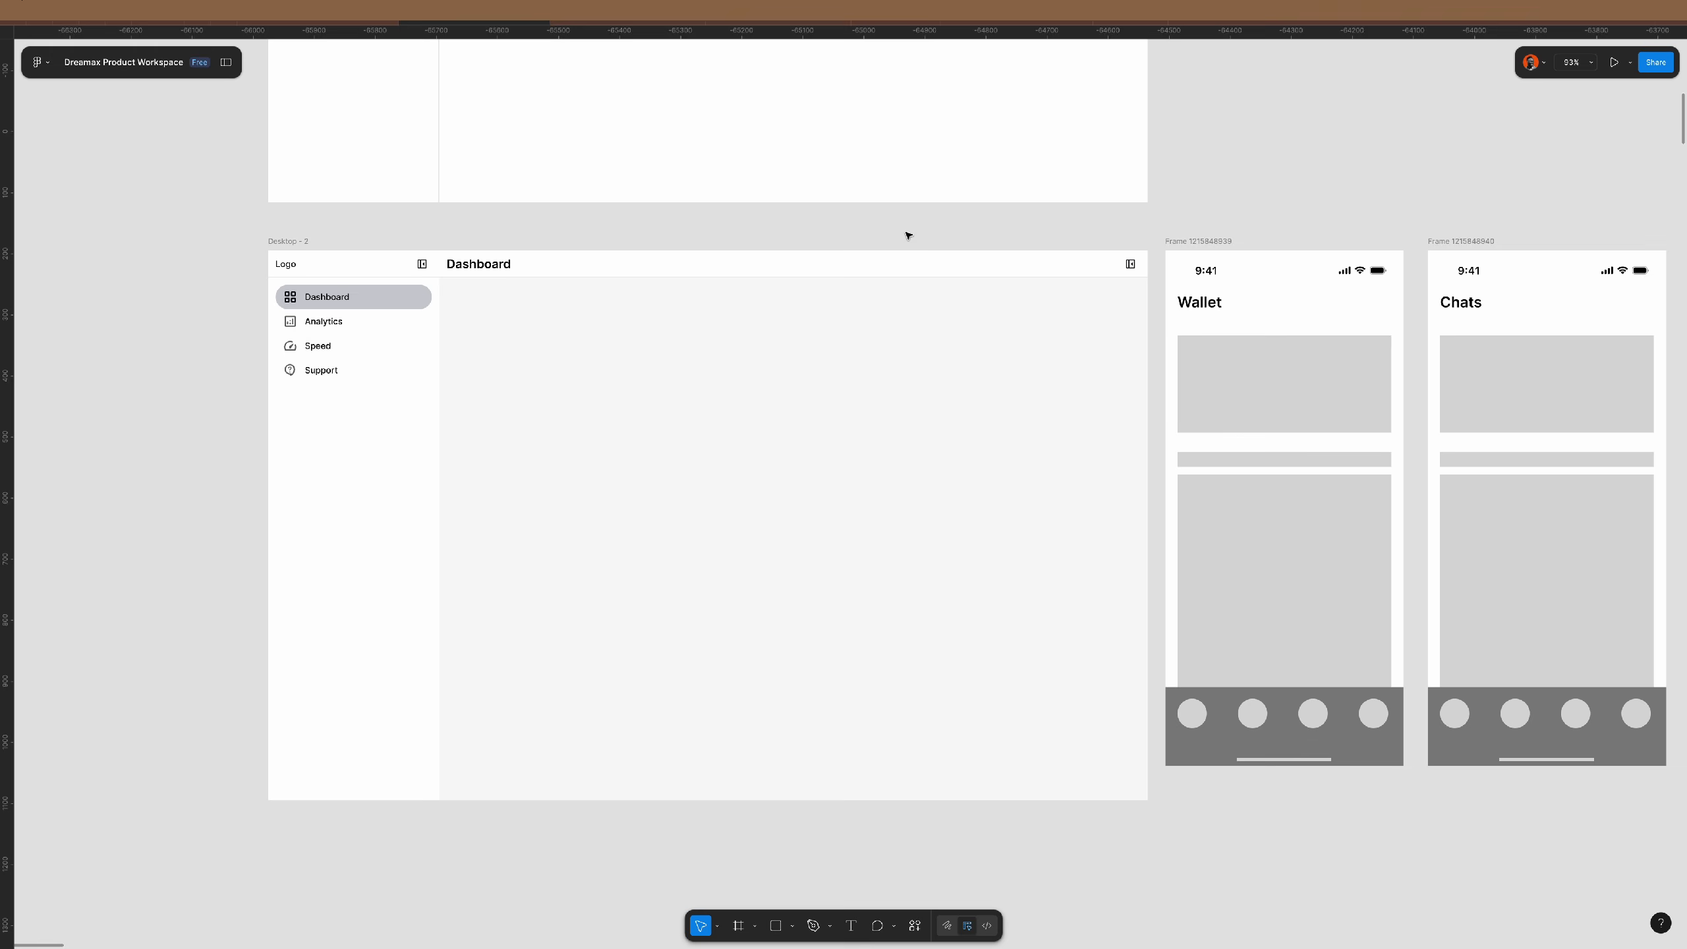
left_click(889, 273)
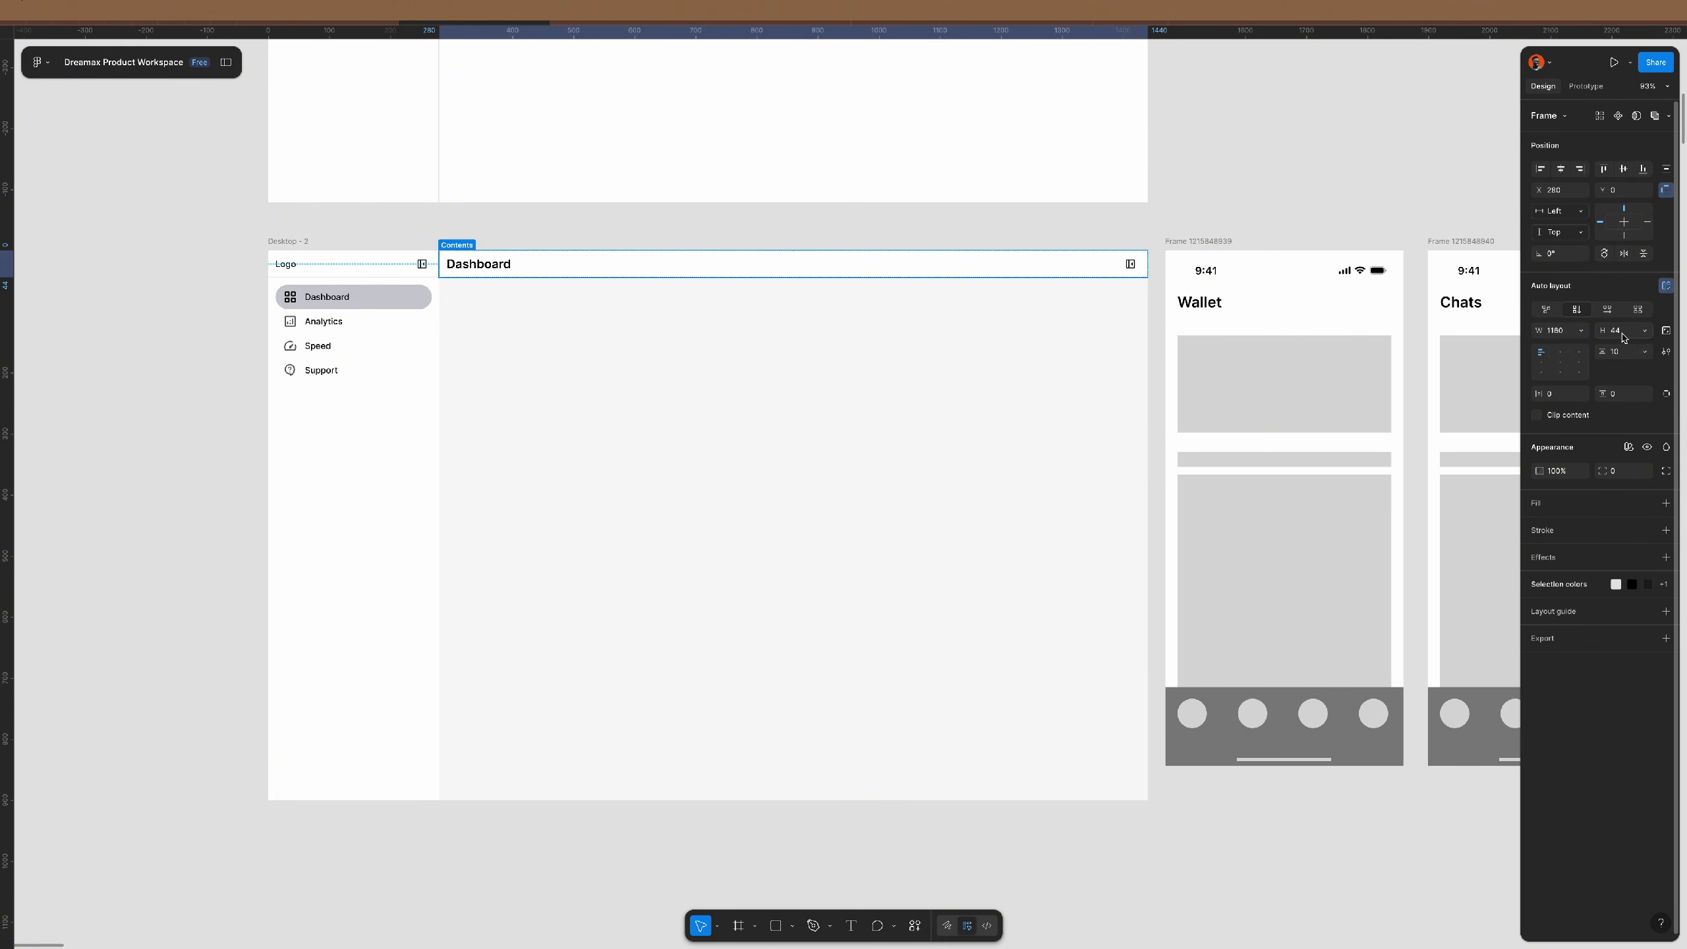
left_click(1024, 342)
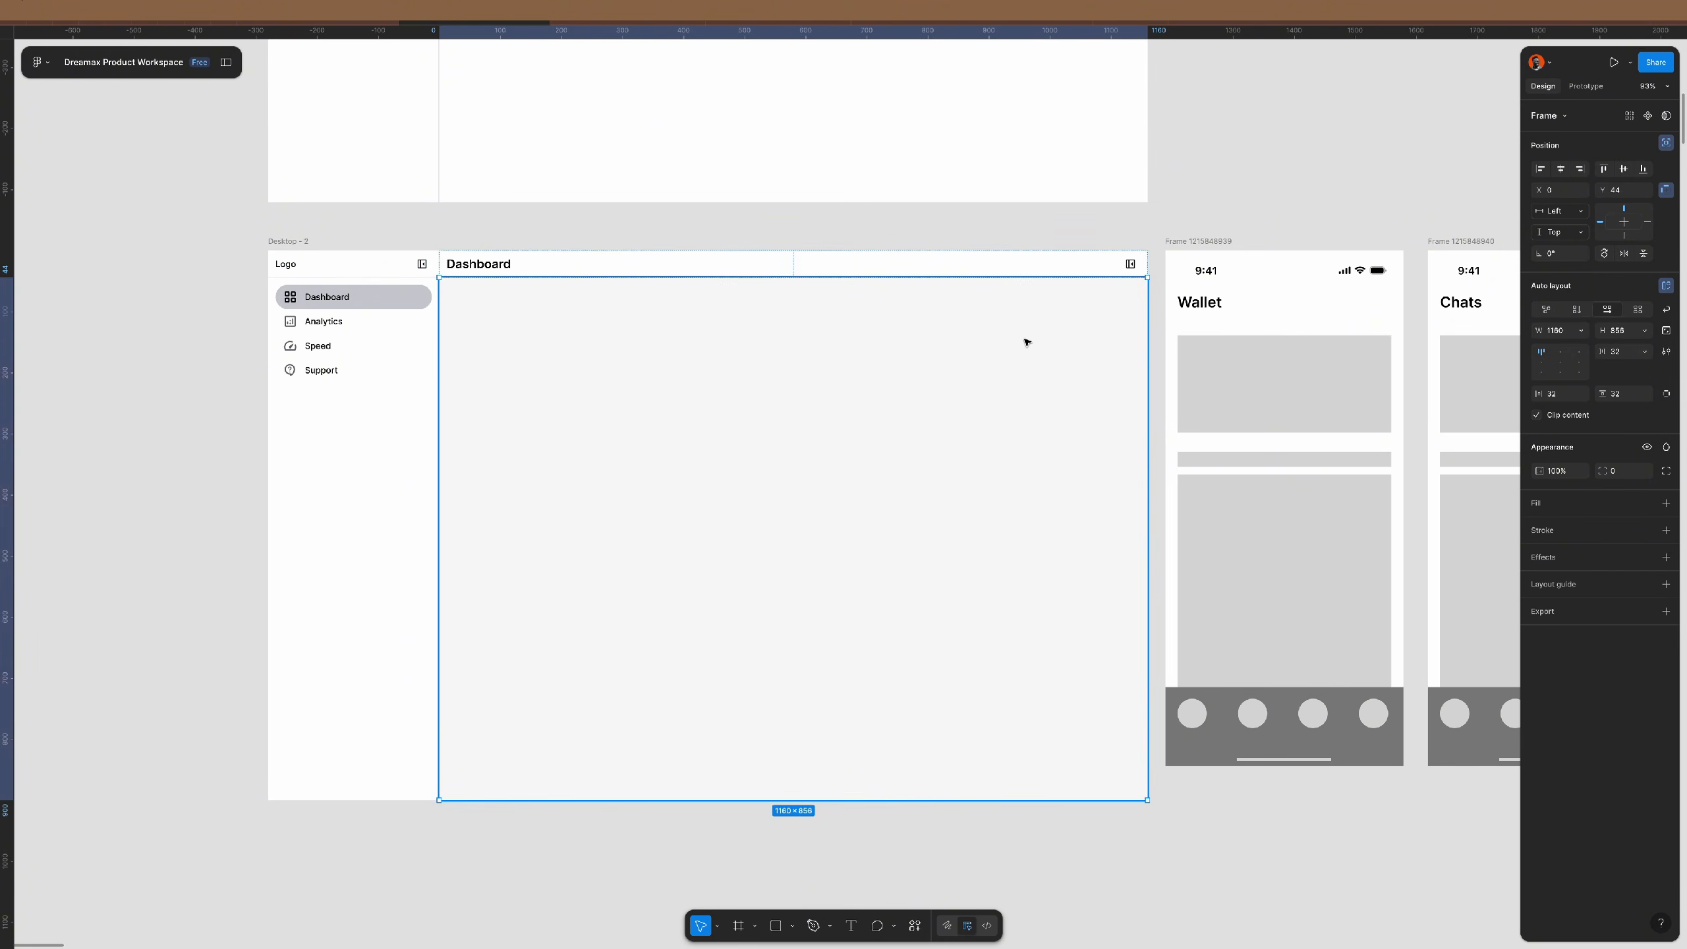
left_click(1666, 145)
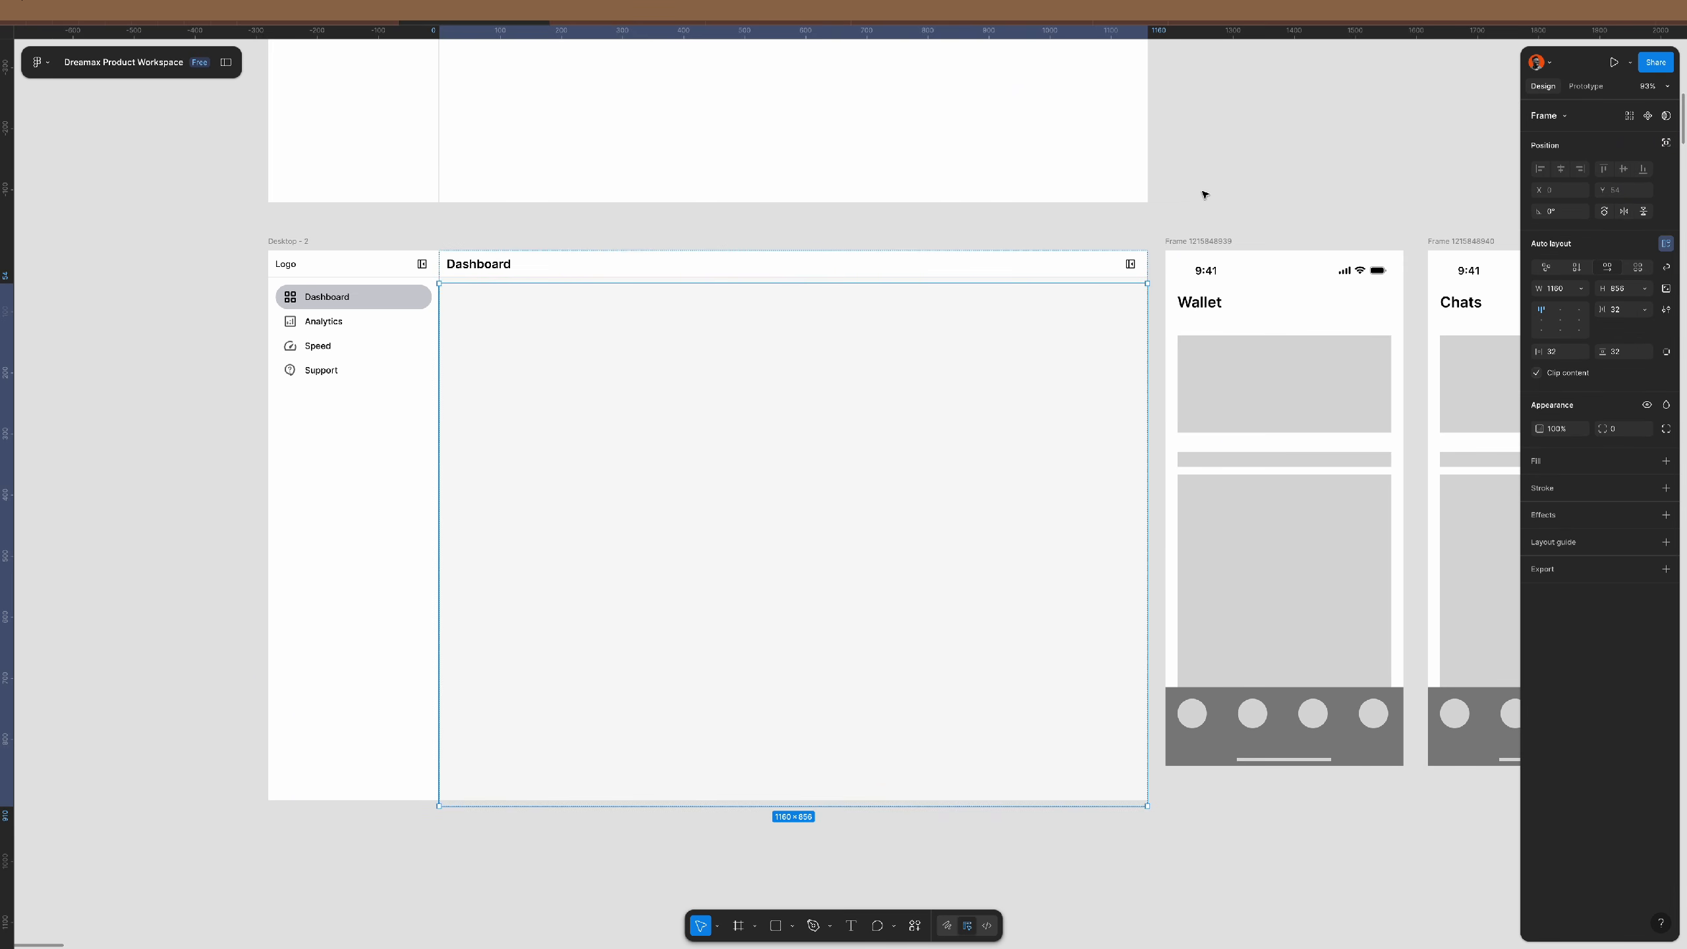
left_click(1145, 228)
left_click(1005, 313)
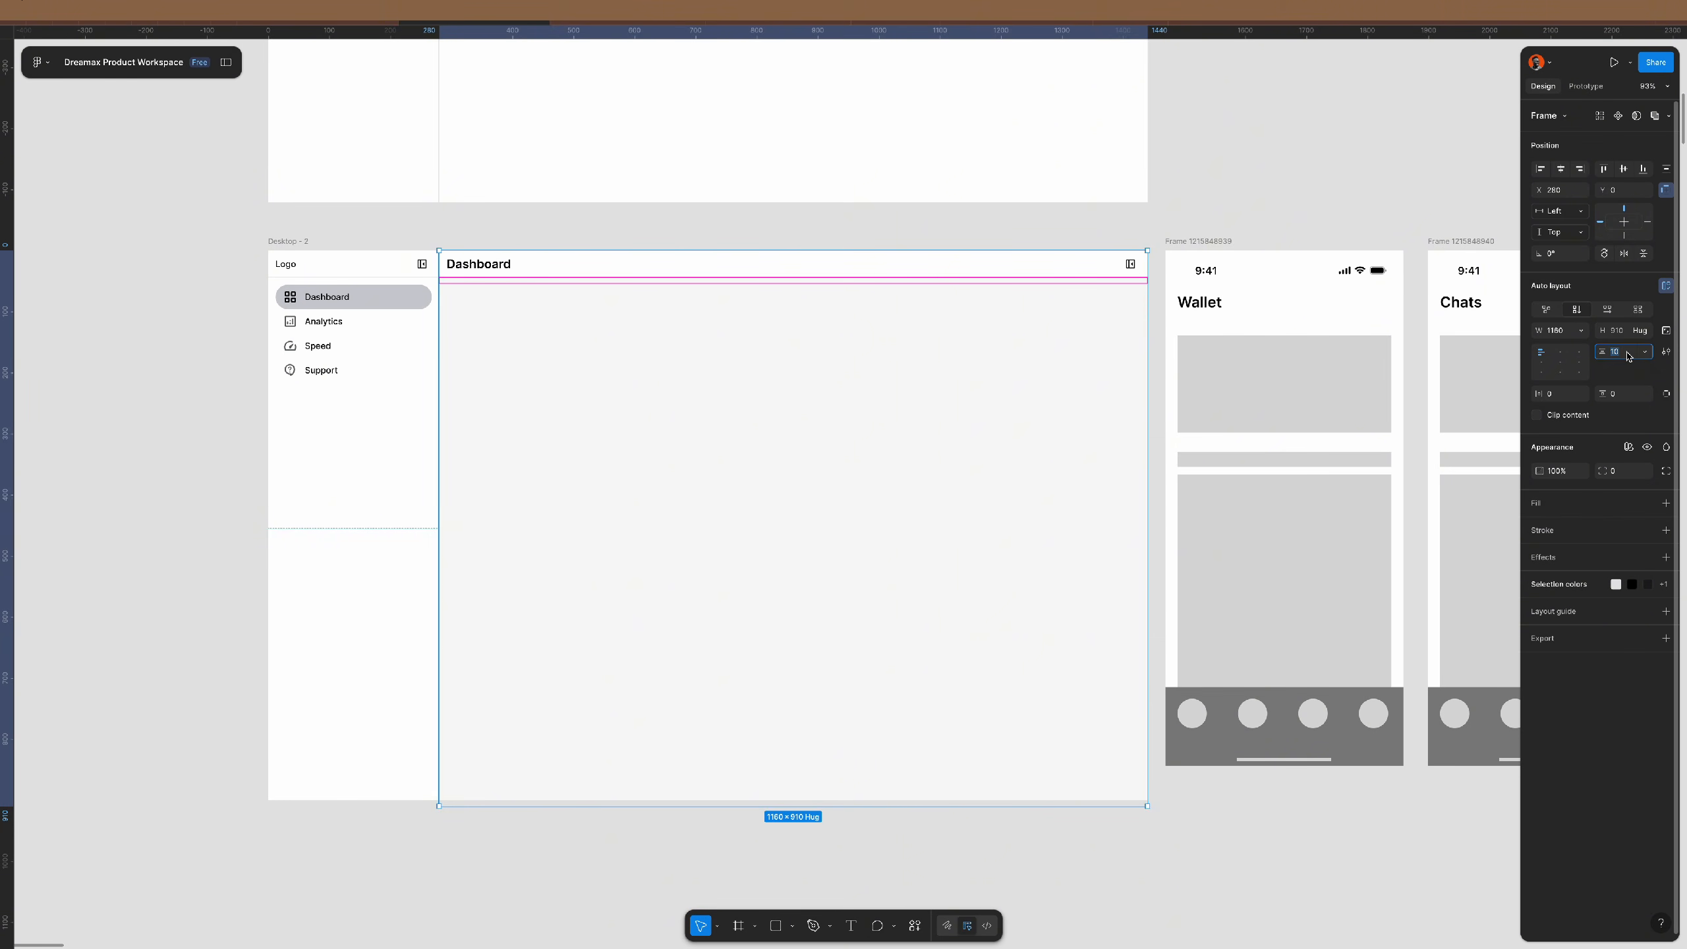
key("Return")
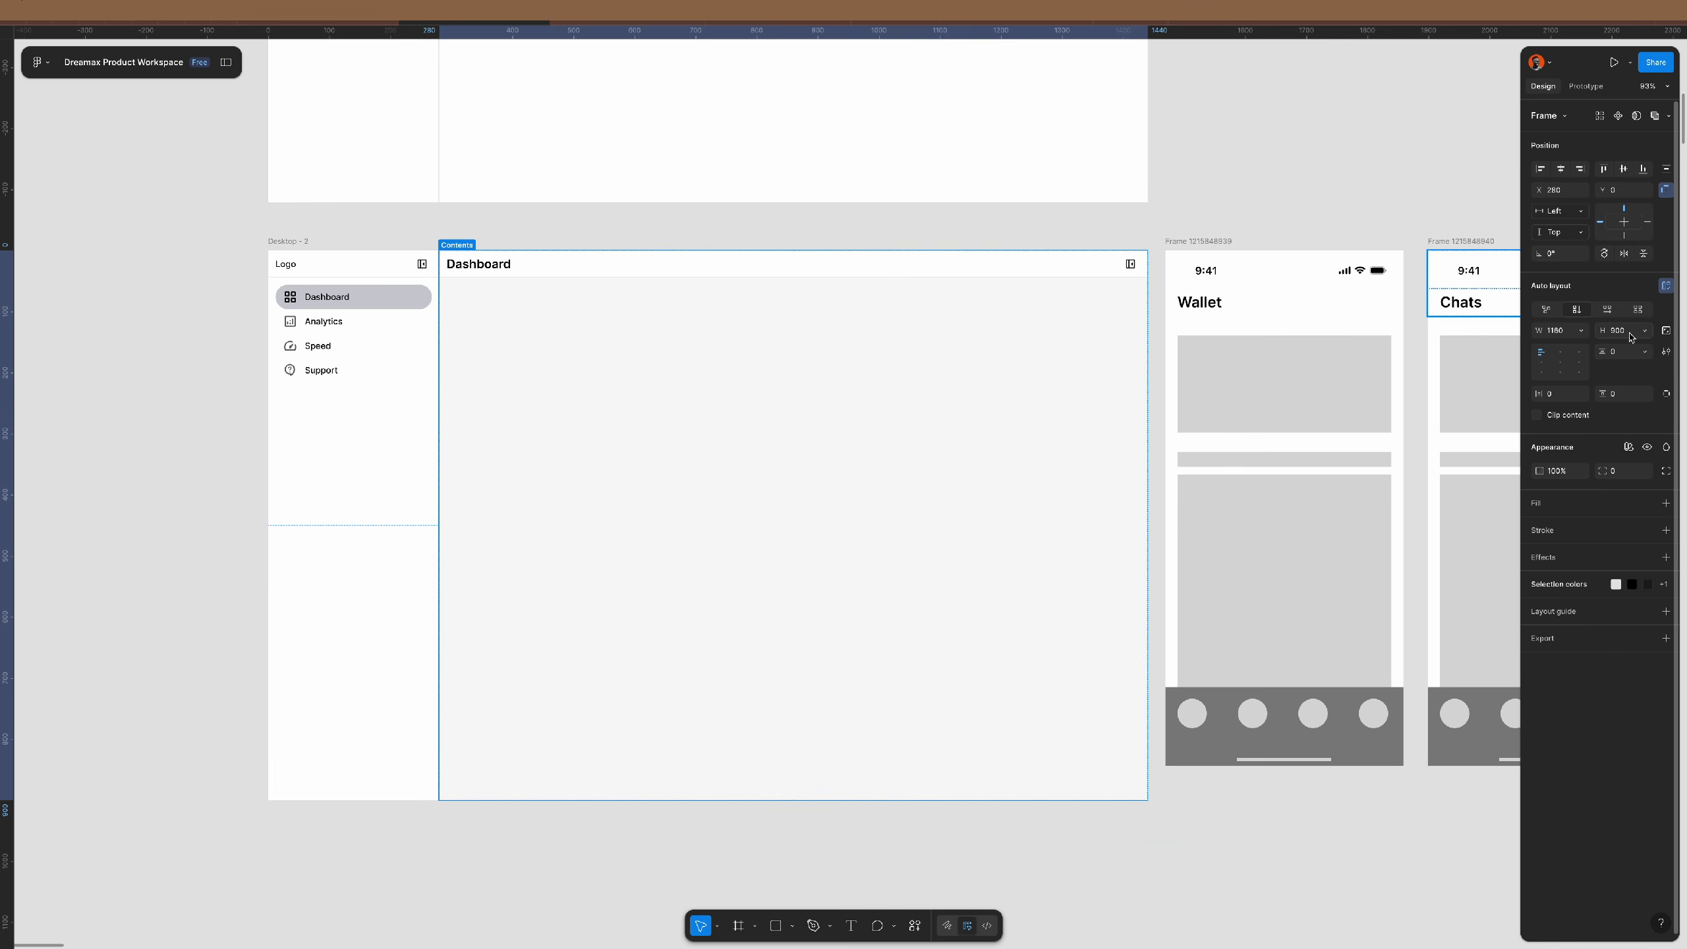
left_click(340, 368)
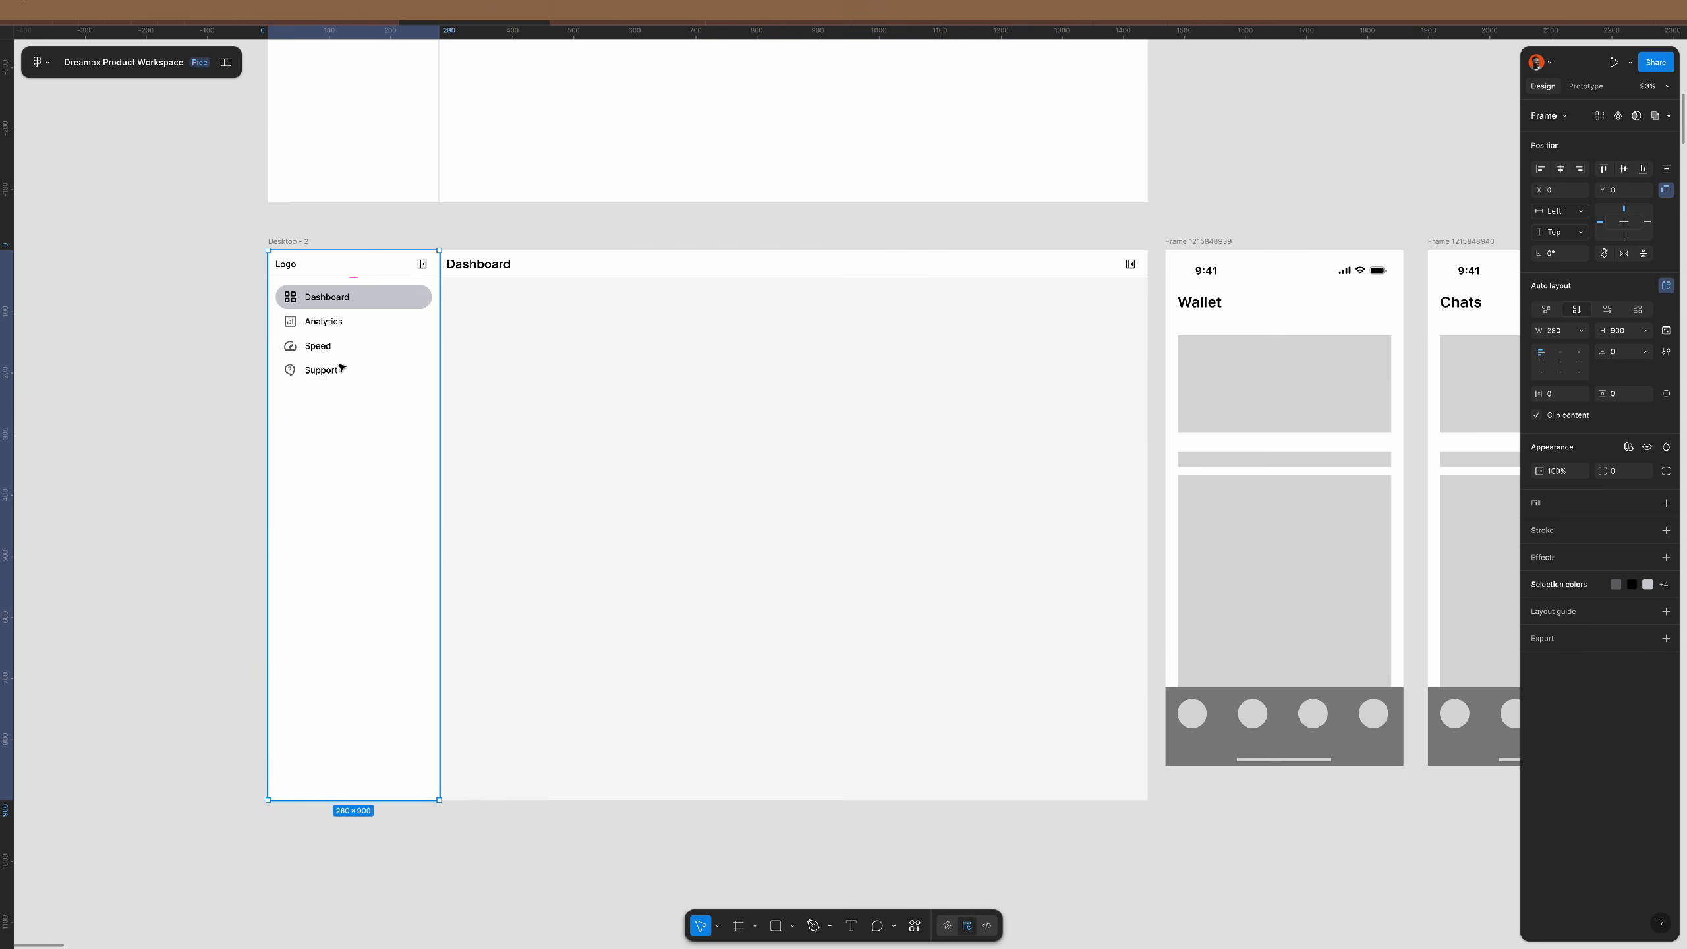
left_click(309, 242)
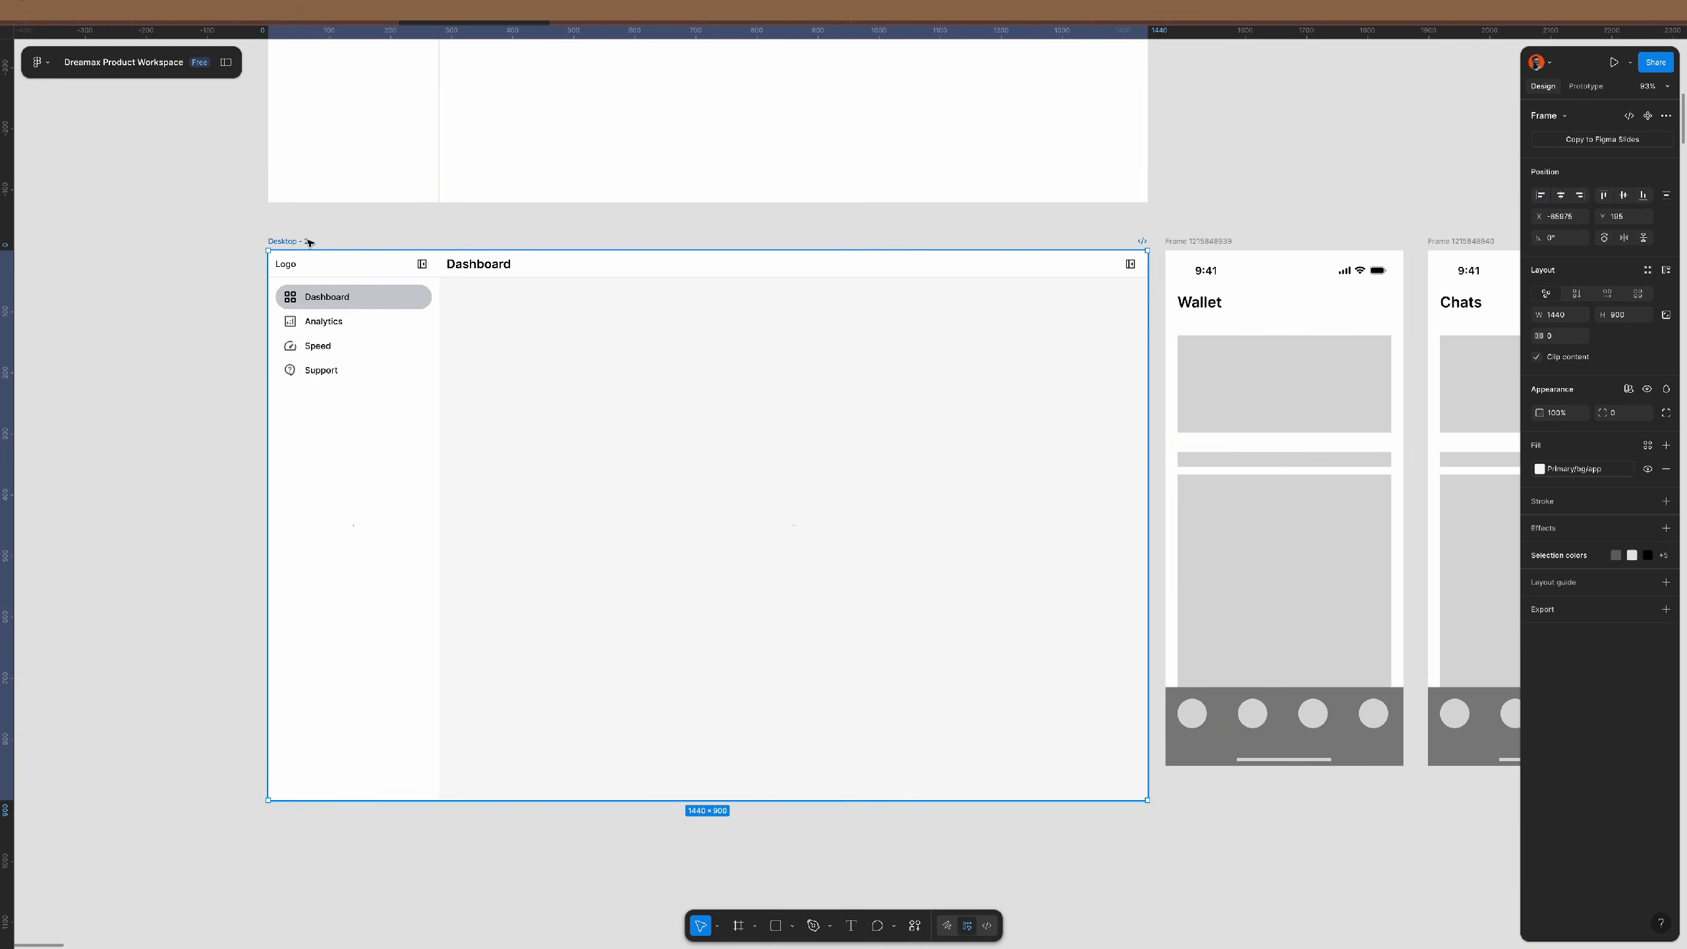
- Remove the Desktop - 2 wrapper and wrap the sidebar and main column in auto layout
key("ctrl+shift+g")
key("shift+backslash")
left_click(468, 243)
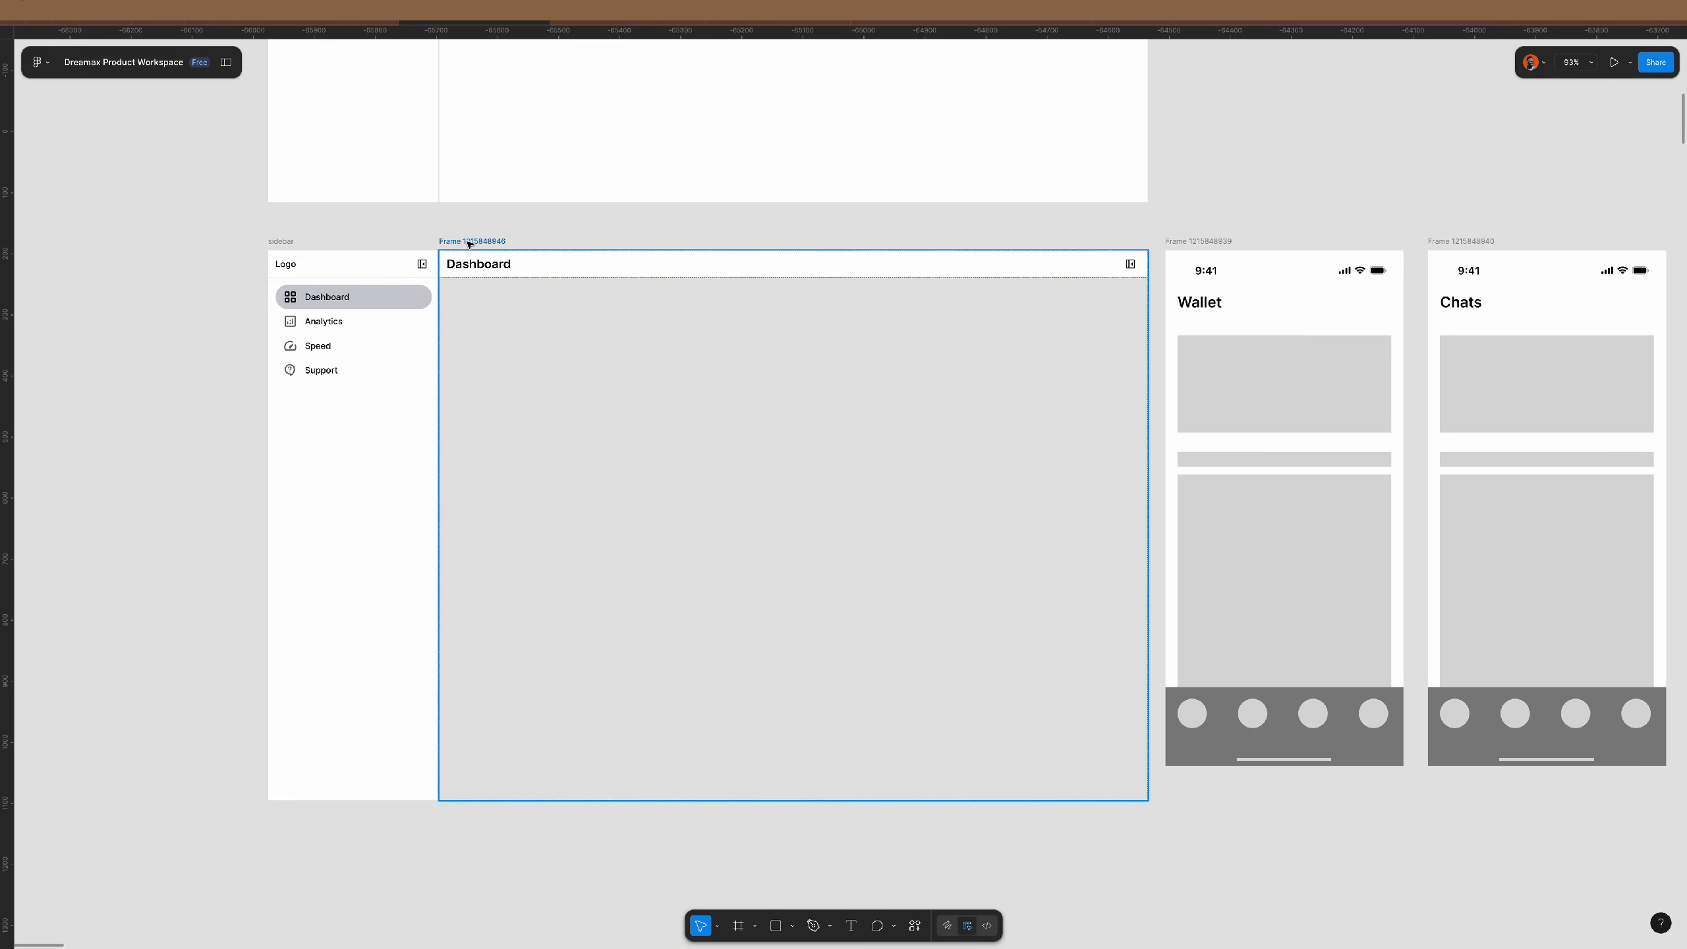
left_click(584, 258)
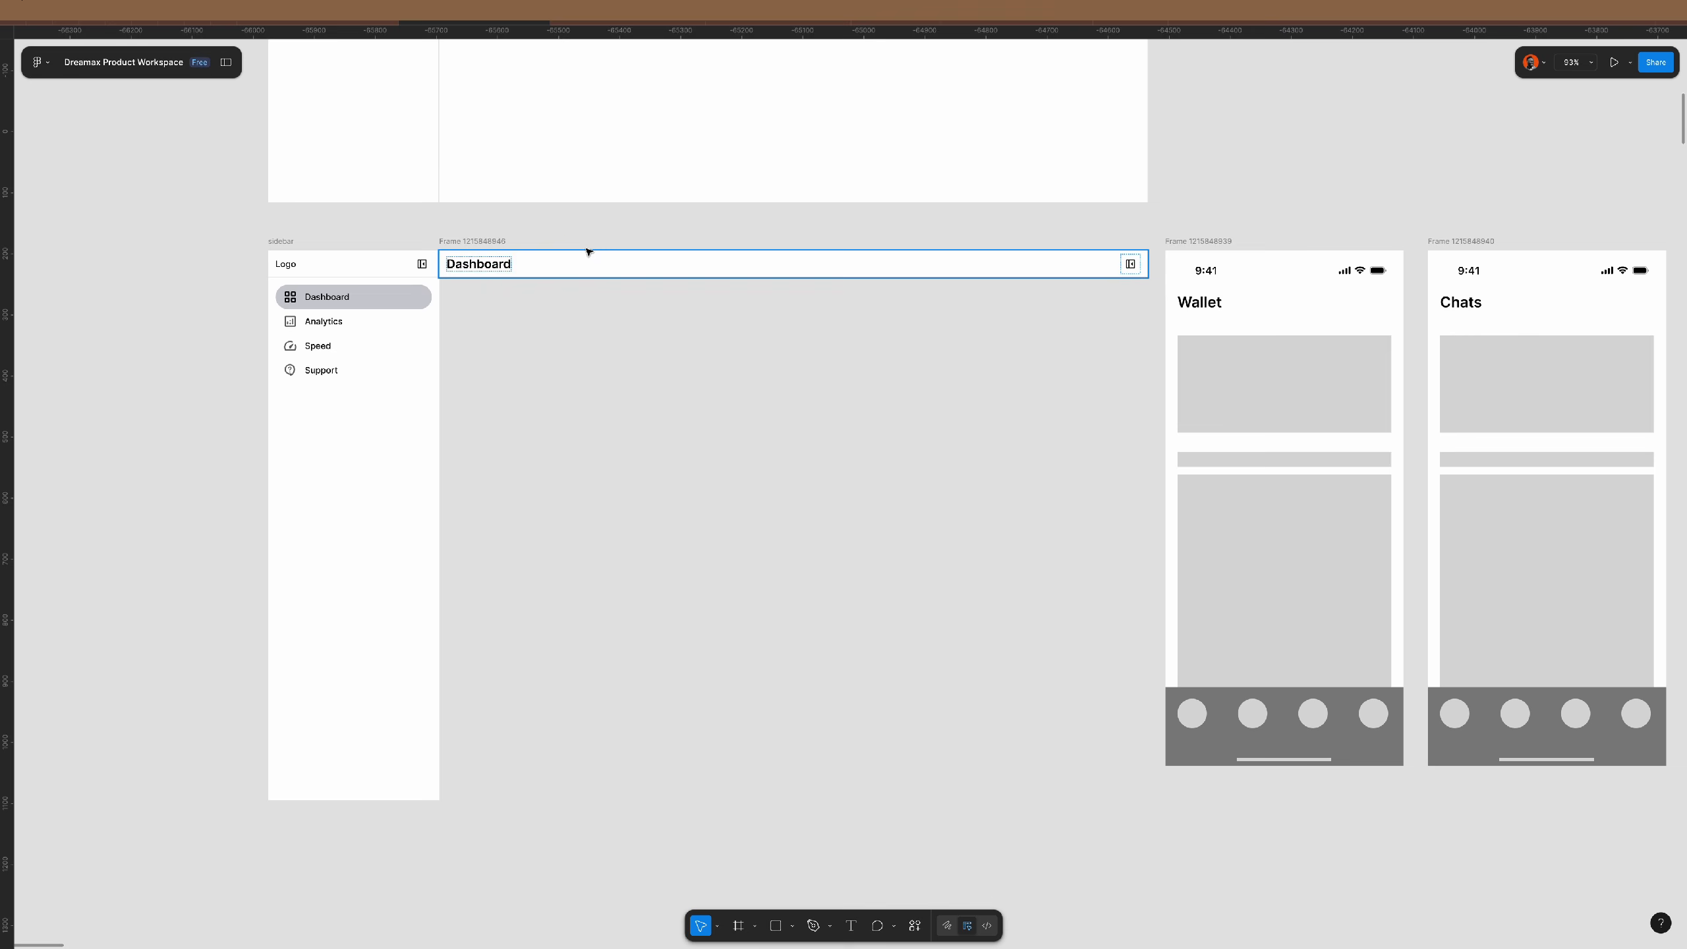
left_click(471, 241)
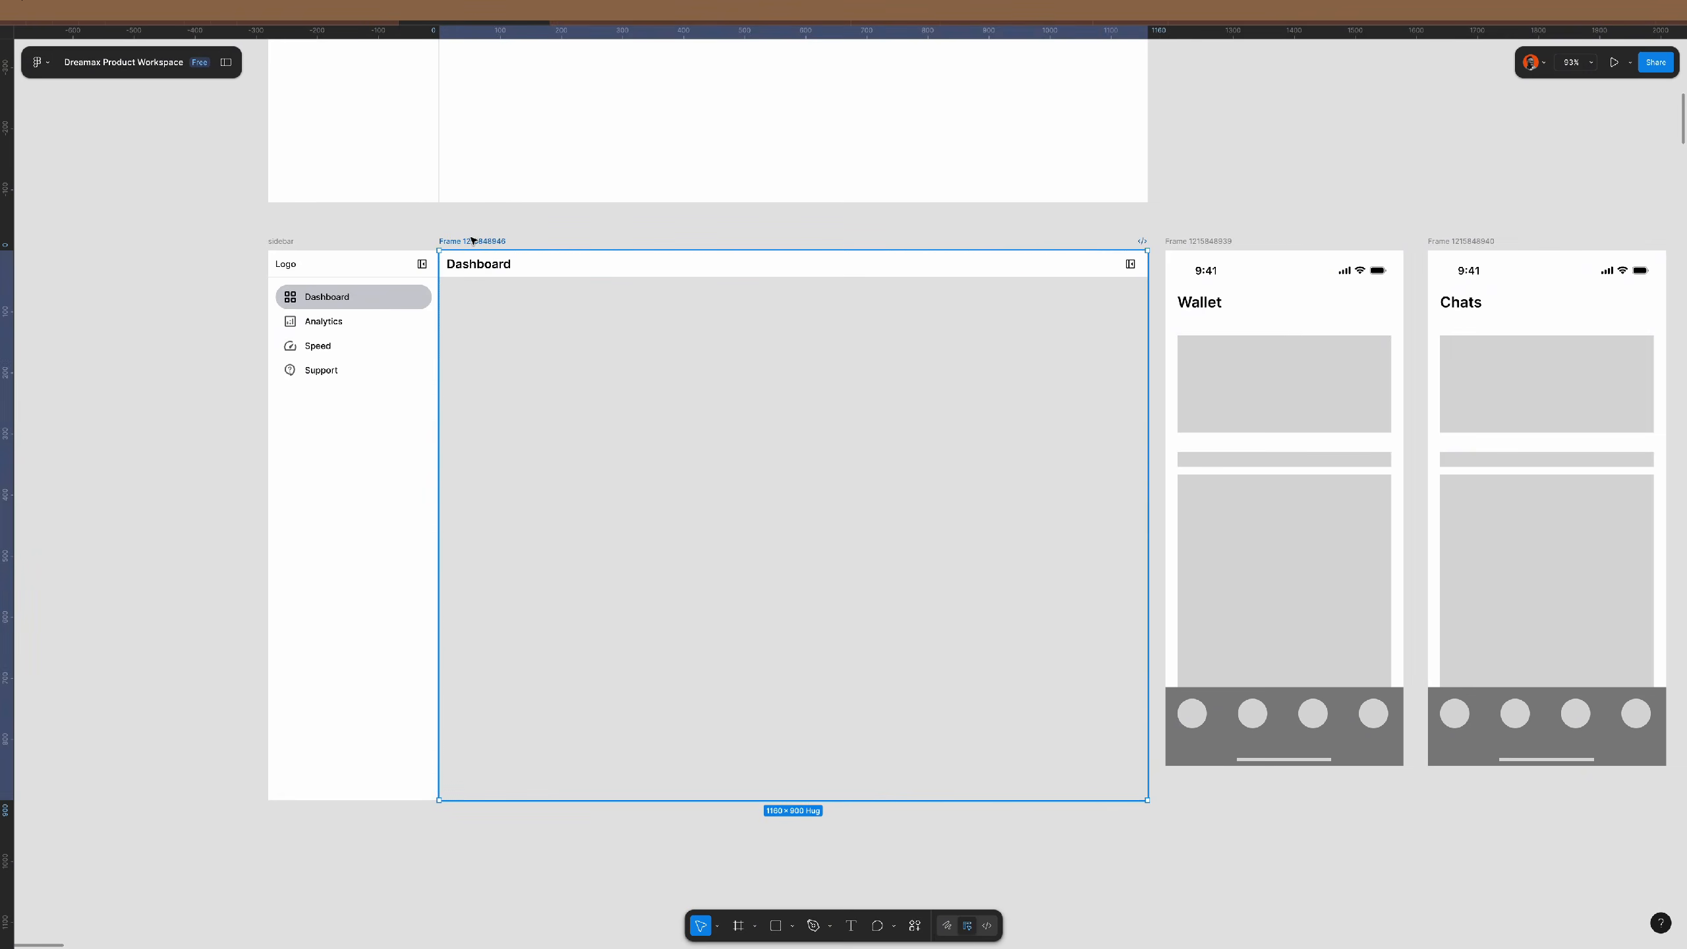
left_click(291, 242, "shift")
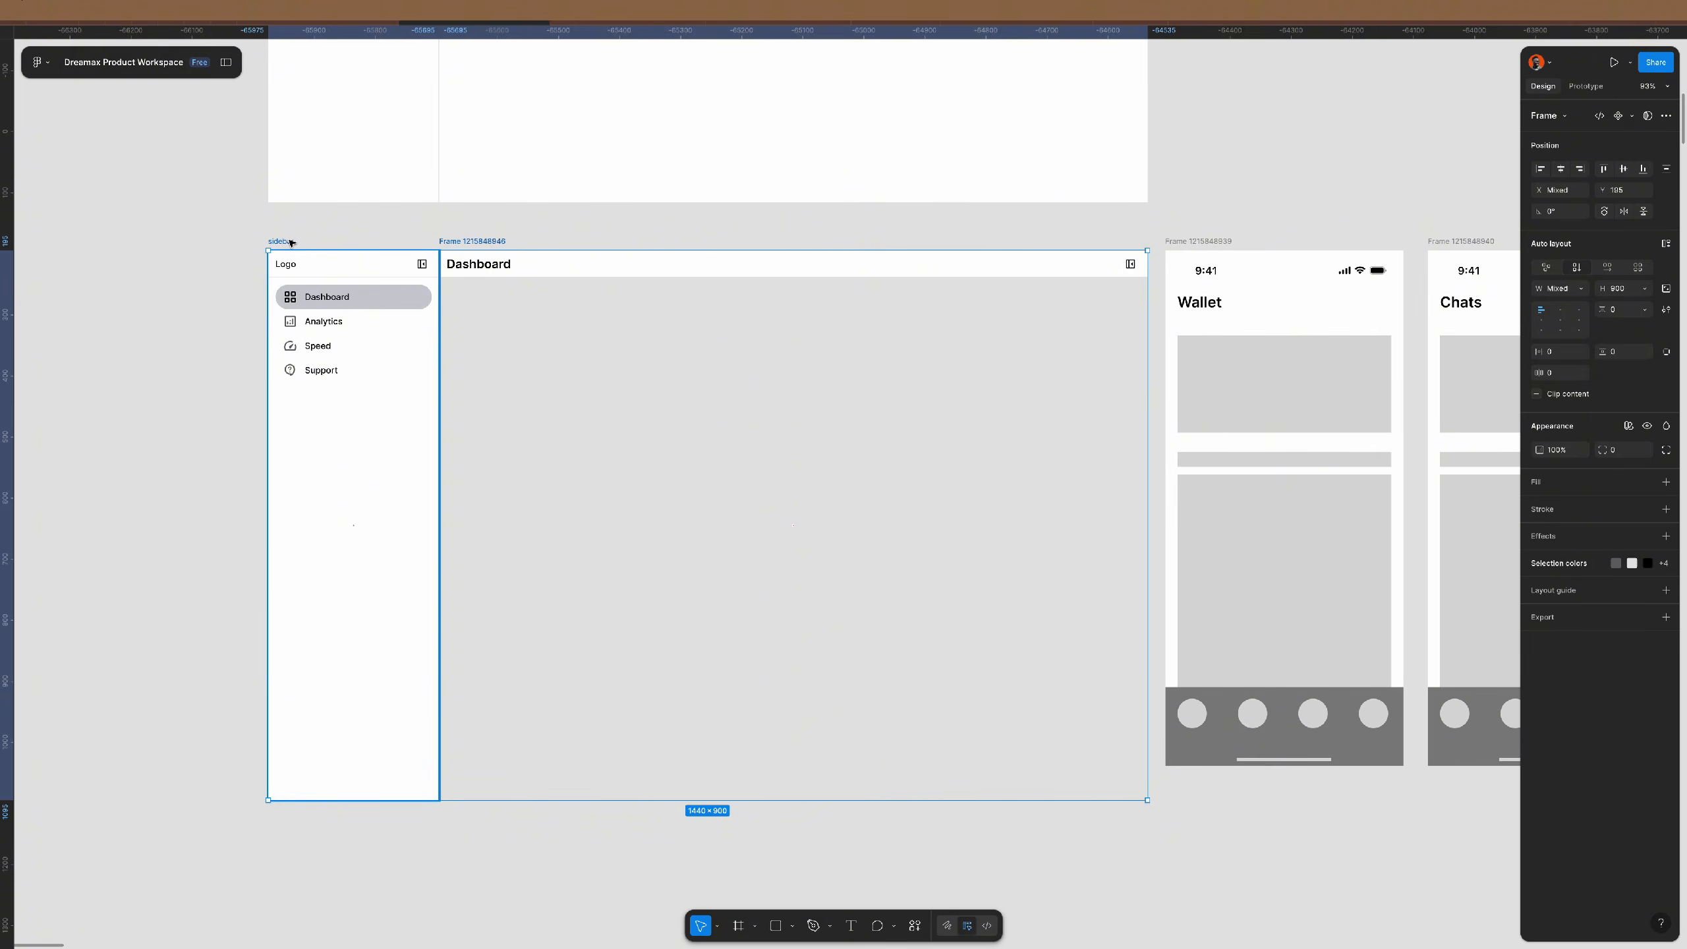
key("shift+a")
- Rename the new auto layout frame to 'dashboard'
double_click(308, 240)
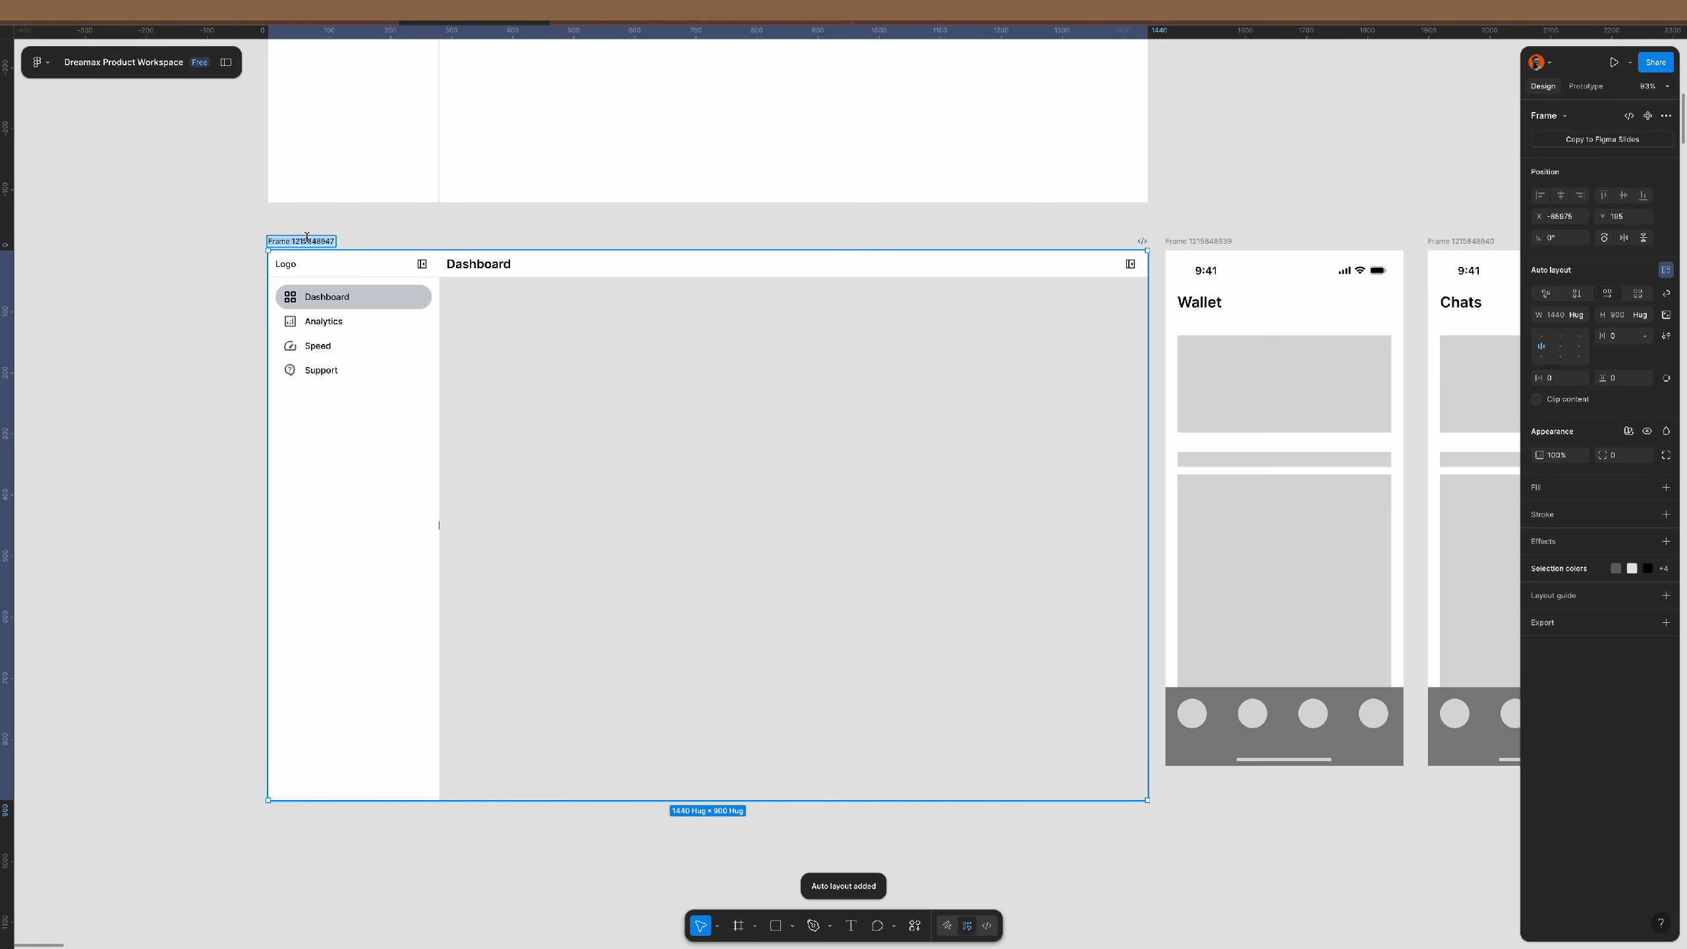
type("dashb")
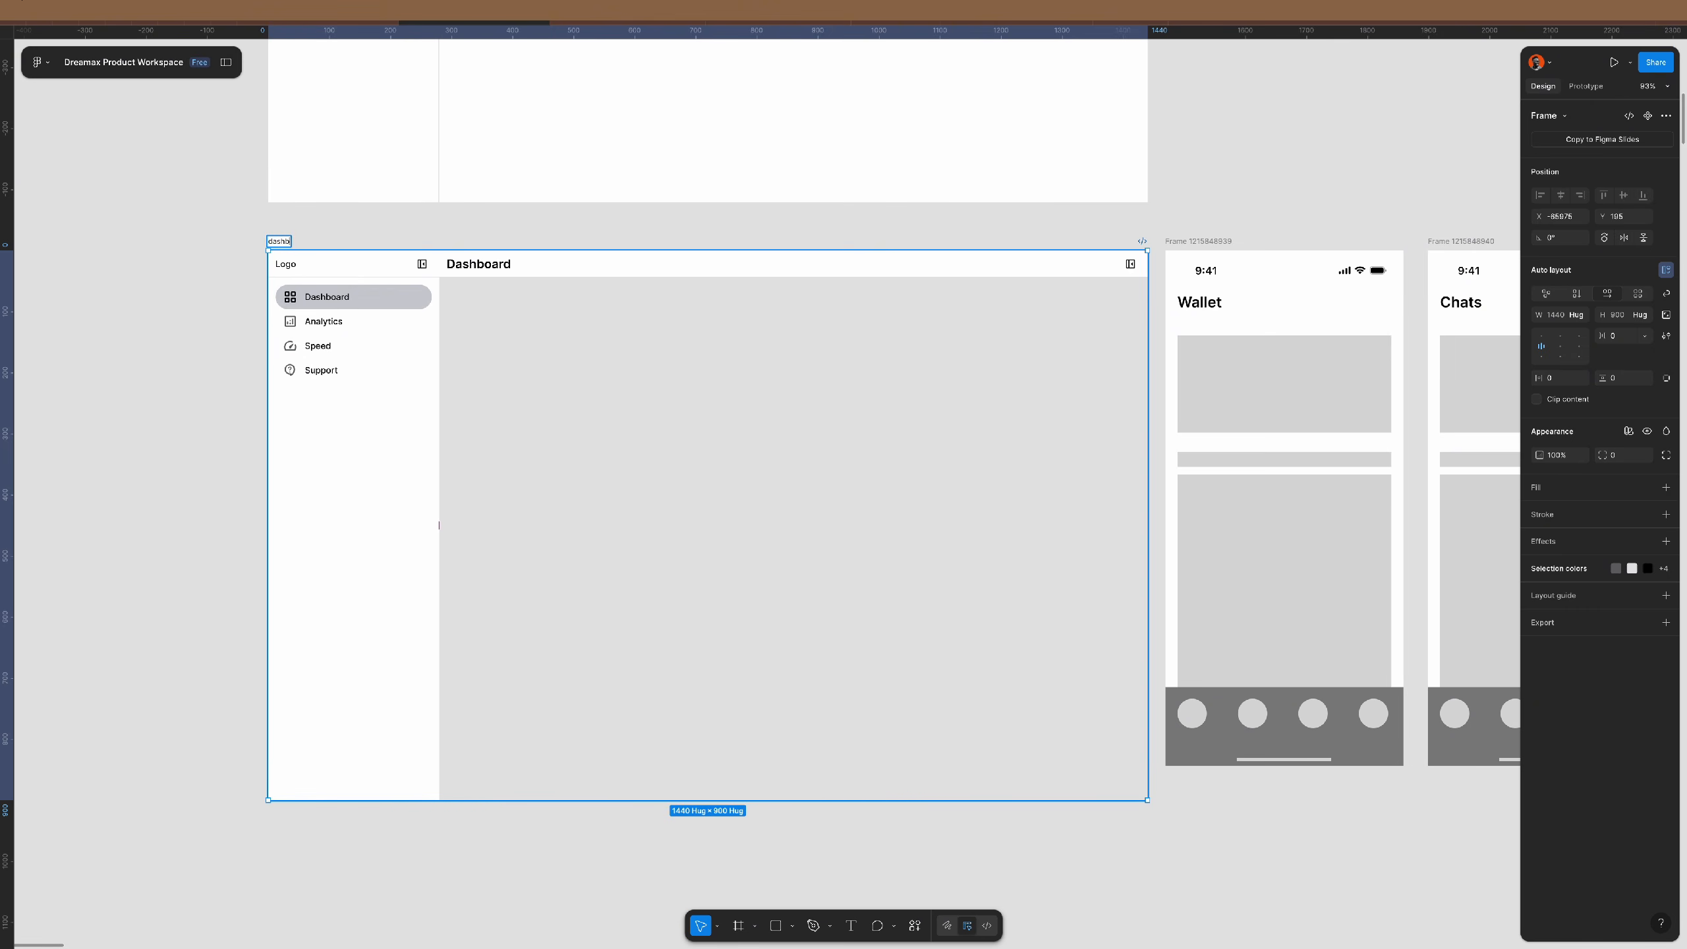
type("oard")
key("Return")
left_click(562, 381)
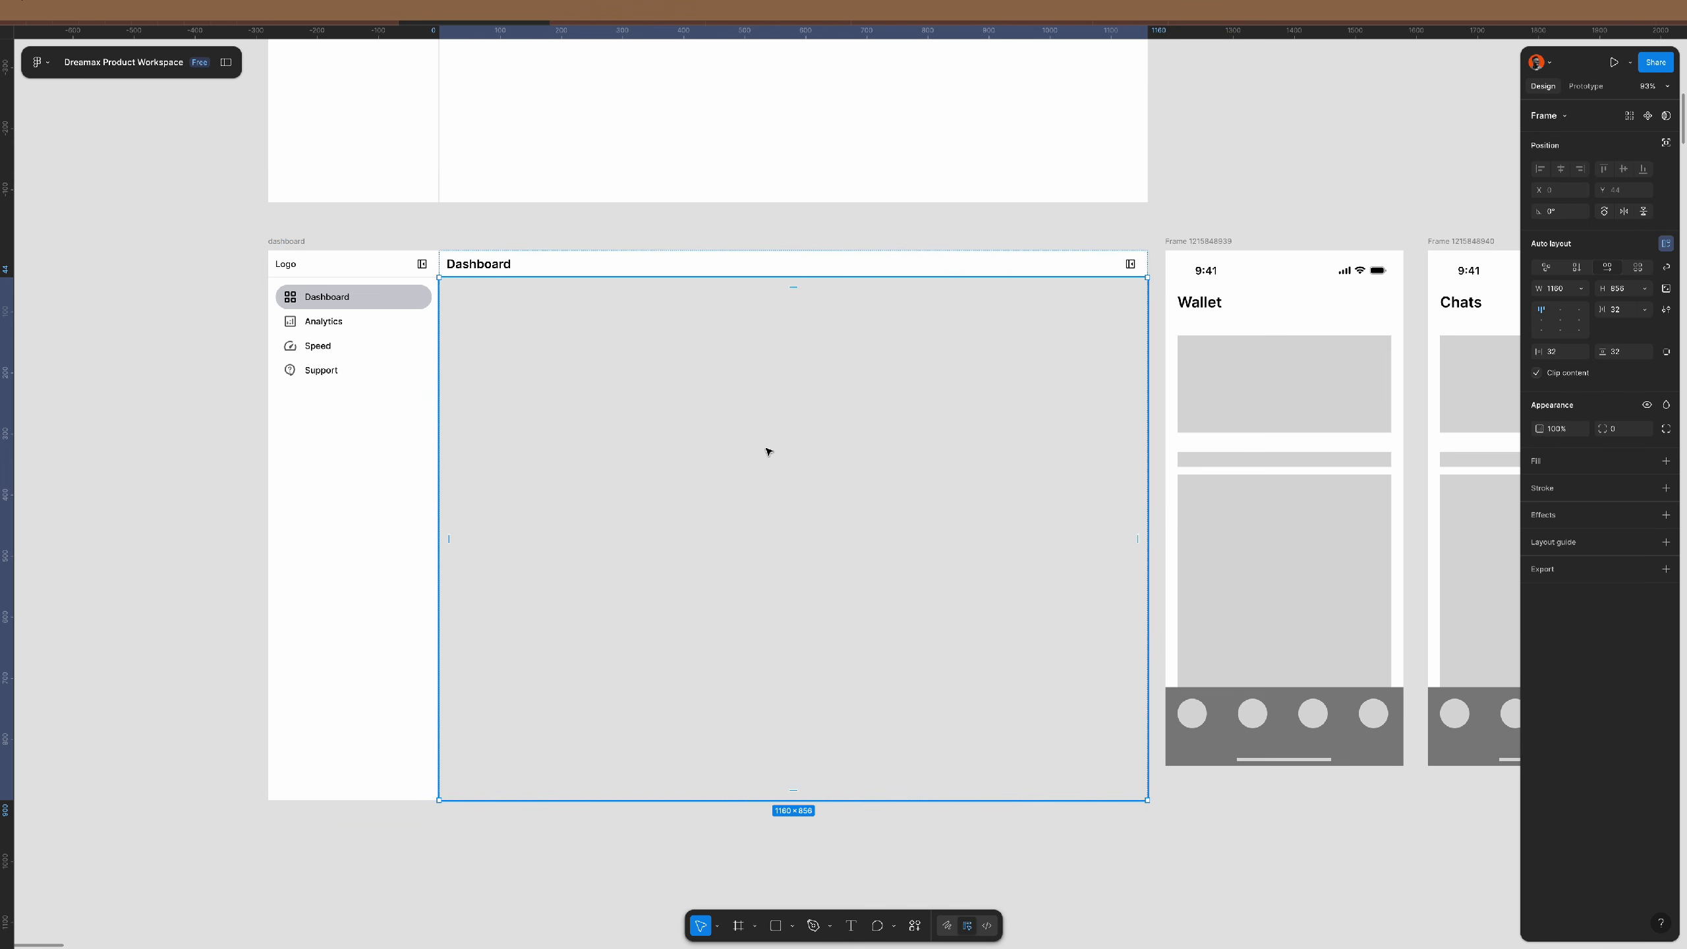
left_click(477, 234)
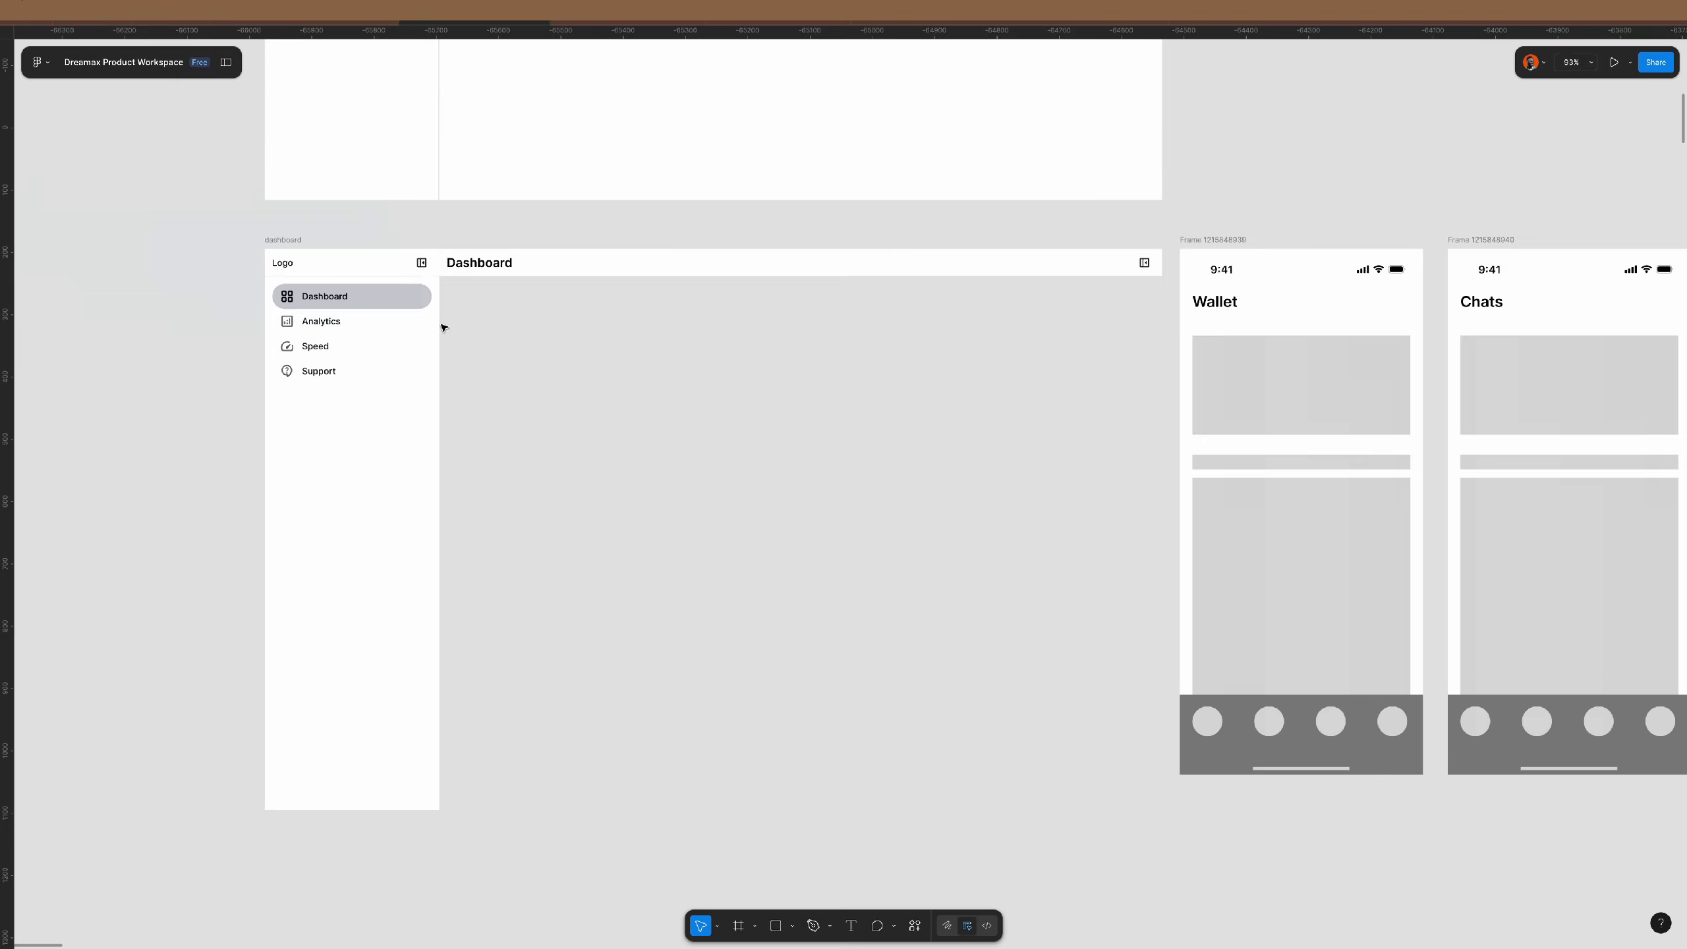
scroll(444, 326, "up", 15)
scroll(410, 316, "up", 6)
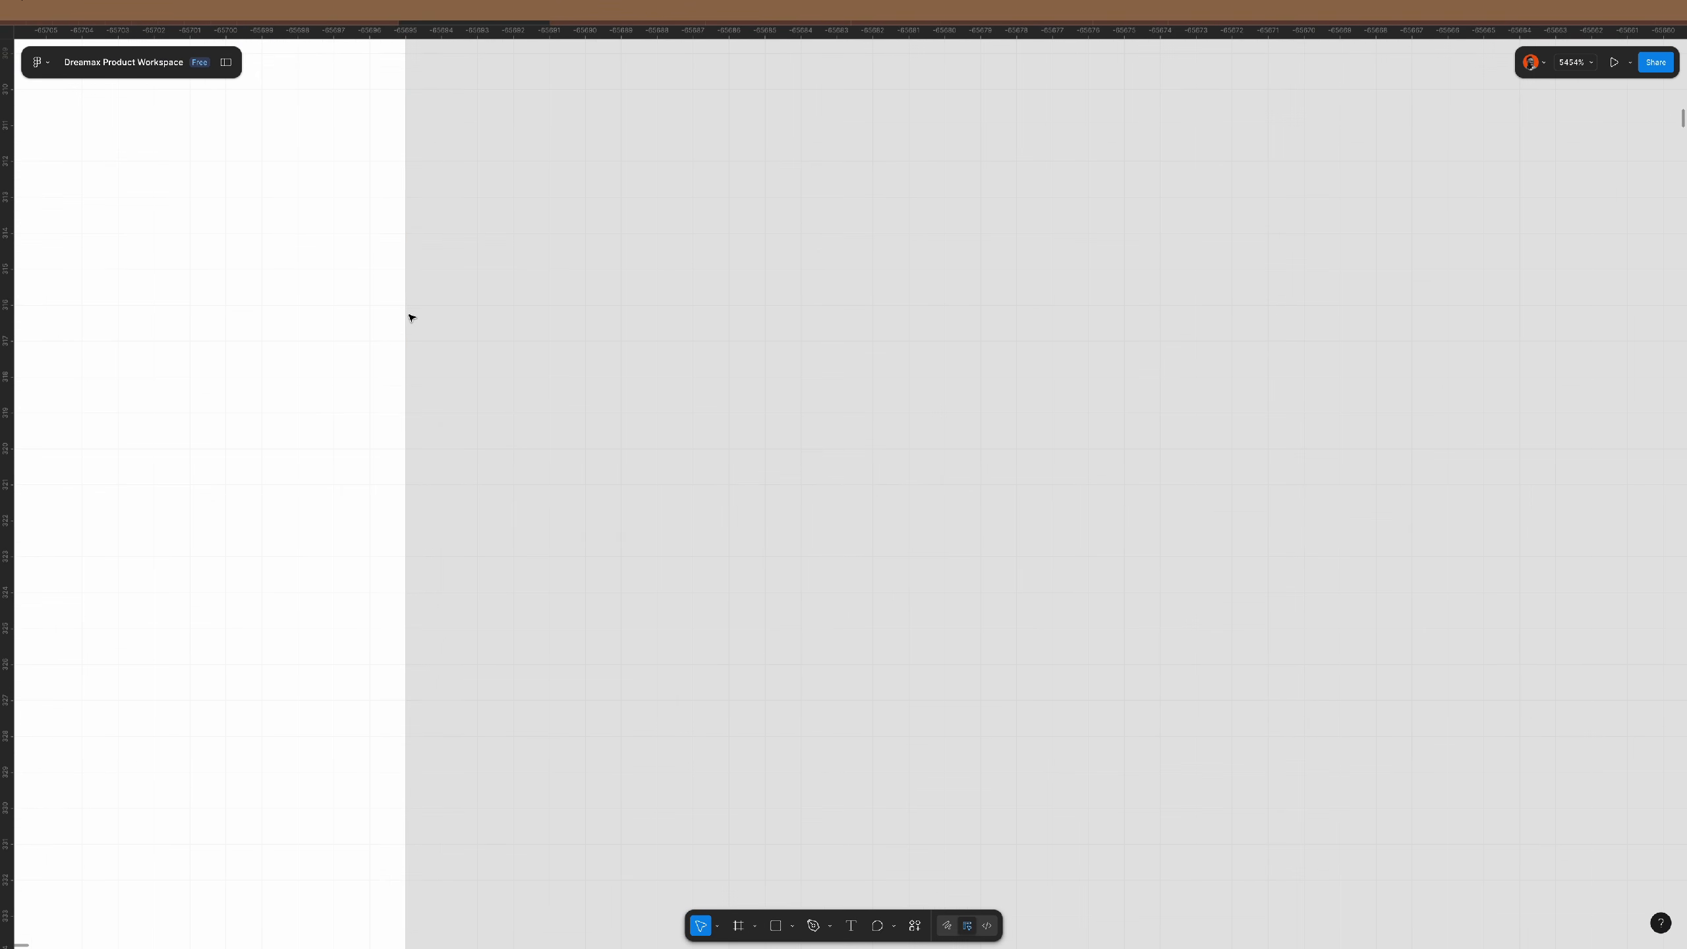
scroll(410, 386, "down", 20)
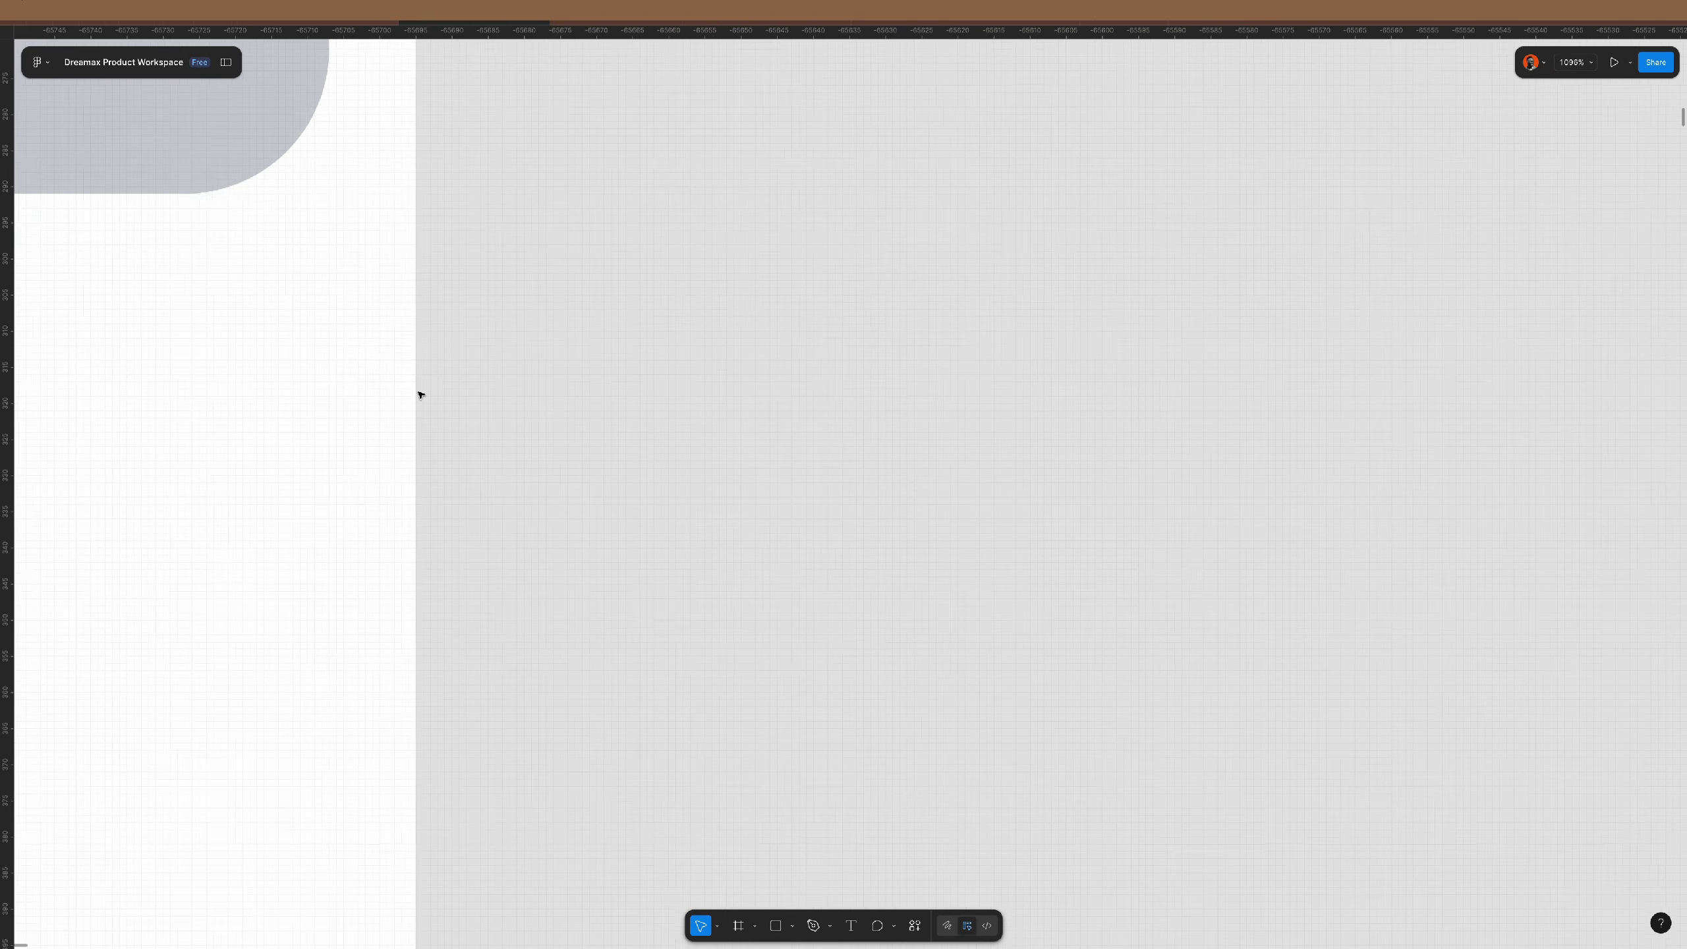
scroll(421, 395, "down", 4)
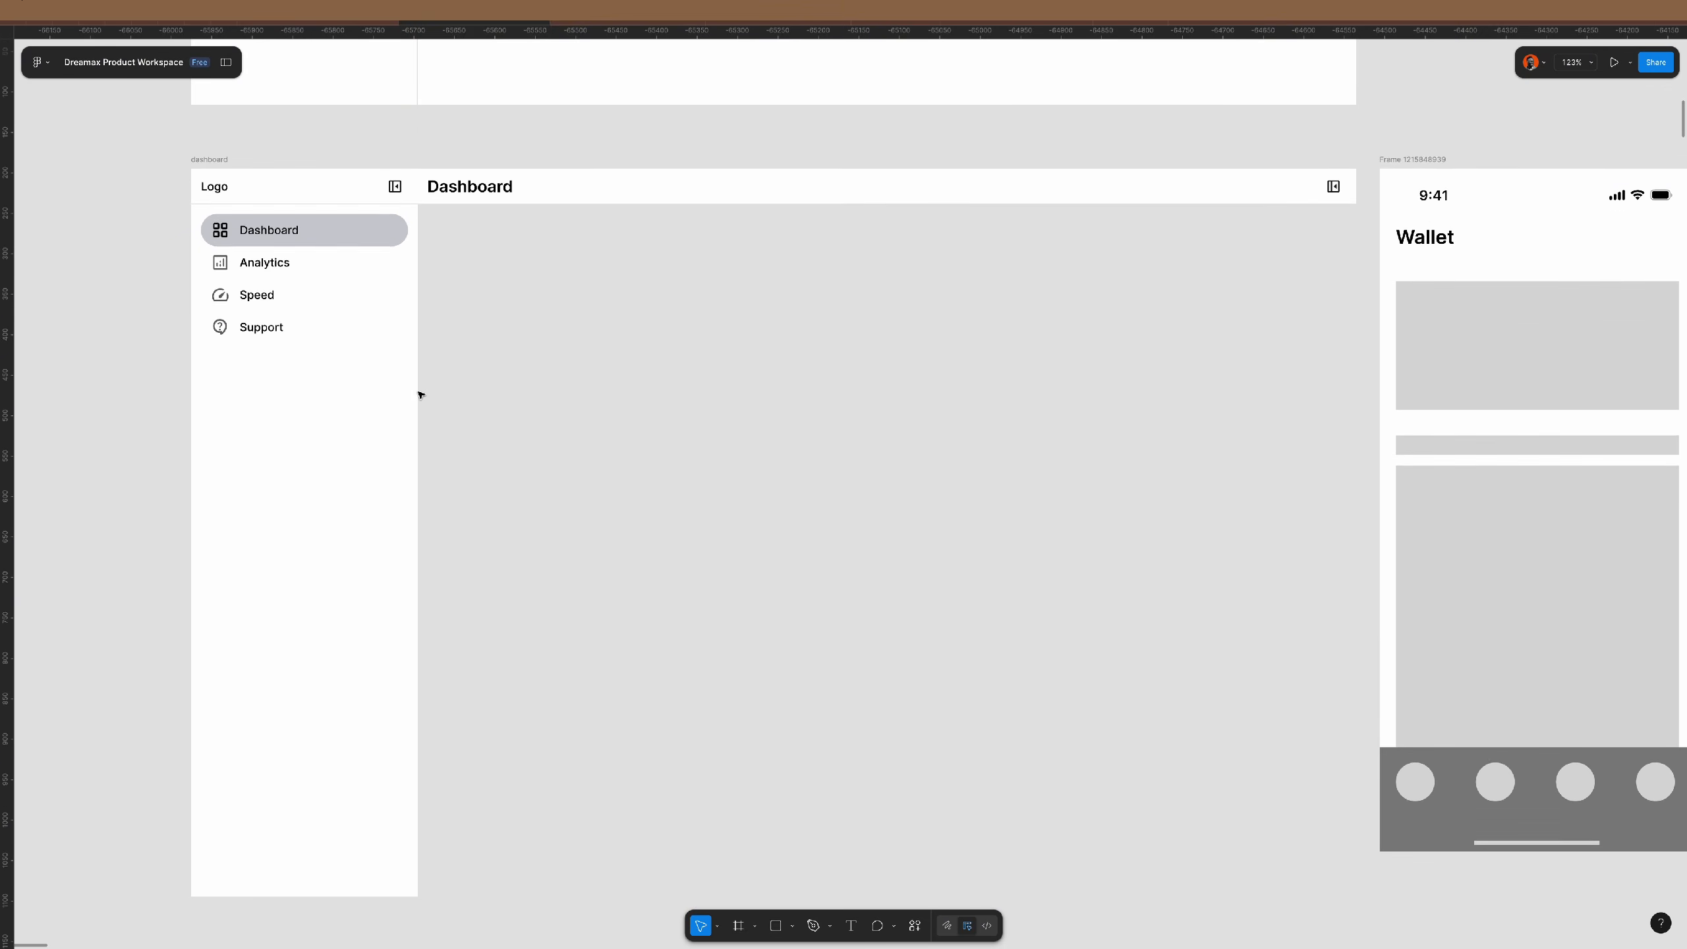
scroll(419, 392, "down", 3)
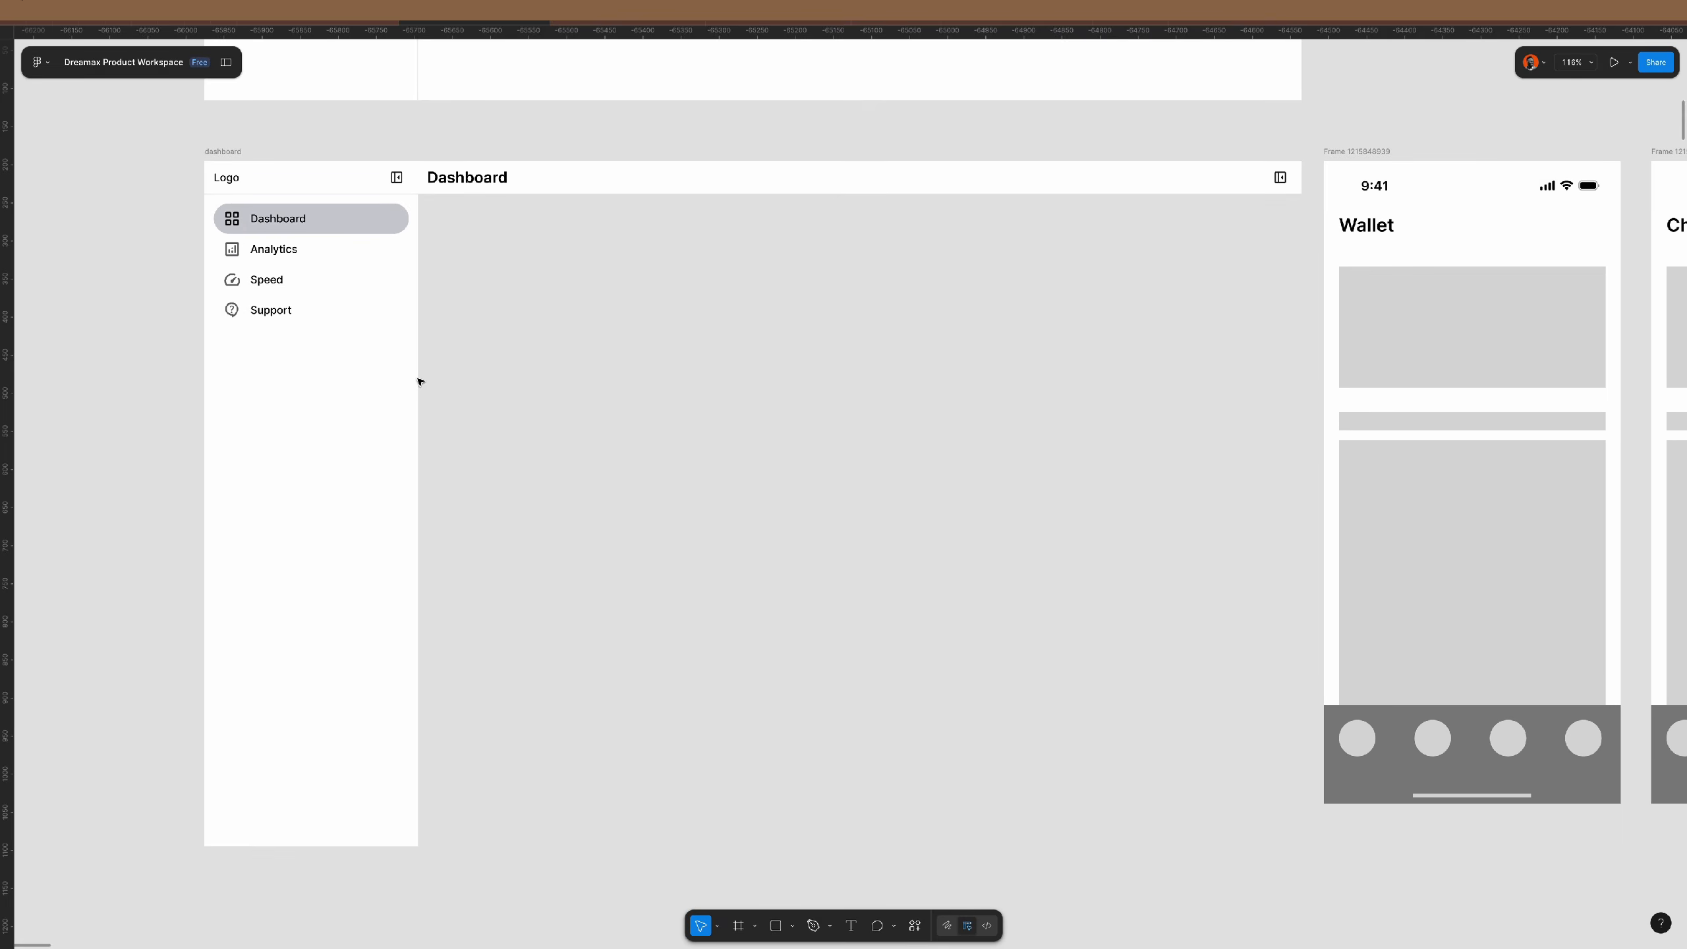
left_click(233, 160)
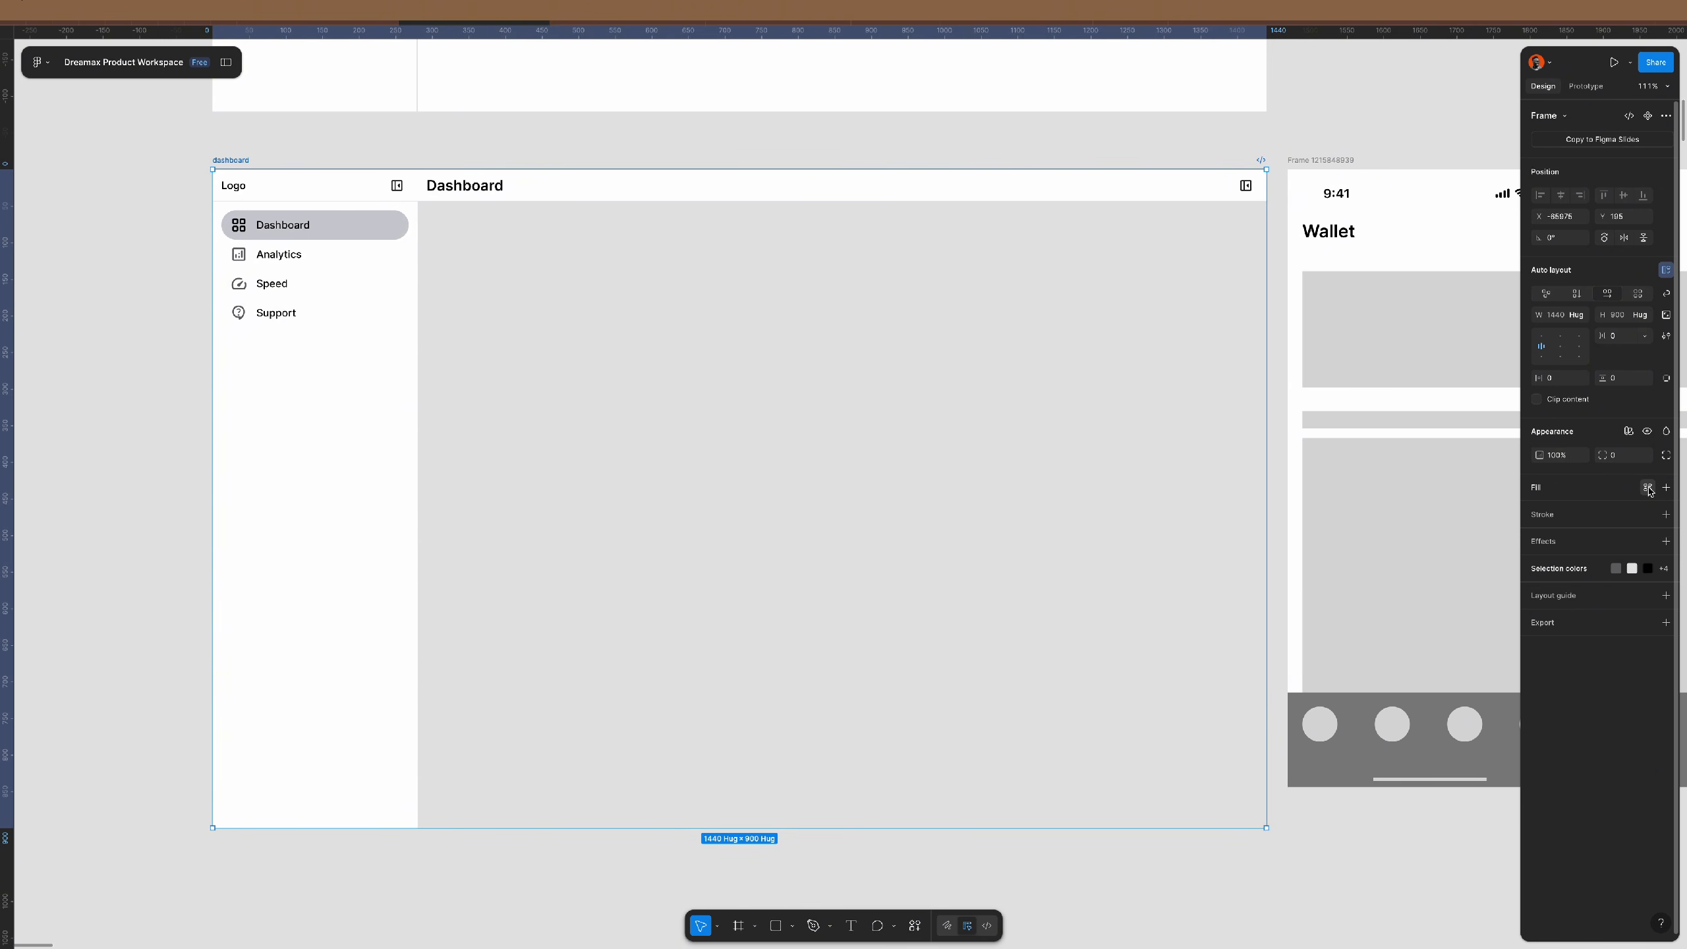
- Fill the dashboard frame with the library app background colour style
left_click(1648, 488)
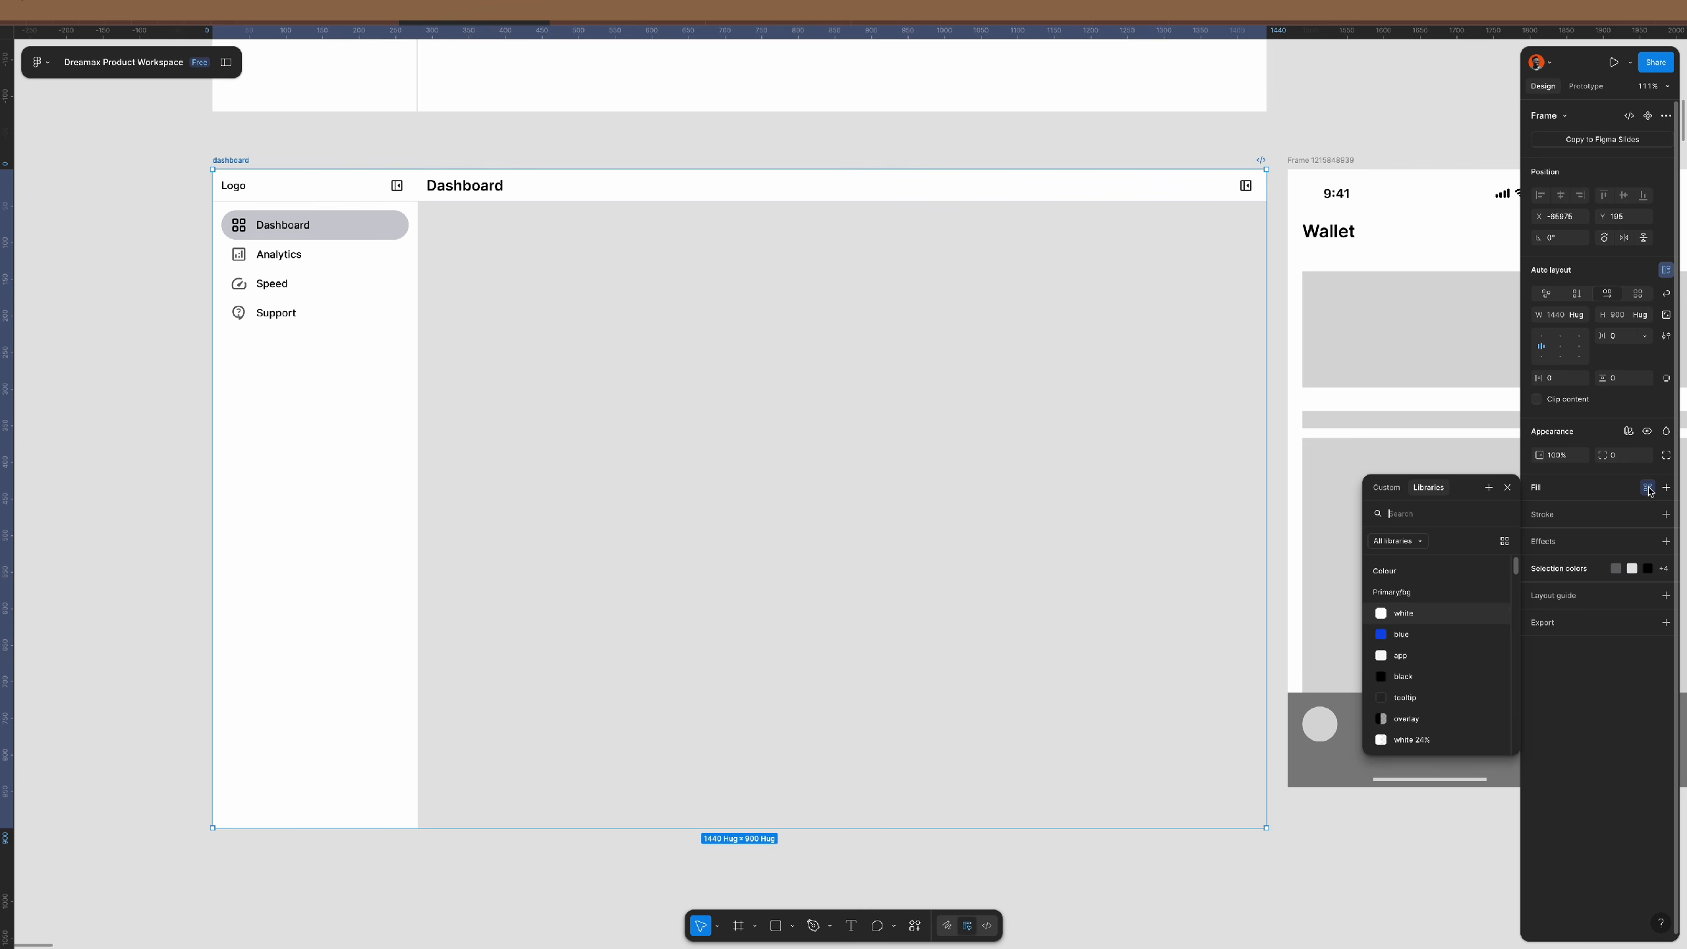
left_click(1430, 658)
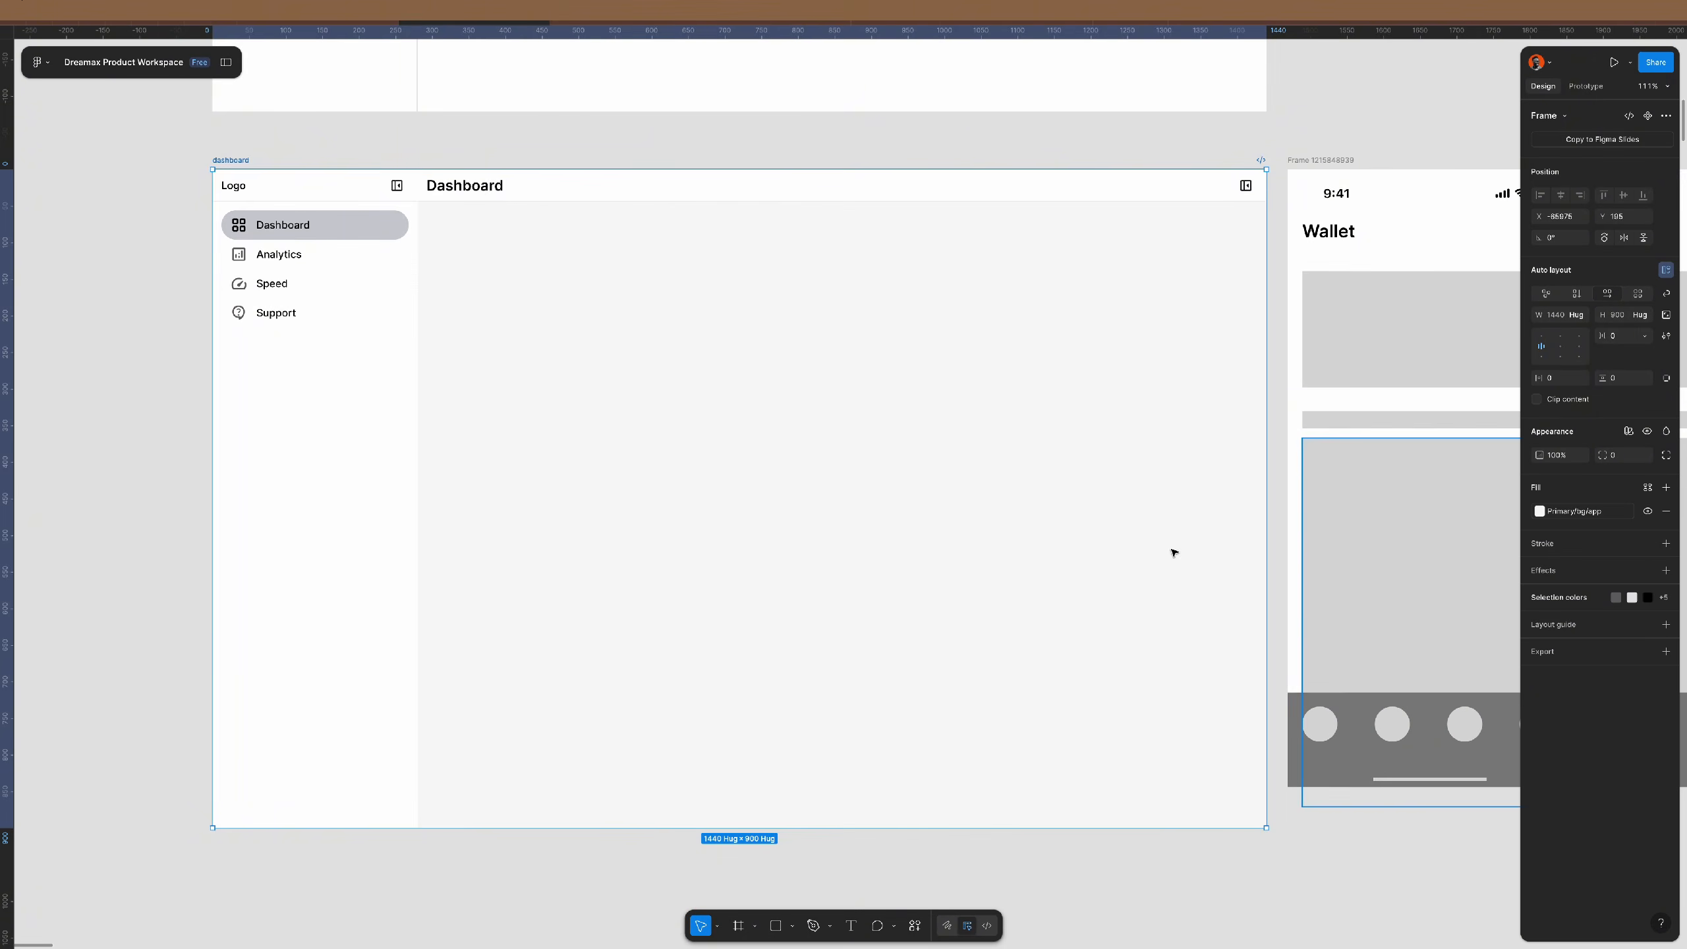
left_click(640, 144)
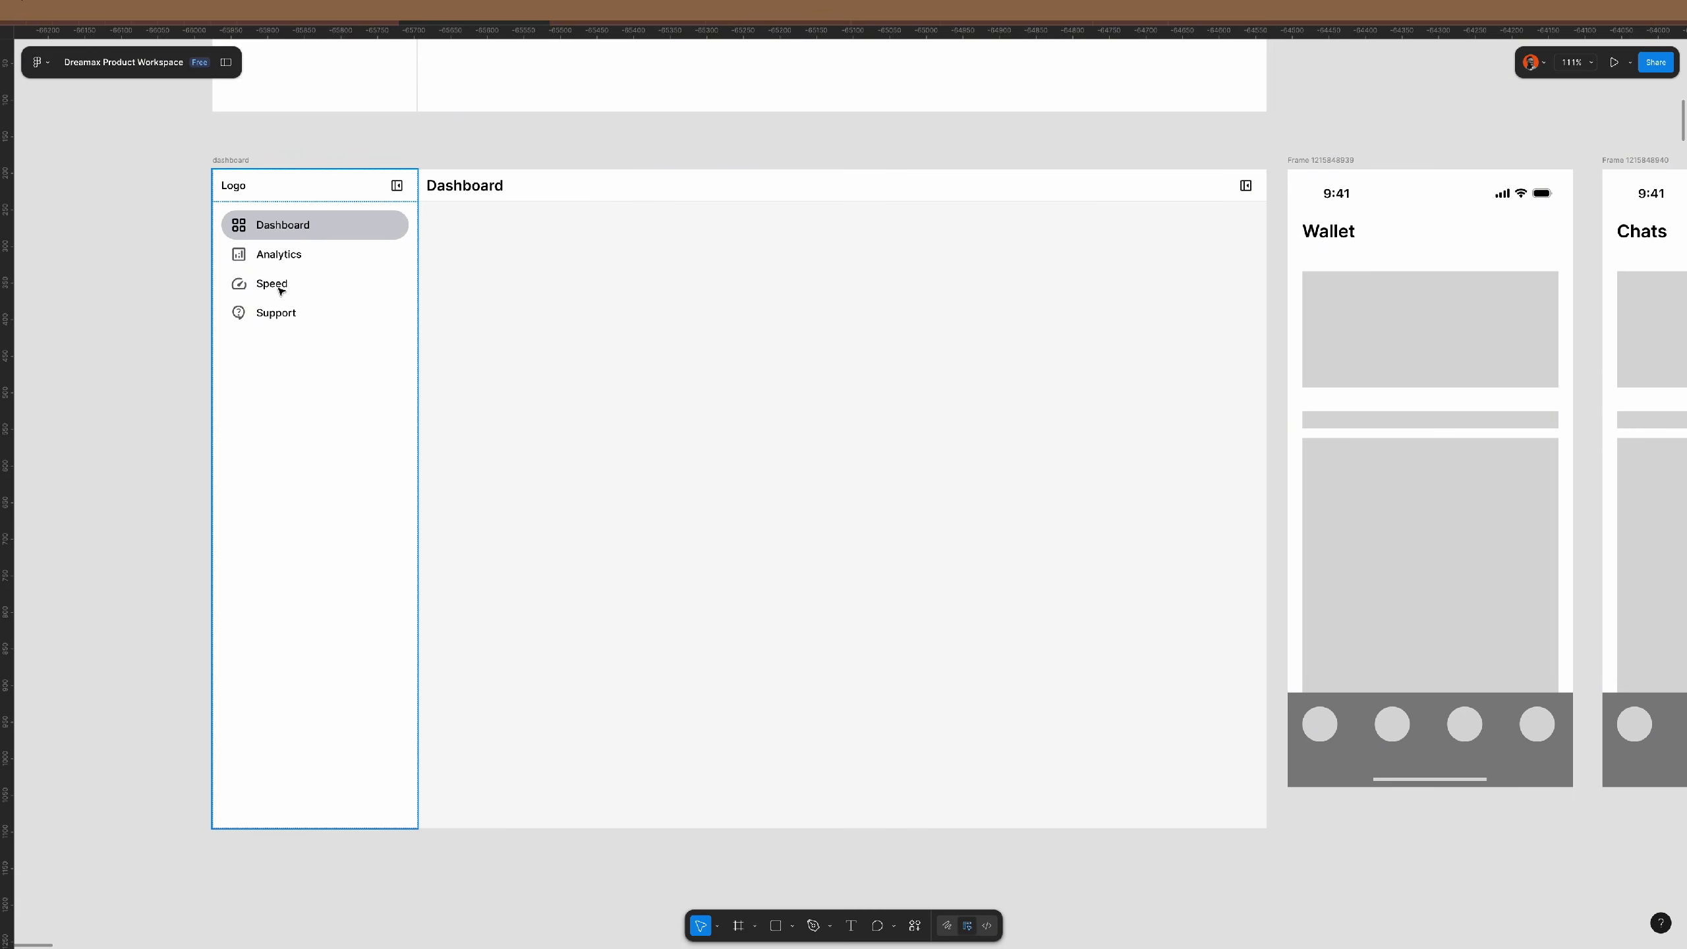
- Inspect the content area below the Dashboard header and its extra auto layout settings
left_click(305, 294)
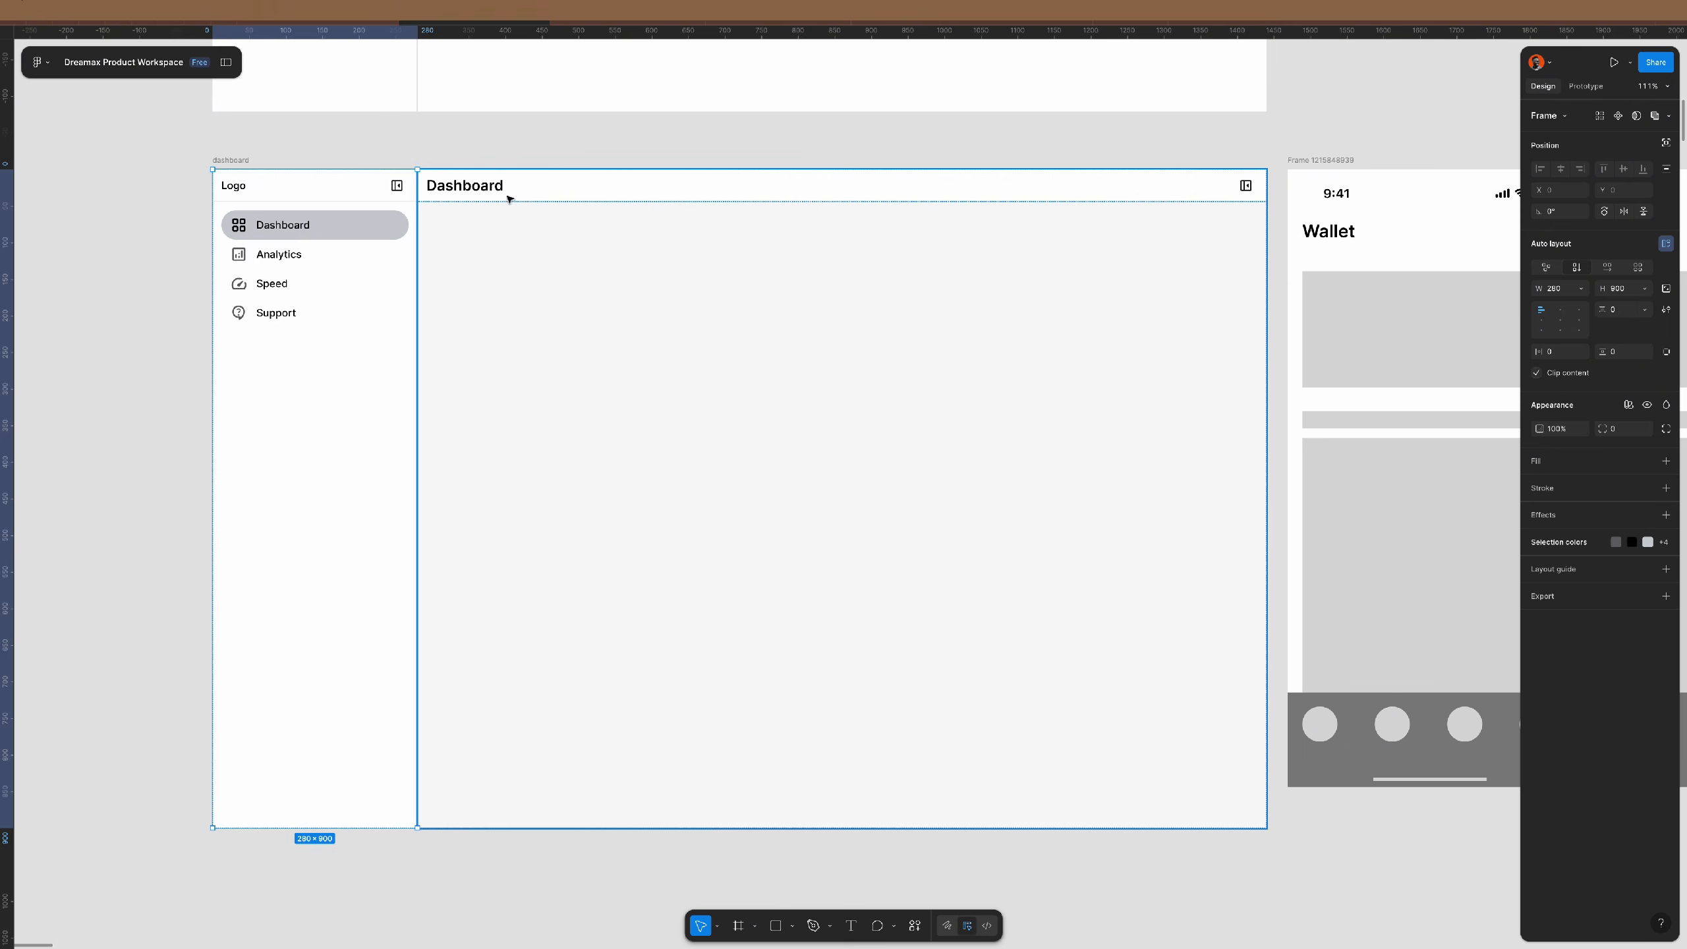
left_click(560, 188)
left_click(560, 188)
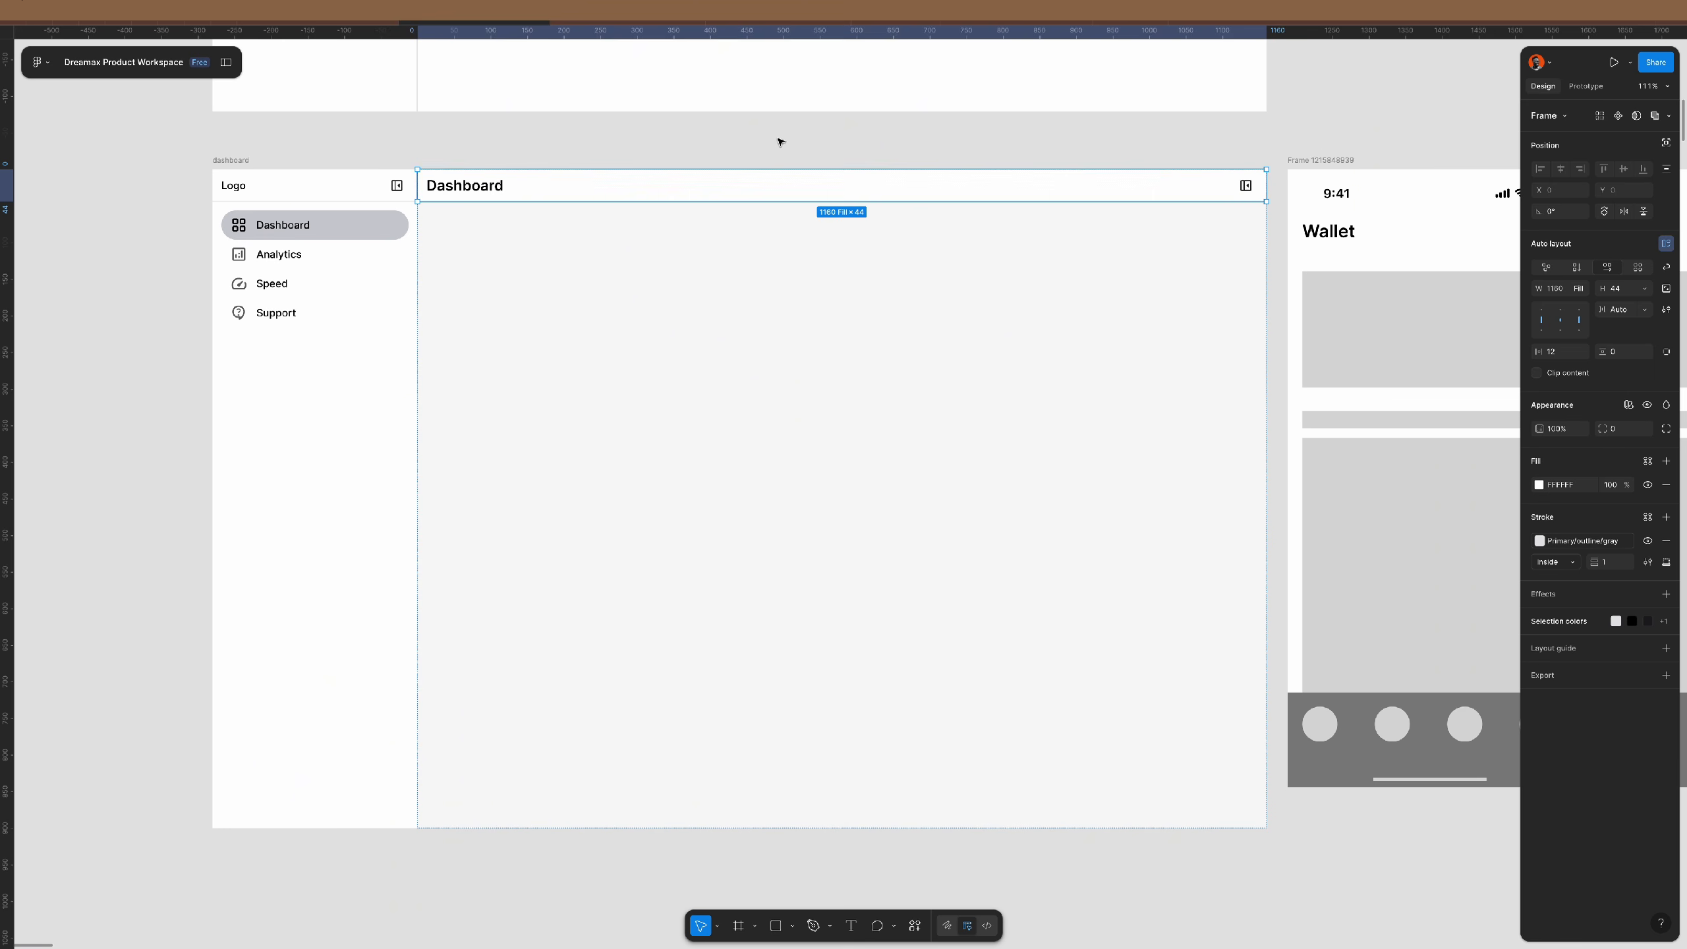
left_click(869, 565)
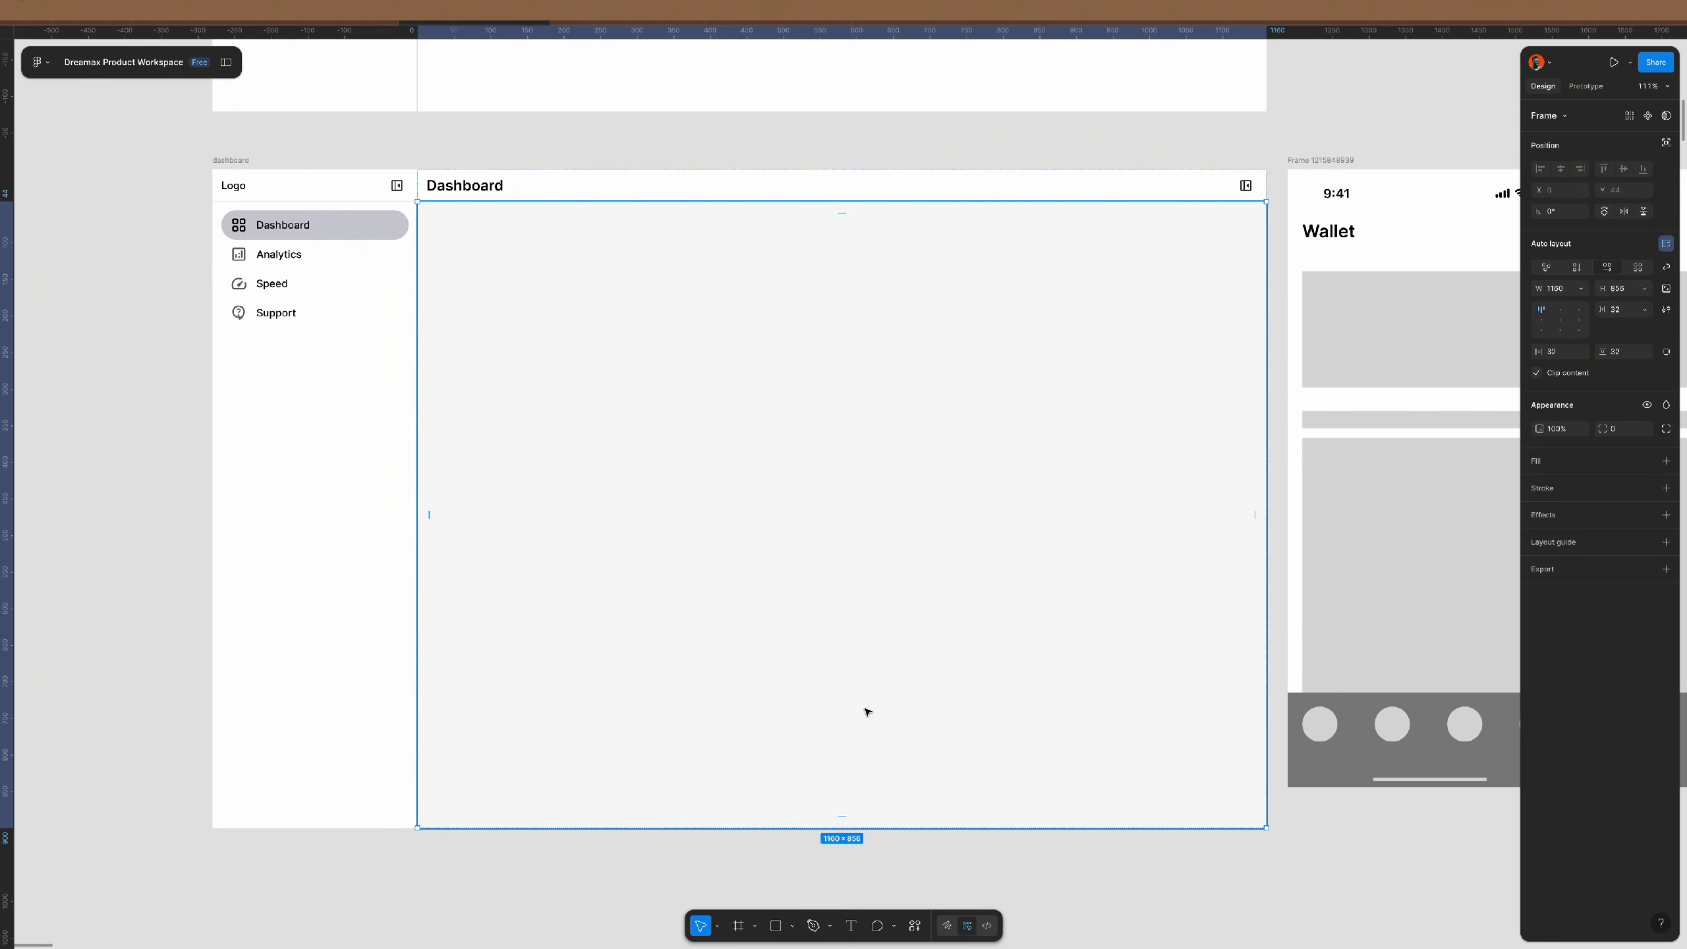
scroll(854, 557, "down", 3)
scroll(854, 556, "up", 4)
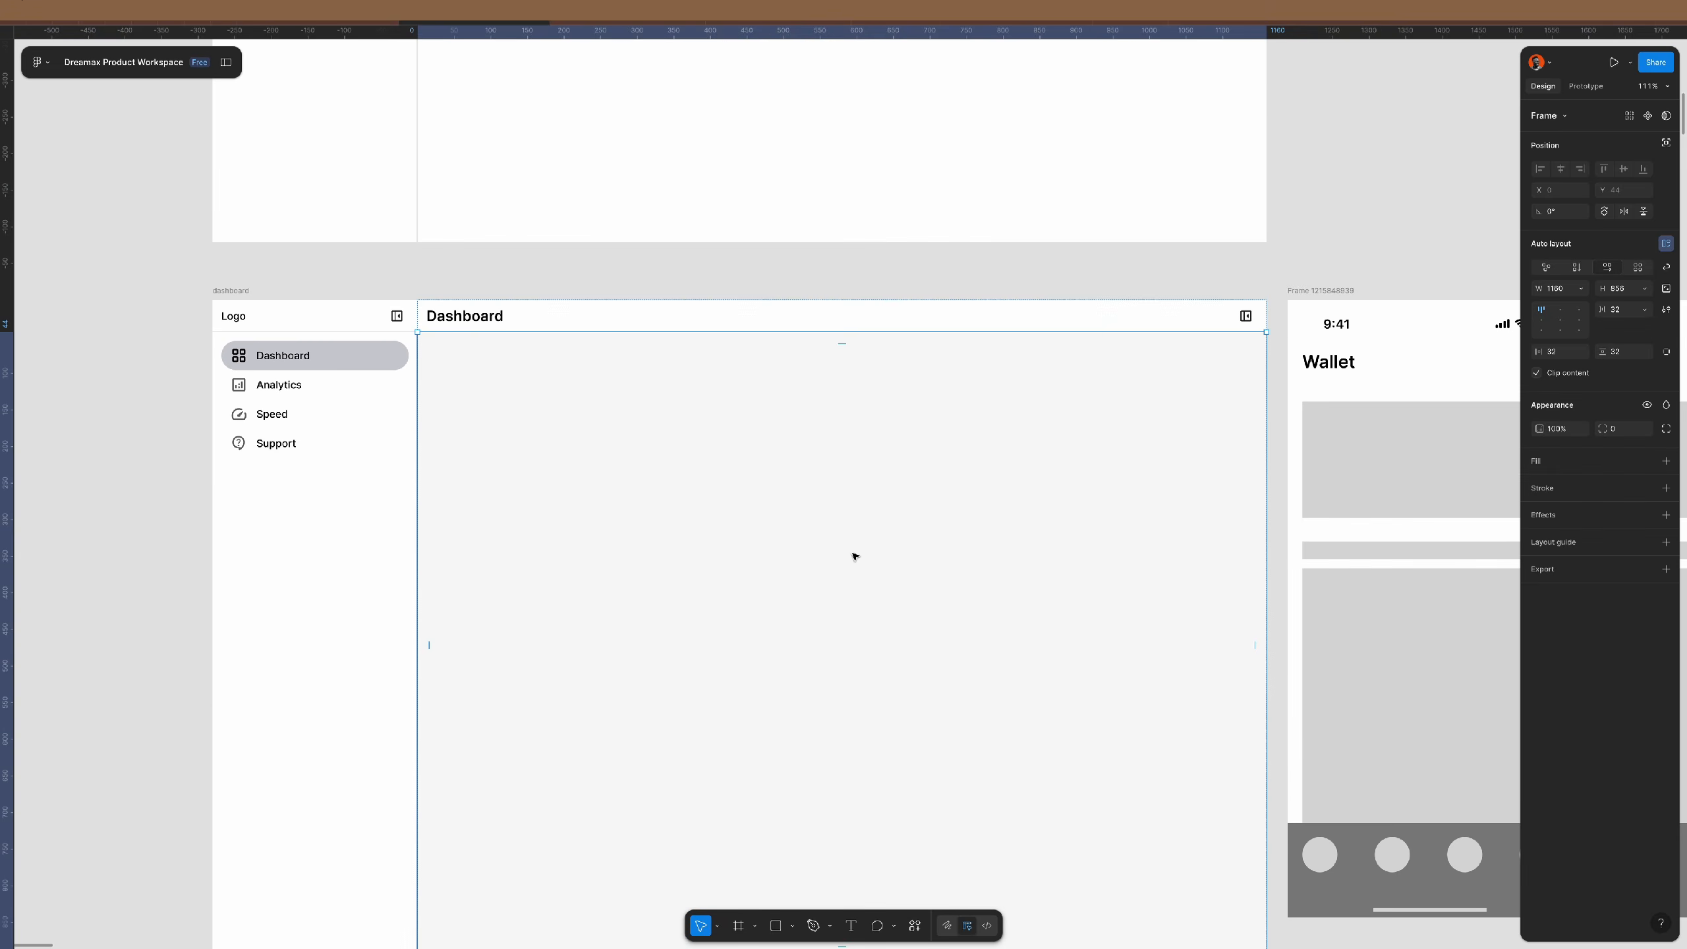
scroll(854, 557, "down", 1)
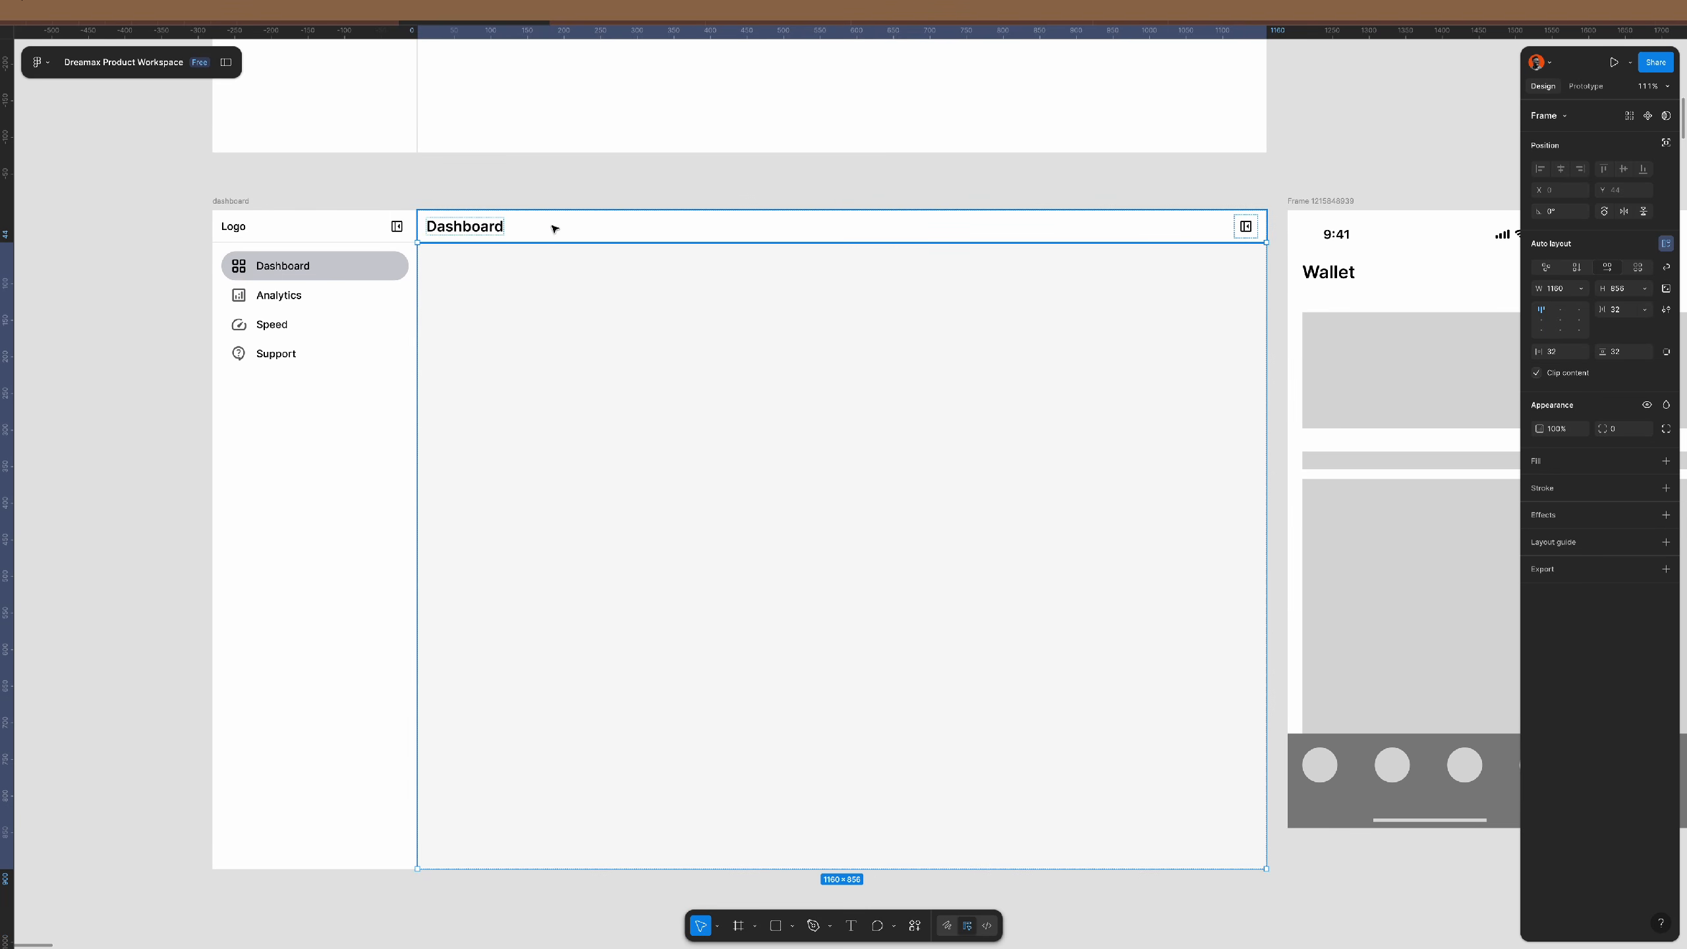
left_click(621, 188)
left_click(655, 241)
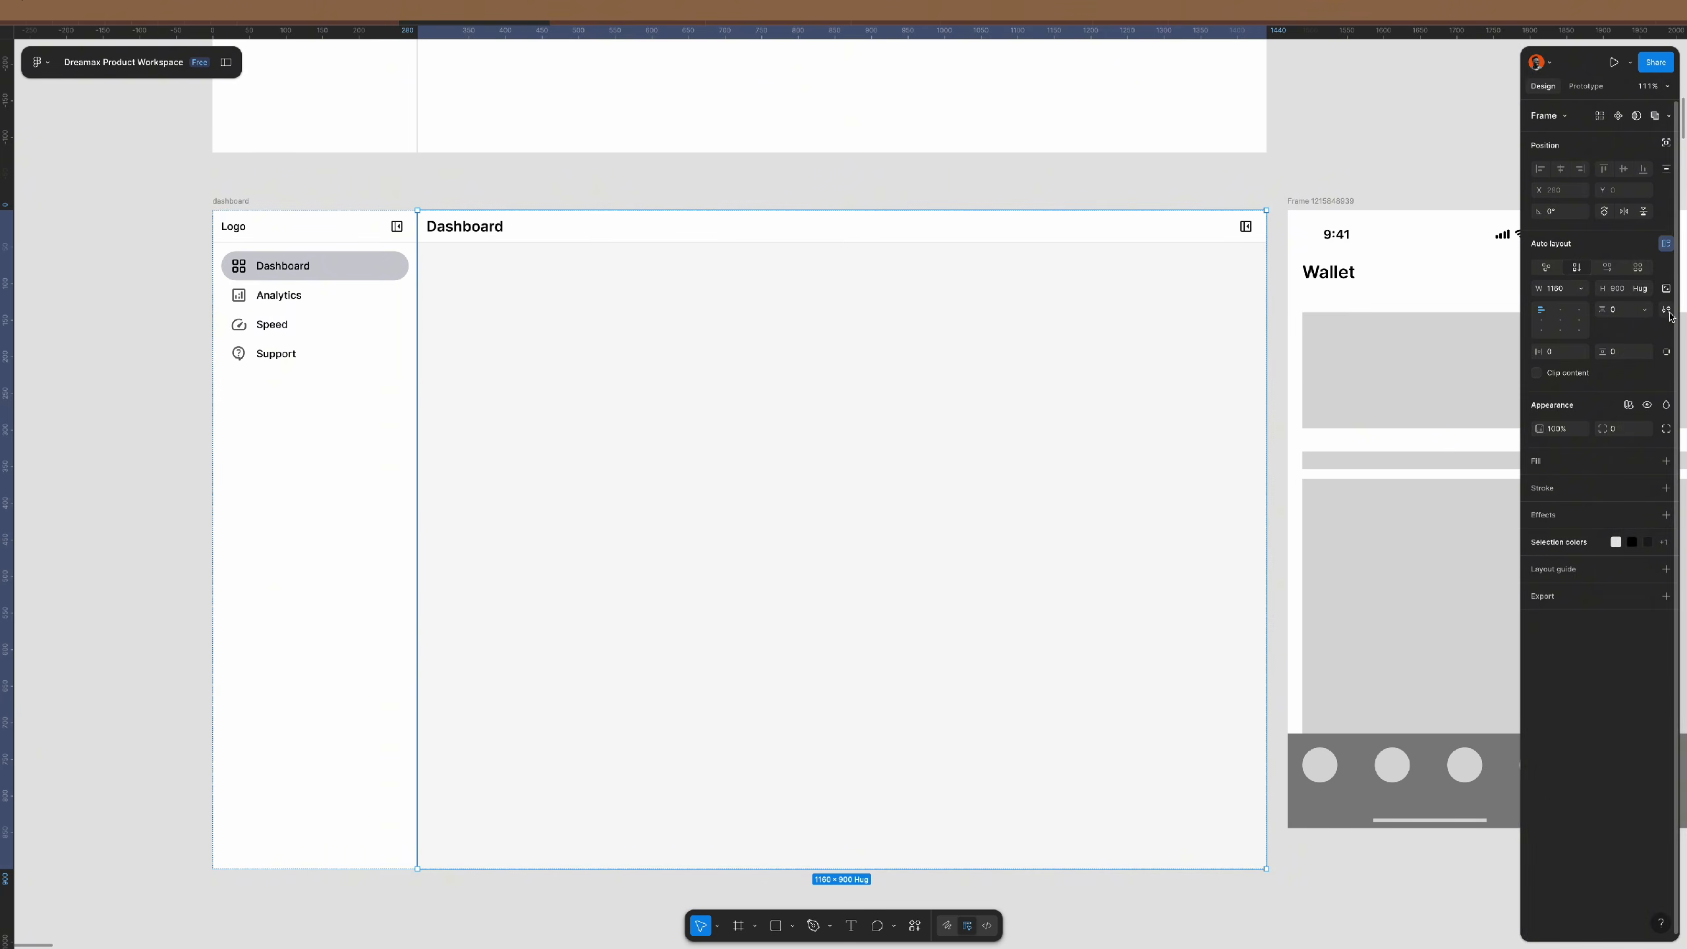
left_click(1665, 311)
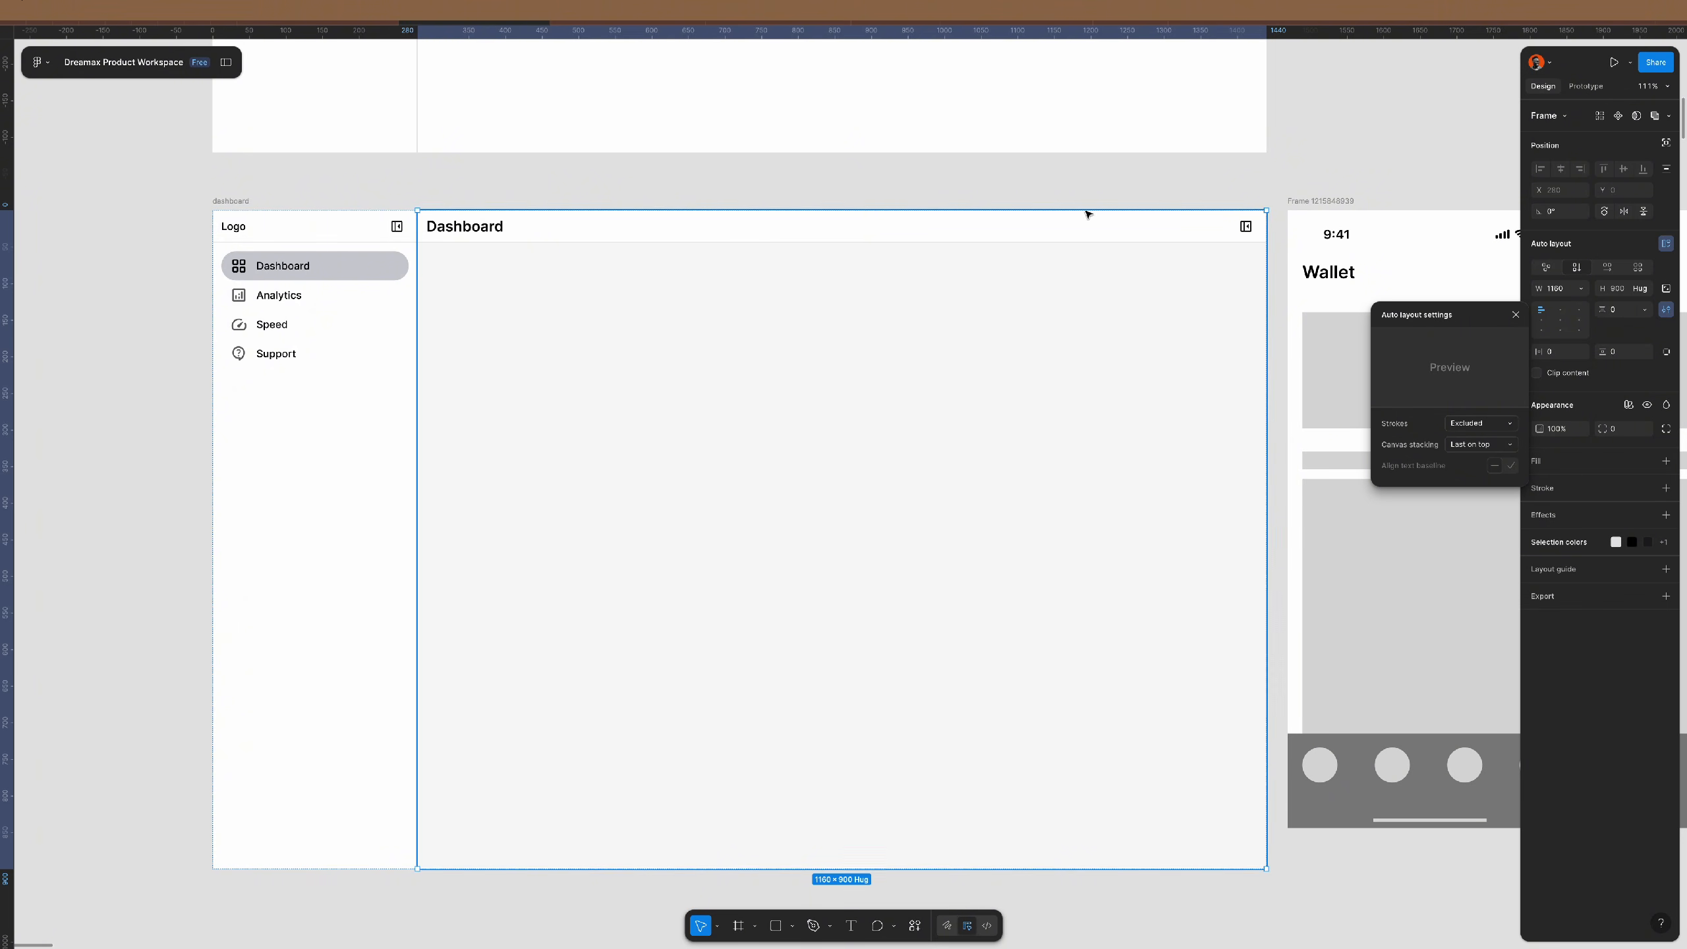
left_click(964, 172)
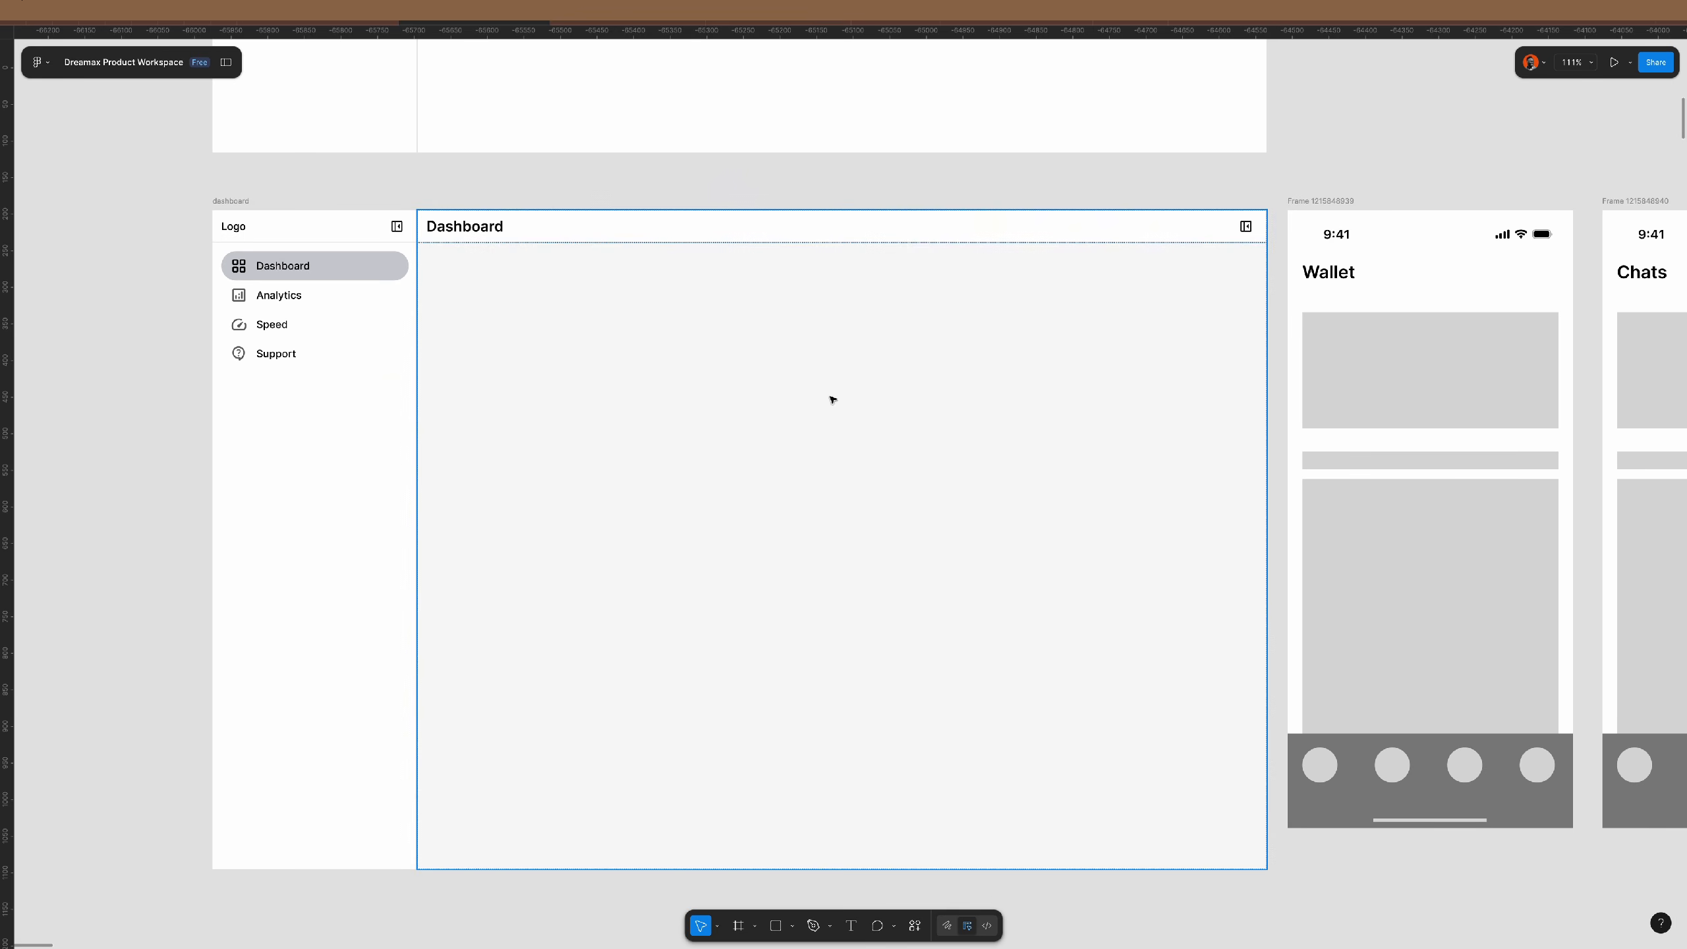
left_click(734, 384)
left_click(734, 385)
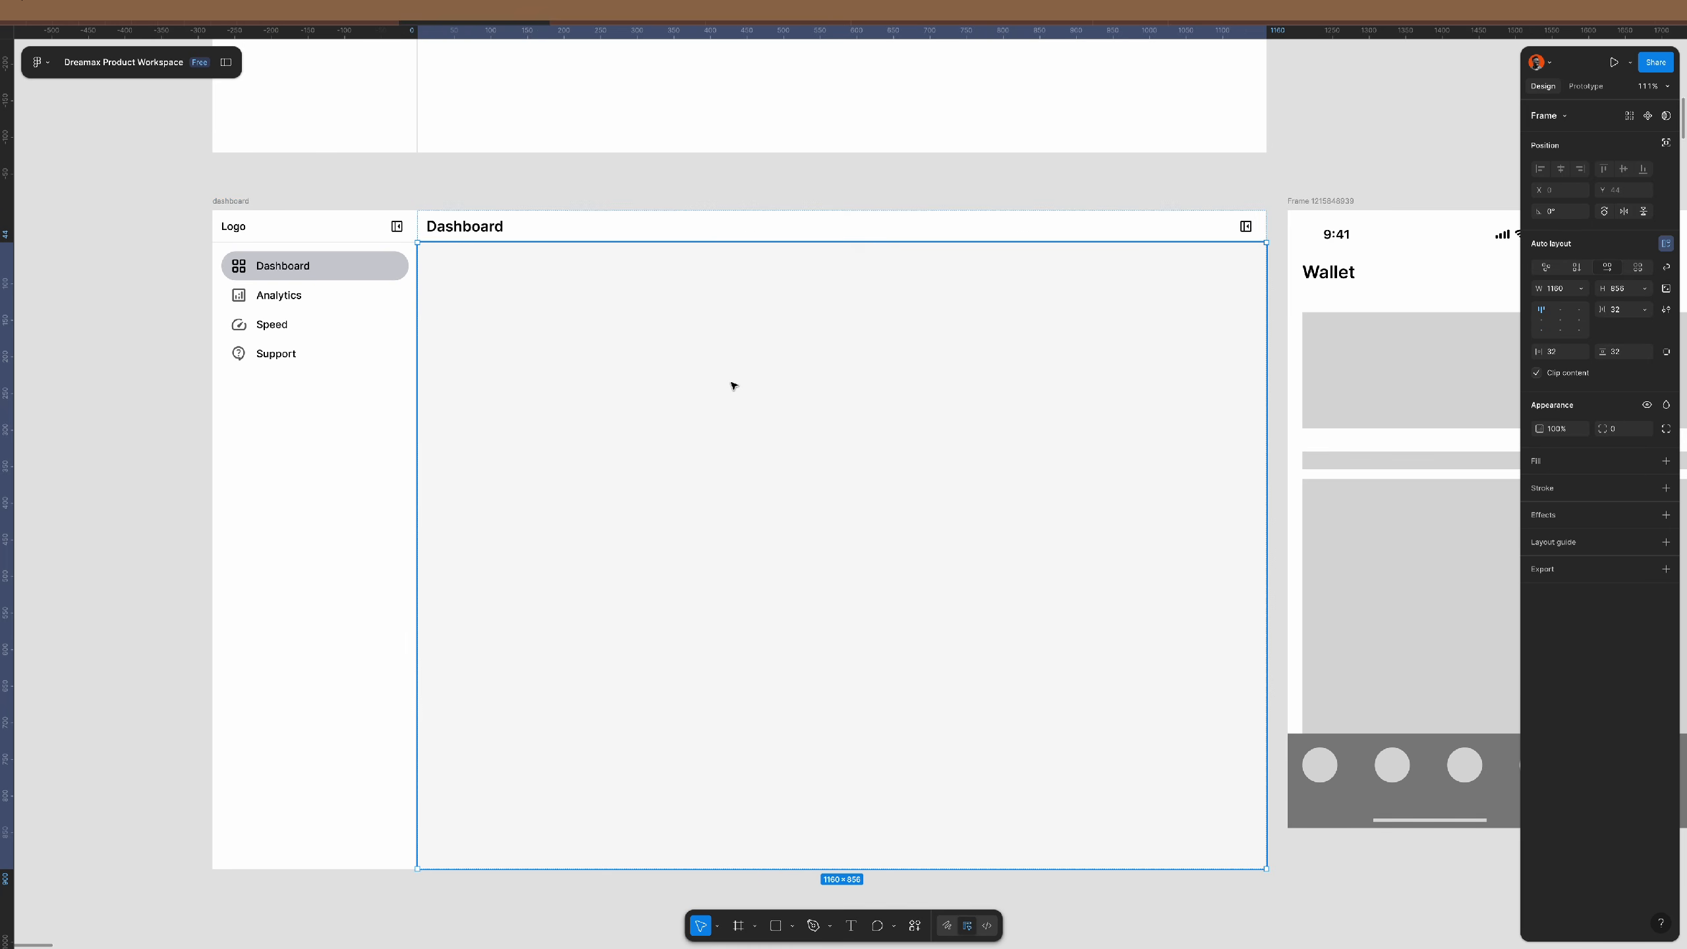
- Draw a grey card placeholder, duplicate it, and make both cards fill the container width
key("r")
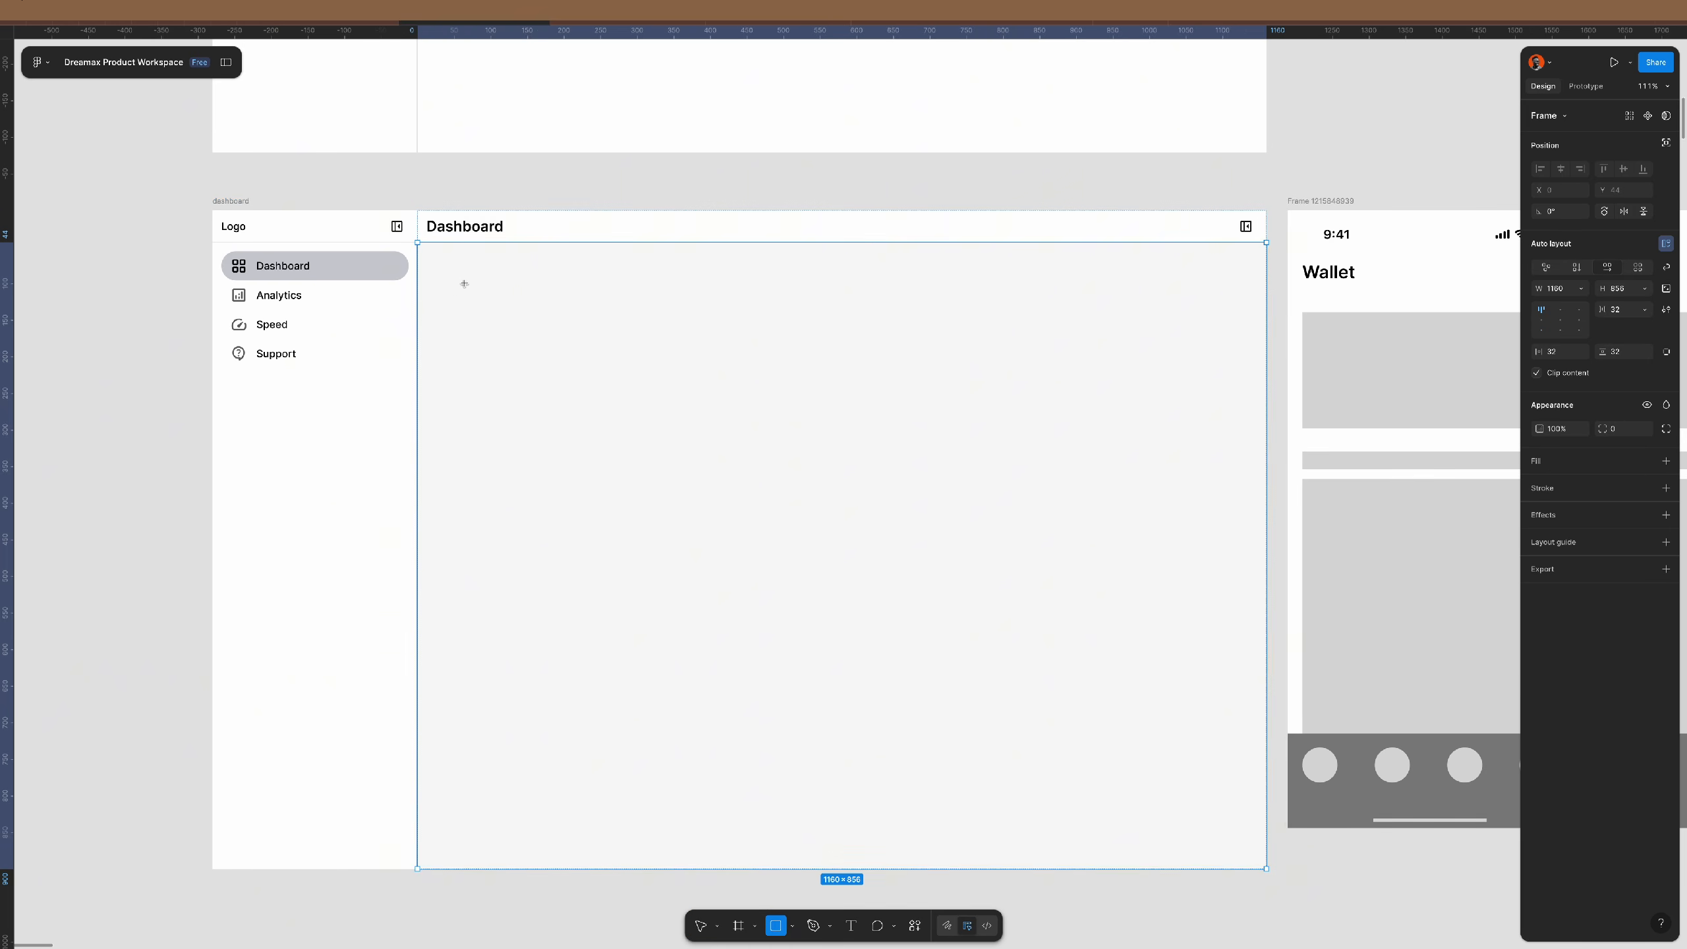
left_click_drag(460, 283, 896, 539)
key("ctrl+d")
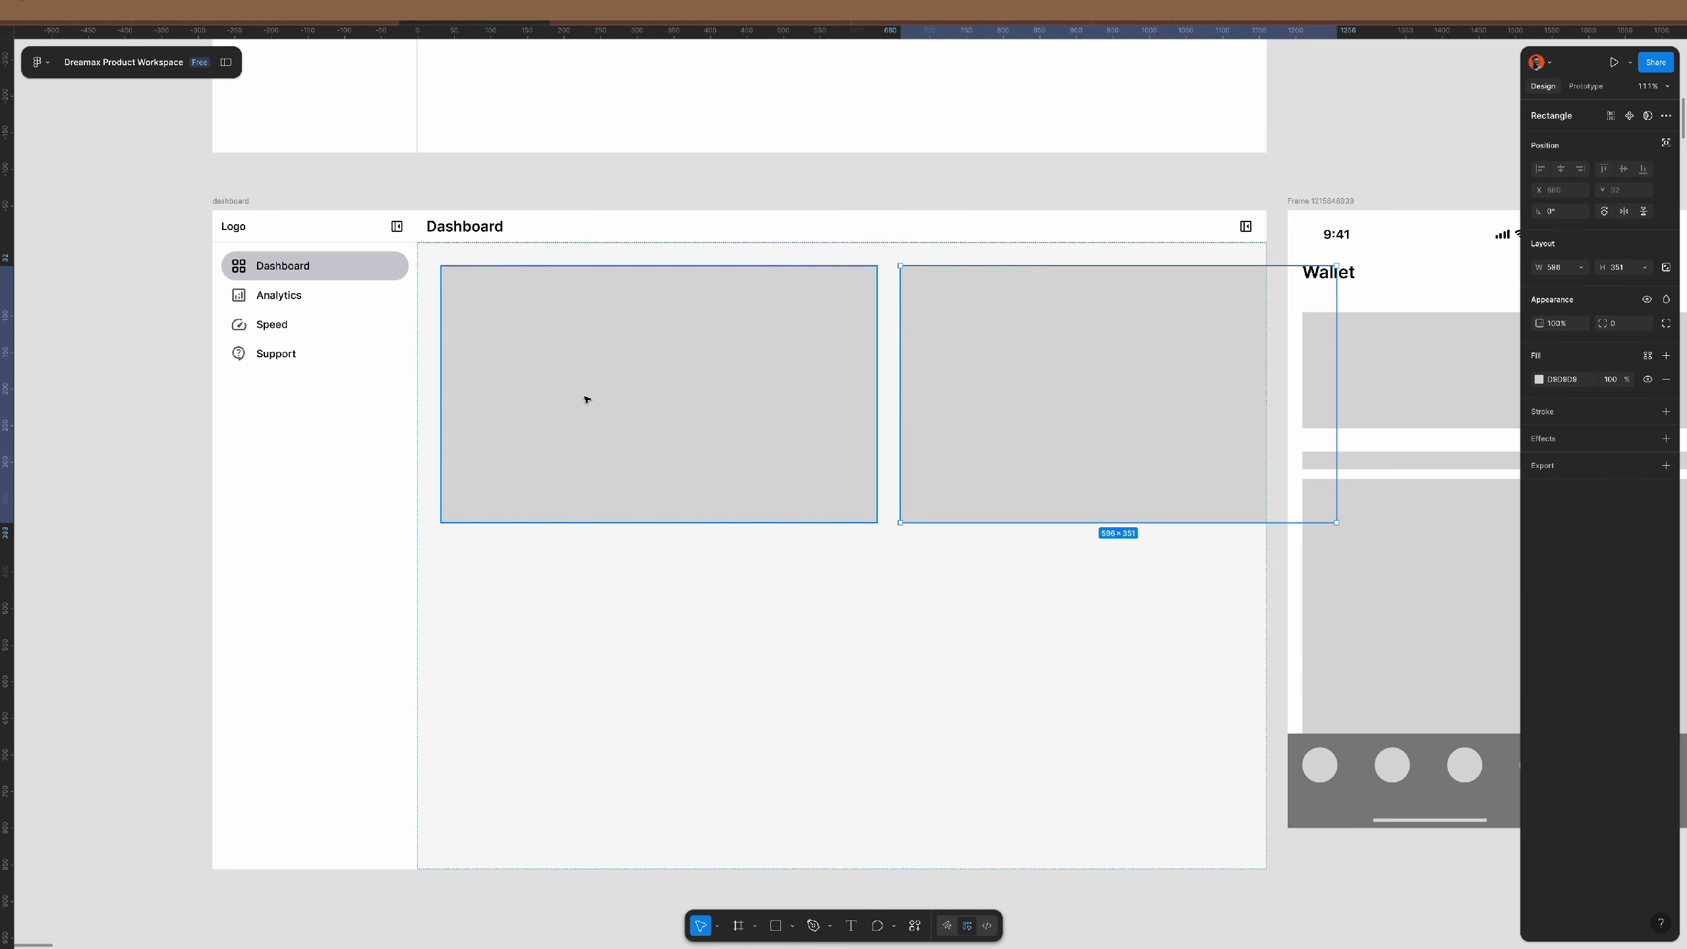
left_click(1102, 626)
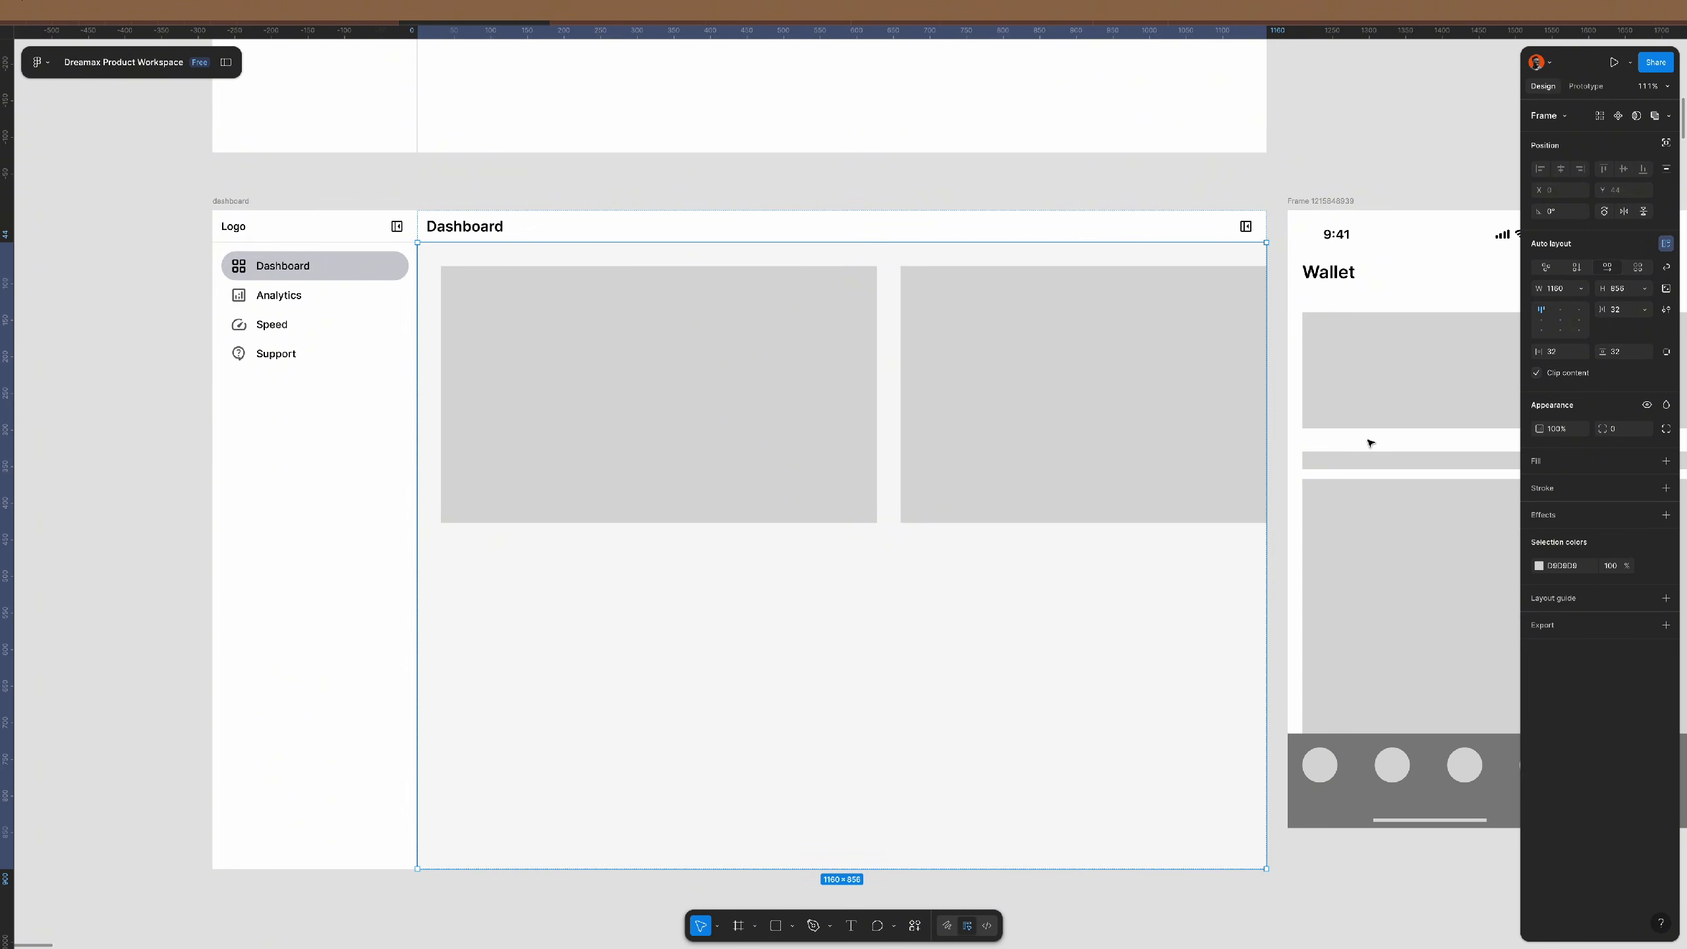
key("Return")
left_click(1582, 268)
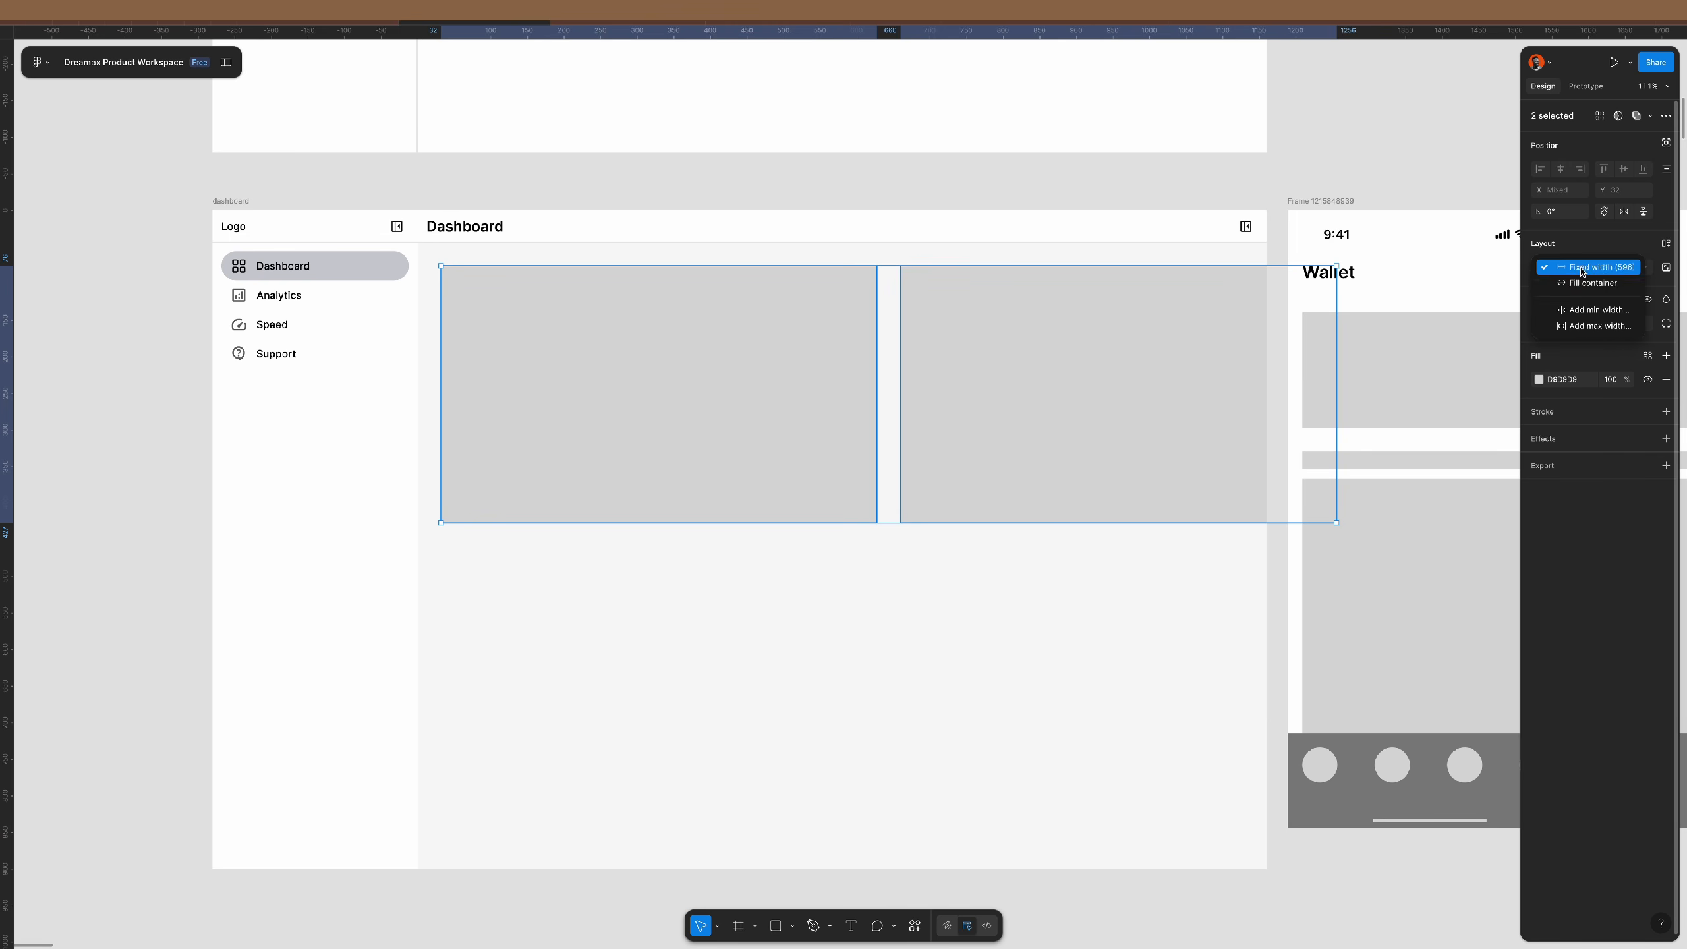
left_click(1584, 284)
- Set the content frame's item spacing to 24
left_click(1261, 263)
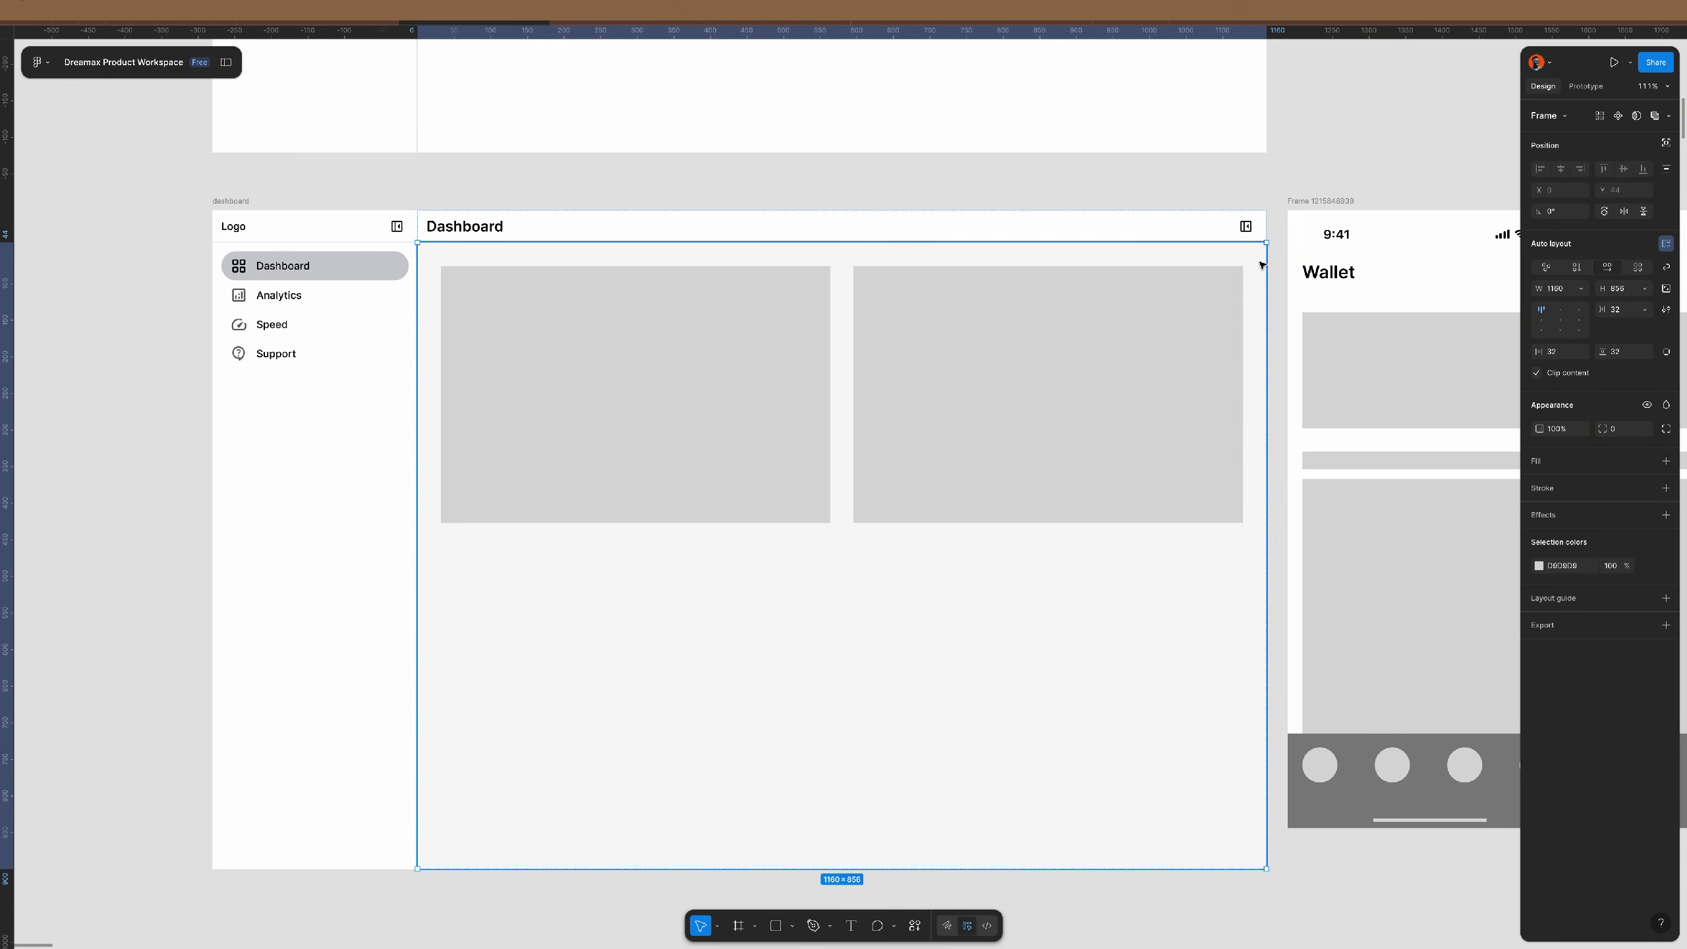
left_click(1625, 316)
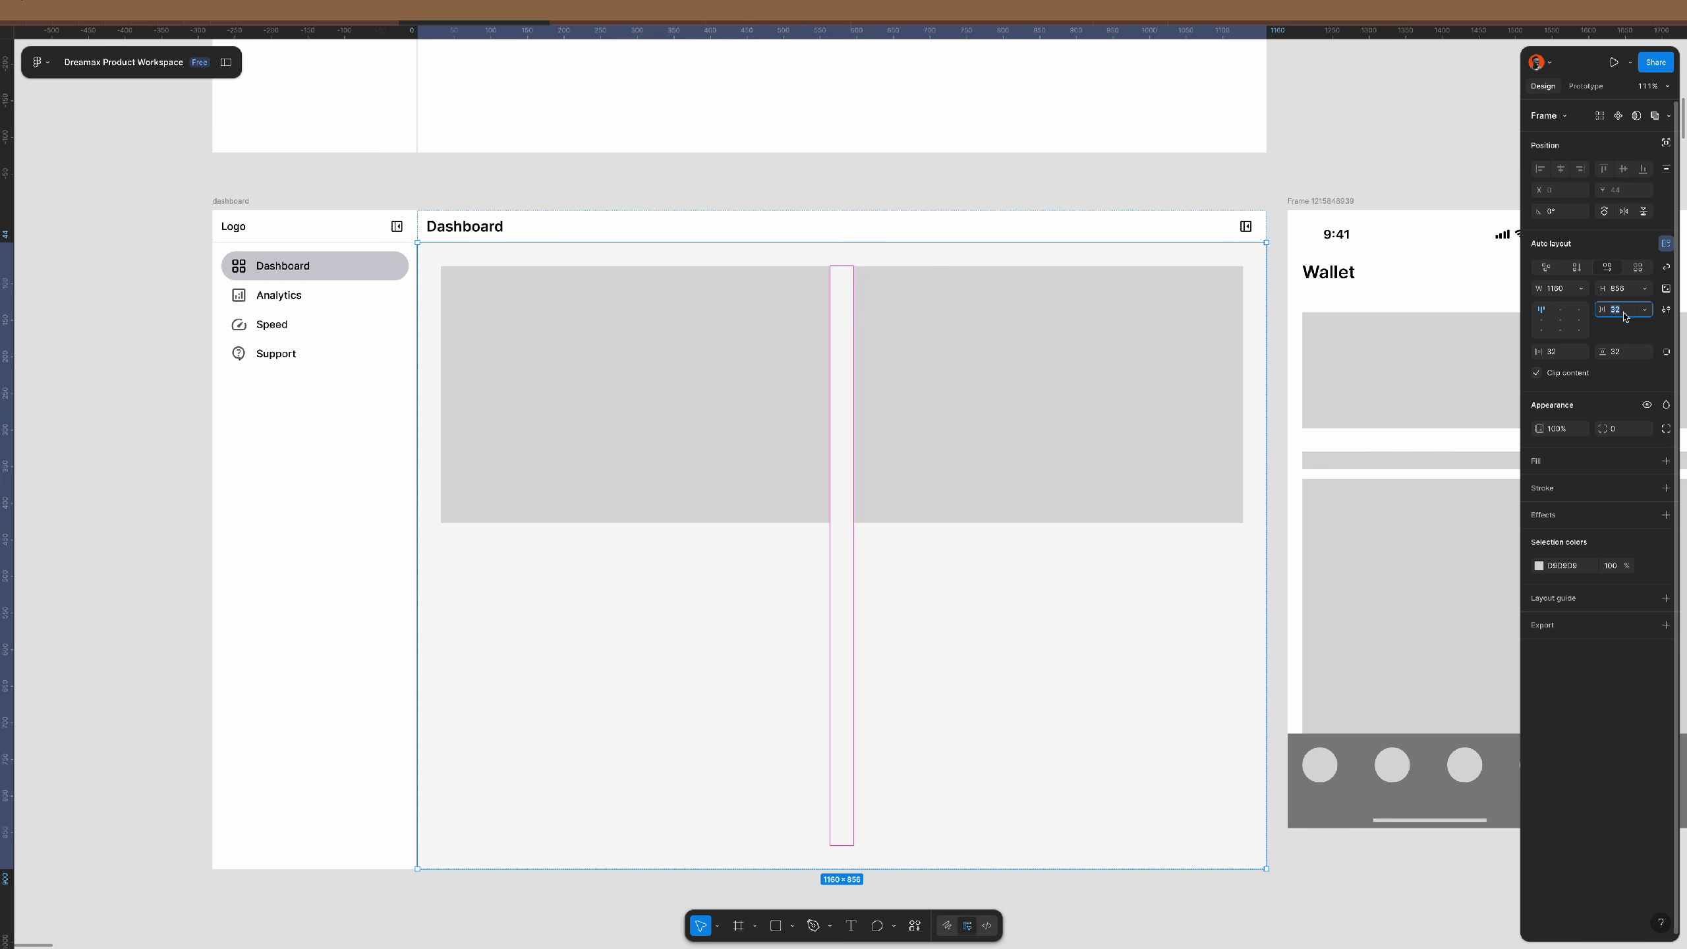
type("24")
key("Return")
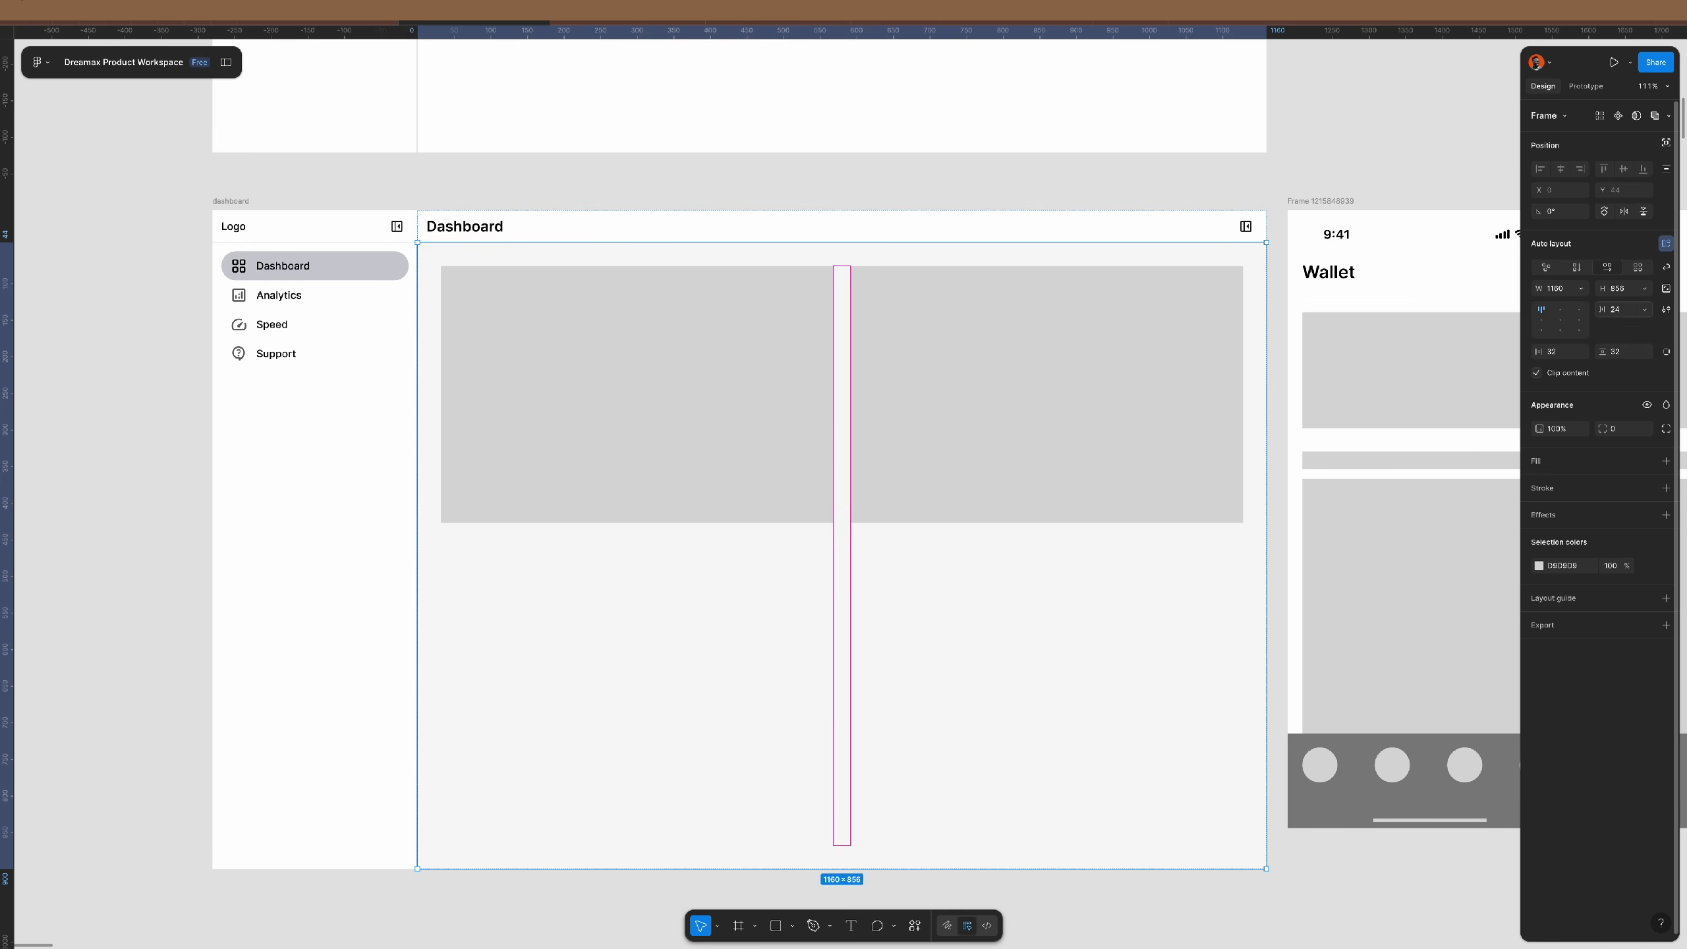
- Wrap both cards in an auto layout row with 24 gap and stack the content frame vertically
left_click(925, 328)
left_click(703, 320, "shift")
key("shift+a")
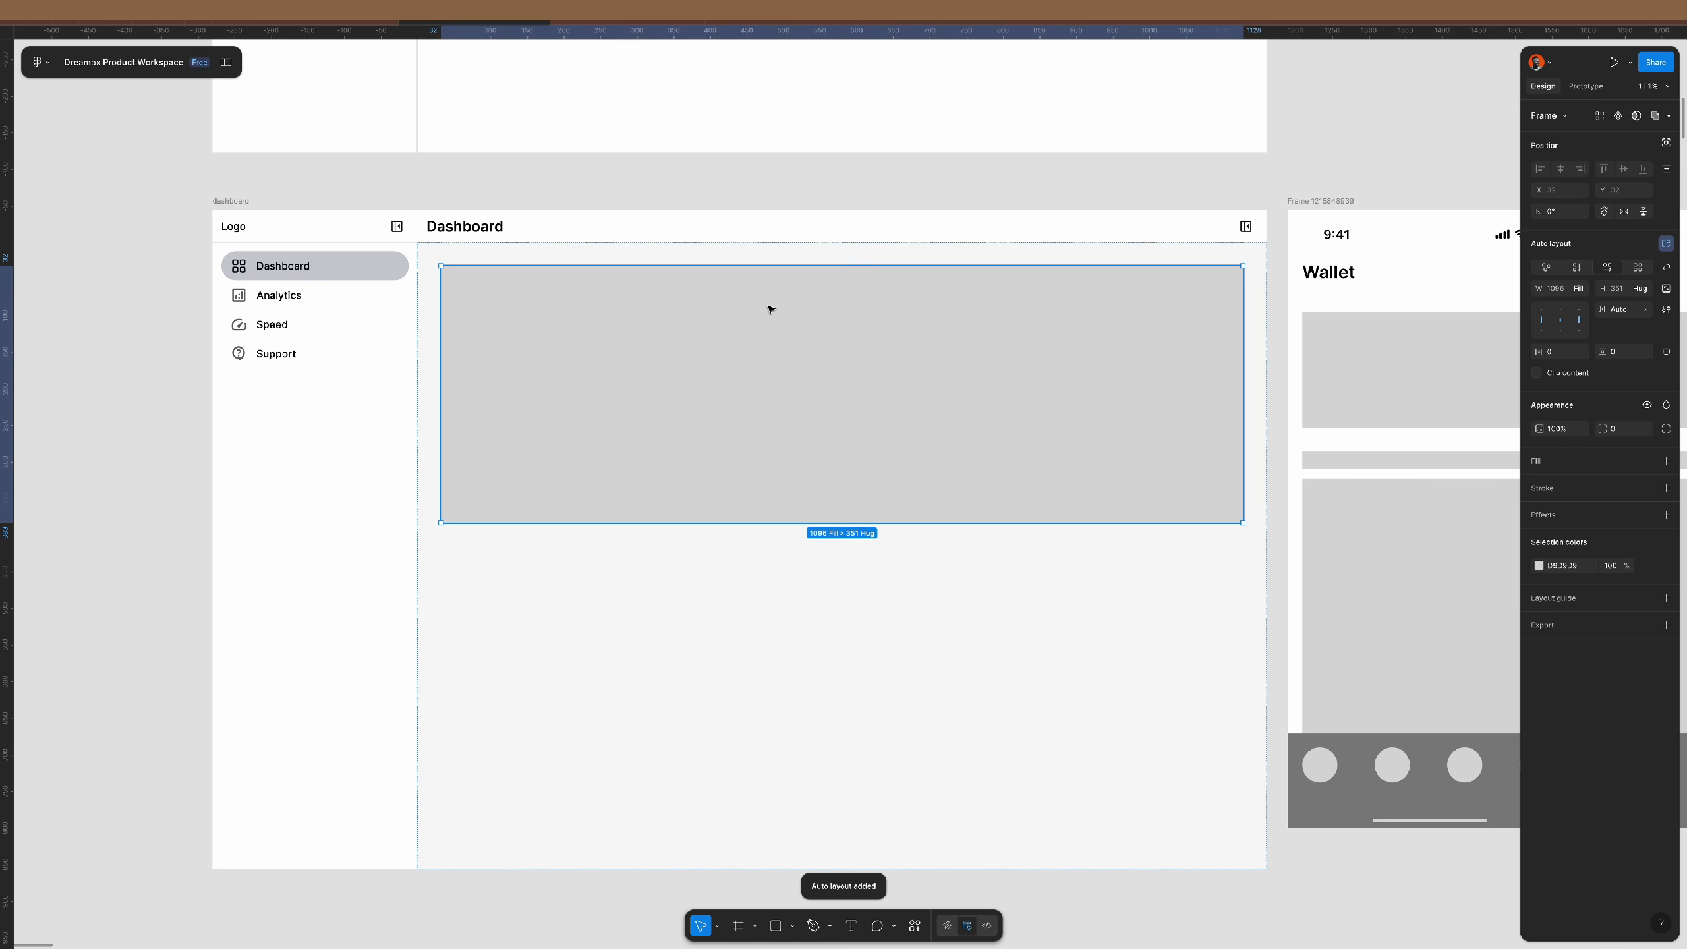
left_click(1620, 309)
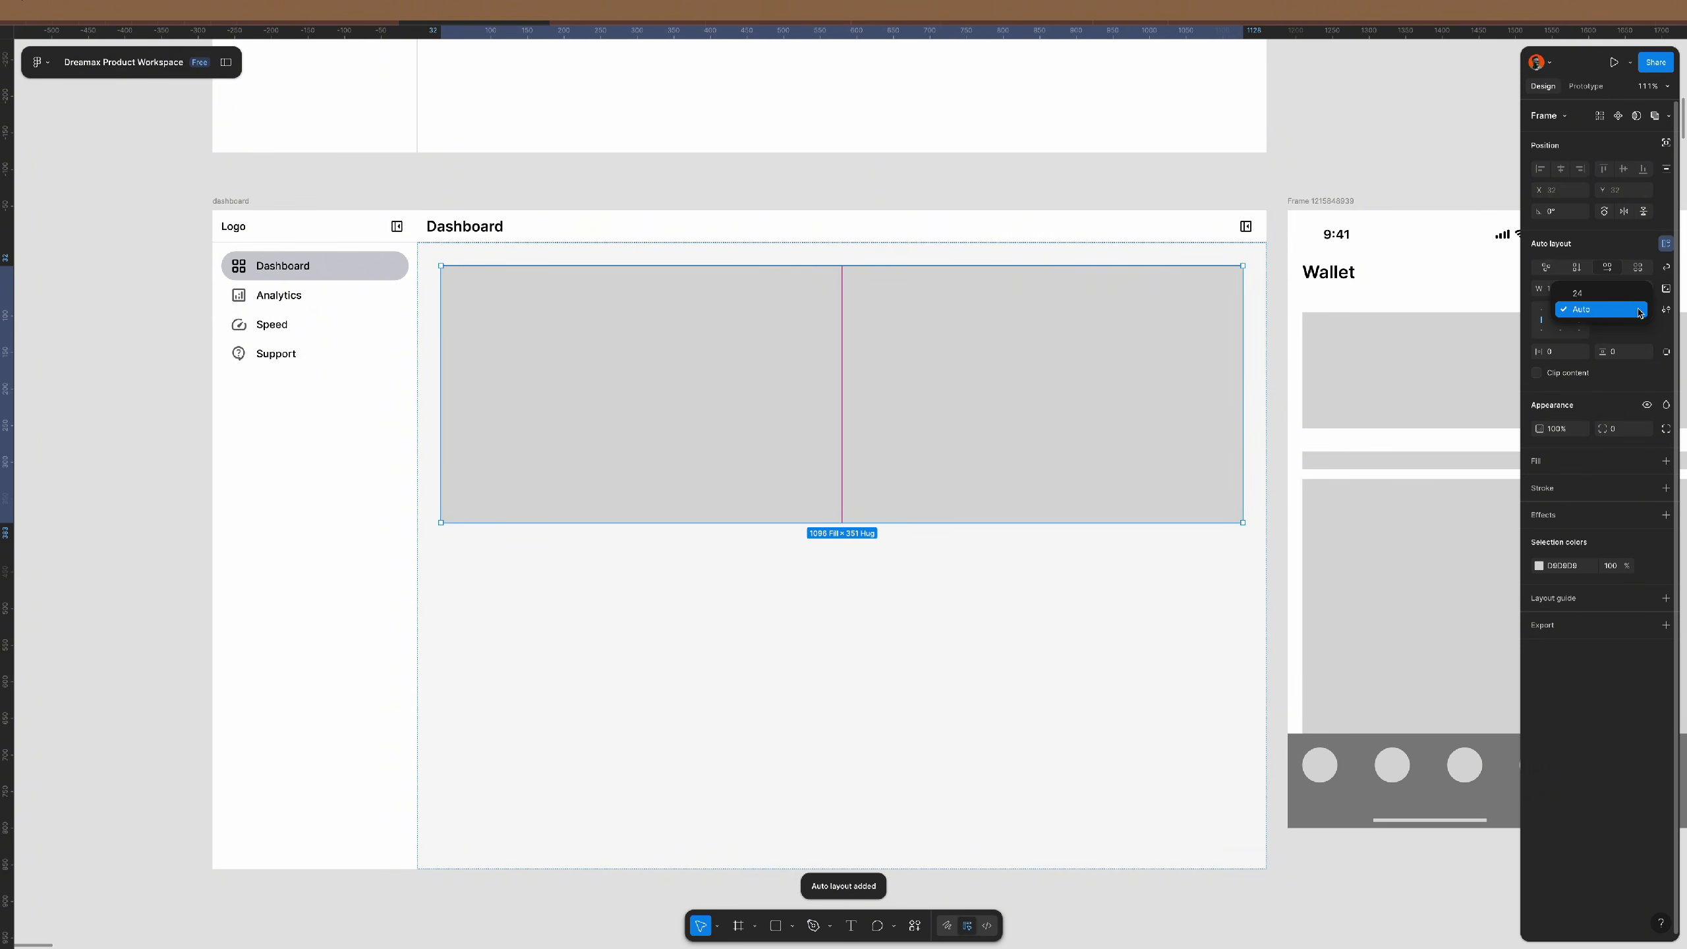
left_click(1602, 294)
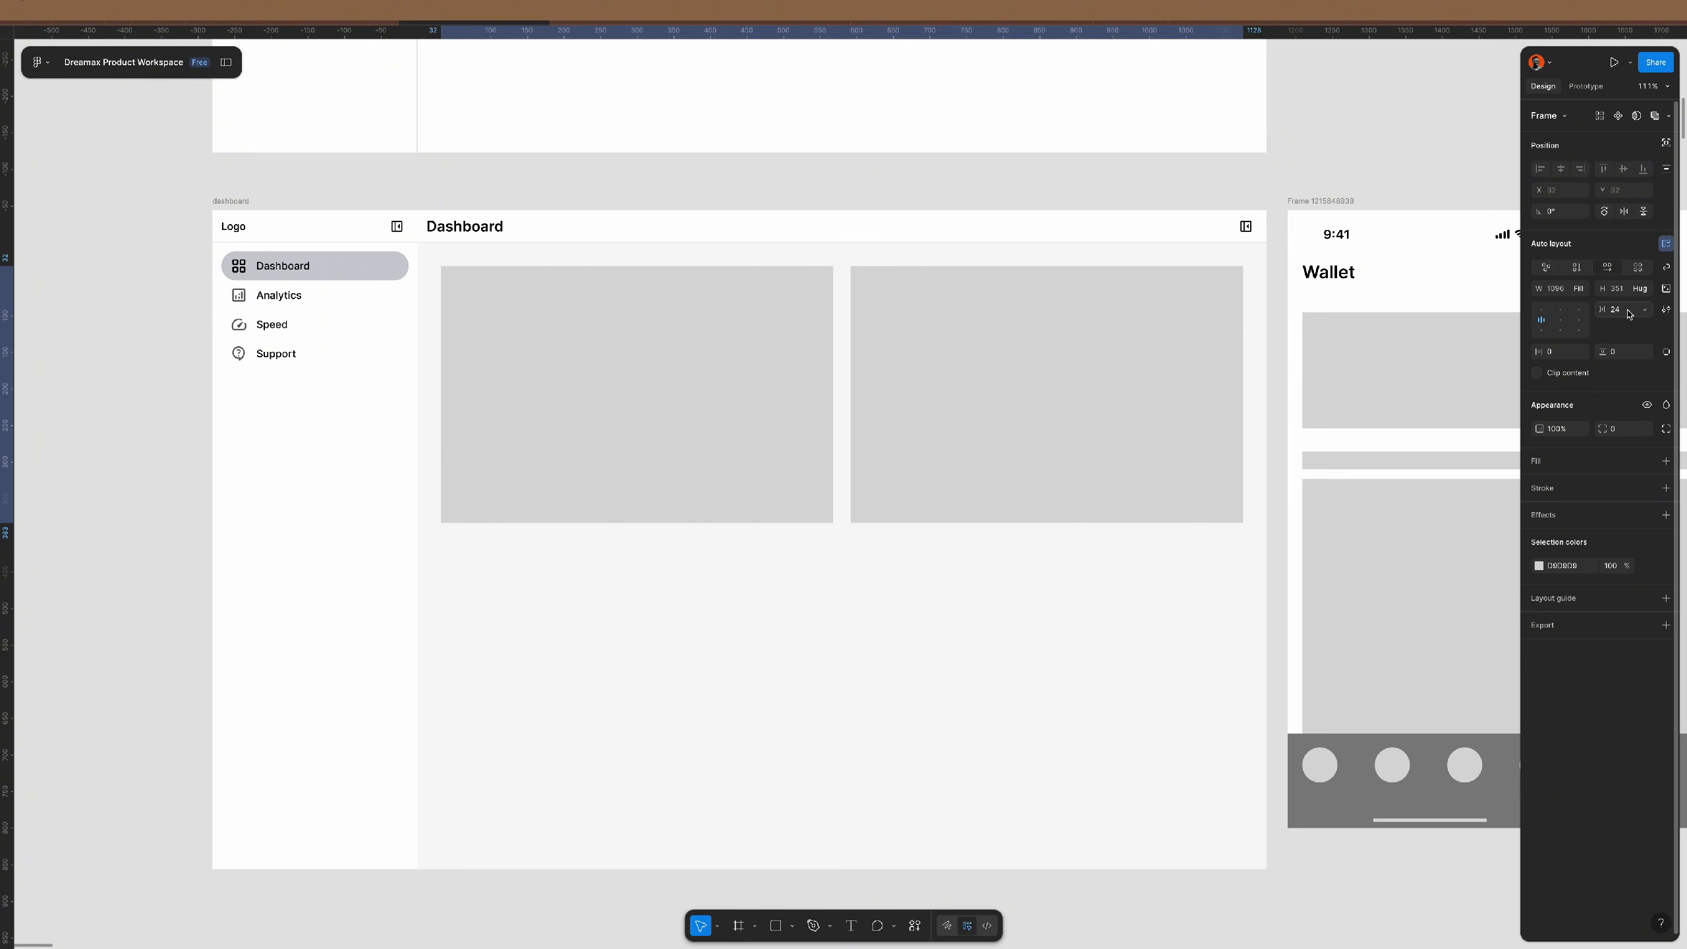
left_click(877, 248)
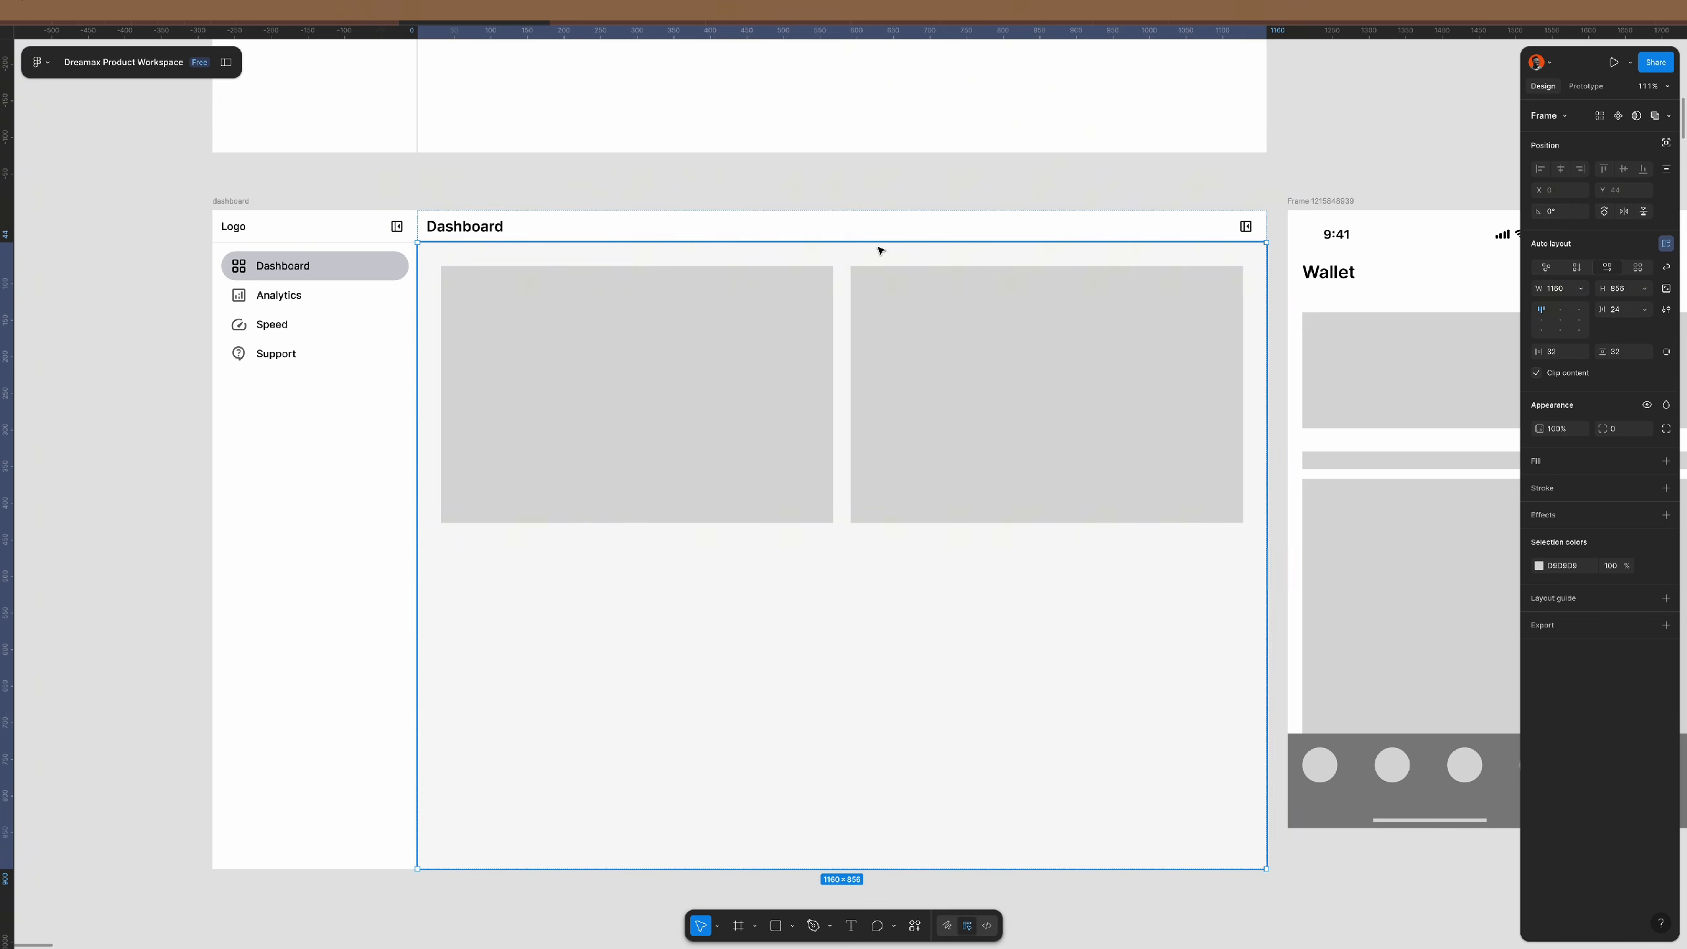
left_click(1578, 268)
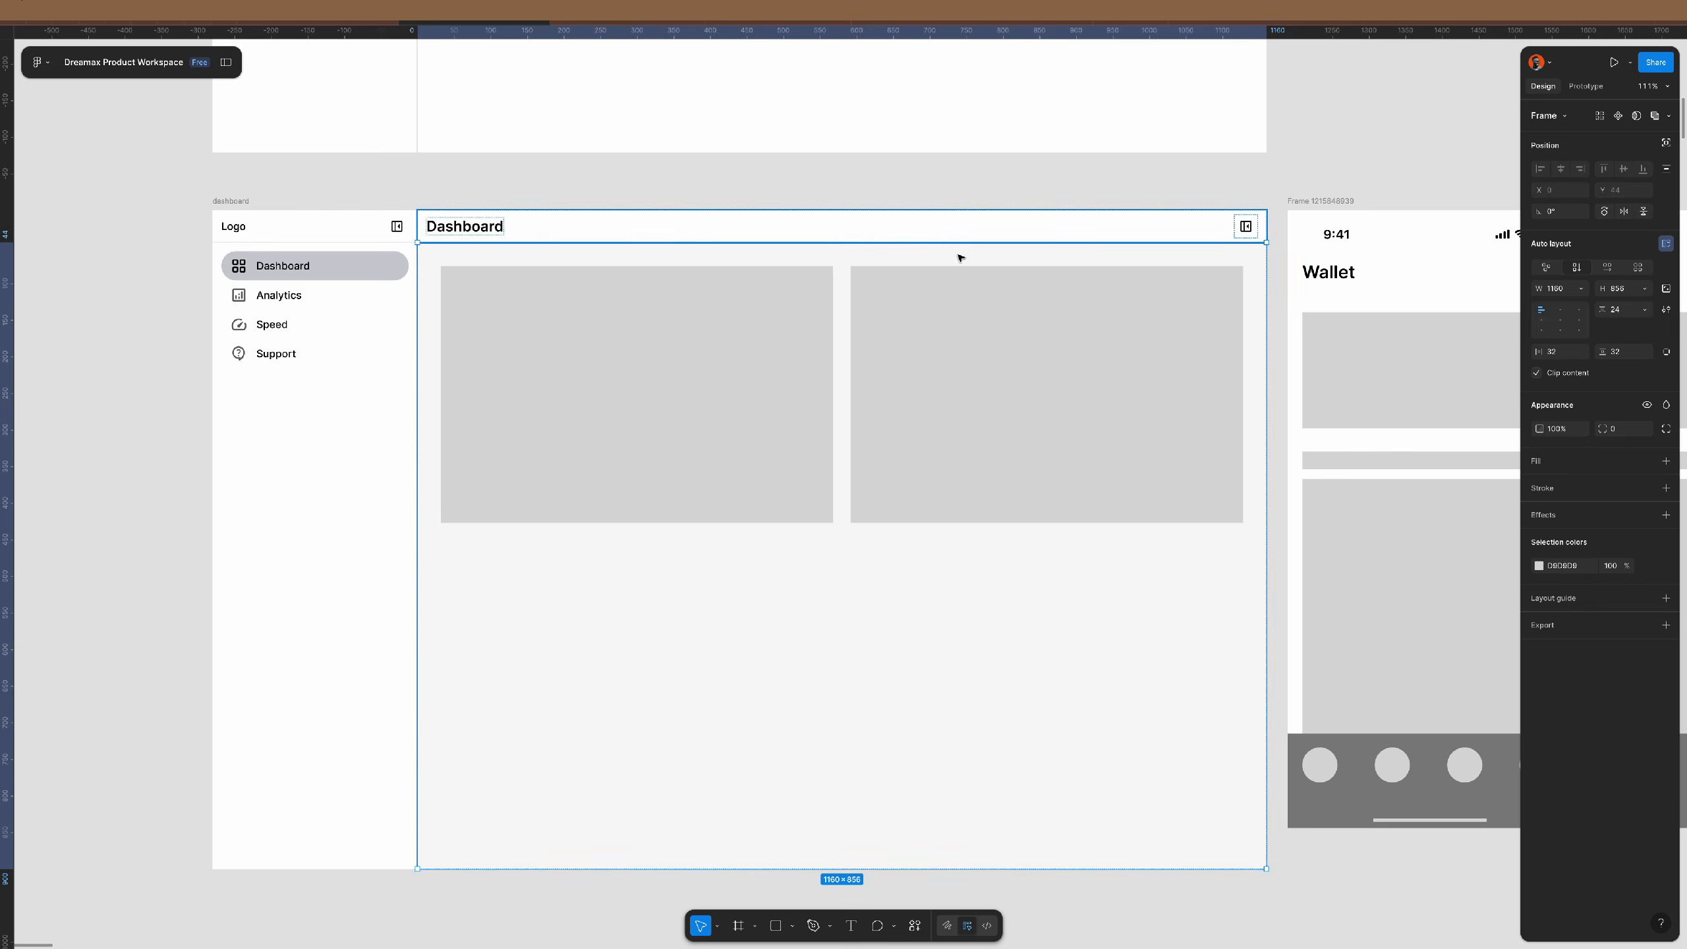
left_click(896, 460)
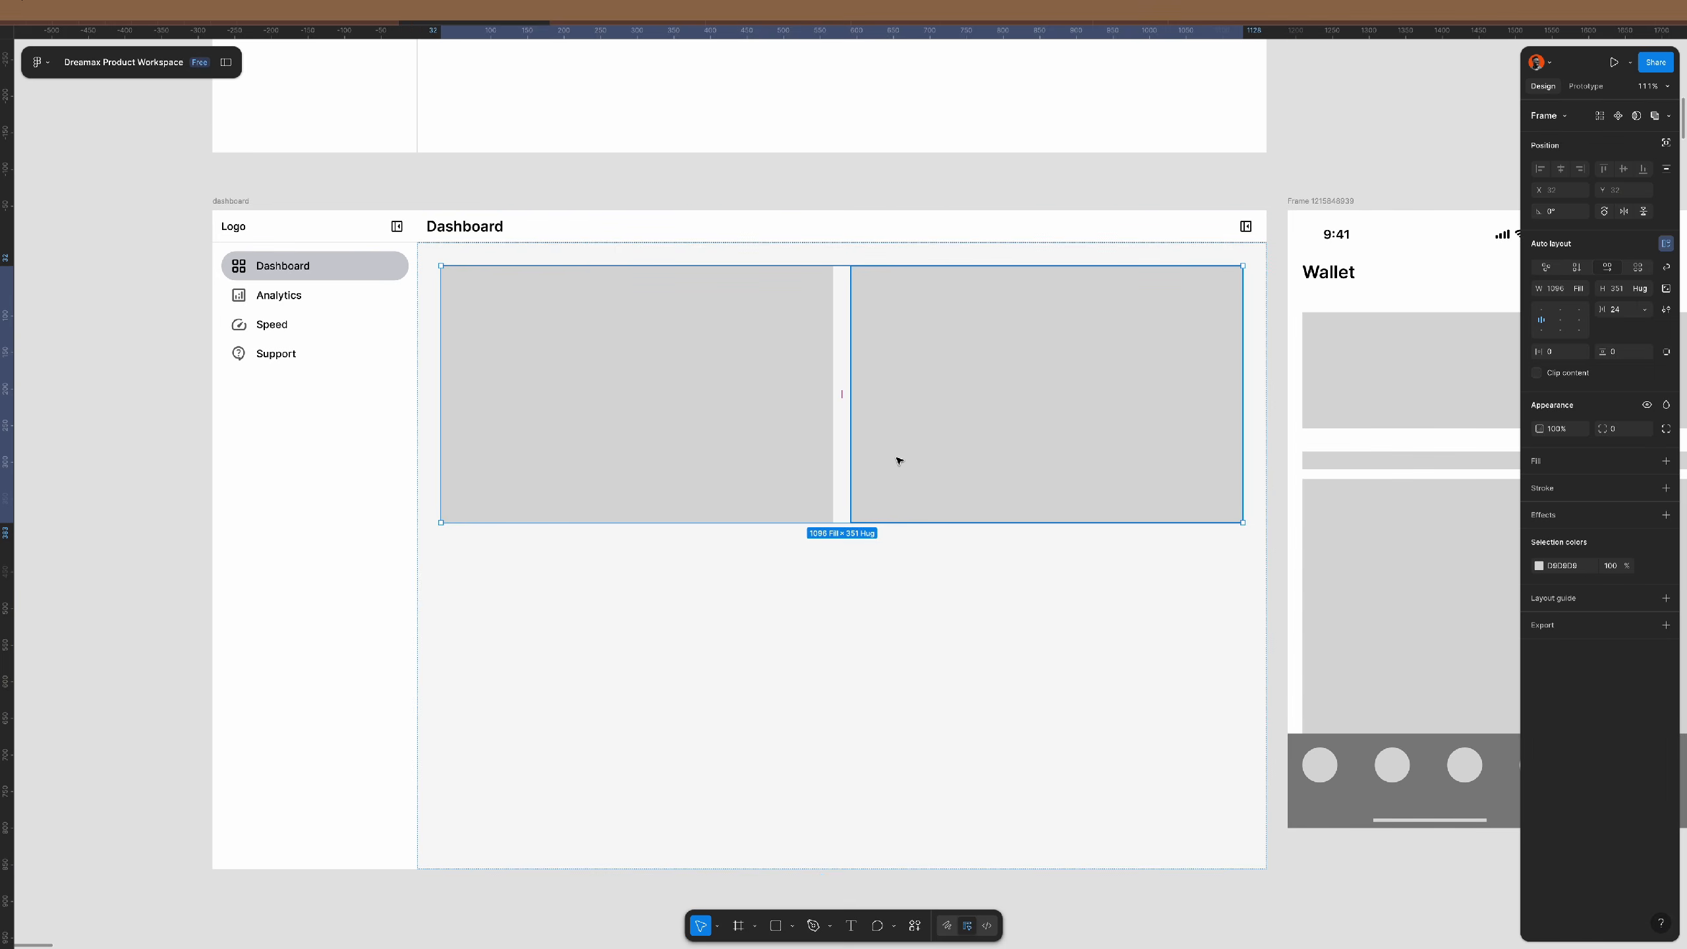
- Duplicate the card row to add more rows of card placeholders
key("ctrl+d")
key("ctrl+d")
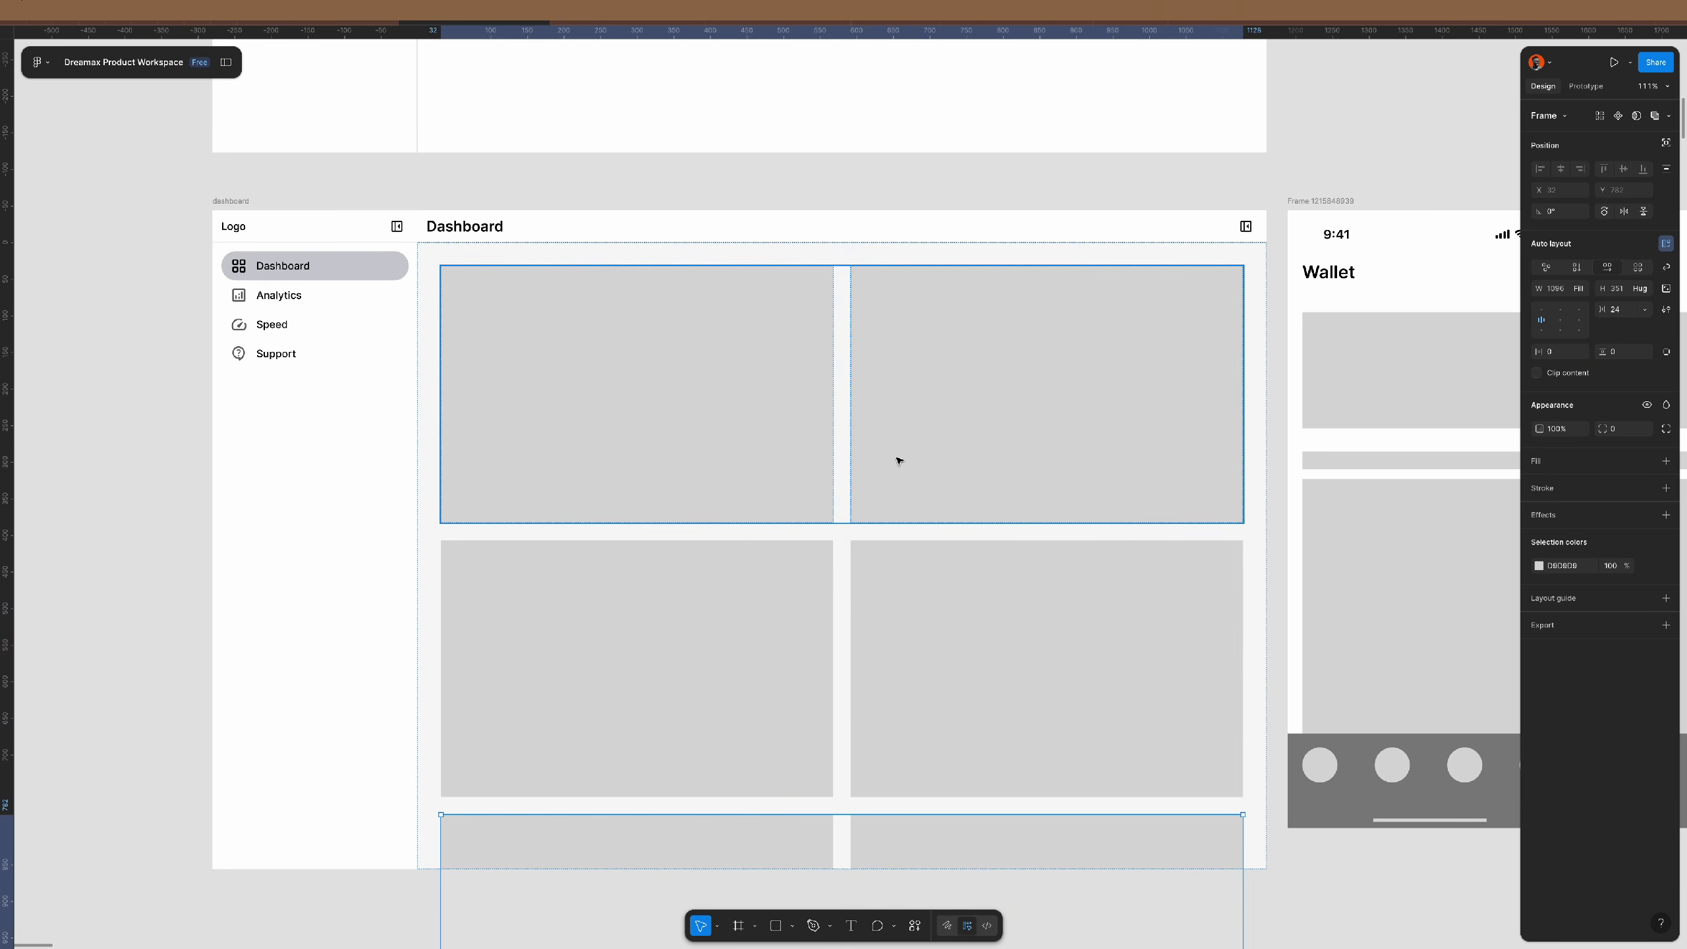
left_click(1096, 177)
scroll(652, 313, "down", 3)
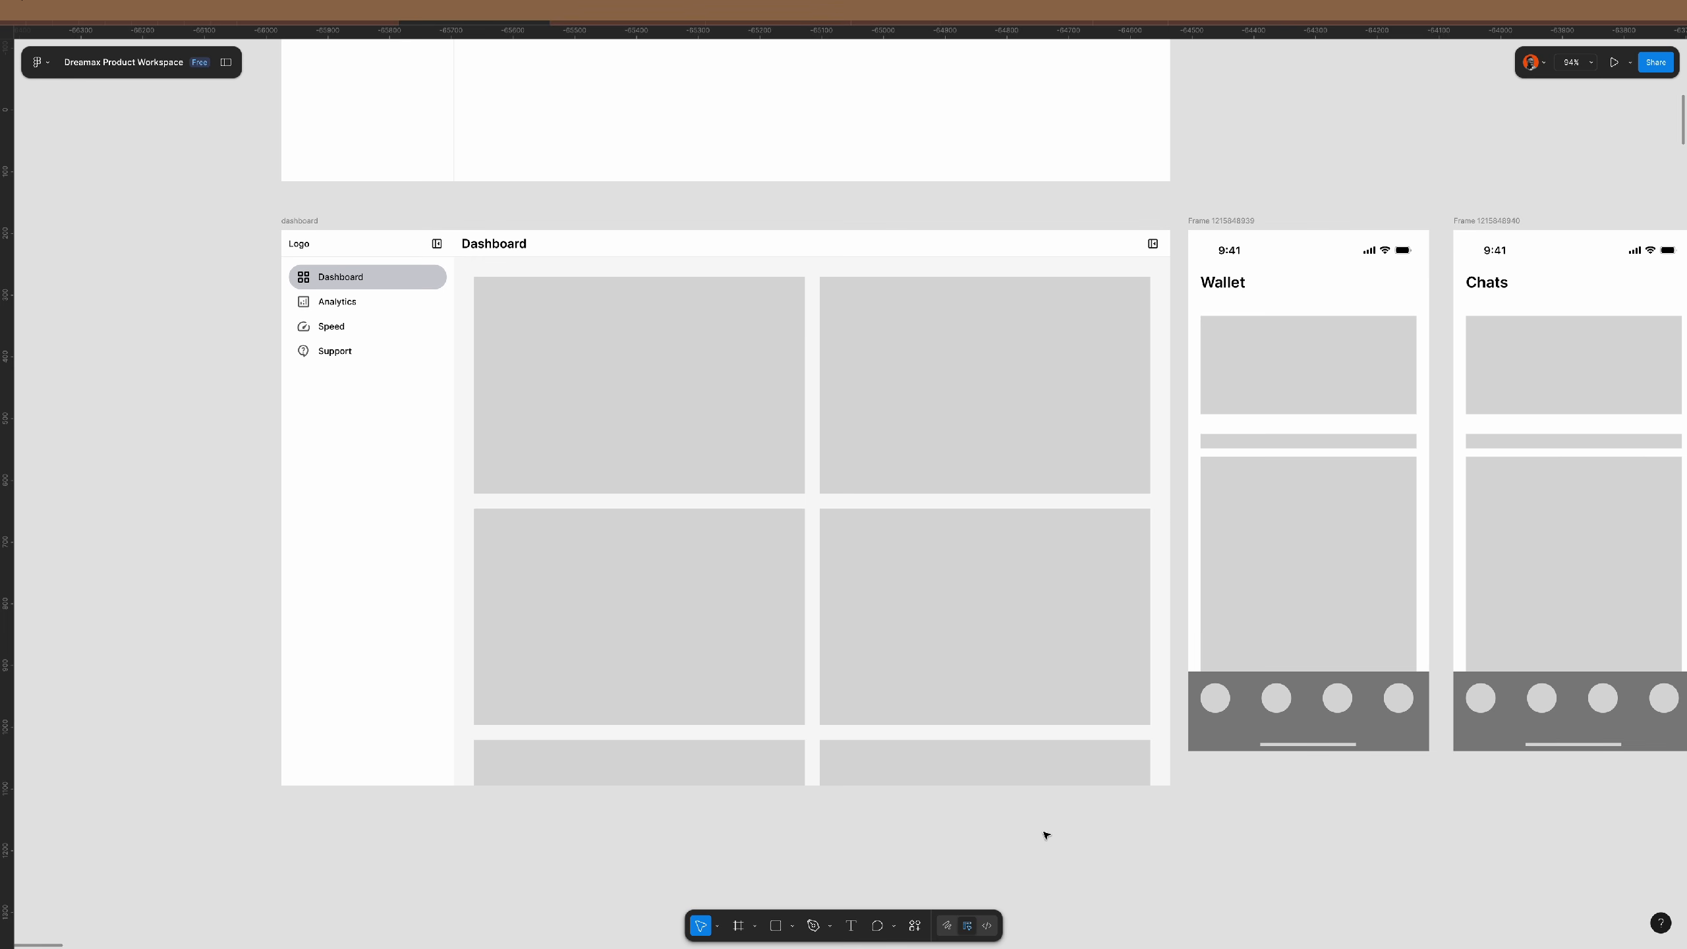
scroll(770, 525, "down", 5)
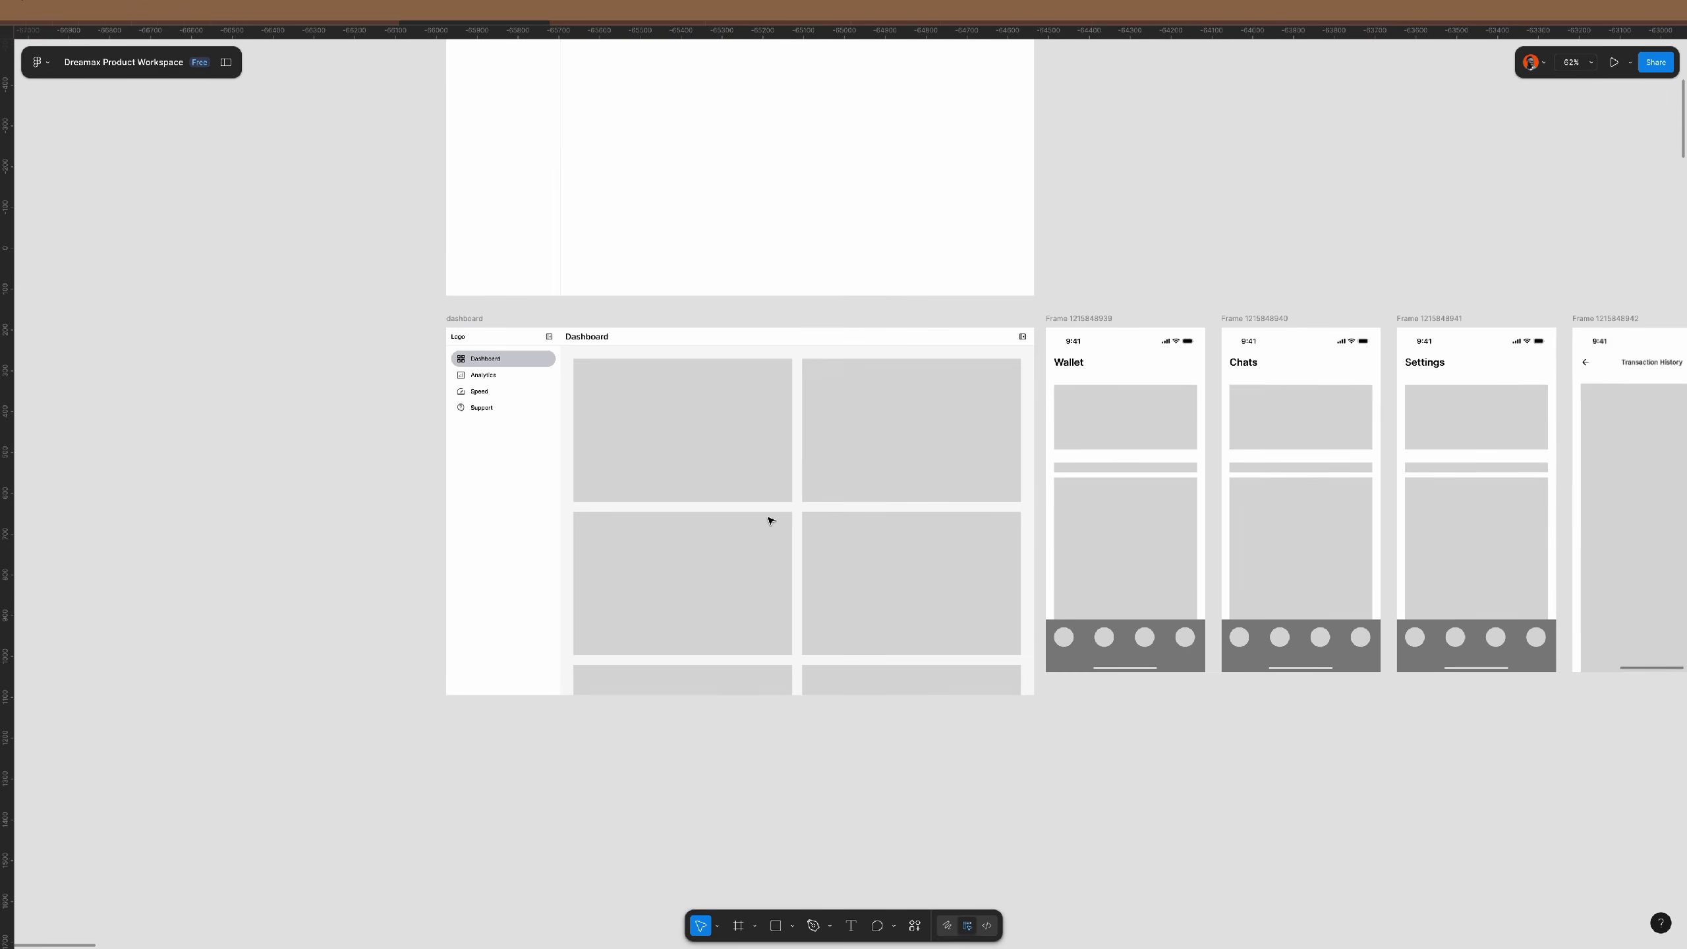
- Place a copy of the whole dashboard frame below the original and zoom to it
left_click(481, 323)
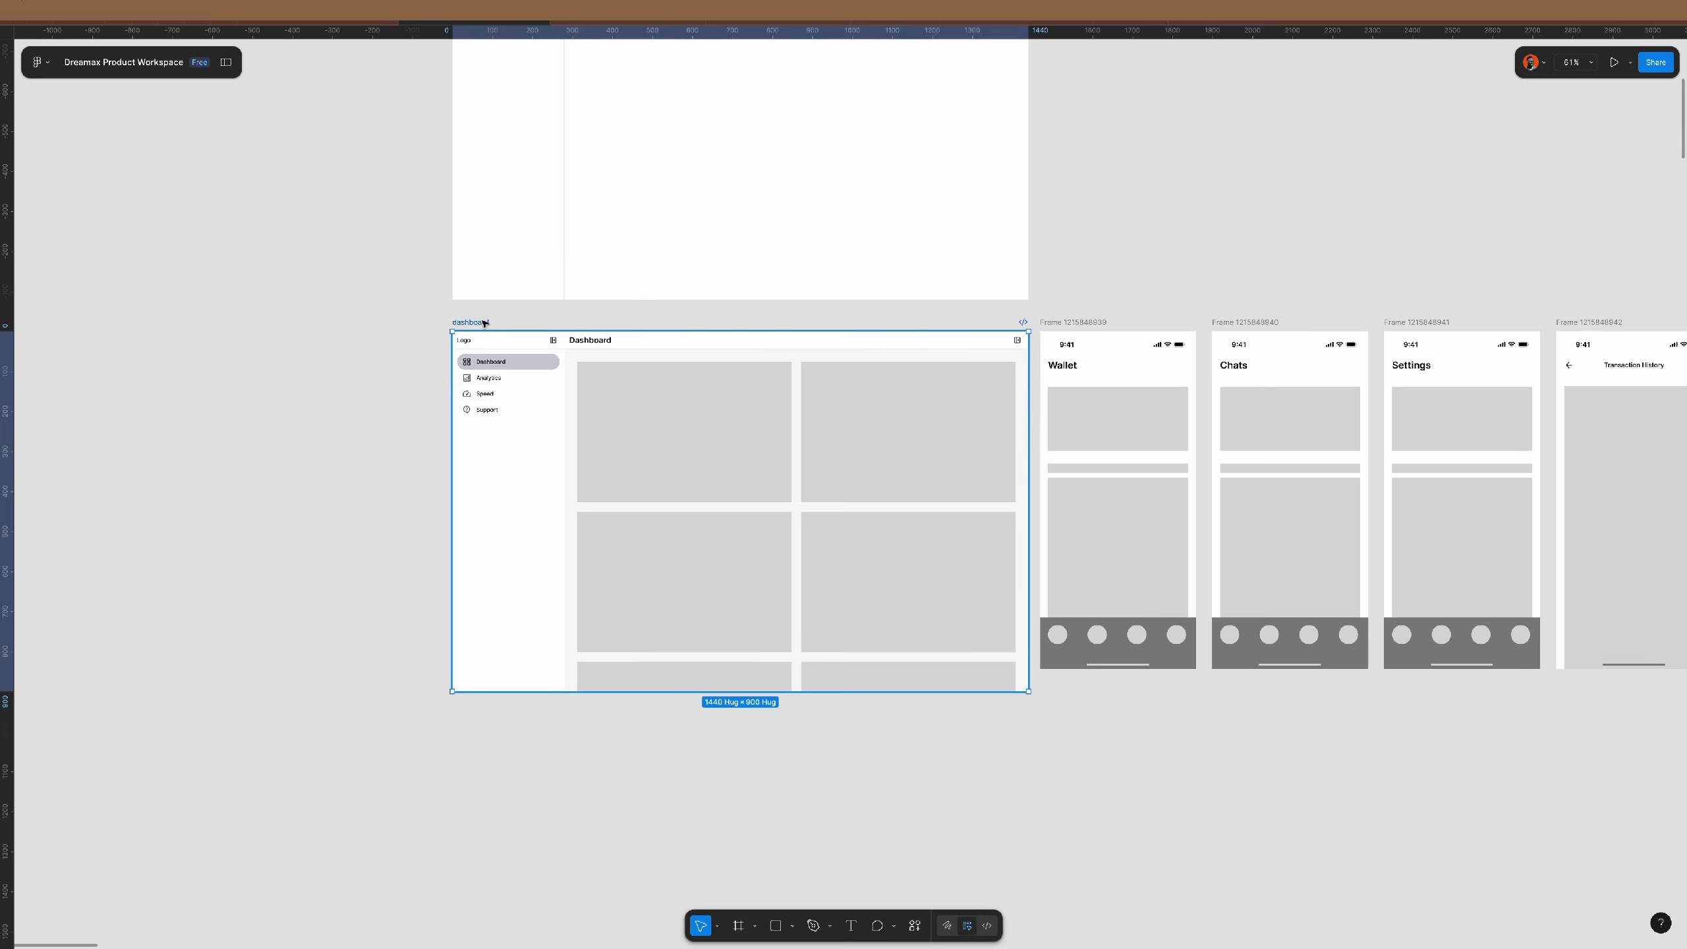
left_click_drag(483, 323, 504, 734, "alt")
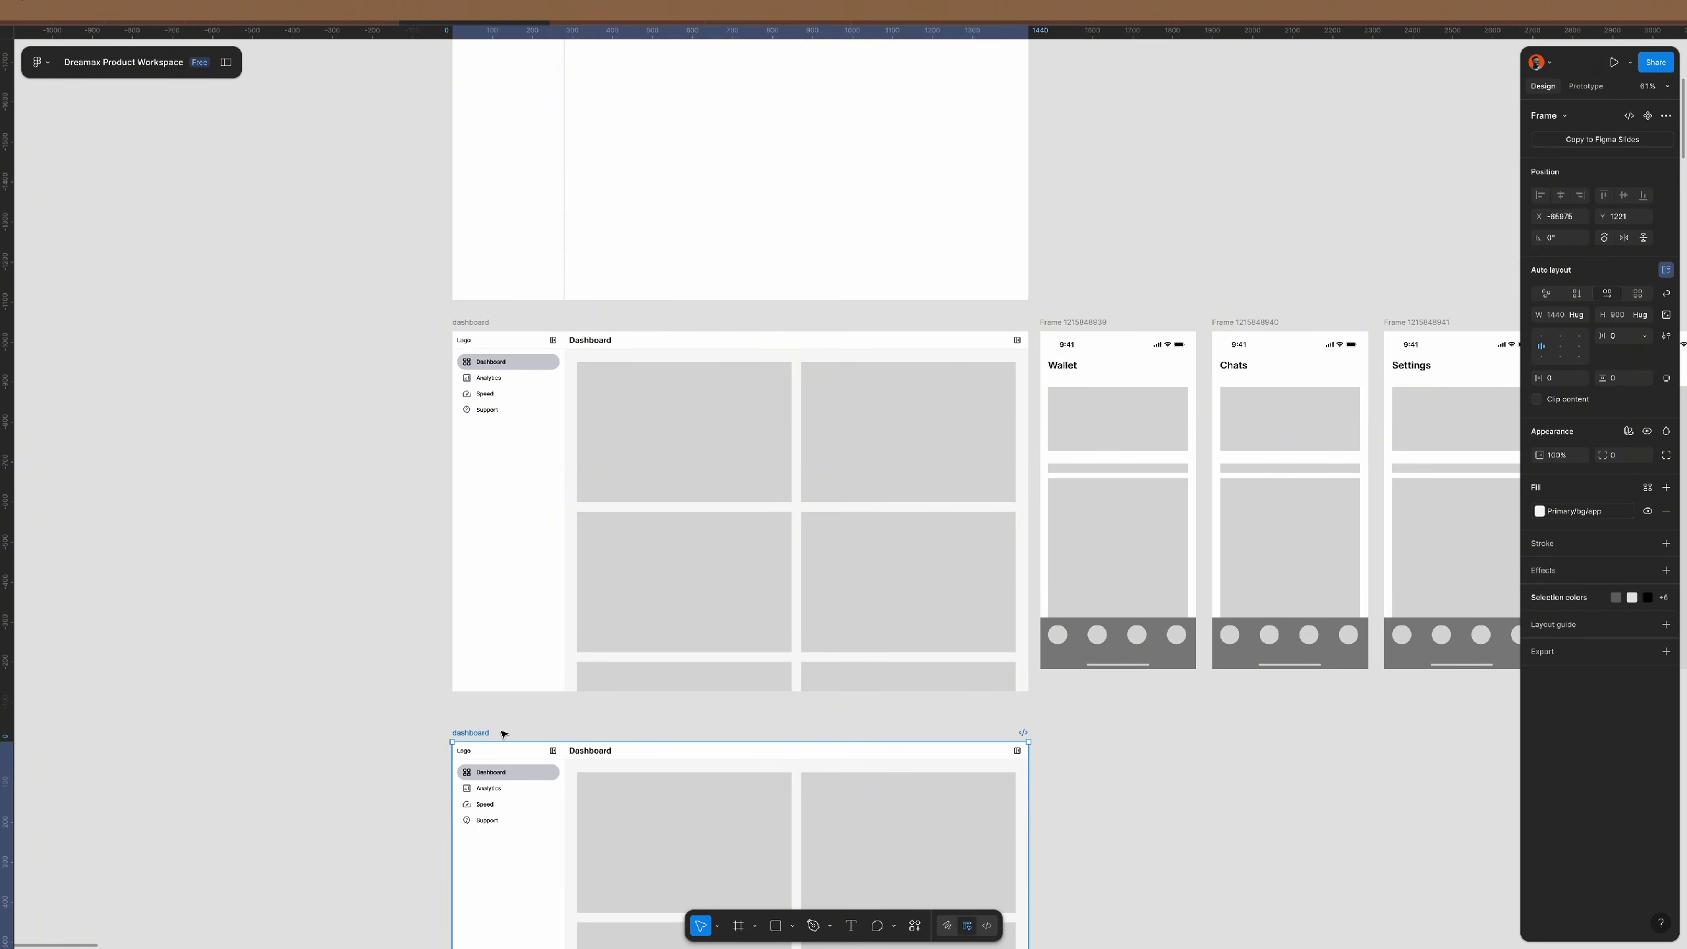
key("shift+2")
scroll(465, 614, "down", 3)
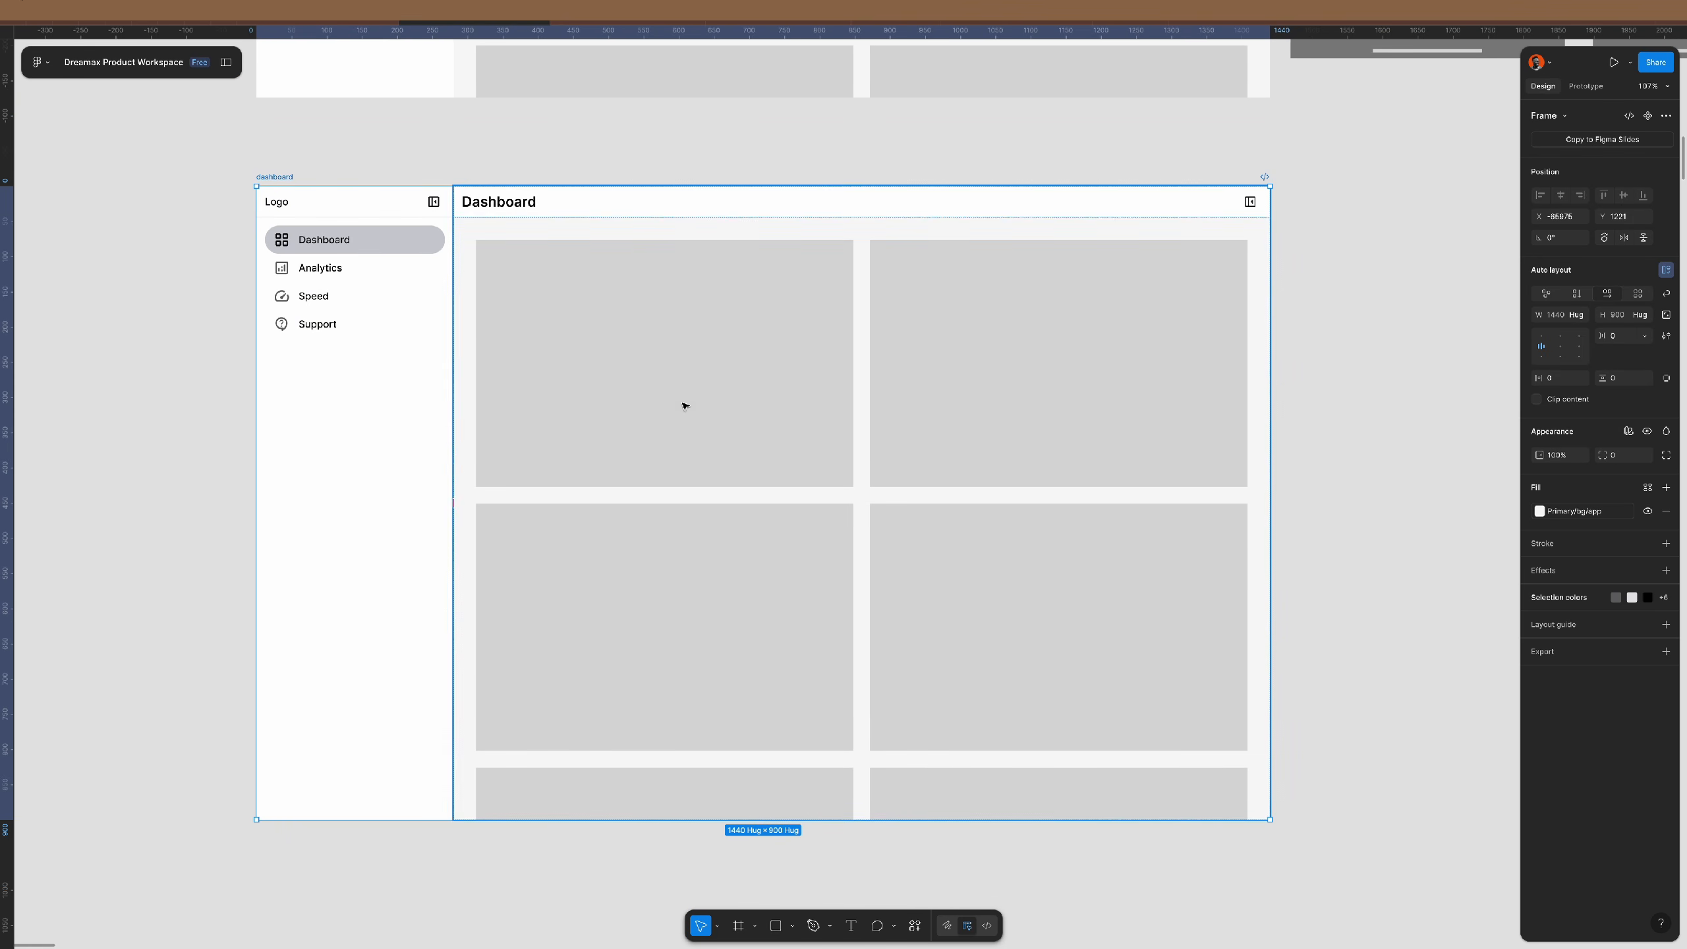
- Set the content area frame's height to Hug contents so all card rows show
left_click(767, 318)
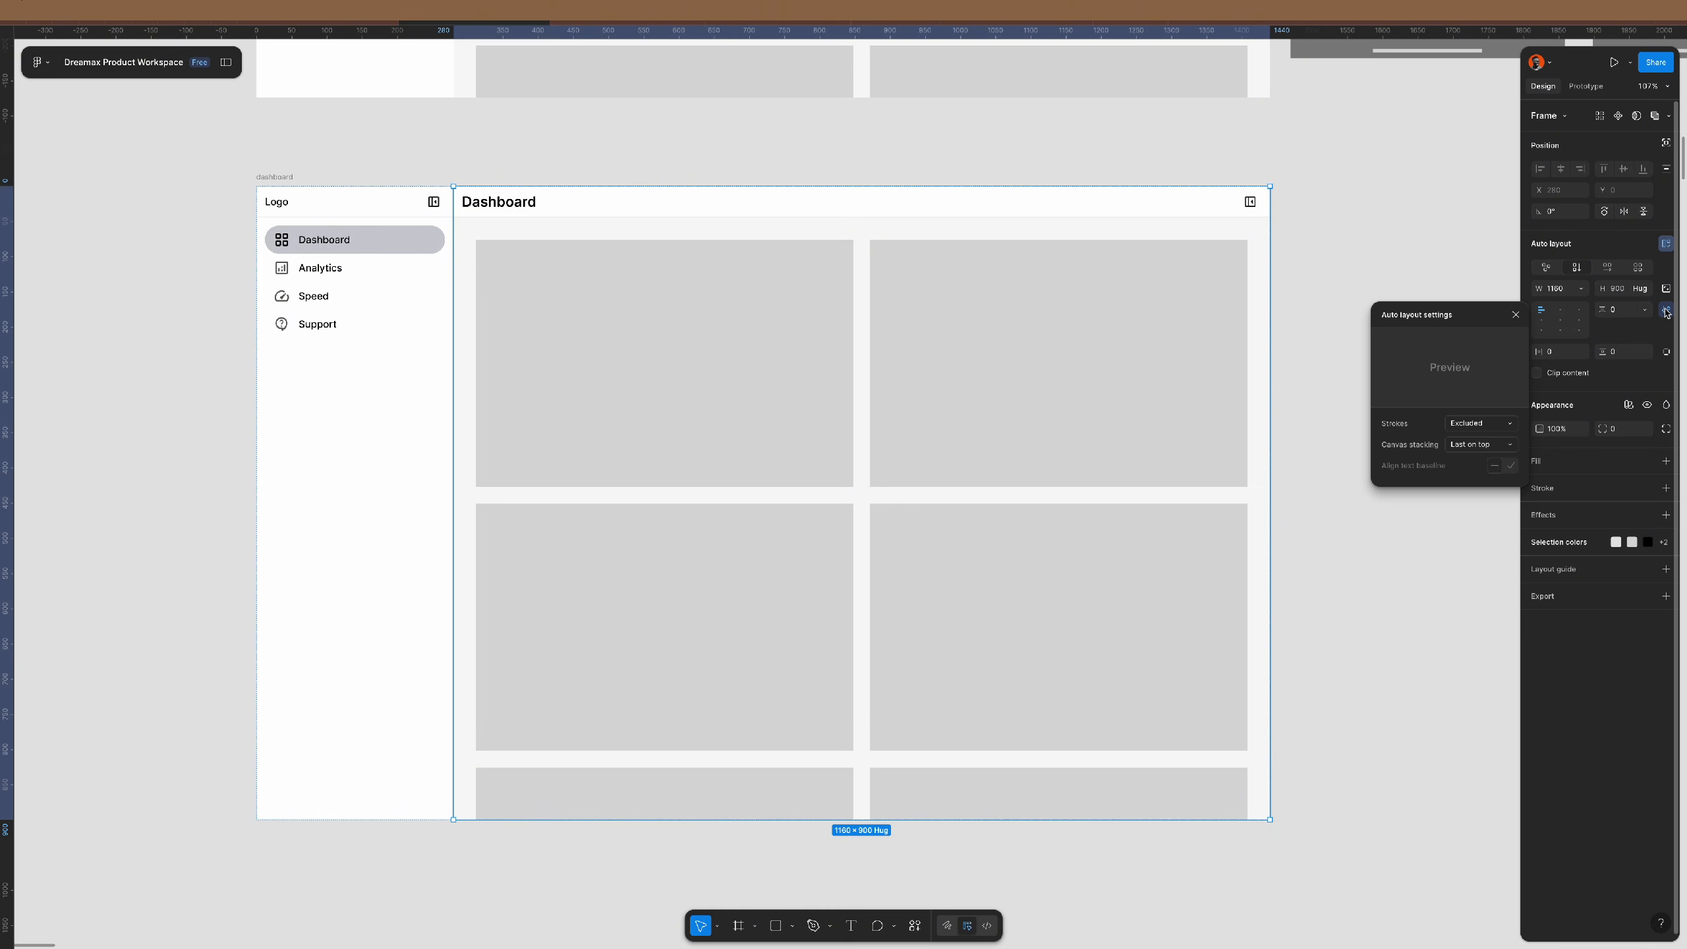
left_click(1665, 311)
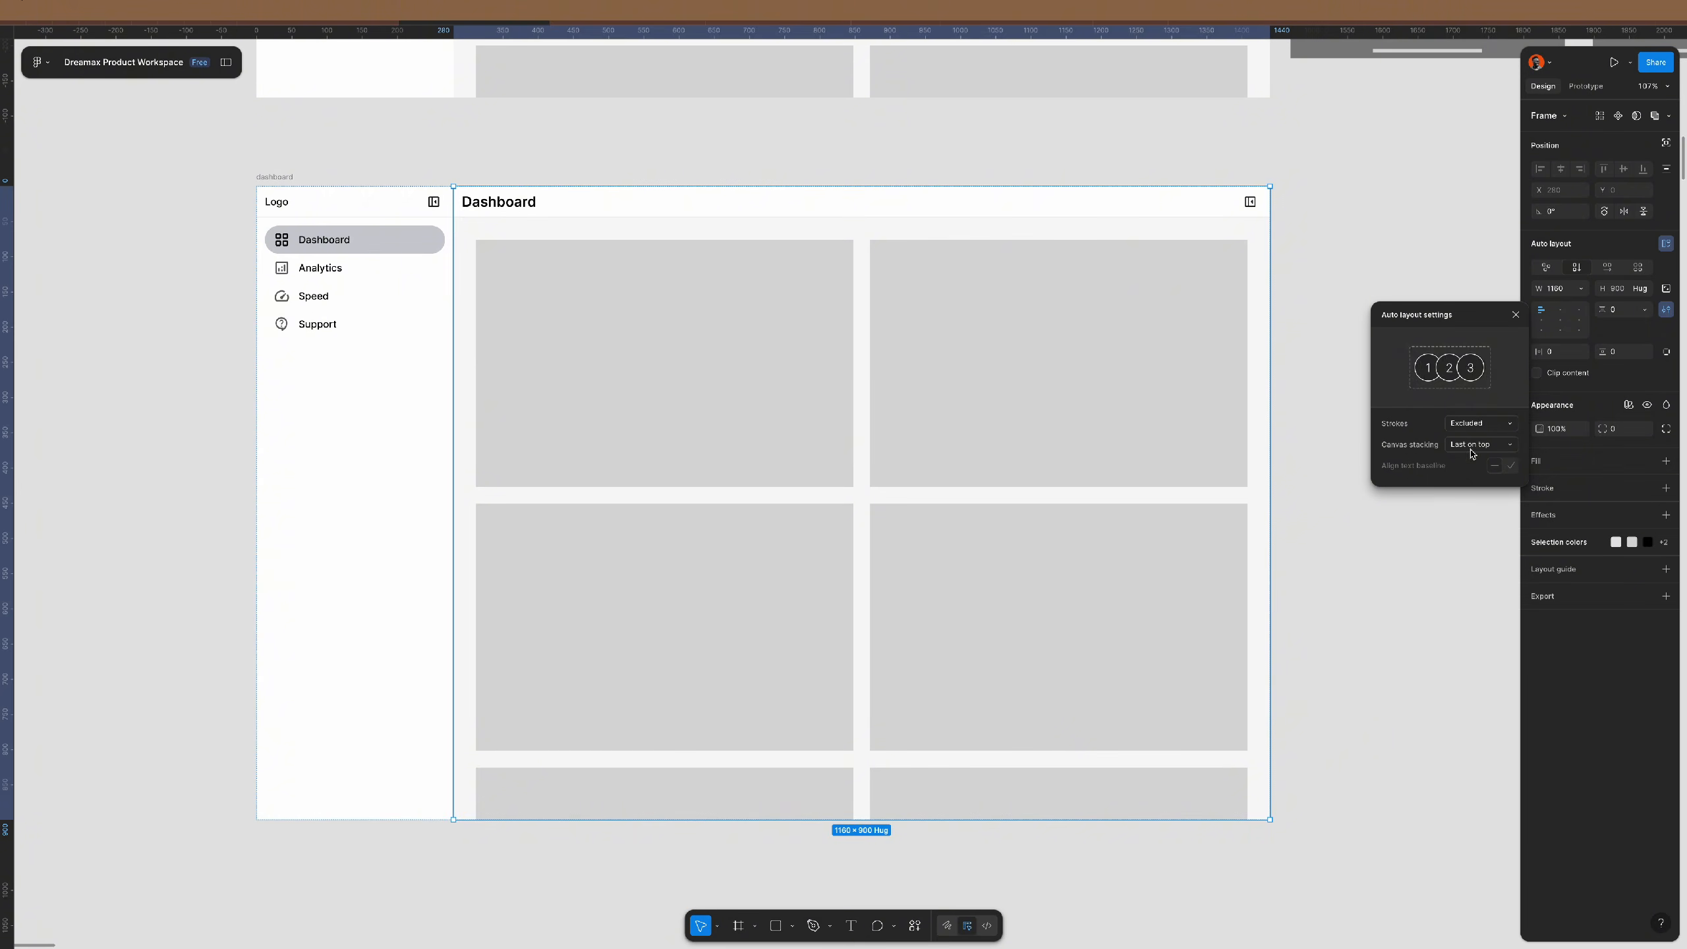
left_click(1306, 396)
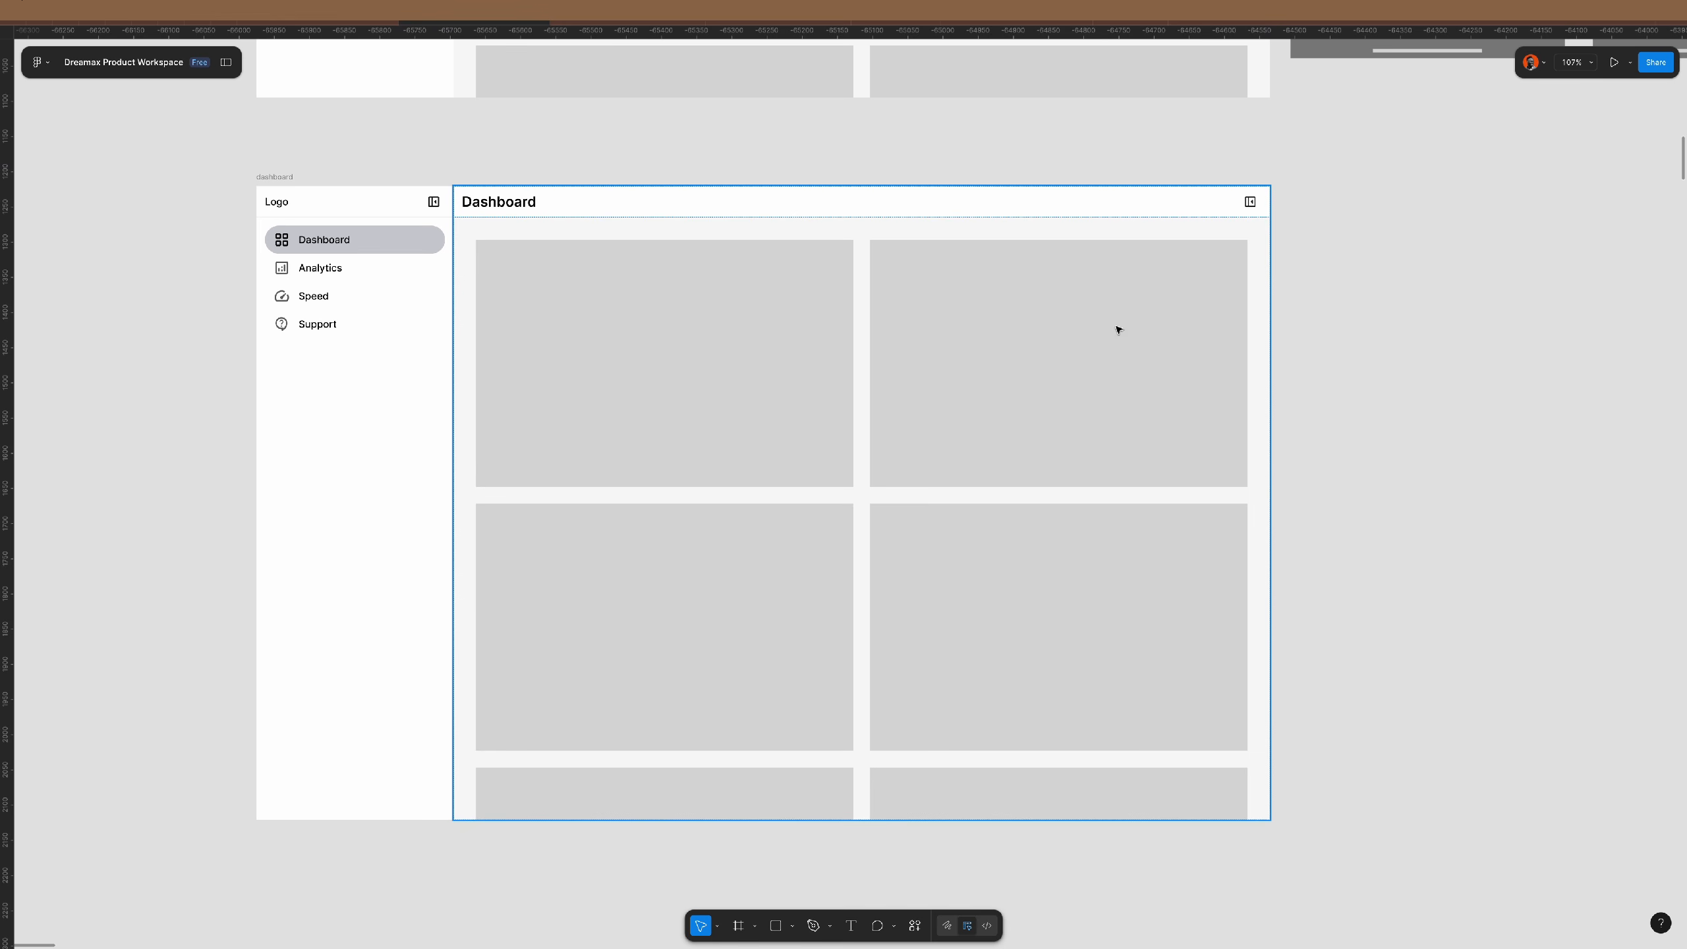
left_click(1083, 312)
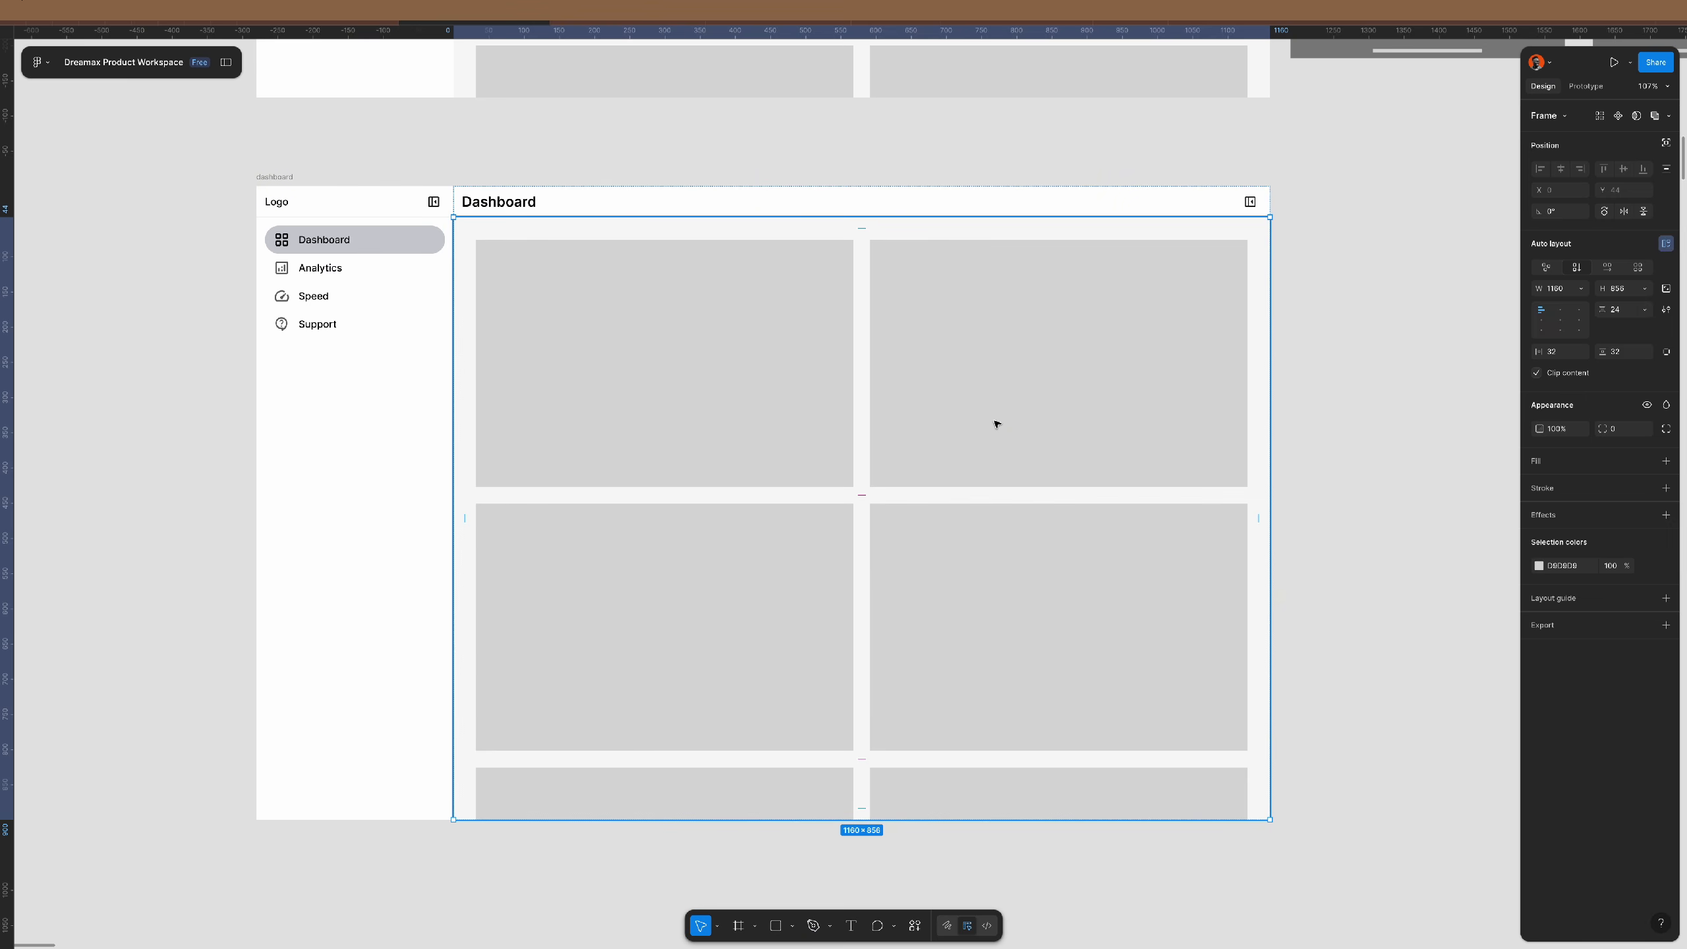
left_click(1373, 407)
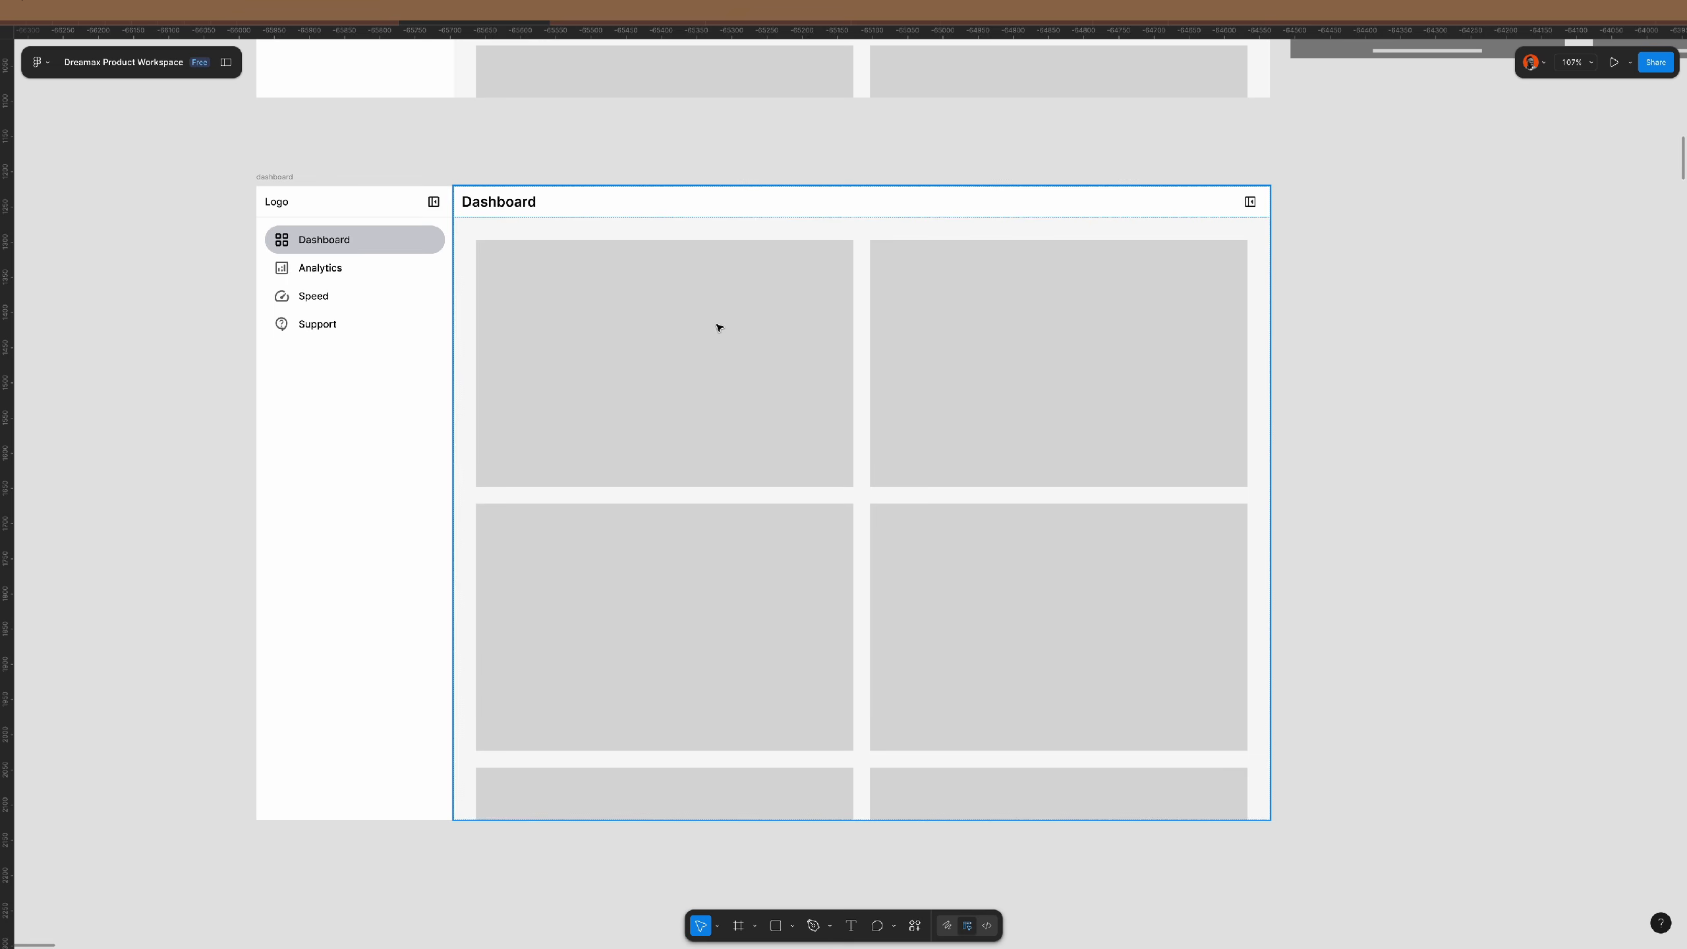
left_click(768, 342)
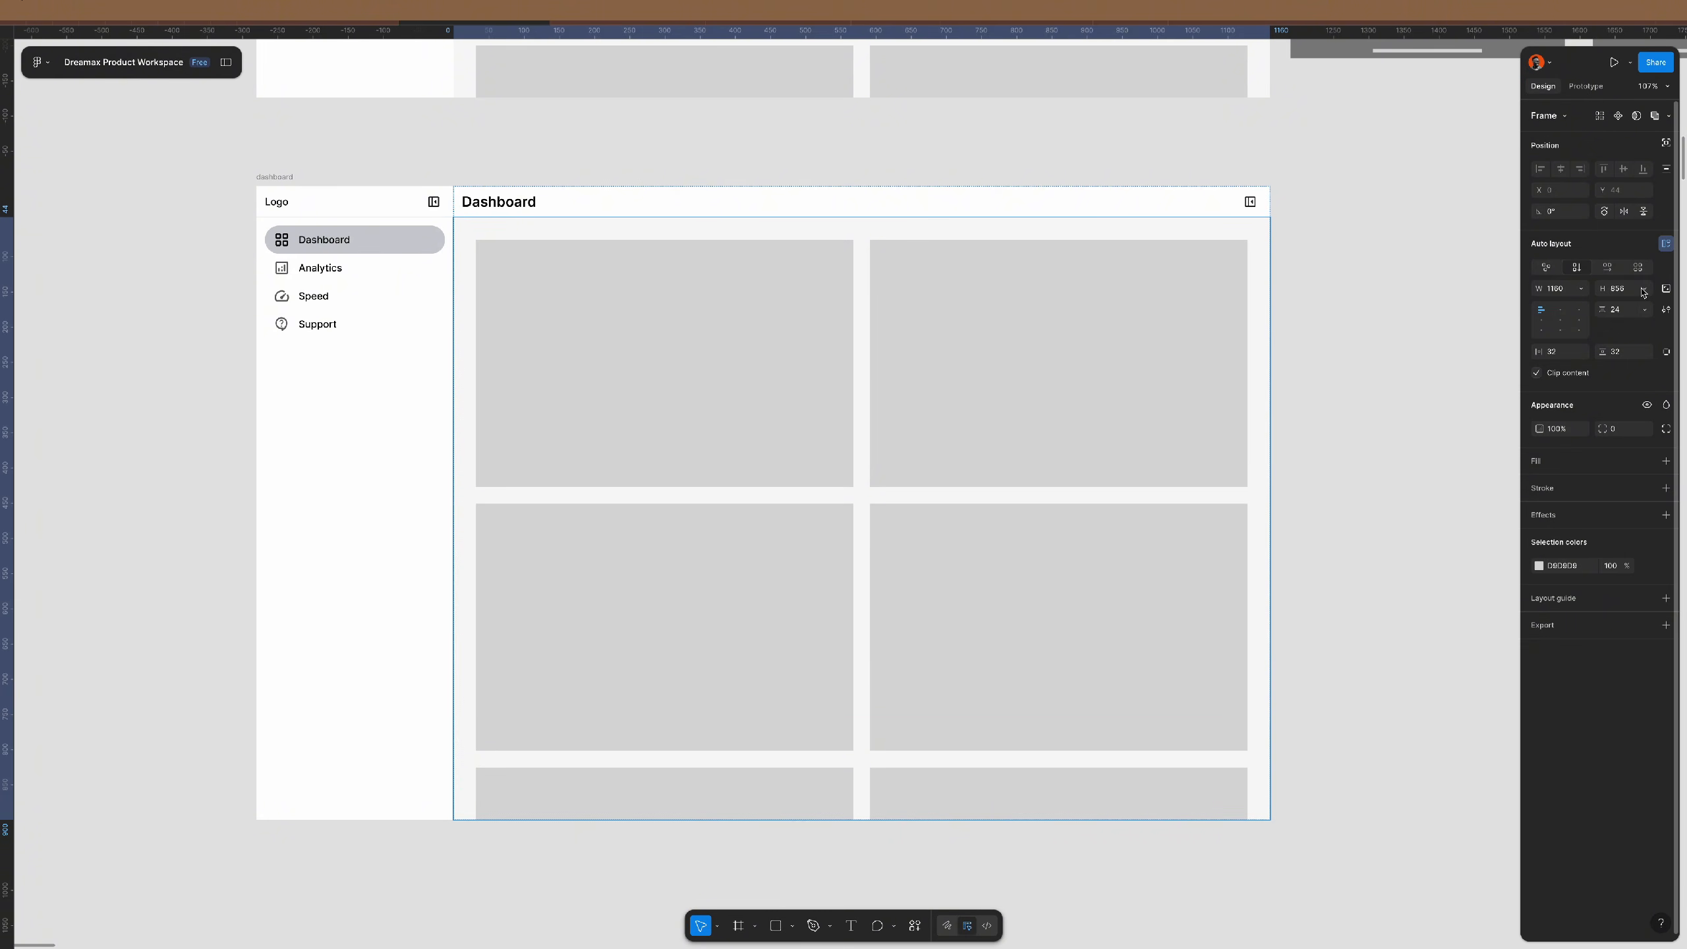
left_click(1642, 291)
left_click(1619, 307)
- Align the dashboard contents top-left and make the sidebar fill the frame's full height
left_click(1346, 401)
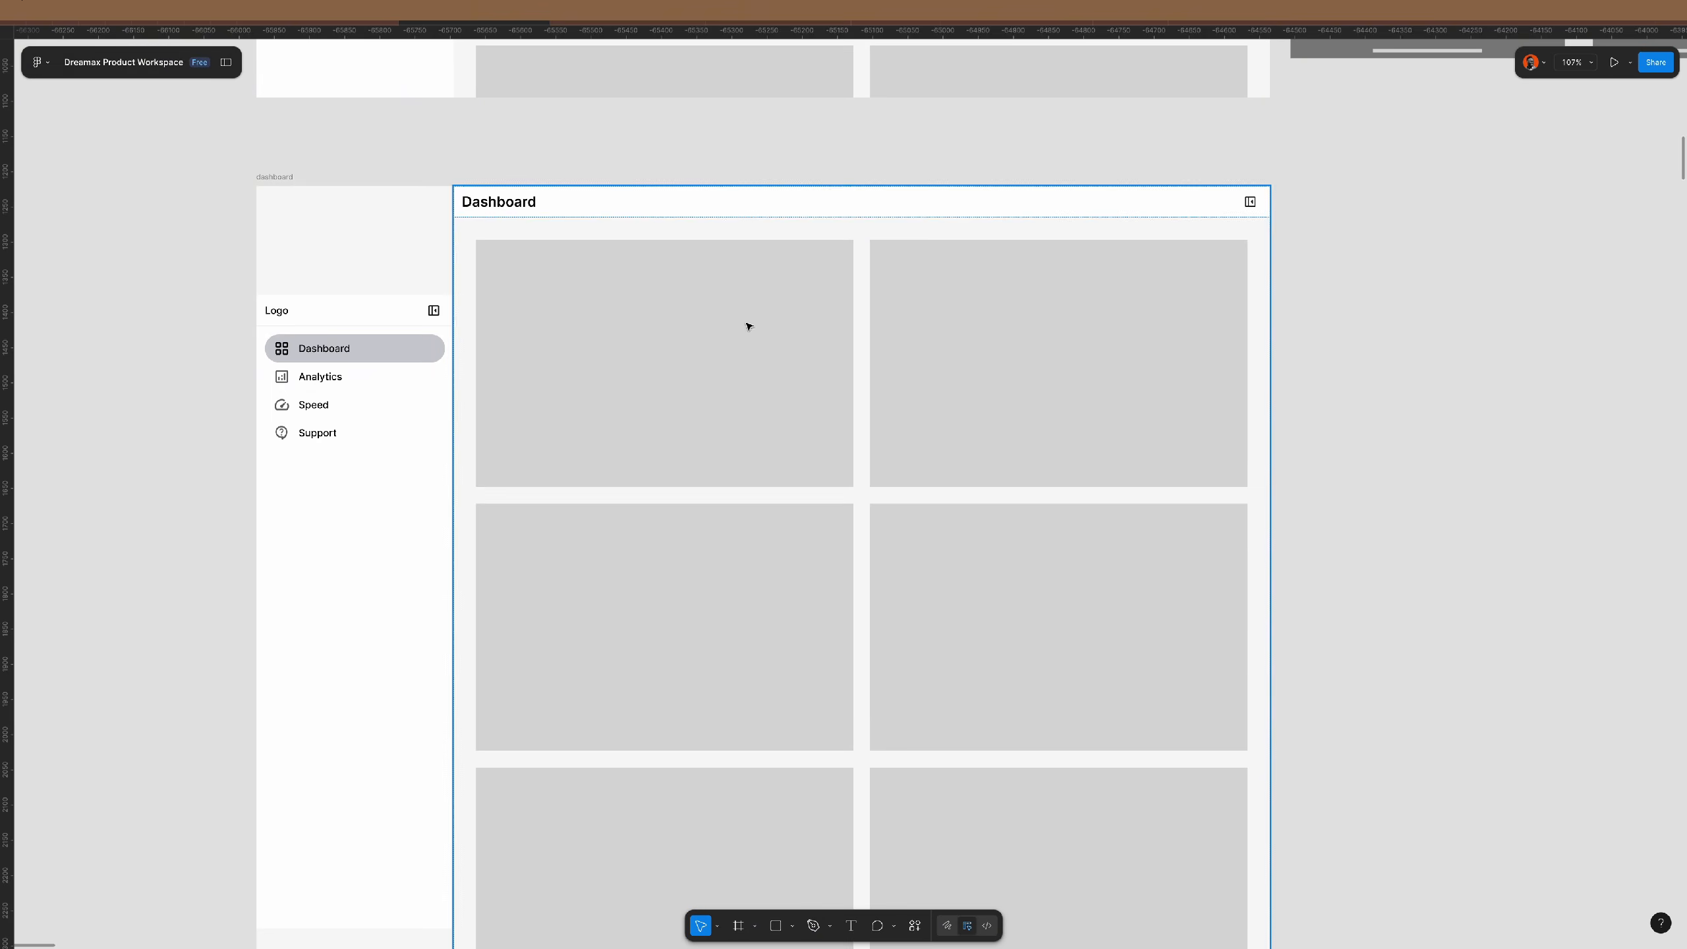
scroll(609, 350, "down", 3, "ctrl")
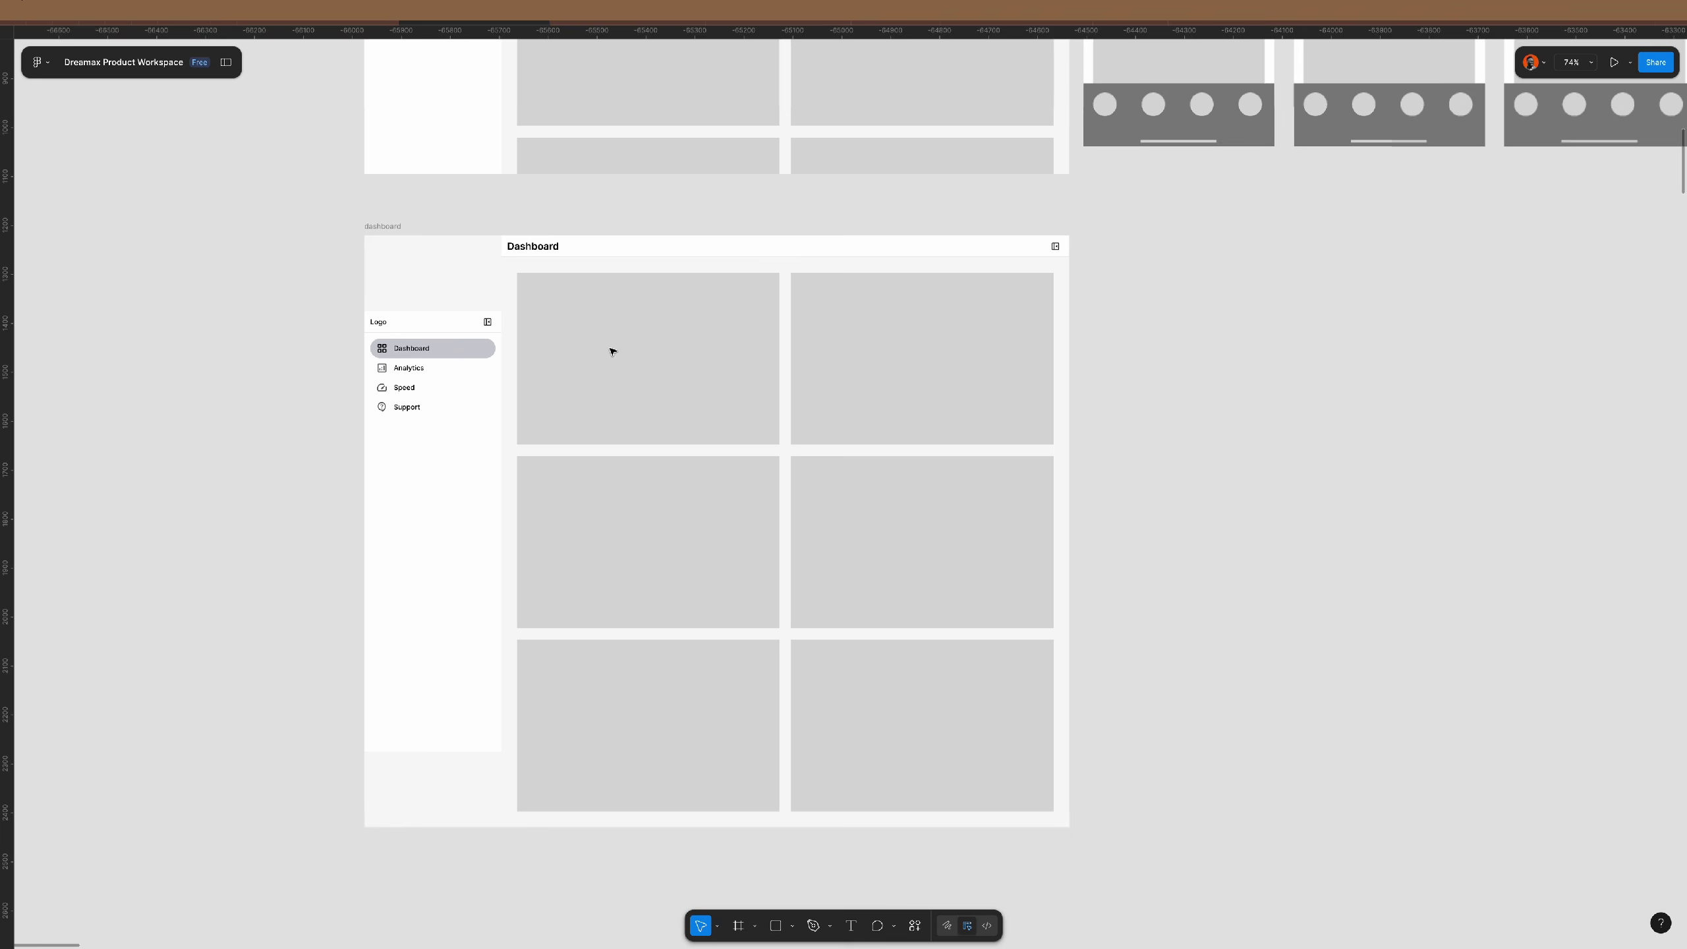
left_click(394, 227)
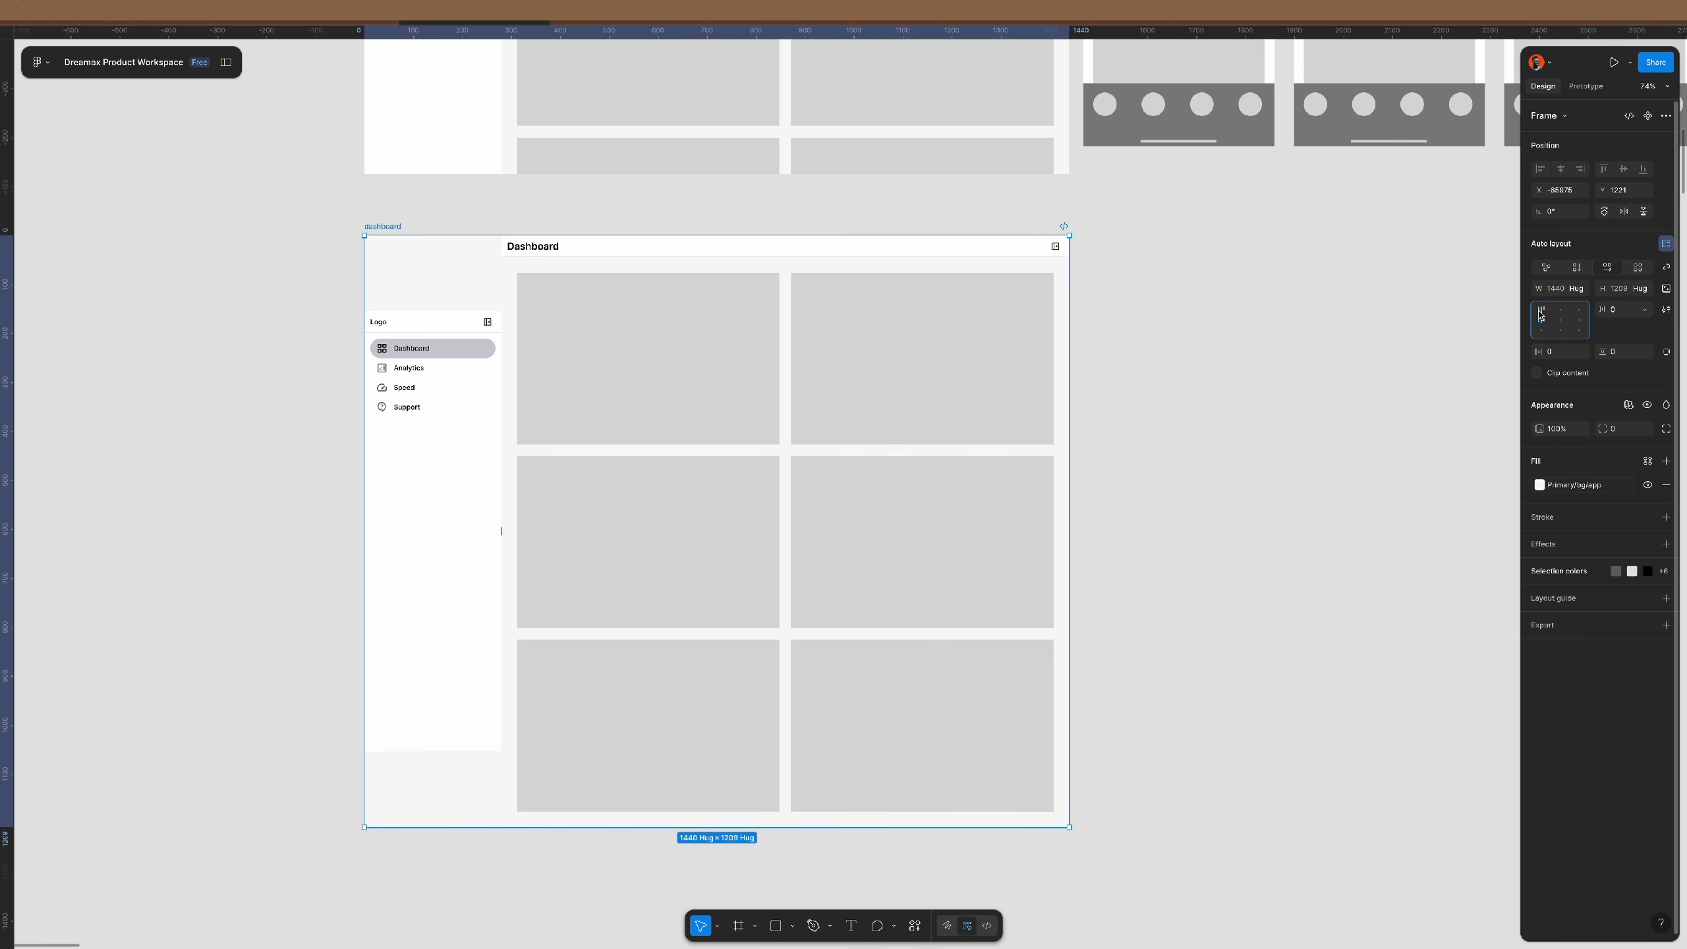
left_click(1540, 315)
left_click(433, 407)
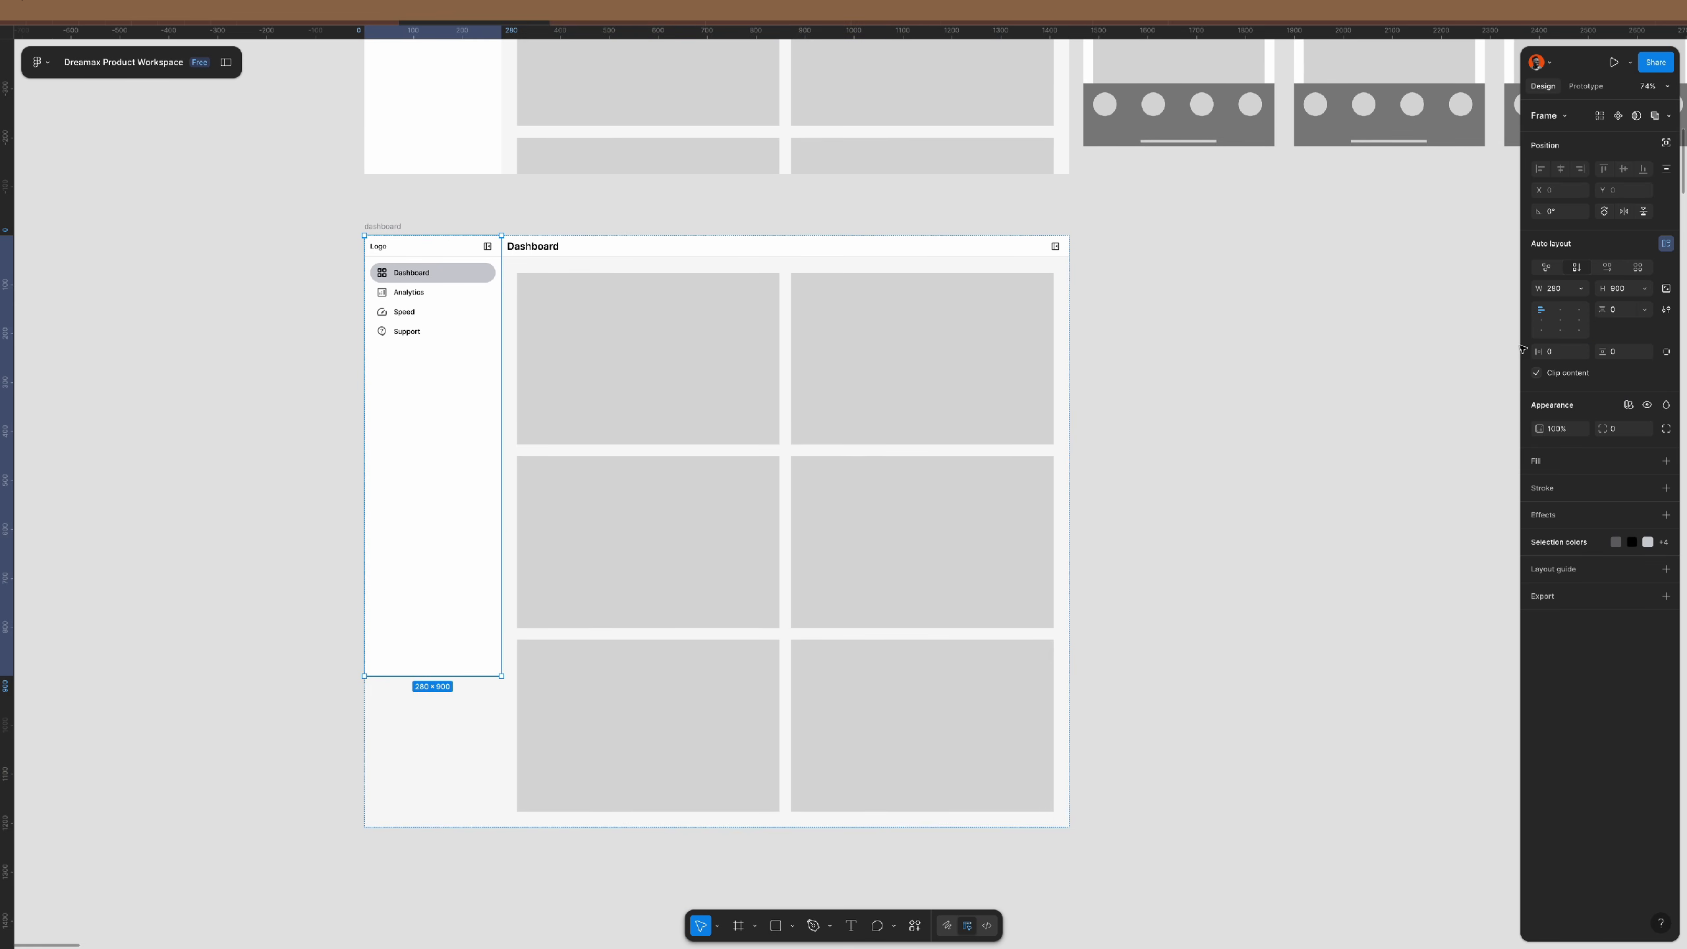
left_click(1644, 288)
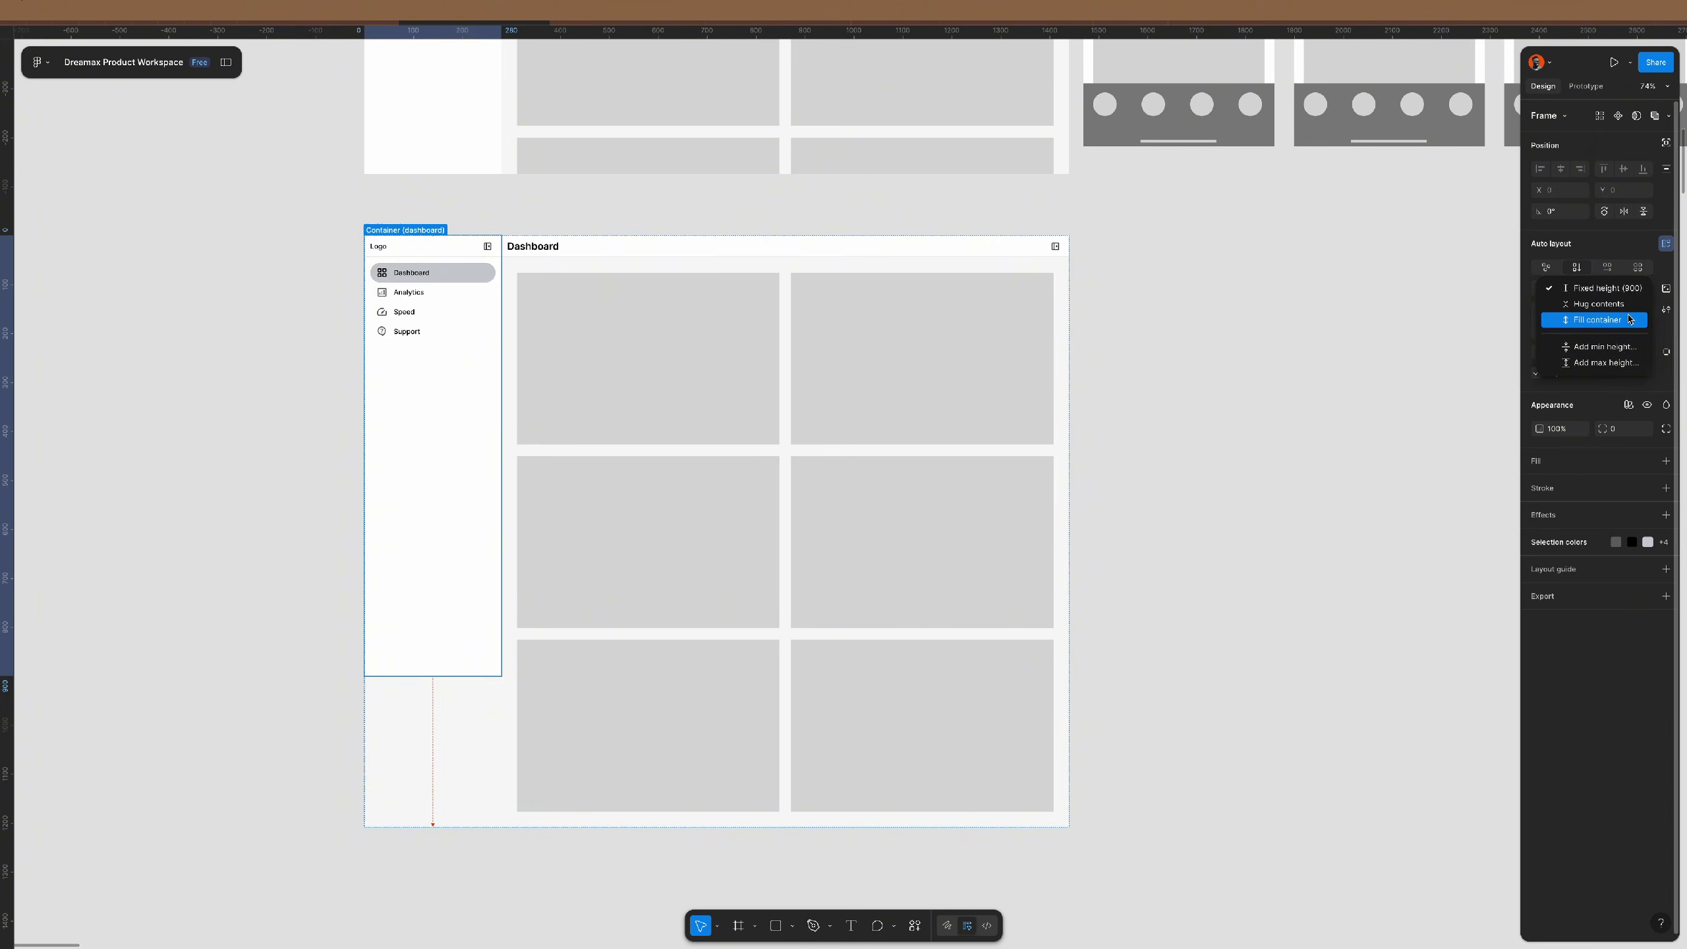
left_click(1628, 319)
key("shift+backslash")
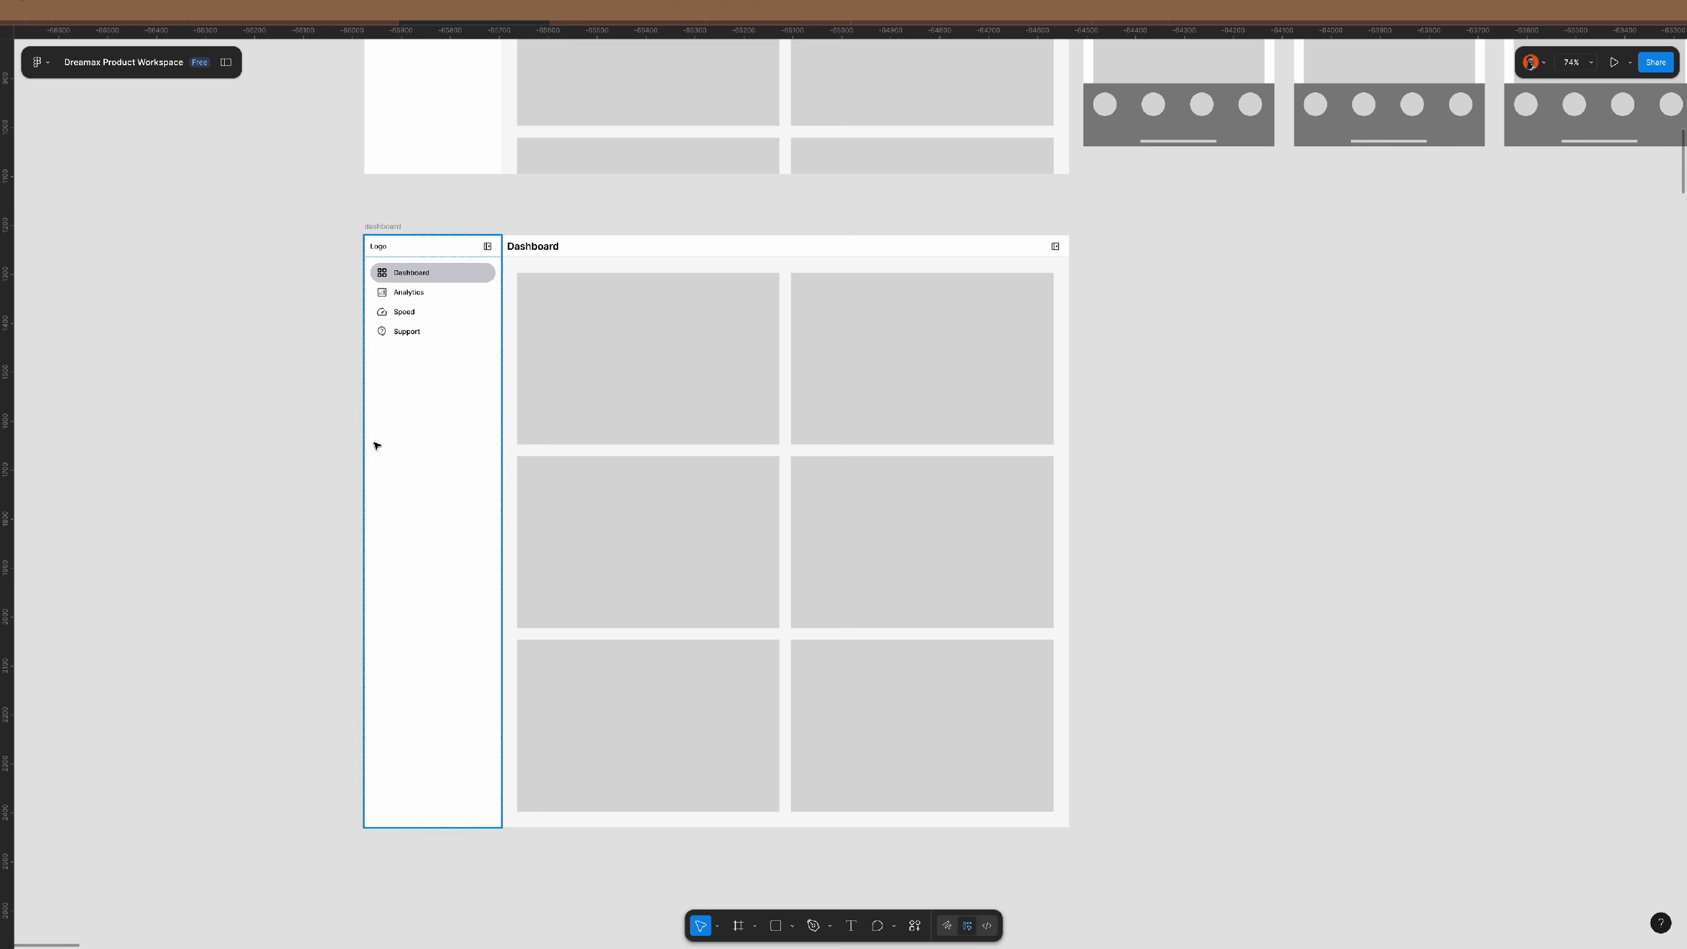
left_click(1187, 818)
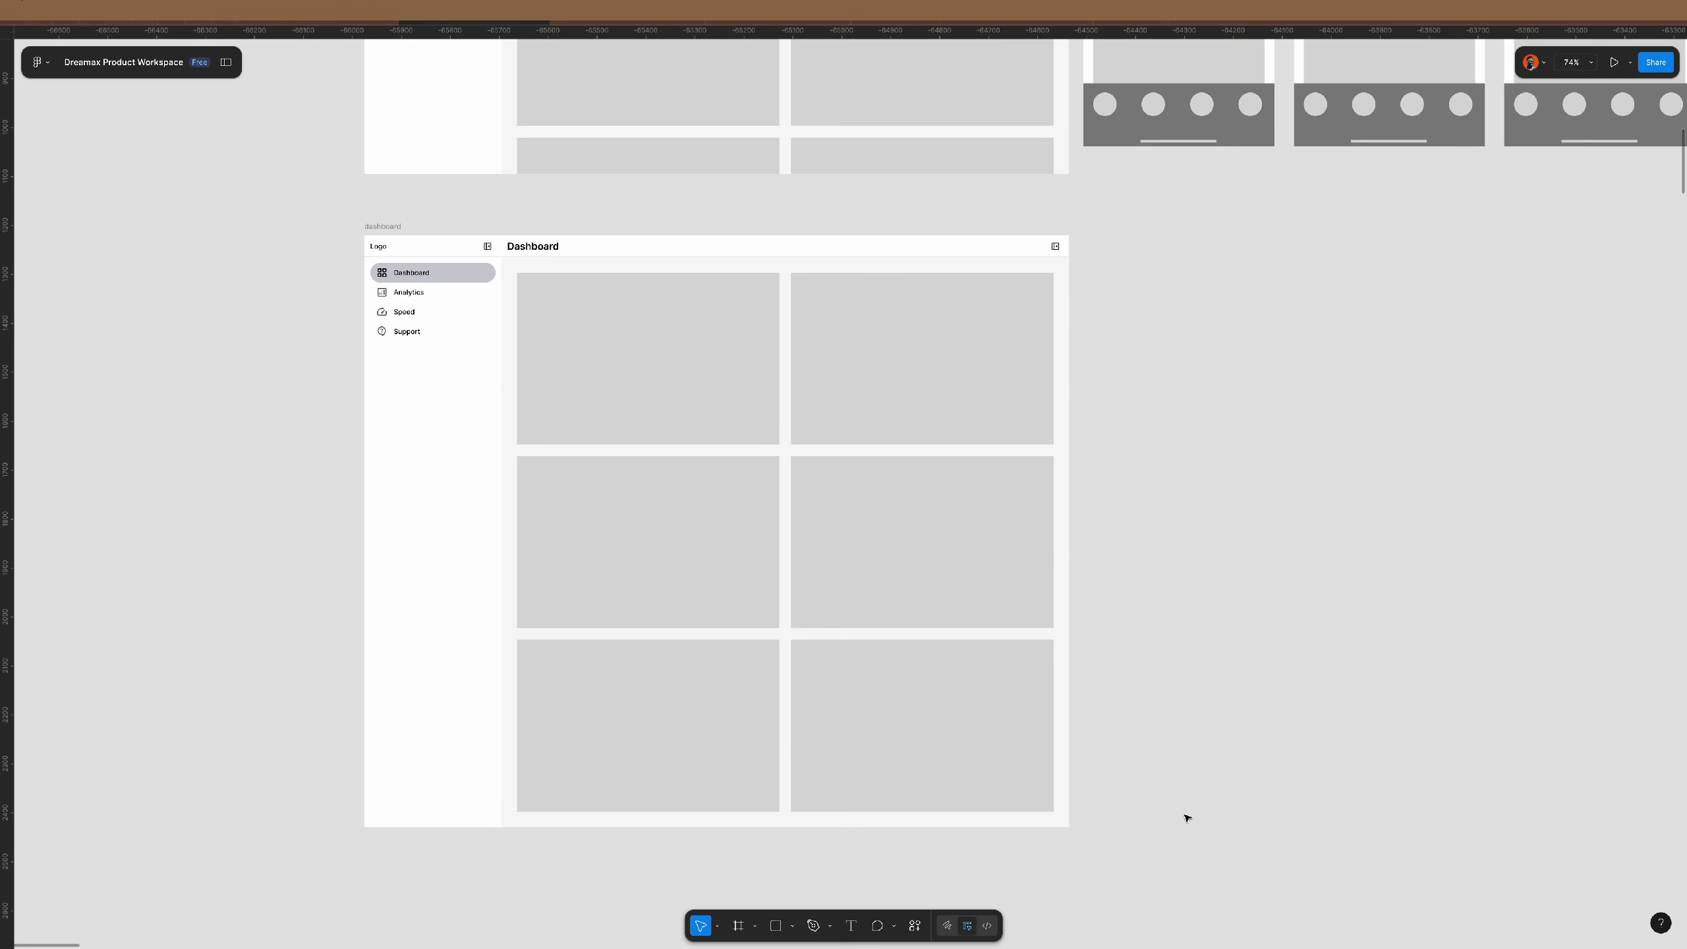
scroll(693, 849, "up", 2)
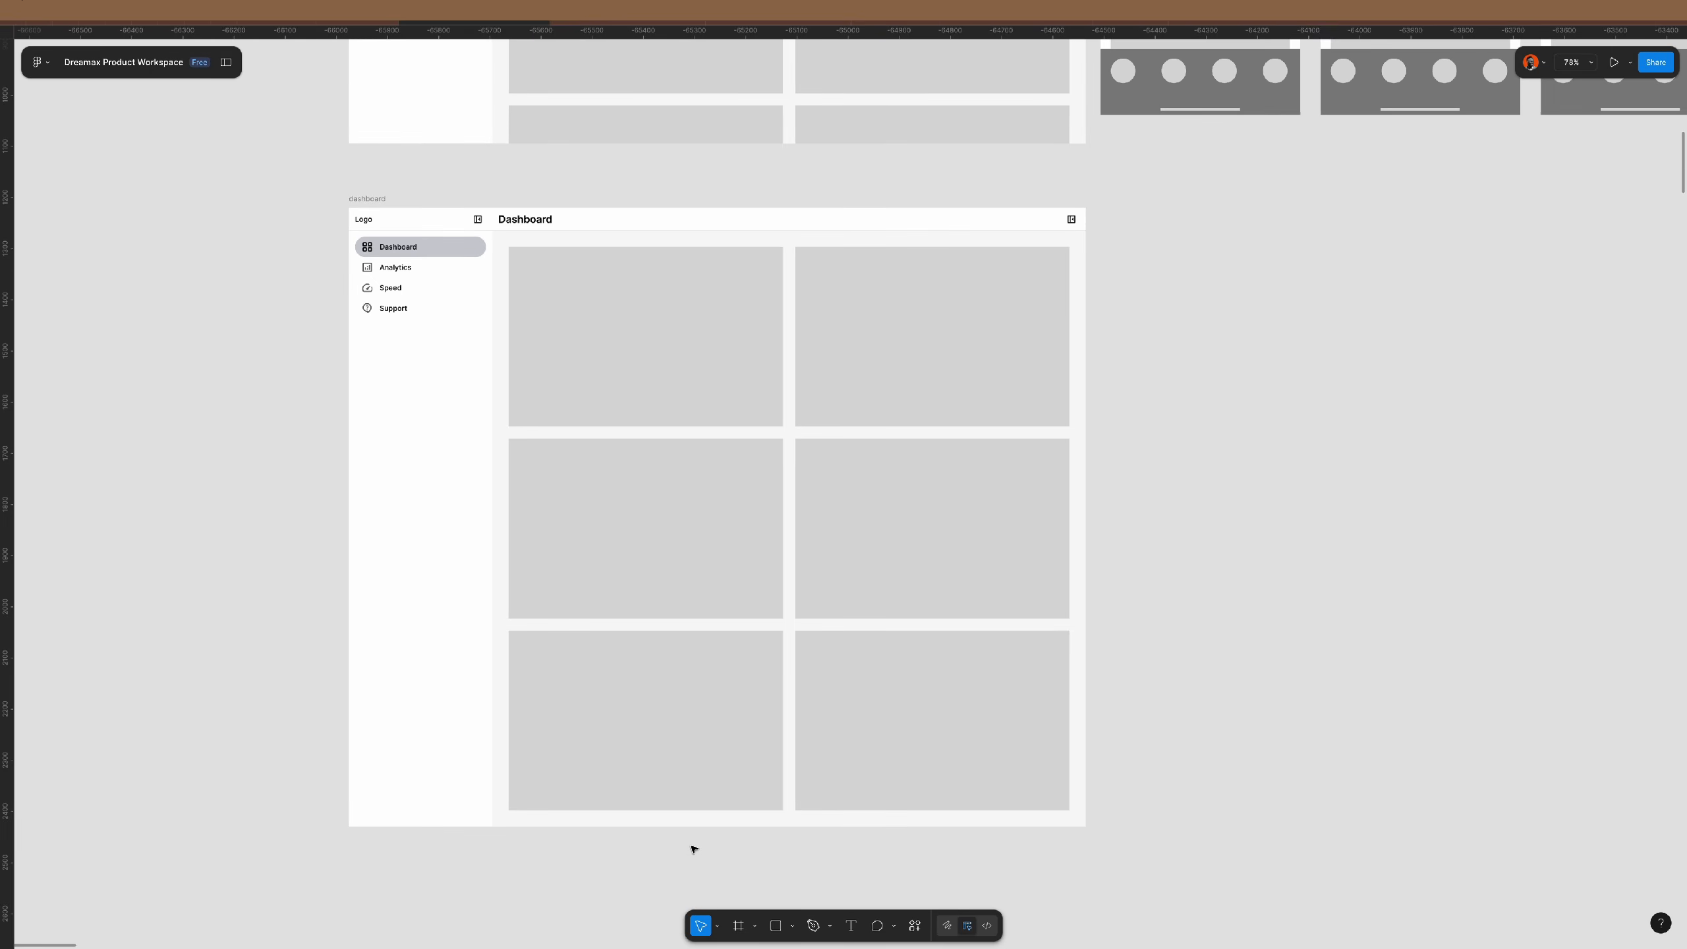
- Shorten the dashboard frame to 826 high and turn on Clip content
left_click(367, 198)
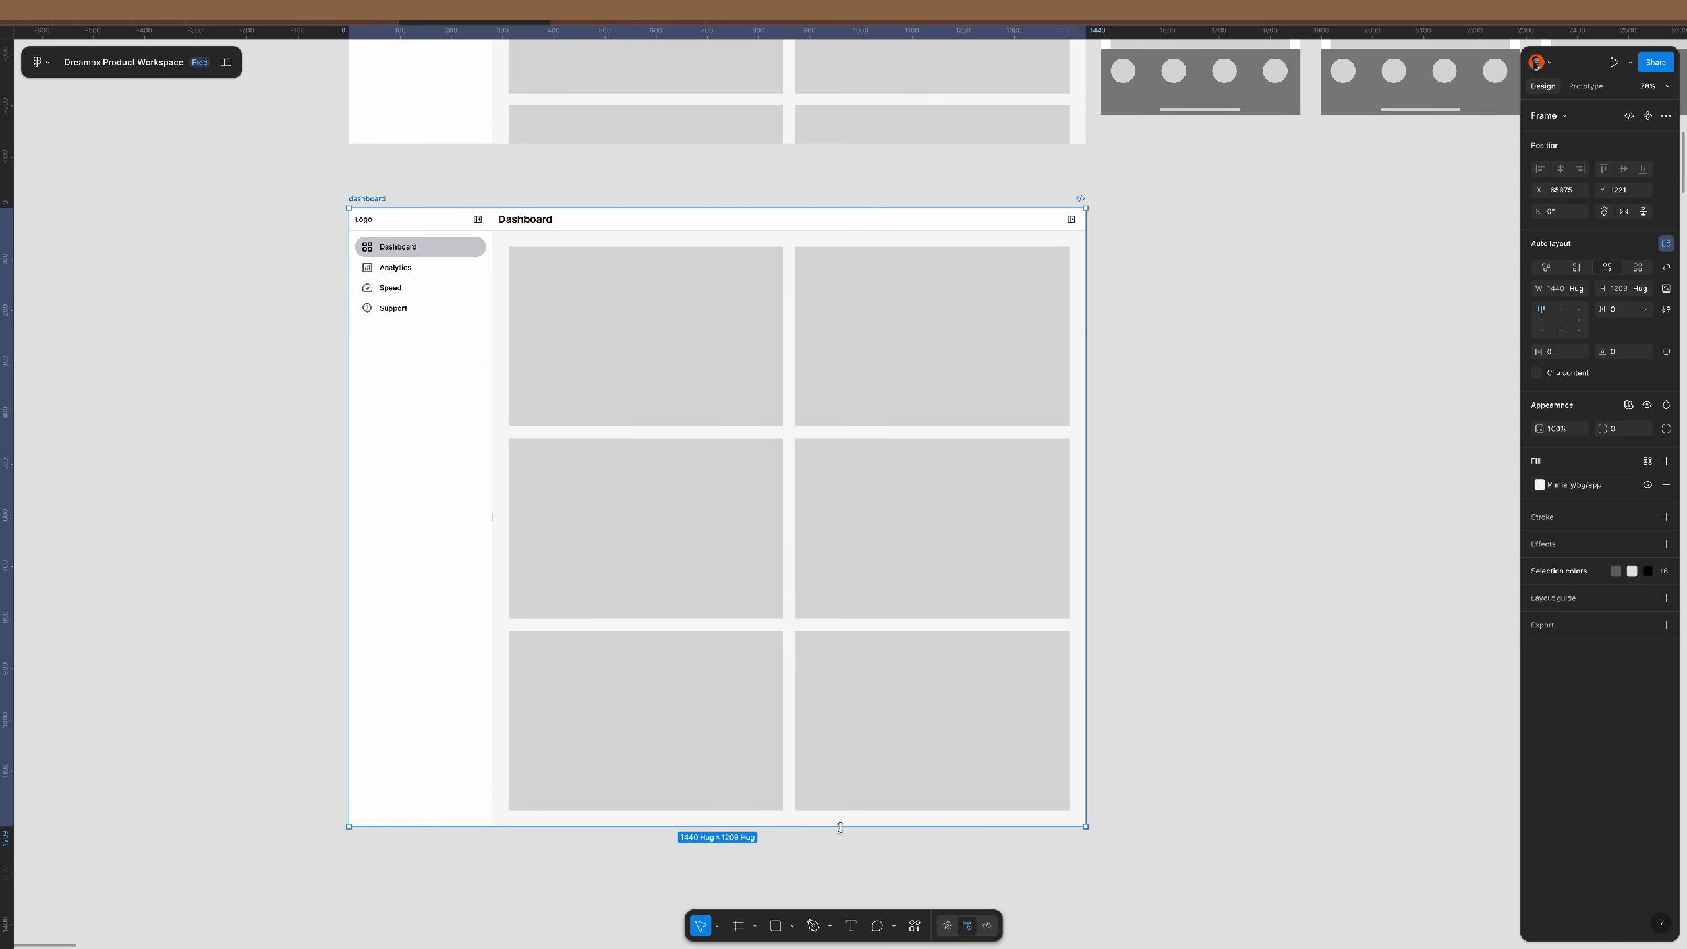
left_click_drag(840, 826, 859, 631)
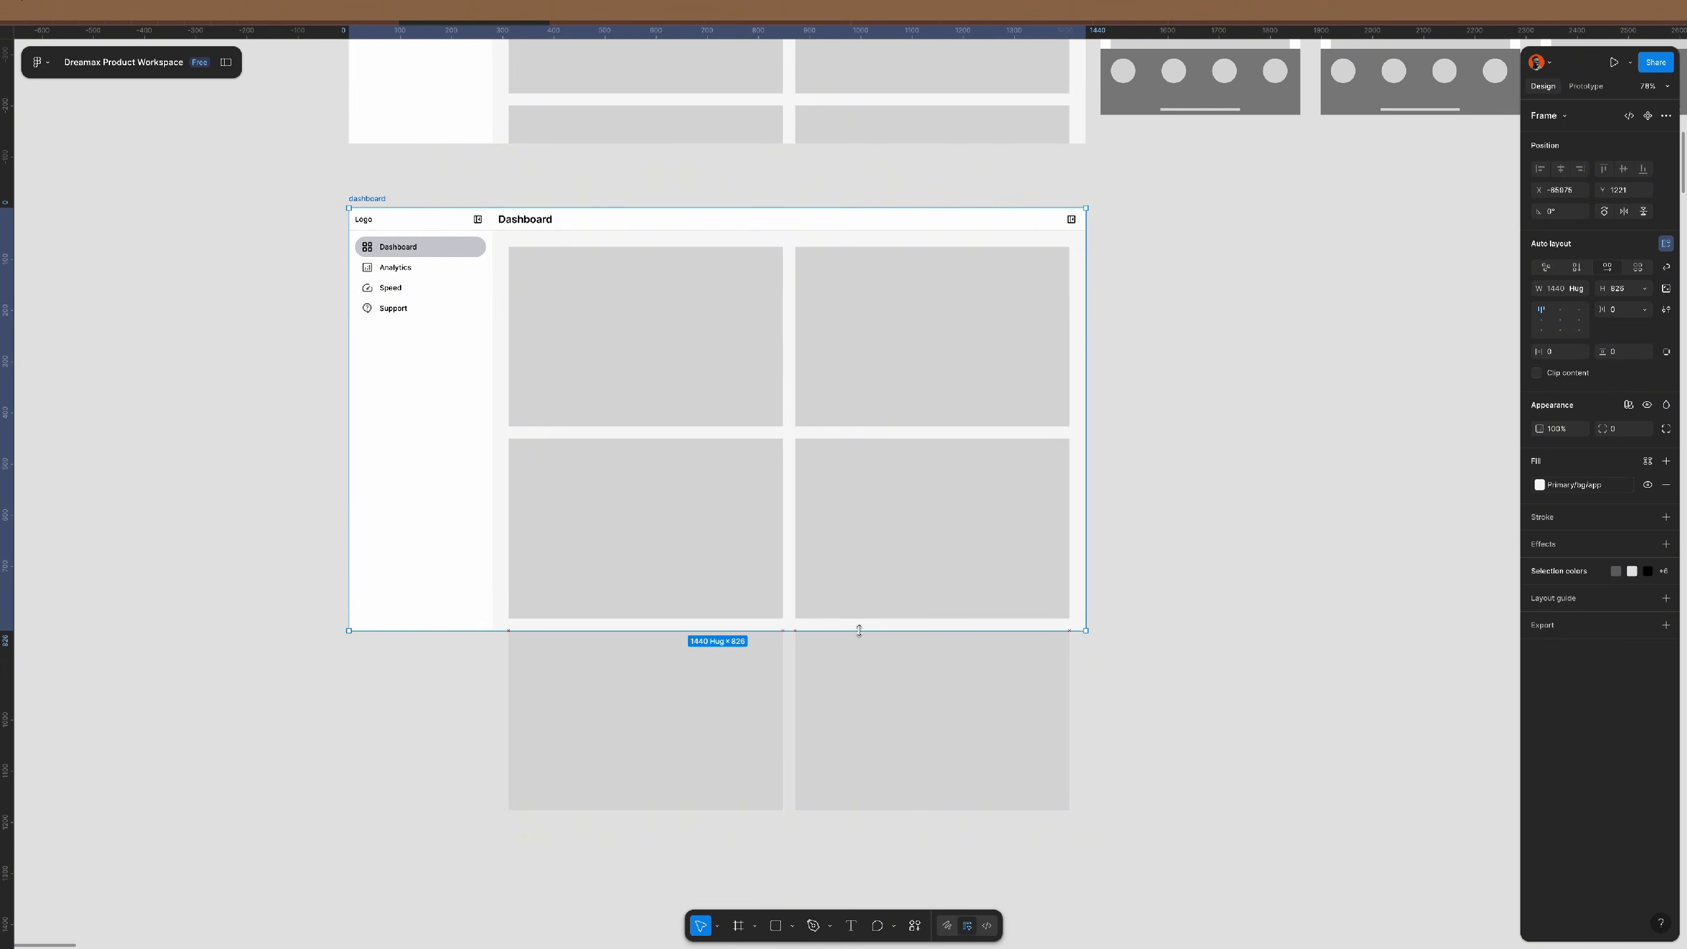
left_click(1536, 372)
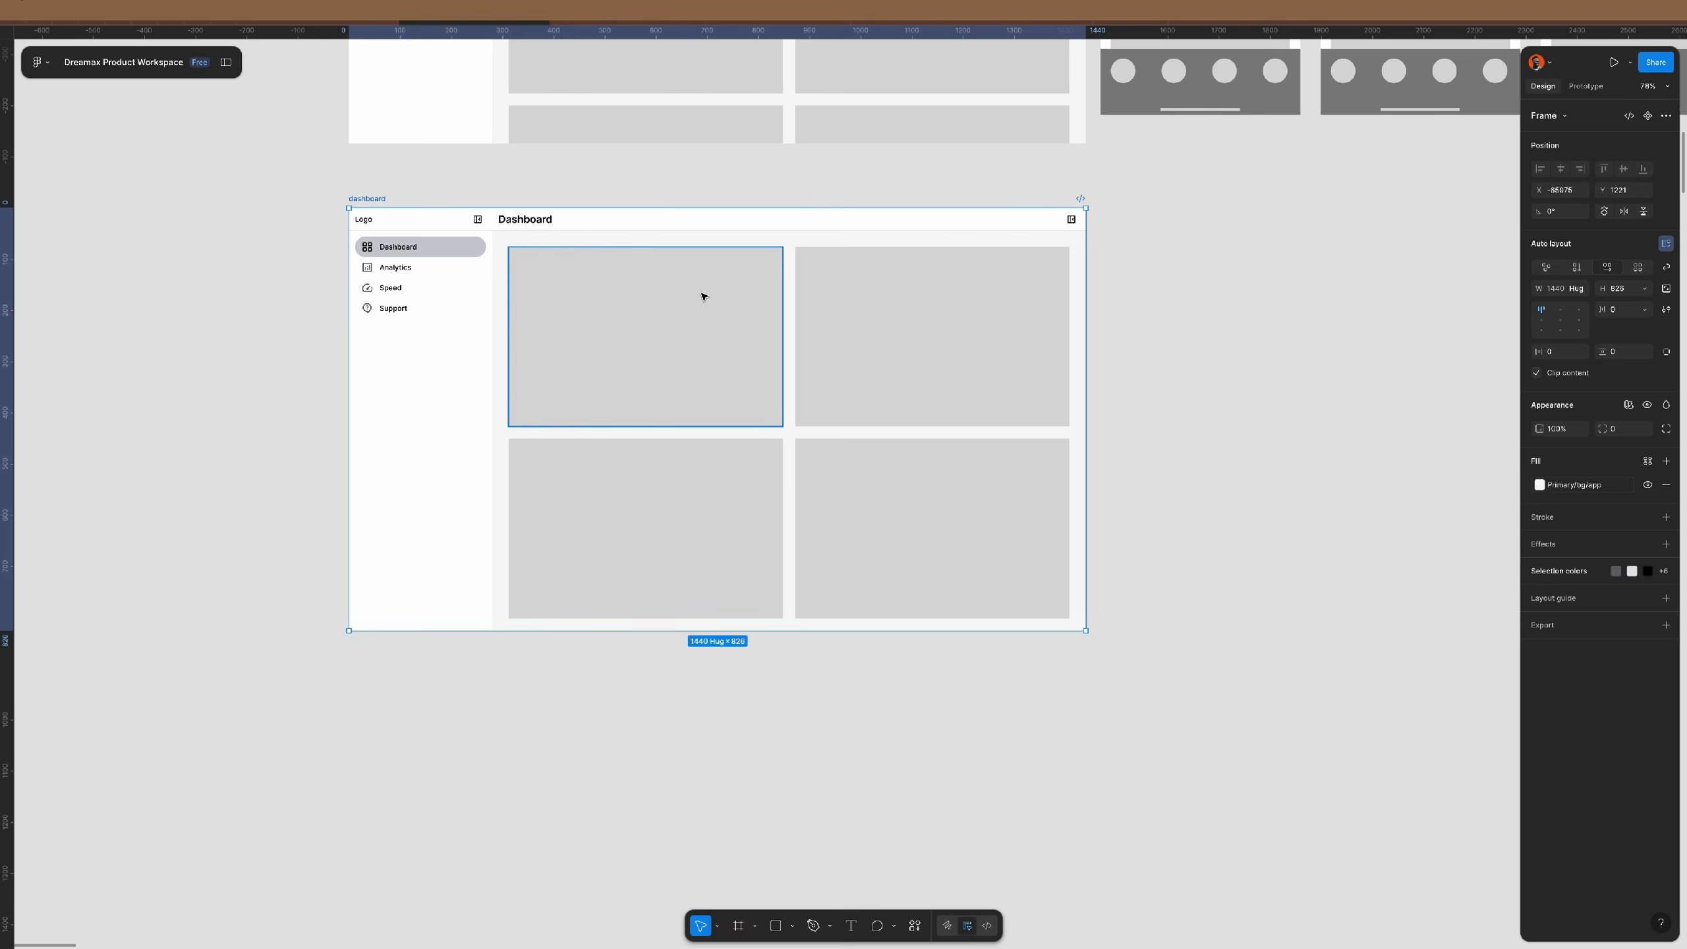
scroll(700, 290, "up", 5)
scroll(700, 290, "down", 3)
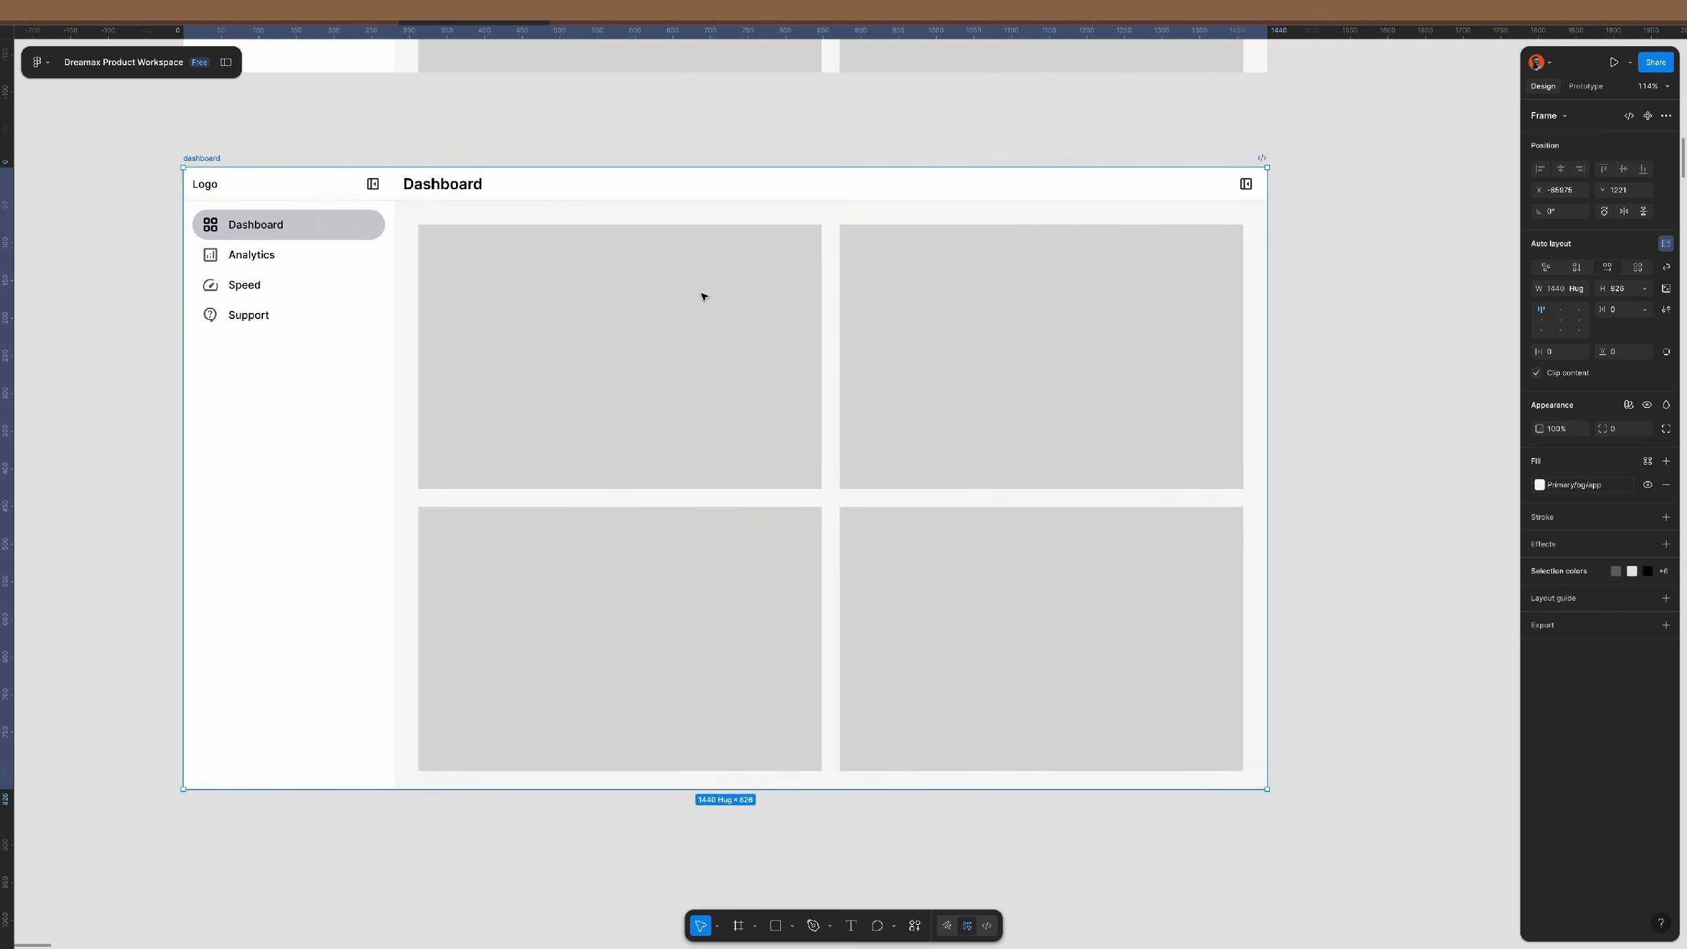
- Bottom-left align the card grid and fix the content area at 1160×792
left_click(747, 403)
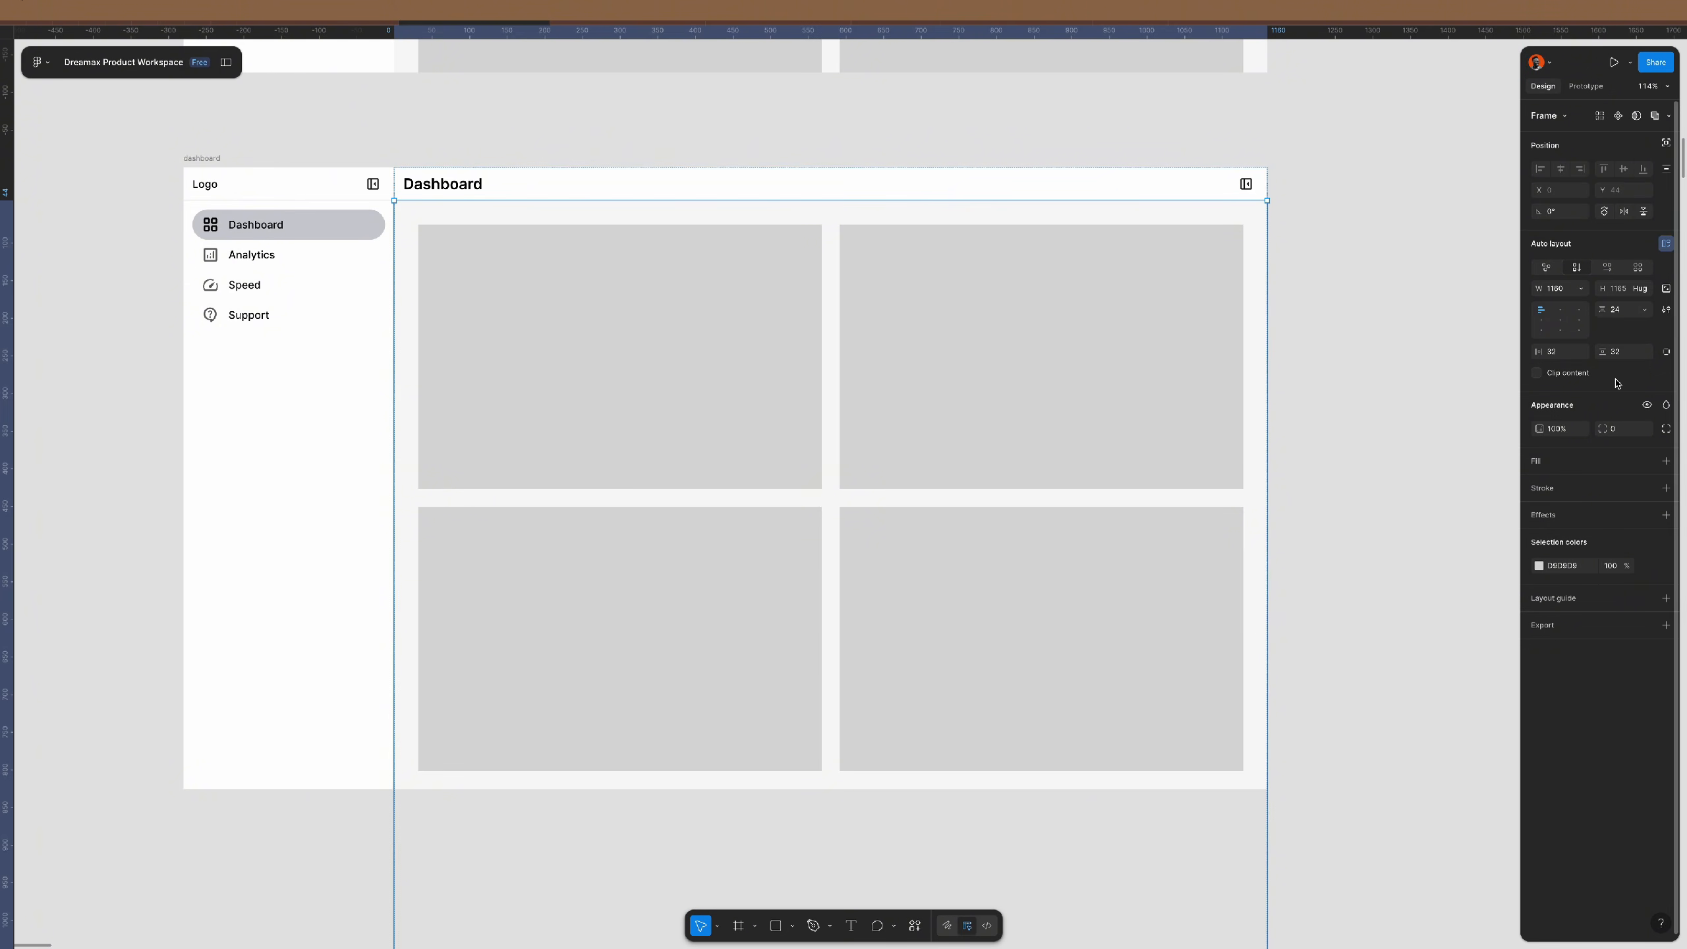
left_click(1541, 330)
scroll(714, 370, "down", 3, "ctrl")
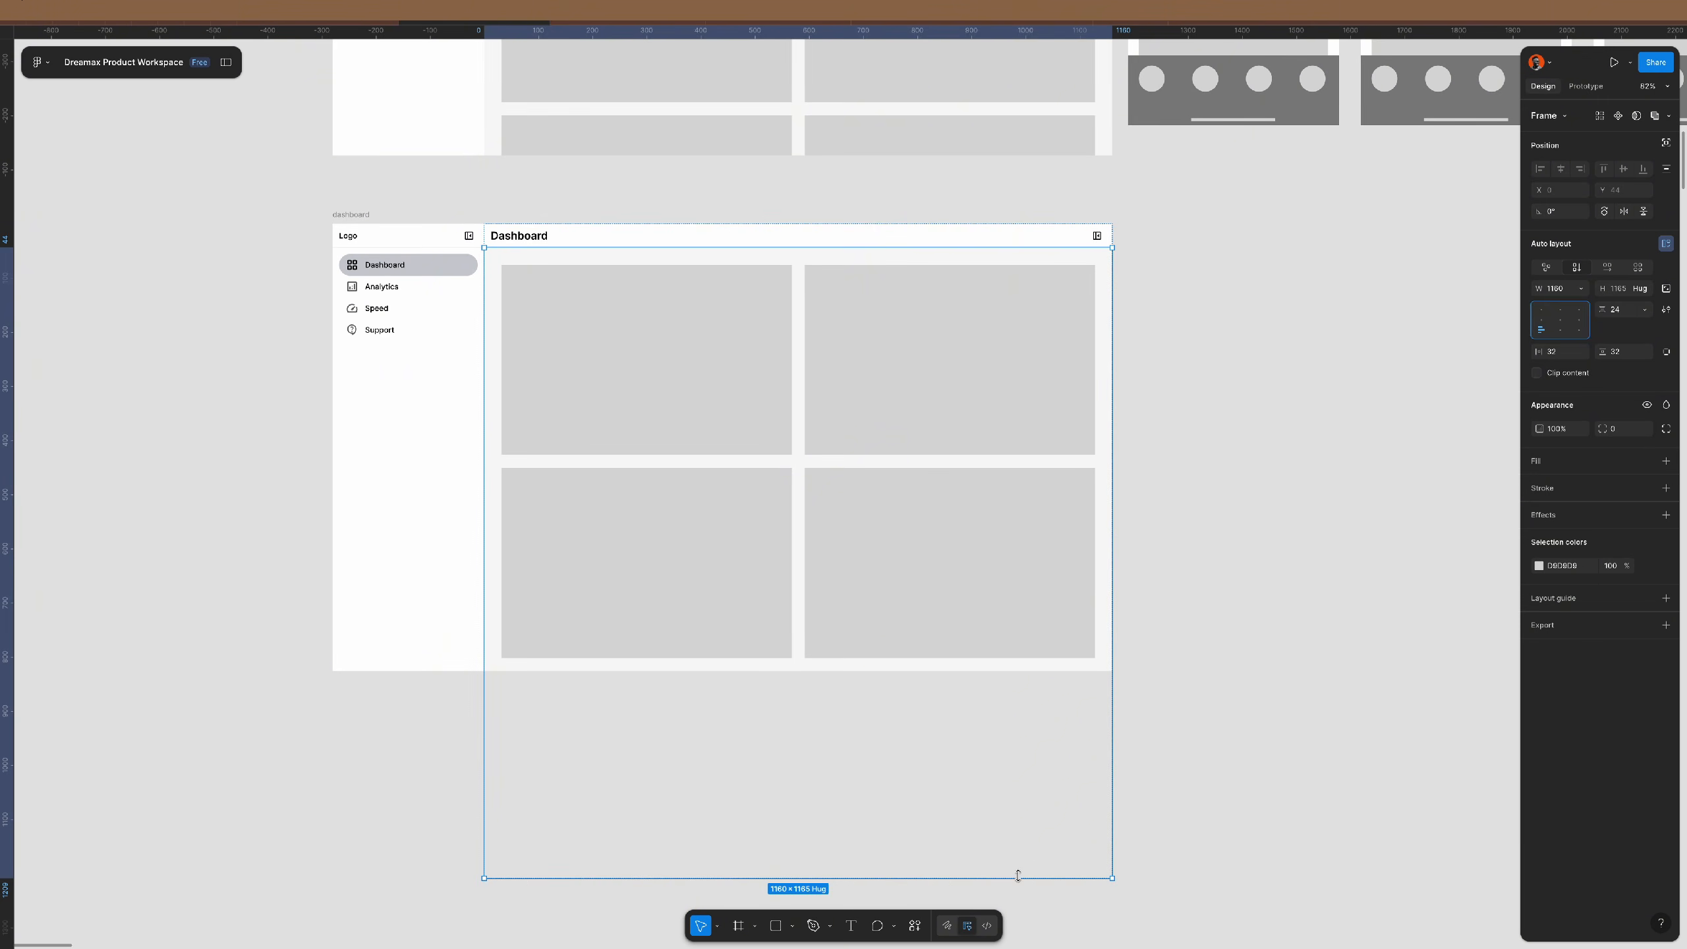
left_click_drag(1012, 877, 1017, 671)
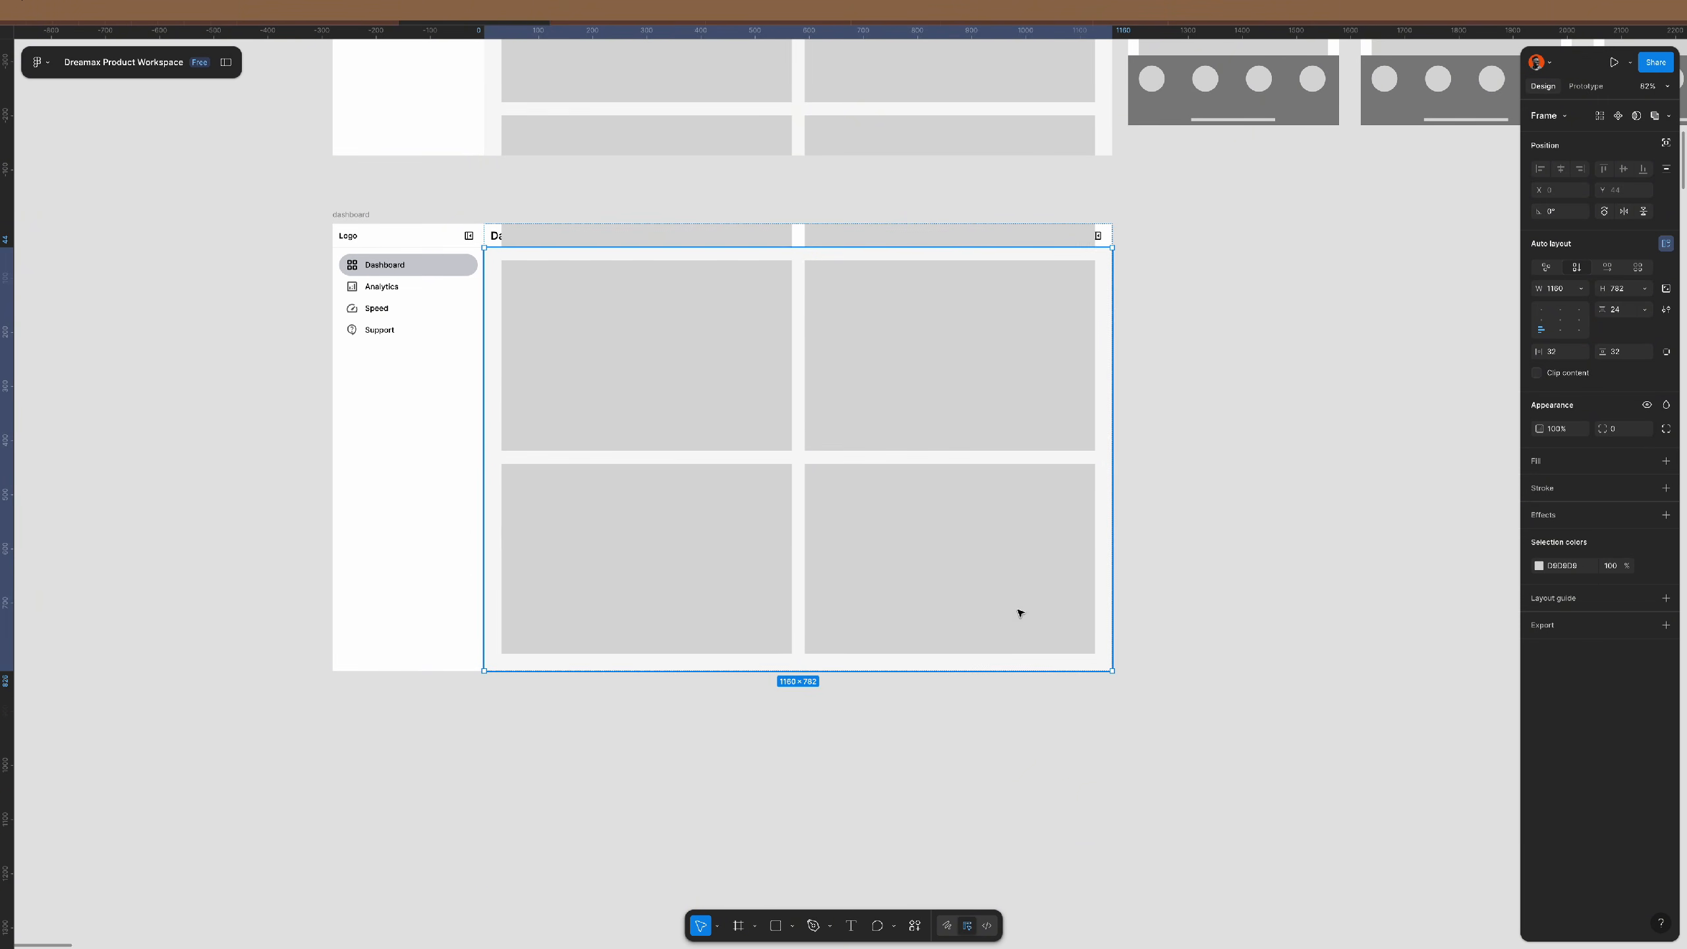
left_click(1182, 355)
scroll(754, 178, "up", 5)
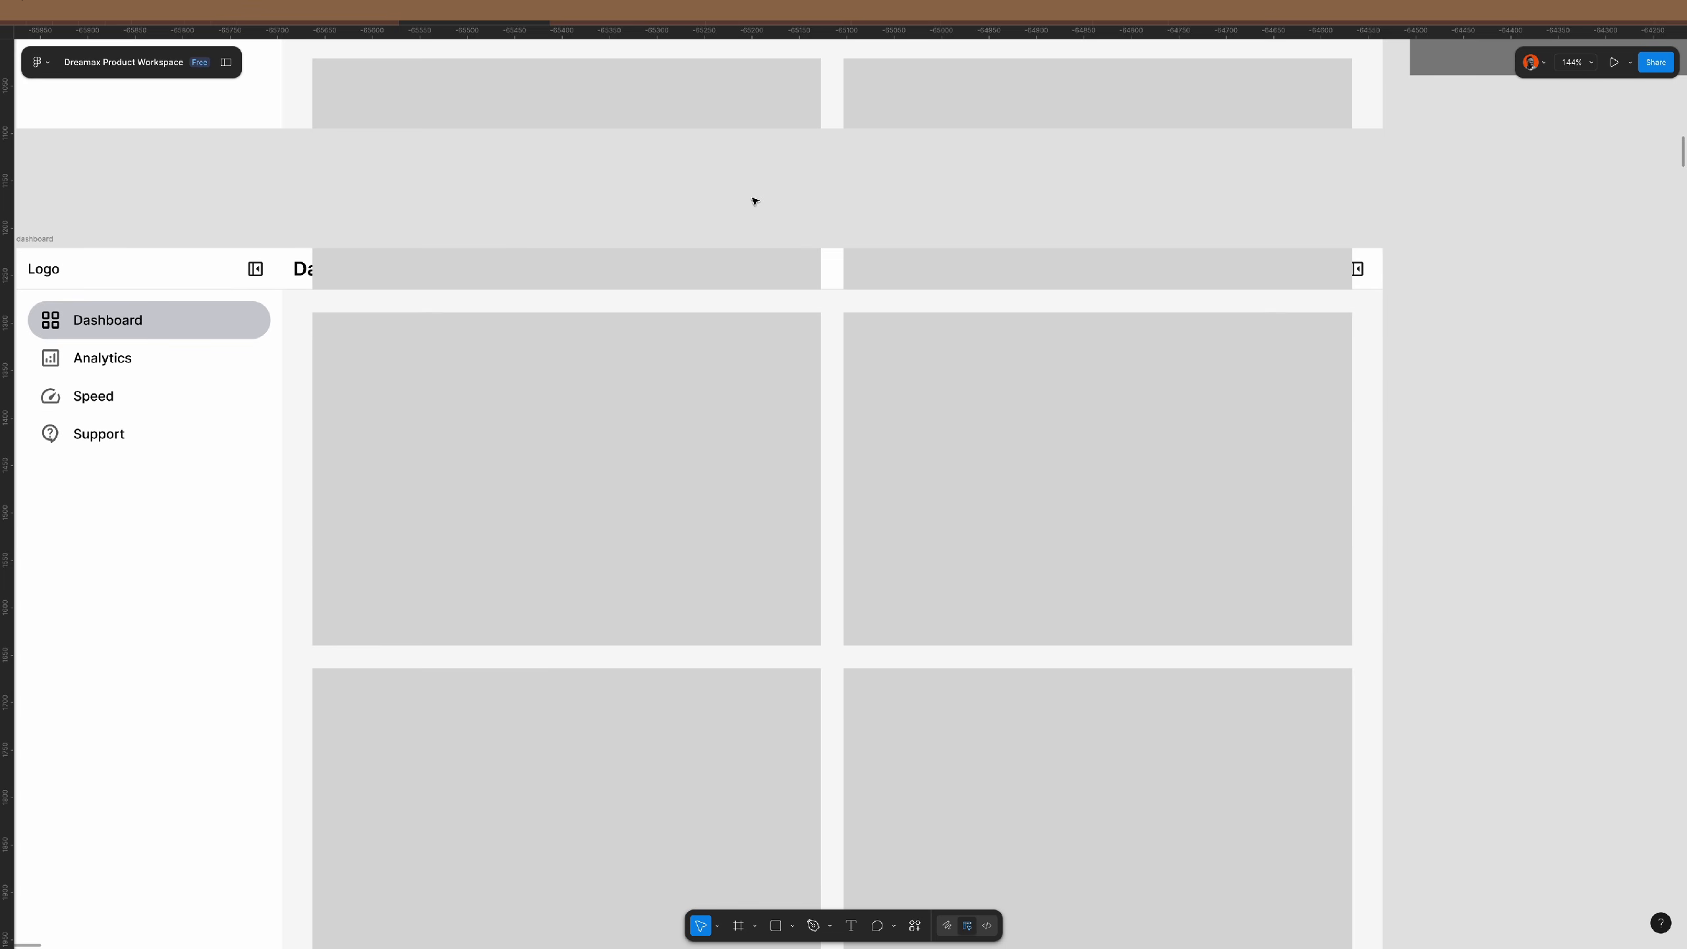
scroll(754, 201, "up", 1)
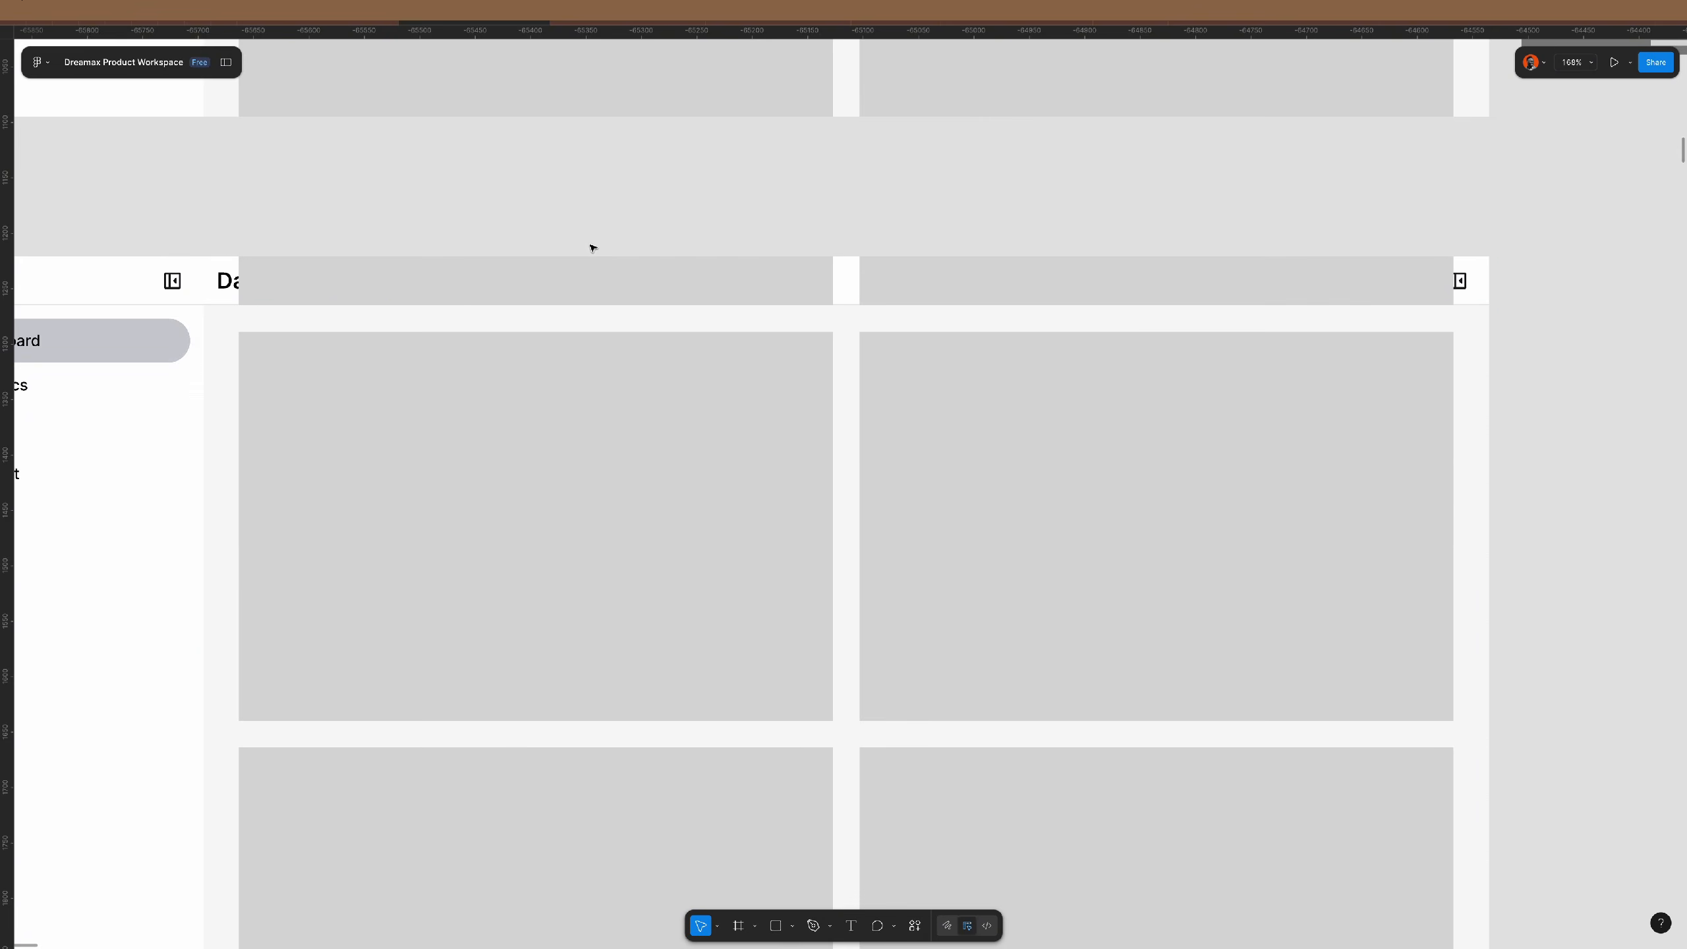
scroll(631, 287, "down", 3)
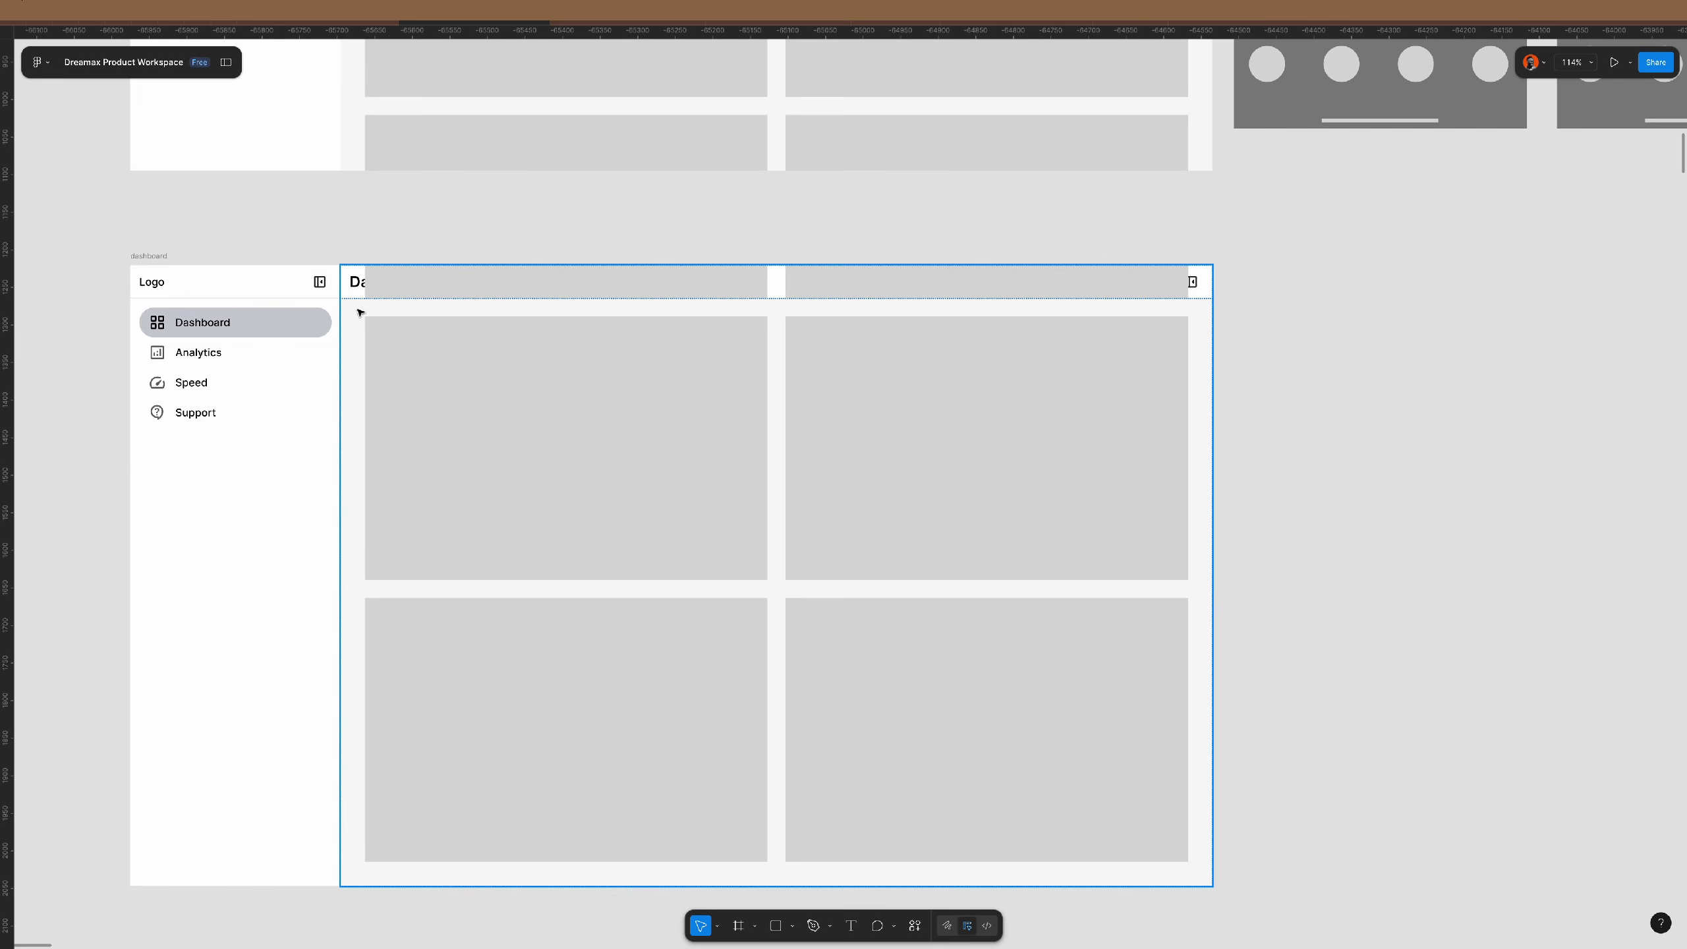
- Set the lower dashboard content frame's canvas stacking to First on top so the header draws above
left_click(1124, 329)
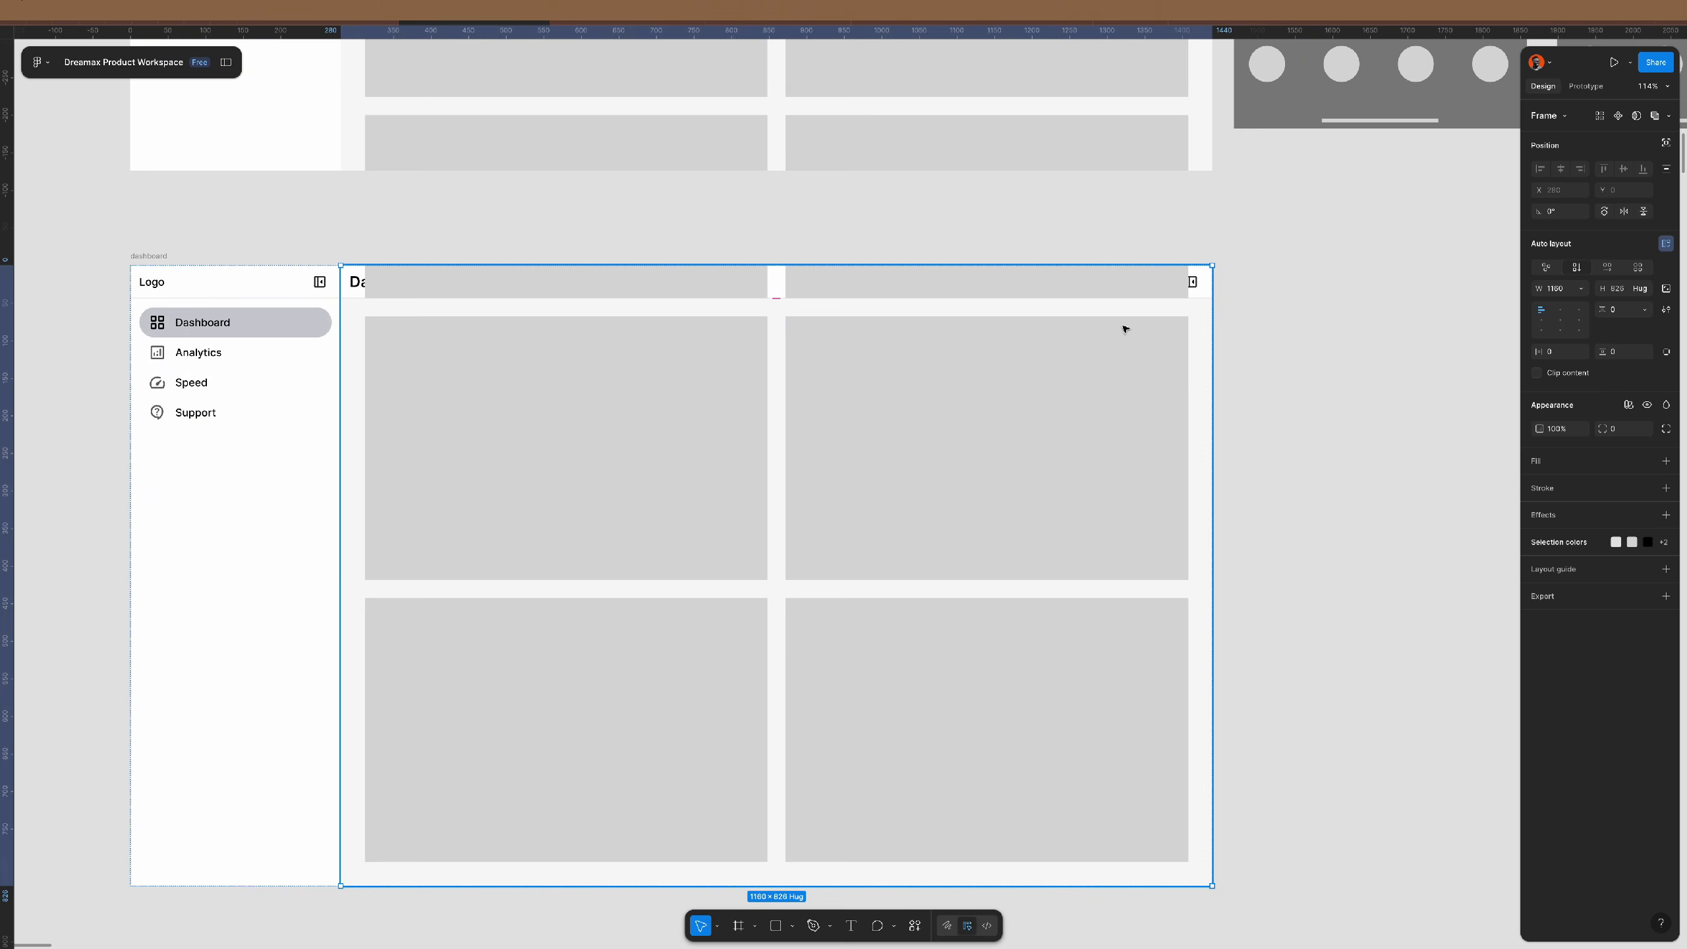
left_click(1663, 311)
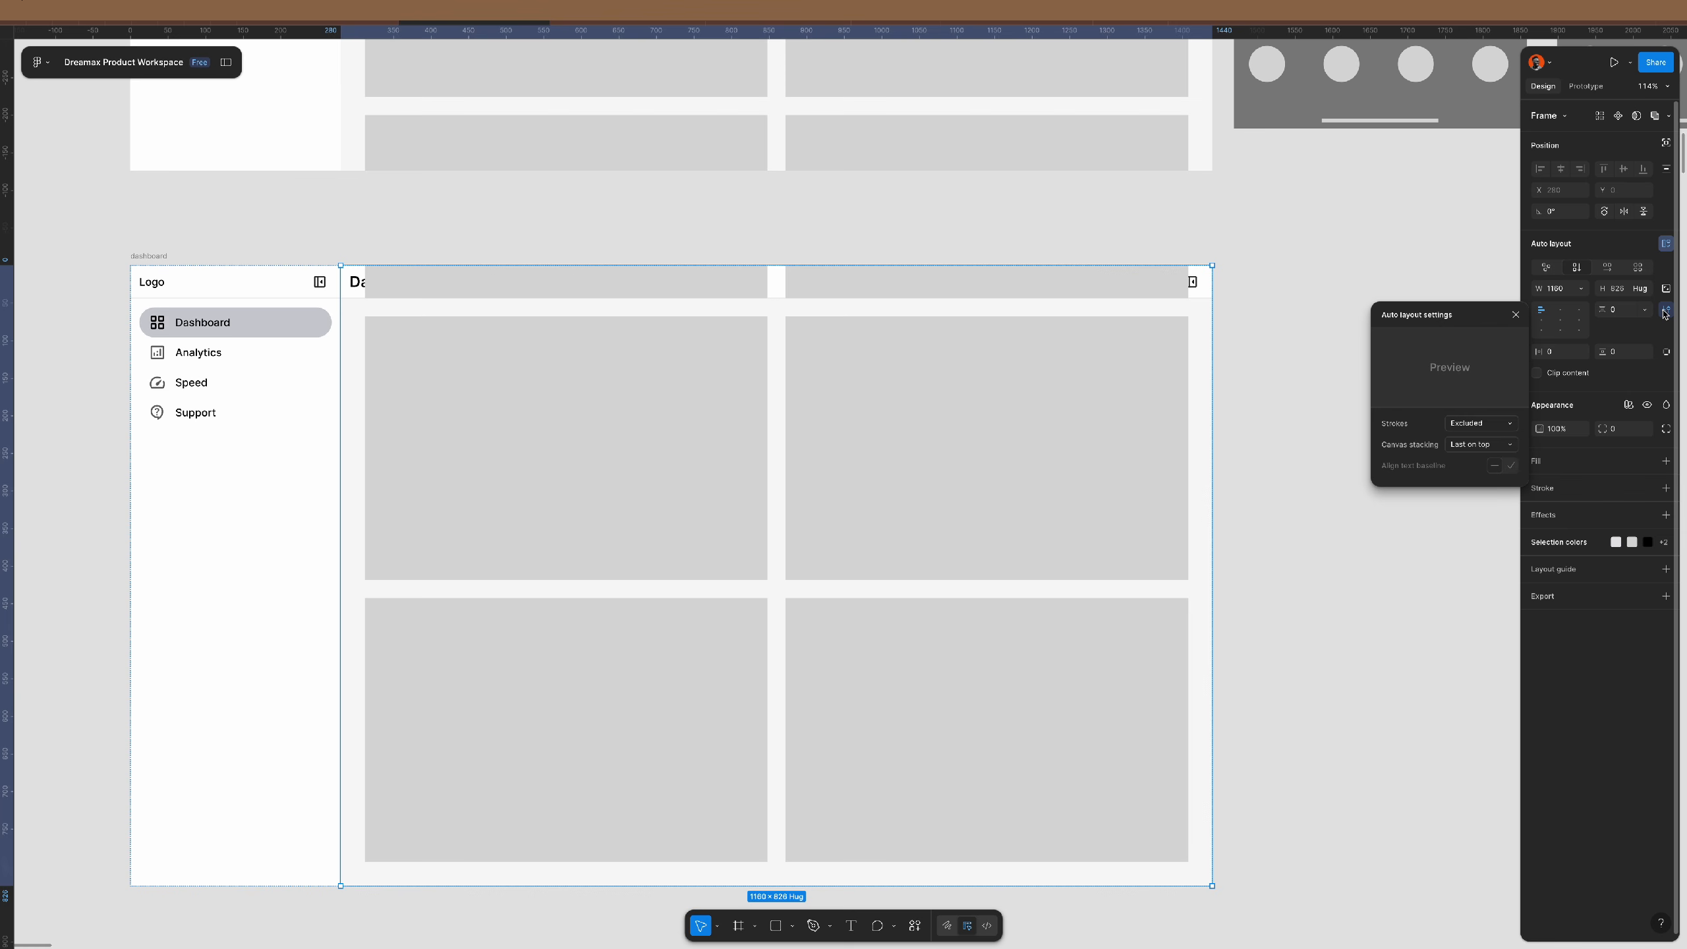
left_click(1487, 446)
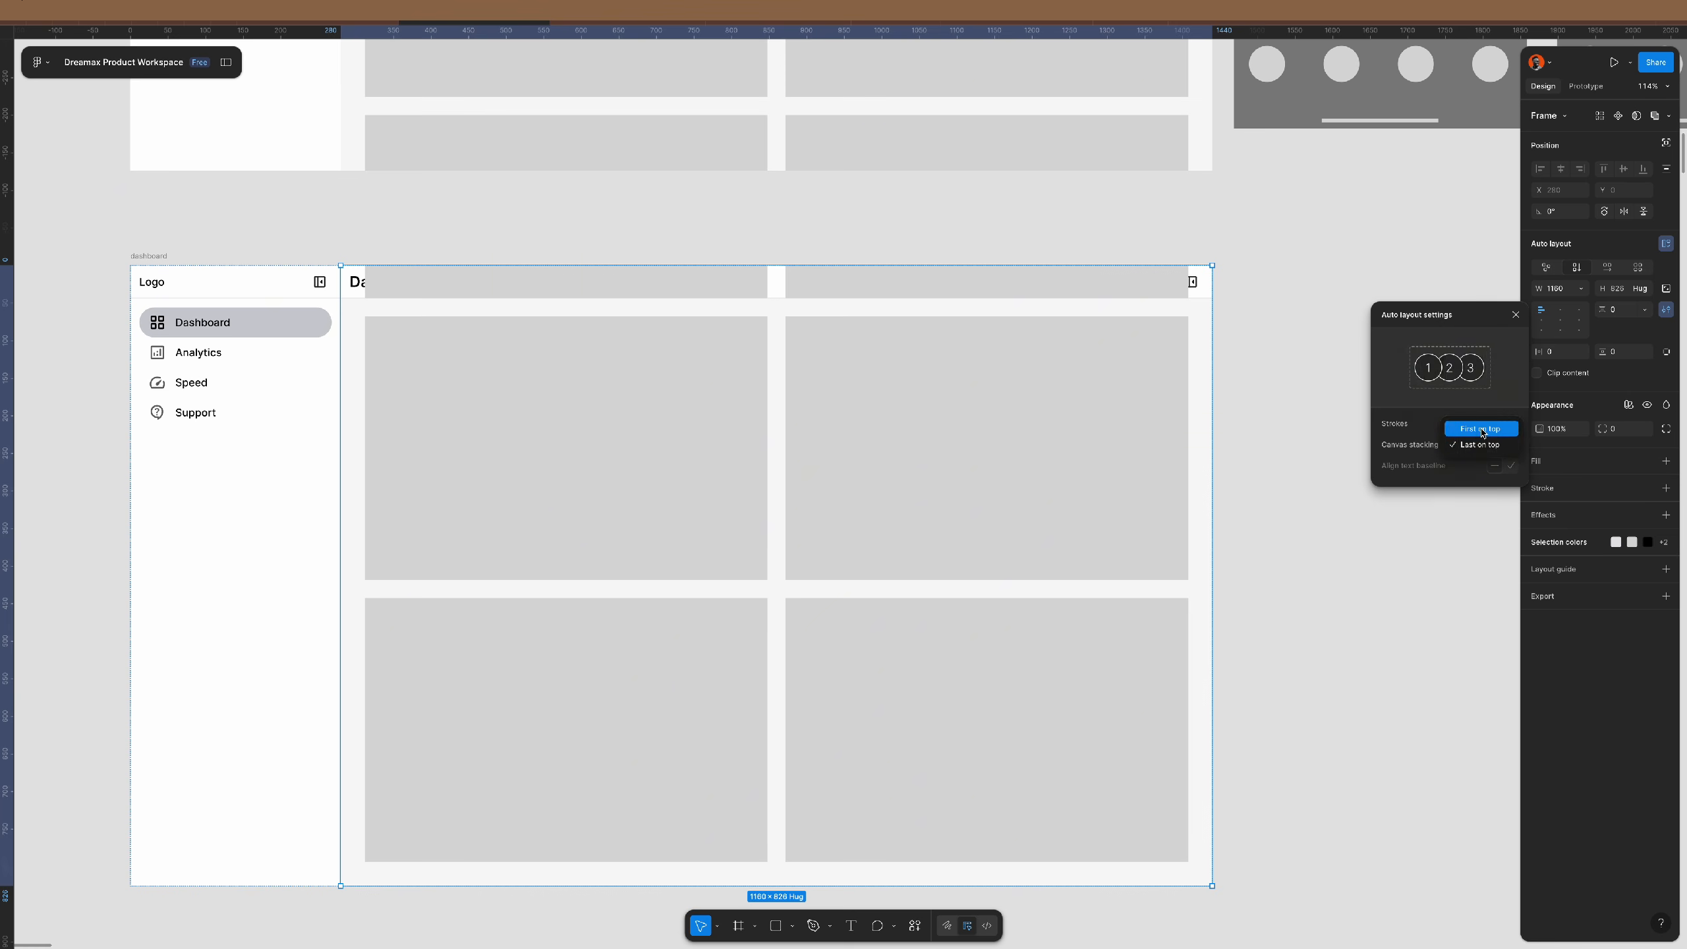
left_click(1482, 429)
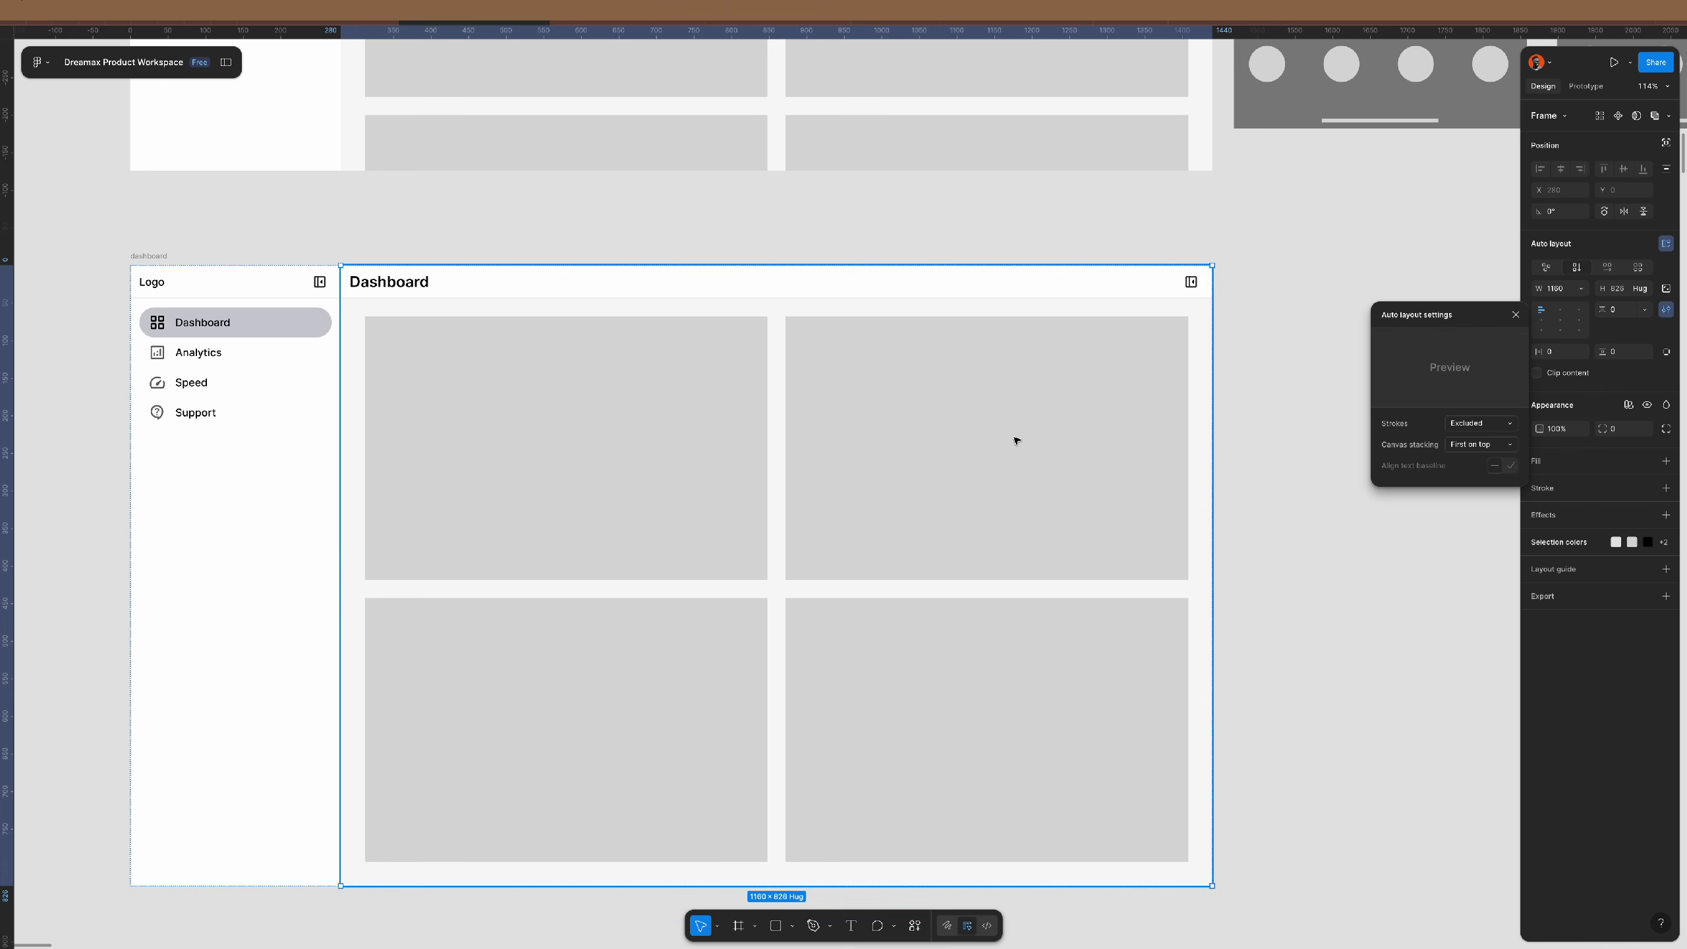
- Try a taller content frame, undo it, then shorten the nested card area instead
left_click_drag(1063, 886, 1062, 907)
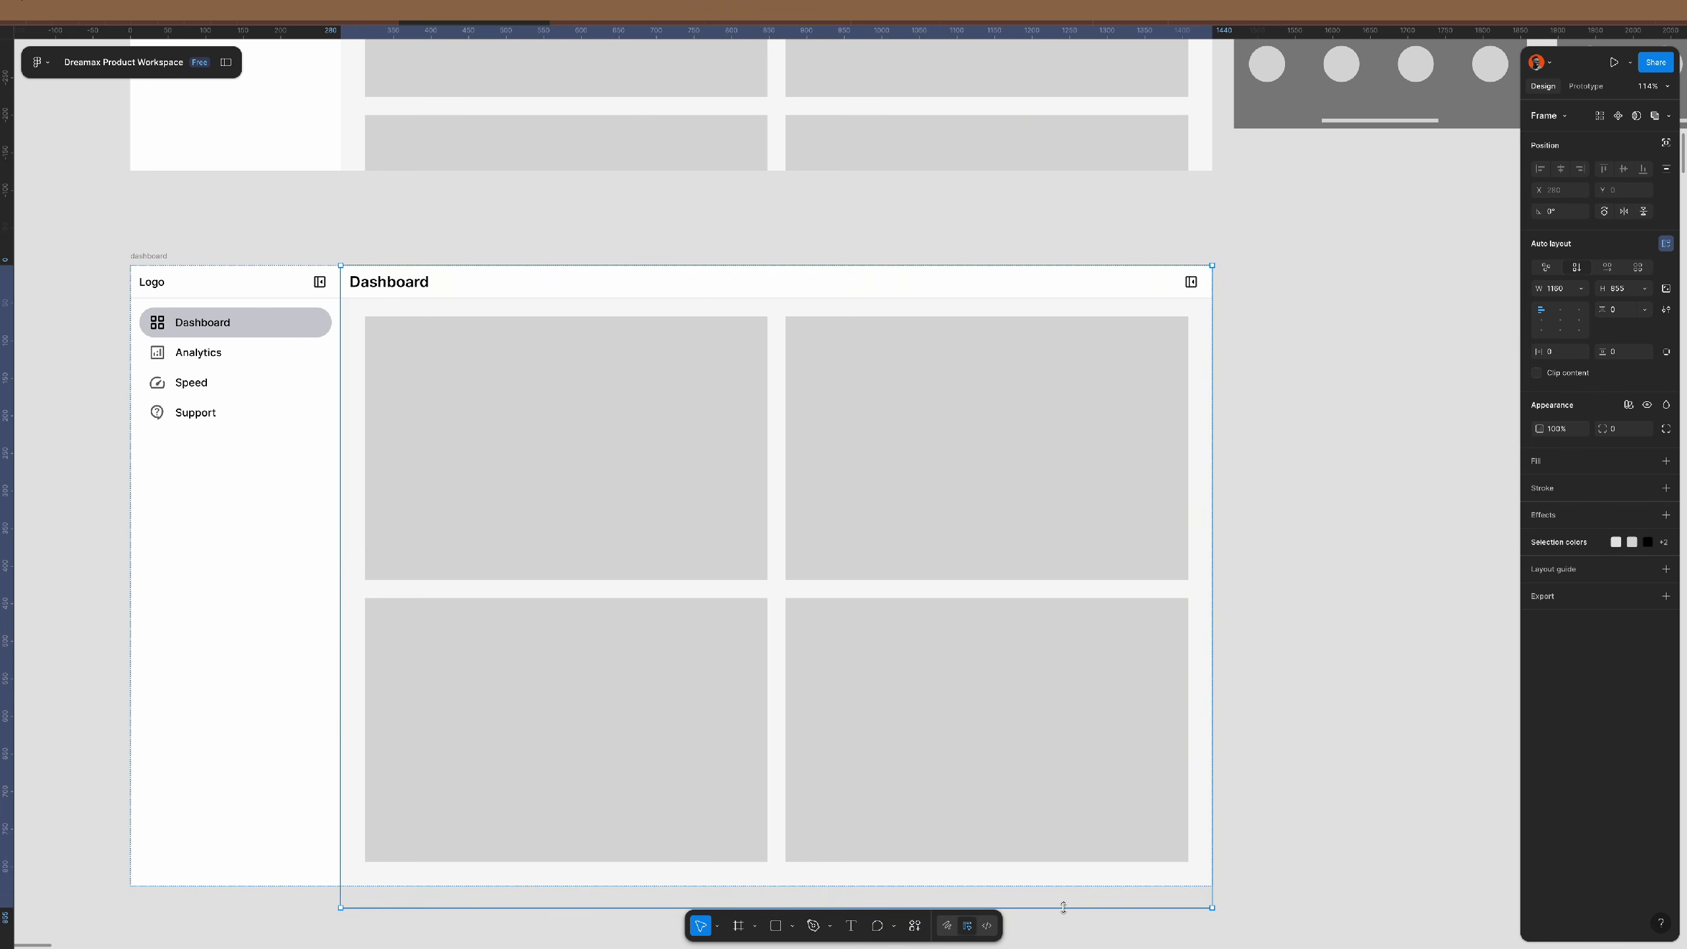
key("ctrl+z")
double_click(1057, 753)
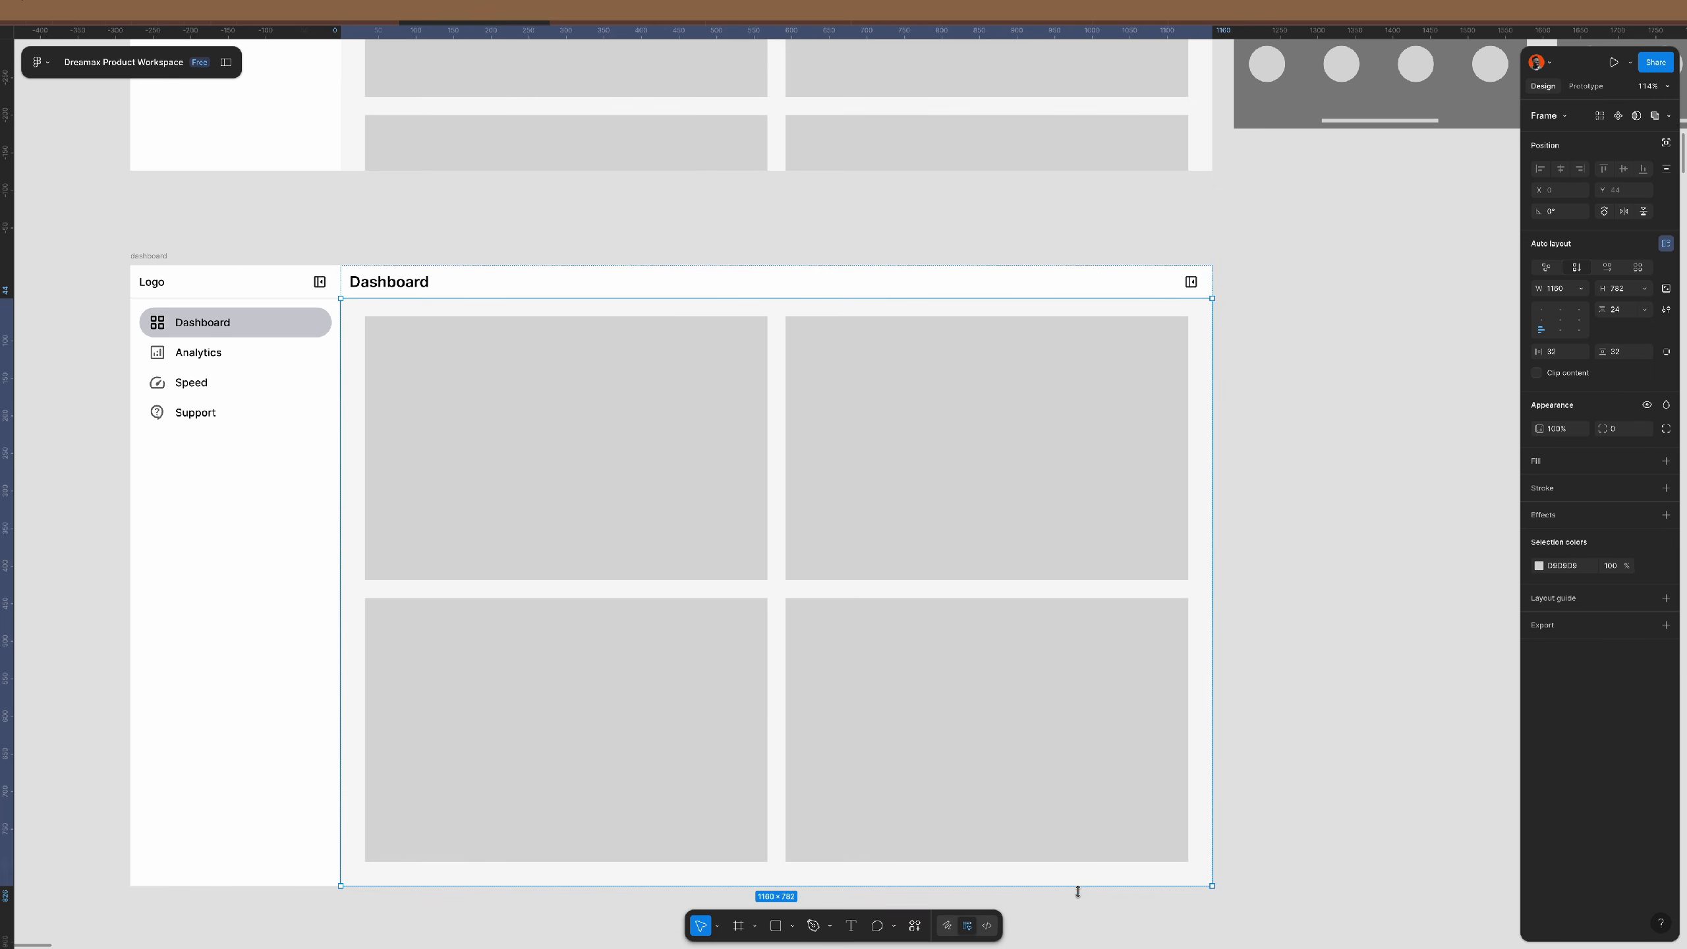
left_click_drag(1076, 884, 1087, 815)
- Delete the experimental lower dashboard copy with the interface panels hidden
key("shift+backslash")
left_click(158, 257)
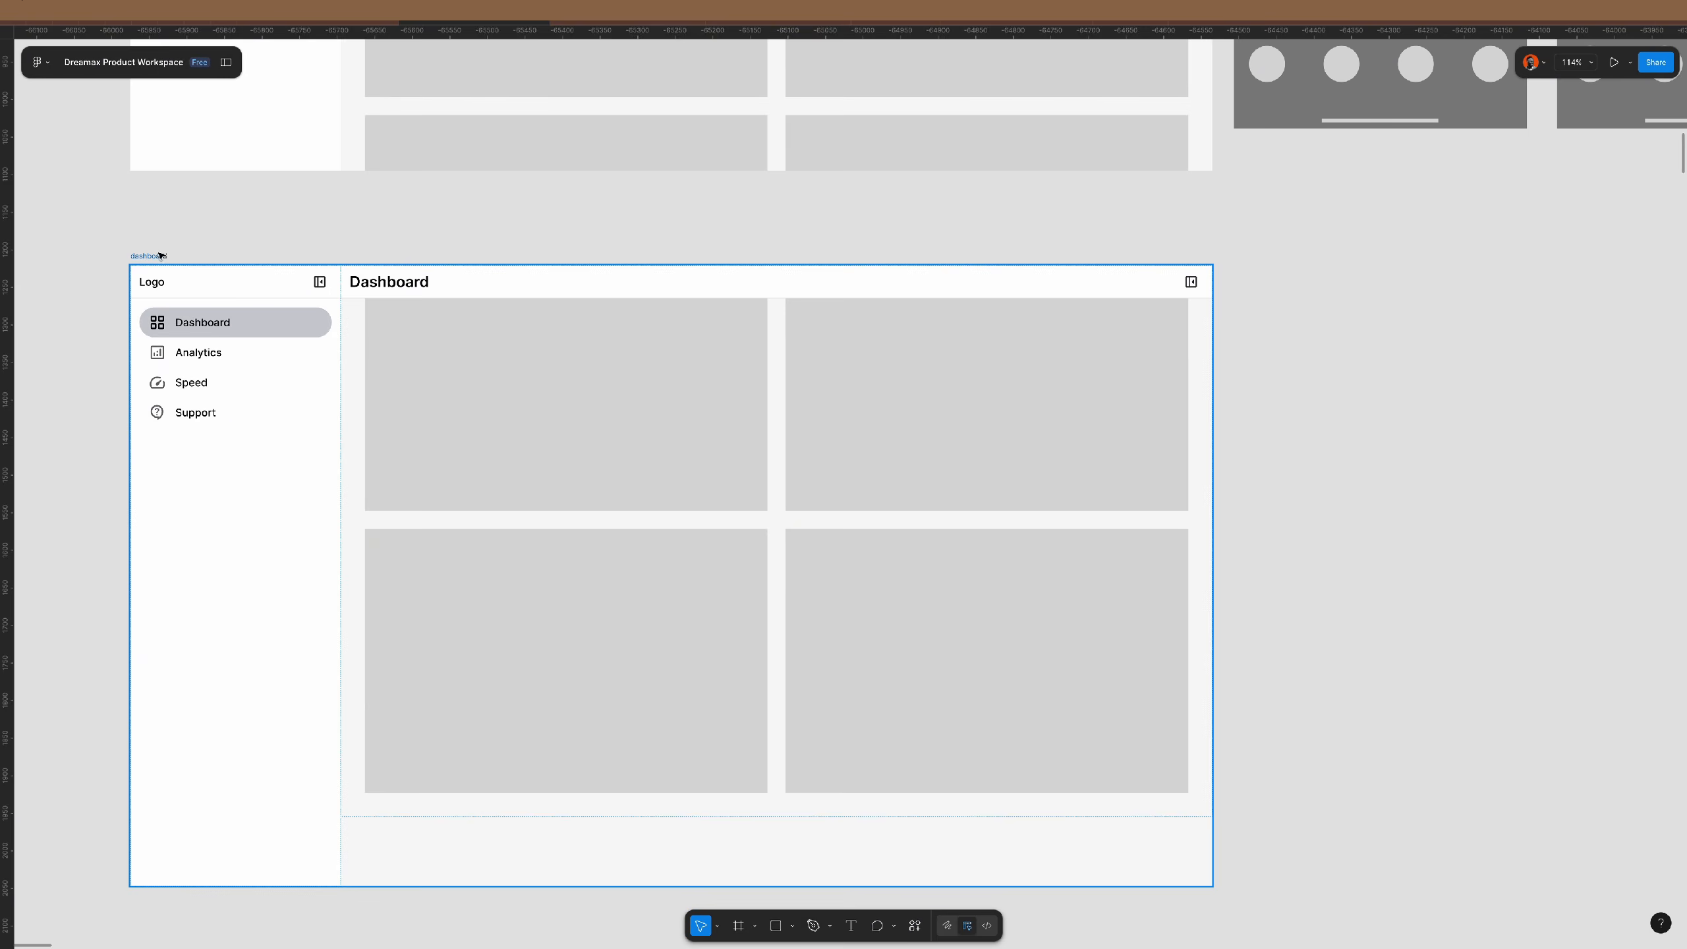
key("Delete")
scroll(775, 264, "up", 10)
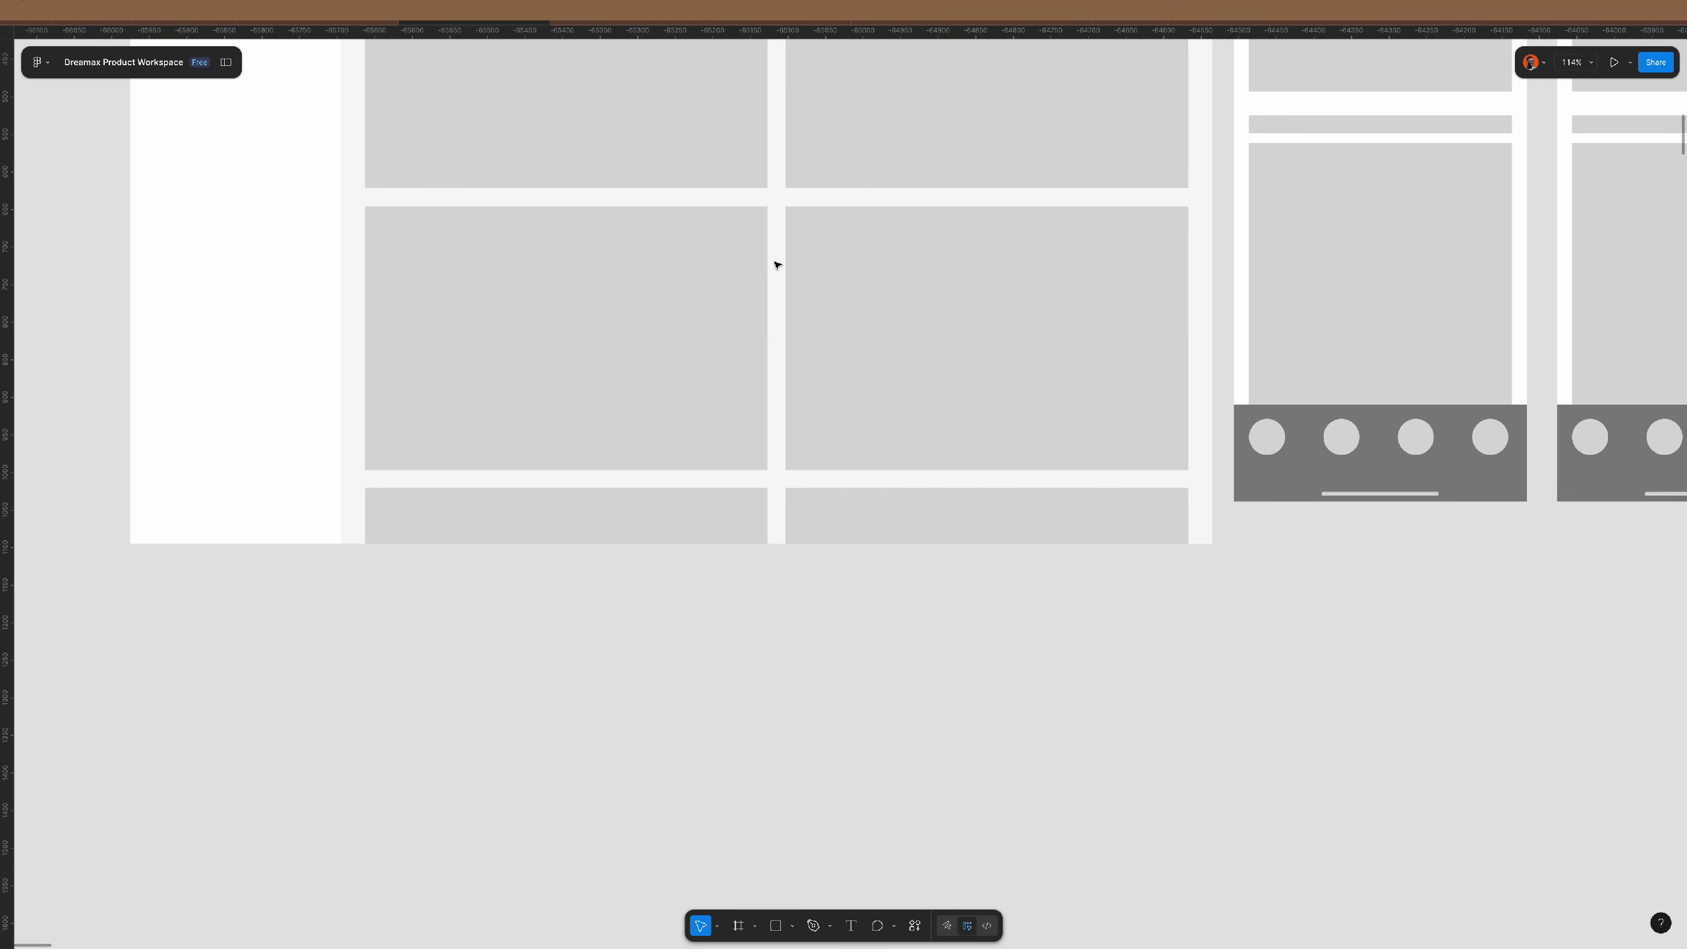
scroll(775, 263, "up", 5)
scroll(775, 263, "down", 2)
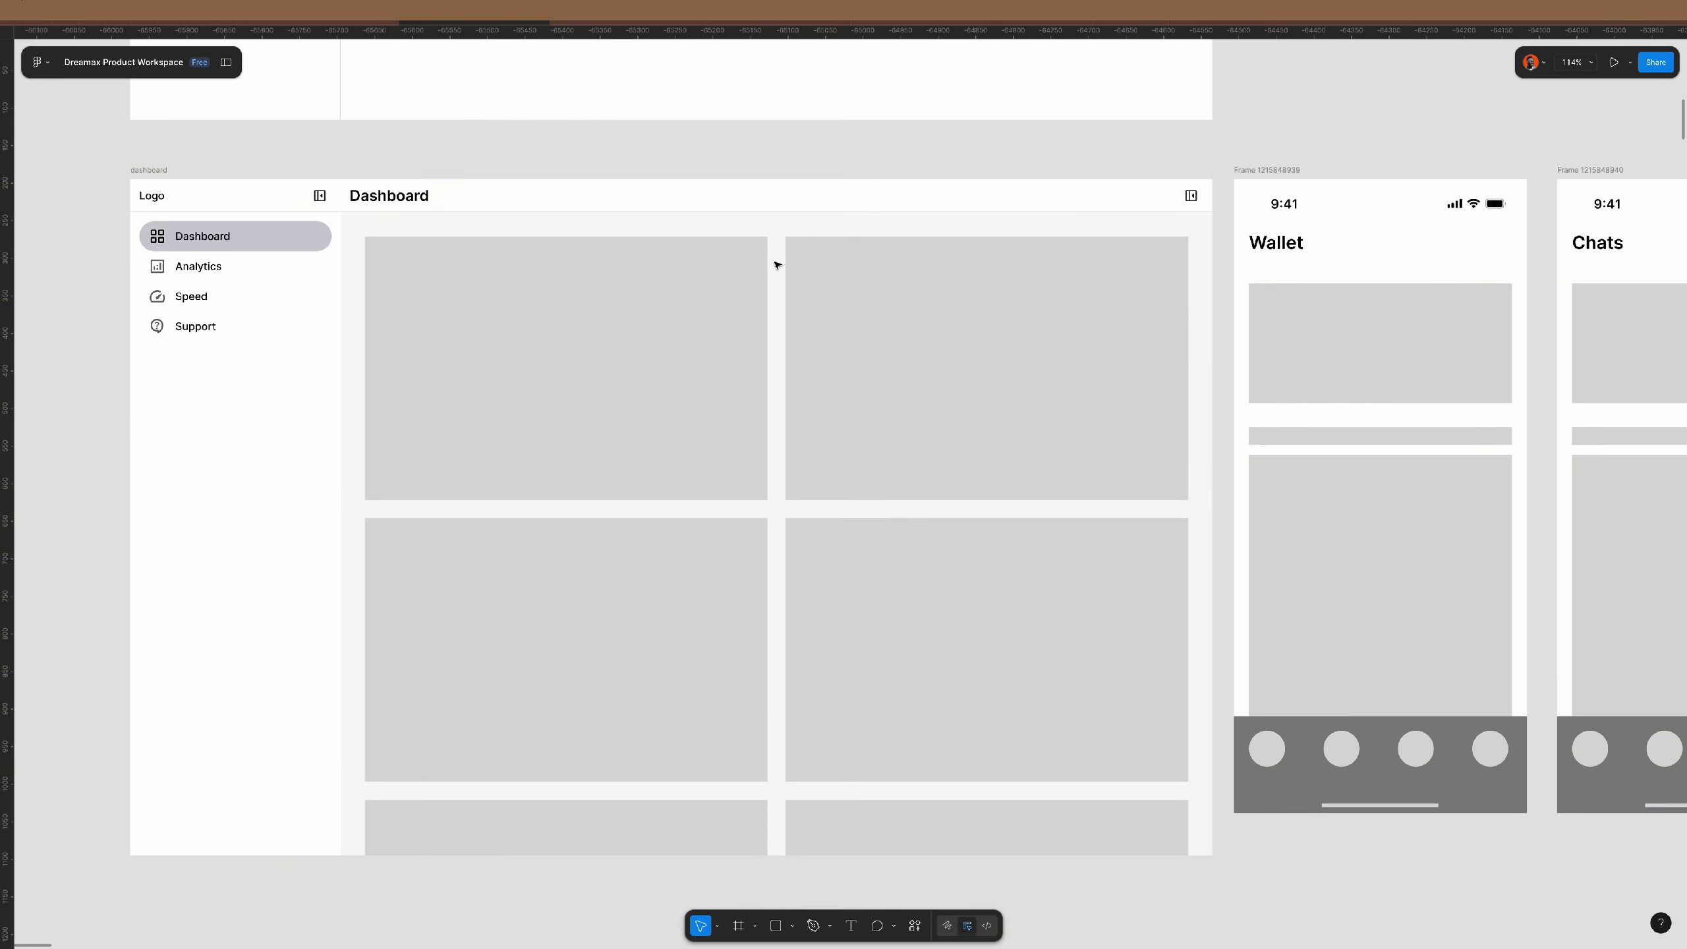
- Apply First on top canvas stacking to the remaining dashboard's content frame
left_click(892, 358)
key("shift+backslash")
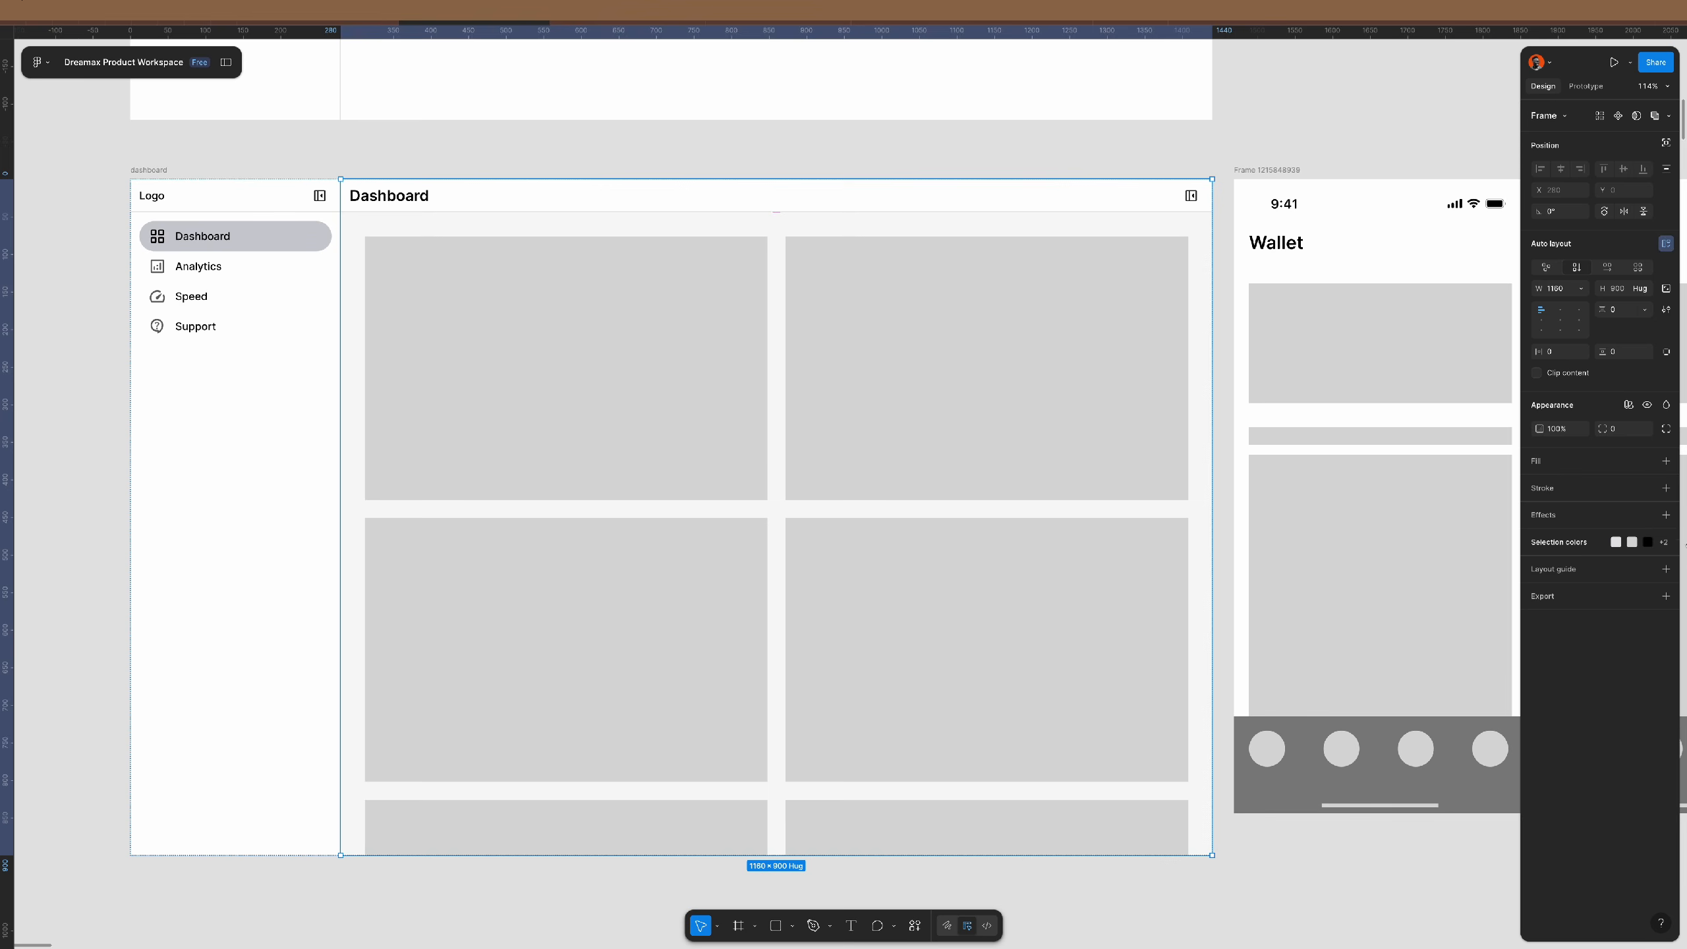
left_click(1666, 310)
left_click(1475, 445)
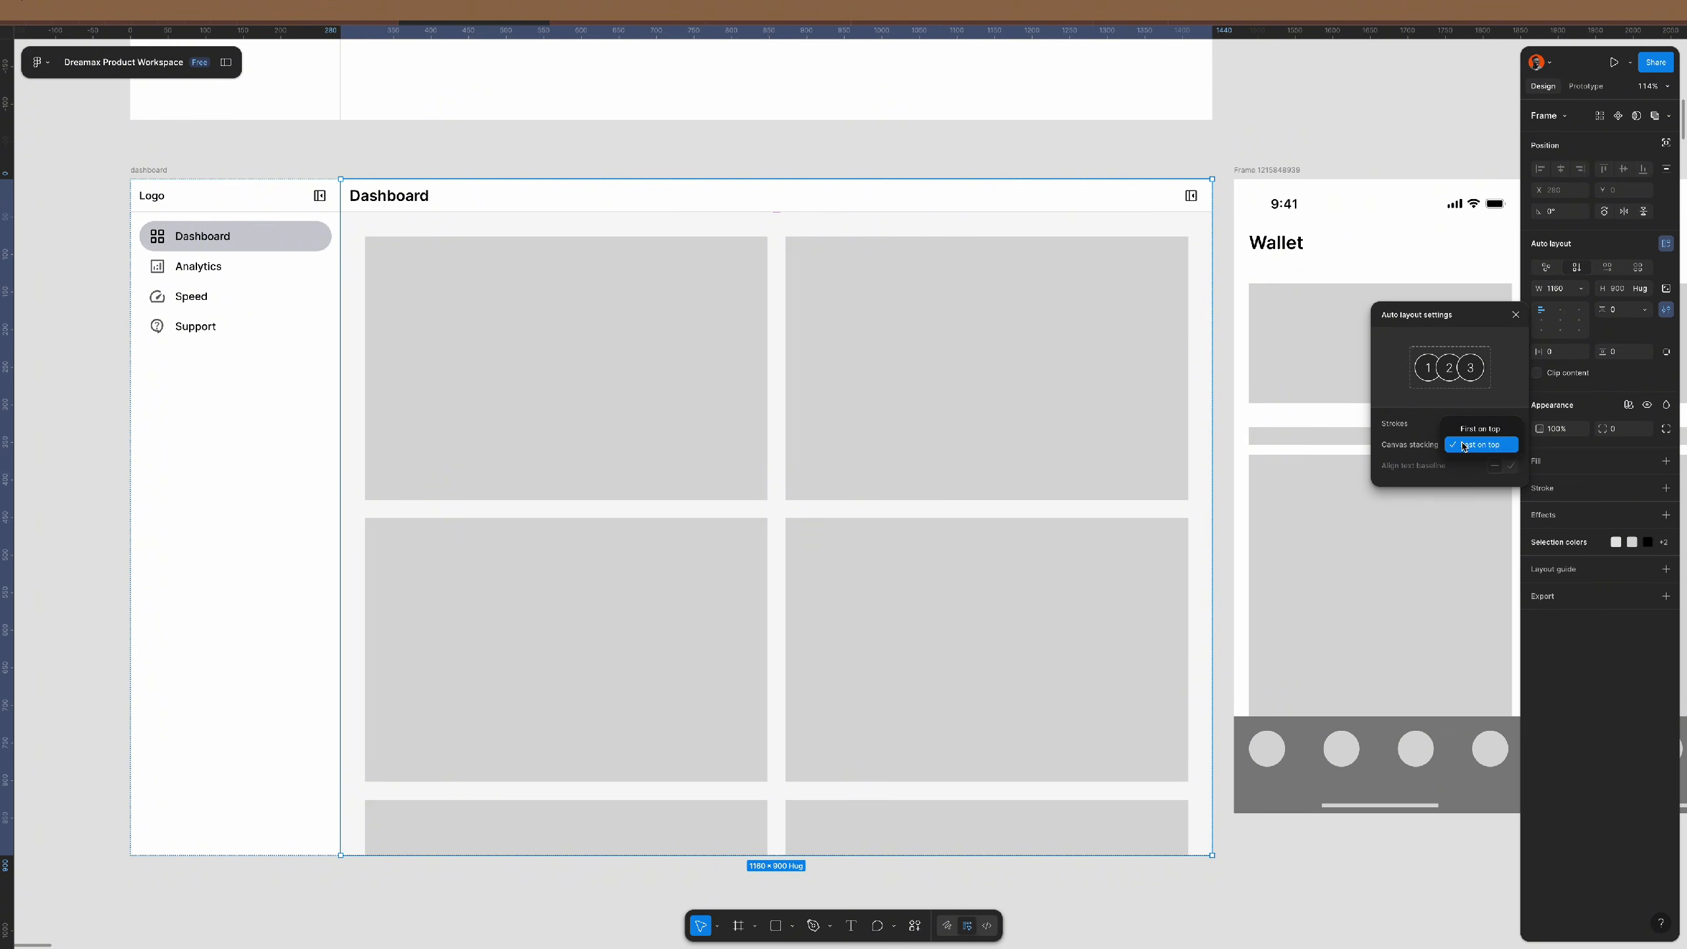
left_click(1467, 431)
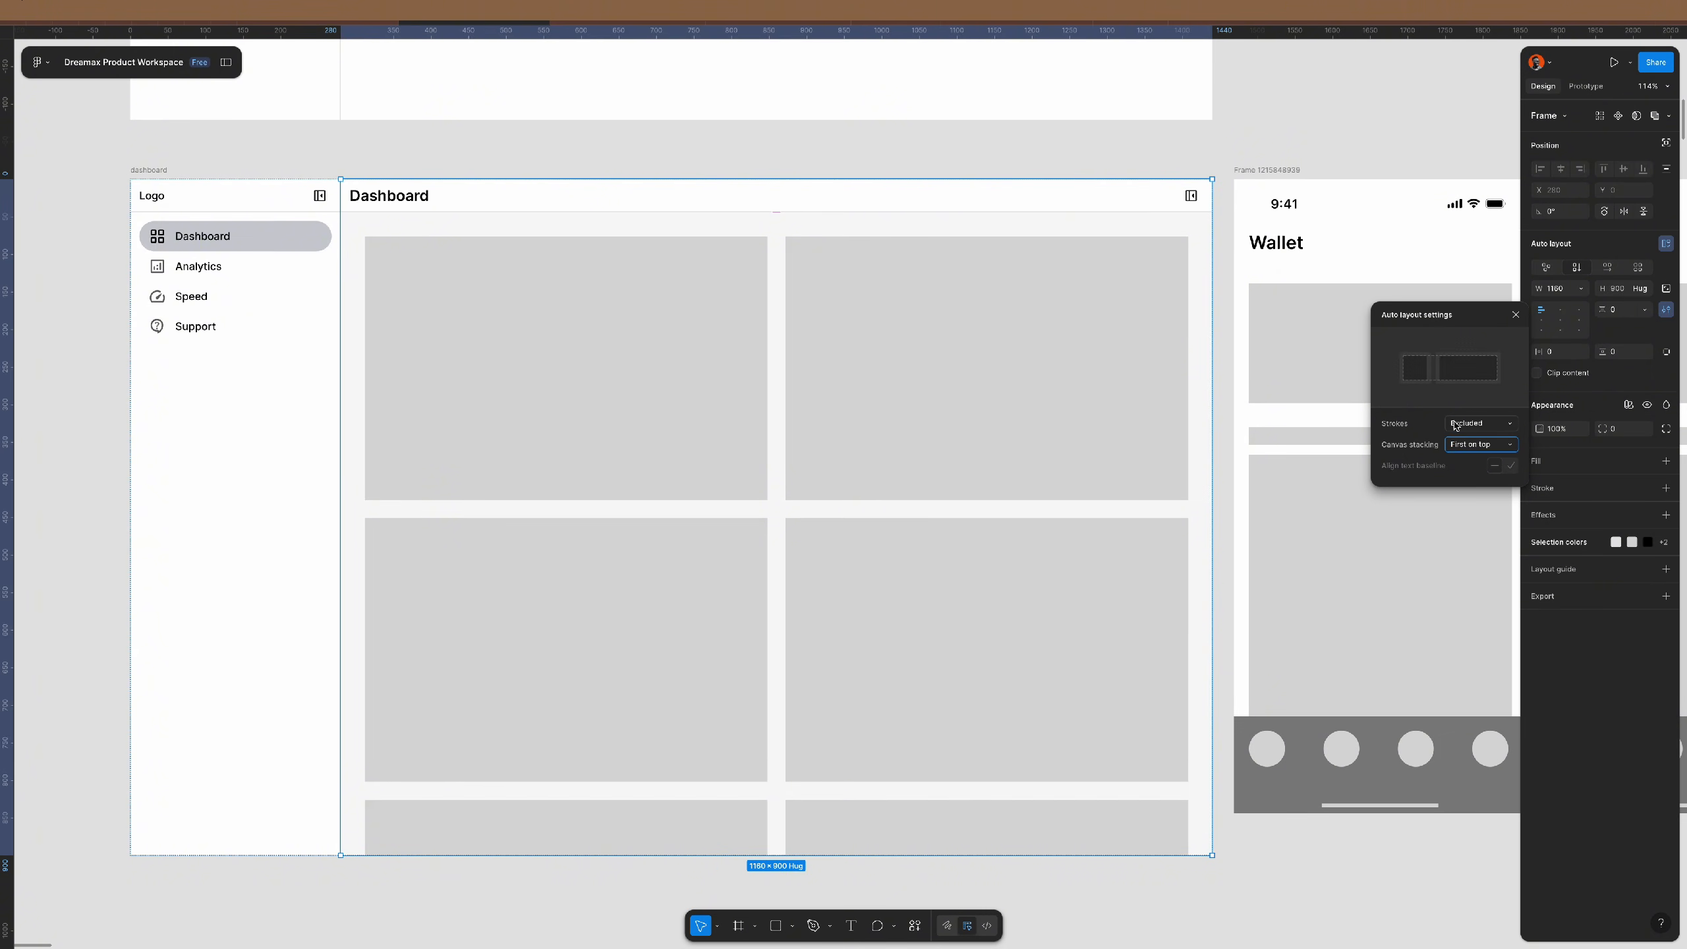
left_click(972, 158)
scroll(561, 570, "down", 5)
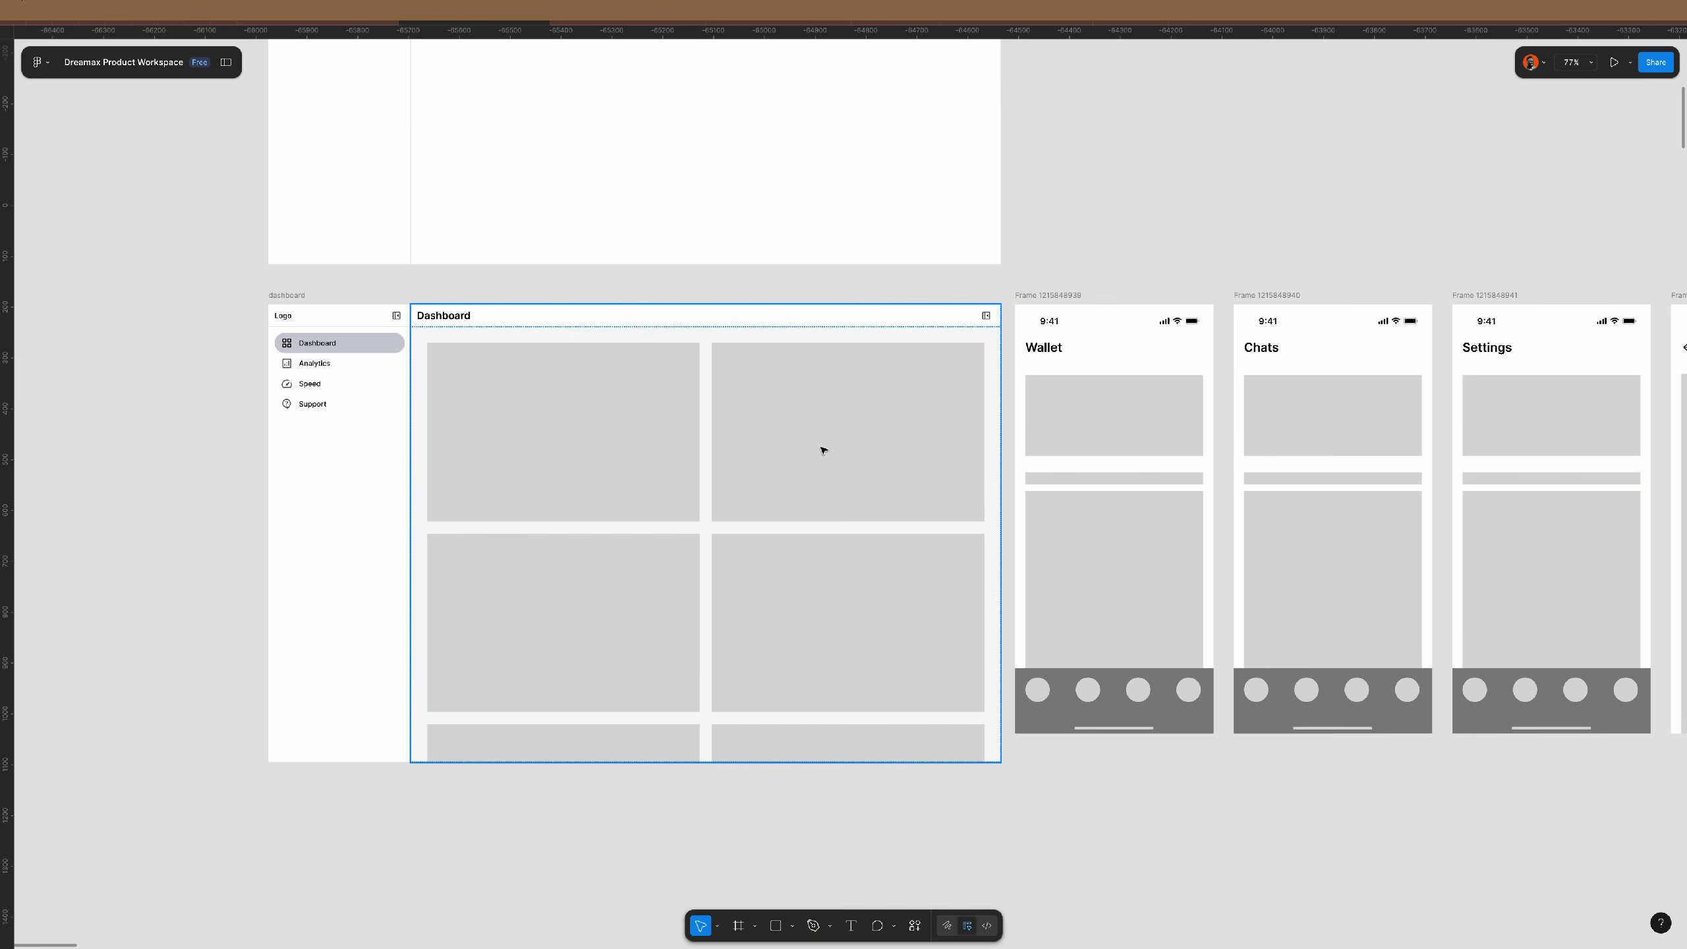
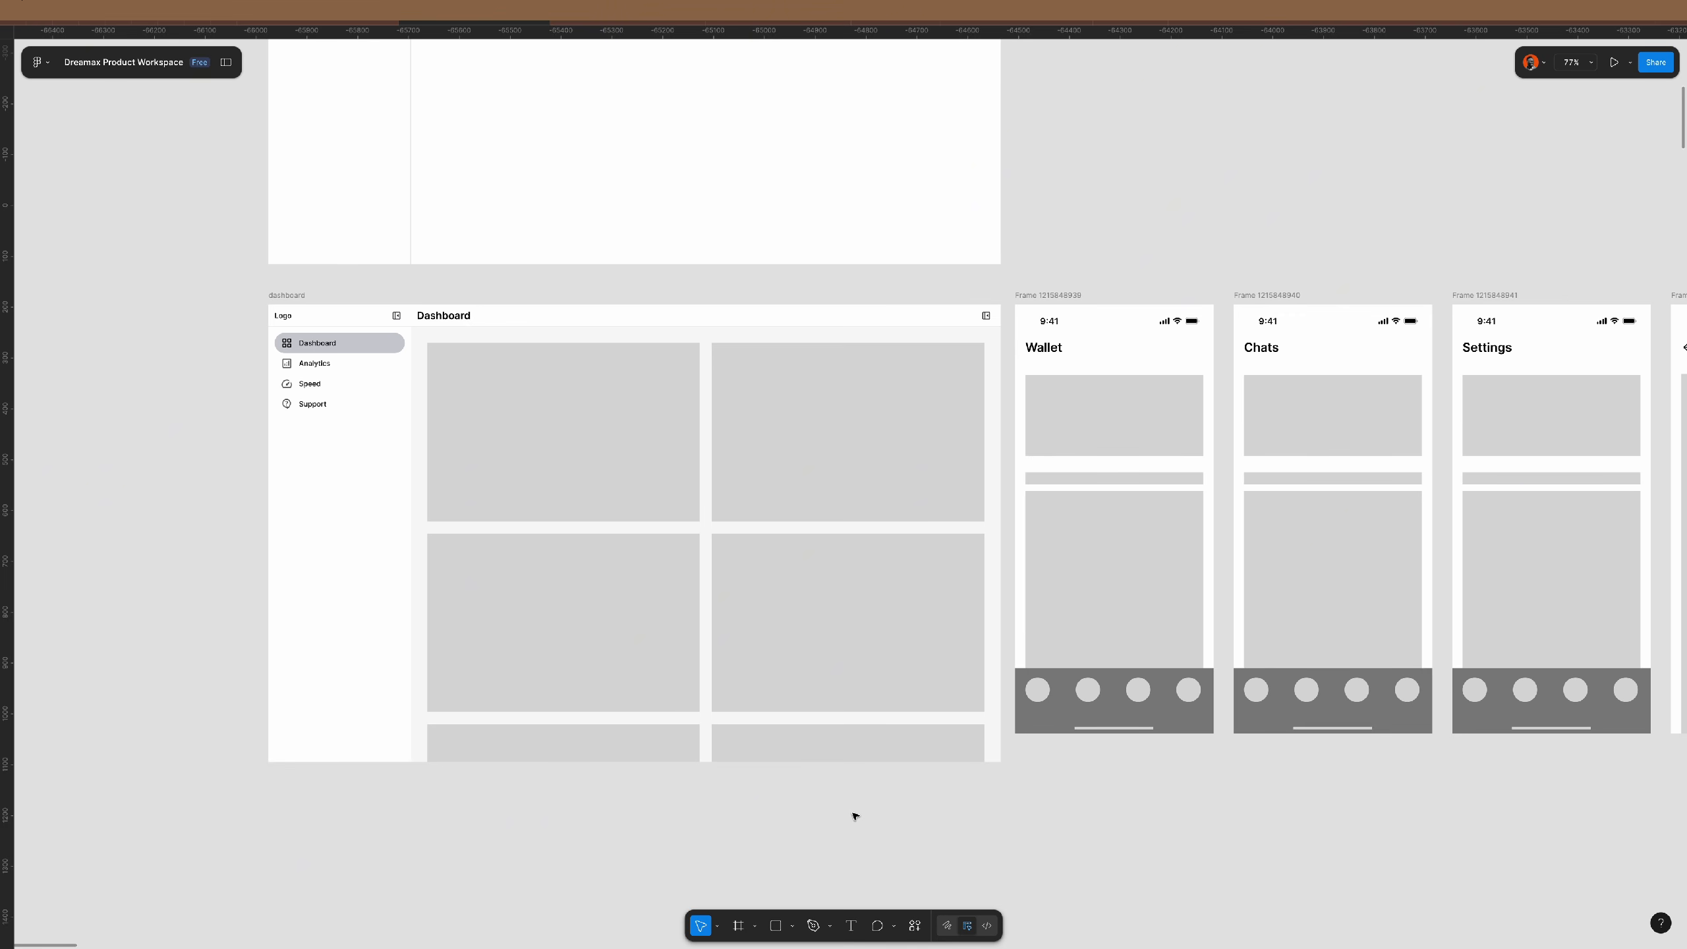
- Duplicate the lower-right dashboard card so the second row holds three equal grey cards
scroll(558, 586, "up", 3)
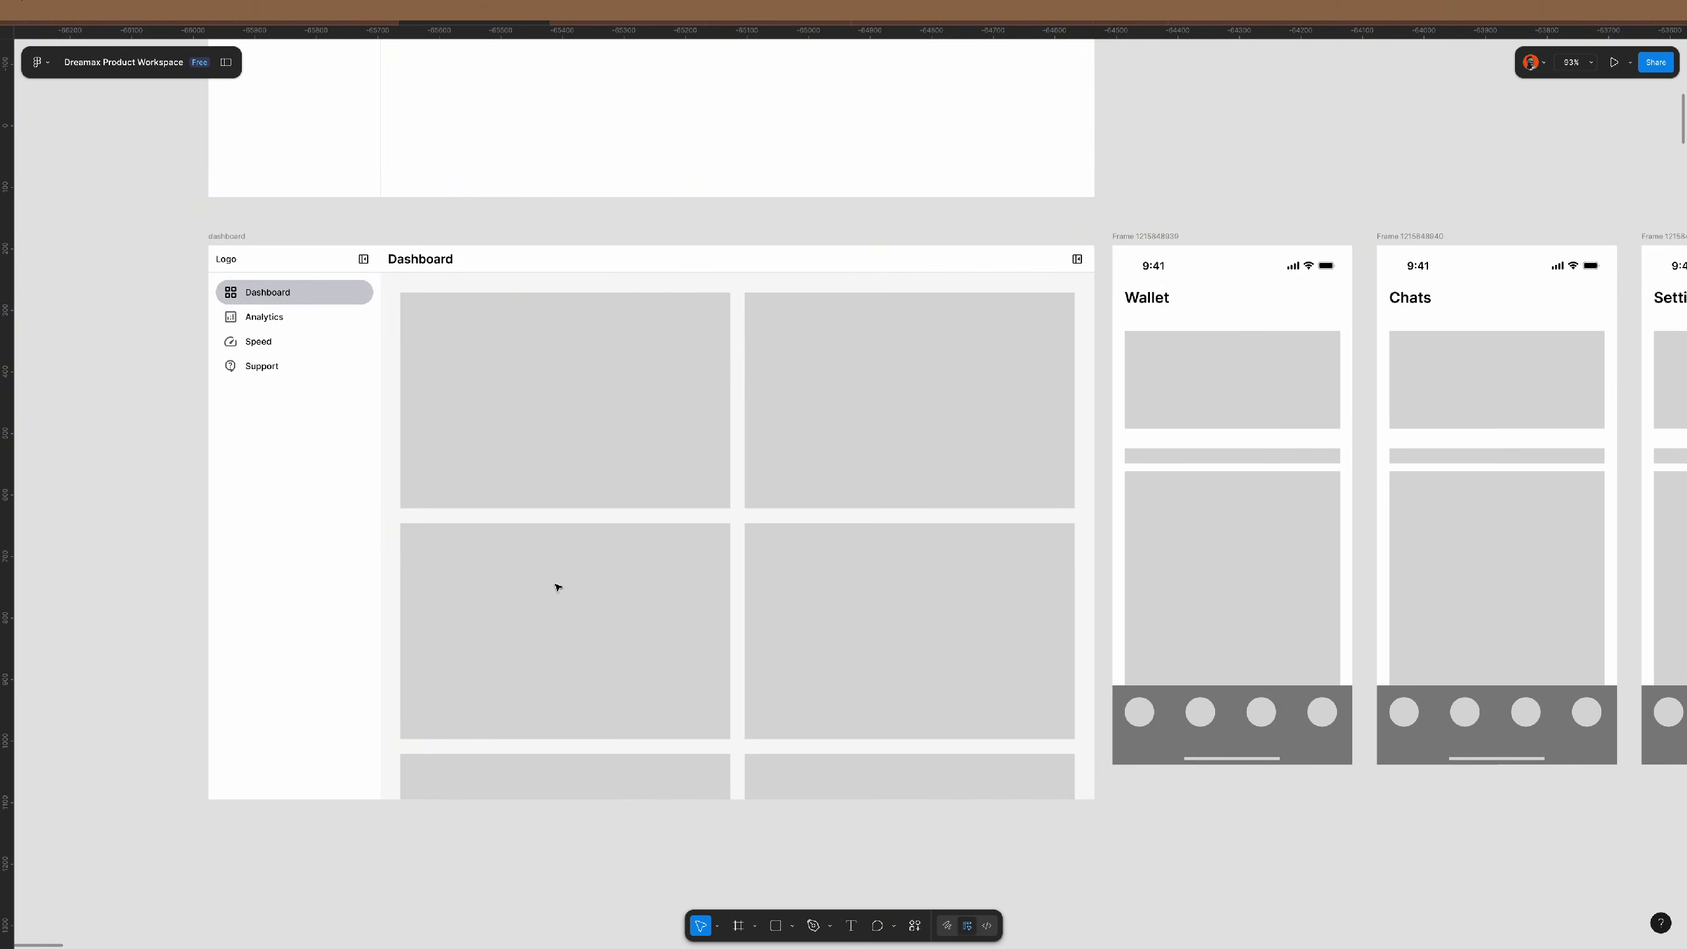
scroll(557, 586, "up", 1)
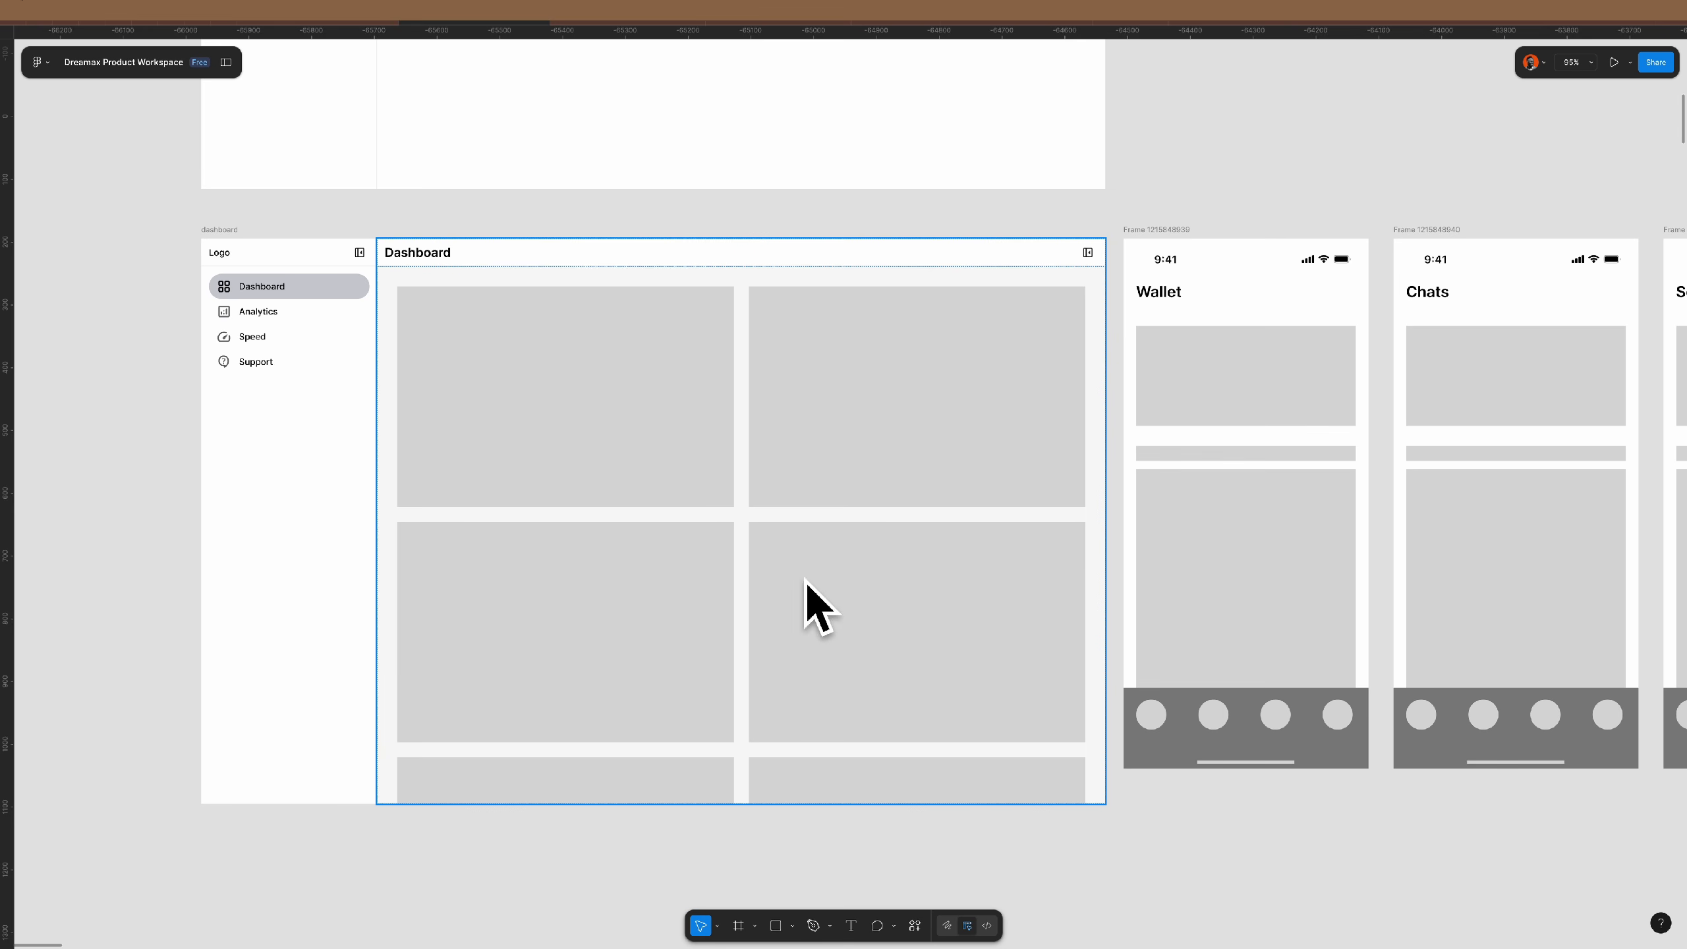
scroll(798, 629, "up", 3)
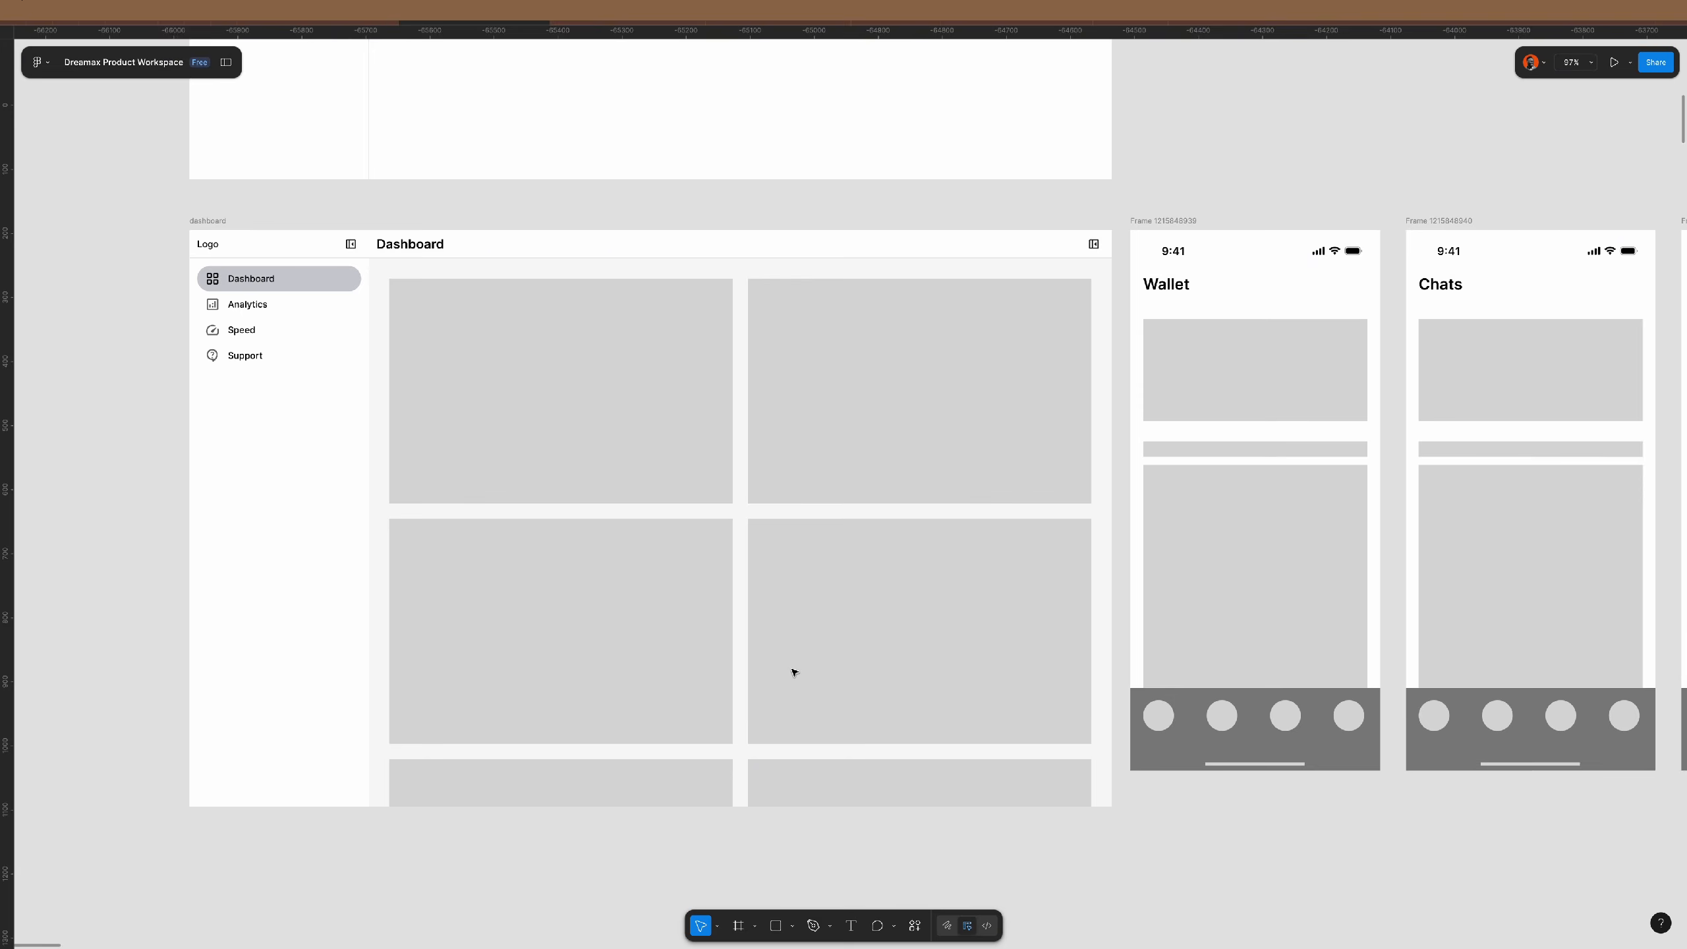
left_click(805, 618)
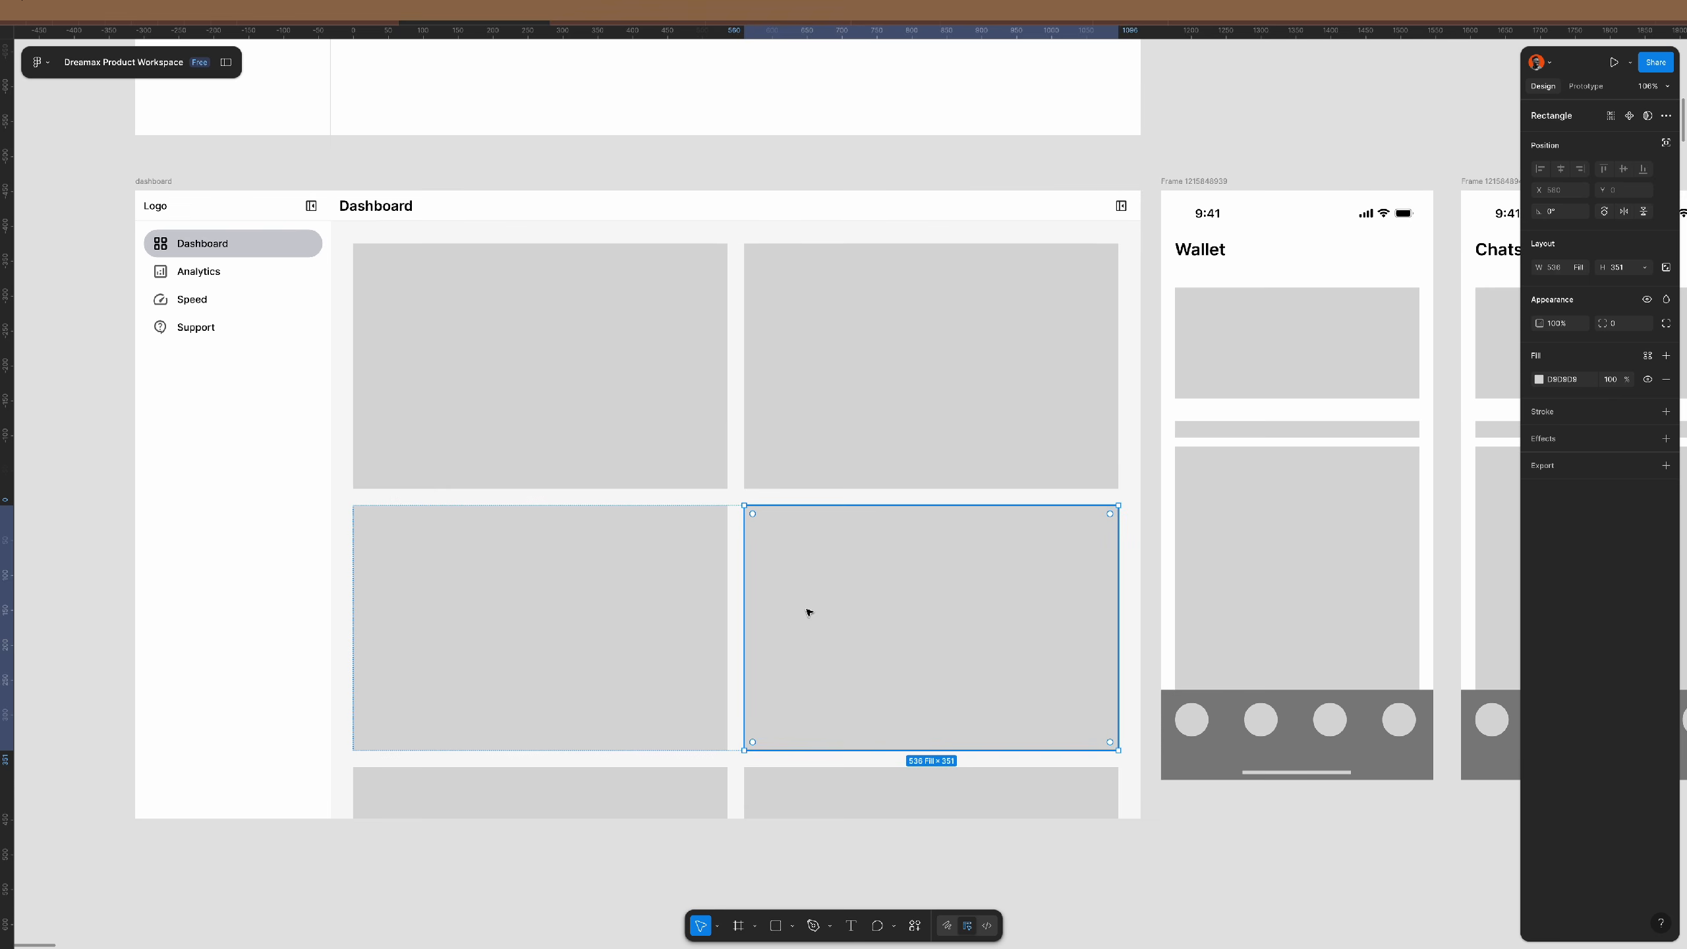
key("ctrl+d")
left_click(1166, 864)
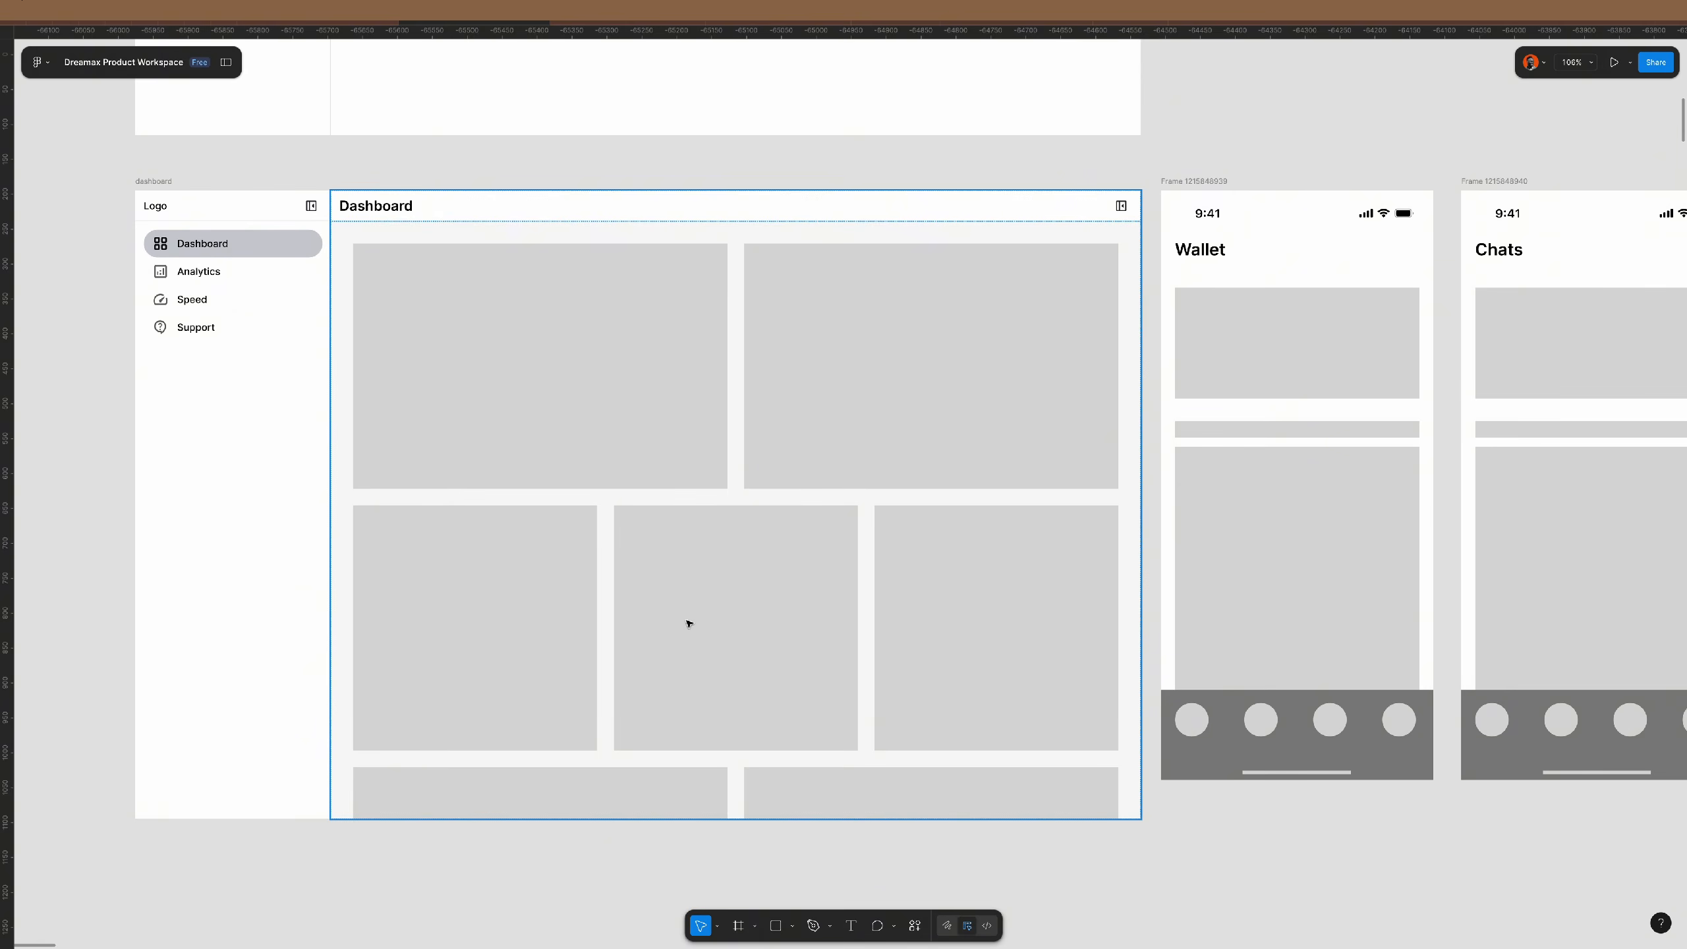
scroll(660, 522, "down", 3)
- Duplicate the Wallet phone screen below the other frames and zoom to the copy
scroll(848, 535, "right", 5)
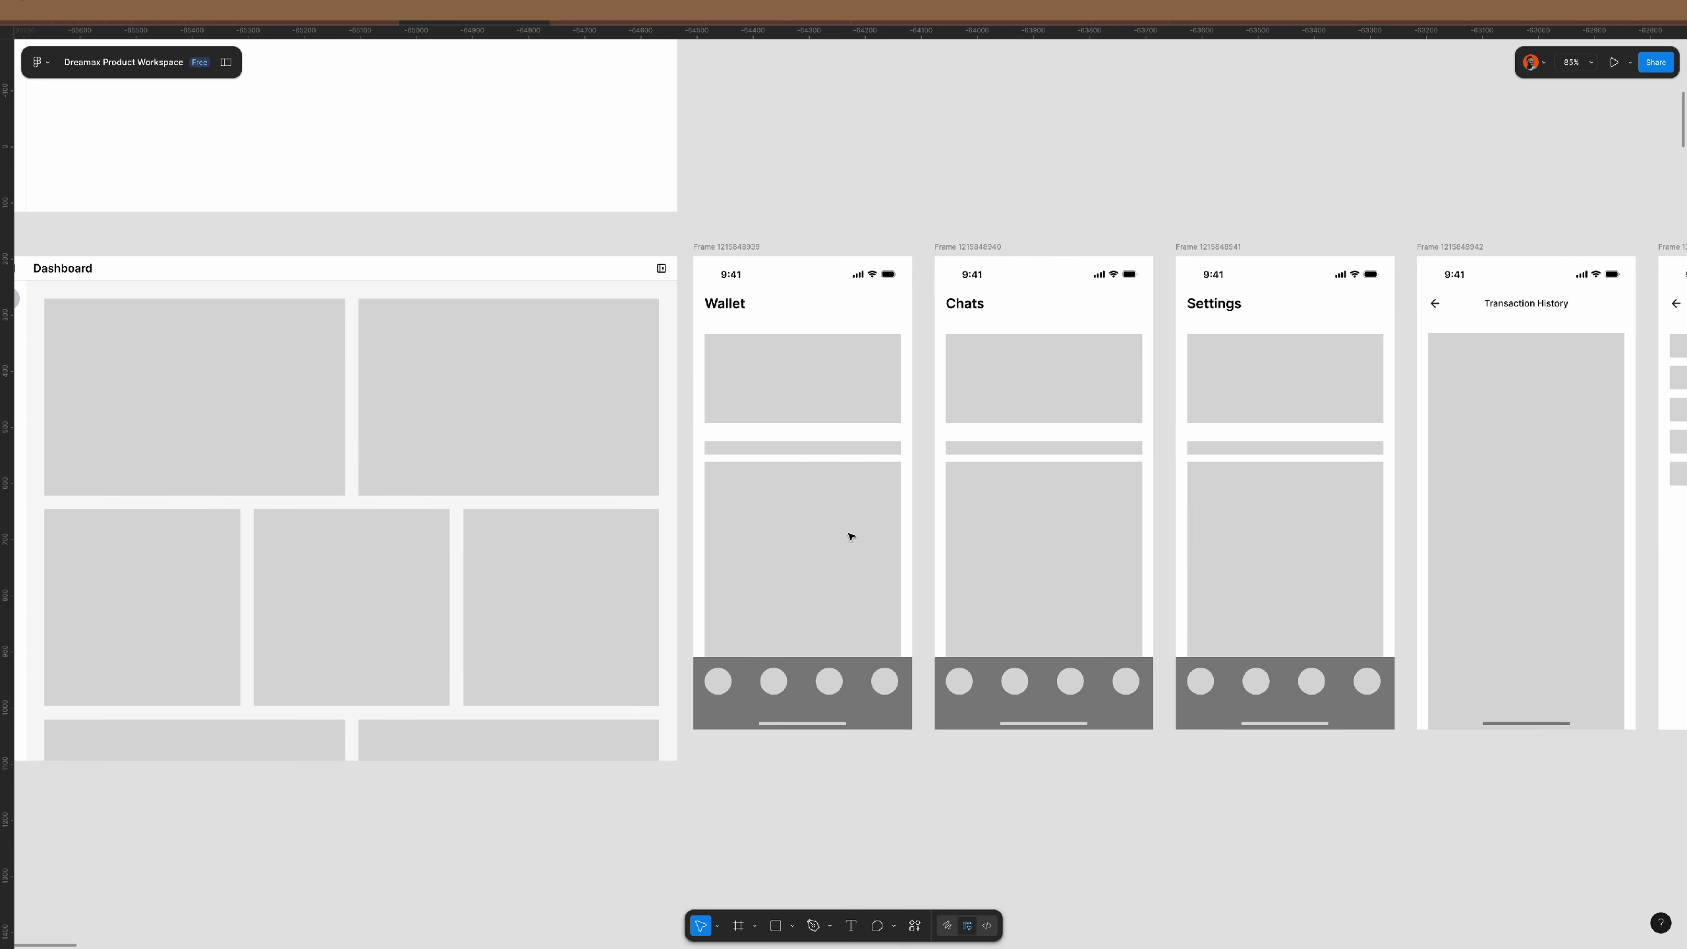
scroll(851, 536, "down", 1)
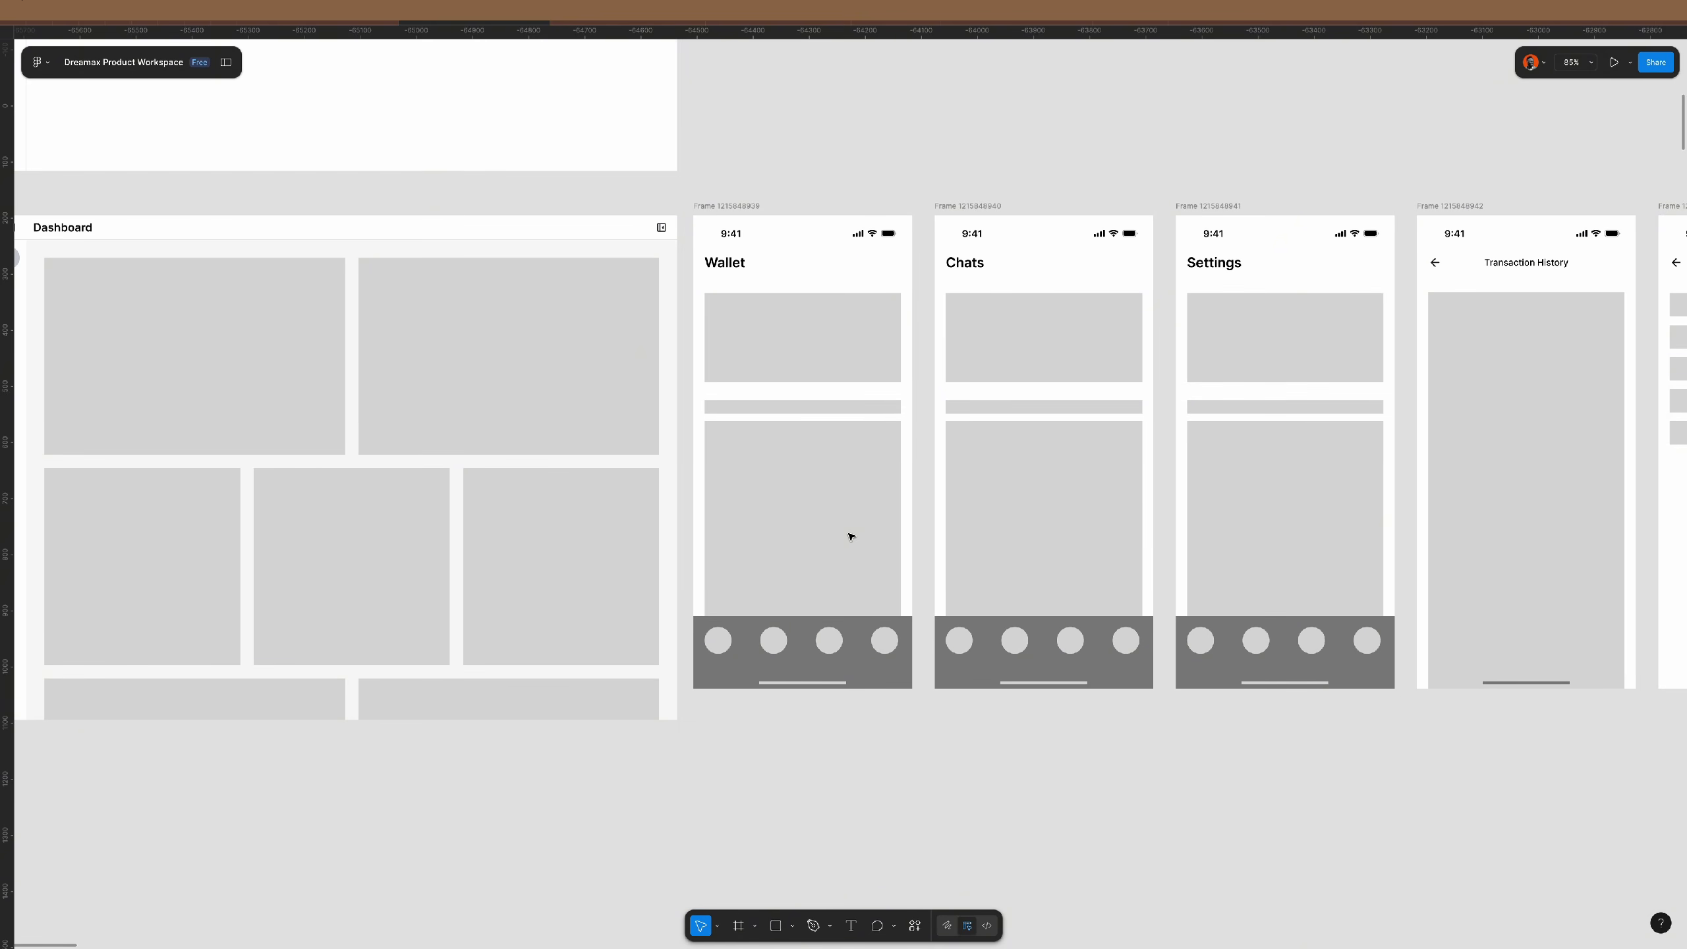
left_click(724, 207)
left_click_drag(724, 206, 843, 760)
key("shift+2")
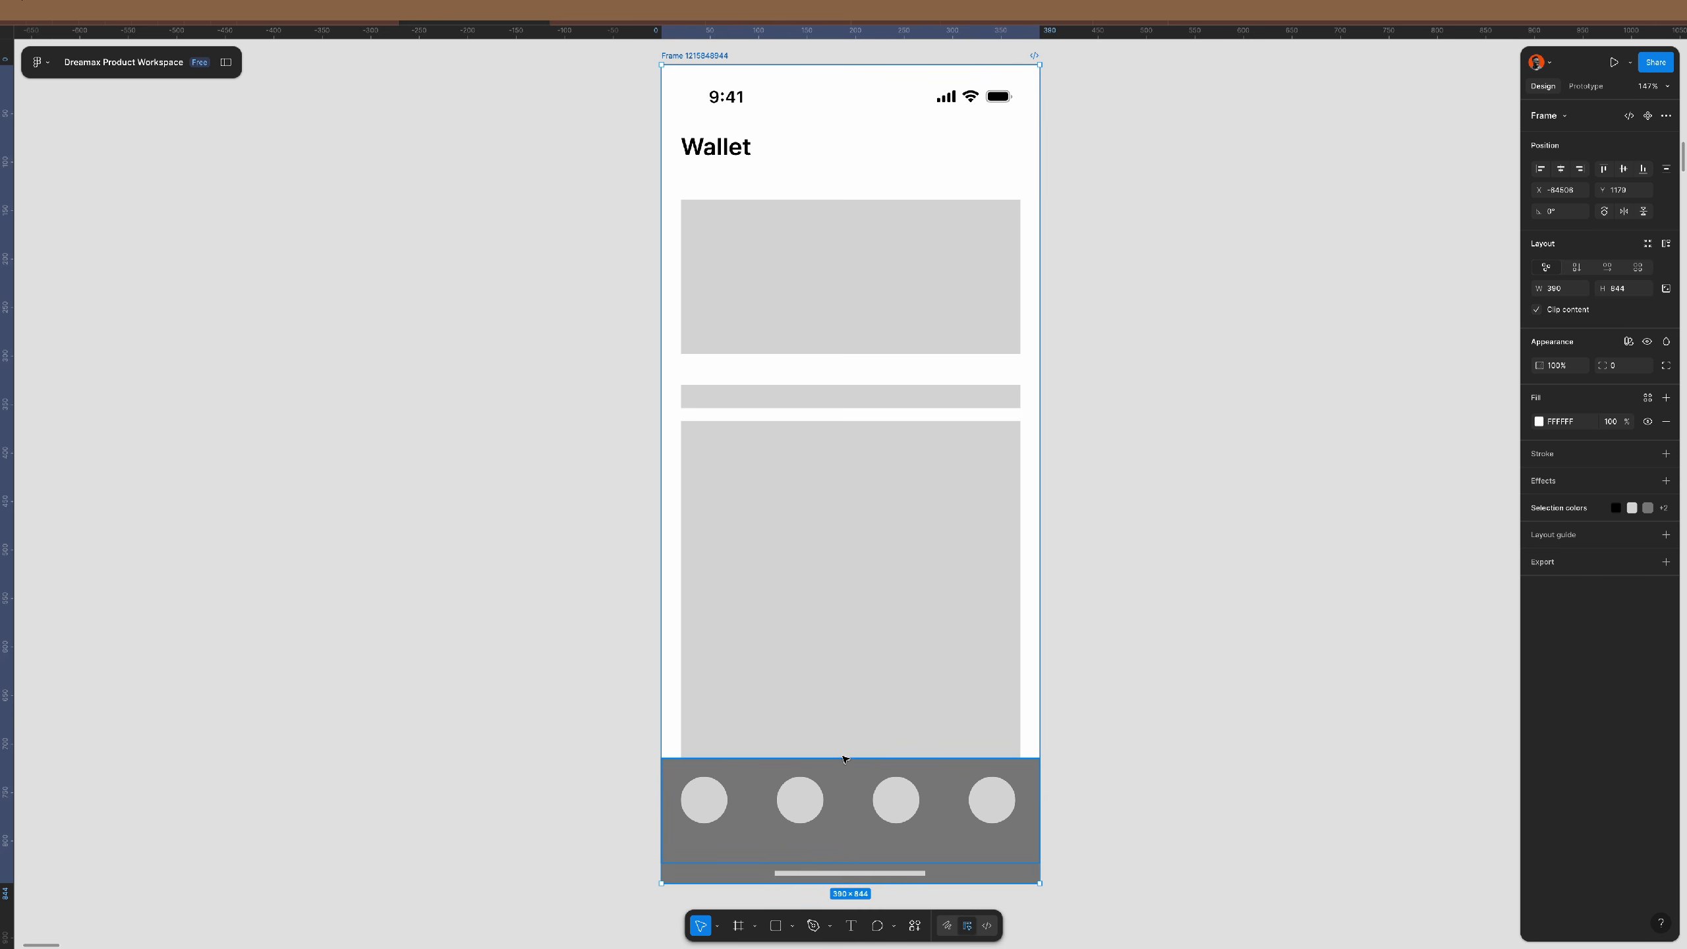
- Change the copied screen's heading from Wallet to 'Home'
double_click(726, 150)
type("Home")
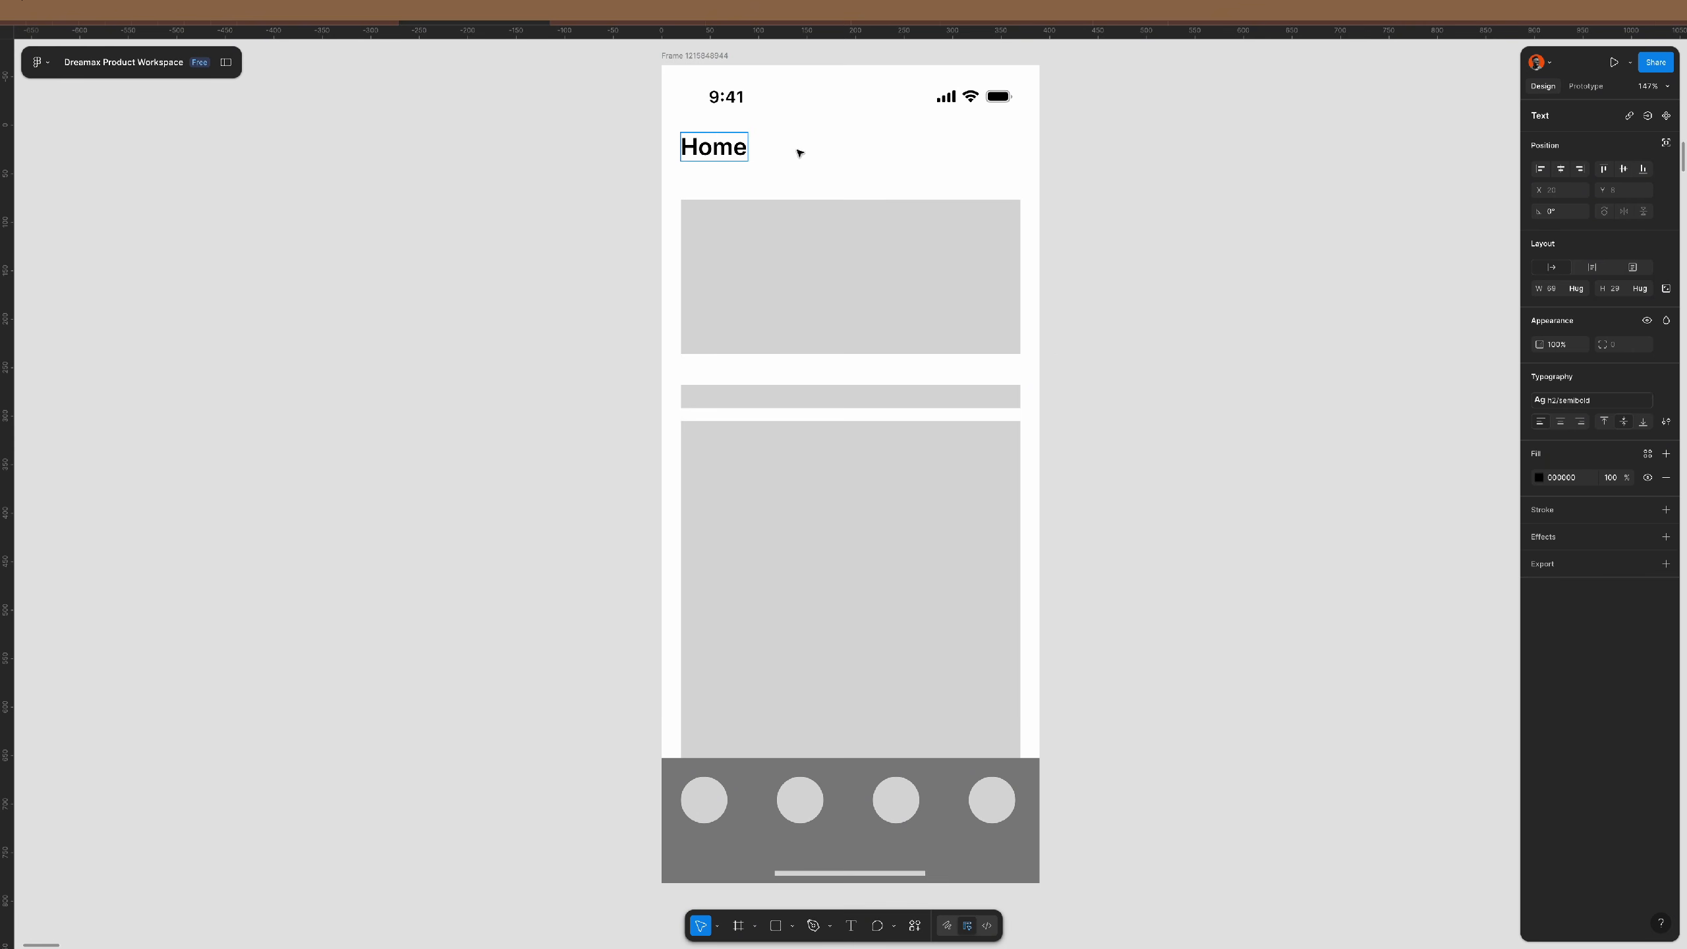
left_click(1083, 380)
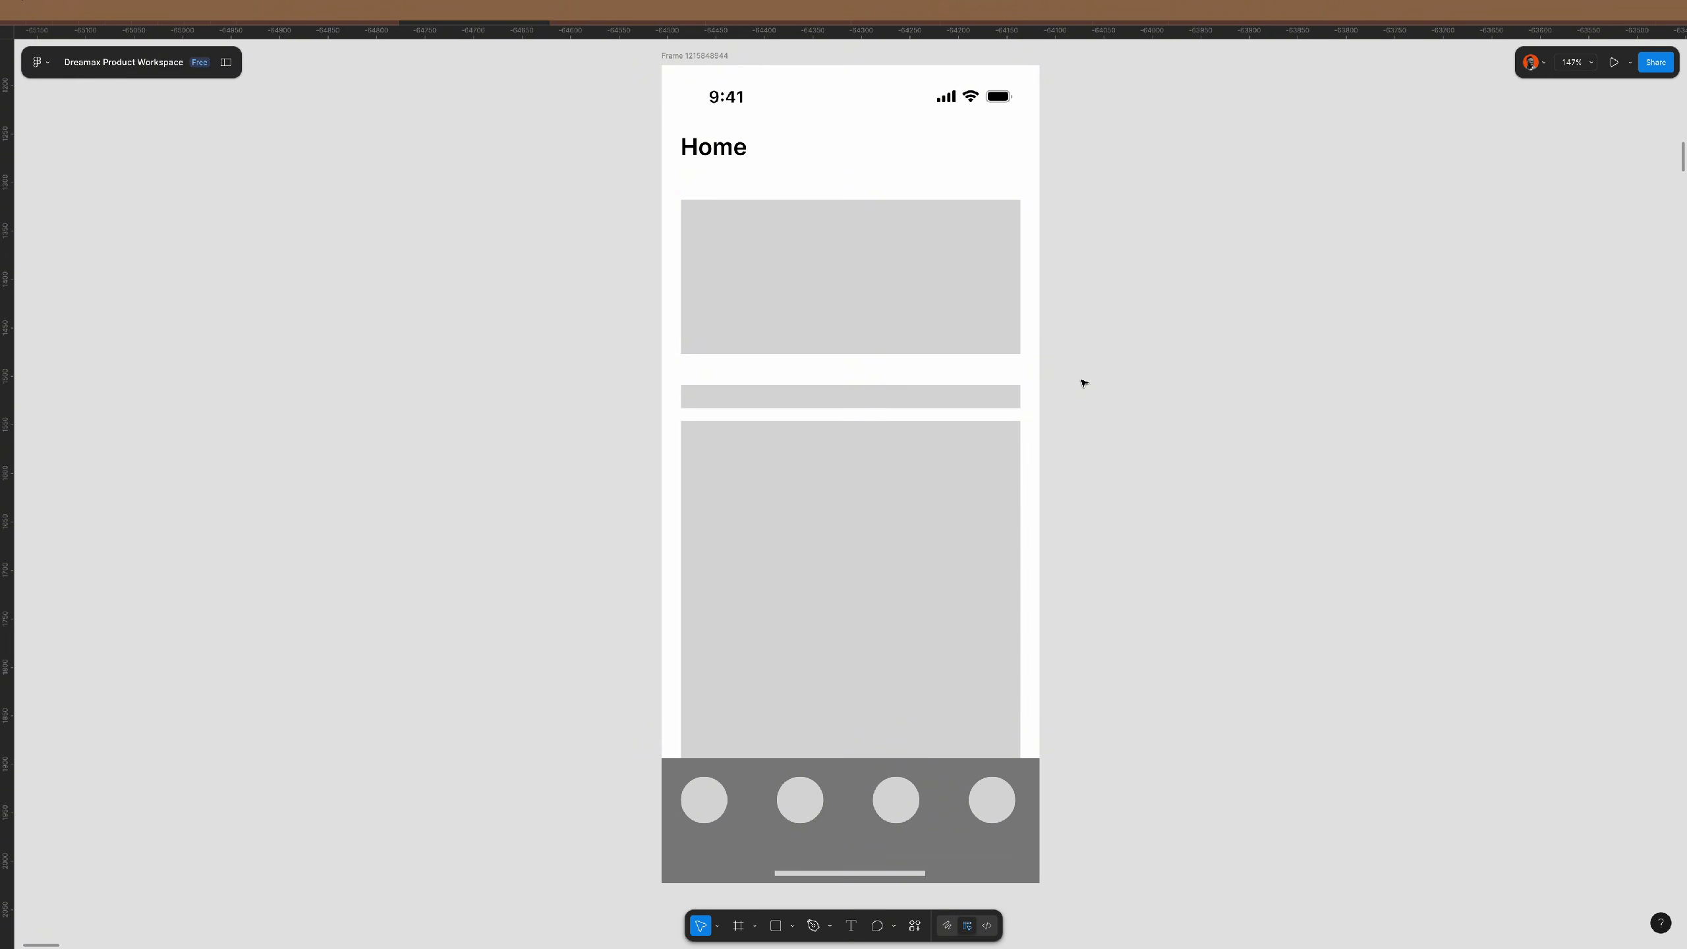
left_click(943, 255)
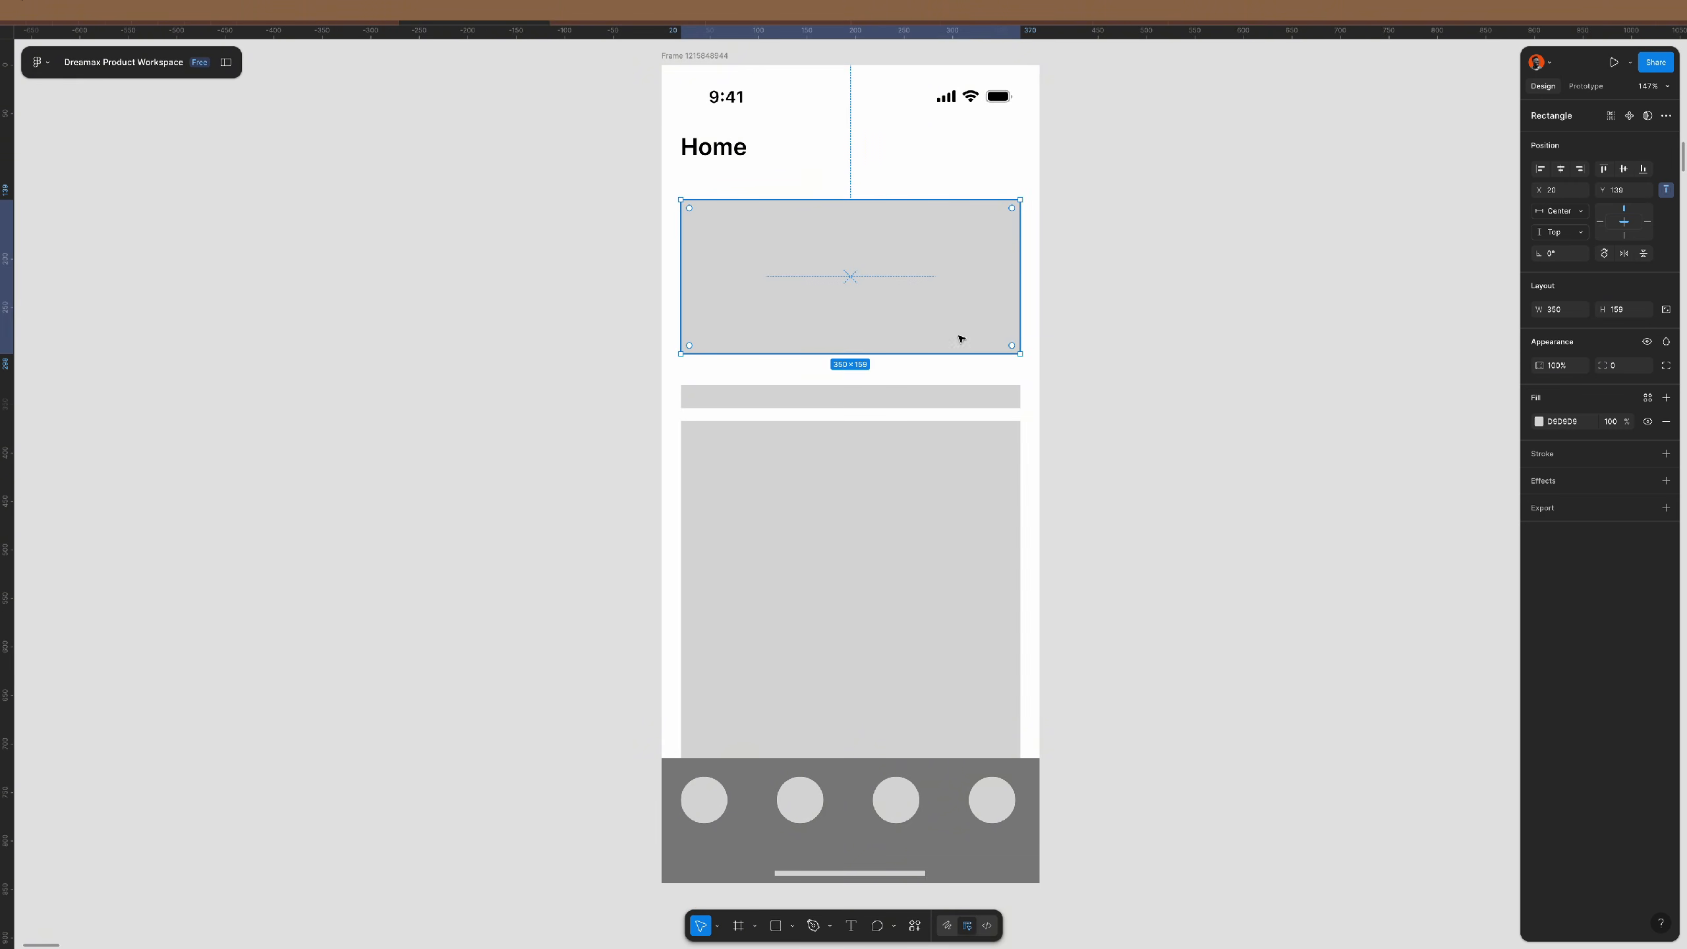
- Move the thin bar and large block down, and place a copy of the top card beneath it
left_click(923, 395)
key("Delete")
key("ctrl+z")
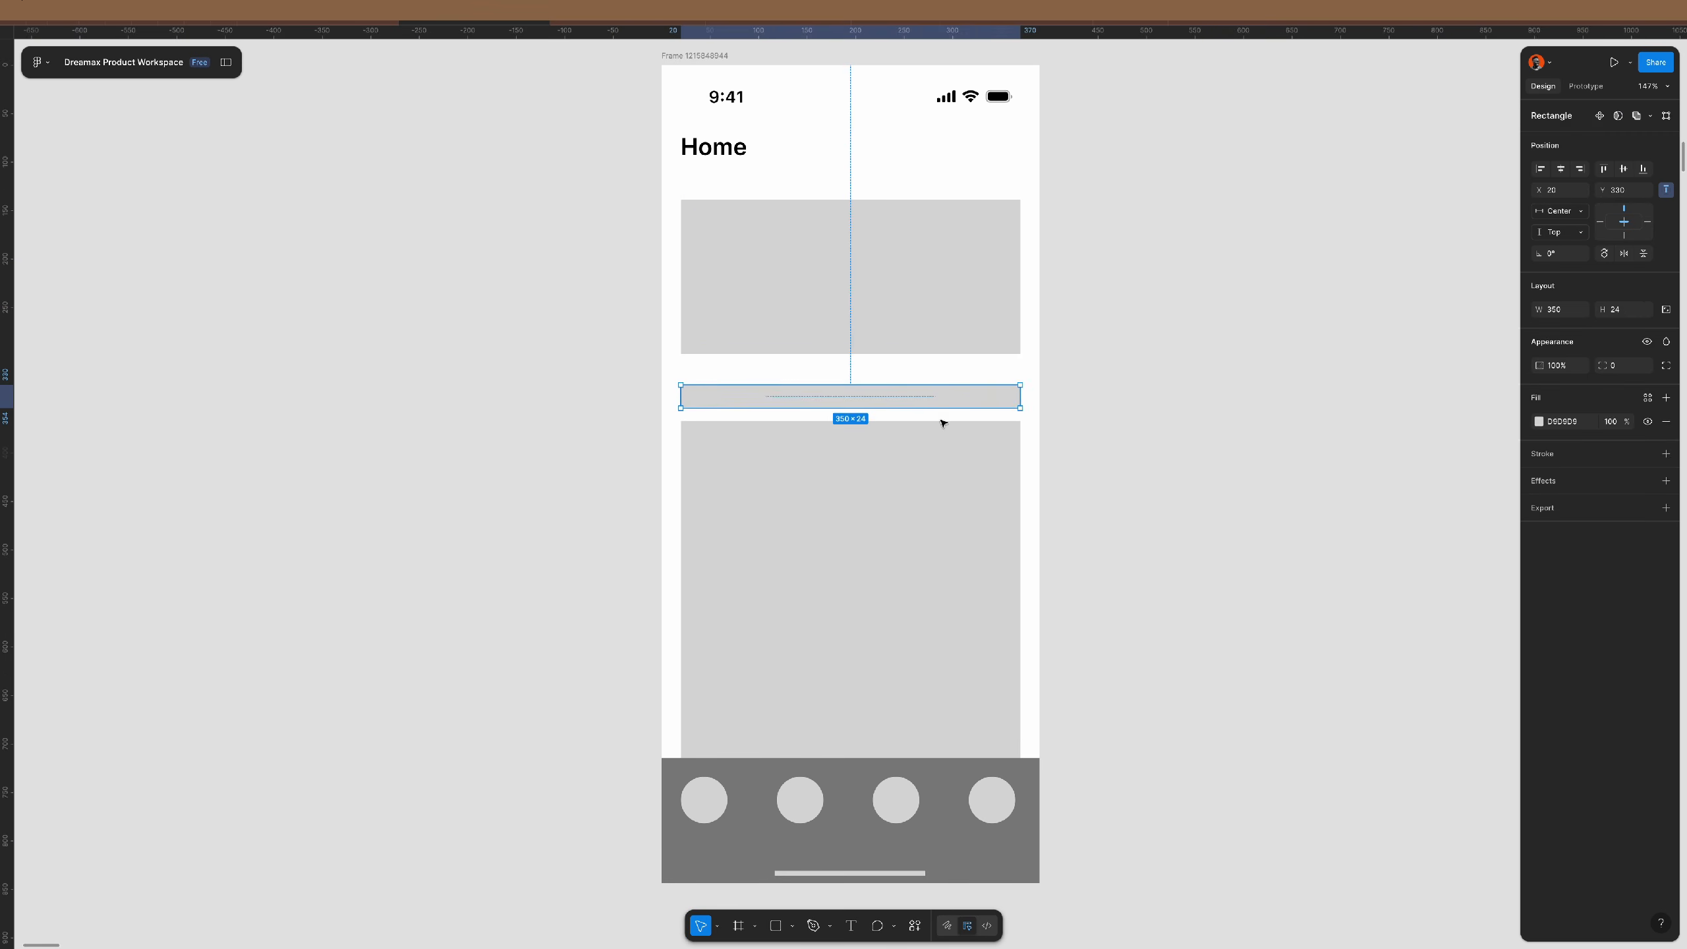
left_click(948, 456, "shift")
left_click_drag(940, 396, 936, 602)
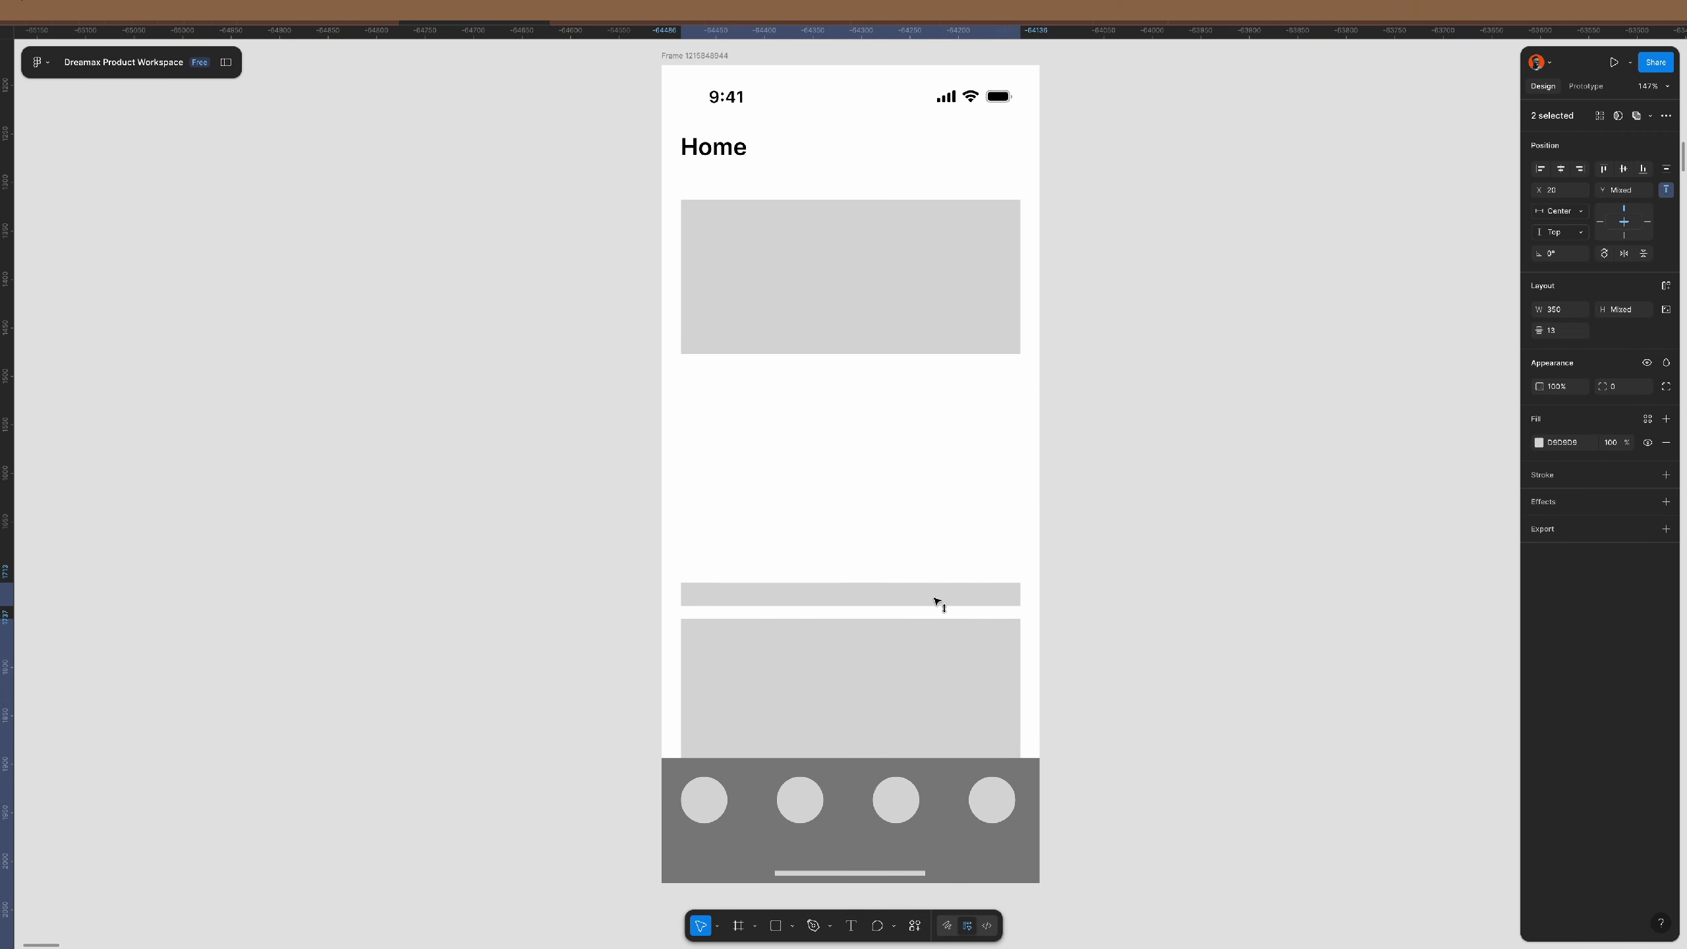
left_click(1134, 434)
left_click(937, 252)
left_click_drag(920, 236, 943, 413)
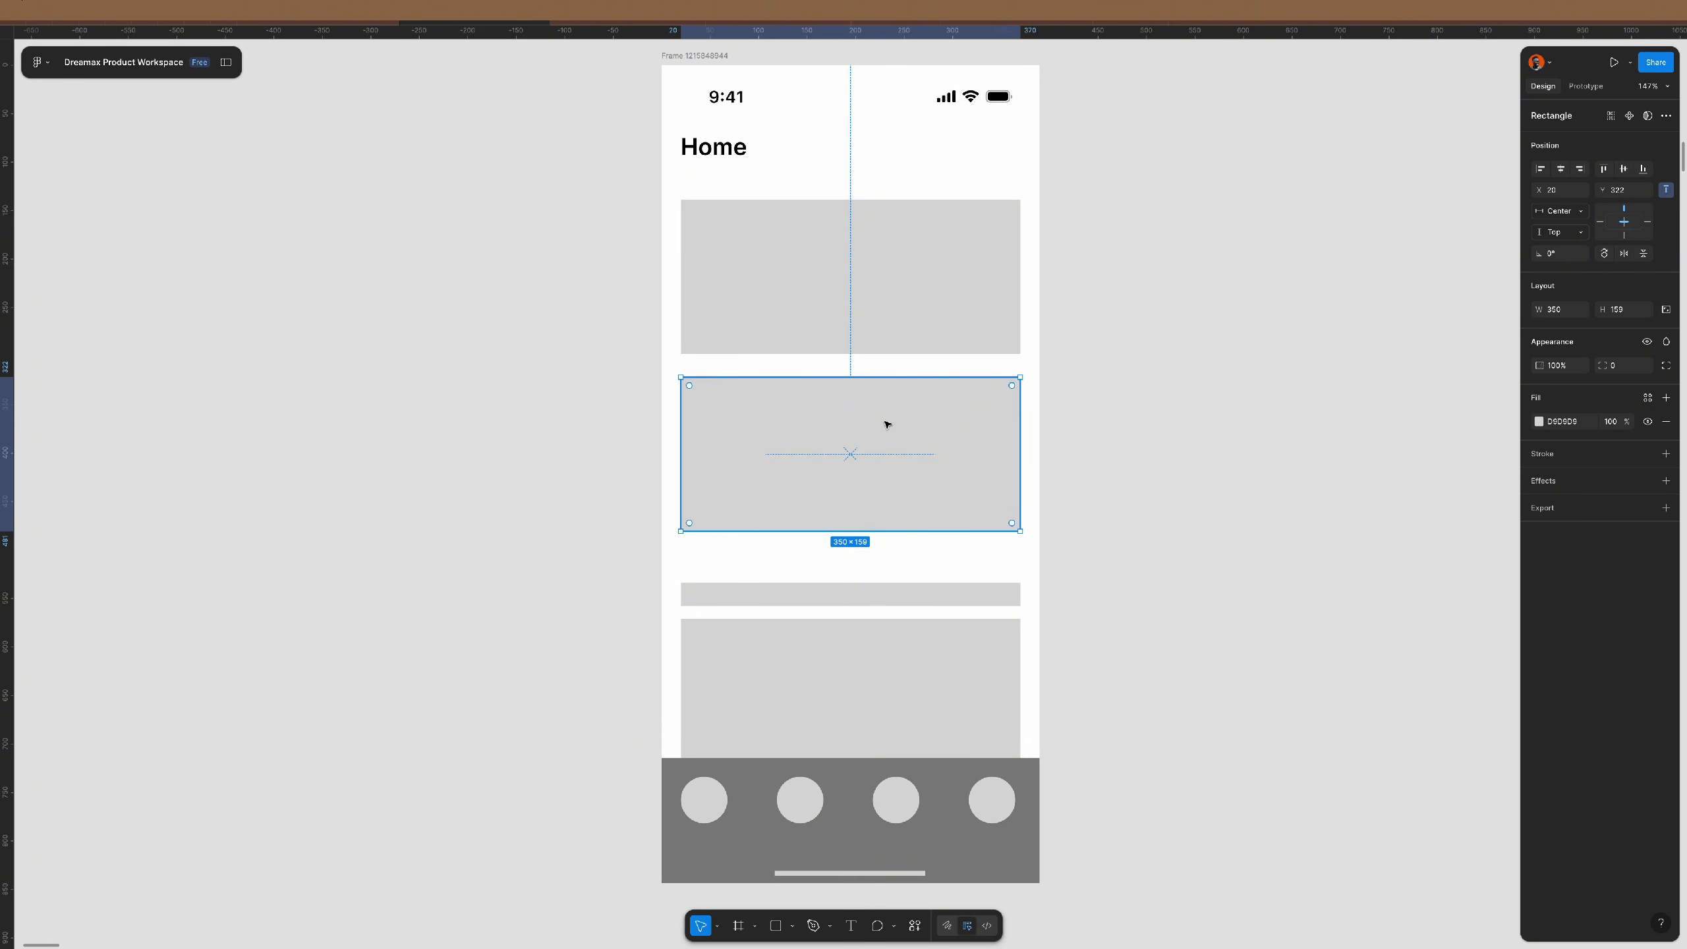
- Move the four tab-bar circles into the new card, fill them dark grey, space them 40 apart and centre them
left_click(798, 805)
left_click(707, 801, "shift")
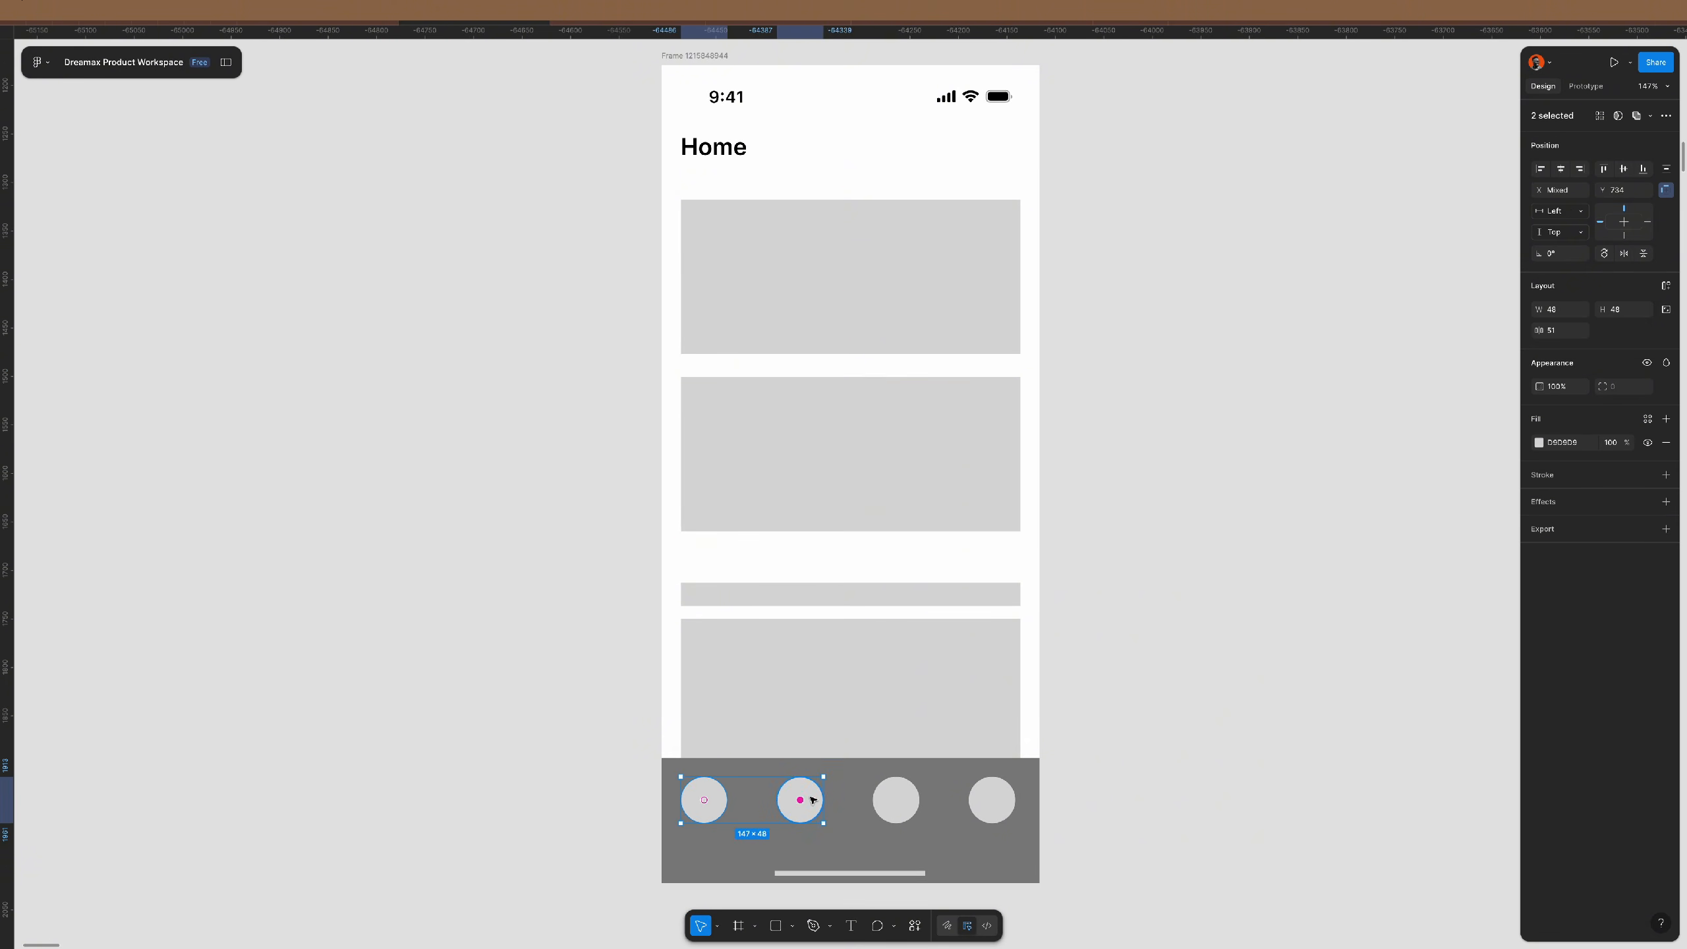
left_click(896, 797, "shift")
left_click(994, 798, "shift")
left_click_drag(990, 792, 977, 430)
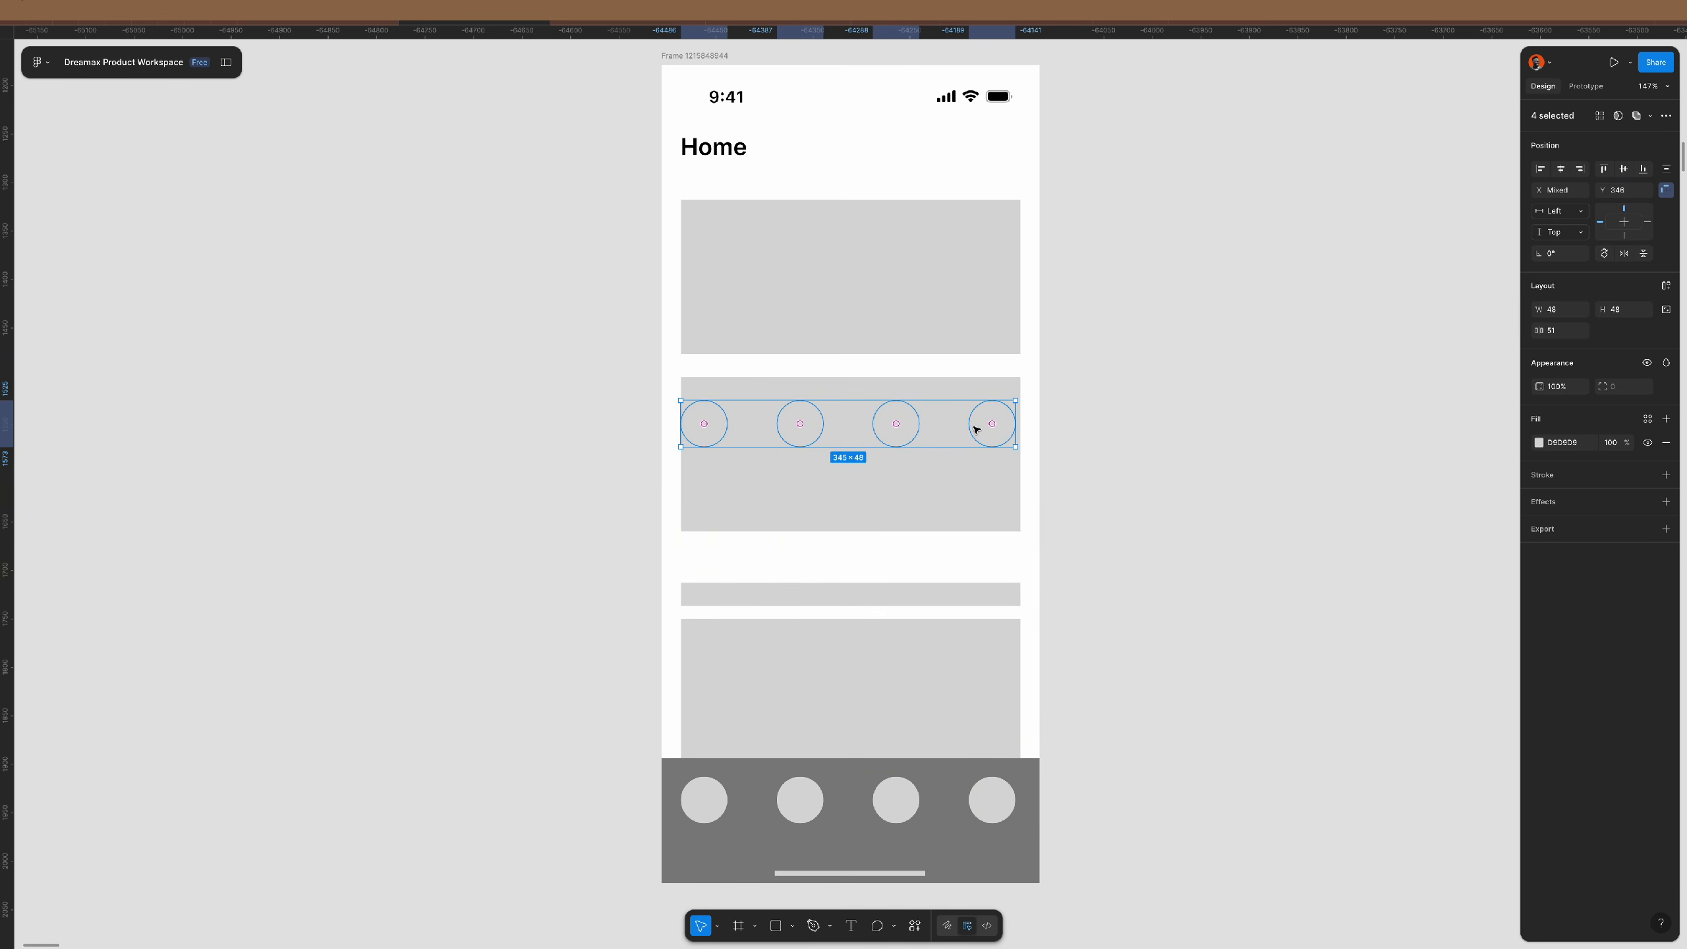
key("i")
left_click(970, 800)
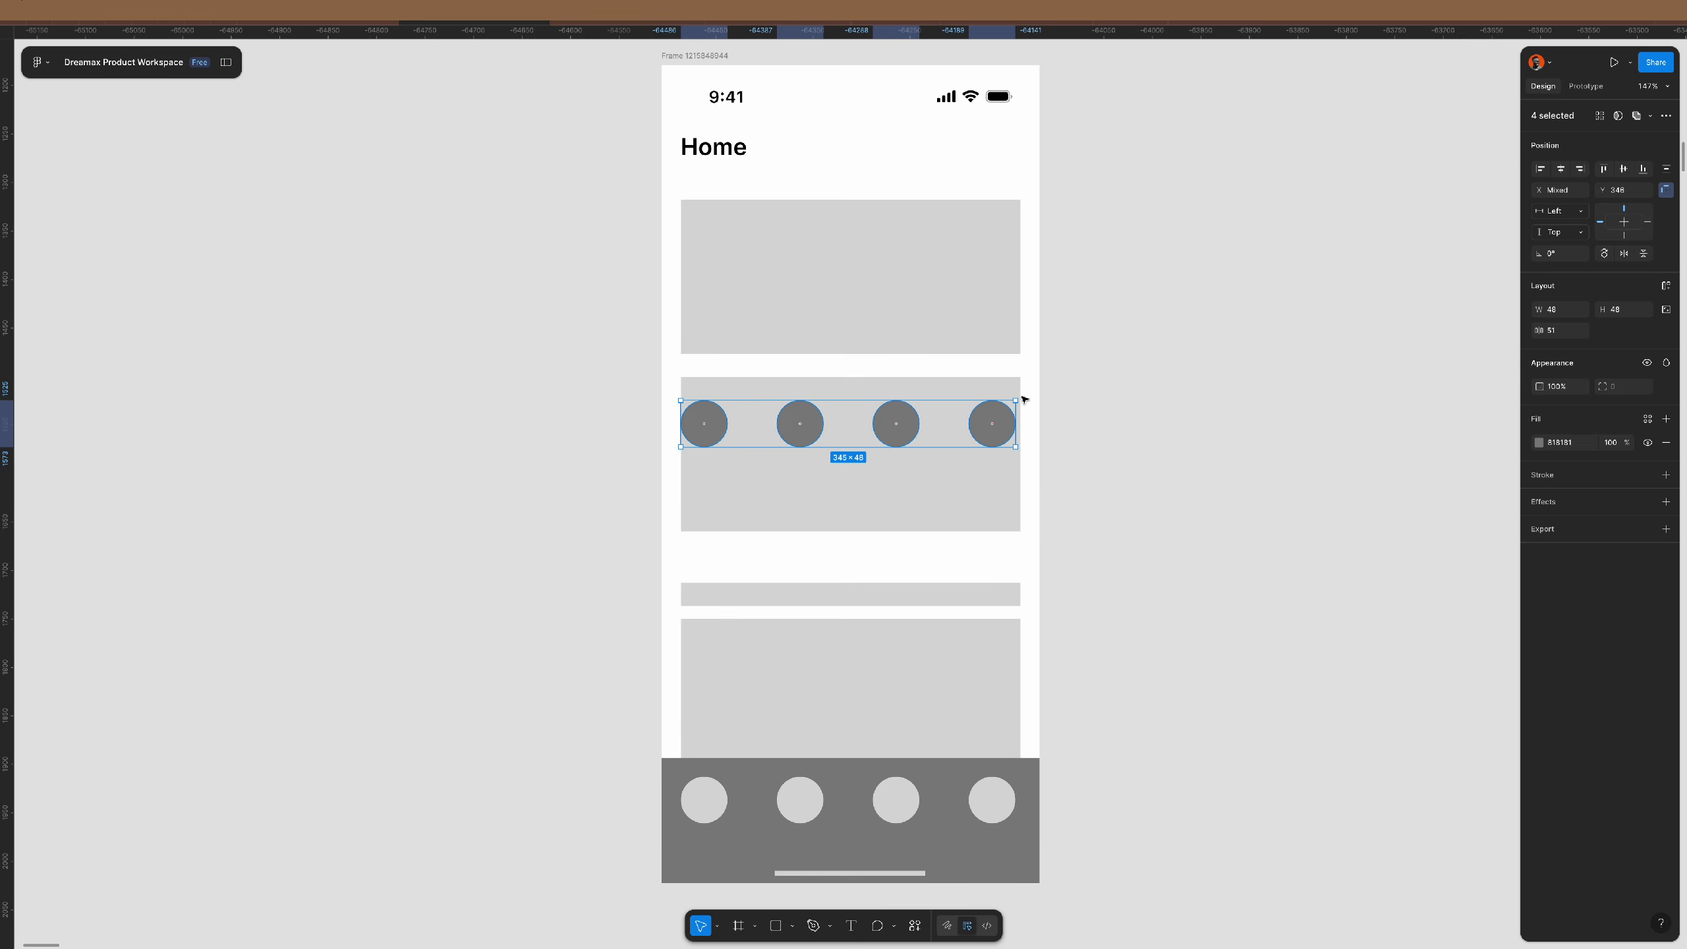
left_click(1559, 330)
type("40")
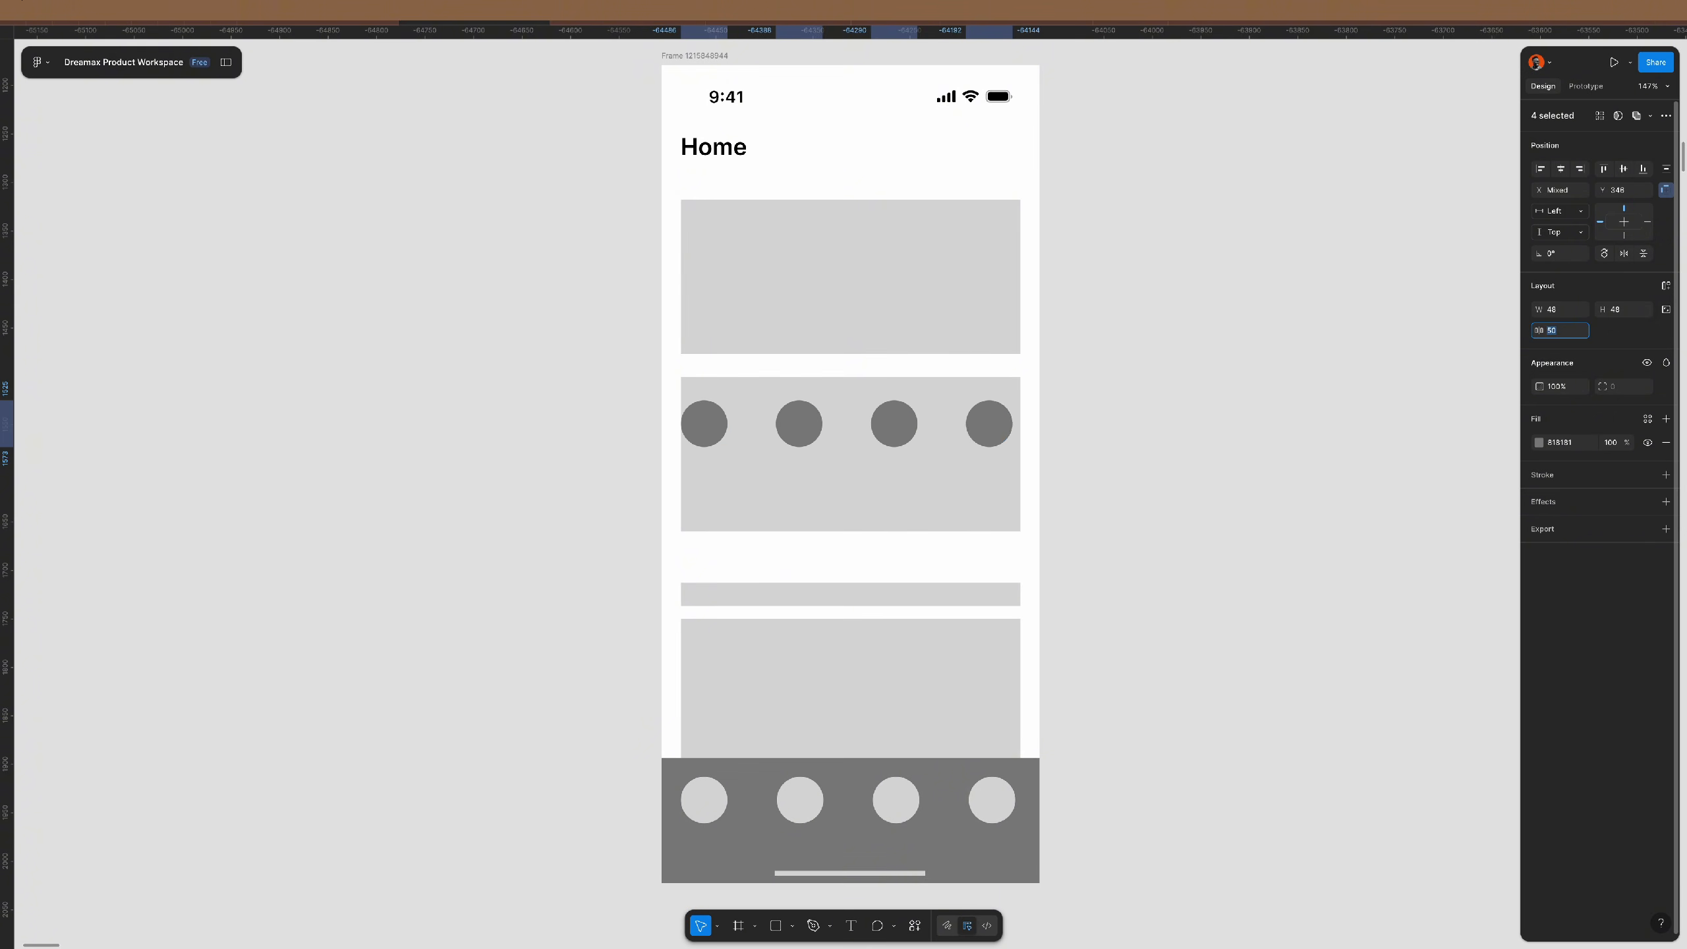
key("Return")
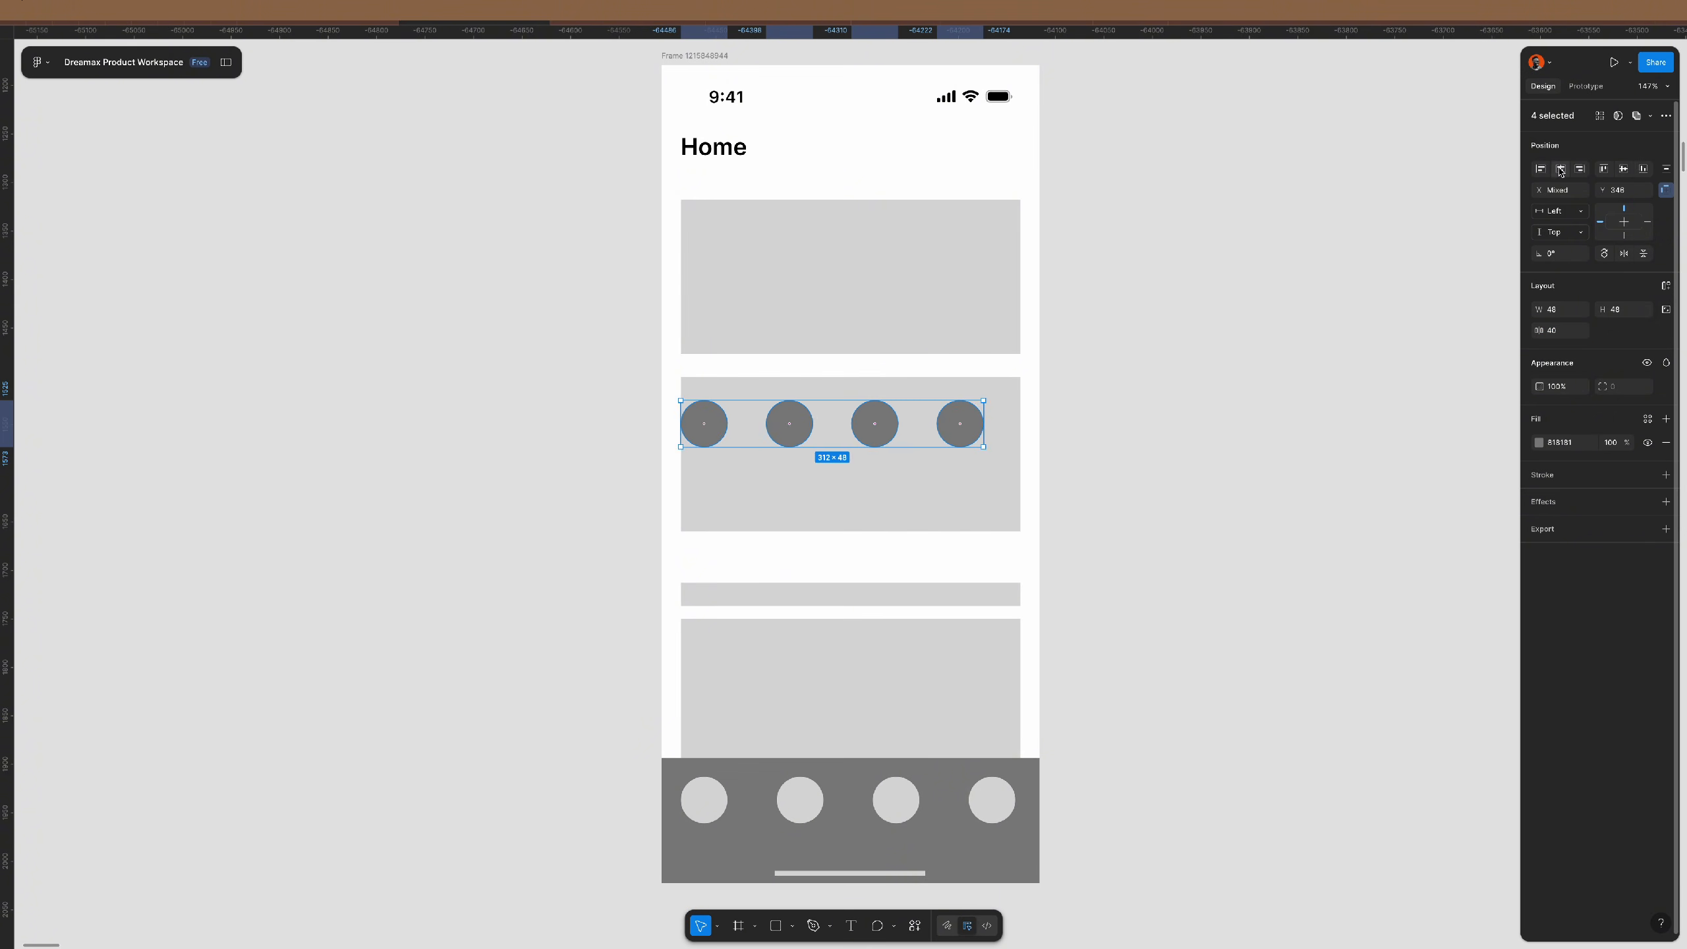
left_click_drag(915, 394, 933, 392)
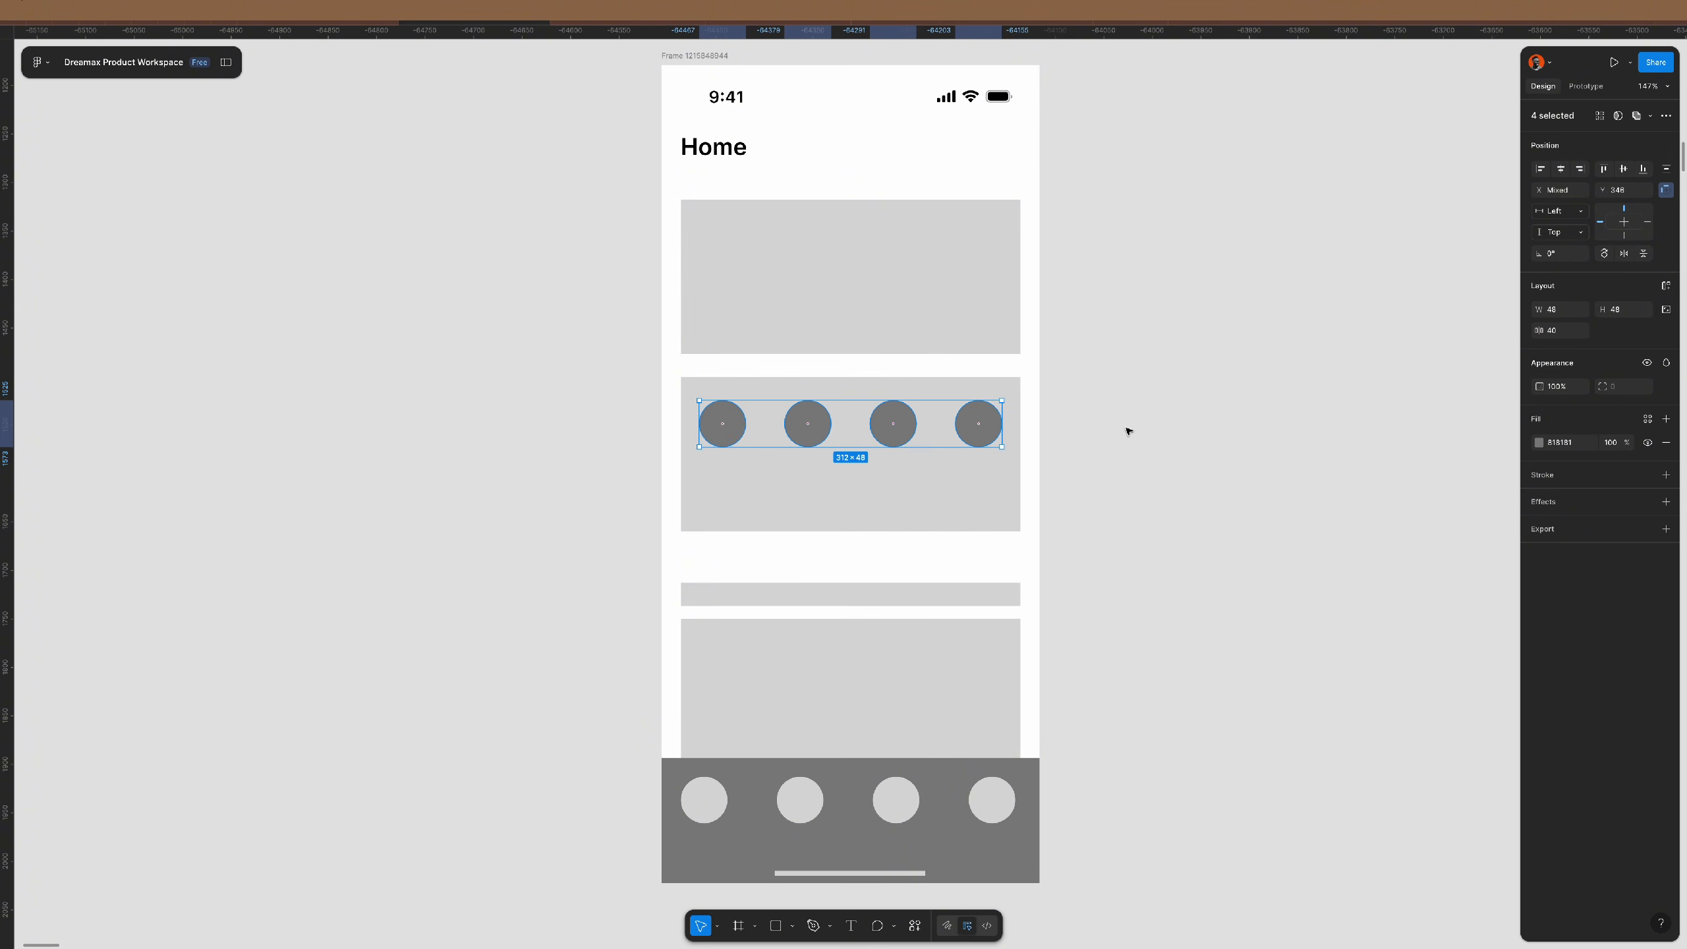
- Shorten the circle card to 105 high and auto-layout the bar and block beneath it
left_click(927, 520)
left_click_drag(927, 531, 927, 479)
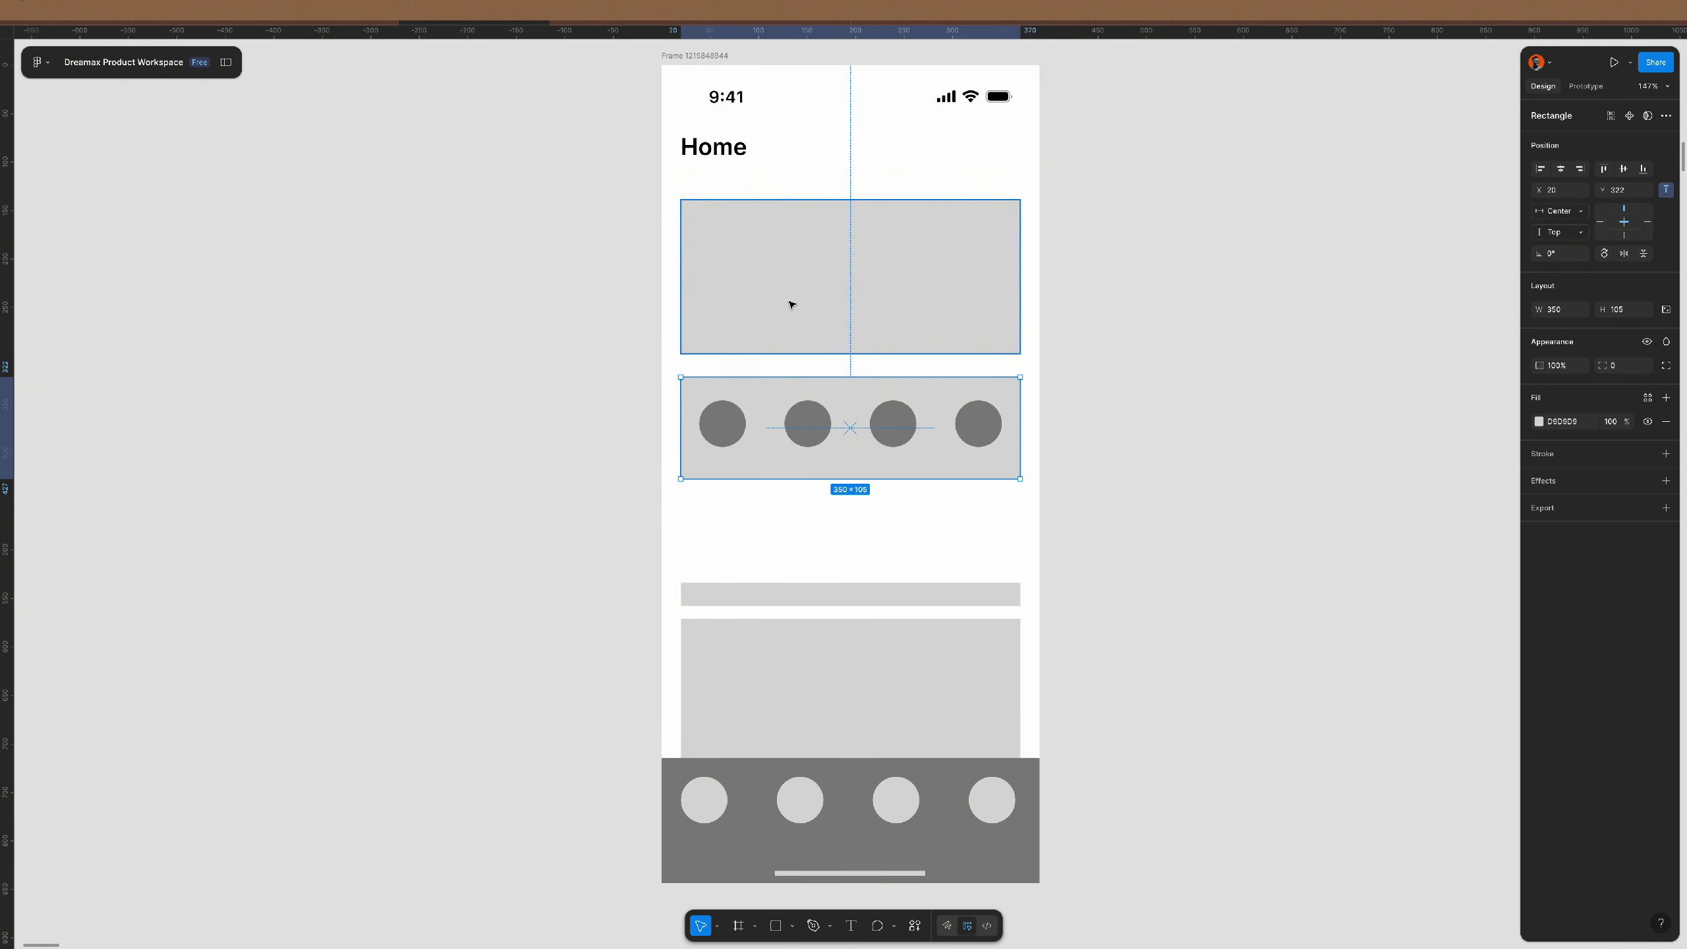
left_click_drag(1097, 566, 836, 701)
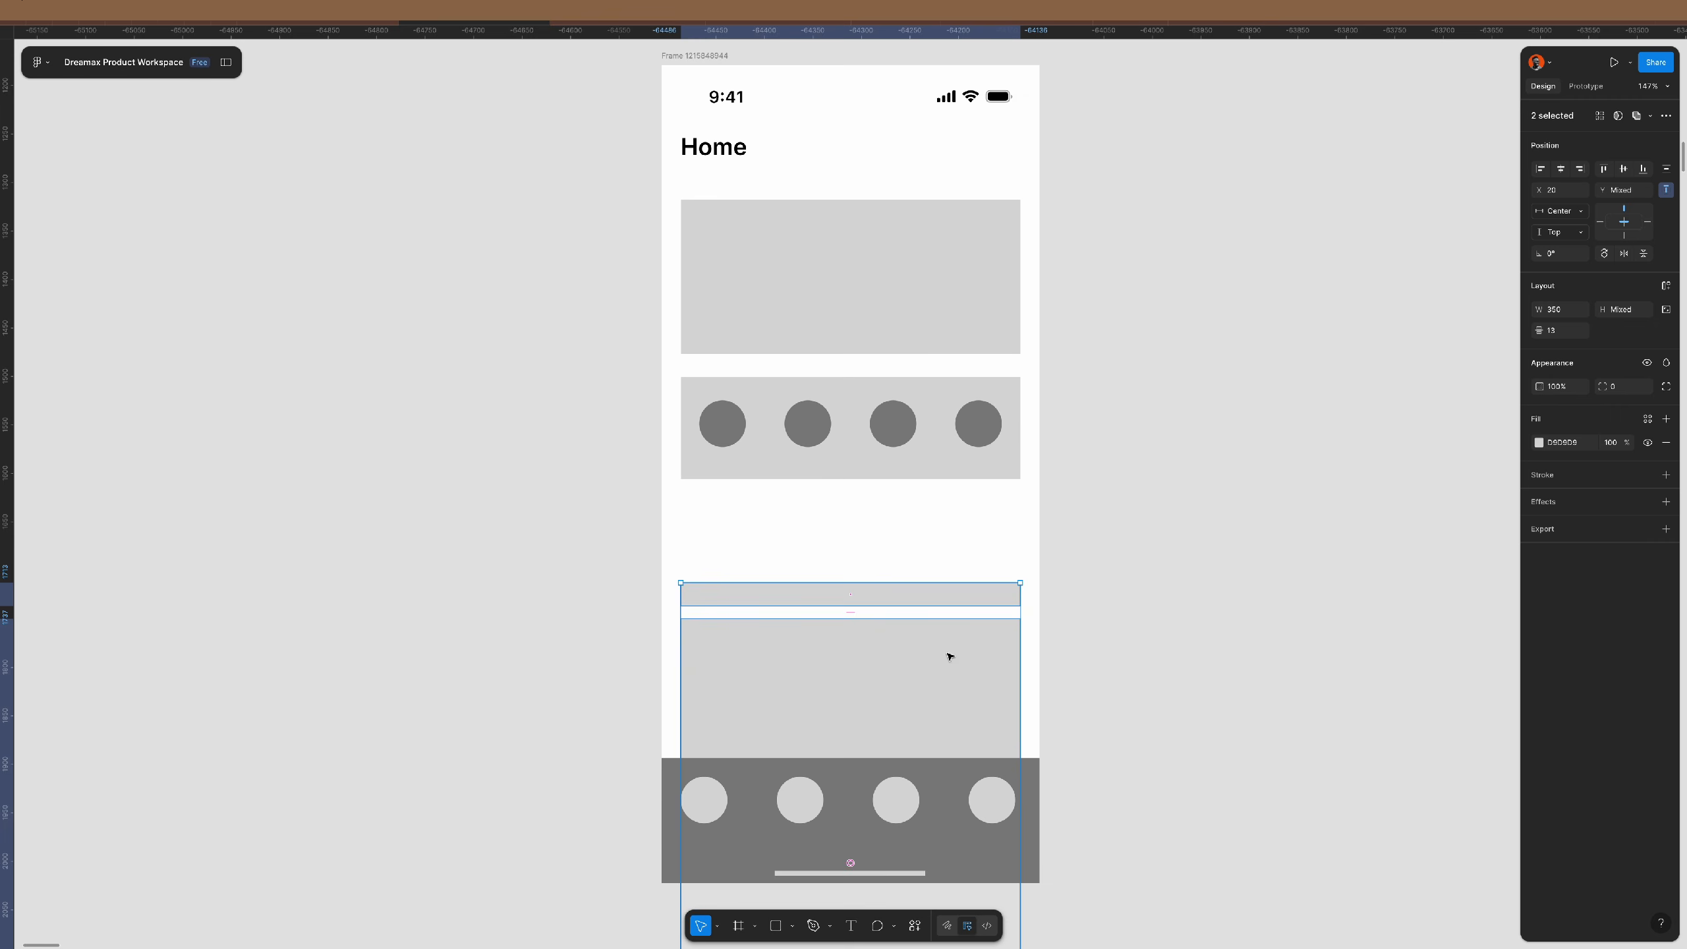
left_click_drag(949, 655, 947, 569)
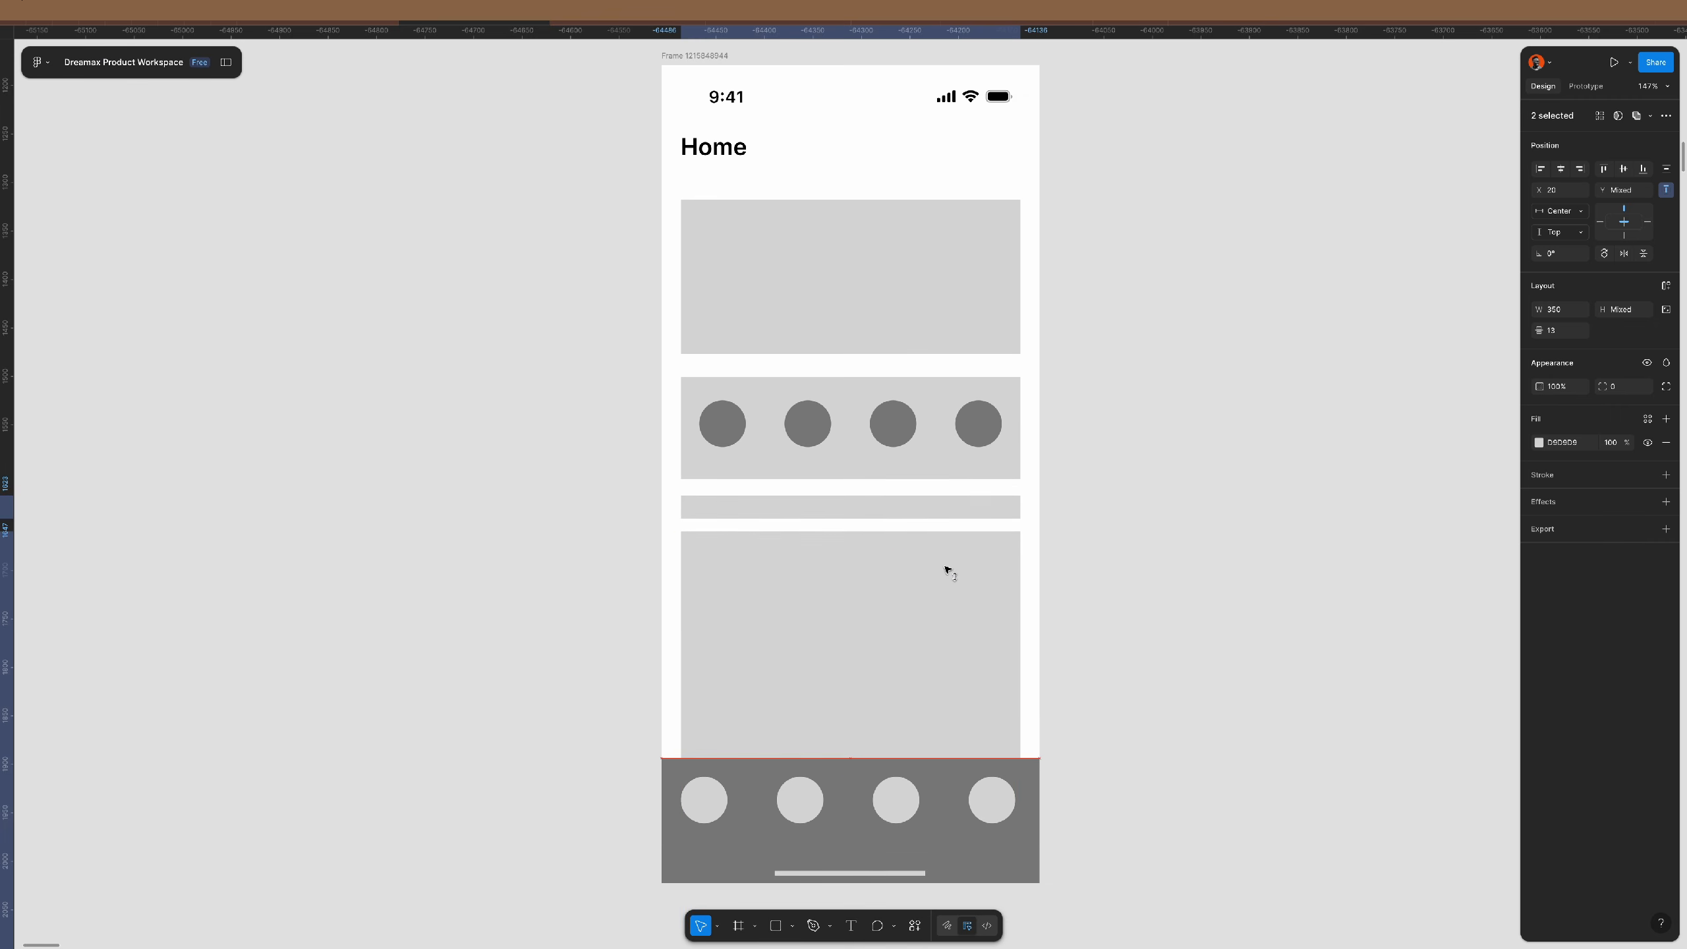
key("shift+a")
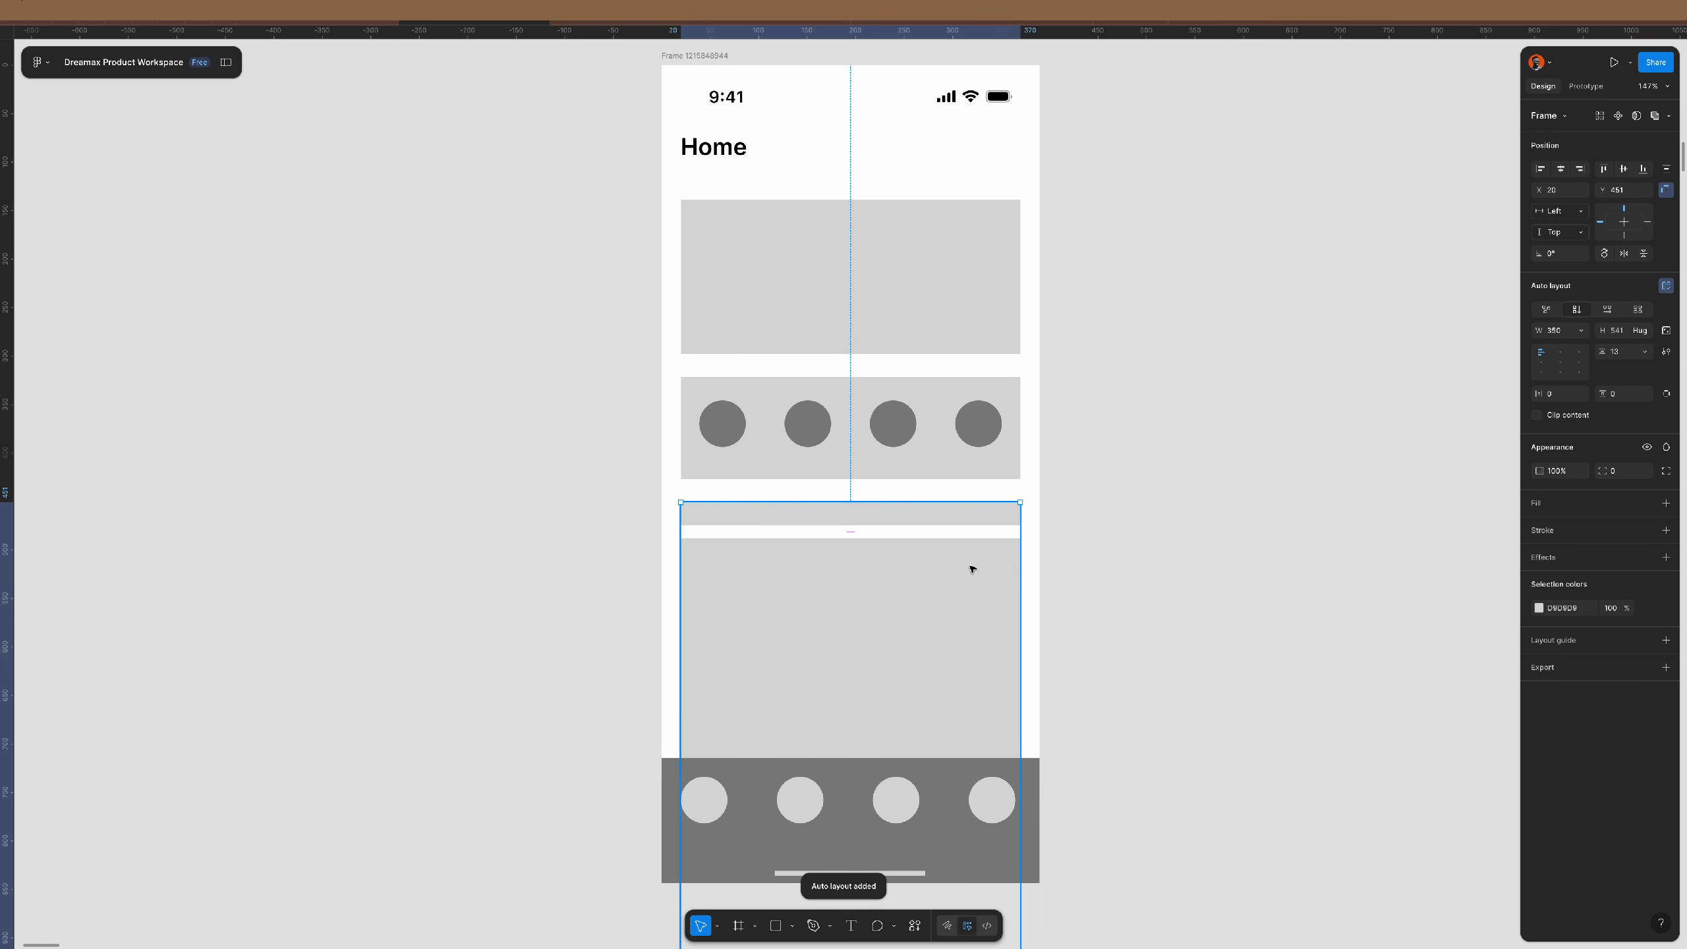
left_click(1174, 558)
- Group the bottom tab bar's objects together
left_click_drag(1106, 380, 699, 473)
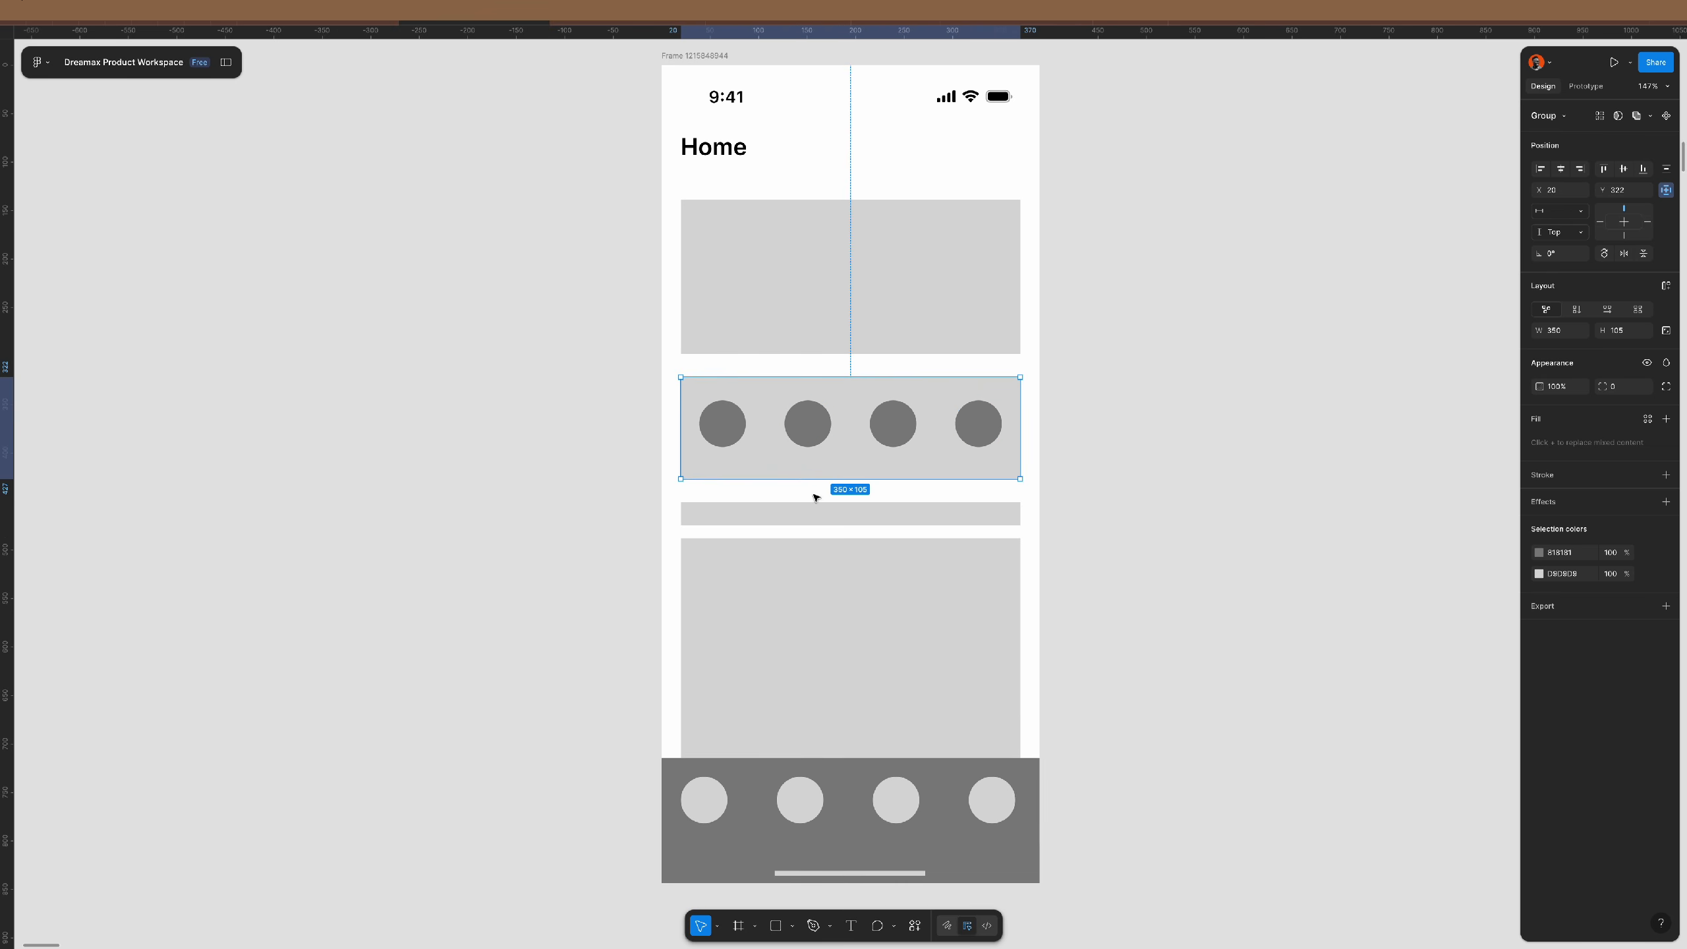
left_click_drag(1107, 805, 694, 811)
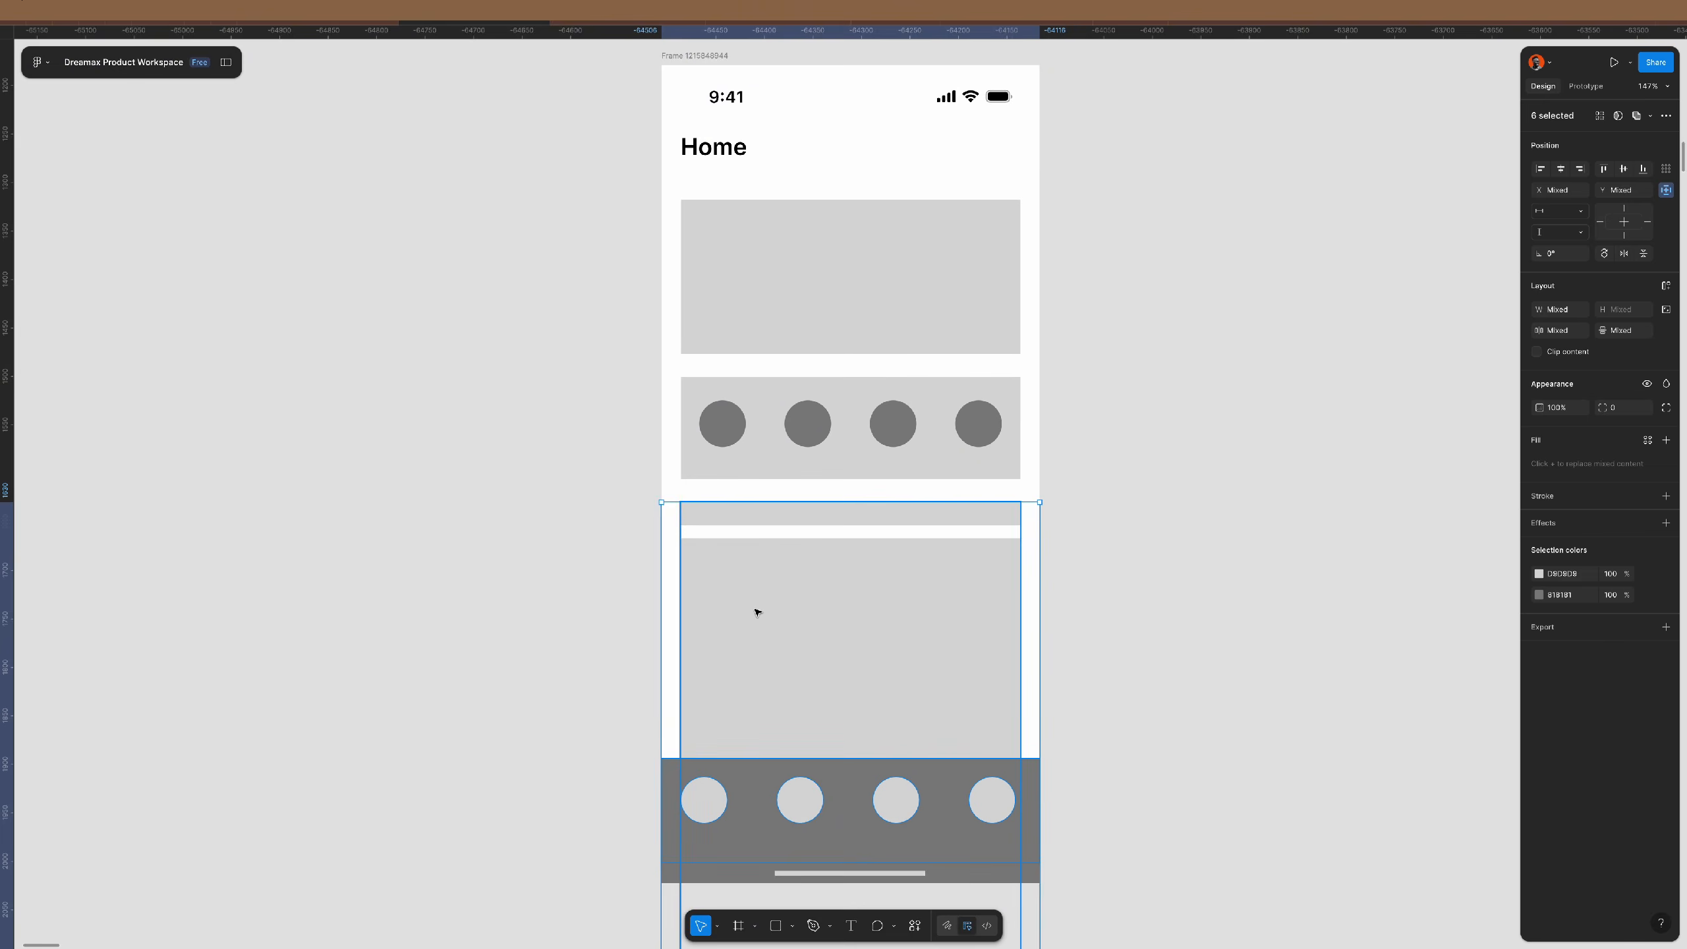
key("ctrl+g")
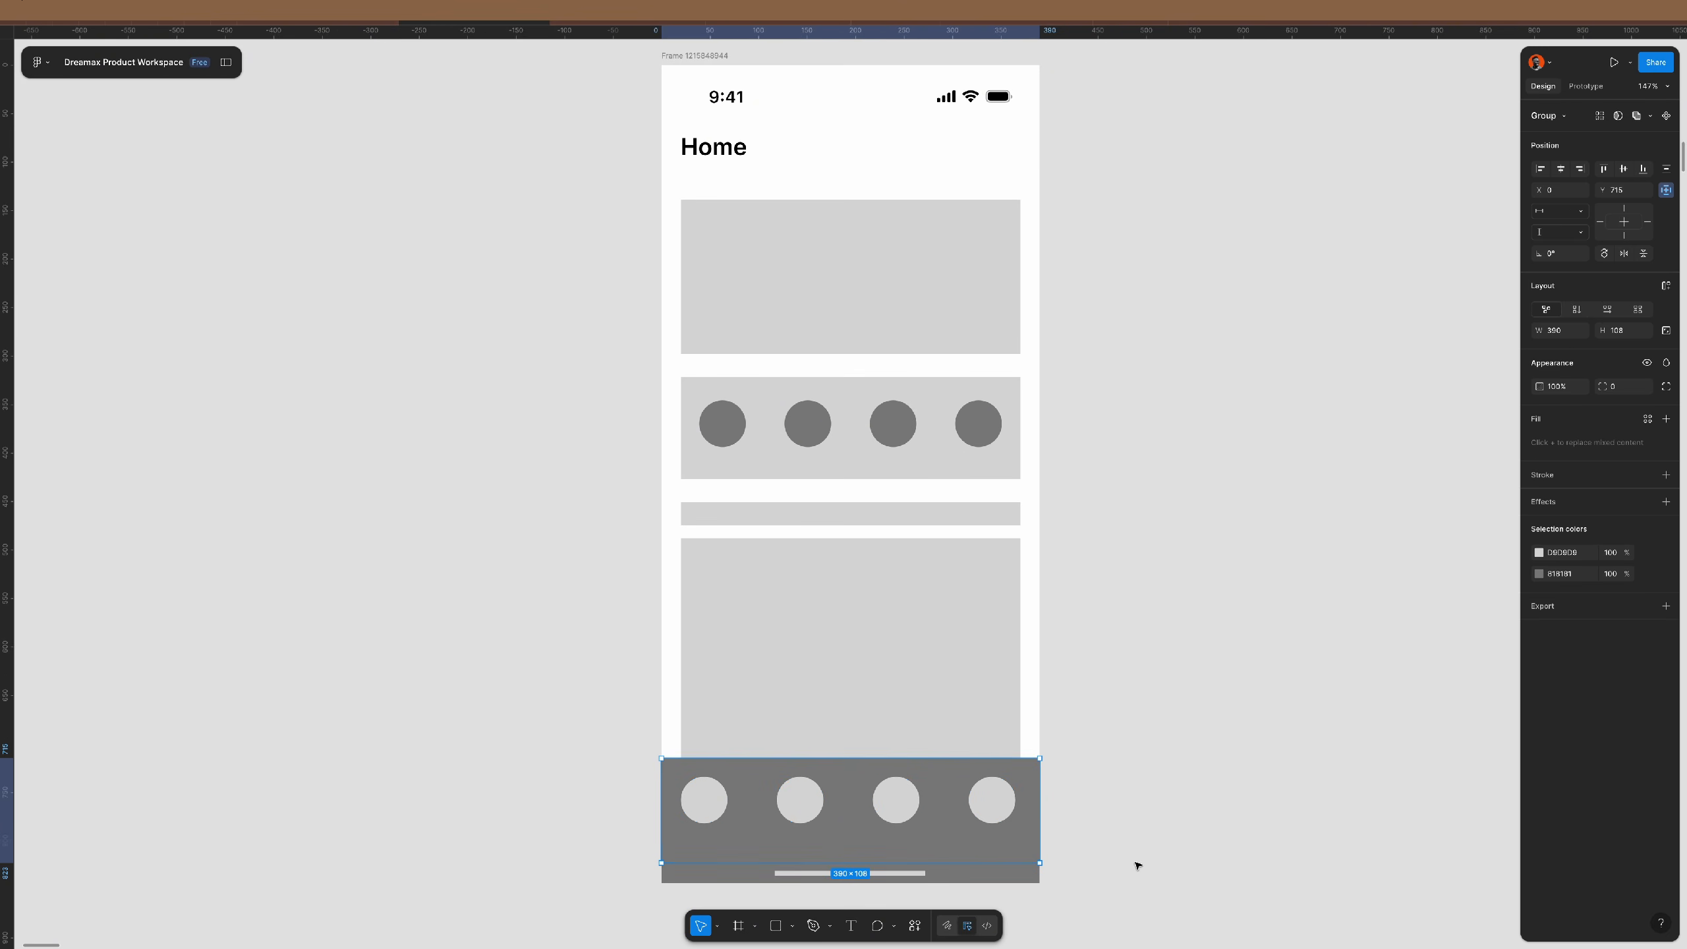
left_click_drag(1098, 881, 865, 874)
left_click(927, 682, "shift")
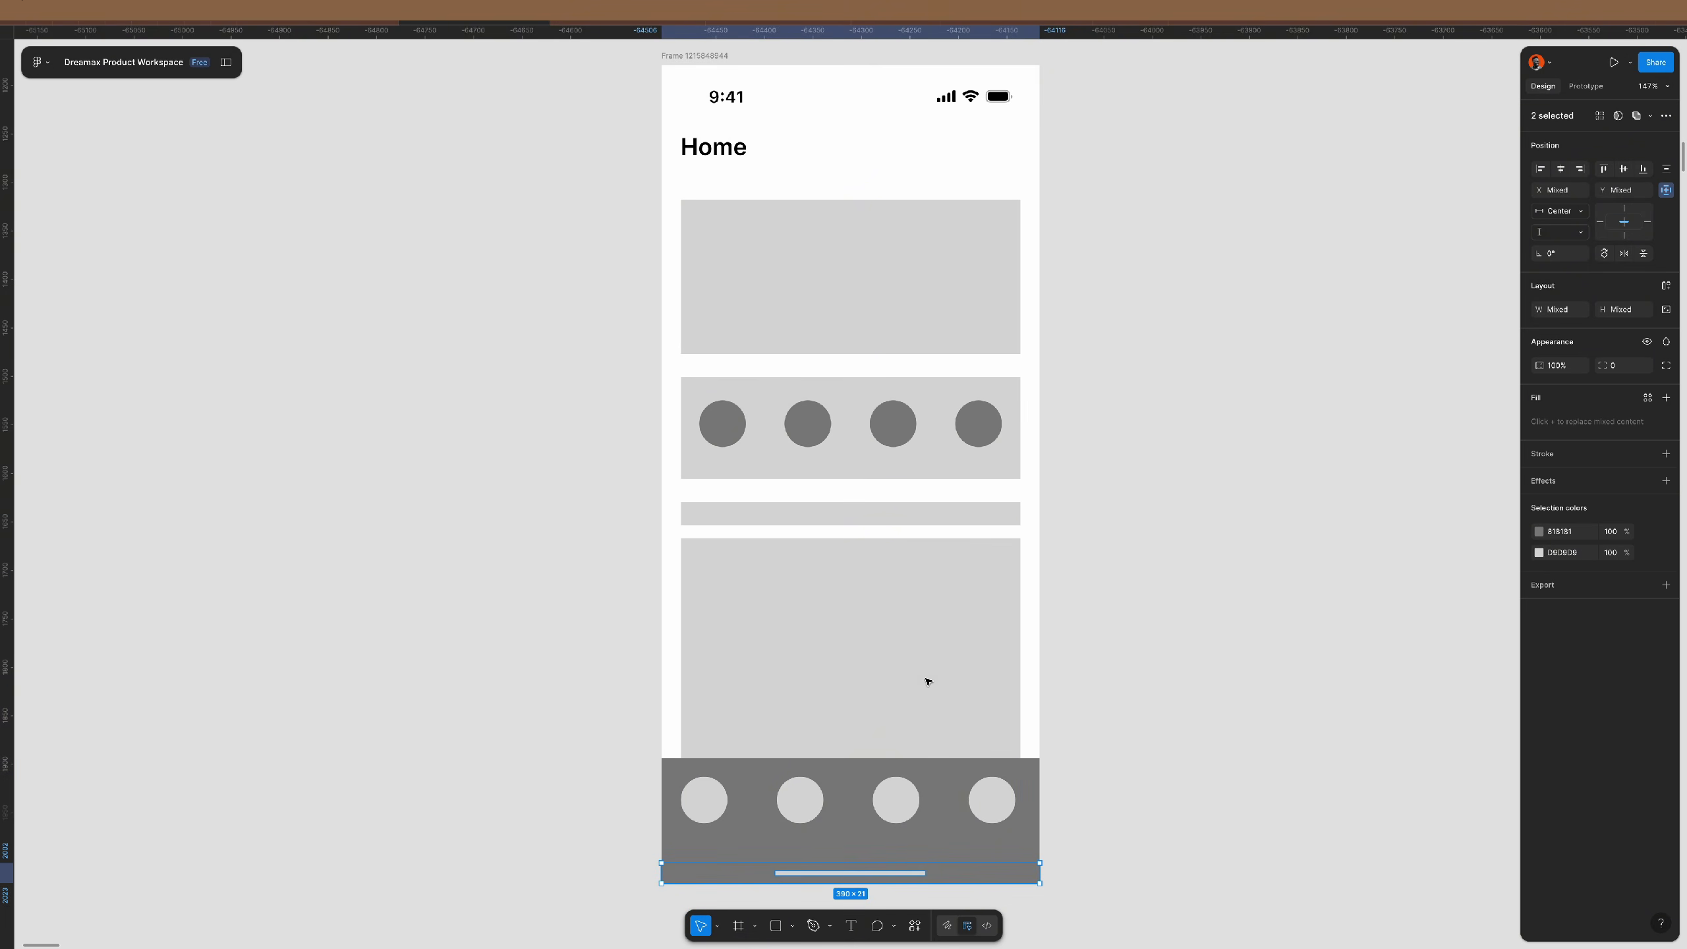
left_click(1186, 787)
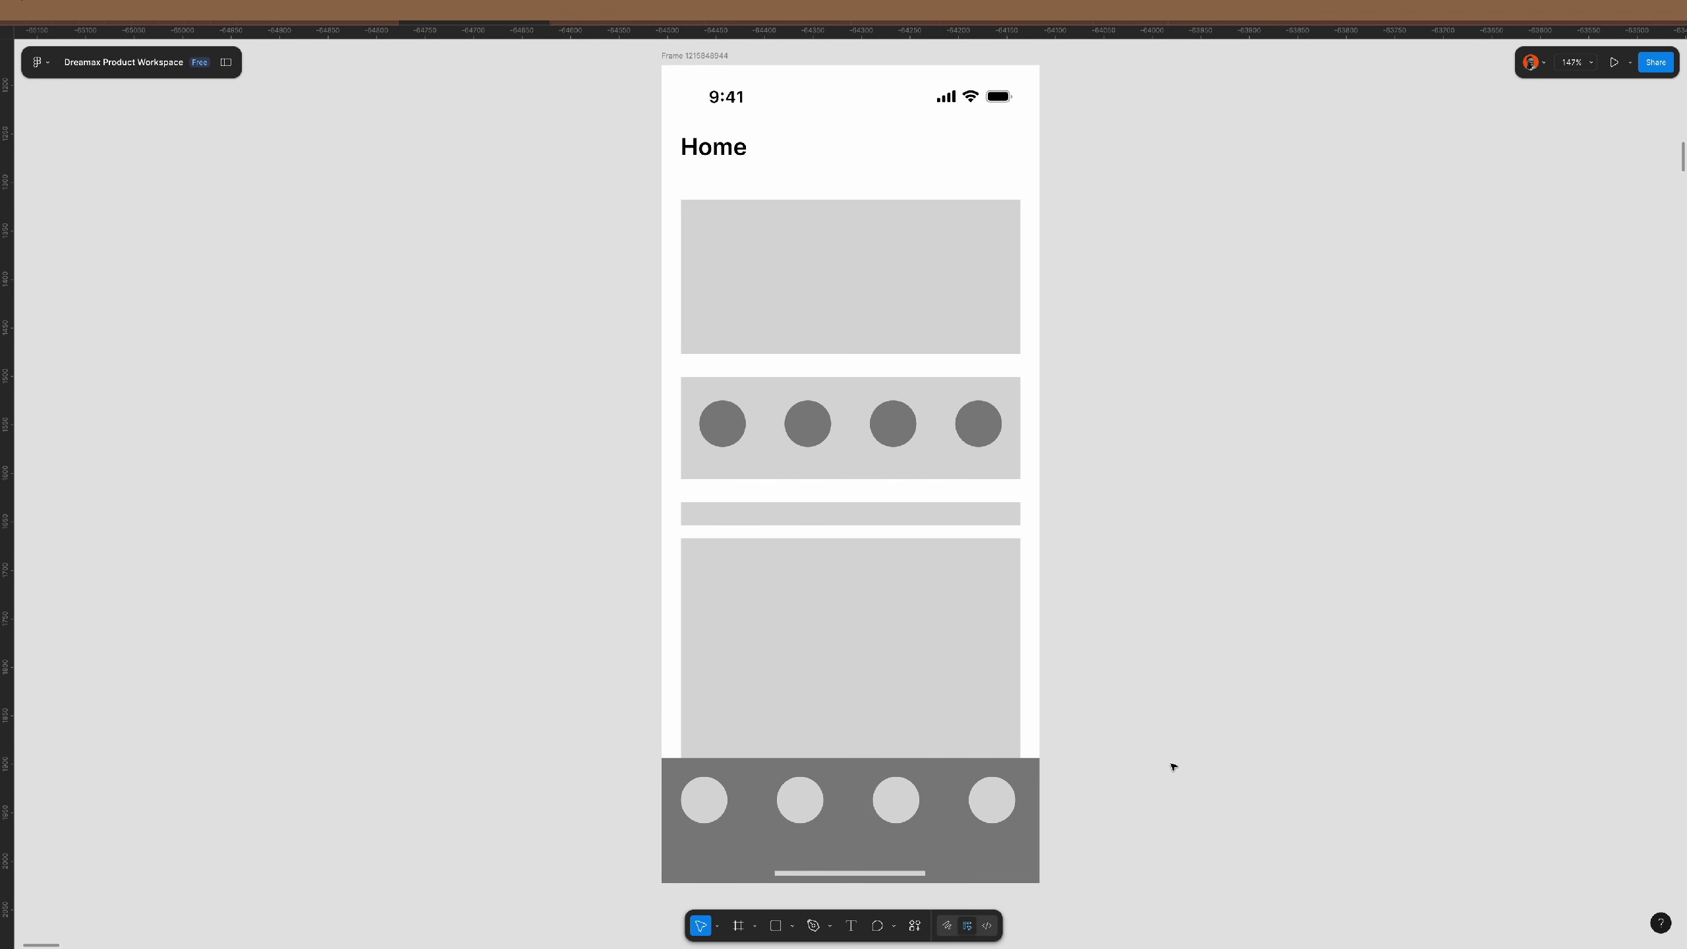
scroll(998, 486, "right", 3)
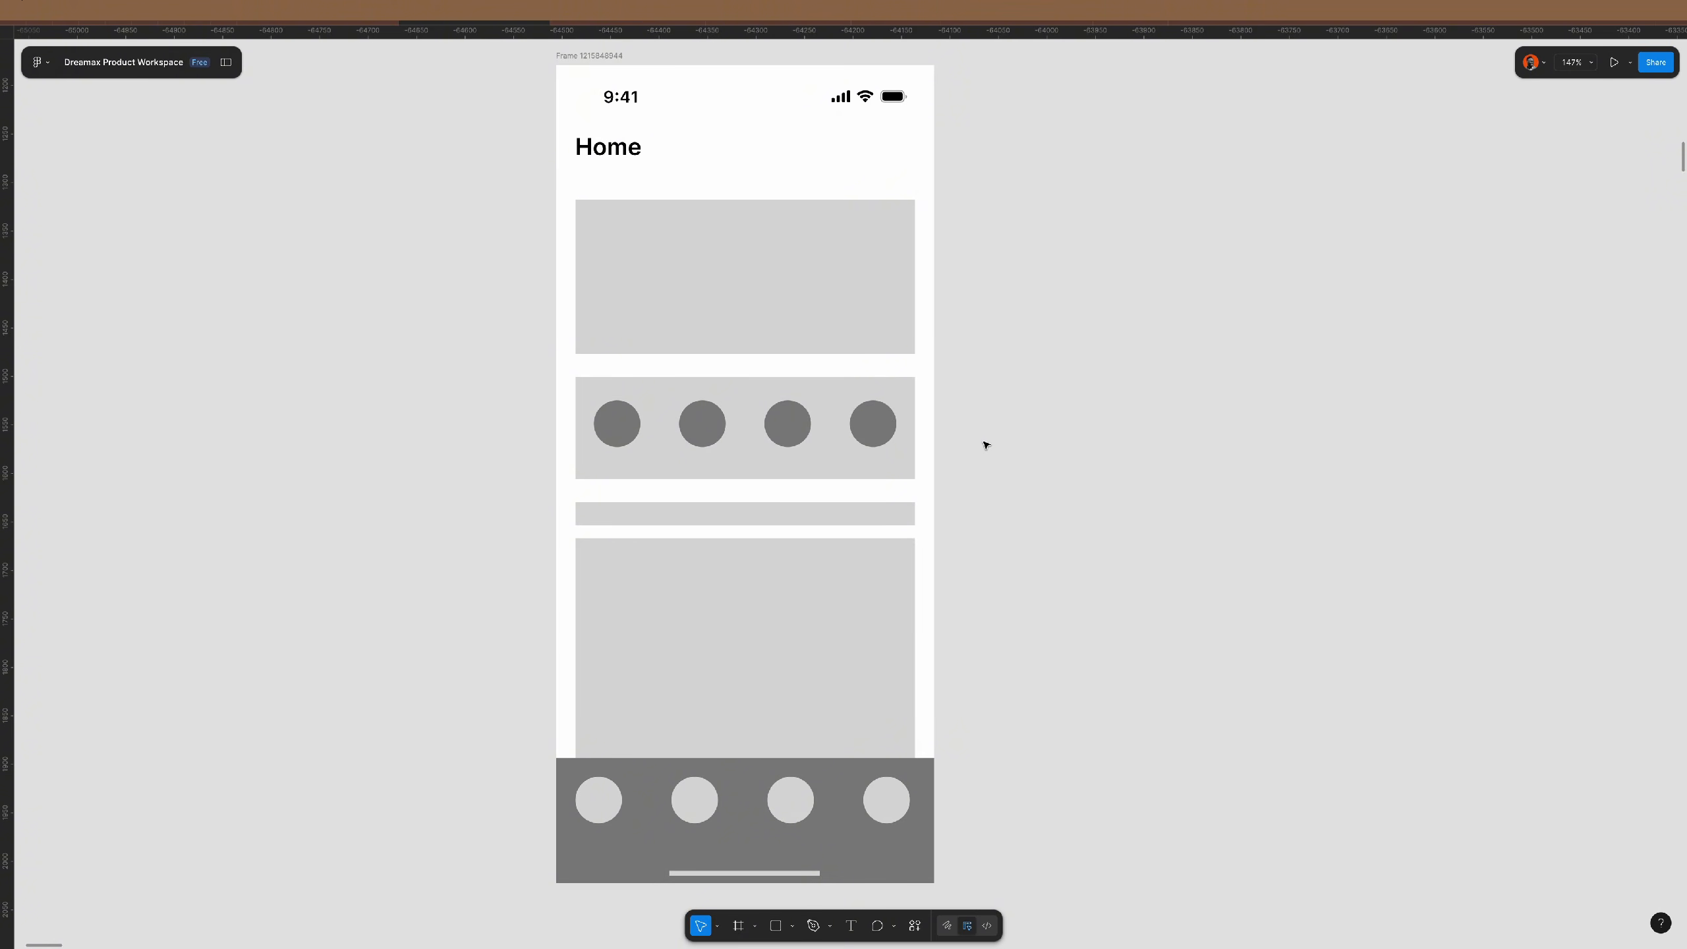
- Duplicate the dashboard frame below the original and zoom in close on the copy
scroll(985, 445, "down", 10)
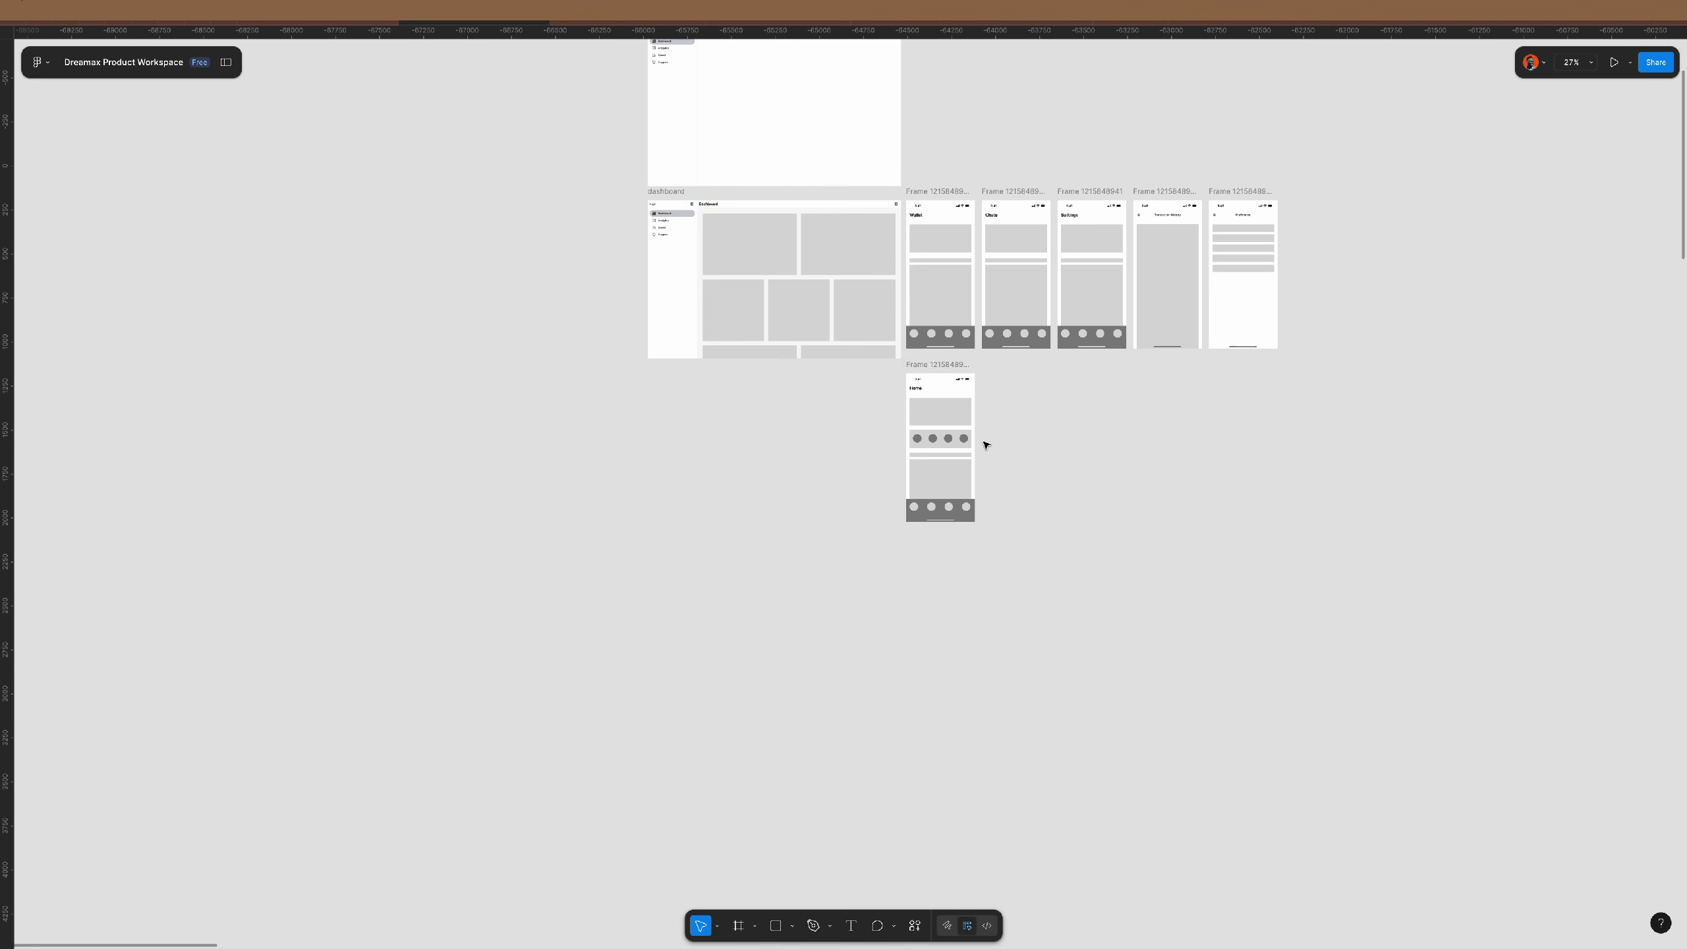
left_click(685, 191)
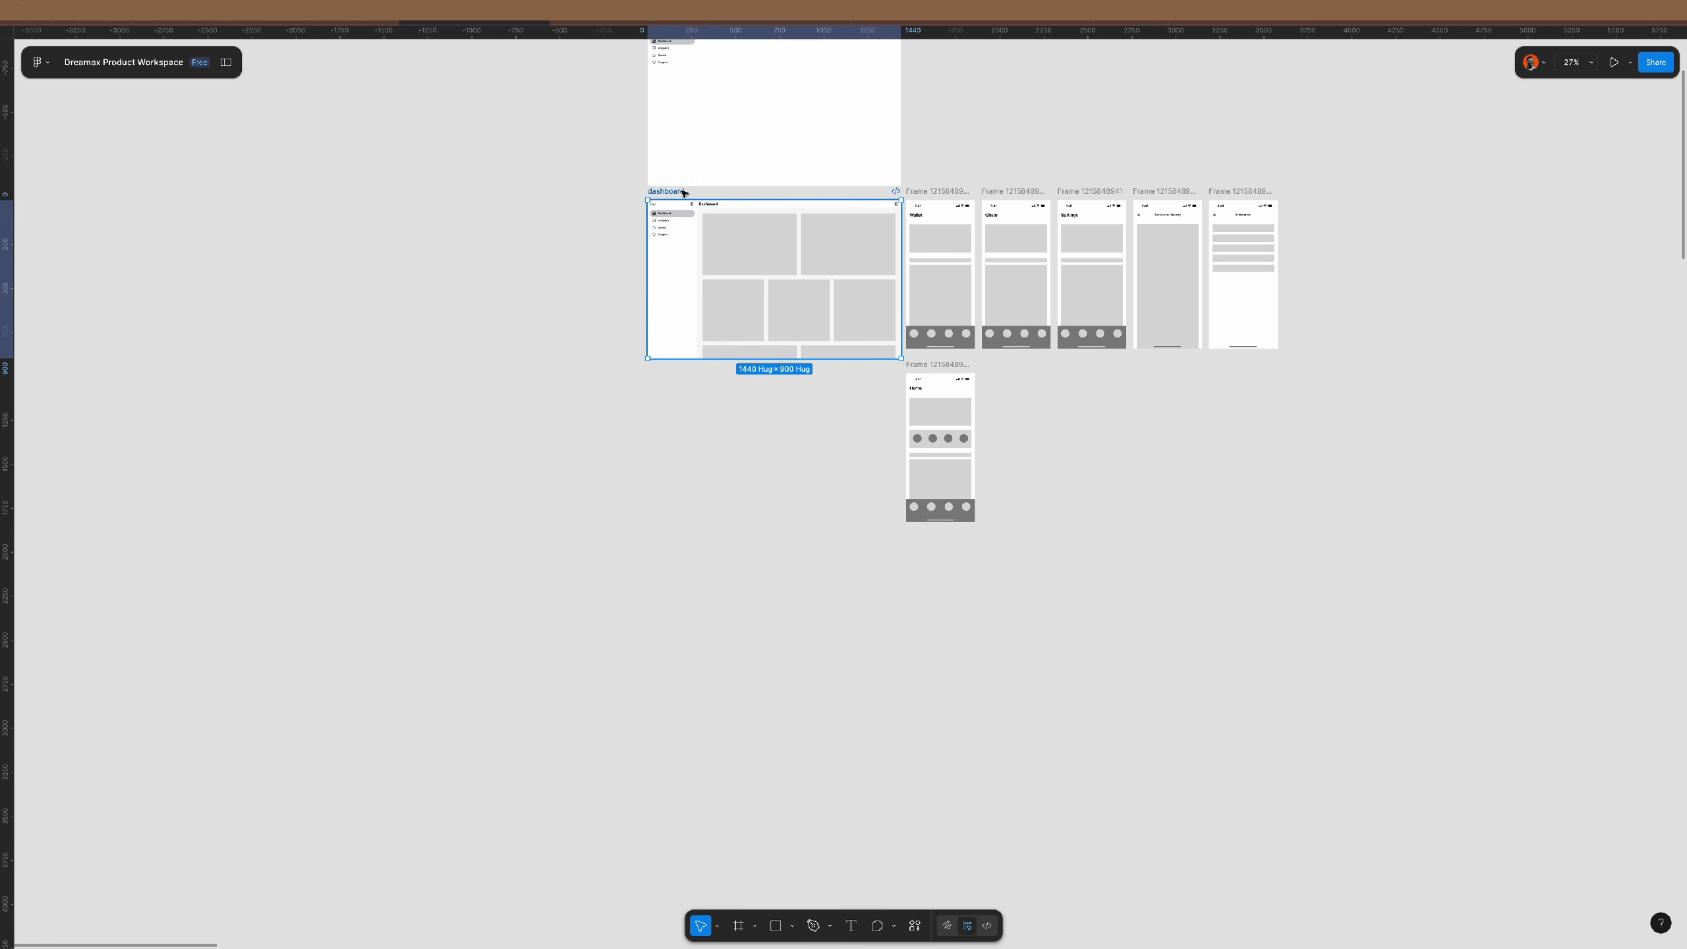
left_click_drag(686, 192, 681, 364, "alt")
key("shift+2")
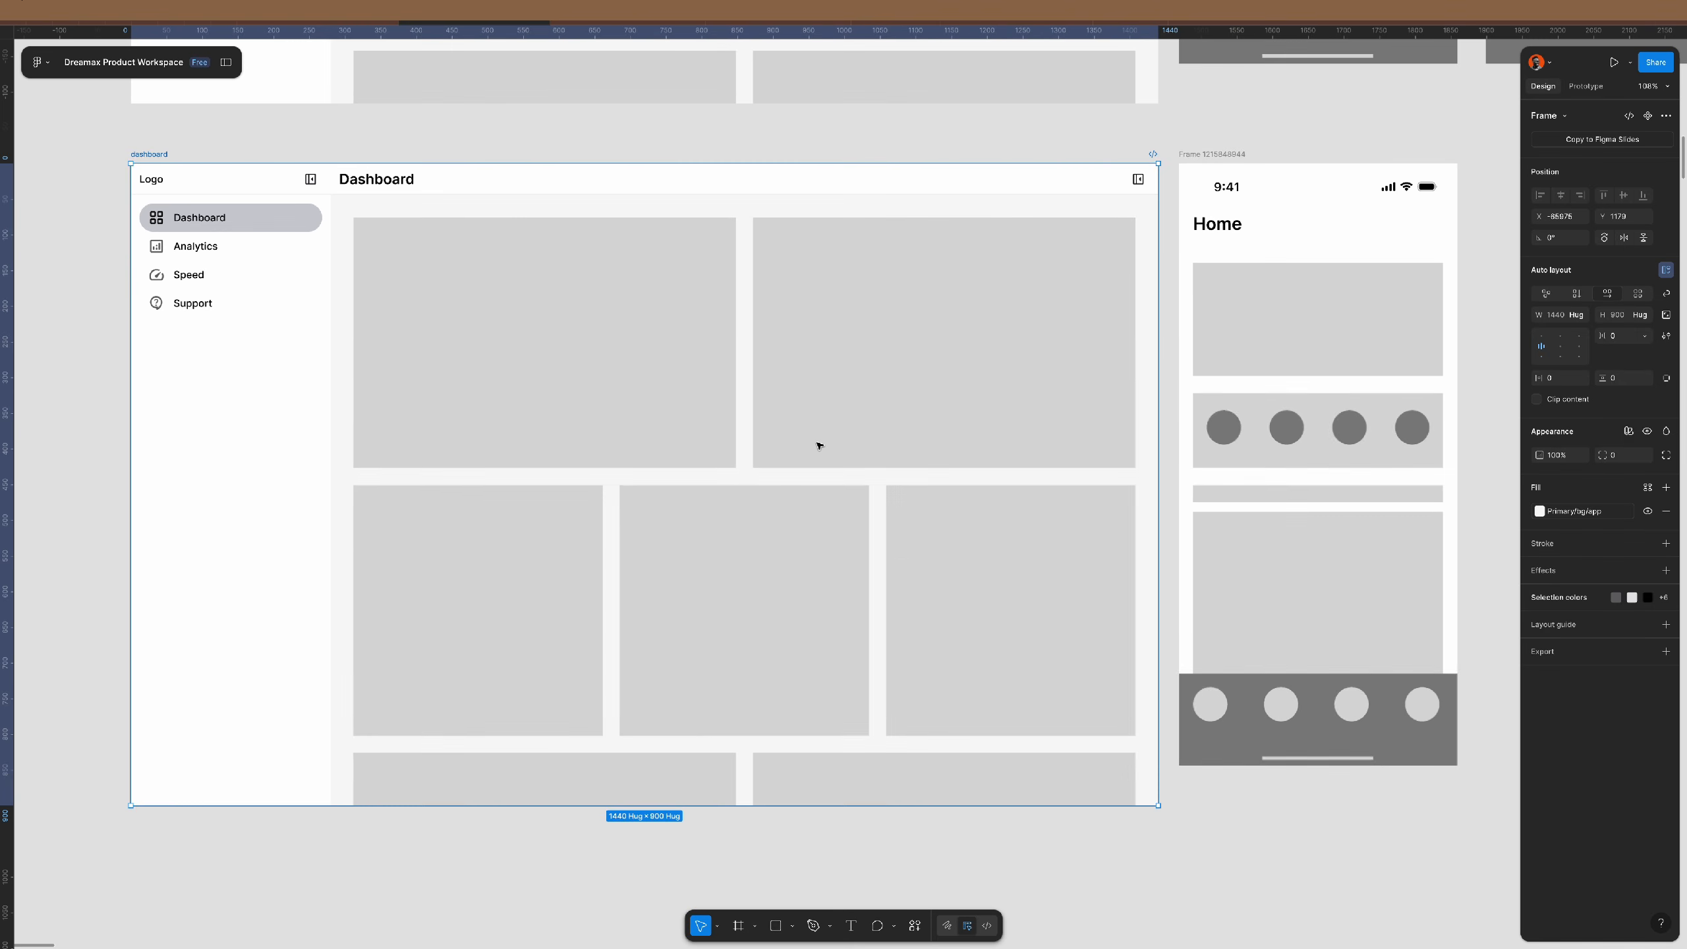
scroll(821, 442, "up", 1)
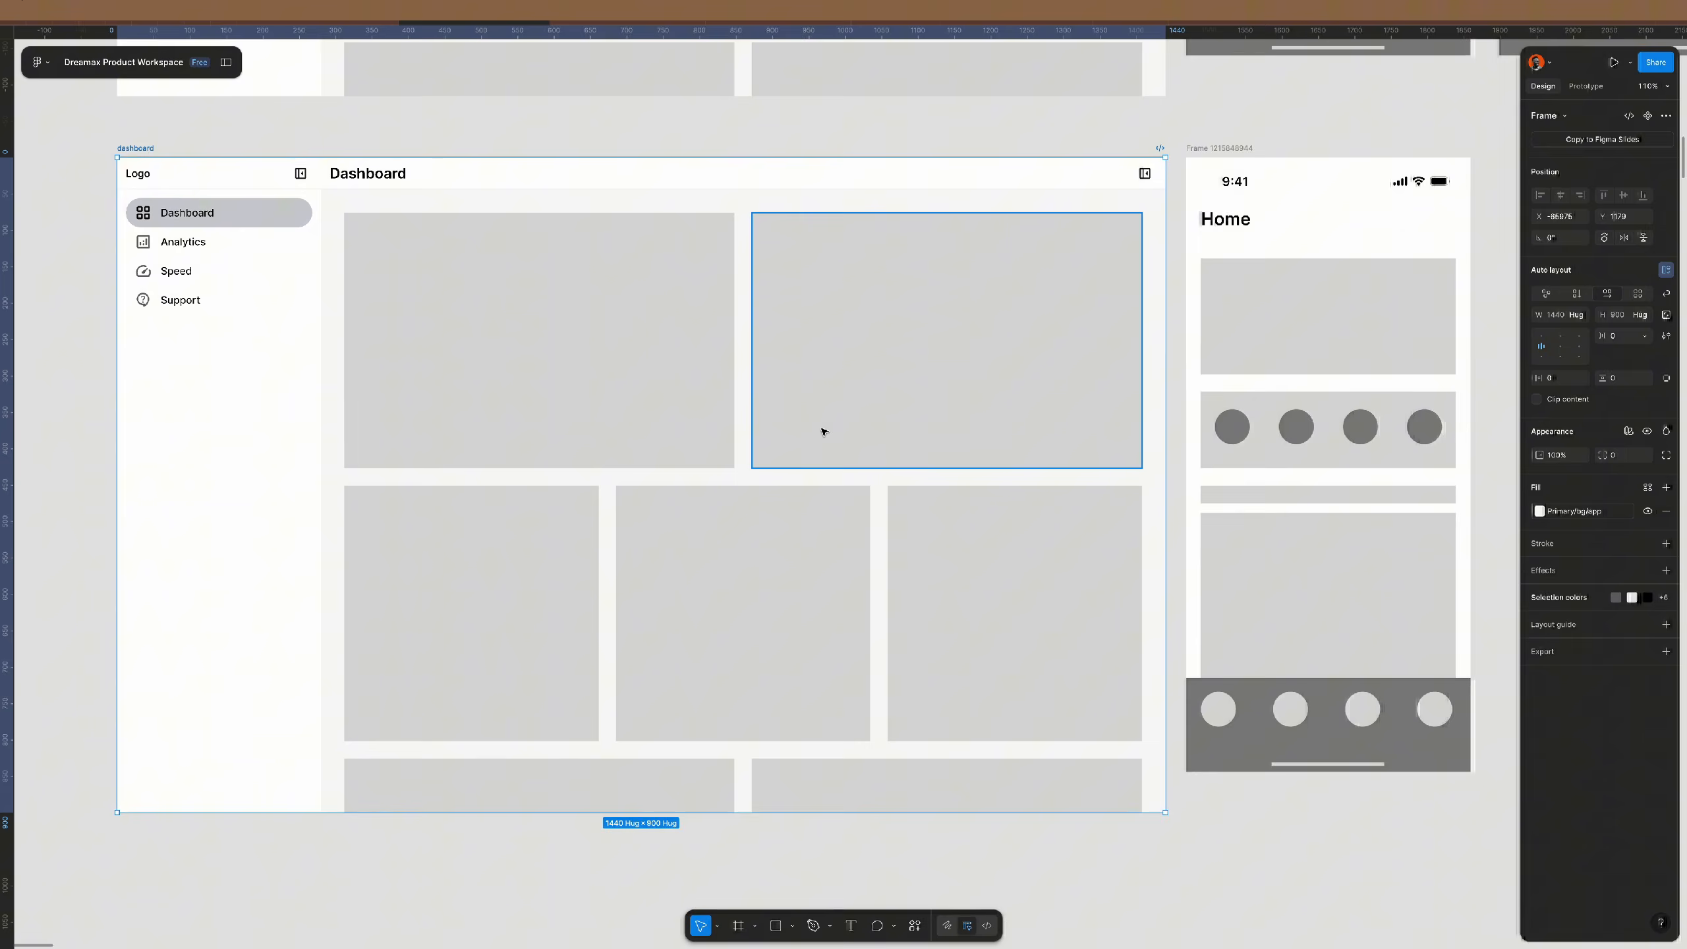
left_click(800, 131)
scroll(800, 131, "up", 1)
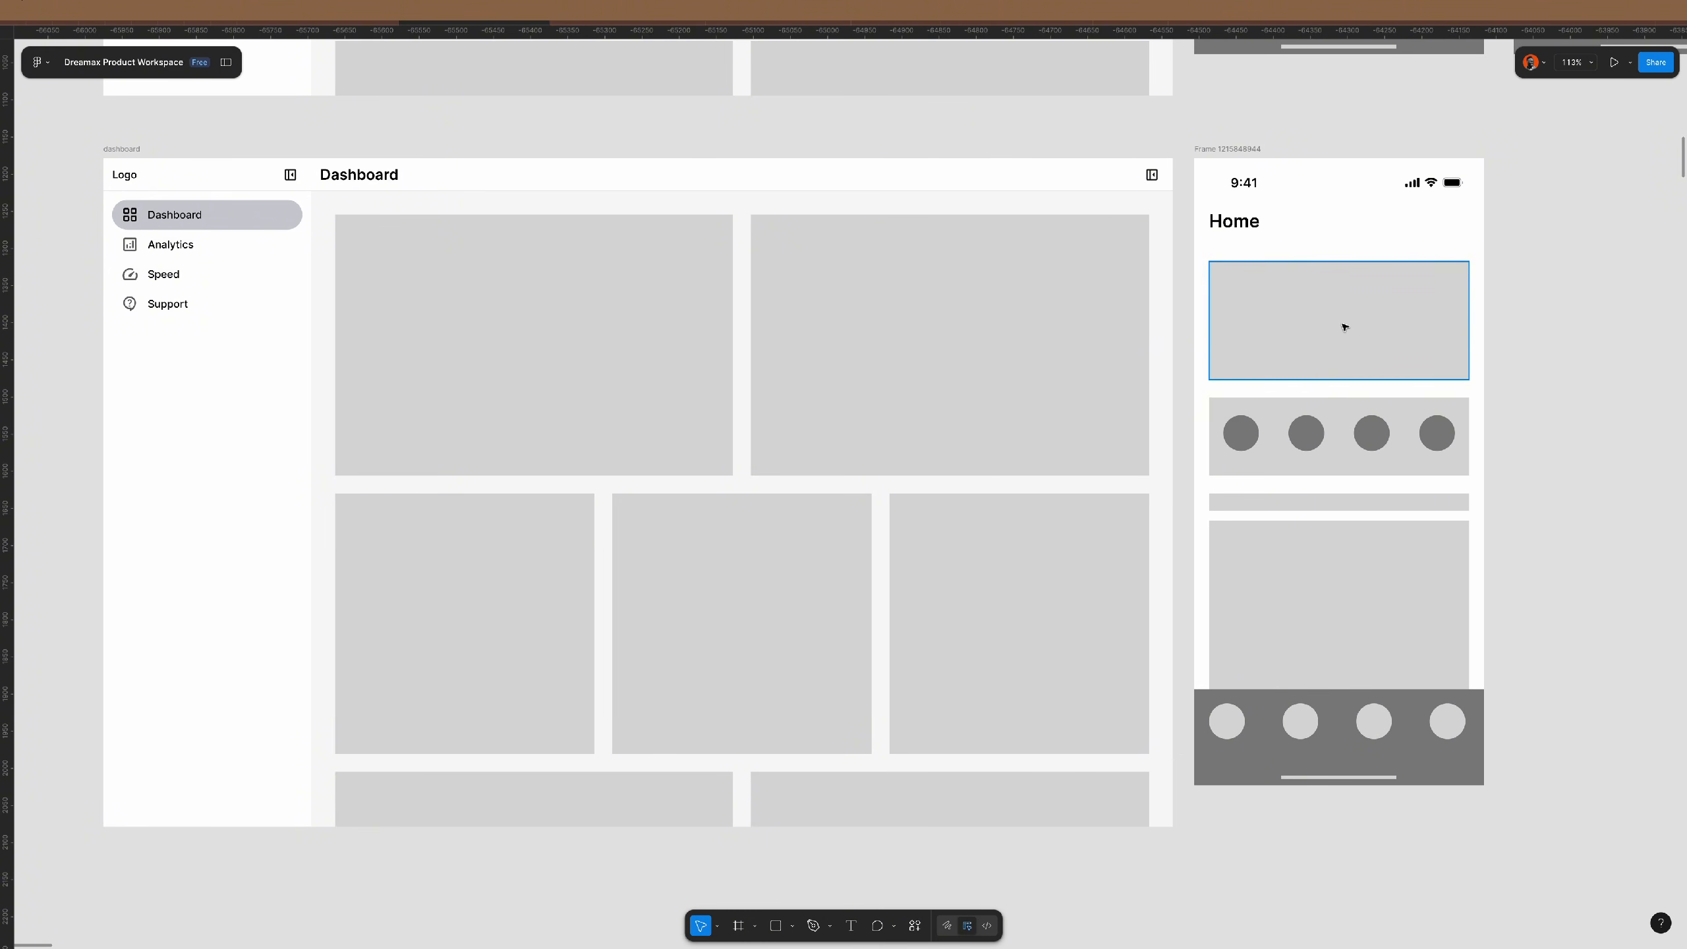
- Copy the four grey circles up into the Home screen's top card
left_click(1305, 433)
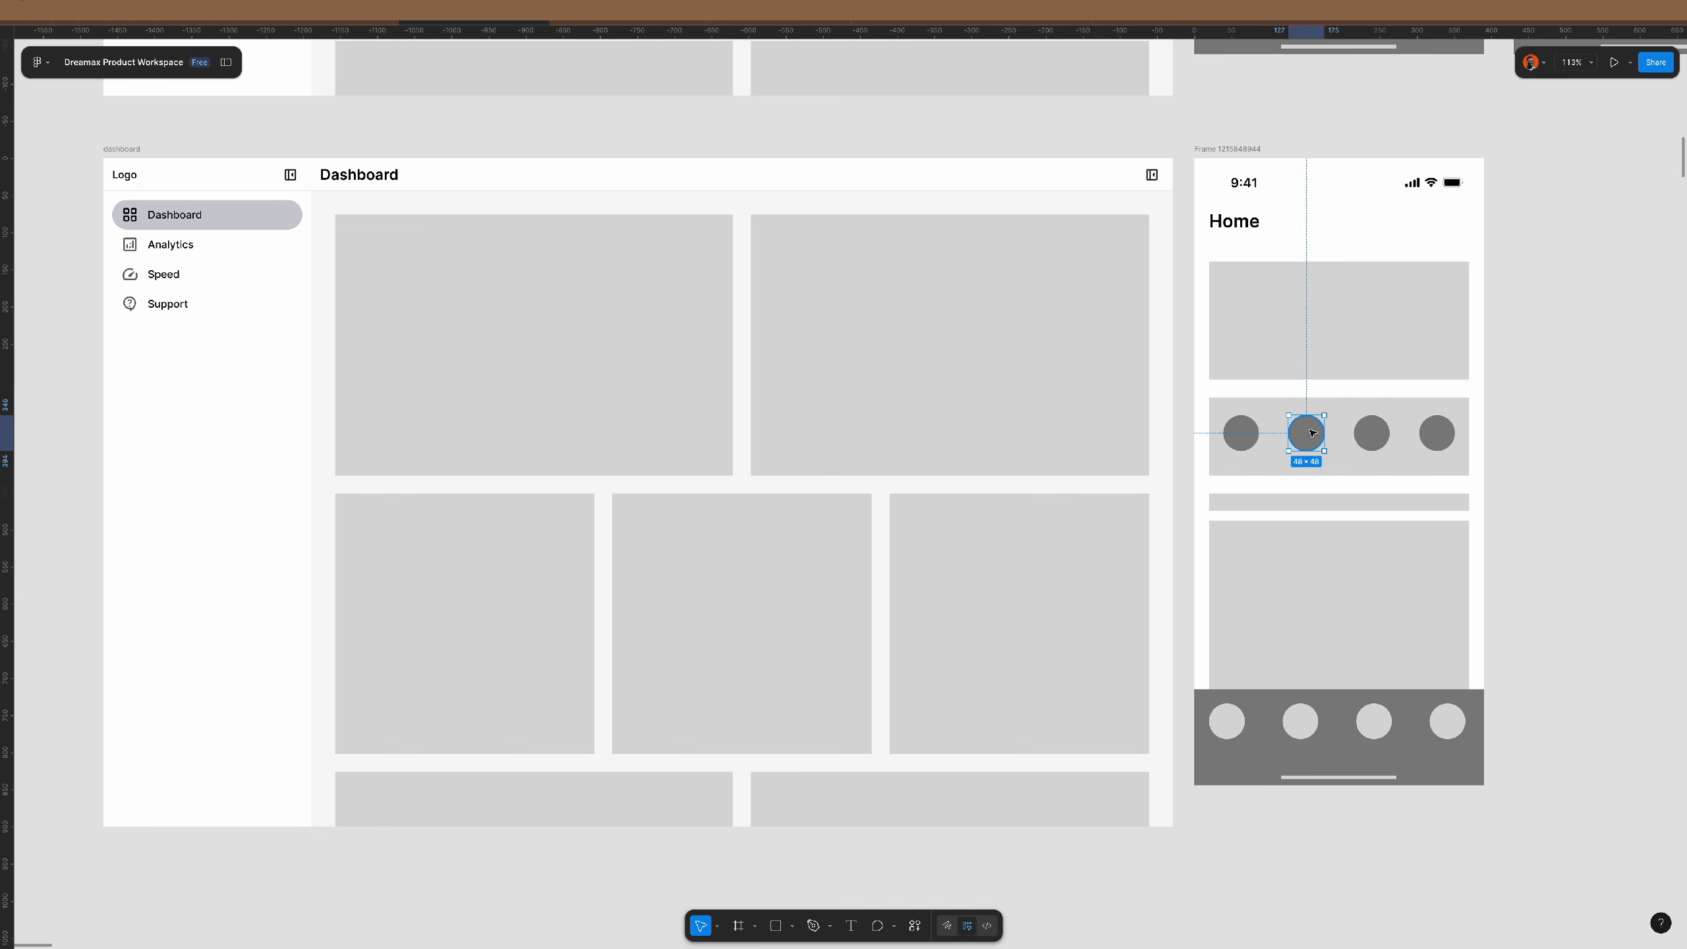
left_click(1240, 433, "shift")
left_click(1369, 433, "shift")
left_click(1433, 430, "shift")
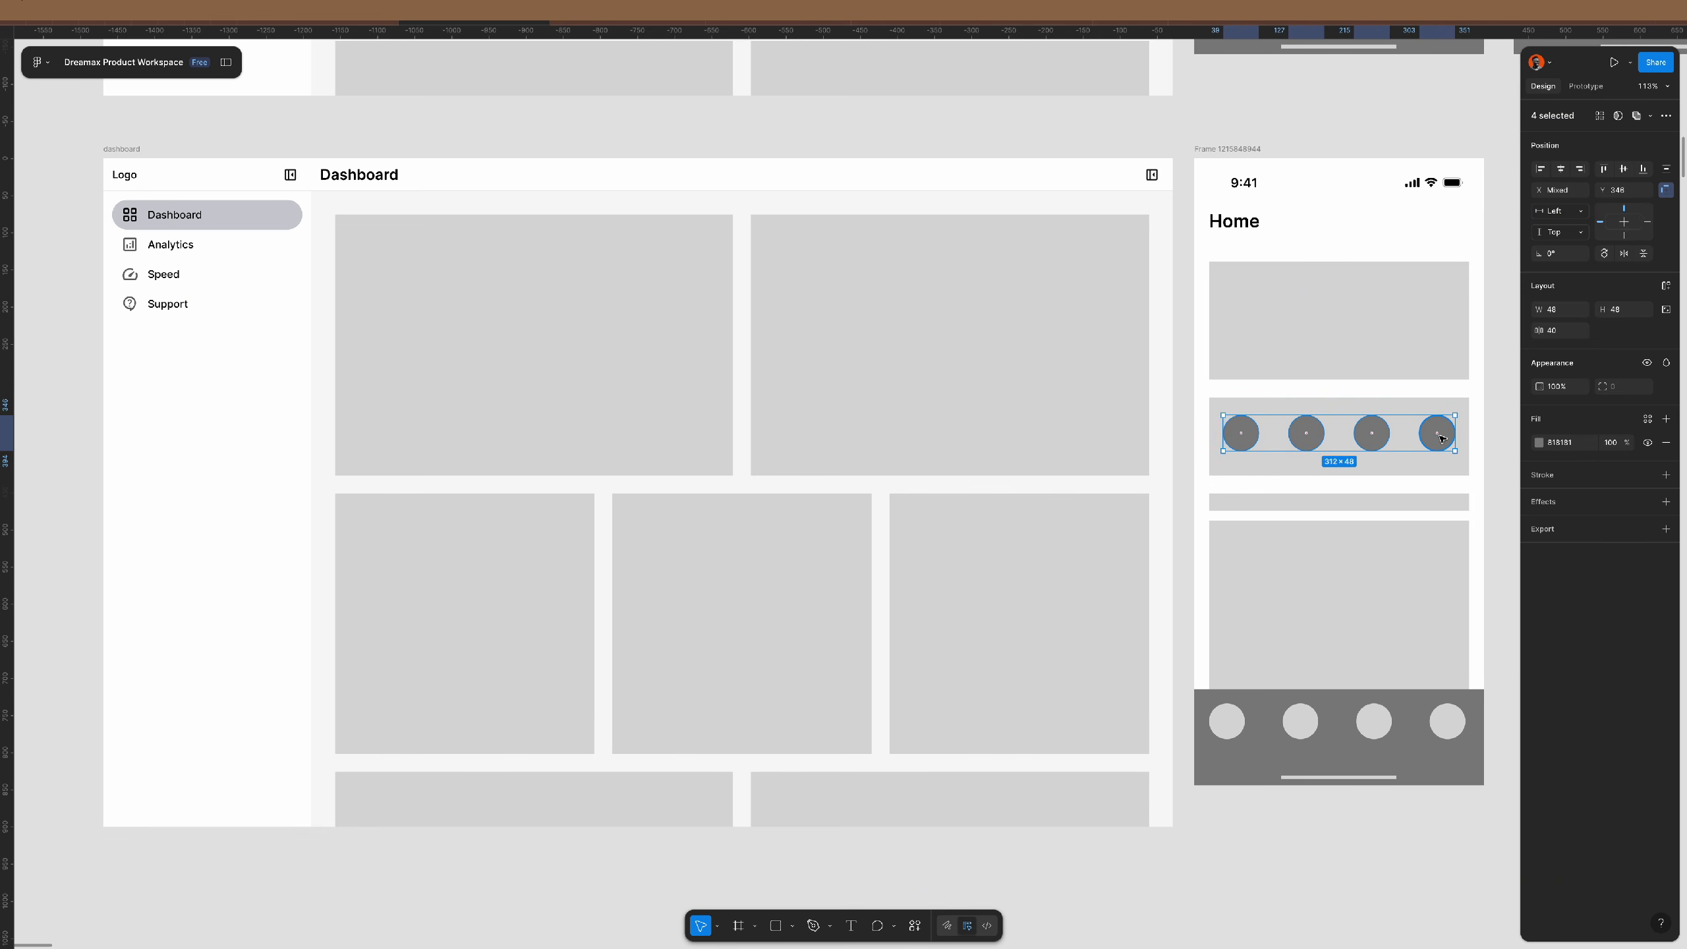
left_click_drag(1430, 425, 1428, 349)
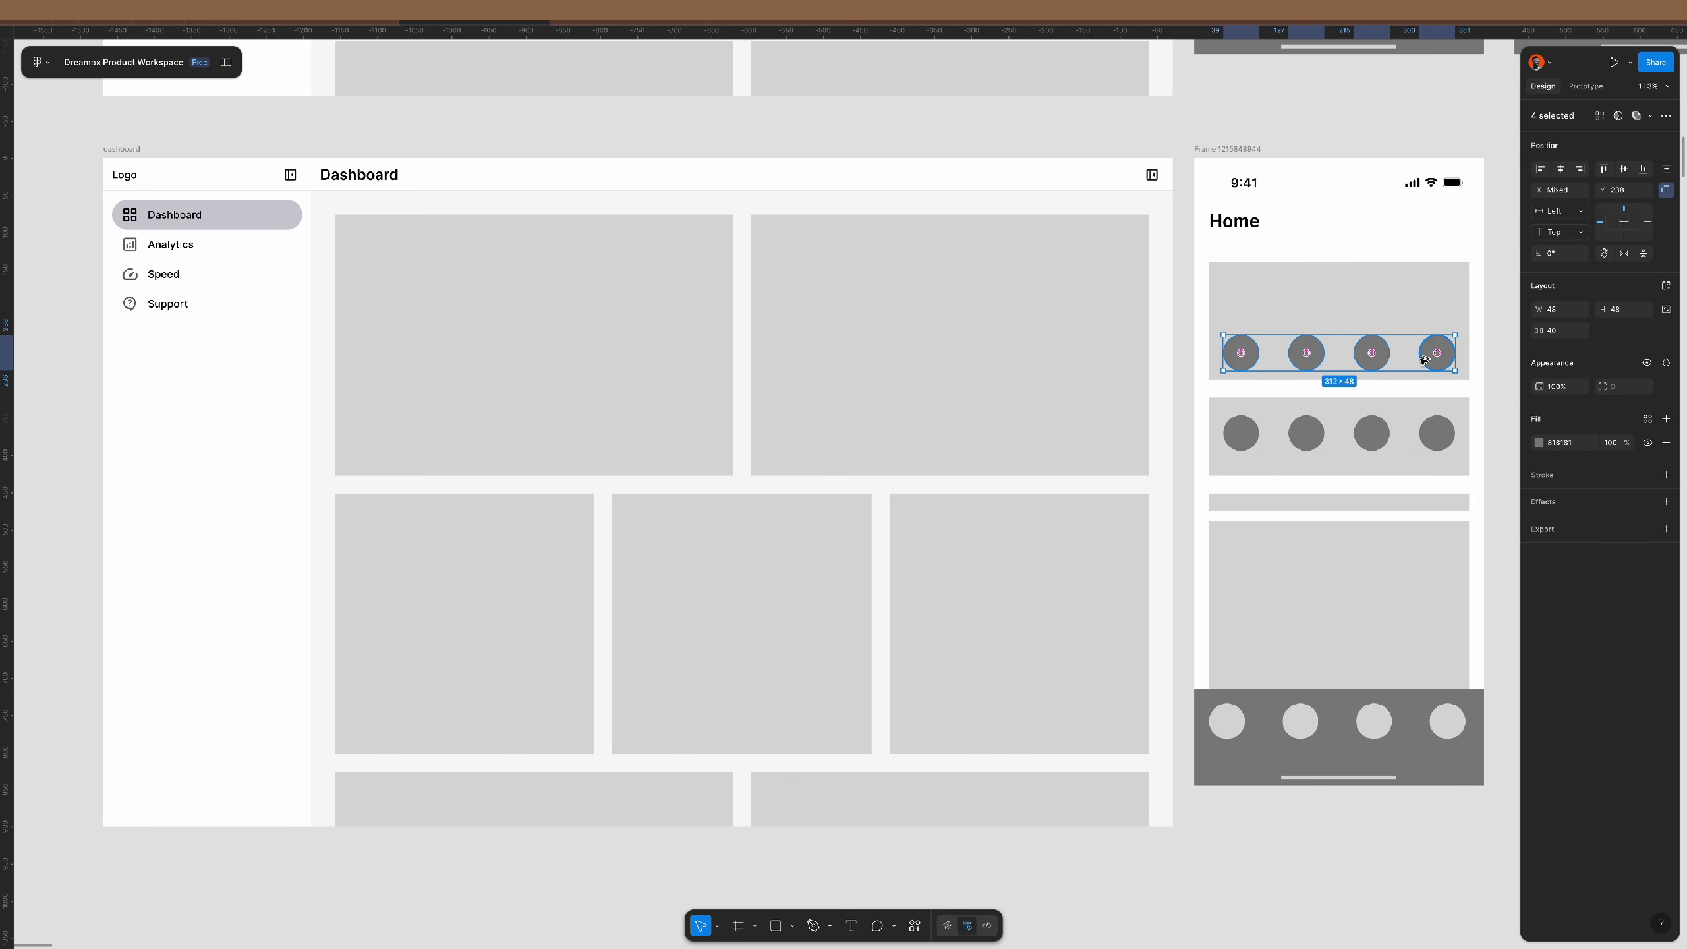
left_click(1492, 400)
- Ungroup the circles from their card and check each card's contents
left_click(1401, 423)
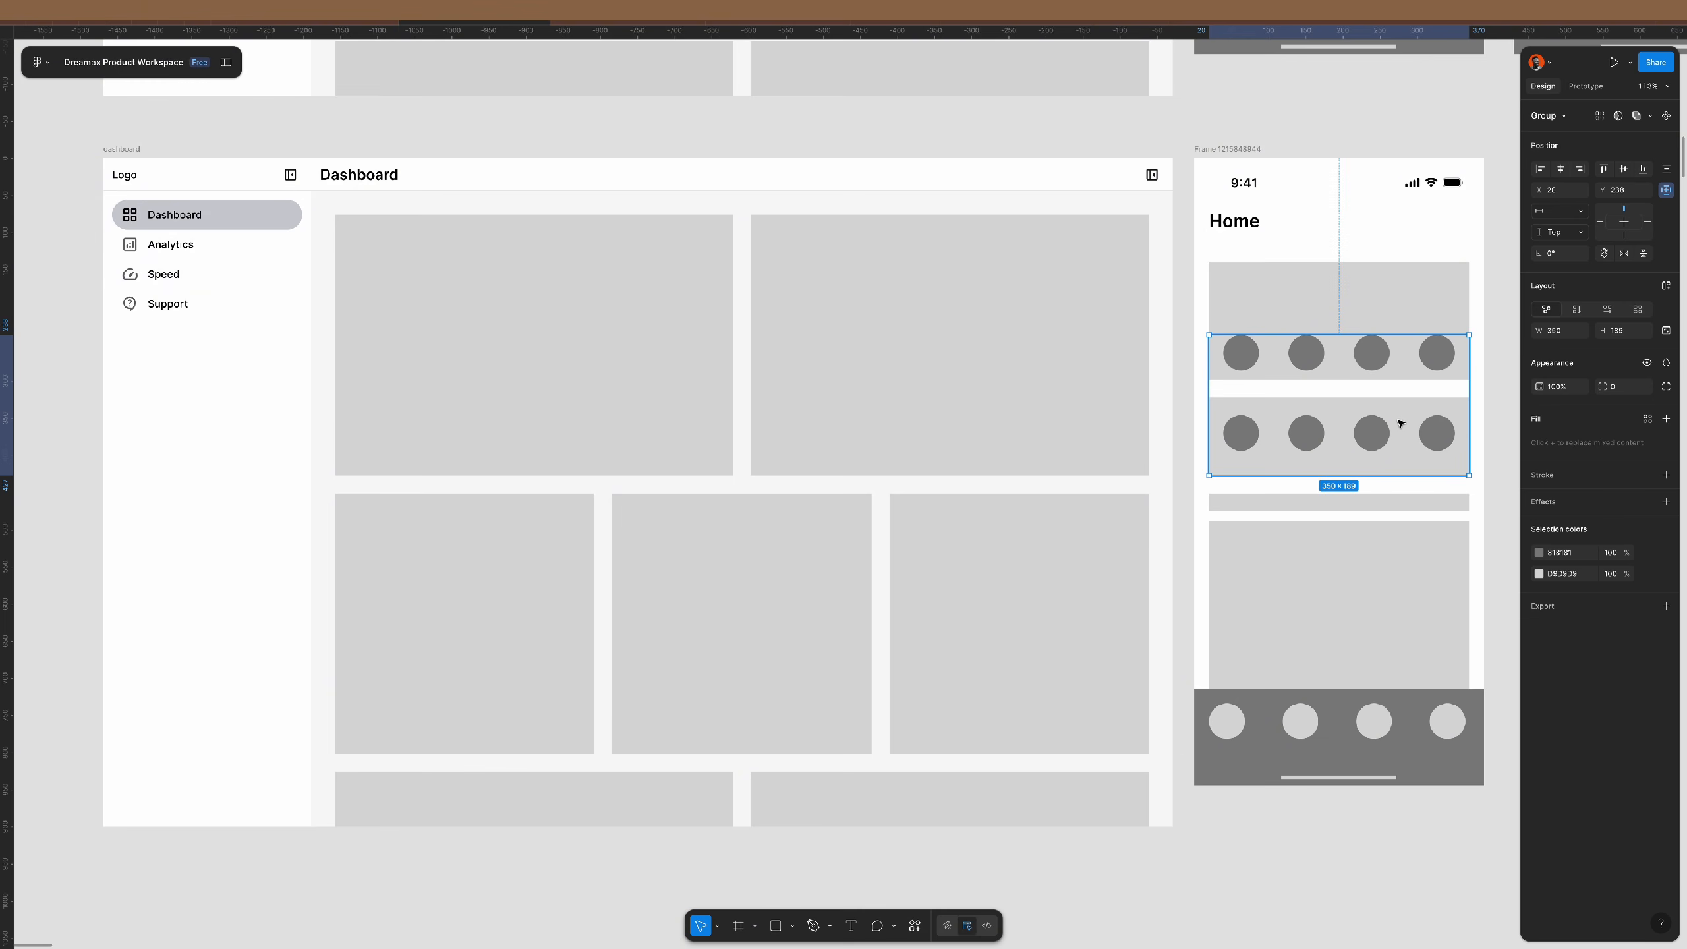
key("ctrl+shift+g")
left_click(1490, 414)
left_click_drag(1496, 399, 1220, 450)
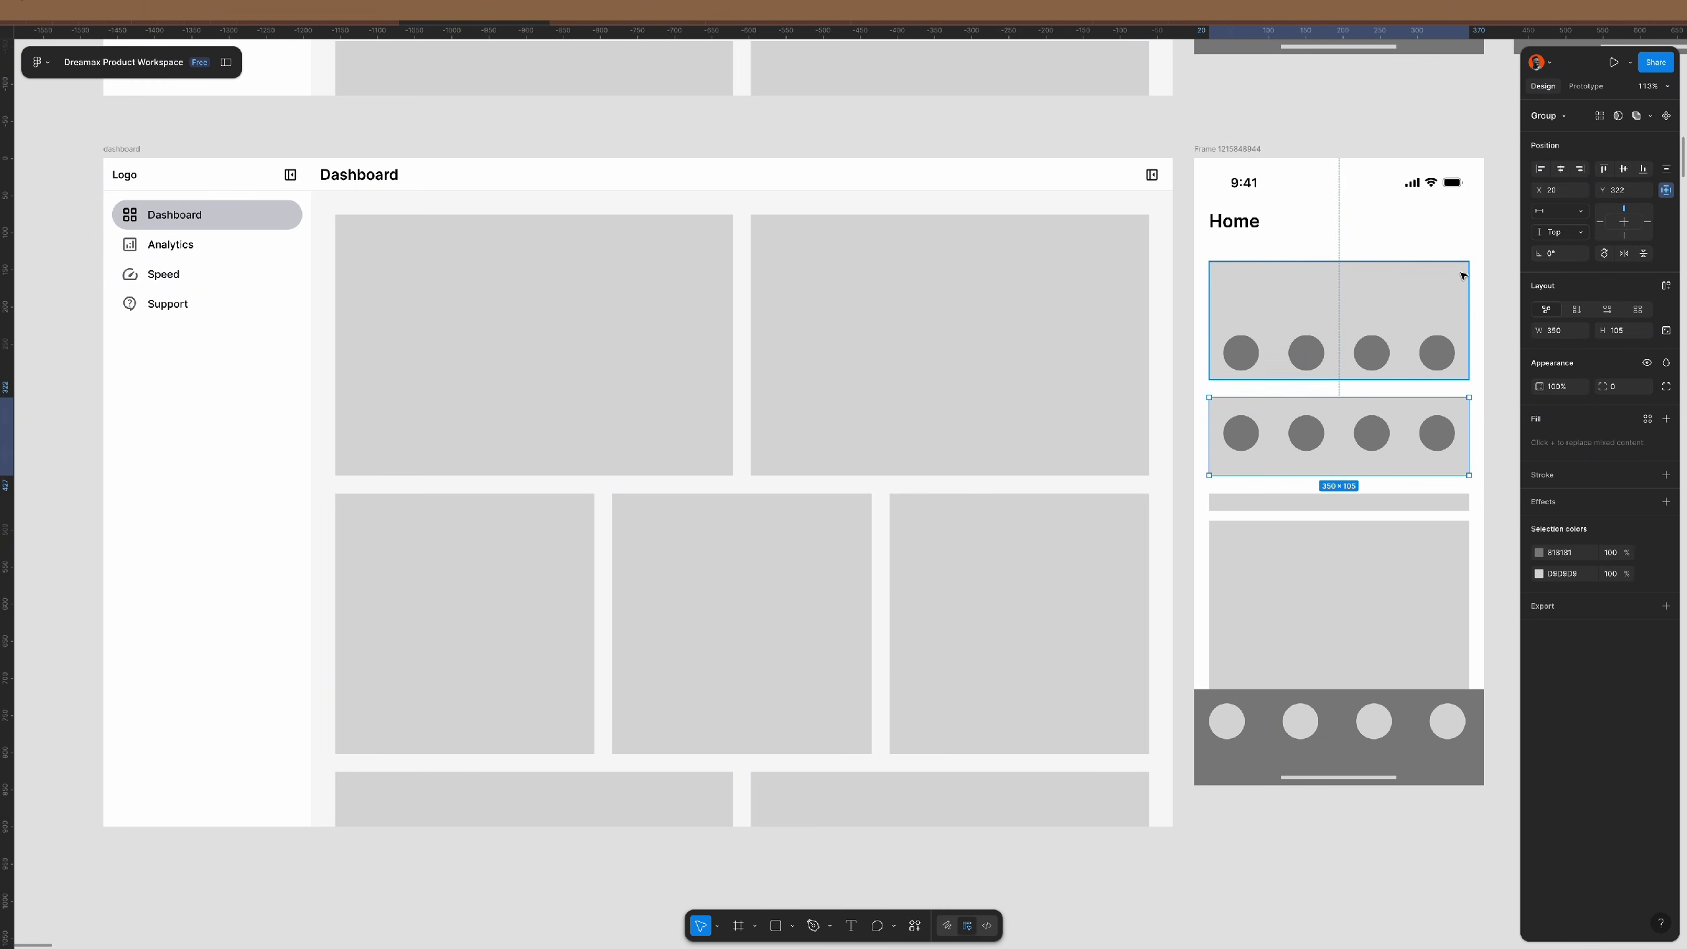
left_click(1506, 279)
left_click_drag(1505, 281, 1221, 372)
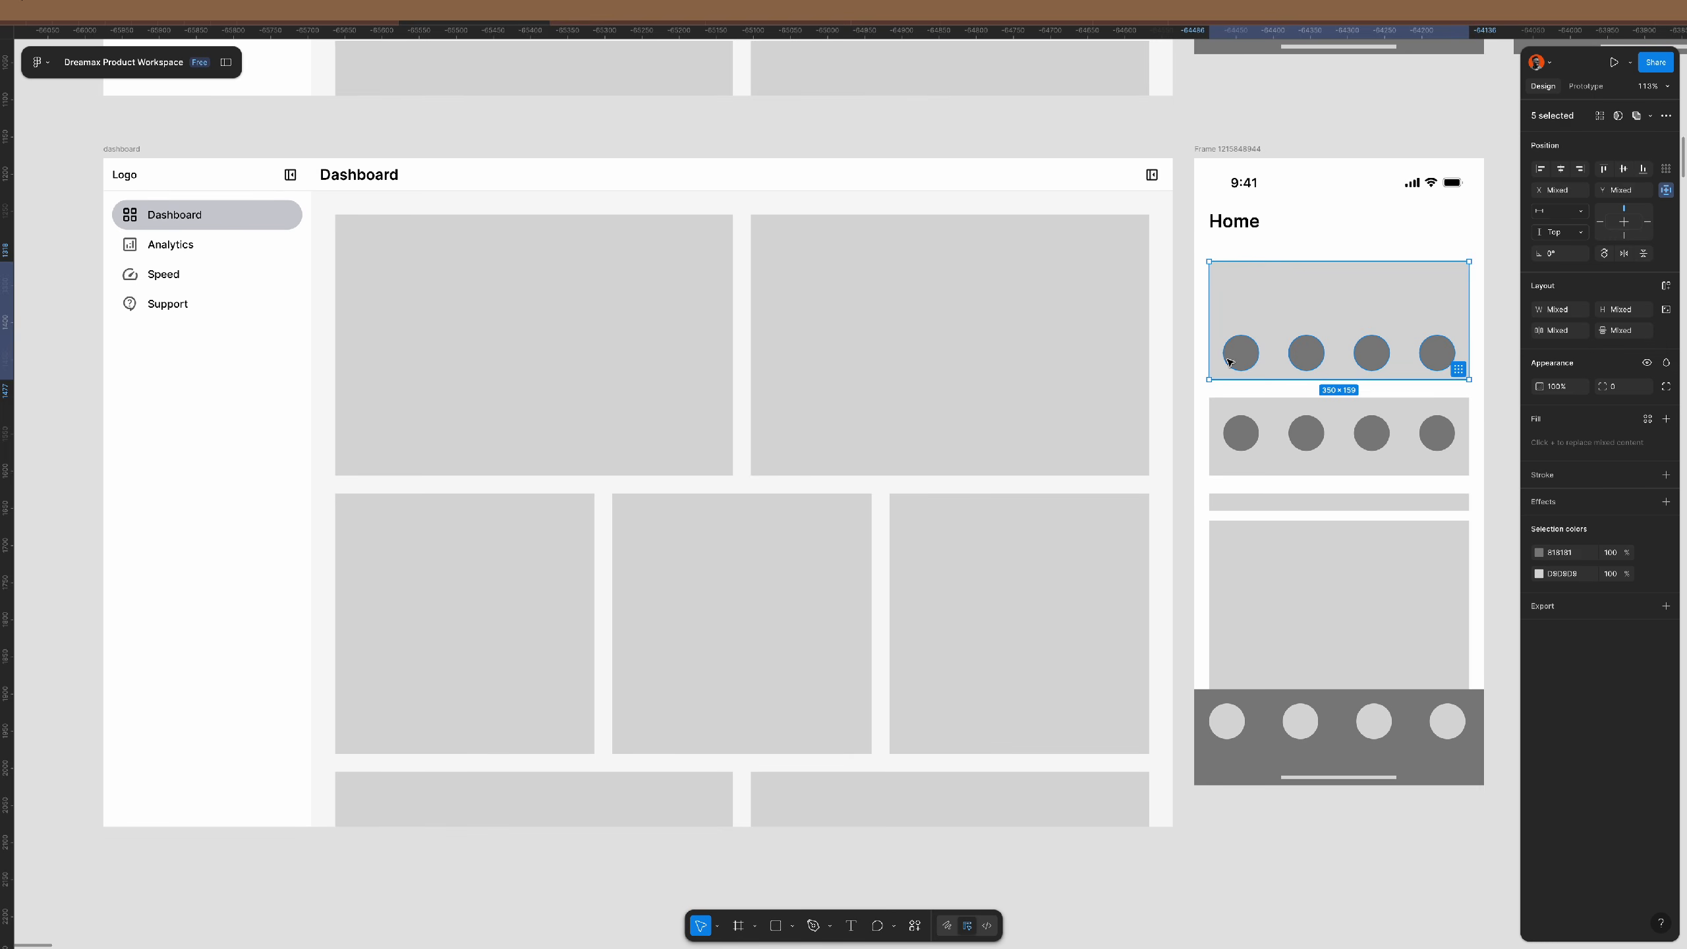
left_click(1511, 376)
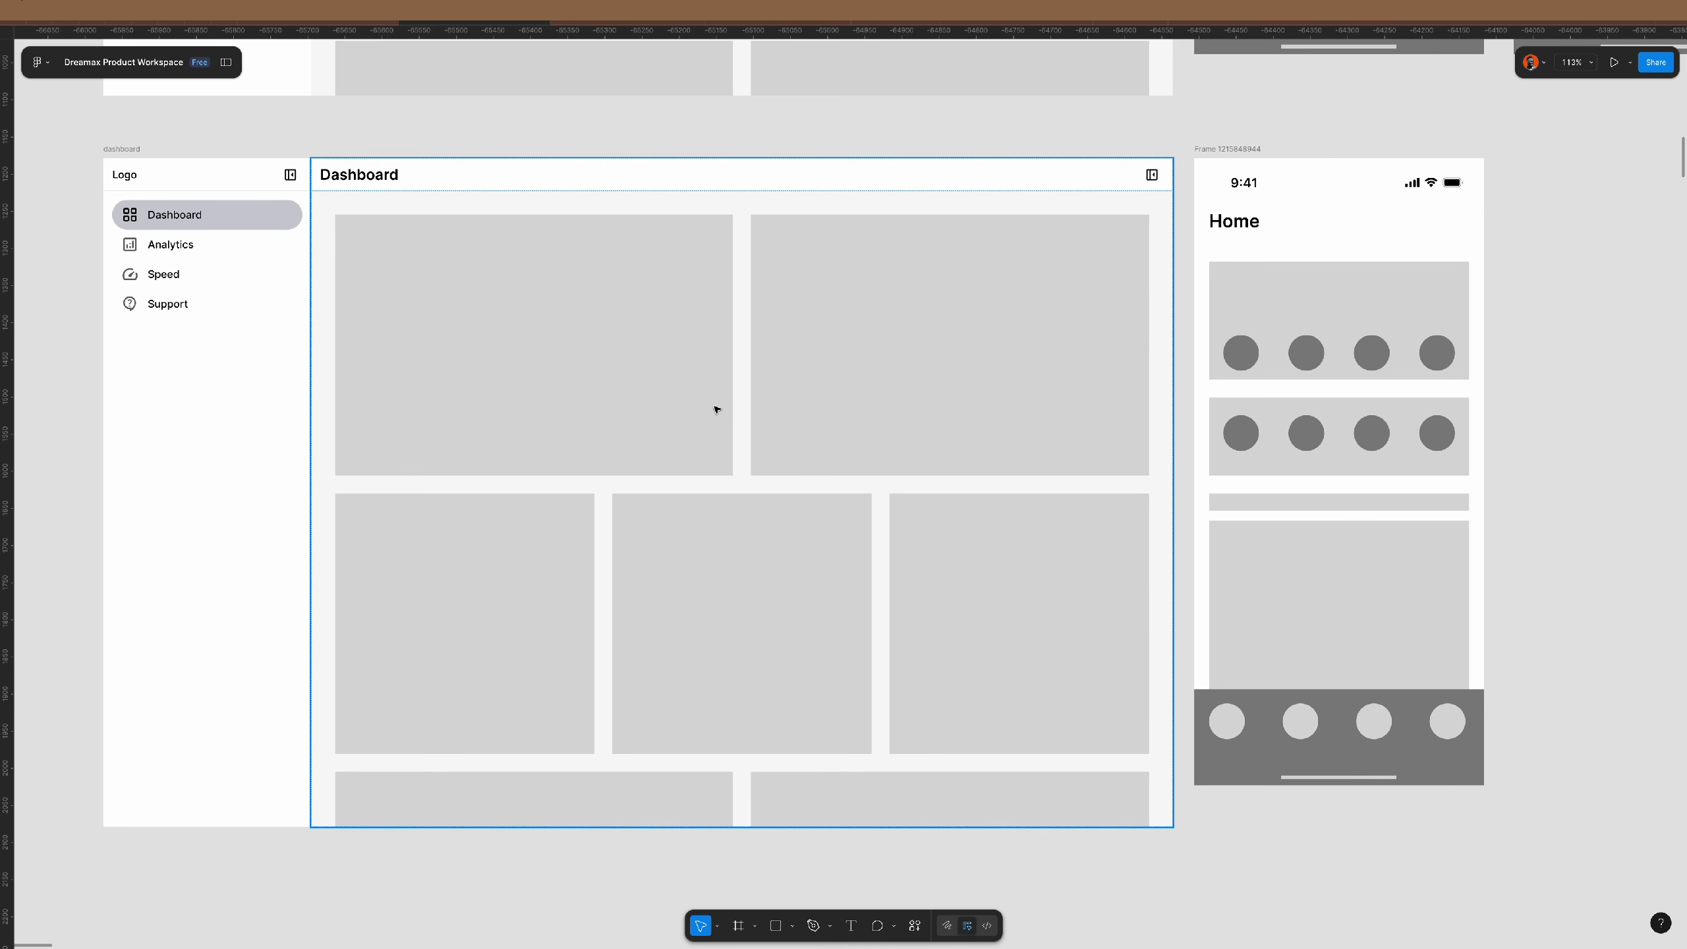
- Delete the dashboard's three-card row, leaving a two-by-two grid of grey cards
left_click(686, 363)
left_click(952, 584)
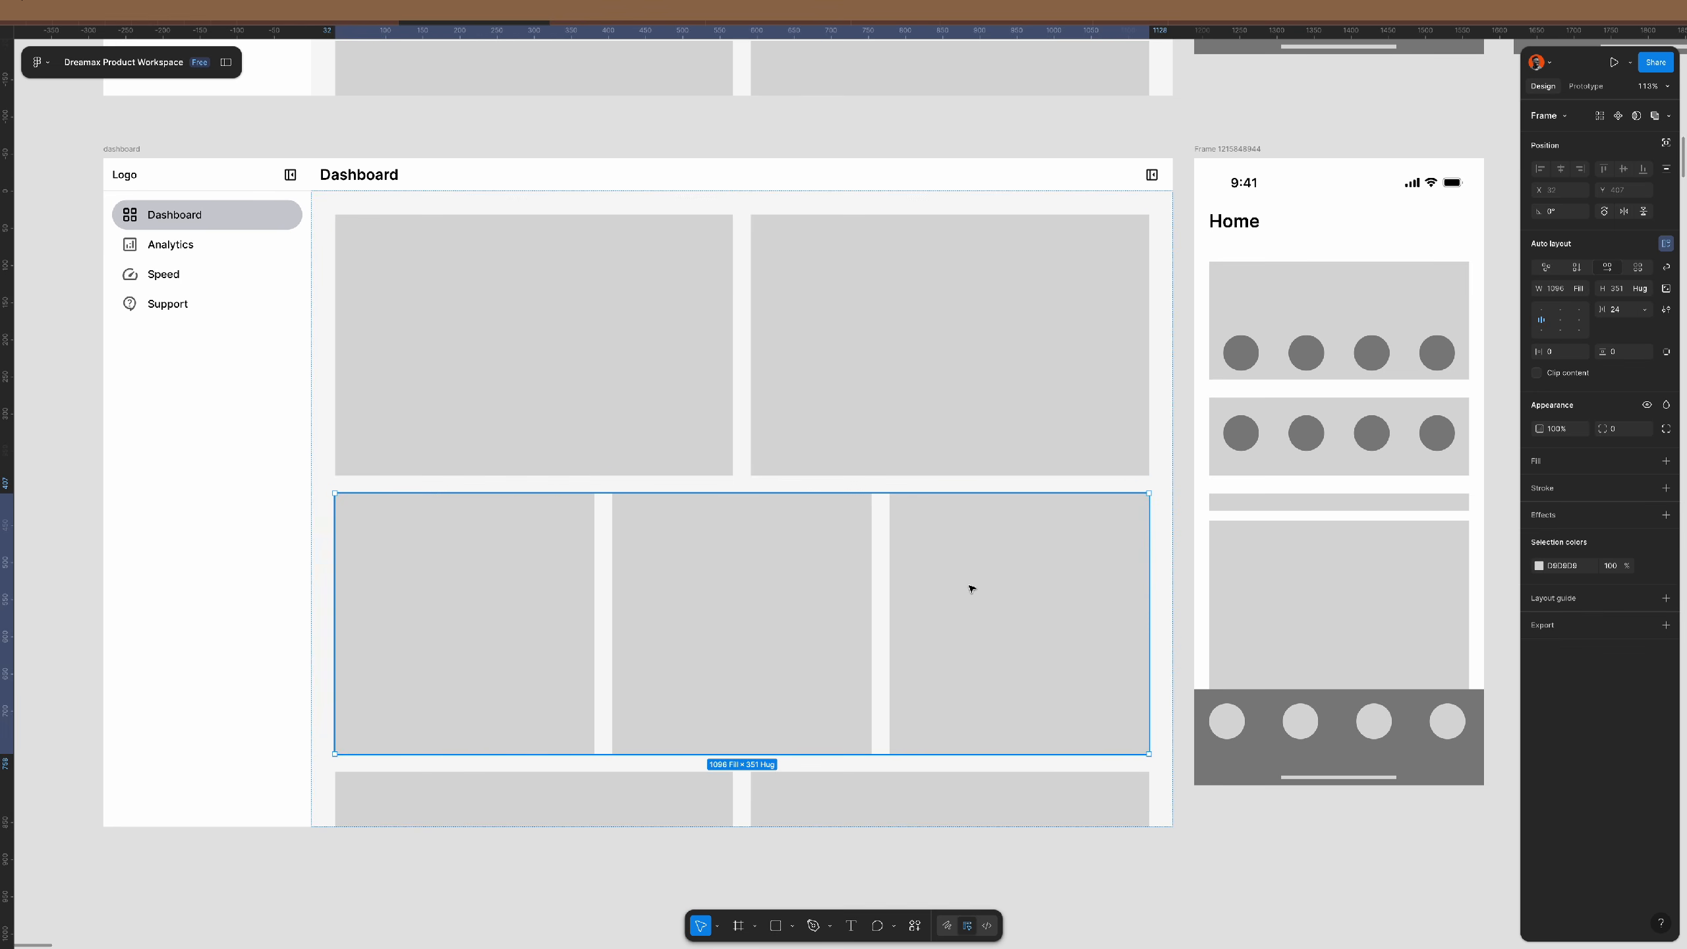
key("Delete")
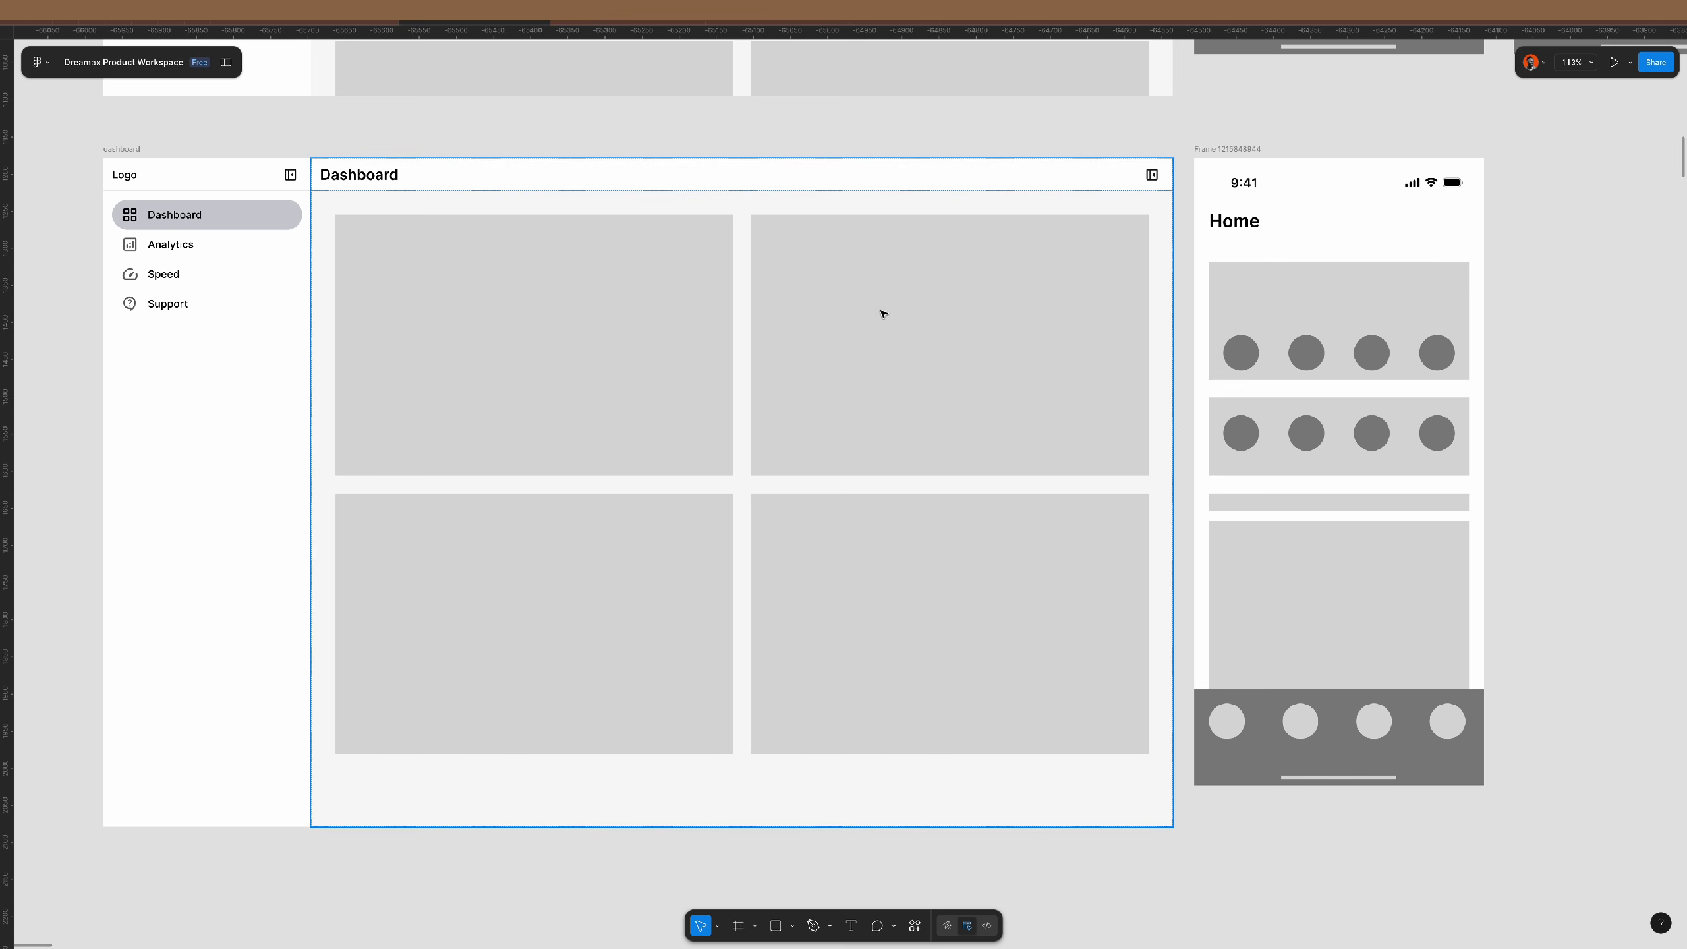
left_click(629, 294)
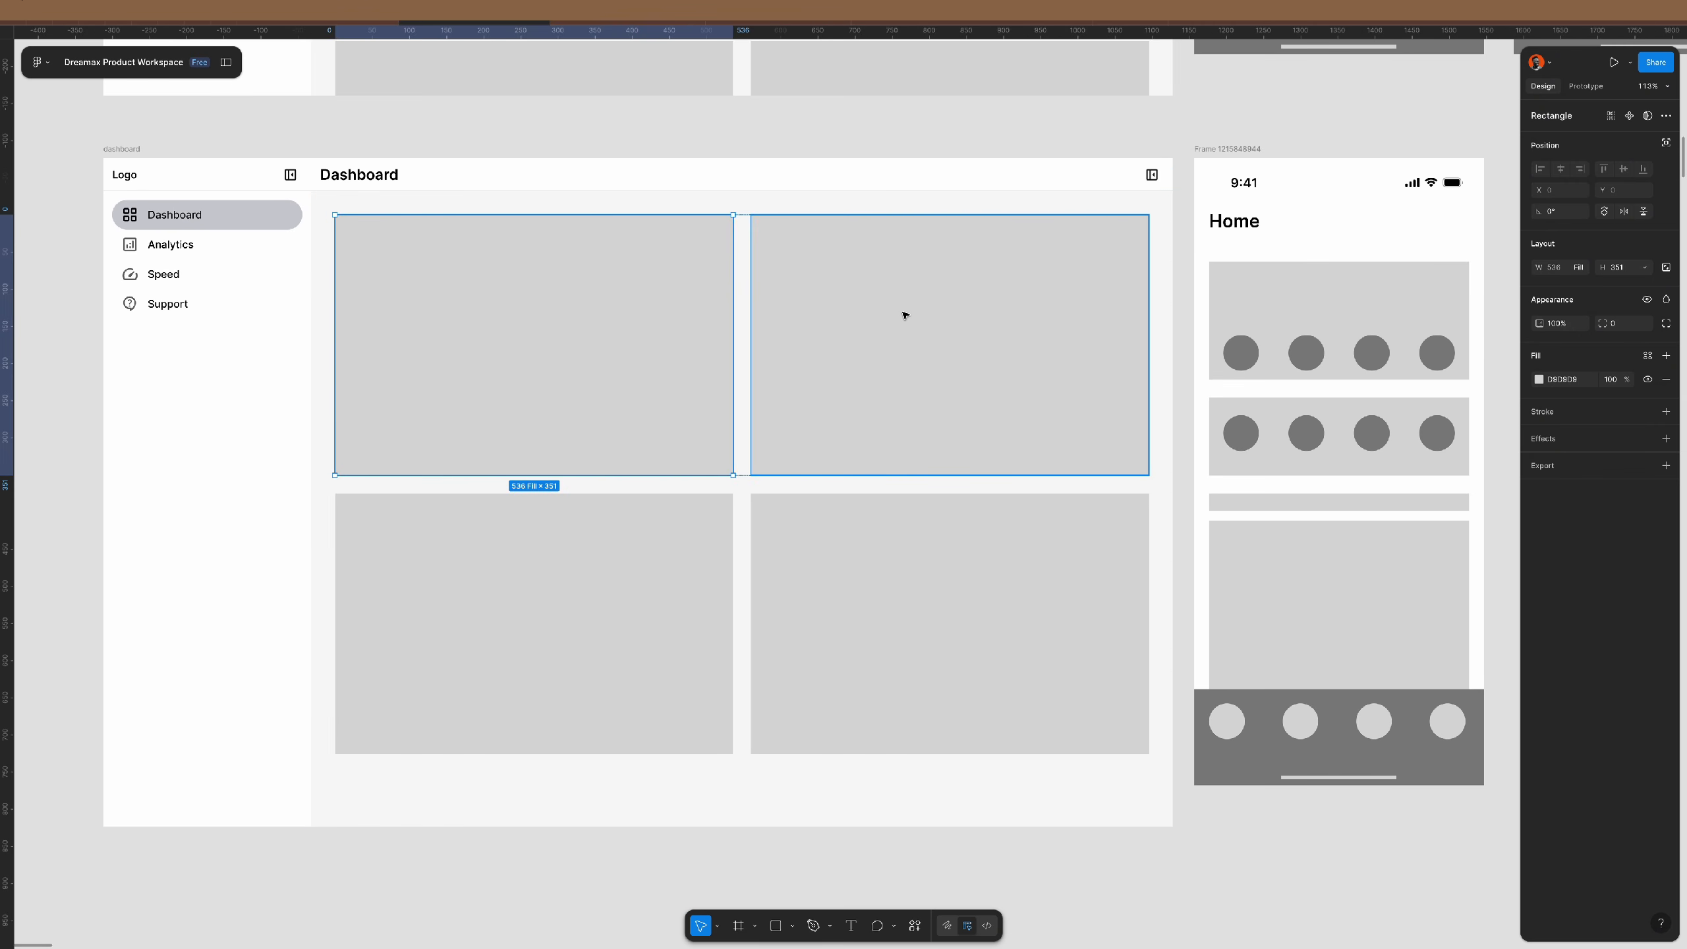
- Turn the top-left grey card into a white frame with 16 corner radius, removing the inner rectangle
scroll(804, 292, "left", 2)
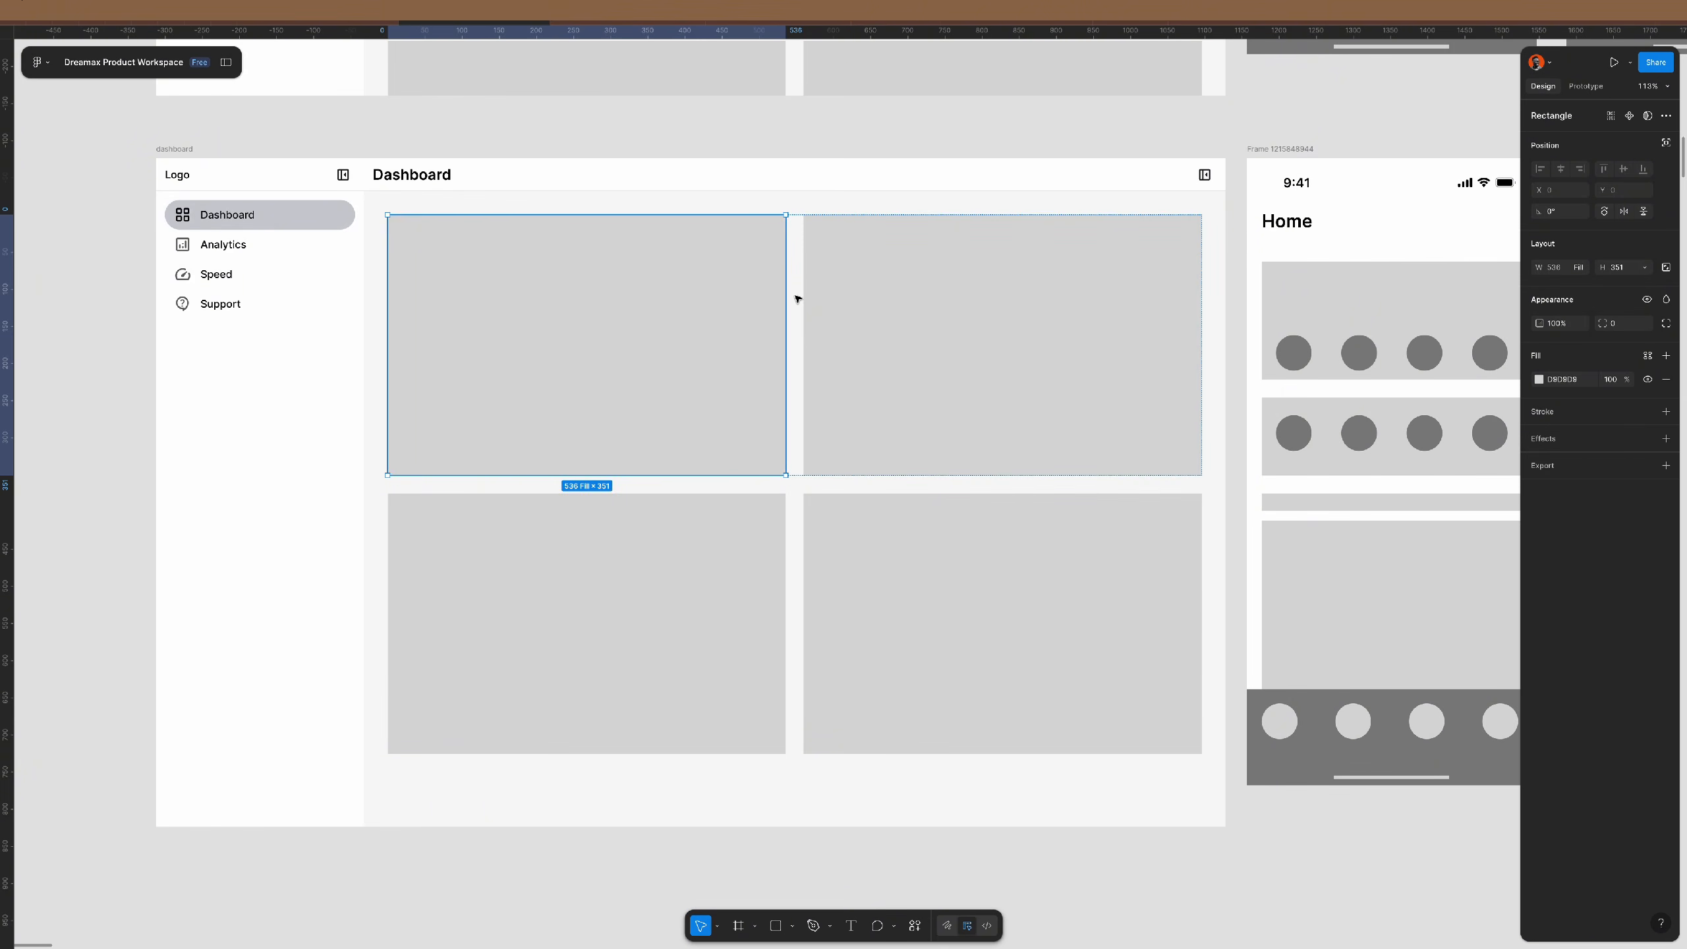
right_click(687, 330)
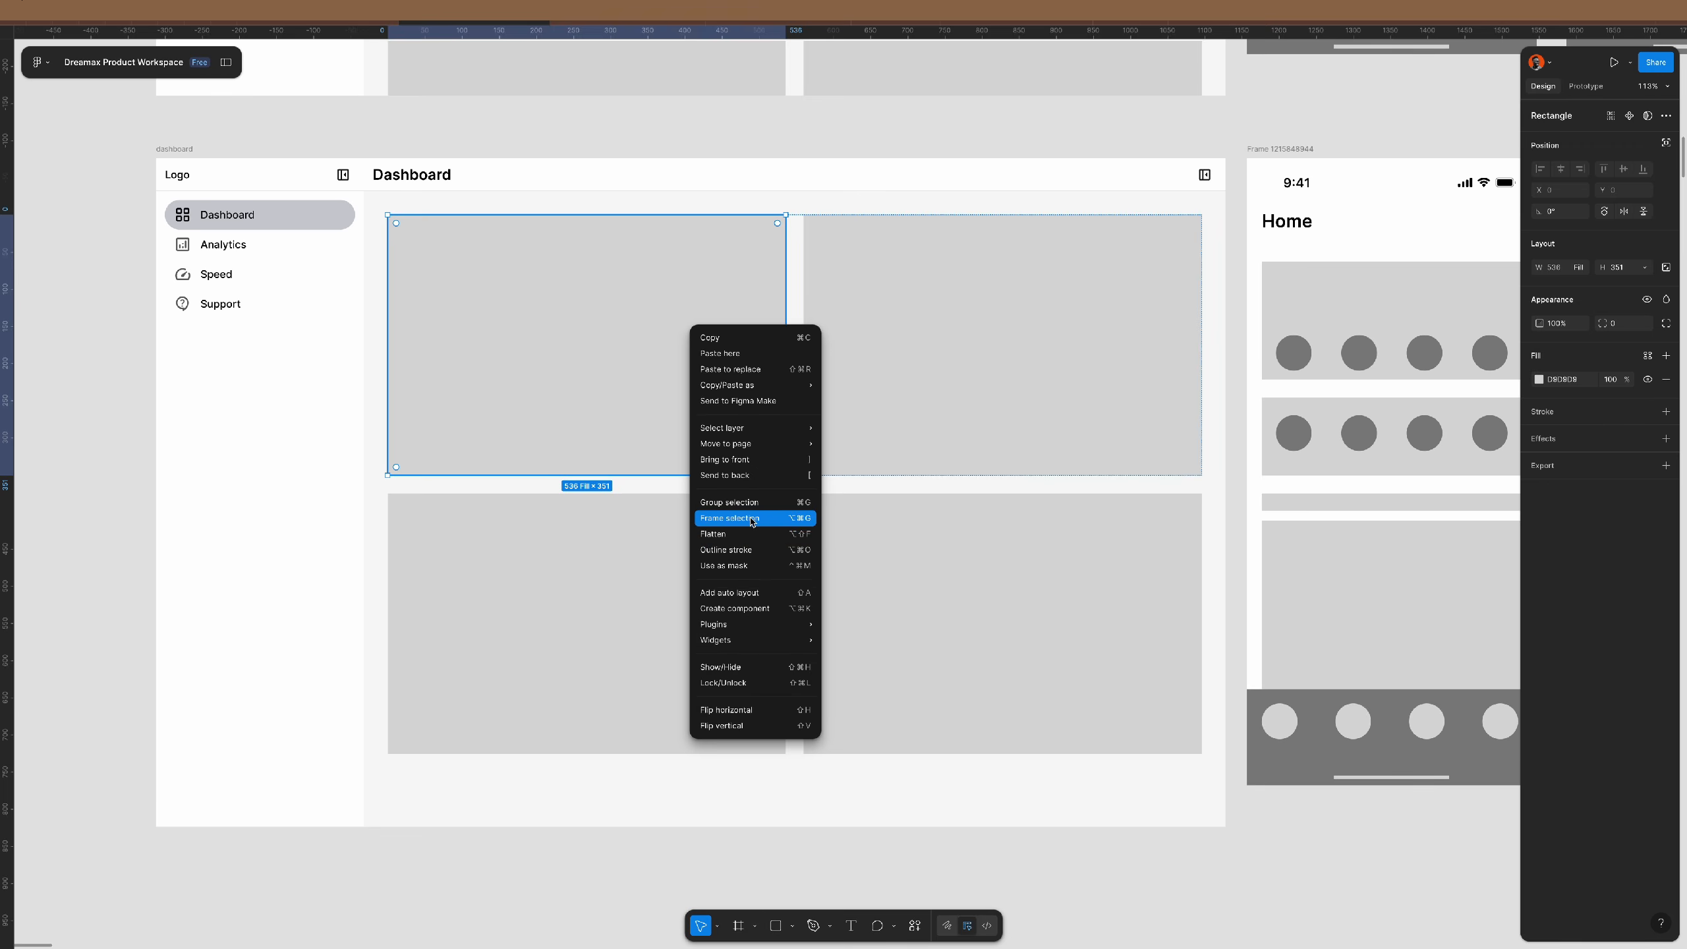
left_click(744, 510)
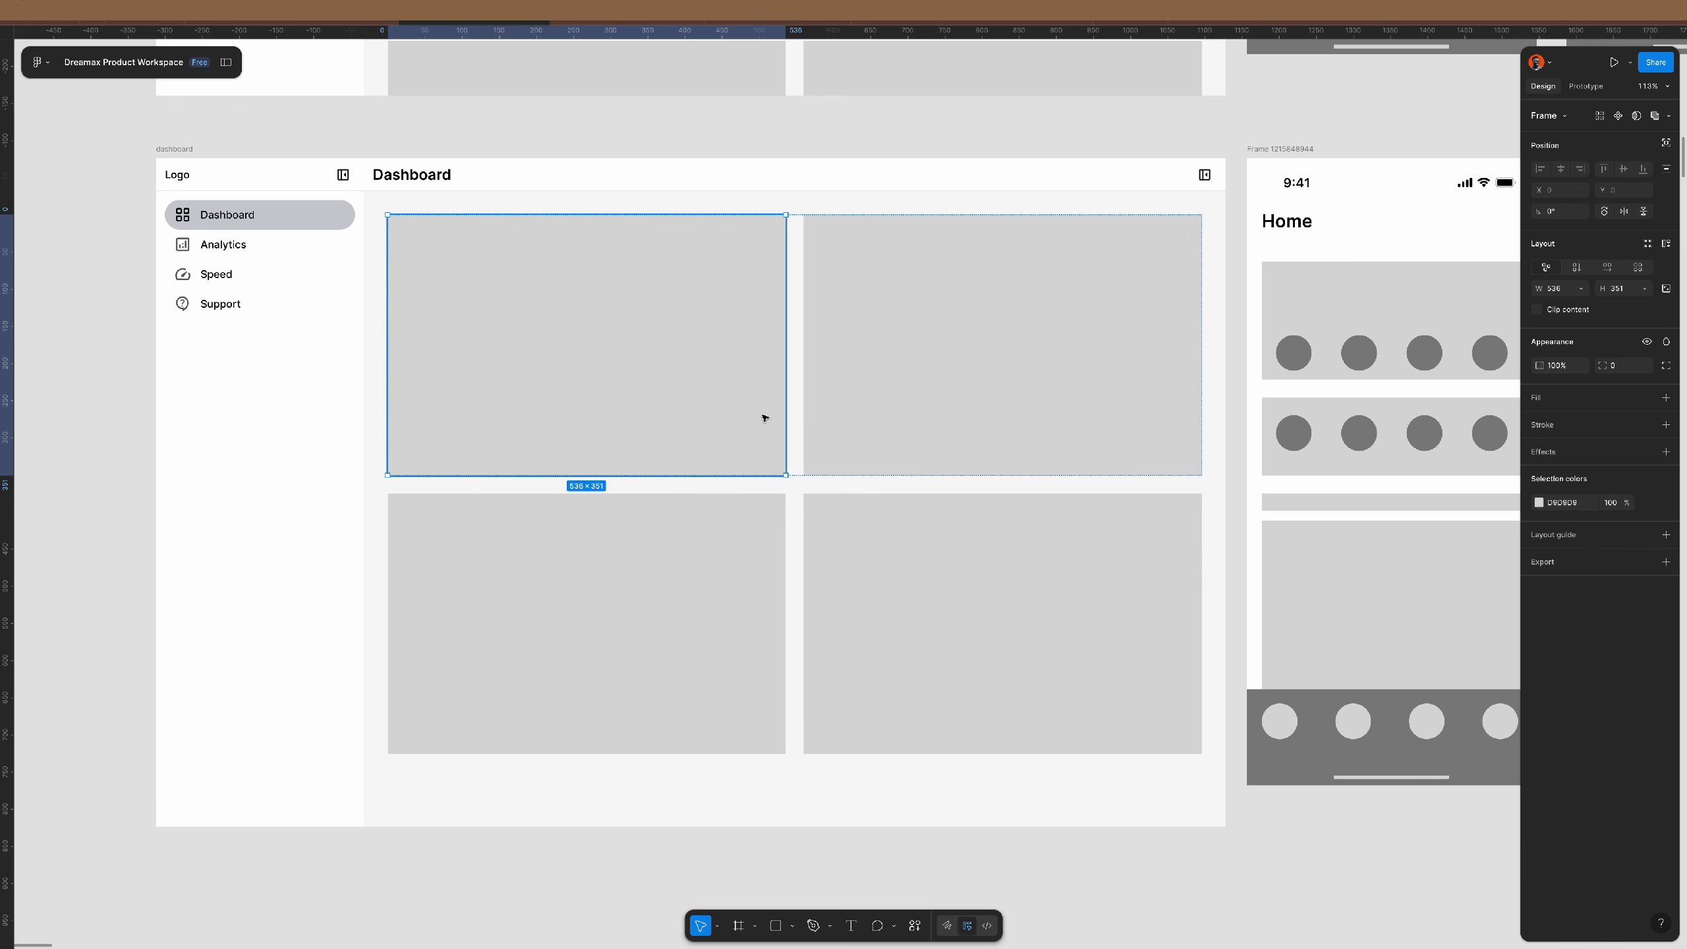
left_click(1619, 368)
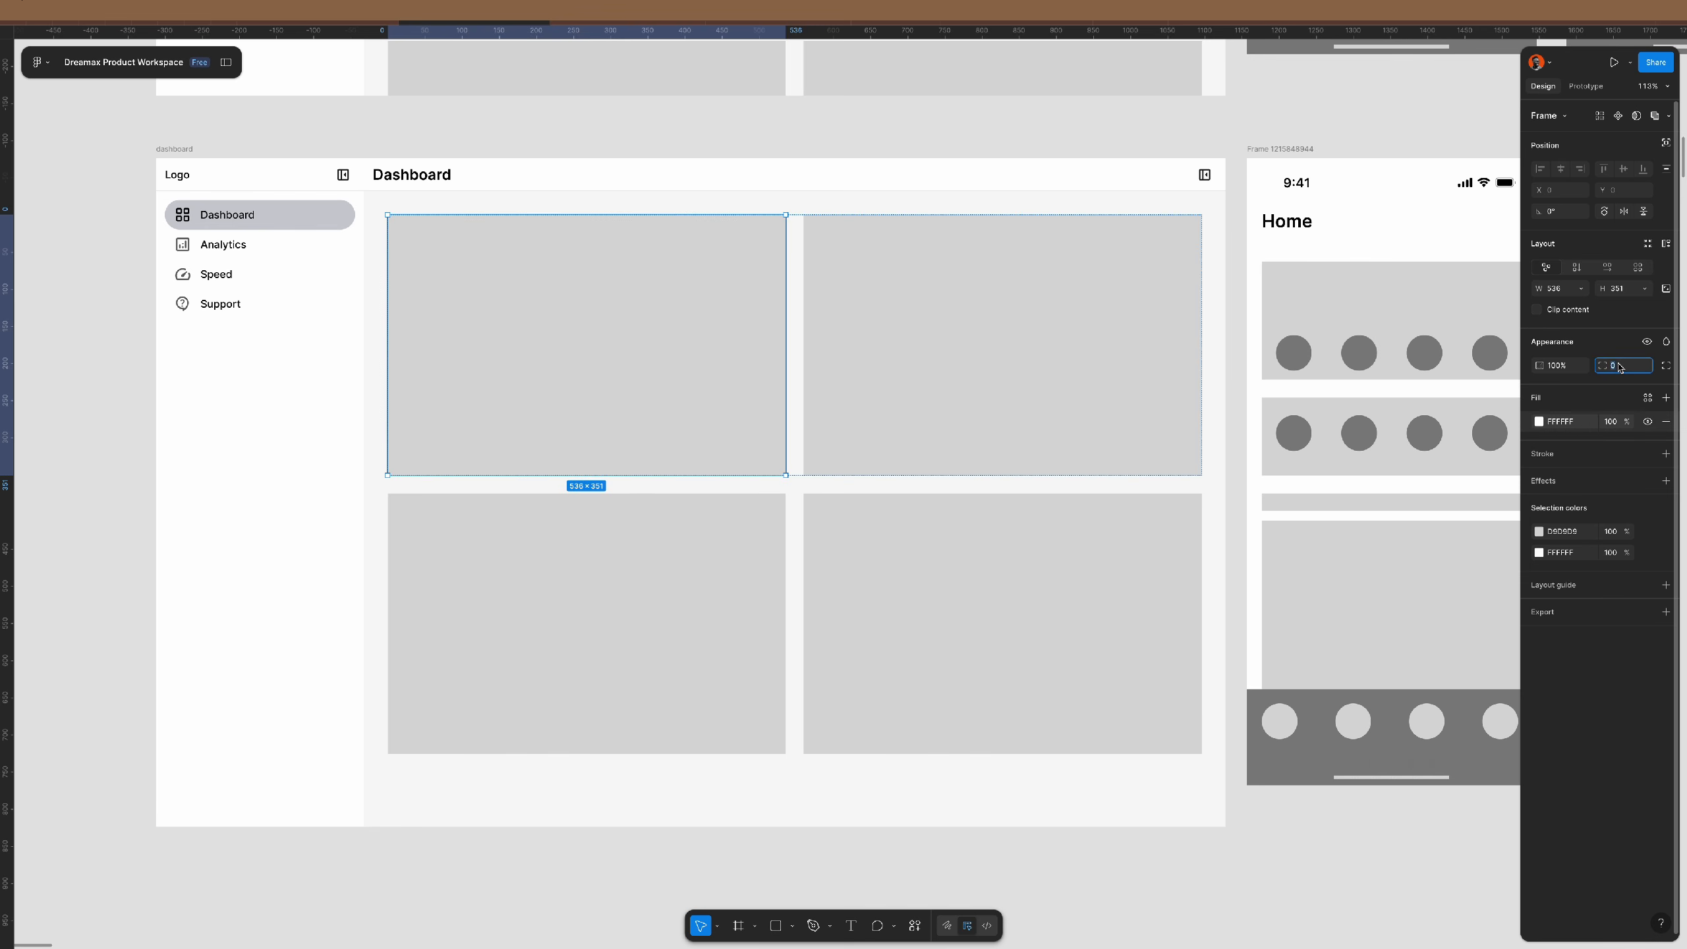
type("16")
key("Return")
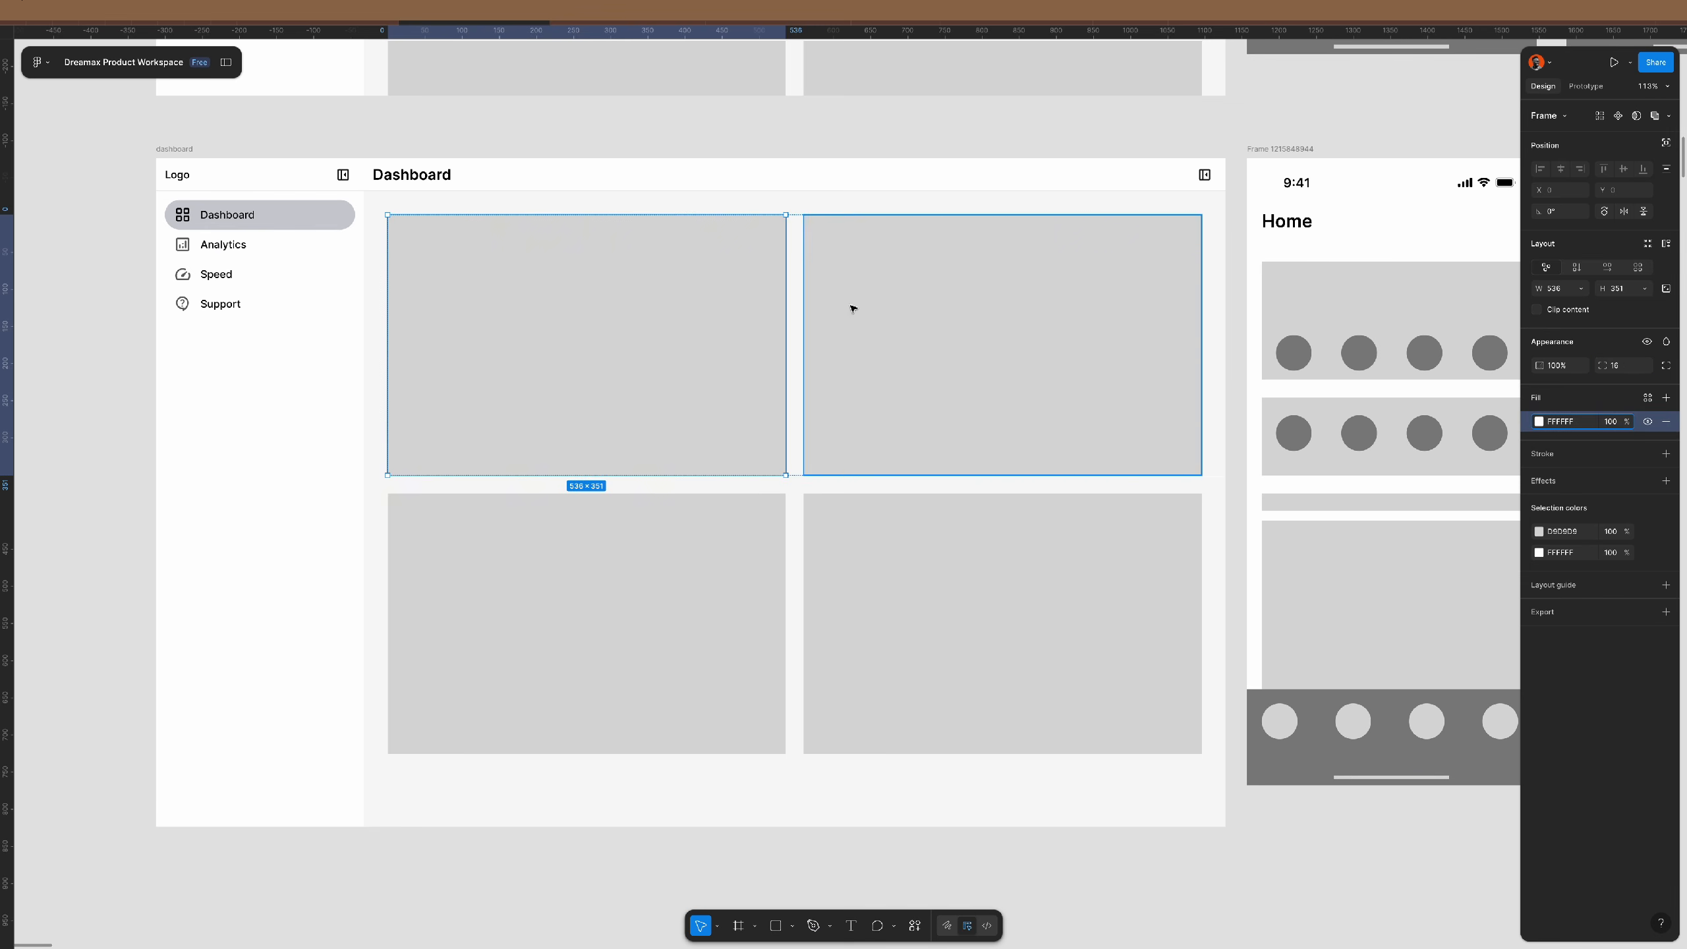
left_click(629, 318)
key("Delete")
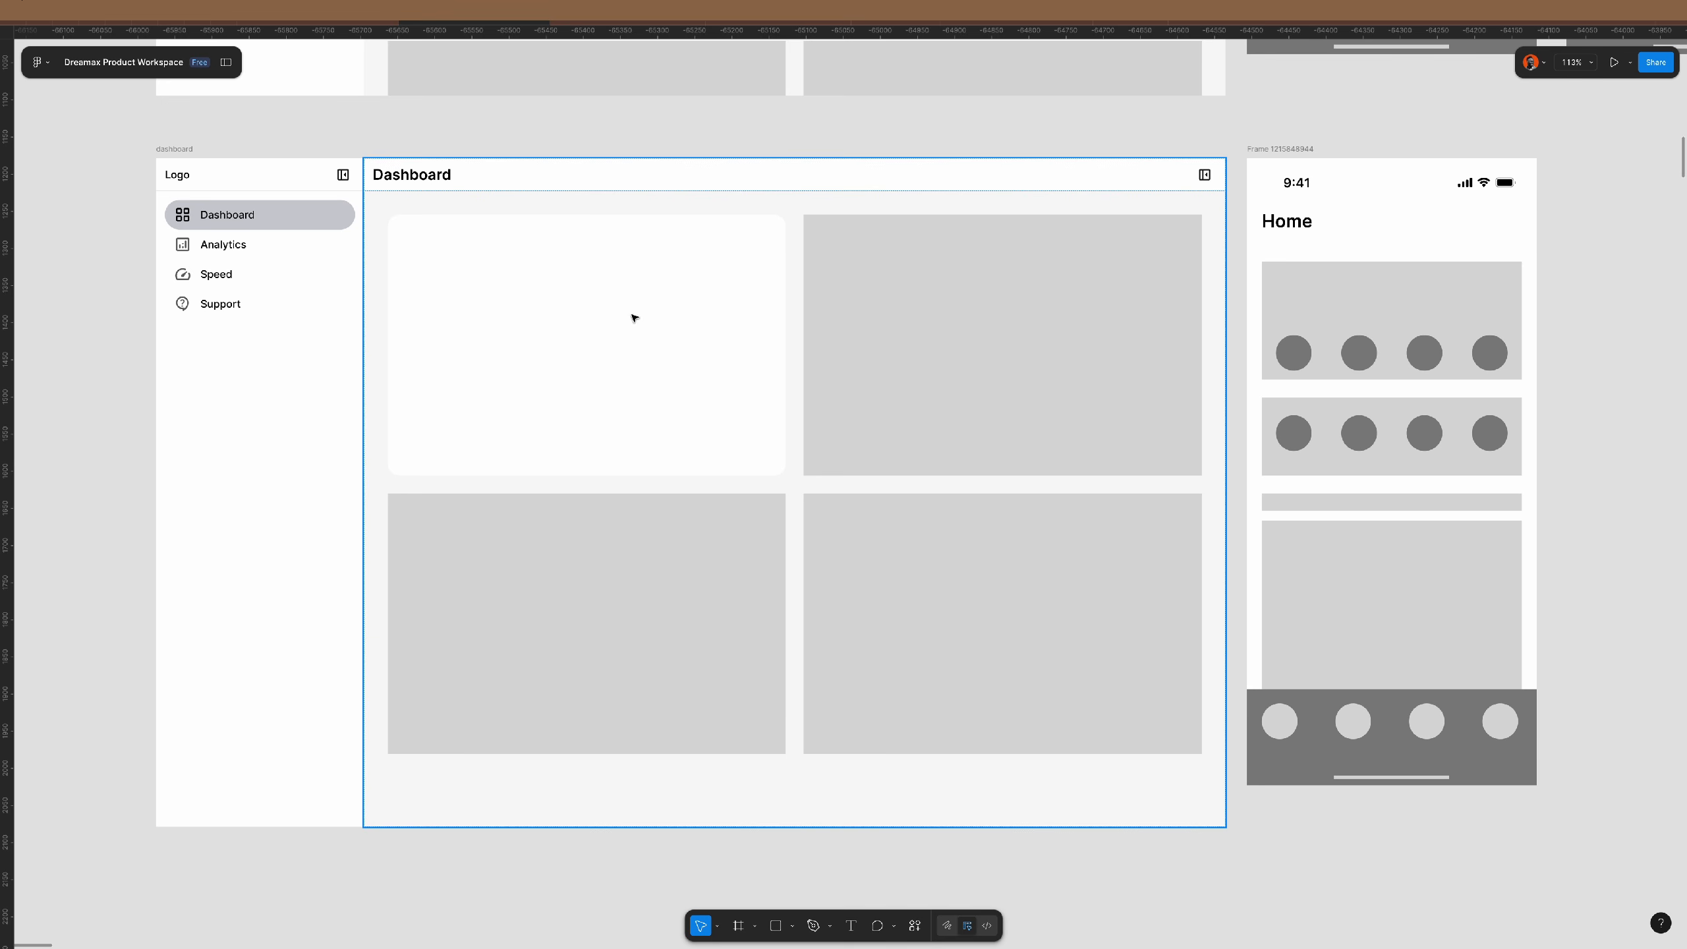
scroll(505, 297, "left", 2)
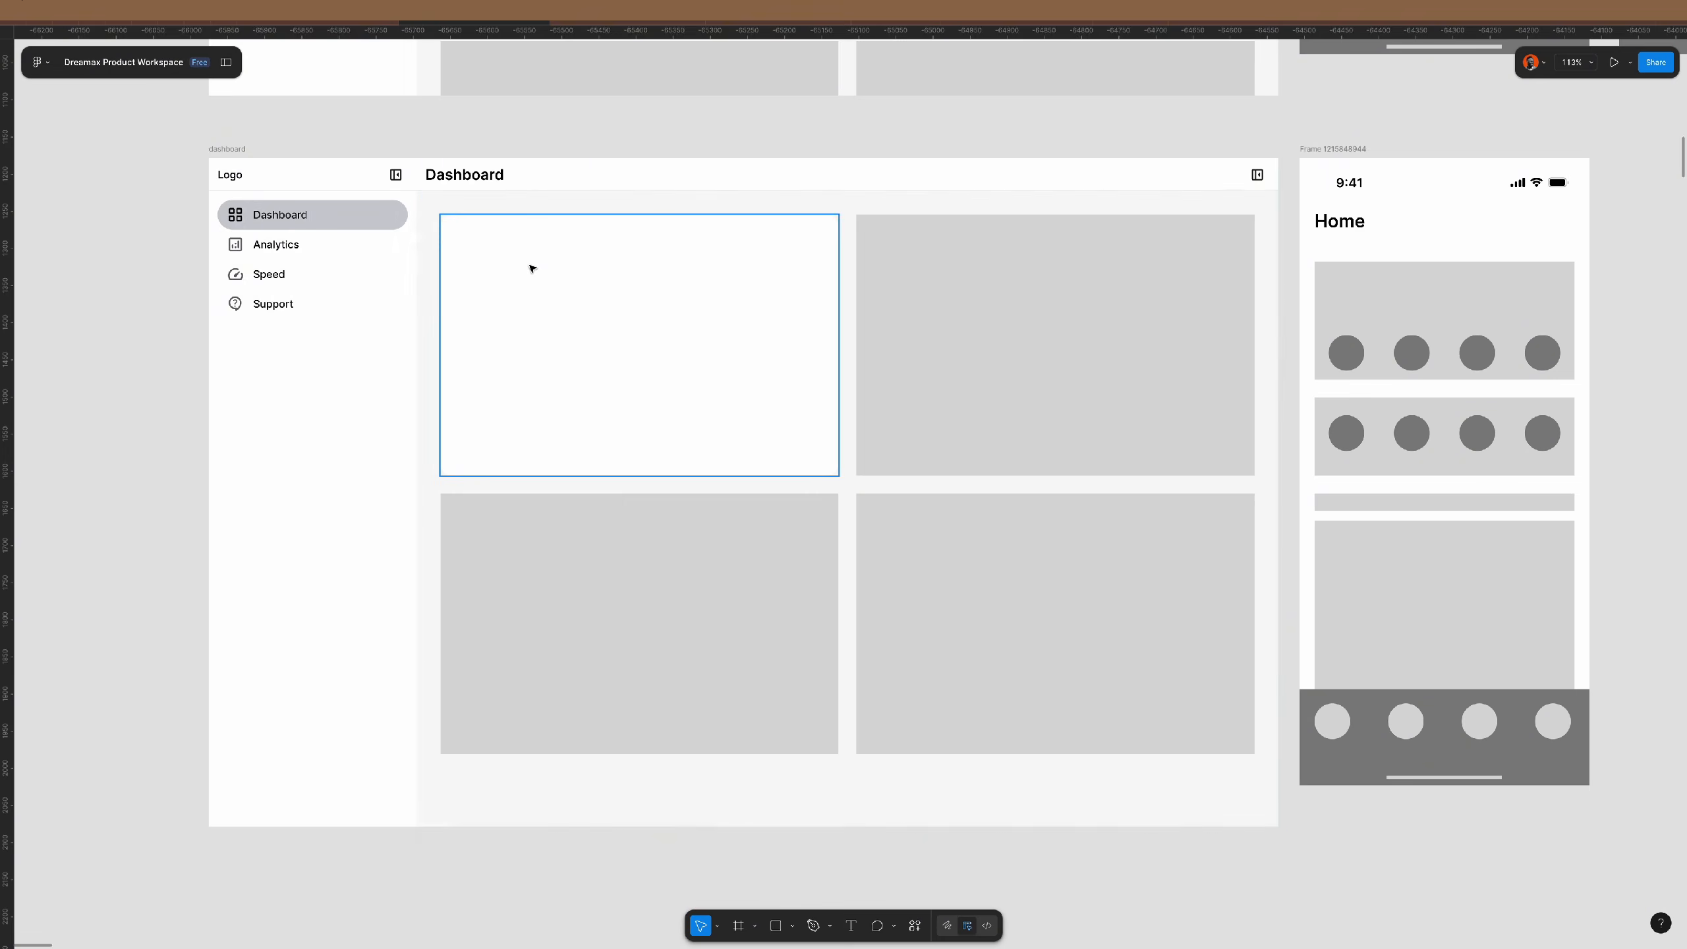
scroll(530, 267, "up", 5)
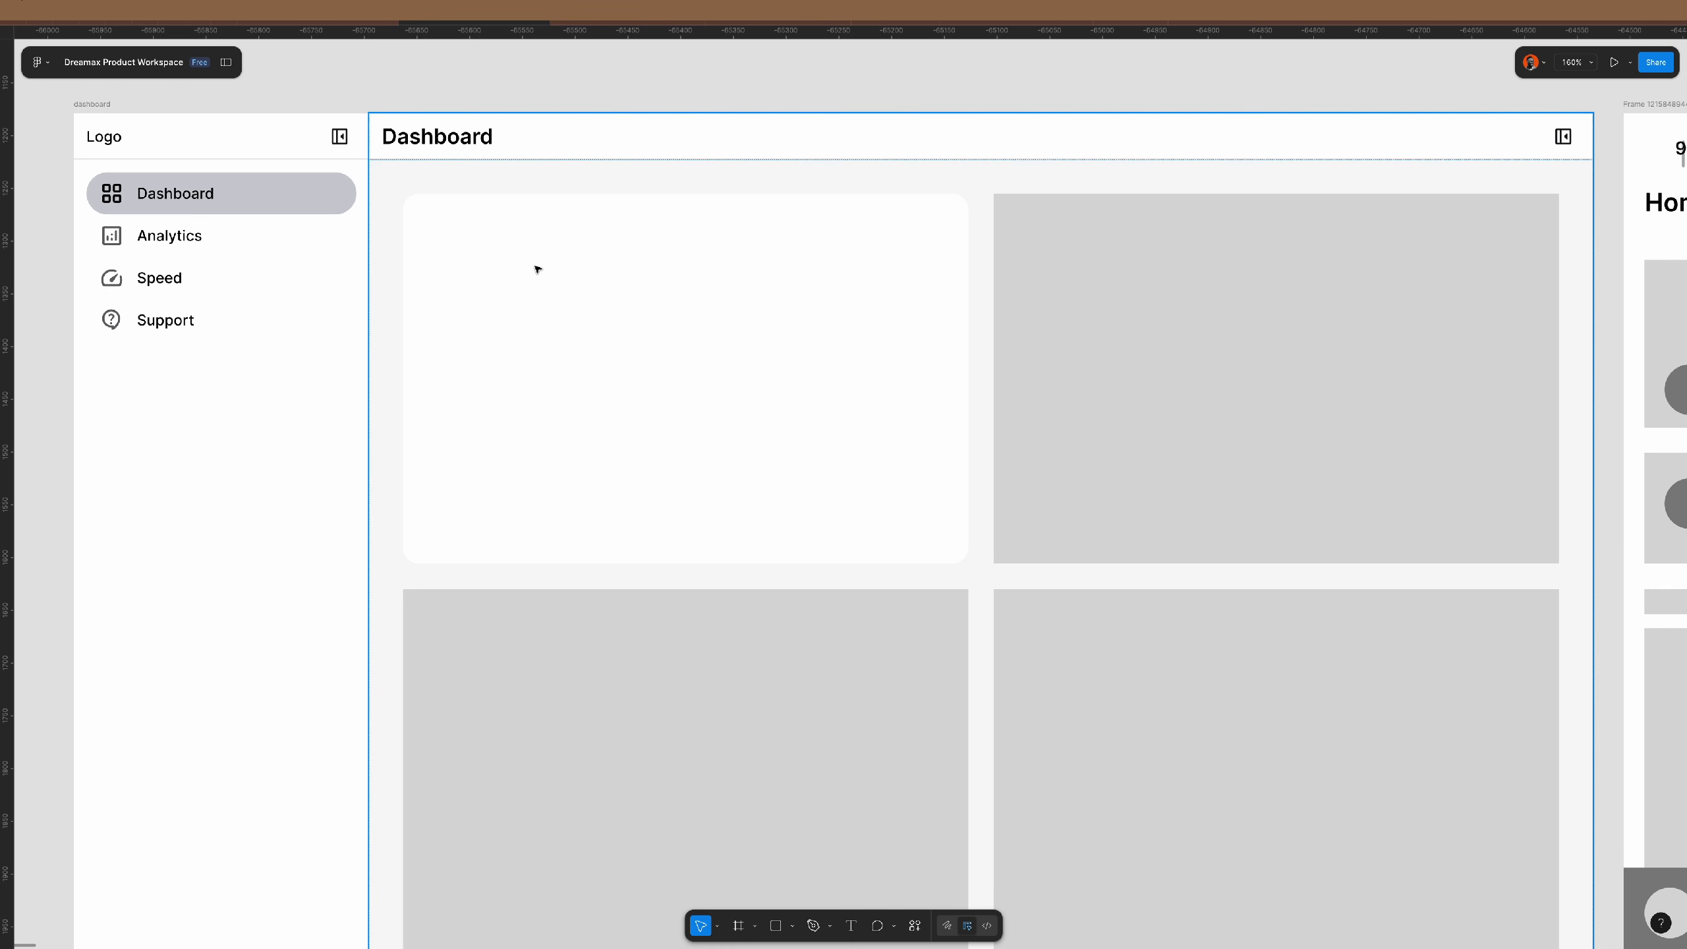
- Copy the Dashboard heading into the white card and change it to '$20,000.00'
left_click(452, 143)
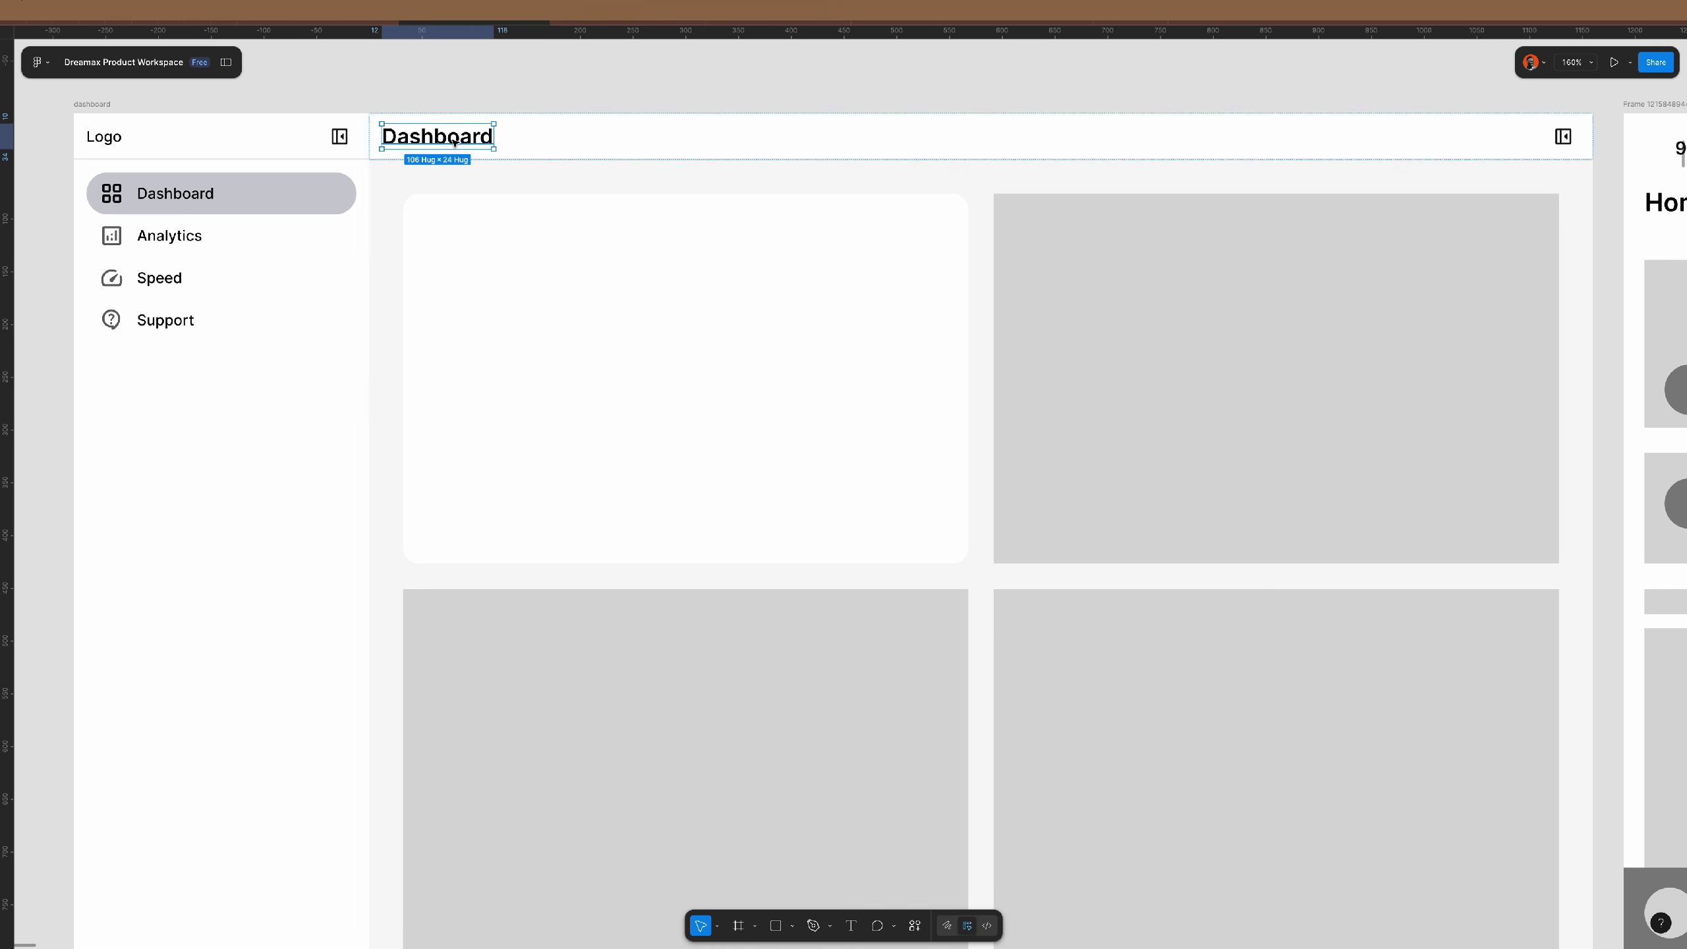
left_click_drag(420, 139, 499, 243)
double_click(499, 244)
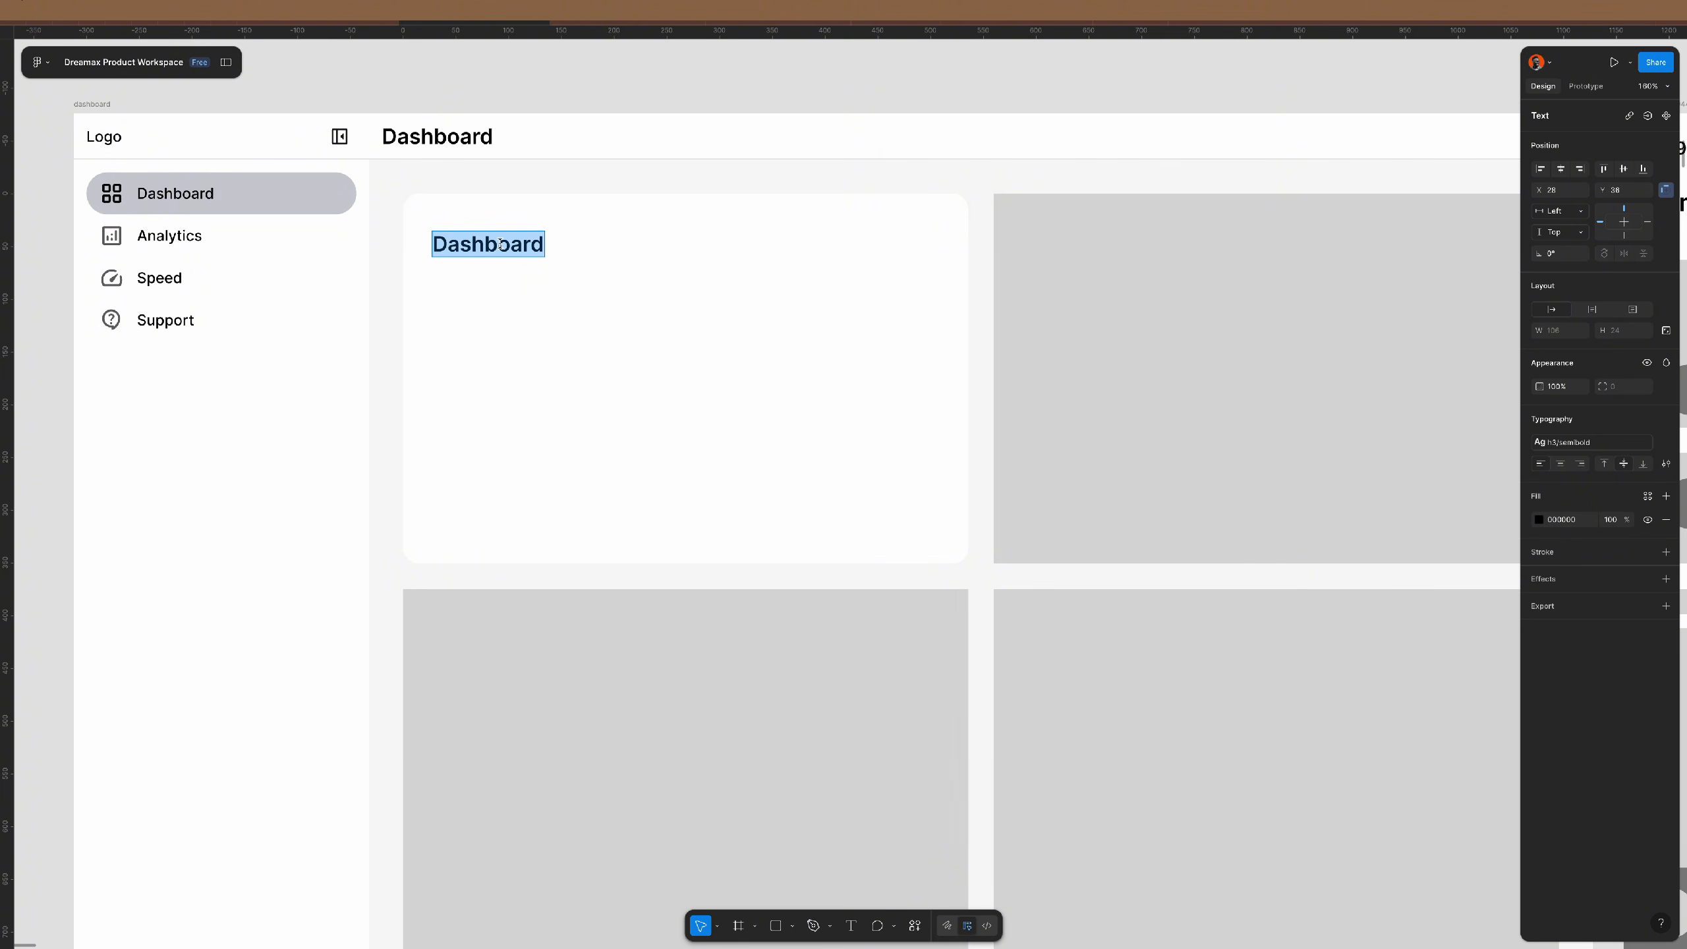
type("$")
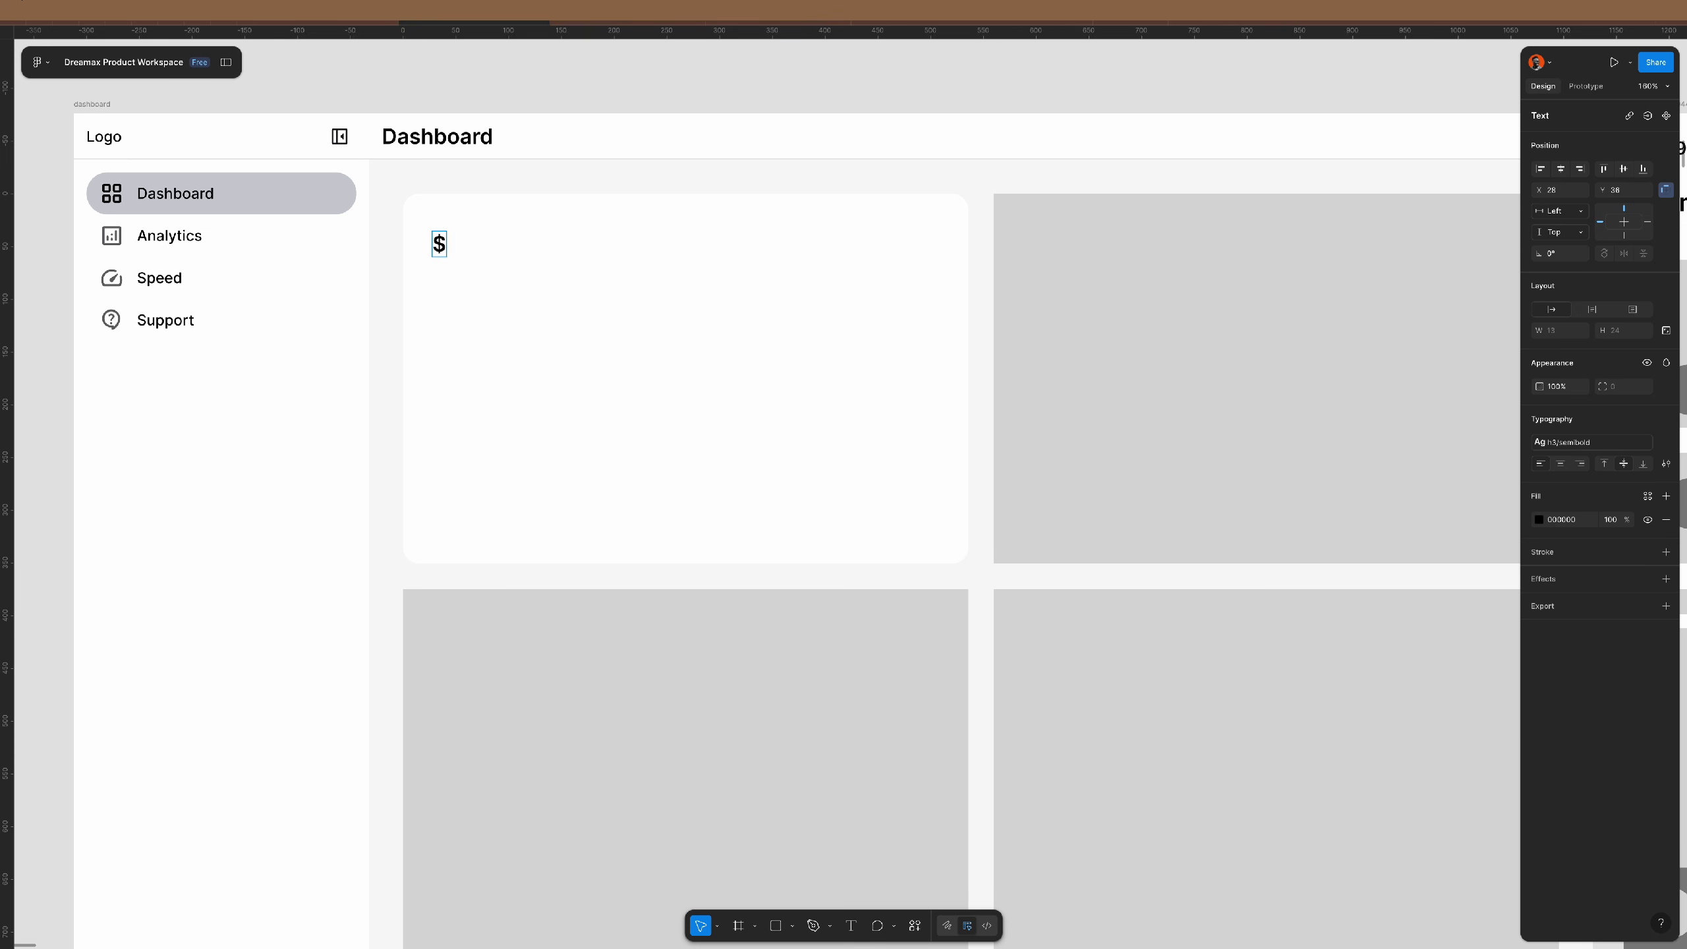
type("20,000.00")
key("Escape")
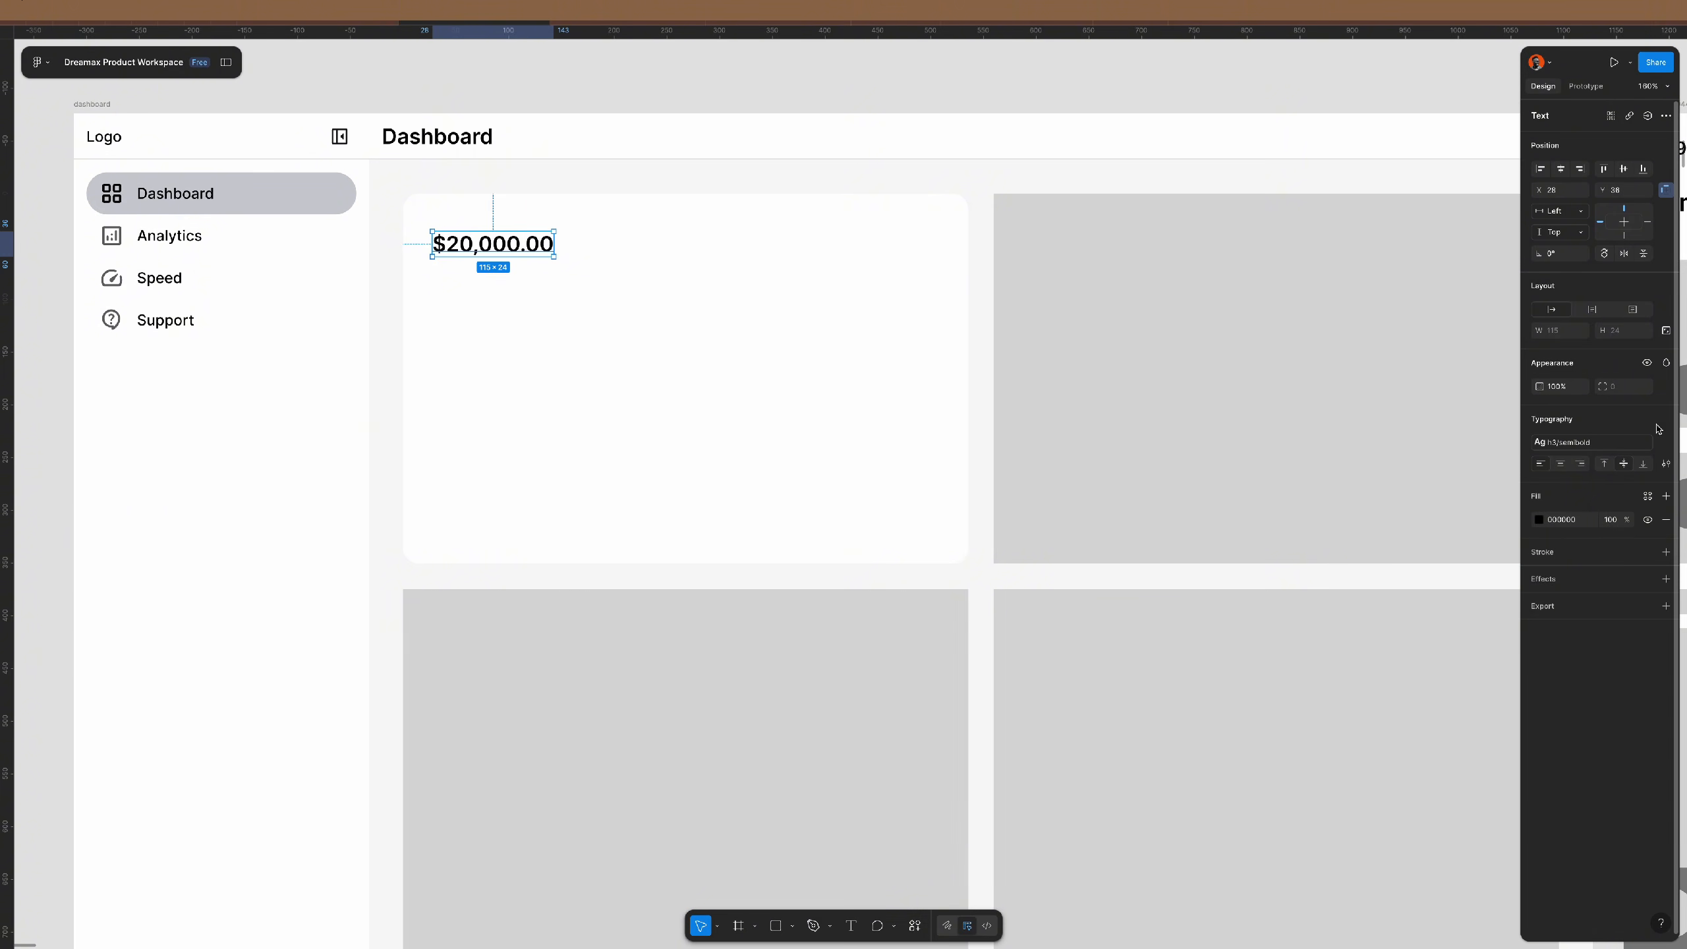
- Apply the semibold 24/120 text style to the amount and place it at the card's top left
left_click(1591, 442)
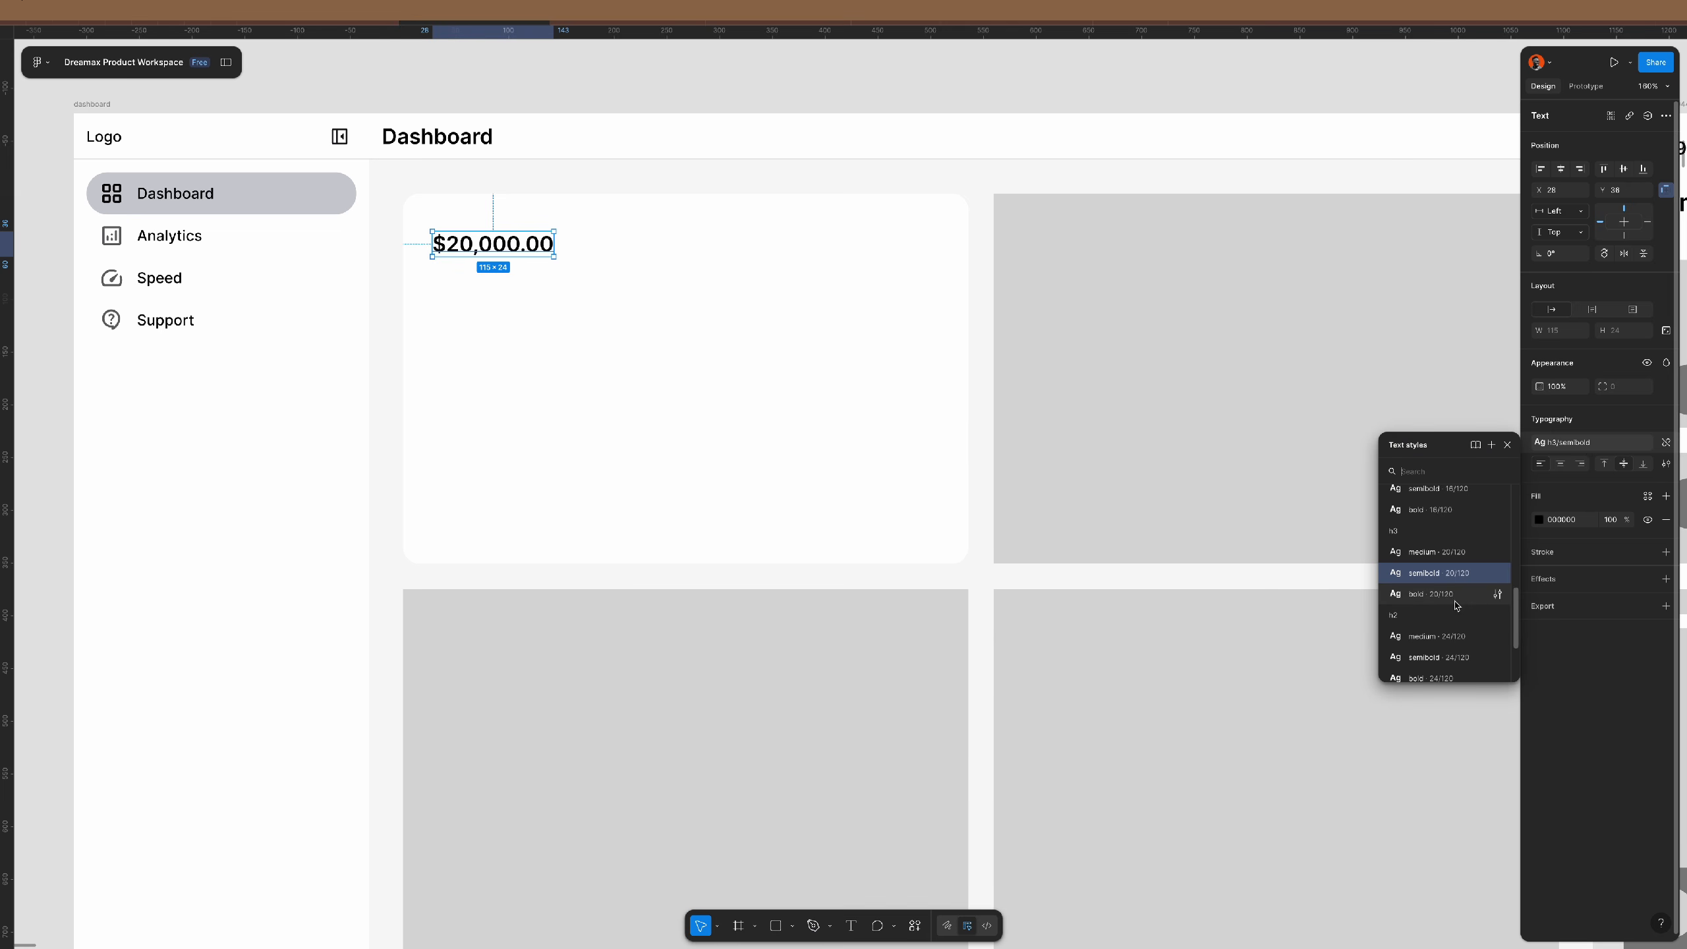
scroll(1454, 565, "down", 1)
left_click(1458, 656)
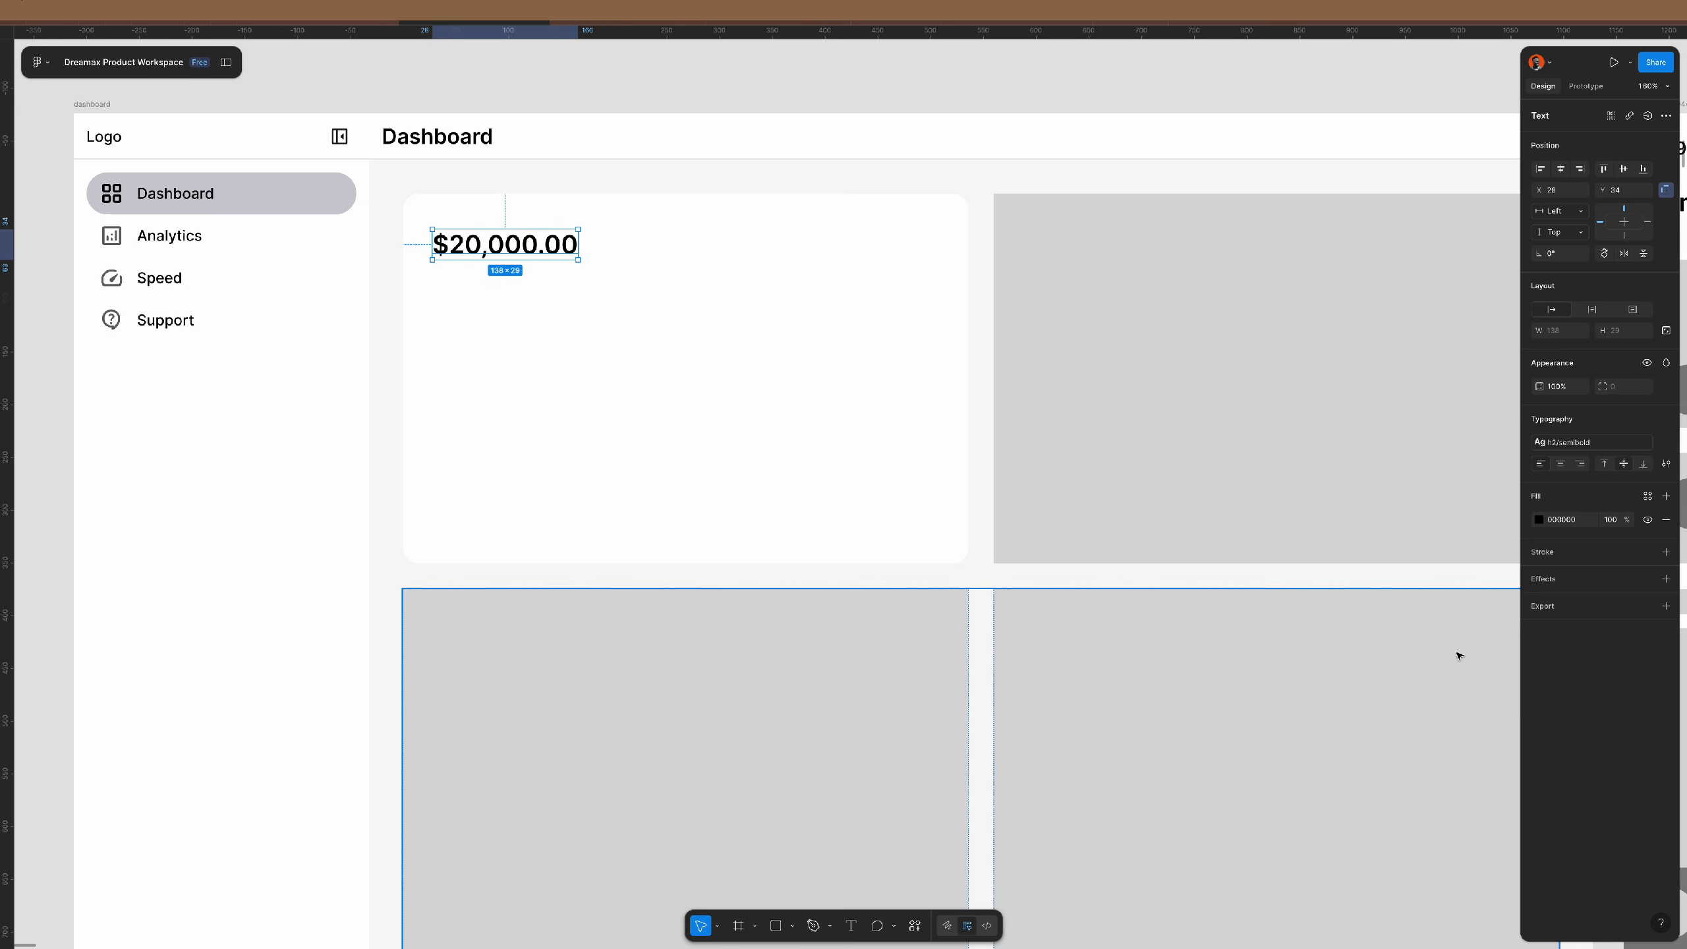
left_click(618, 88)
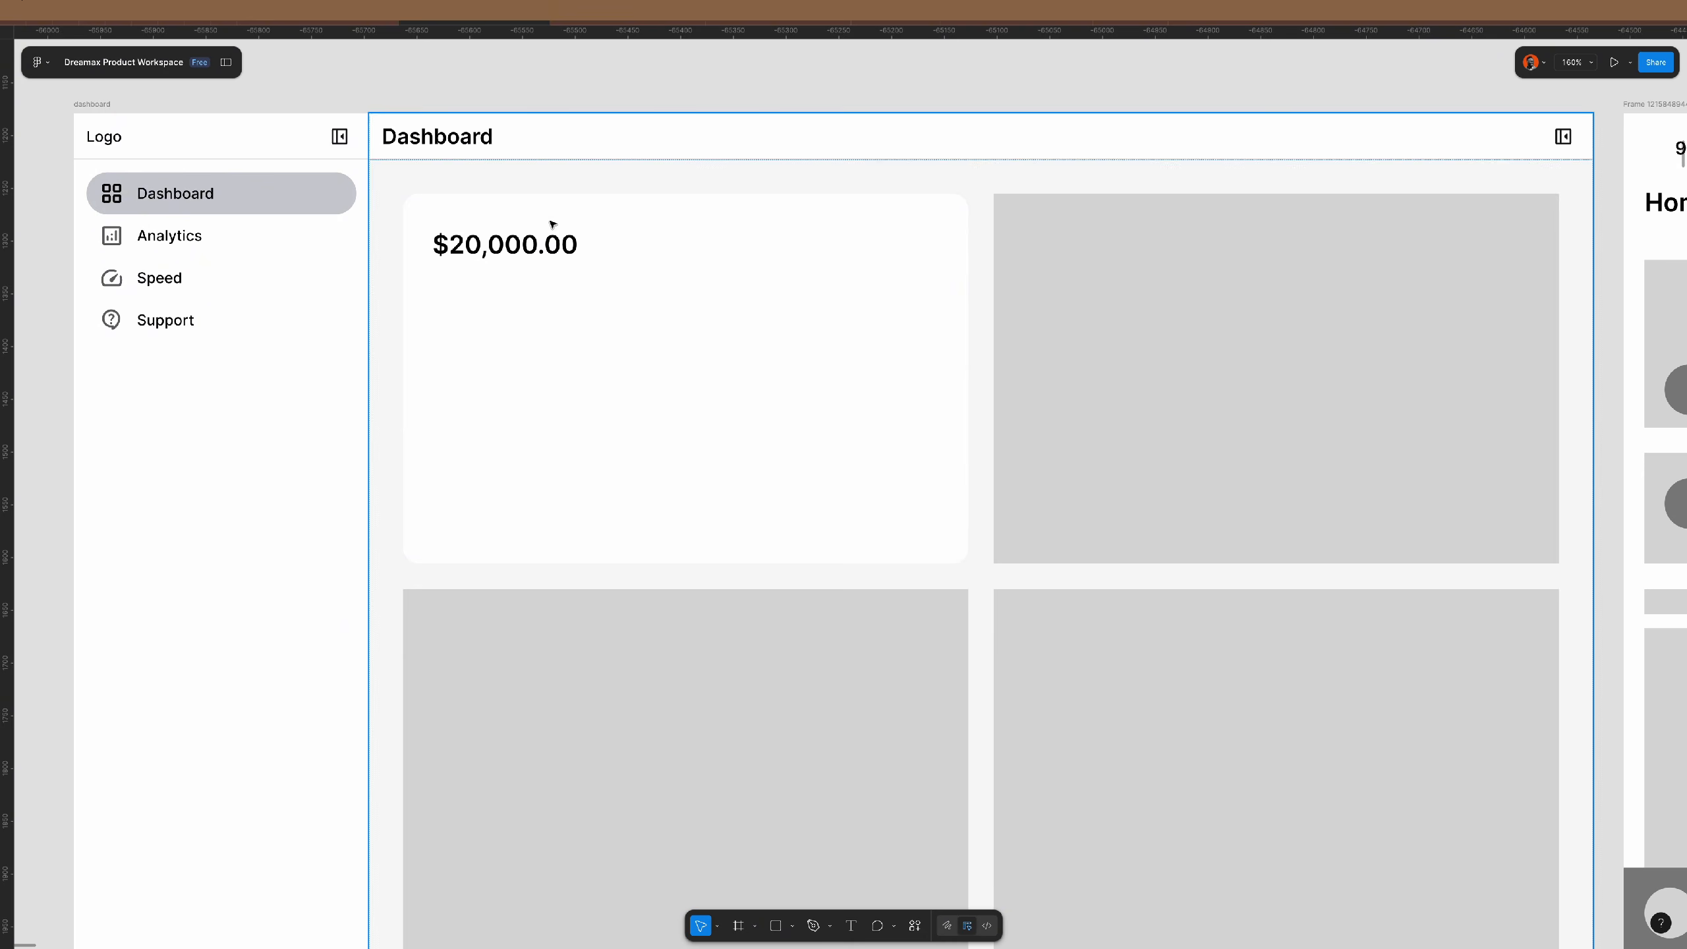
left_click(523, 245)
left_click_drag(522, 244, 531, 349)
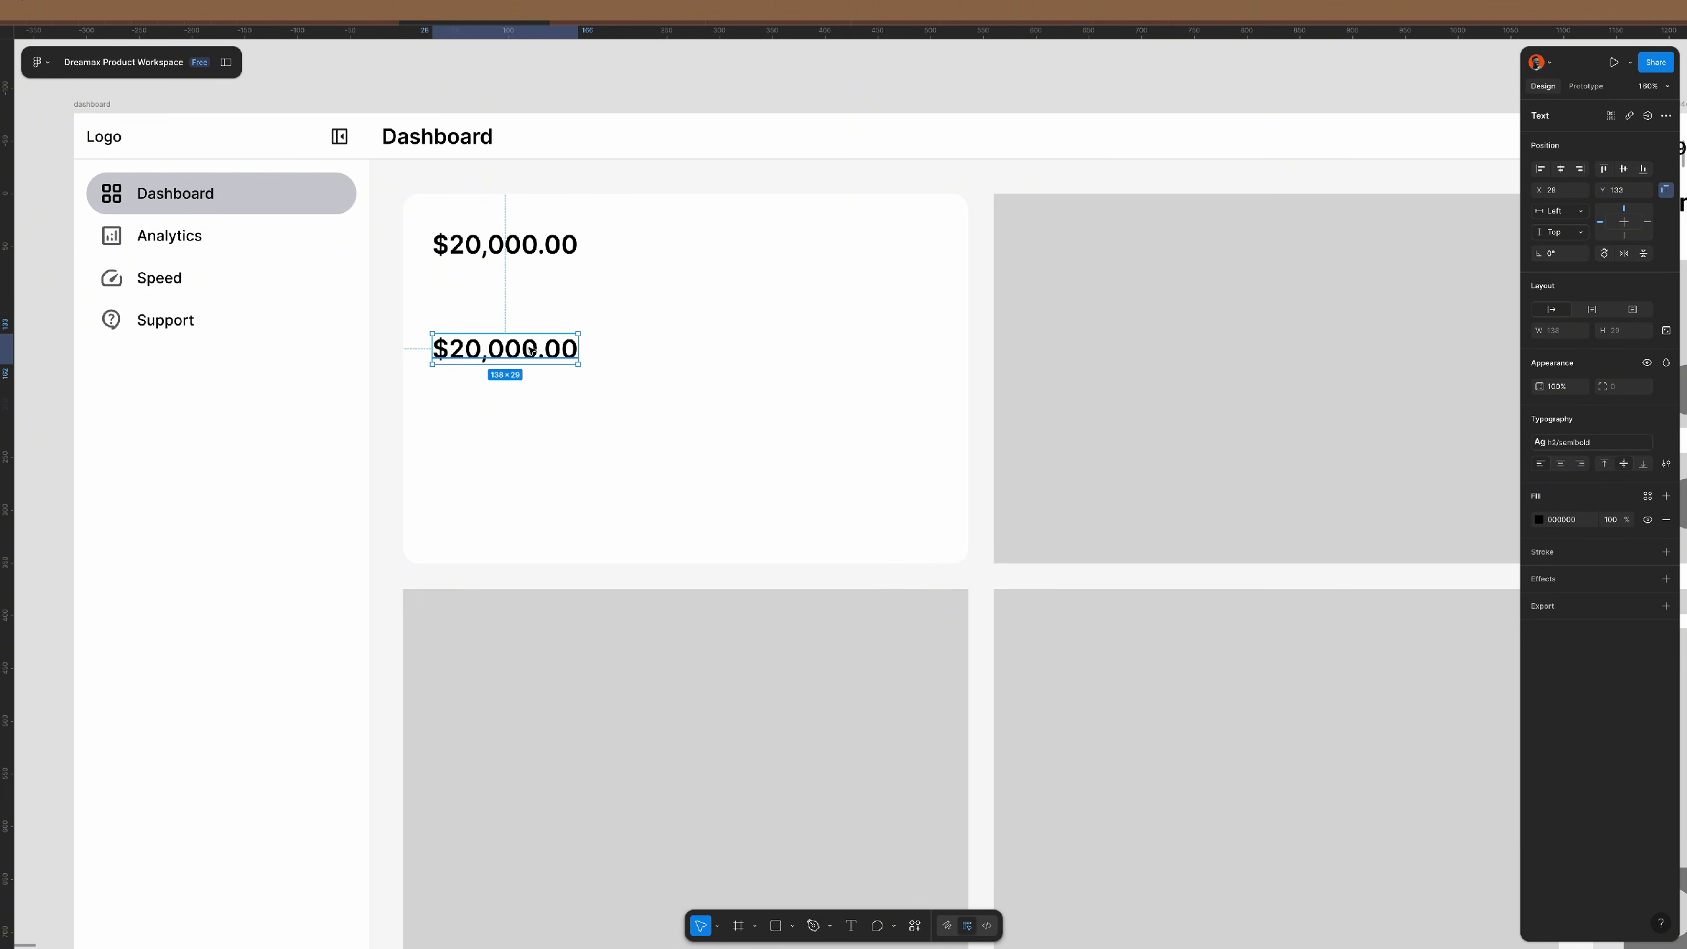
key("Delete")
left_click(494, 252)
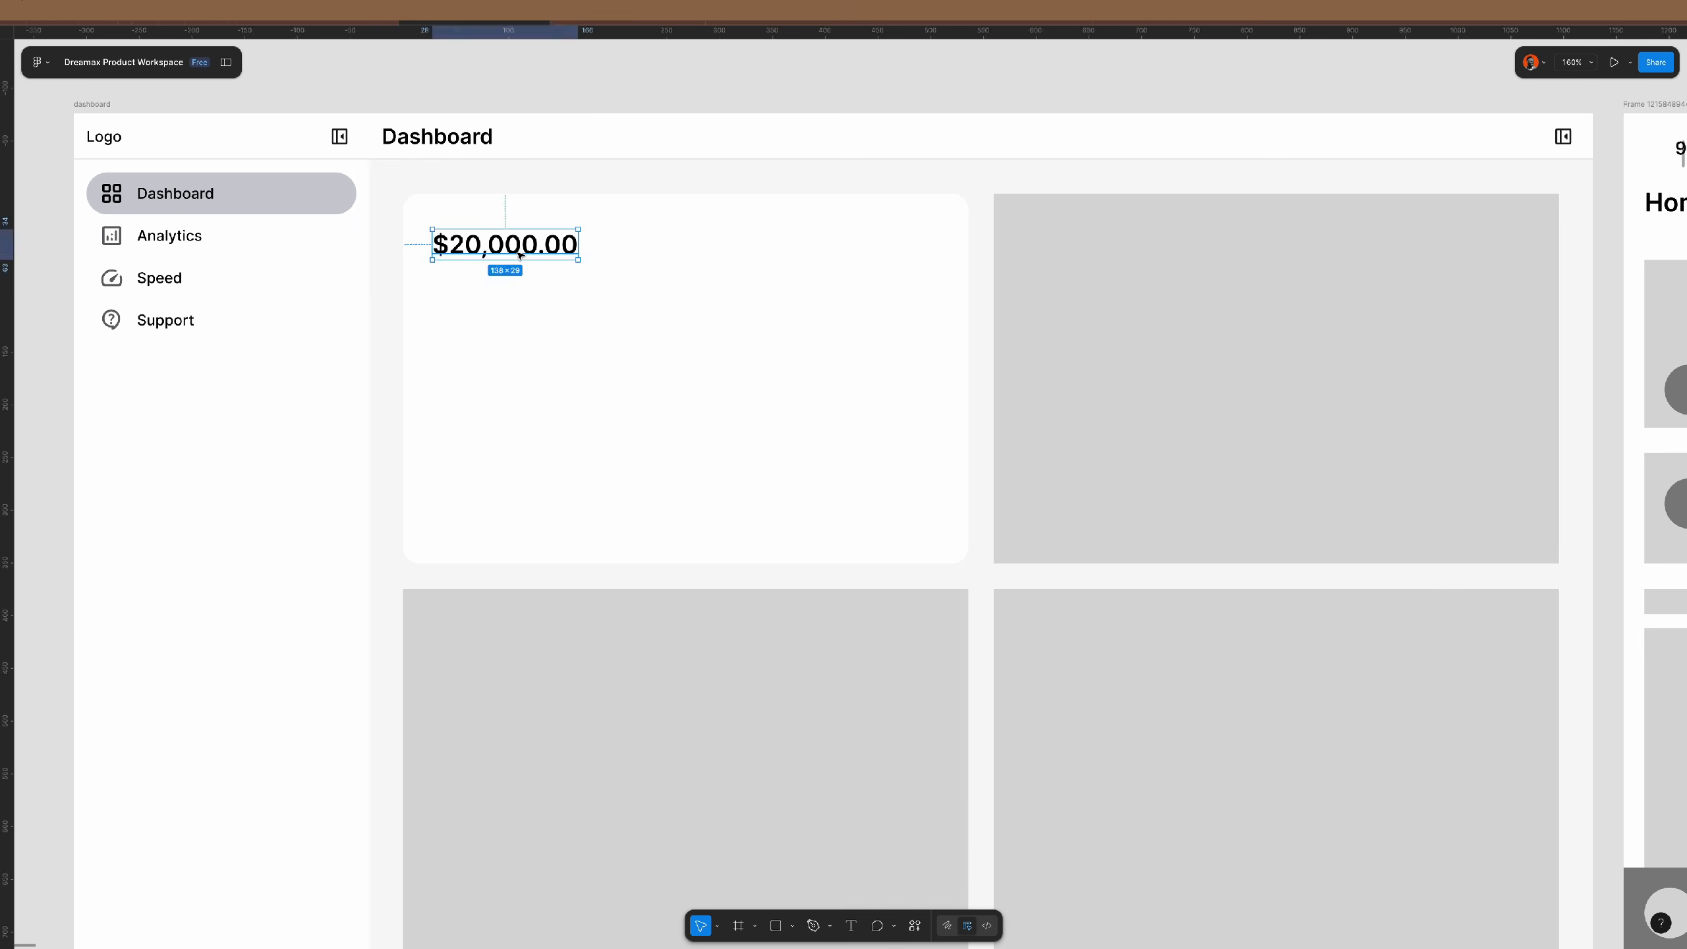
mouse_move(494, 252)
left_mouse_down()
mouse_move(483, 235)
mouse_move(507, 248)
mouse_move(494, 253)
left_mouse_up()
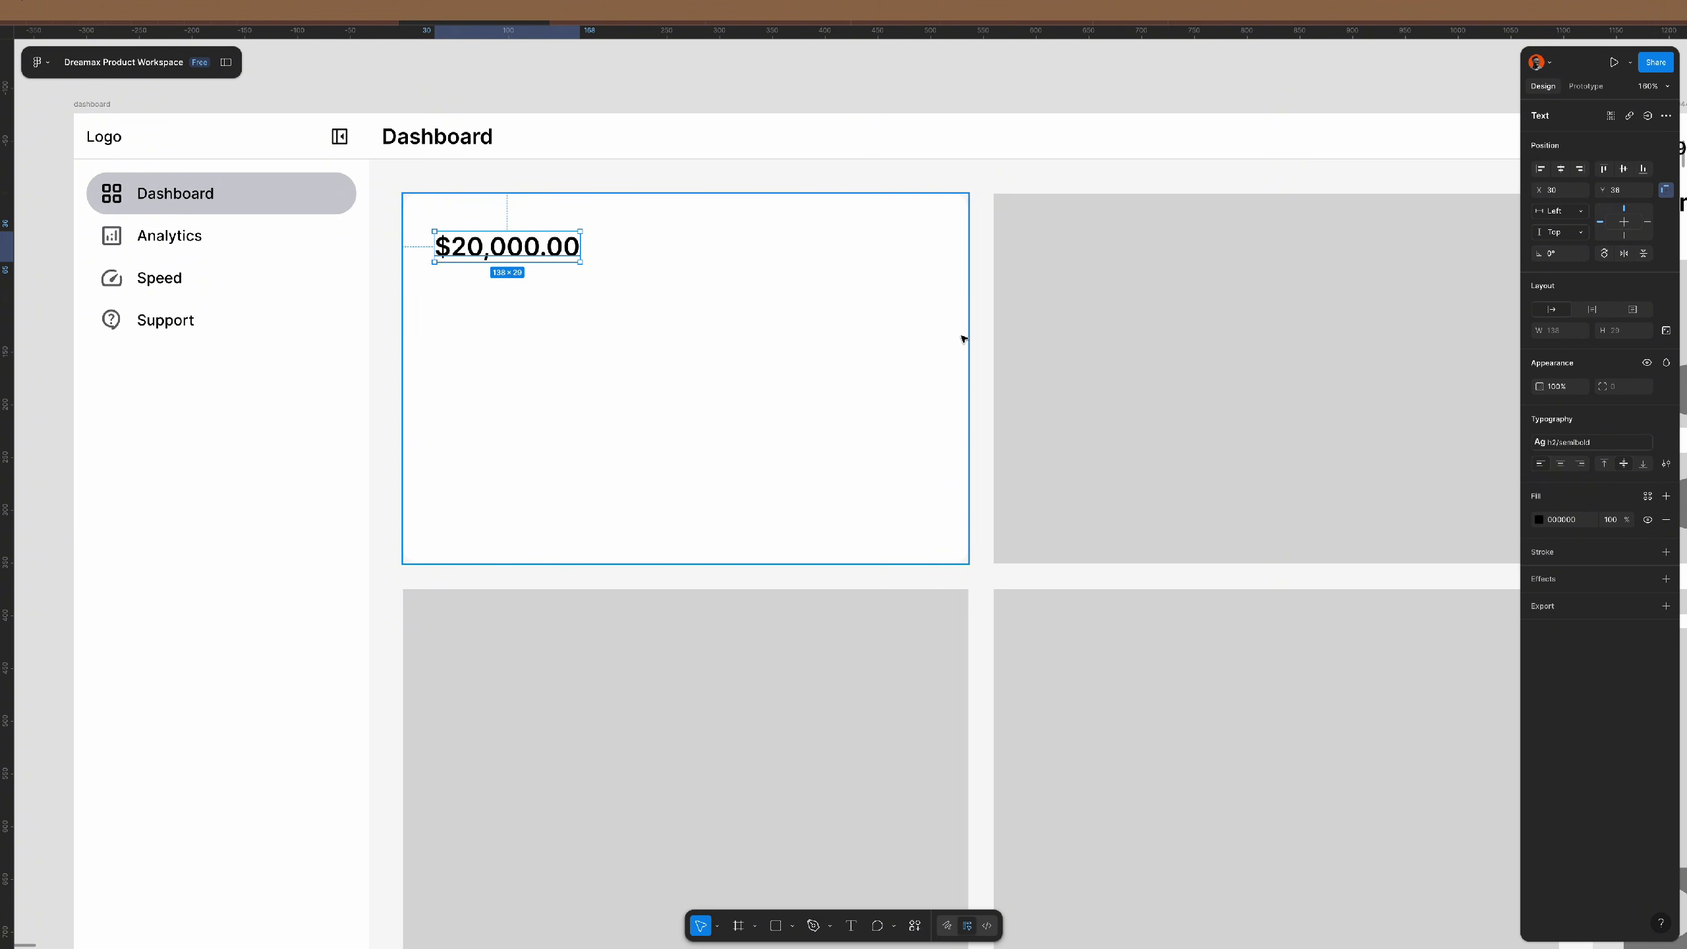
left_click(592, 104)
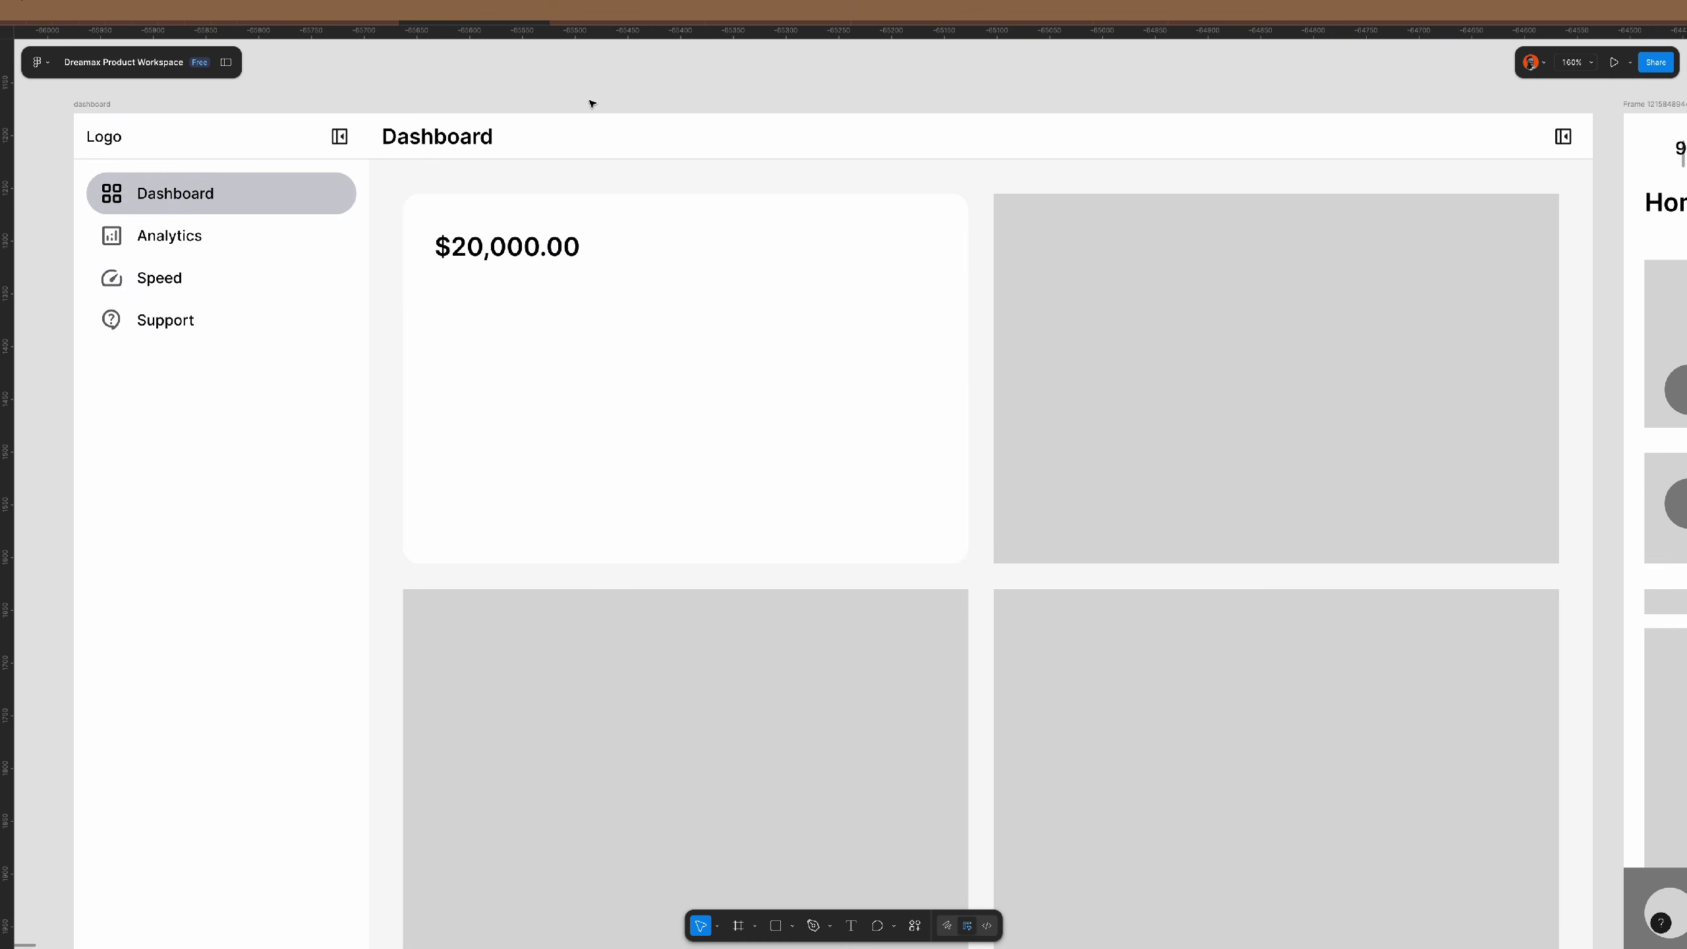
- Draw a horizontally centred grey placeholder rectangle below the $20,000.00 balance
key("r")
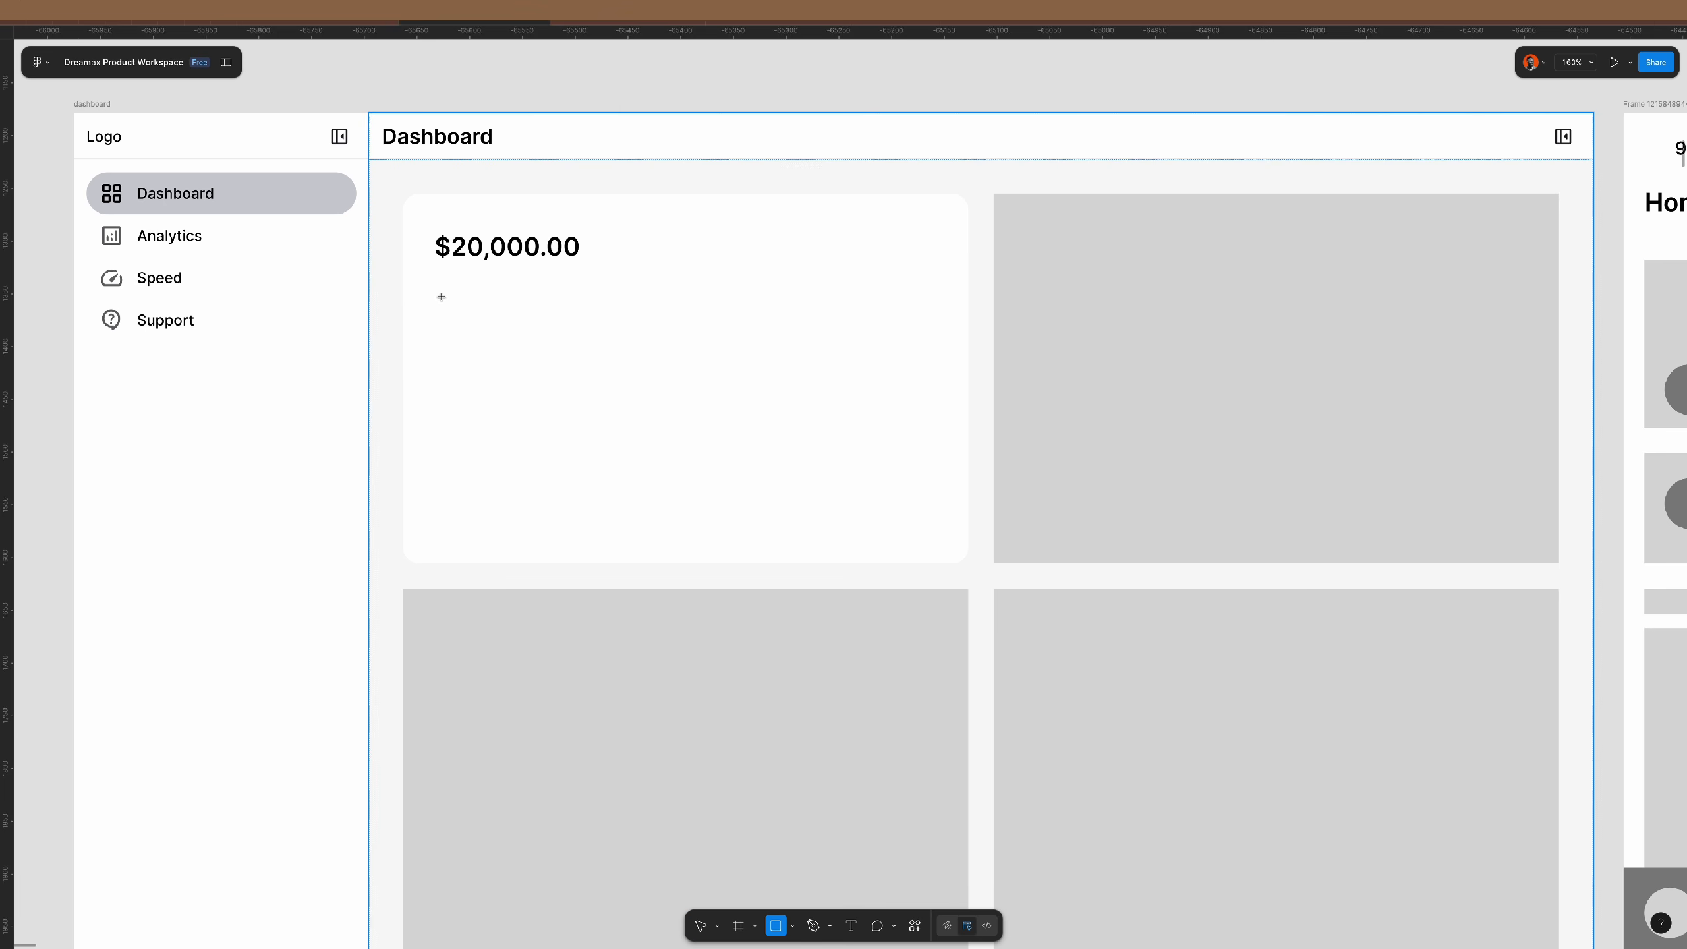
left_click_drag(442, 297, 949, 457)
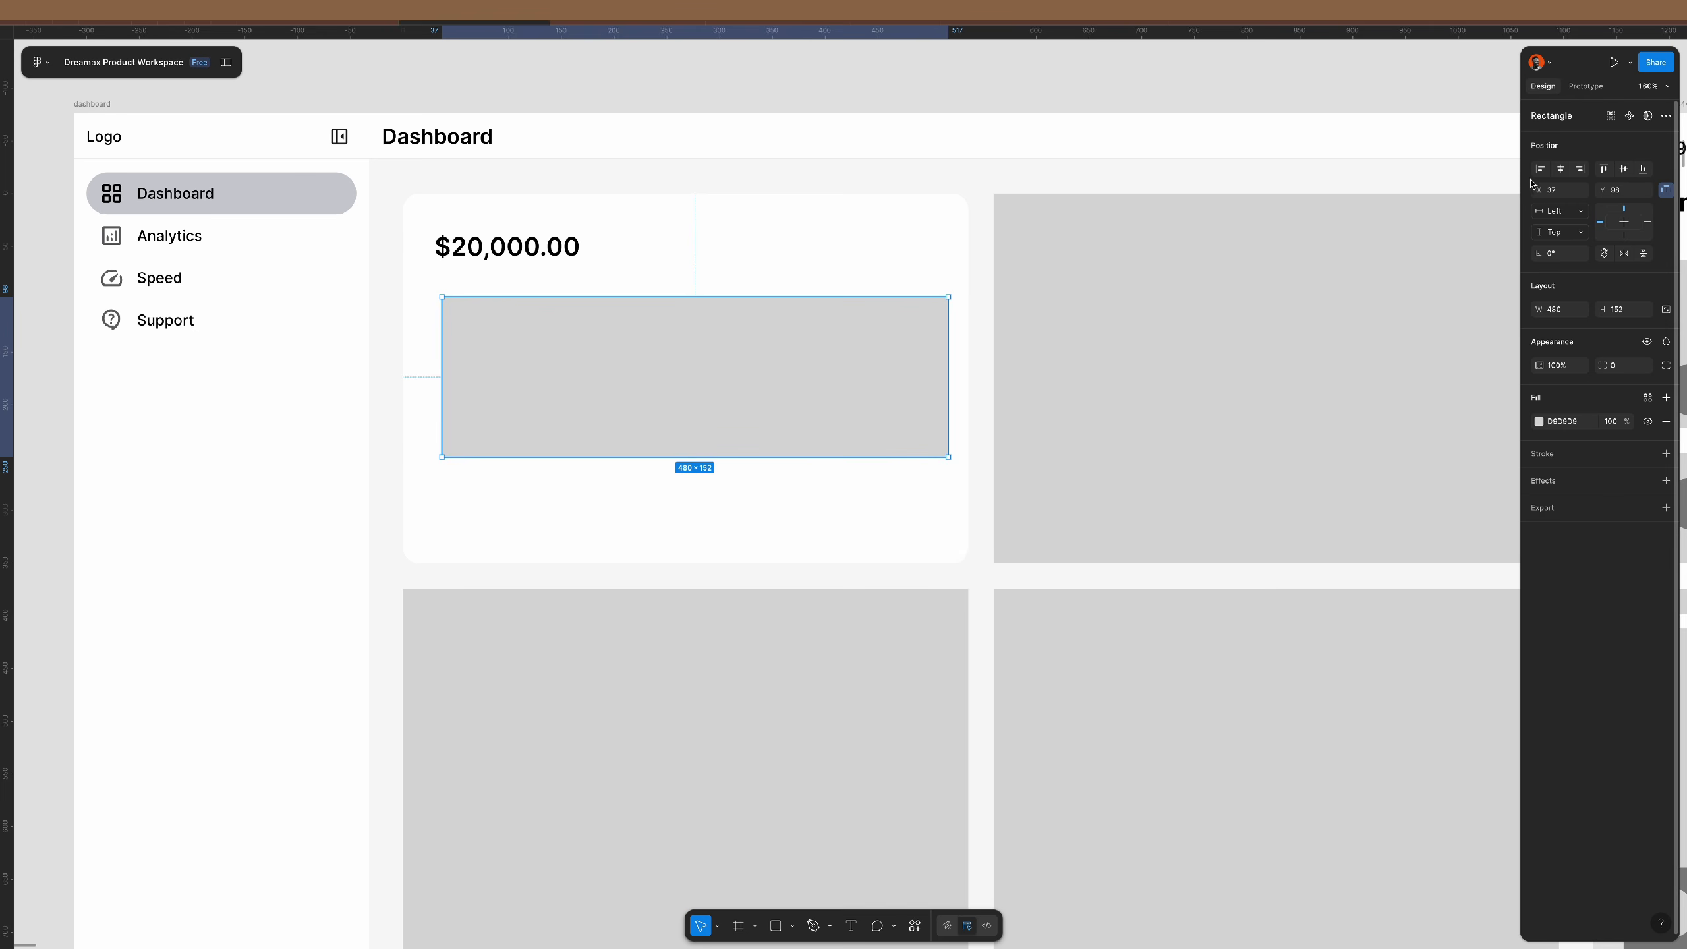
left_click(1561, 169)
left_click(529, 250)
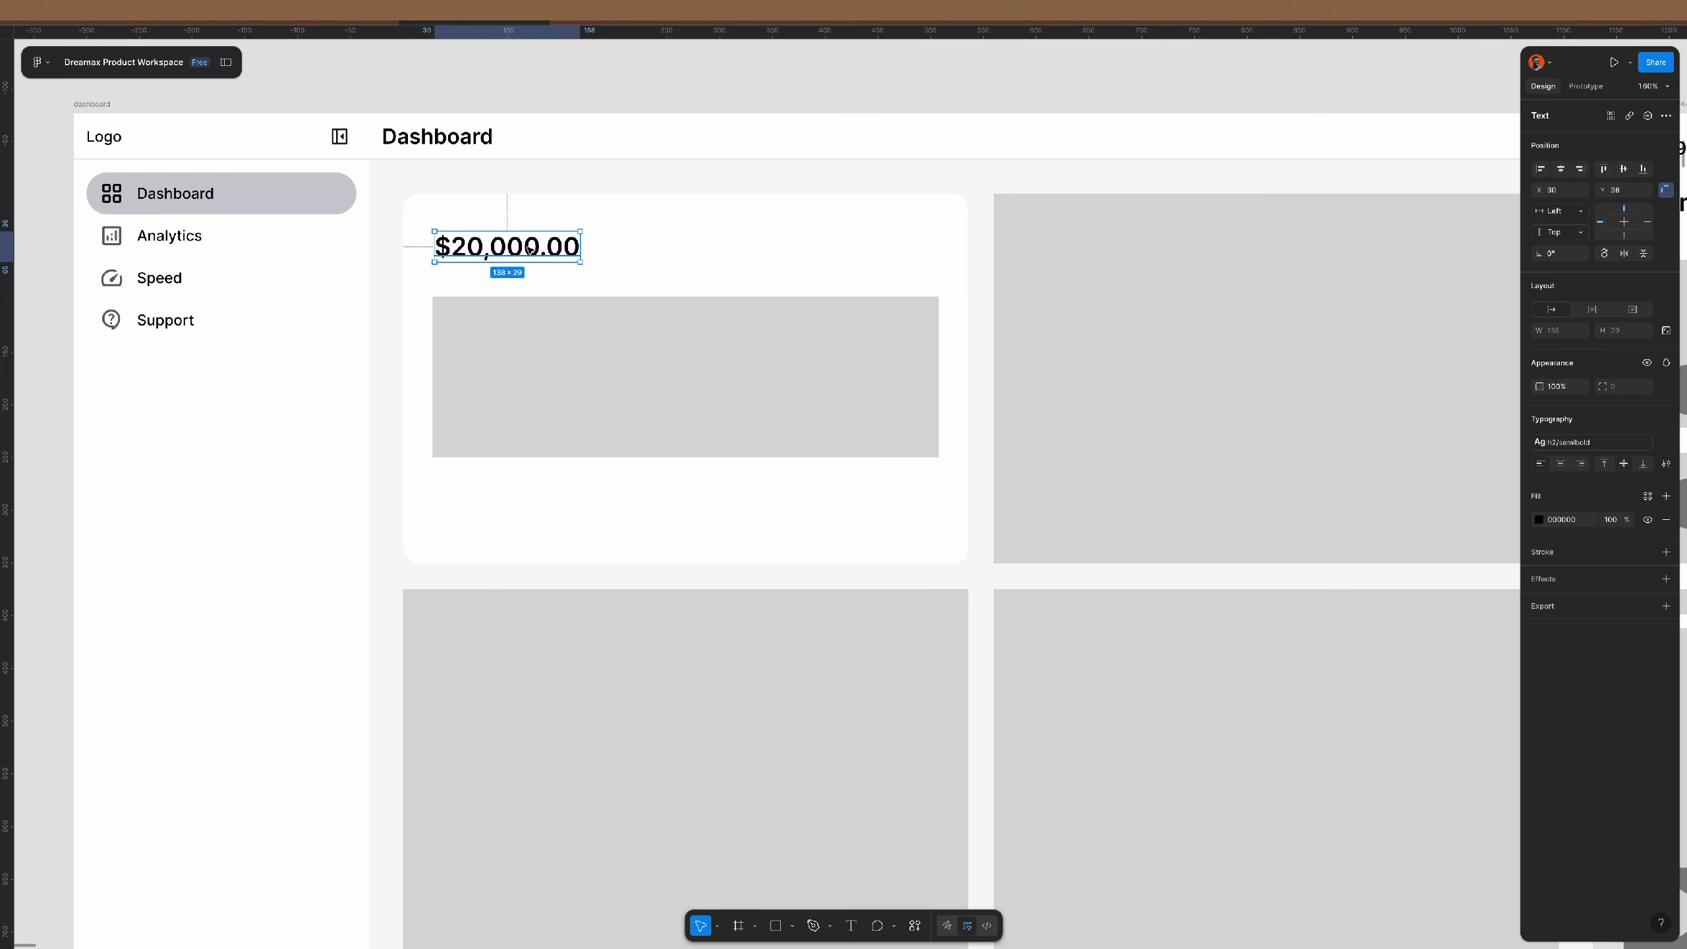
left_click_drag(531, 251, 529, 246)
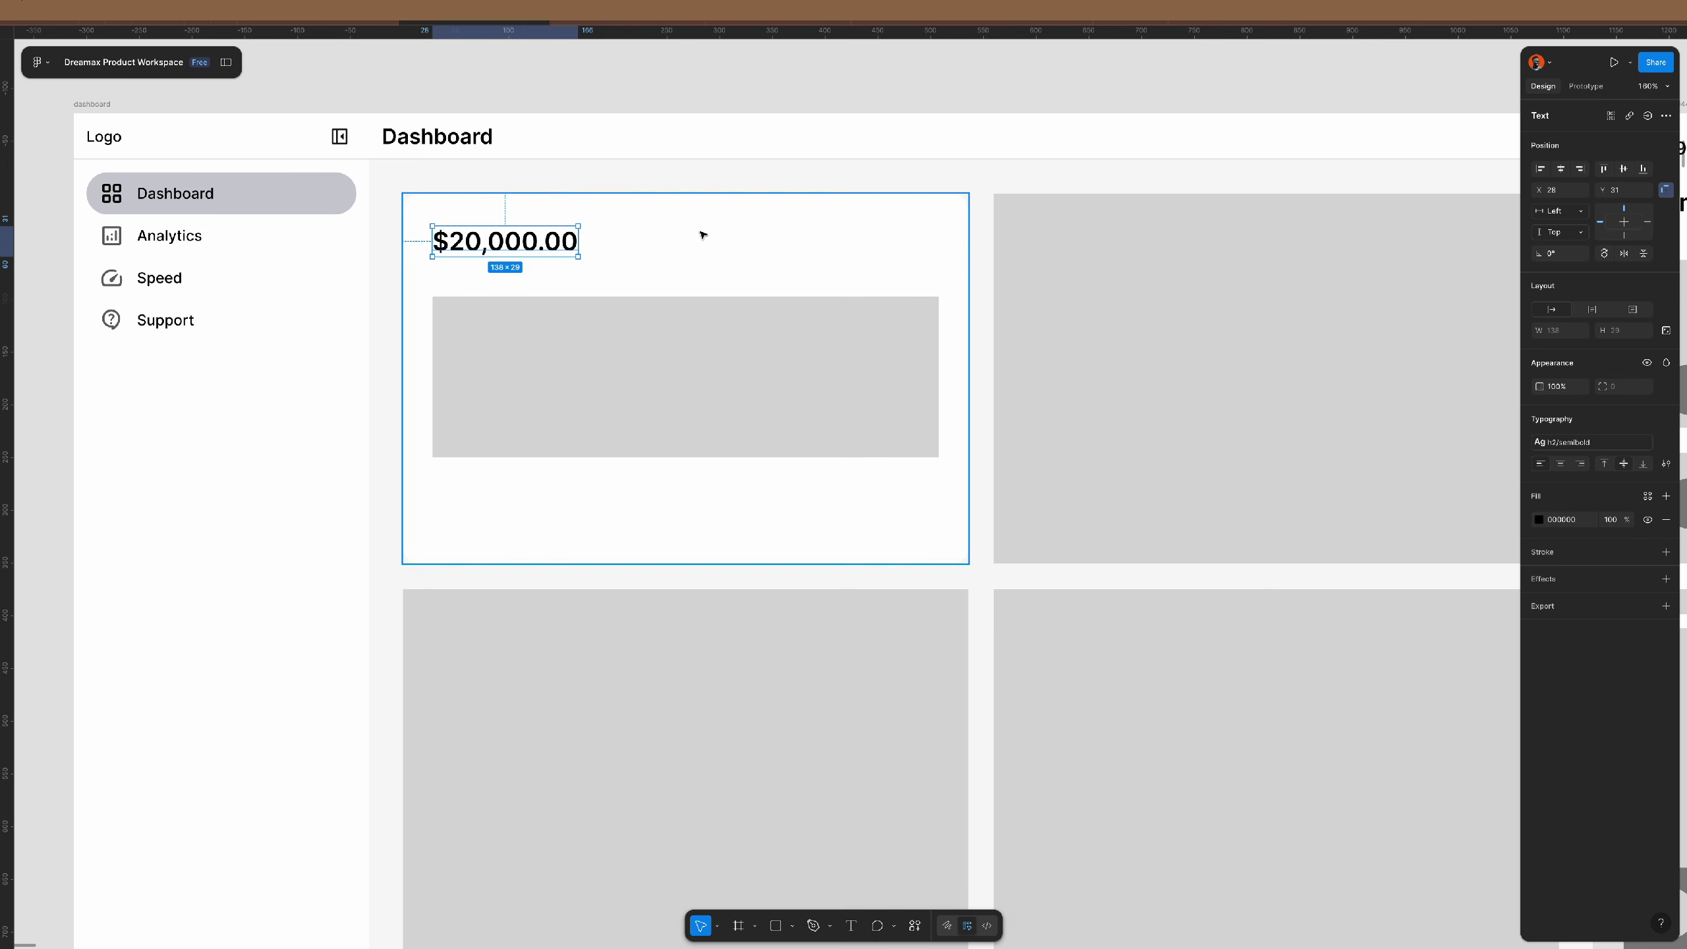
- Add a 'USD' label at the card's right edge in the body medium 14/140 style
left_click_drag(524, 240, 885, 239)
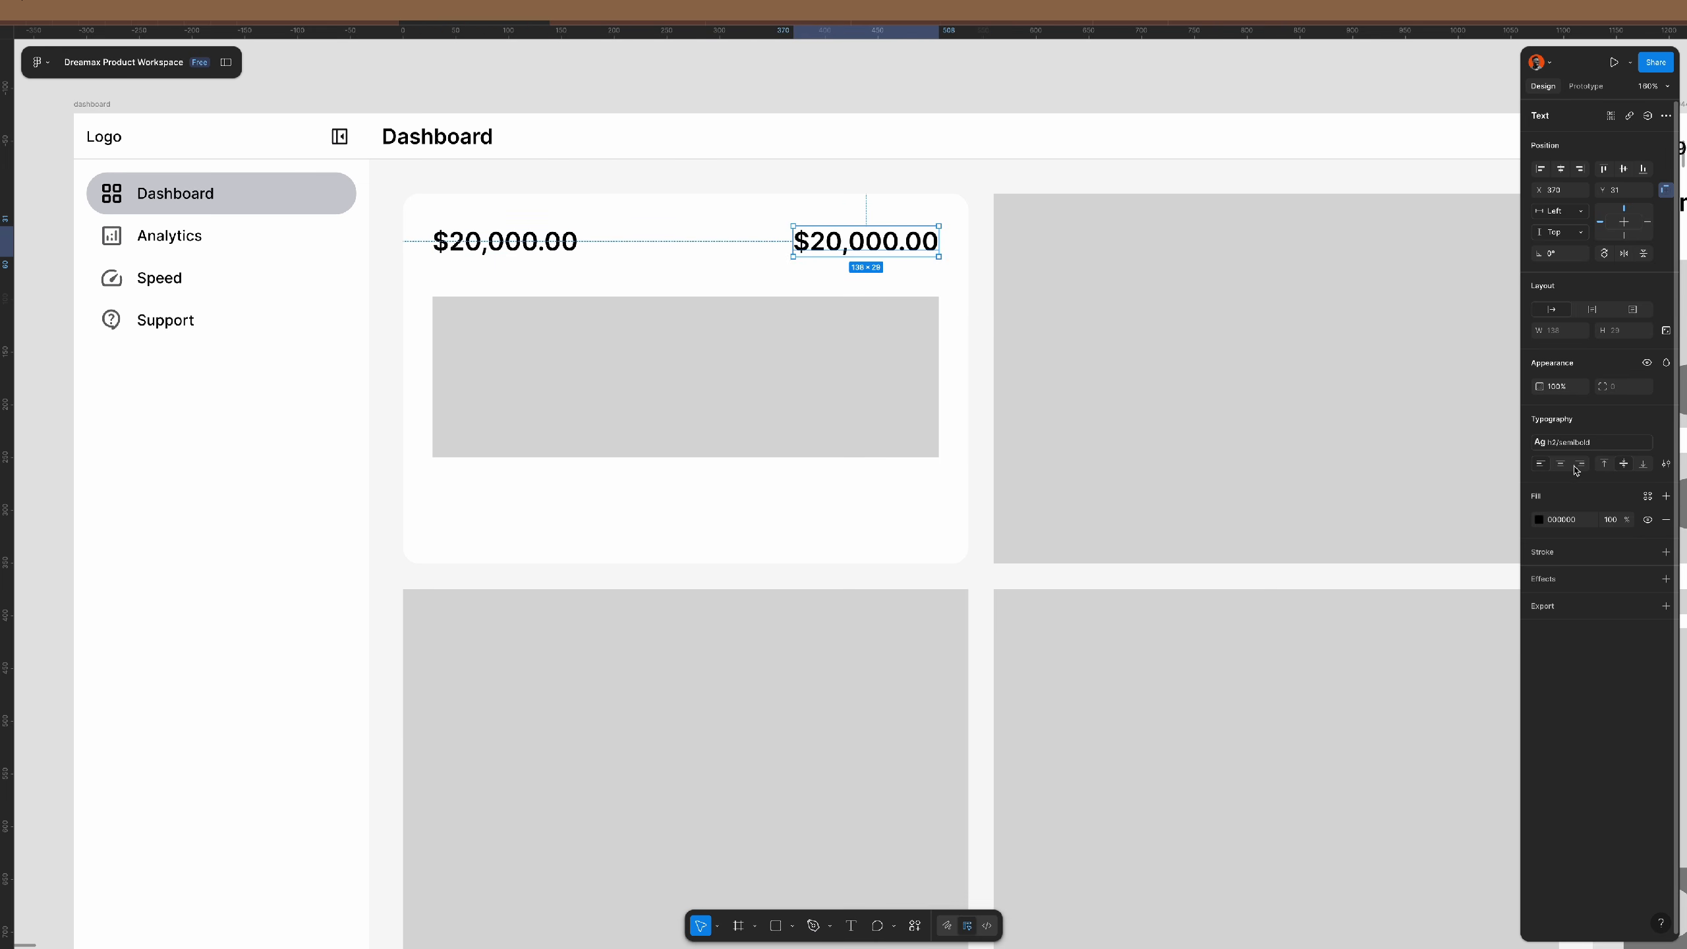
double_click(885, 242)
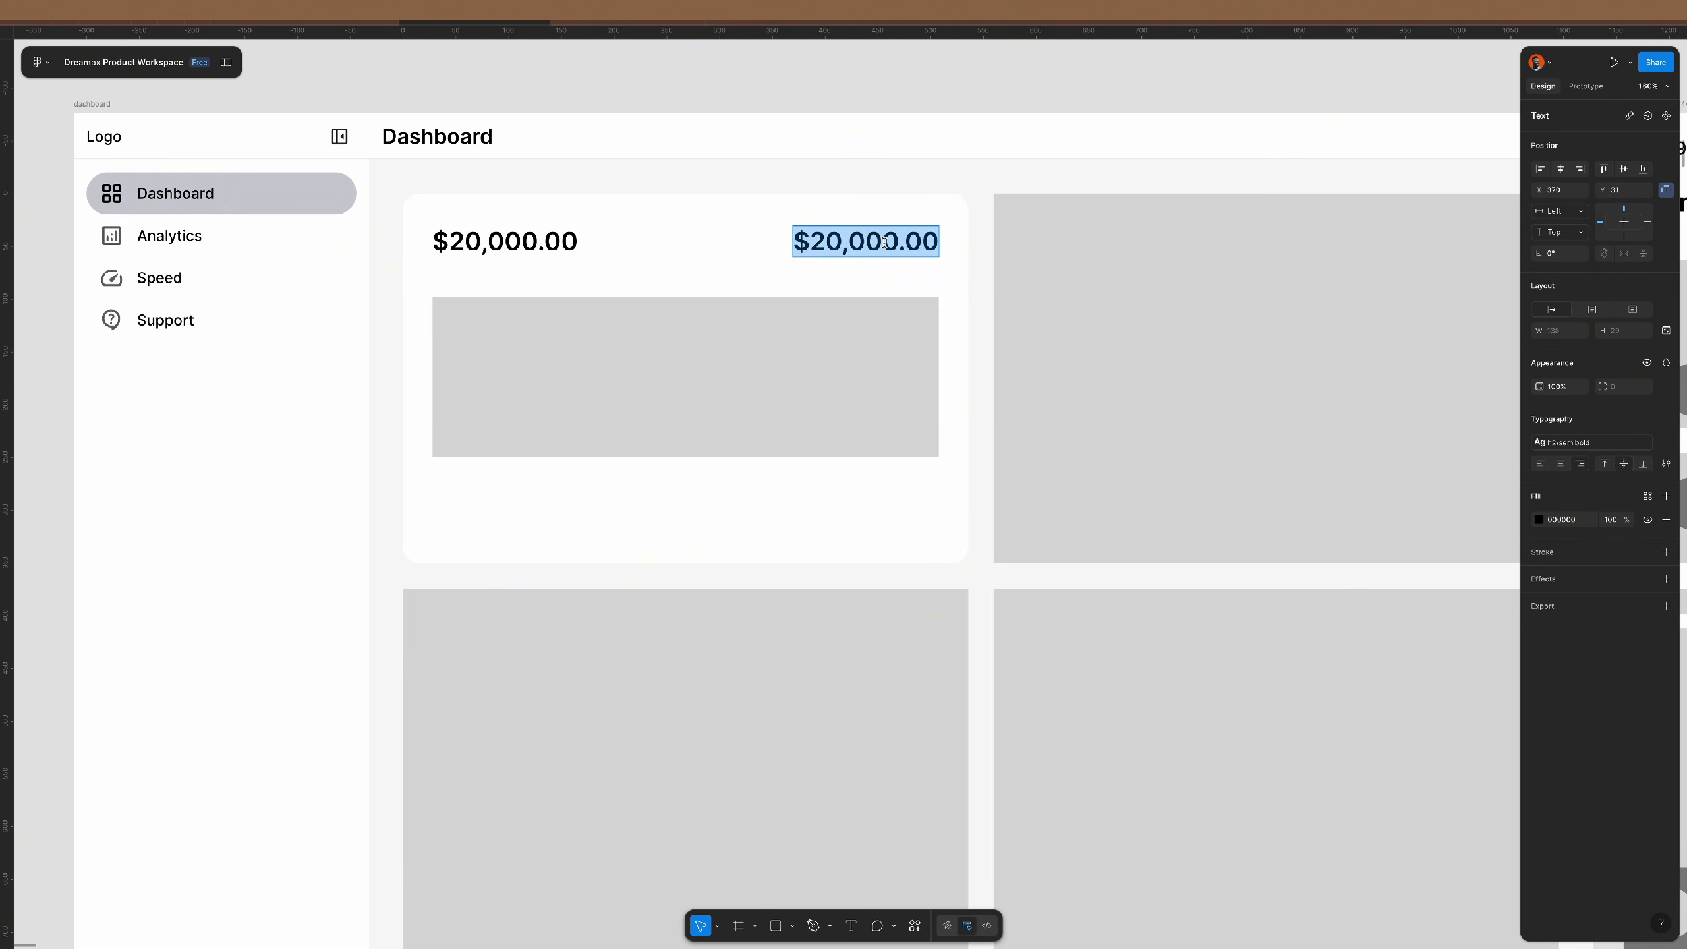
type("USD")
key("Escape")
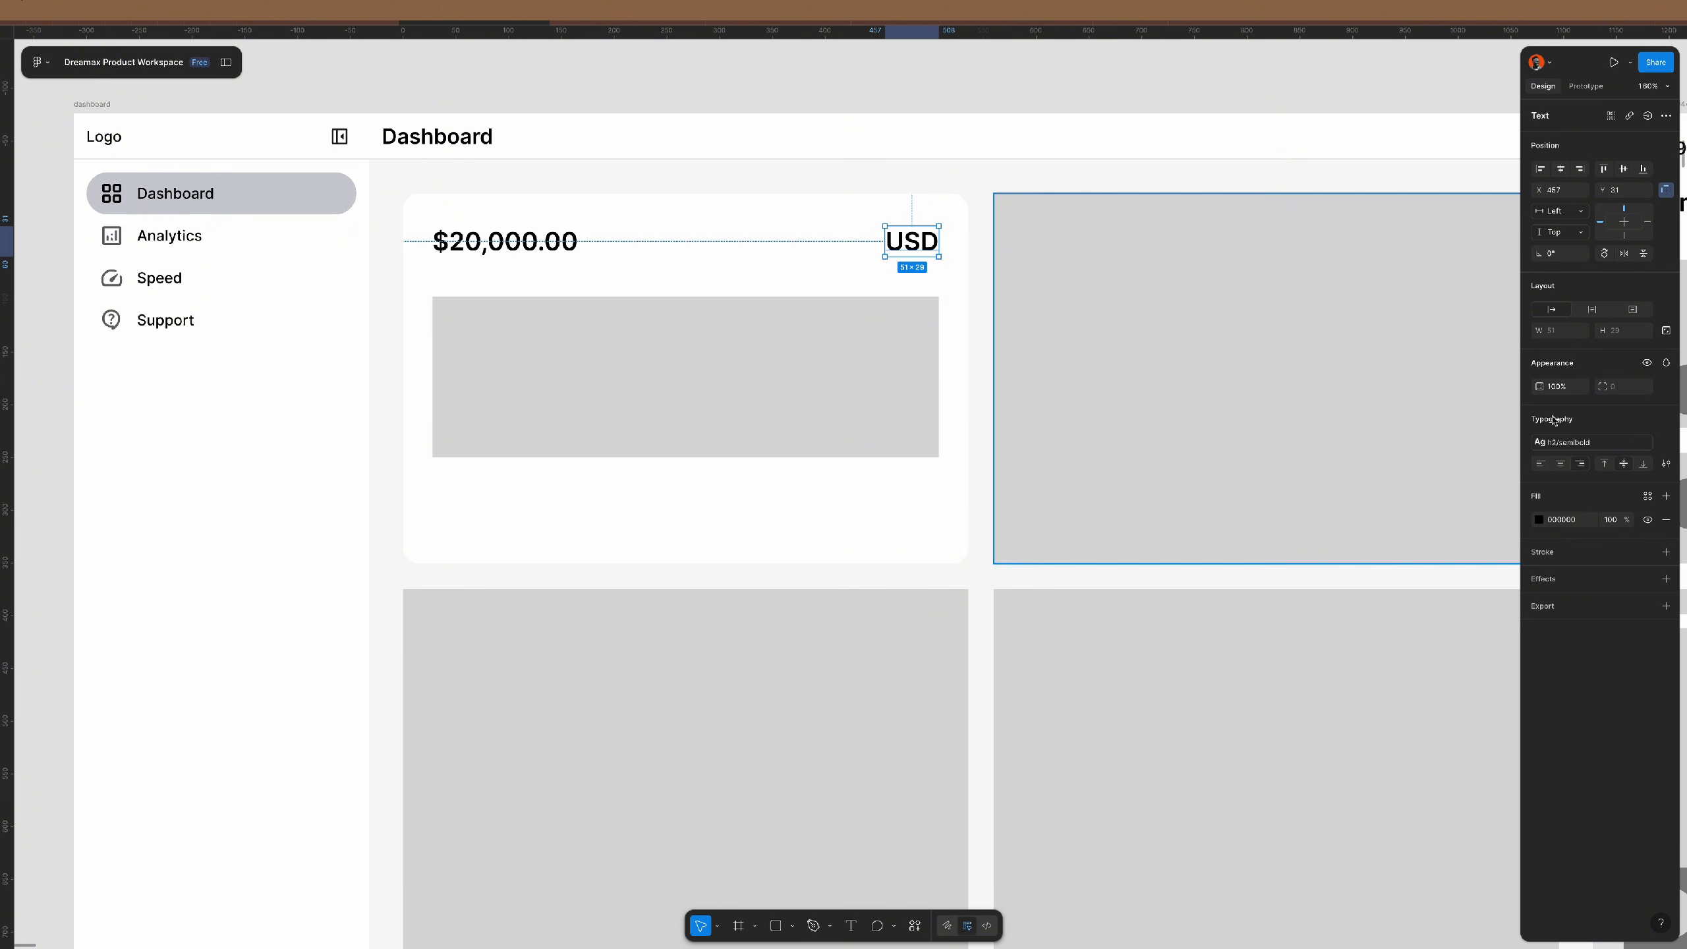
left_click(1607, 443)
scroll(1446, 575, "up", 5)
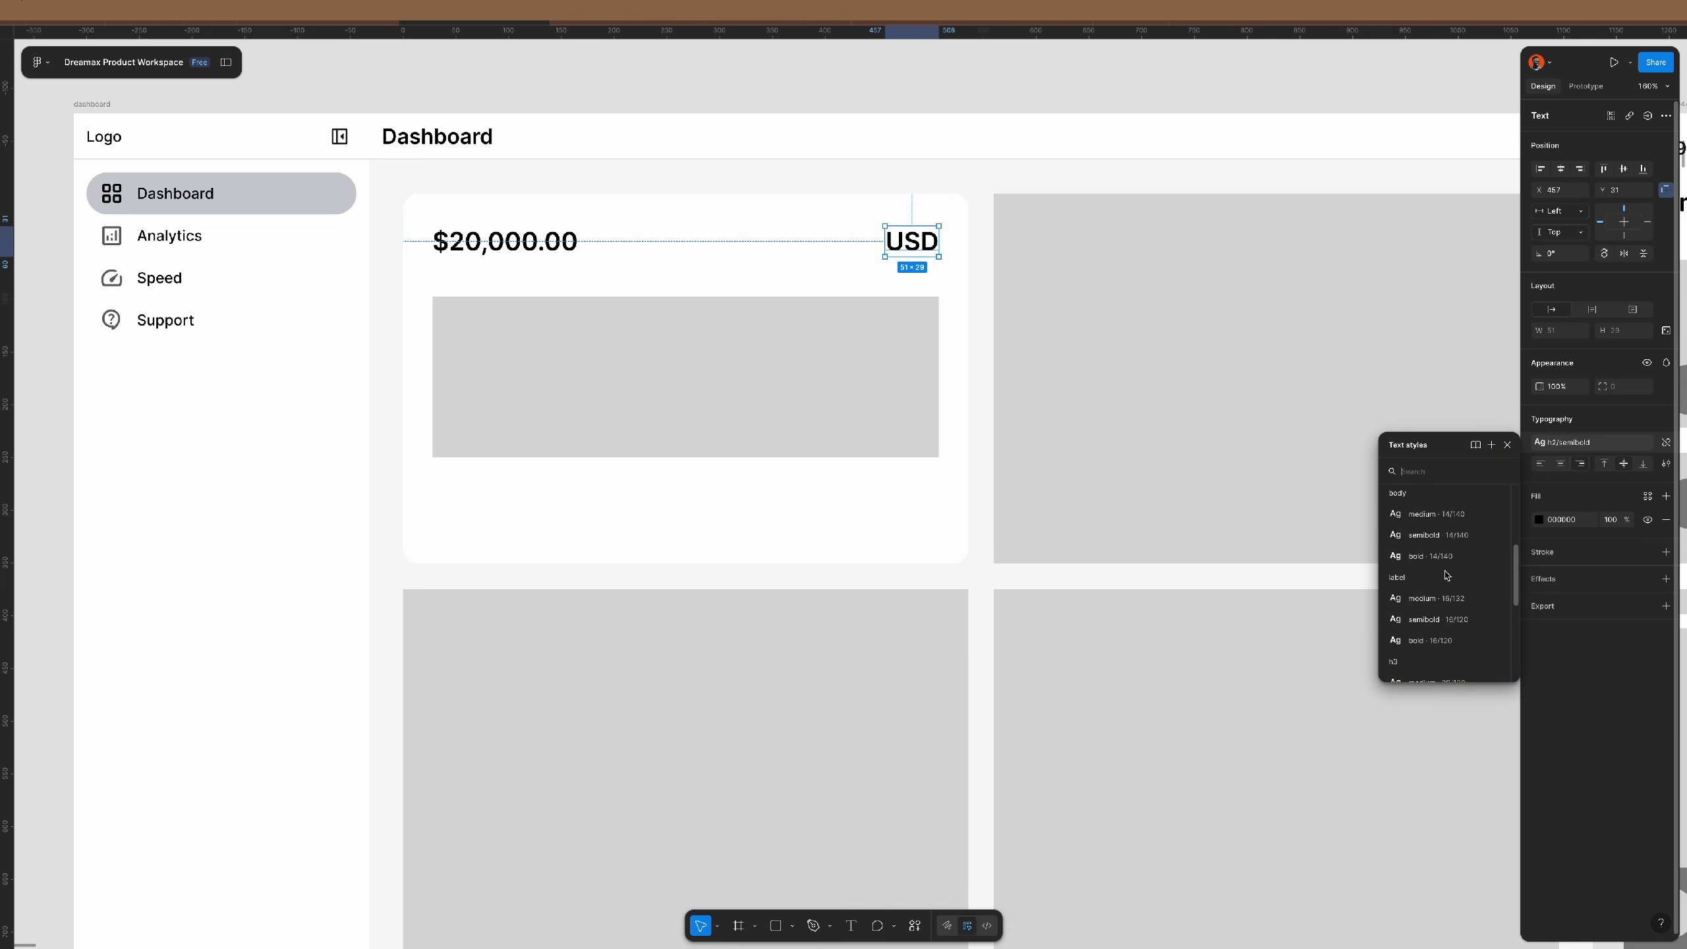
left_click(1446, 509)
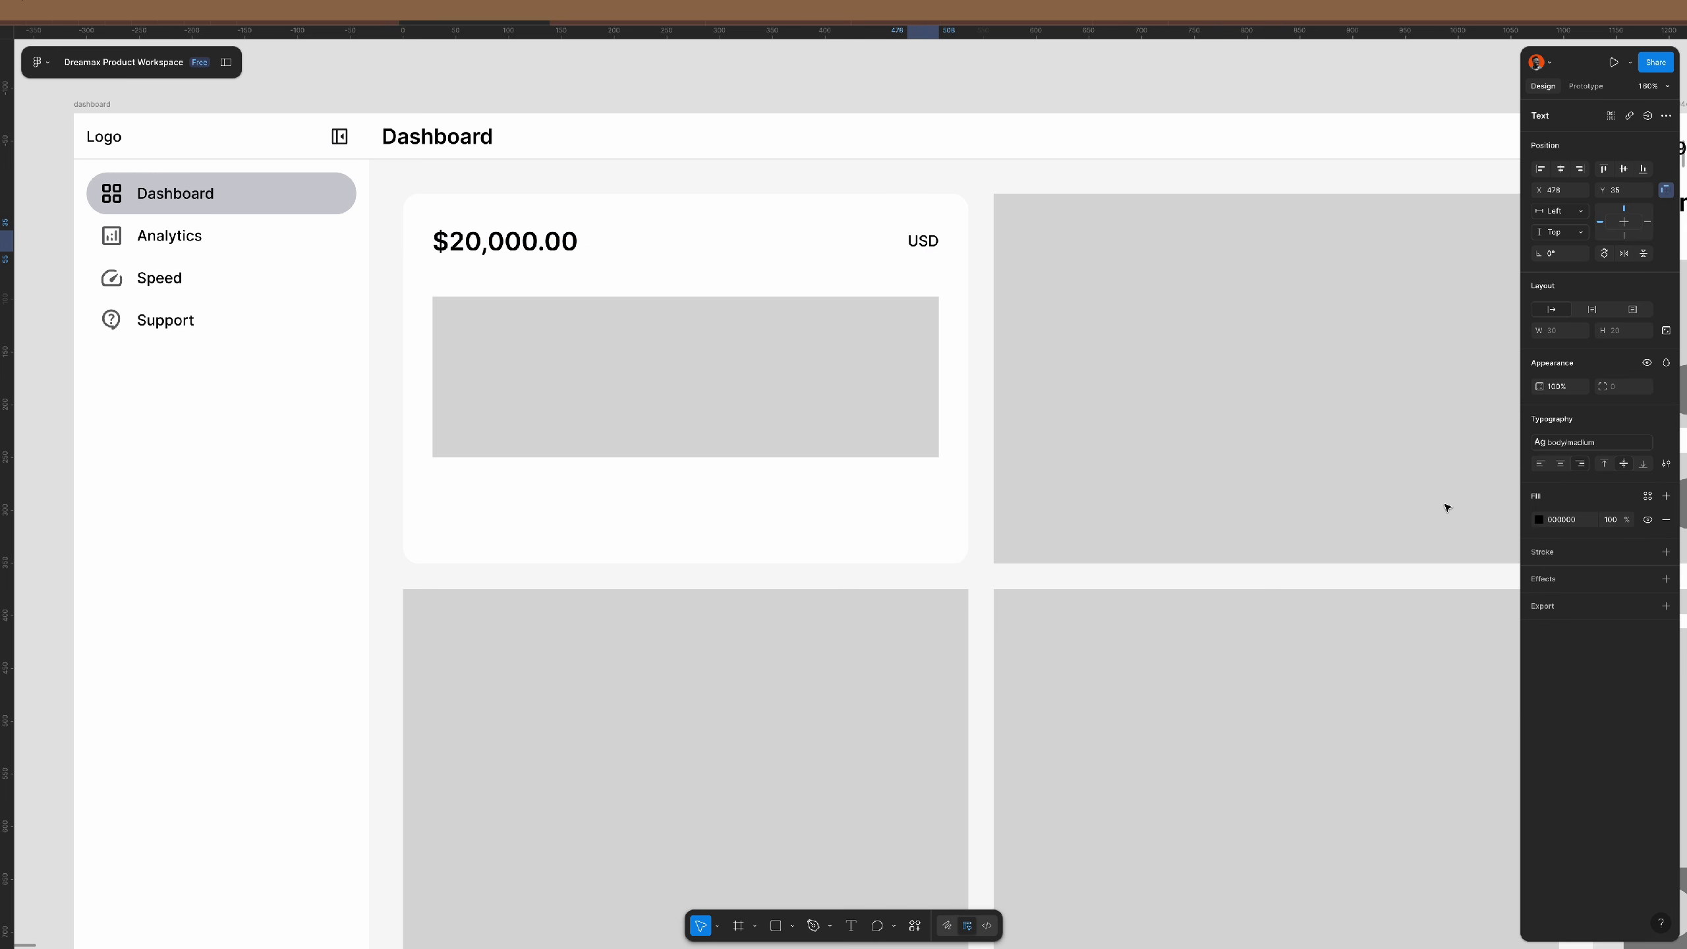
- Wrap USD in an auto-layout box 32 high filled with Primary/bg/app
key("shift+a")
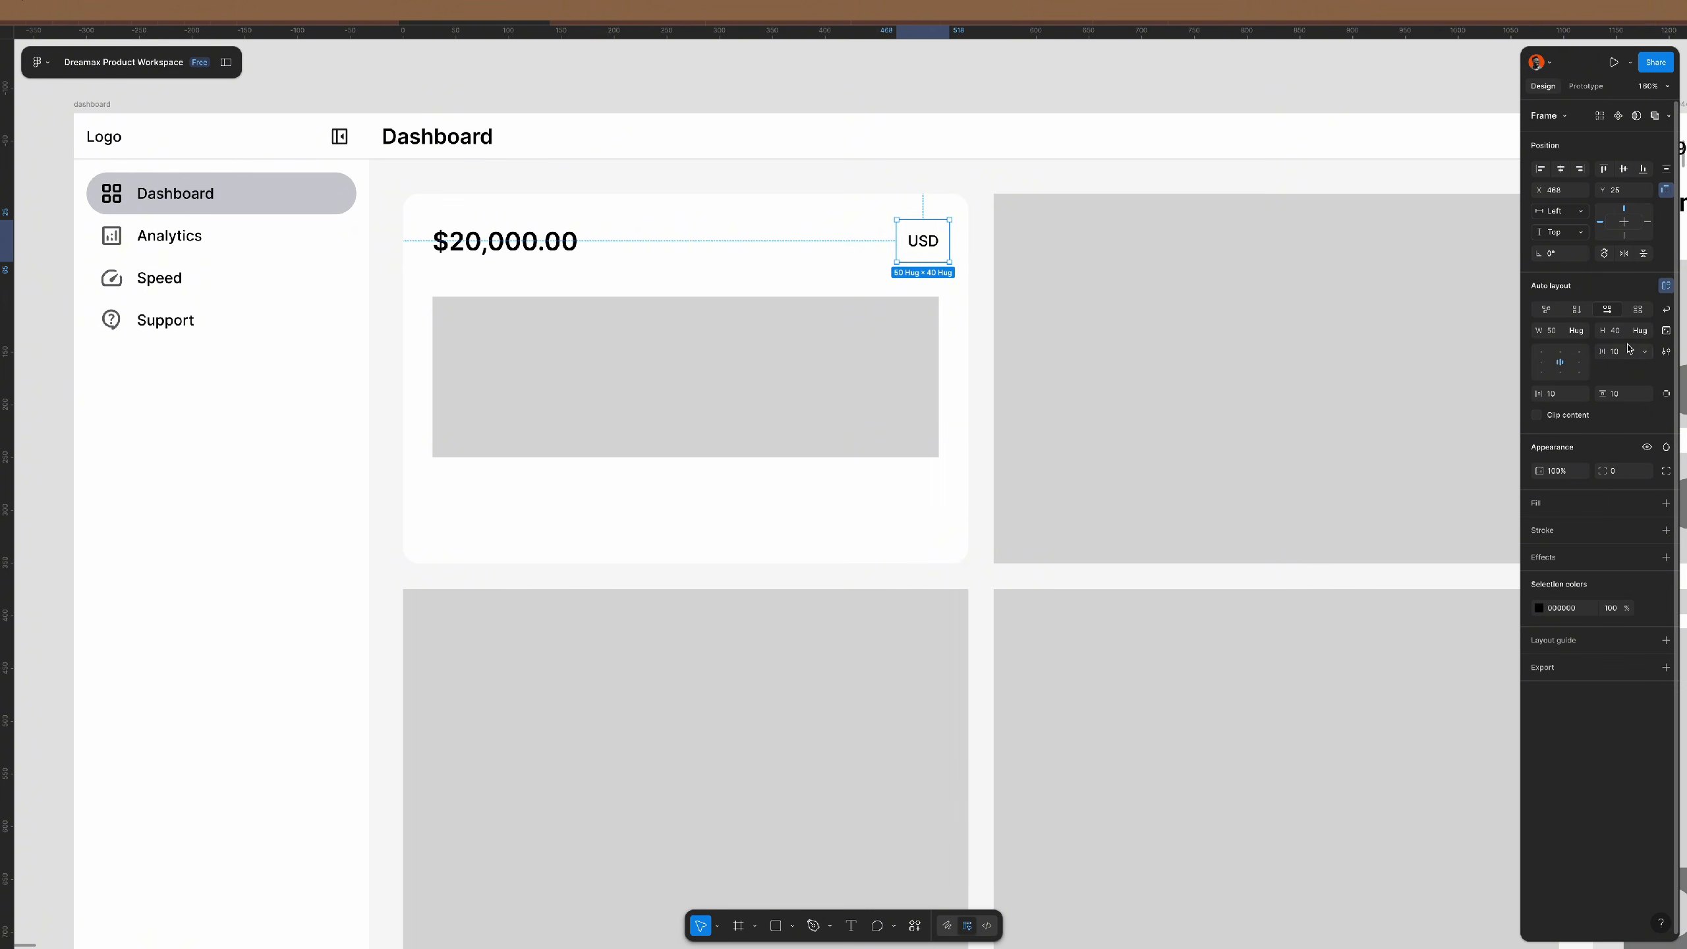
left_click(1645, 332)
left_click(1629, 339)
left_click(1626, 333)
type("32")
key("Return")
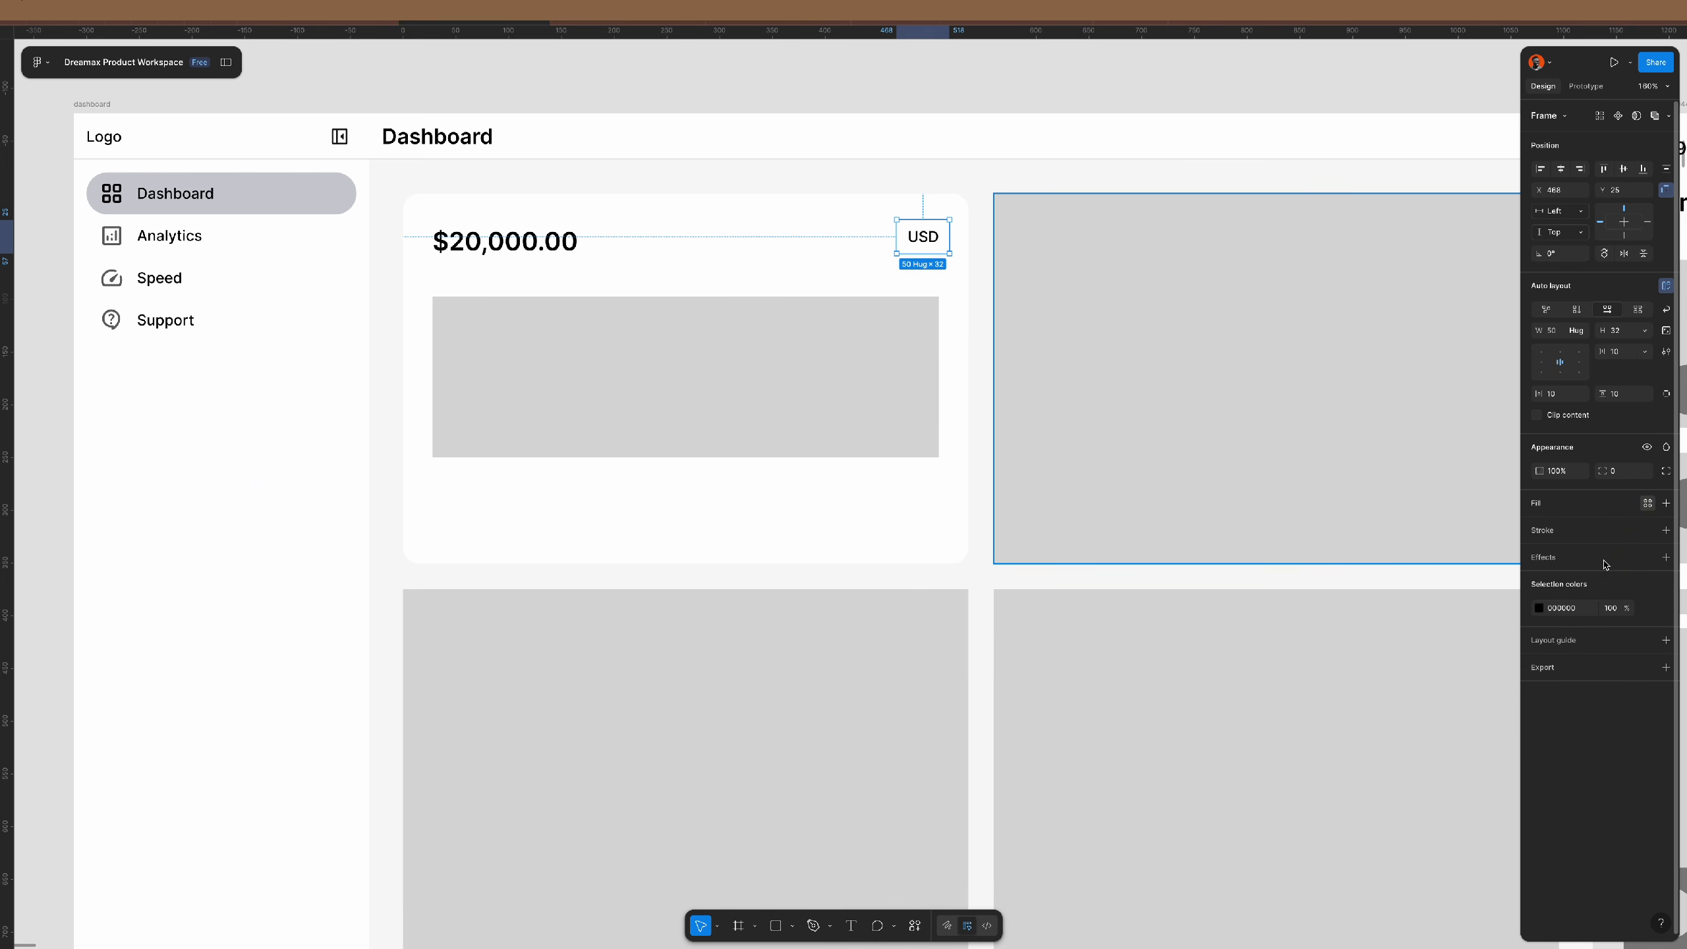
left_click(1648, 502)
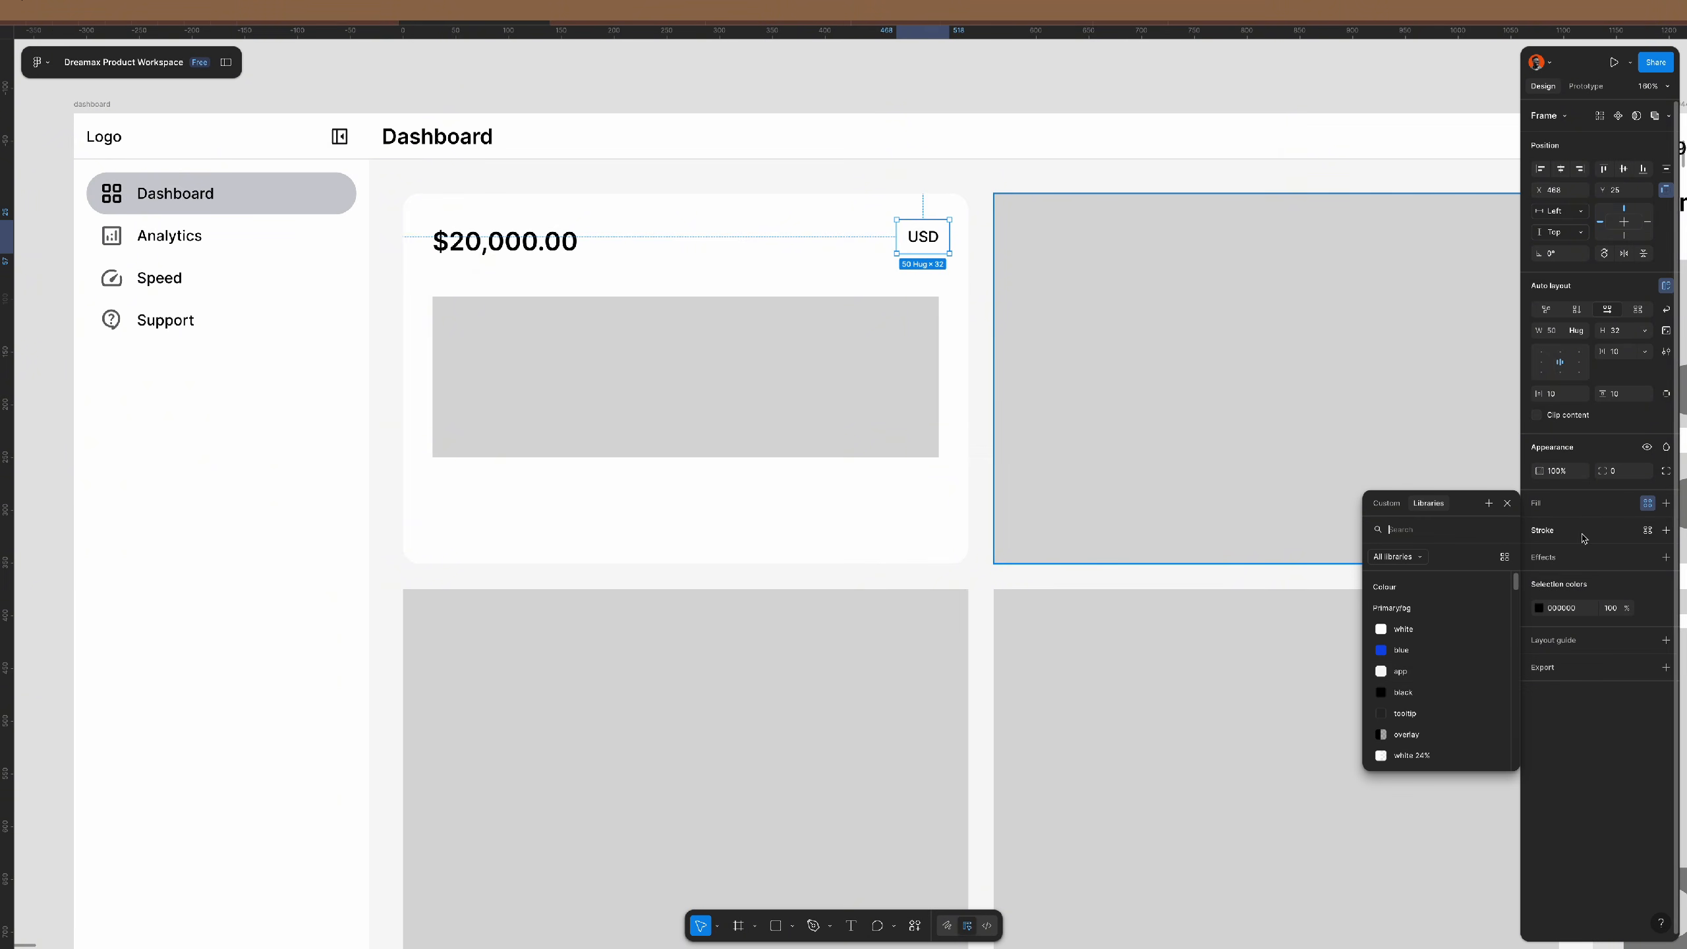
left_click(1431, 673)
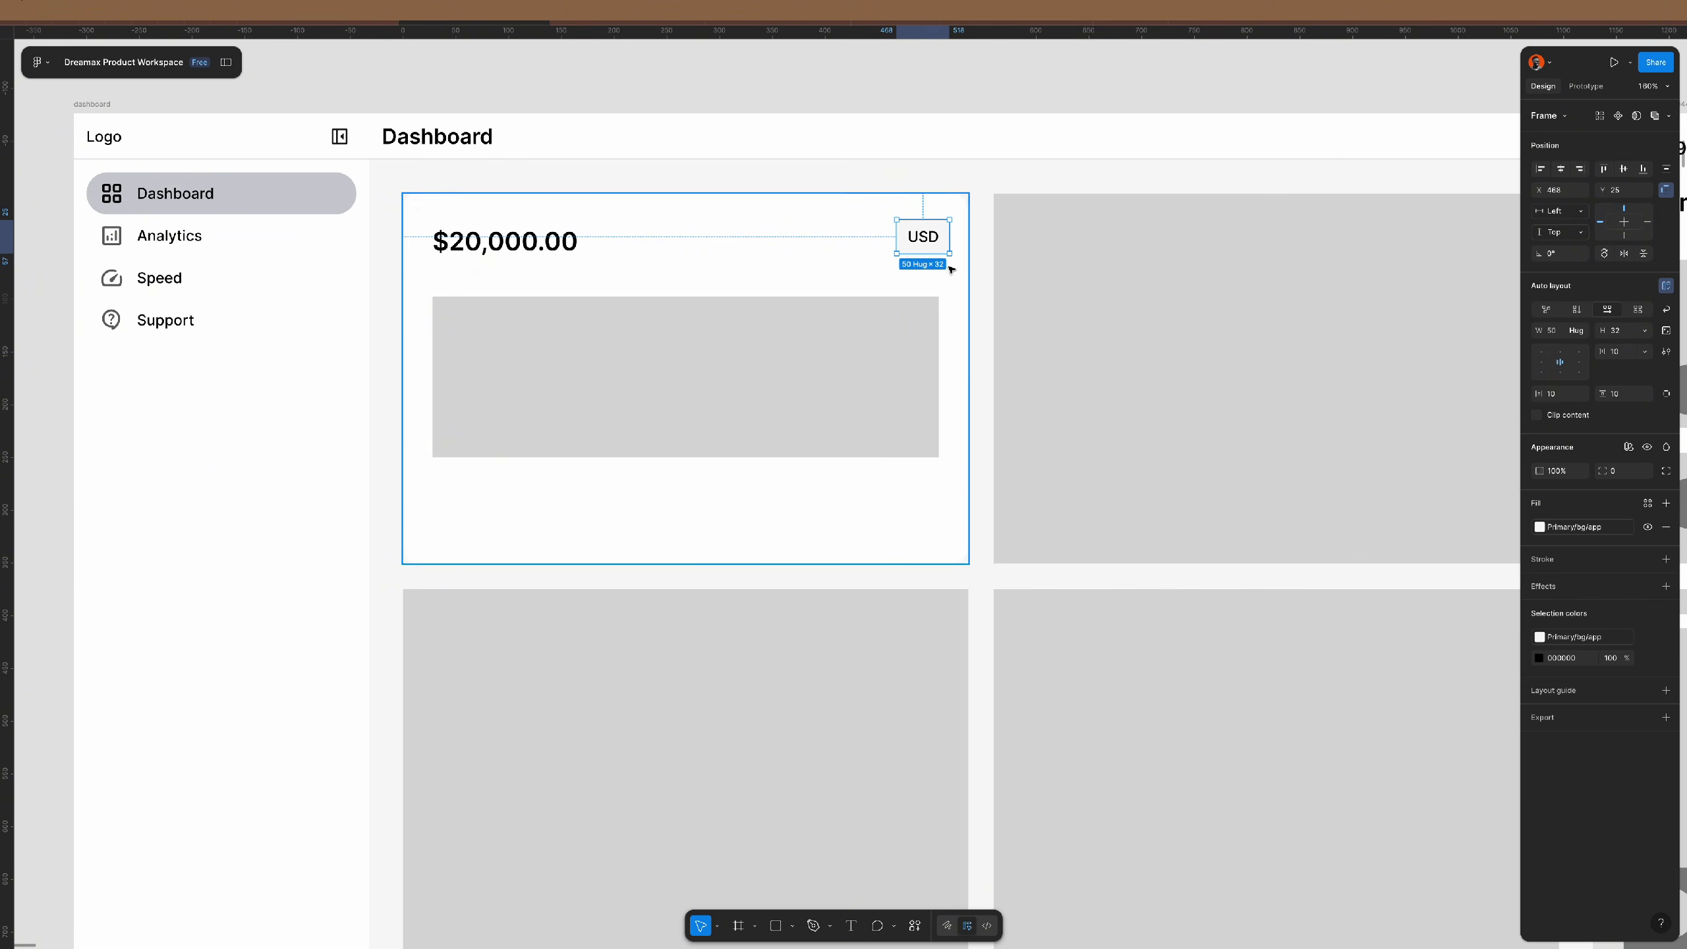
- Combine the $20,000.00 balance and USD box into one auto-layout row
left_click(528, 242, "shift")
key("shift+a")
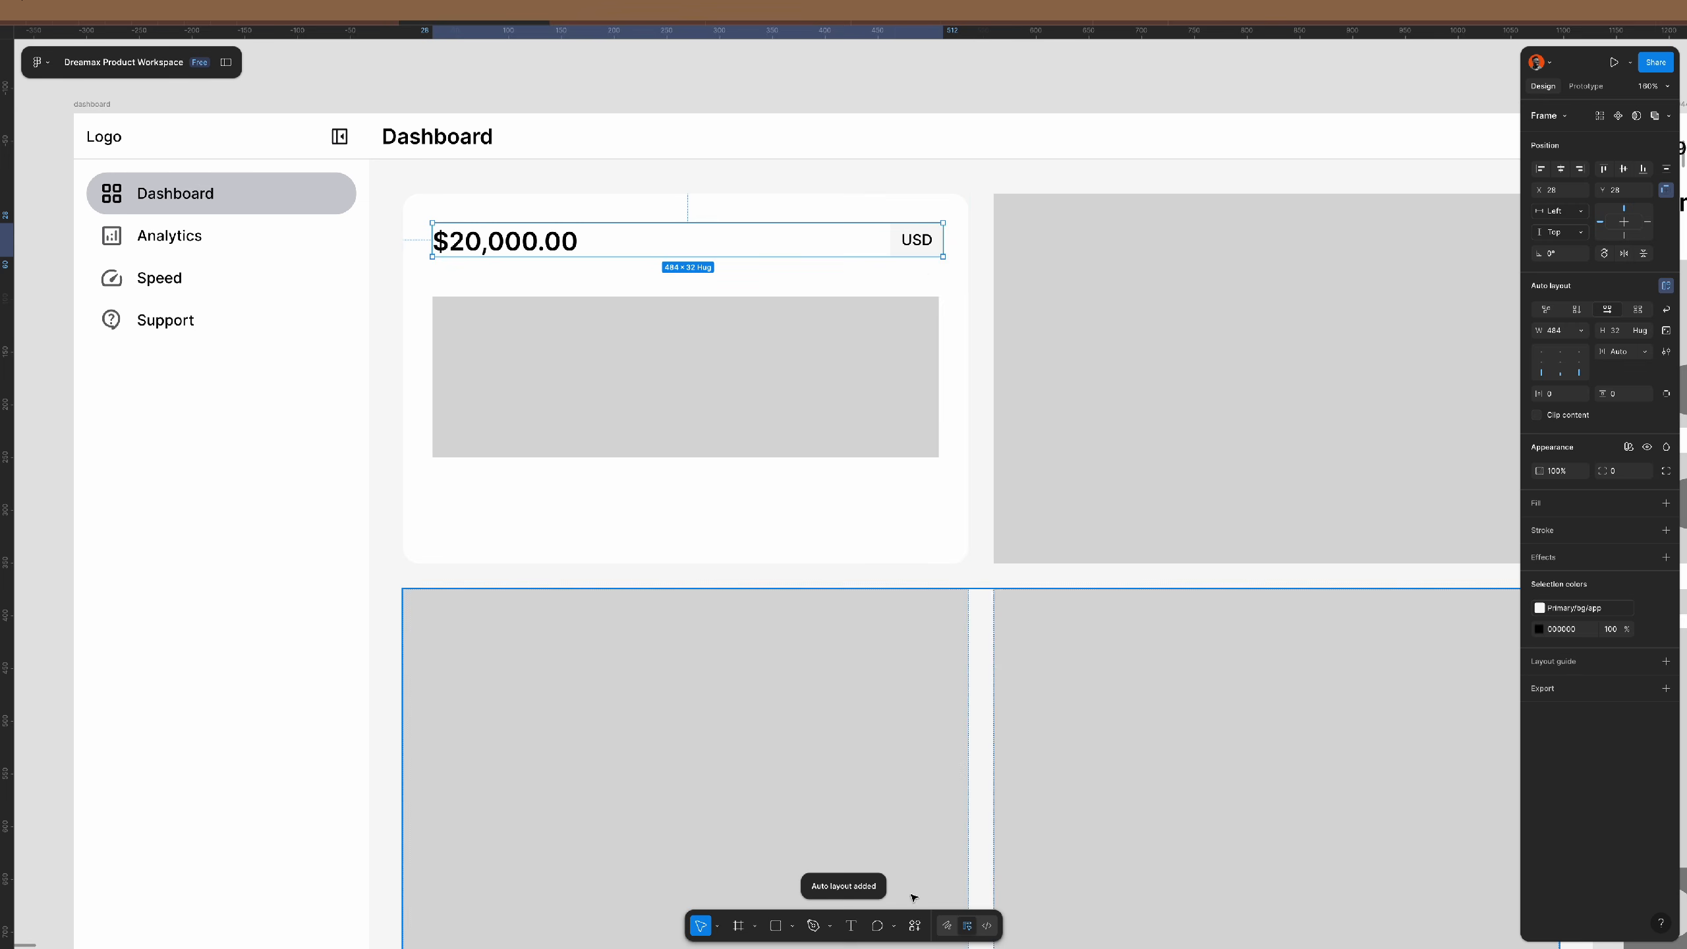
left_click(918, 931)
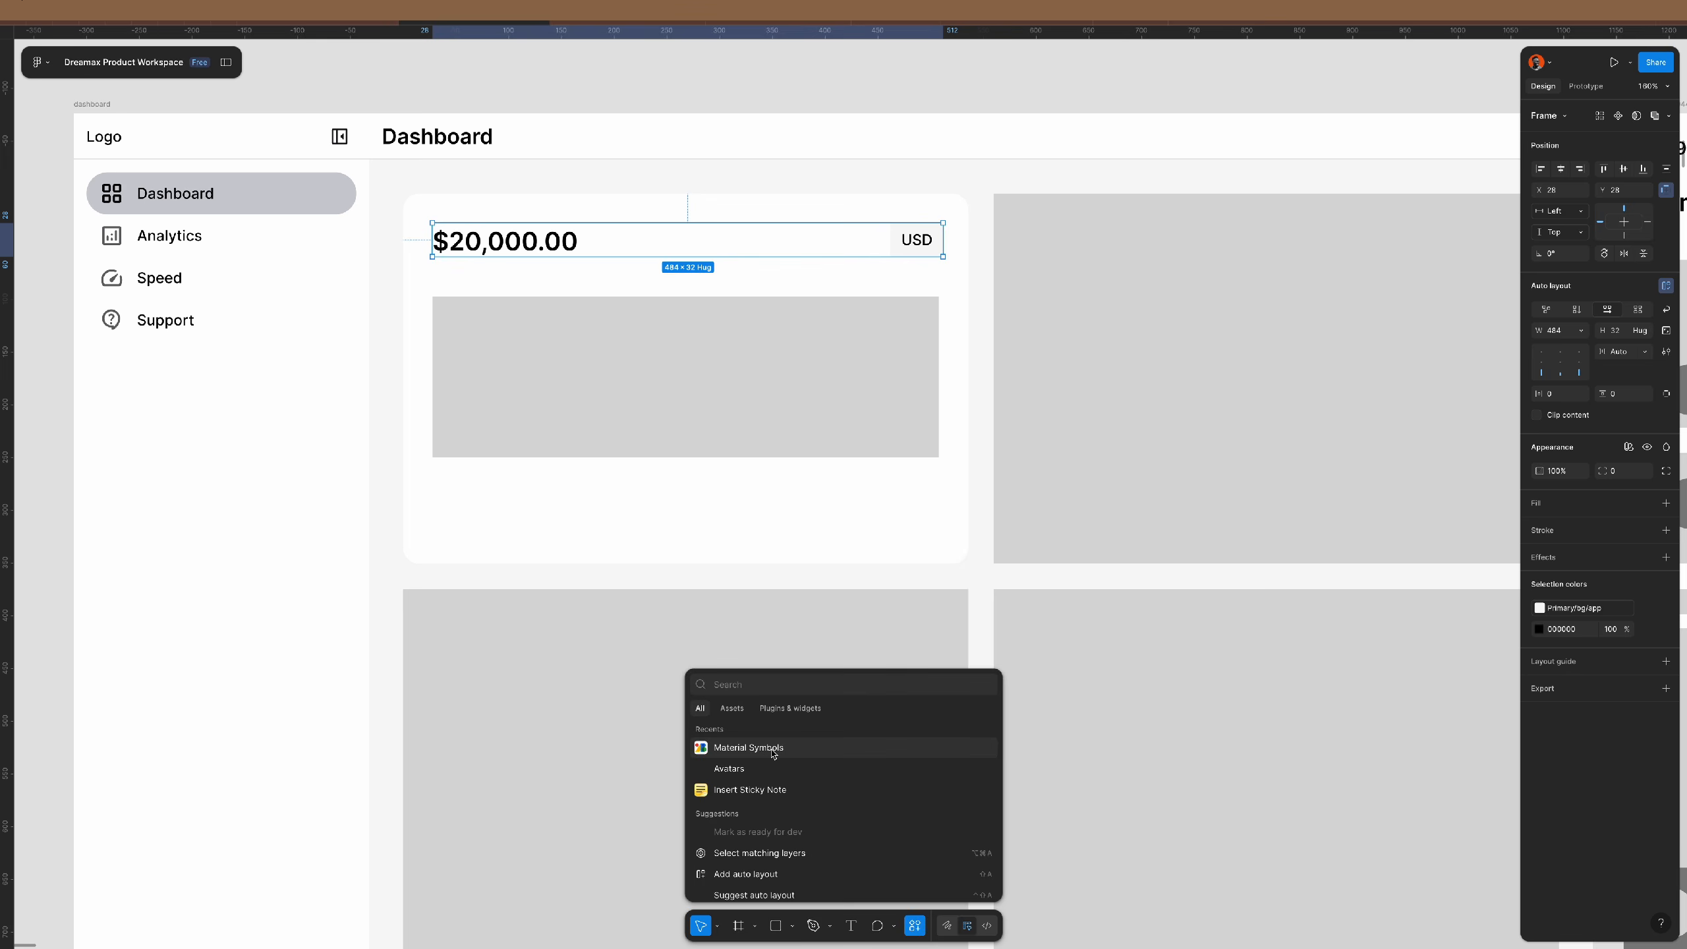
- Insert the Rounded arrow_drop_down icon from Material Symbols, searching 'drop'
left_click(751, 749)
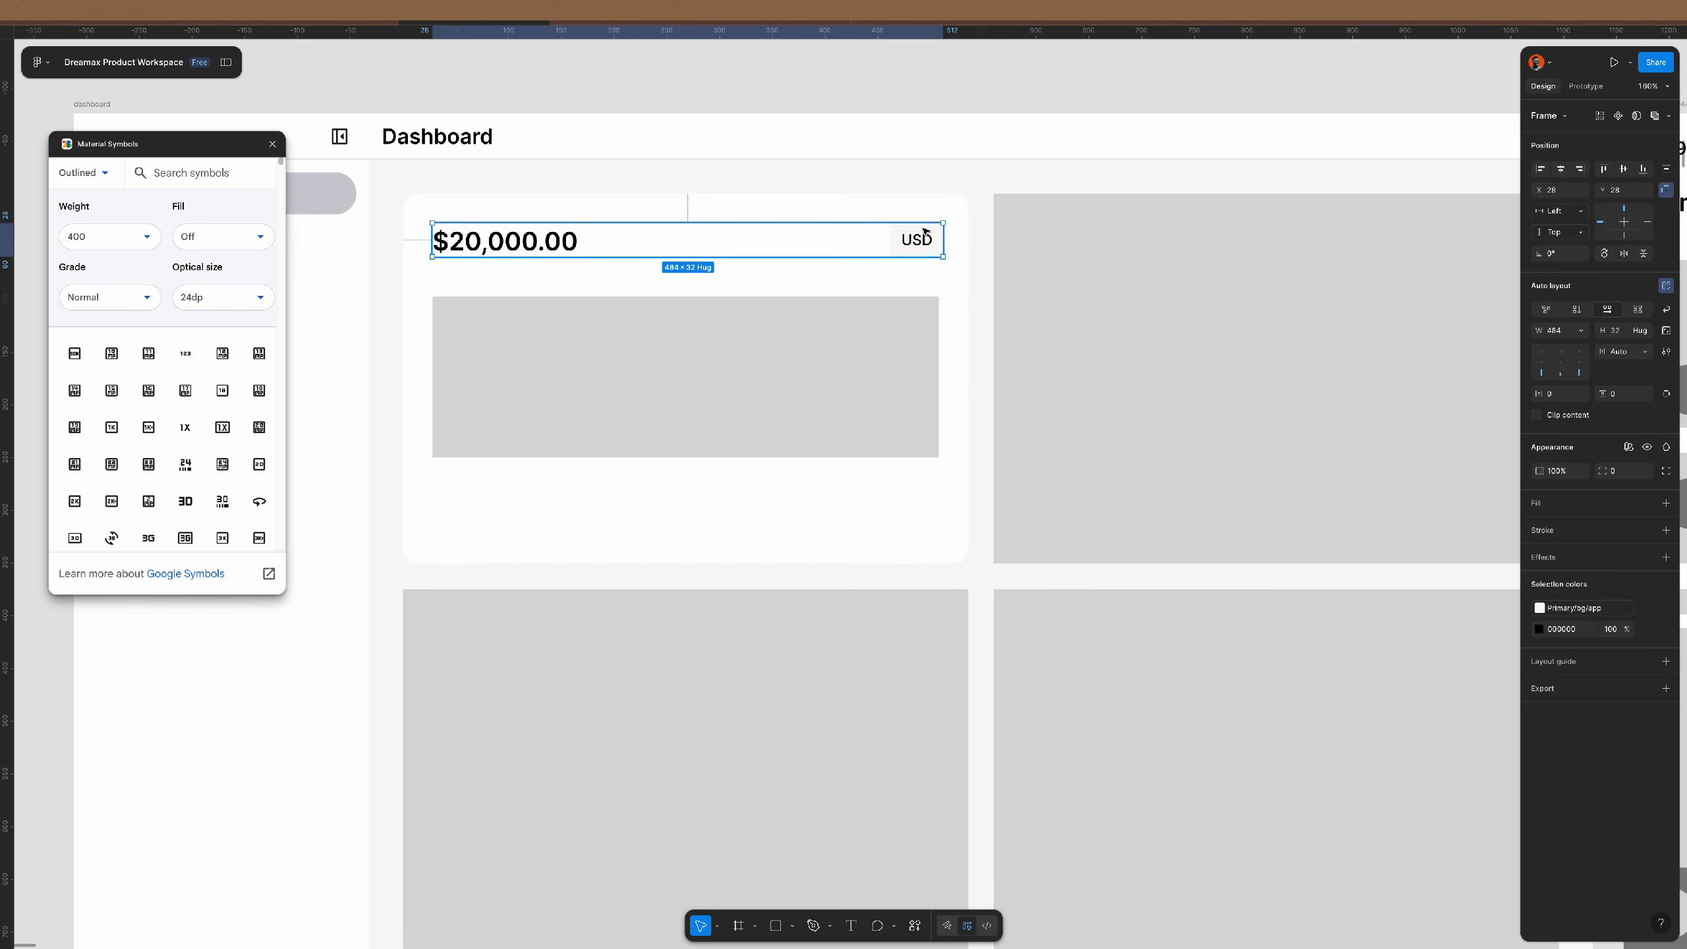
scroll(934, 203, "up", 10)
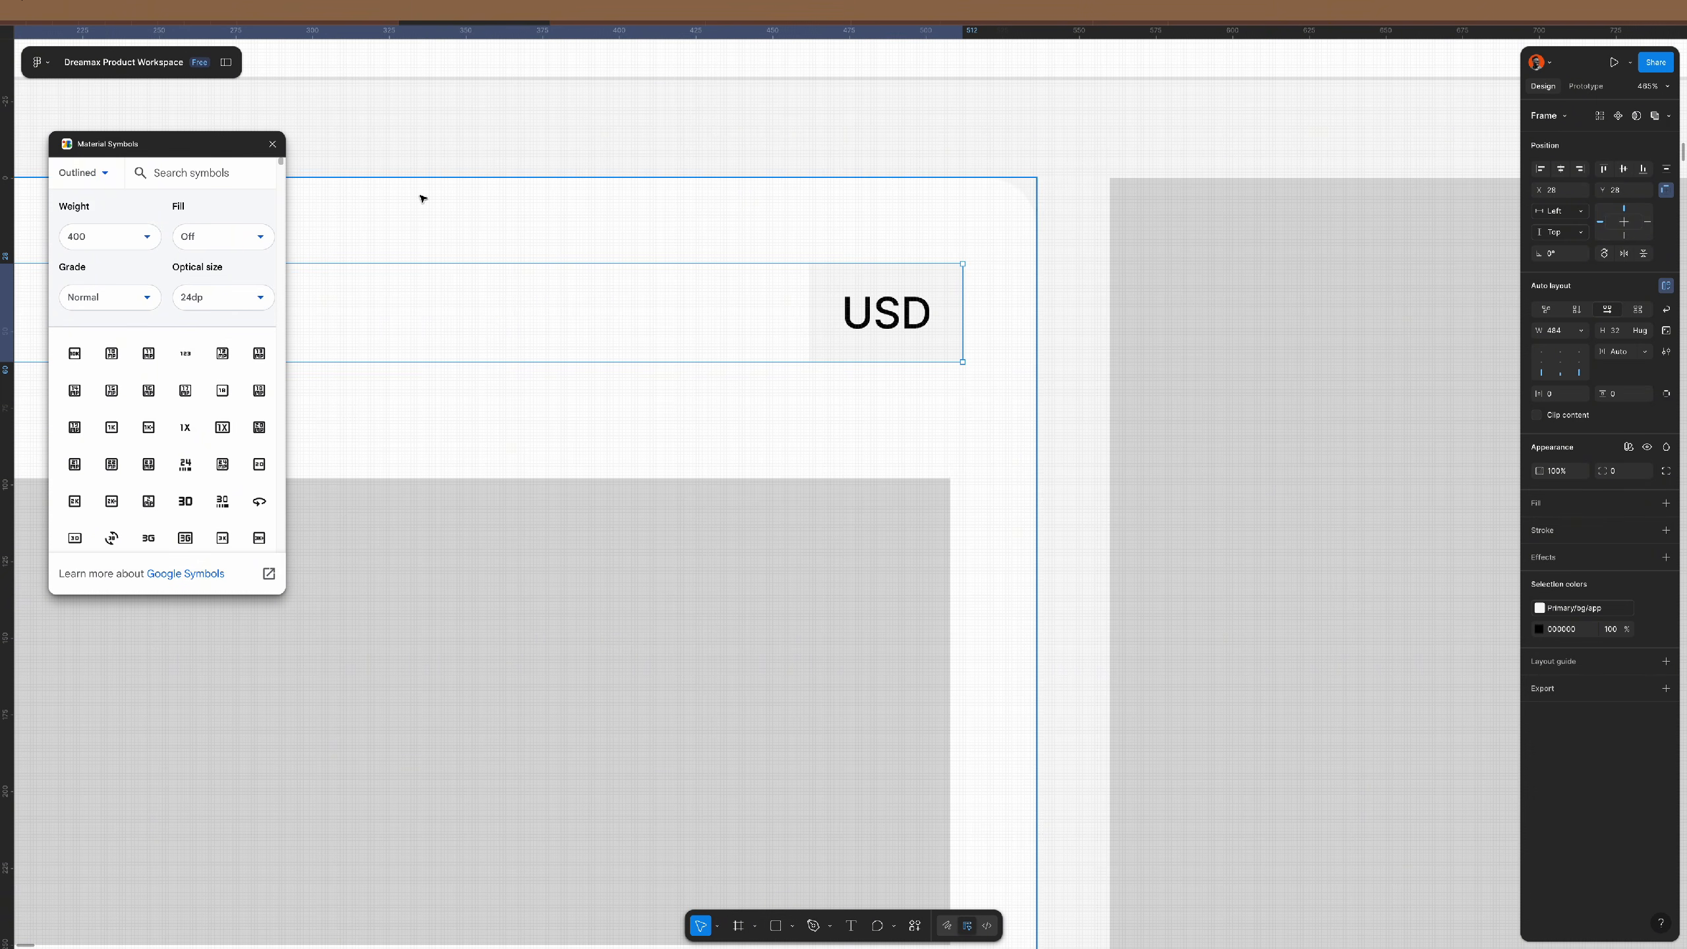
left_click(95, 174)
left_click(109, 237)
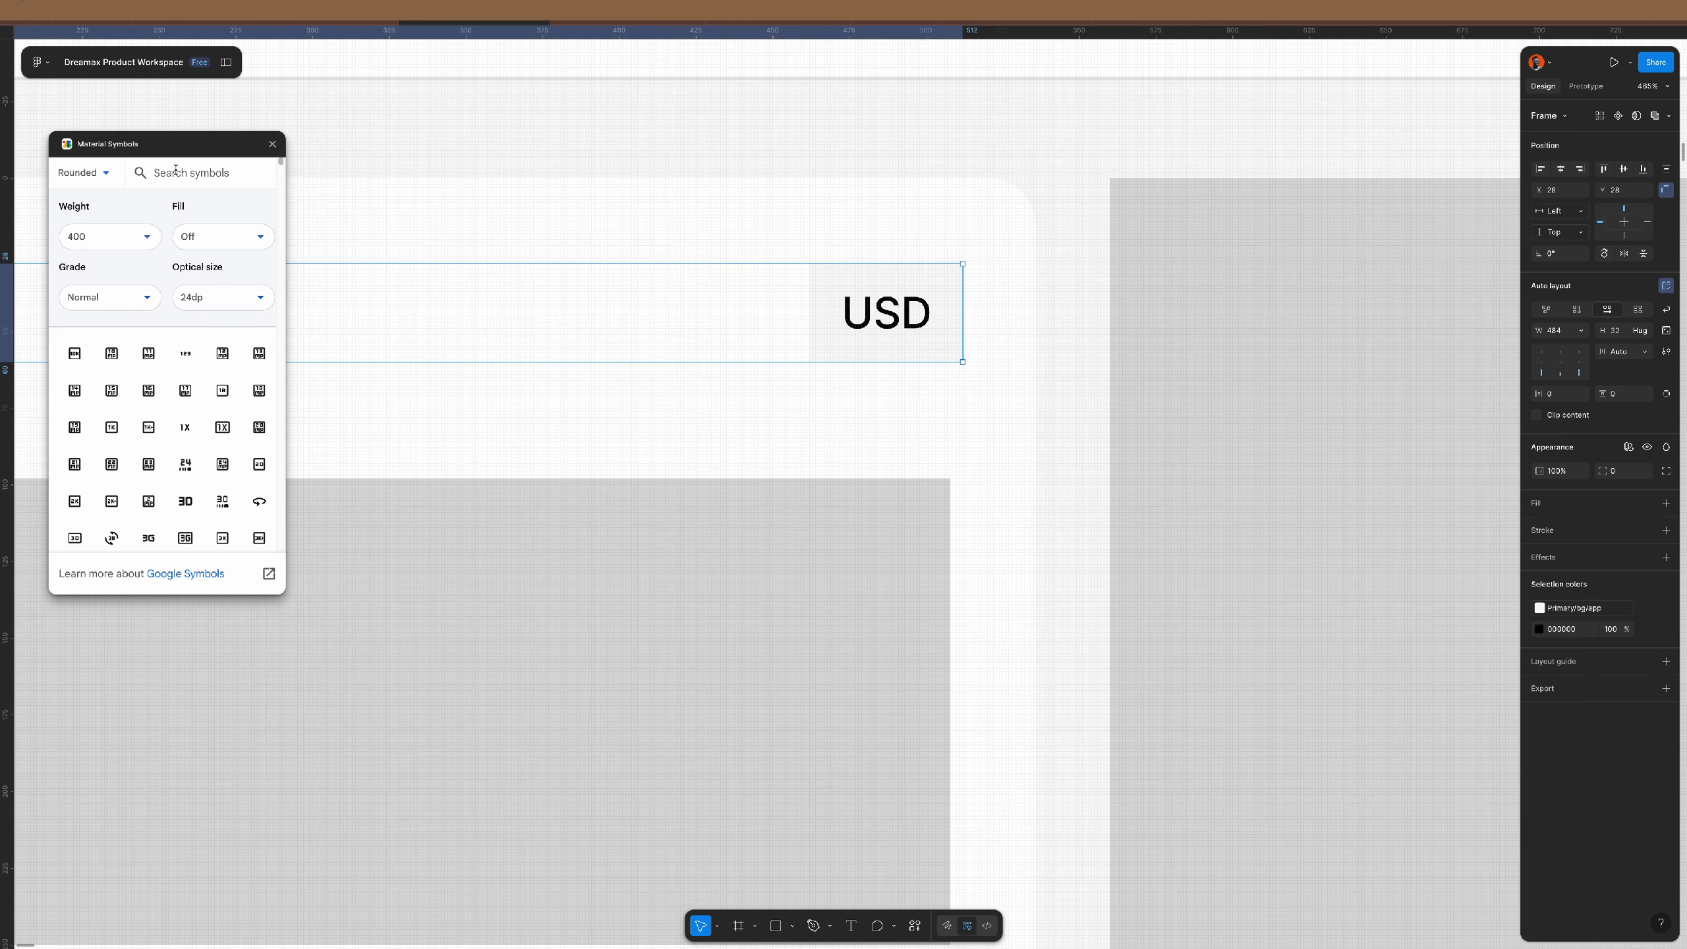
type("drop")
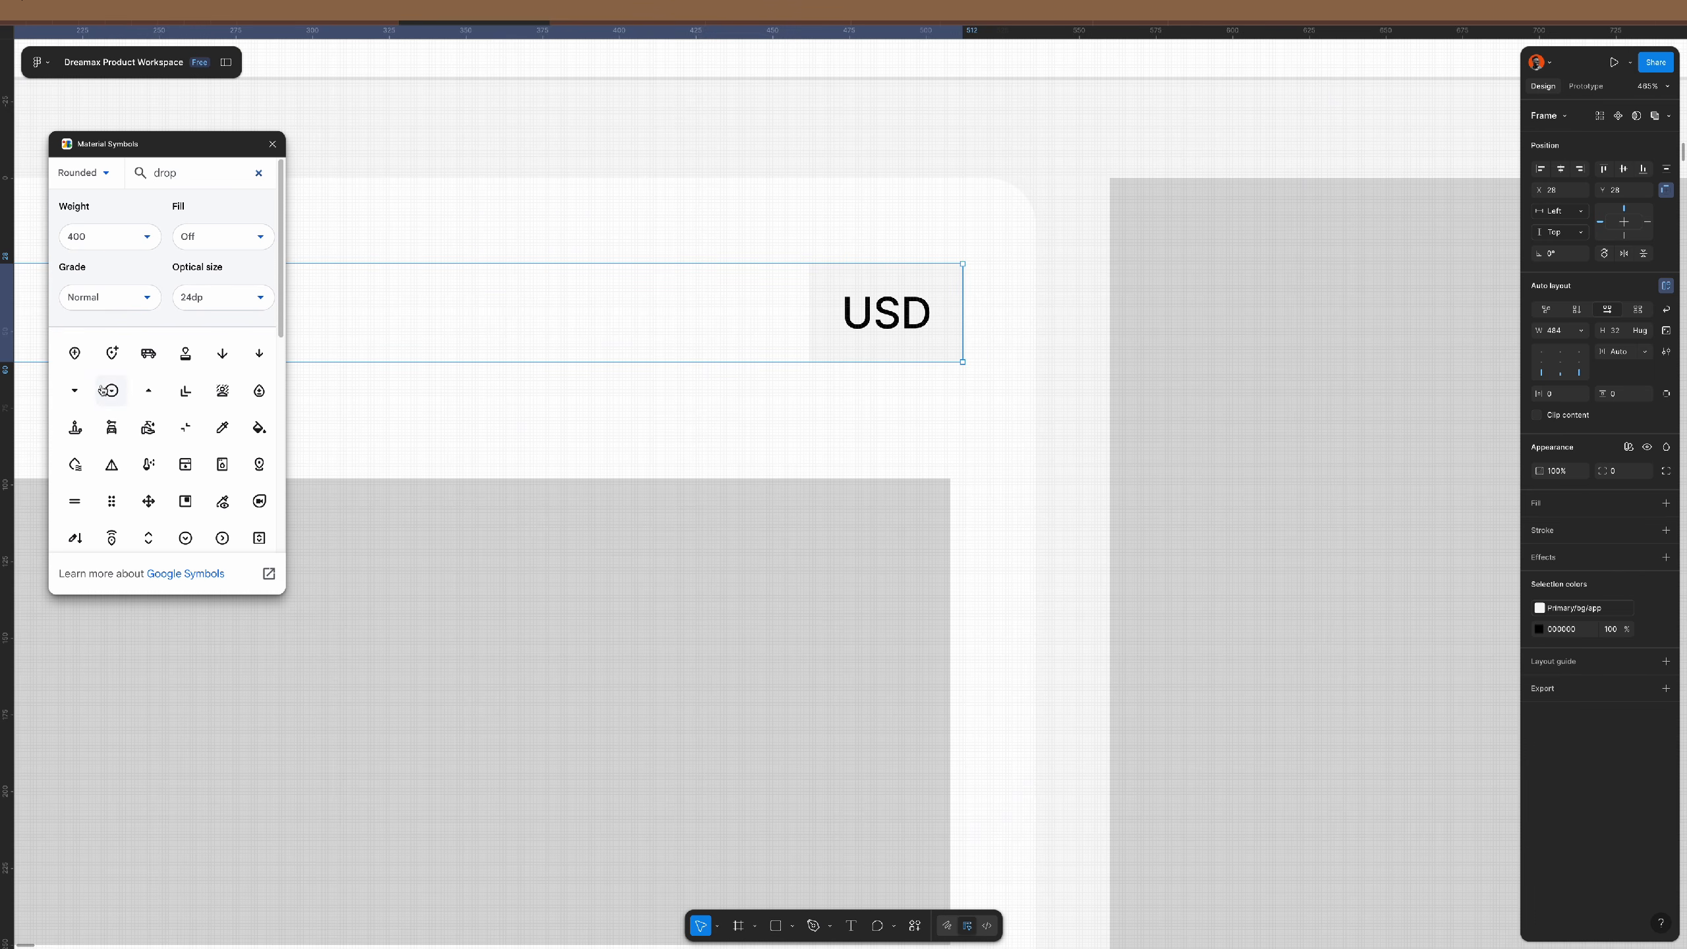
left_click(74, 390)
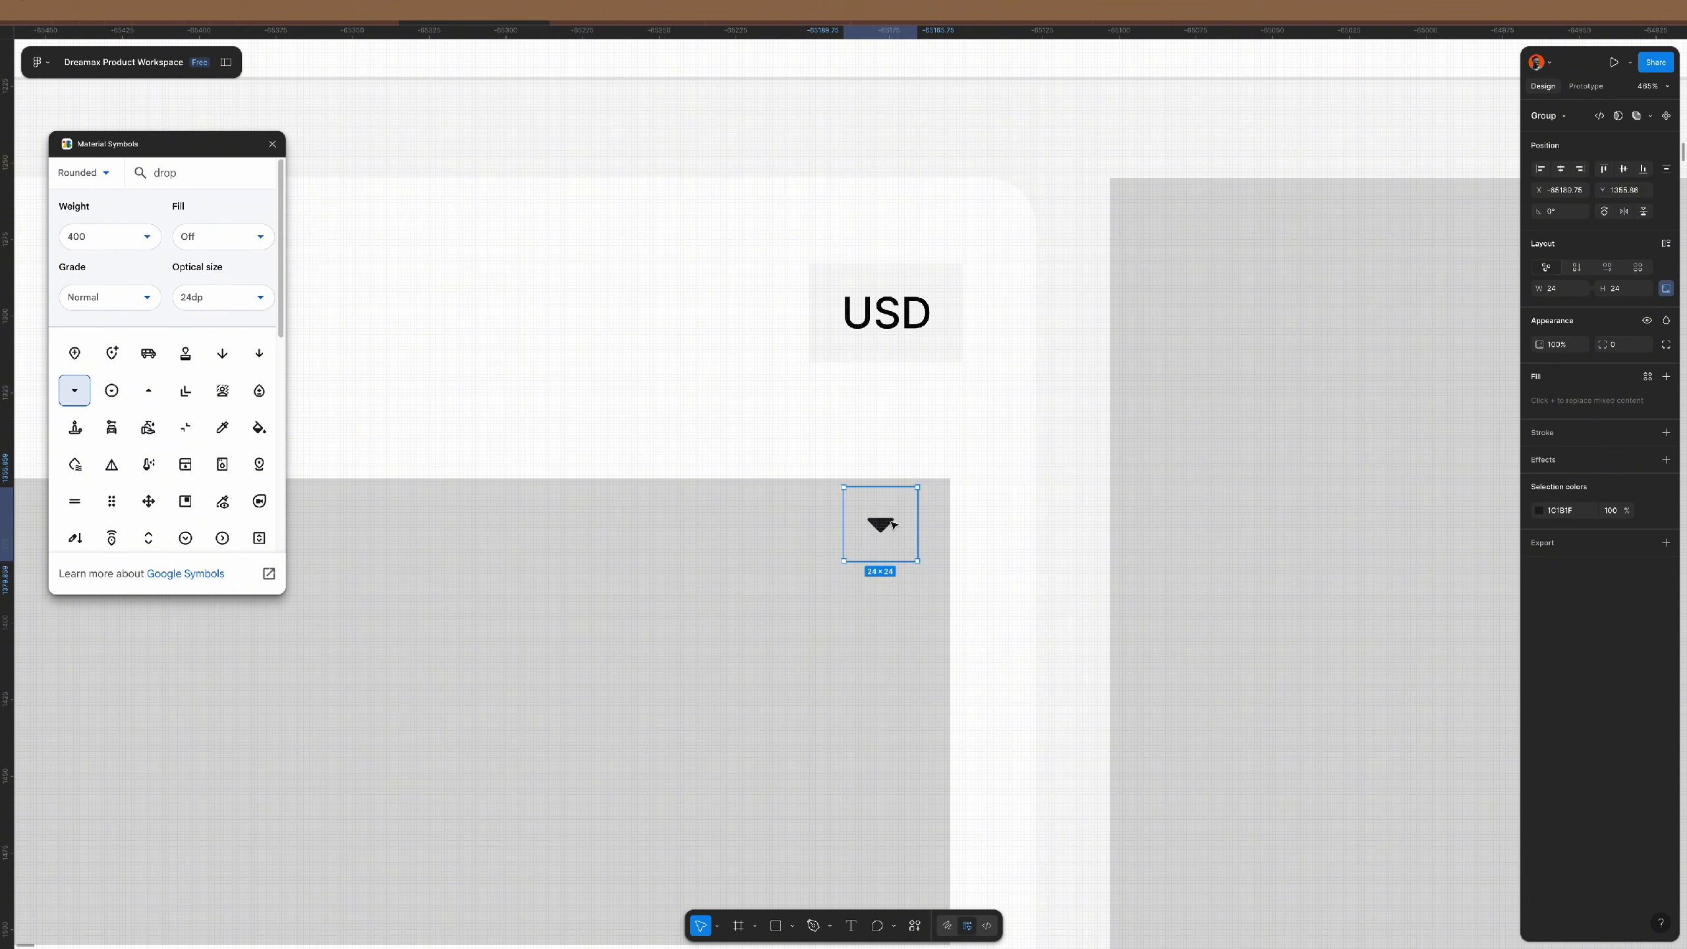
- Paste the icon's triangle into the USD frame and delete the leftover icon
left_click_drag(891, 528, 939, 449)
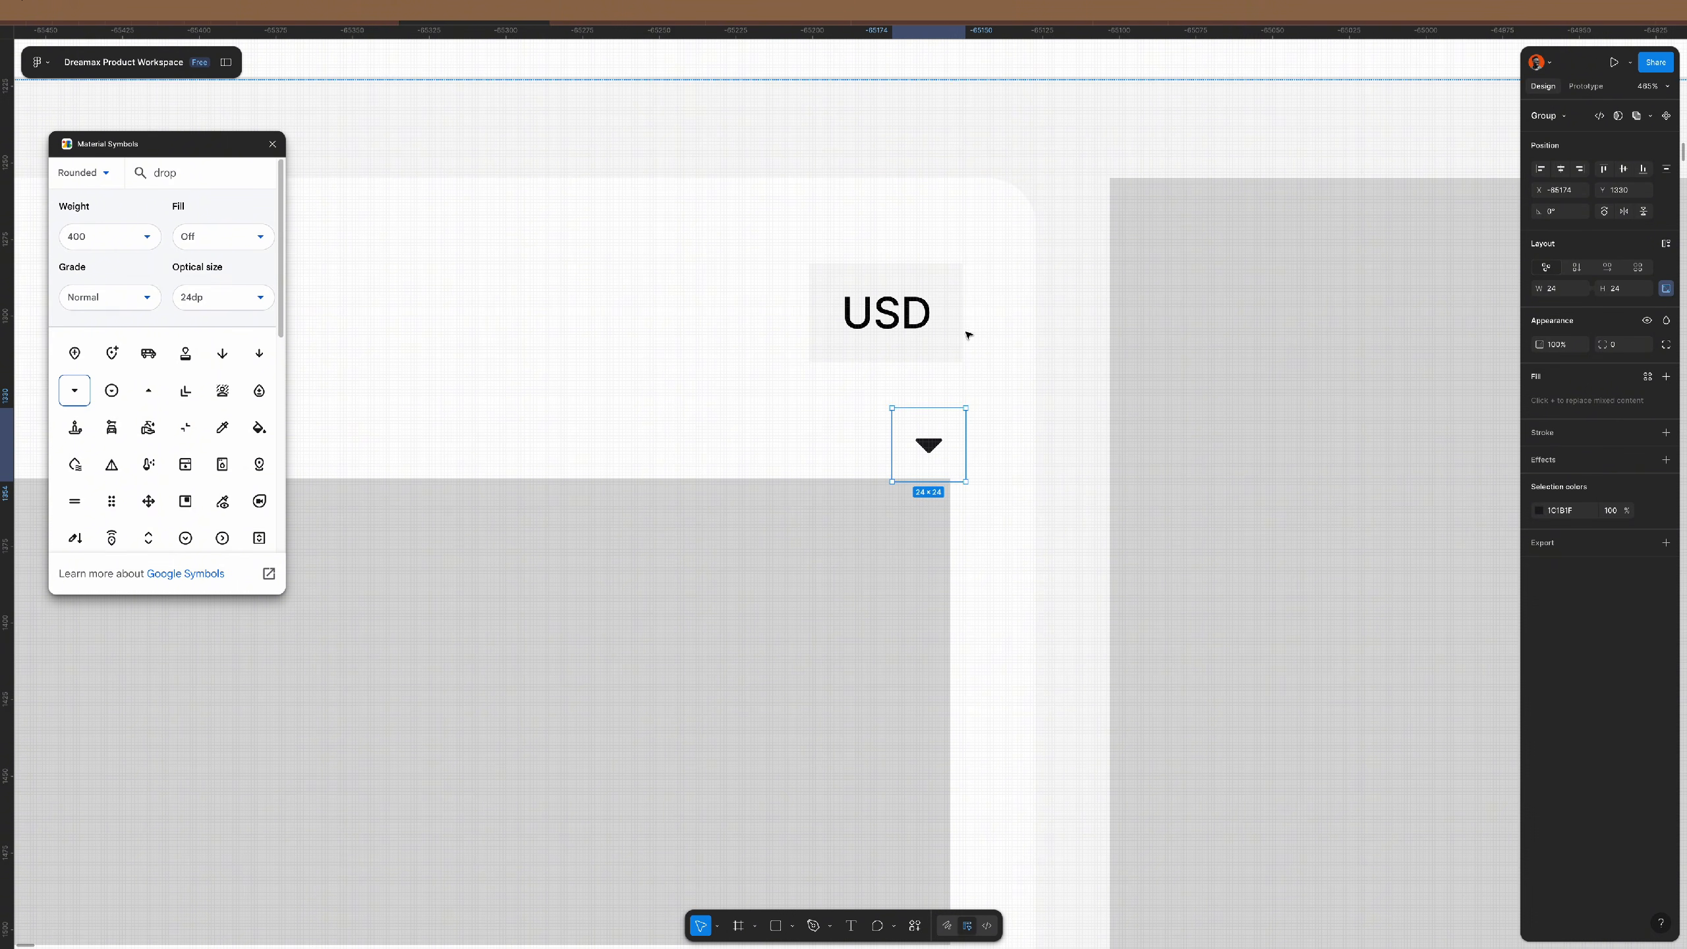
double_click(928, 446)
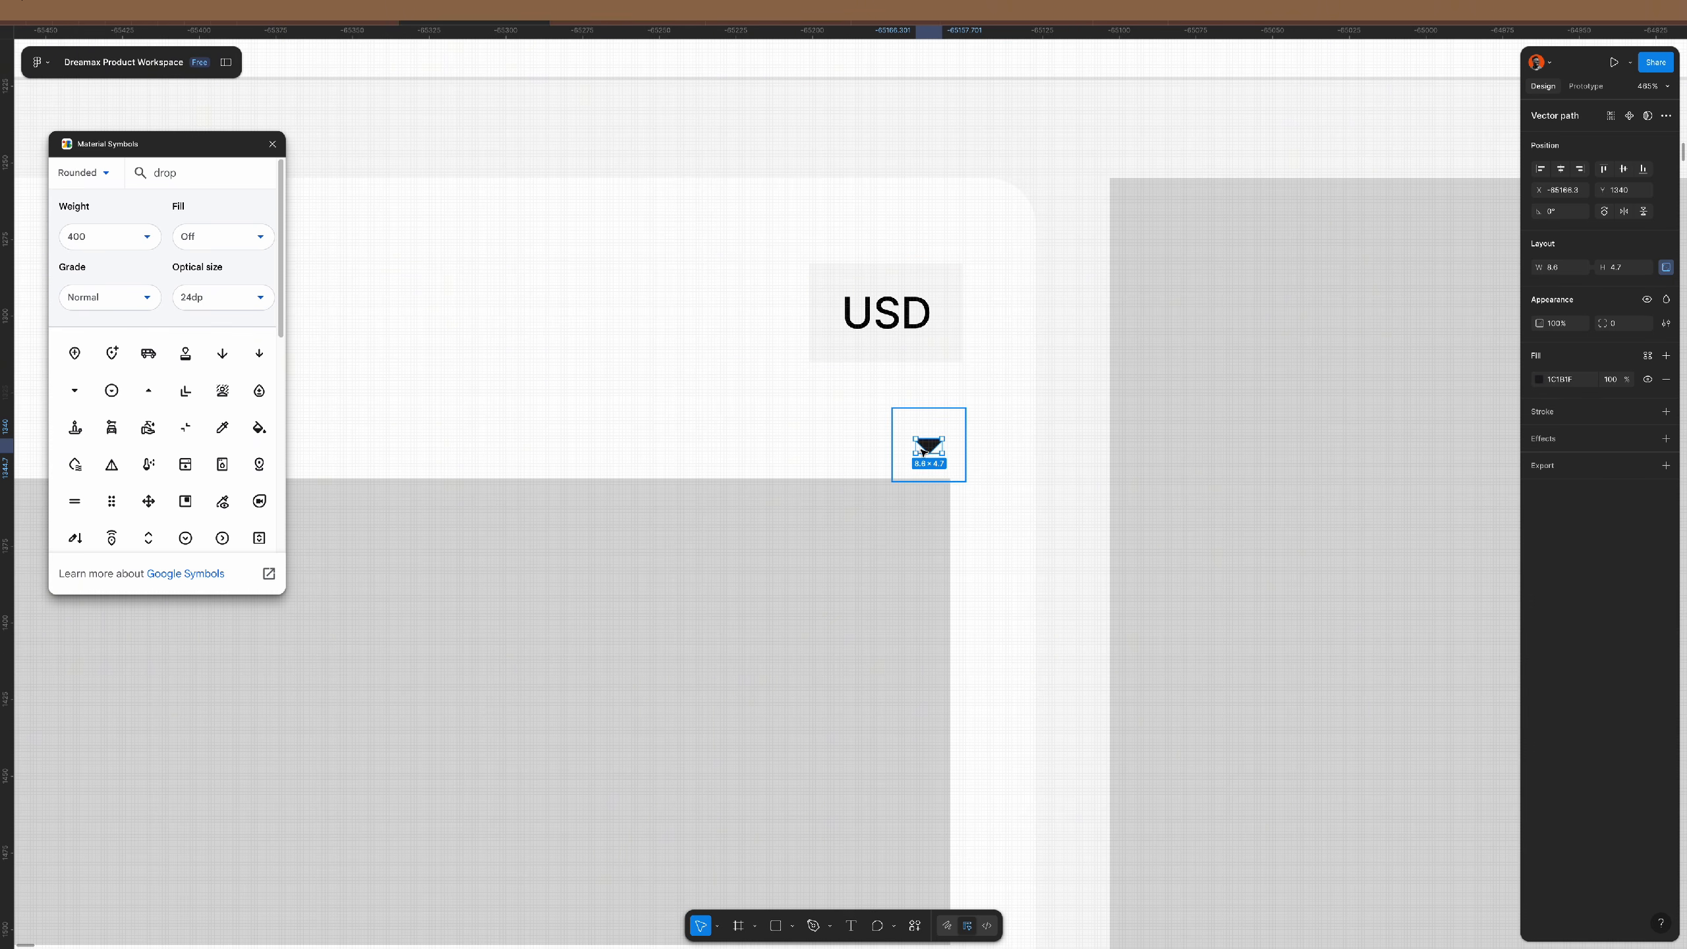
left_click(946, 283)
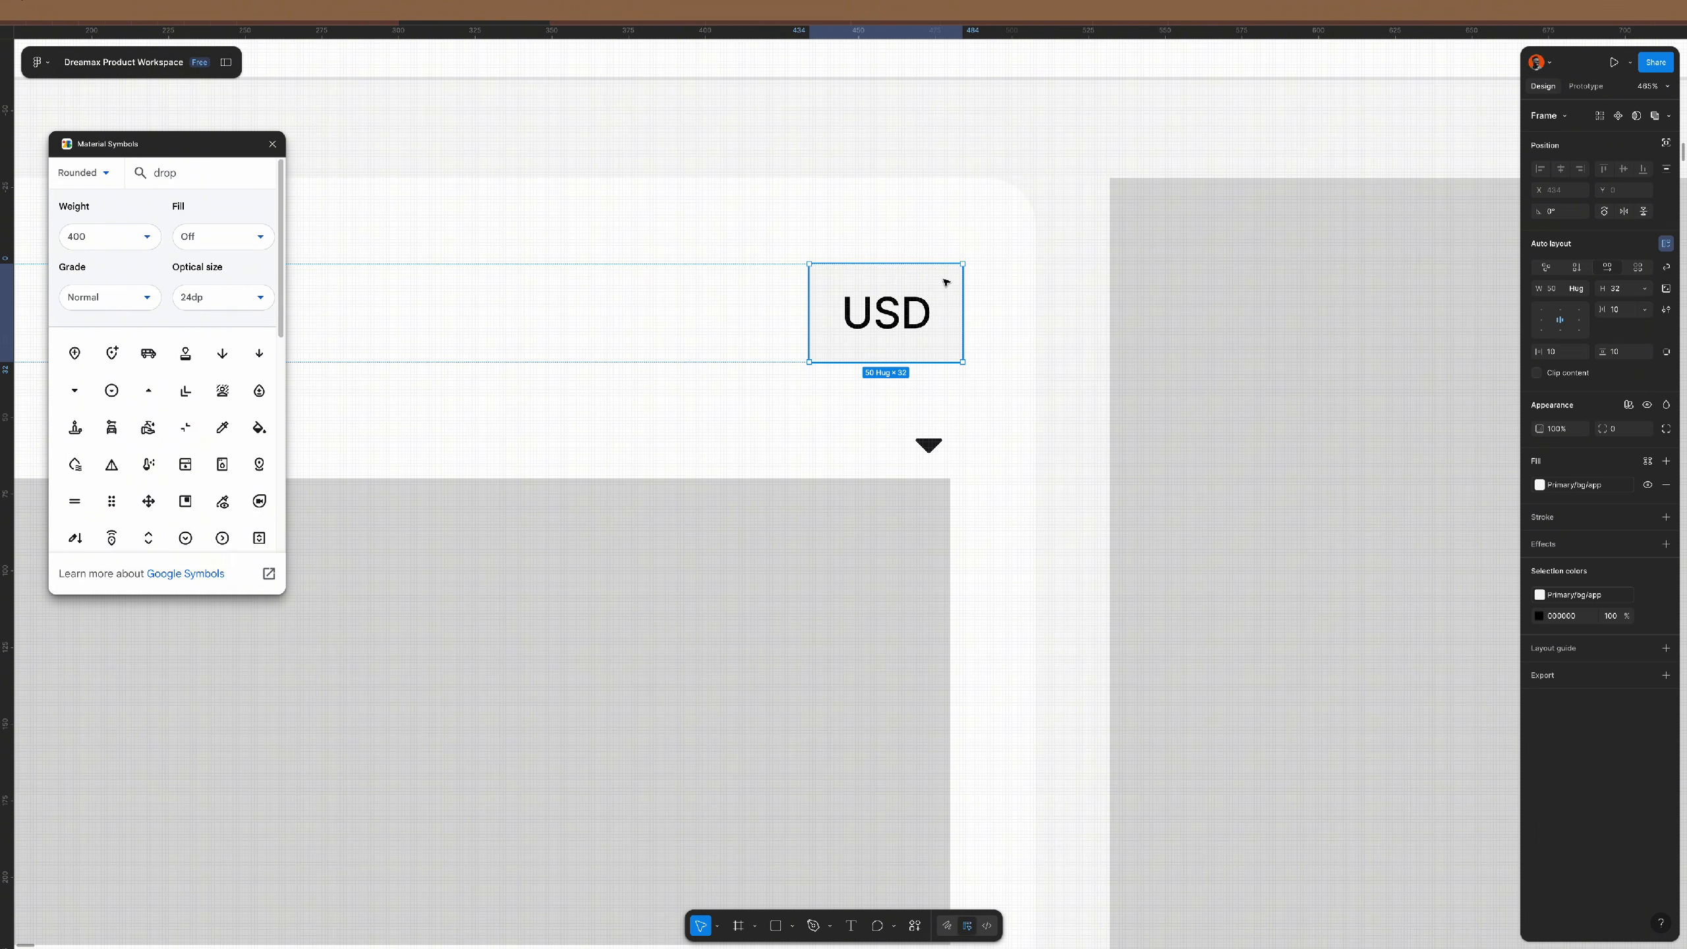
key("ctrl+v")
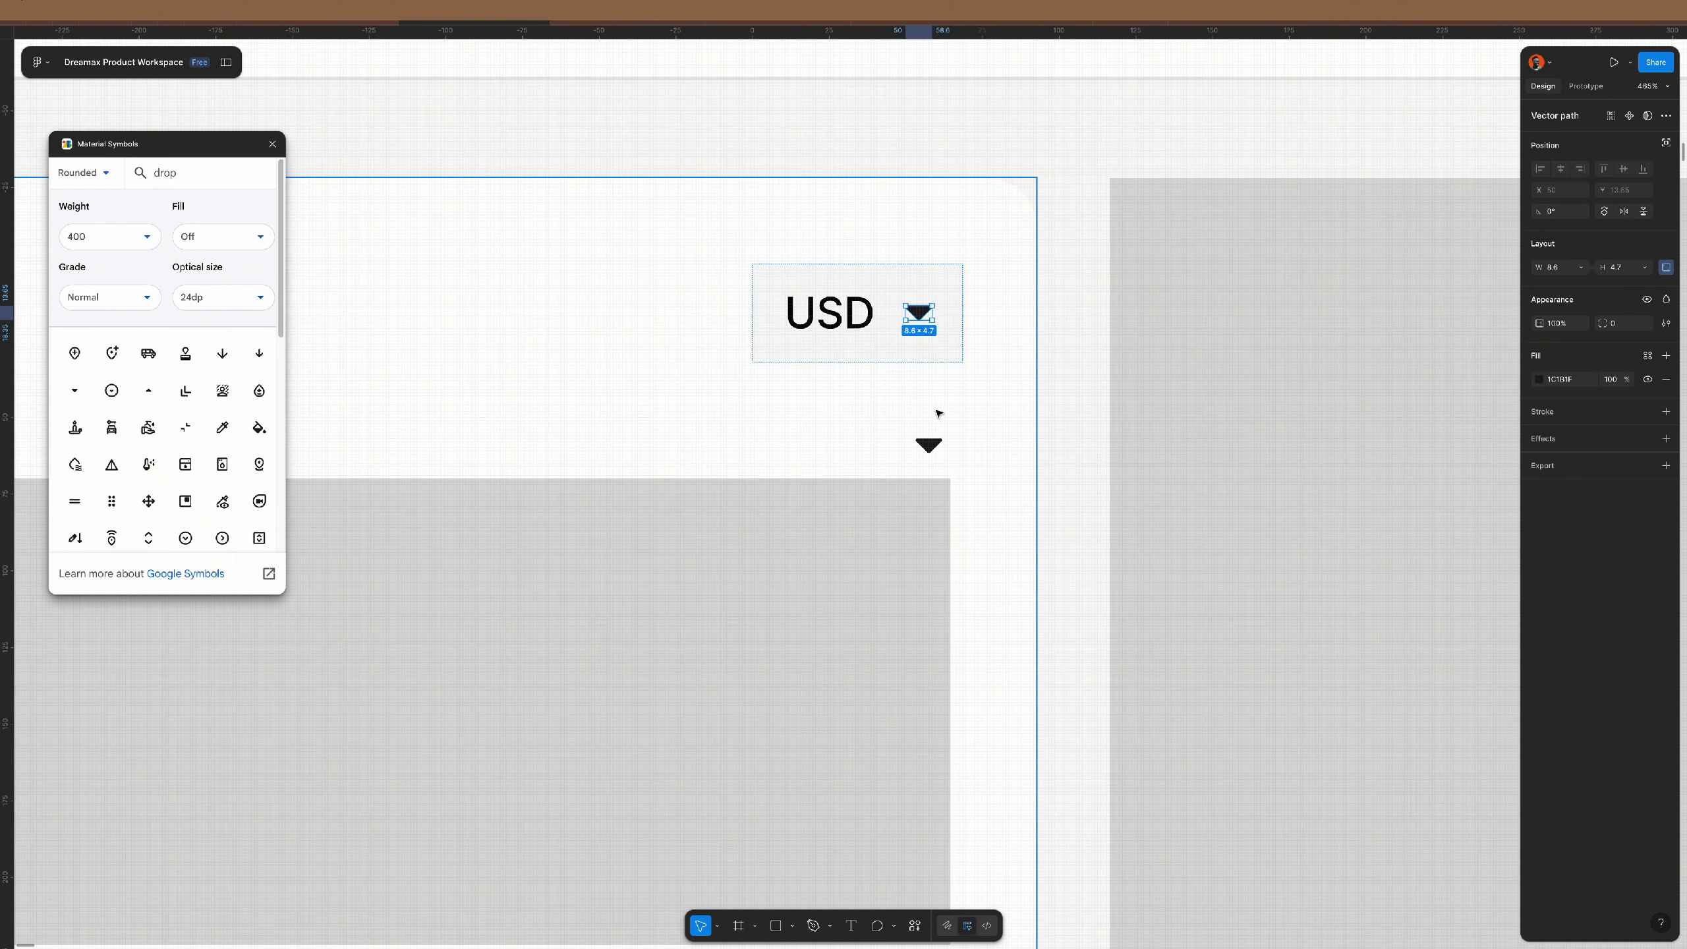
left_click(929, 447)
key("Delete")
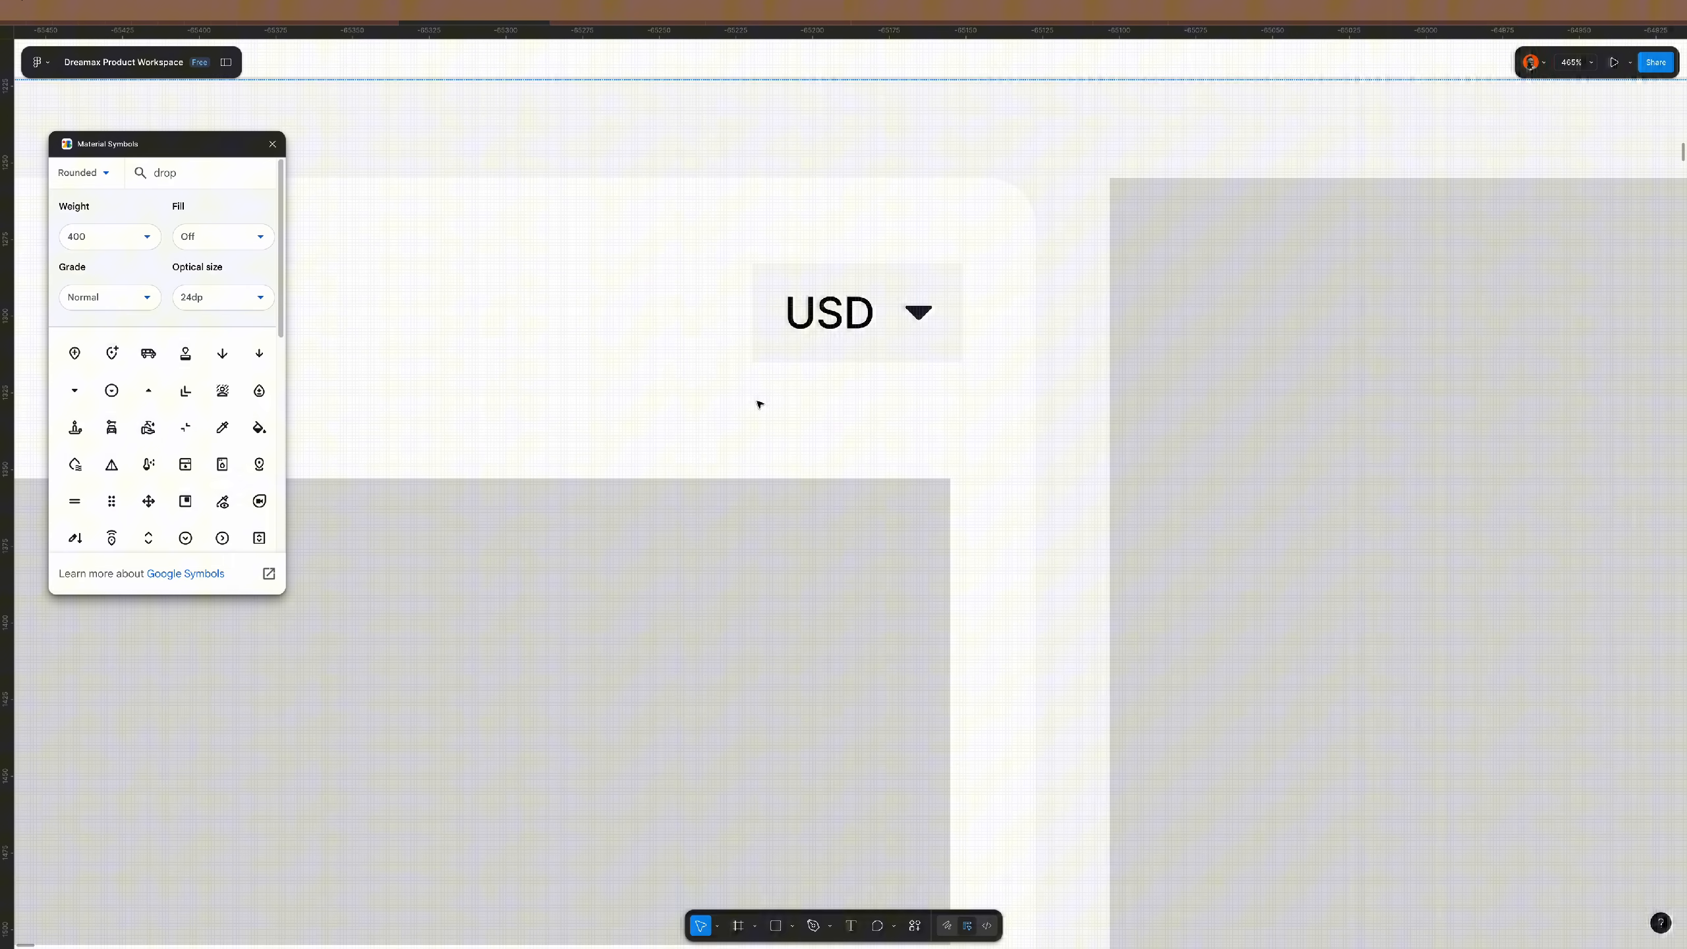
left_click(272, 143)
- Give the USD currency tag a 68 corner radius and an 8 gap before its triangle
left_click(928, 272)
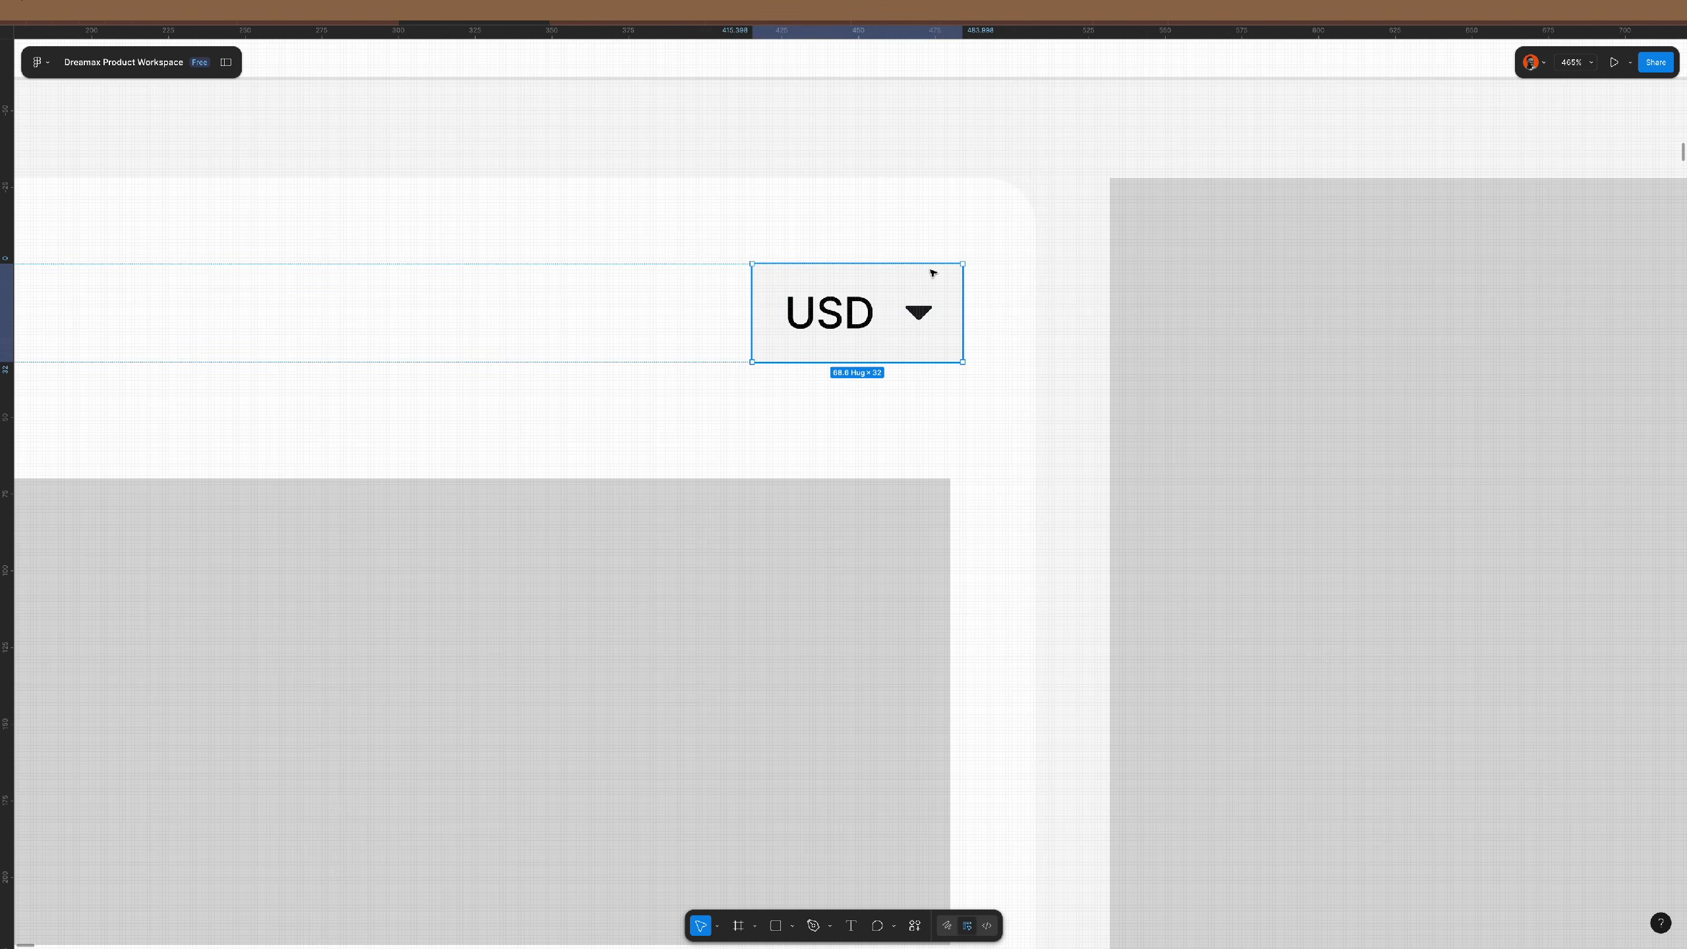
scroll(928, 272, "up", 5)
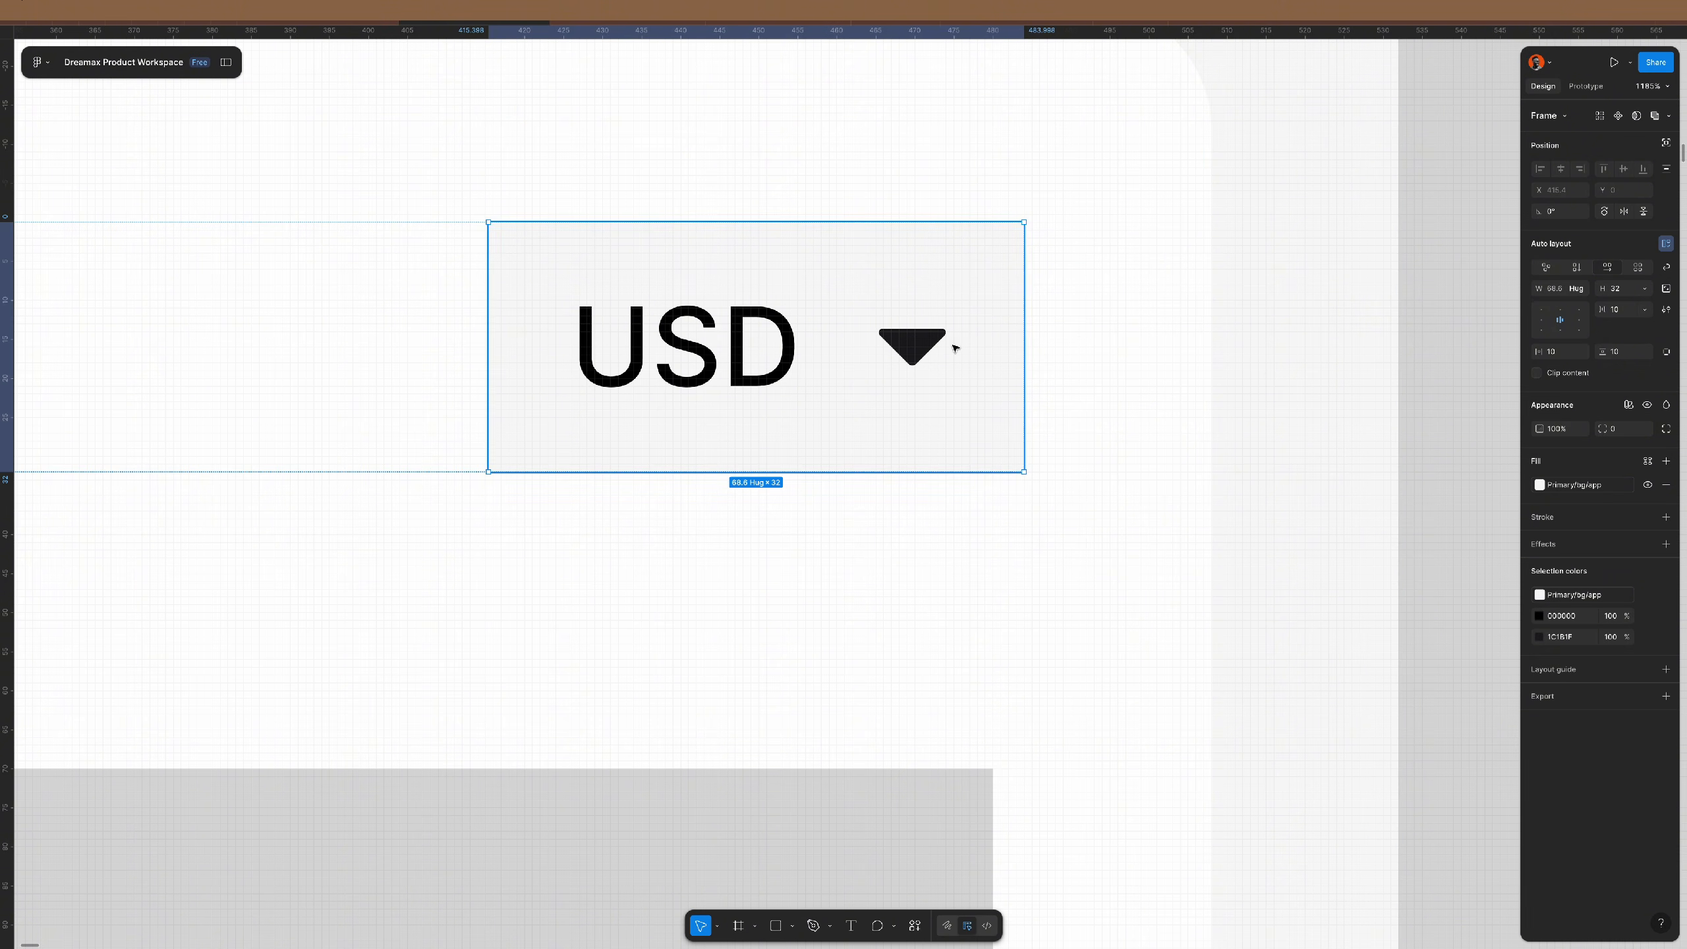
scroll(923, 359, "down", 5)
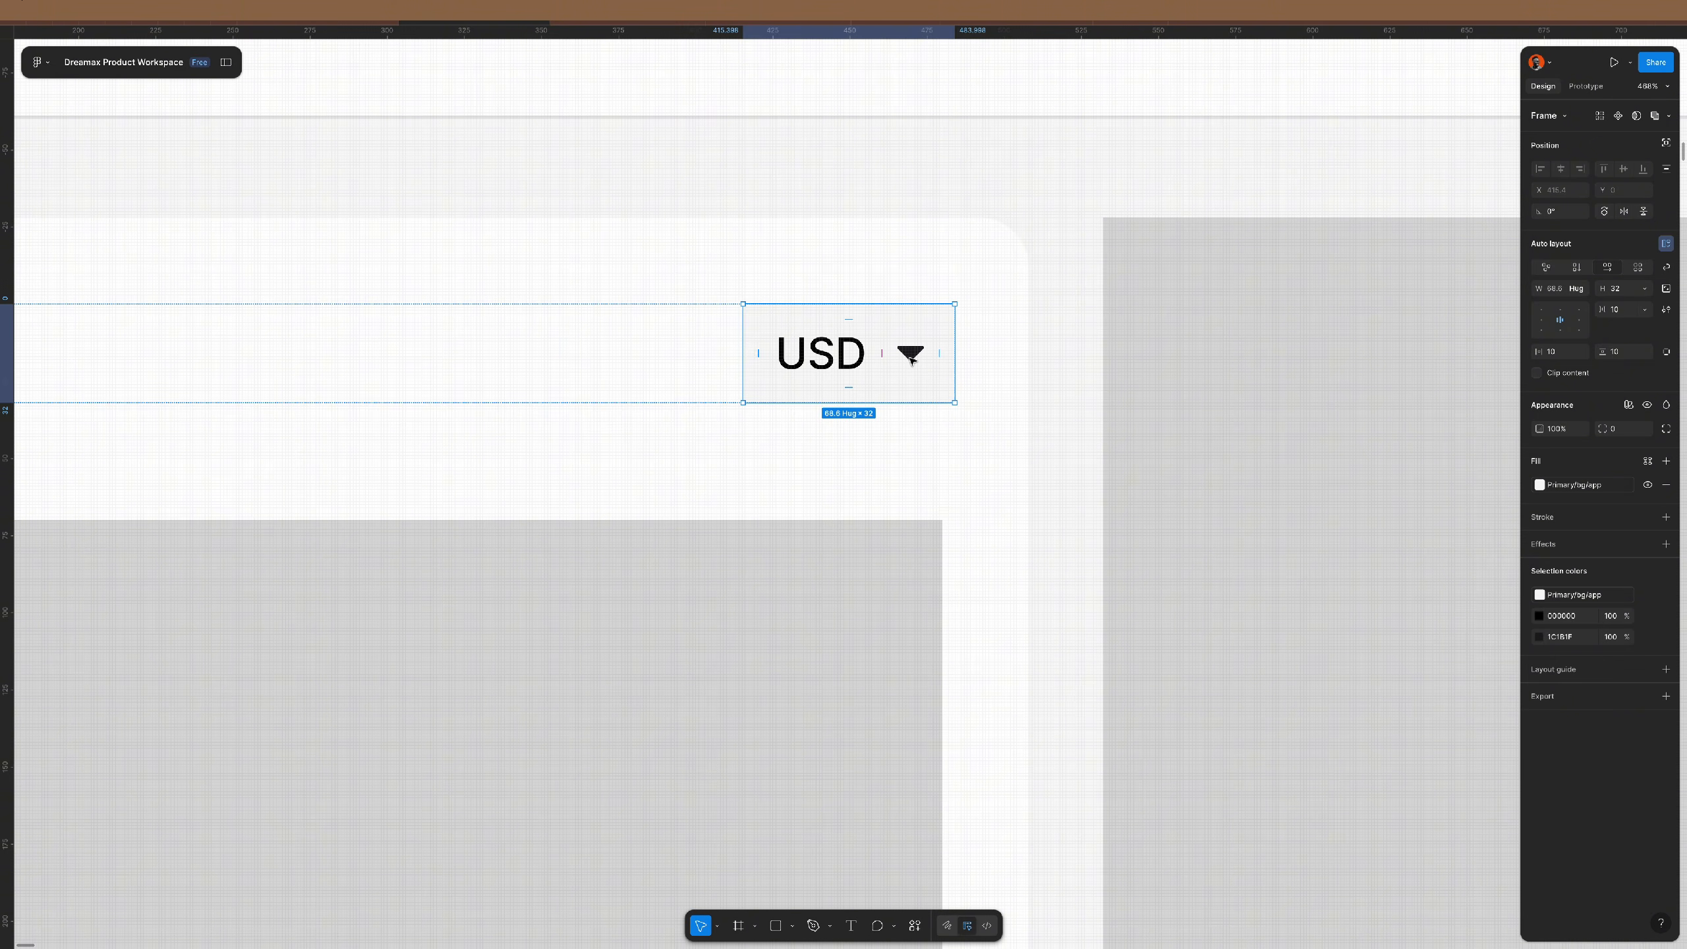
left_click(1620, 429)
type("68")
key("Return")
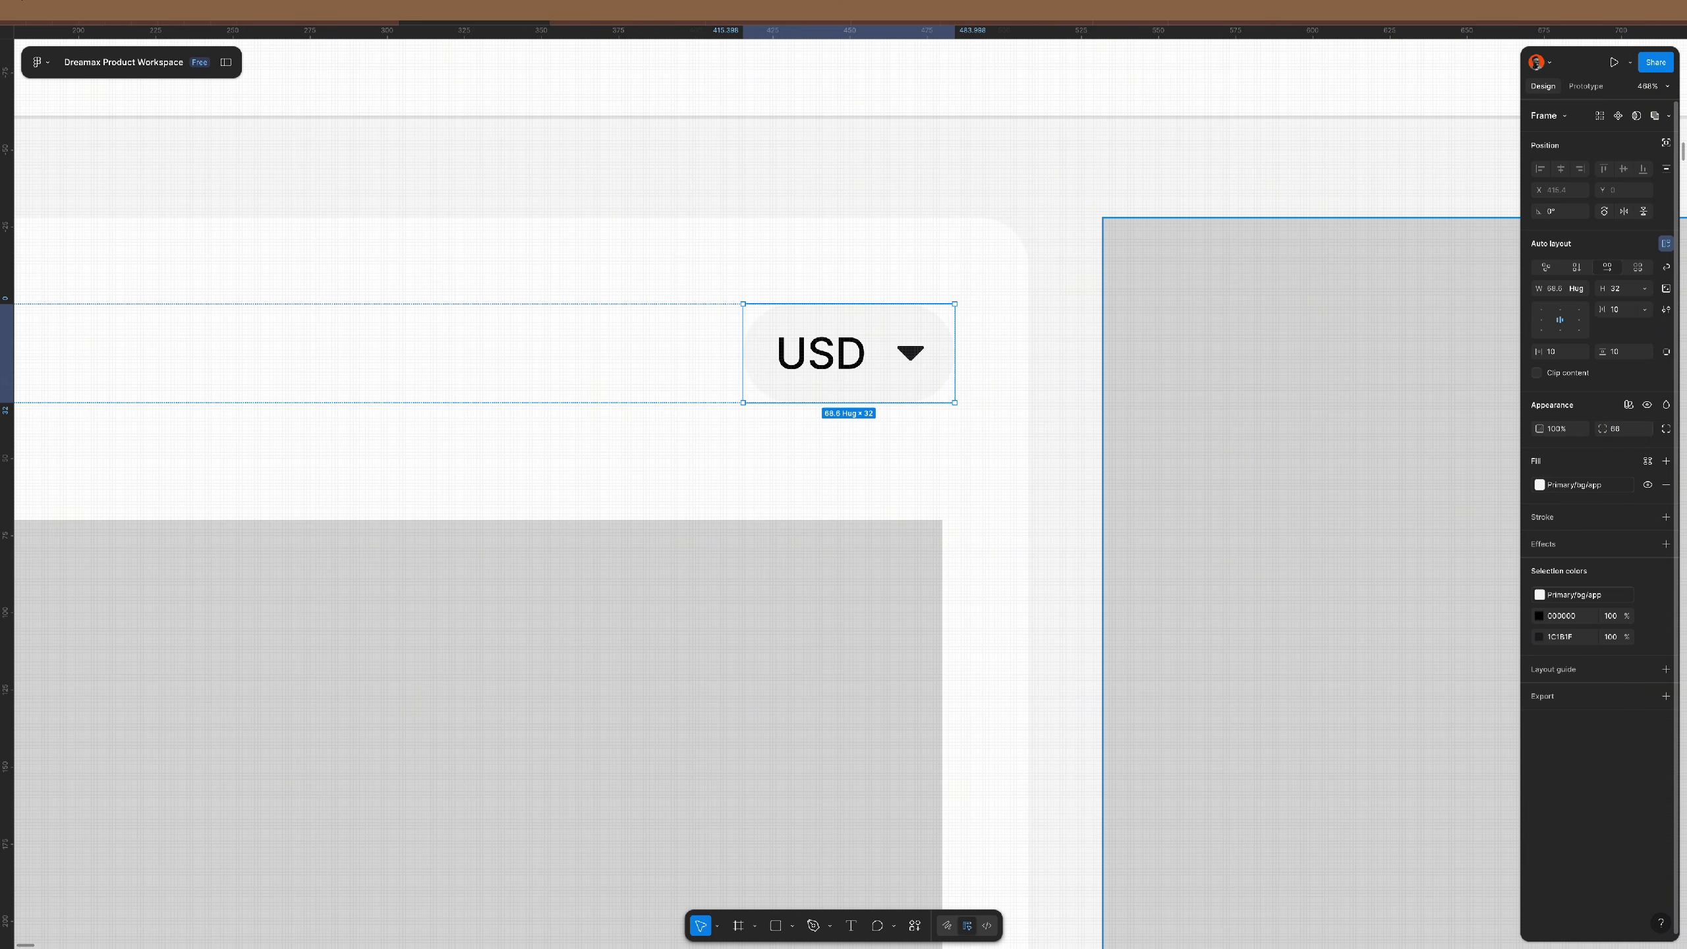
left_click(1629, 310)
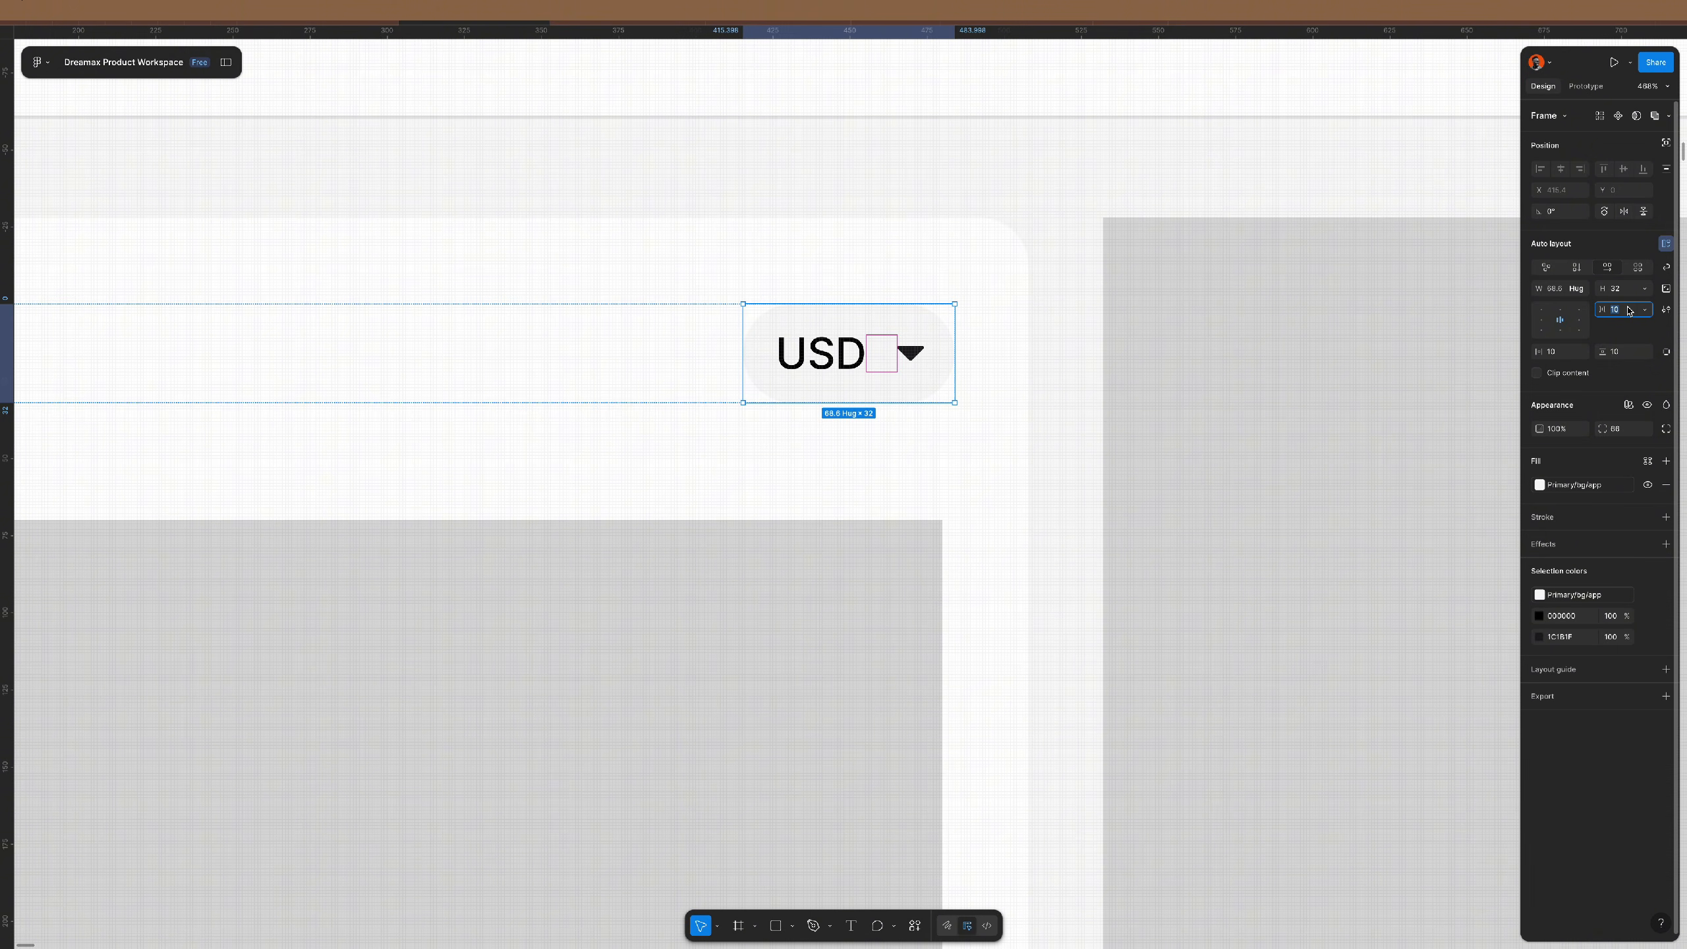
type("8")
key("Return")
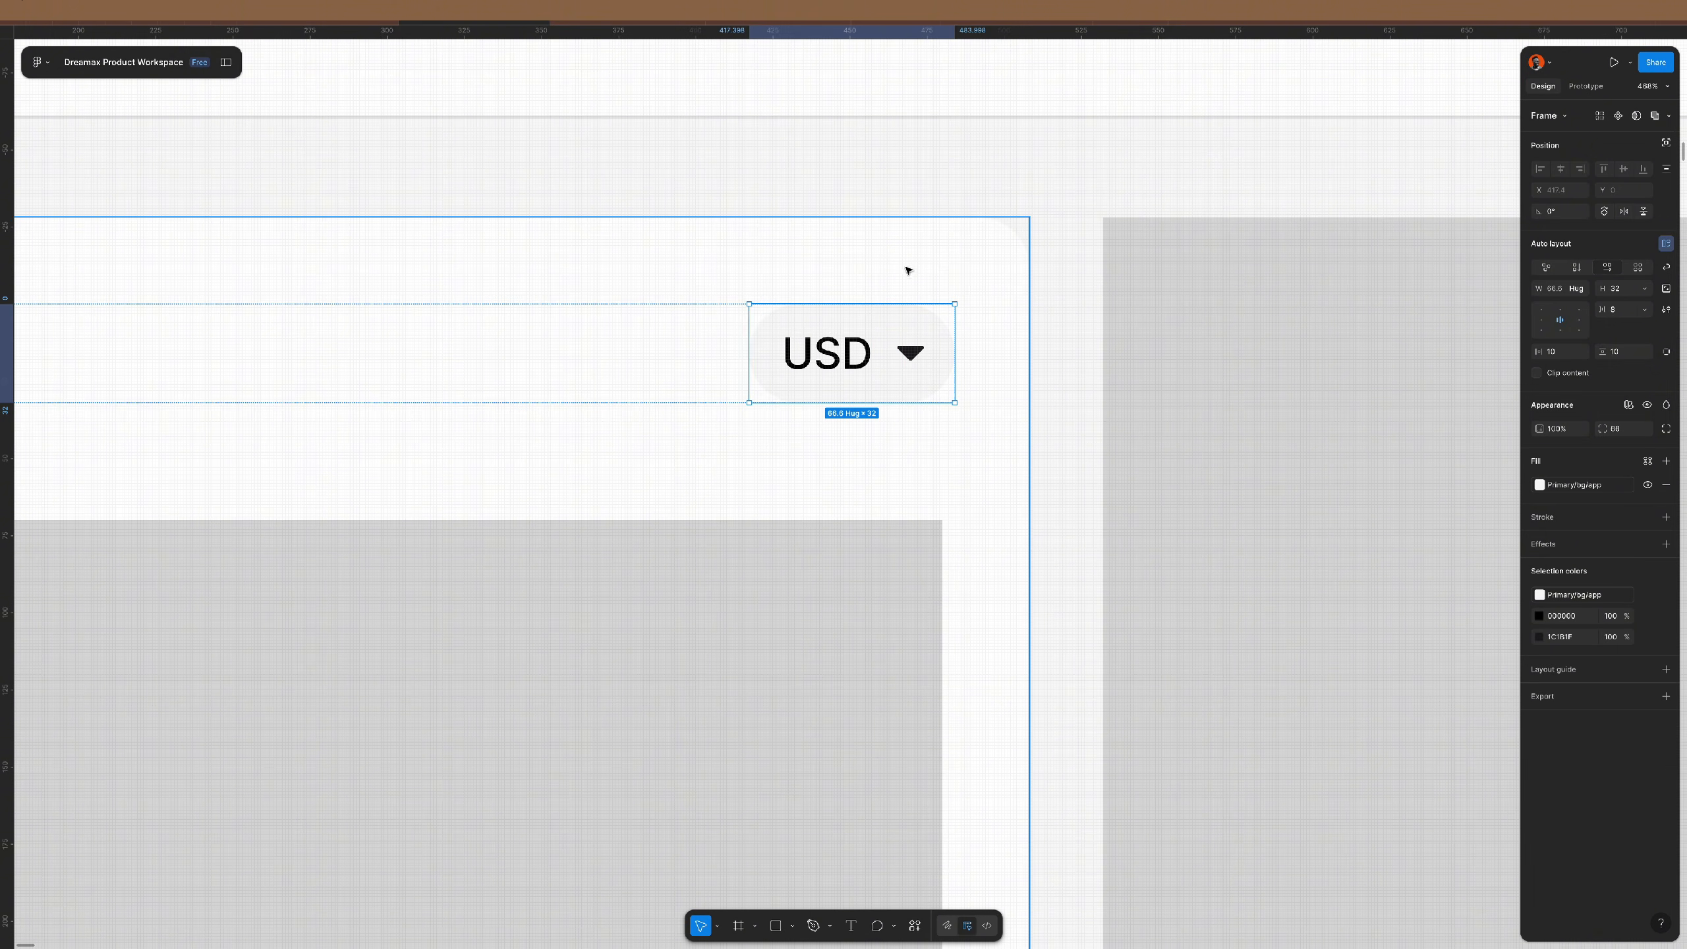
scroll(1054, 246, "down", 5)
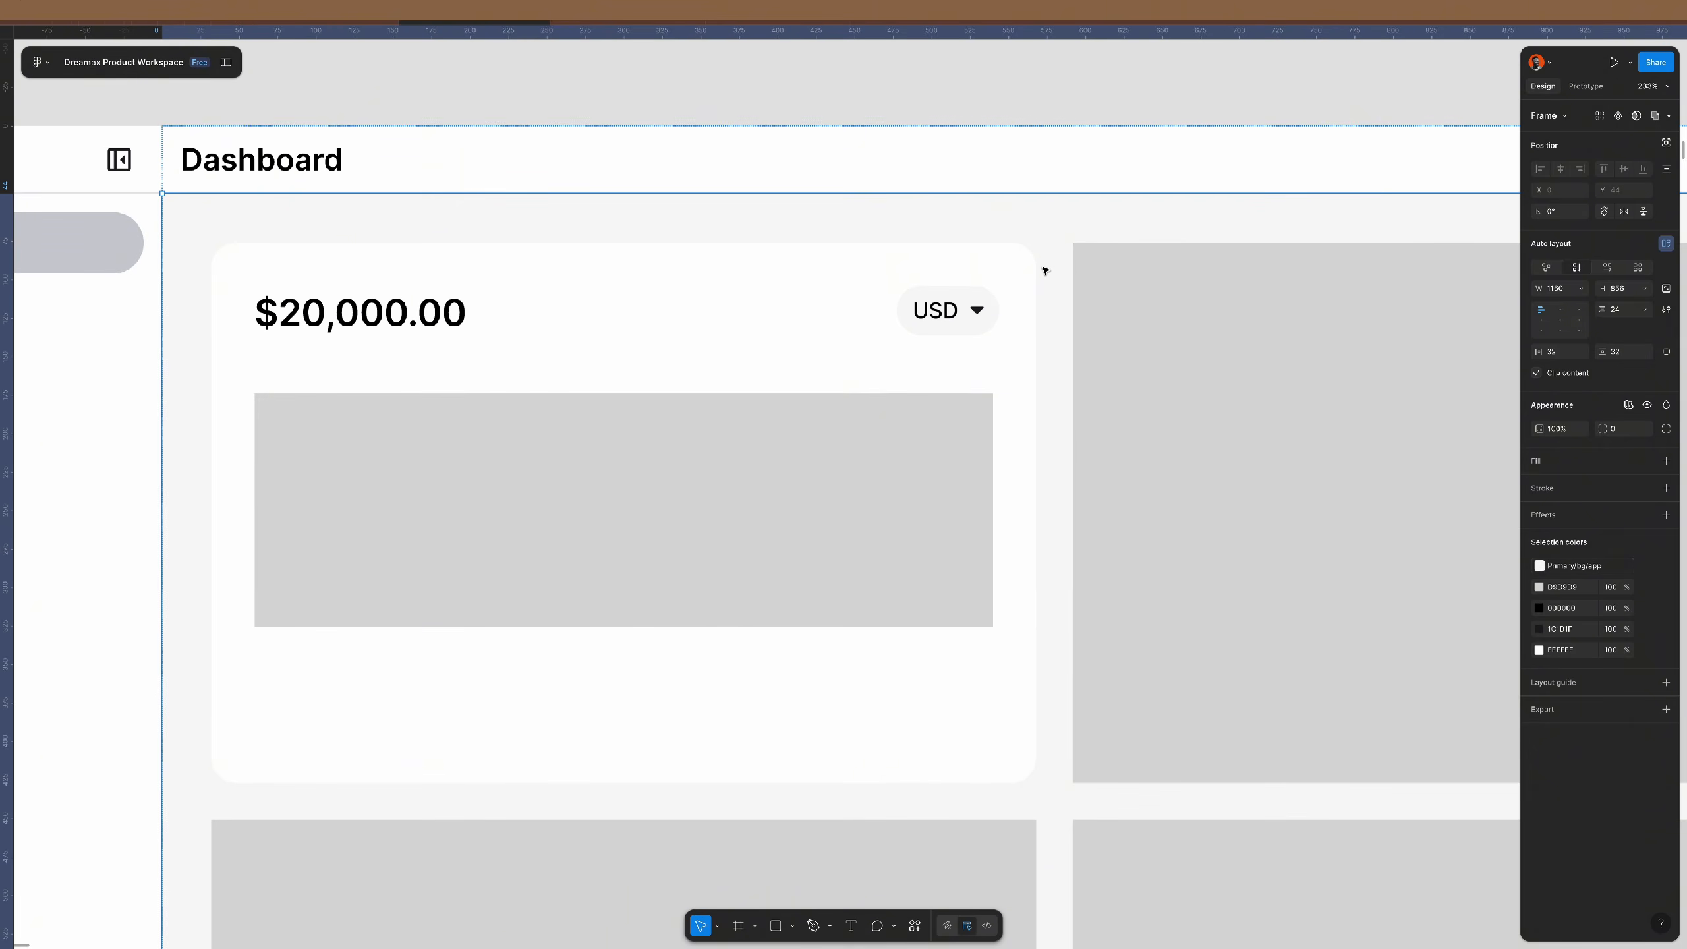
- Alt-drag copies of the balance text and the USD dropdown below the chart placeholder
left_click(1045, 270)
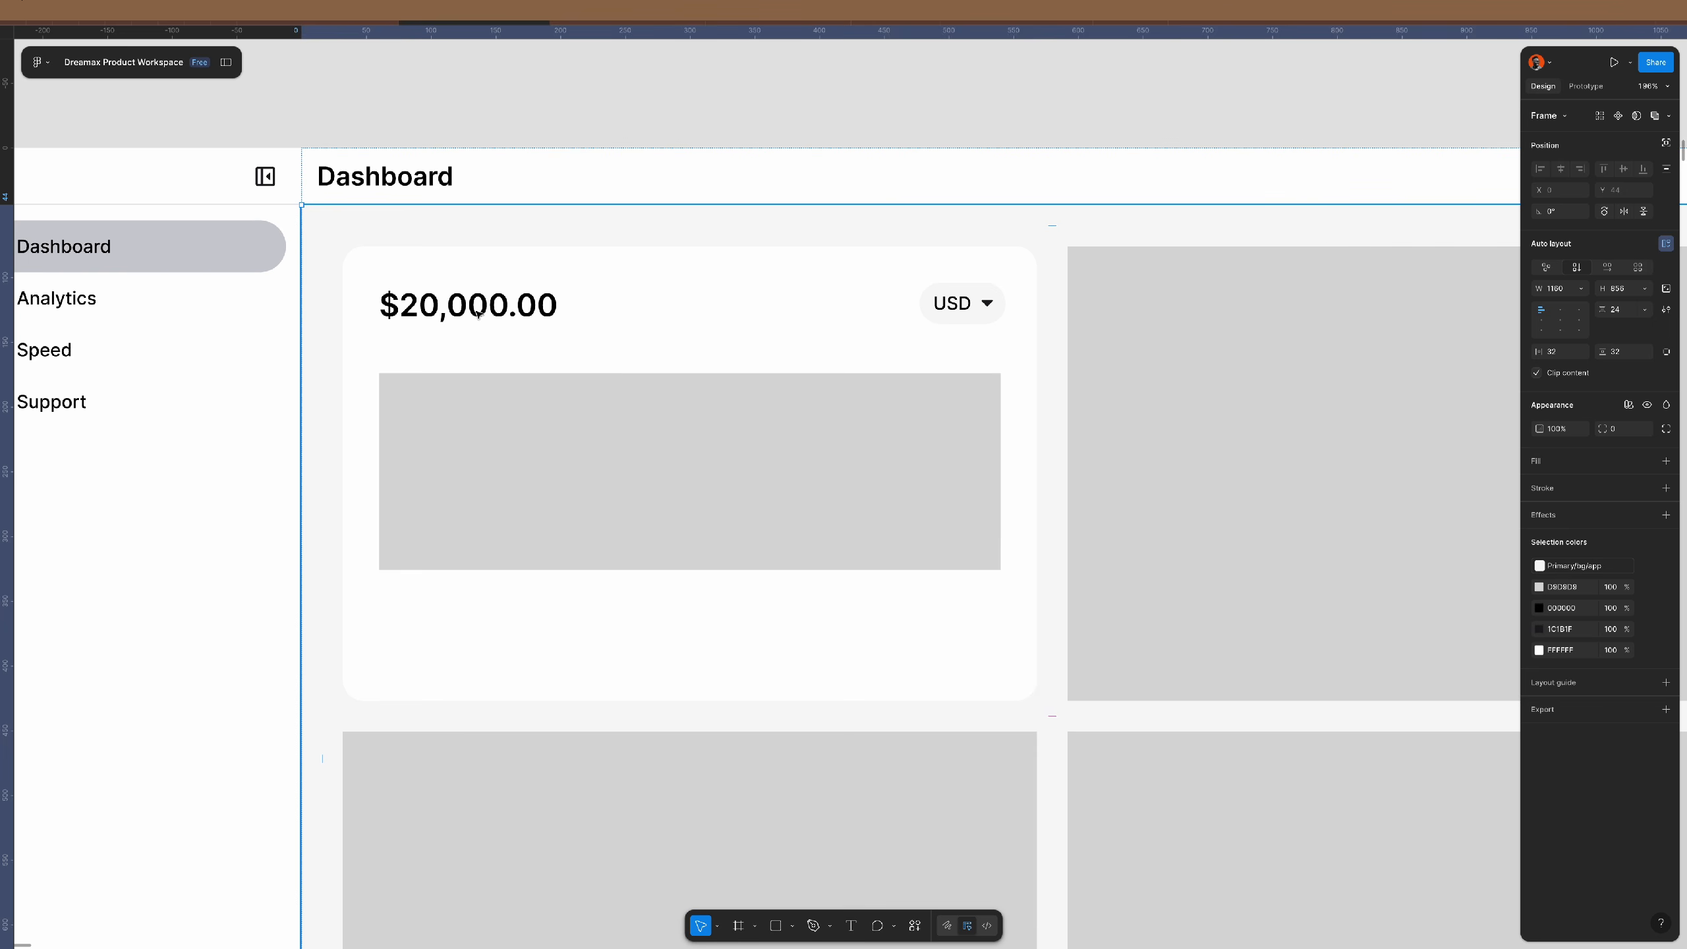
left_click(715, 452)
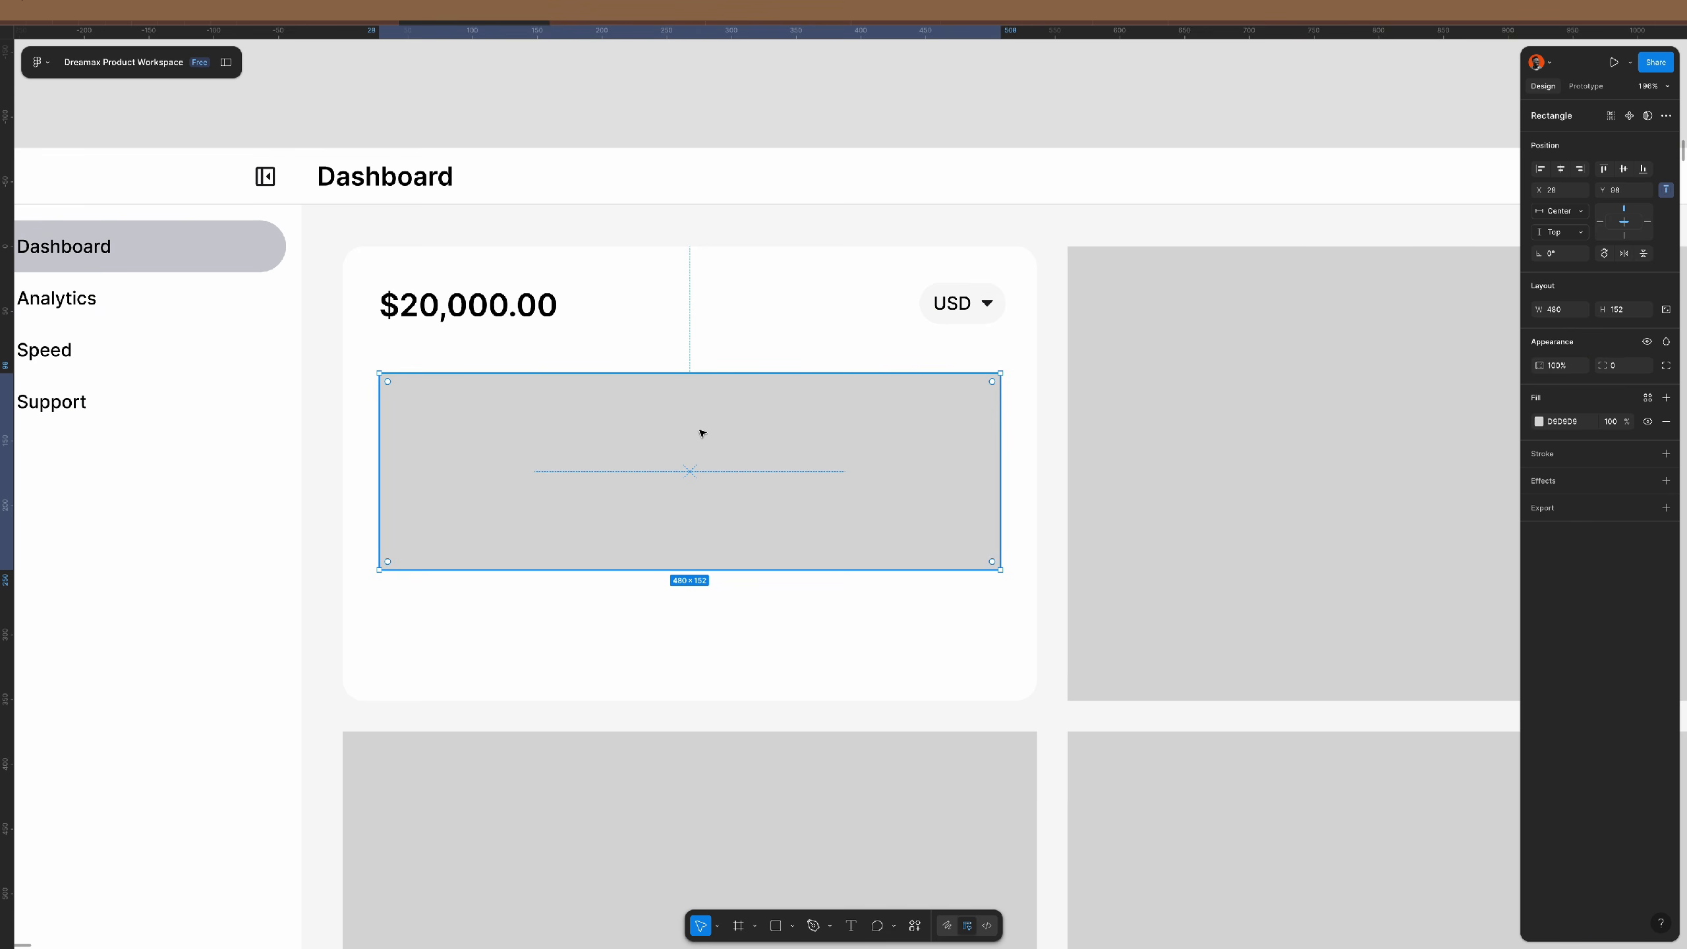
scroll(815, 464, "down", 1)
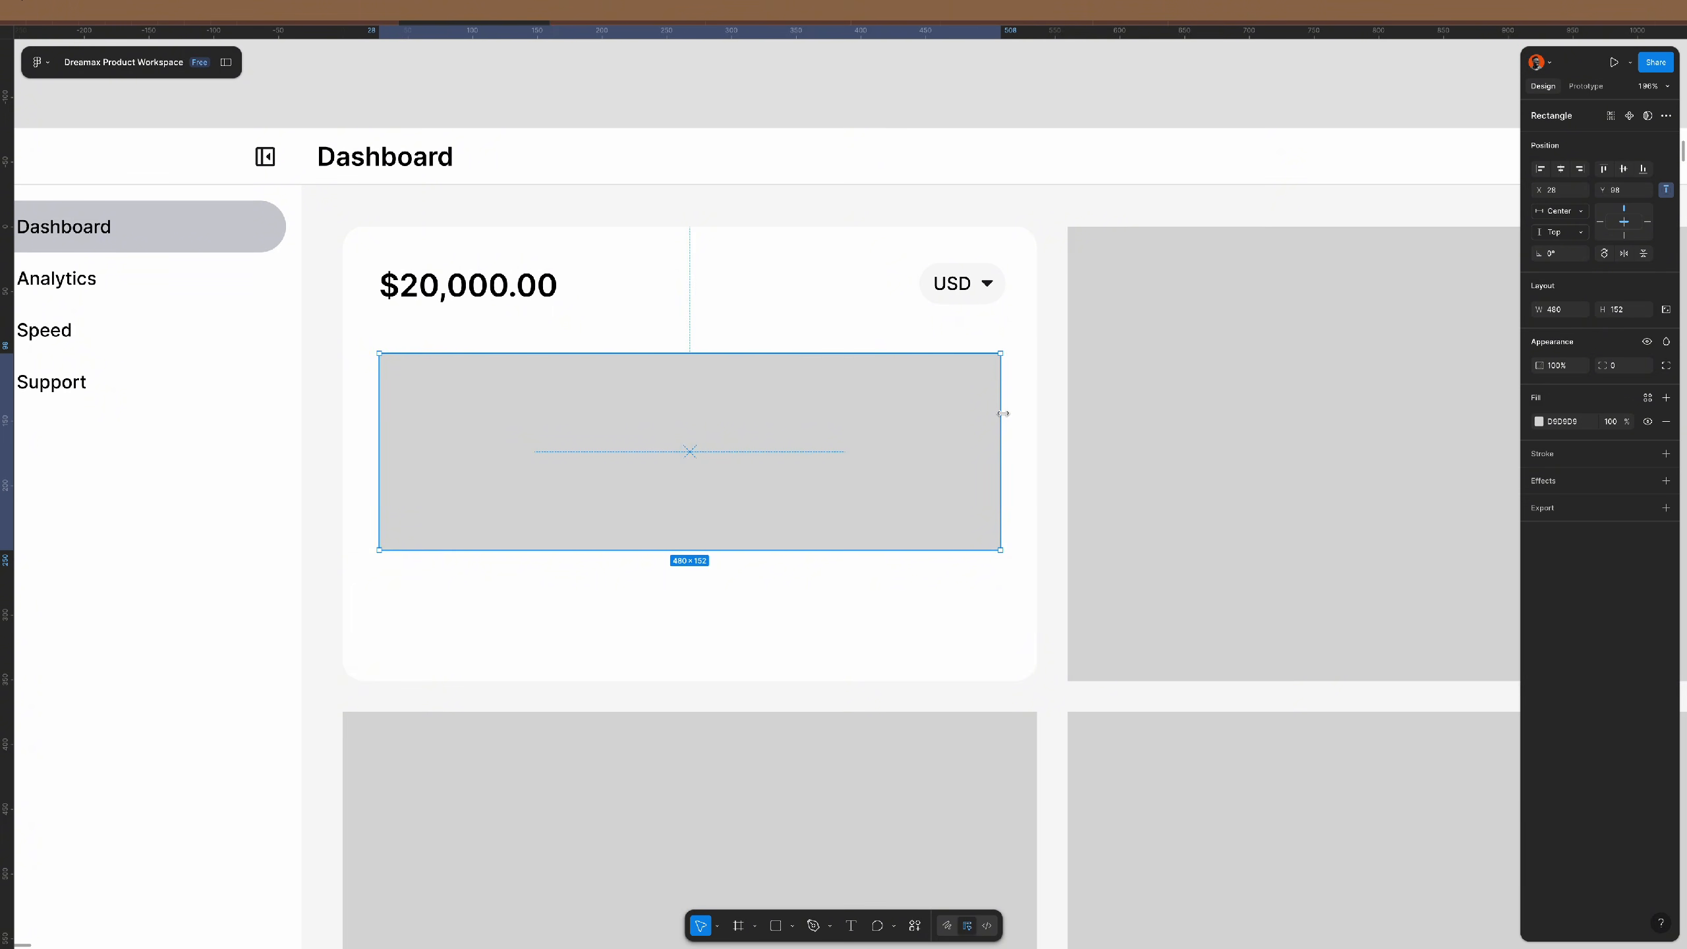
left_click(526, 287)
left_click_drag(528, 284, 541, 613)
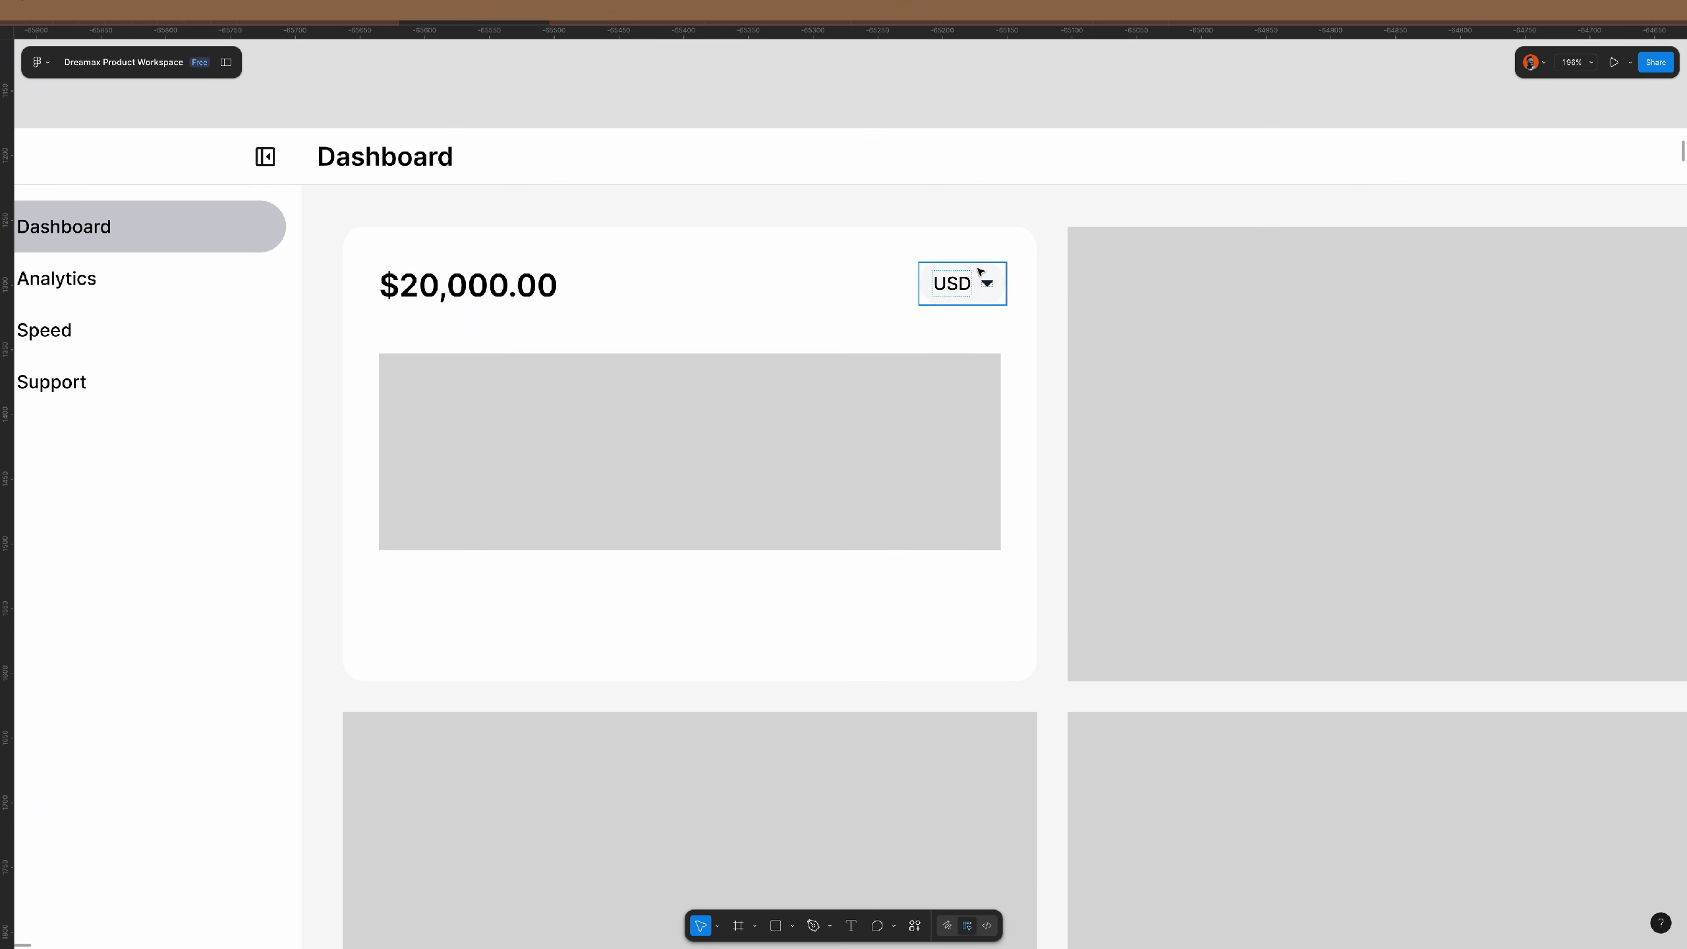
left_click(951, 283)
left_click_drag(951, 284, 407, 622)
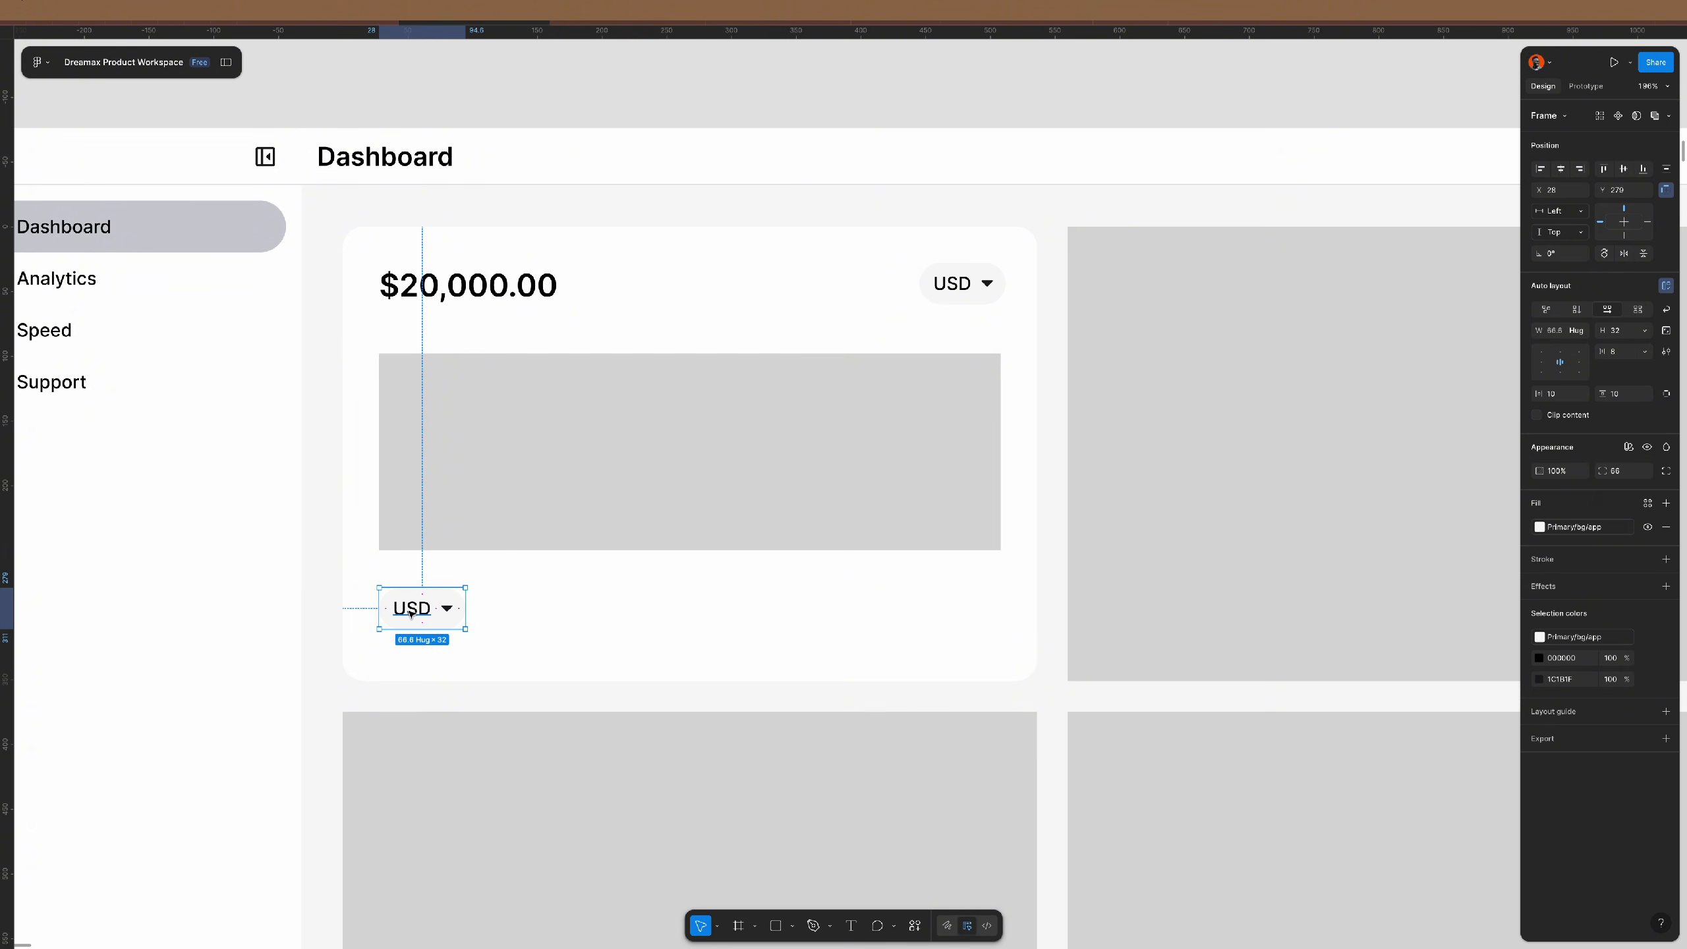
- Apply the label/medium text style to the copied label and retype it as 'Add Money'
left_click(410, 614)
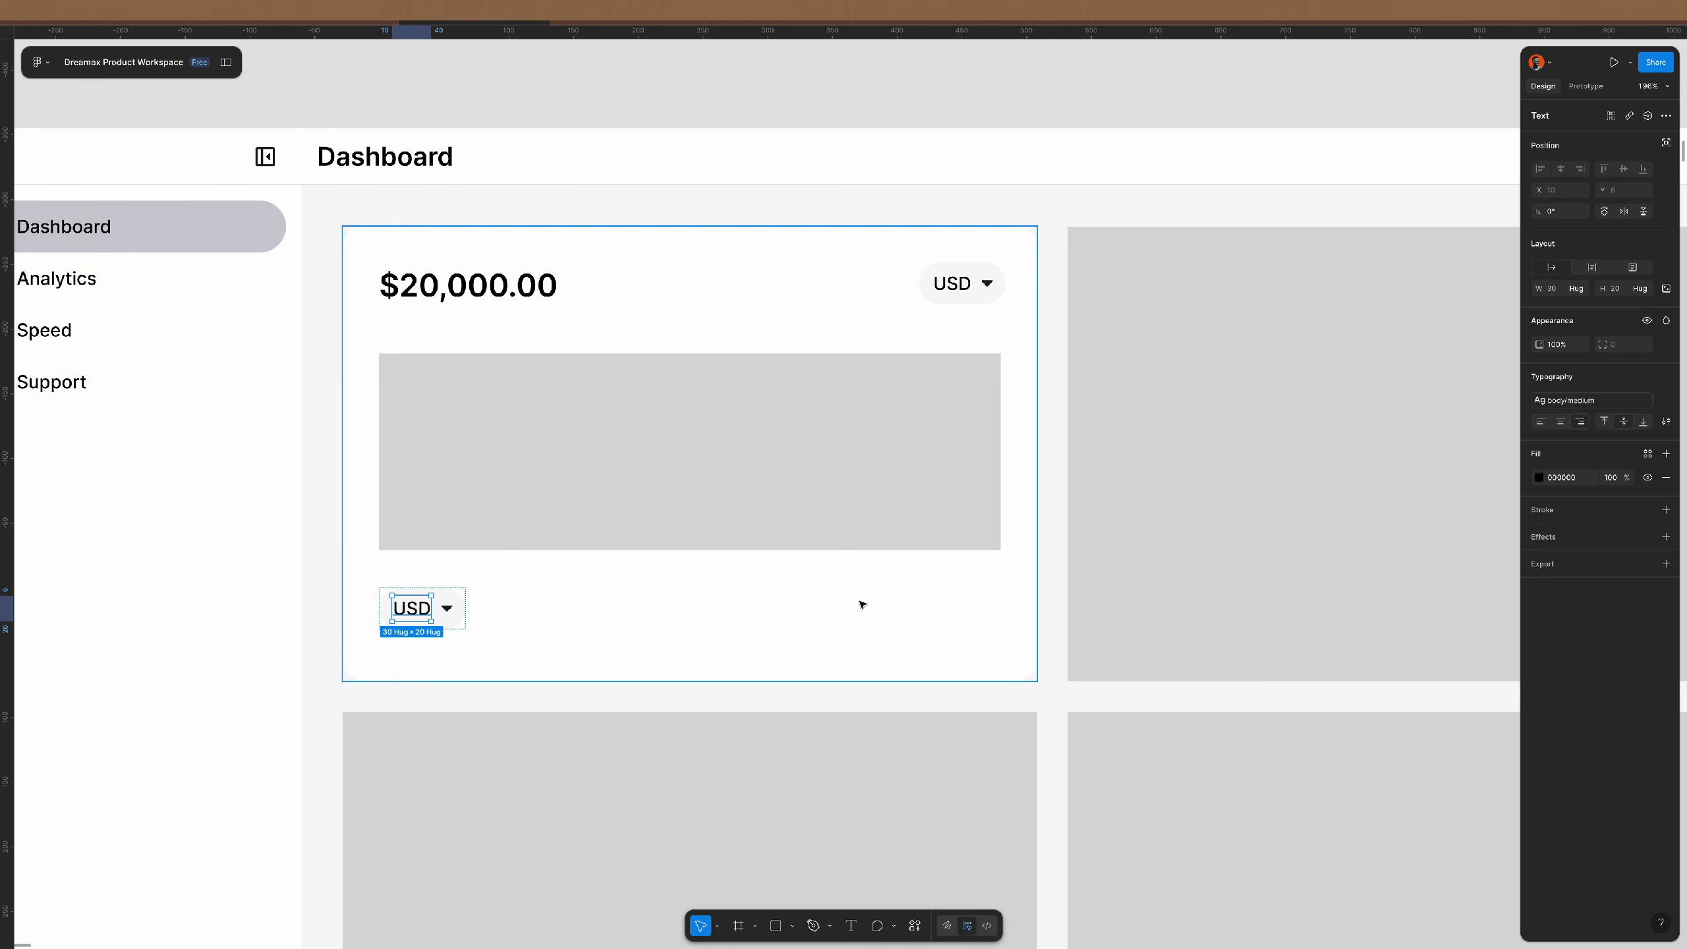
left_click(1591, 406)
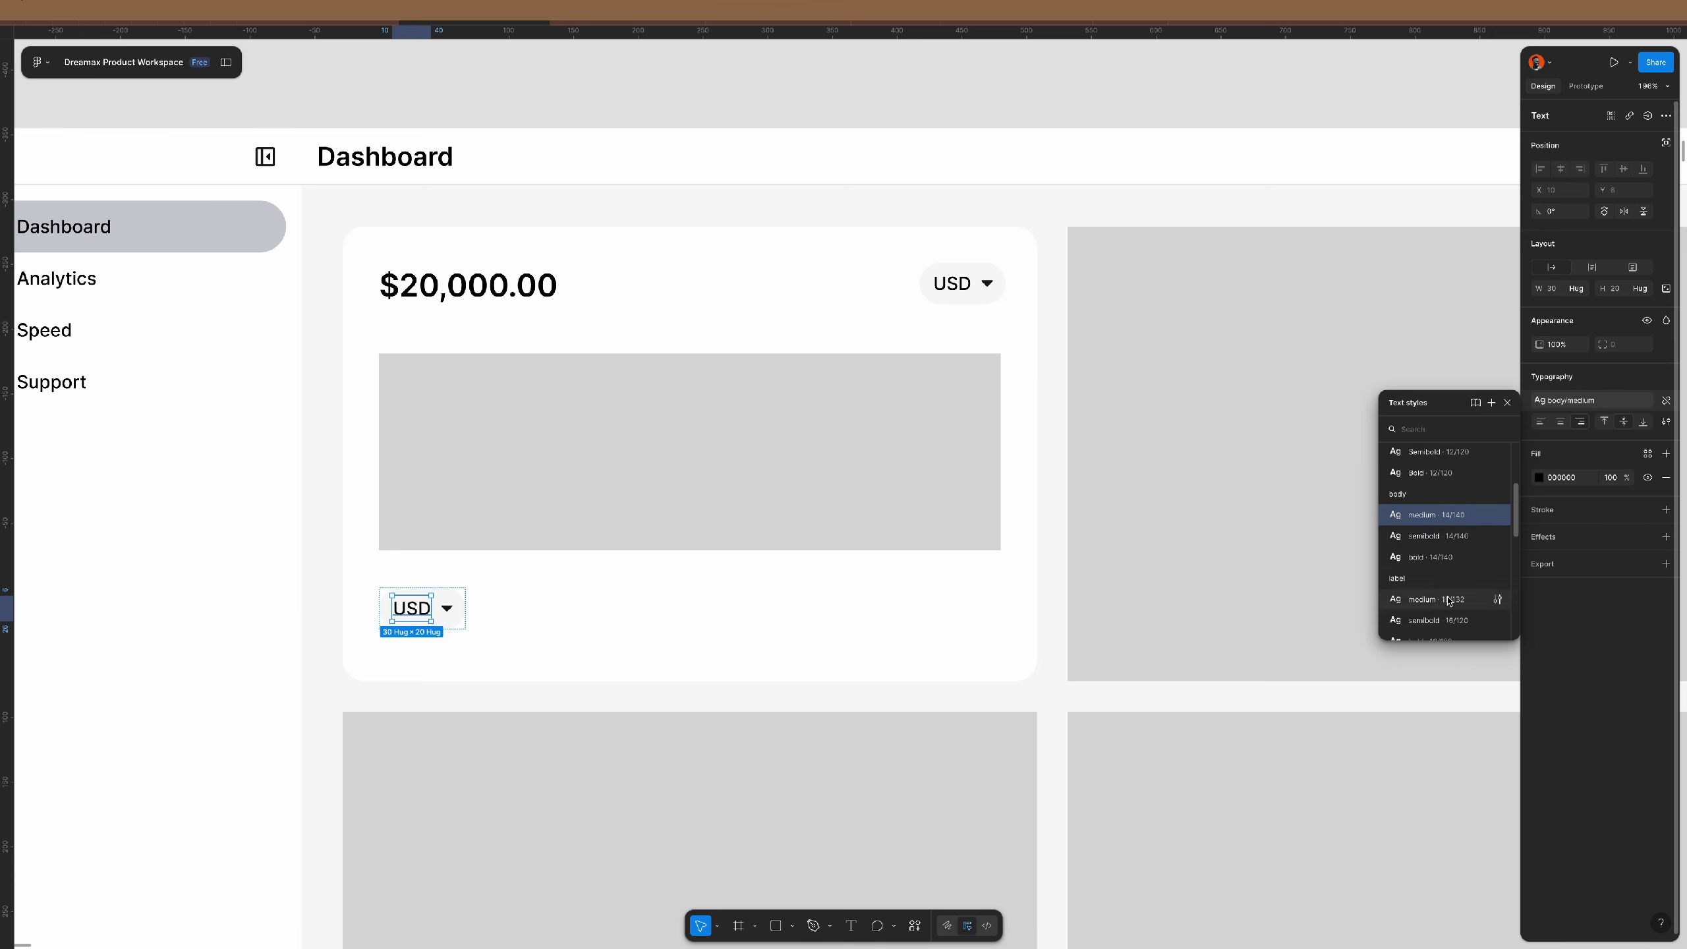
left_click(1389, 614)
double_click(414, 613)
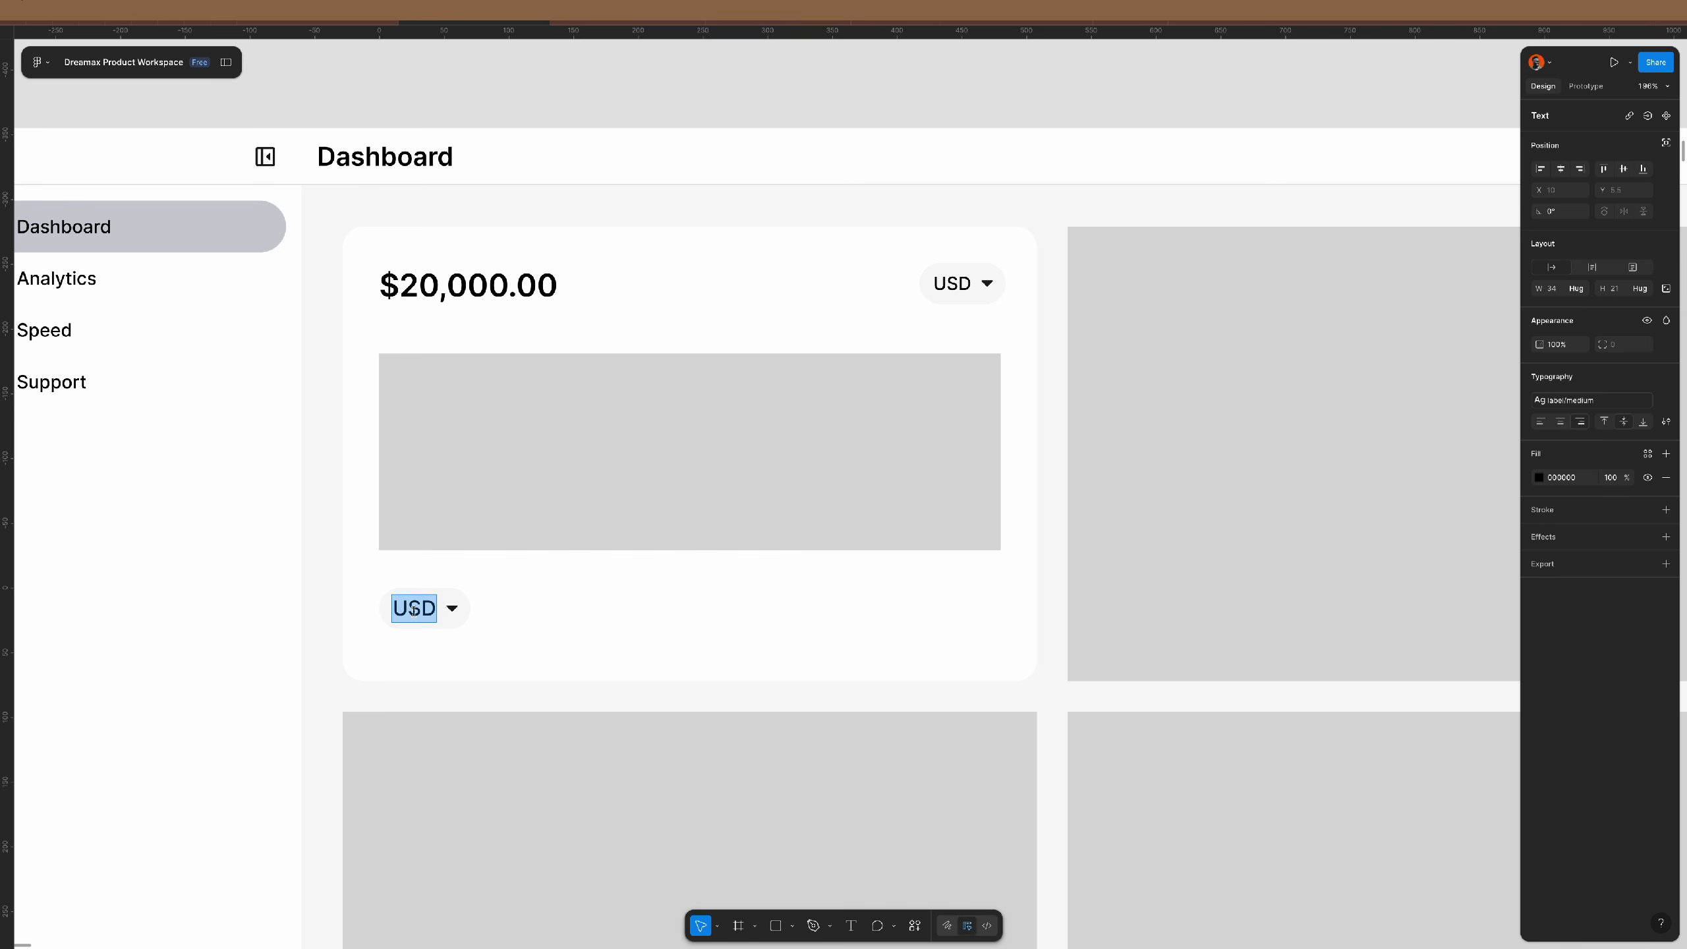
type("Dep")
key("ctrl+a")
type("Add Money")
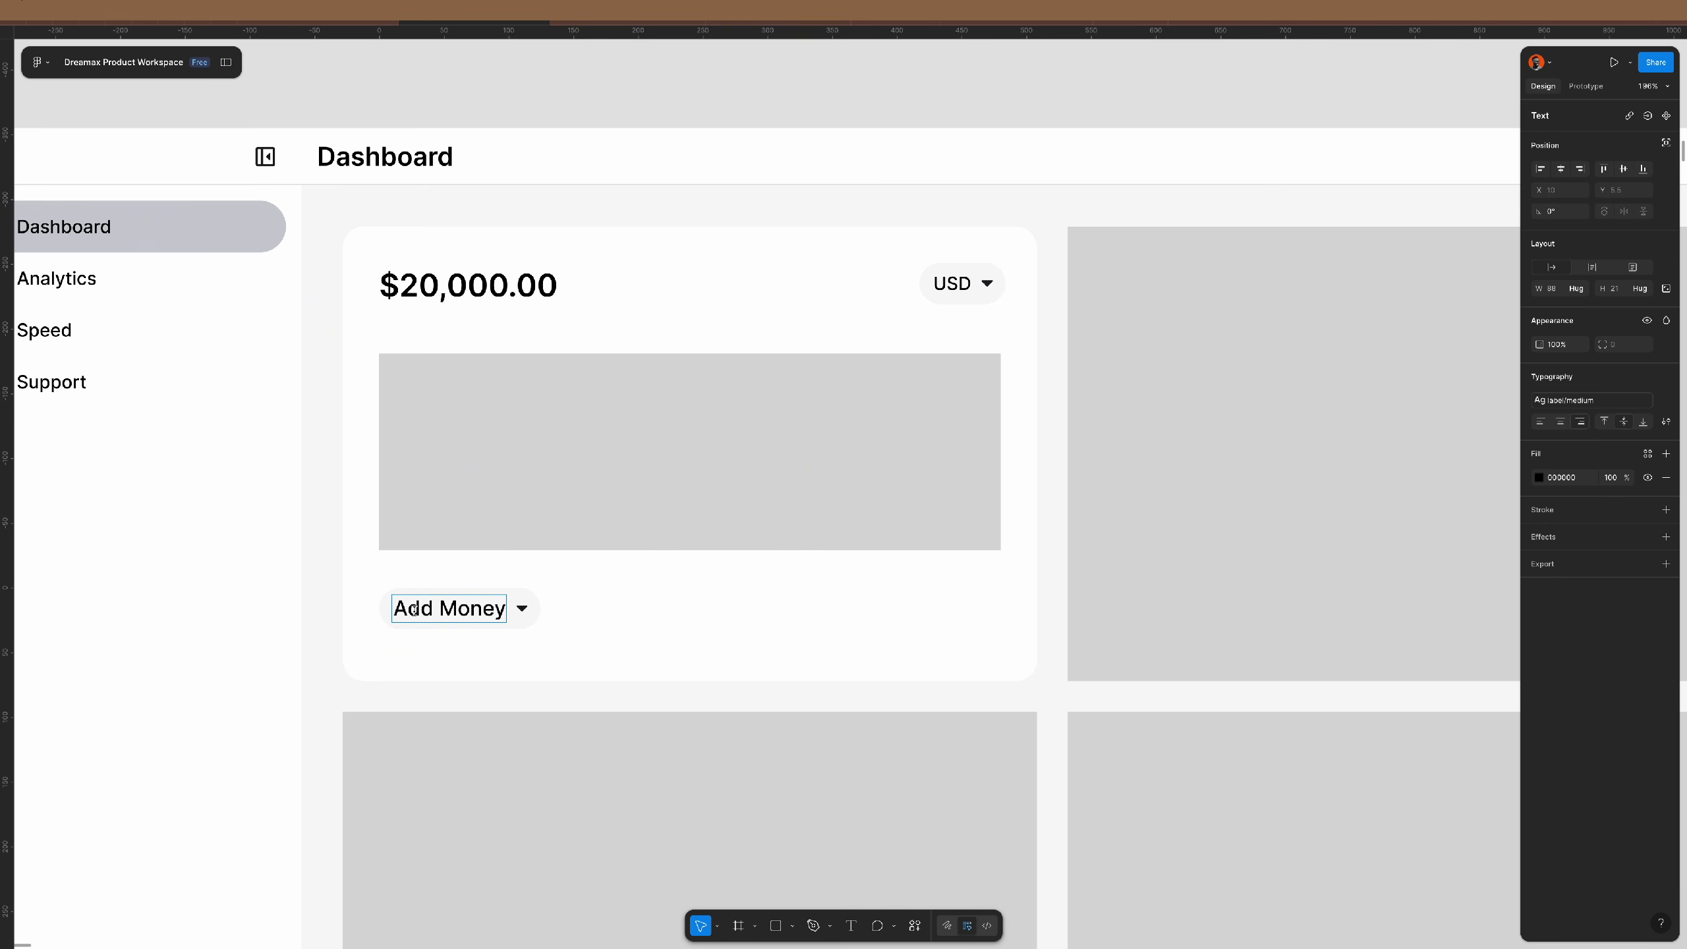
left_click(310, 618)
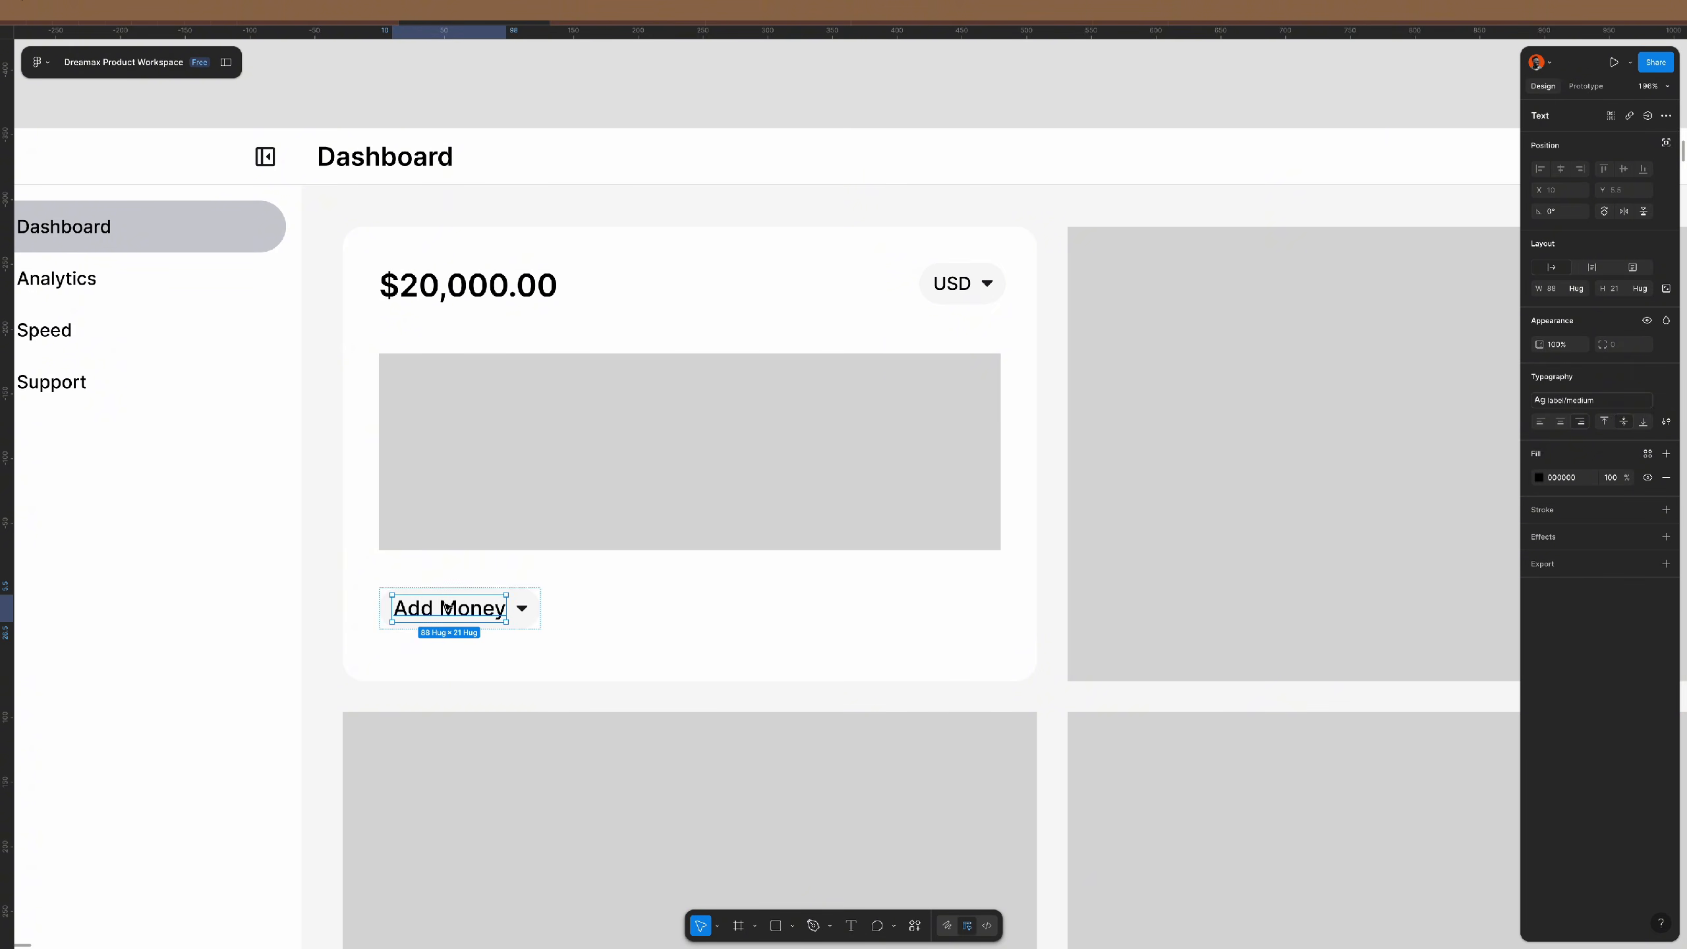
- Make the Add Money button 44 tall with 16 horizontal padding
left_click(533, 598)
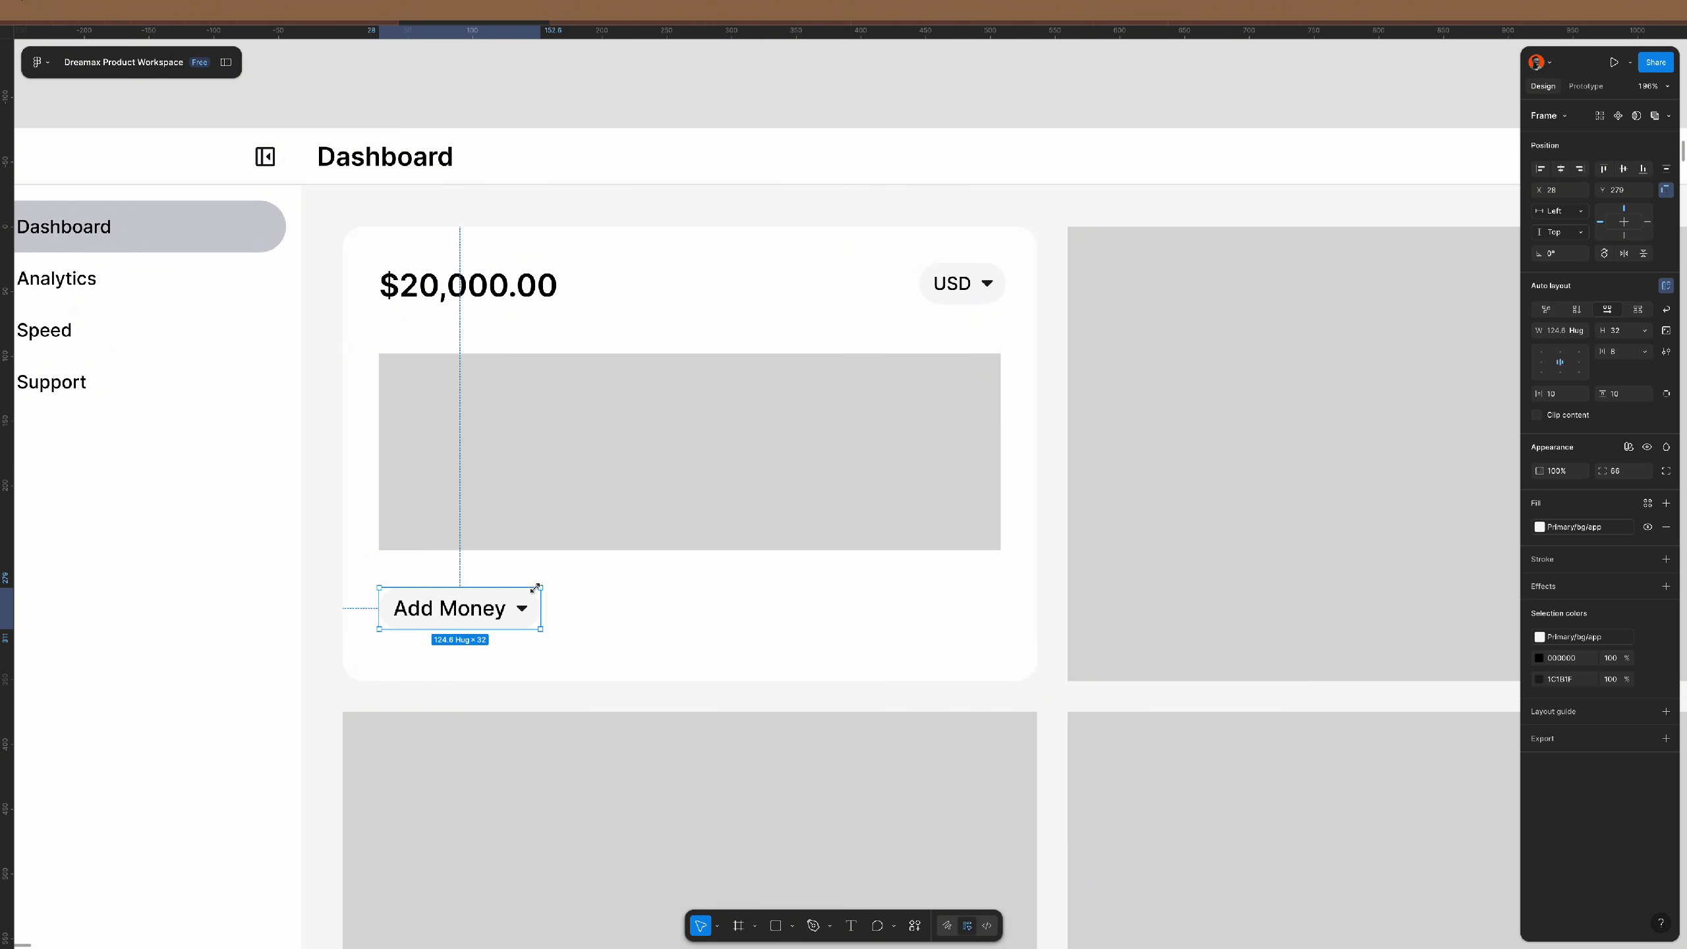
left_click(1623, 330)
type("44")
key("Return")
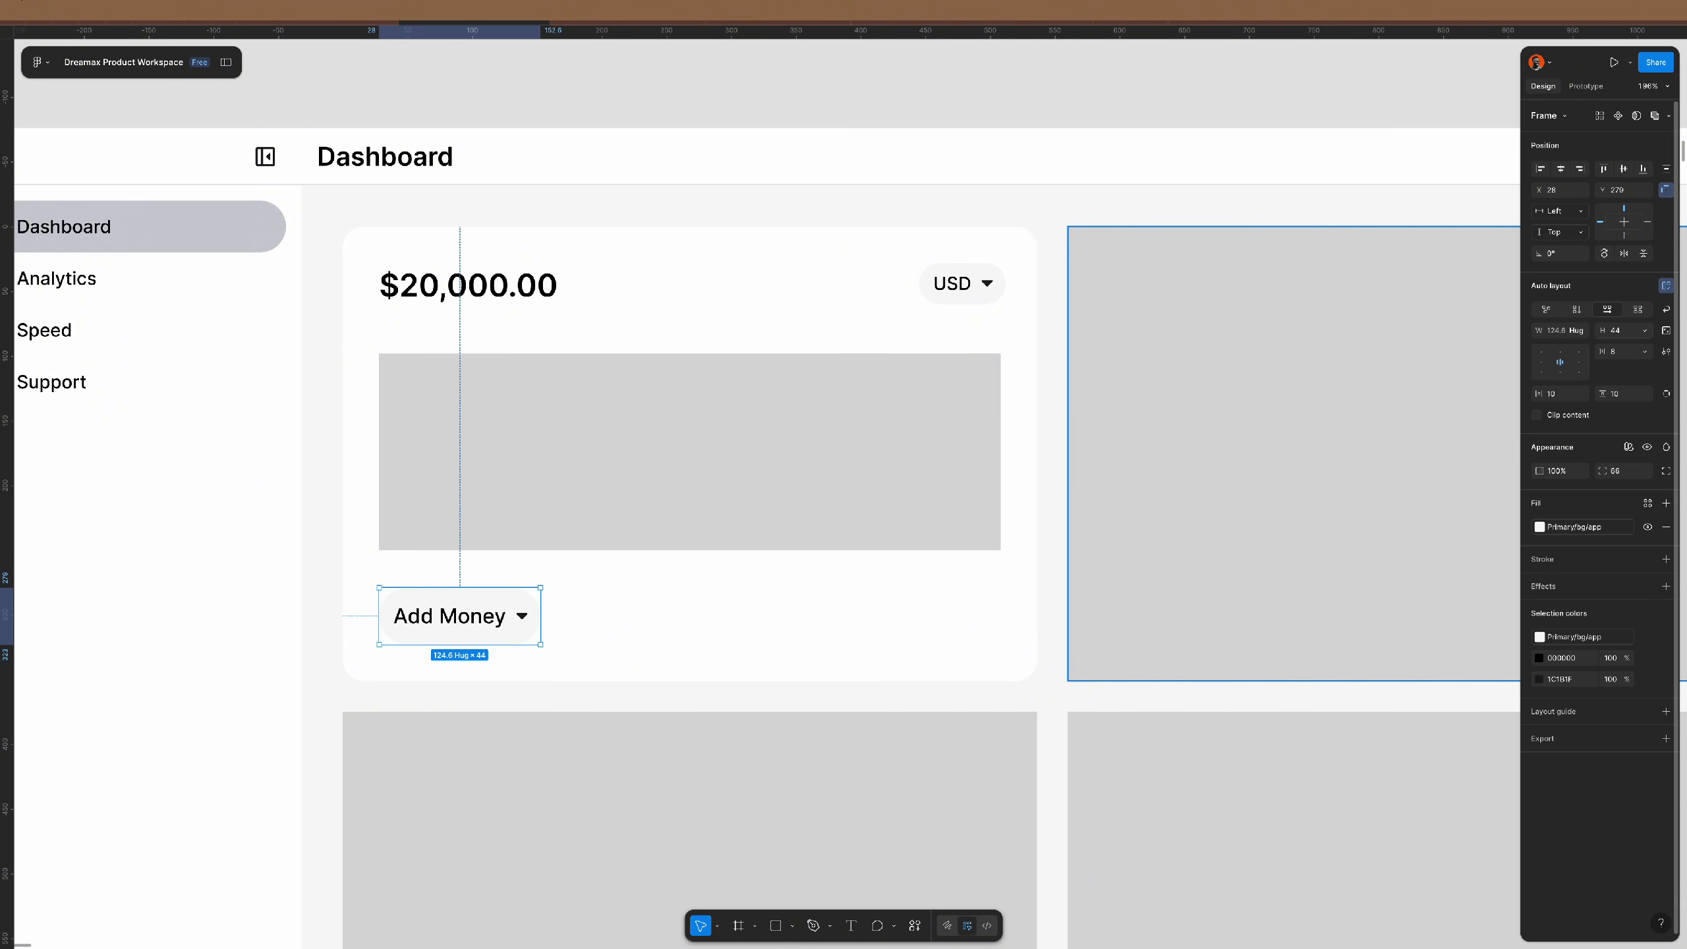
left_click(1570, 394)
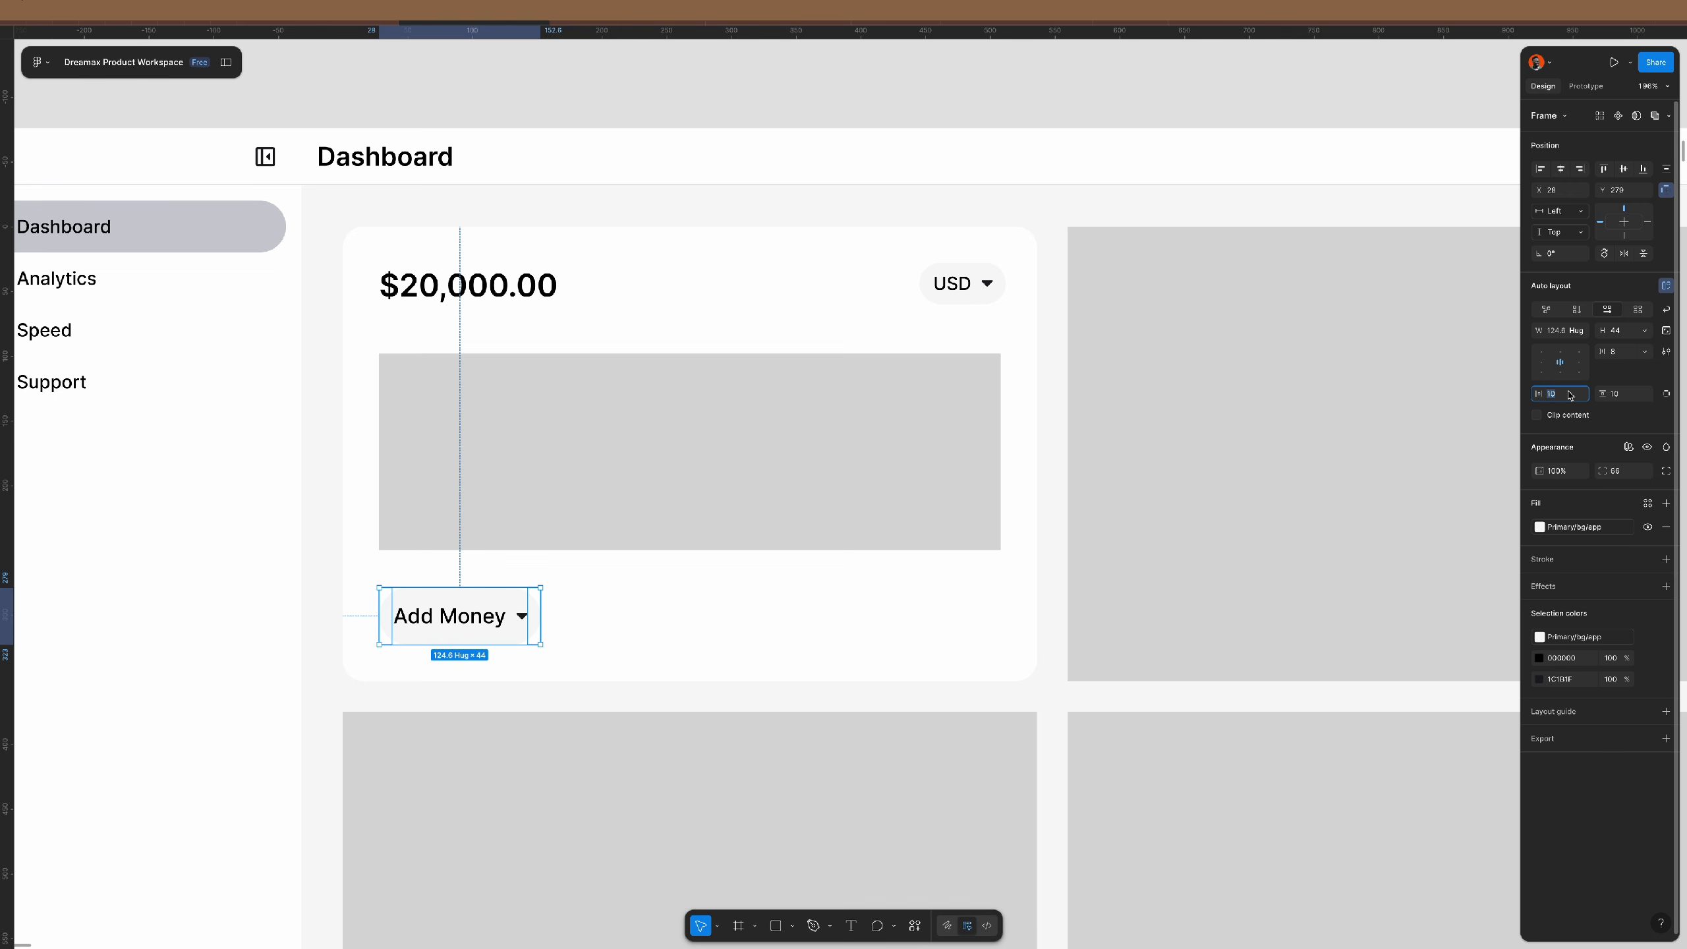
type("16")
key("Return")
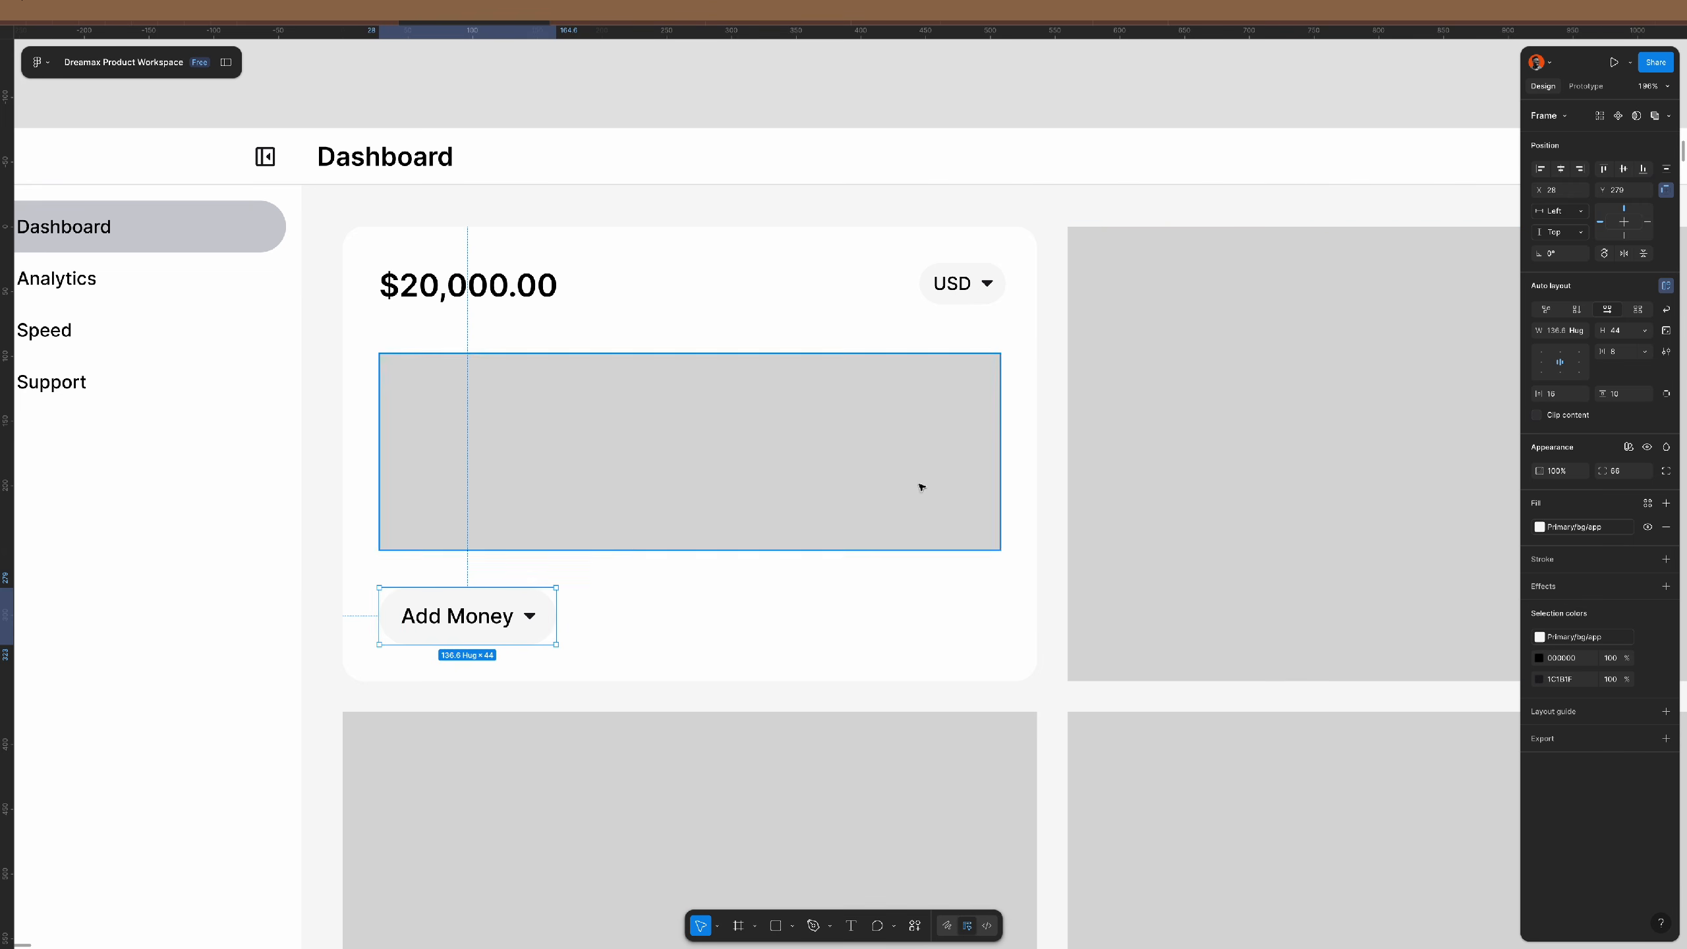
left_click(914, 926)
- Insert a Rounded-style plus icon from a Material Symbols search for 'add'
left_click(767, 754)
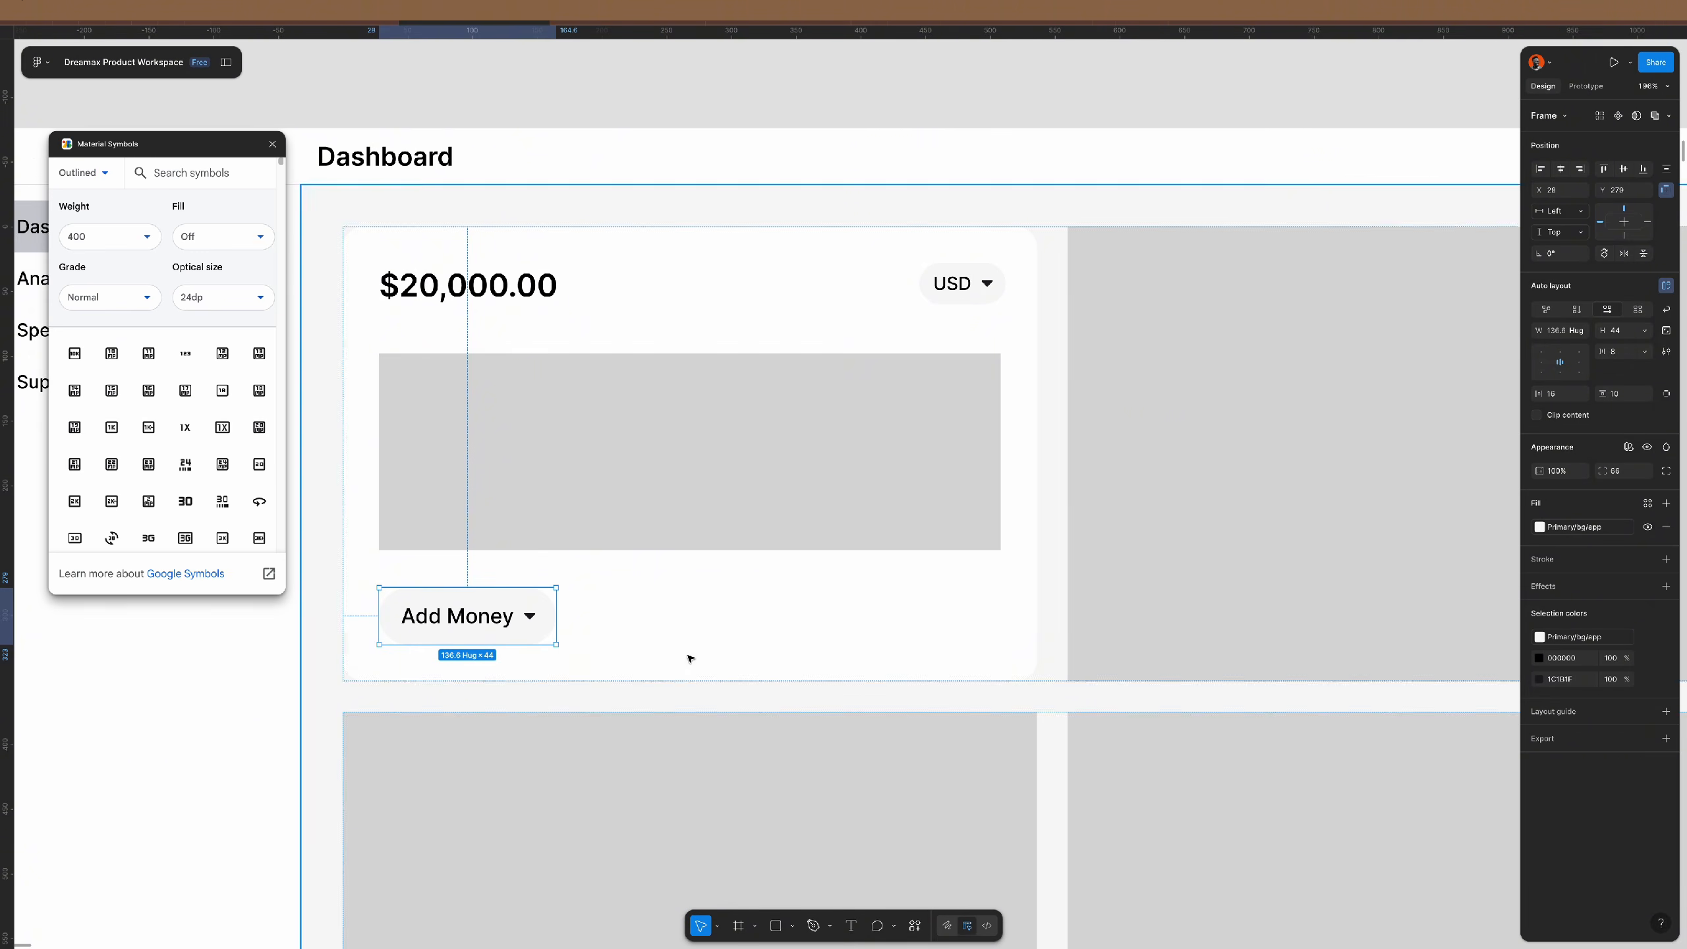
scroll(448, 648, "up", 5)
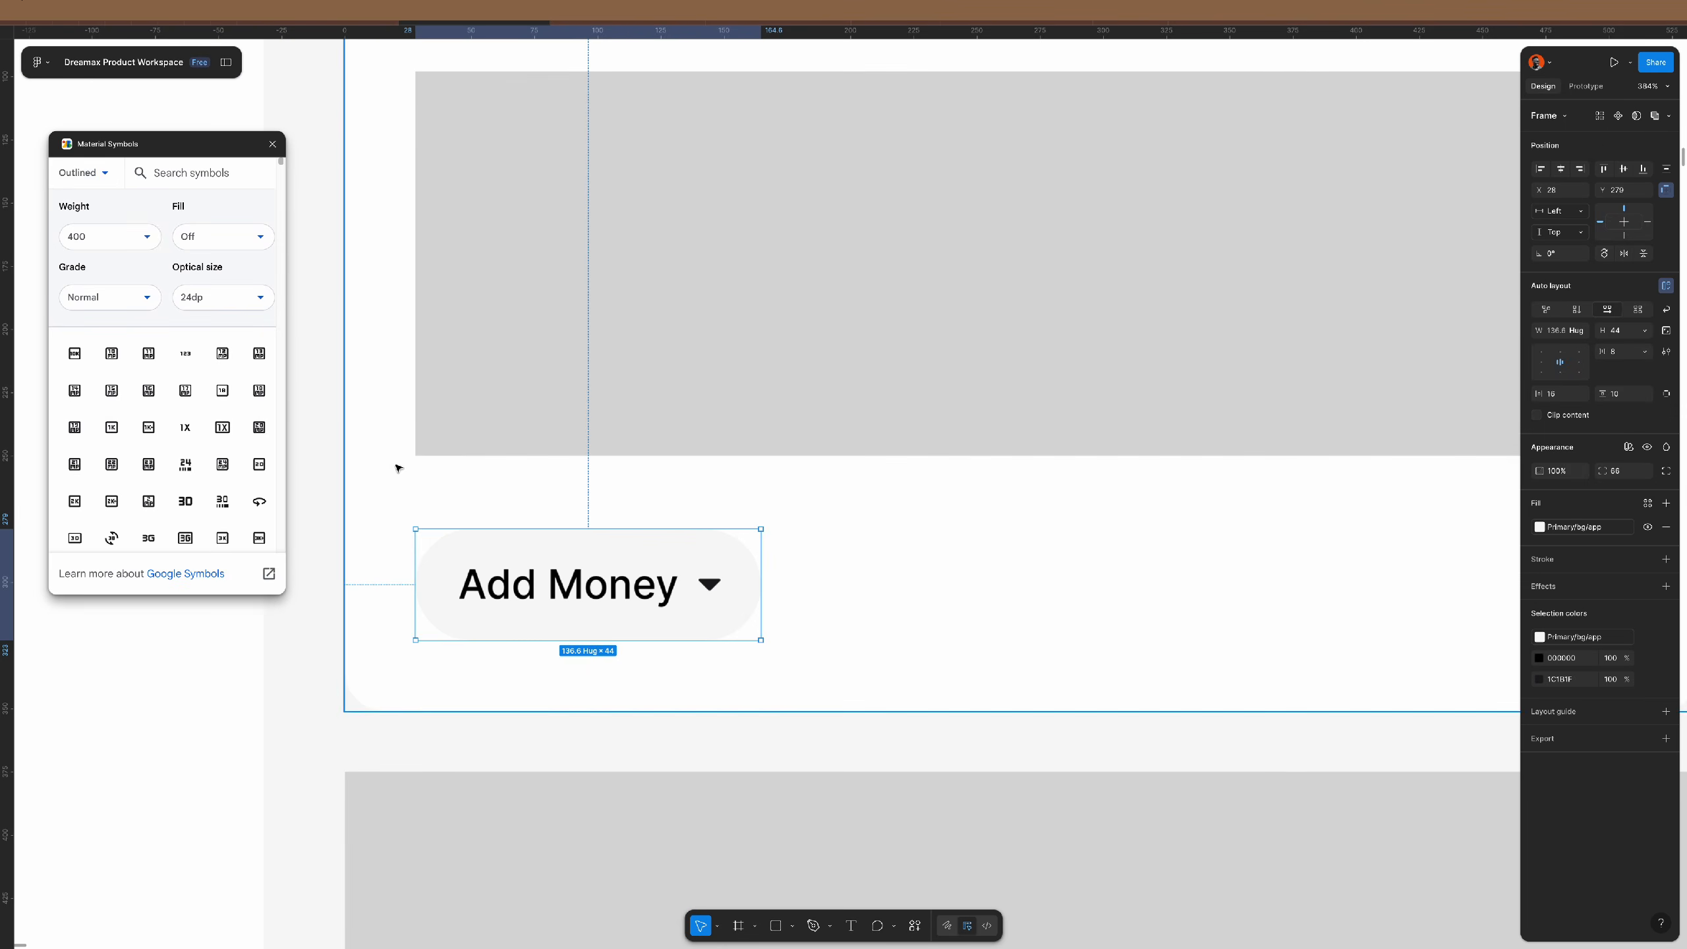
left_click(102, 166)
left_click(83, 241)
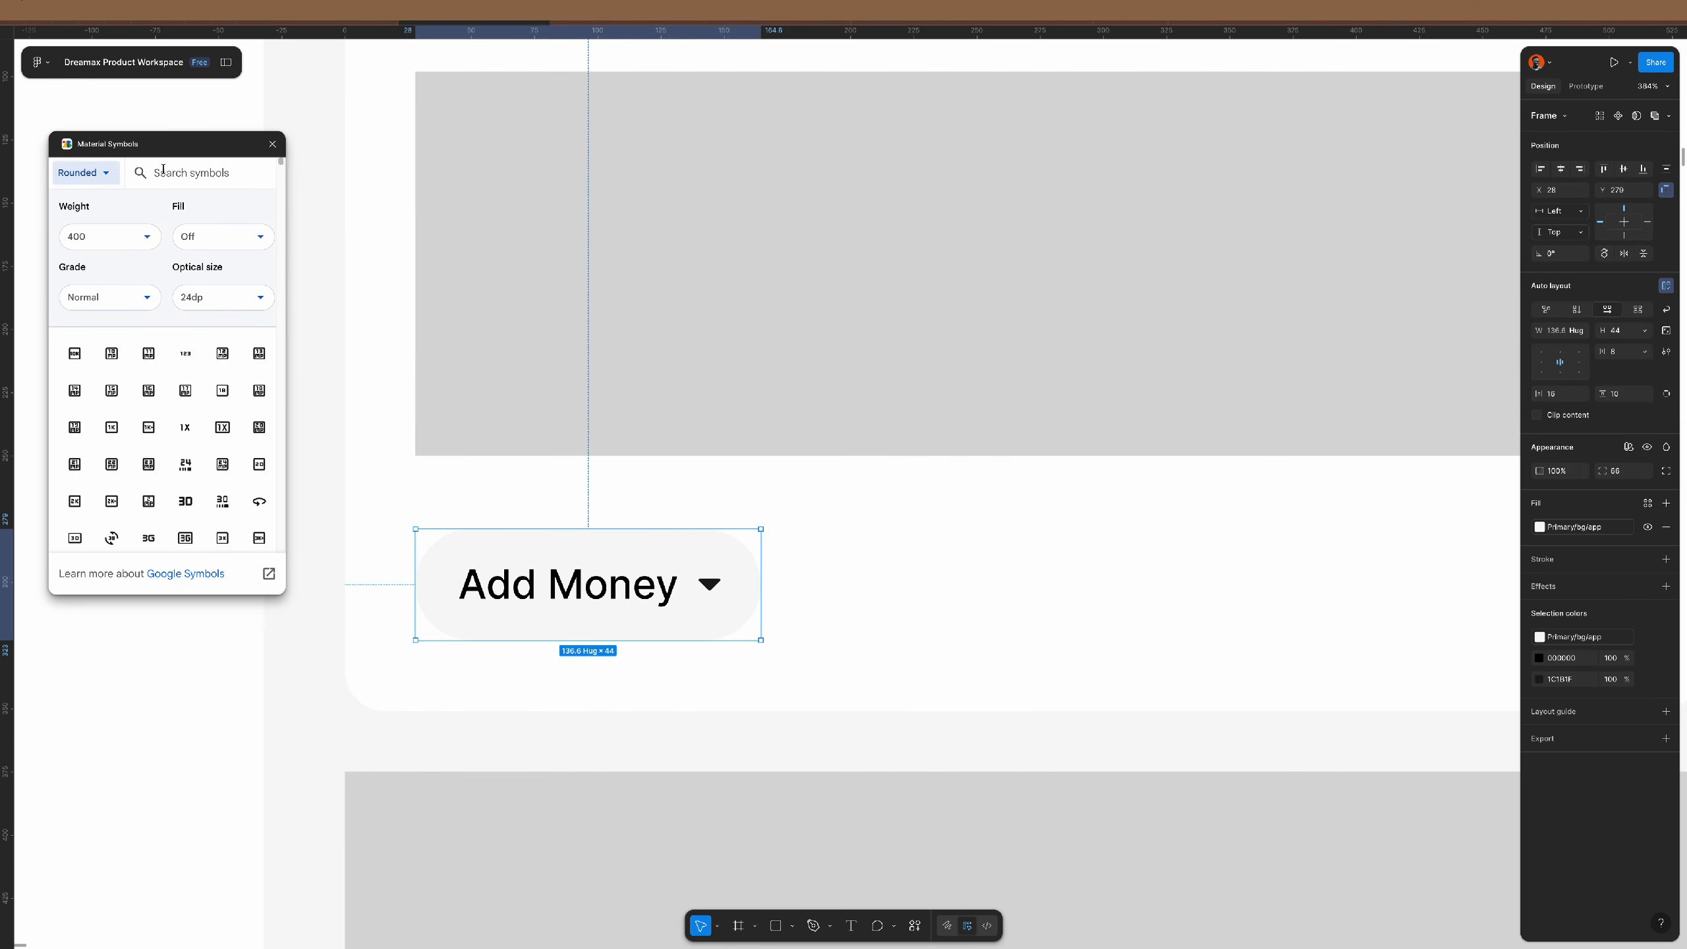
left_click(170, 167)
type("add")
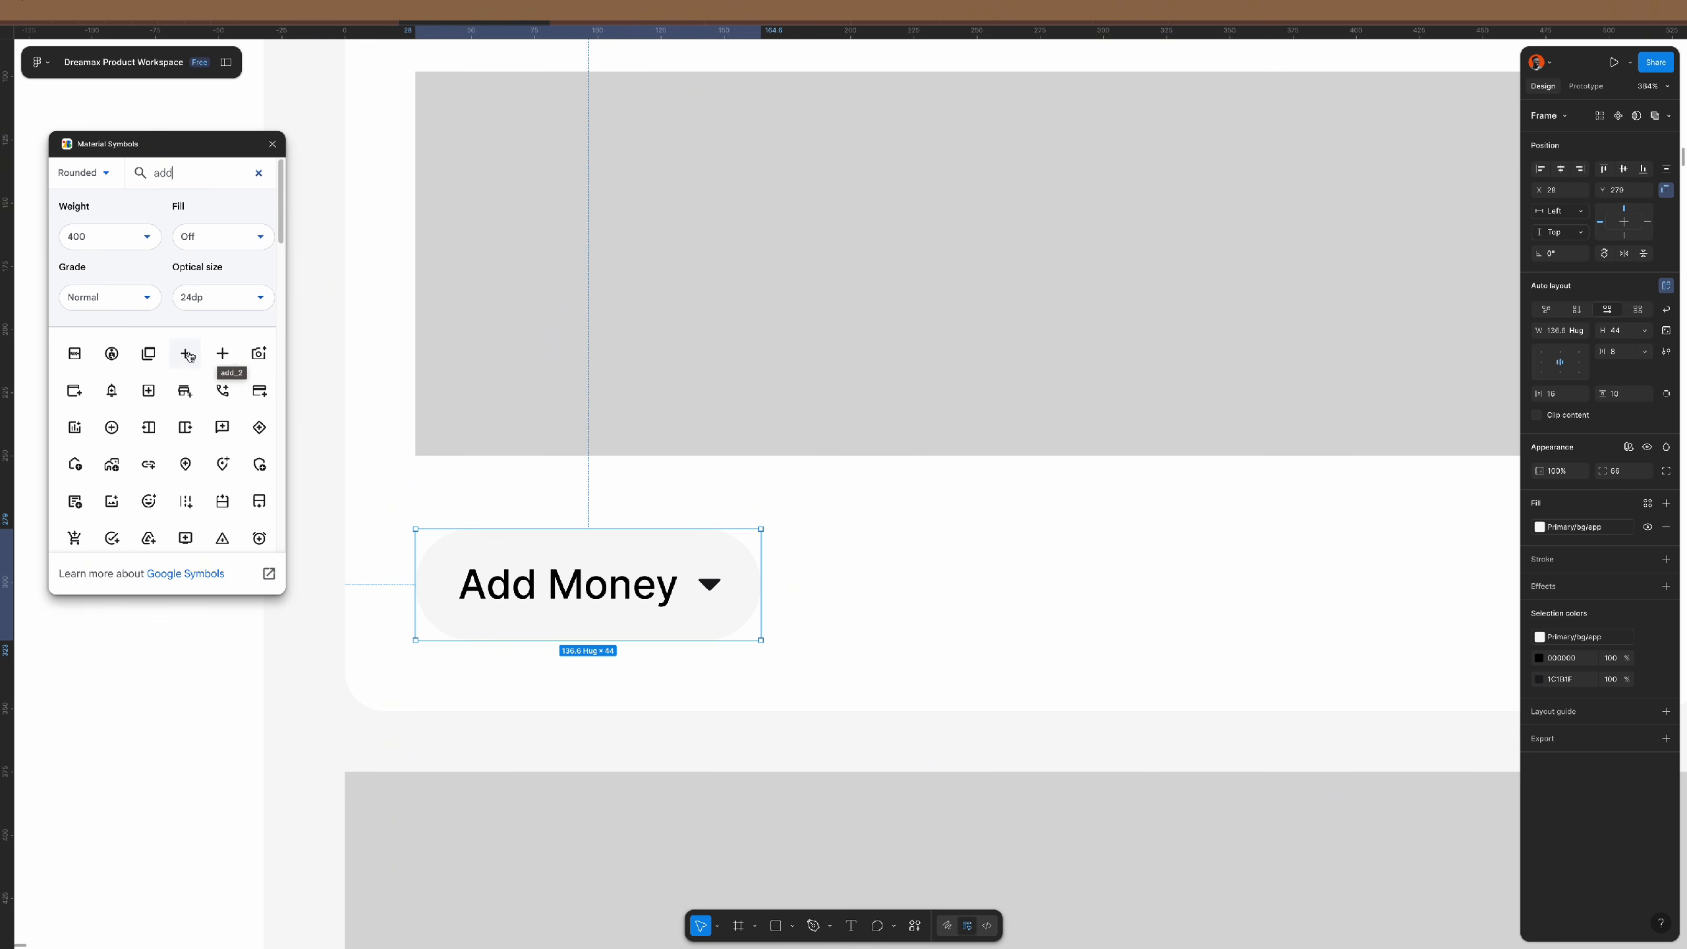
left_click(186, 353)
- Replace the Add Money dropdown arrow with the plus, place it before the label, and delete the spare icon
double_click(875, 522)
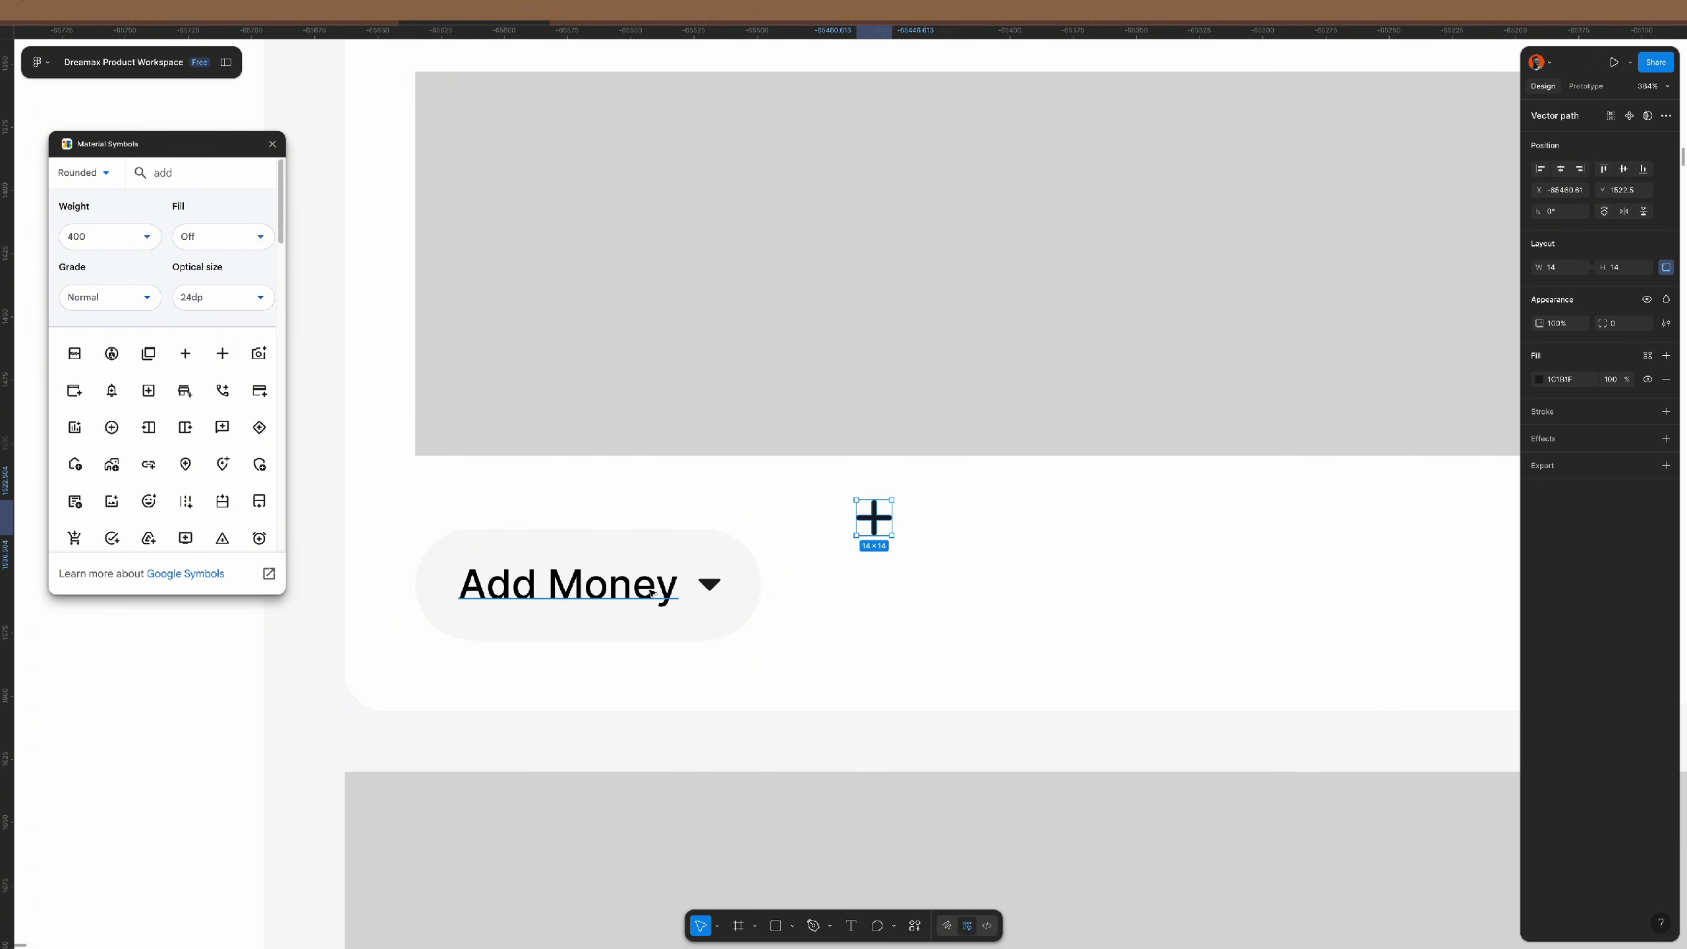
left_click(707, 584)
double_click(709, 584)
key("ctrl+shift+r")
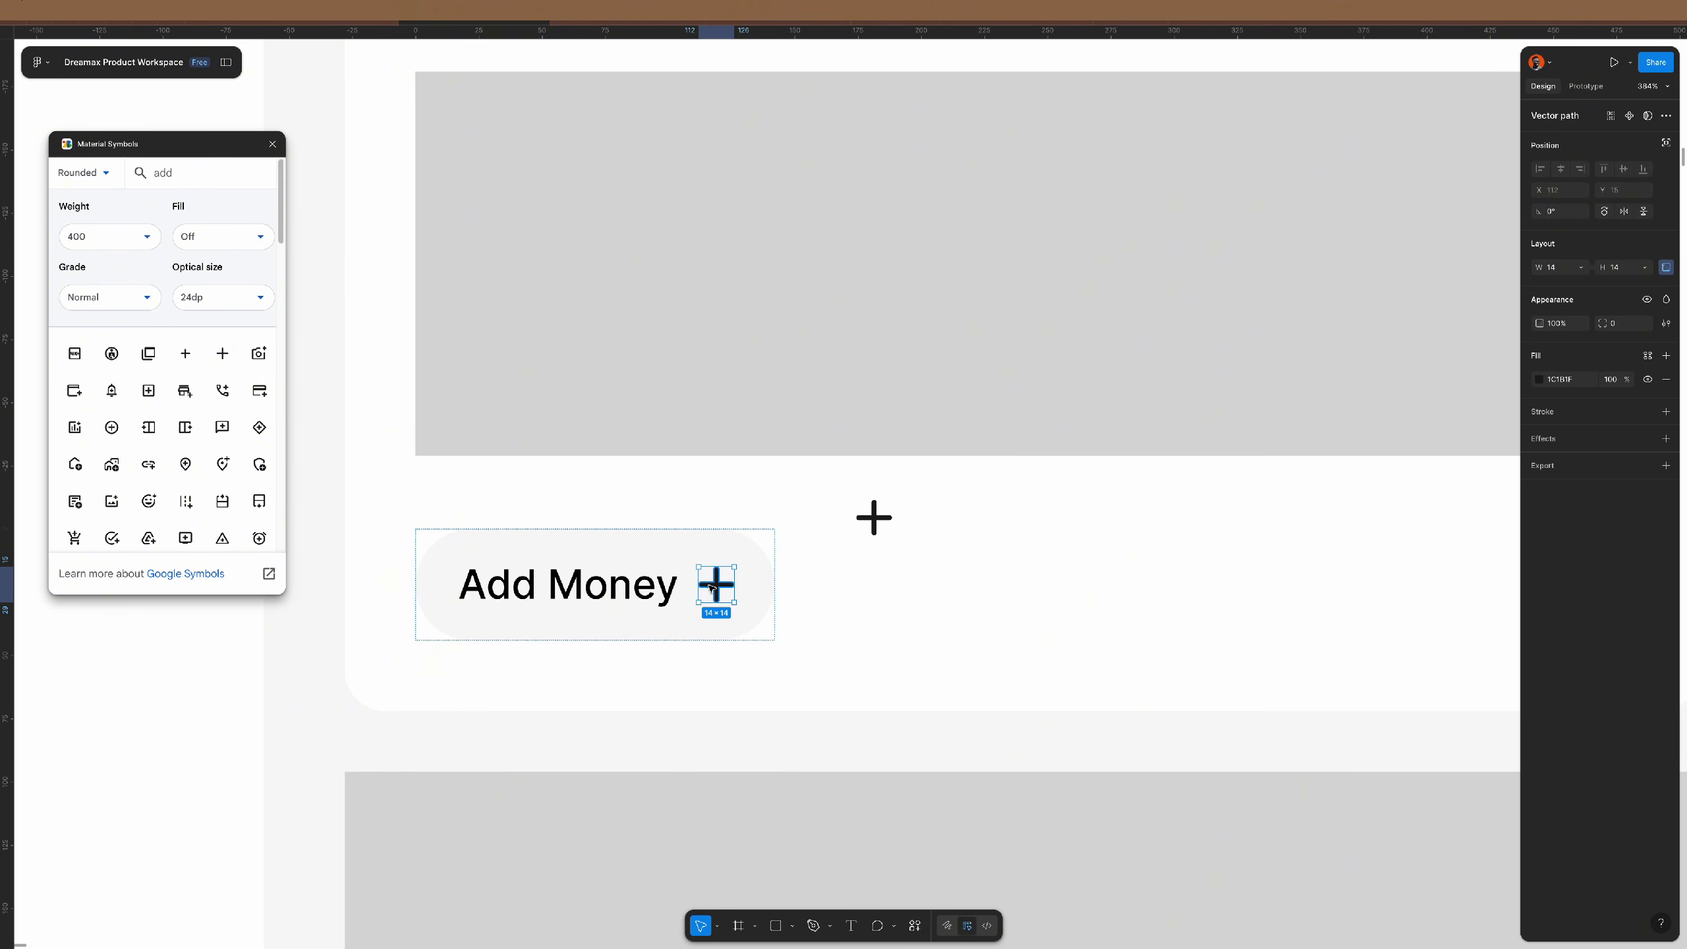
key("Left")
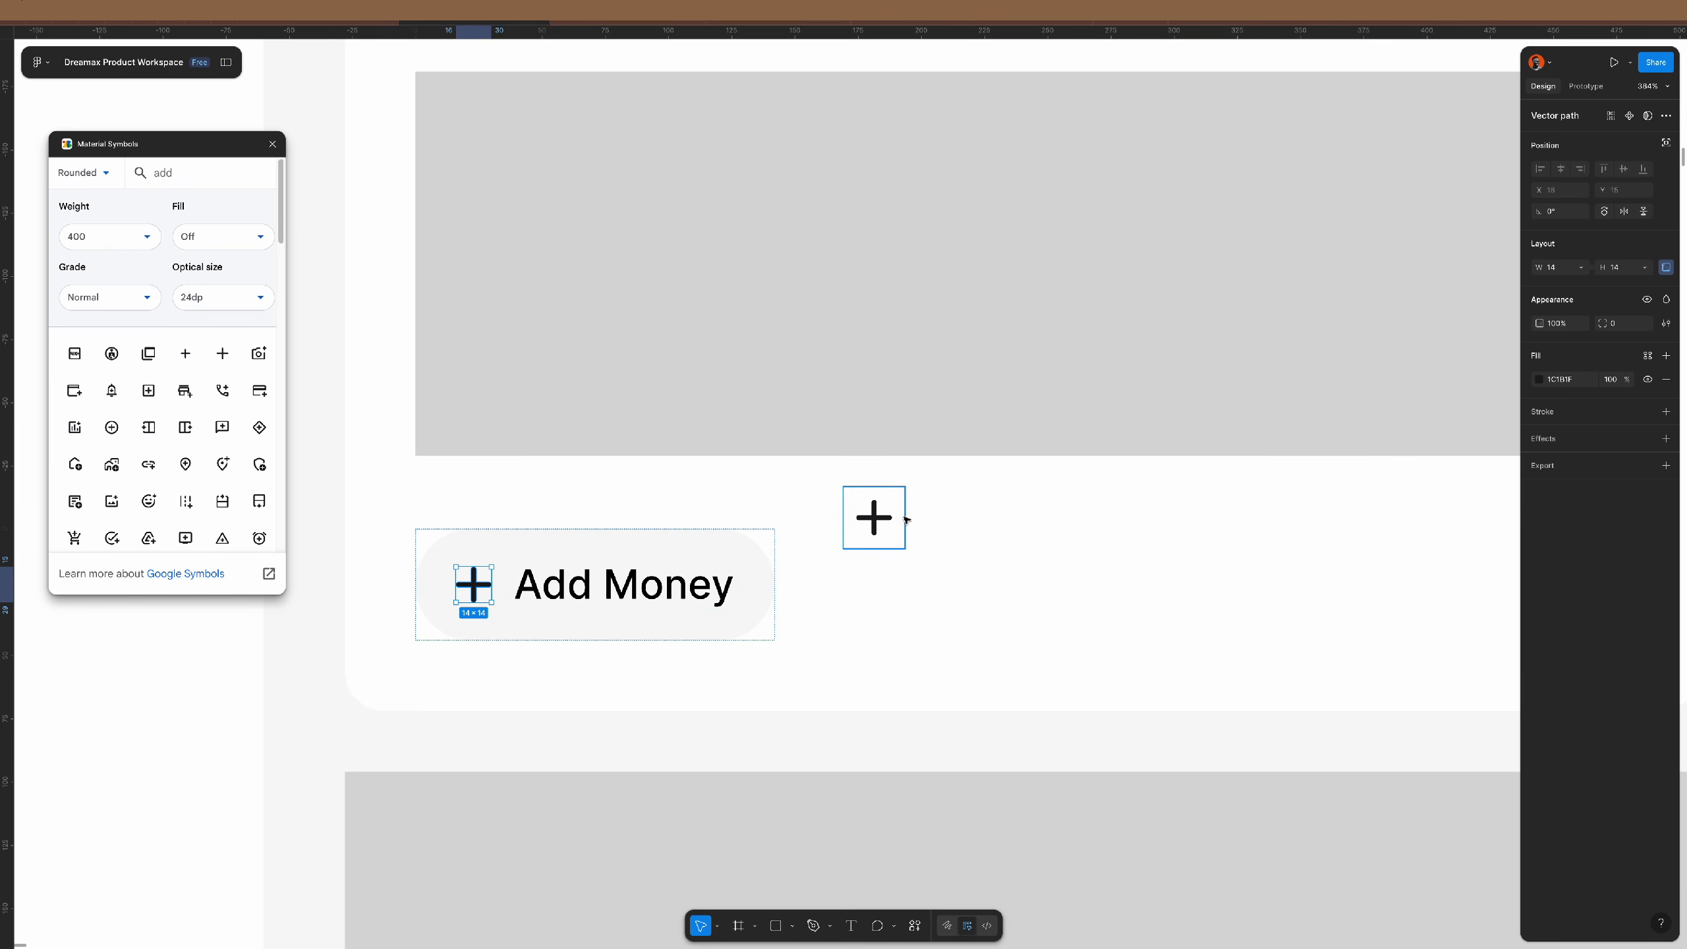
left_click(882, 520)
key("Delete")
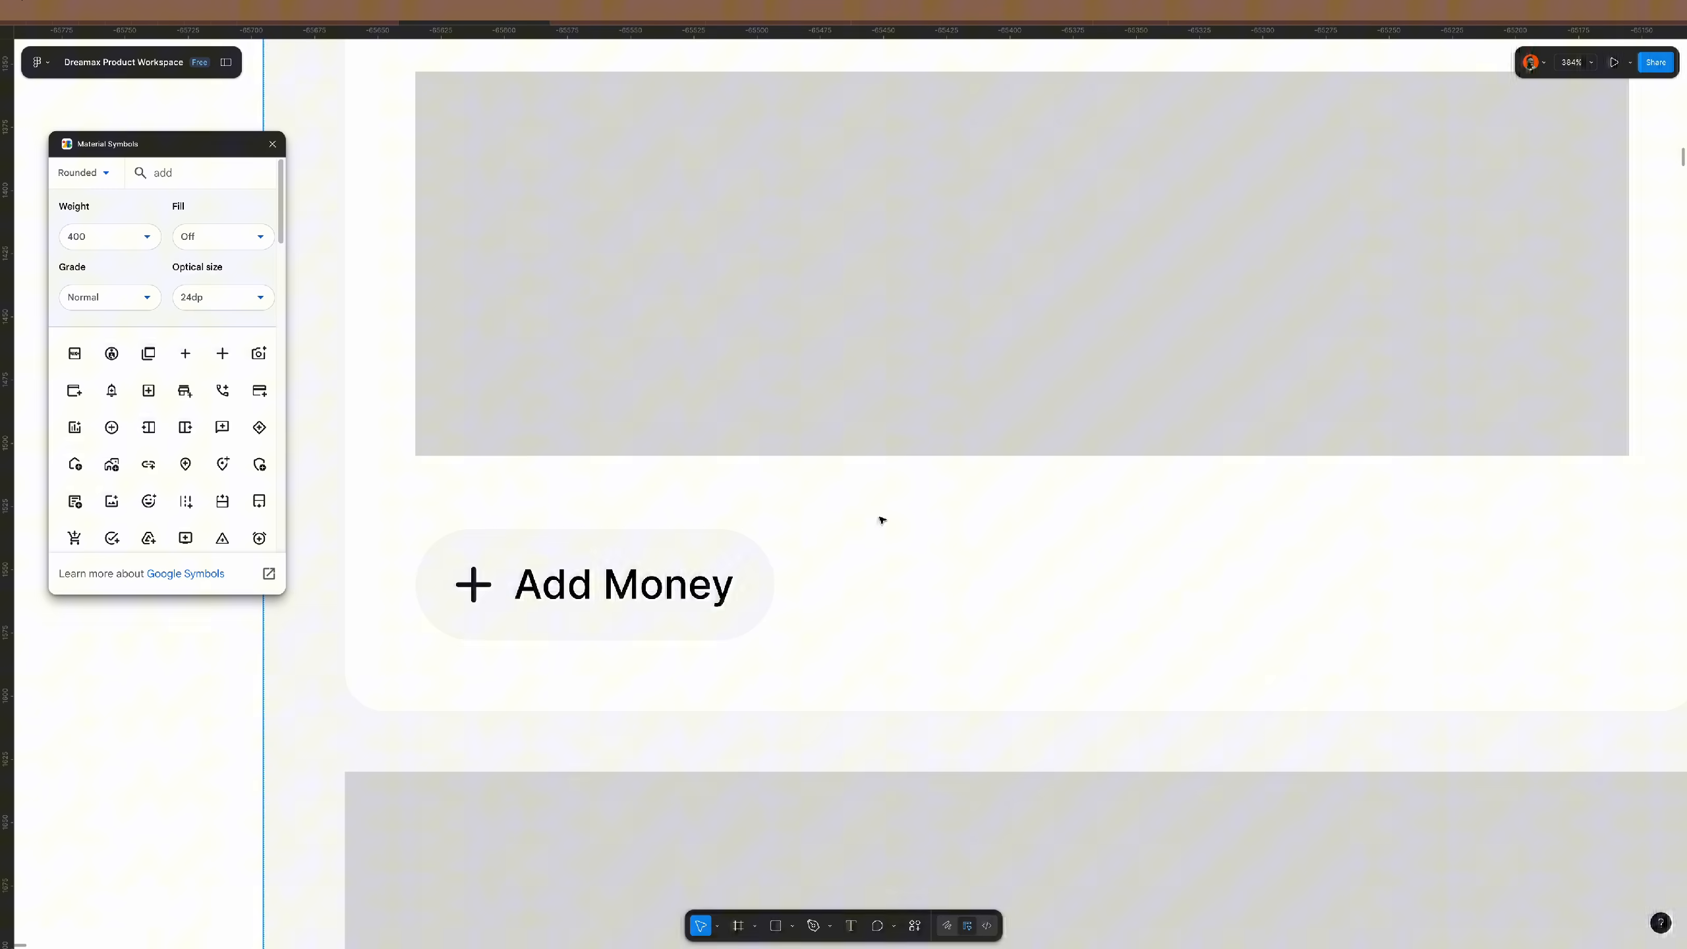
- Alt-drag a copy of the Add Money button to its right and select both buttons
left_click(589, 542)
scroll(589, 542, "down", 1)
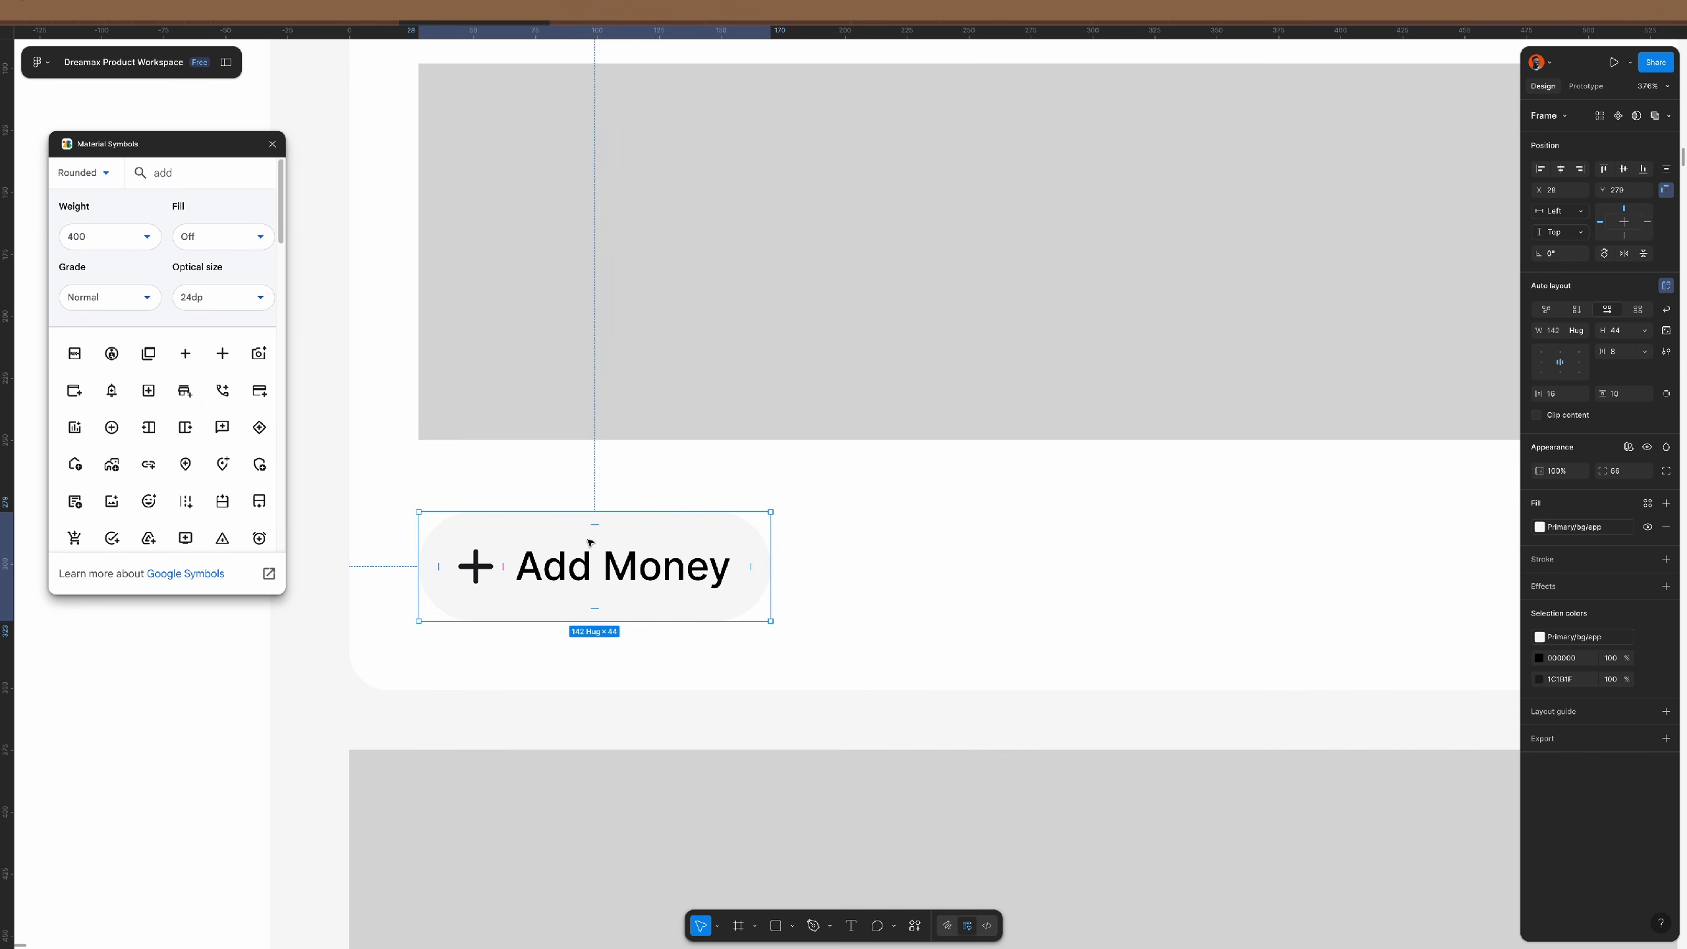
left_click_drag(508, 546, 882, 531)
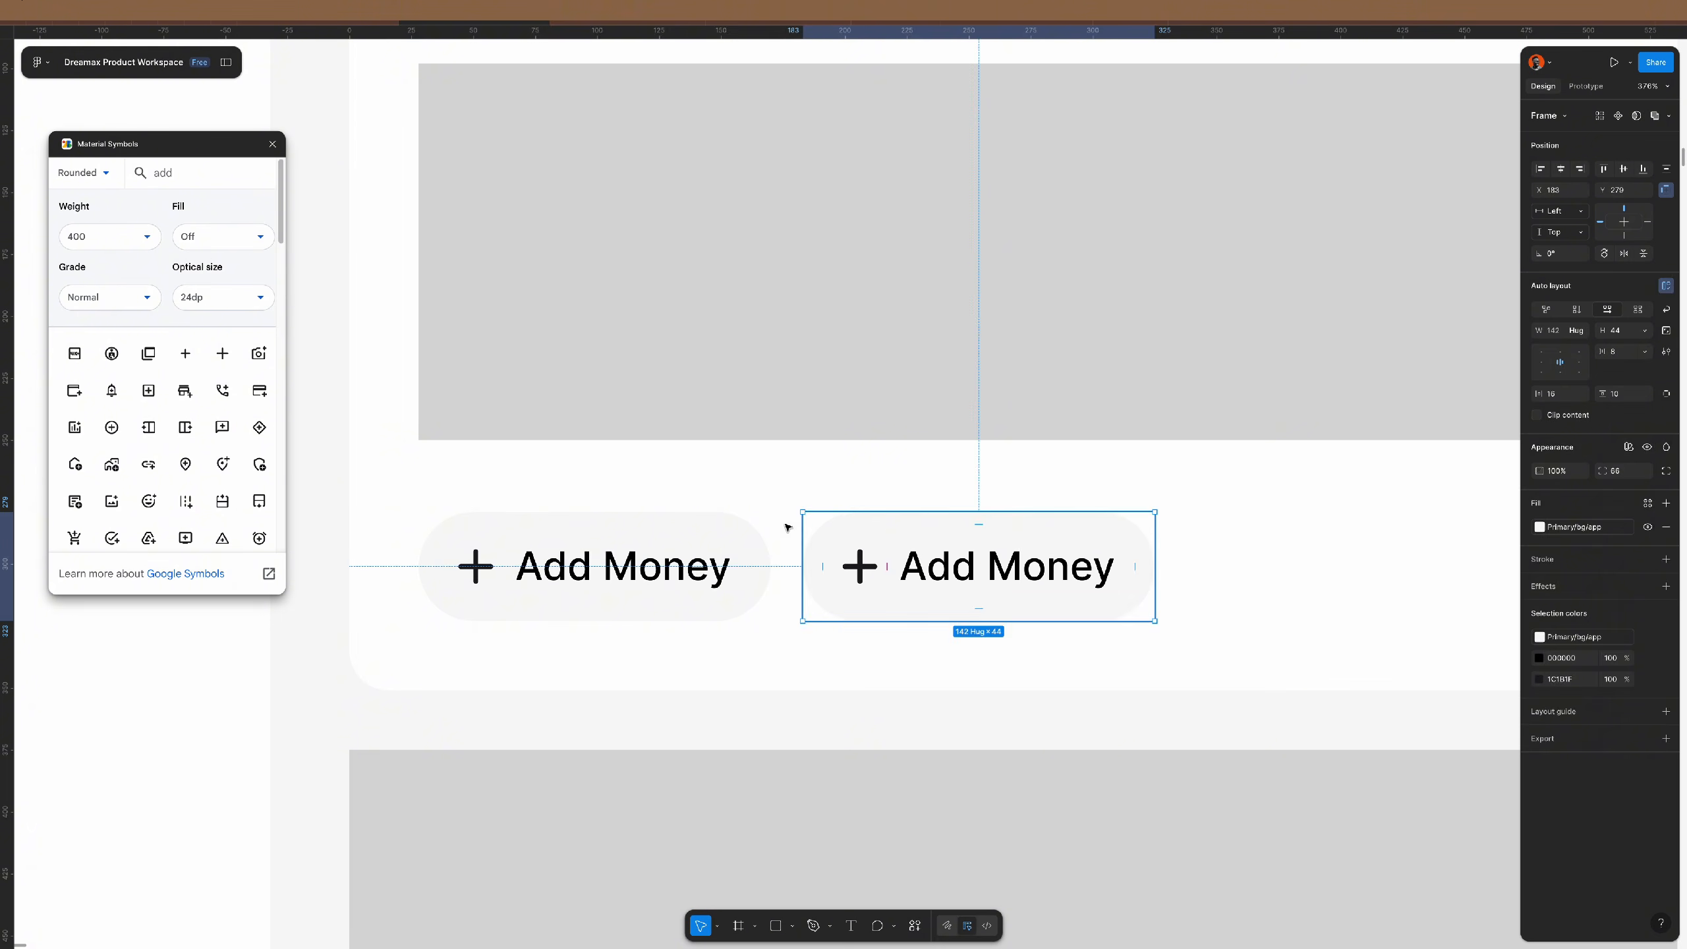
left_click(751, 551, "shift")
- Wrap both buttons in an auto-layout row and relabel the second one 'Withdraw'
key("shift+a")
scroll(748, 560, "right", 5)
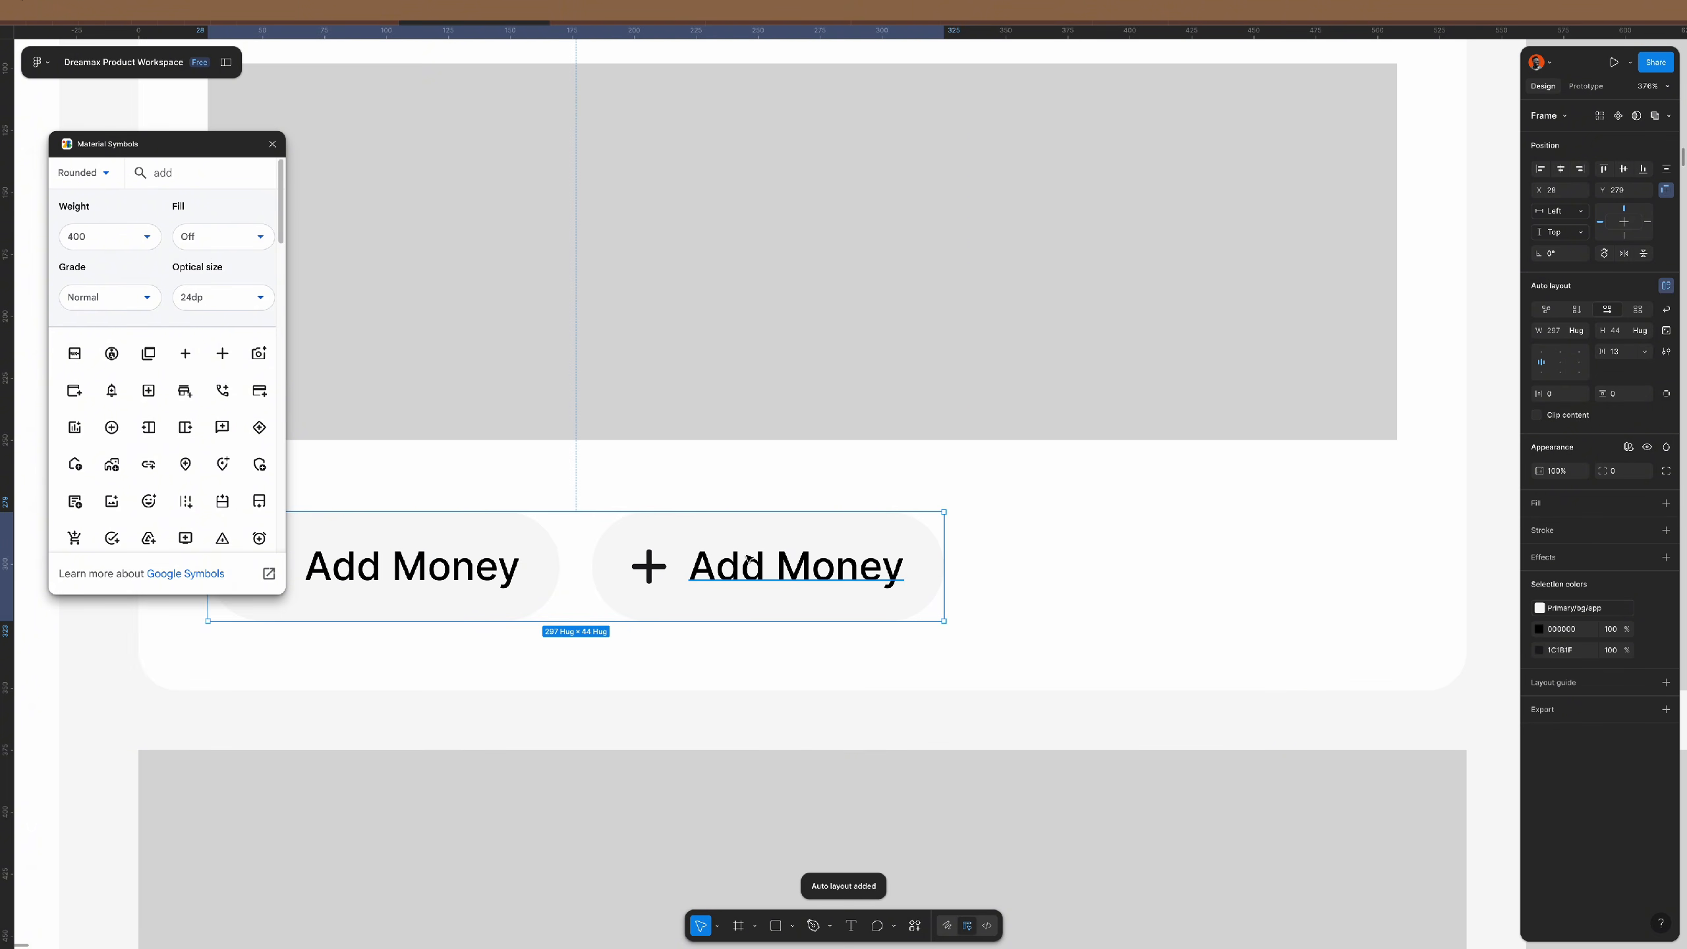
double_click(789, 573)
type("With")
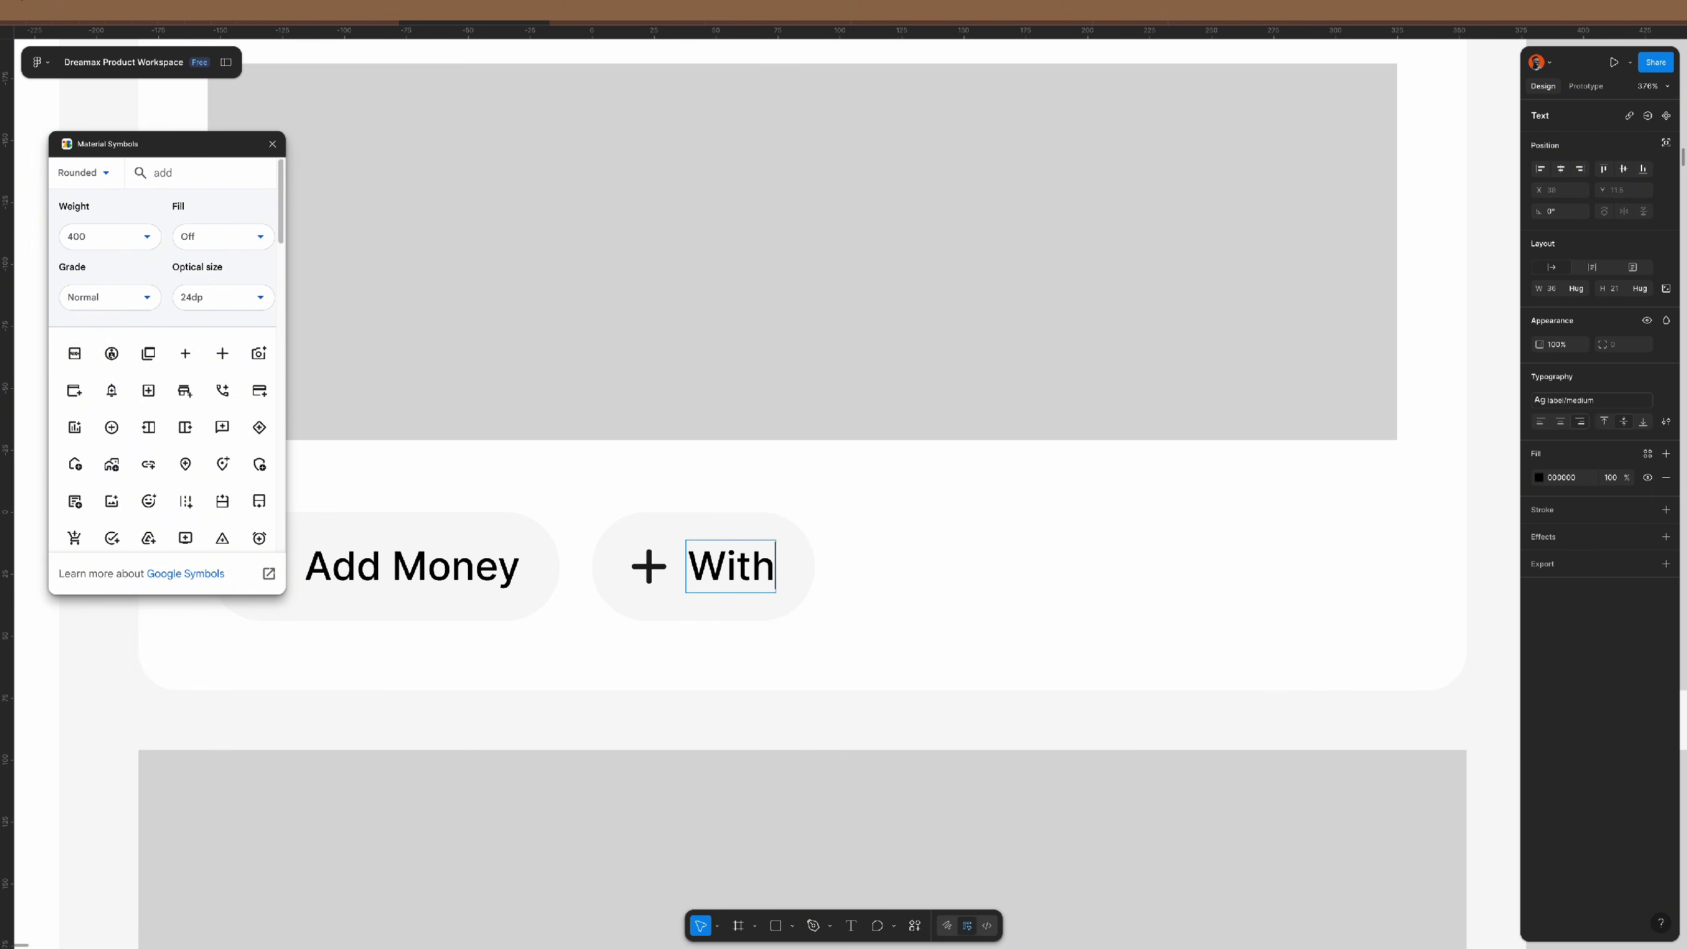
type("draw")
key("Escape")
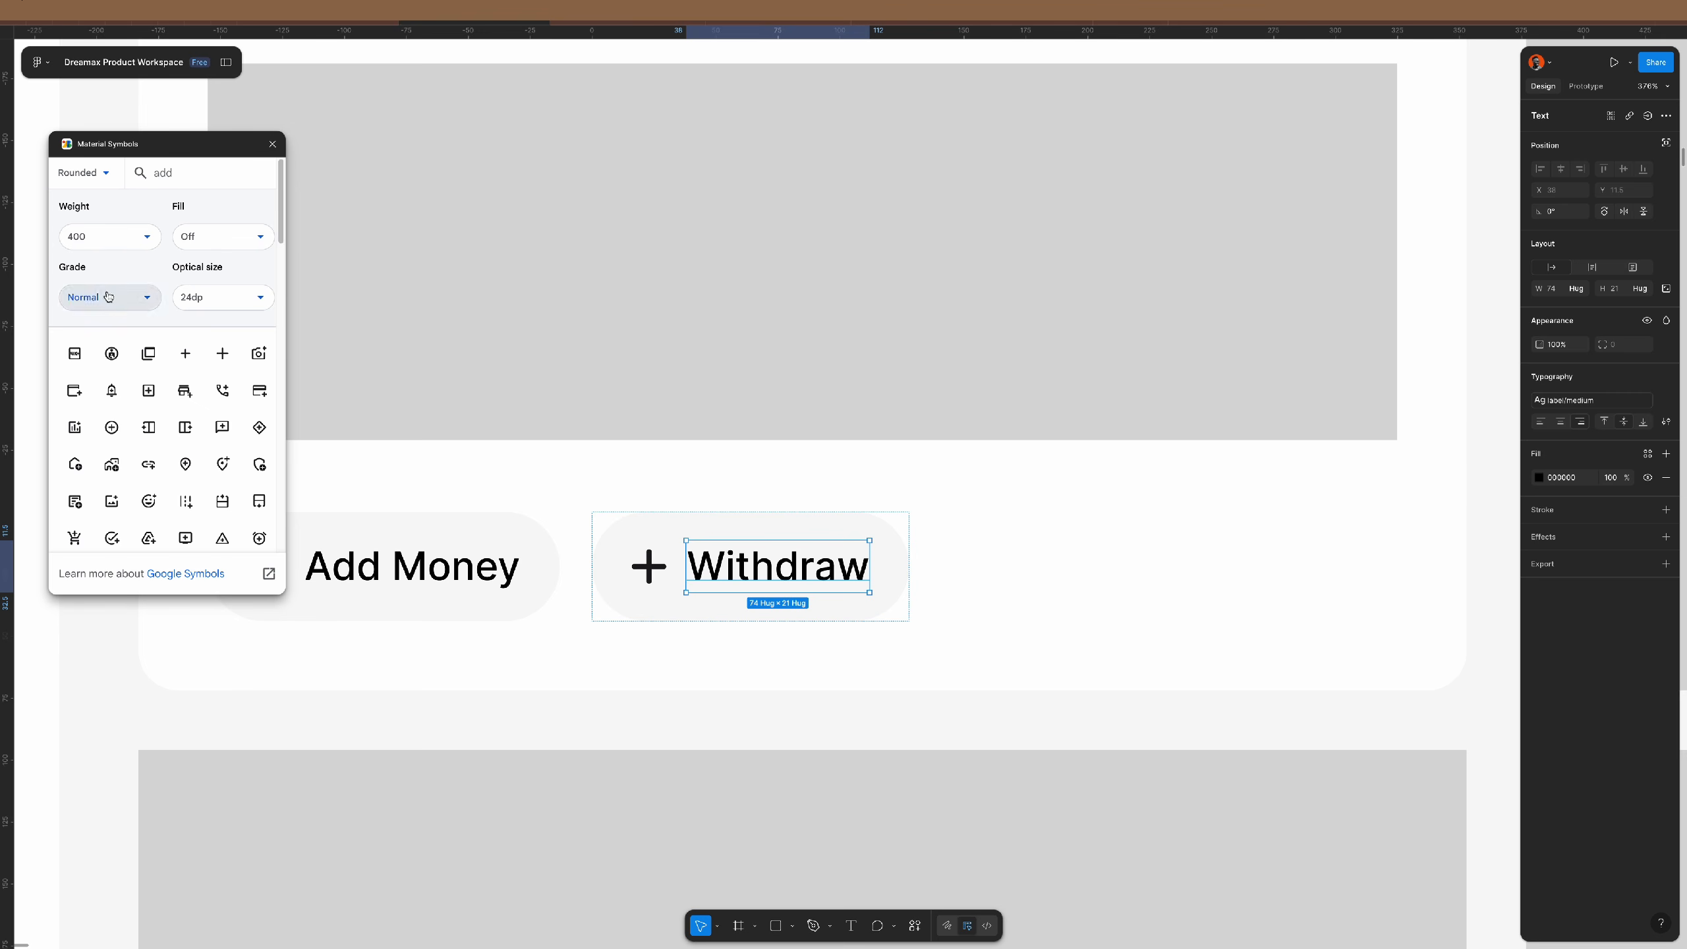
- Search Material Symbols for 'arrow' and insert the diagonal arrow icon
double_click(180, 171)
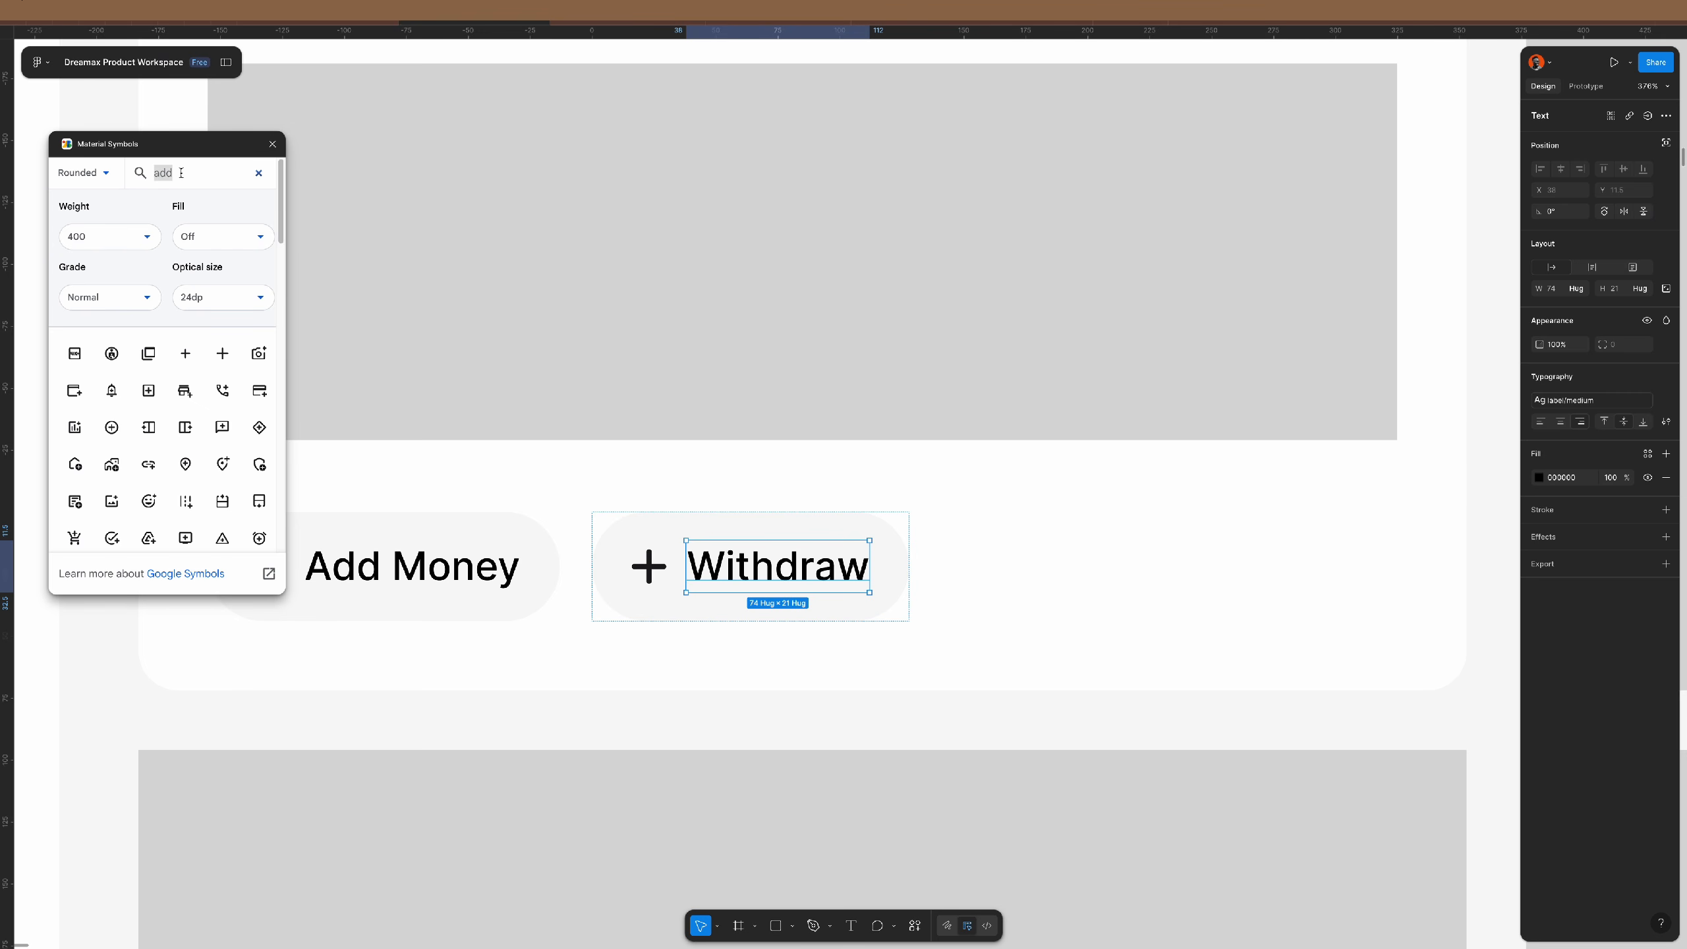
type("arrow")
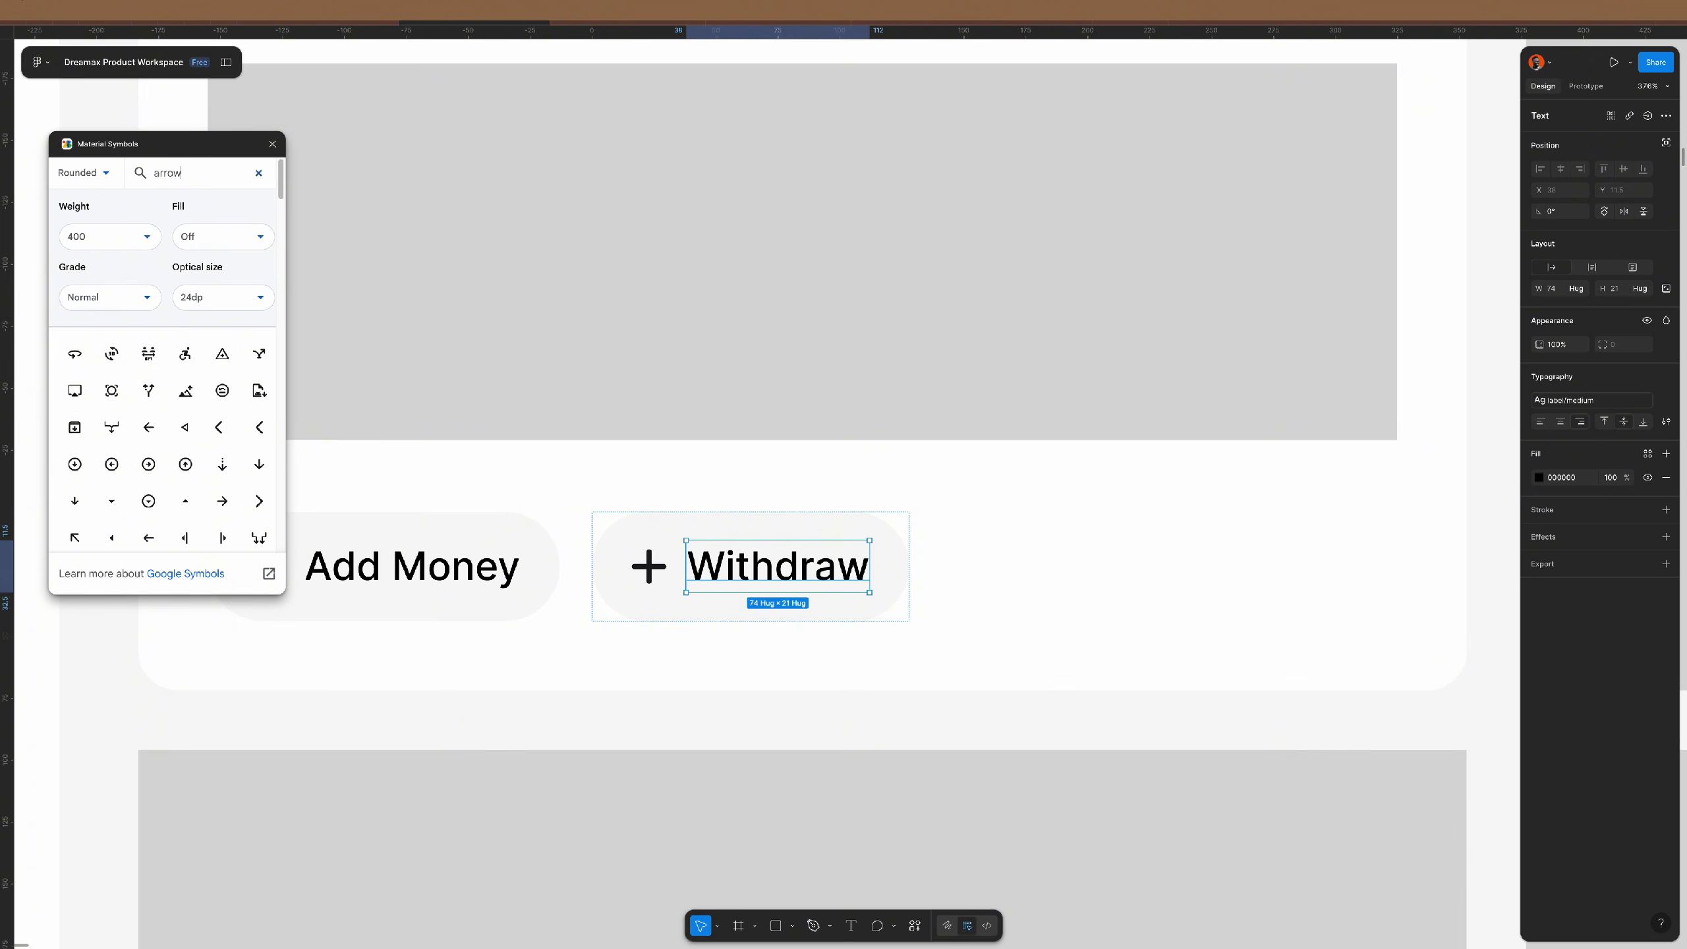
scroll(187, 492, "down", 1)
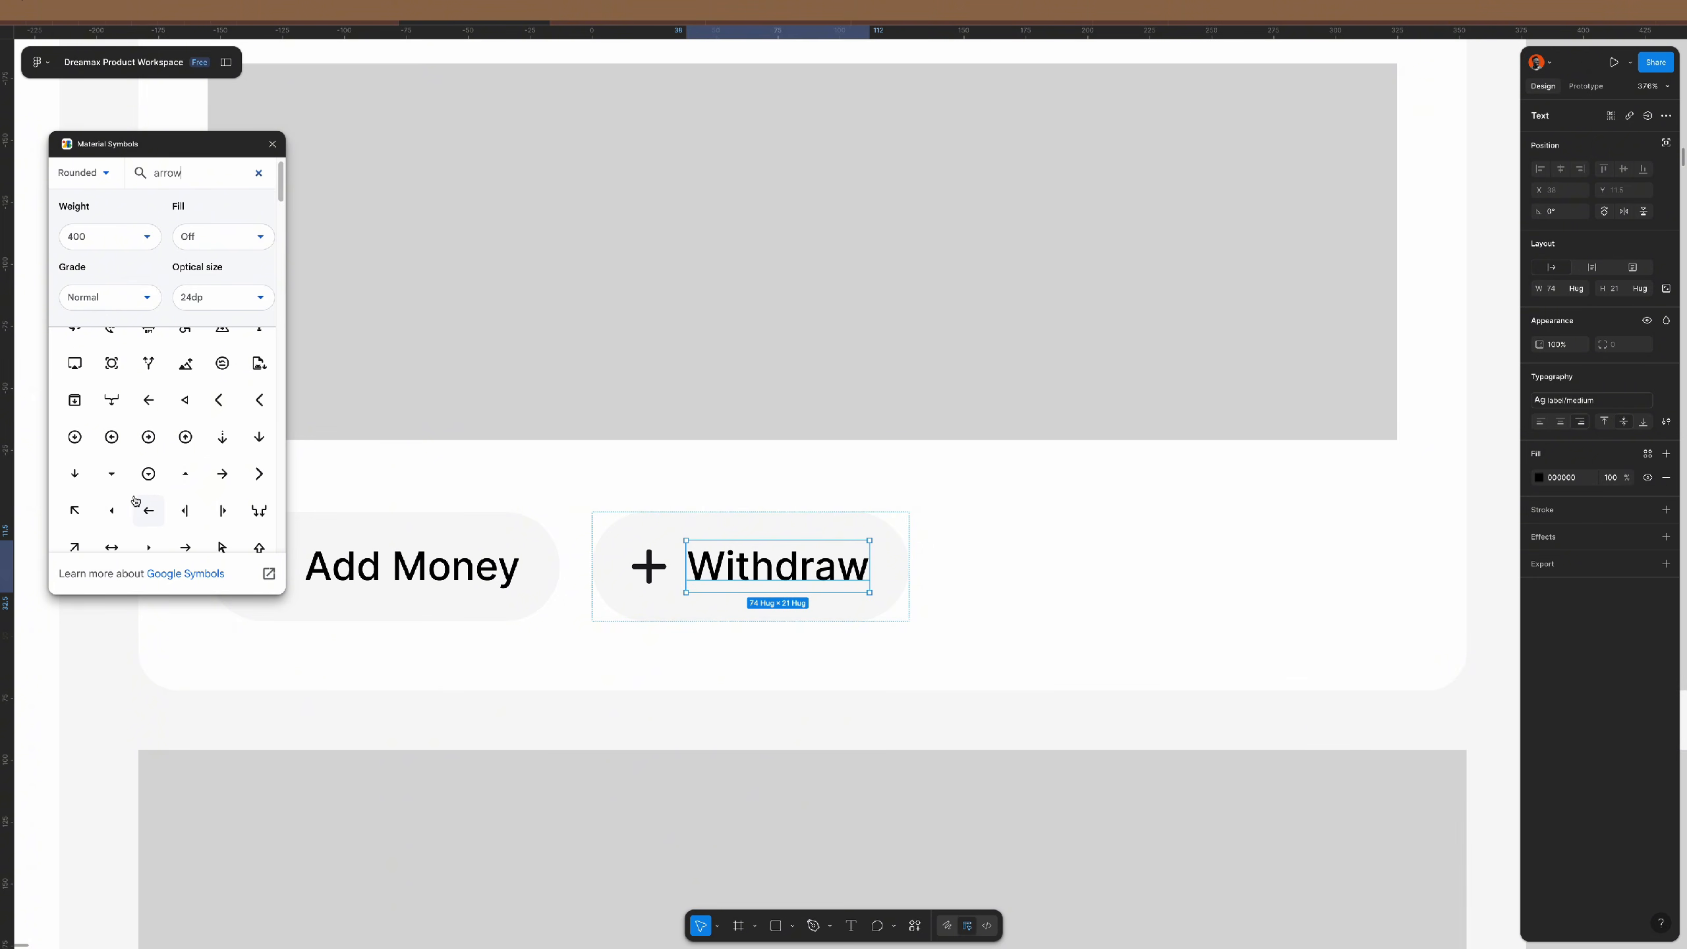
scroll(135, 500, "down", 2)
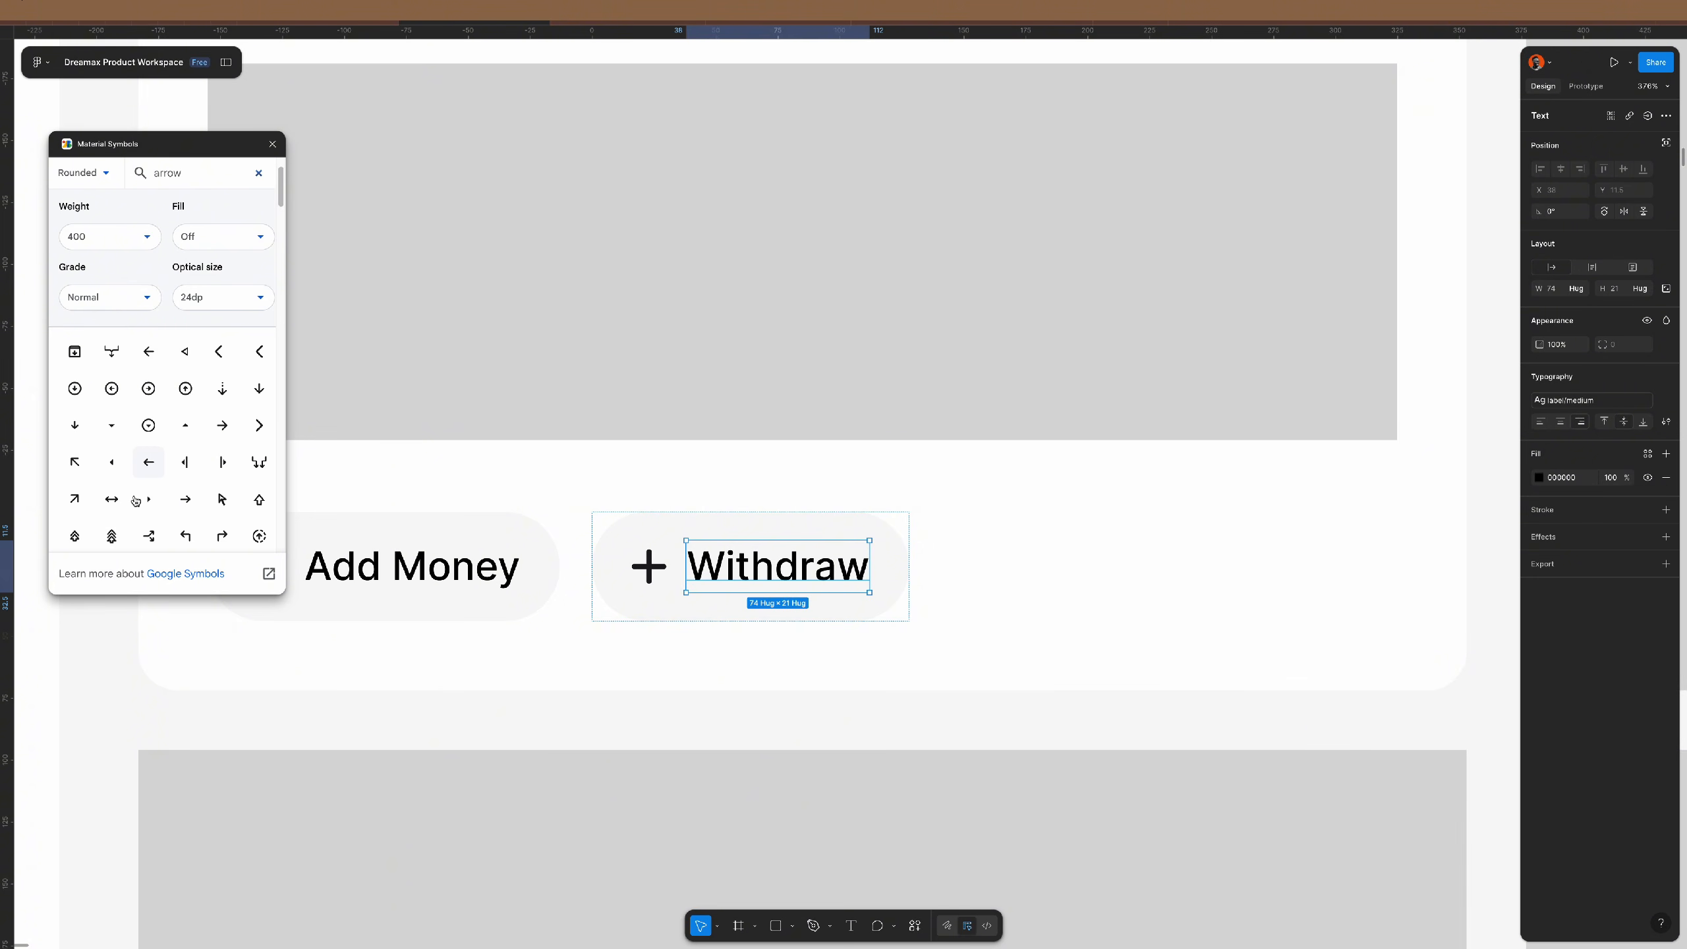
left_click(76, 500)
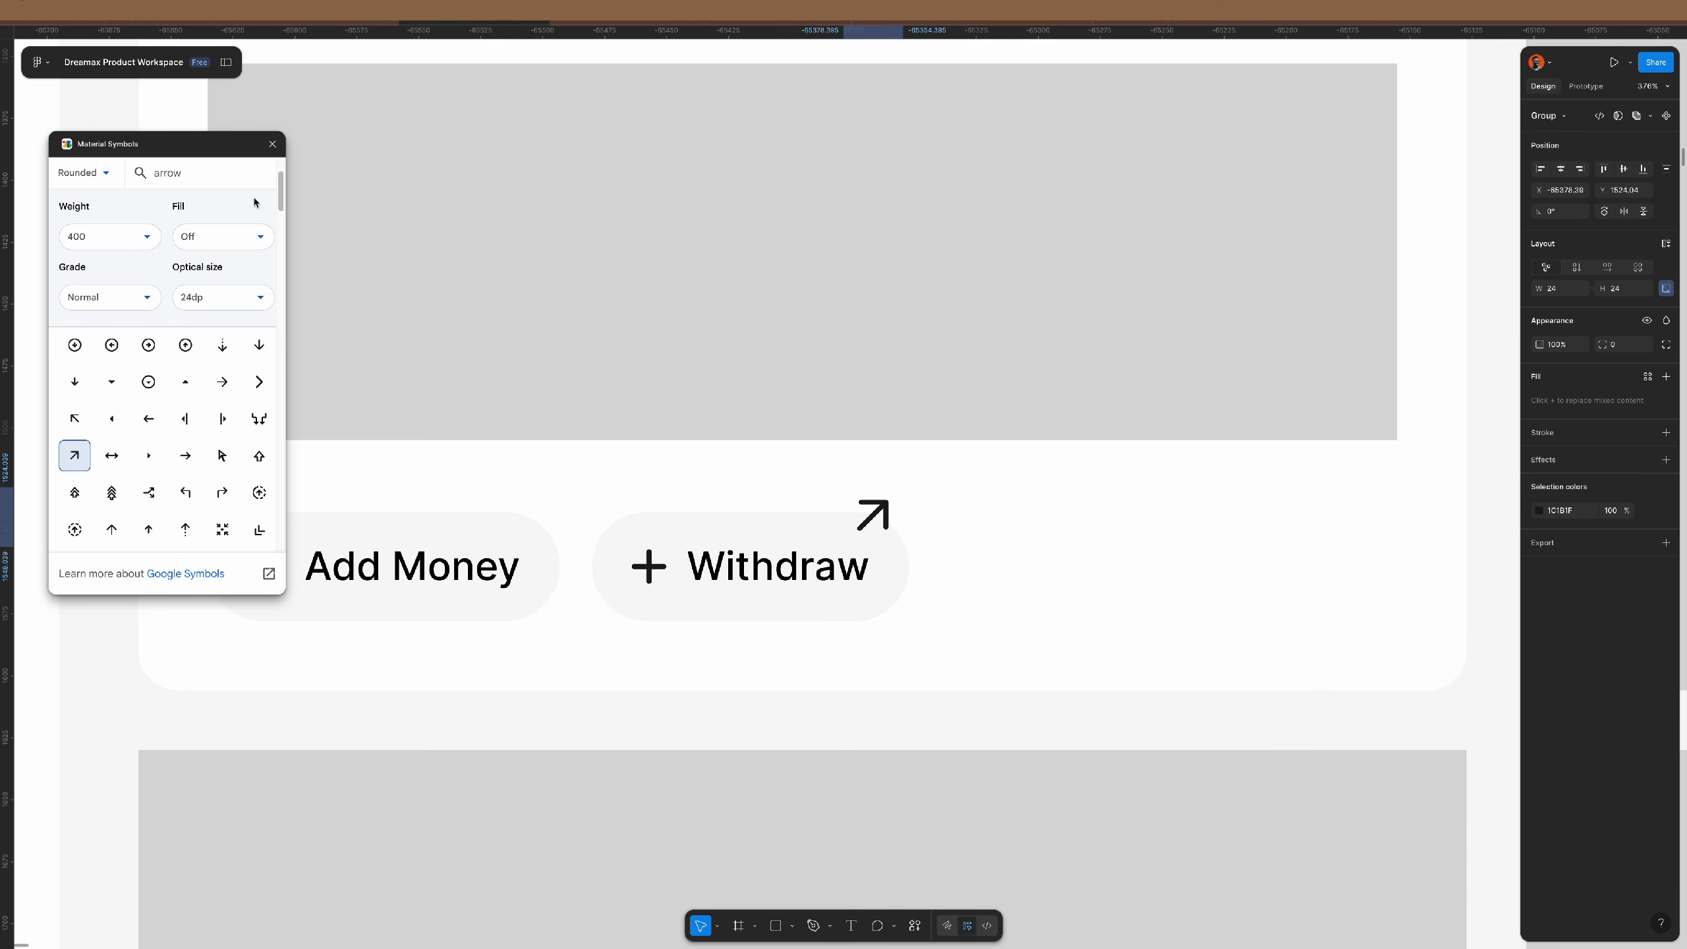
- Replace Withdraw's plus icon with the diagonal arrow and delete the leftover arrow
double_click(887, 516)
left_click(790, 565)
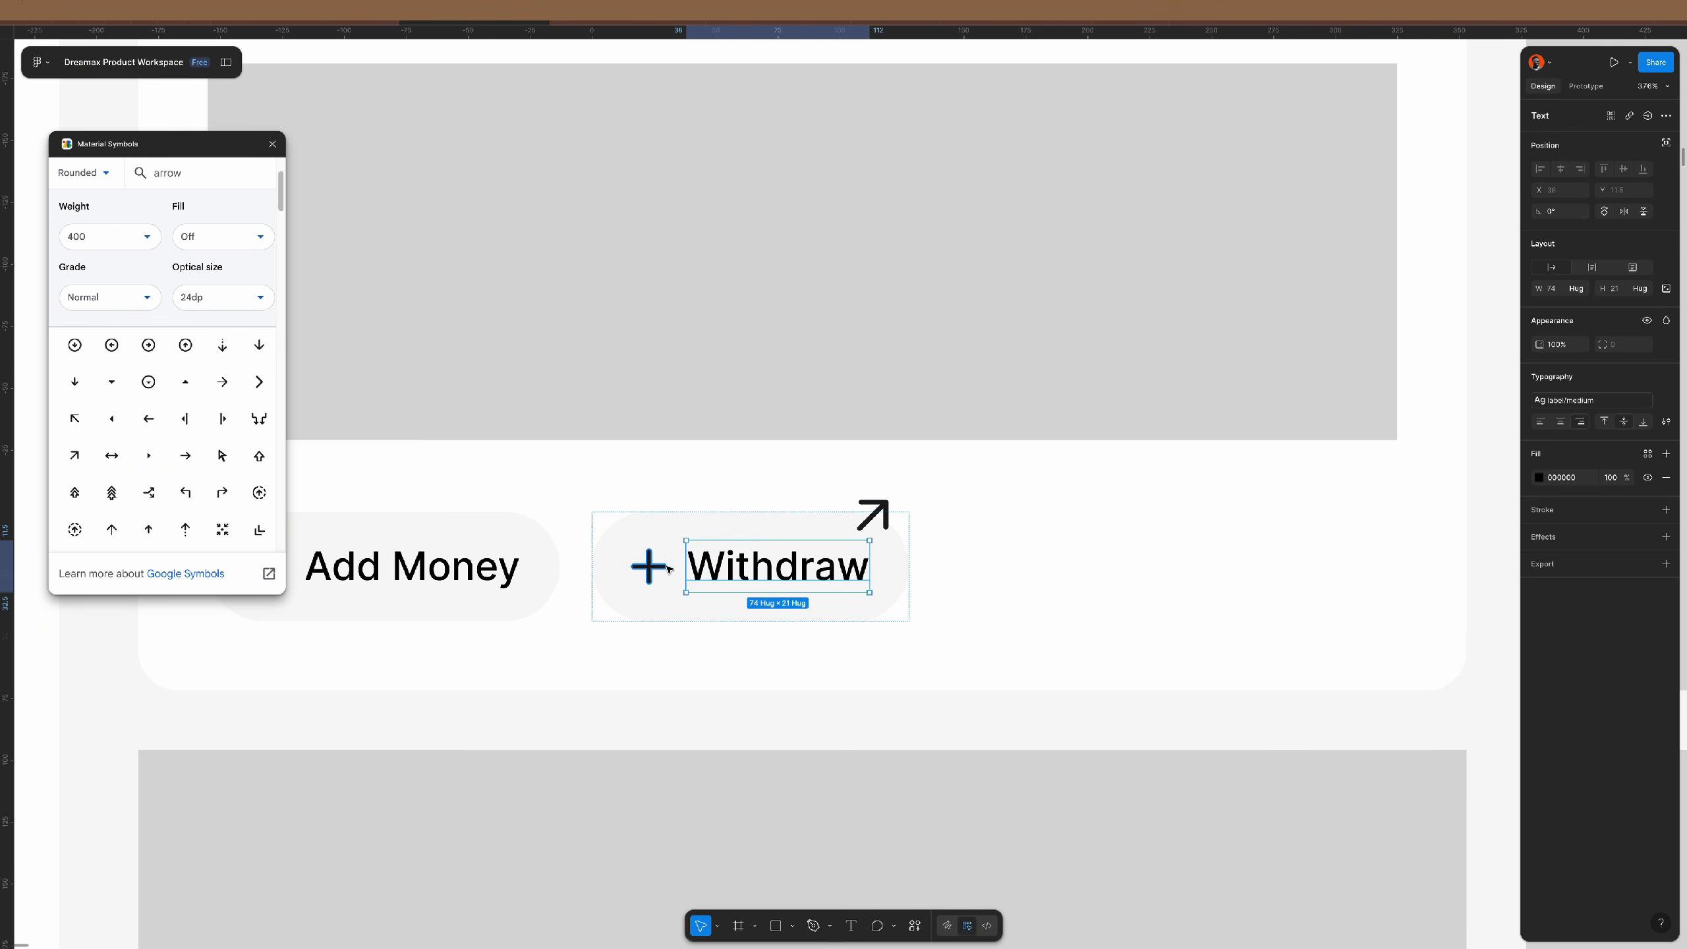
left_click(655, 569)
key("ctrl+shift+r")
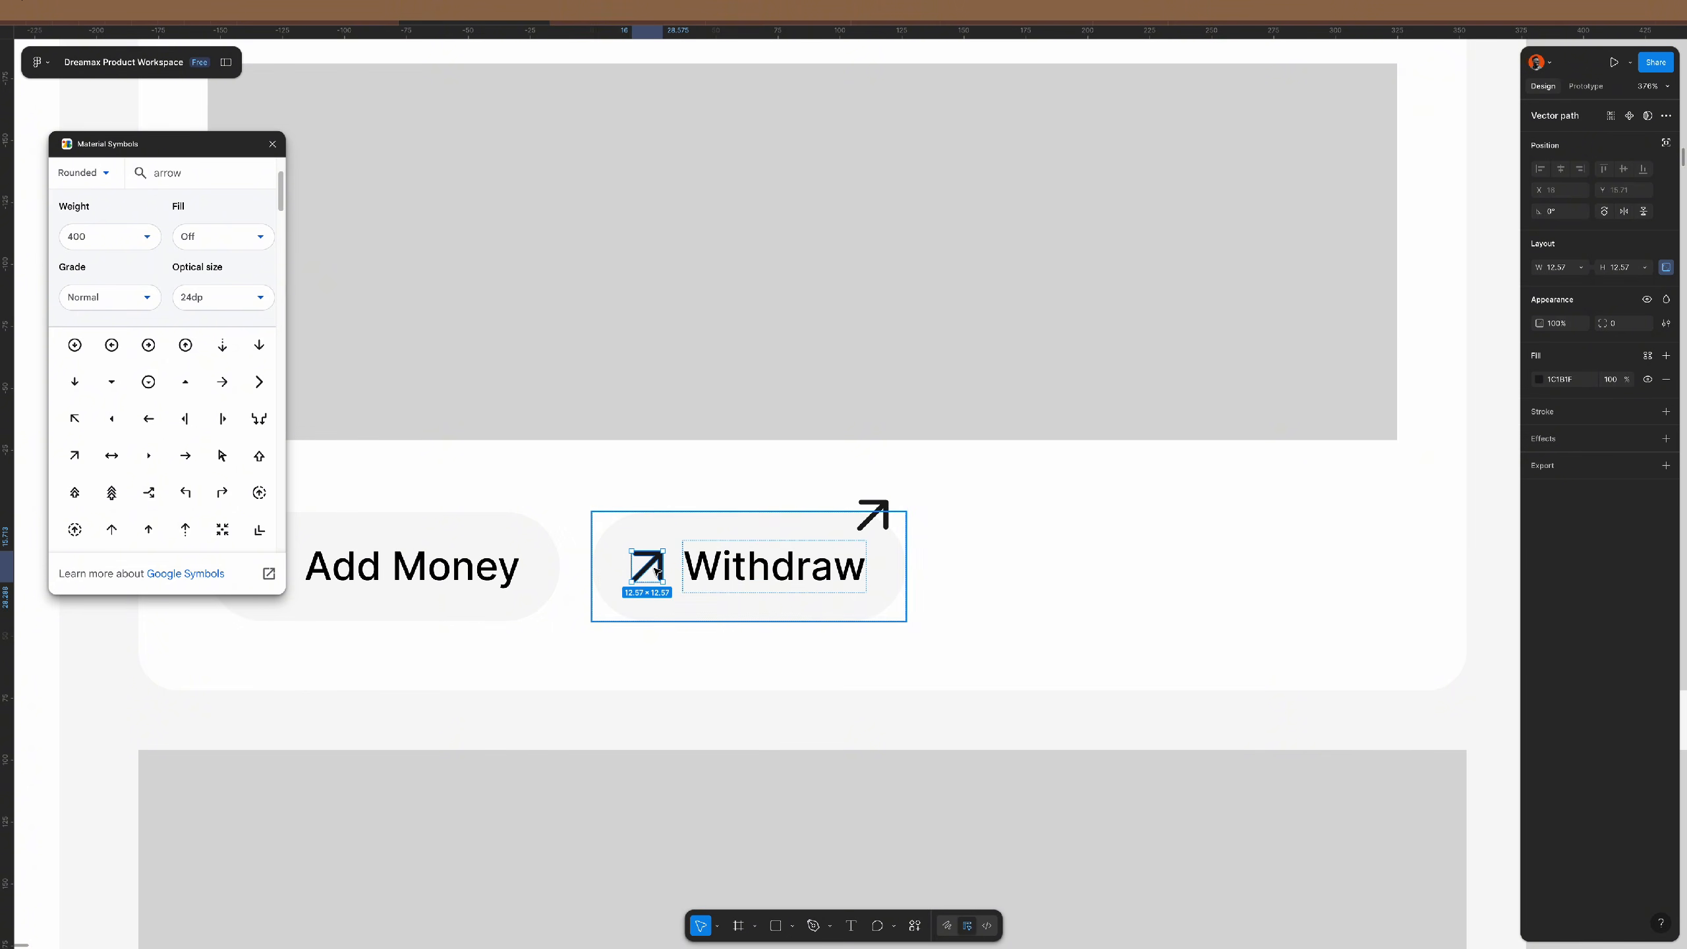
left_click(884, 519)
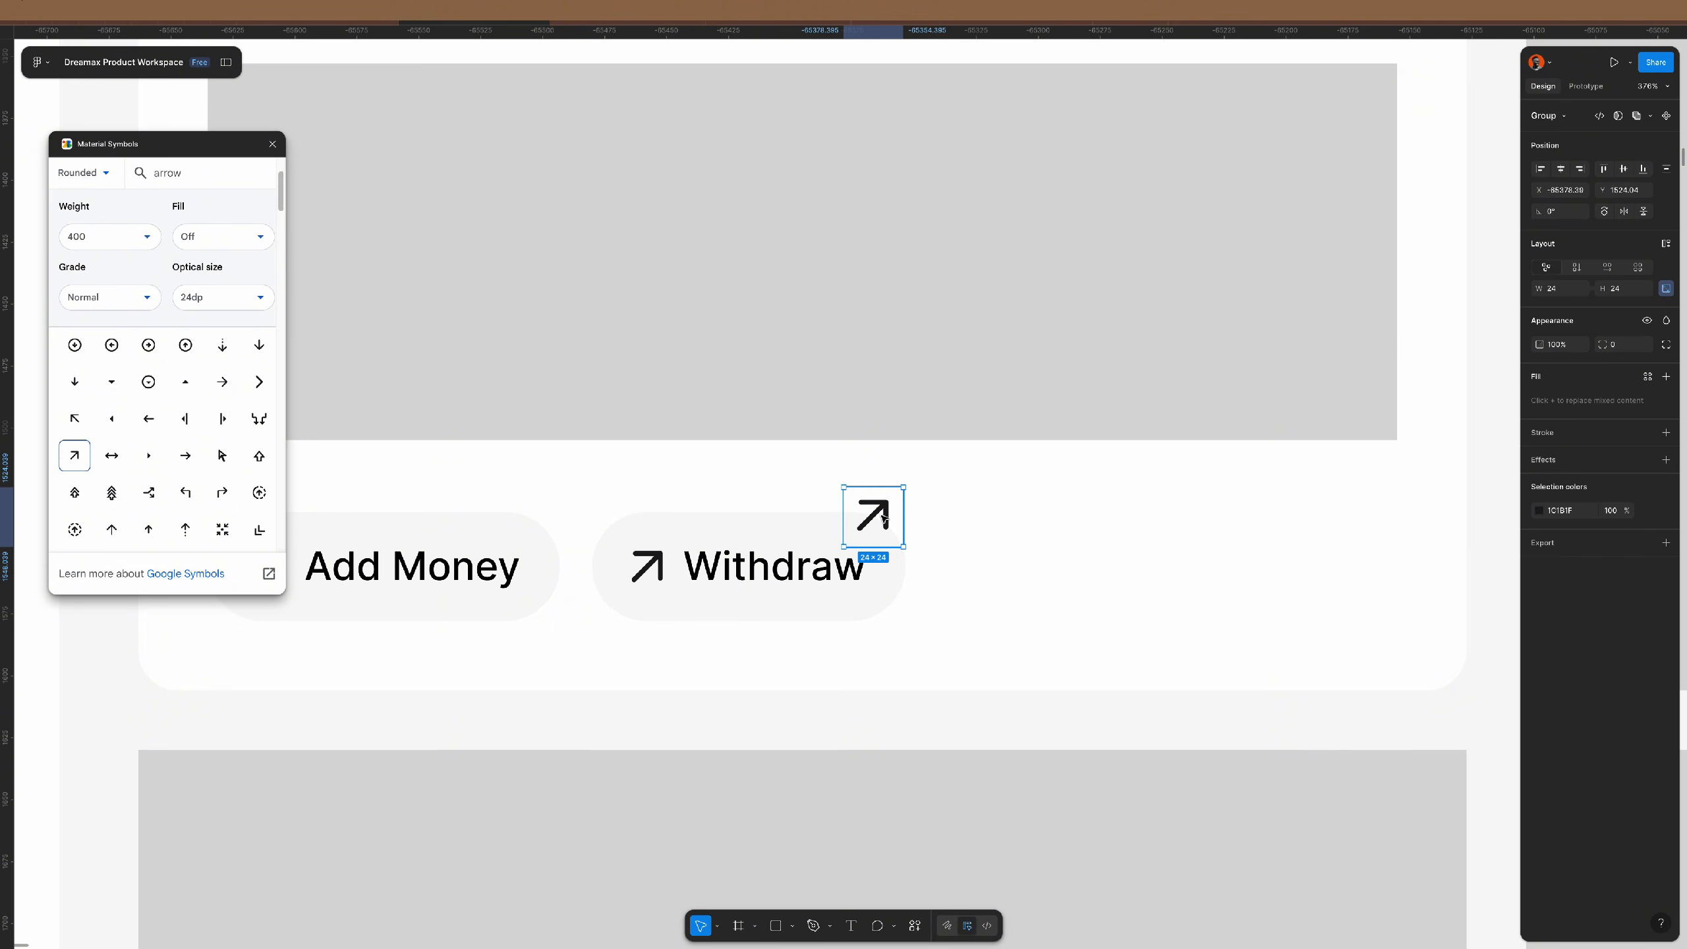
key("Delete")
- Set a 12 icon-to-label gap on both the Add Money and Withdraw buttons
scroll(858, 546, "down", 5)
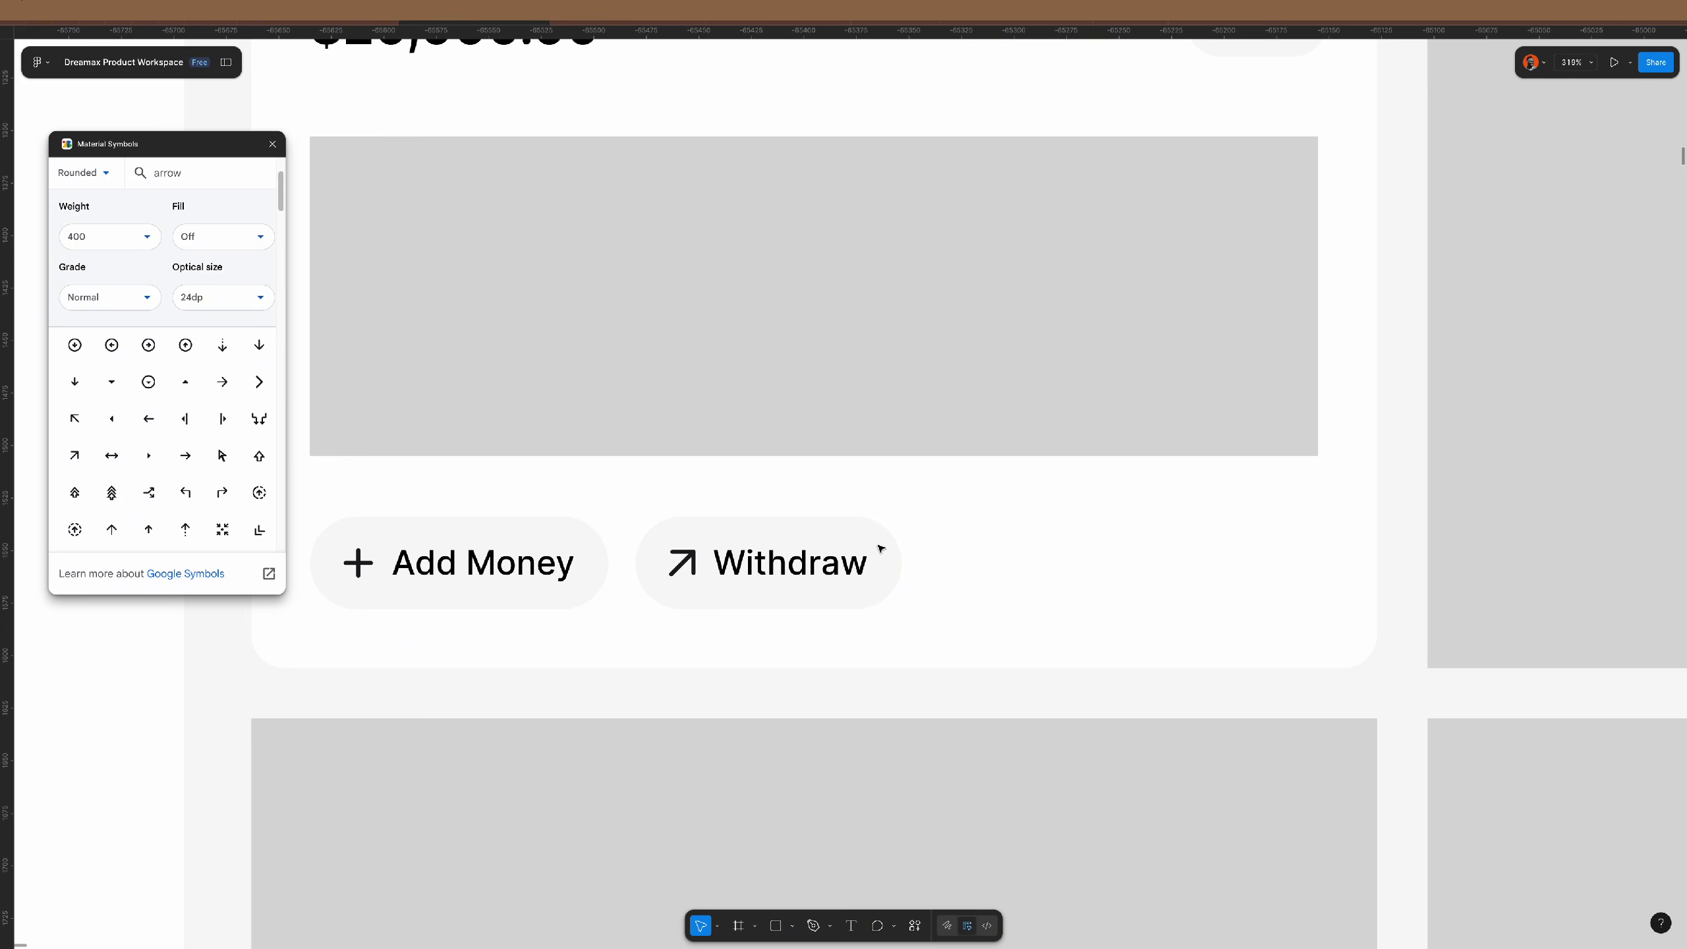
left_click(635, 566)
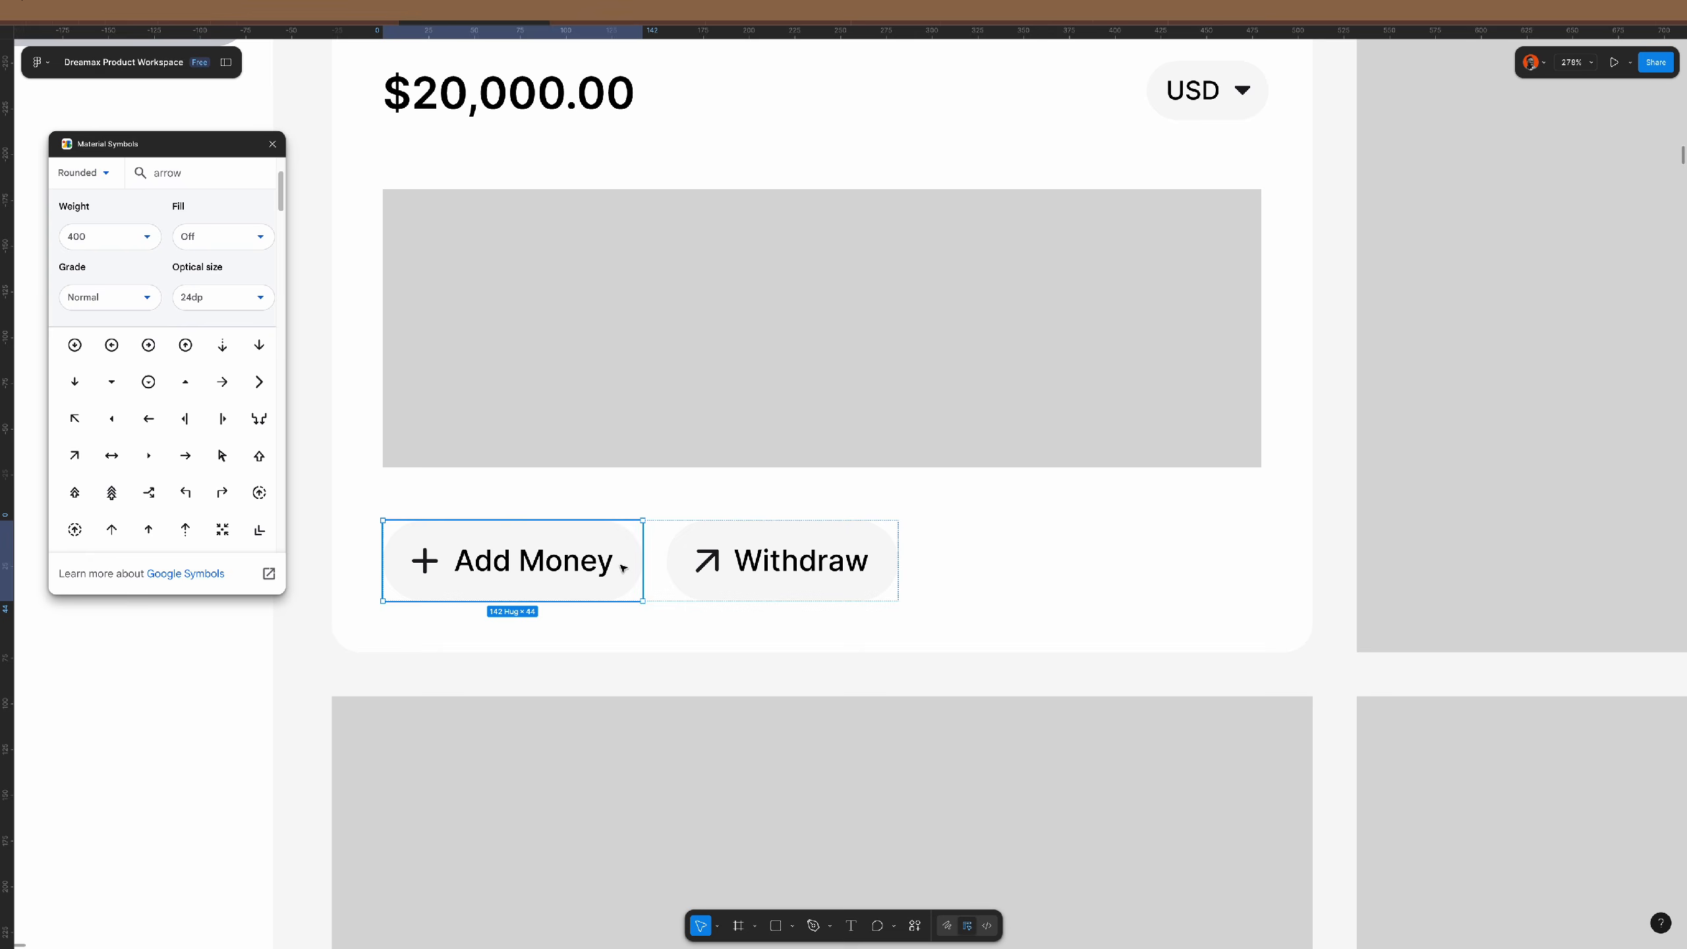
left_click(744, 538, "shift")
left_click(1625, 312)
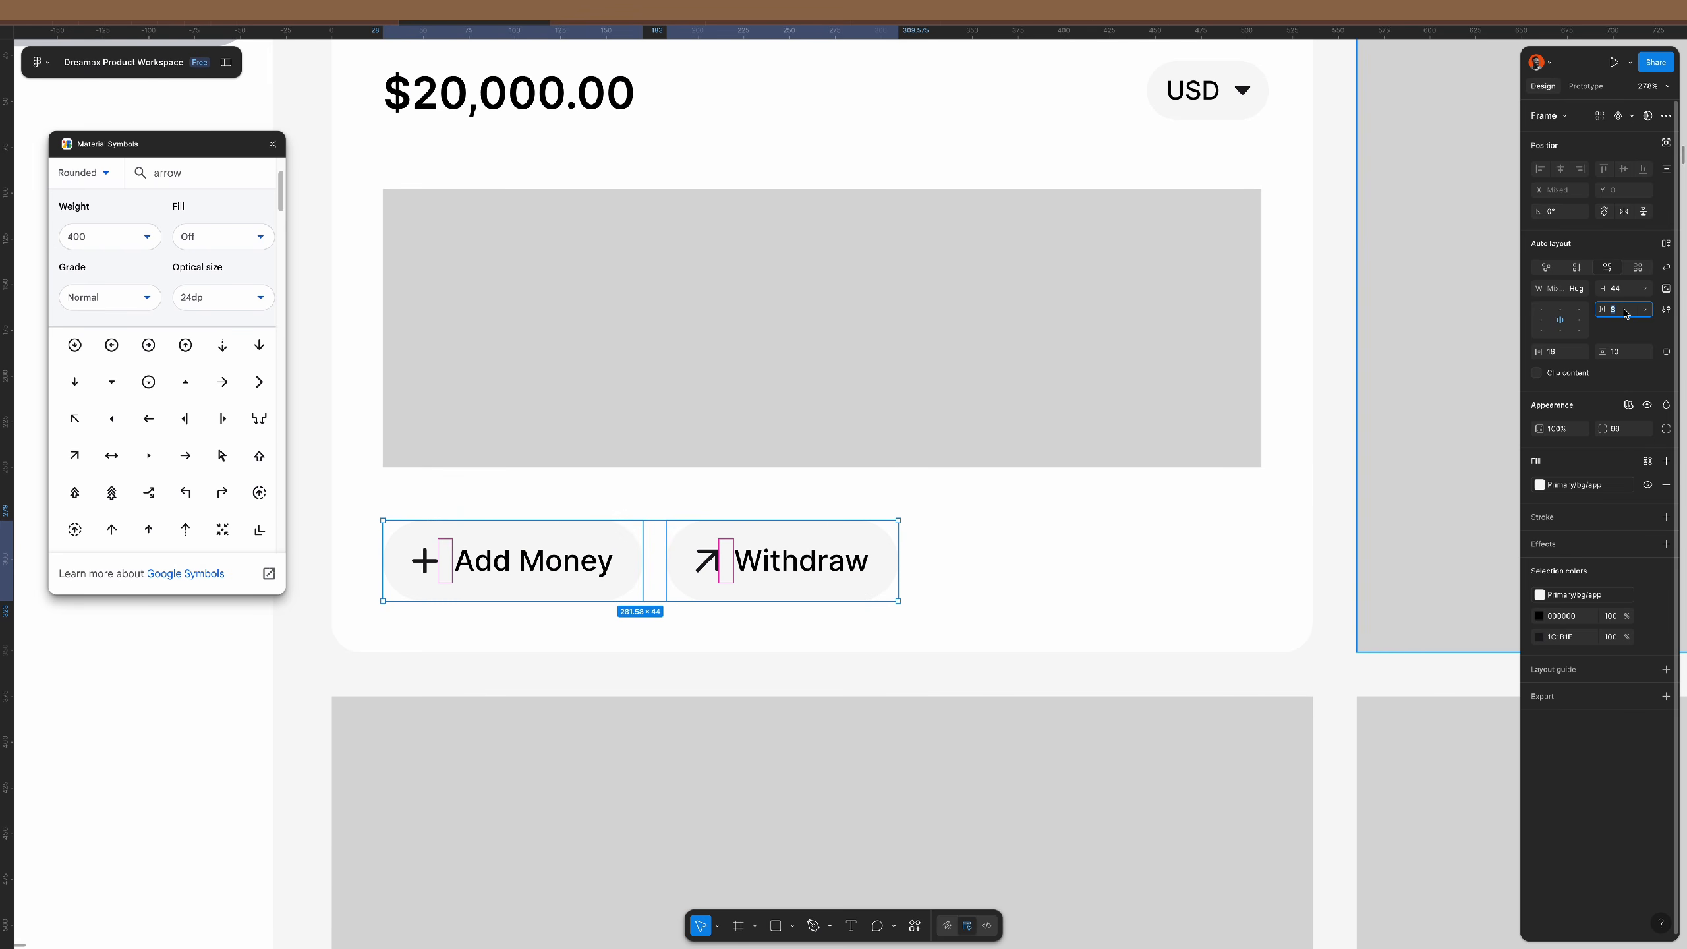
type("12")
key("Return")
- Set 15 spacing between the buttons in the row
left_click(817, 561)
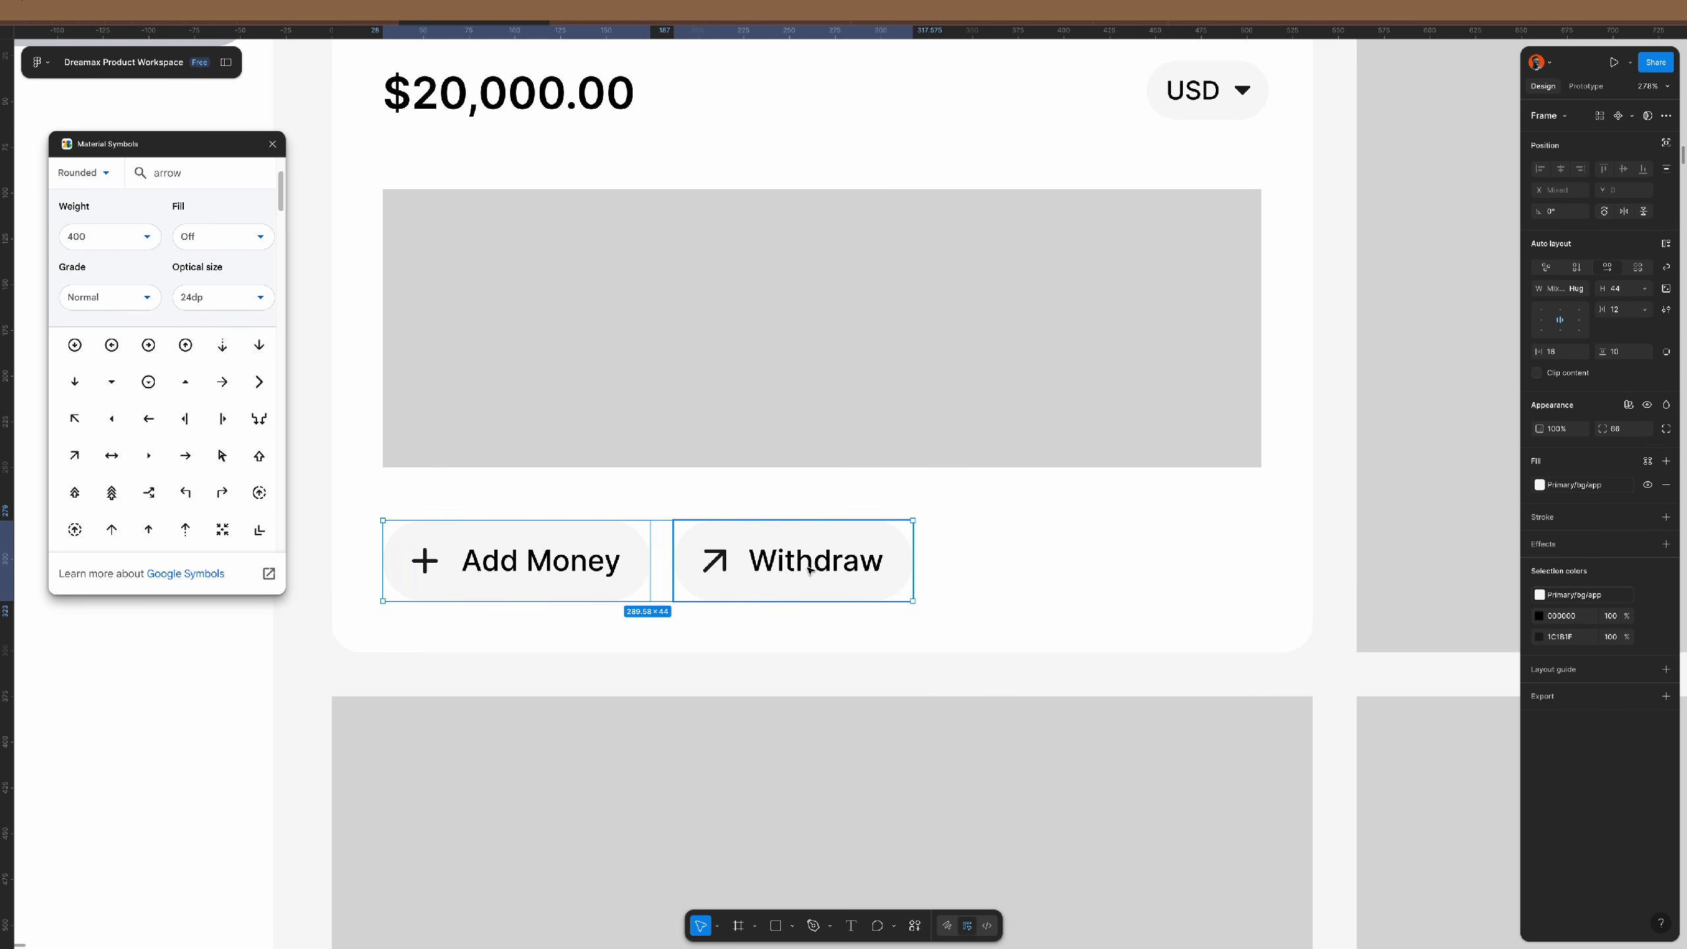
left_click(851, 445)
left_click(806, 560)
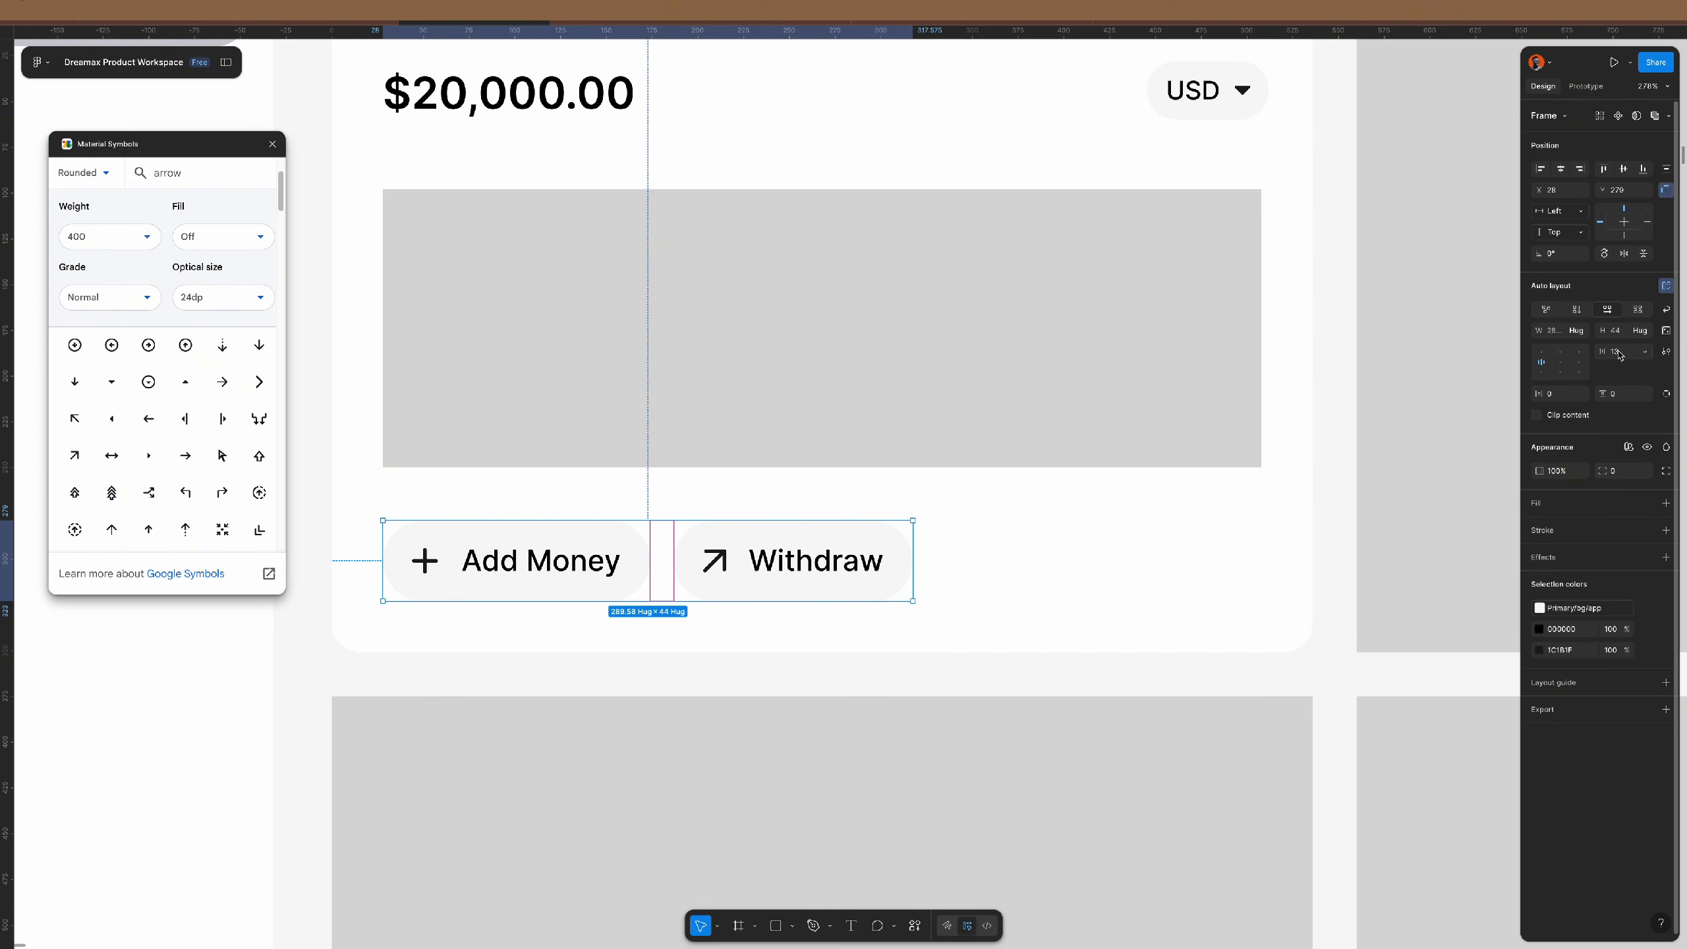
type("15")
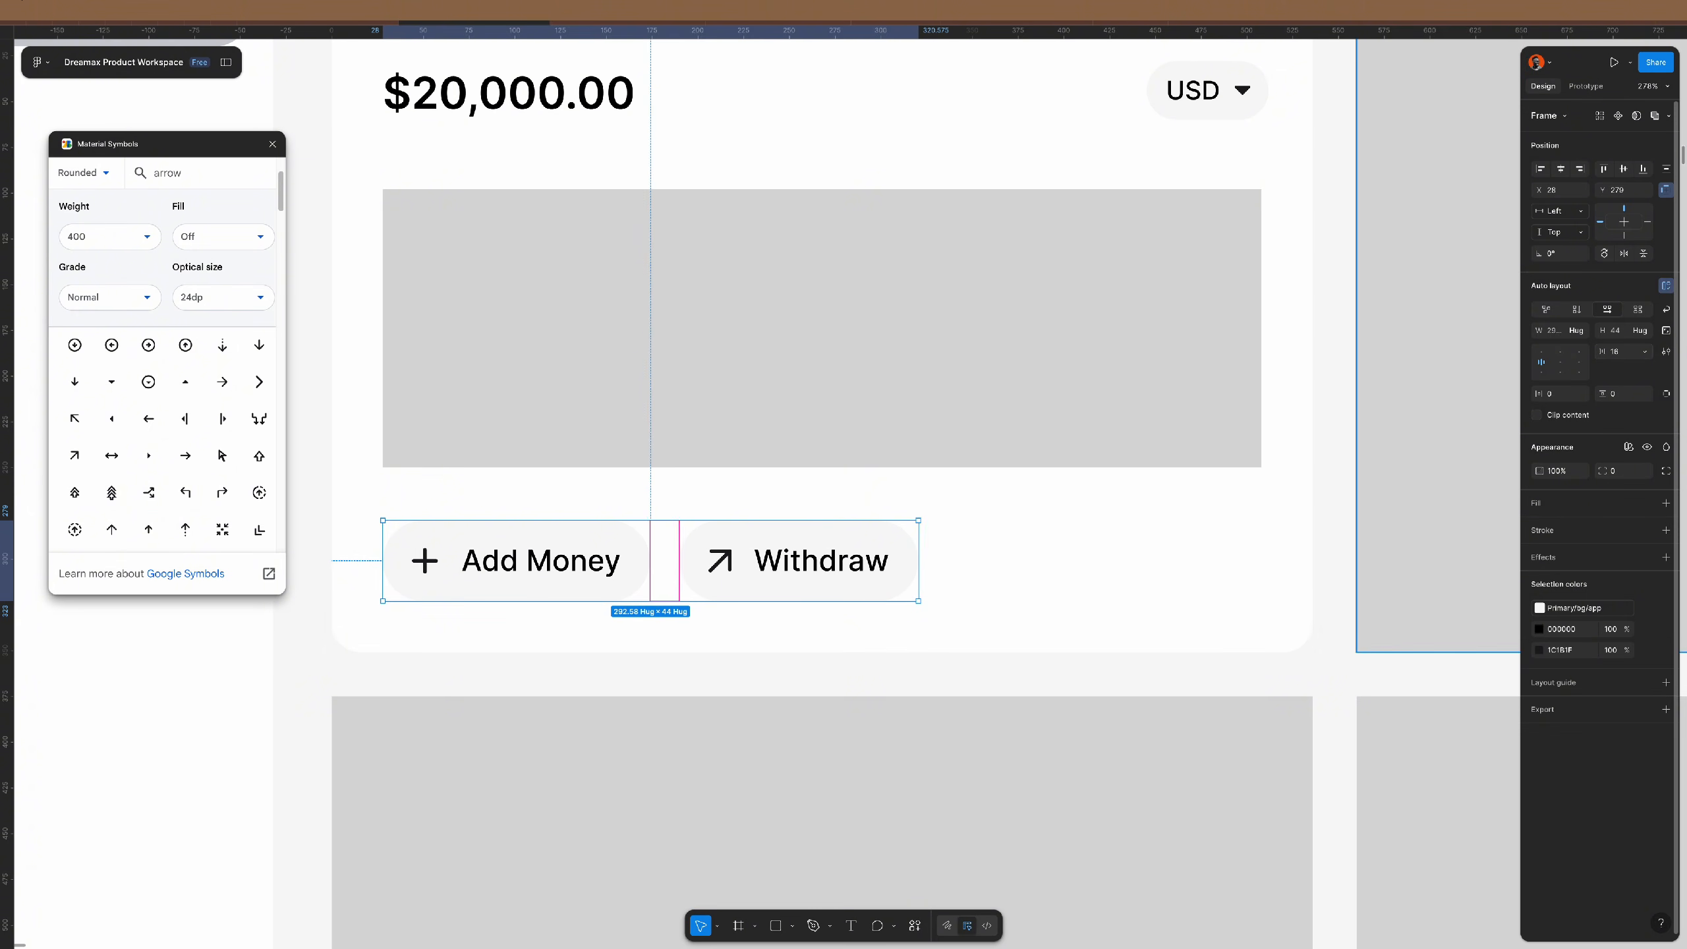
key("Return")
- Duplicate the Withdraw button with Ctrl+D and relabel the copy 'Split Bill'
left_click(821, 560)
key("ctrl+d")
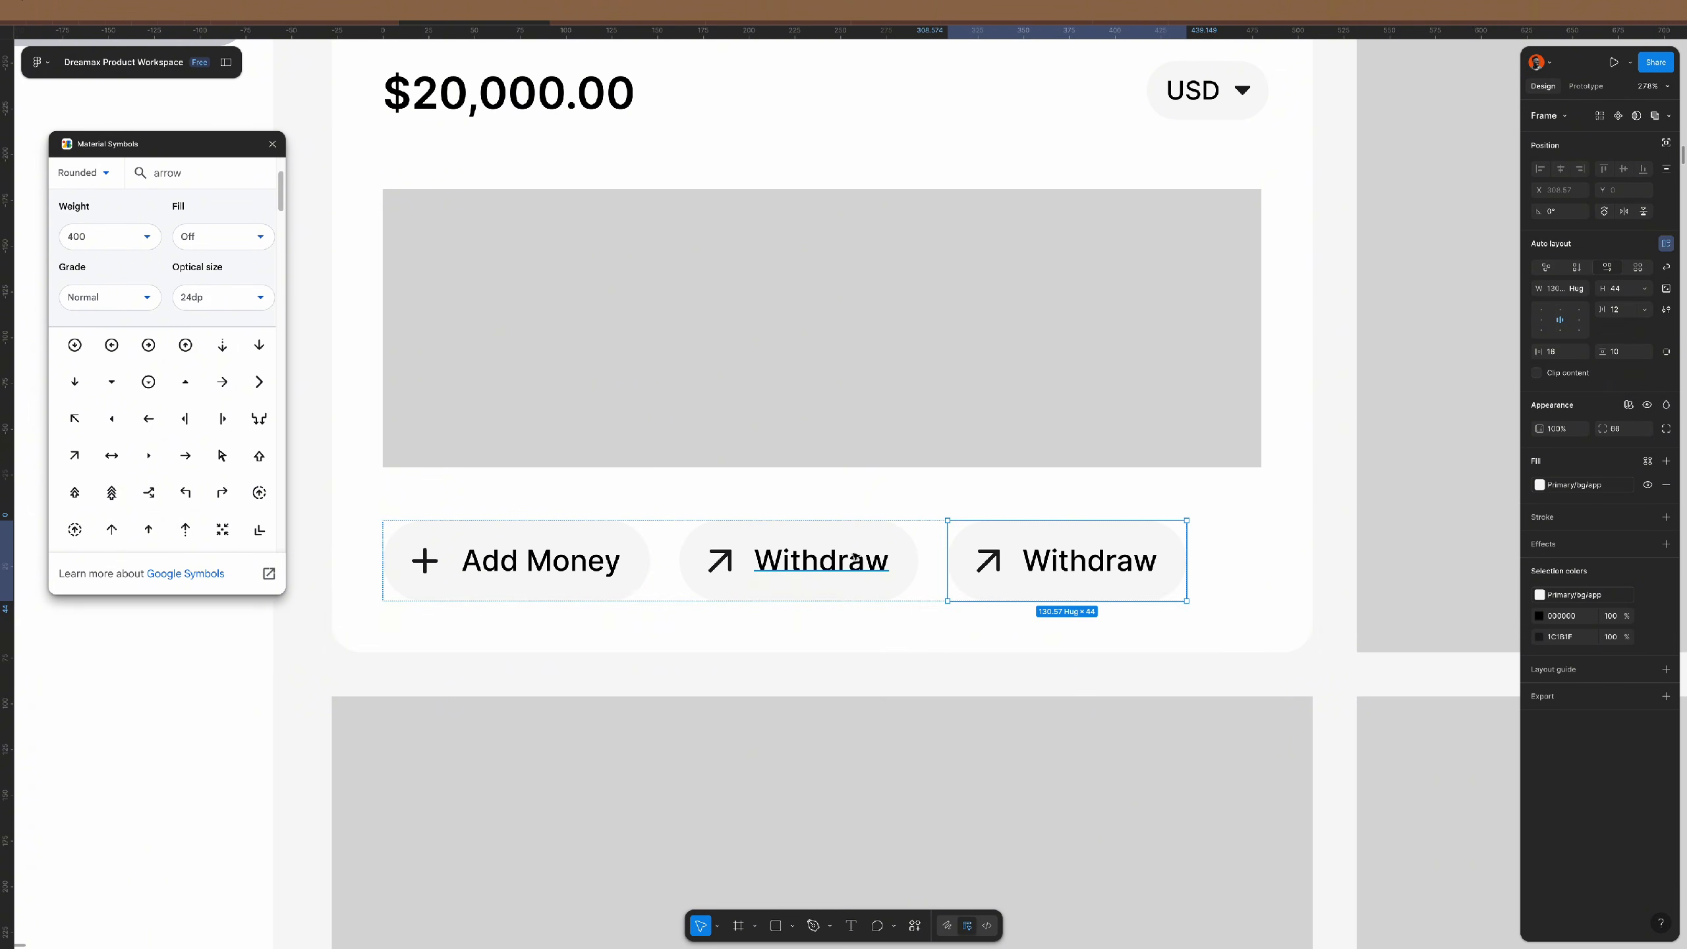
double_click(1079, 560)
type("Split")
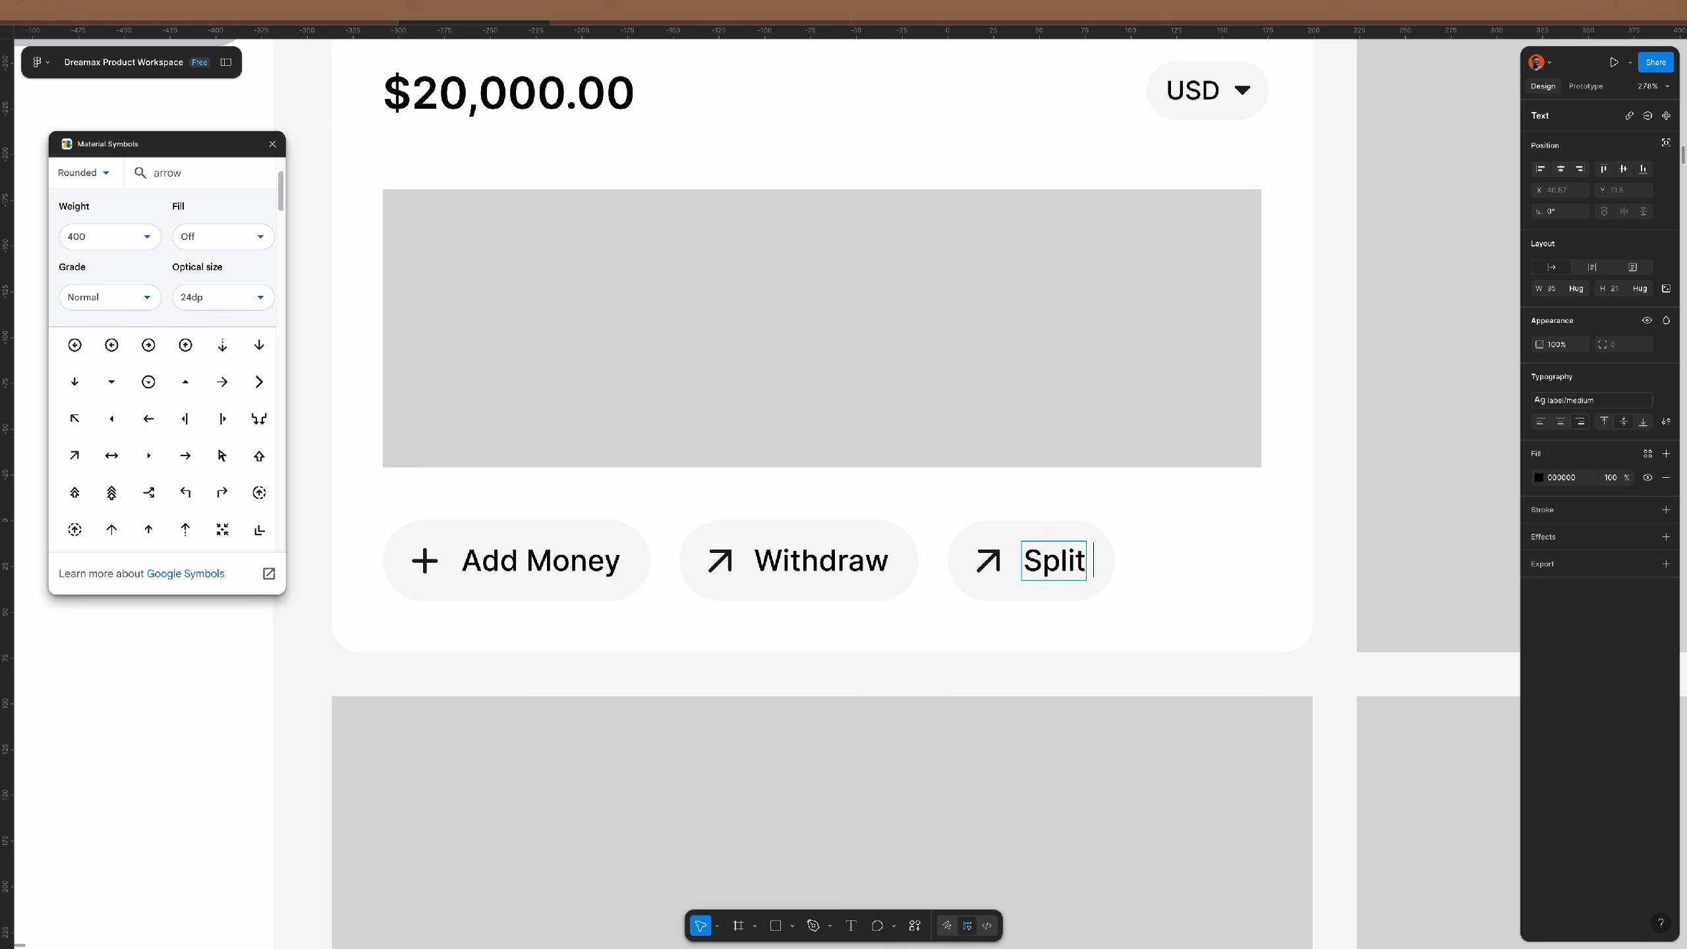
type(" Bill")
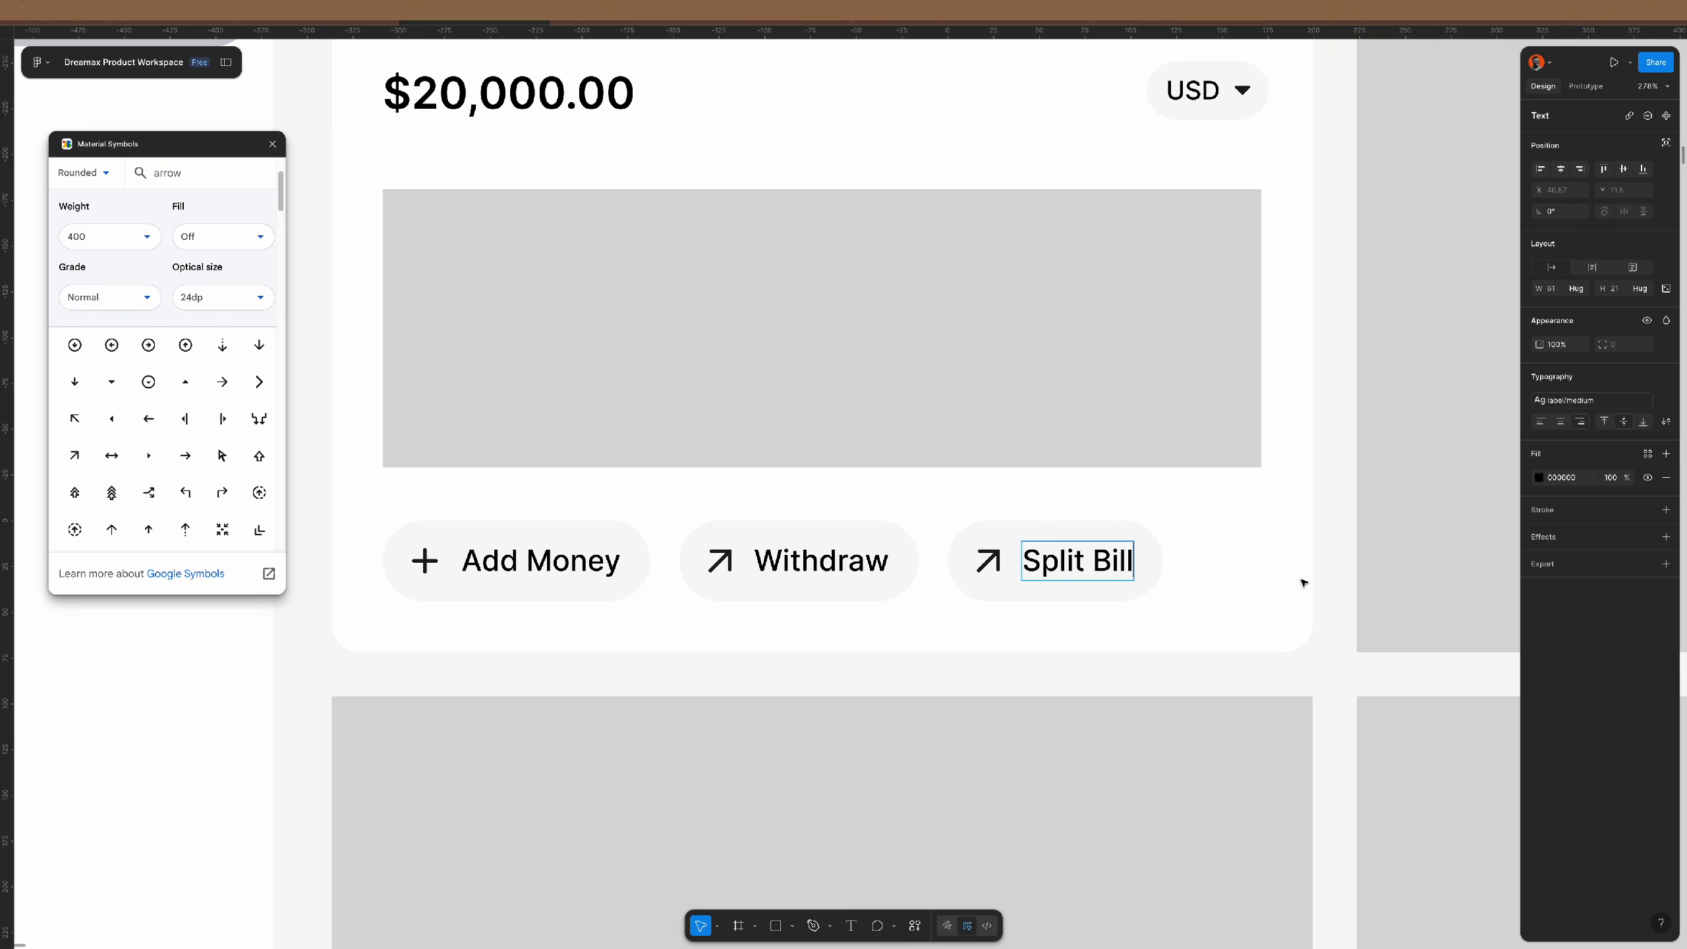
key("Escape")
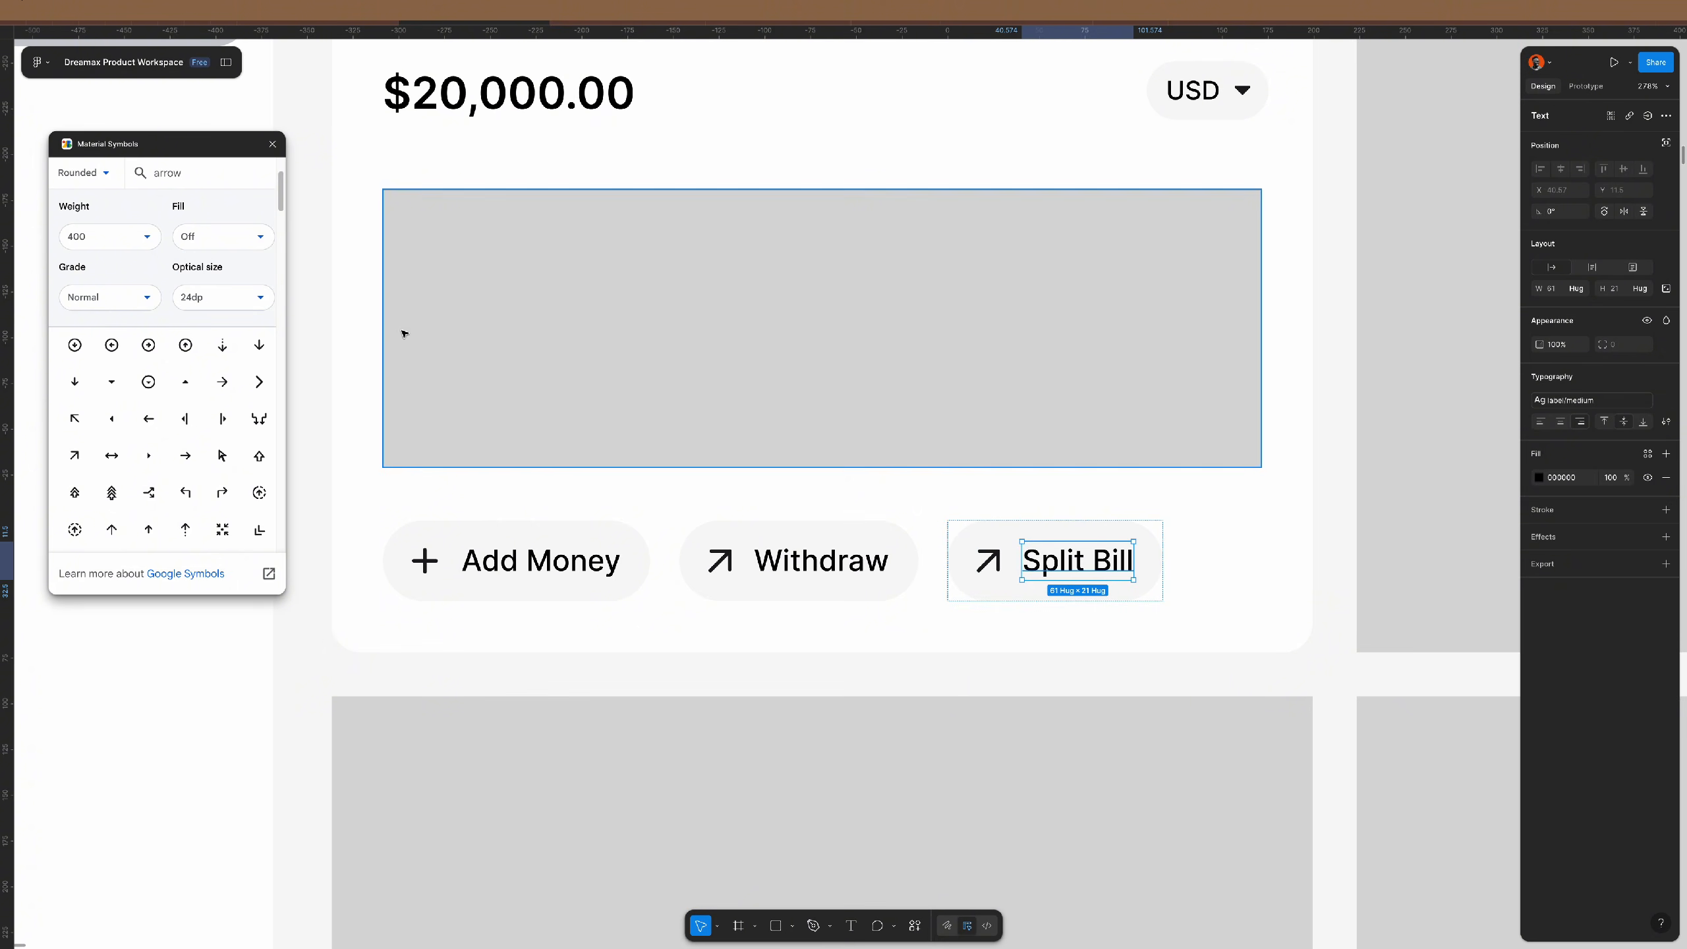
- Search Material Symbols for 'split' and place the split icon on the canvas
double_click(201, 171)
type("split")
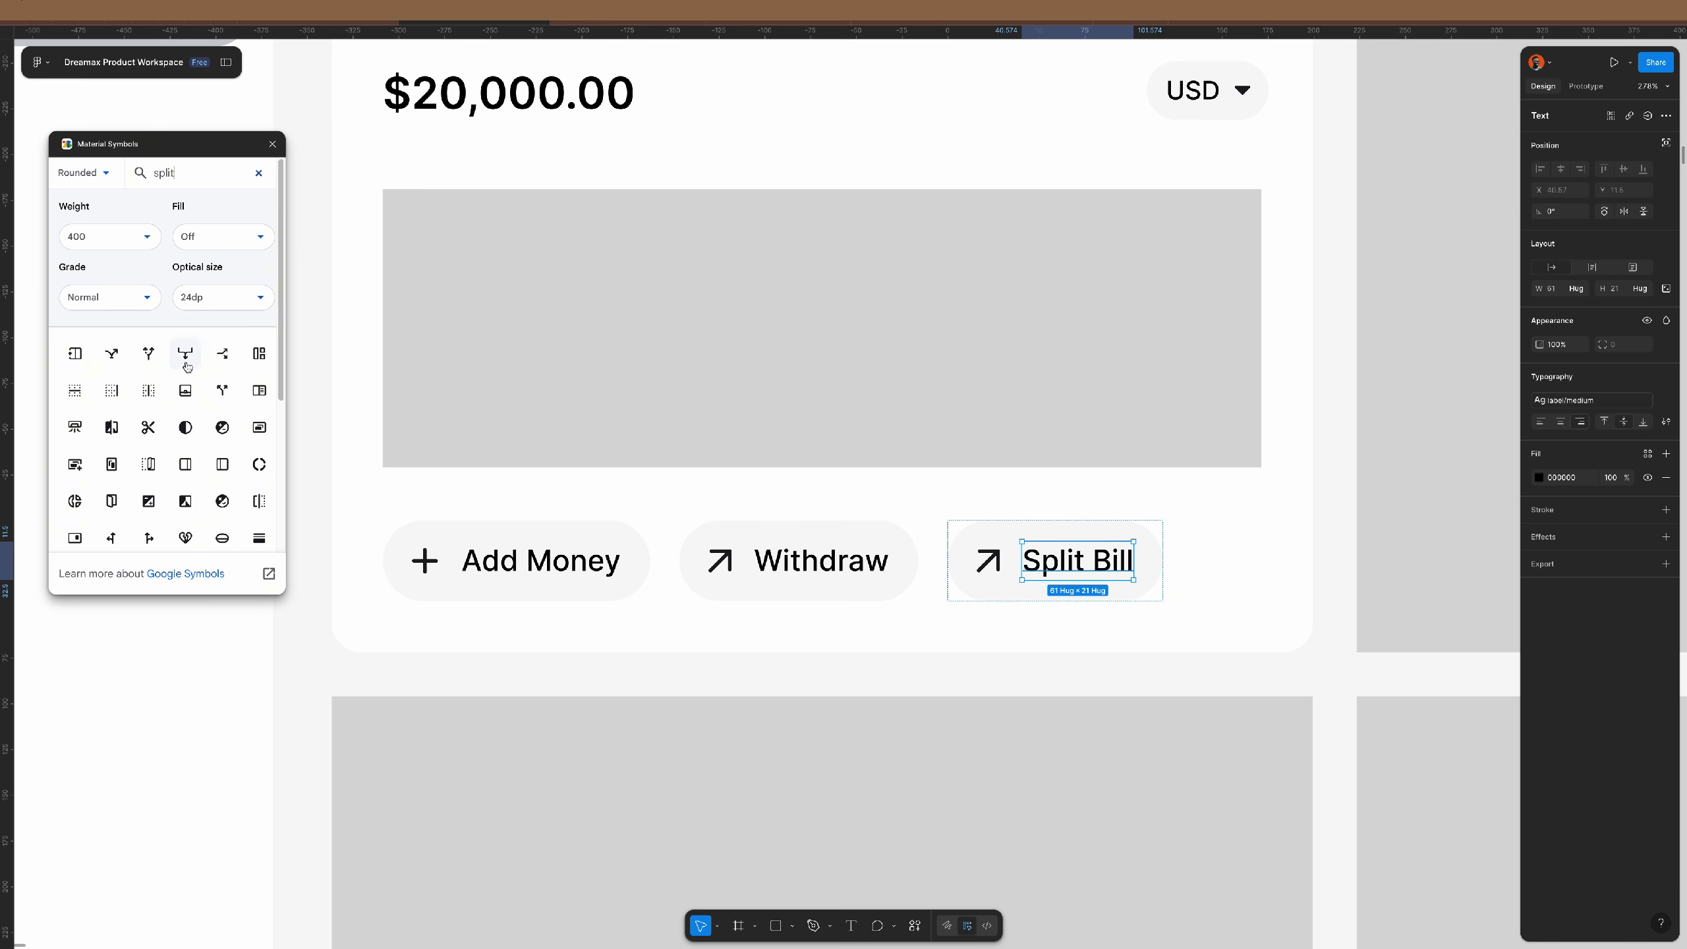
left_click_drag(113, 355, 873, 521)
double_click(875, 515)
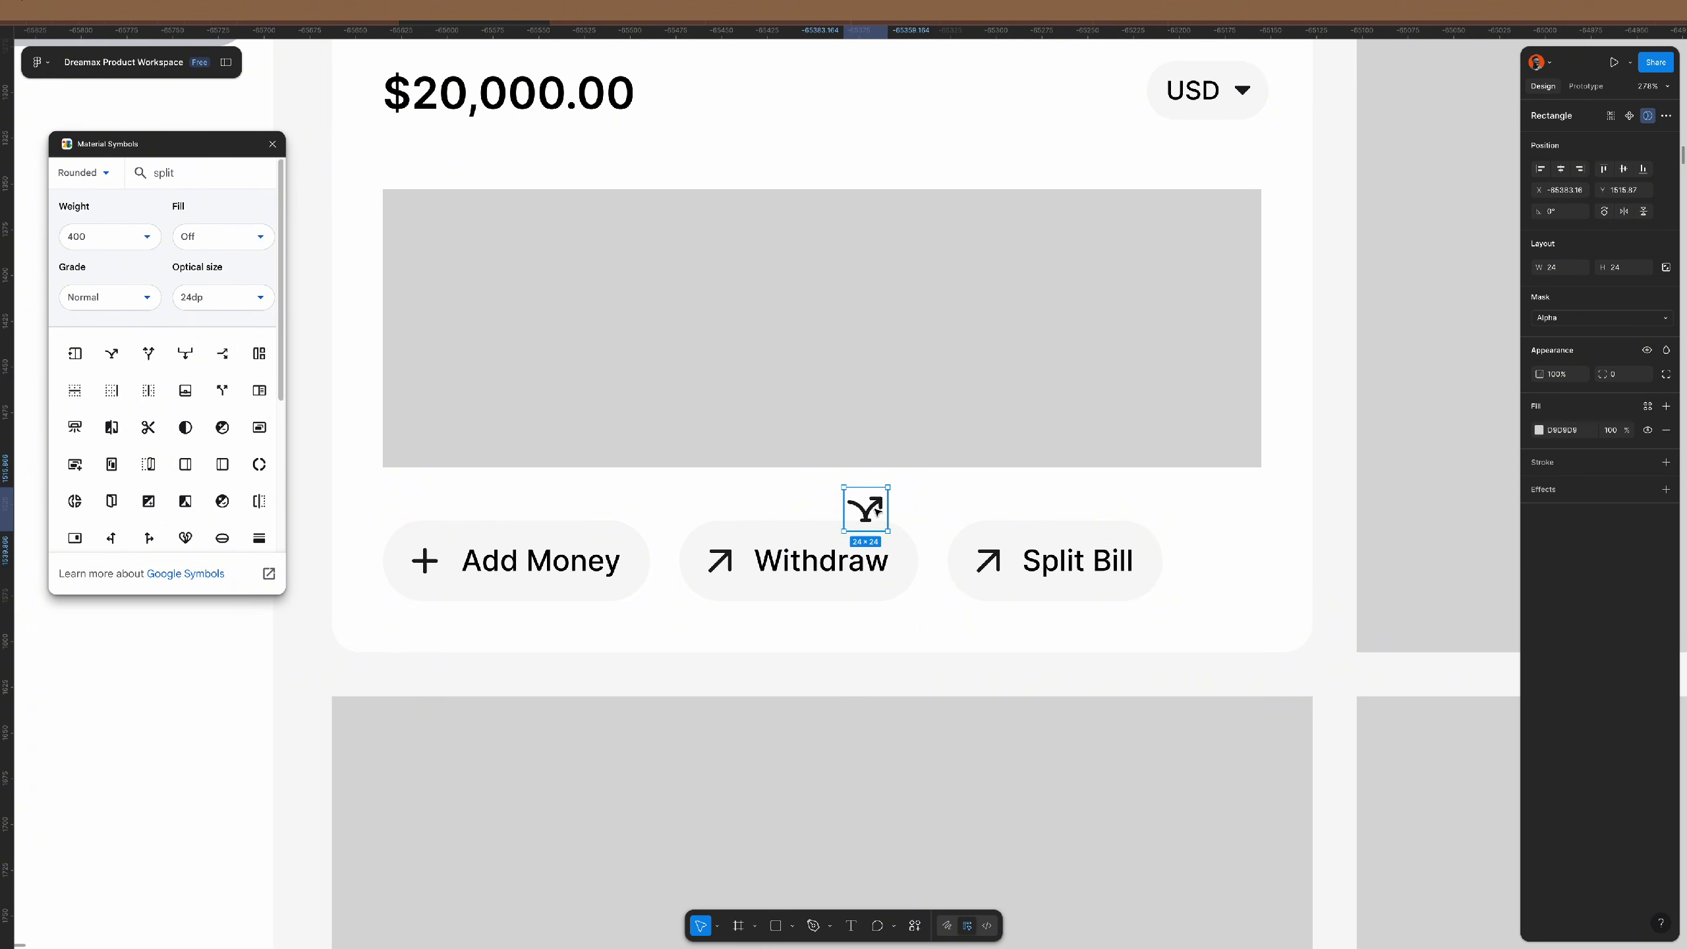
left_click(869, 514)
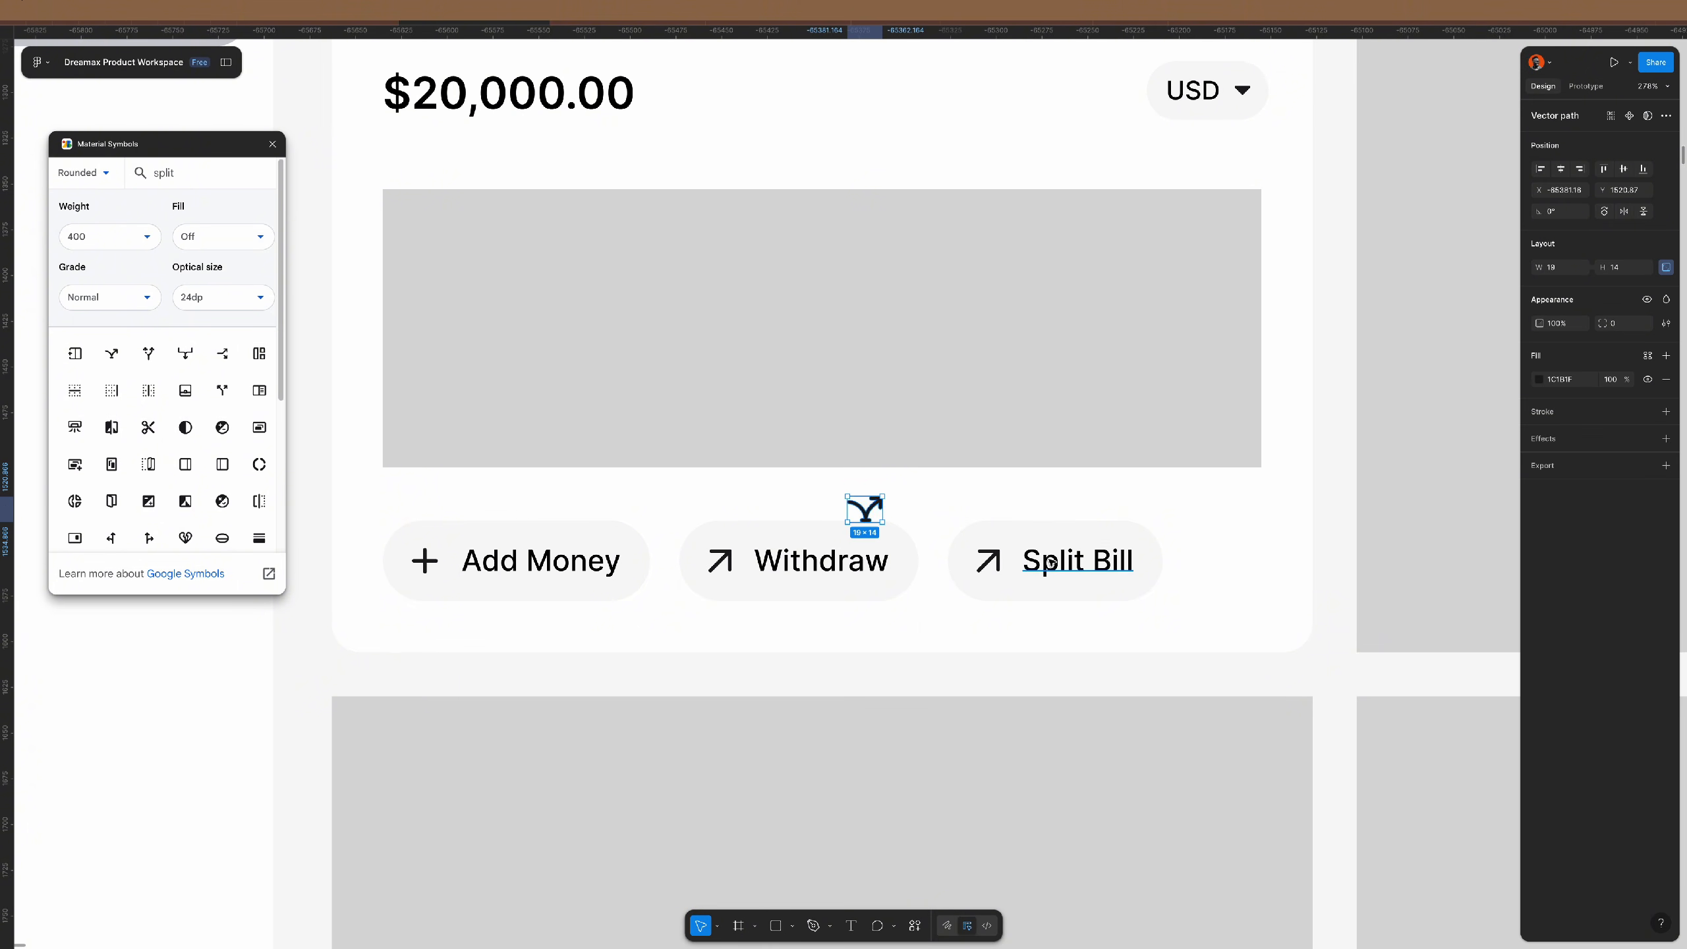
- Swap Split Bill's arrow for the split icon, delete the spare, and close the plugin
left_click(988, 560)
double_click(990, 560)
key("ctrl+shift+r")
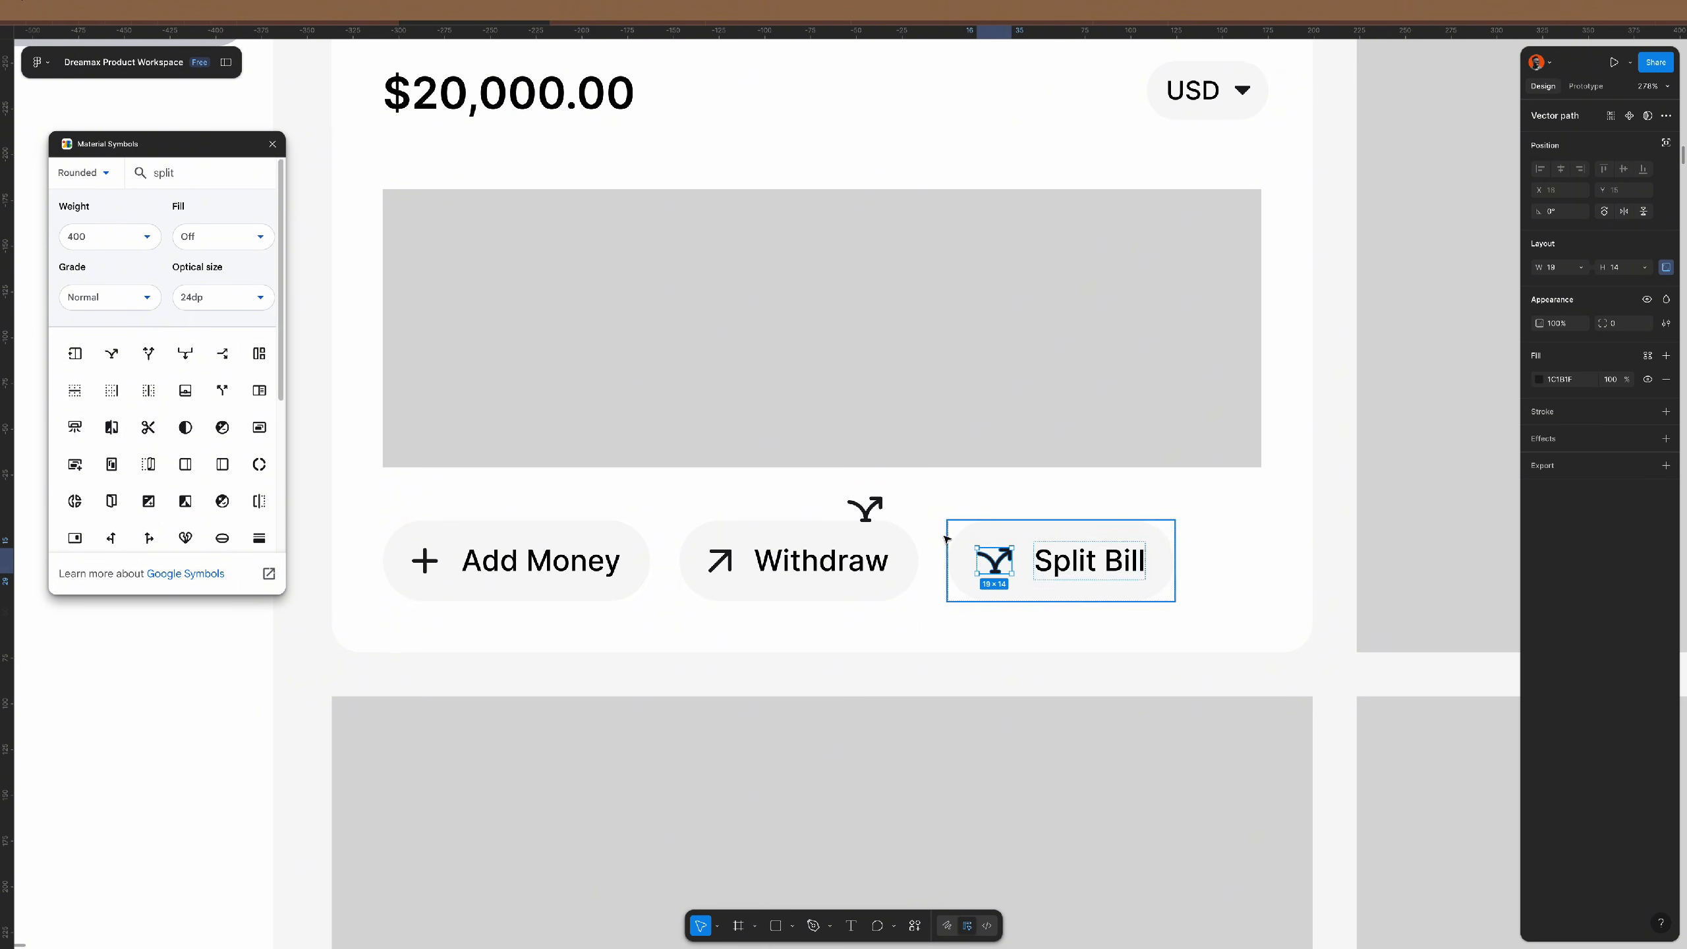
left_click(867, 509)
key("Delete")
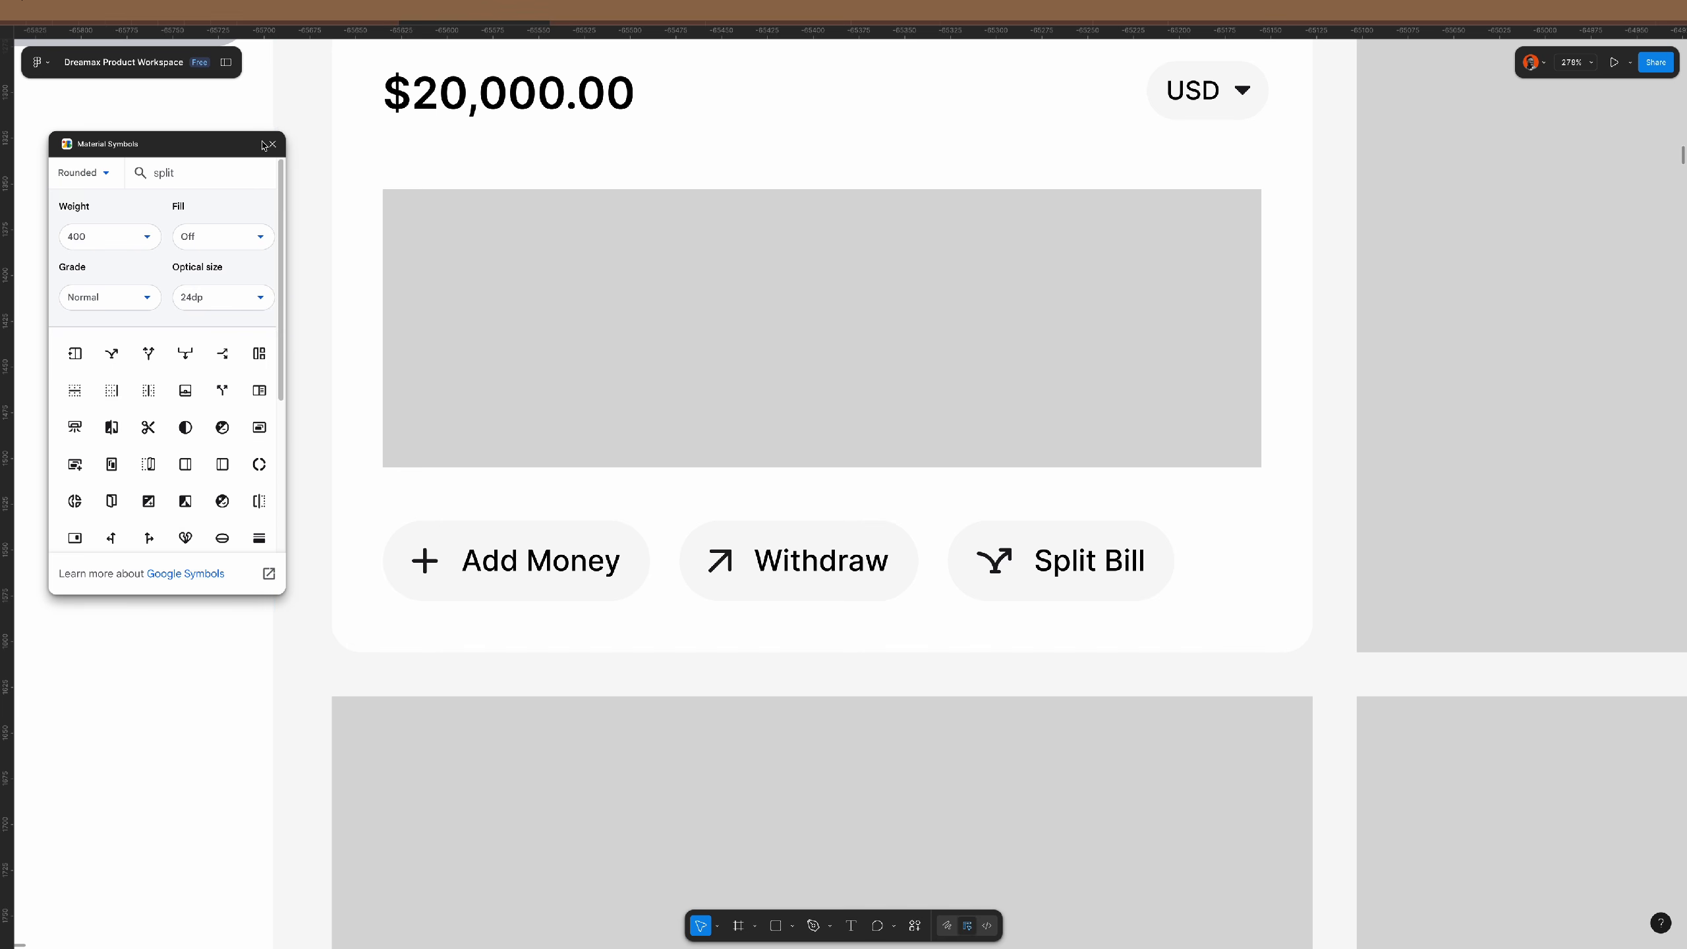
left_click(272, 144)
scroll(850, 456, "right", 3)
scroll(847, 477, "down", 3)
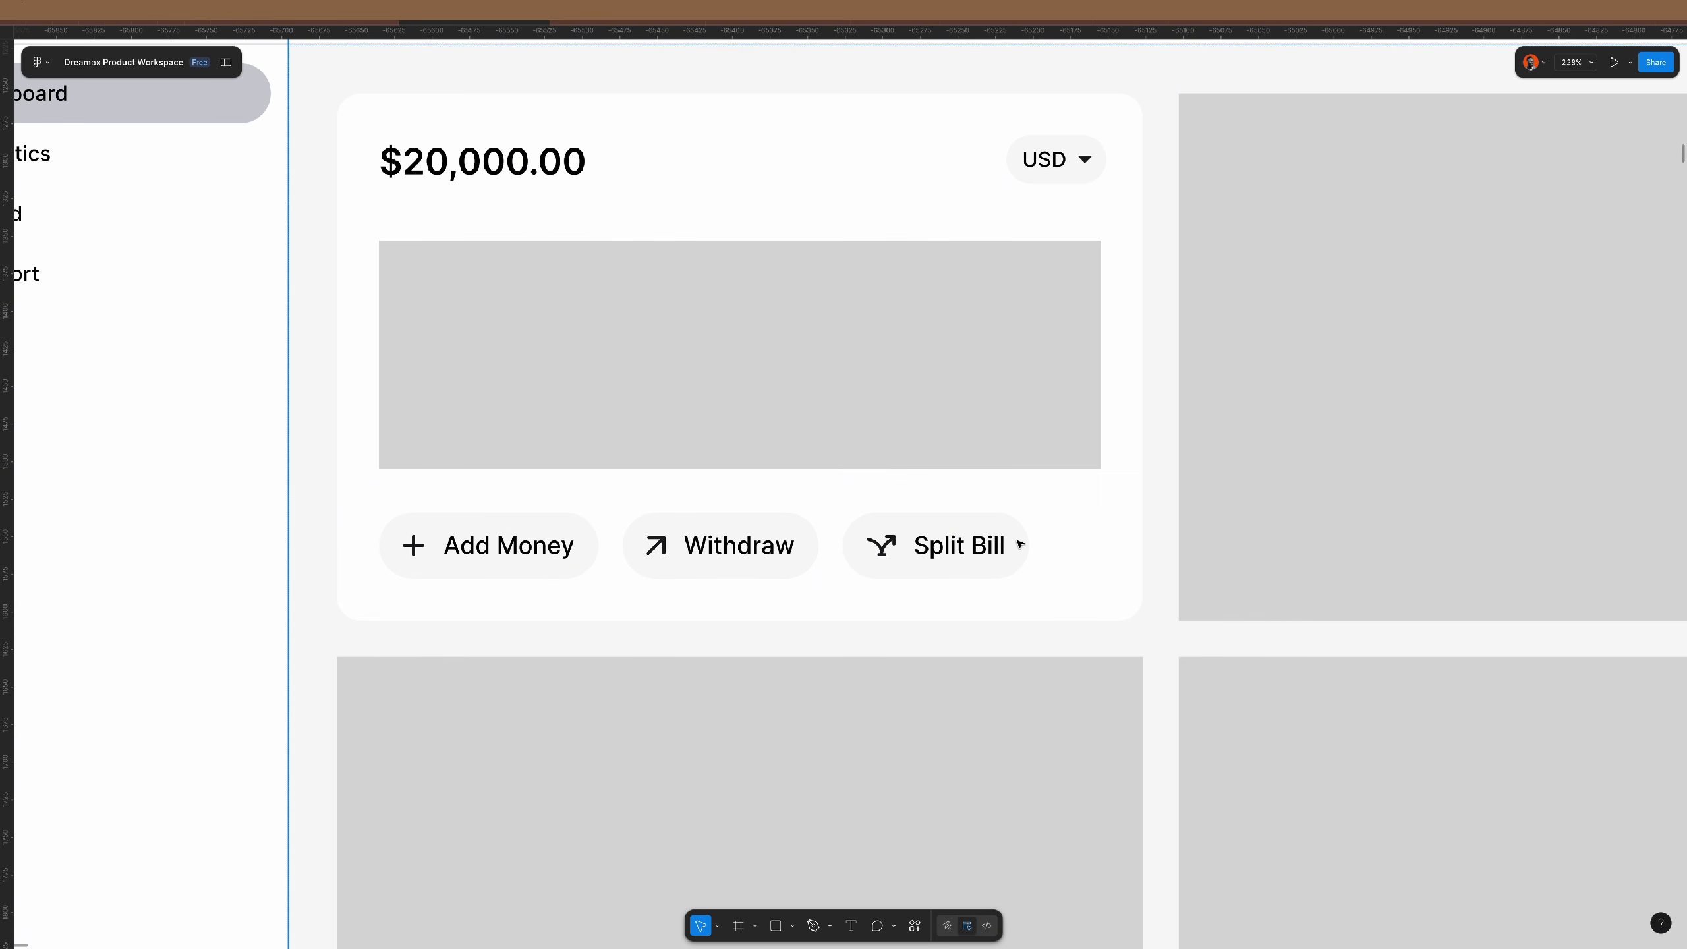
left_click(588, 546)
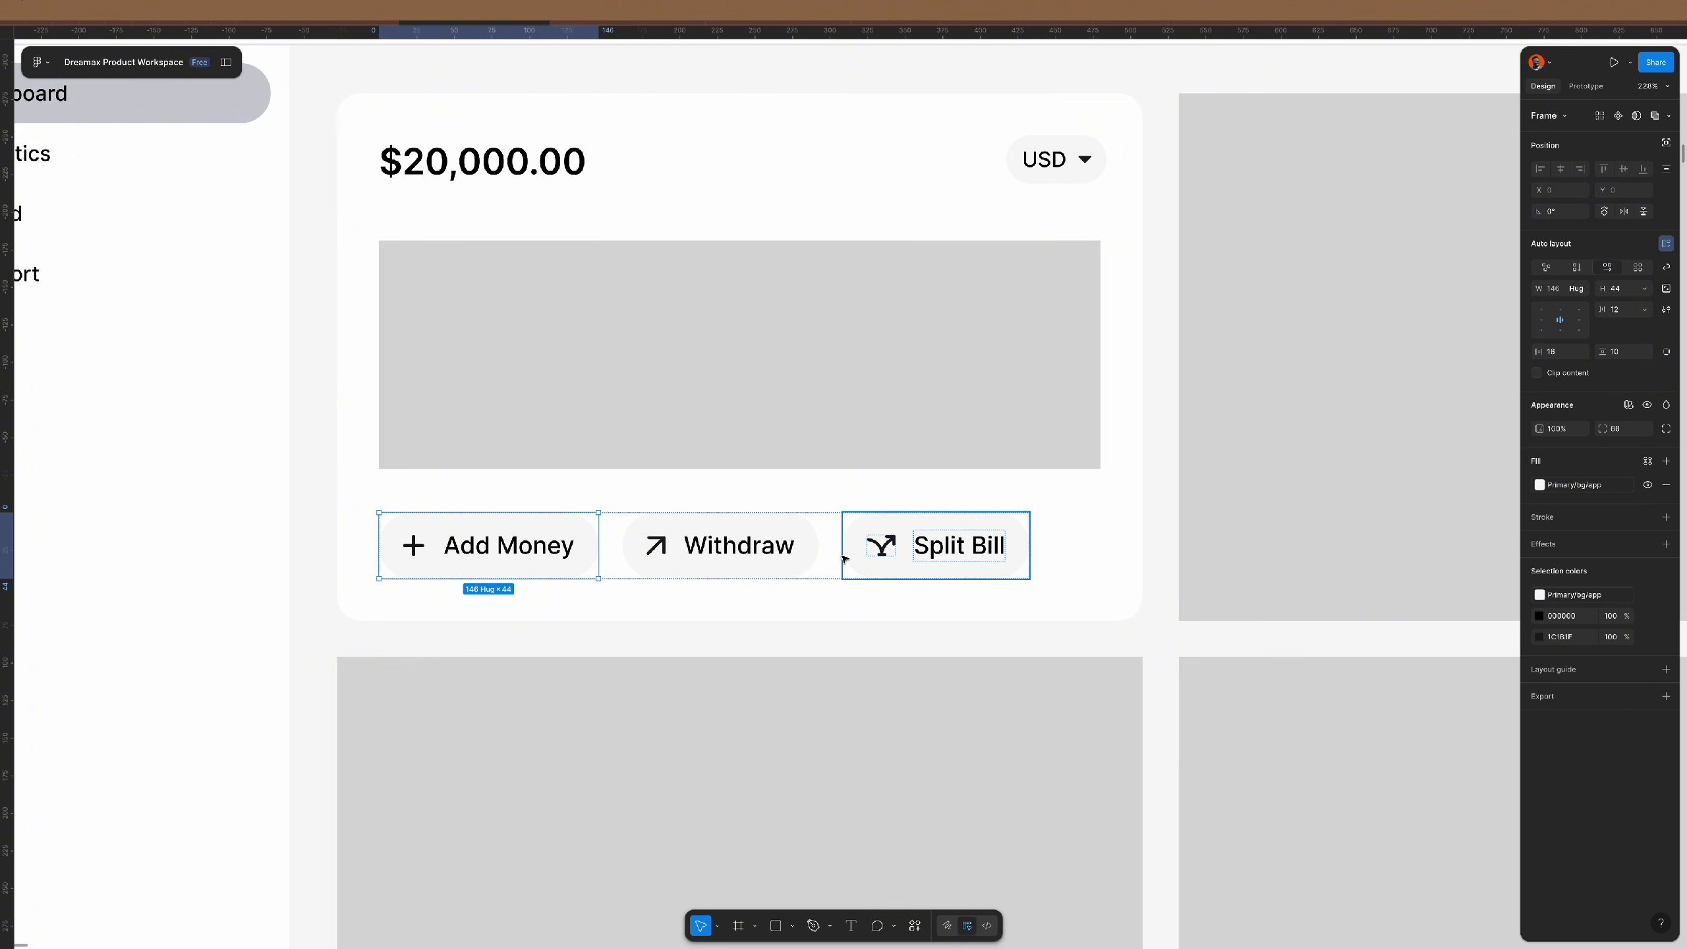
- Fill Add Money with the Primary/bg/blue style and make its label and plus icon FFFFFF
left_click(1574, 485)
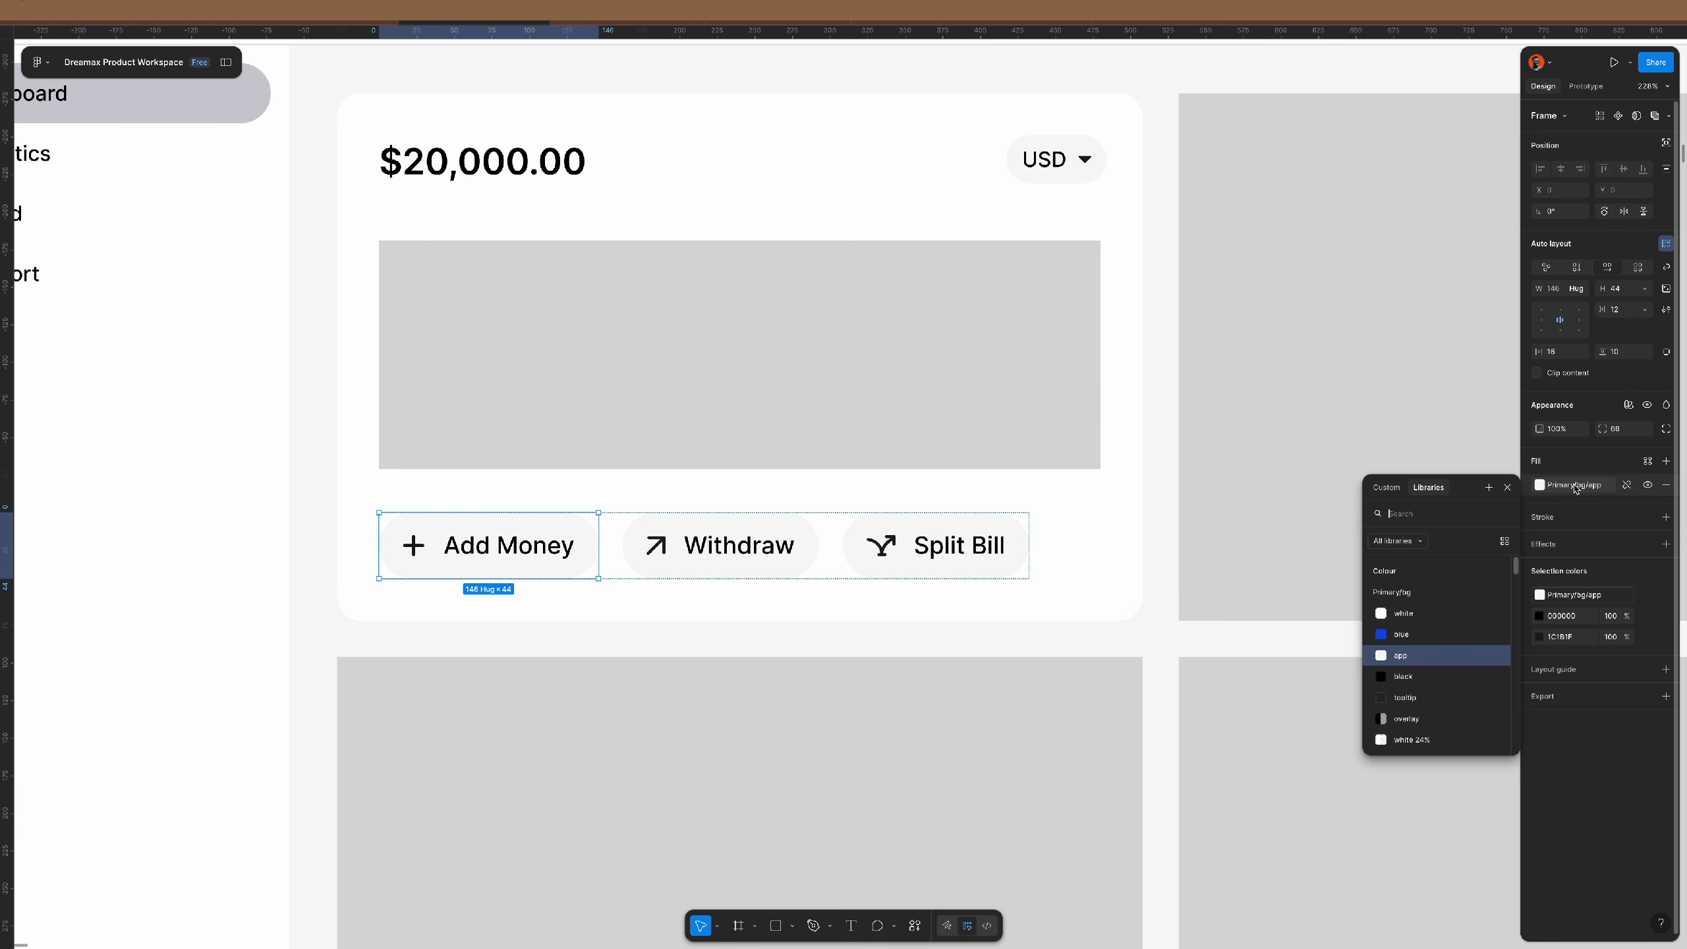
left_click(1437, 636)
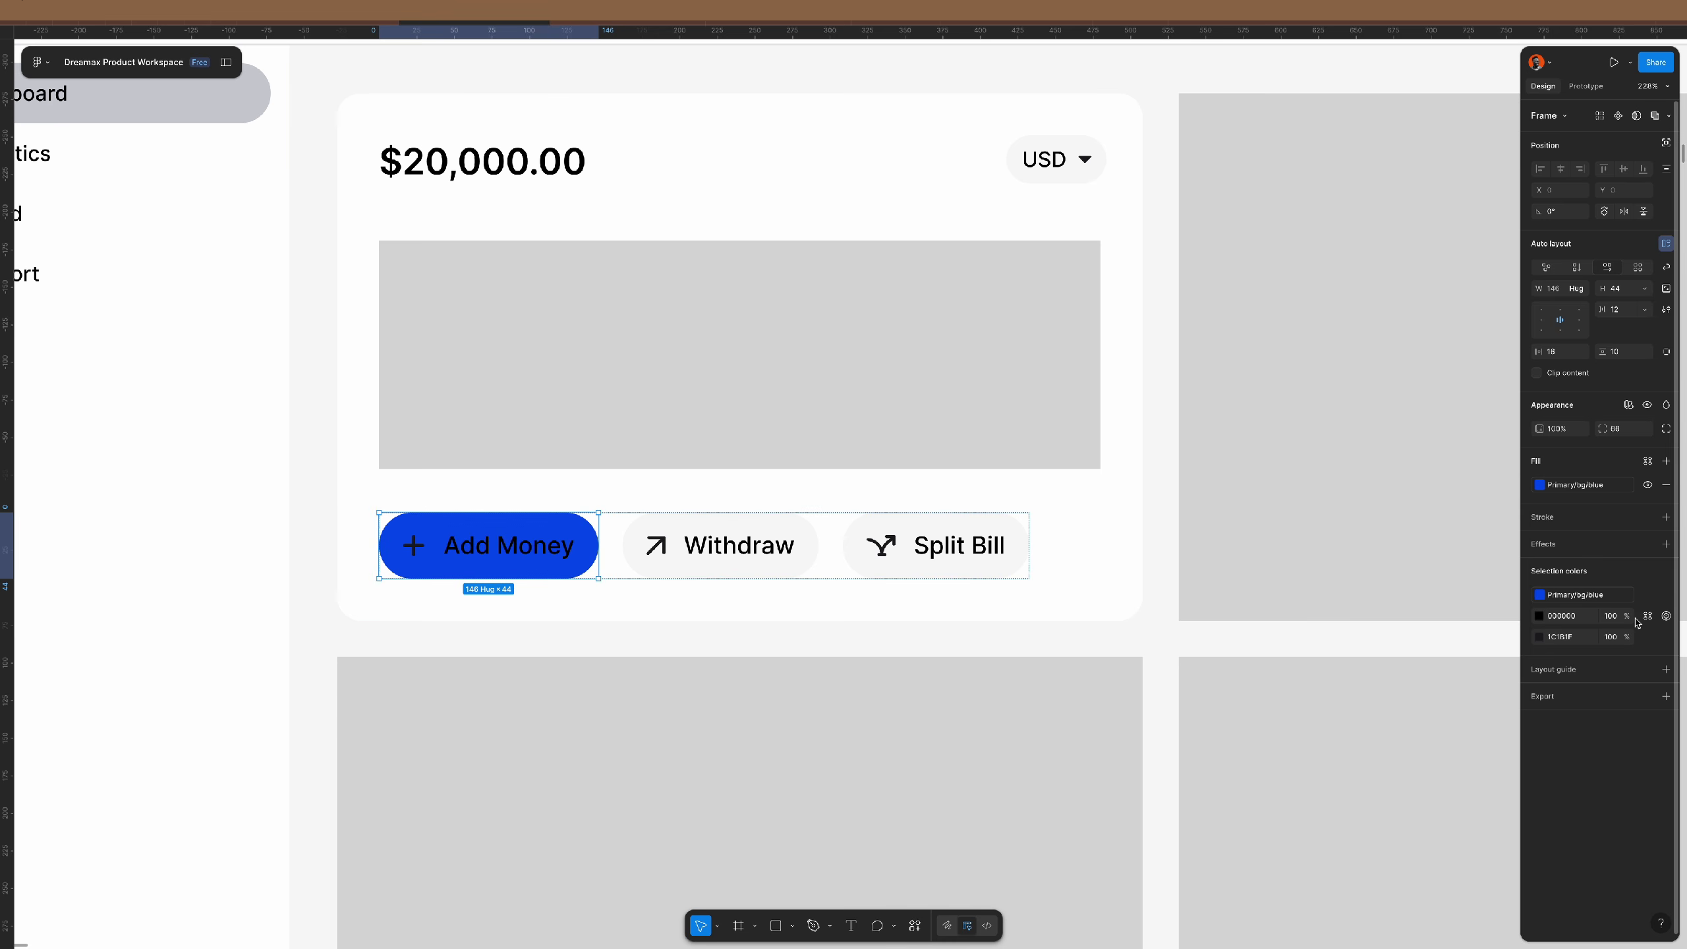
left_click(1583, 623)
type("fff")
key("Return")
left_click(1578, 622)
type("fff")
key("Return")
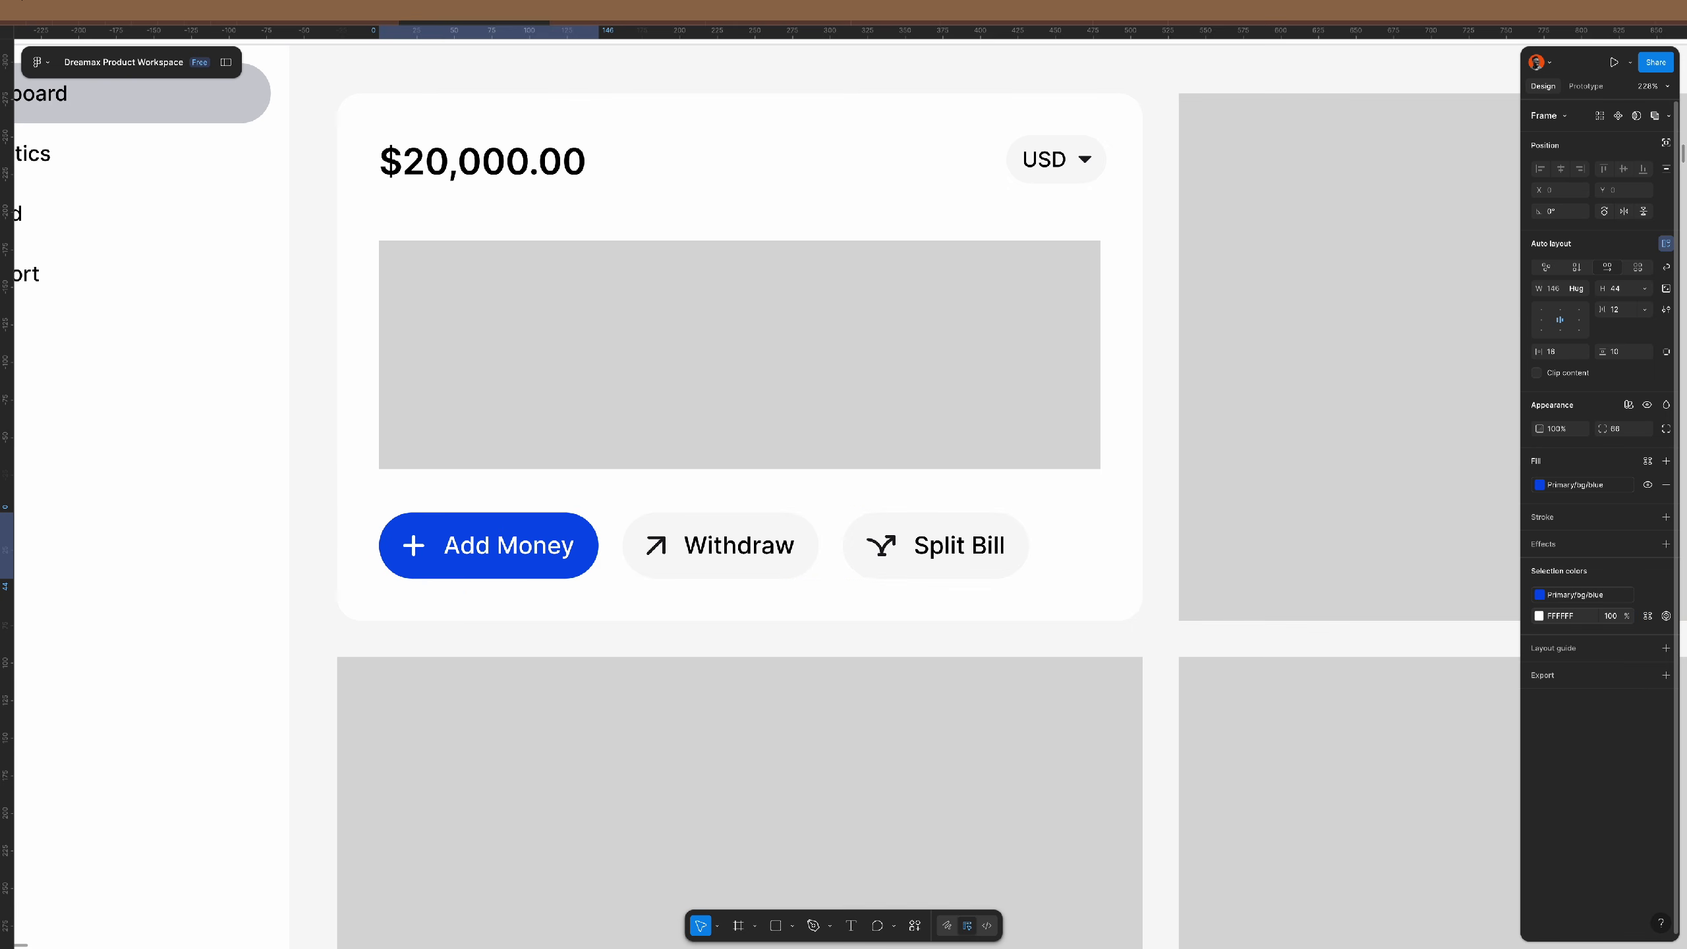
- Stack the amount row, chart placeholder and button row in an auto layout with 32 spacing
left_click(664, 352)
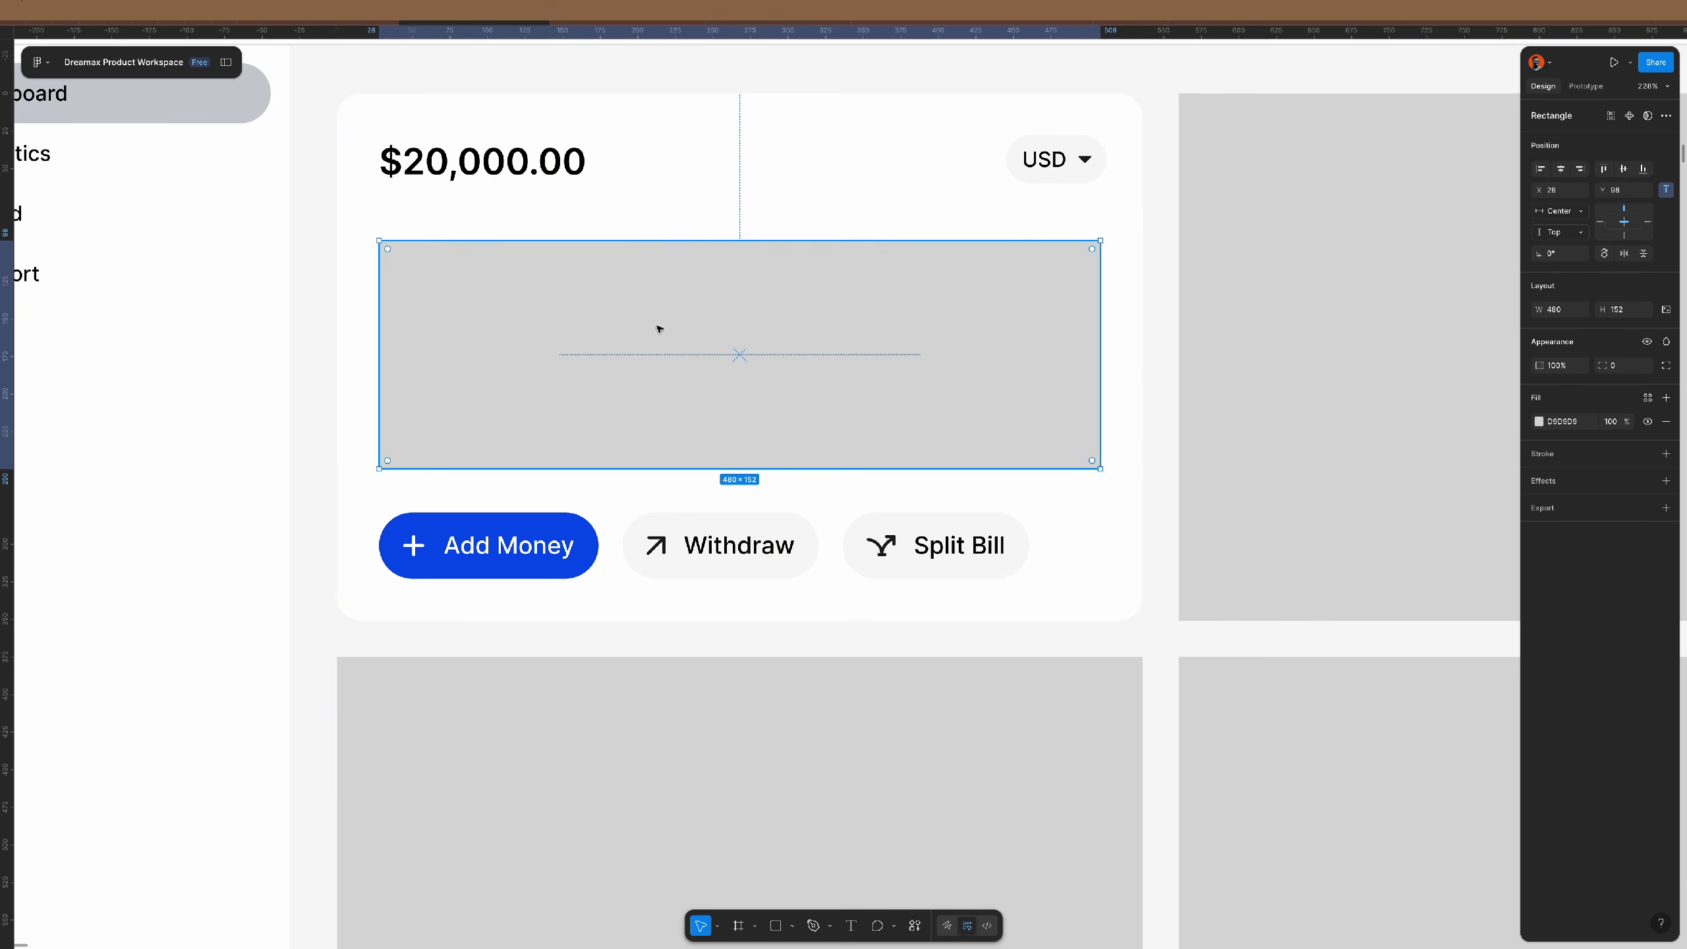
scroll(589, 177, "down", 1)
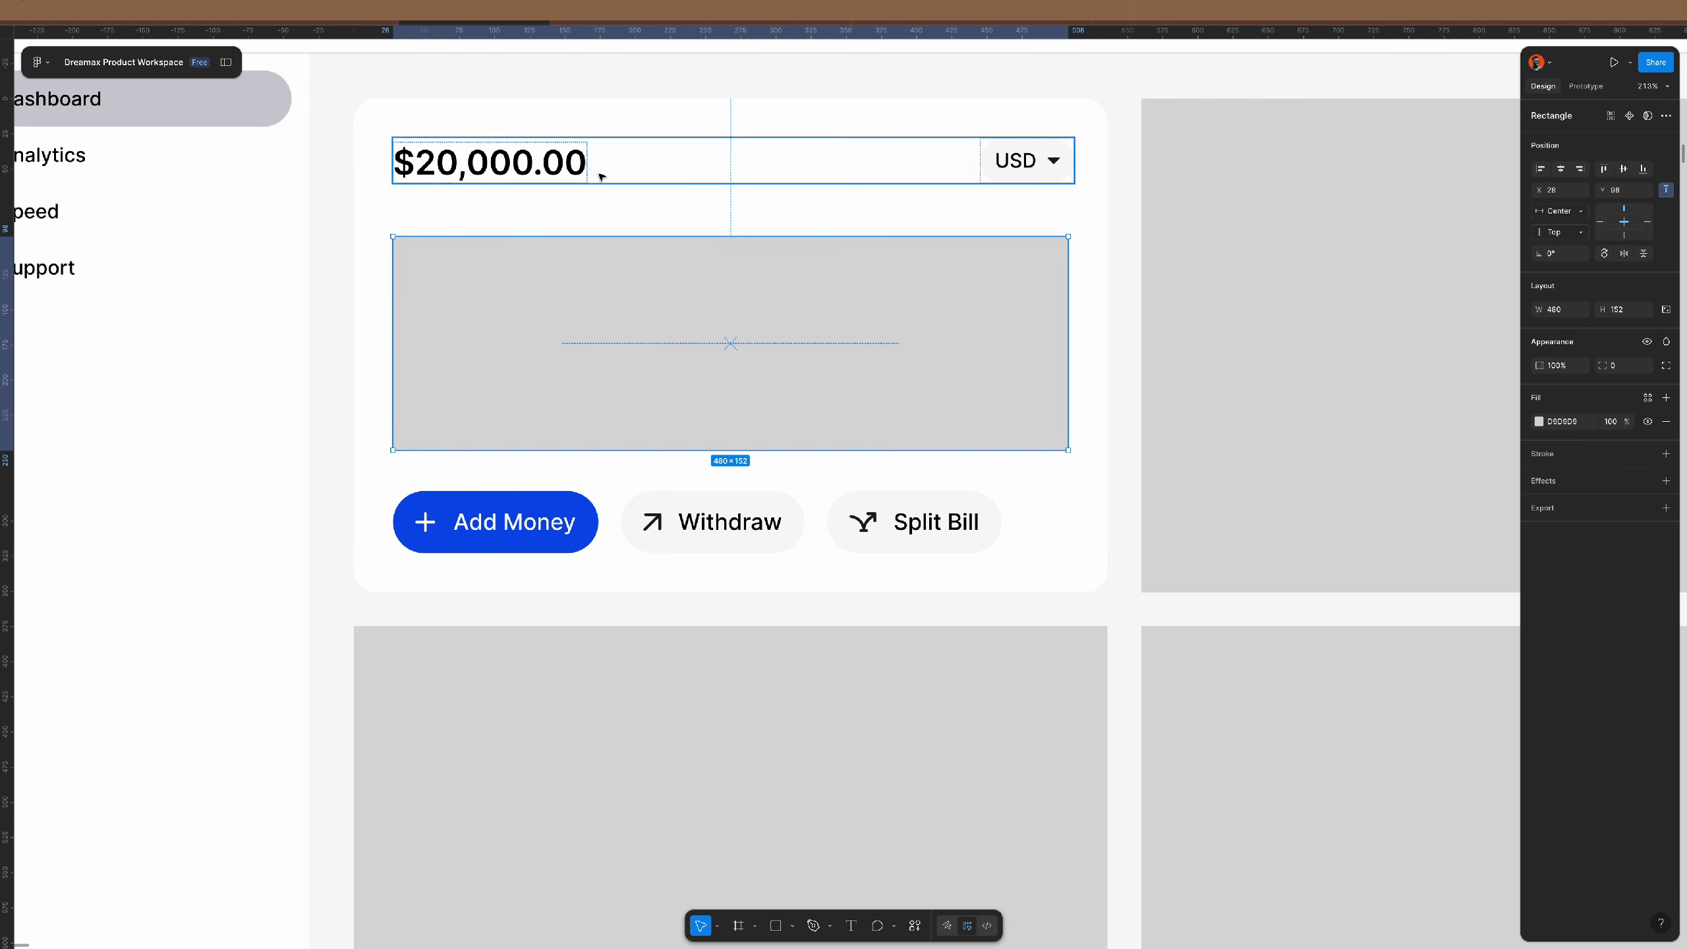
left_click(591, 164)
left_click(632, 313, "shift")
left_click(613, 517, "shift")
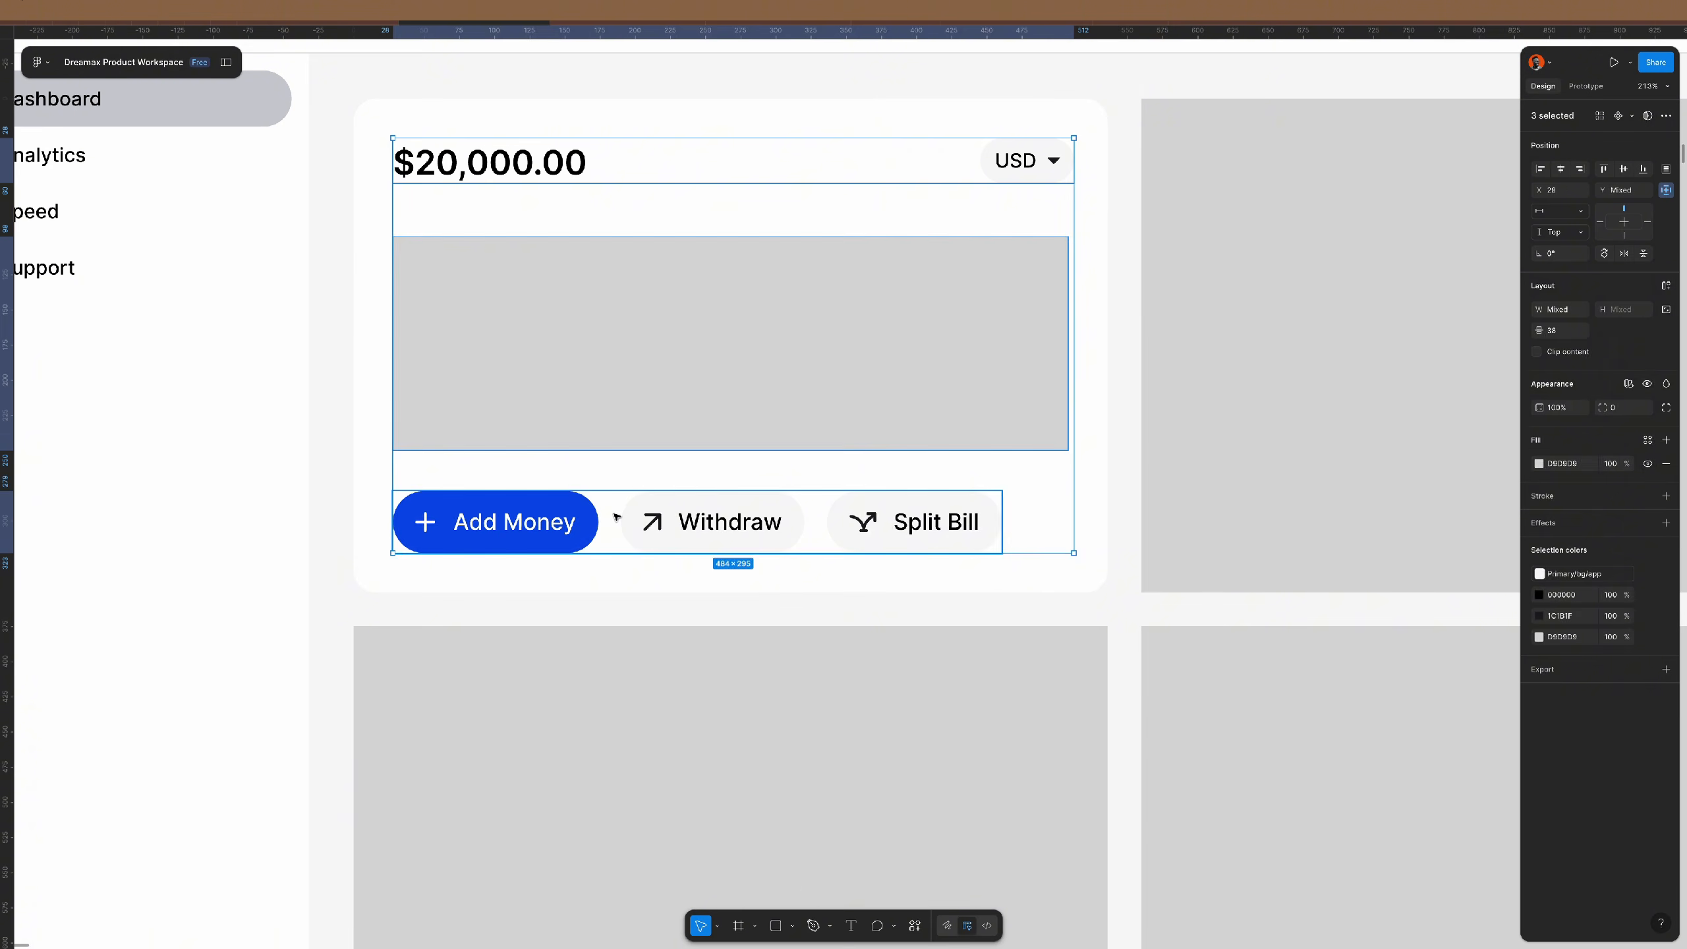
key("shift+a")
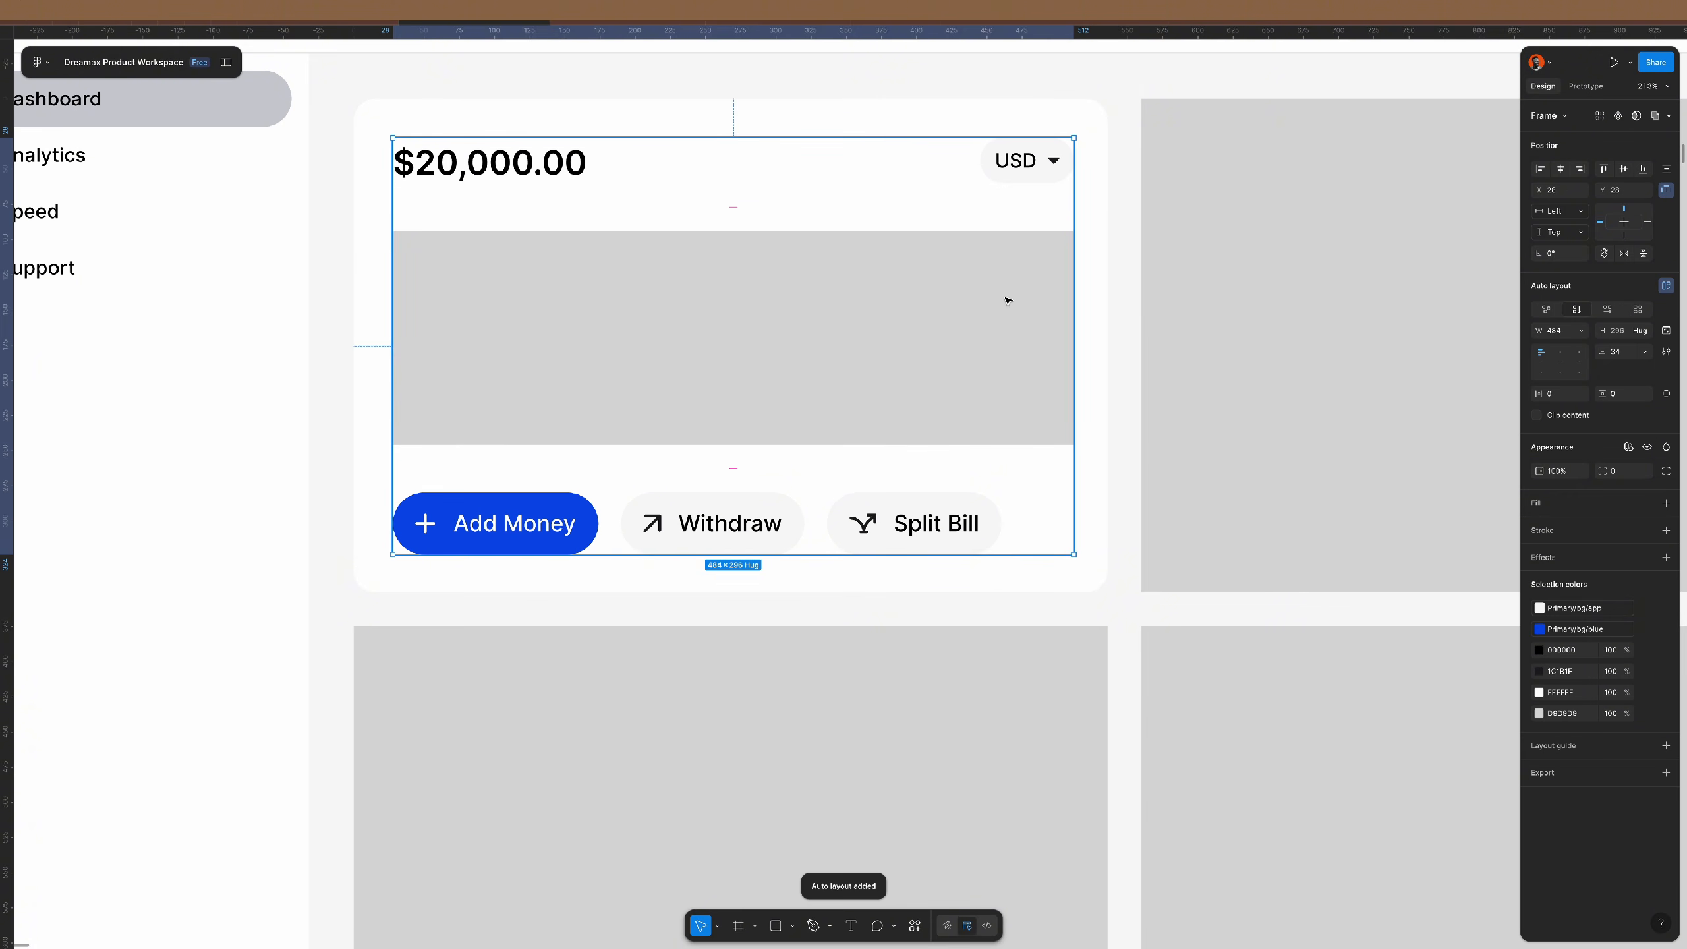
left_click(1095, 294)
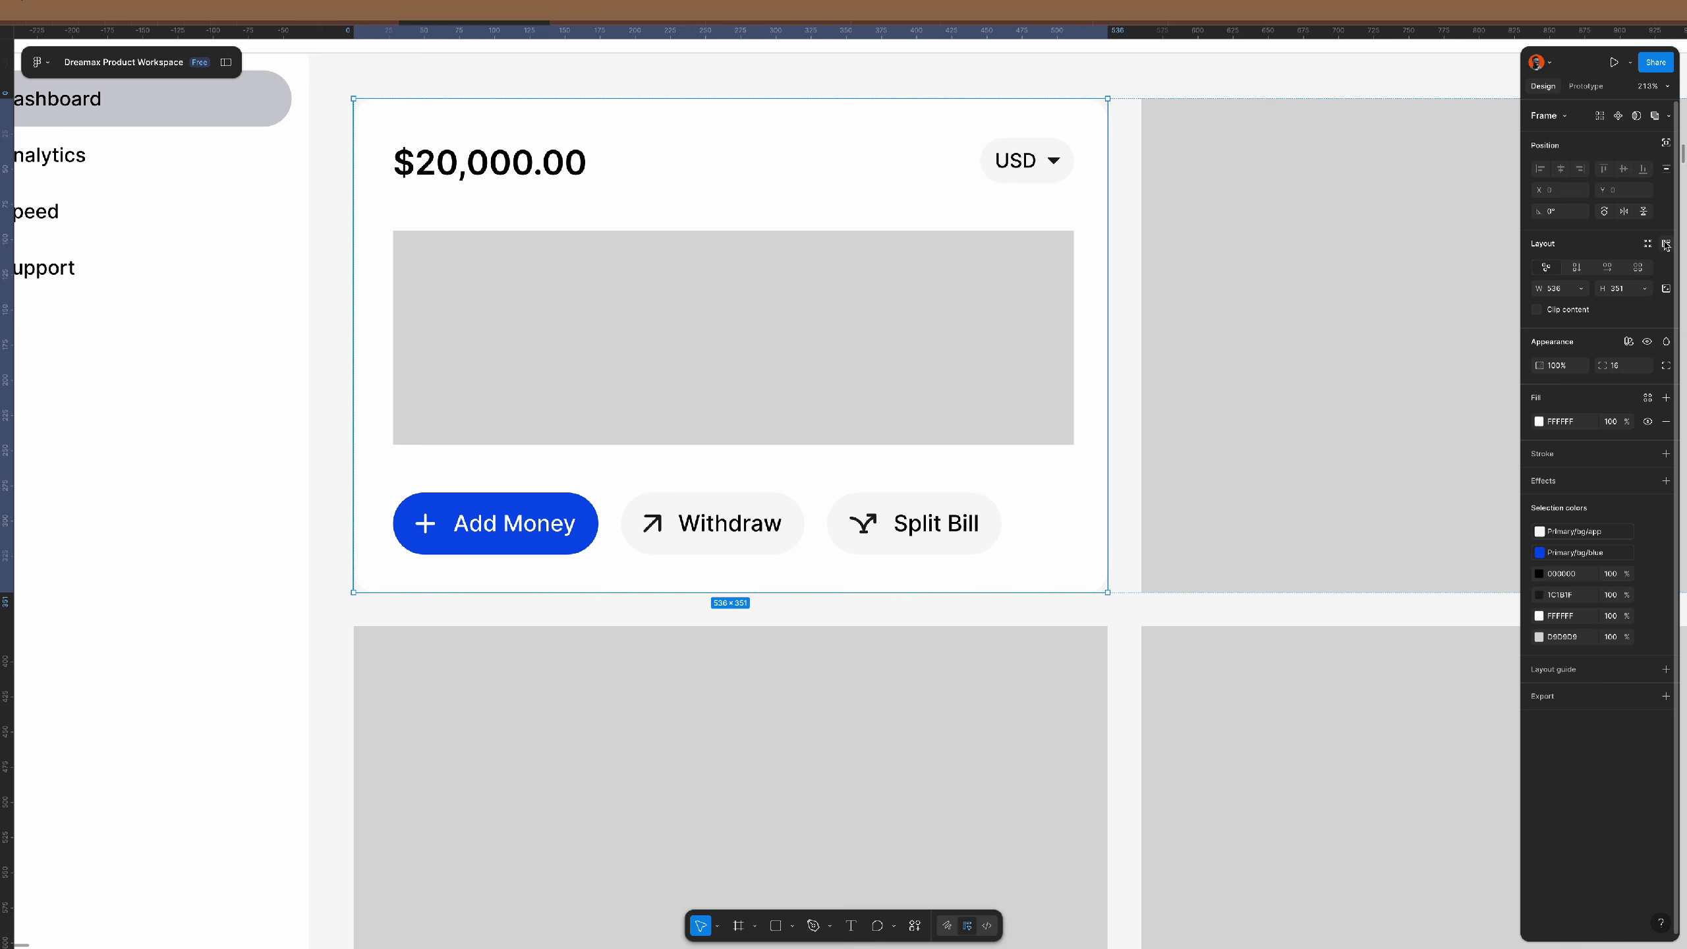
left_click(839, 286)
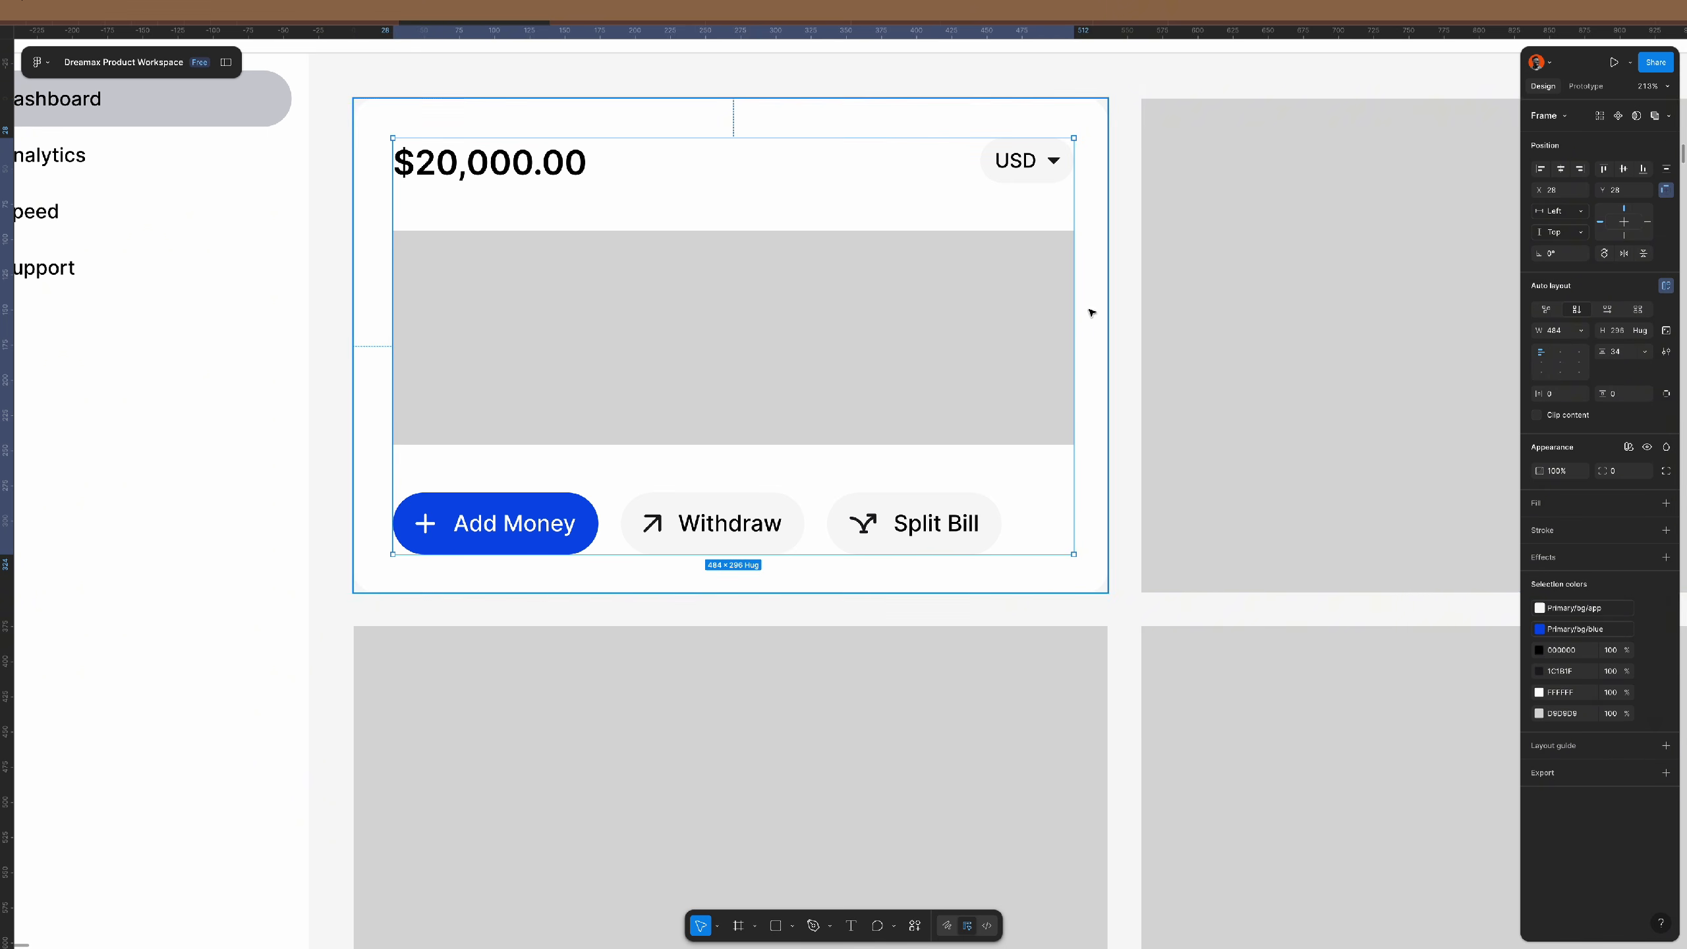
left_click(1629, 355)
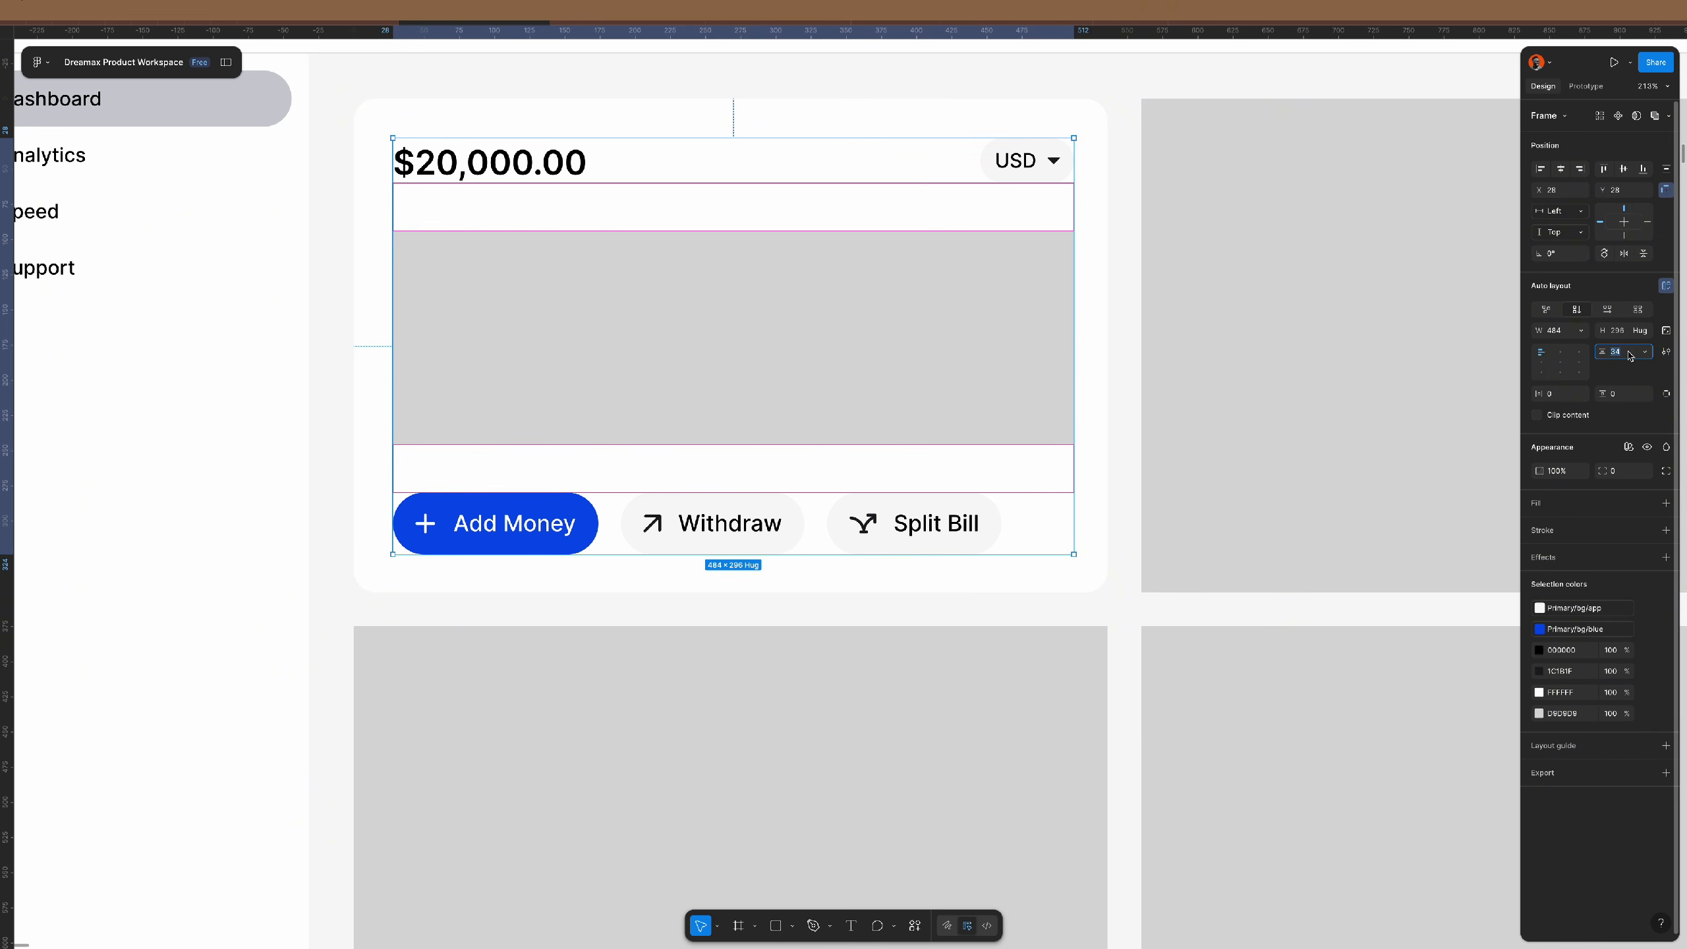
type("32")
key("Return")
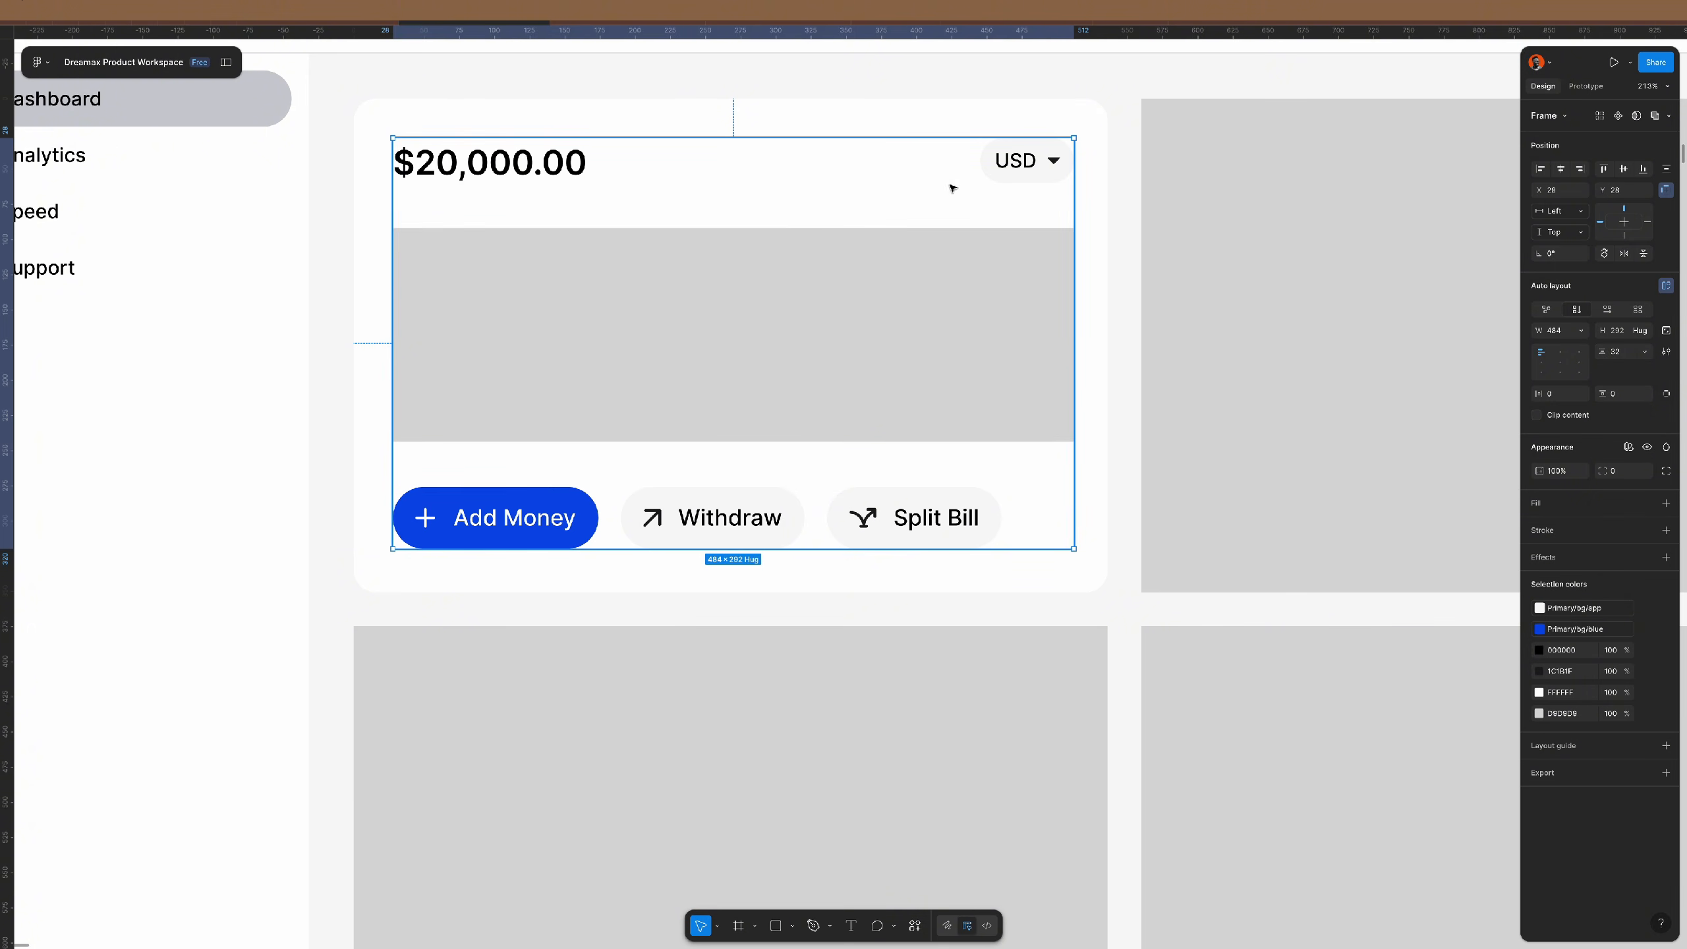
- Add auto layout with 24 padding to the balance card and align its row top-left
left_click(1094, 210)
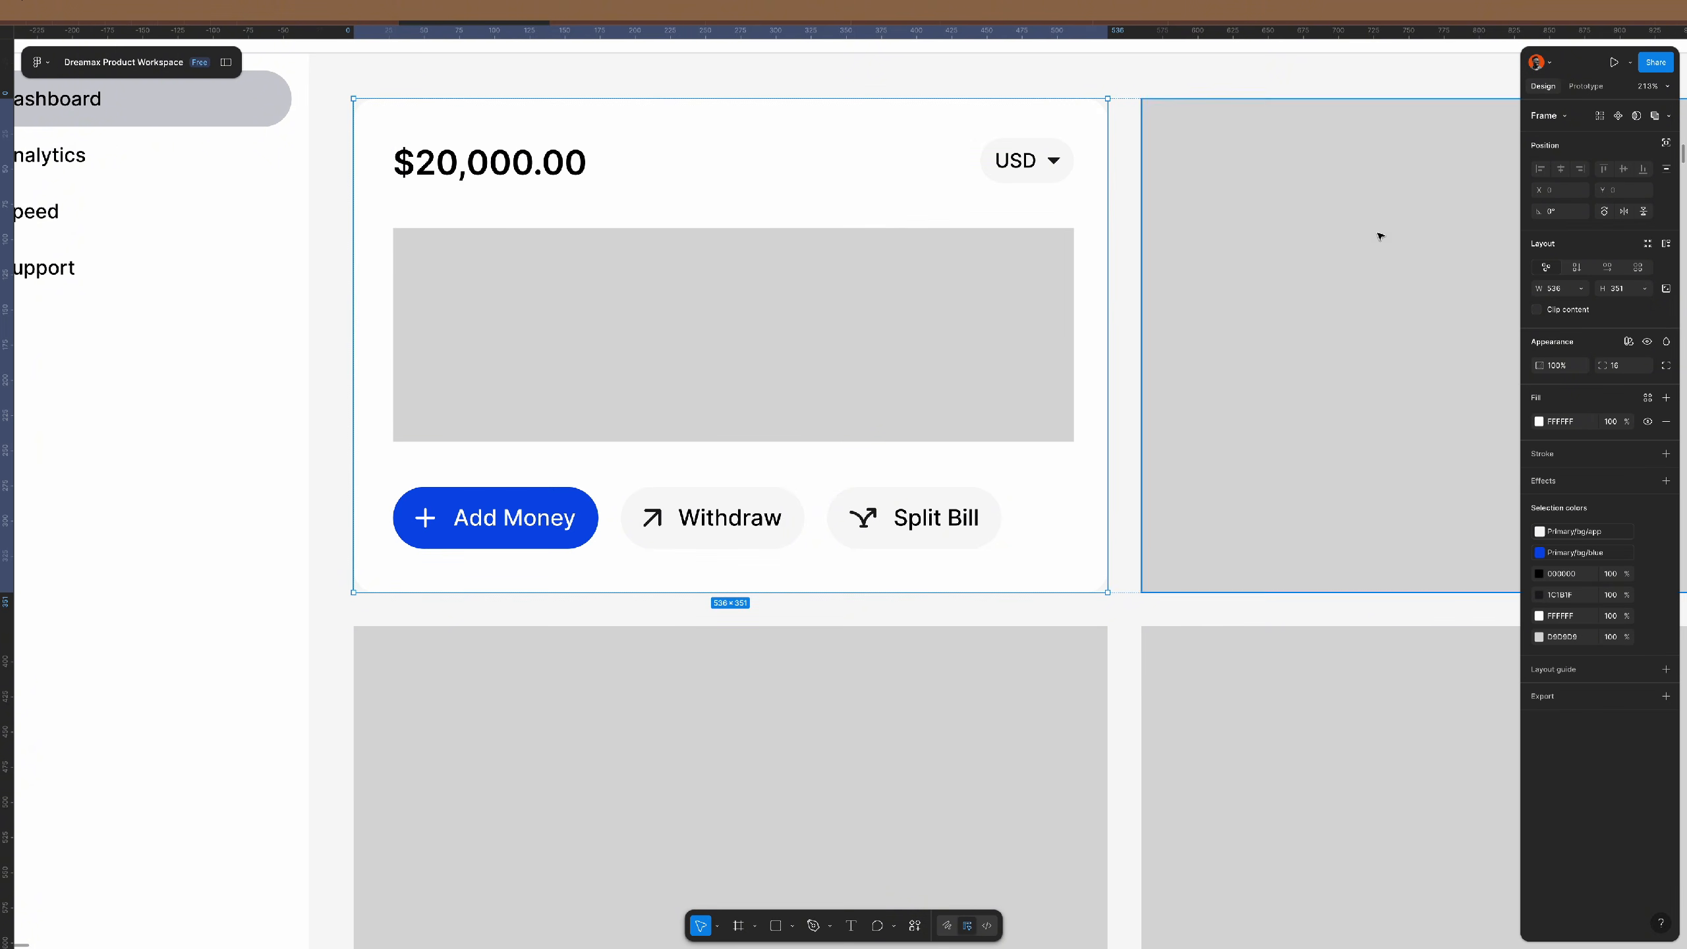
left_click(1666, 243)
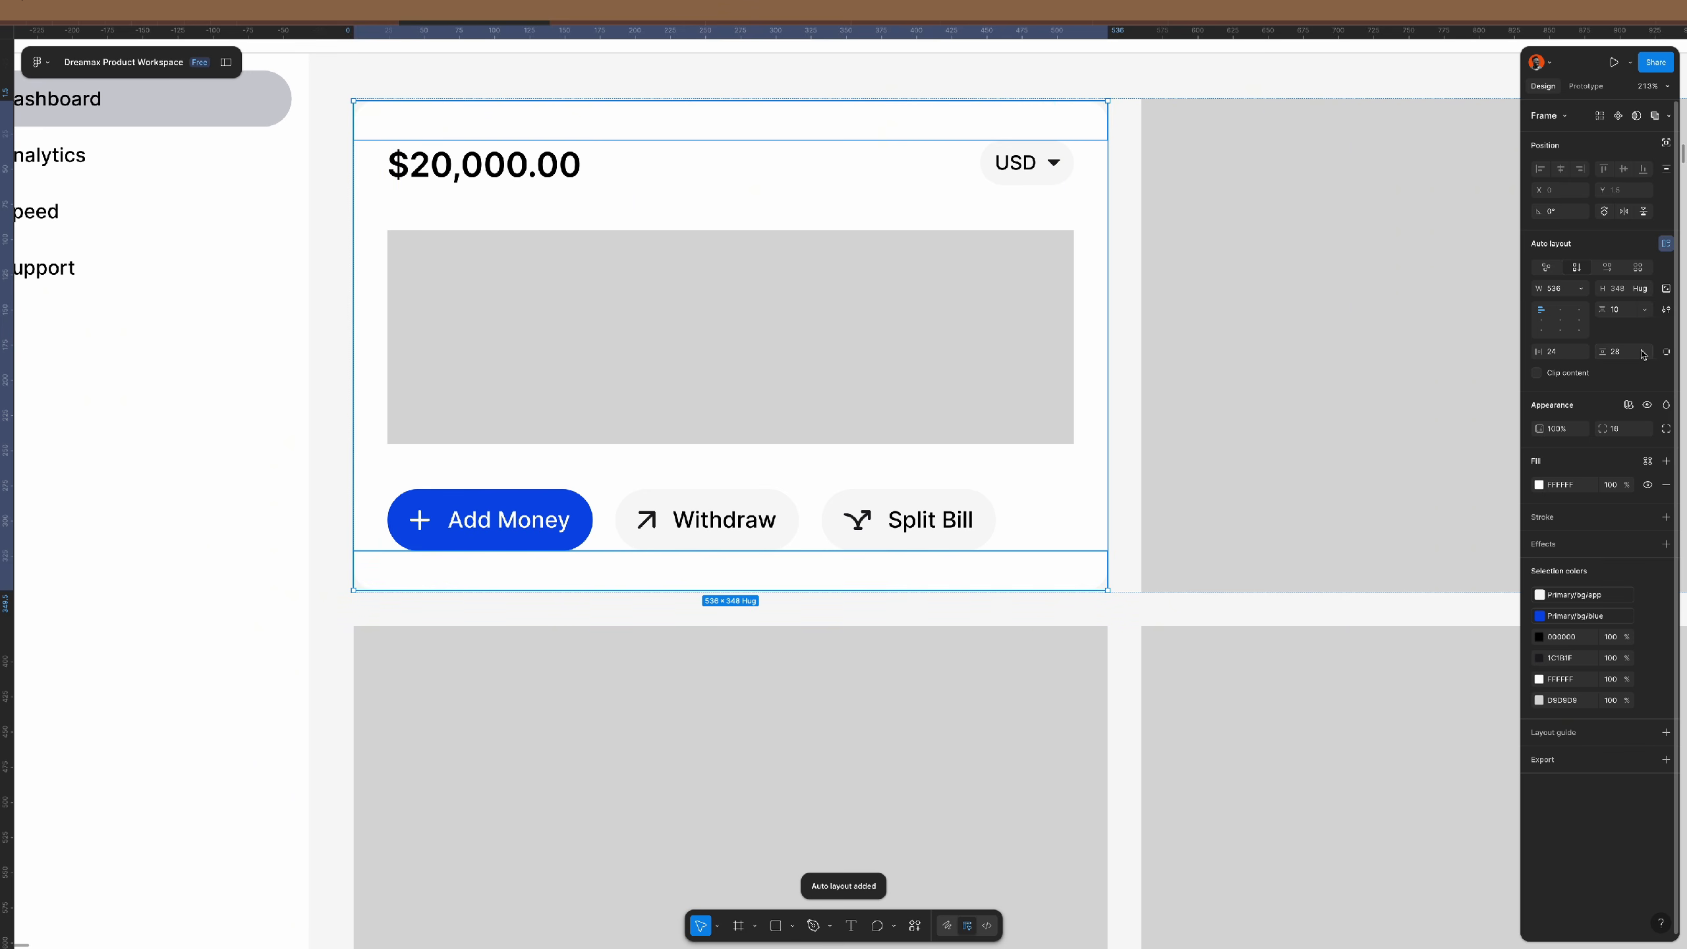
key("Return")
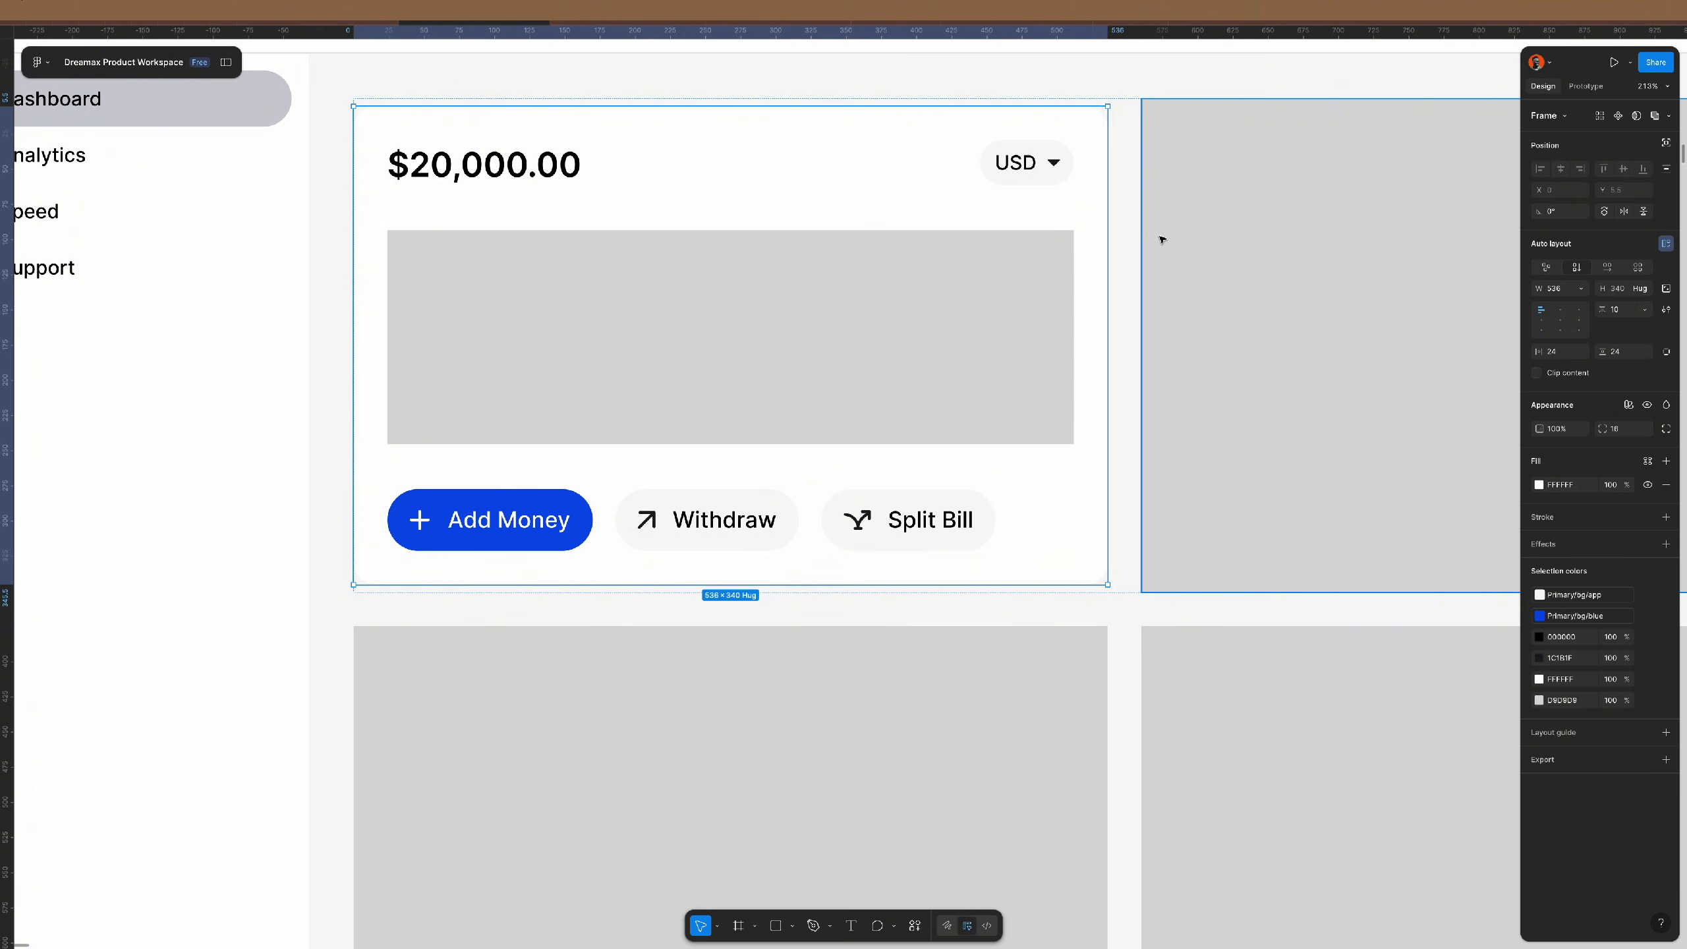
left_click(1127, 213)
left_click(1541, 310)
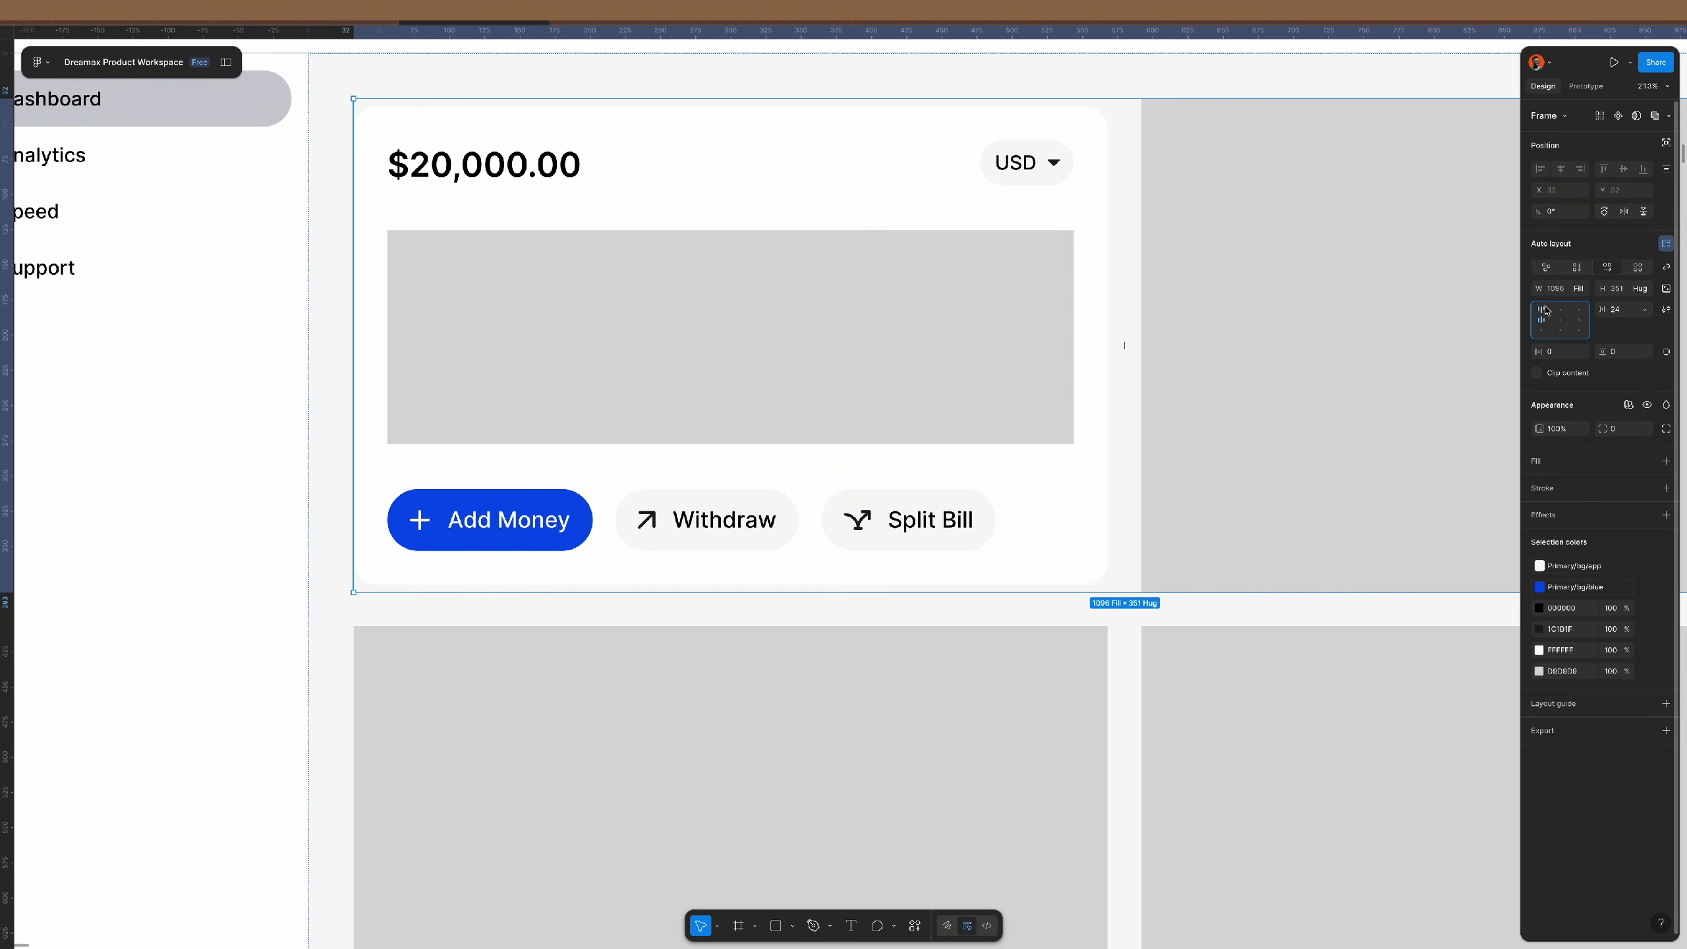
scroll(750, 362, "down", 1)
scroll(749, 363, "down", 5)
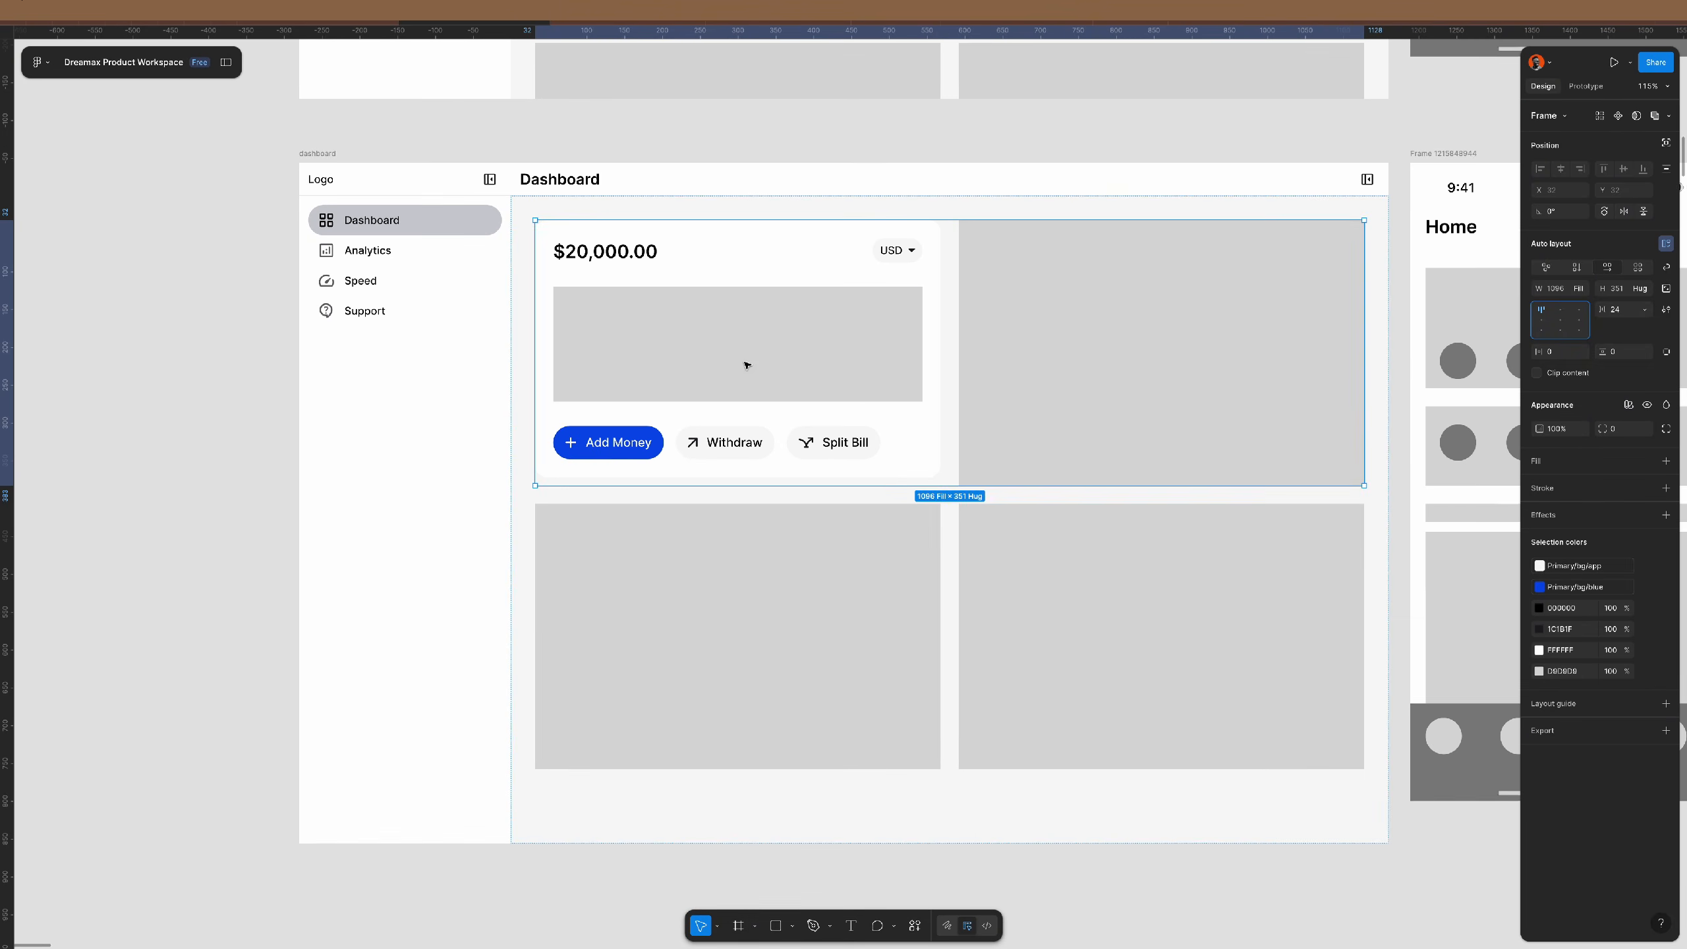
- Delete the grey chart placeholder rectangle from the balance card
left_click(212, 406)
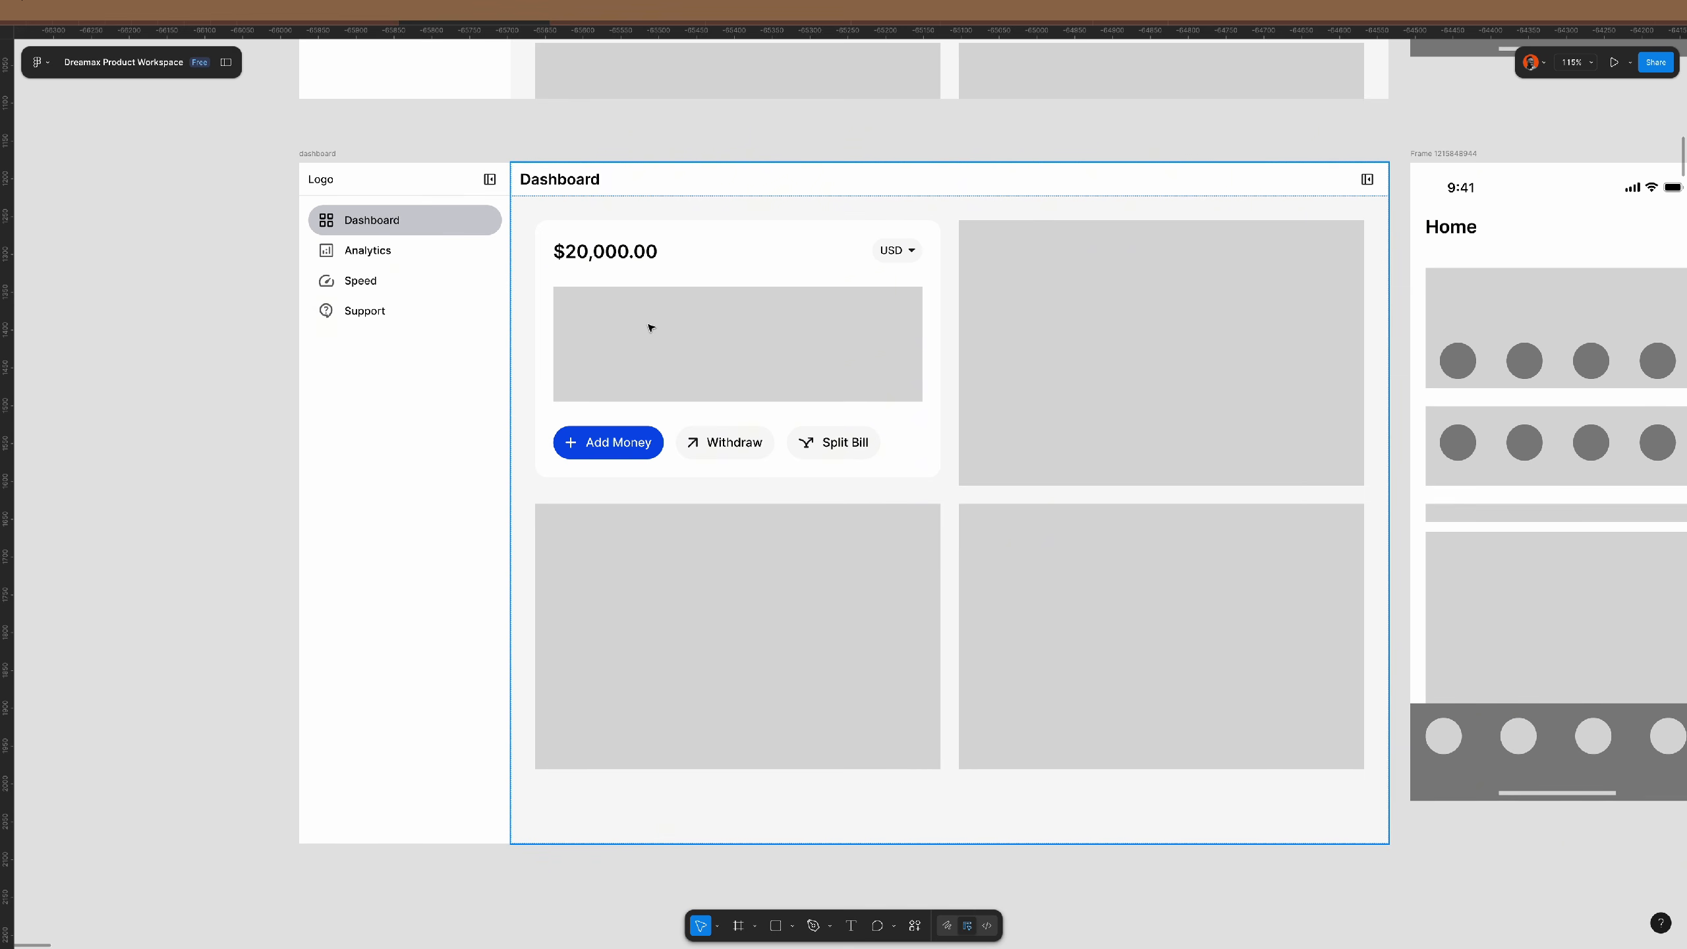
scroll(557, 314, "up", 5)
right_click(697, 318)
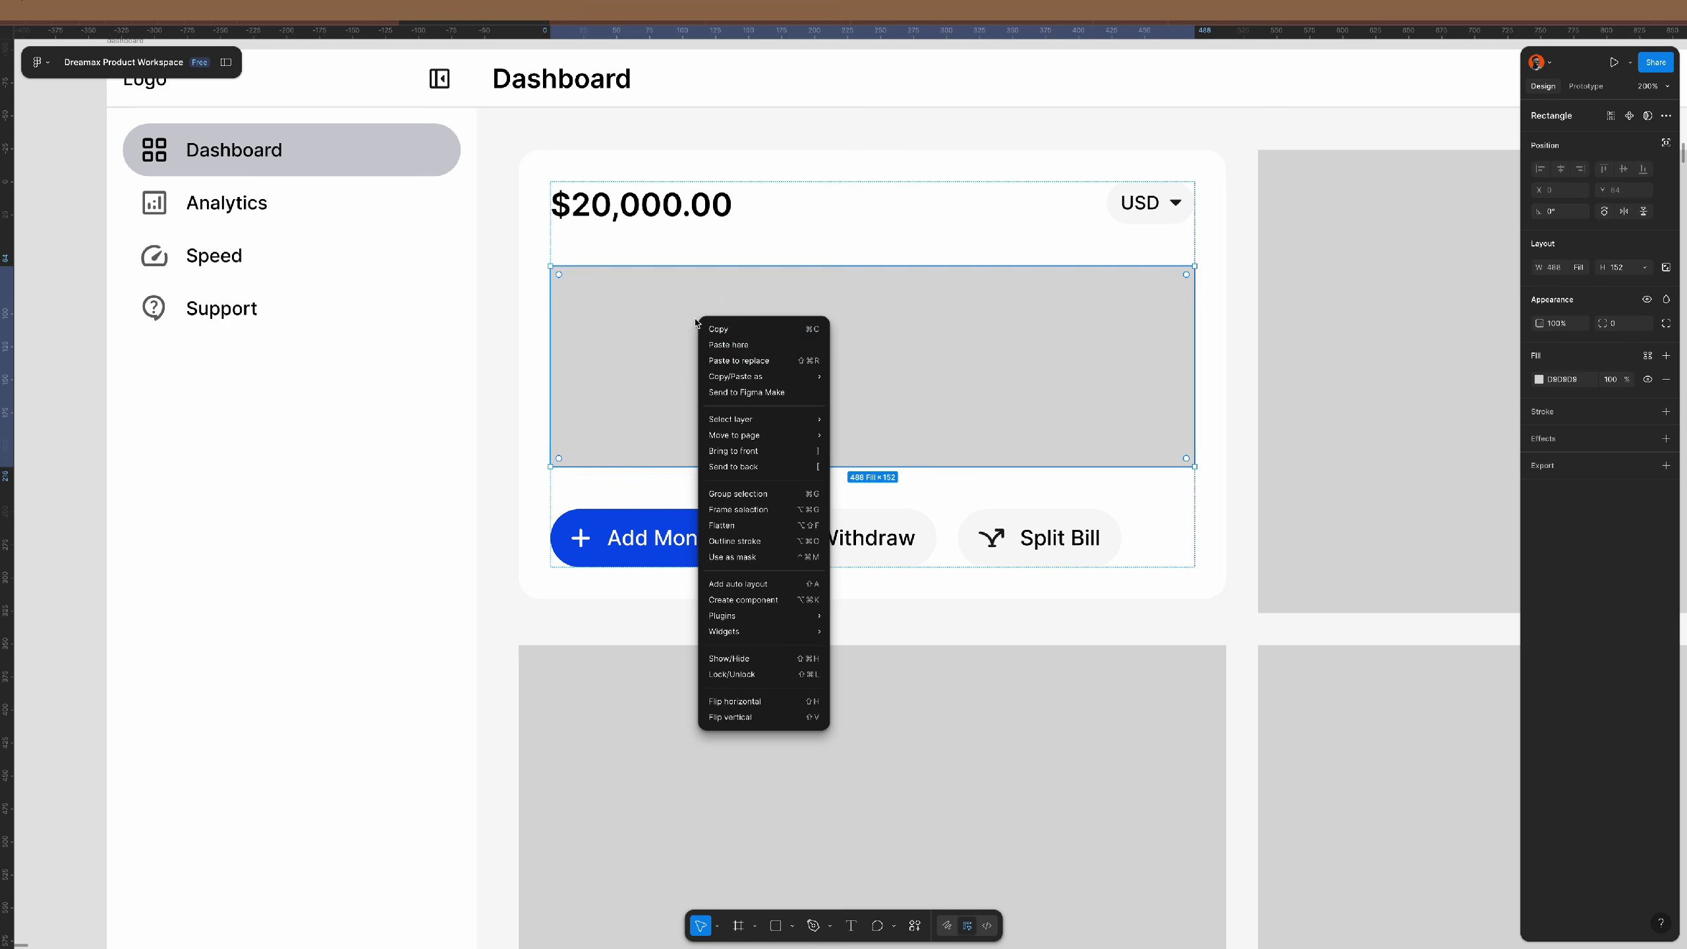
left_click(739, 467)
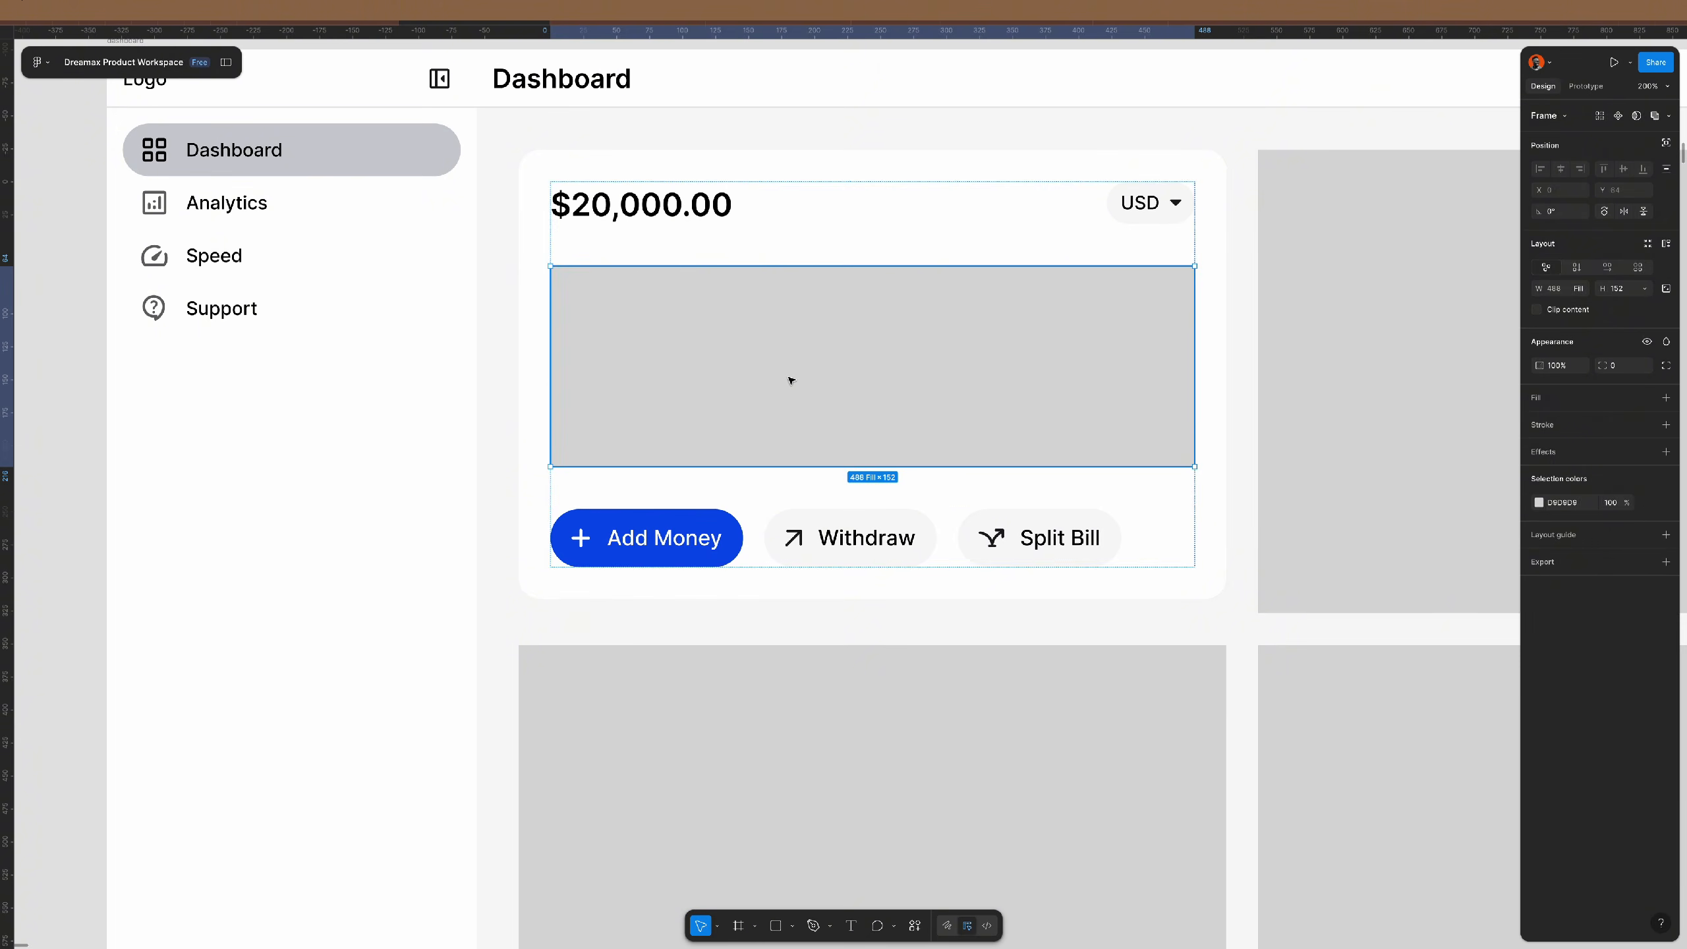
key("Delete")
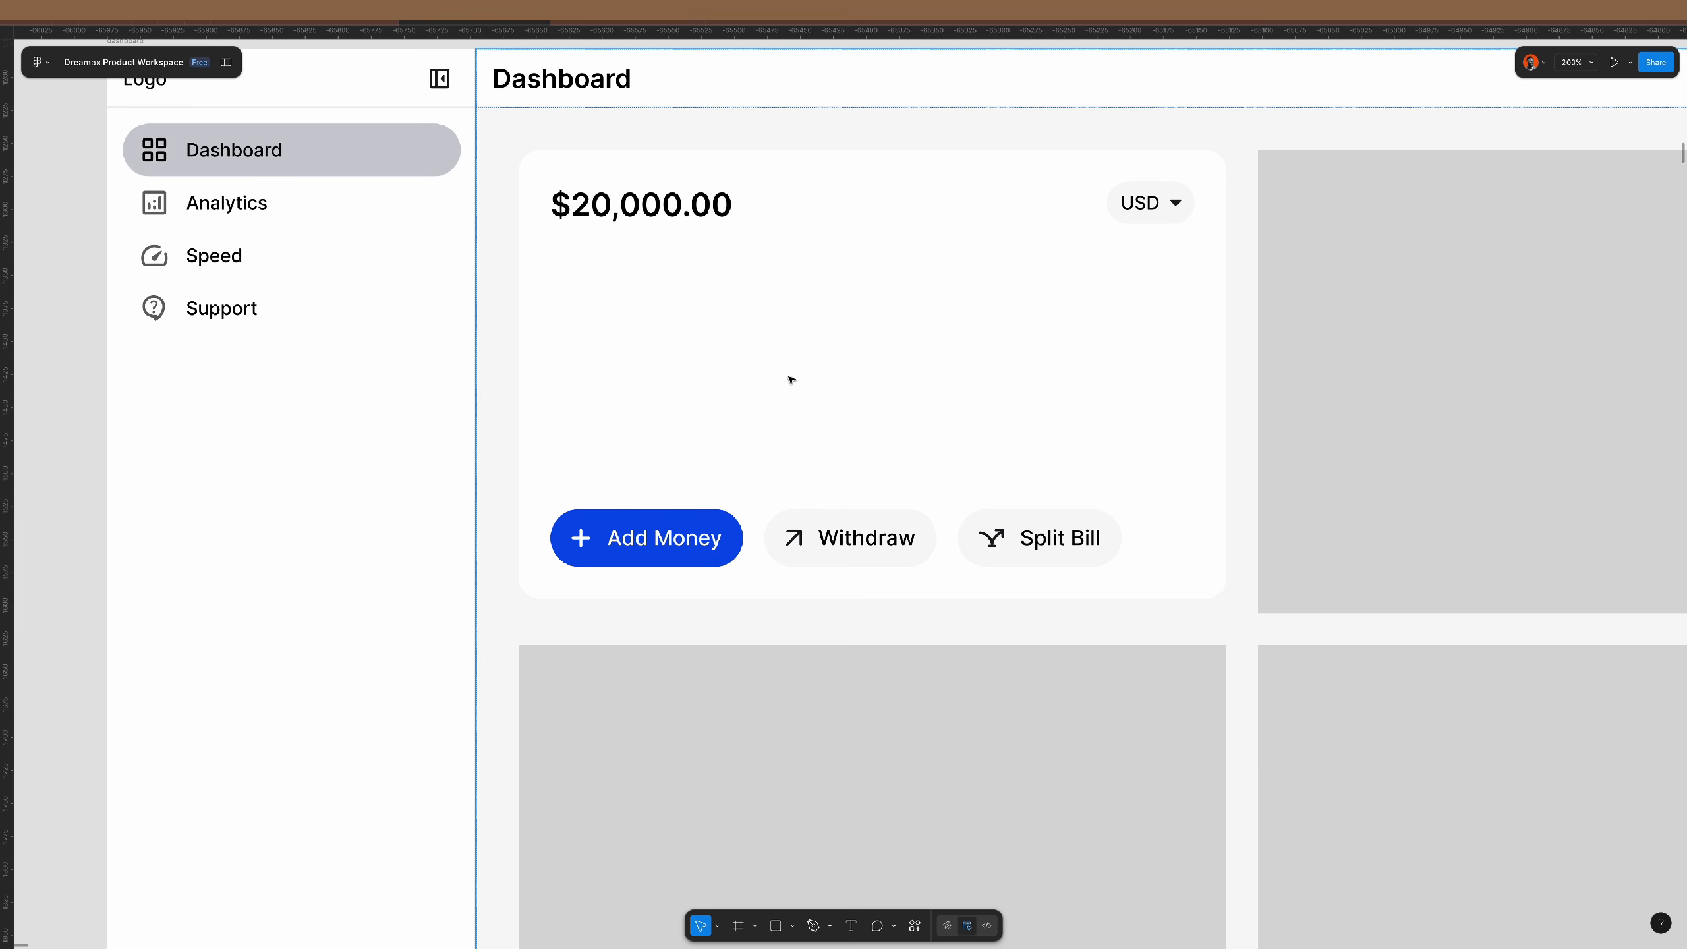
- Duplicate the $20,000.00 balance text into the chart area, edit it to $2k and move it to the top-left
left_click(616, 208)
left_click_drag(602, 203, 652, 321)
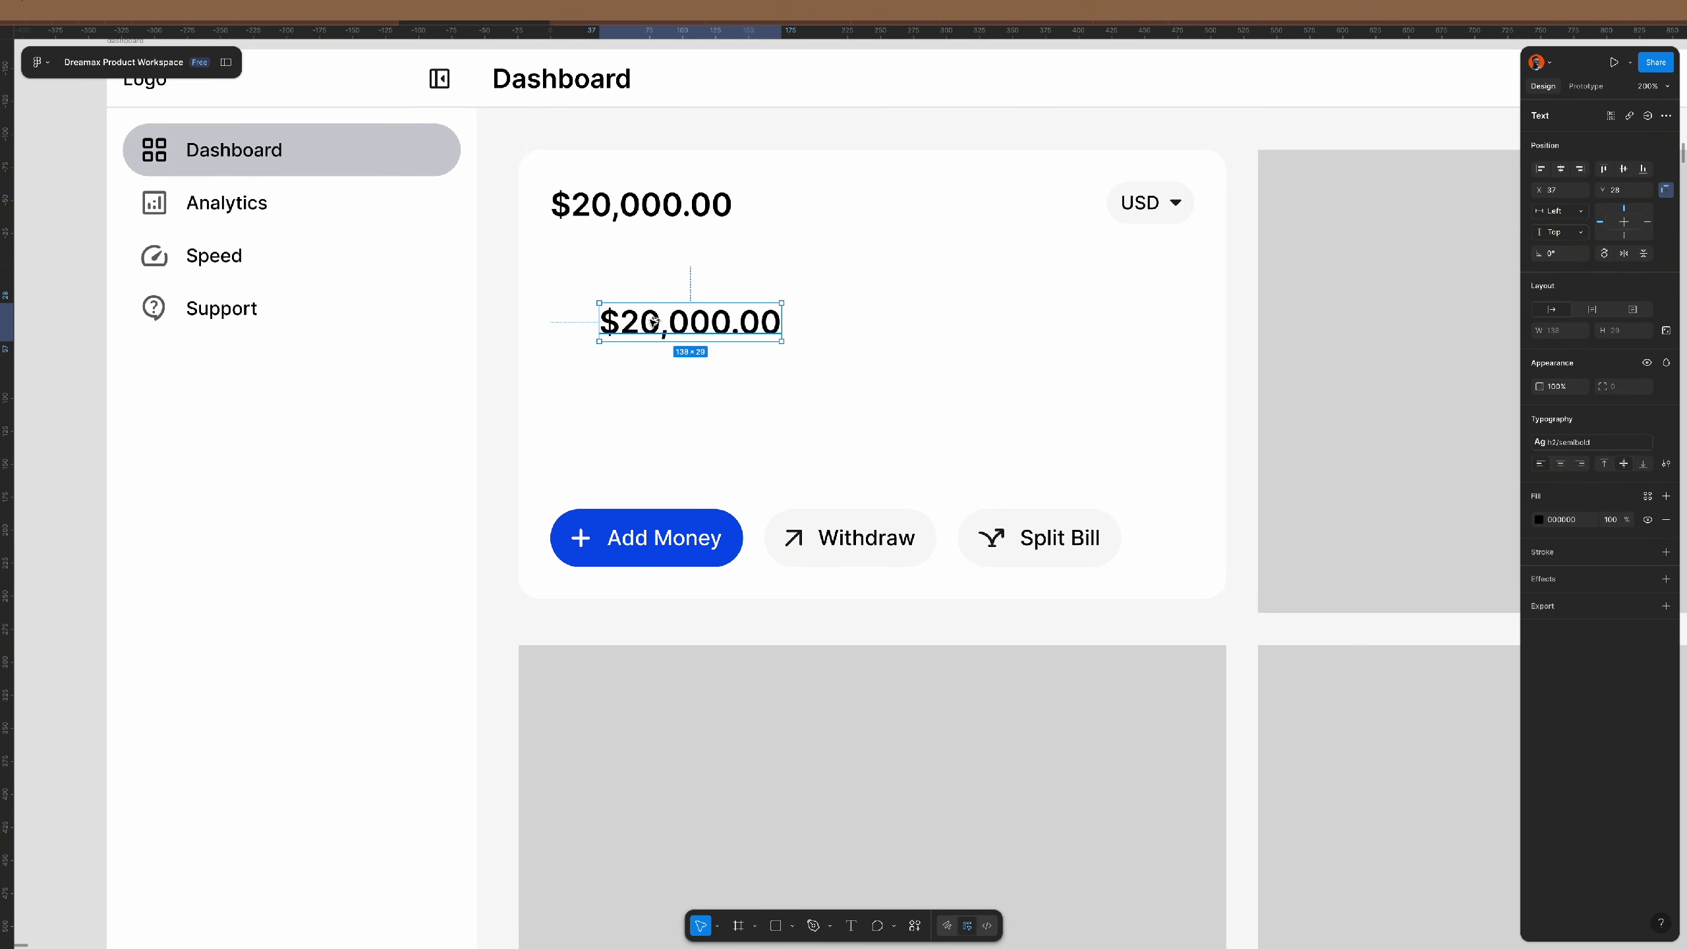
double_click(709, 323)
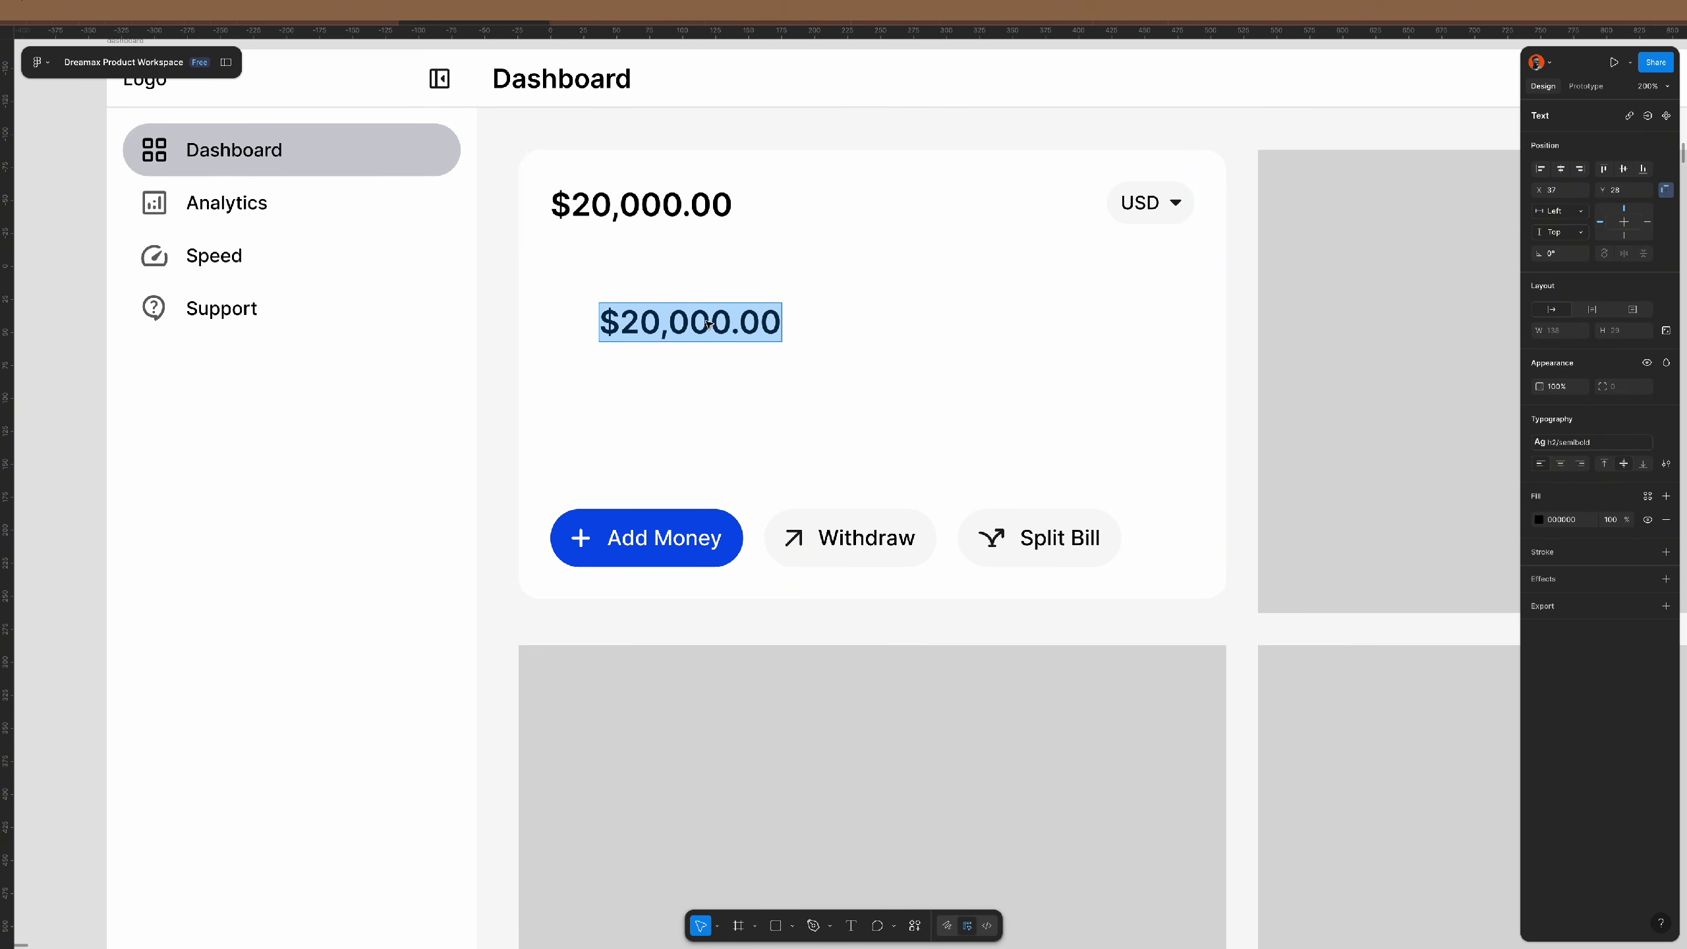
left_click(636, 320)
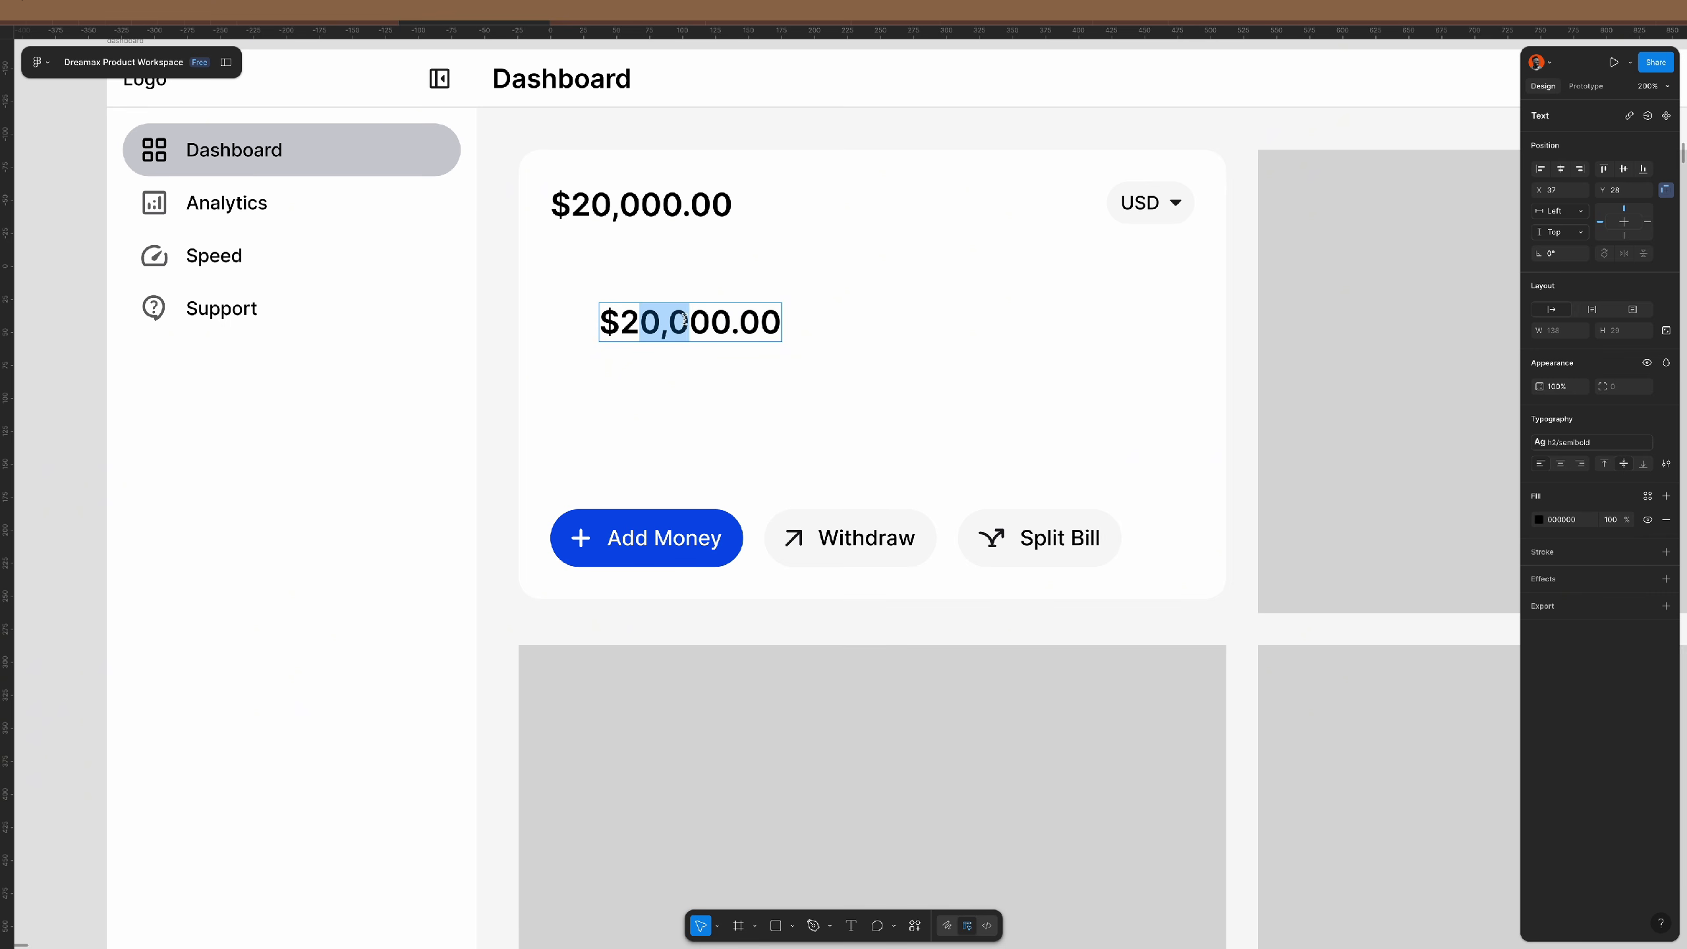
left_click(662, 326)
key("BackSpace")
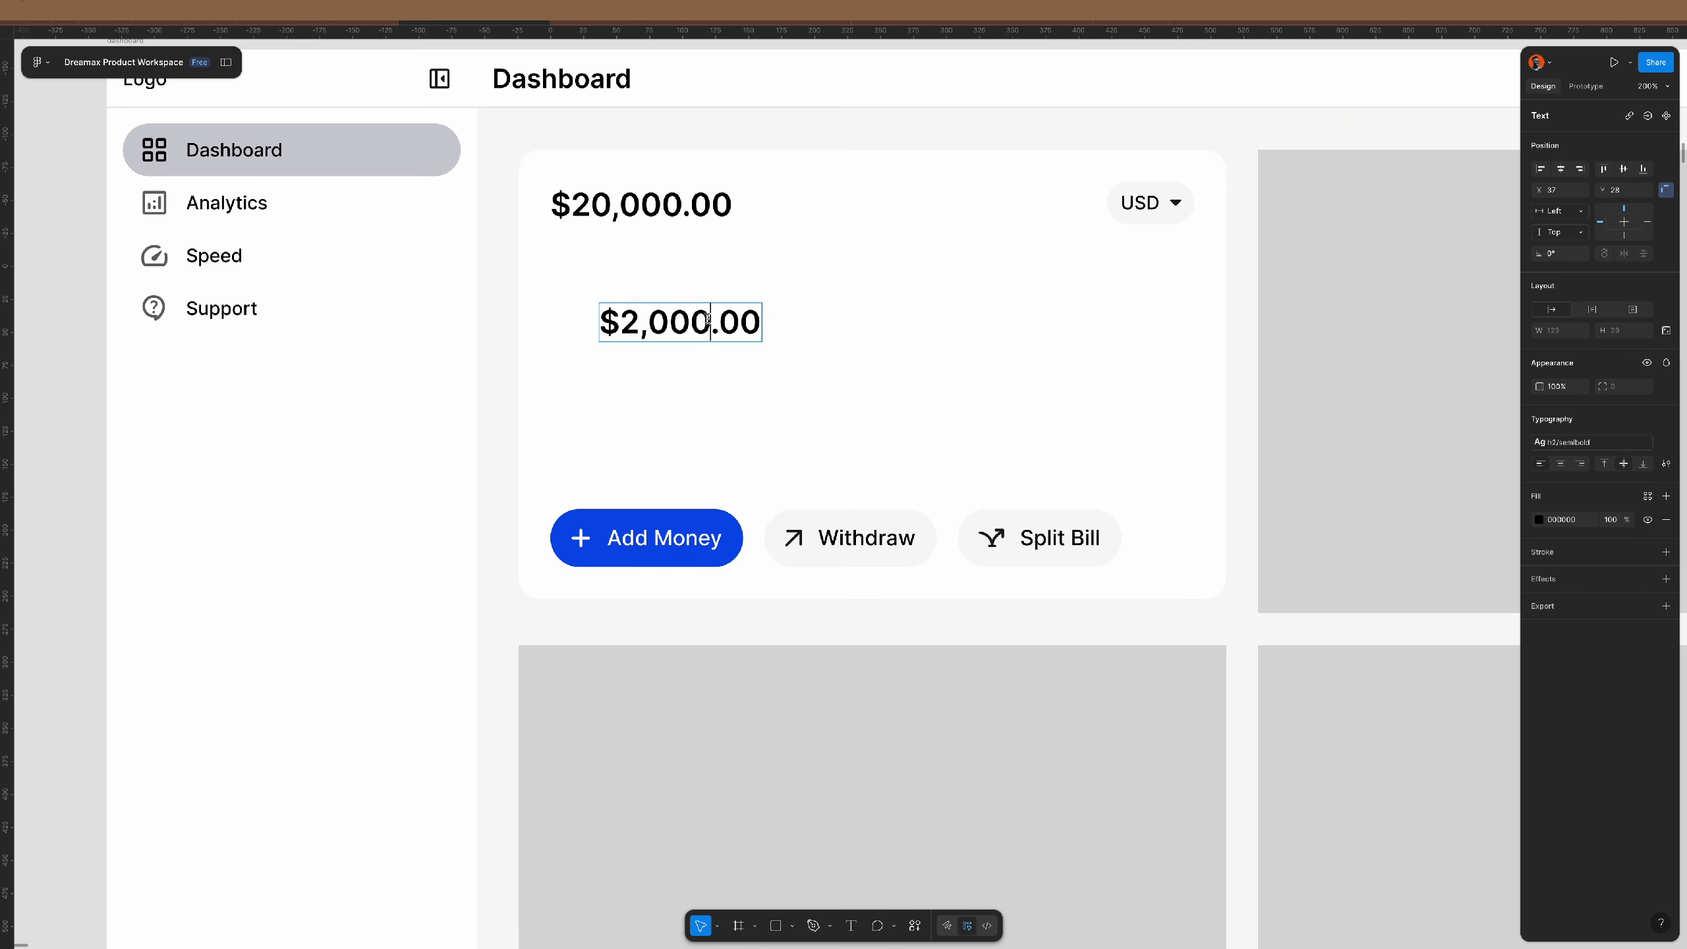
left_click_drag(708, 319, 771, 320)
key("BackSpace")
key("shift+Left")
key("shift+Left")
key("shift+Left")
key("shift+Left")
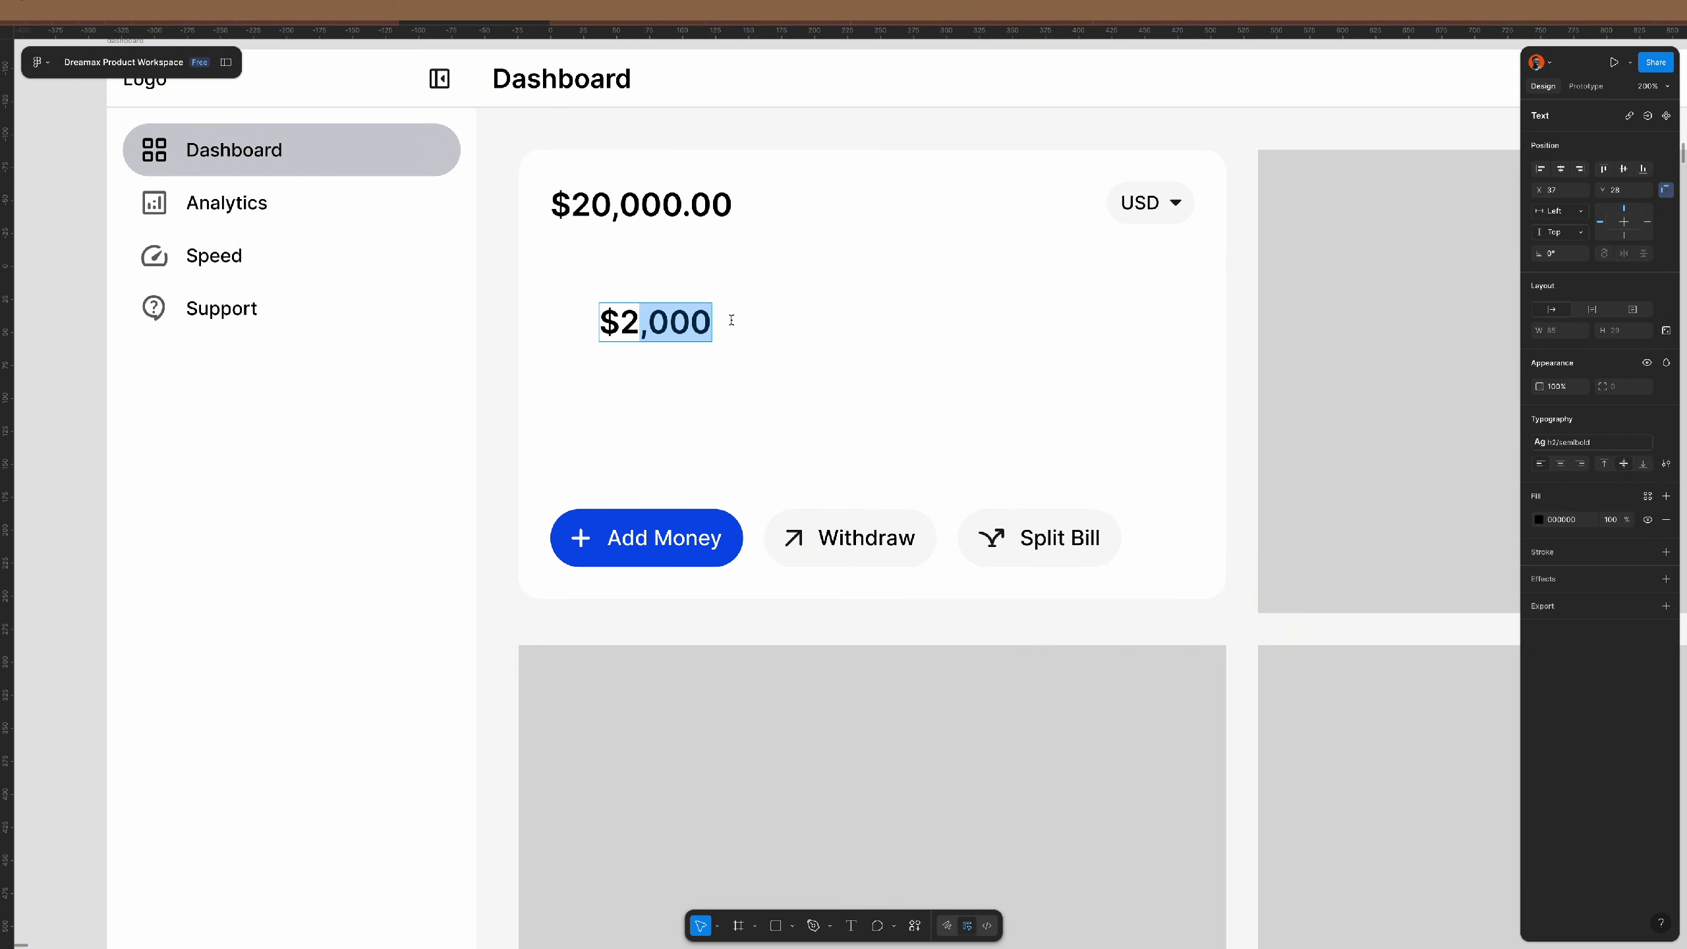
type("k")
left_click(787, 330)
left_click_drag(653, 326, 610, 315)
- Apply the body medium 14/140 text style to the $2k label and left-align it
left_click(1567, 442)
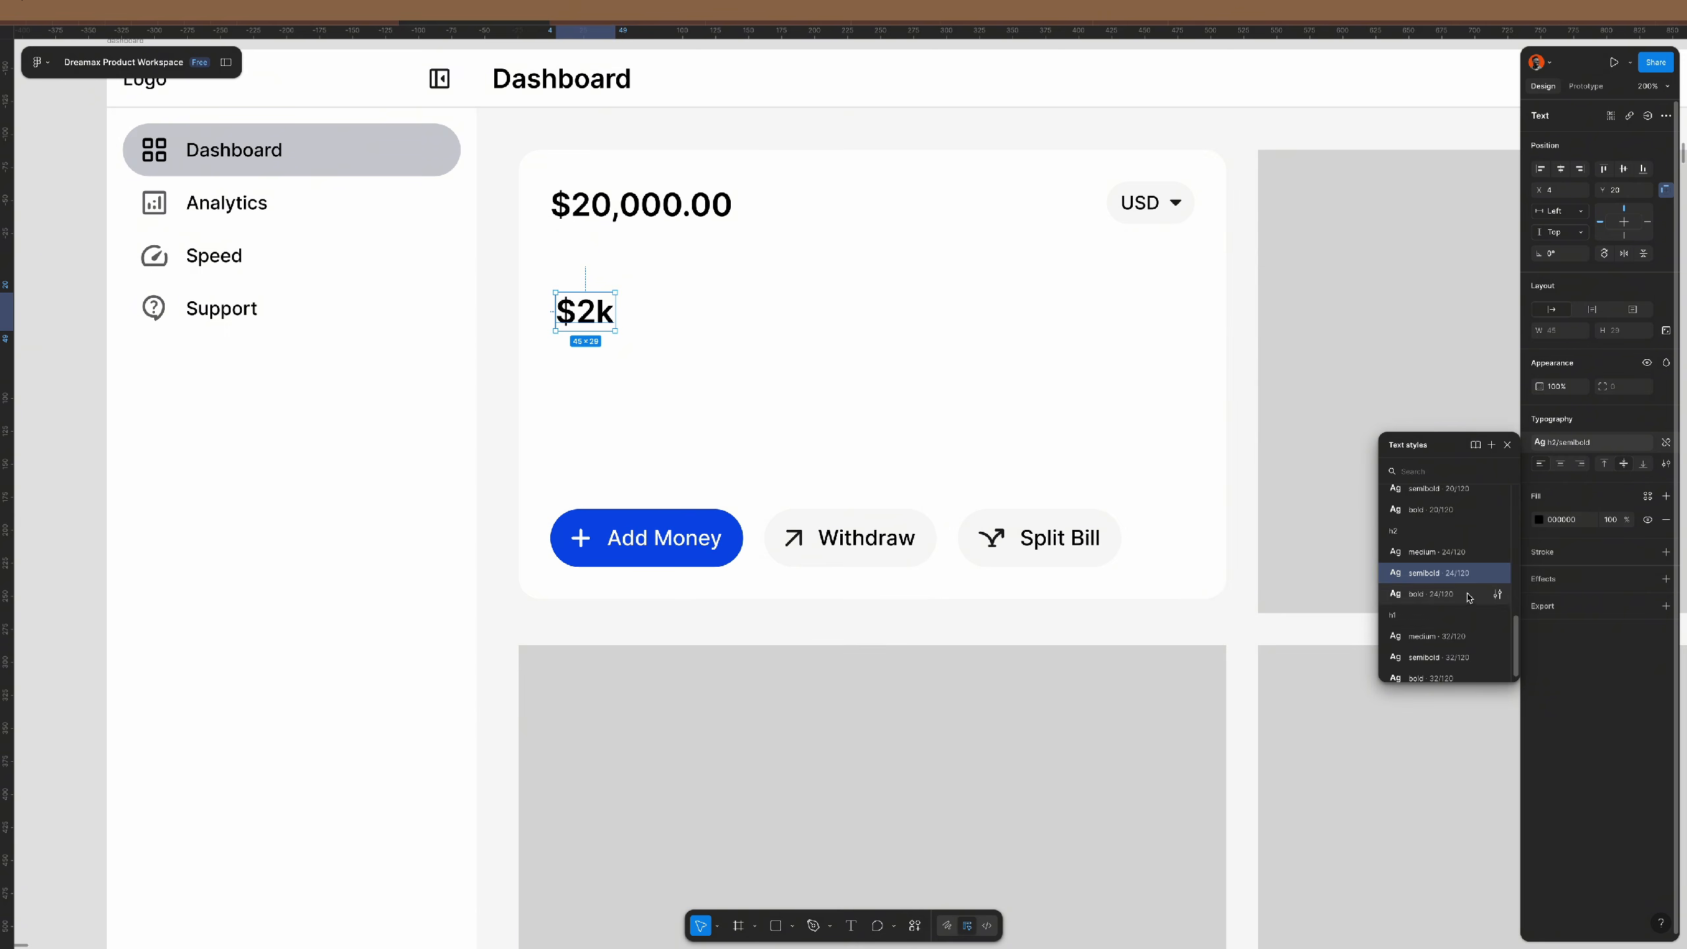
scroll(1427, 571, "up", 5)
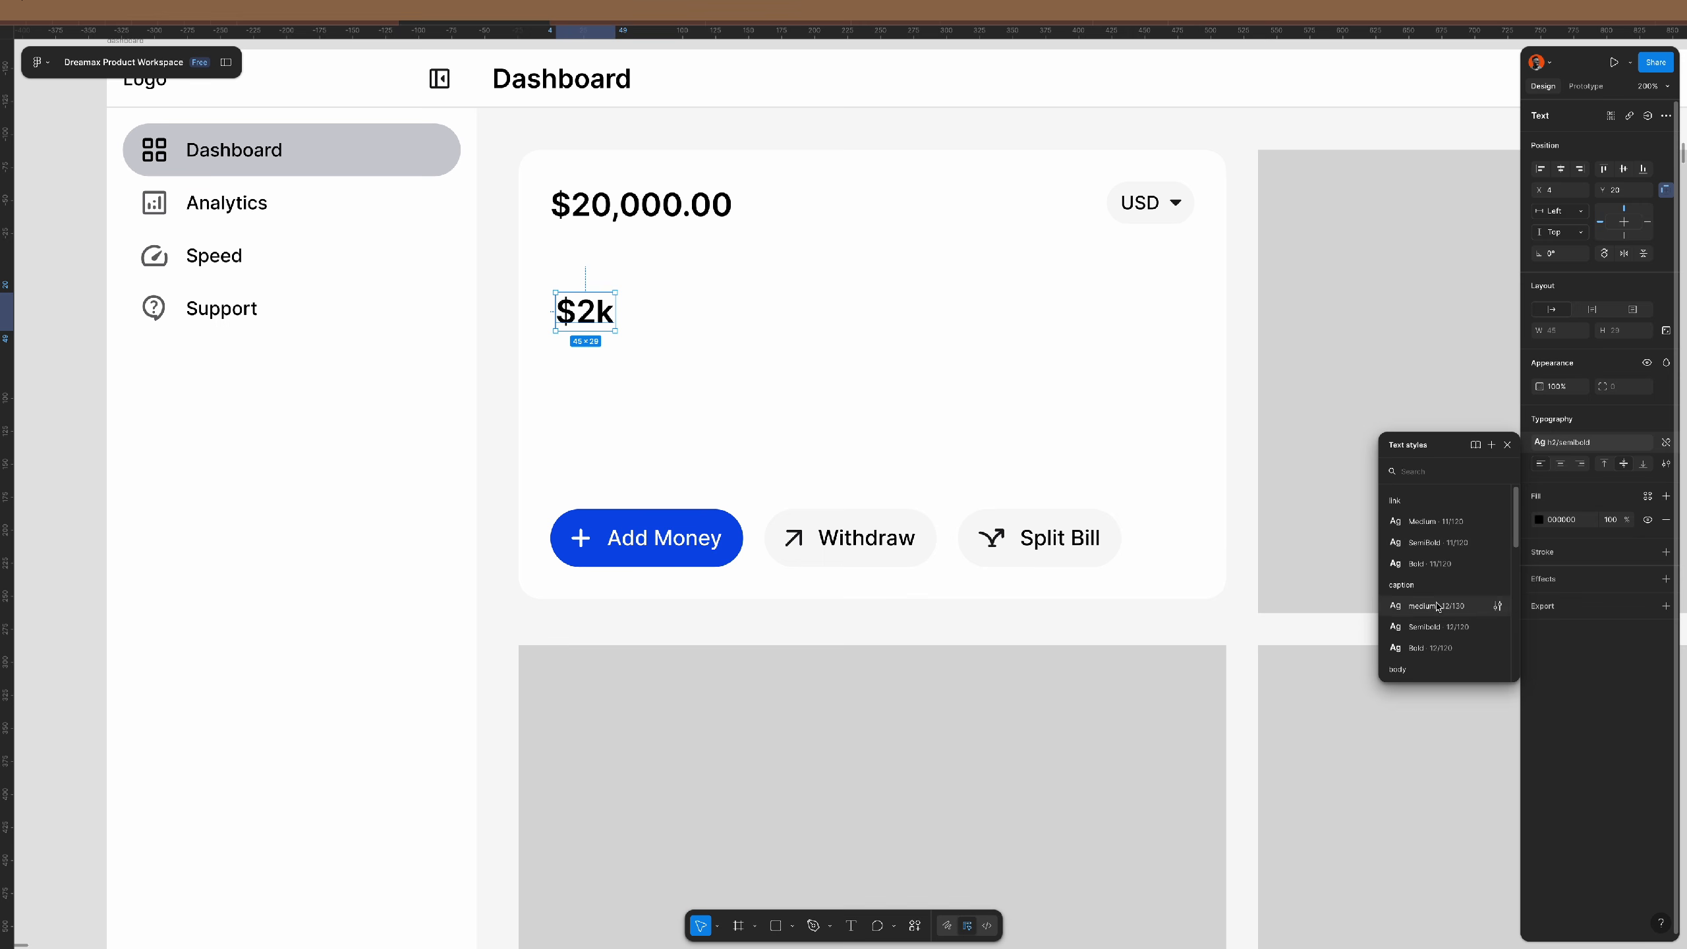
scroll(1441, 584, "up", 1)
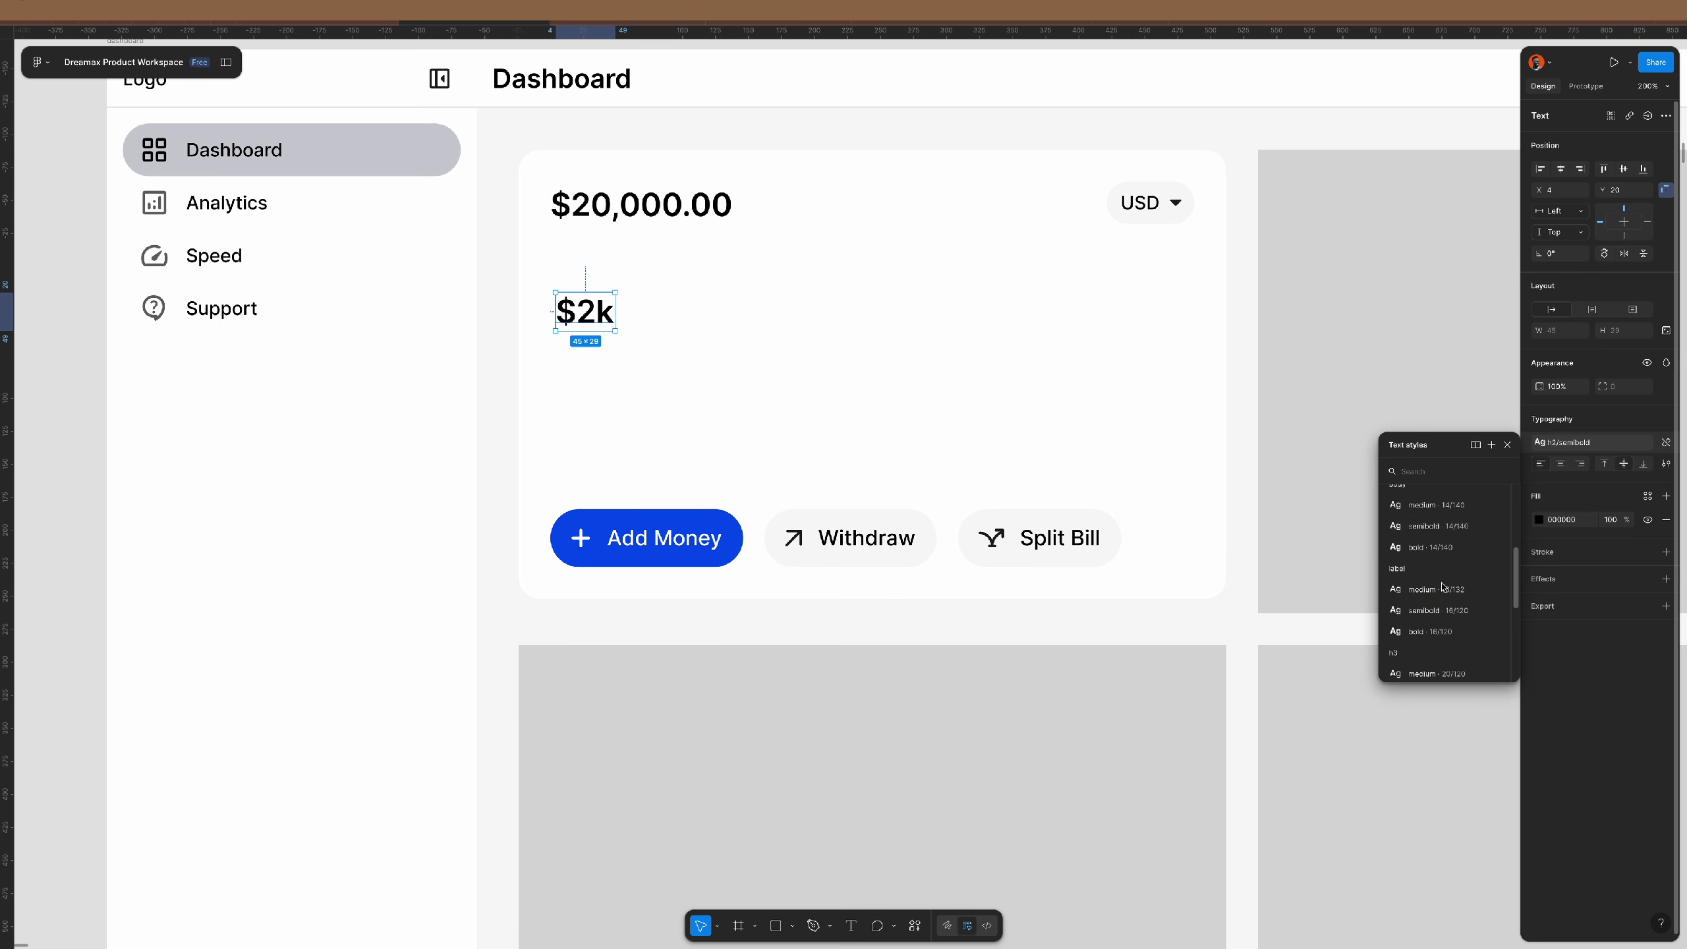
left_click(1437, 510)
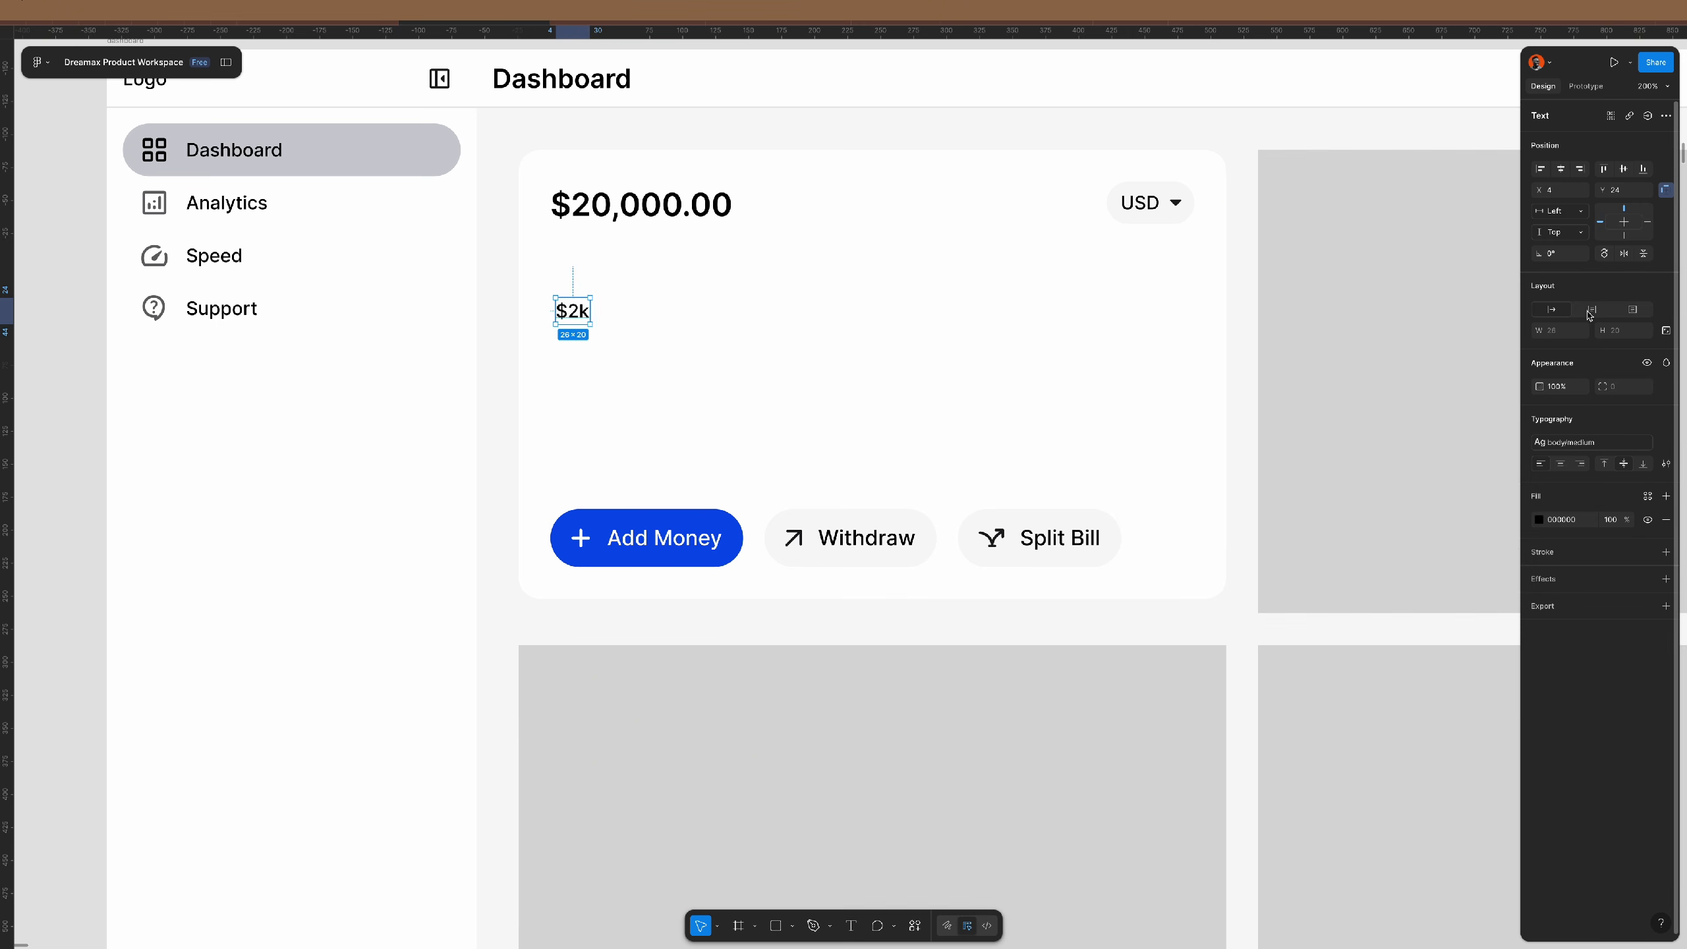
left_click(1540, 170)
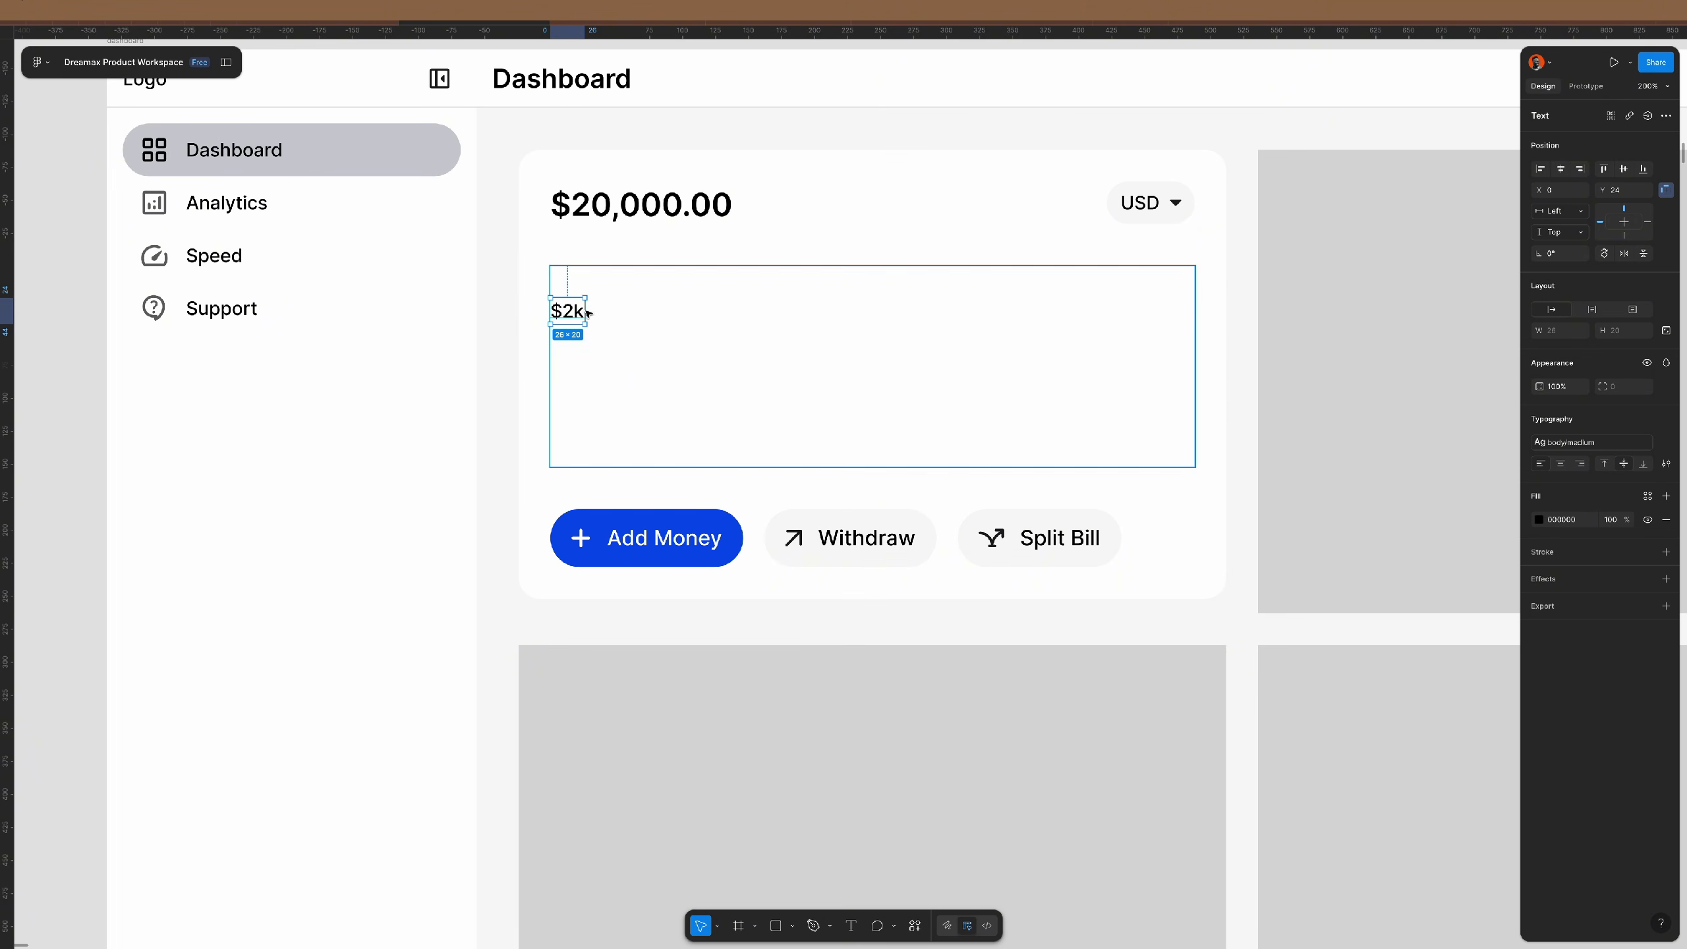
- Duplicate the $2k label into four stacked copies and apply the caption medium style to all four
left_click_drag(568, 311, 566, 354)
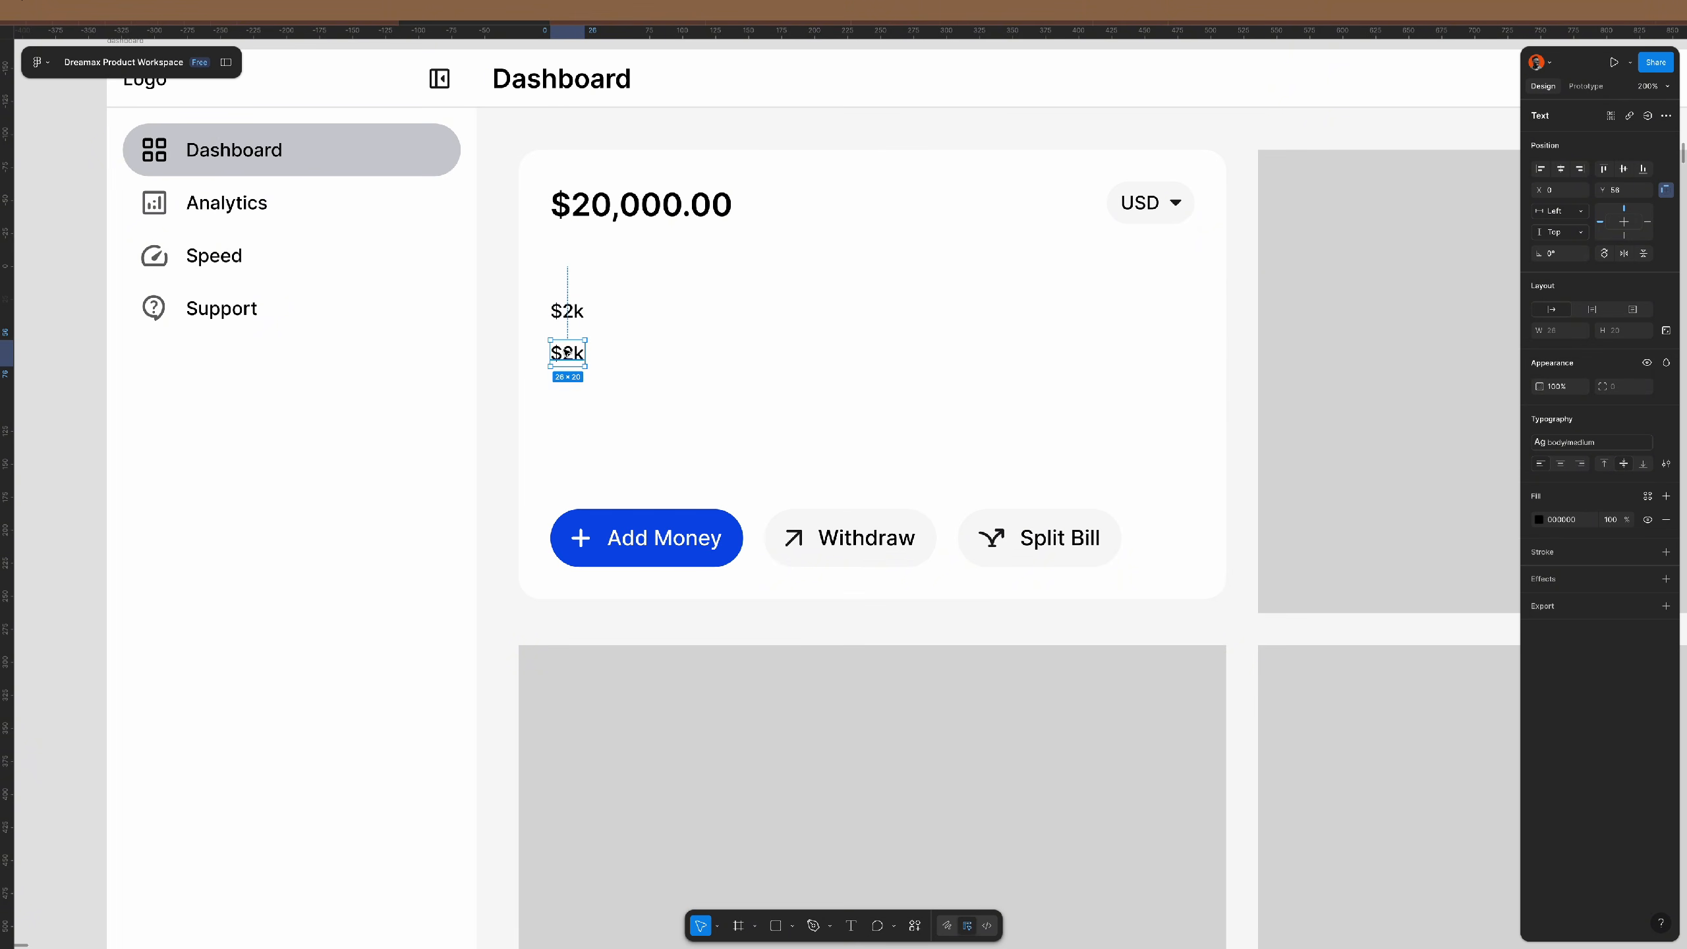
key("ctrl+d")
key("ctrl+d")
left_click(569, 393, "shift")
left_click(572, 354, "shift")
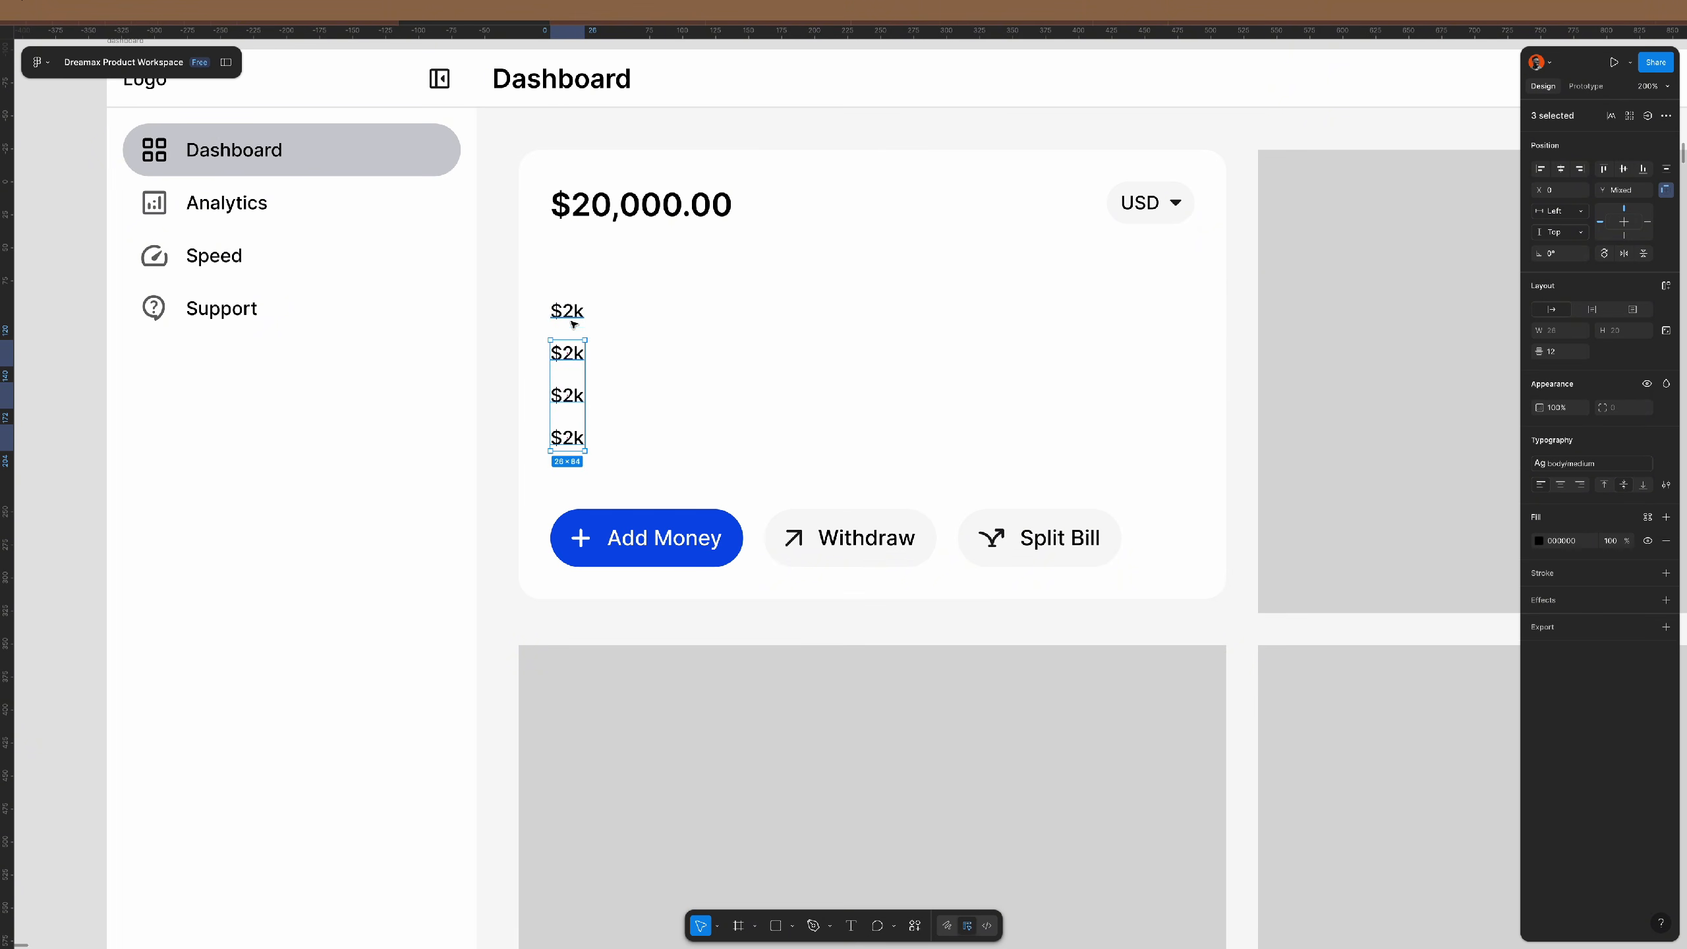
left_click(572, 315, "shift")
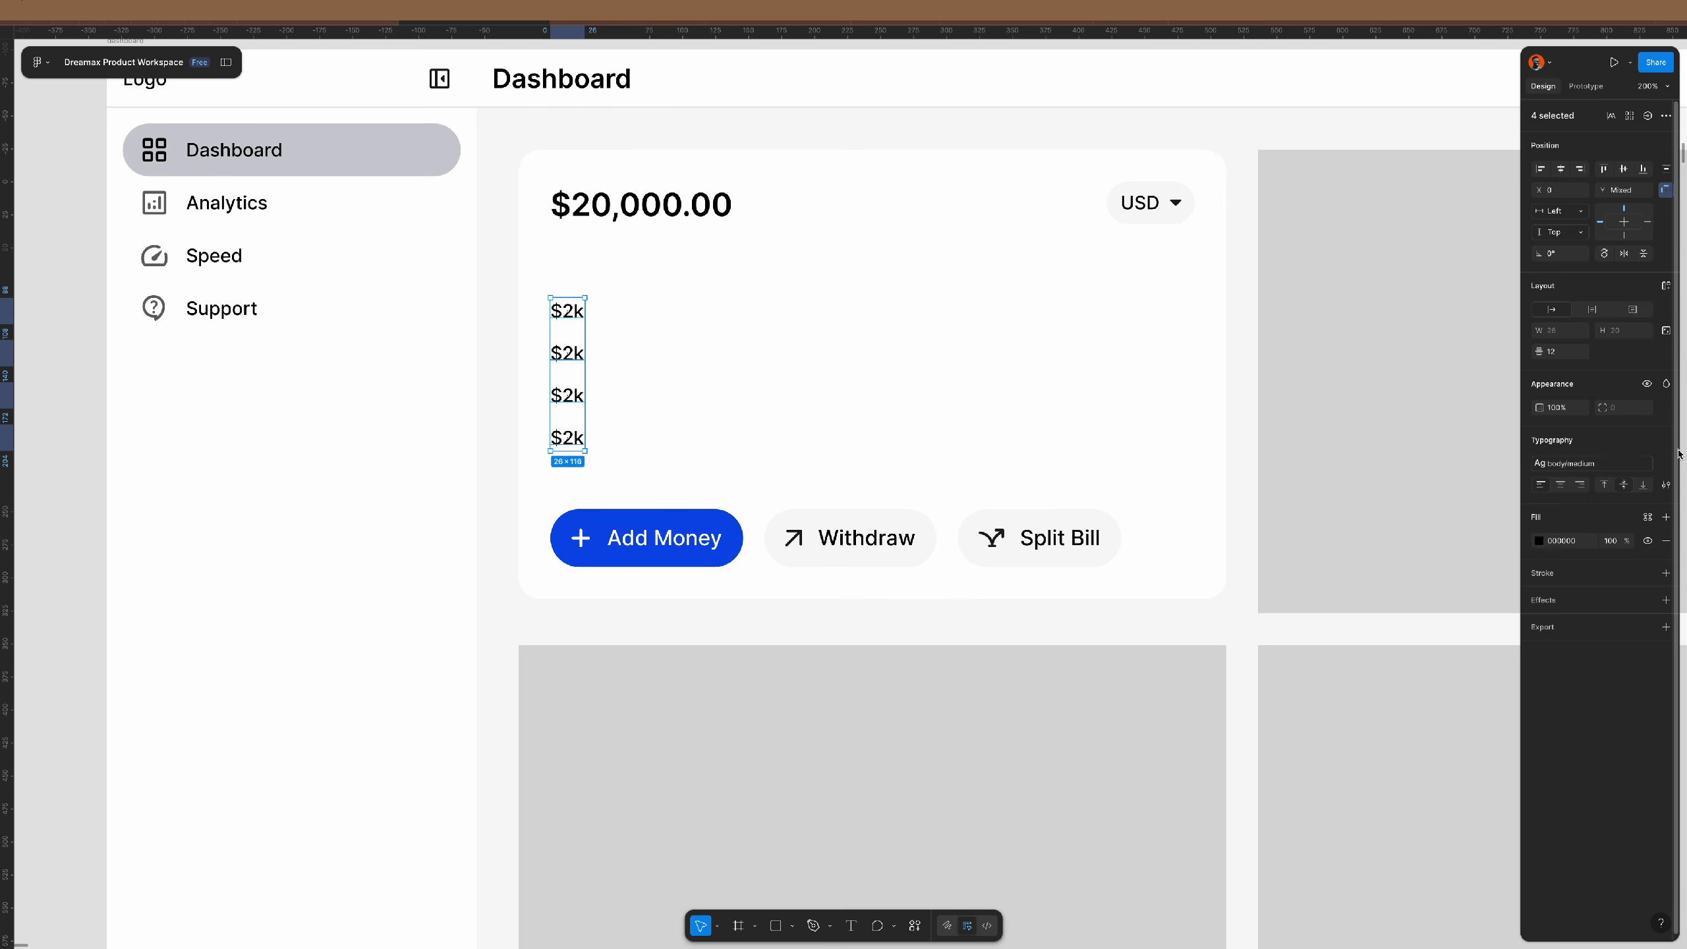
left_click(1594, 463)
scroll(1438, 564, "up", 2)
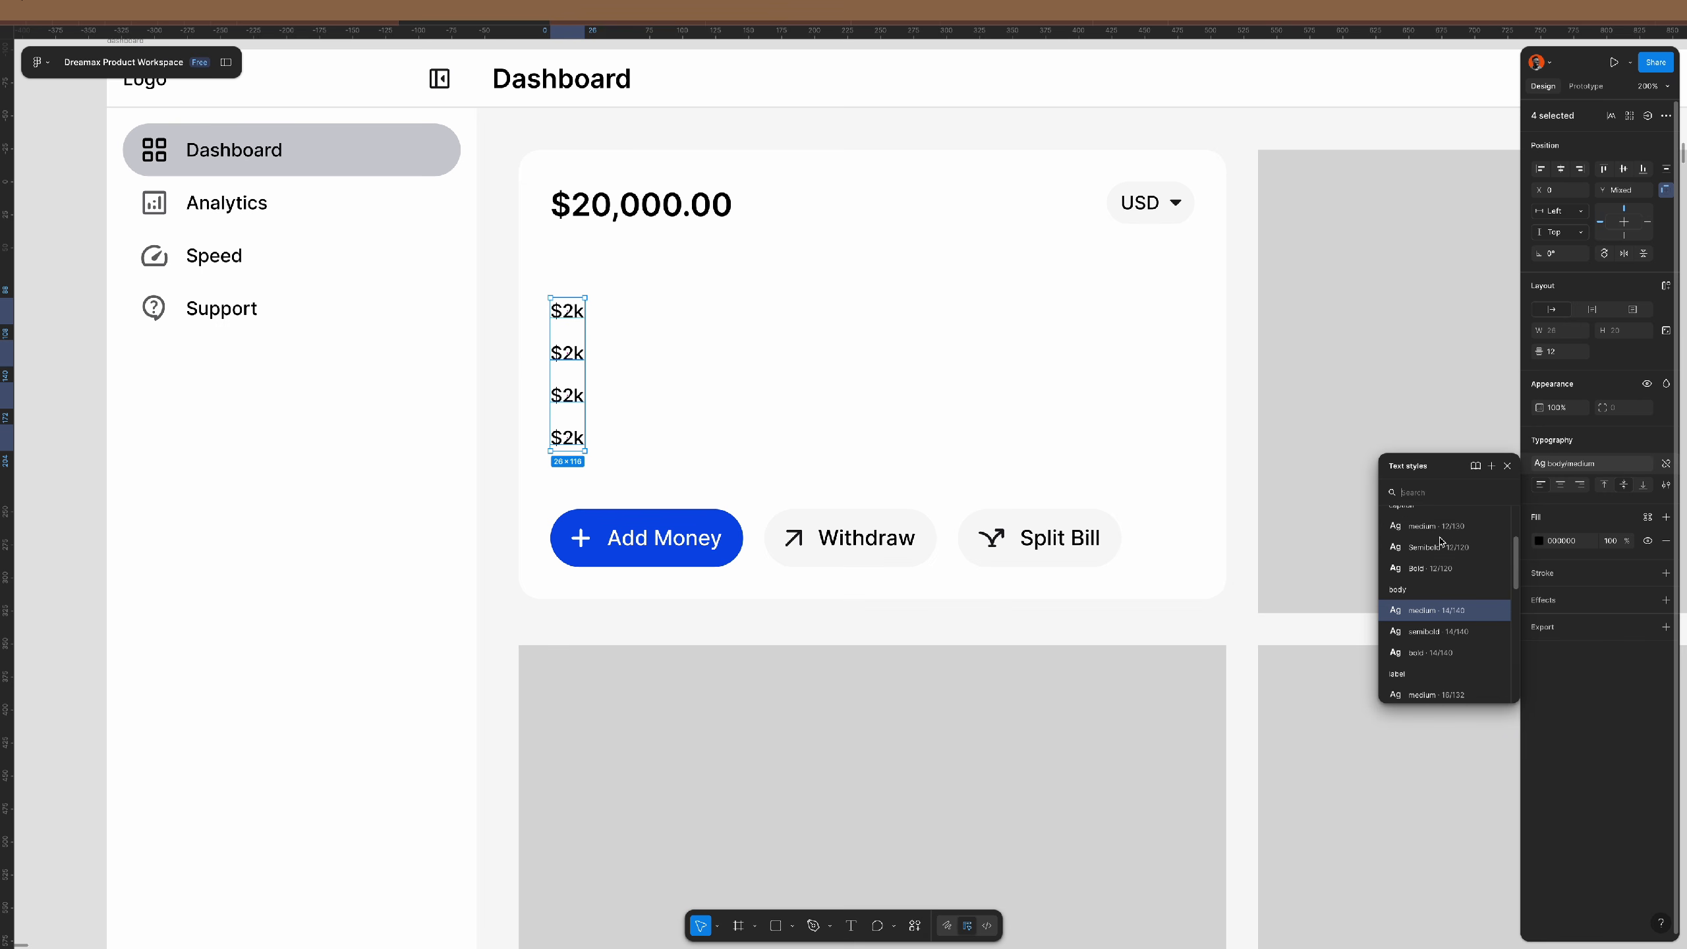
left_click(1435, 532)
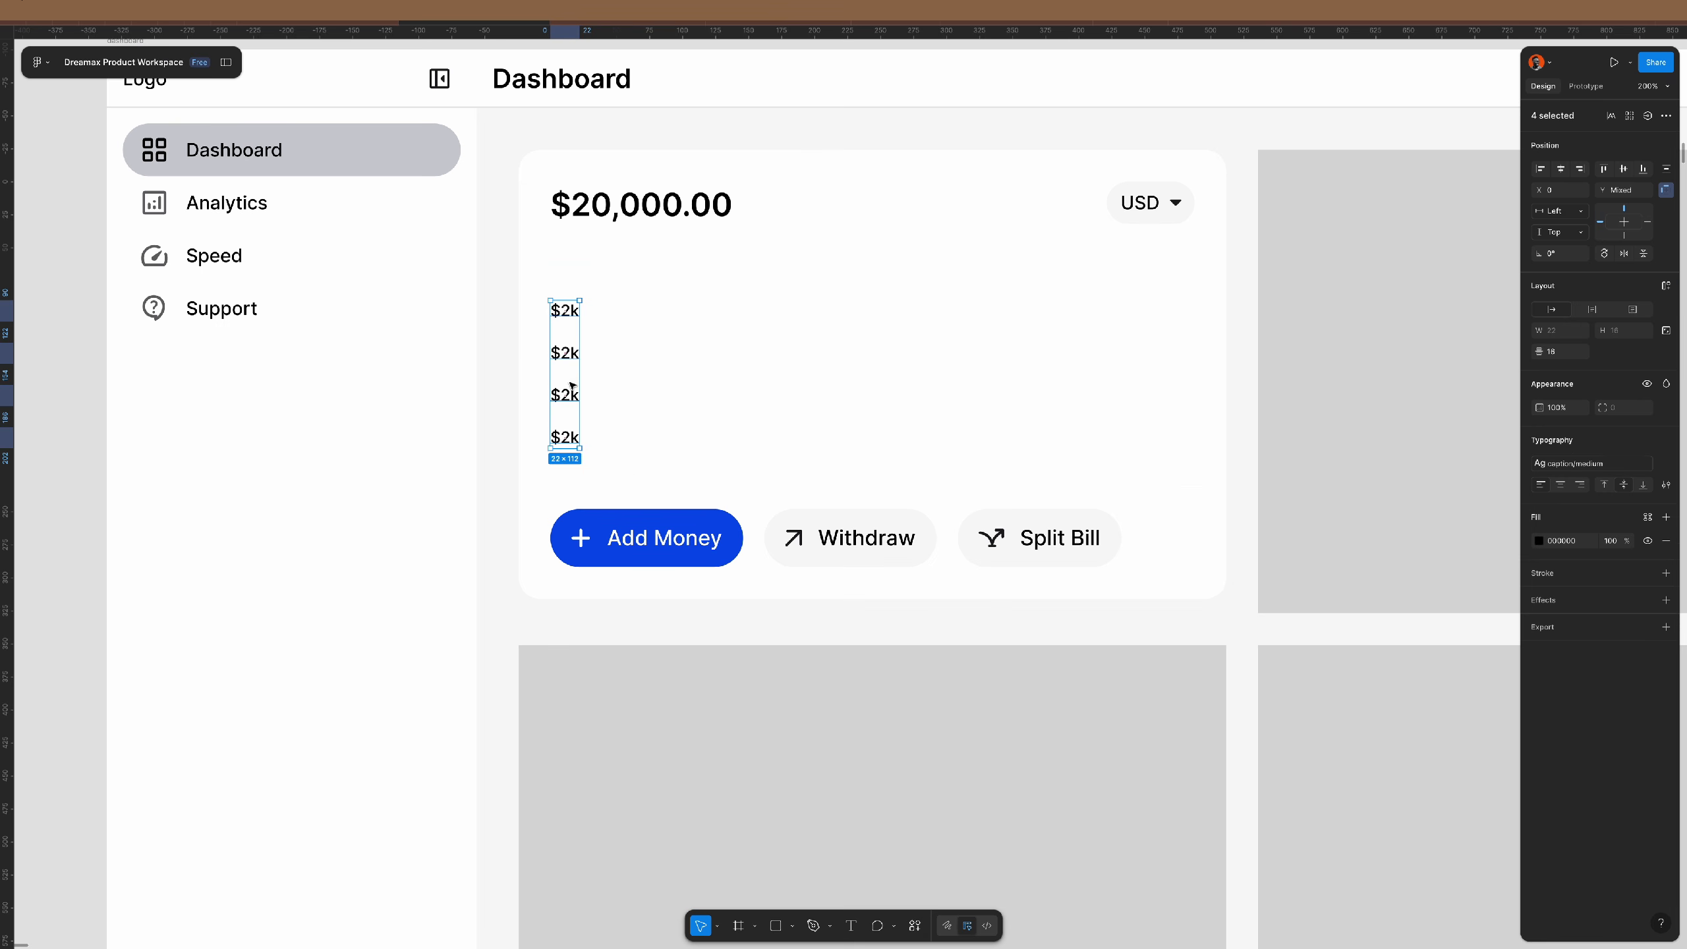
- Wrap the four labels in an auto-layout column centered vertically in the chart area
key("shift+a")
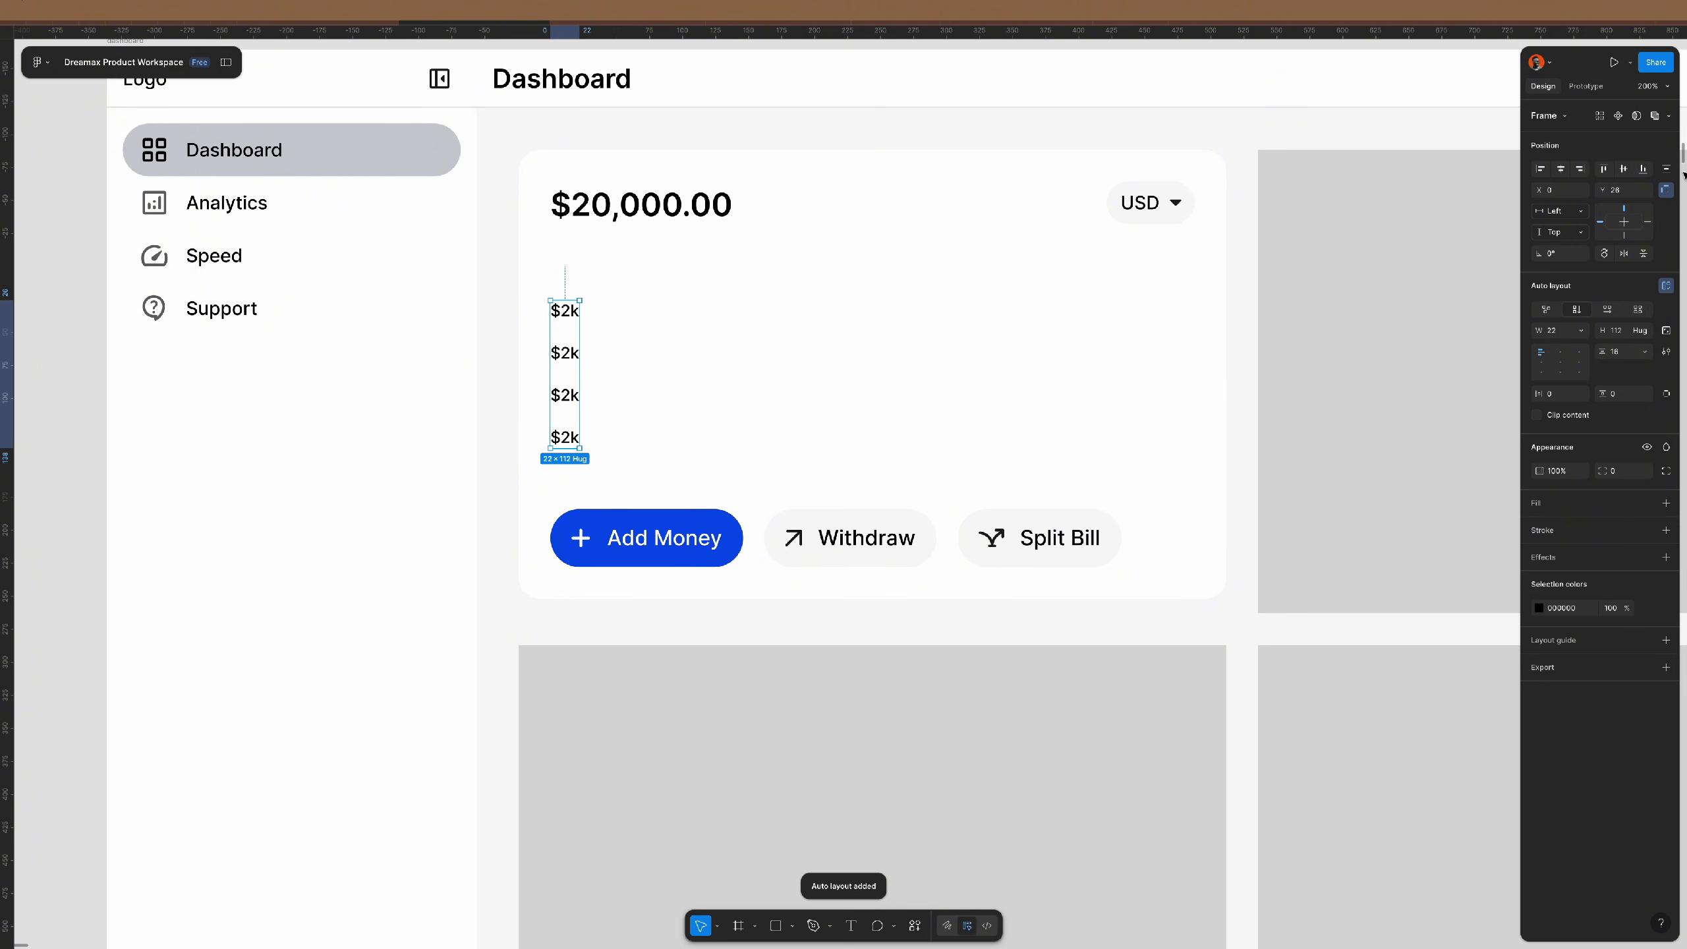
left_click(1623, 169)
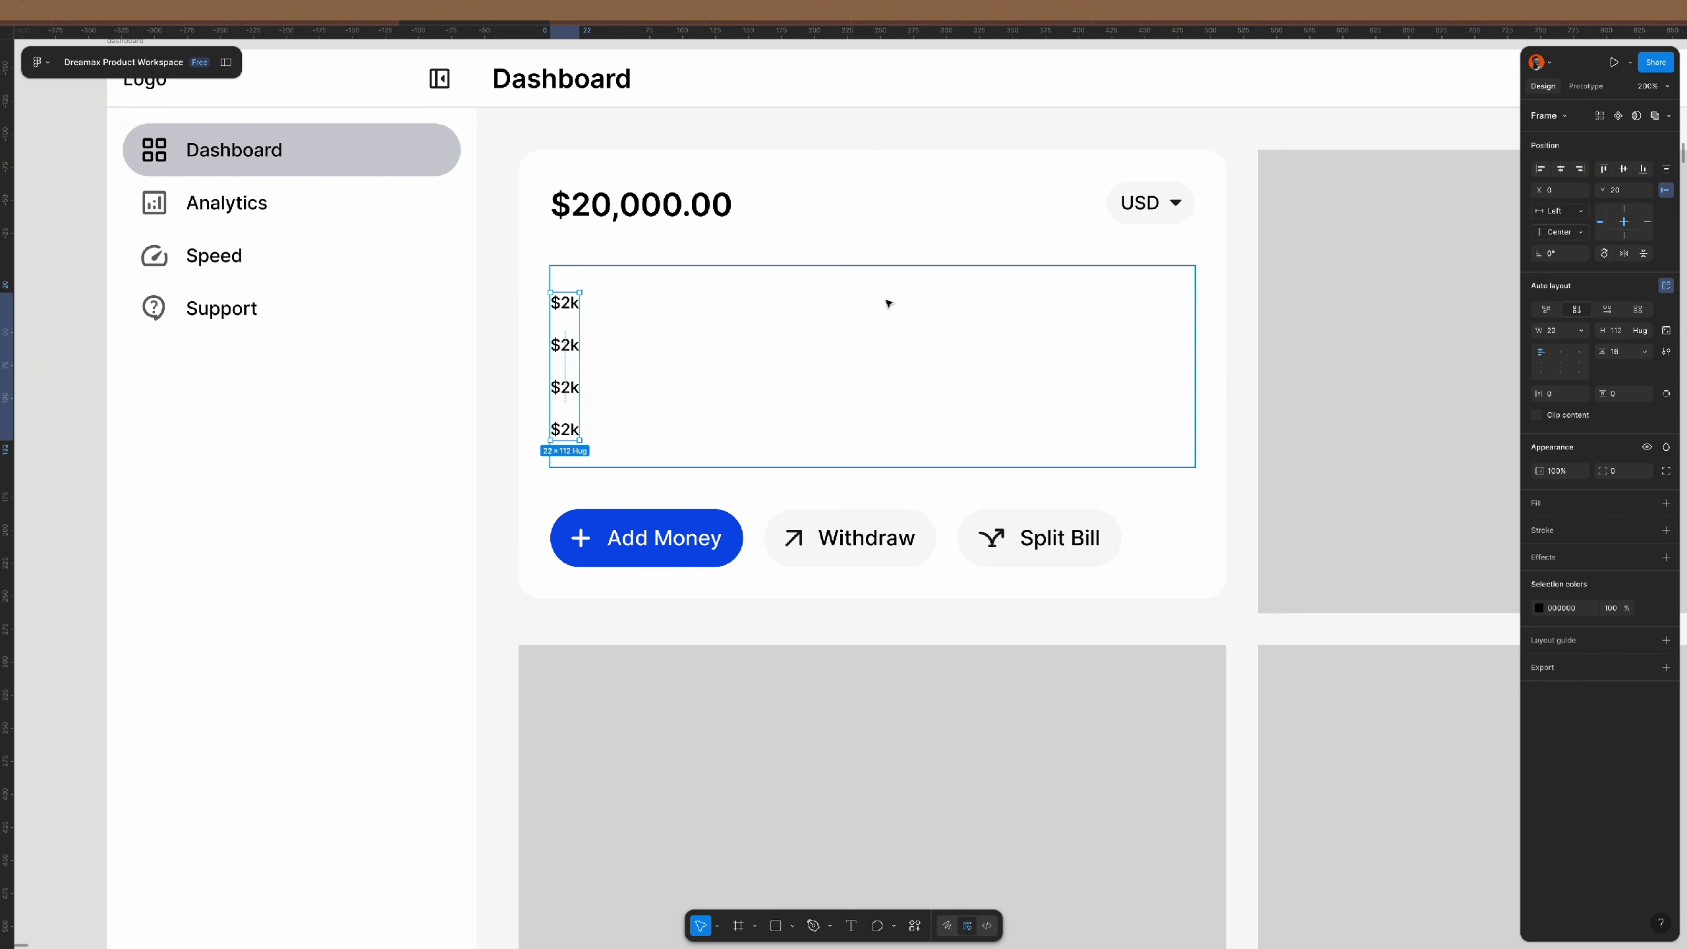
scroll(602, 358, "up", 5)
- Change the second, third and fourth labels to $1k, $500 and $0
double_click(545, 342)
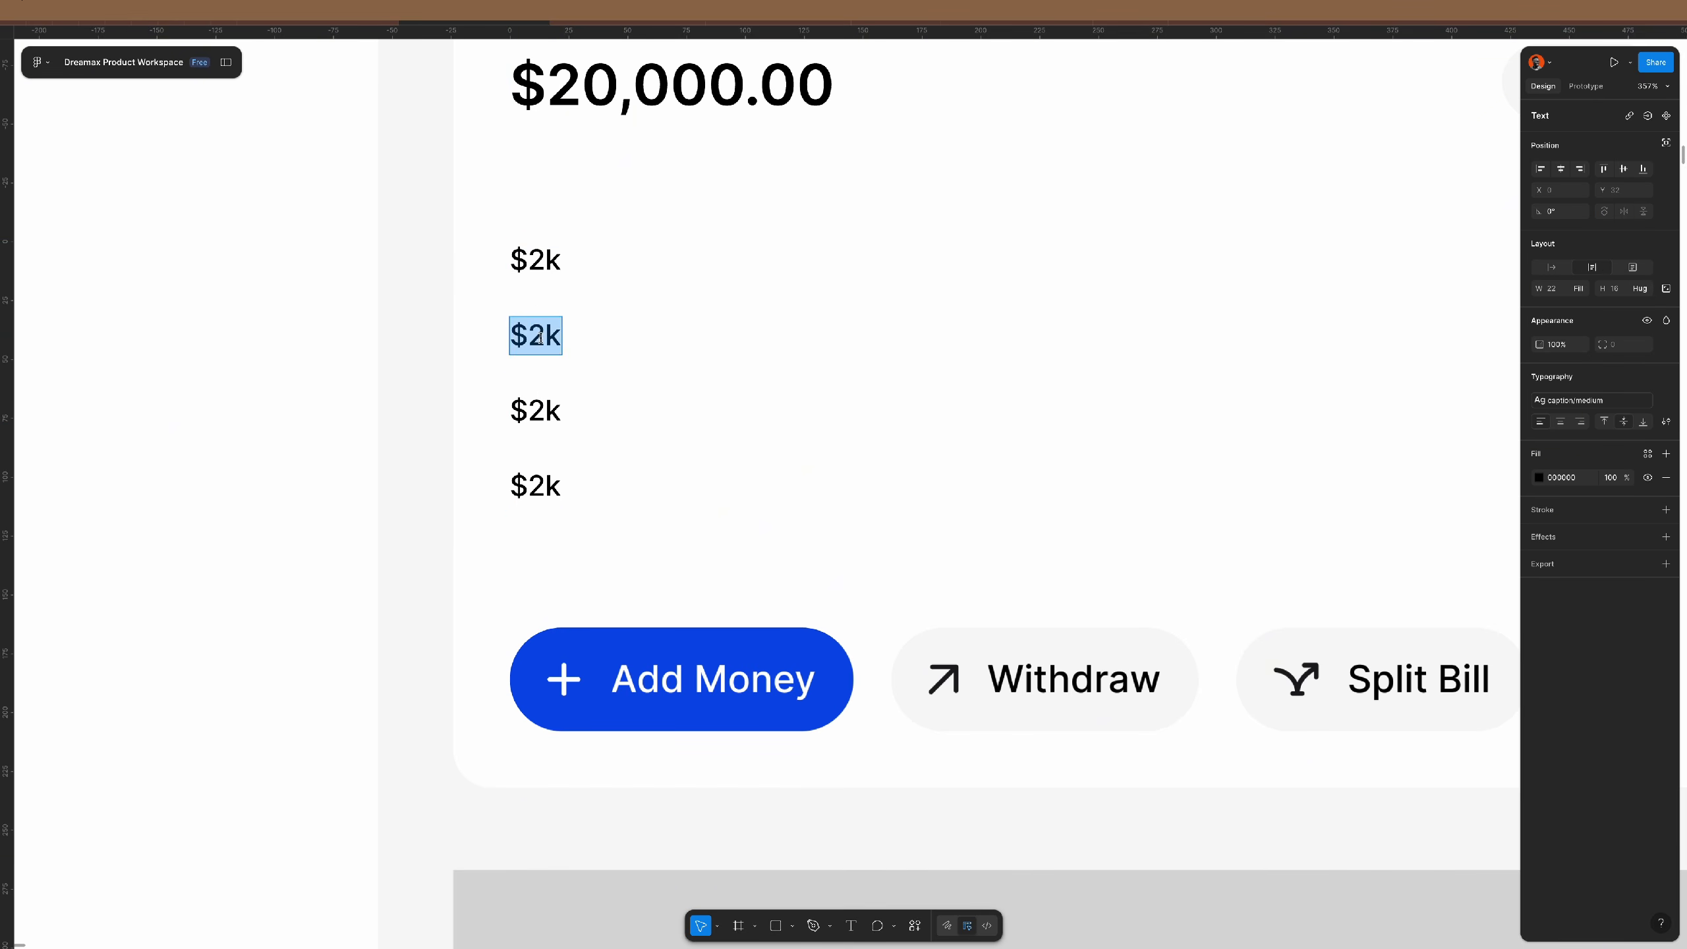
left_click_drag(546, 339, 533, 337)
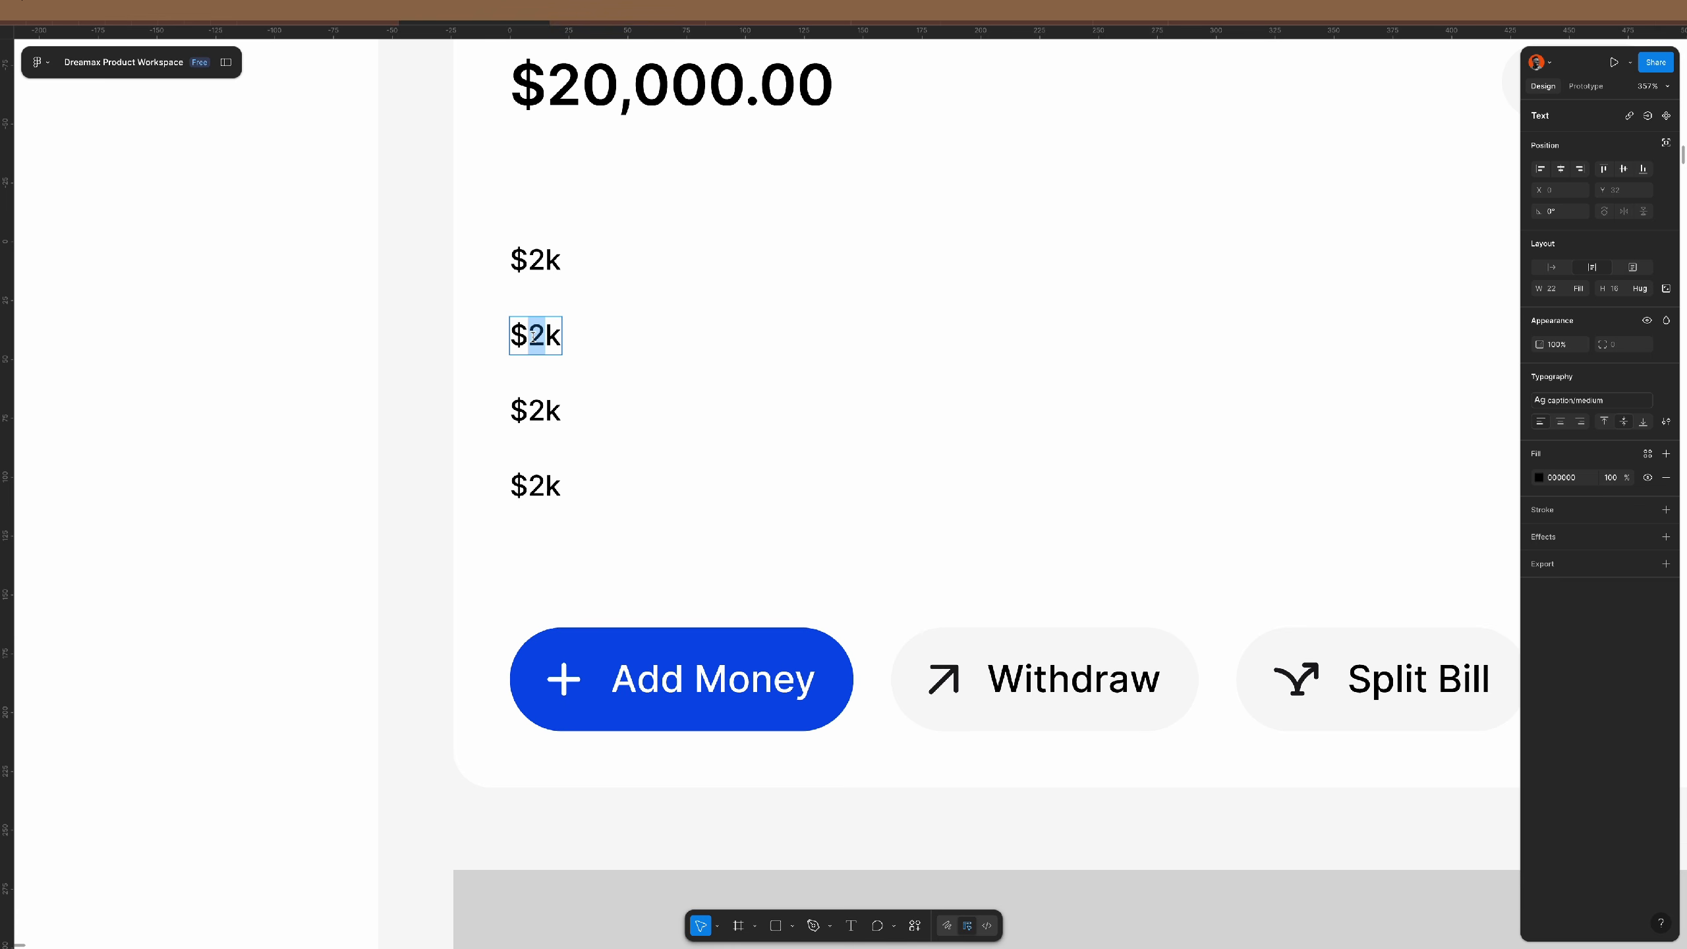
type("1")
double_click(535, 408)
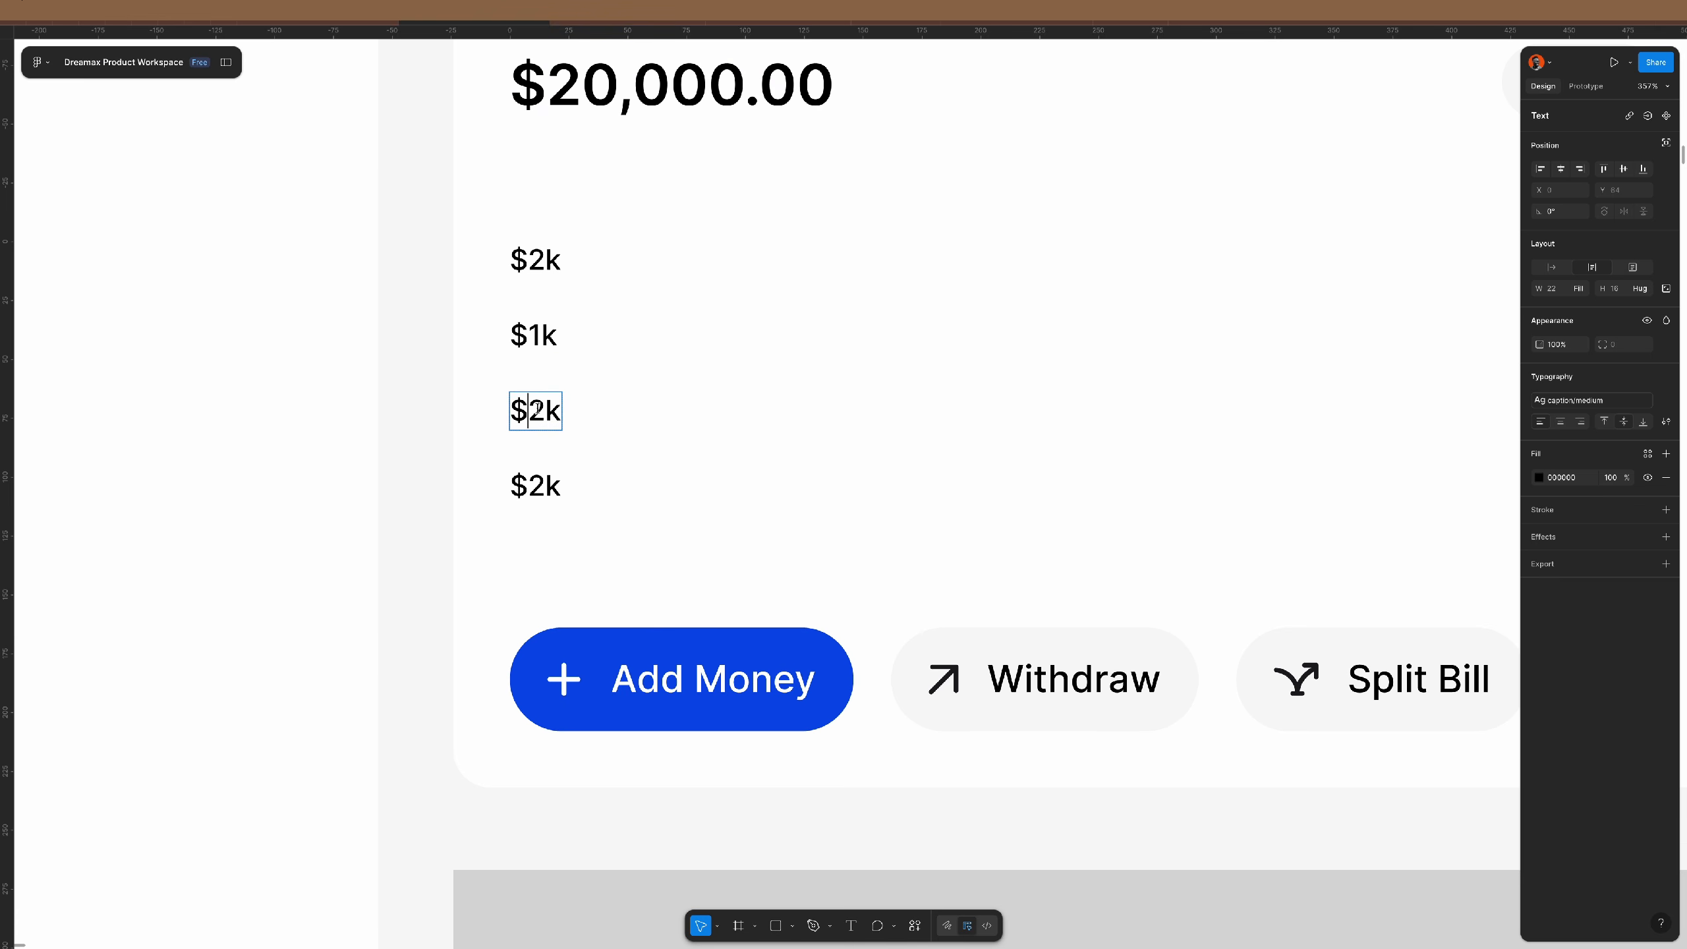
left_click_drag(527, 407, 557, 407)
type("500")
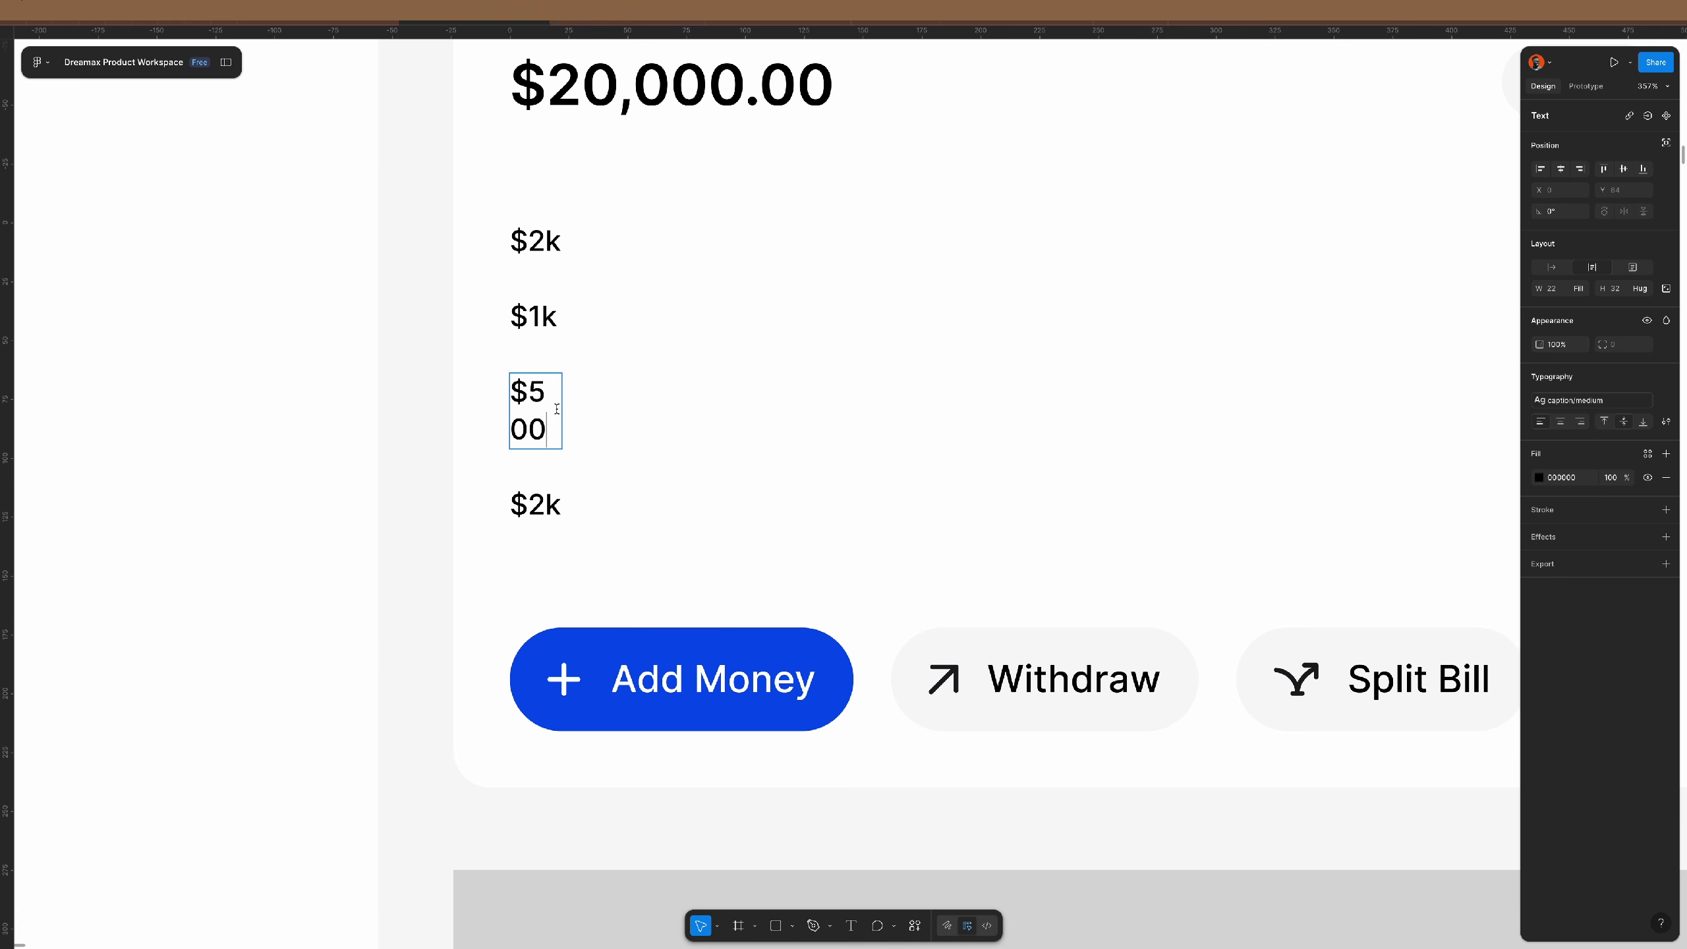
double_click(535, 503)
left_click_drag(535, 503, 564, 502)
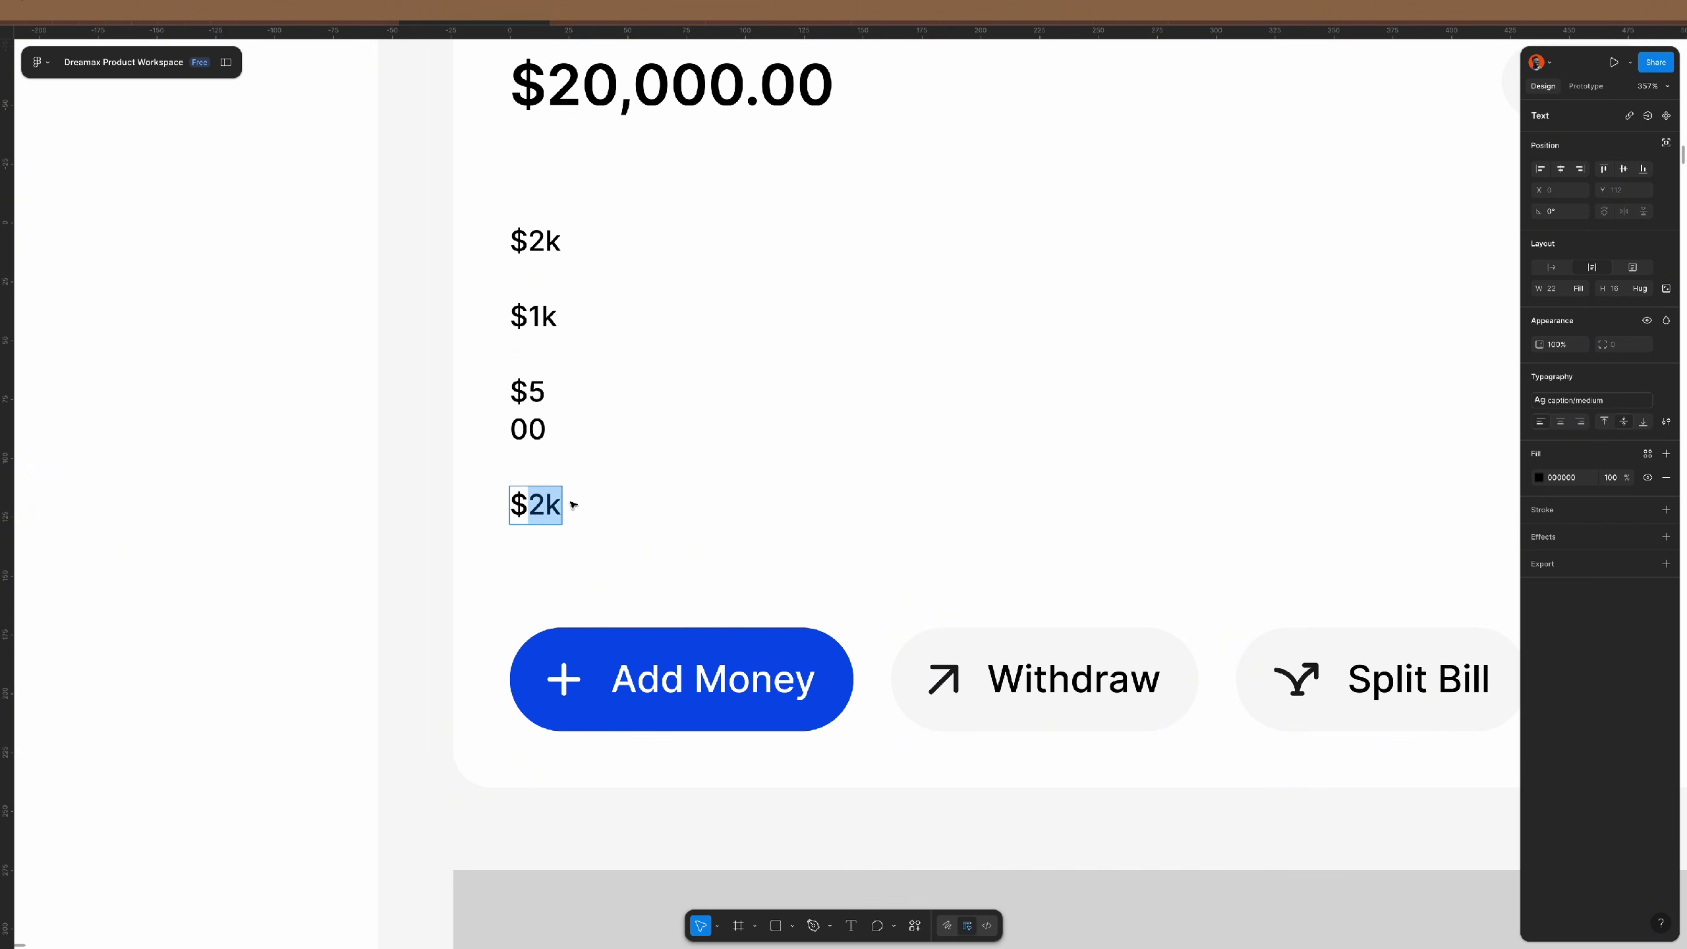
type("0")
key("Escape")
- Set all four axis labels' width to Hug, then select the chart frame
left_click(531, 411)
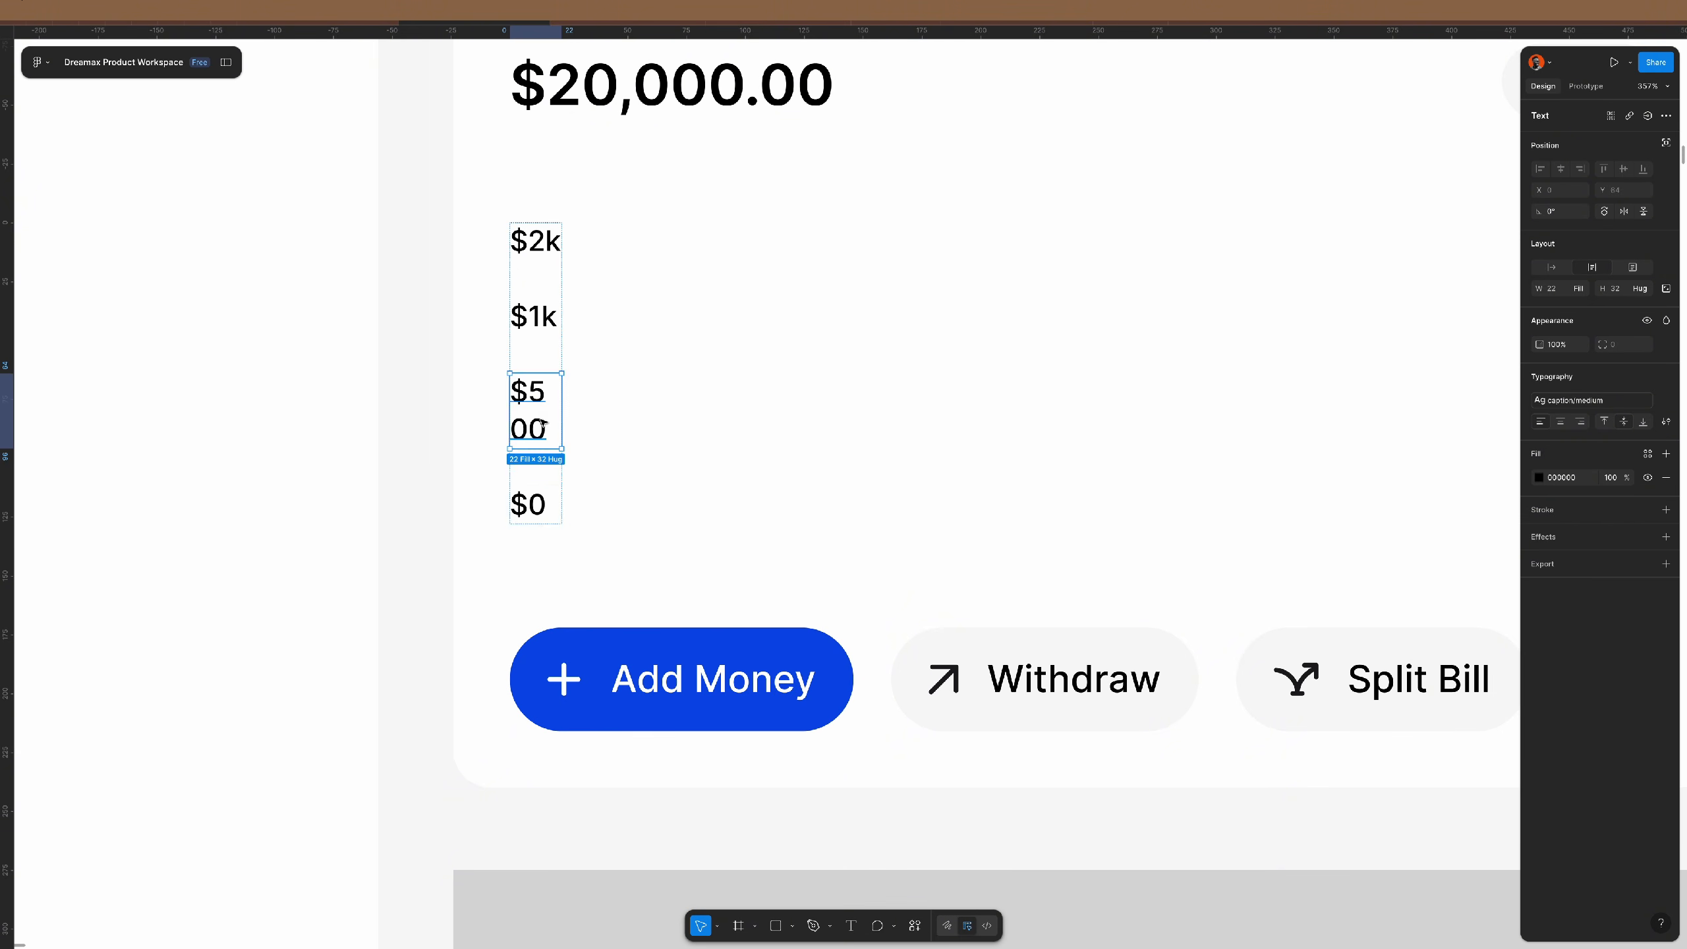
key("ctrl+a")
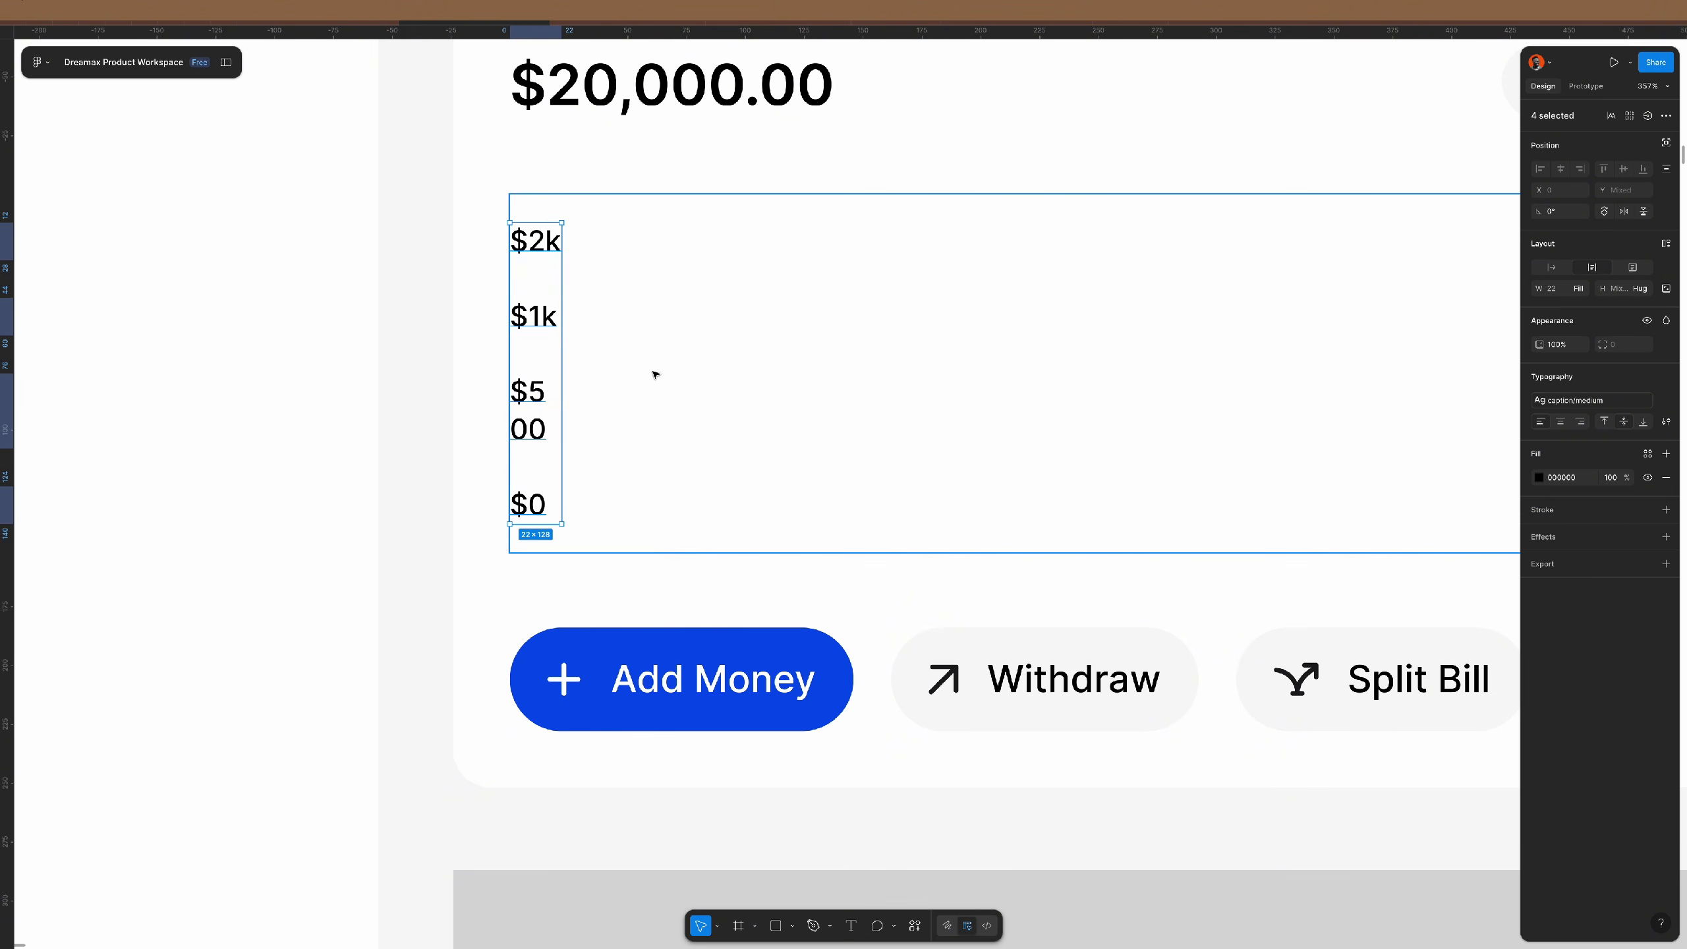
left_click(1551, 270)
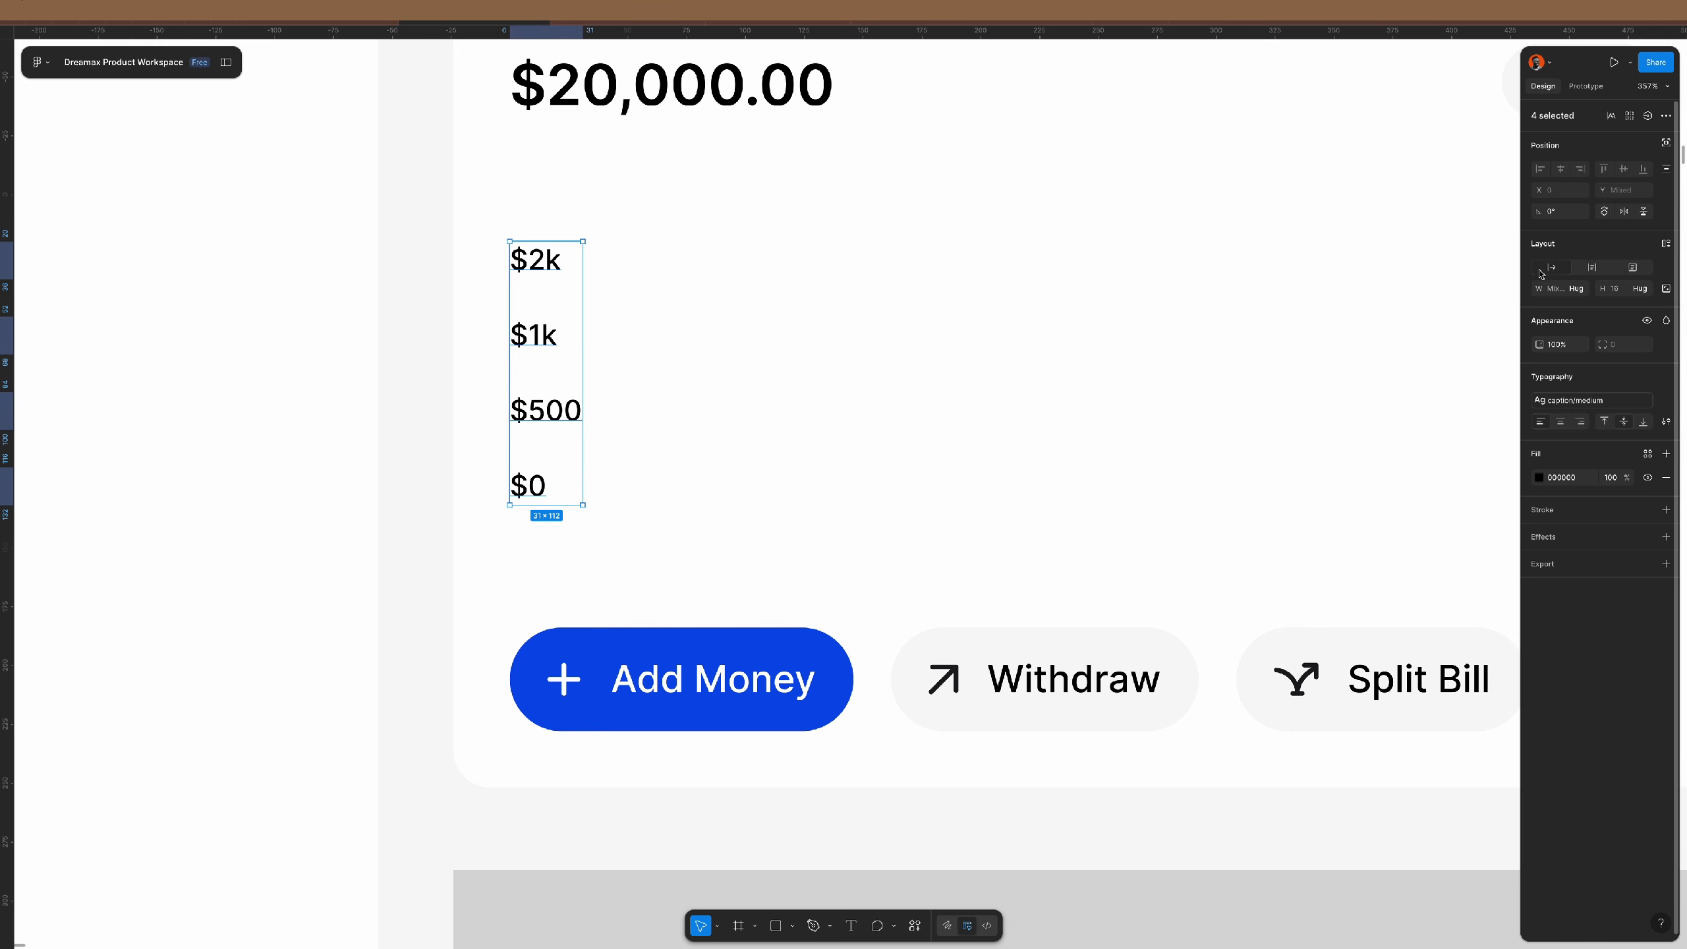
left_click(618, 434)
scroll(552, 425, "down", 5)
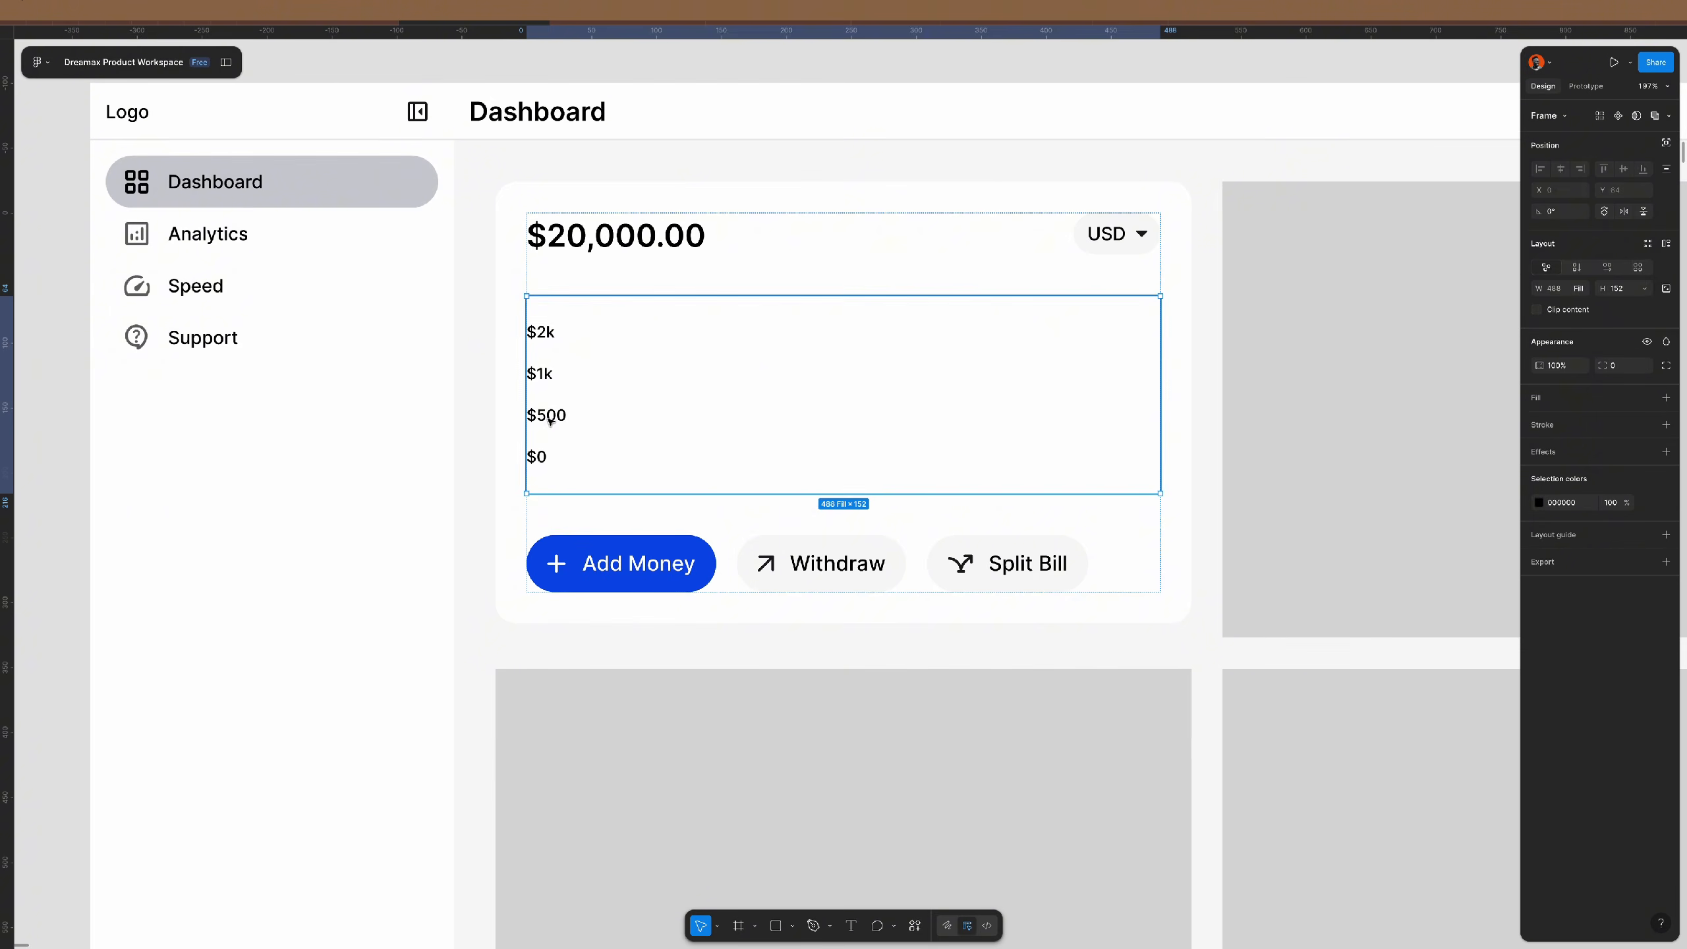
- Set the axis labels' text colour to grey 717171
left_click(551, 420)
left_click(1581, 609)
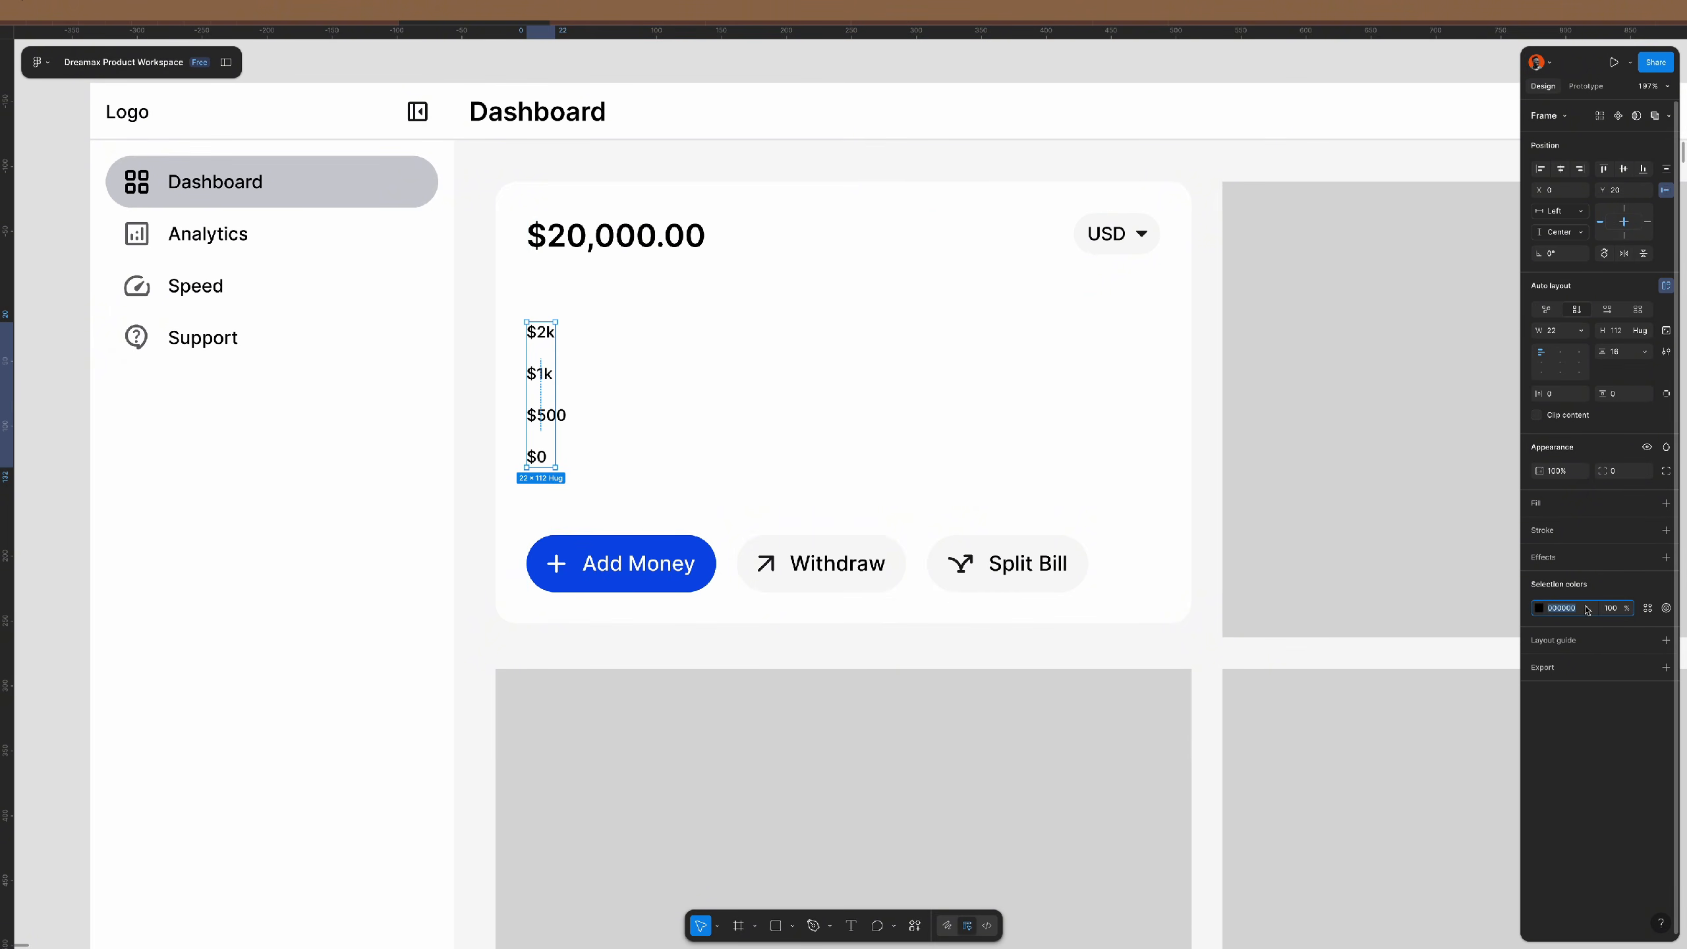
type("717171")
key("Return")
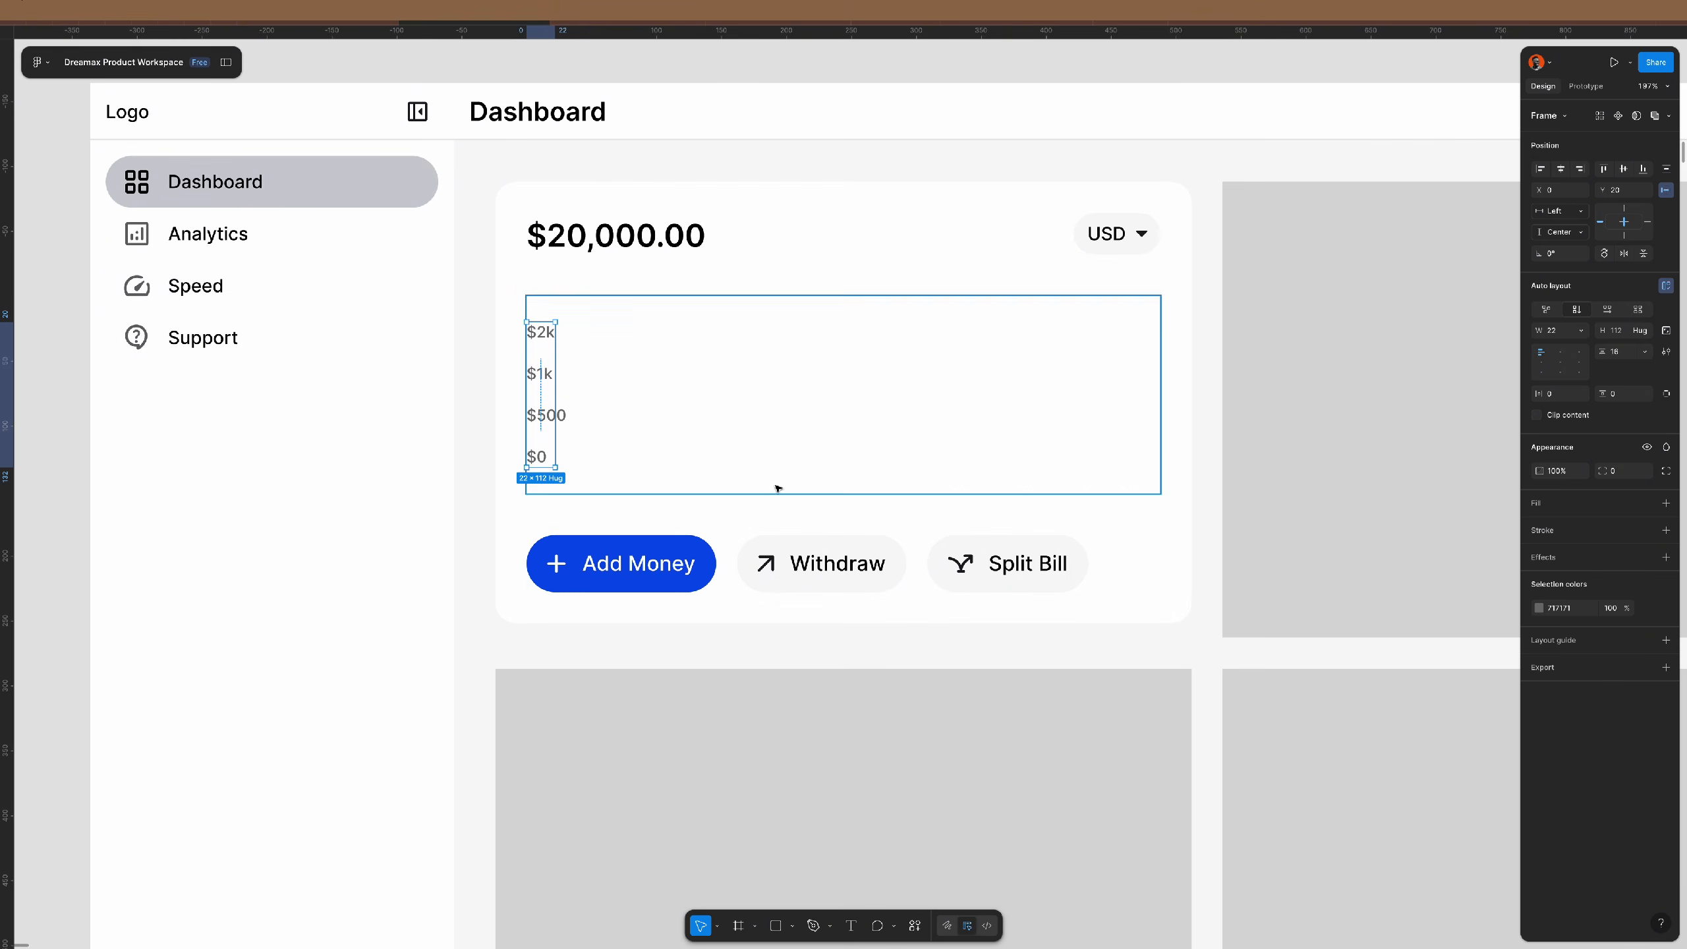
- Make the labels frame hug its content width, then select the balance card
double_click(553, 363)
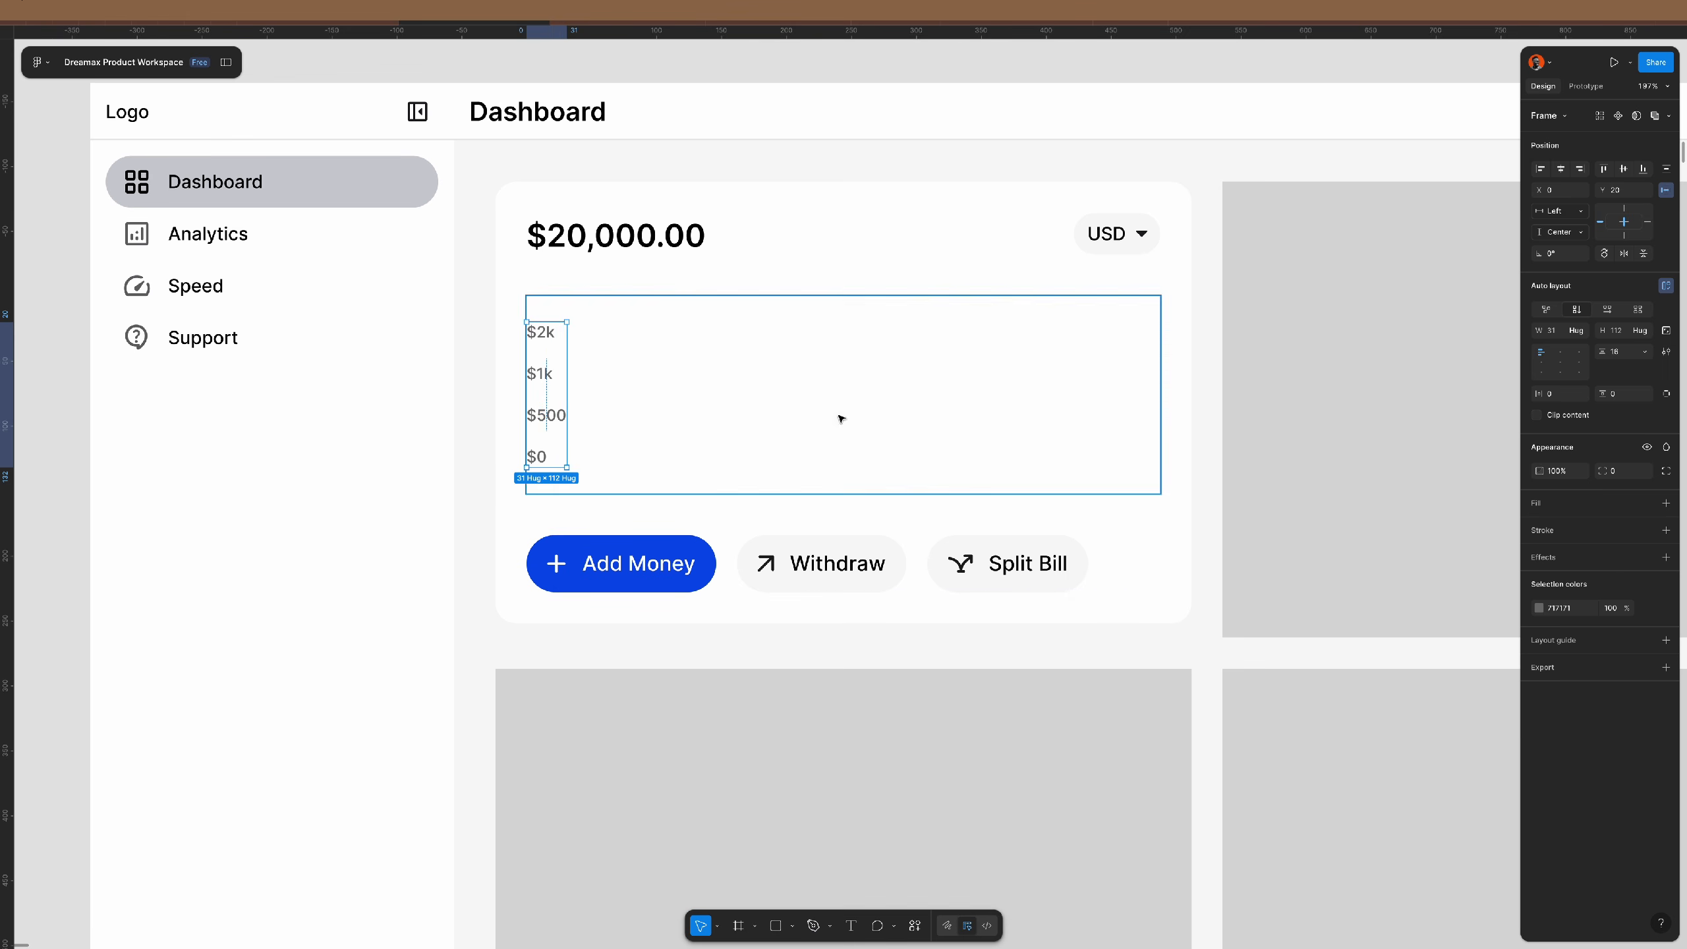
key("ctrl+z")
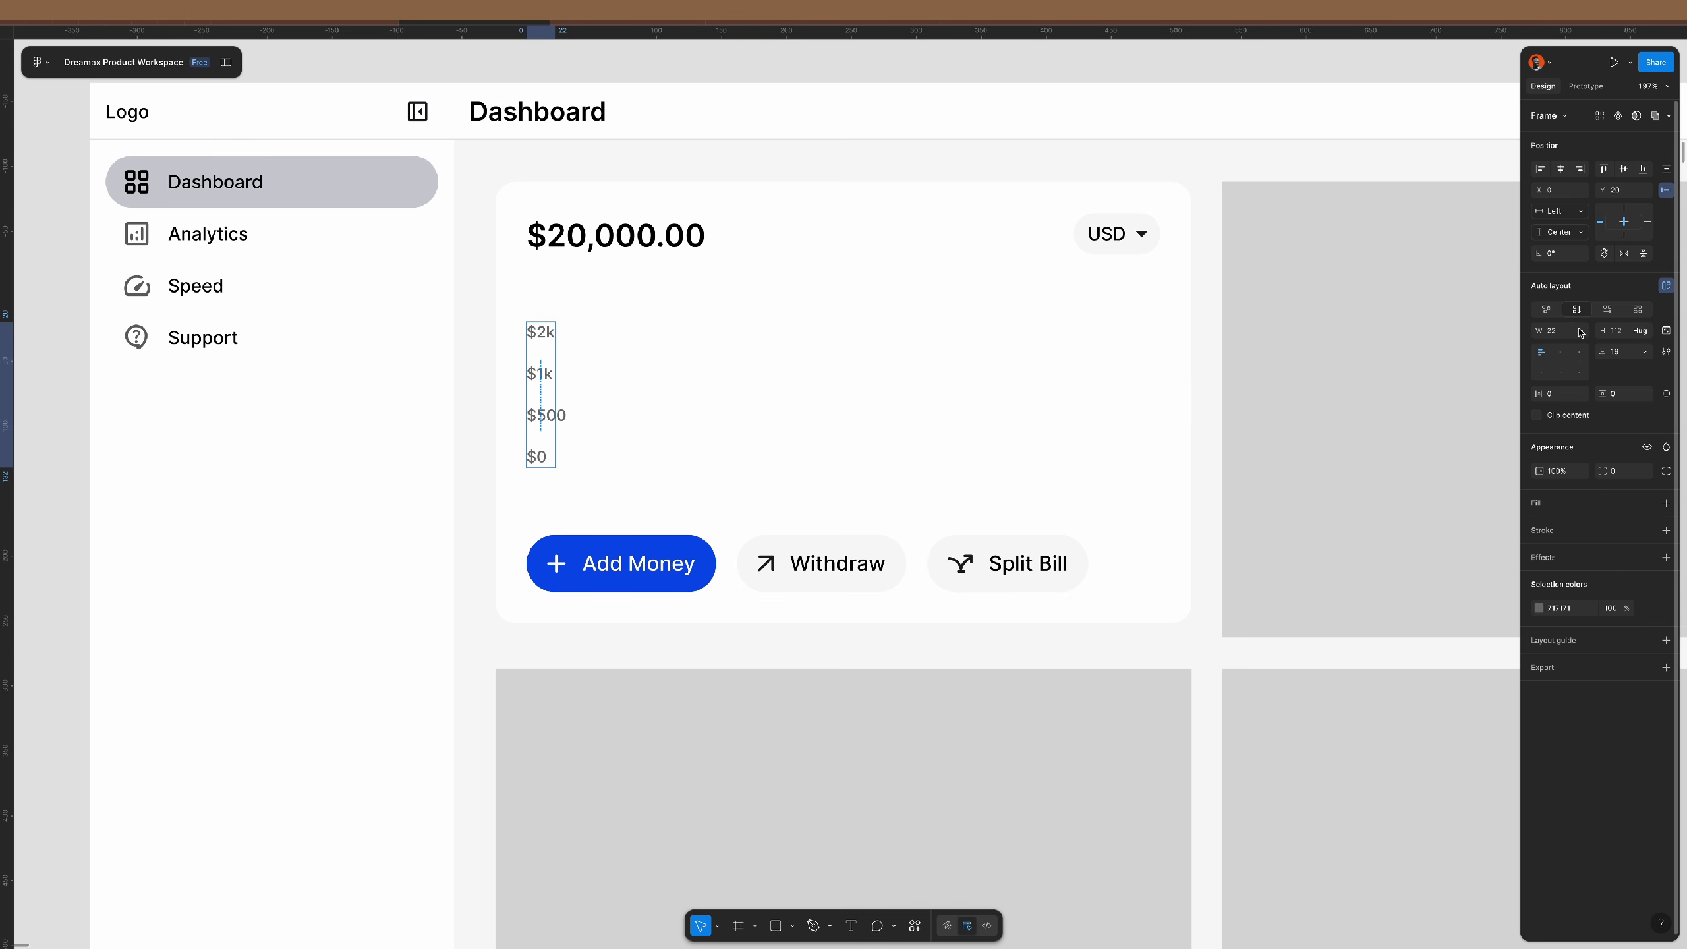
key("ctrl+shift+z")
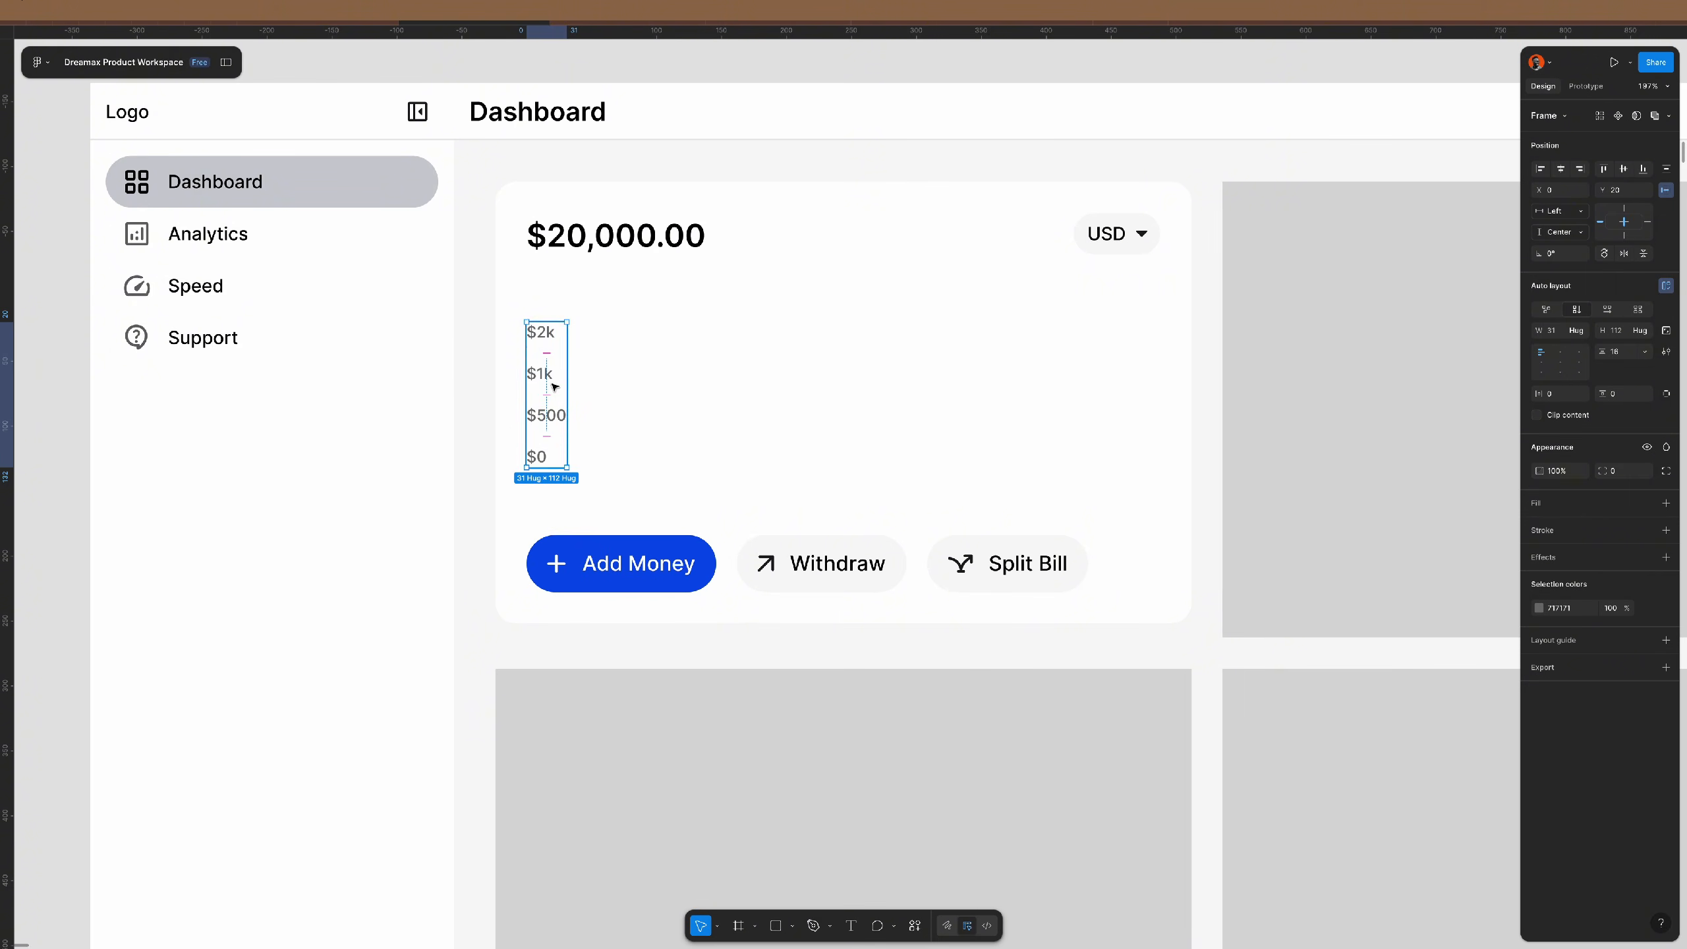
left_click(71, 406)
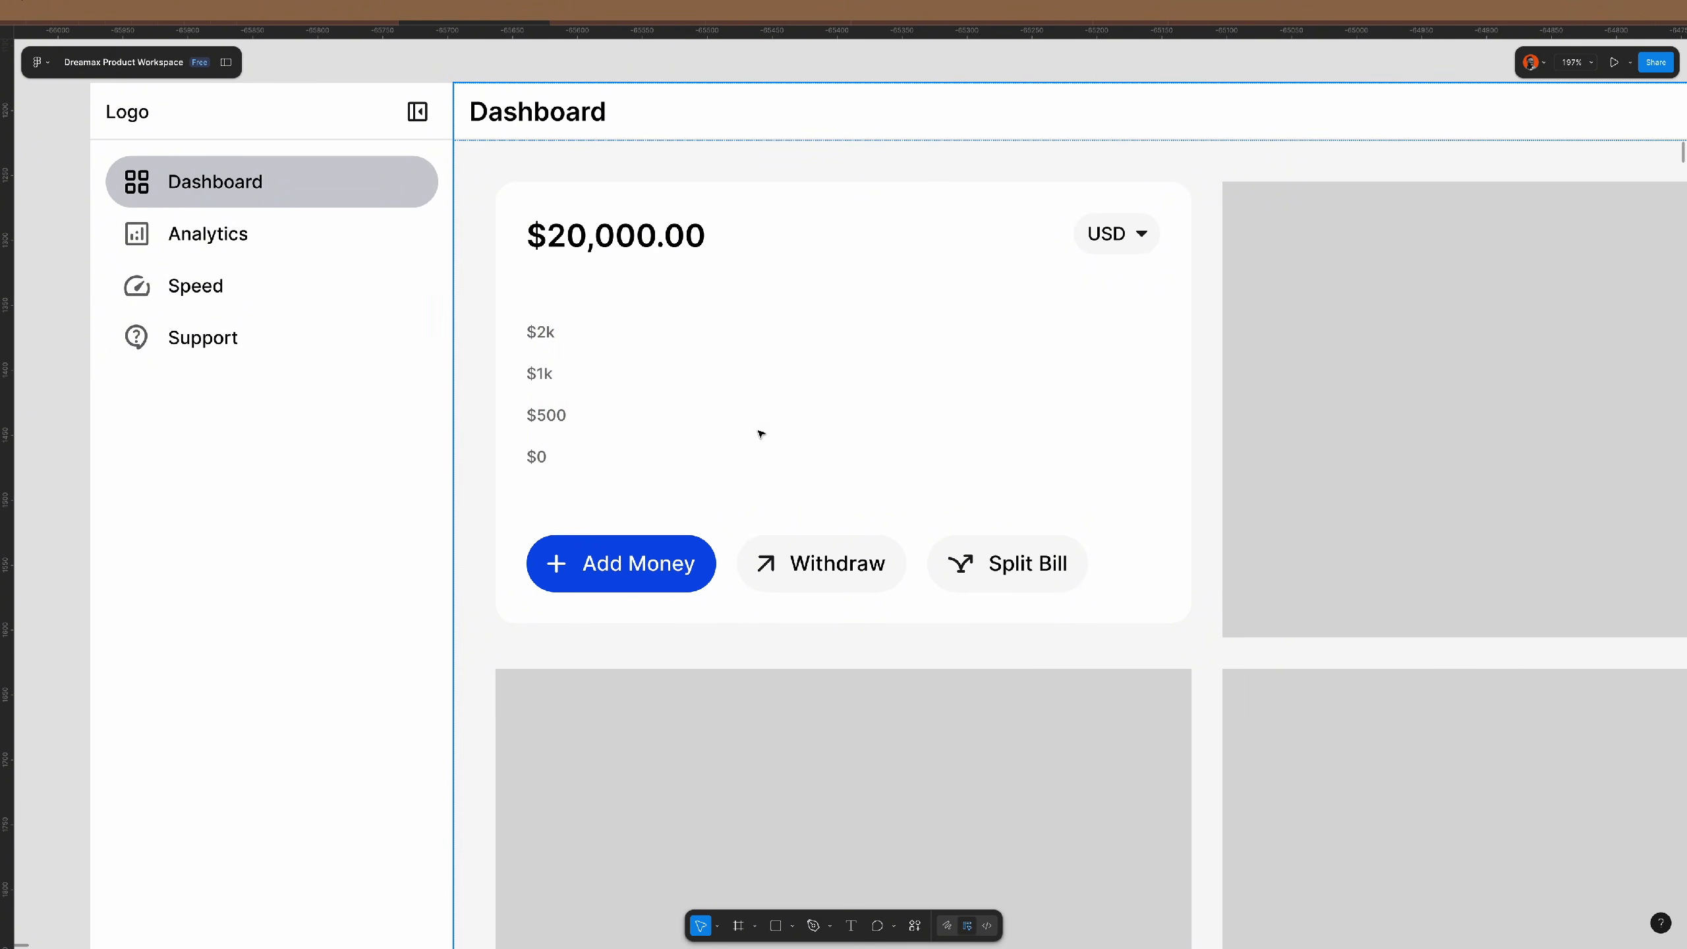
left_click(926, 393)
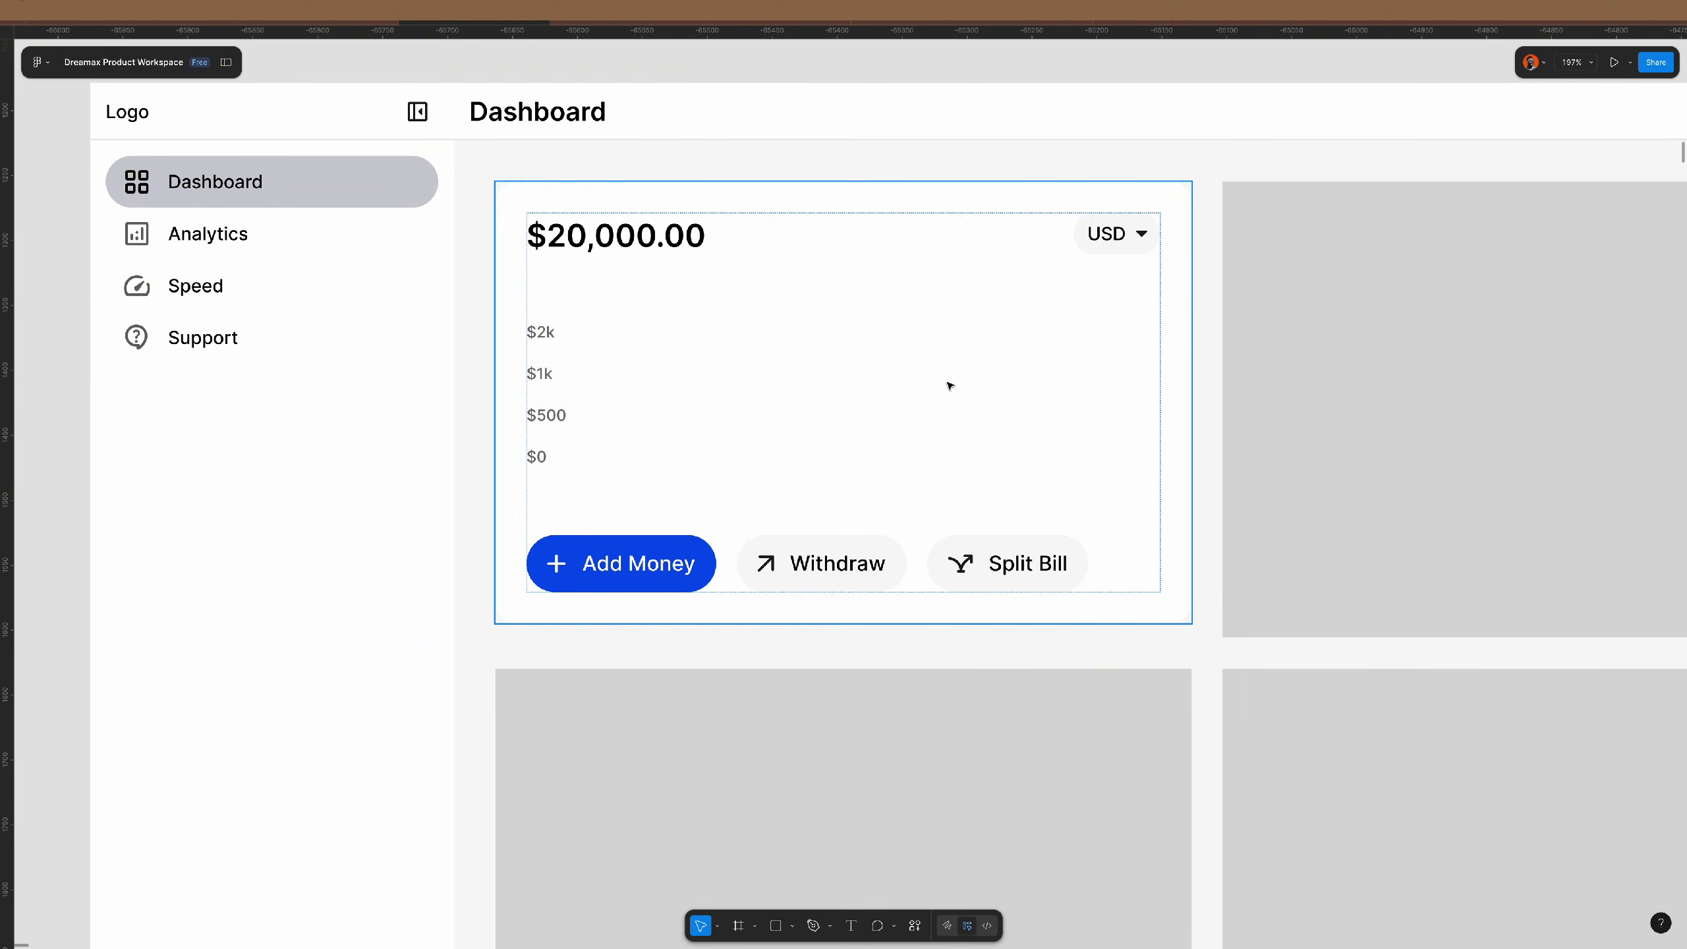
scroll(949, 386, "up", 2)
scroll(950, 386, "up", 1)
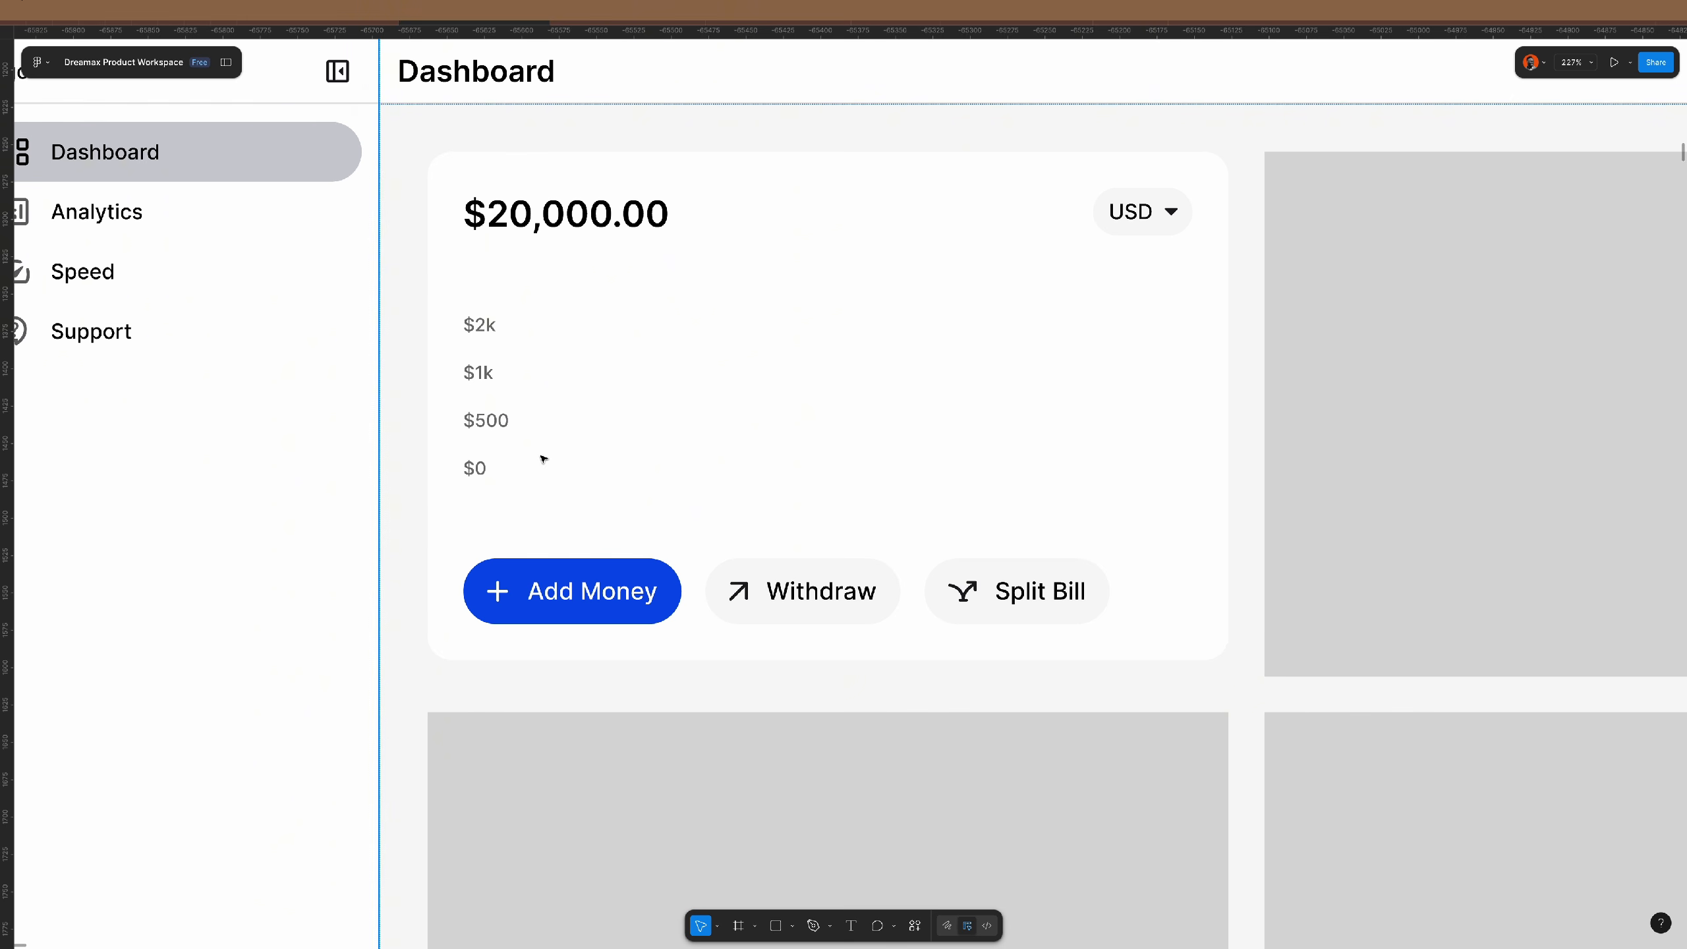
- Draw a pen path from $0 through dips near $500, a $2k peak, flat to the right edge
key("p")
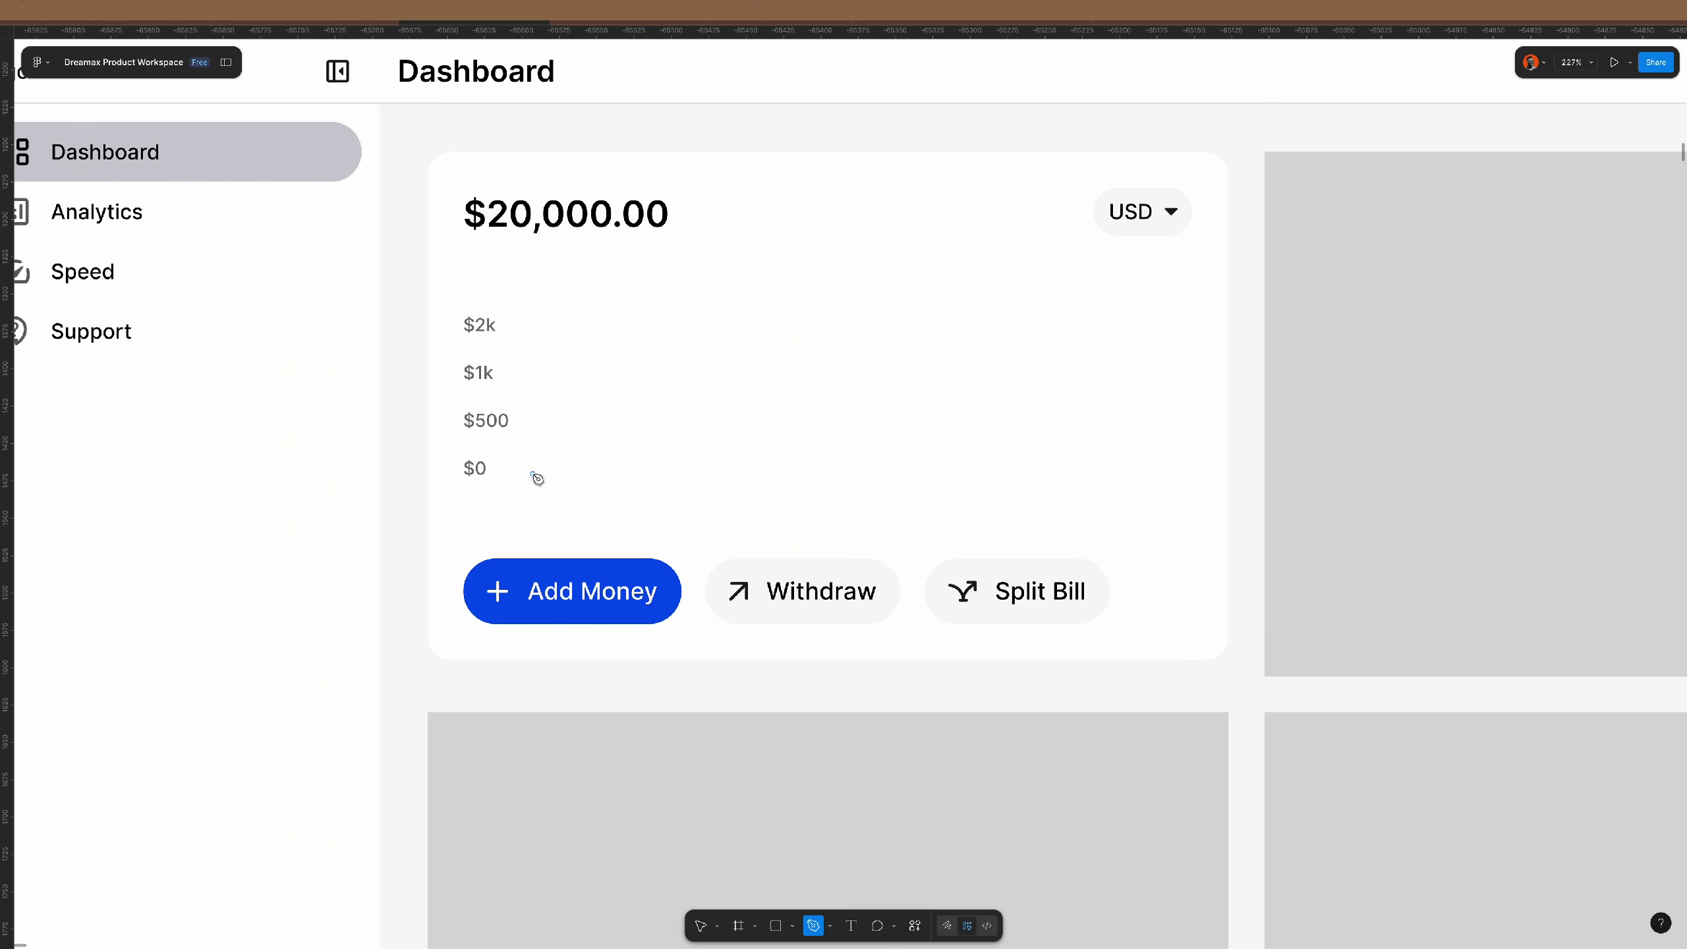
left_click(529, 474)
left_click(641, 386)
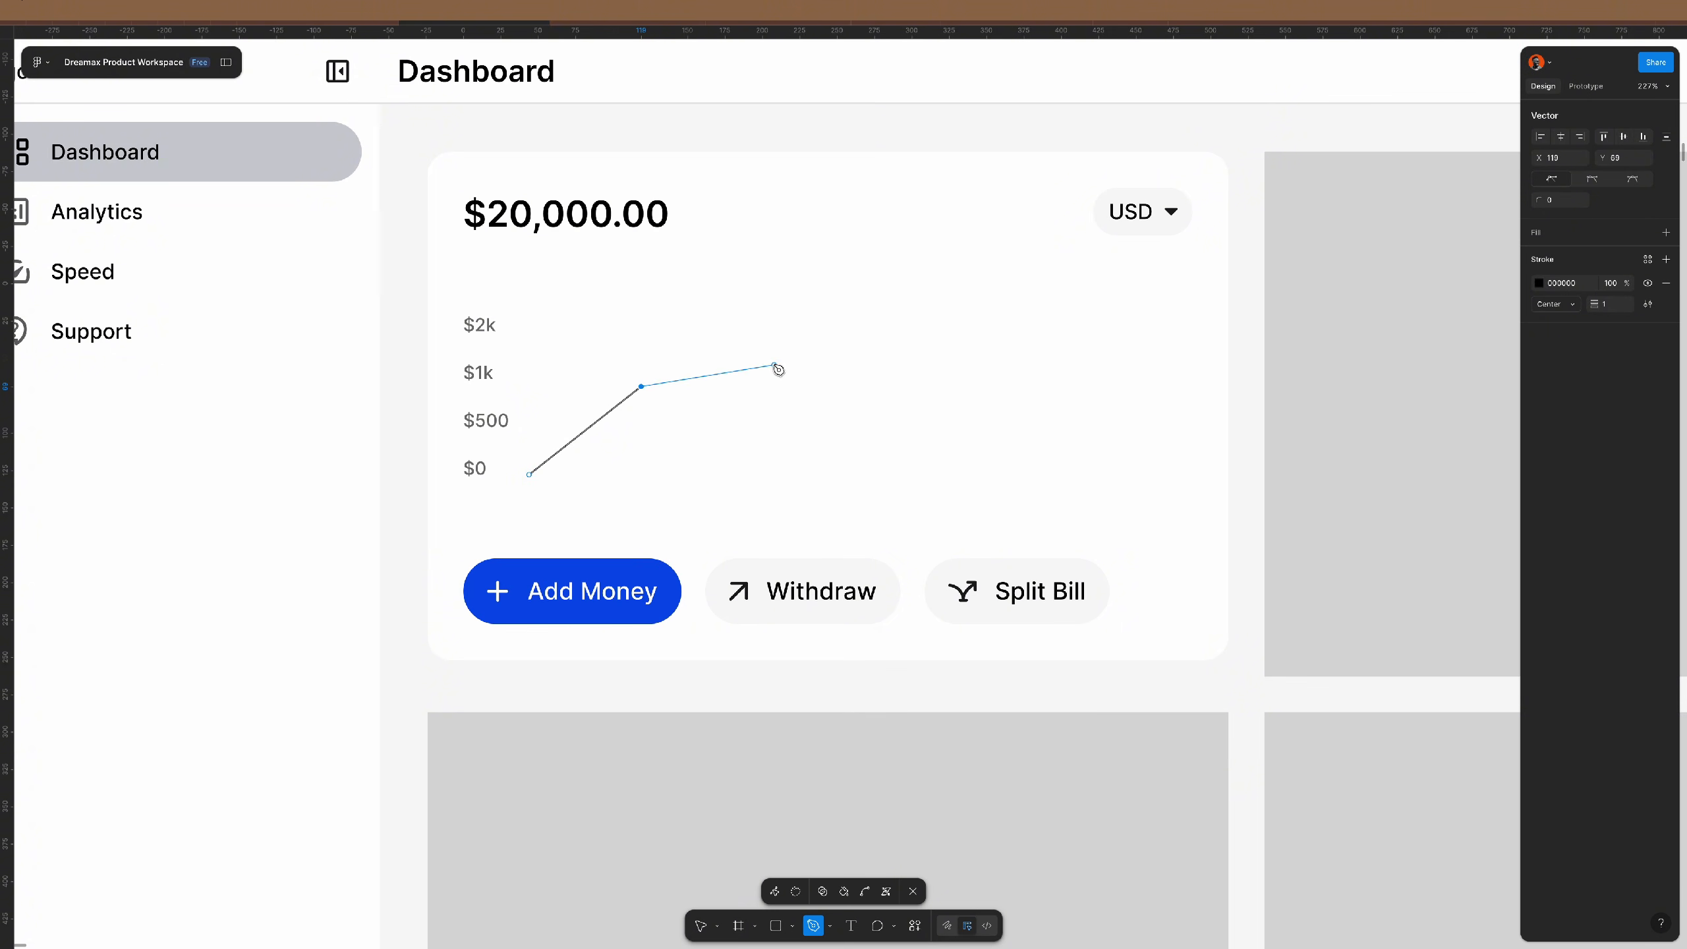
left_click(747, 442)
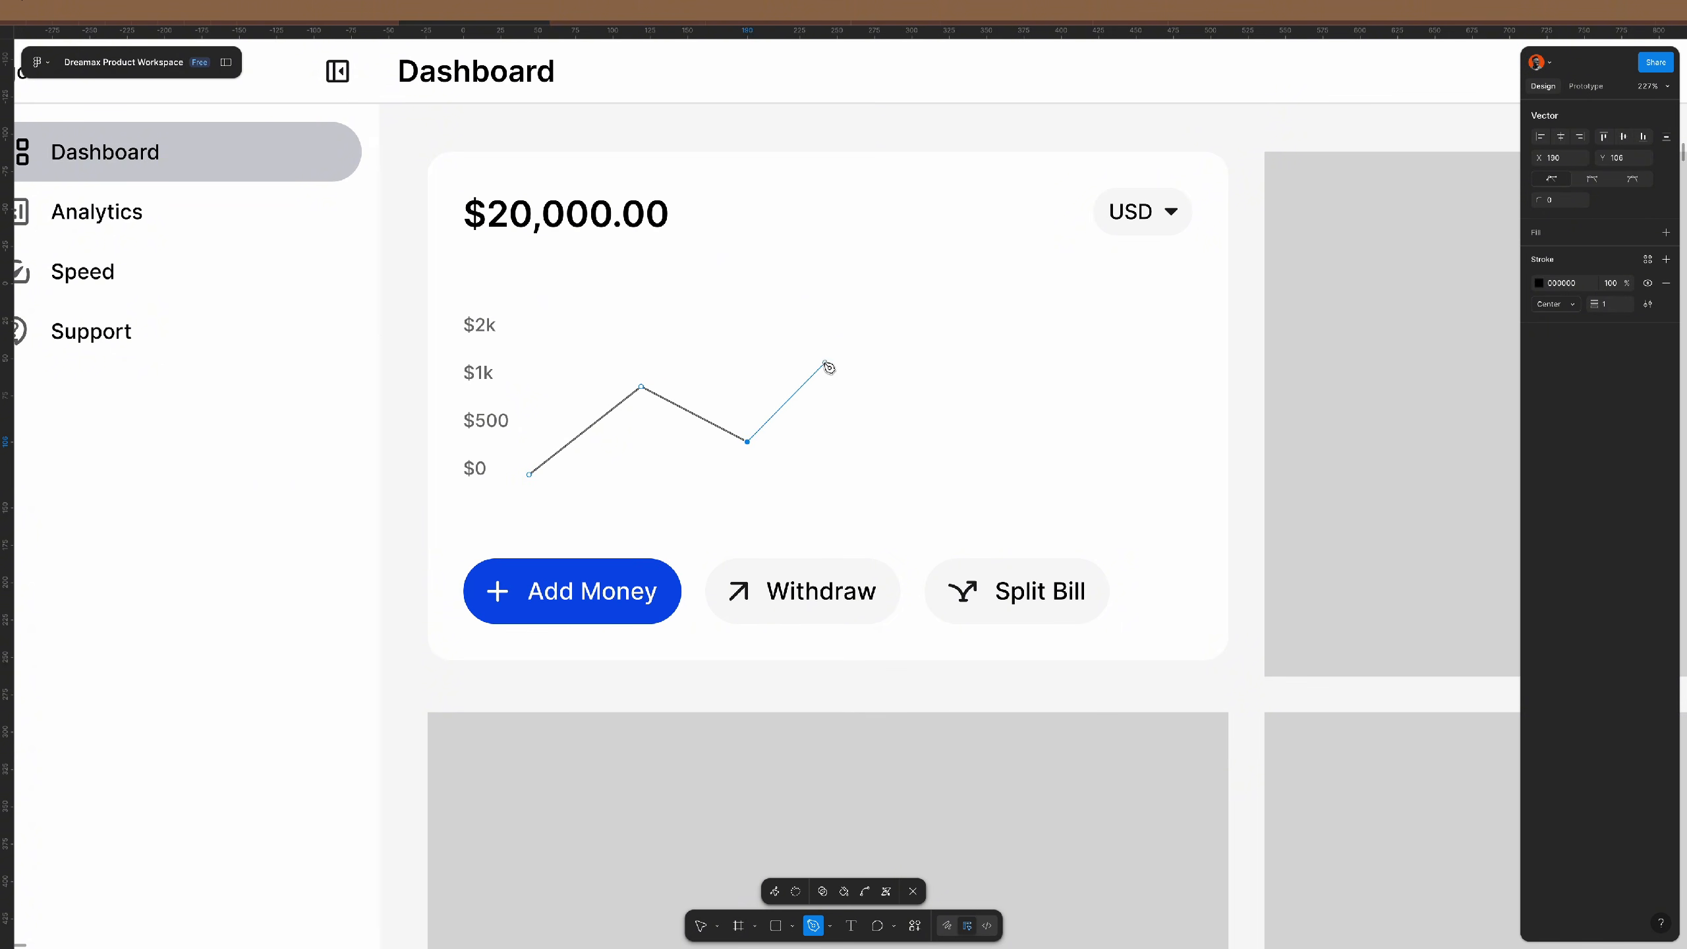
left_click(833, 441)
left_click(896, 399)
left_click(1025, 324)
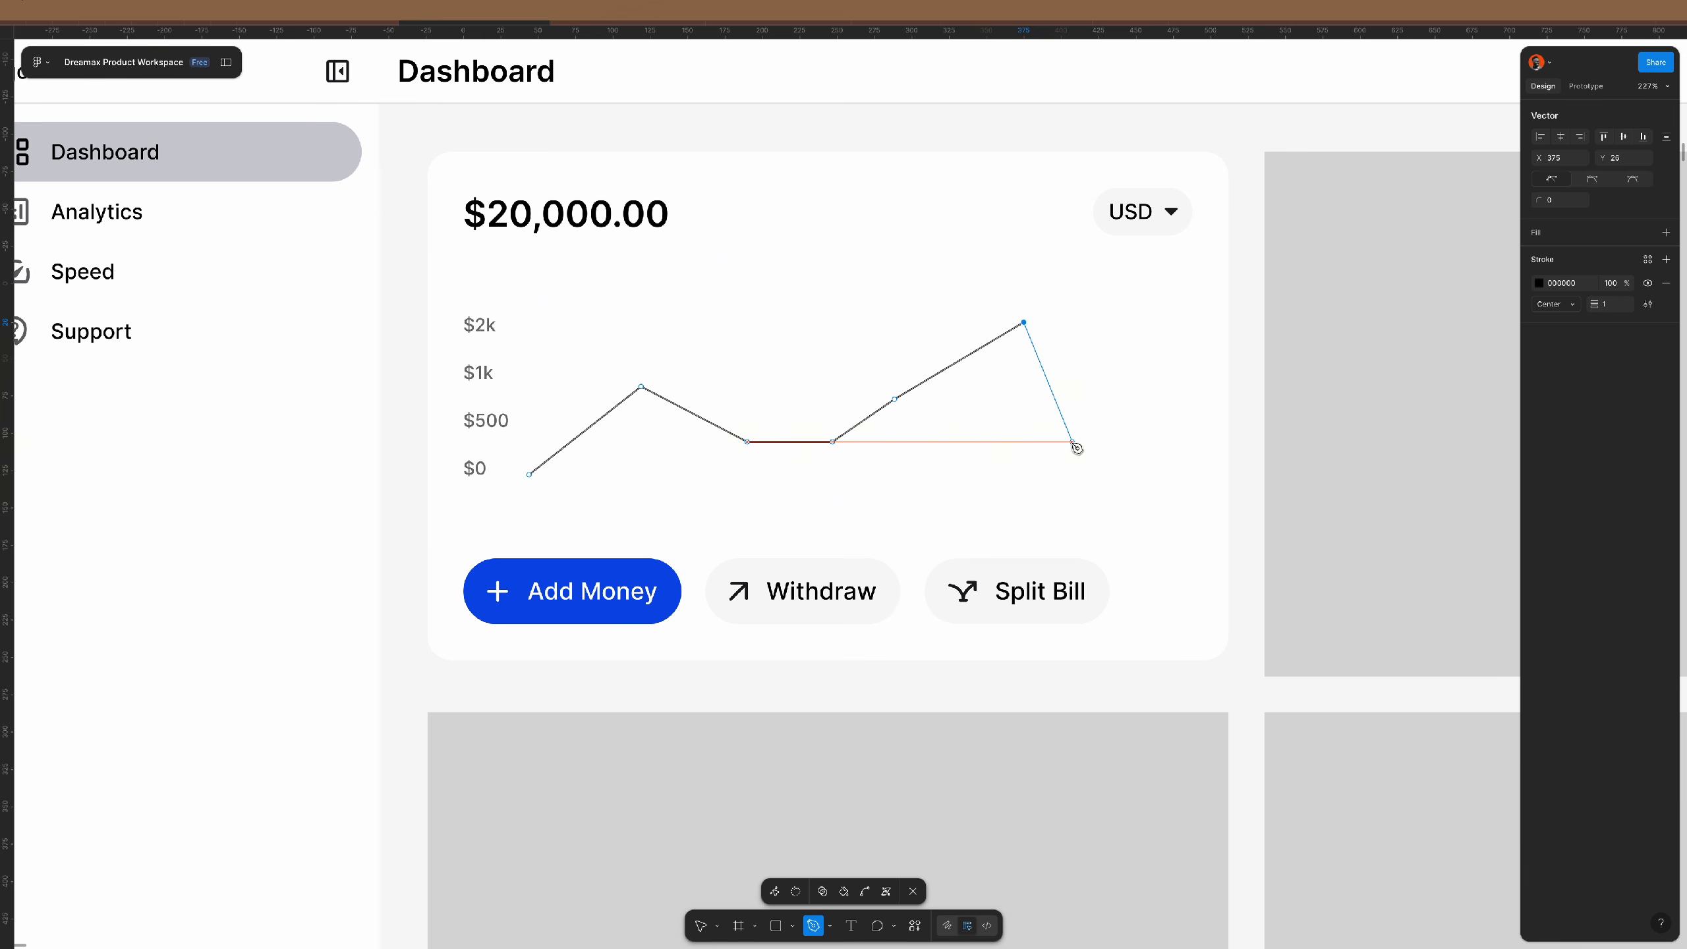
left_click(1074, 442)
left_click(1092, 400)
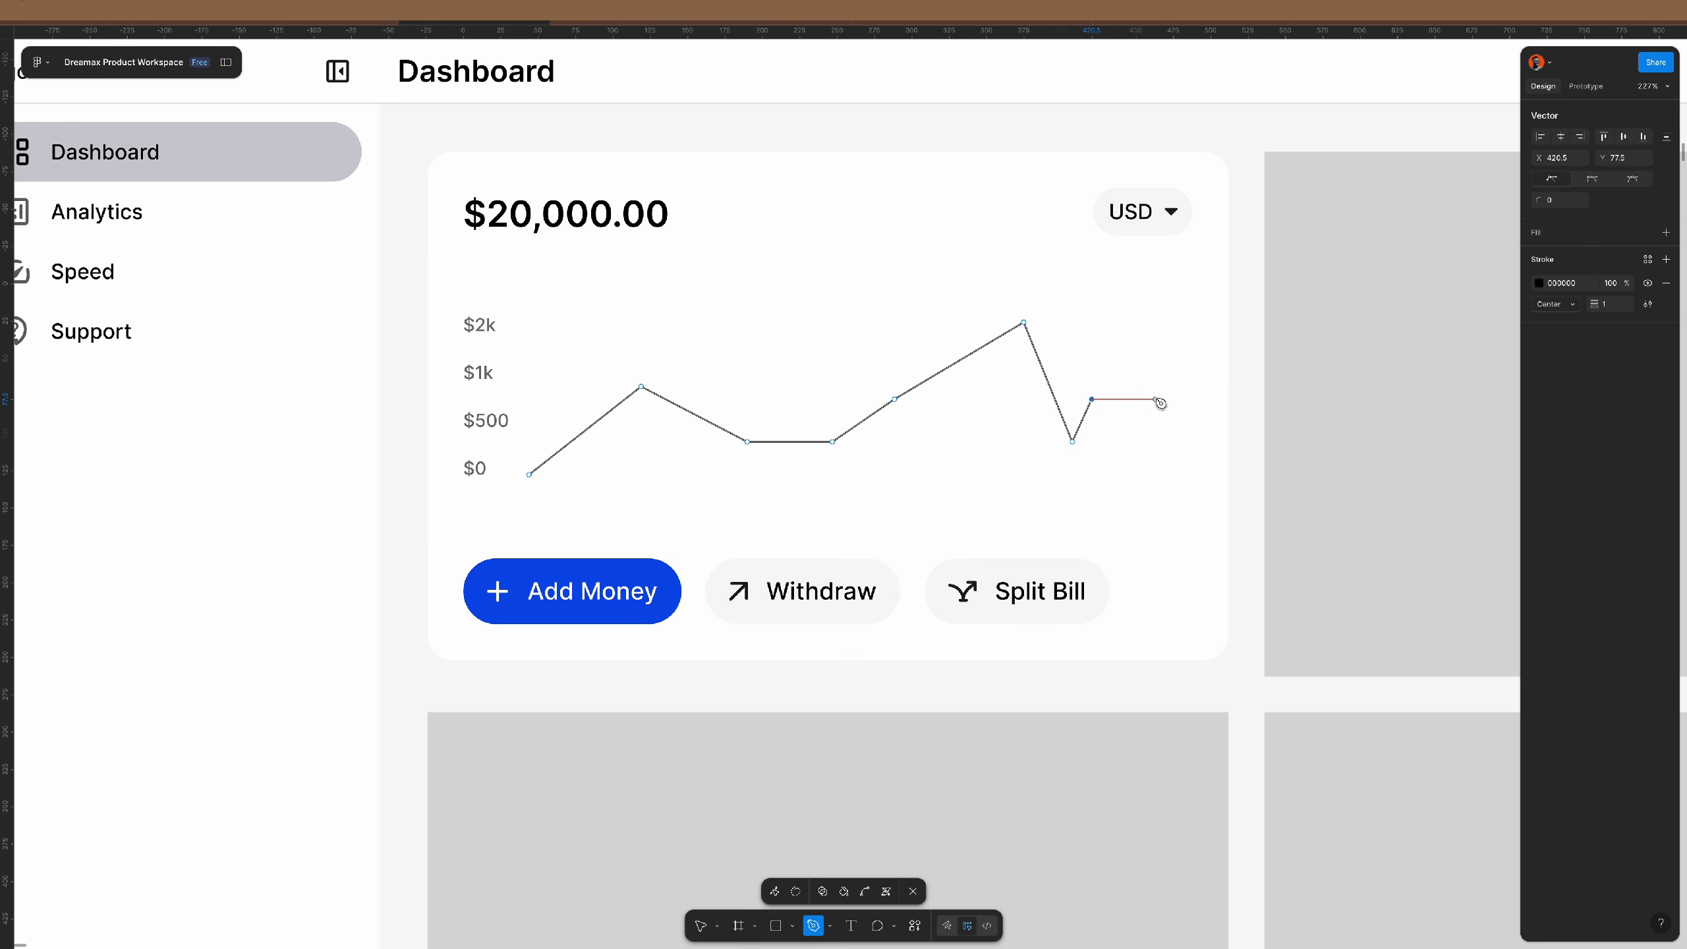
left_click(1231, 399)
key("Escape")
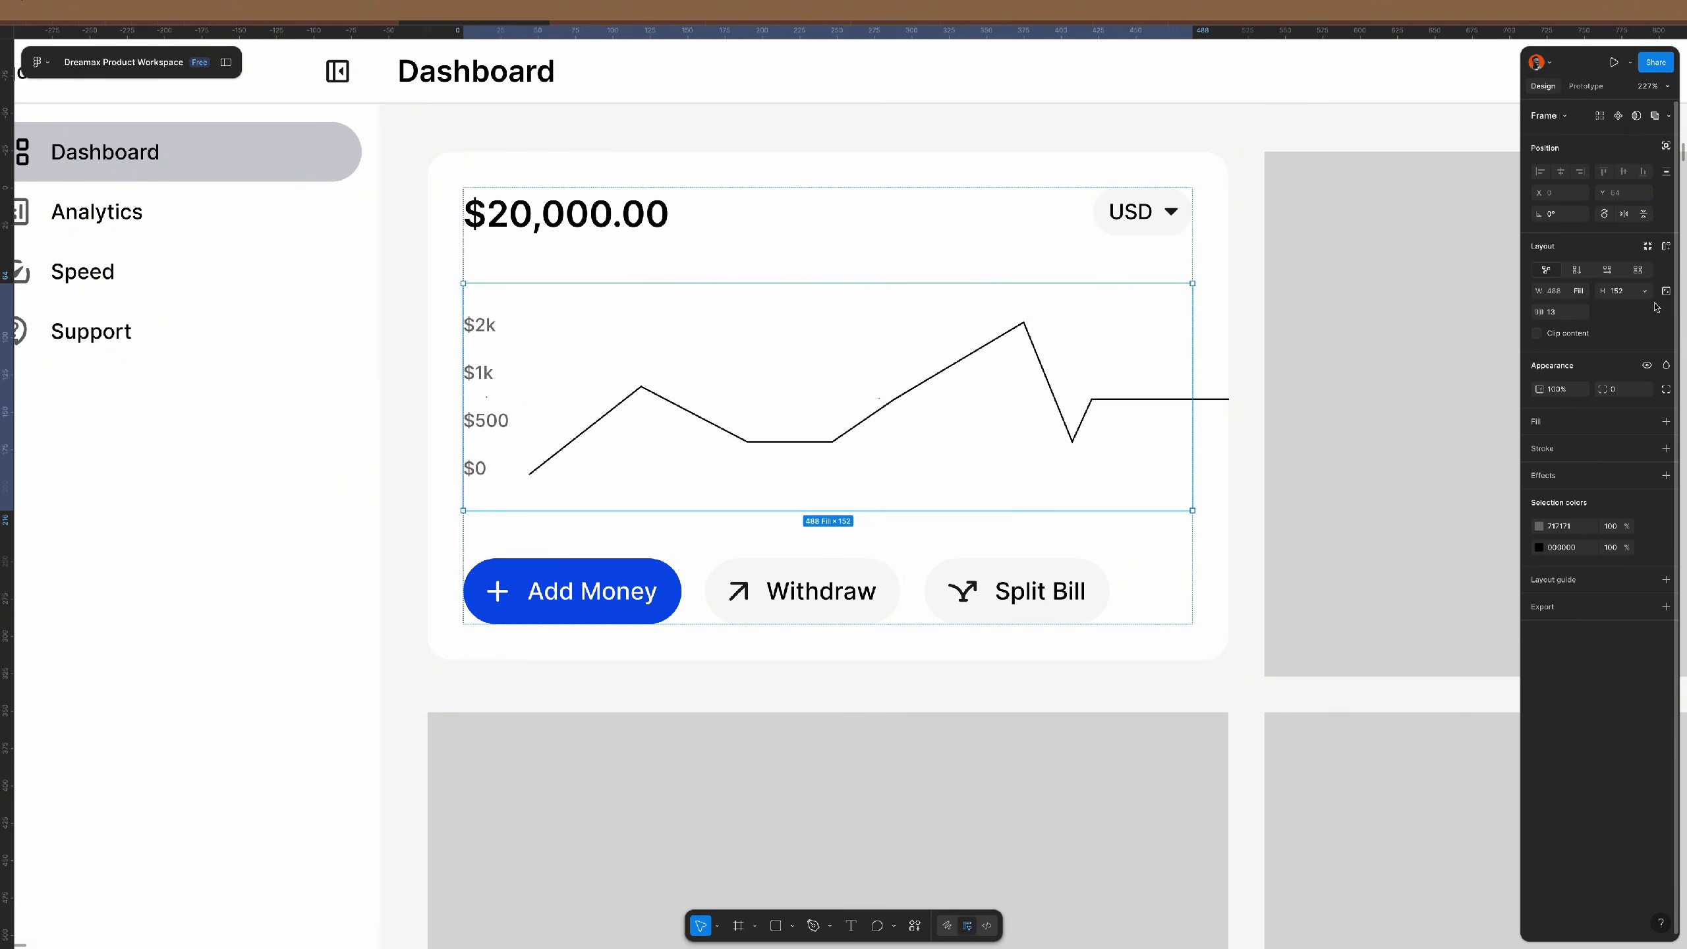
- Toggle Clip content on the chart frame and give the line the Add Money blue 0A4AE6 stroke
left_click(1536, 334)
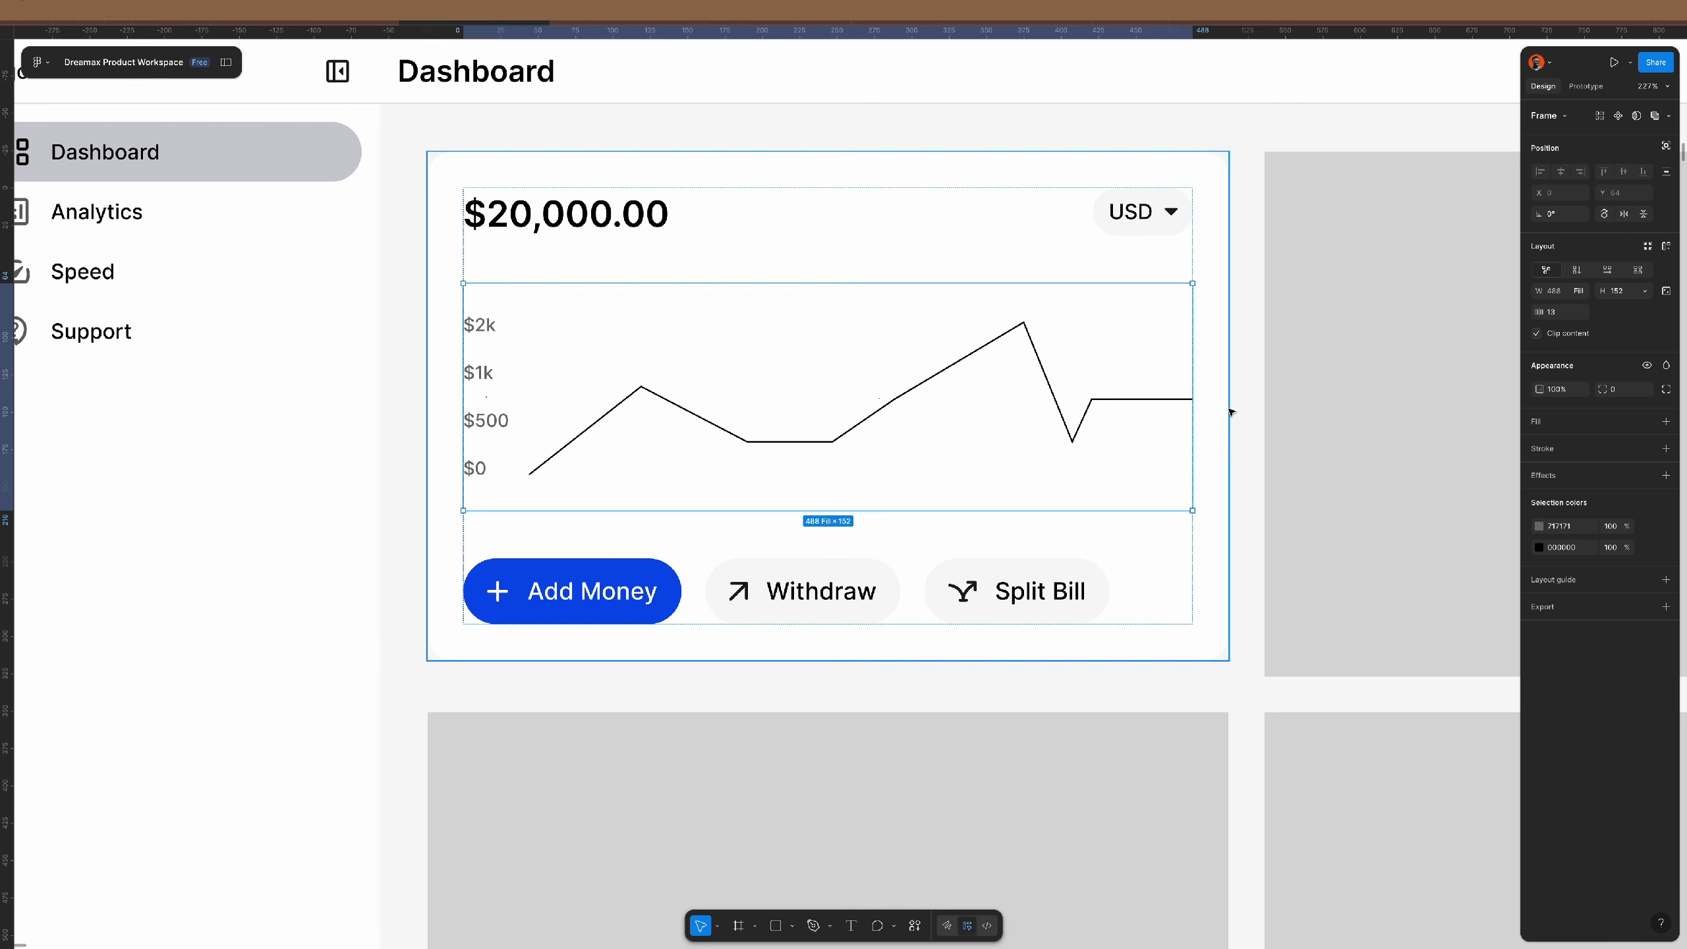
left_click(855, 432)
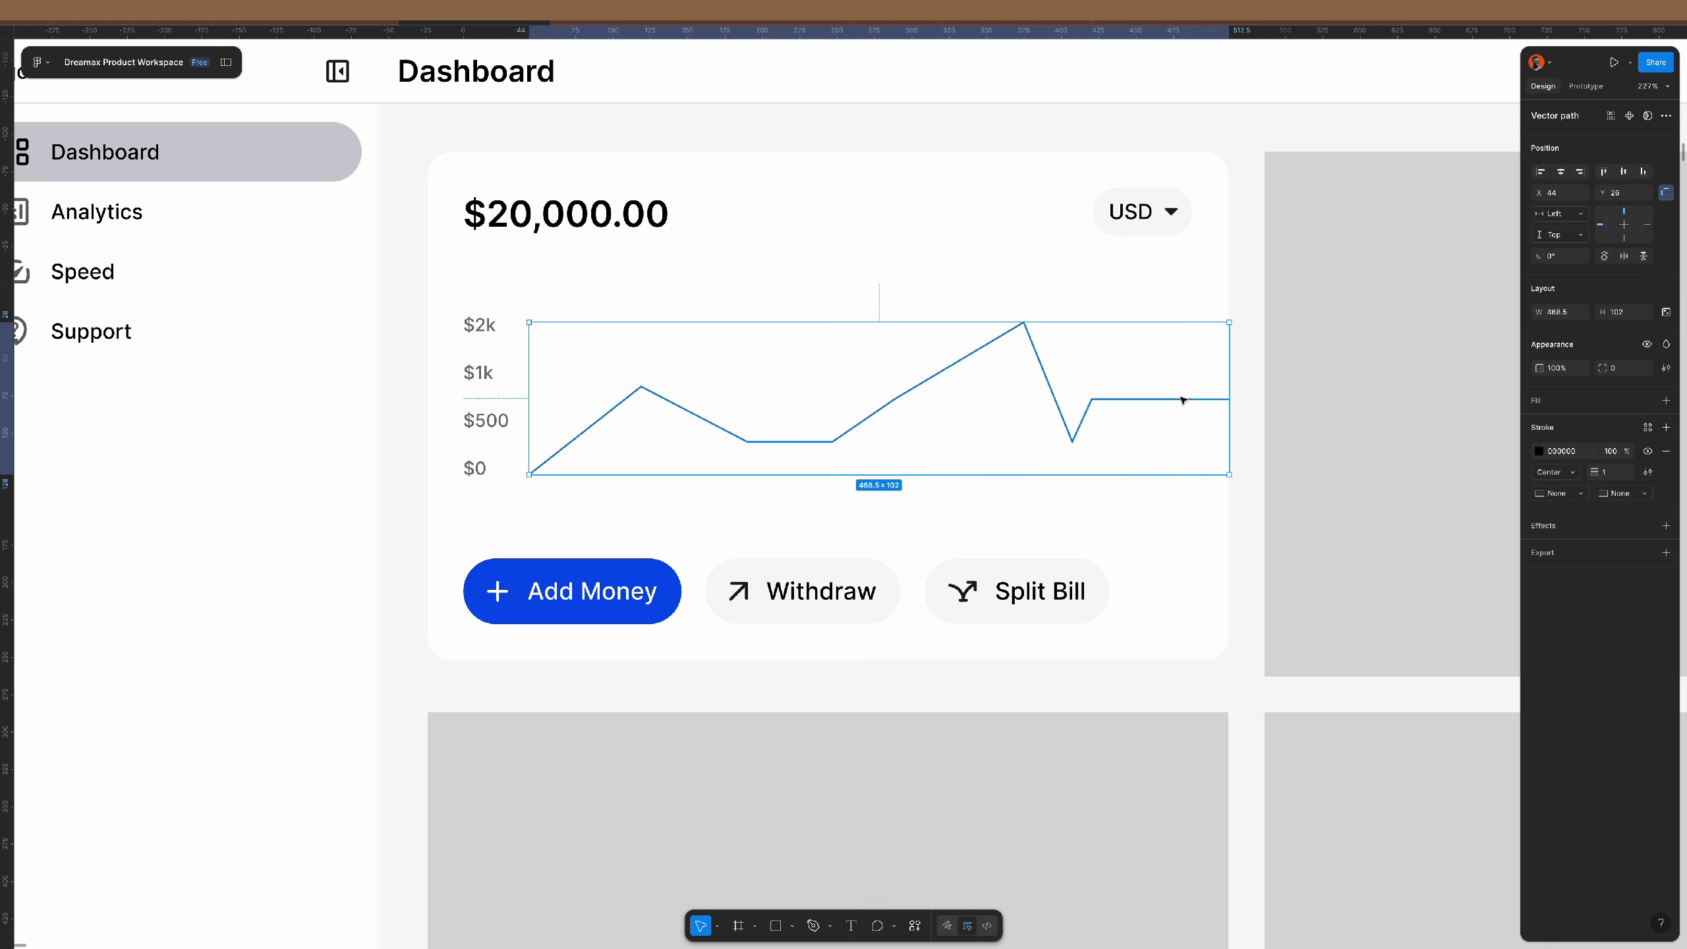
scroll(1183, 399, "up", 5)
scroll(1183, 399, "up", 1)
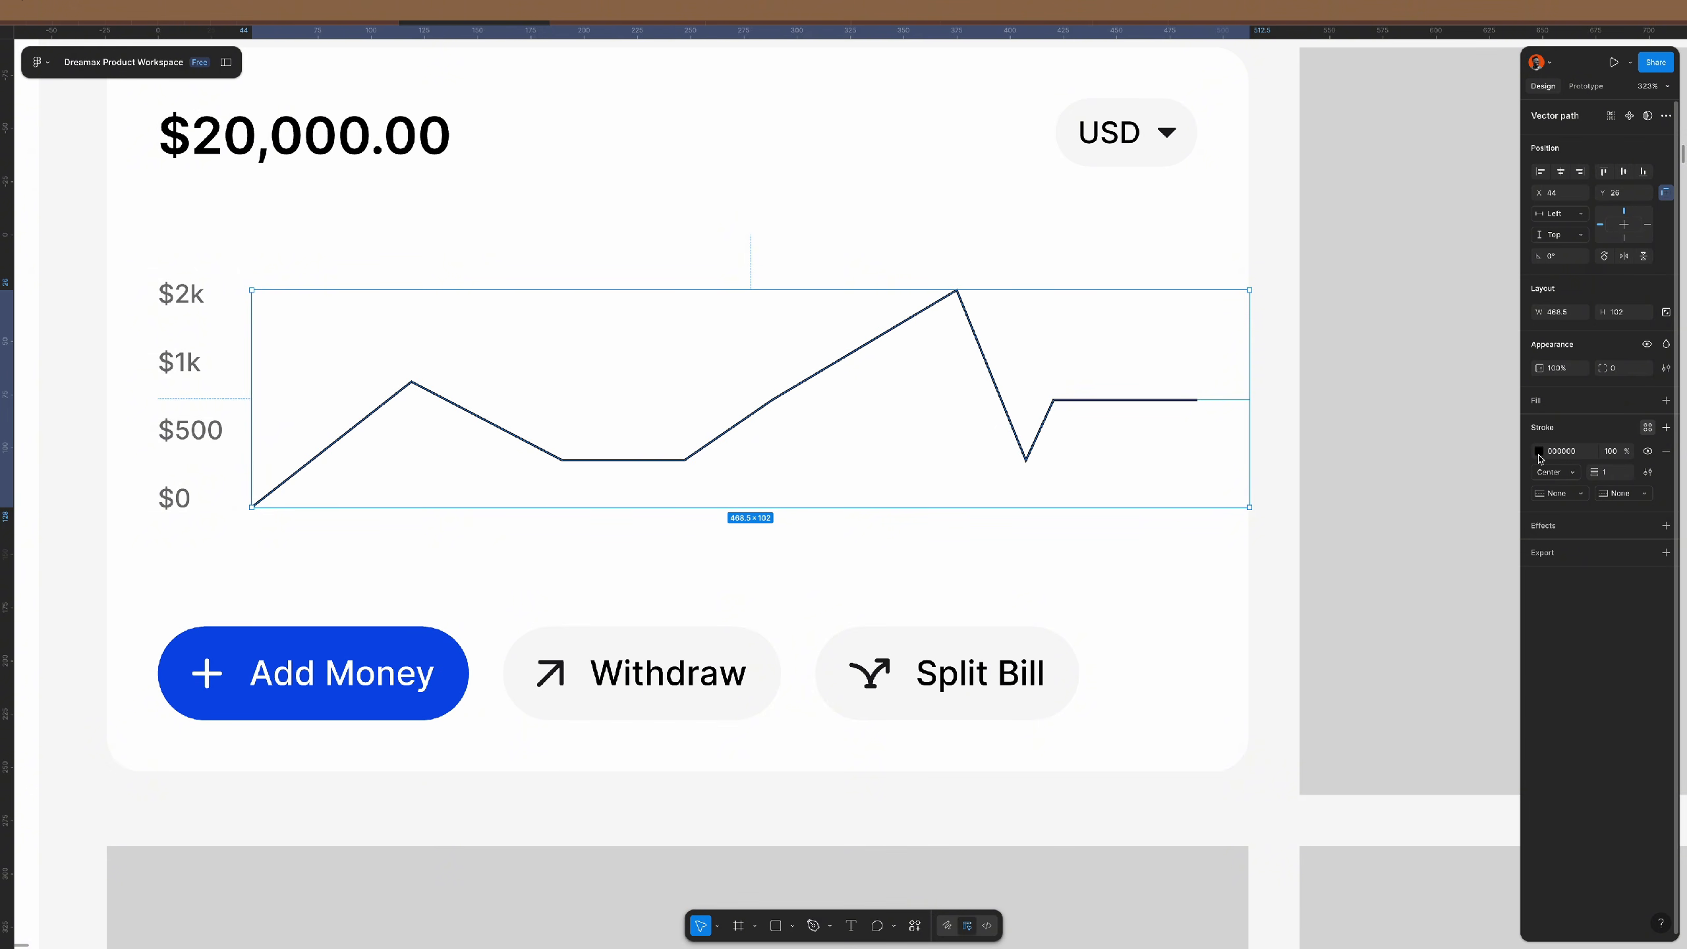
key("i")
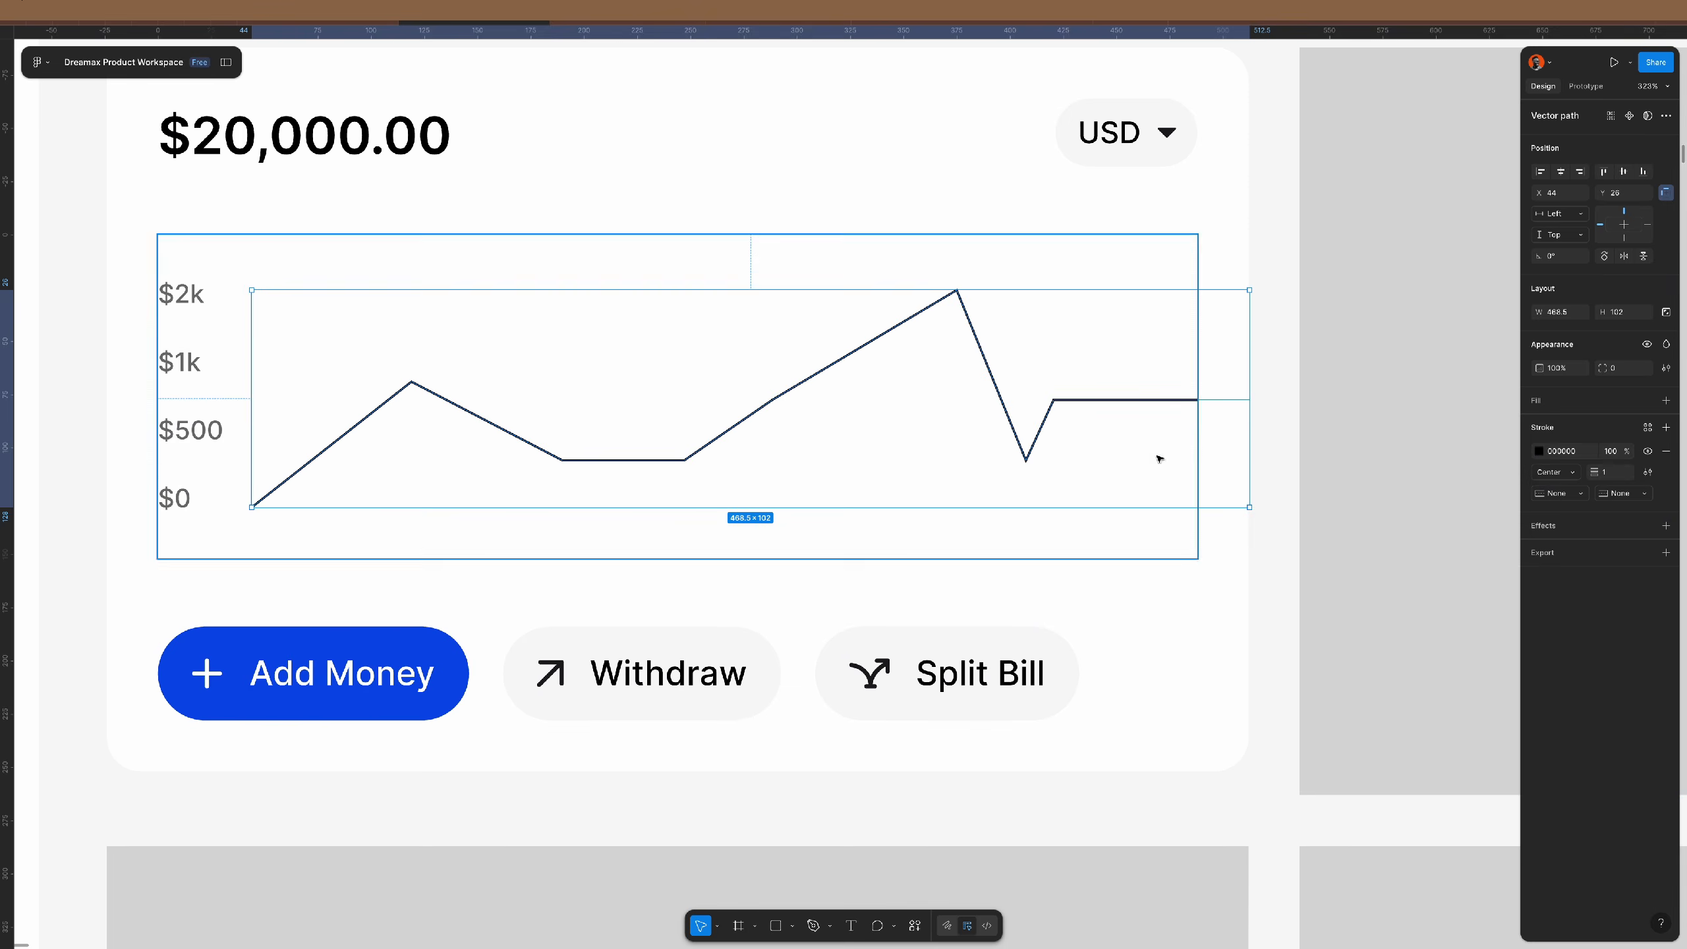
left_click(436, 653)
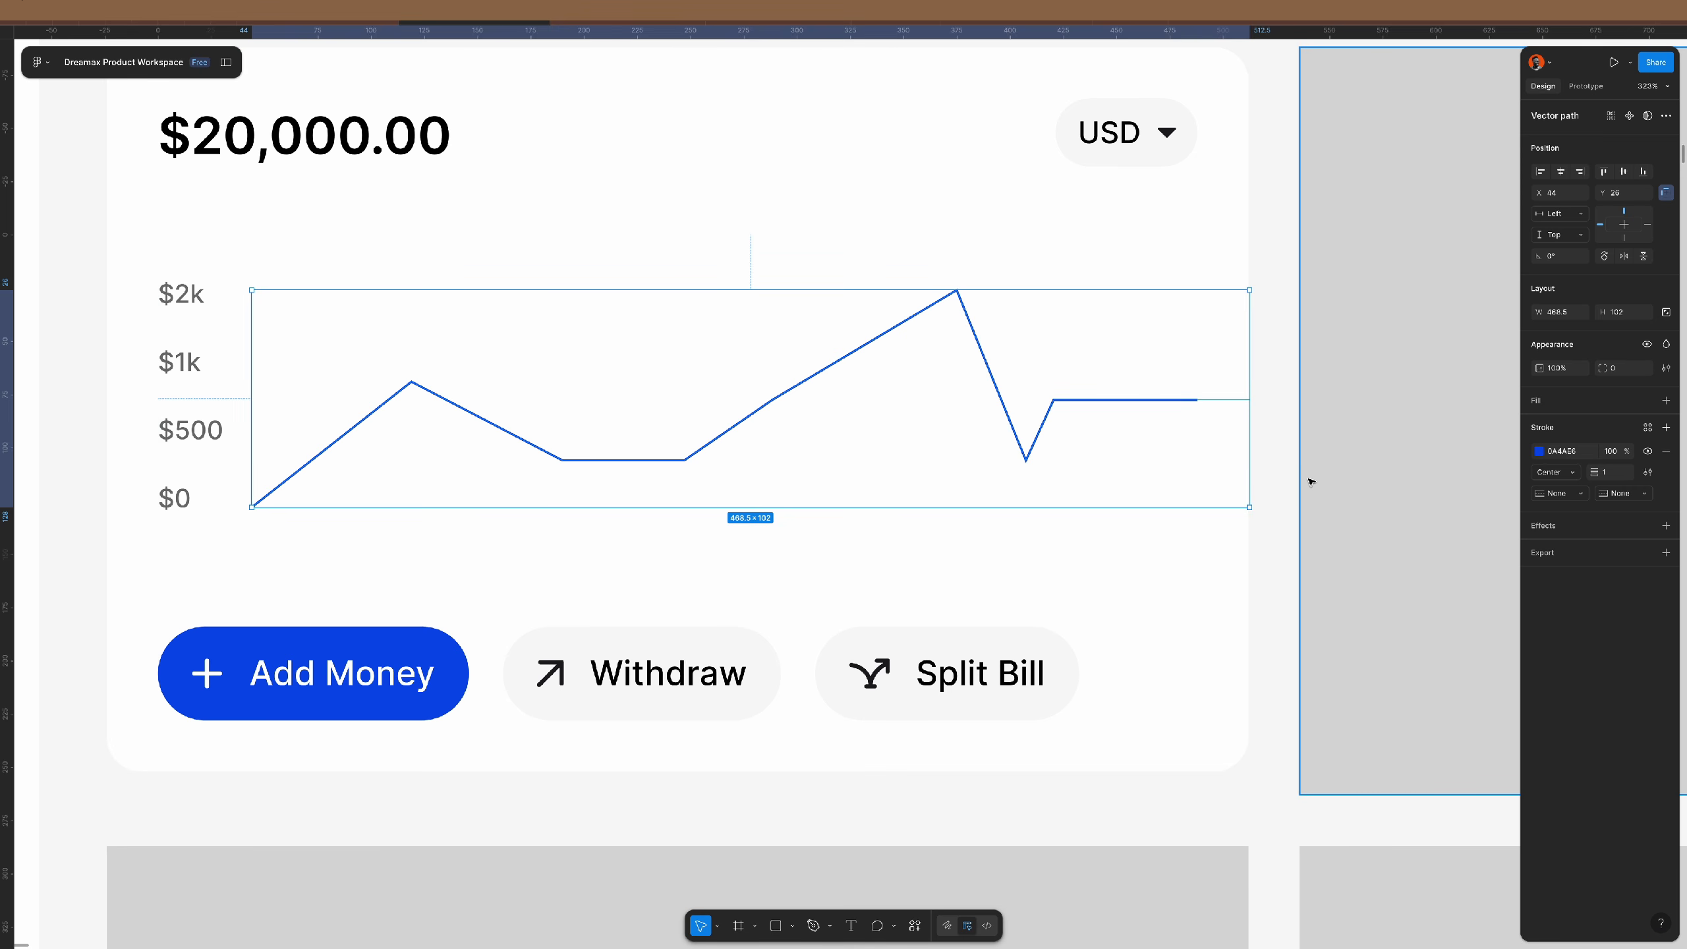
key("Return")
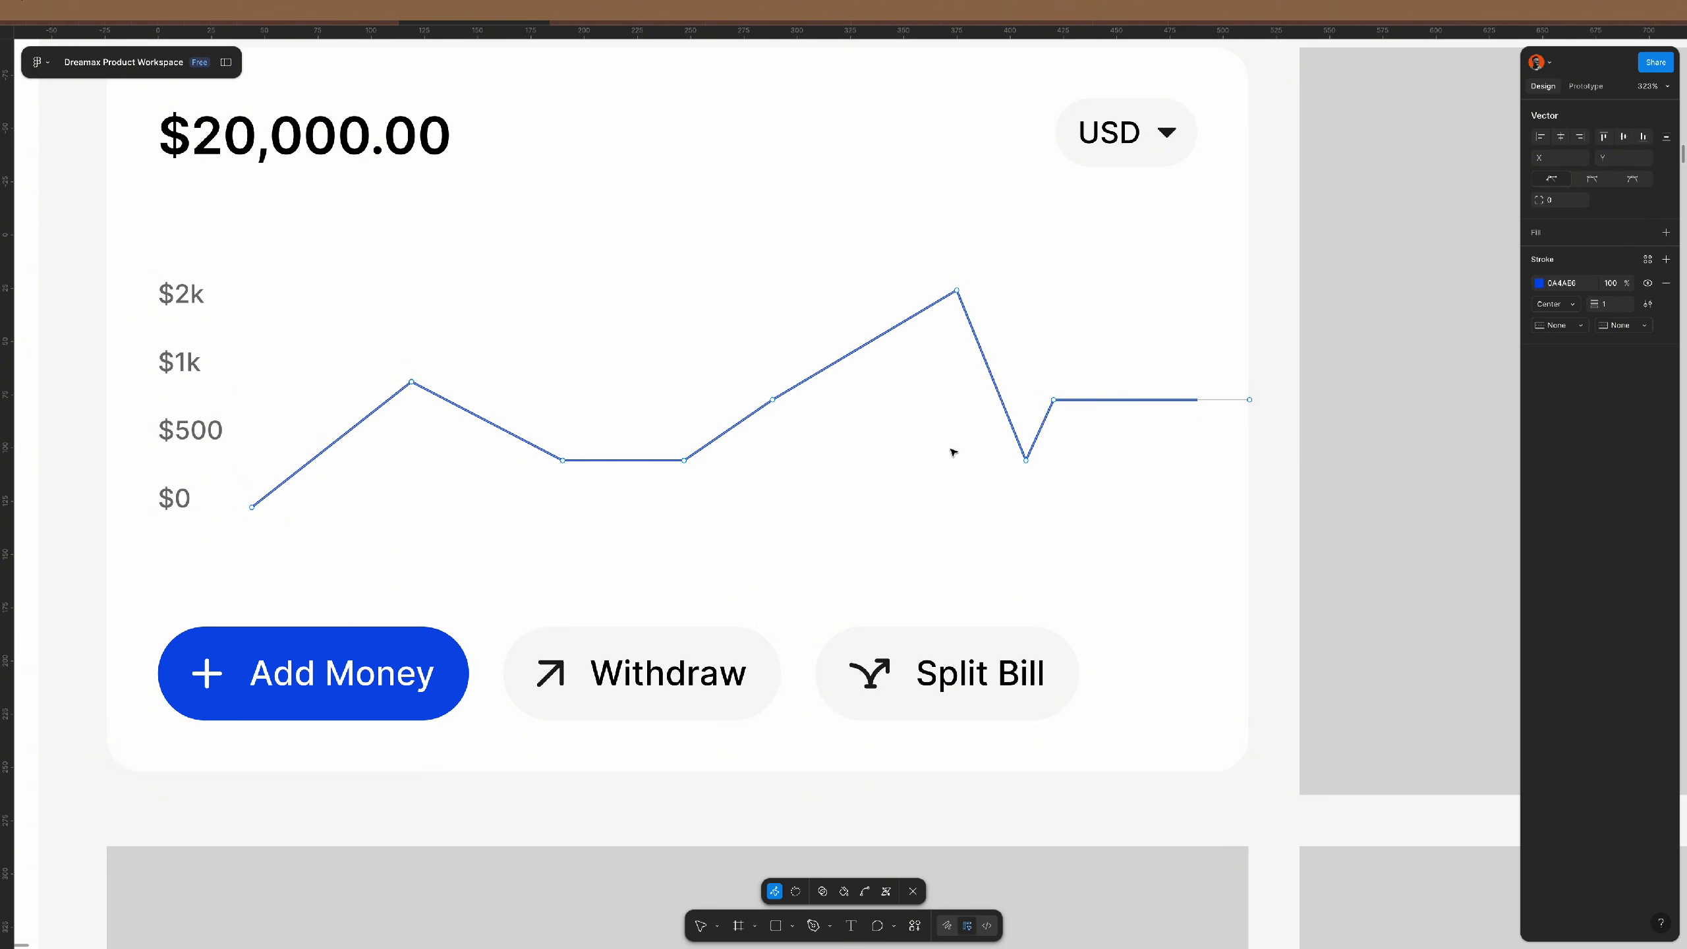
- Extend the line from its first point along the $0 level to the right end, closing the shape
left_click(253, 508)
scroll(254, 510, "up", 3)
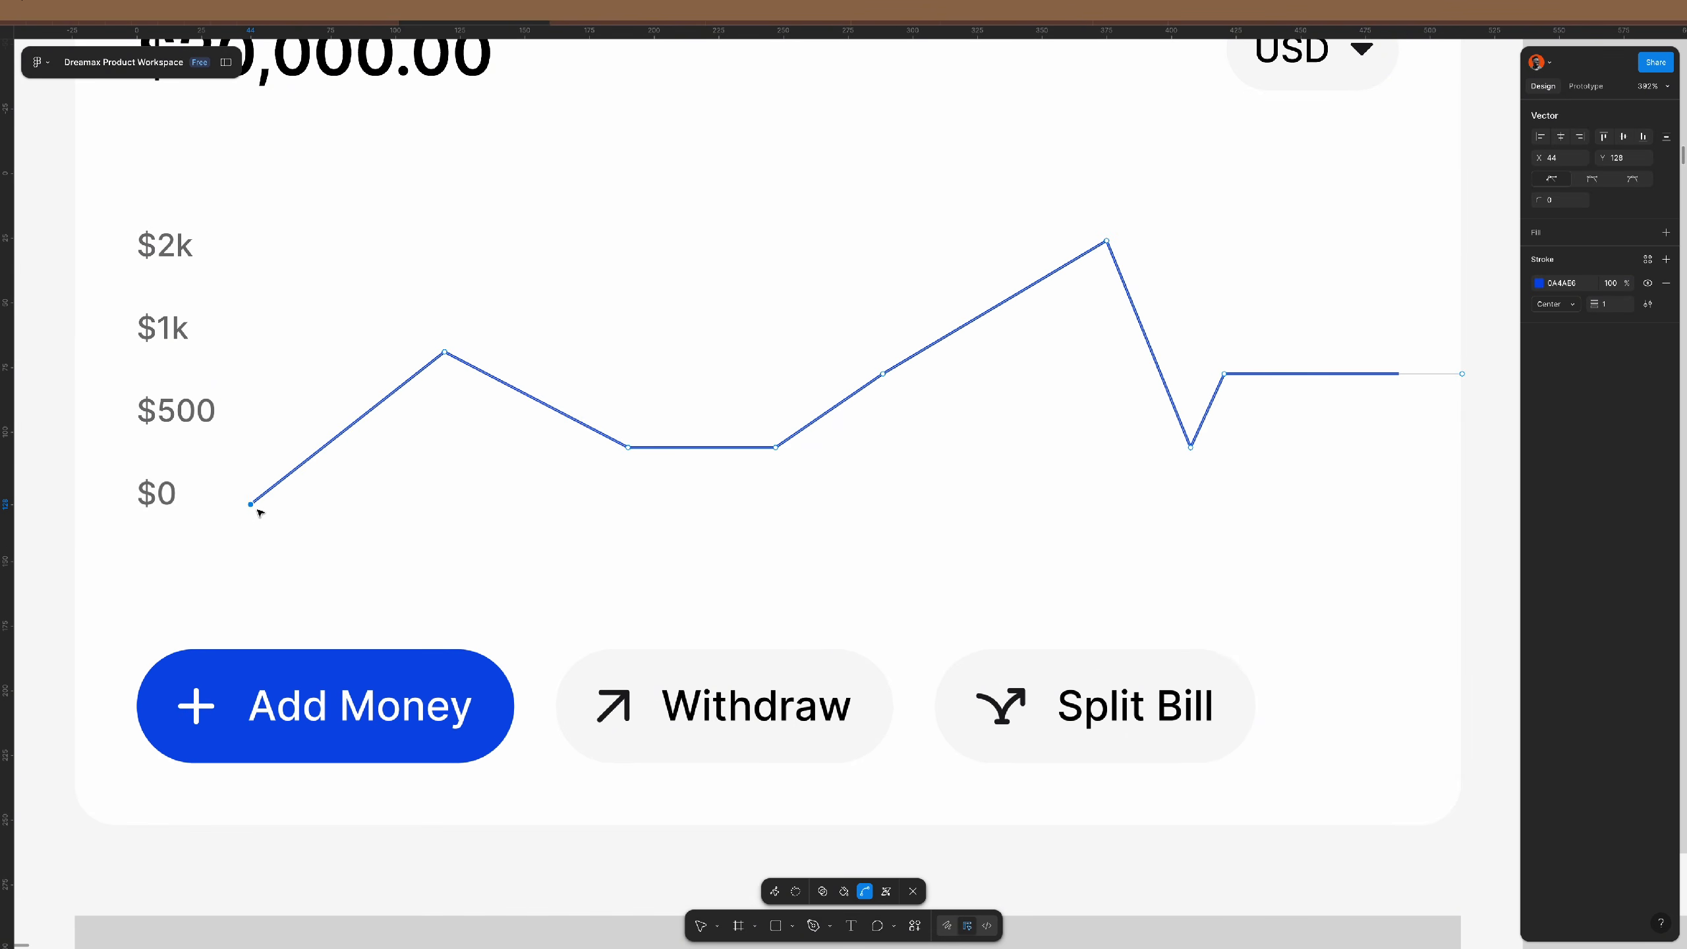
key("v")
key("p")
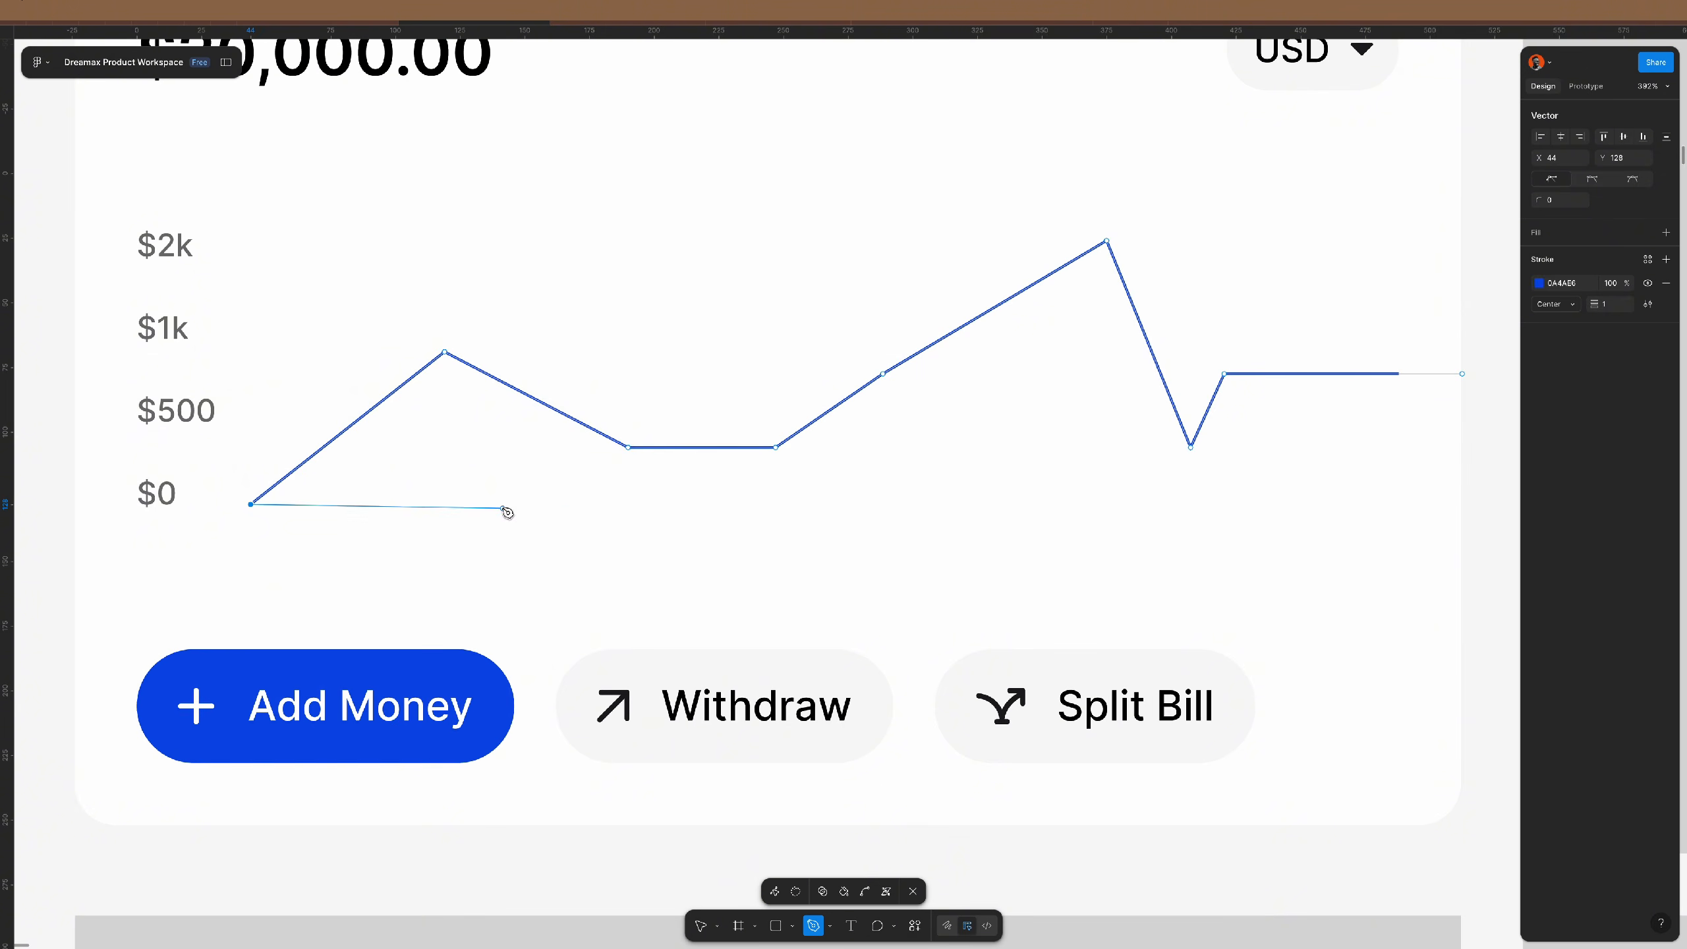
scroll(671, 508, "right", 3)
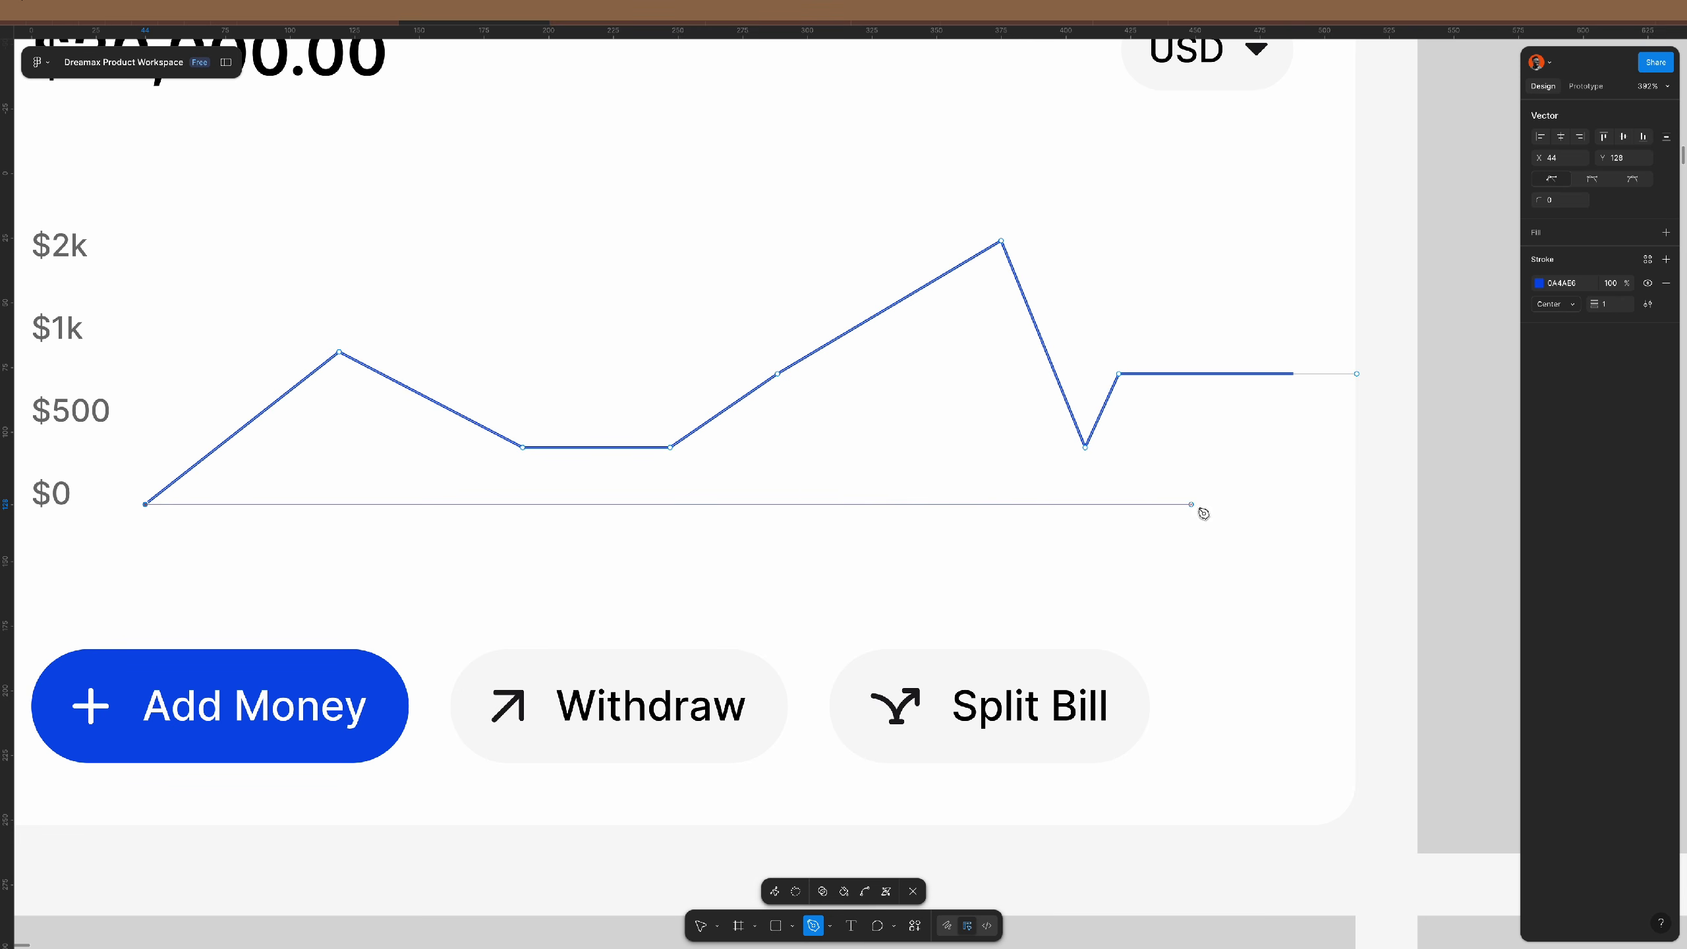
left_click(1356, 504)
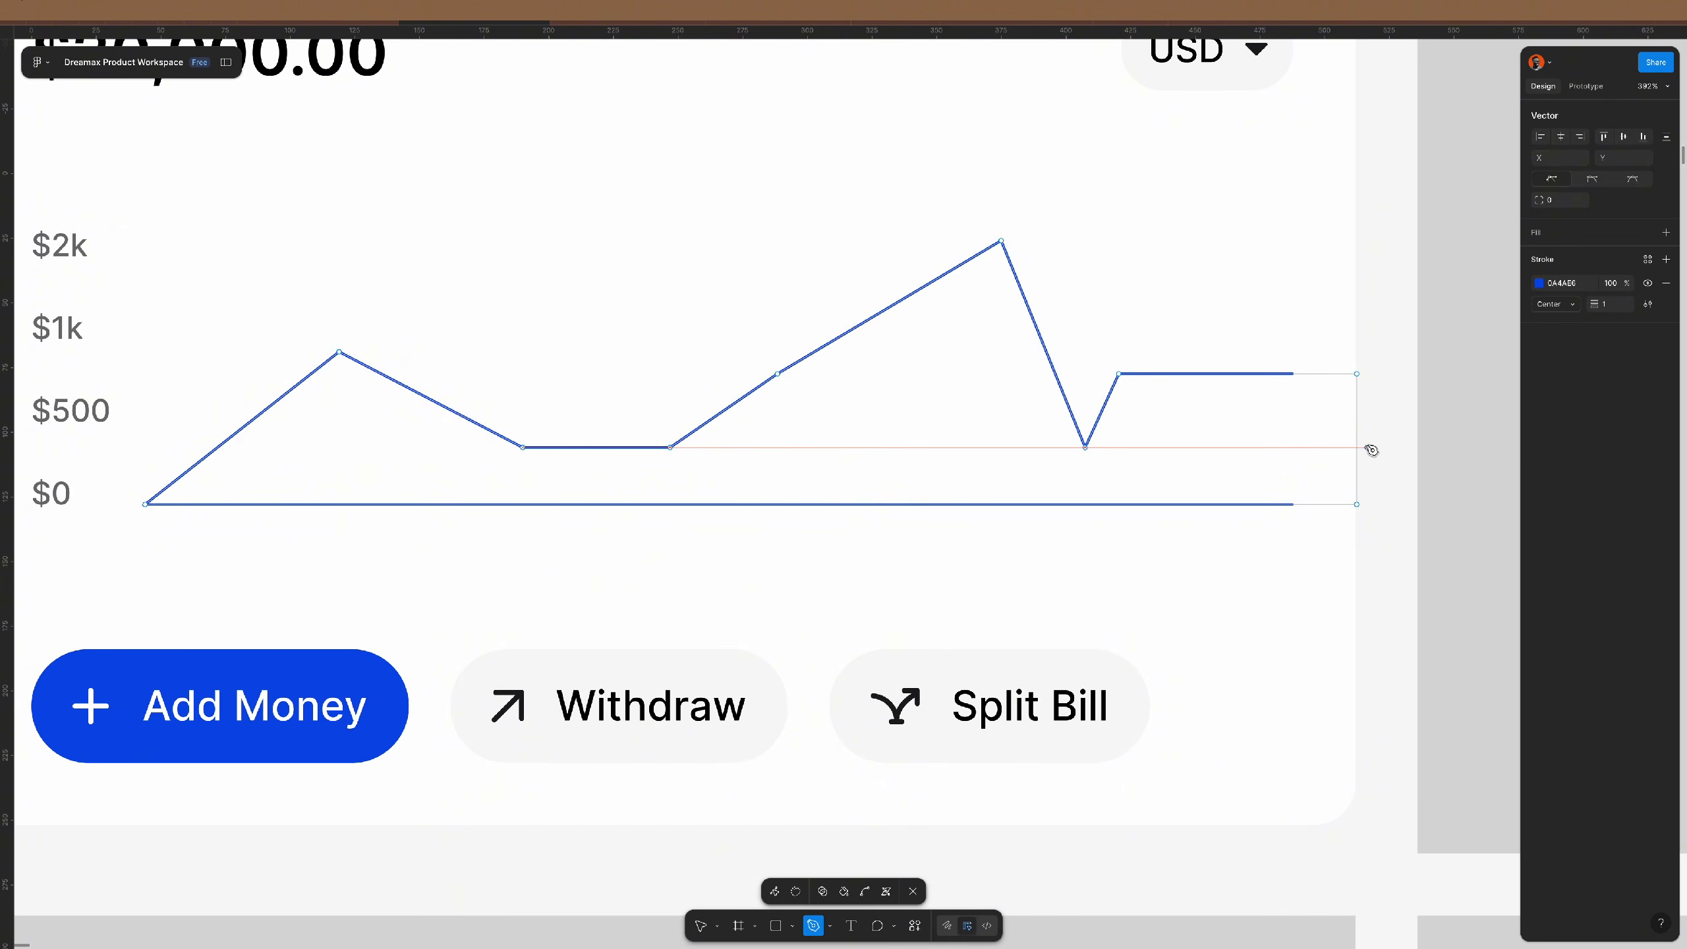
key("Escape")
scroll(1368, 465, "down", 3)
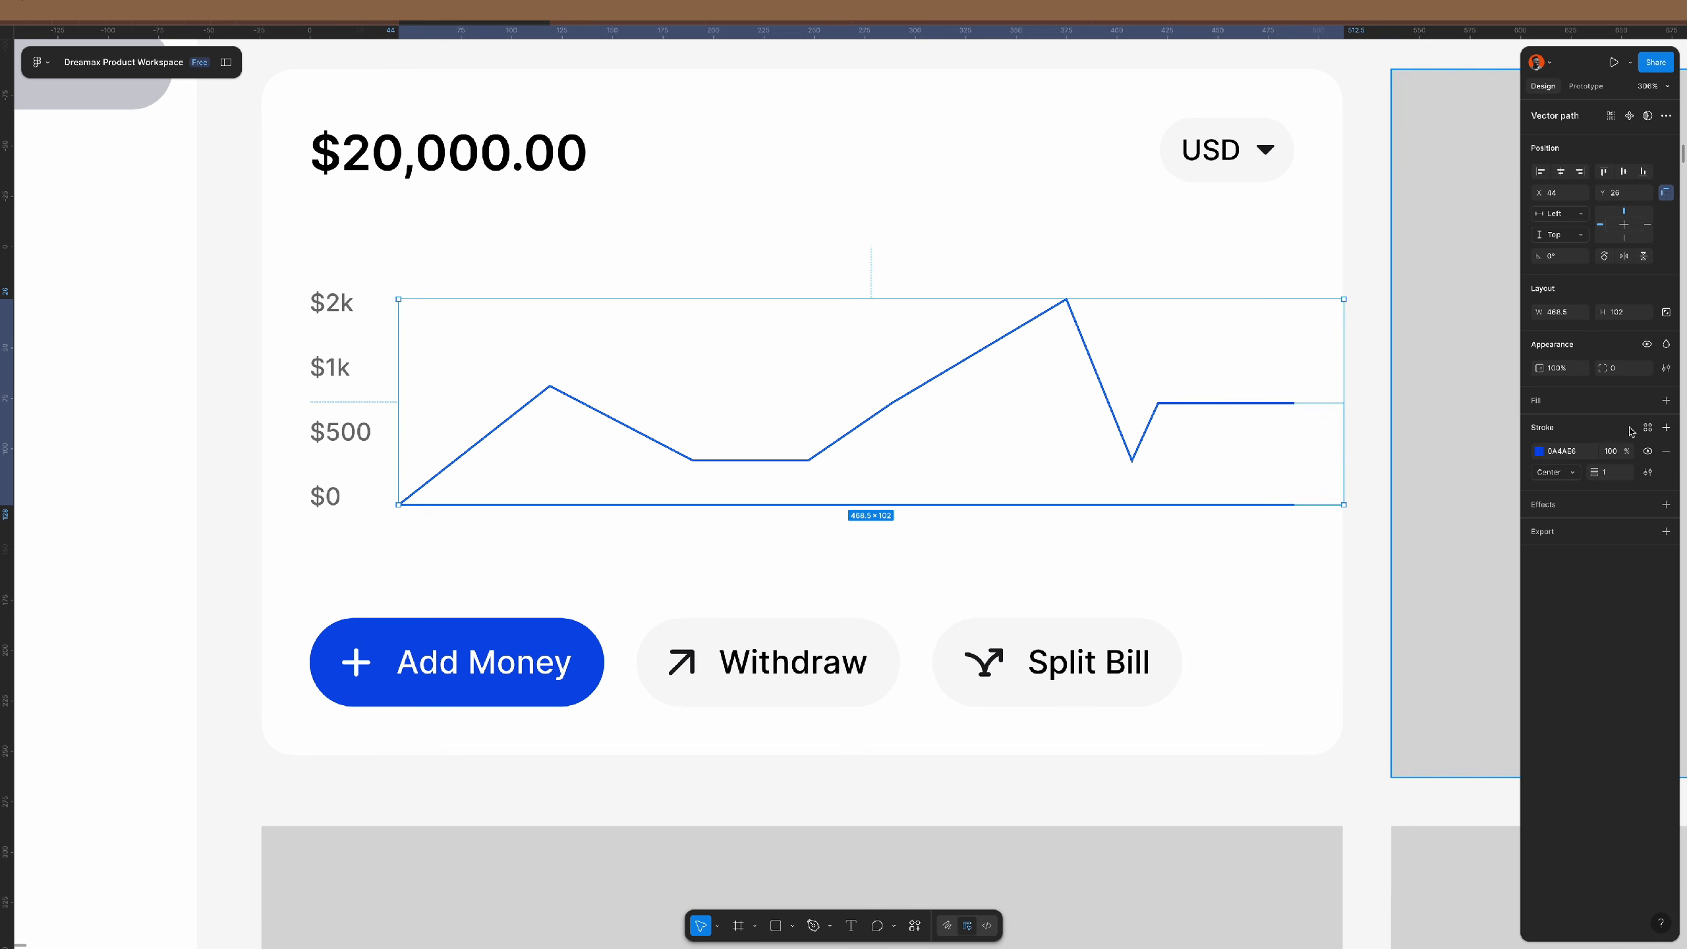
- Replace the chart's stroke with a solid blue 0A4AE6 fill and send it to back
left_click(1667, 453)
key("i")
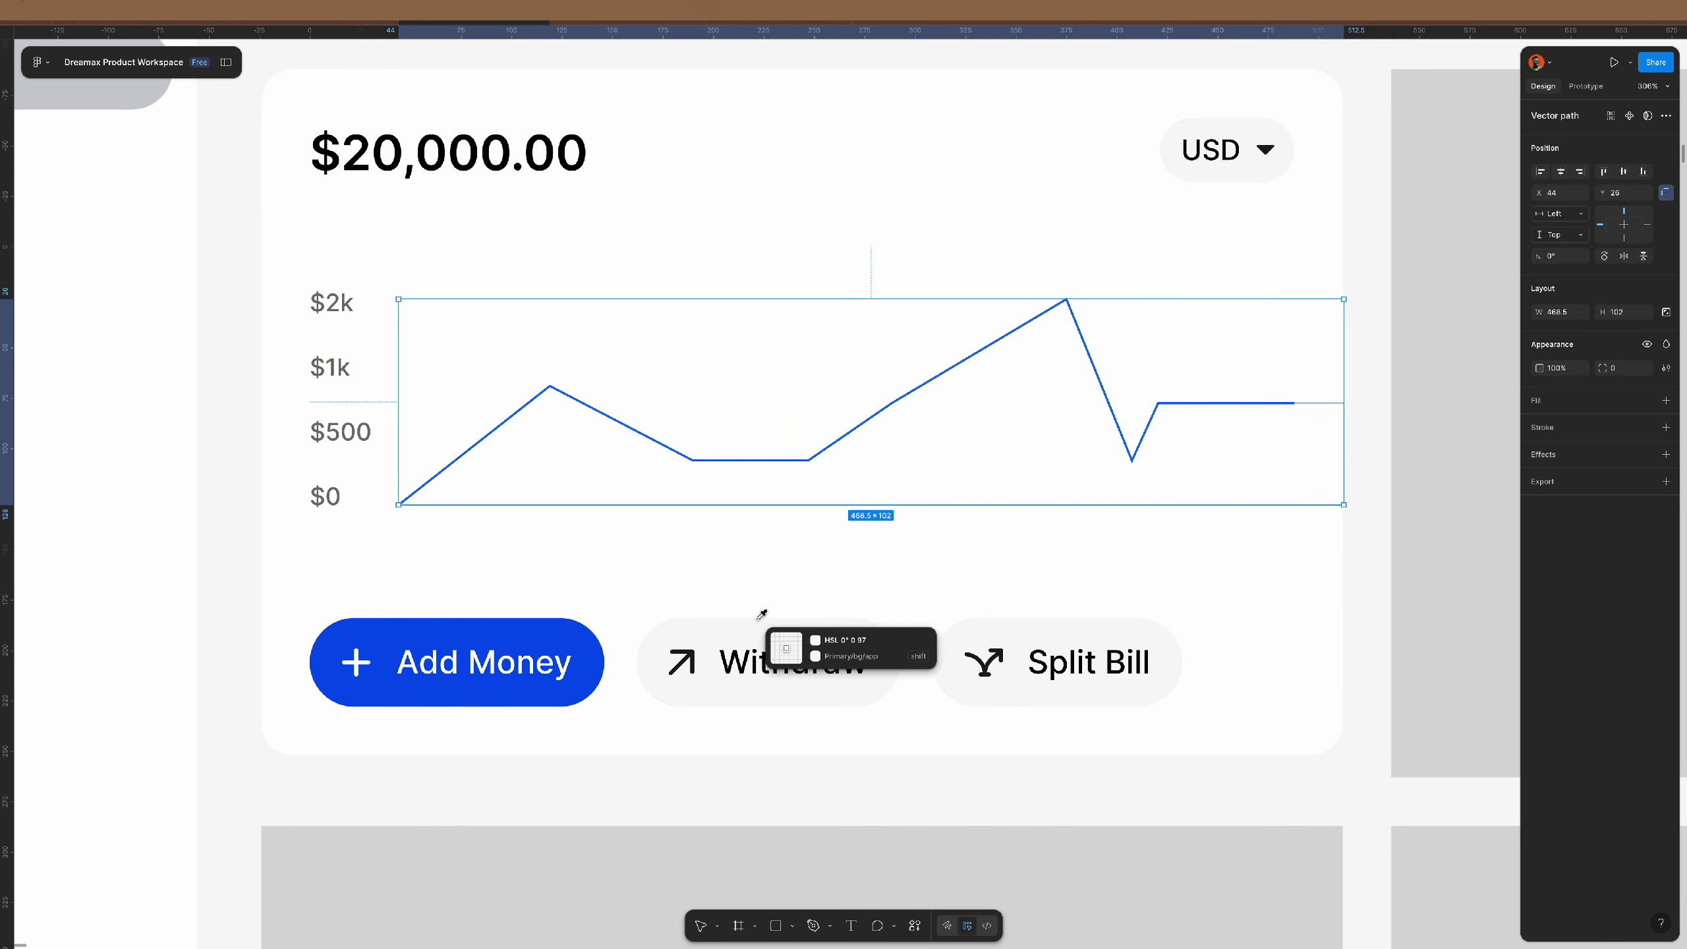
left_click(590, 658)
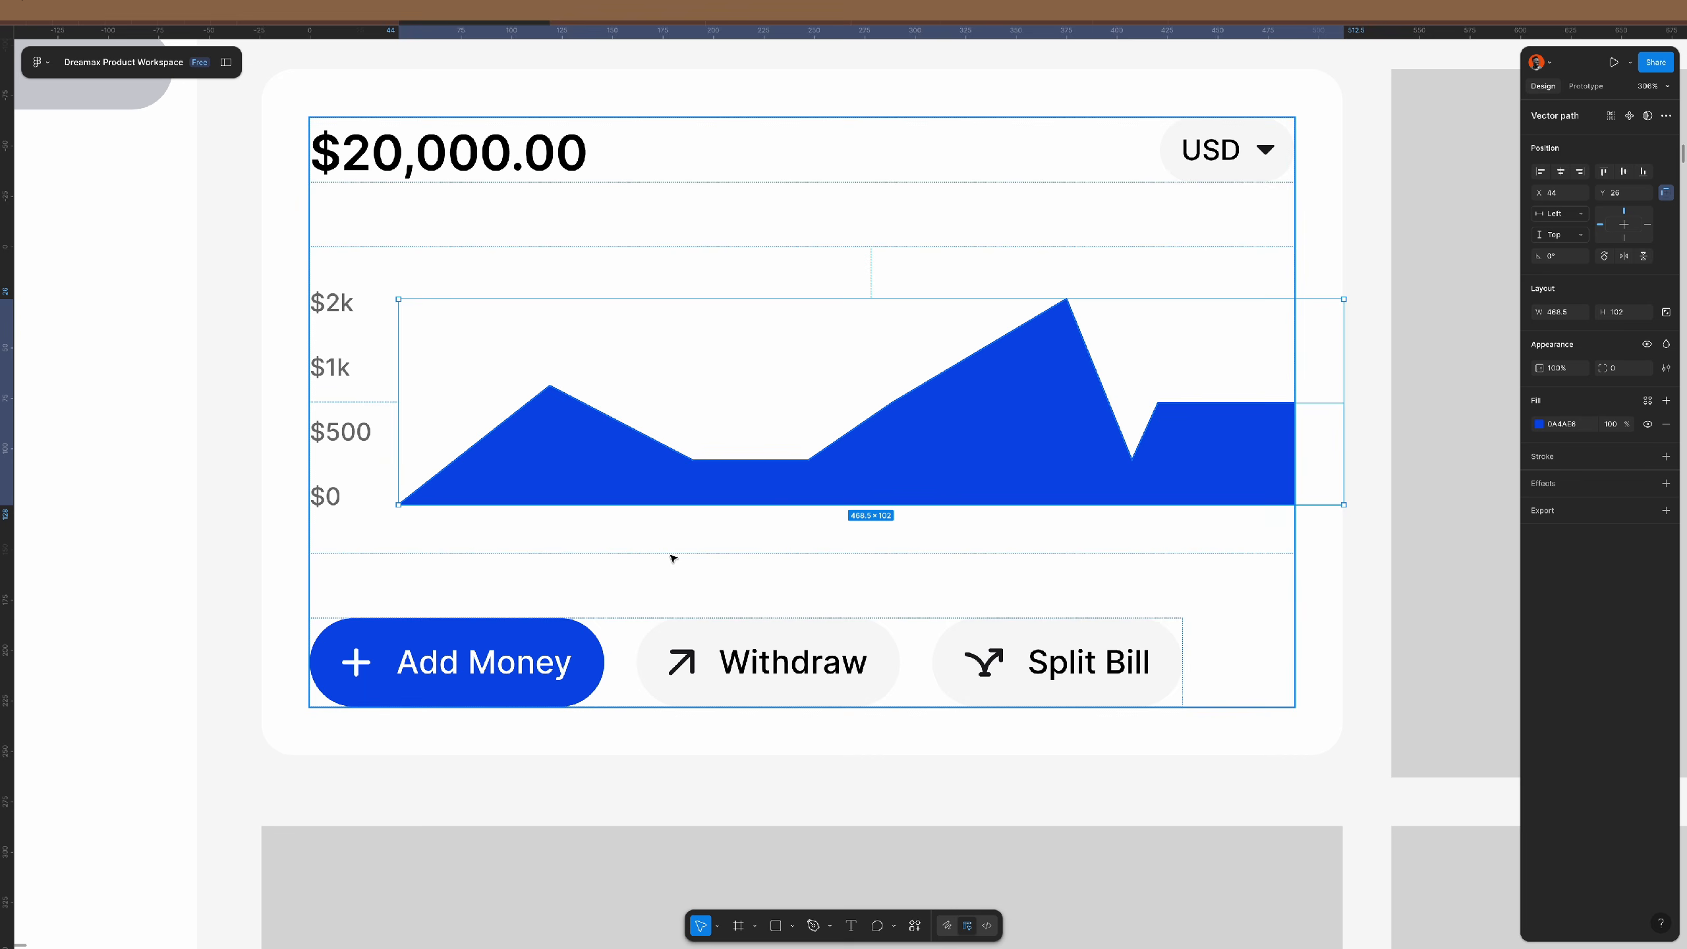
right_click(1100, 466)
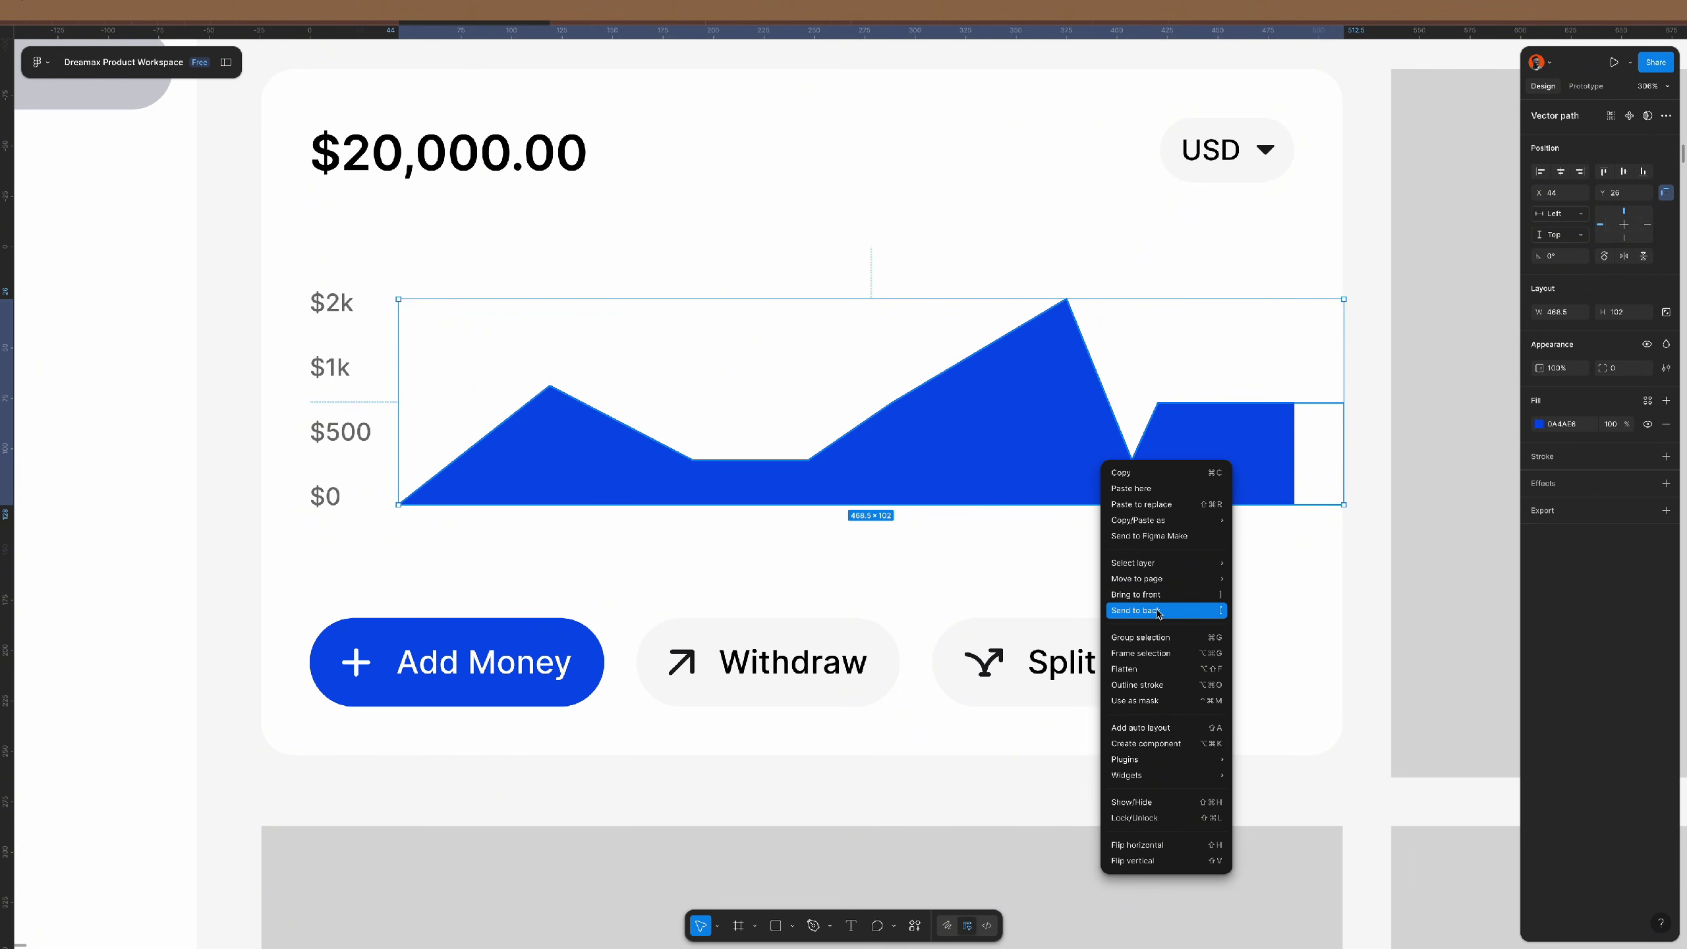
left_click(1157, 611)
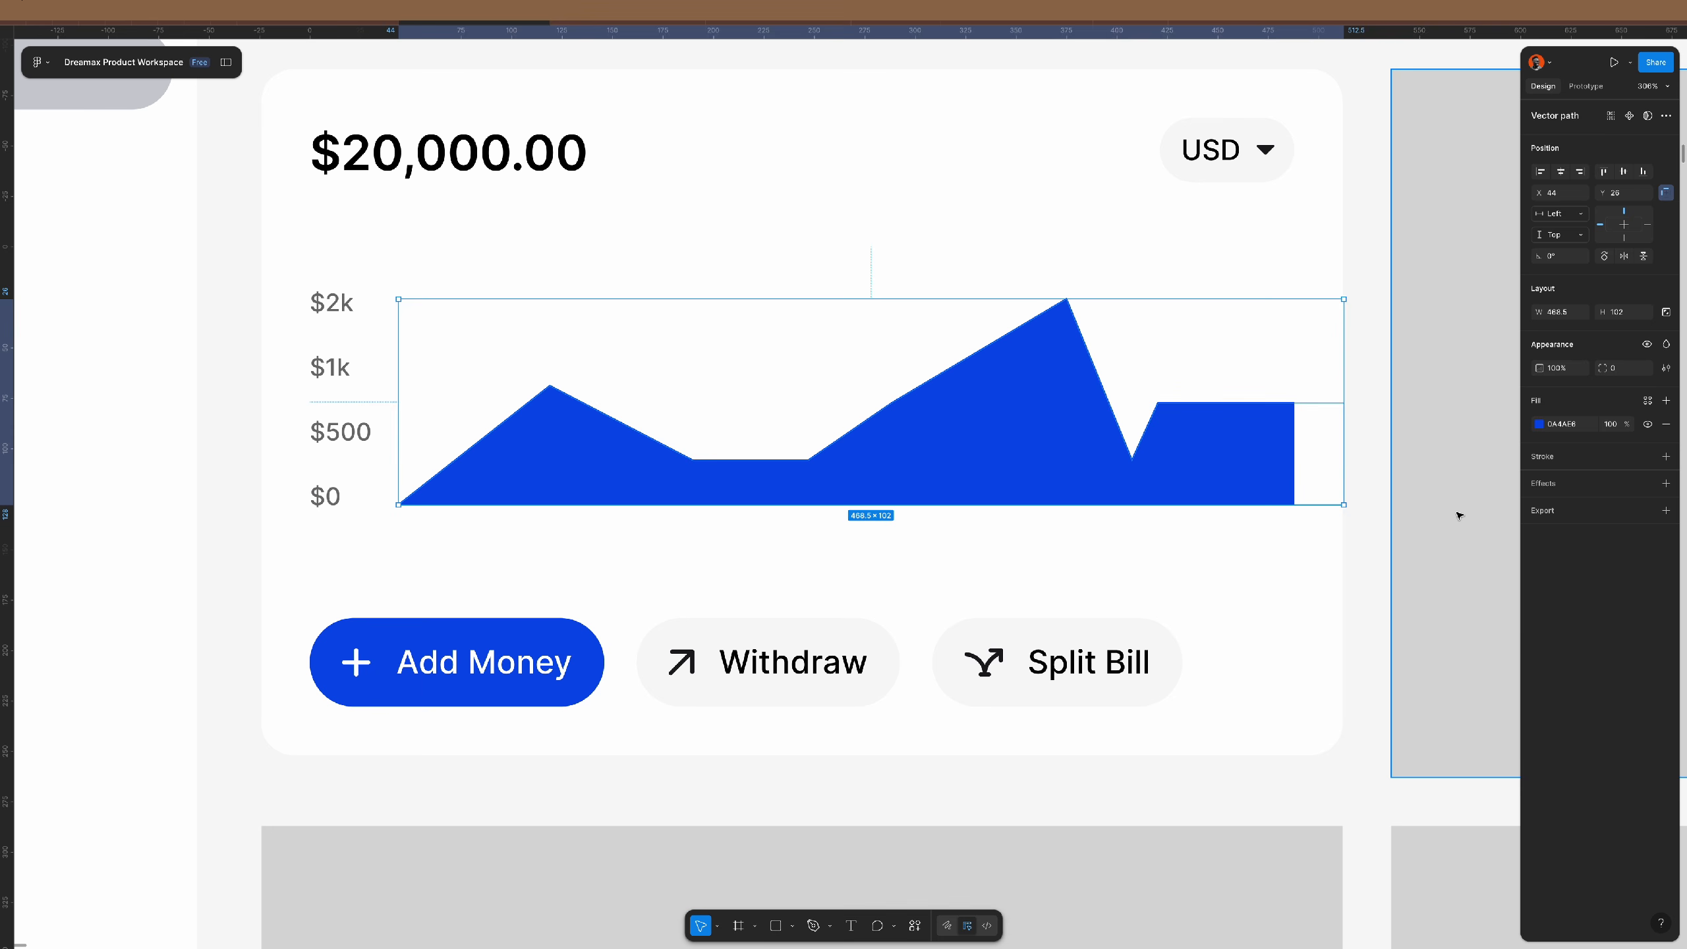
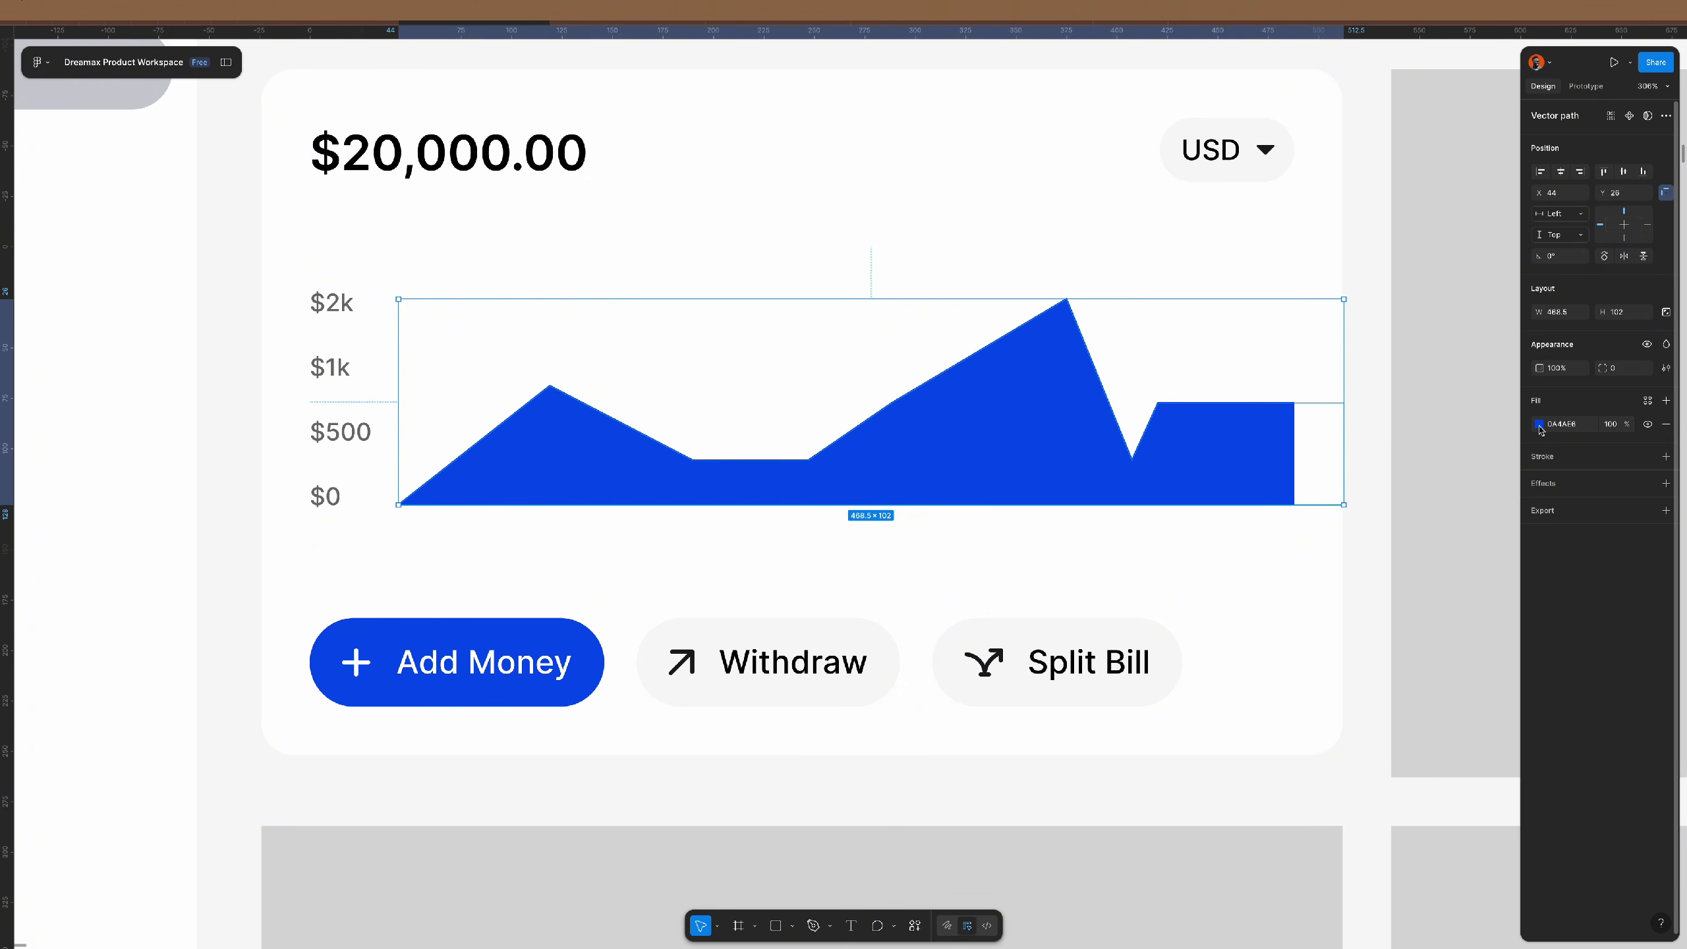
- Make the chart fill a vertical linear gradient with both stops set to 0A4AE6
left_click(1539, 425)
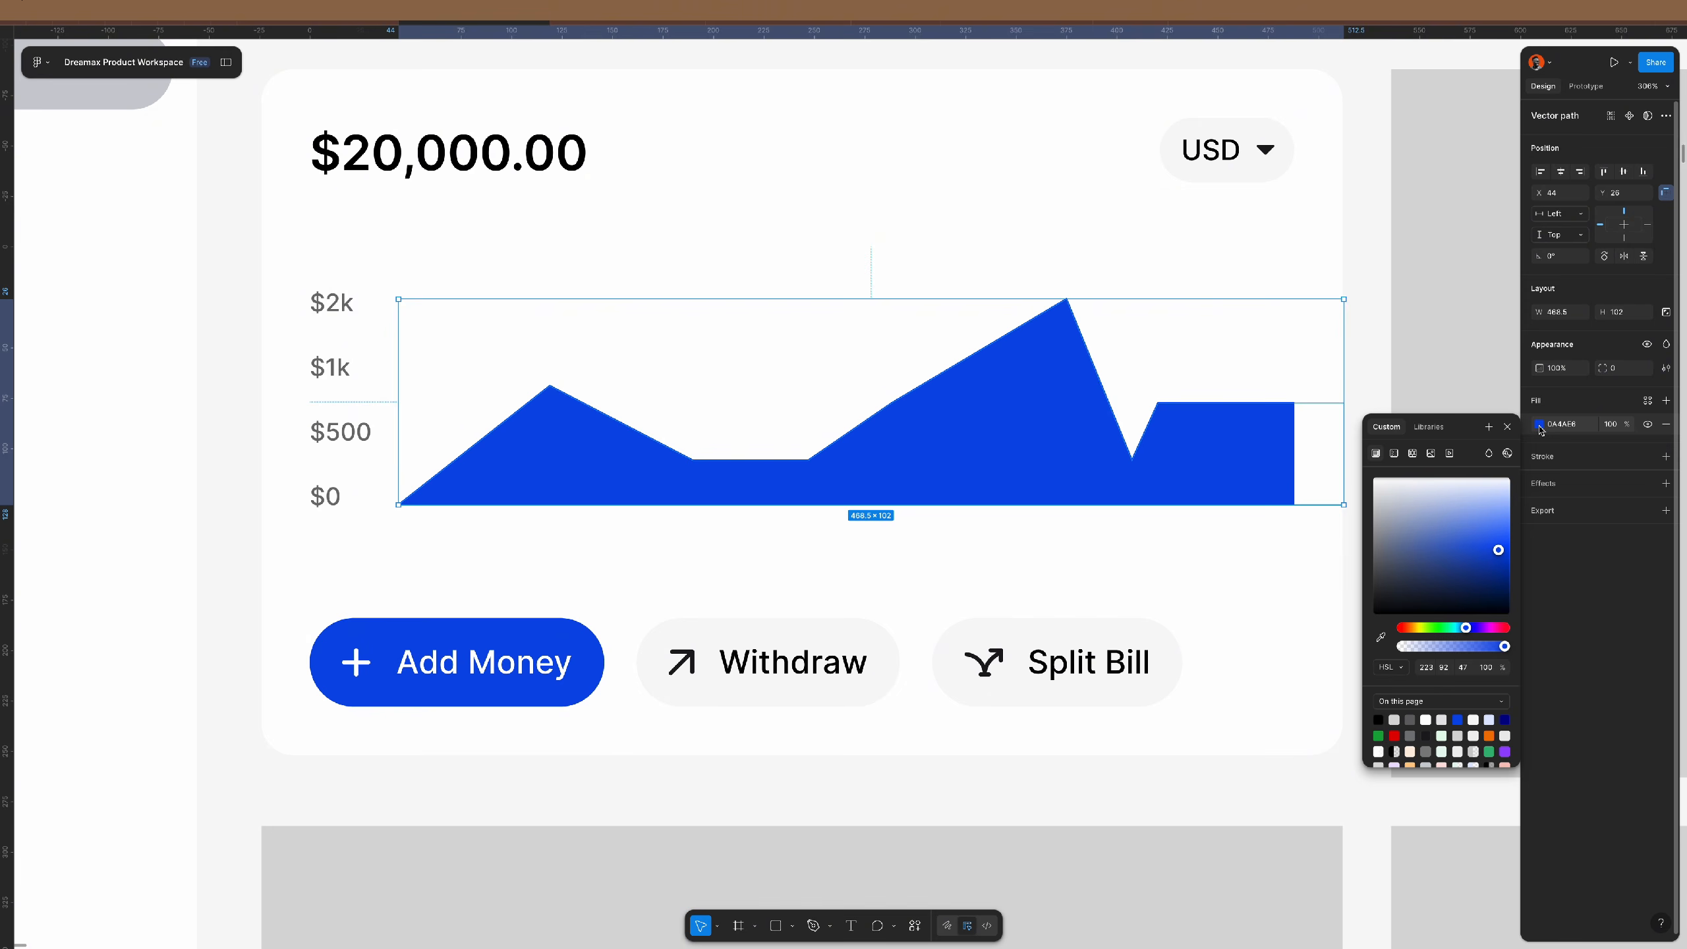
left_click(1393, 455)
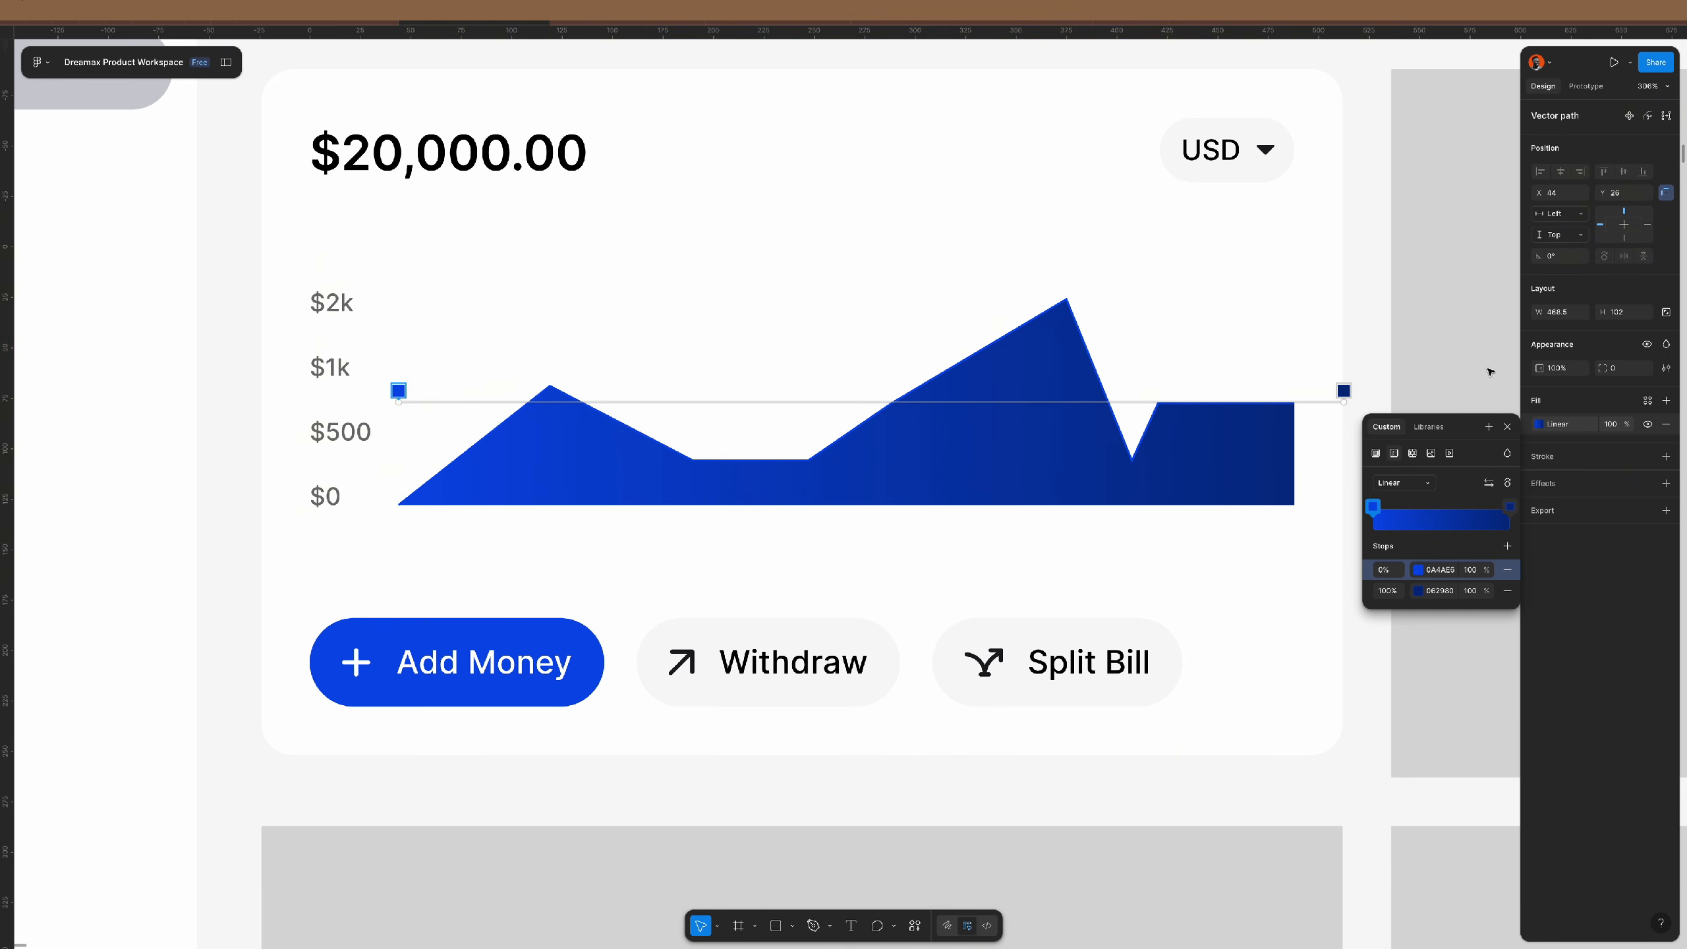
left_click(1507, 484)
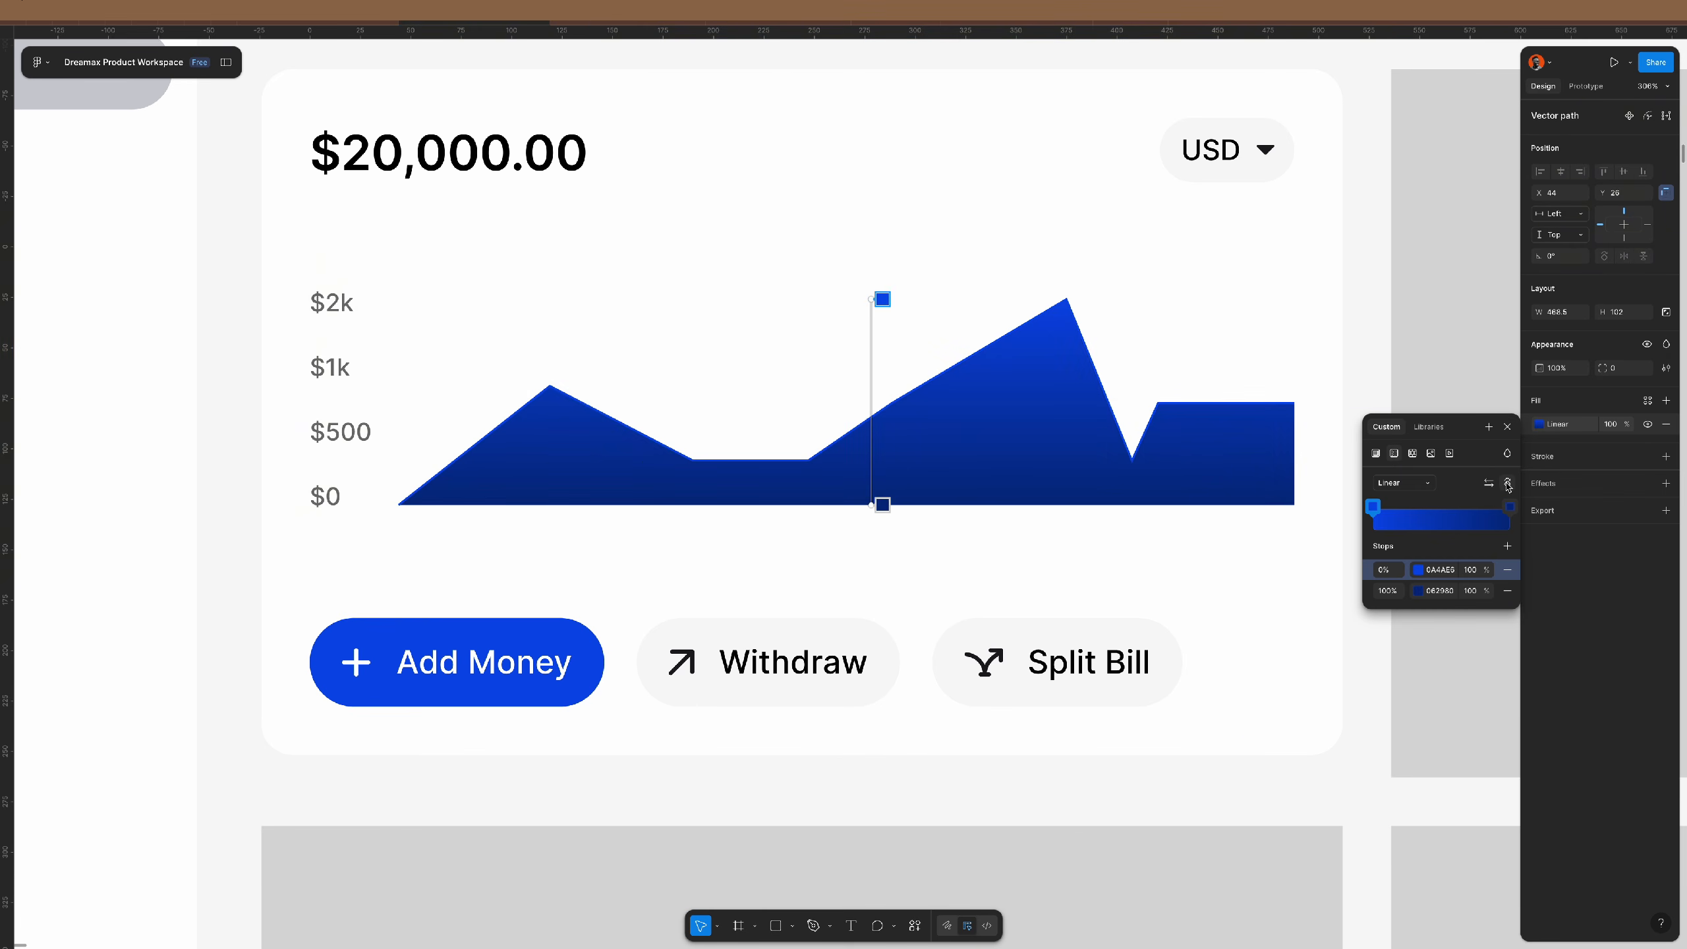
left_click(1439, 570)
key("ctrl+c")
left_click(1443, 594)
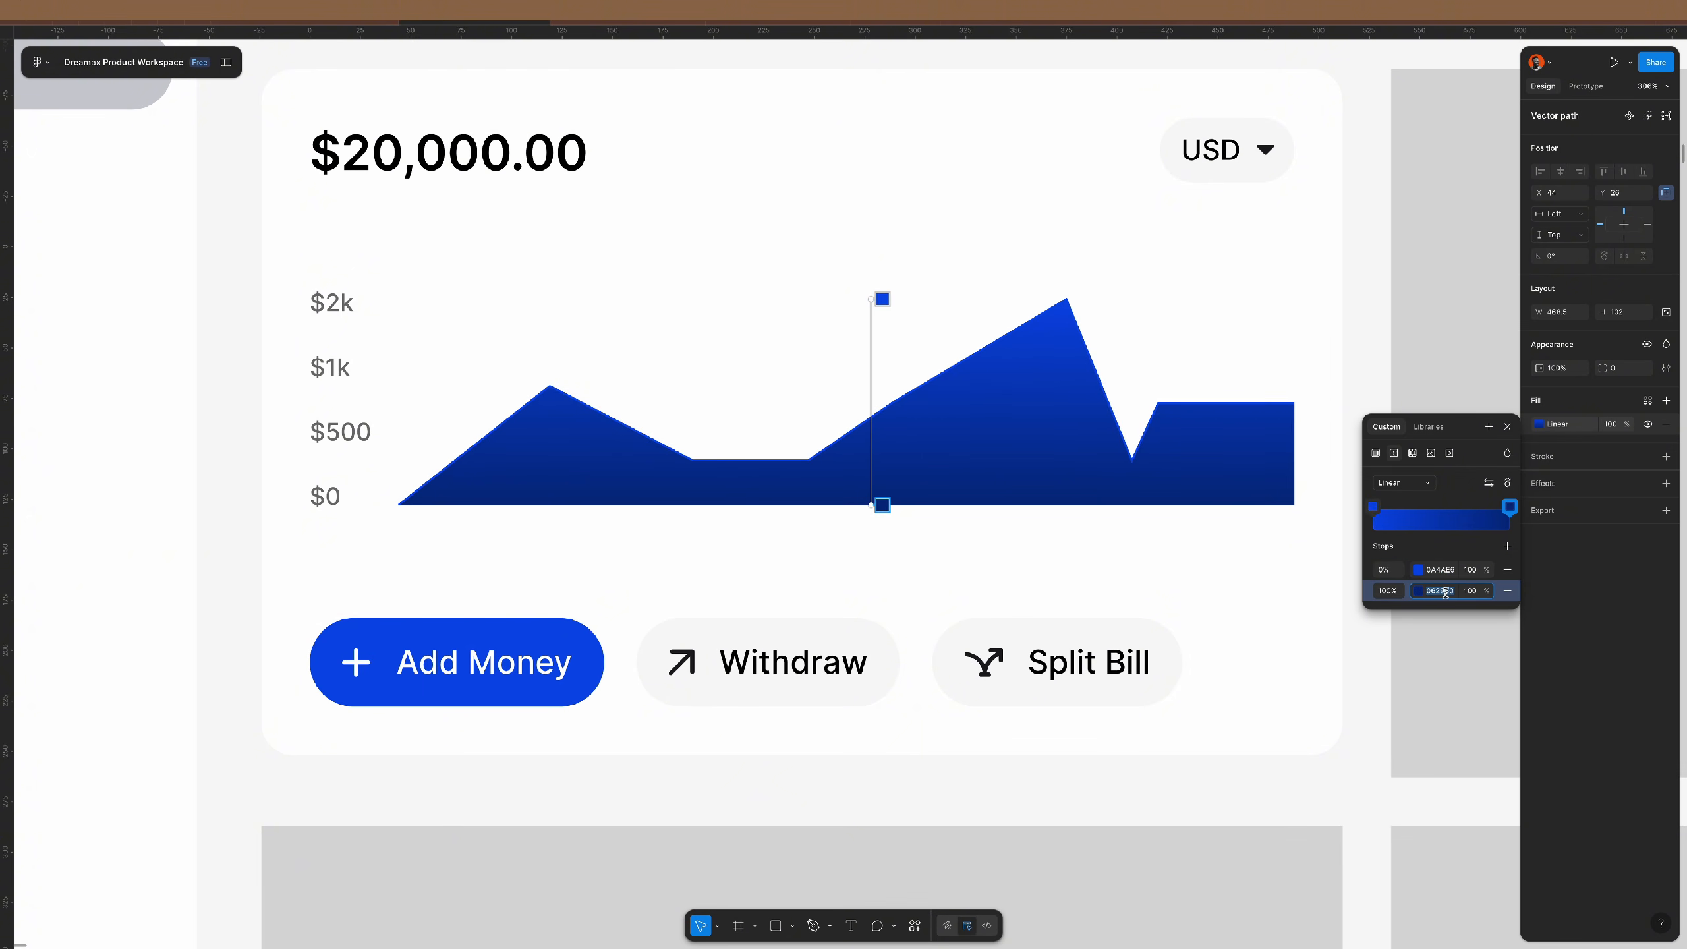
key("ctrl+v")
key("Return")
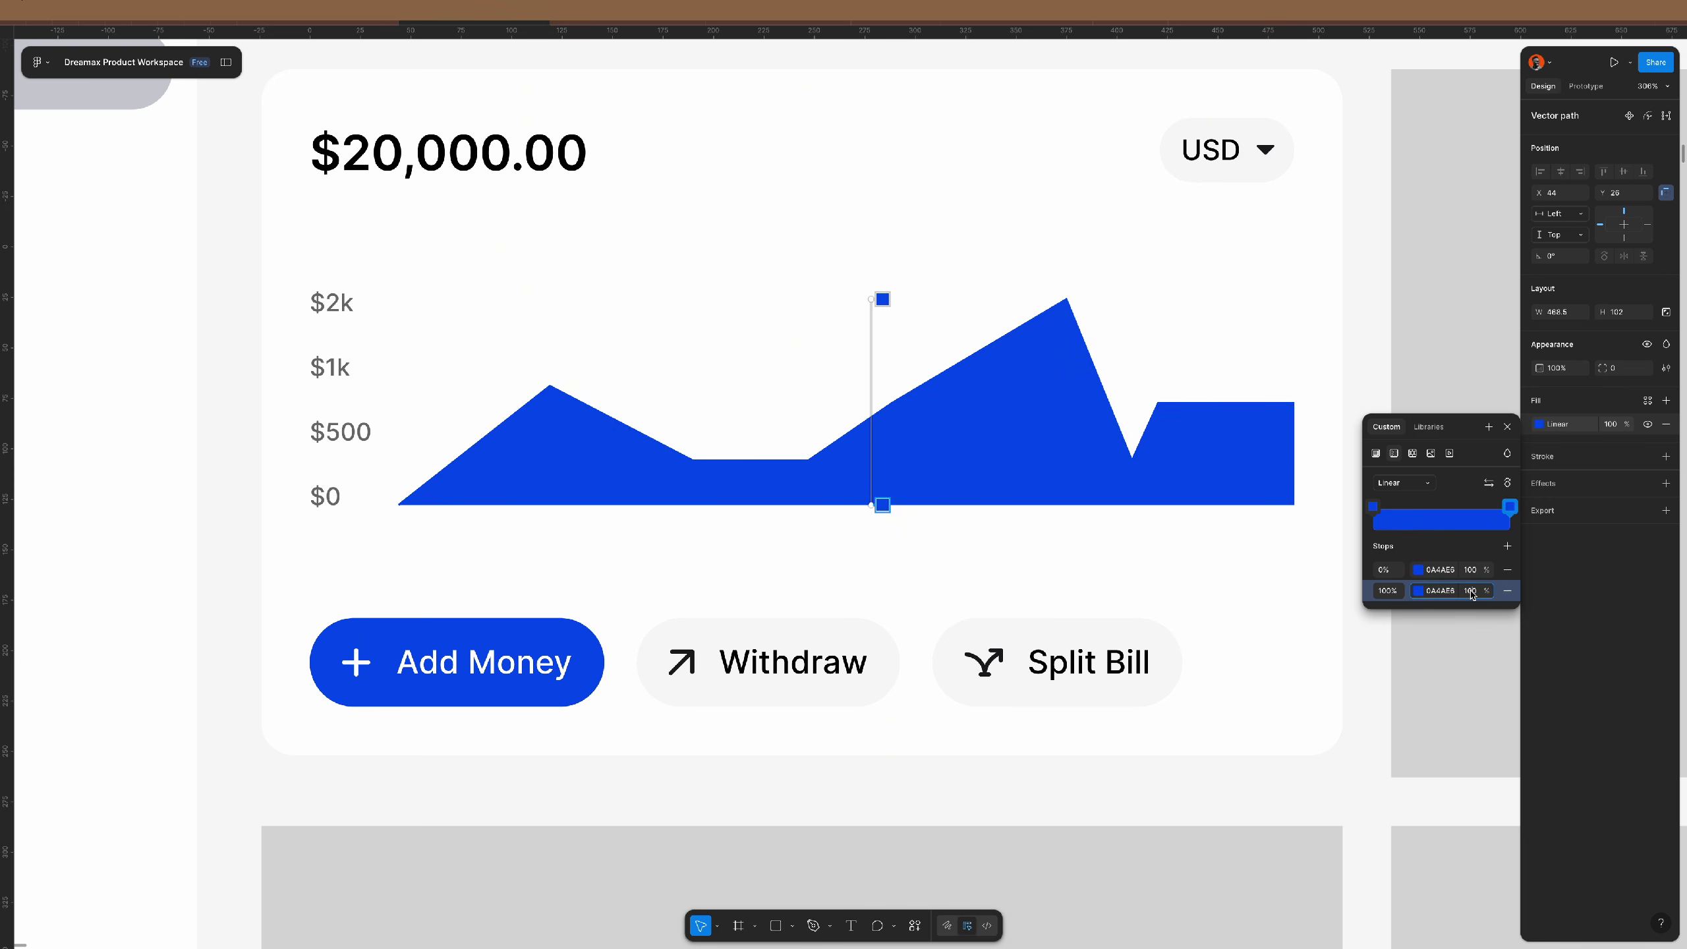
- Fade the gradient from 60% opacity at the top to 0% at the bottom
type("0")
key("Return")
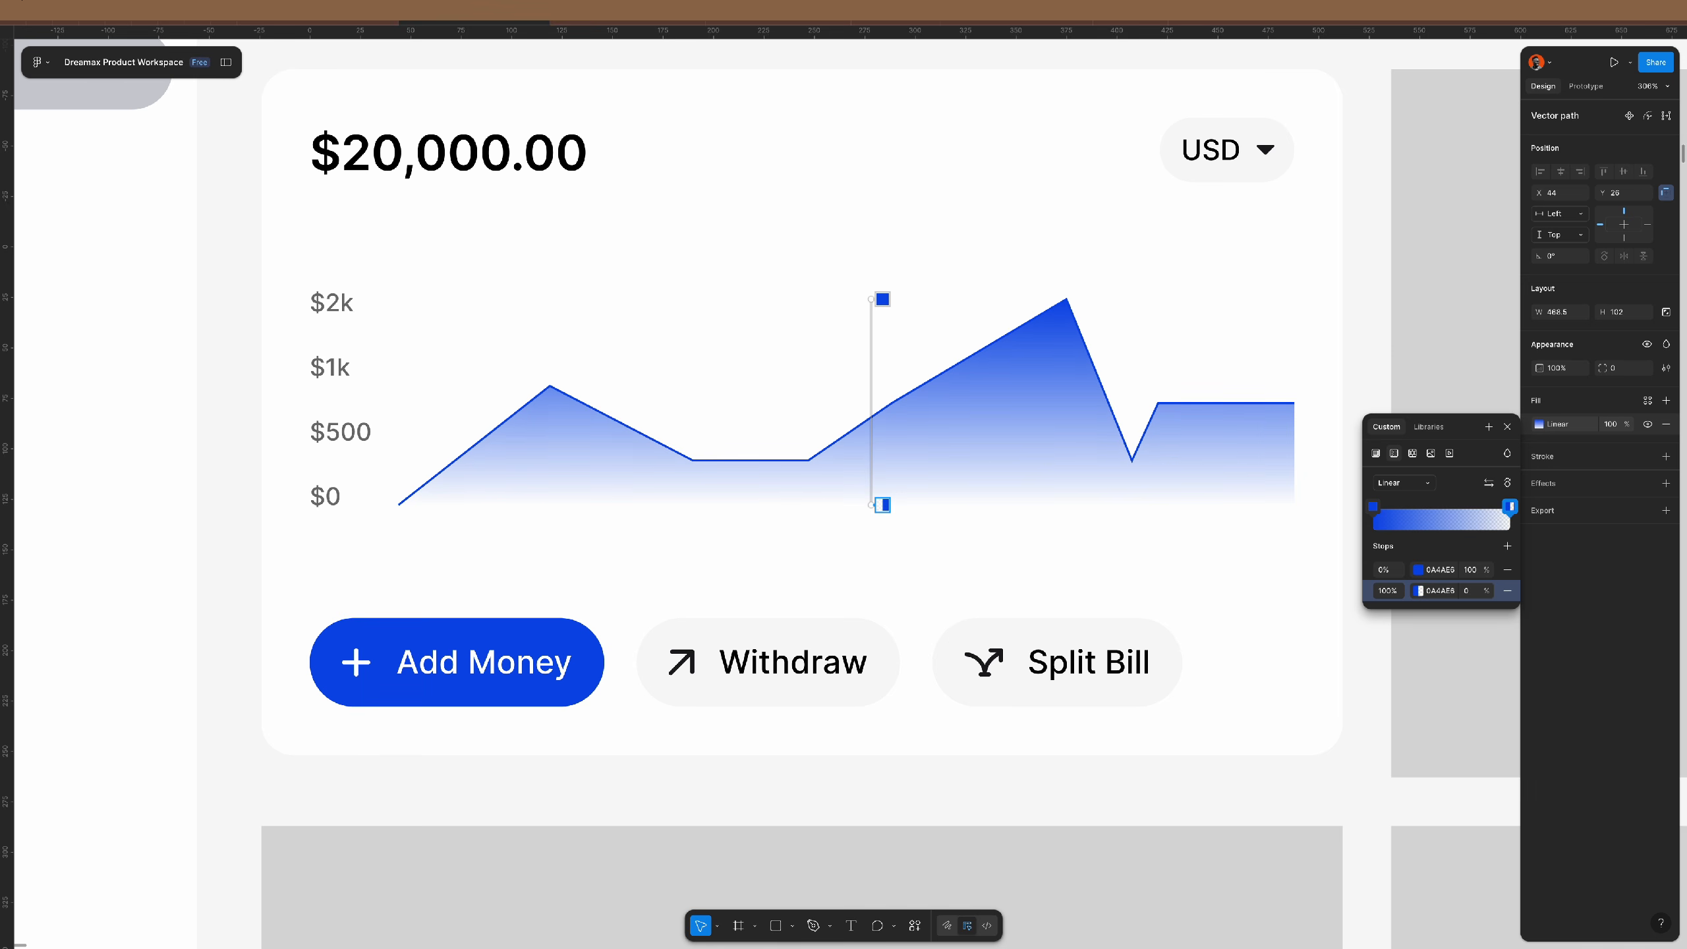
left_click(1470, 569)
type("40")
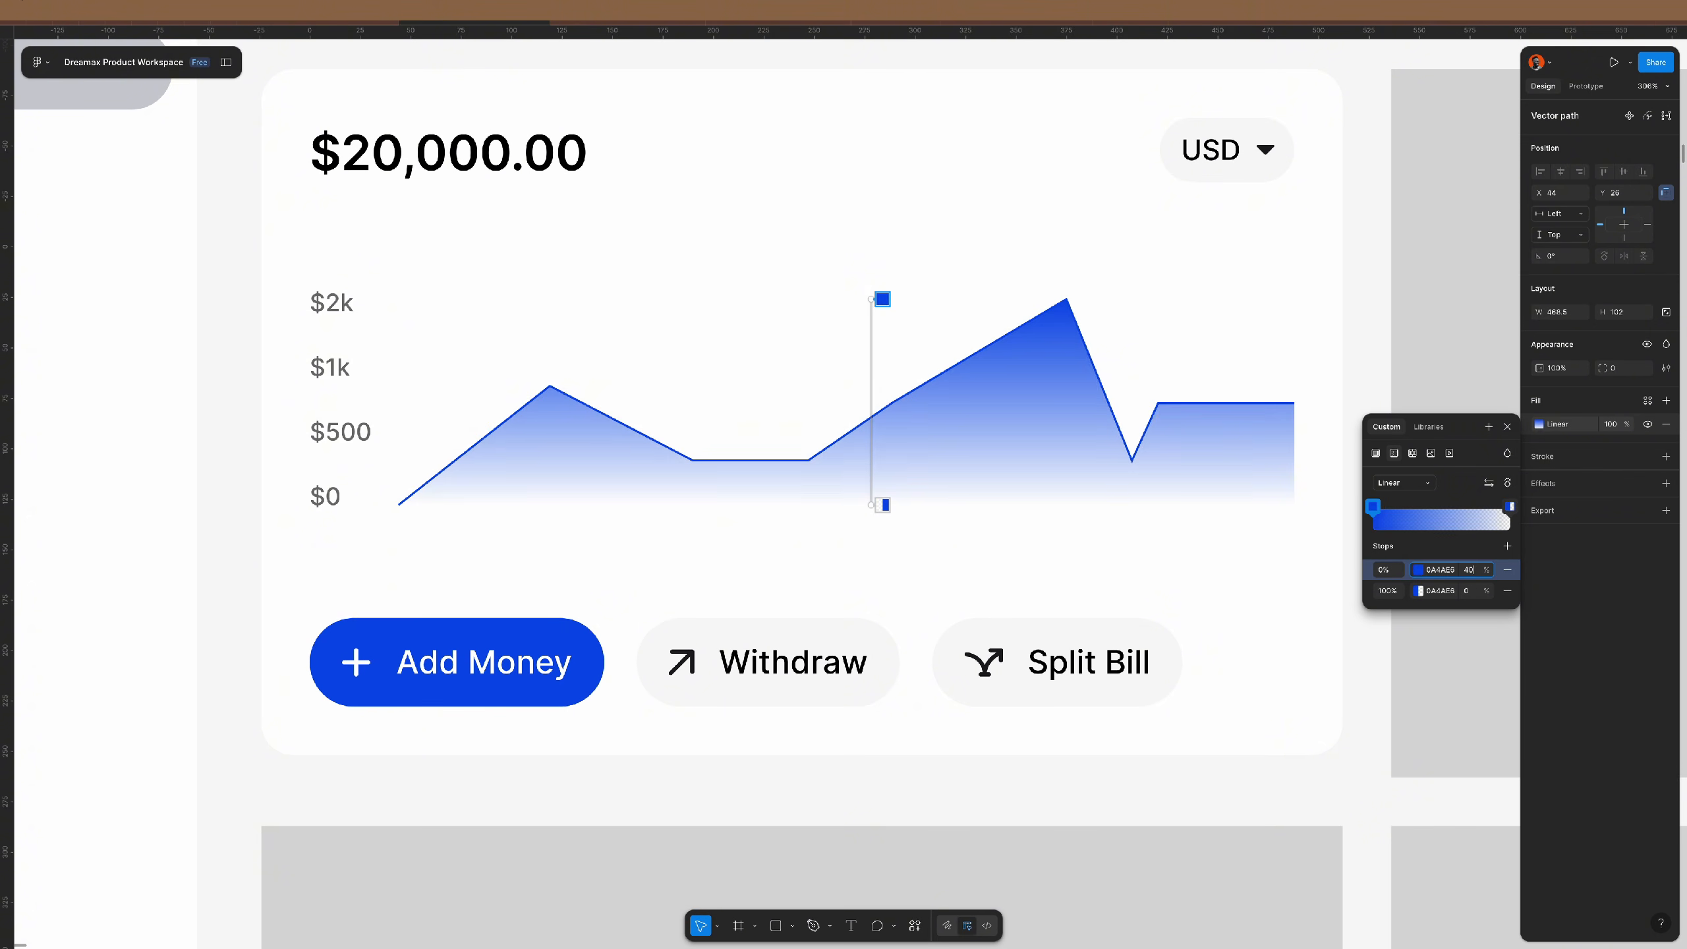
key("Return")
left_click(1470, 571)
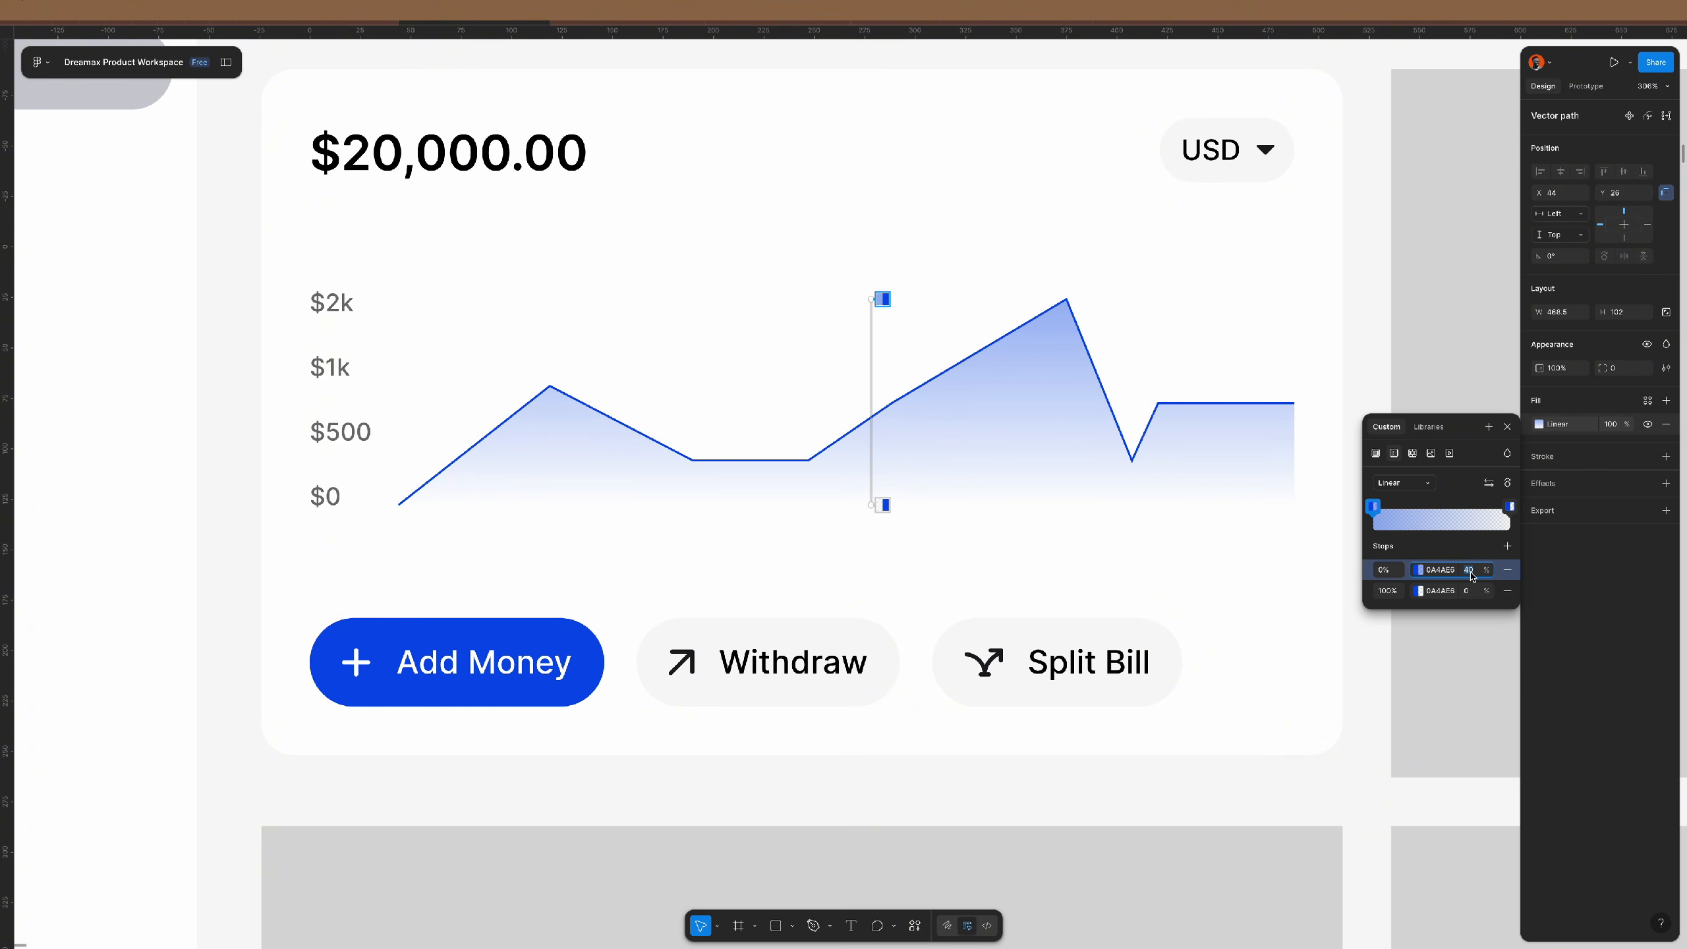
type("60")
key("Return")
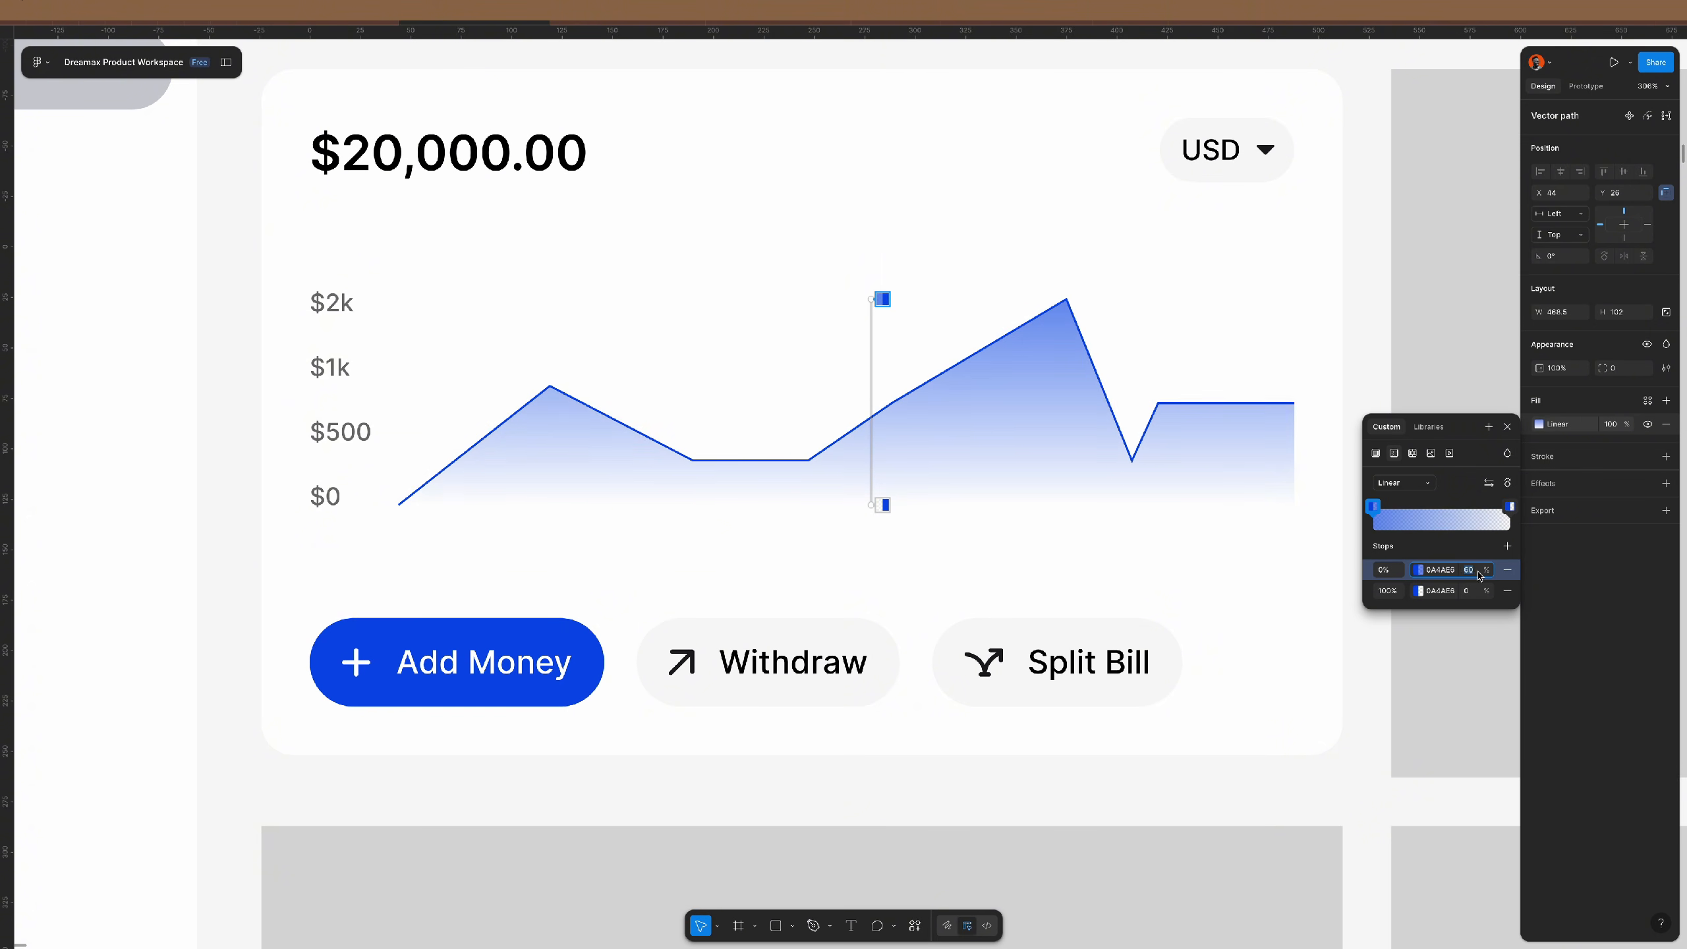
left_click(1507, 426)
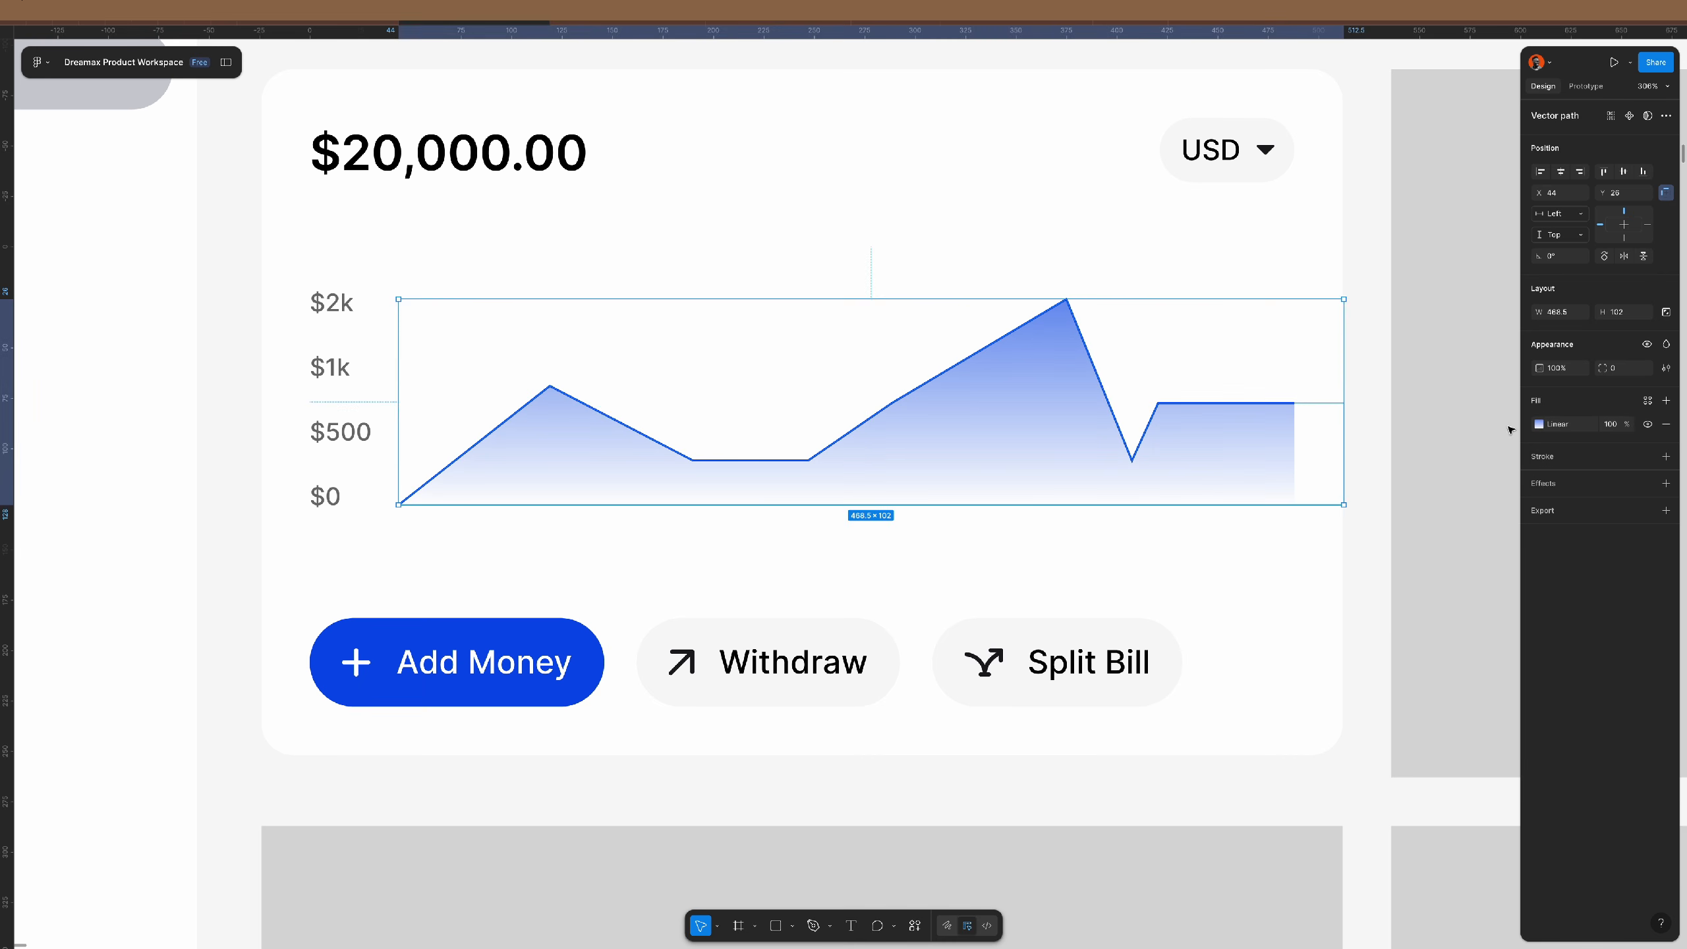
left_click(1378, 444)
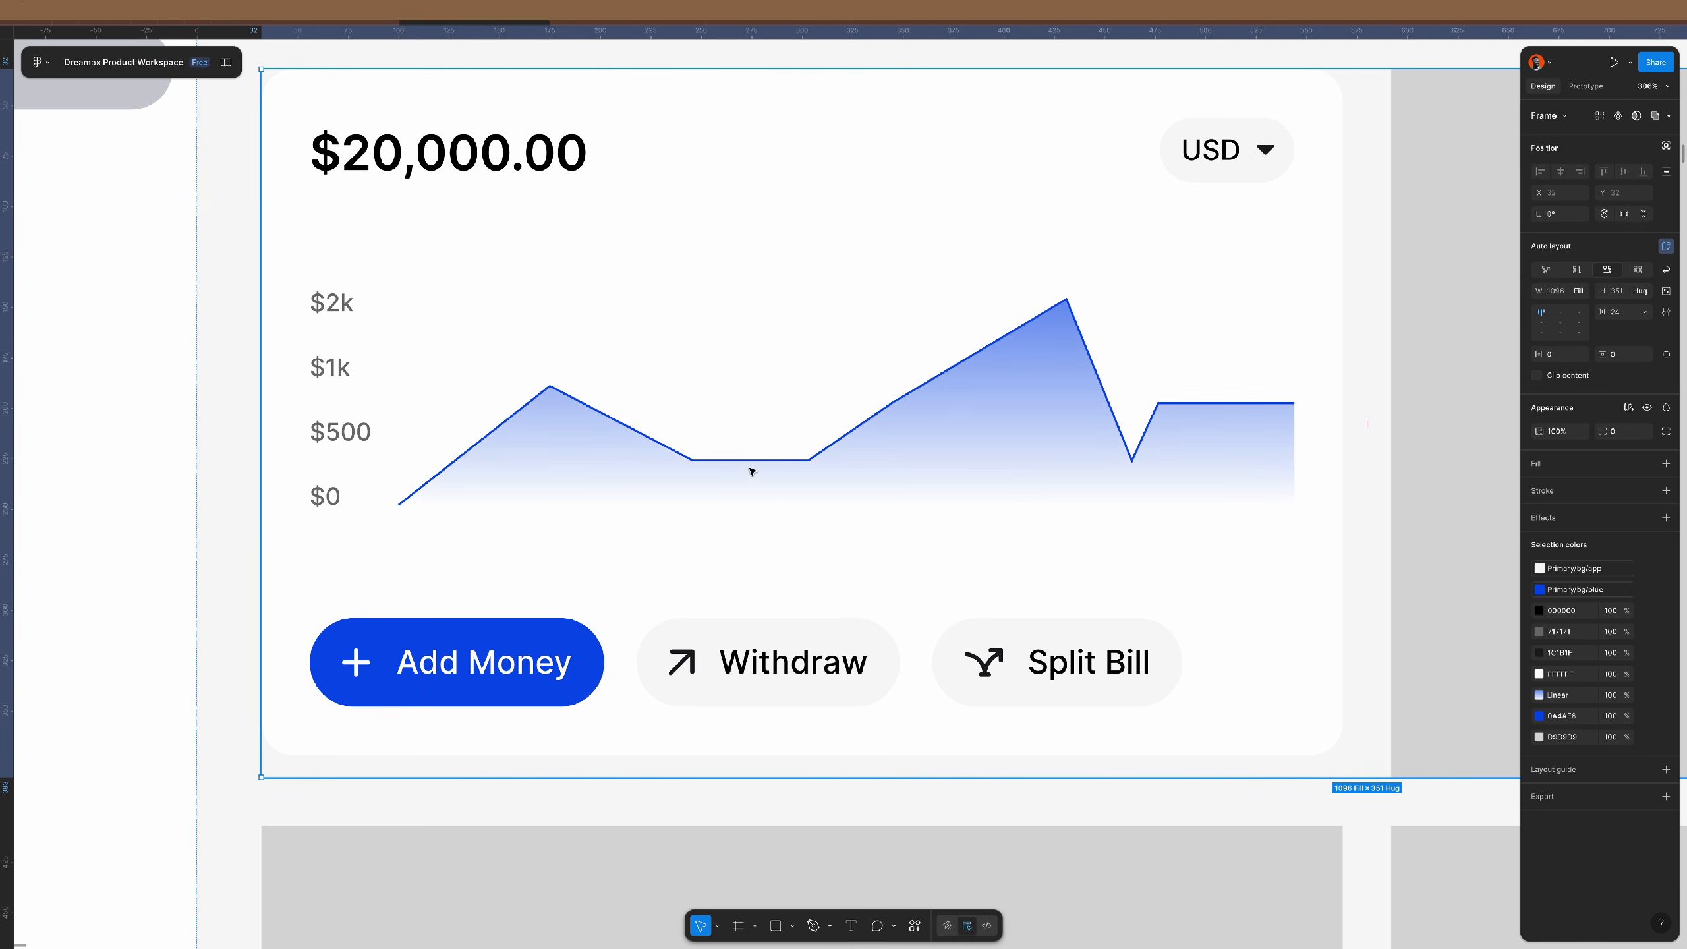
scroll(752, 470, "down", 3)
scroll(752, 471, "up", 1)
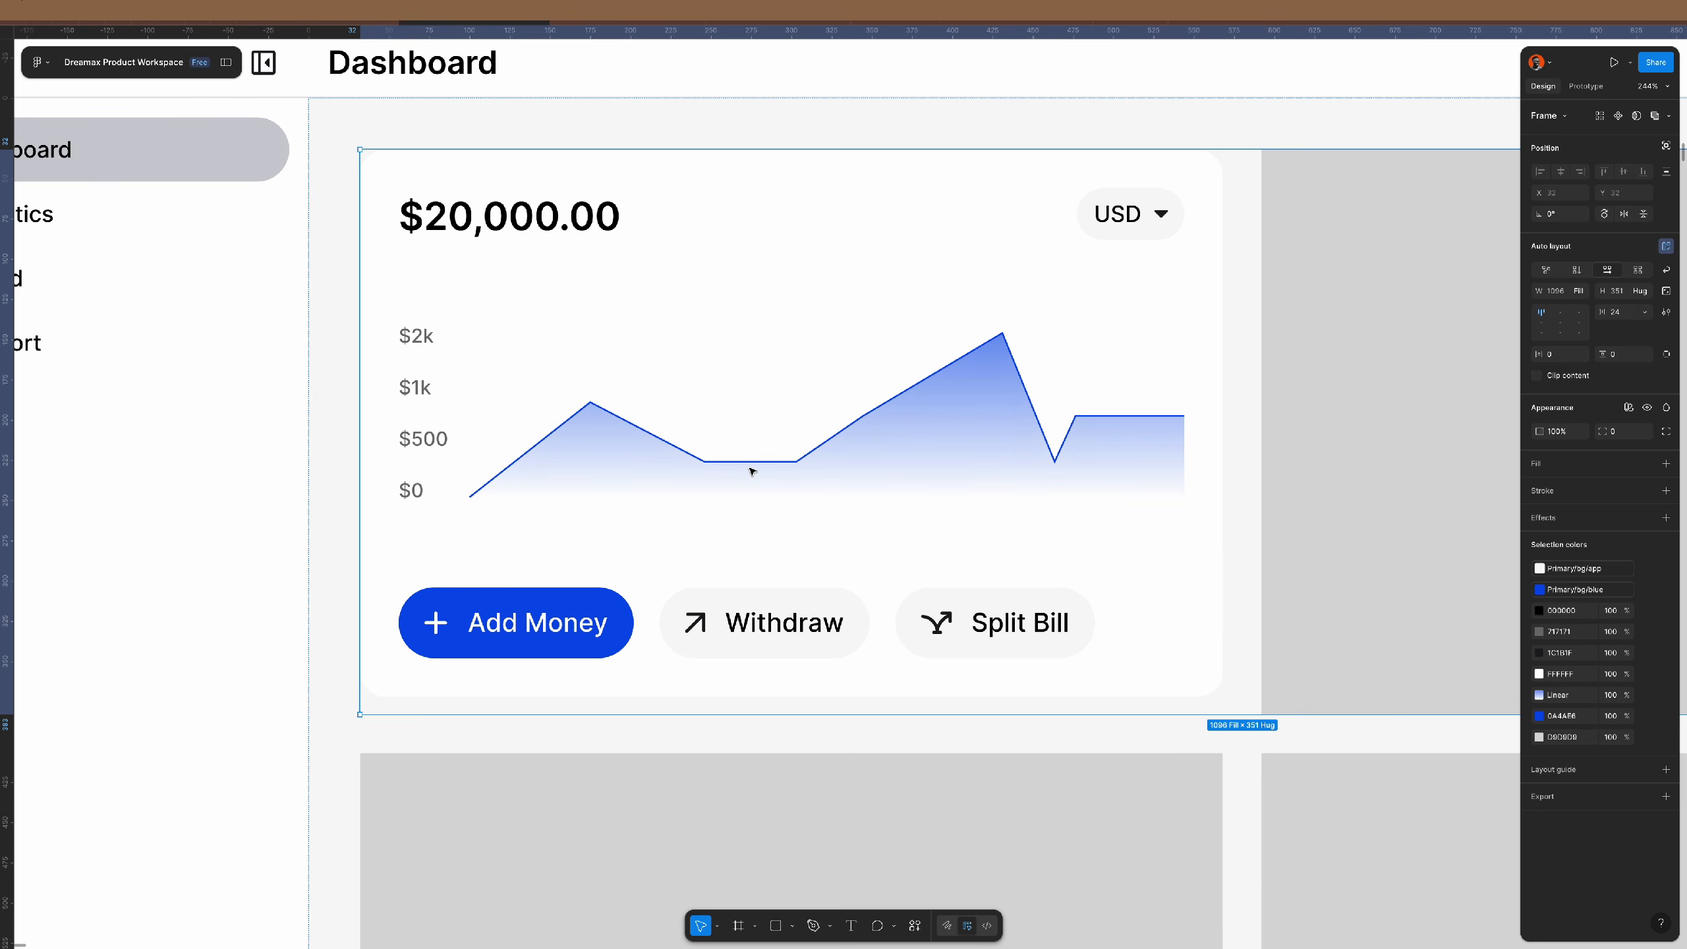
scroll(1062, 467, "up", 5)
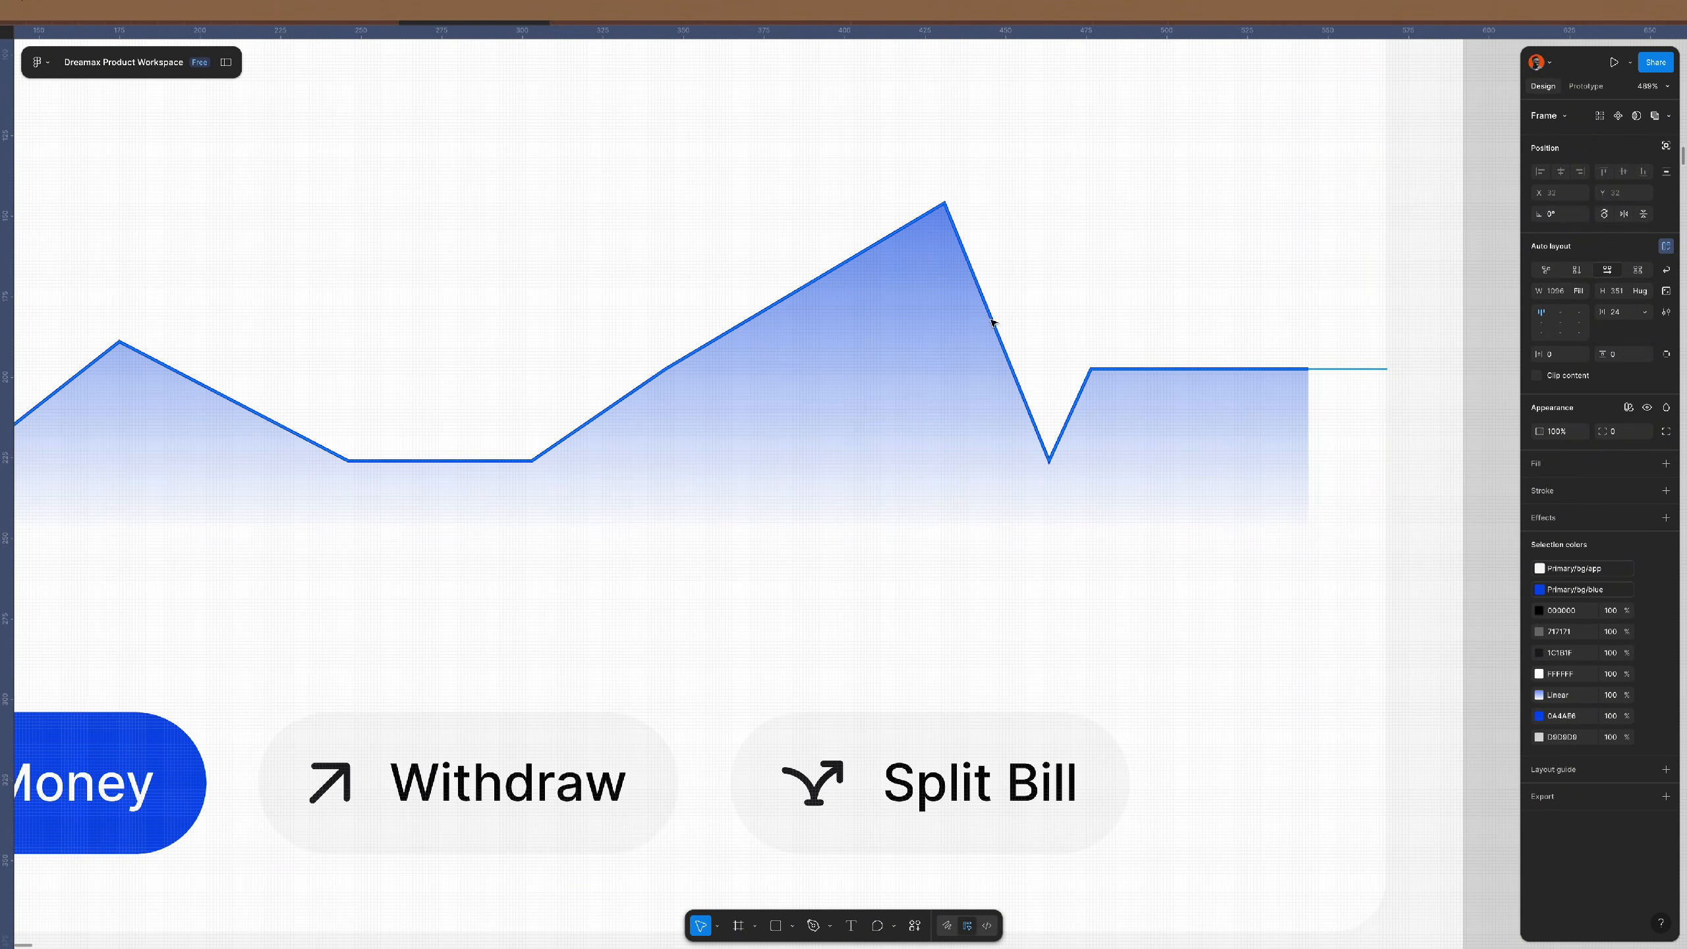
scroll(925, 490, "down", 3)
scroll(926, 490, "down", 2)
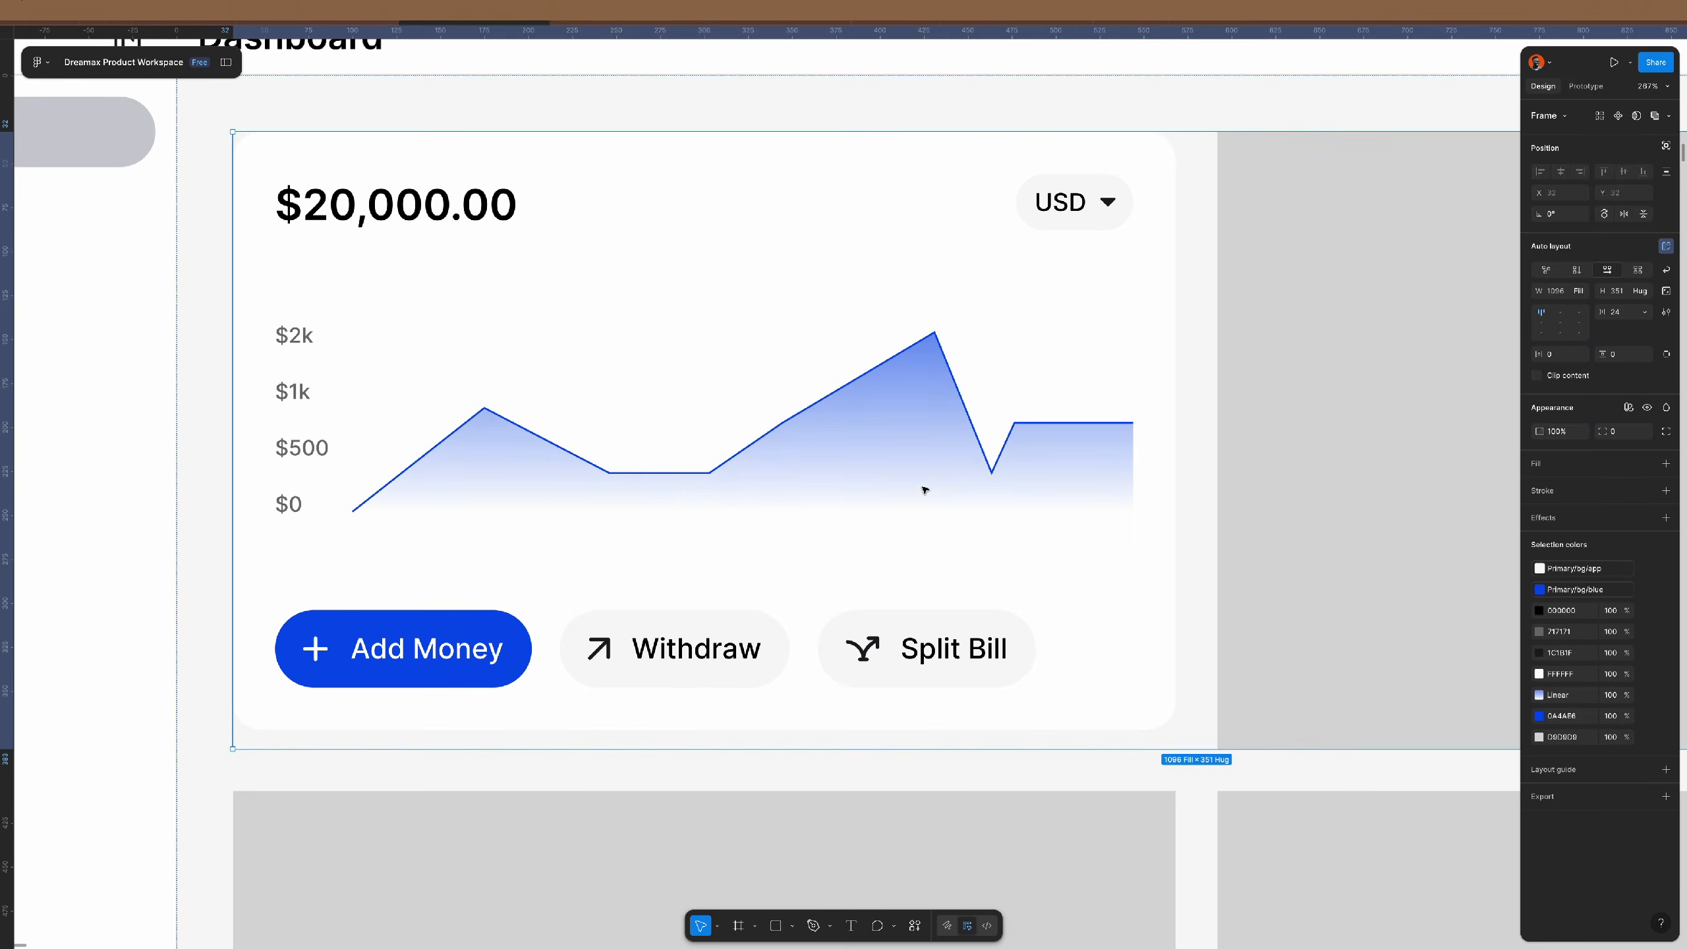
scroll(925, 490, "down", 2)
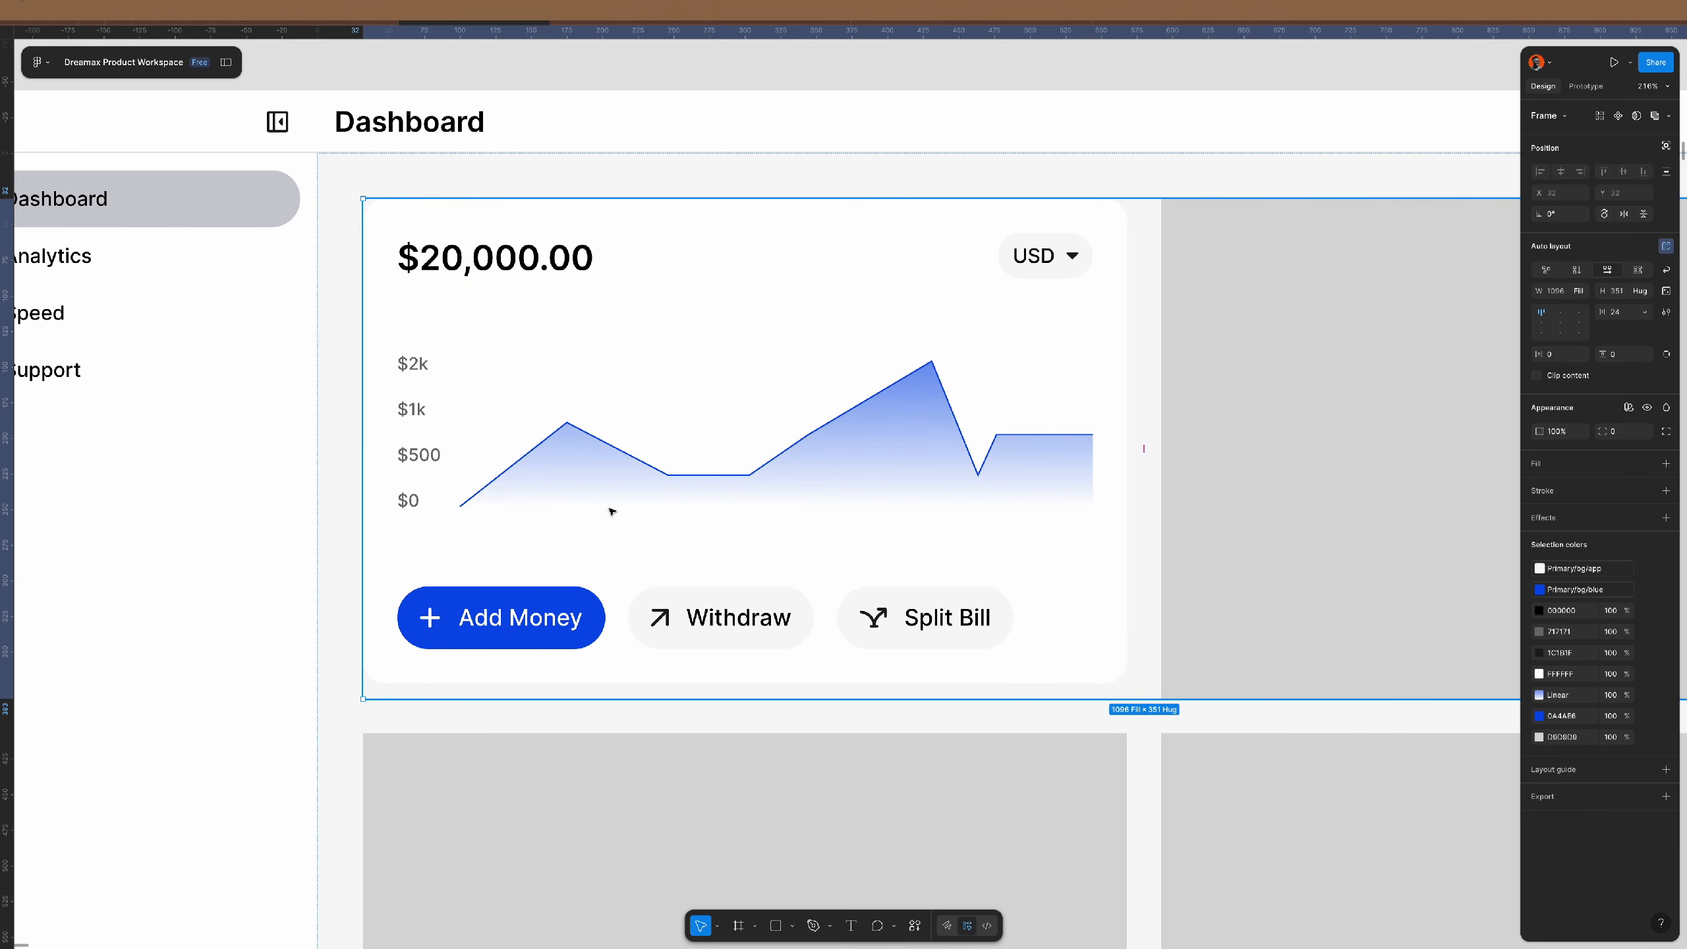
double_click(742, 437)
double_click(742, 438)
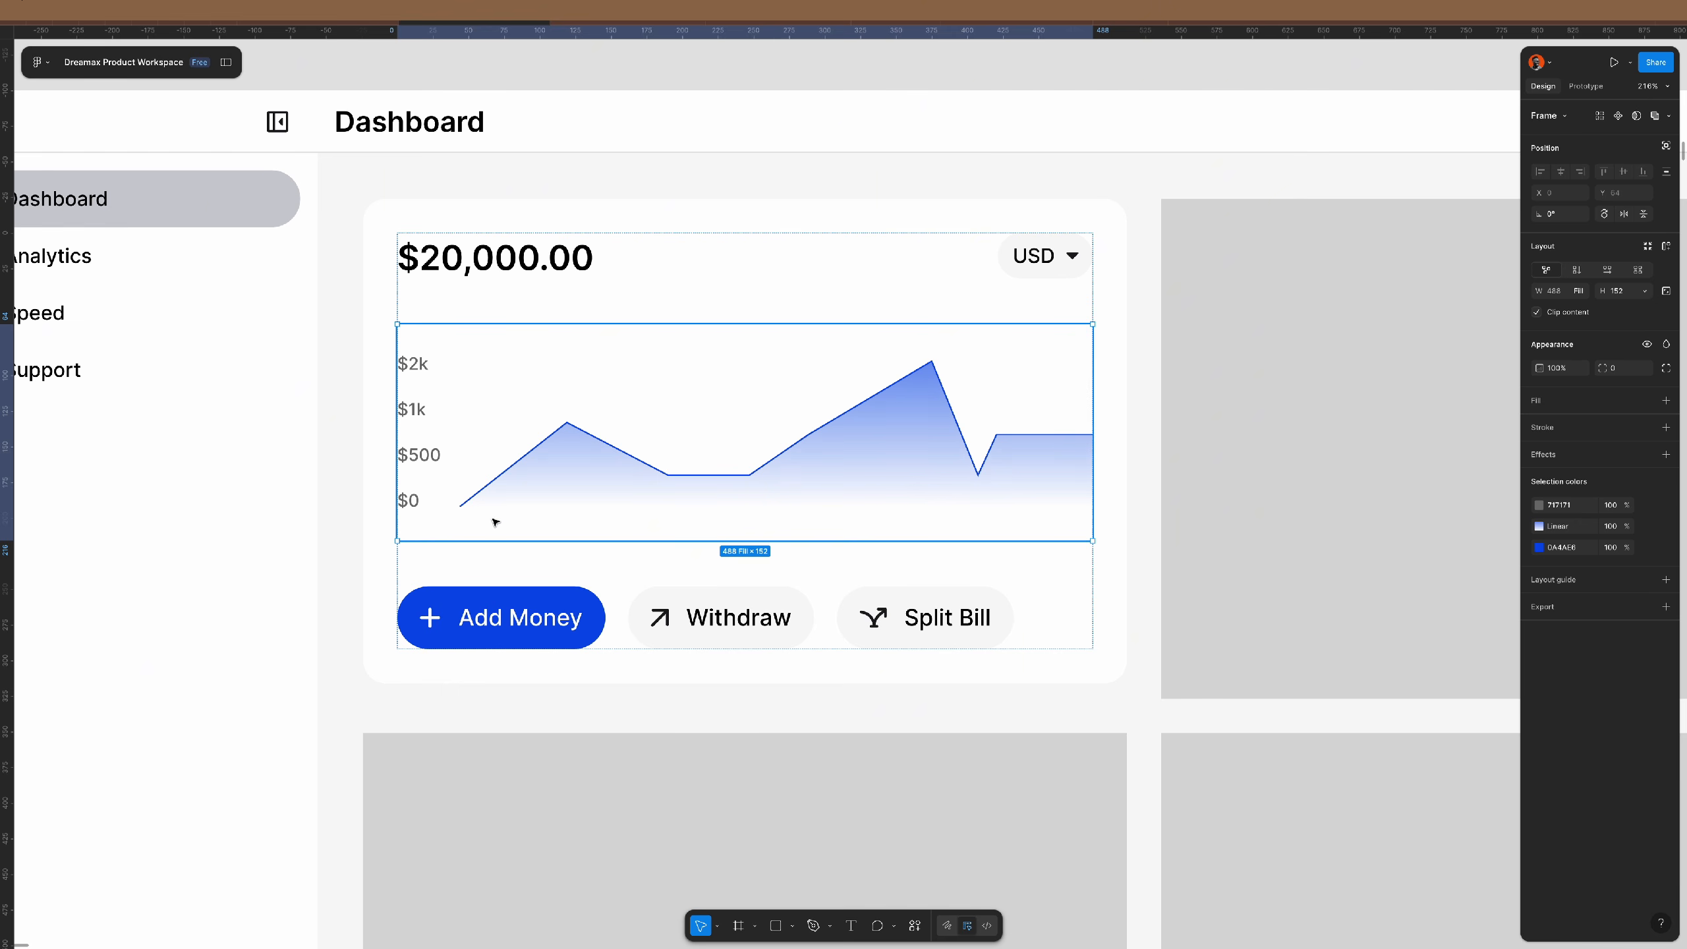
- Copy the y-axis labels into a horizontal row along the chart's bottom, stretched to full width
left_click(422, 452)
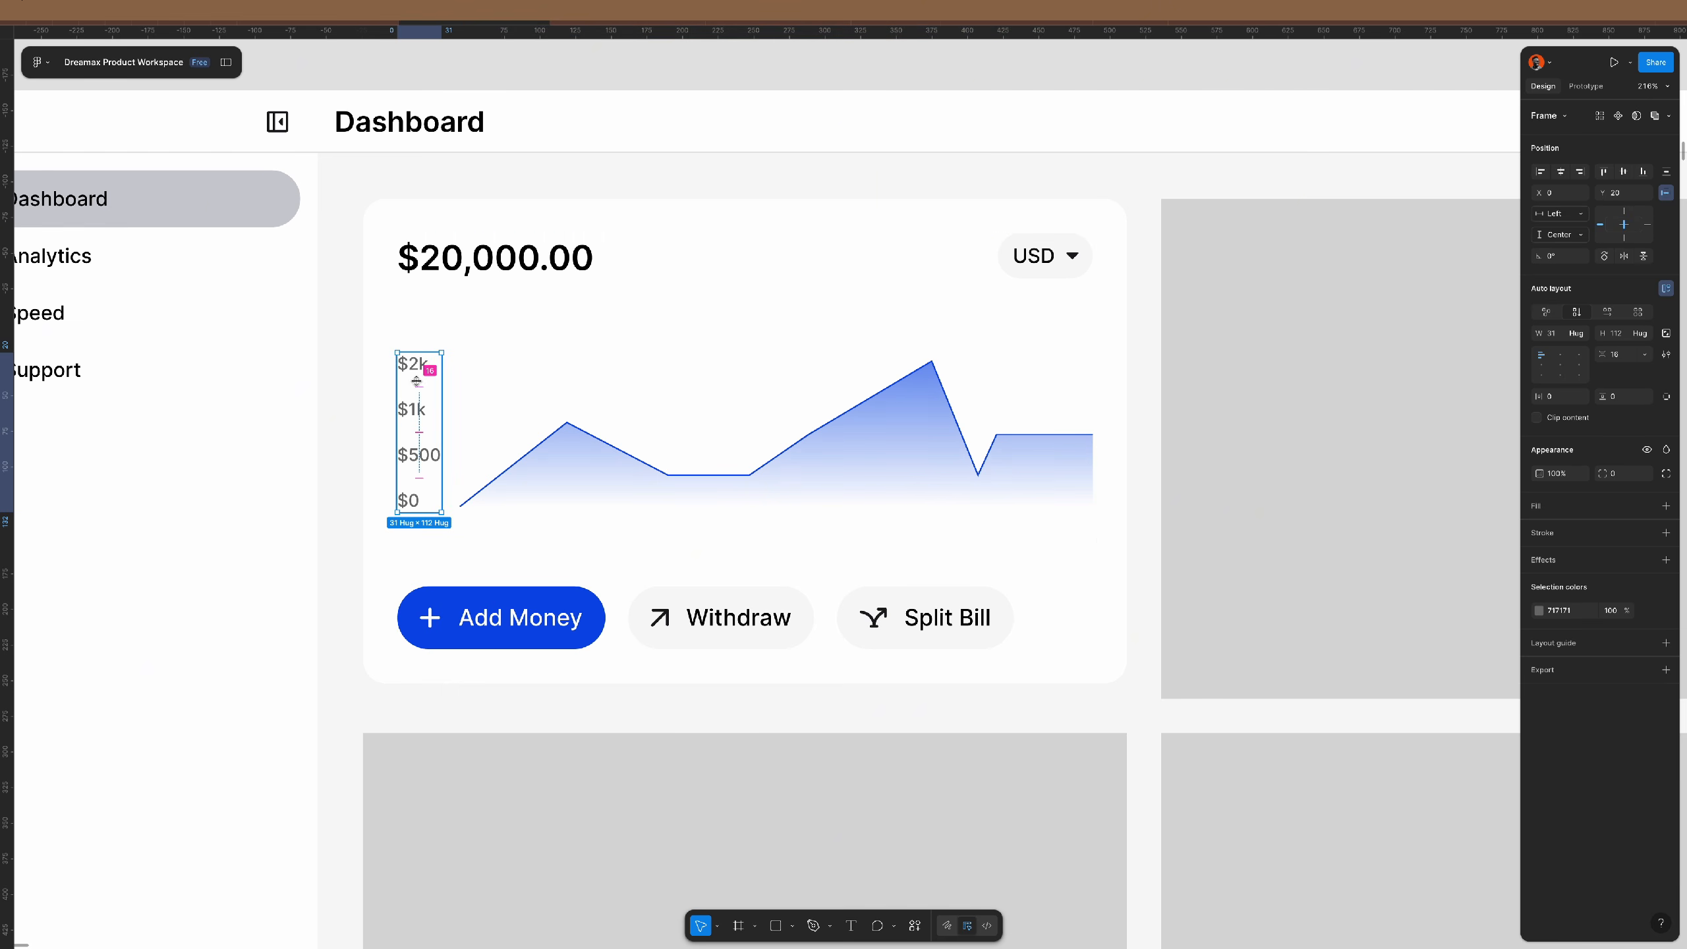
left_click_drag(413, 368, 468, 525)
left_click(1607, 311)
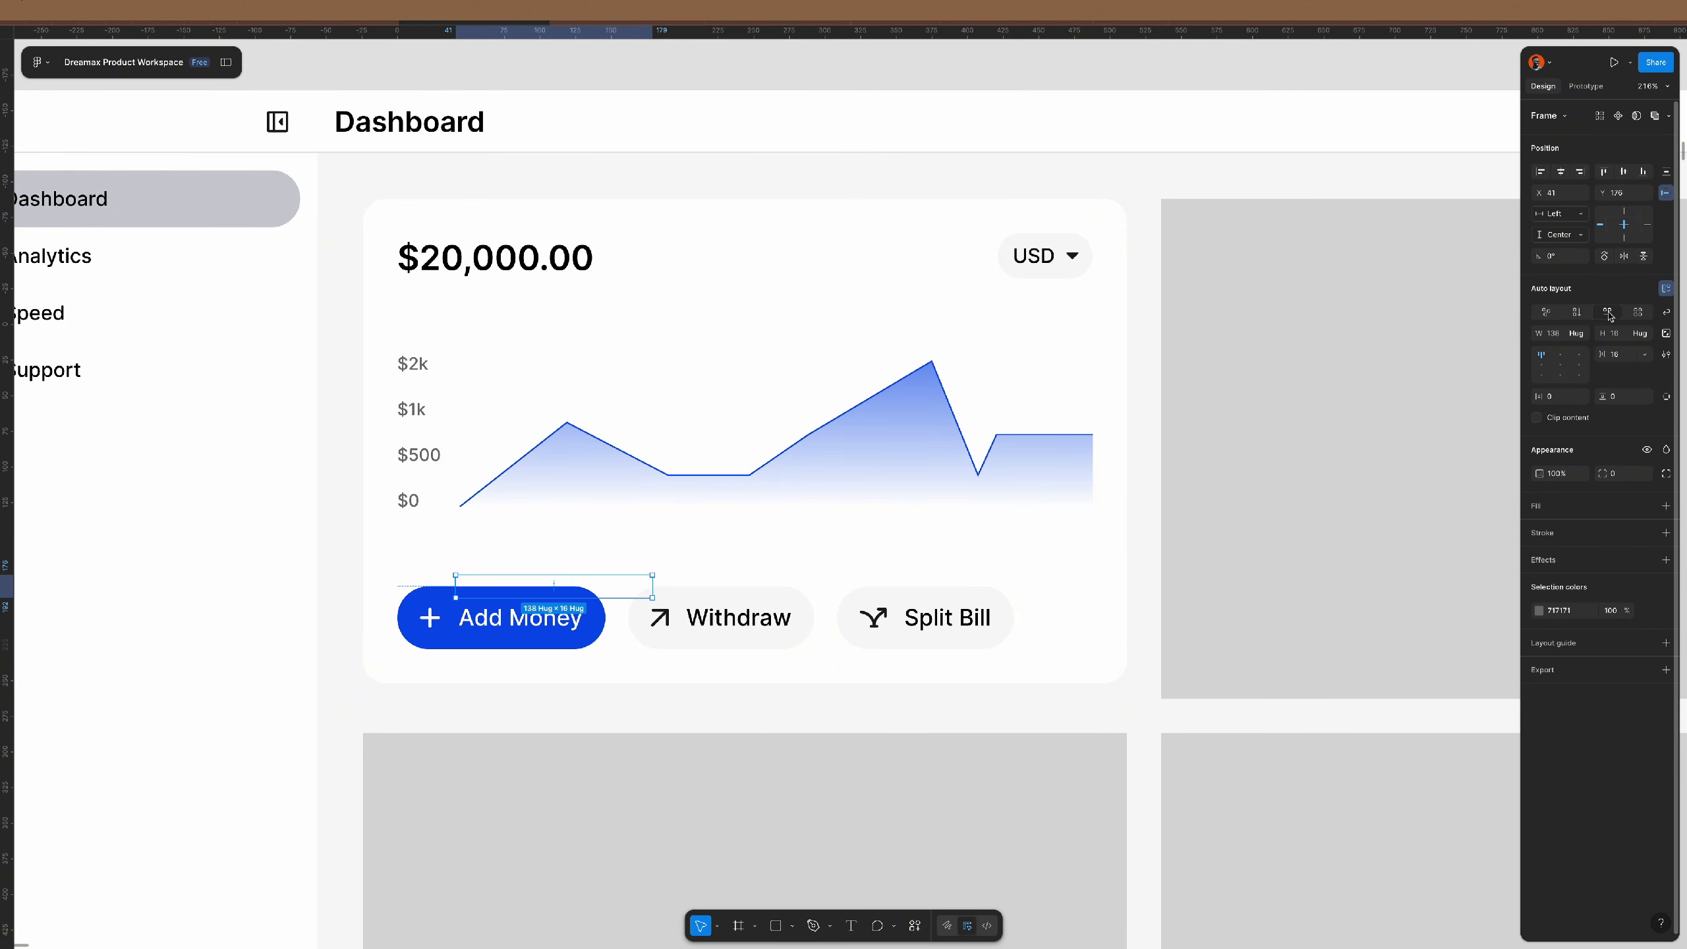
left_click(1642, 171)
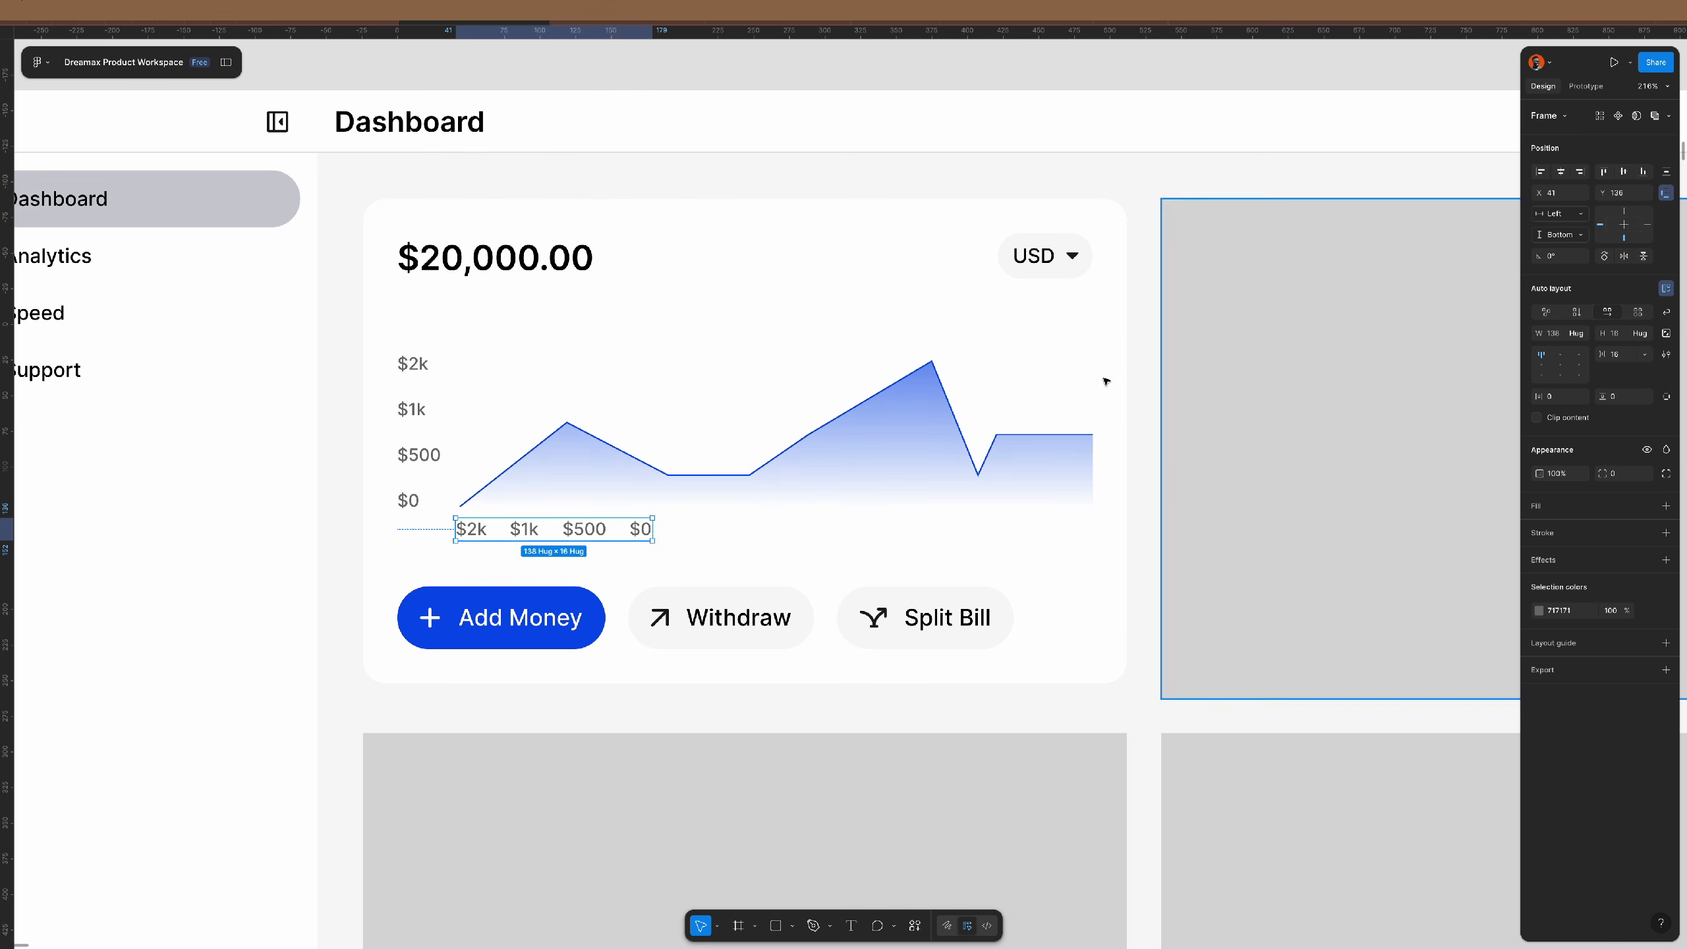
left_click_drag(661, 529, 1092, 527)
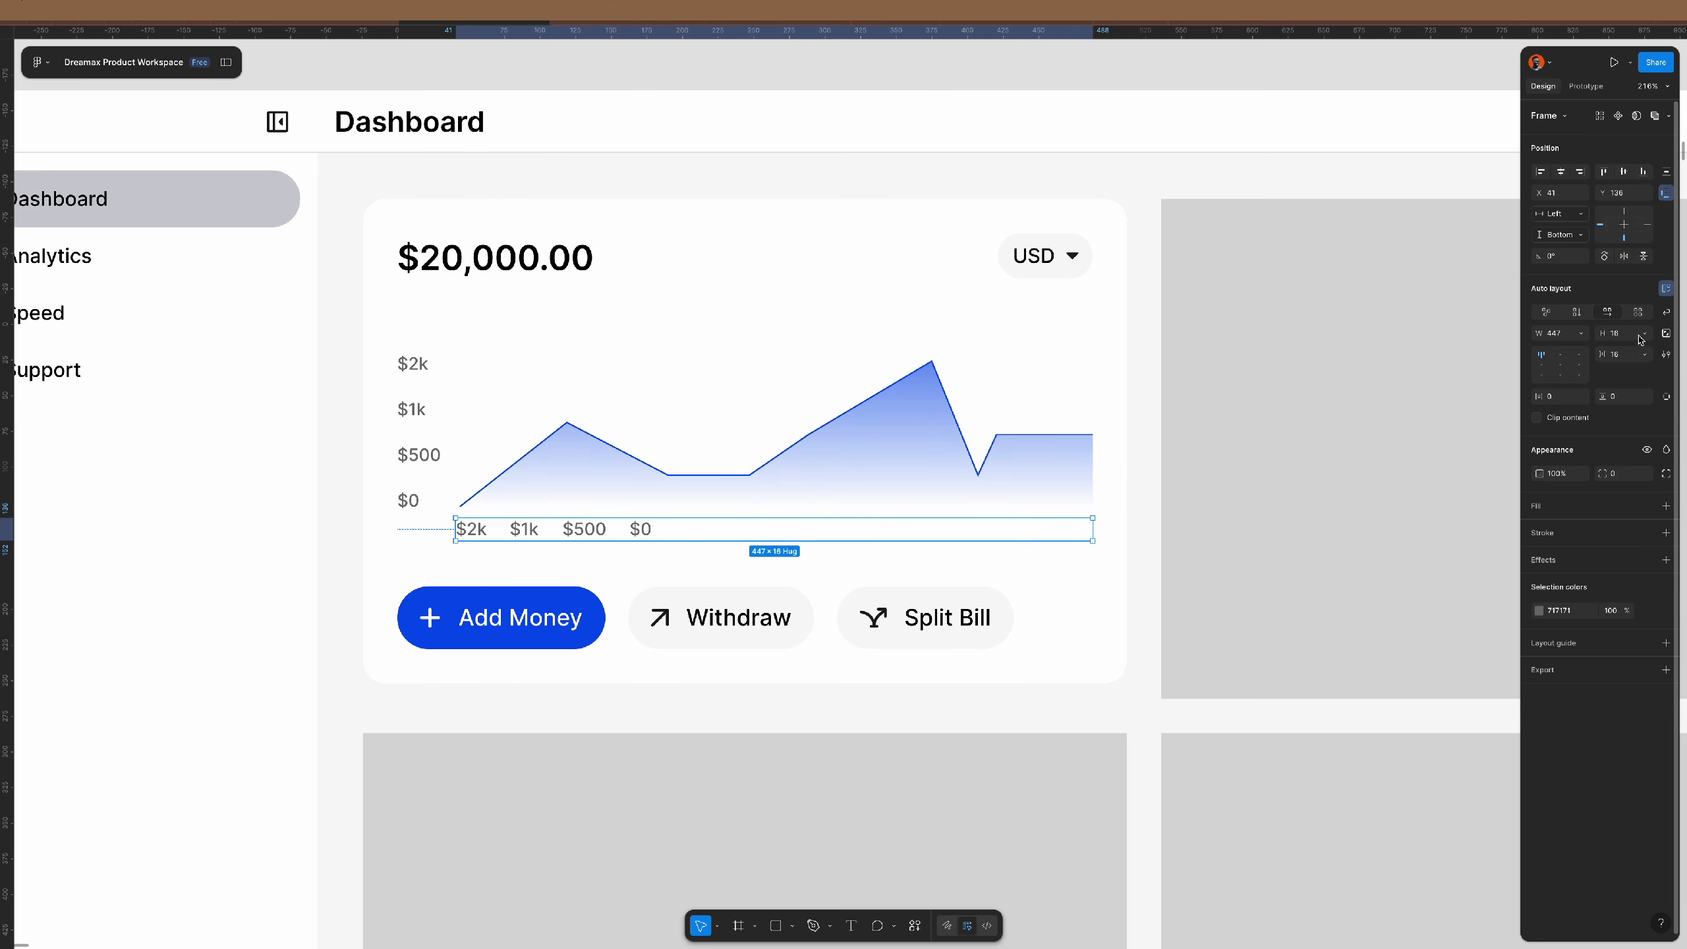
- Space the row's labels evenly with Auto gap and add two more $500 labels
left_click(1641, 354)
left_click(1581, 370)
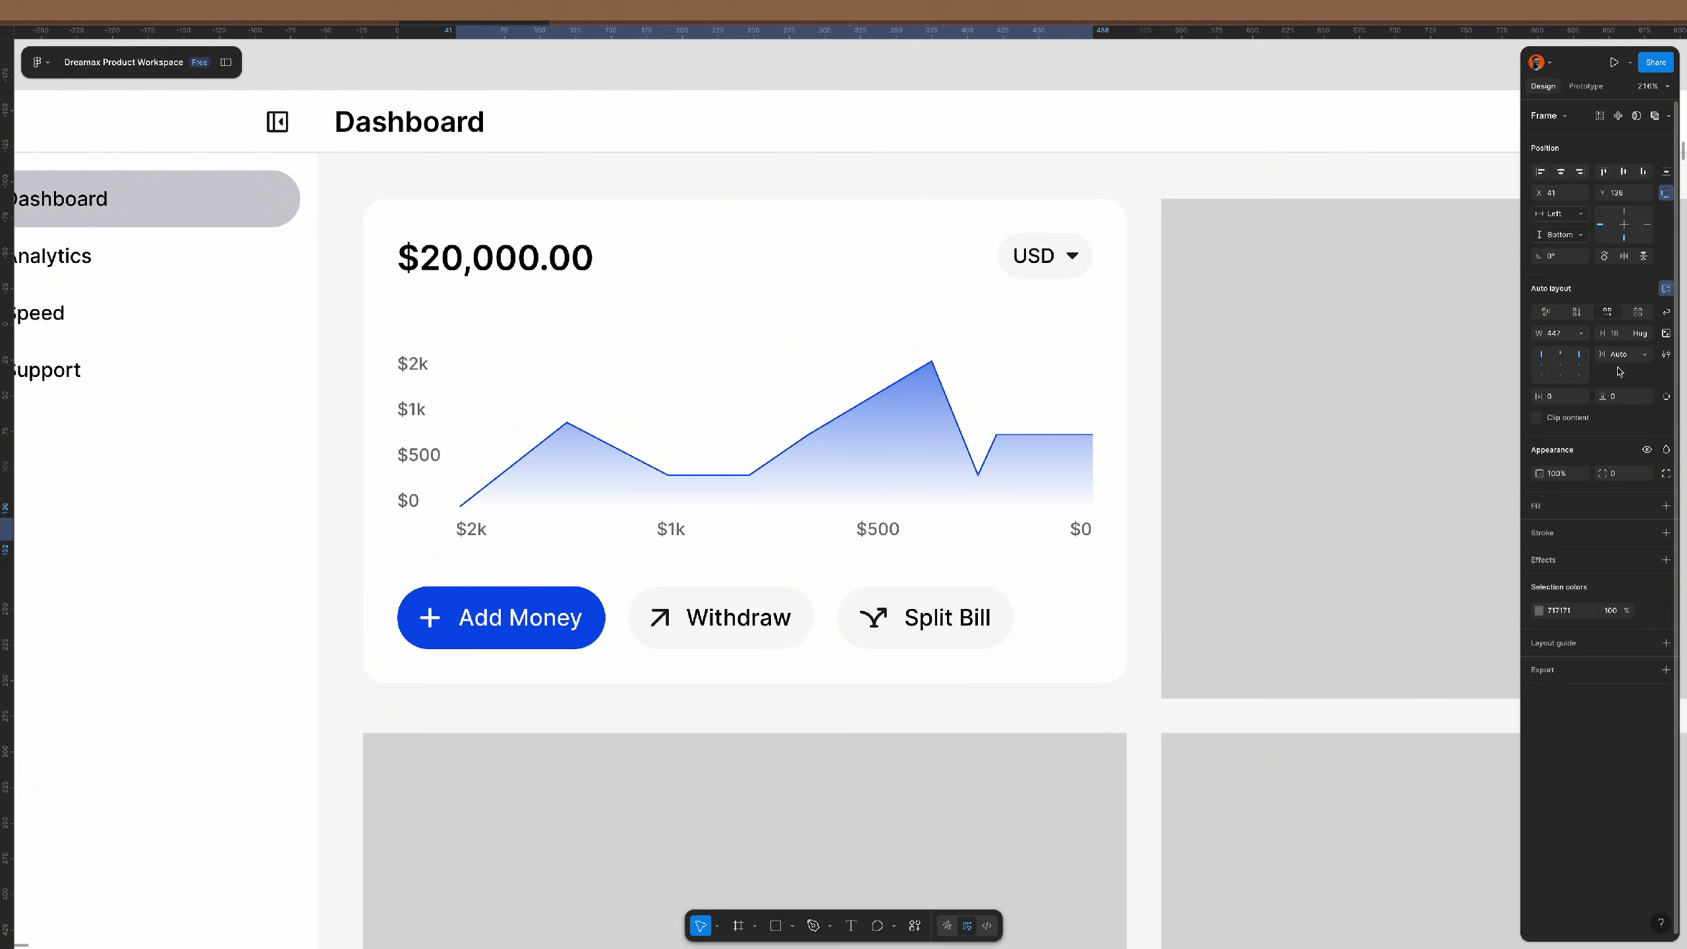
left_click(882, 533)
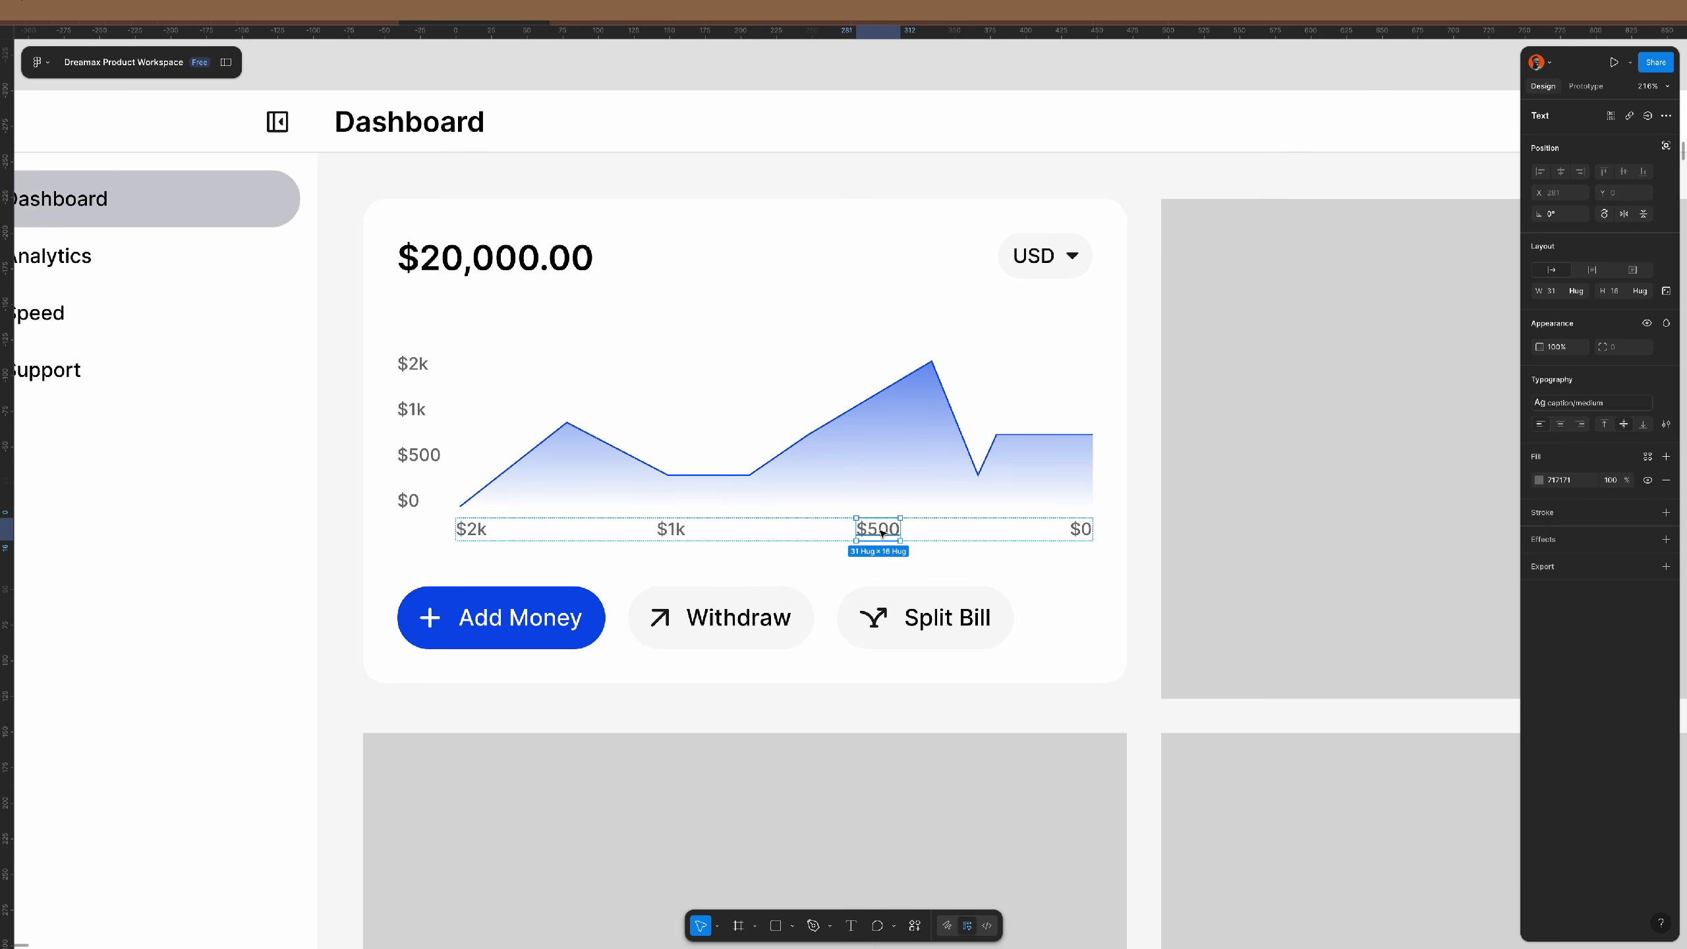
key("ctrl+d")
key("ctrl+d")
key("ctrl+d")
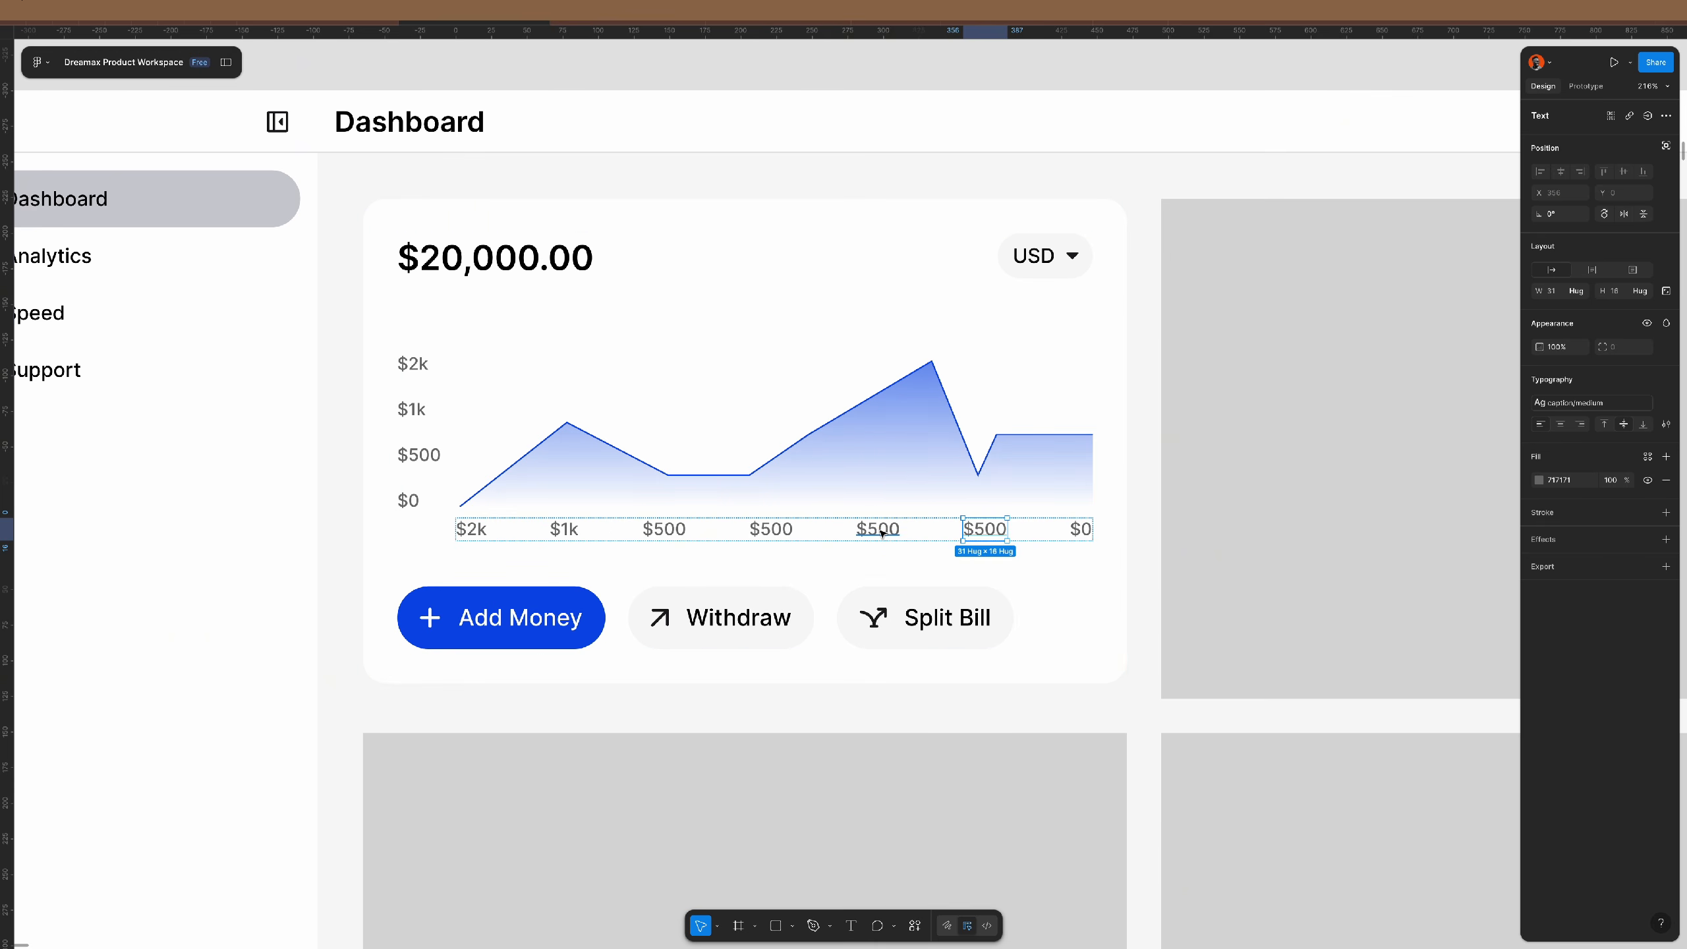
key("ctrl+d")
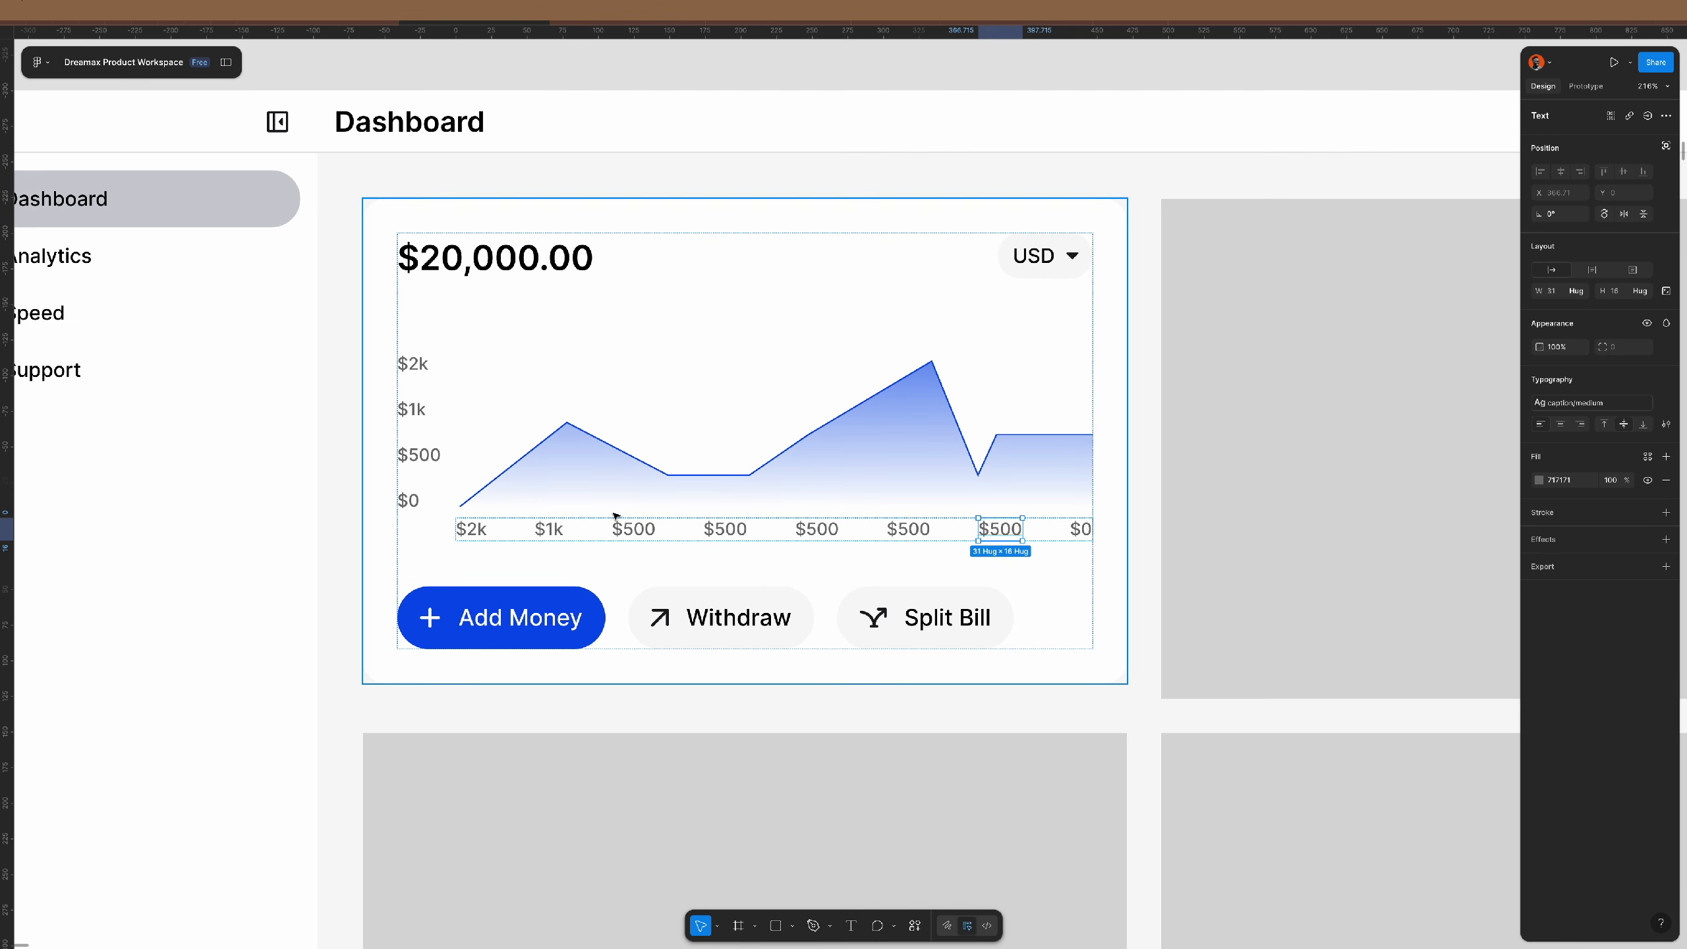
- Retype the first, last and $1k axis labels as 1, 30 and 9
double_click(473, 530)
type("0")
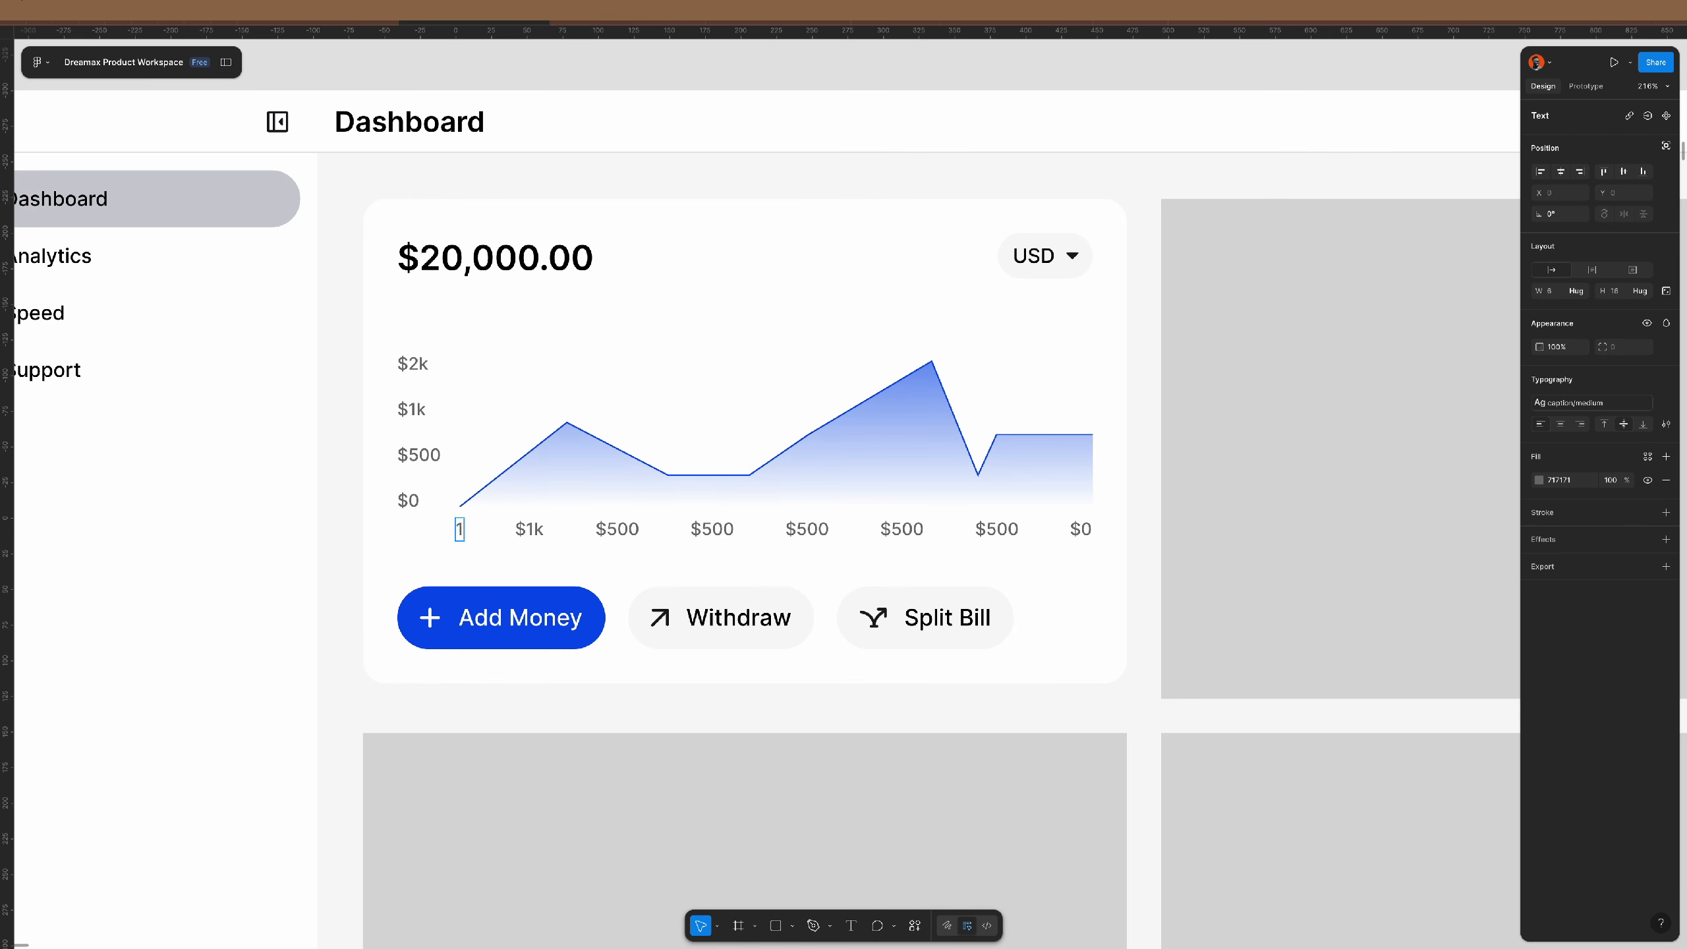
key("BackSpace")
type("1")
double_click(1079, 528)
type("30")
double_click(529, 529)
type("9")
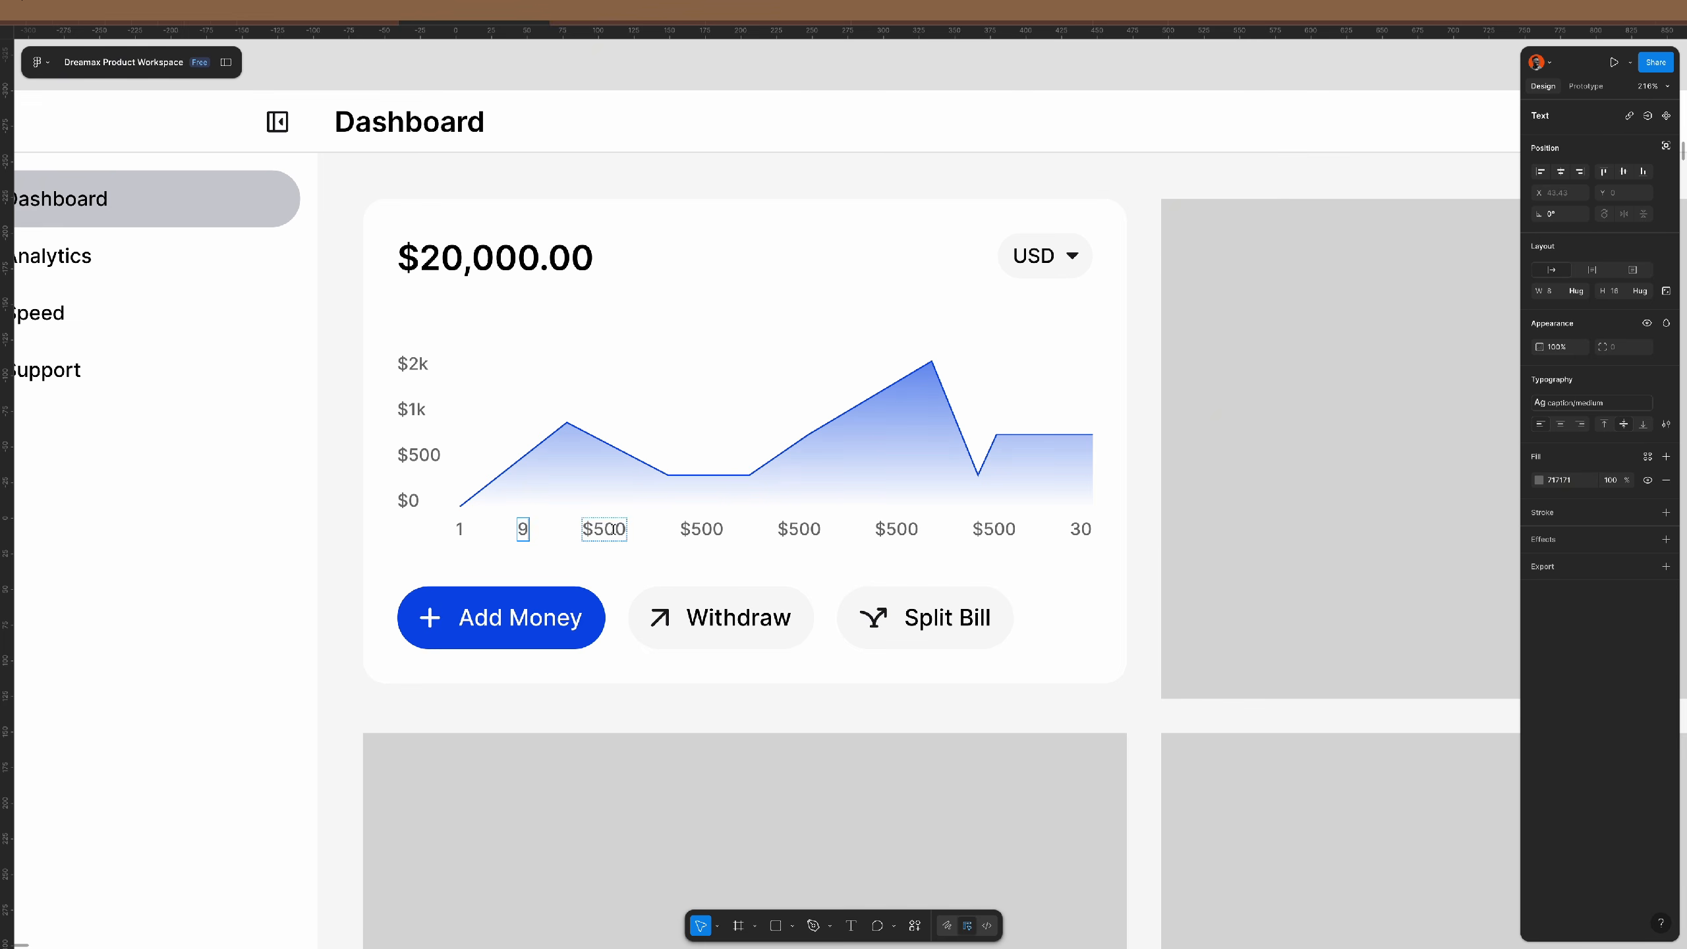
- Retype the $500 labels as 15, 18, 21, 24 and 27
double_click(611, 529)
type("15")
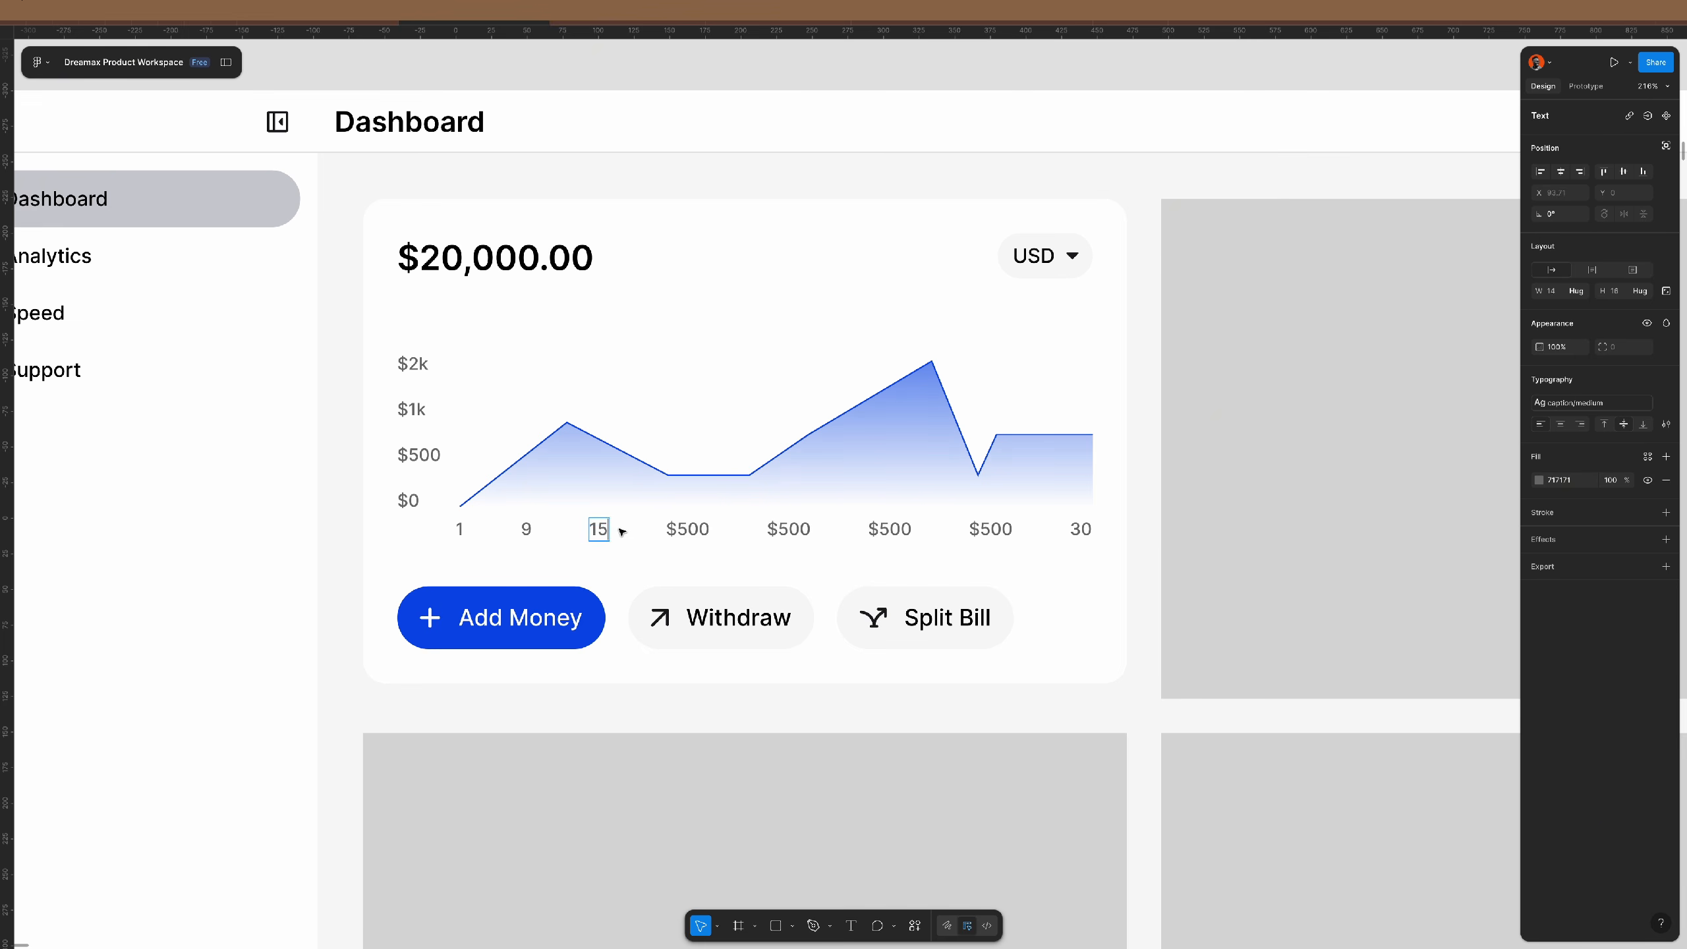
double_click(688, 528)
type("18")
double_click(779, 528)
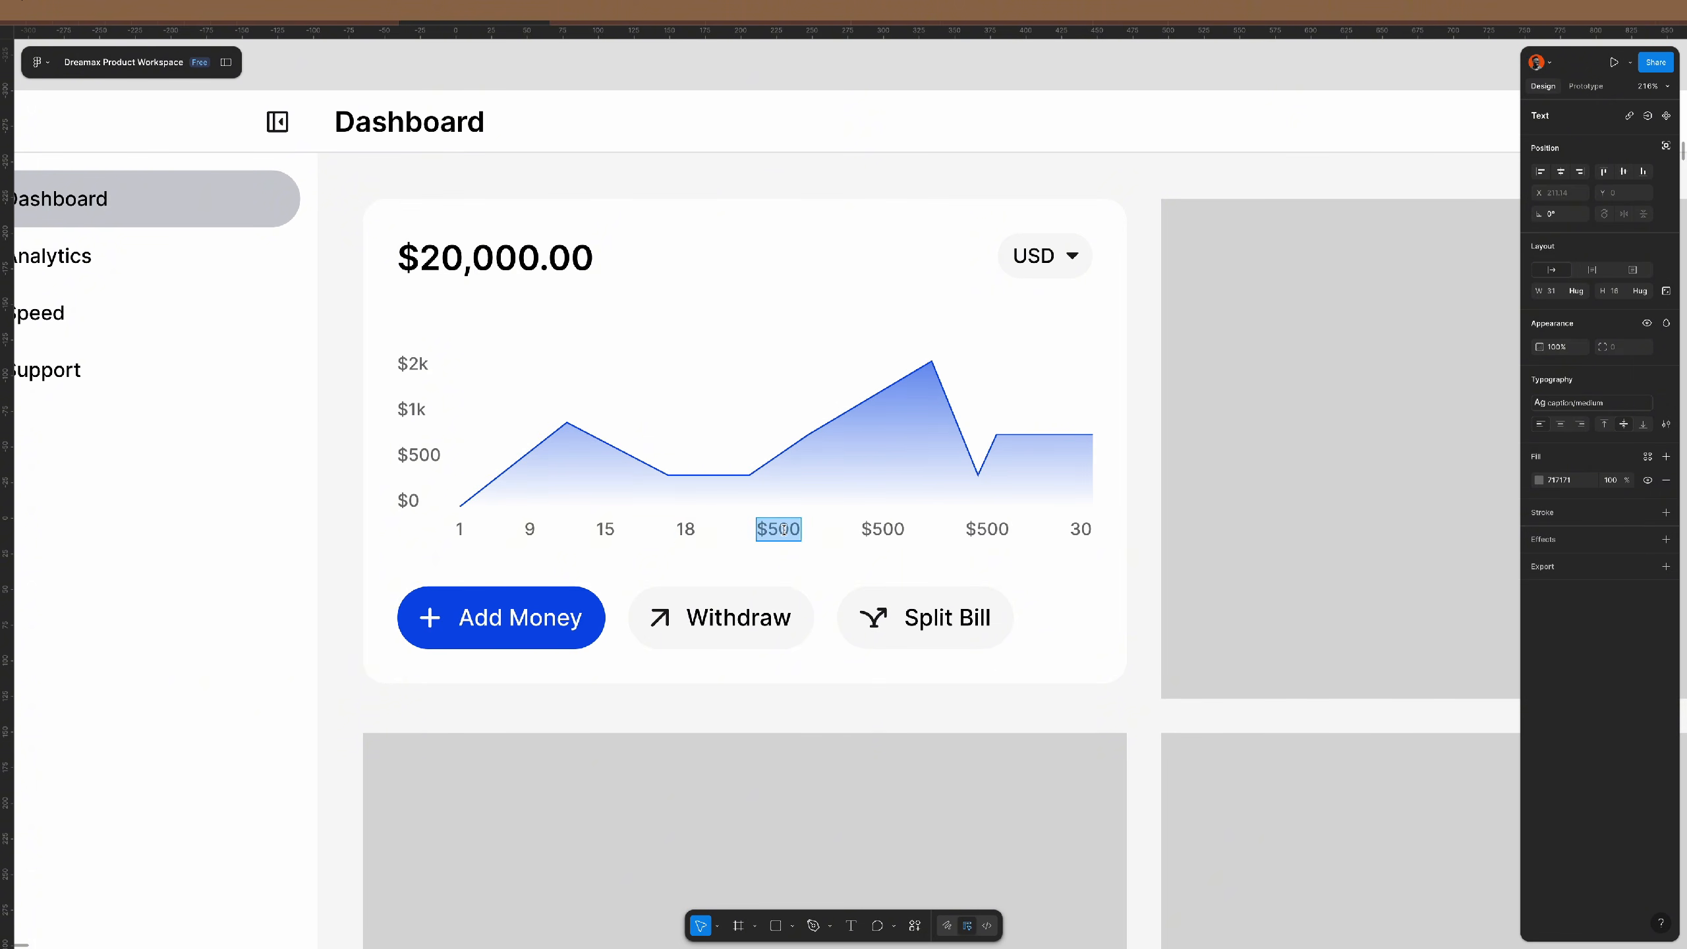
type("21")
double_click(880, 528)
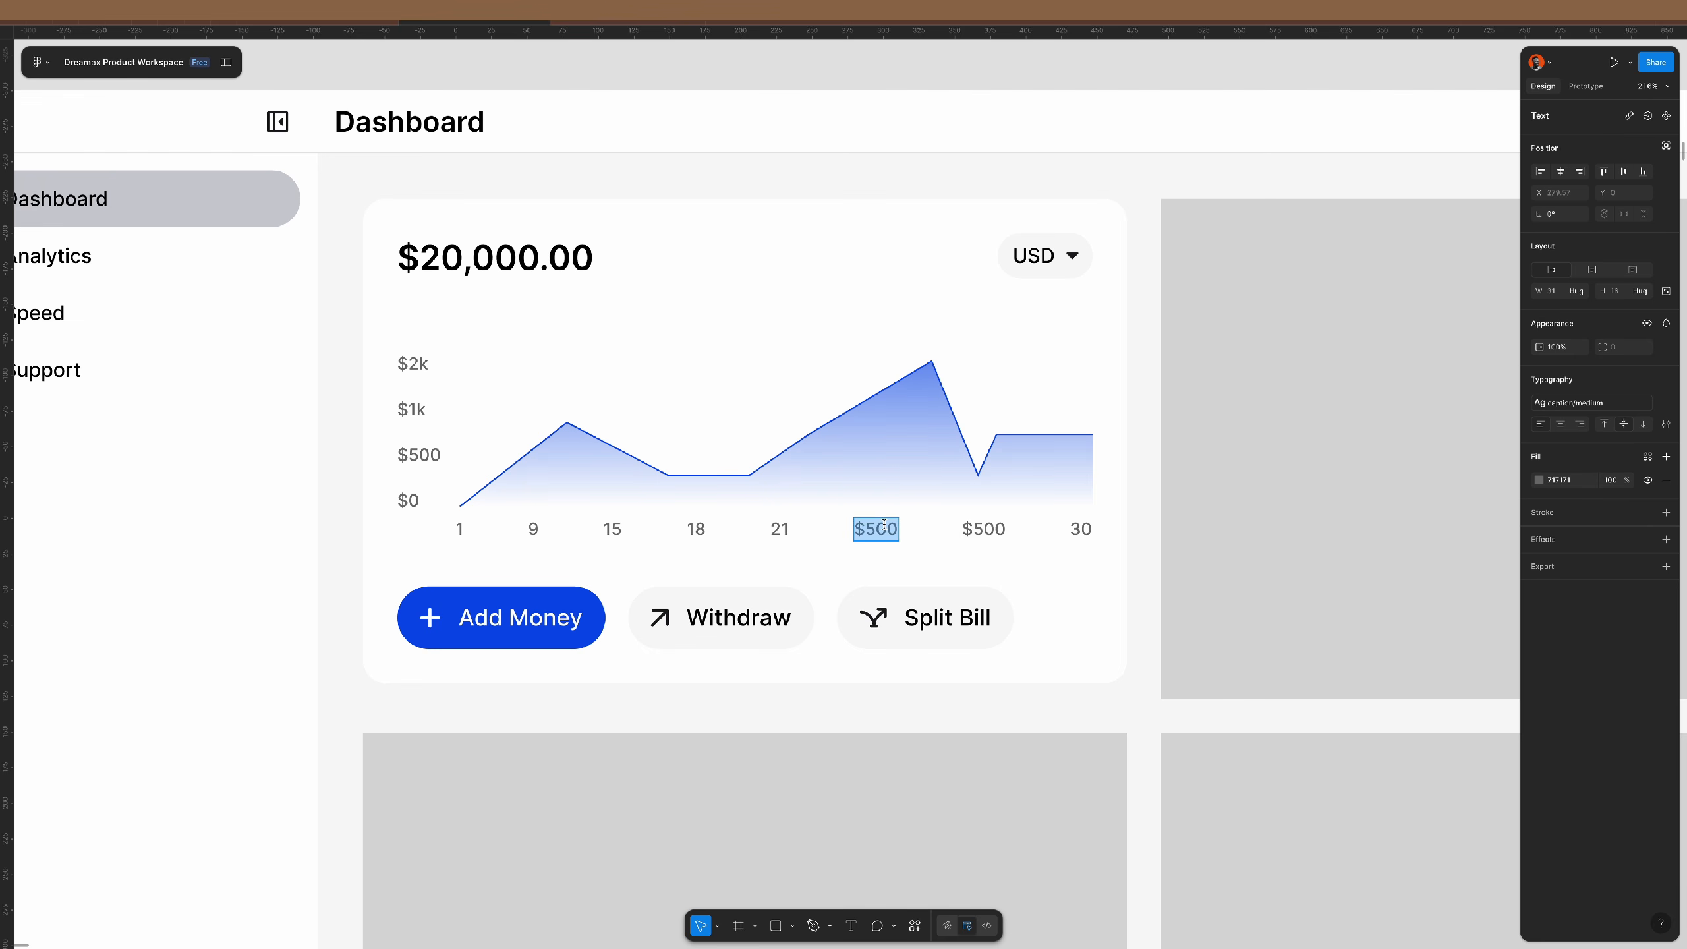
type("24")
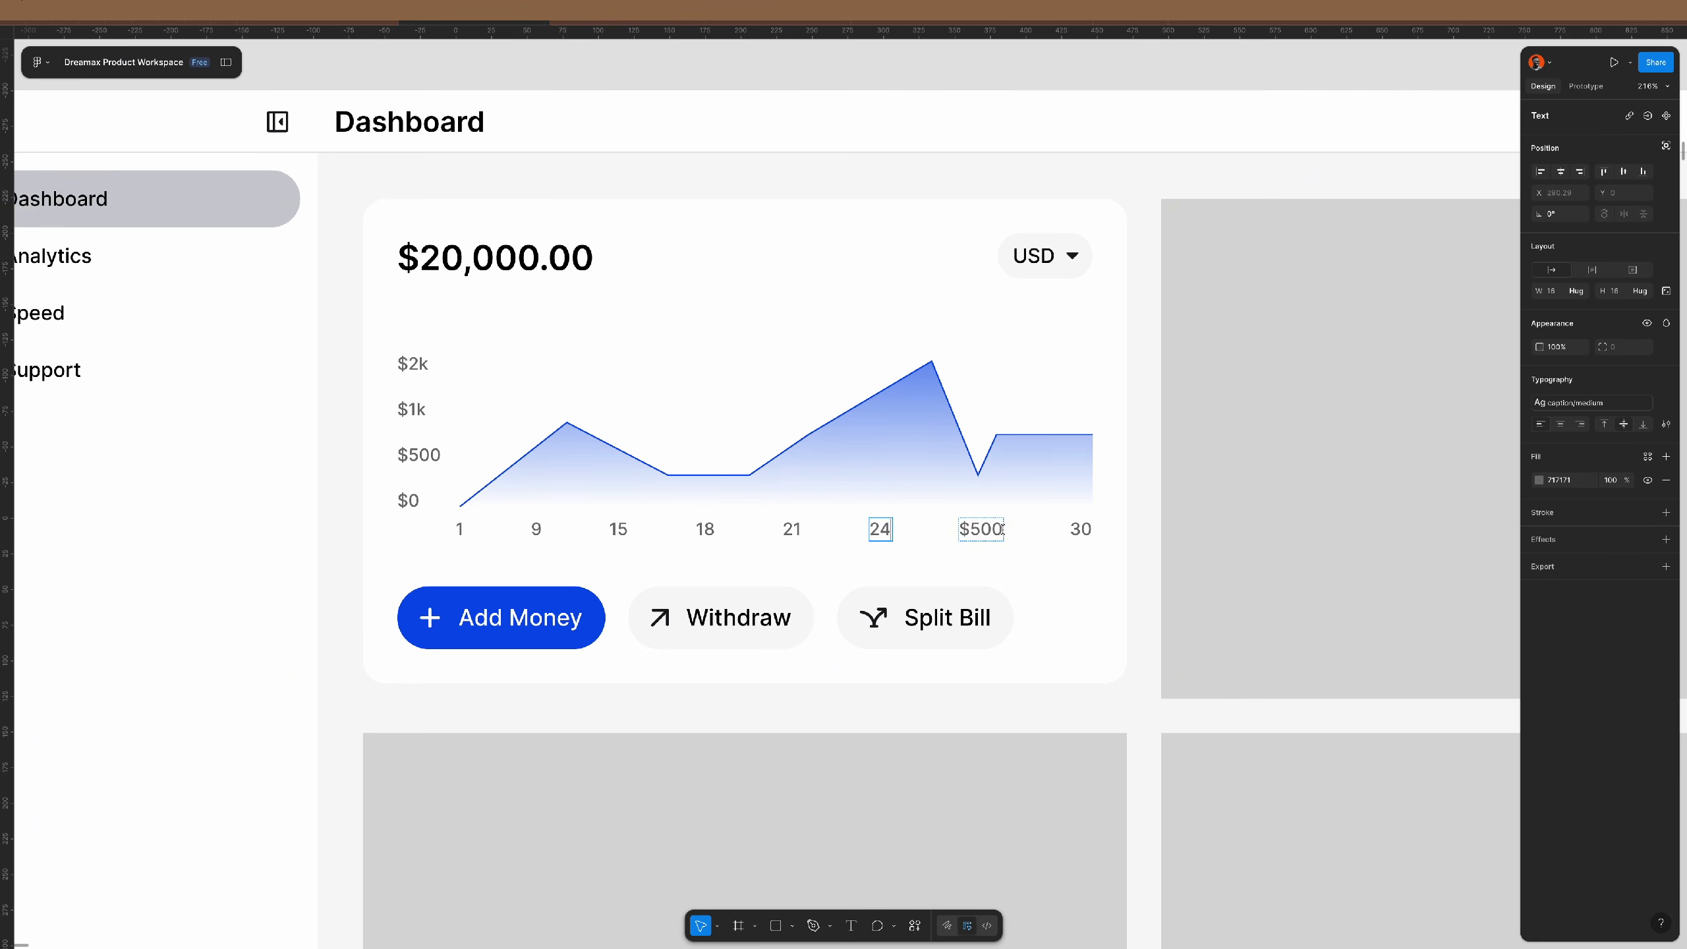
double_click(983, 528)
type("27")
key("Escape")
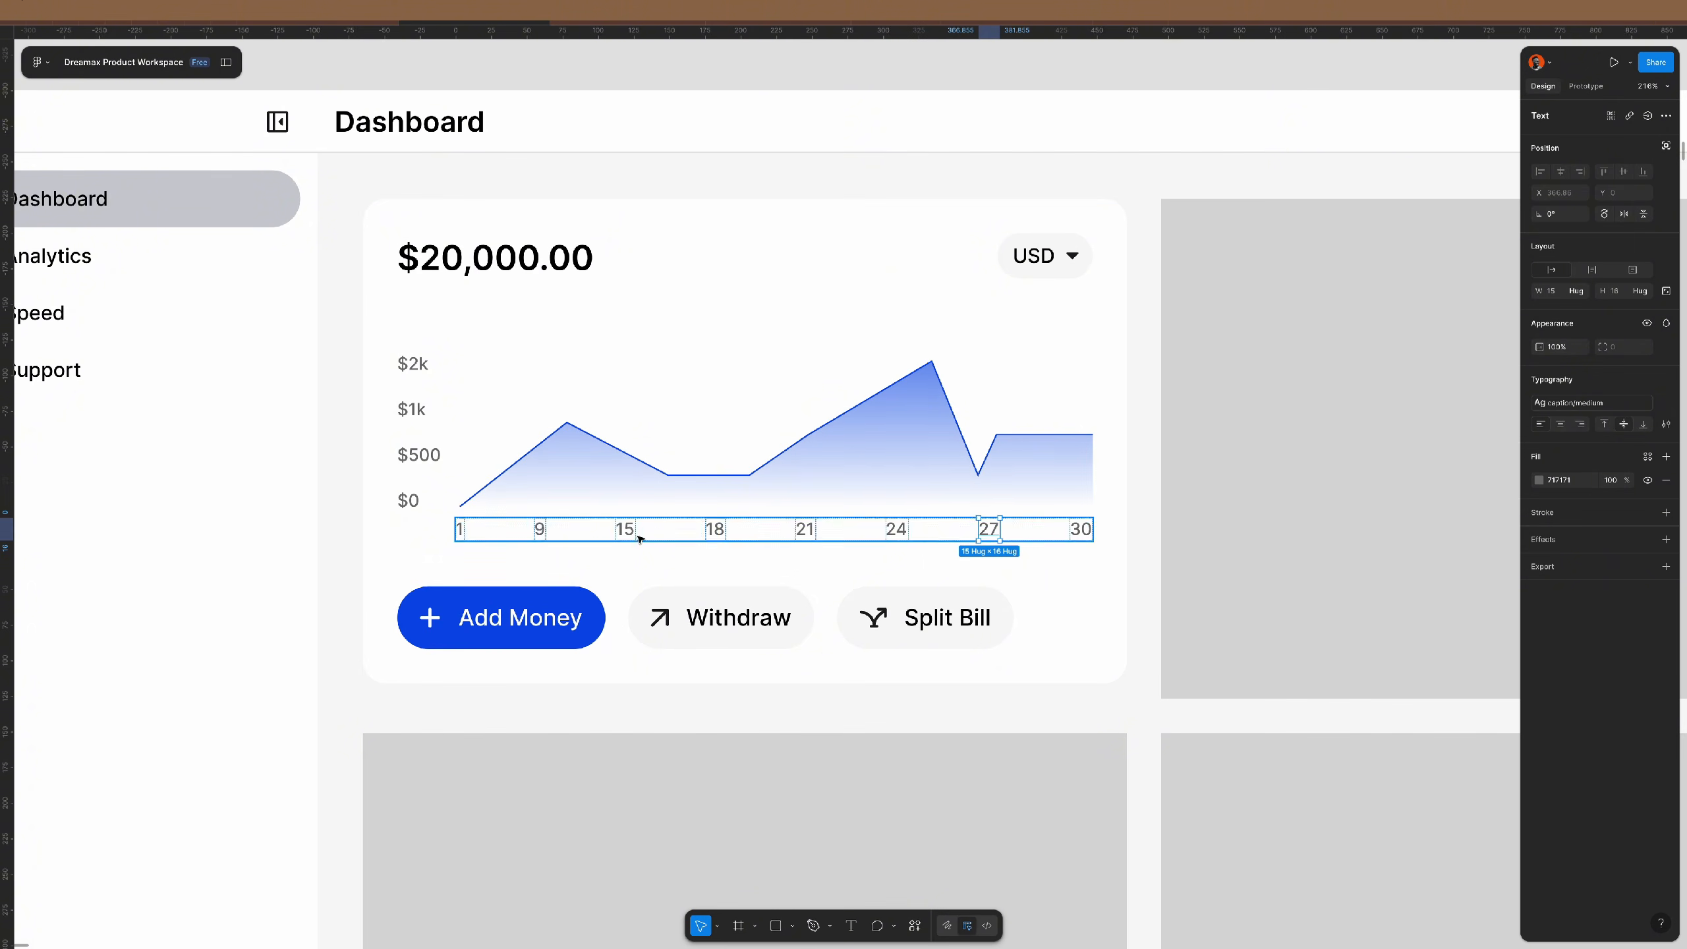
- Duplicate the 9 label to add 3 and 6, plus another copy after 9
left_click(539, 530)
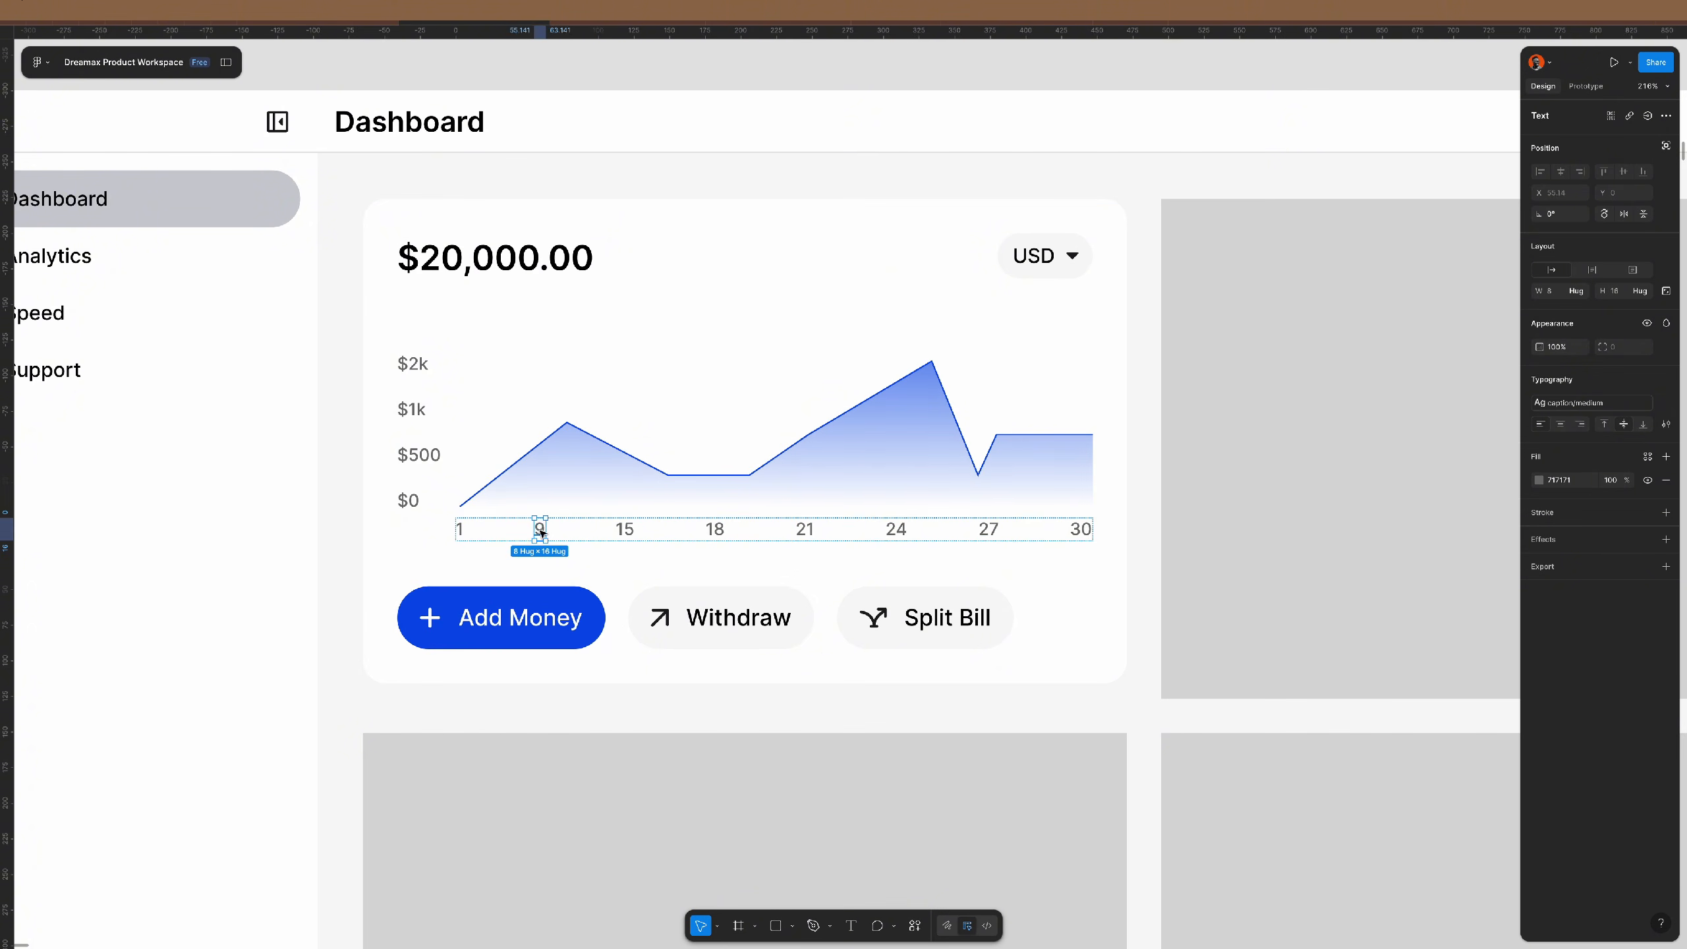
key("ctrl+d")
key("ctrl+d")
double_click(523, 531)
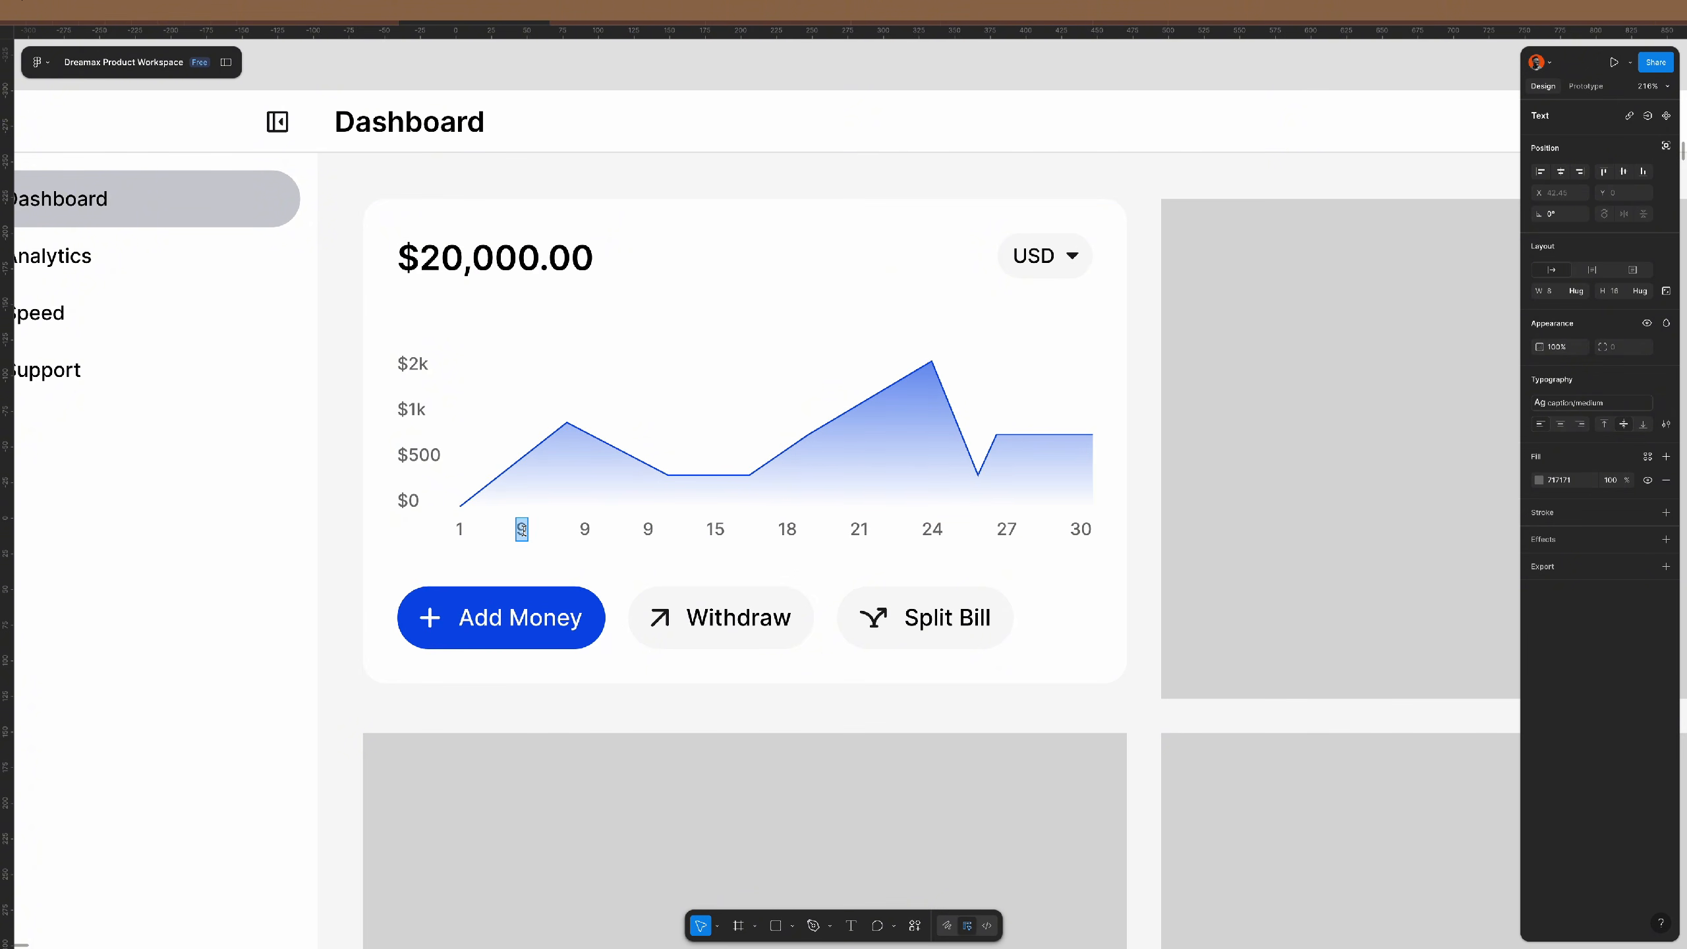
type("3")
double_click(584, 530)
type("6")
key("Escape")
left_click(647, 529)
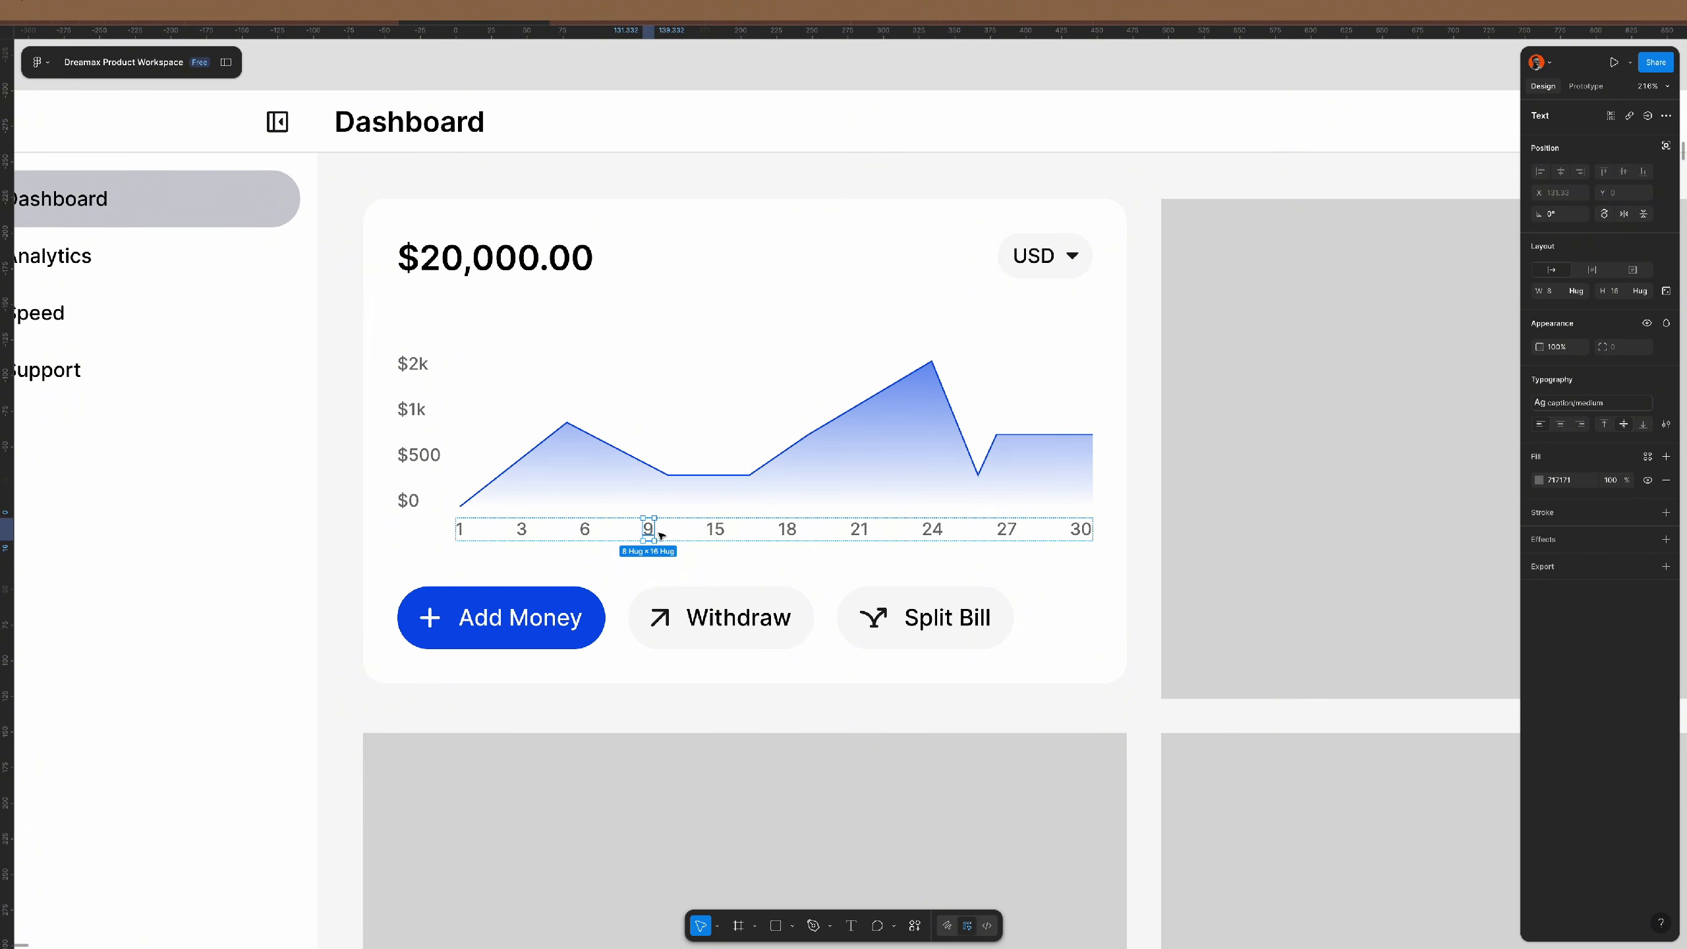
key("ctrl+d")
double_click(686, 530)
- Finish the new axis label as 12 and clear the selection
type("12")
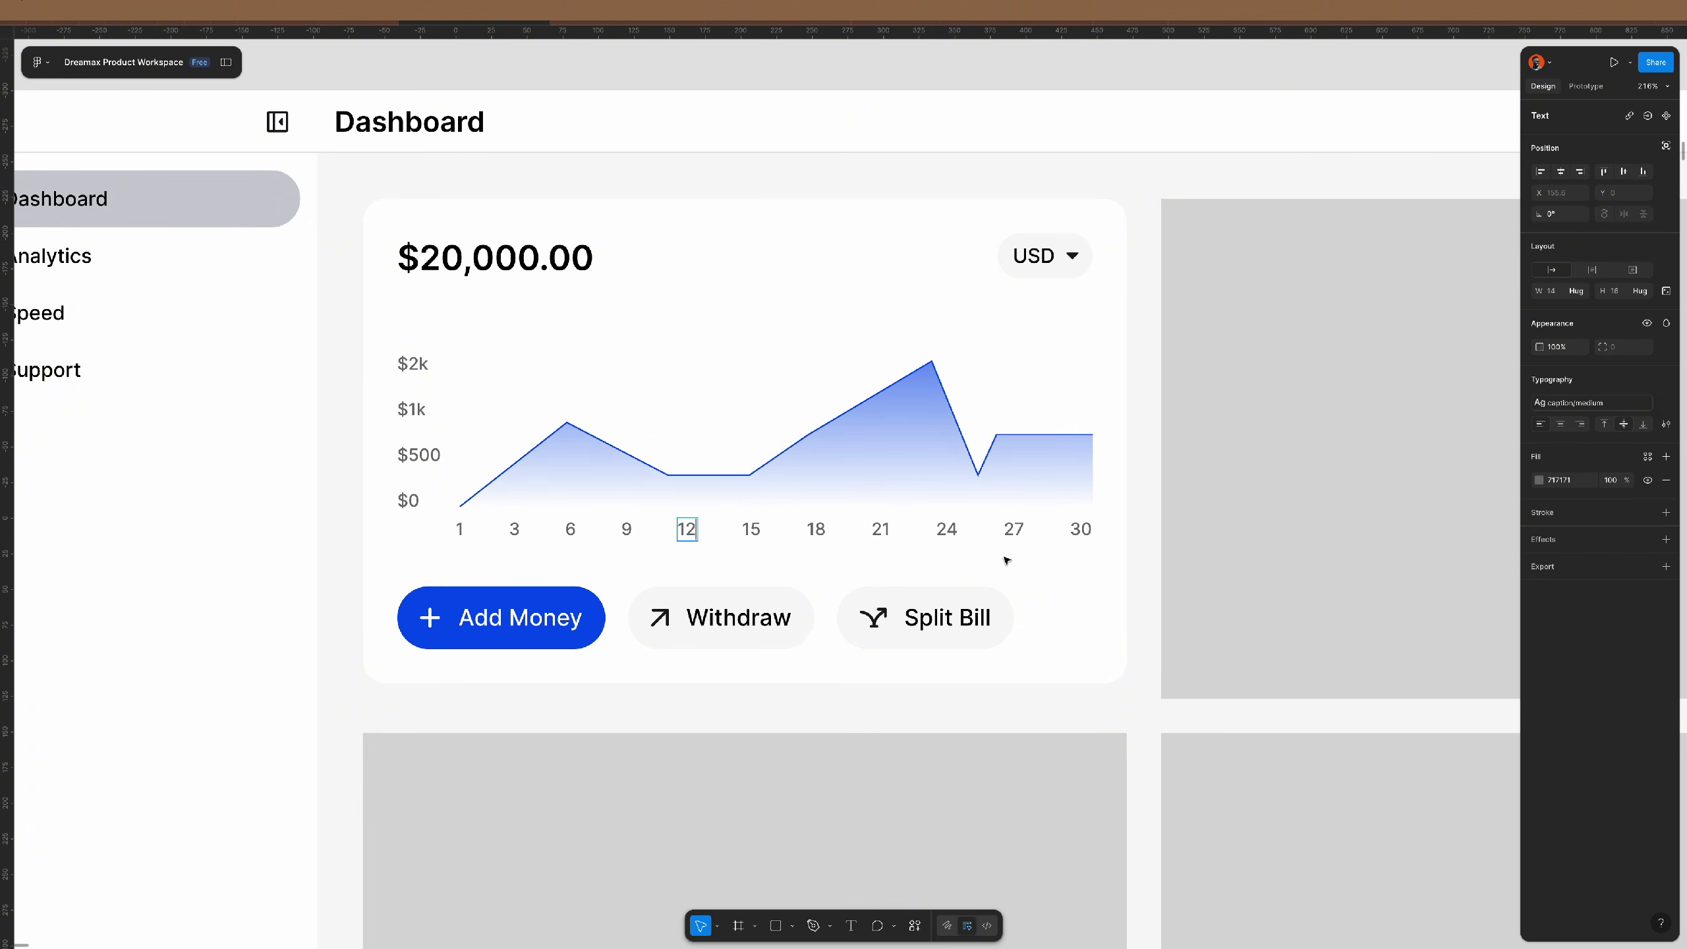
scroll(949, 547, "down", 5)
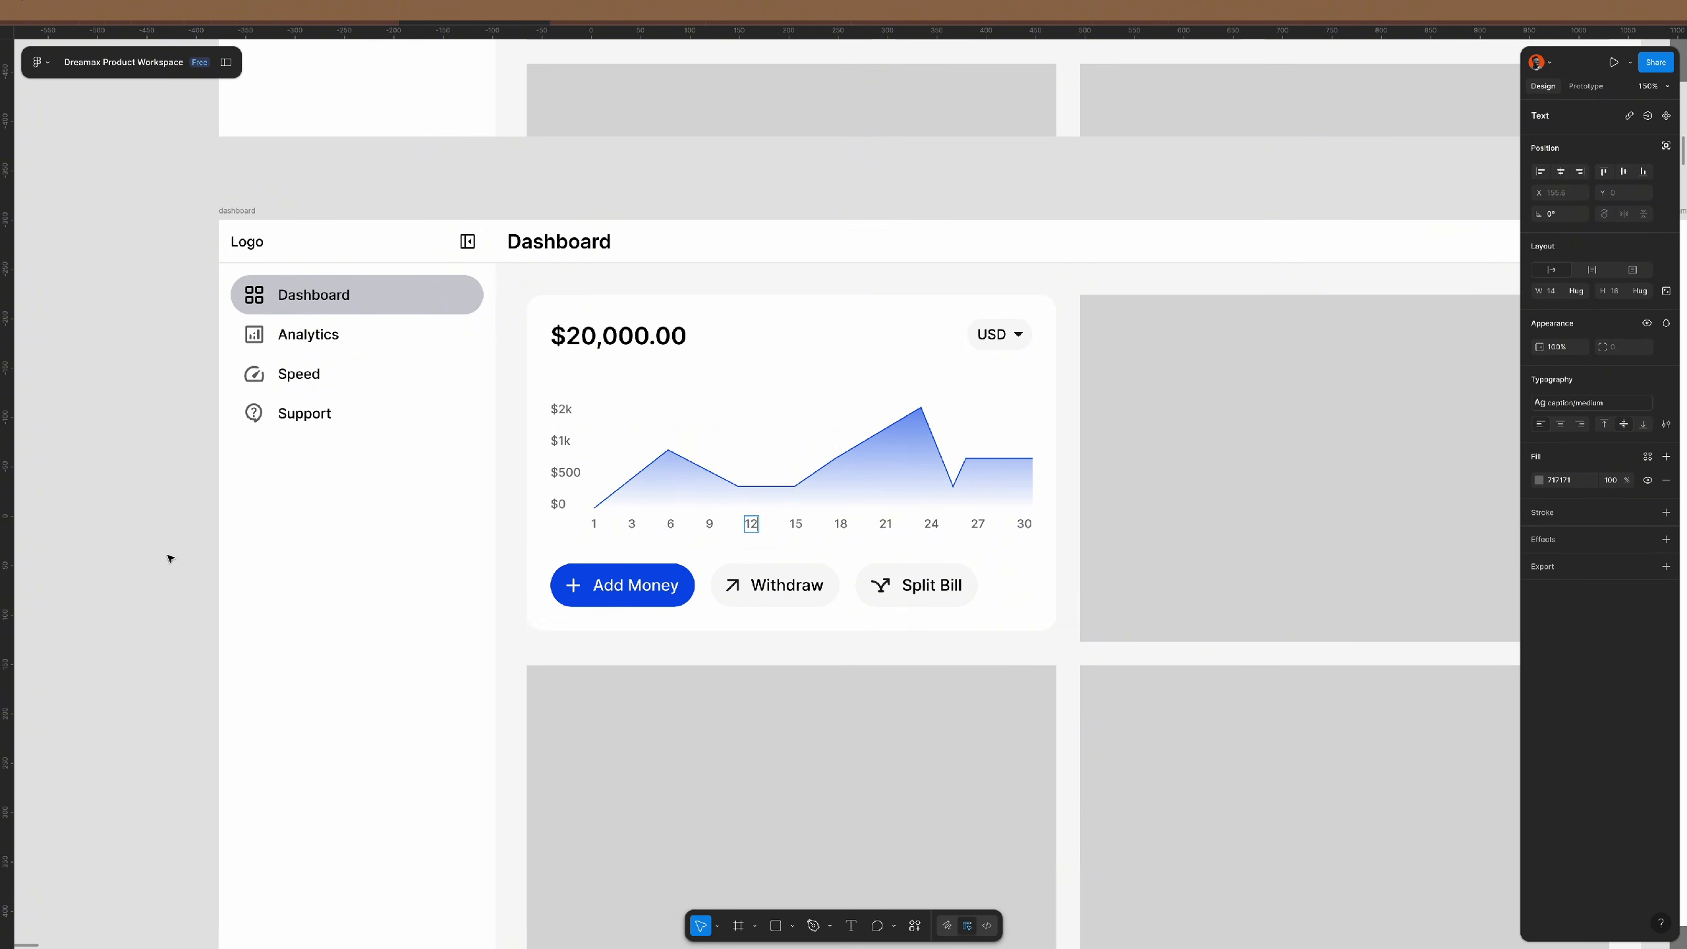
key("Escape")
left_click(196, 521)
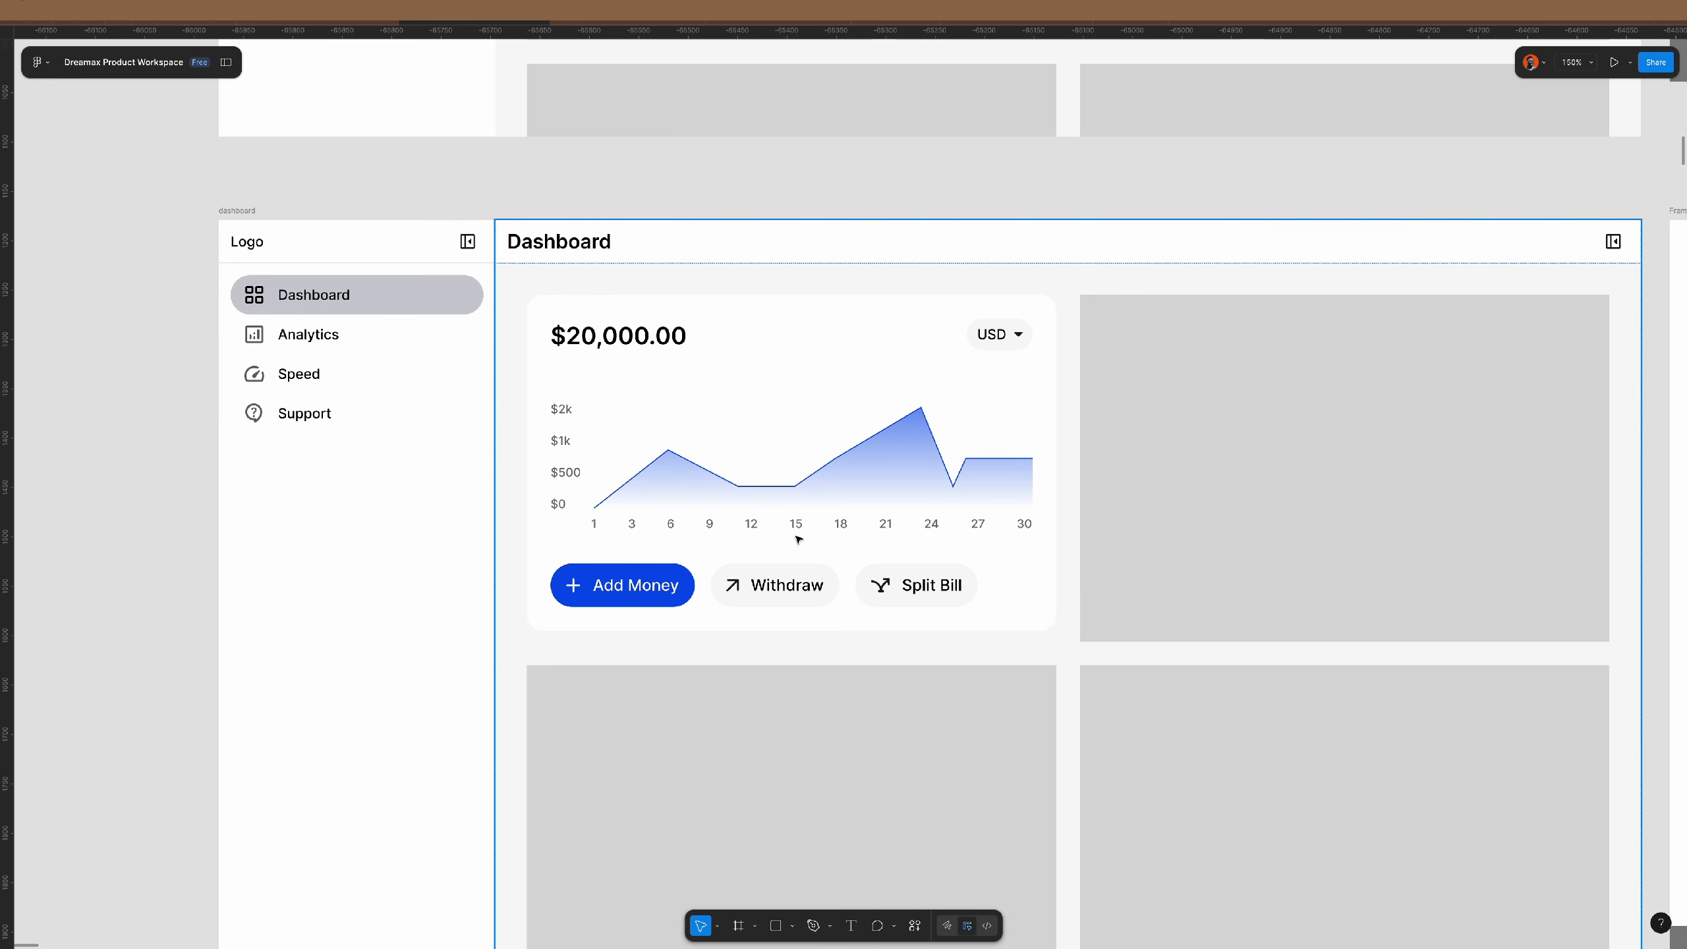
scroll(853, 492, "up", 3)
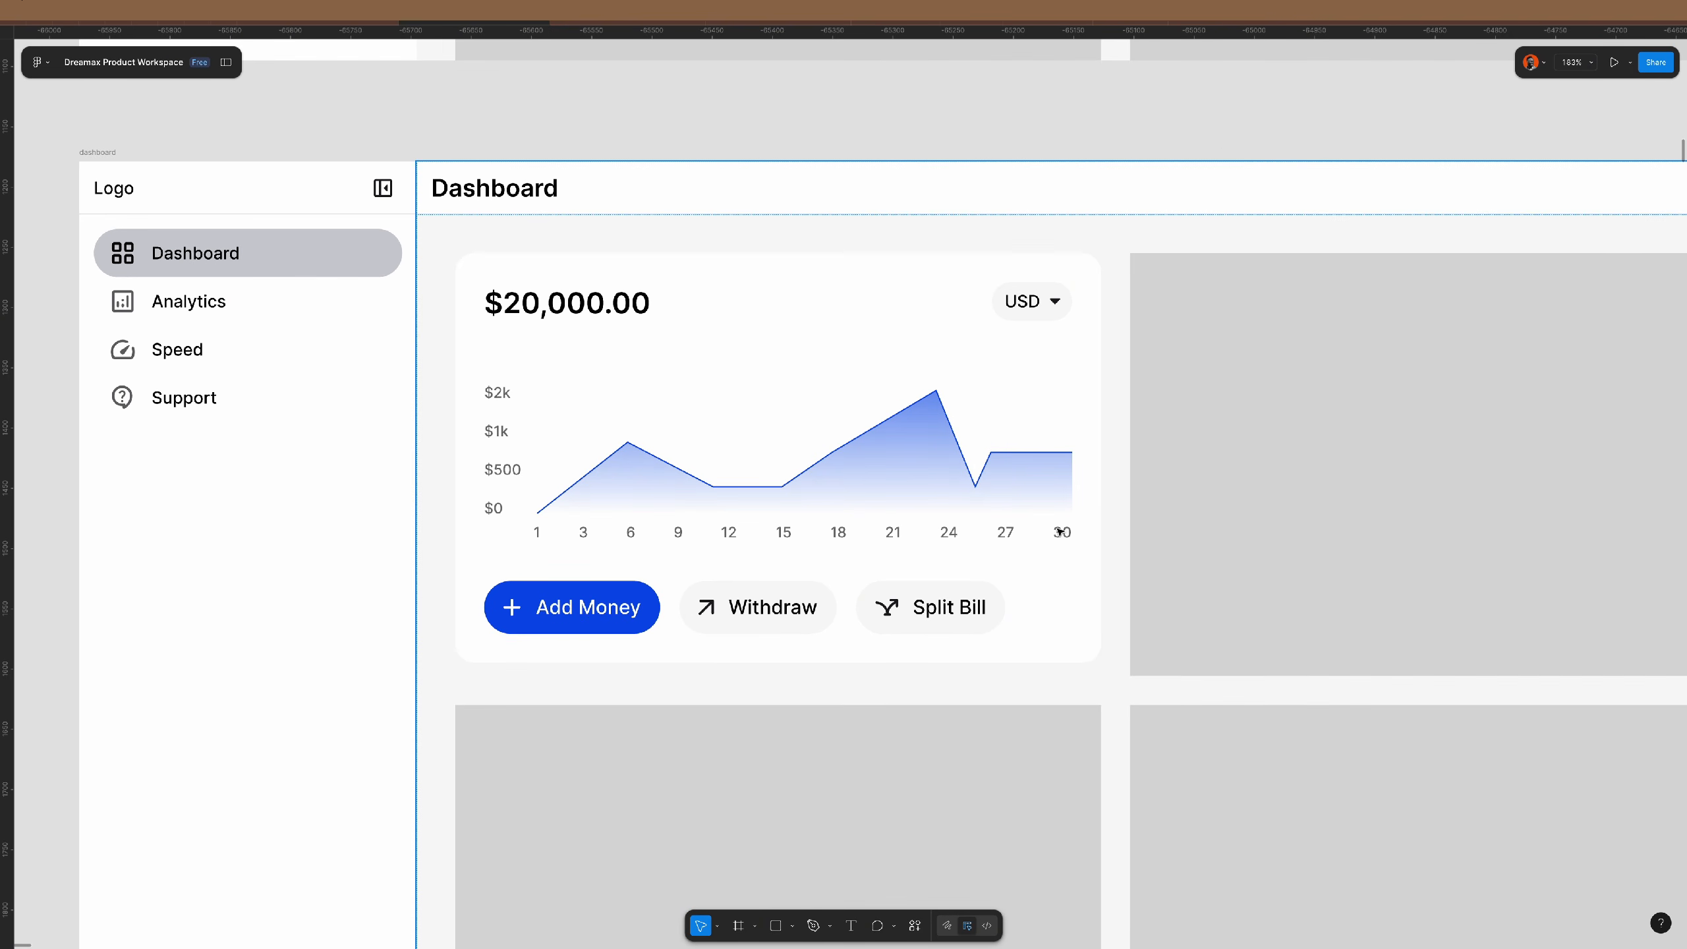
scroll(812, 480, "down", 3)
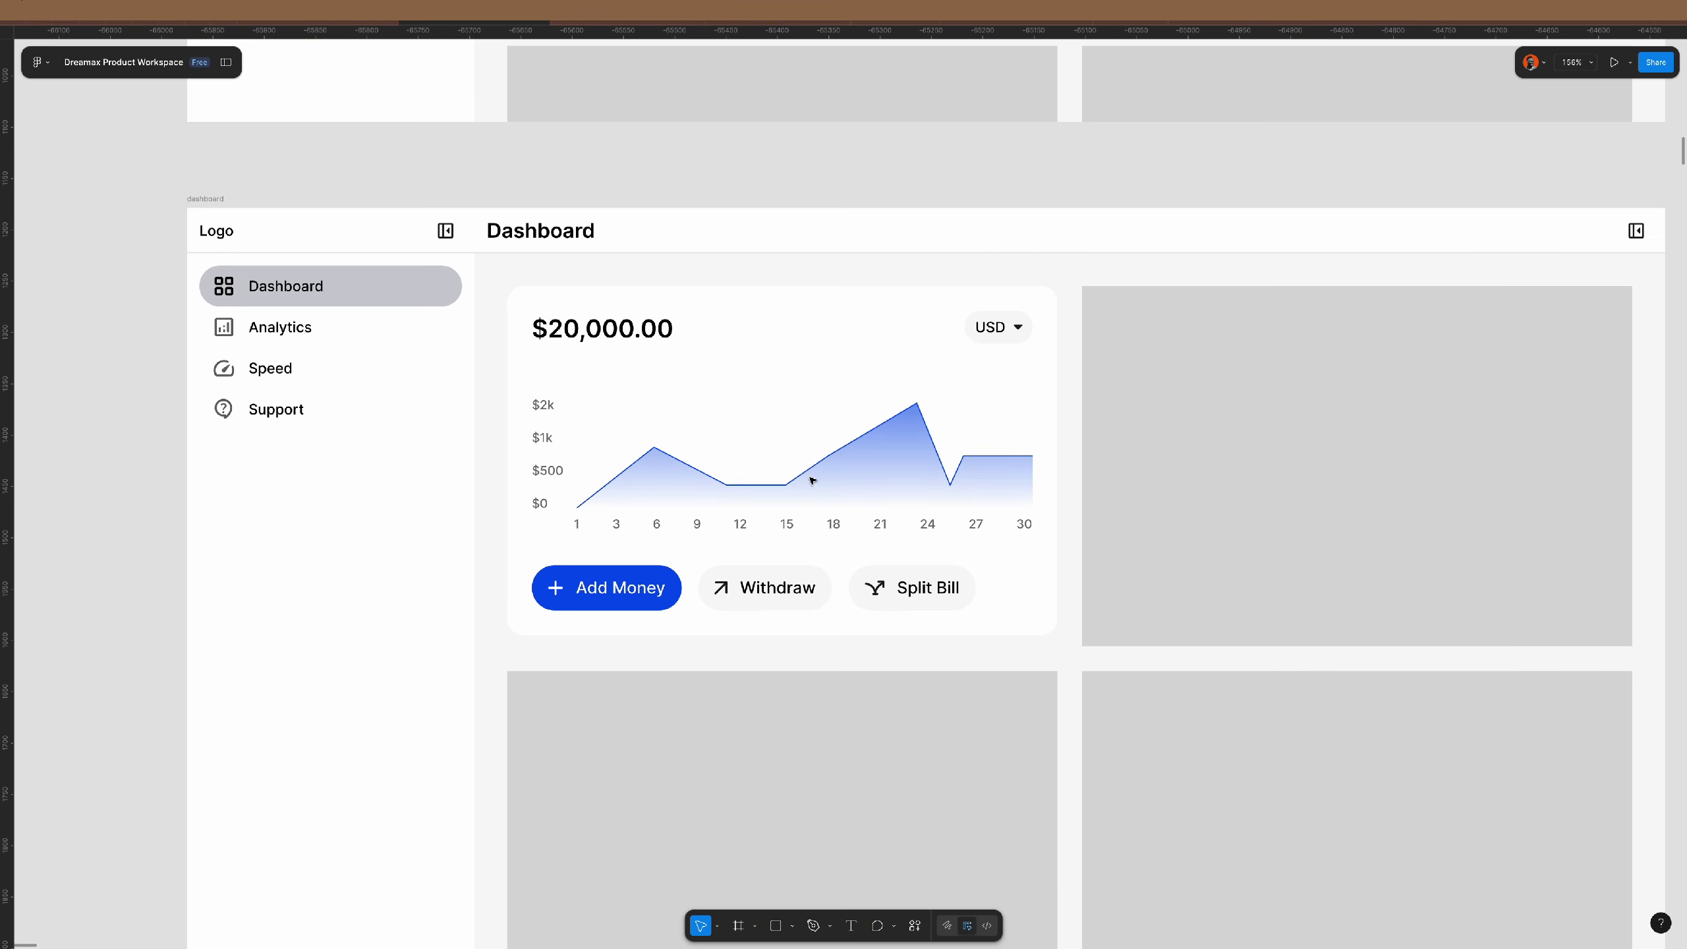
- Draw a horizontal gridline across the chart, copy it down, and wrap both in auto layout
key("l")
left_click_drag(601, 397, 1032, 415)
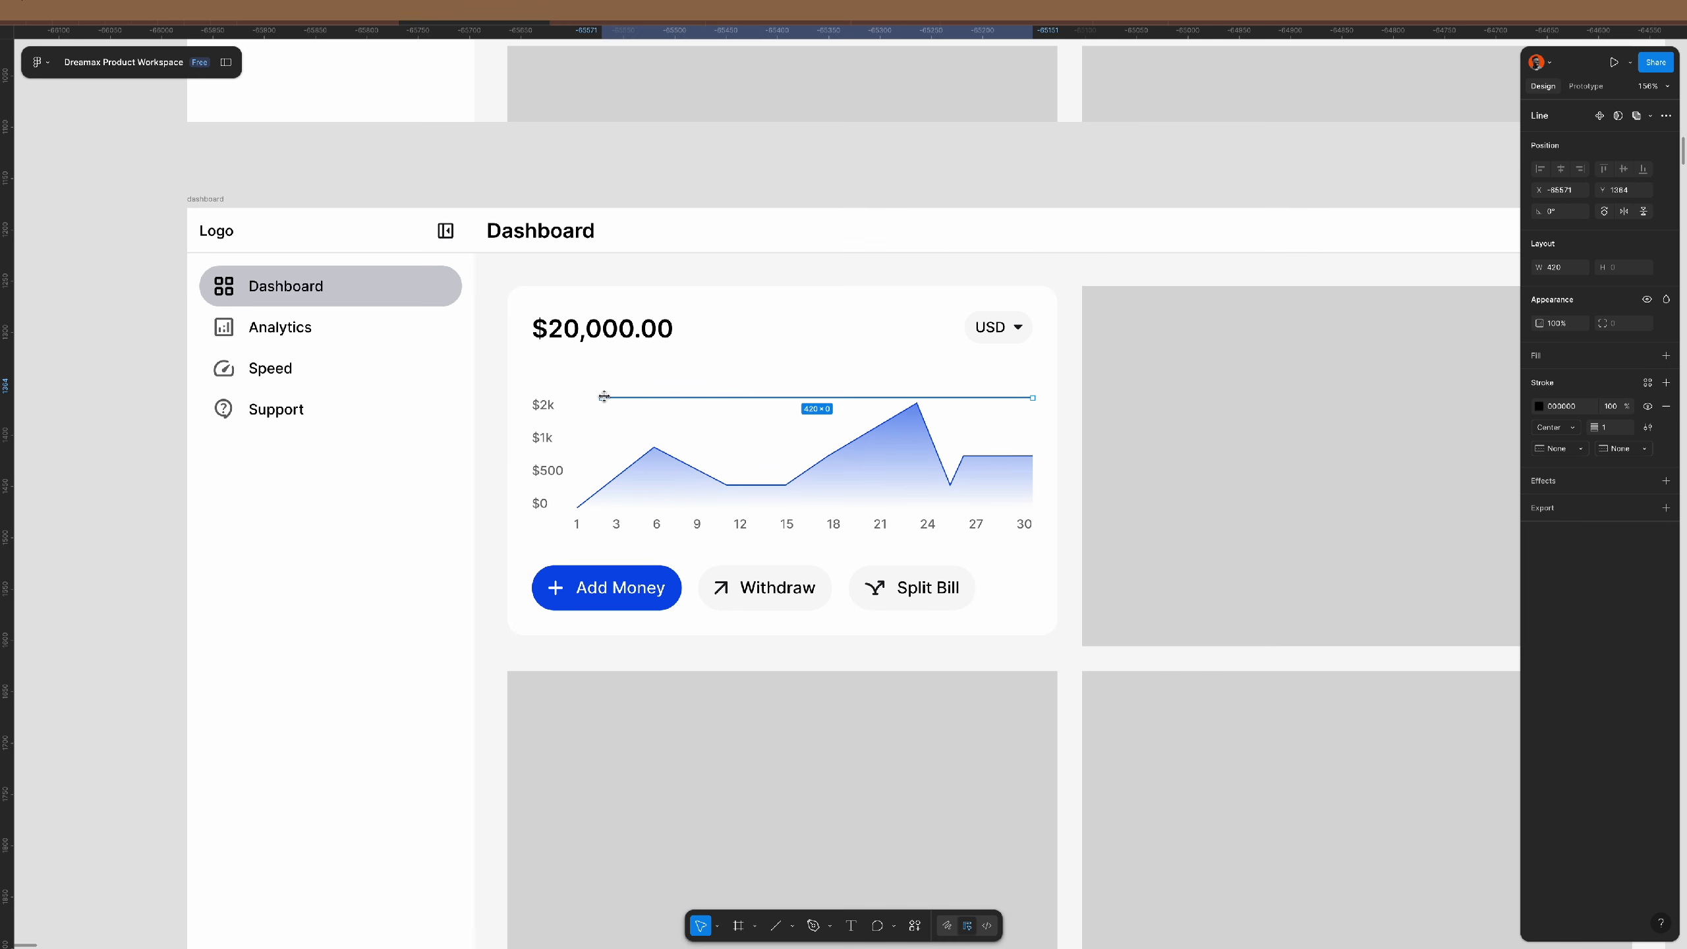
left_click_drag(601, 396, 572, 394)
scroll(719, 433, "up", 3)
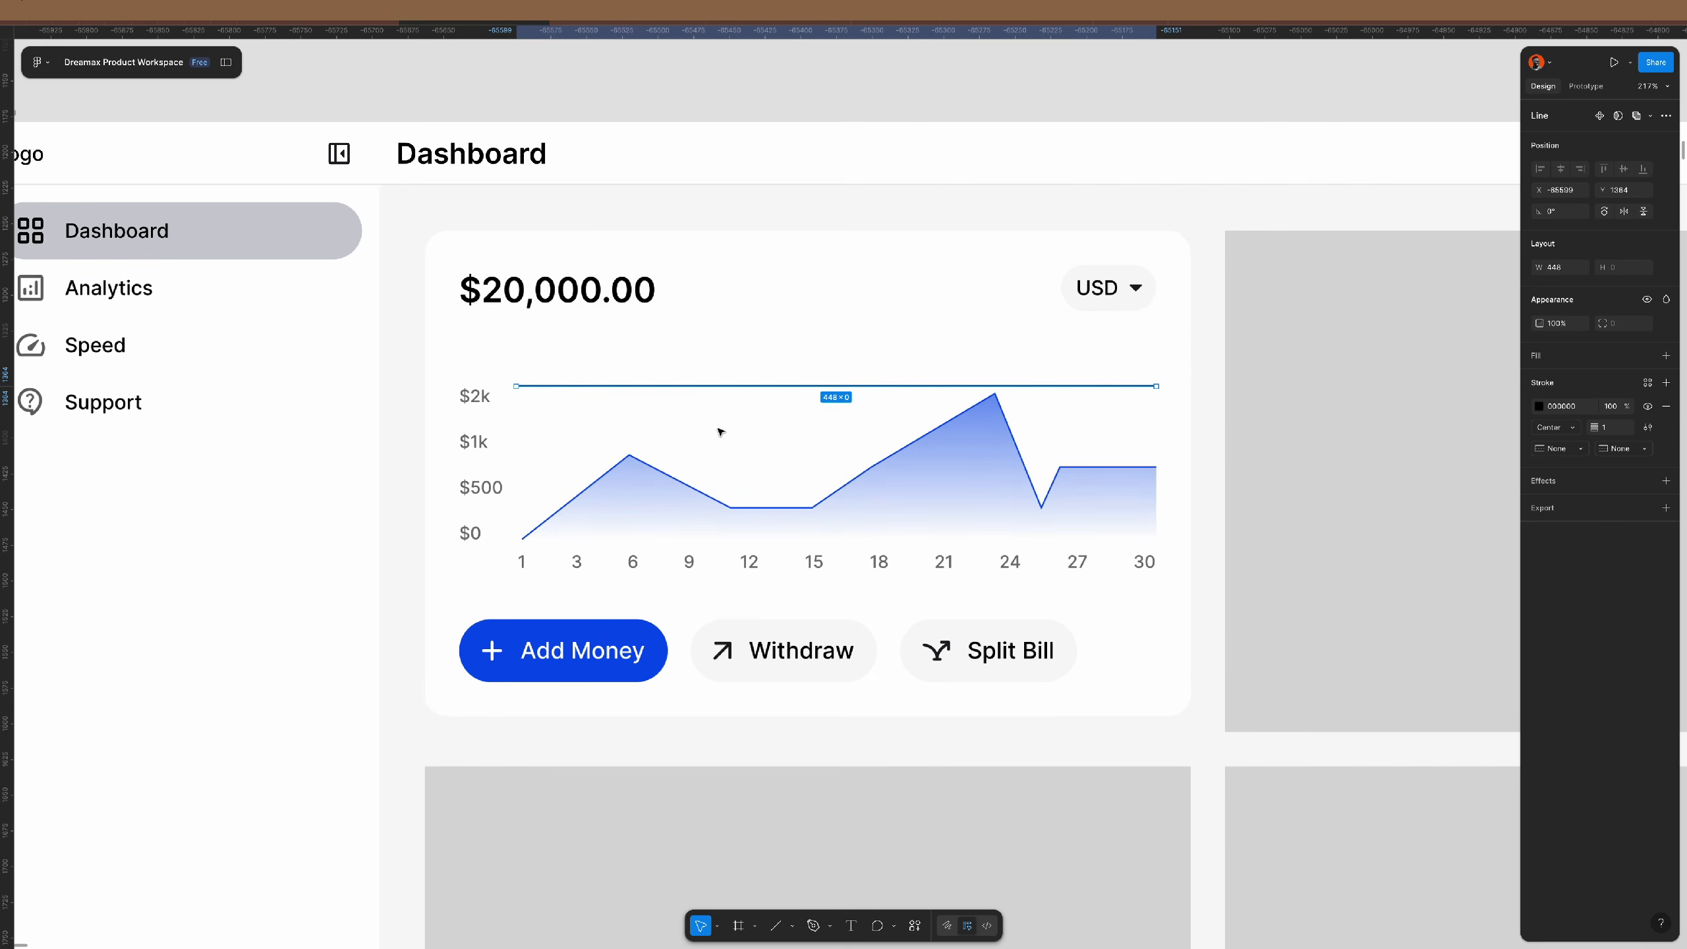
left_click_drag(676, 388, 678, 442)
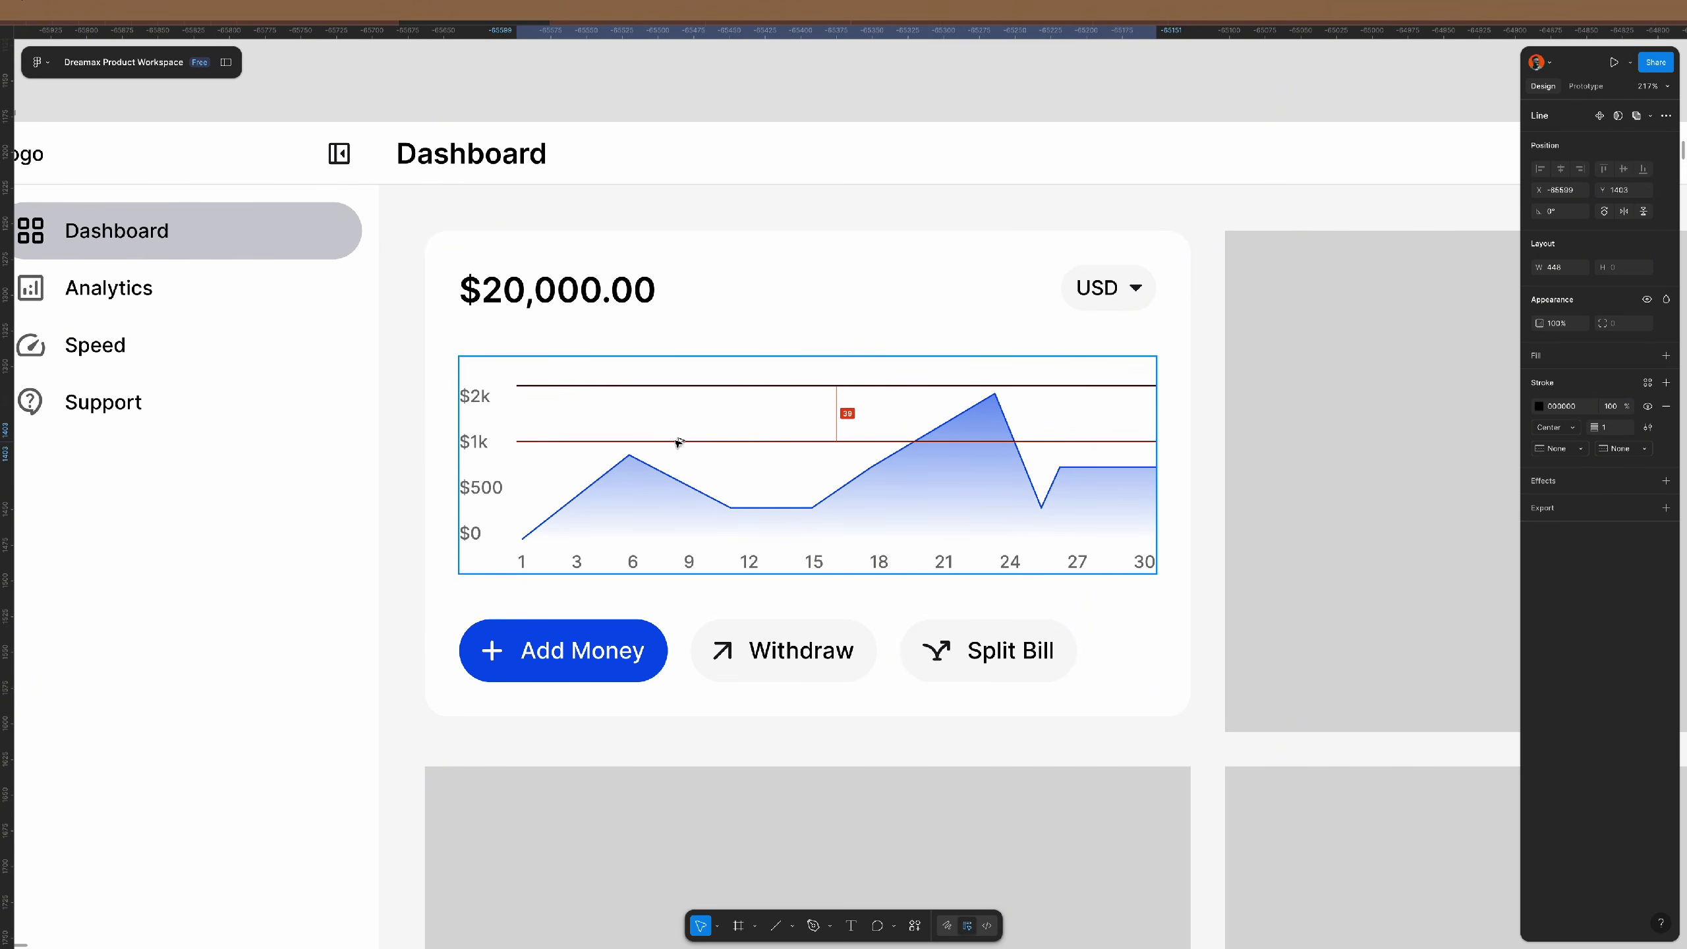
left_click(653, 385, "shift")
key("shift+a")
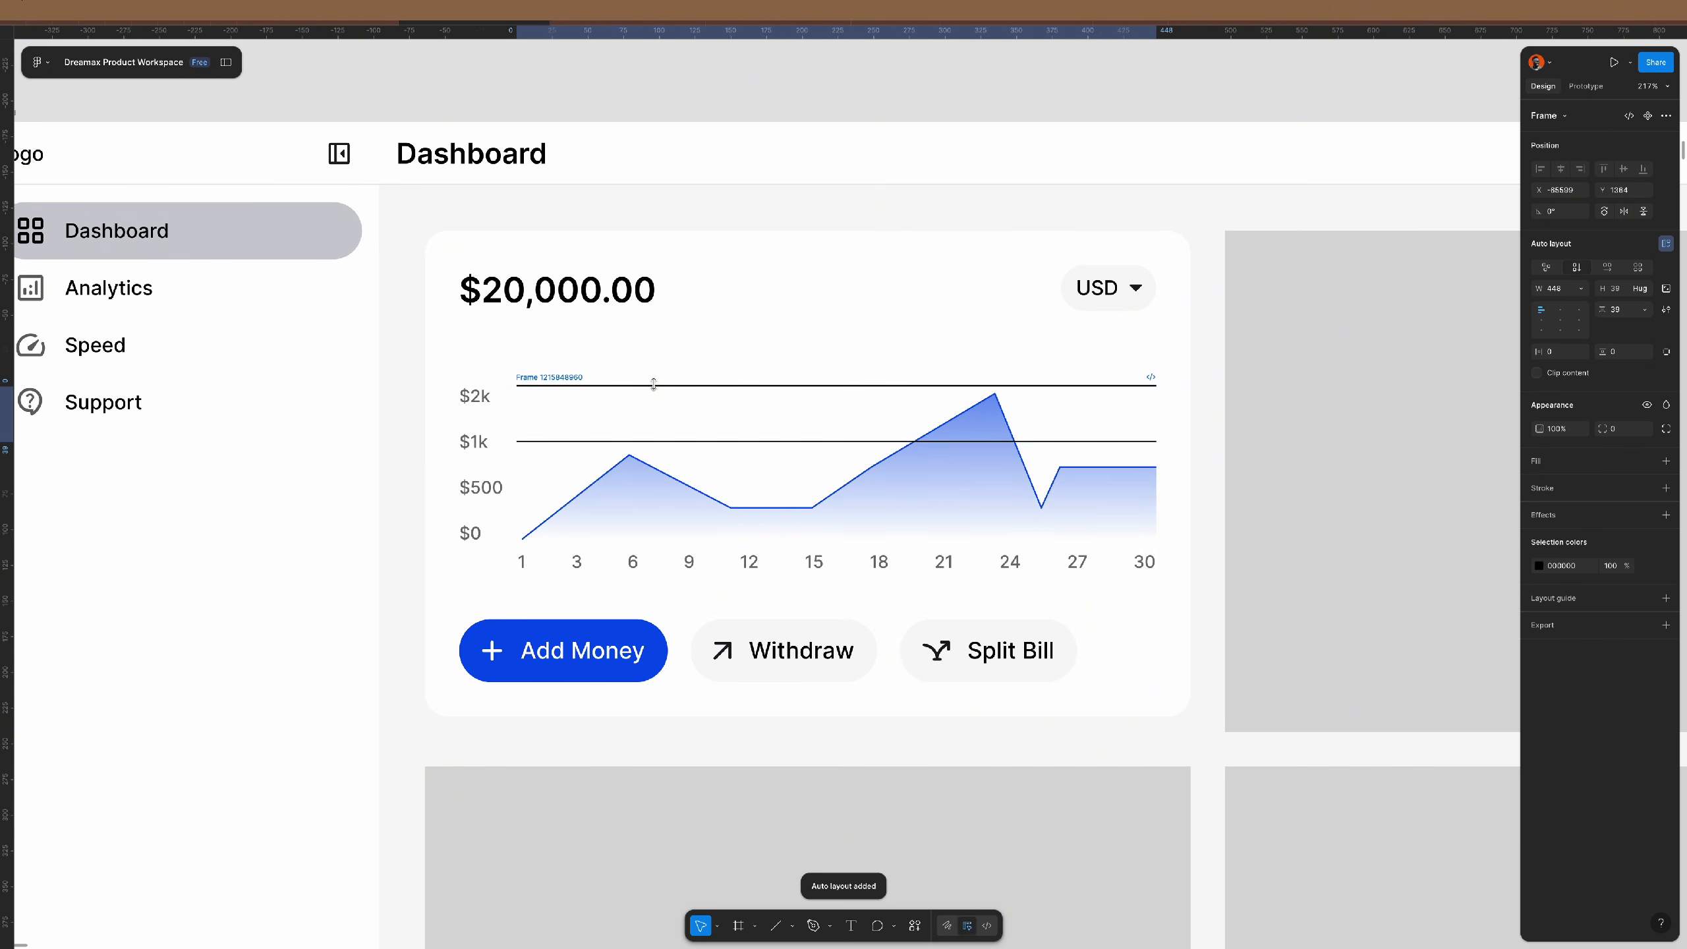
- Duplicate the gridline to make four and set their spacing to 36
left_click(645, 392)
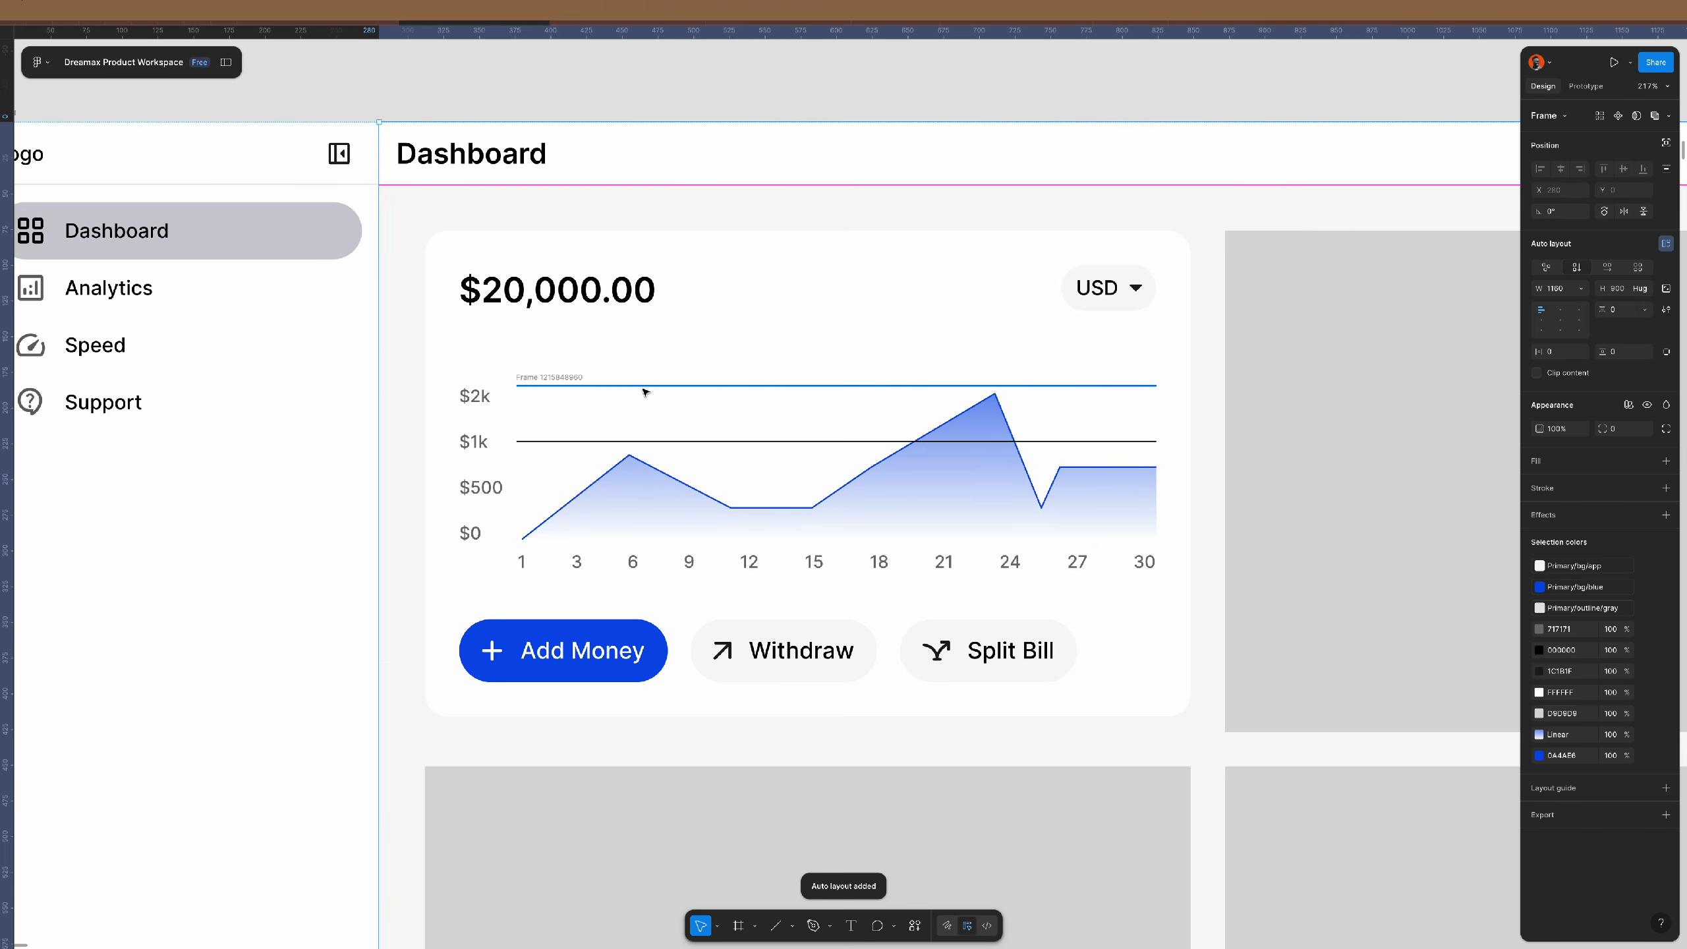
left_click(649, 387)
key("ctrl+d")
key("ctrl+d")
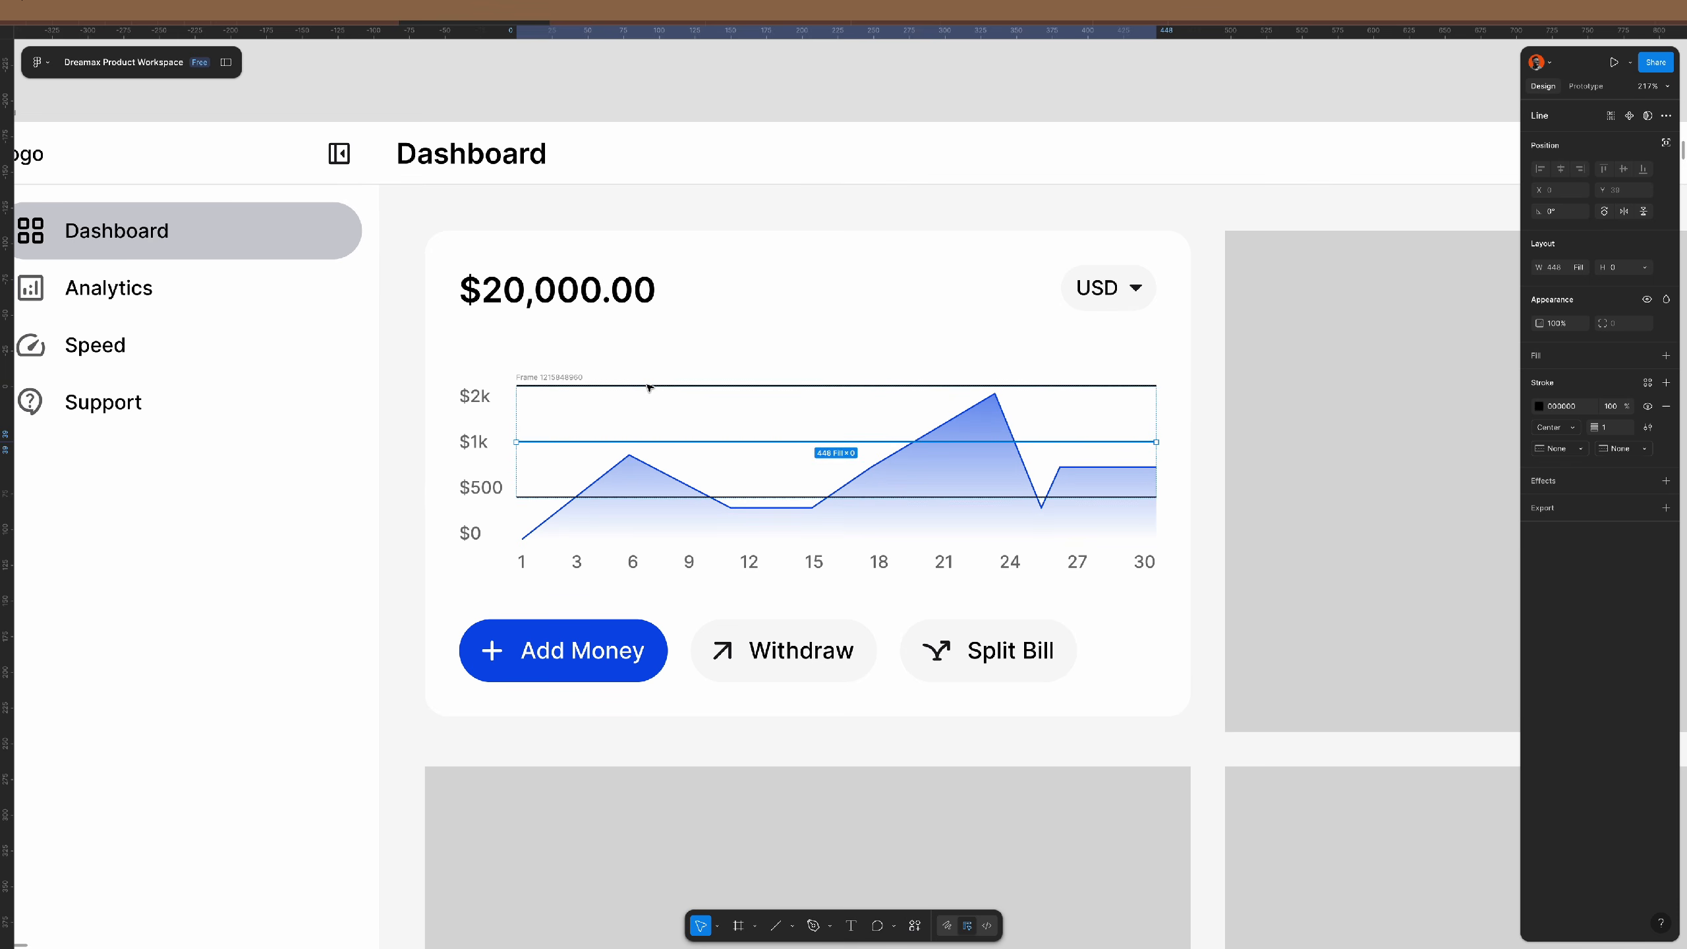
left_click(551, 377)
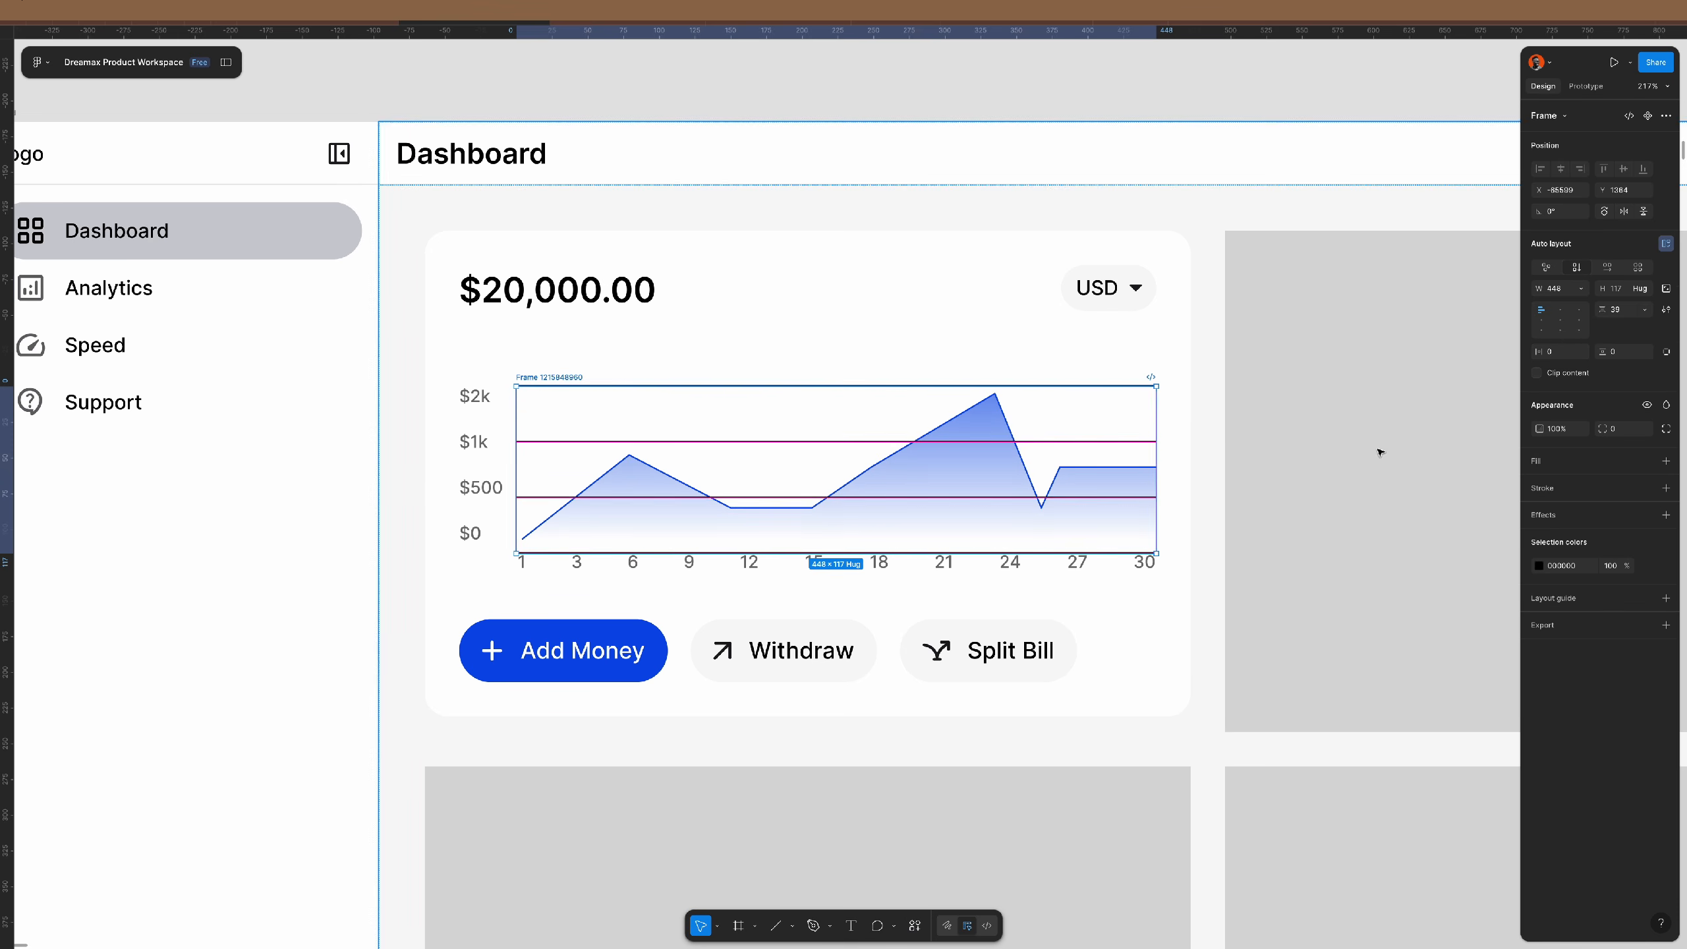
left_click(1627, 315)
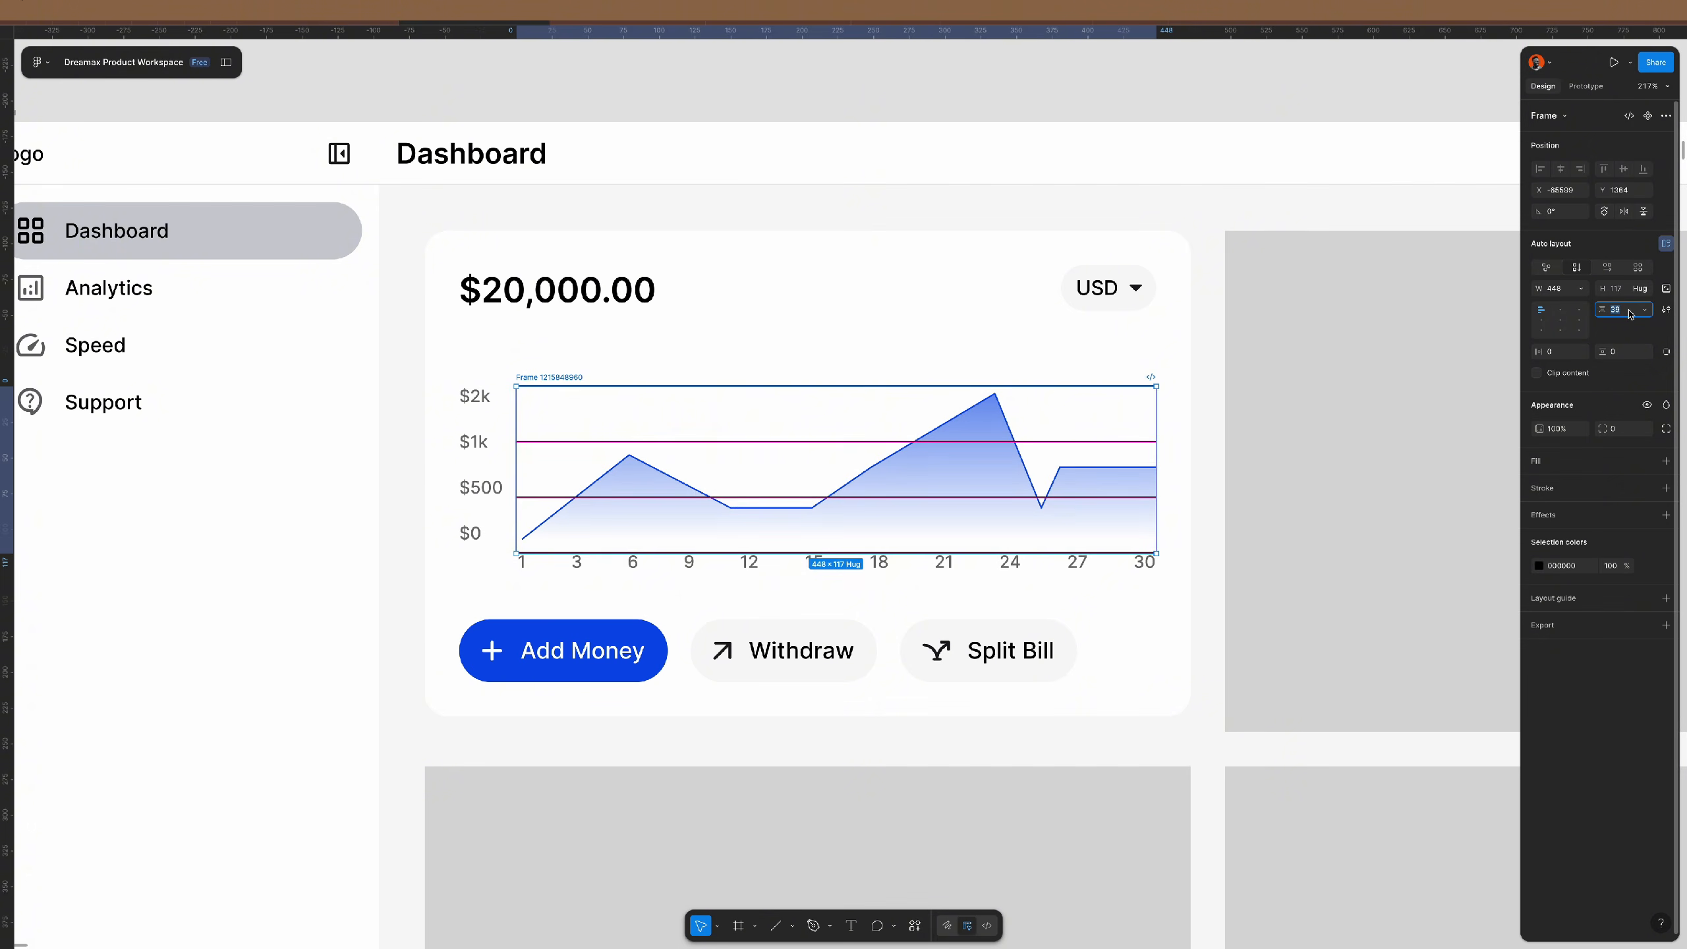
key("Down")
key("Down")
key("Down")
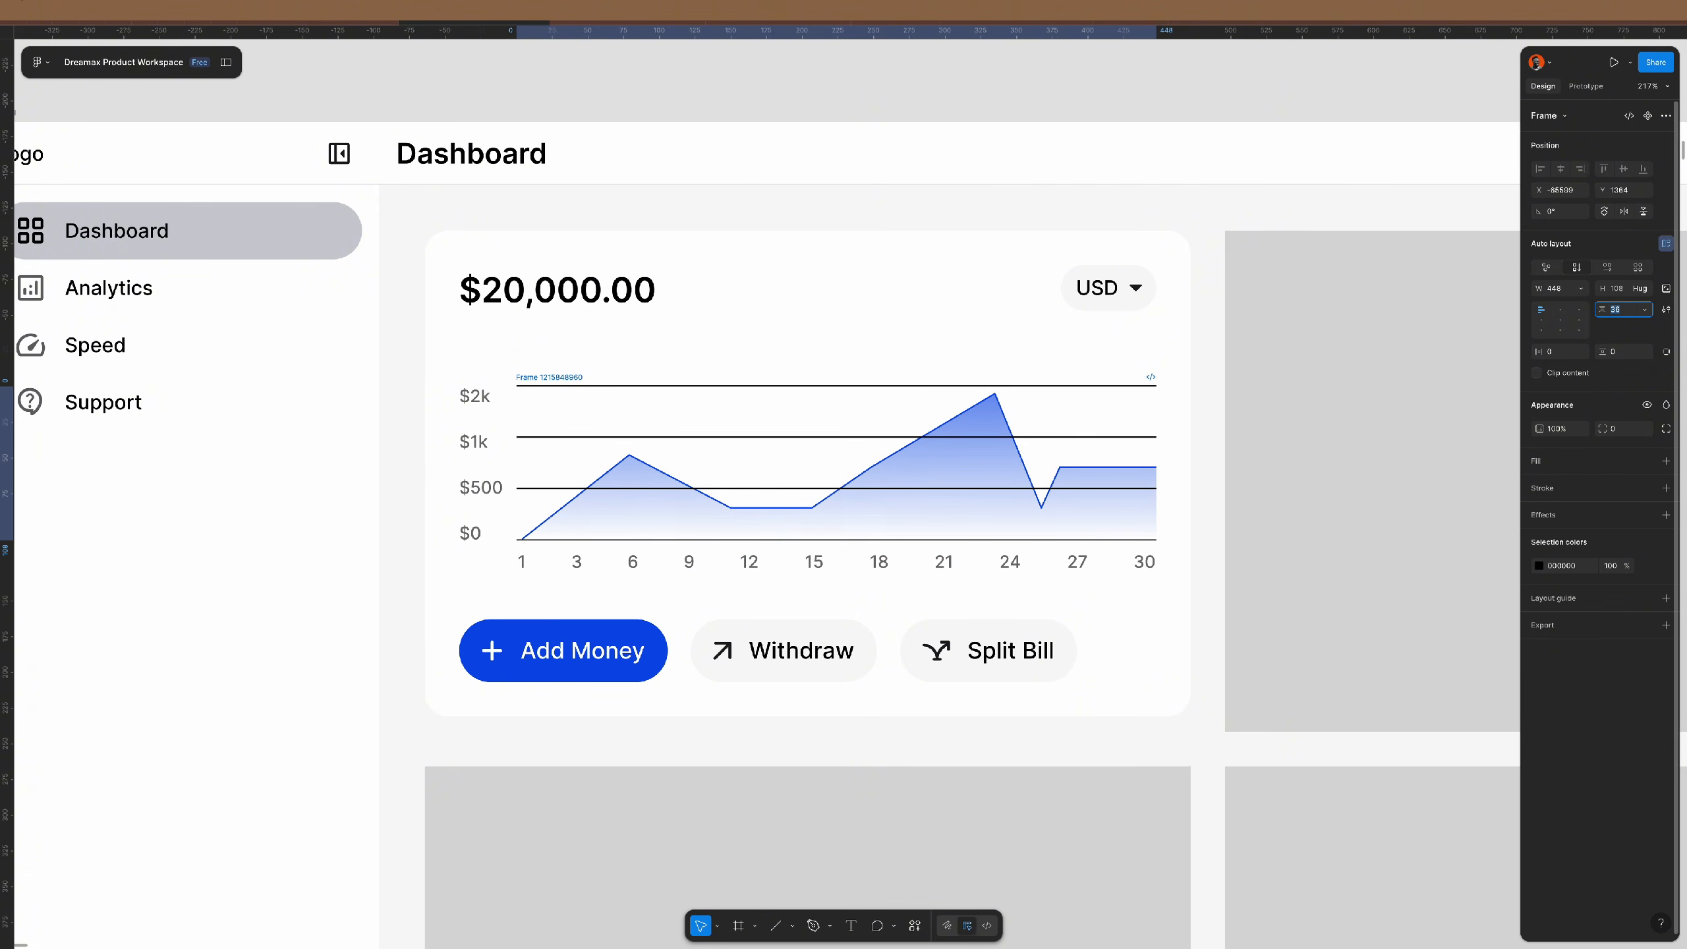
key("Escape")
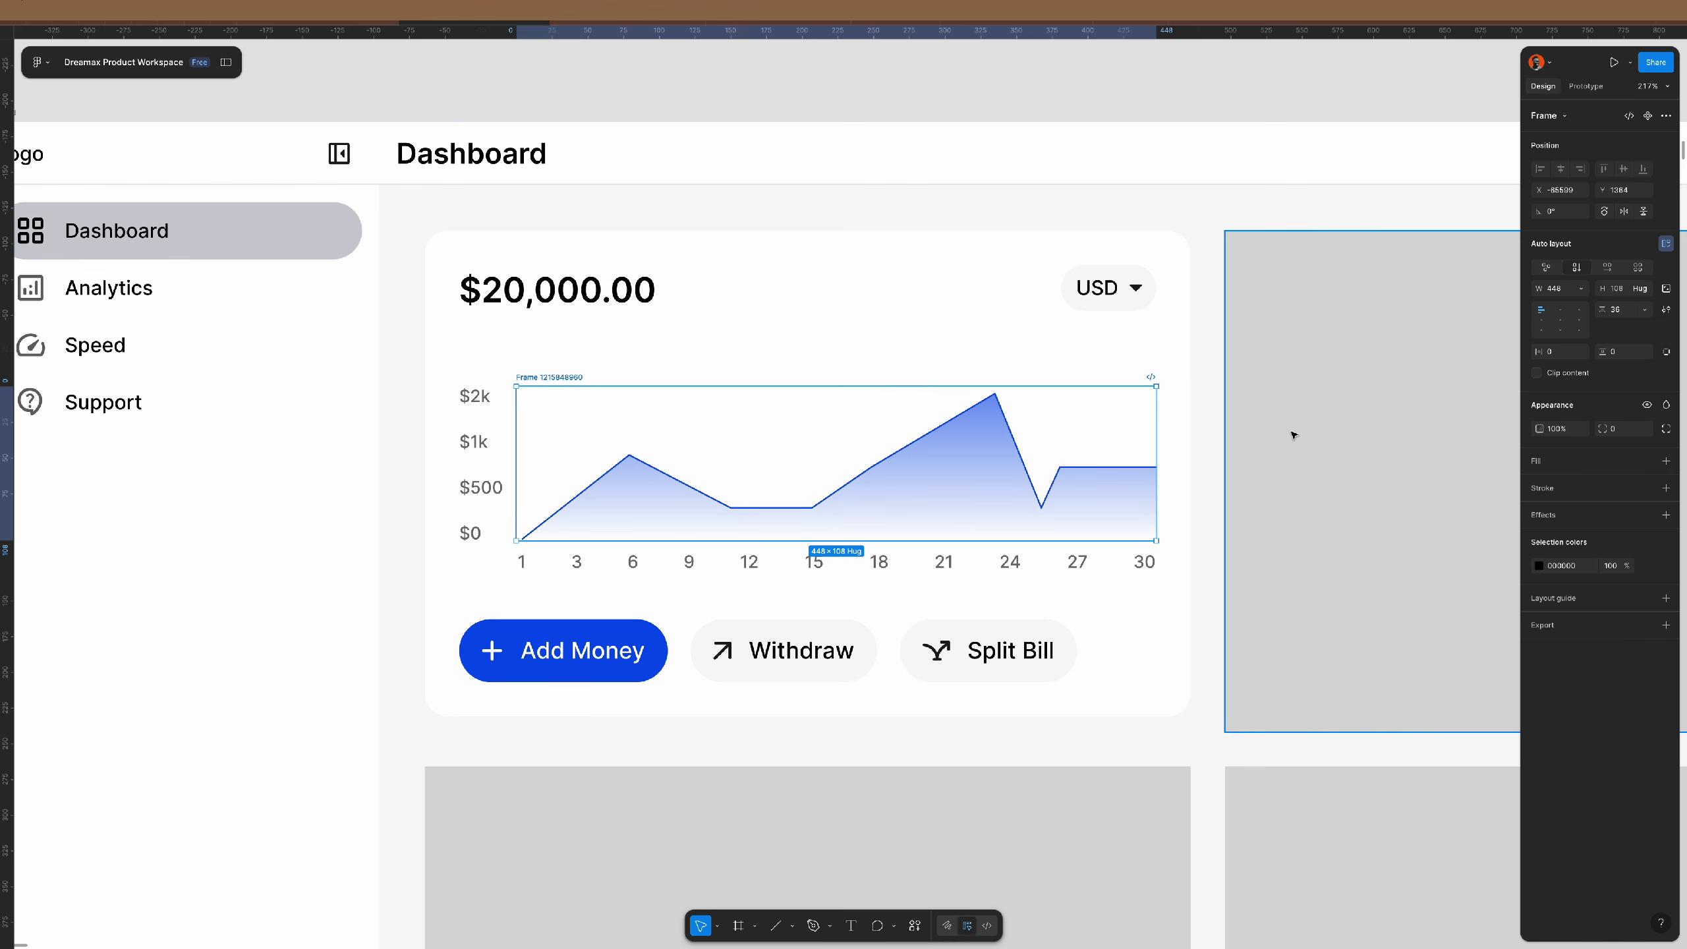
key("Escape")
- Recolour the chart's gridlines a pale light grey
left_click(934, 453)
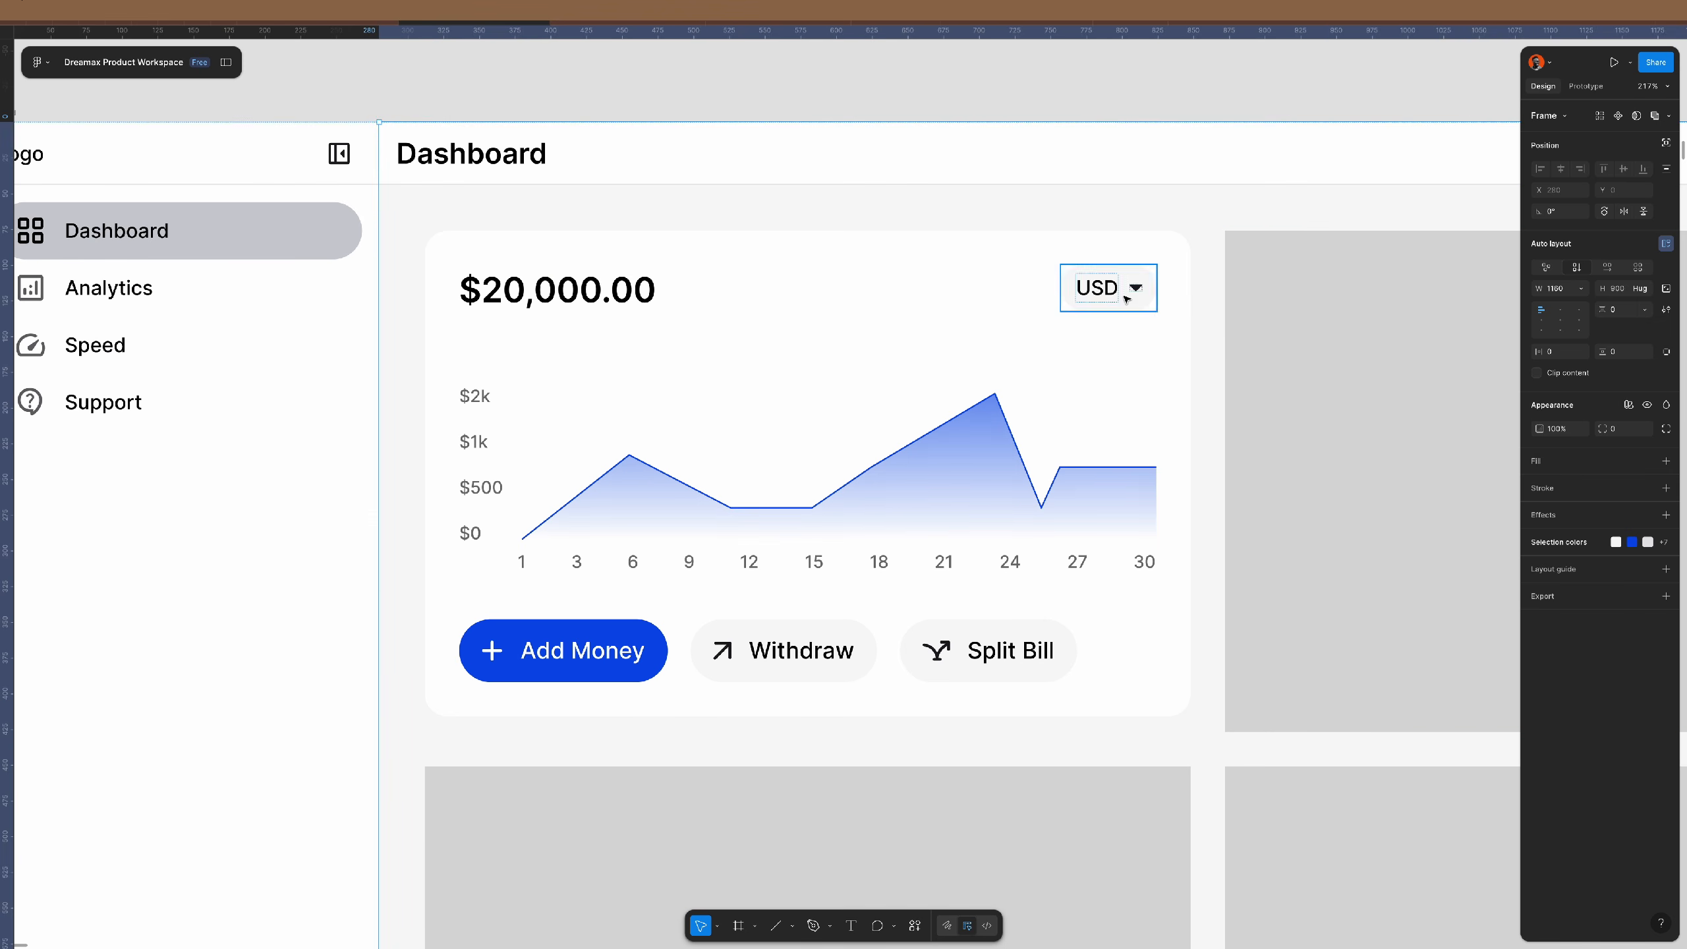
left_click(1074, 428)
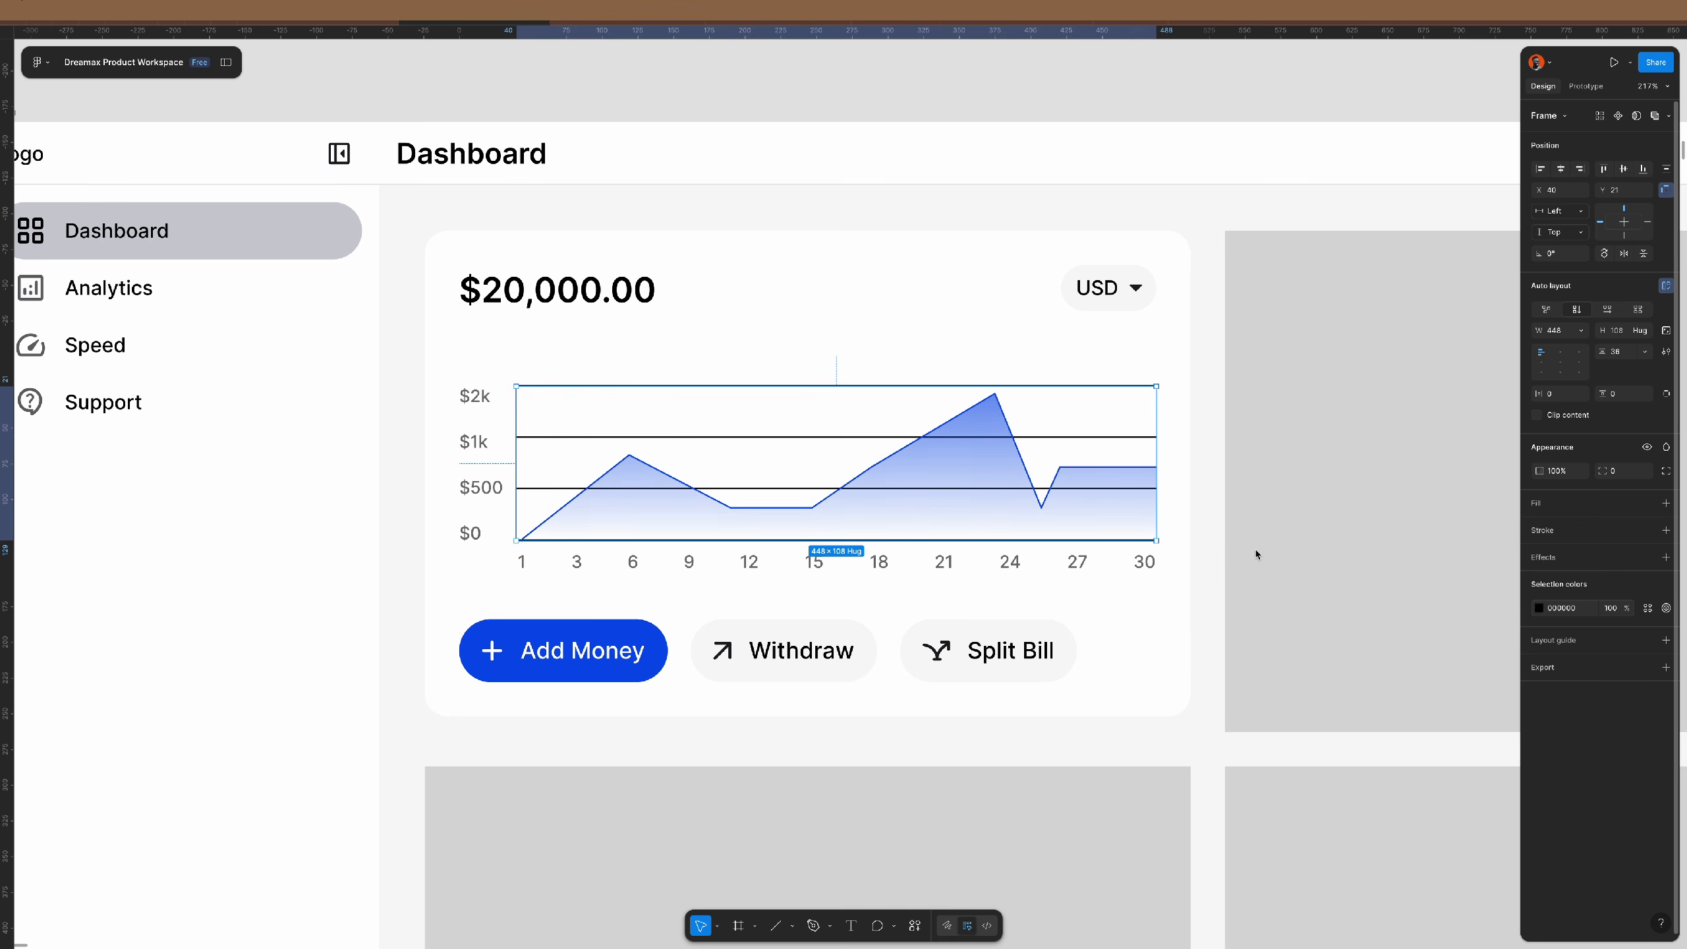
left_click(1538, 608)
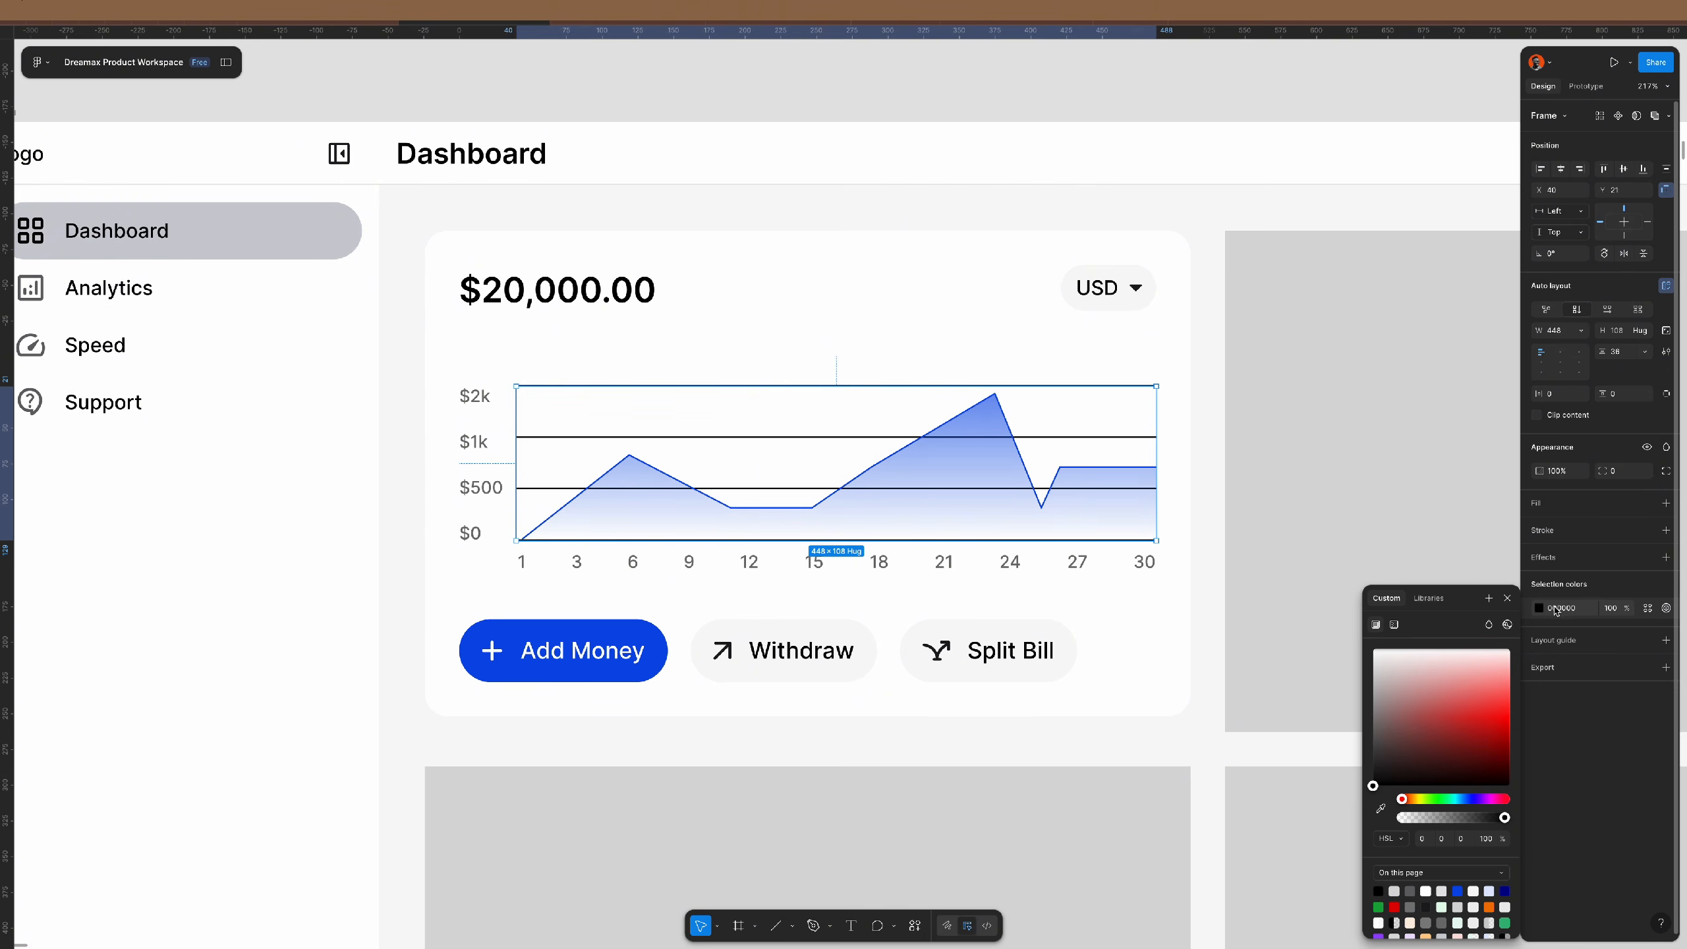
left_click_drag(1407, 690, 1356, 671)
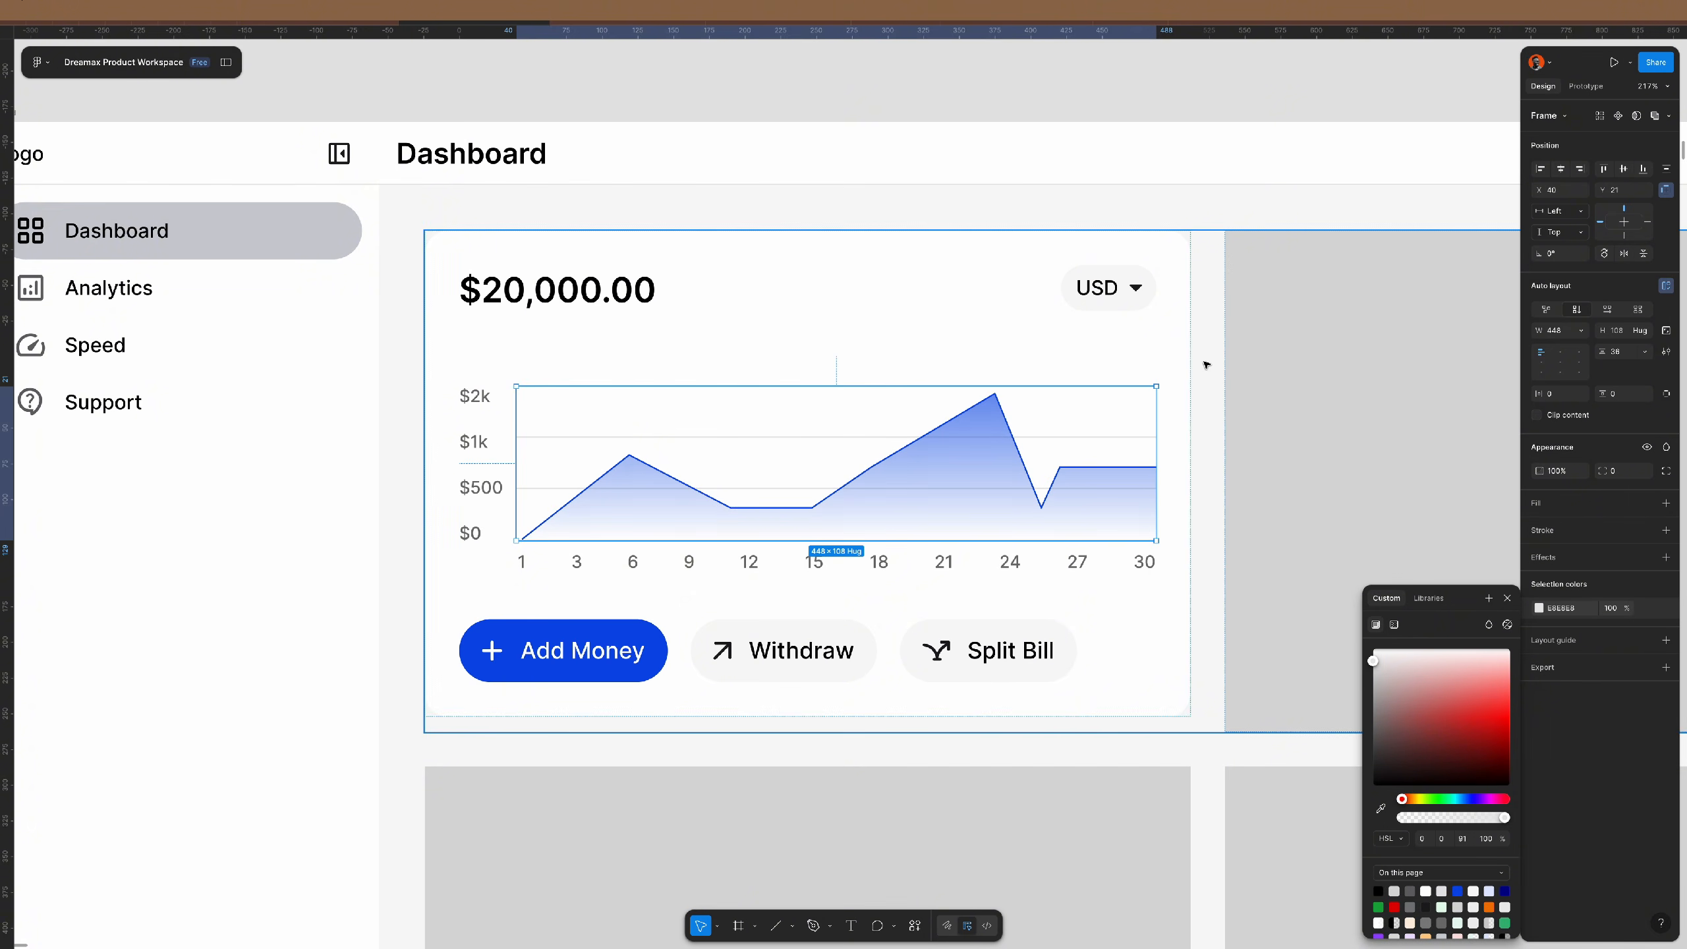
left_click(1127, 105)
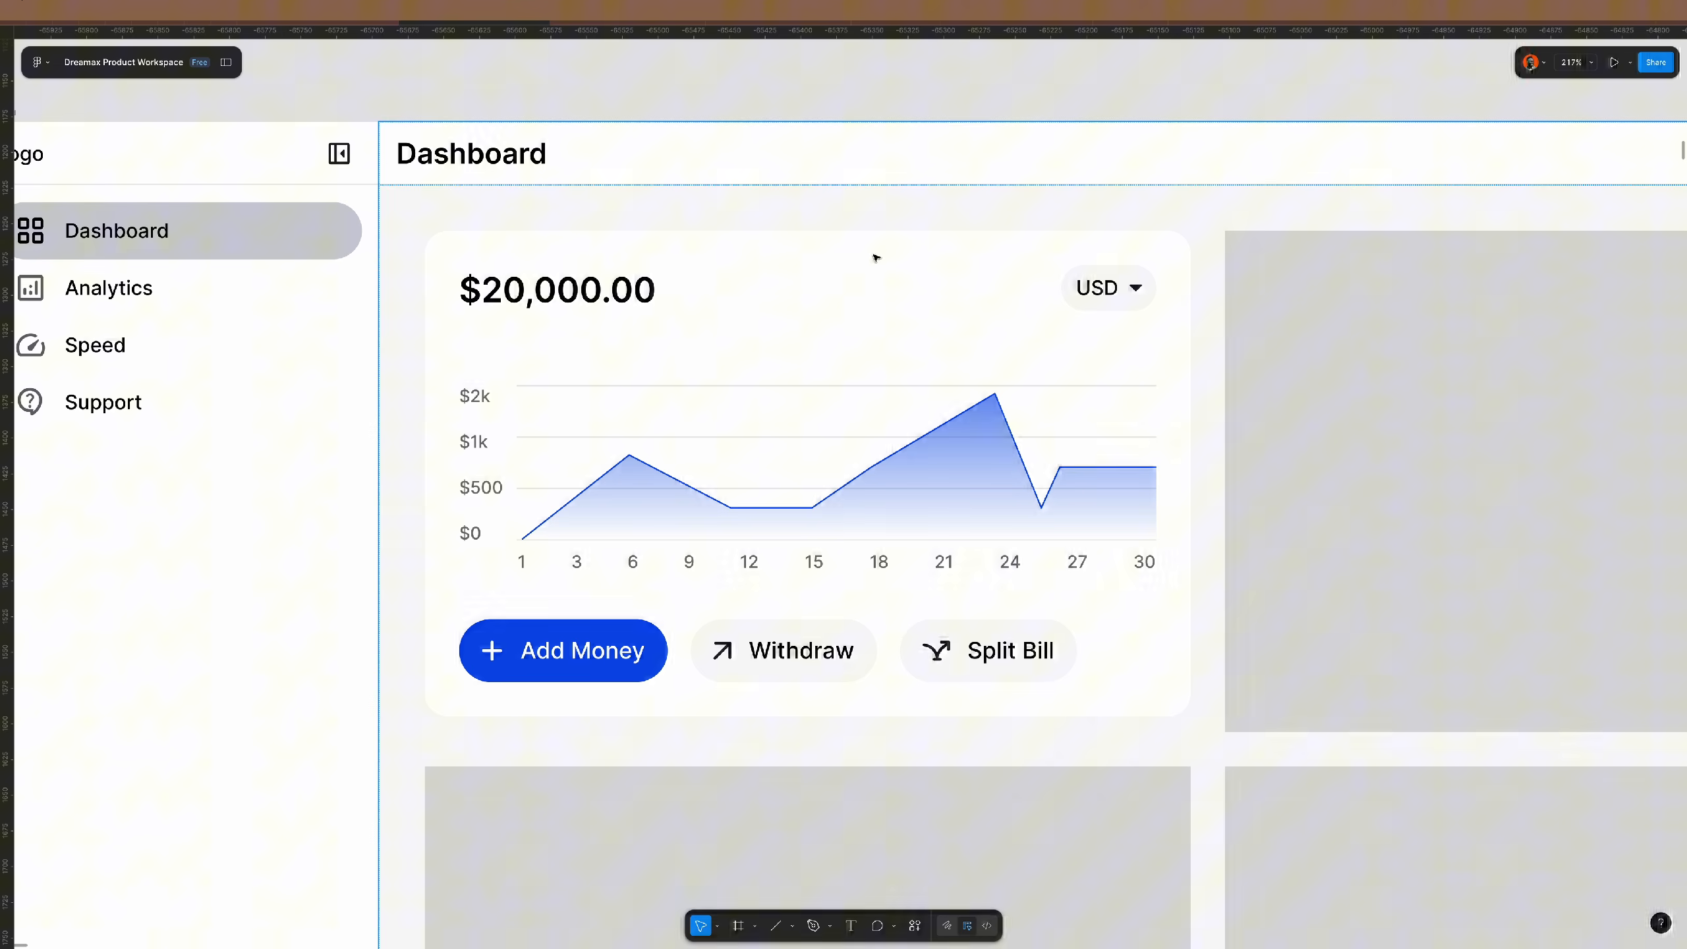
- Drill into the chart to the y-axis label column and nudge it upward
double_click(485, 493)
double_click(485, 493)
double_click(485, 492)
double_click(485, 493)
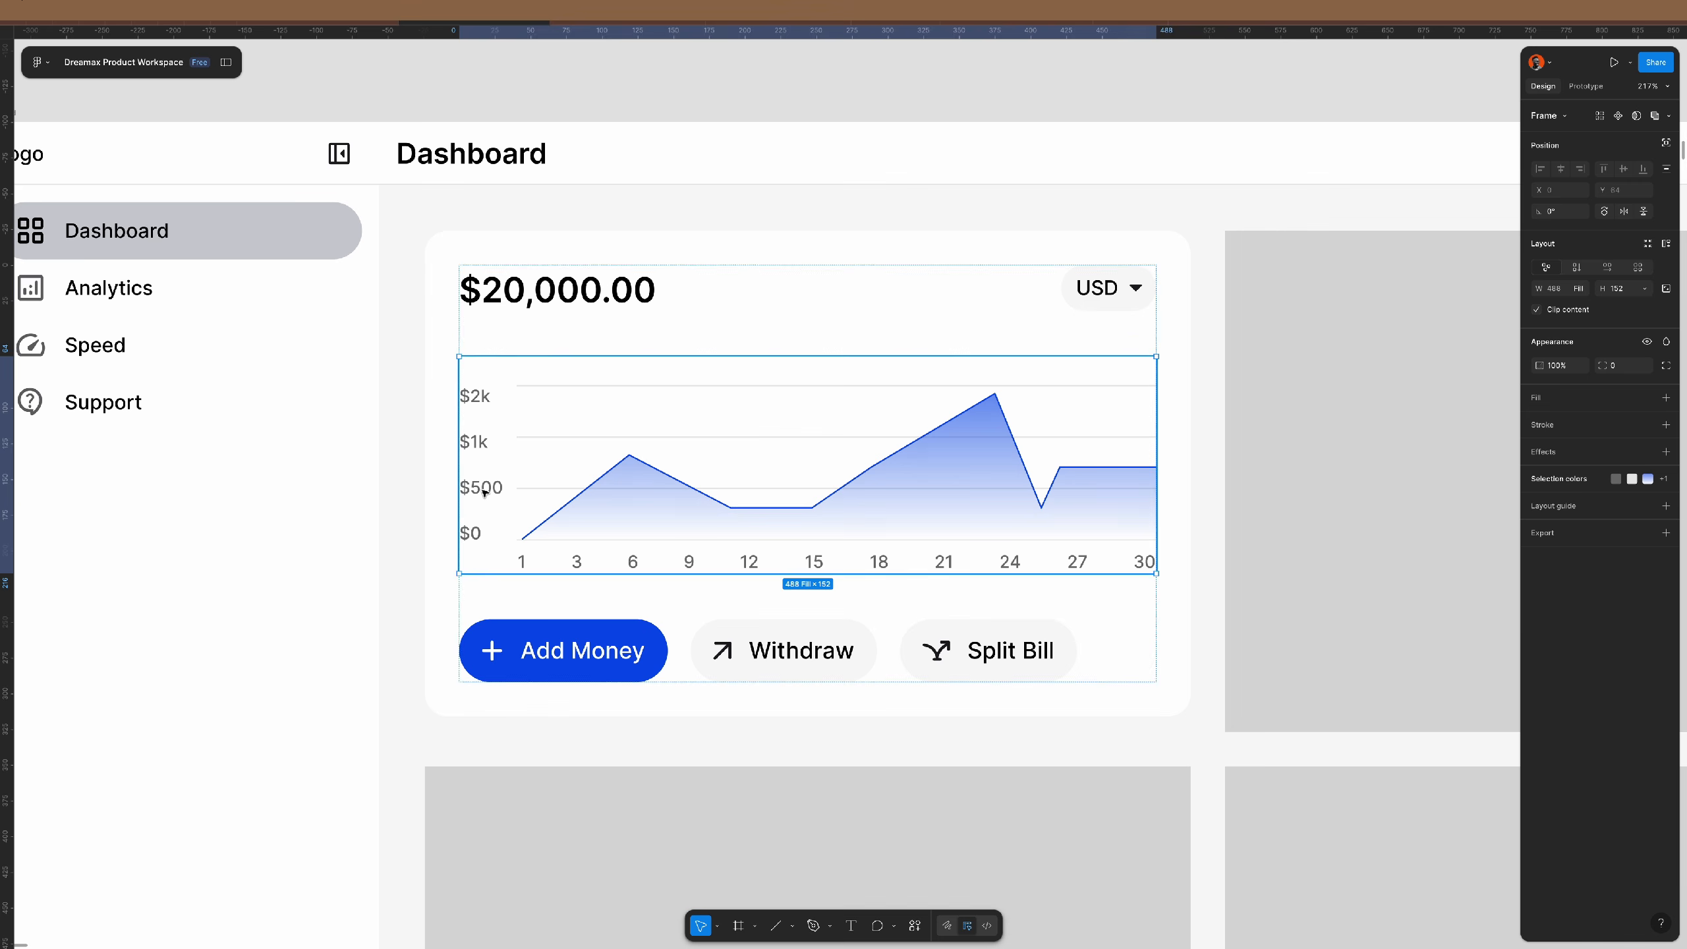
double_click(485, 493)
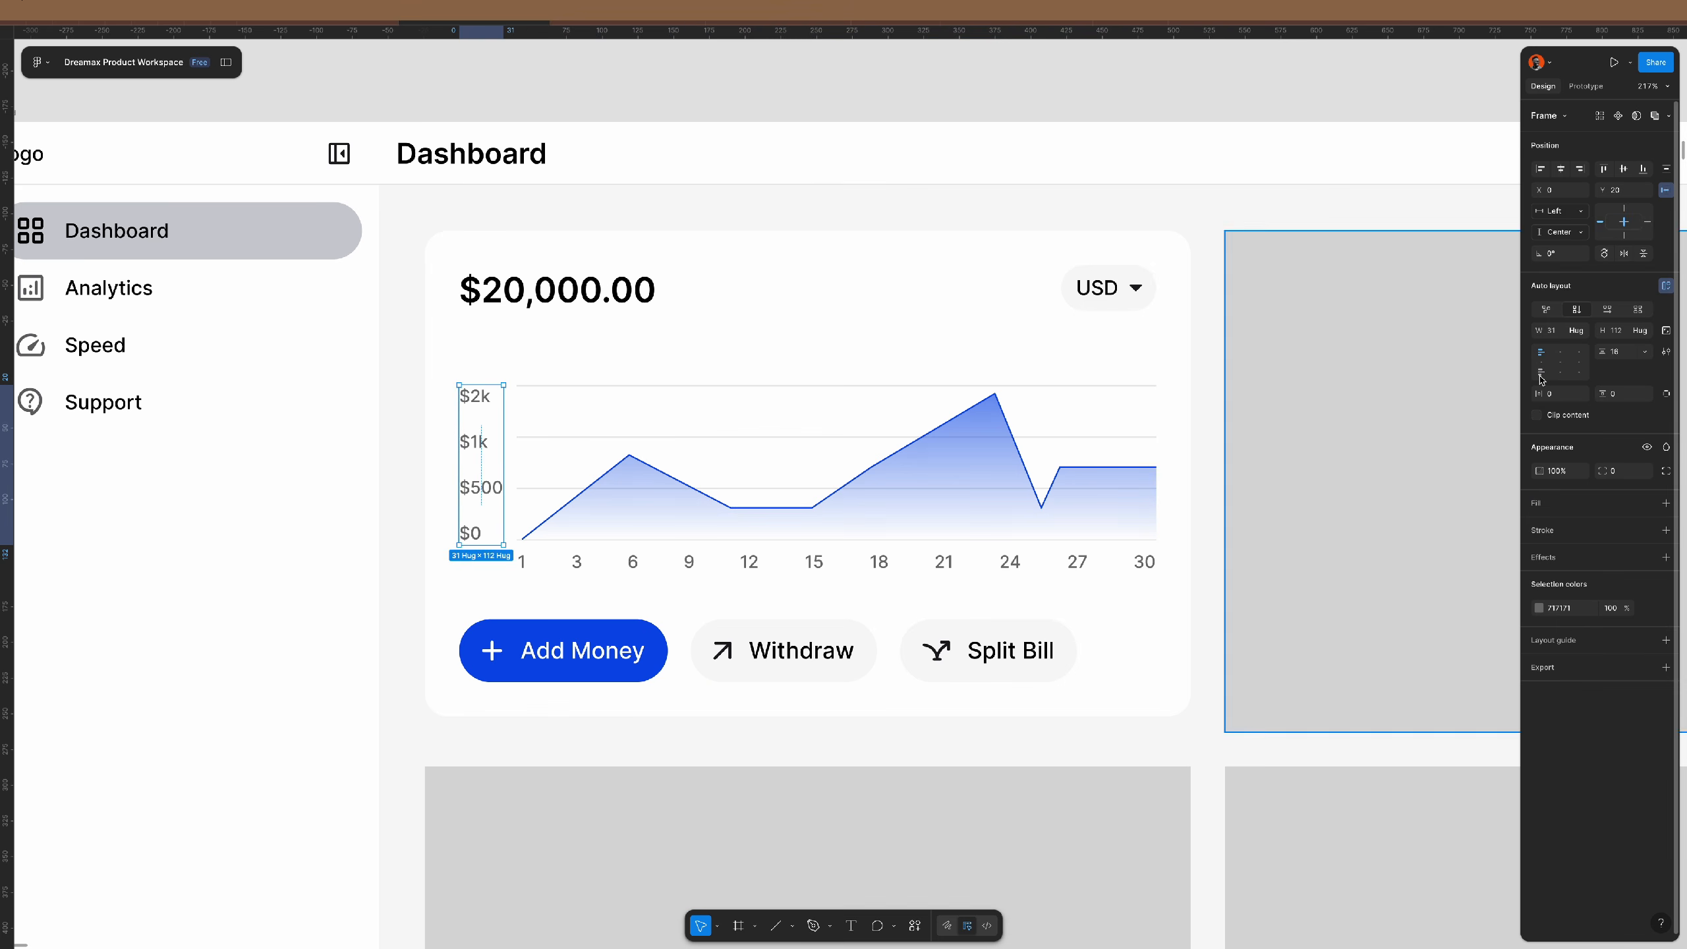
key("shift+Up")
key("Down")
key("Down")
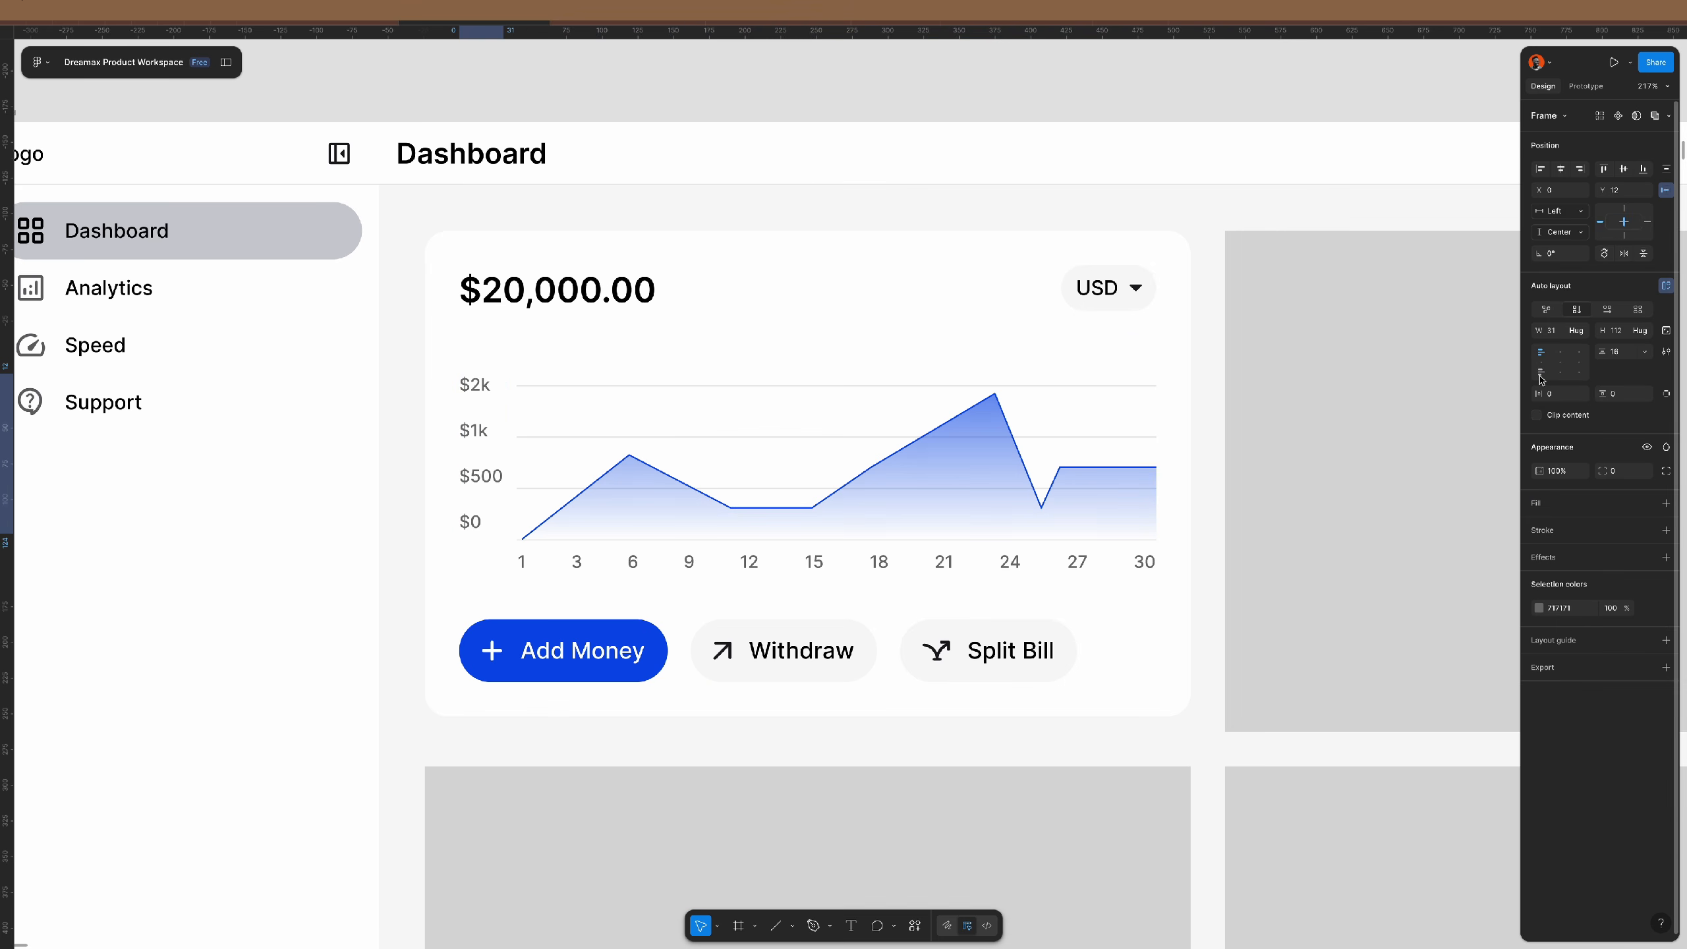
- Set the y-axis label spacing to 22 so each label meets a gridline
left_click(1625, 353)
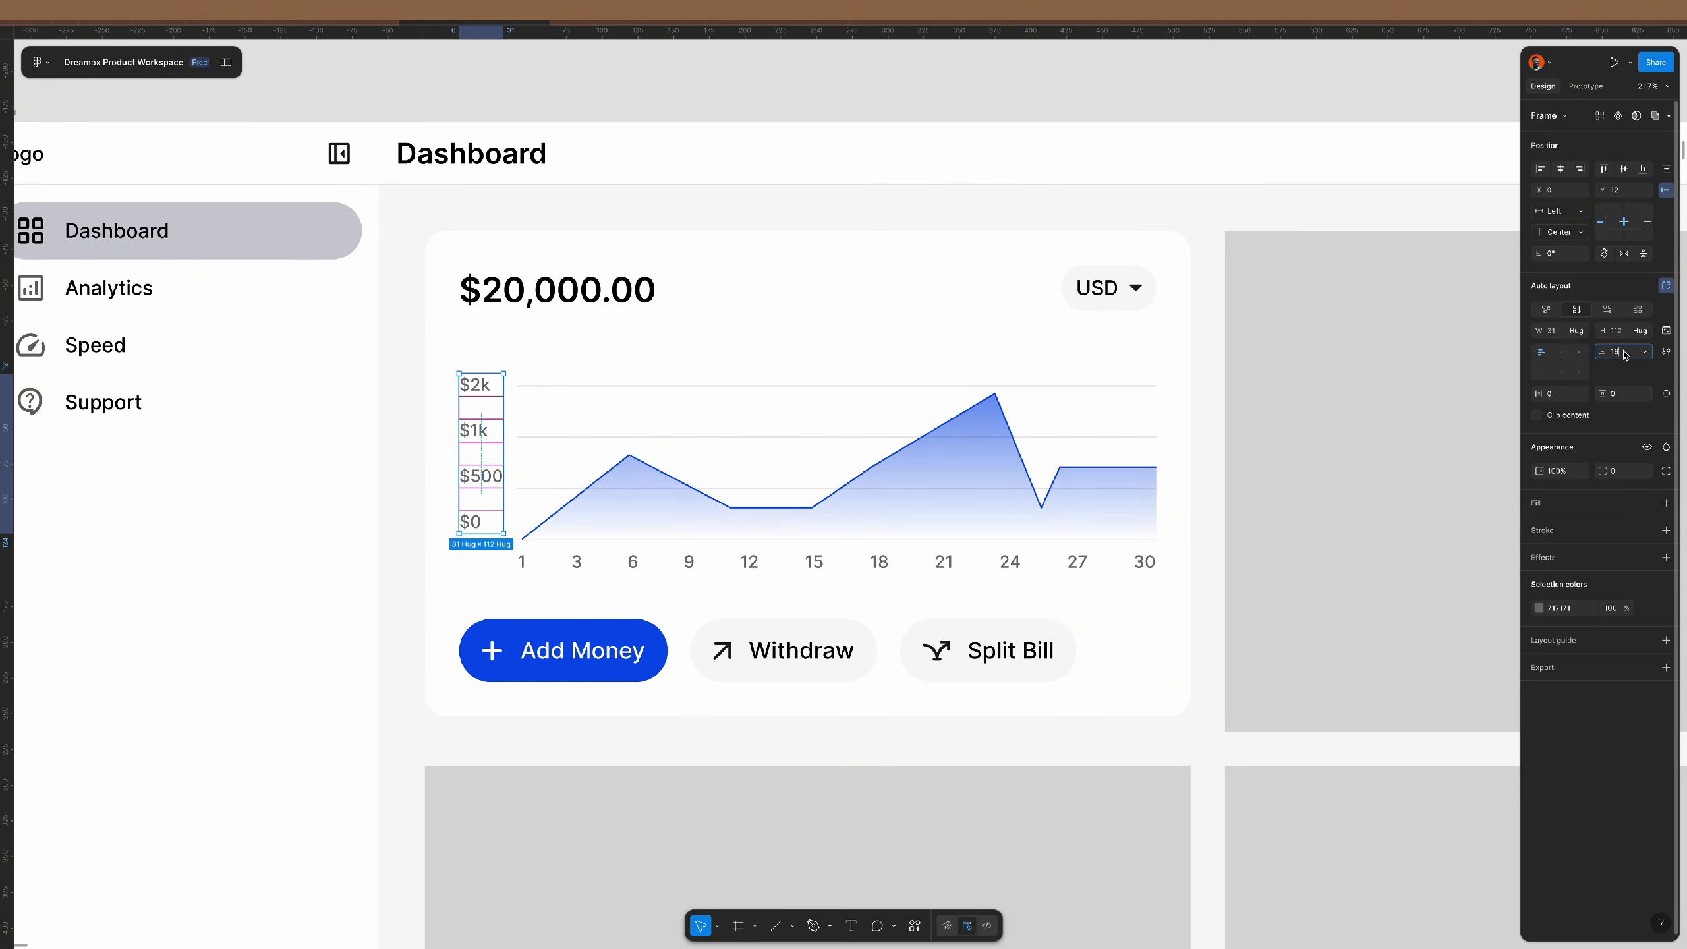
key("Up")
key("Up")
key("Up")
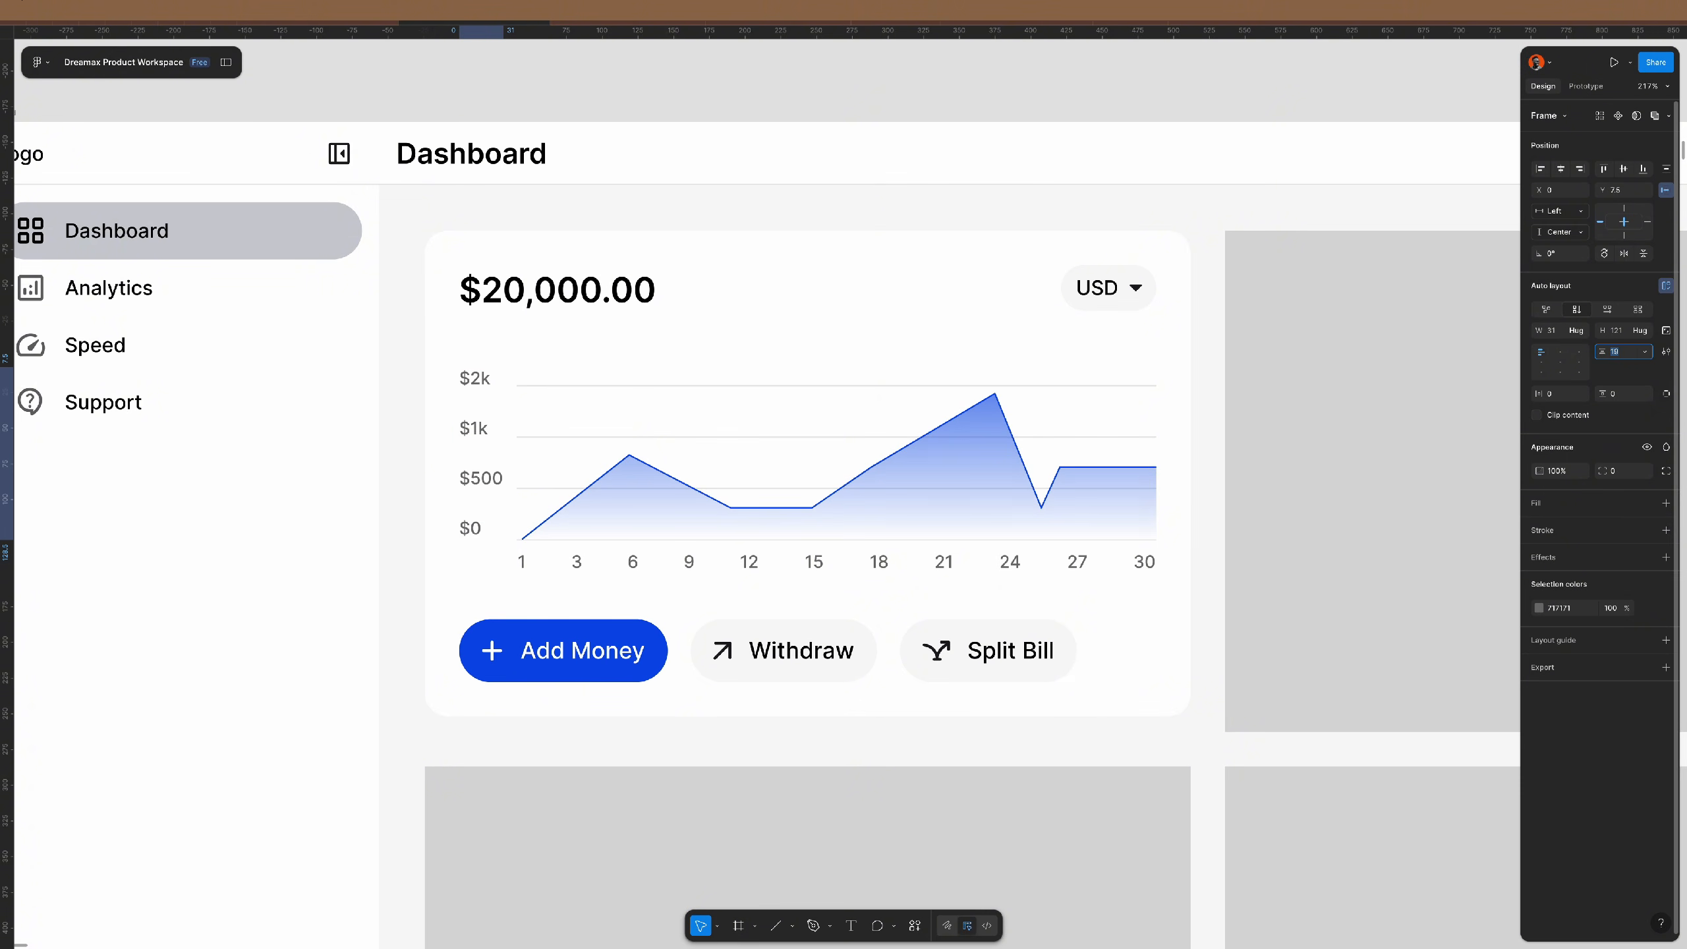
key("Down")
key("Escape")
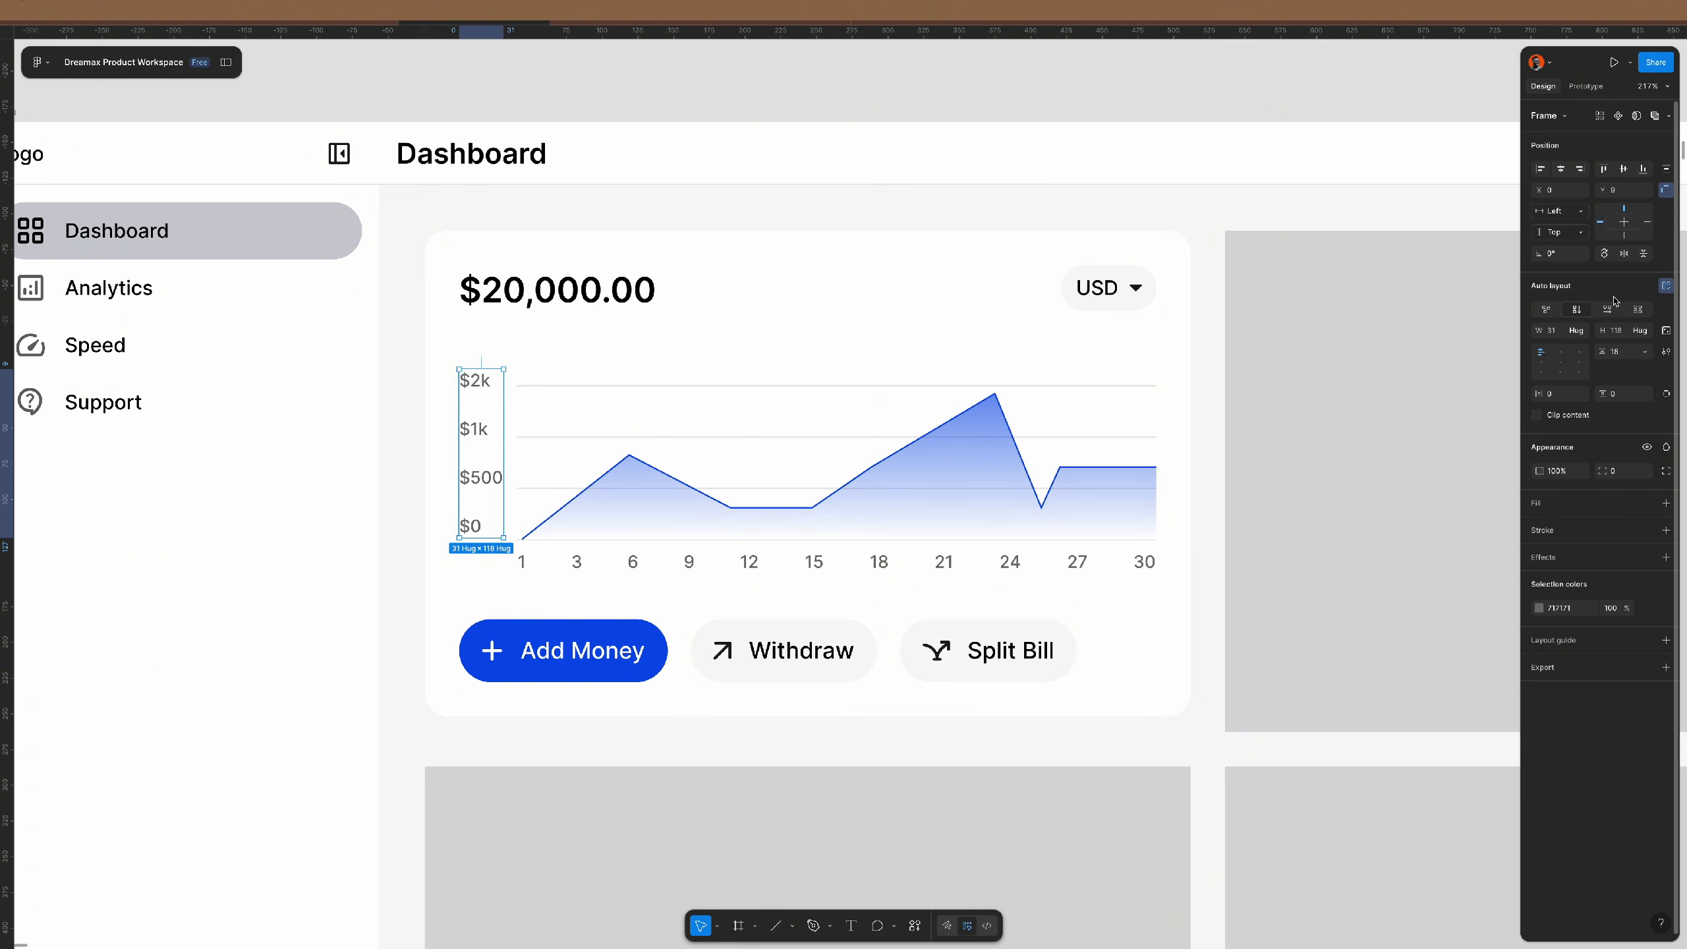
left_click(1625, 355)
key("Up")
key("Up")
key("Up")
key("Up")
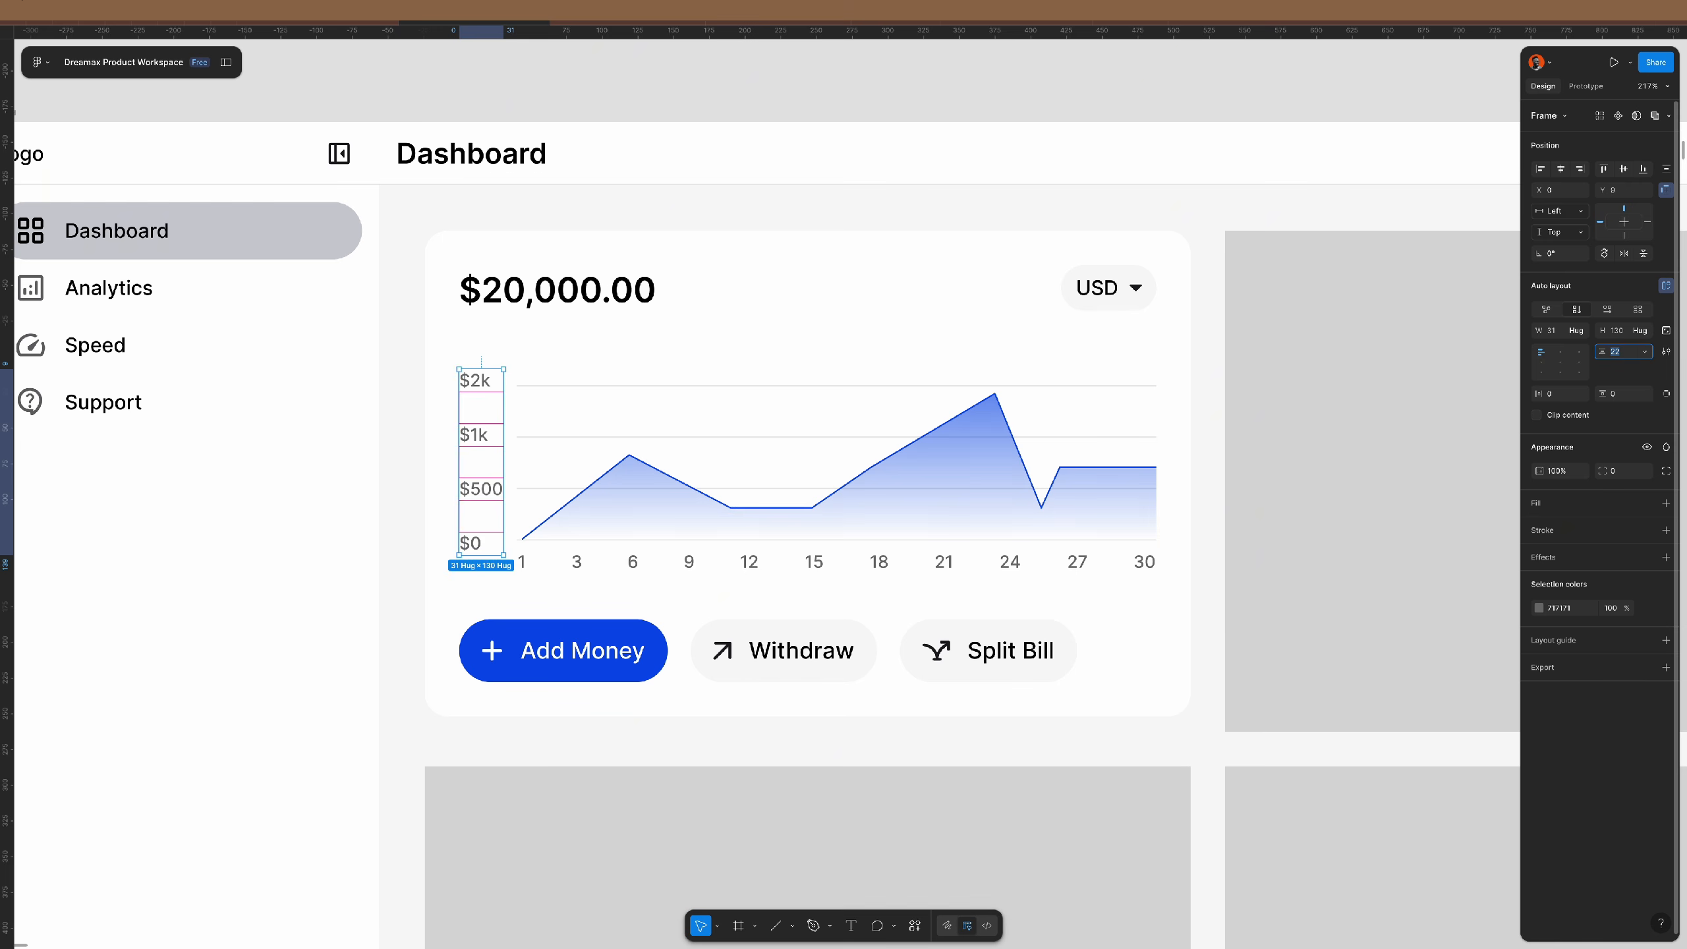
- Select the four y-axis labels, then the gridlines inside the chart frame
scroll(732, 415, "up", 5)
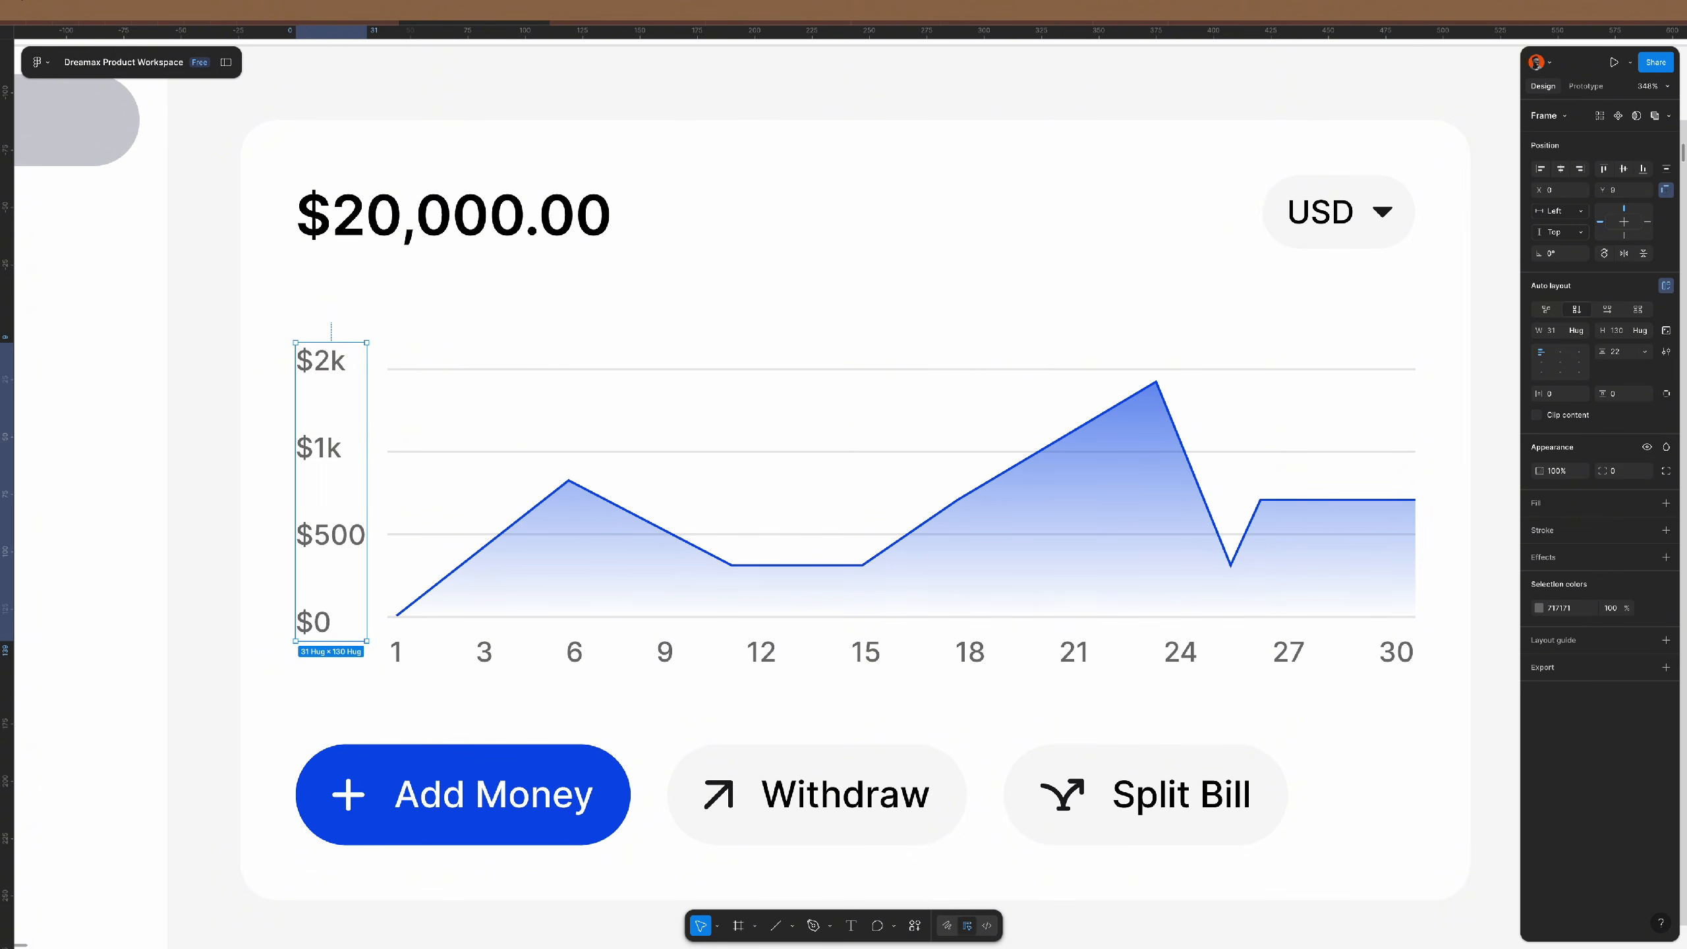
key("Return")
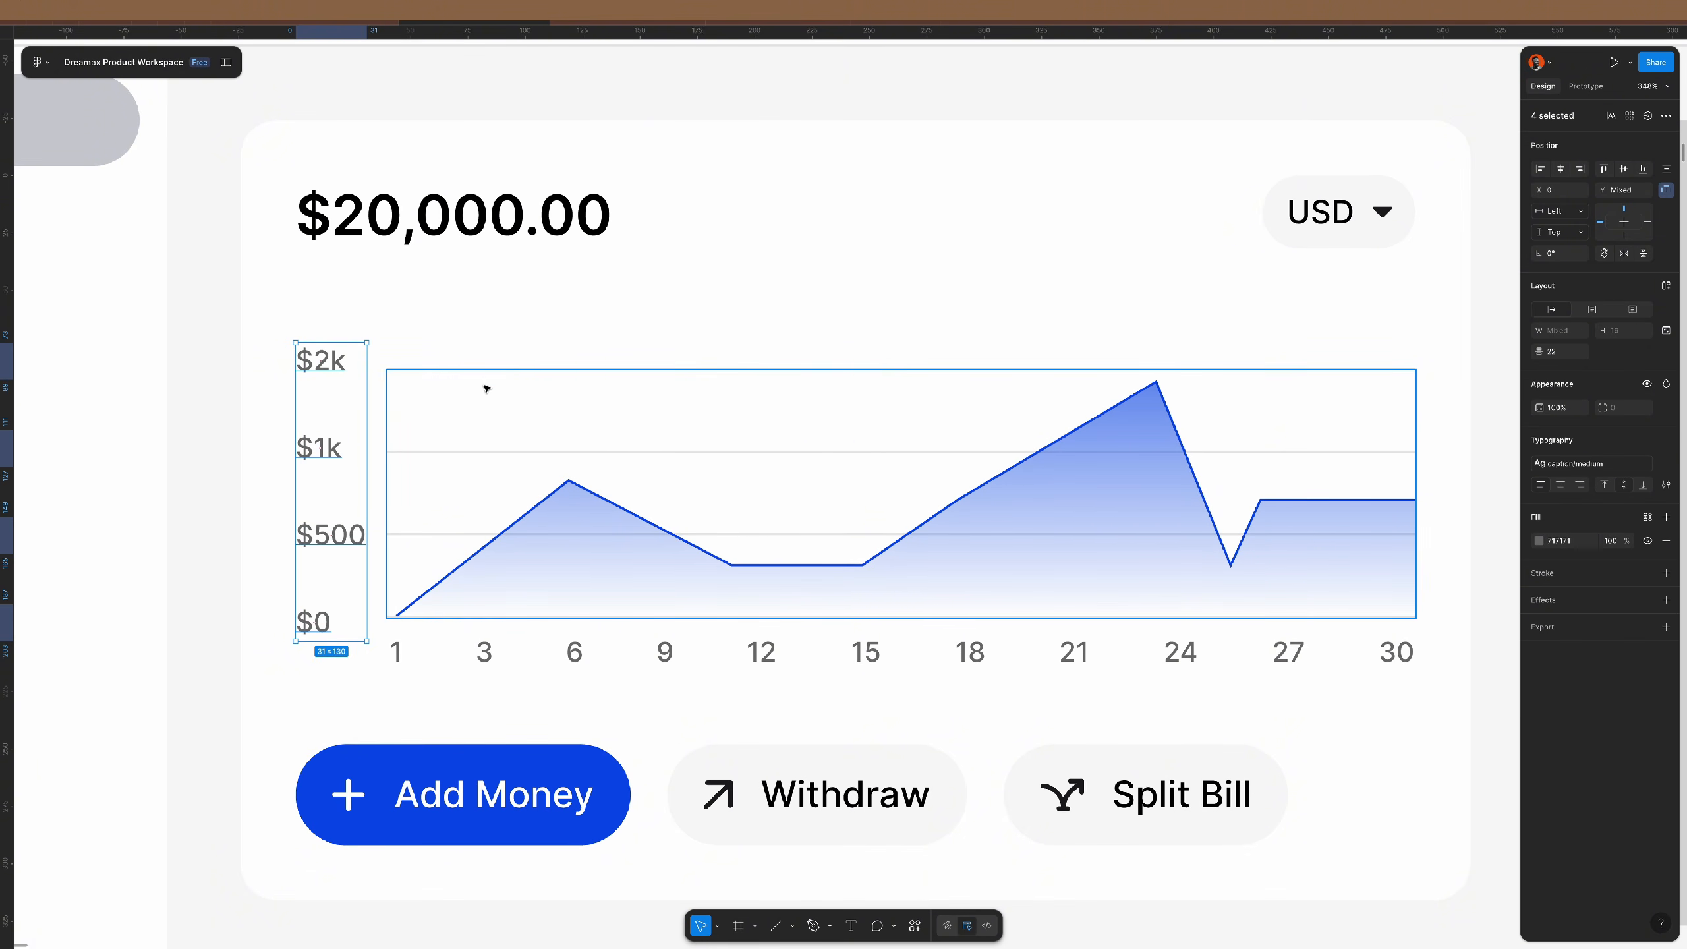
left_click(484, 387)
key("Return")
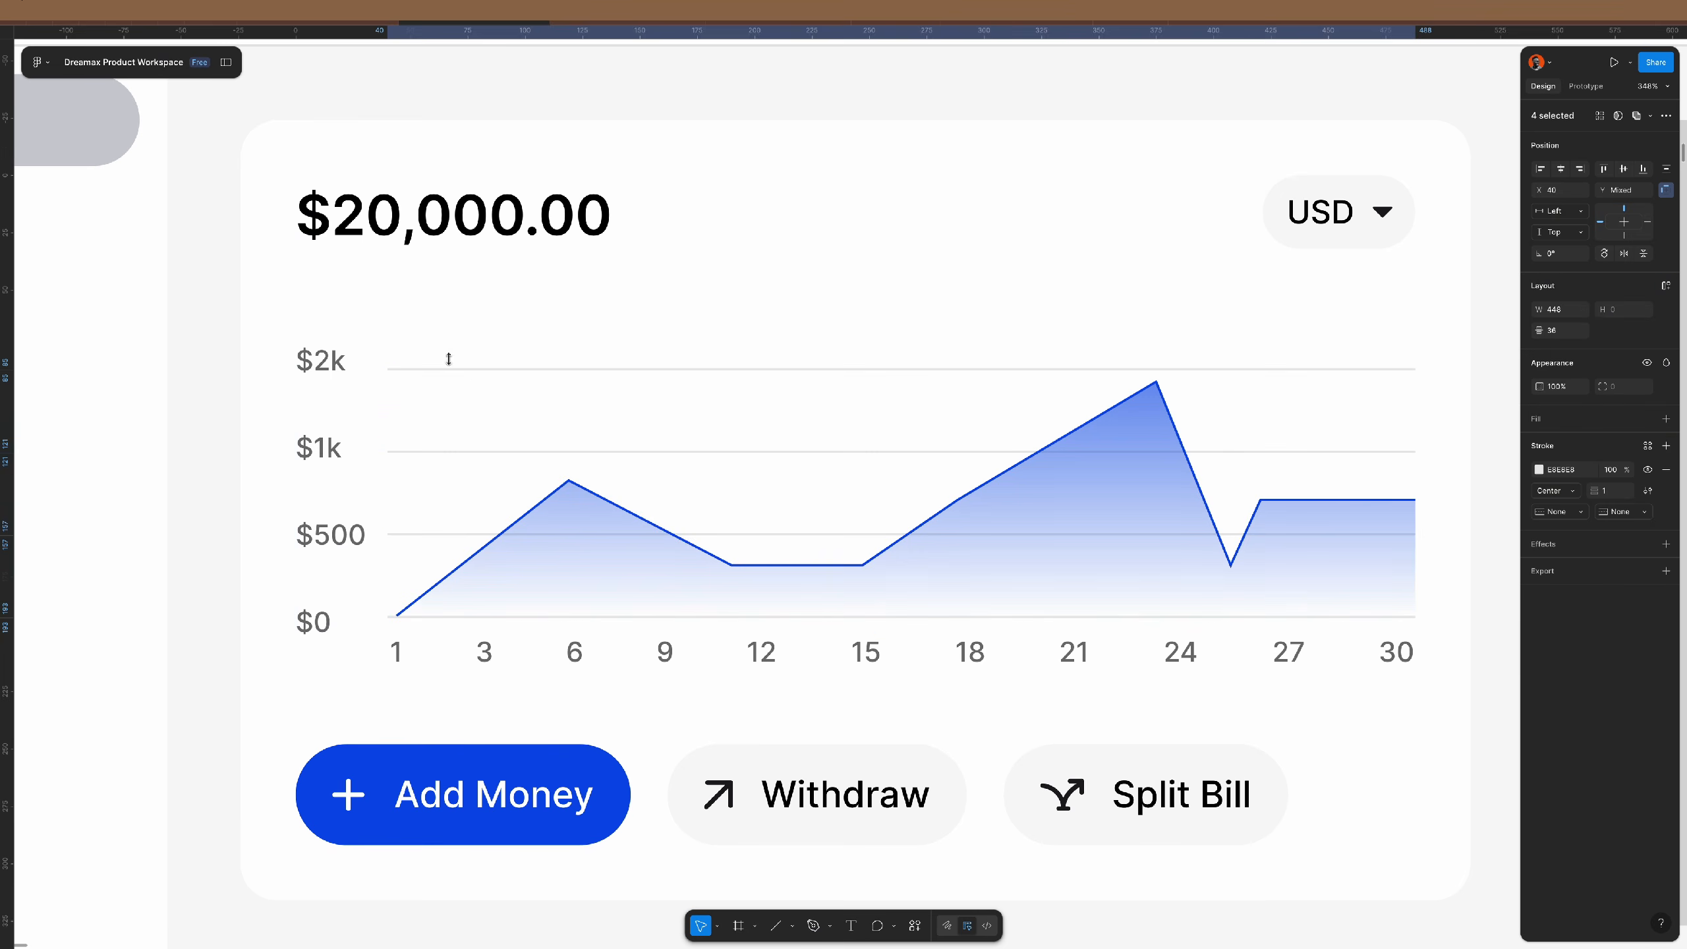
- Combine the $2k label and its gridline into a centred auto-layout row
left_click(424, 230)
left_click(425, 368)
left_click(302, 364, "shift")
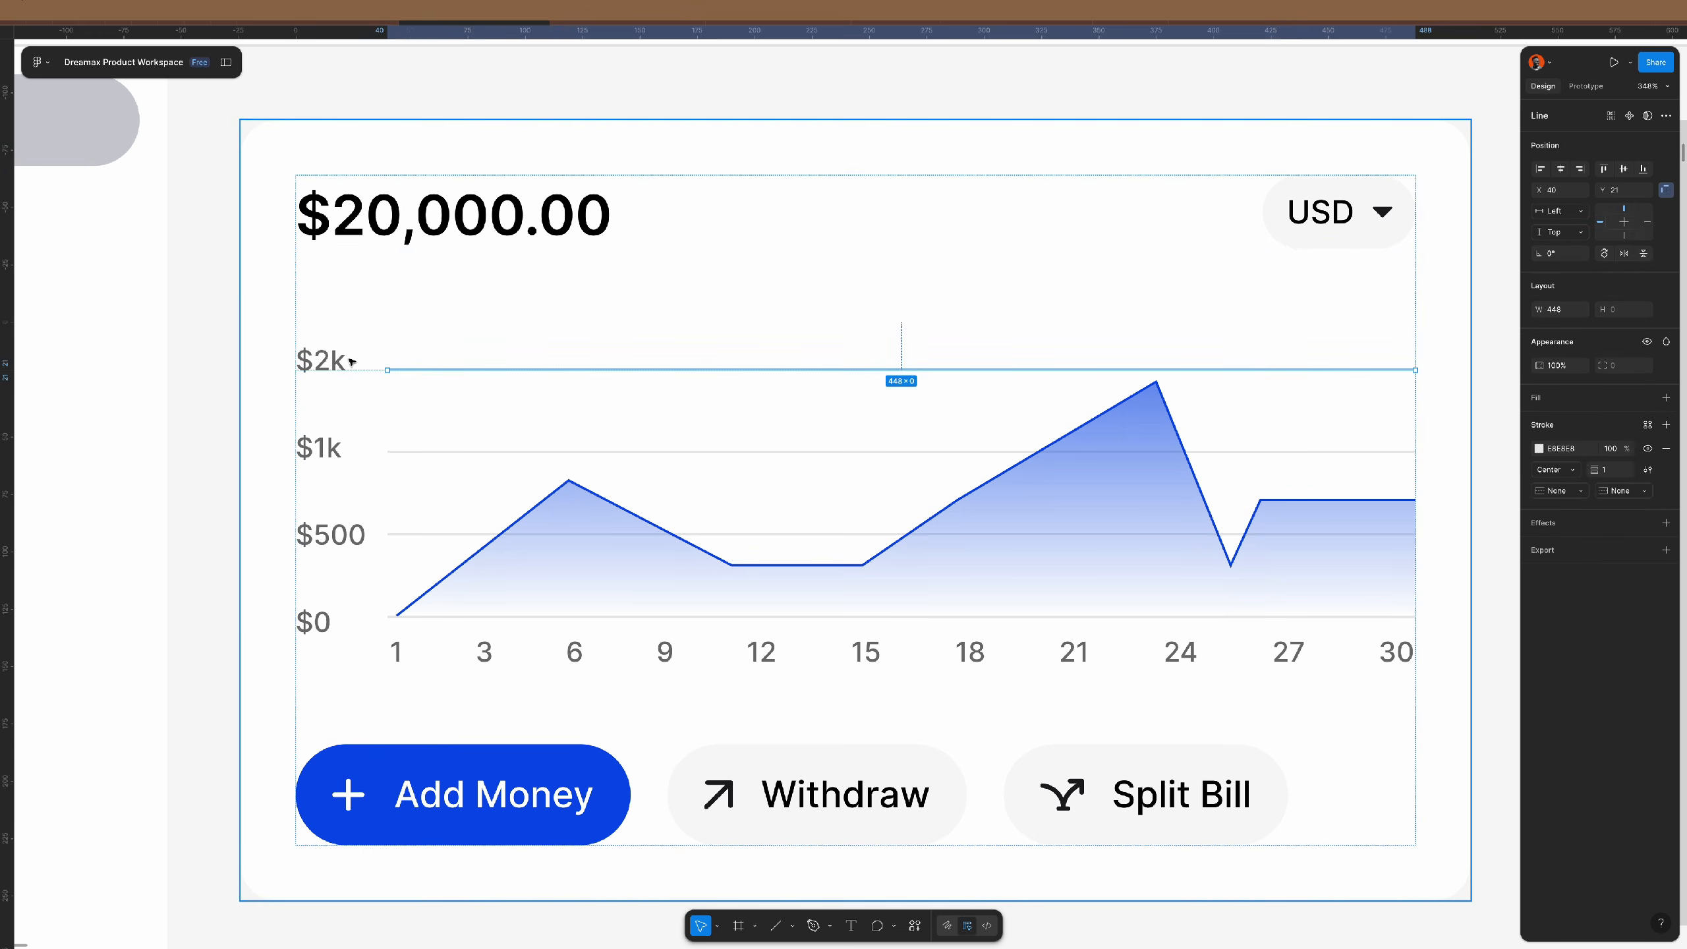
key("shift+a")
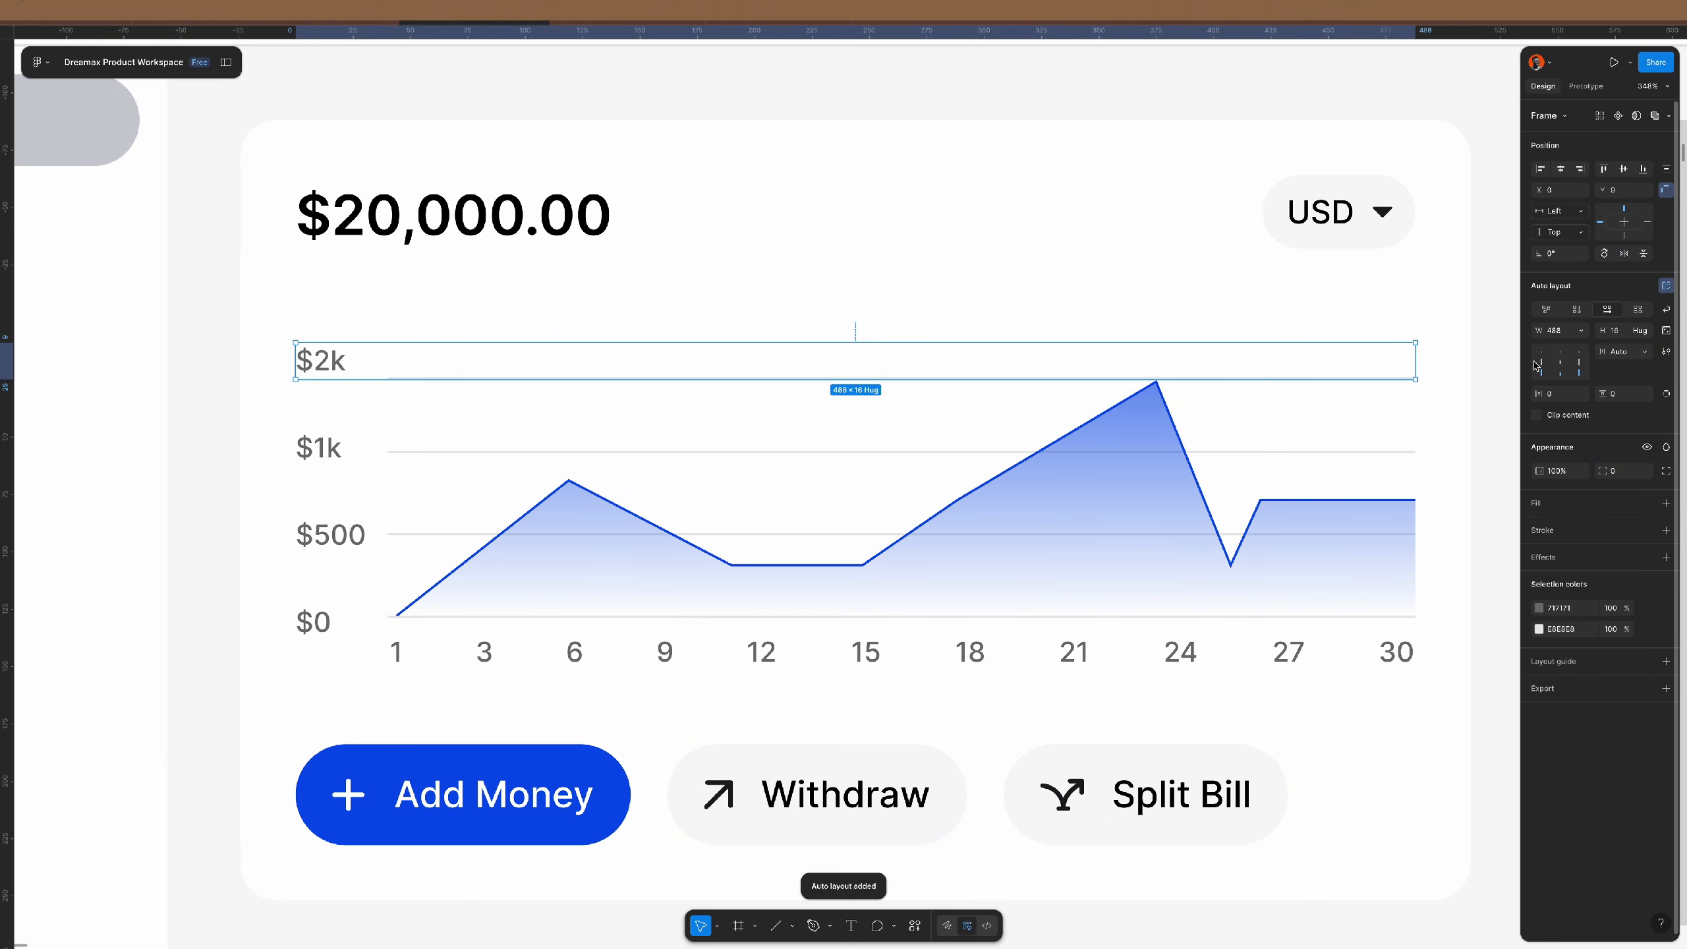
left_click(1544, 362)
- Delete the $1k, $500 and $0 labels along with their gridlines
left_click(322, 449)
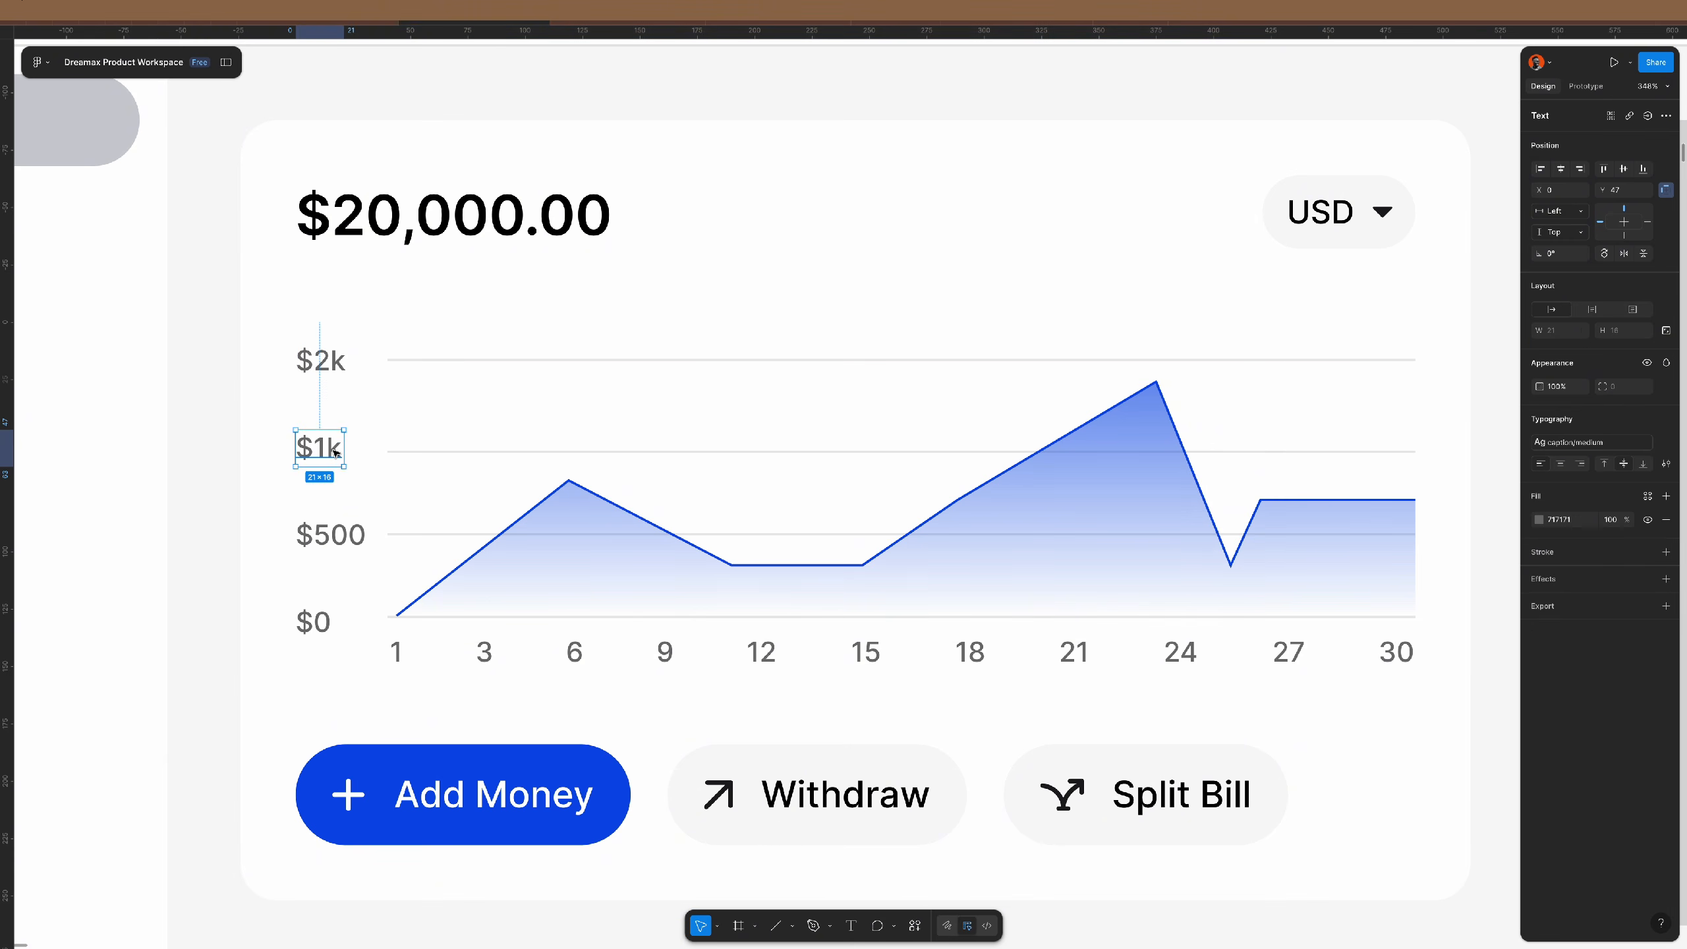
left_click(336, 535, "shift")
left_click(312, 621, "shift")
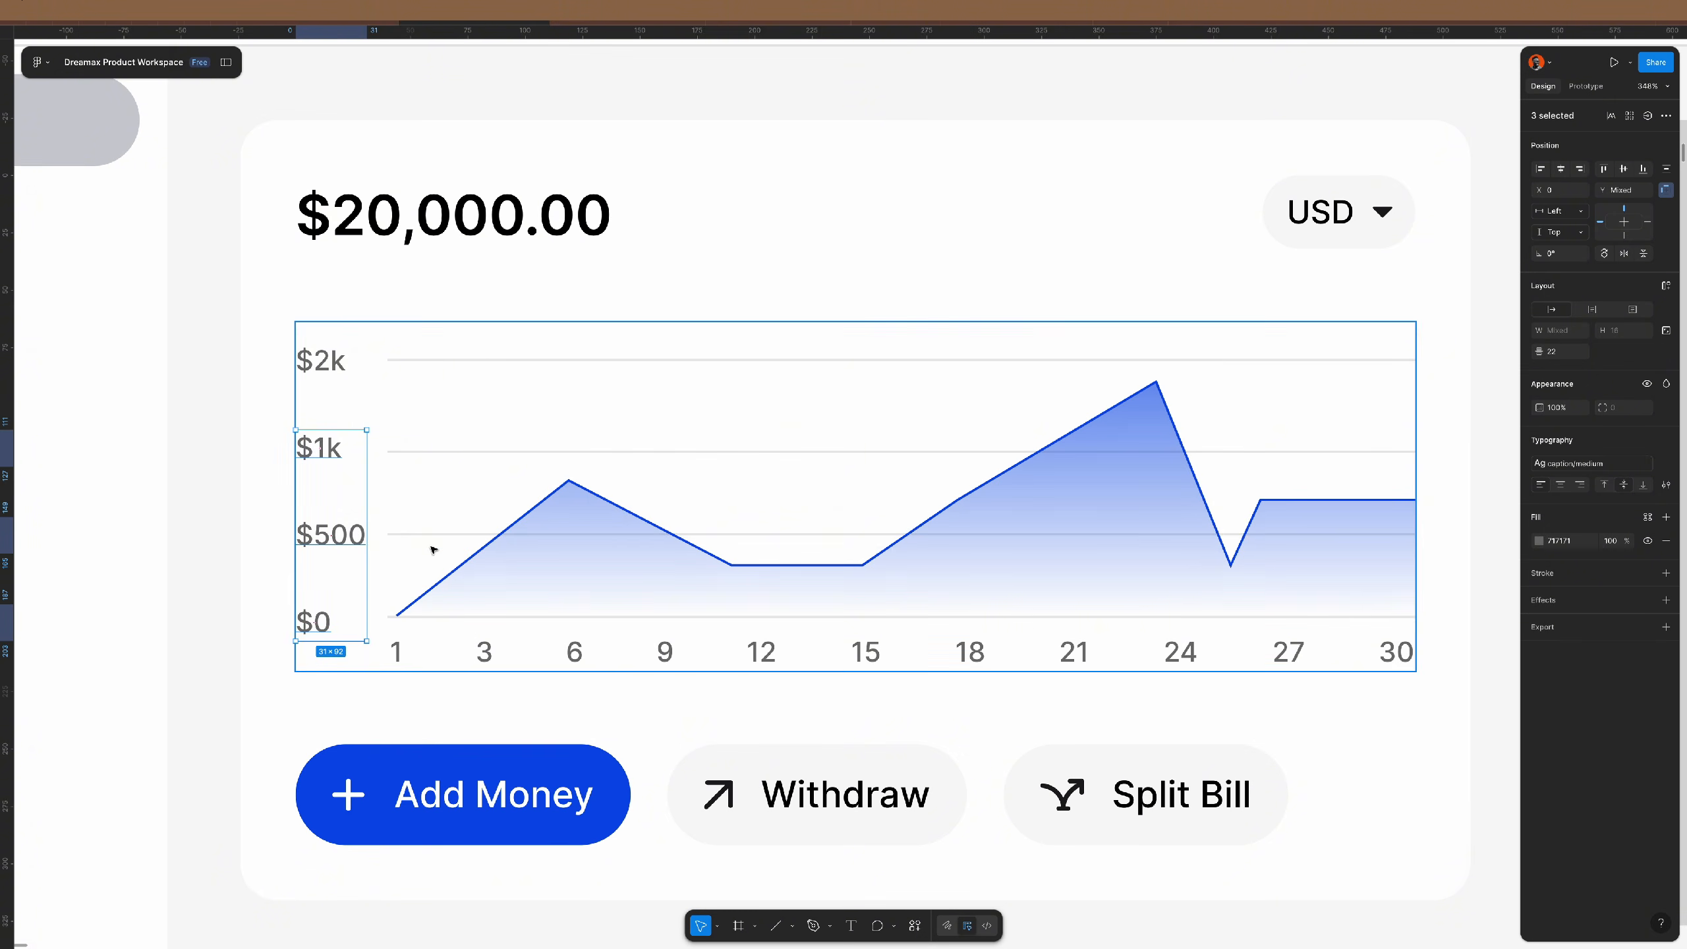
left_click(435, 535, "shift")
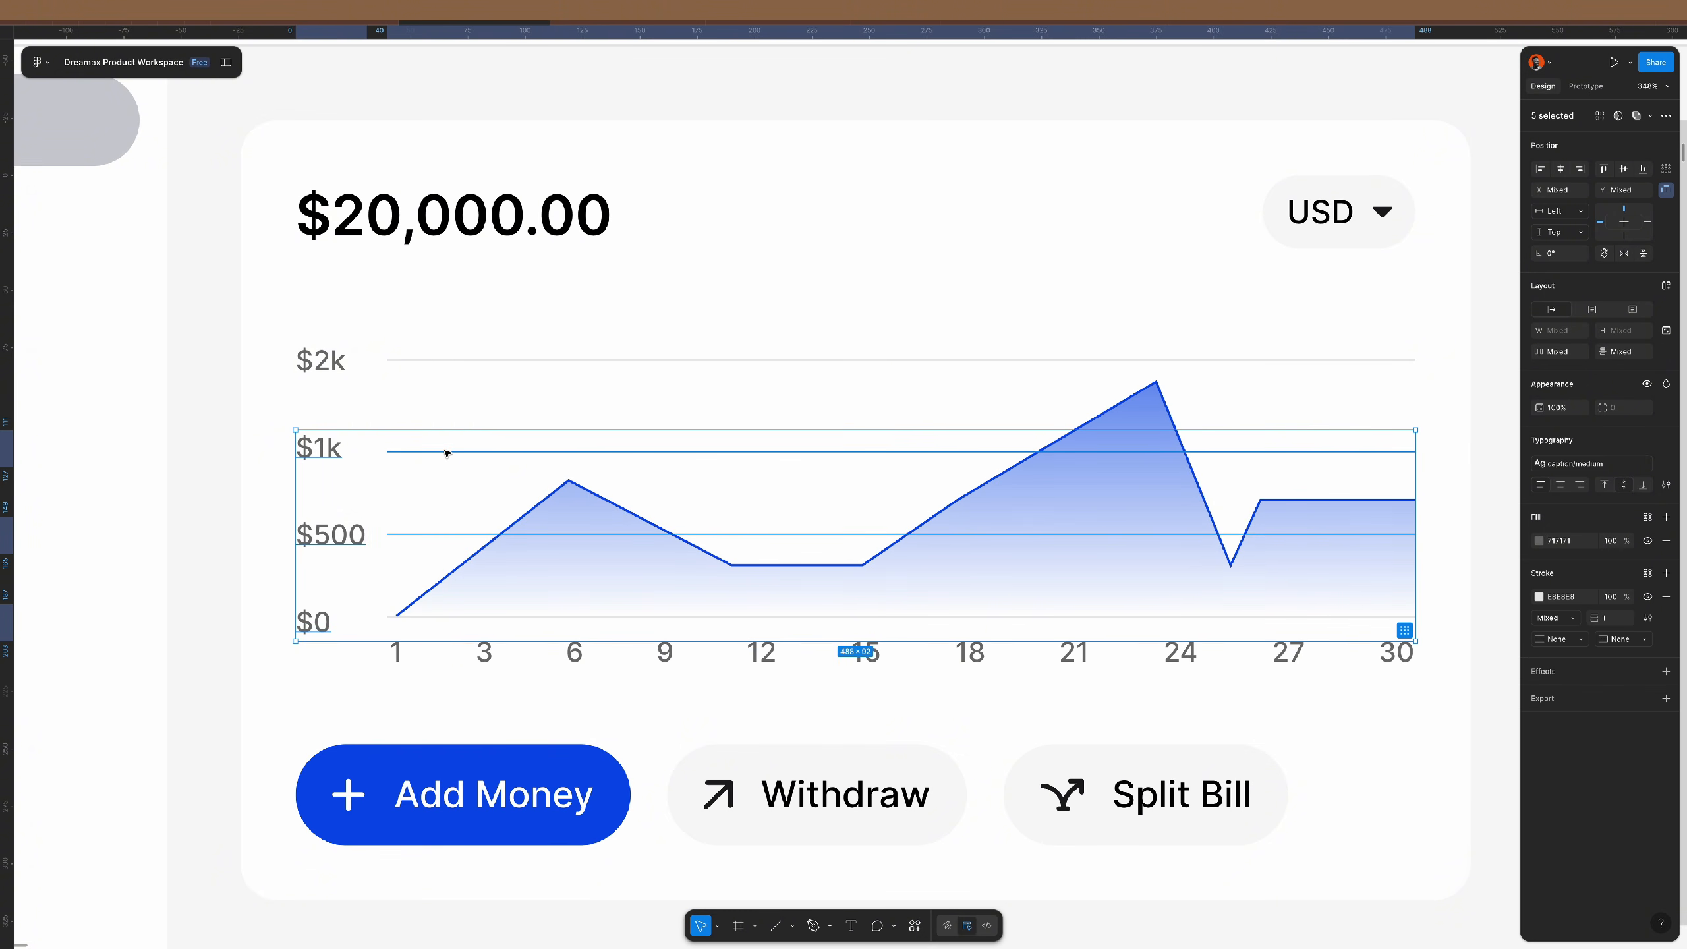
left_click(445, 452, "shift")
key("Delete")
- Delete the chart's baseline and select the $2k row
left_click(684, 616)
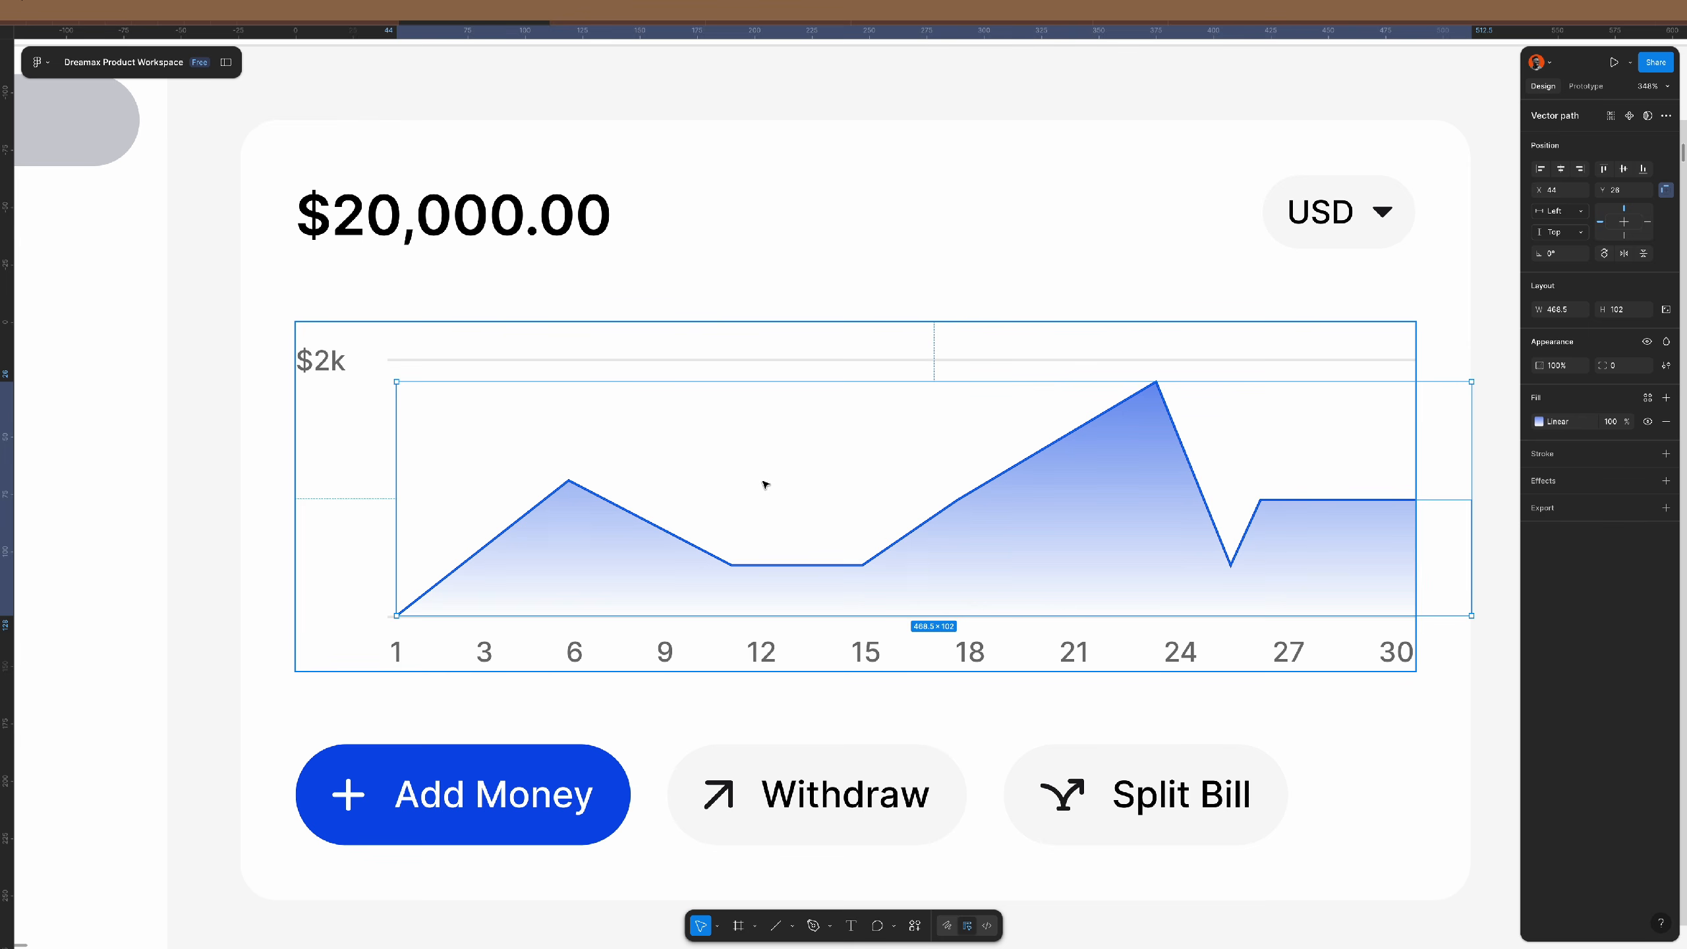
left_click(666, 616)
key("Delete")
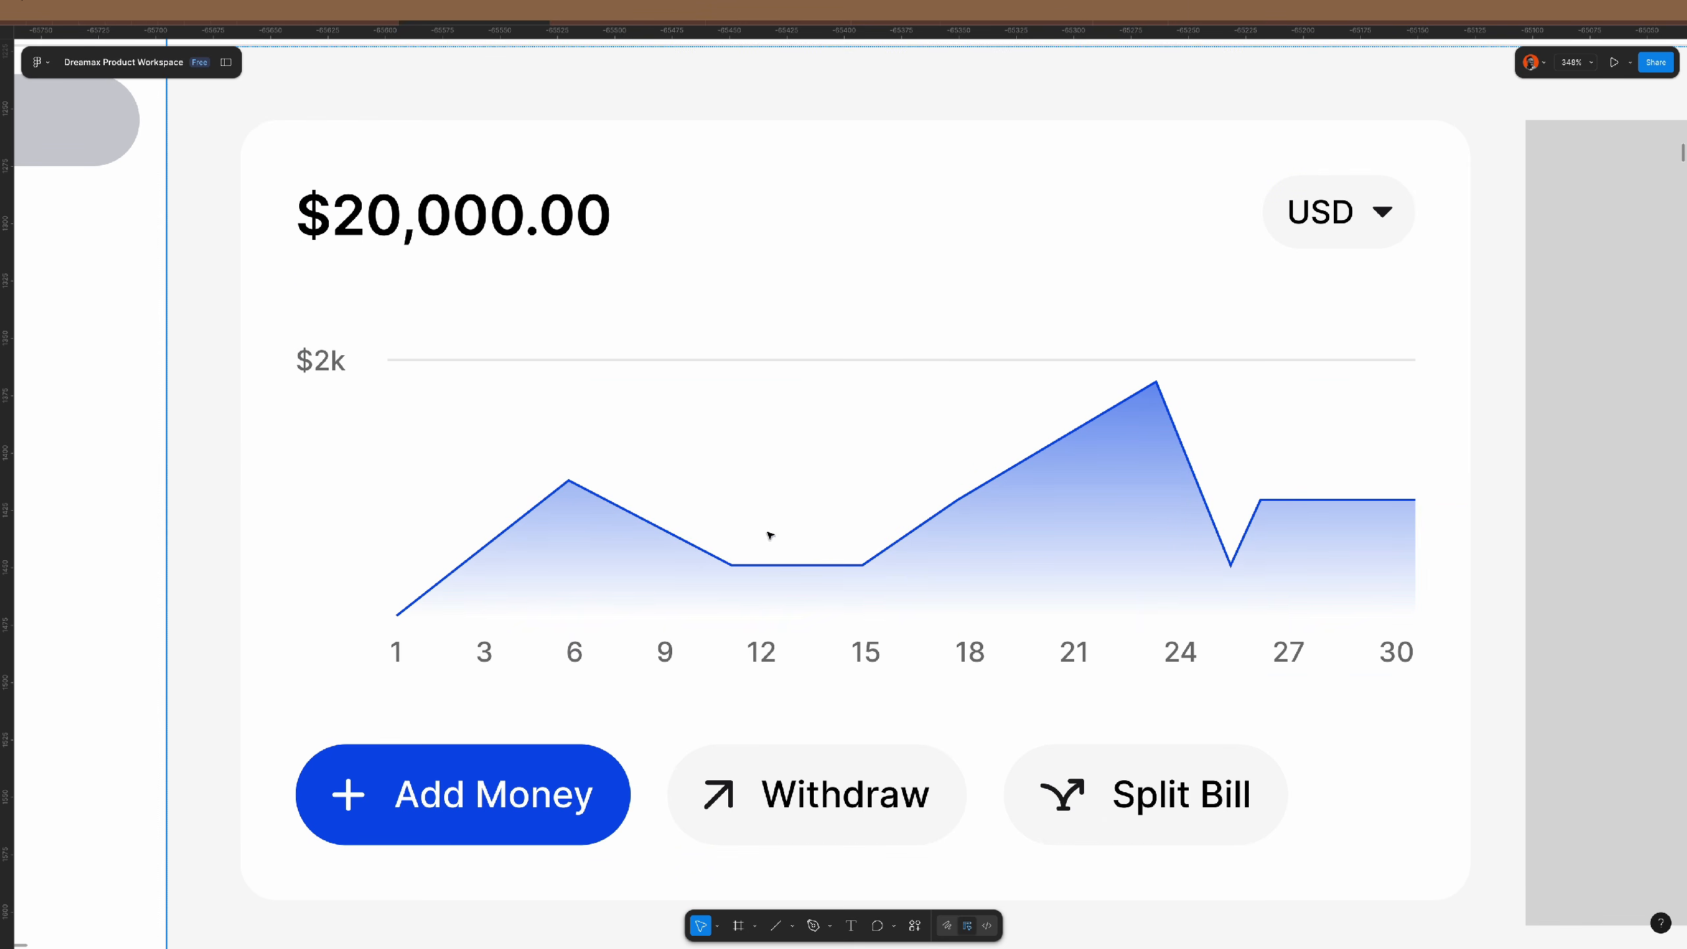
left_click(365, 357)
double_click(368, 359)
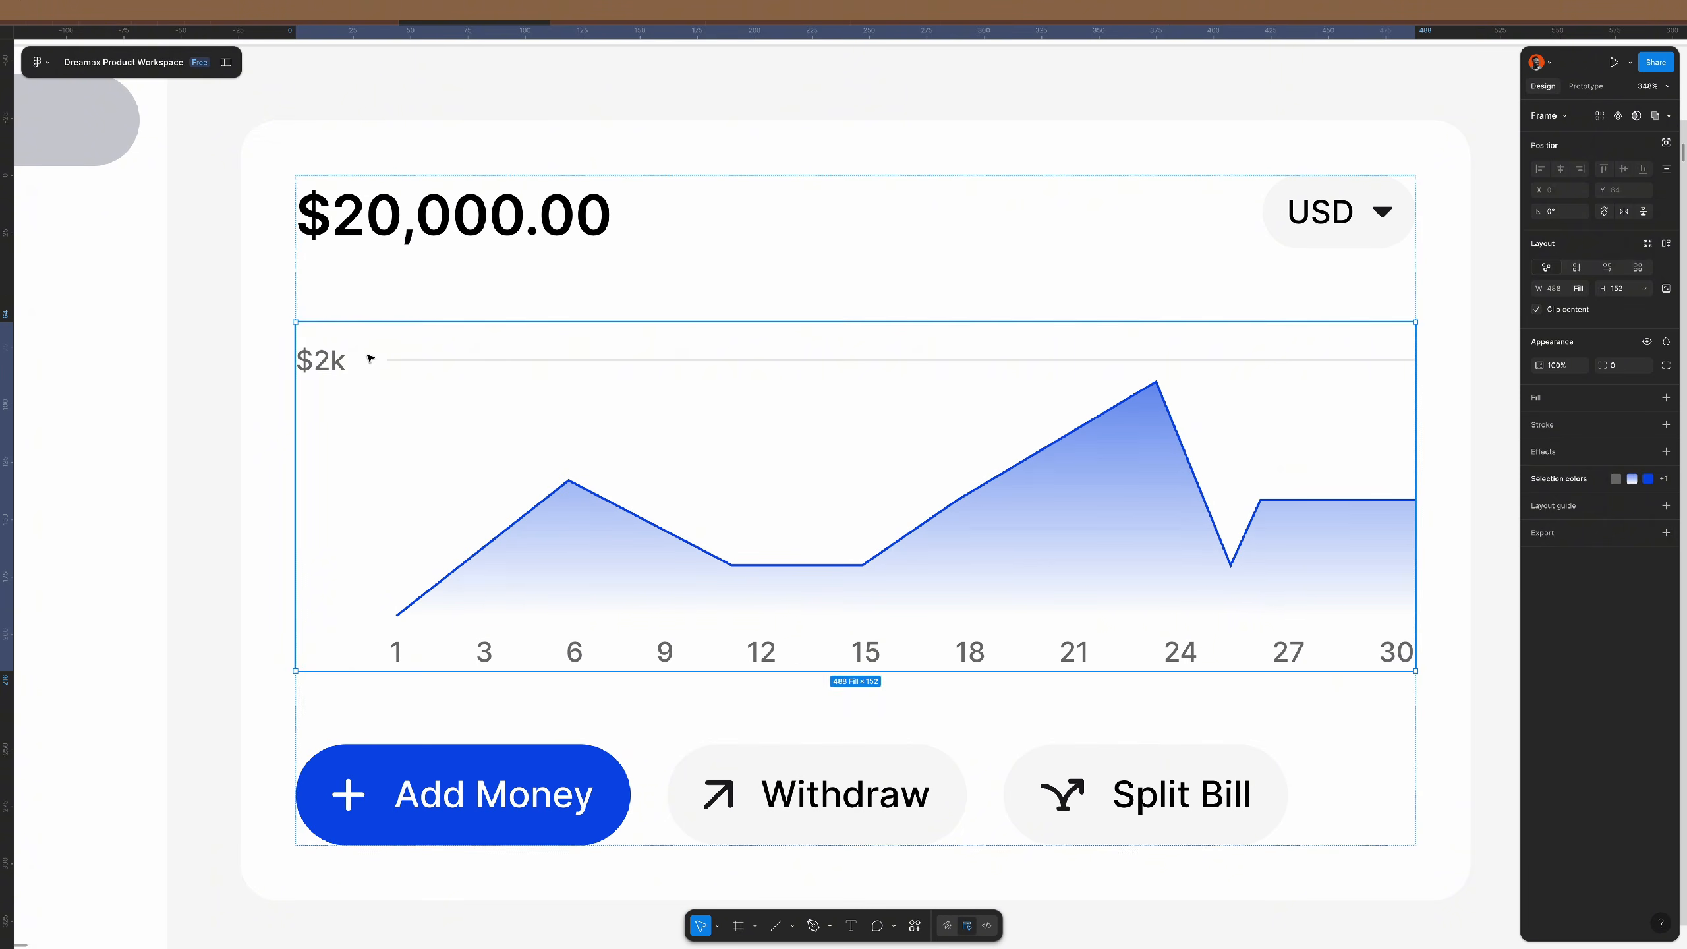
left_click(370, 358)
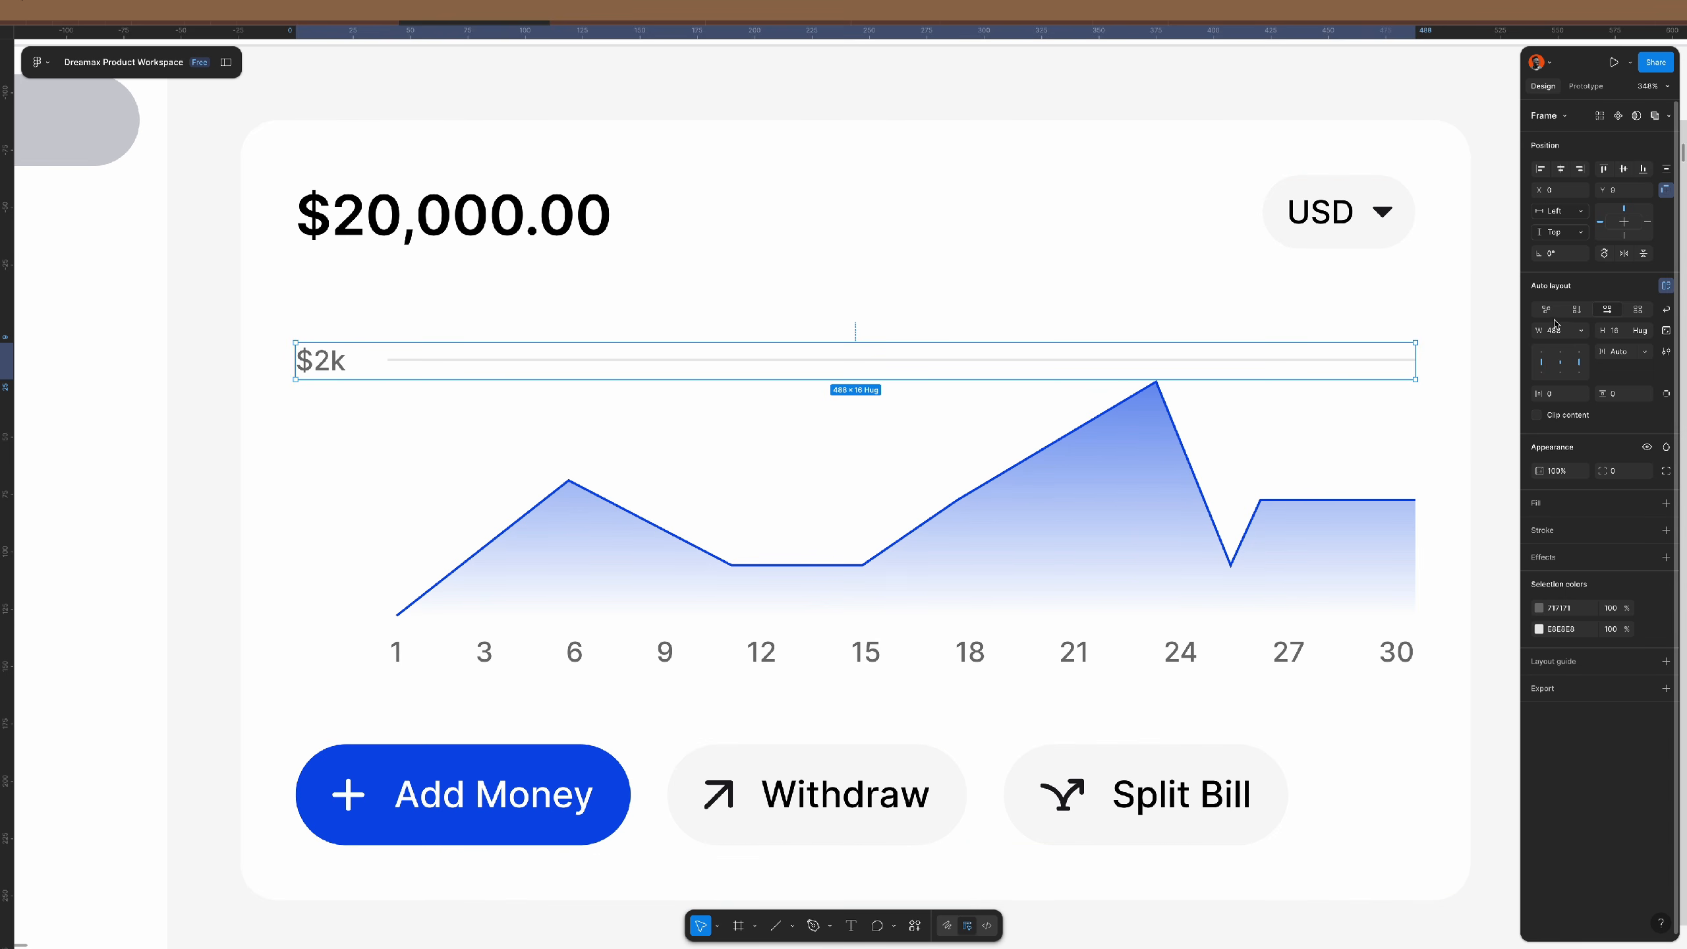
- Align the $2k row to the chart's top, duplicate it below, and wrap both rows in auto layout
left_click(1604, 169)
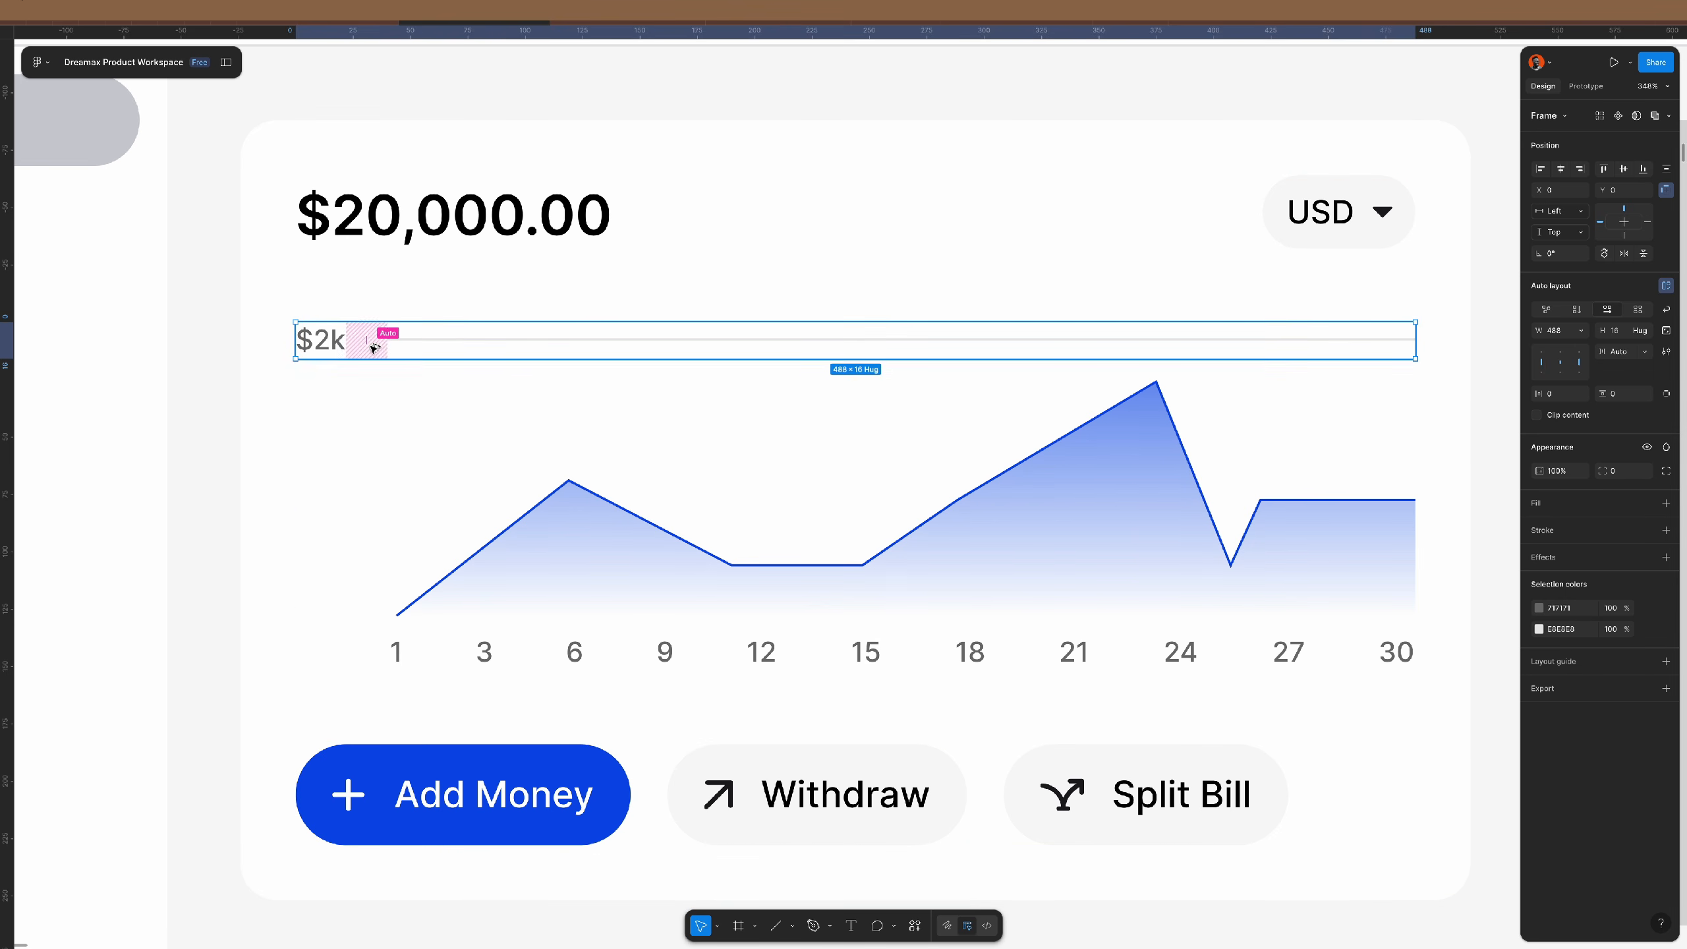
left_click_drag(374, 346, 378, 427)
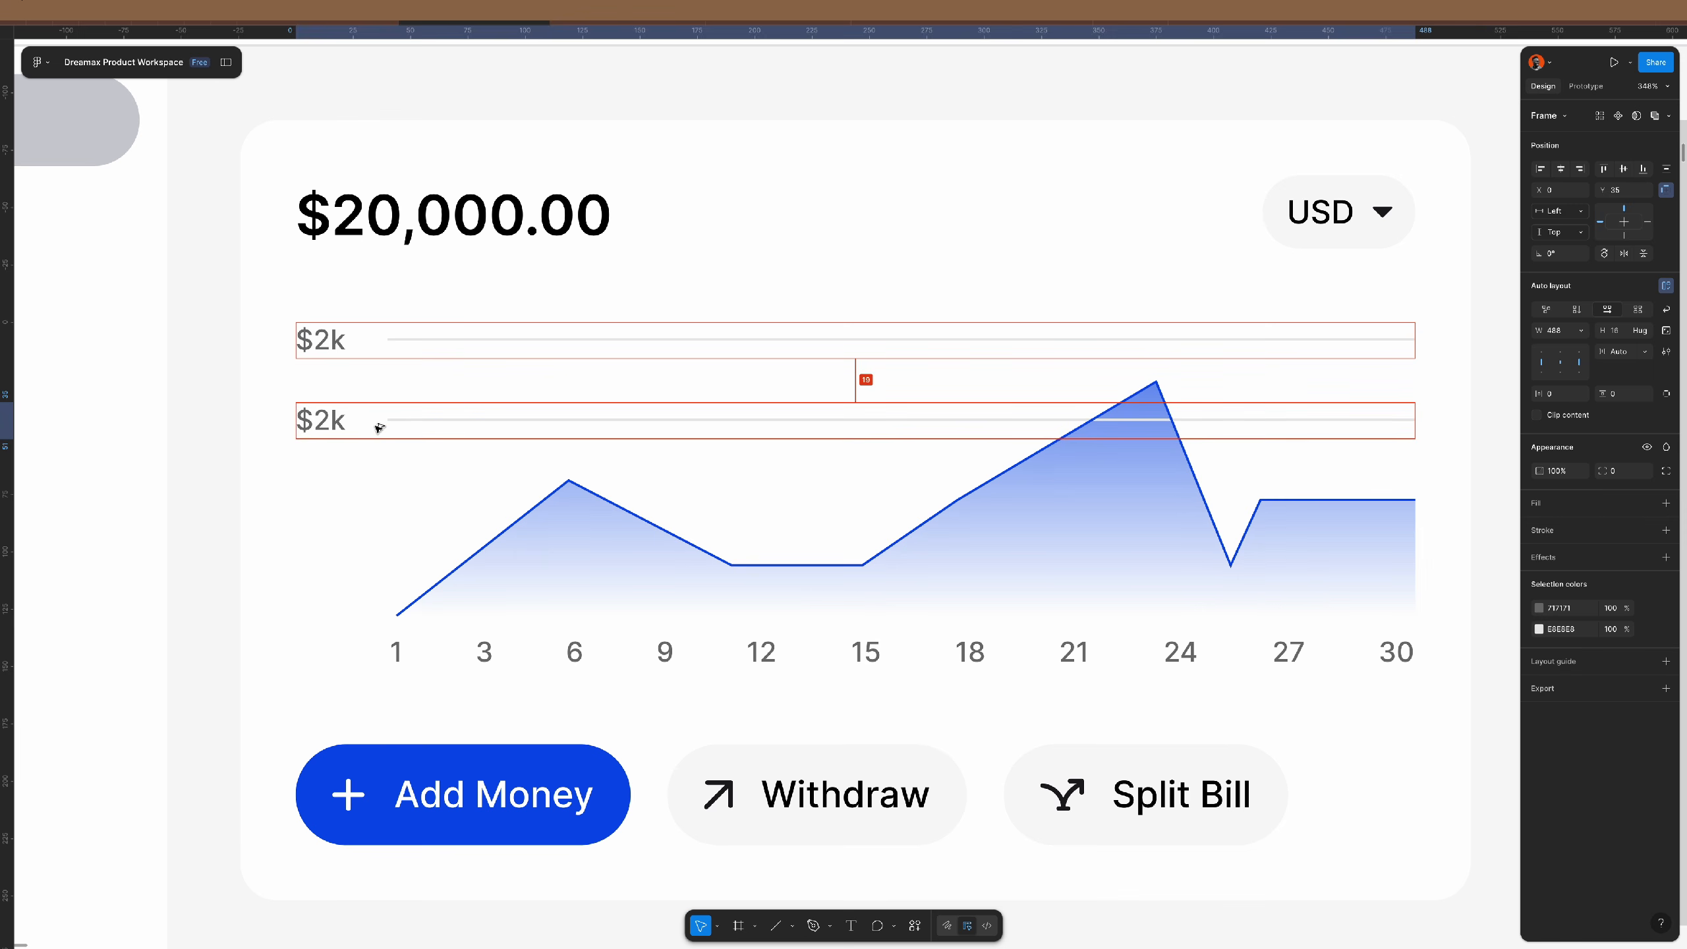
left_click(392, 346, "shift")
key("shift+a")
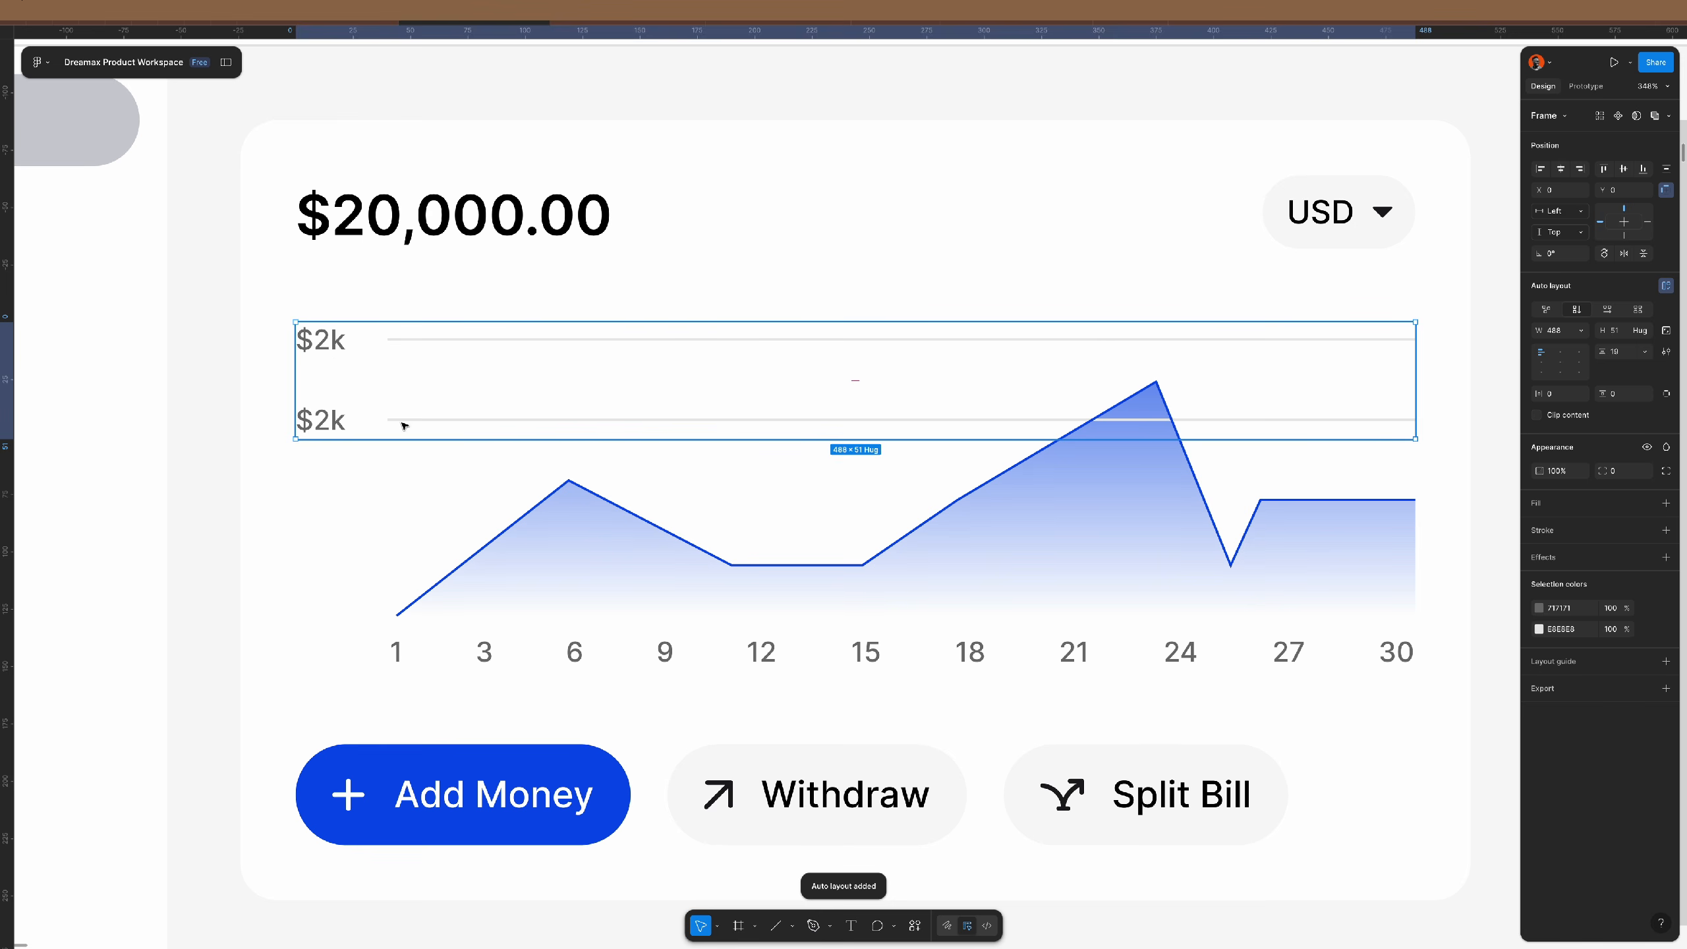
- Set both $2k labels to a width of 40 px
left_click(335, 425, "super")
left_click(334, 347, "shift+super")
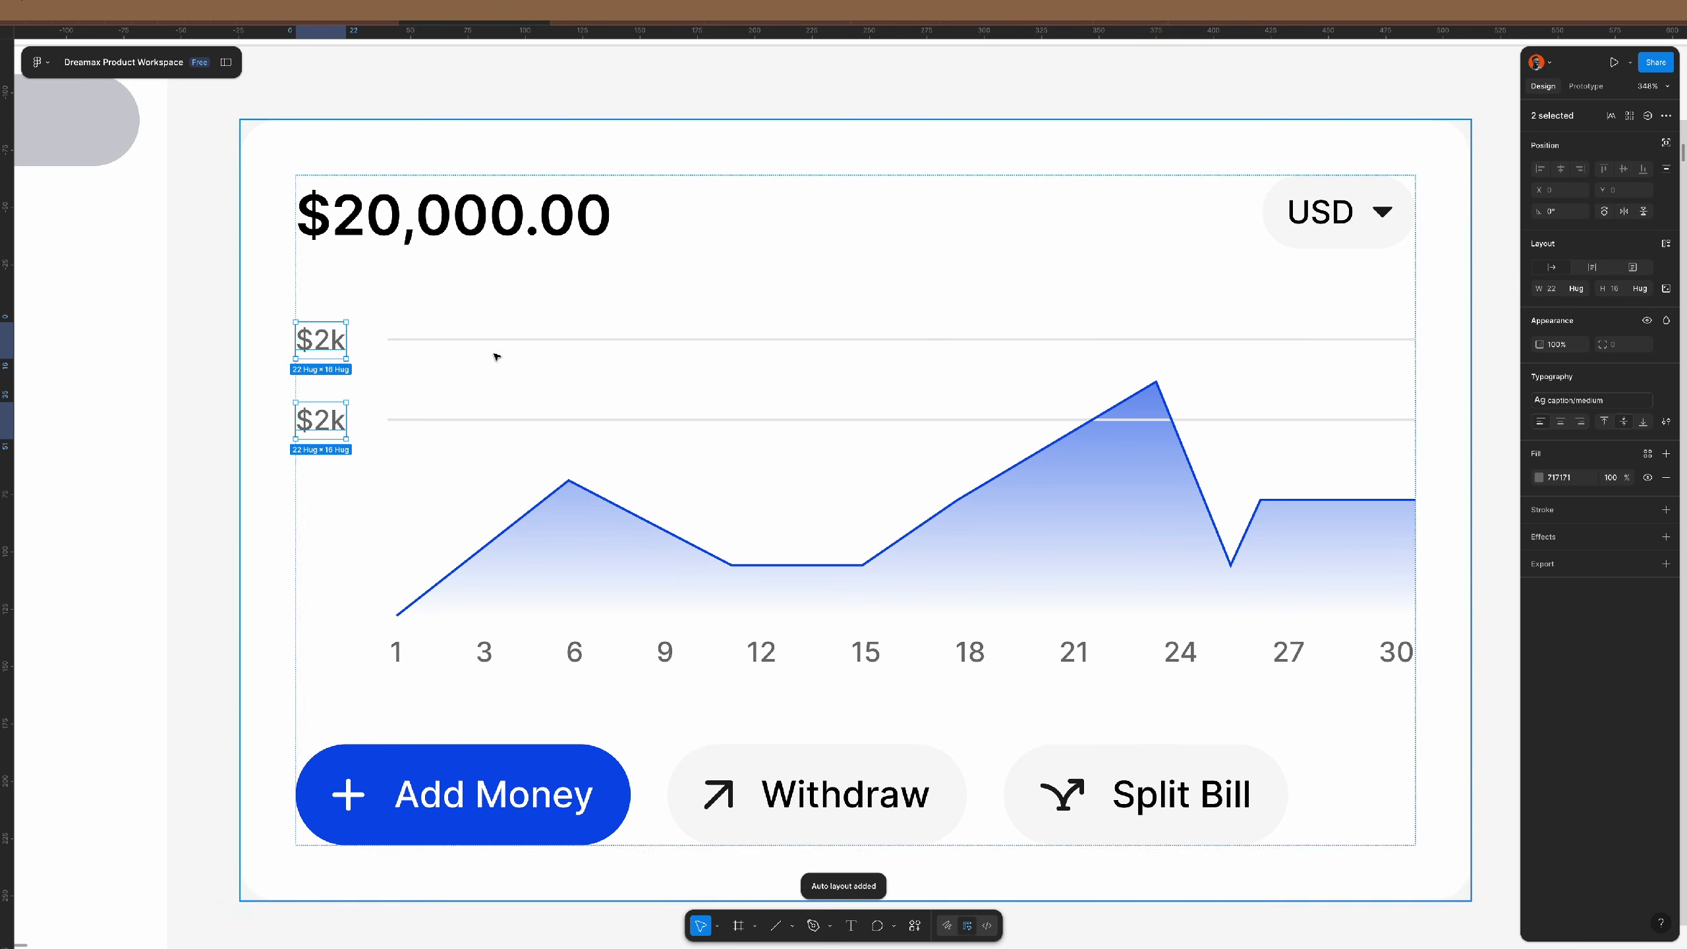
left_click(1564, 291)
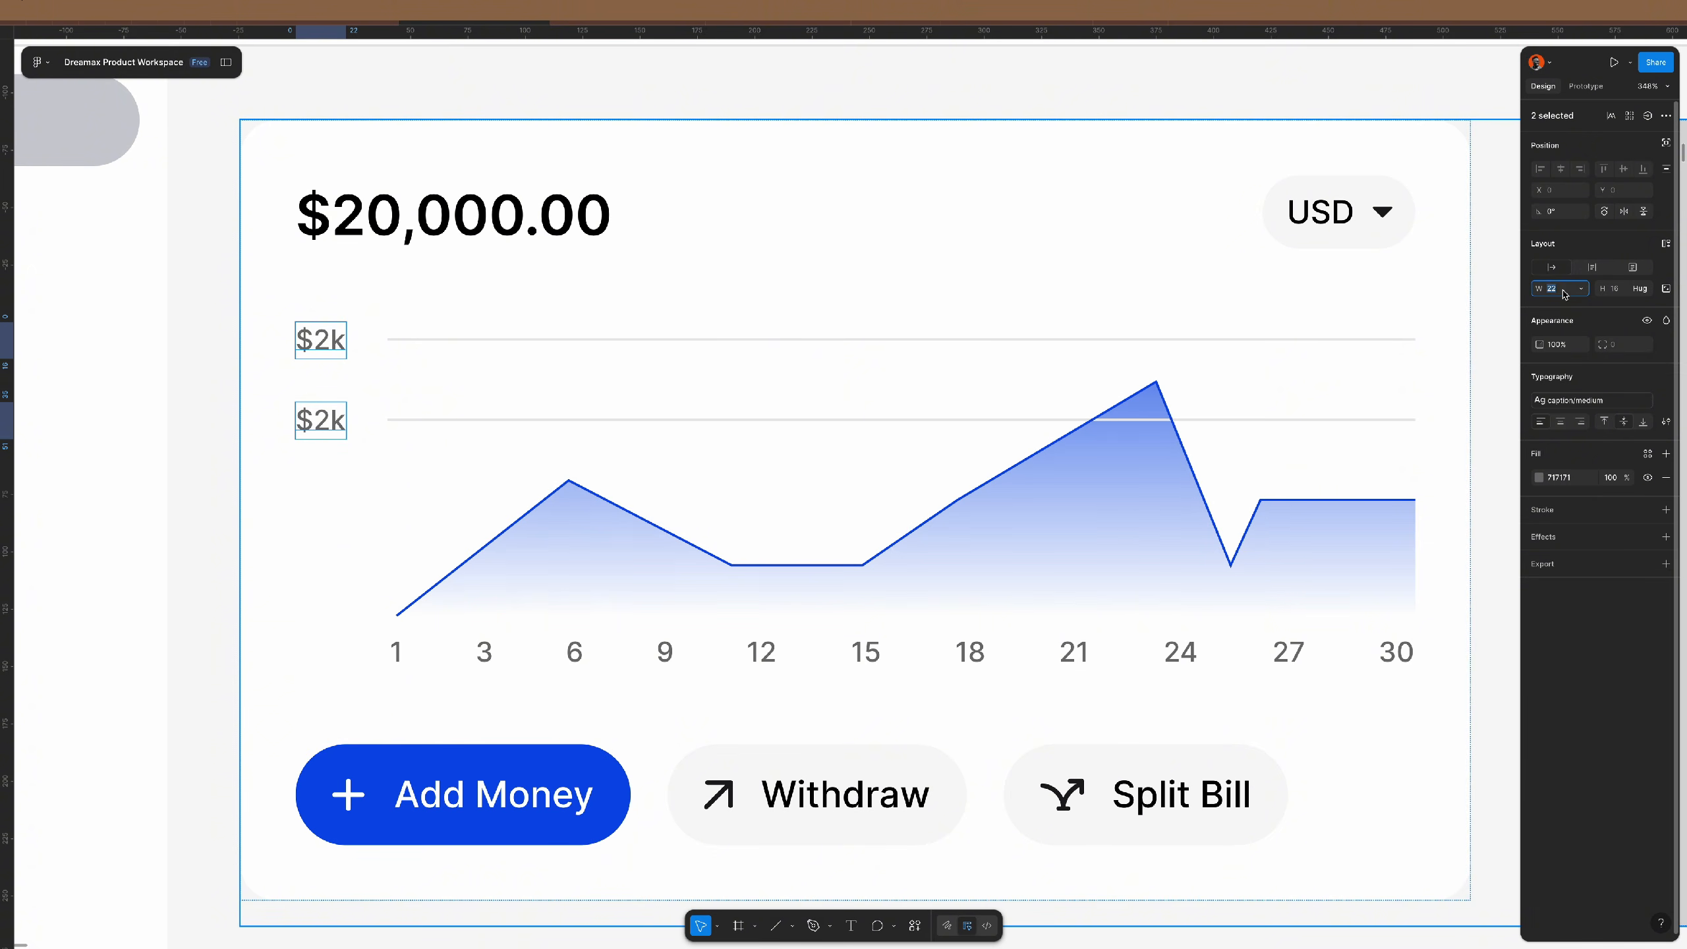
type("30")
key("Return")
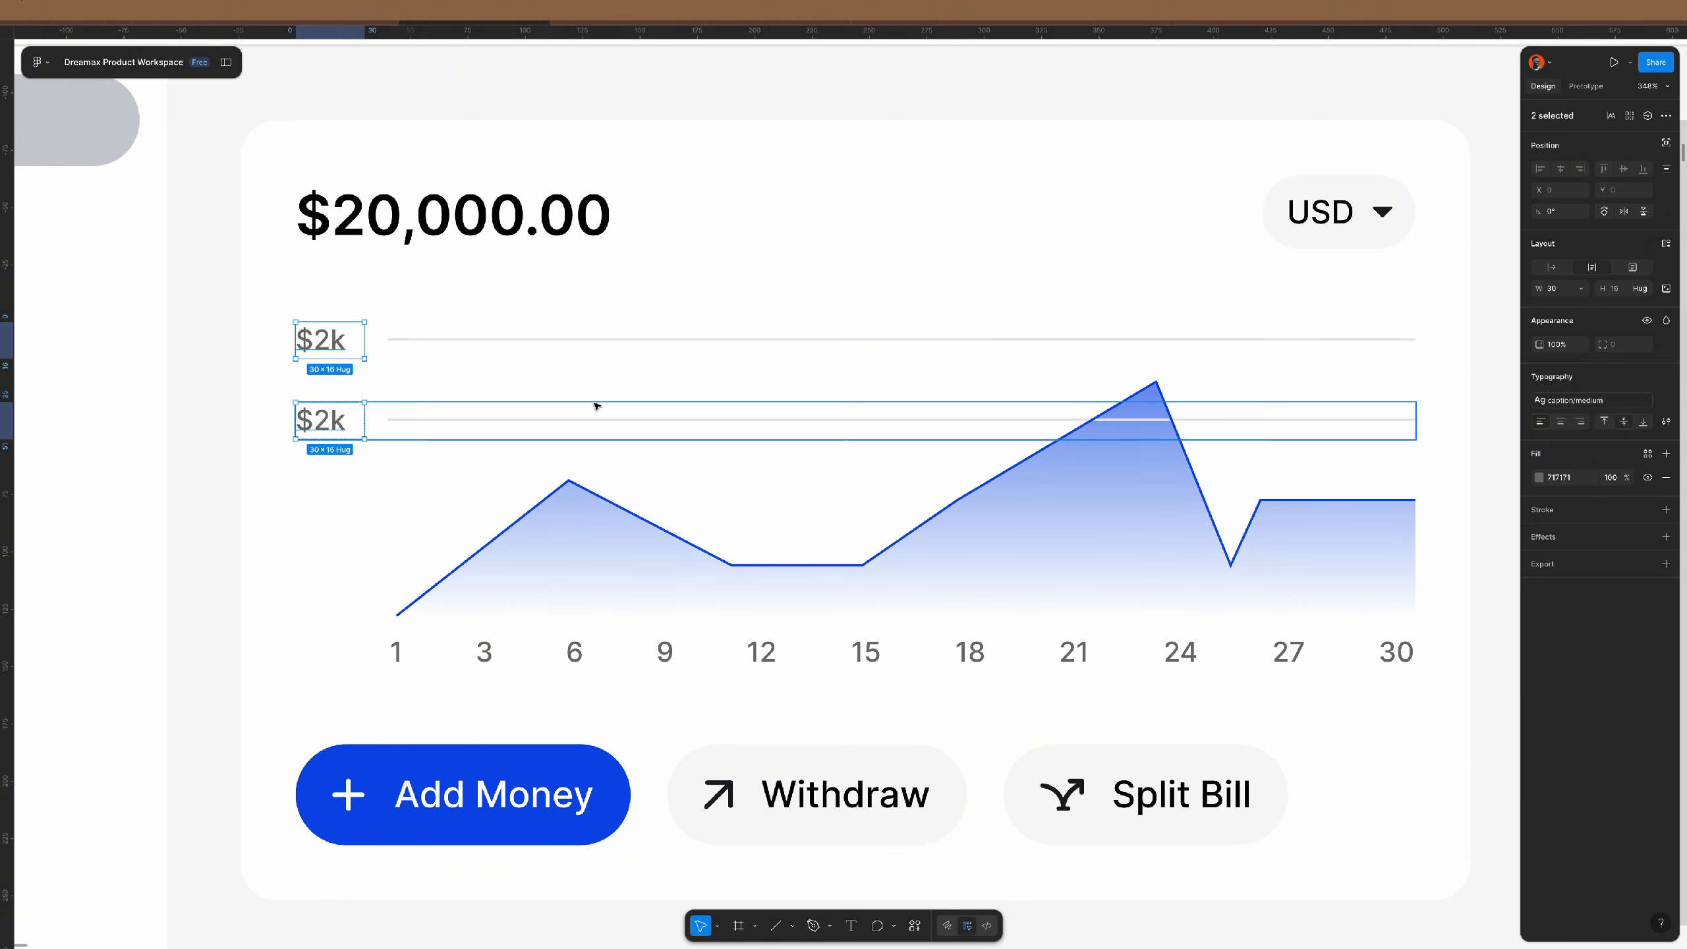
left_click(1568, 290)
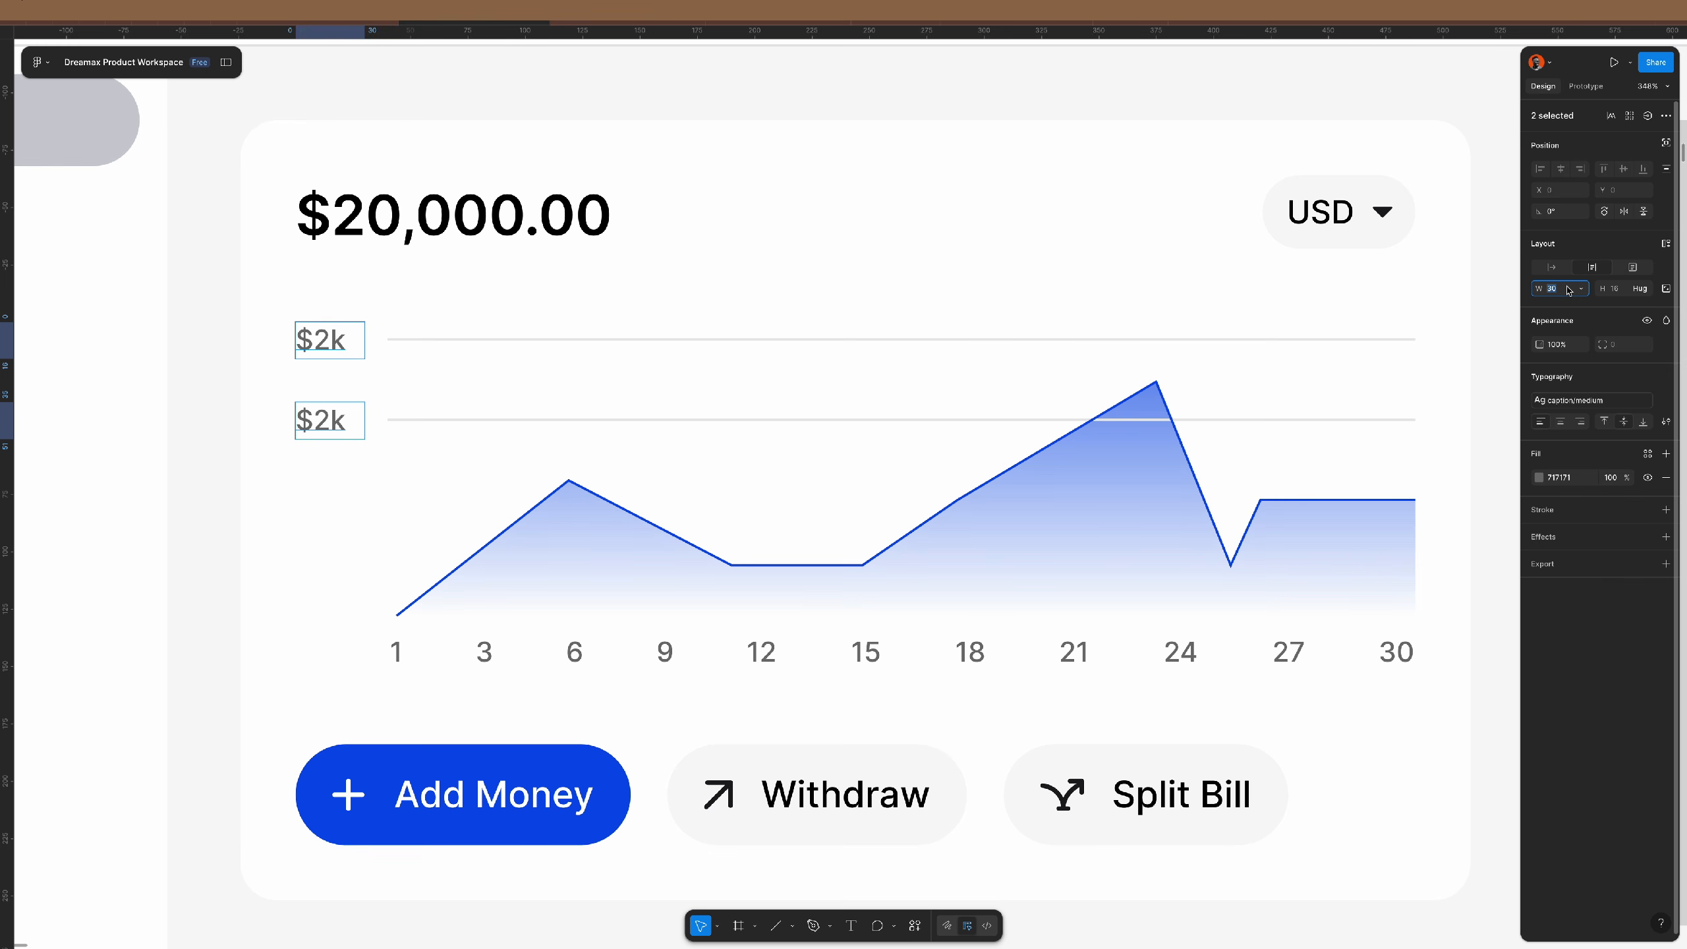
type("40")
key("Return")
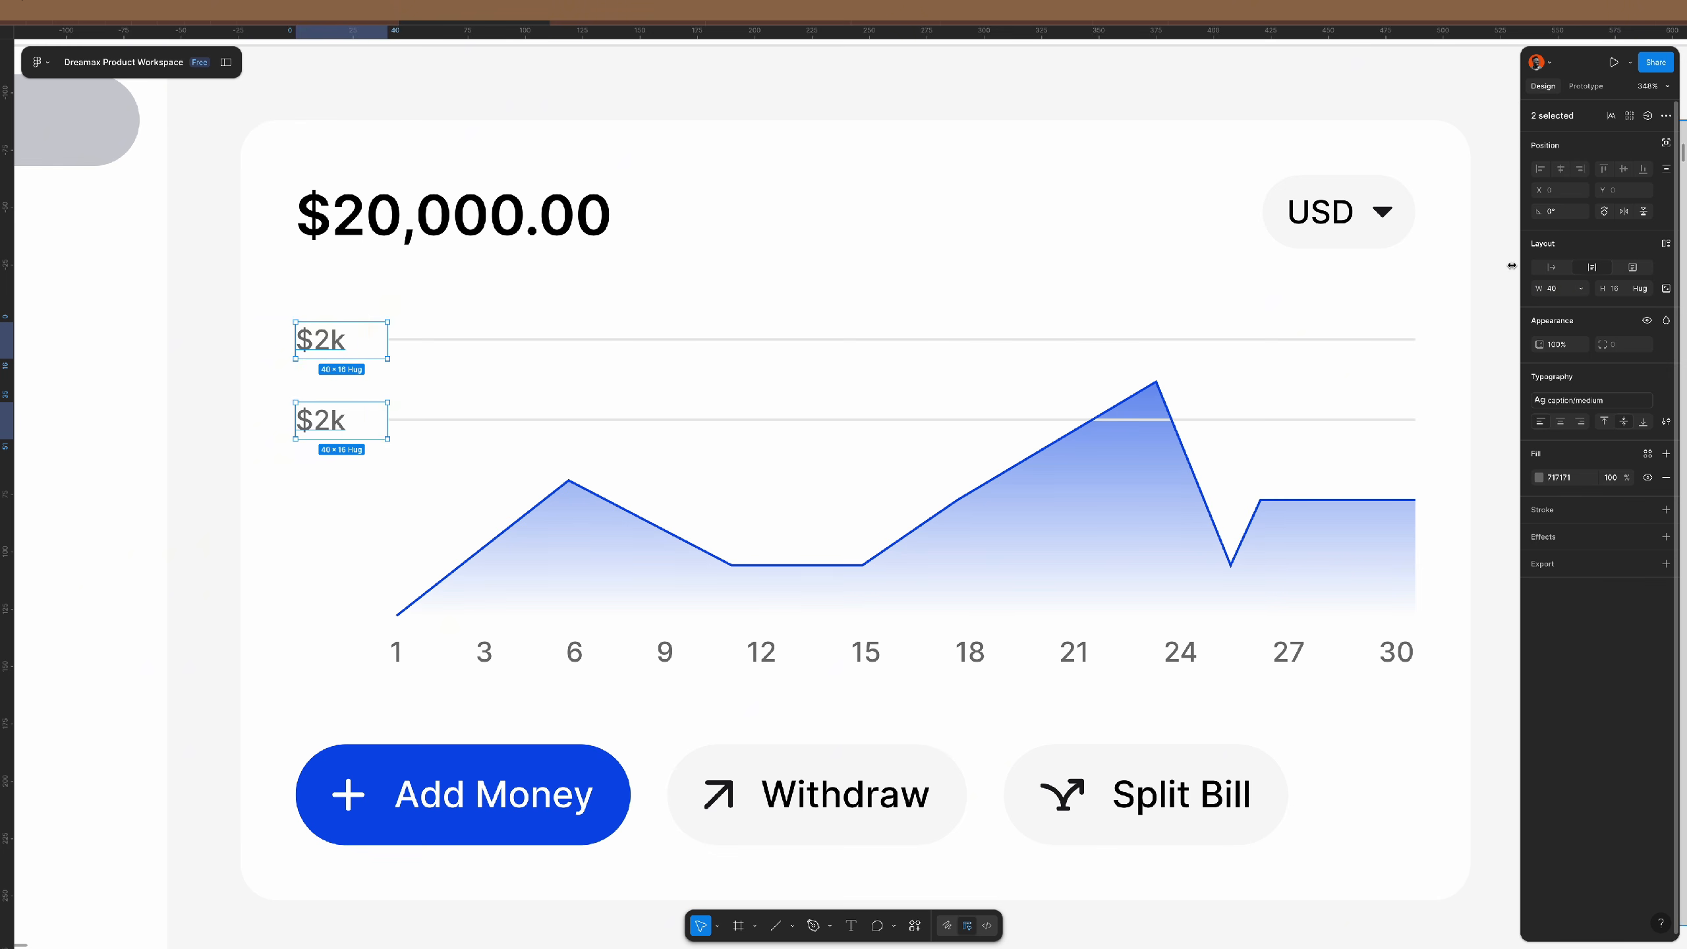
- Set the gap between label and gridline in both $2k rows to 4 px
left_click(583, 352)
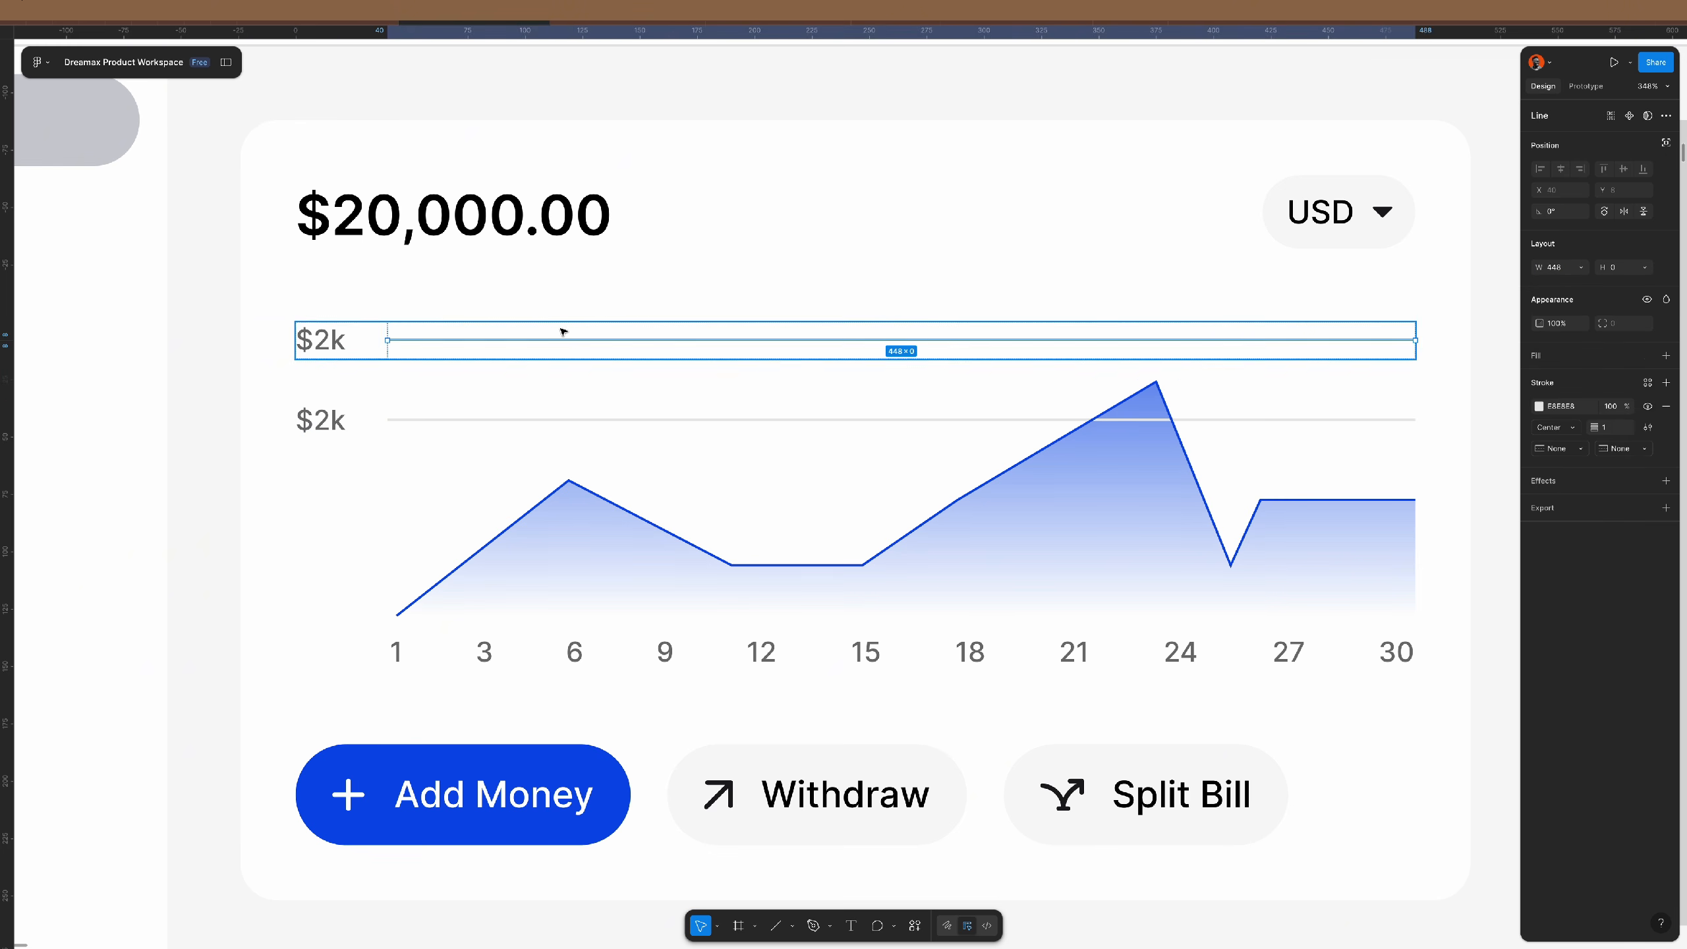
left_click(574, 412, "shift")
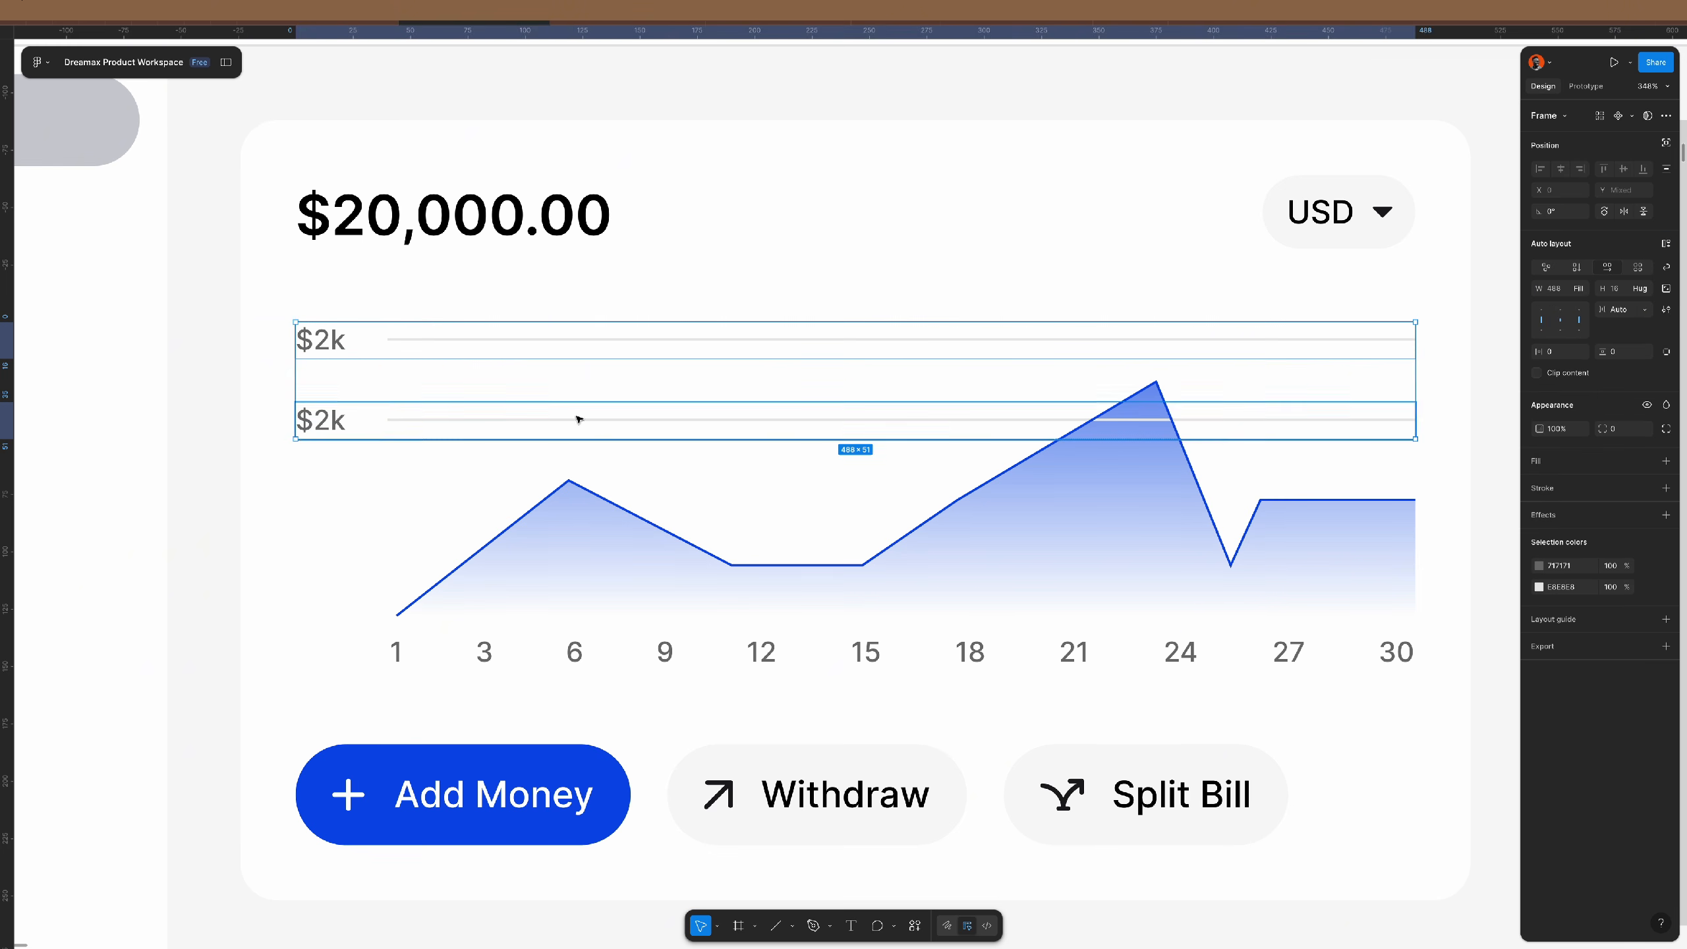
left_click(1644, 310)
left_click(1596, 297)
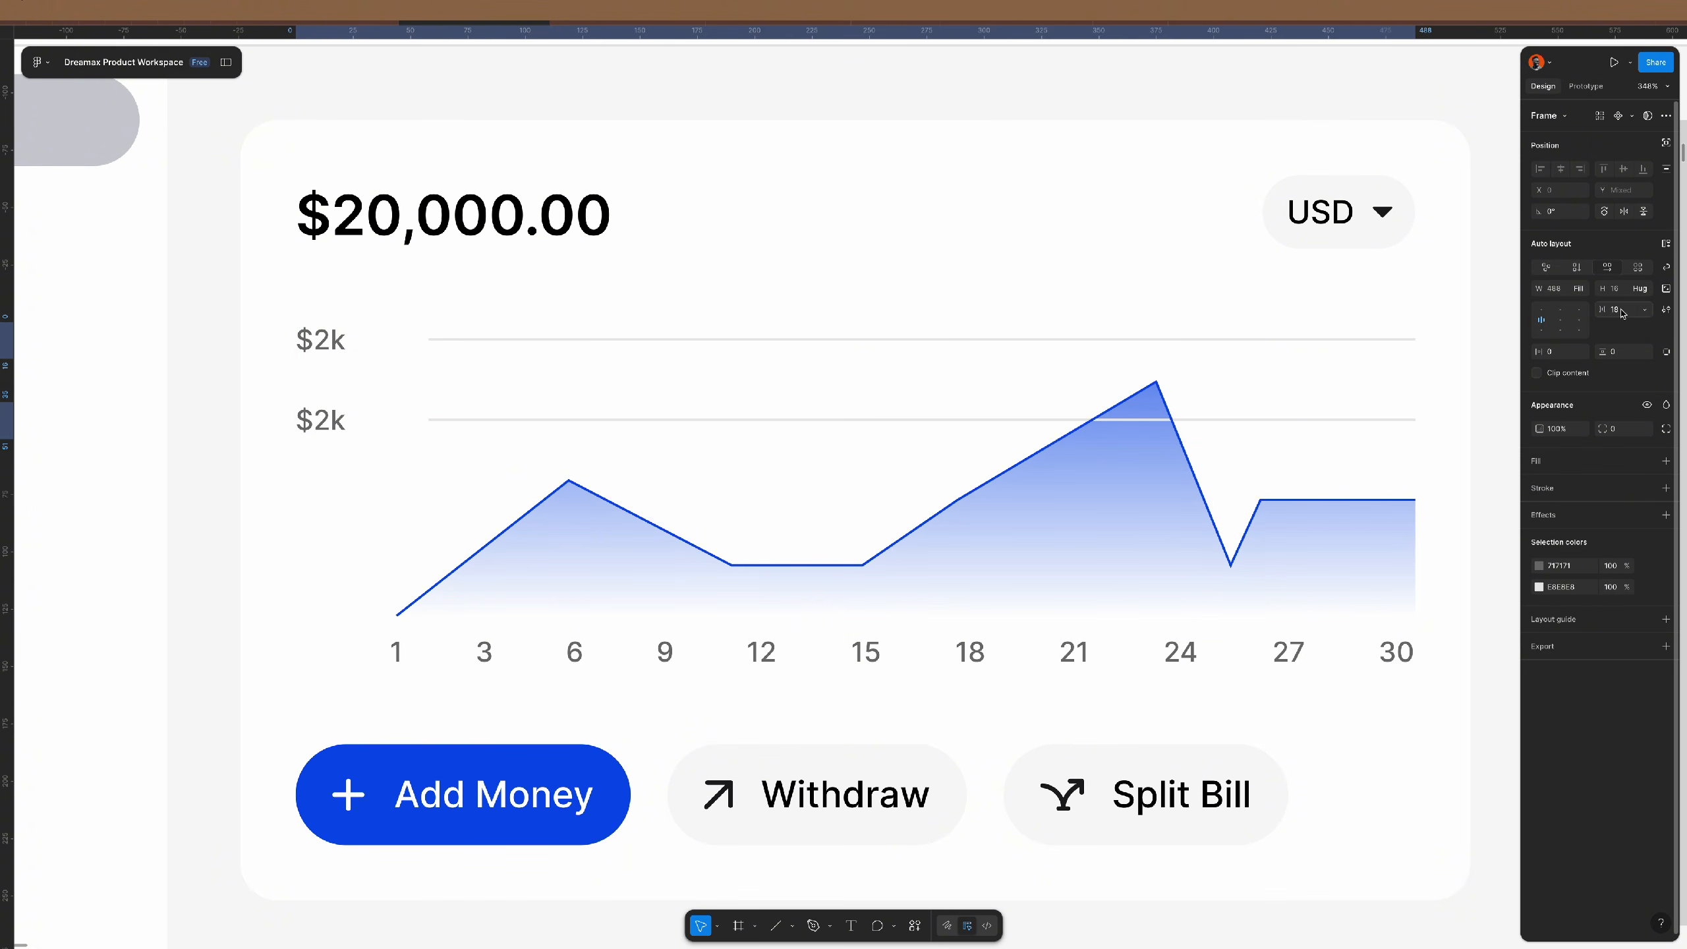
left_click(1624, 314)
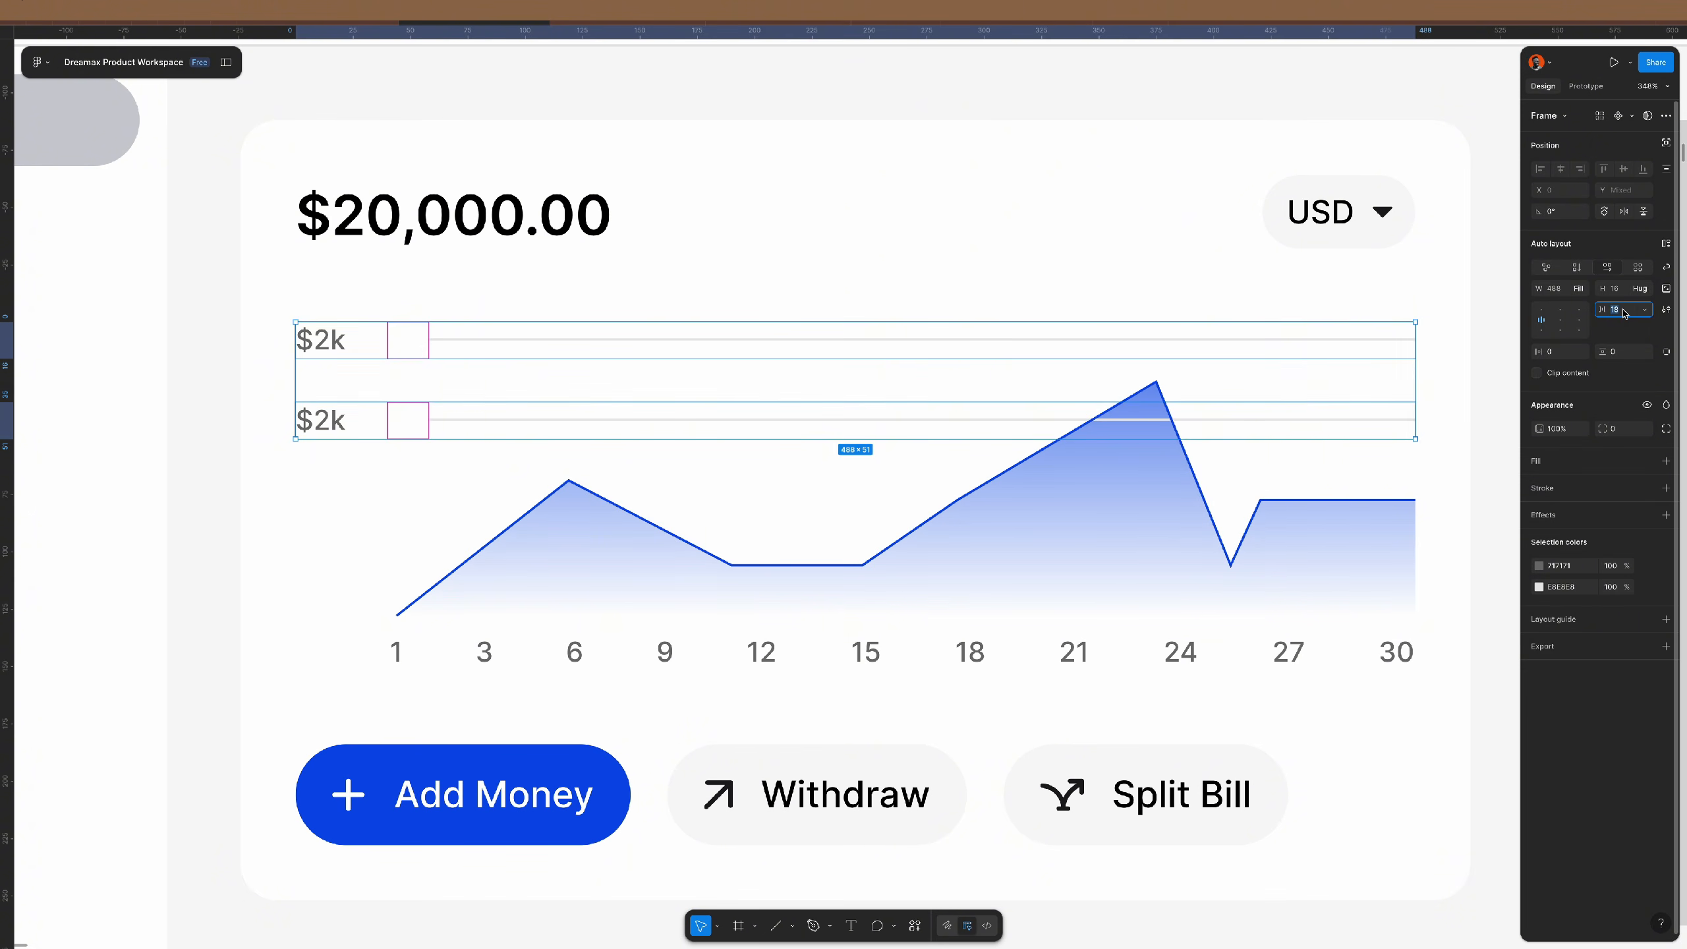
type("16")
key("Return")
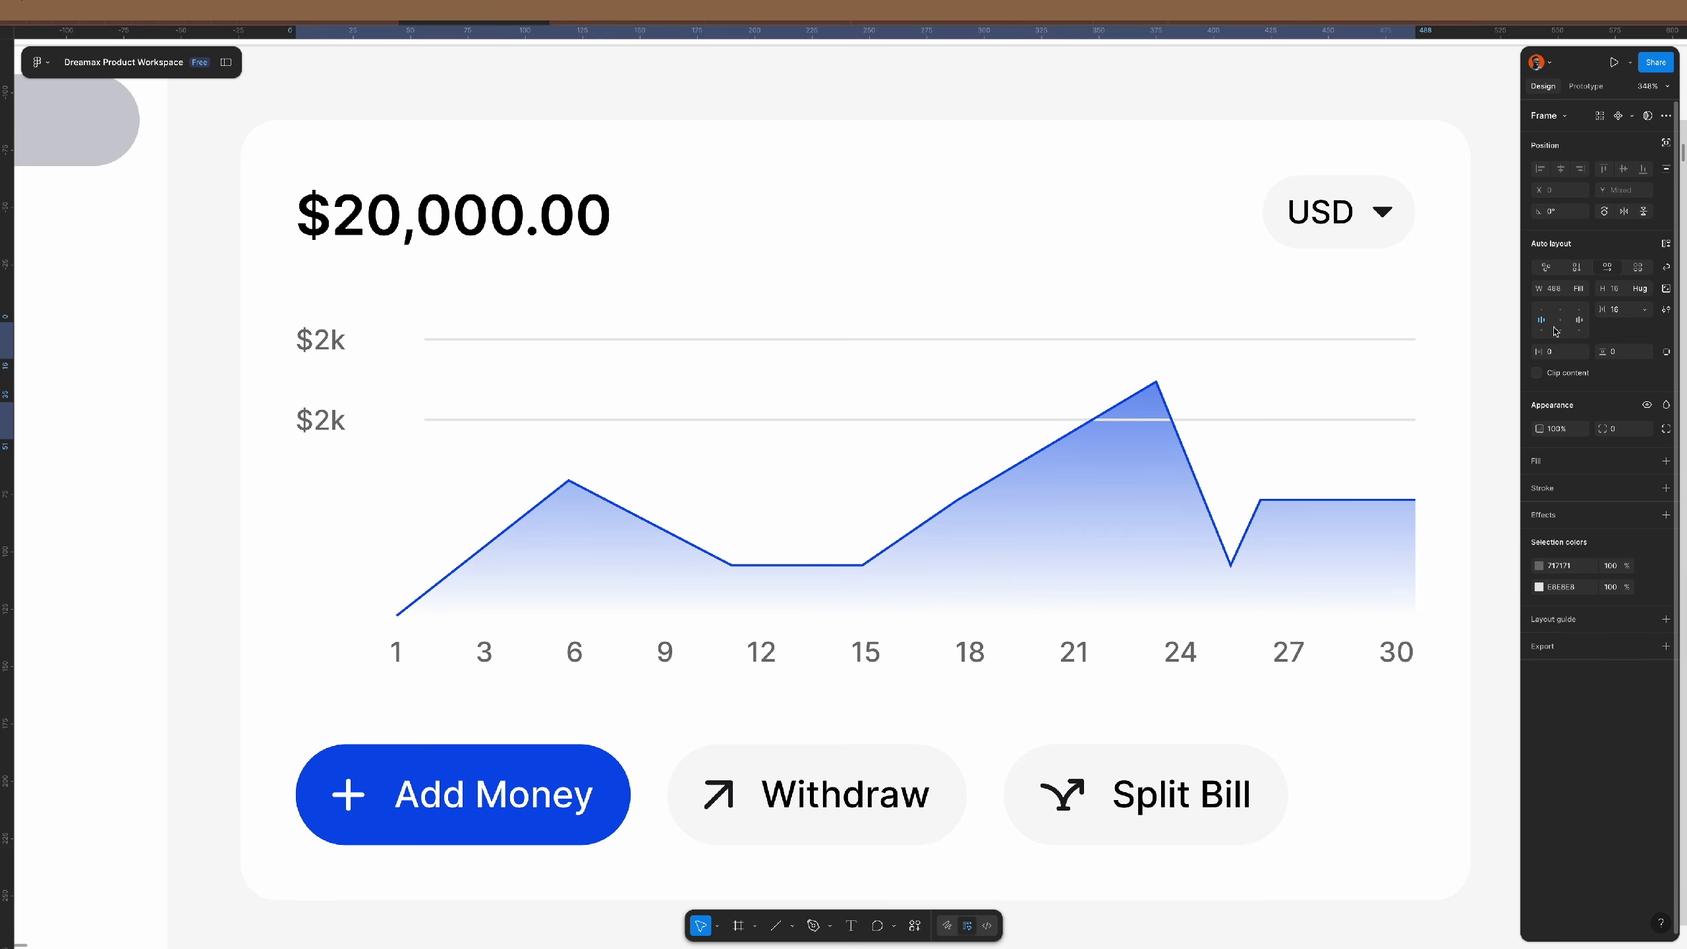
left_click(1628, 311)
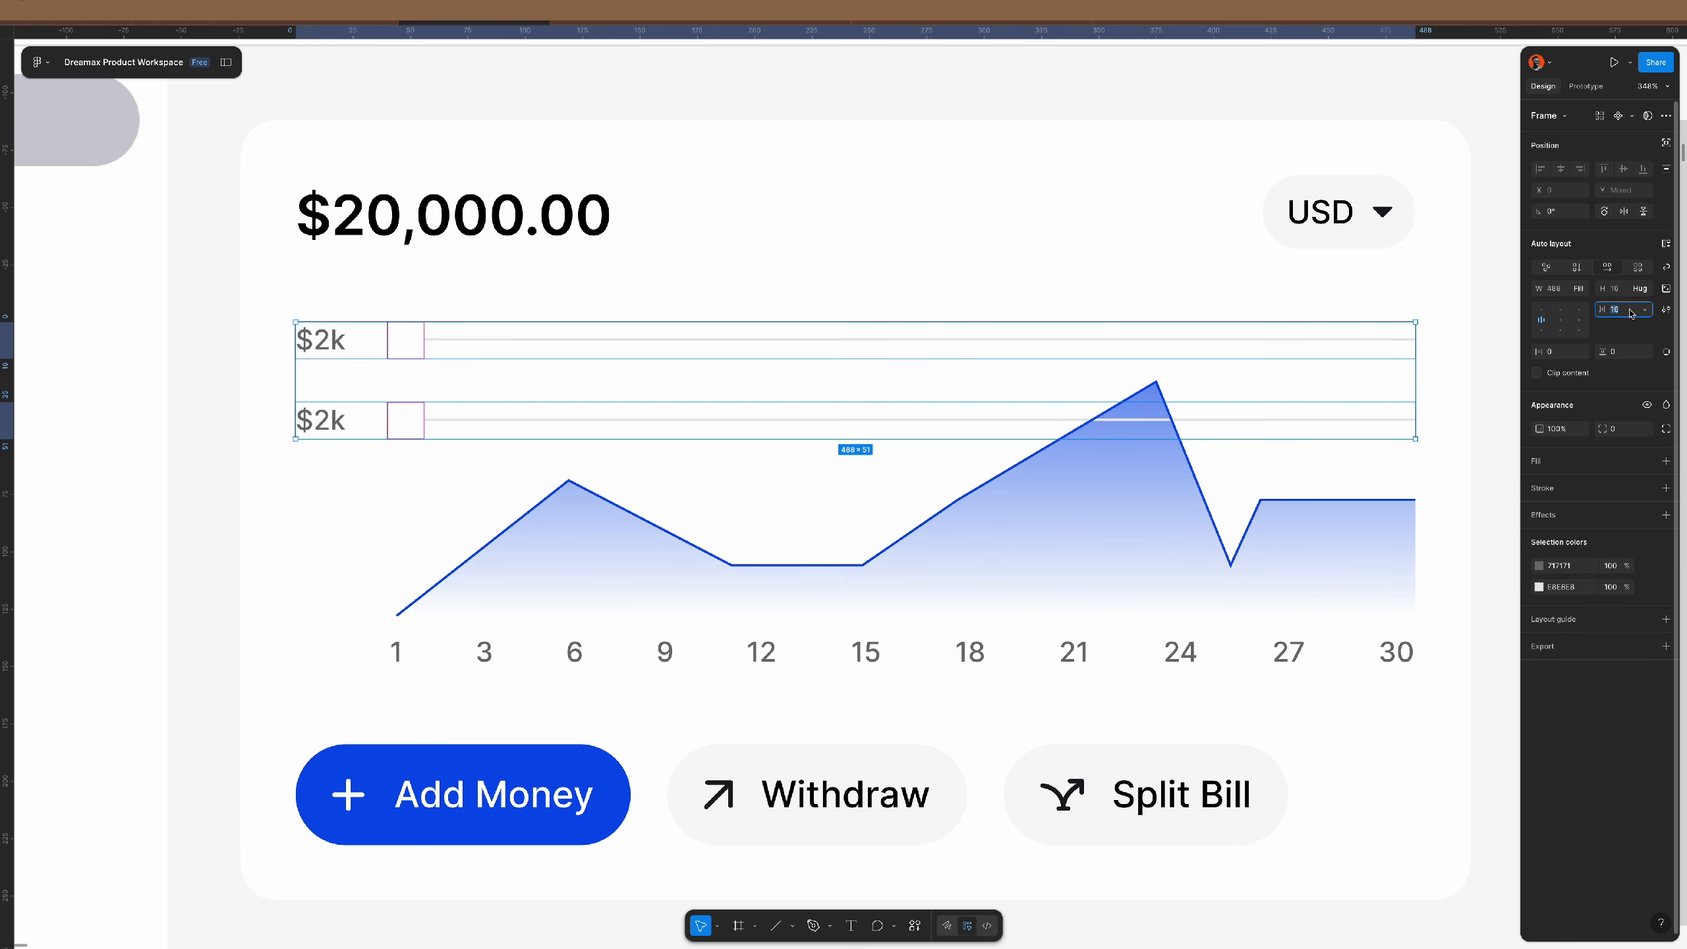
type("12")
key("Return")
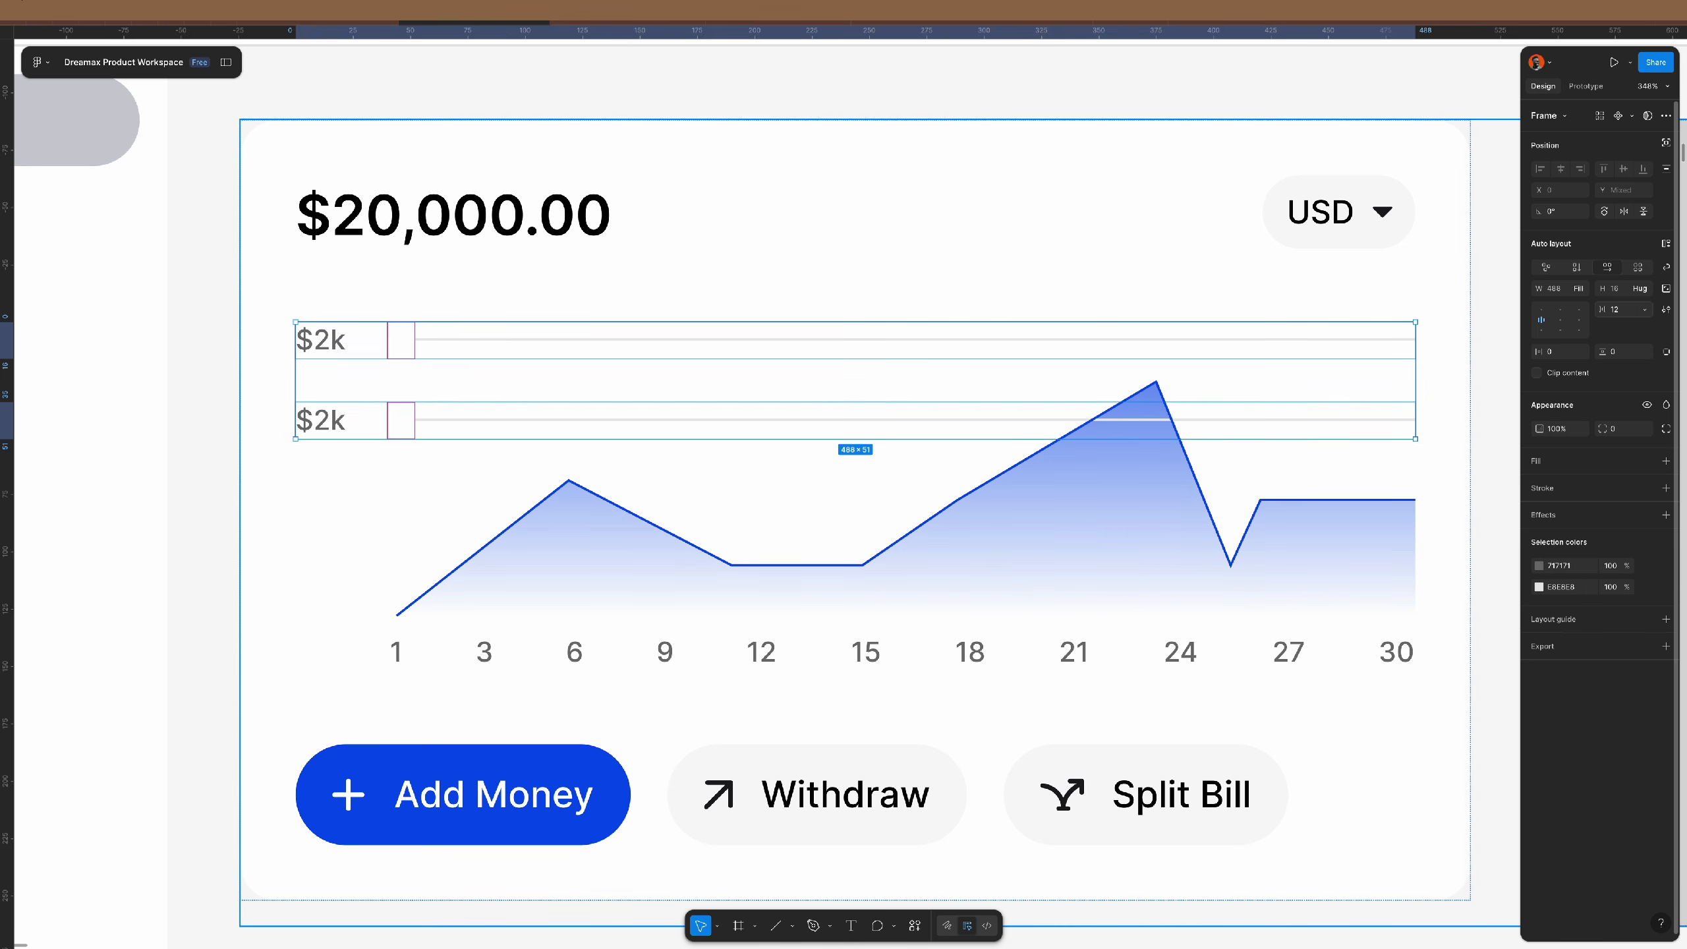
type("8")
key("Return")
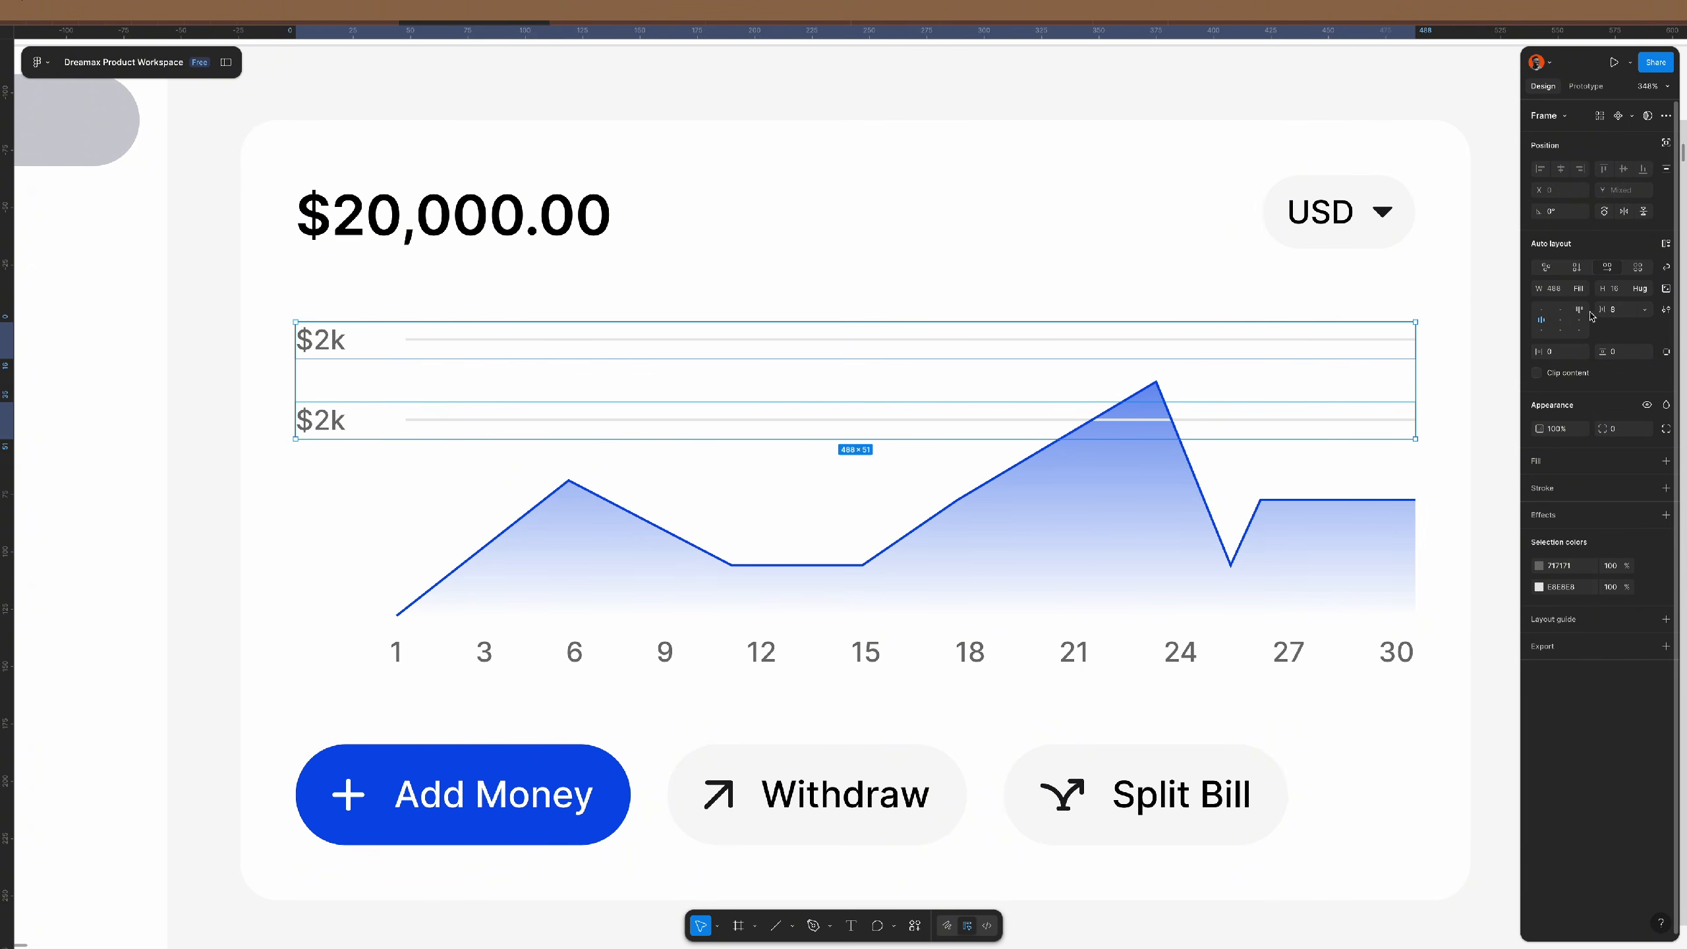
left_click(1630, 314)
type("4")
key("Return")
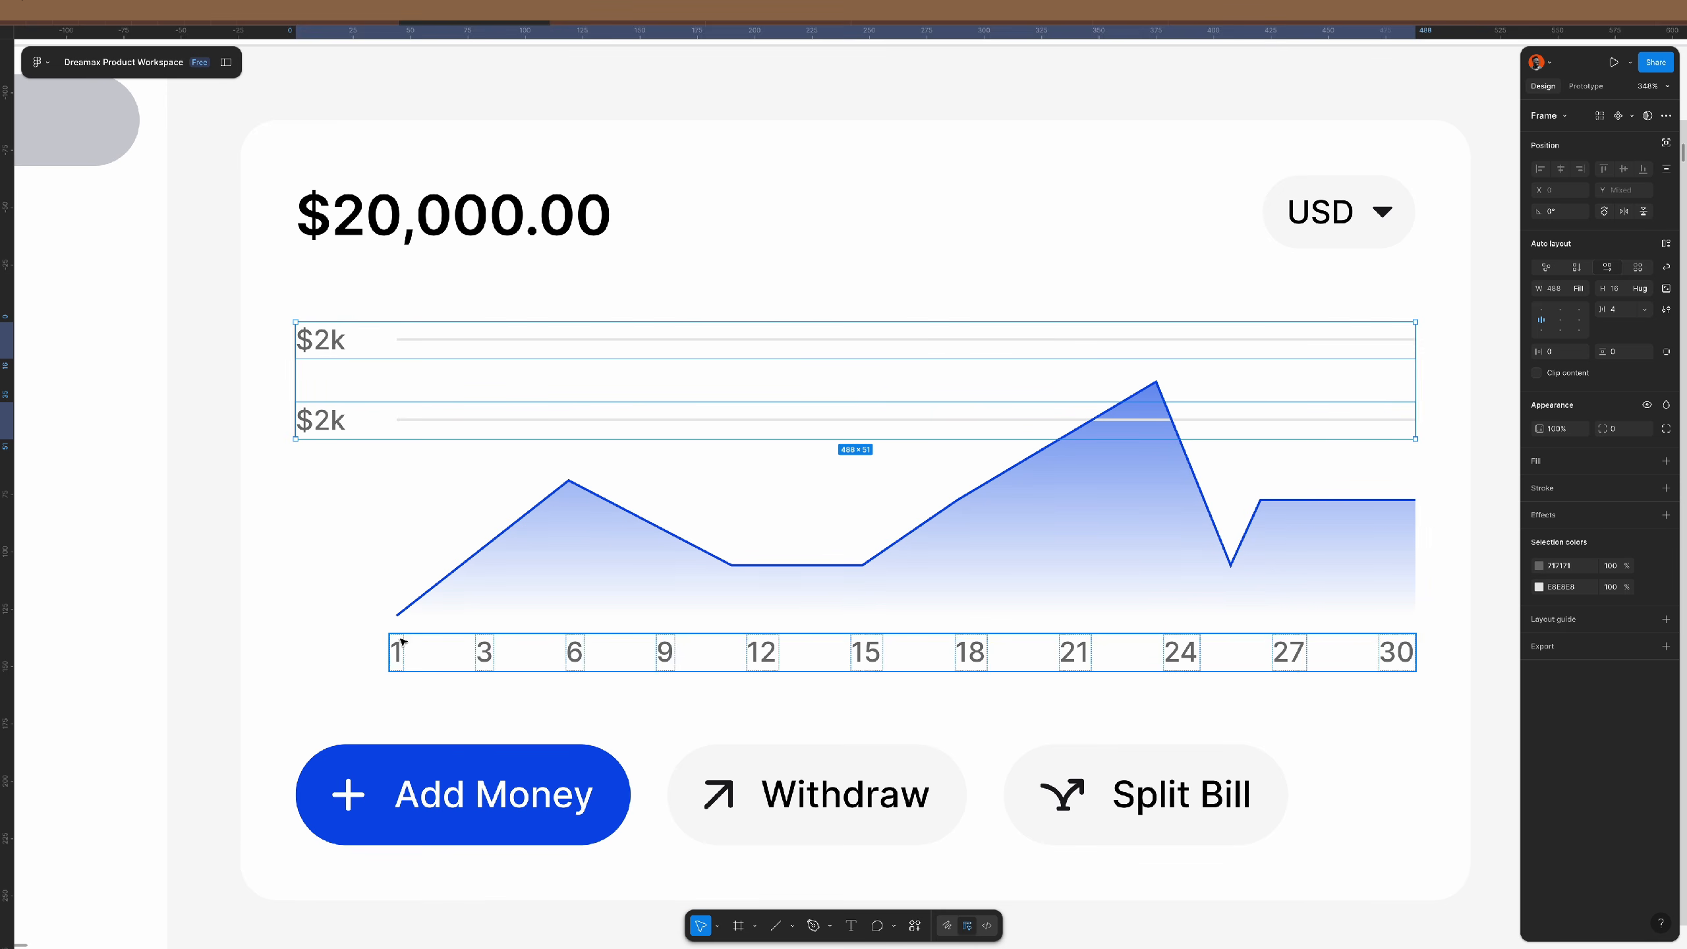
- Duplicate the rows to make four, then nudge the rows frame down to Y 15
left_click(367, 419)
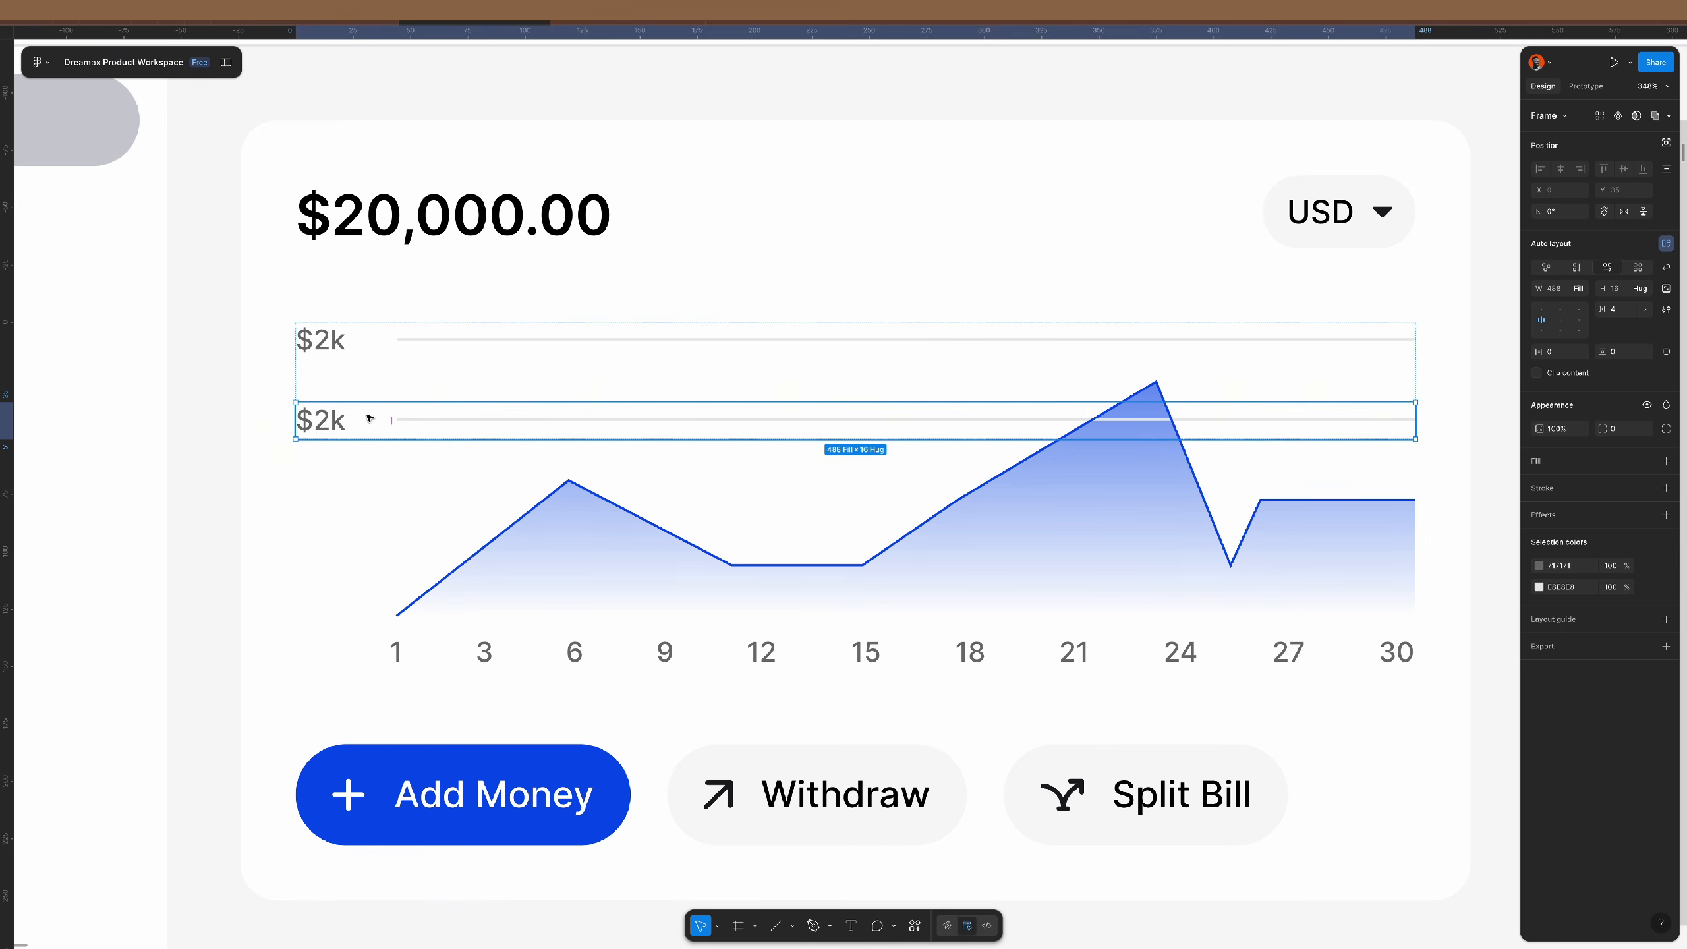
key("ctrl+d")
key("ctrl+d")
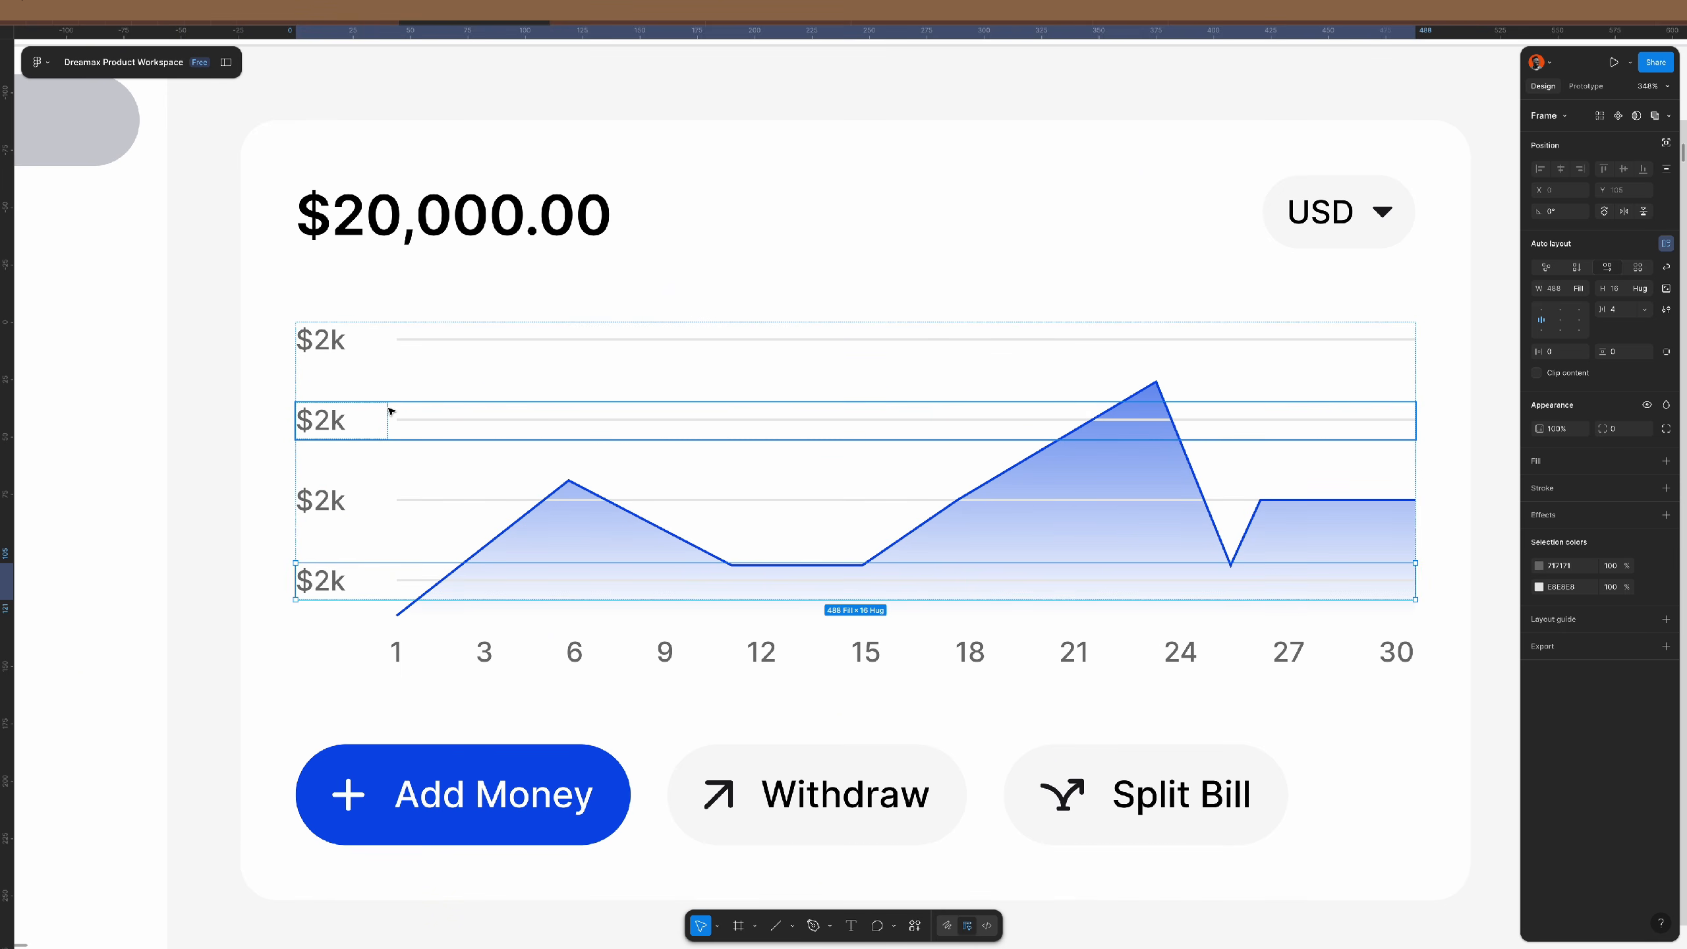
left_click(1098, 397)
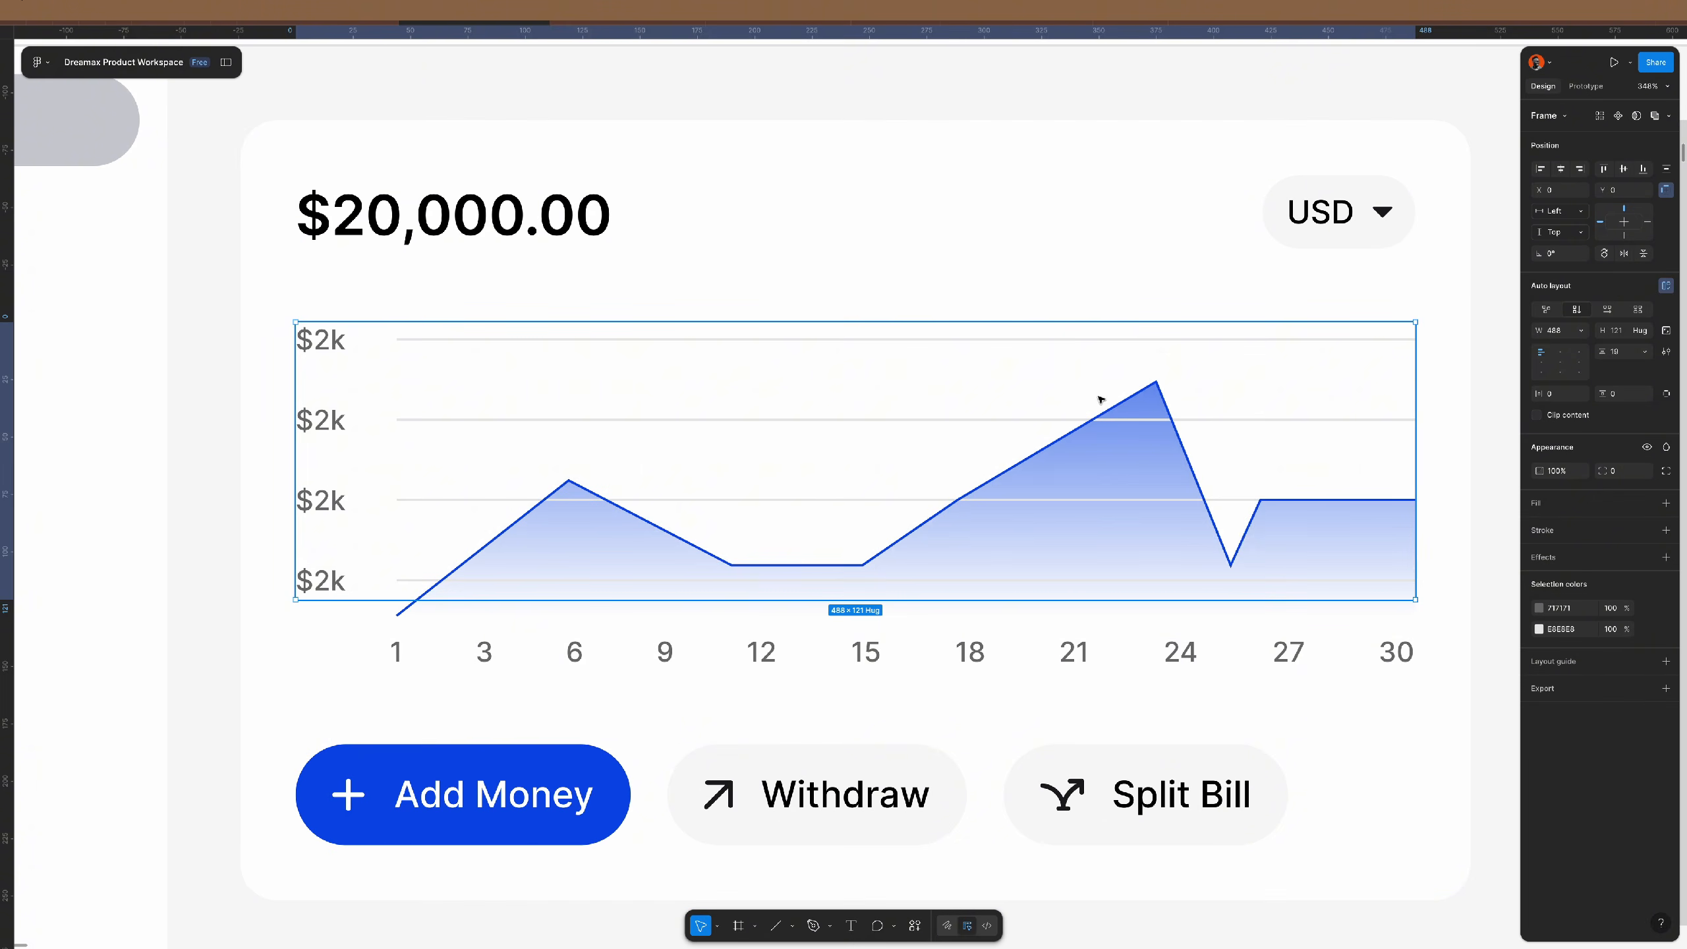
key("Down")
key("Down")
key("Down")
key("Down")
key("Down")
key("Down")
key("Down")
key("Down")
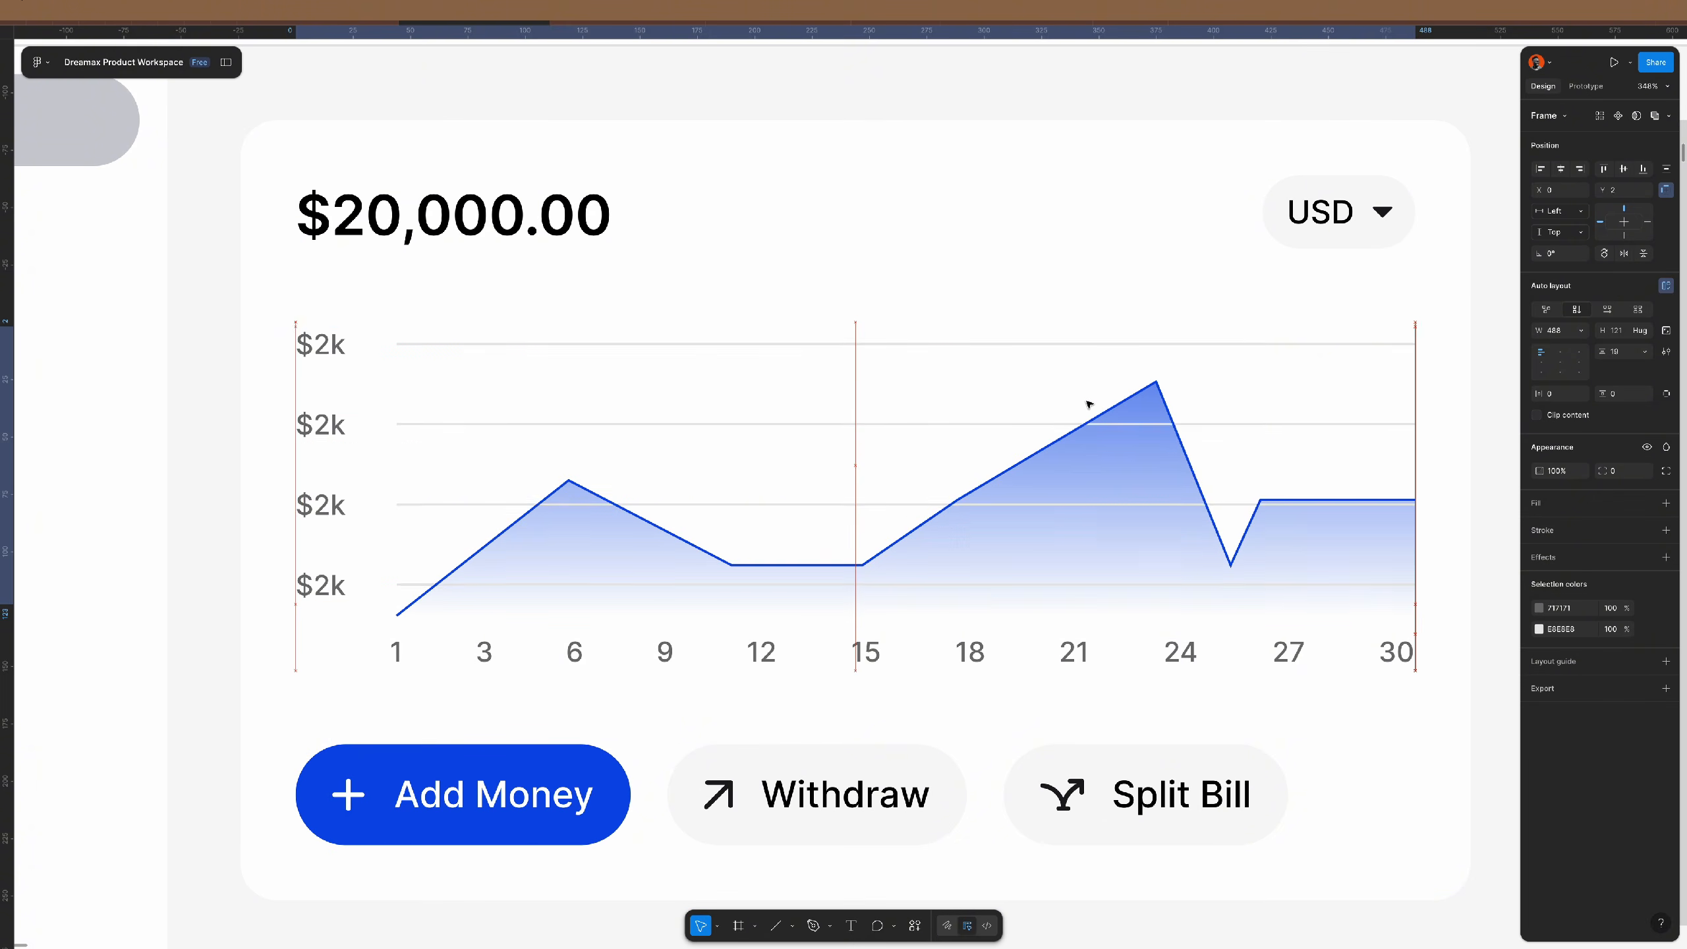
key("Down")
key("Down")
key("Down")
key("Down")
key("Down")
key("Down")
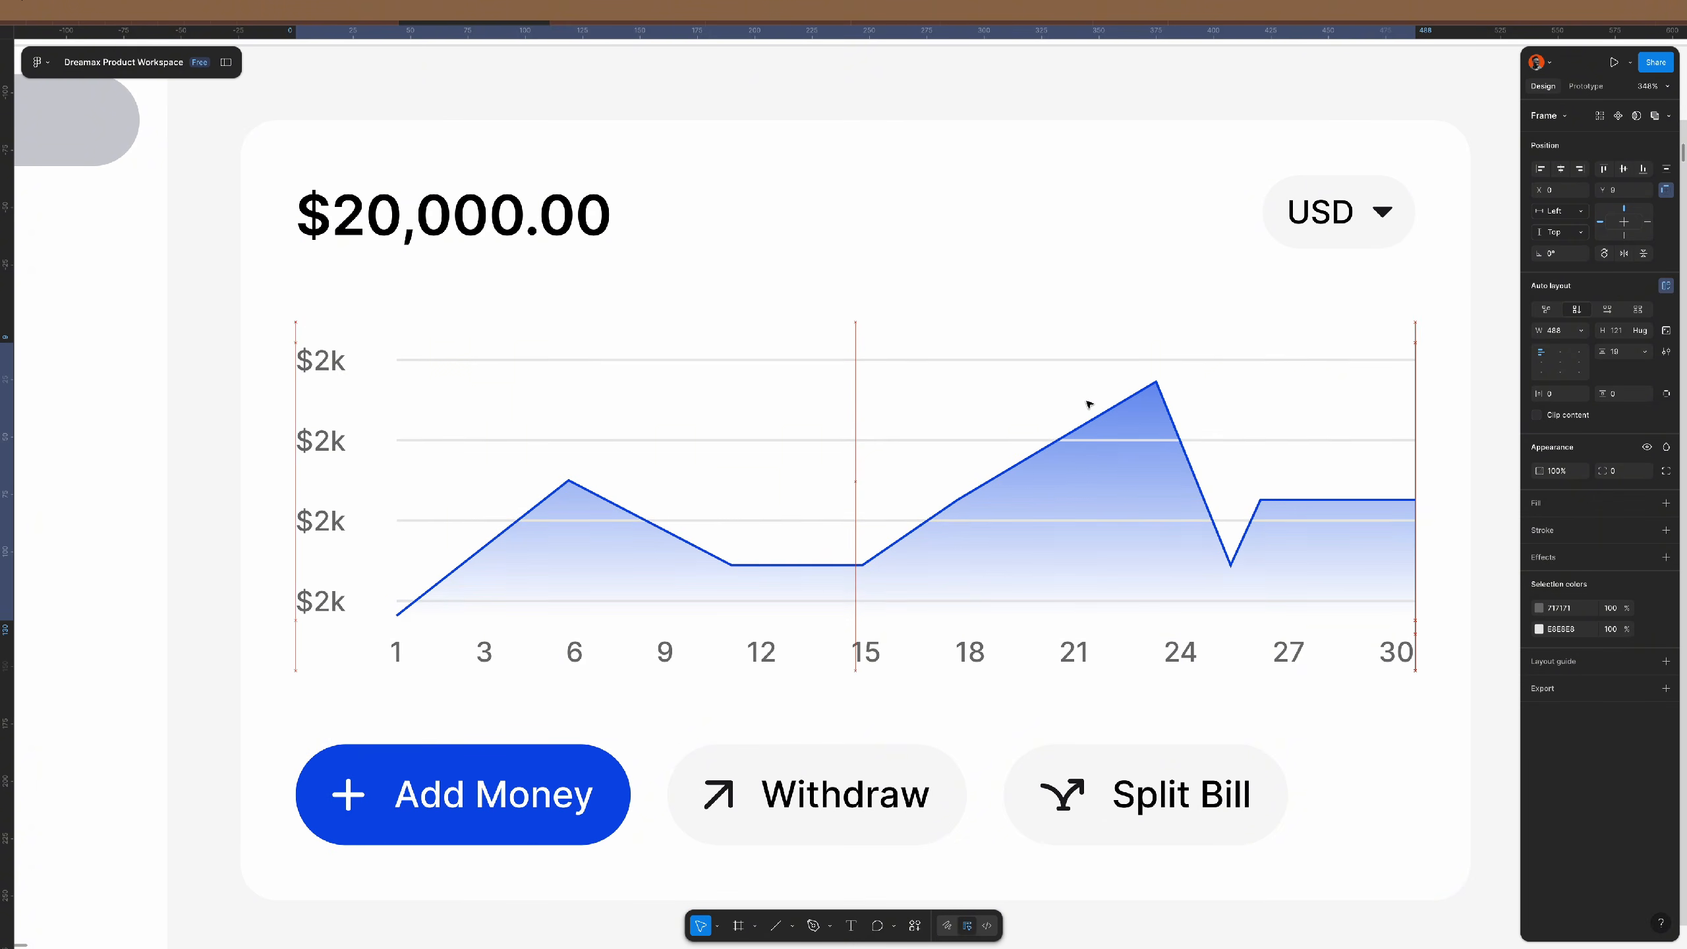
key("Down")
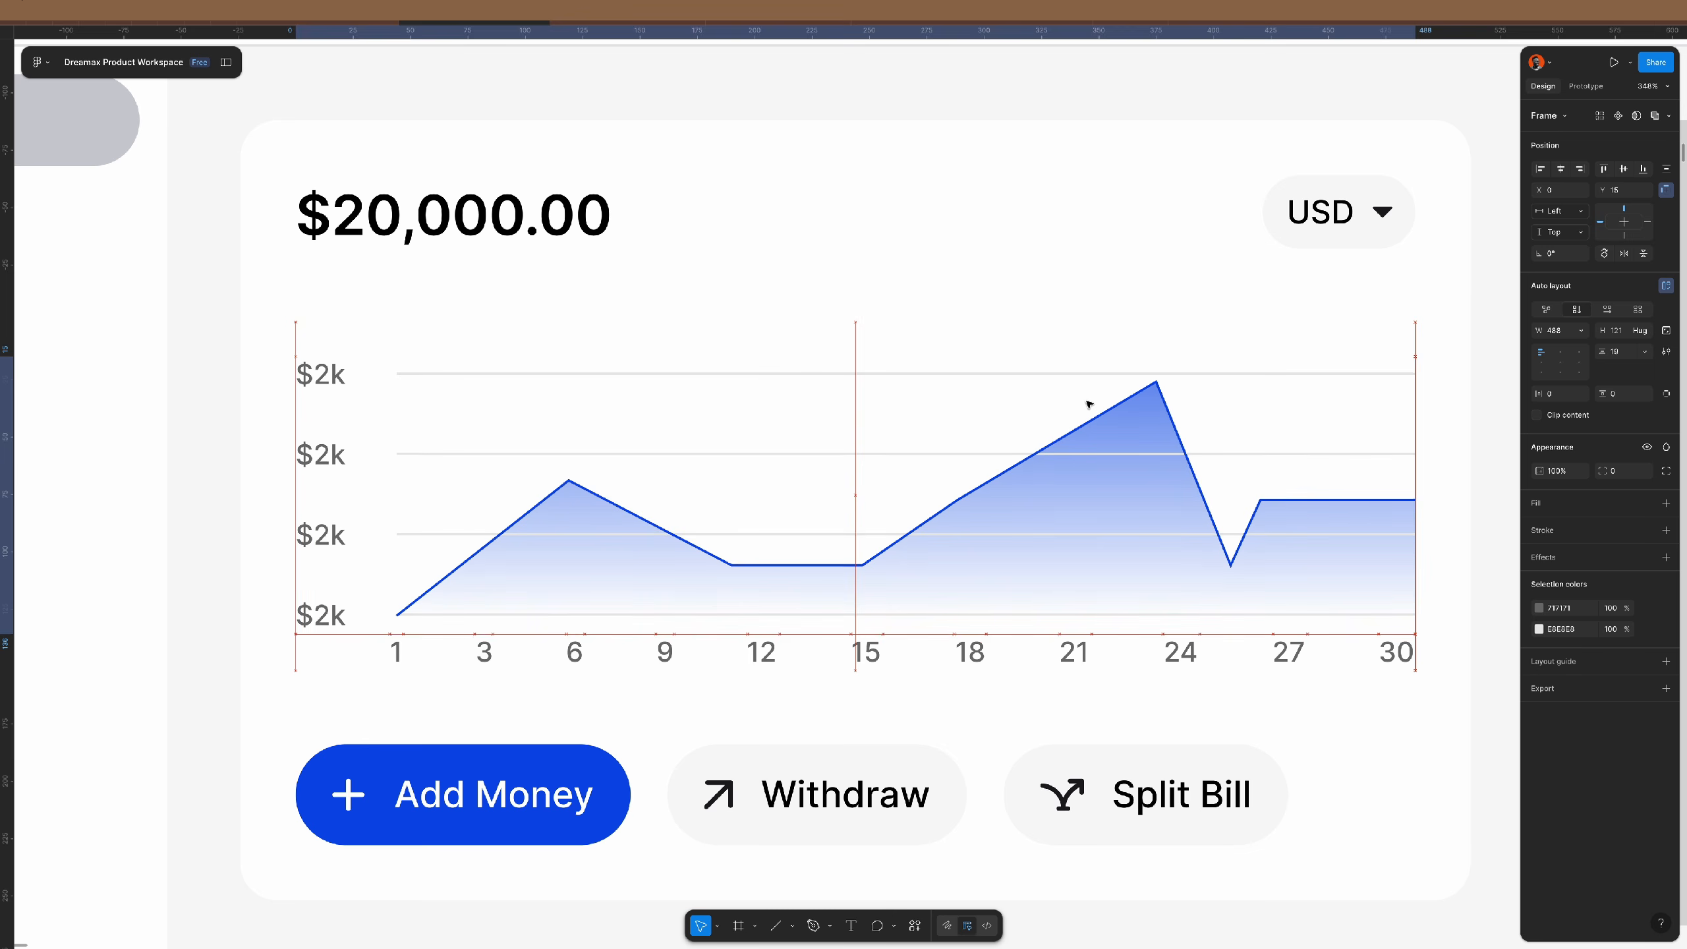
- Change the lower three axis labels from $2k to 0, $1k and $1.5k
double_click(323, 611)
double_click(325, 612)
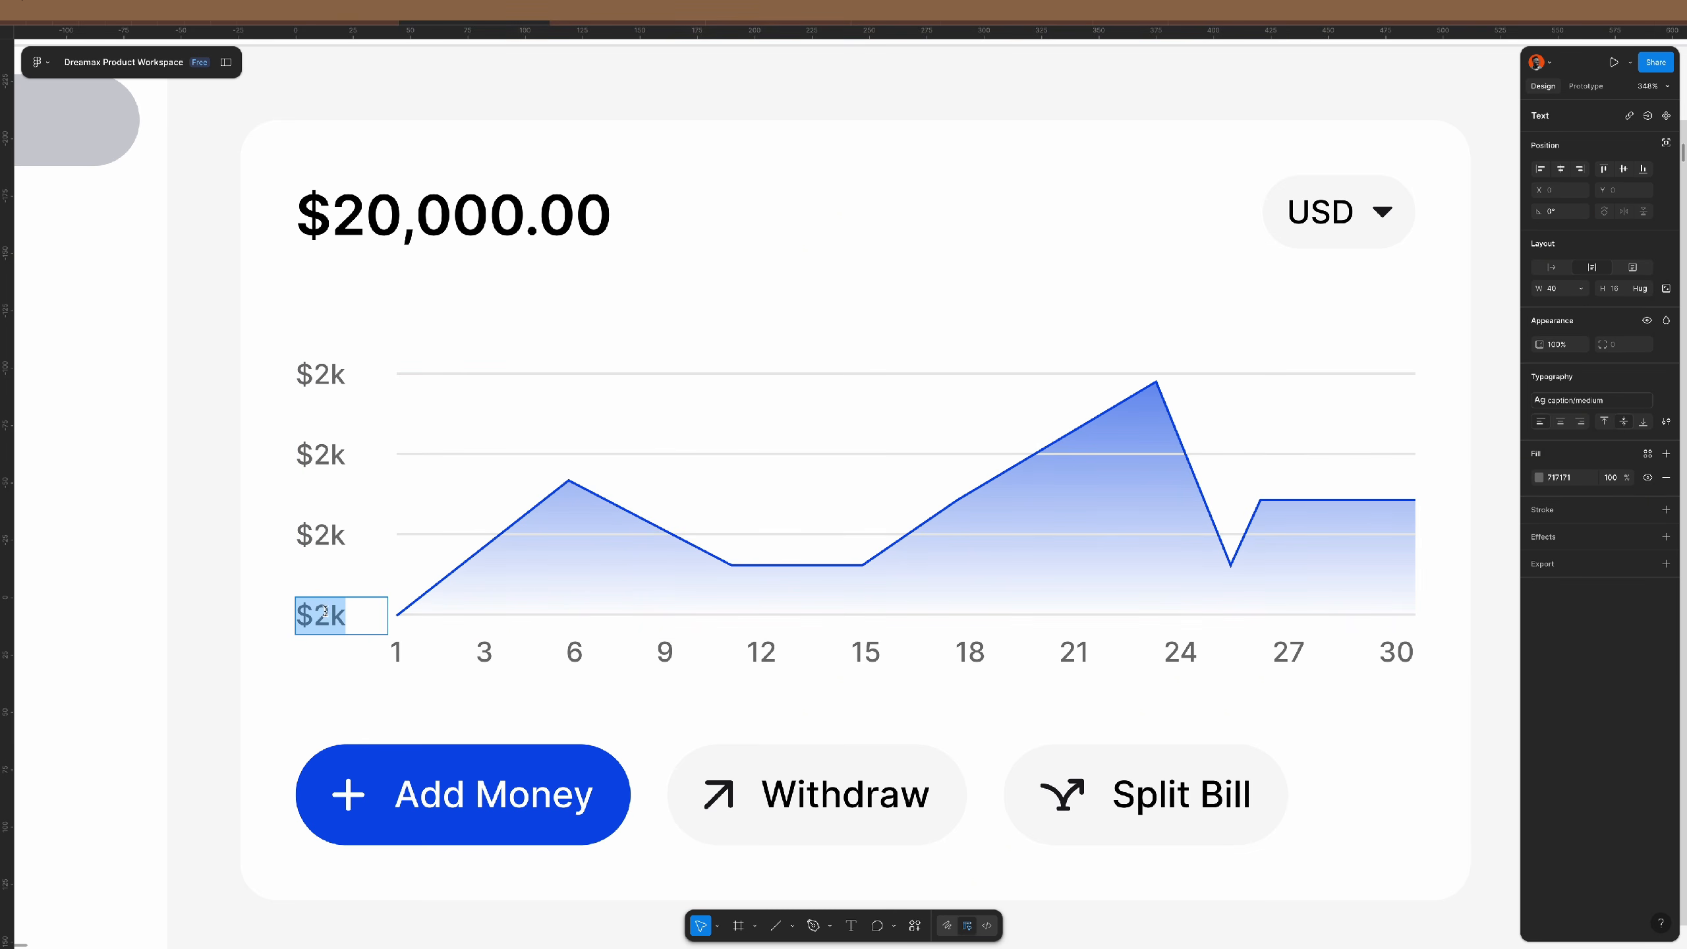
type("0")
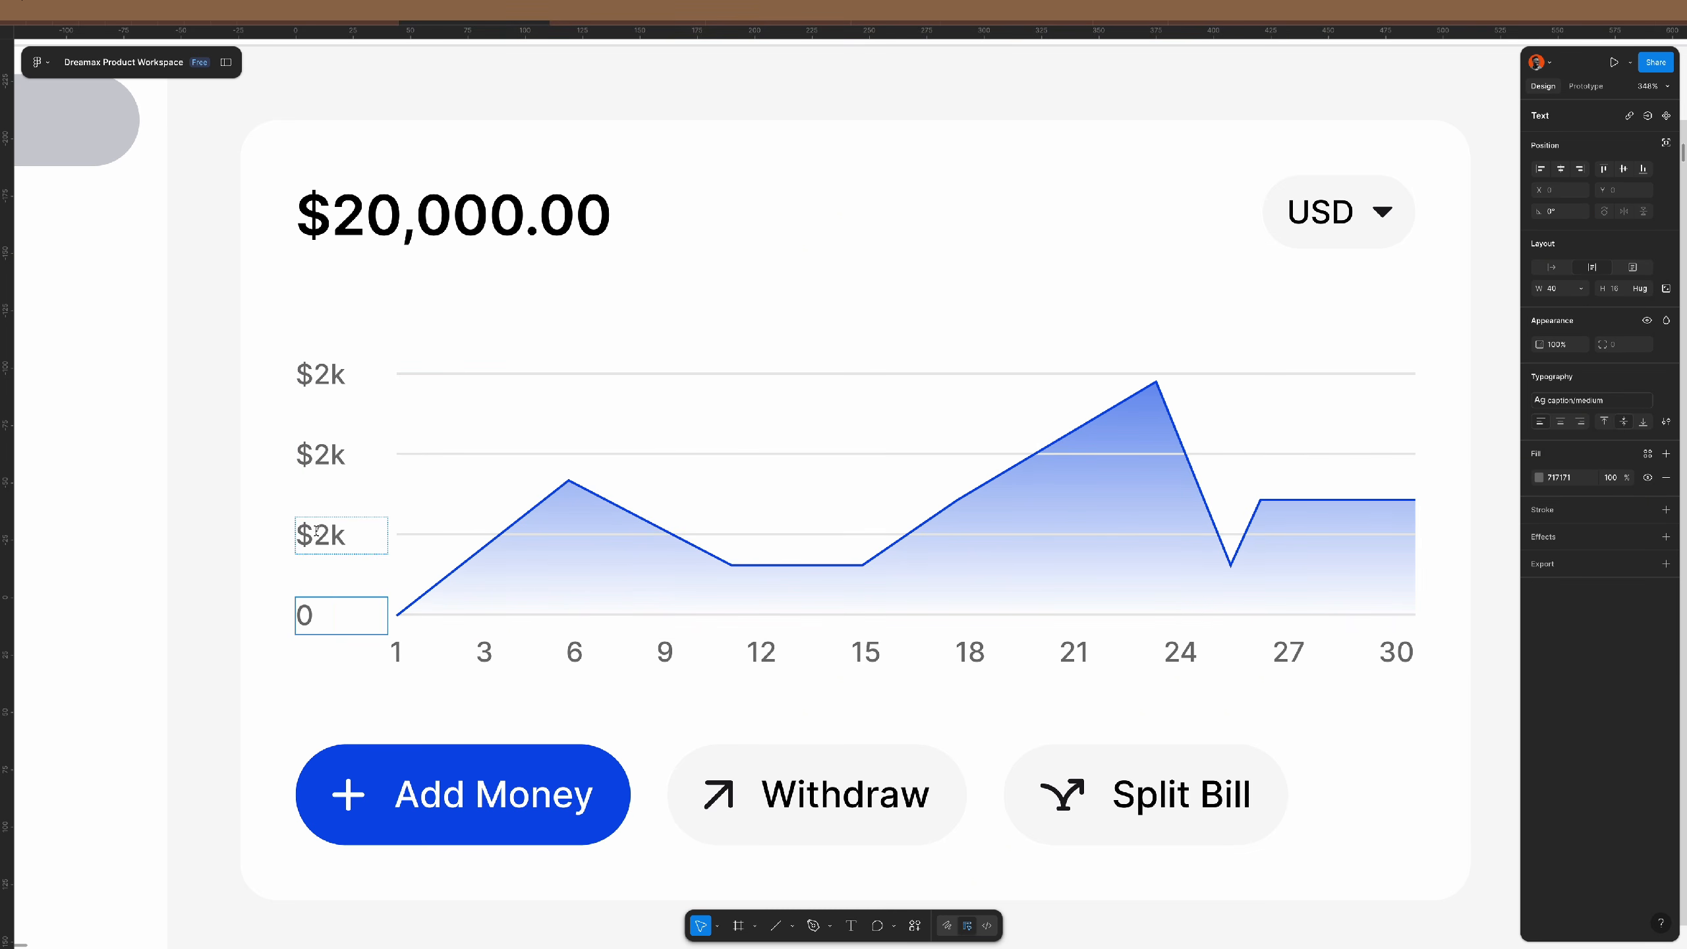
left_click_drag(317, 532, 328, 530)
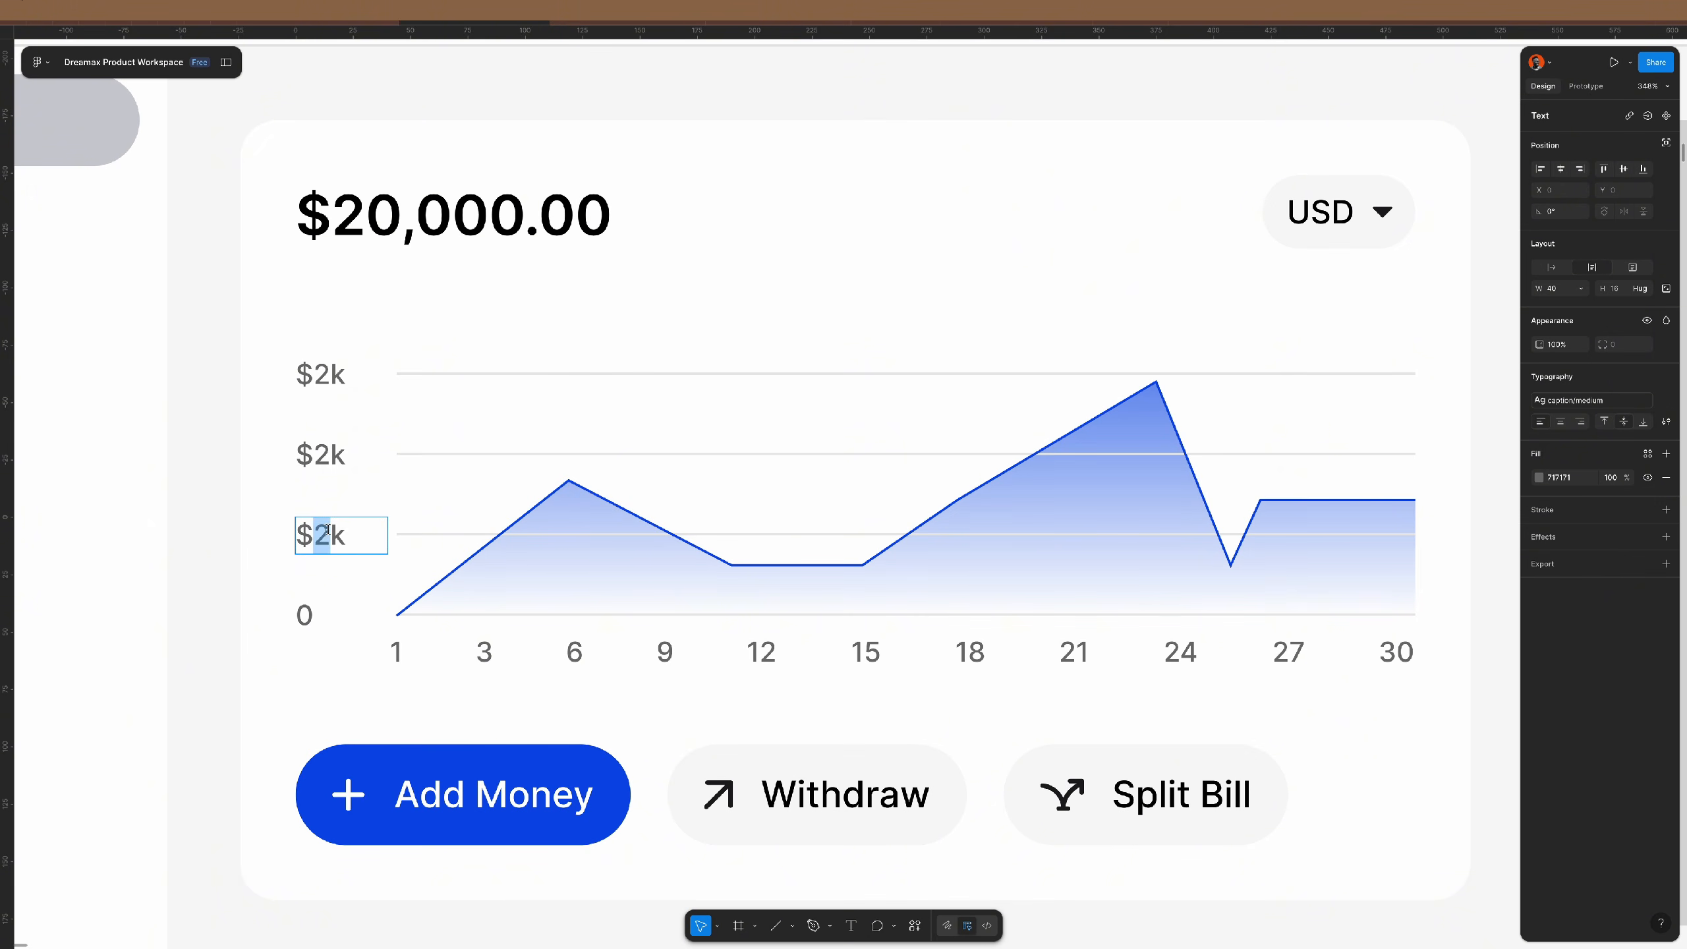
type("1")
left_click_drag(329, 453, 316, 453)
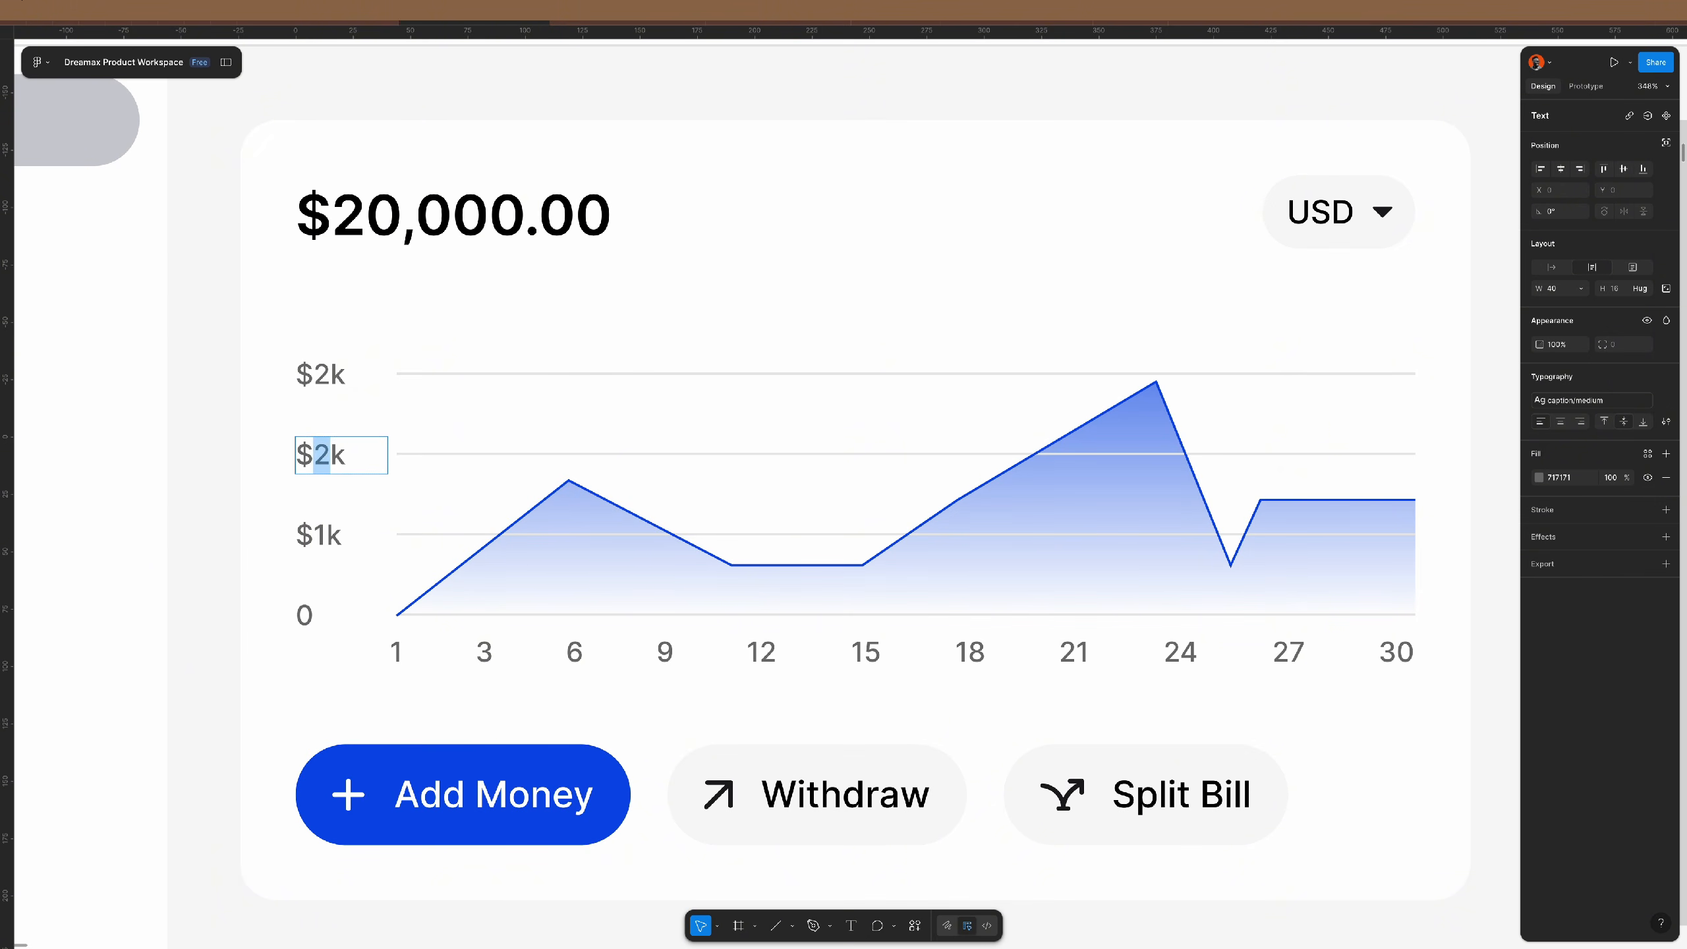
type("1.5")
scroll(377, 480, "down", 3)
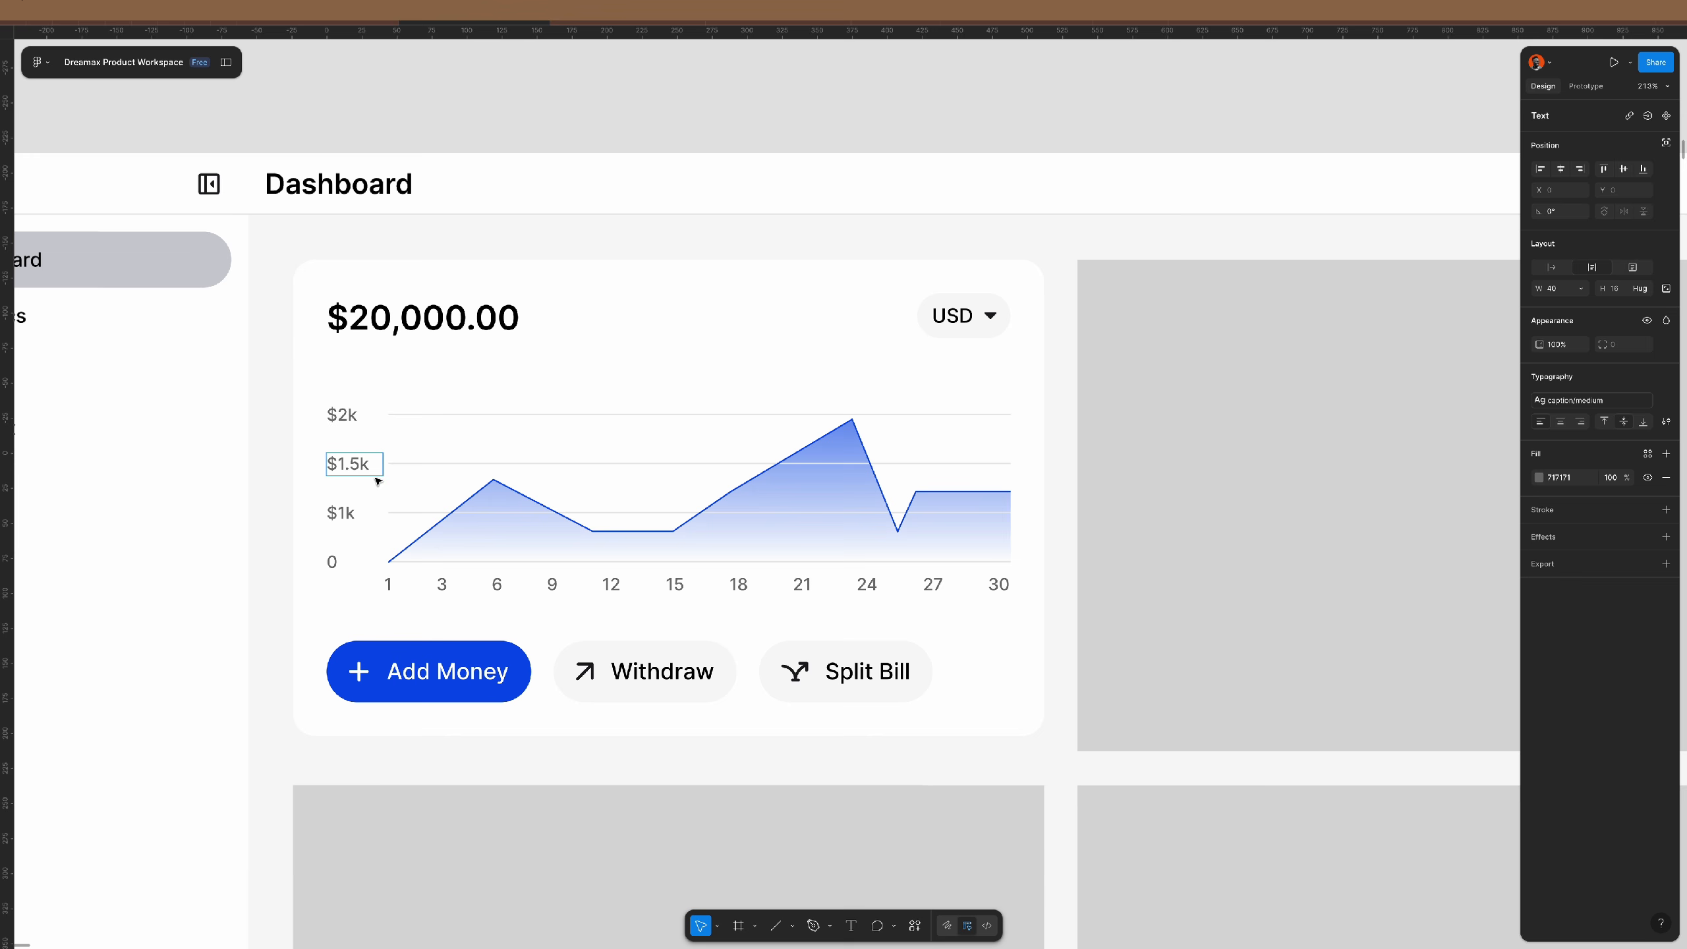
left_click(522, 122)
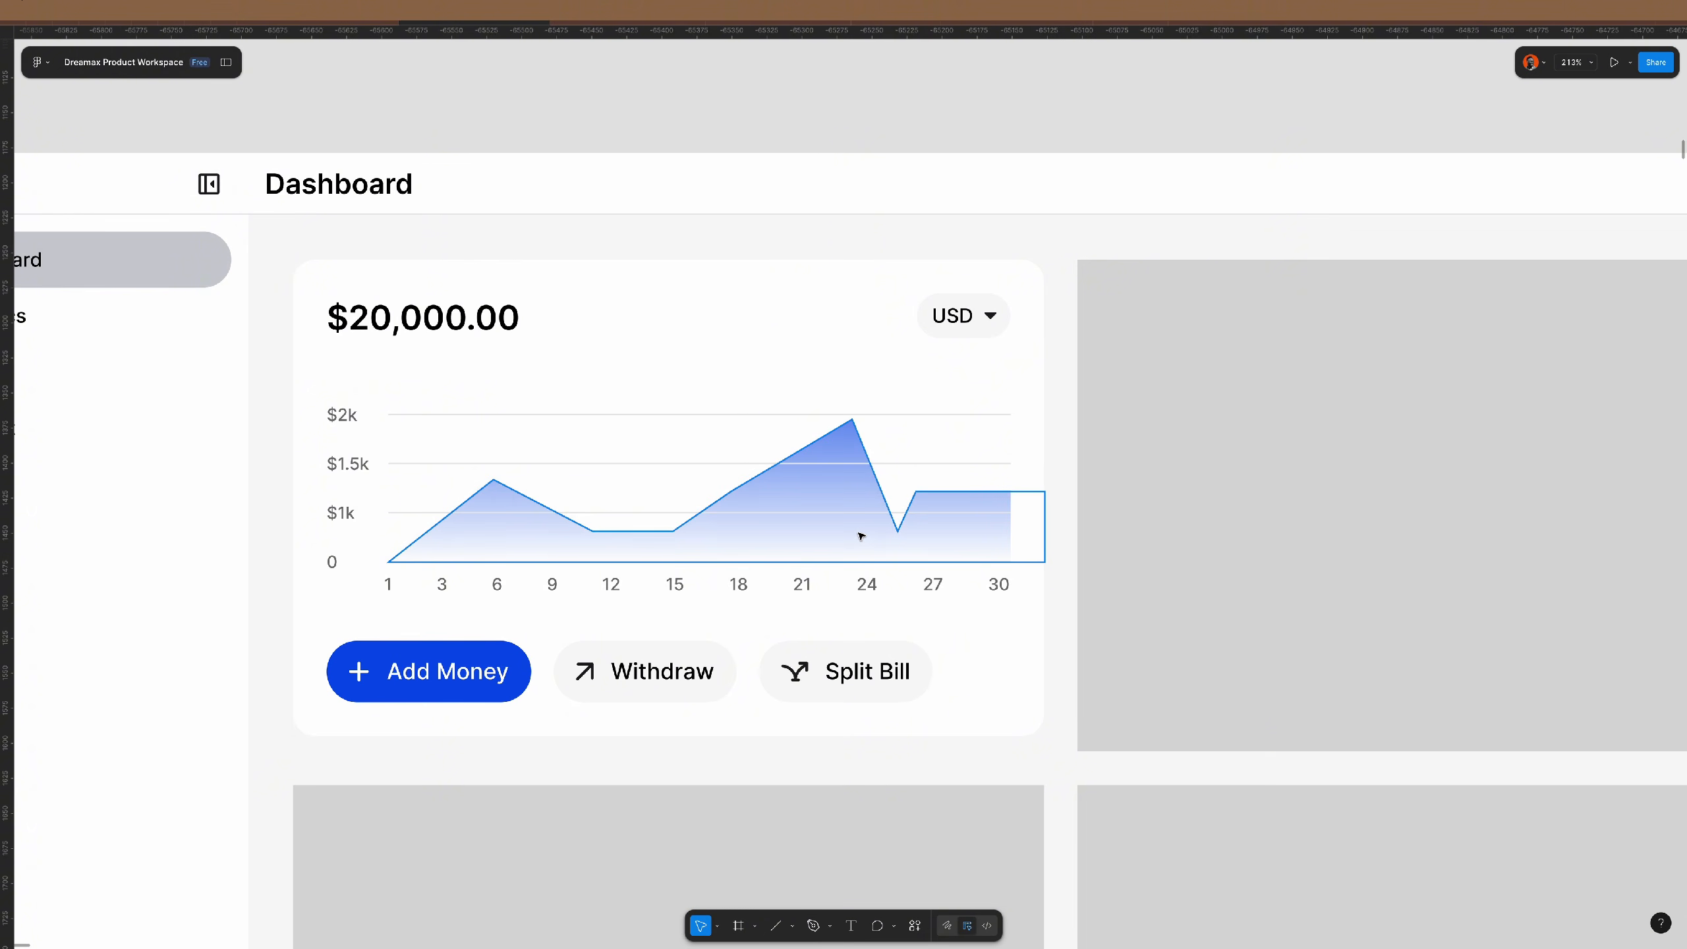
- Drill down through the dashboard frames to select the chart's blue area shape
left_click(406, 446)
double_click(404, 445)
double_click(404, 445)
double_click(403, 444)
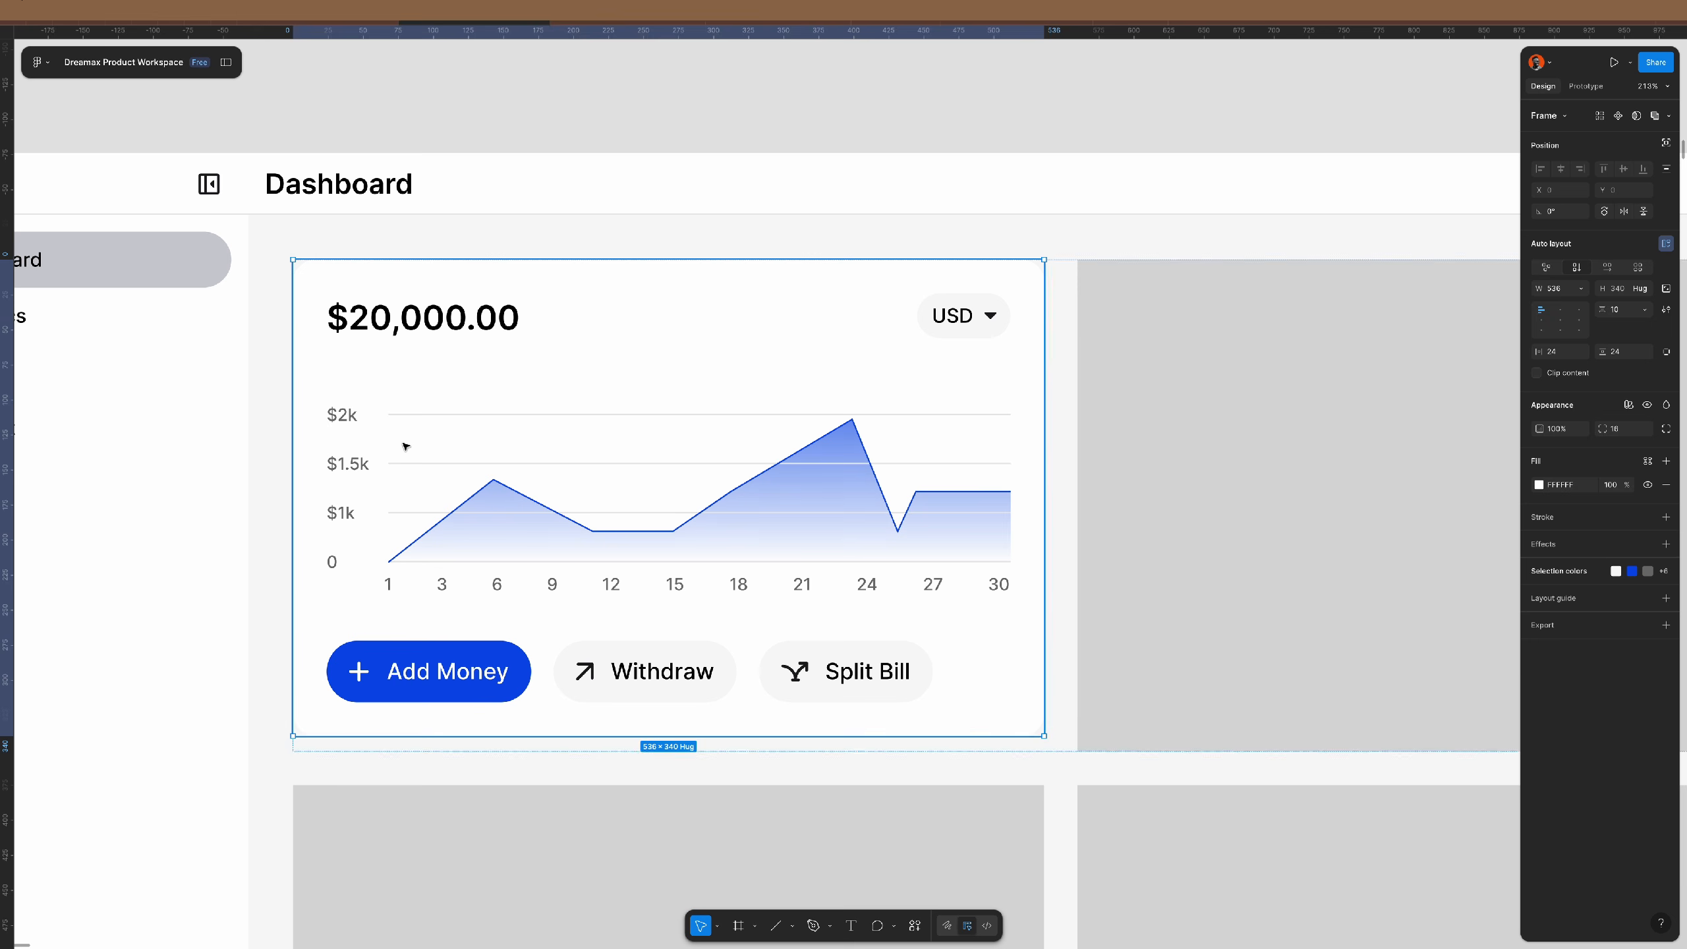
double_click(404, 445)
double_click(404, 445)
double_click(372, 459)
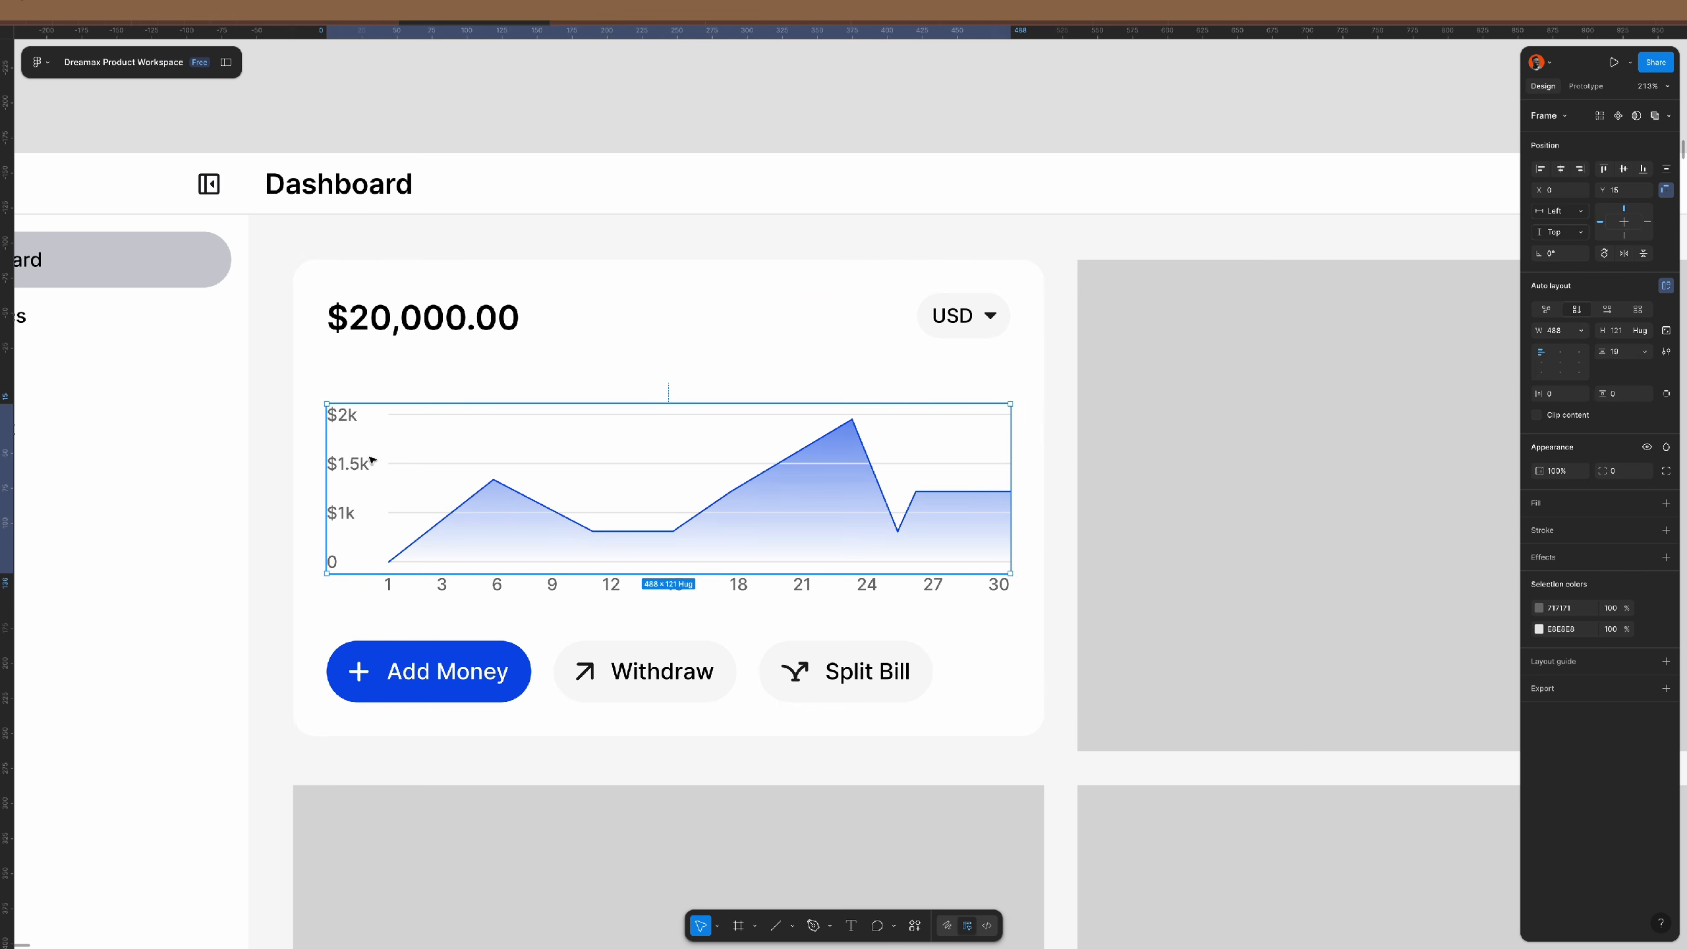
double_click(798, 531)
- Pull the area gradient's top handle lower and raise the first stop to 100% opacity
left_click(1539, 421)
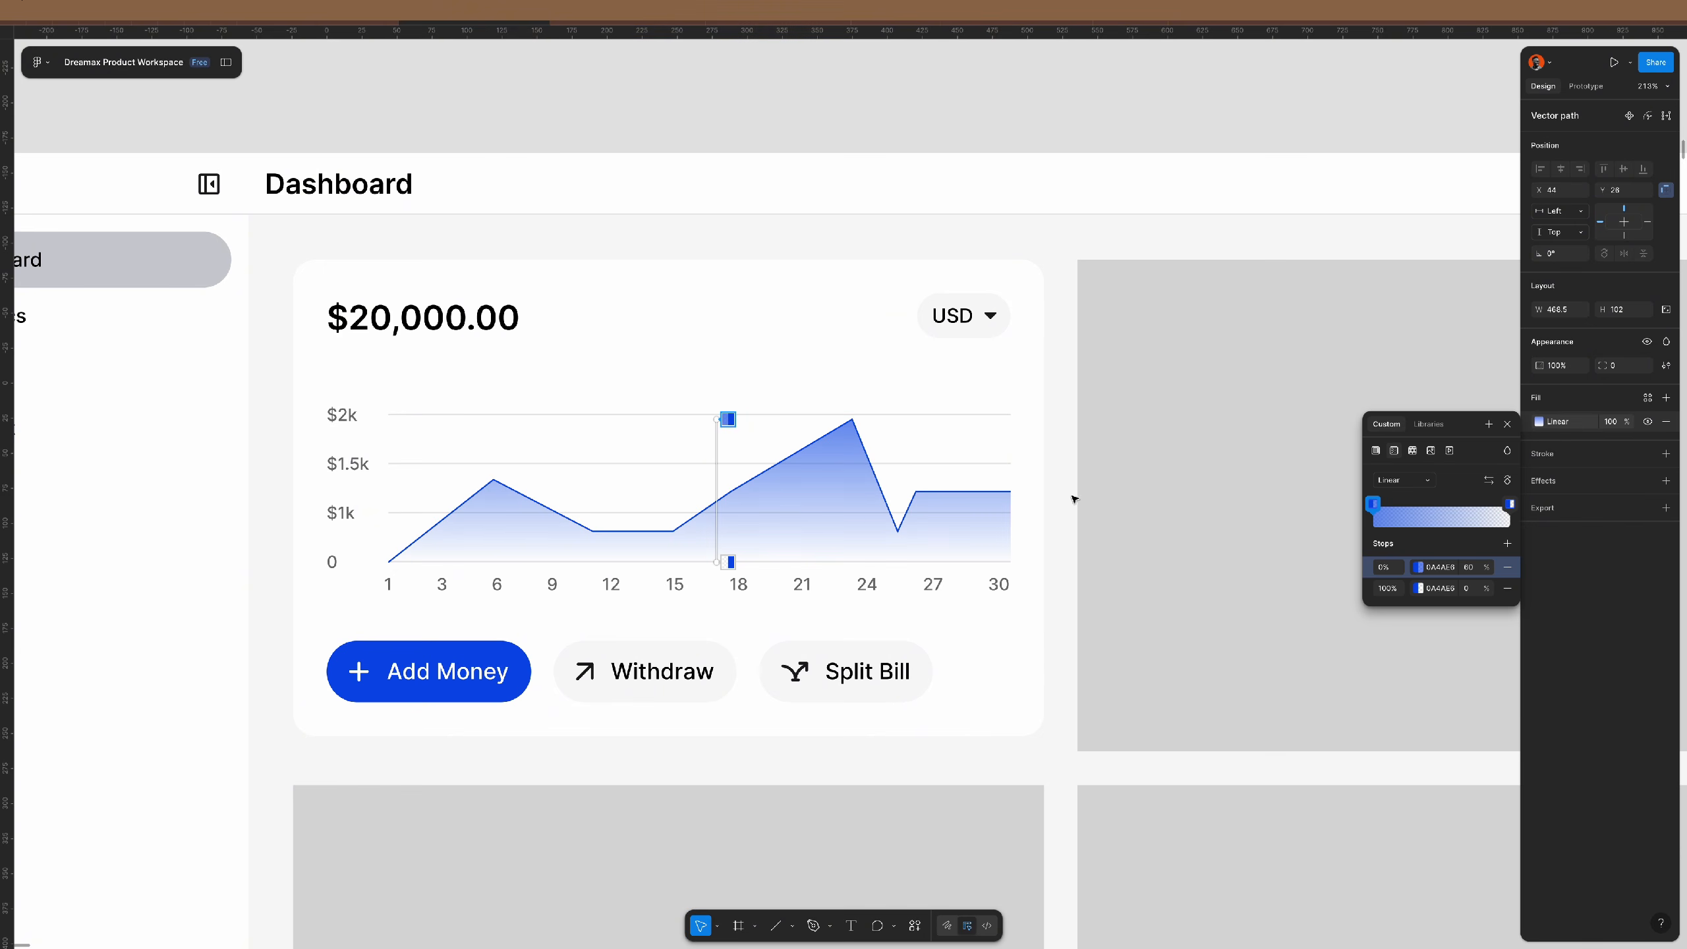
mouse_move(716, 419)
left_mouse_down()
mouse_move(714, 528)
mouse_move(711, 421)
left_mouse_up()
left_click(1469, 568)
key("shift+Up")
key("shift+Up")
key("shift+Up")
key("shift+Up")
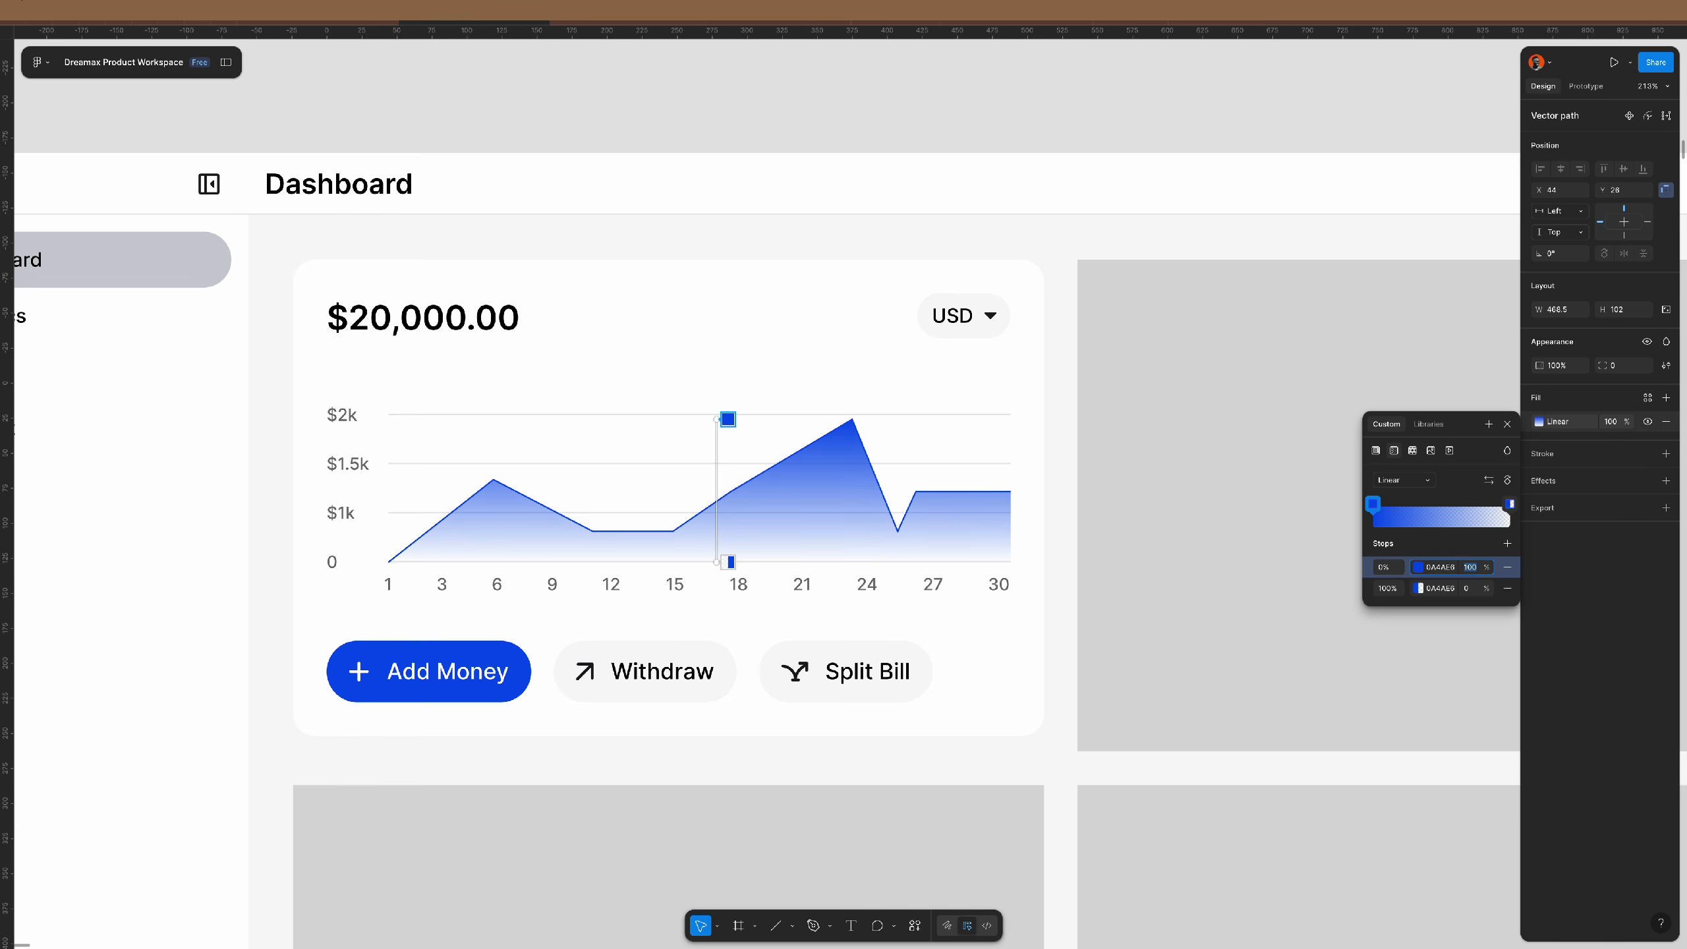
left_click(1029, 131)
- Move the Add Money, Withdraw and Split Bill button row above the chart
scroll(705, 499, "down", 5)
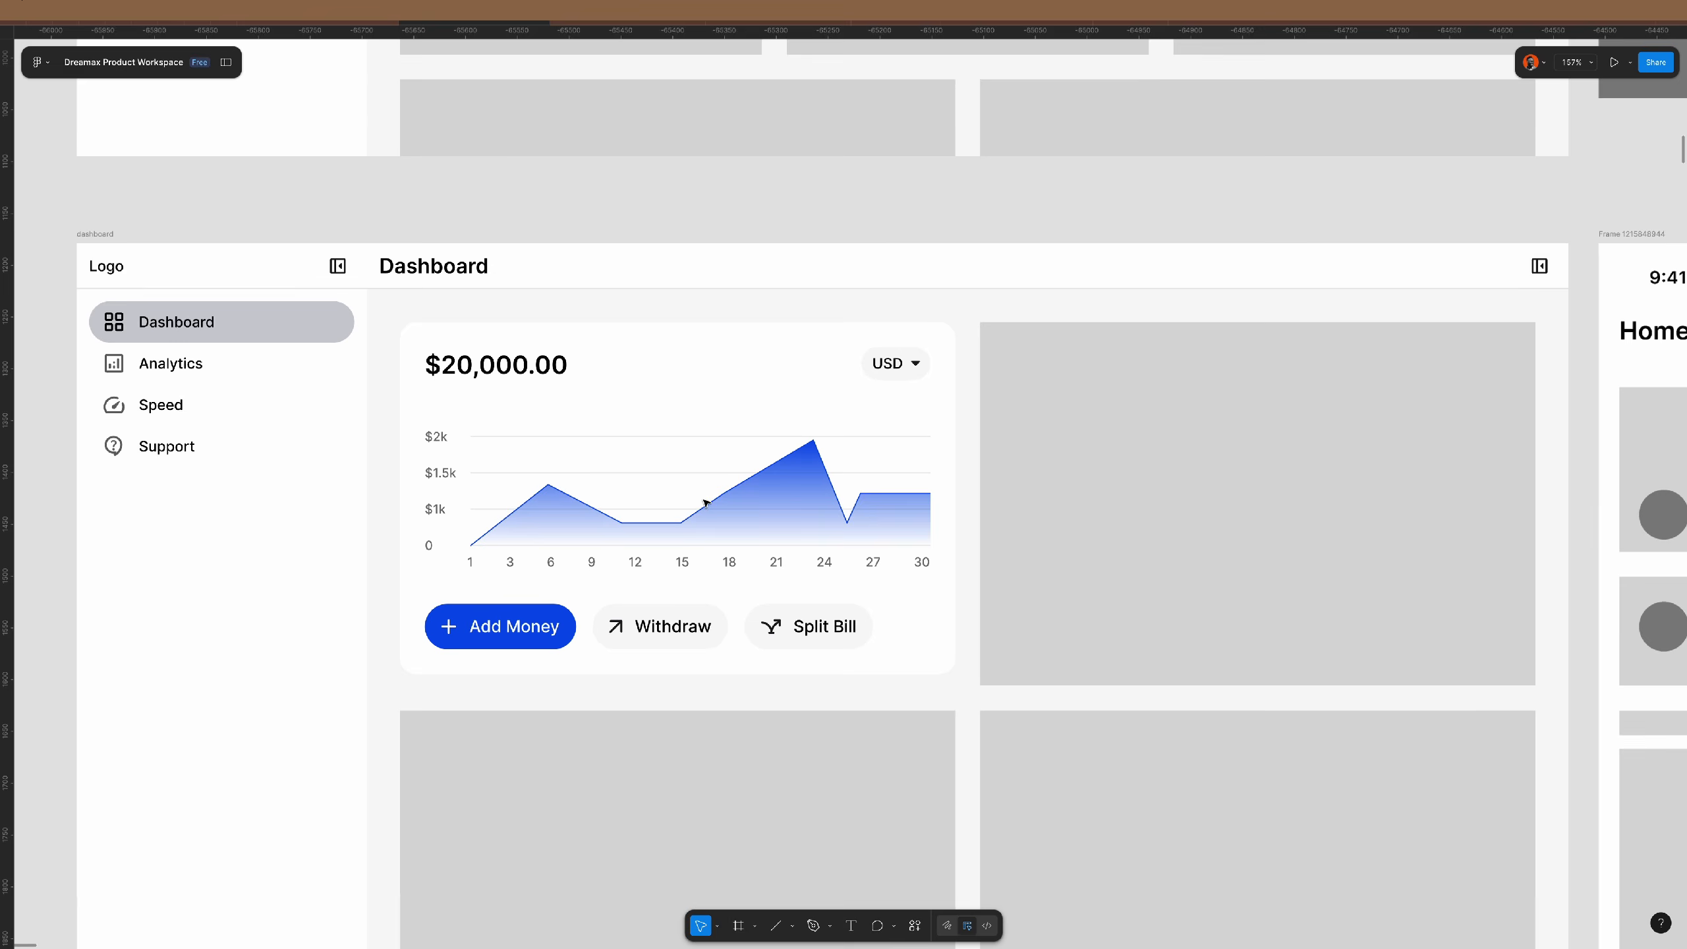
scroll(705, 503, "down", 2)
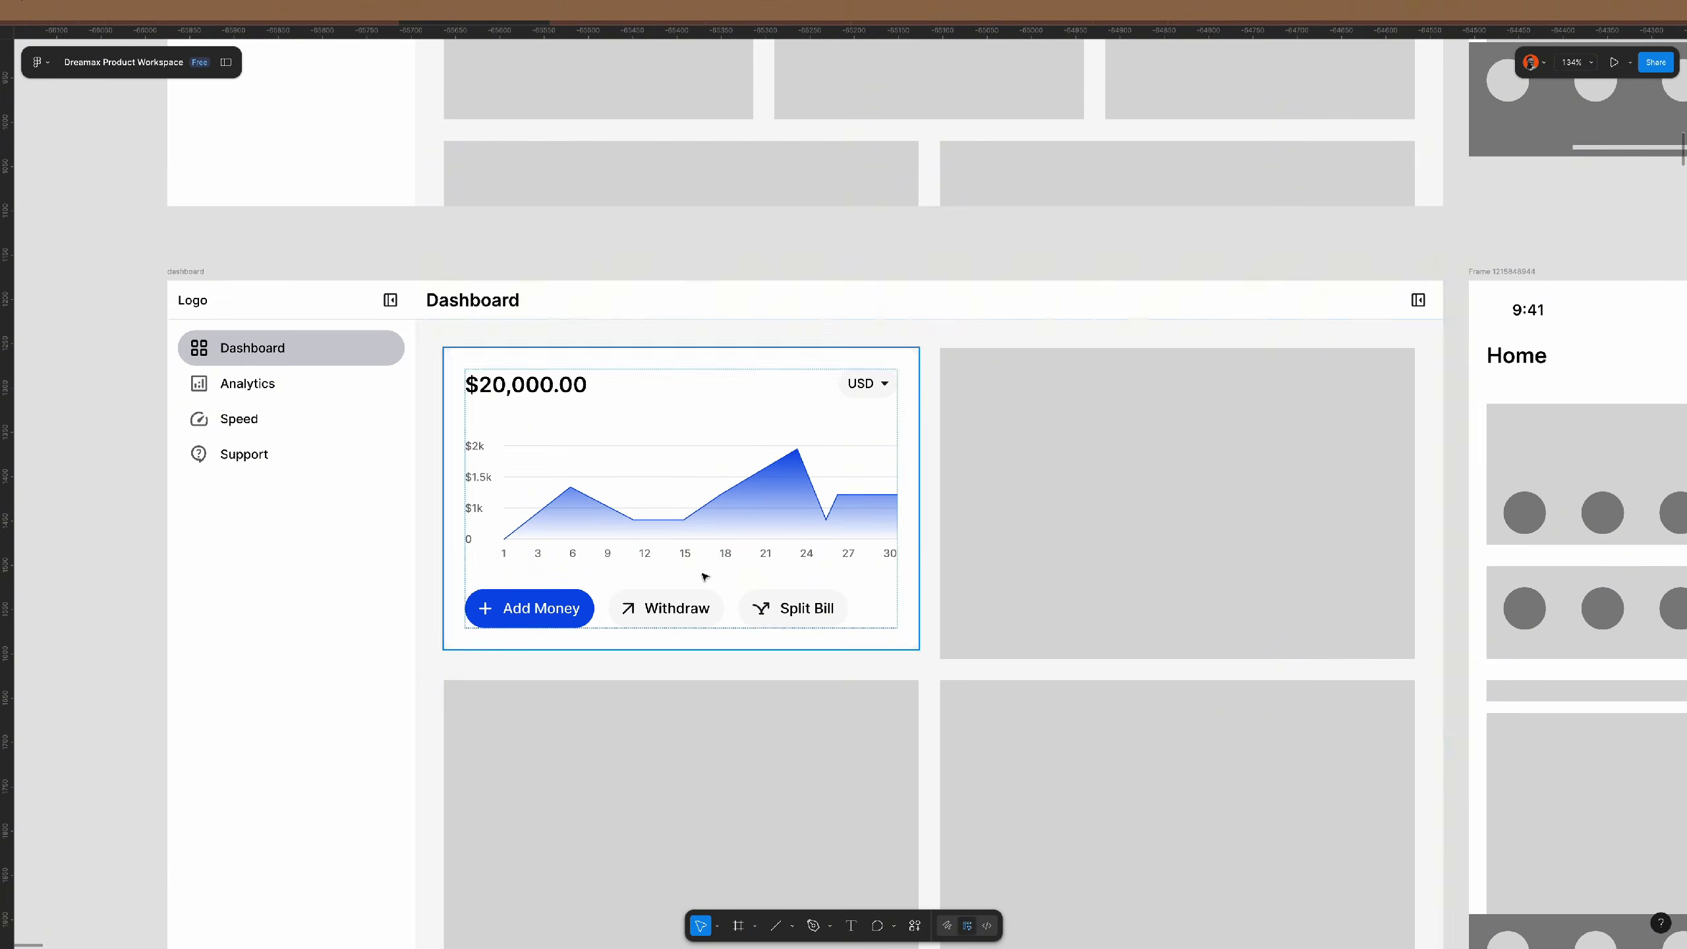
scroll(705, 576, "up", 1)
left_click(697, 612)
double_click(697, 613)
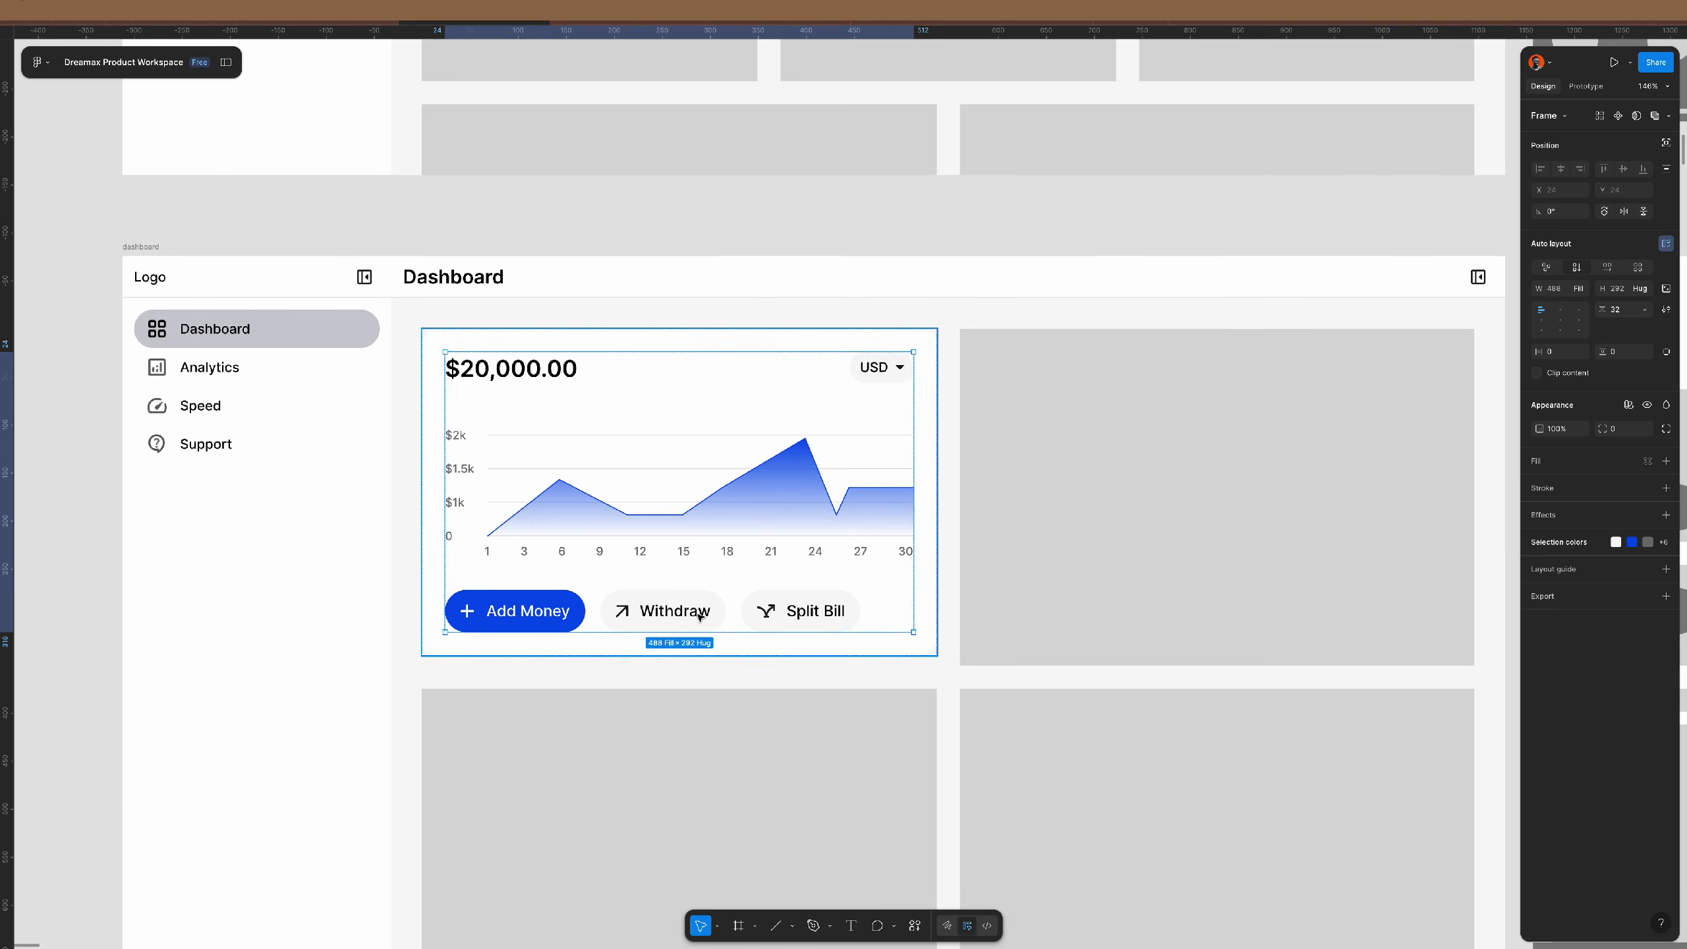
double_click(698, 617)
key("Up")
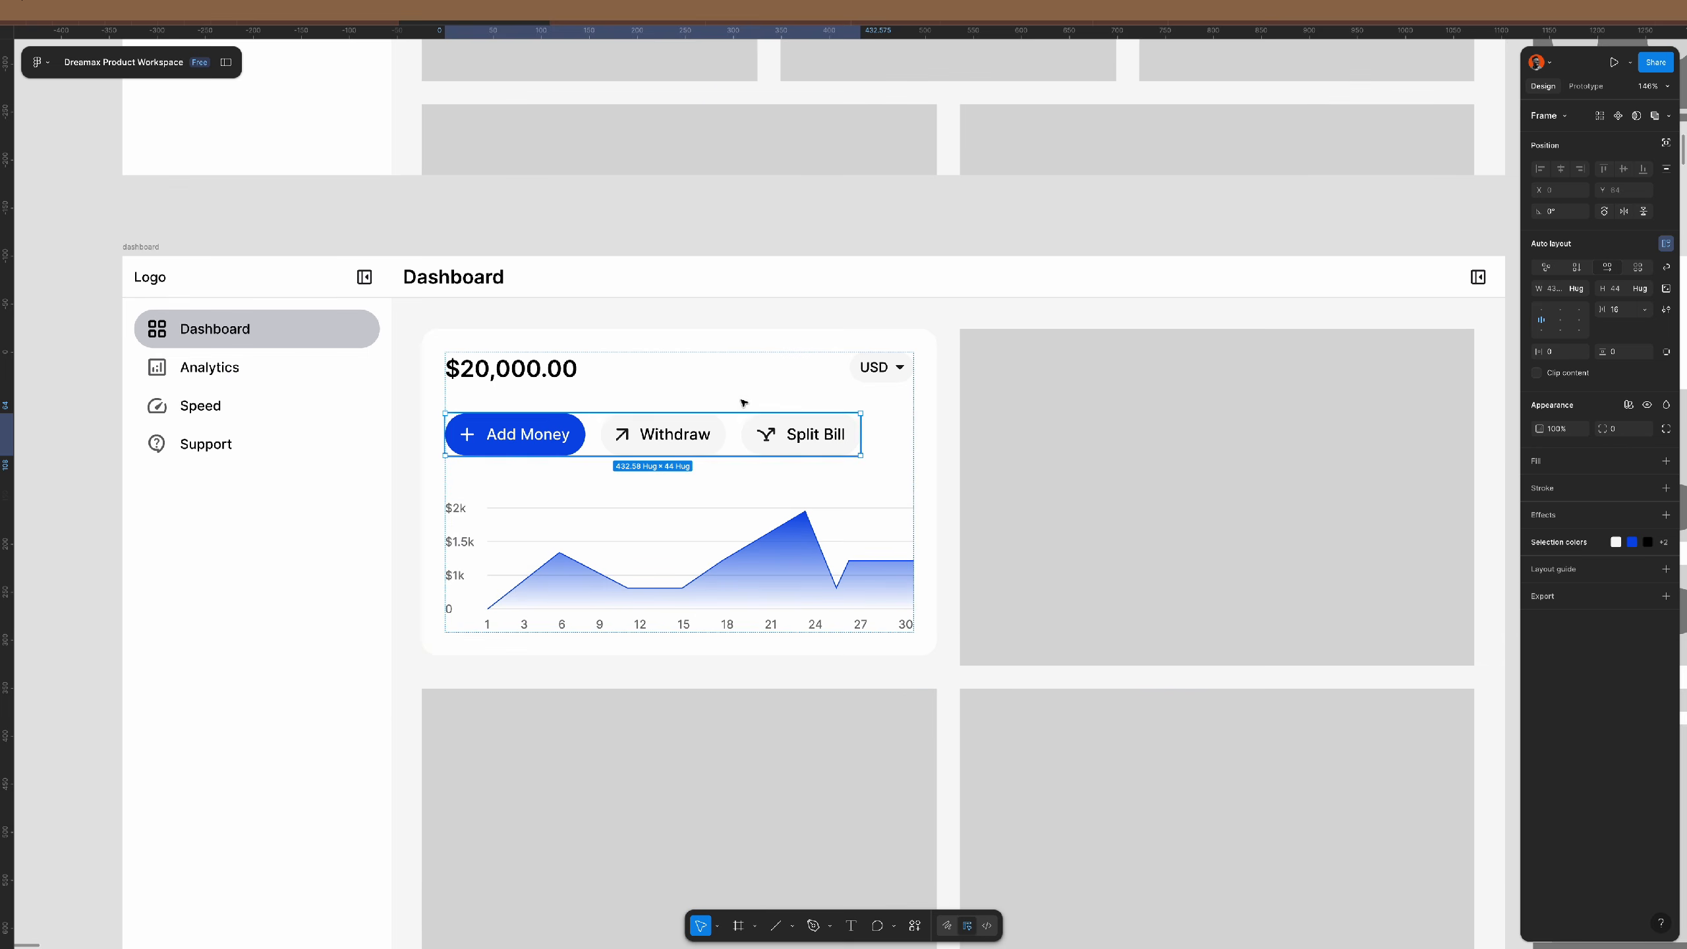
left_click(719, 230)
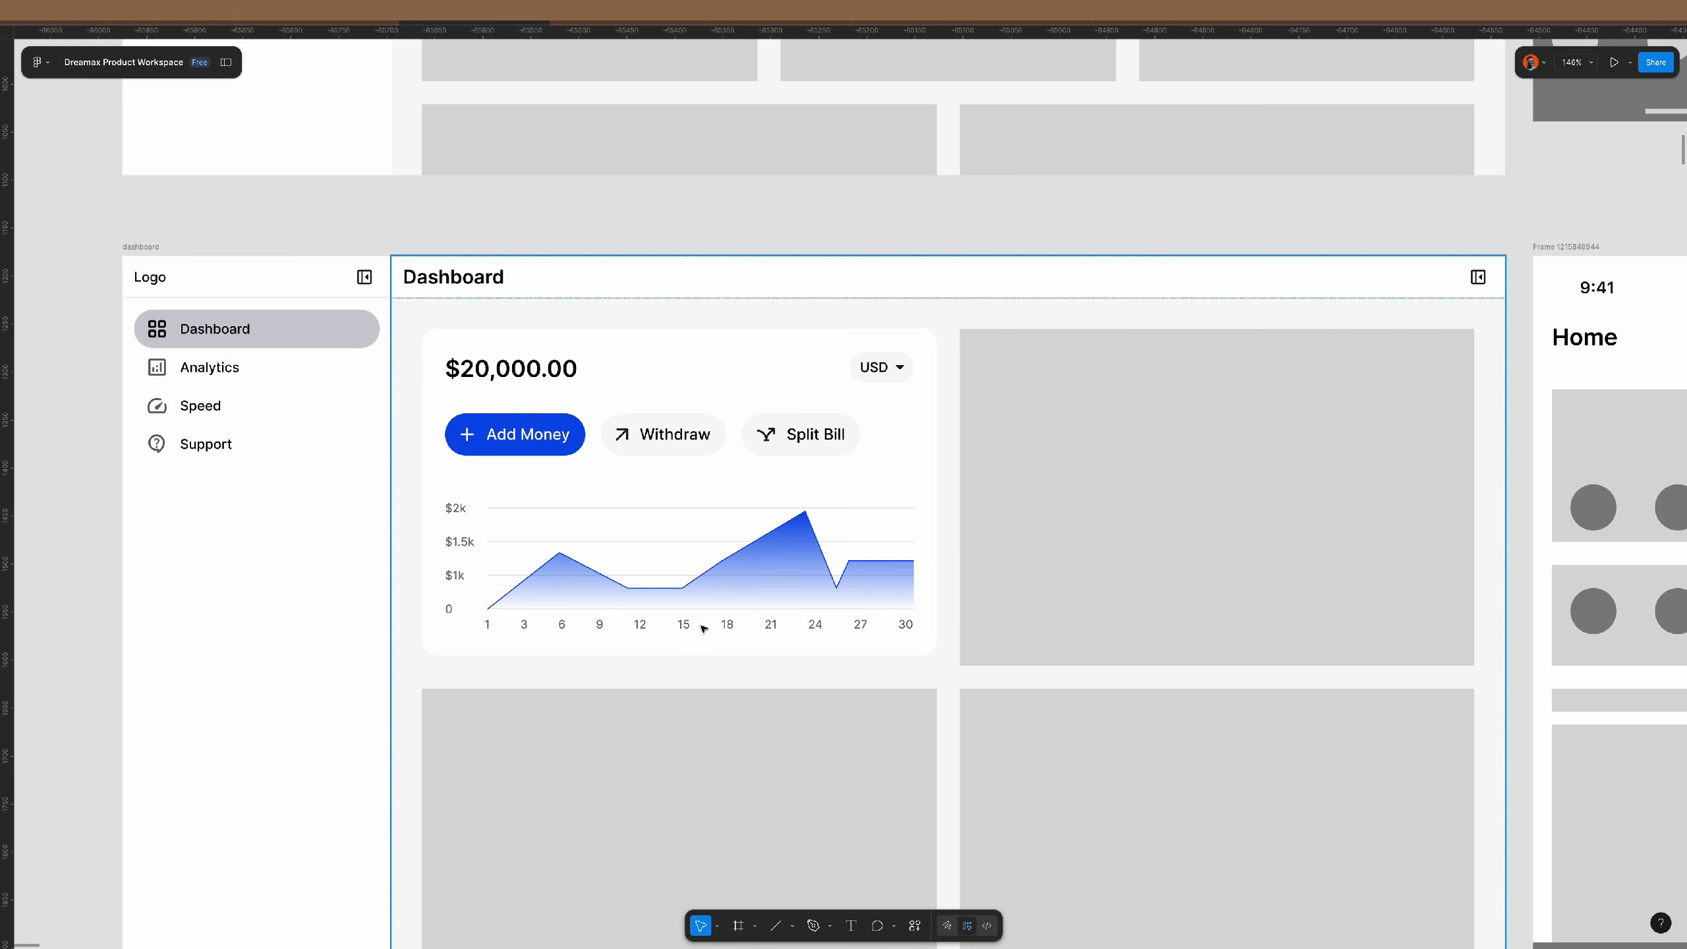
- Right-align the four y-axis labels 0, $1k, $1.5k and $2k
left_click(457, 576)
left_click(457, 577)
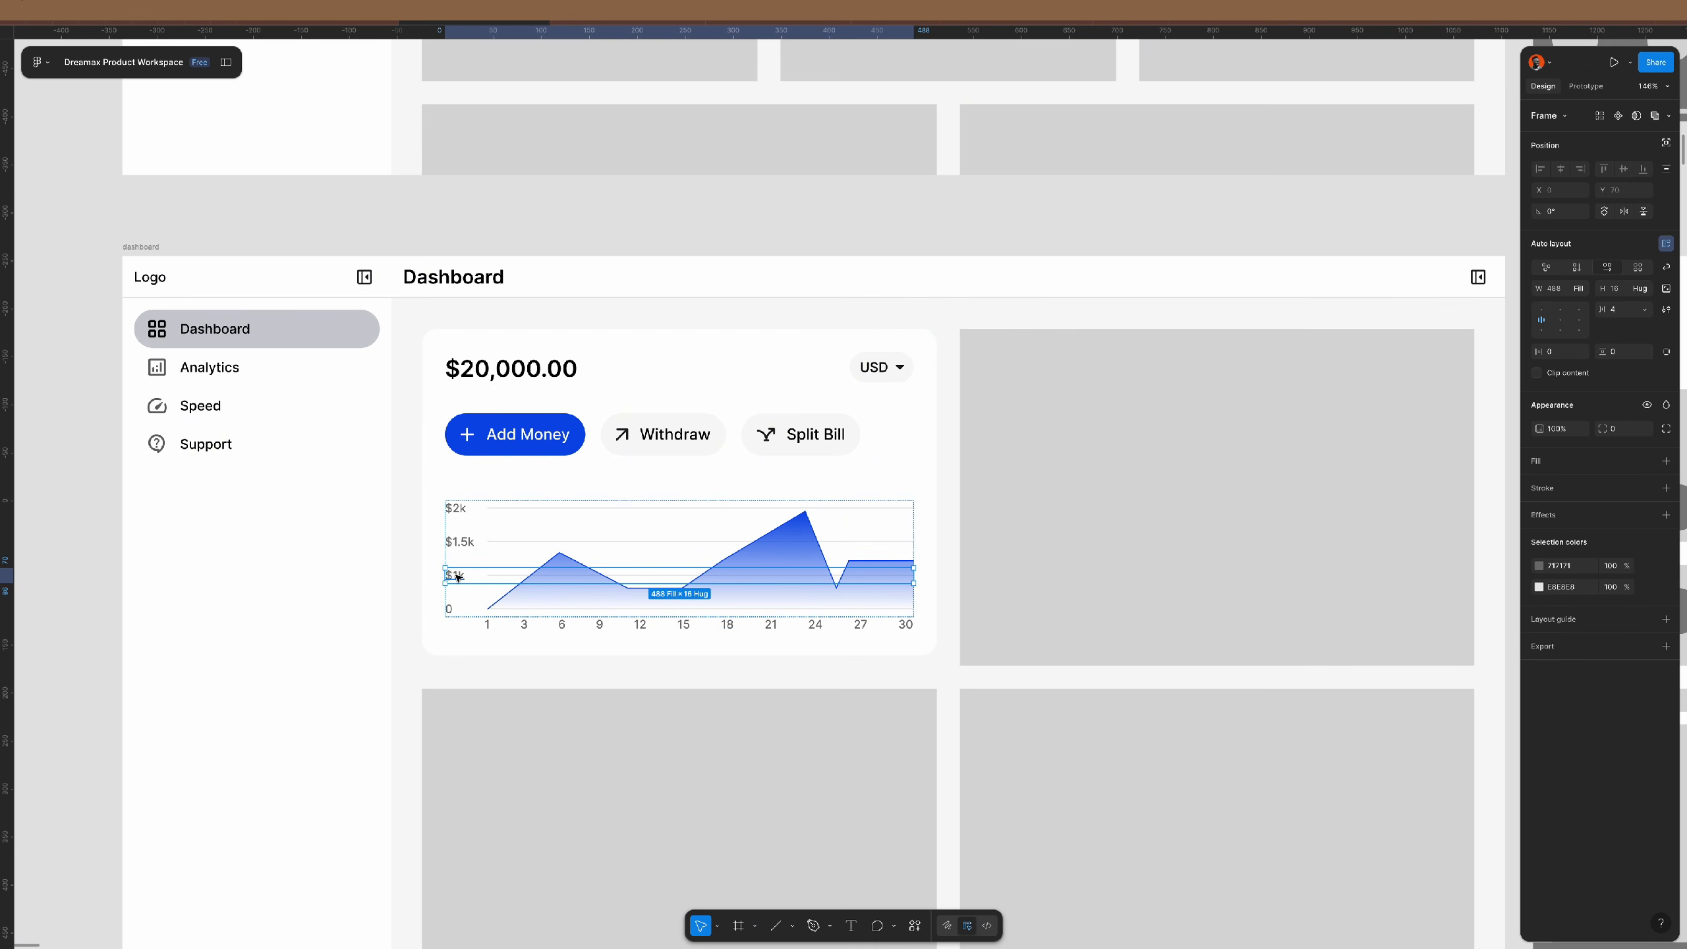
scroll(455, 575, "up", 4)
left_click(455, 575)
left_click(444, 634, "shift")
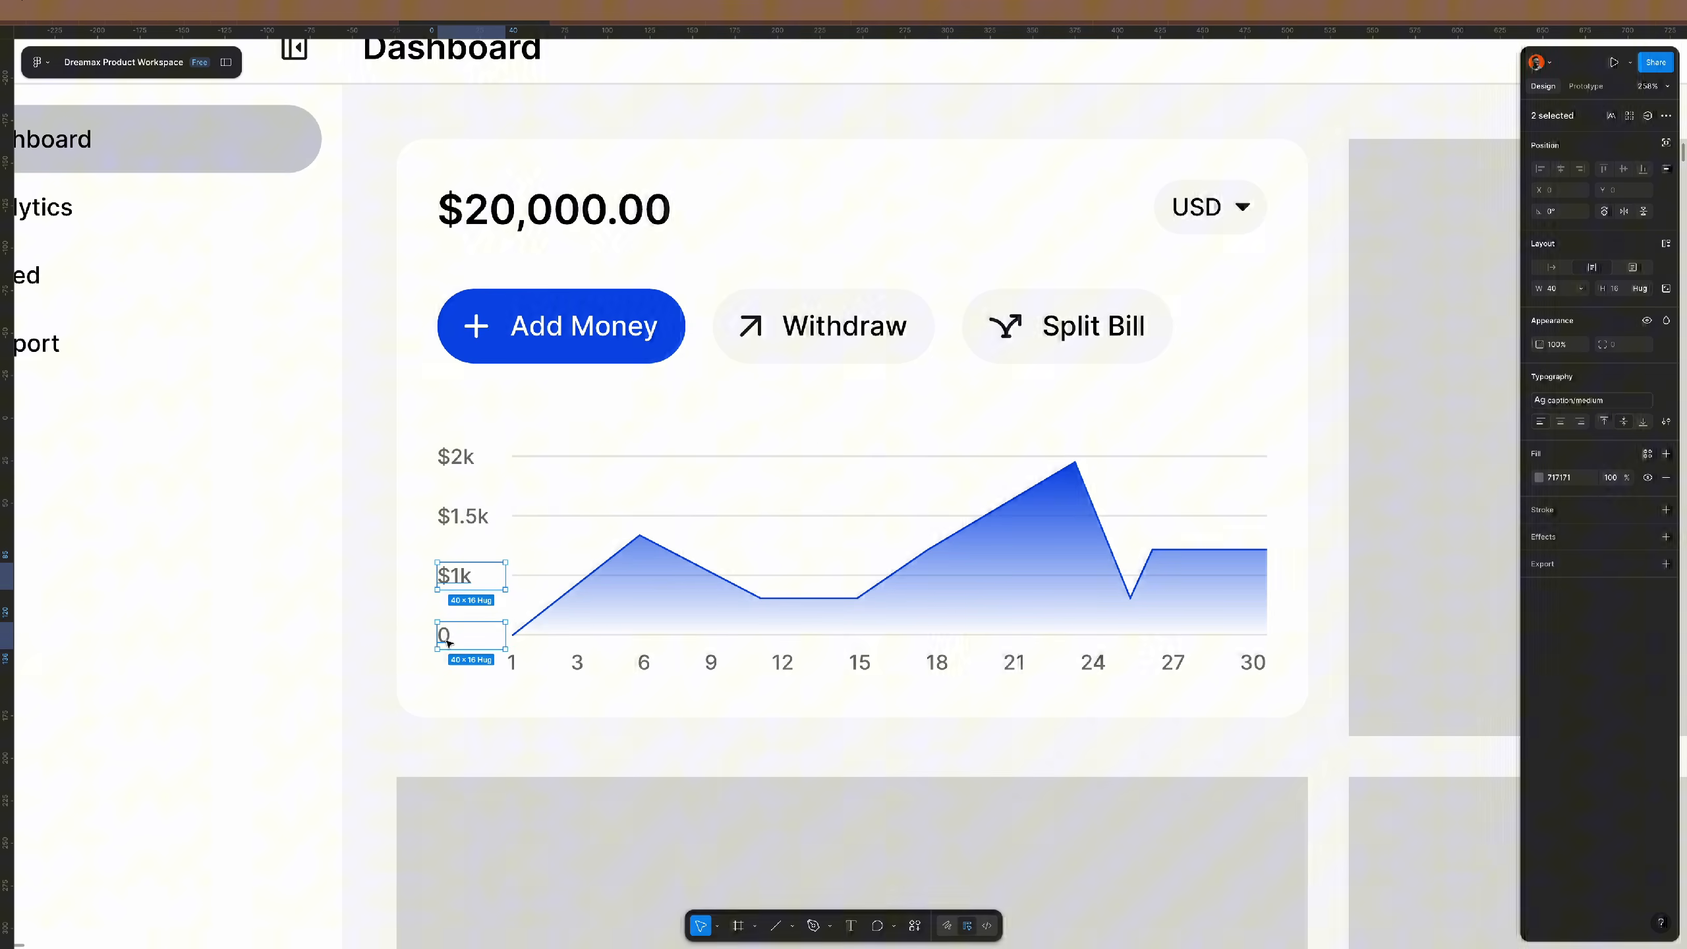
left_click(462, 516, "shift")
left_click(456, 456, "shift")
left_click(1580, 421)
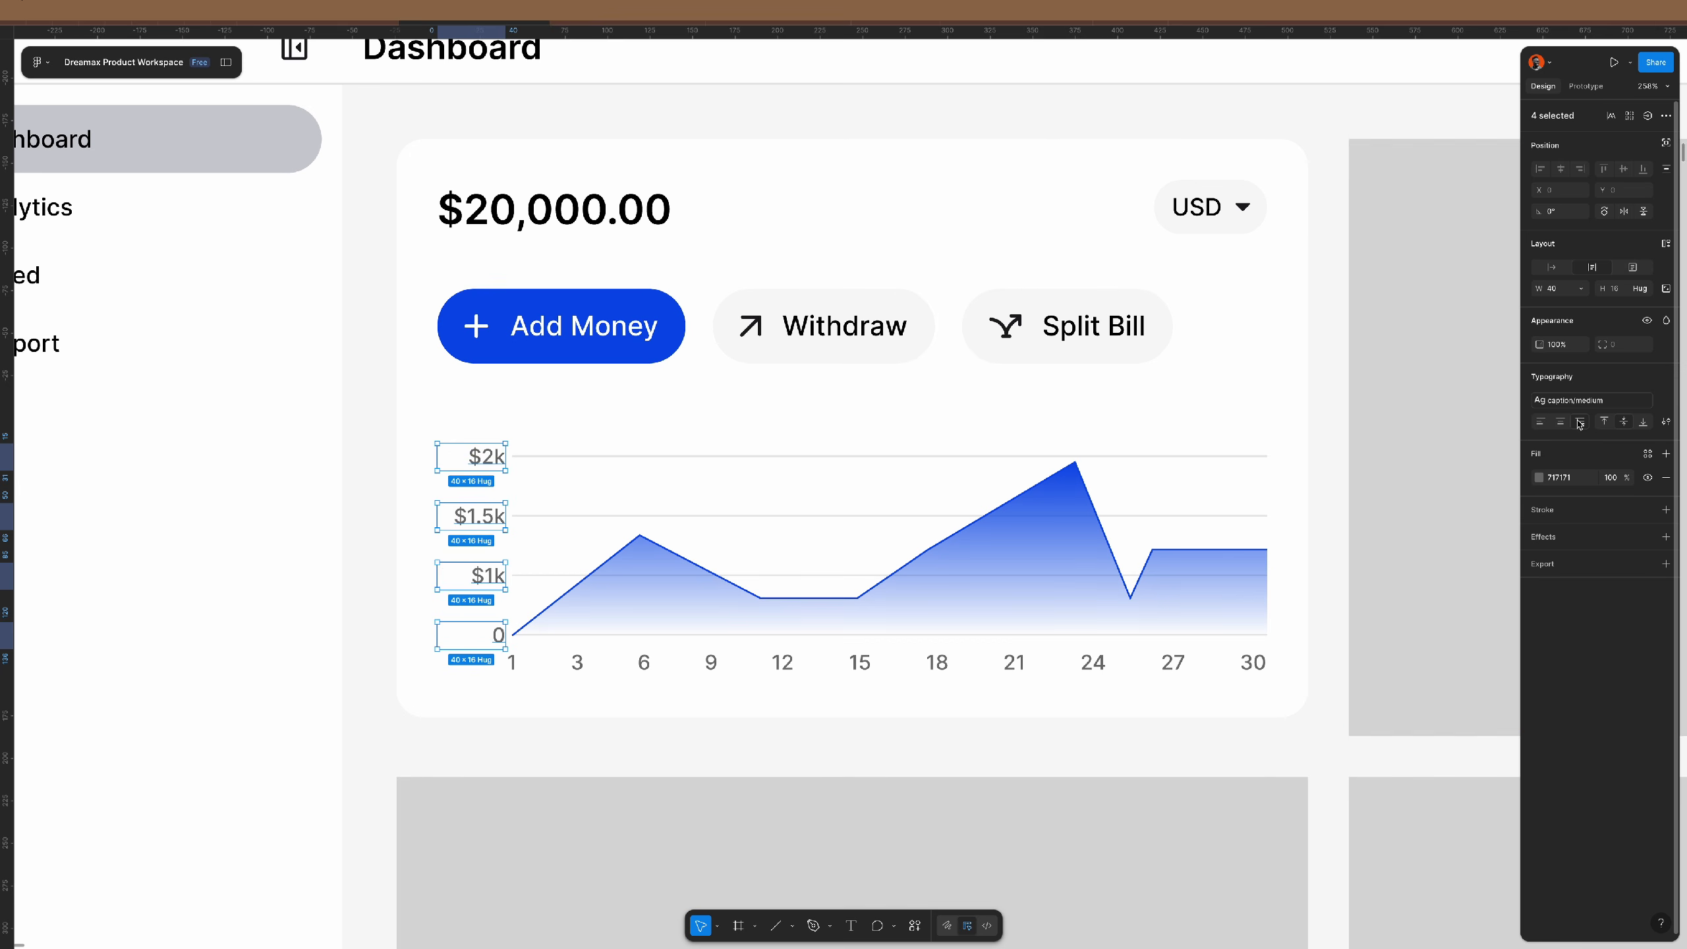
left_click(1325, 575)
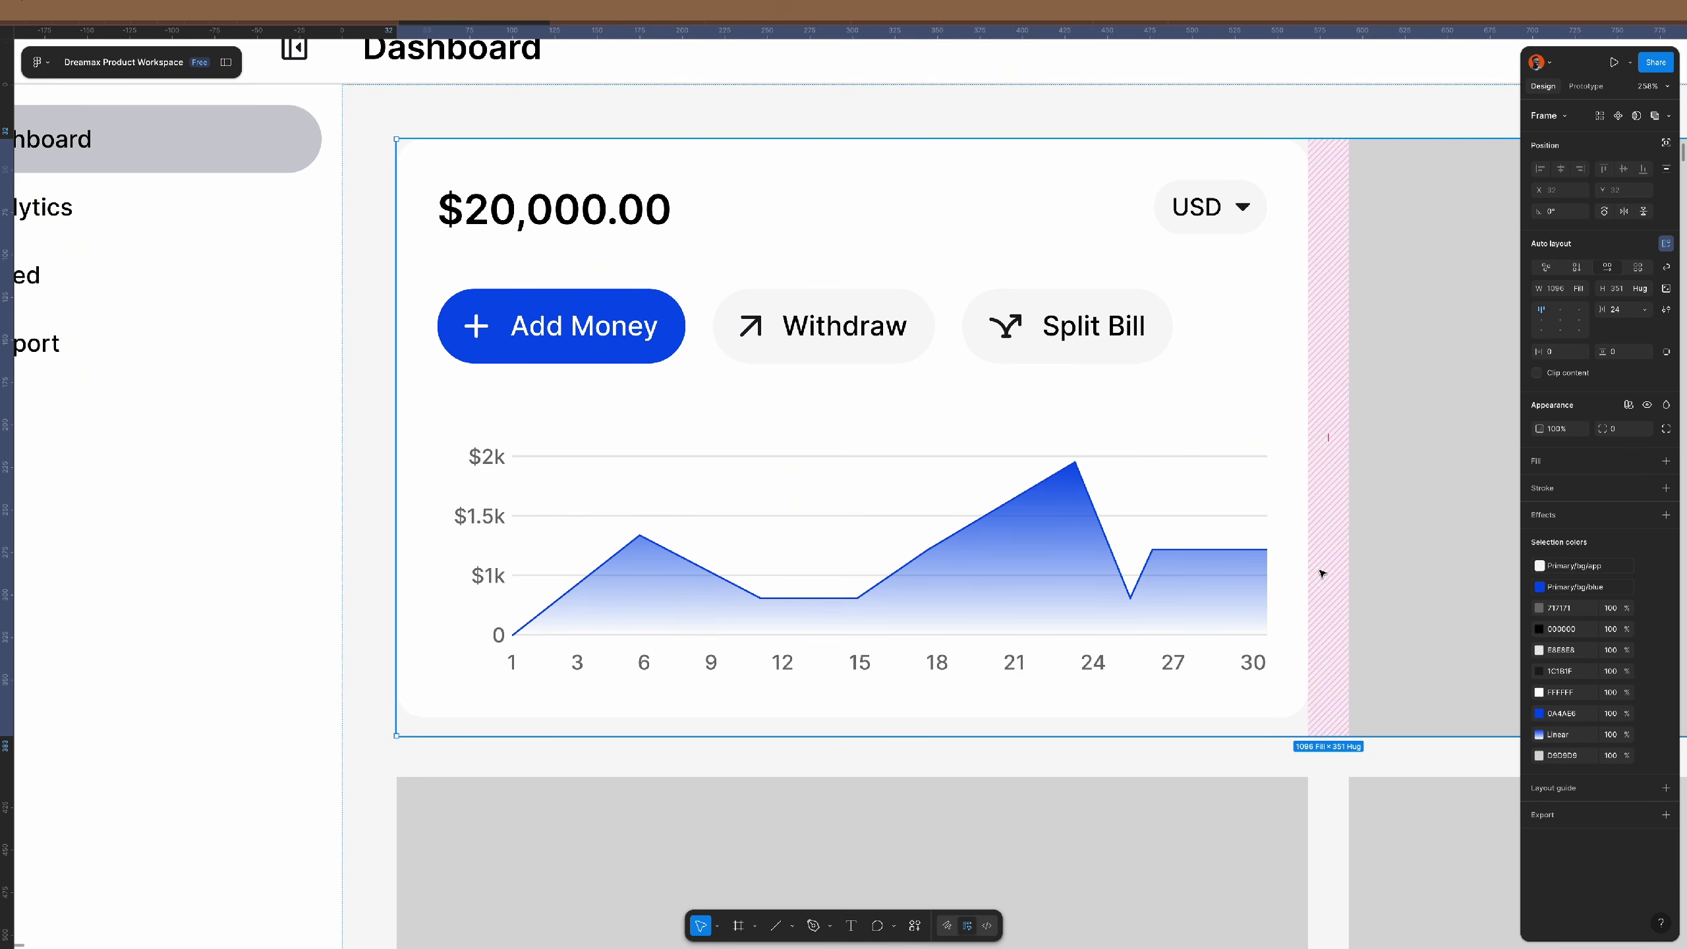
double_click(498, 513)
key("ctrl+z")
key("ctrl+z")
key("ctrl+z")
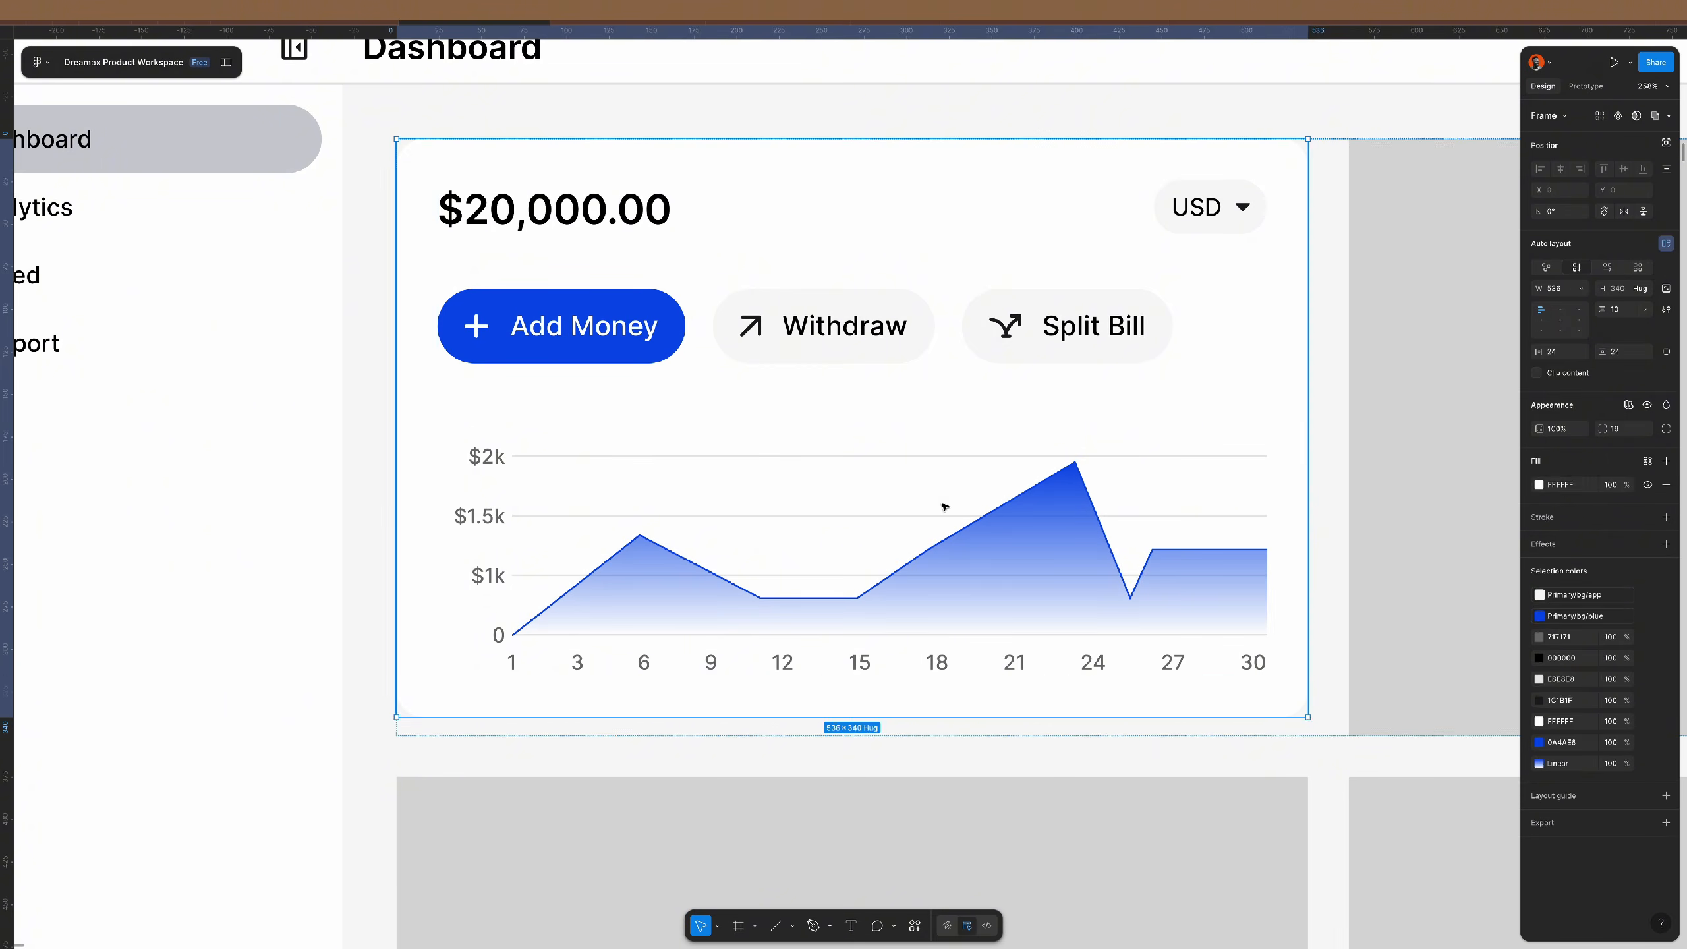
- Set the y-axis labels' width to 34 px
left_click(1566, 291)
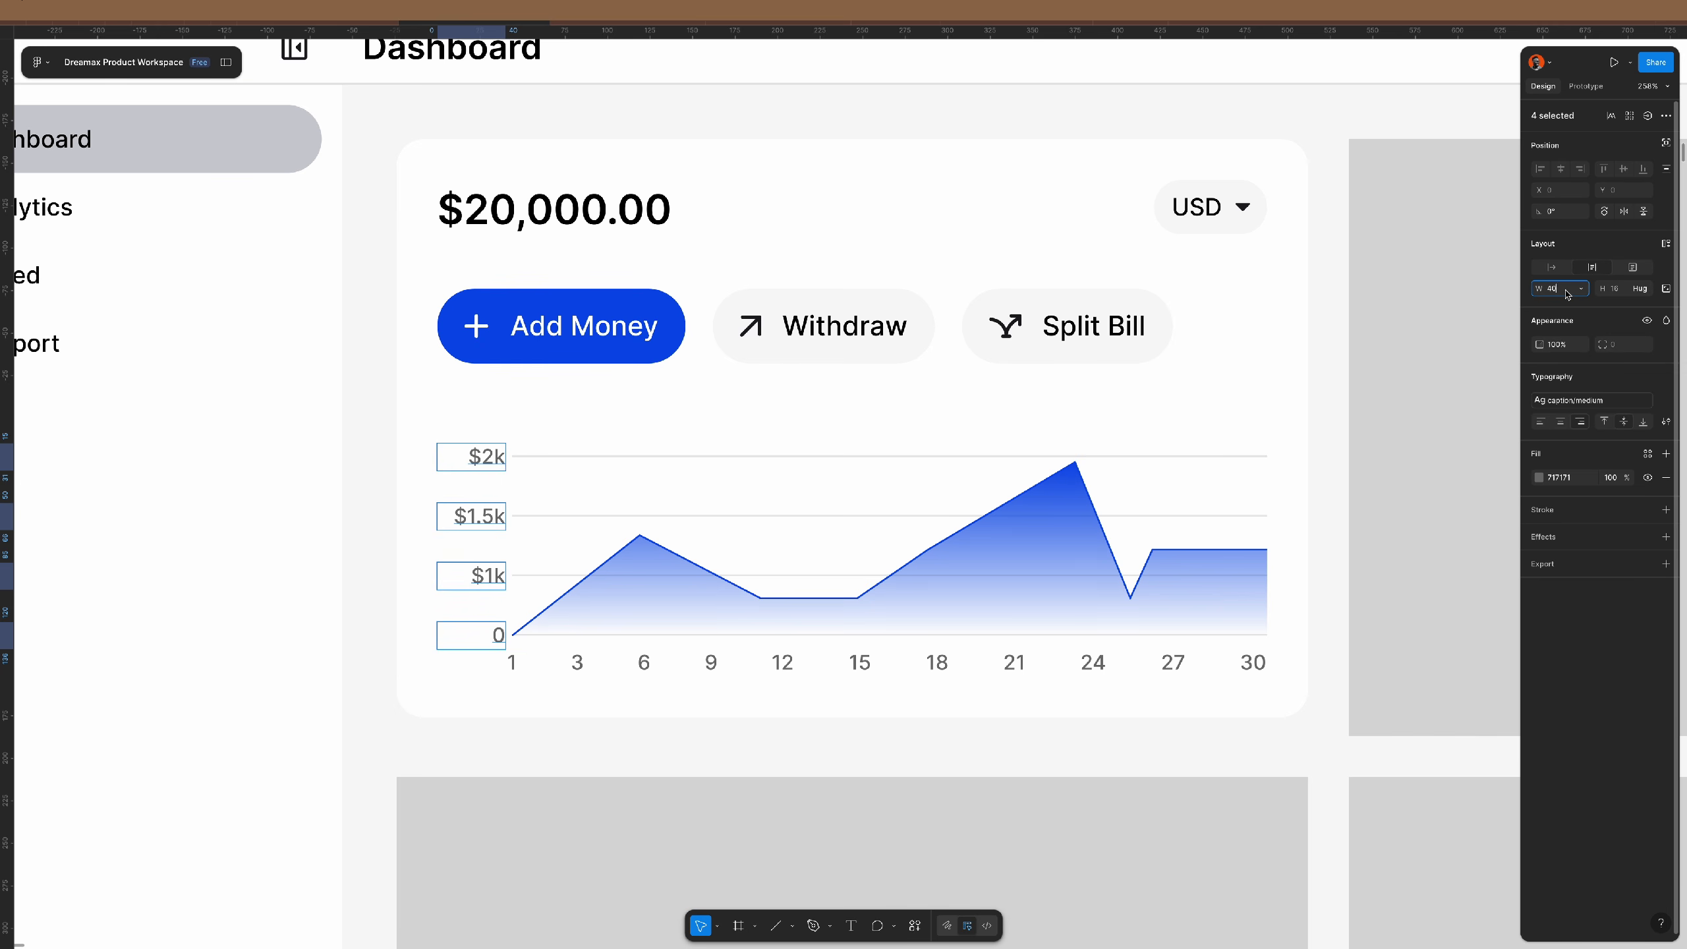
type("30")
key("Return")
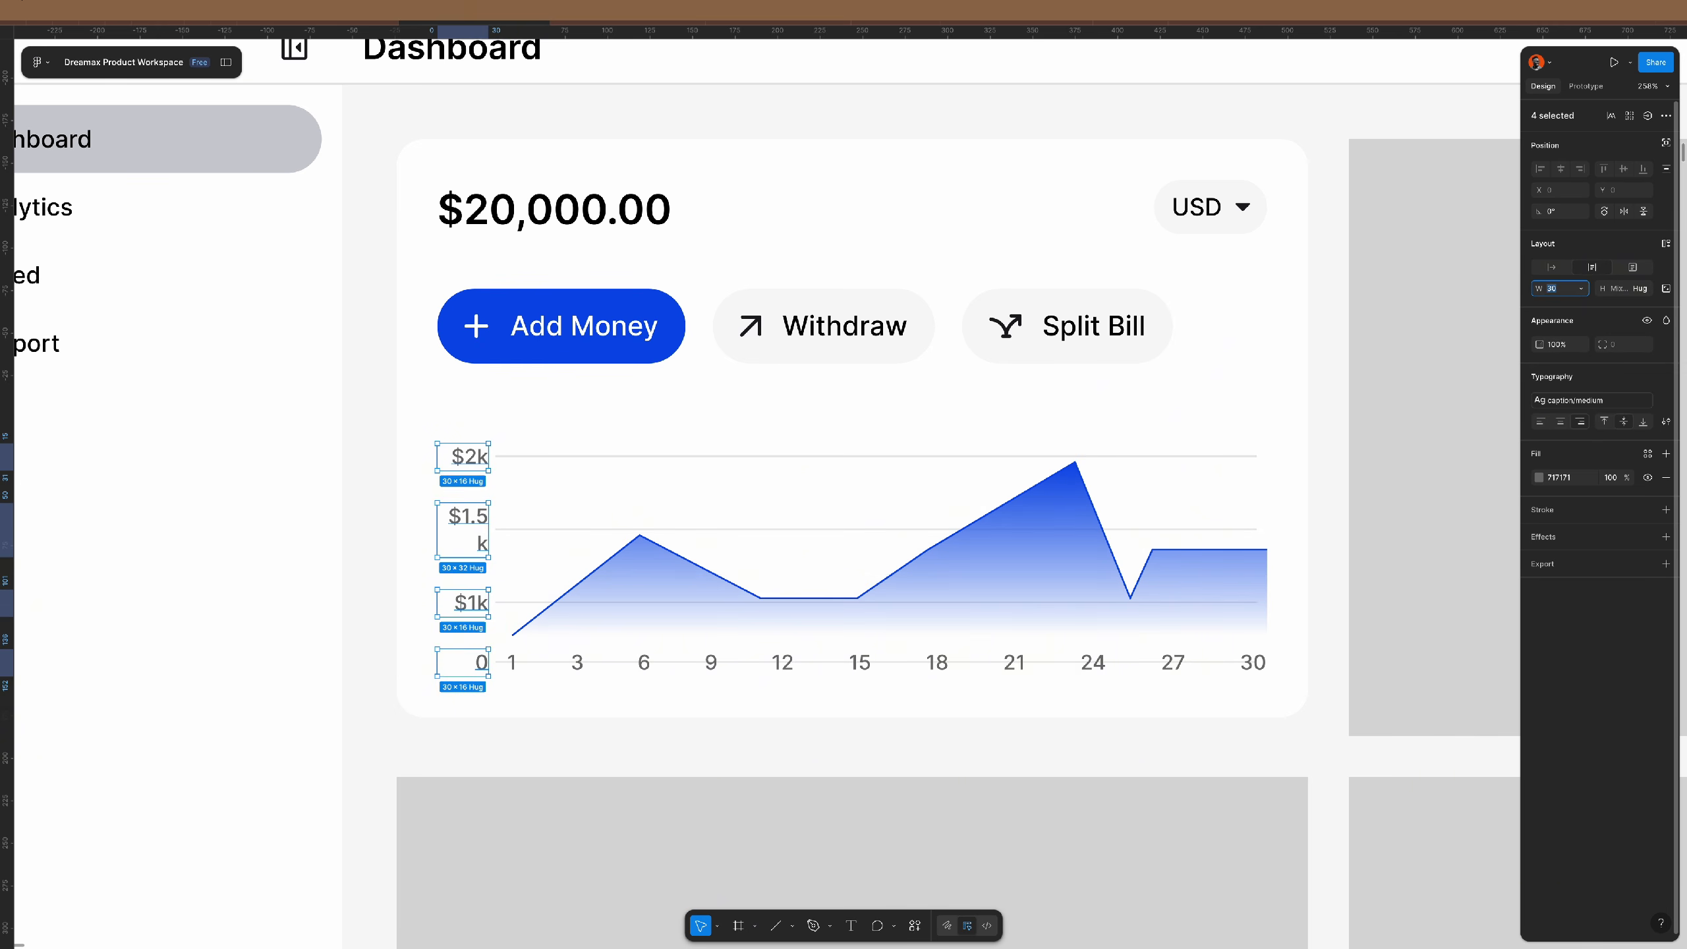
type("40")
key("Return")
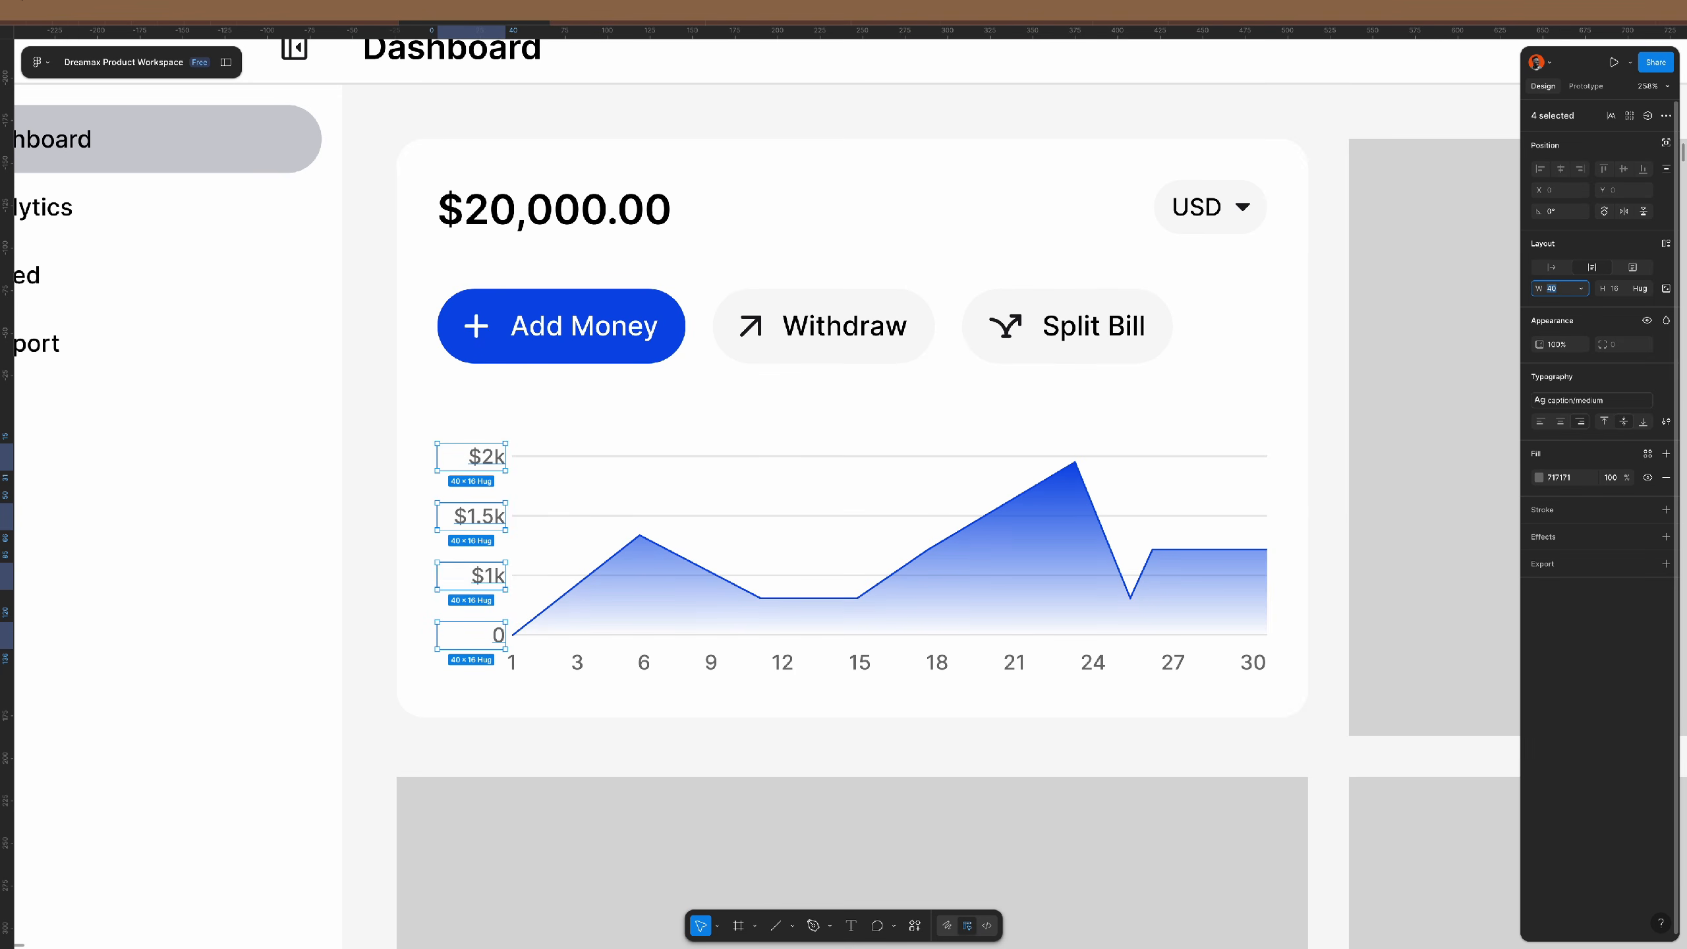
key("Down")
key("Down")
key("Down")
key("Down")
key("Down")
key("Down")
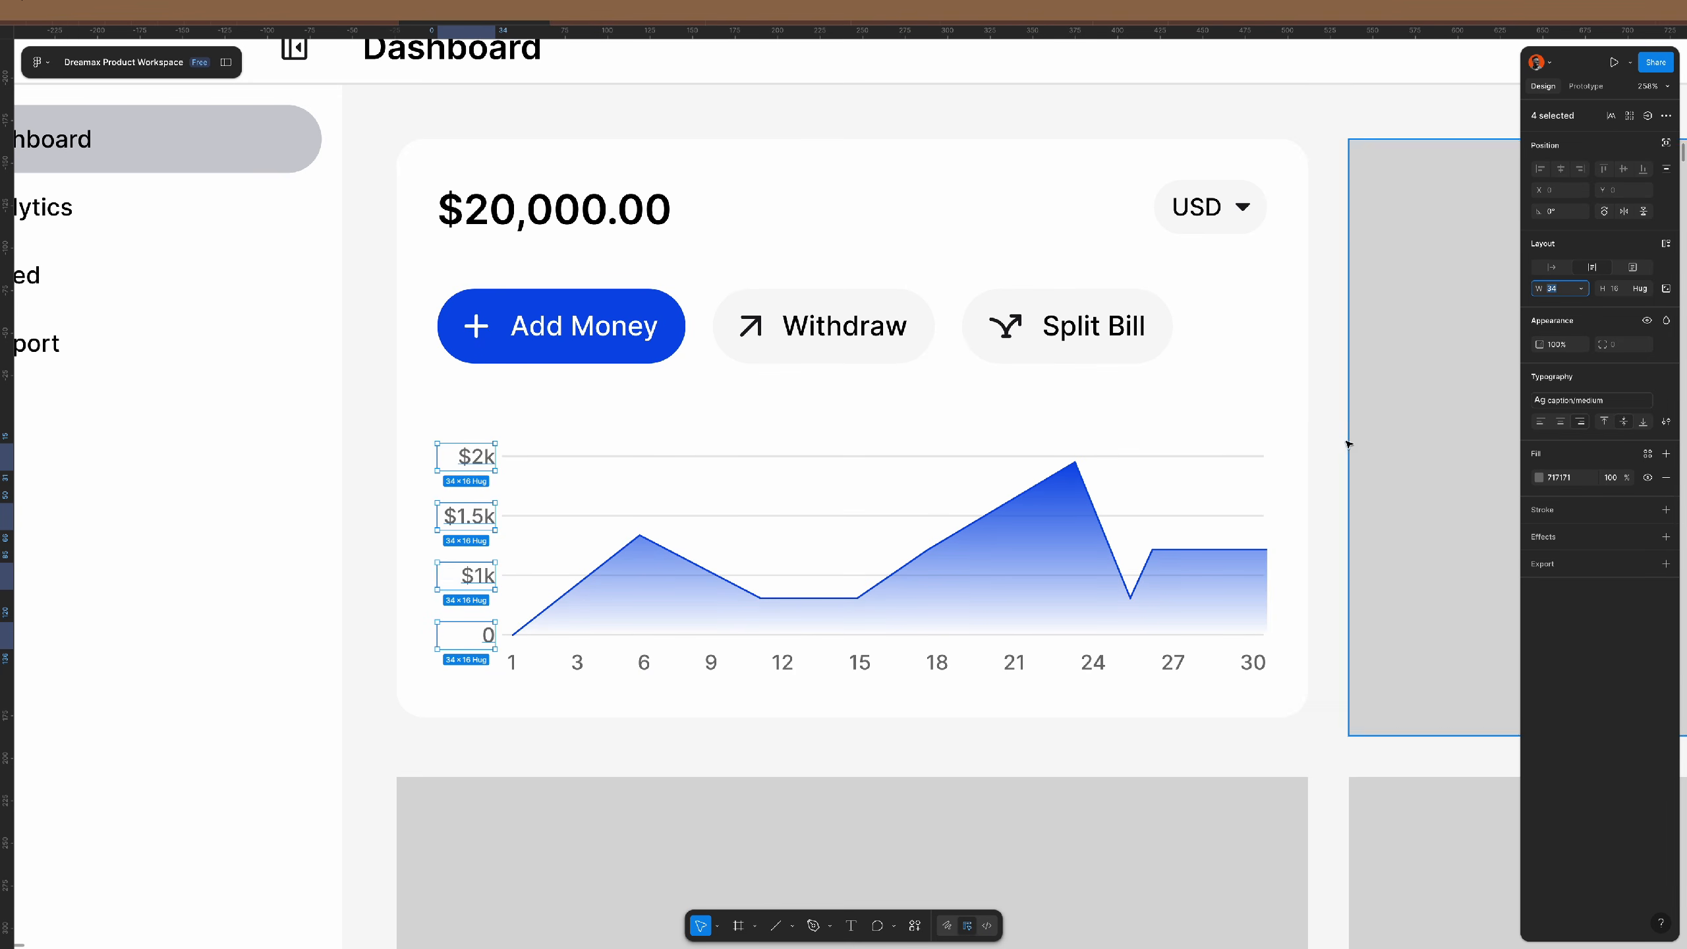
left_click(1337, 460)
scroll(795, 417, "down", 5)
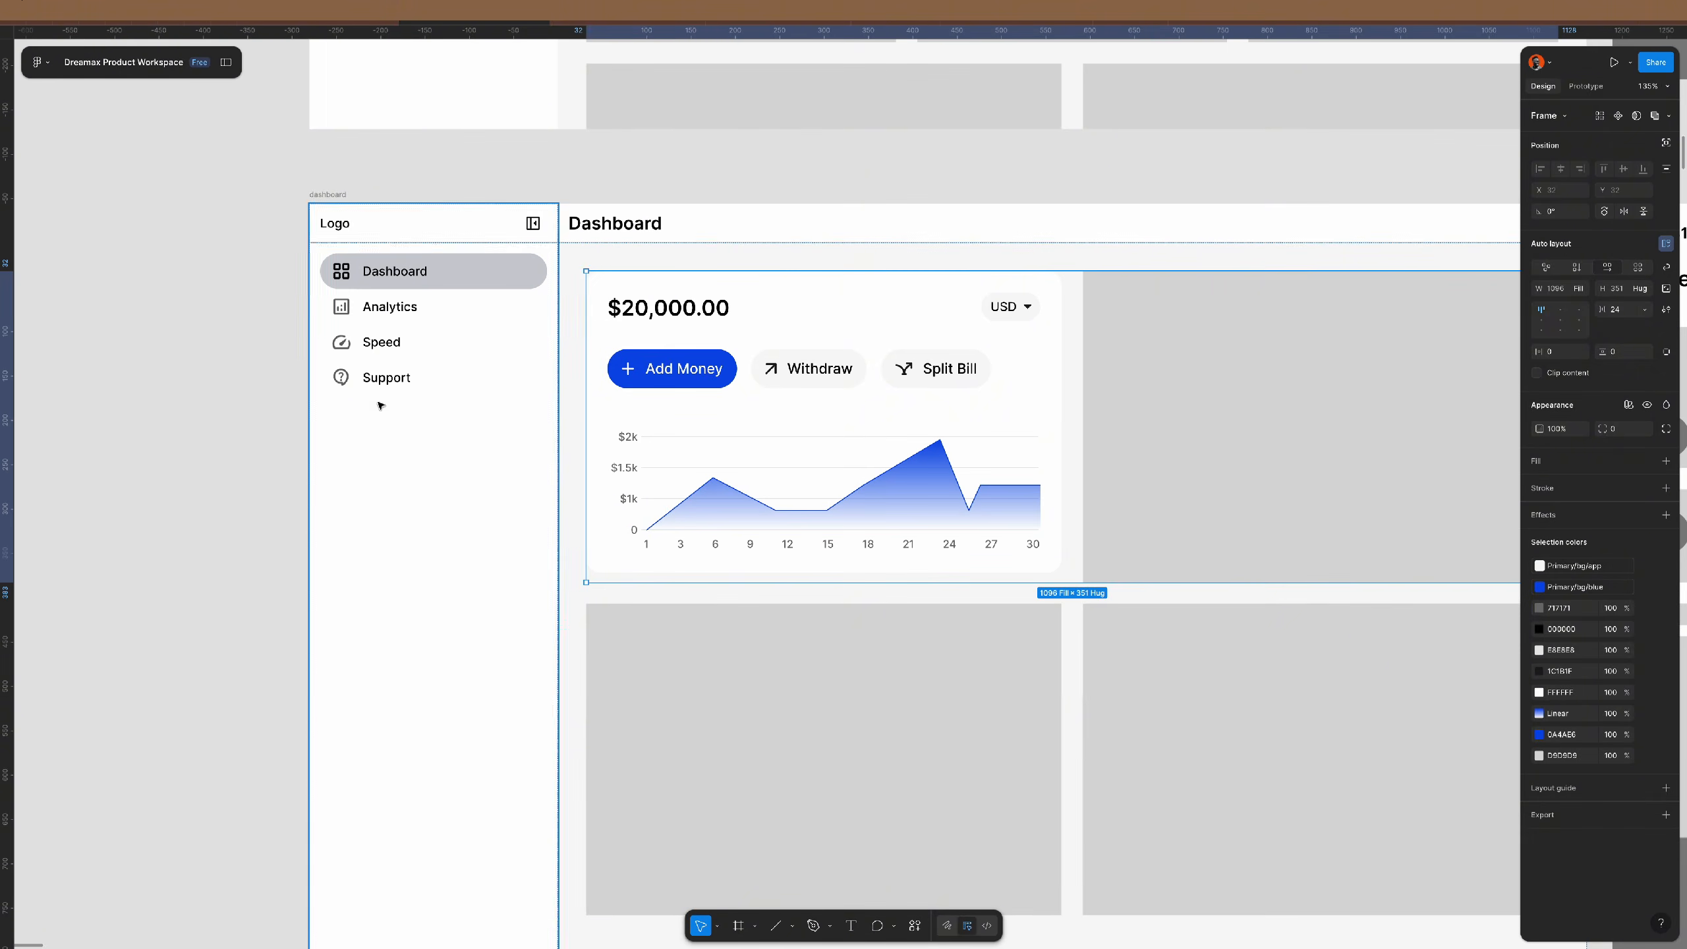
- Replace the grey placeholder rectangle with a copy of the $20,000.00 balance card
left_click(249, 444)
scroll(946, 545, "up", 3)
scroll(947, 545, "up", 2)
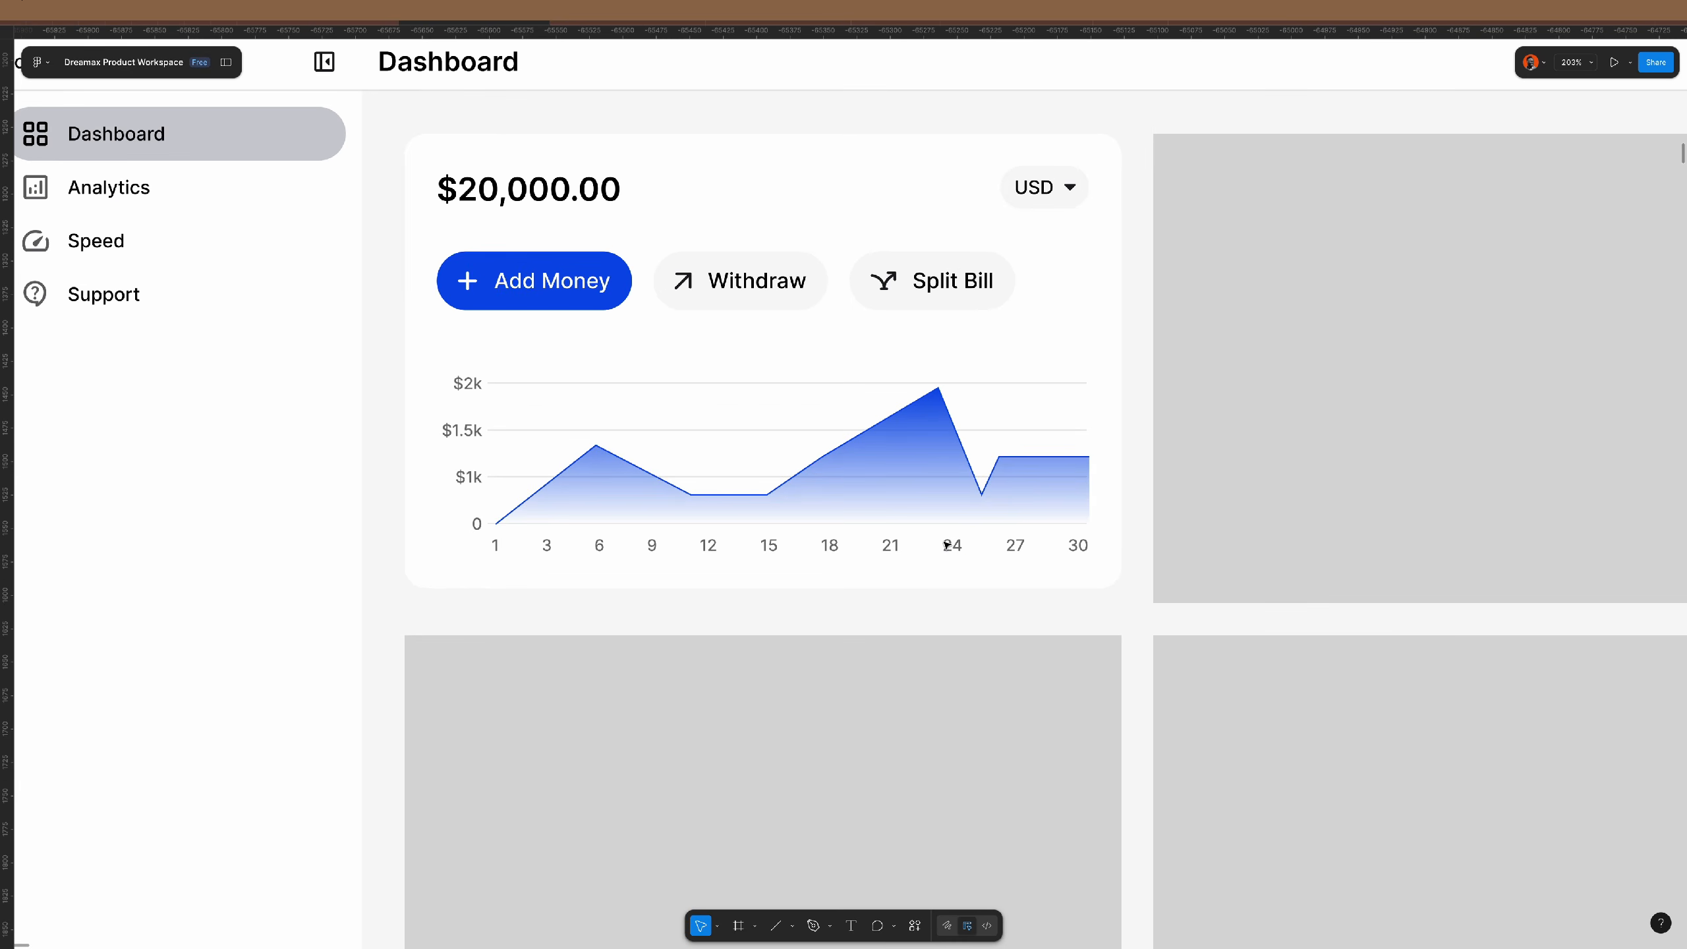
scroll(946, 545, "up", 1)
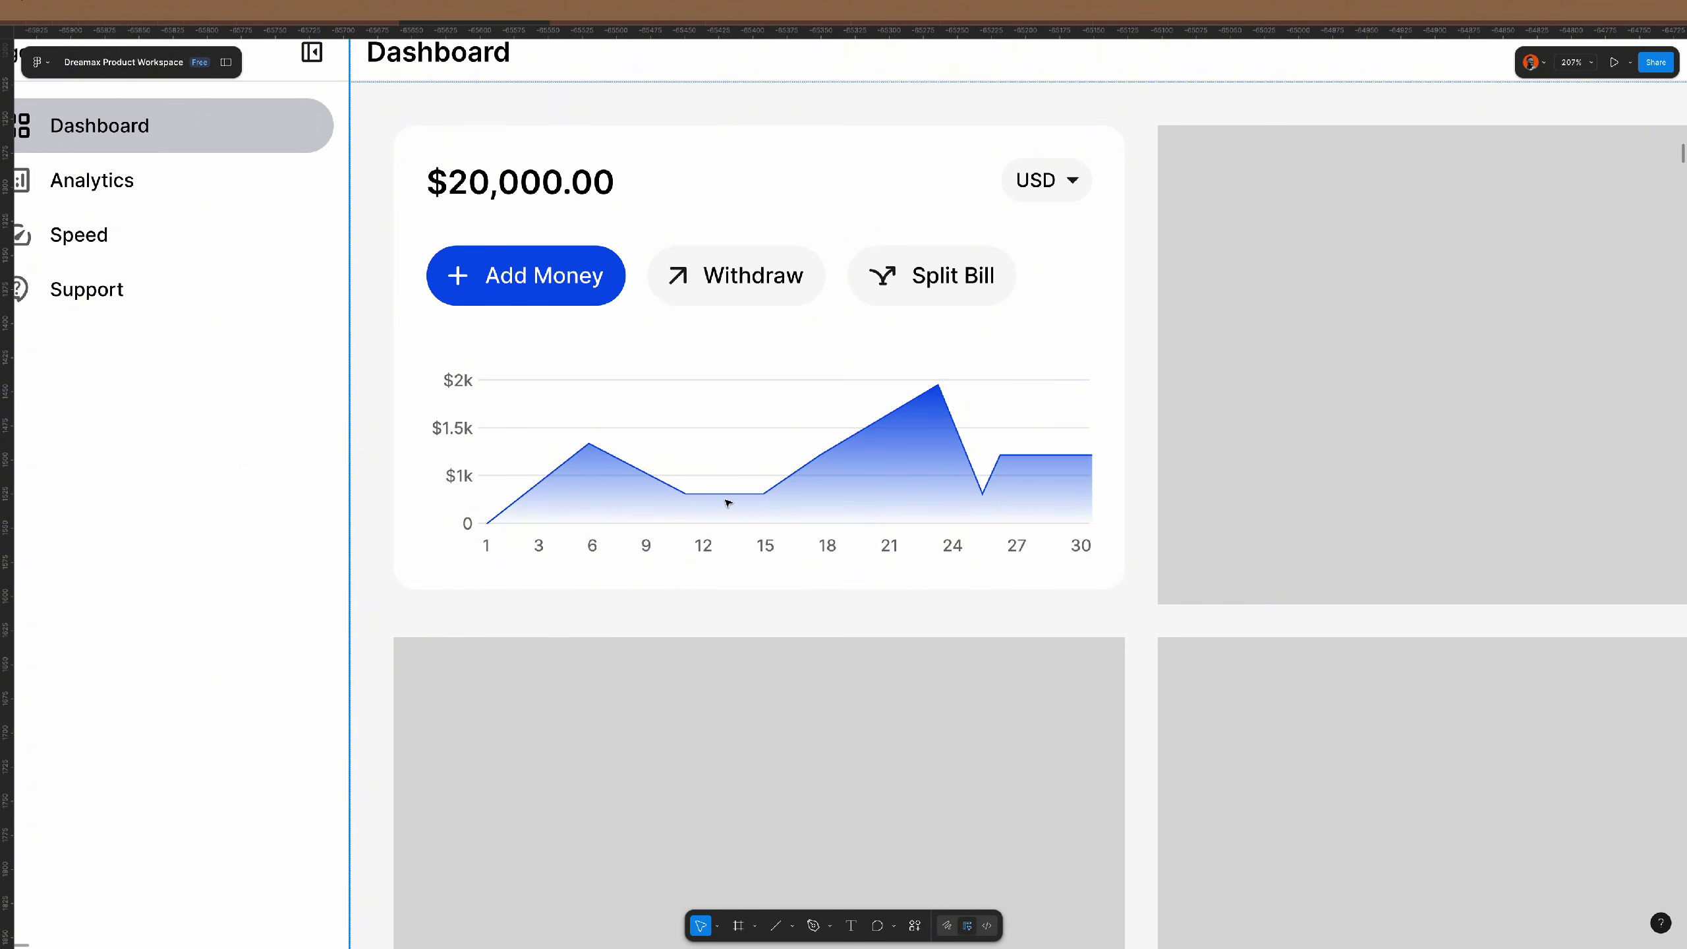
scroll(780, 514, "down", 3)
scroll(780, 513, "down", 5)
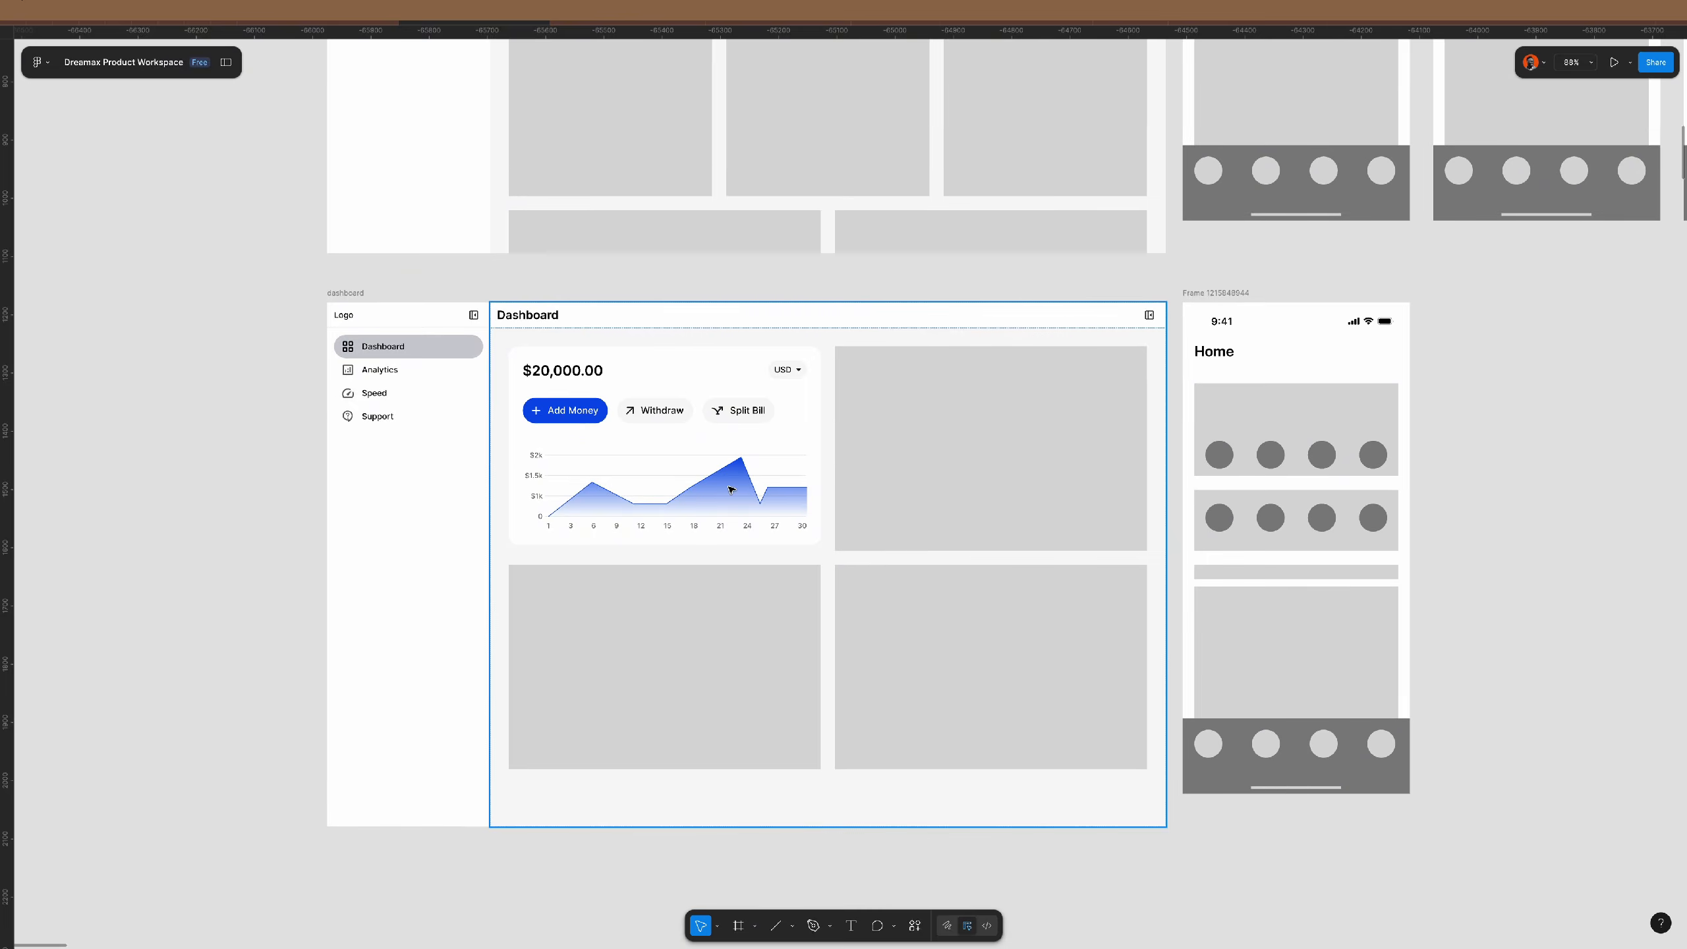
scroll(796, 510, "up", 3)
scroll(742, 489, "up", 1)
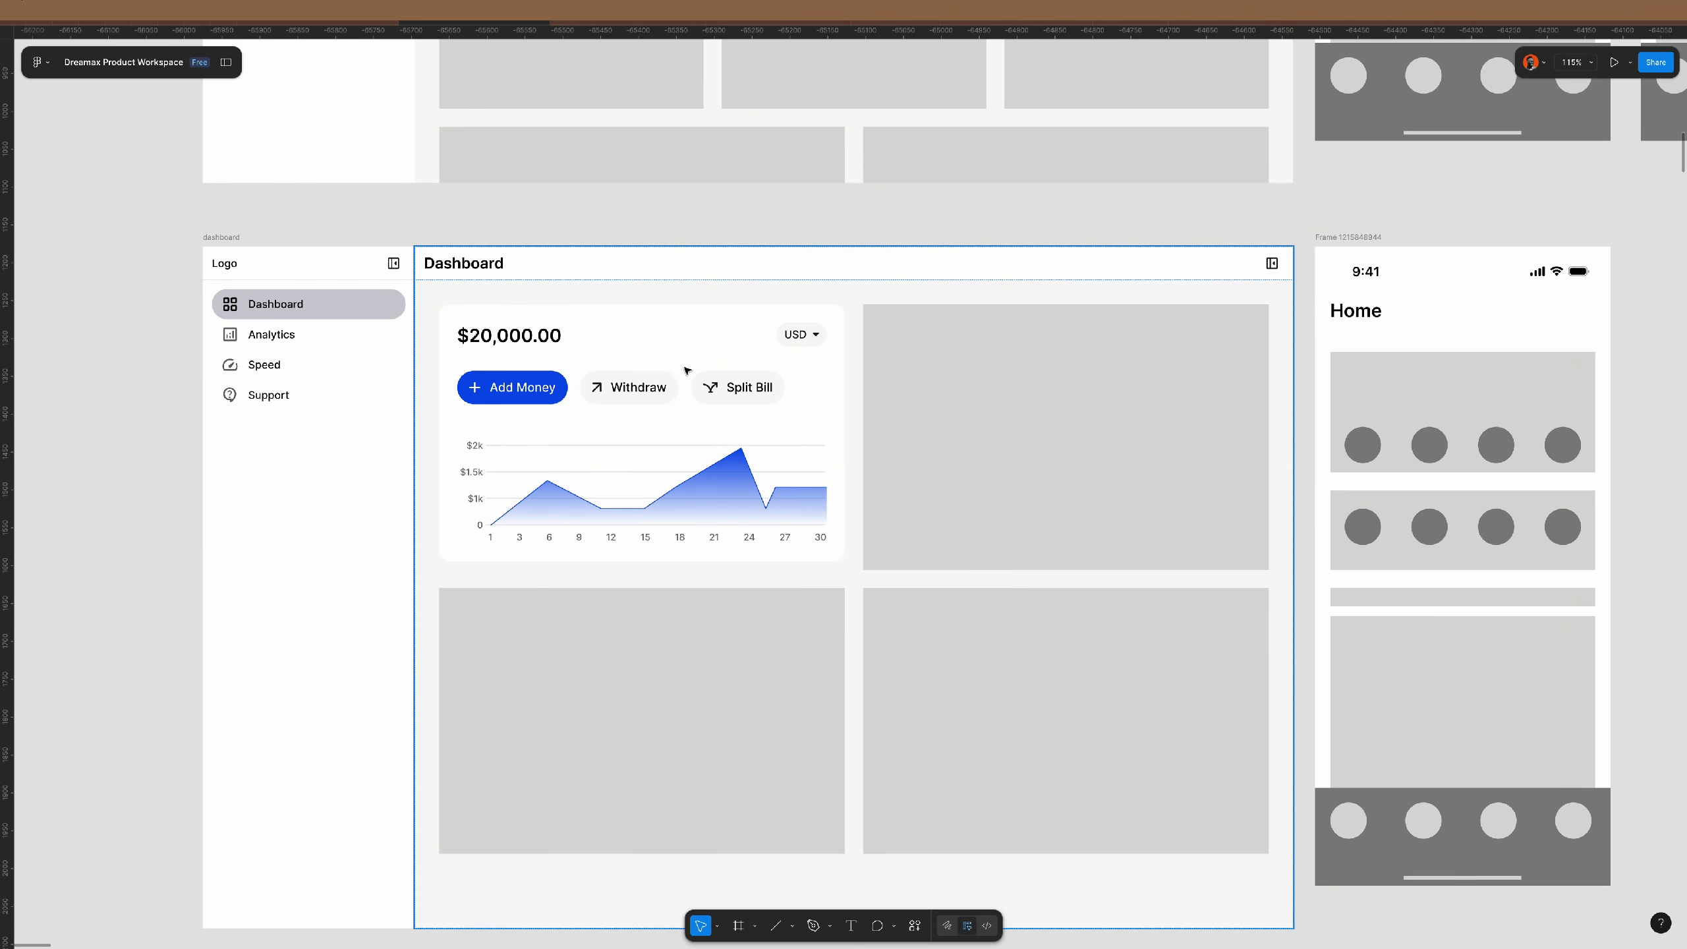
scroll(678, 380, "down", 1)
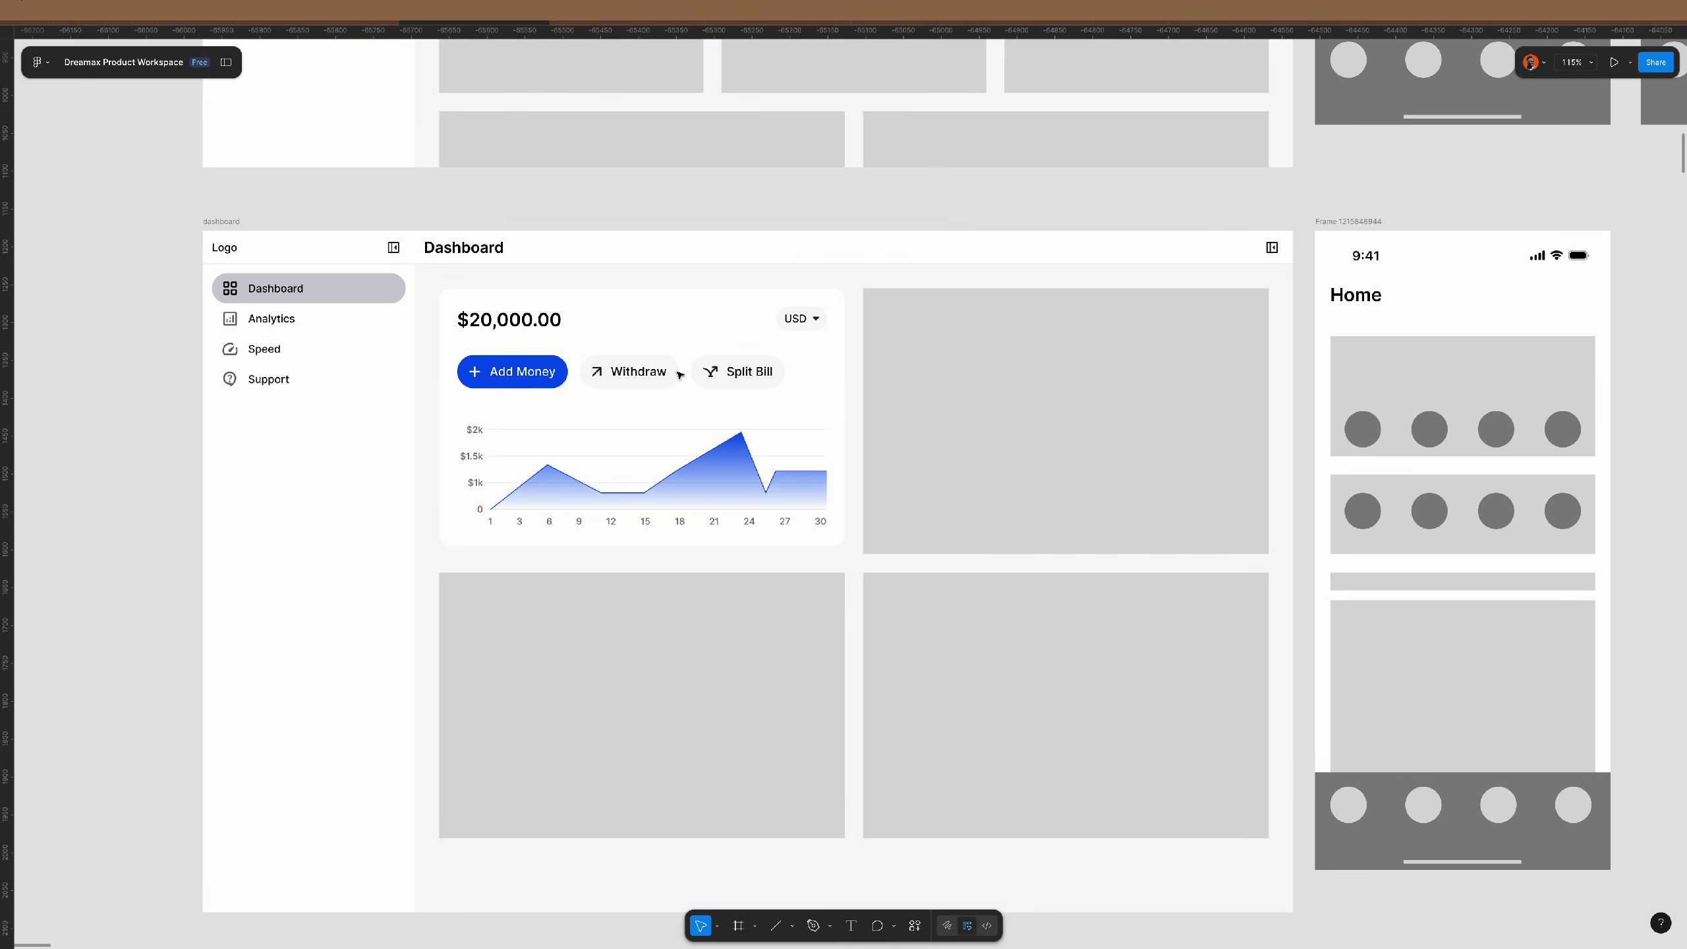
scroll(665, 382, "right", 5)
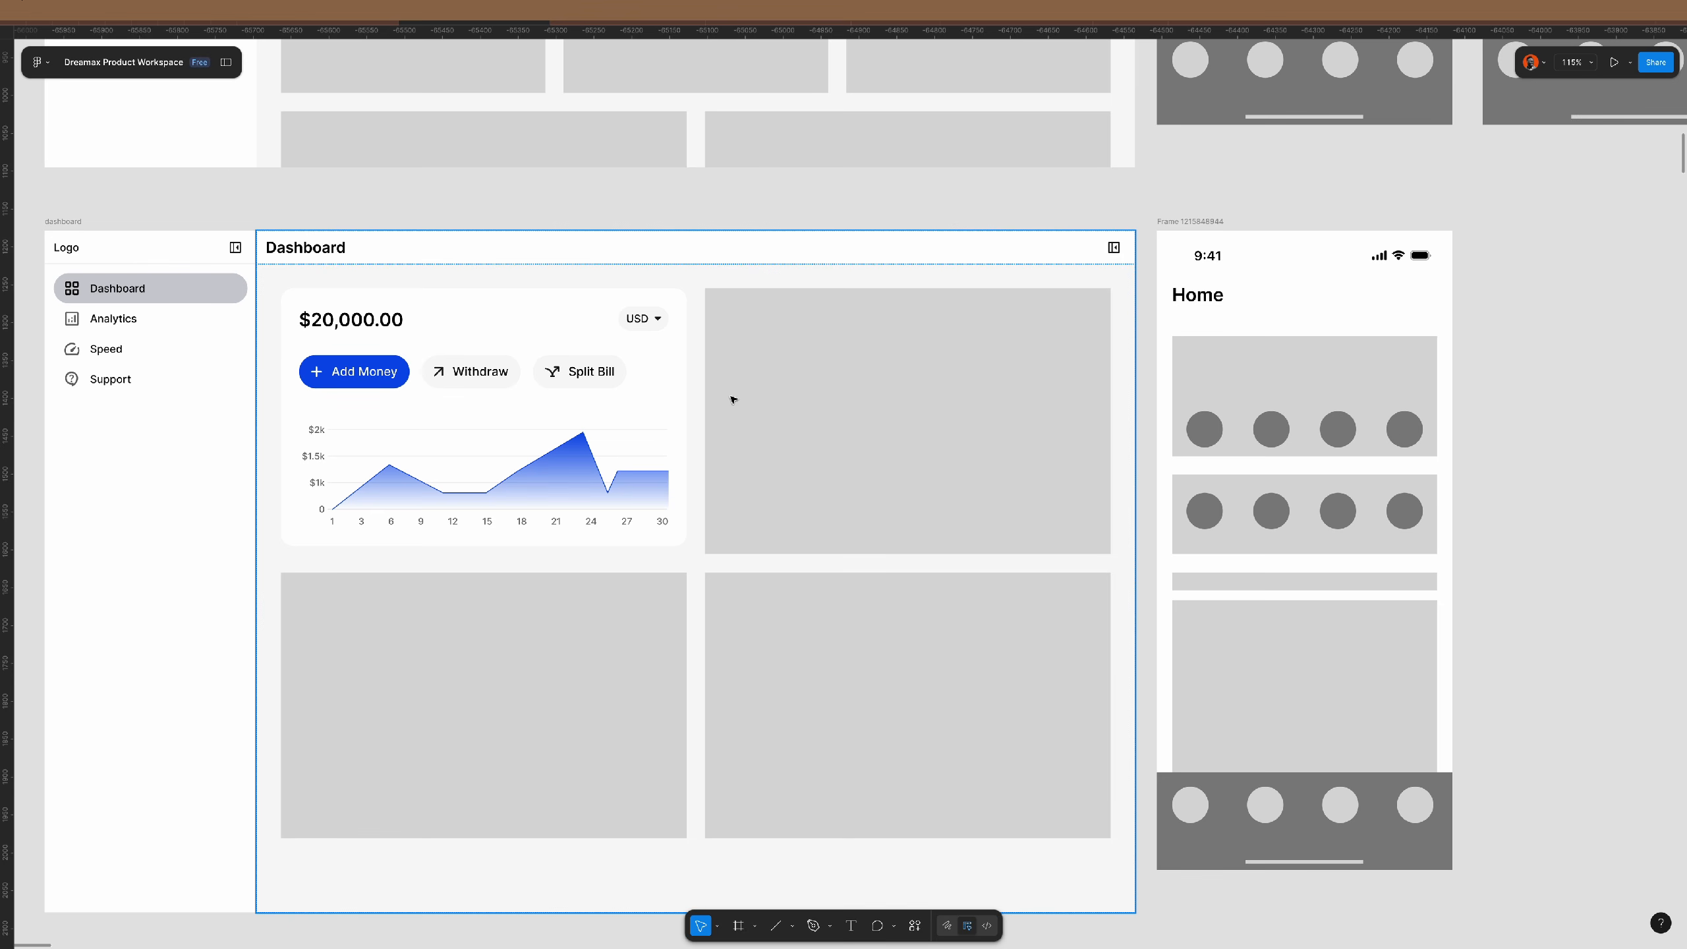
scroll(734, 399, "right", 3)
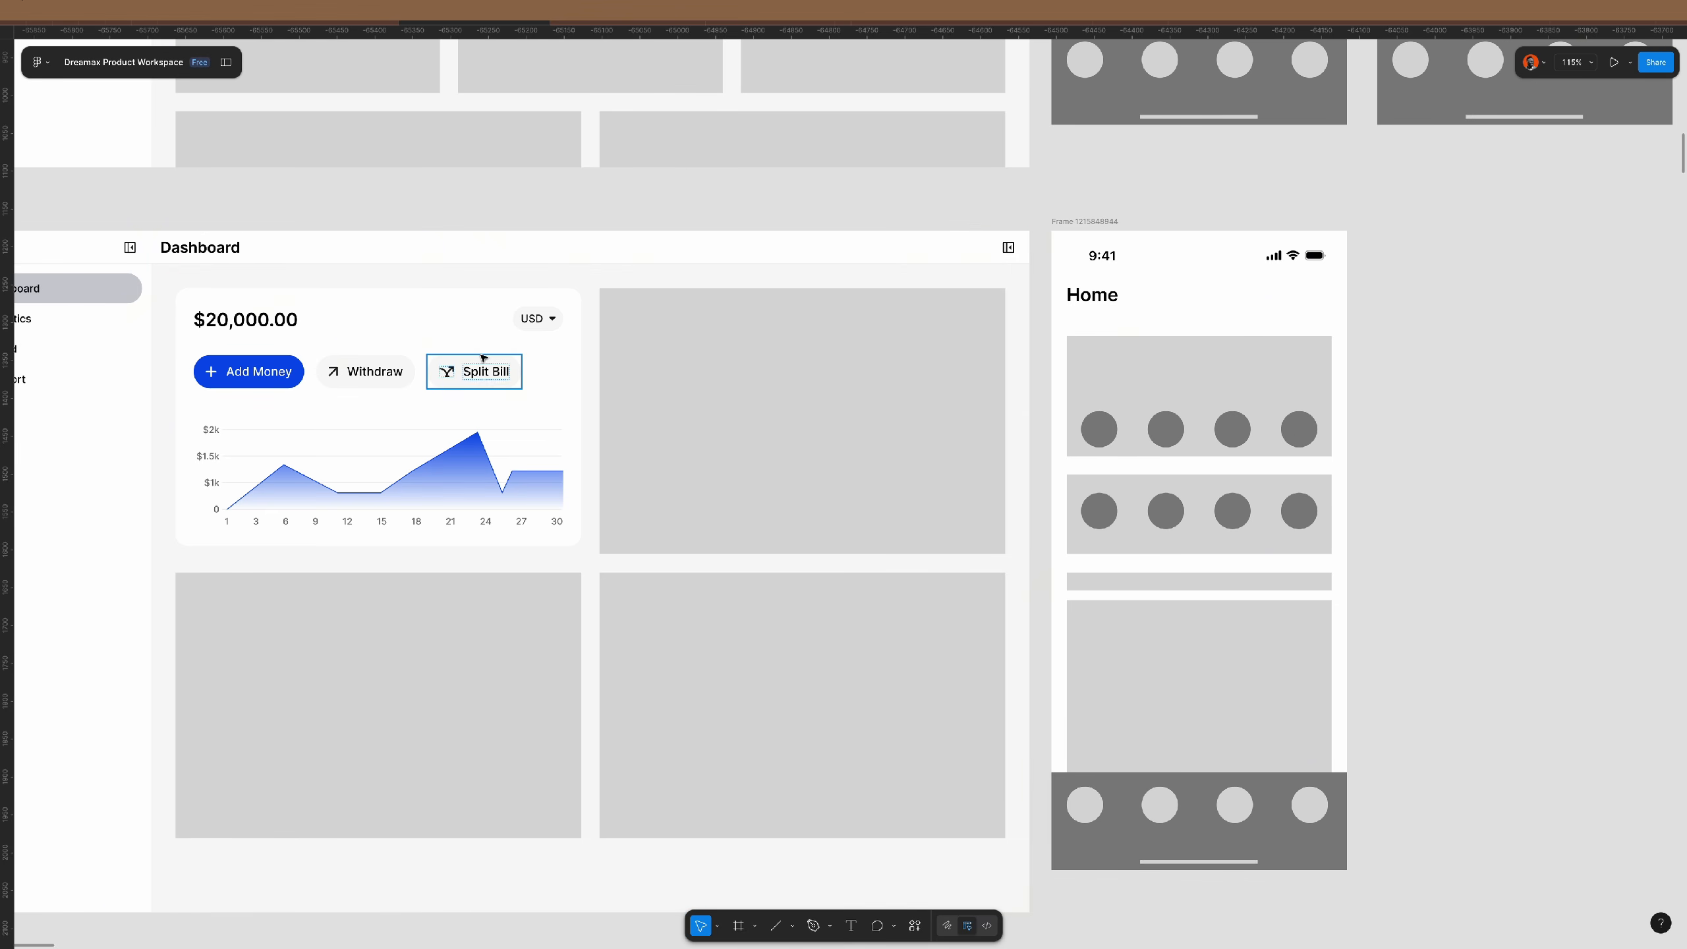
left_click(571, 372)
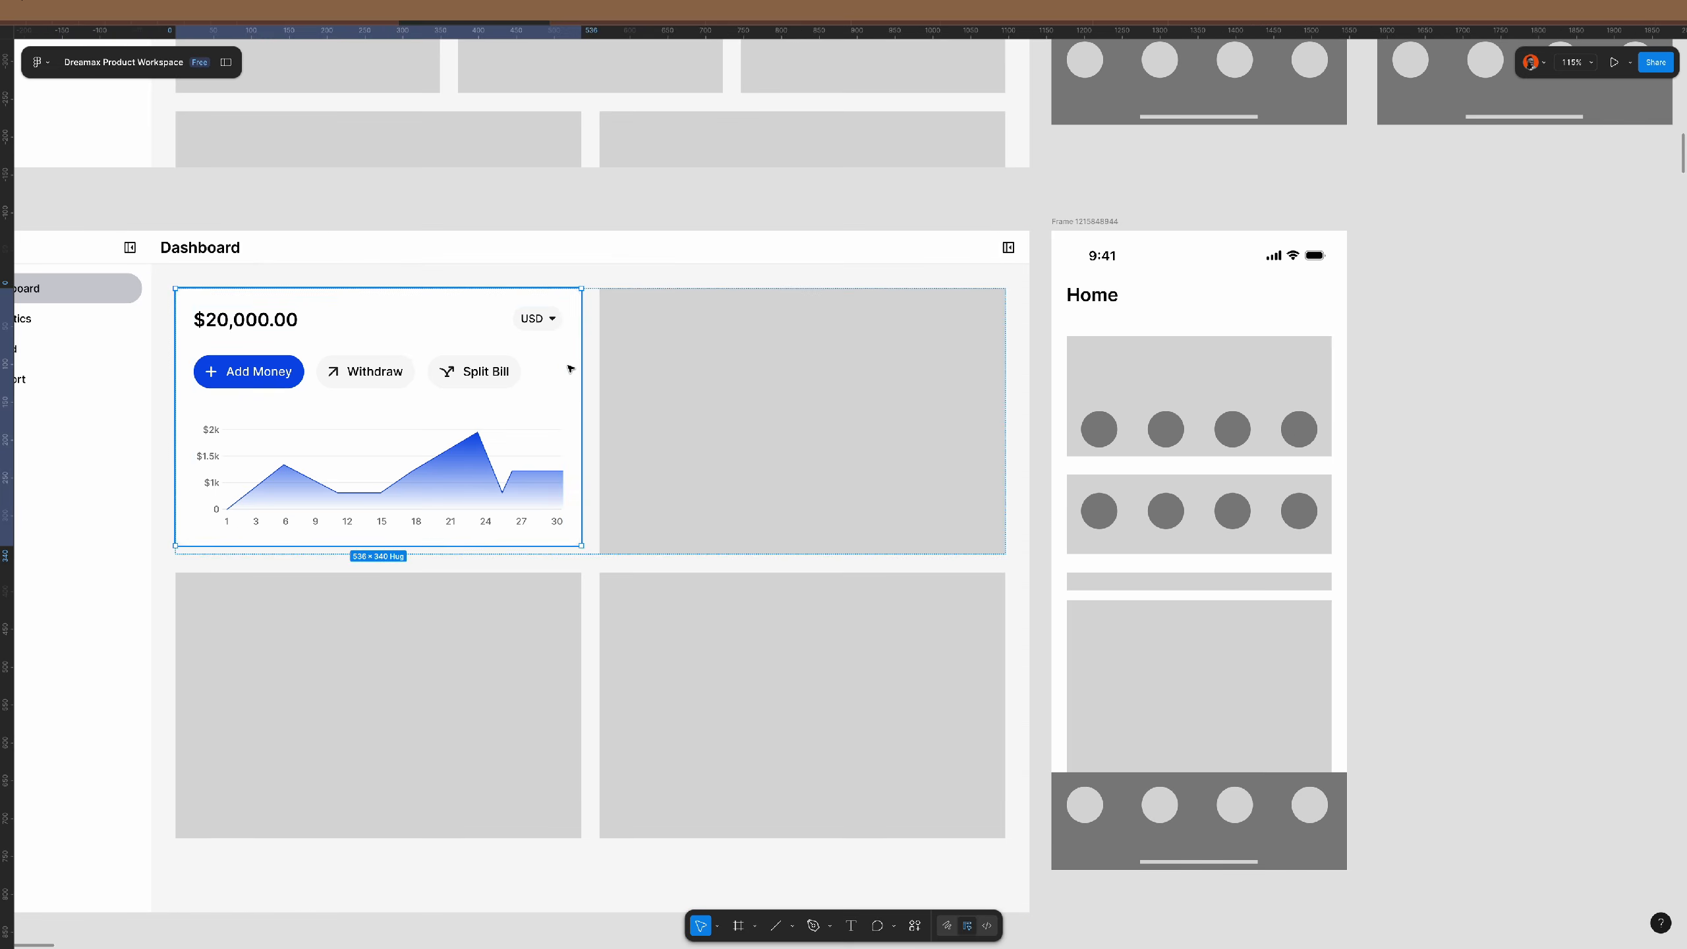
left_click(758, 399)
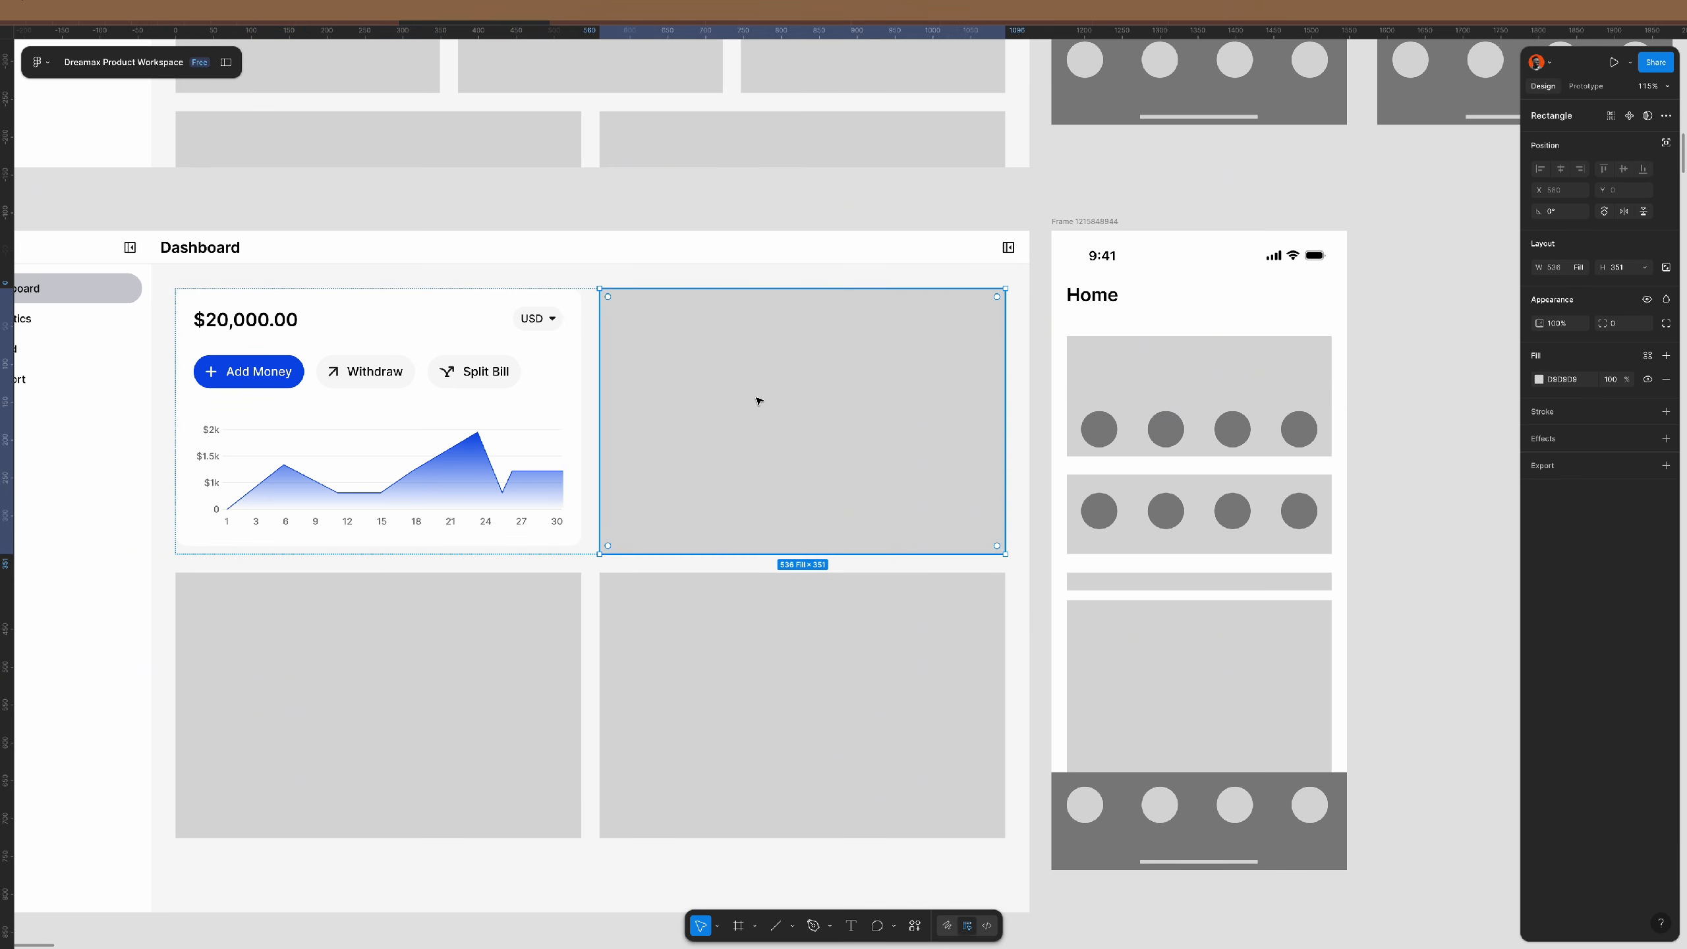
key("ctrl+shift+r")
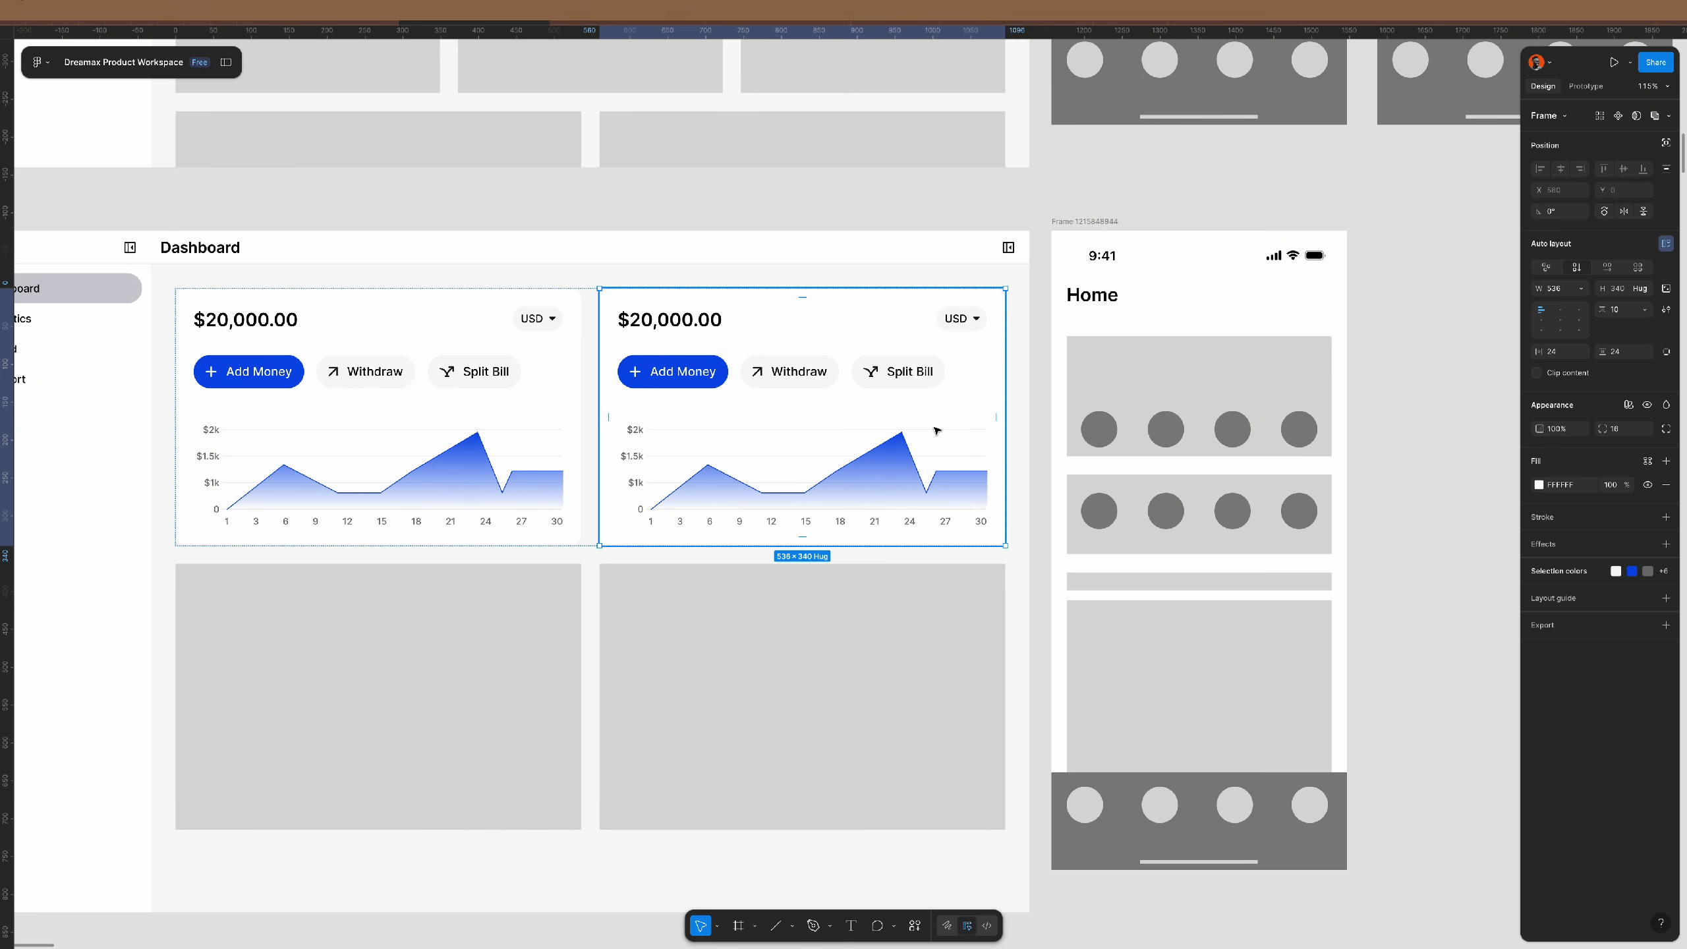
- Retitle the copied card's amount 'Transactions' and apply the medium 20/120 text style
scroll(936, 430, "right", 2)
scroll(847, 381, "up", 1)
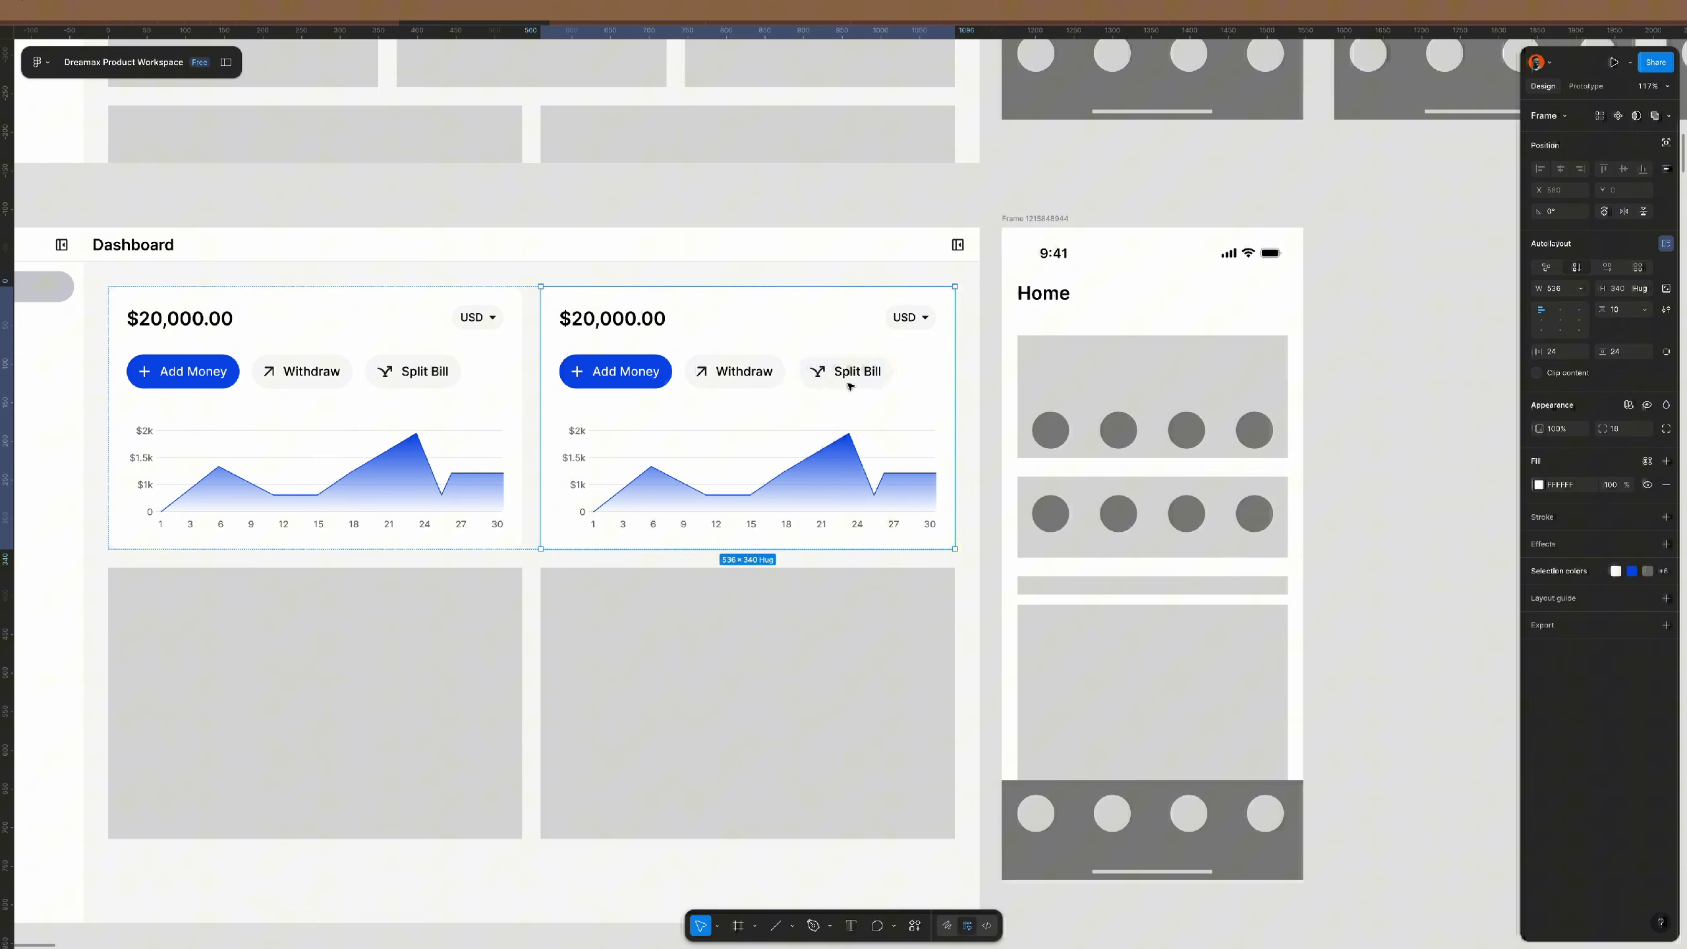
double_click(633, 318)
type("Tran")
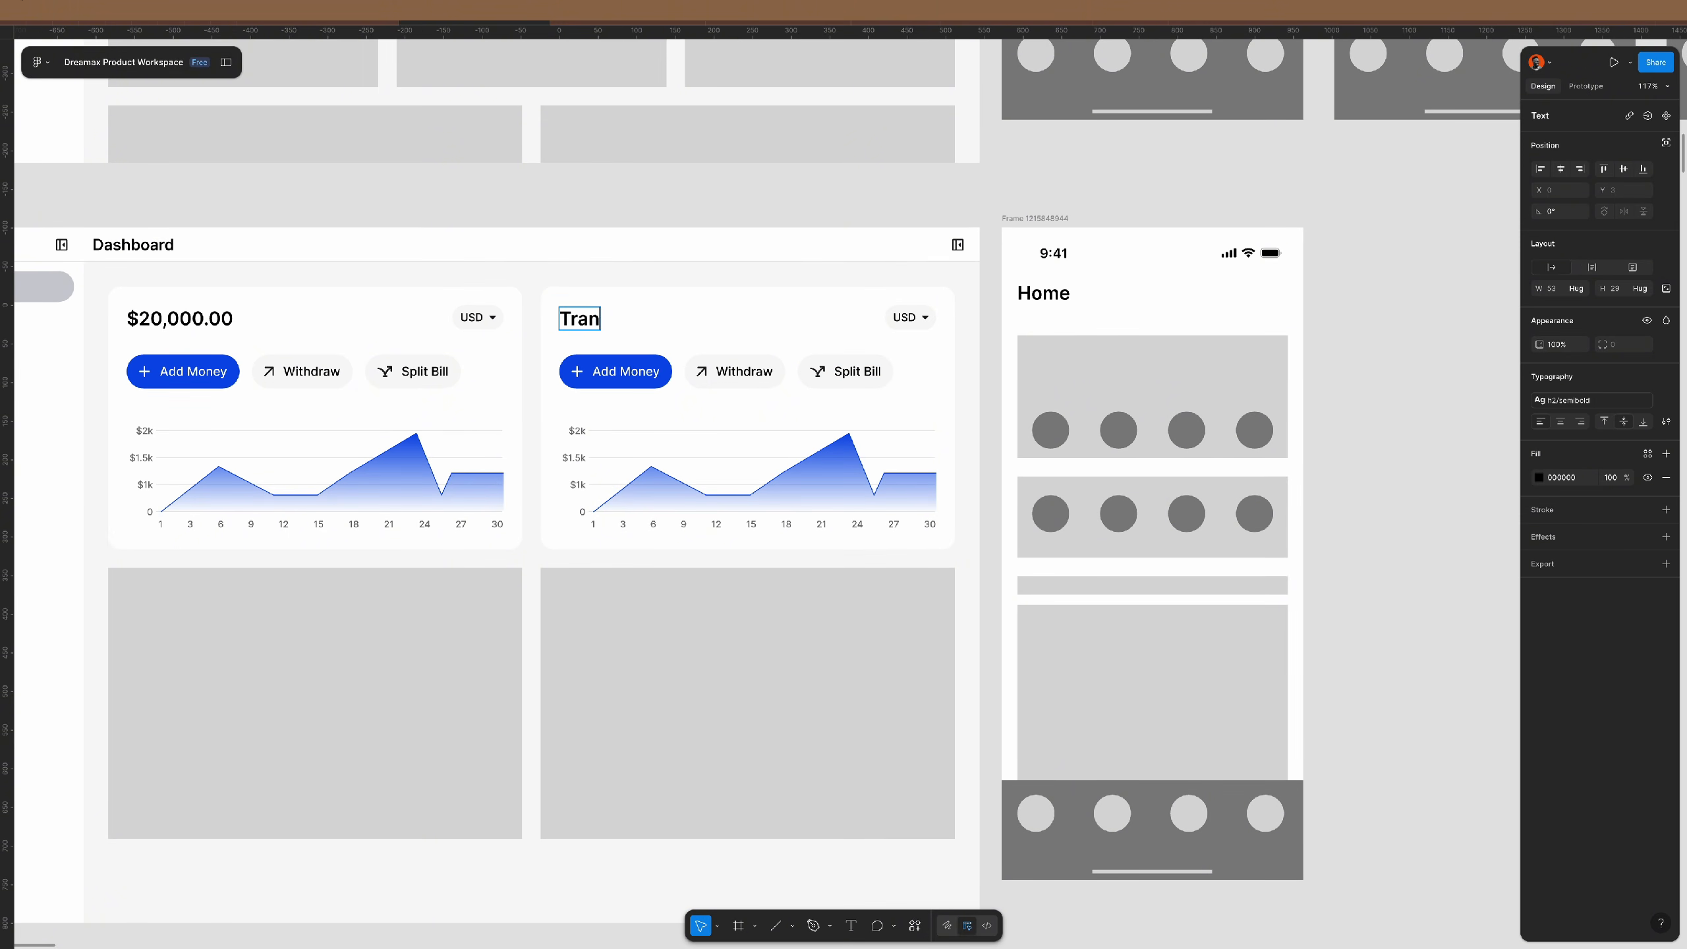
type("sactions")
key("Escape")
key("Escape")
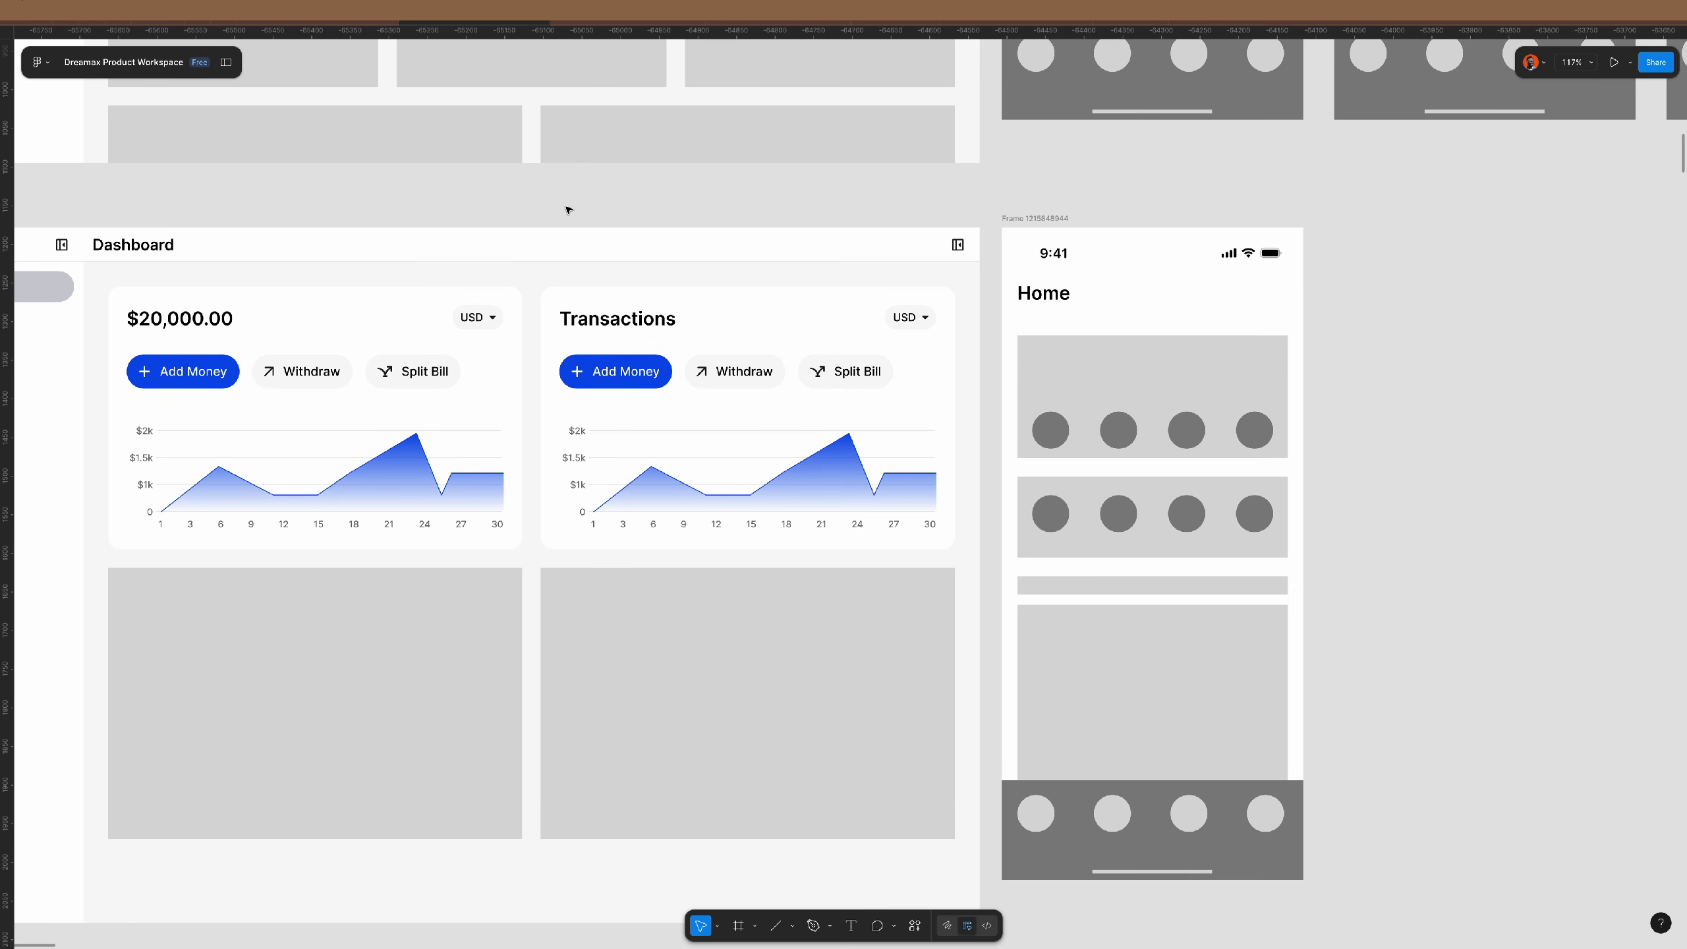
scroll(392, 359, "left", 3)
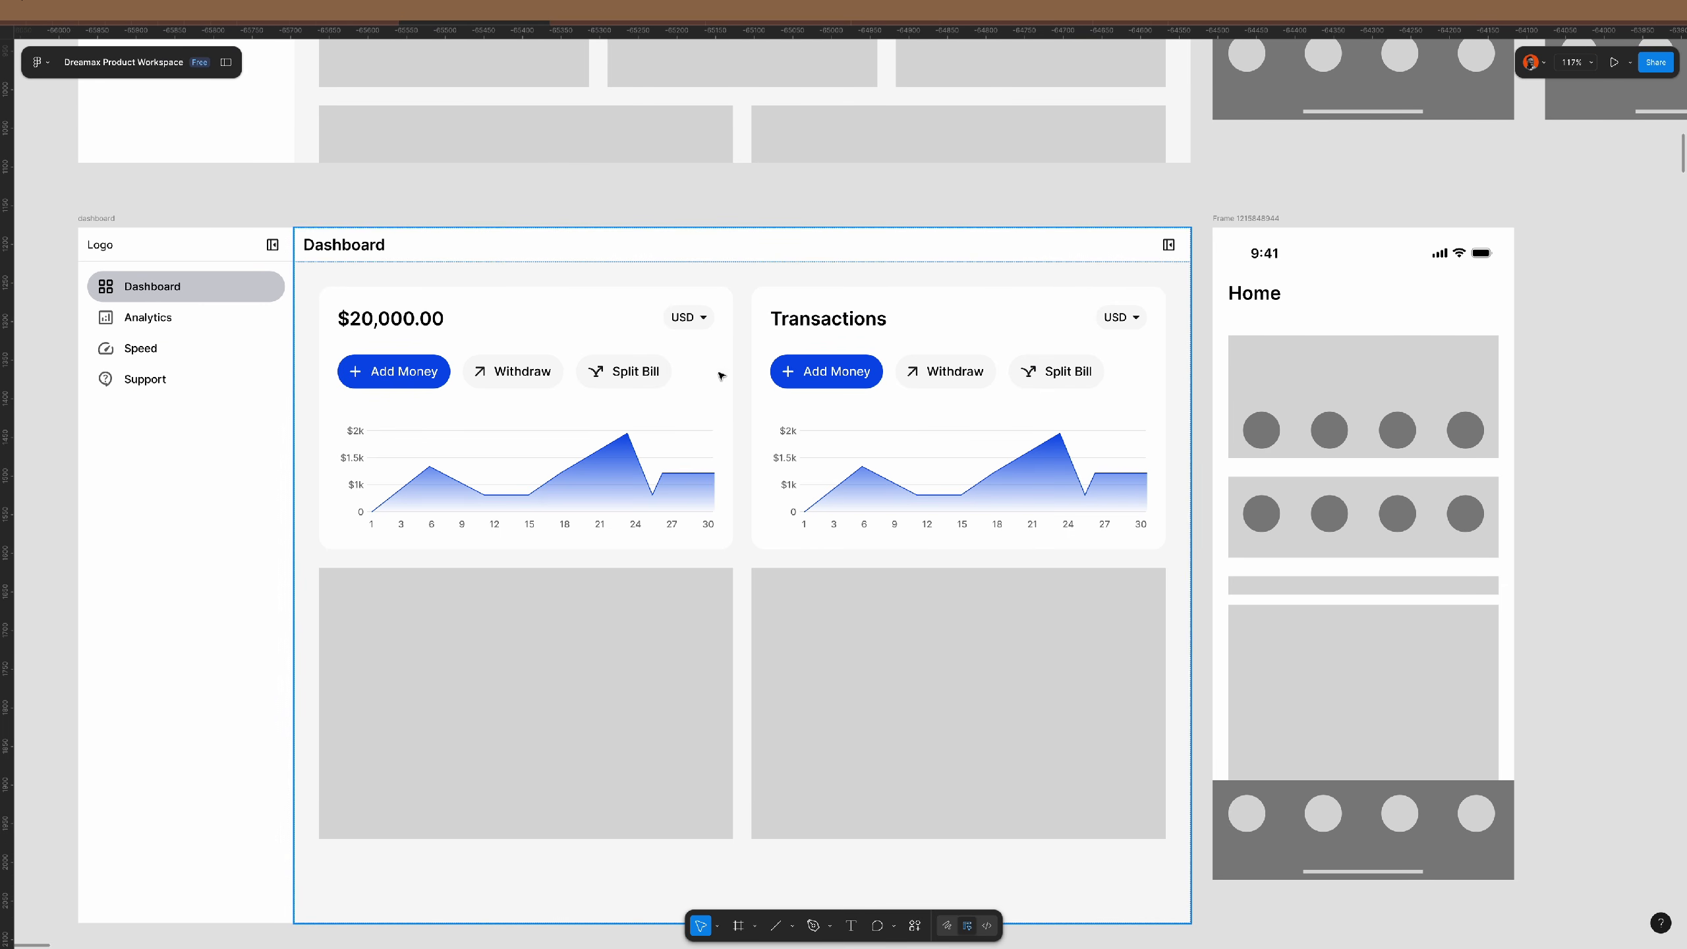
scroll(763, 346, "right", 3)
left_click(705, 323)
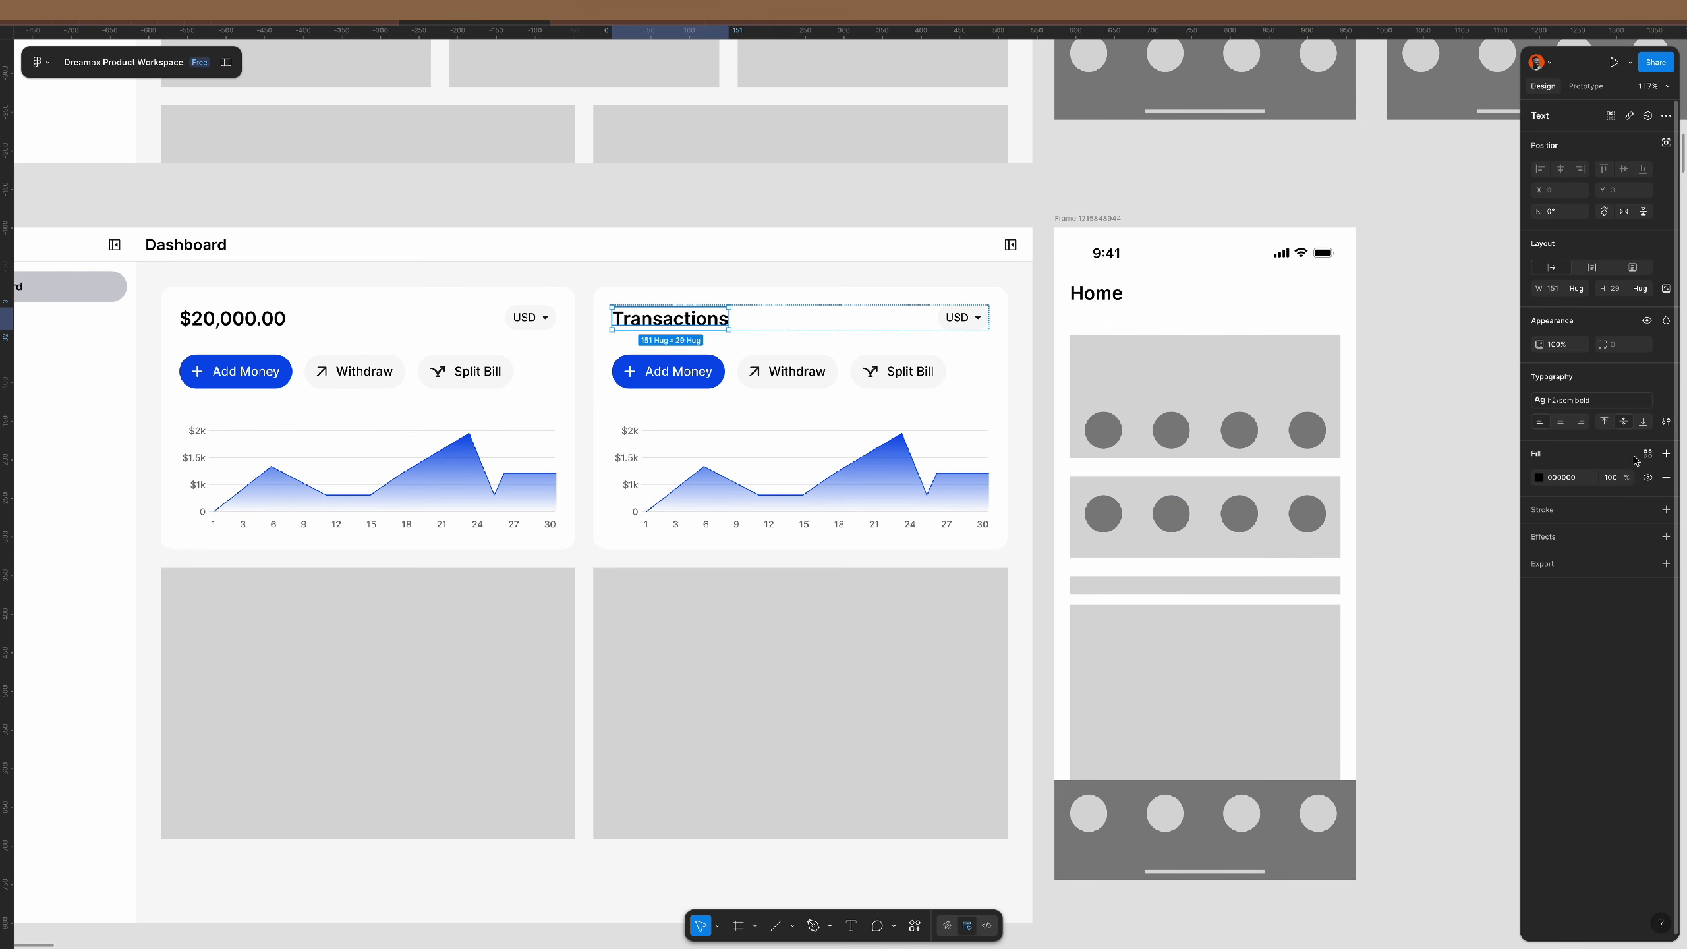
left_click(1609, 401)
scroll(1439, 523, "up", 3)
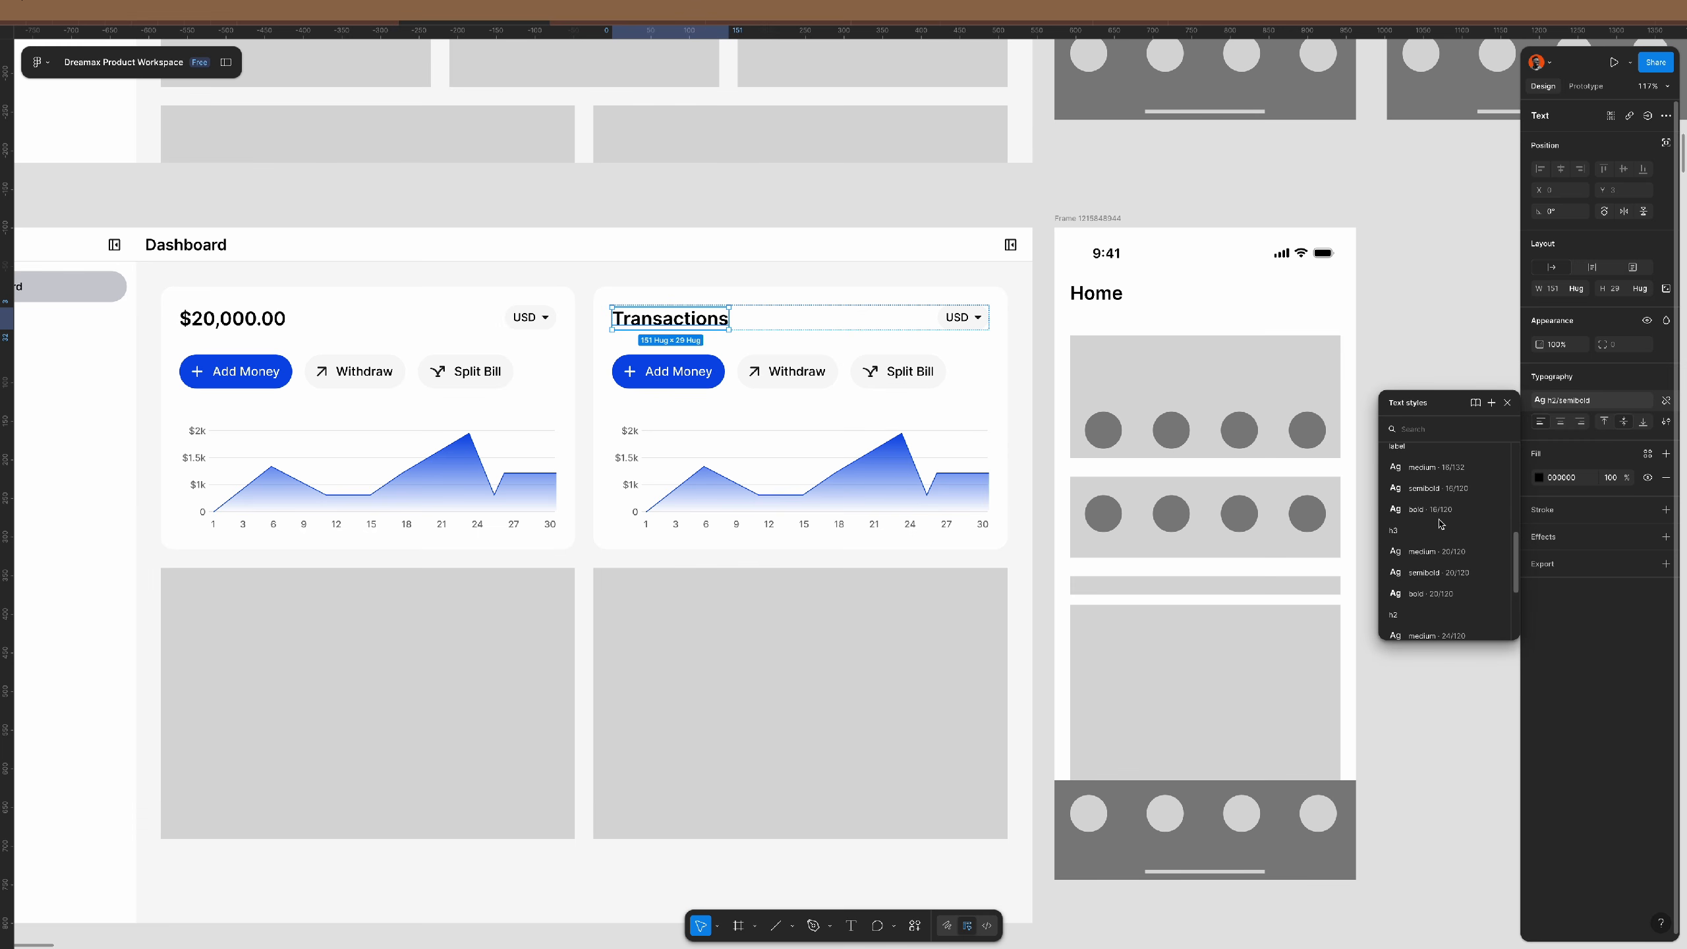
left_click(1448, 551)
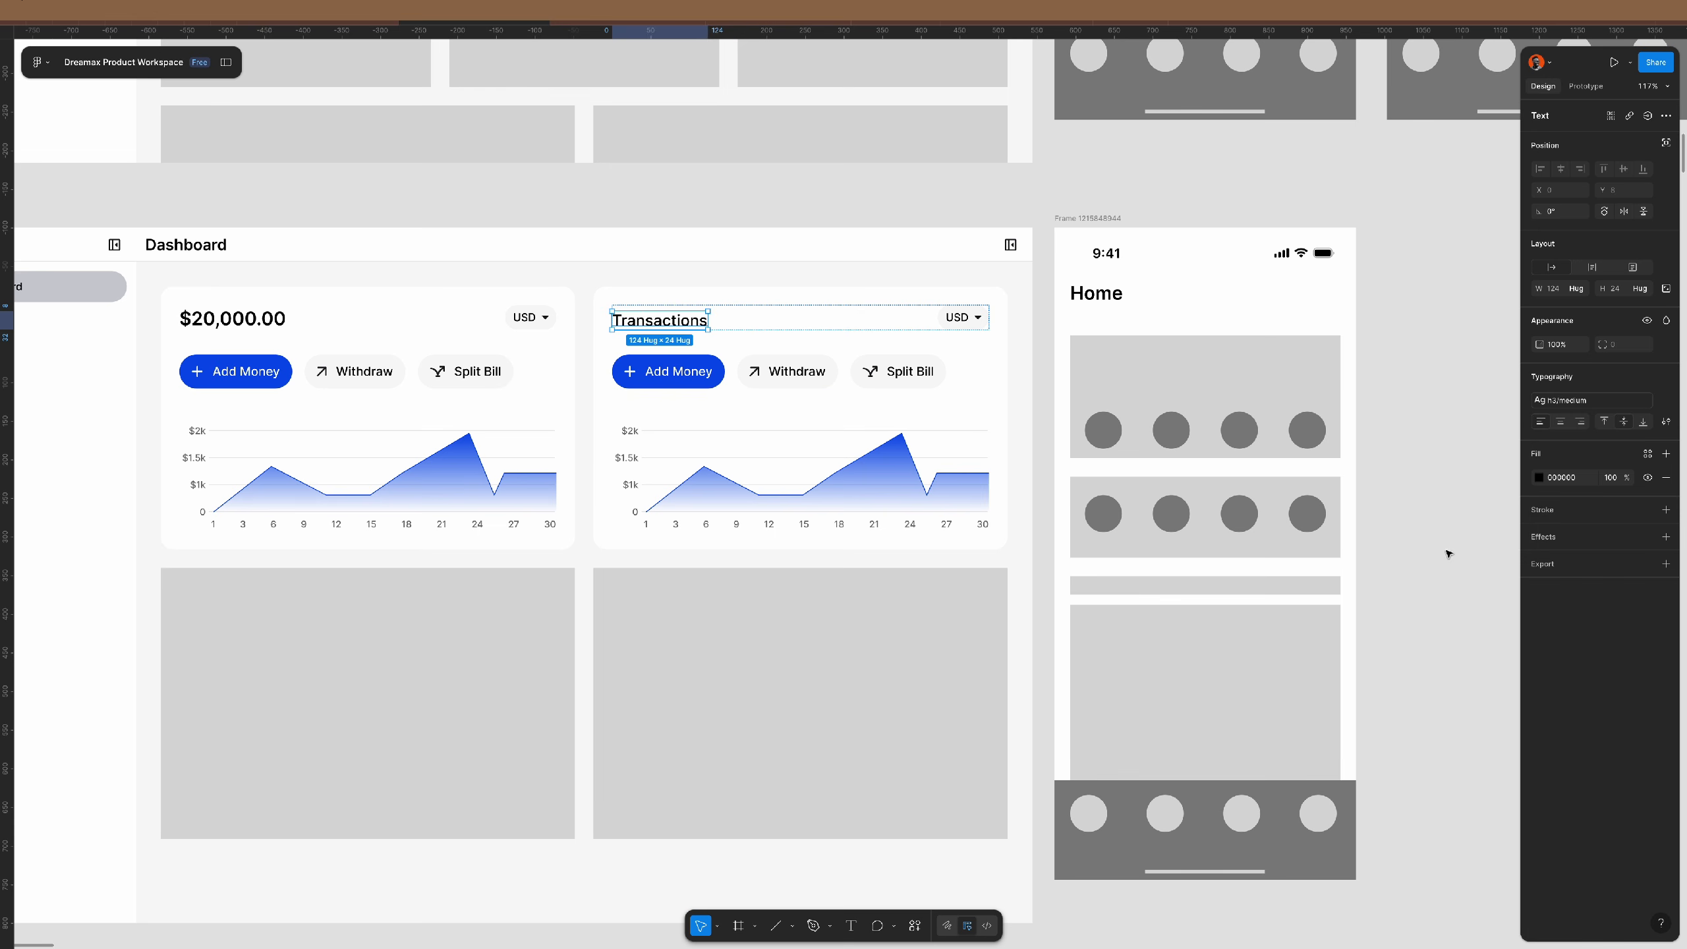
- Vertically centre the items in the Transactions header row
left_click(836, 317)
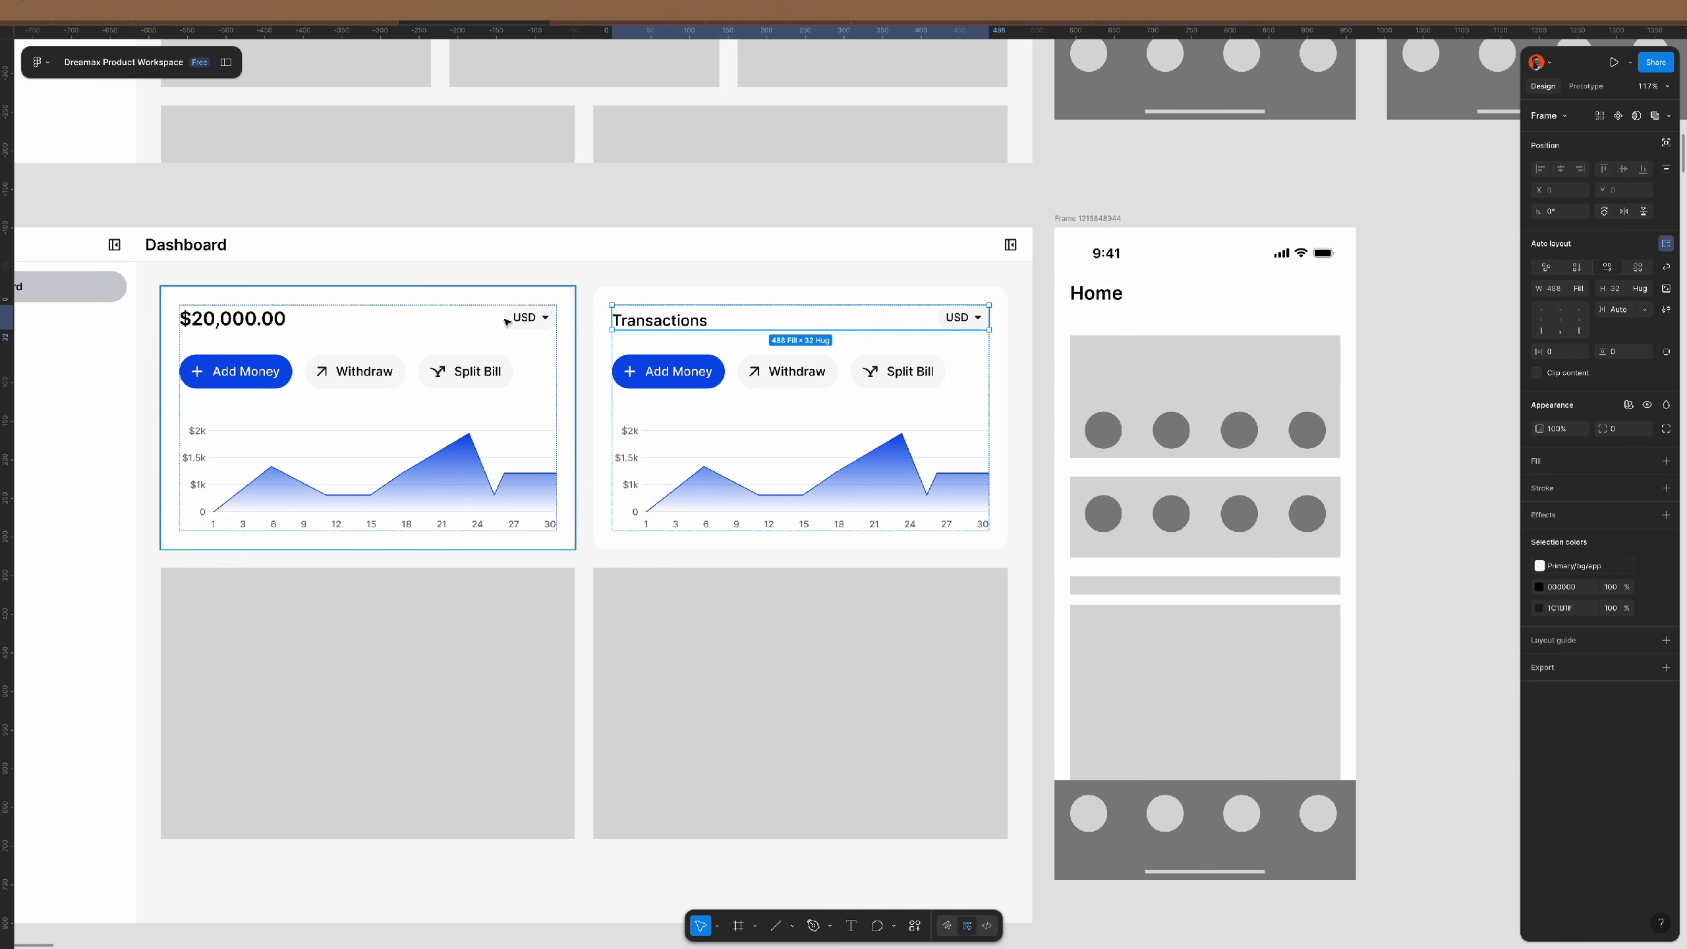
left_click(507, 326)
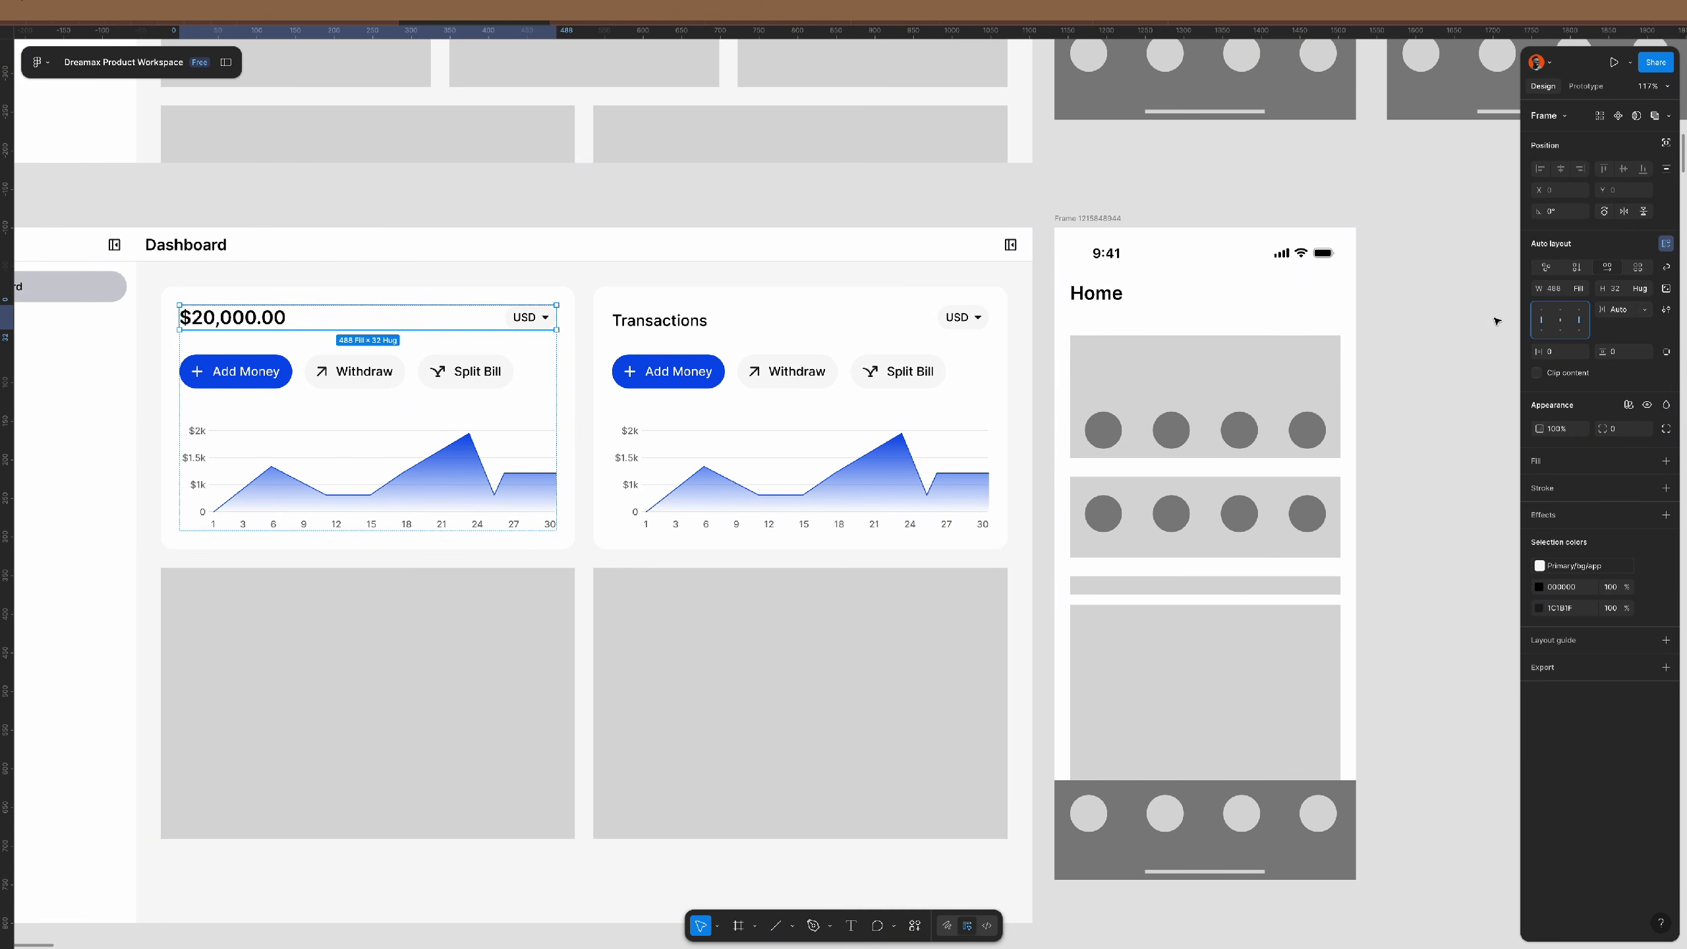
left_click(946, 319)
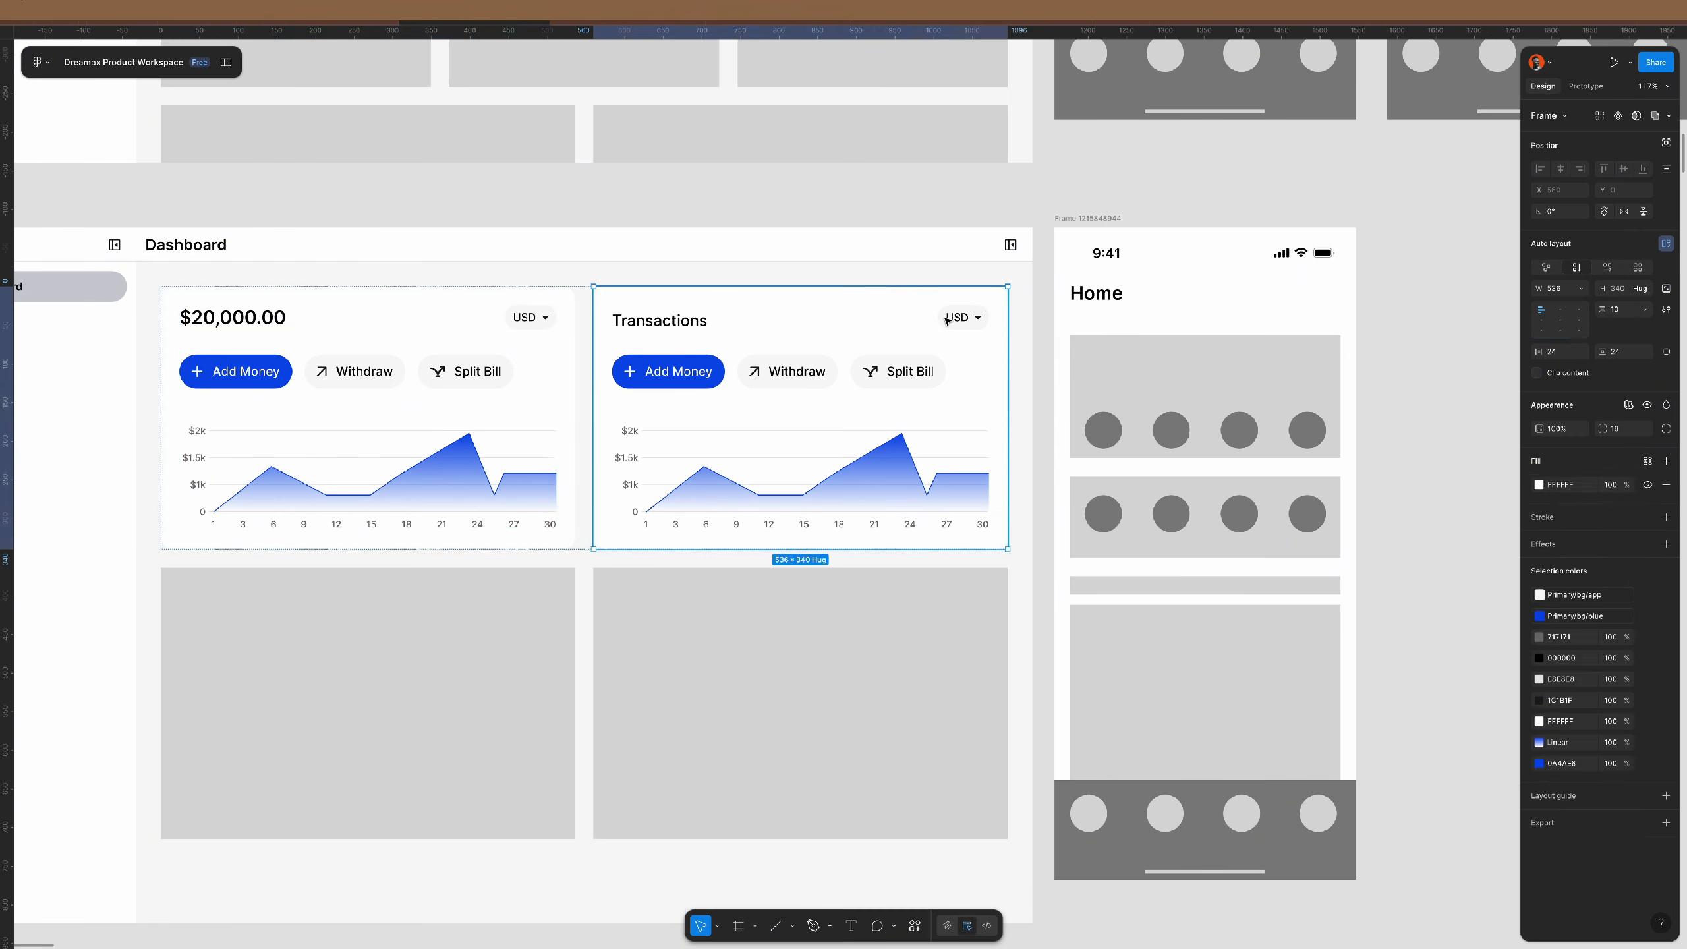
left_click(1542, 320)
- Add a blue label/medium 'See more' link to the header and delete the USD dropdown
left_click(688, 316)
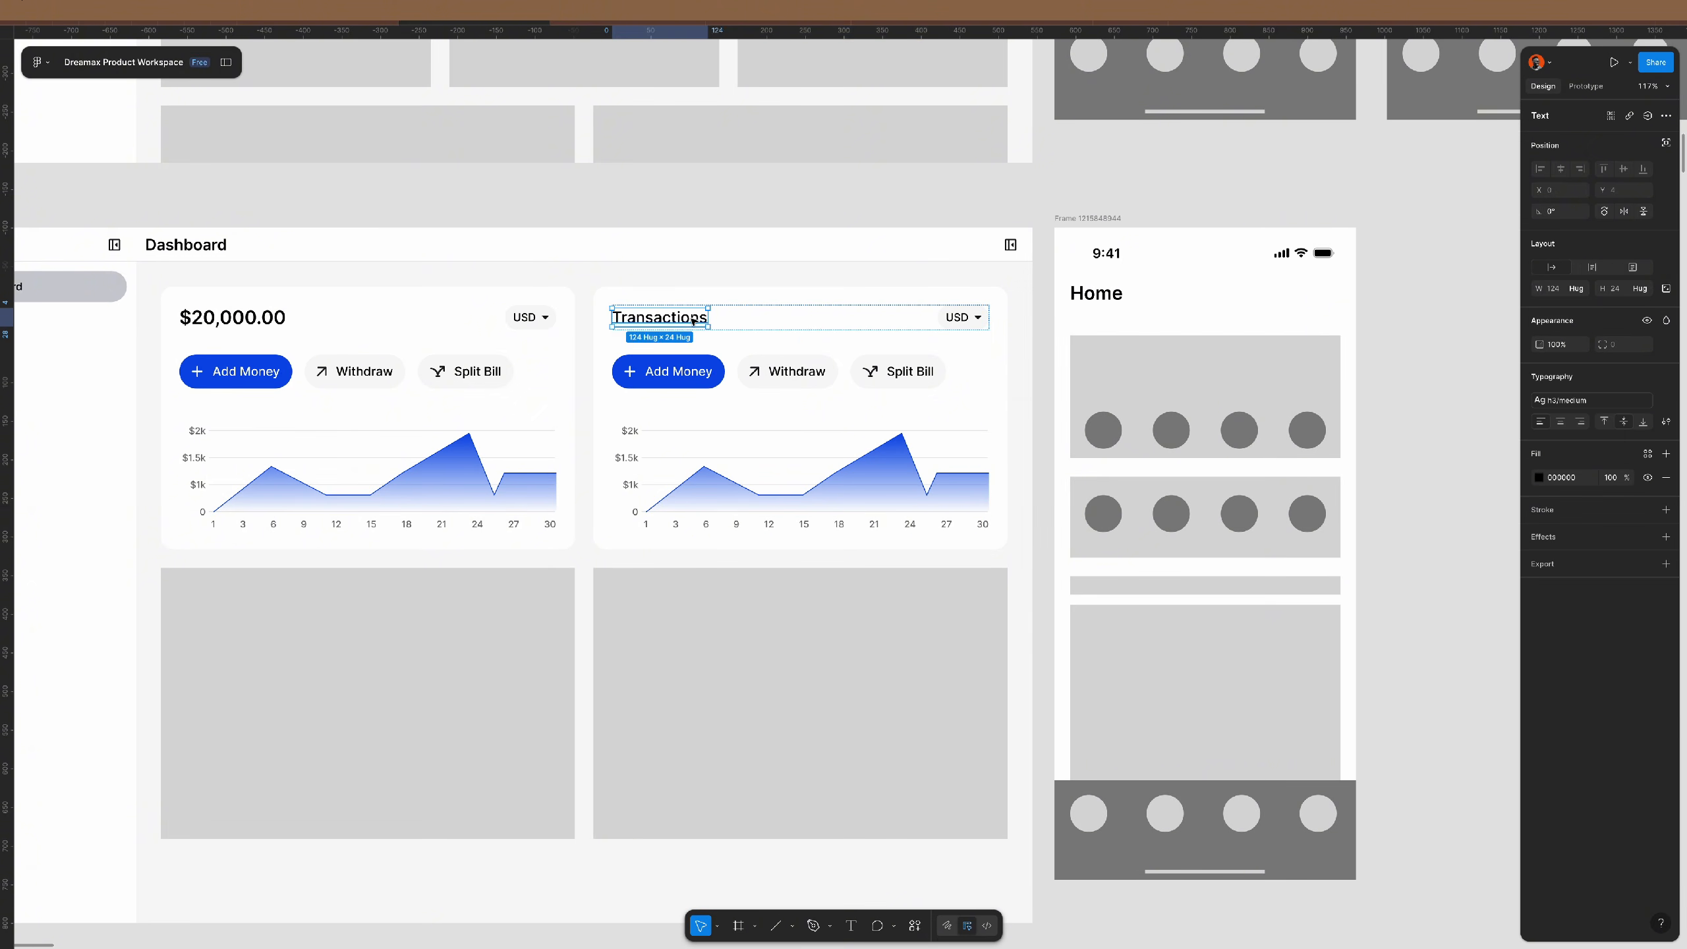
key("ctrl+d")
key("Return")
type("S")
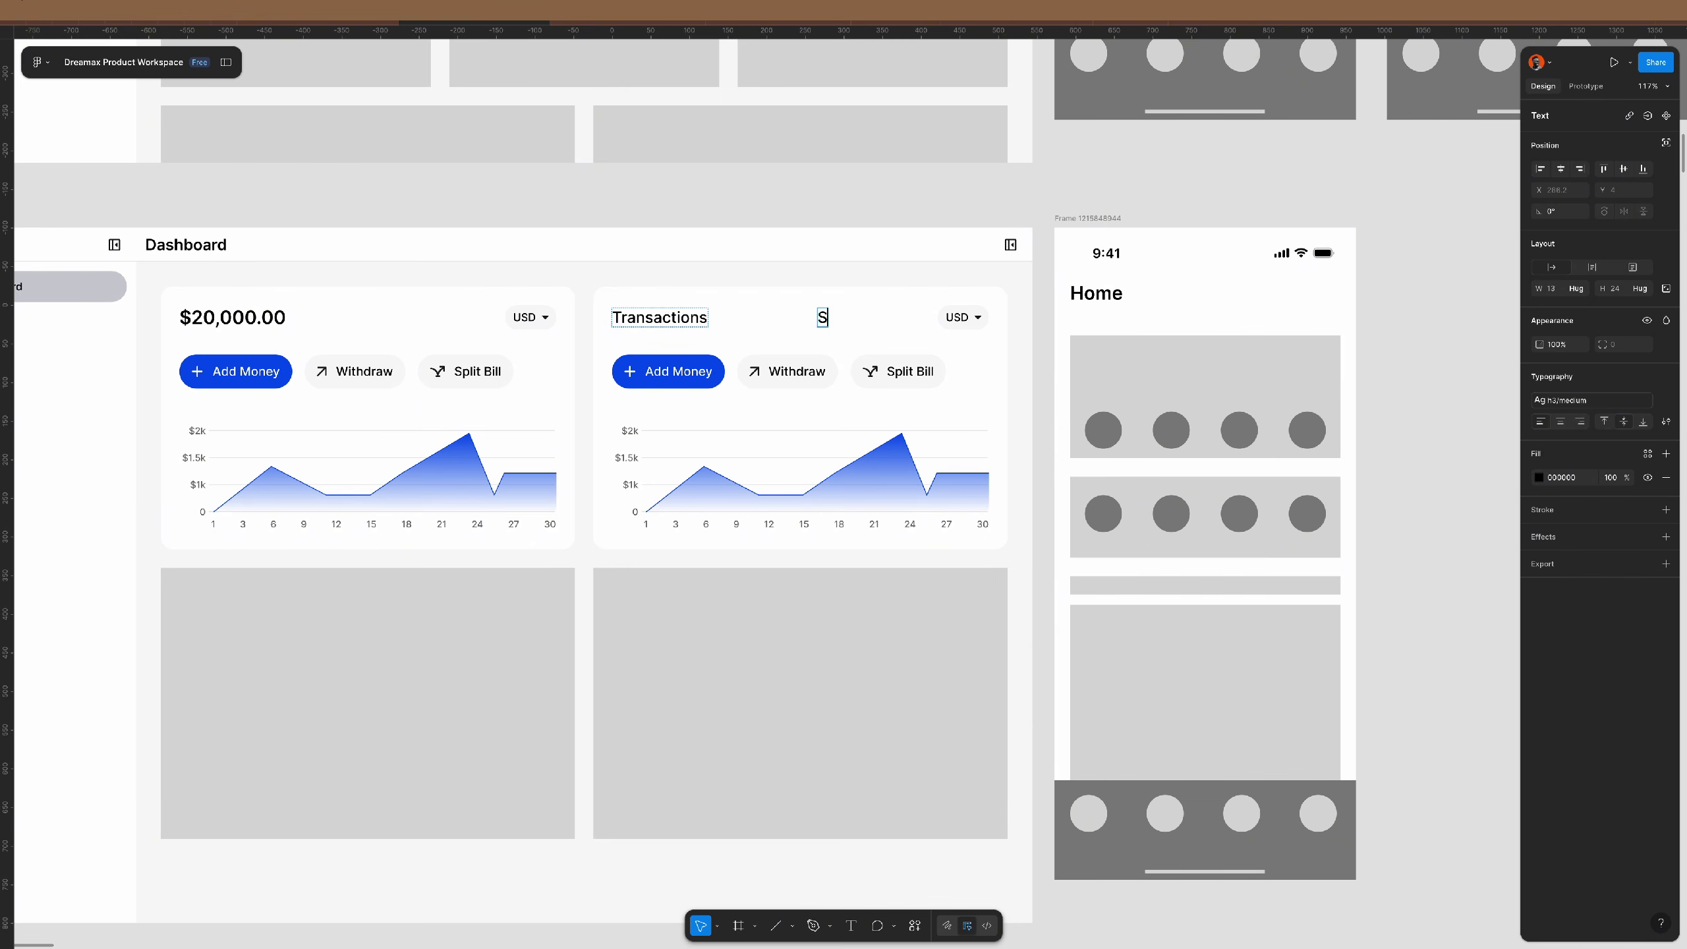
type("ee more")
key("Escape")
left_click(1589, 401)
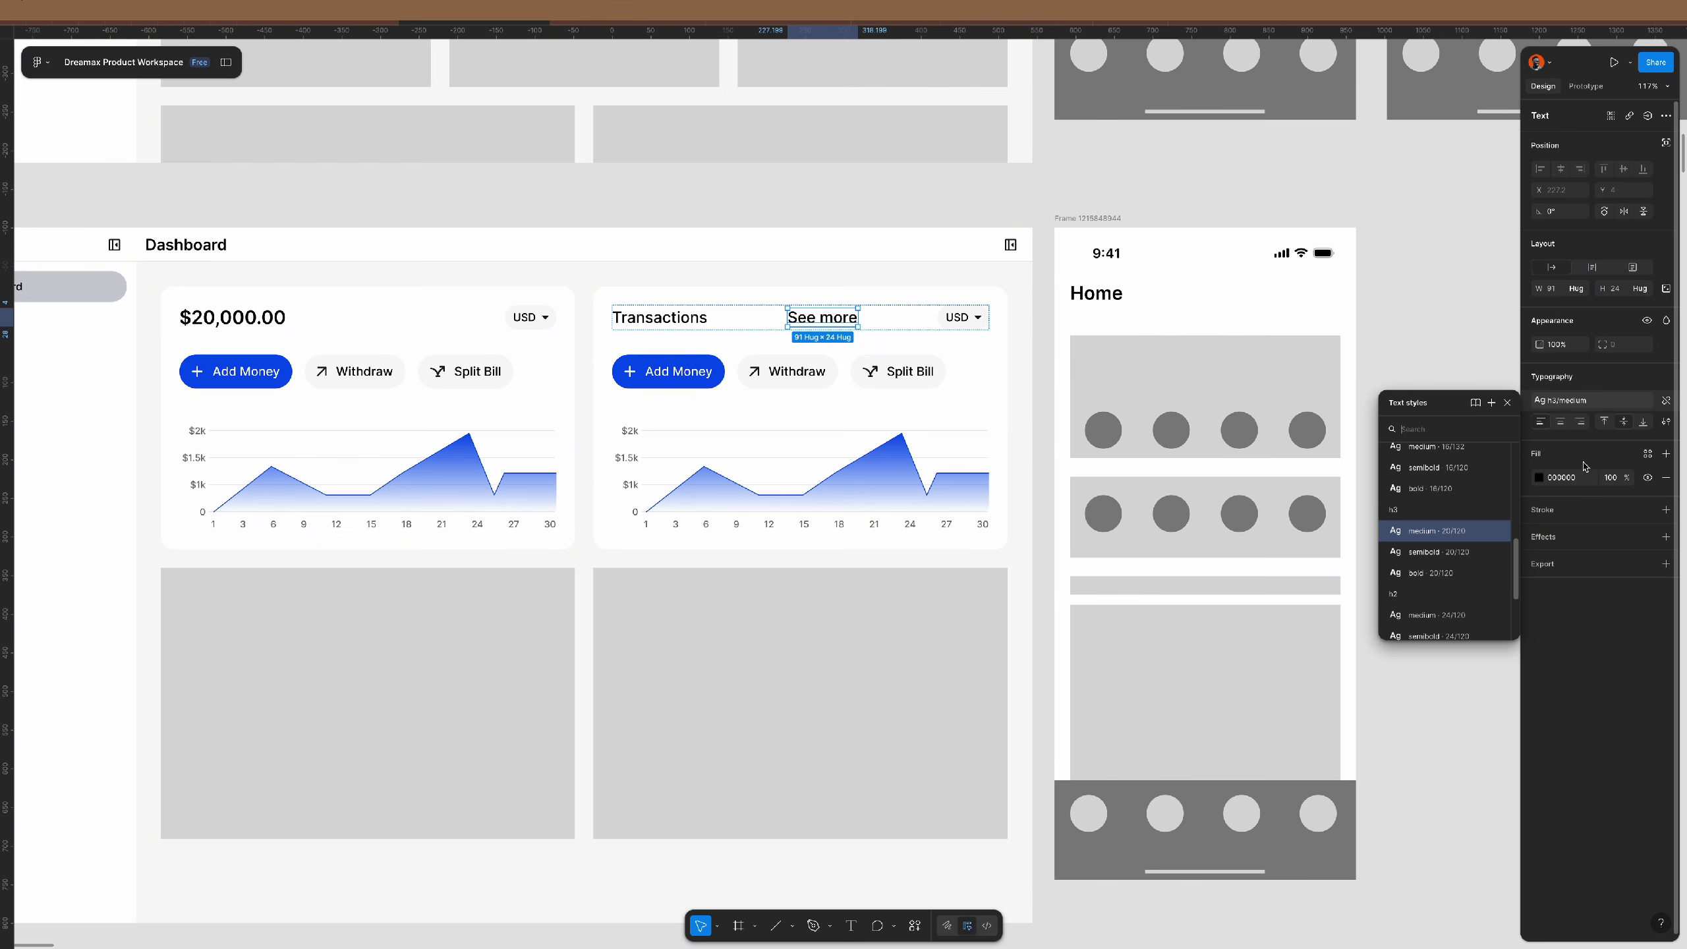
left_click(1451, 458)
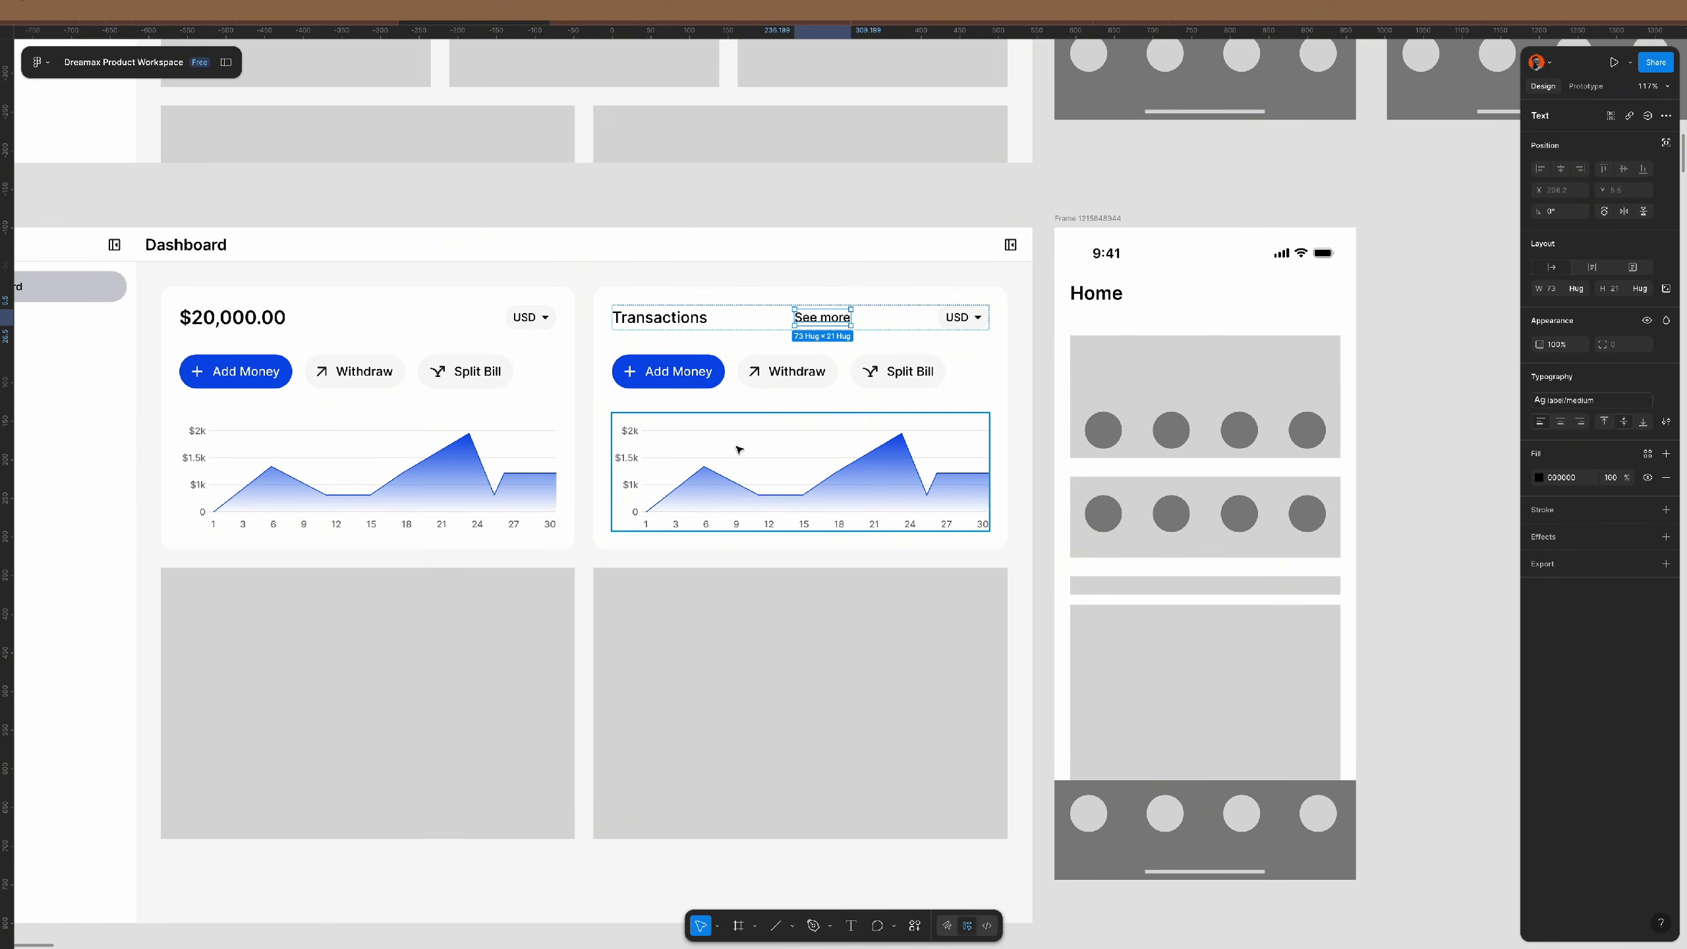
key("i")
left_click(711, 376)
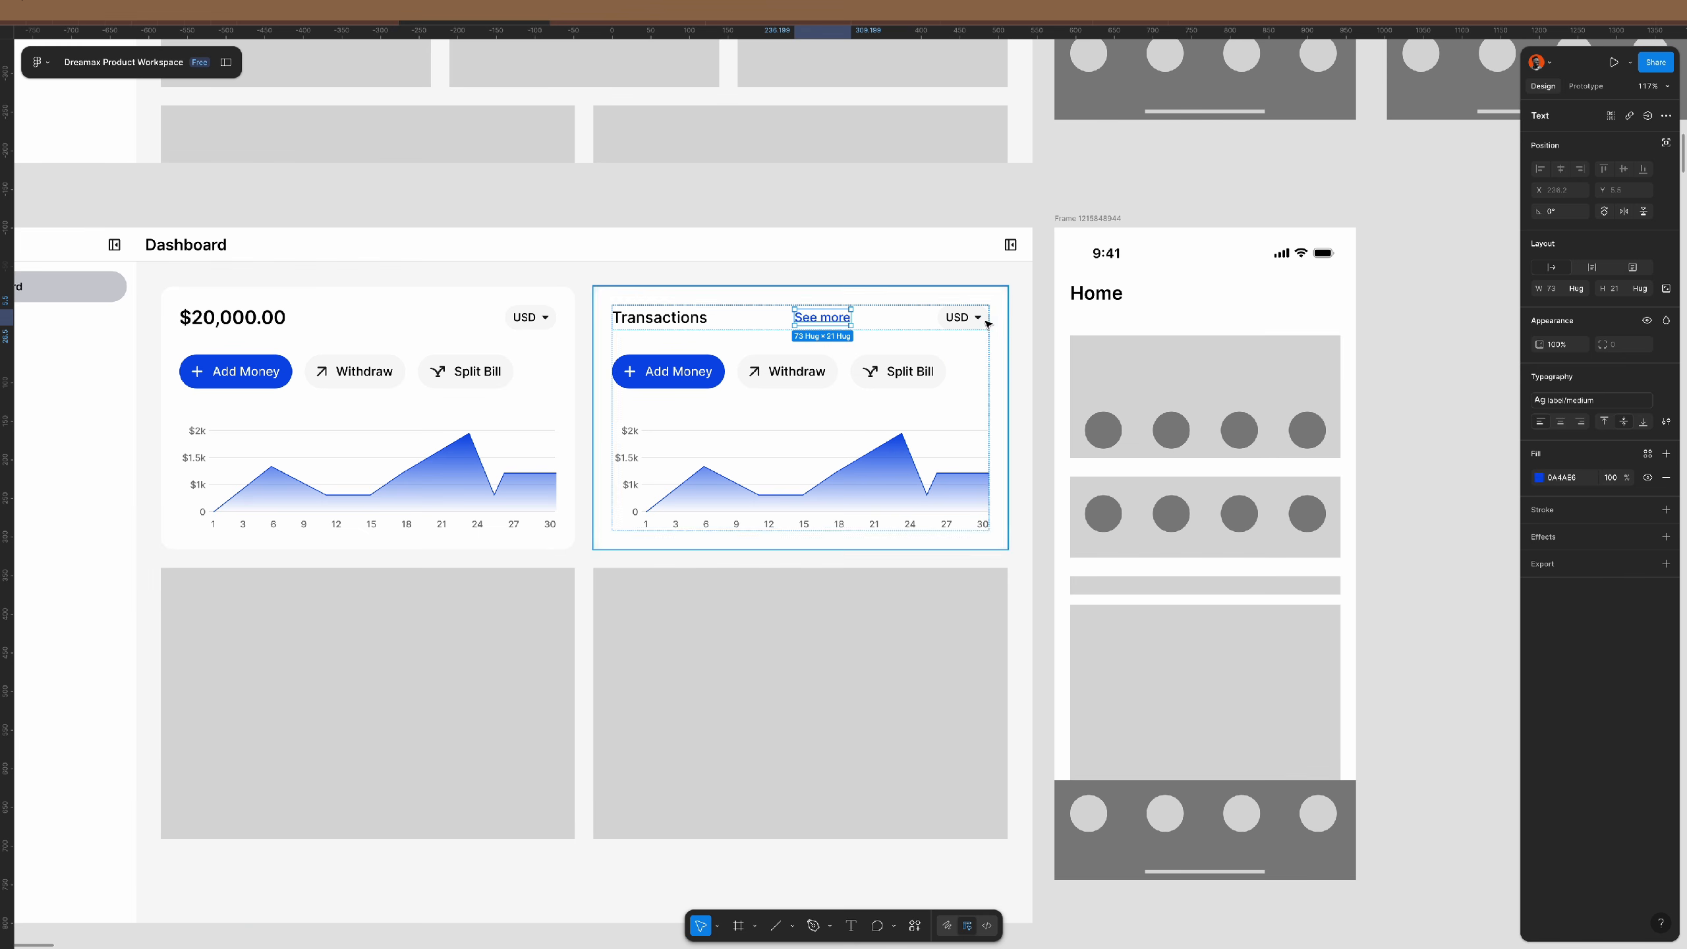
left_click(963, 317)
key("Delete")
- Replace the Transactions chart with a copy of the Withdraw button and delete the action-button row
scroll(971, 319, "up", 5)
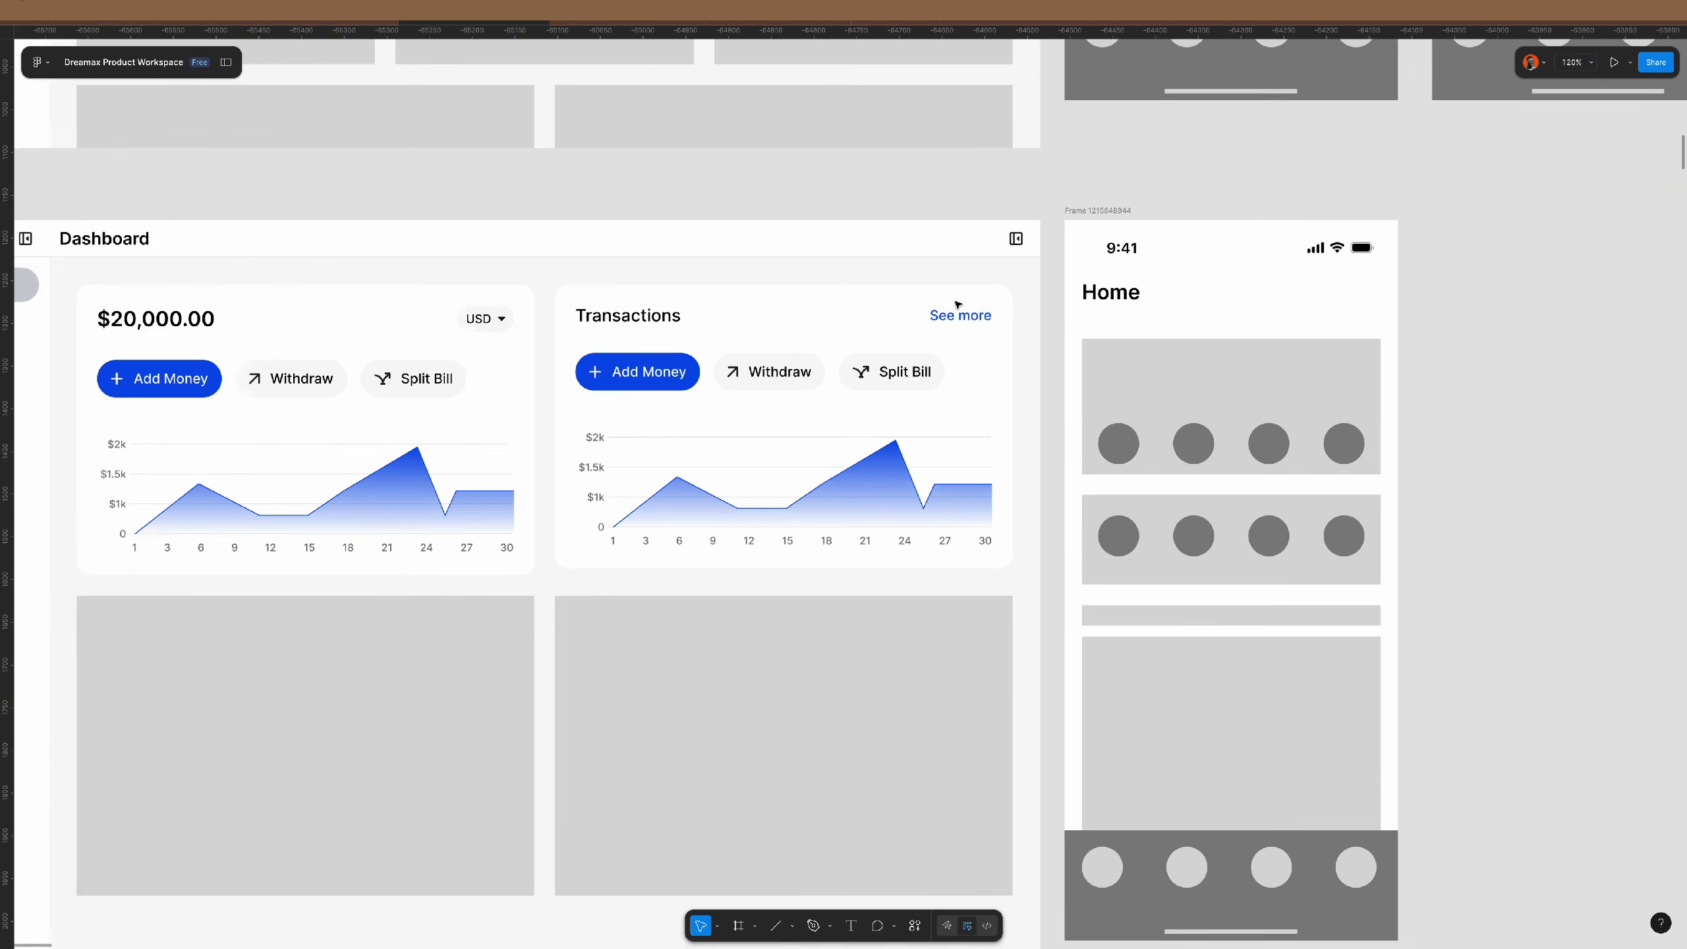
left_click(767, 391)
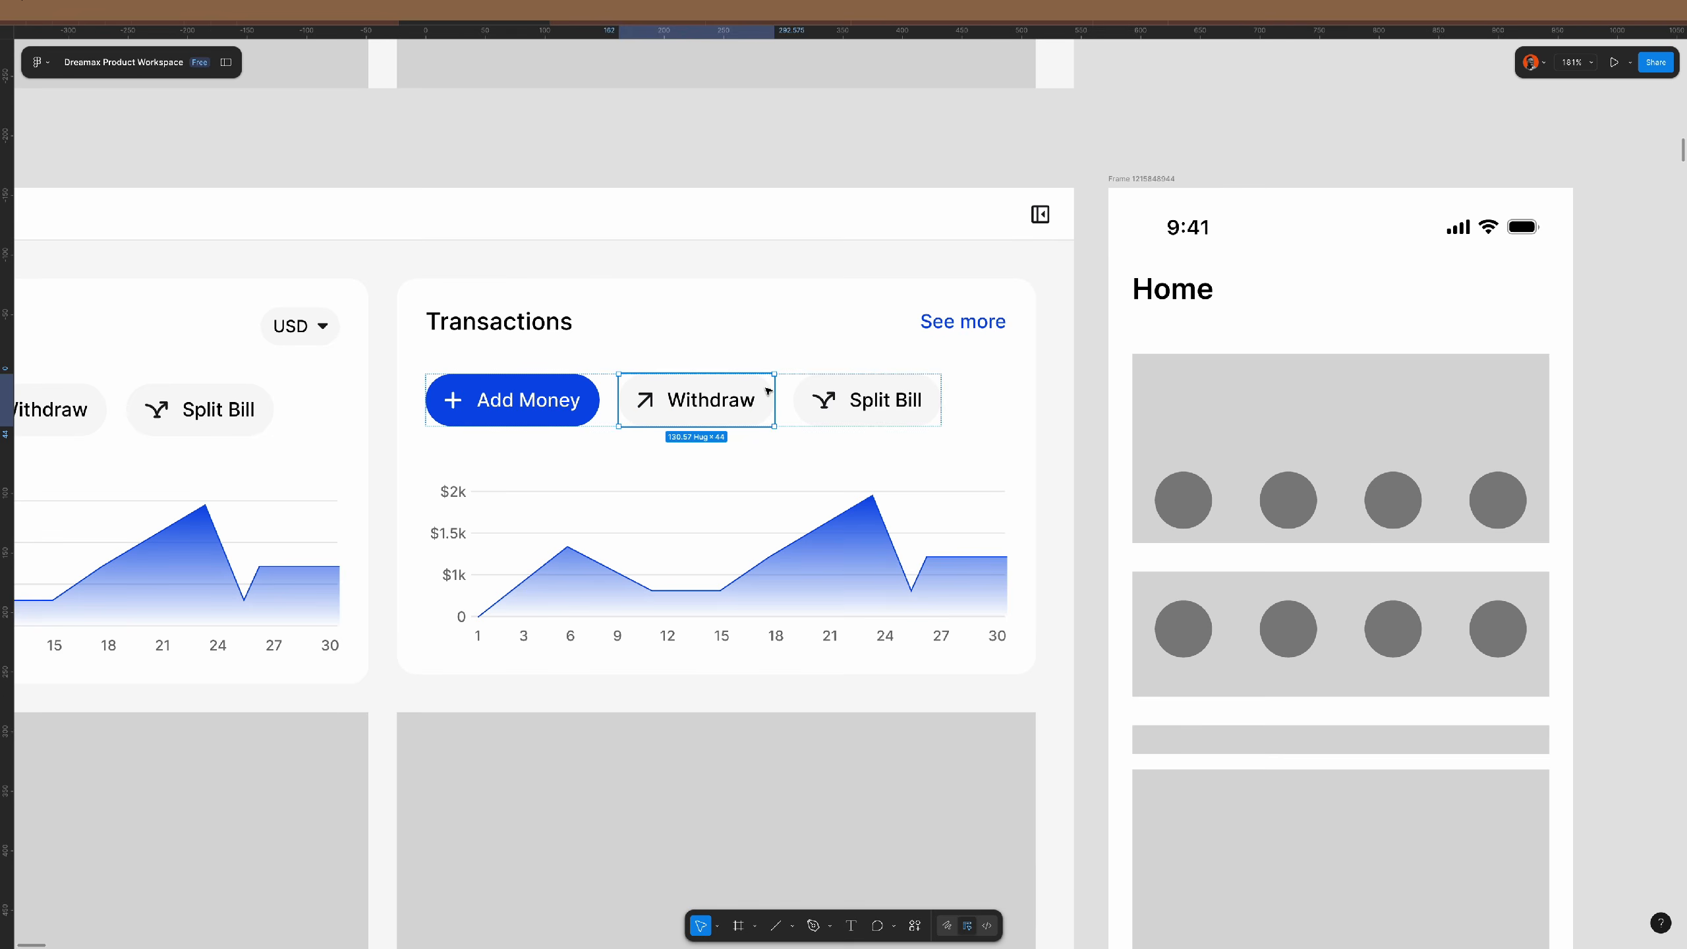
left_click(954, 525)
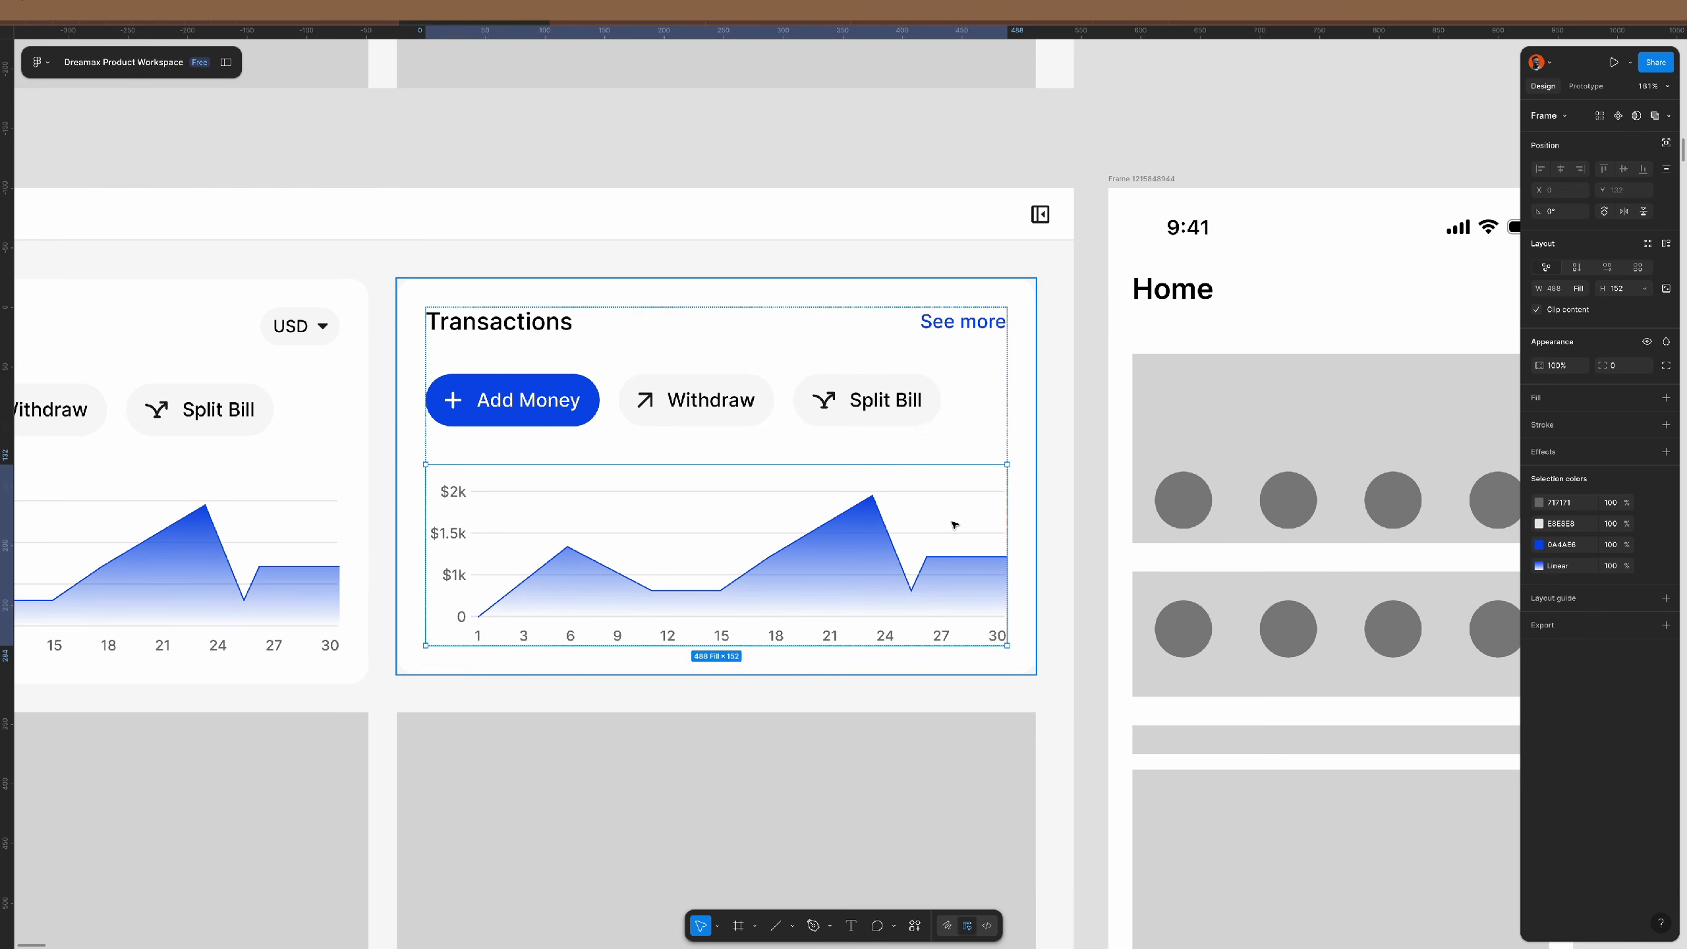
key("ctrl+shift+r")
left_click(554, 415)
key("Delete")
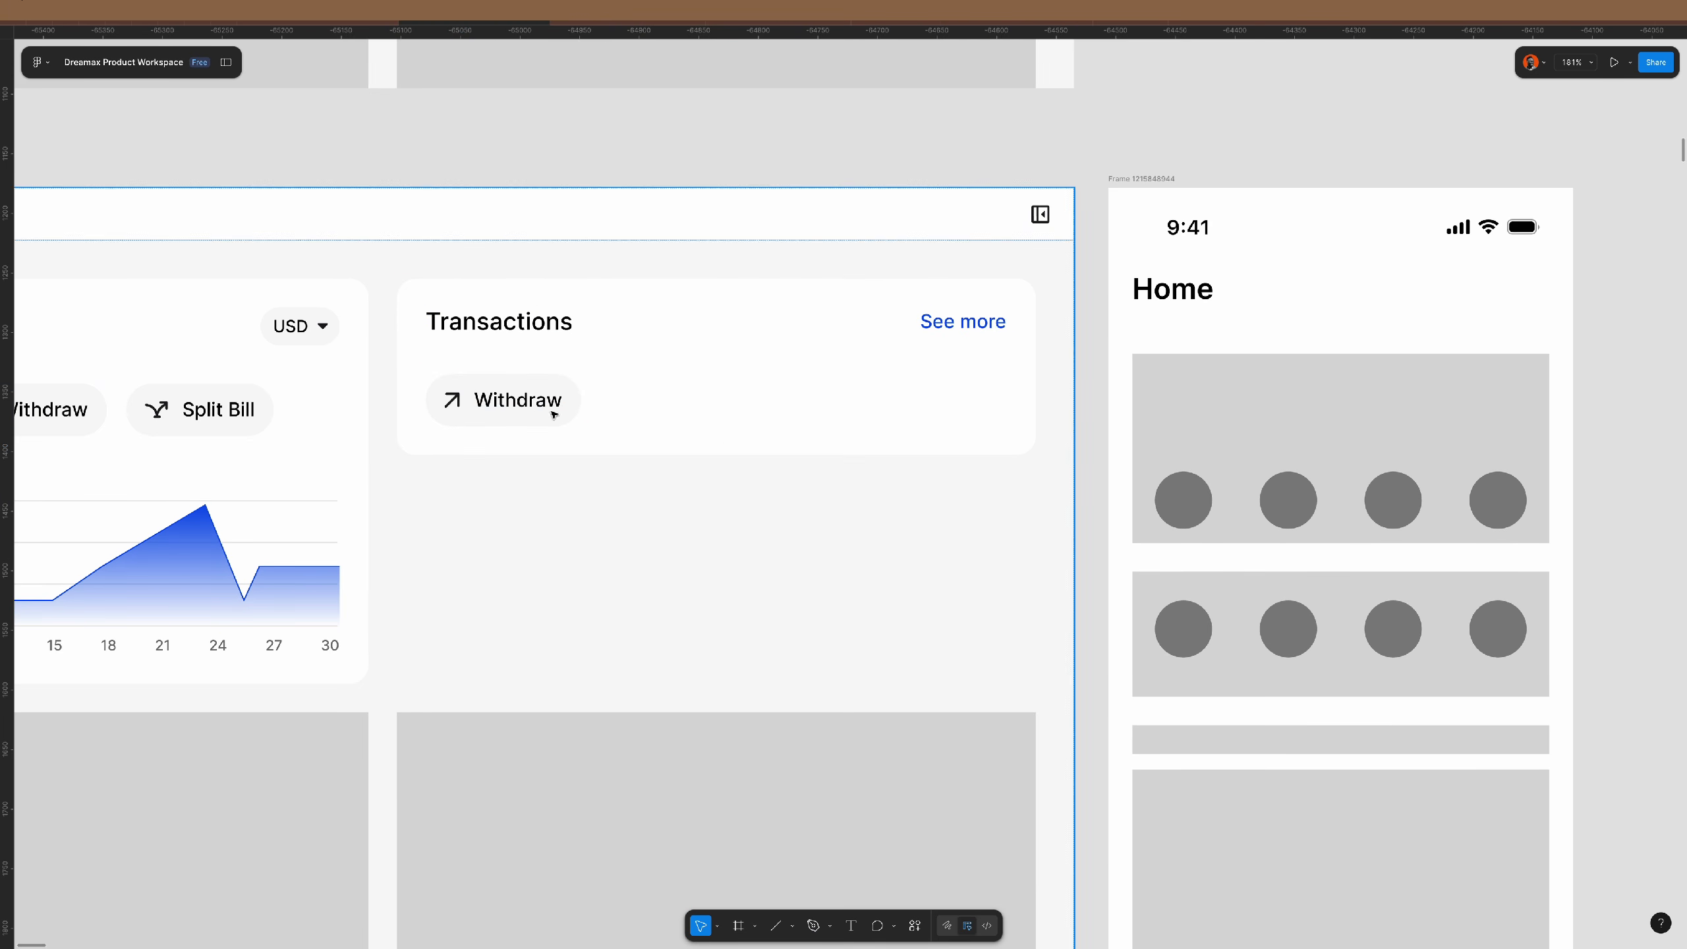
- Relabel the copied button 'Chicken Republic' and add a '-$4.00' amount text beside it
double_click(531, 407)
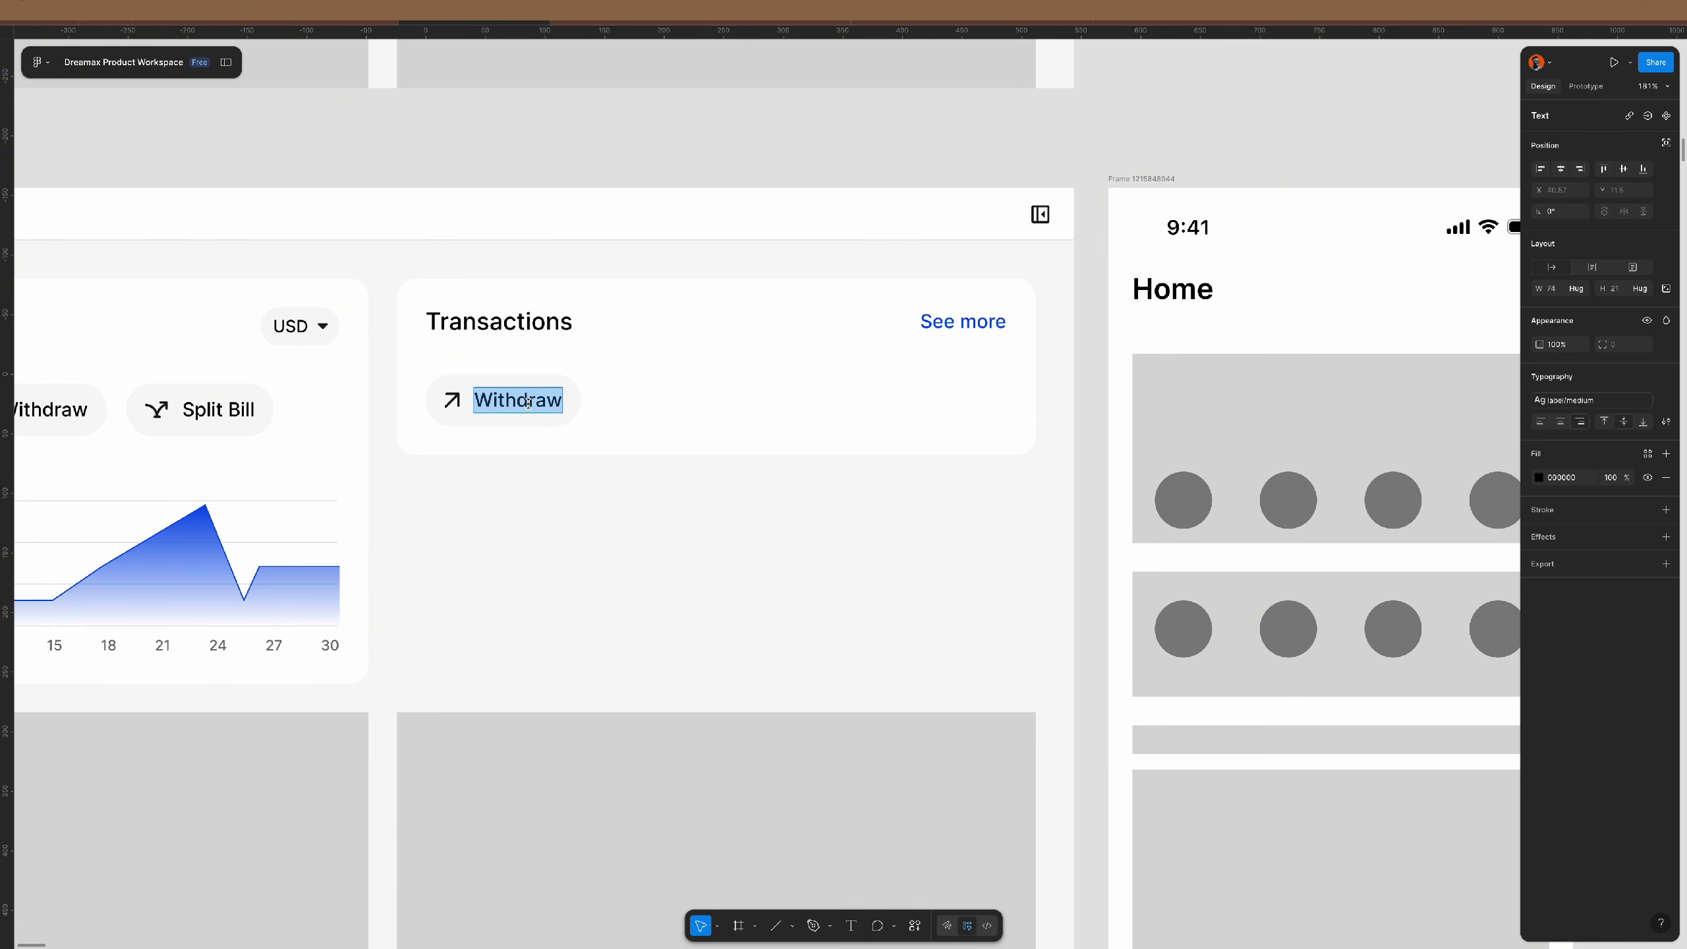
type("C")
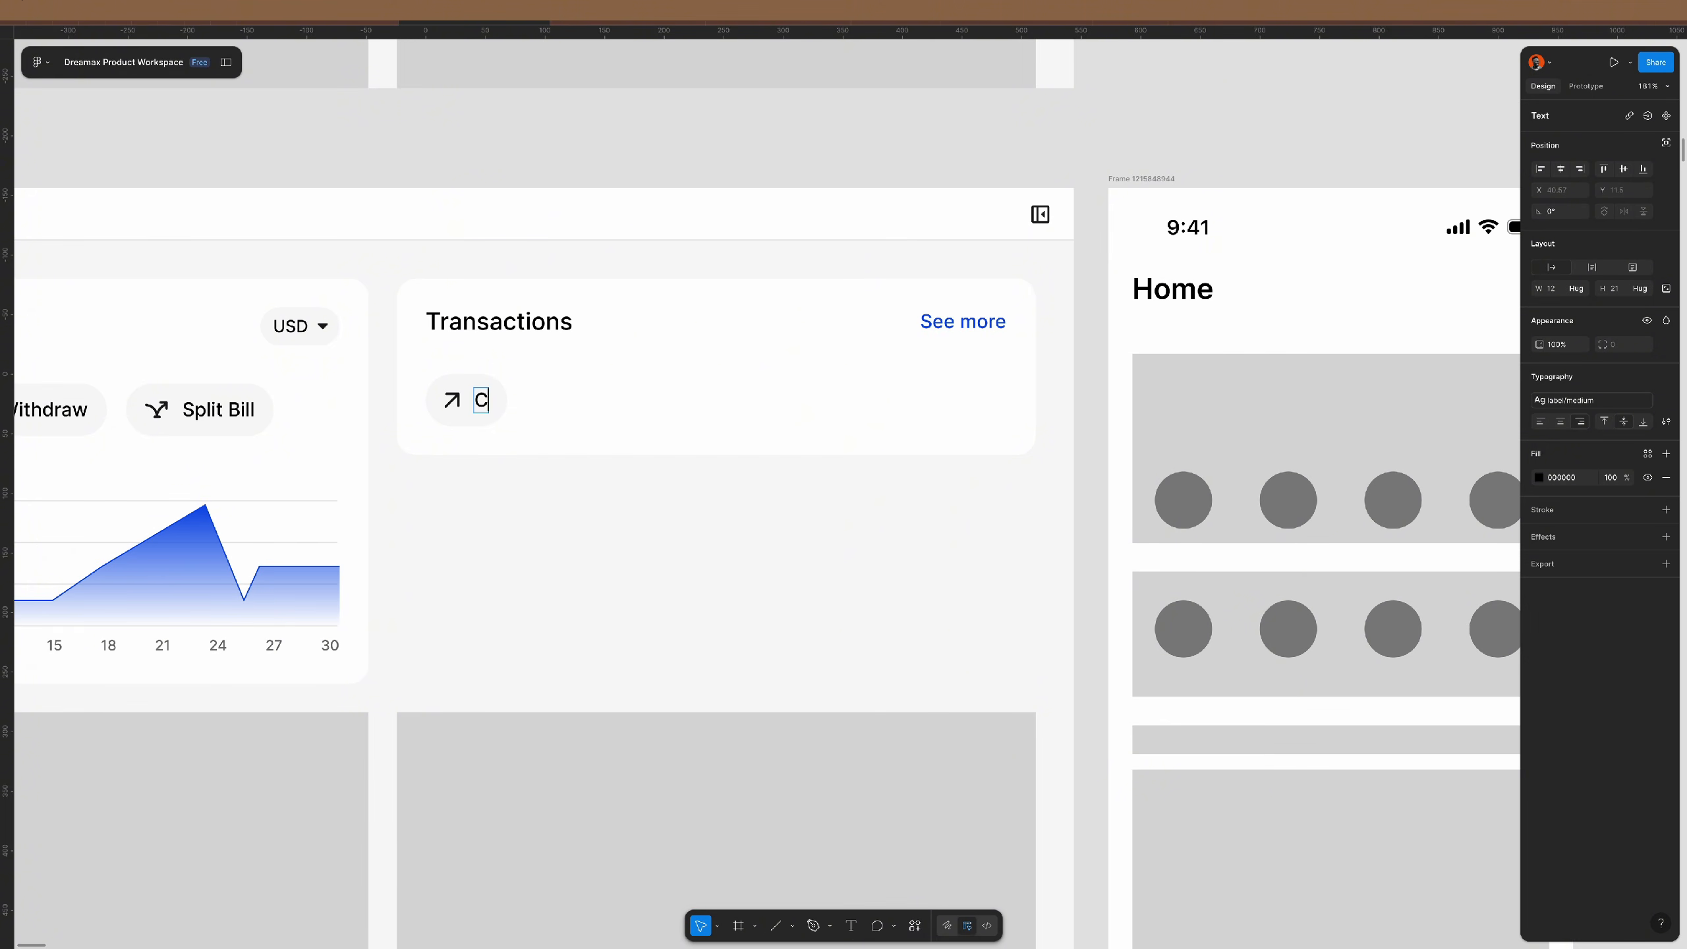
type("hicken Rep")
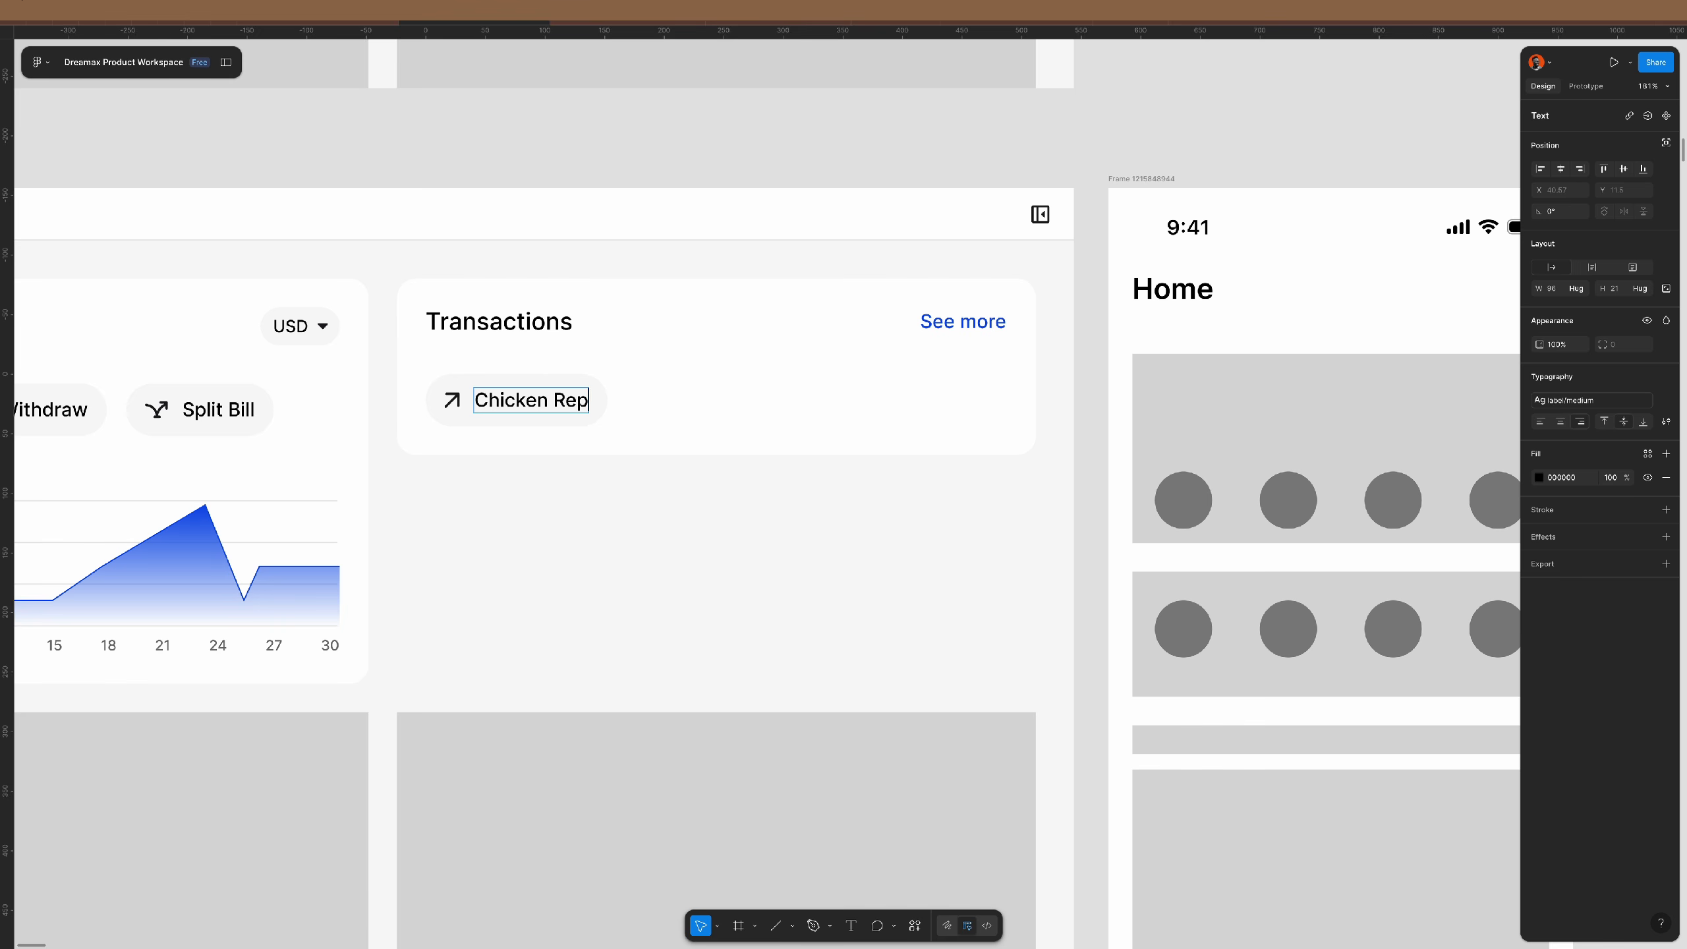
type("ublic")
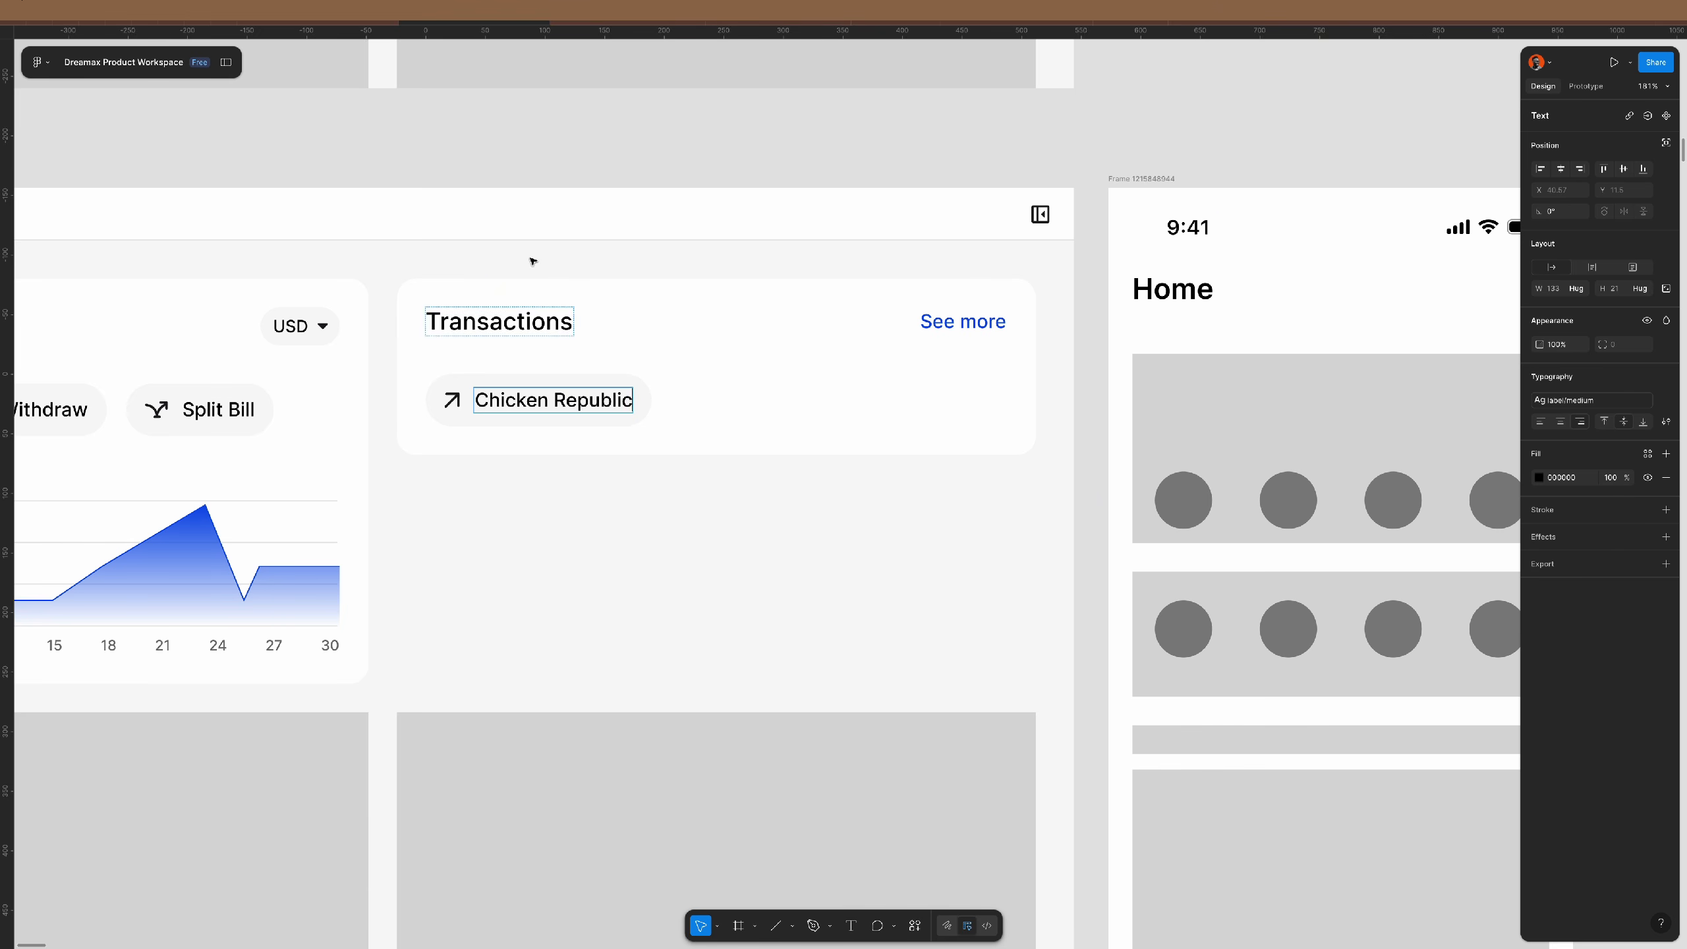
key("Escape")
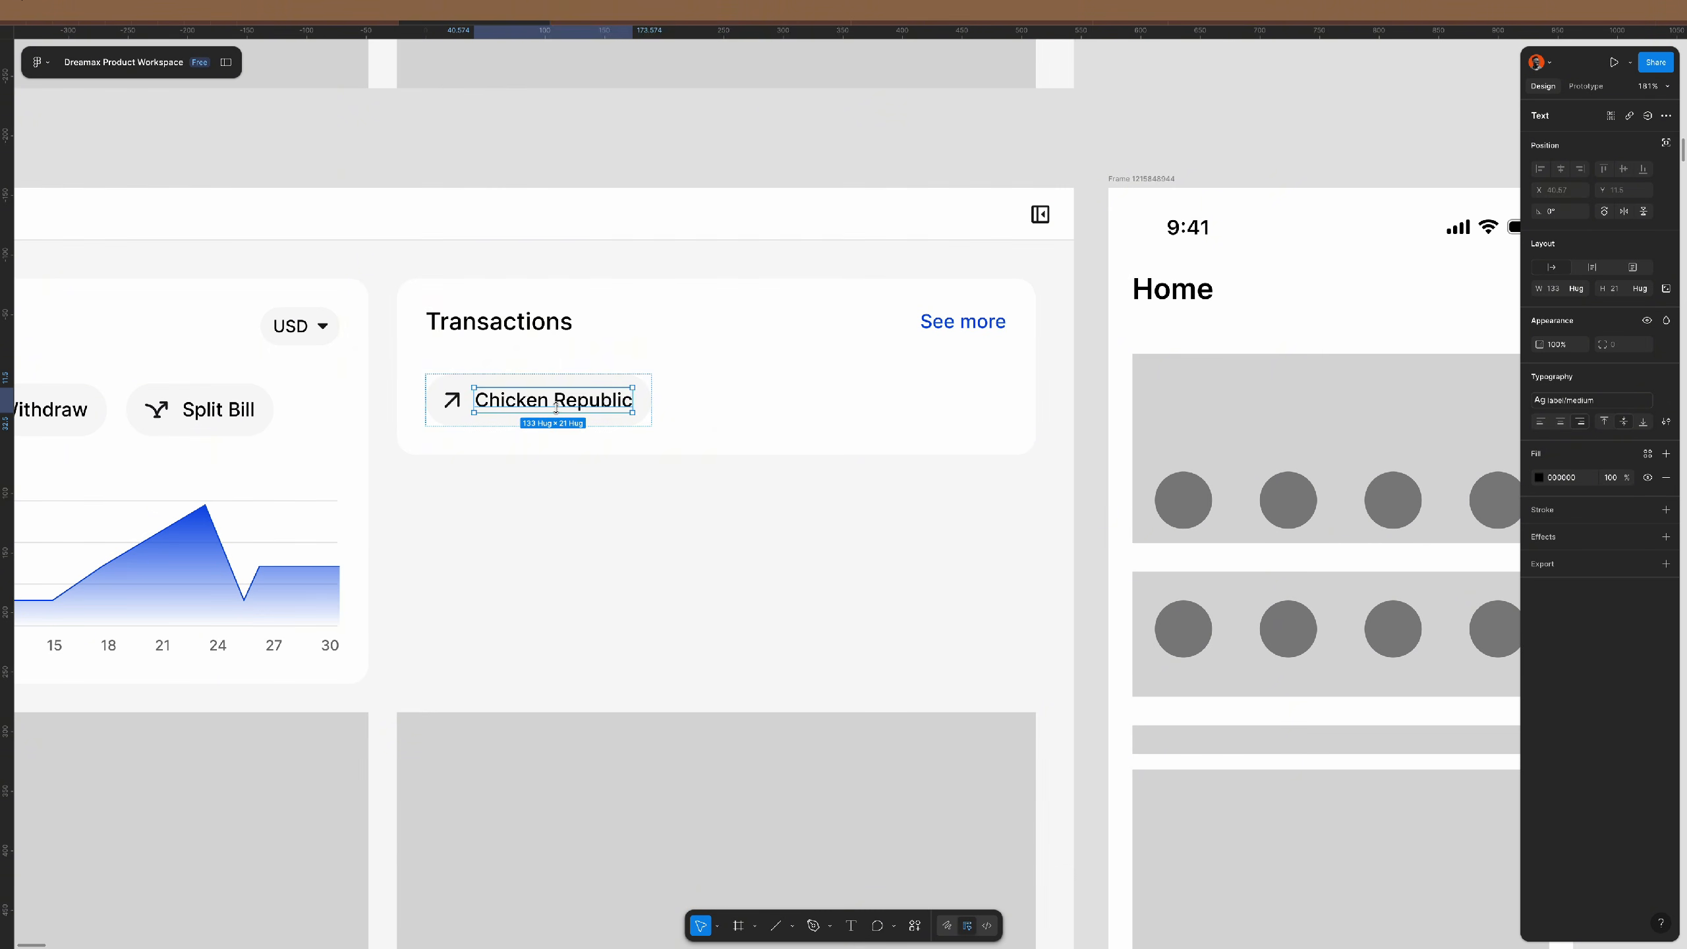
key("ctrl+d")
key("Return")
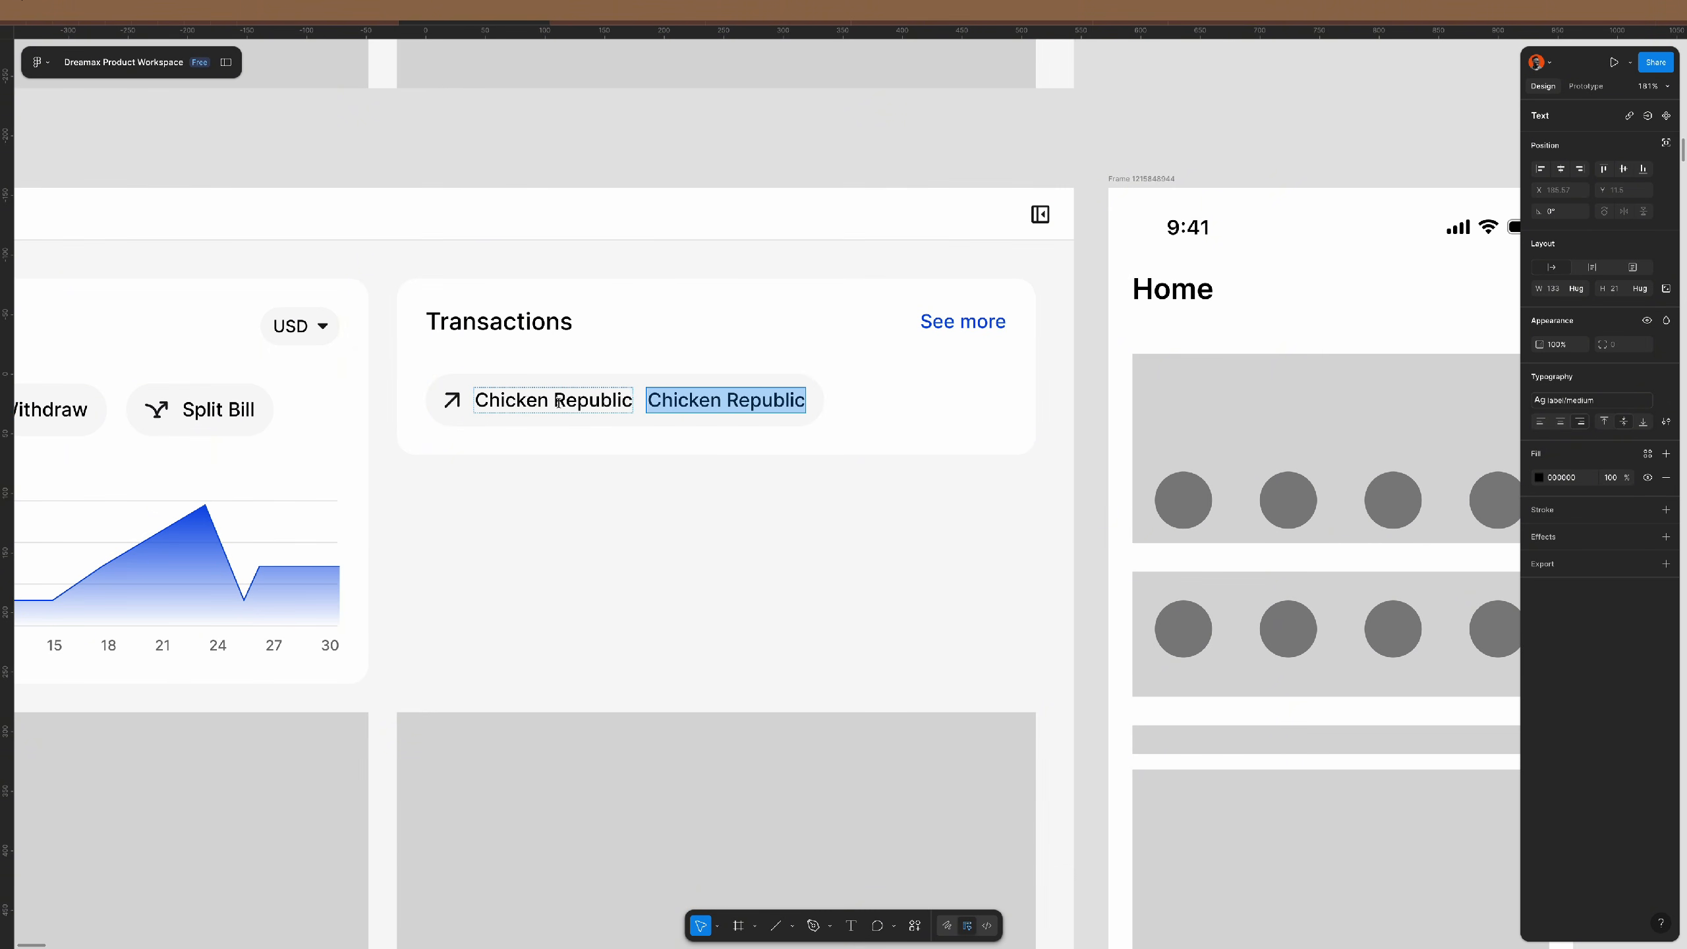
type("$4")
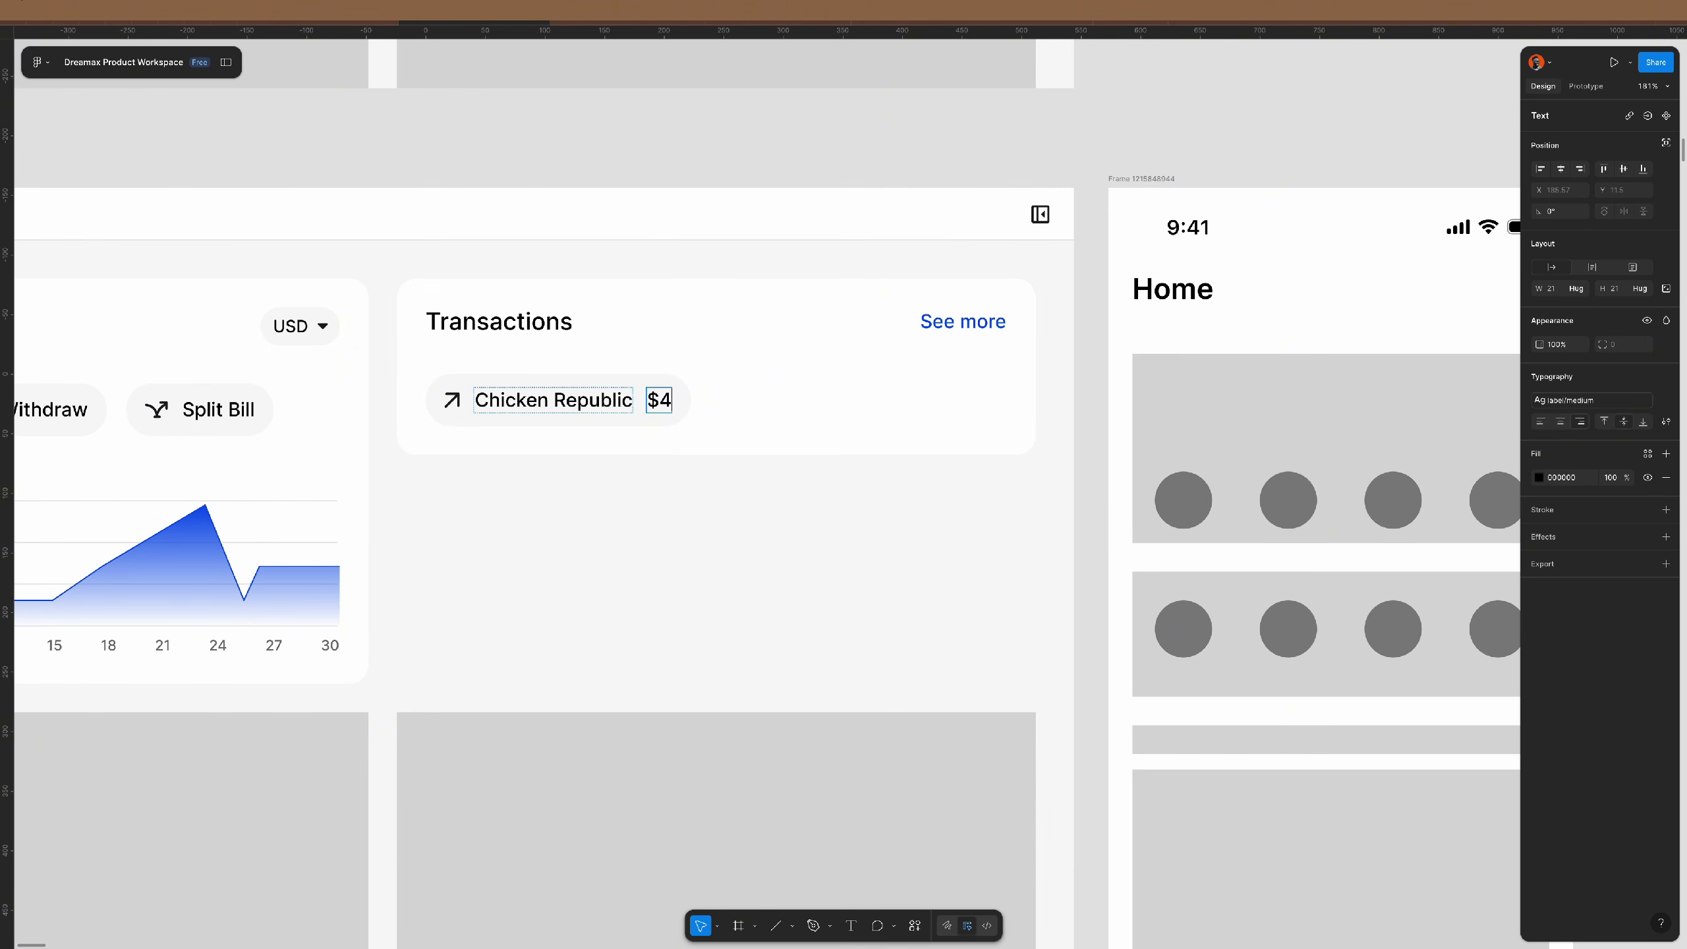
type(".00")
key("Up")
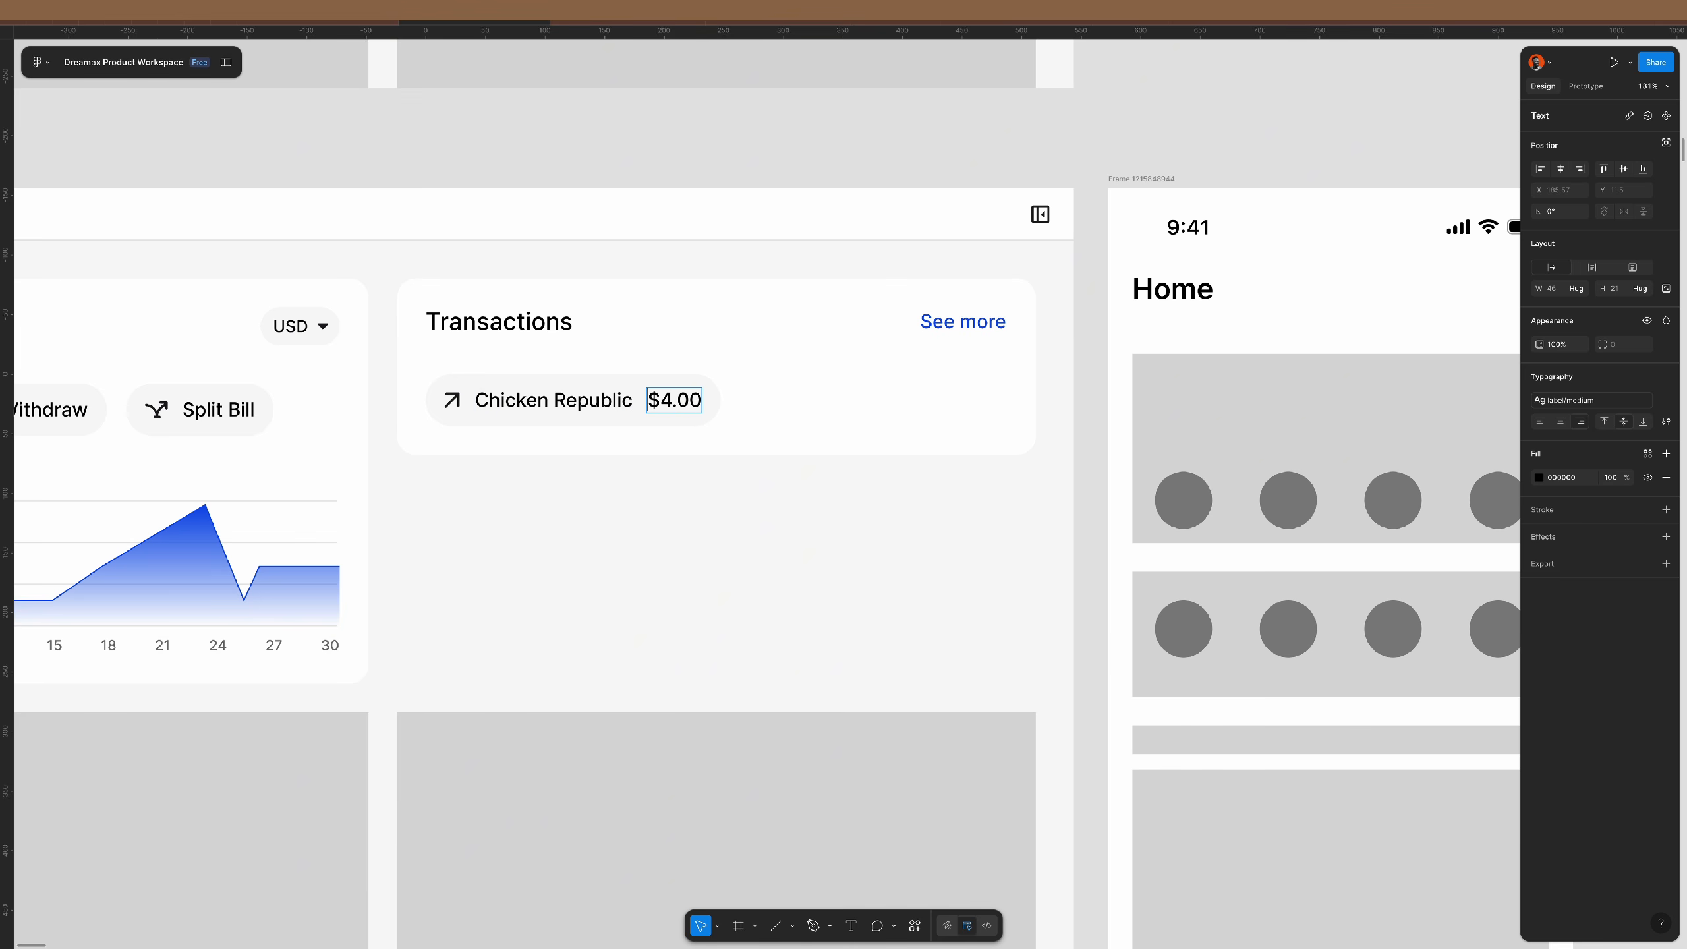
type("-")
key("Escape")
- Set the Chicken Republic row's width to Fill container
scroll(668, 368, "up", 1)
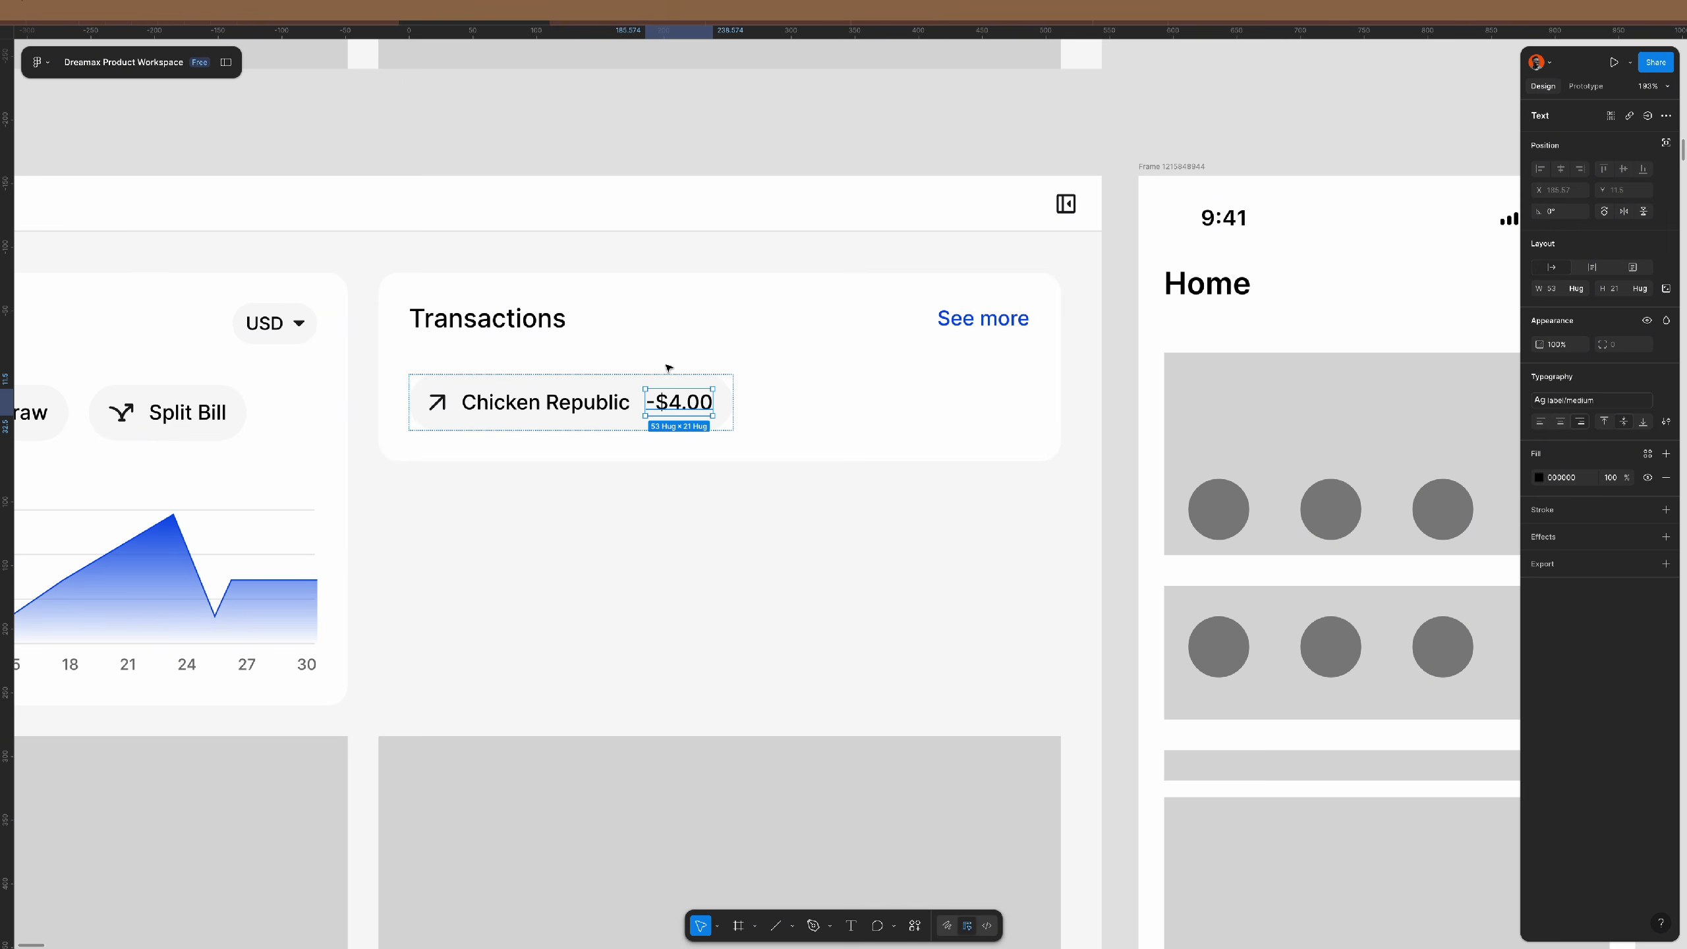
left_click(640, 379)
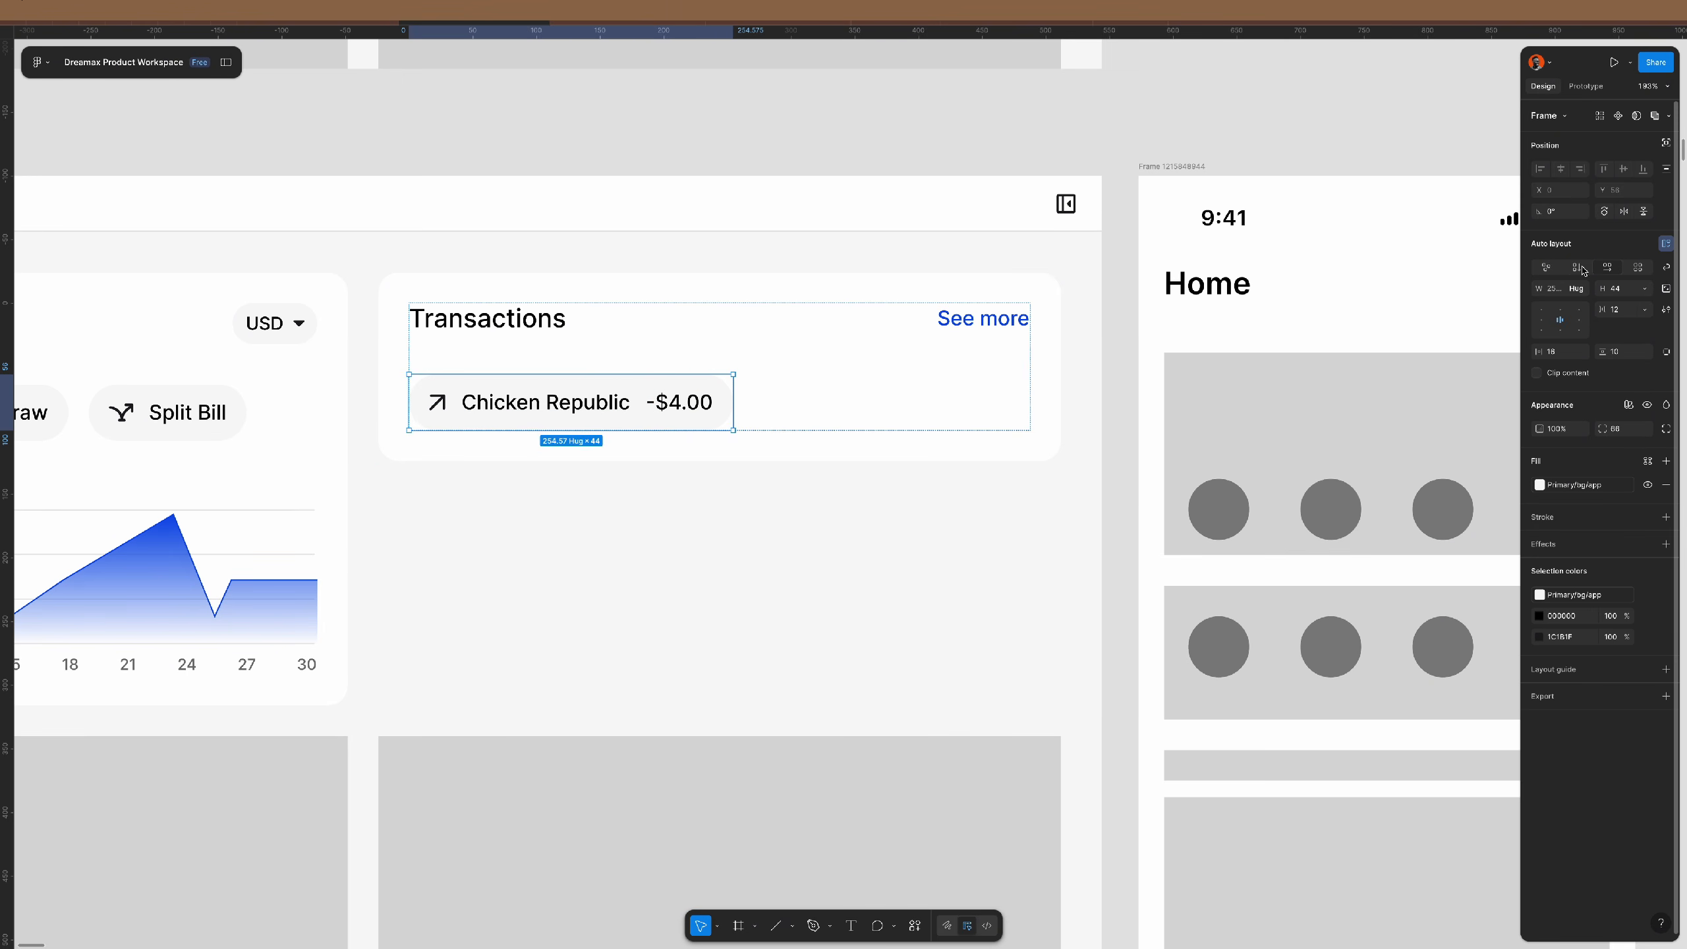
left_click(1576, 288)
left_click(1583, 305)
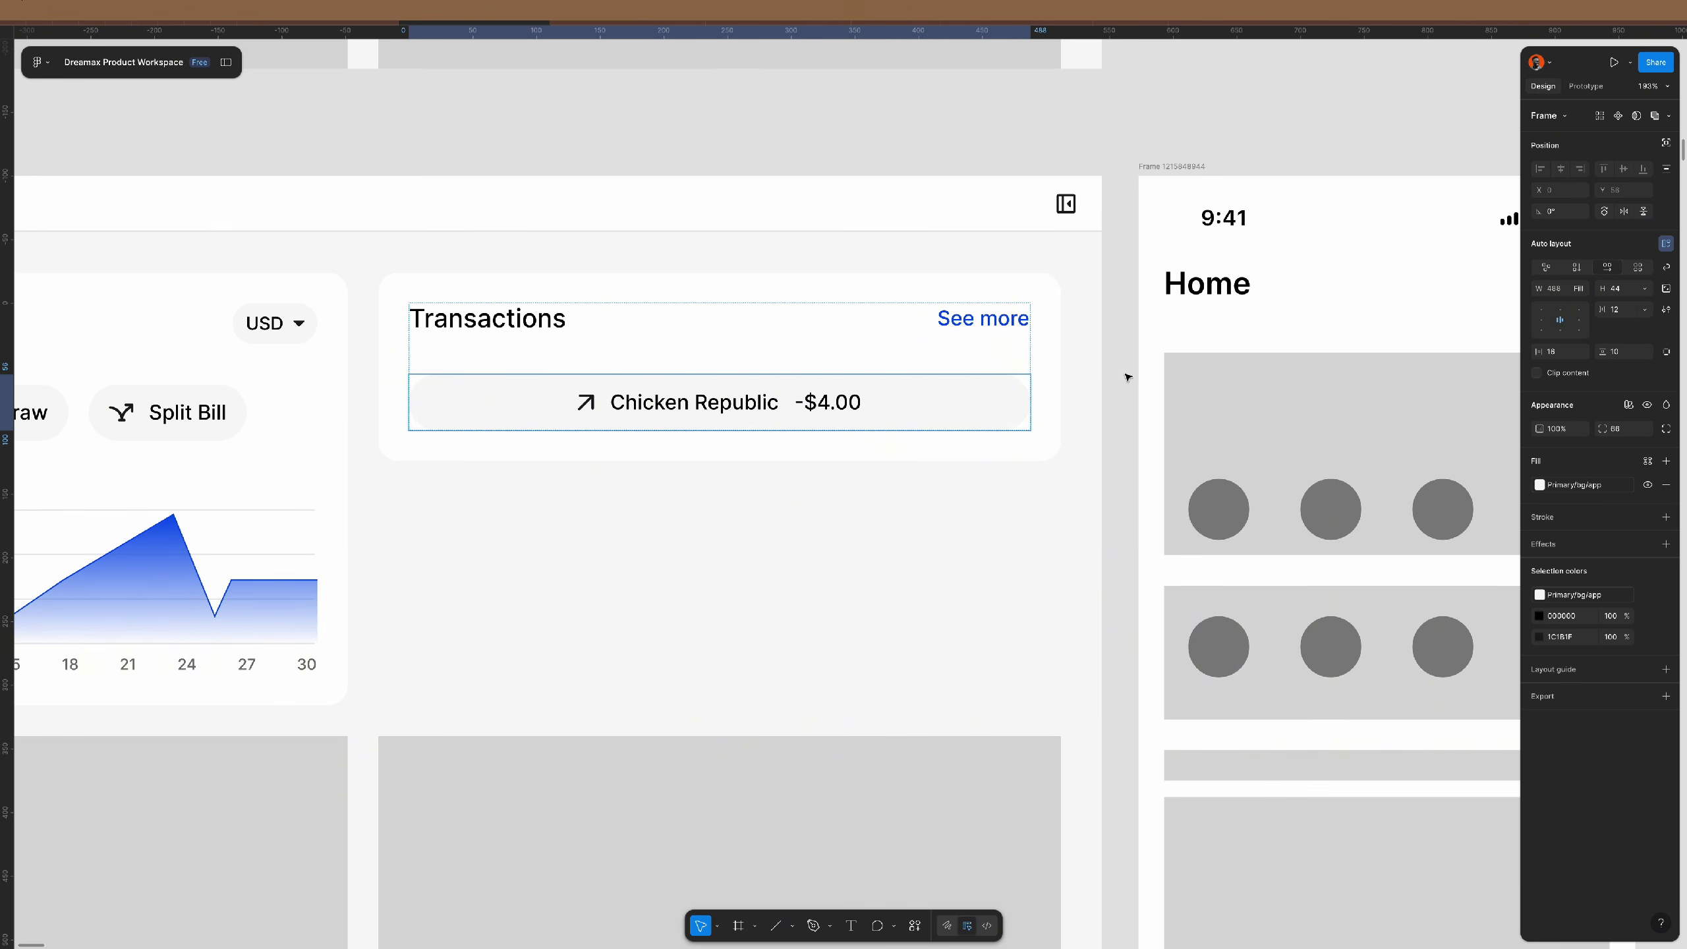
- Frame the arrow icon with auto layout, then revert the accidental opacity and auto-layout changes
left_click(583, 404)
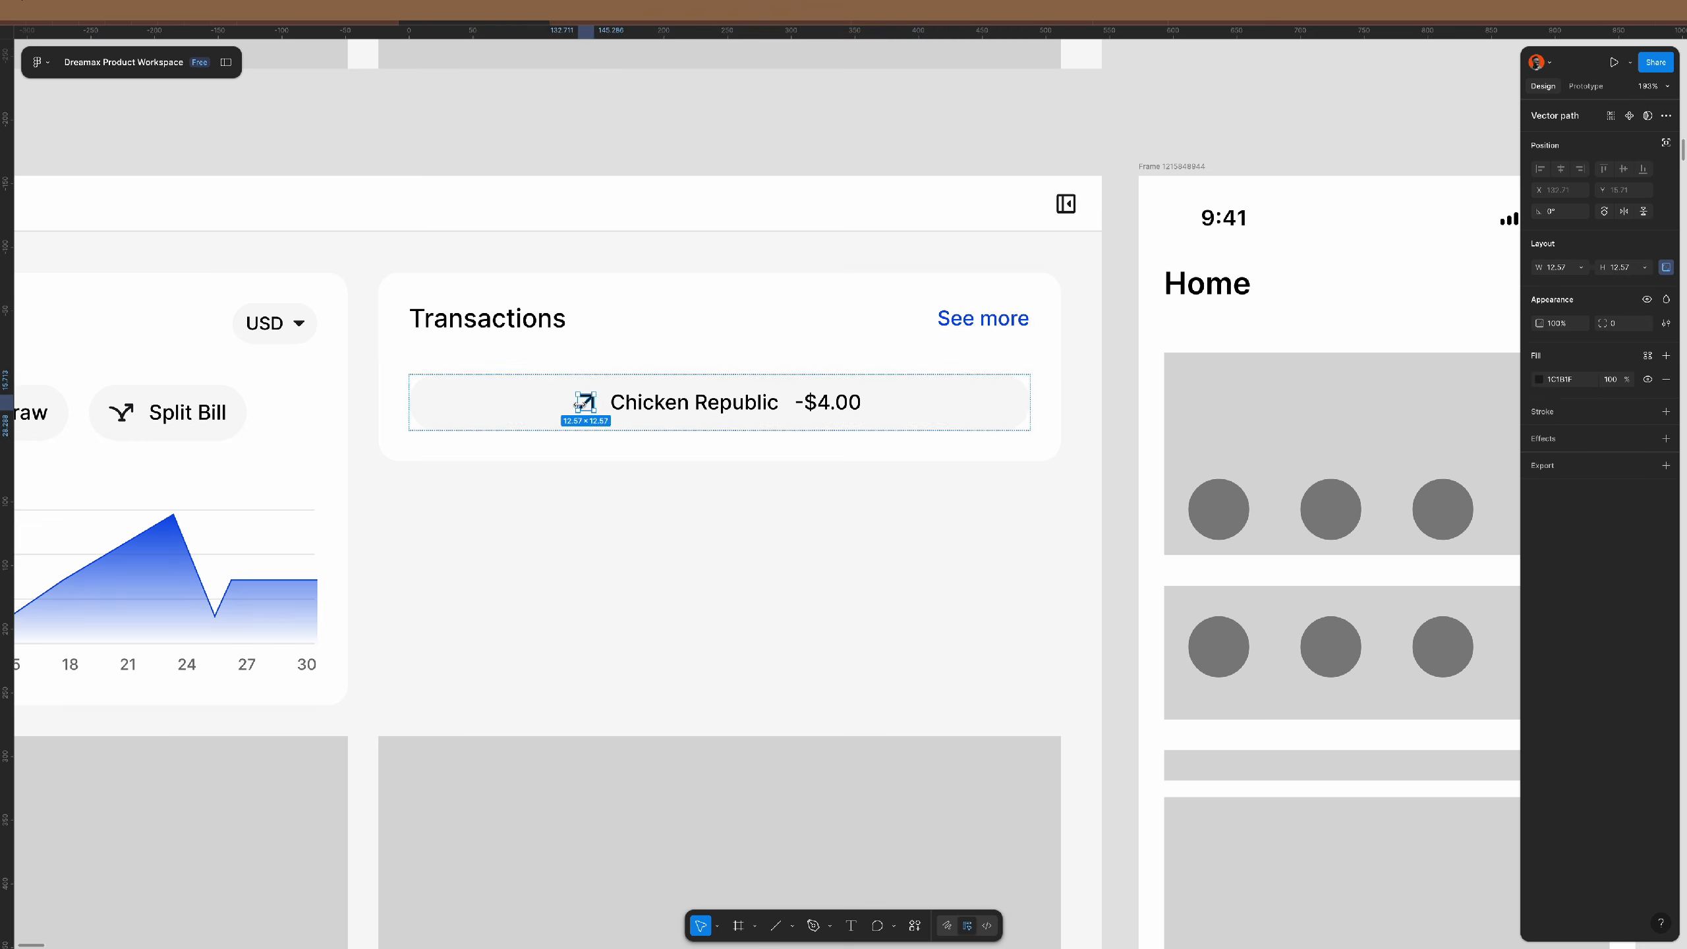
scroll(583, 403, "up", 5)
right_click(592, 399)
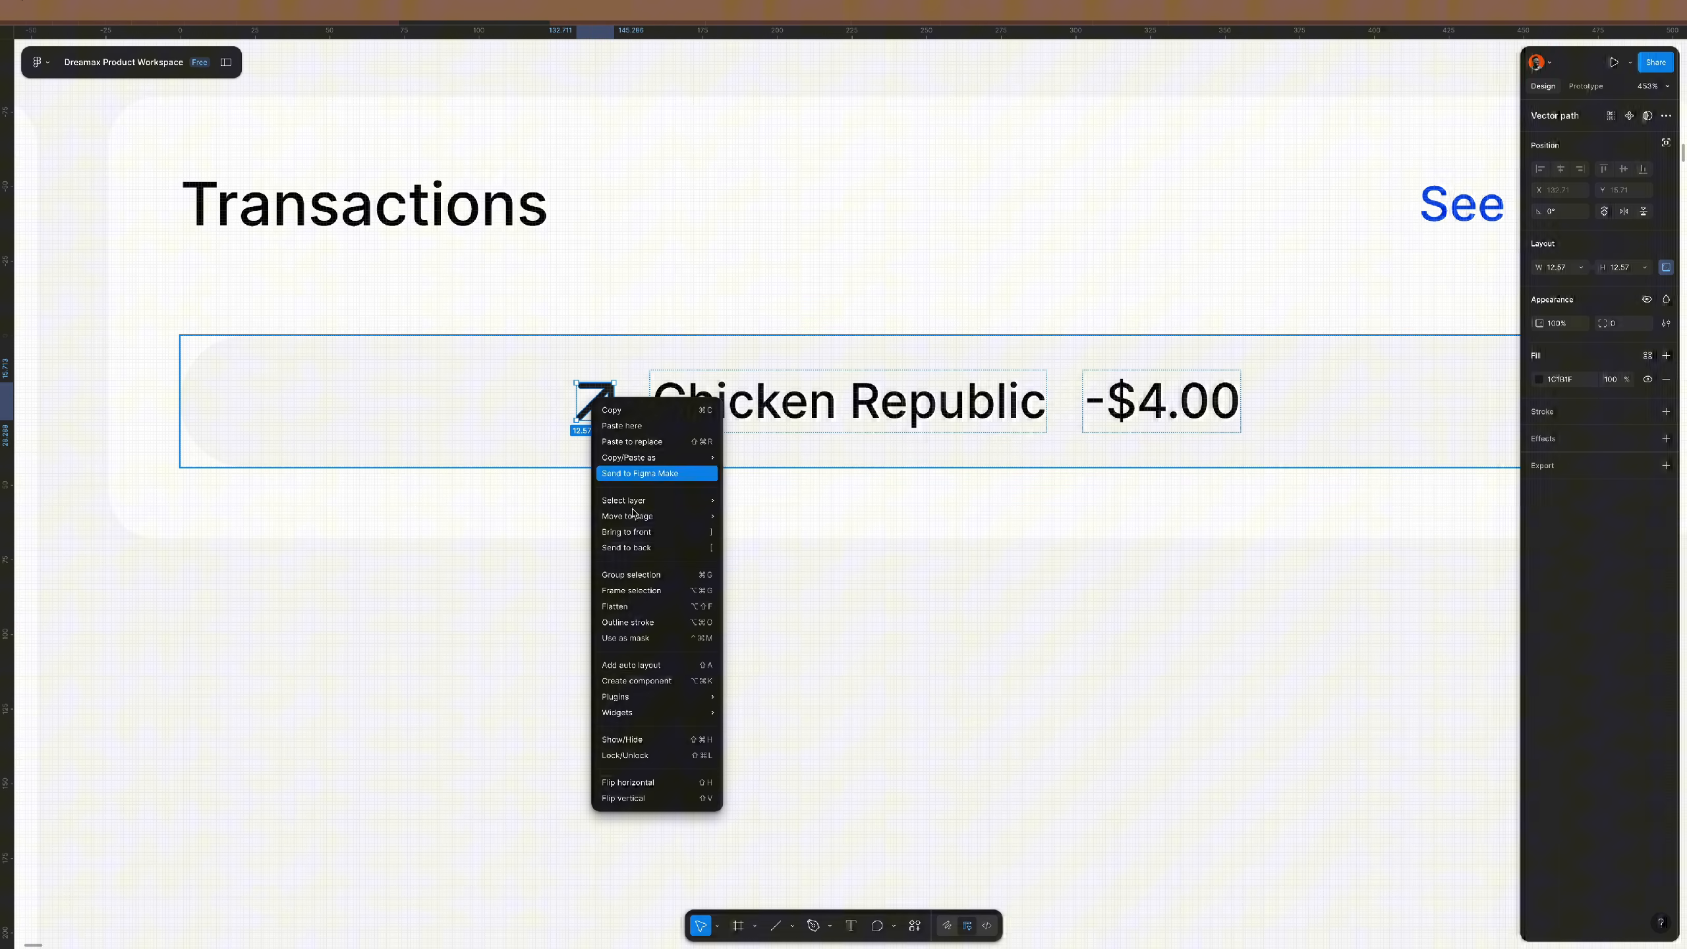
left_click(645, 590)
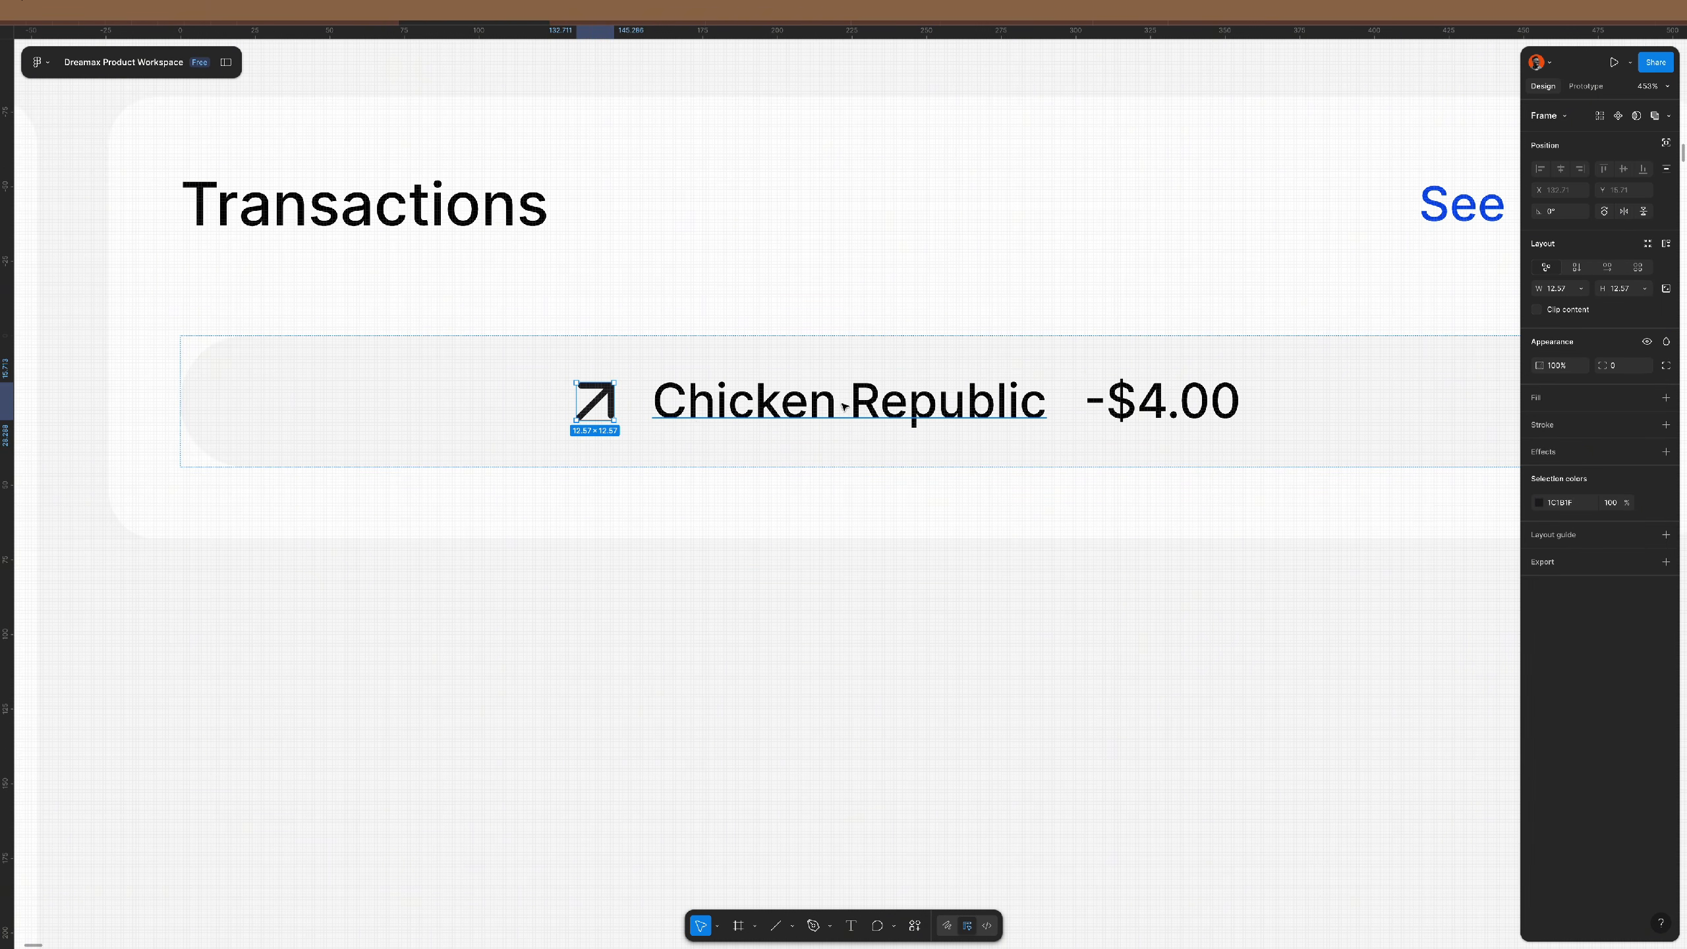
left_click(1666, 245)
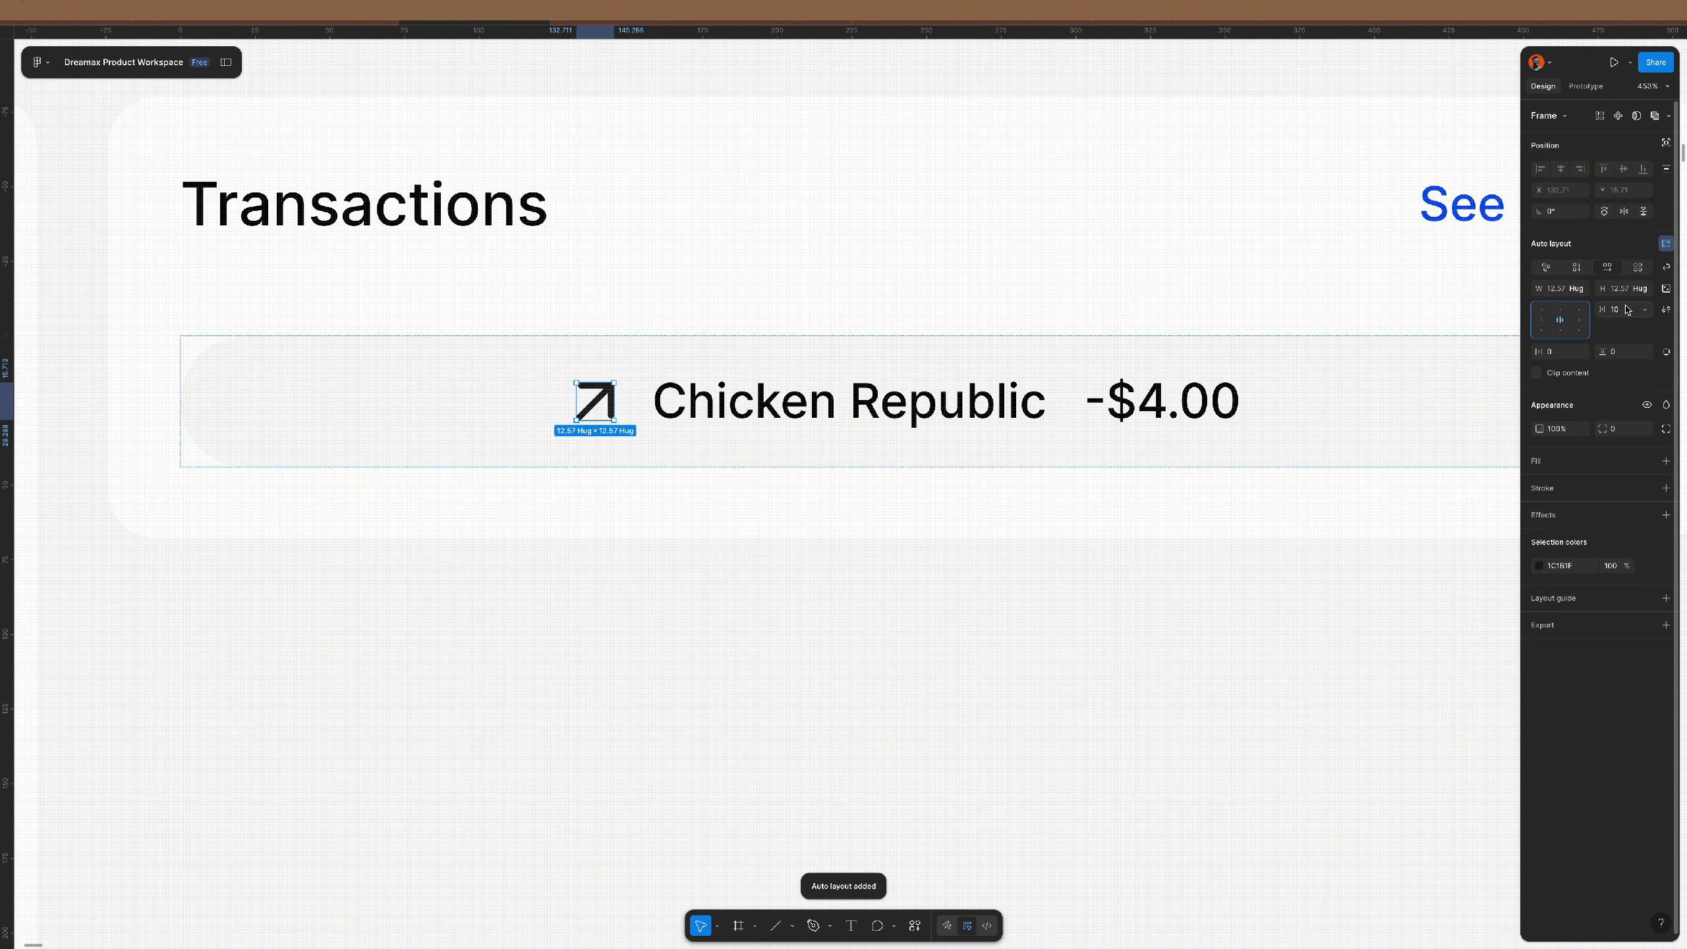
left_click(1666, 290)
key("Return")
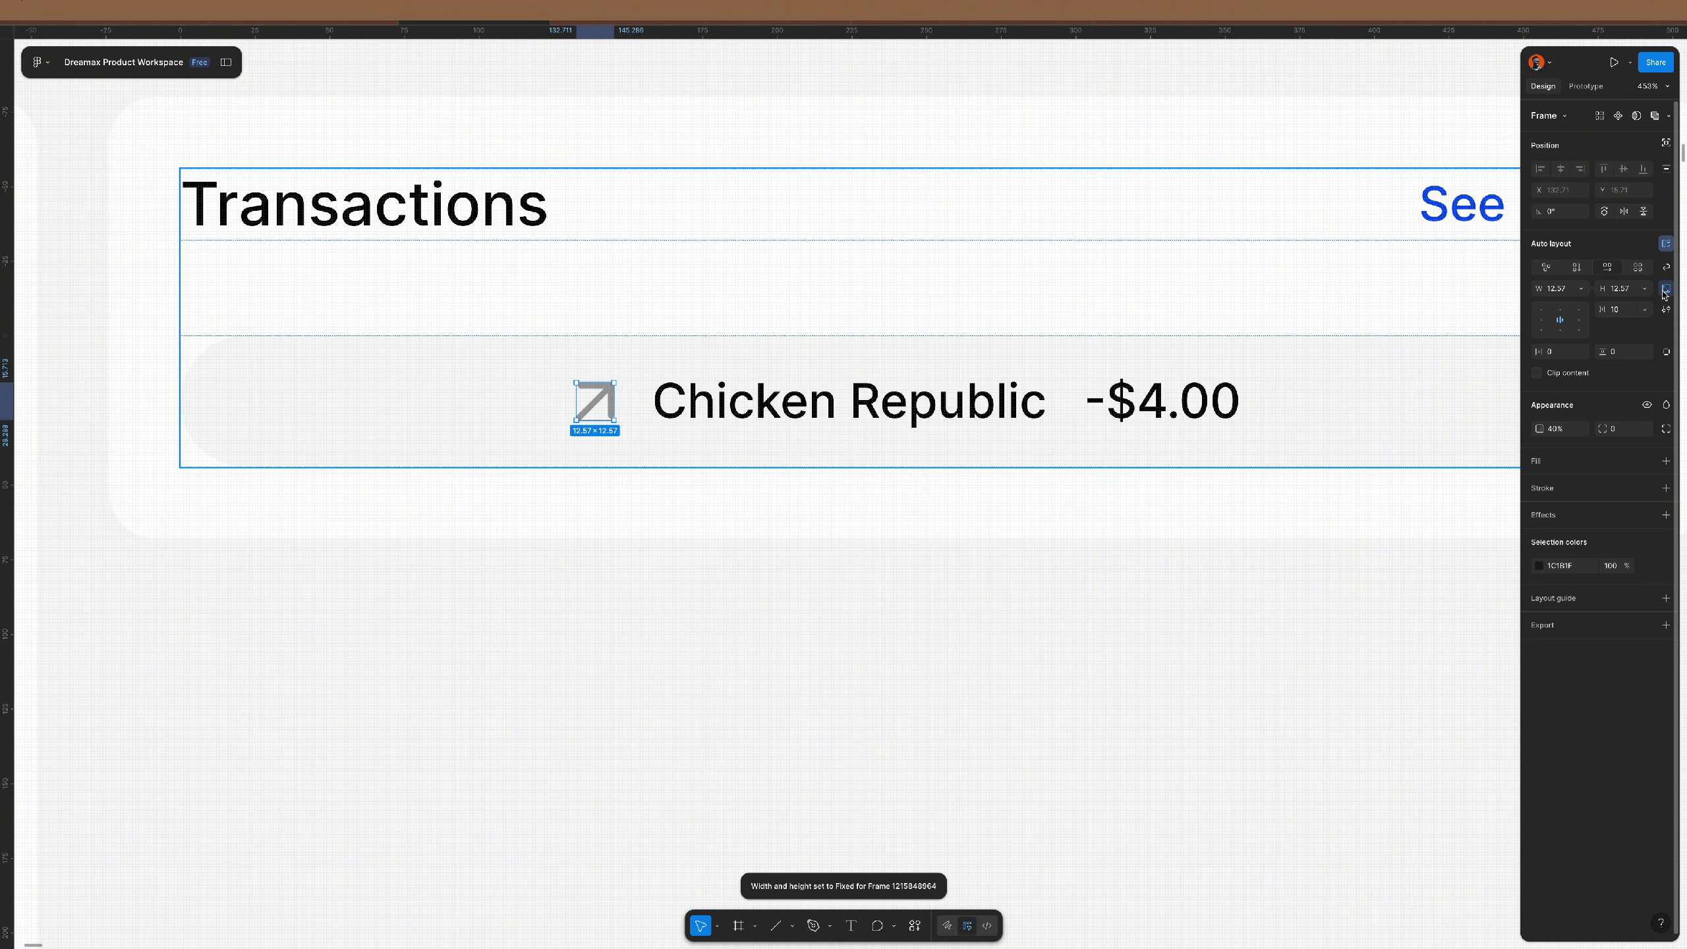
key("shift+Return")
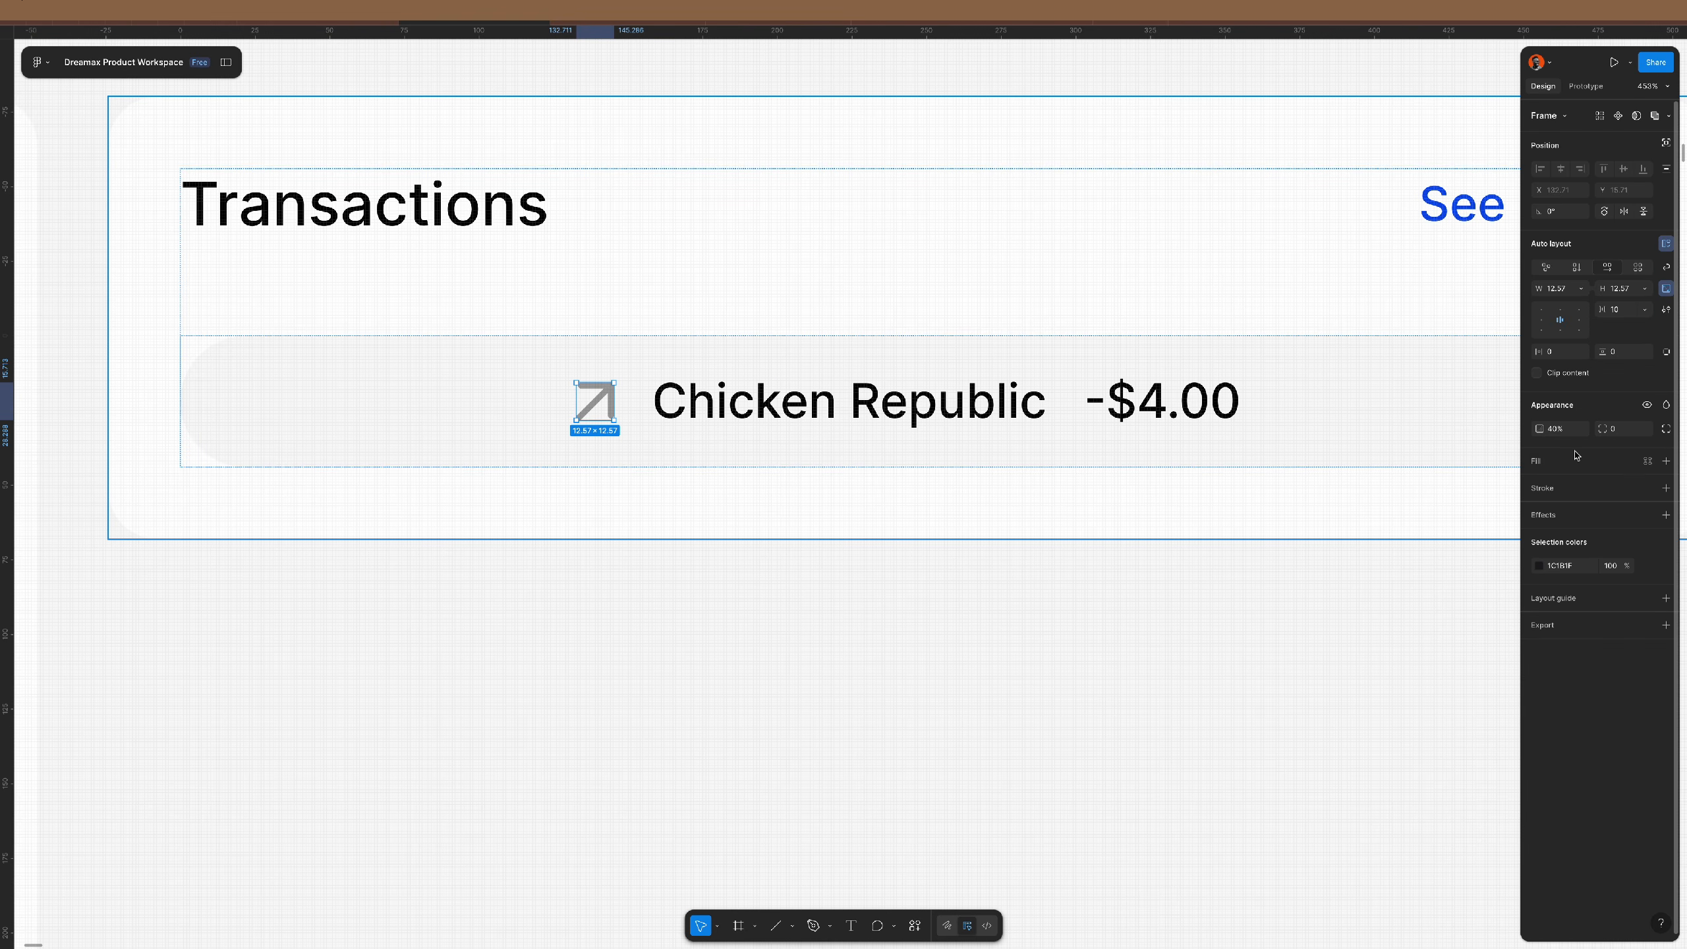
key("0")
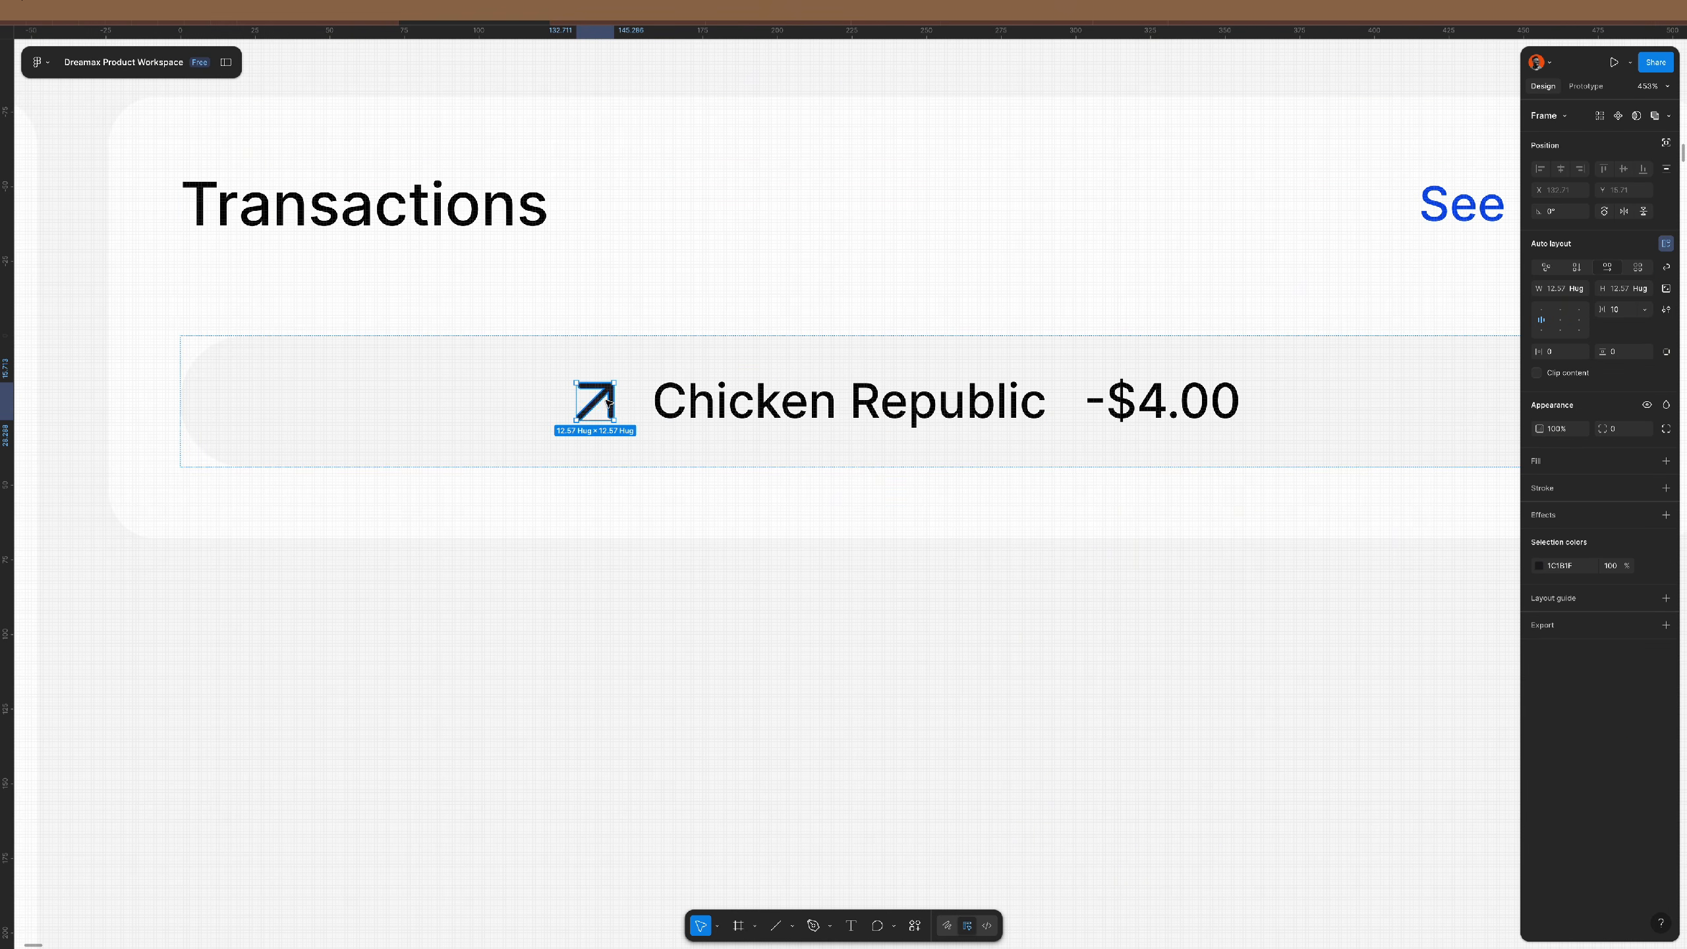
key("shift+alt+a")
key("shift+Return")
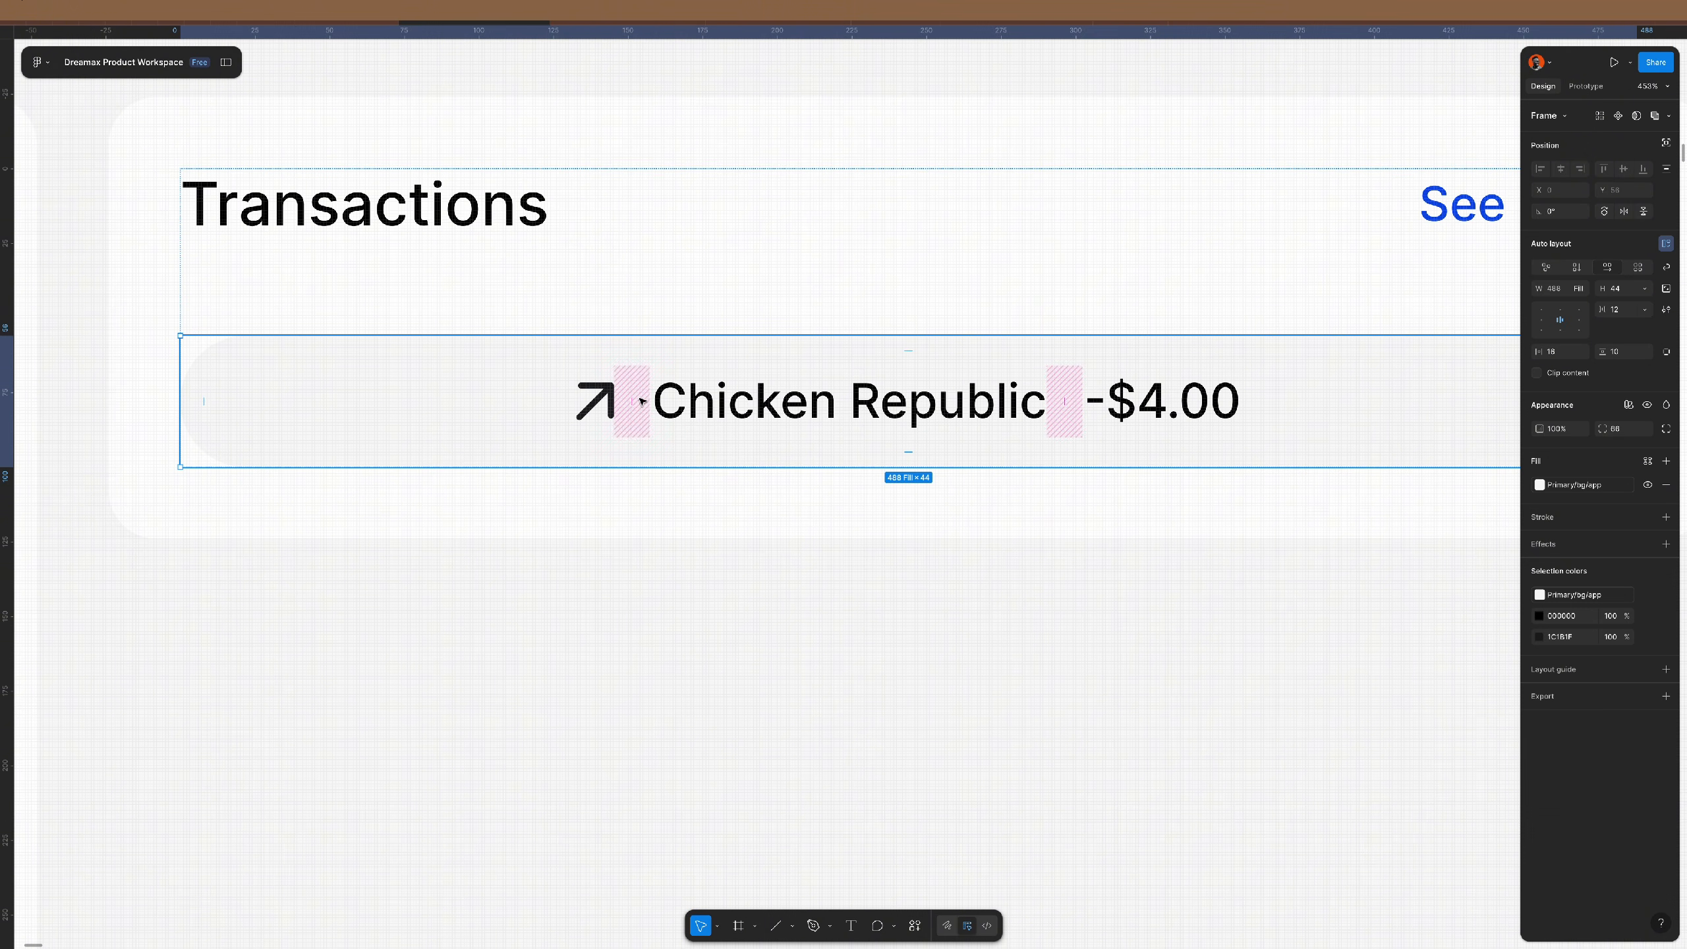
- Wrap the arrow icon in a new auto-layout frame fixed at 40×40
left_click(598, 404)
right_click(599, 397)
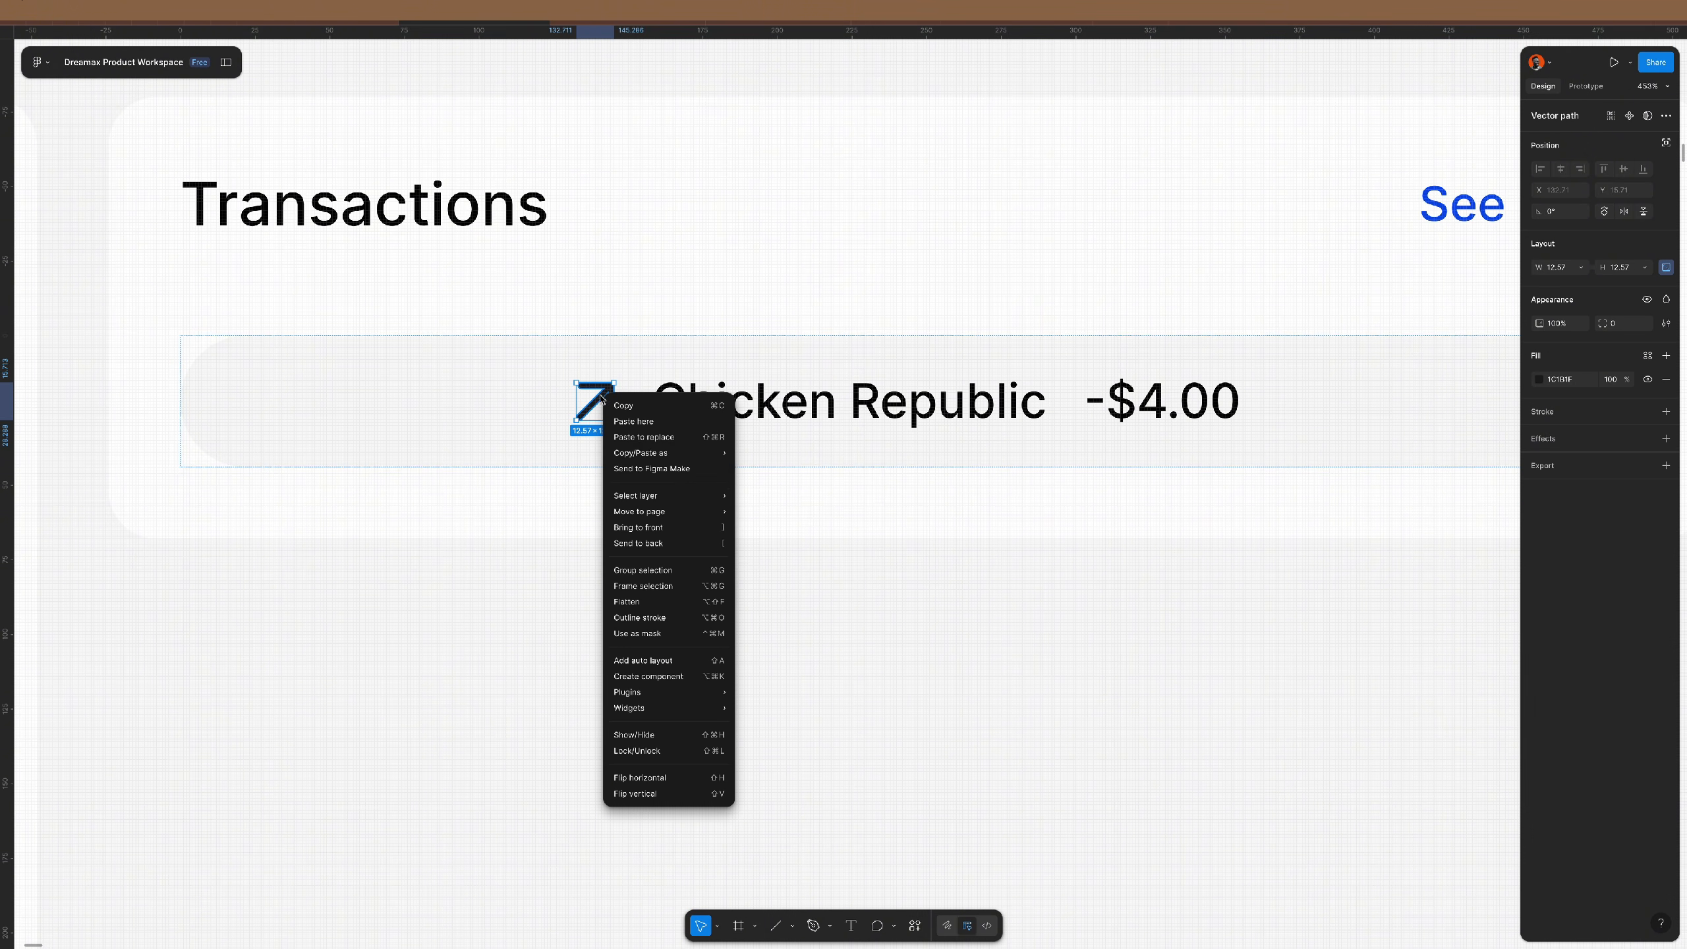
left_click(662, 586)
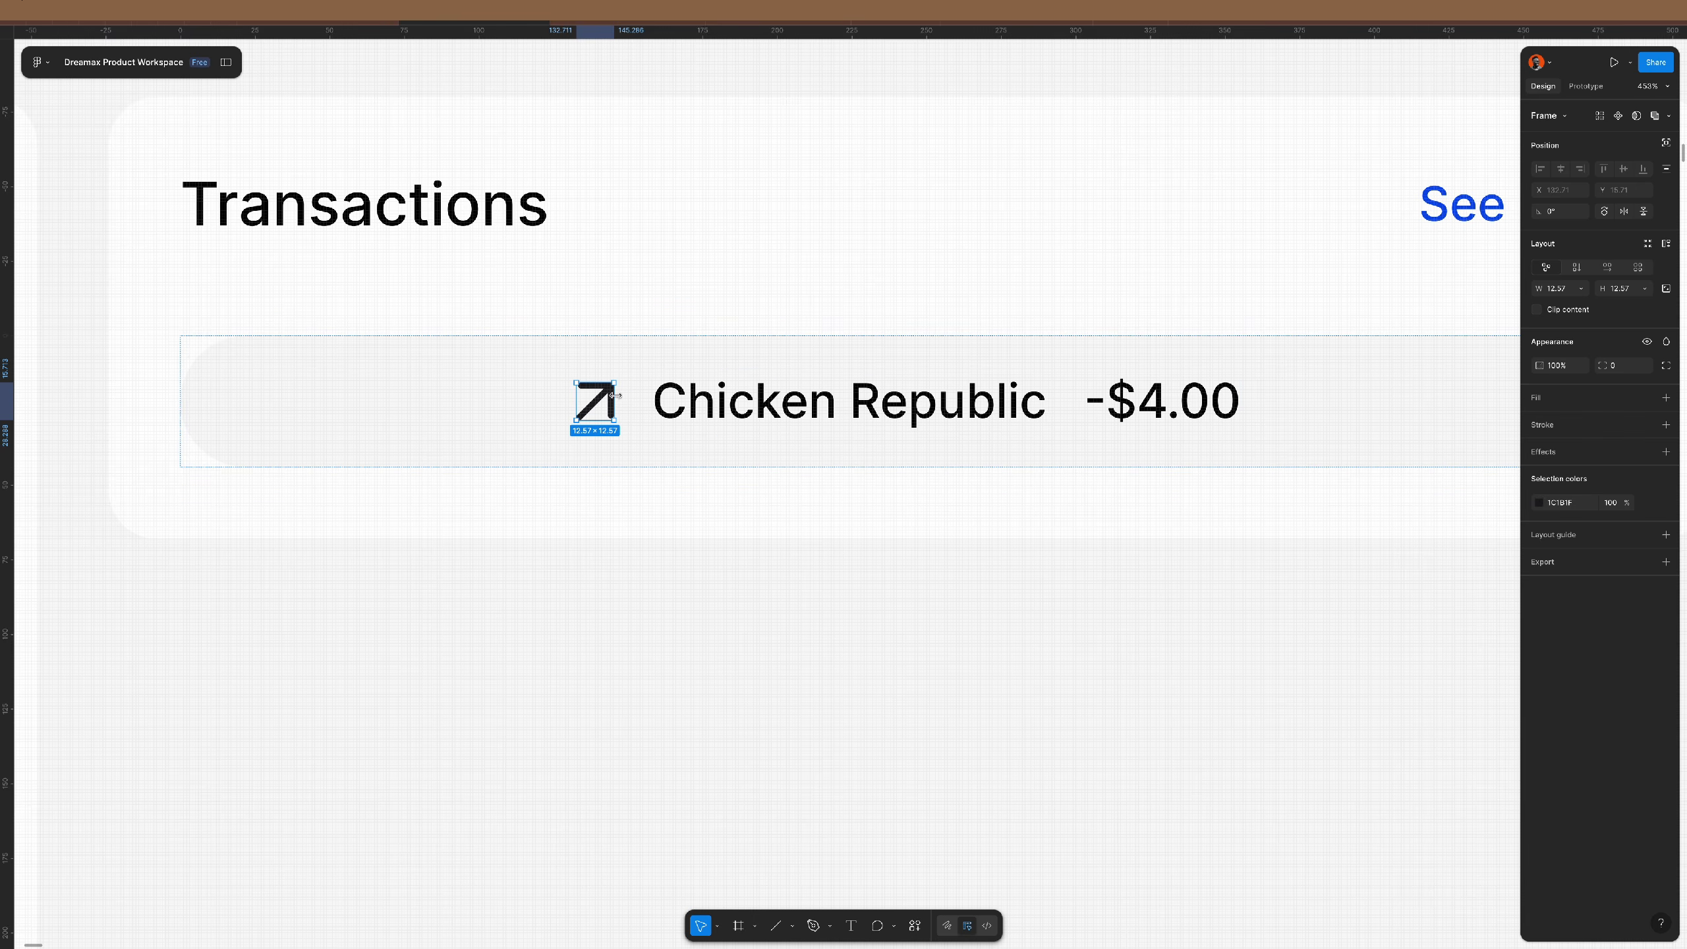
left_click_drag(613, 398, 644, 402)
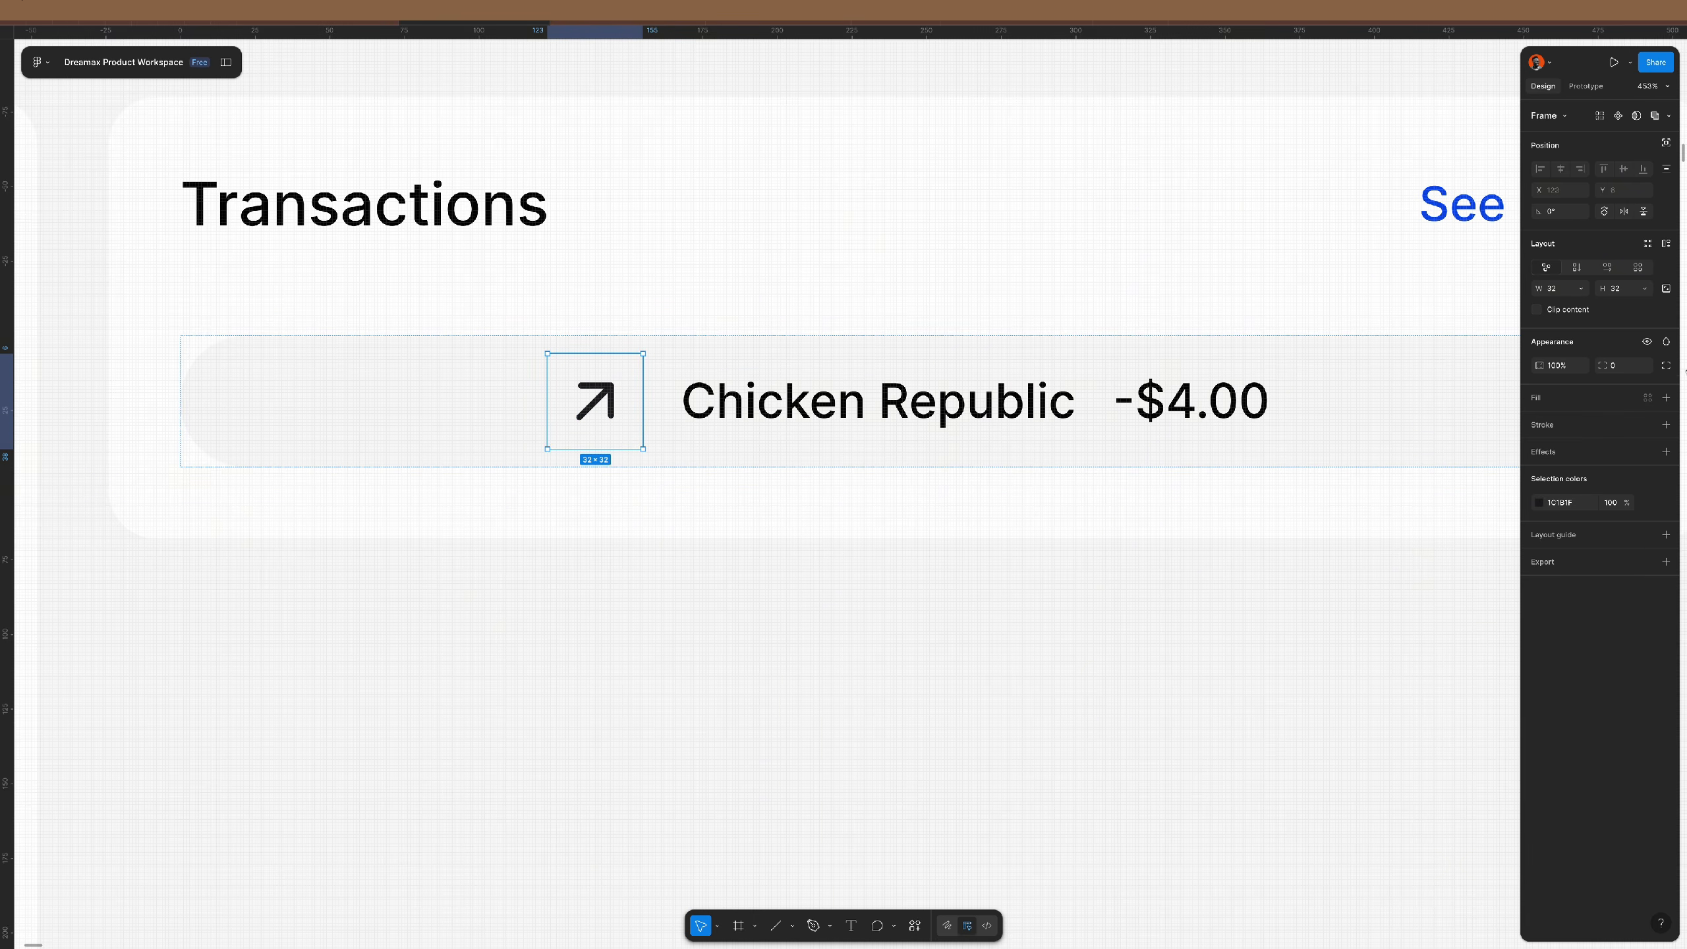
left_click(1665, 244)
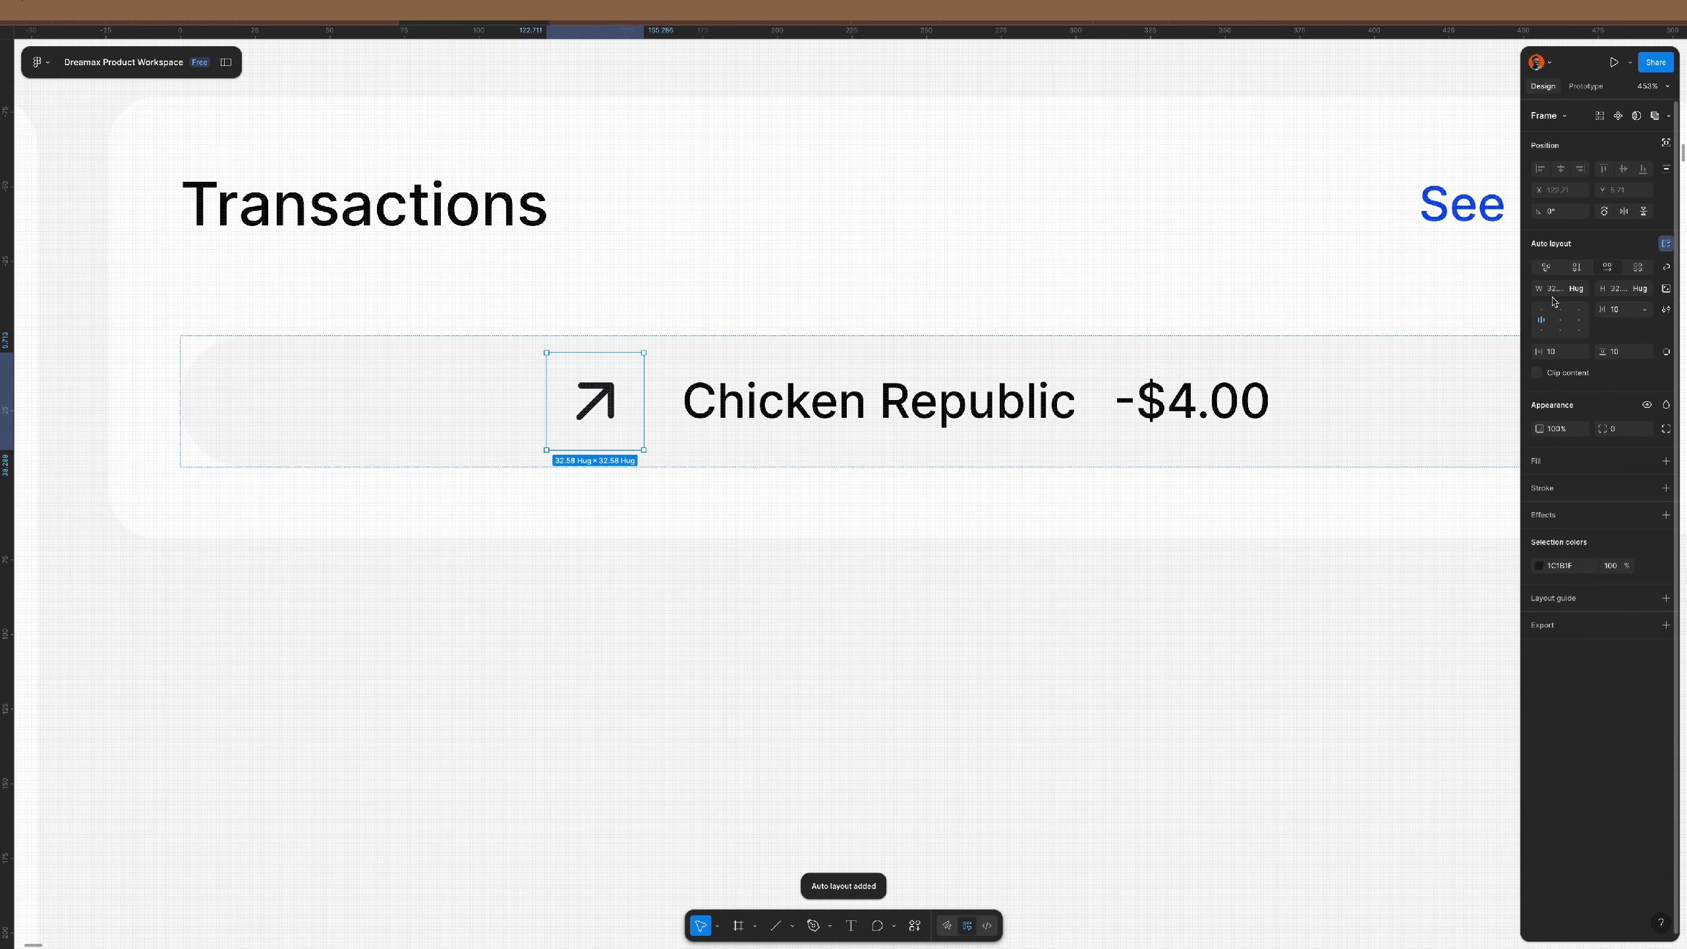
left_click(1666, 290)
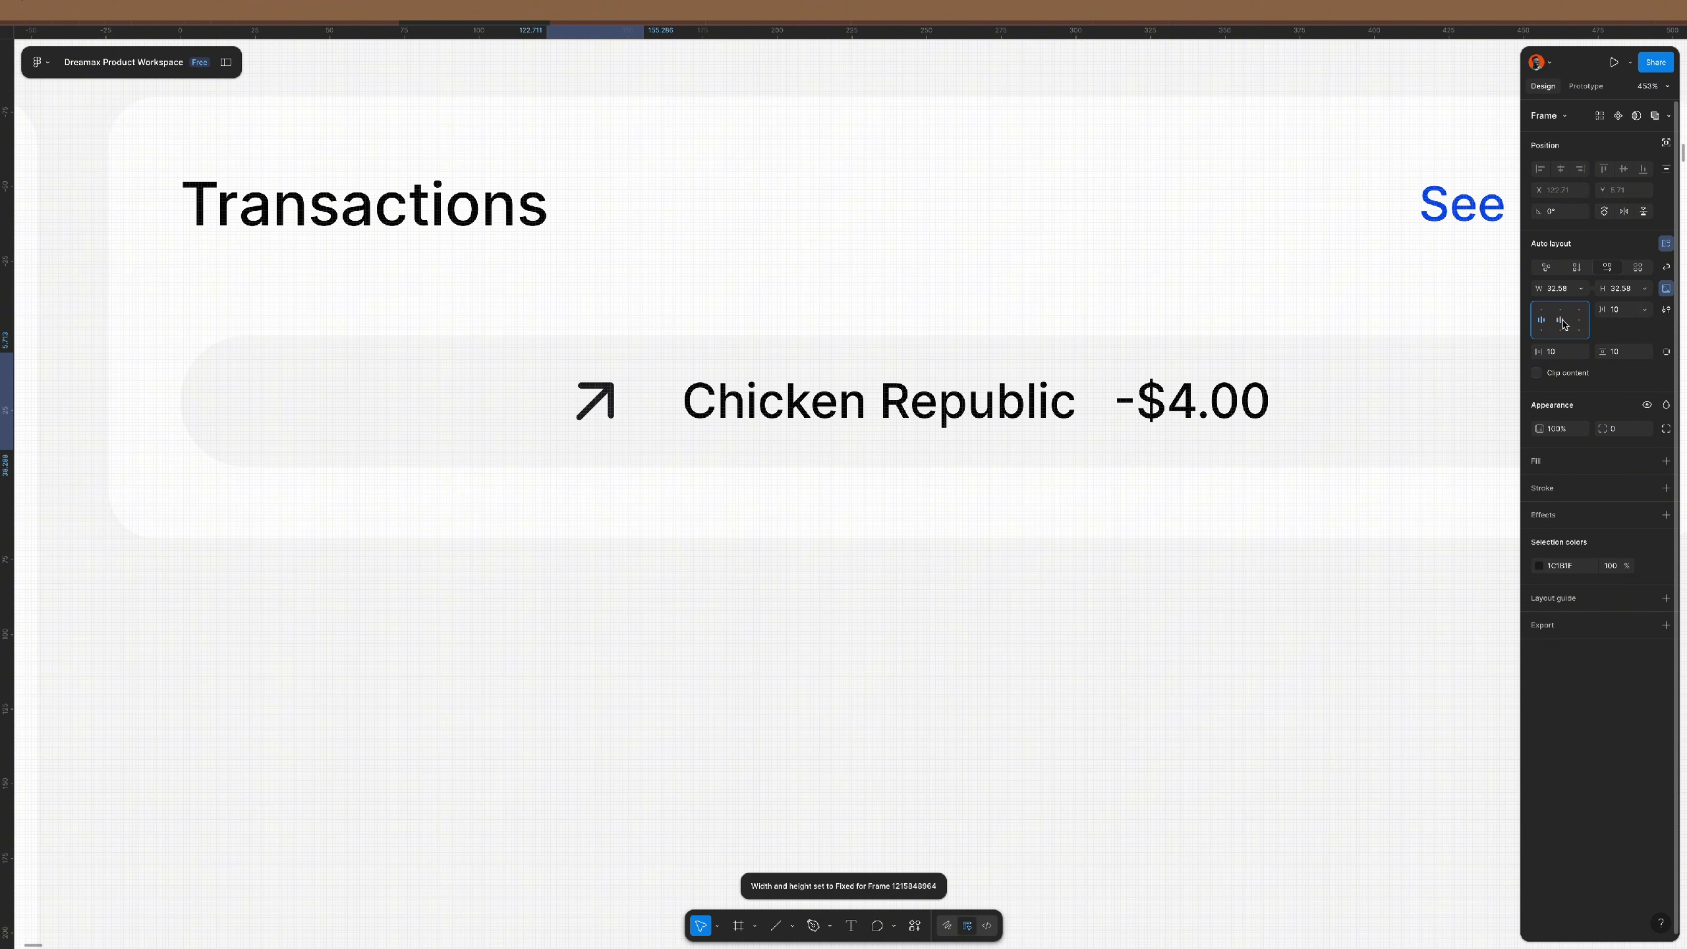
left_click(1628, 291)
type("4")
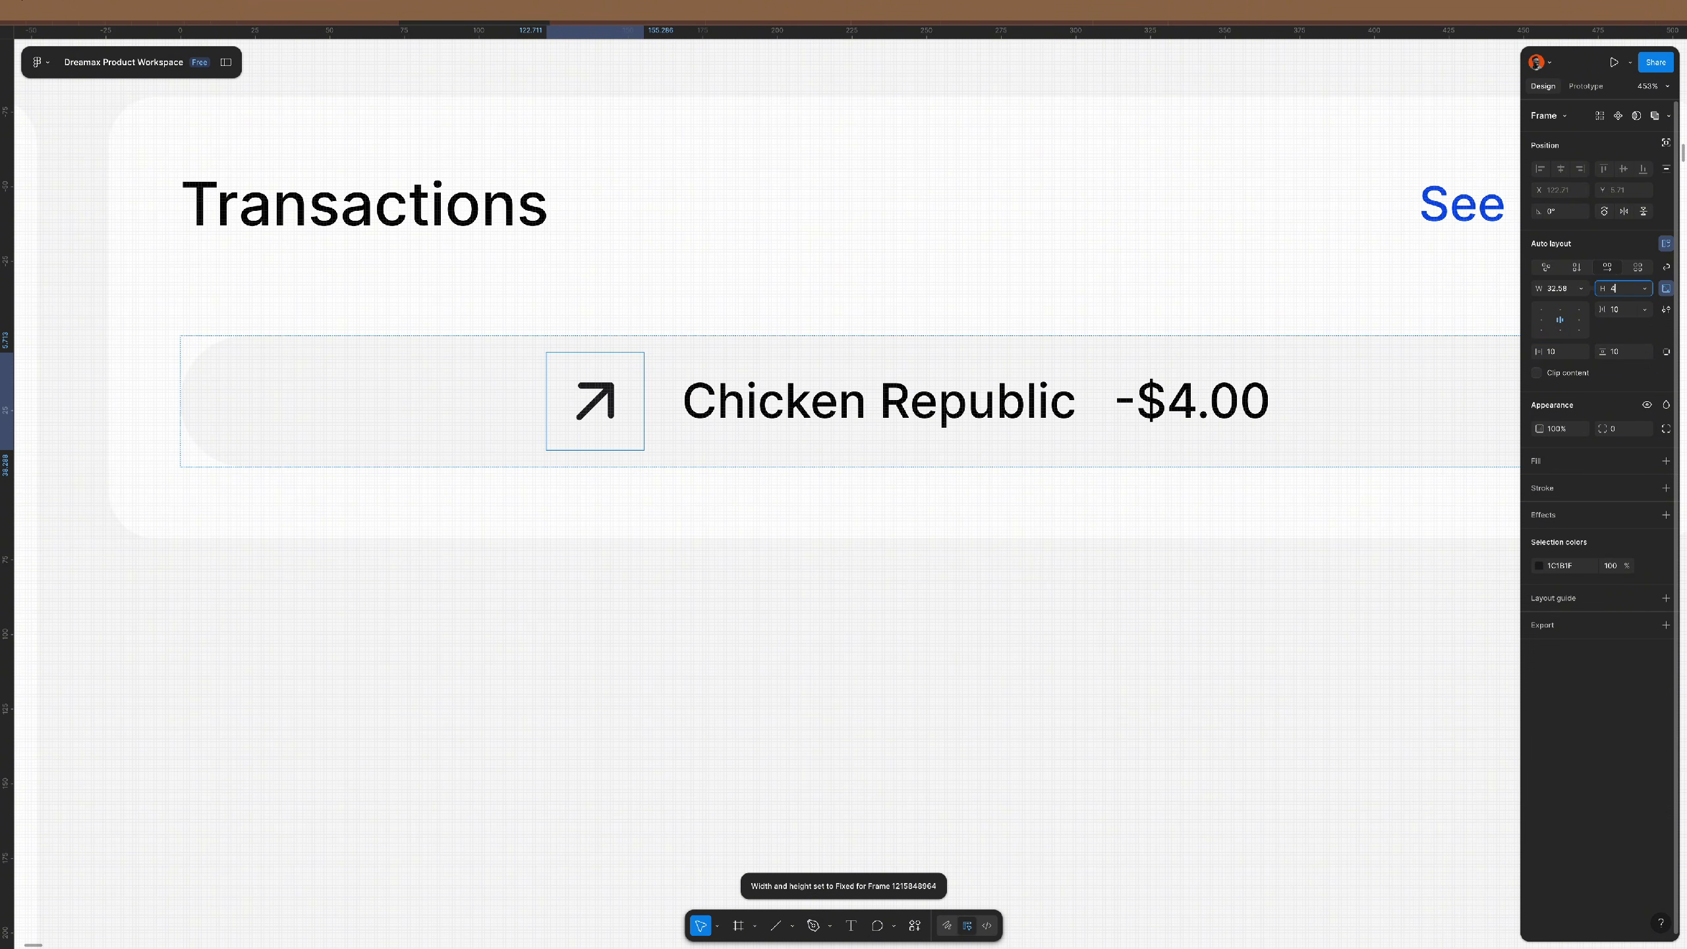
type("0")
key("Return")
- Set the arrow frame's padding to 0 and resize the arrow to 16×16
left_click(1557, 355)
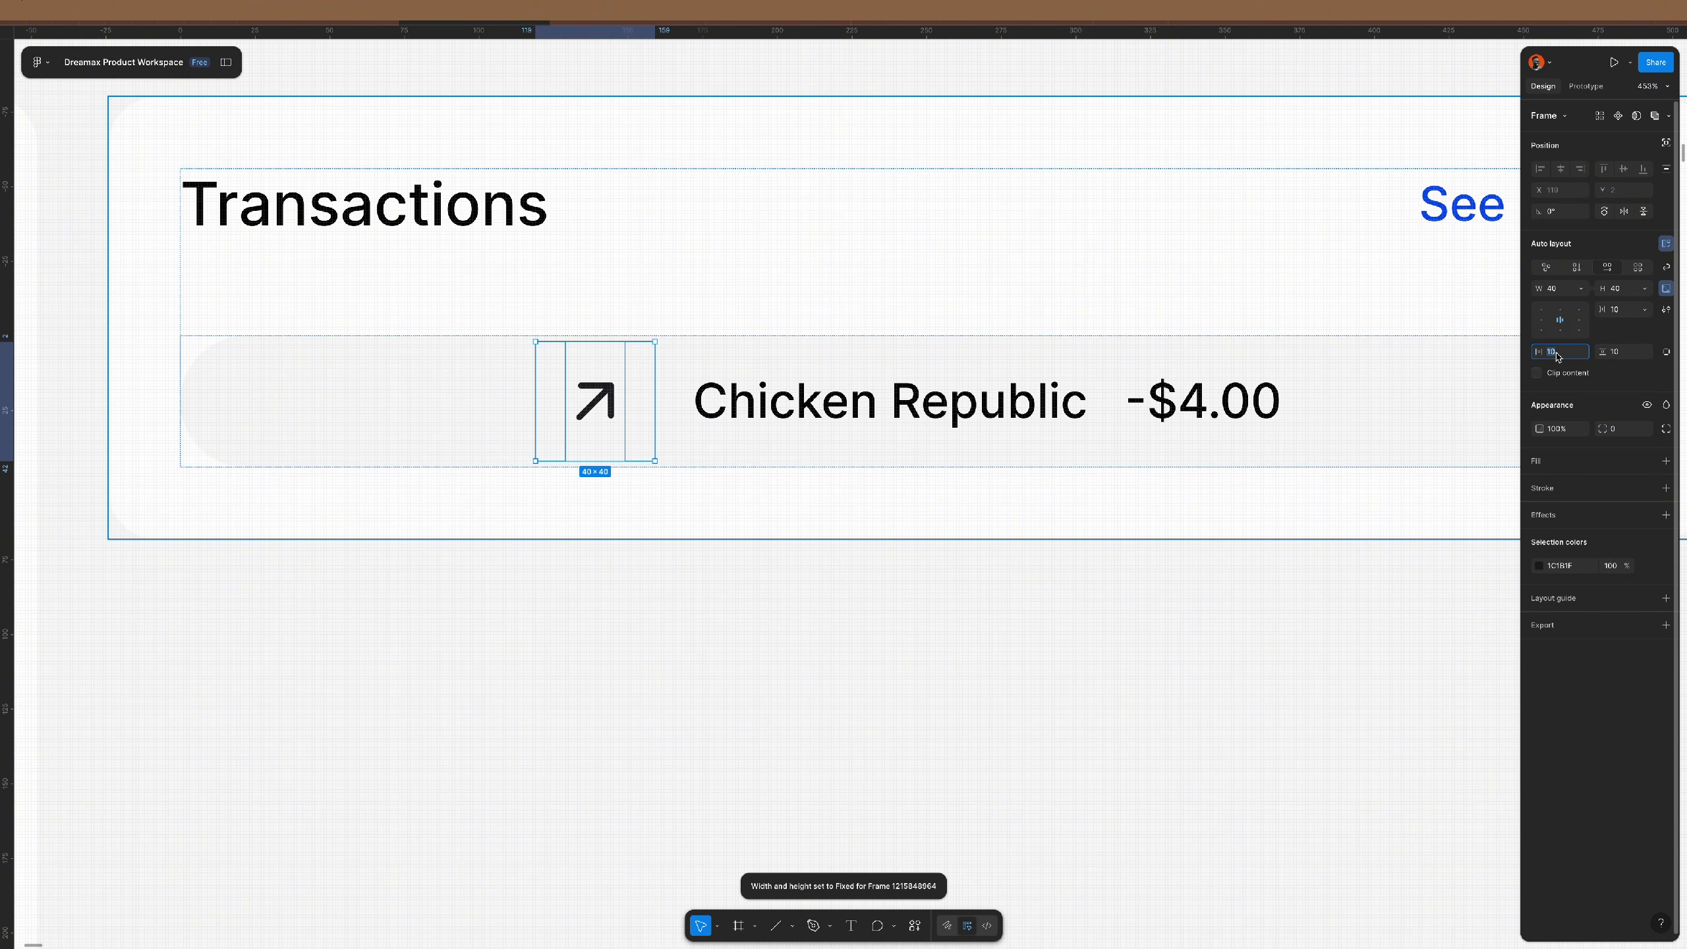
key("Tab")
type("0")
key("Return")
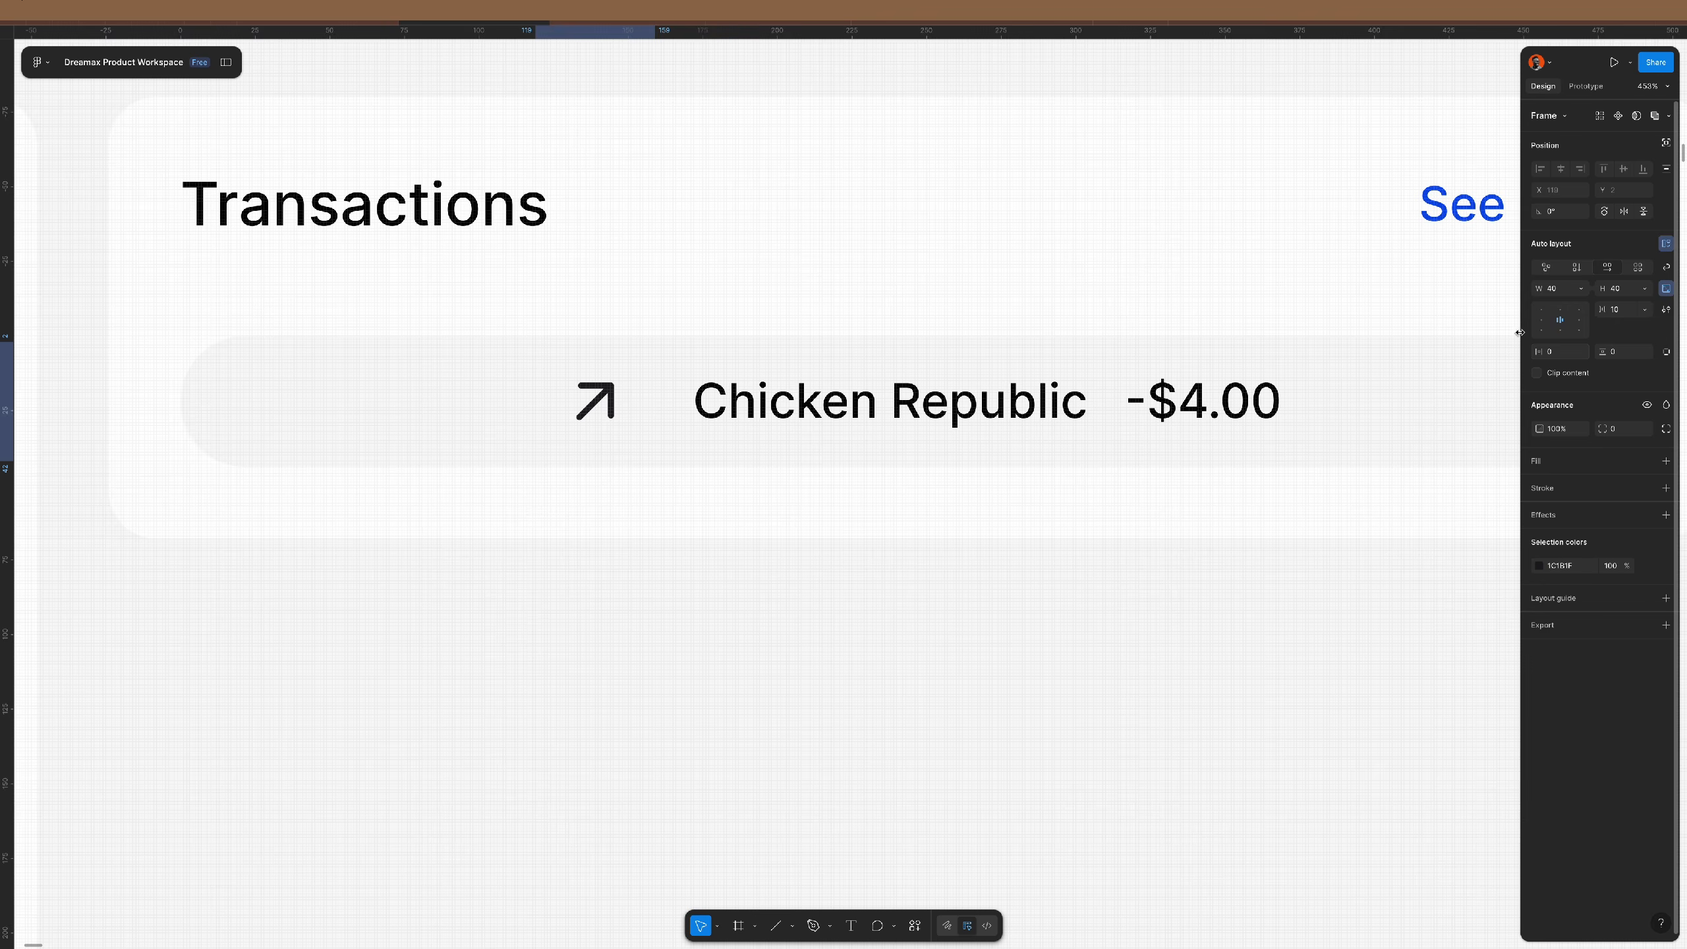
left_click(606, 390)
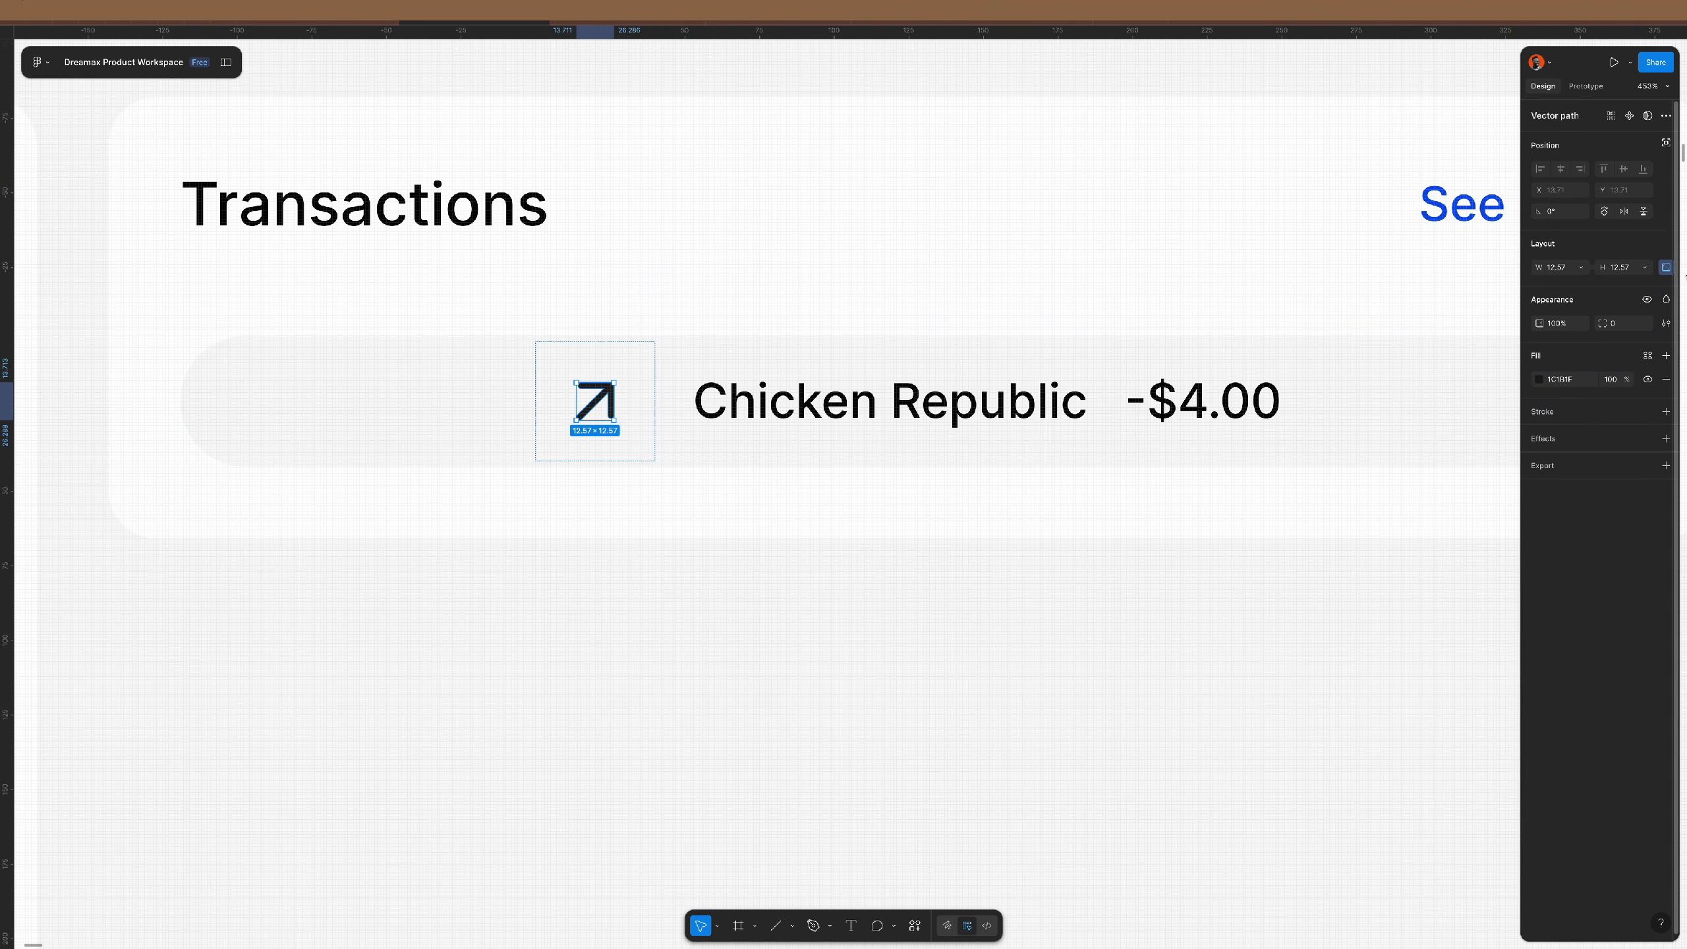
left_click(1633, 268)
type("1")
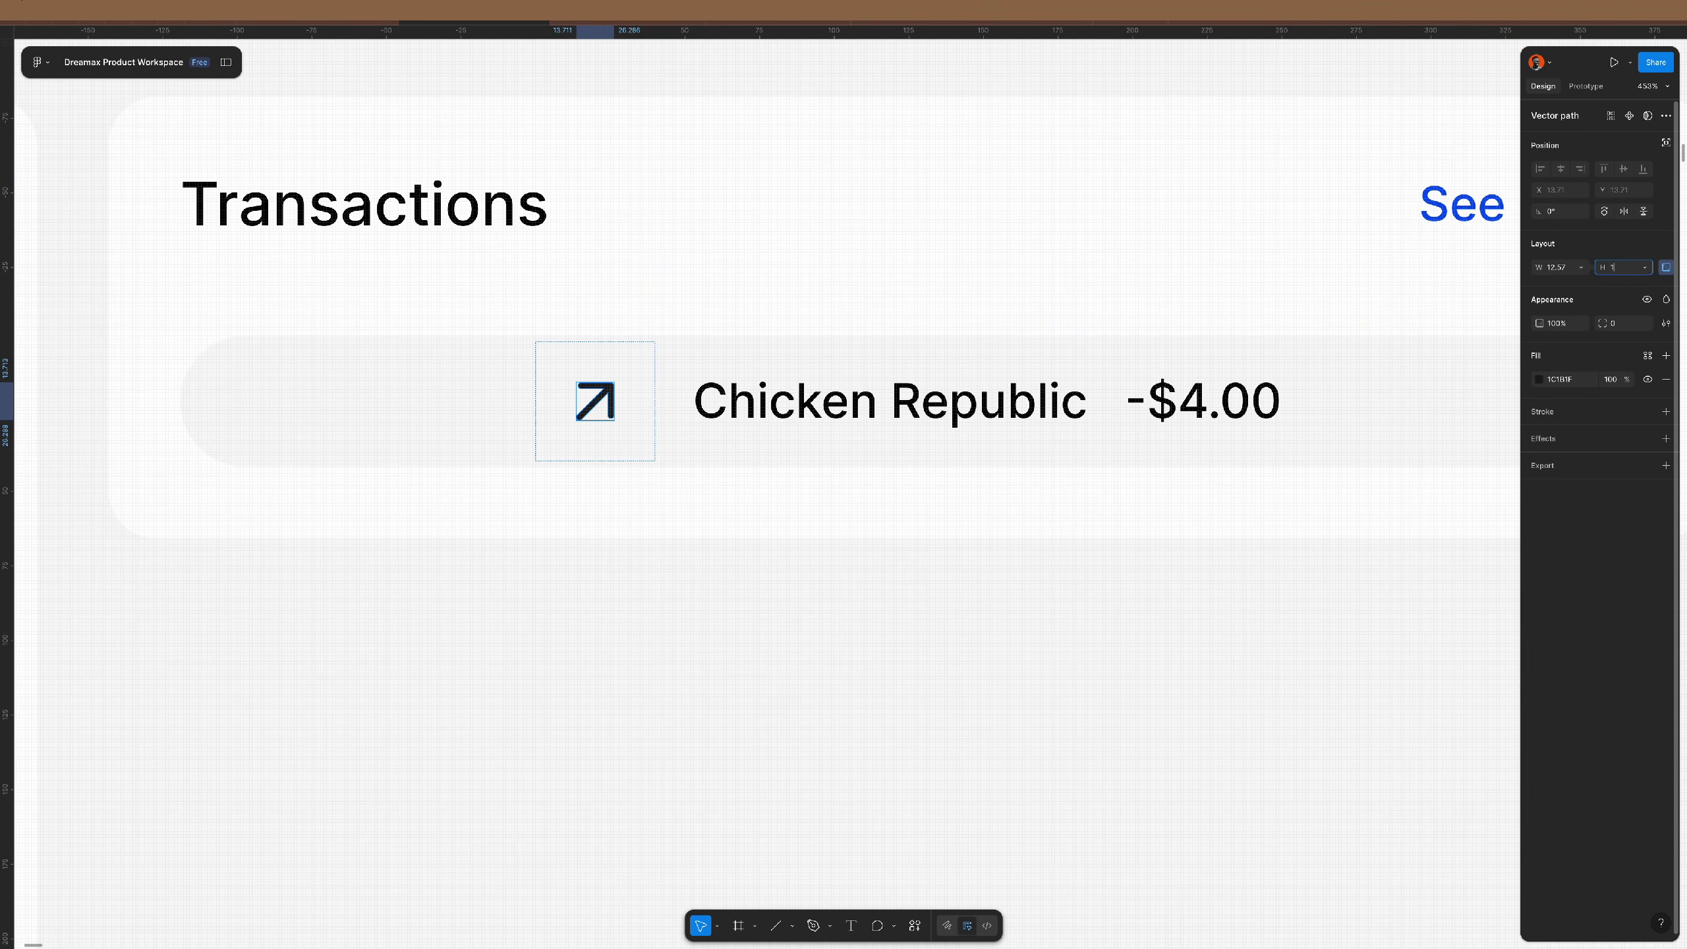
type("6")
key("Return")
- Round the arrow frame's corners to 66 and give it a white fill
key("Escape")
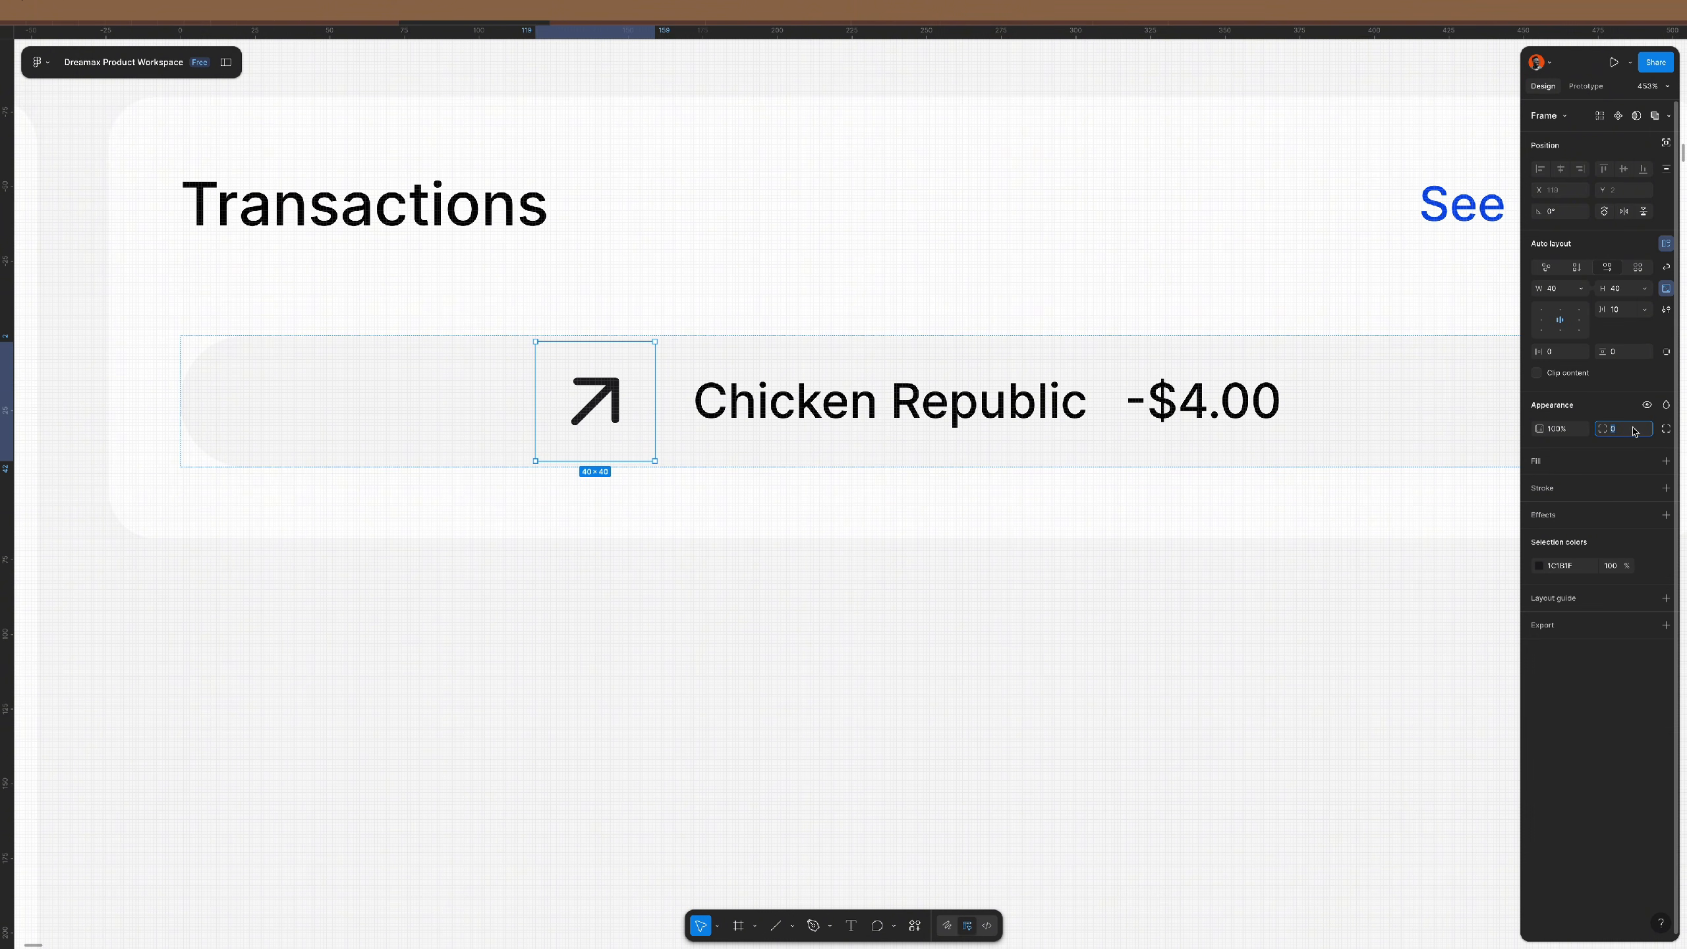
type("66")
key("Return")
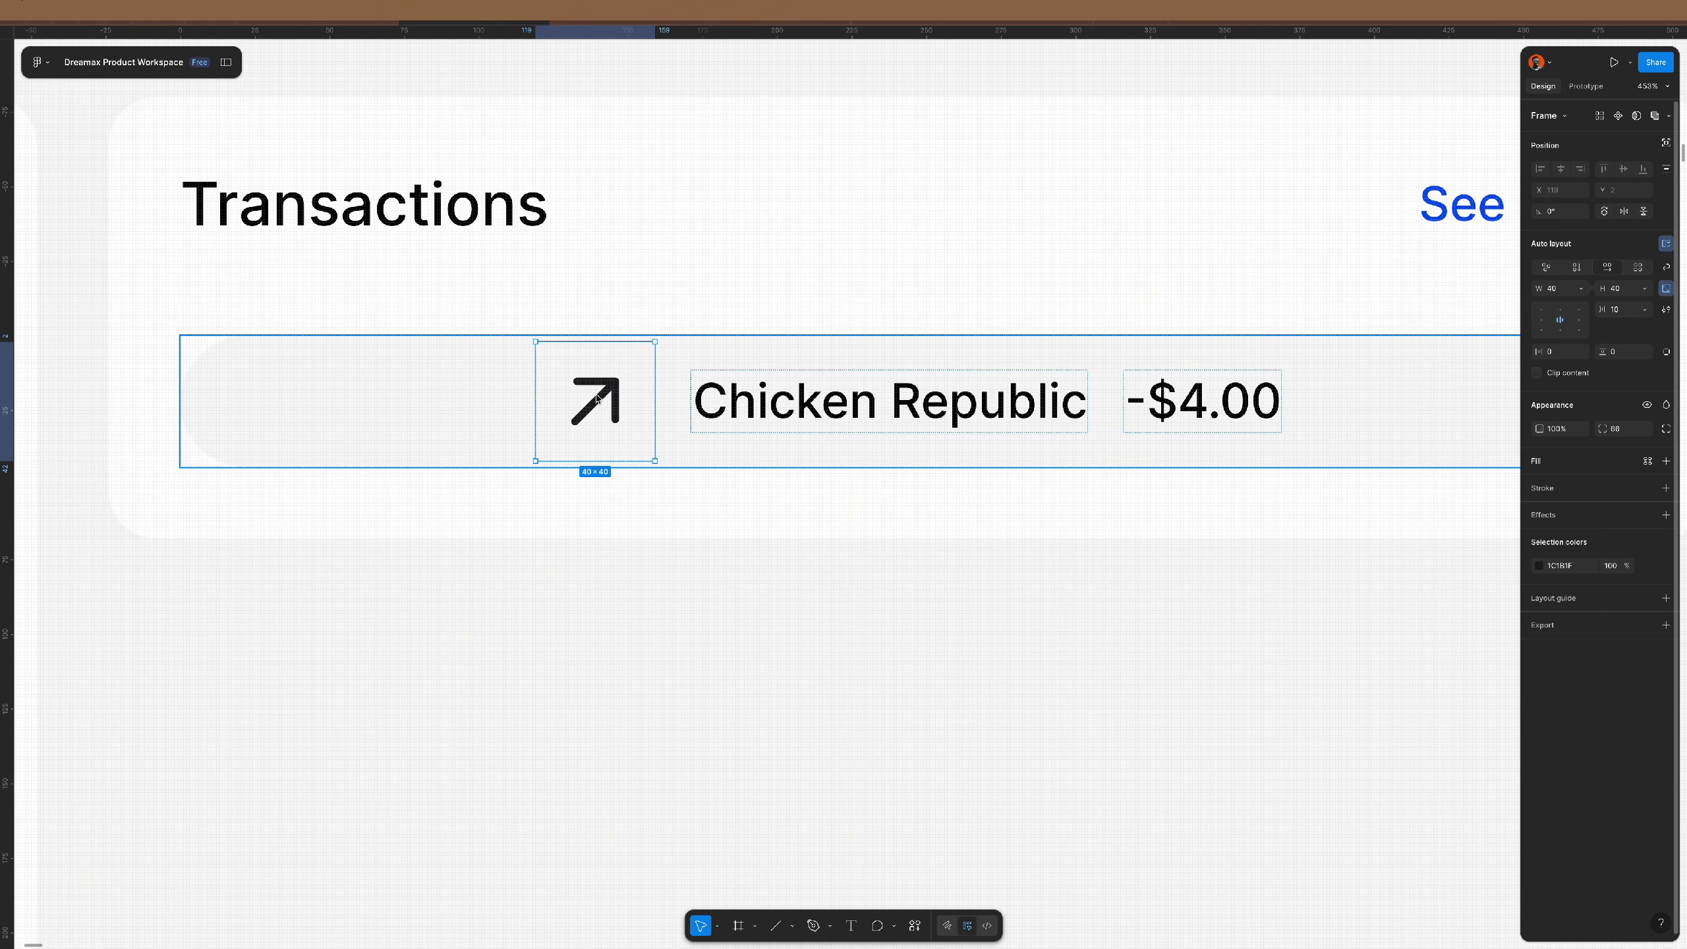
left_click(1666, 462)
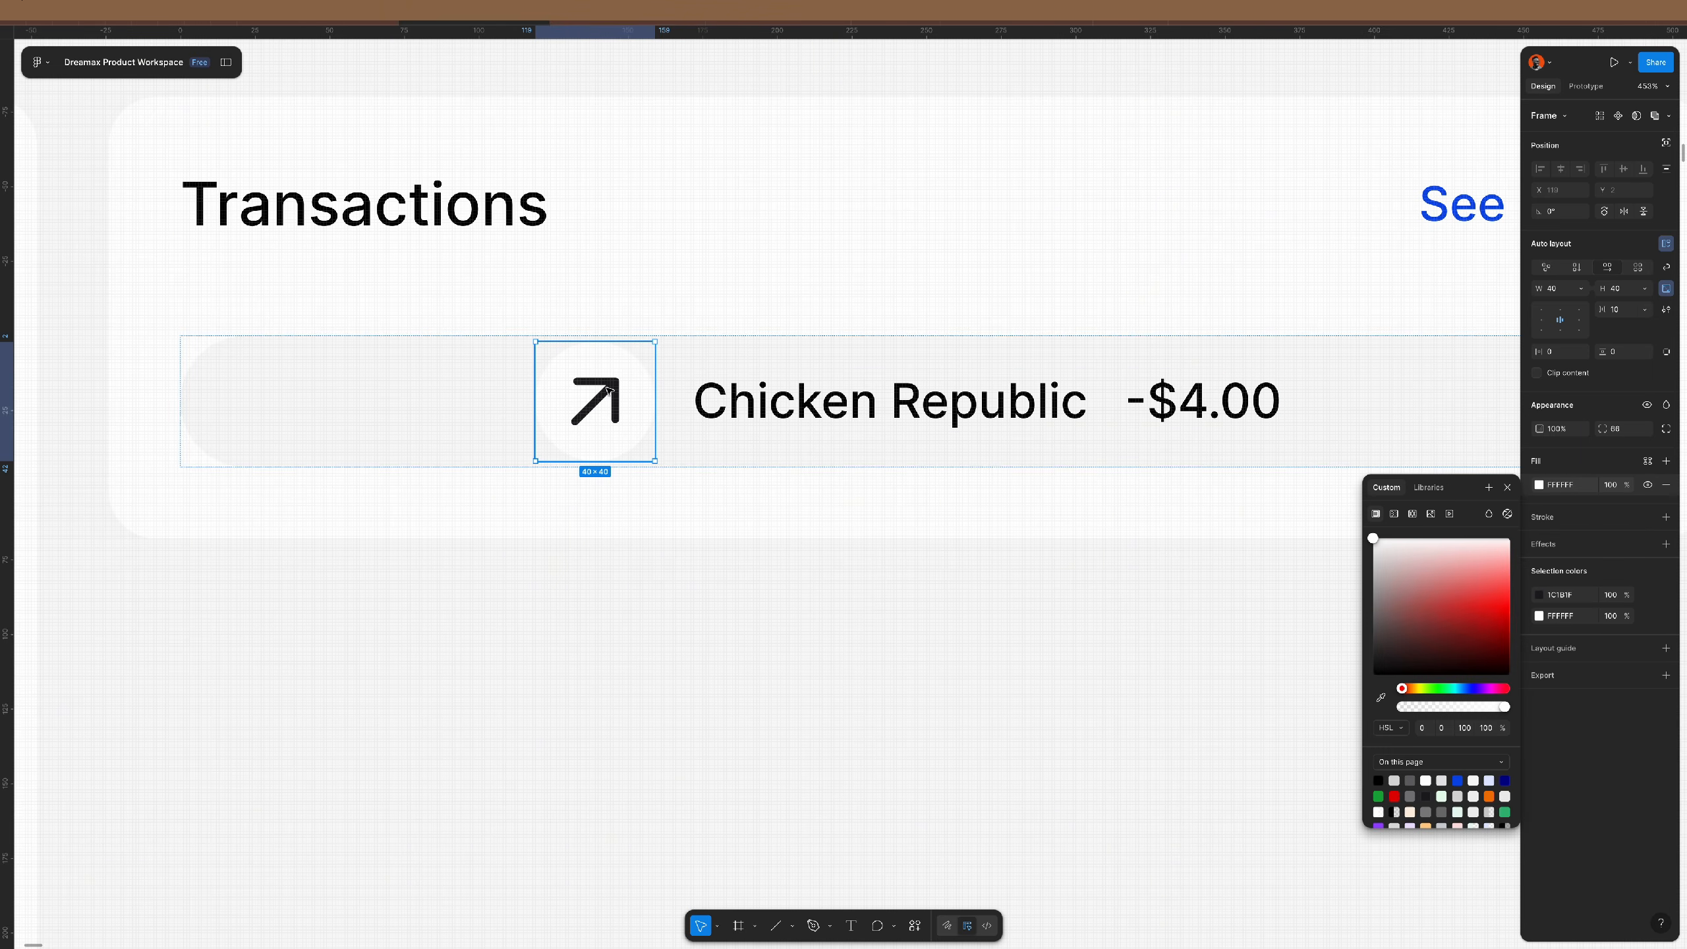
scroll(607, 390, "down", 5)
left_click(494, 385)
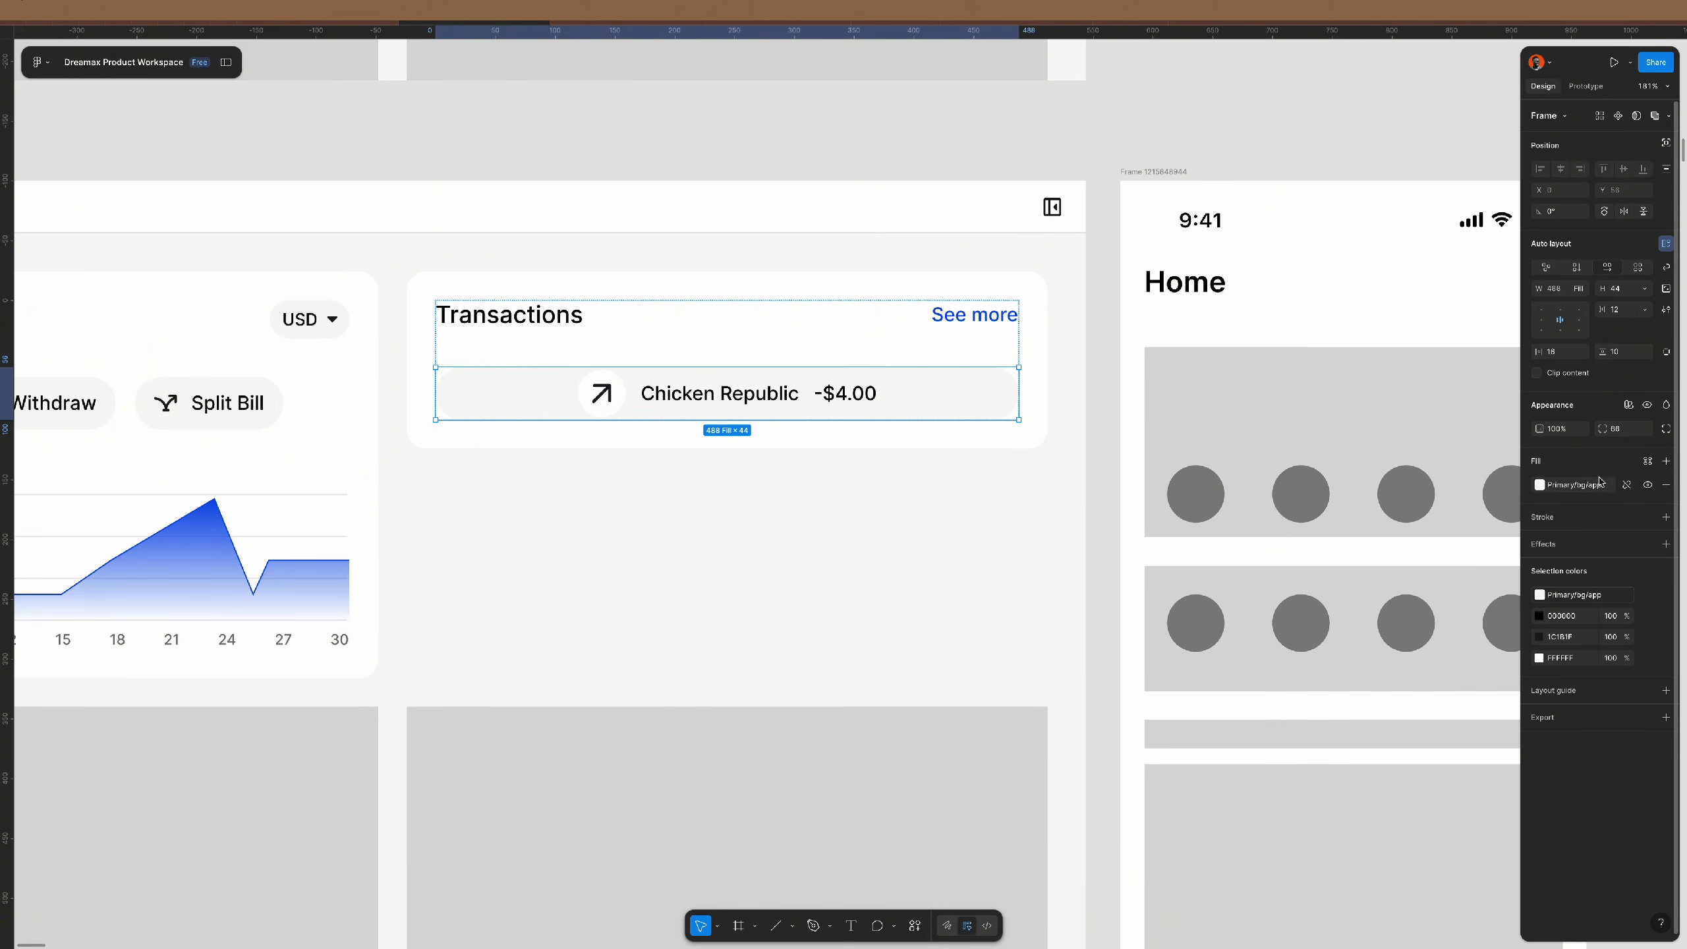
- Zero the row's corner radius and stack a duplicate Chicken Republic text vertically in auto layout
type("0")
key("Return")
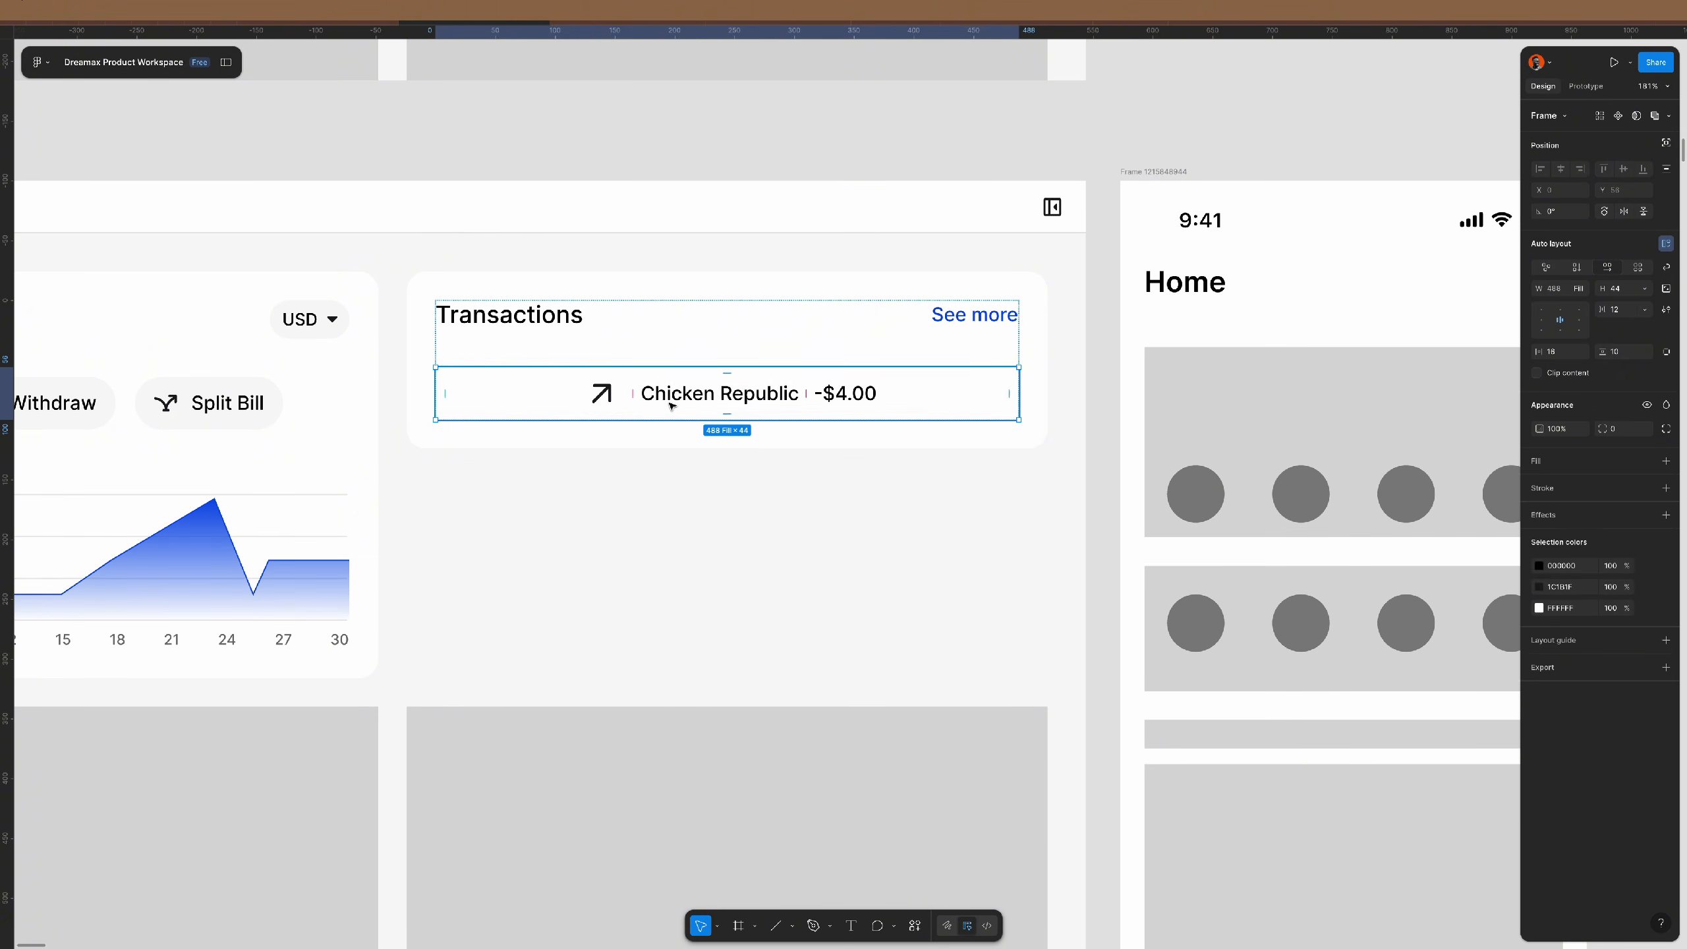
left_click(713, 397)
key("ctrl+d")
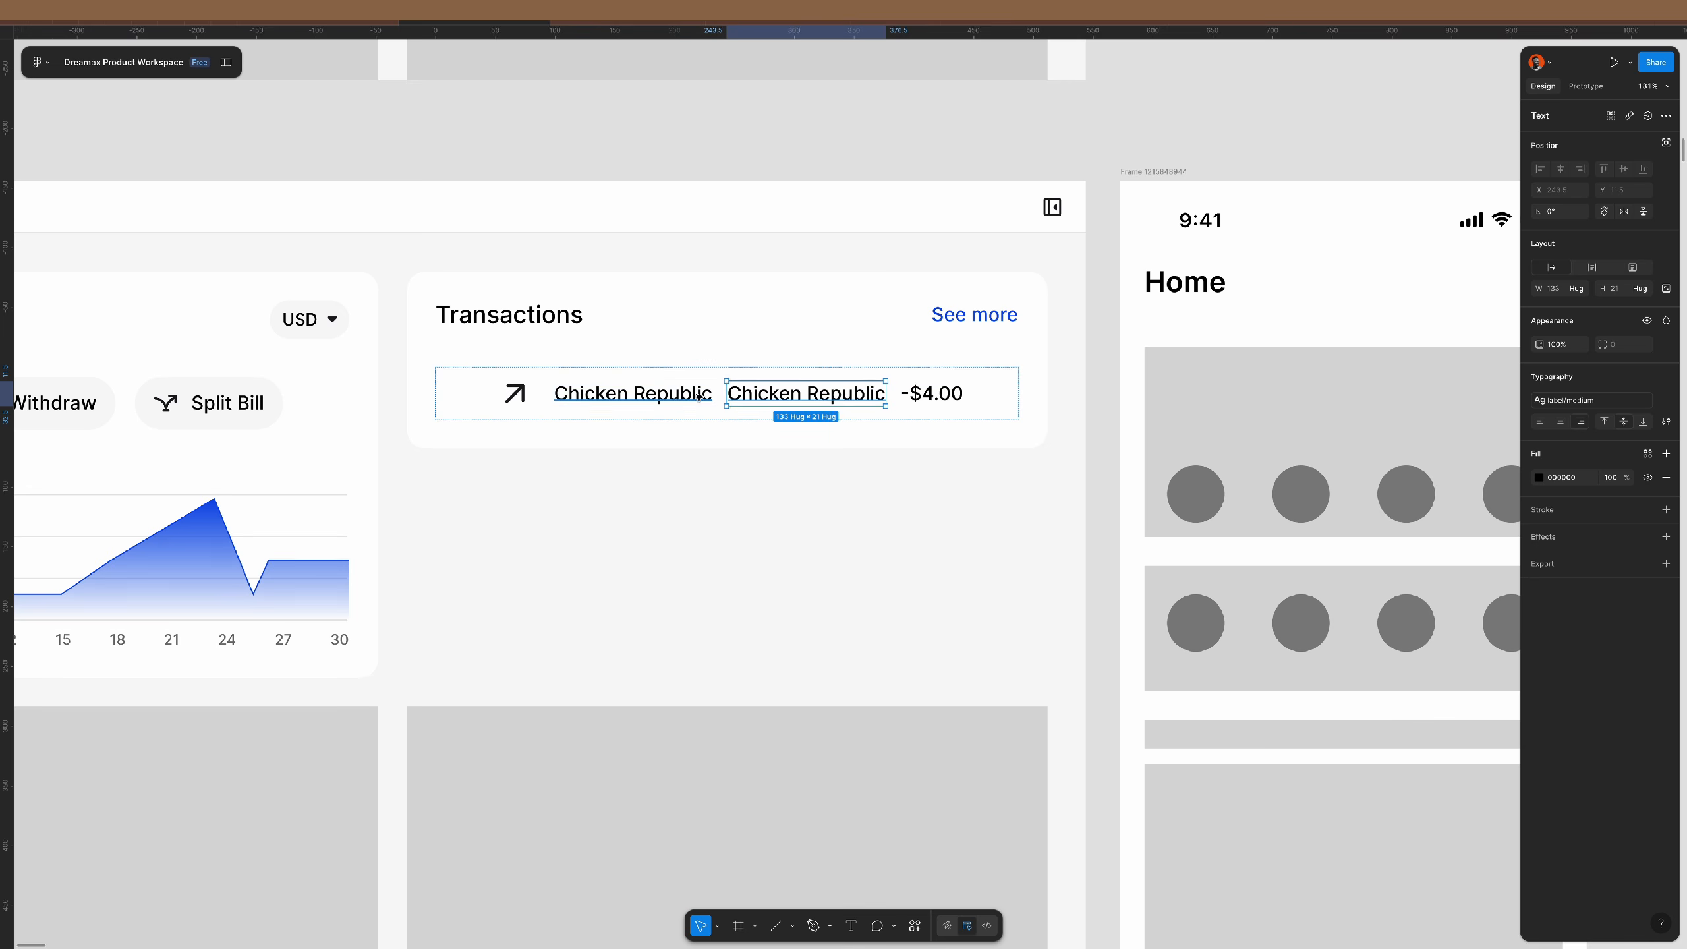
left_click(698, 397, "shift")
key("shift+a")
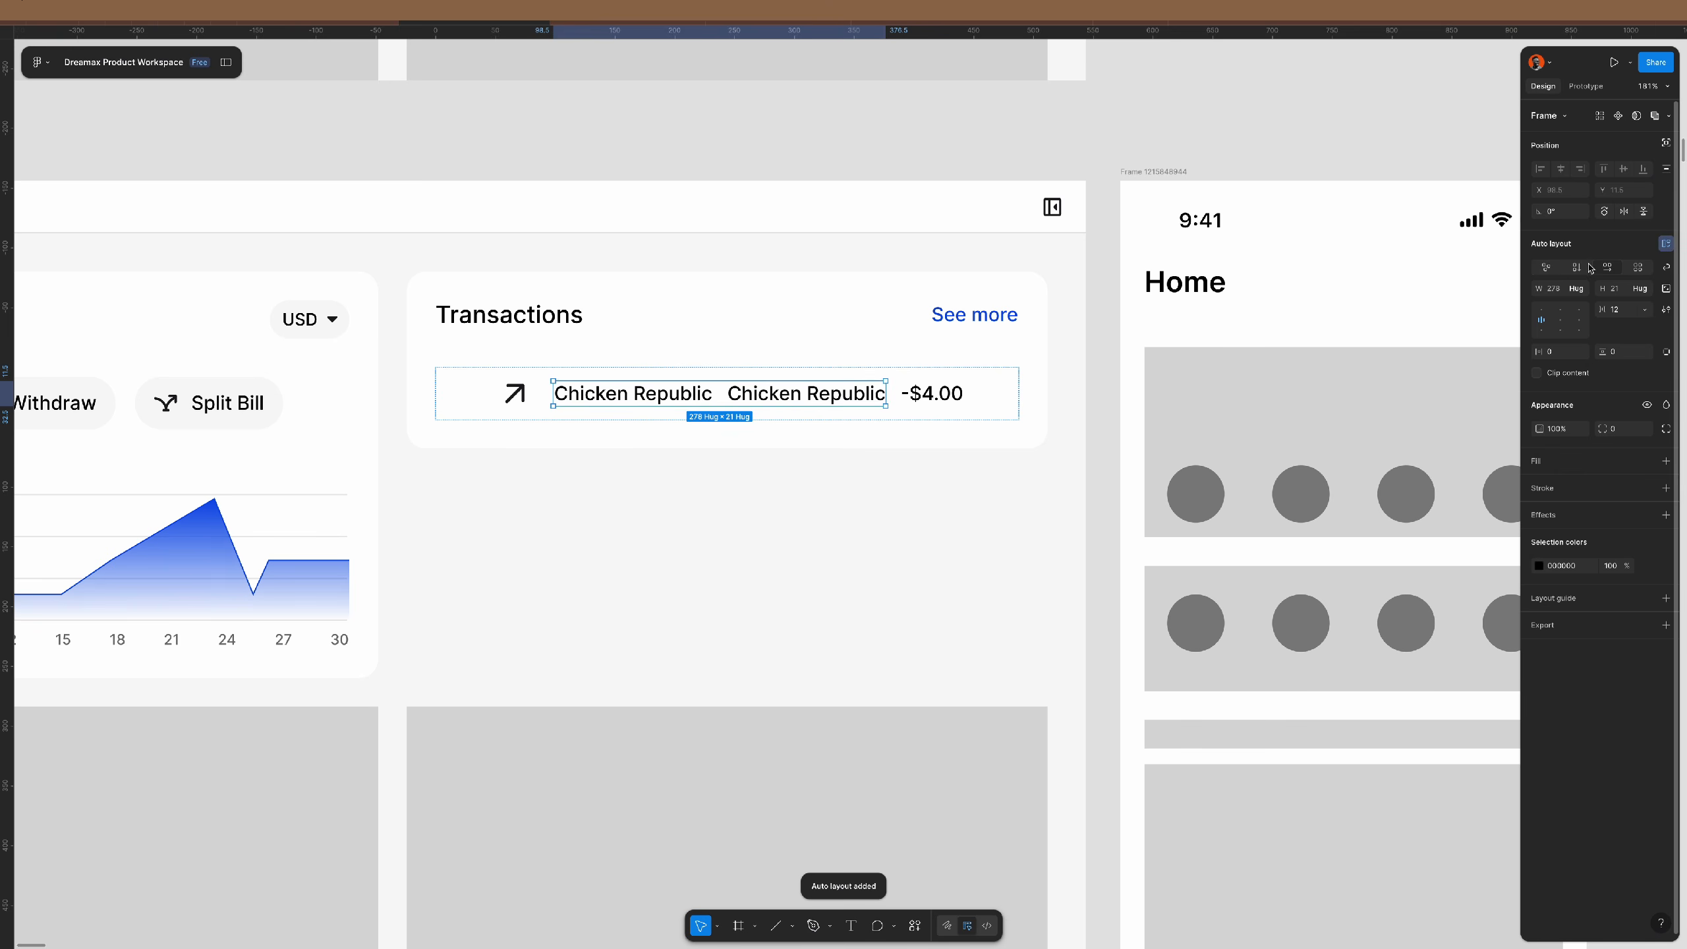
left_click(1547, 268)
- Change the lower text to 'Today' with body/medium style and 717171 grey colour
double_click(757, 412)
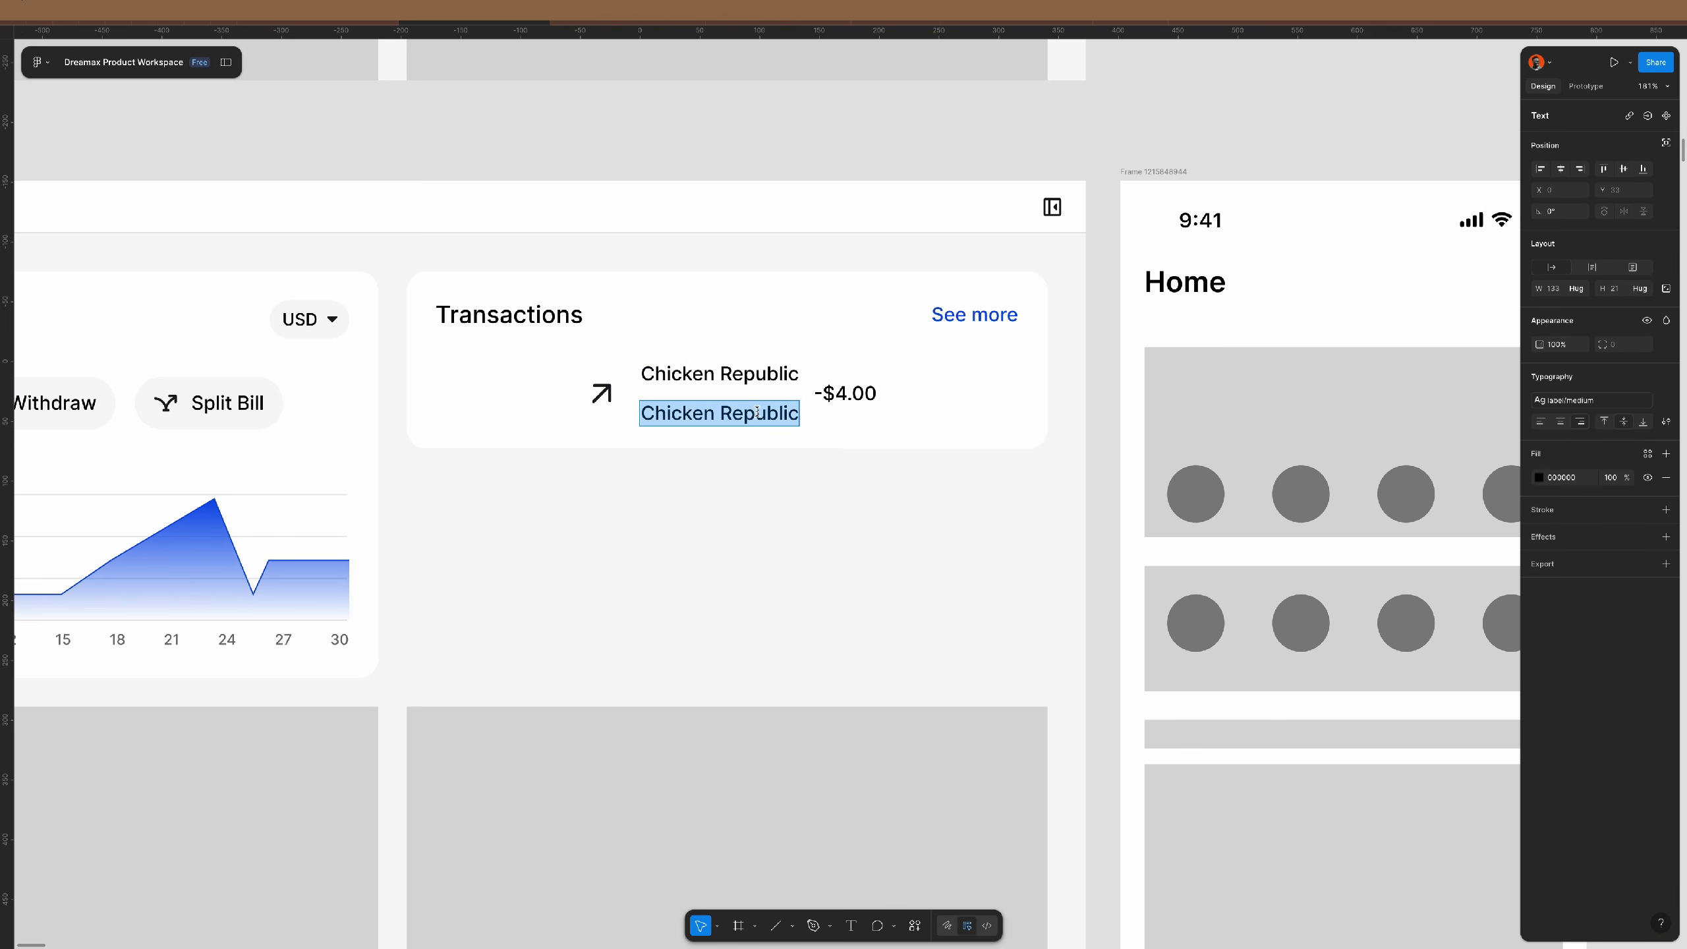
type("Today")
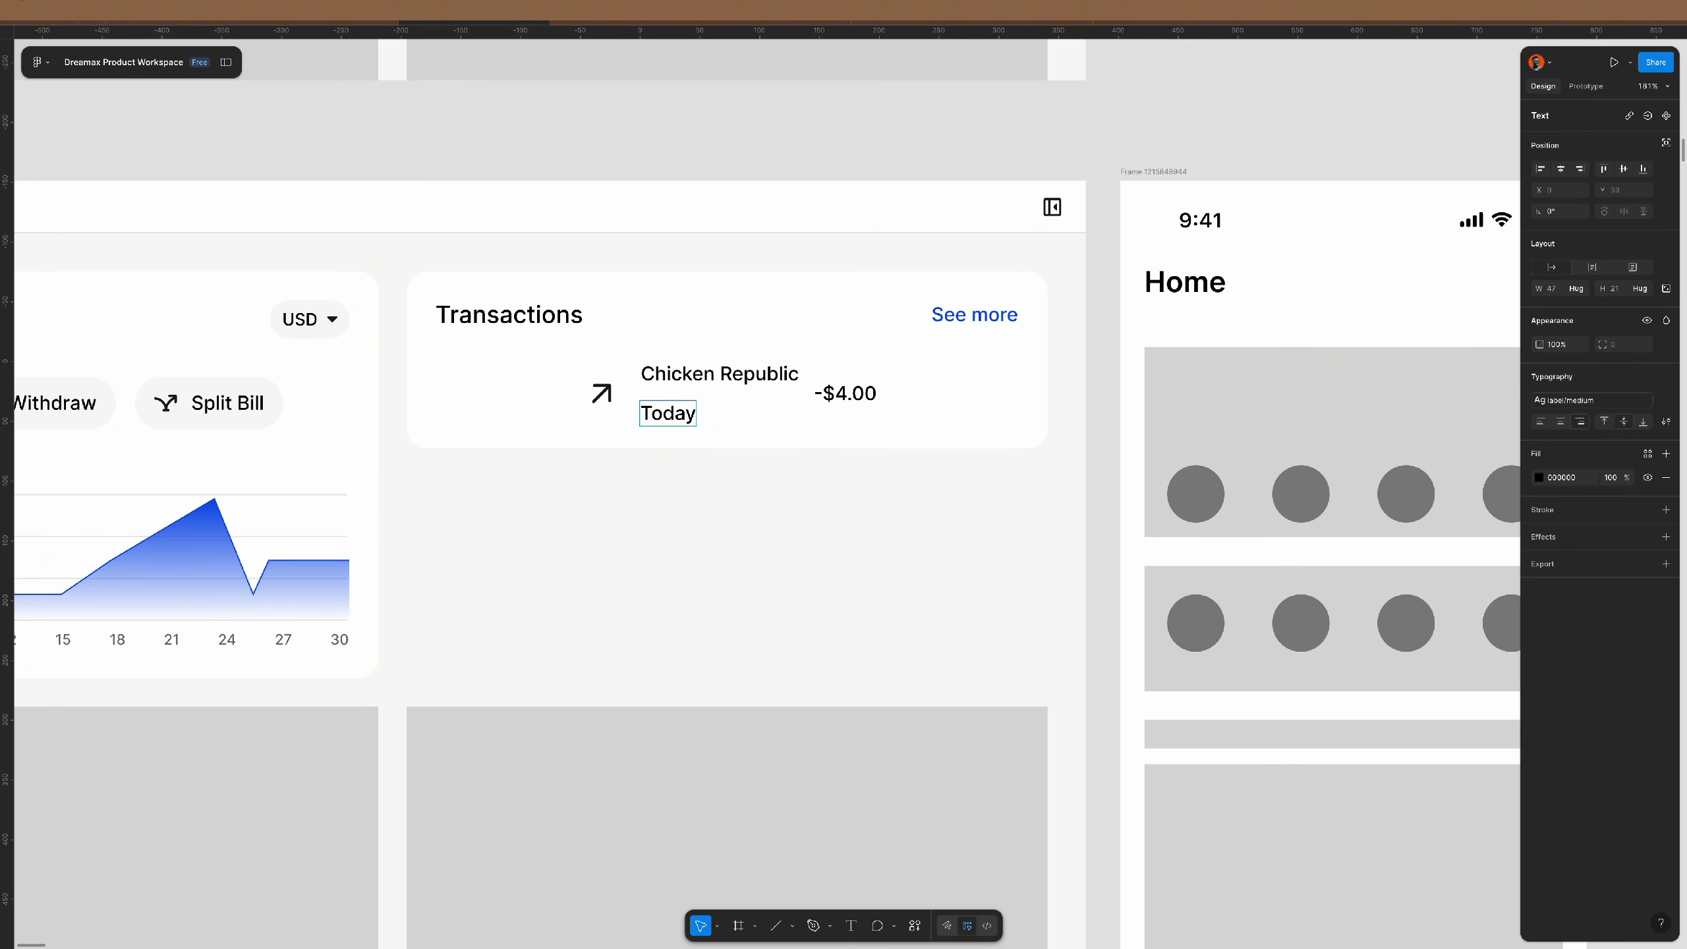
key("Escape")
left_click(1591, 399)
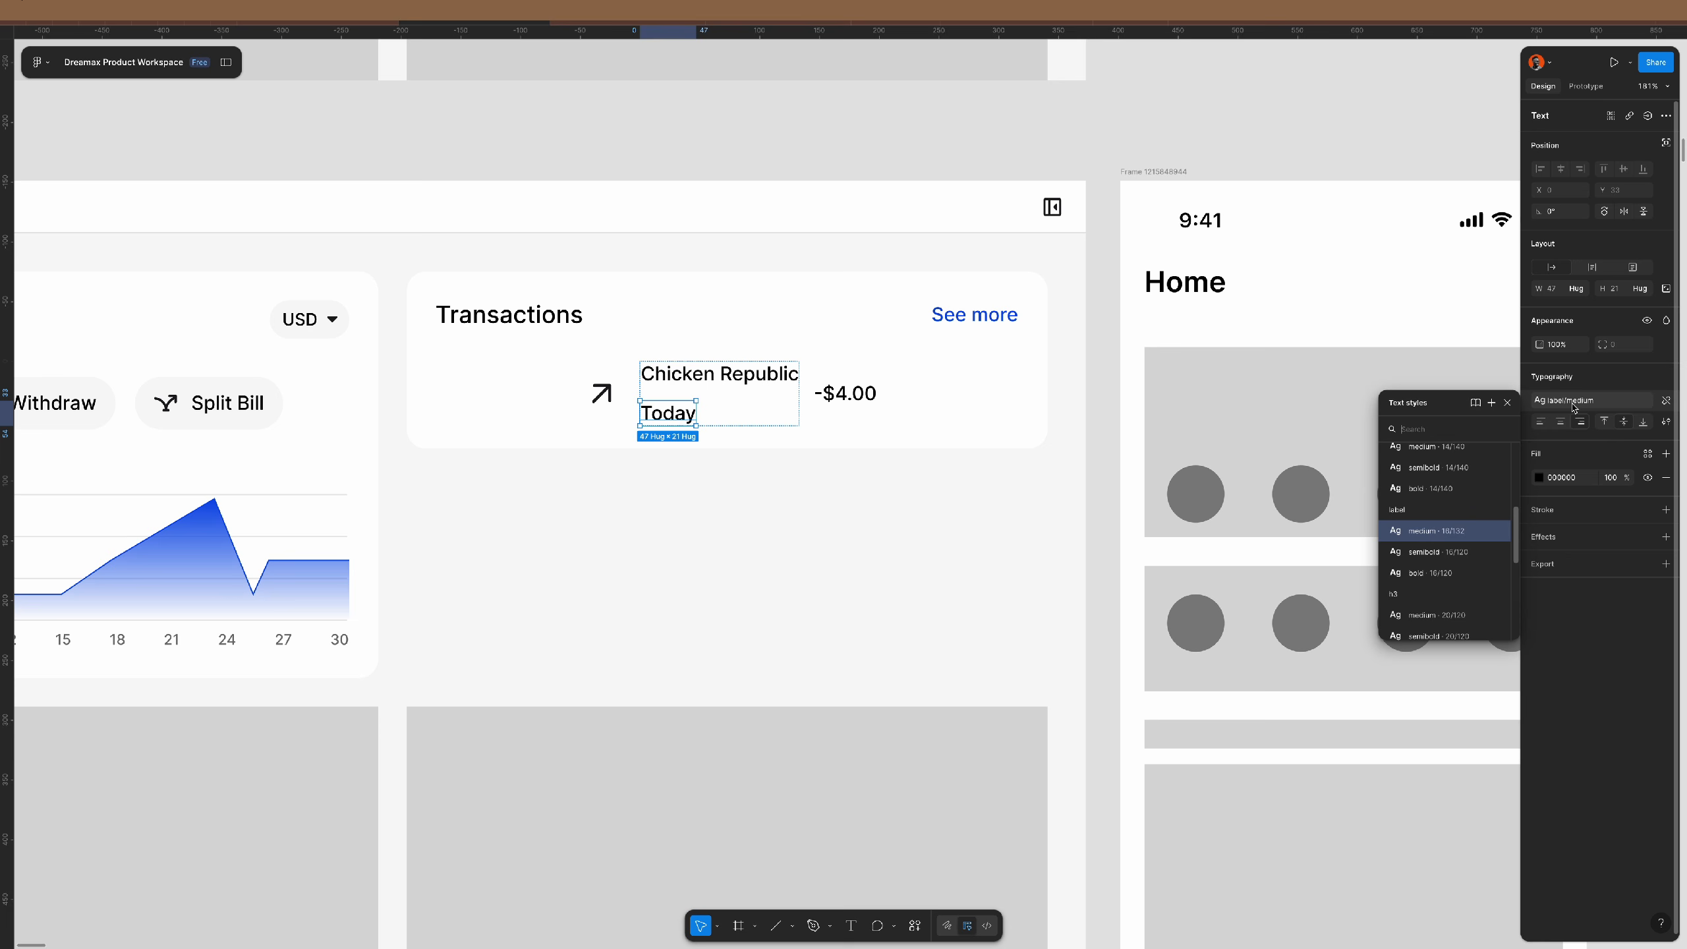
scroll(1467, 504, "up", 1)
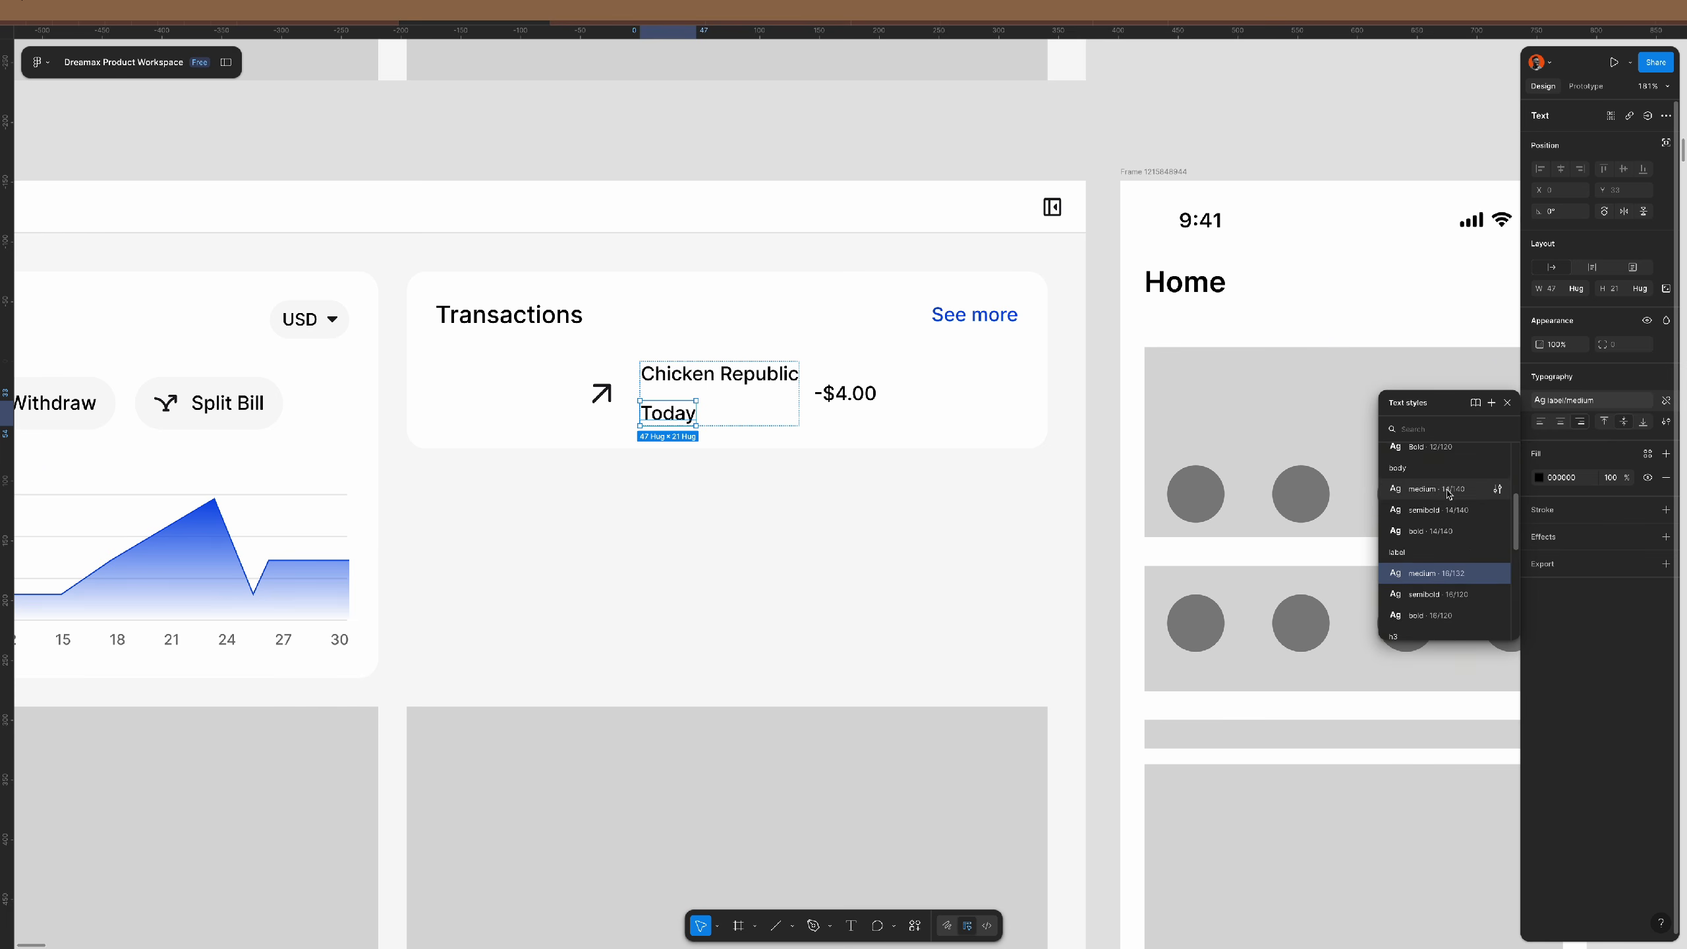
left_click(1449, 491)
left_click(1585, 483)
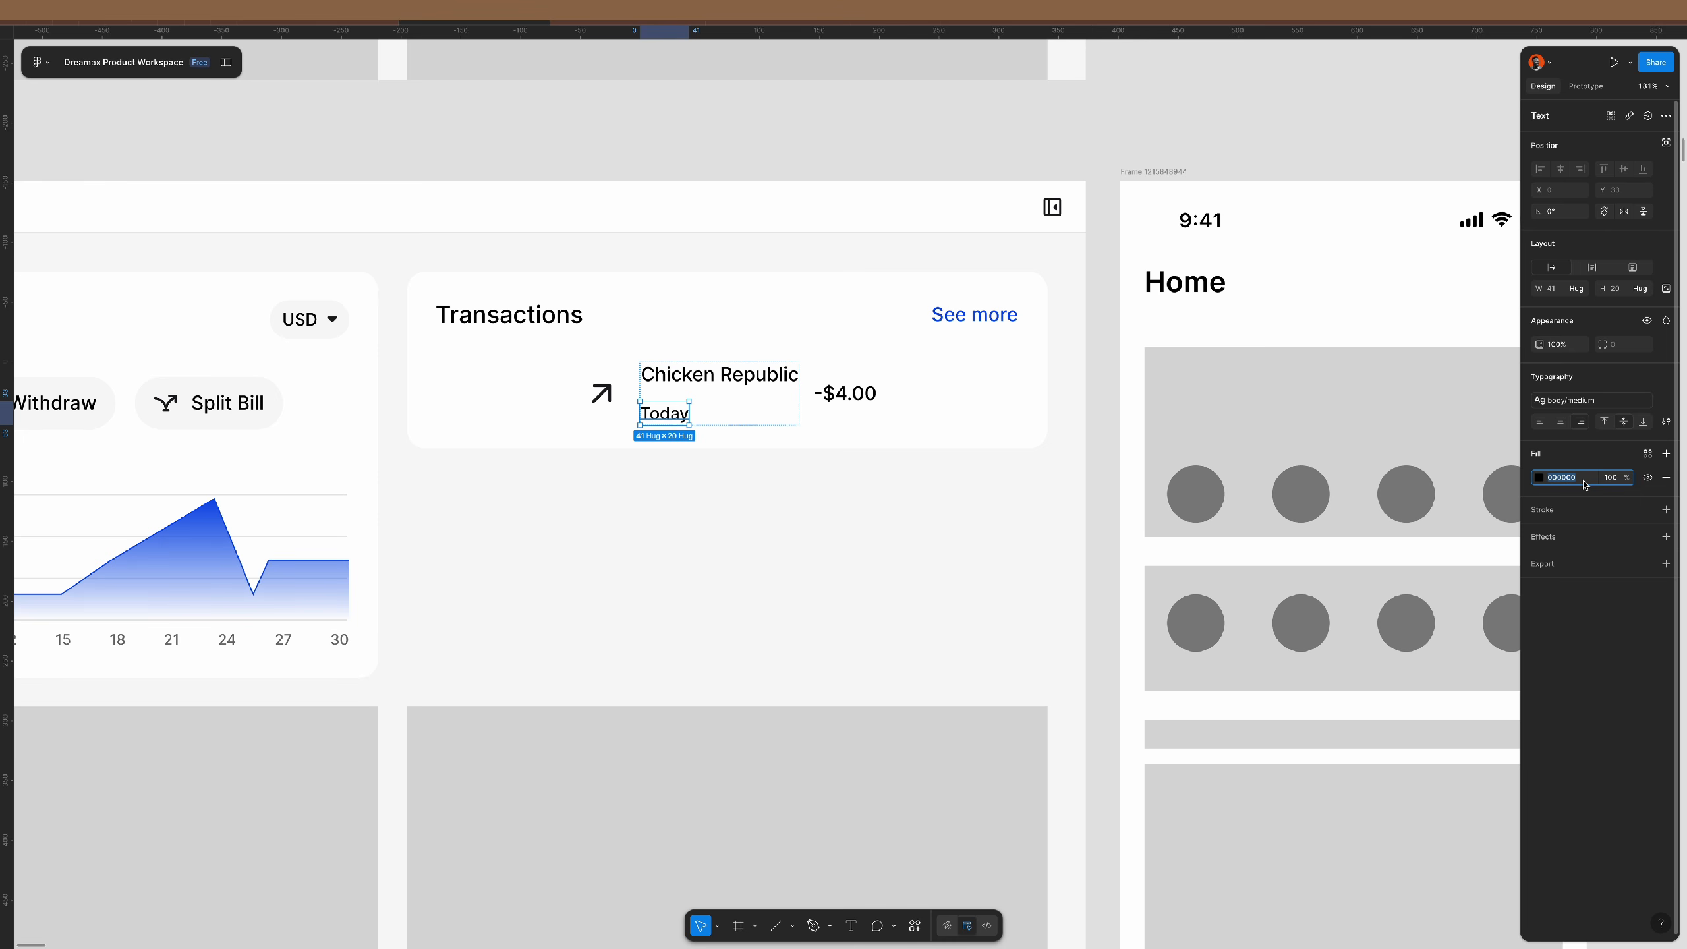
type("717171")
key("Return")
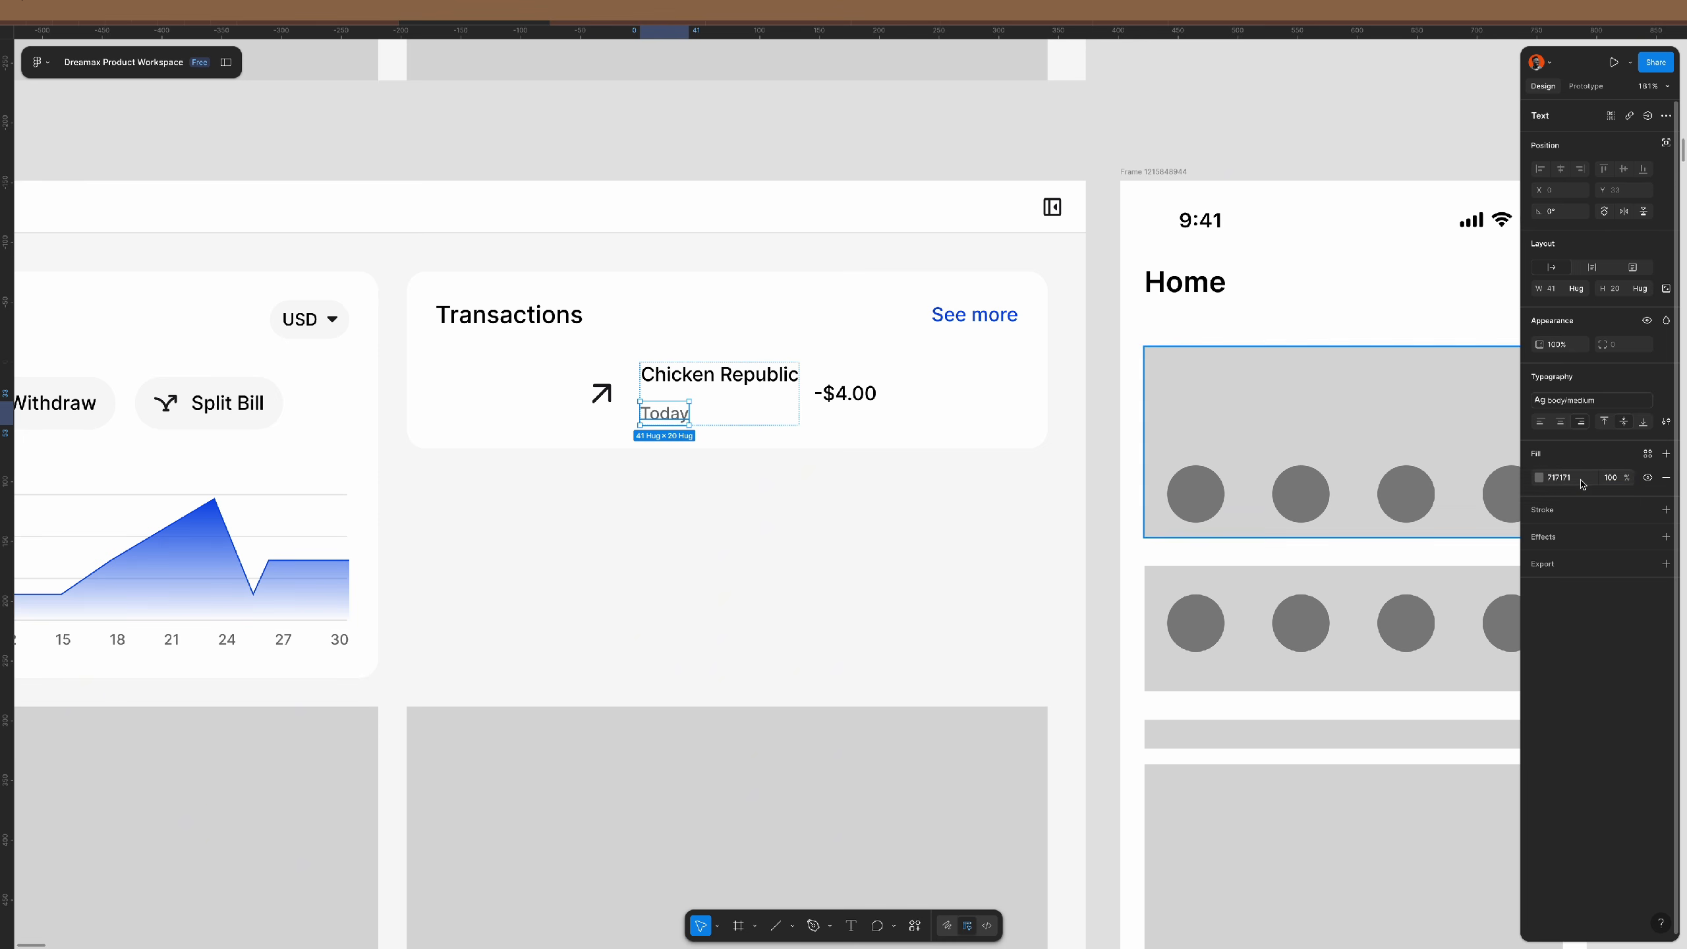
- Set the spacing between the Chicken Republic and Today lines to 3
left_click(745, 406)
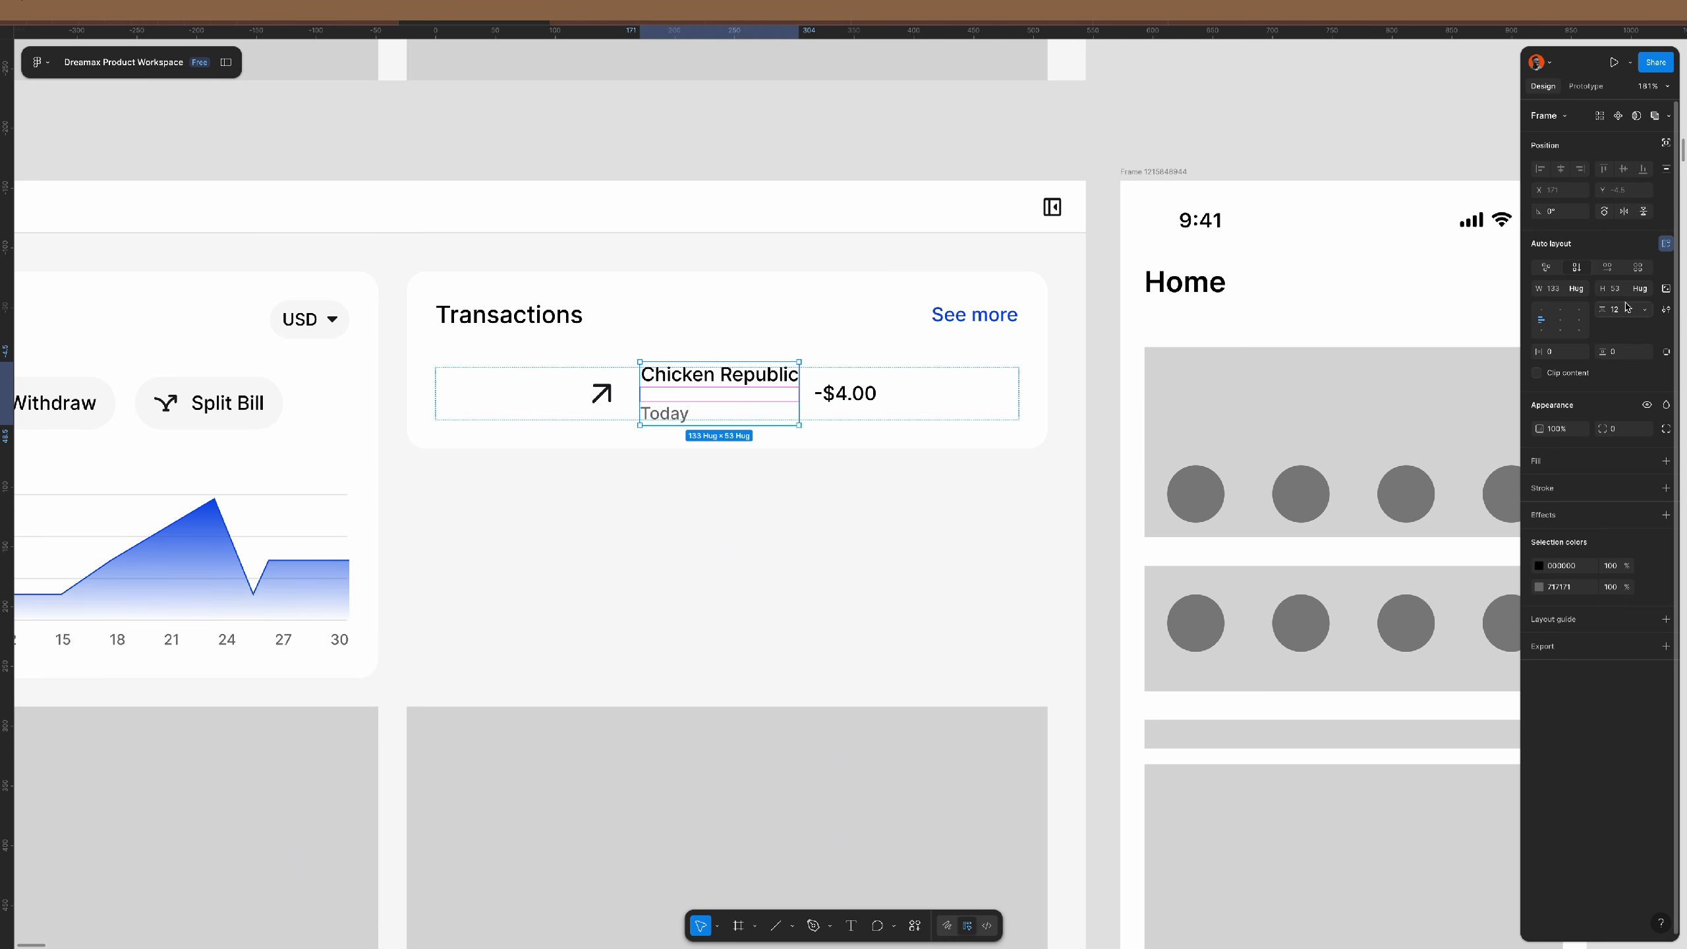
left_click(1626, 307)
type("4")
key("Return")
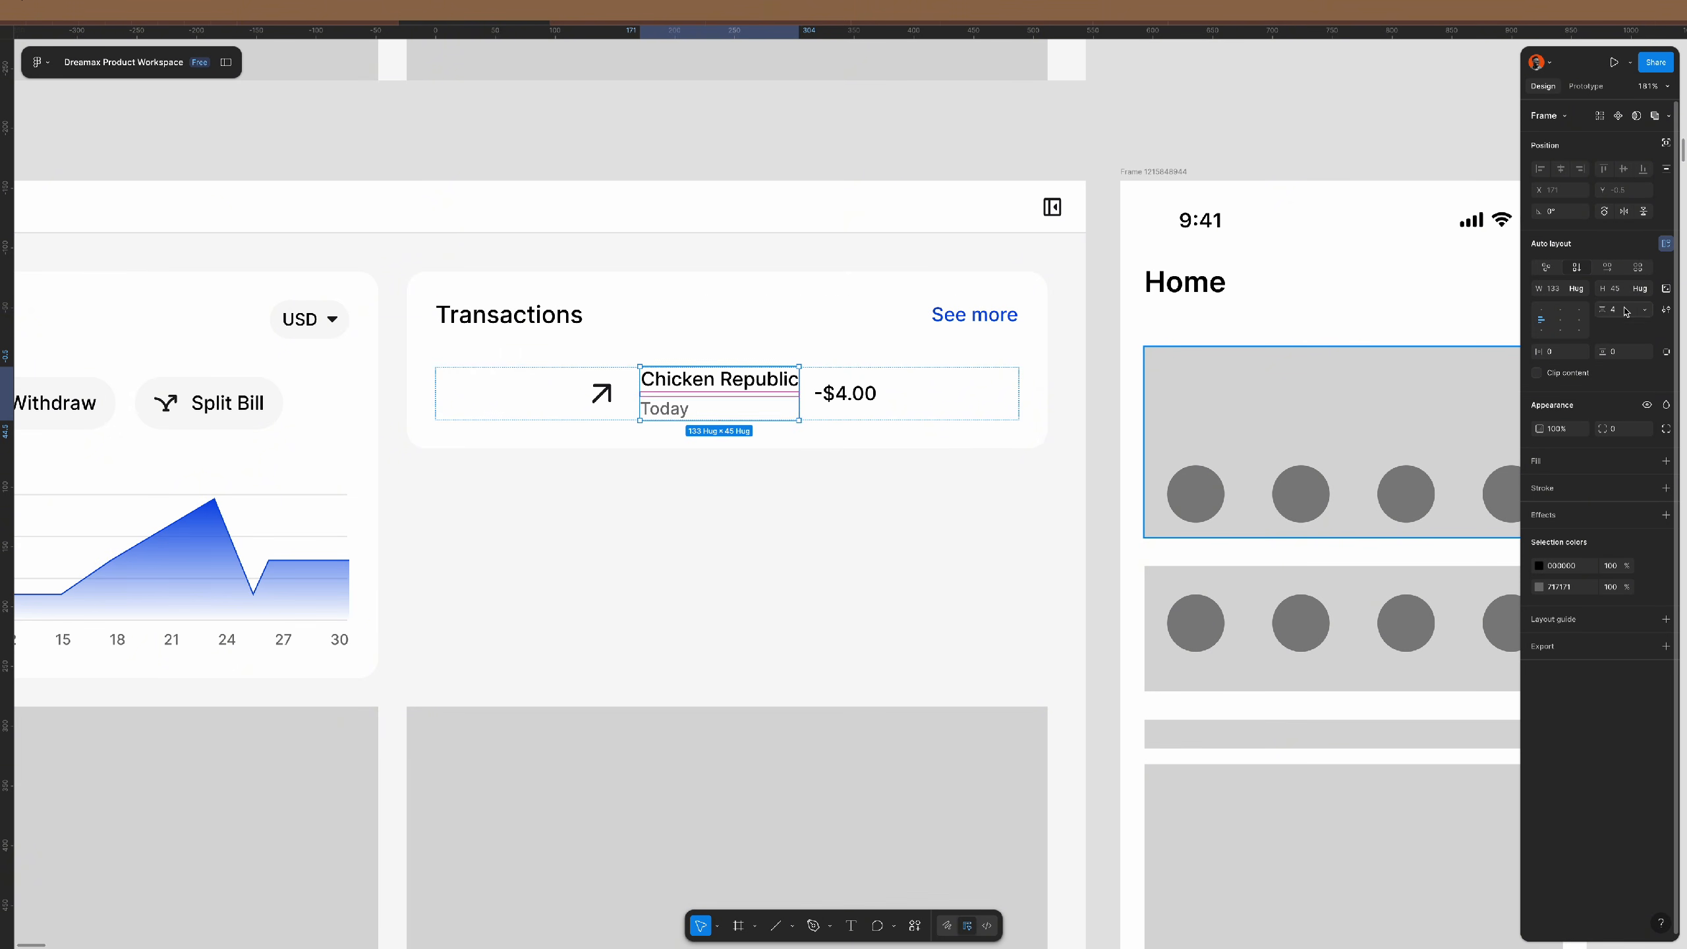
scroll(677, 383, "up", 3)
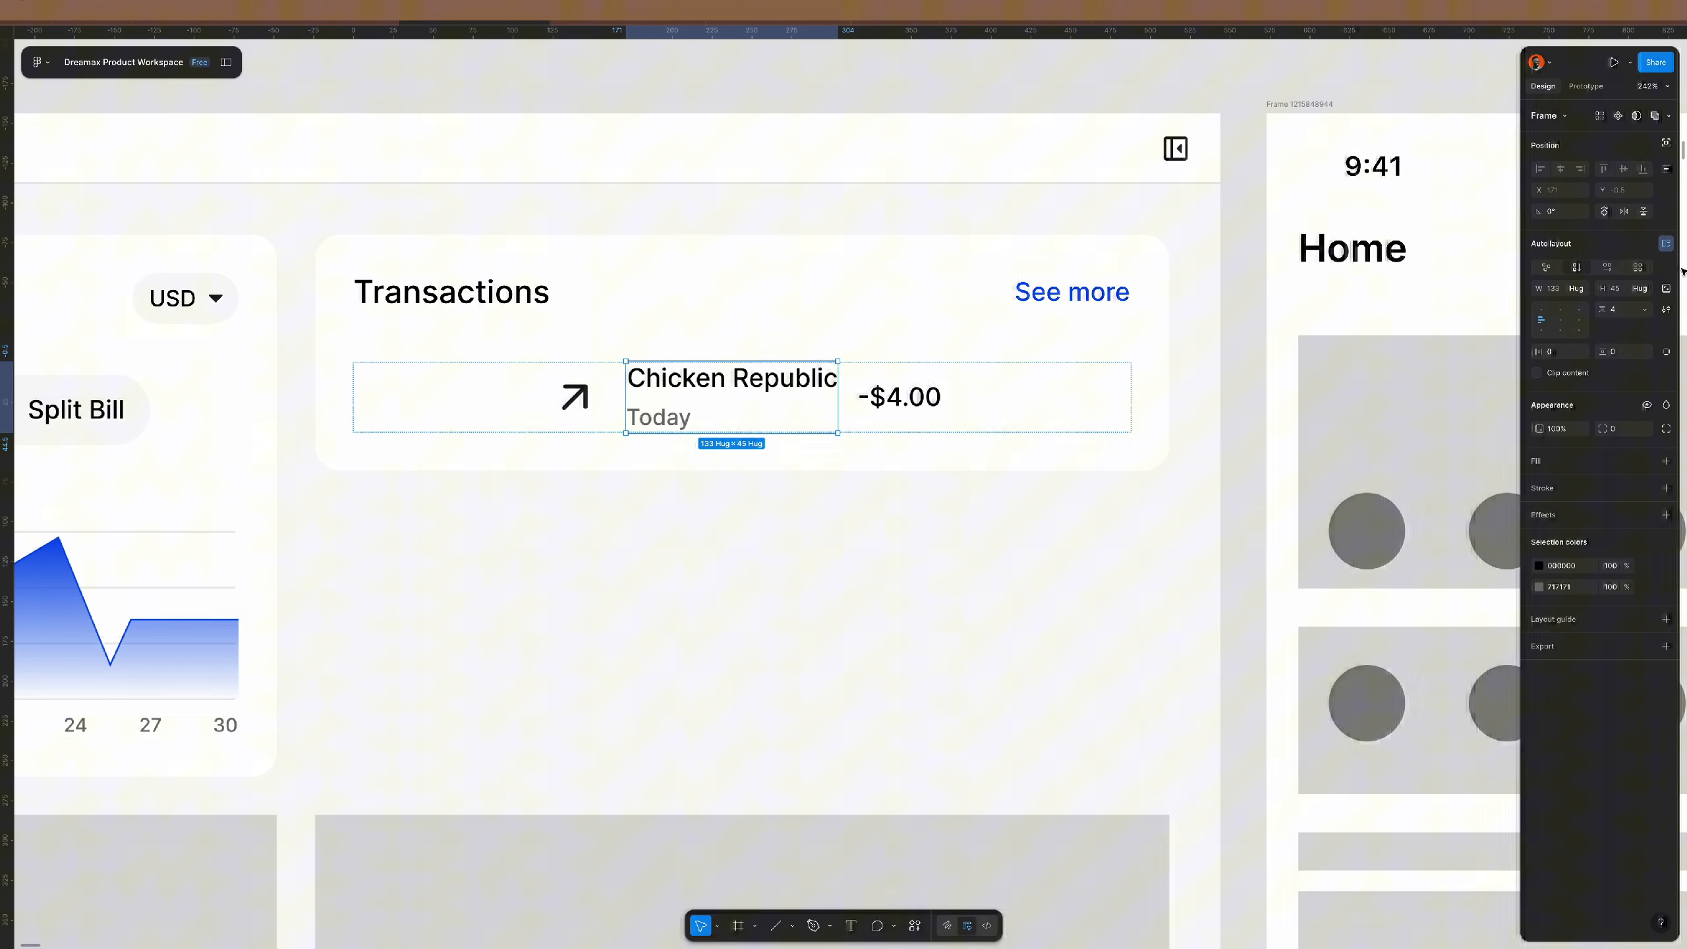
left_click(1625, 311)
key("Down")
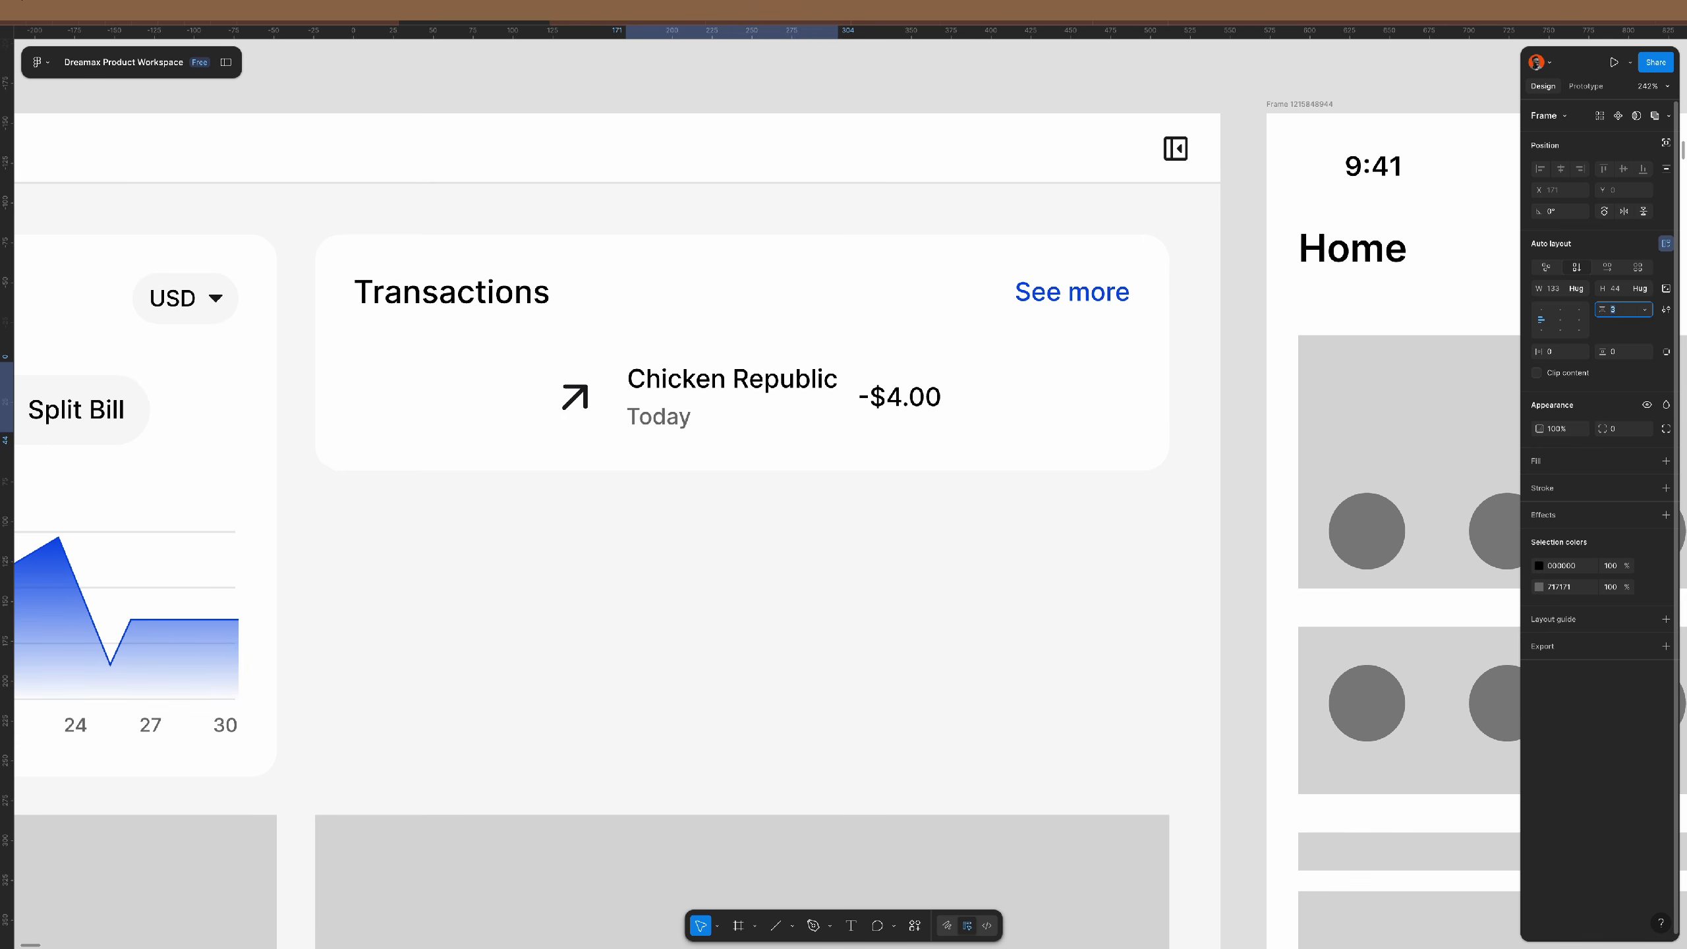
key("Return")
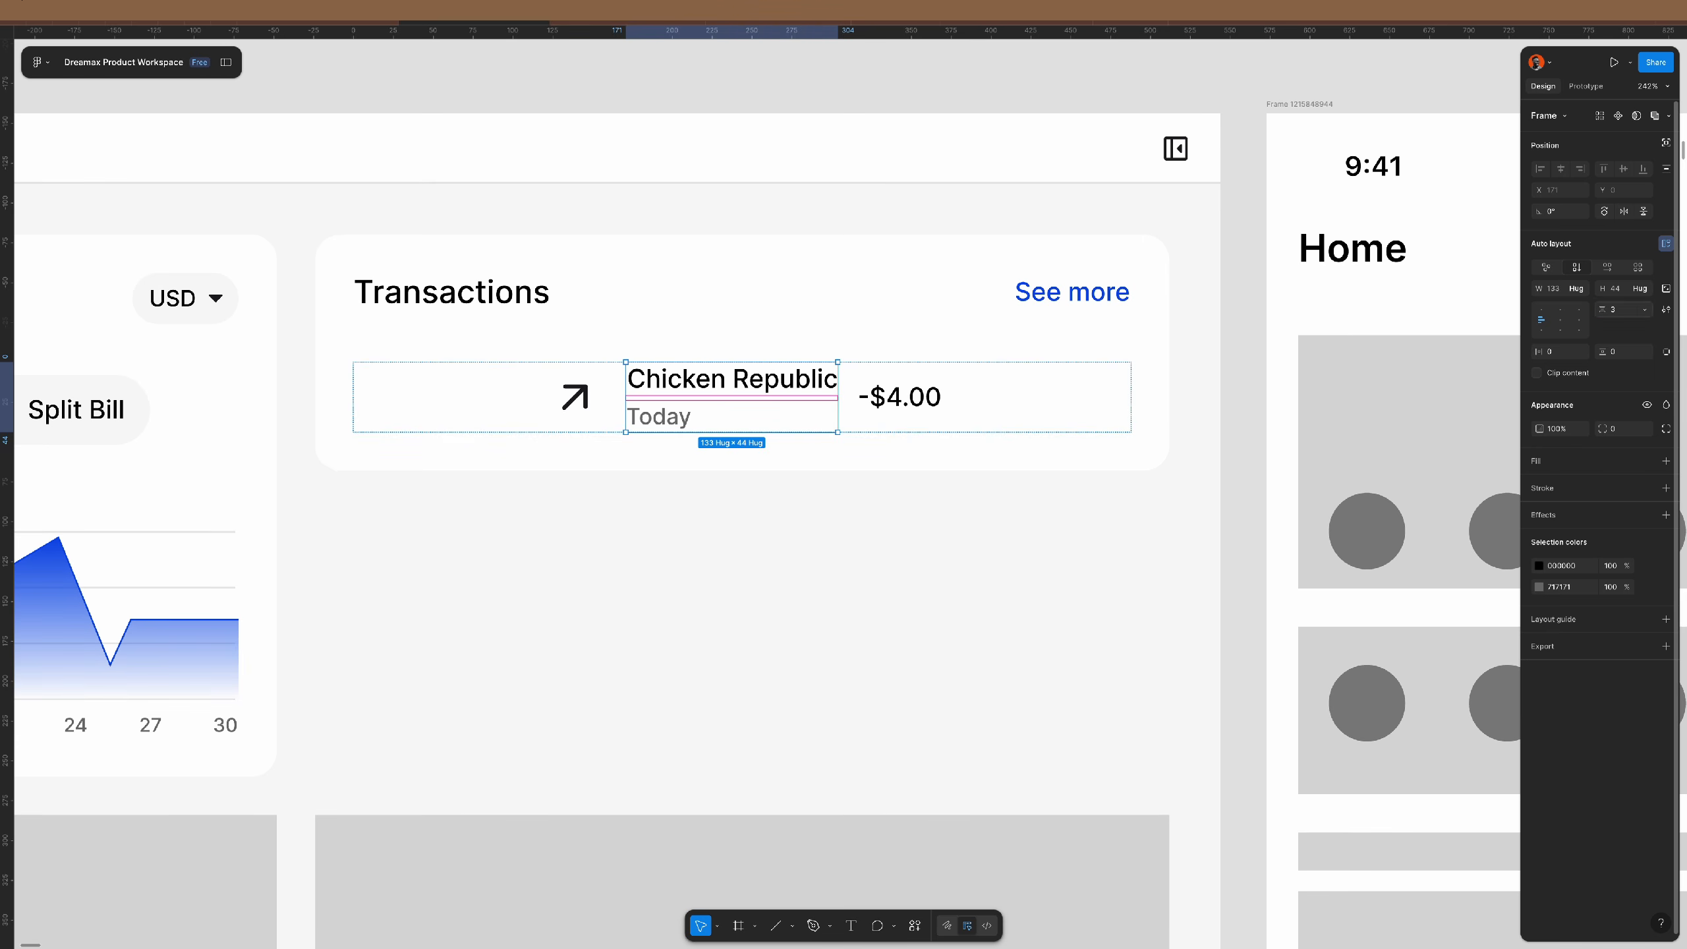
- Outline the arrow's frame with a thin stroke and group icon and label in auto layout with 16 gap
left_click(575, 420)
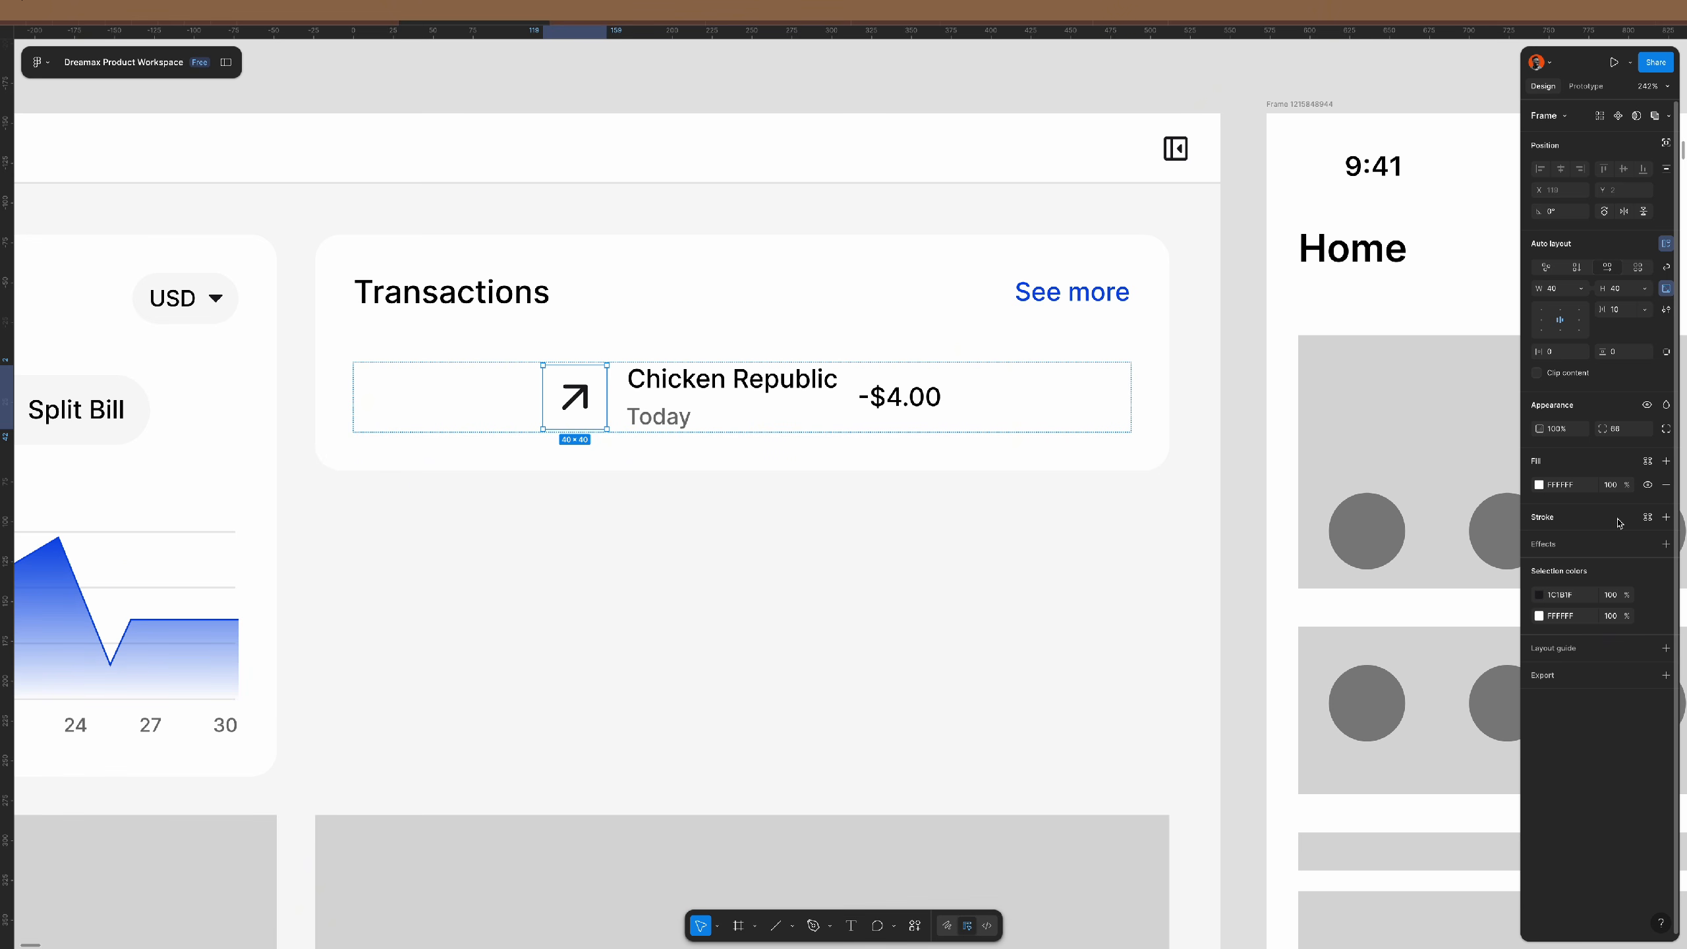
left_click(1552, 517)
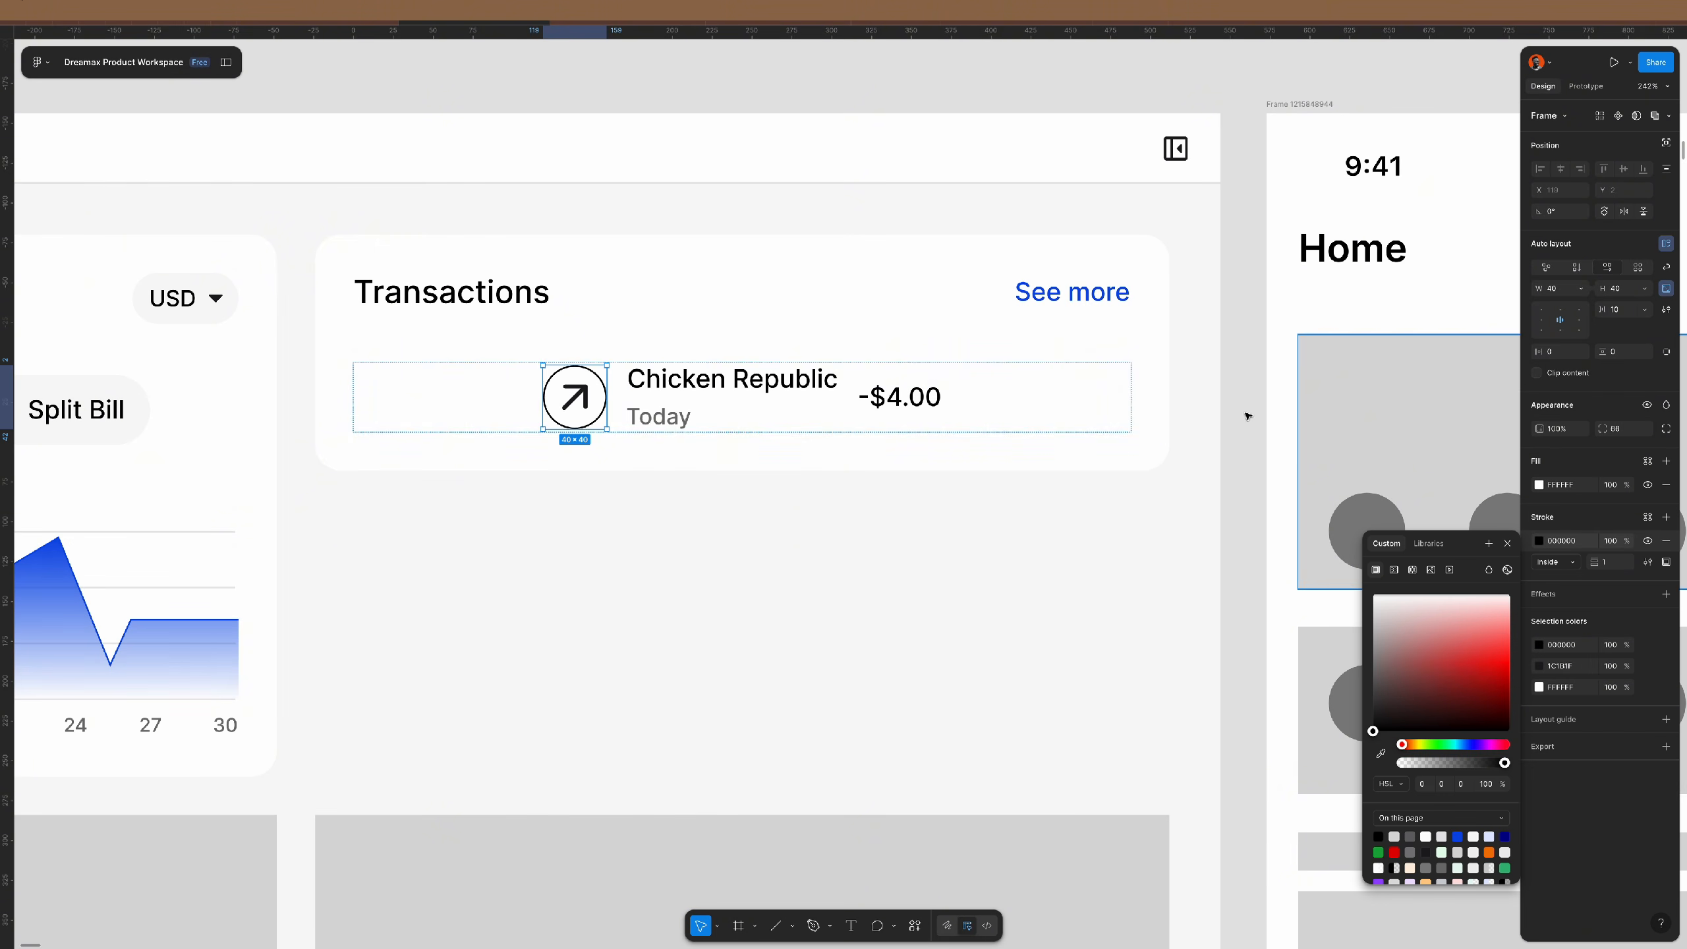
left_click(777, 392)
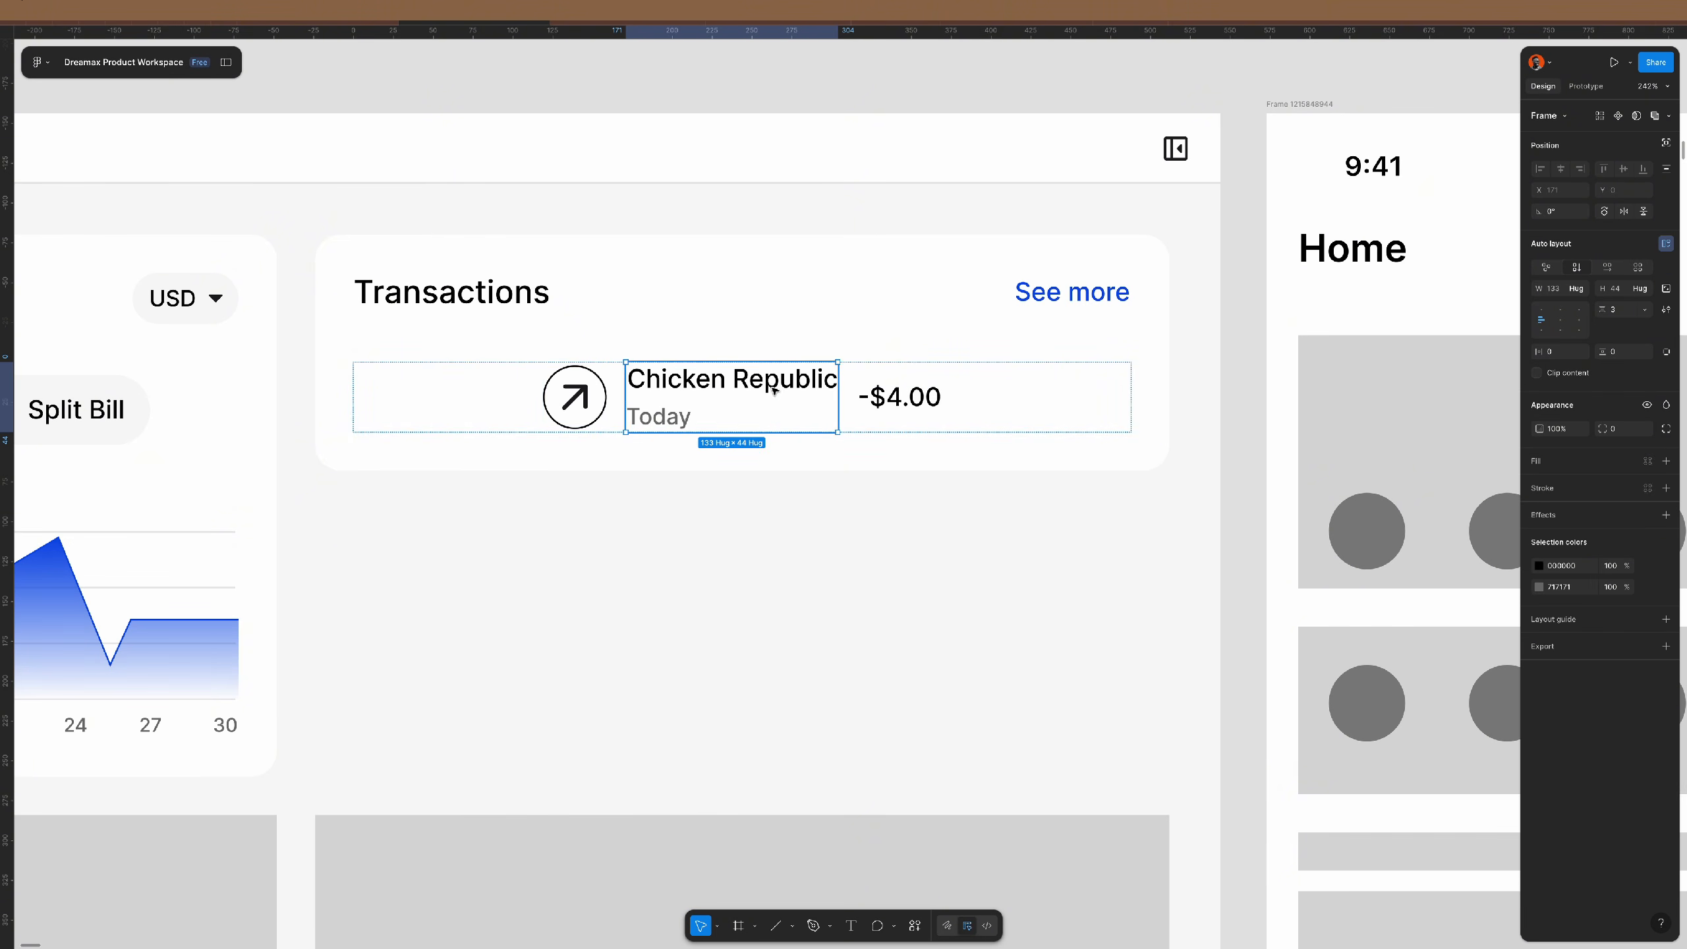
left_click(587, 398, "shift")
key("shift+a")
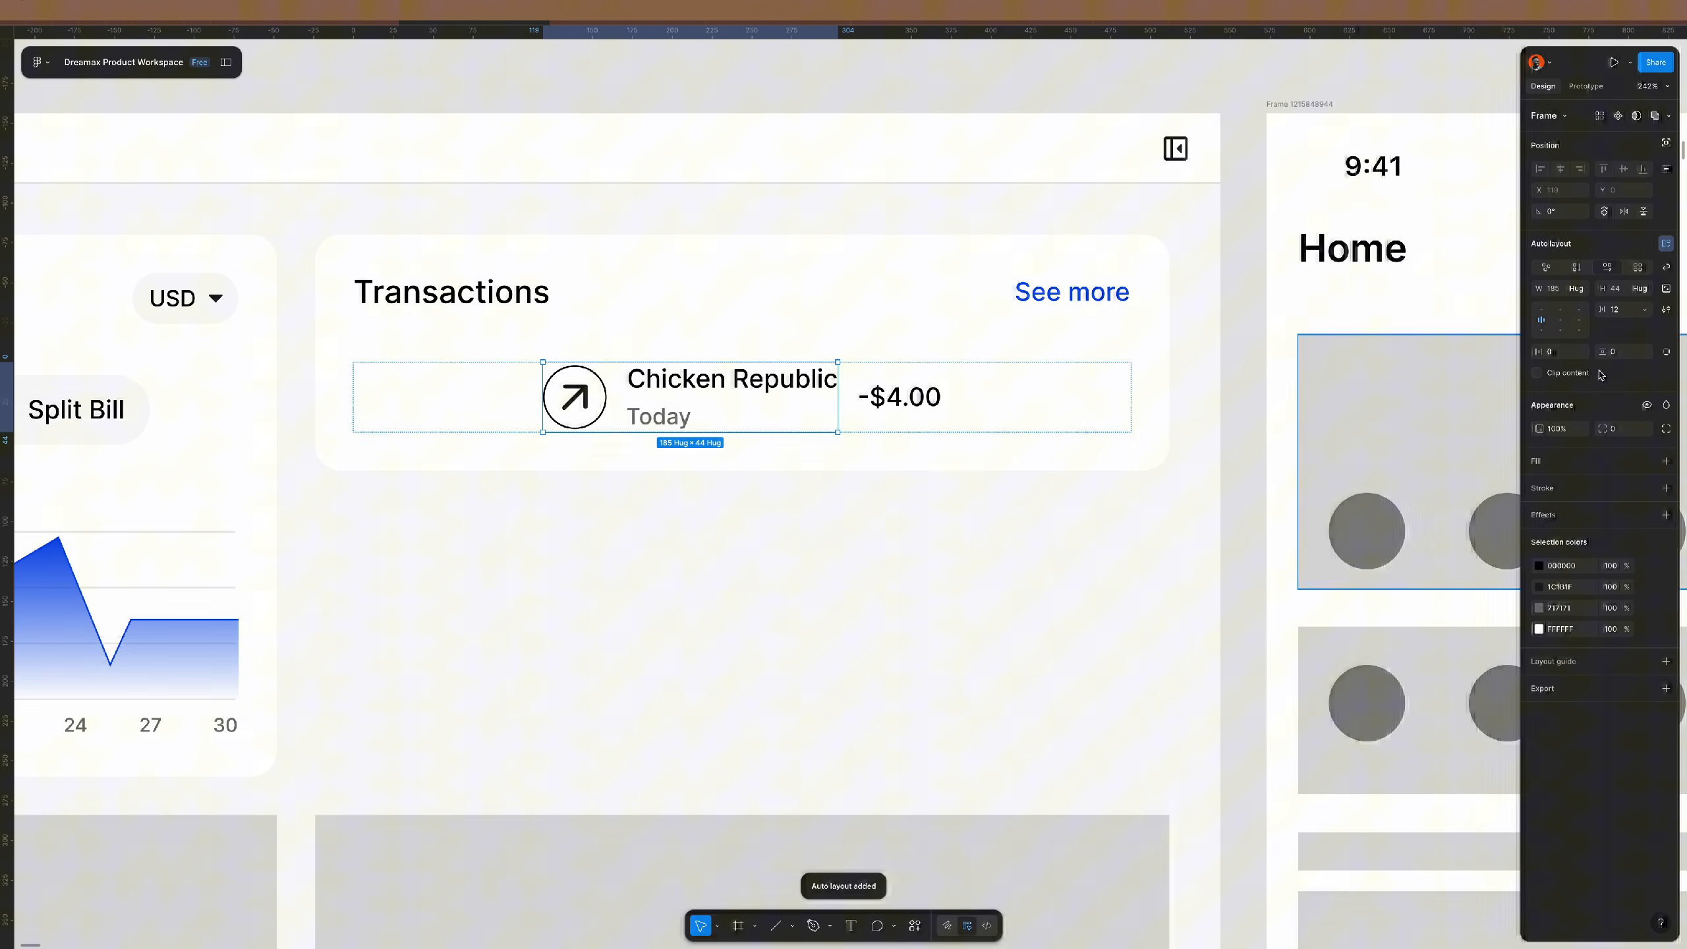
left_click(1633, 311)
type("1")
key("Return")
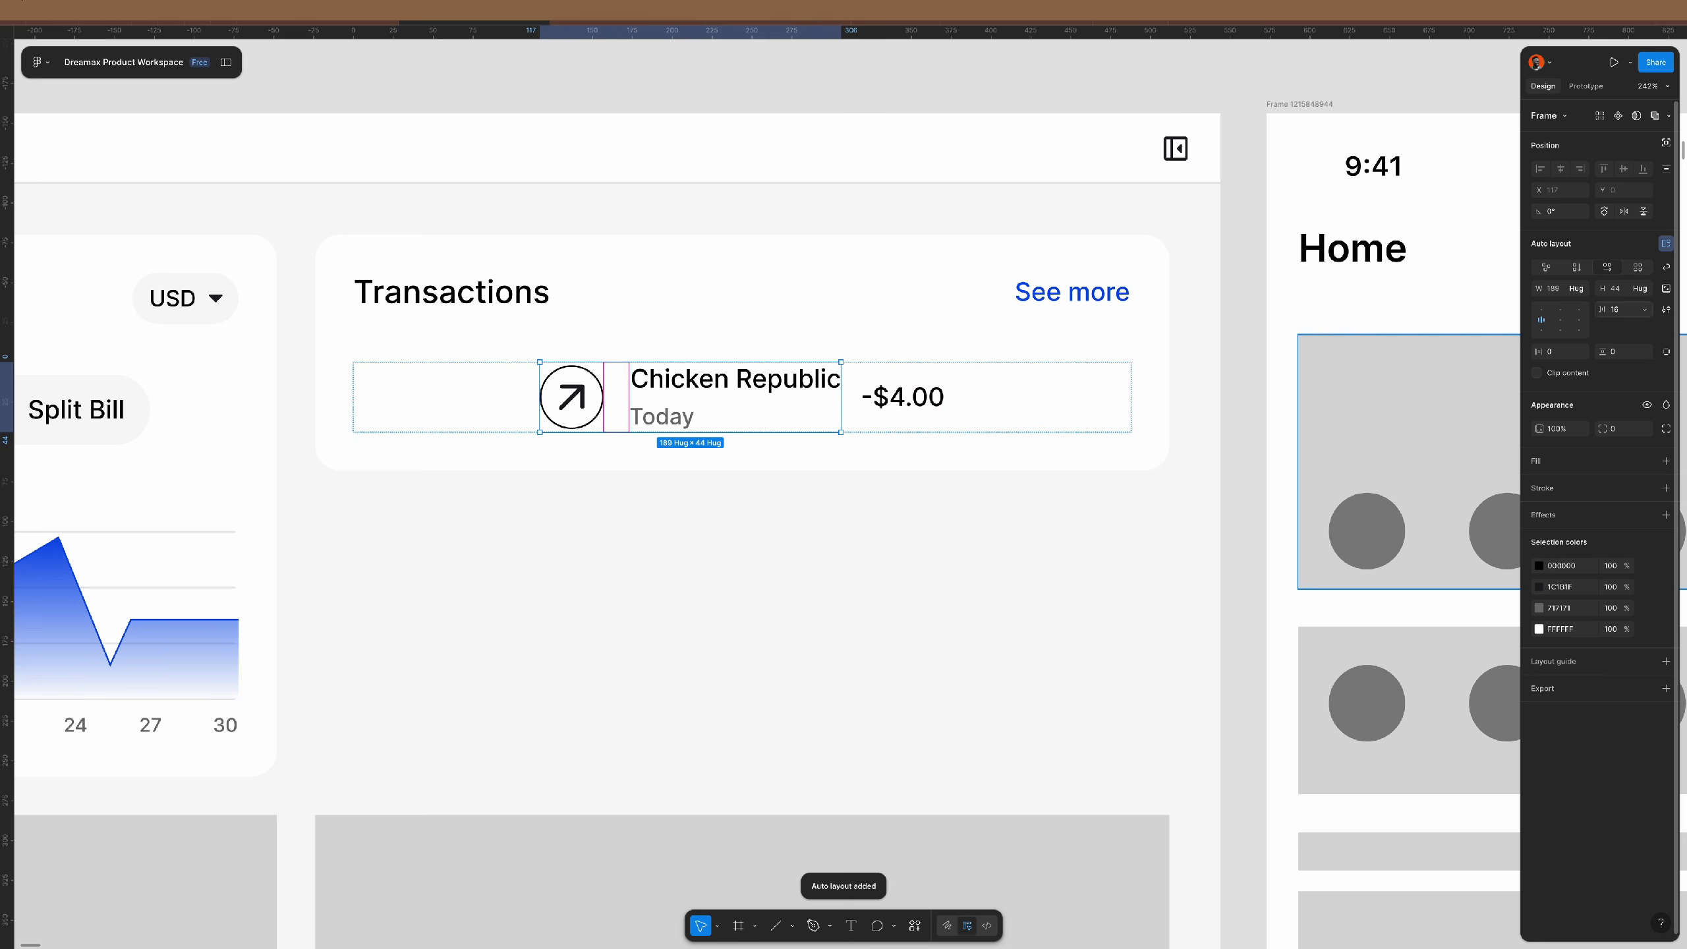
- Left-align the transaction row and set its spacing to Auto so -$4.00 sits at the right
left_click(941, 396)
left_click(997, 396)
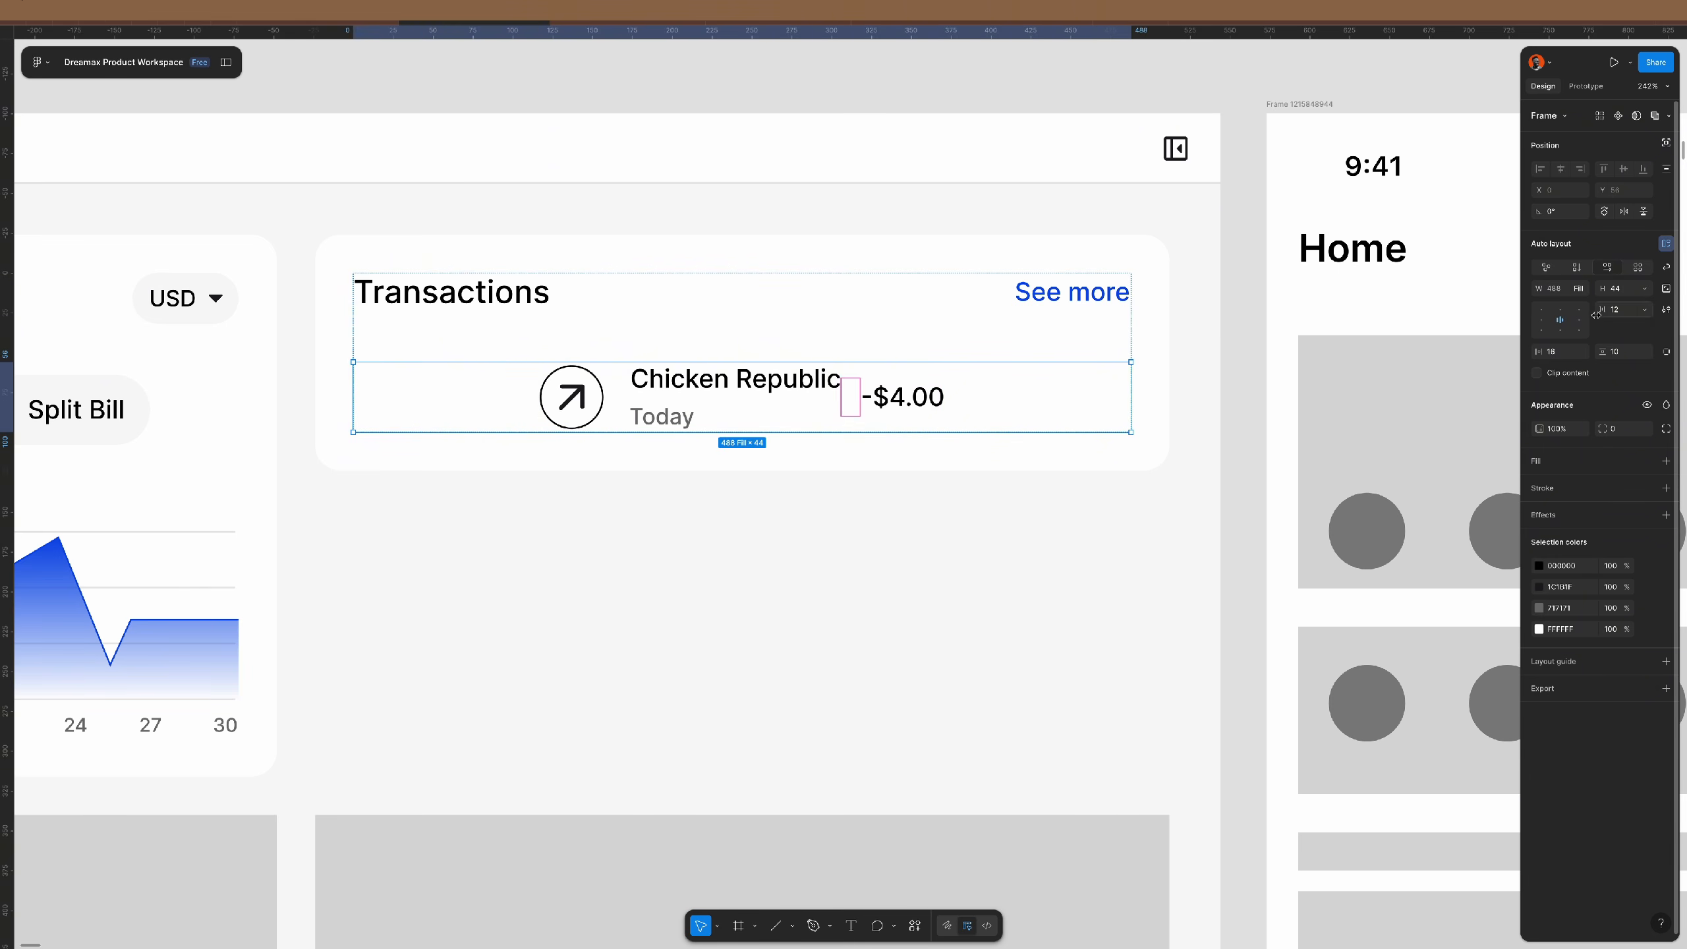
left_click(1541, 320)
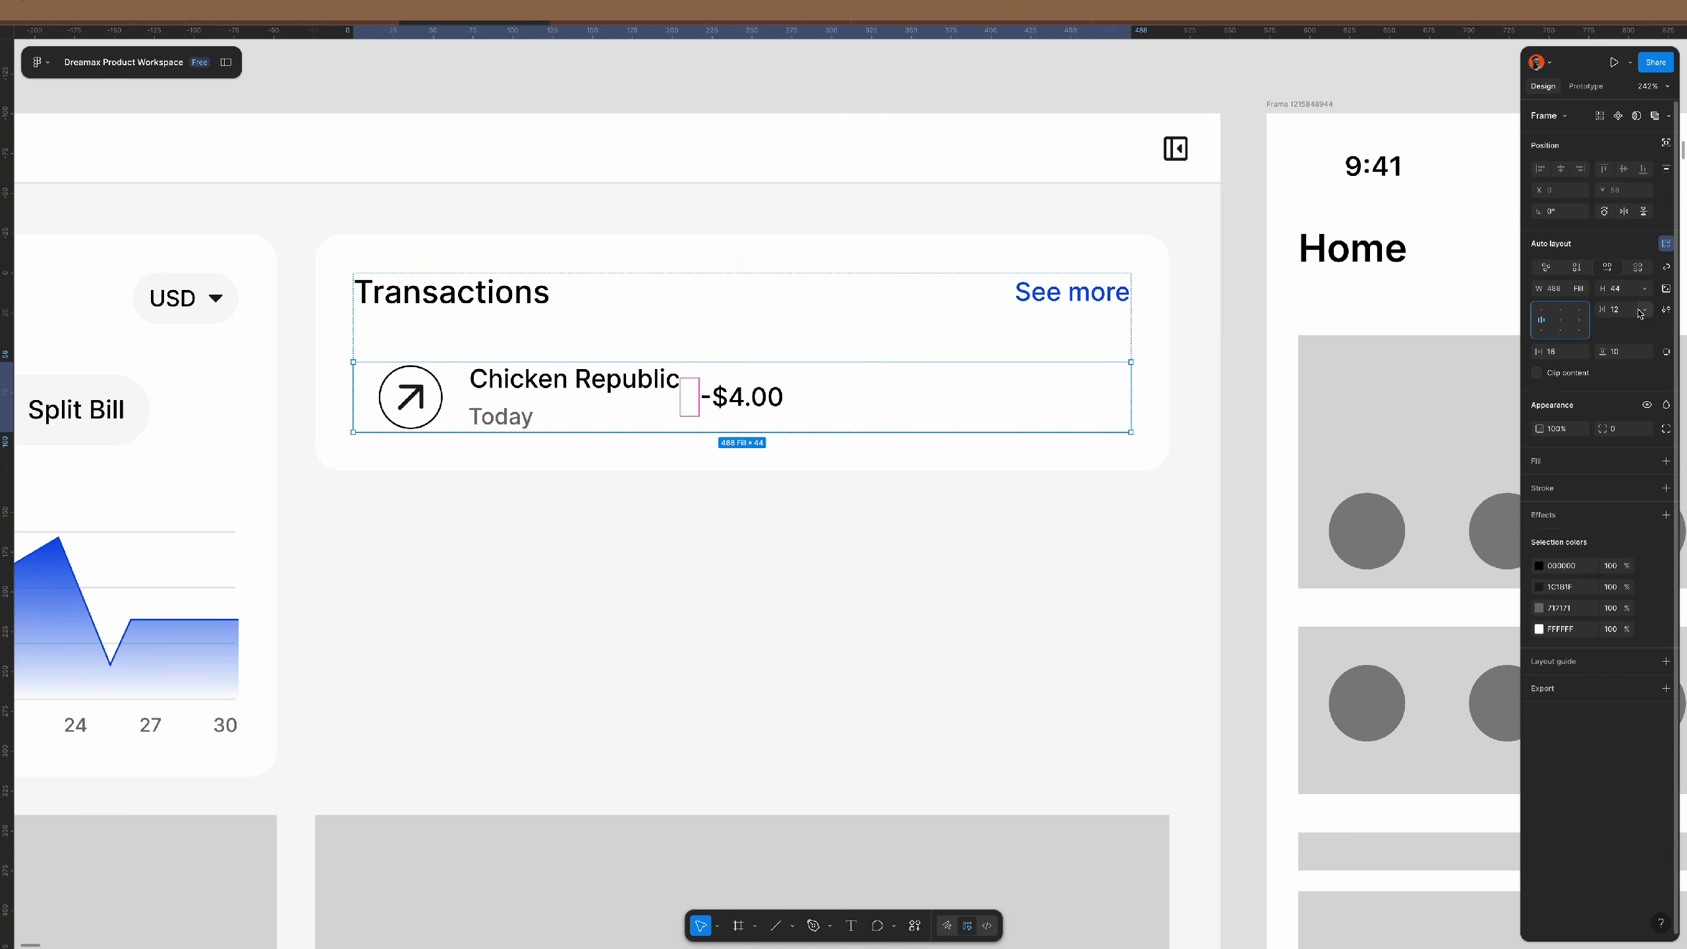
left_click(1644, 309)
left_click(1620, 309)
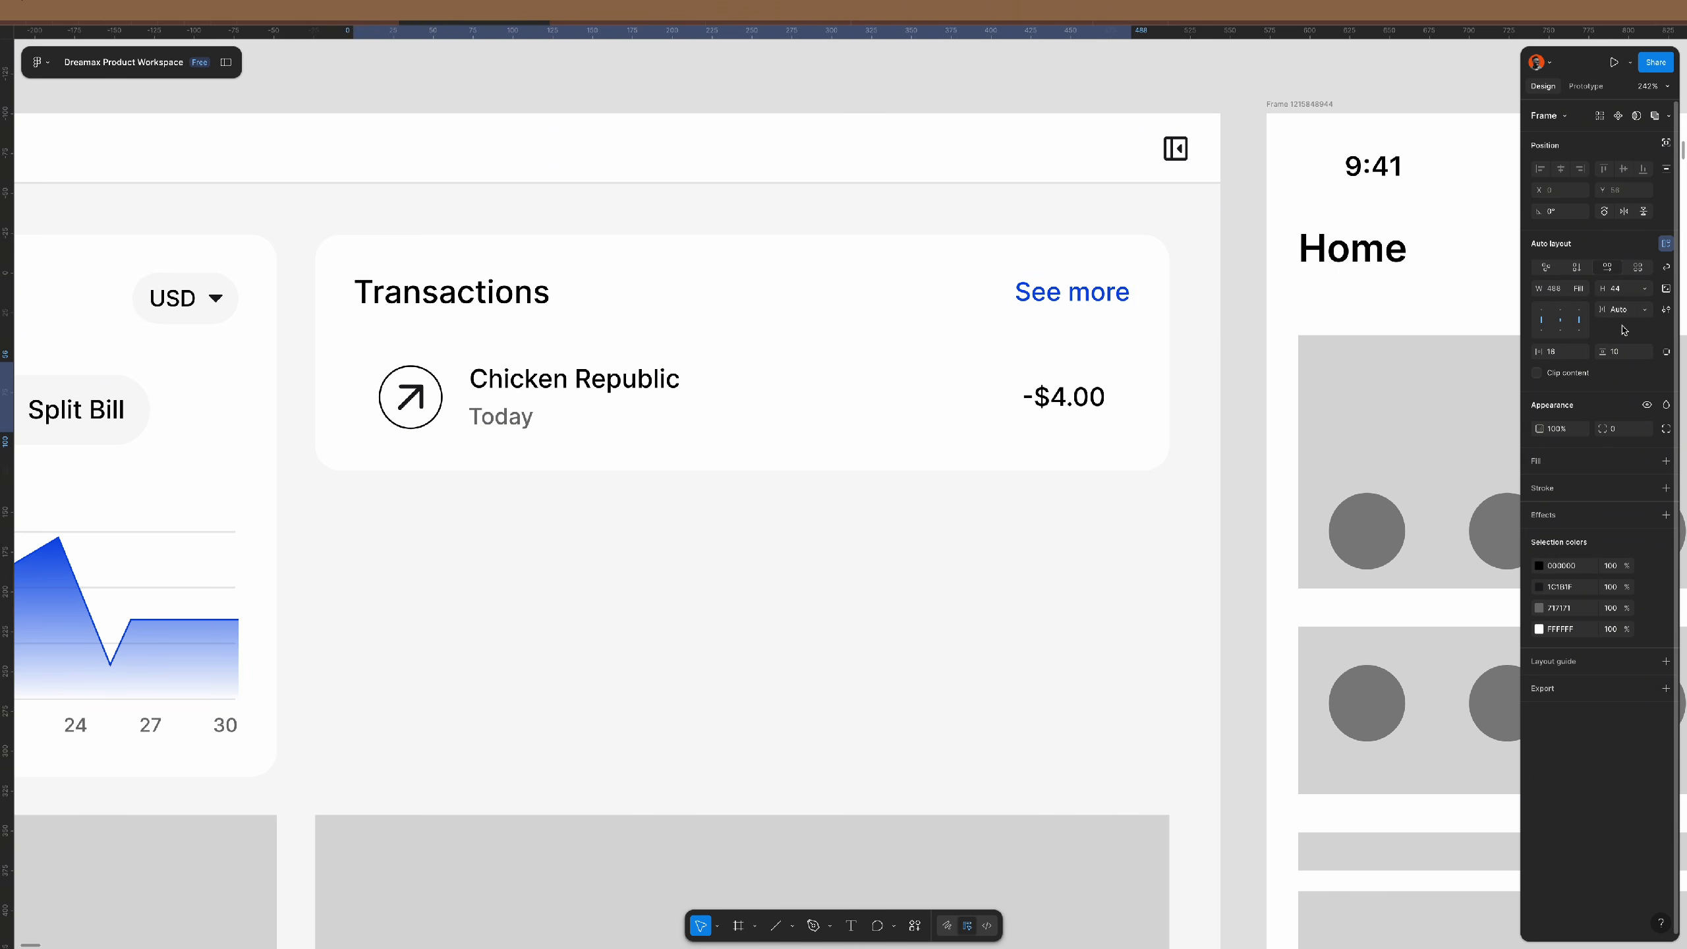
- Remove the transaction row's horizontal and vertical padding, setting both to 0
left_click(1096, 400, "ctrl")
left_click(1125, 396)
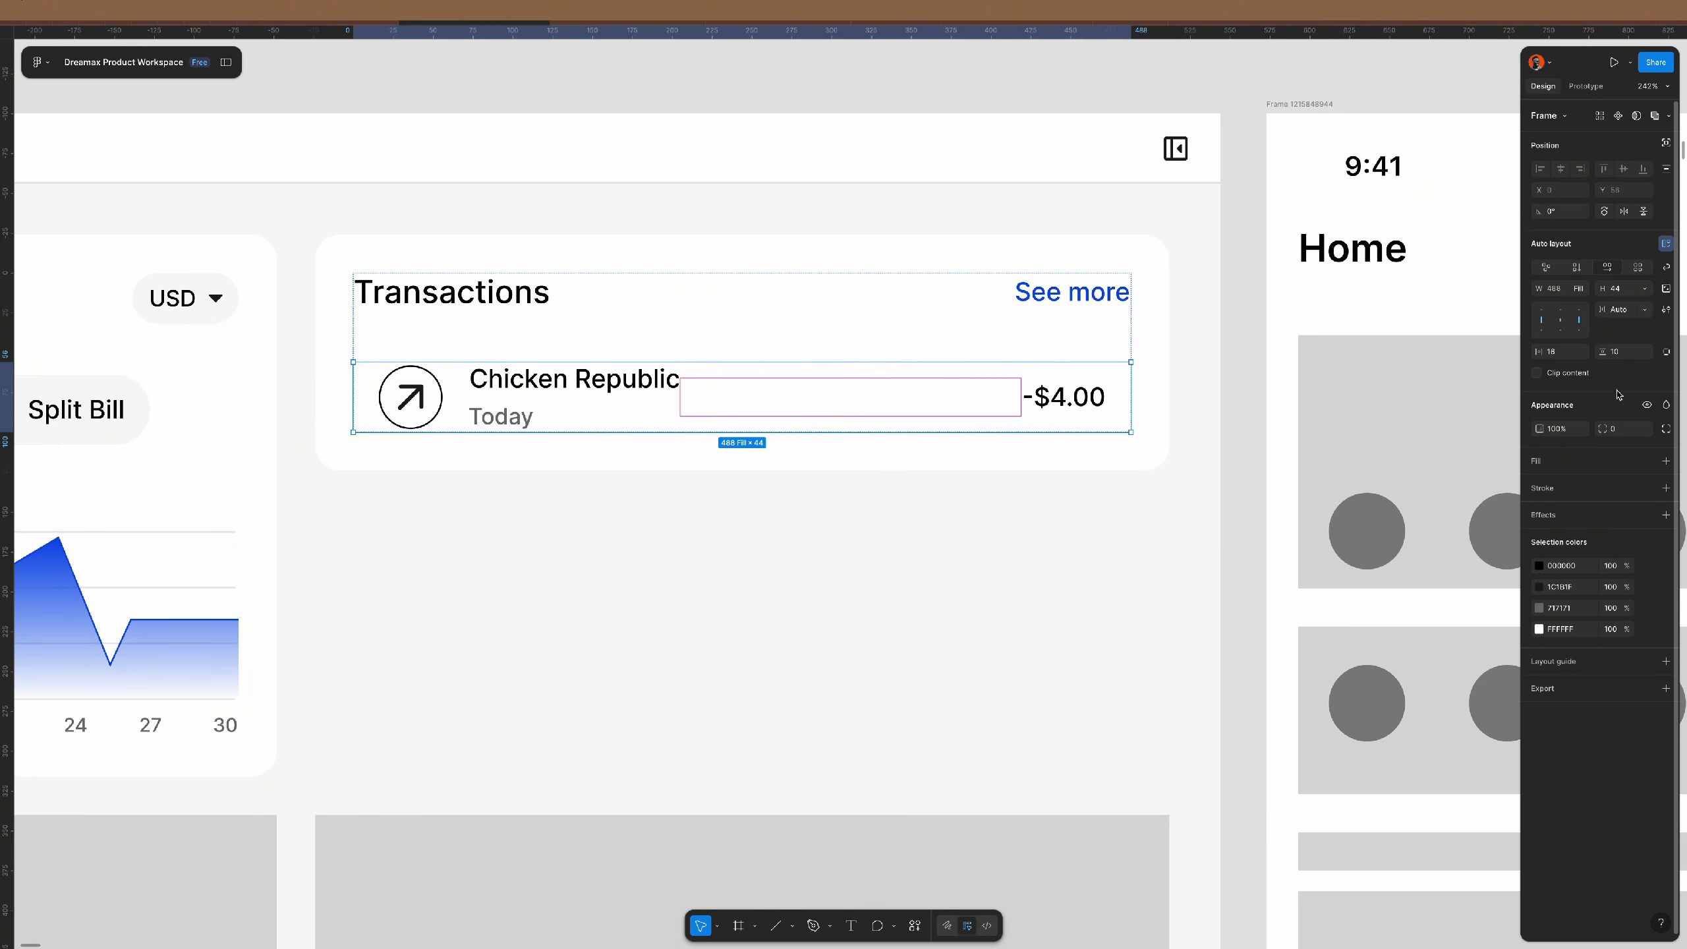
type("0")
key("Return")
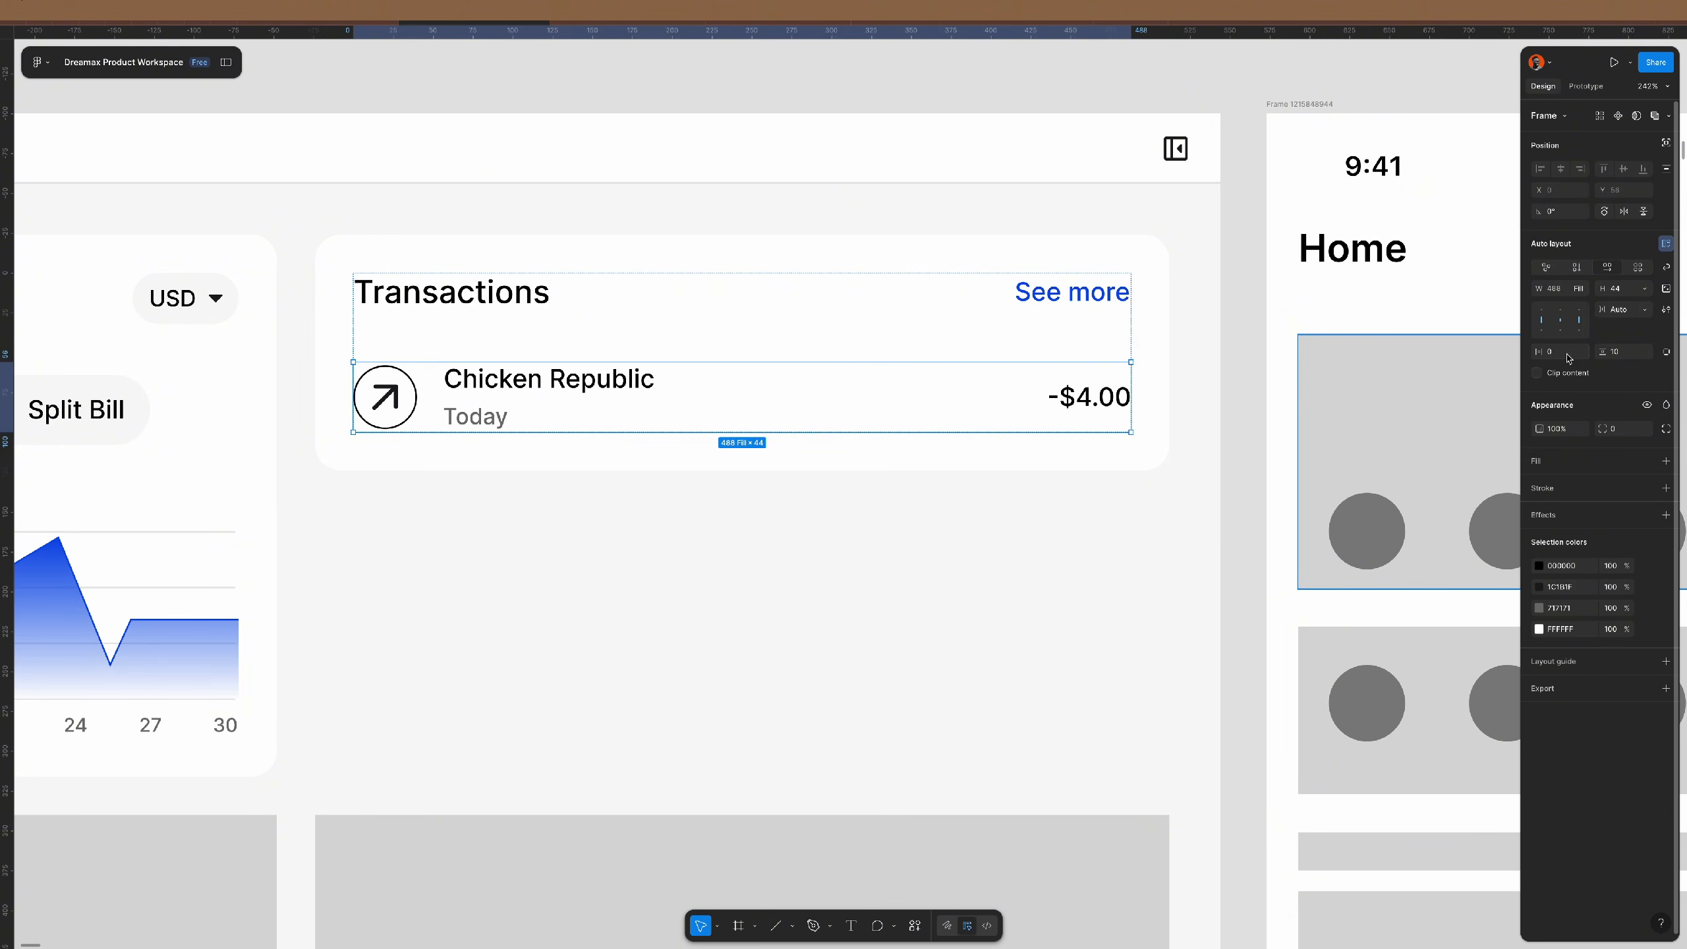
left_click(1629, 353)
type("0")
key("Return")
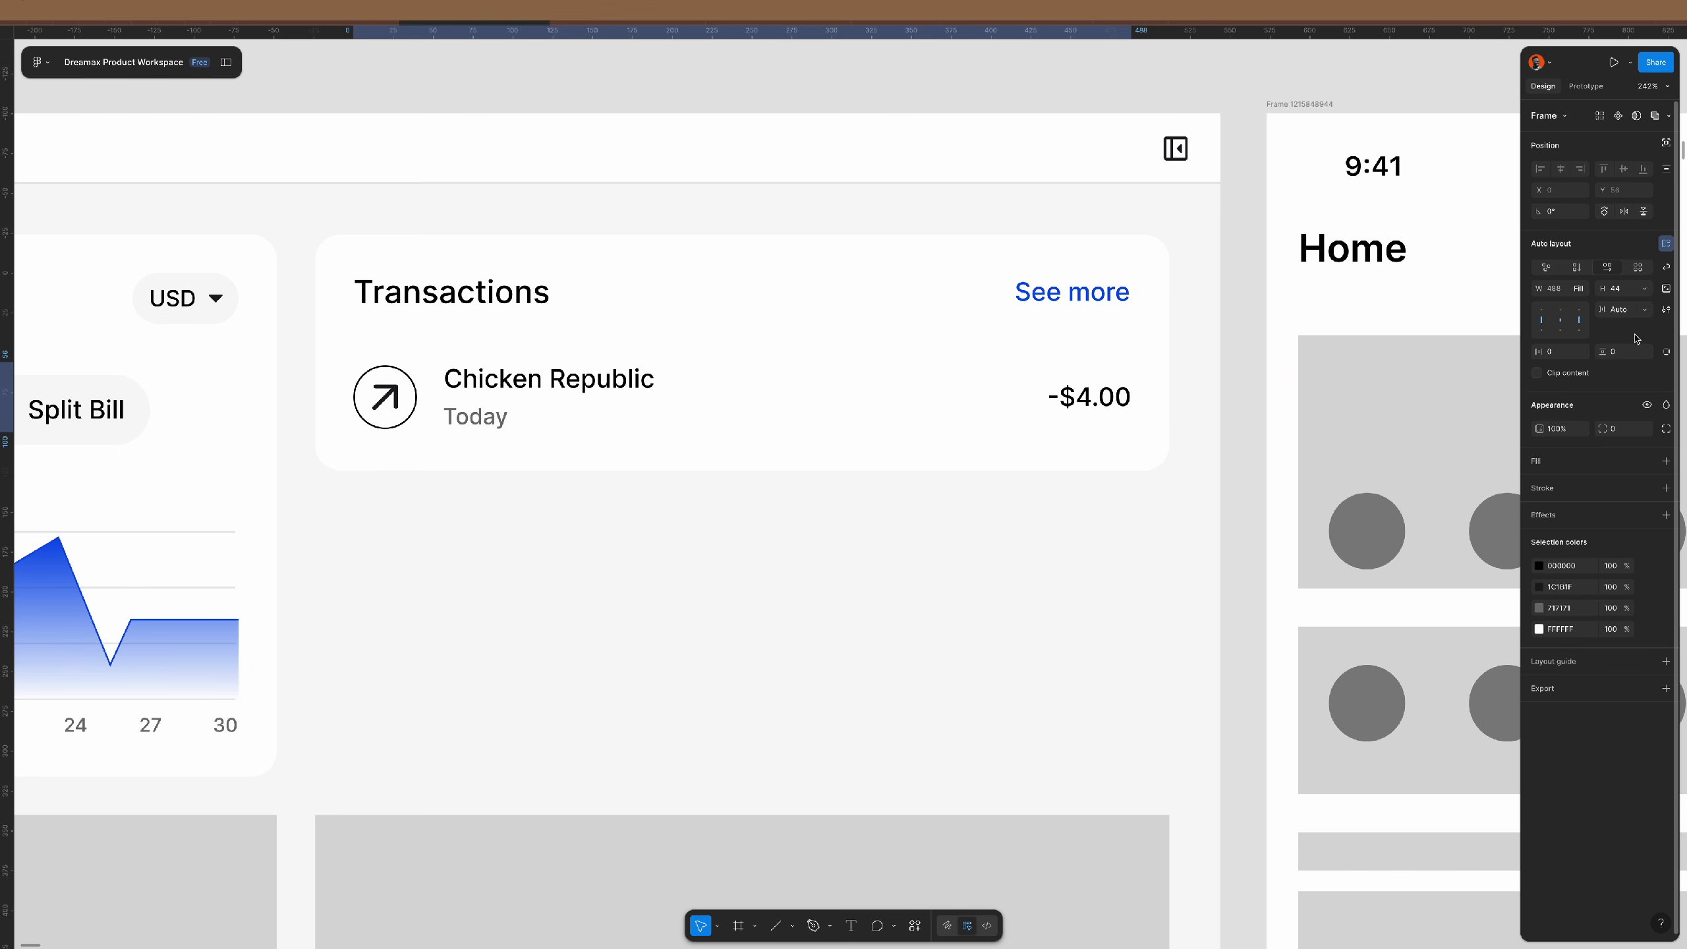
left_click(1108, 402)
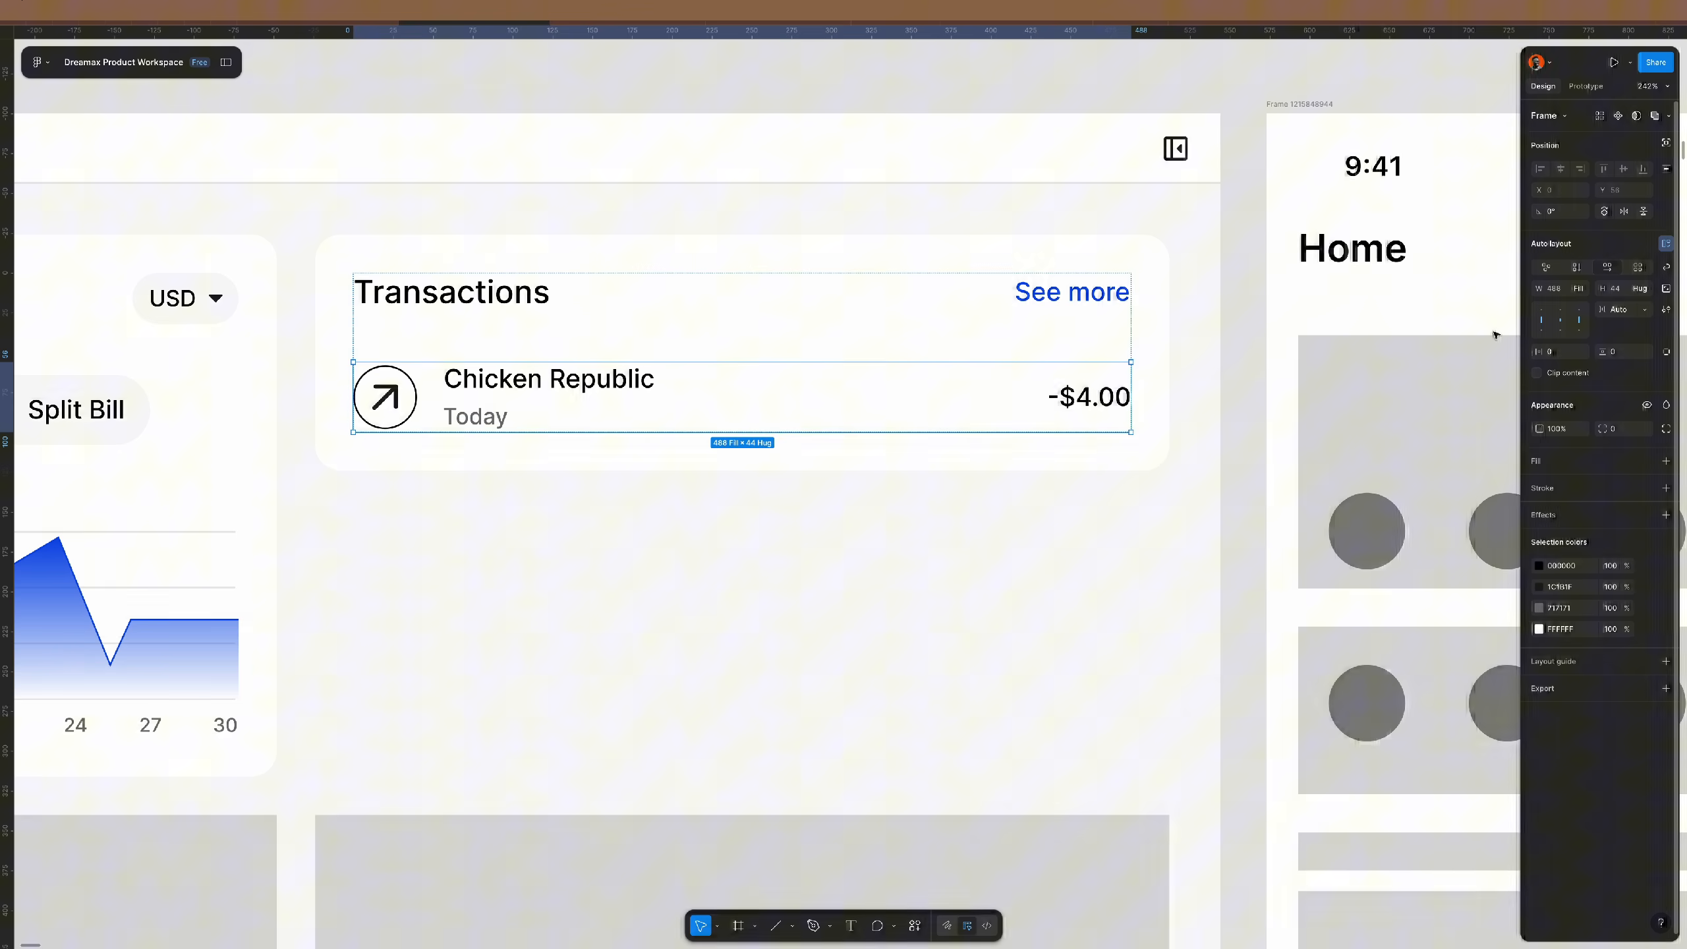
- Apply the label/semibold style to -$4.00 and shrink the arrow vector to 14×14
left_click(1107, 402)
left_click(1542, 401)
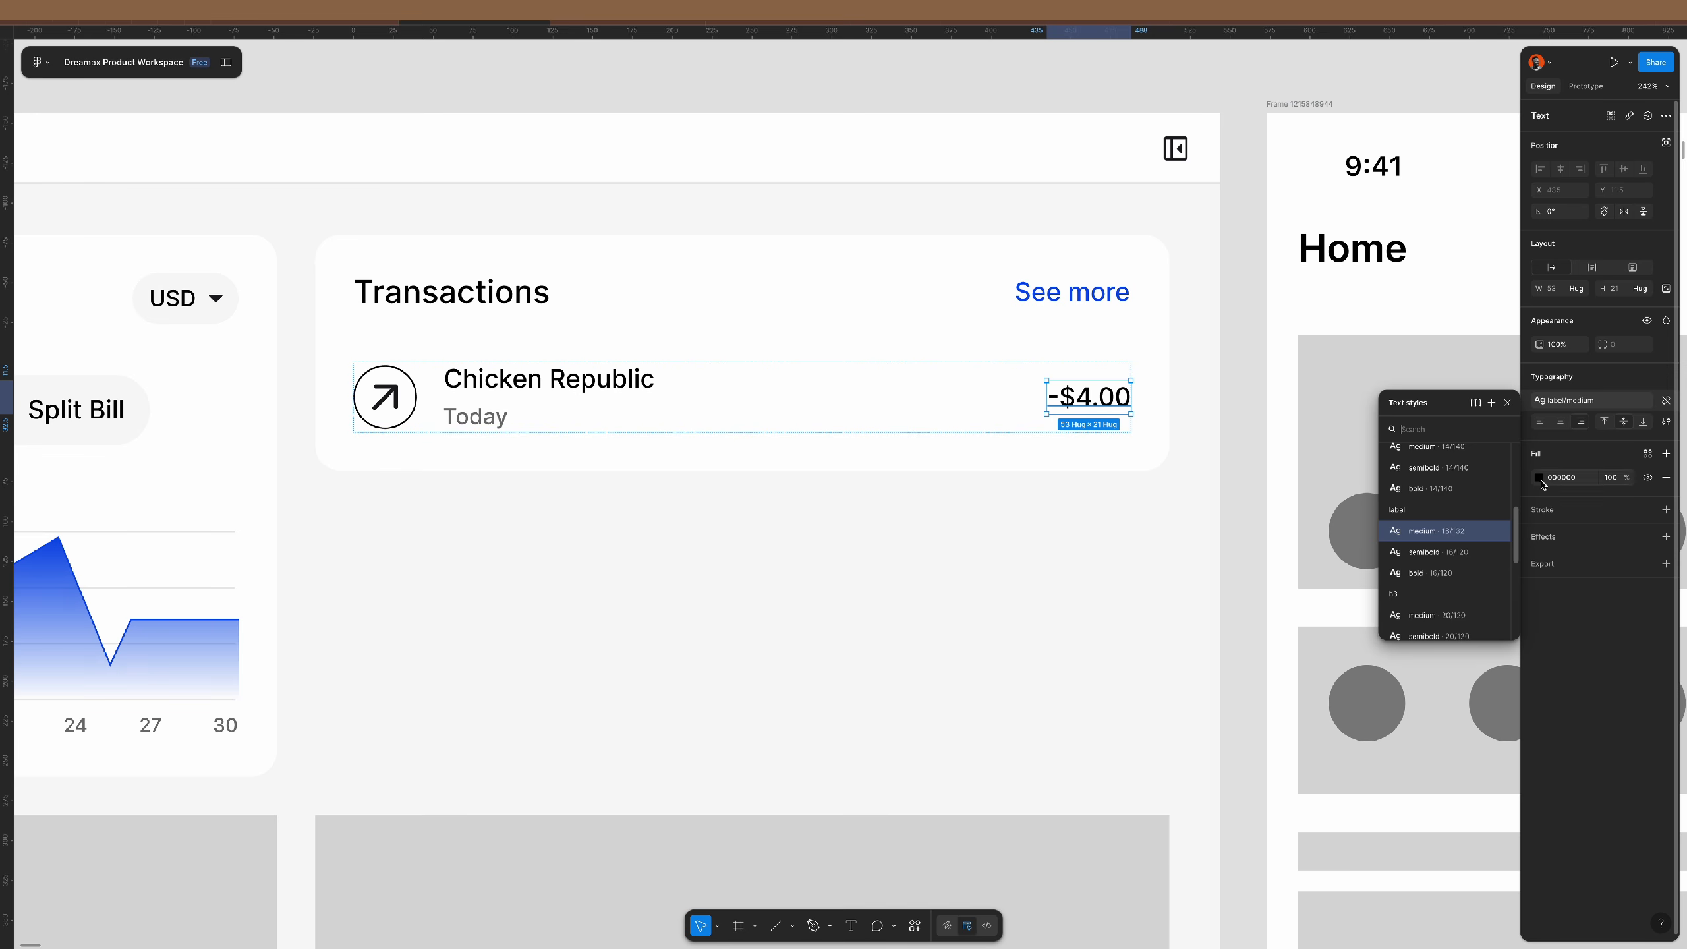
left_click(1436, 551)
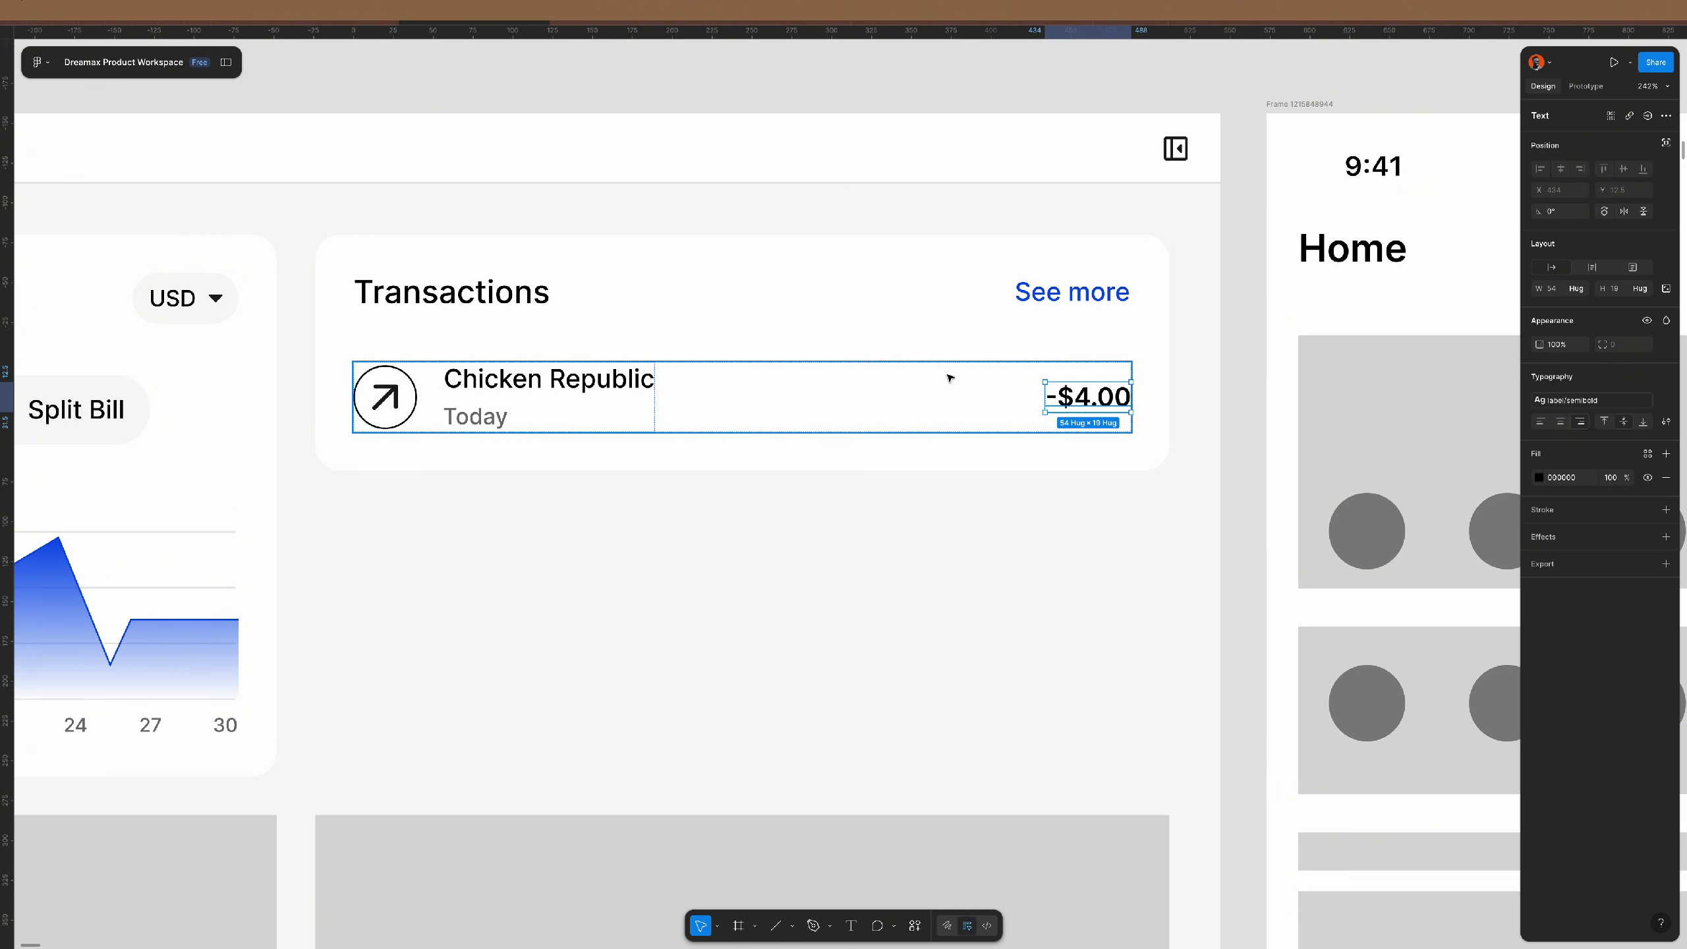
left_click(902, 380)
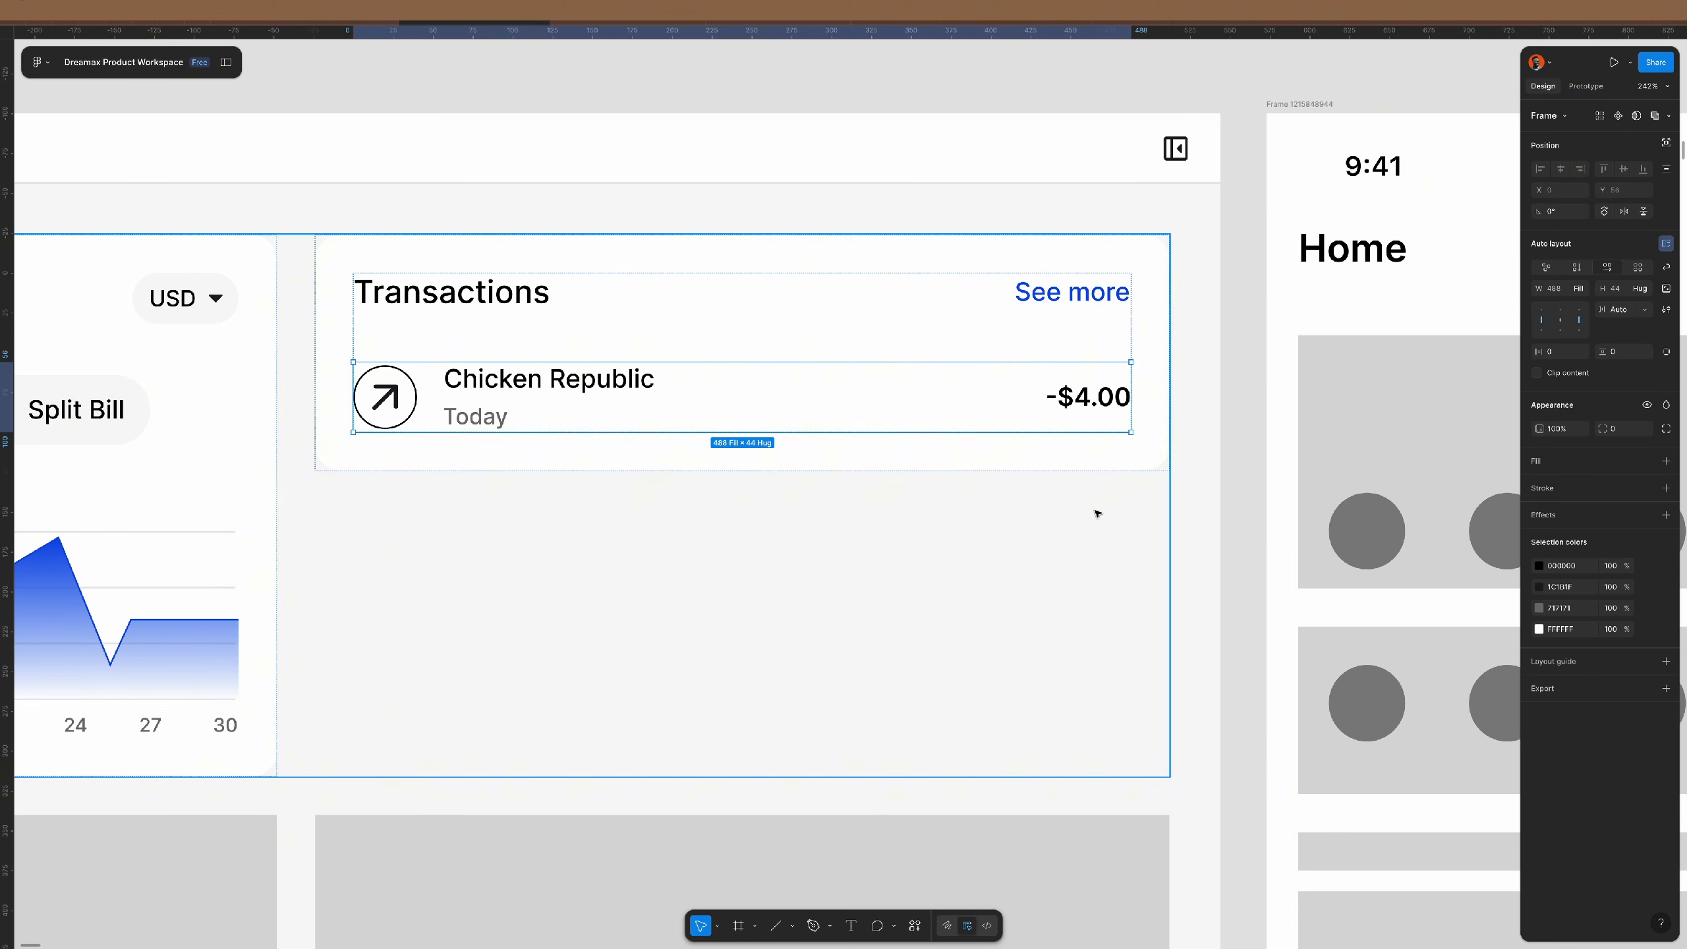
double_click(397, 393)
type("14")
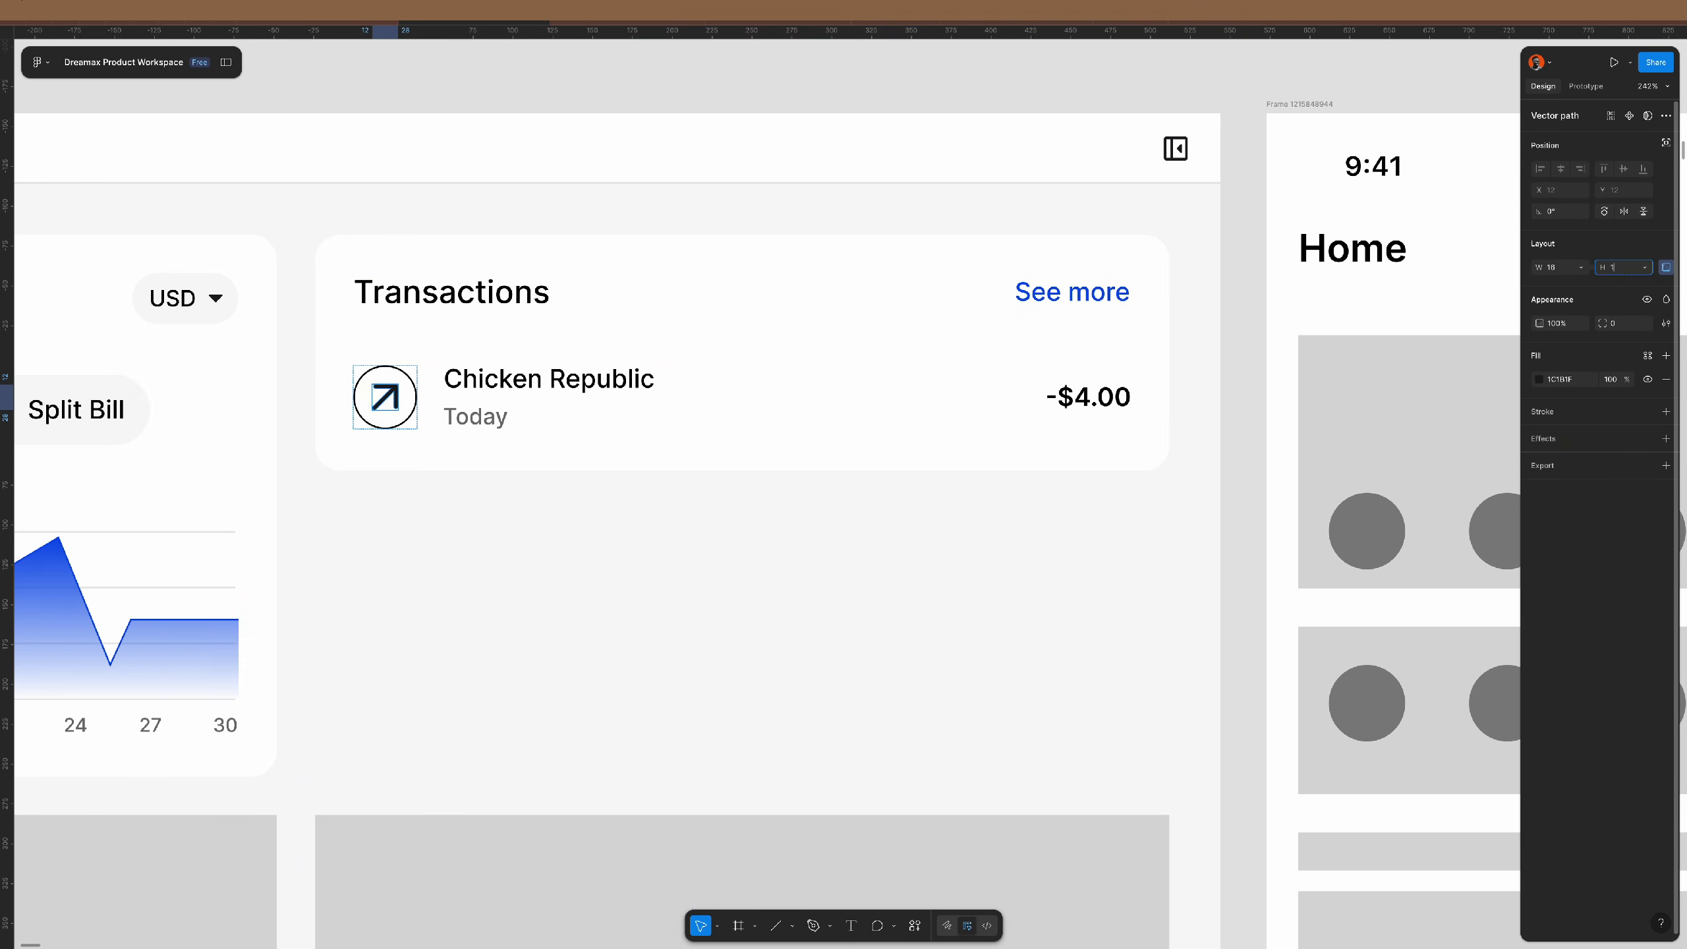
key("Return")
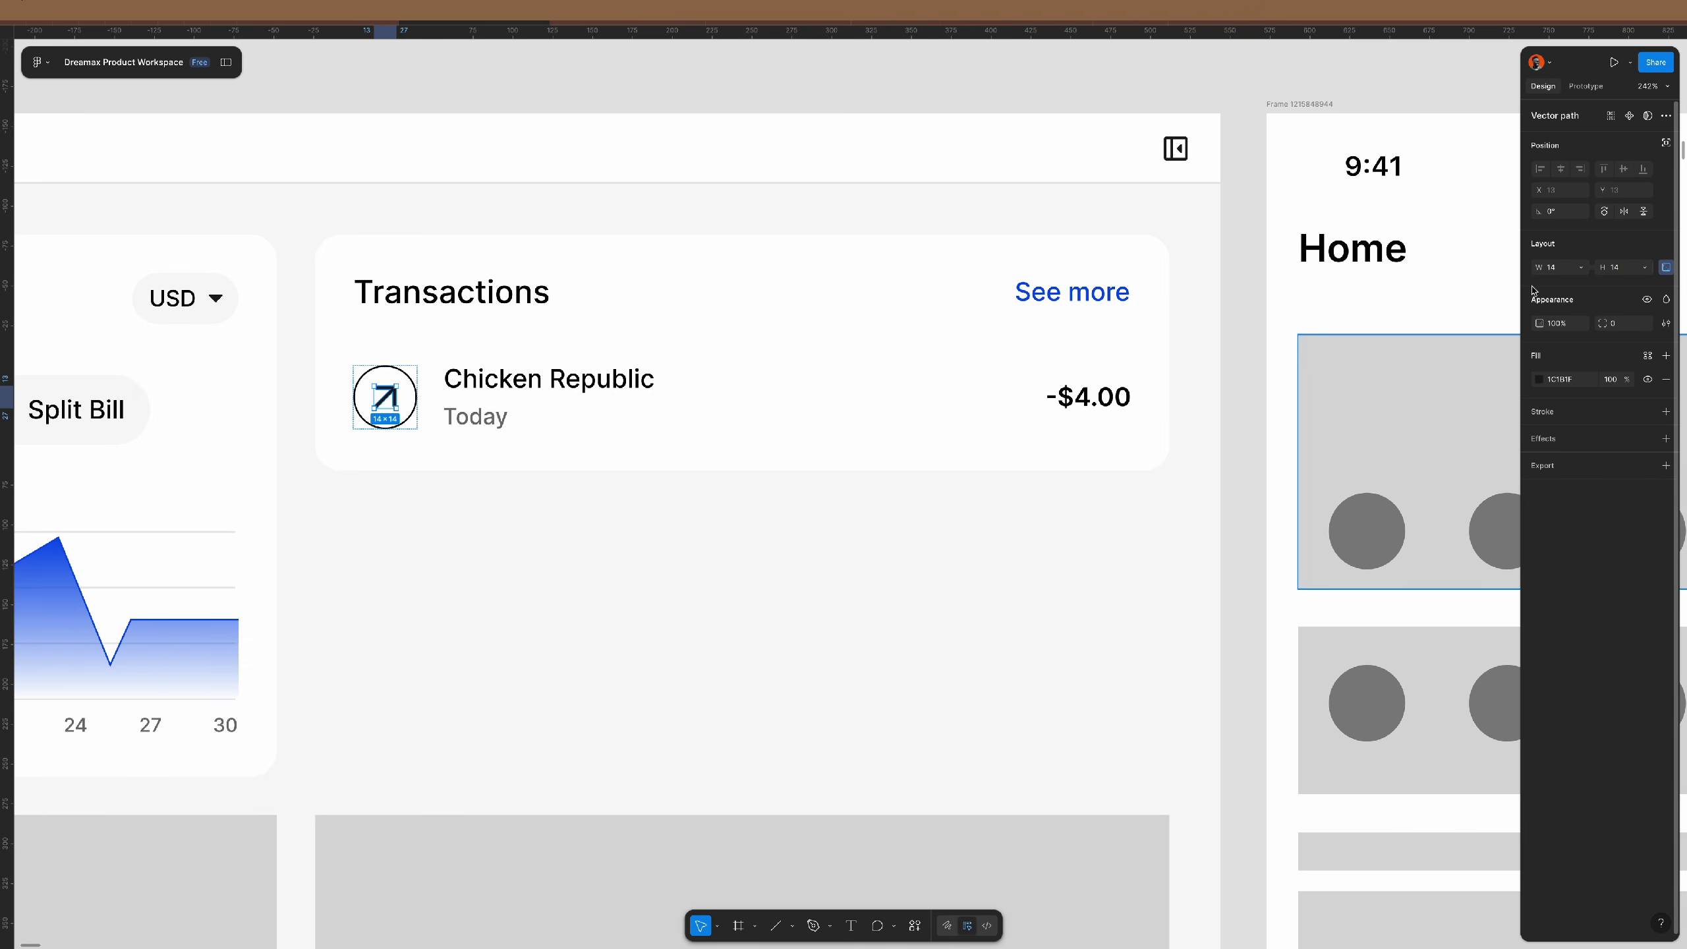
left_click(1071, 291)
- Duplicate the row into an auto-layout column with 16 gap, then duplicate again for a third row
left_click(1073, 399)
key("ctrl+d")
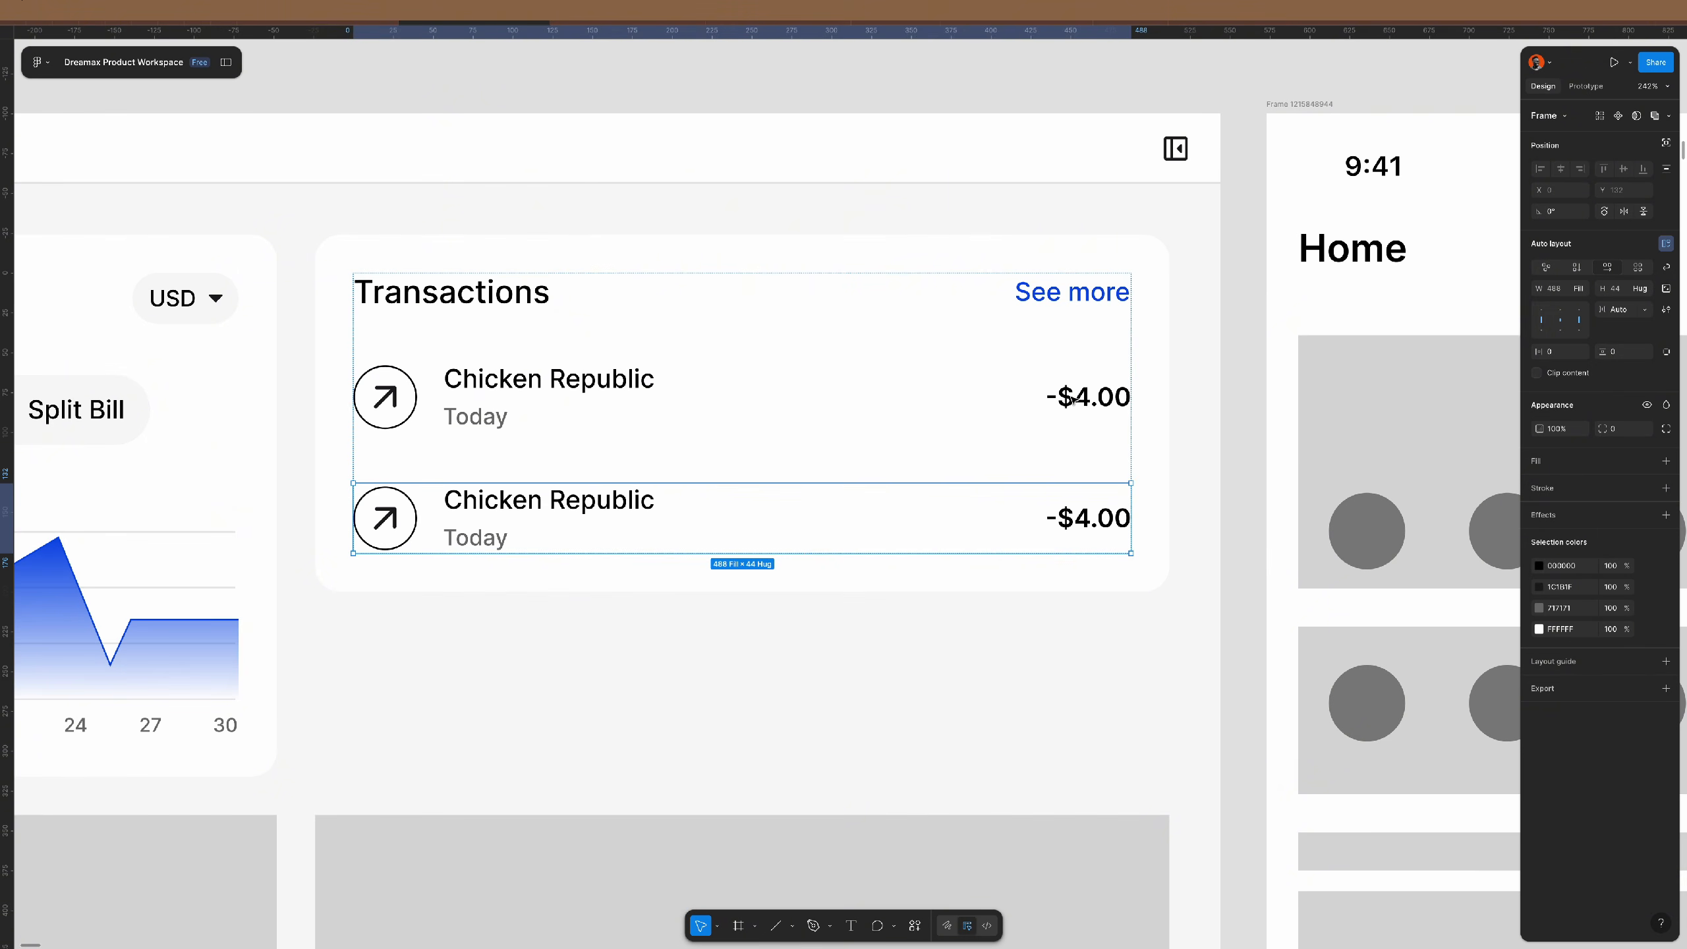
left_click(1028, 395, "shift")
key("shift+a")
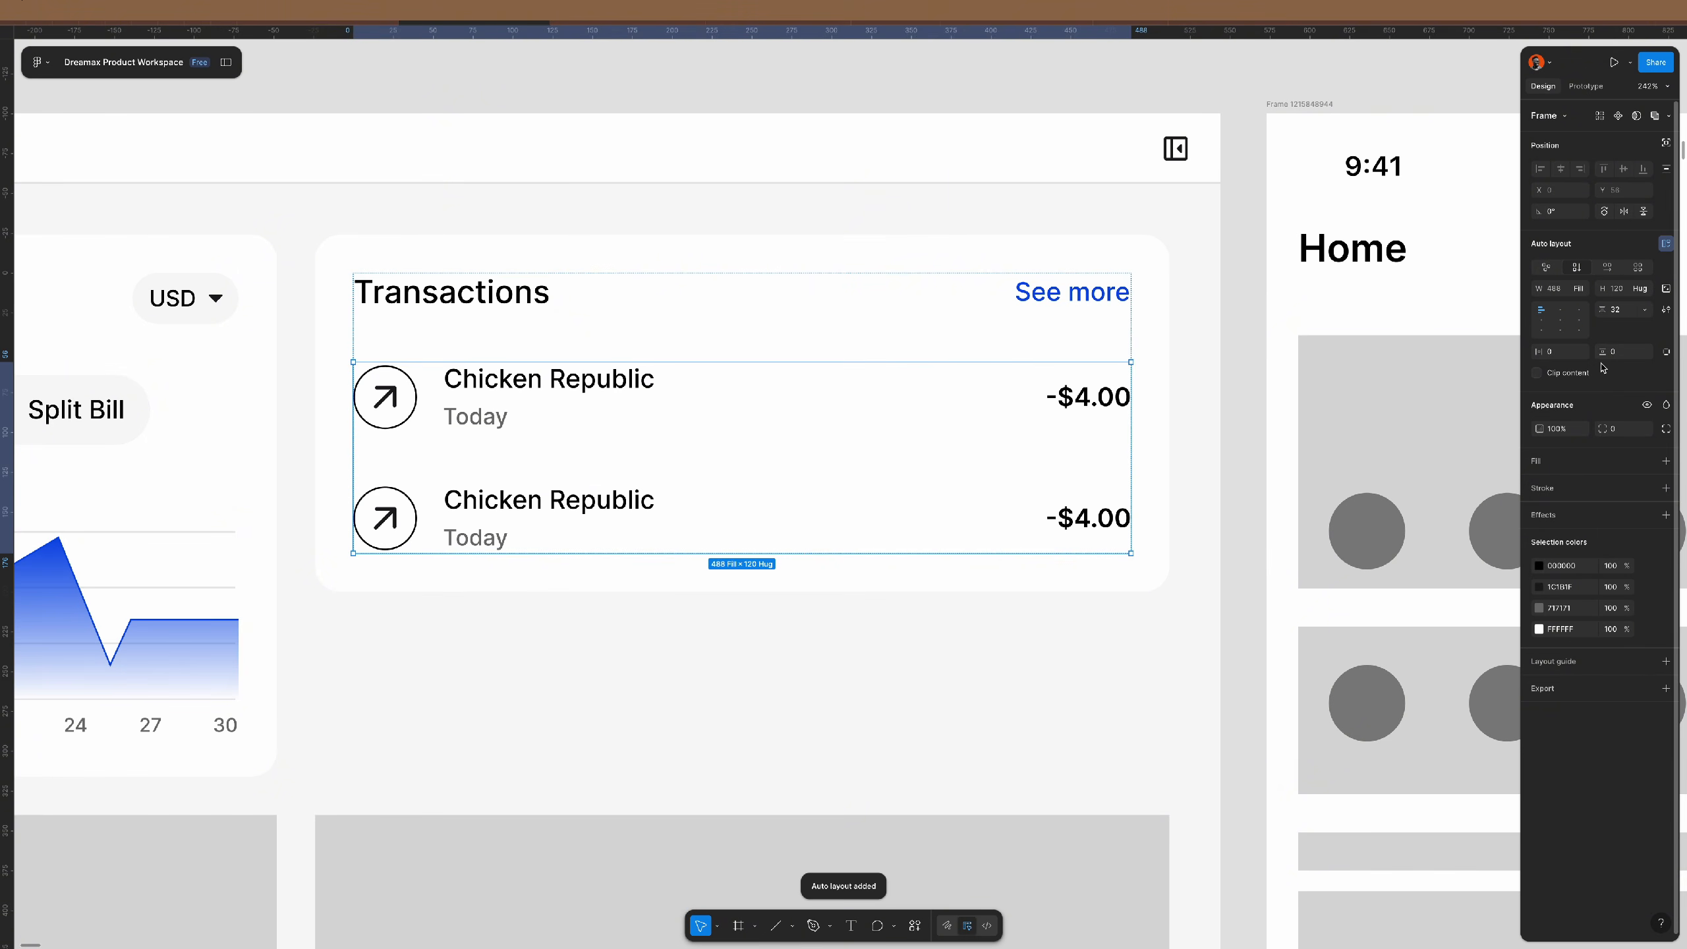
left_click(1620, 309)
type("16")
key("Return")
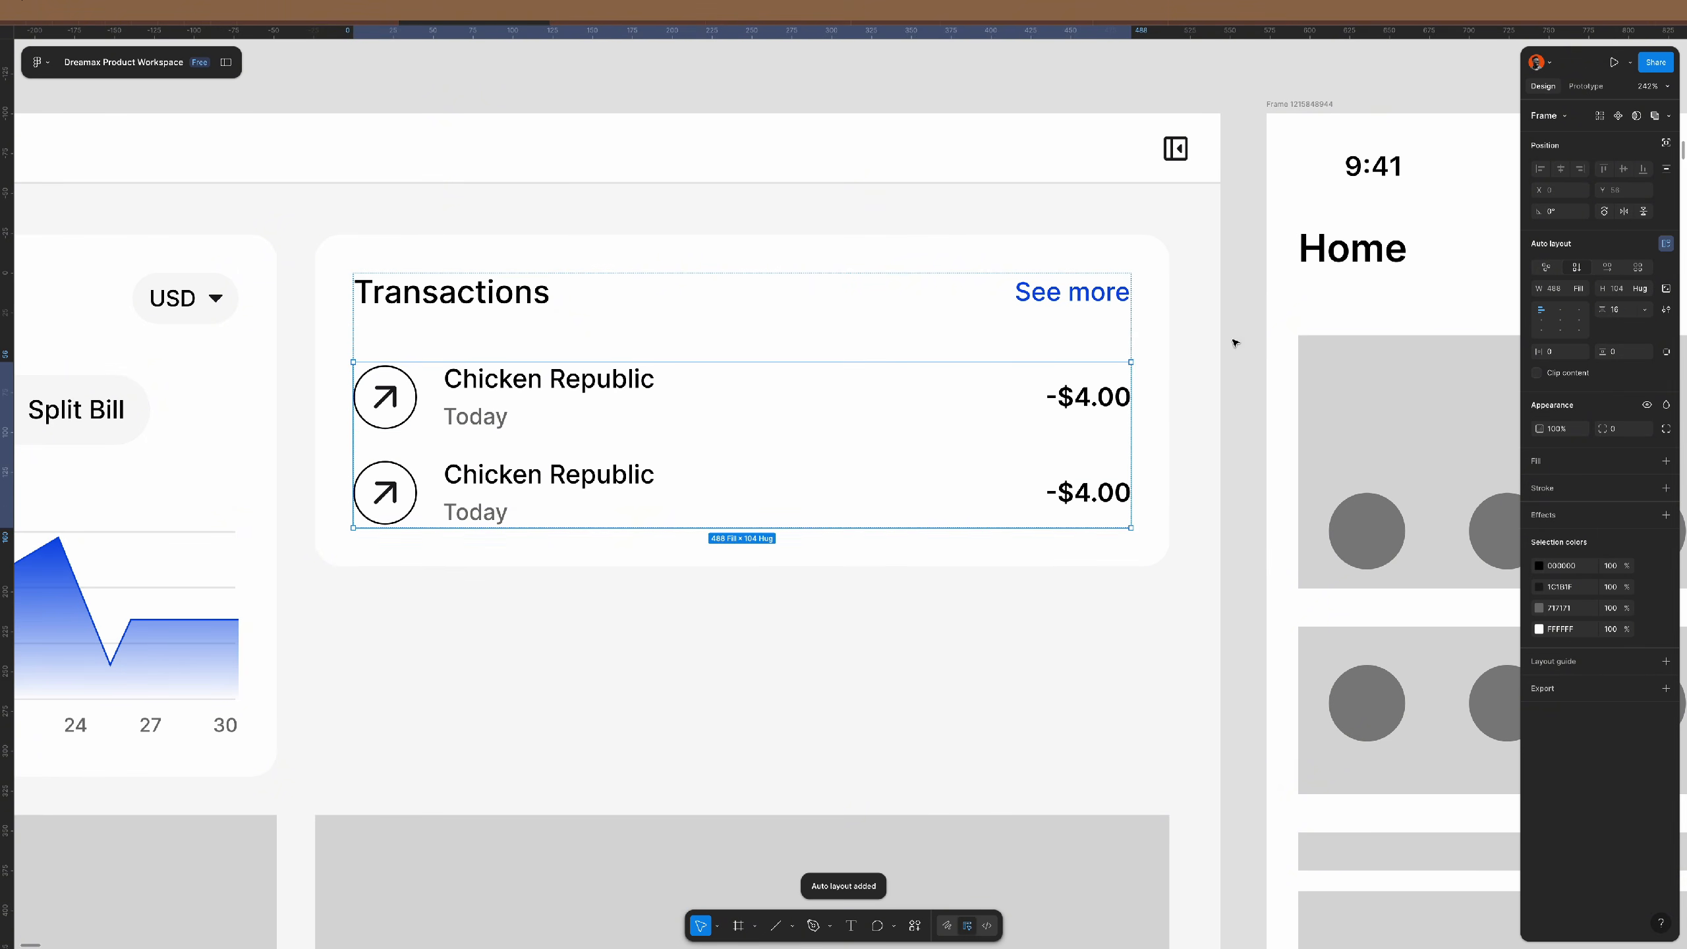
double_click(1024, 472)
key("ctrl+d")
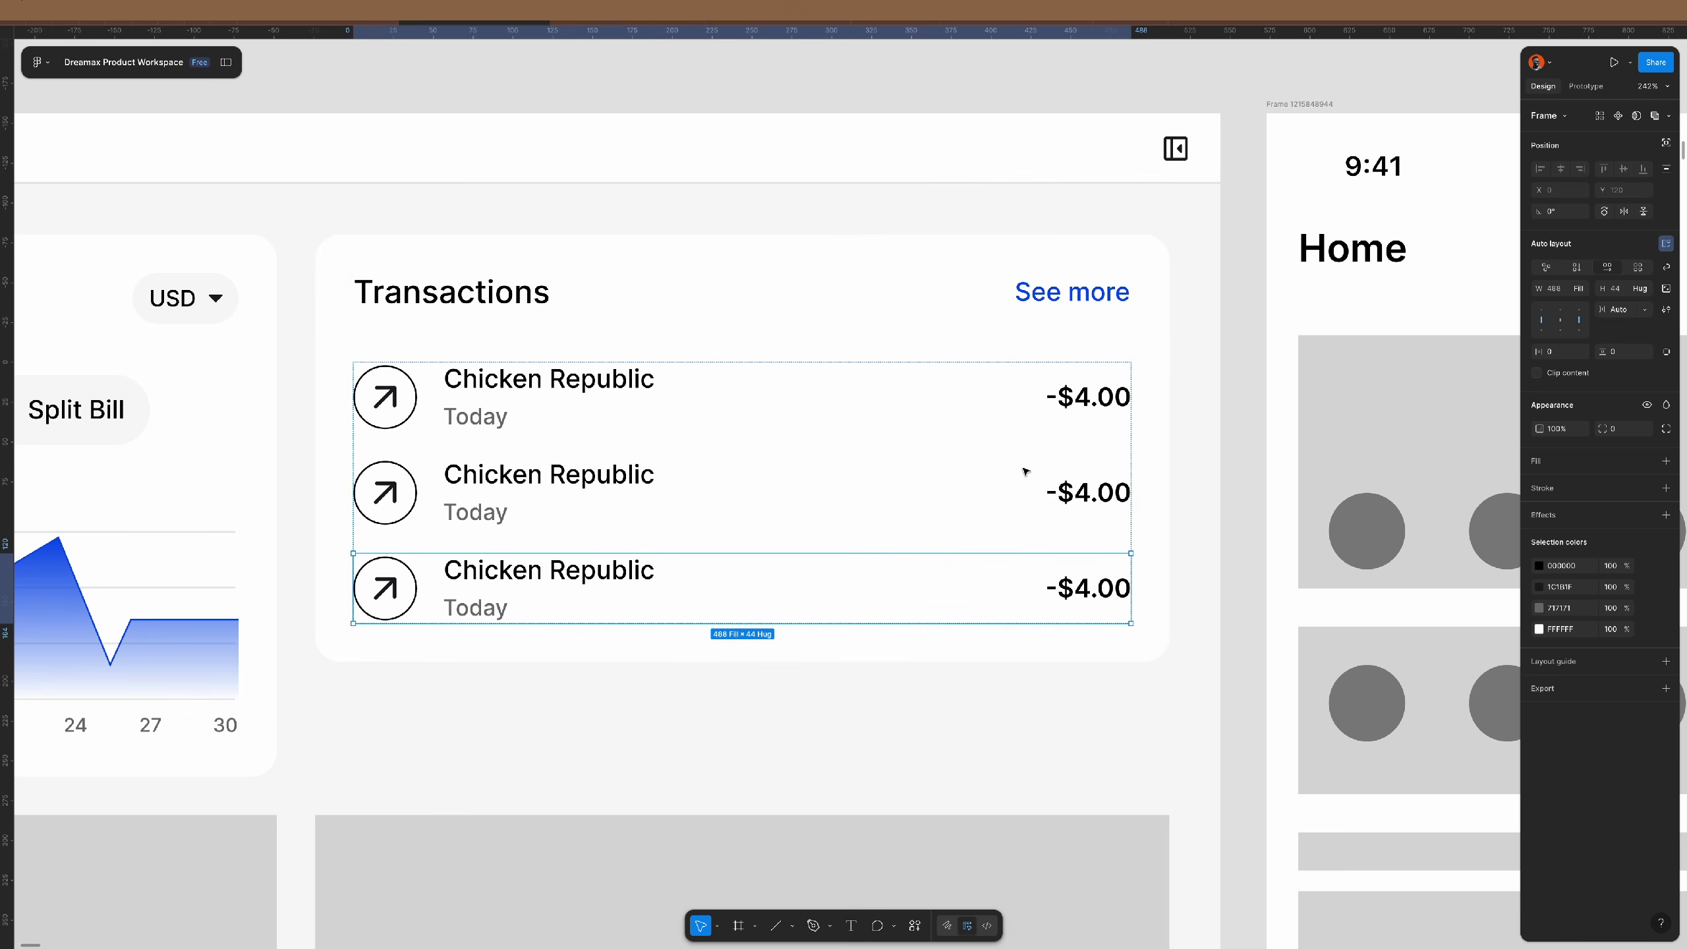
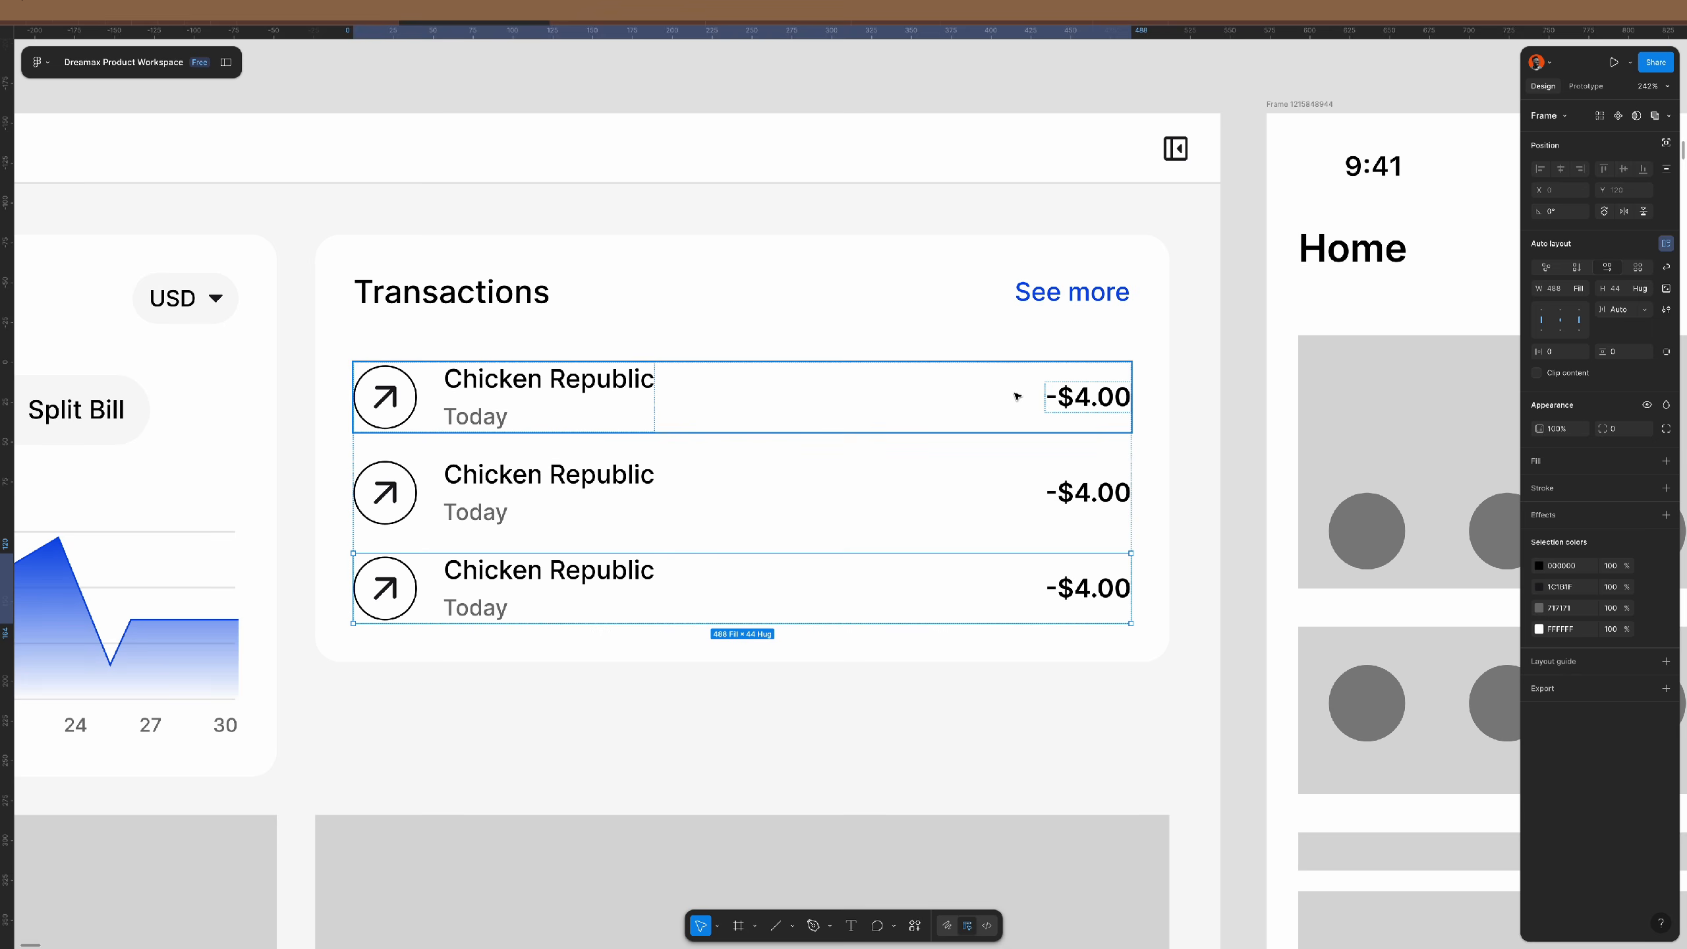
- Try 10 side padding on the first transaction row, then undo it
scroll(1016, 397, "down", 5)
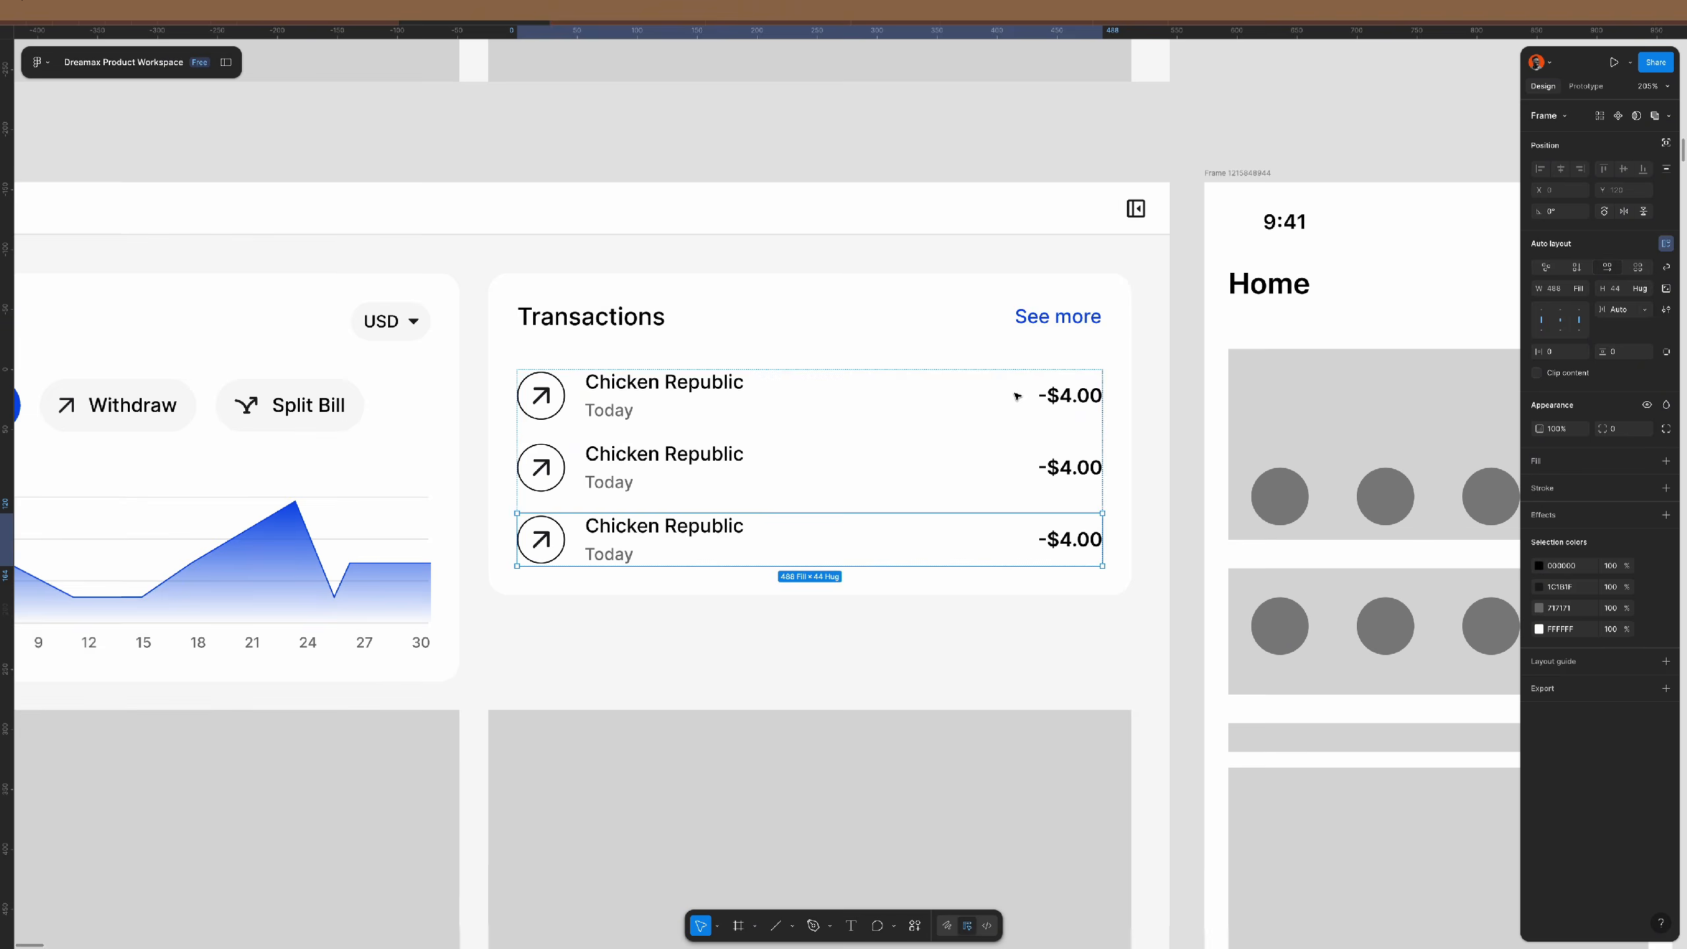
scroll(1016, 396, "down", 4)
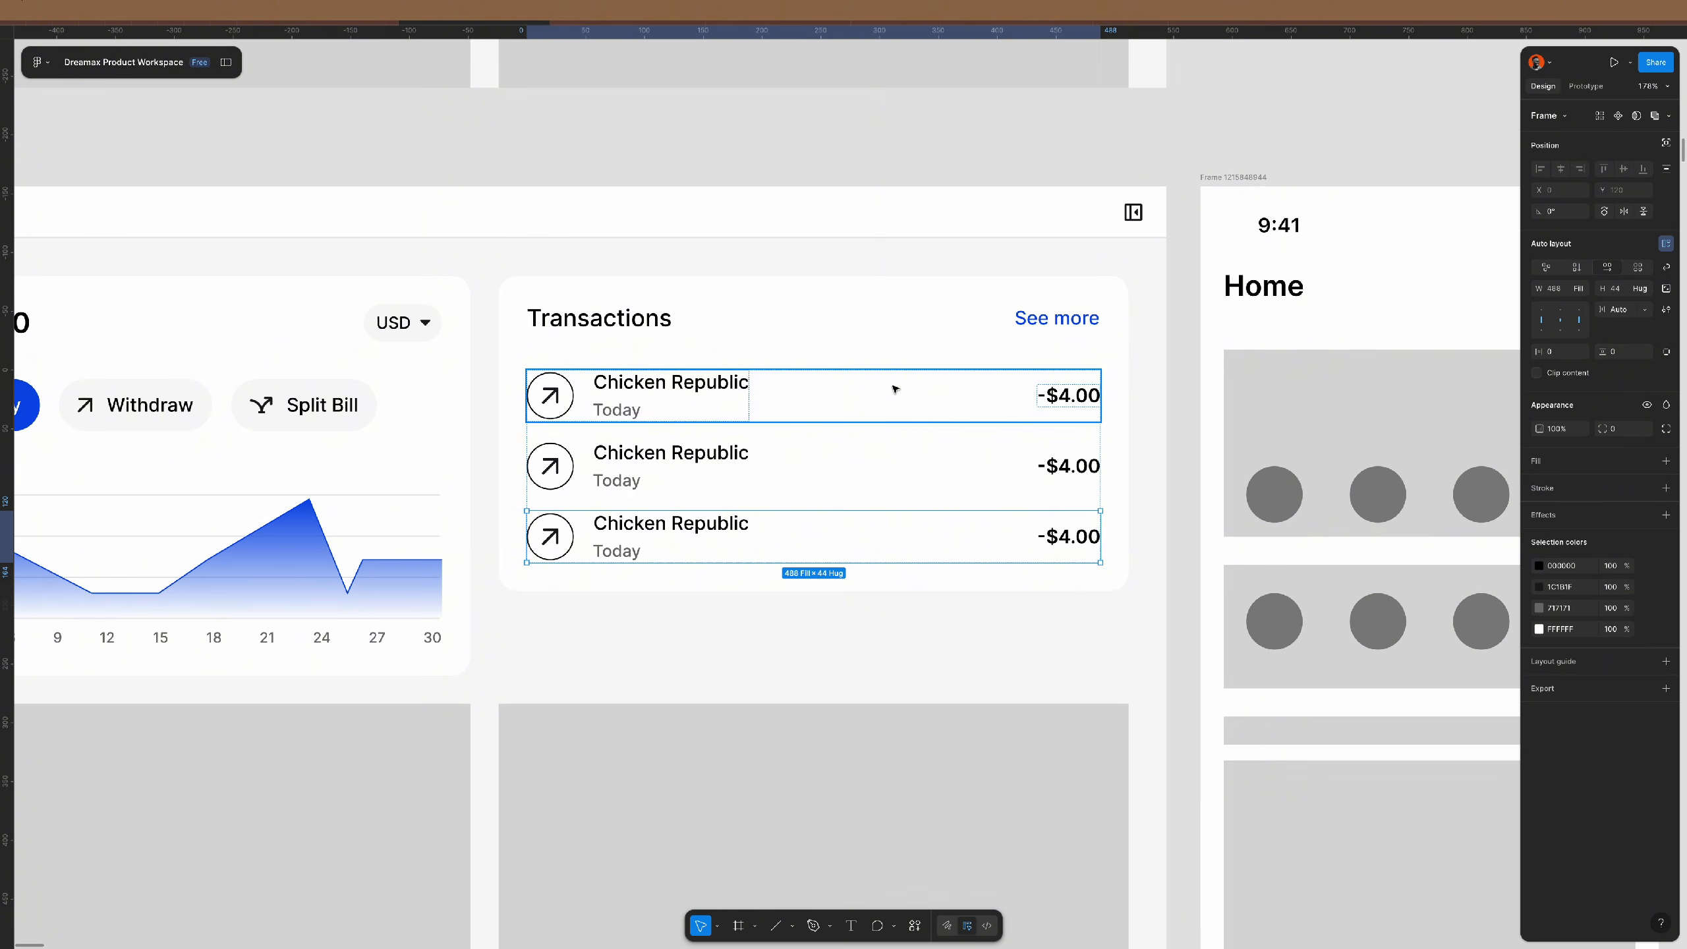
left_click(890, 384)
left_click(1565, 351)
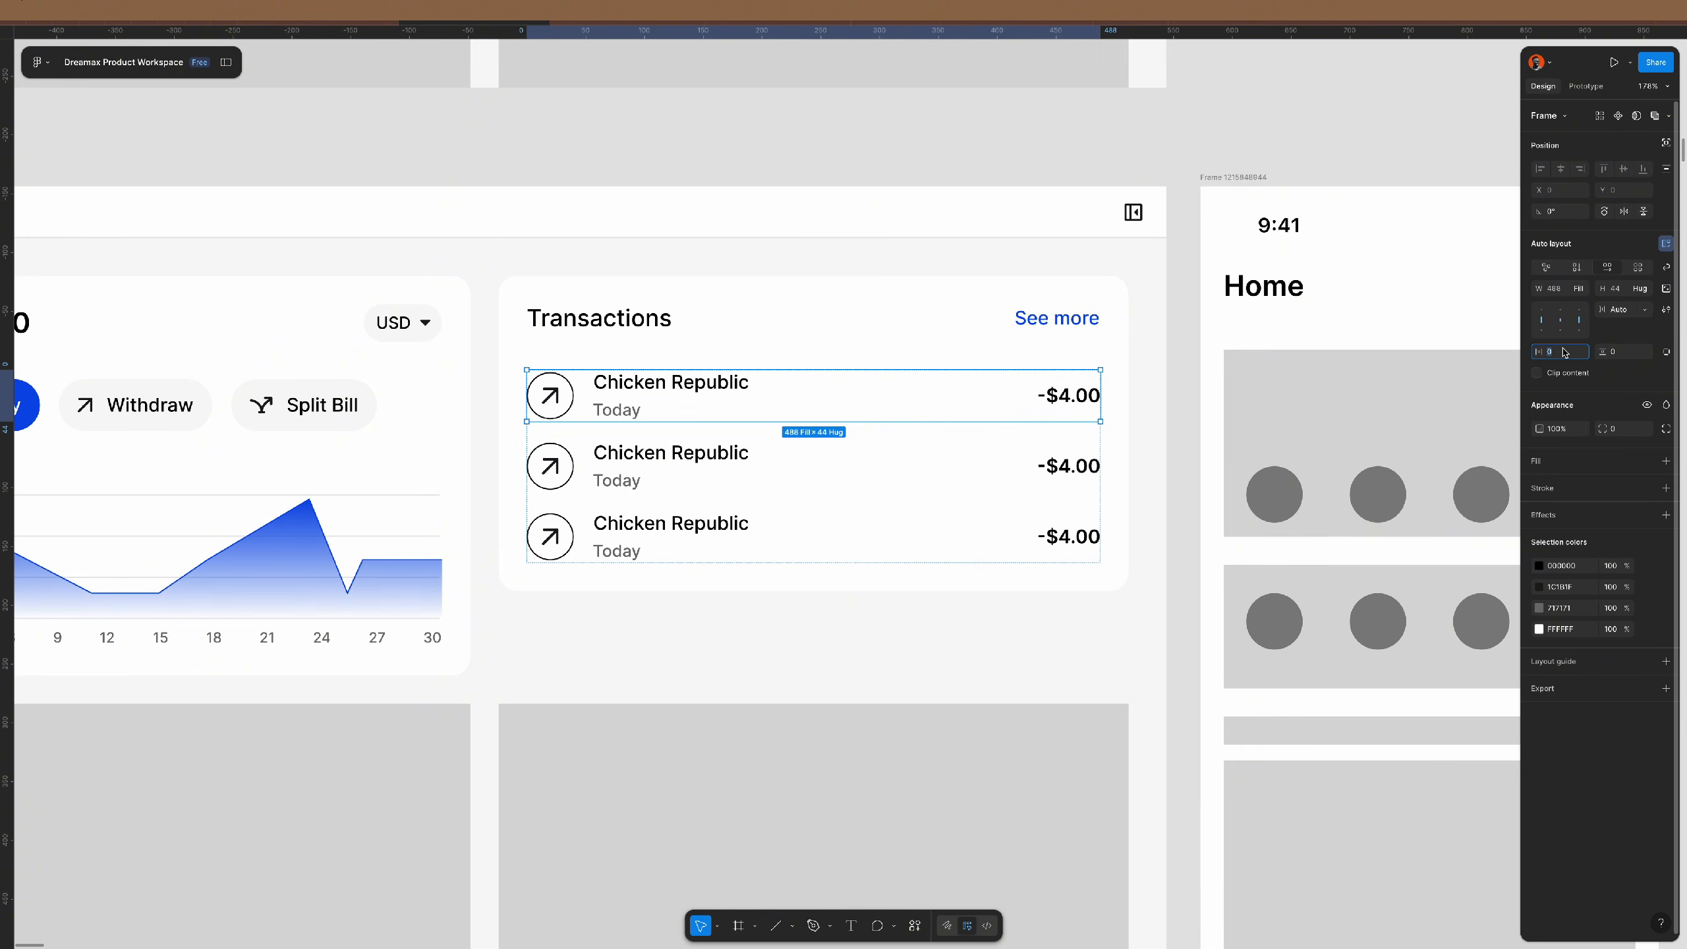
type("10")
key("Return")
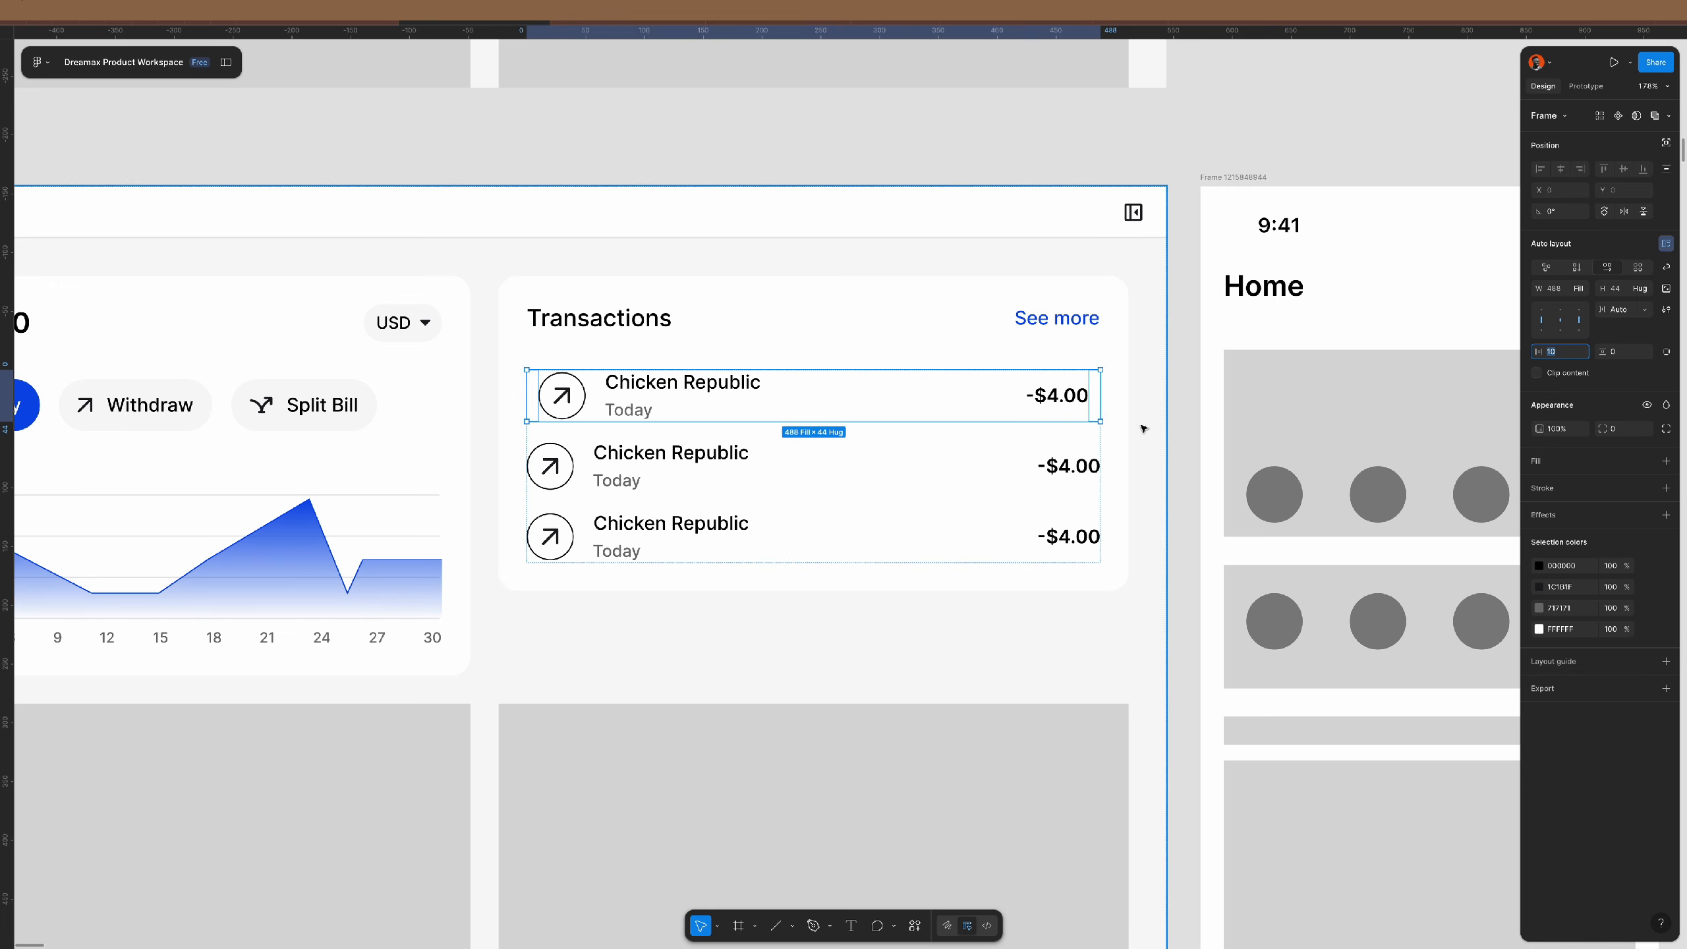
key("ctrl+z")
left_click(1181, 427)
- Give the Transactions header 24 side padding, 56 height and 0 vertical padding
double_click(1036, 318)
double_click(1036, 318)
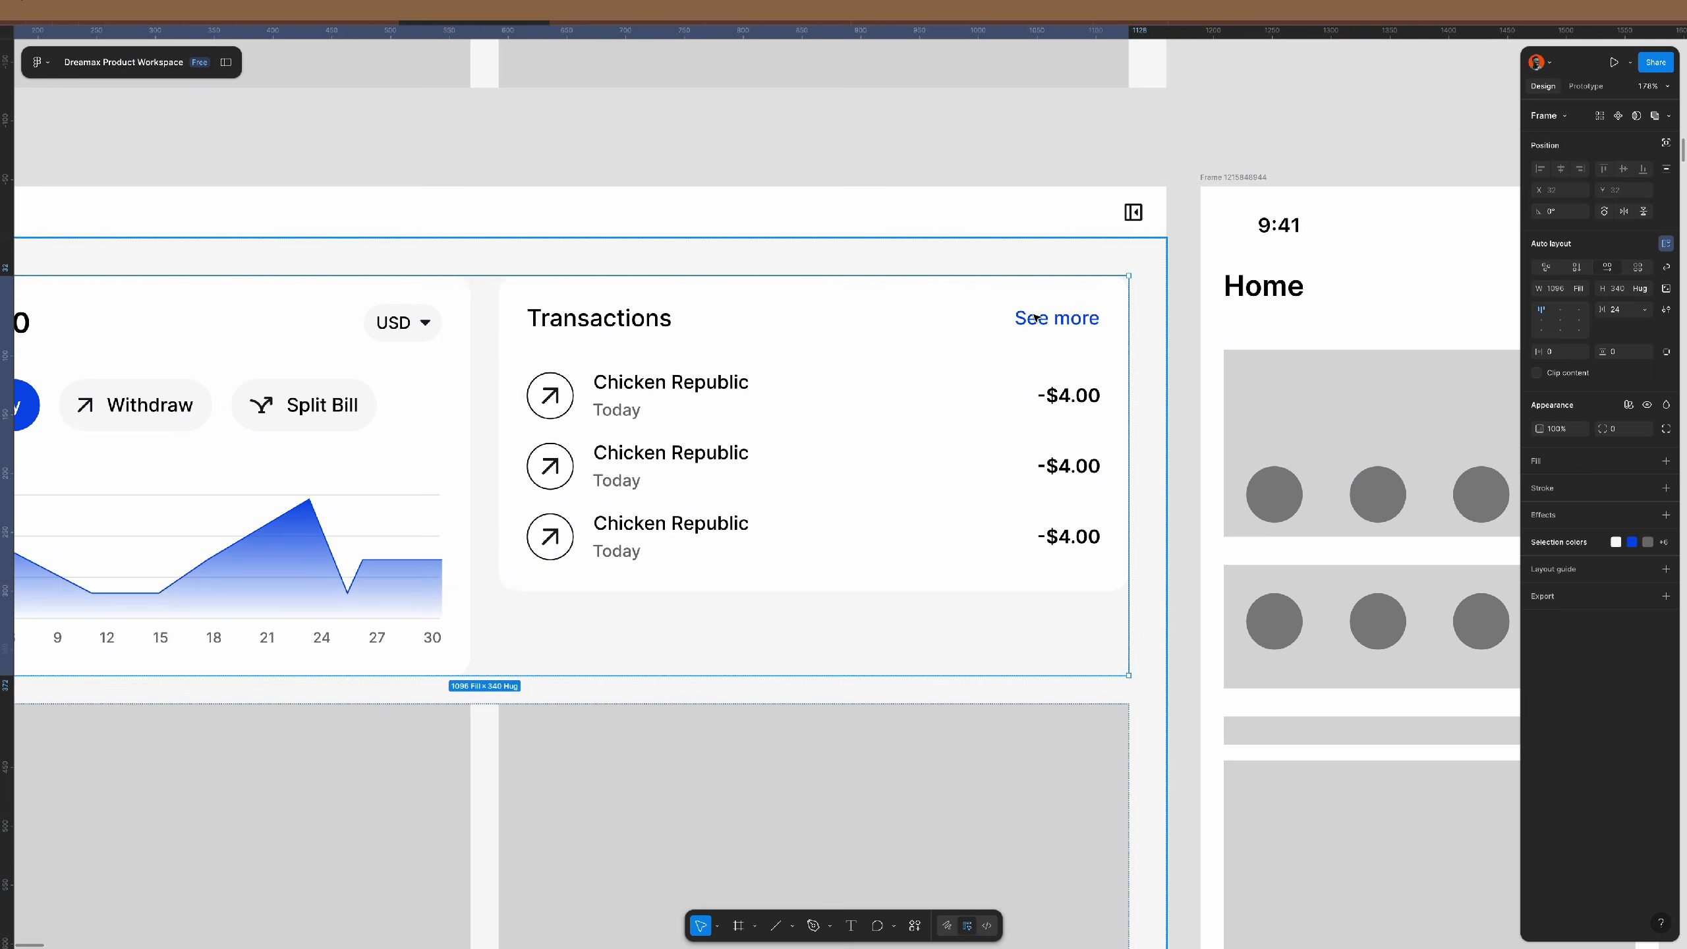
double_click(1037, 318)
double_click(1036, 318)
double_click(1036, 318)
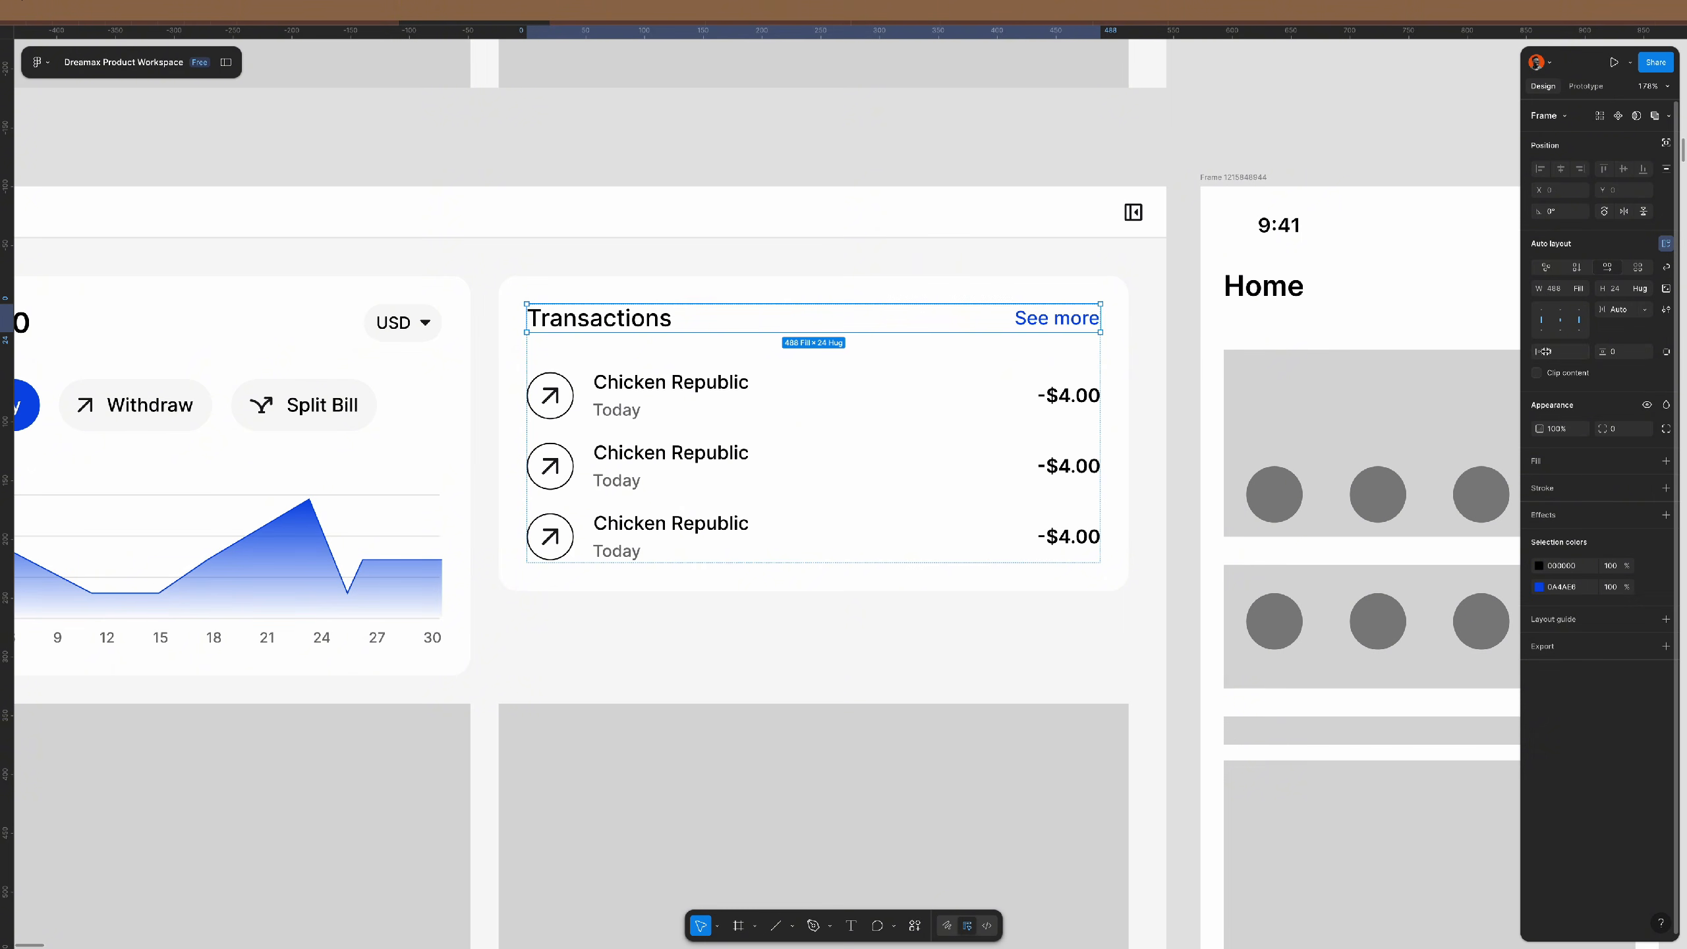
key("Tab")
type("2")
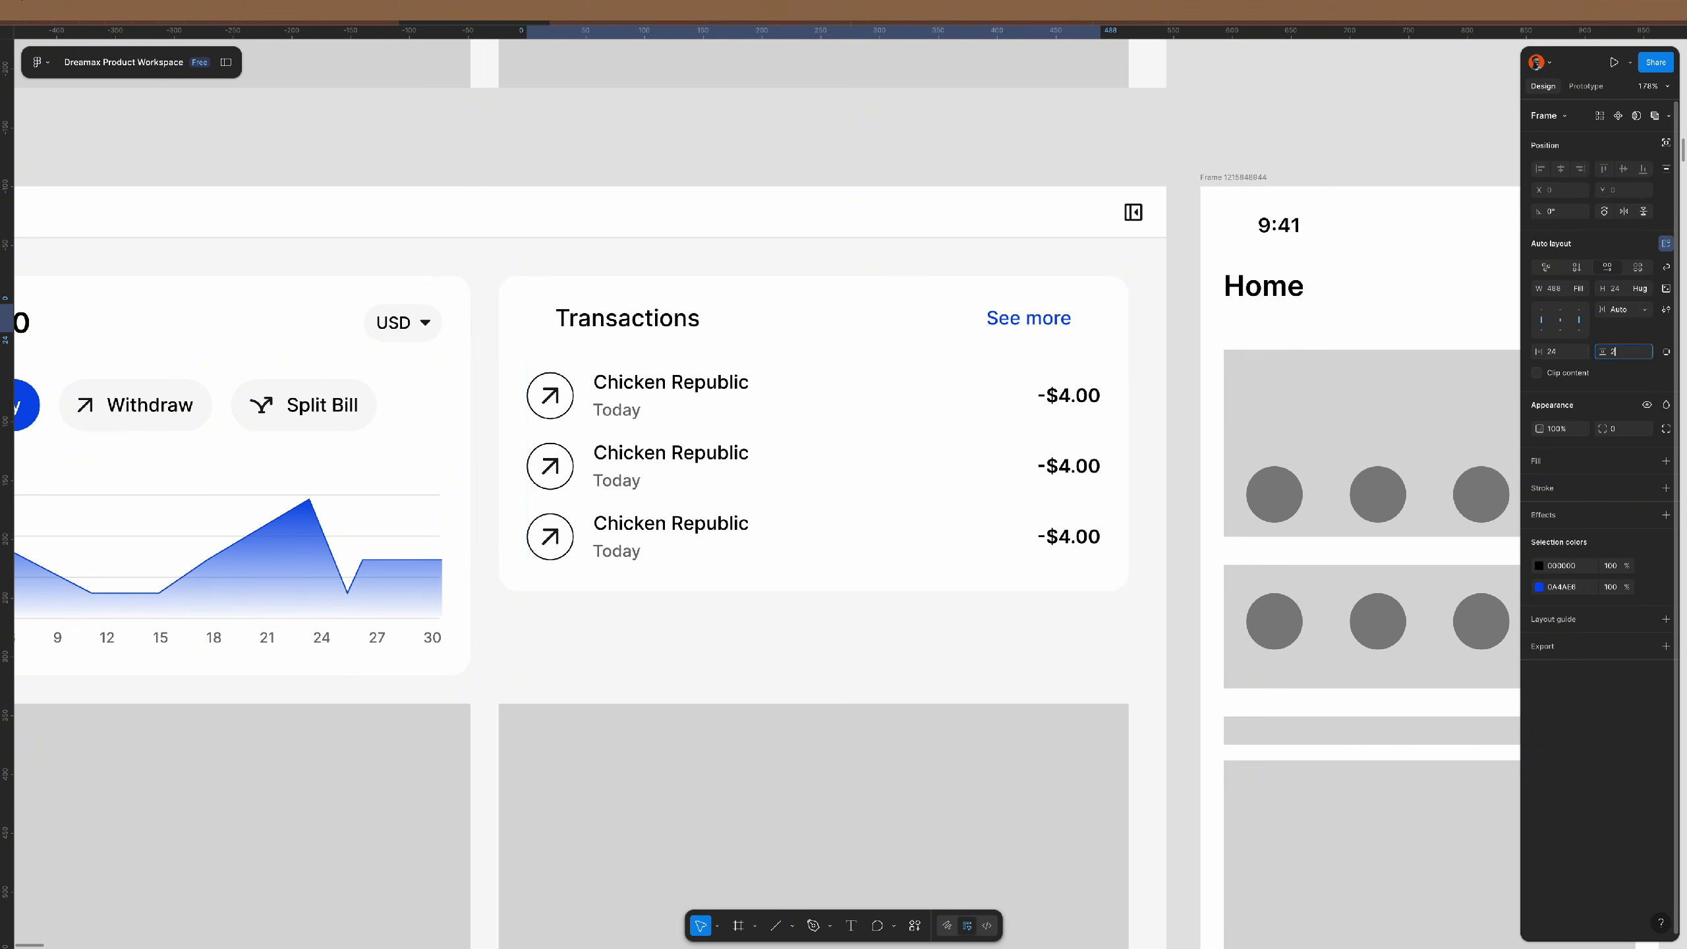
type("4")
key("Return")
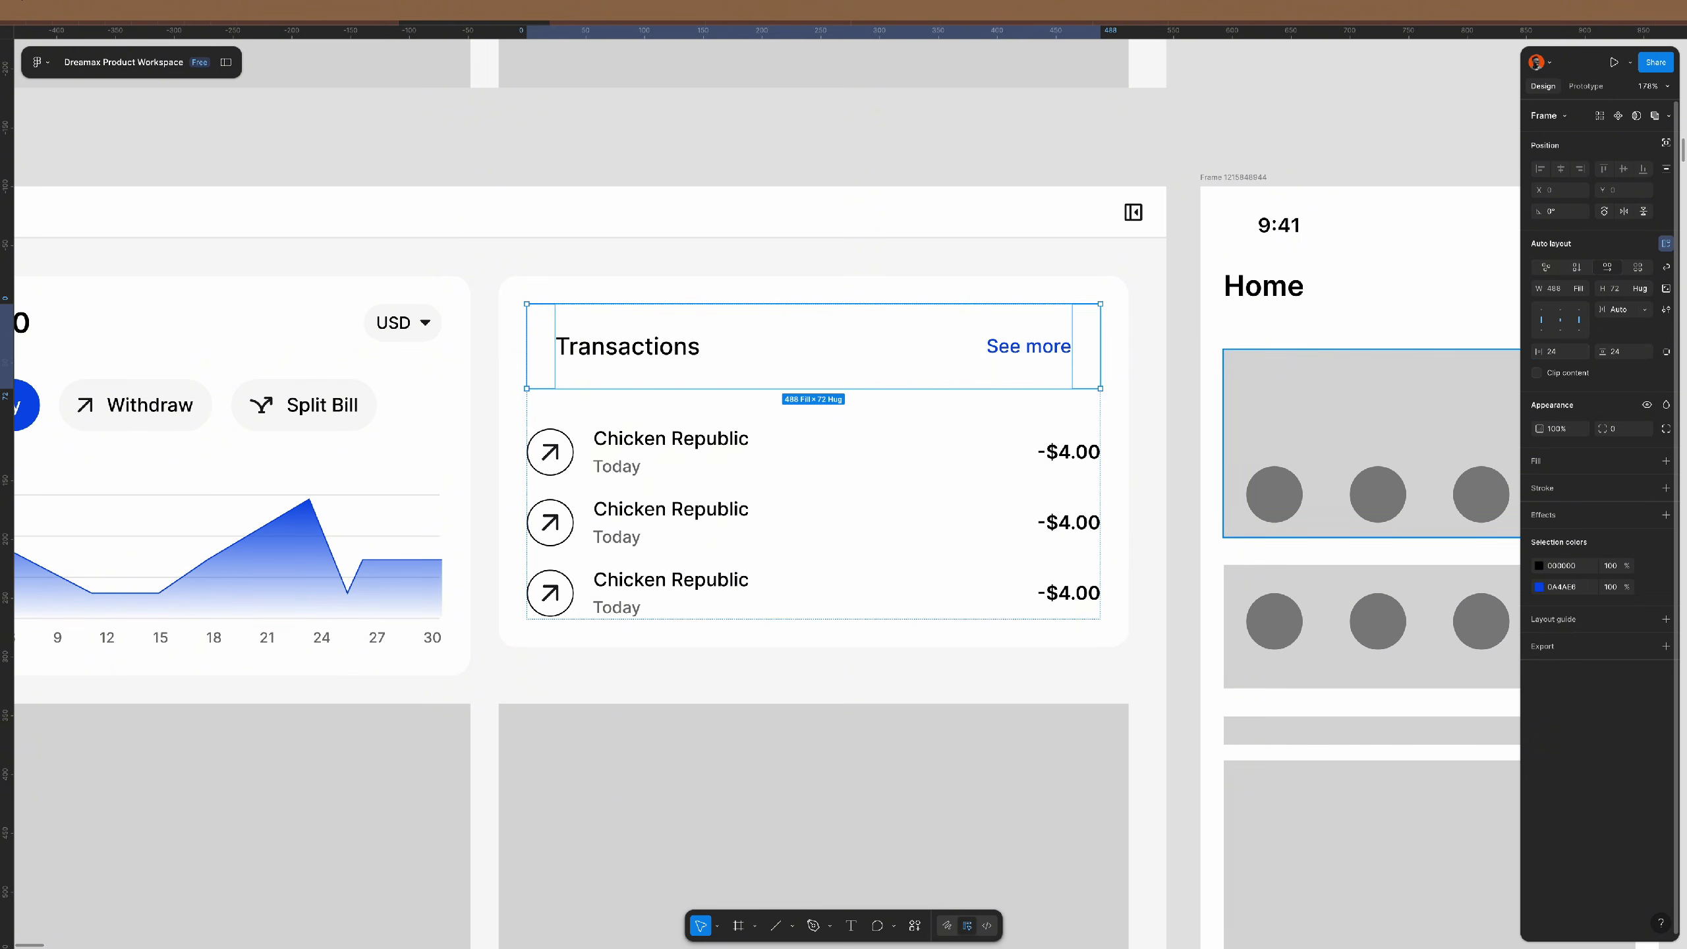
left_click(1628, 295)
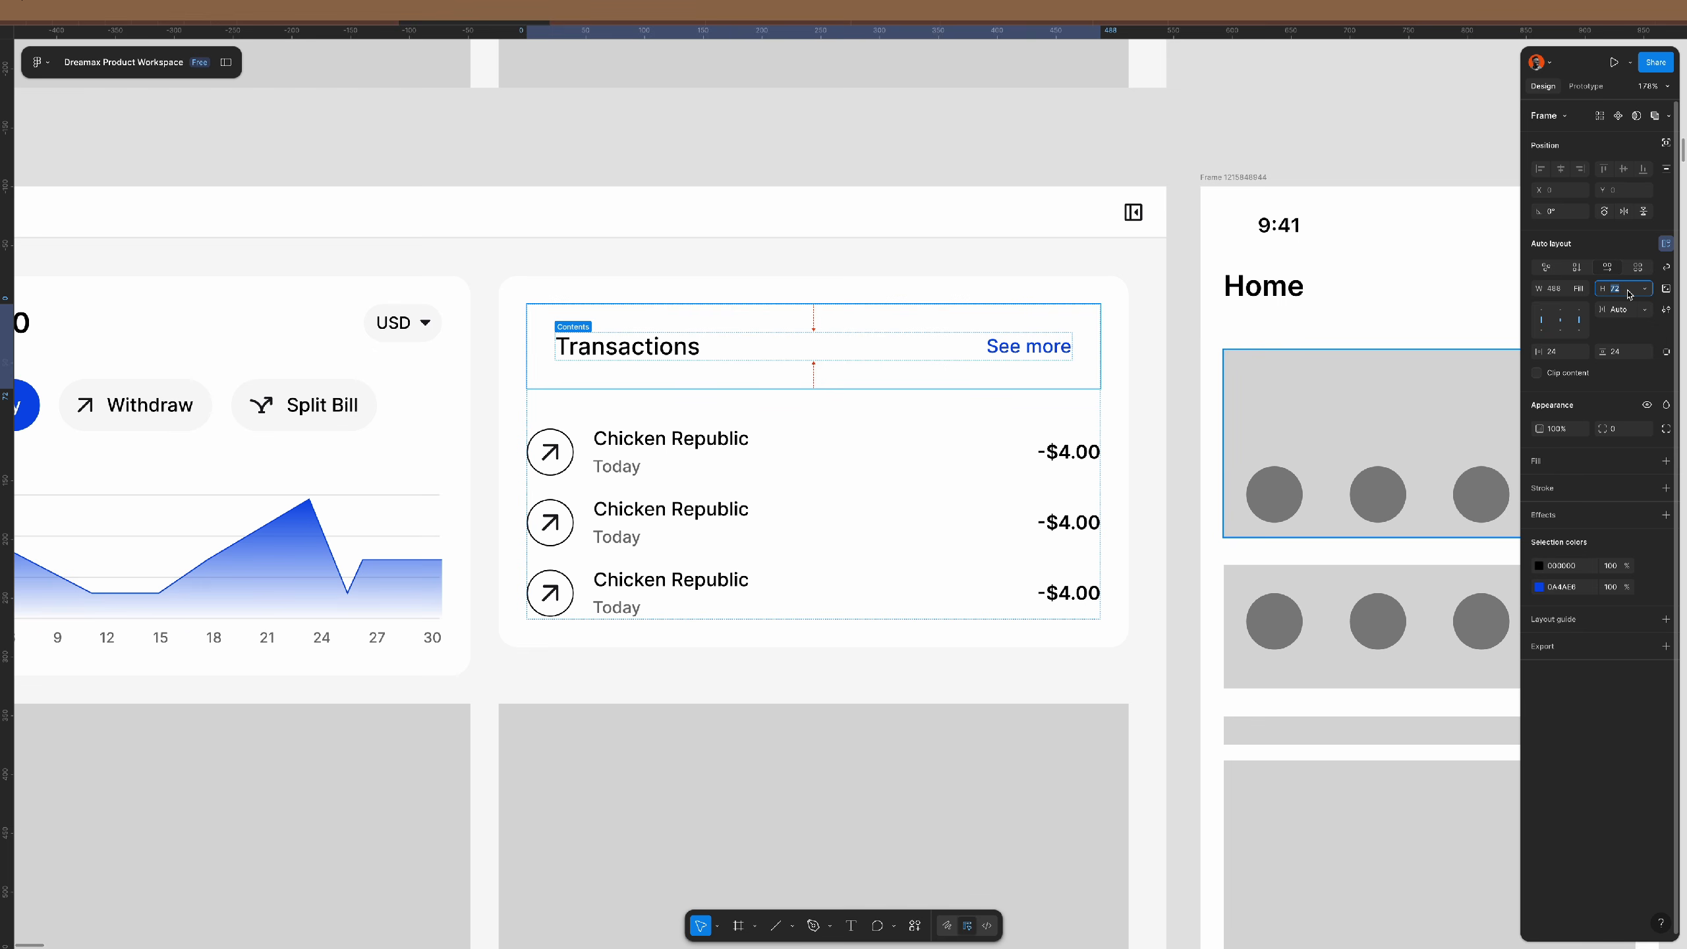
type("56")
key("Return")
left_click(1630, 355)
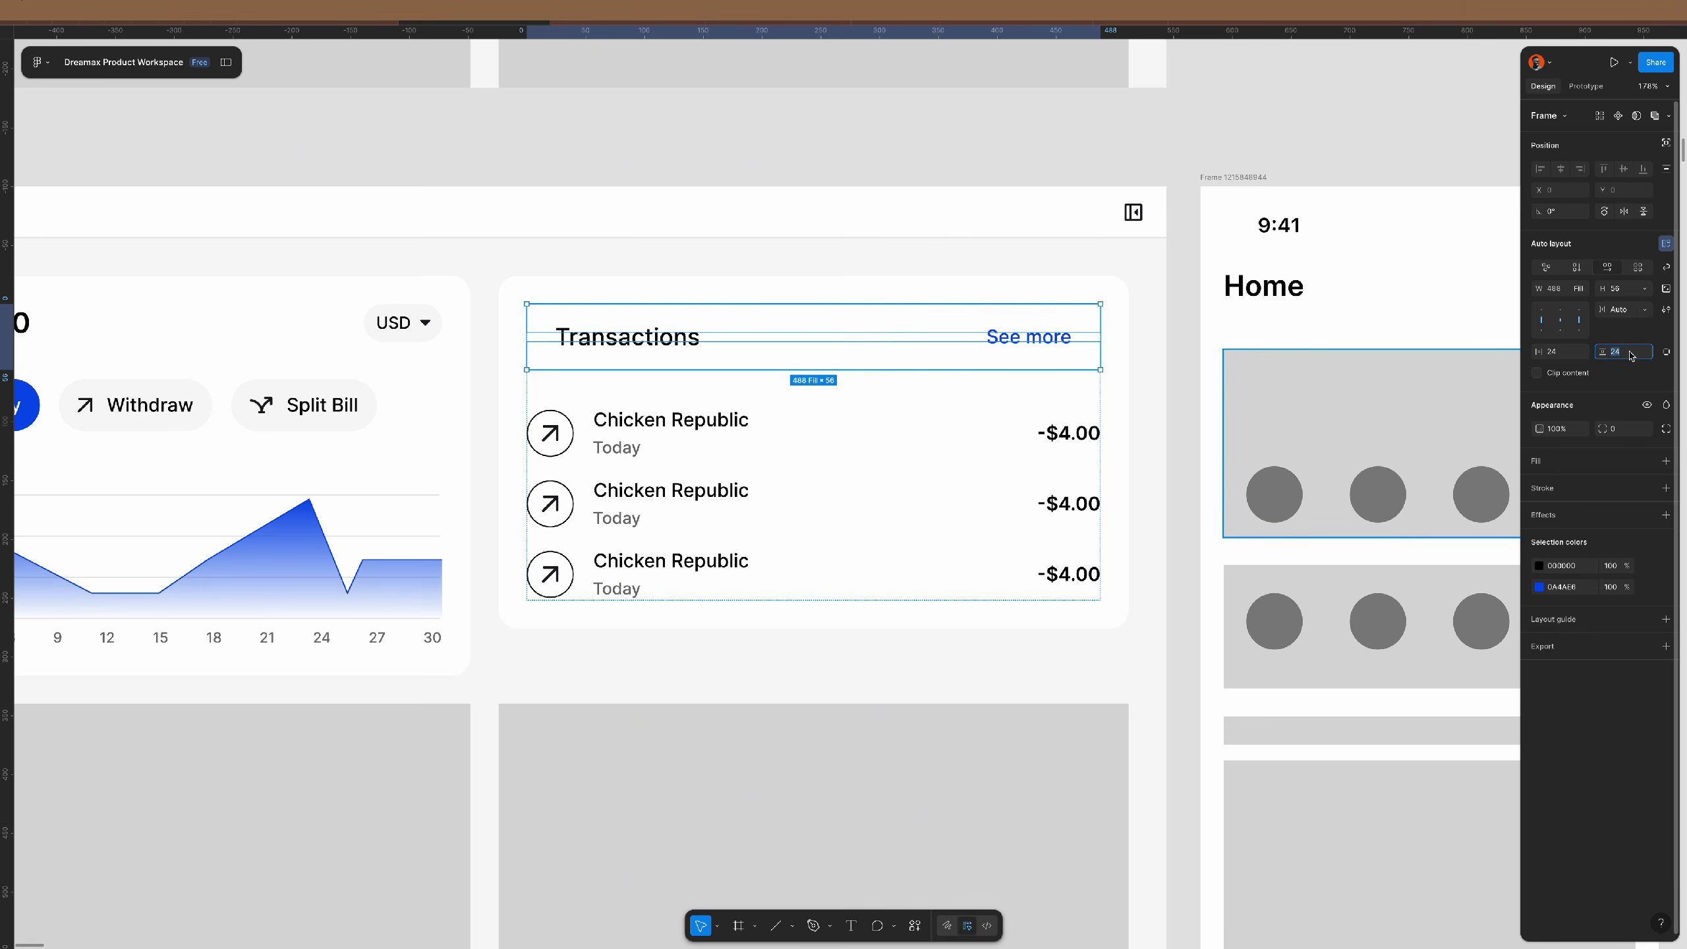
type("0")
key("Return")
- Set the Transactions card's side and vertical padding to 0
left_click(1050, 420)
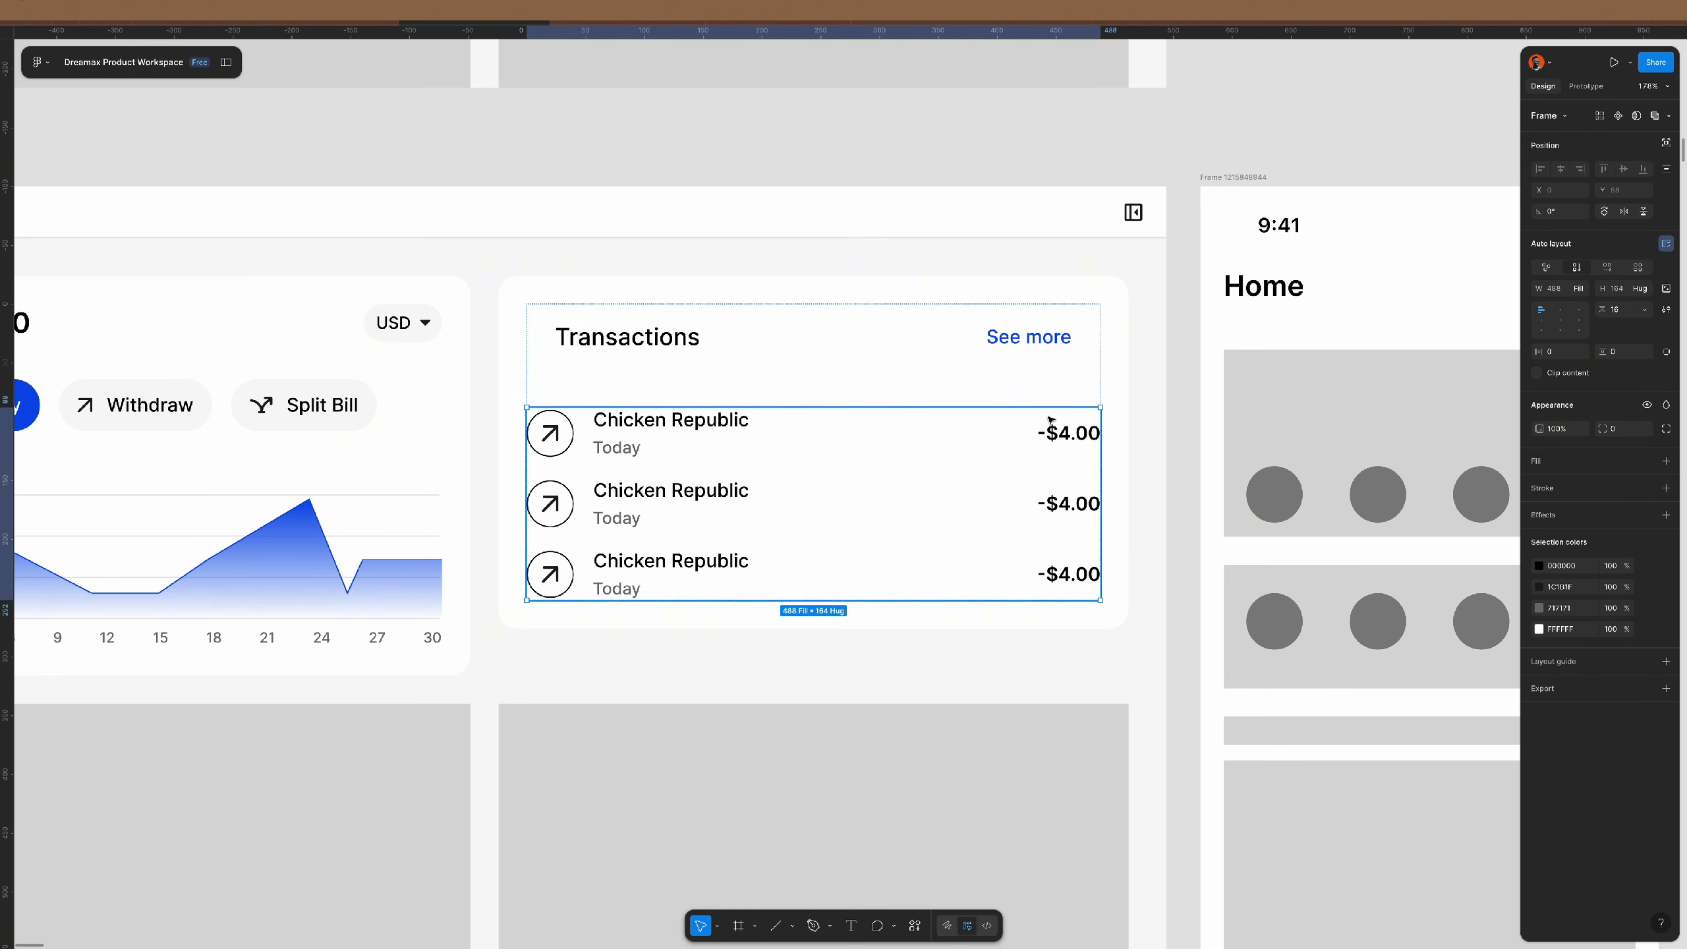
left_click(1123, 380)
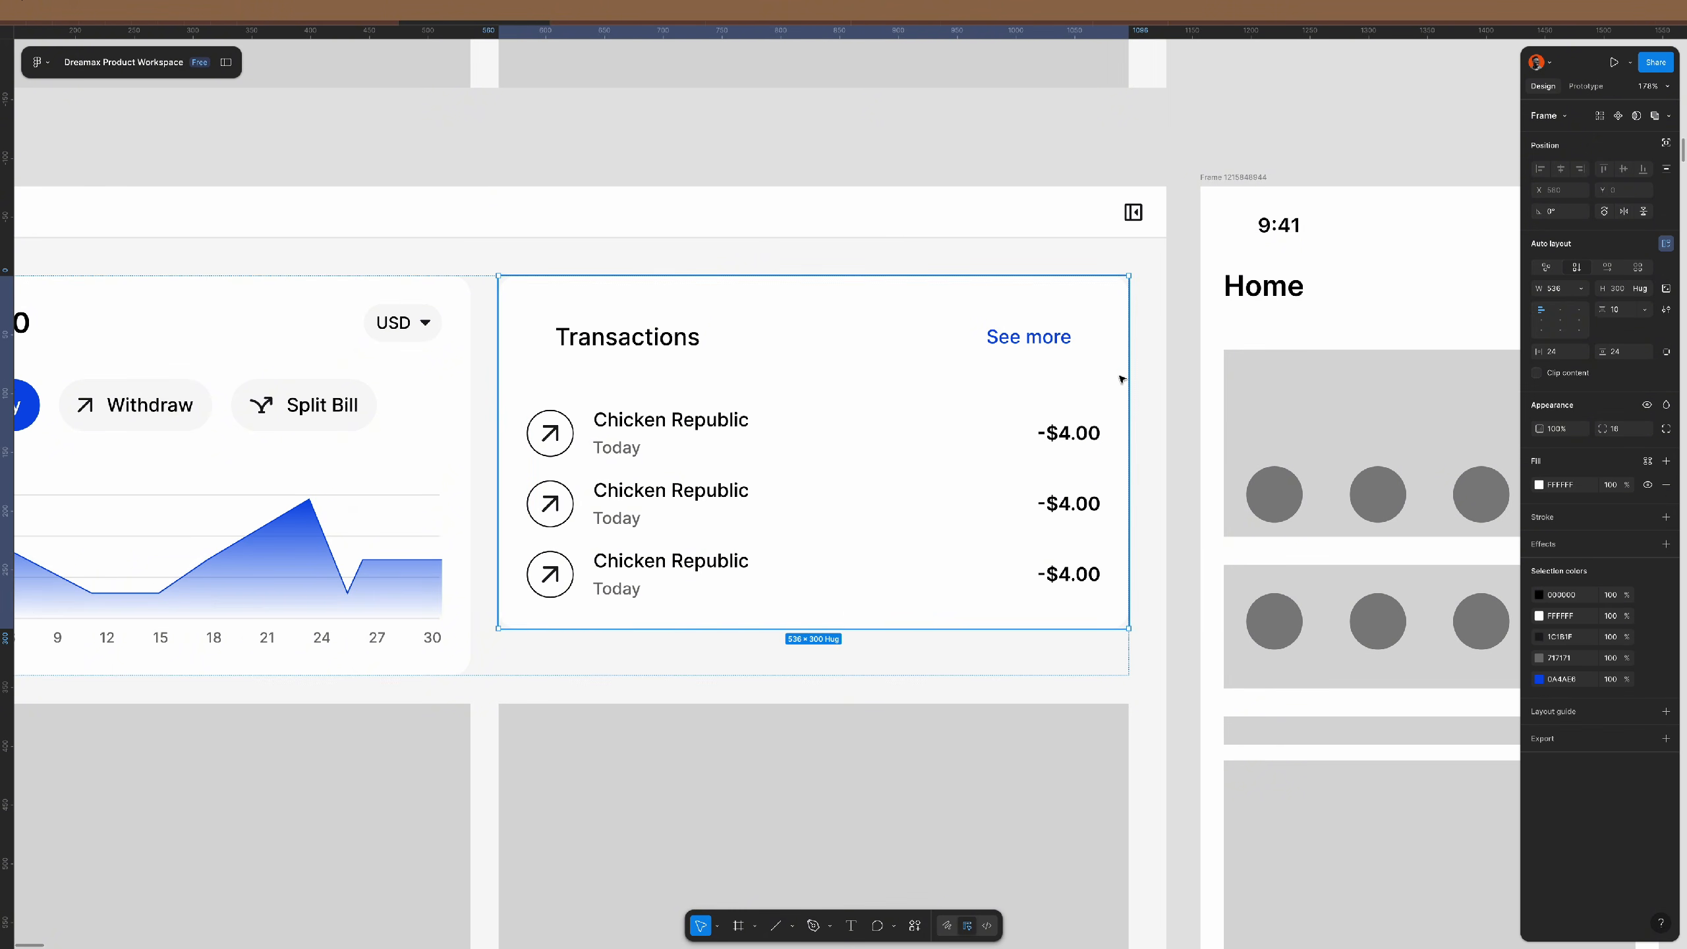
left_click(1568, 352)
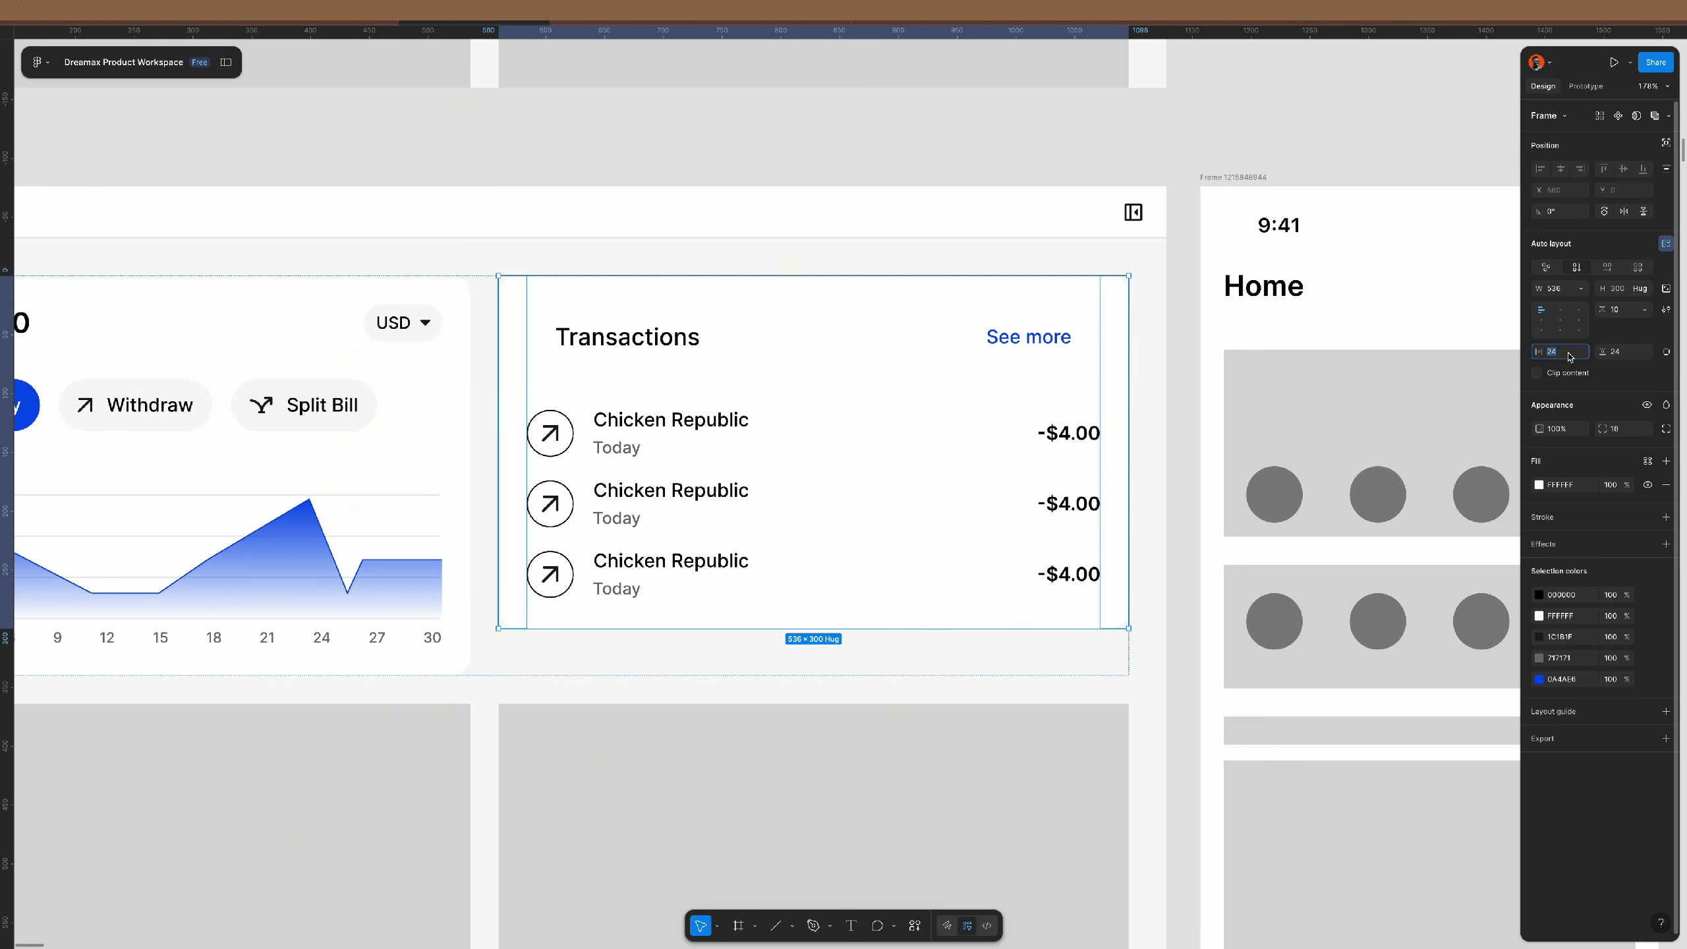
type("0")
key("Tab")
type("0")
key("Return")
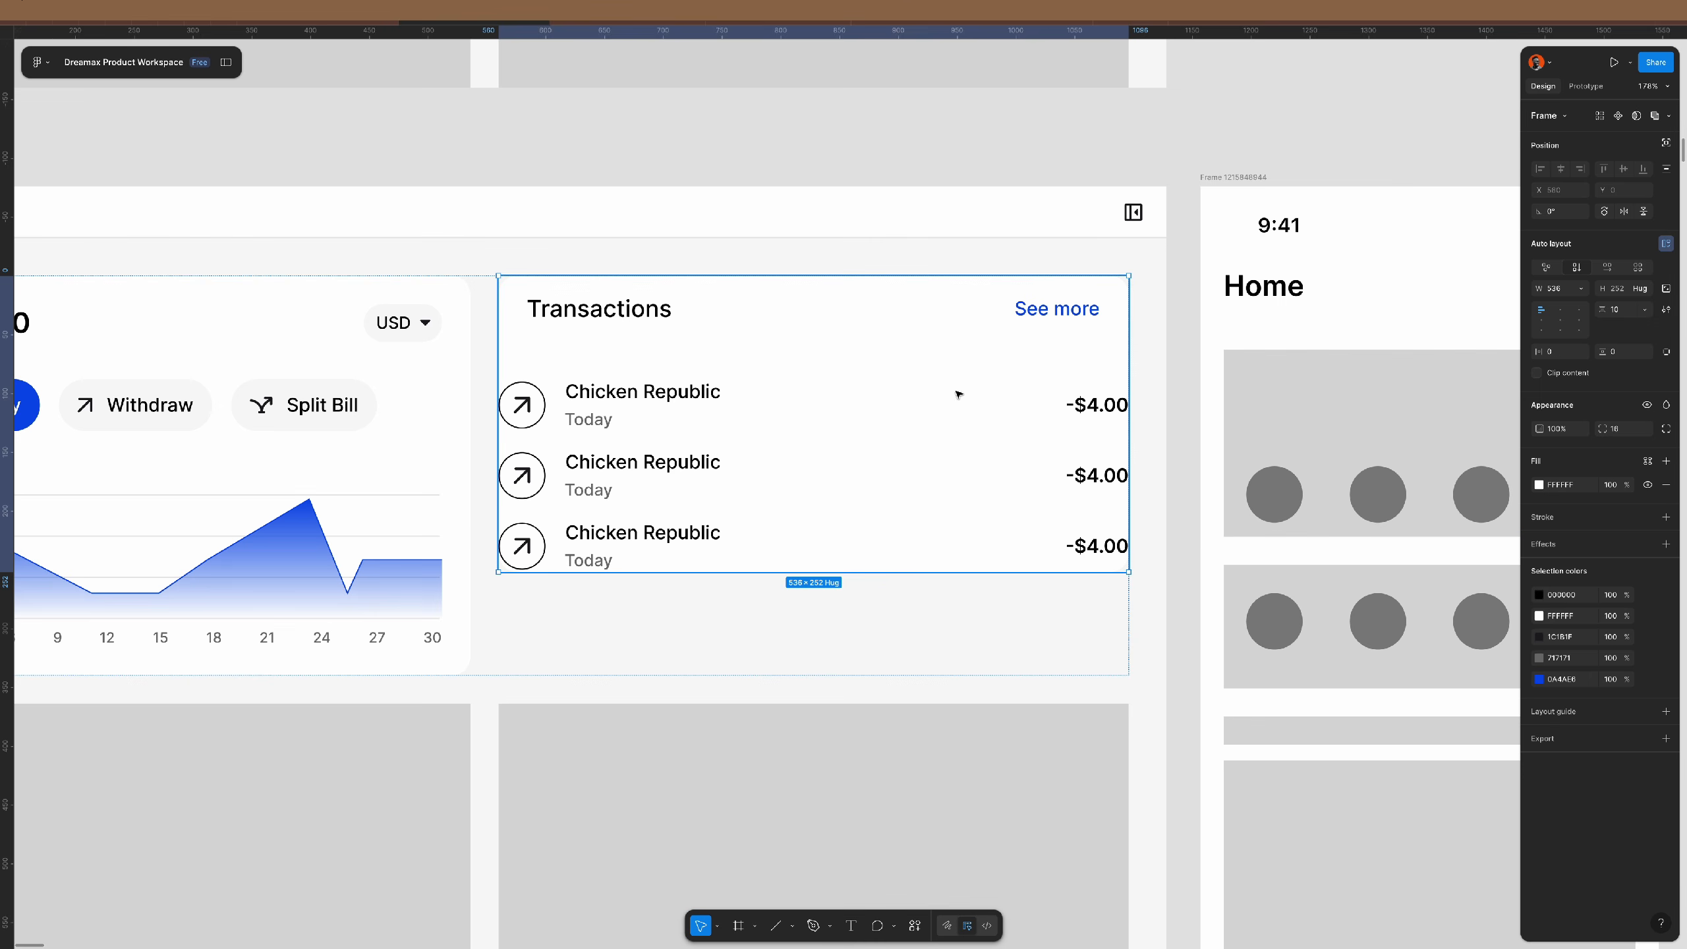
- Set the inner frame's gap between header and list to 0
double_click(1059, 377)
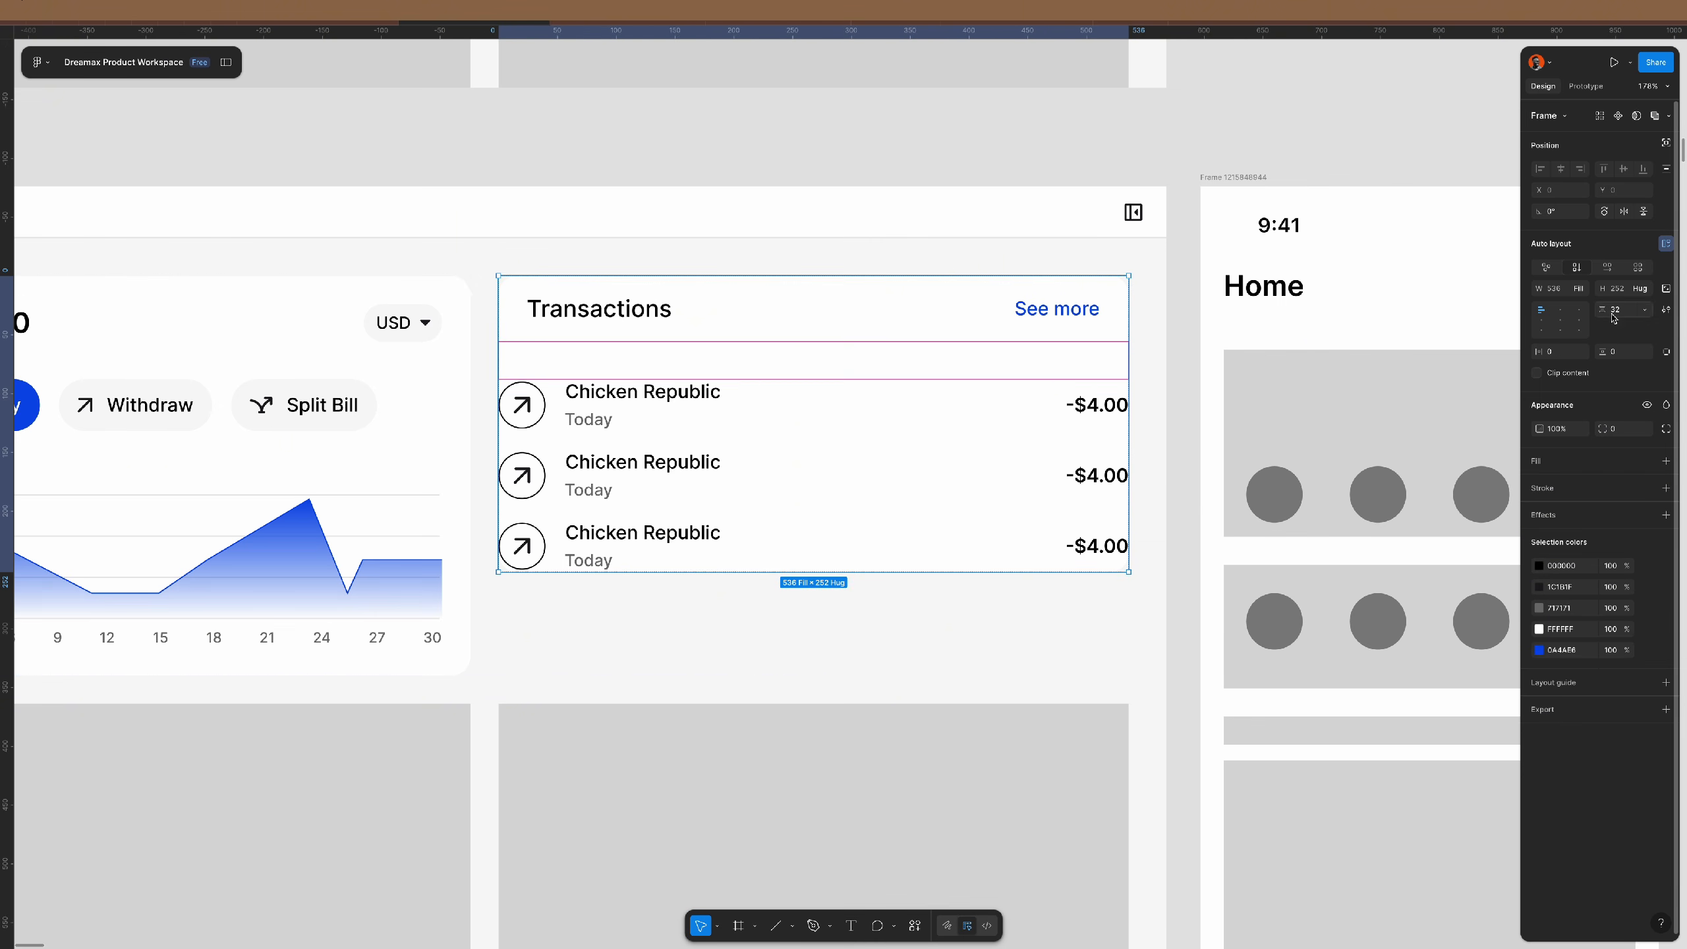
left_click(1629, 312)
type("0")
key("Return")
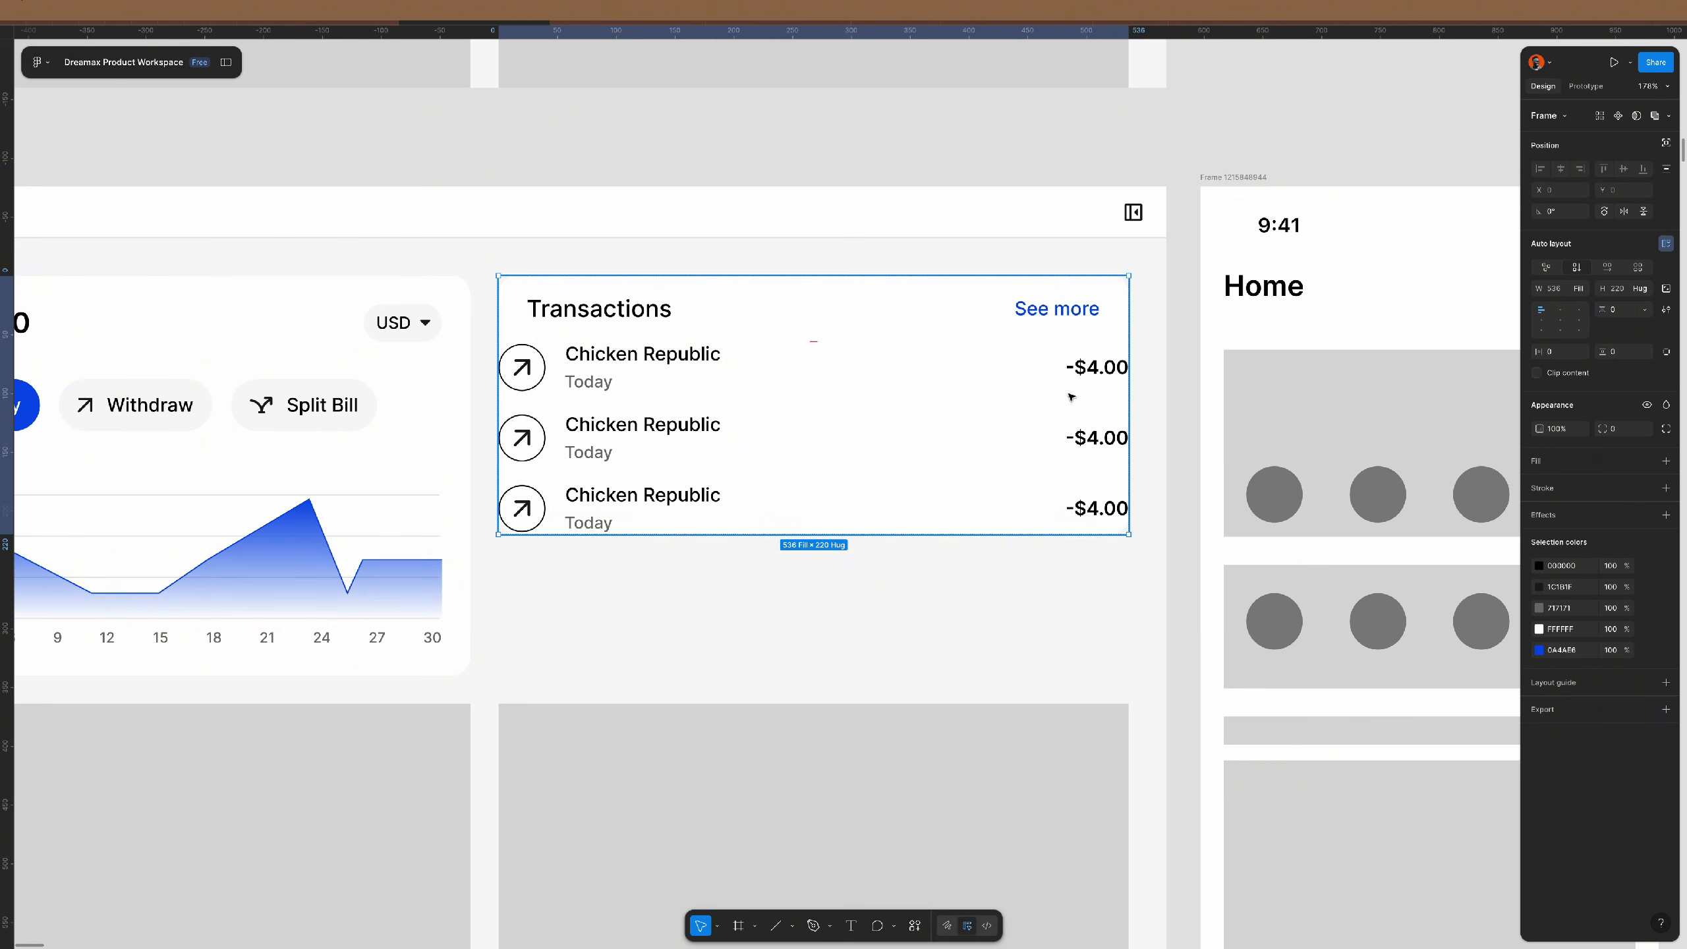
- Try 24 side padding on the transaction list, then undo it
left_click(1070, 397)
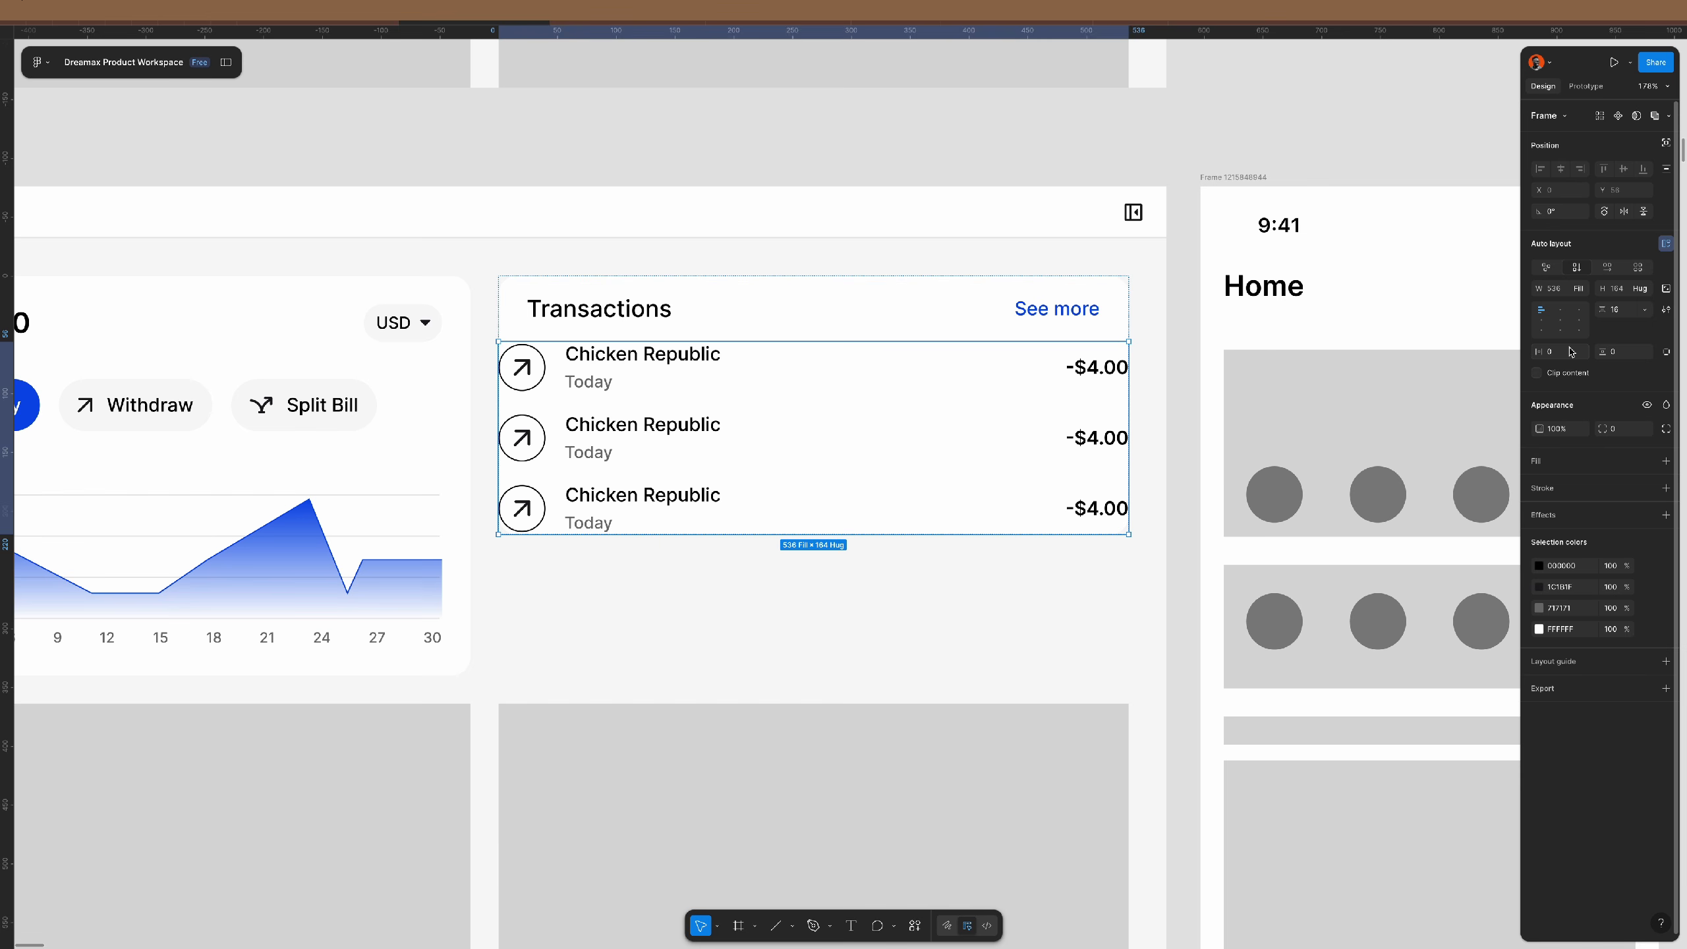
type("24")
key("Return")
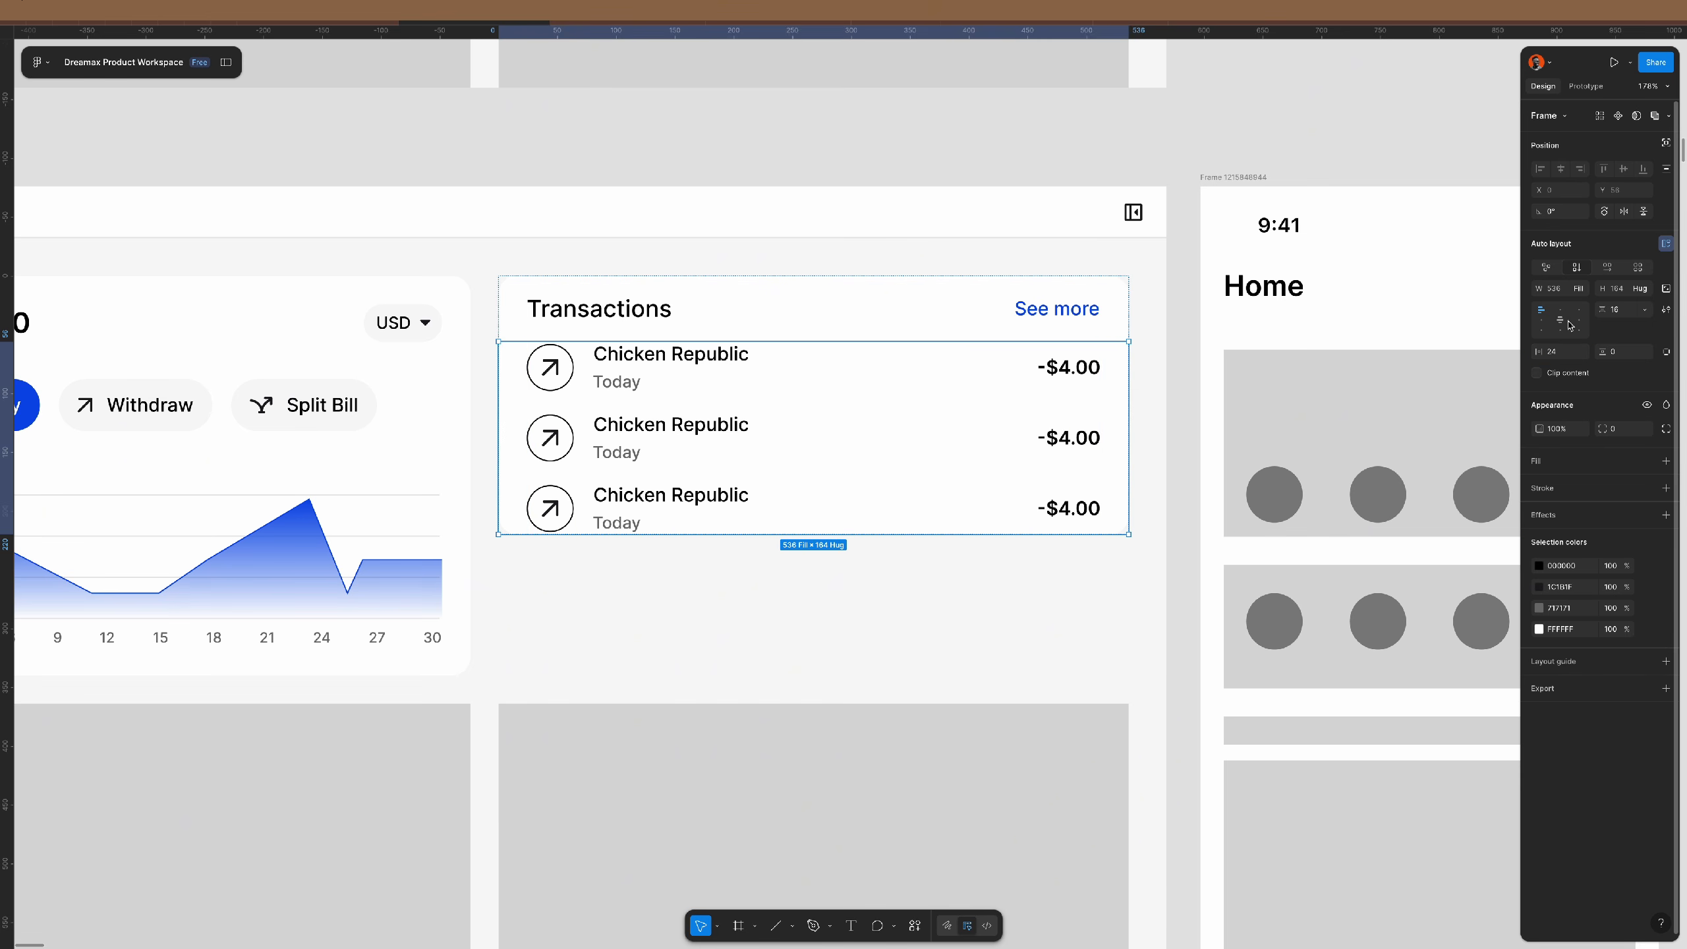
key("Return")
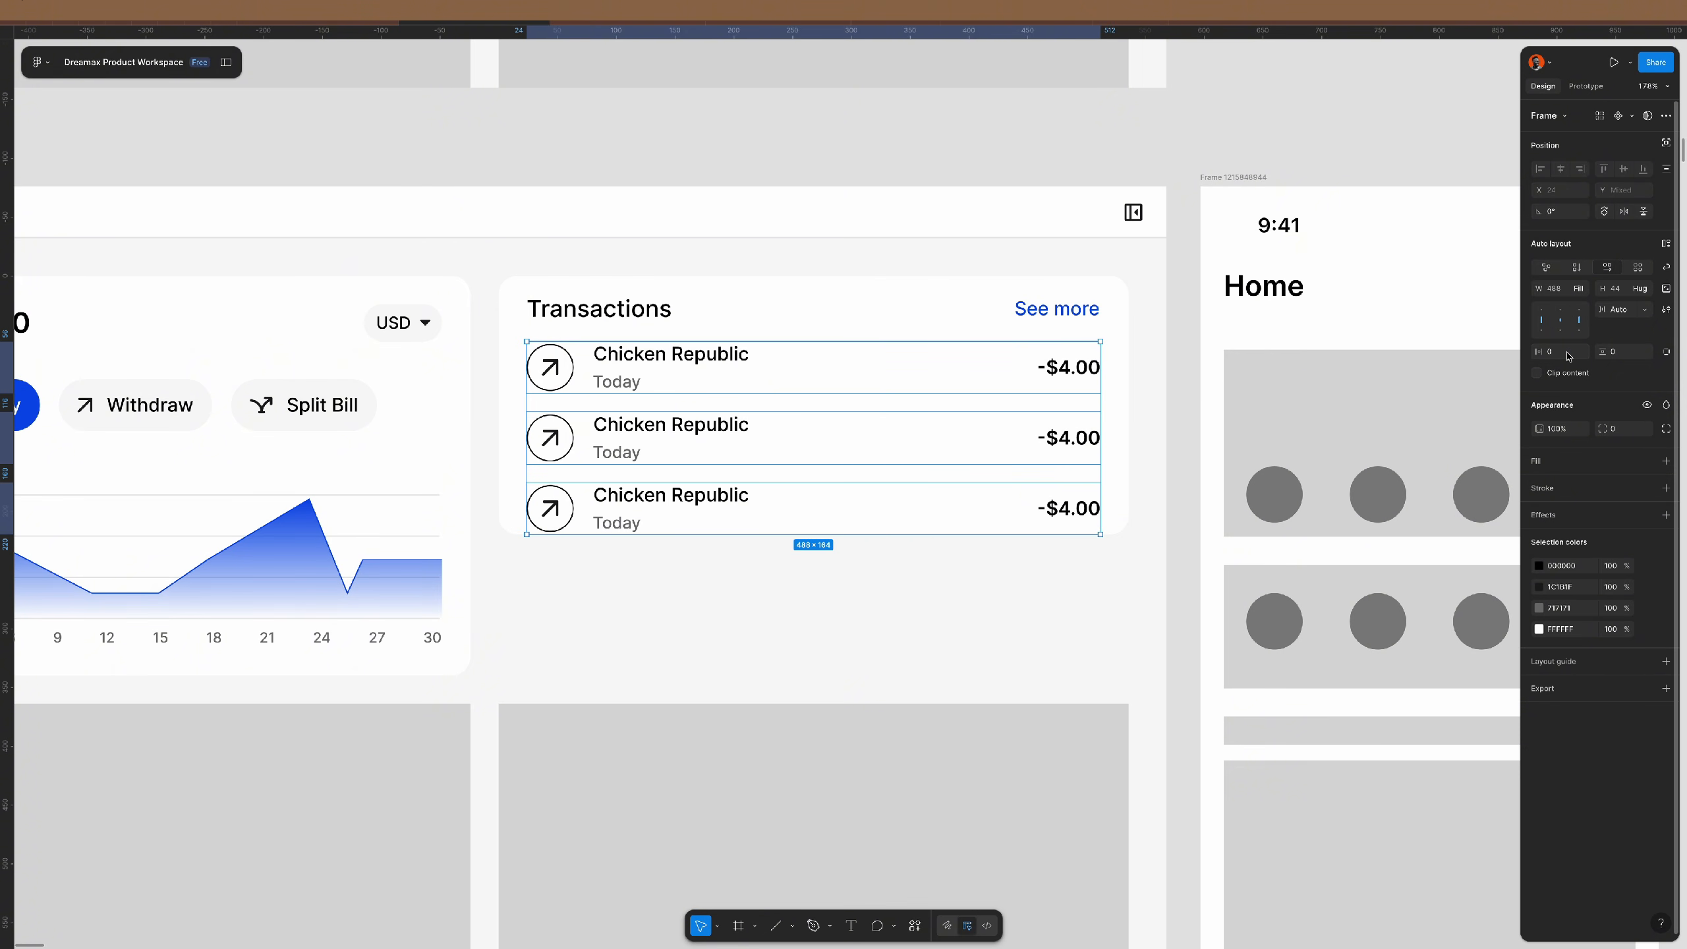
key("ctrl+z")
key("ctrl+z")
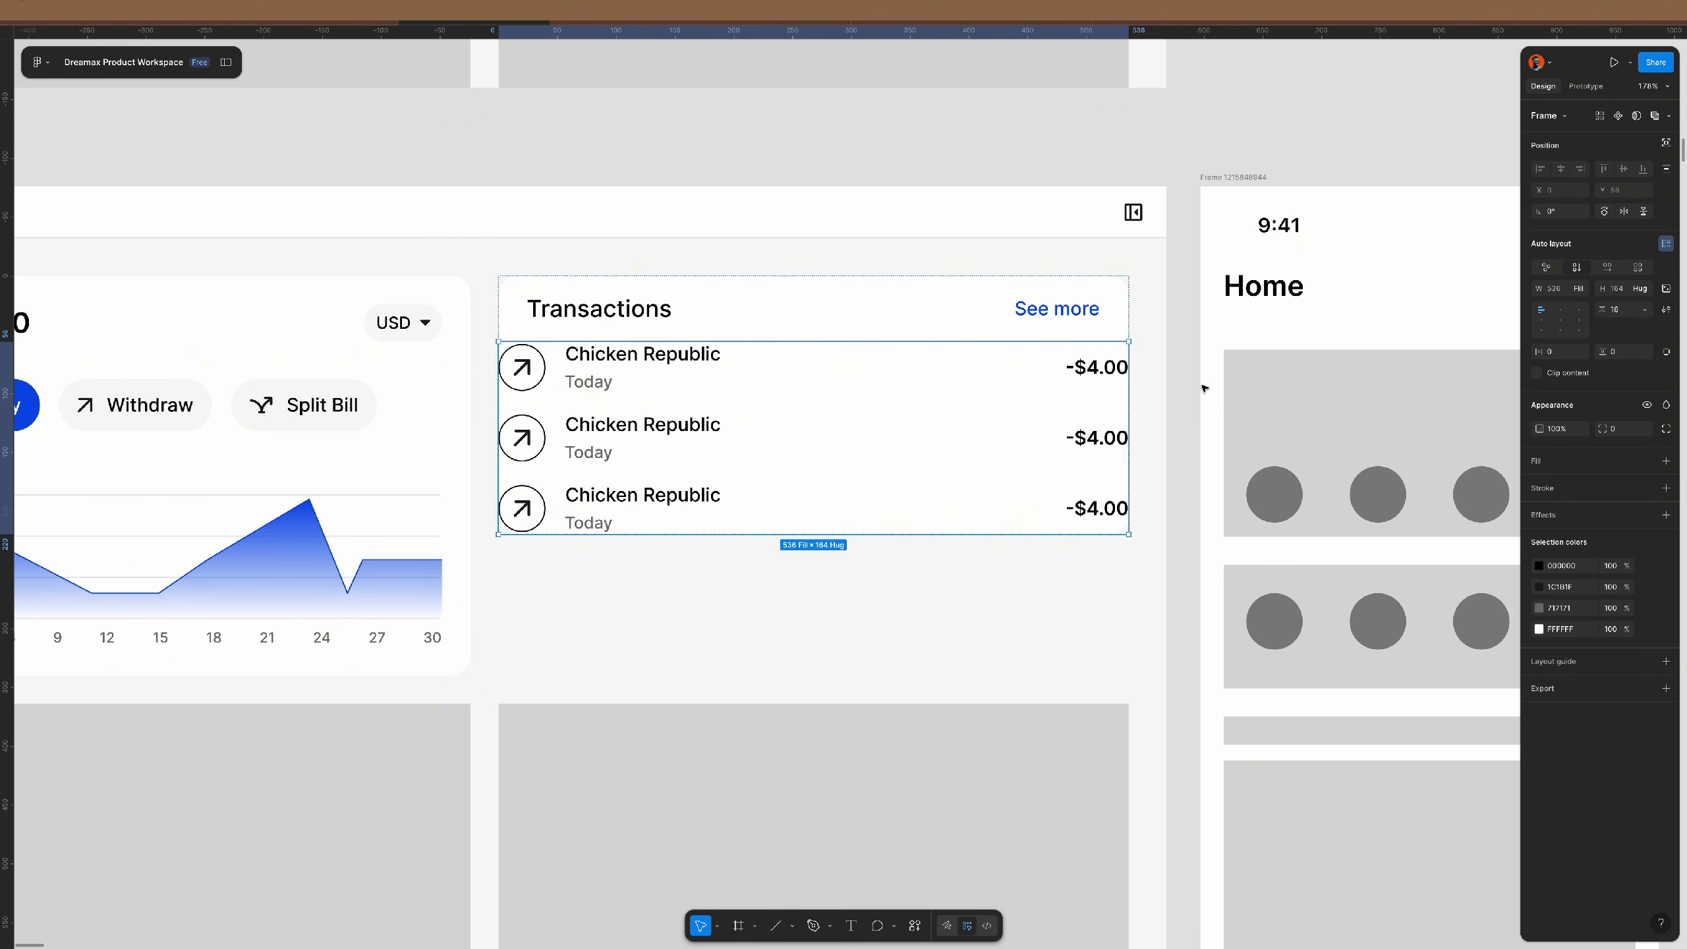
key("Return")
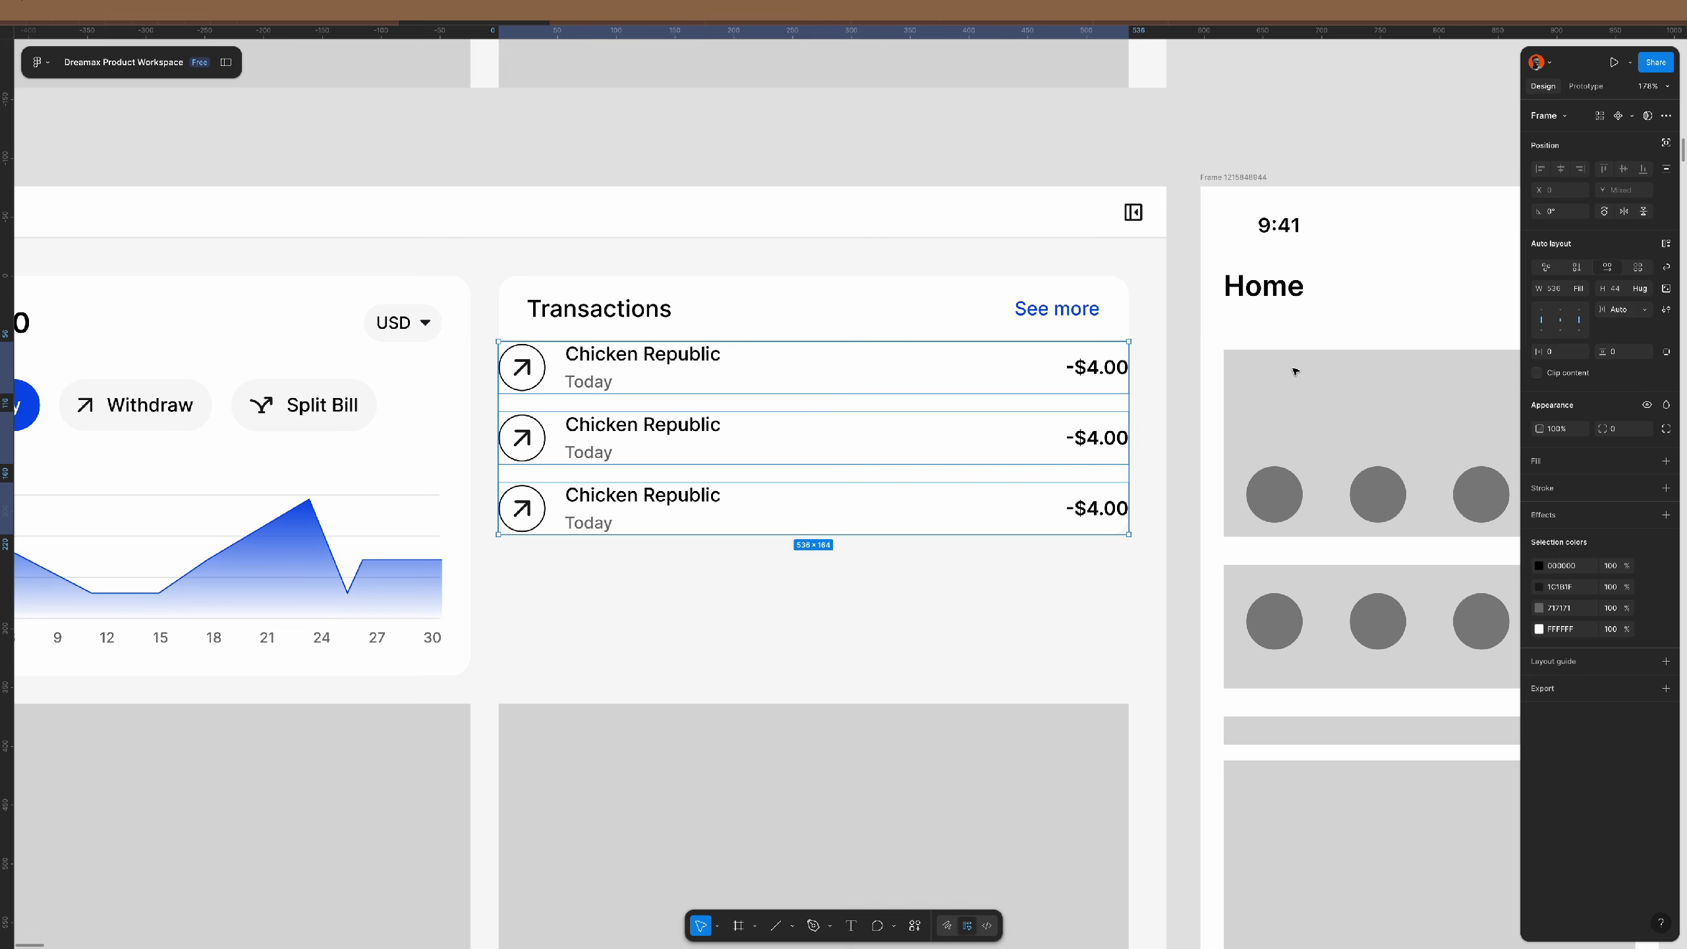
- Give each of the three Chicken Republic rows 16 padding and 8 corner radius
left_click(1567, 354)
type("24")
key("Tab")
type("1")
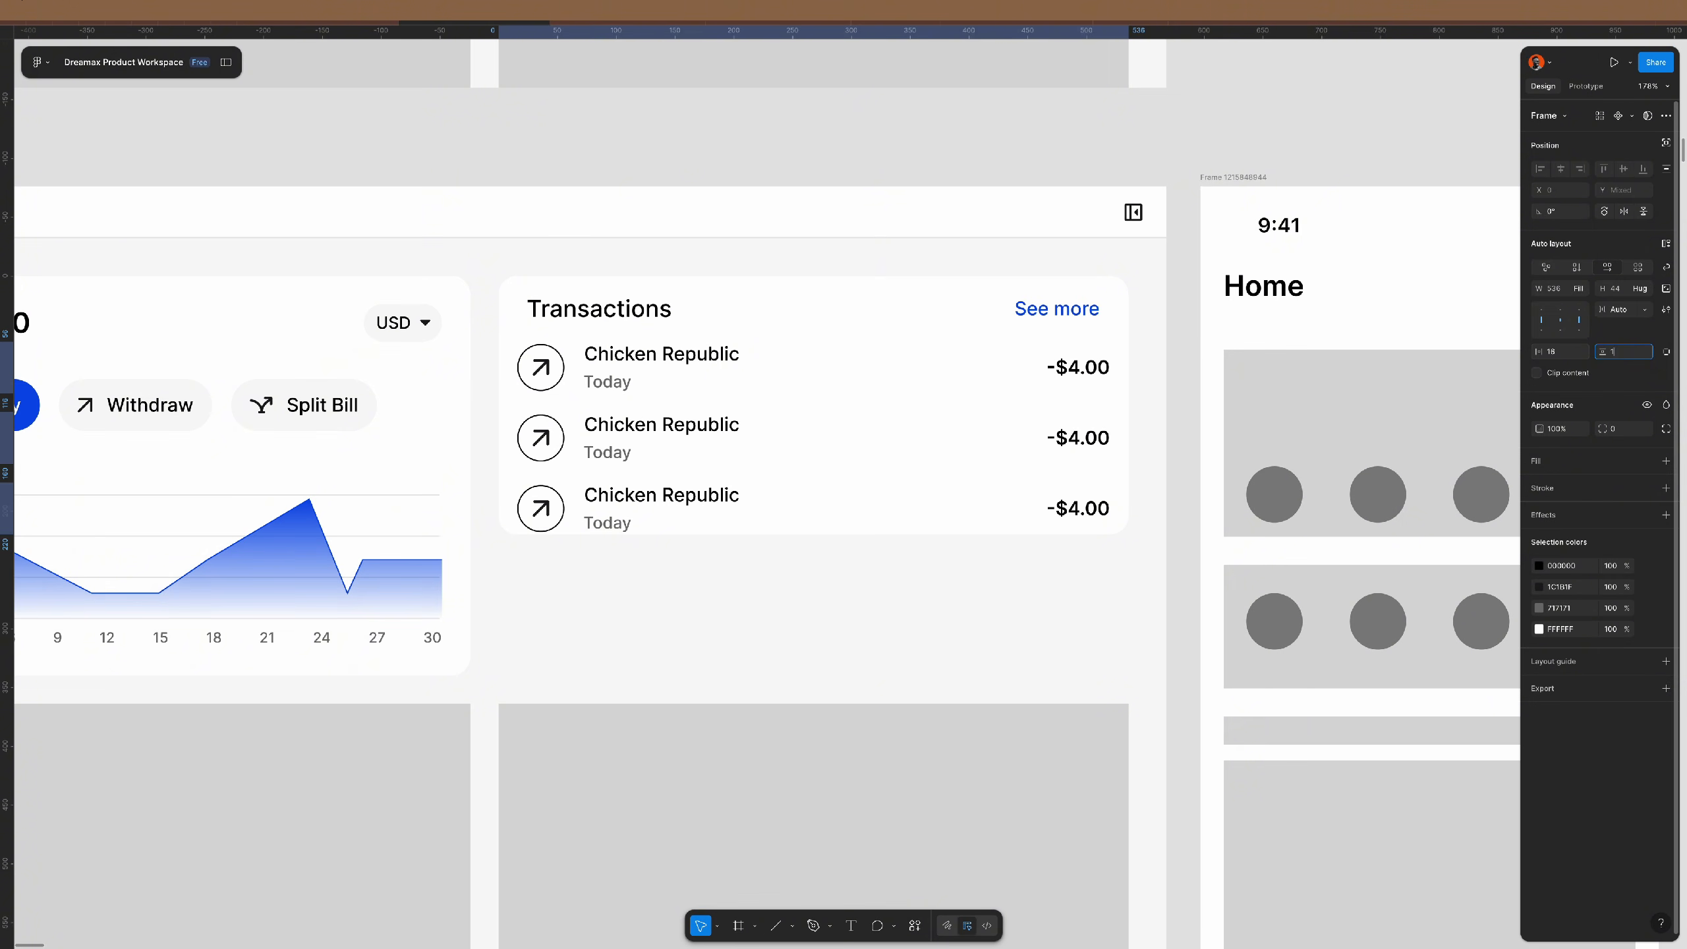
type("6")
key("Return")
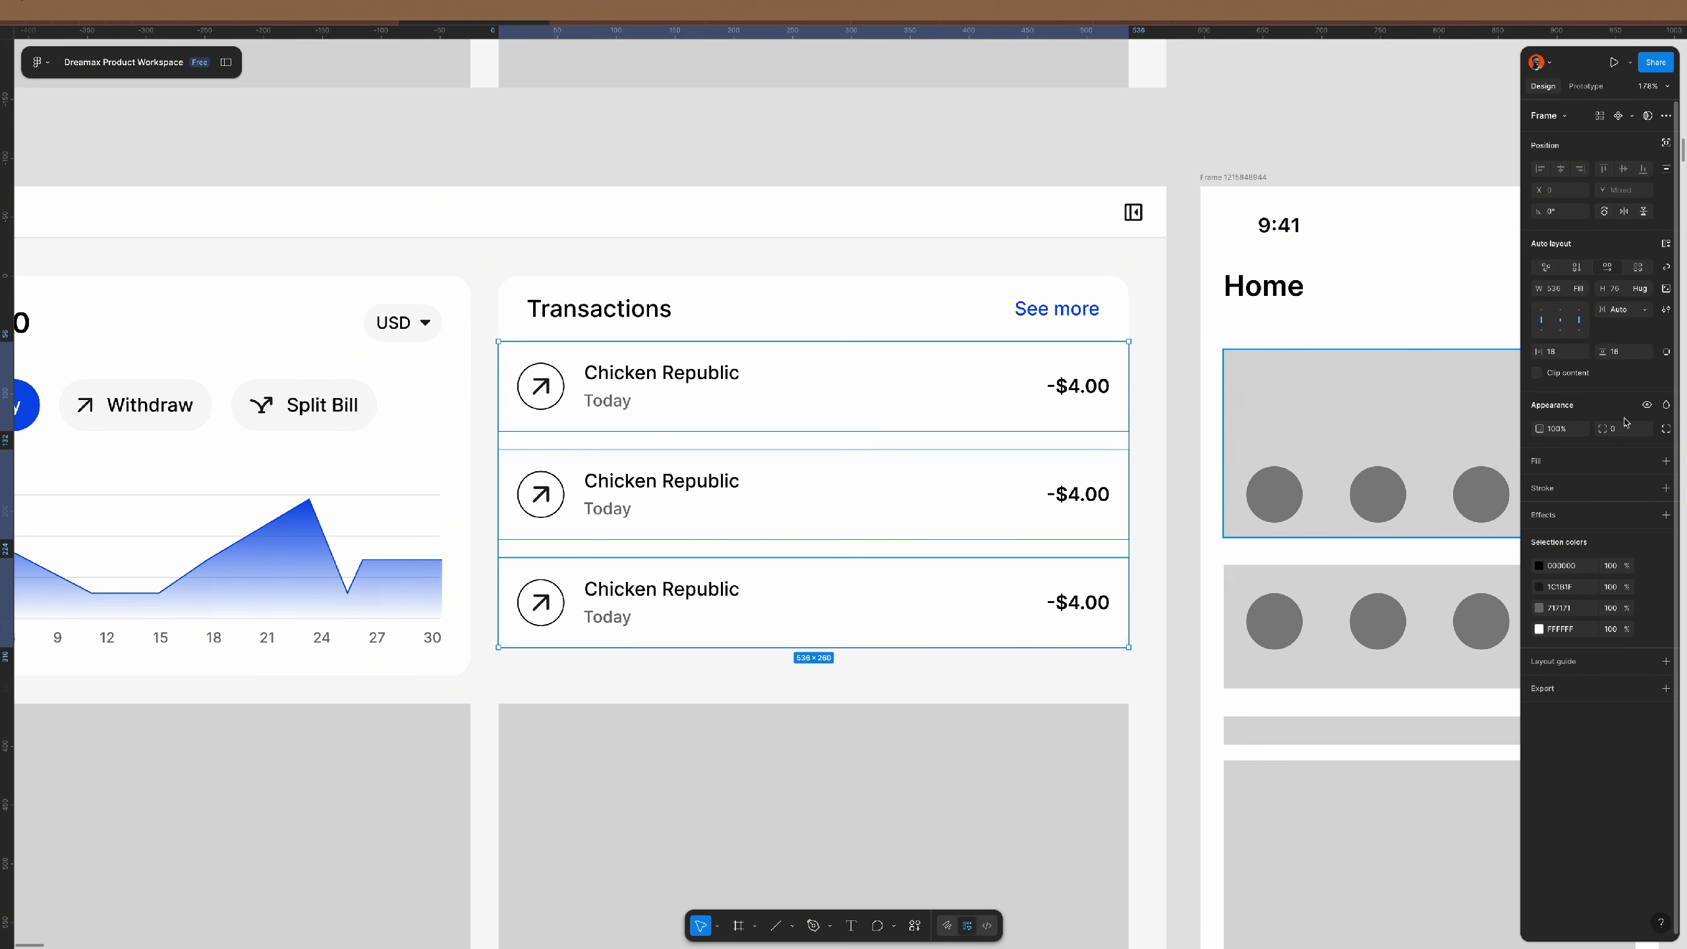
type("8")
key("Return")
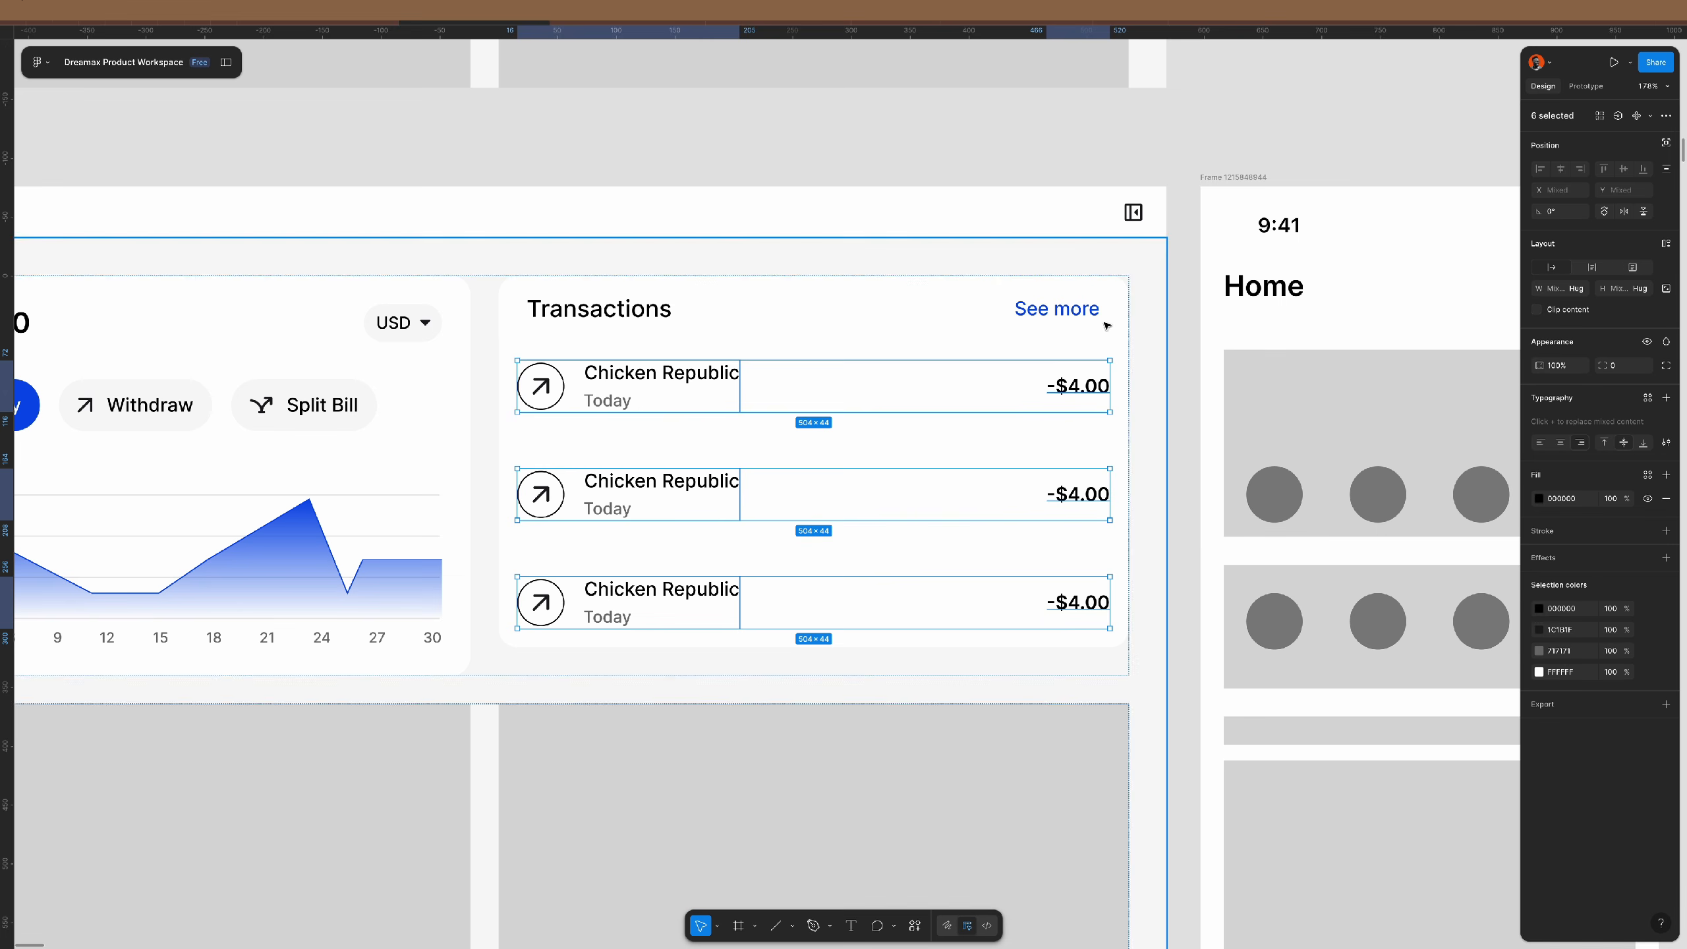
- Give the transaction list 8 padding both ways and add a vertical guide across the card
left_click(644, 311)
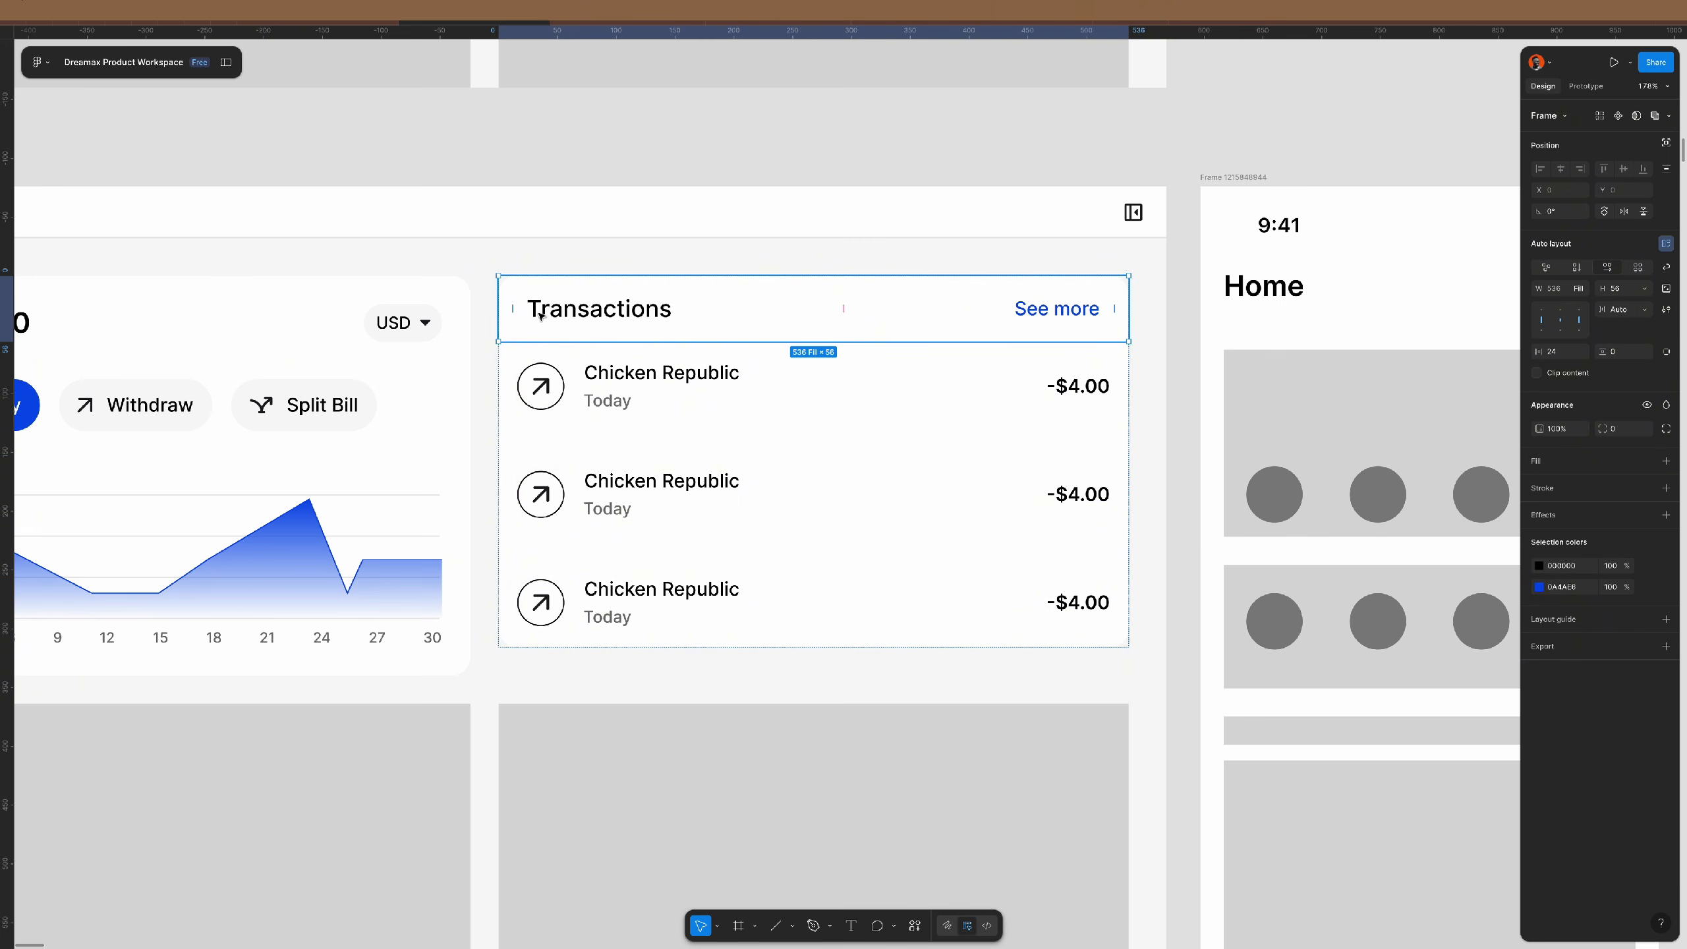
left_click(616, 393)
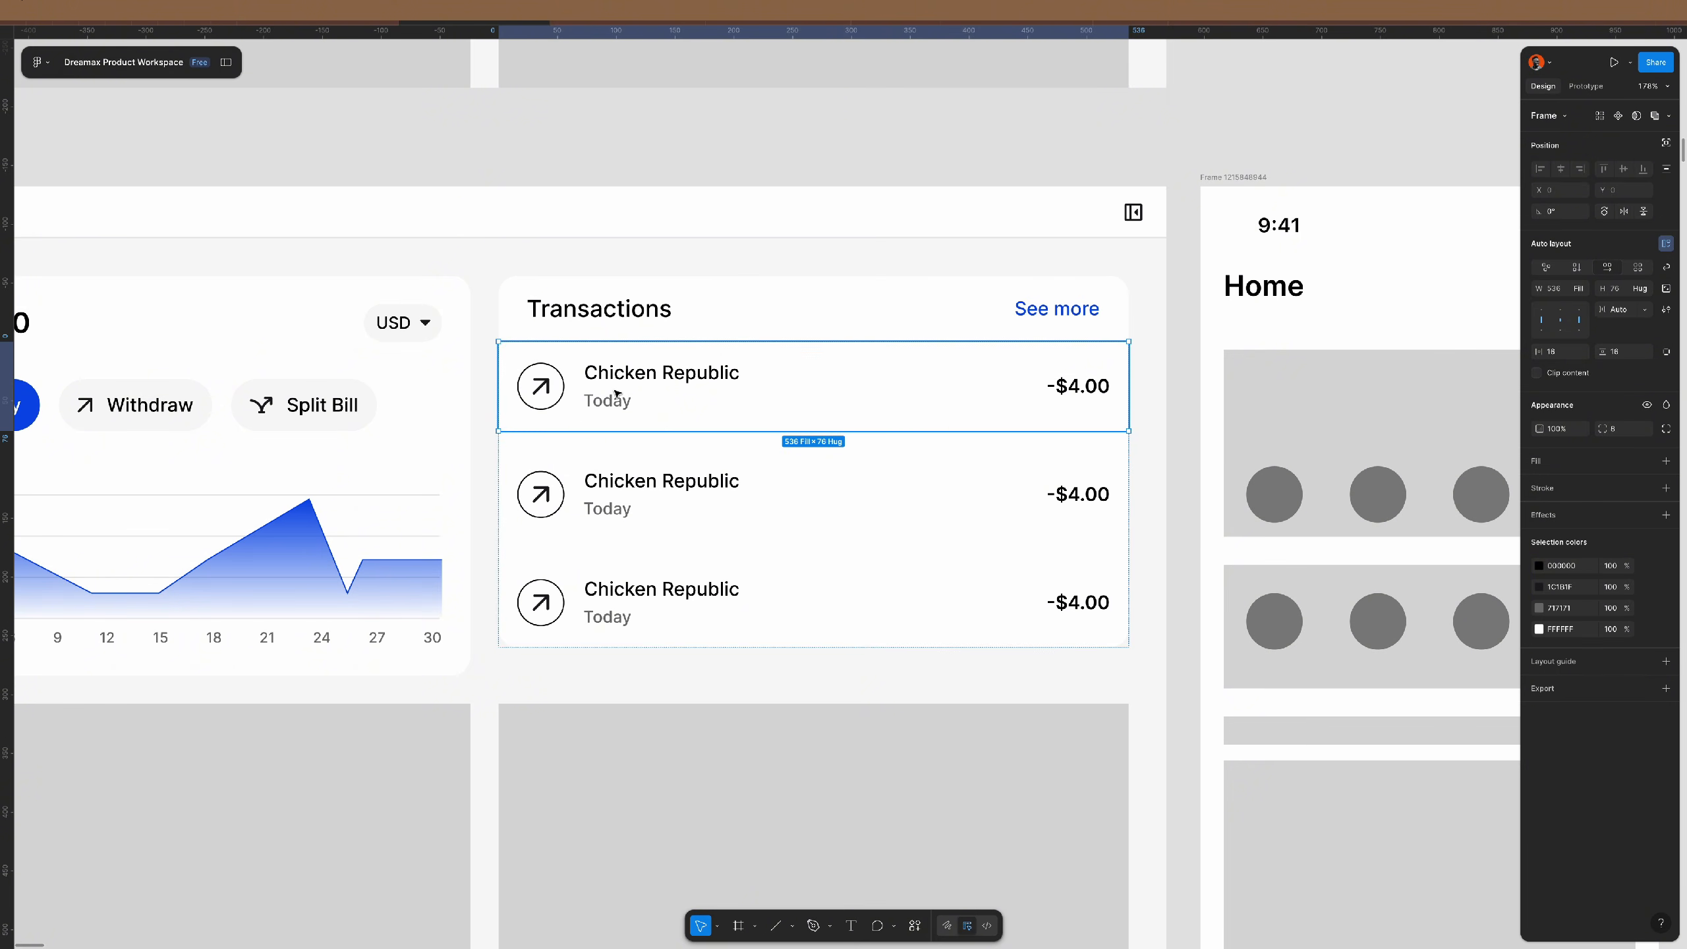
left_click(661, 320)
left_click(728, 397)
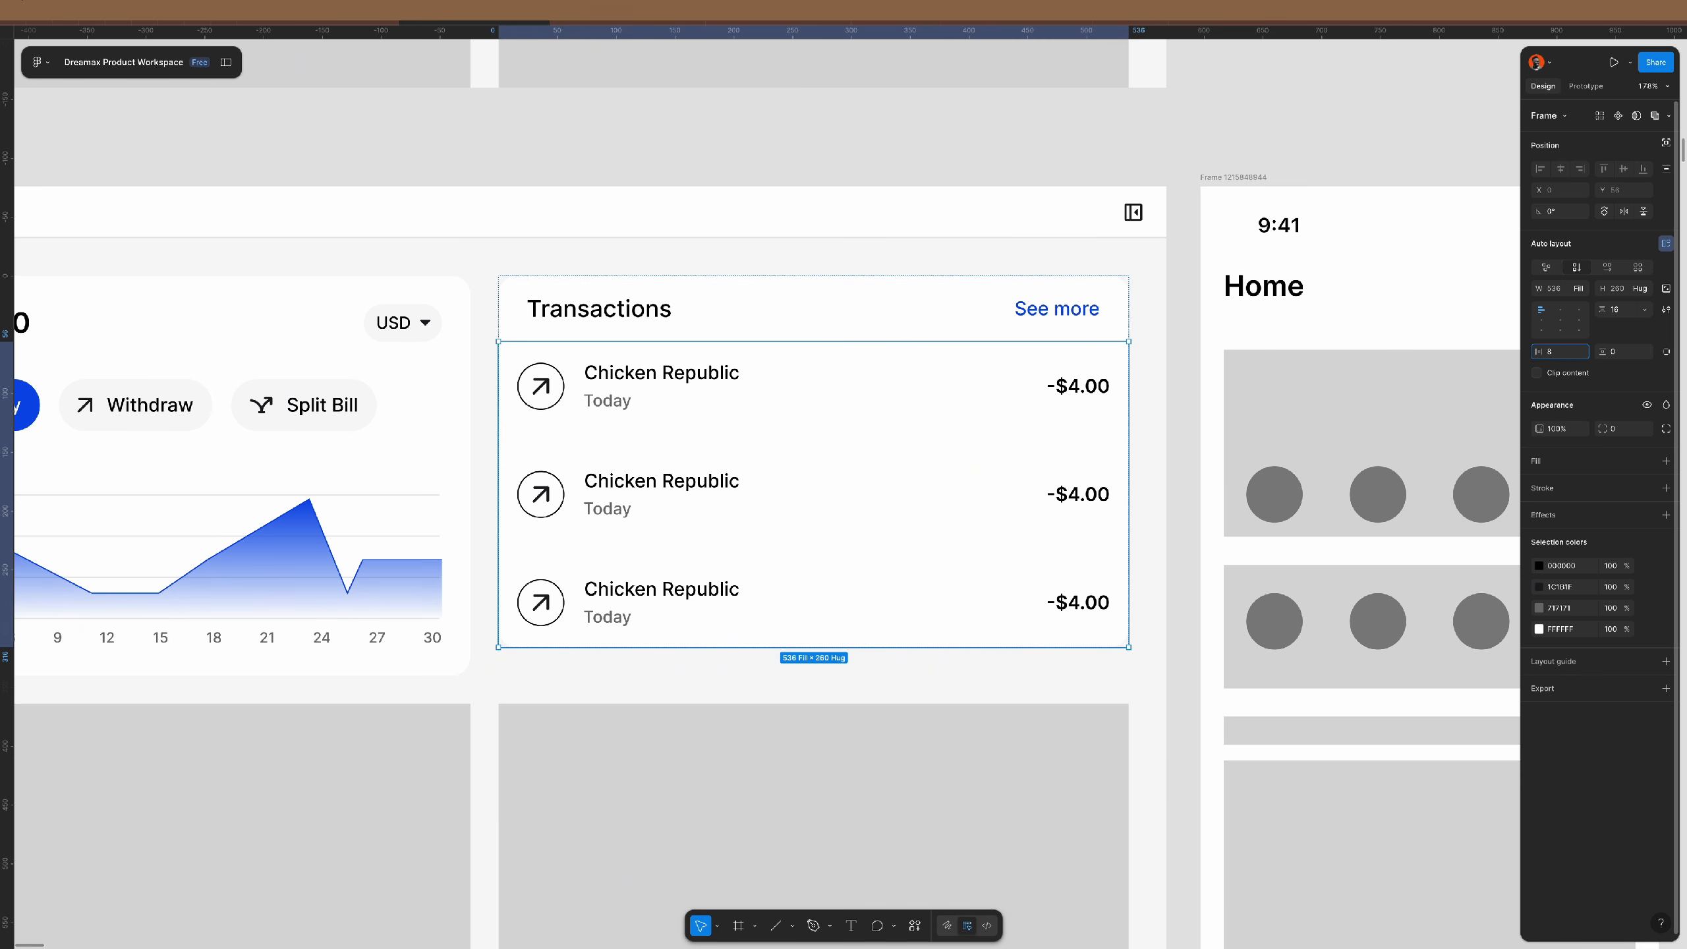
key("Tab")
type("8")
key("Return")
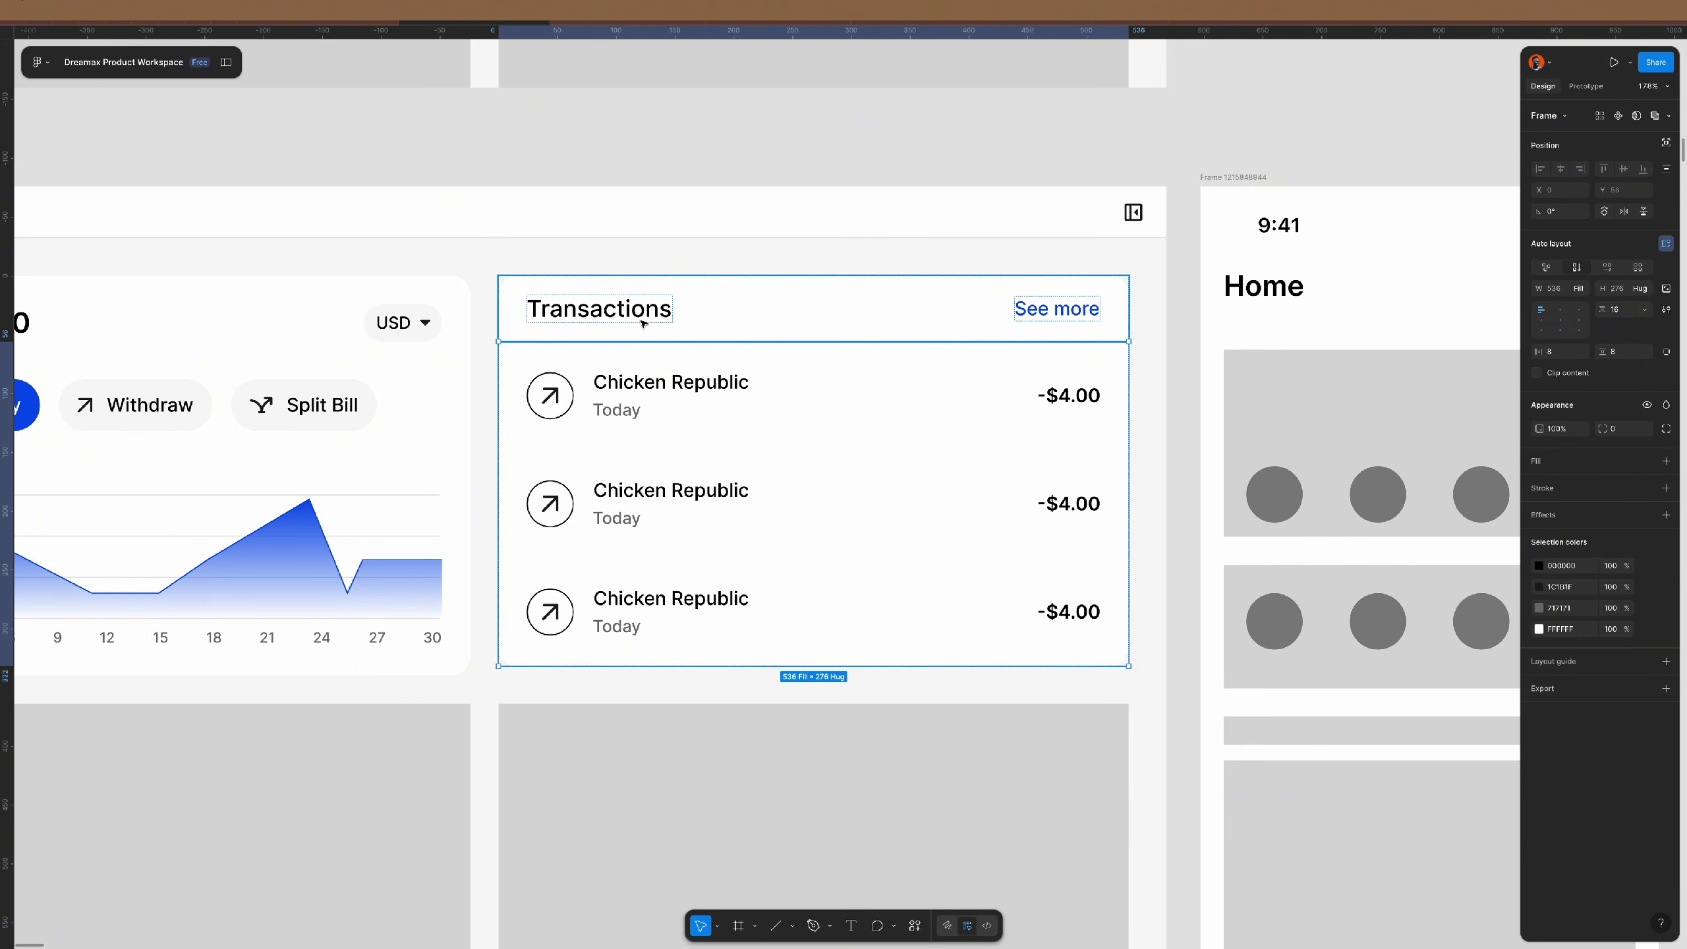
mouse_move(8, 318)
left_mouse_down()
mouse_move(539, 322)
mouse_move(8, 365)
left_mouse_up()
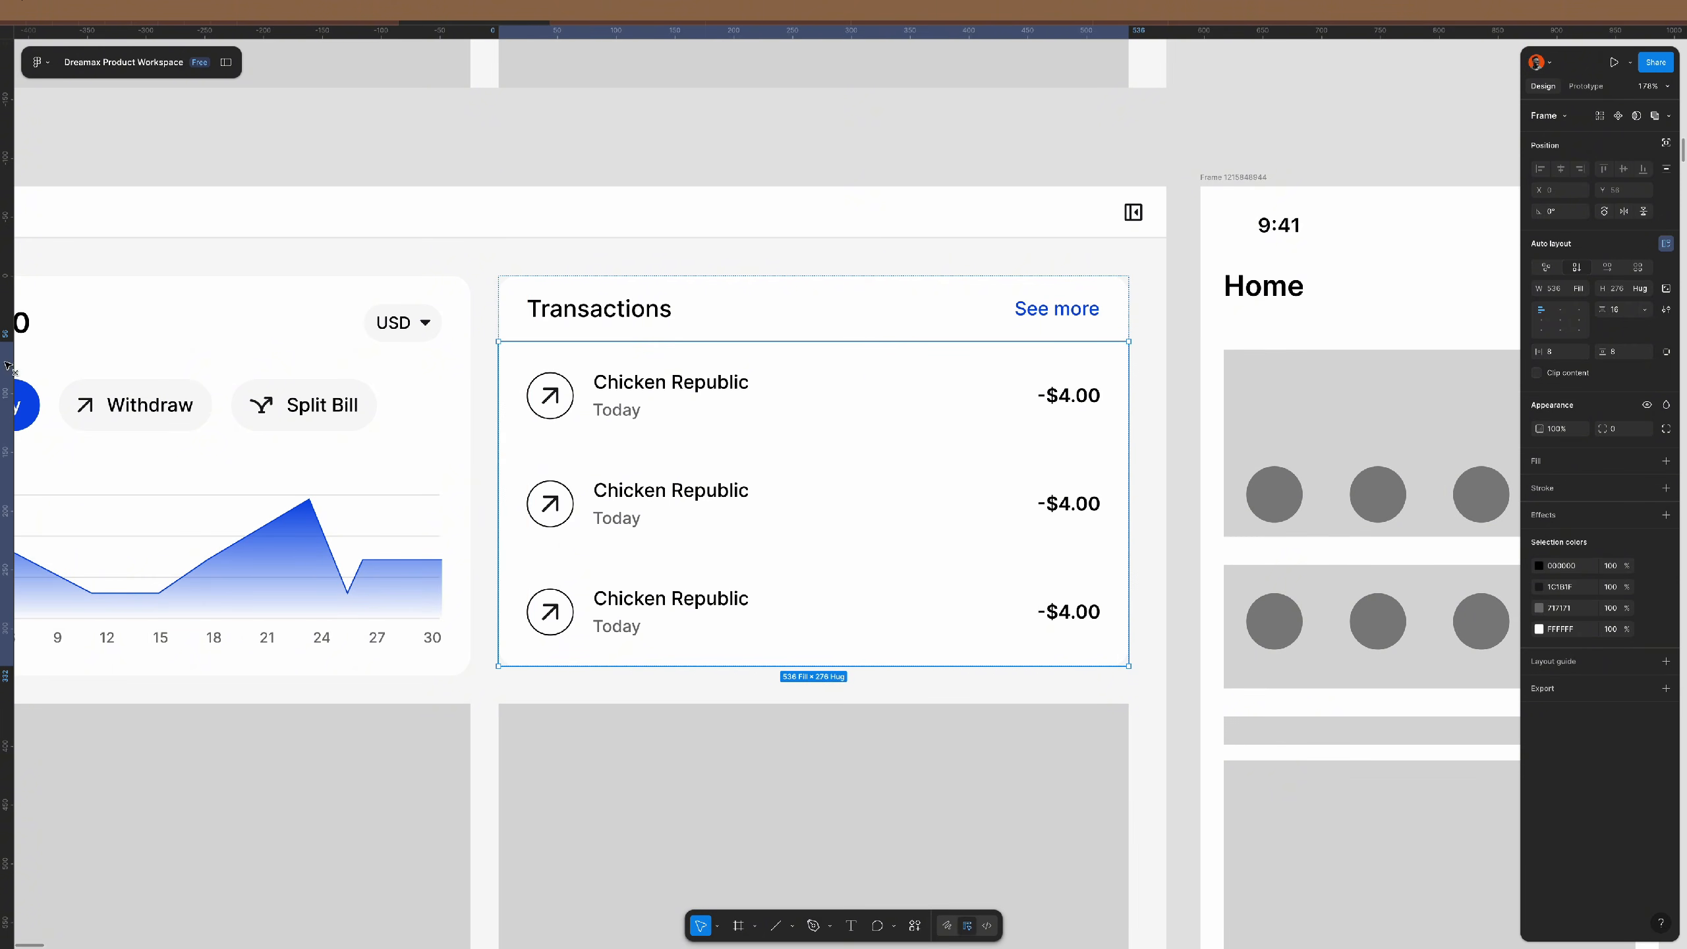
key("Escape")
double_click(699, 399)
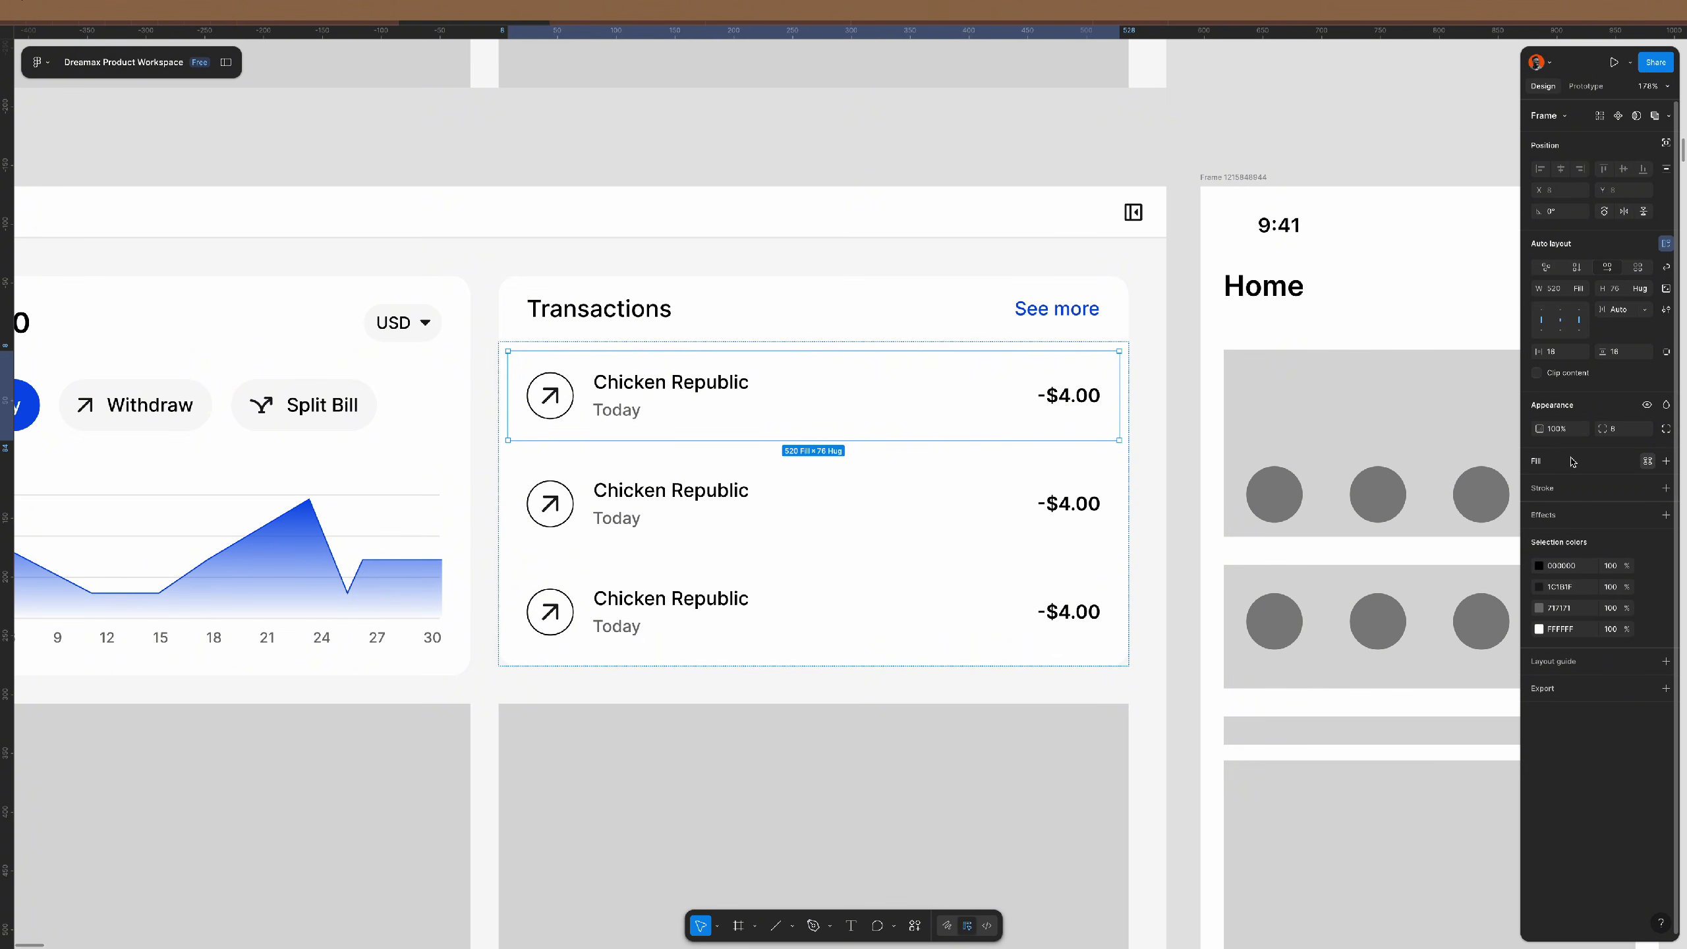
- Fill the first row with the Primary/hover/gray style and round its corners to 16
left_click(1647, 460)
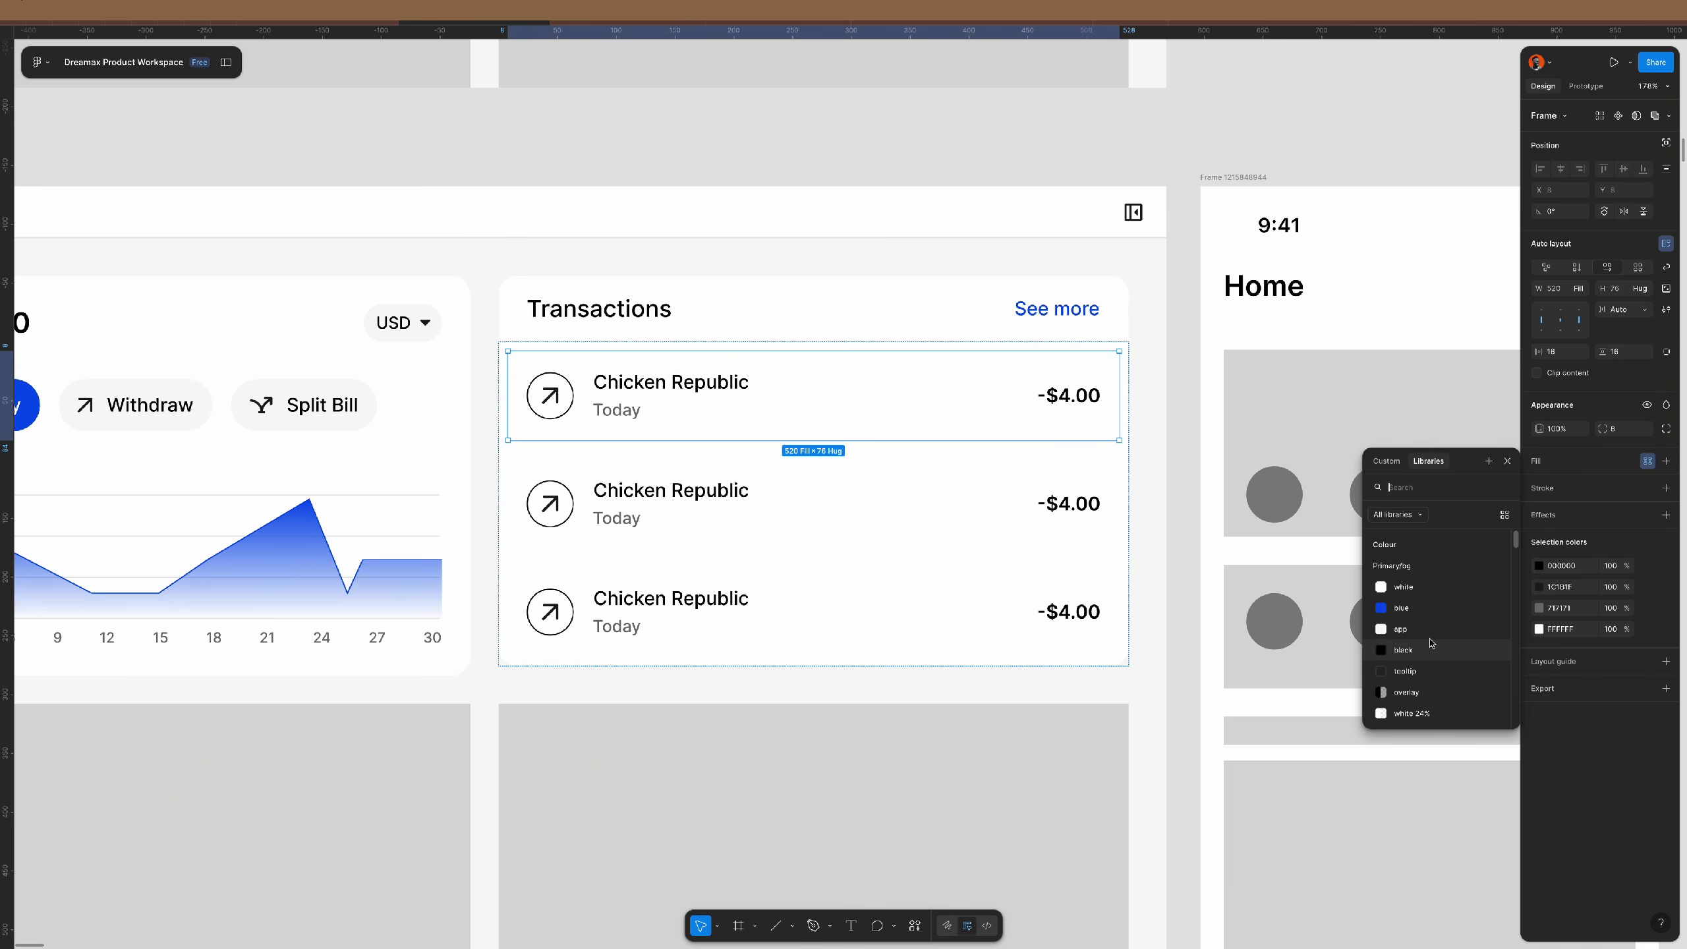
type("hove")
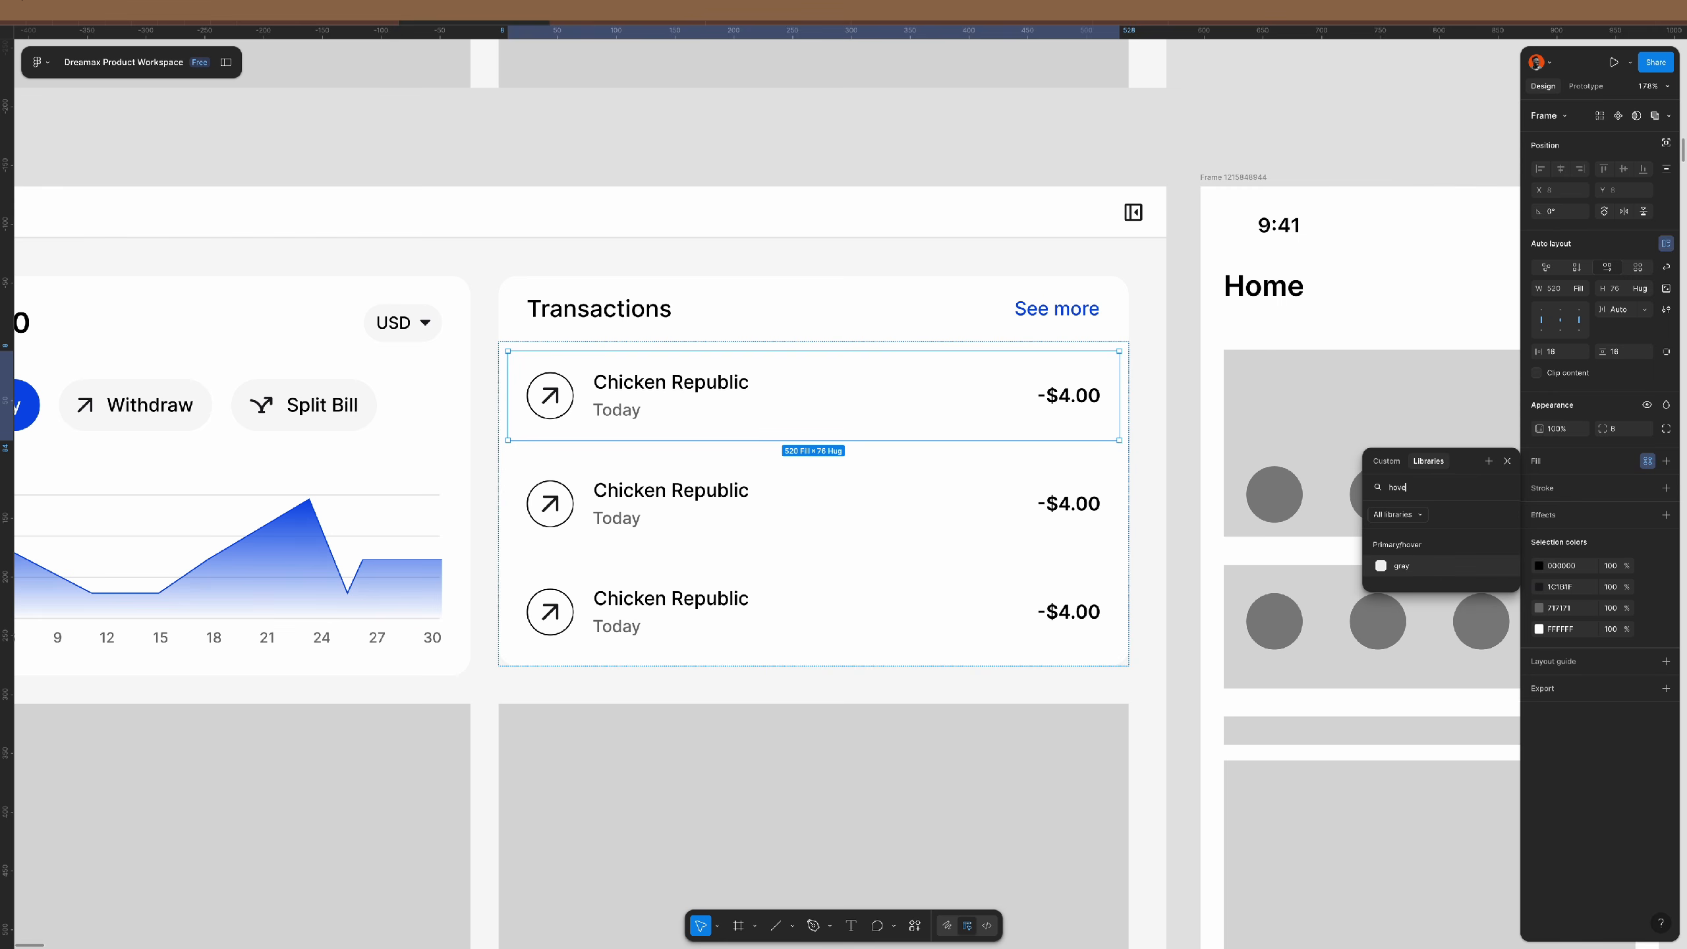
left_click(1401, 565)
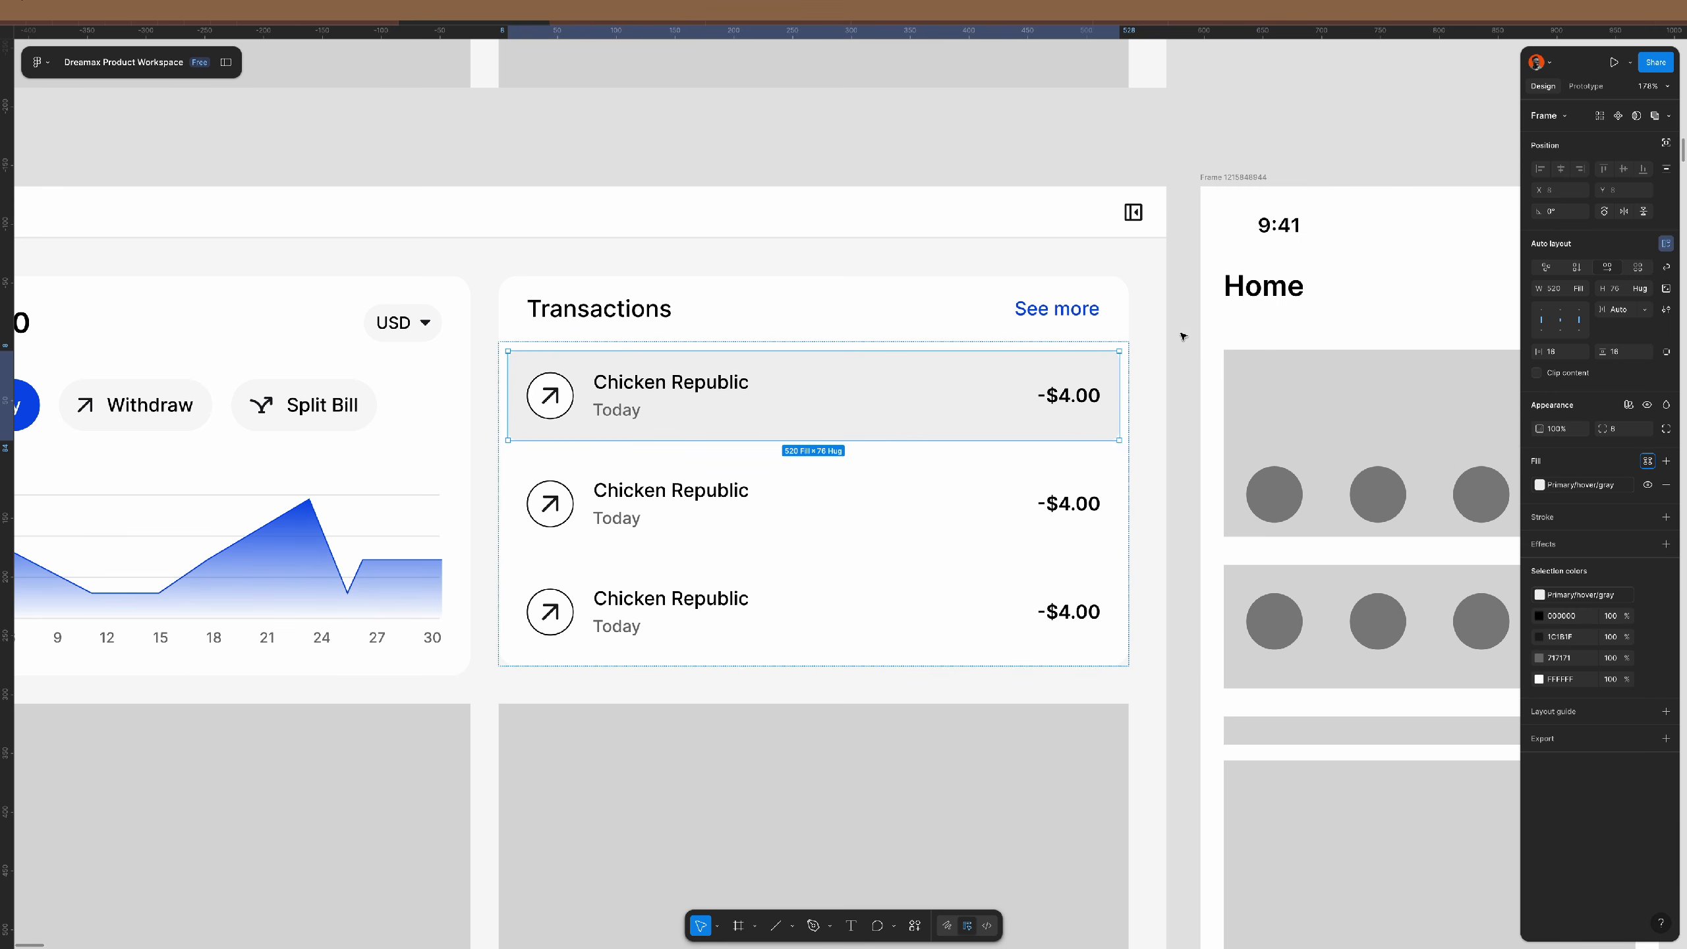
left_click(1624, 429)
type("1")
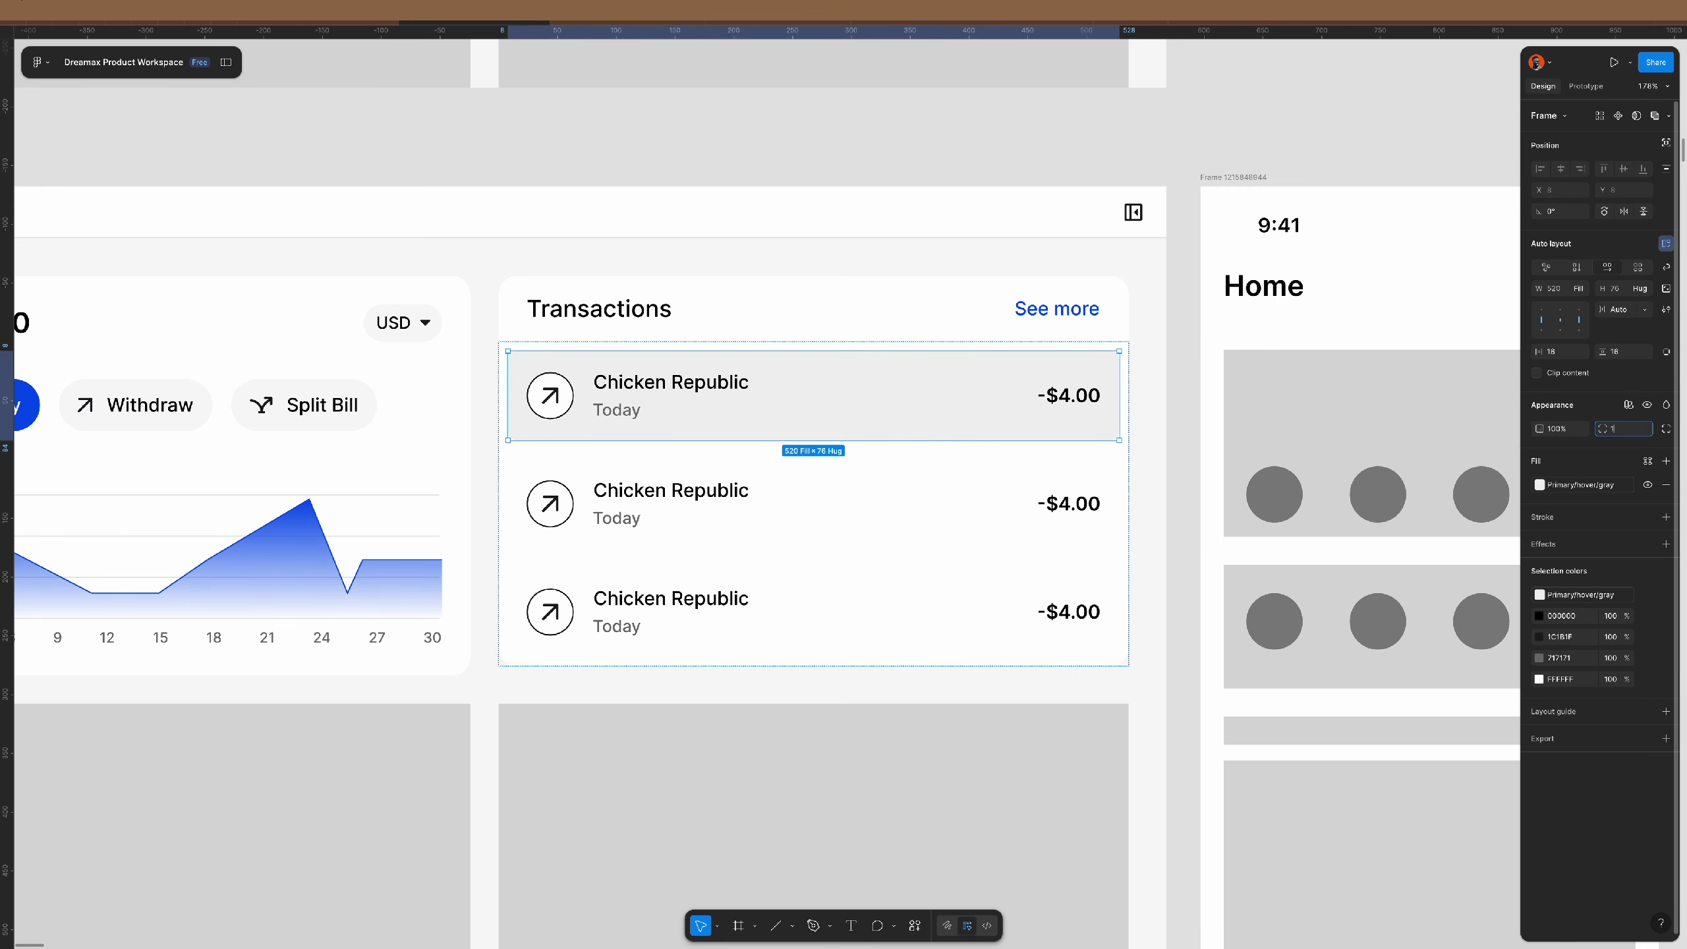
type("6")
- Set the gap between the three transaction rows to 0
left_click(1022, 540)
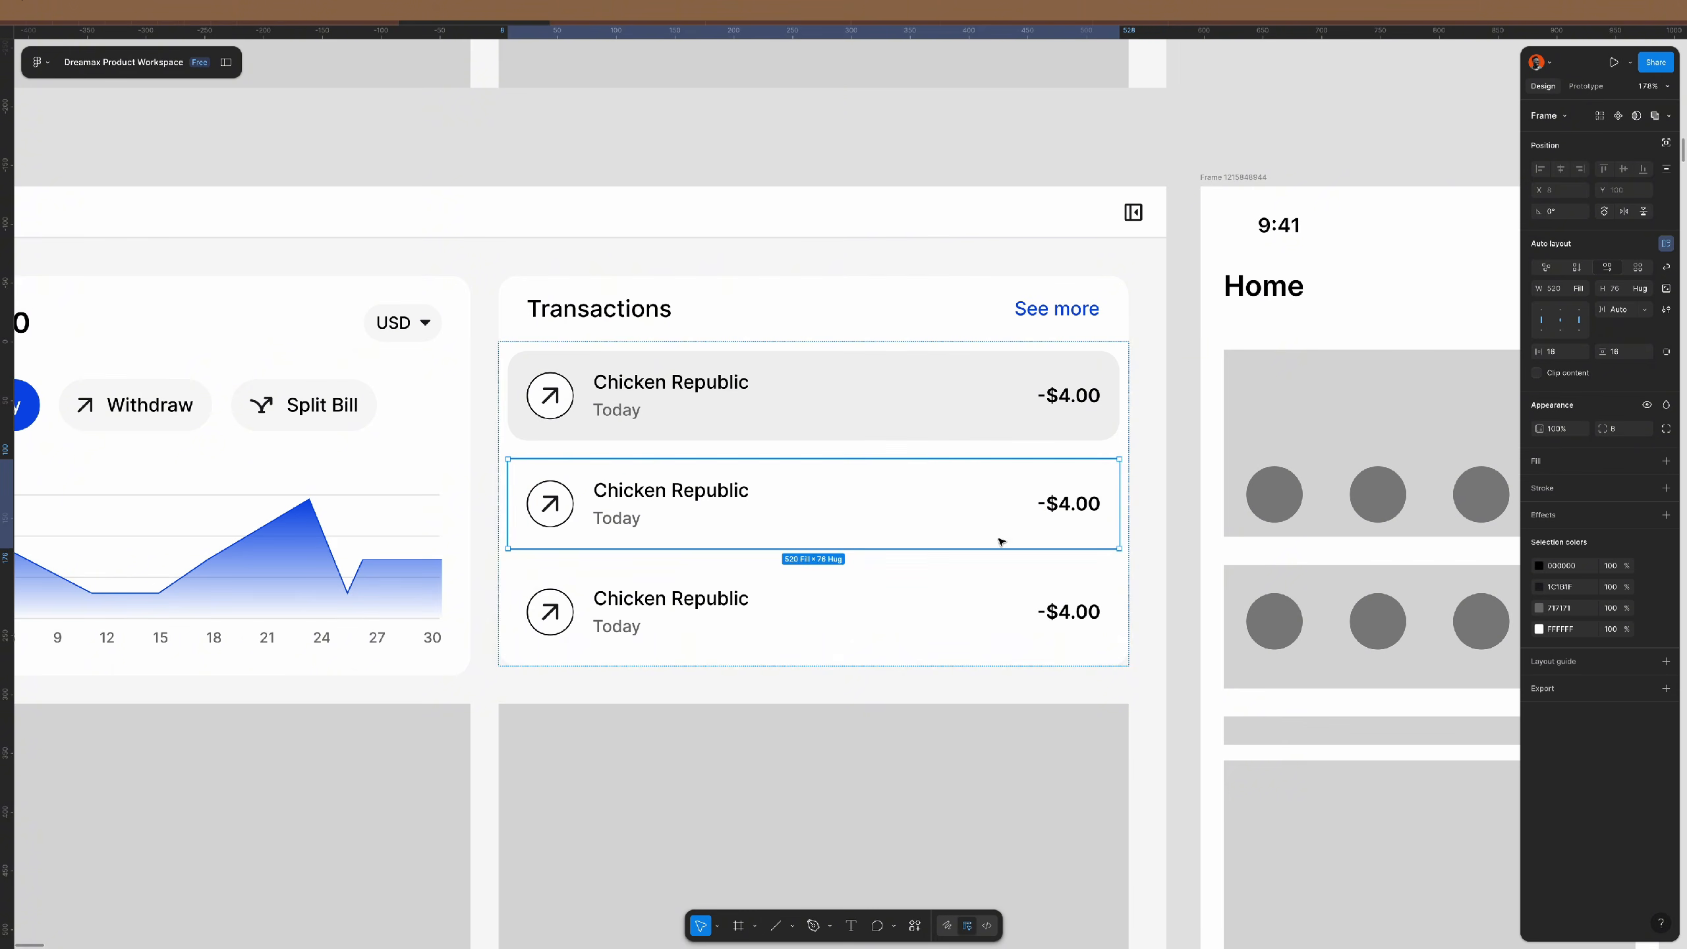
left_click(1065, 604, "shift")
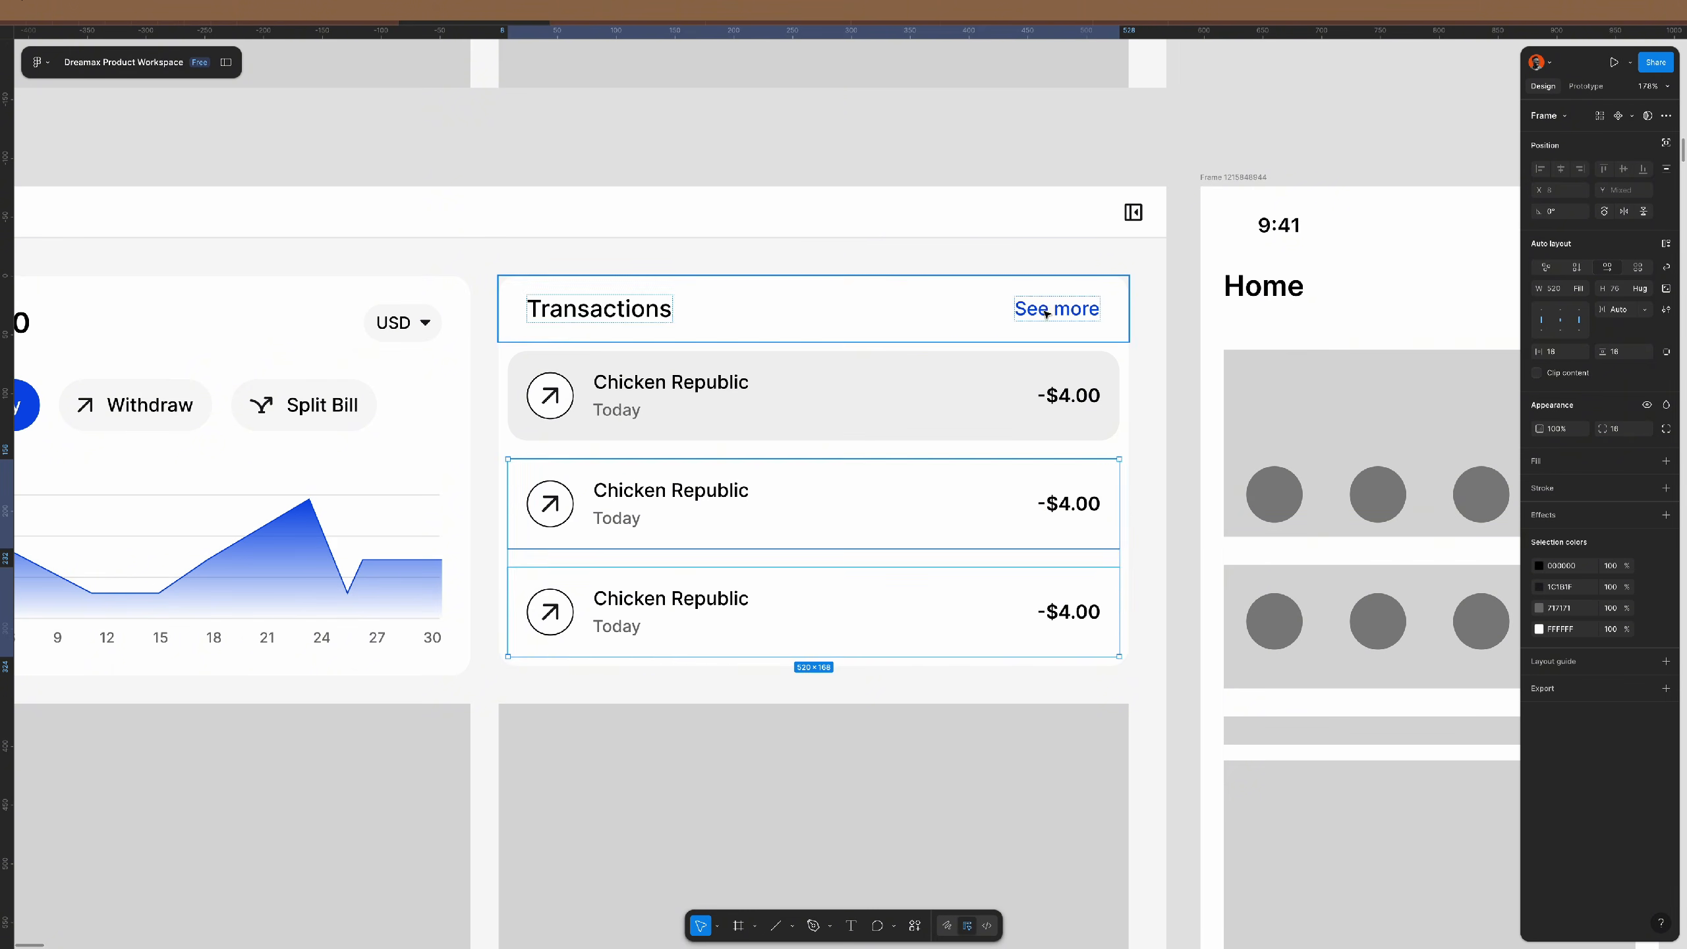
left_click(1046, 314)
left_click(1086, 430)
left_click(1625, 311)
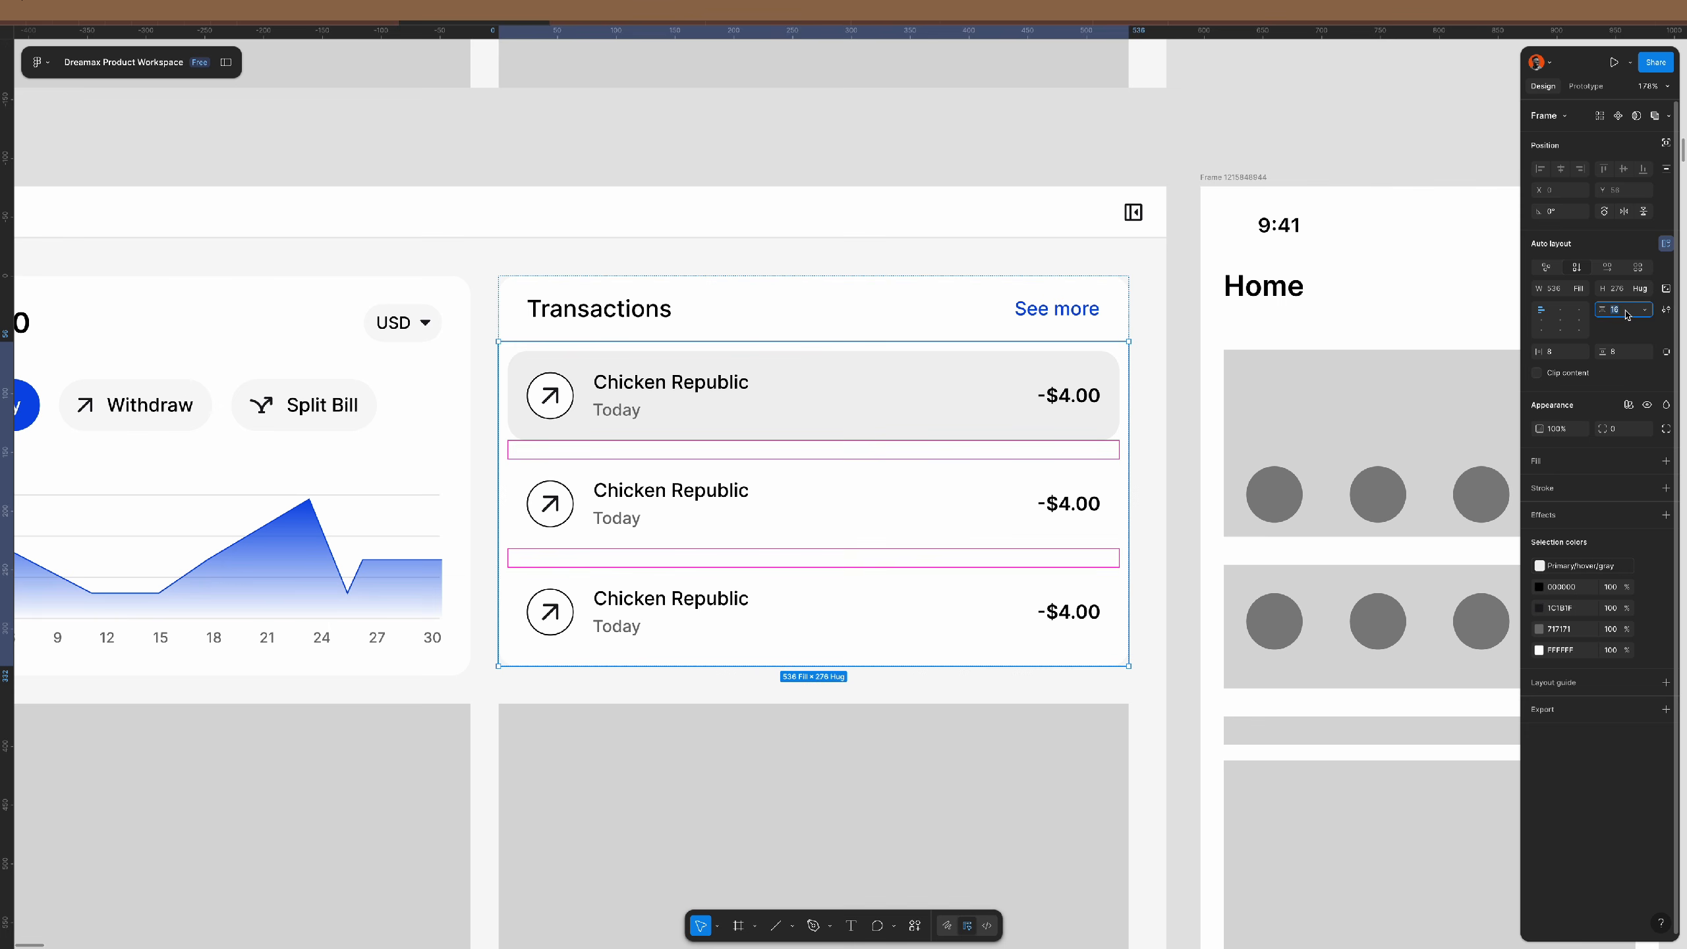
type("0")
key("Return")
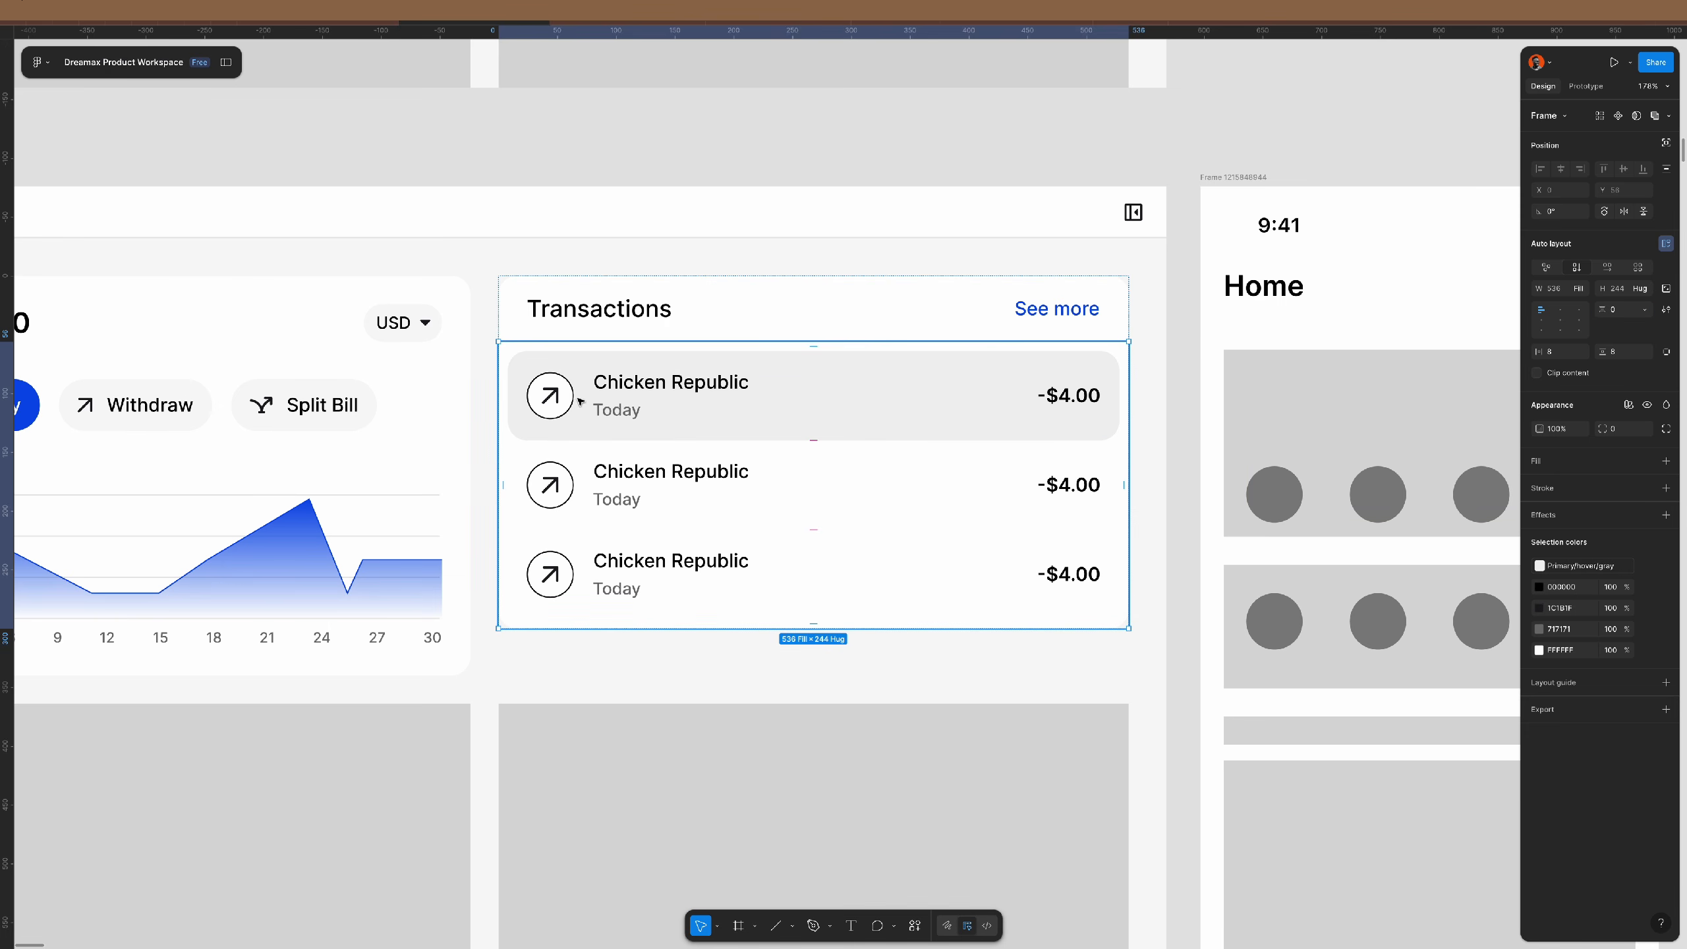
- Select the arrow icons in all three transaction rows
left_click(555, 405)
left_click(555, 405)
left_click(555, 405)
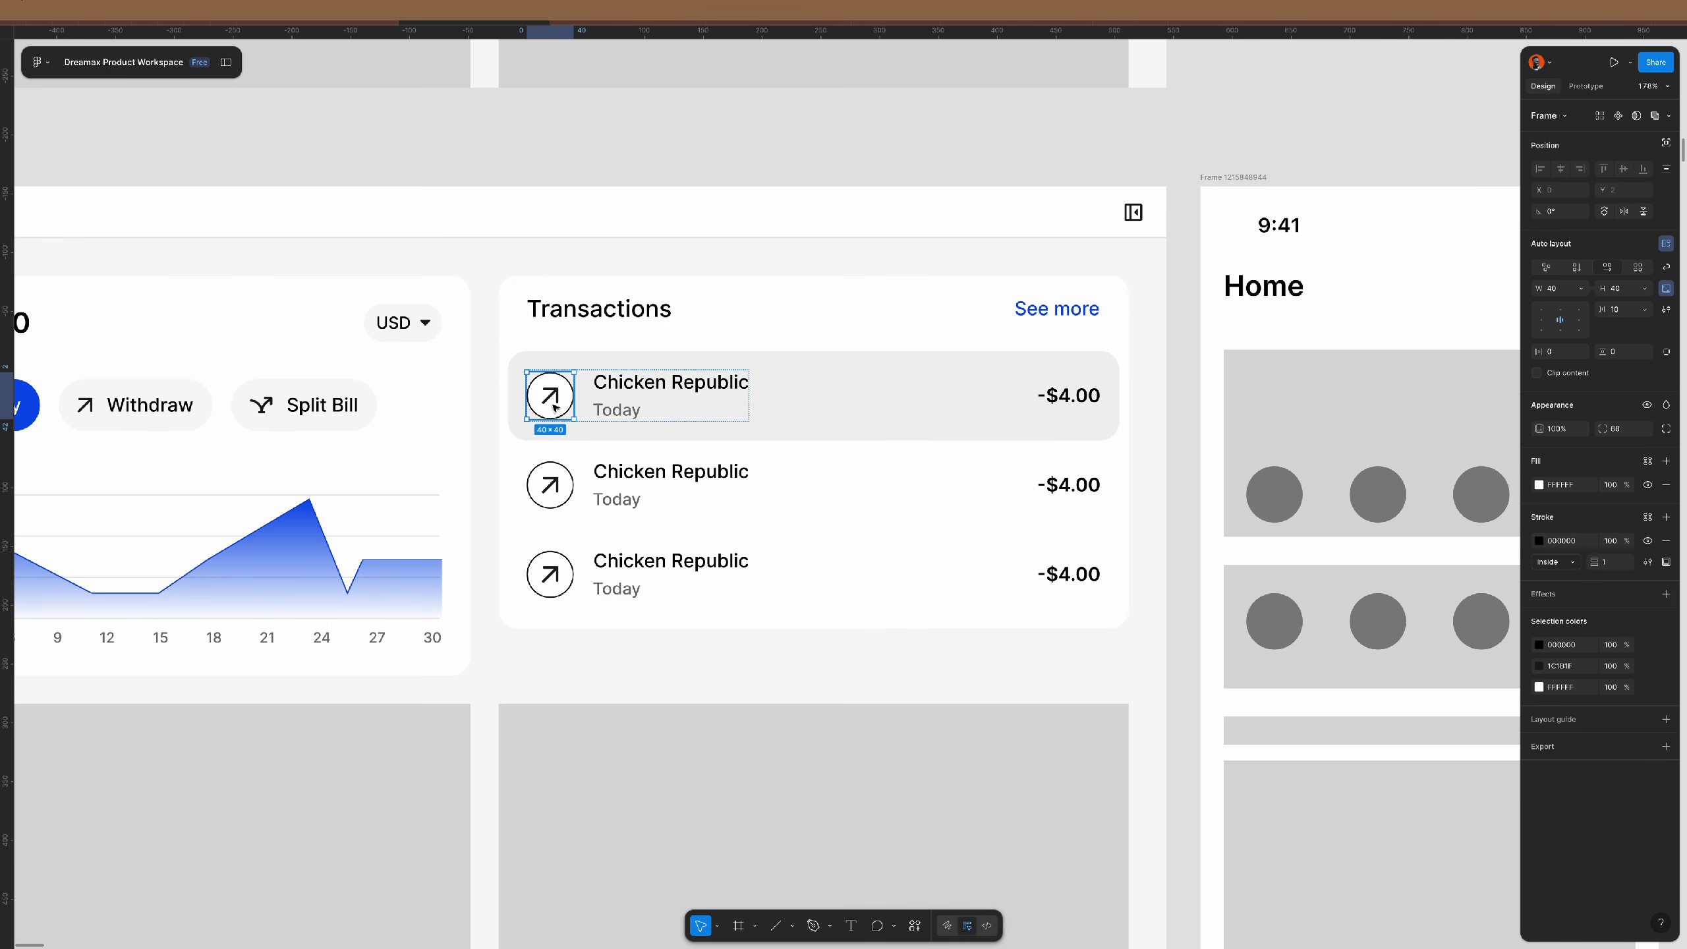
double_click(563, 486, "shift")
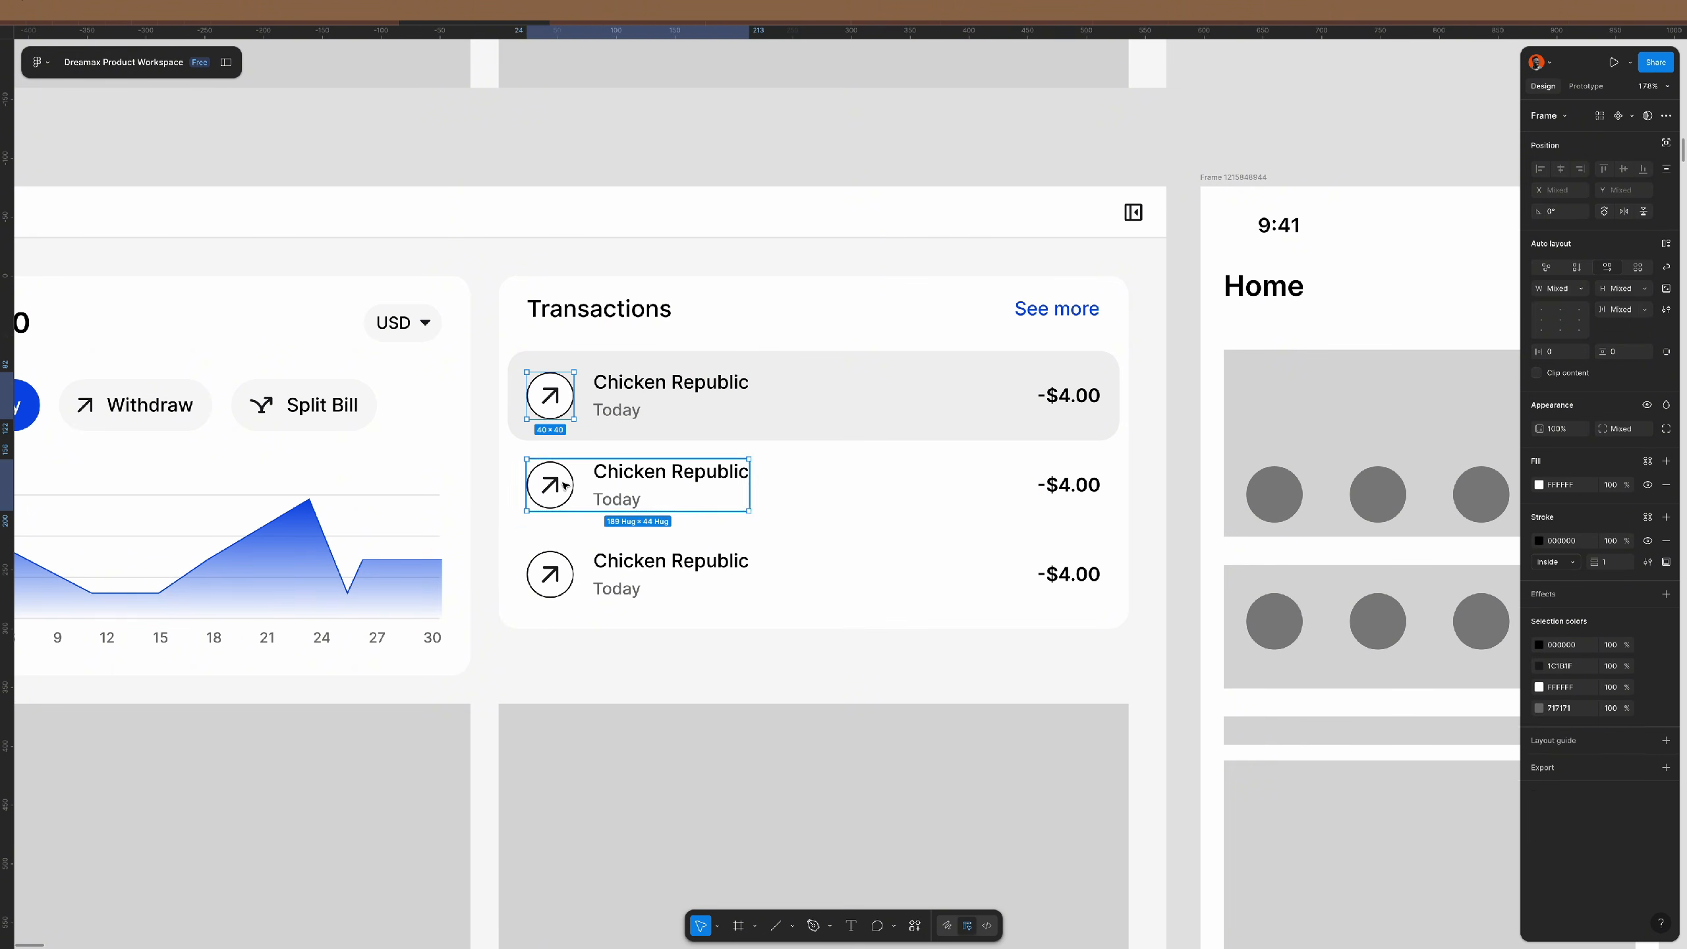
double_click(564, 486, "shift")
left_click(562, 585, "shift")
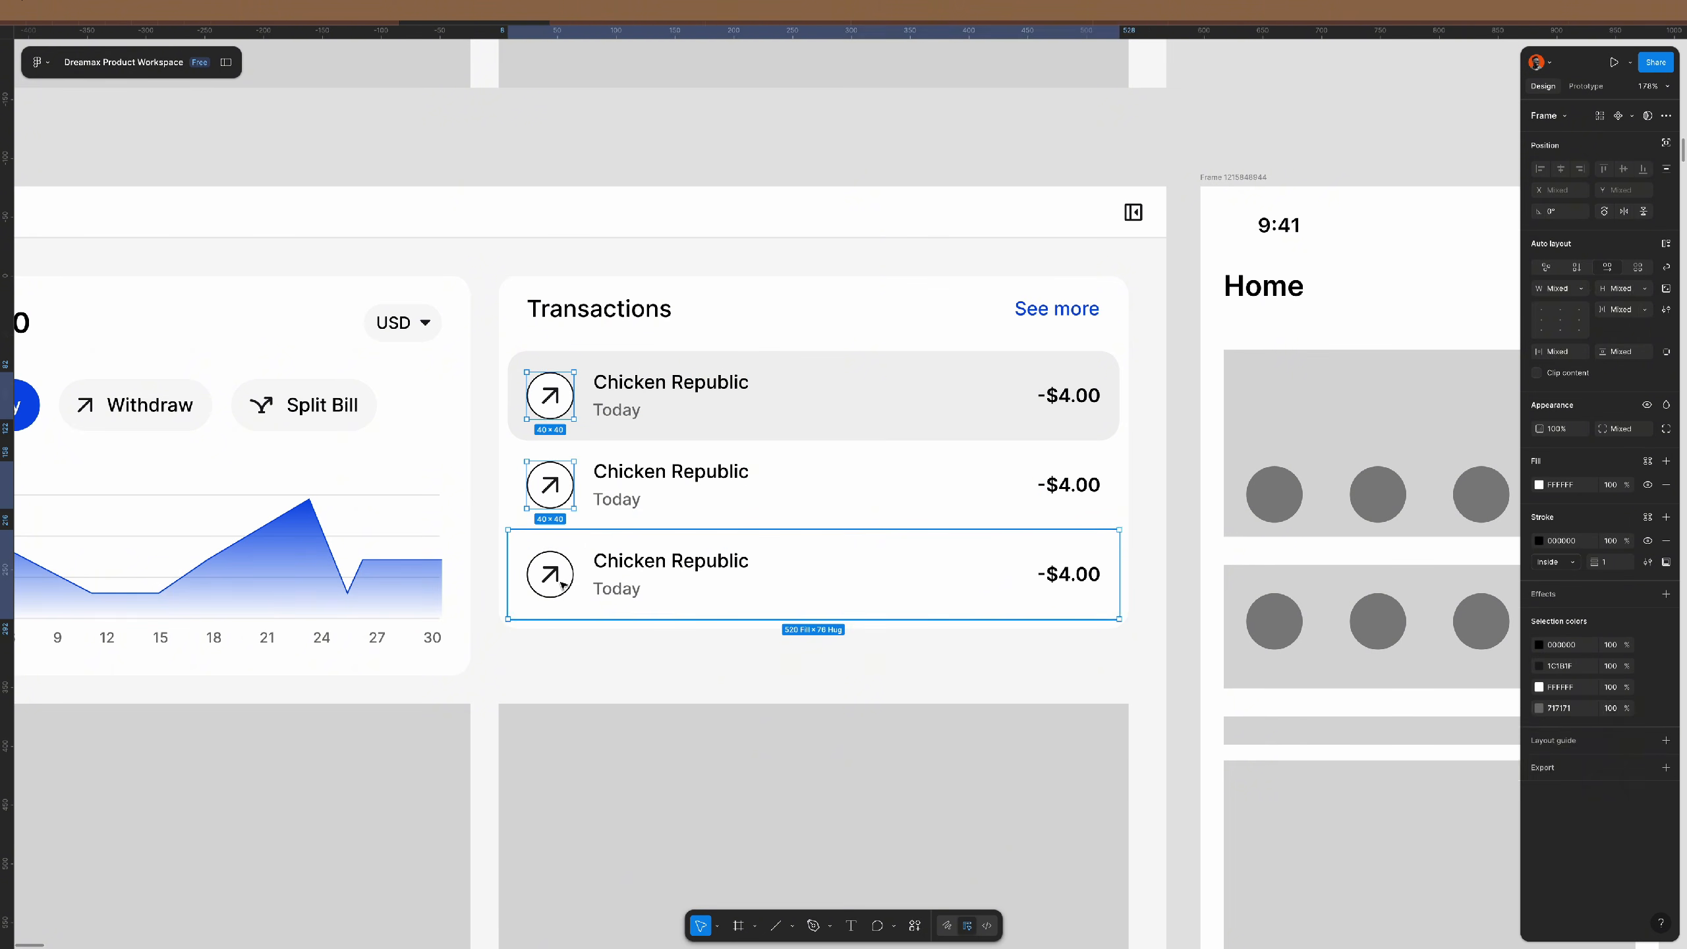
double_click(561, 585, "shift")
double_click(562, 585, "shift")
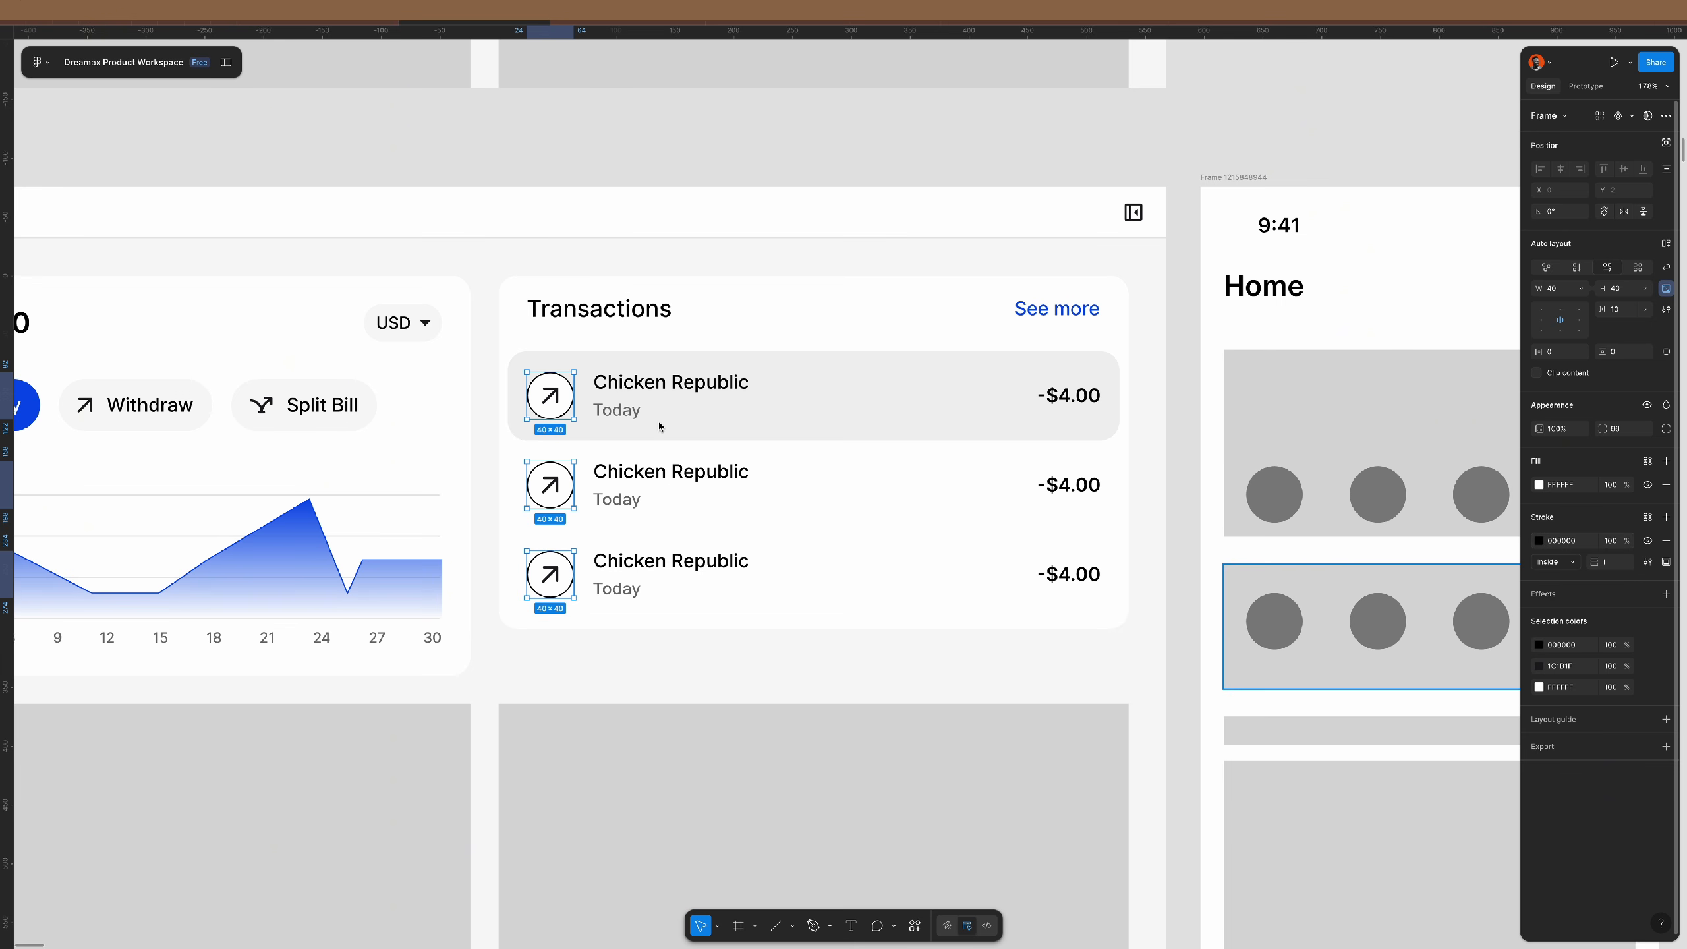
- Change the arrow icons' stroke colour to pale grey DCDCDC
left_click(1538, 540)
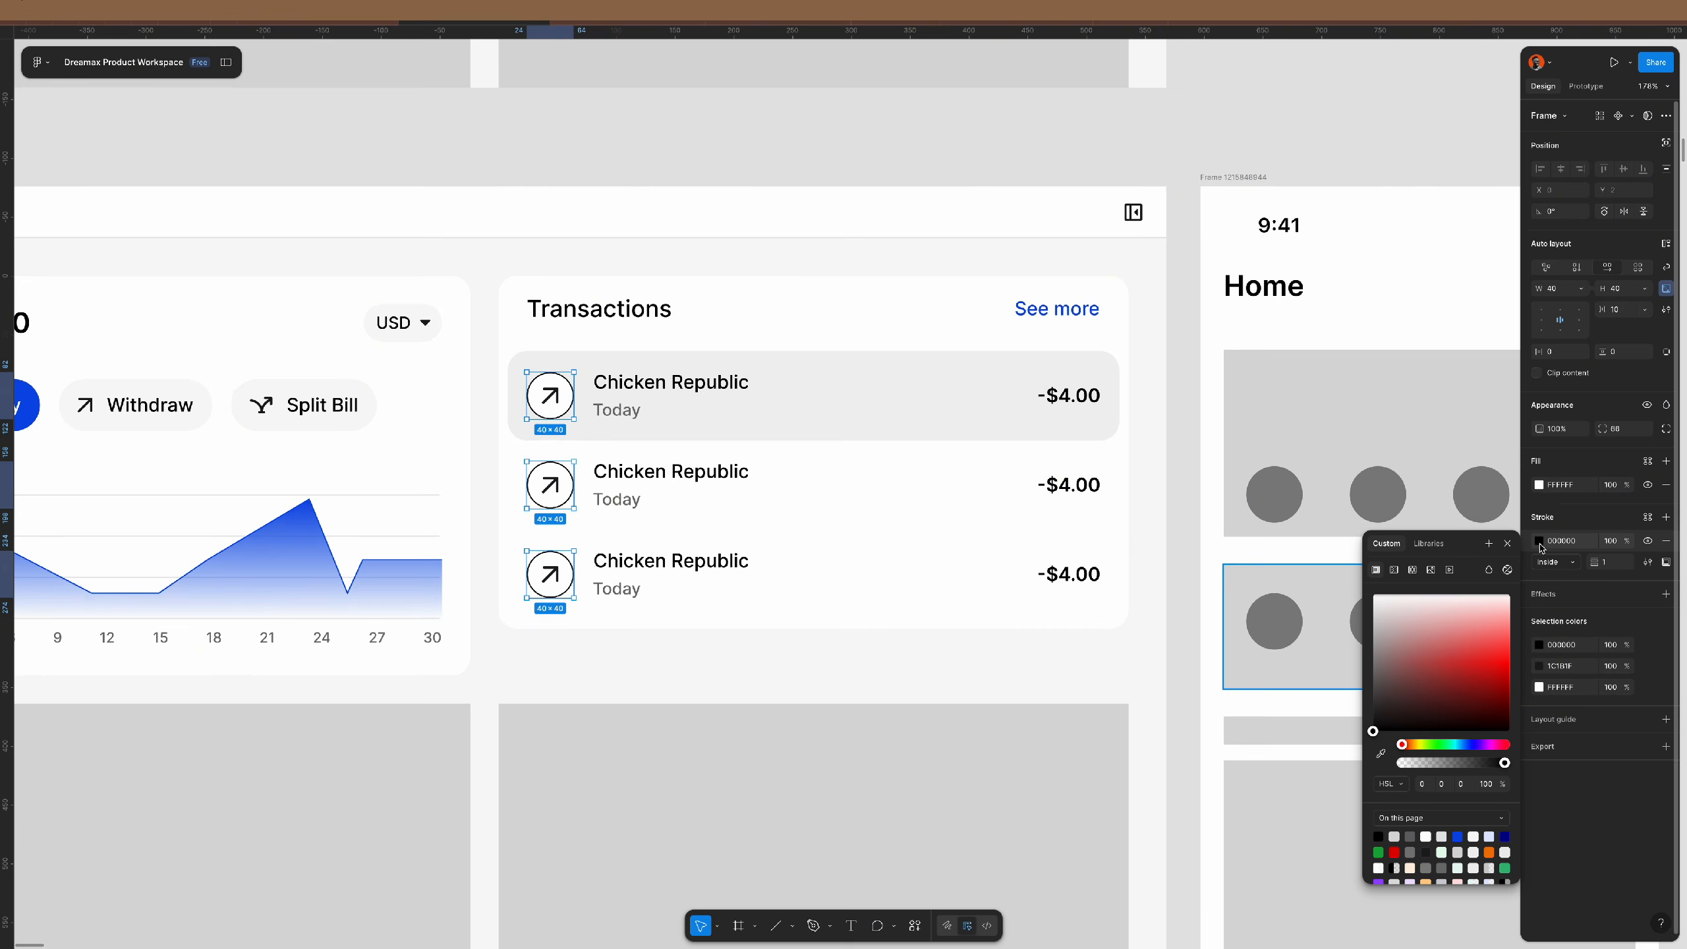
scroll(1394, 638, "down", 1)
mouse_move(1387, 625)
left_mouse_down()
mouse_move(1359, 634)
mouse_move(1349, 616)
left_mouse_up()
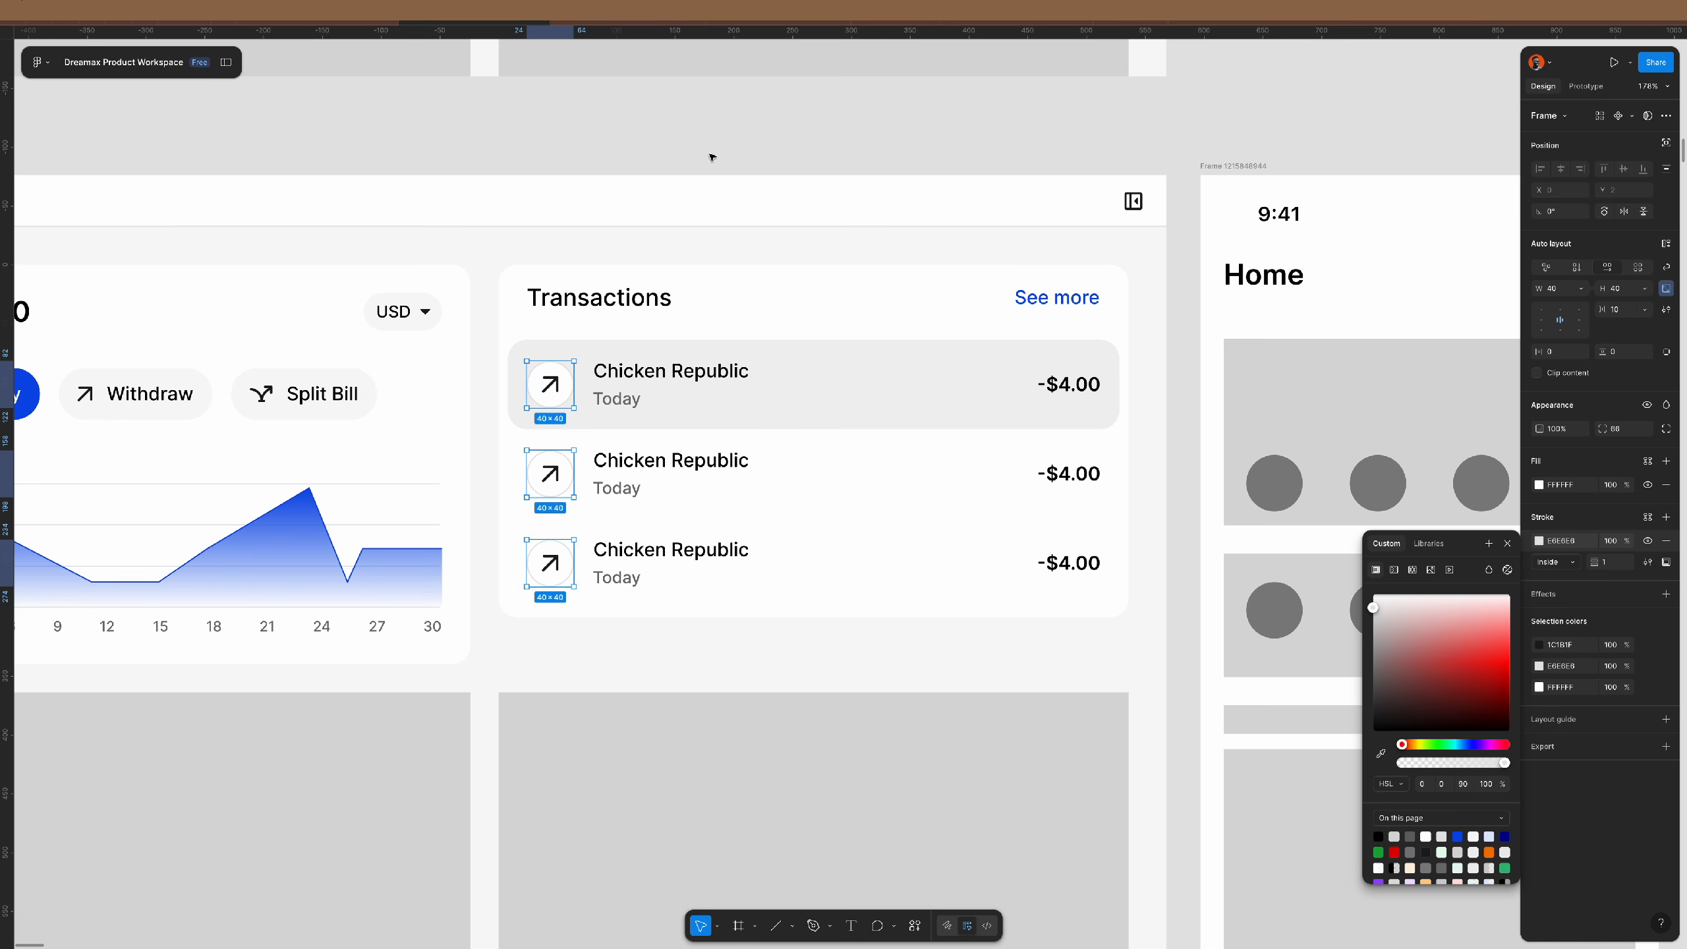
- Apply the body/medium text style to the three Chicken Republic names
left_click(723, 381)
left_click(724, 464, "shift")
left_click(723, 557, "shift")
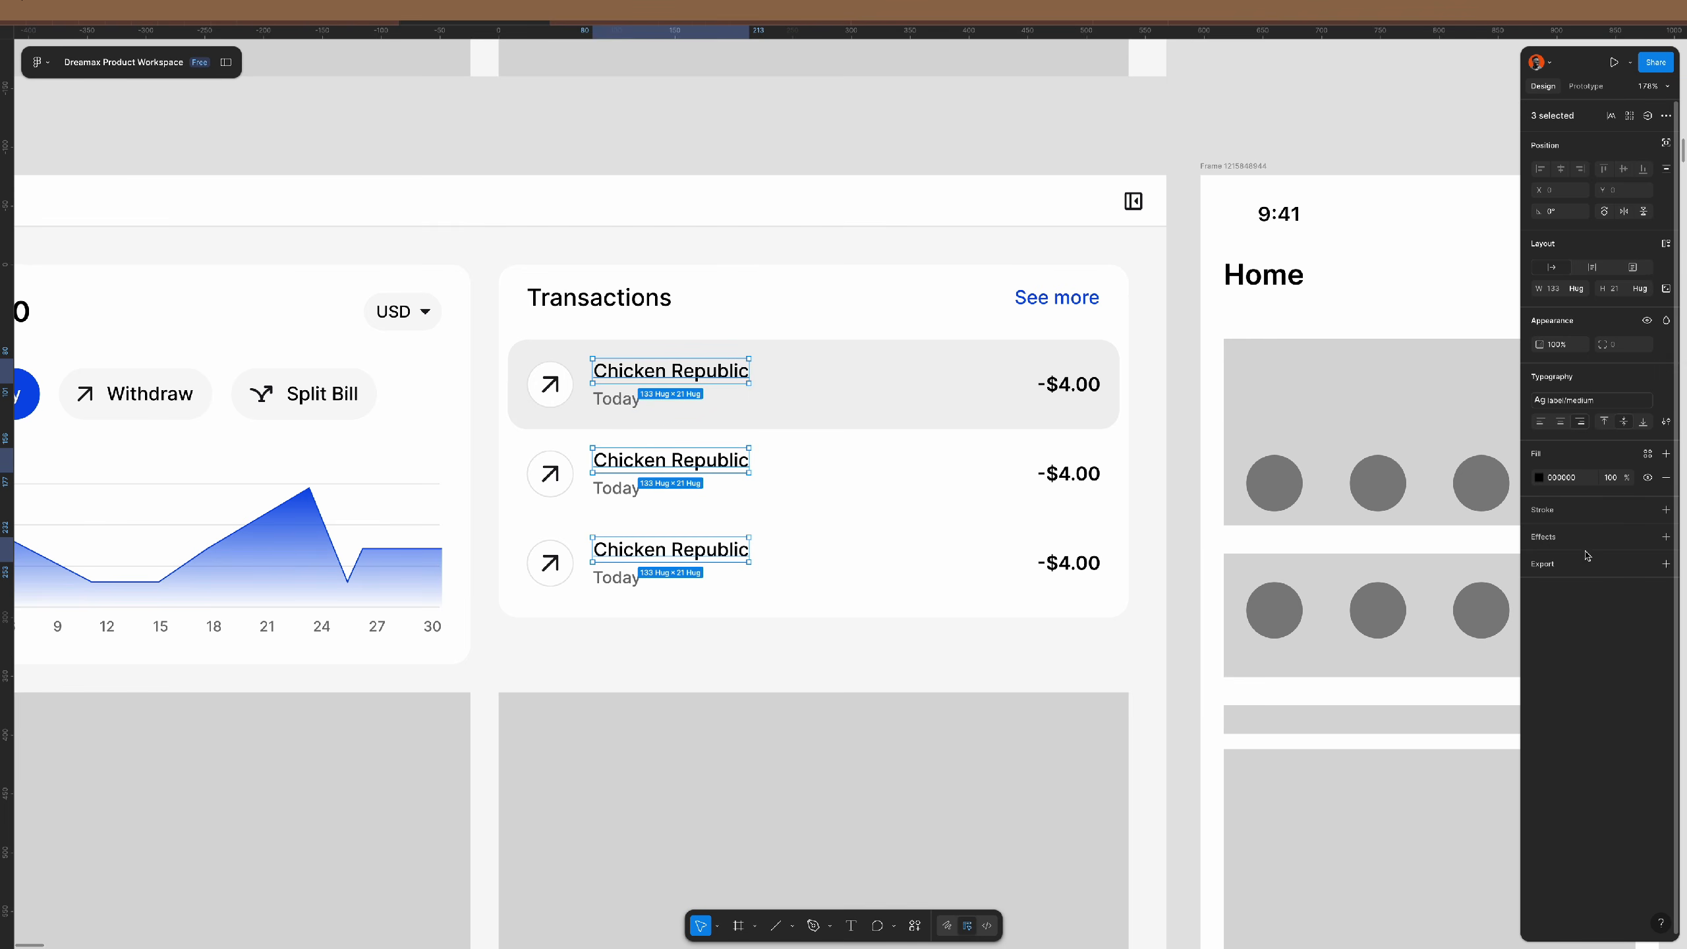
left_click(1592, 399)
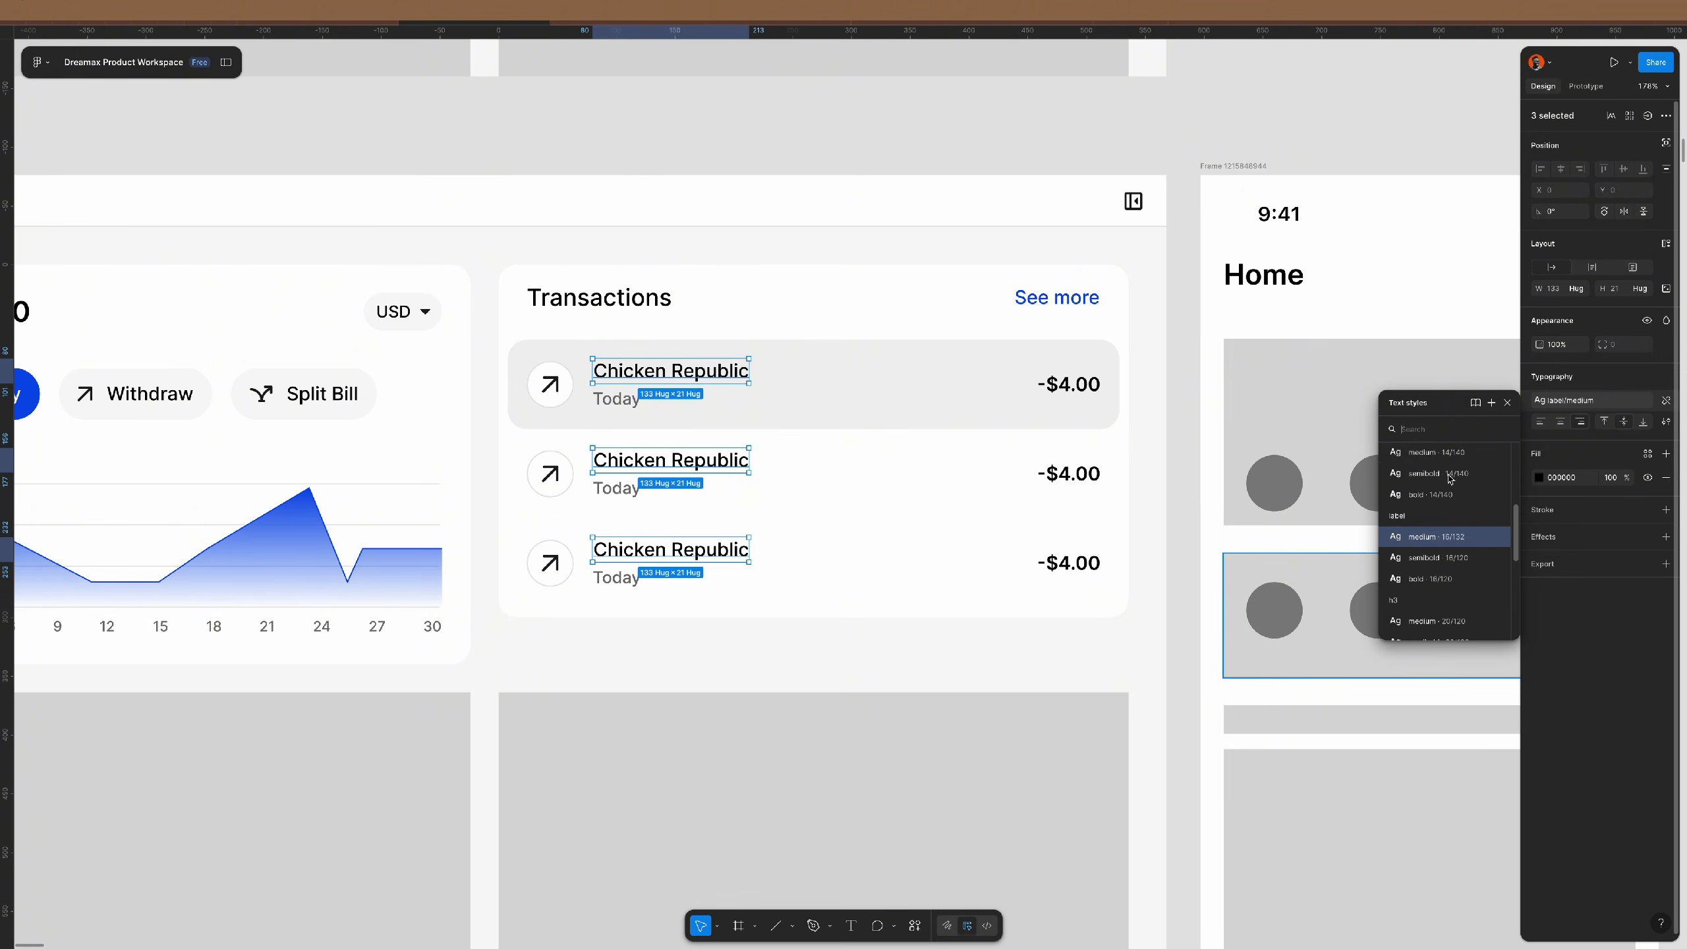
left_click(1451, 449)
left_click(809, 151)
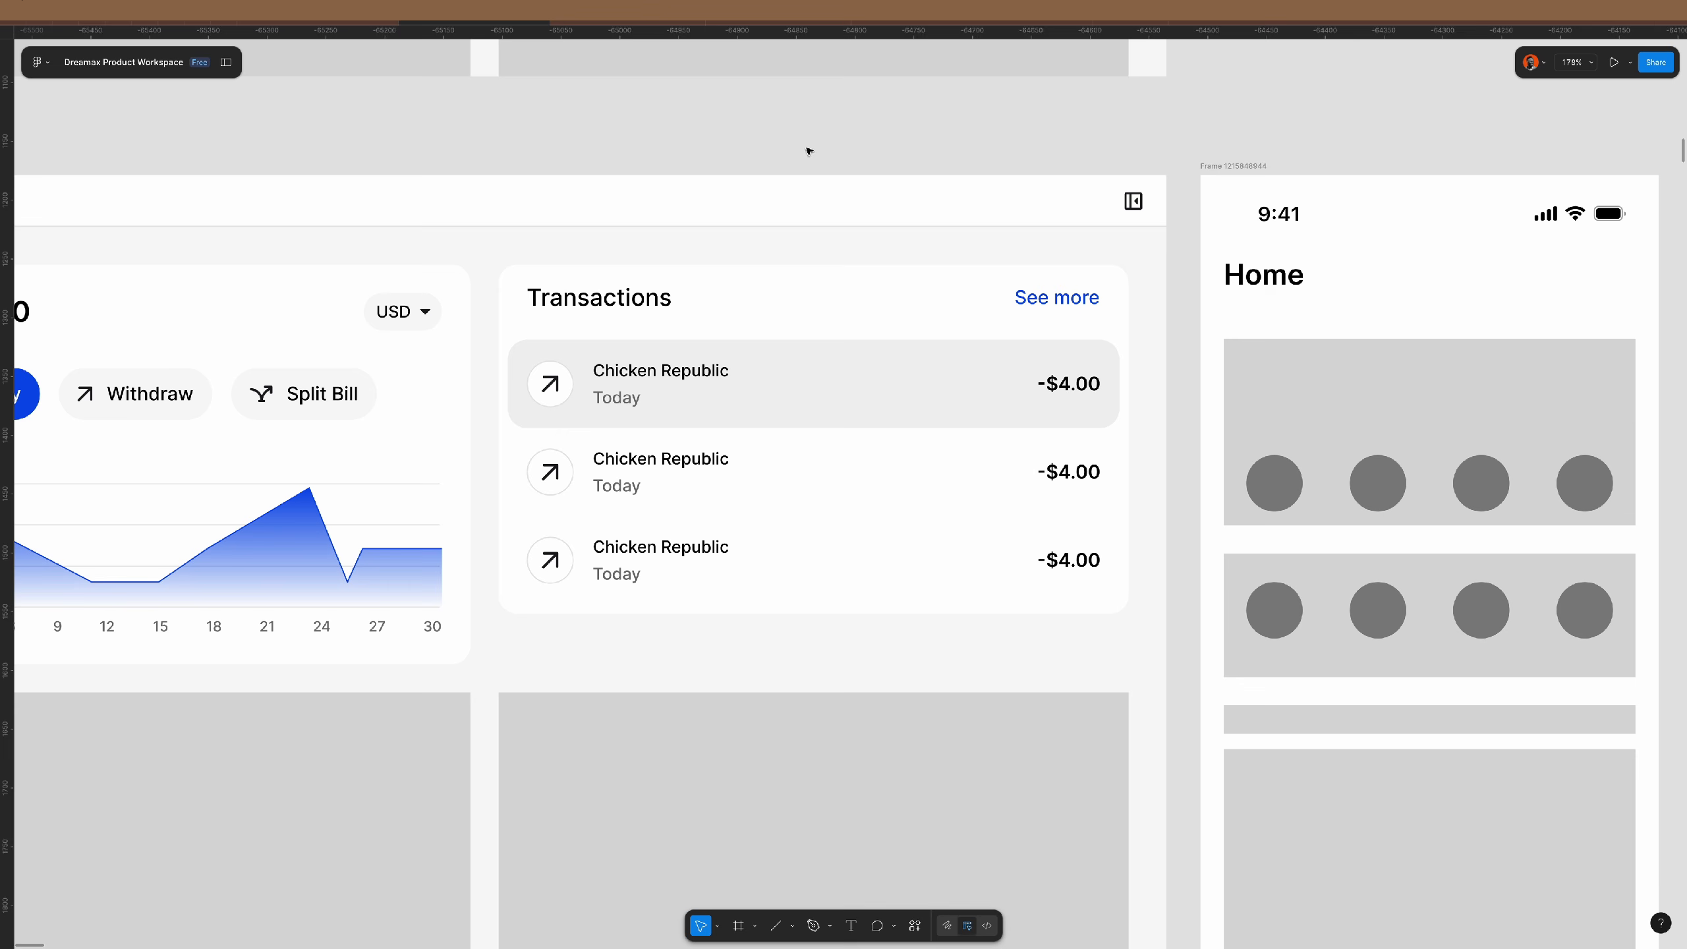
- Set the name-and-date group gap to 0 in all three rows
double_click(634, 386)
double_click(635, 386)
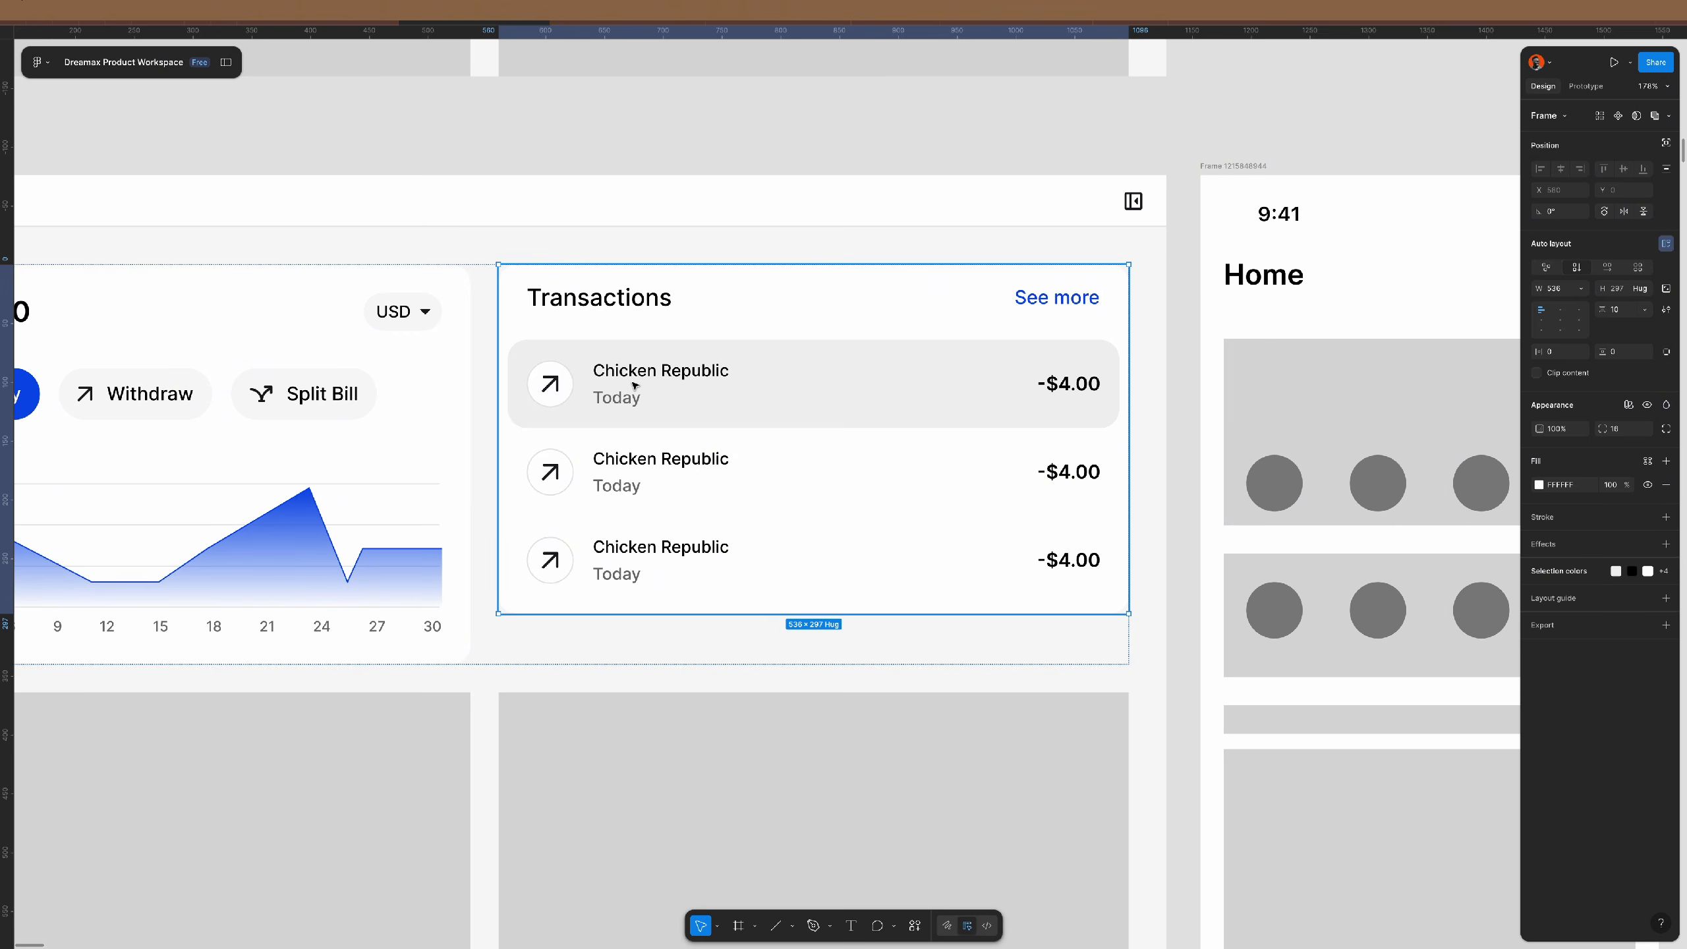
double_click(634, 385)
double_click(634, 385)
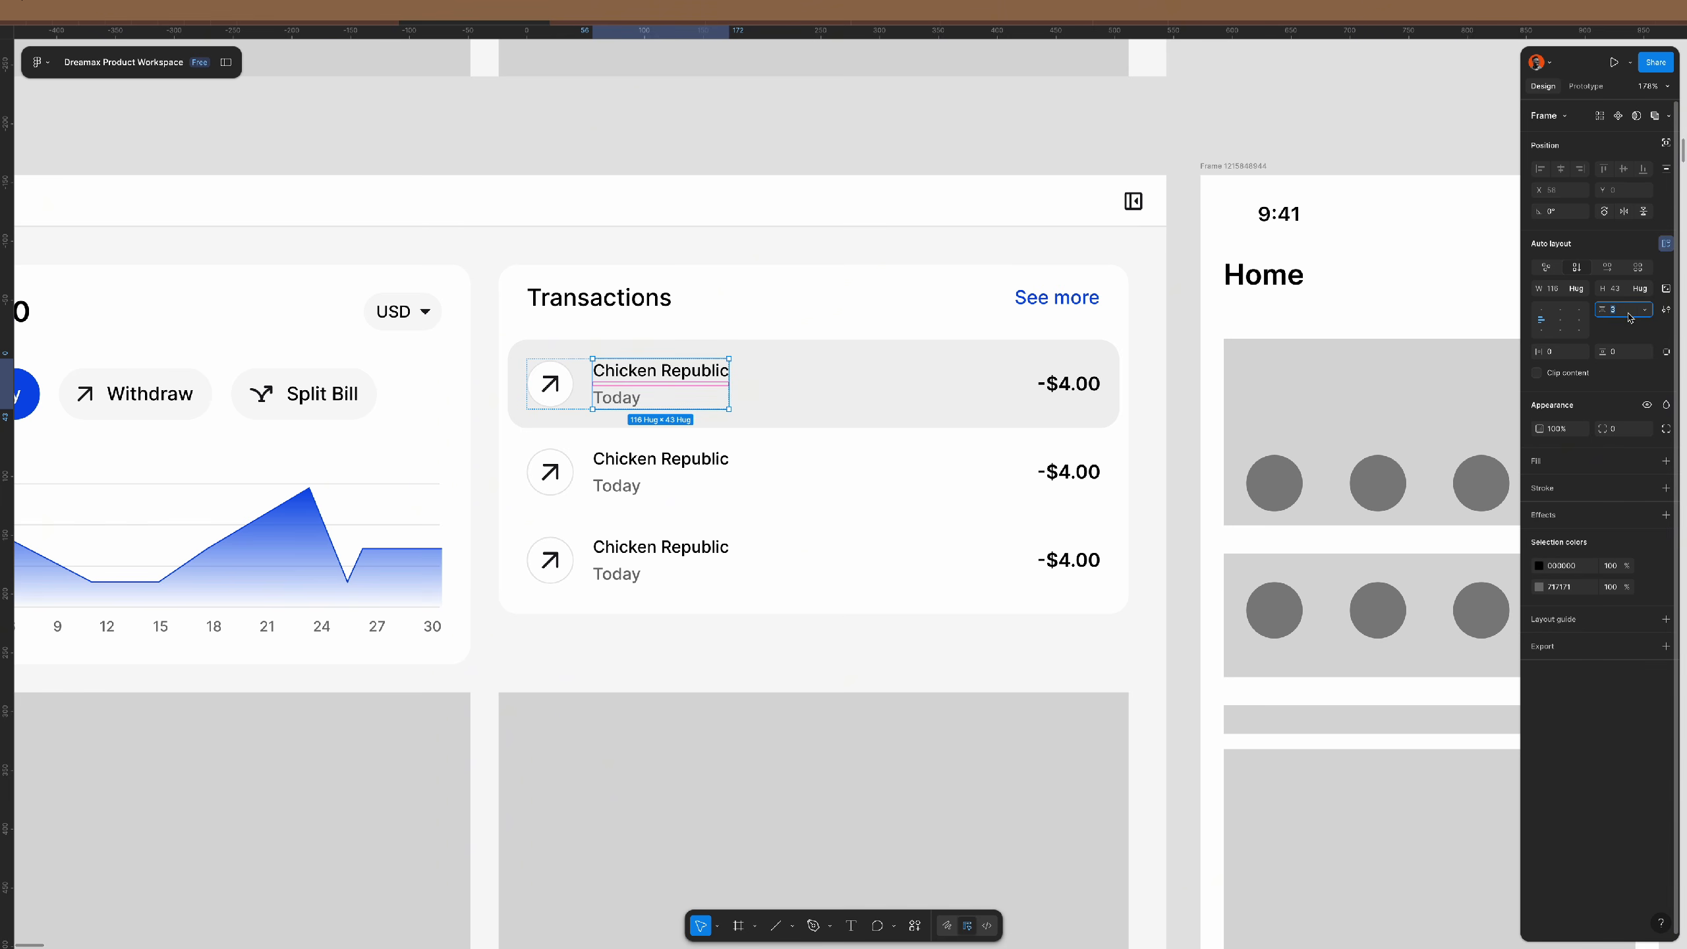
key("Down")
key("Down")
key("Down")
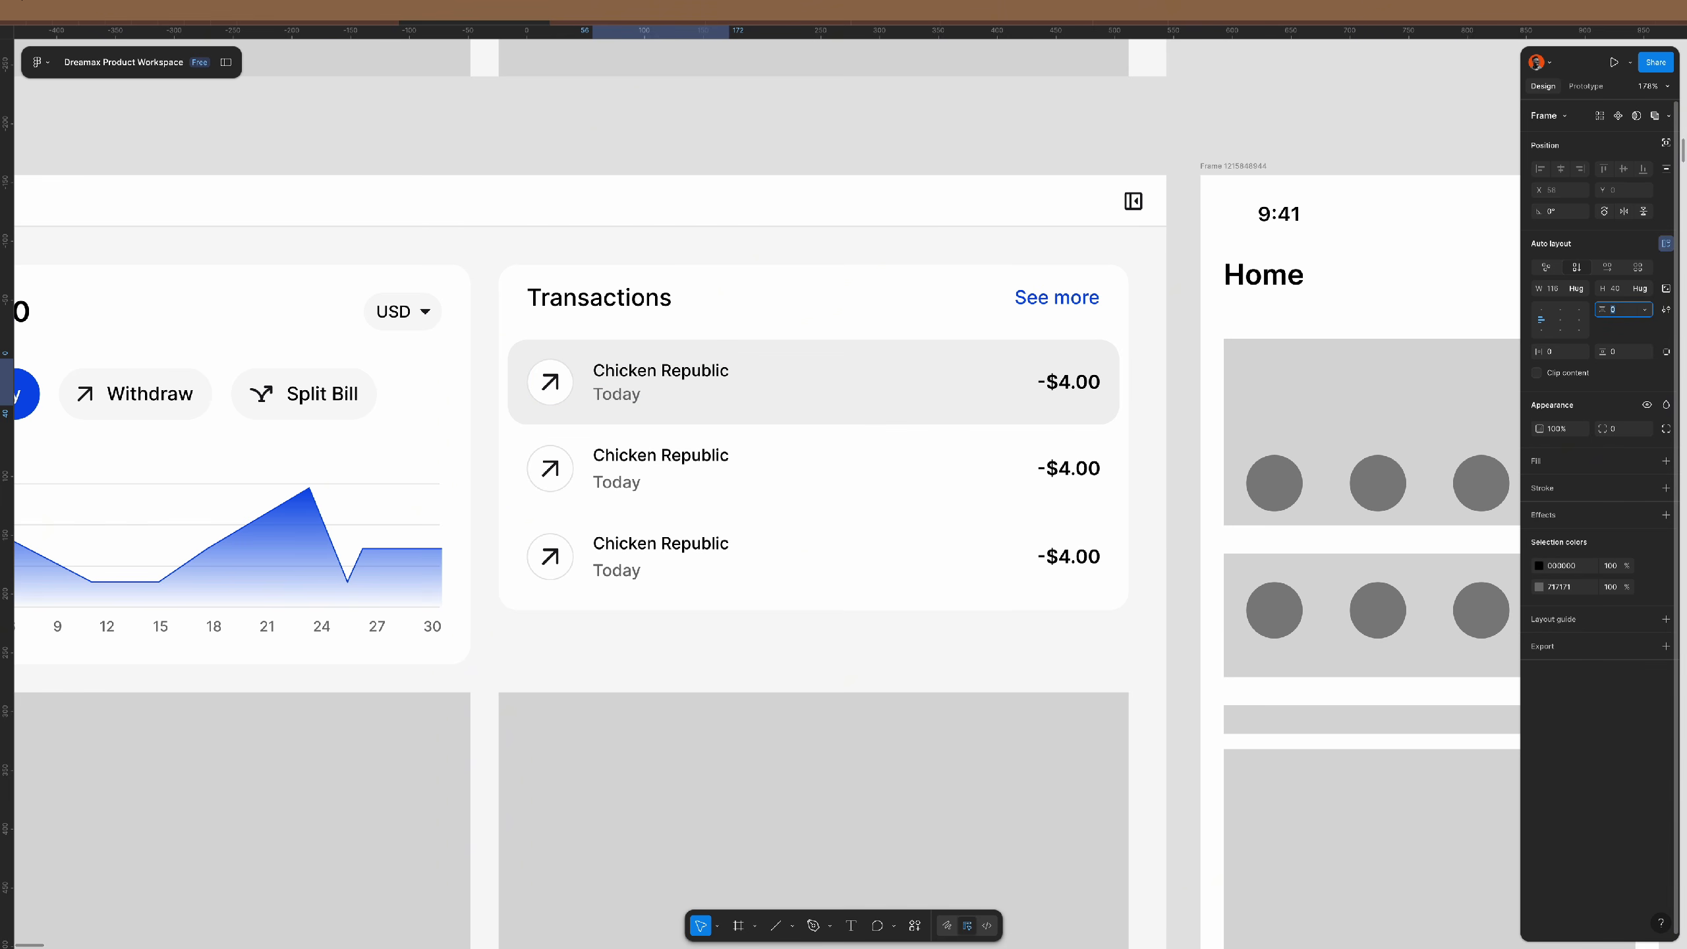
key("Return")
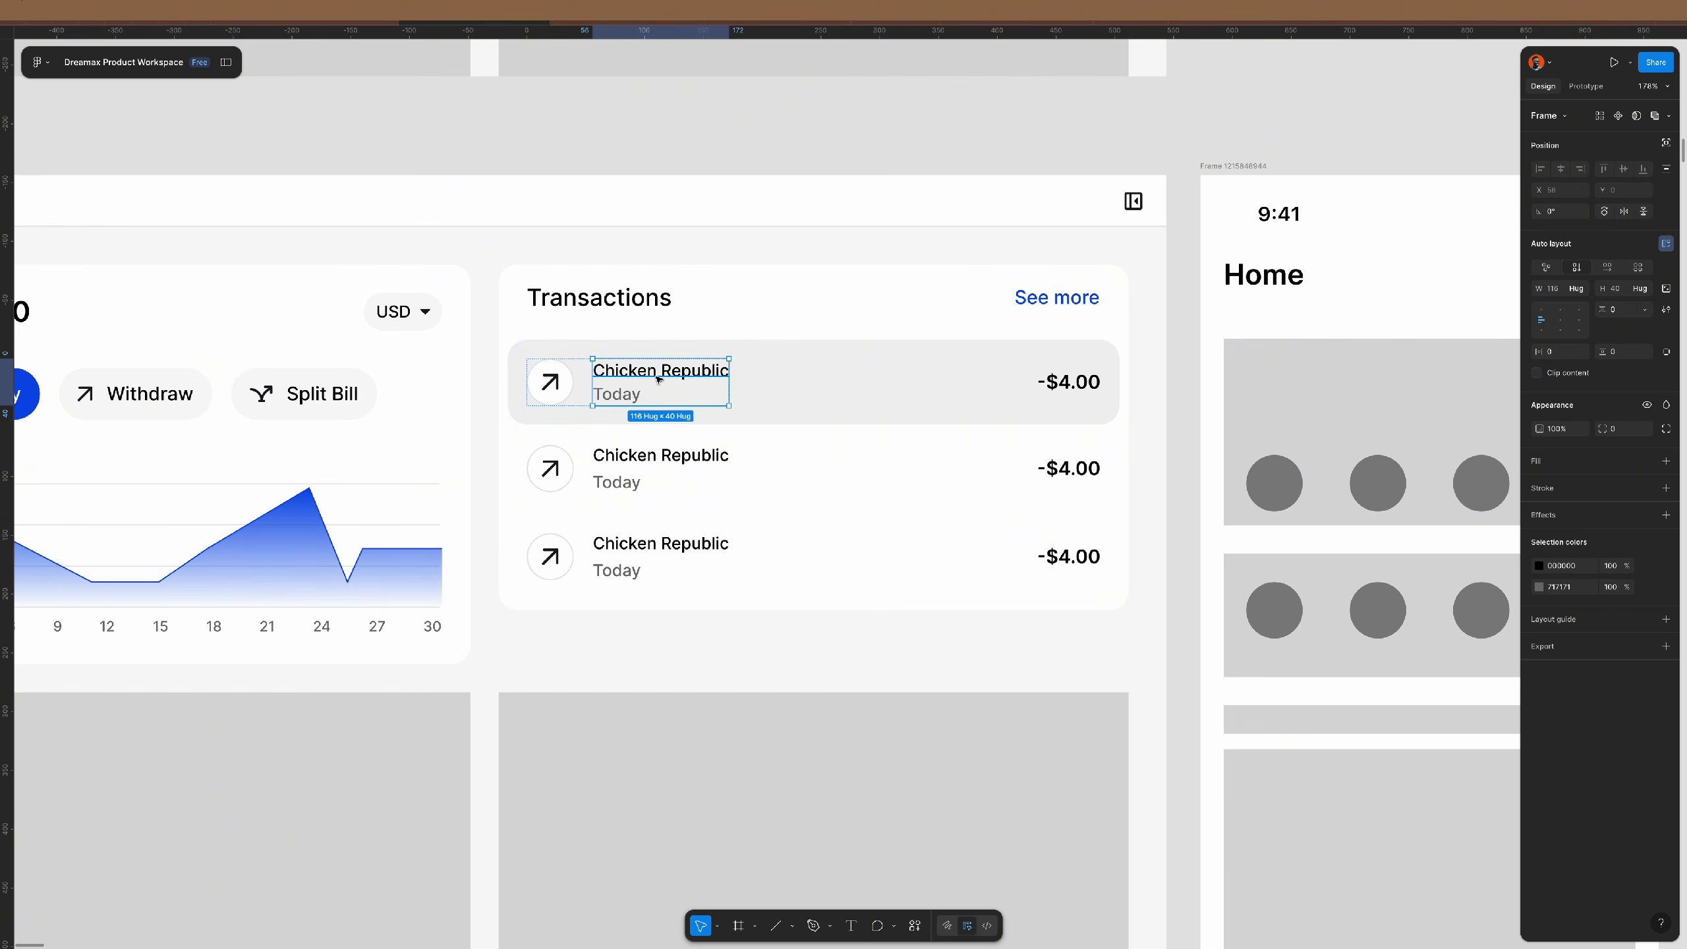
left_click(666, 465)
left_click(667, 553, "shift")
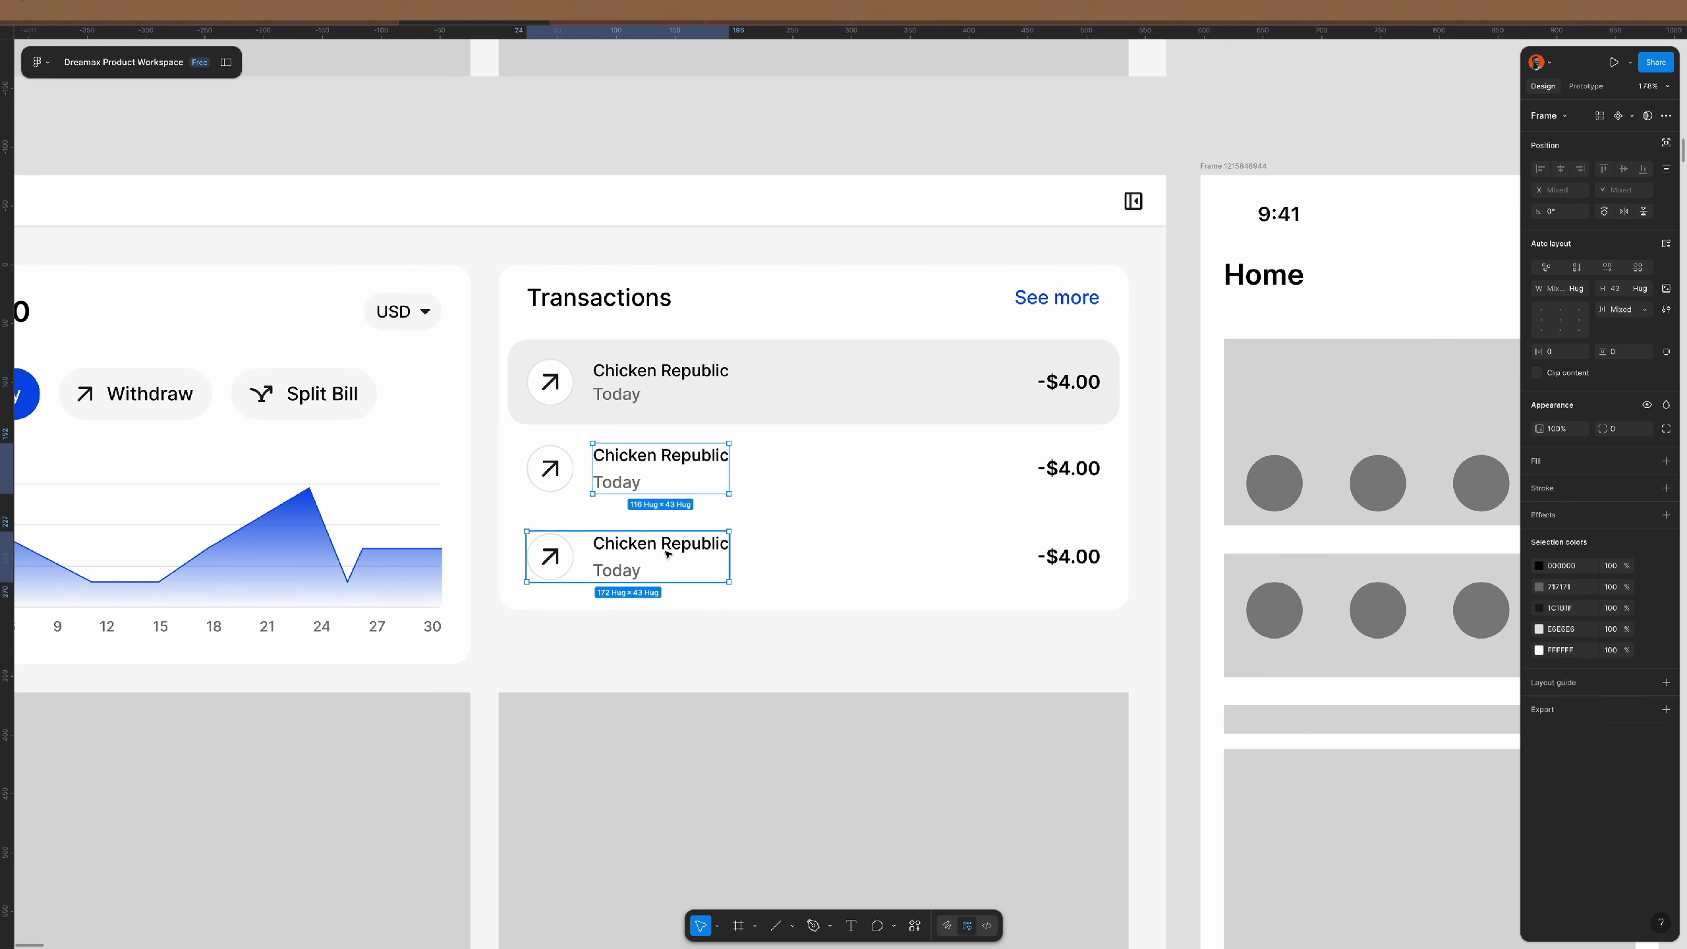
left_click(668, 554, "shift")
key("ctrl+alt+v")
left_click(715, 141)
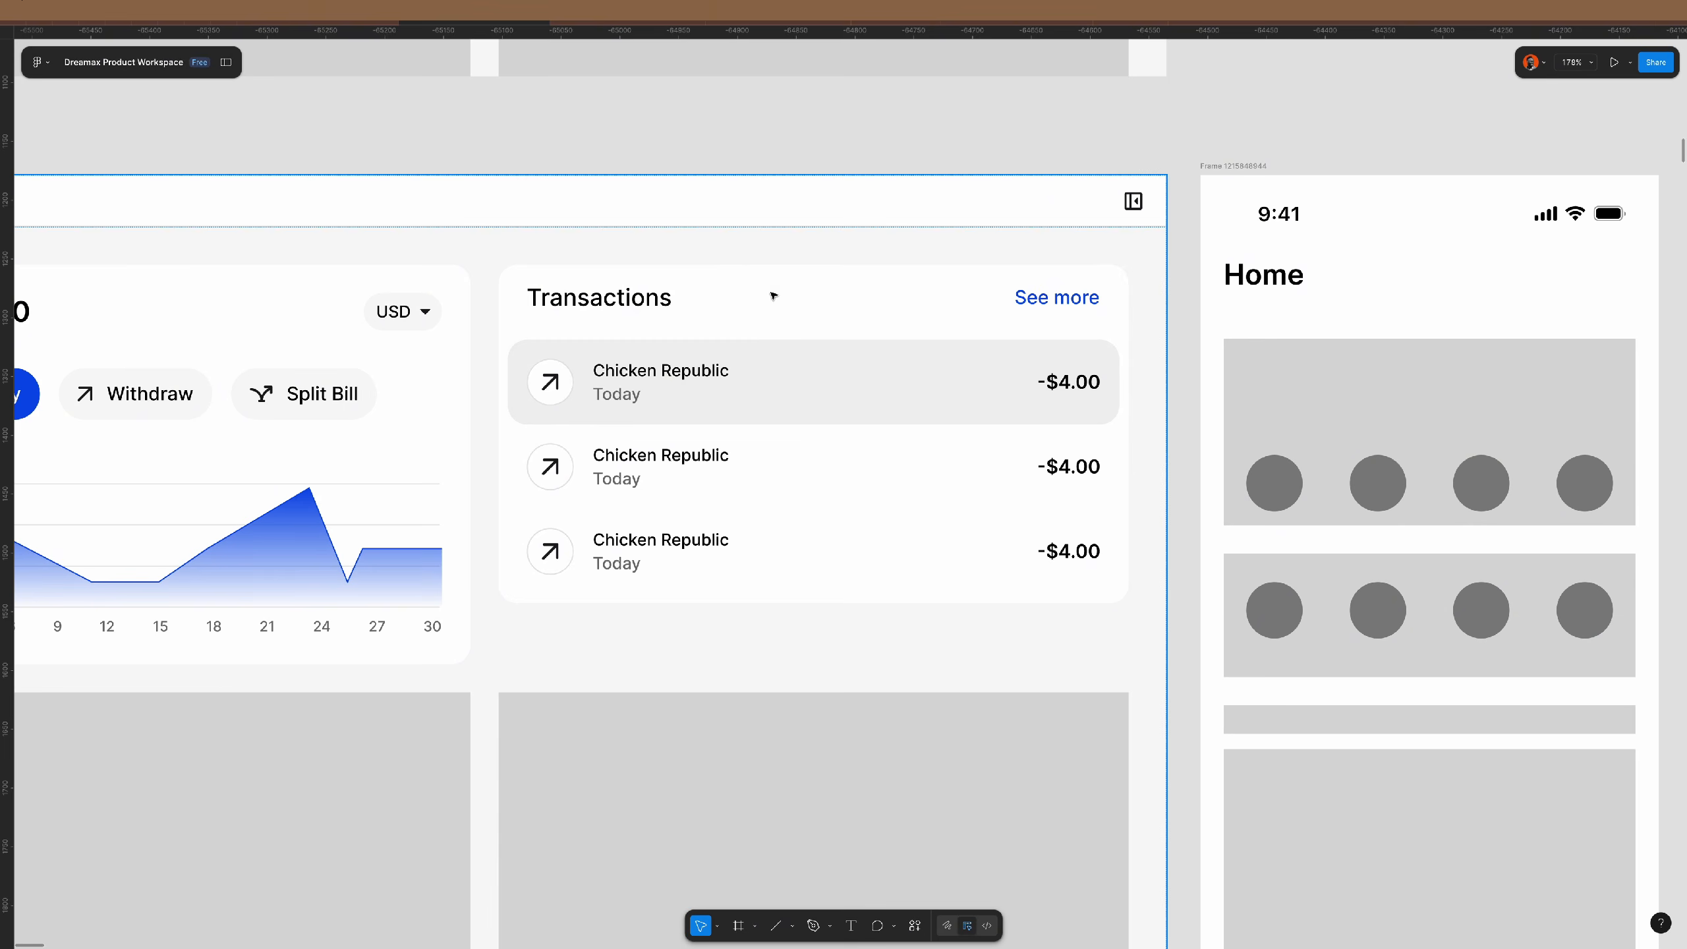
- Zoom out and give the Transactions heading the semibold h3 text style
scroll(802, 445, "down", 5)
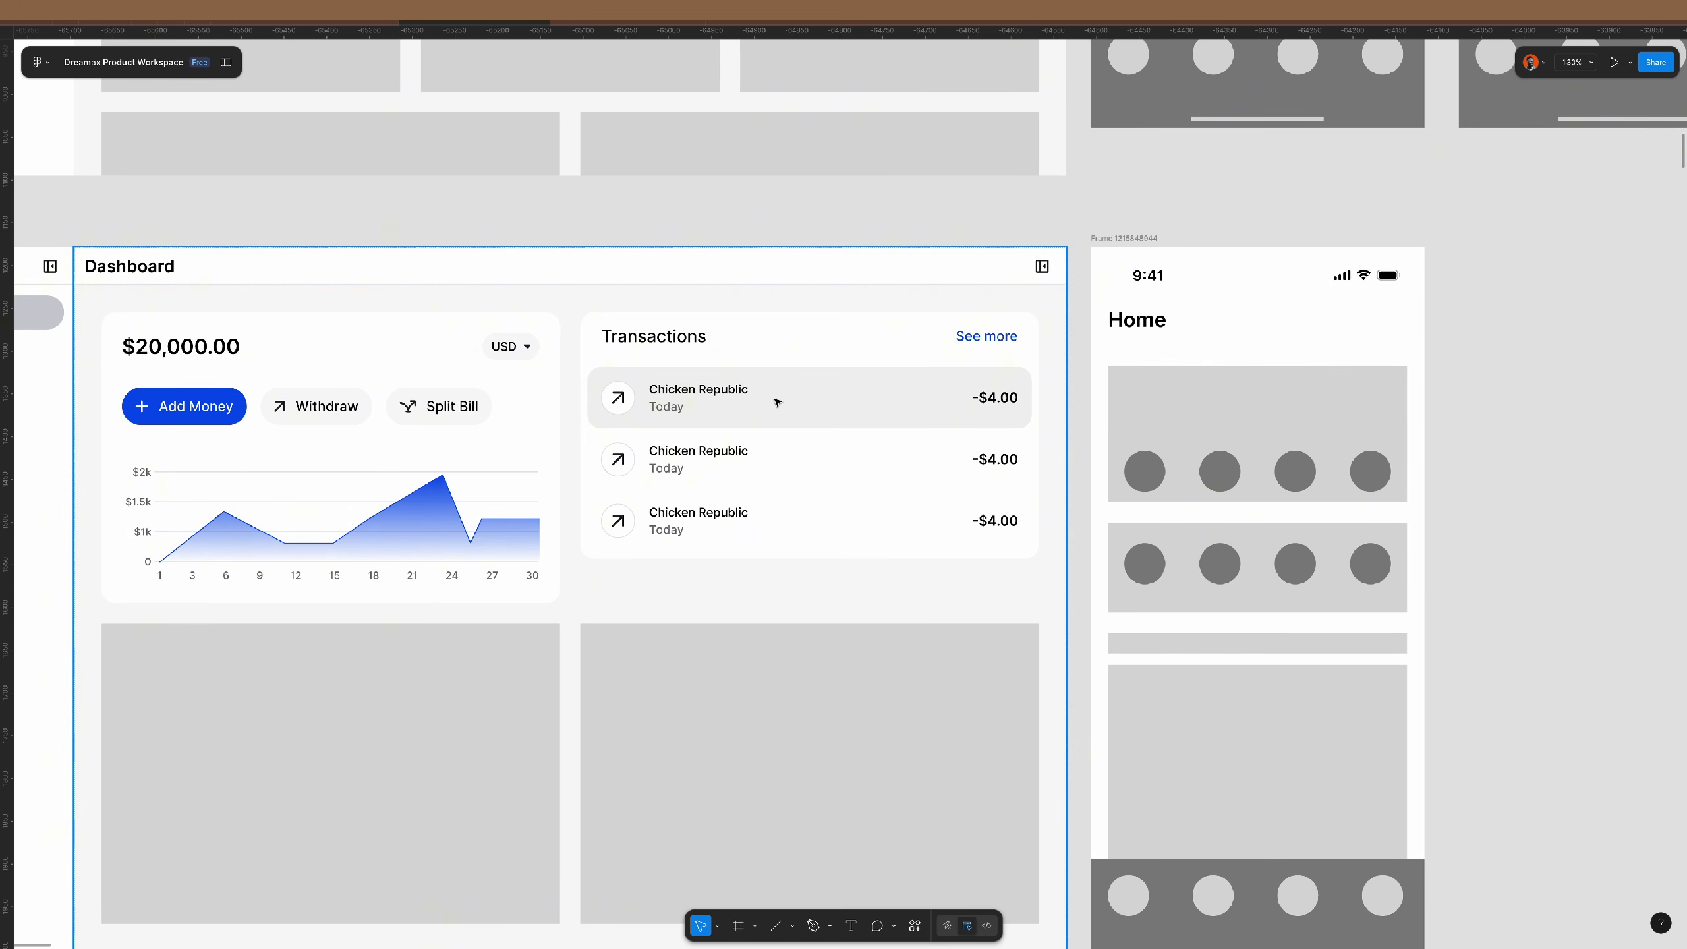
scroll(833, 406, "down", 1)
scroll(832, 406, "down", 3)
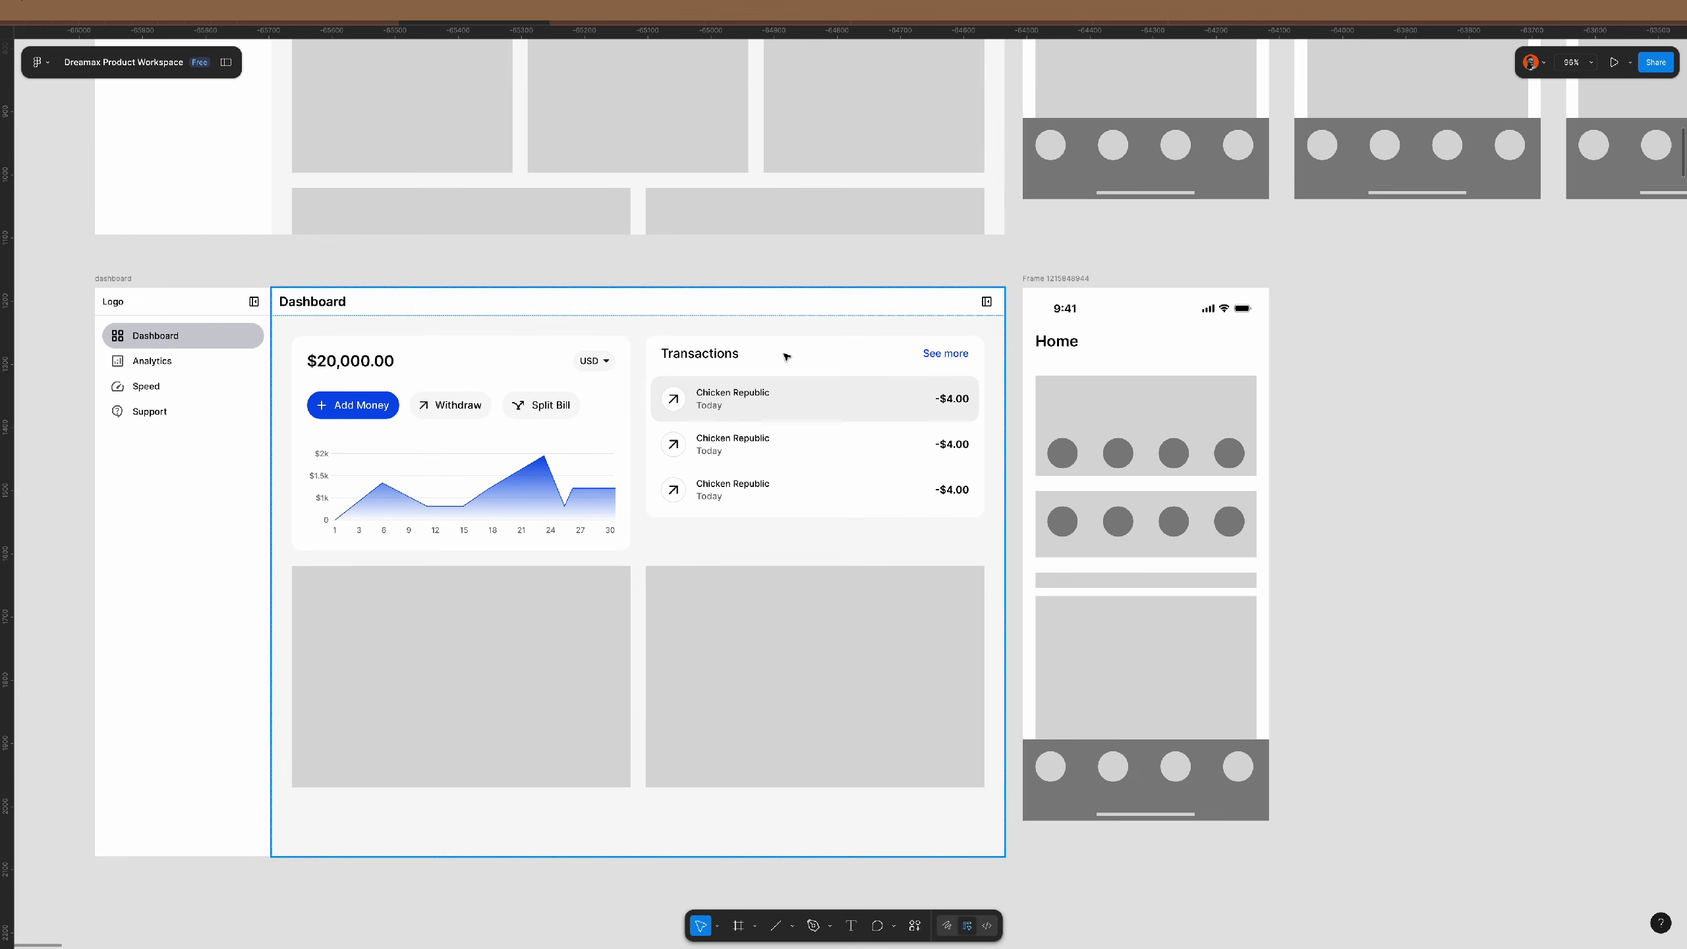
double_click(705, 351)
left_click(1594, 403)
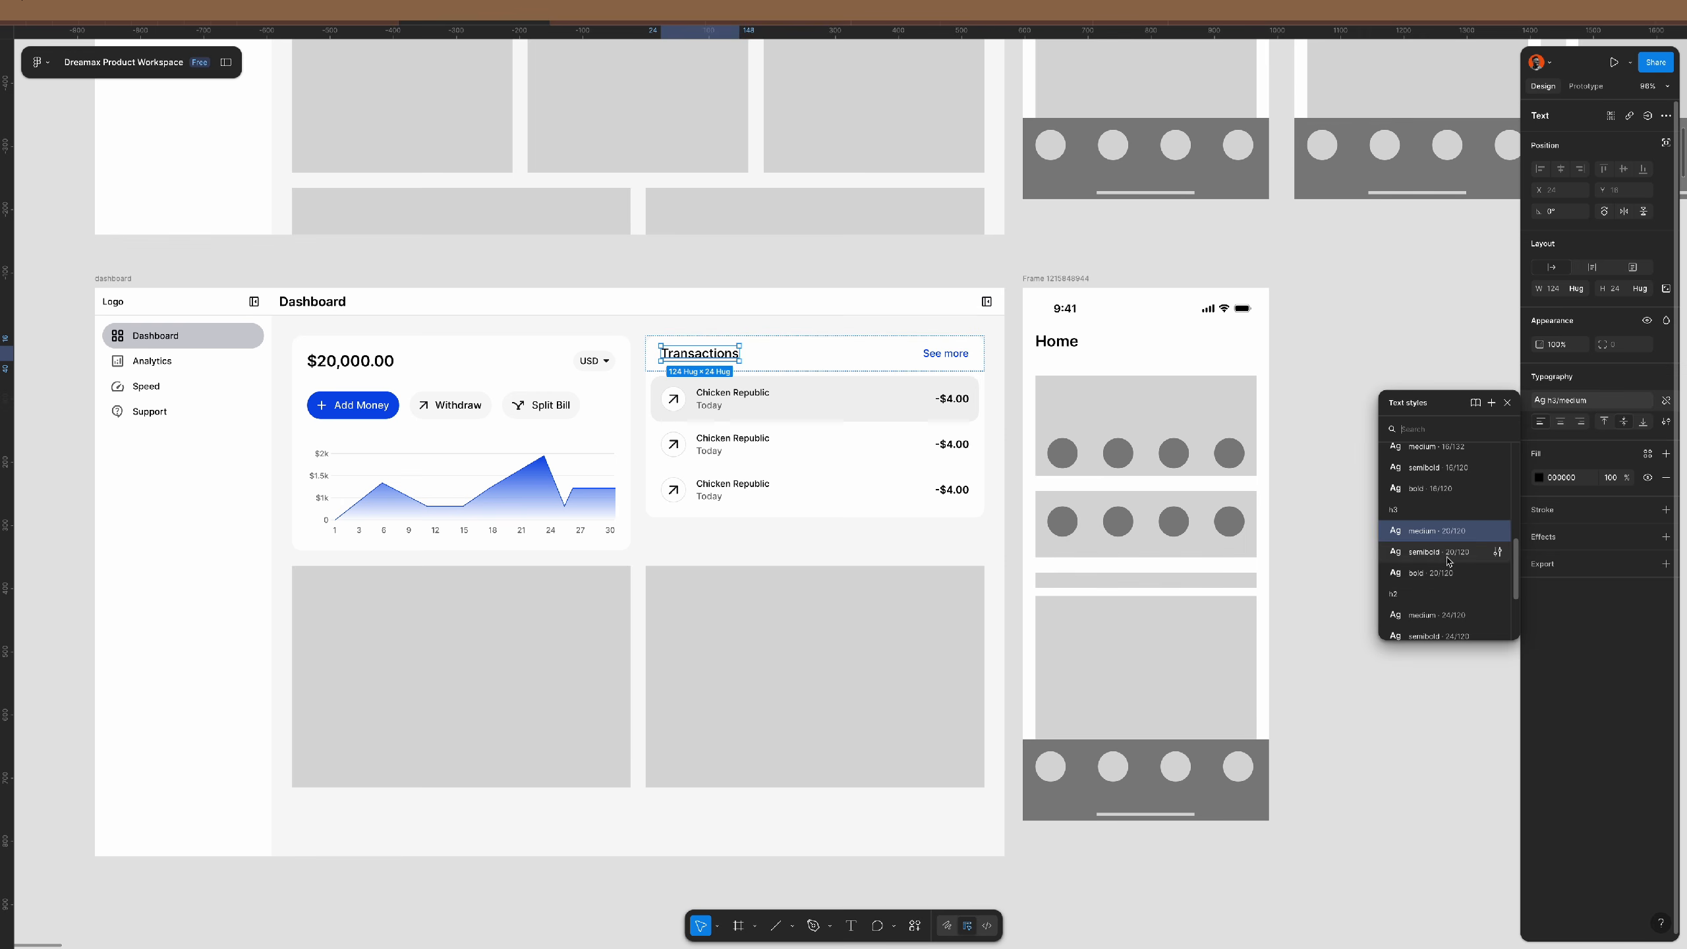
left_click(1448, 559)
left_click(1409, 564)
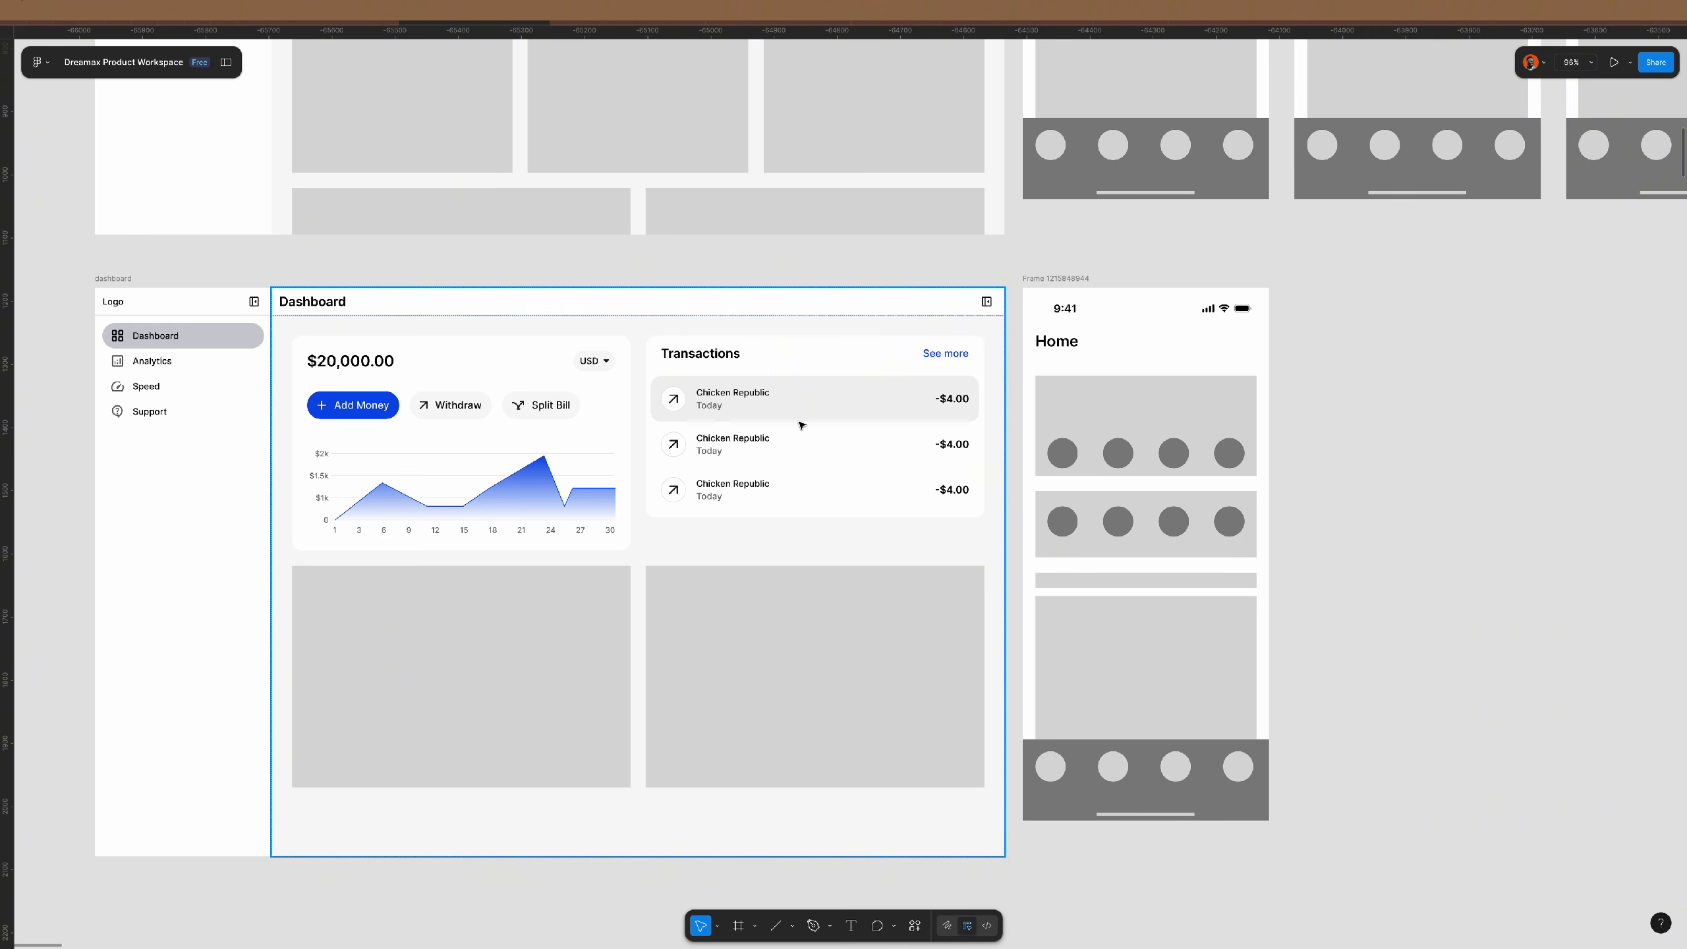
scroll(803, 425, "down", 1)
scroll(802, 426, "left", 2)
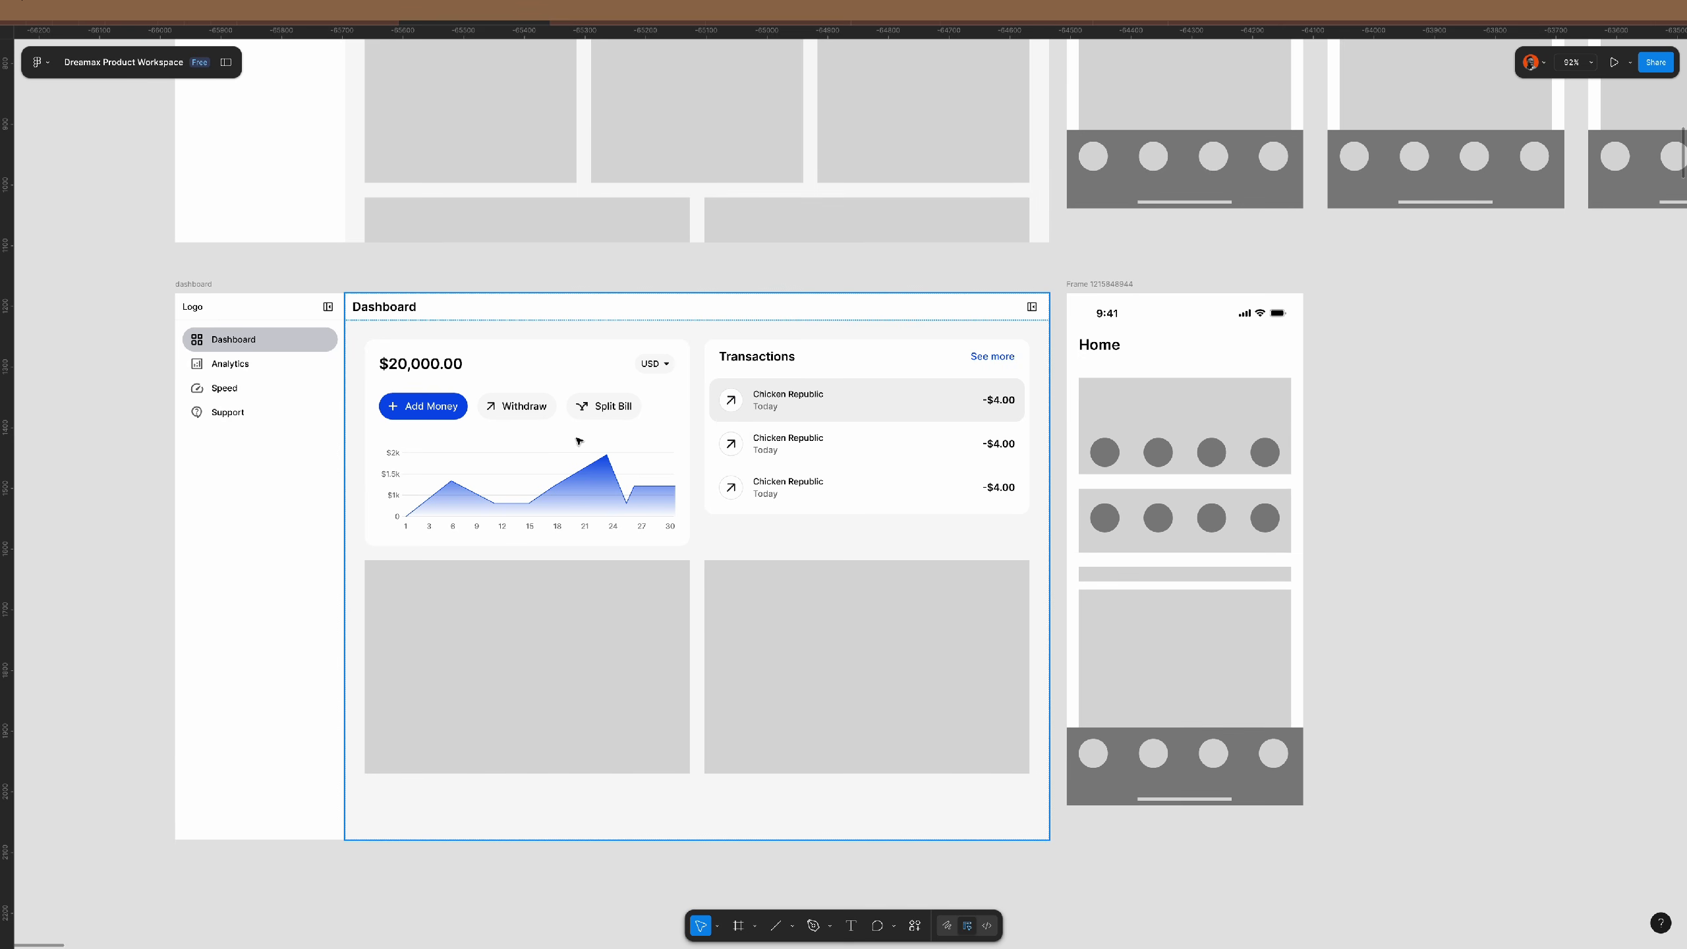
scroll(461, 367, "up", 2)
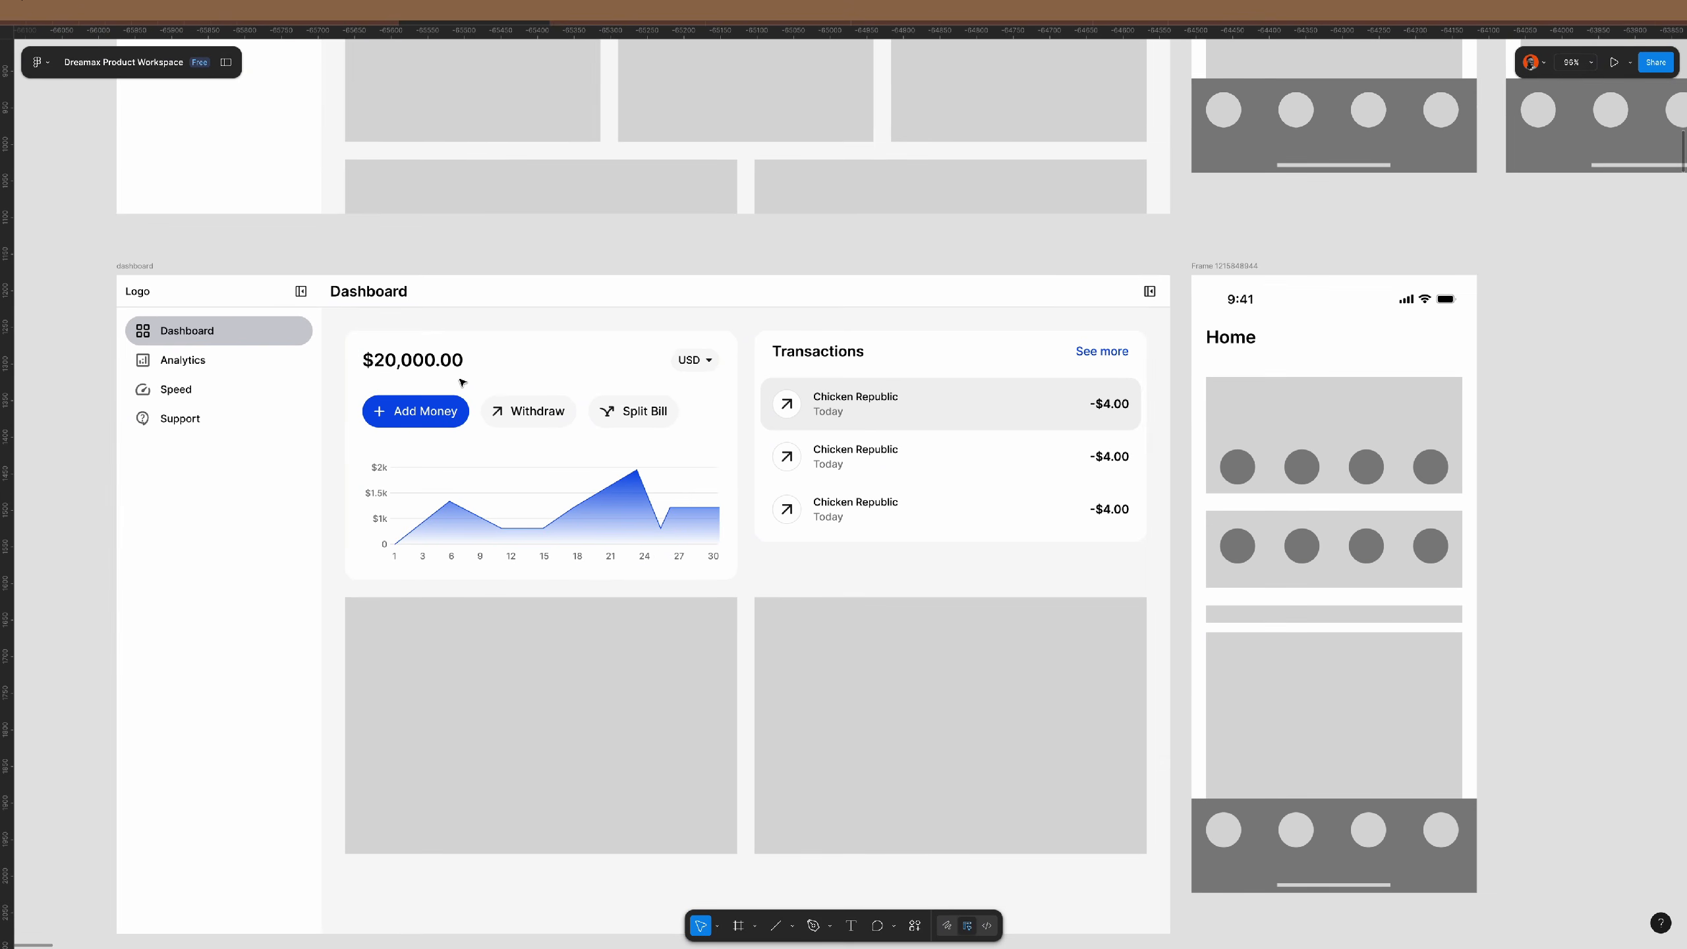
left_click(832, 355)
- Duplicate the $20,000.00 USD balance row so it can go in the card header
double_click(832, 355)
double_click(832, 356)
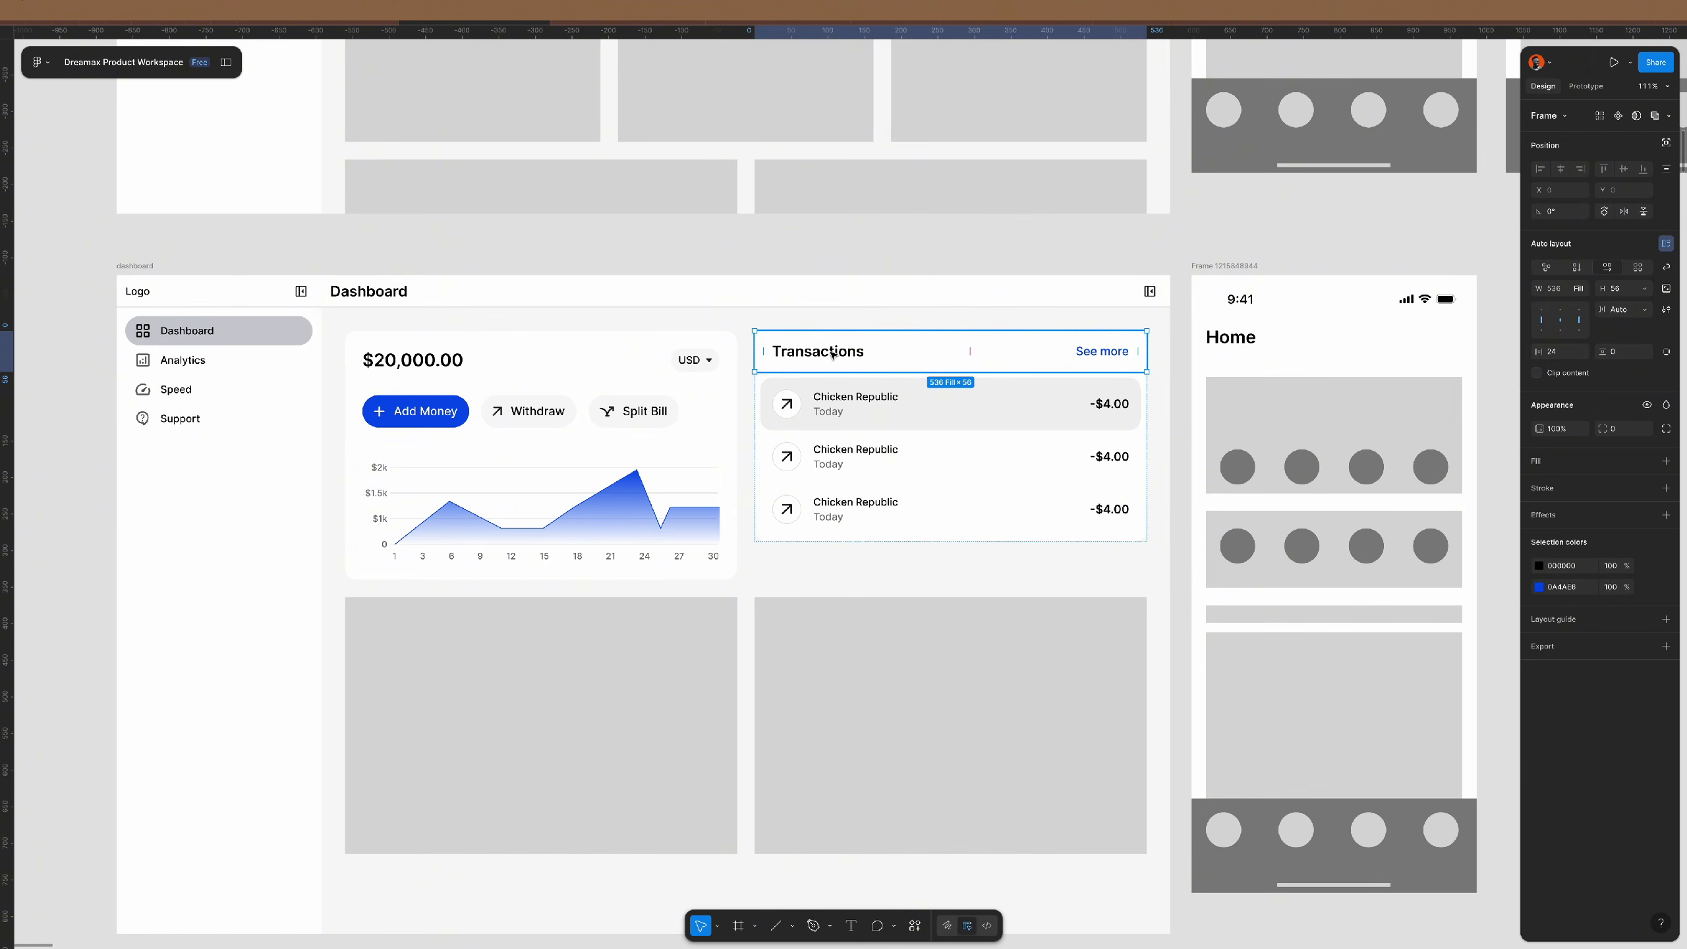
left_click(564, 360)
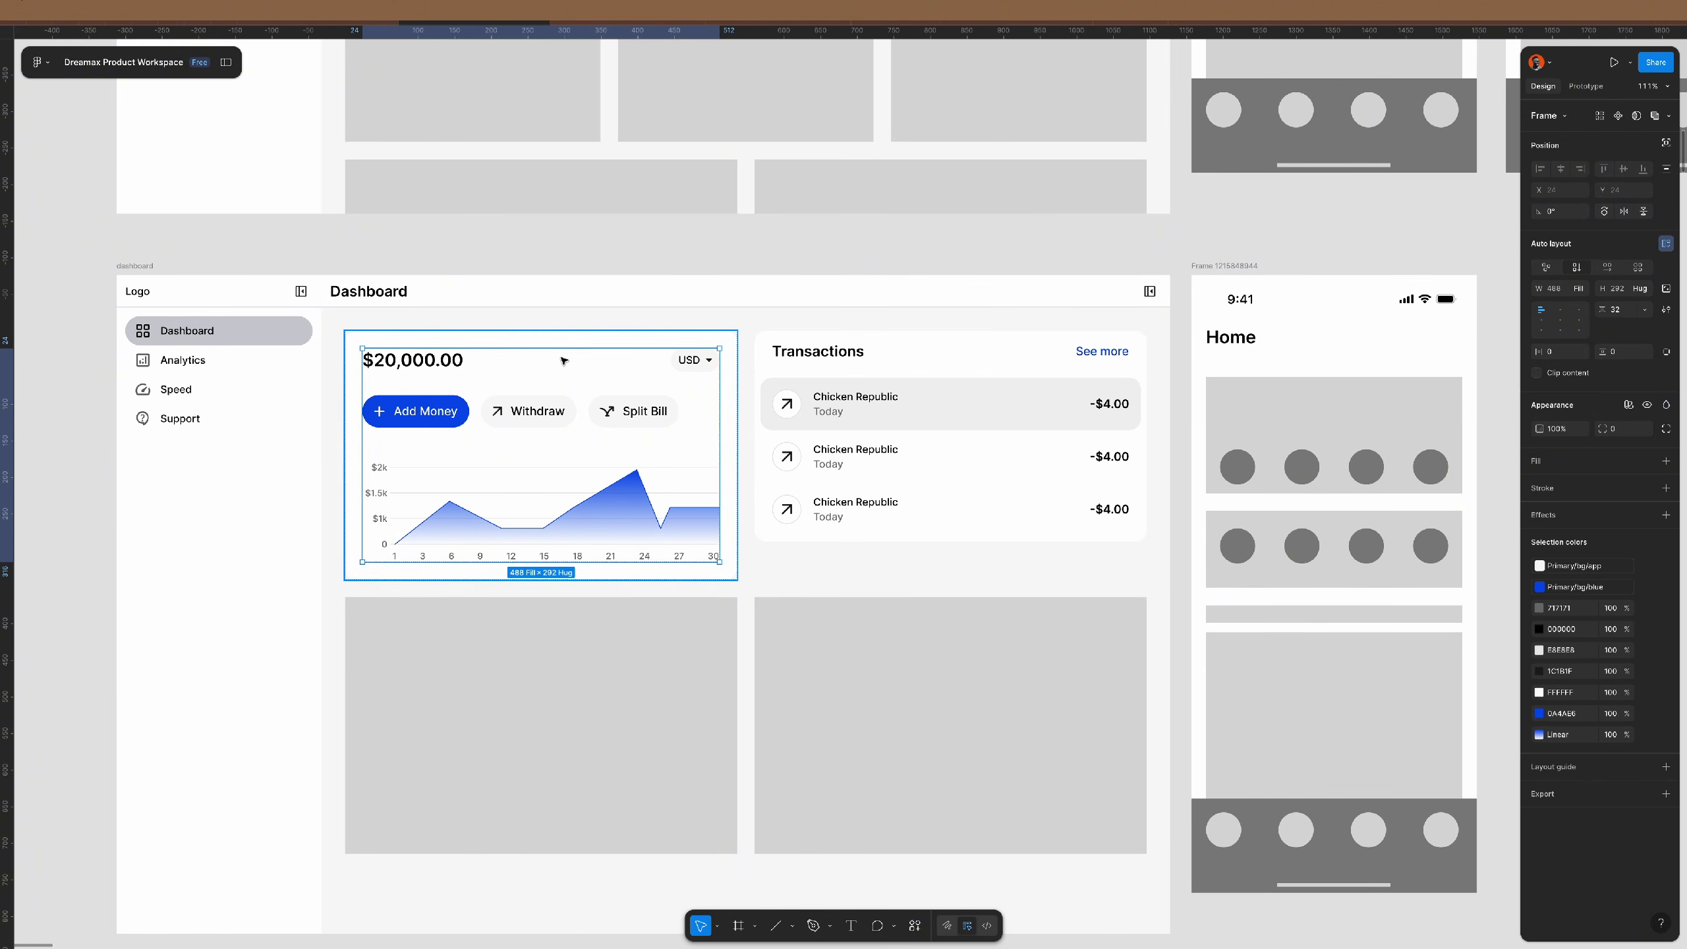
key("ctrl+d")
left_click(564, 361)
key("ctrl+shift+r")
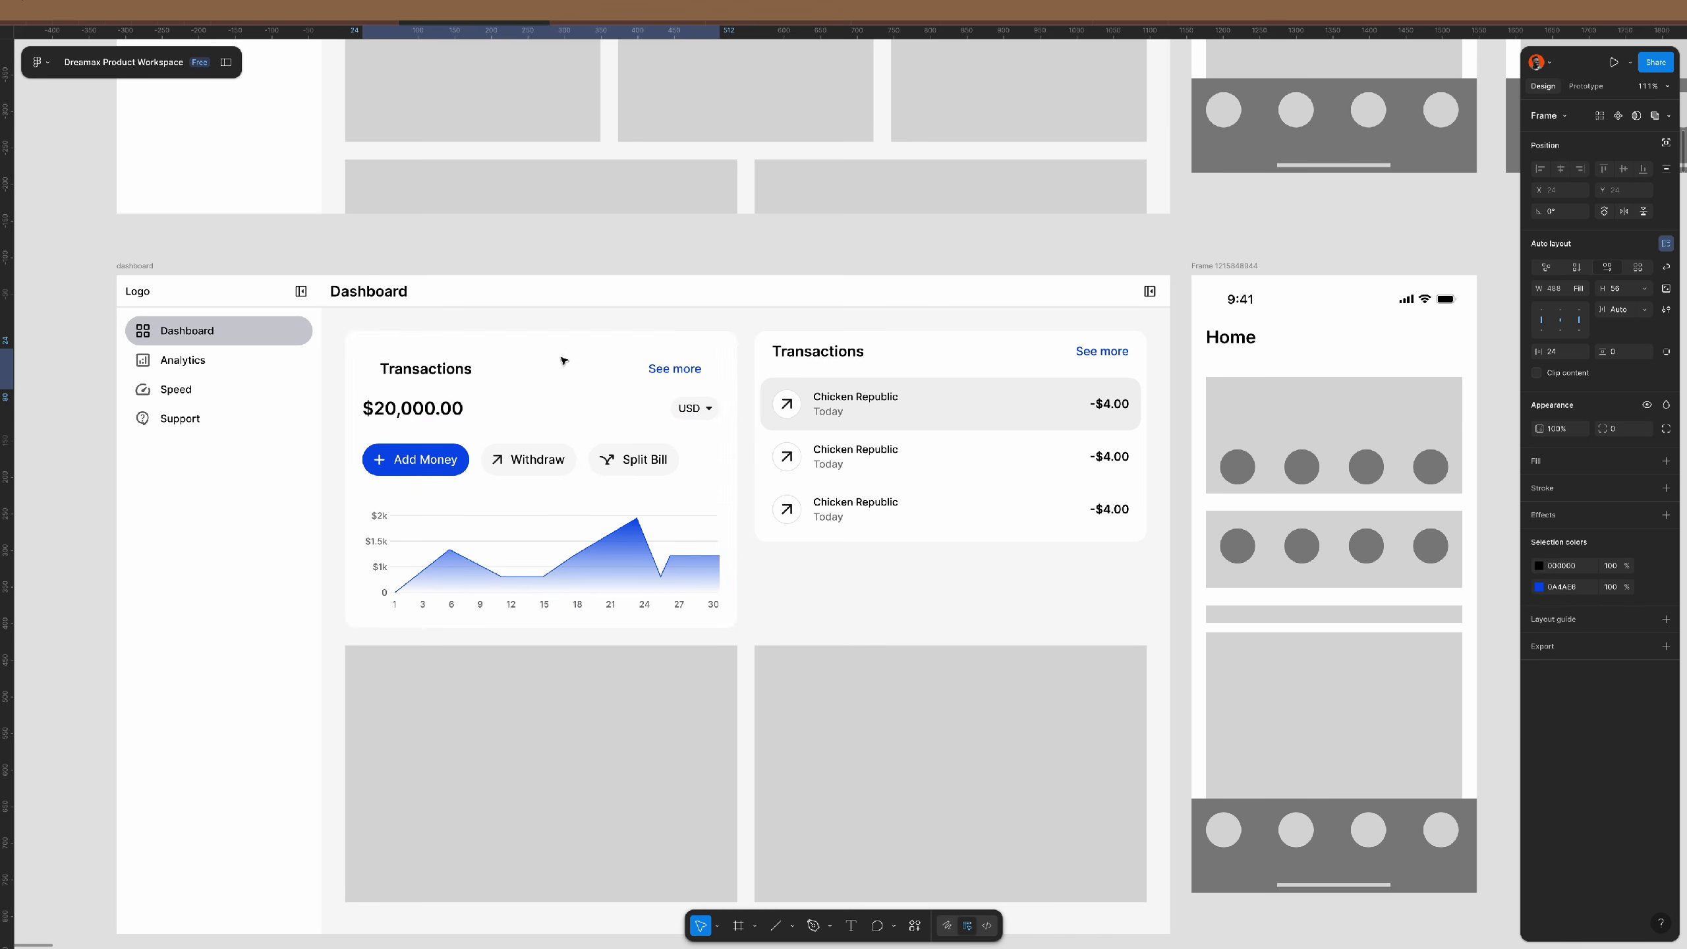
left_click(469, 408)
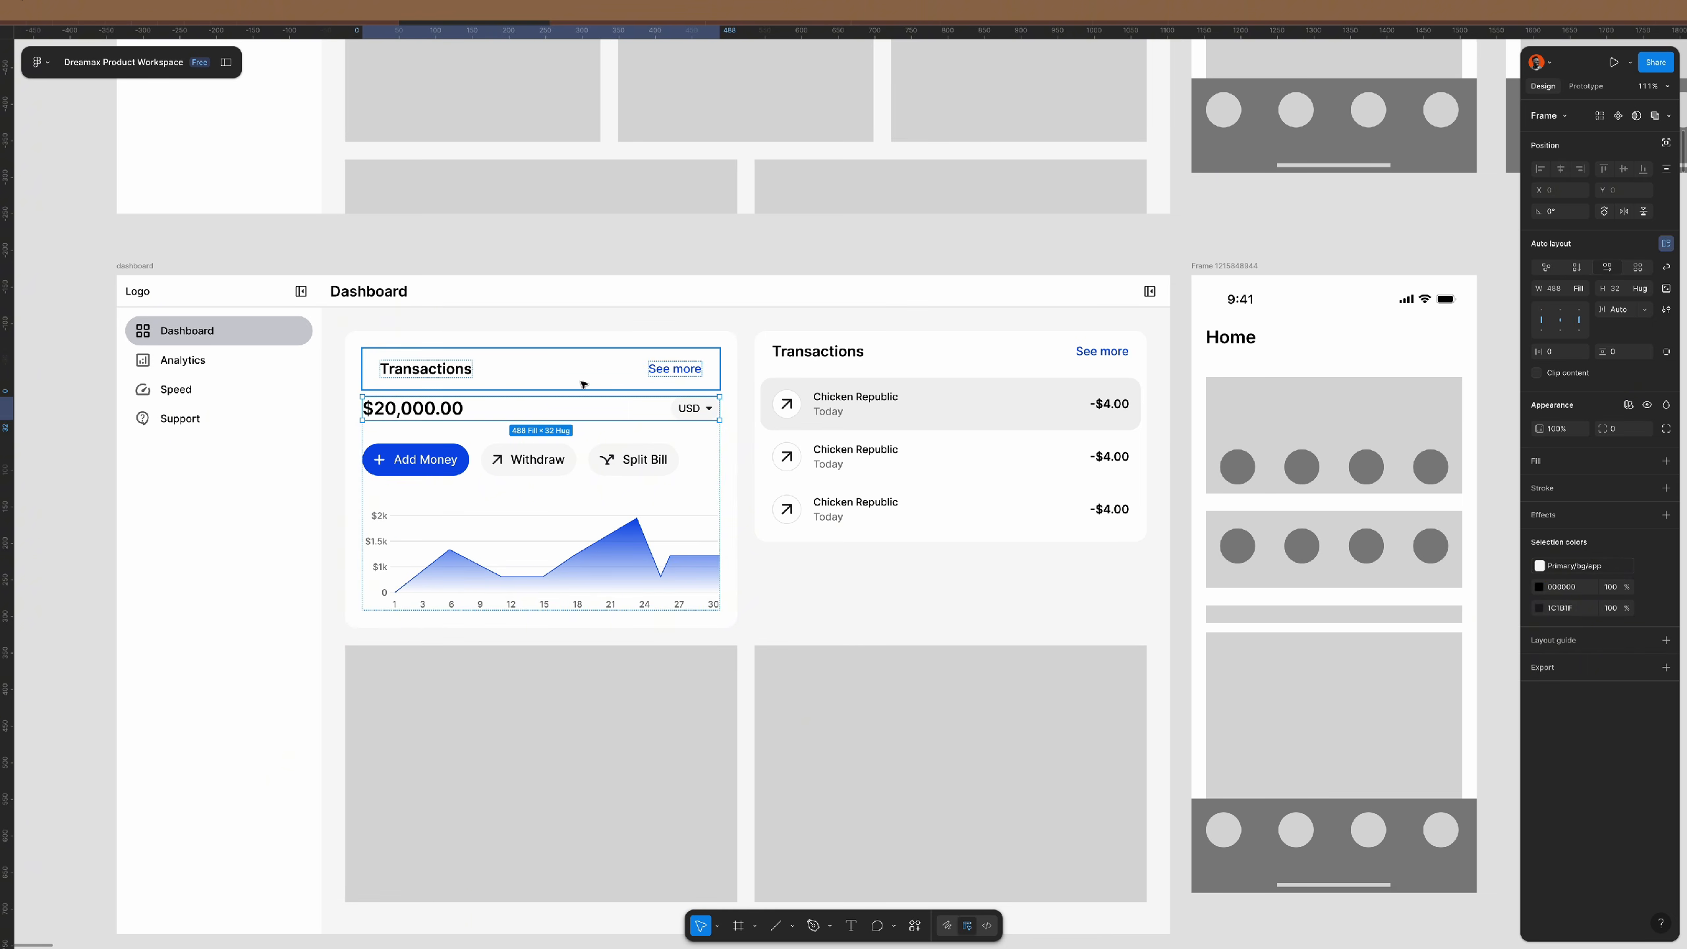
- Delete See more, replace the Transactions heading with the balance row, and remove the duplicate
double_click(668, 367)
key("Delete")
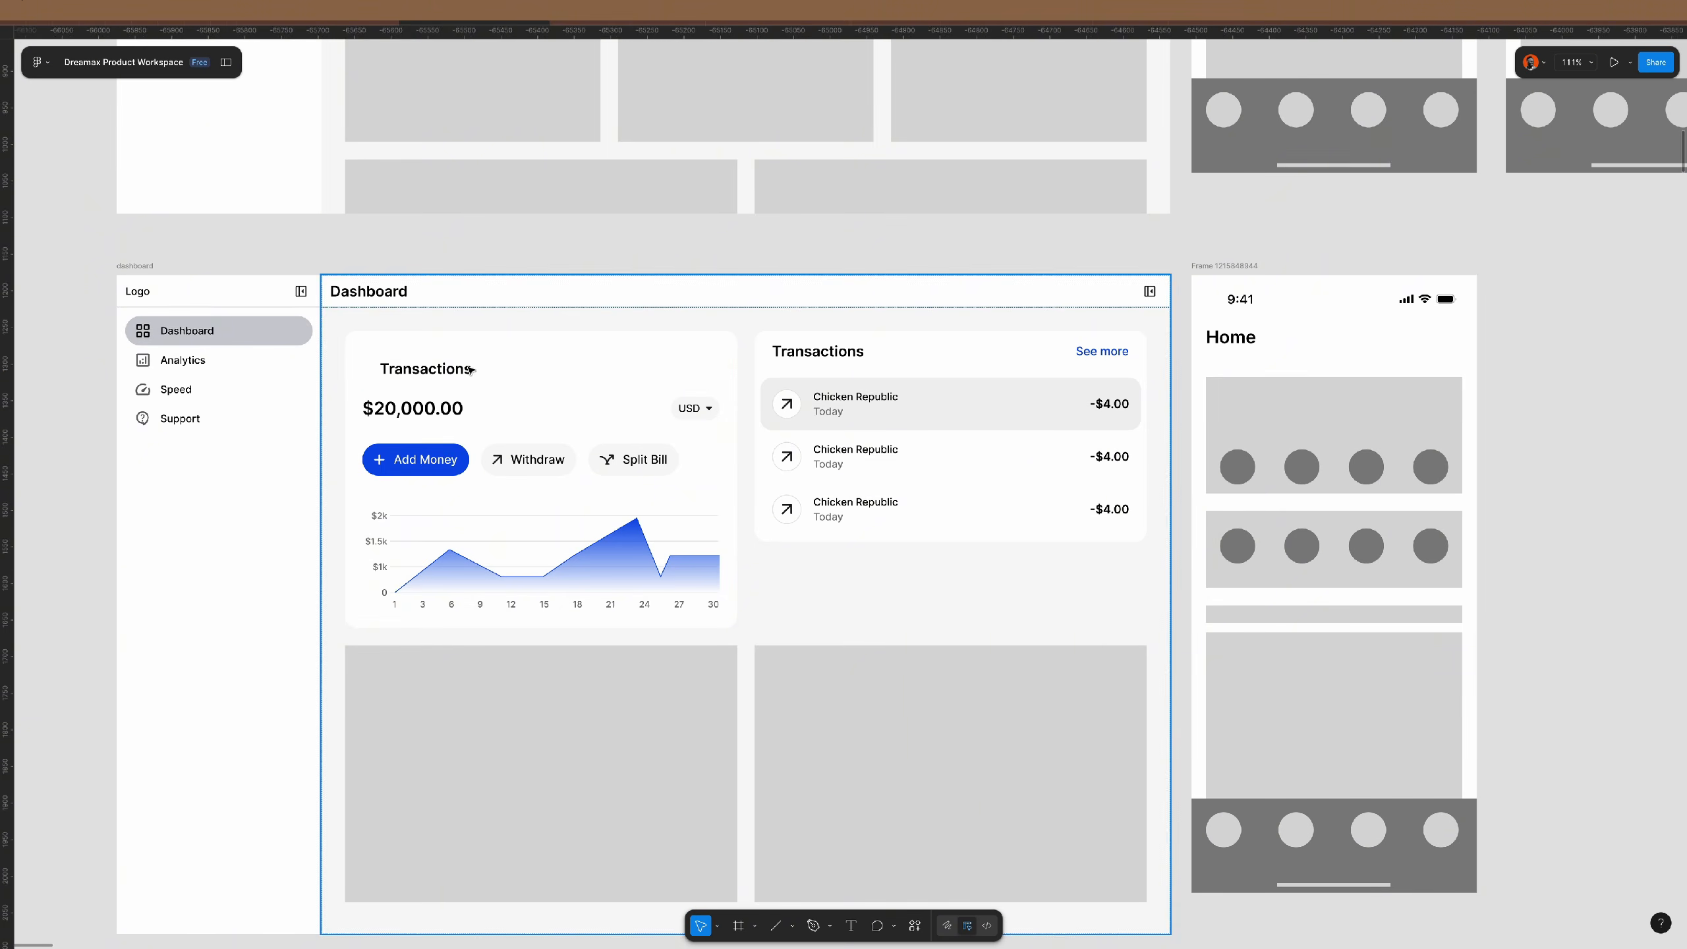
left_click(433, 377, "super")
key("super+shift+r")
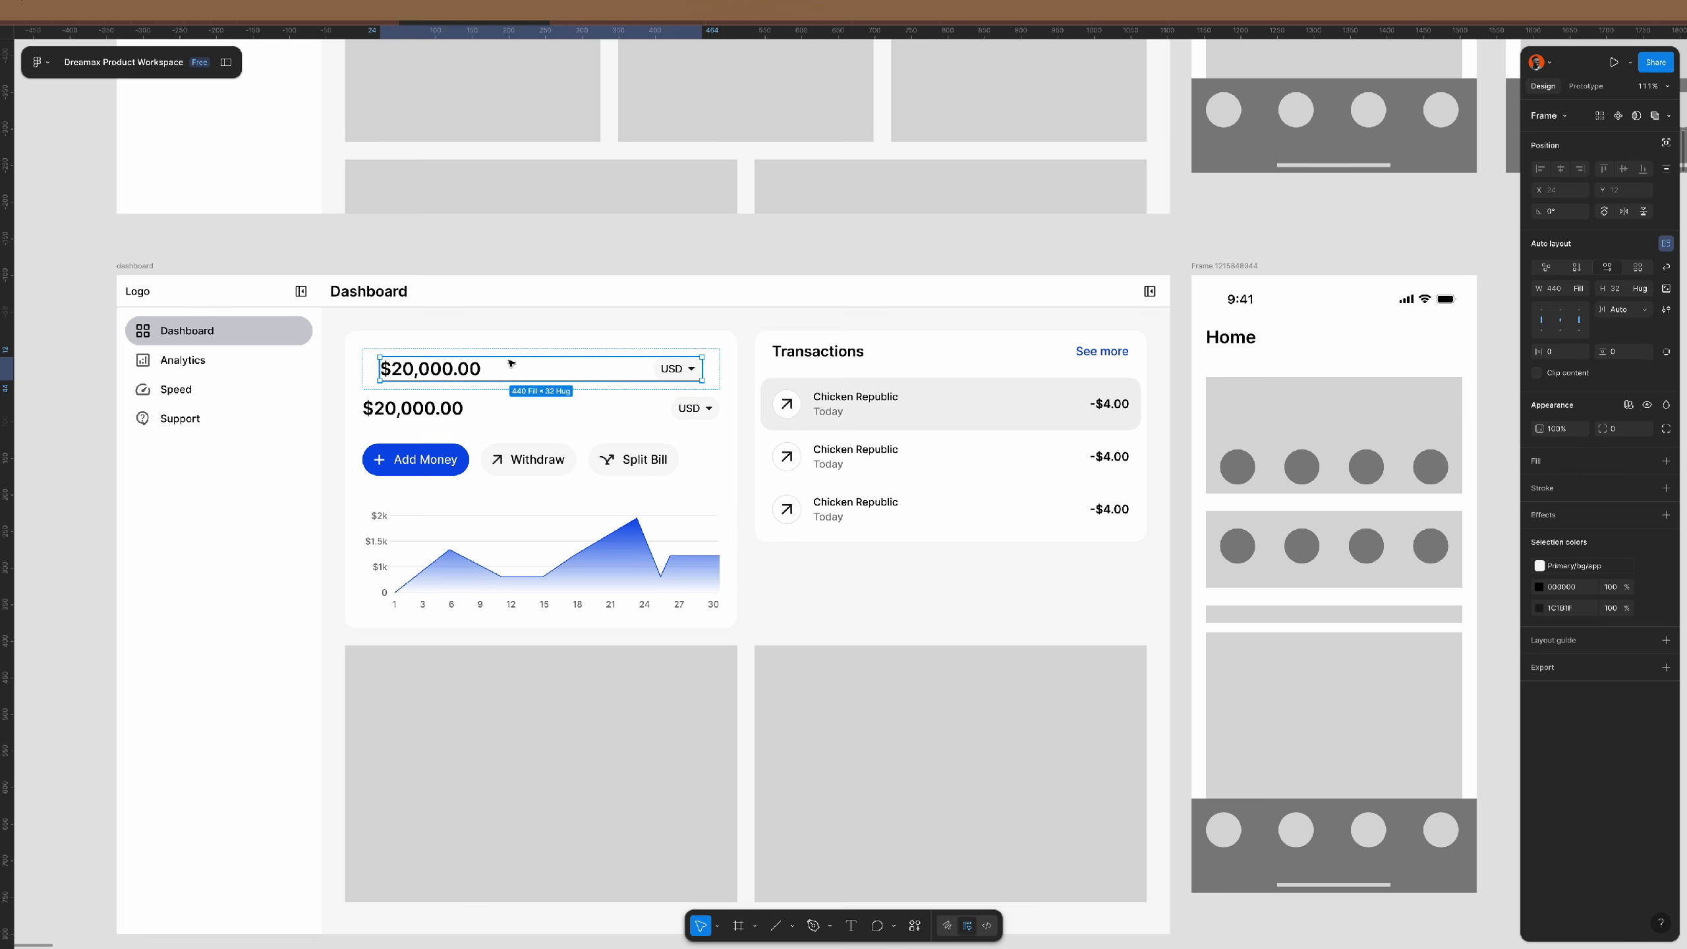
left_click(596, 410)
key("Delete")
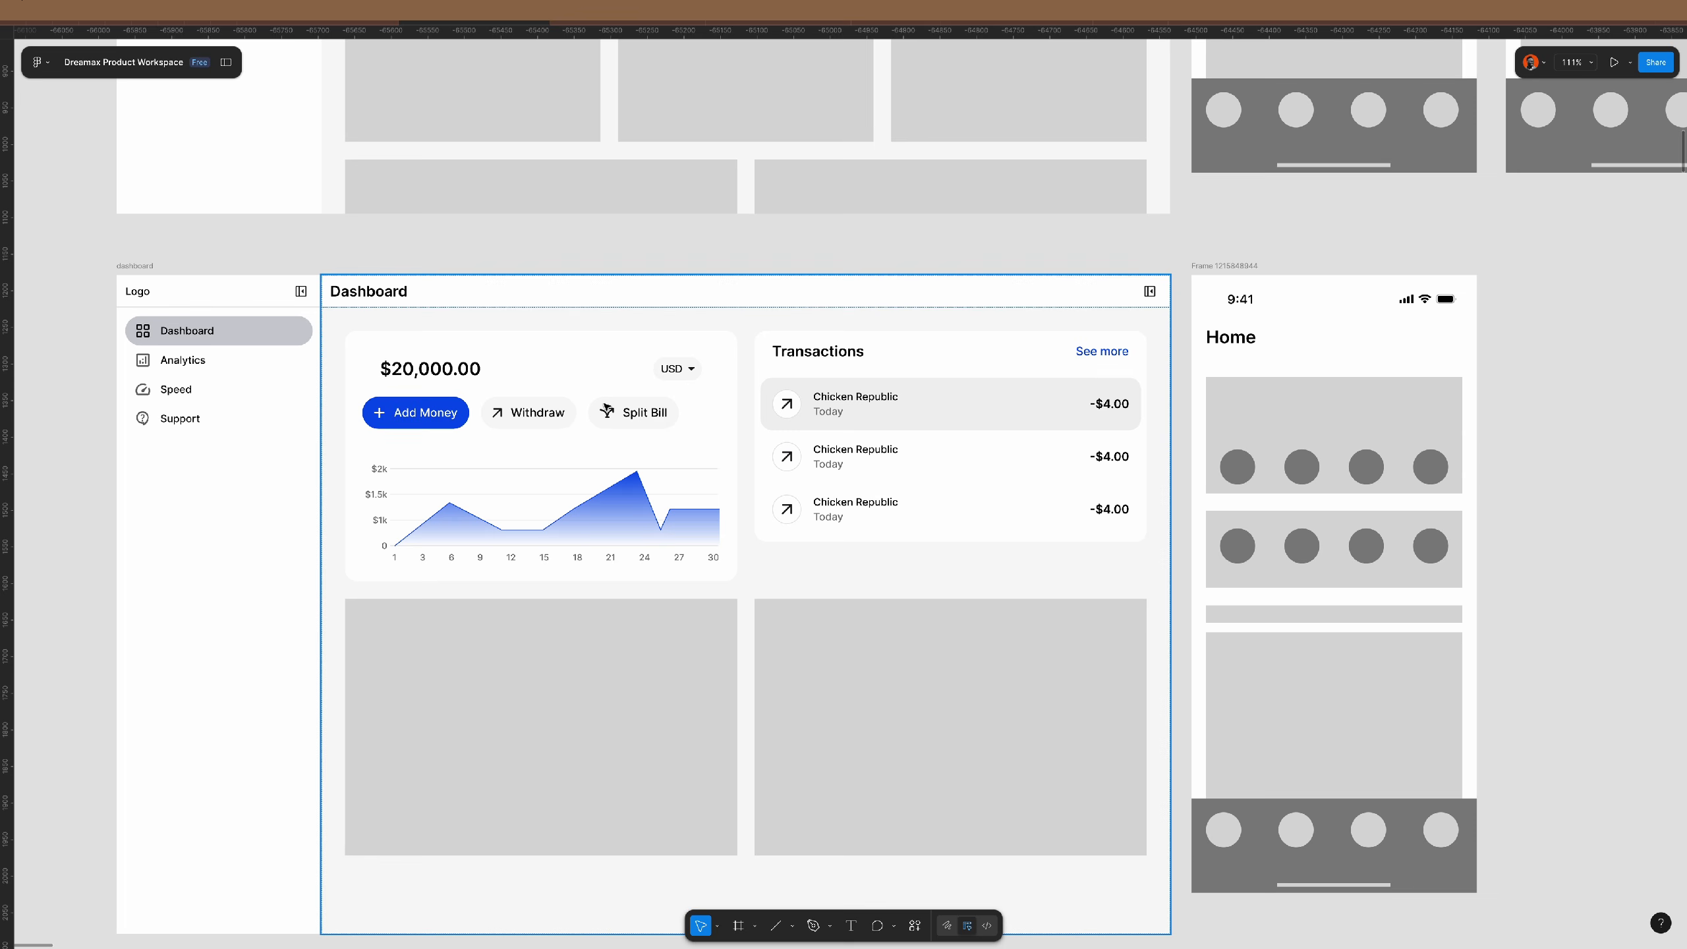
- Set the balance card's padding to 0
left_click(733, 387)
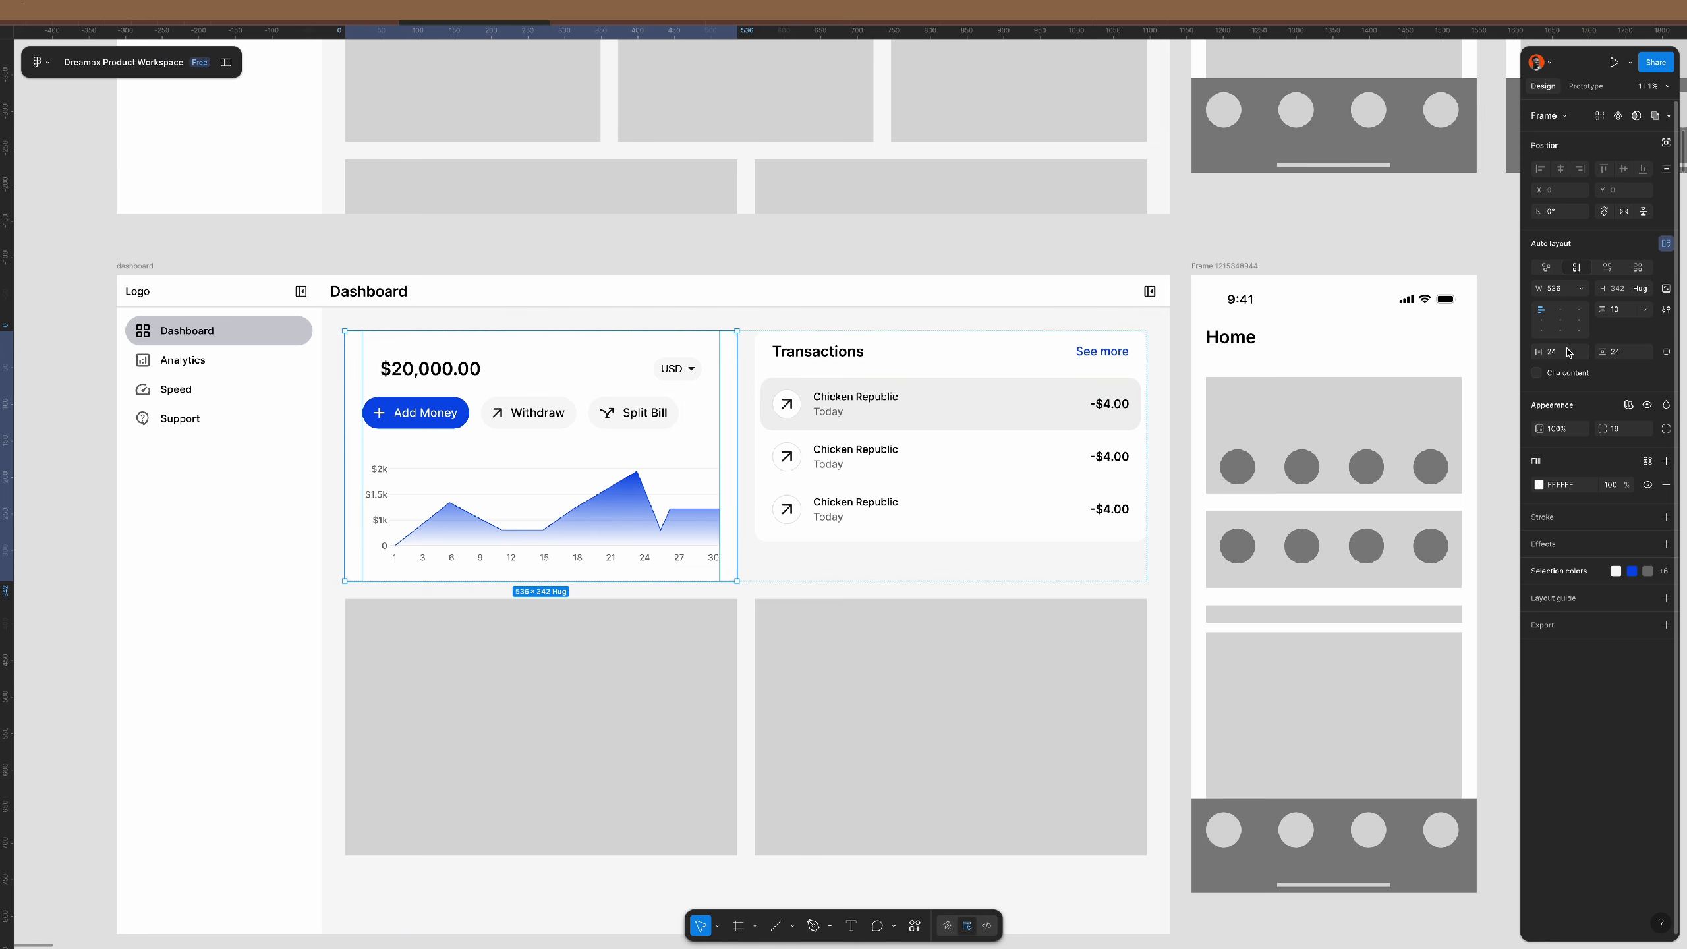
key("Tab")
type("0")
key("Return")
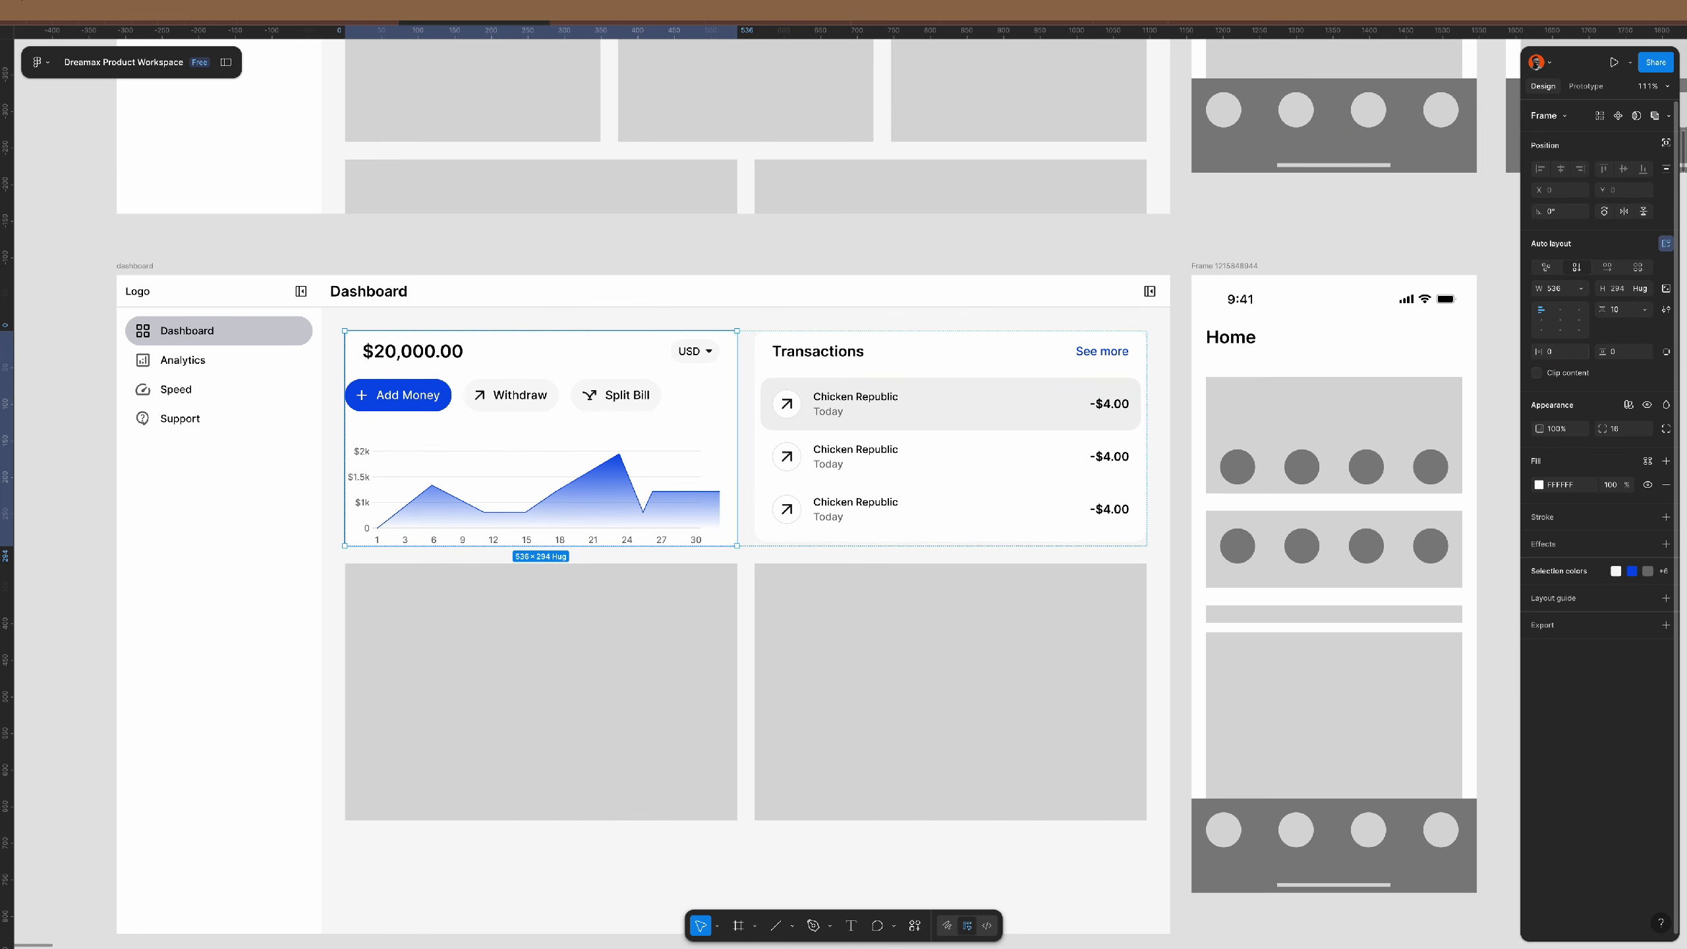
- Give the buttons-and-chart section 24 padding on every side
double_click(624, 426)
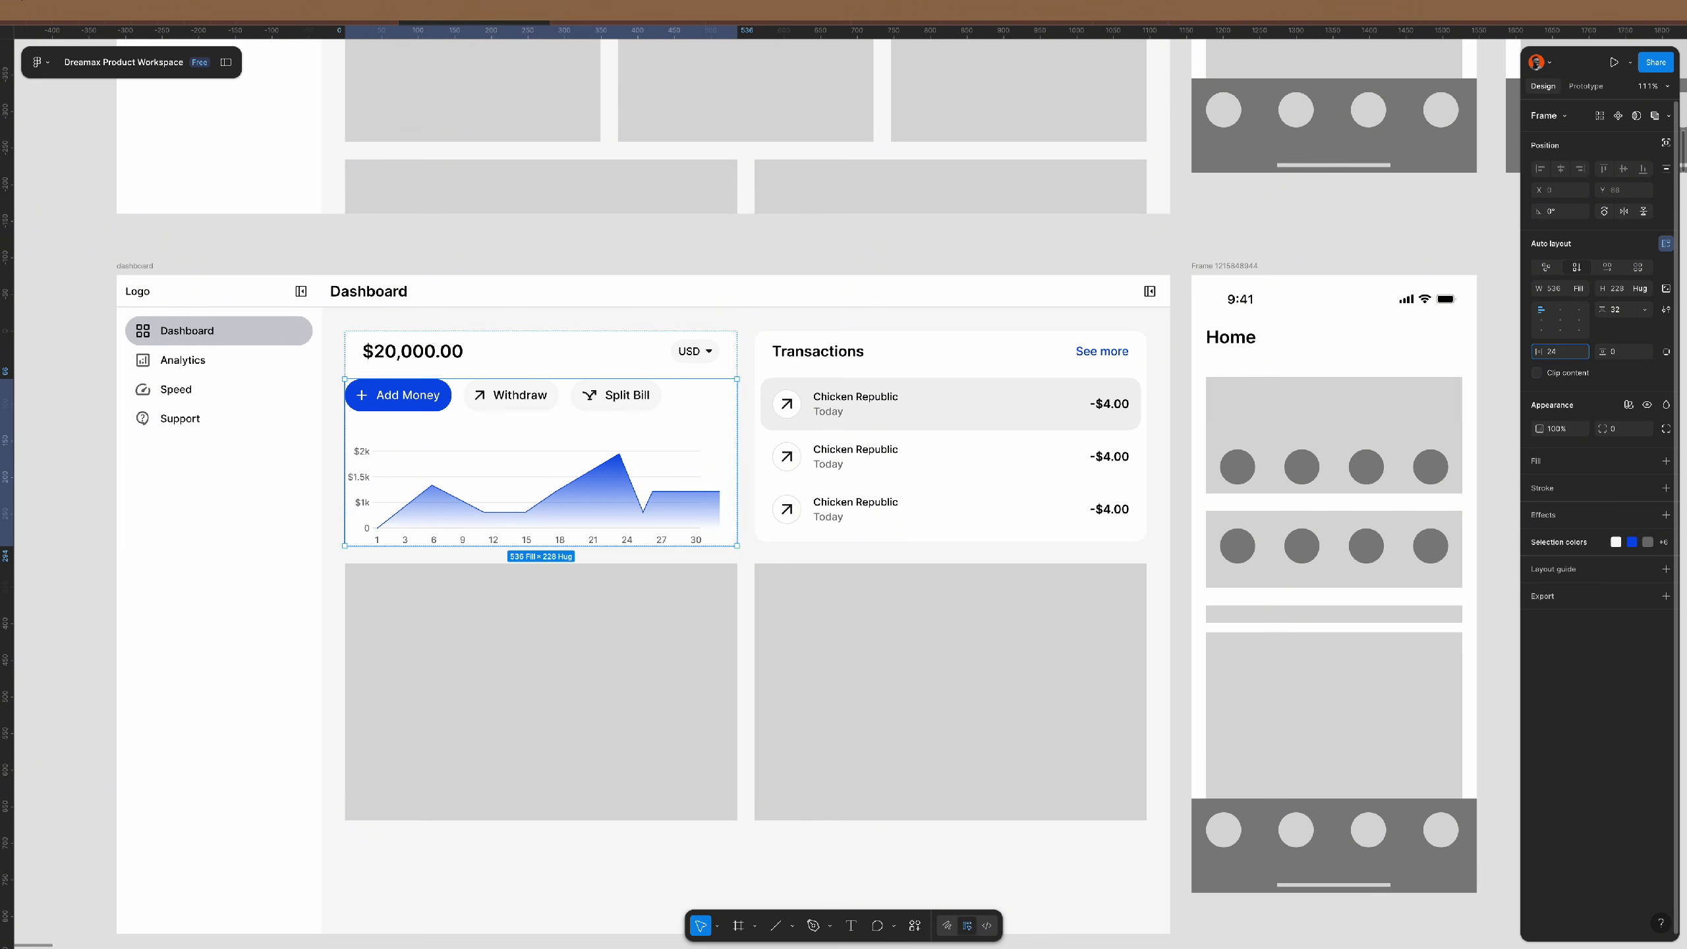
key("Tab")
type("24")
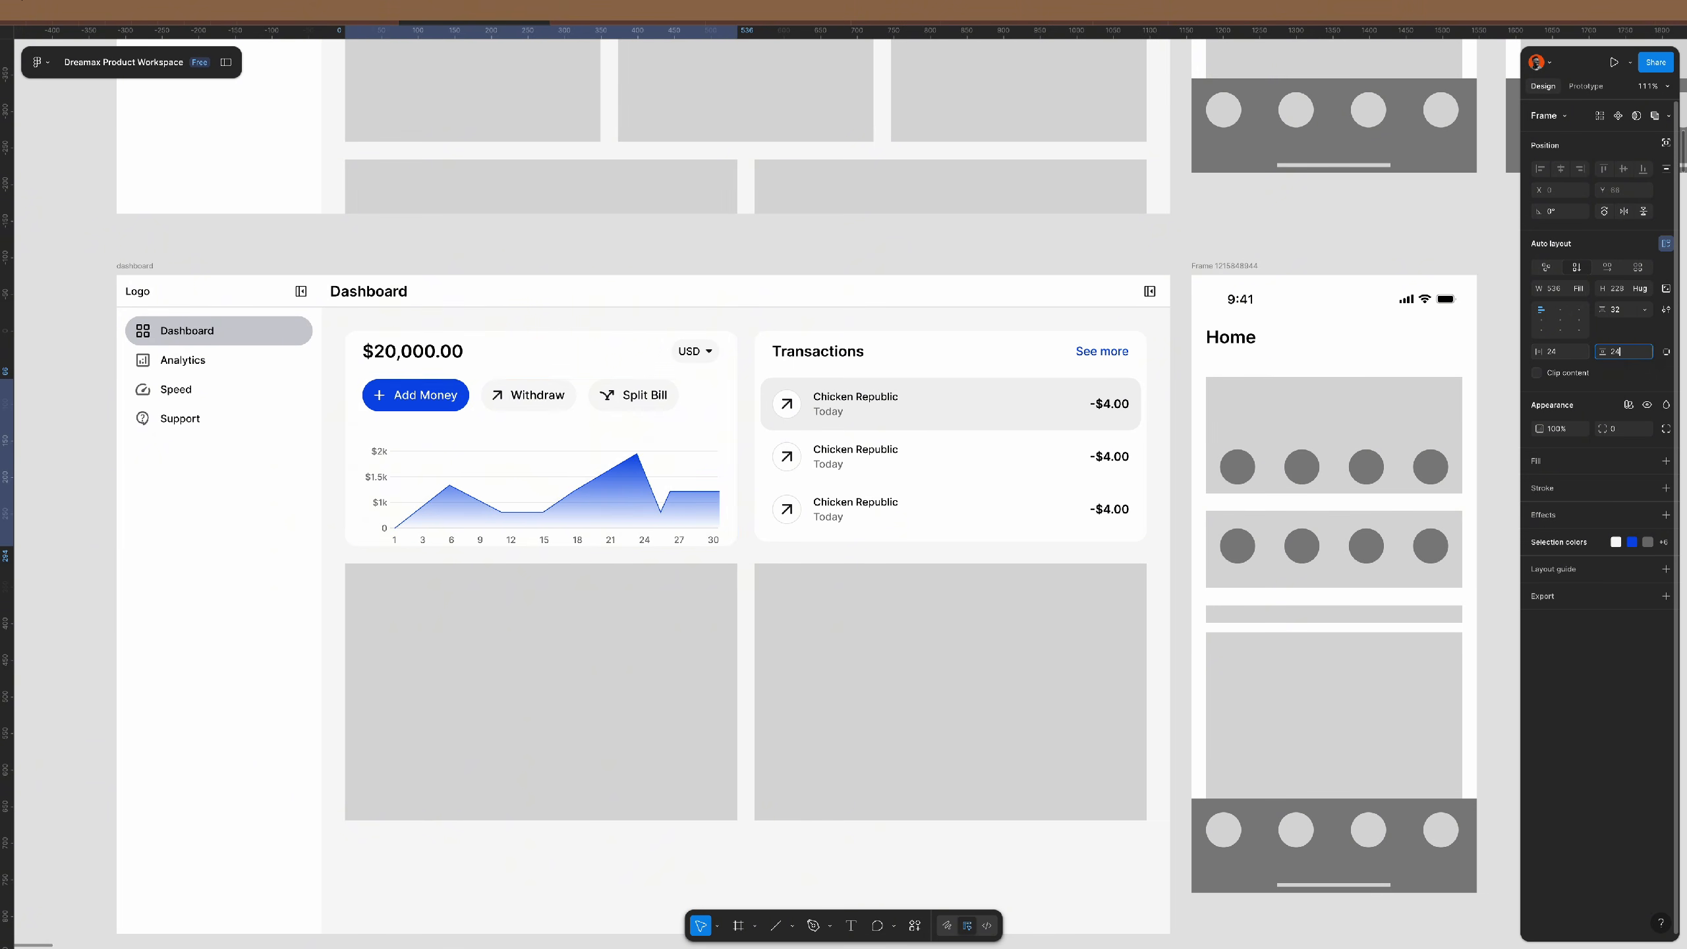
key("Return")
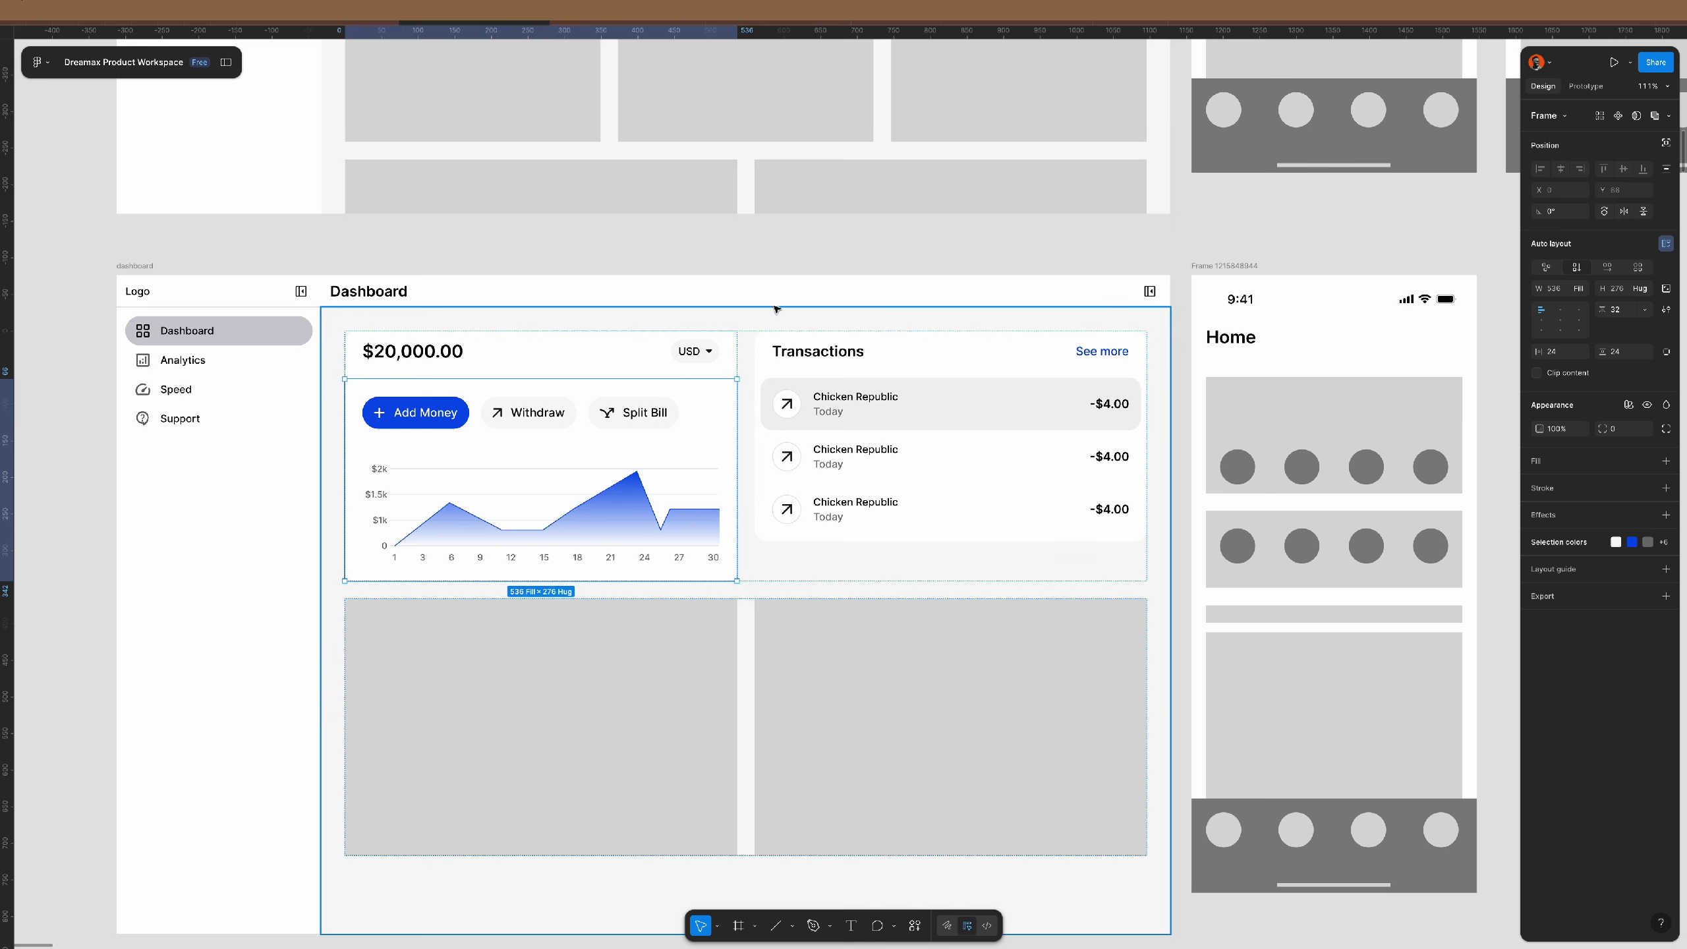
left_click(774, 250)
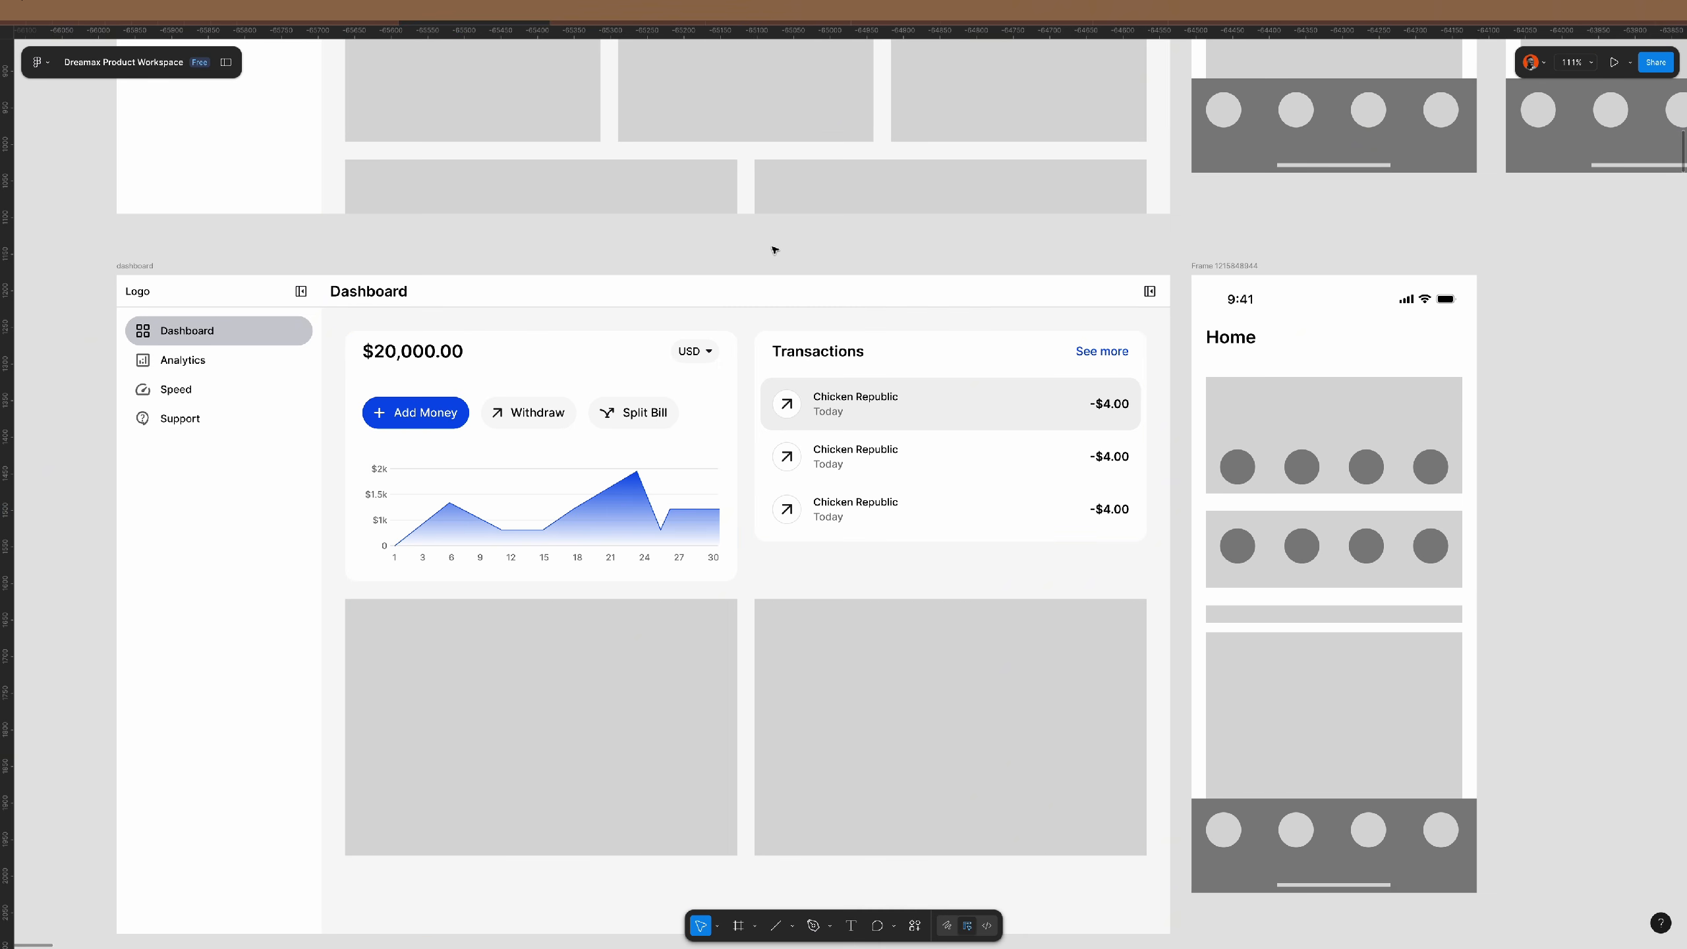
double_click(659, 416)
double_click(658, 416)
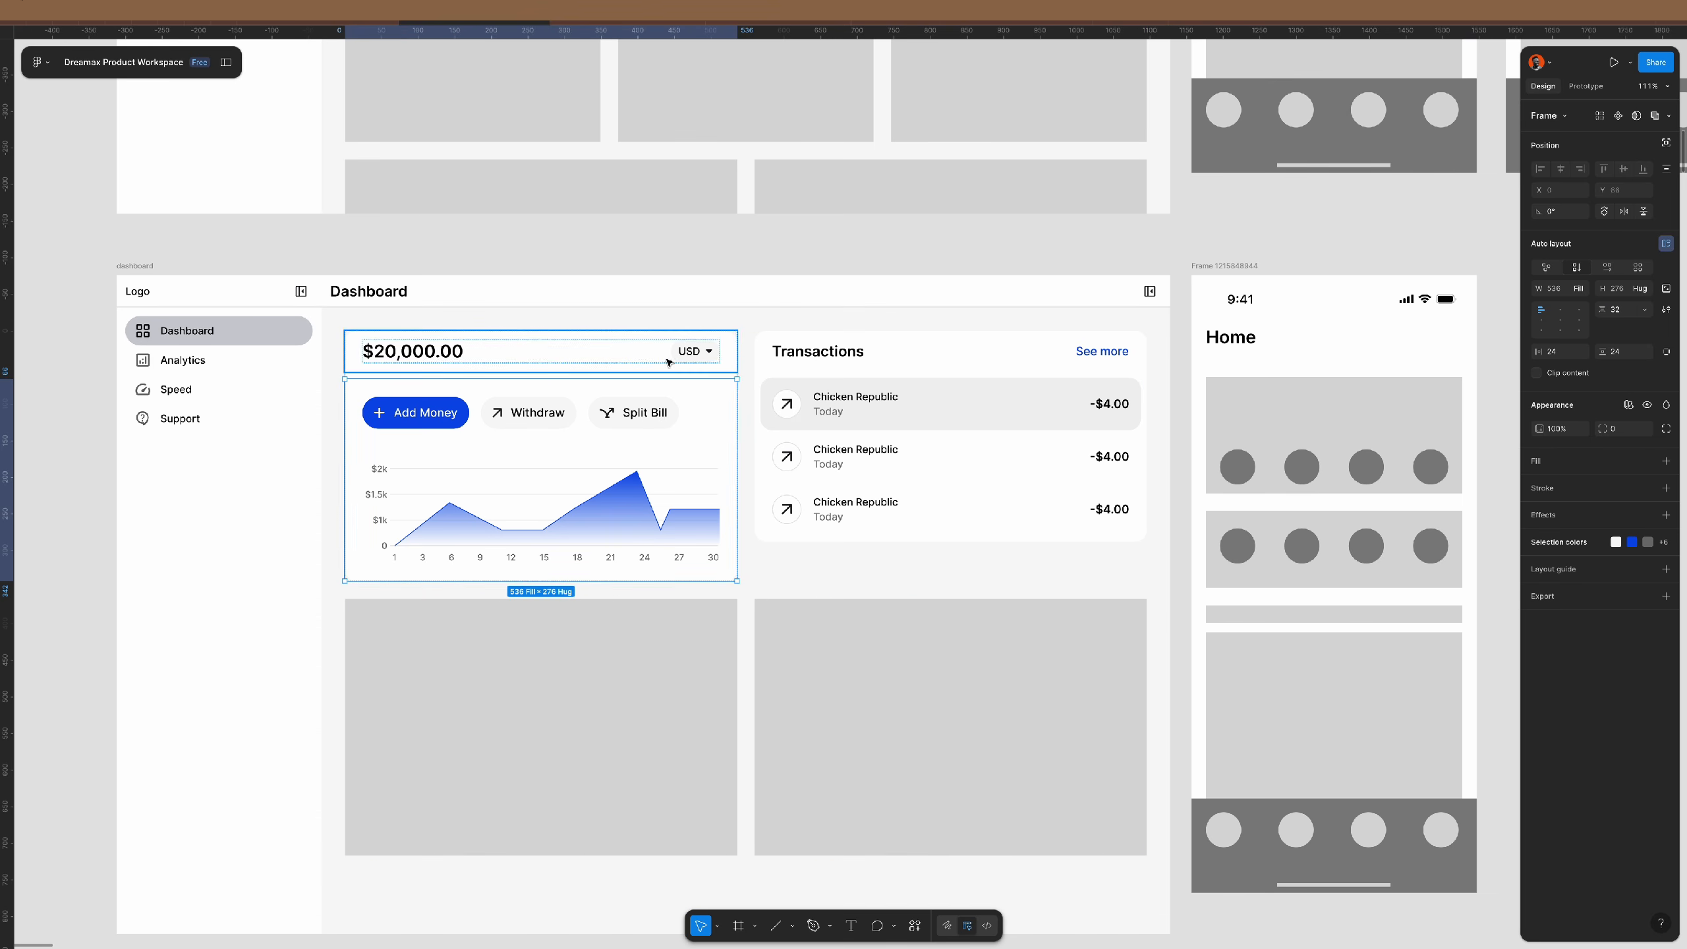
- Move the Add Money, Withdraw and Split Bill row into the vertically stacked $20,000.00 USD balance row
left_click(646, 410)
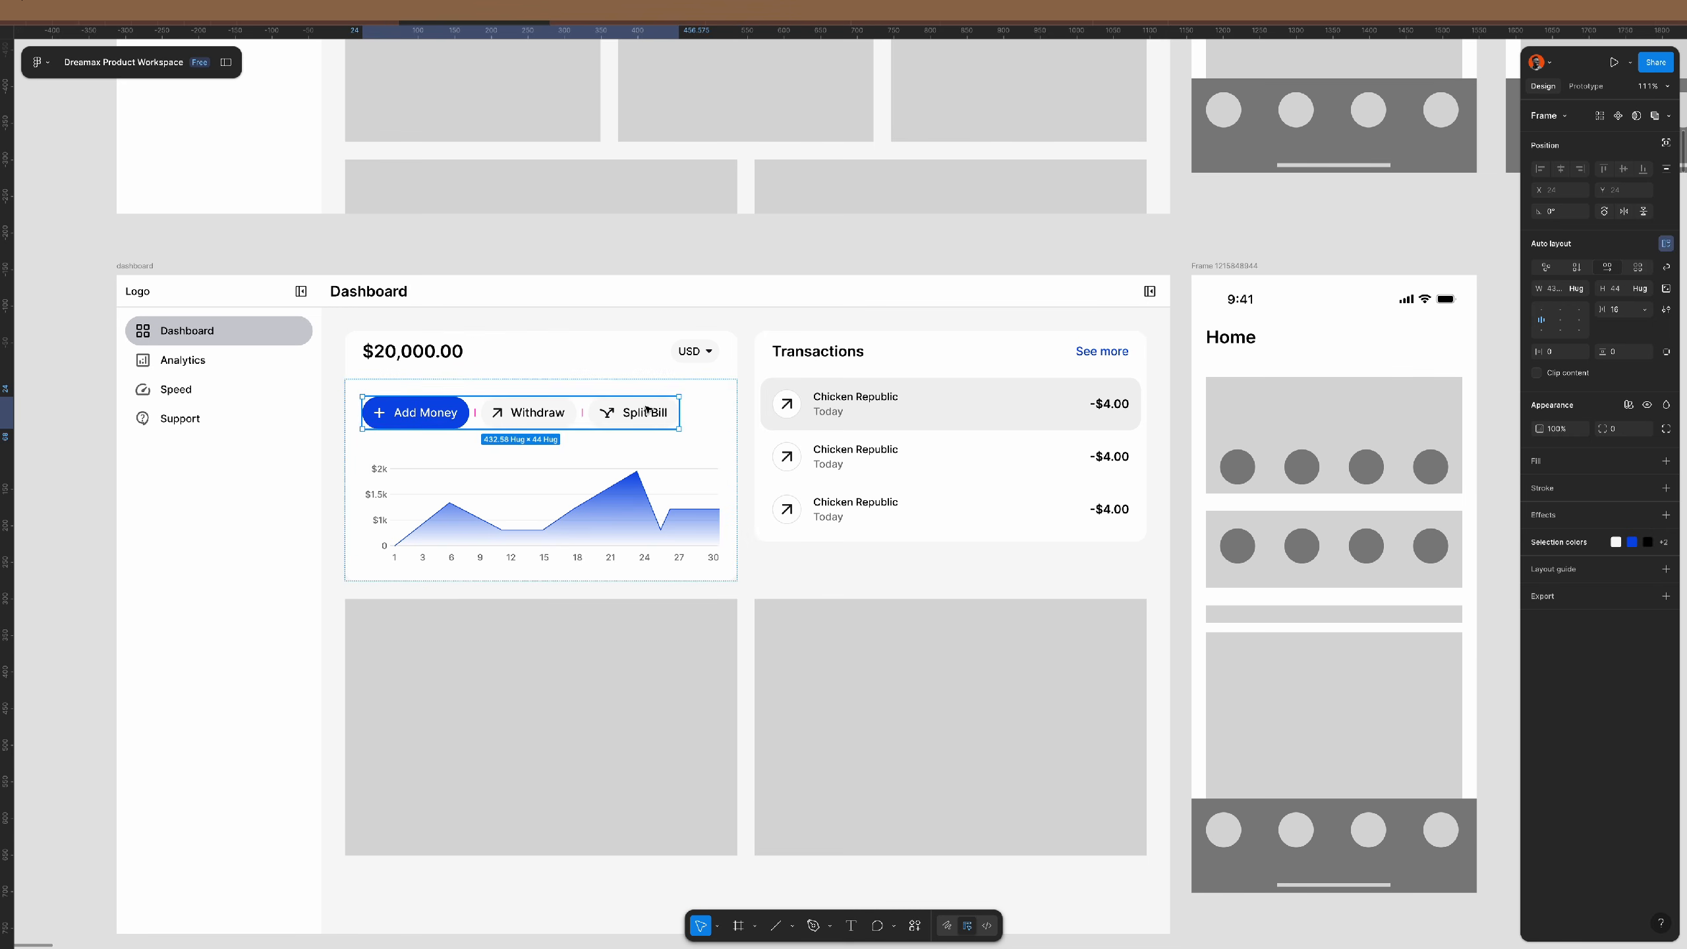
key("Delete")
left_click(683, 362)
left_click(682, 362)
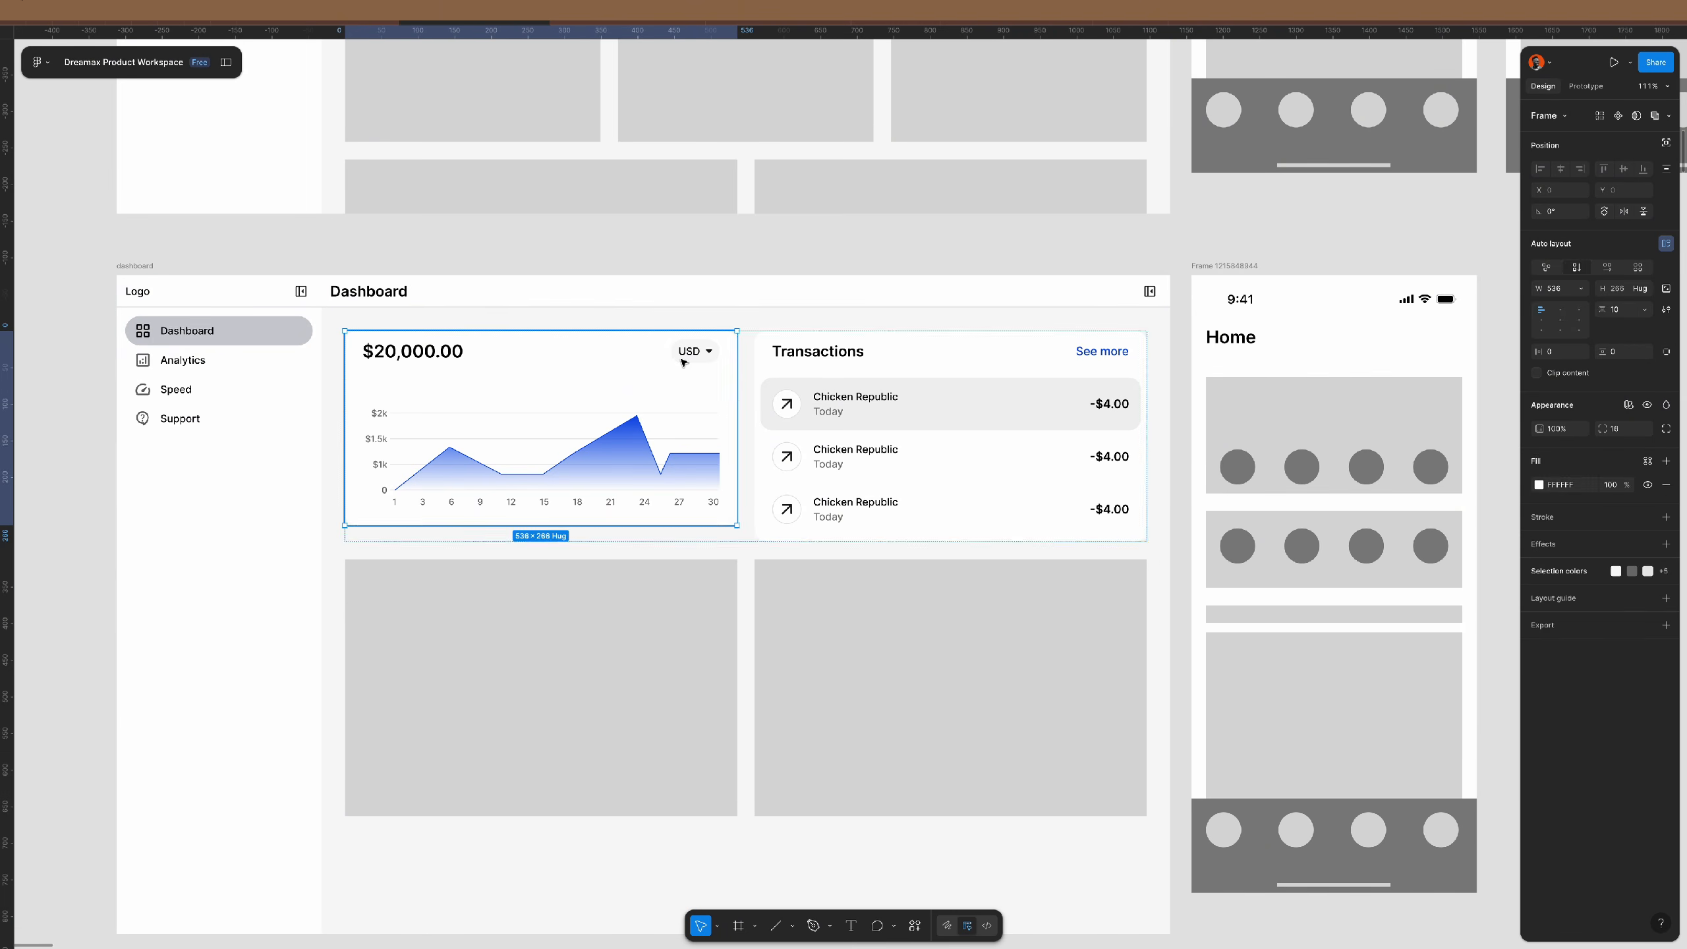
left_click(683, 363)
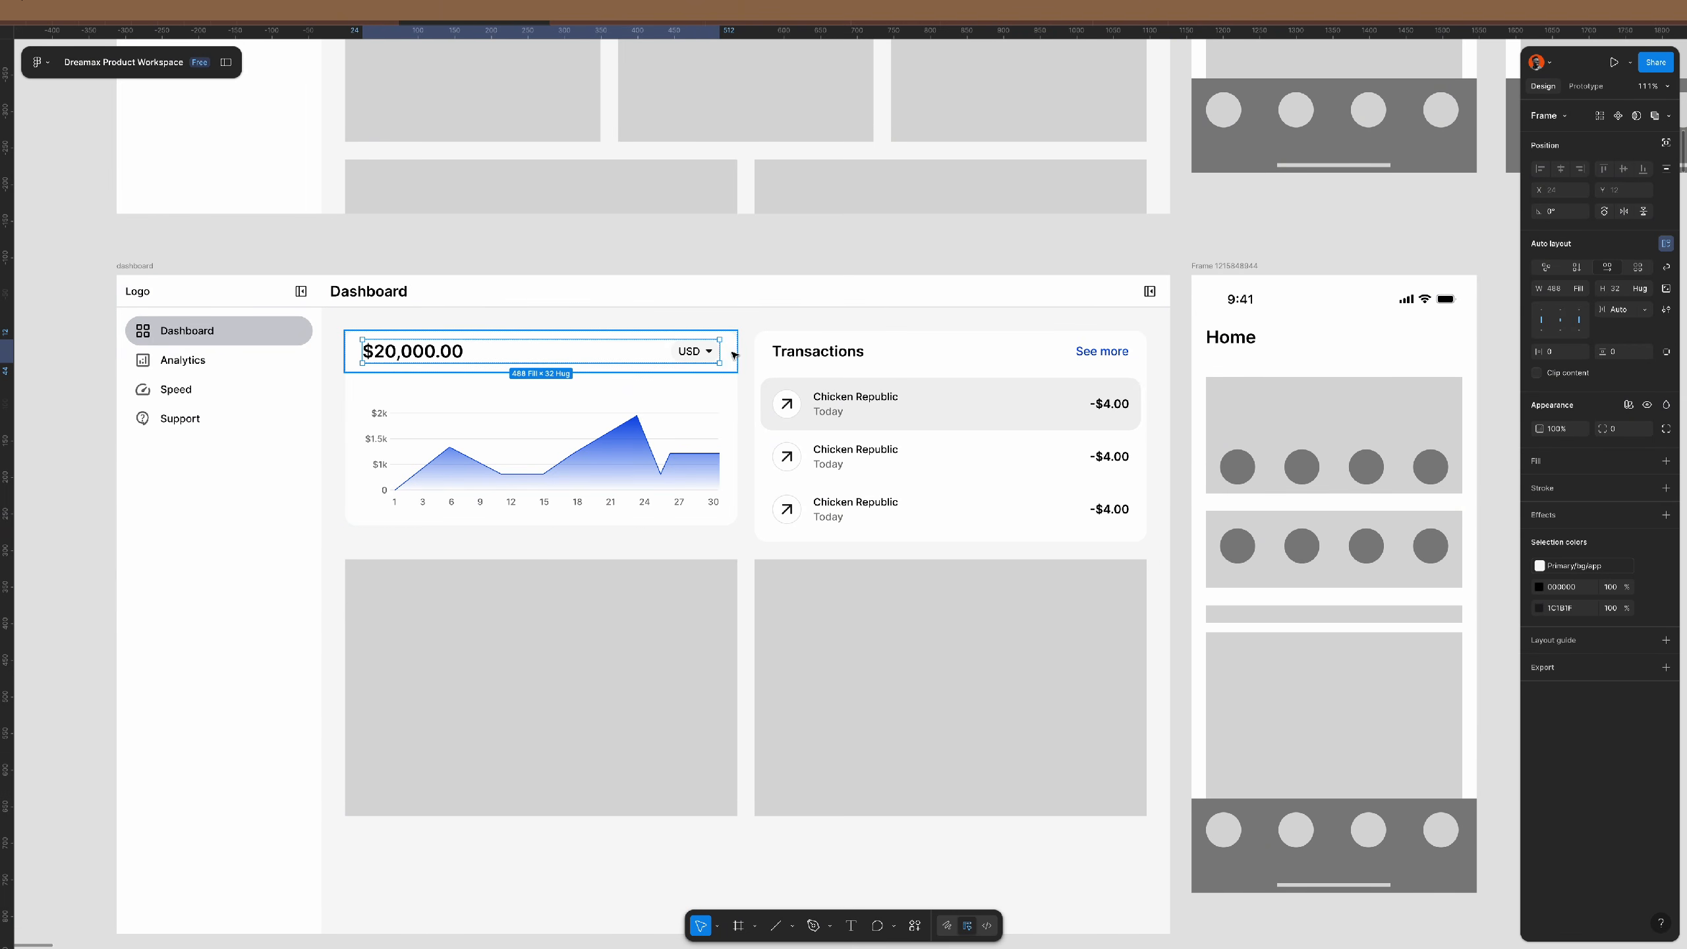
left_click(1577, 269)
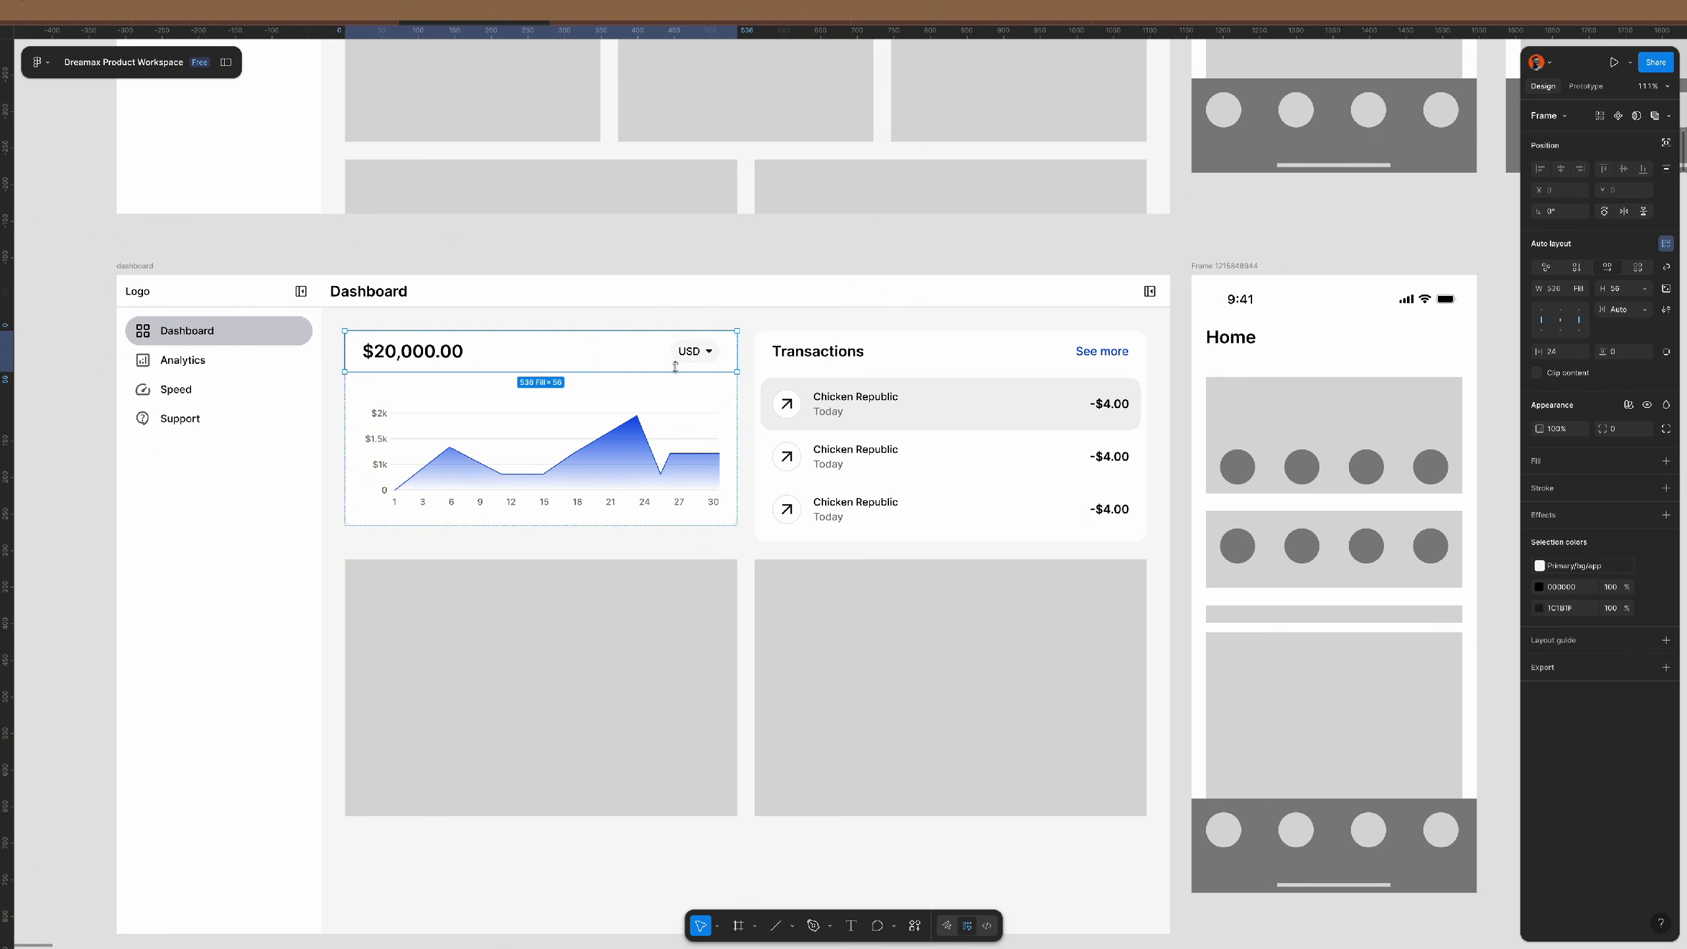
left_click(683, 352)
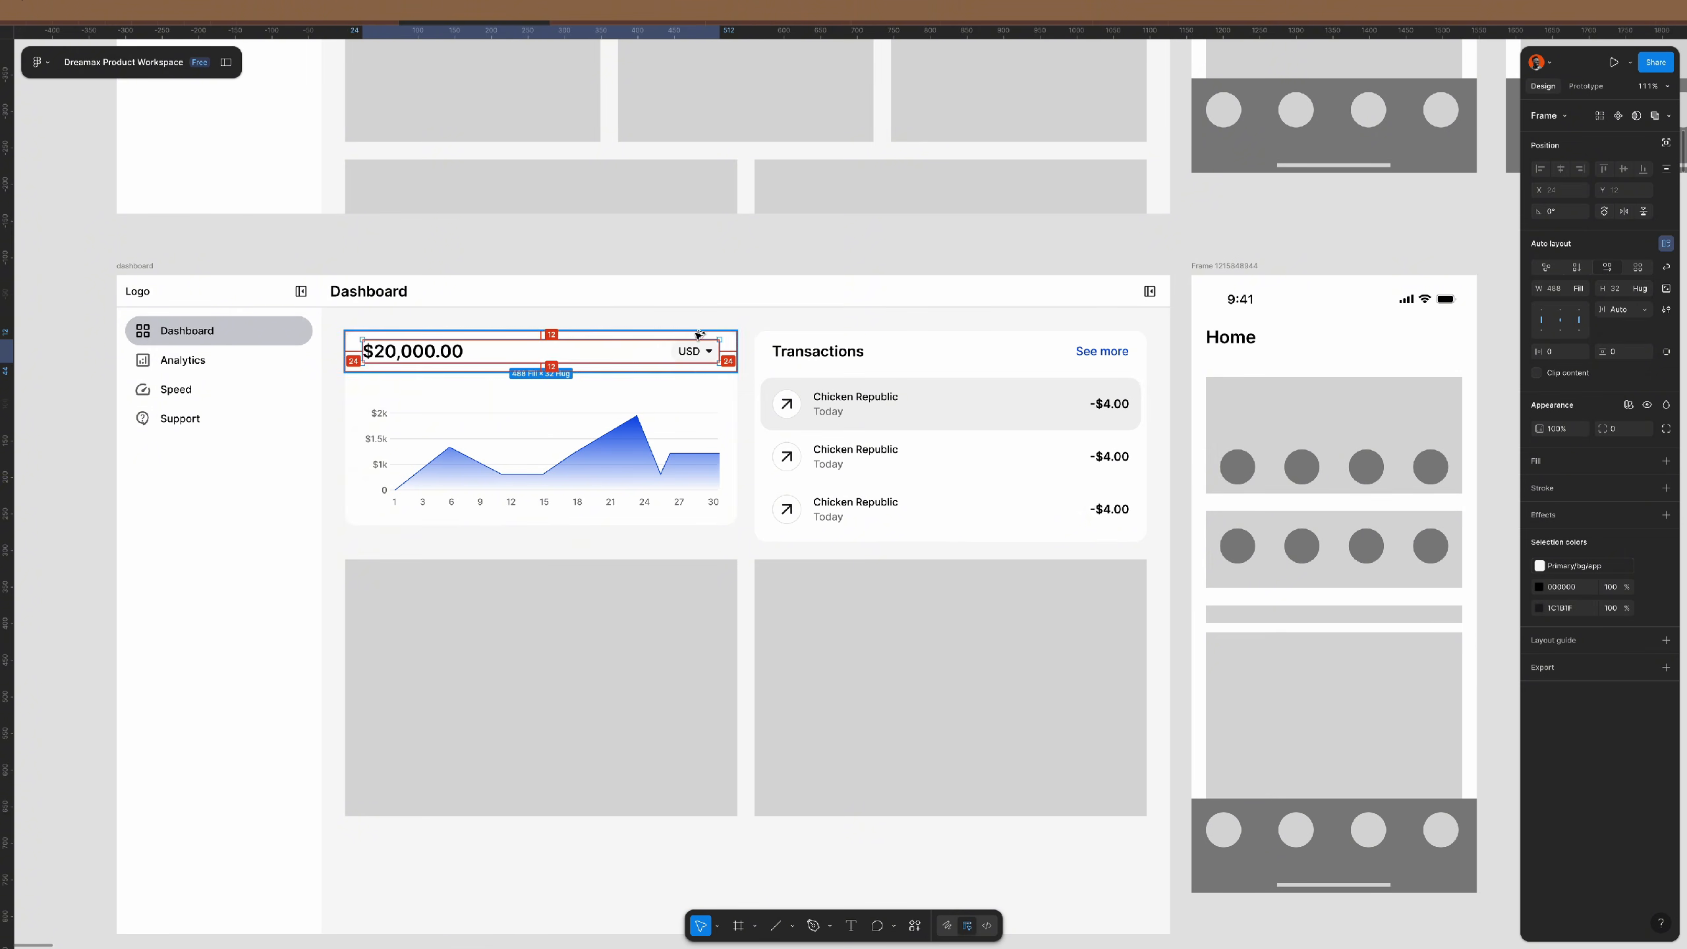
left_click(734, 358)
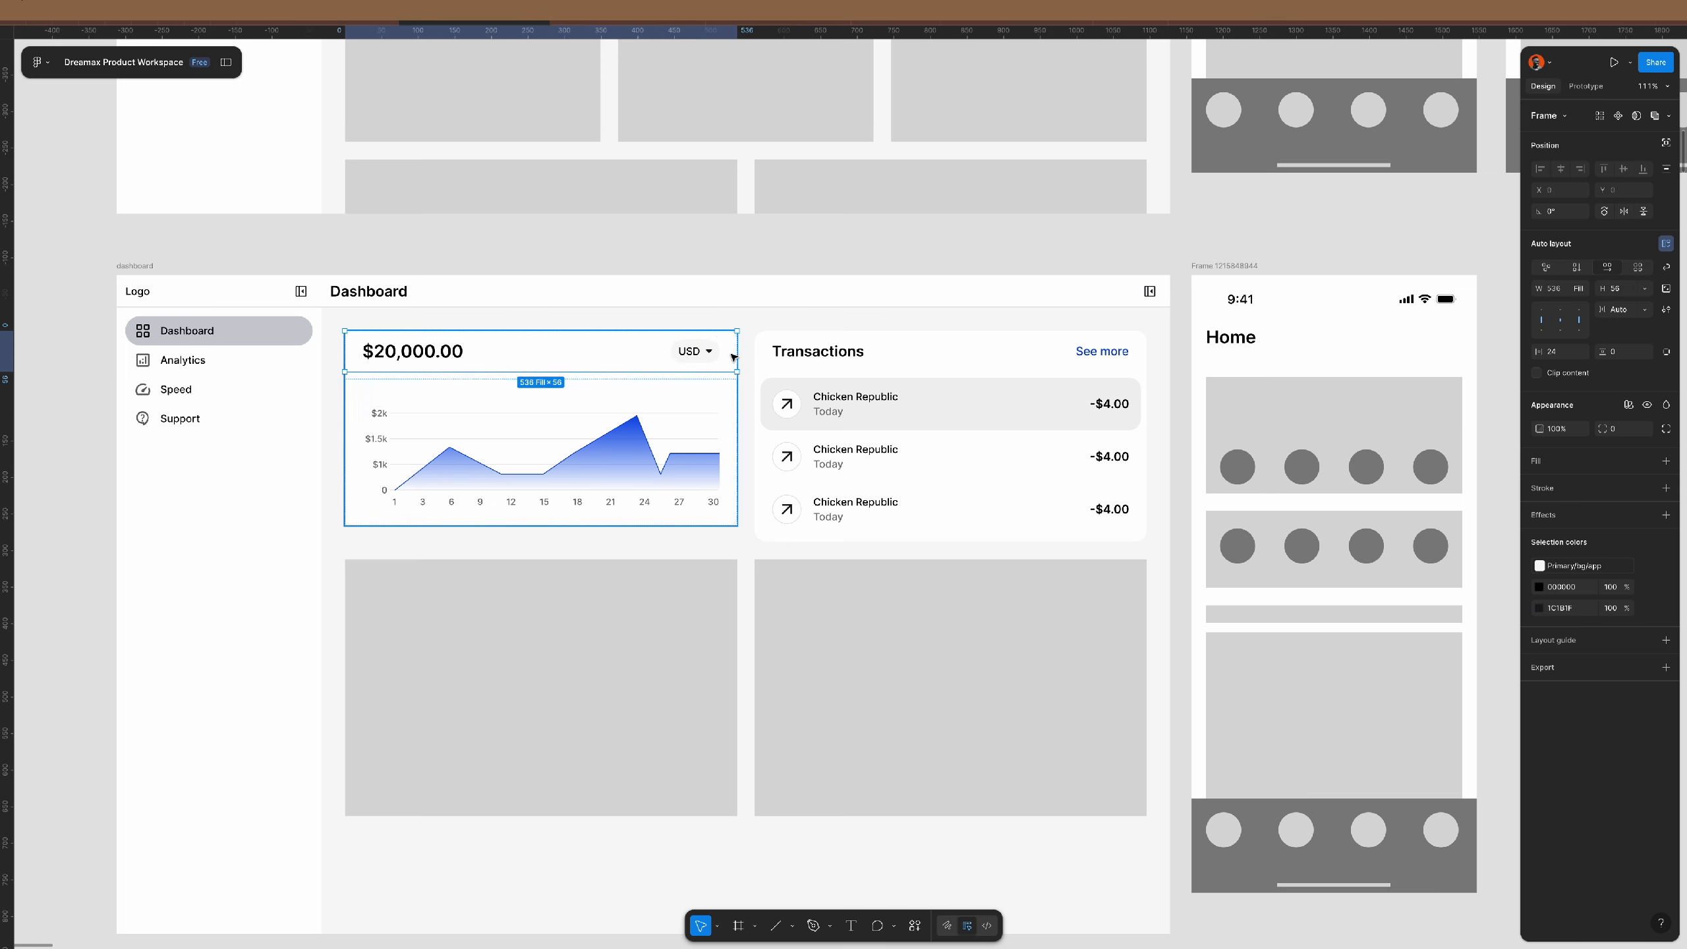
key("ctrl+v")
key("ctrl+z")
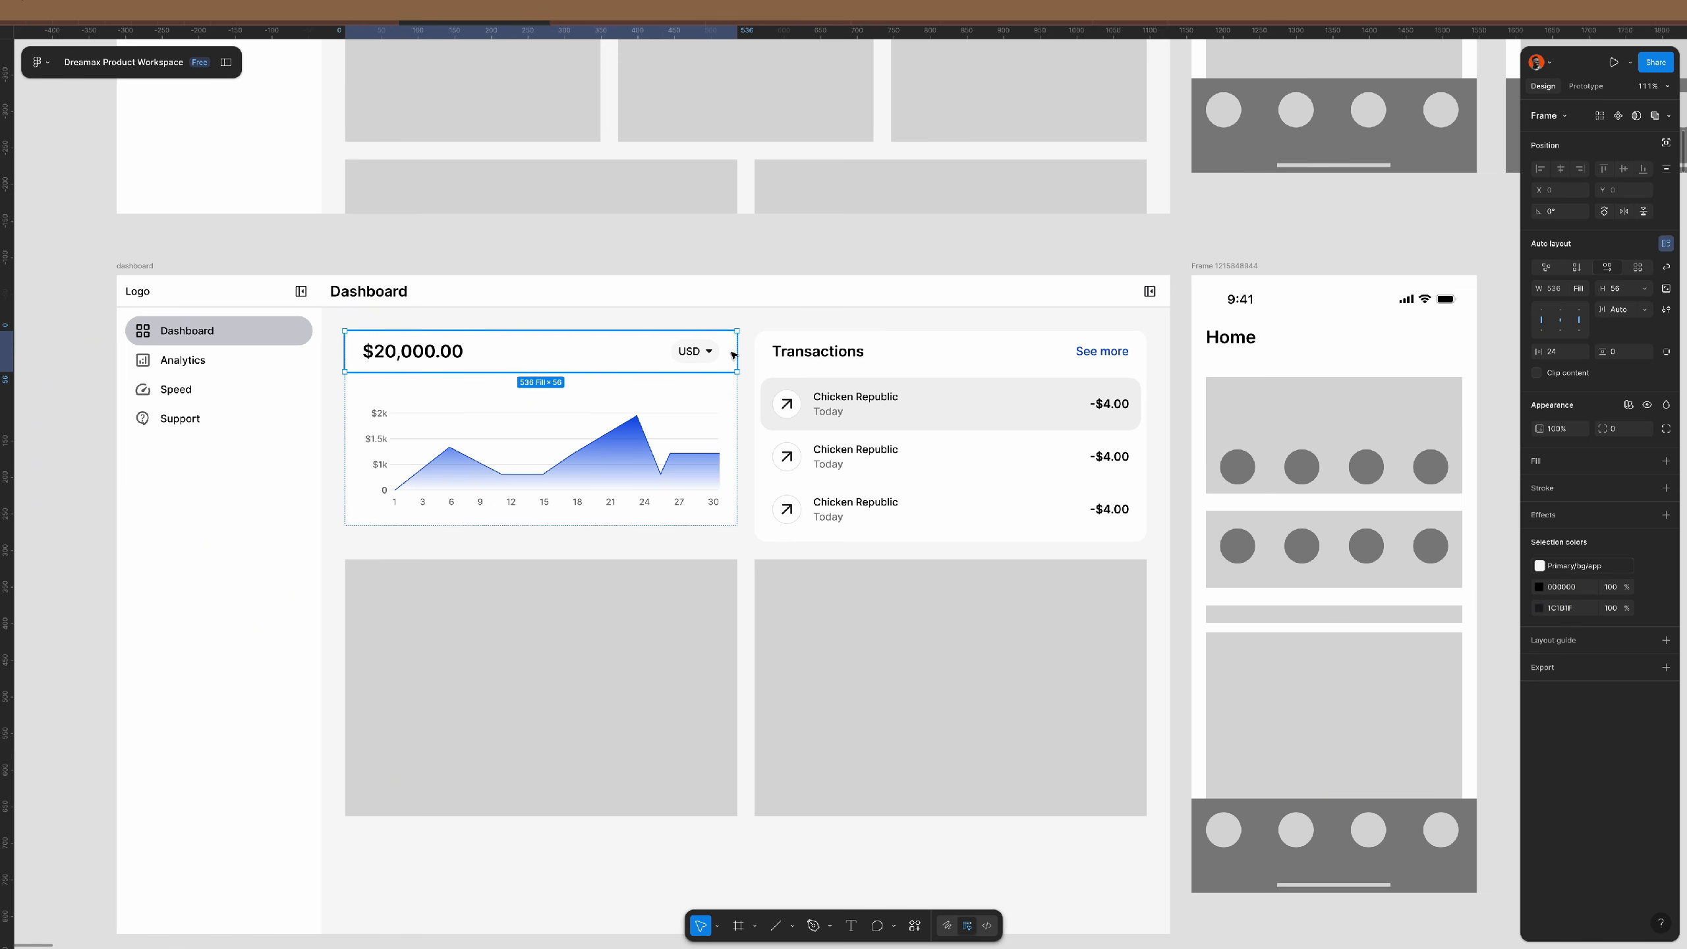
key("ctrl+v")
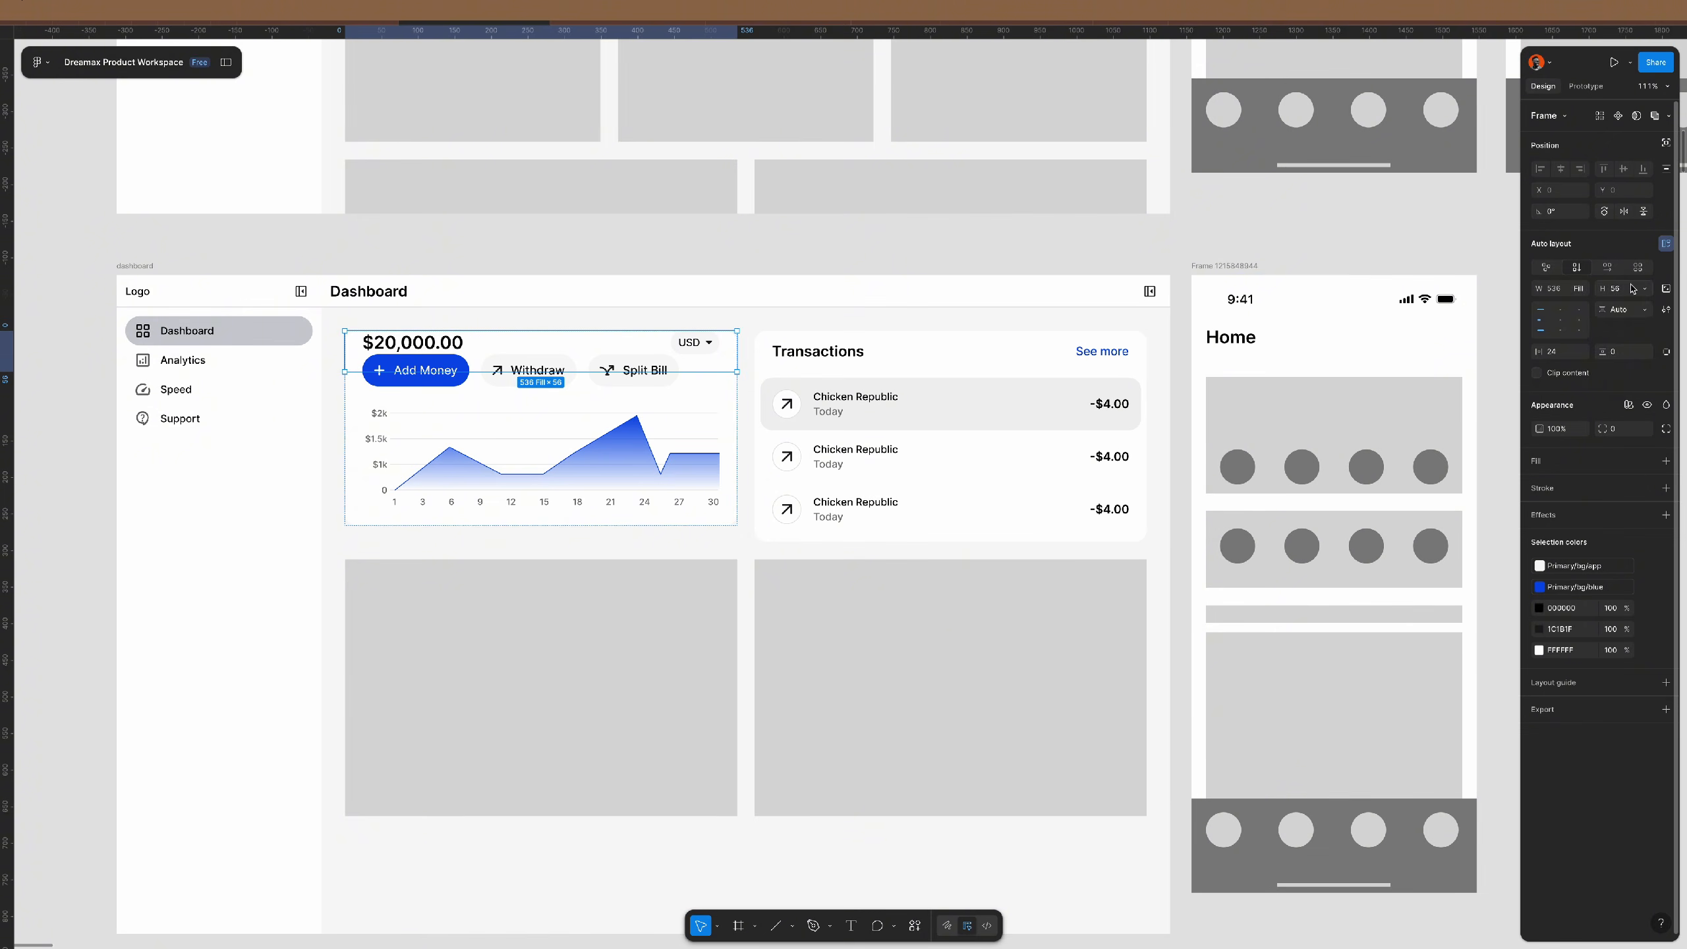
key("Escape")
- Give the balance row Hug height, 12 padding and a 24 gap
left_click(1639, 289)
left_click(1623, 305)
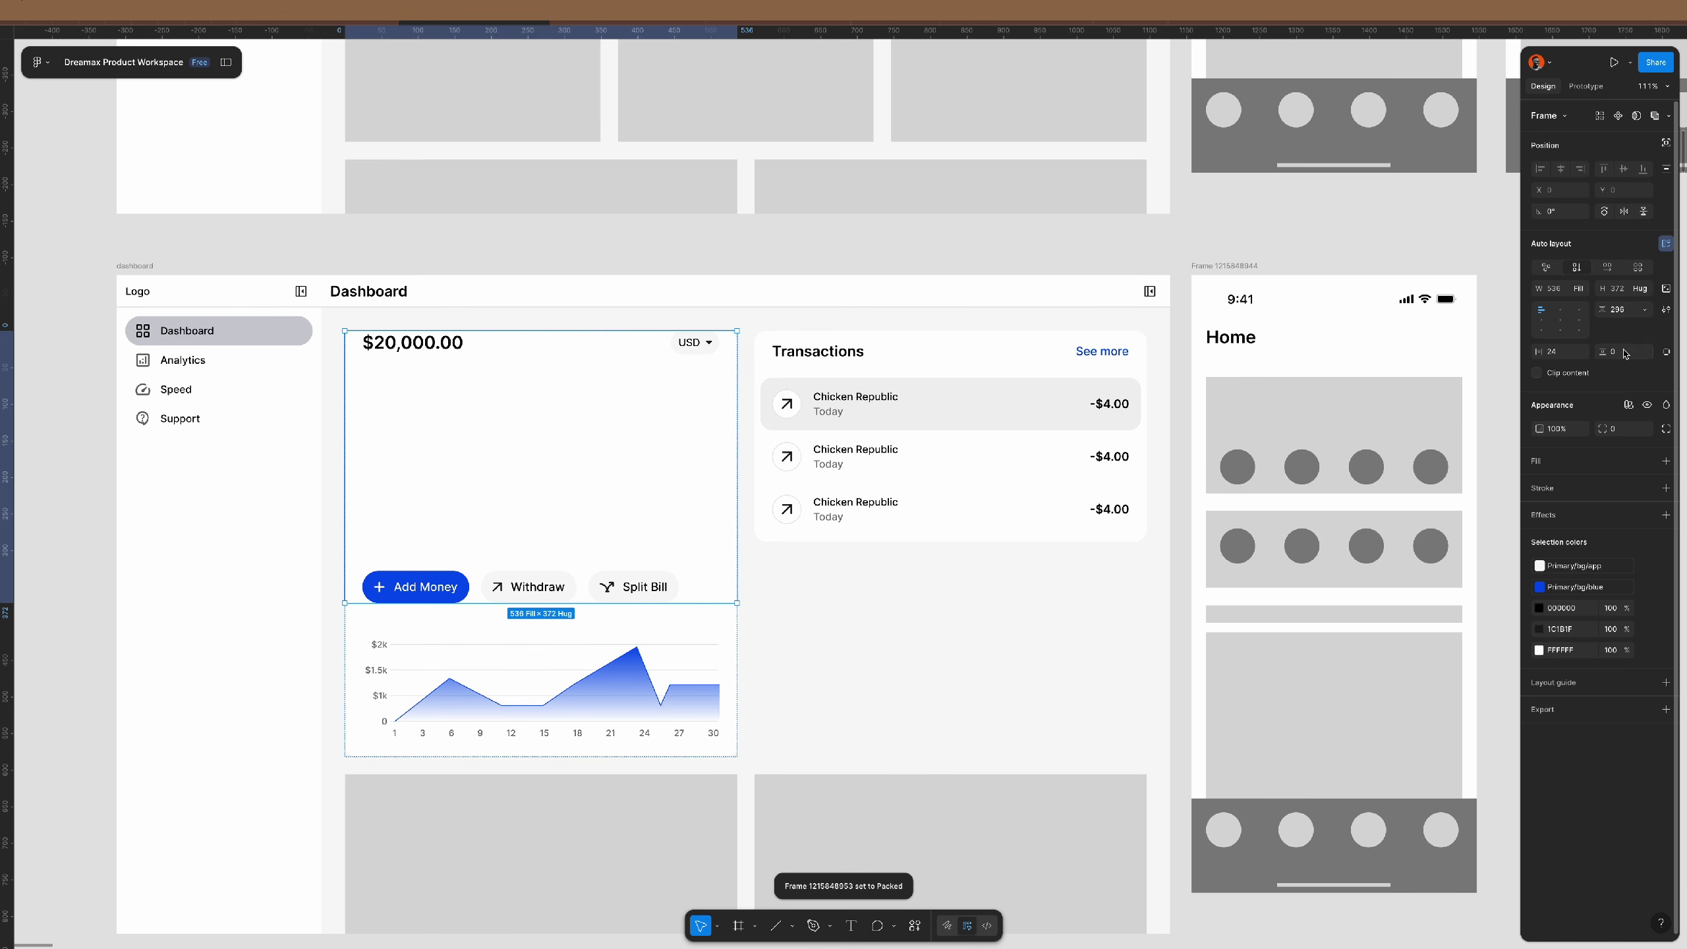
type("12")
key("Return")
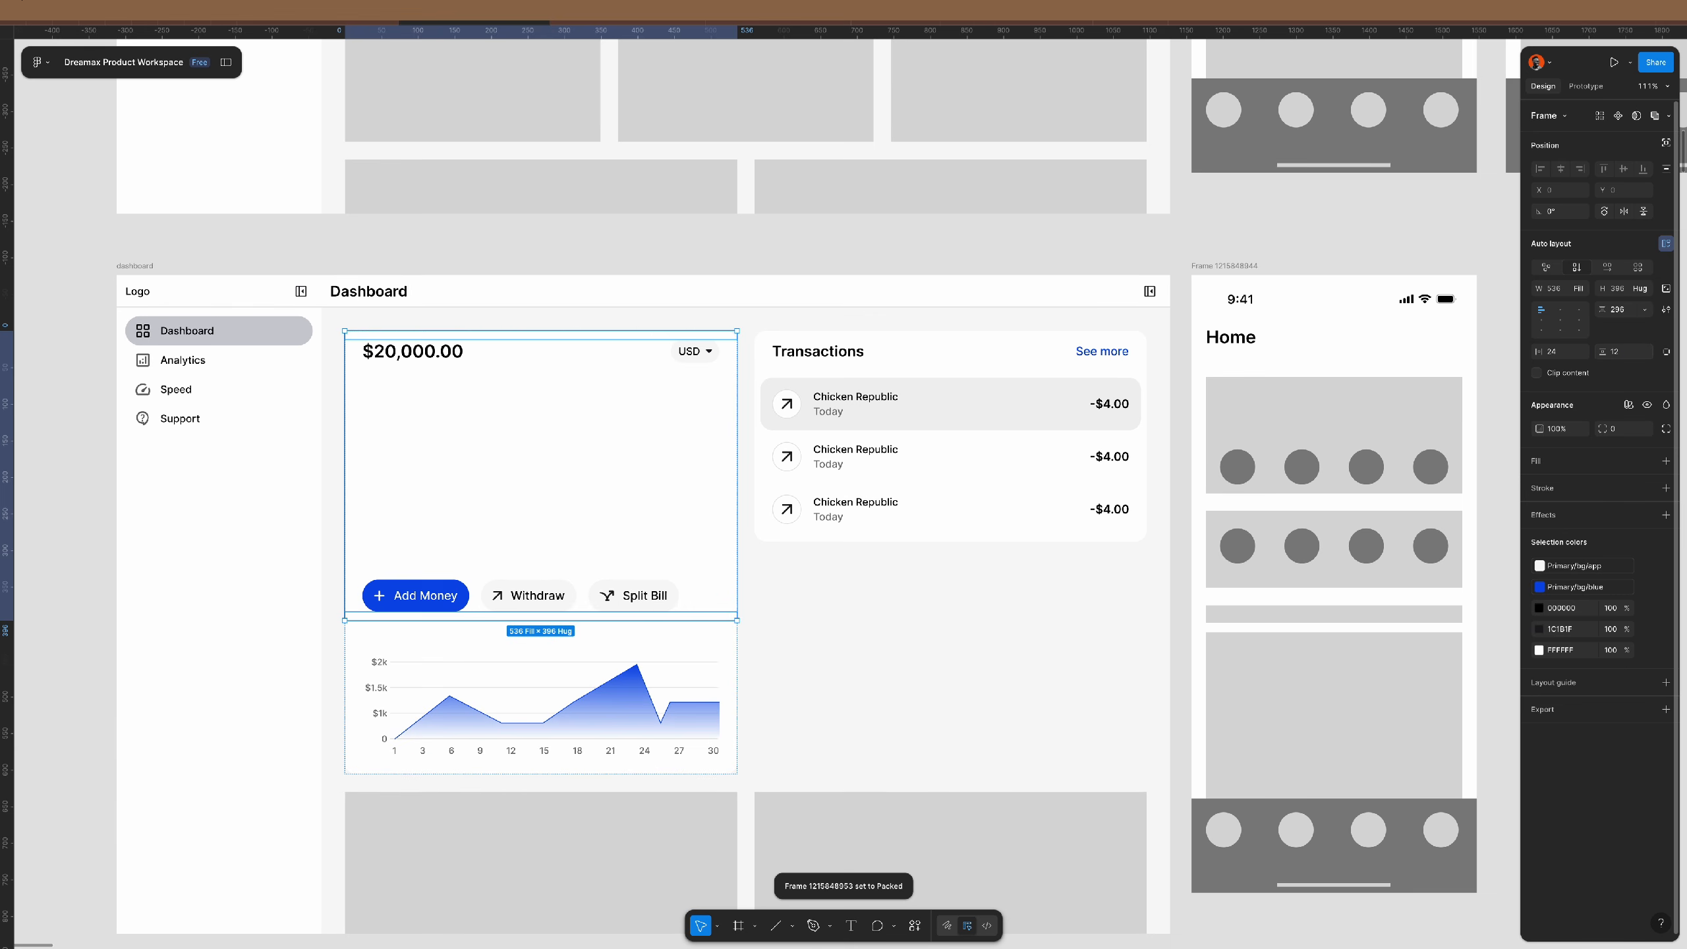
left_click(1630, 310)
type("16")
key("Return")
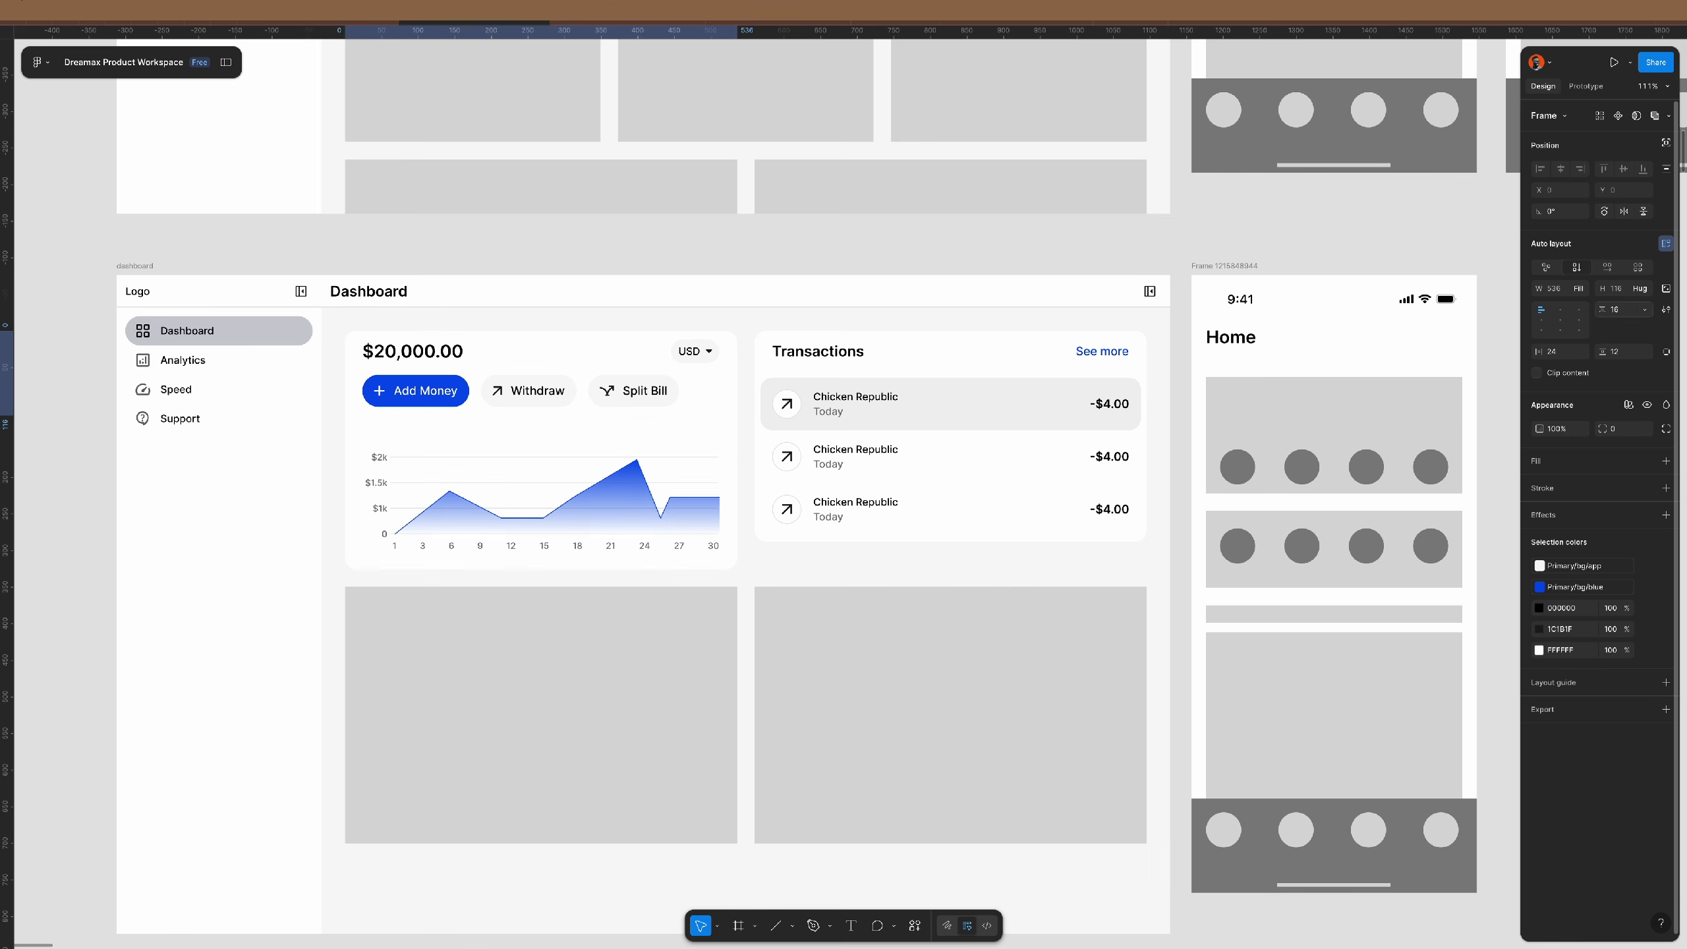
type("24")
key("Return")
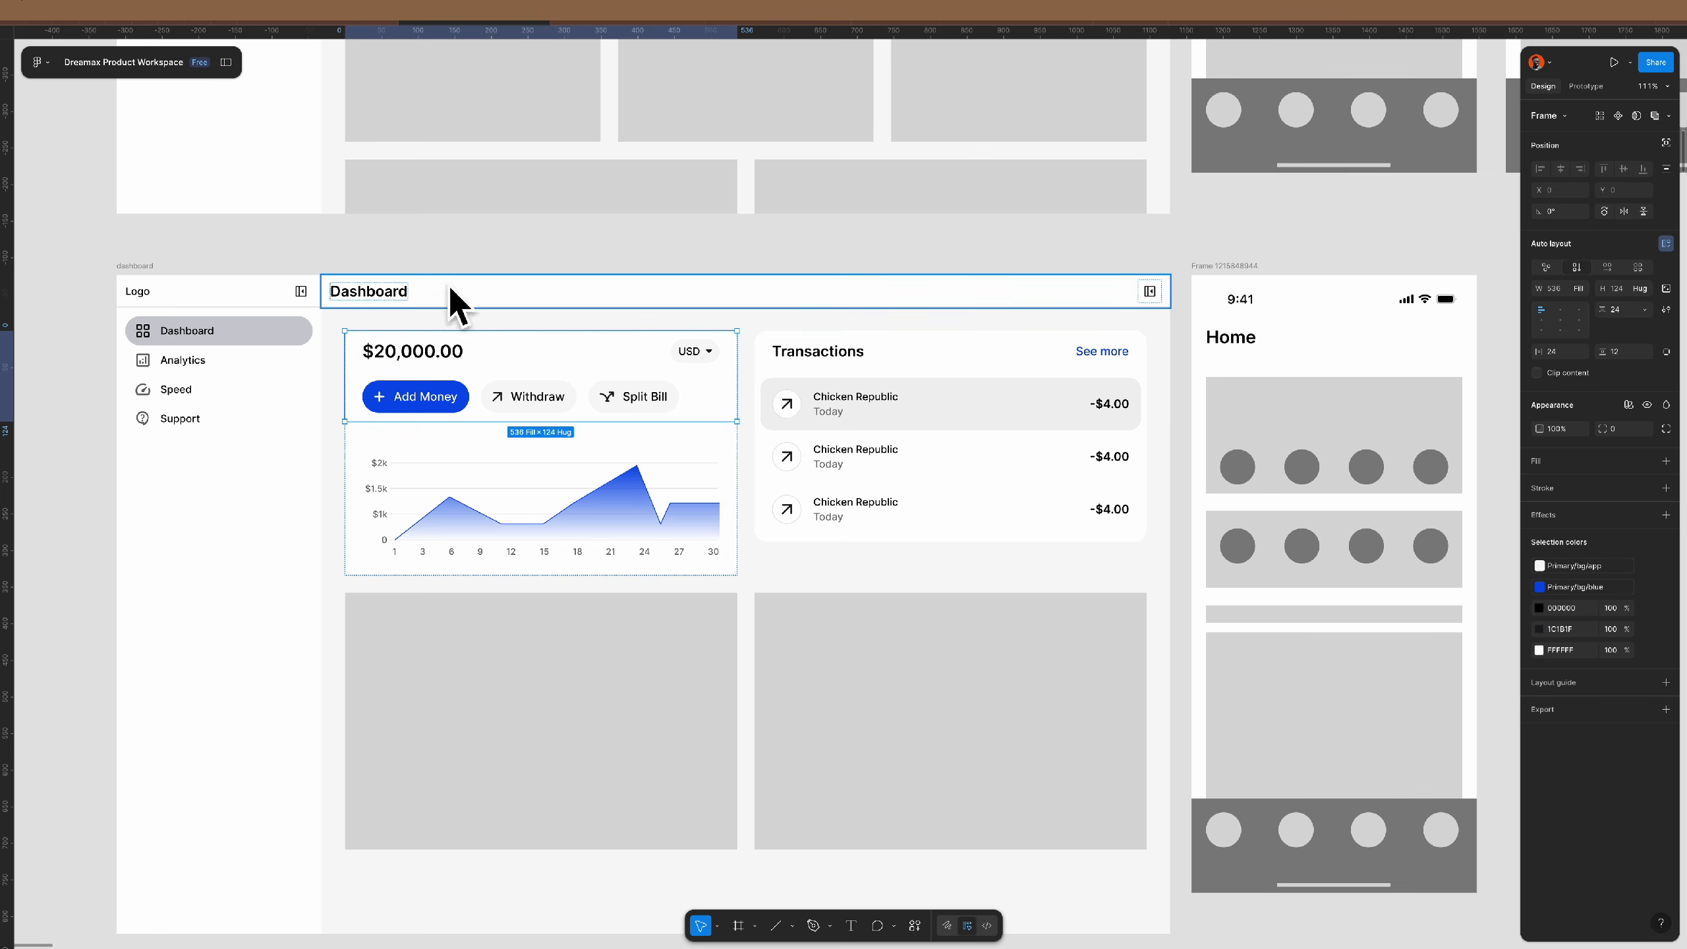
left_click(467, 248)
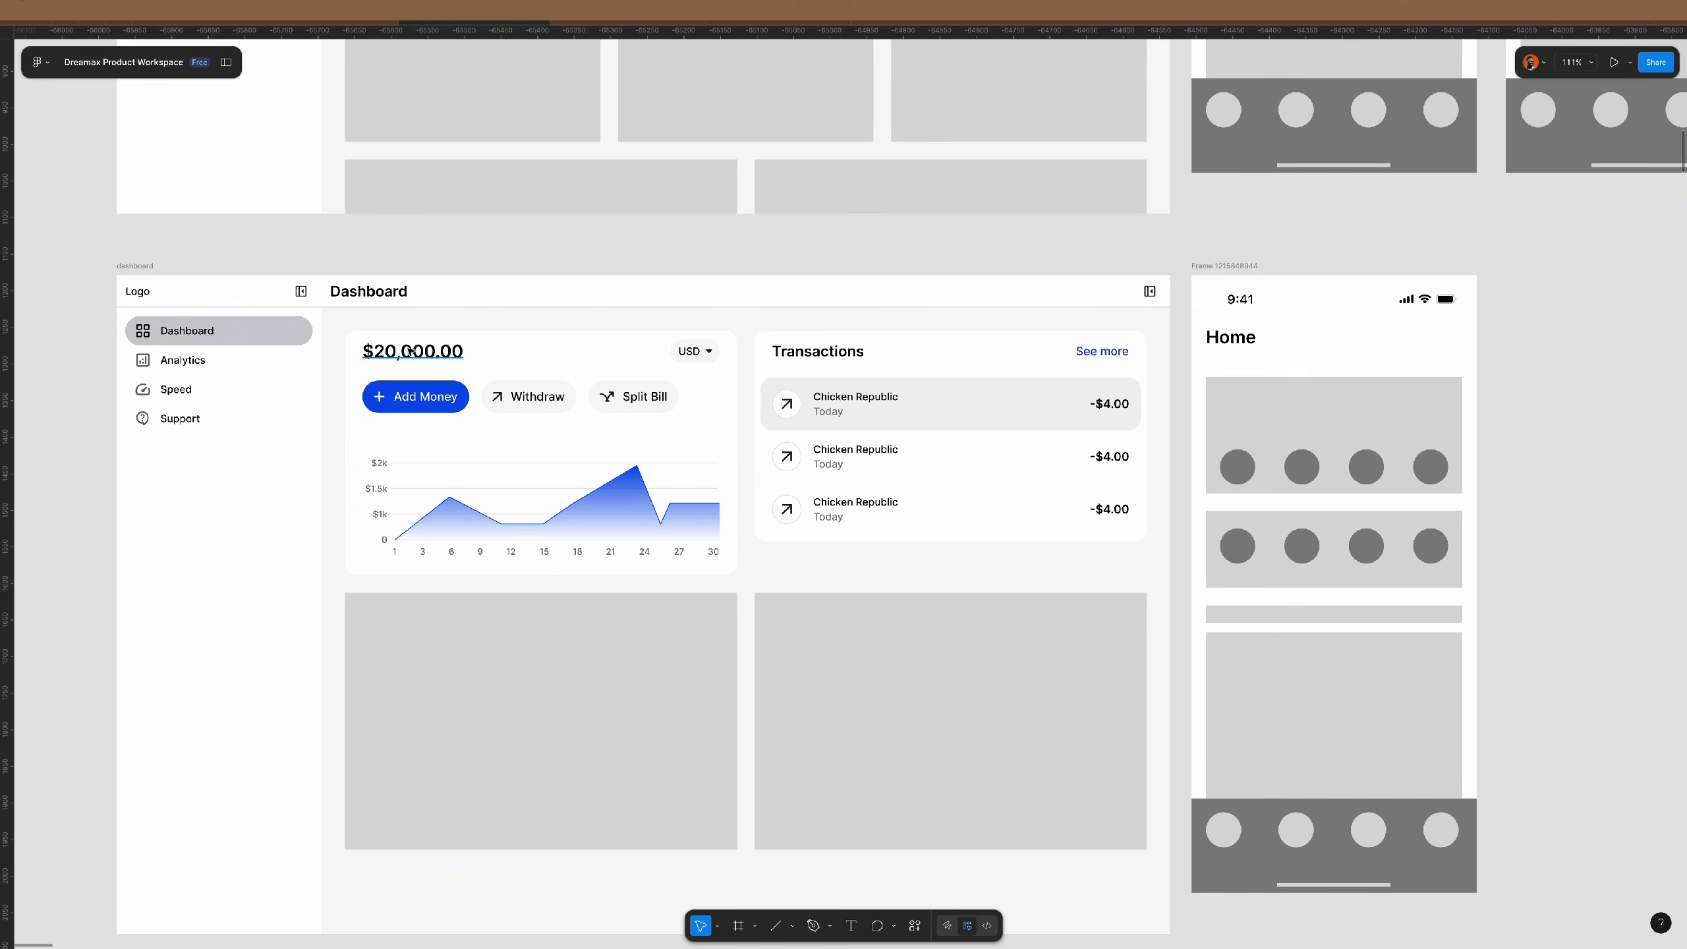
- Set the balance and Transactions card headers to a 16 gap with Hug height
left_click(528, 355)
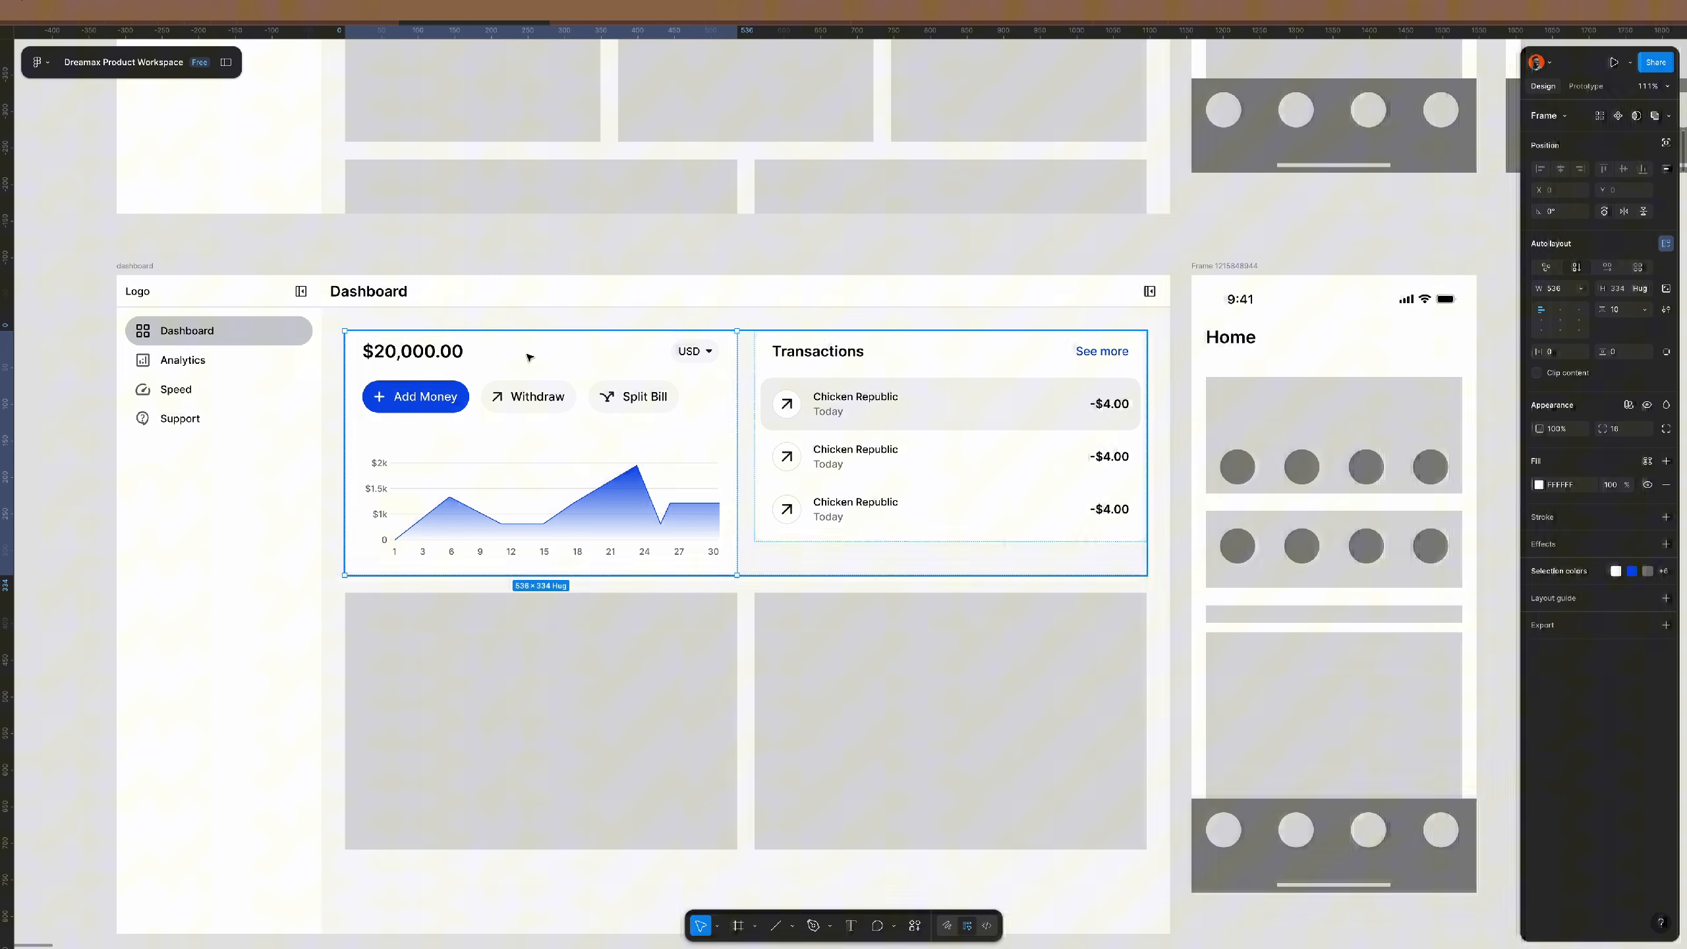
left_click(900, 350)
double_click(900, 350)
left_click(691, 359, "shift")
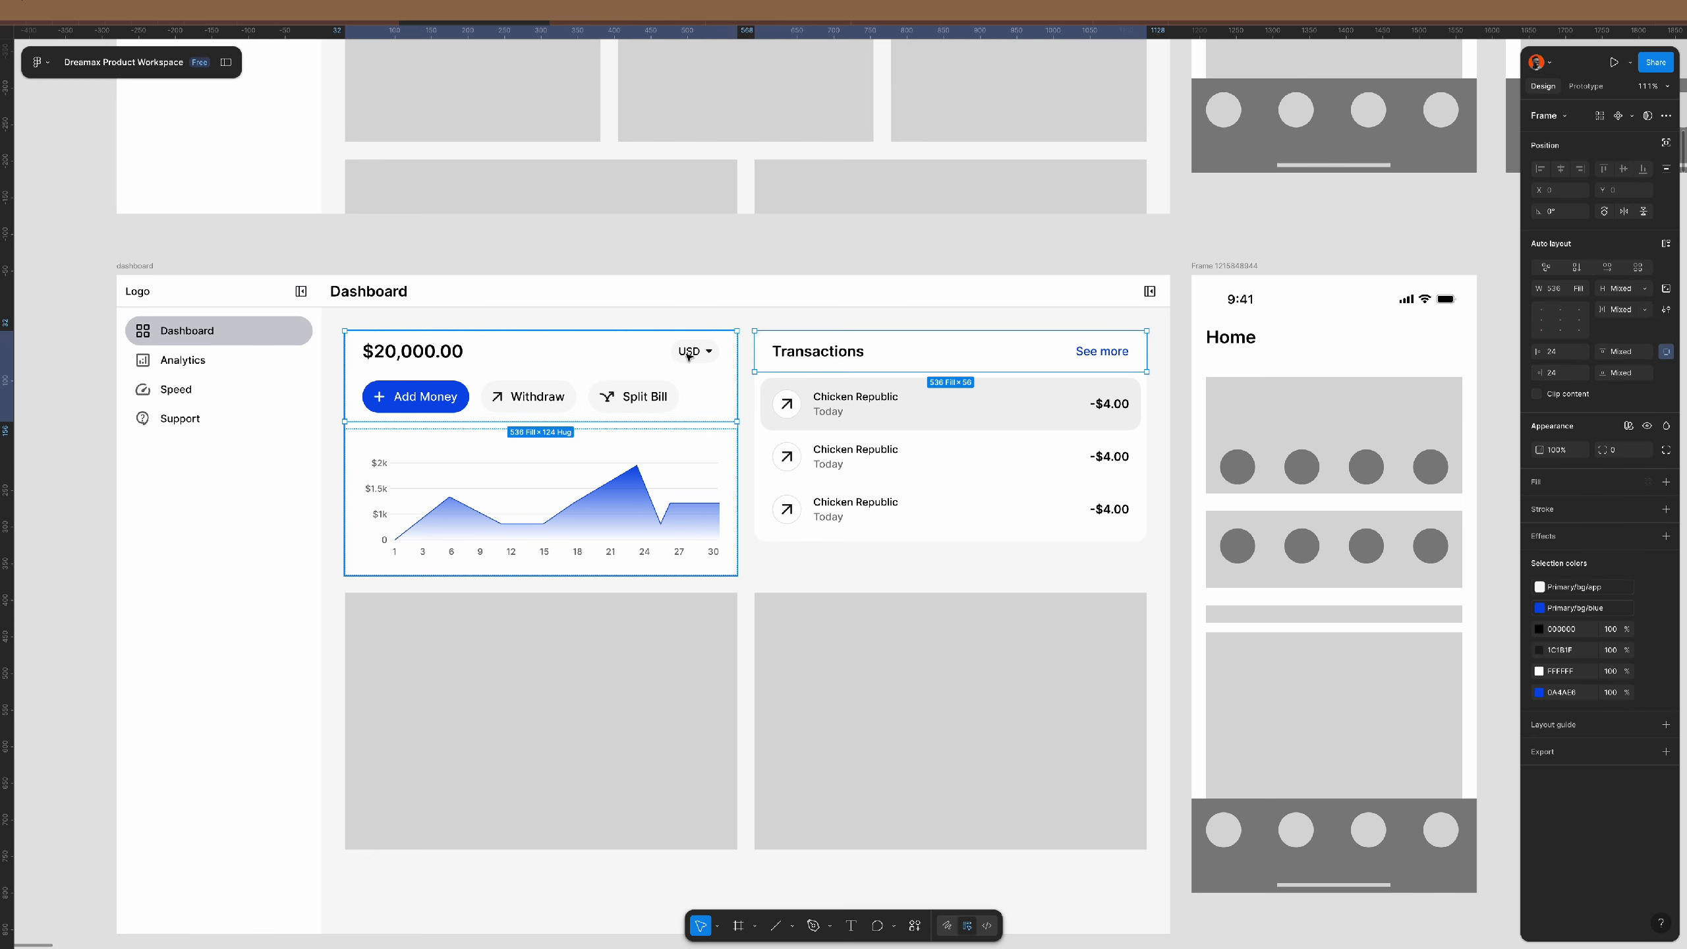
left_click(1666, 352)
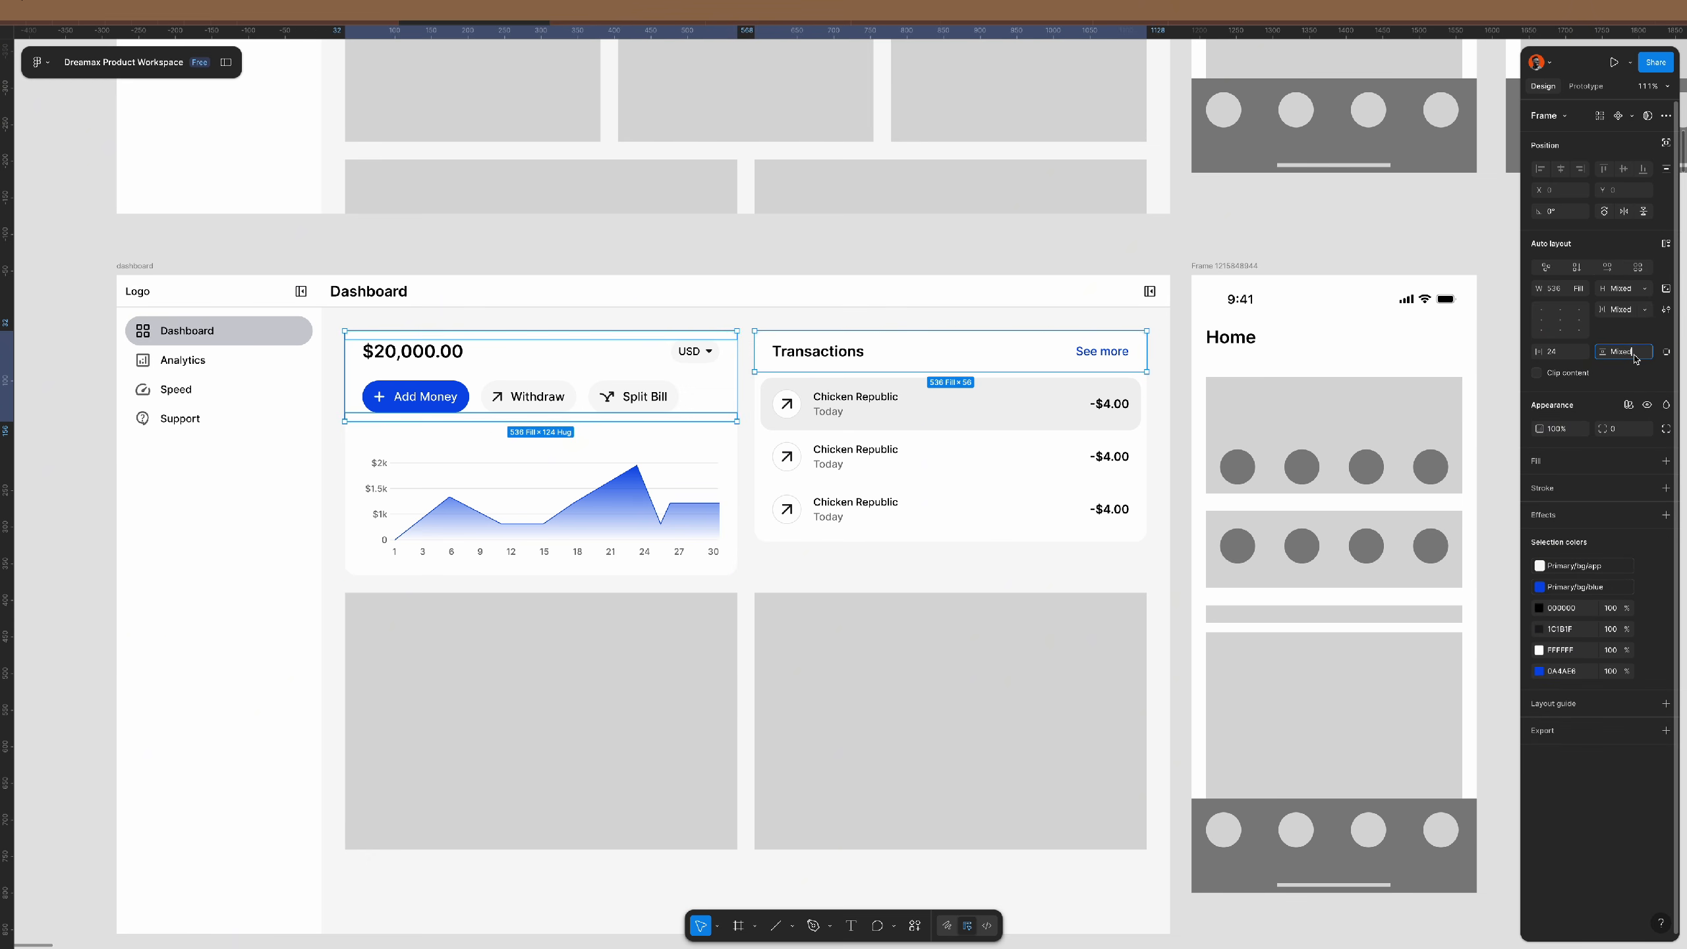
type("16")
key("Return")
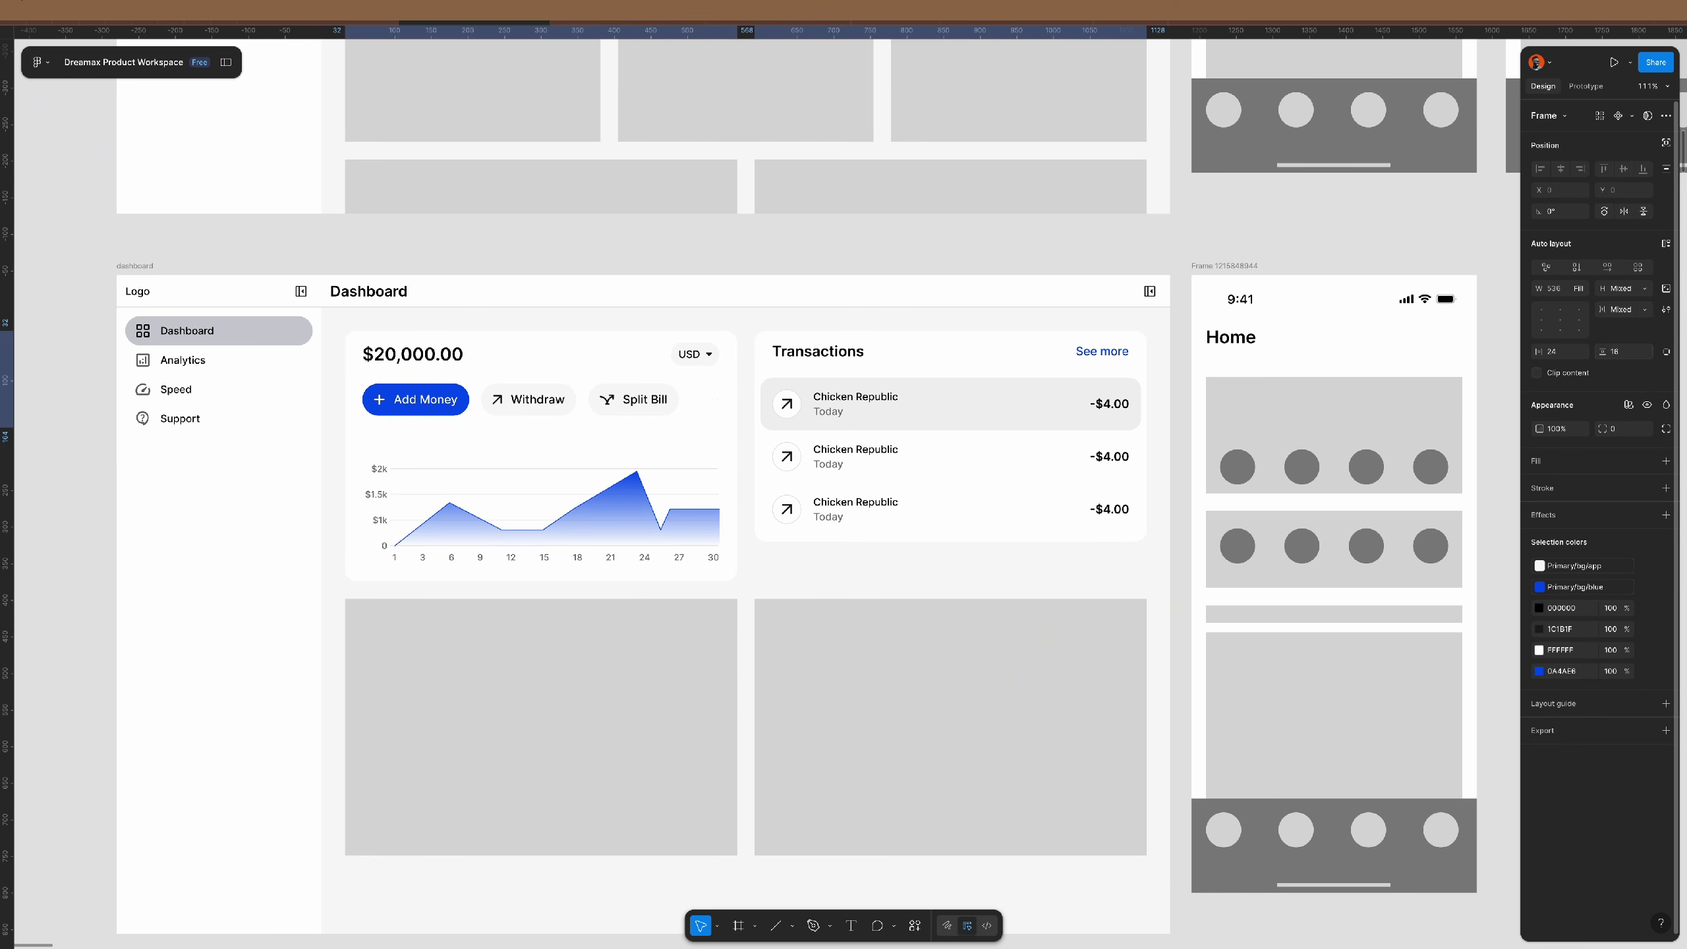
left_click(1645, 288)
left_click(1629, 304)
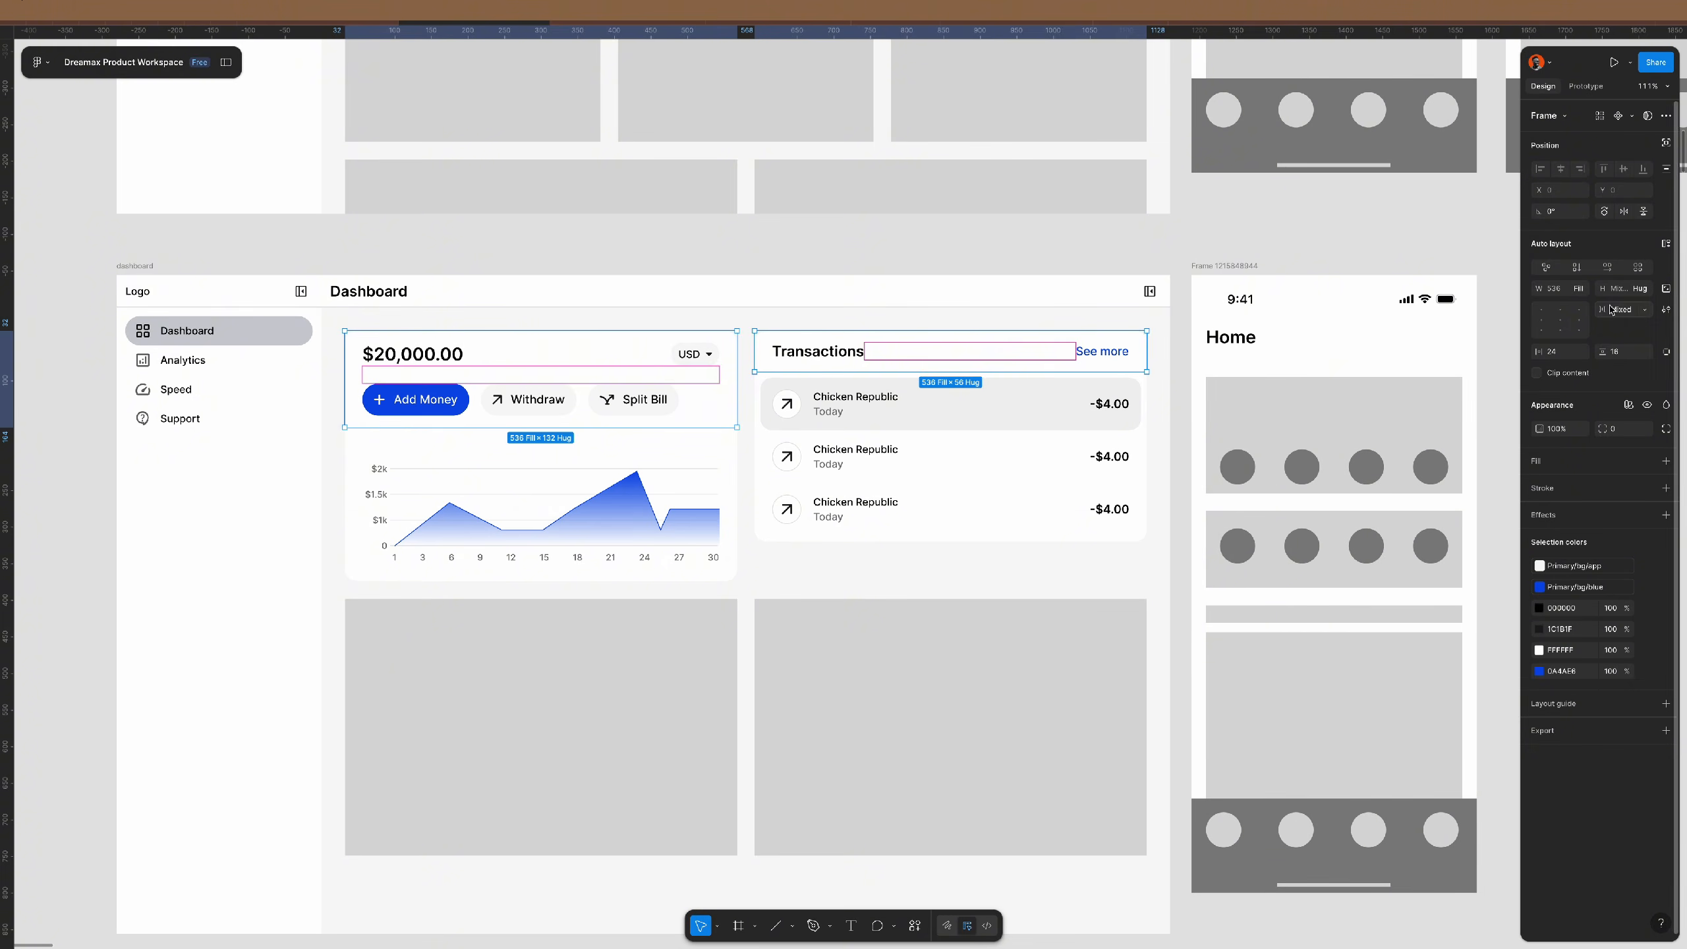
left_click(1061, 248)
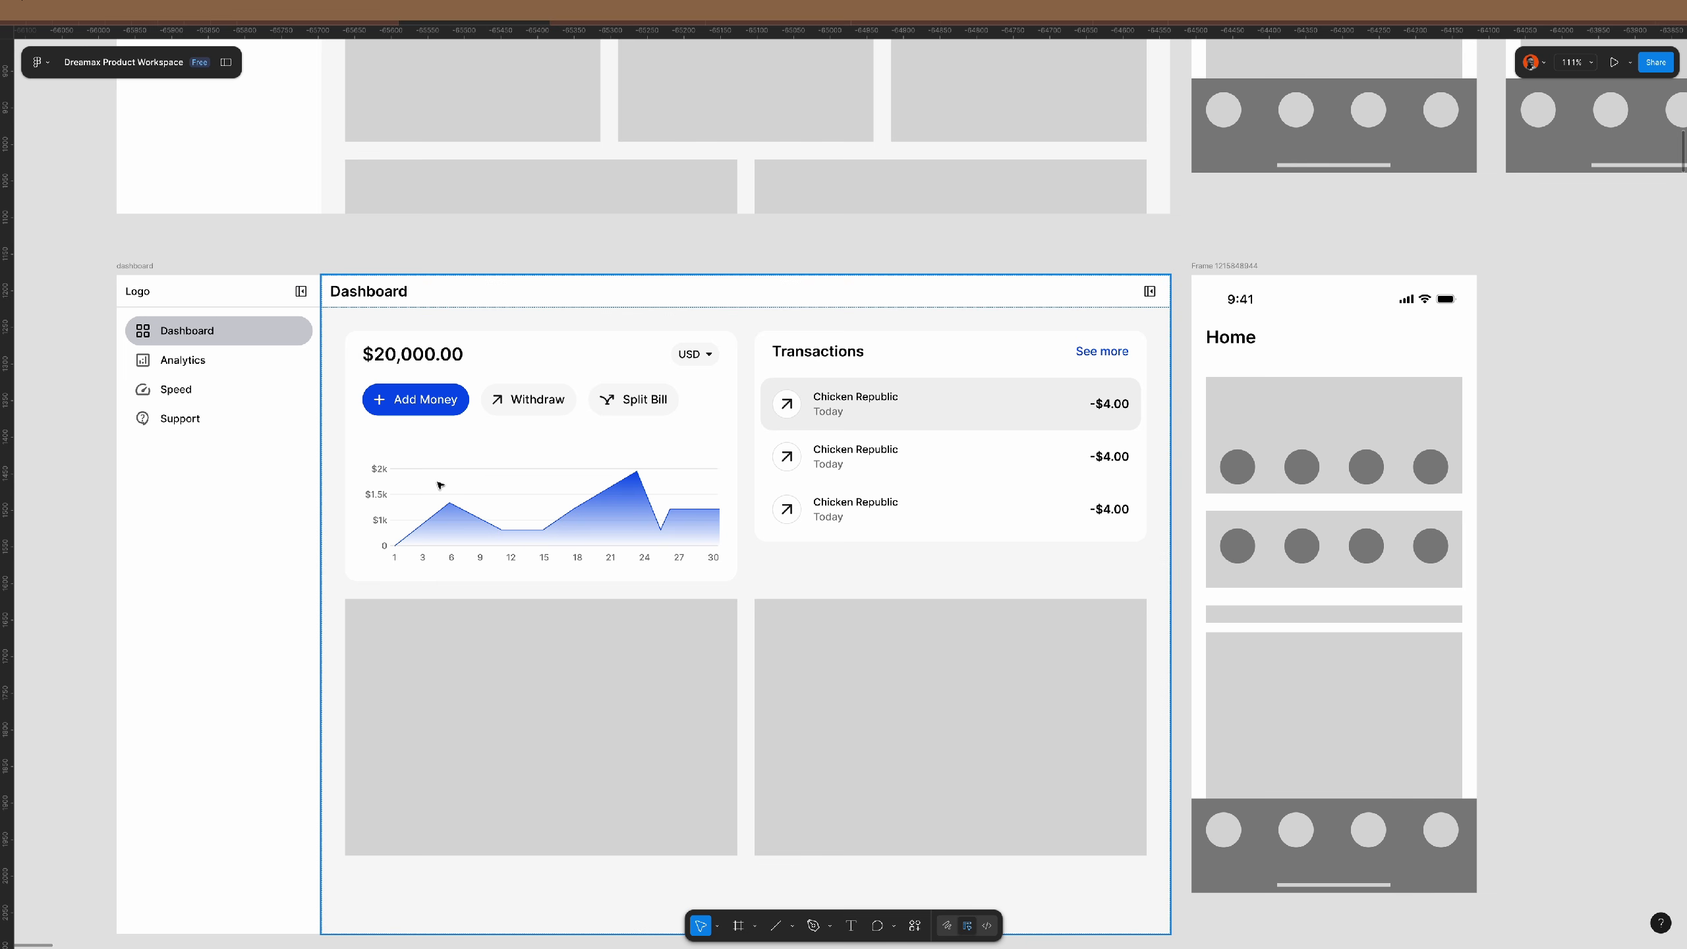
- Add auto layout to the chart's grid frame, trying a 24 gap and then reverting it
left_click(378, 495)
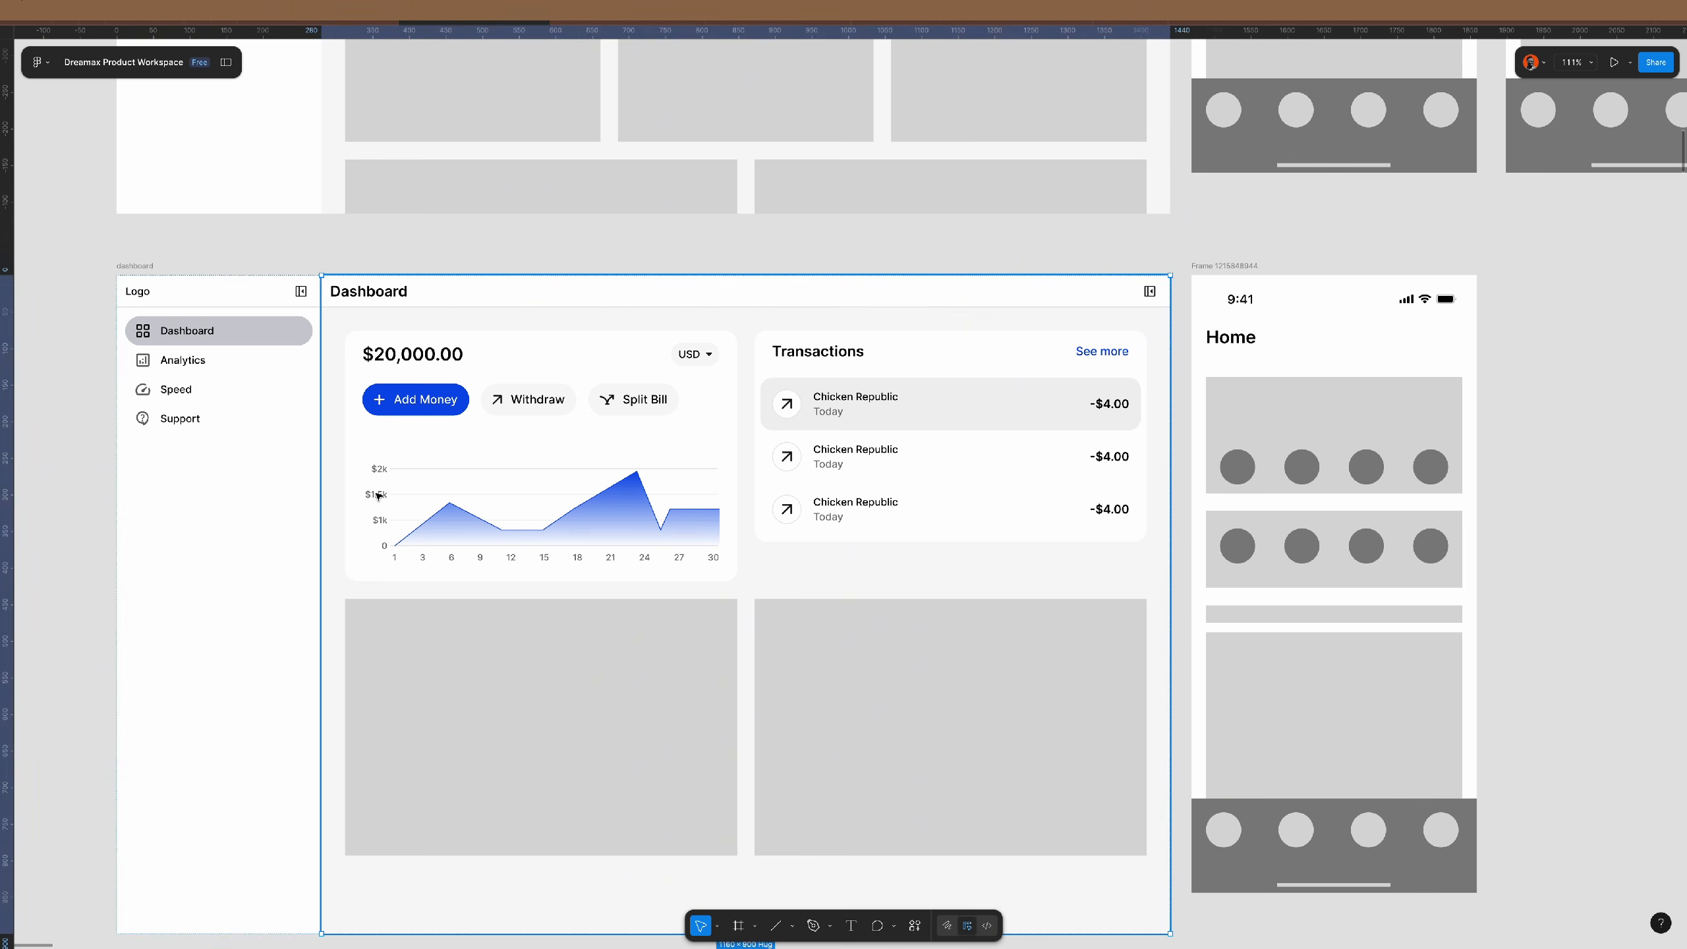
double_click(378, 495)
double_click(378, 496)
double_click(379, 496)
double_click(379, 496)
key("shift+a")
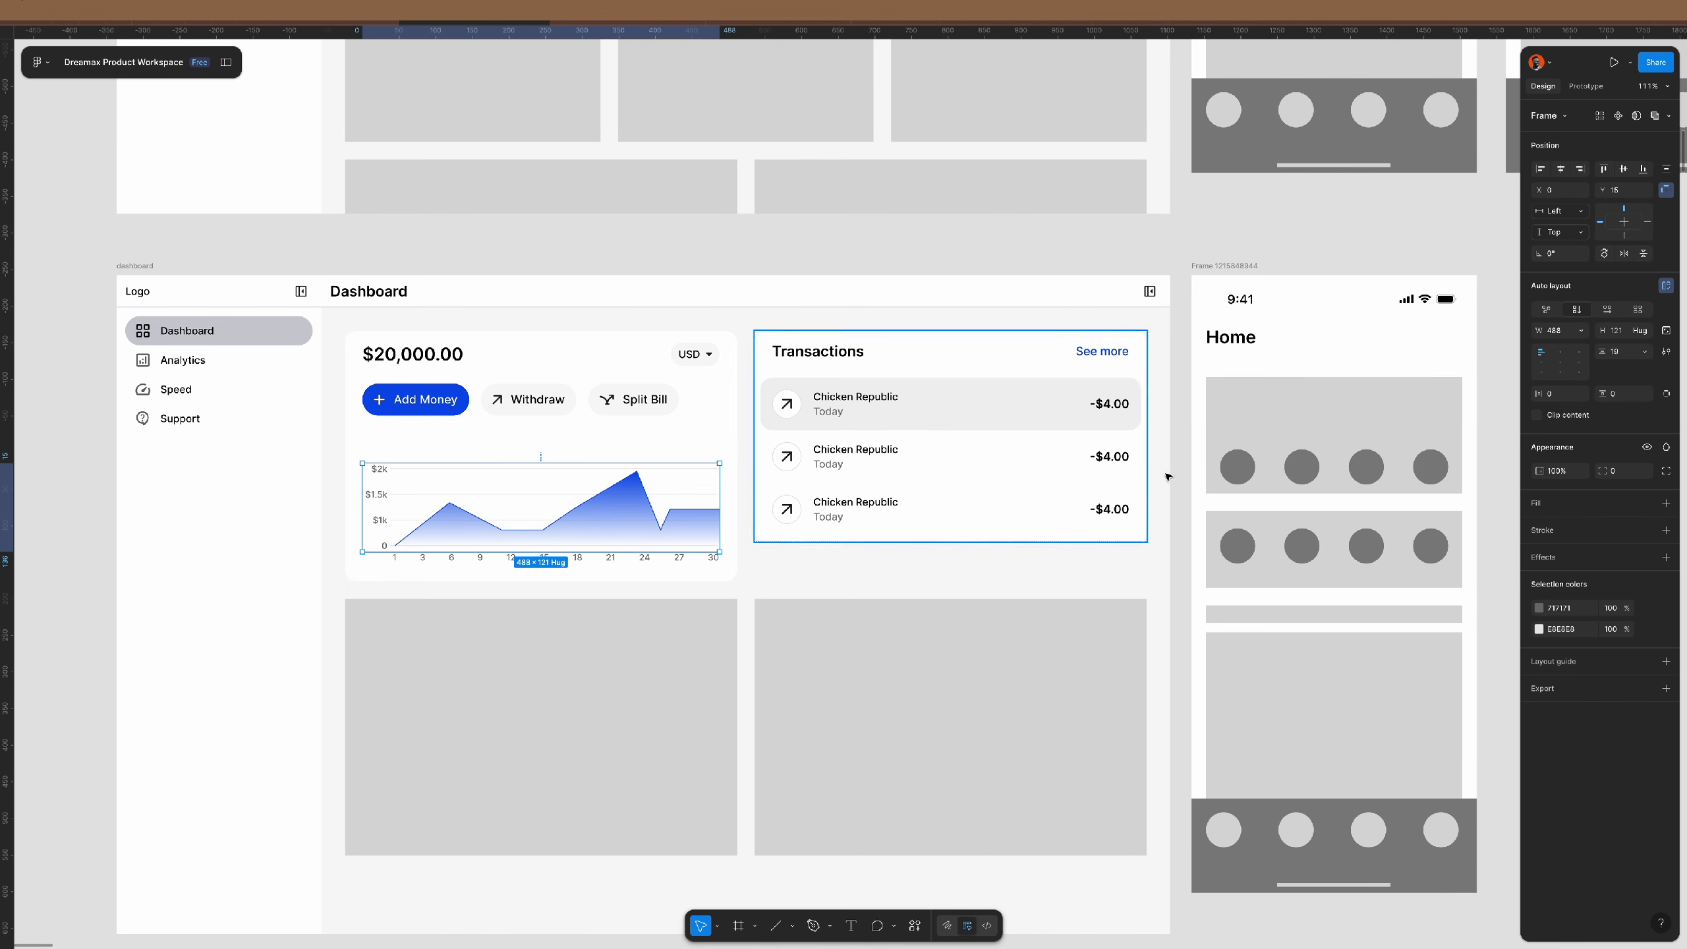
left_click(1623, 354)
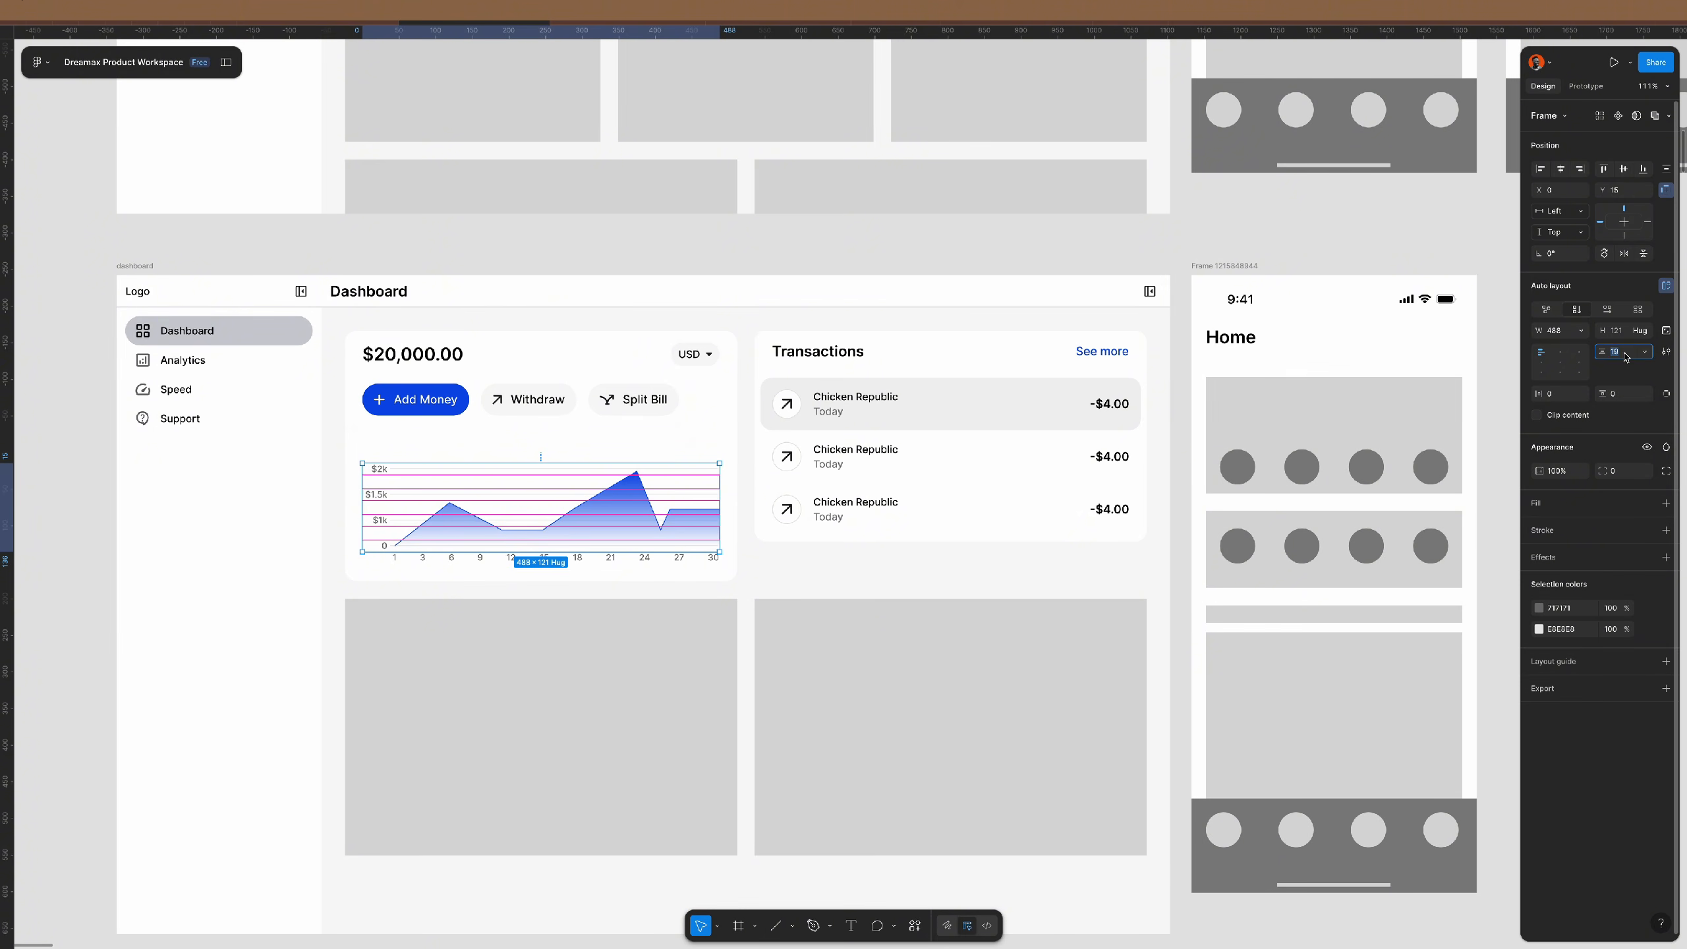
type("24")
key("Return")
key("ctrl+z")
- Set the chart grid rows' spacing to 14 and view the full dashboard
key("Return")
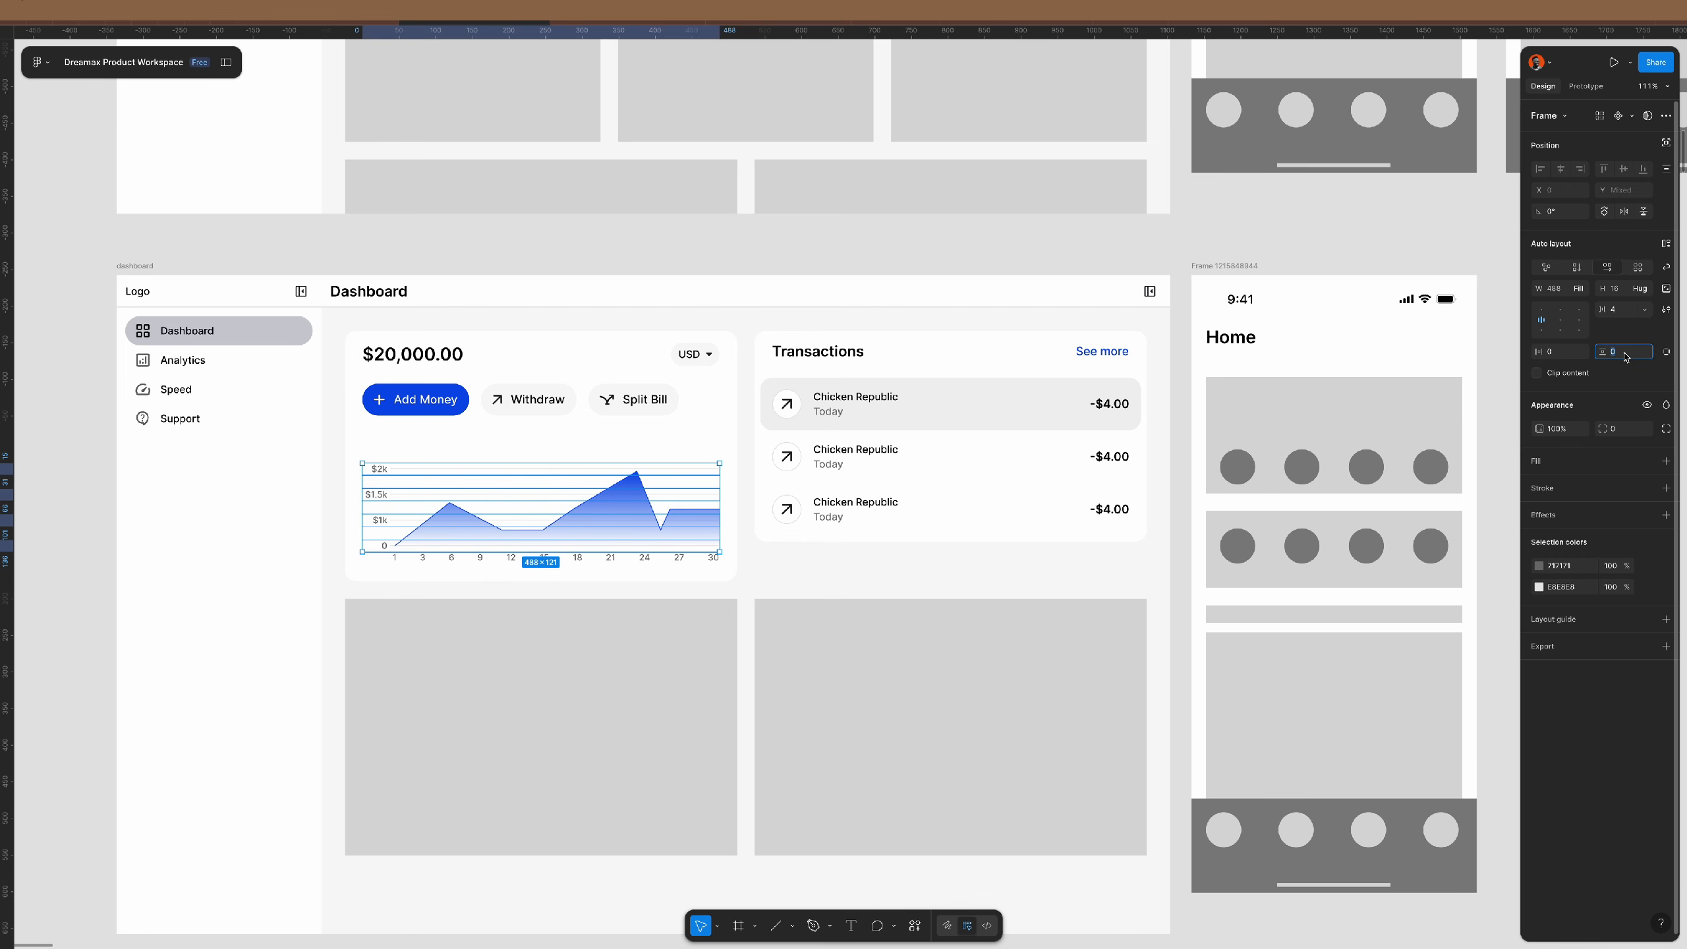
left_click(1621, 309)
type("14")
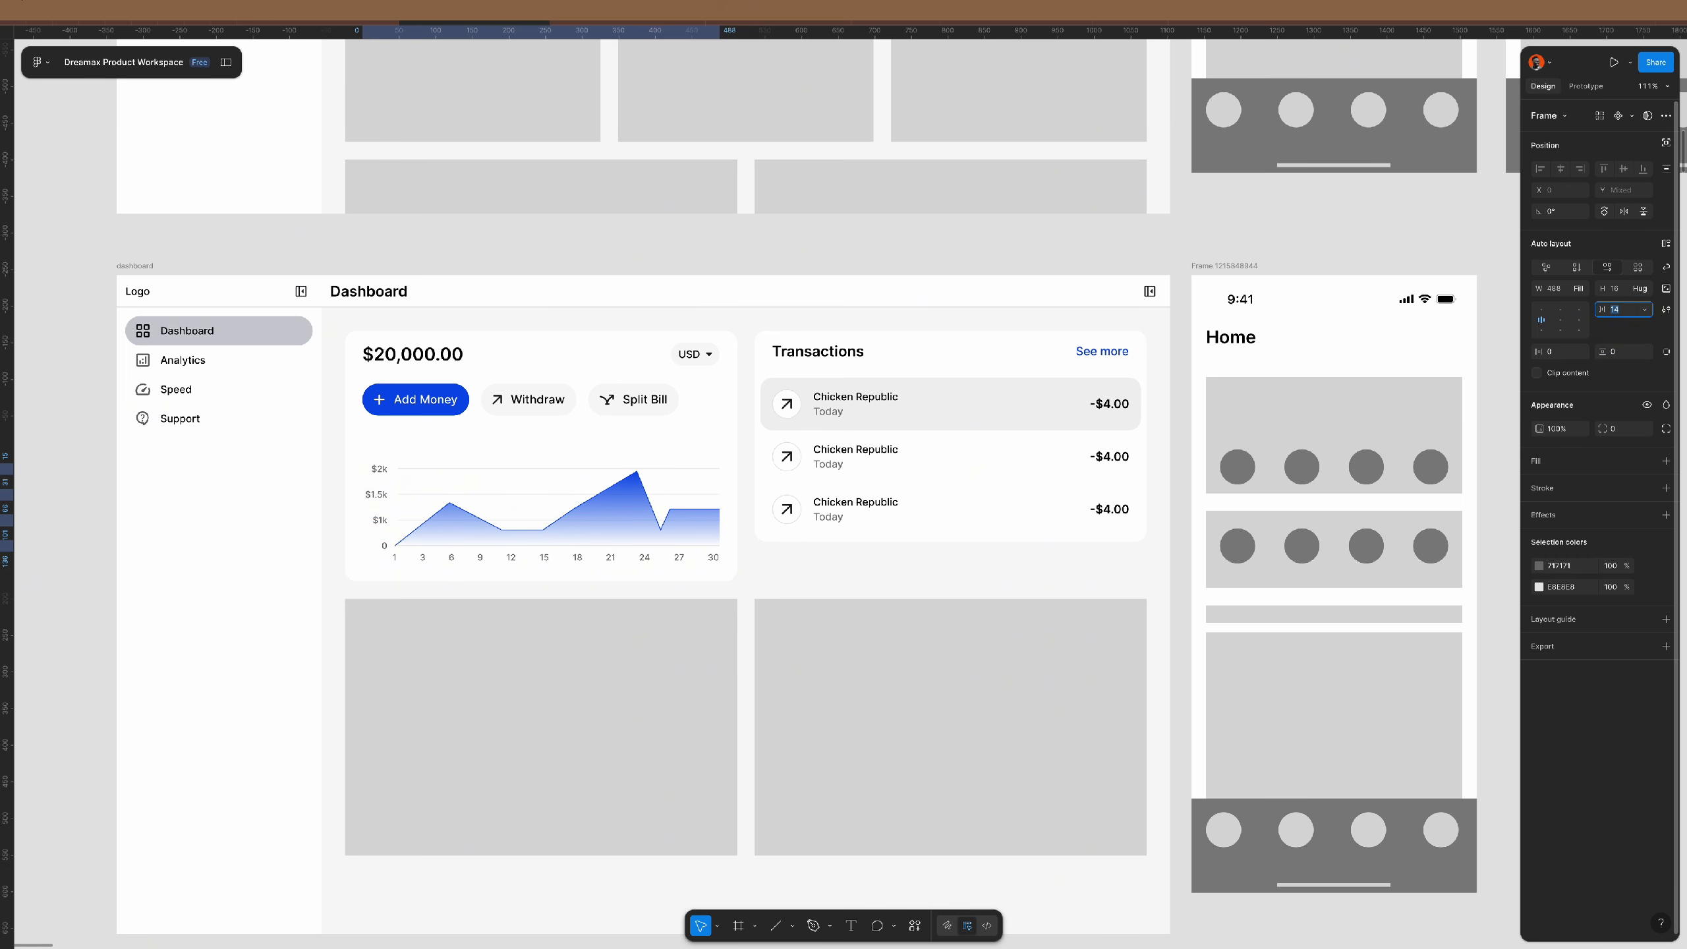
left_click(1052, 261)
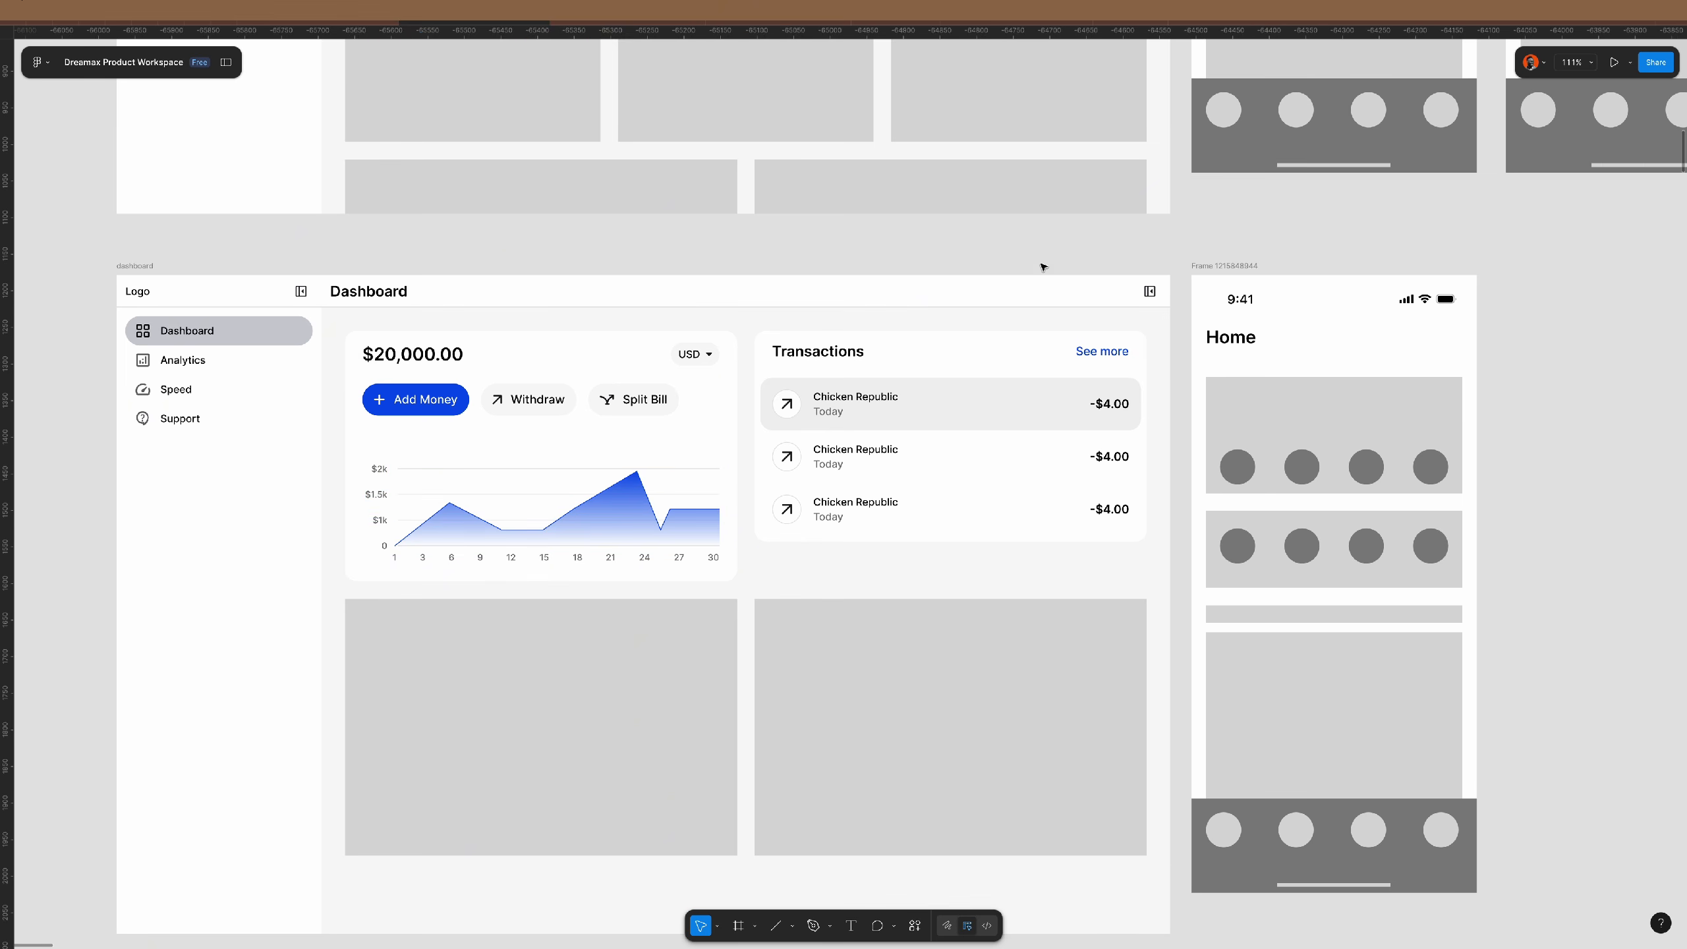
scroll(714, 477, "down", 2)
scroll(701, 464, "down", 1)
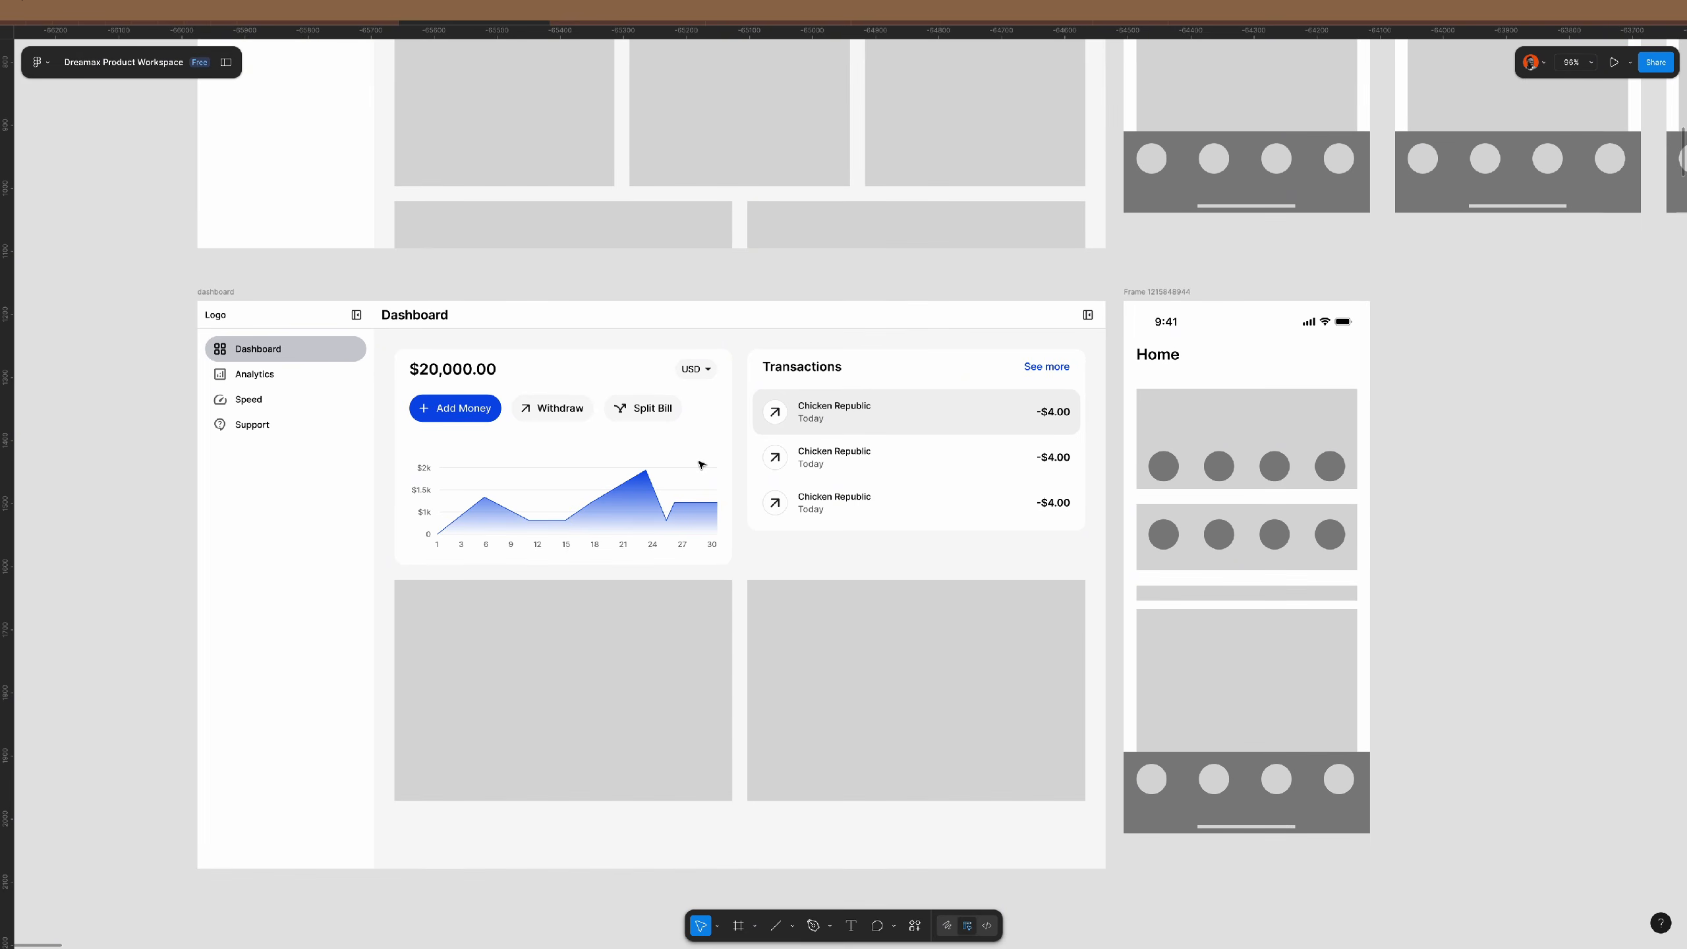
scroll(701, 465, "down", 1)
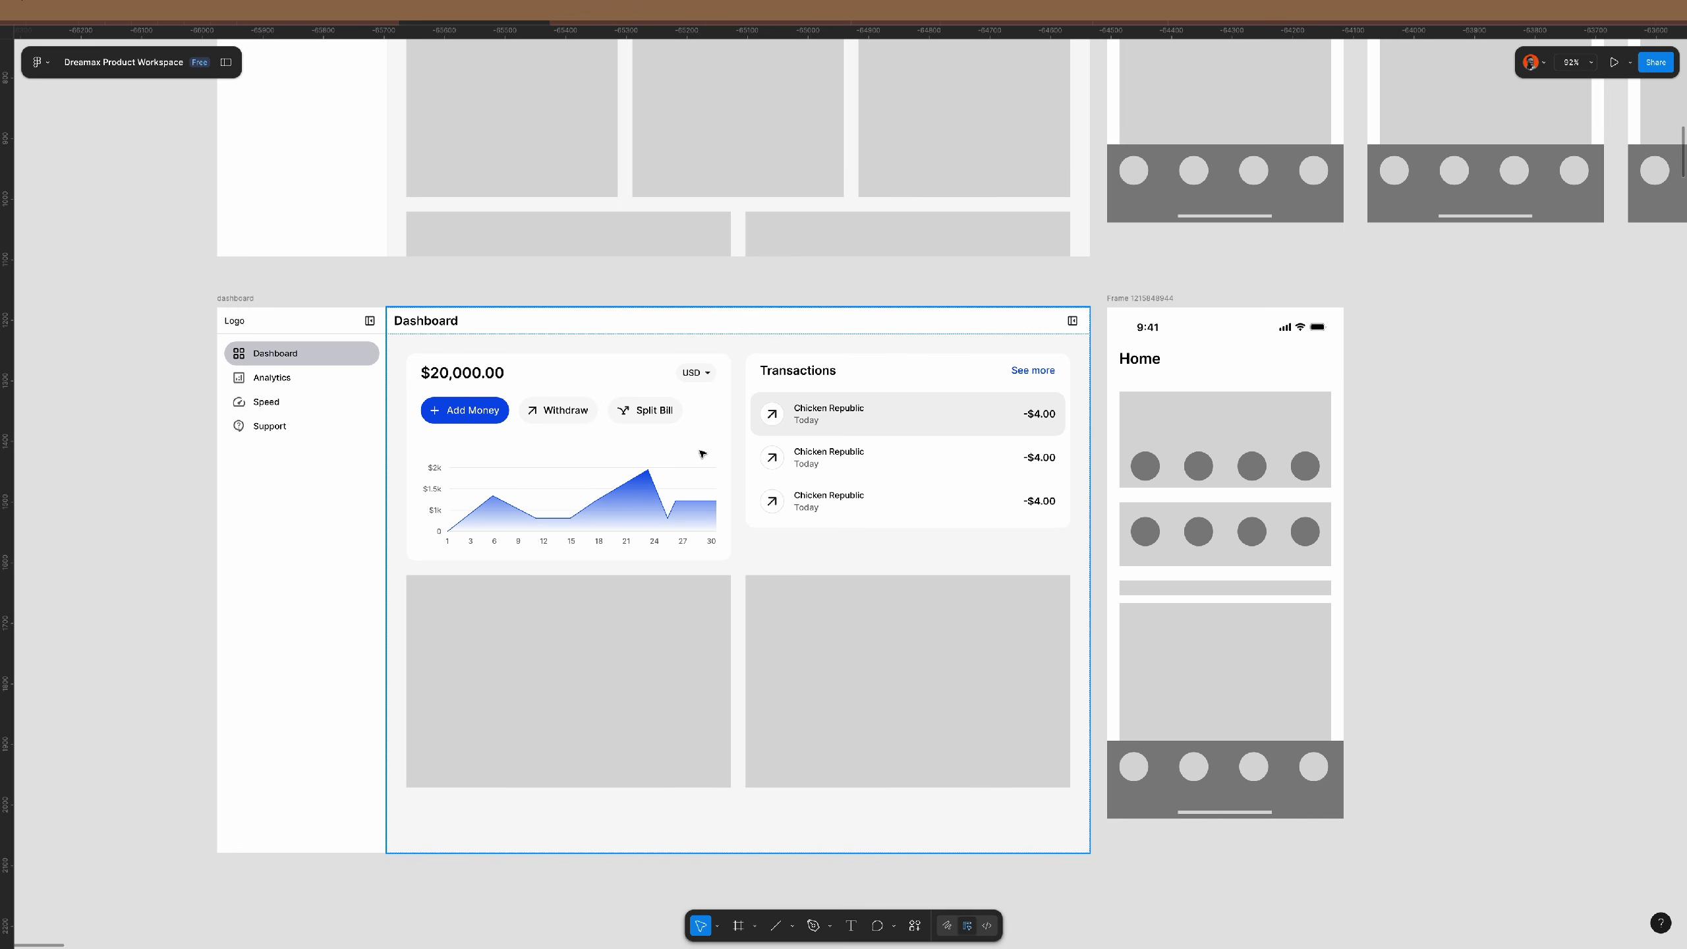
scroll(701, 454, "right", 2)
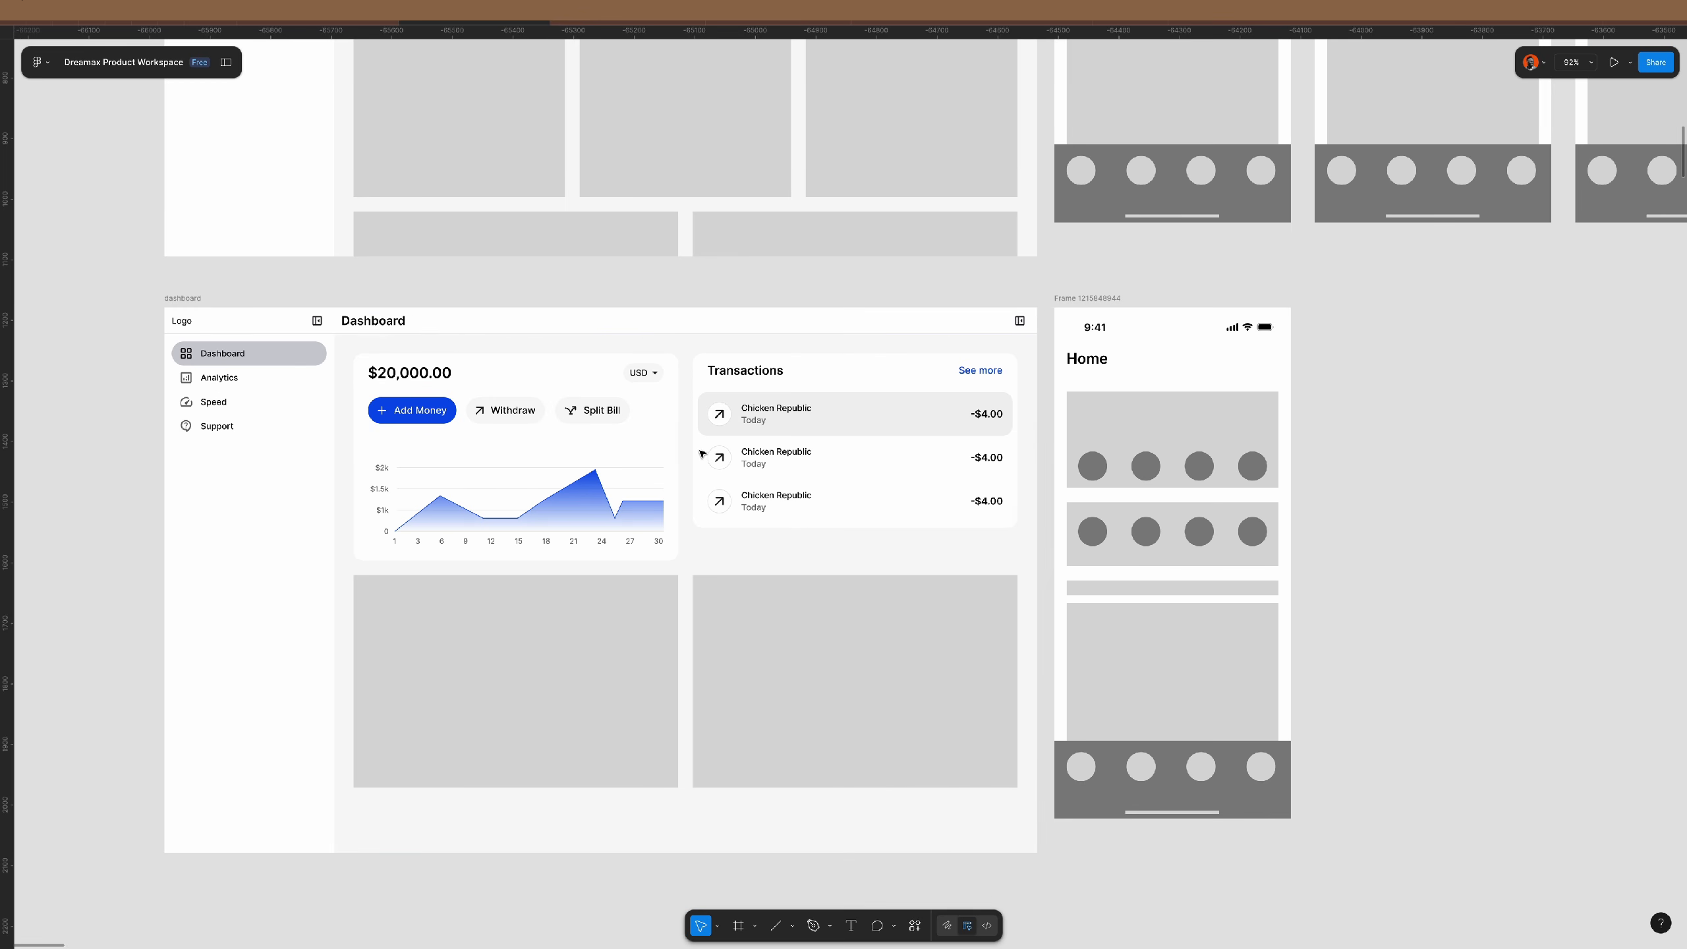
- Set the balance card's auto-layout gap to 0, removing the space above the chart
left_click(636, 469)
double_click(637, 468)
double_click(636, 467)
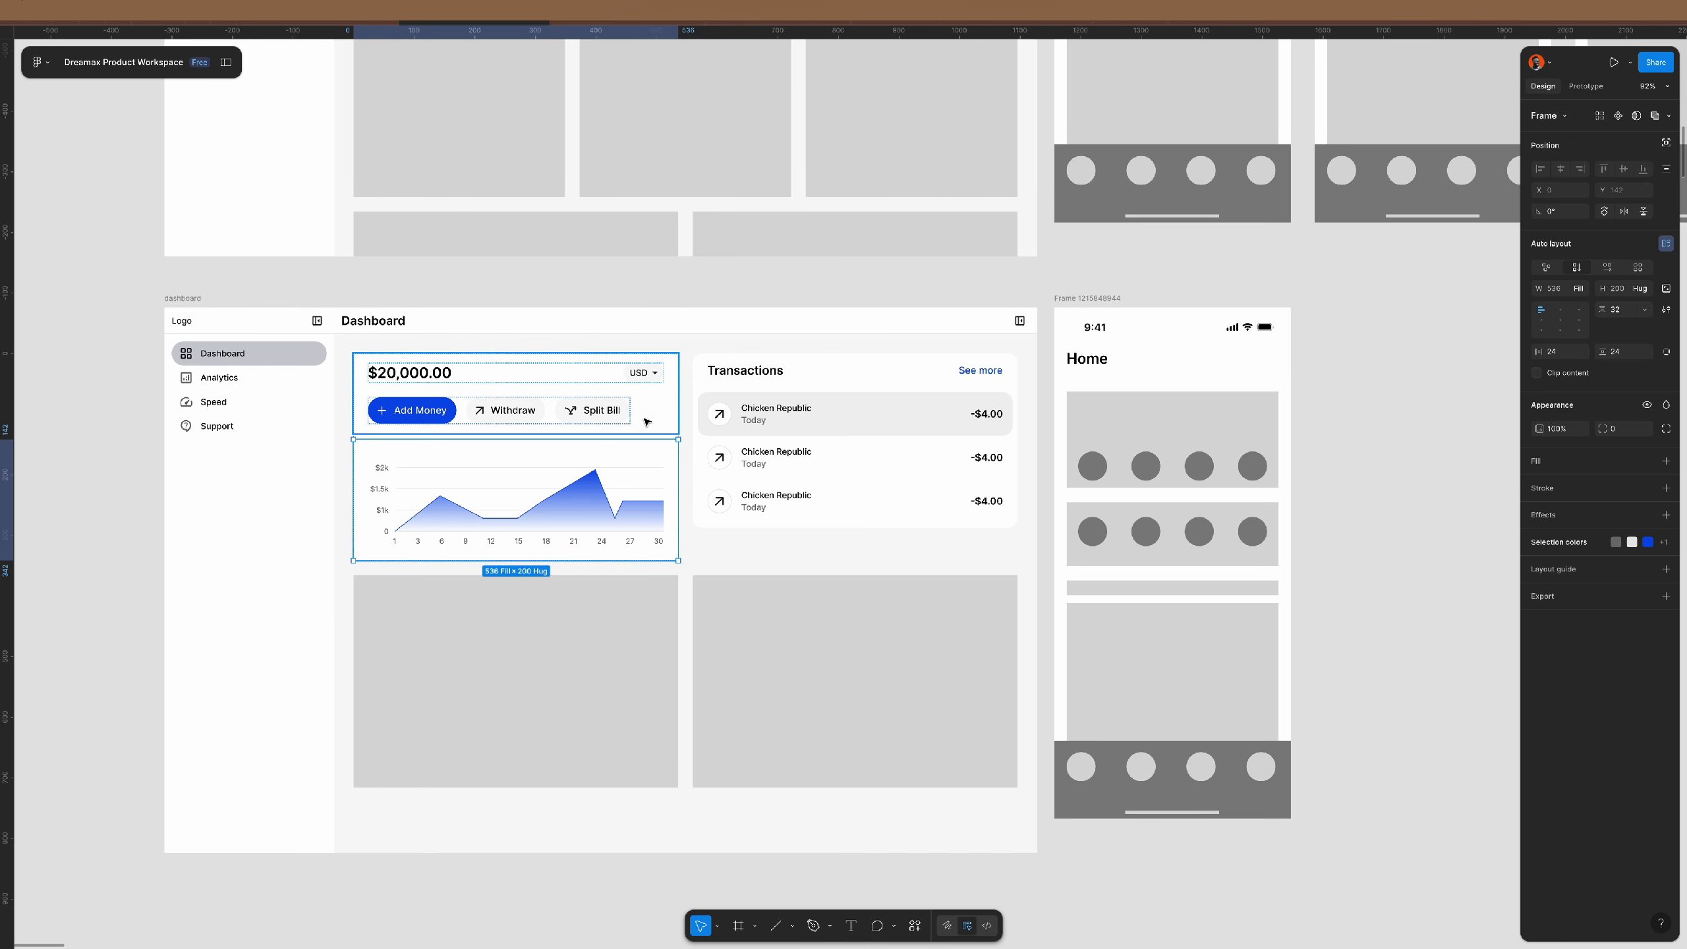
key("Escape")
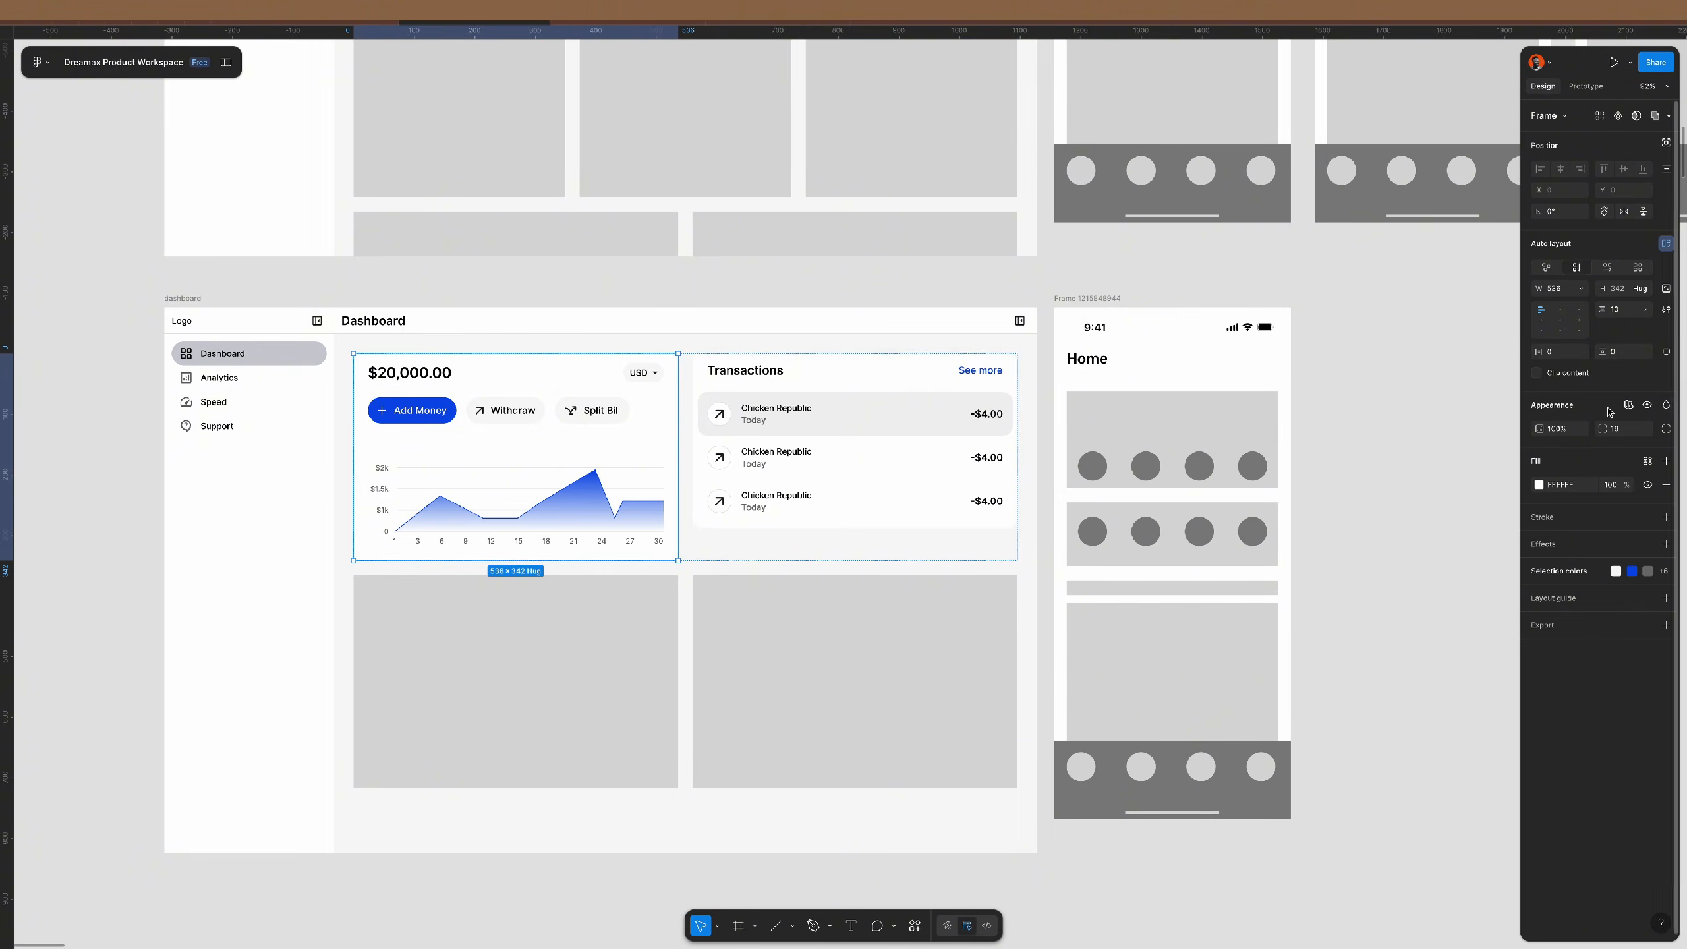
left_click(1623, 309)
type("10")
key("Return")
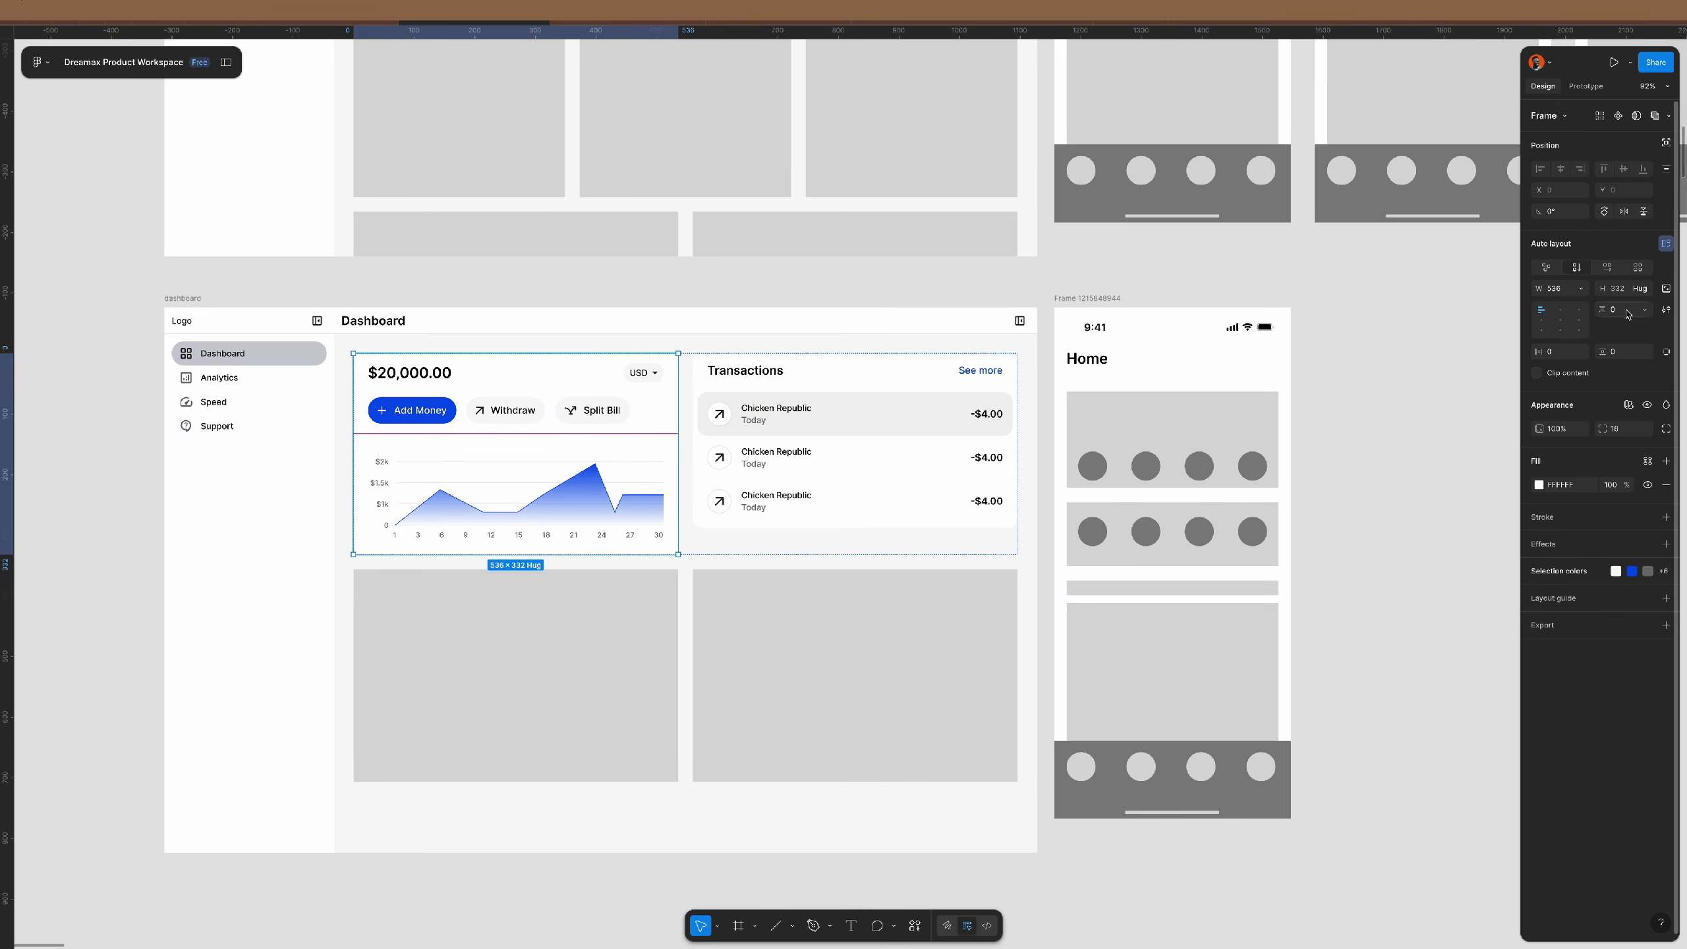
left_click(1403, 526)
scroll(871, 504, "up", 4)
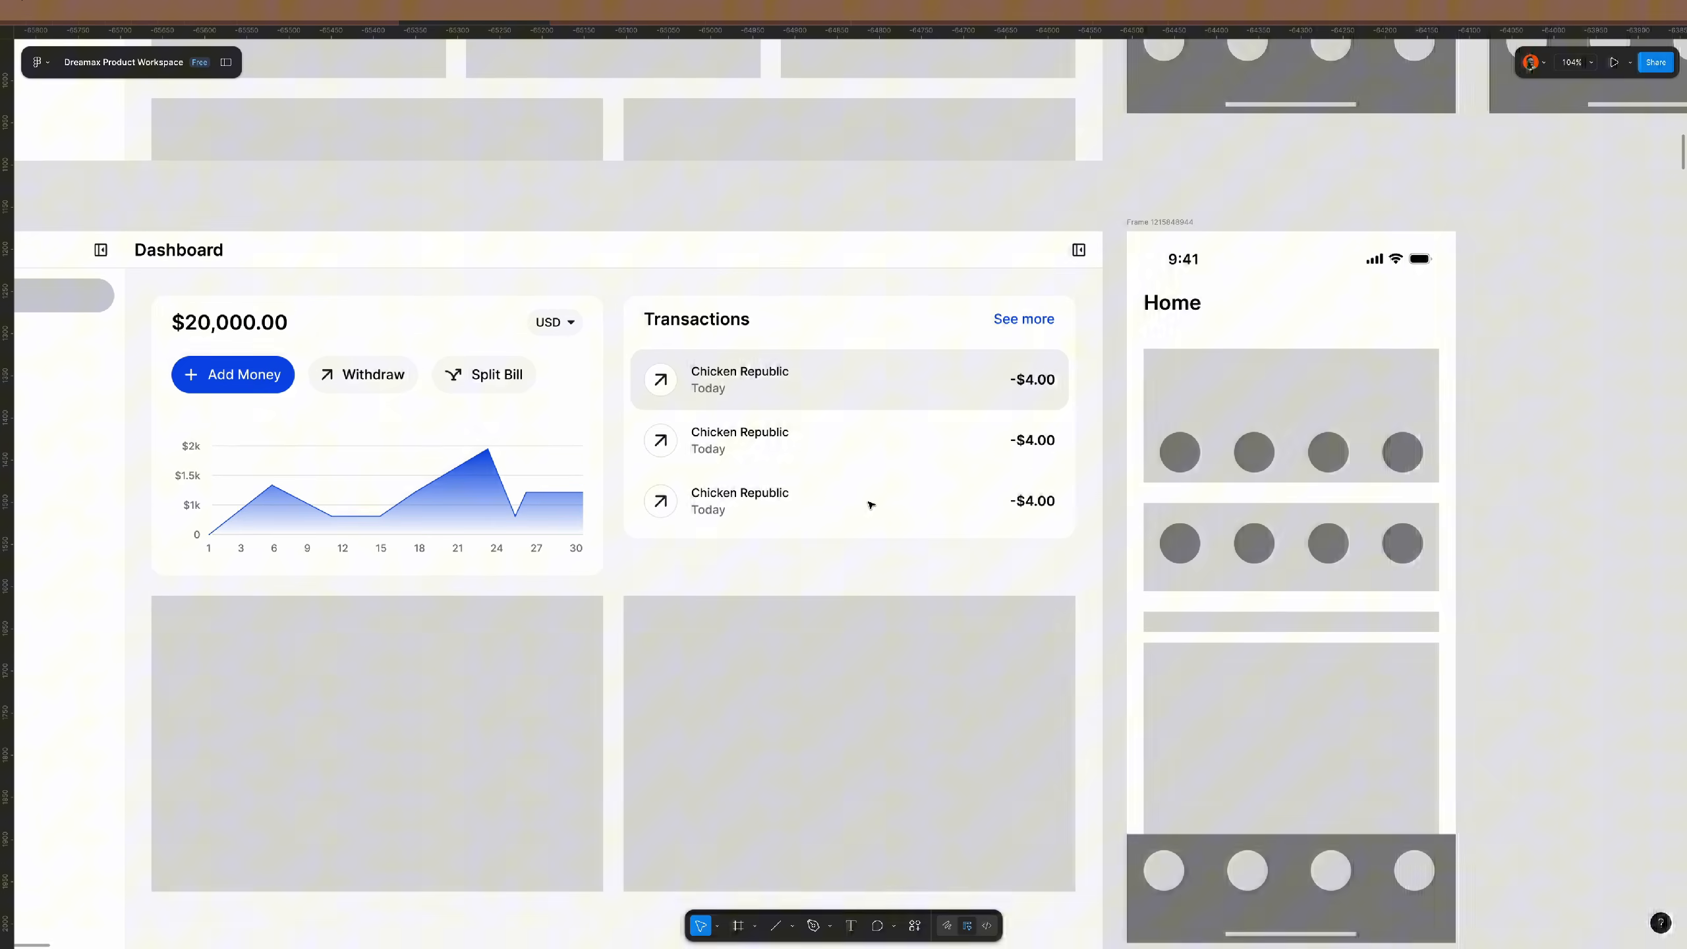
- Stretch the Transactions card to match the balance card's 332 height
left_click(830, 495)
double_click(830, 494)
left_click(575, 512)
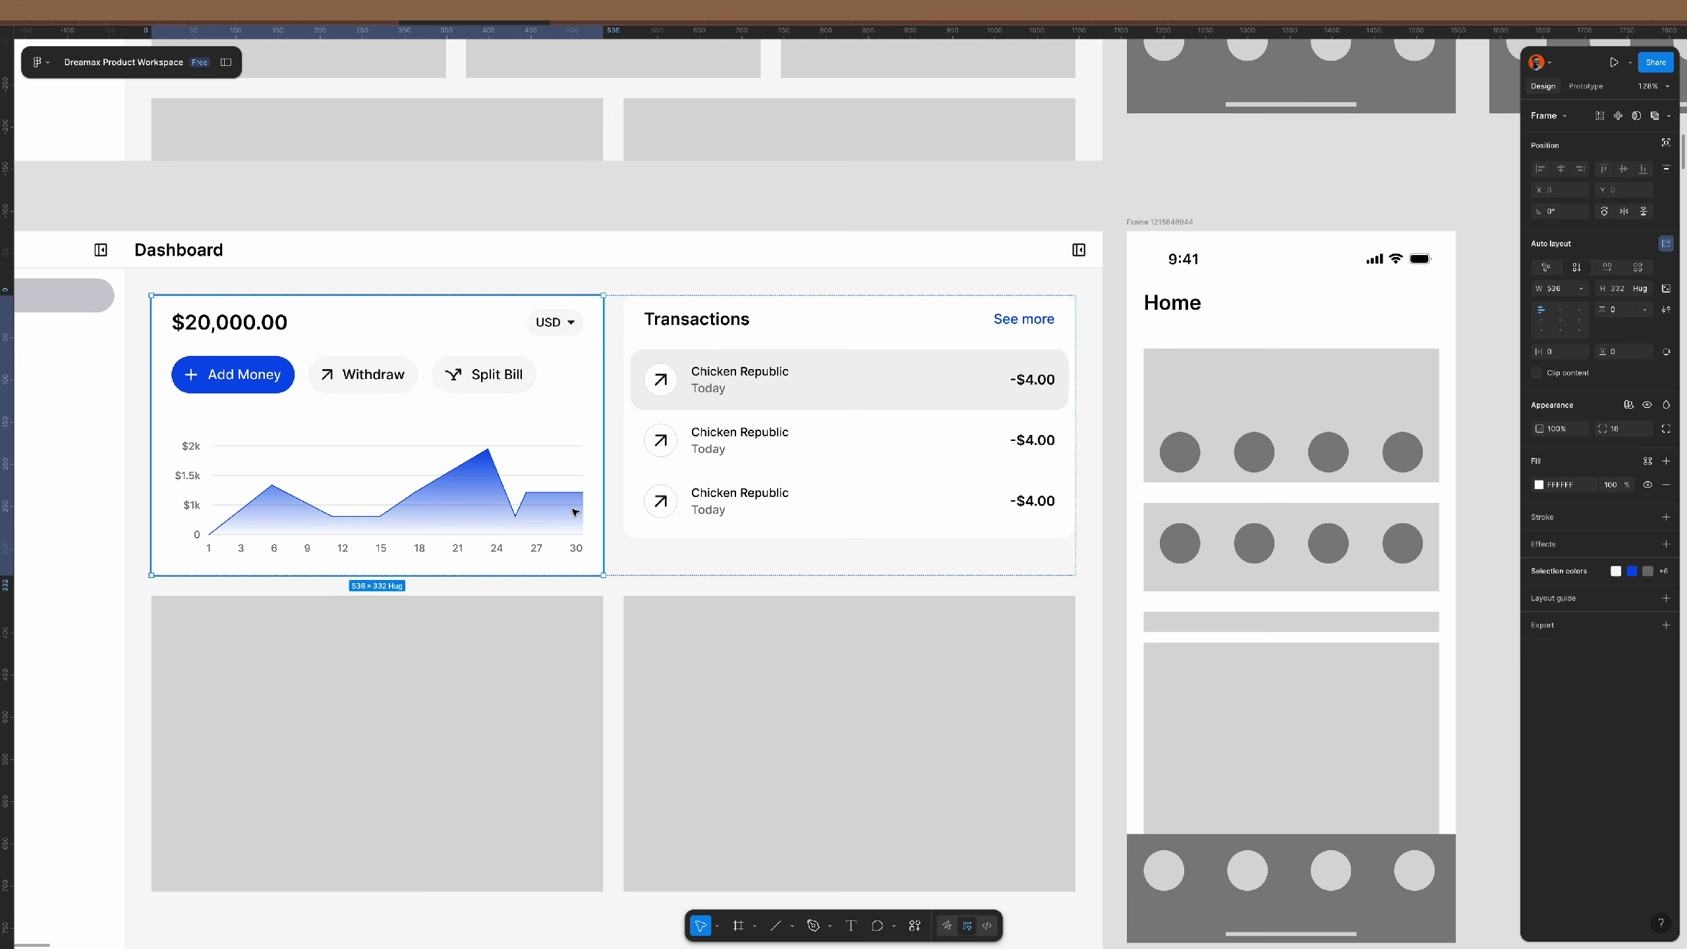
scroll(631, 498, "up", 1)
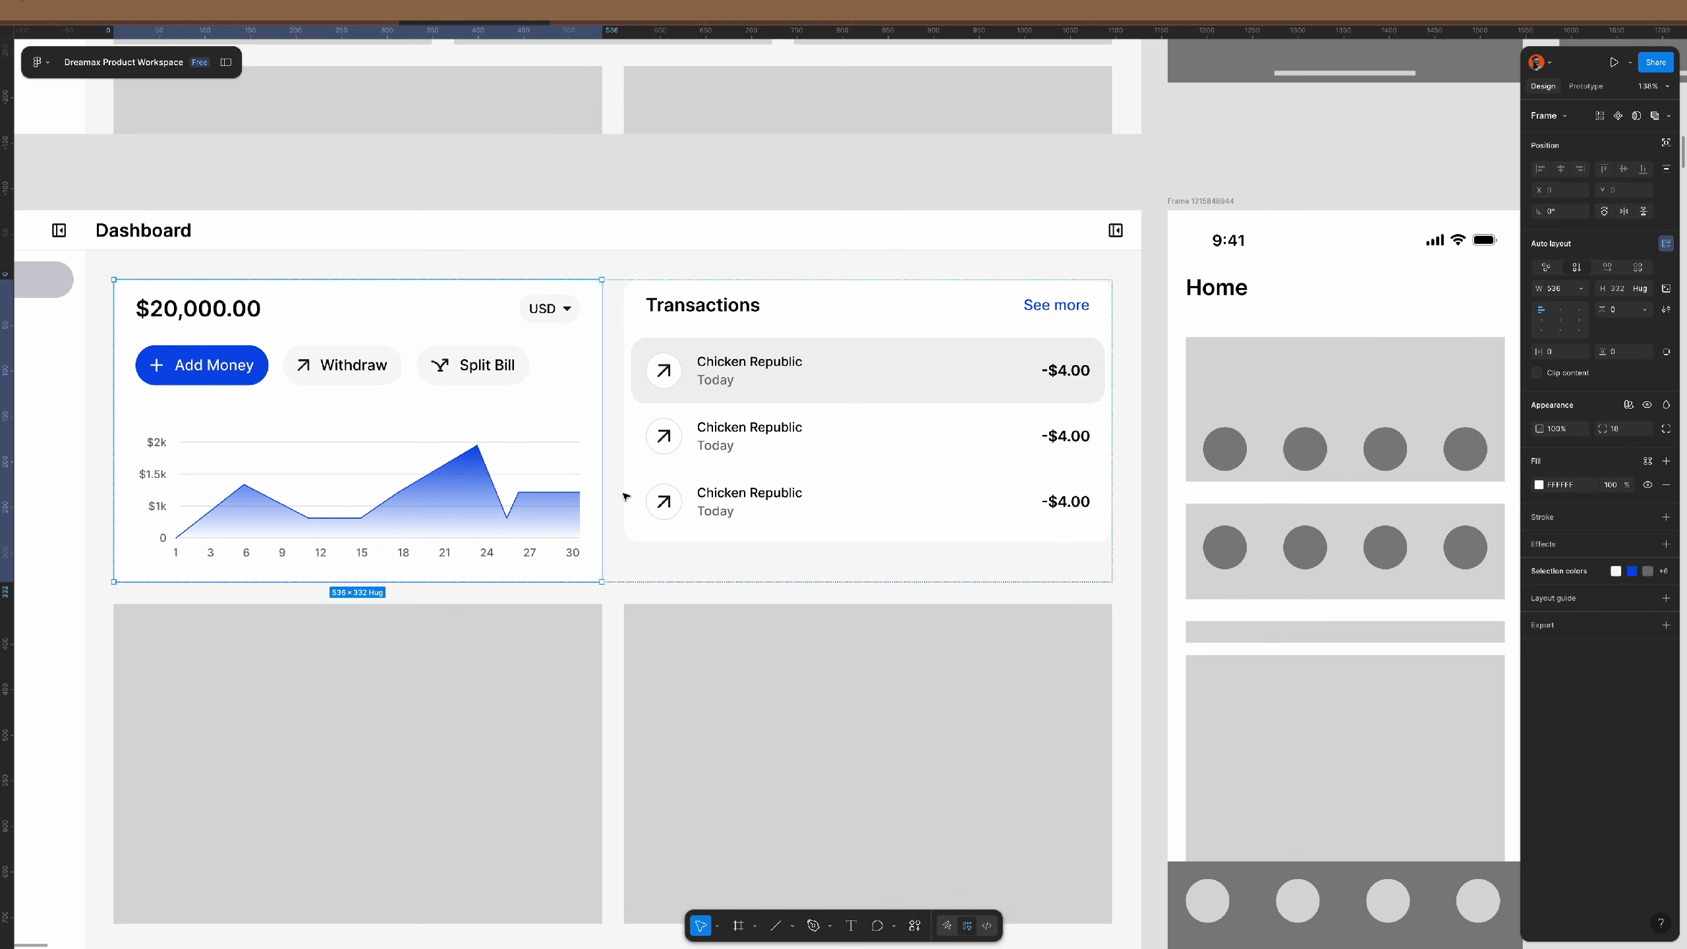
left_click(1629, 292)
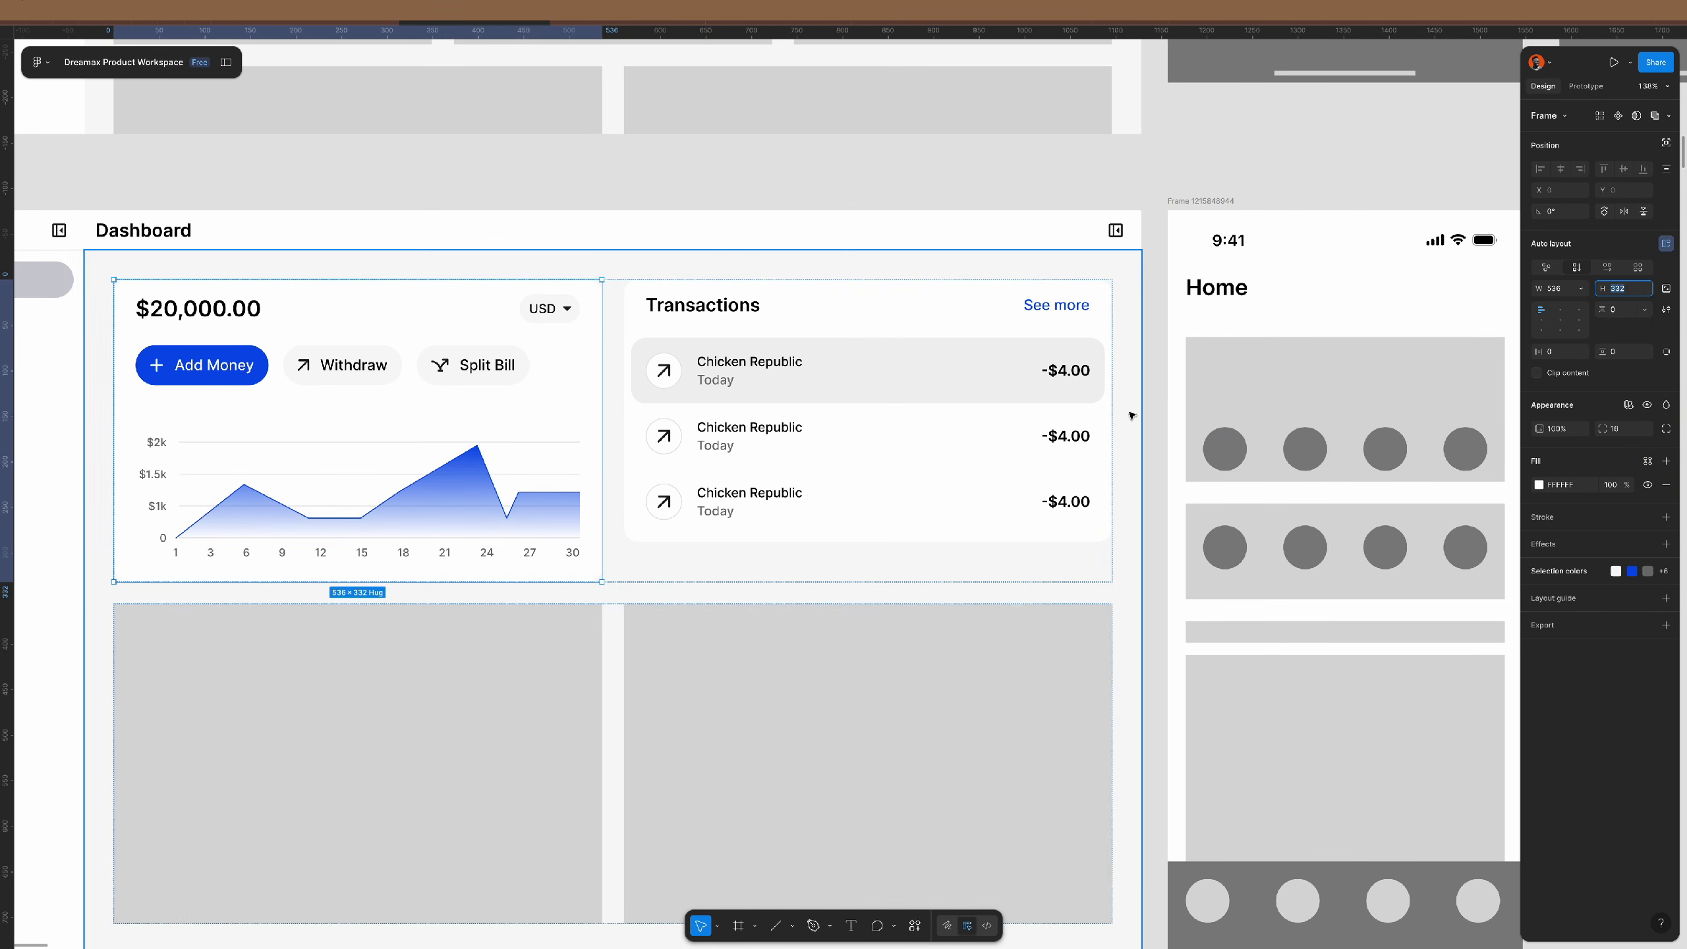
left_click(1030, 441)
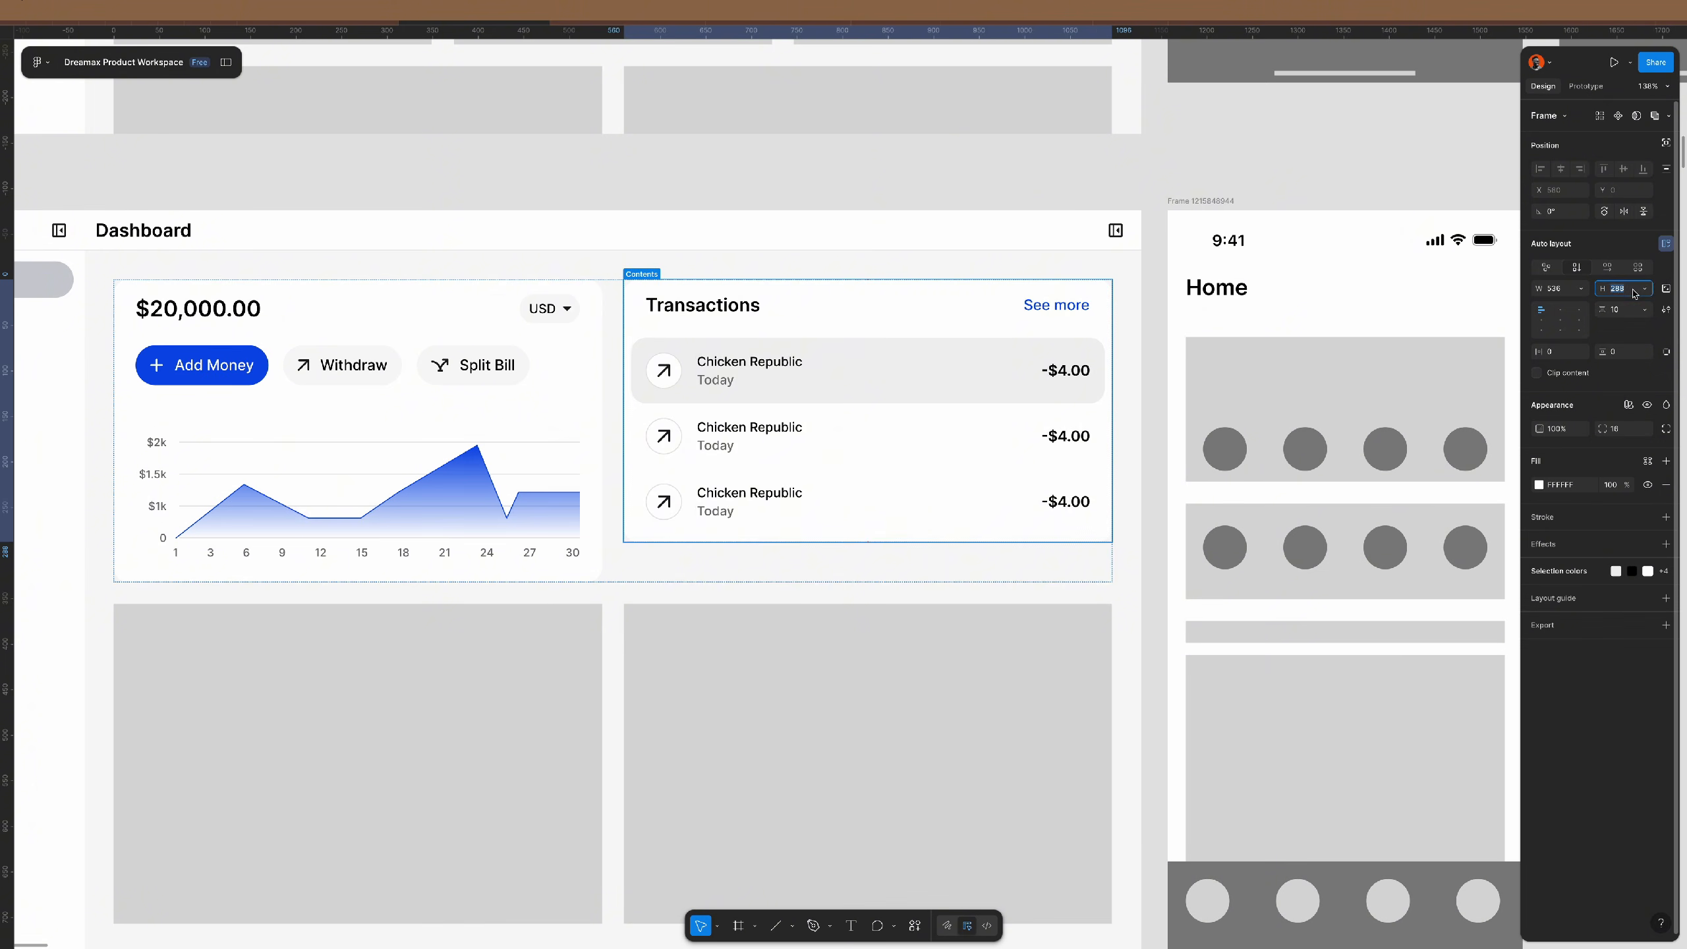
left_click_drag(866, 542, 866, 582)
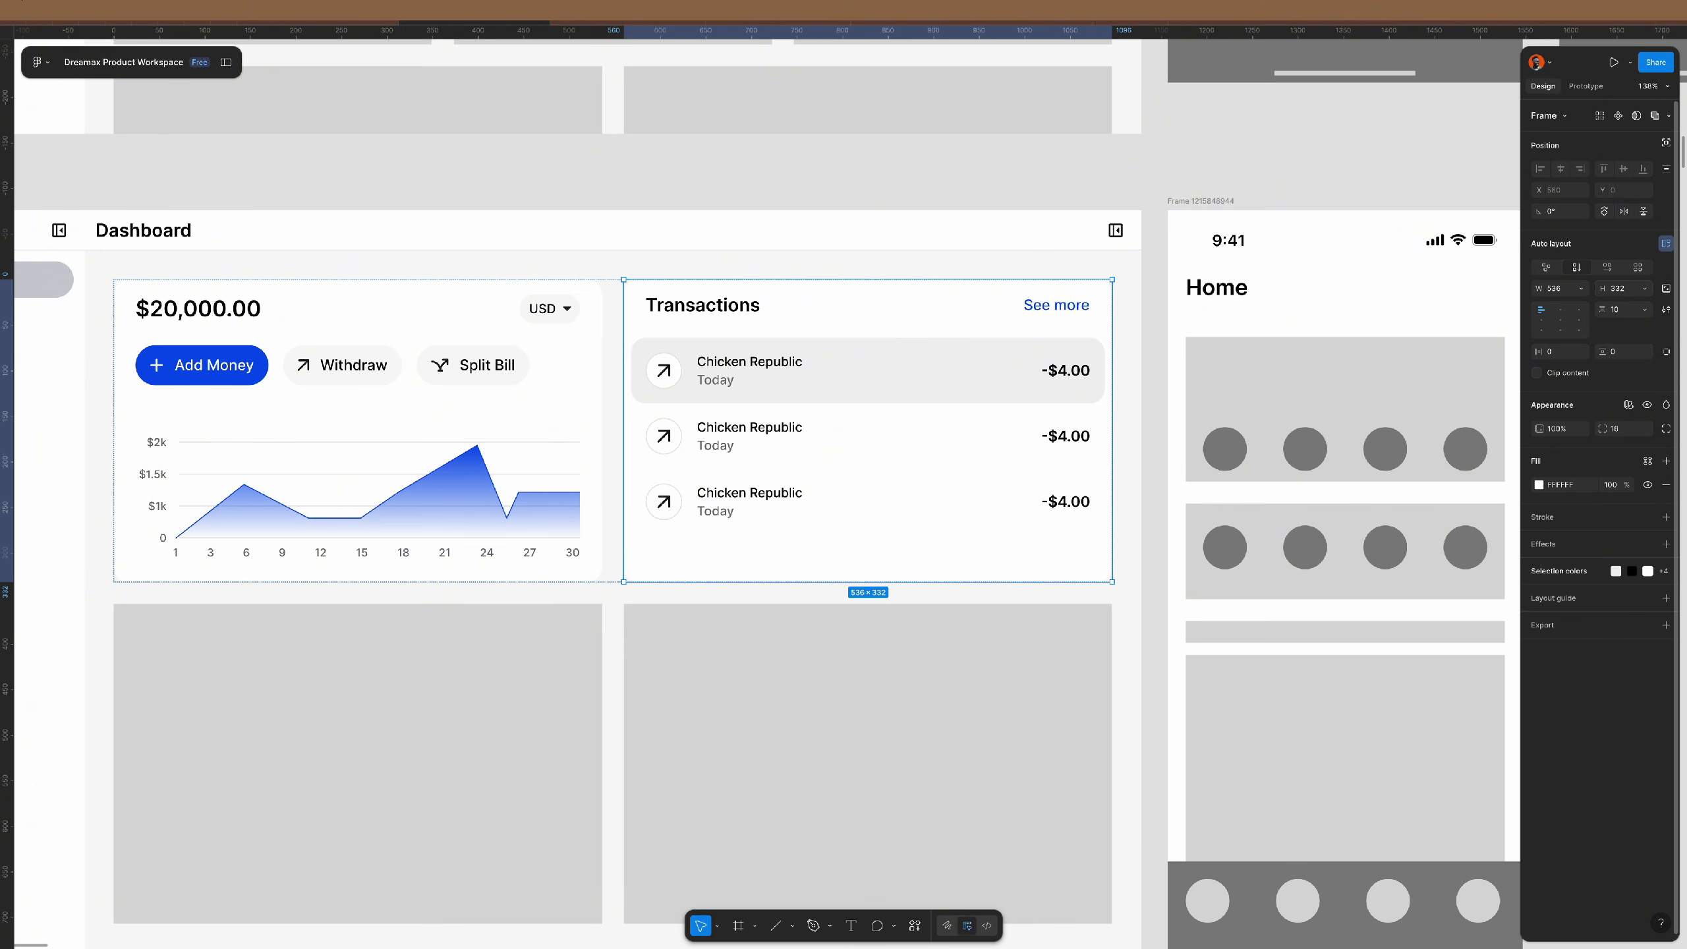
- Duplicate the third transaction row to add a fourth Chicken Republic -$4.00 row
left_click(900, 507)
key("ctrl+d")
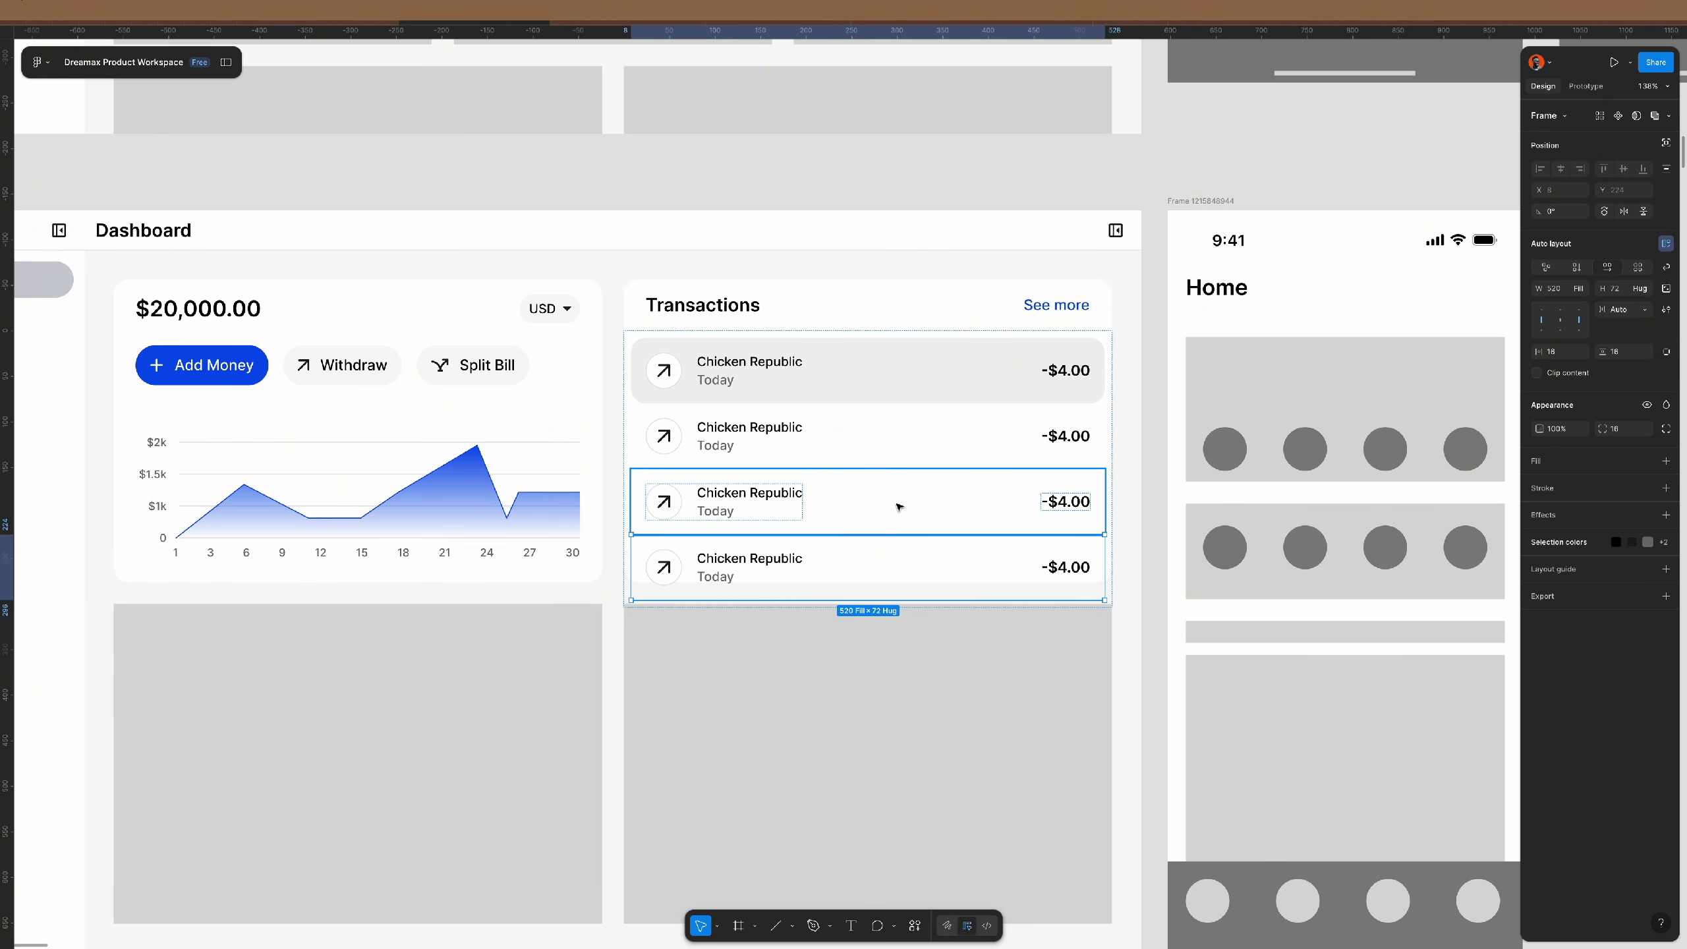
left_click(1157, 525)
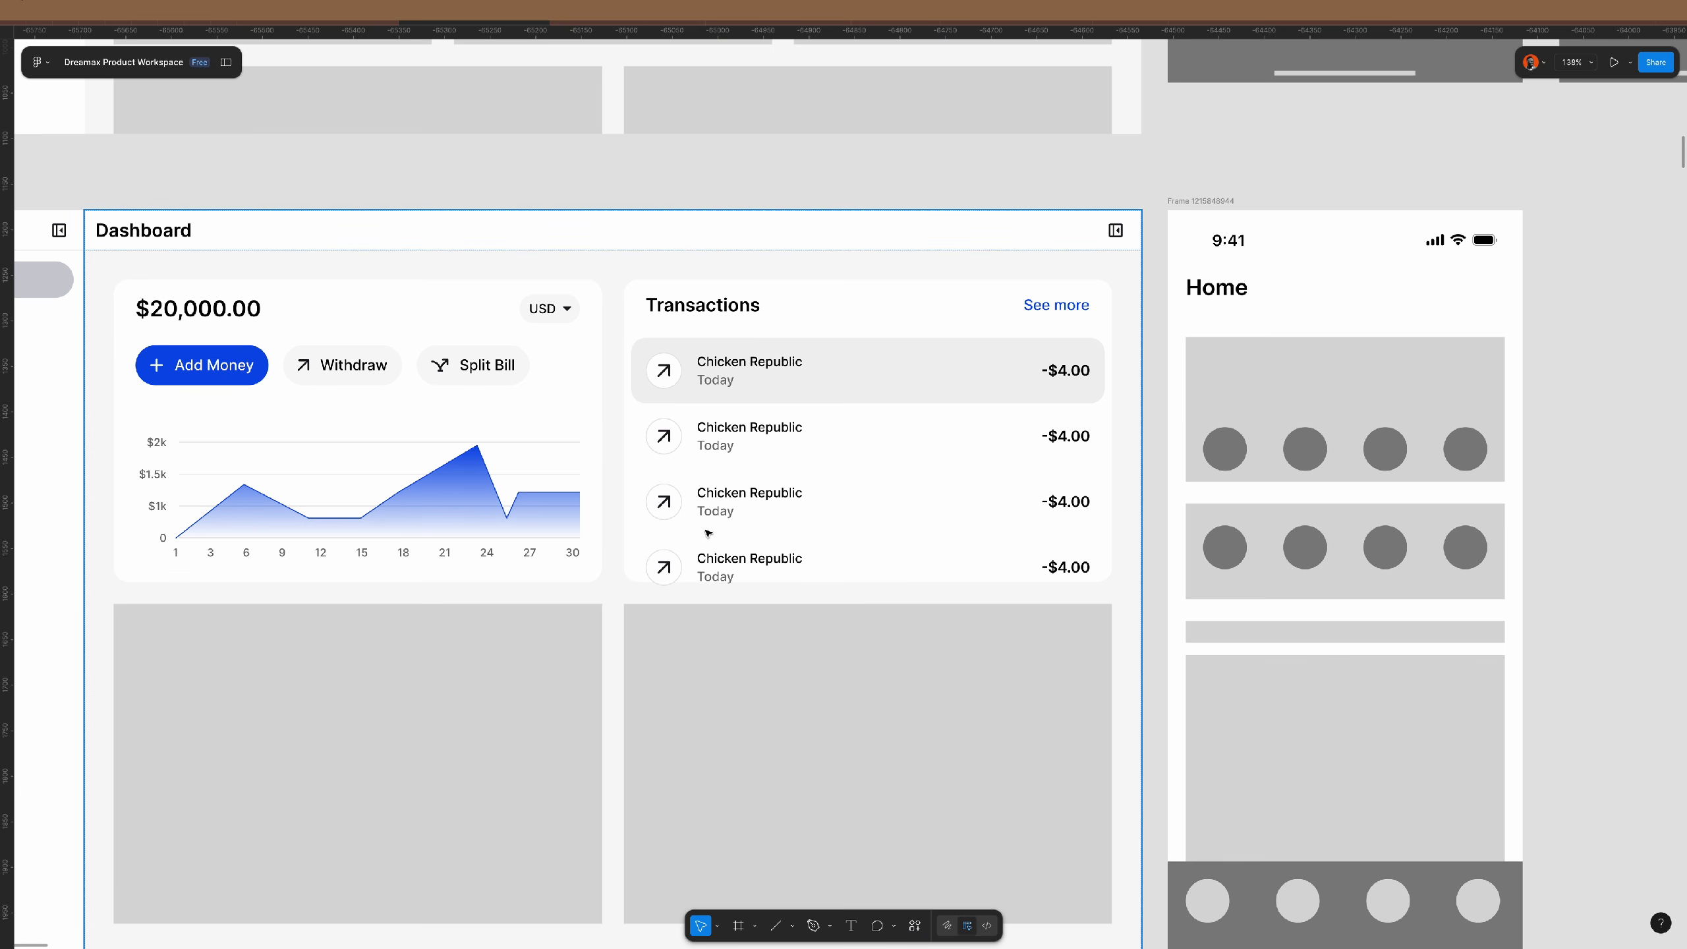
- Duplicate the chart-and-Transactions row, stack the copy vertically and paste a card above it
left_click(775, 554)
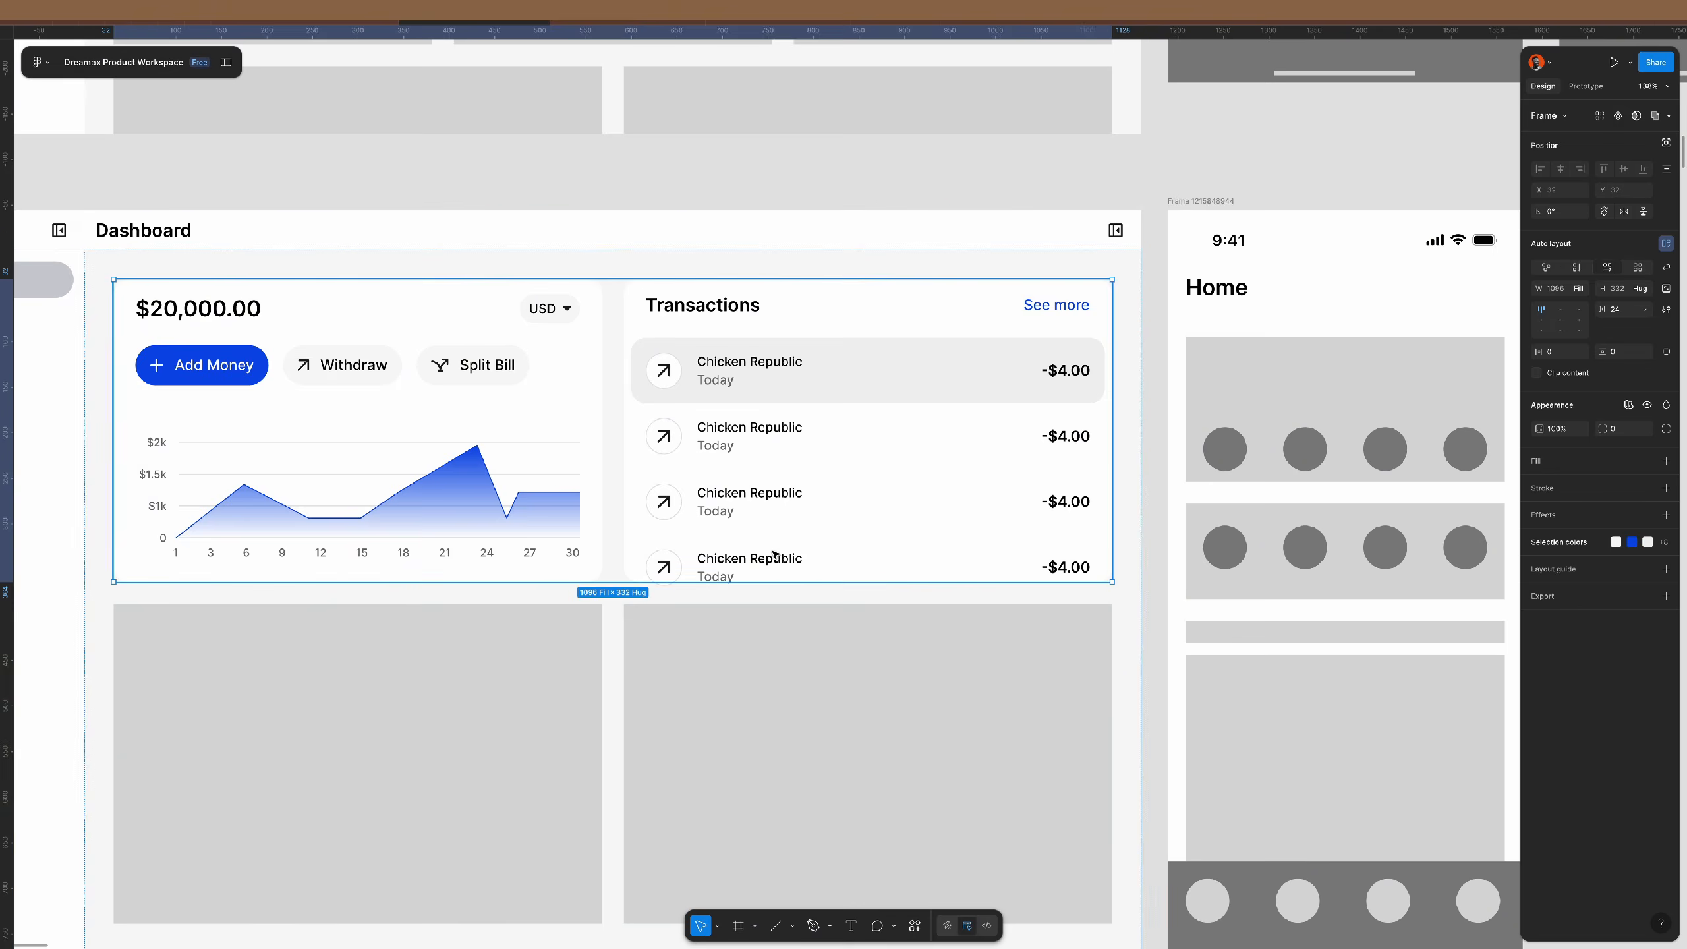
left_click(775, 554)
scroll(774, 554, "down", 3)
scroll(775, 554, "down", 1)
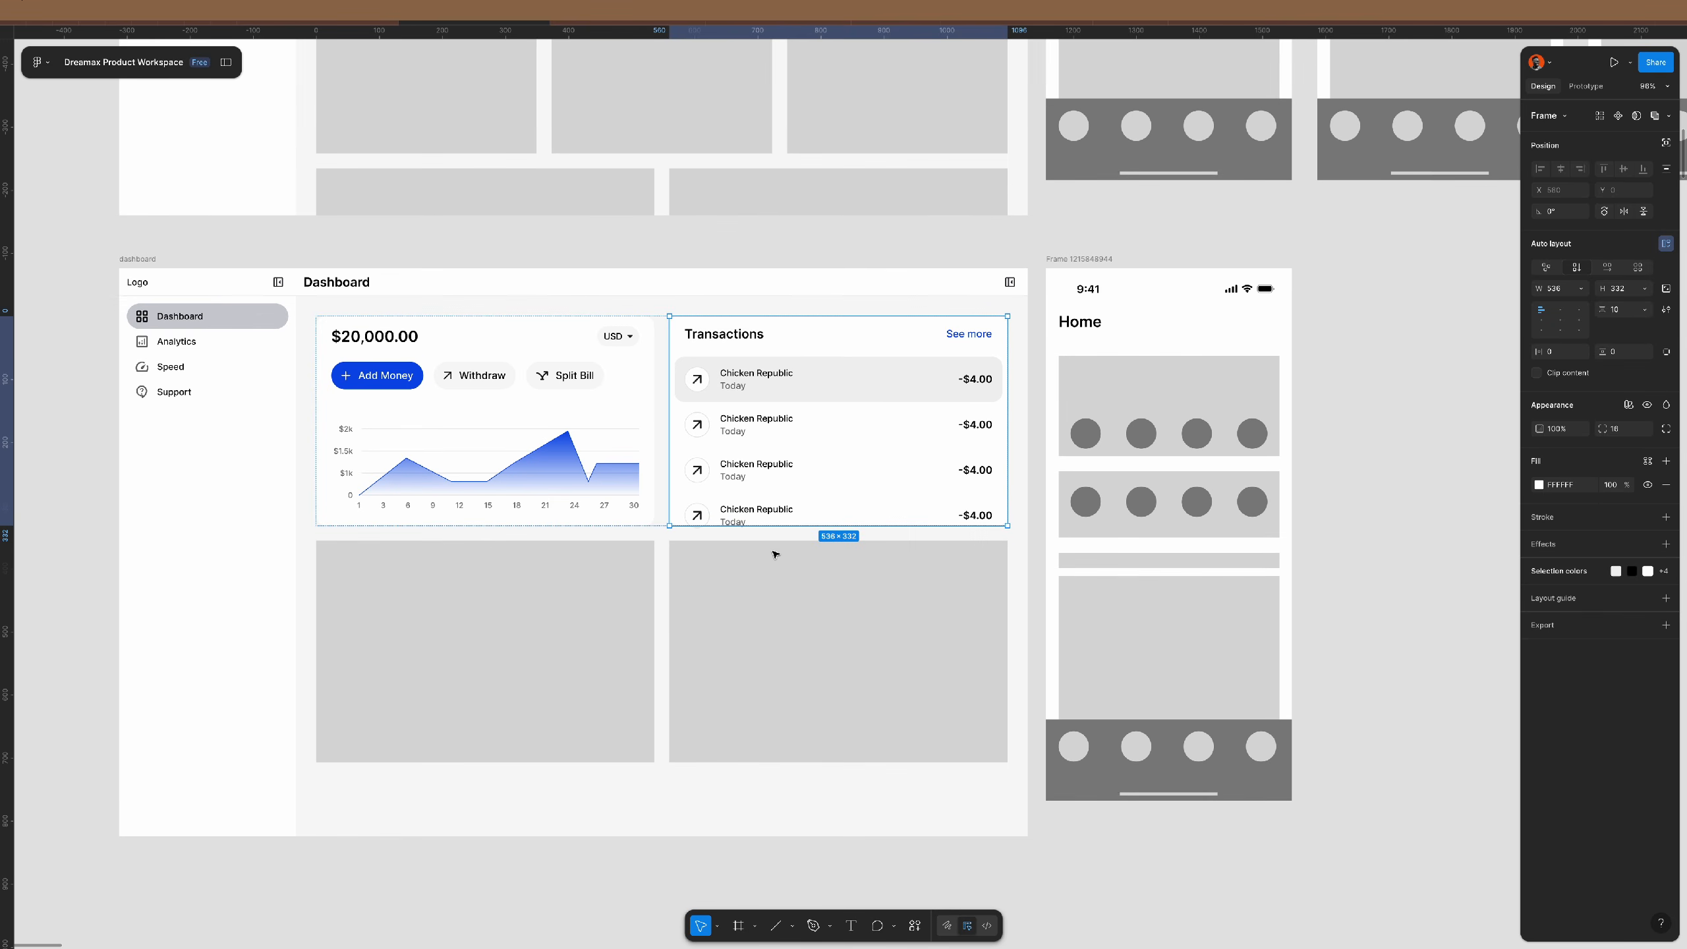
left_click(663, 451)
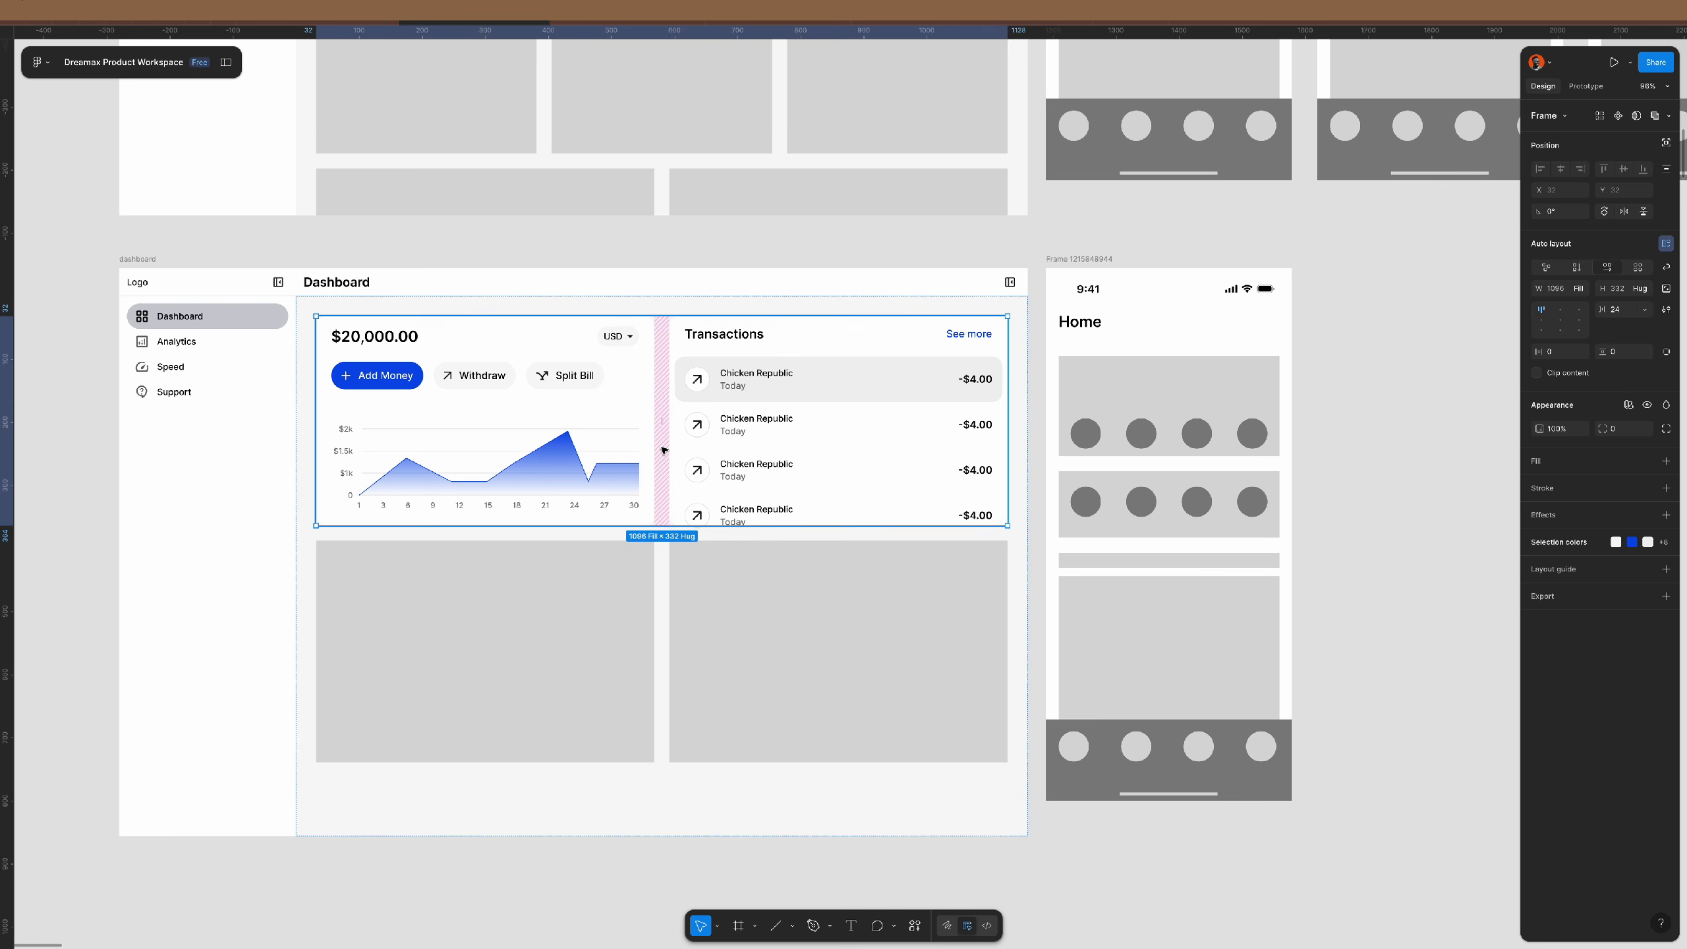
key("ctrl+d")
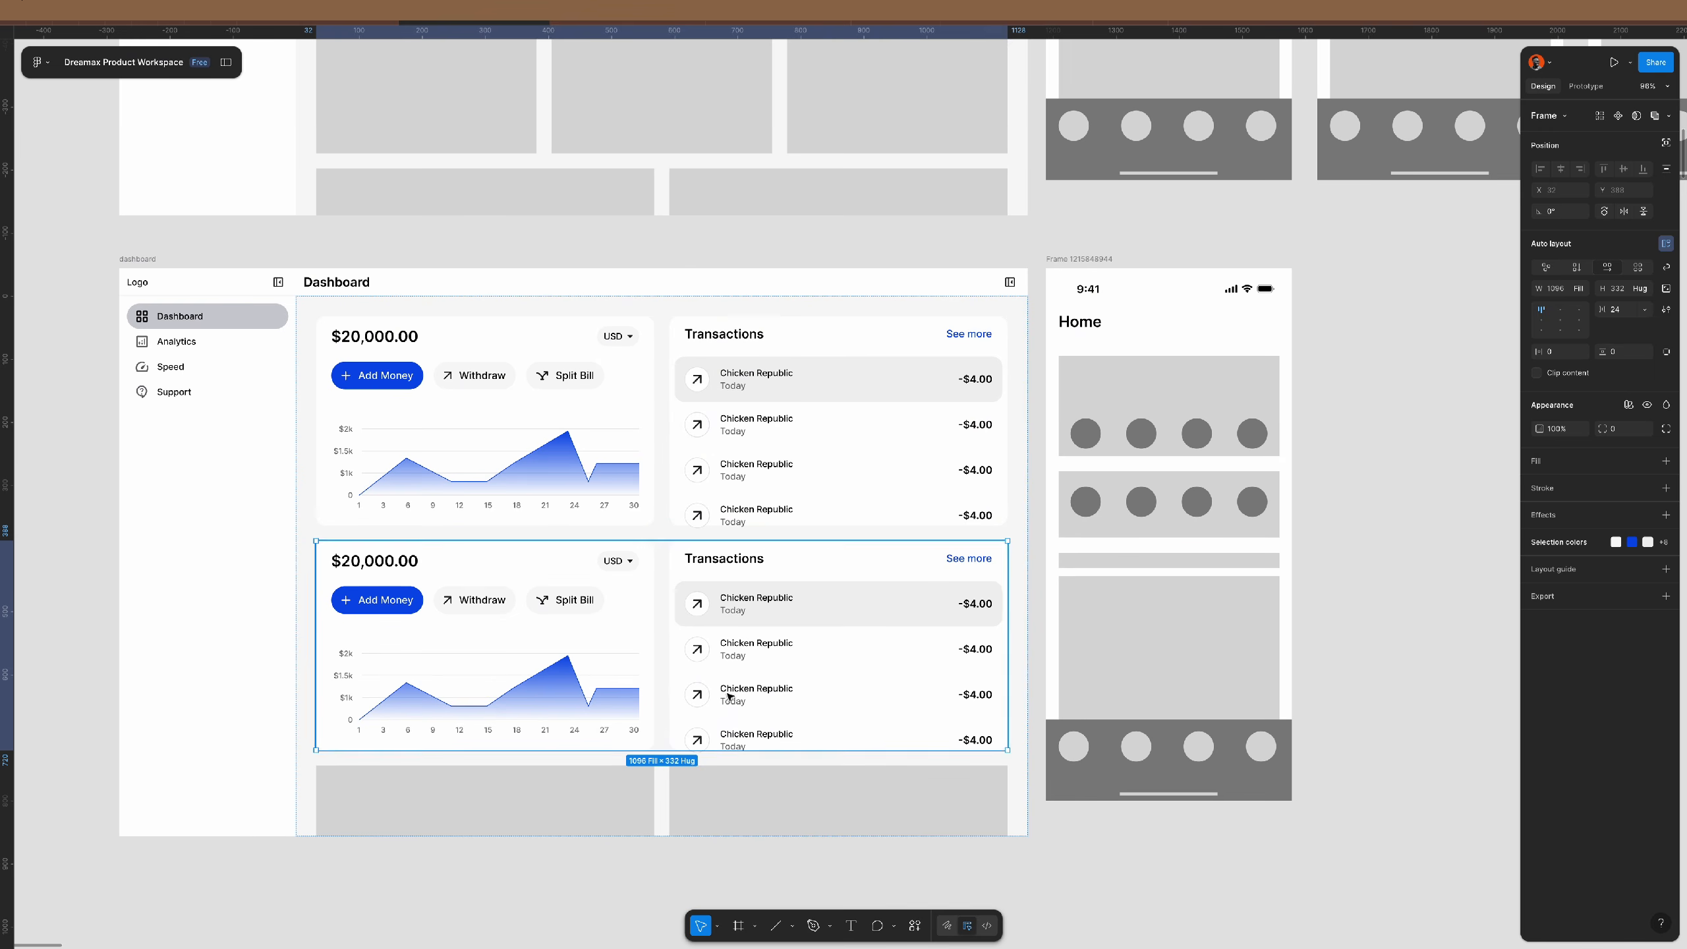
left_click(1578, 268)
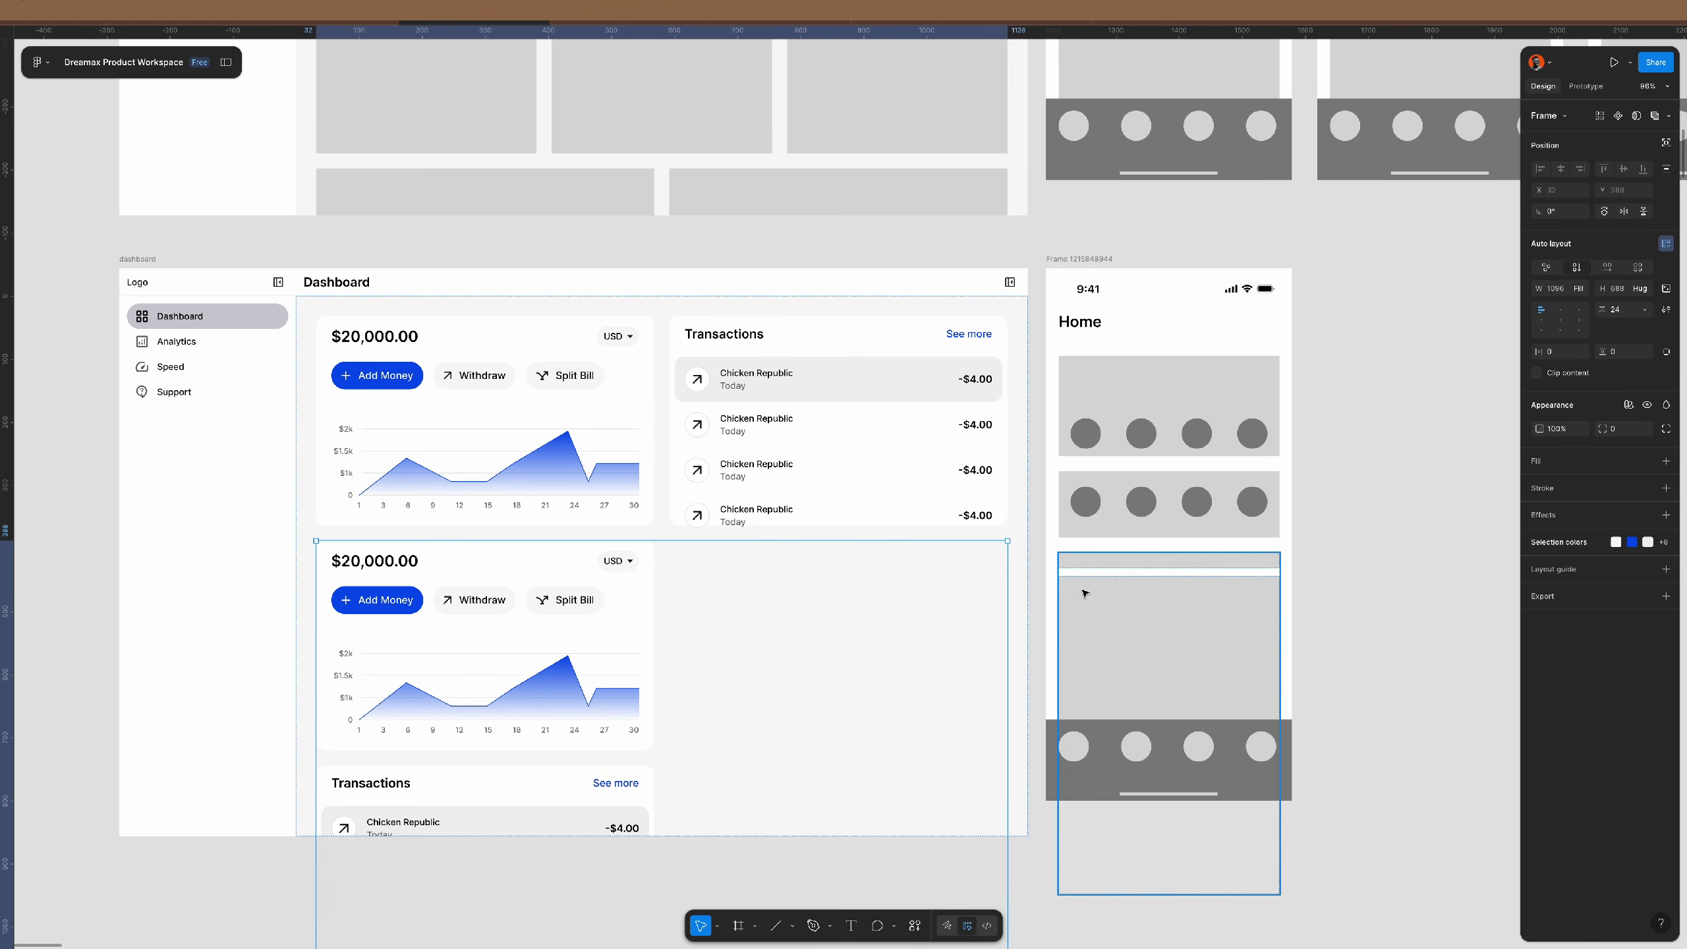
double_click(813, 436)
left_click(856, 657)
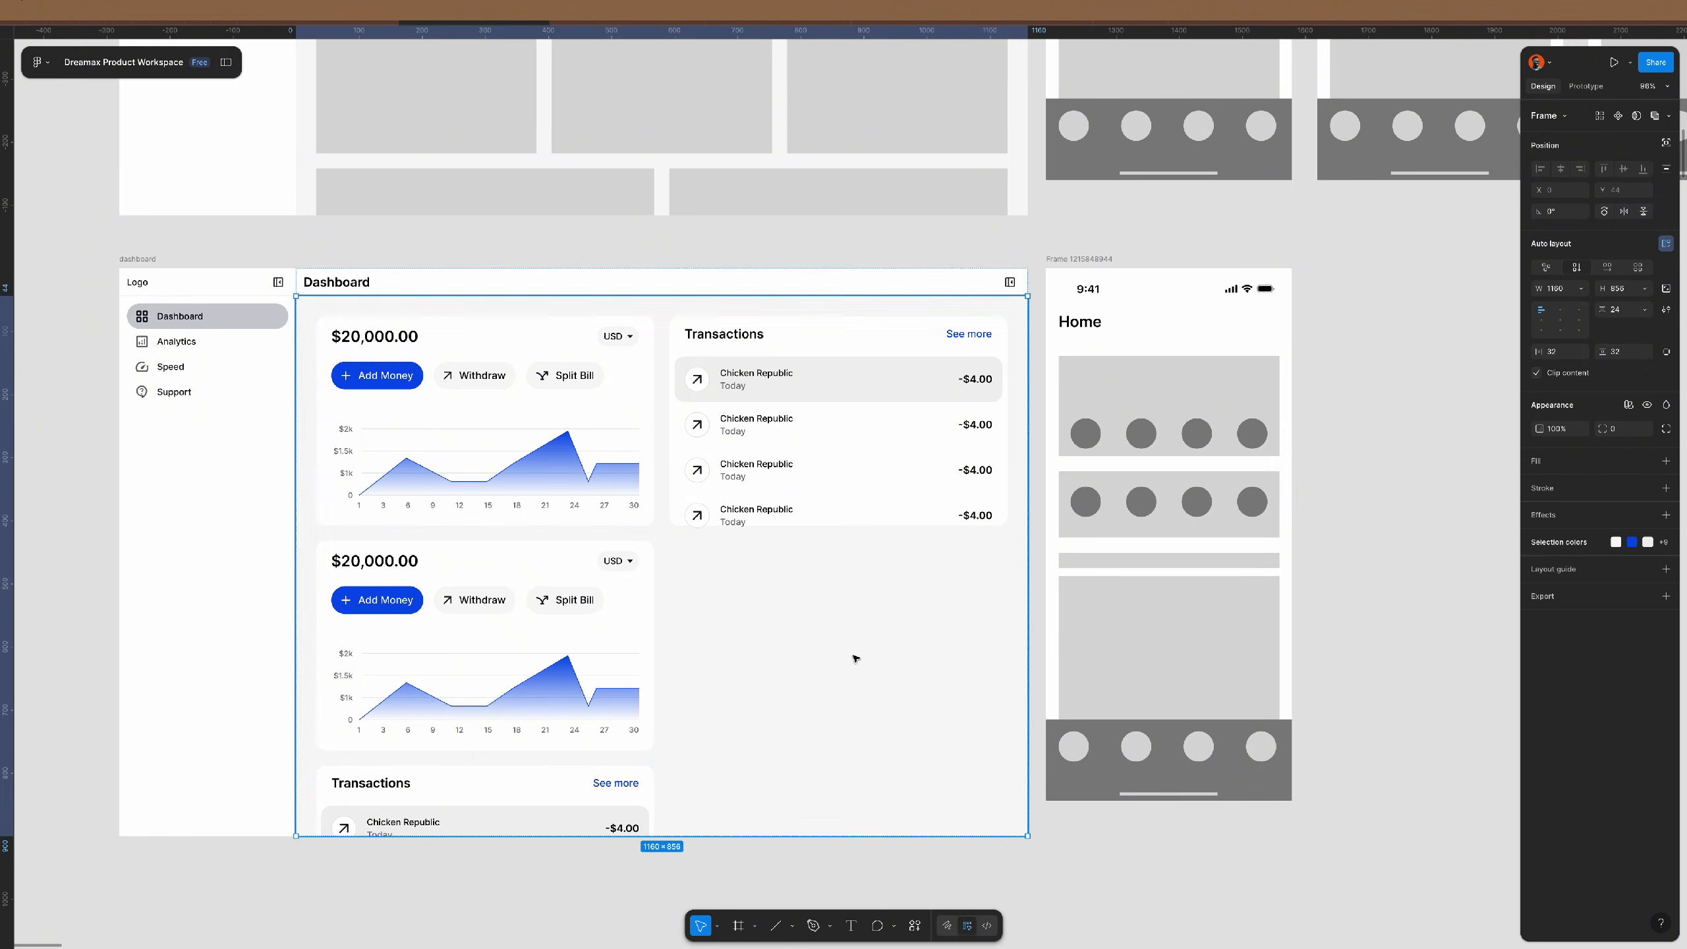
key("ctrl+v")
scroll(855, 657, "up", 2)
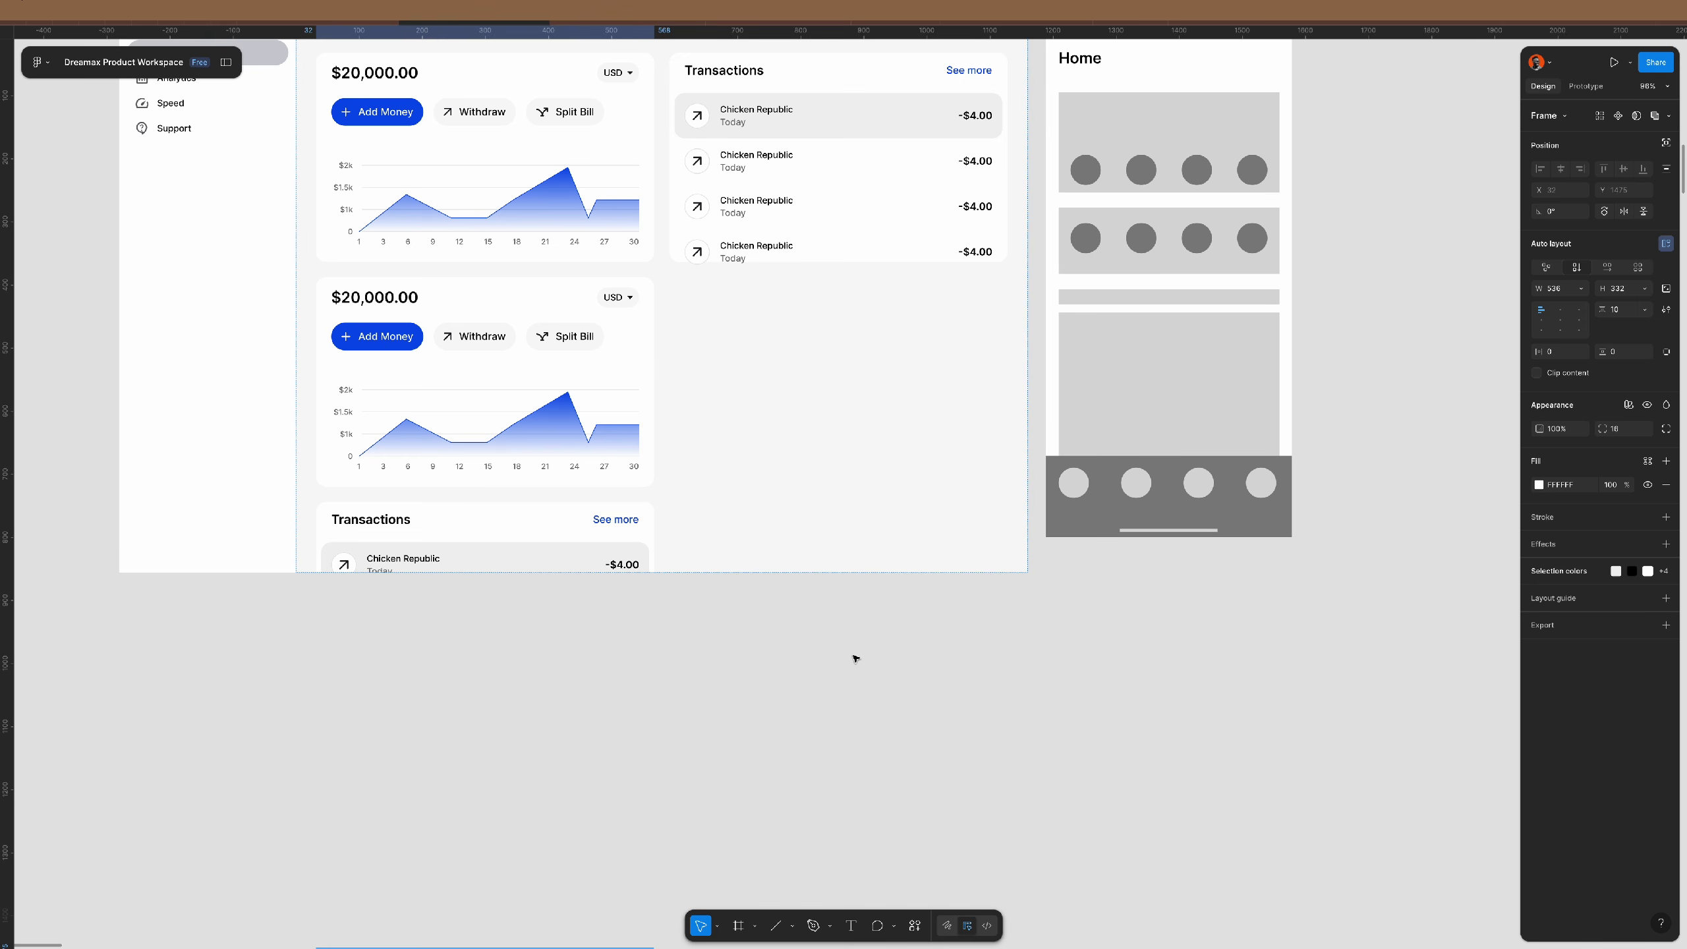
key("Up")
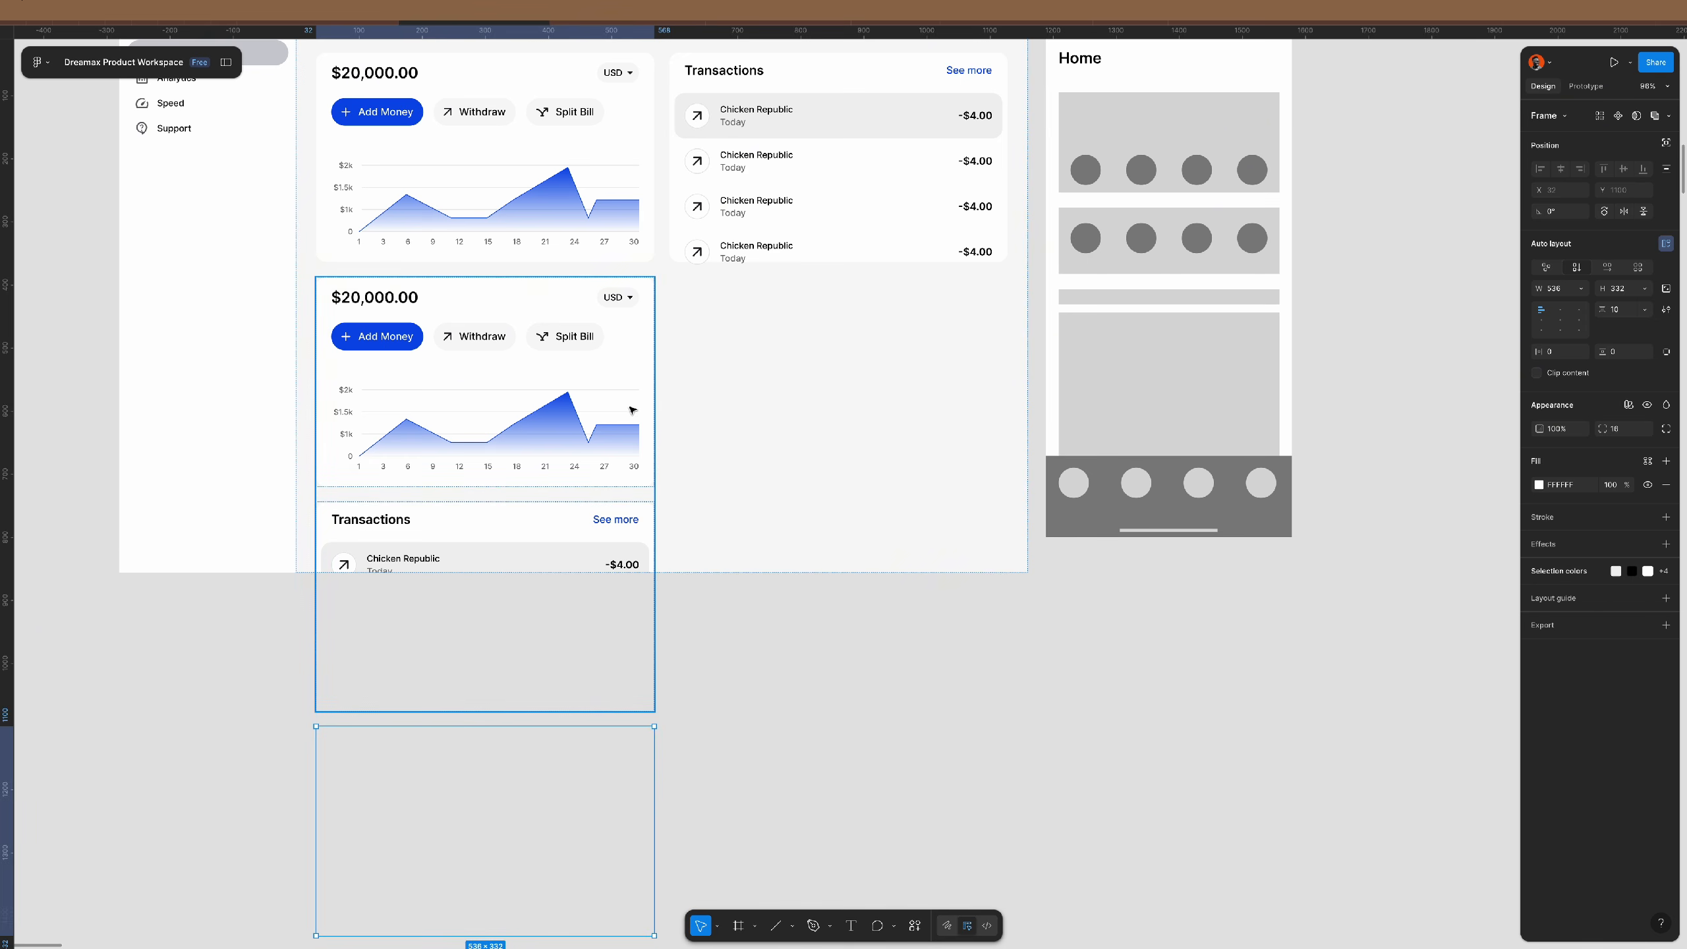
- Wrap the pasted card in a horizontal auto-layout frame and ungroup the nested column
key("shift+a")
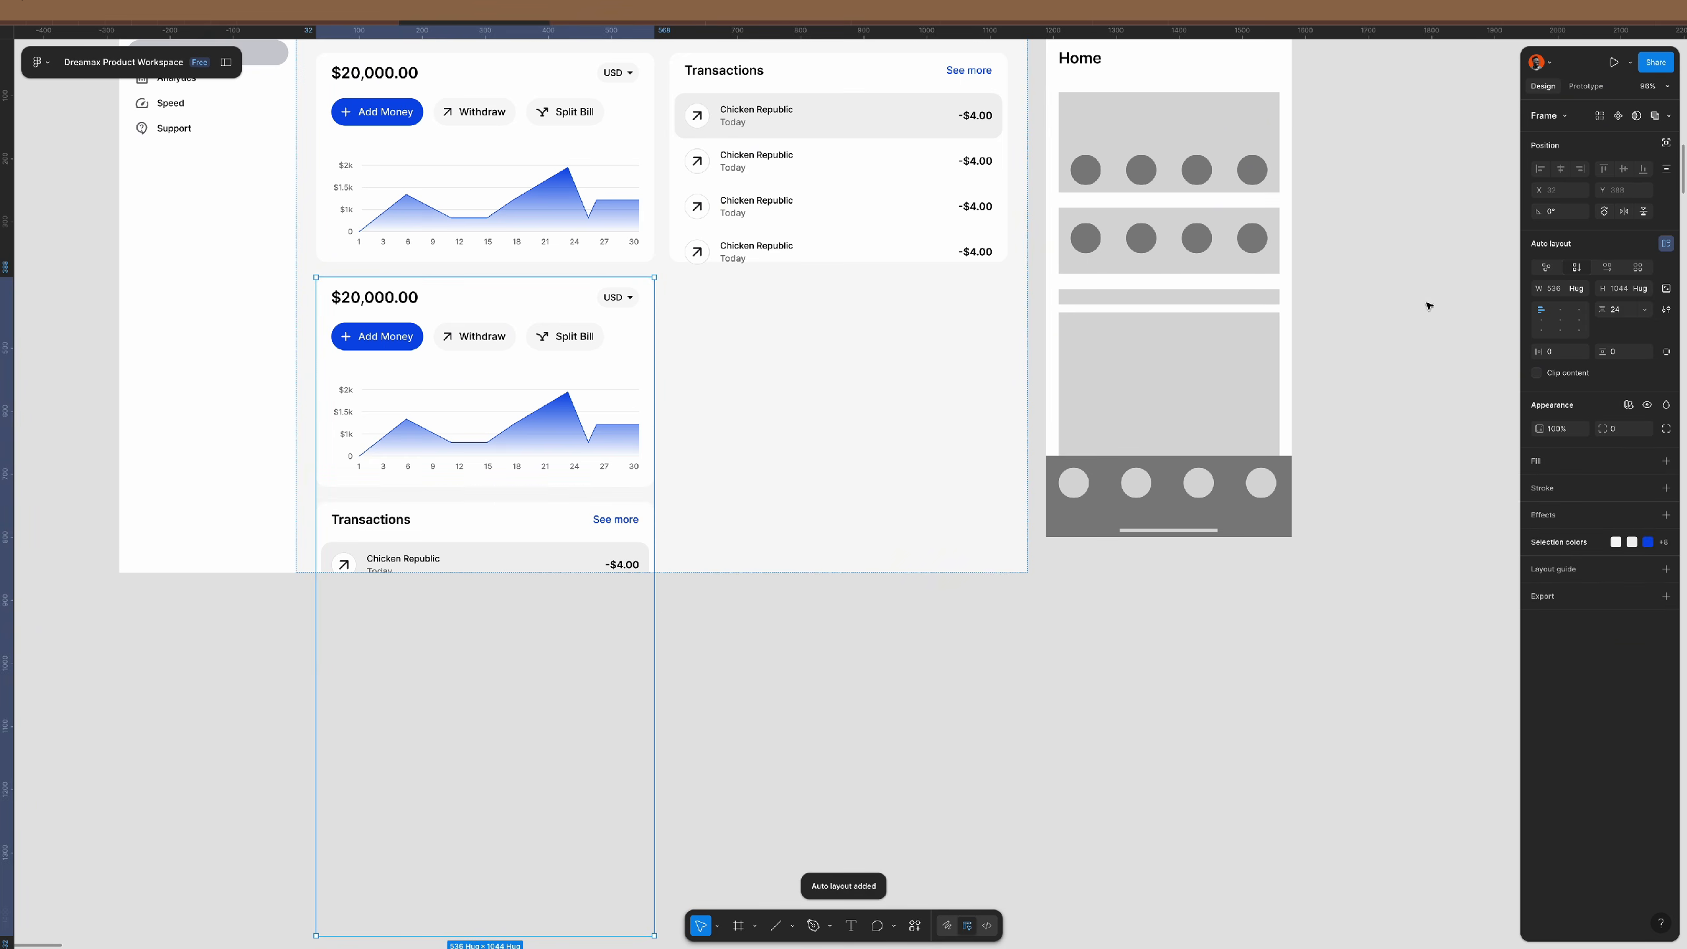
left_click(1607, 267)
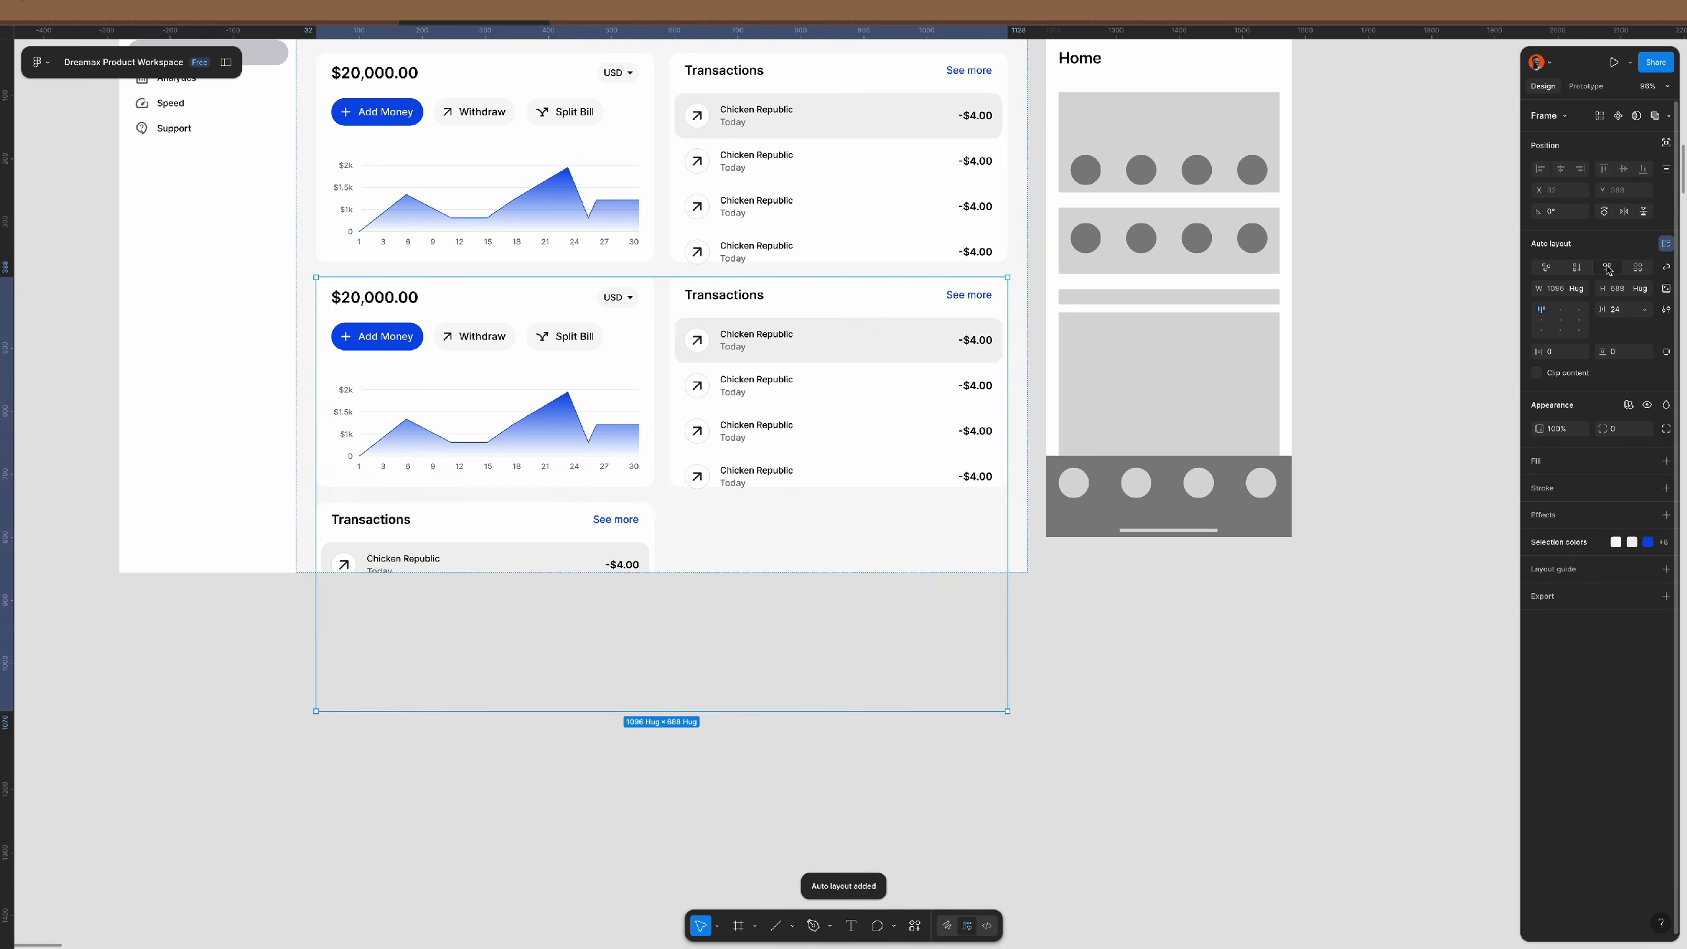
double_click(601, 513)
key("ctrl+shift+g")
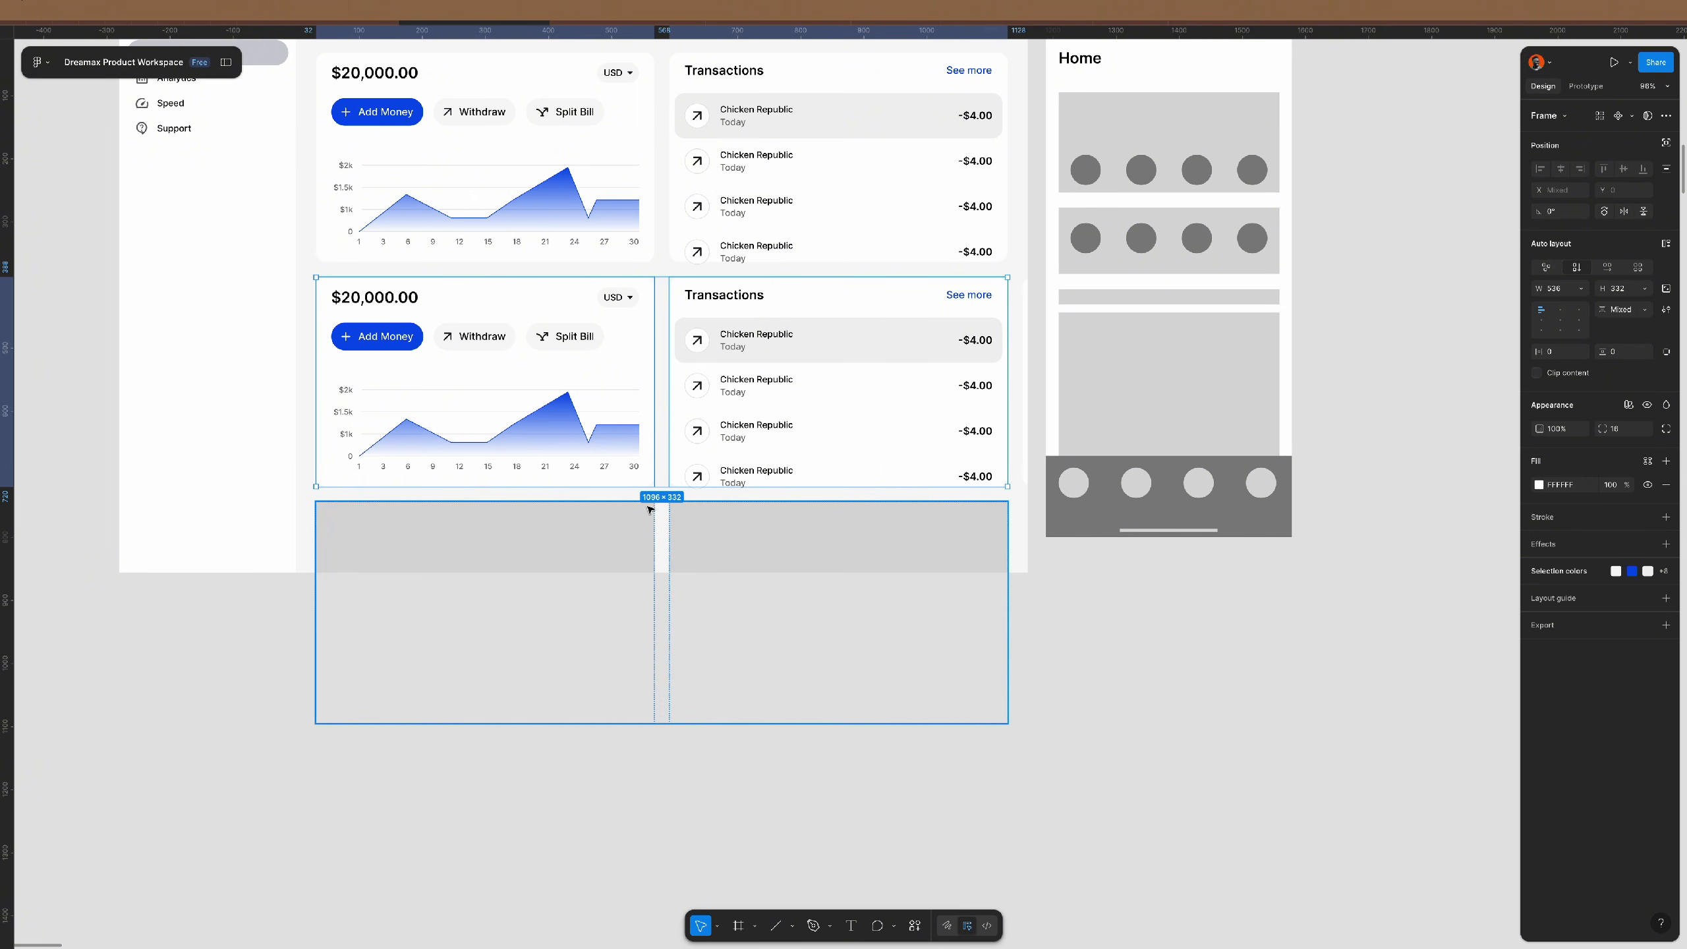
left_click(742, 397, "shift")
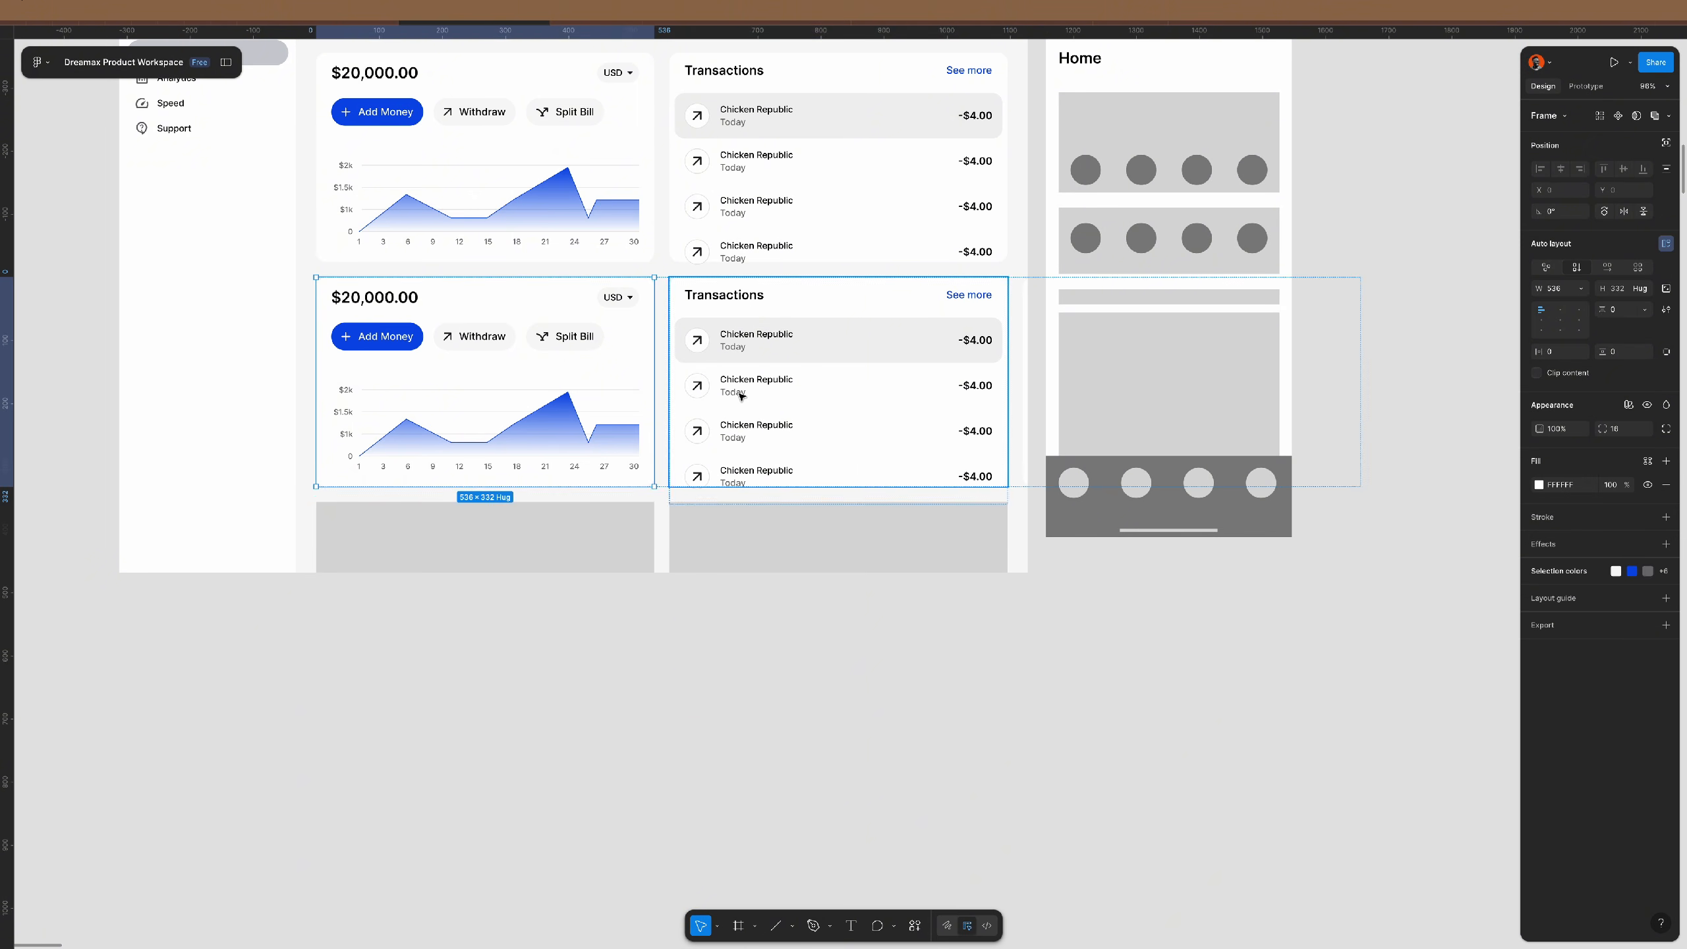
left_click(742, 397)
key("Escape")
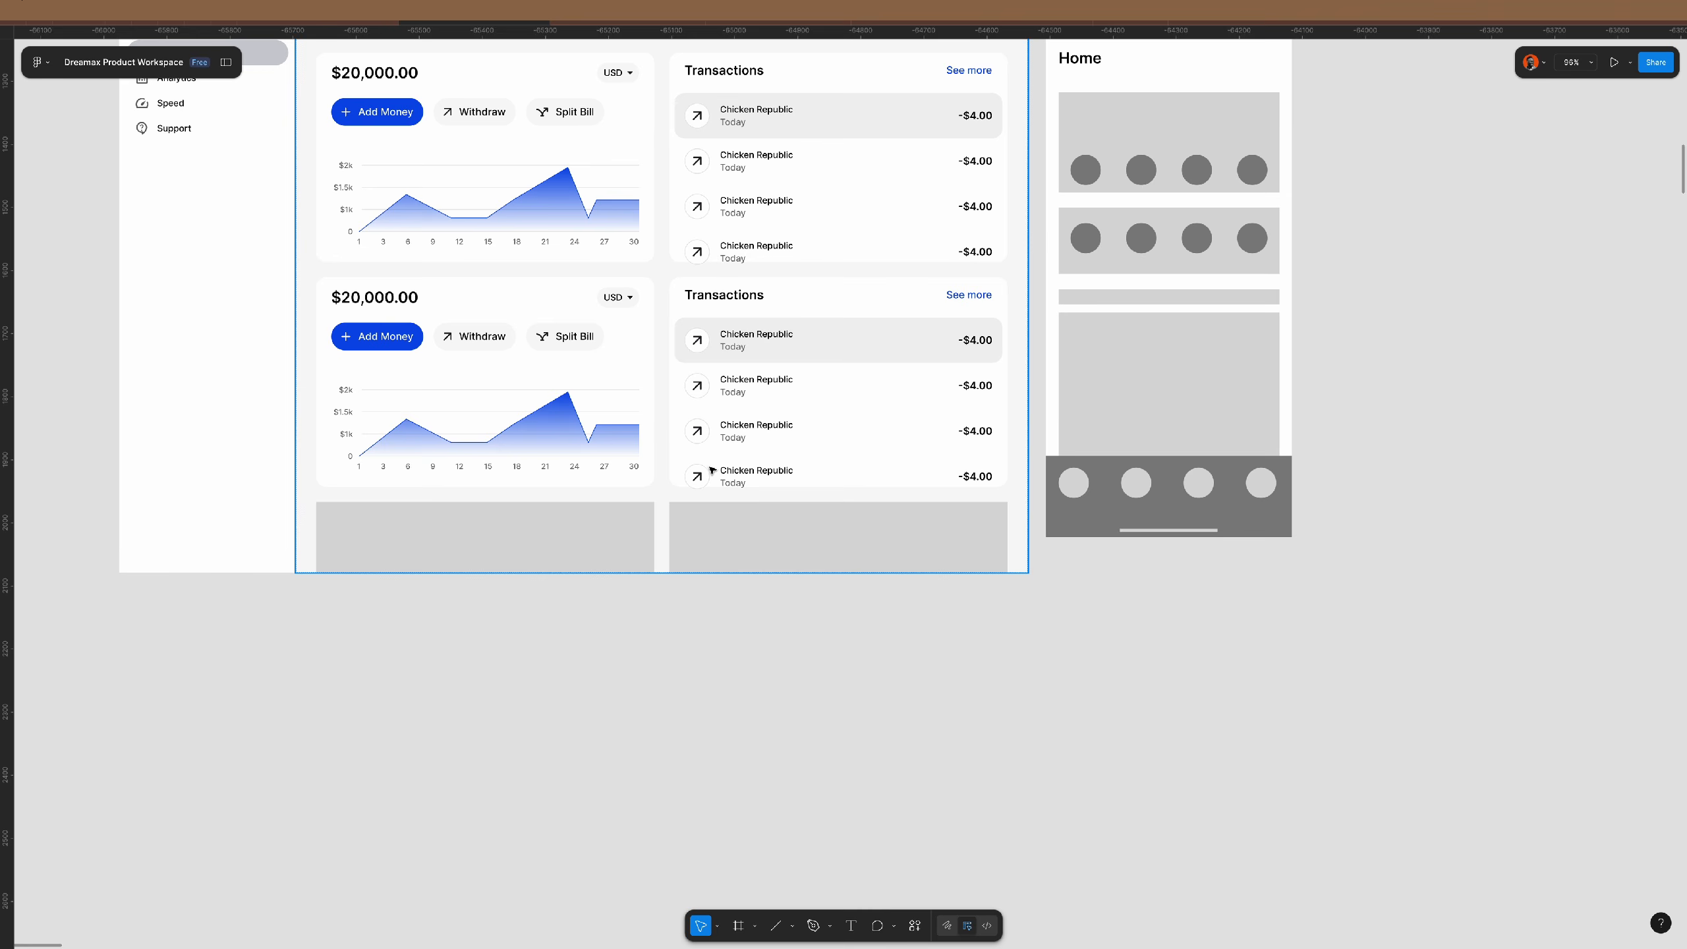
- Delete the top card row, then undo back to the earlier card structure
scroll(711, 470, "up", 3)
left_click(693, 314)
left_click(693, 314)
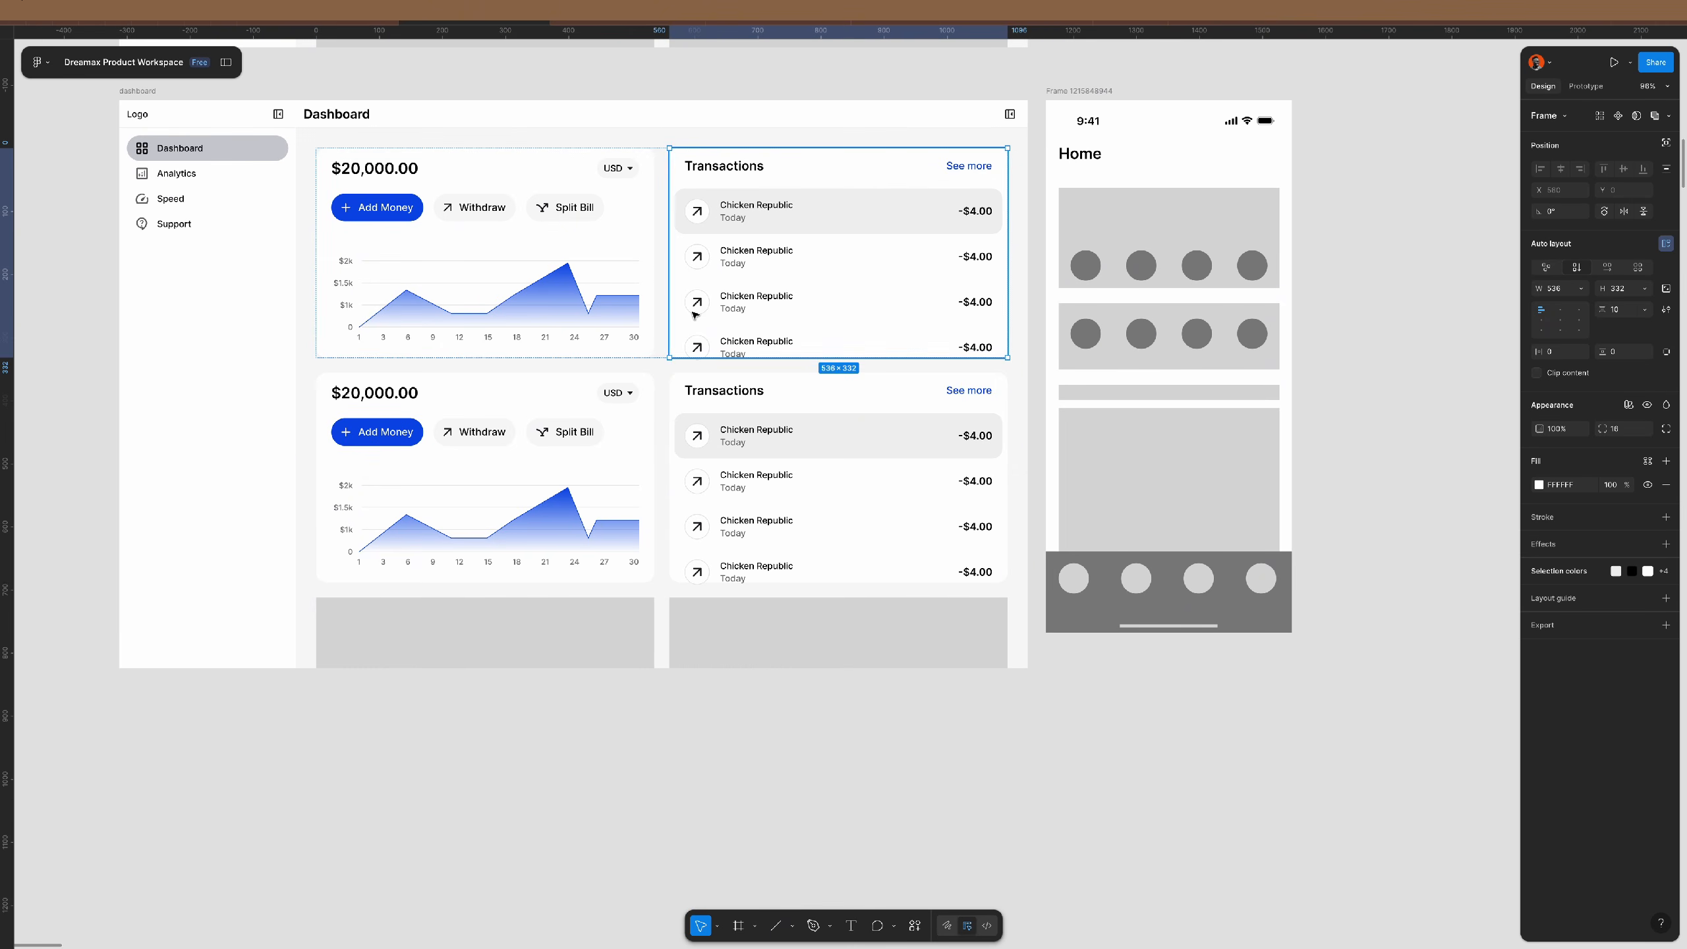
key("Escape")
key("Delete")
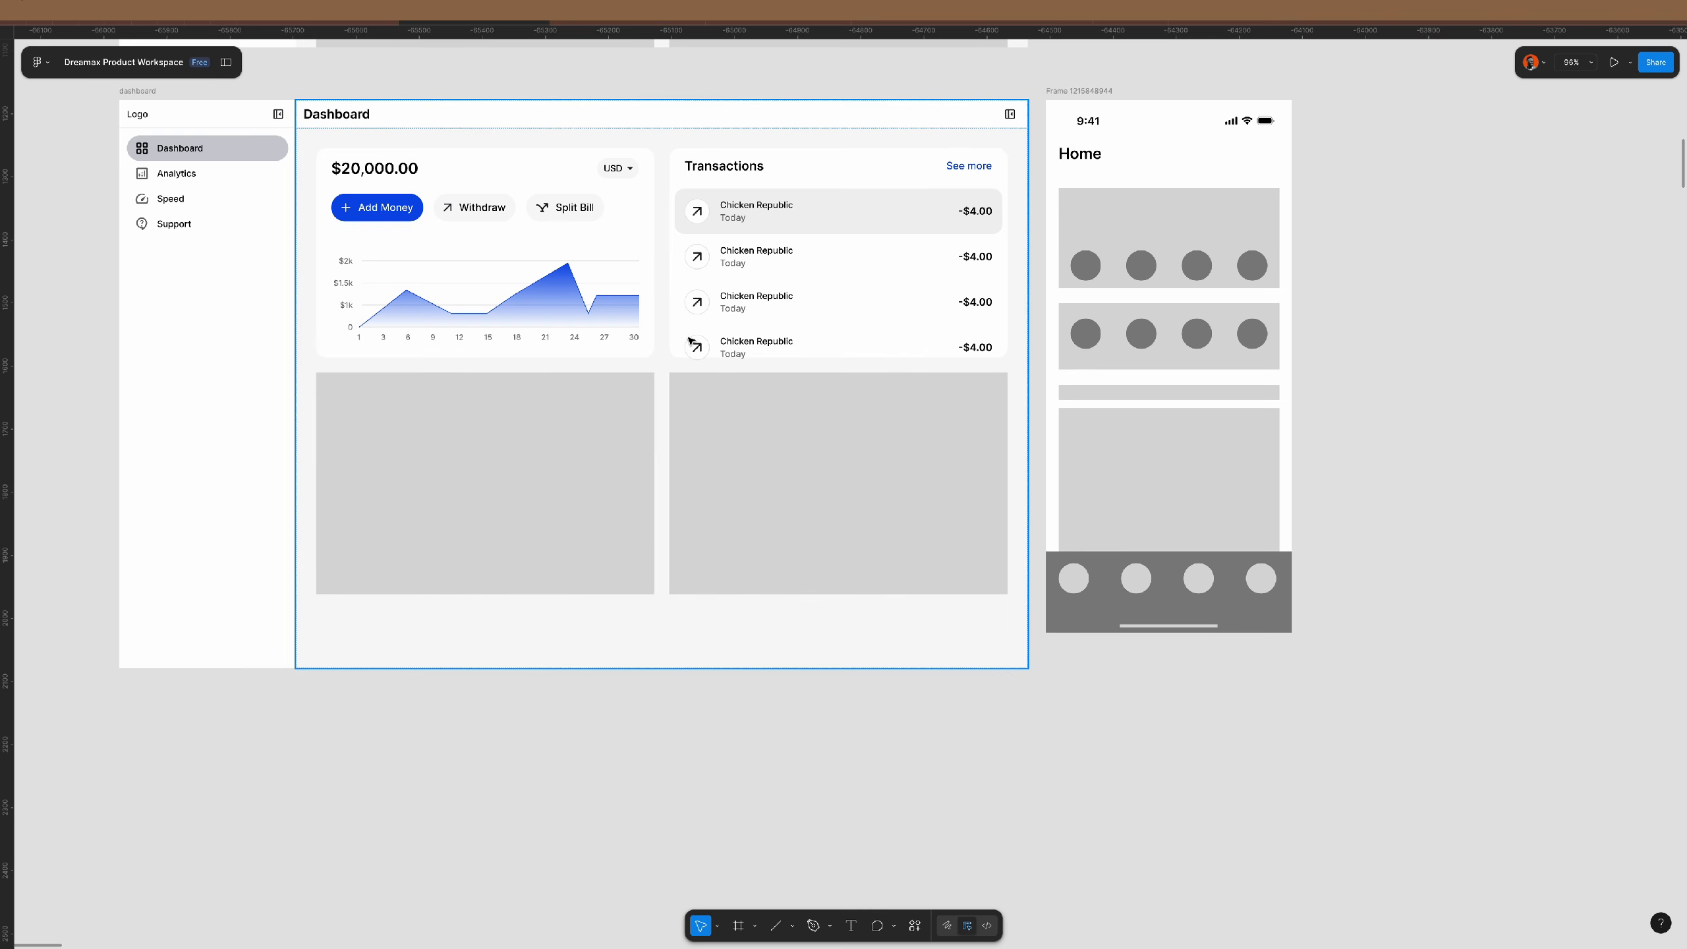
left_click(692, 342)
left_click(691, 342)
left_click(691, 342)
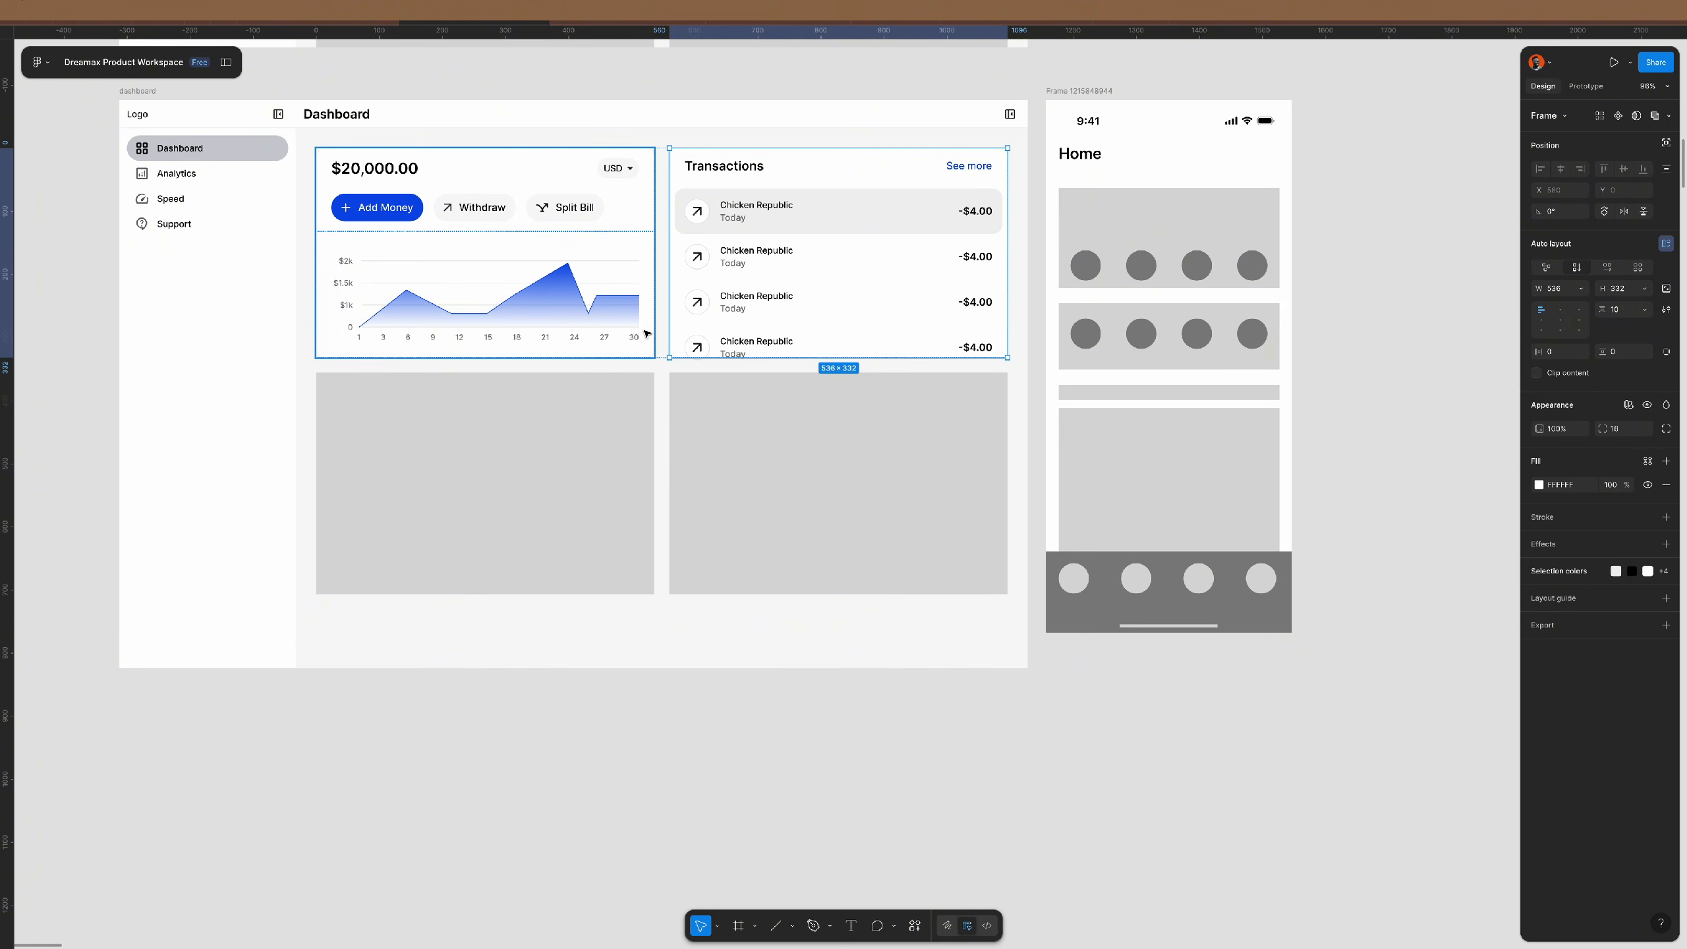
key("ctrl+z")
key("ctrl+z")
key("ctrl+z")
key("ctrl+z")
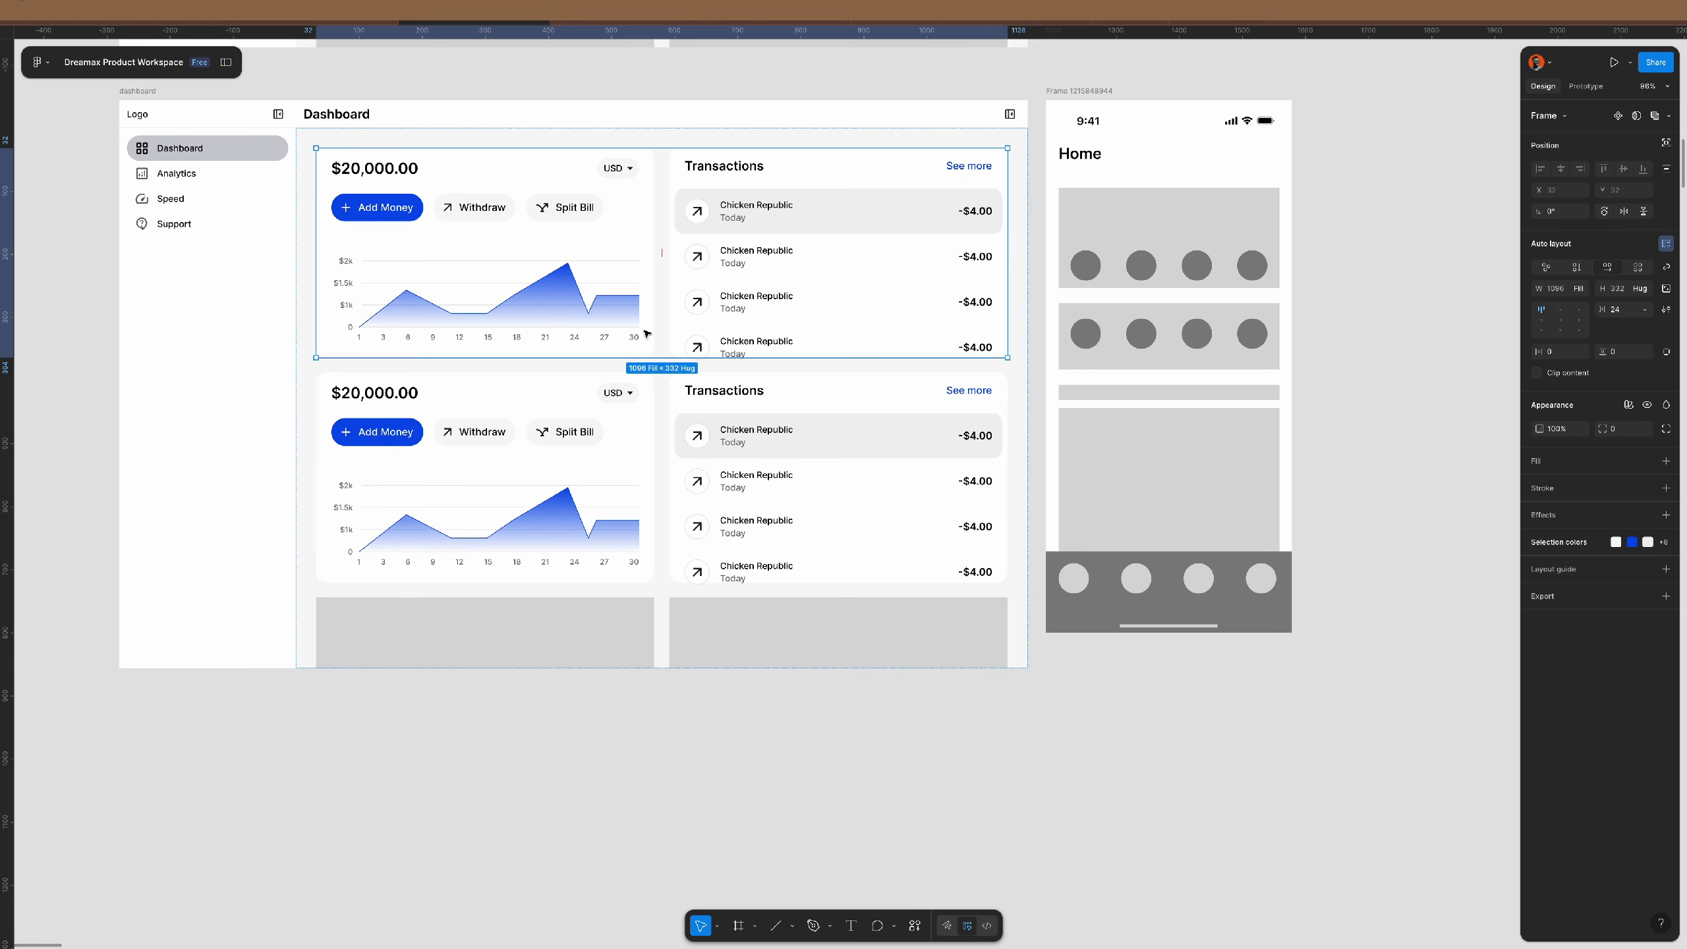
key("ctrl+z")
key("ctrl+z")
key("ctrl+z")
key("ctrl+z")
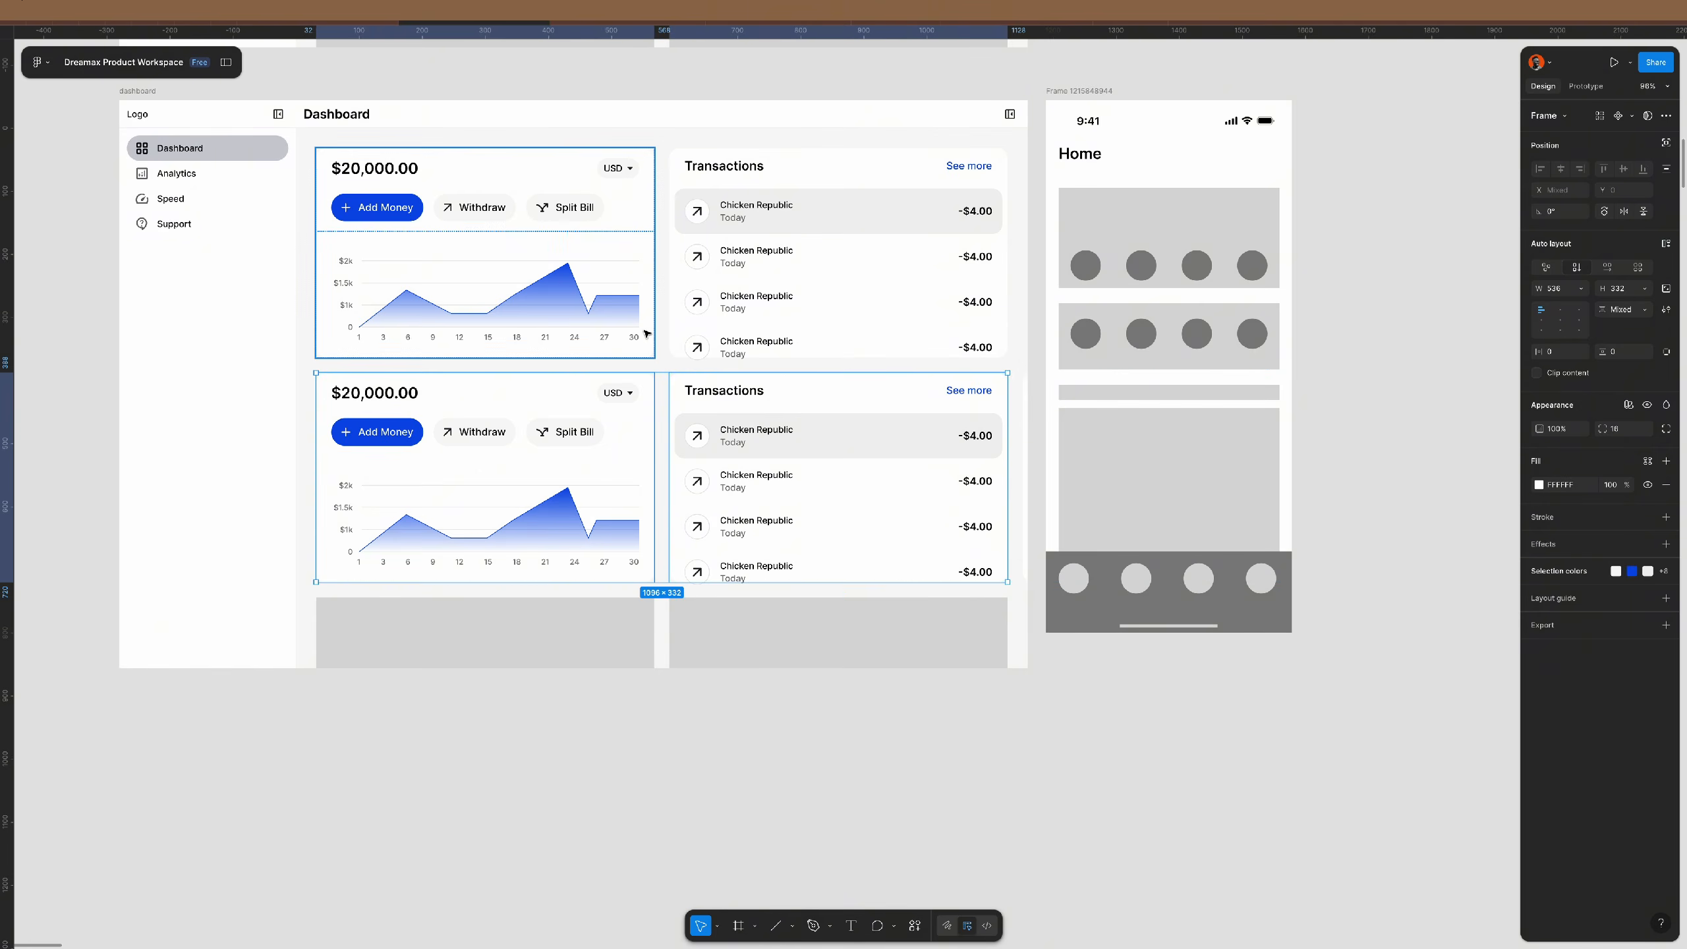
key("ctrl+z")
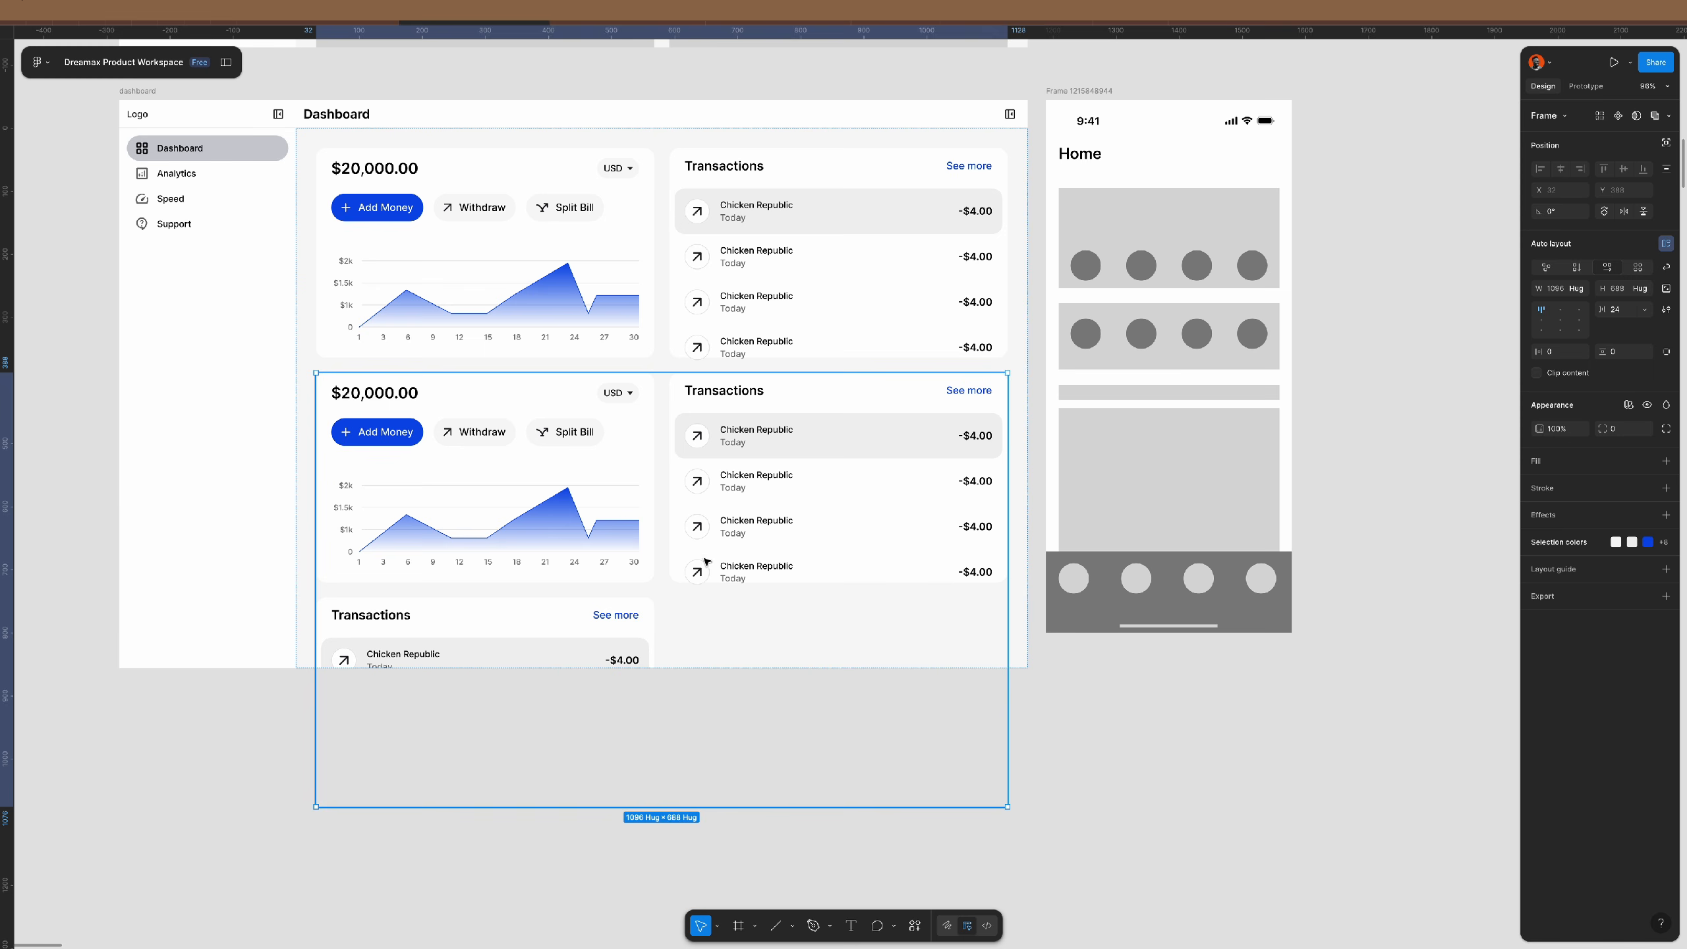
- Delete the extra card rows and turn the lower Transactions card into a grey placeholder rectangle
left_click(625, 293)
key("Delete")
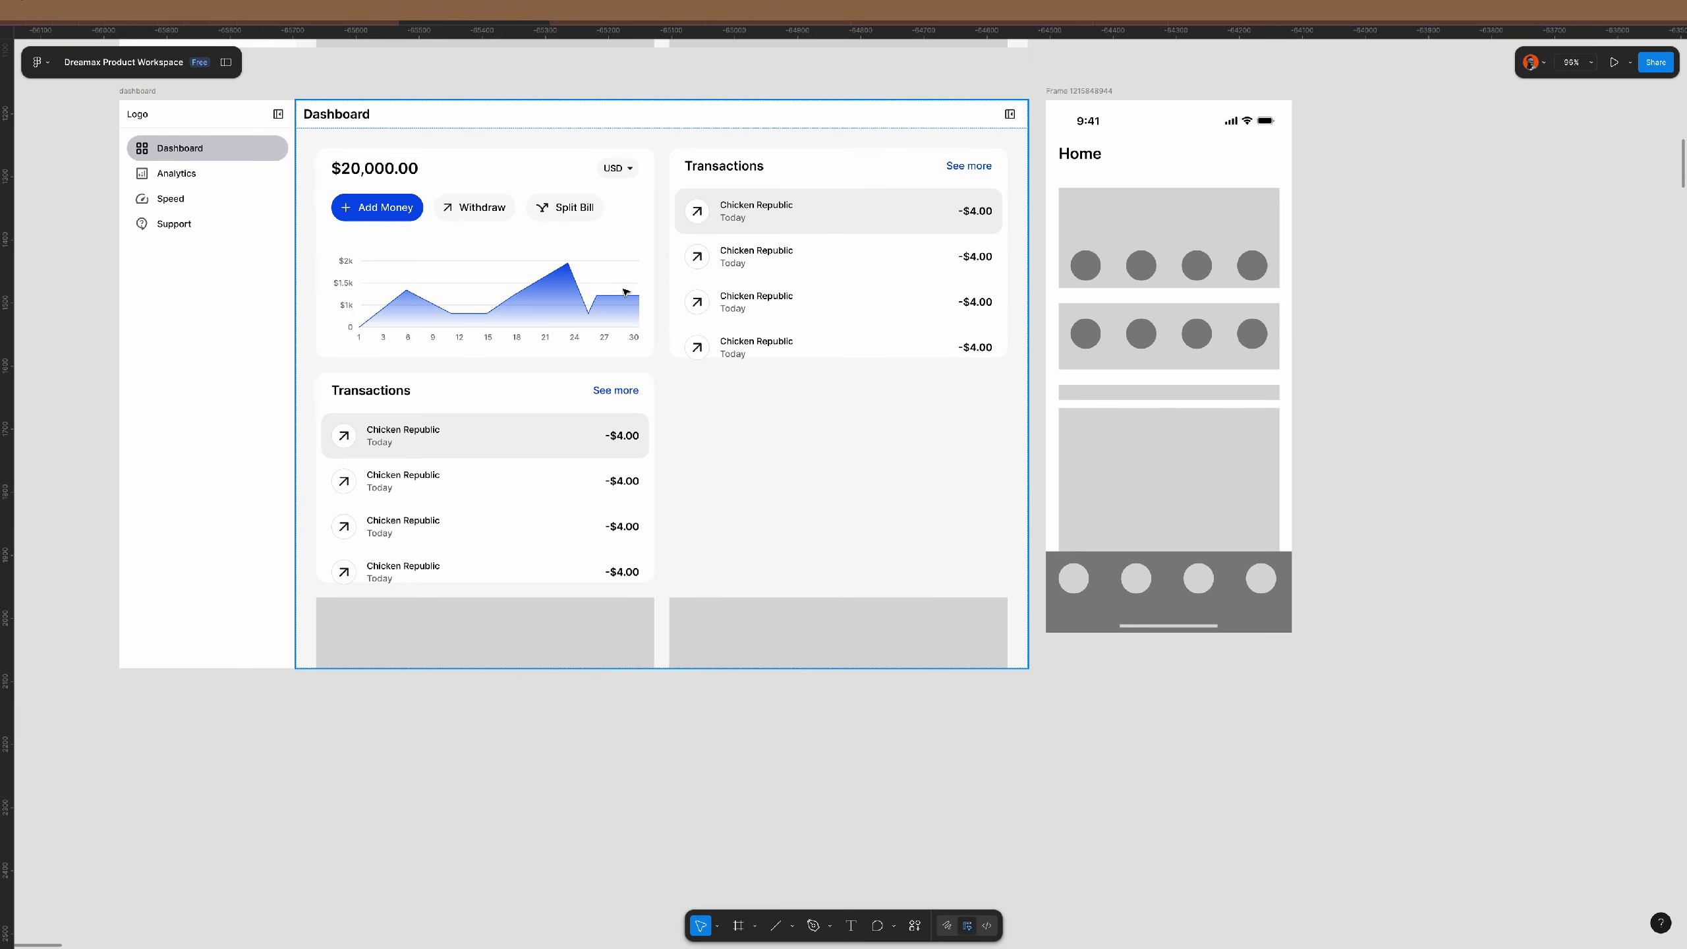
left_click(607, 630)
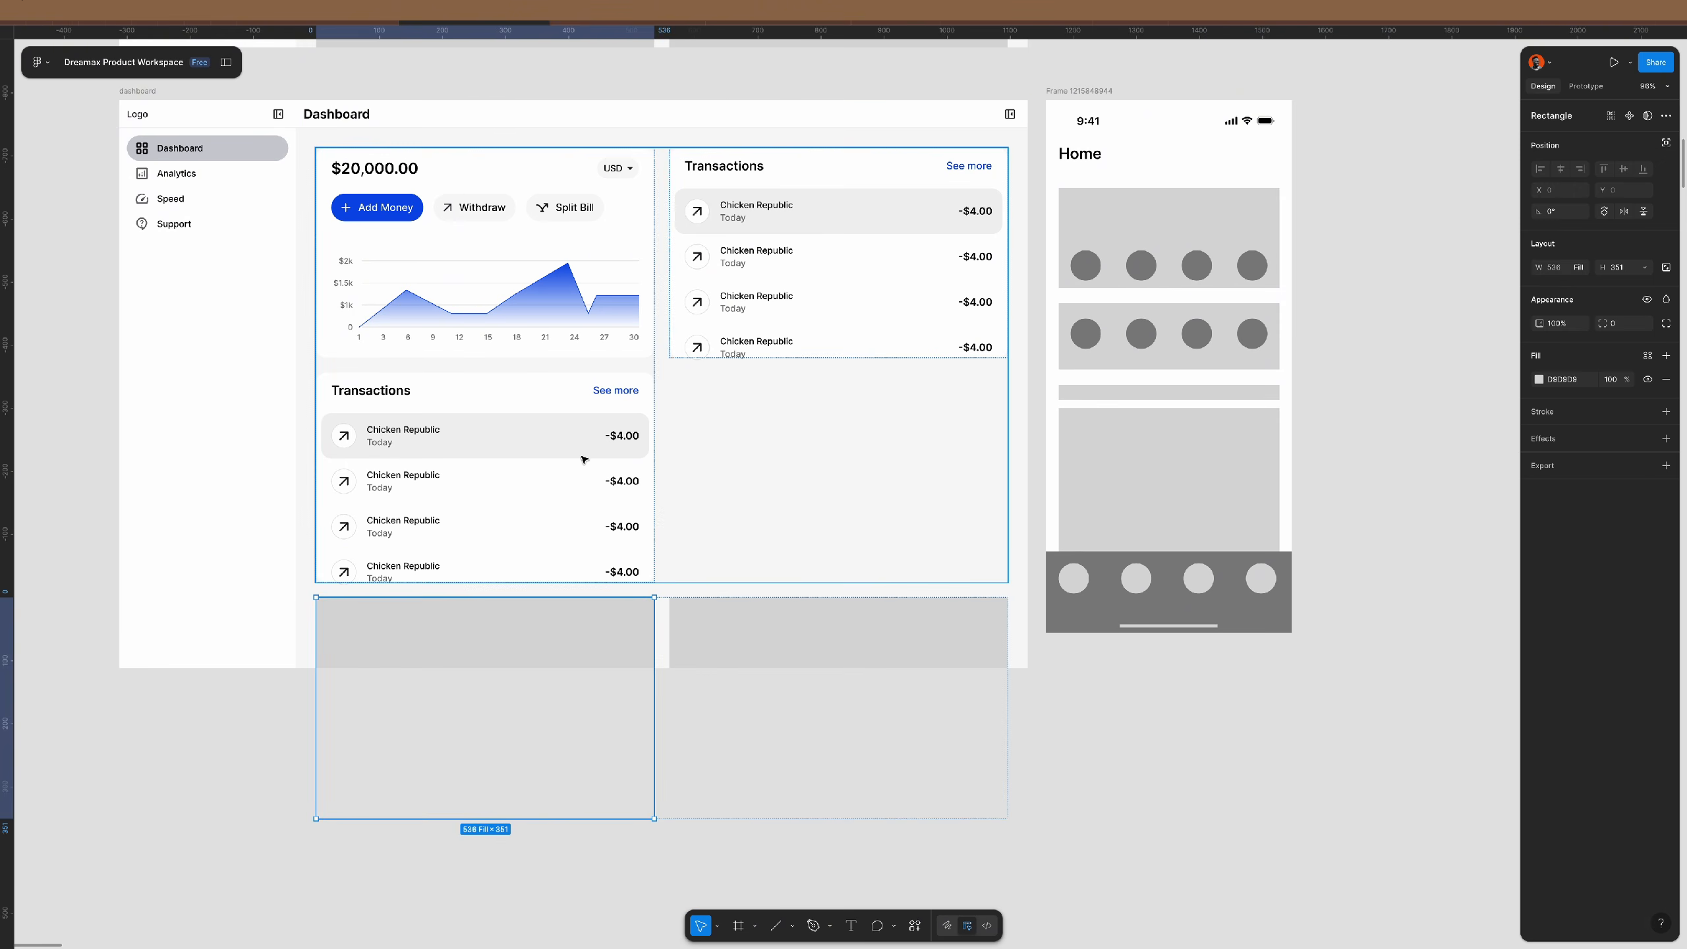
double_click(584, 460)
double_click(584, 460)
key("ctrl+shift+r")
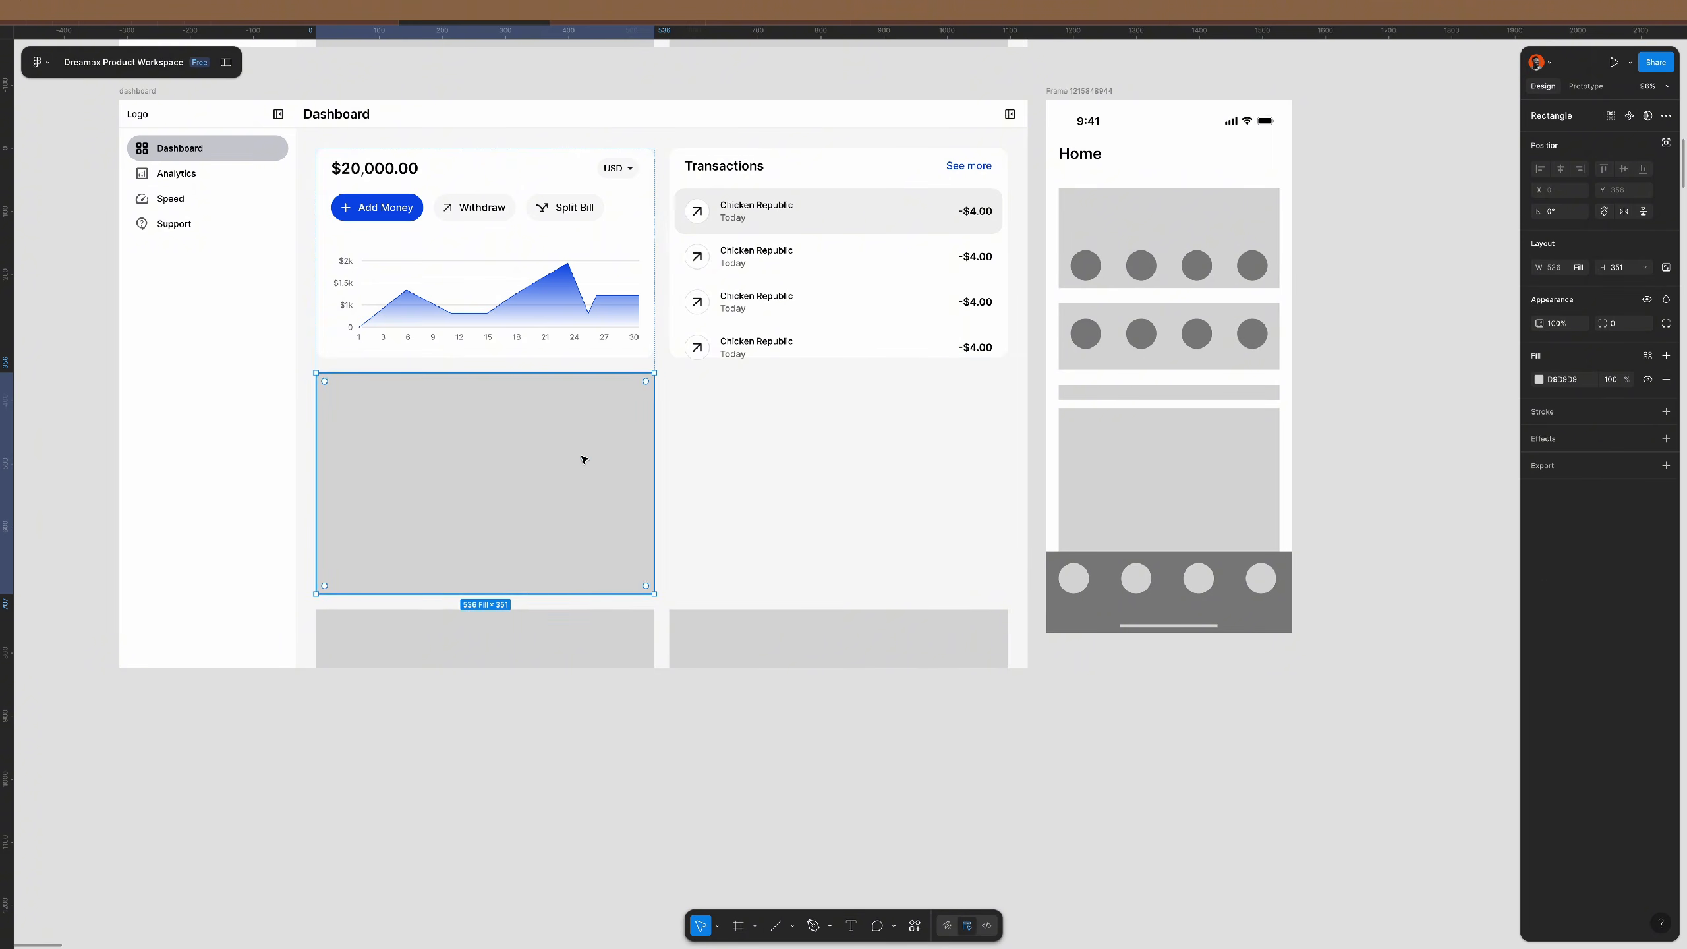
left_click(734, 614)
key("Delete")
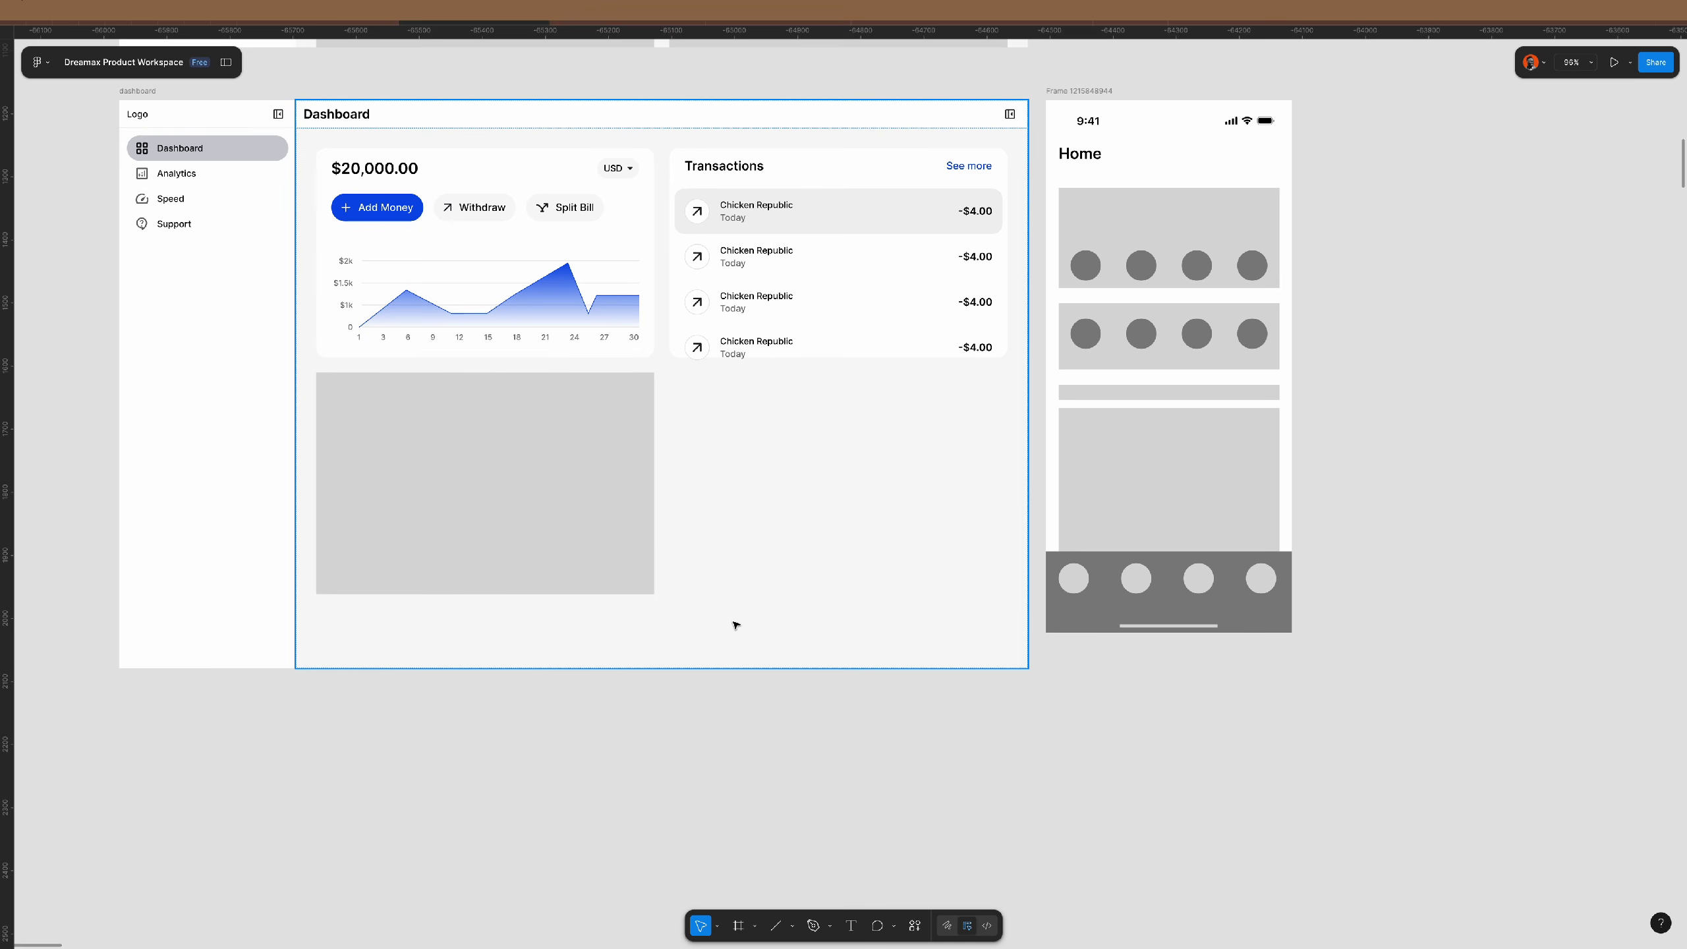
left_click(758, 303)
- Set the Transactions card's height to Fill container
double_click(758, 303)
double_click(758, 303)
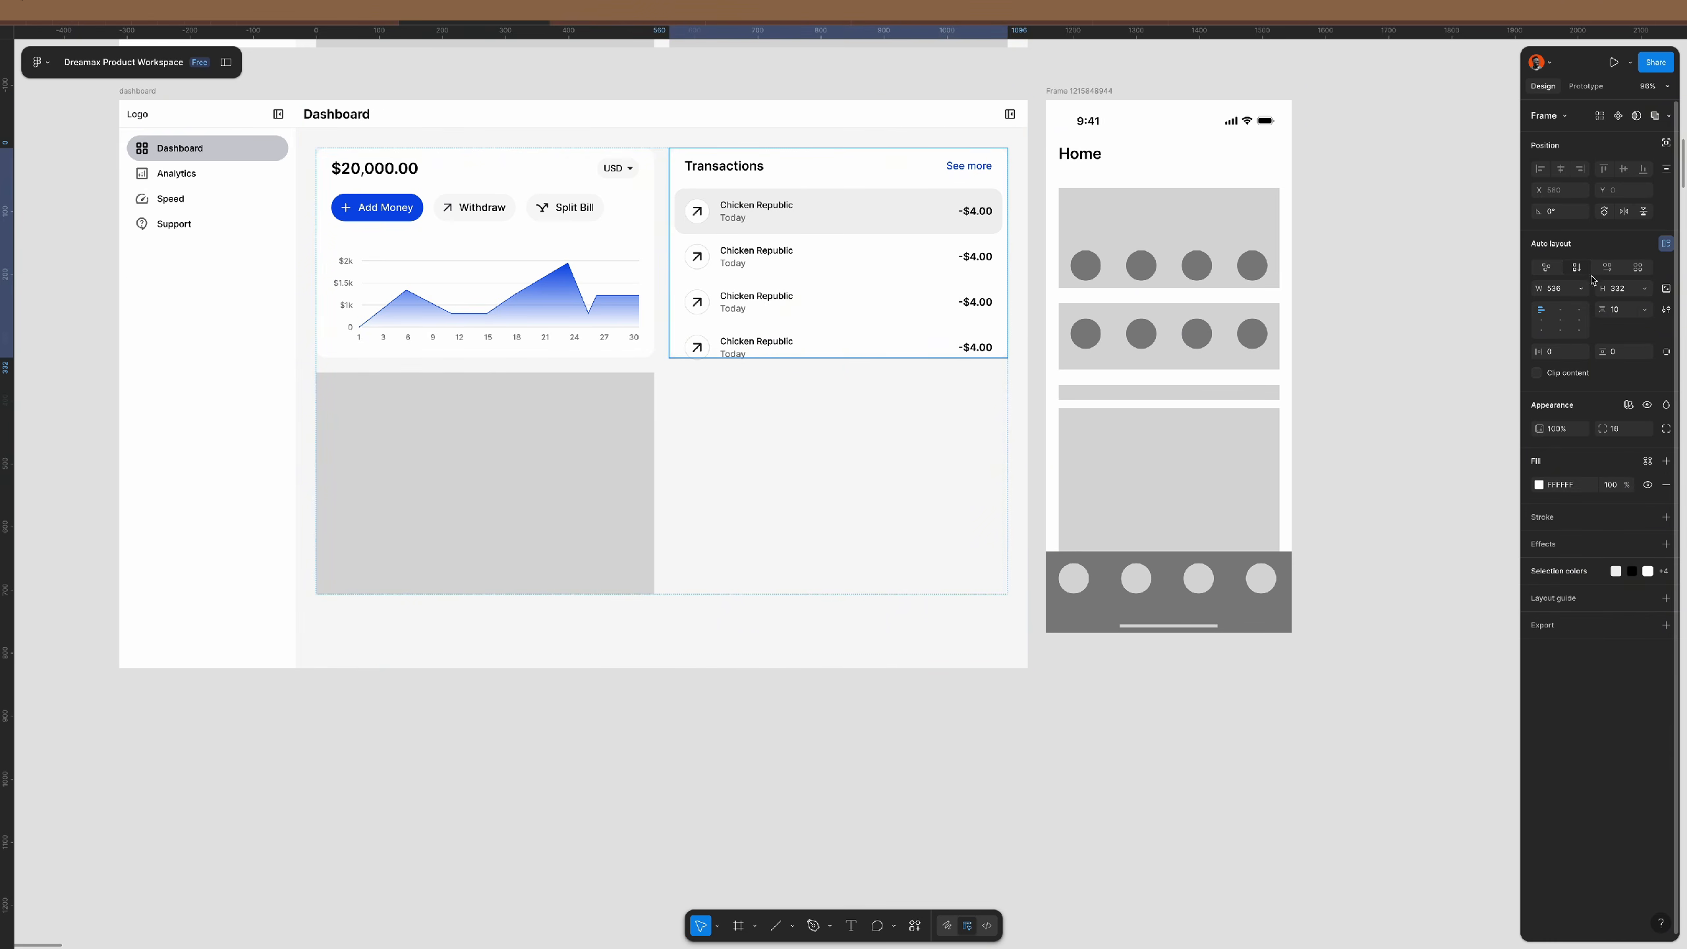
left_click(1642, 290)
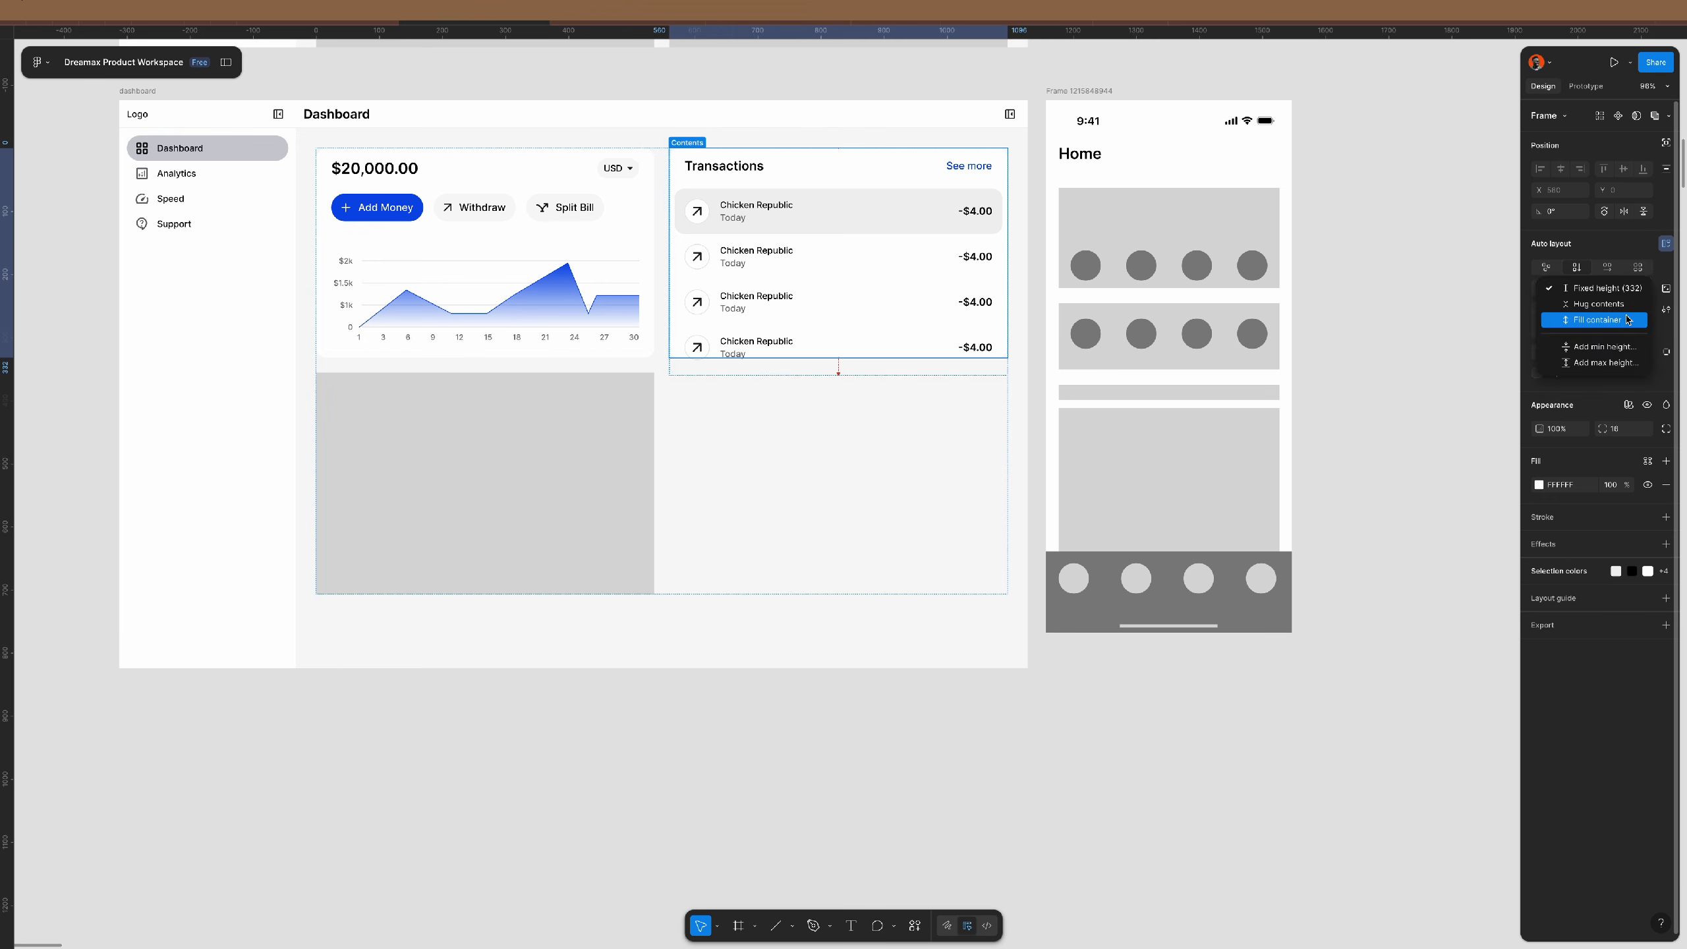
left_click(1620, 321)
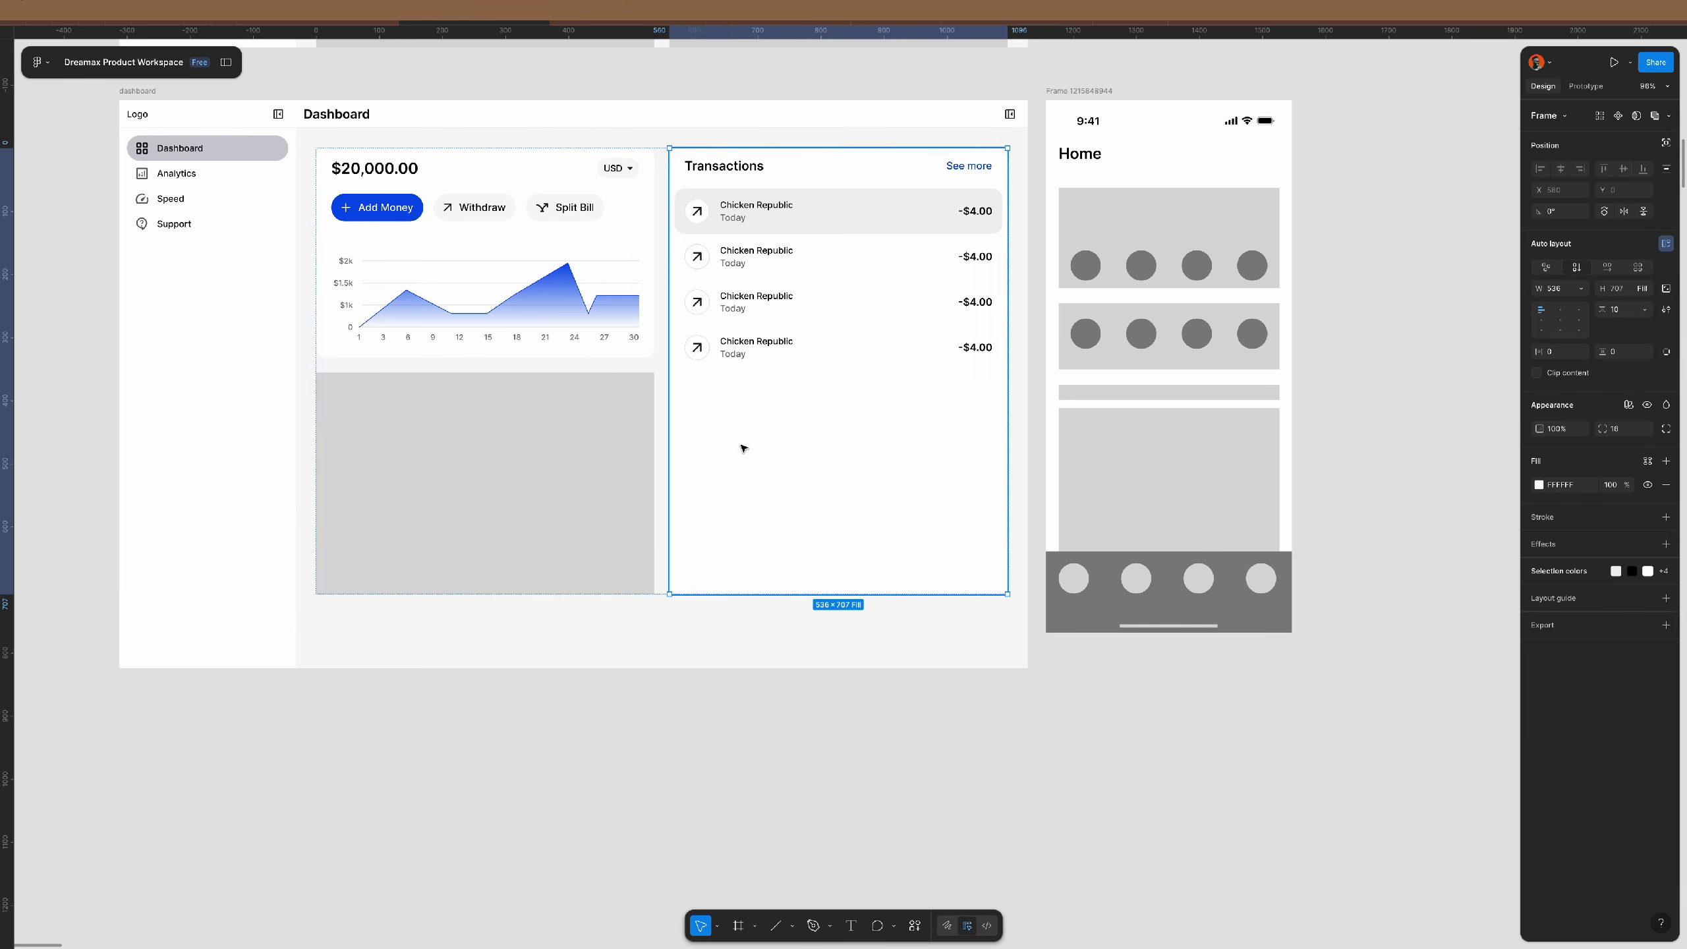
scroll(756, 380, "up", 1)
- Duplicate the Chicken Republic transaction row until the list holds nine rows
double_click(765, 348)
double_click(765, 349)
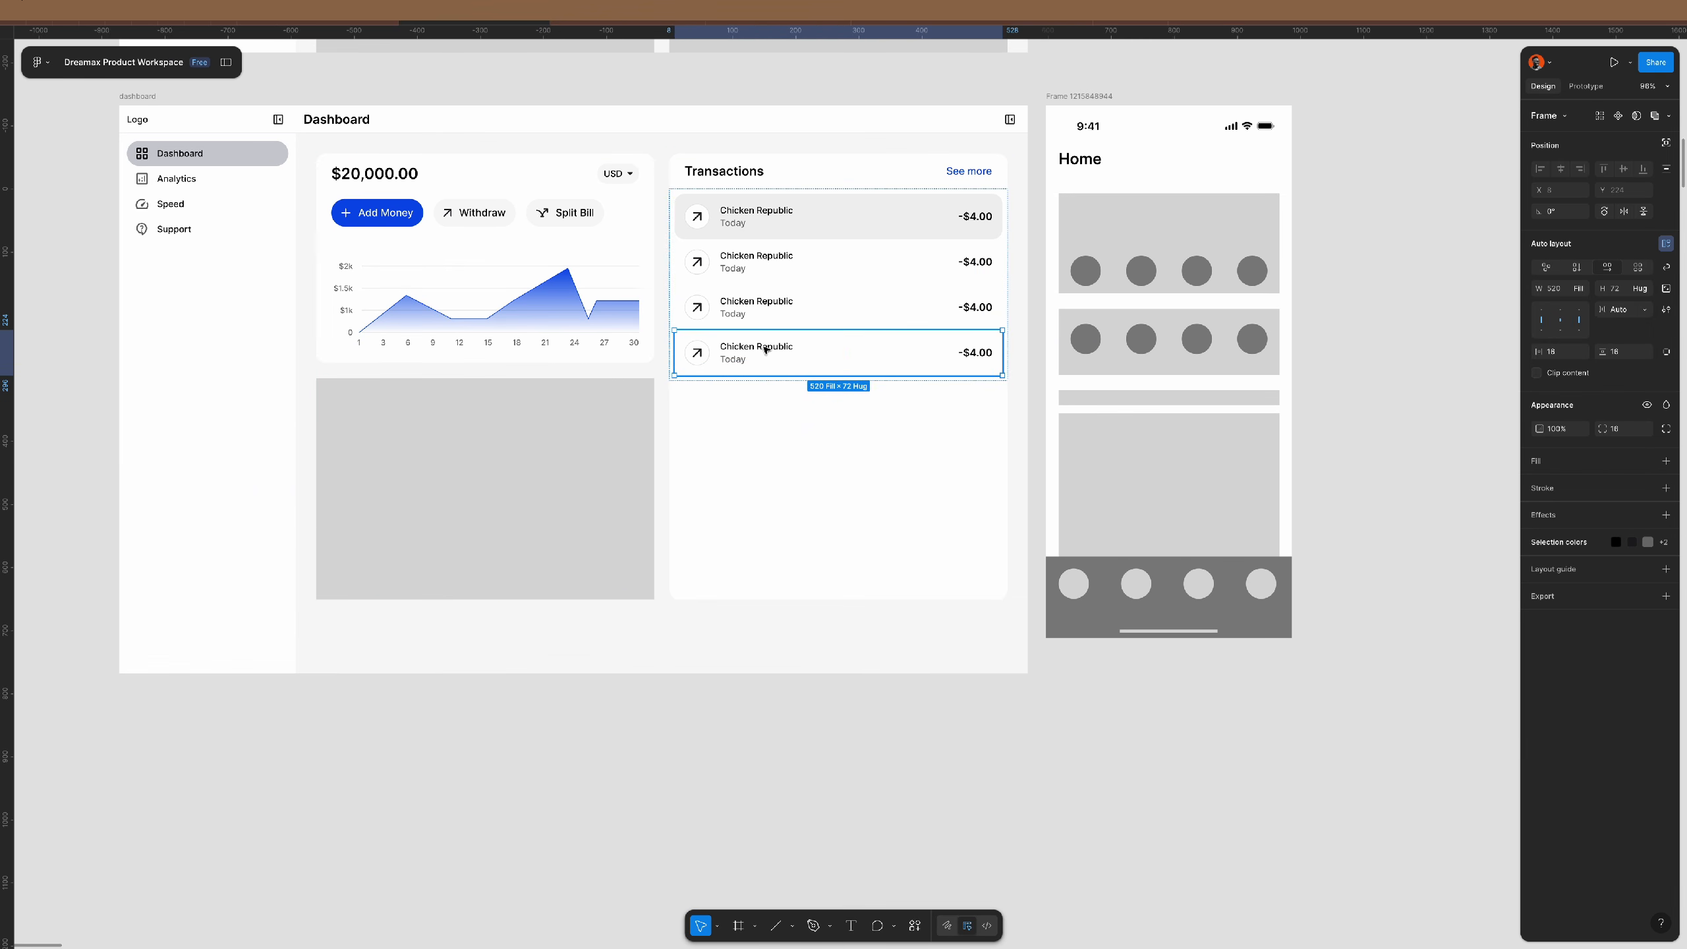
key("ctrl+d")
key("ctrl+d")
key("ctrl+d")
key("ctrl+d")
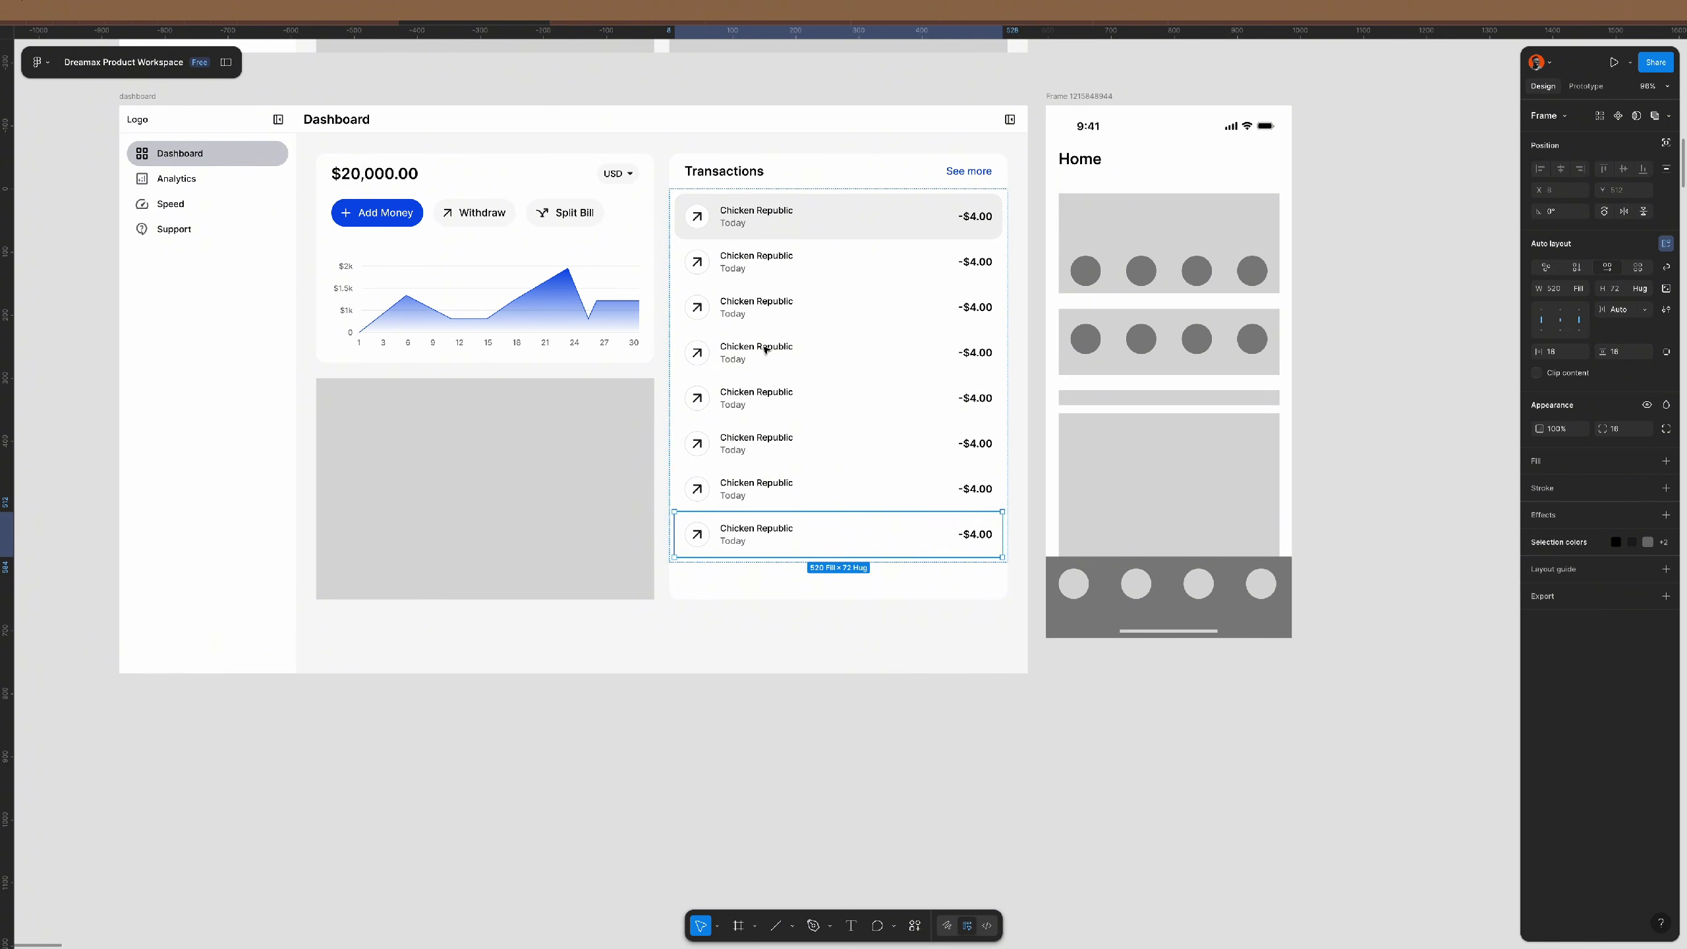
key("ctrl+d")
left_click(910, 815)
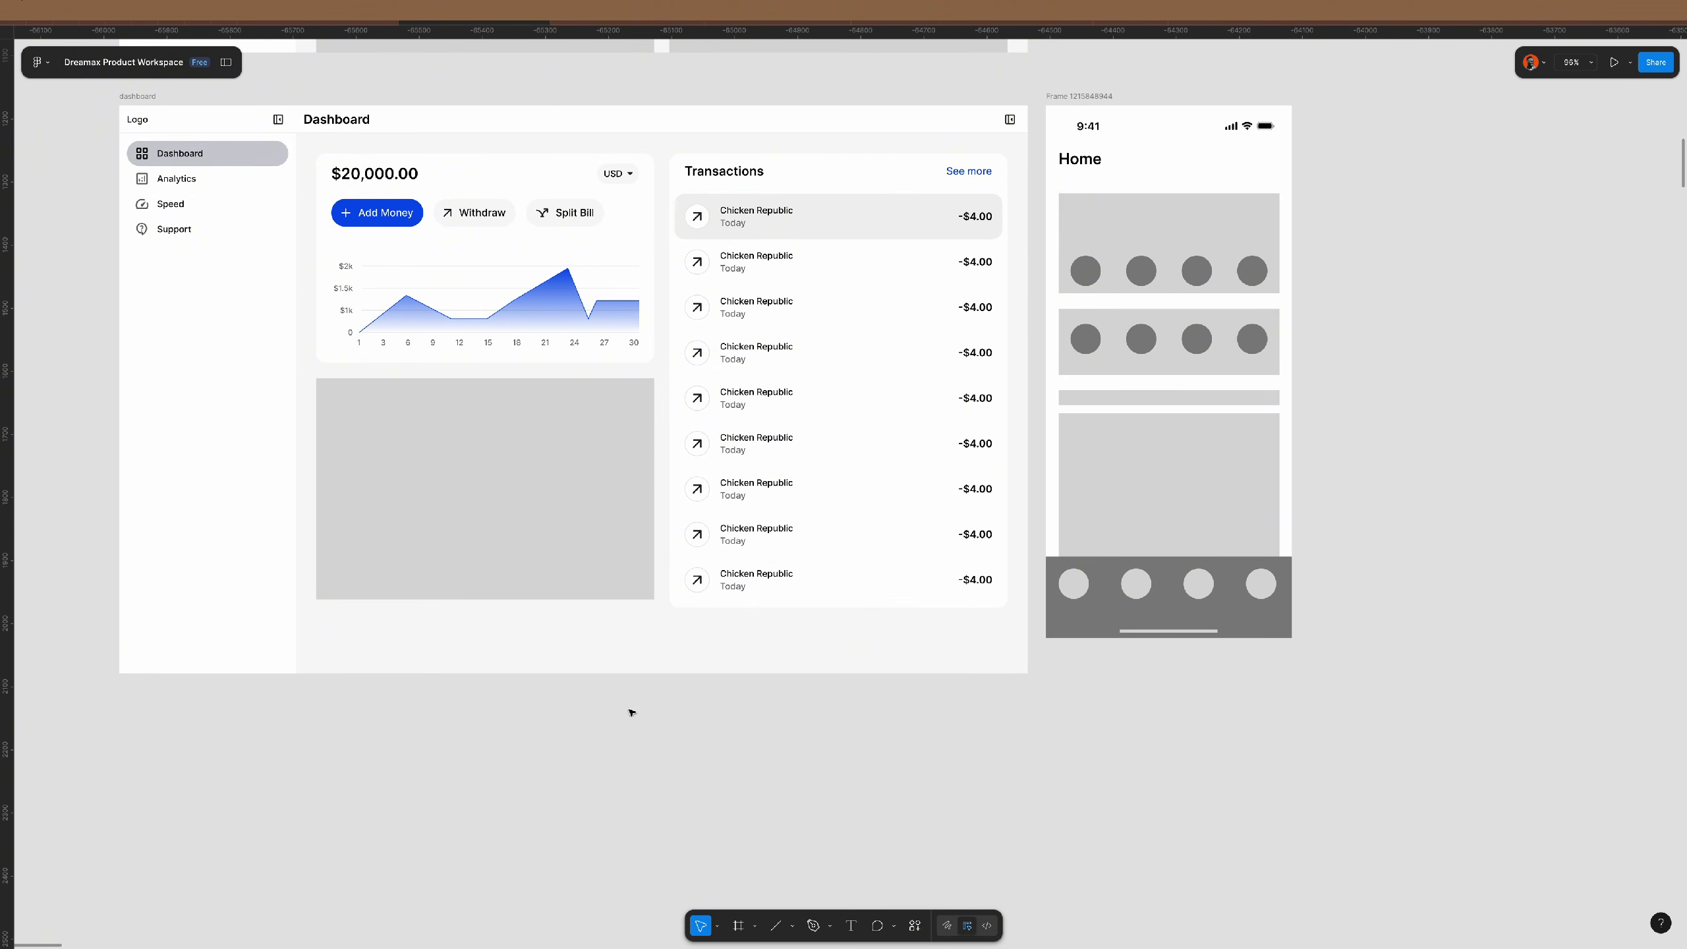
scroll(626, 584, "up", 2)
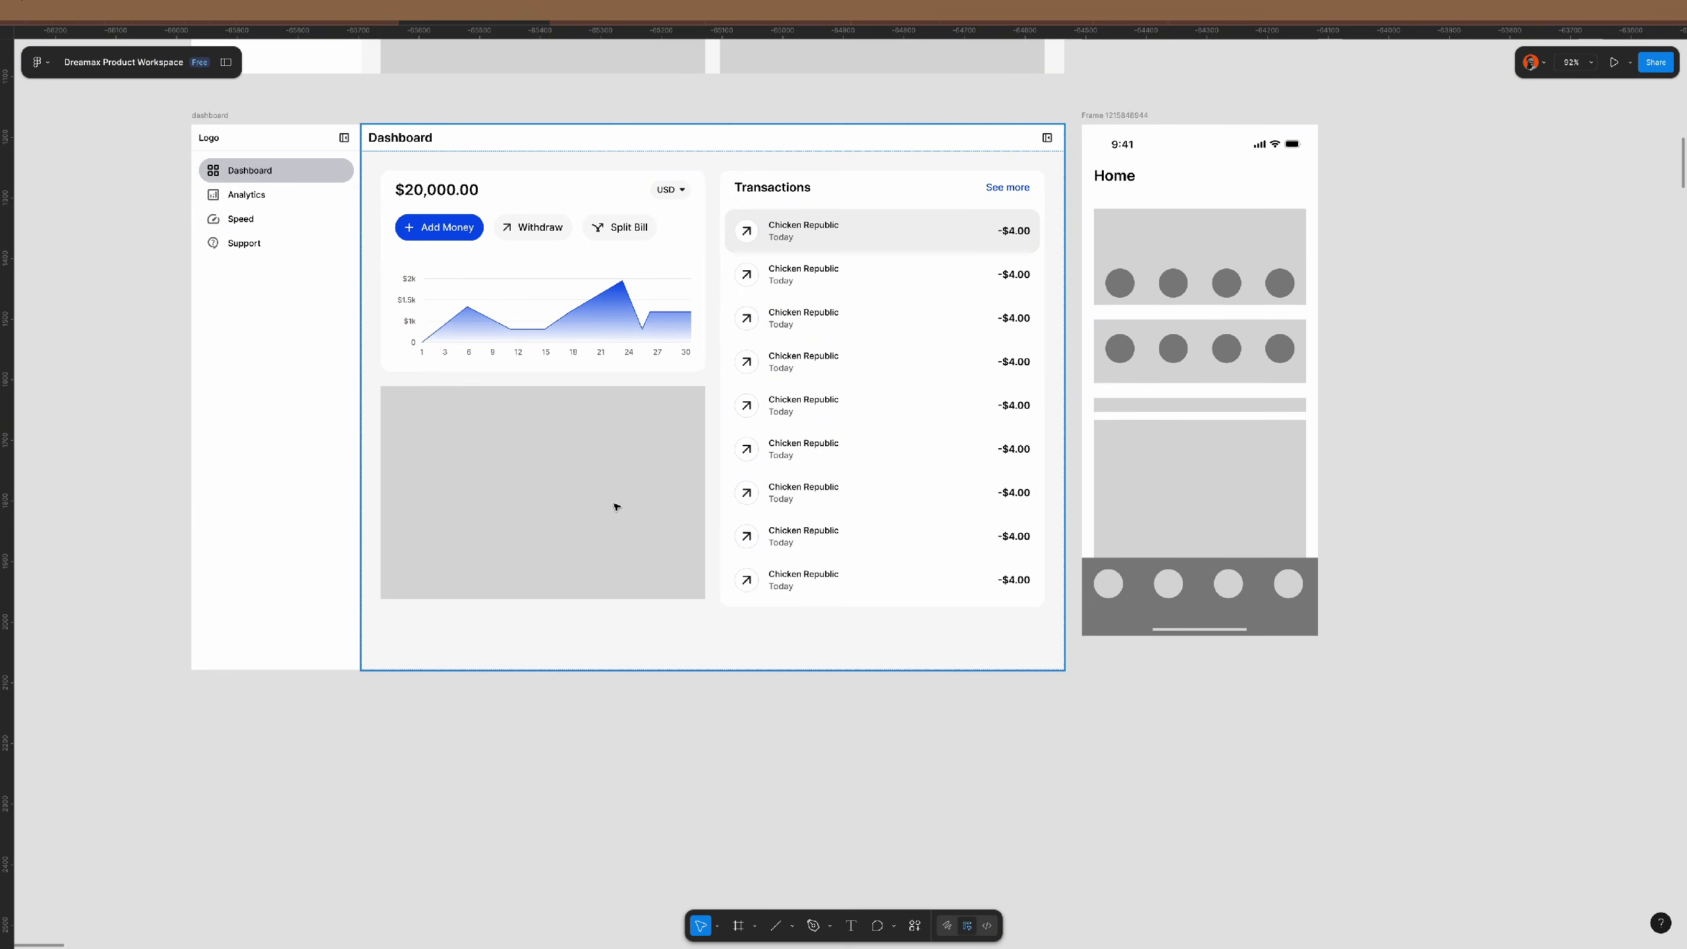
scroll(616, 507, "down", 4)
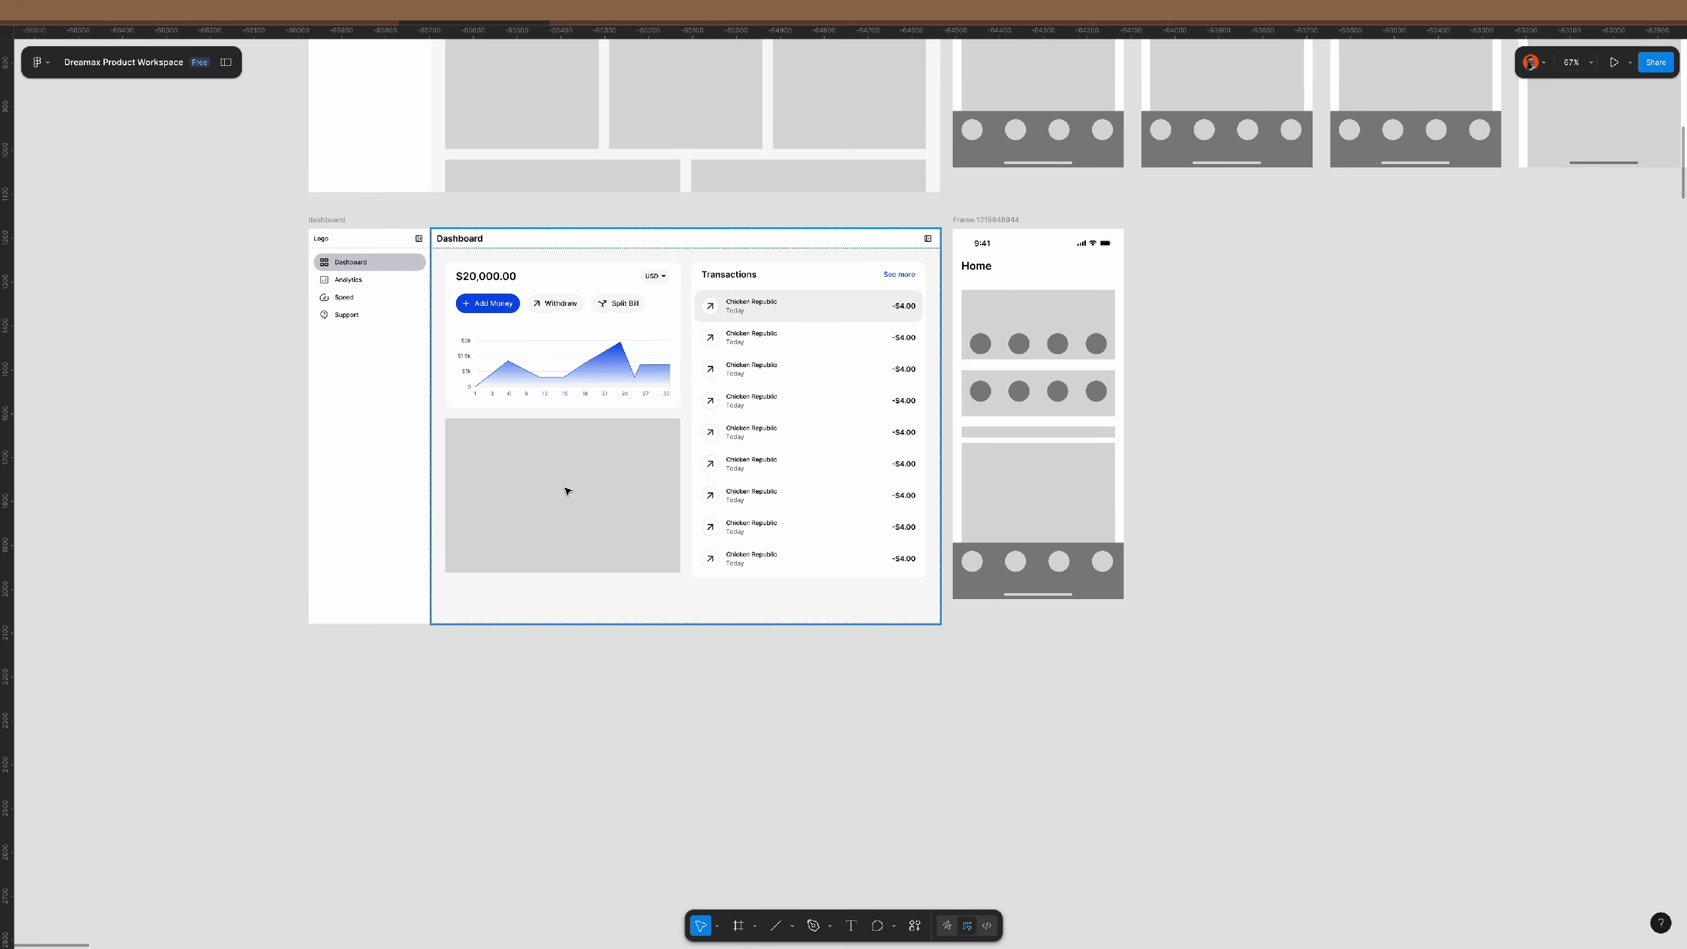
scroll(575, 512, "up", 5)
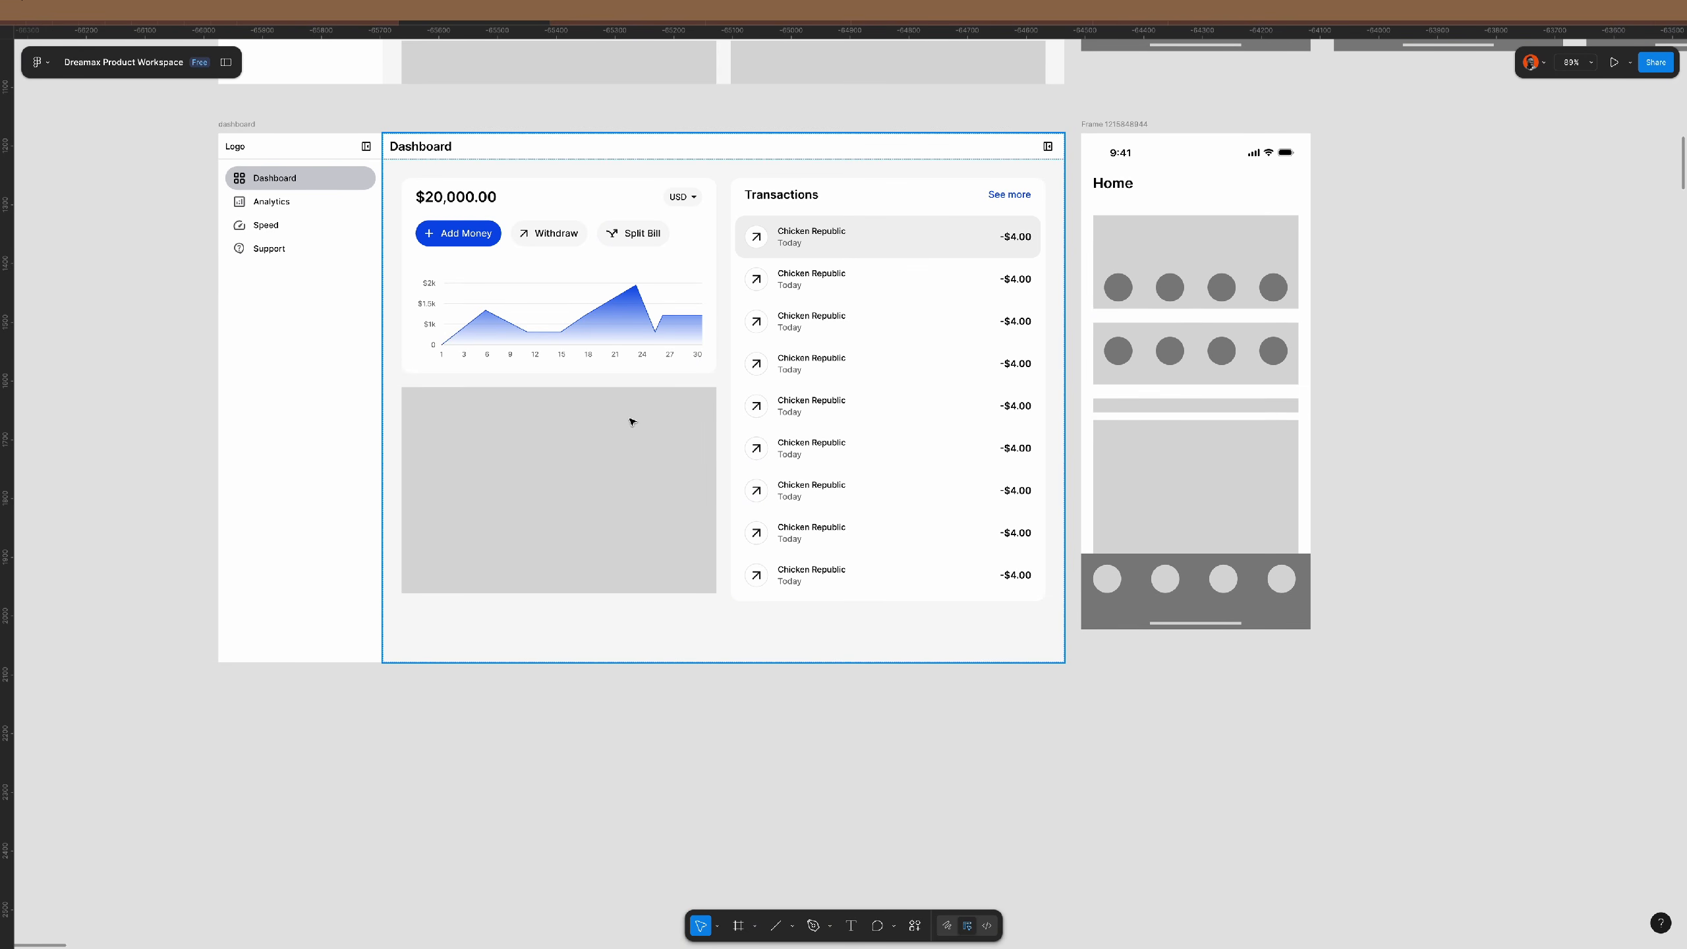
- Shorten the grey placeholder and duplicate it into a short strip above
left_click(621, 454)
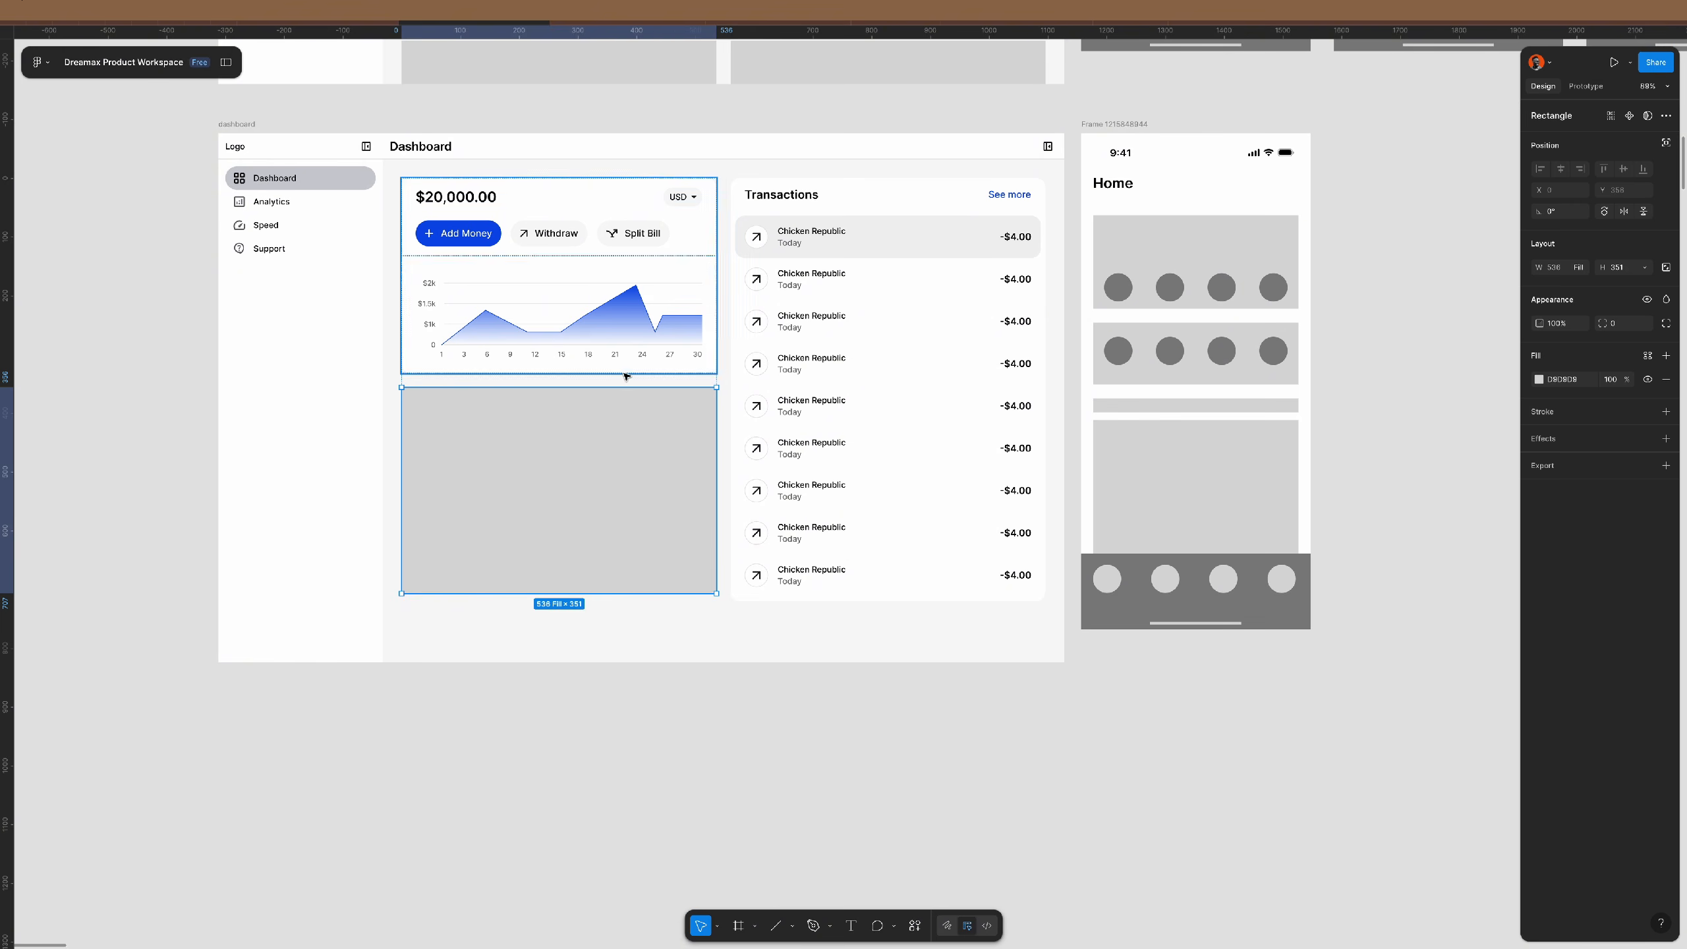
left_click_drag(624, 386, 632, 459)
key("ctrl+d")
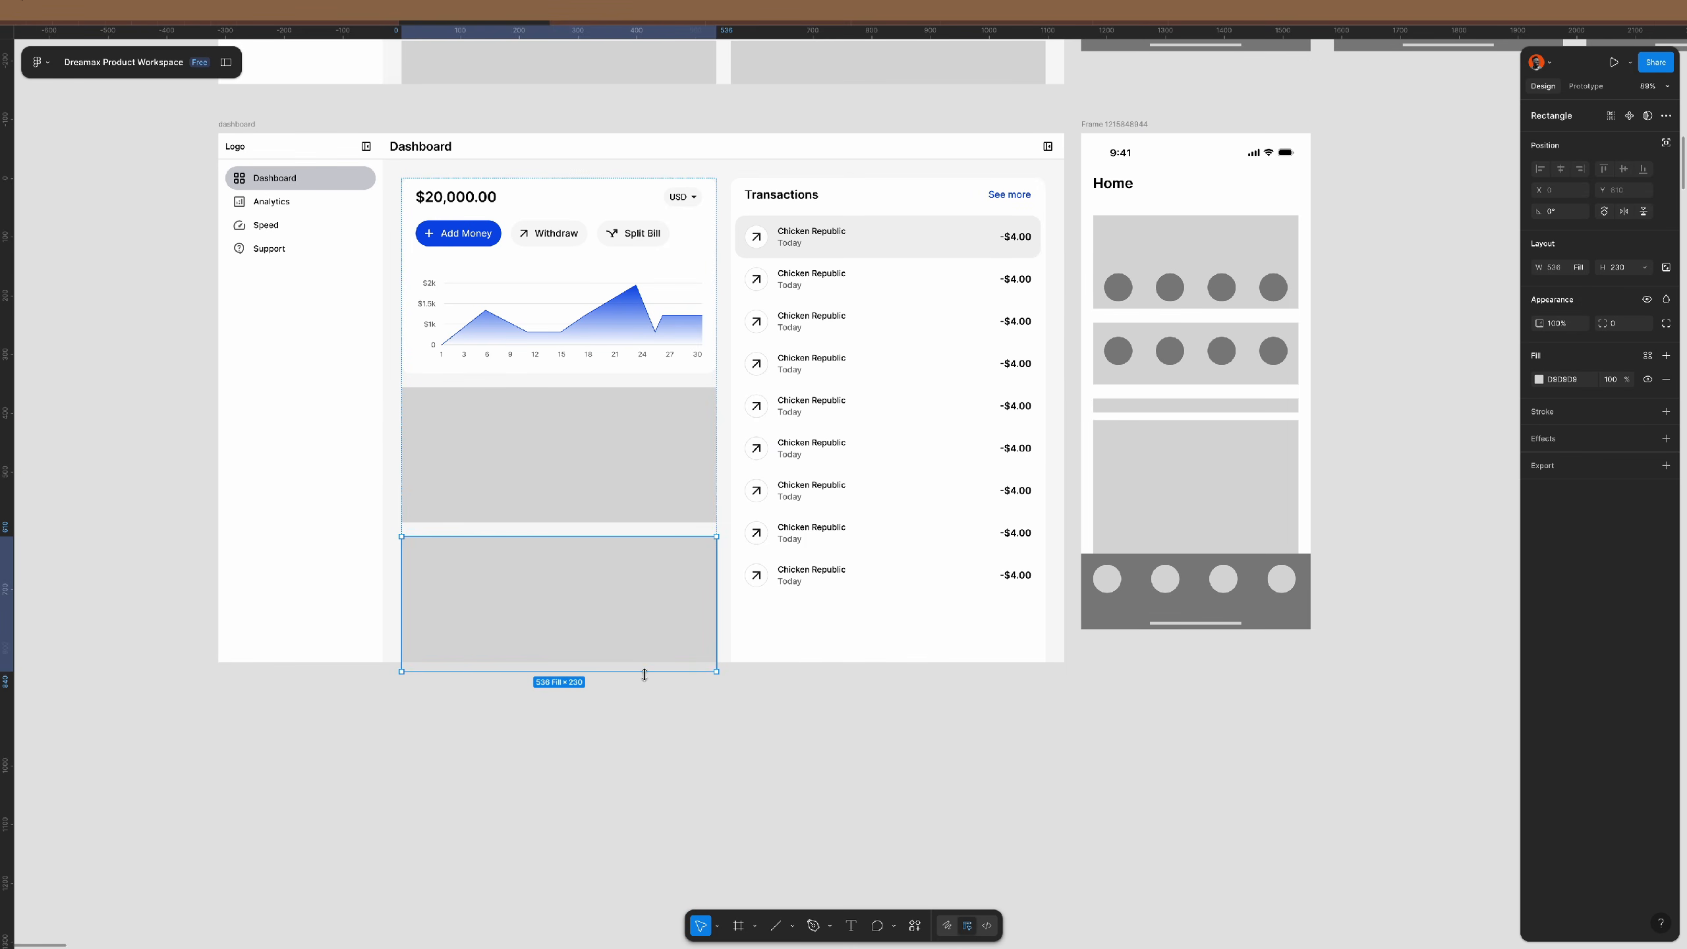
left_click_drag(643, 671, 654, 448)
- Make the Transactions card Hug its height and set the left column to 720 high
left_click(866, 433)
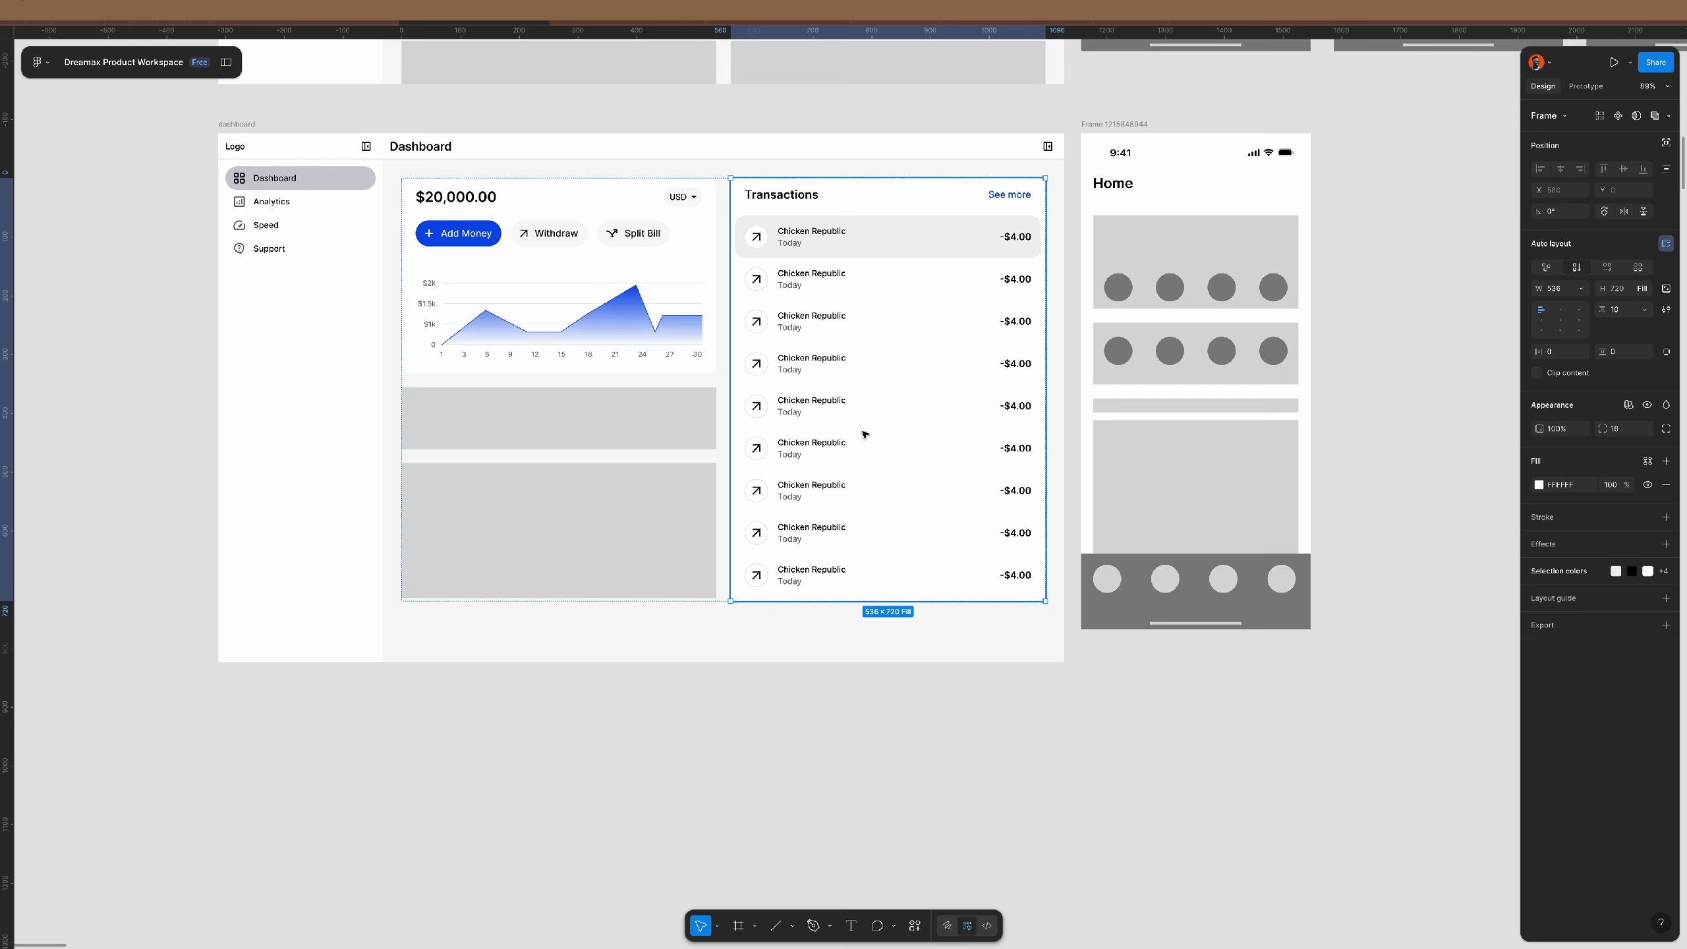
double_click(926, 601)
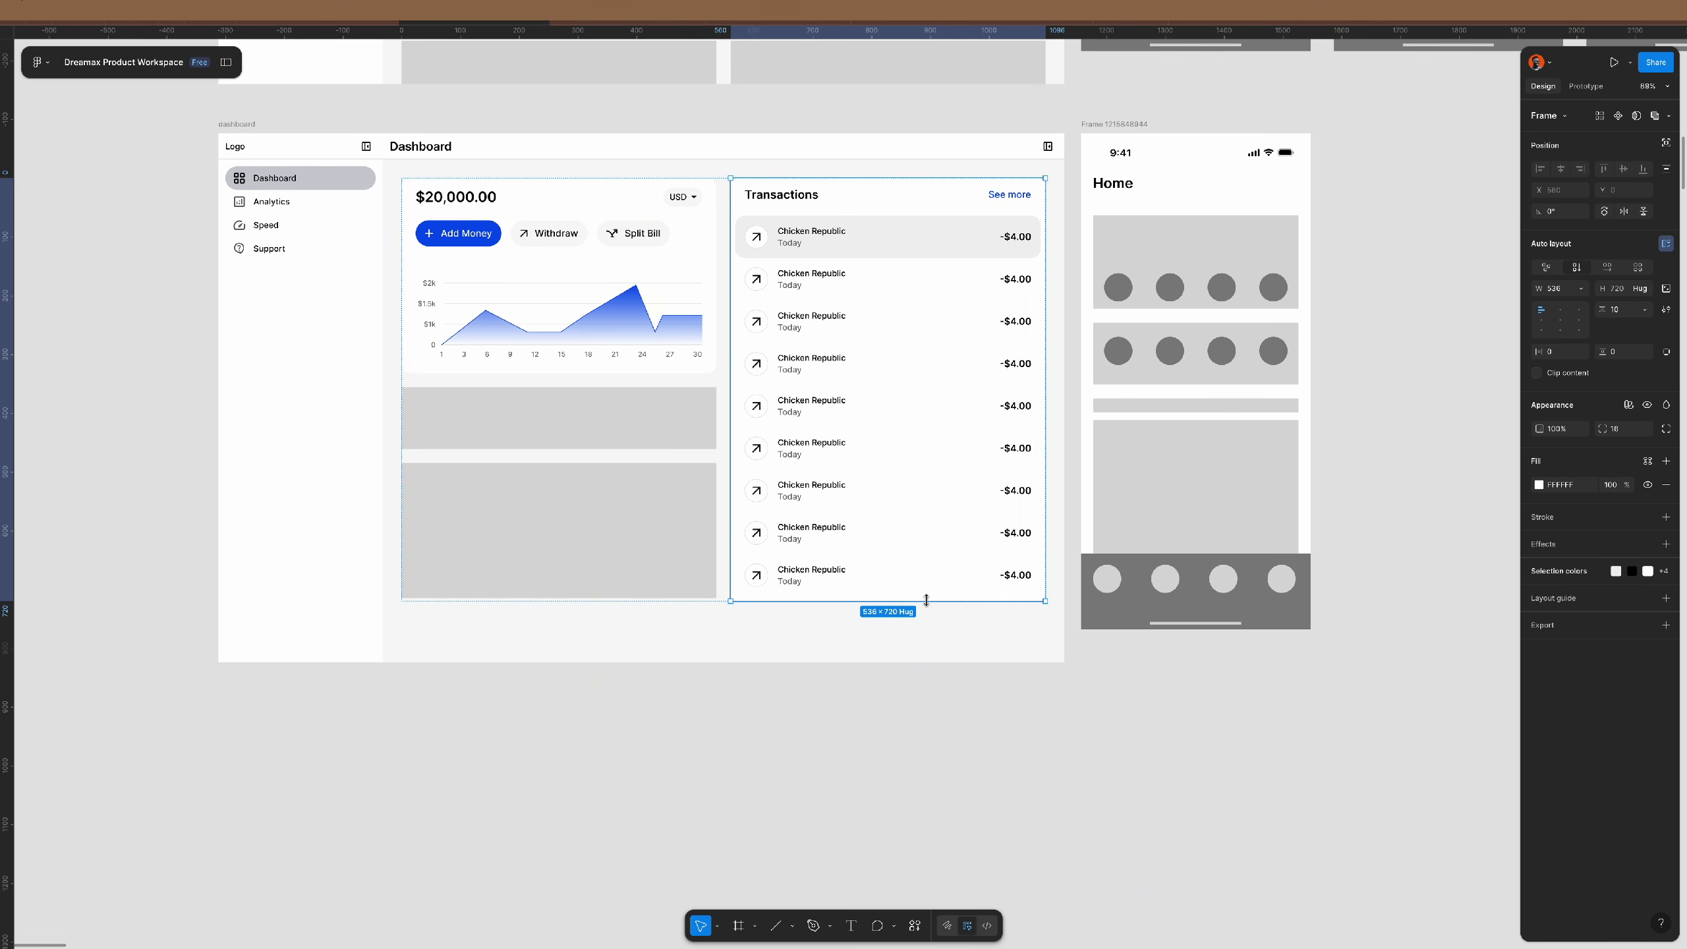
left_click(625, 474)
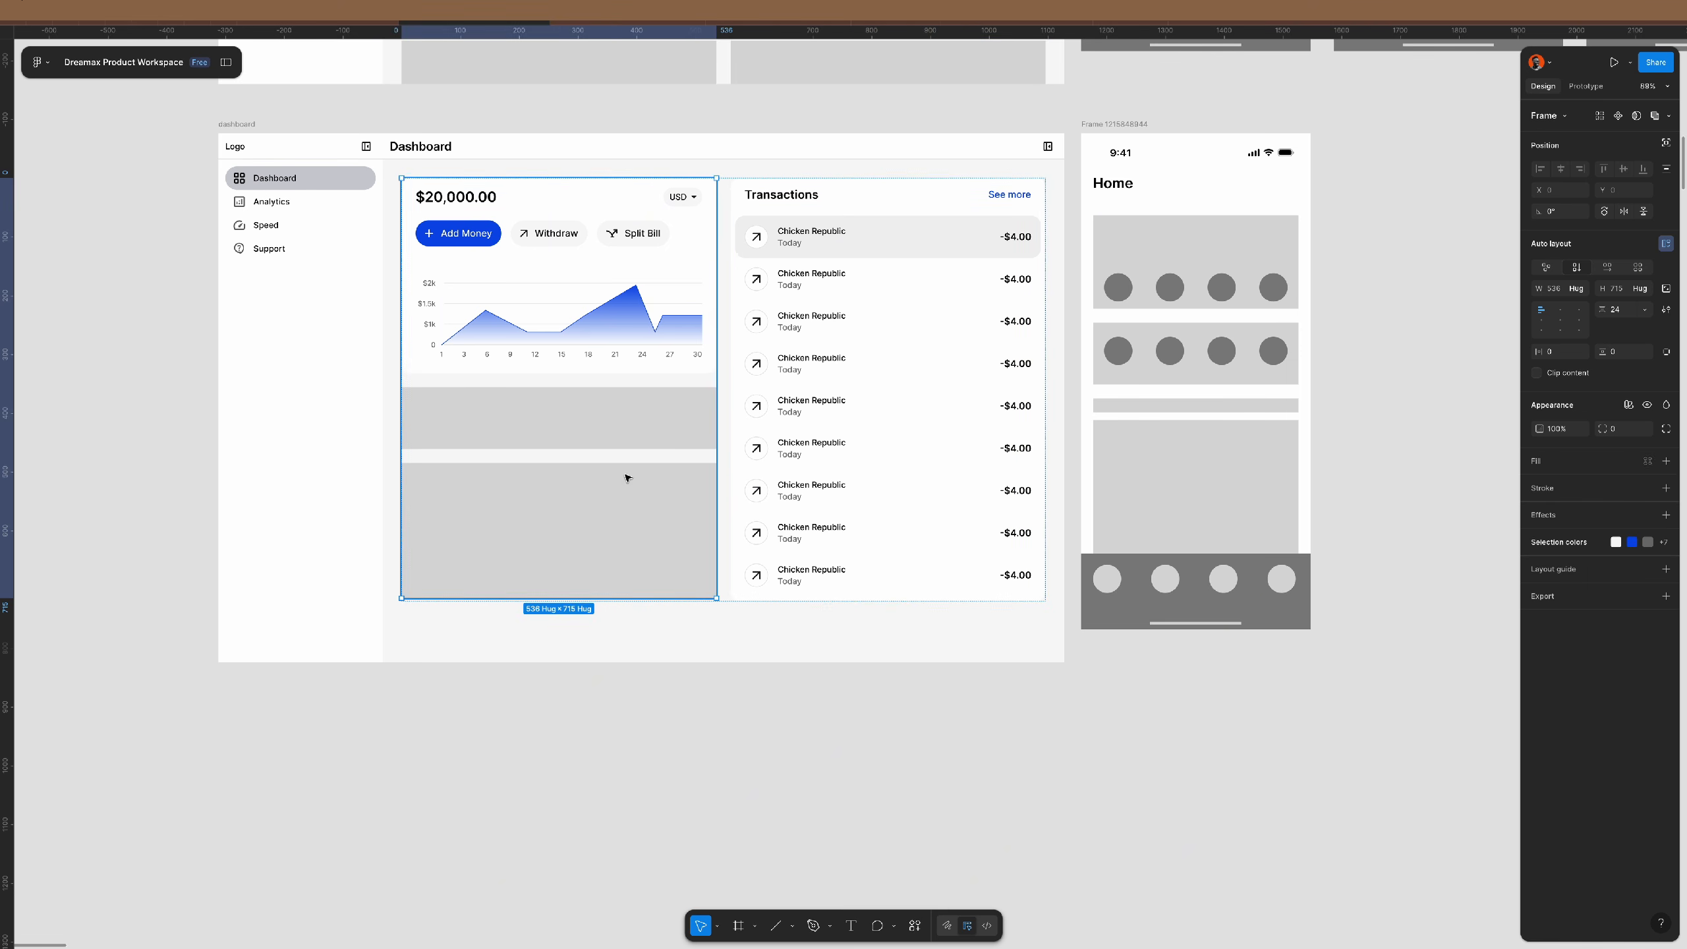
left_click(1626, 290)
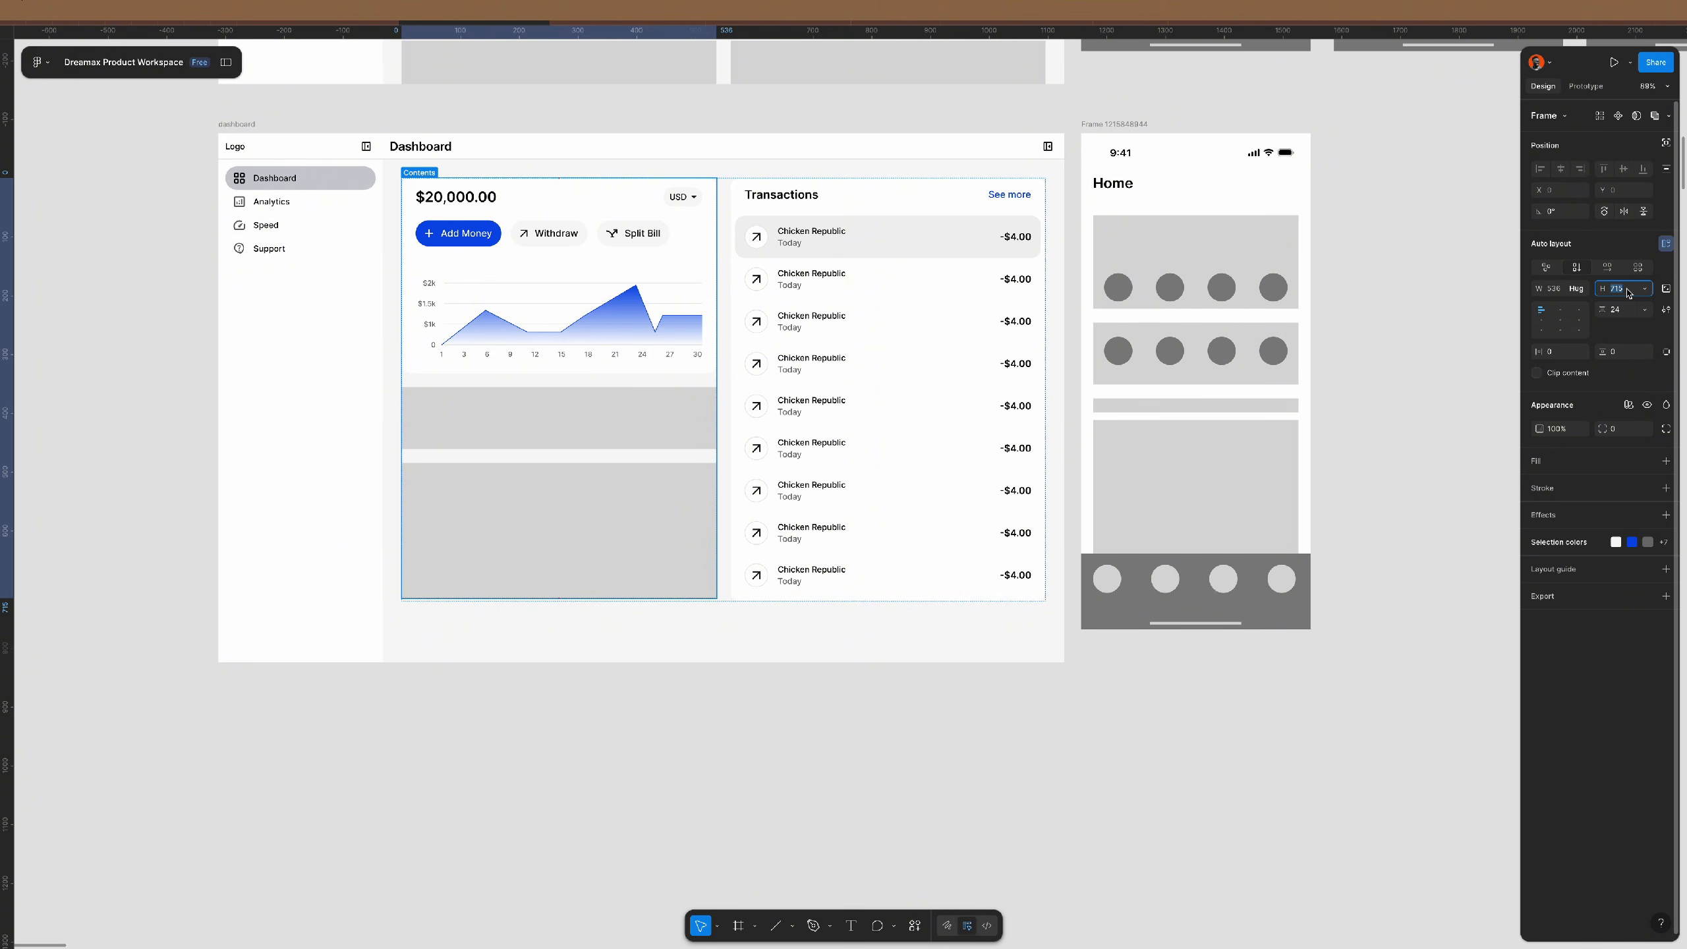
type("720")
key("Return")
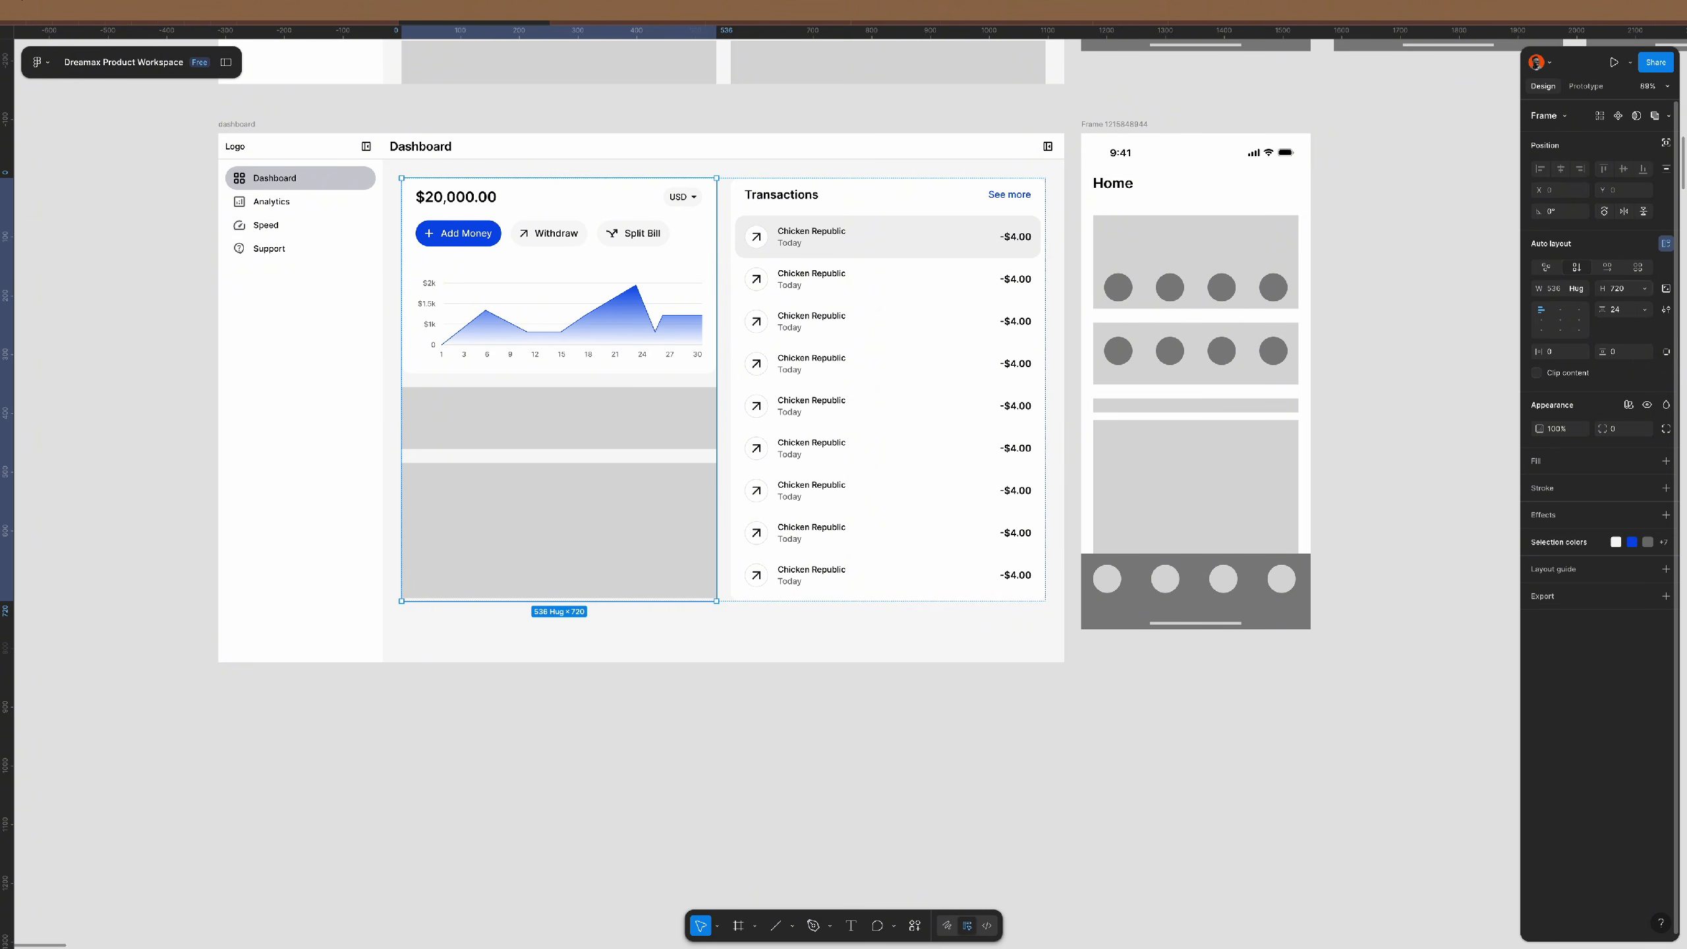
- Set the lower grey placeholder's height to Fill container
left_click(666, 490)
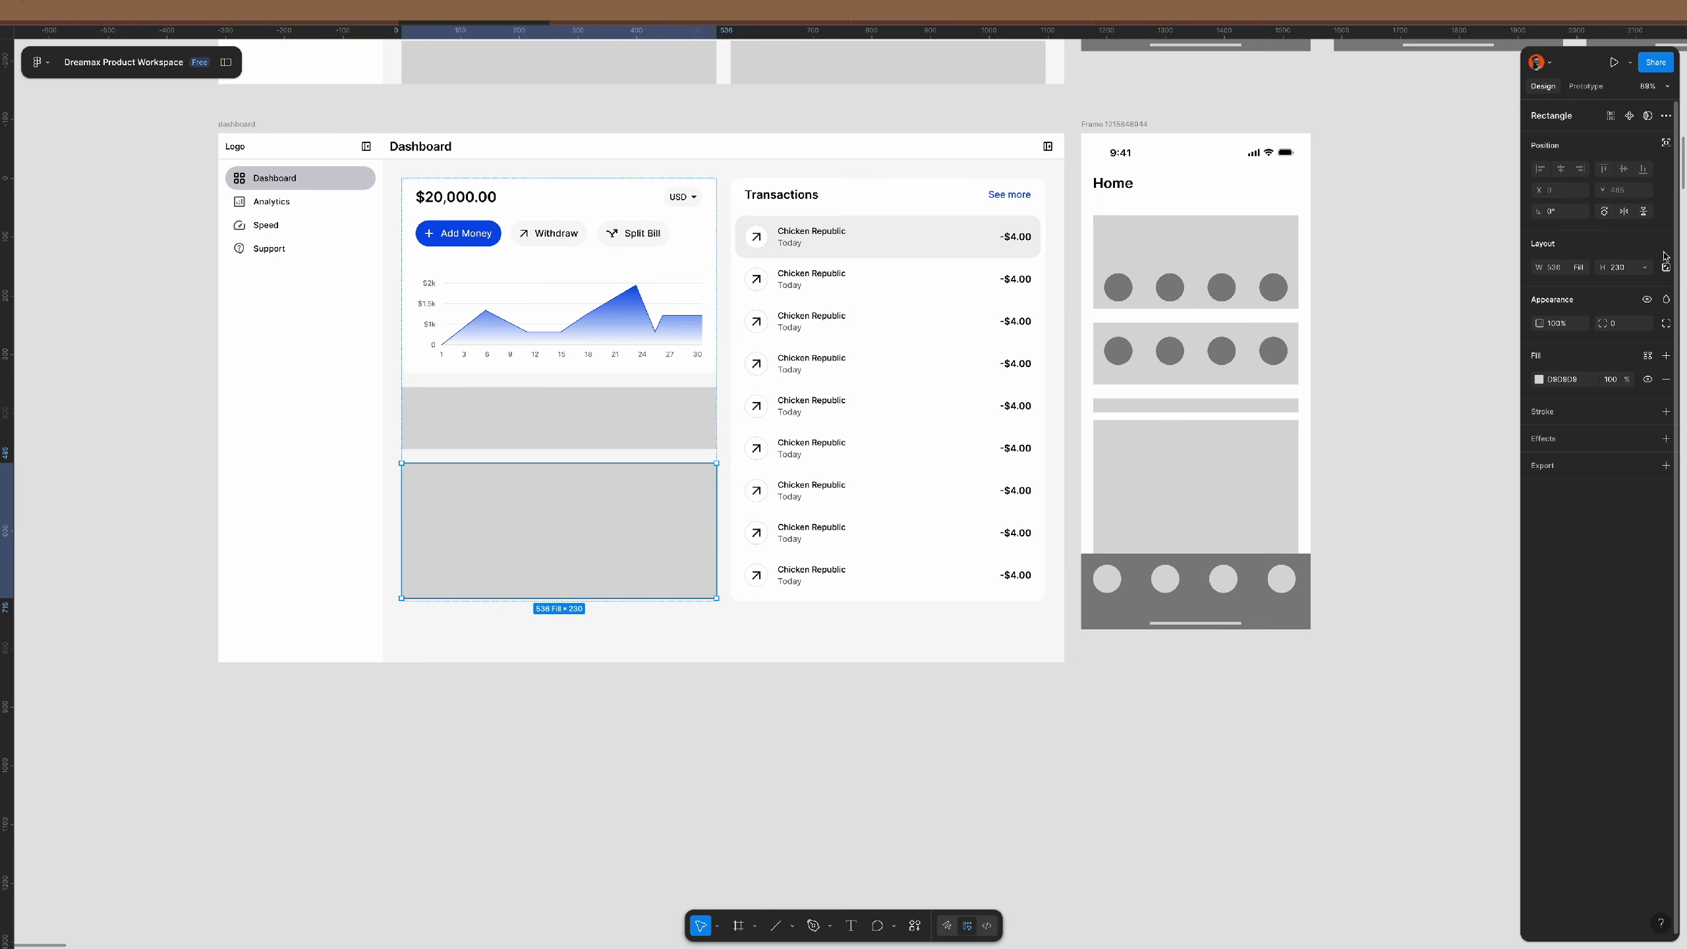
left_click(1644, 267)
left_click(1607, 284)
left_click(577, 765)
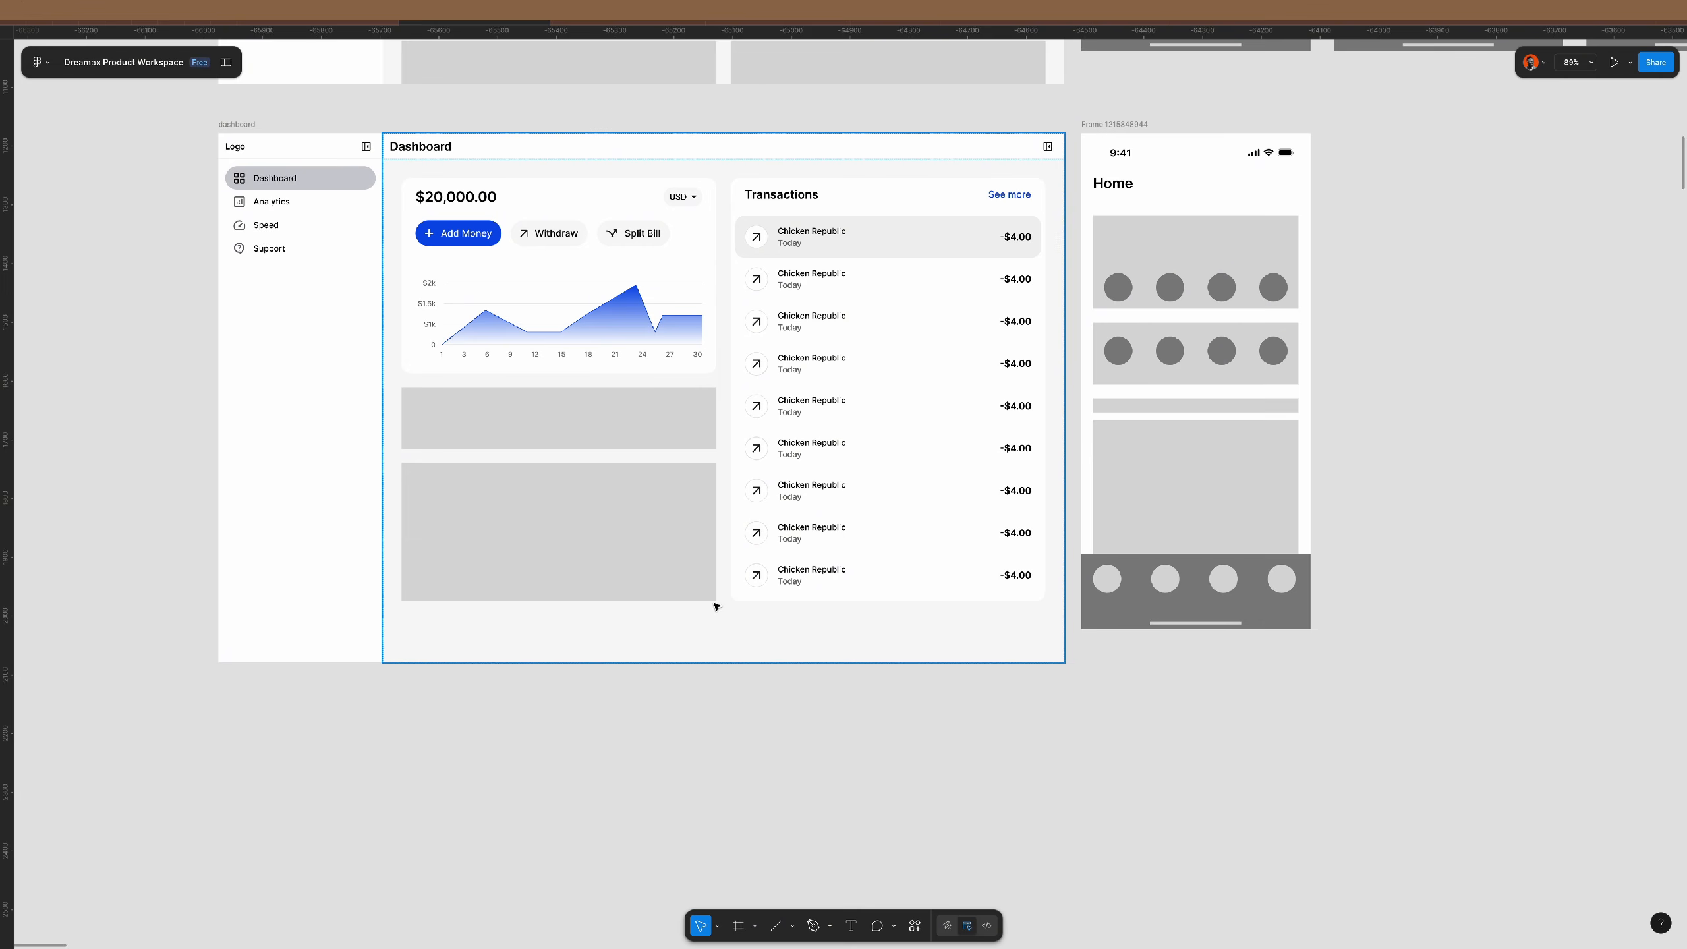
- Paste a copy of the $20,000.00 balance card into the Dashboard content frame at Fill container width
scroll(658, 545, "down", 1)
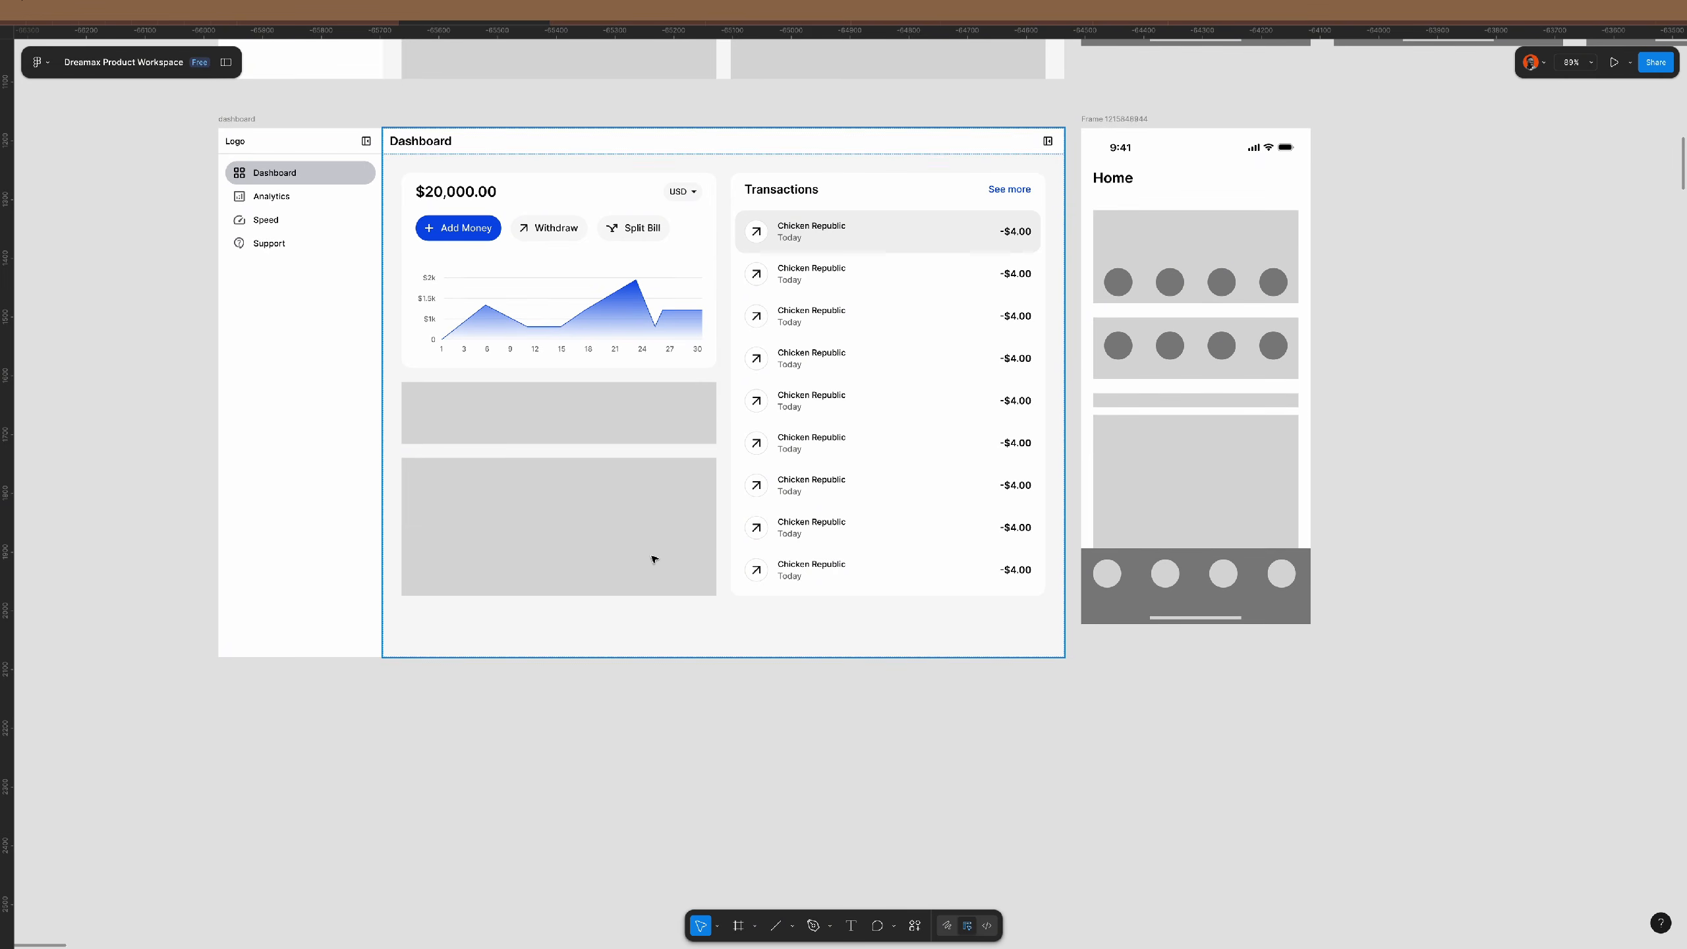
left_click(673, 269)
left_click(674, 265)
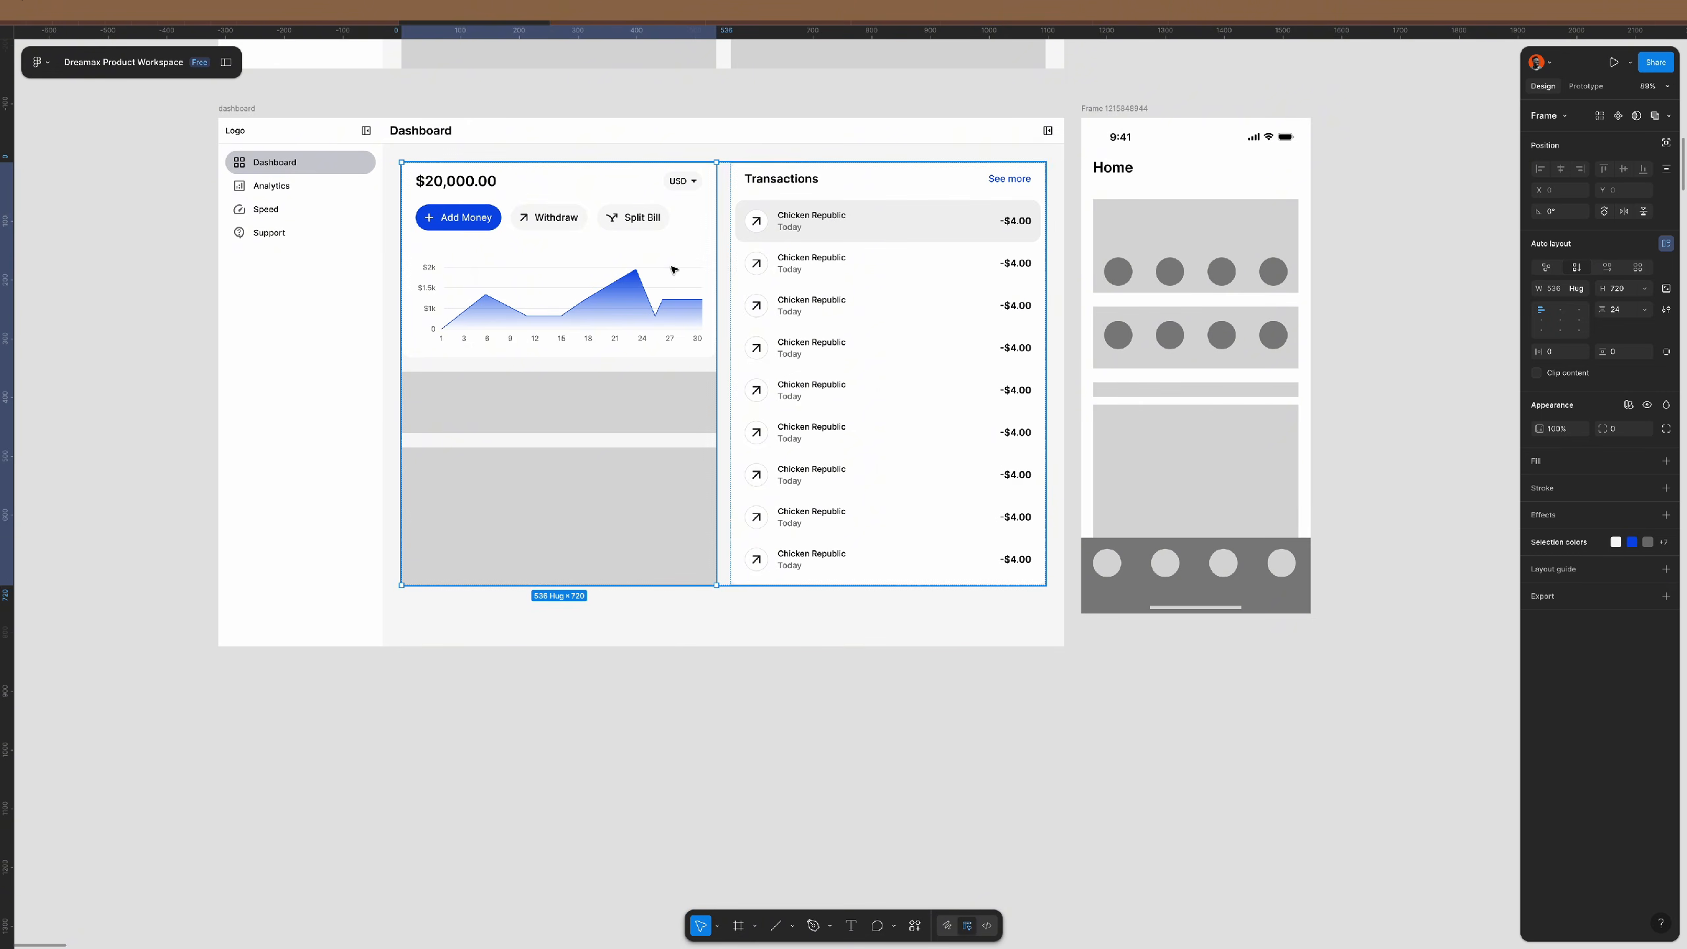
left_click(681, 250)
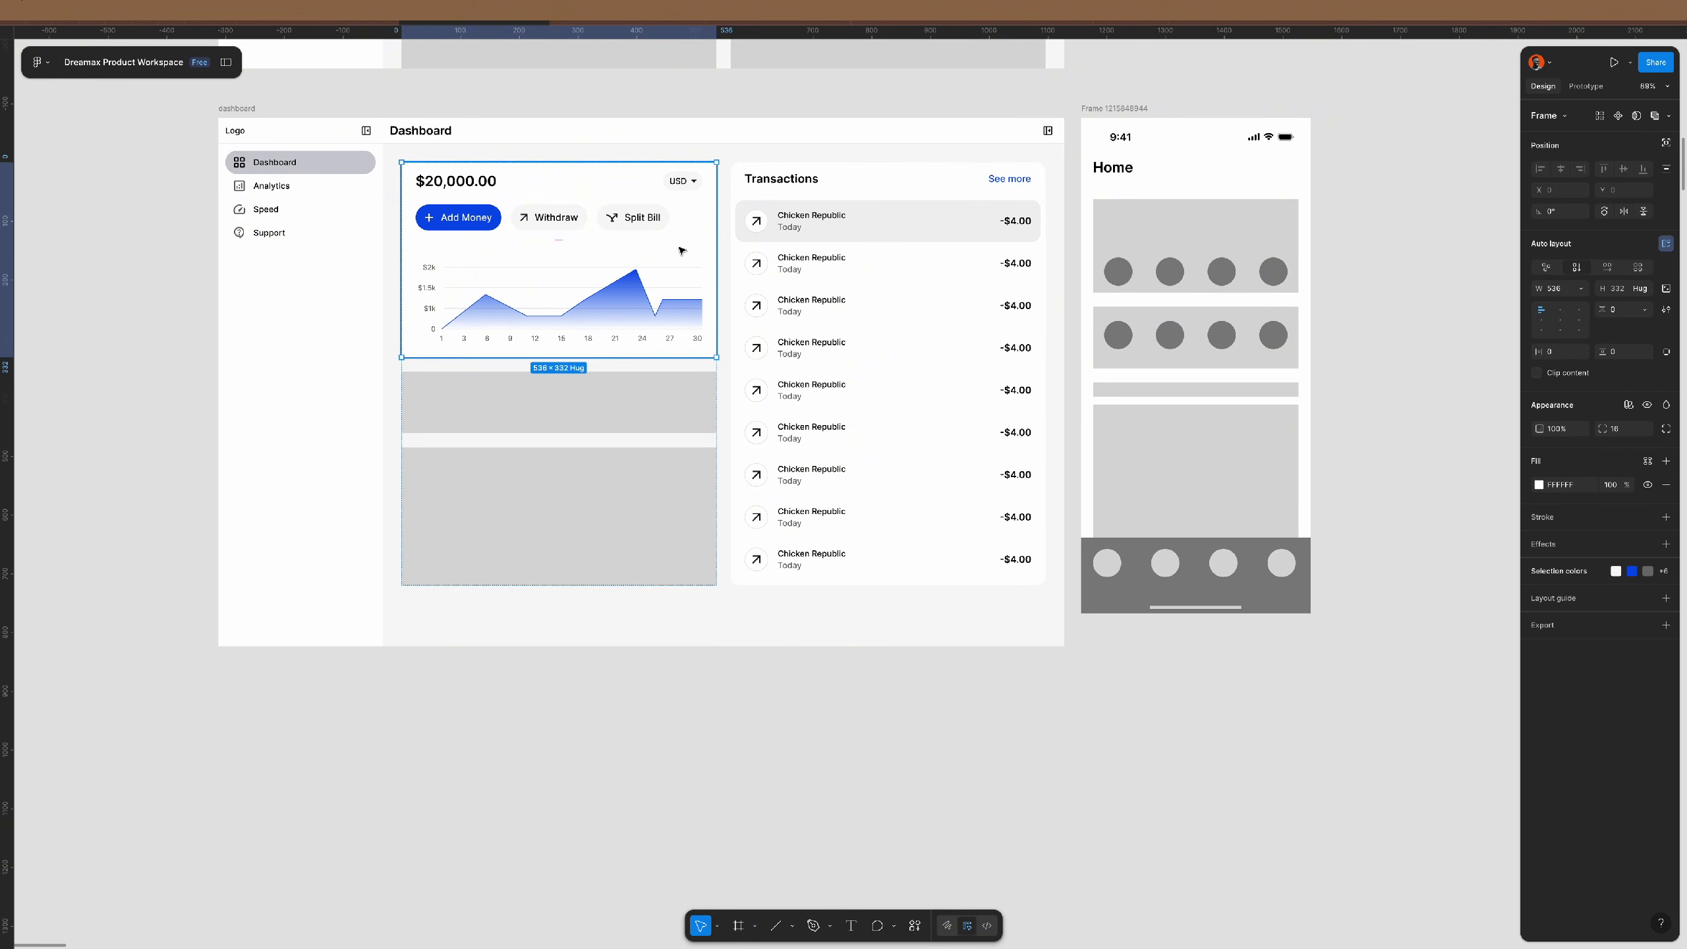
left_click(815, 155)
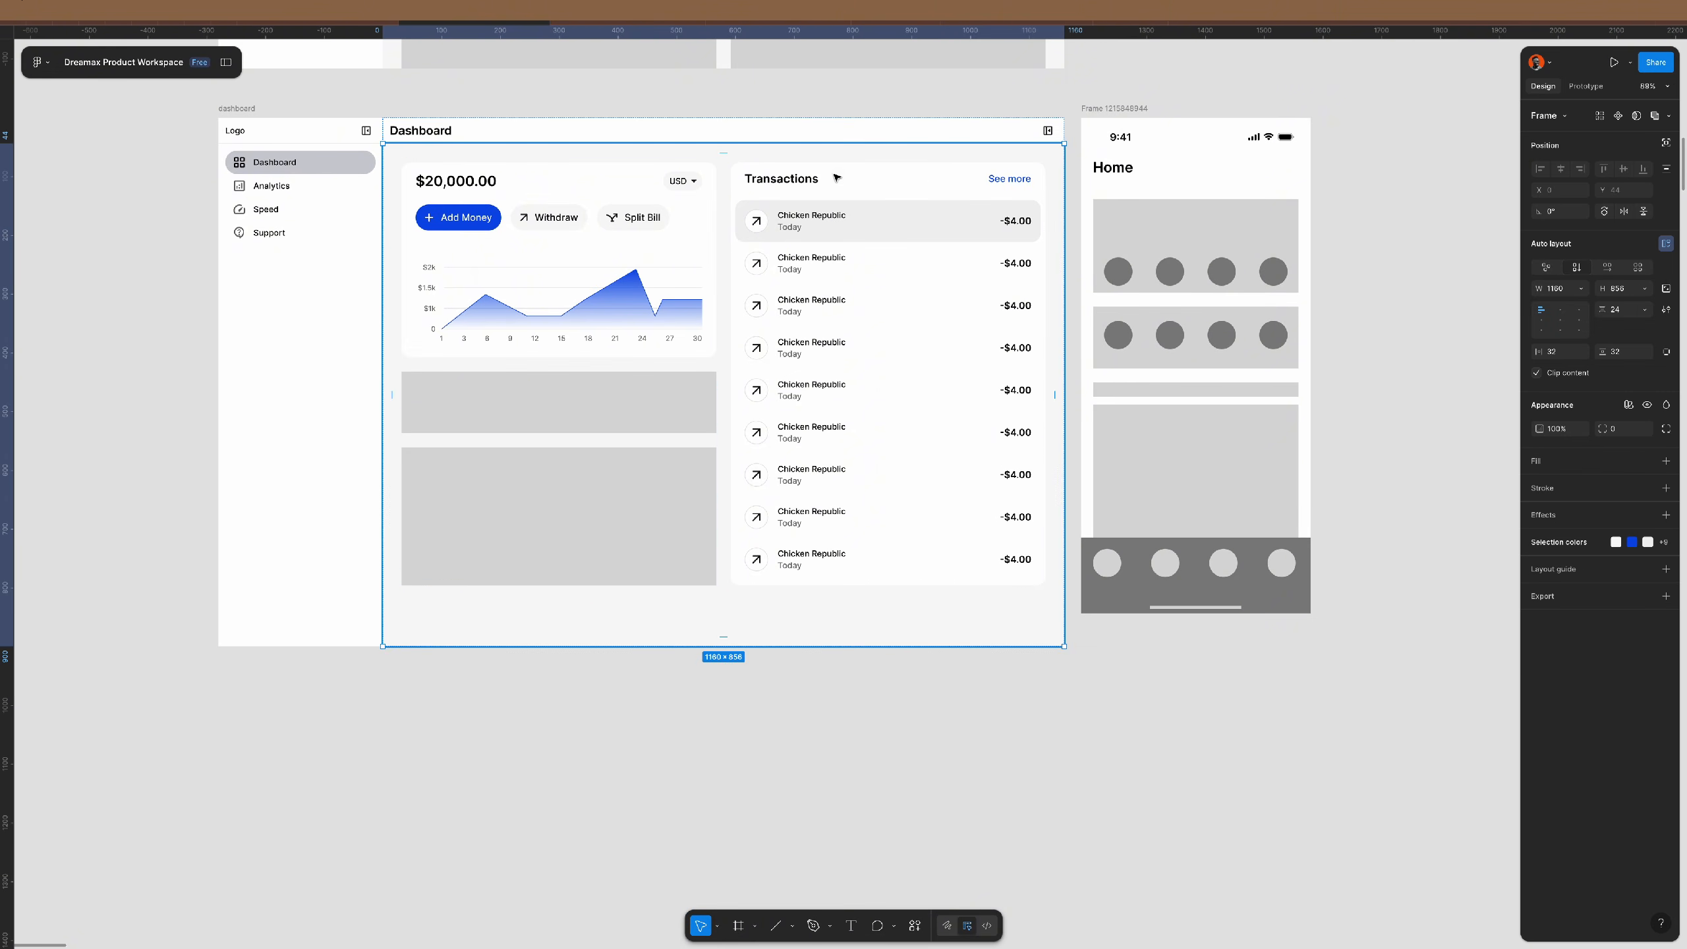
key("ctrl+v")
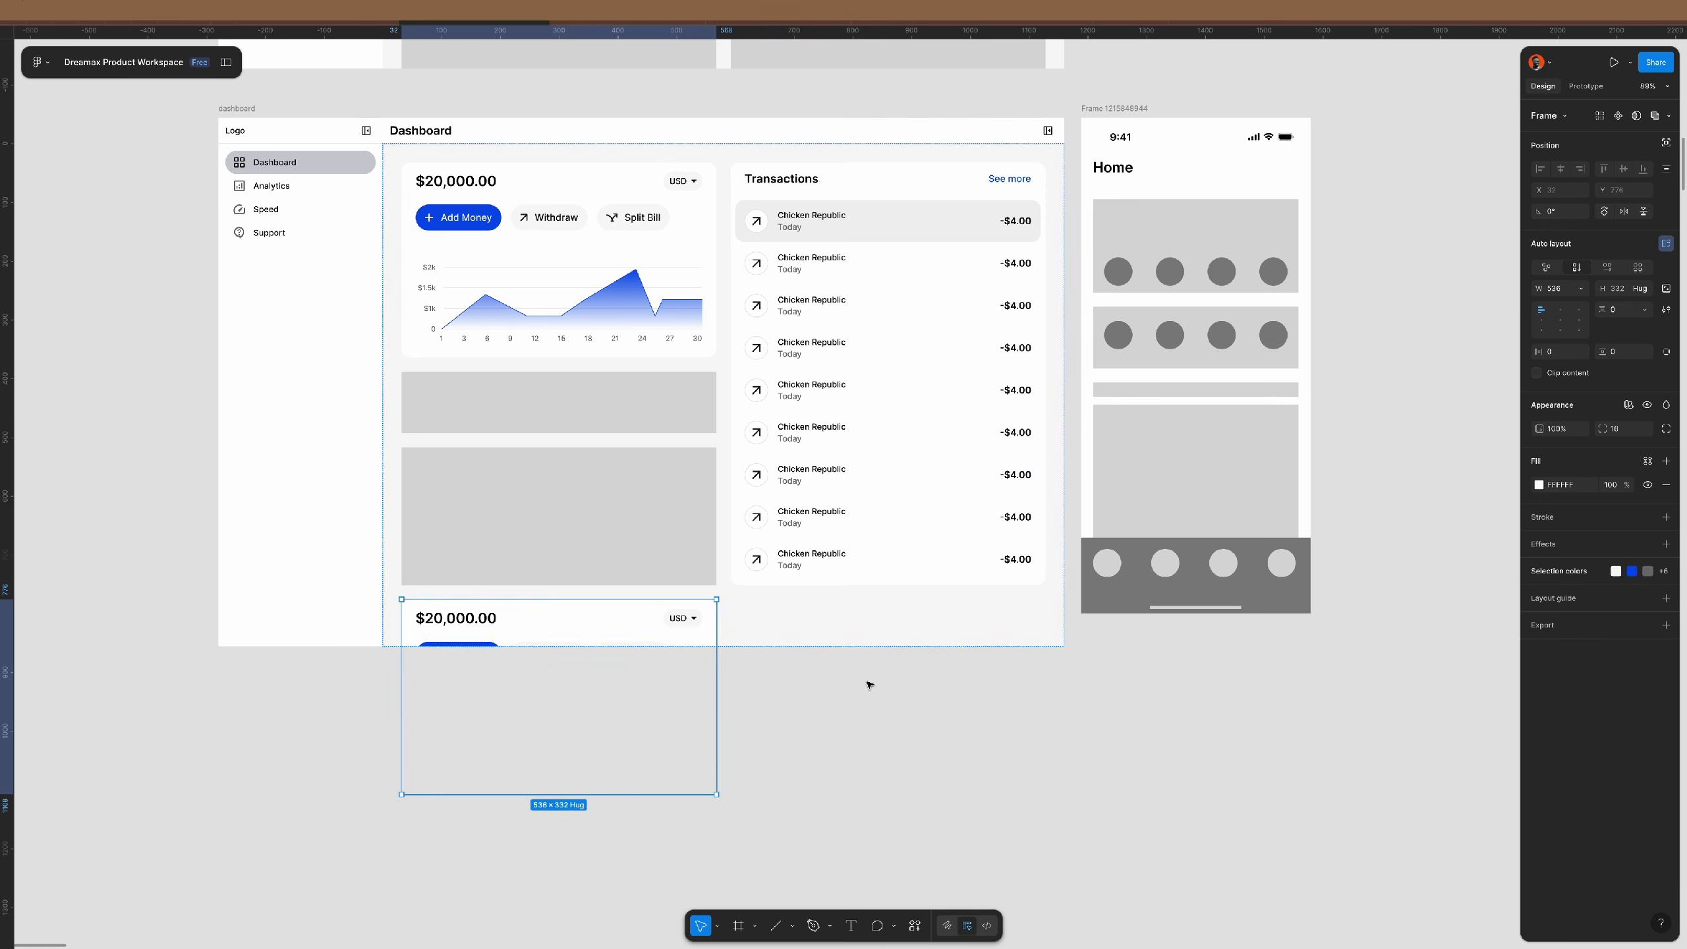
left_click(1582, 289)
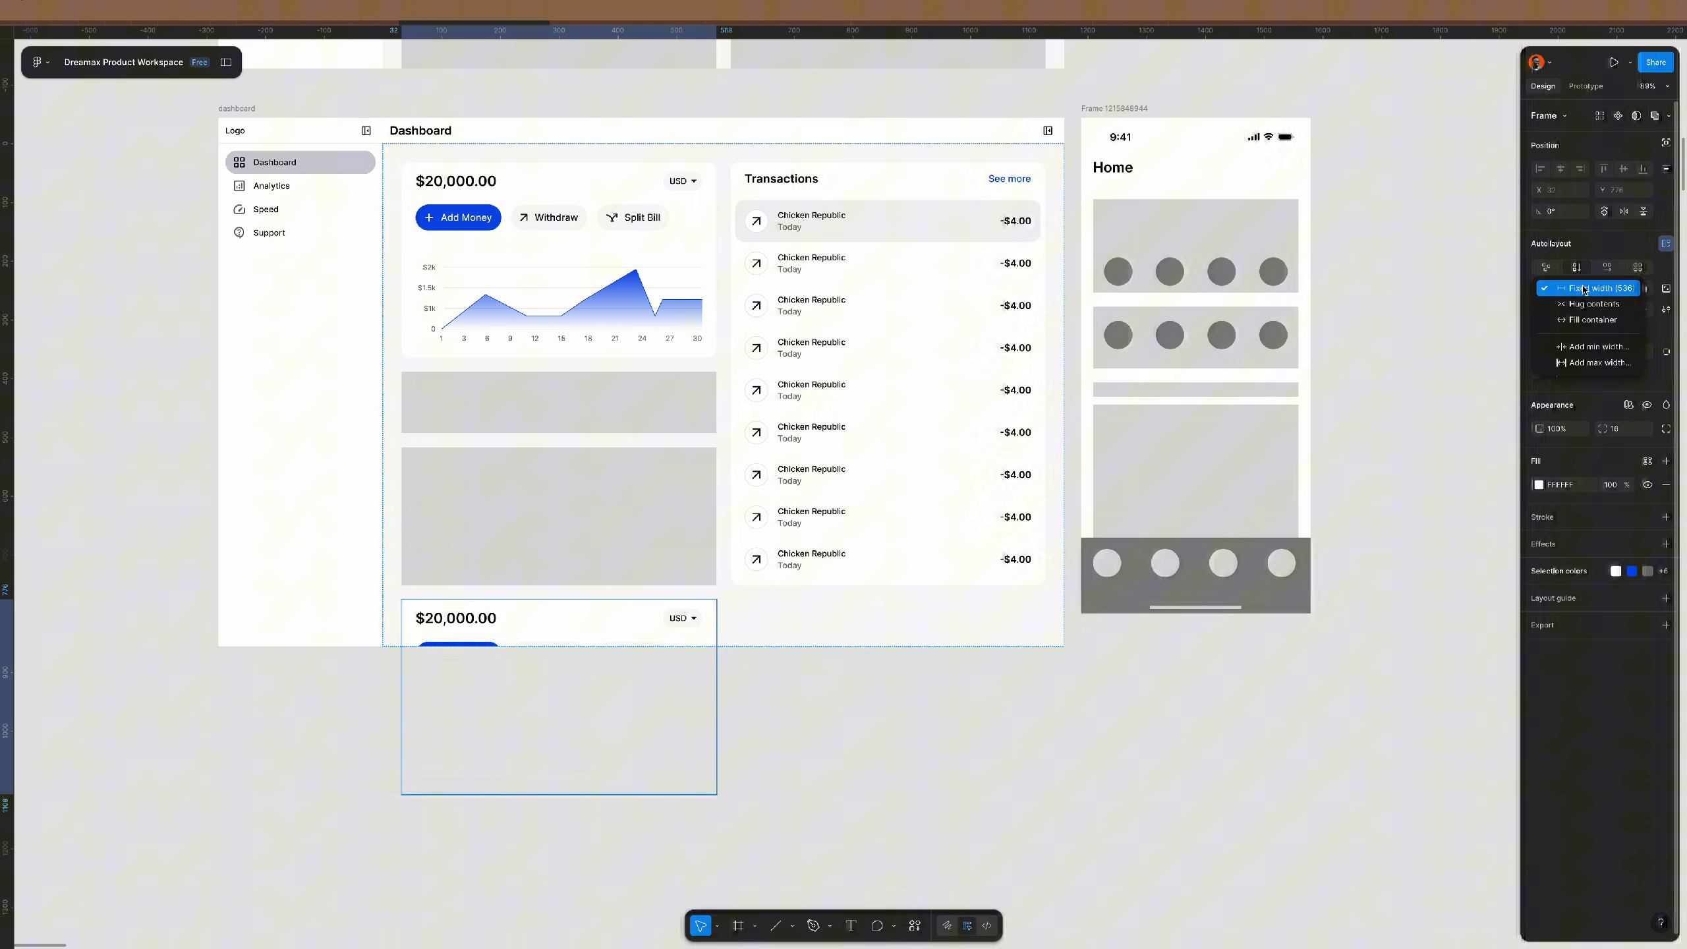
left_click(1593, 320)
left_click(1146, 739)
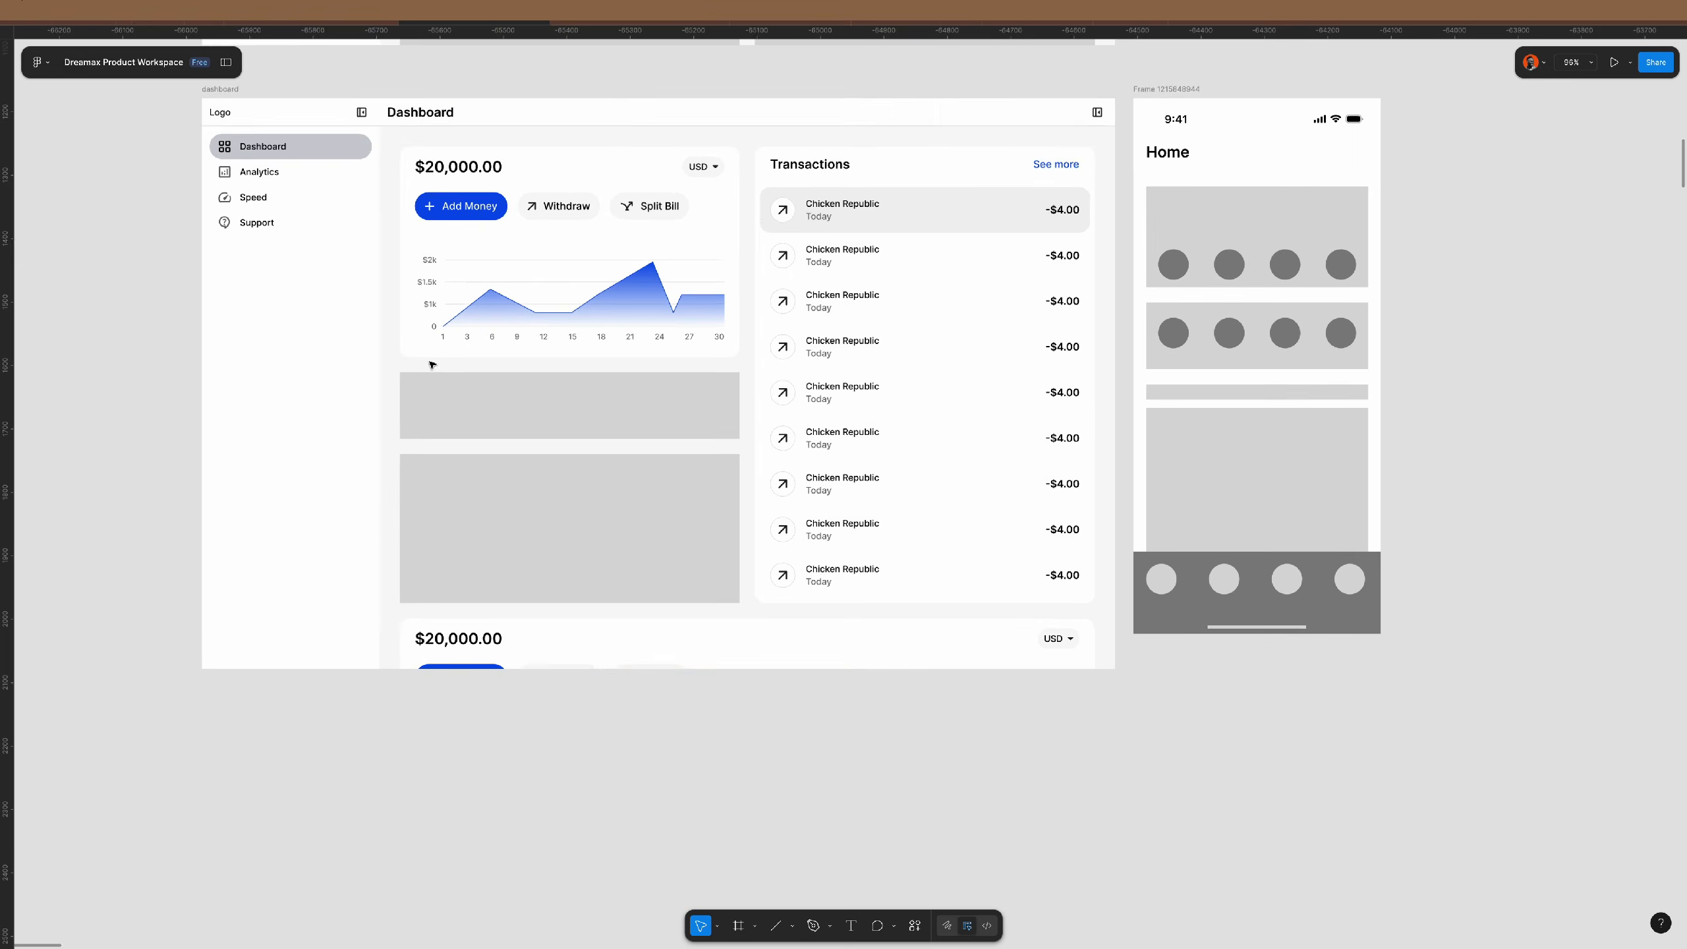
- Wrap the grey block under the chart in a frame
scroll(430, 362, "up", 5)
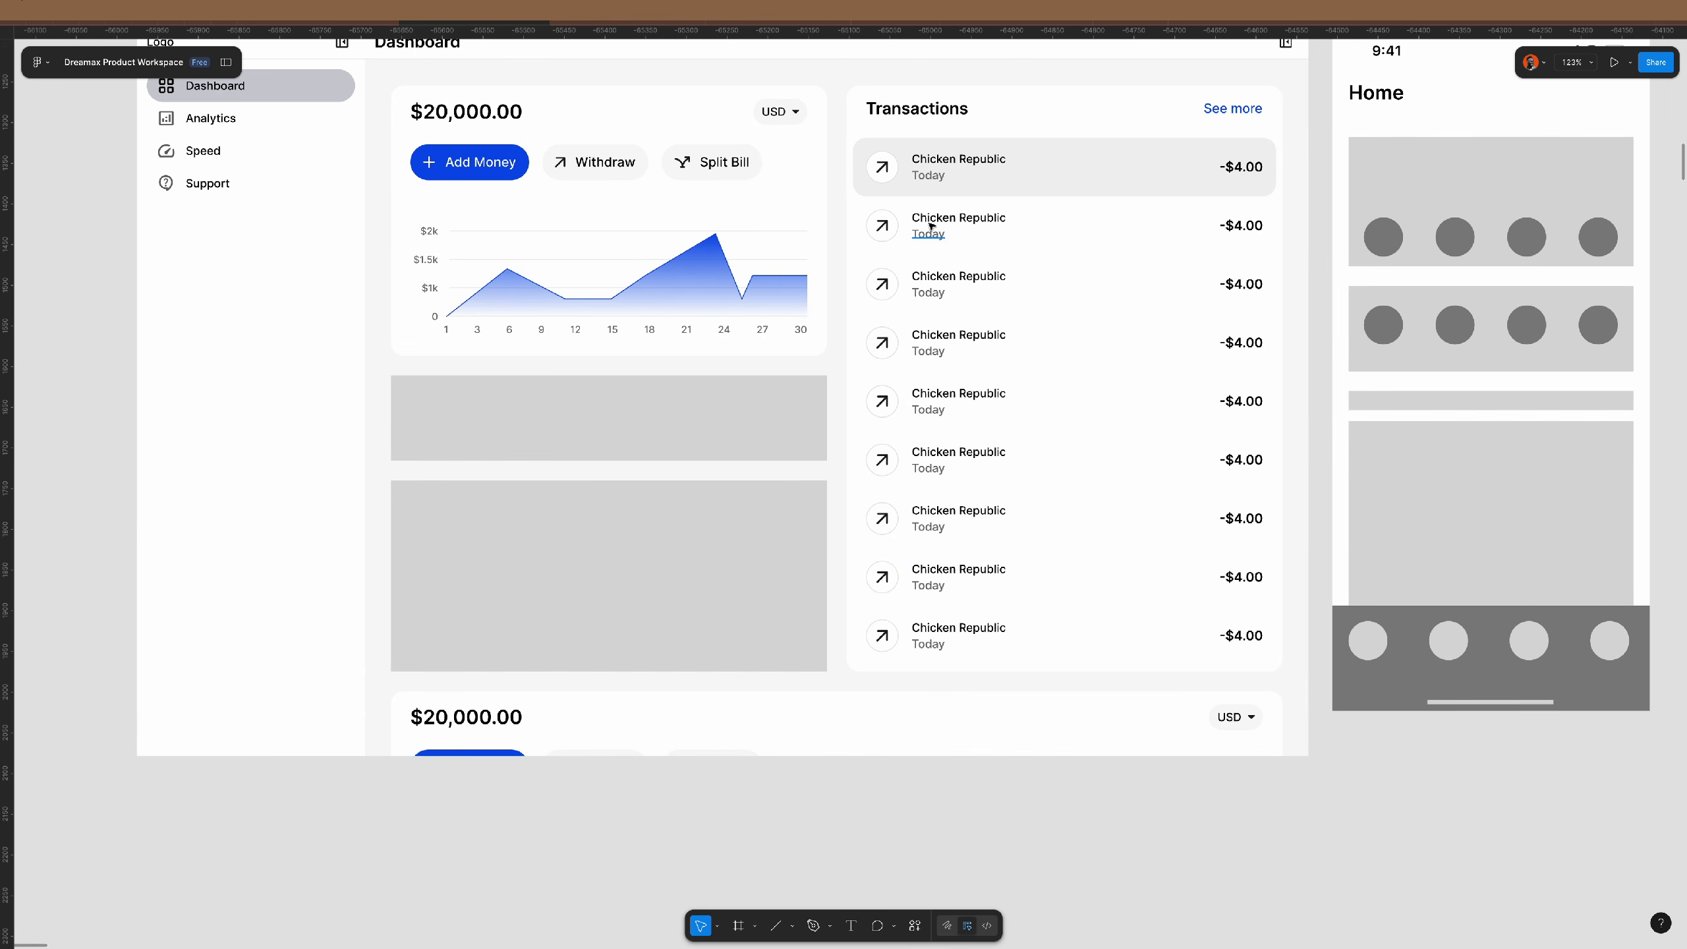
left_click(956, 229)
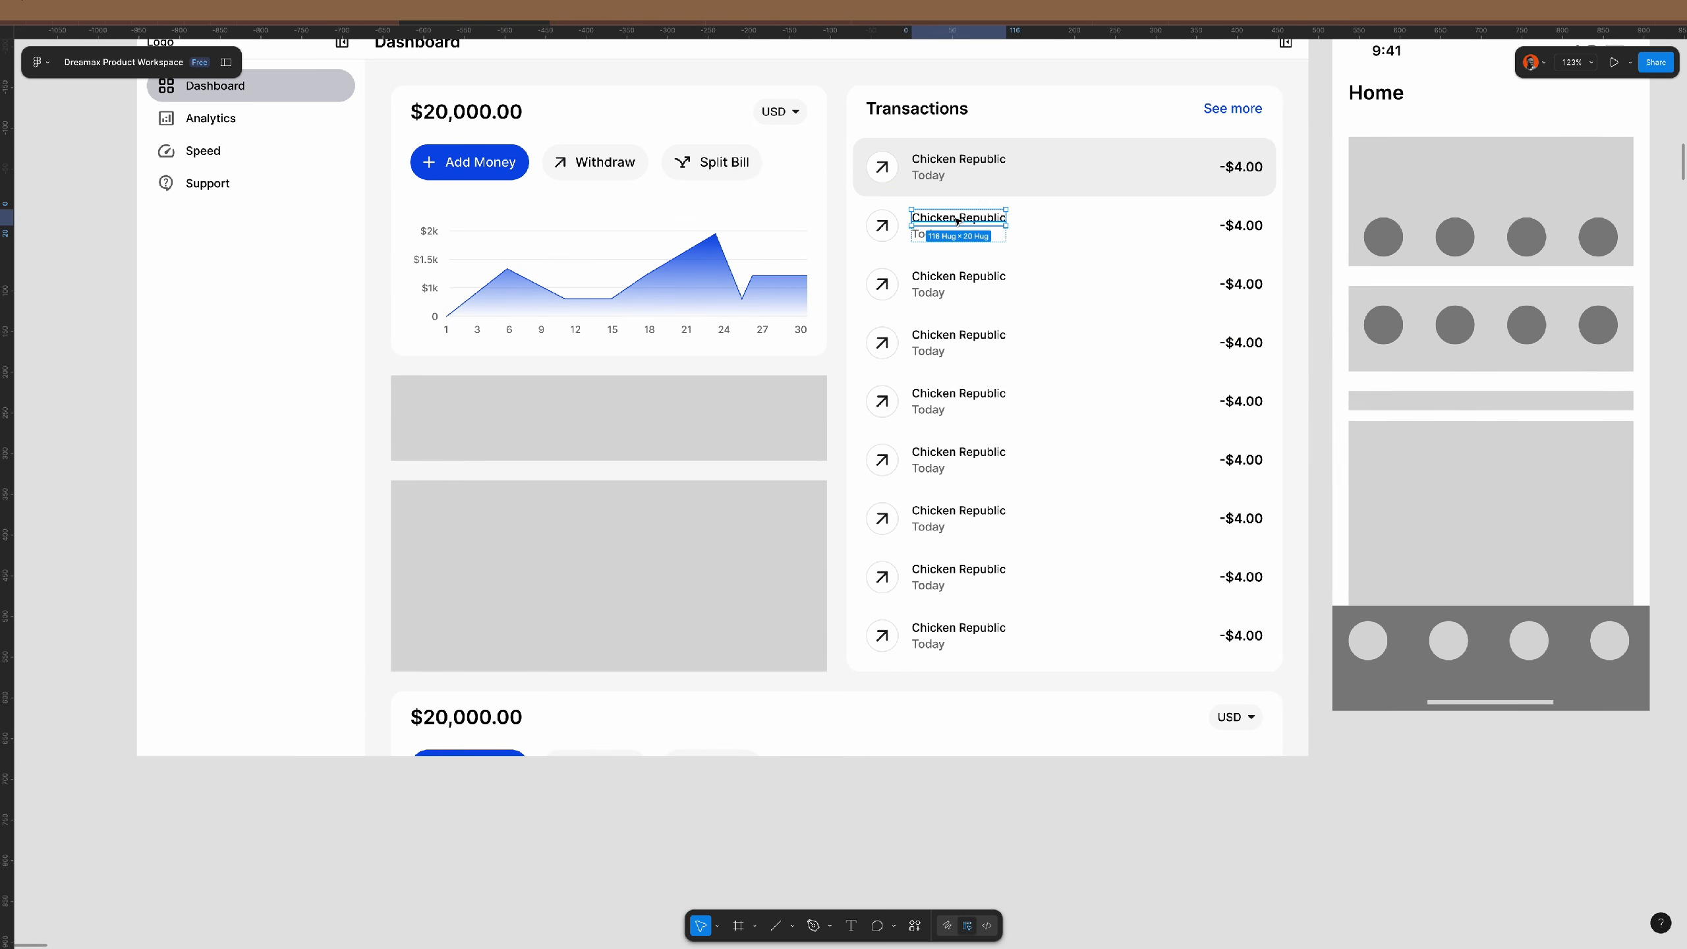
left_click(906, 174)
left_click(725, 421)
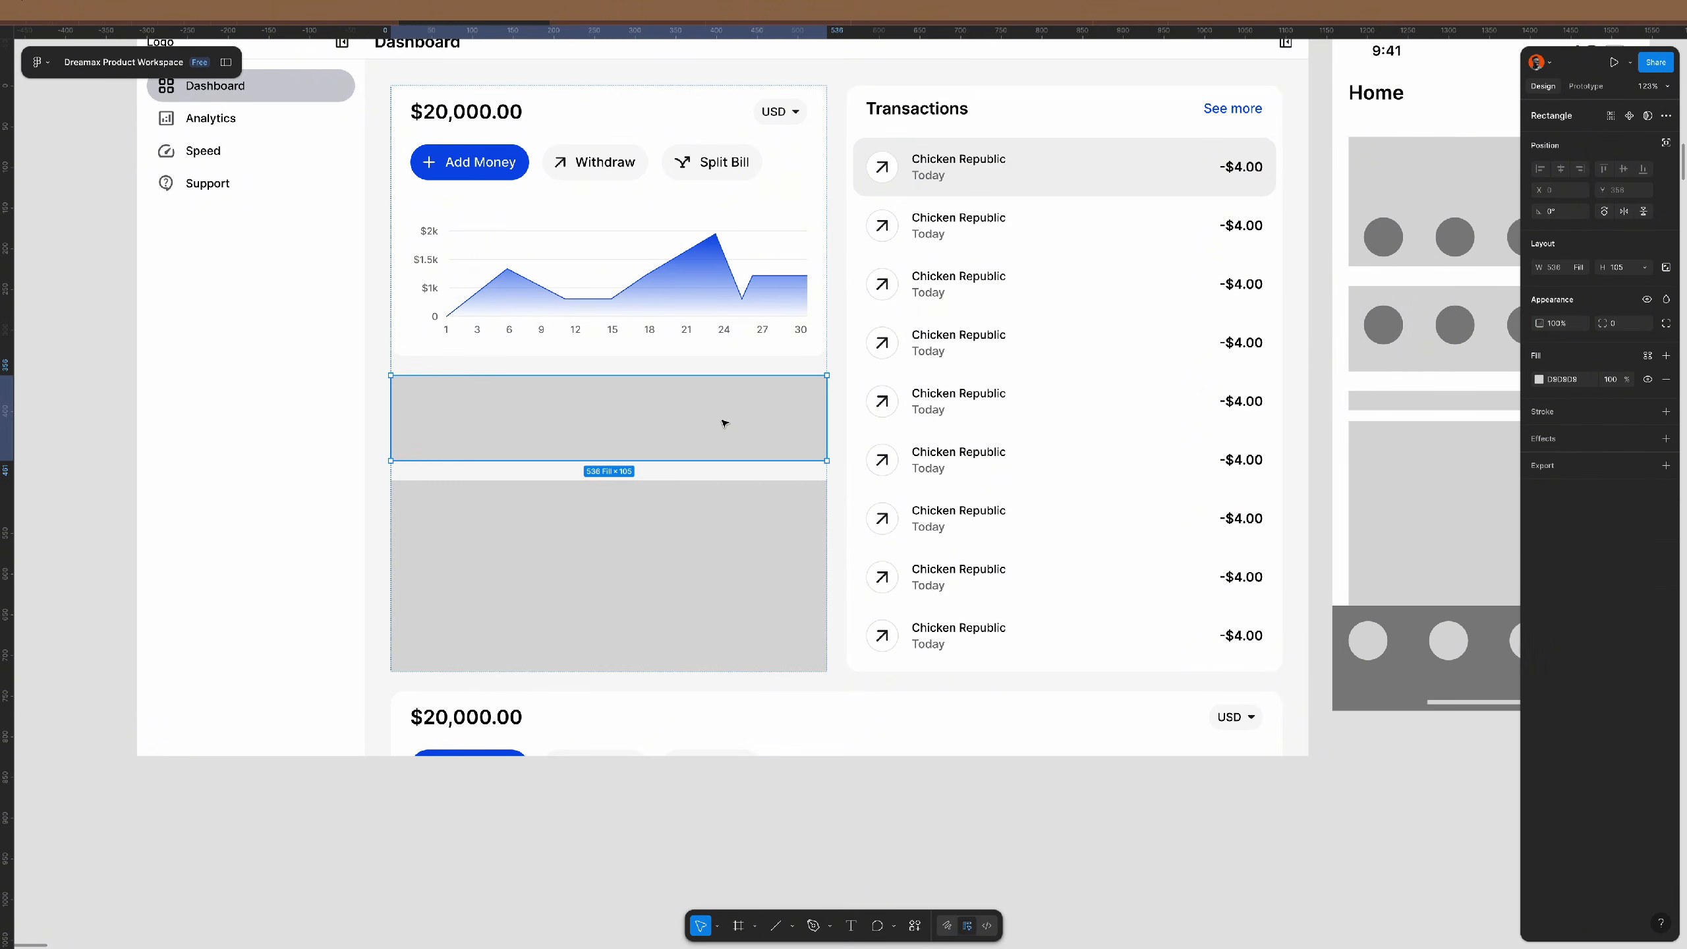
right_click(726, 418)
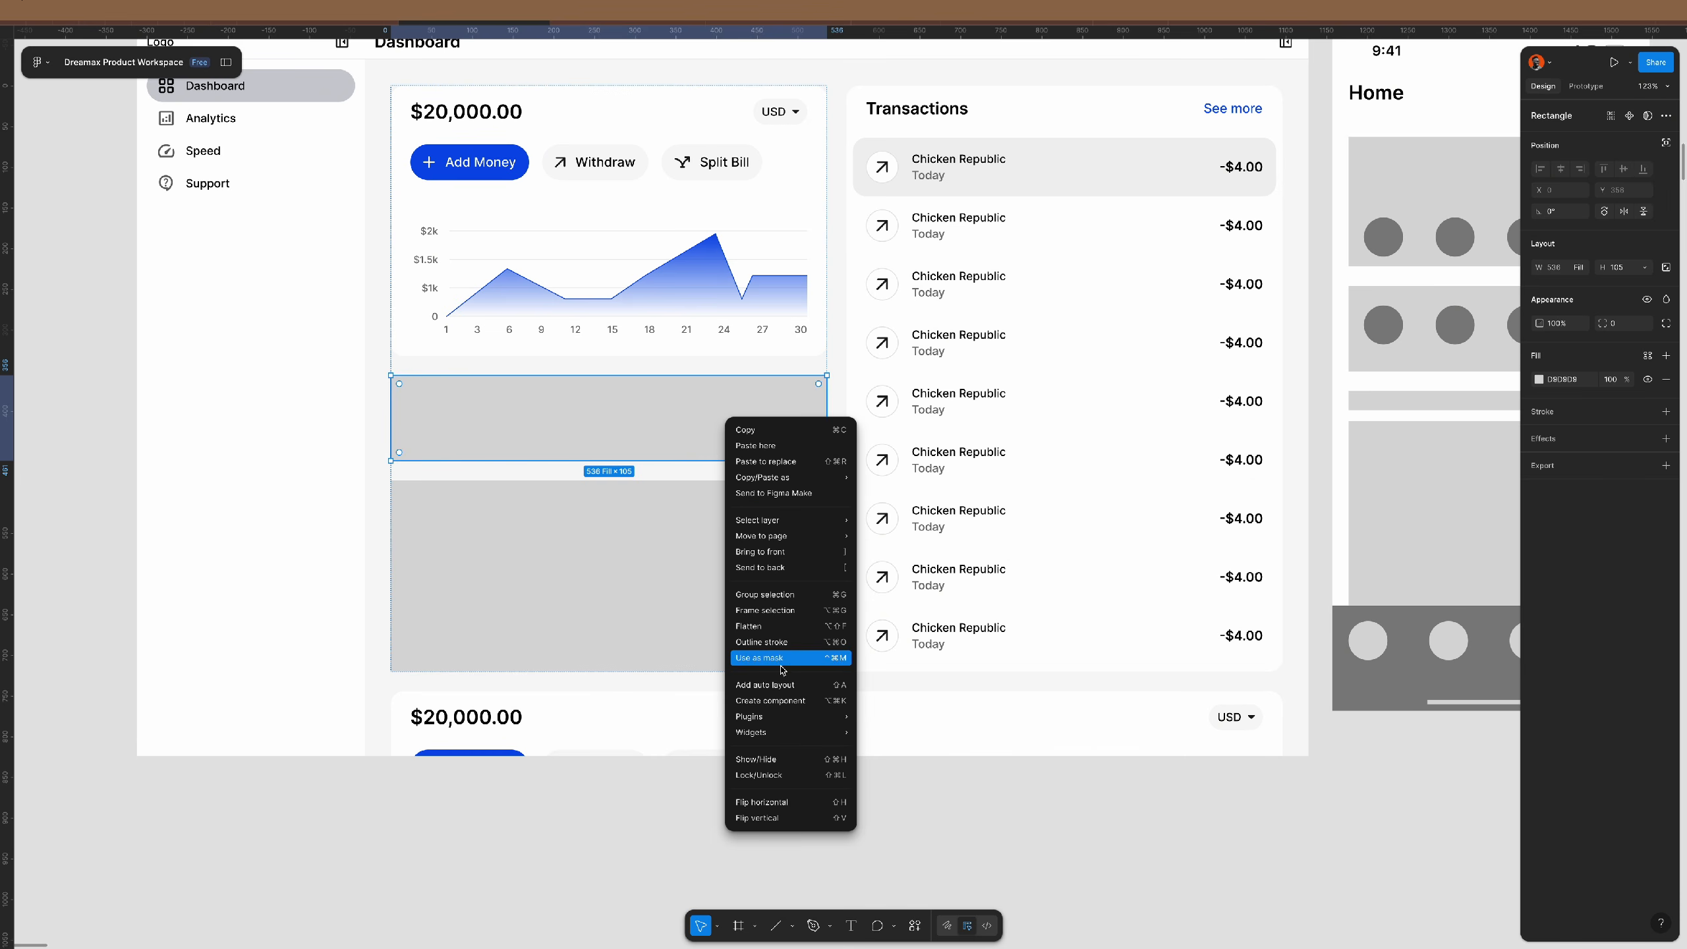
left_click(790, 610)
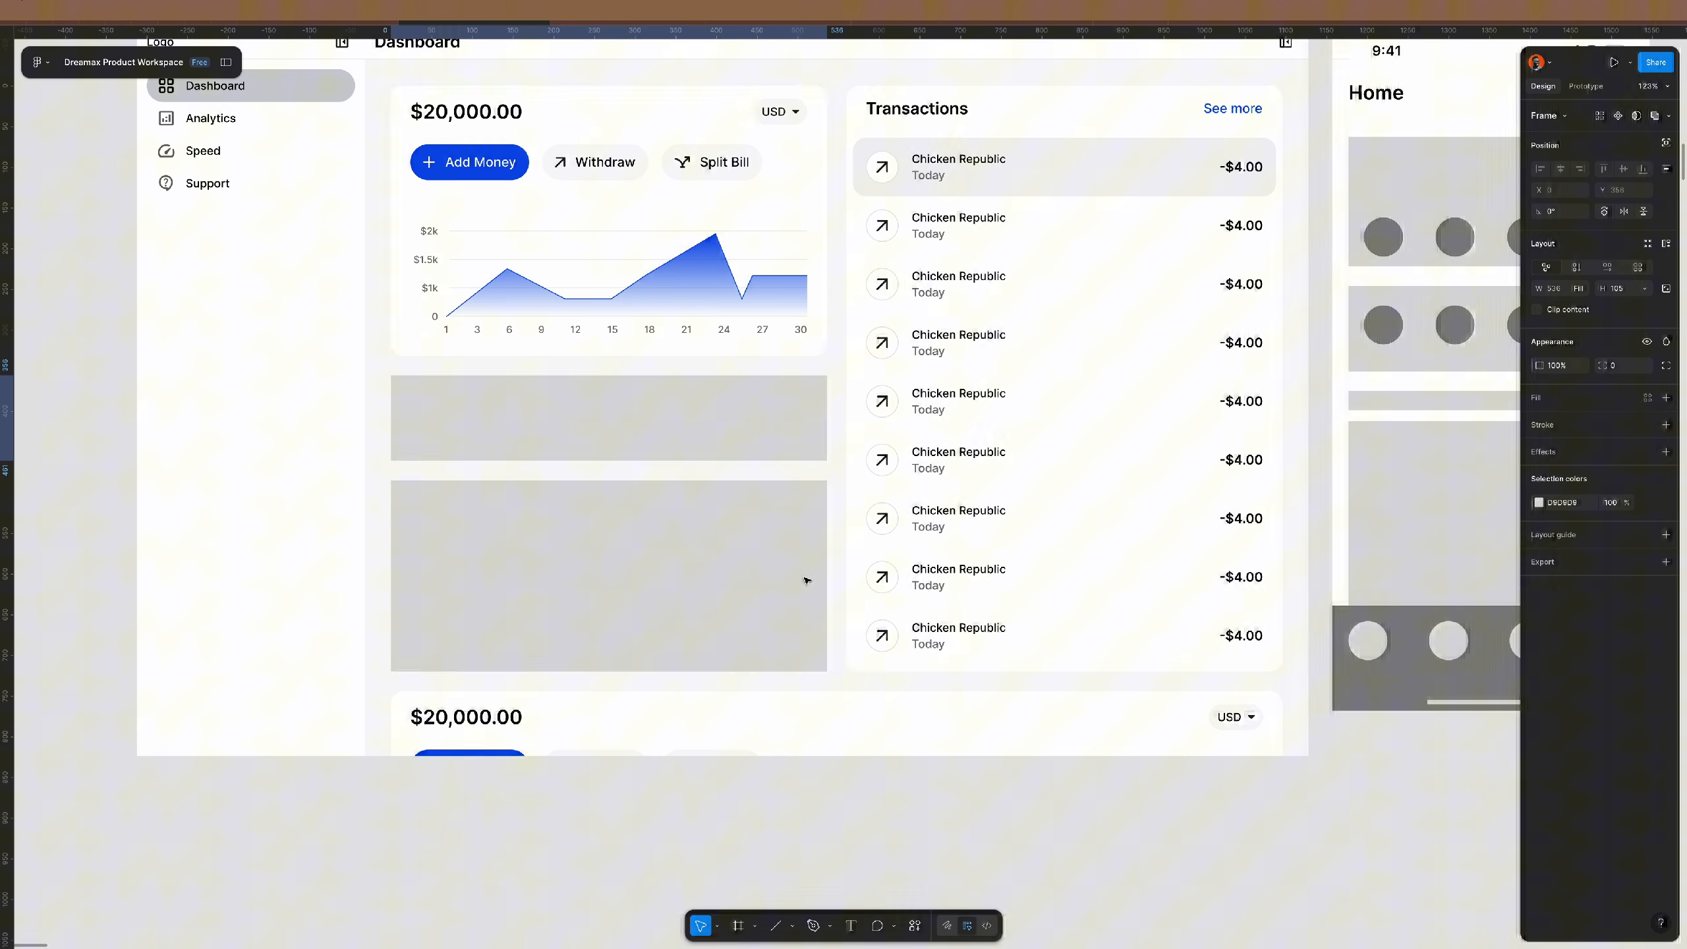
- Paste a copy of the Transactions card into the grey placeholder
left_click(958, 163)
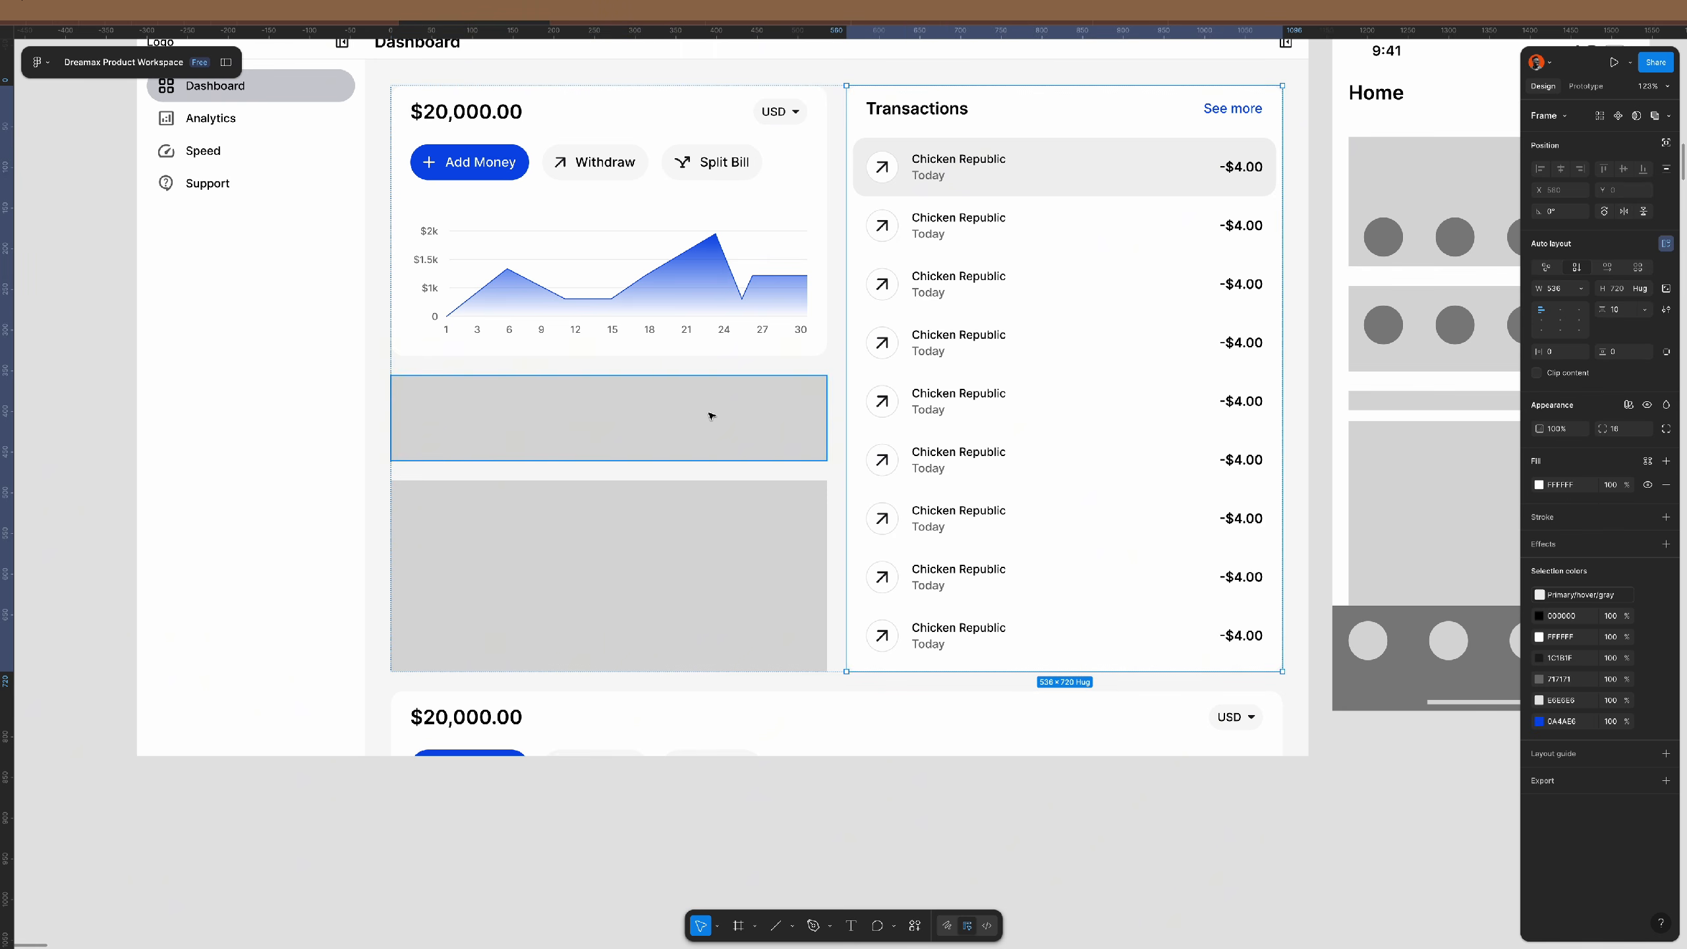
left_click(754, 418)
left_click(752, 419)
key("ctrl+v")
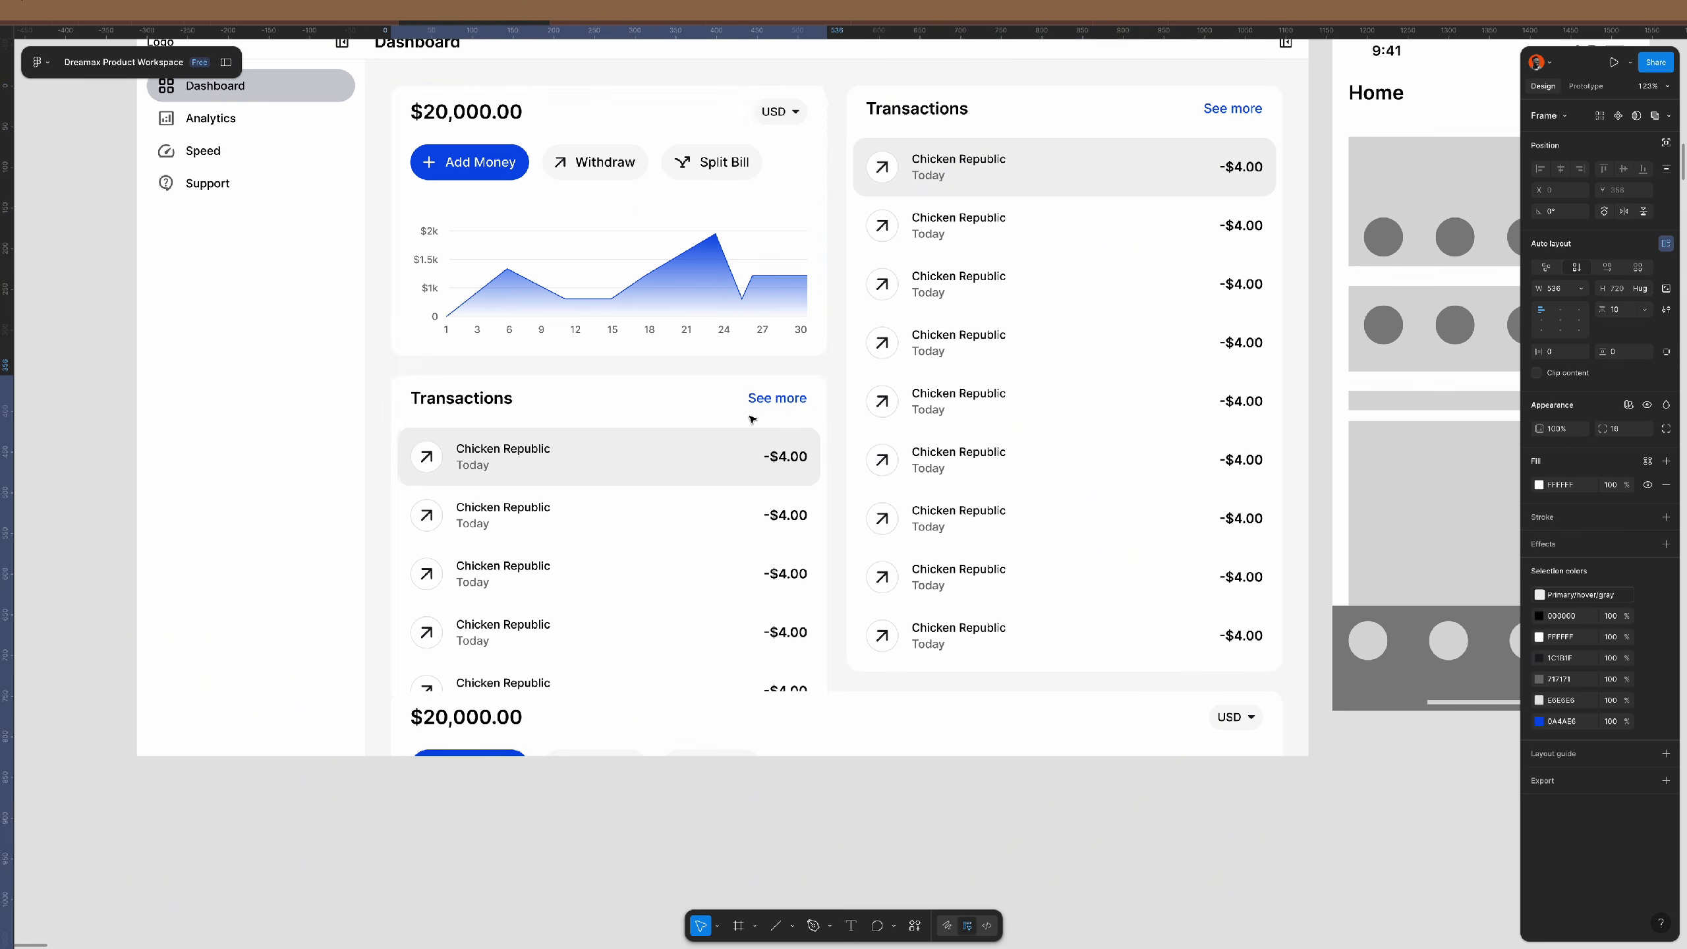
- Delete all transaction rows in the pasted card except the first two
left_click(684, 545)
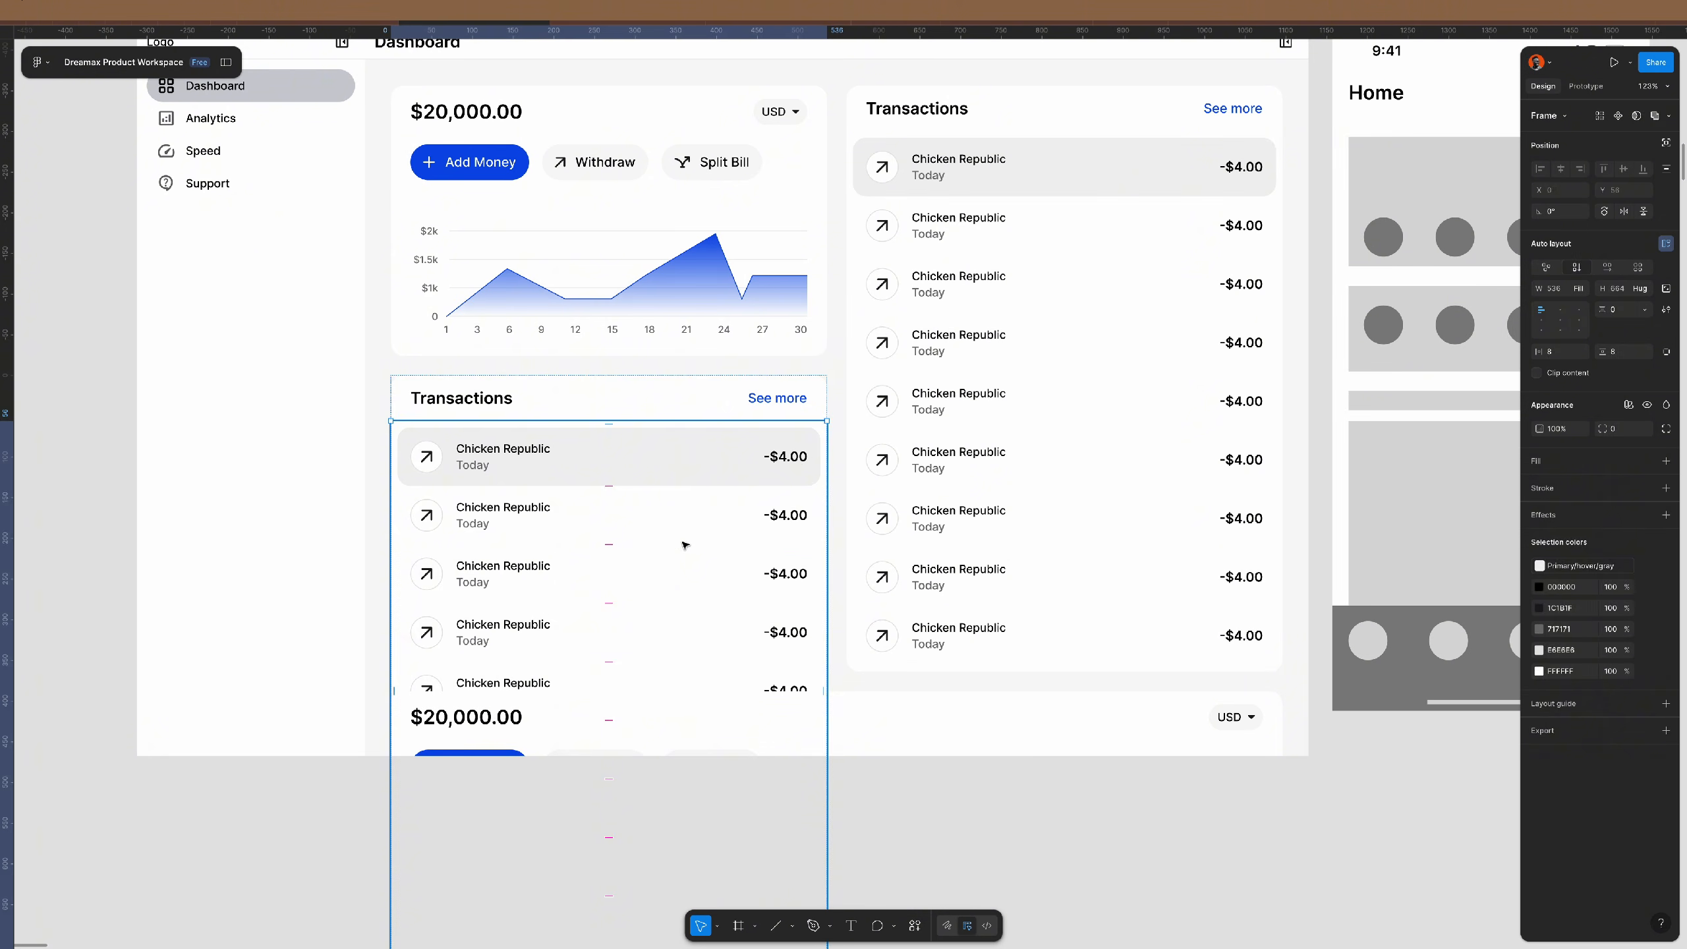
key("Return")
left_click(682, 460, "shift")
left_click(691, 507, "shift")
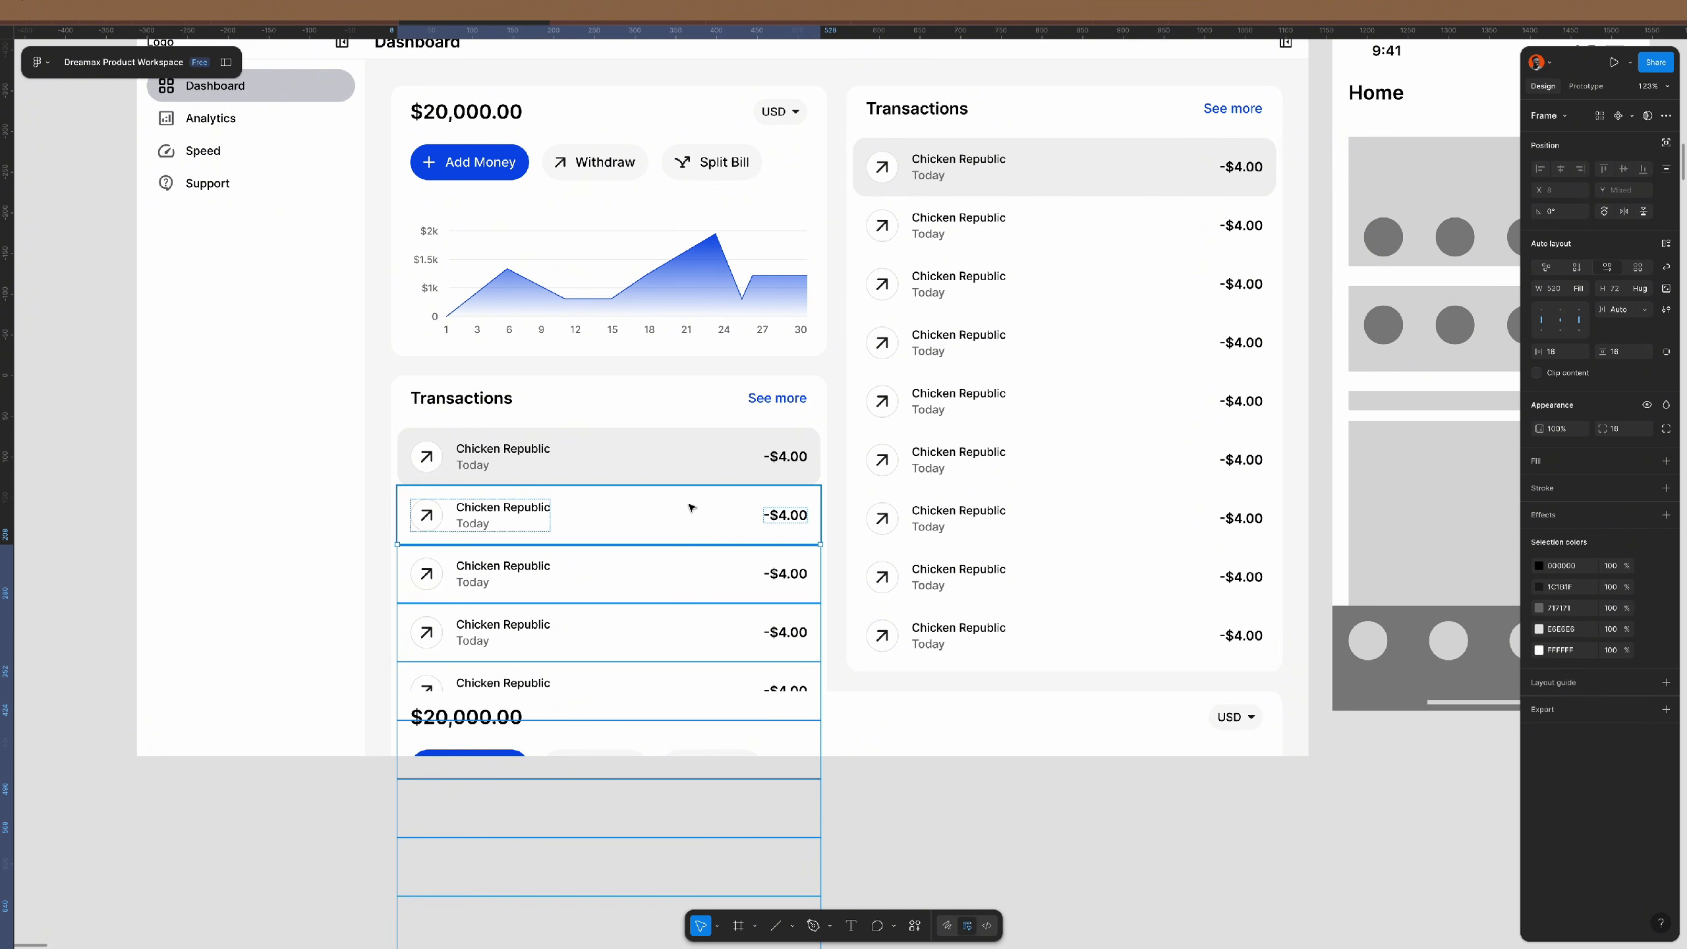
key("Delete")
- Rename the pasted card's heading to 'Quick Actions' and delete the See more link
double_click(477, 400)
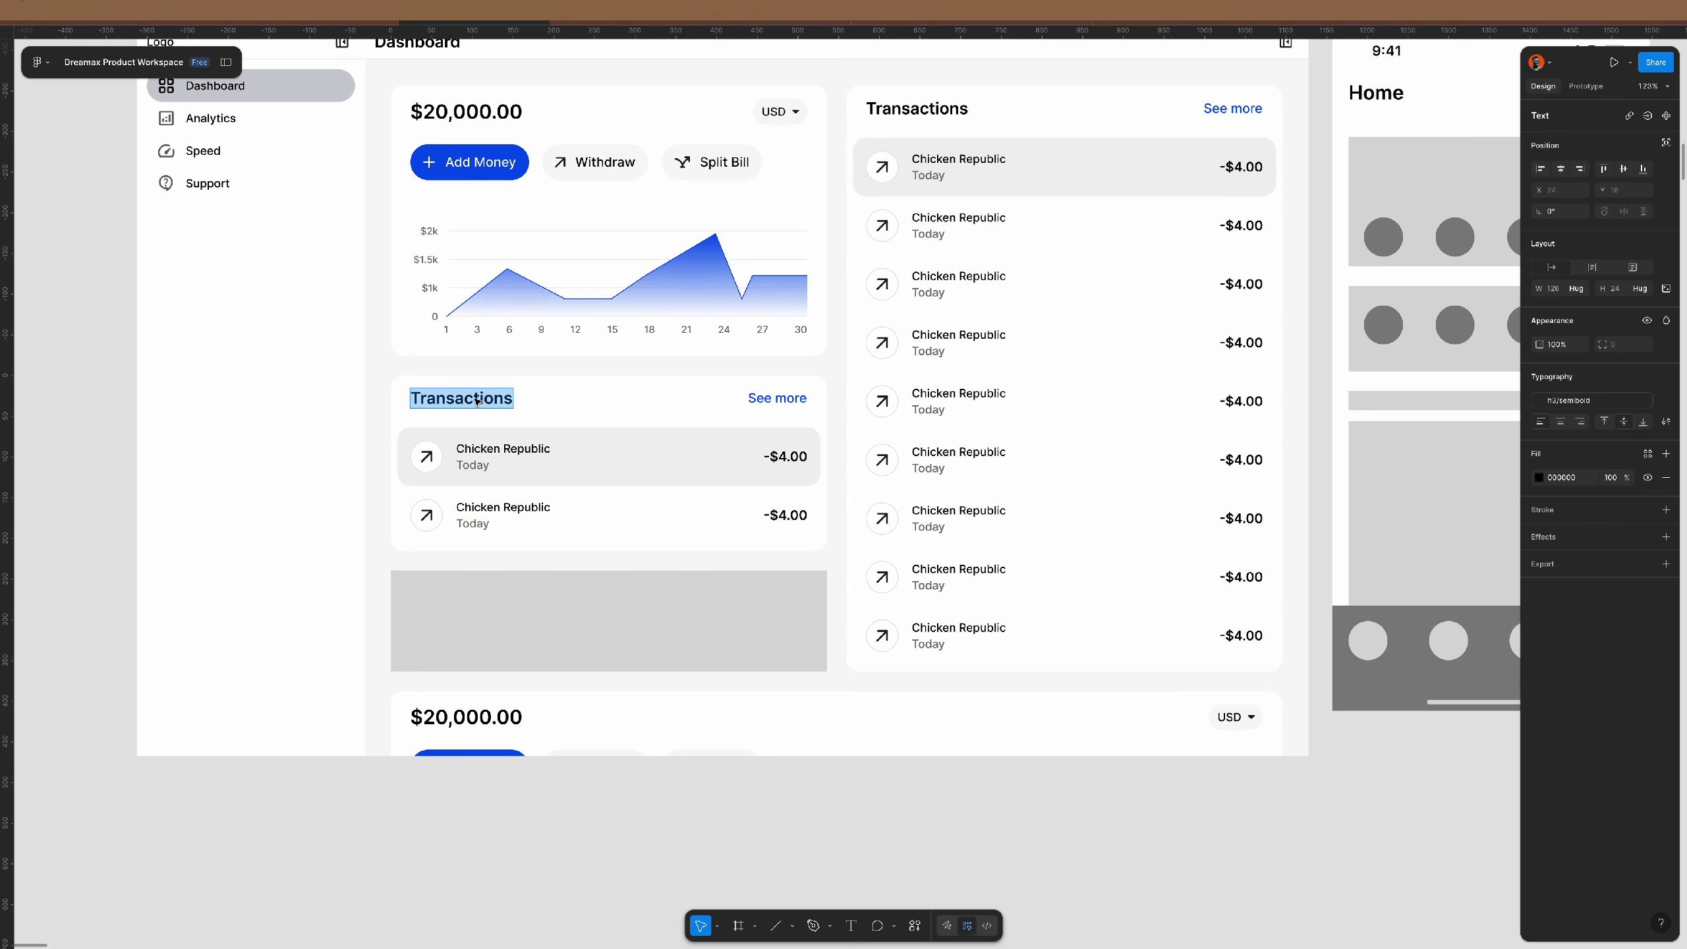
type("Qui")
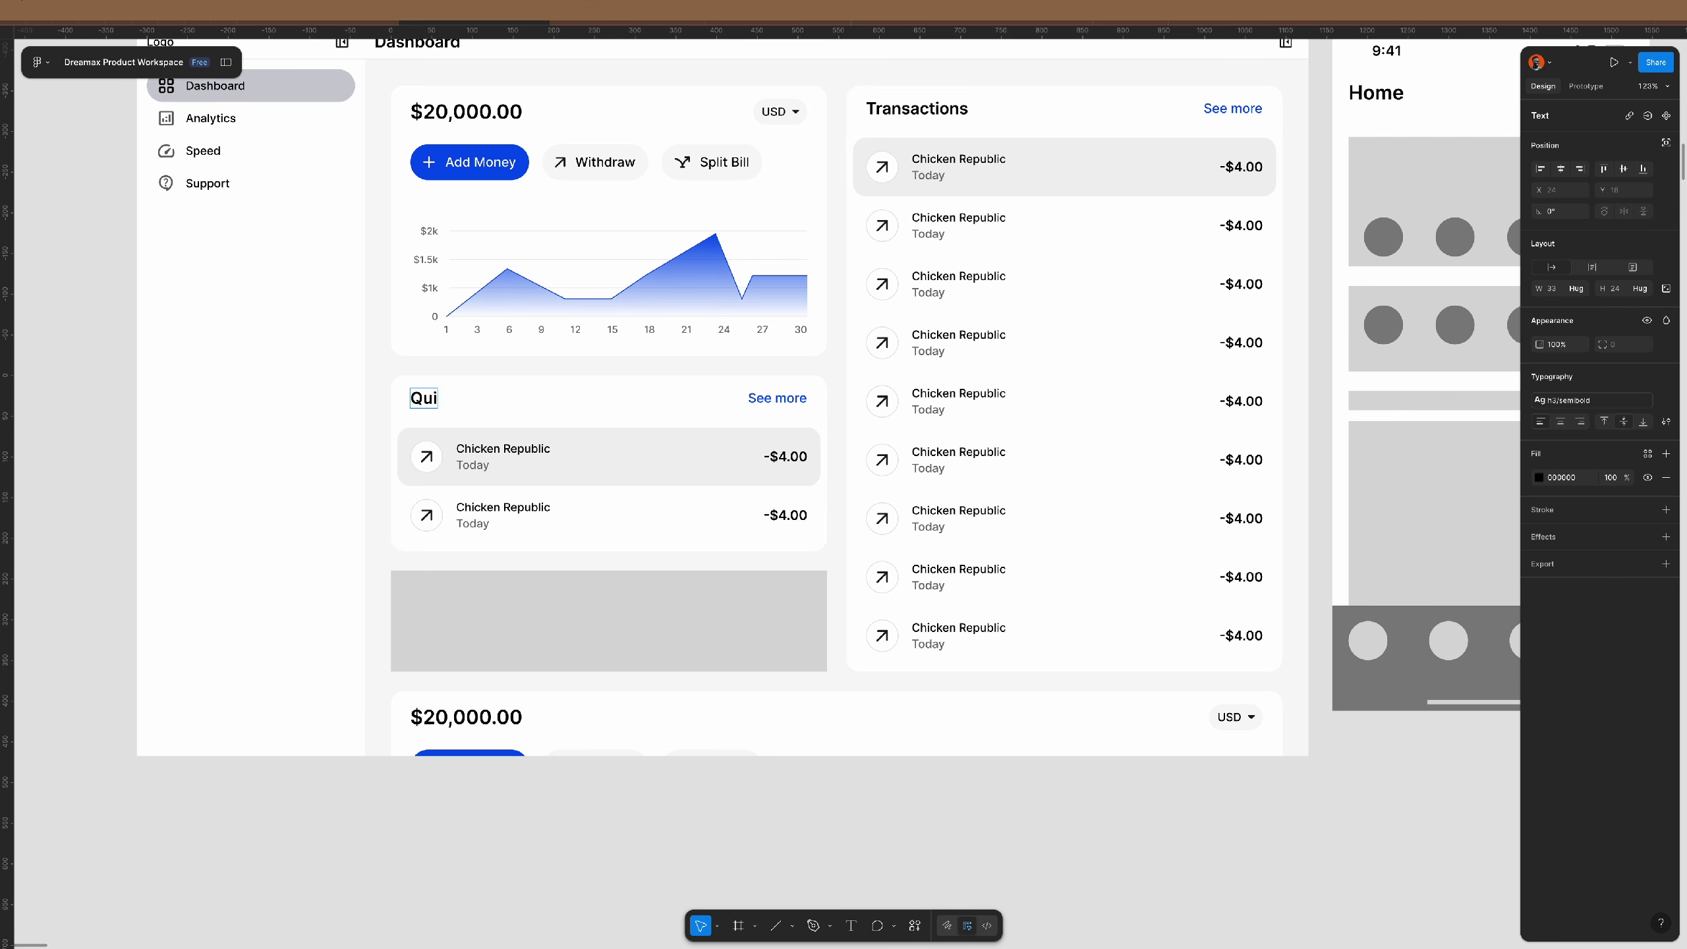
type("ck Actions")
left_click(767, 399)
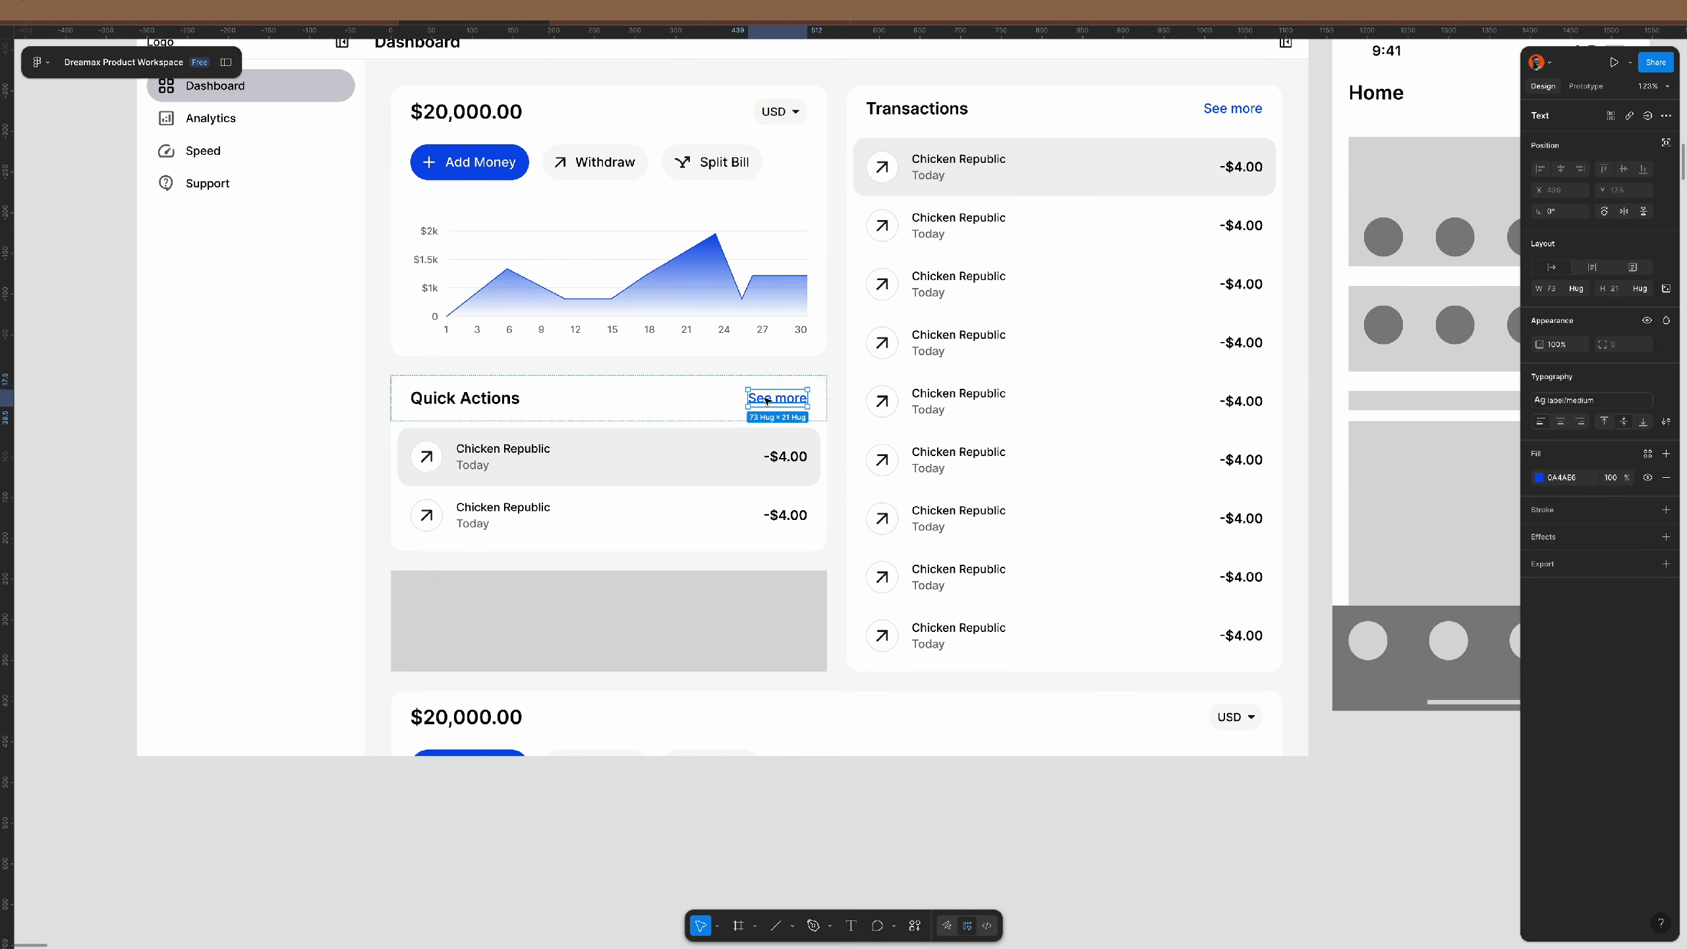
key("Delete")
- Delete the second row's icon and name group
left_click(480, 400, "super")
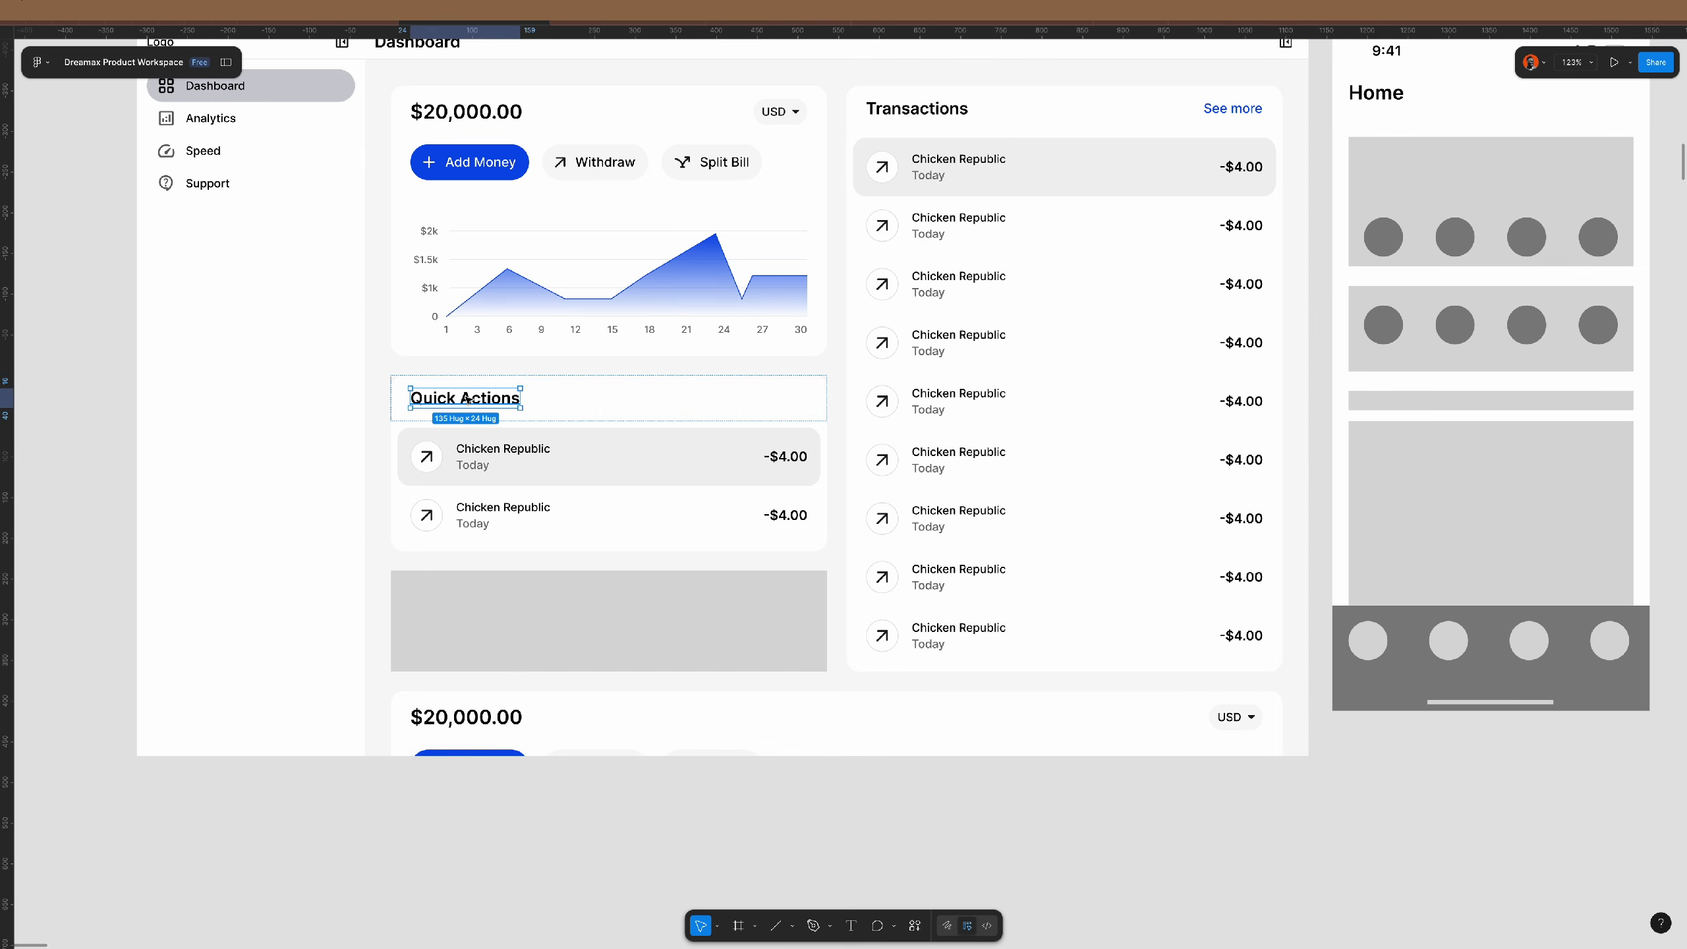
double_click(477, 513)
double_click(477, 512)
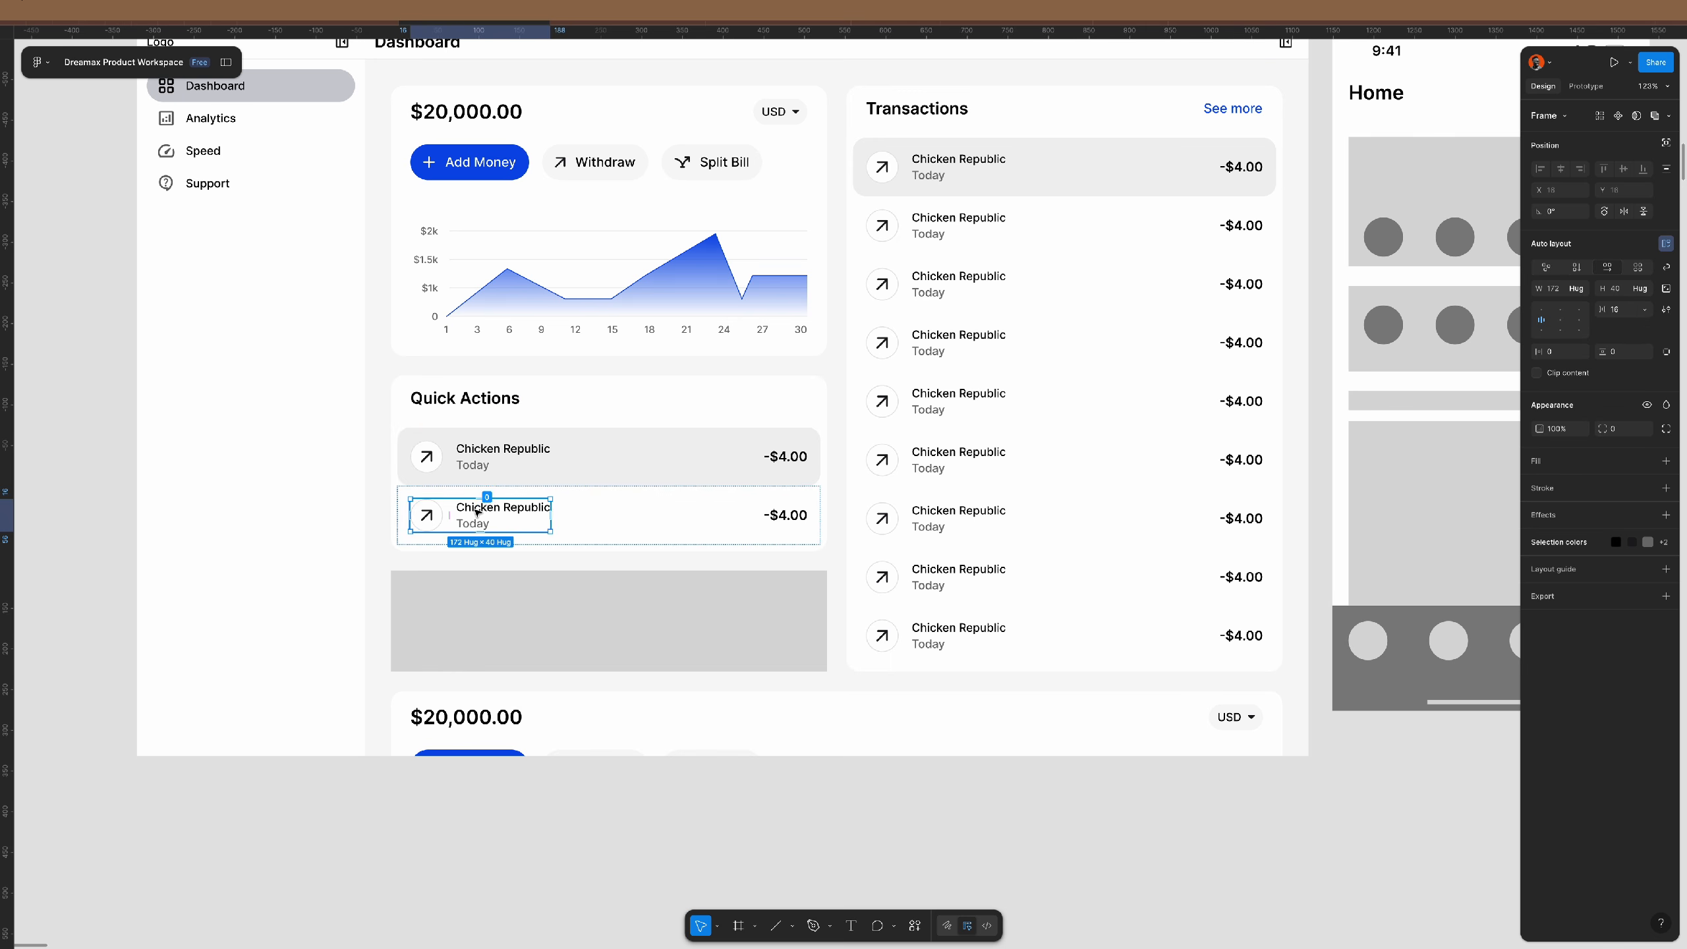
key("Delete")
- Unwrap the card's first row, keeping its icon and name
left_click(501, 470)
double_click(501, 470)
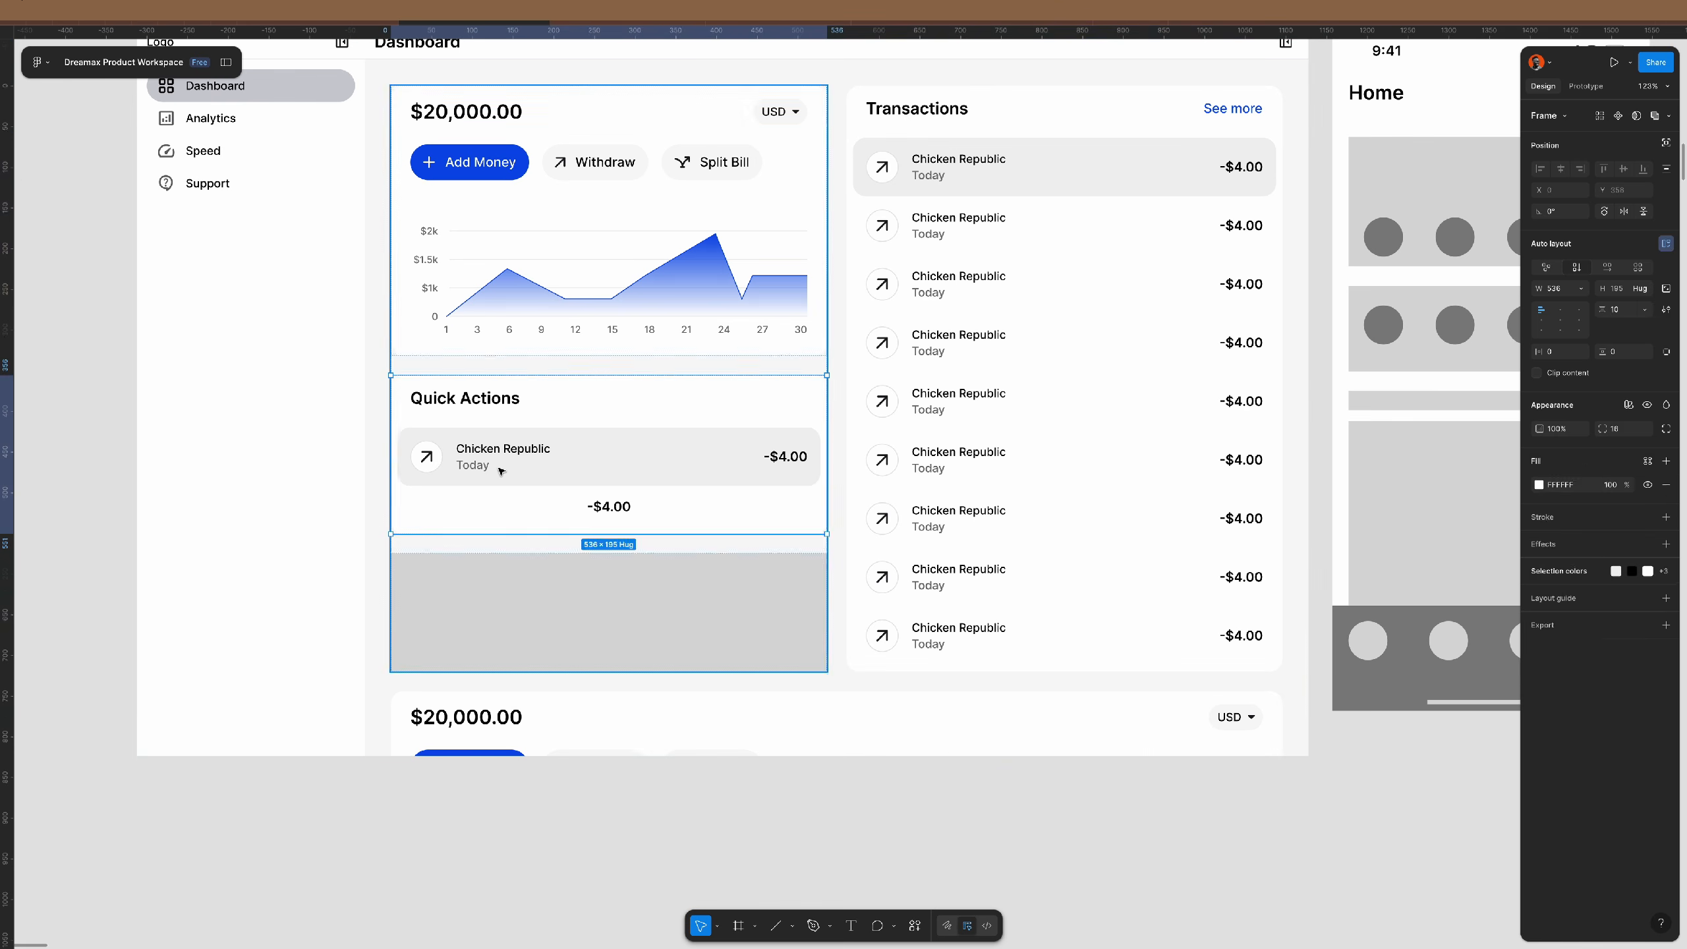
double_click(501, 470)
double_click(500, 471)
key("super+shift+r")
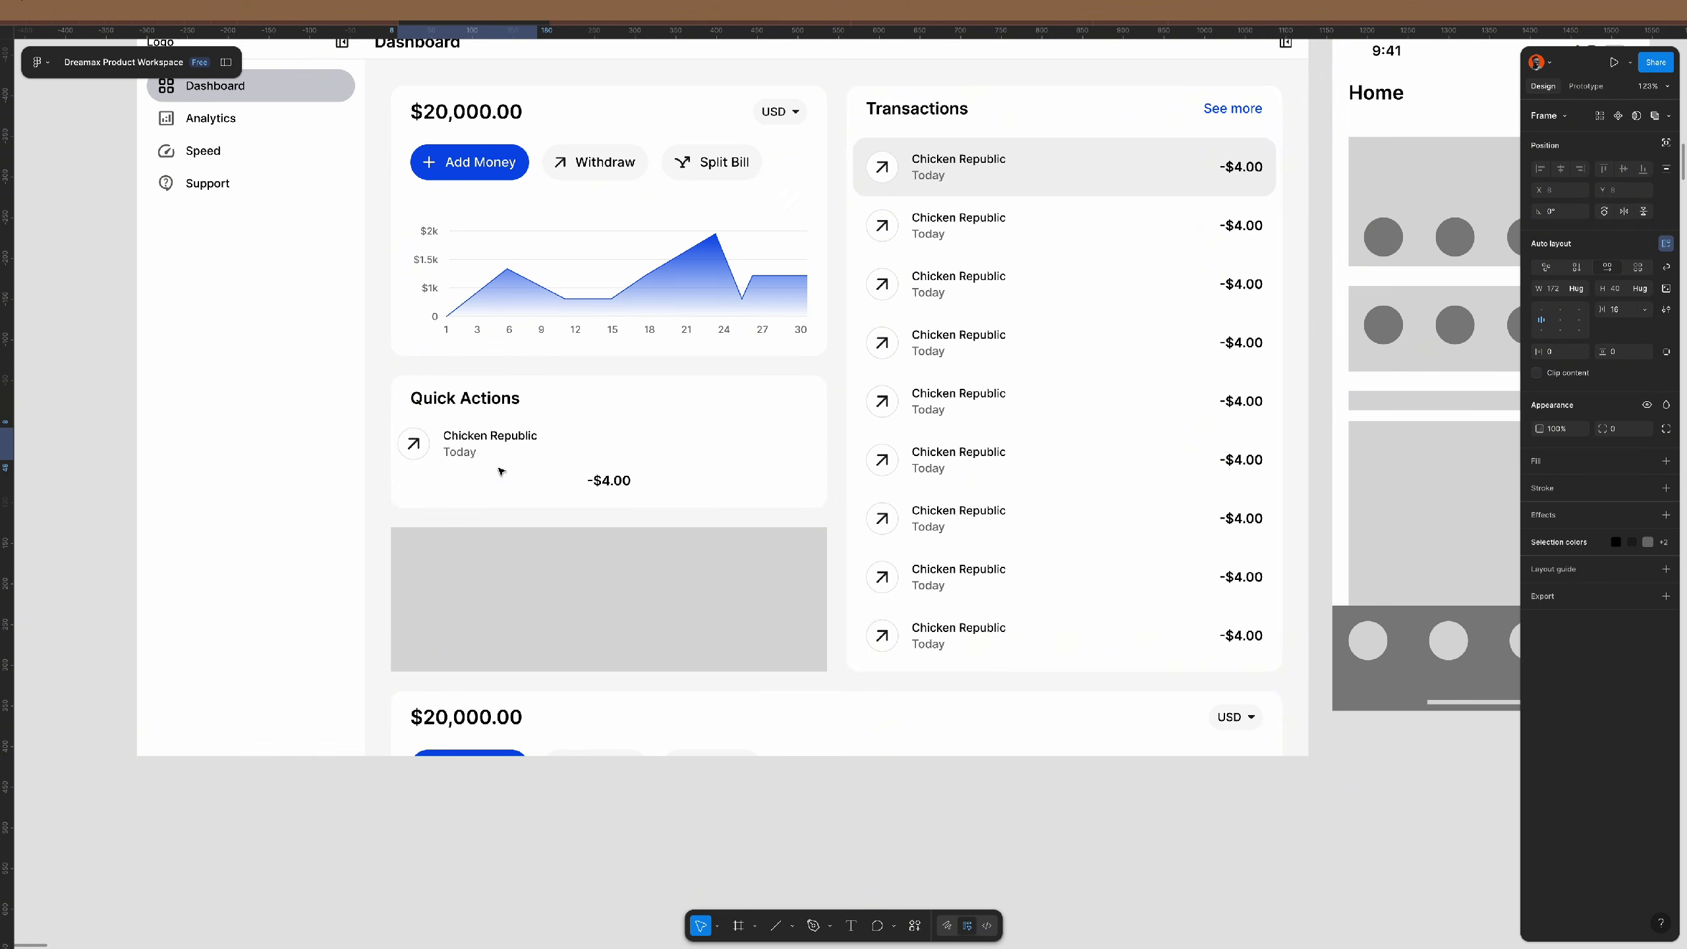
- Give the Chicken Republic row 24 side padding and stack its icon above the name
left_click(786, 475)
left_click(1568, 350)
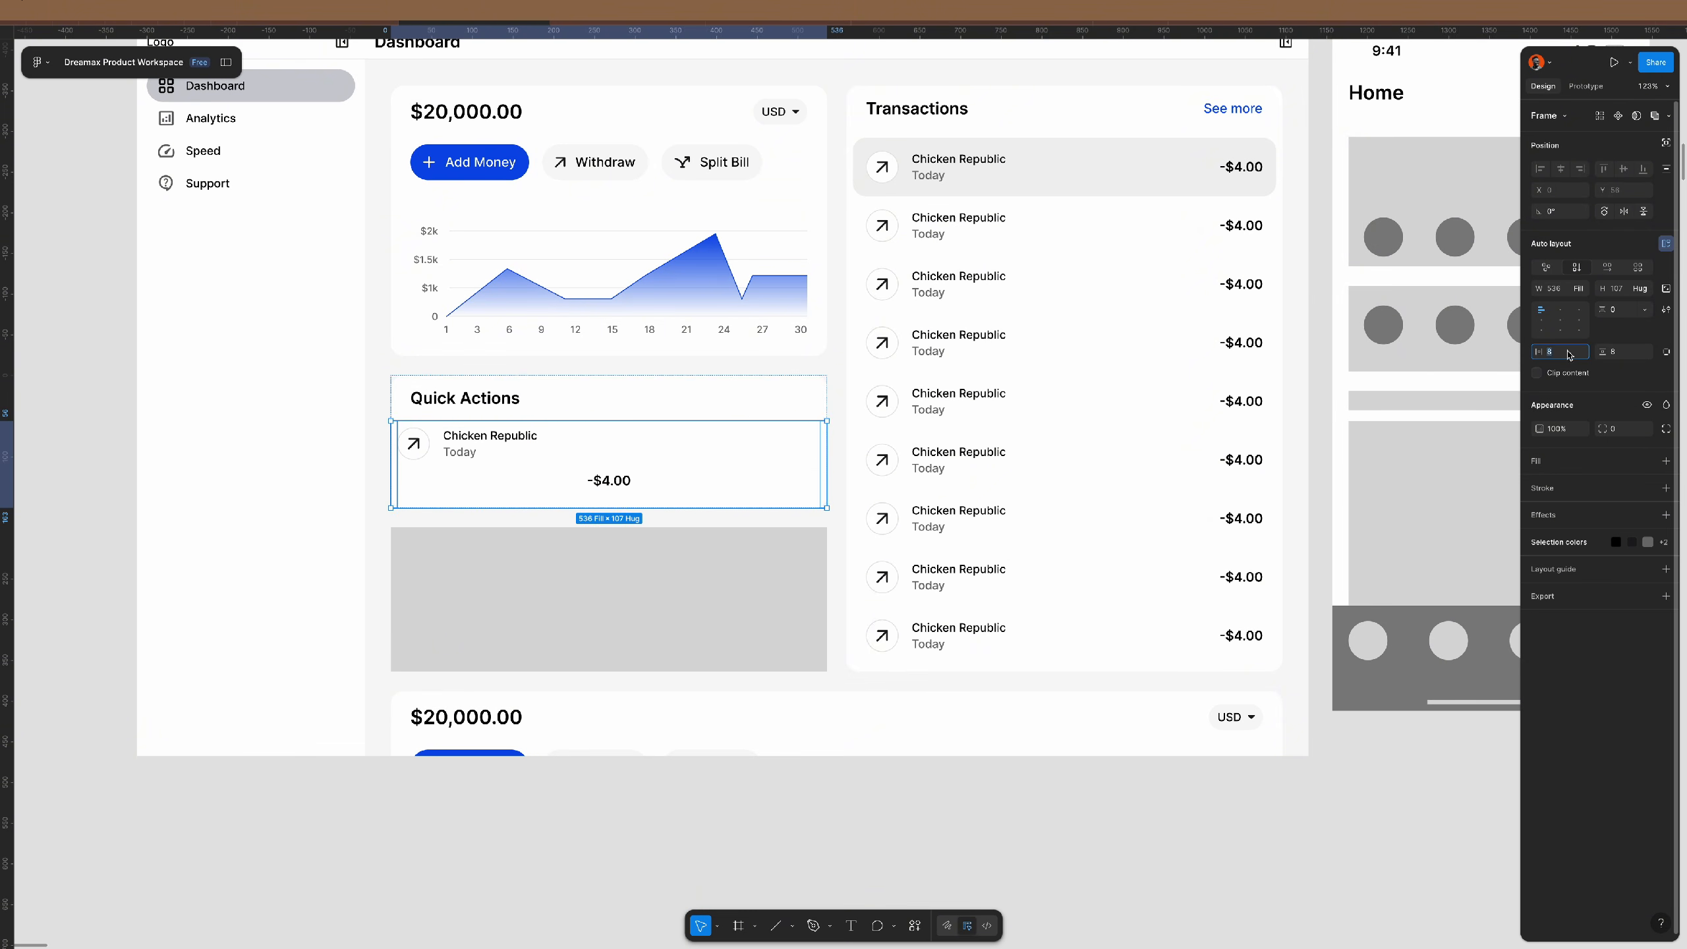
type("24")
key("Return")
scroll(500, 422, "up", 5)
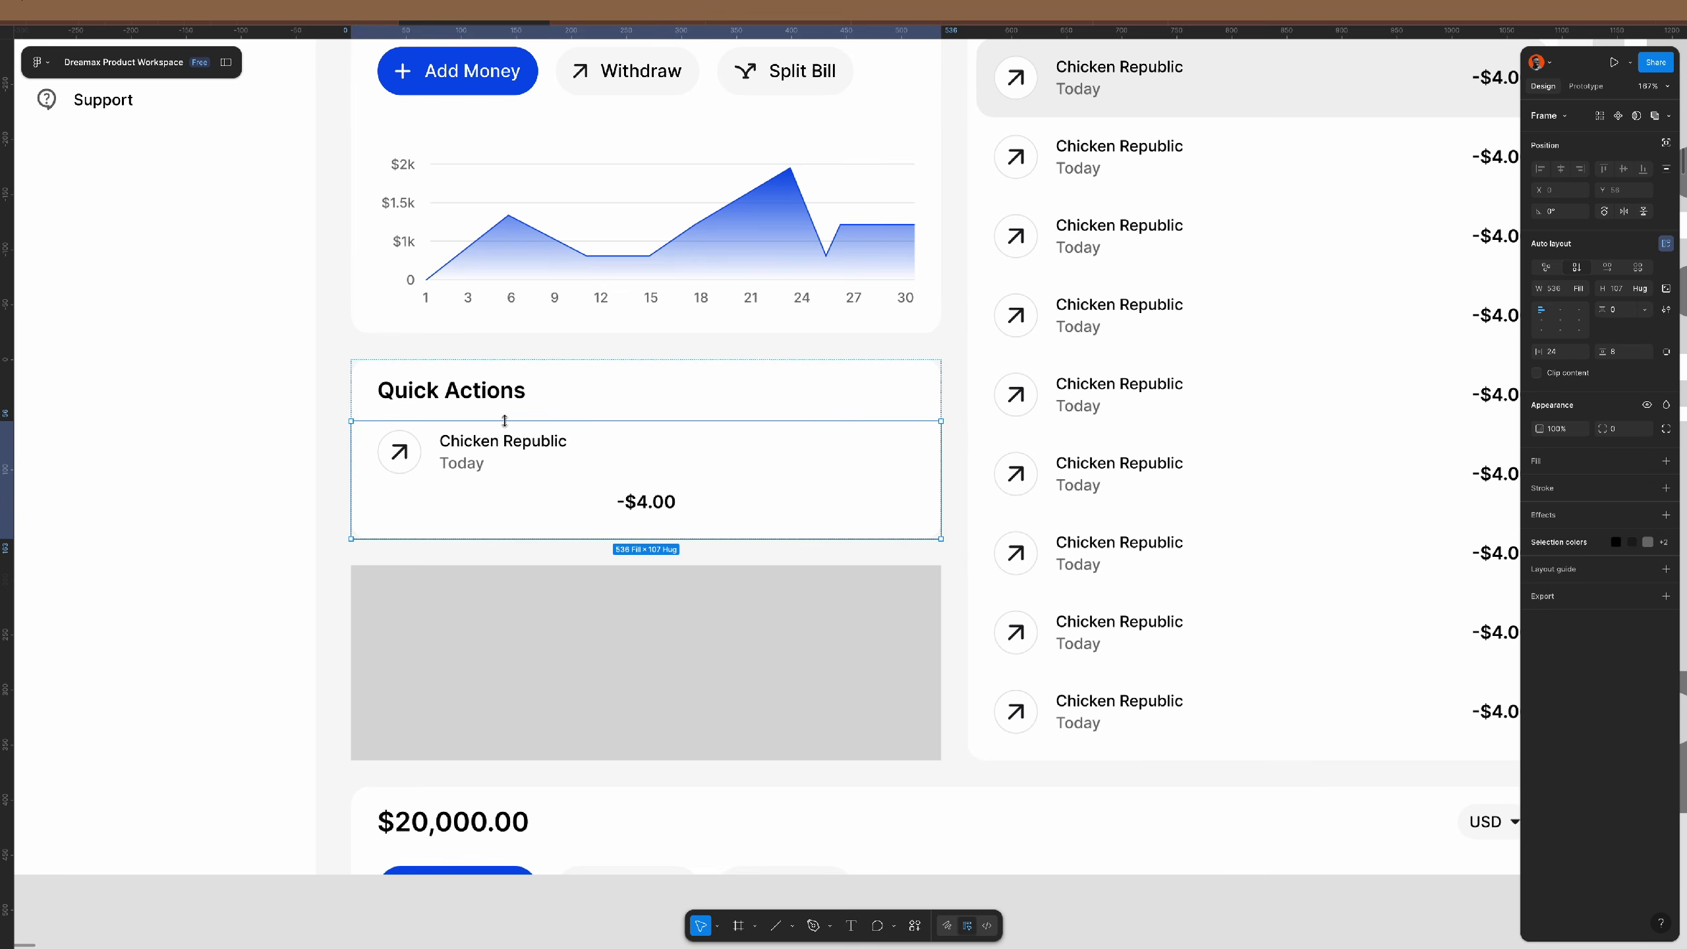
left_click(406, 444)
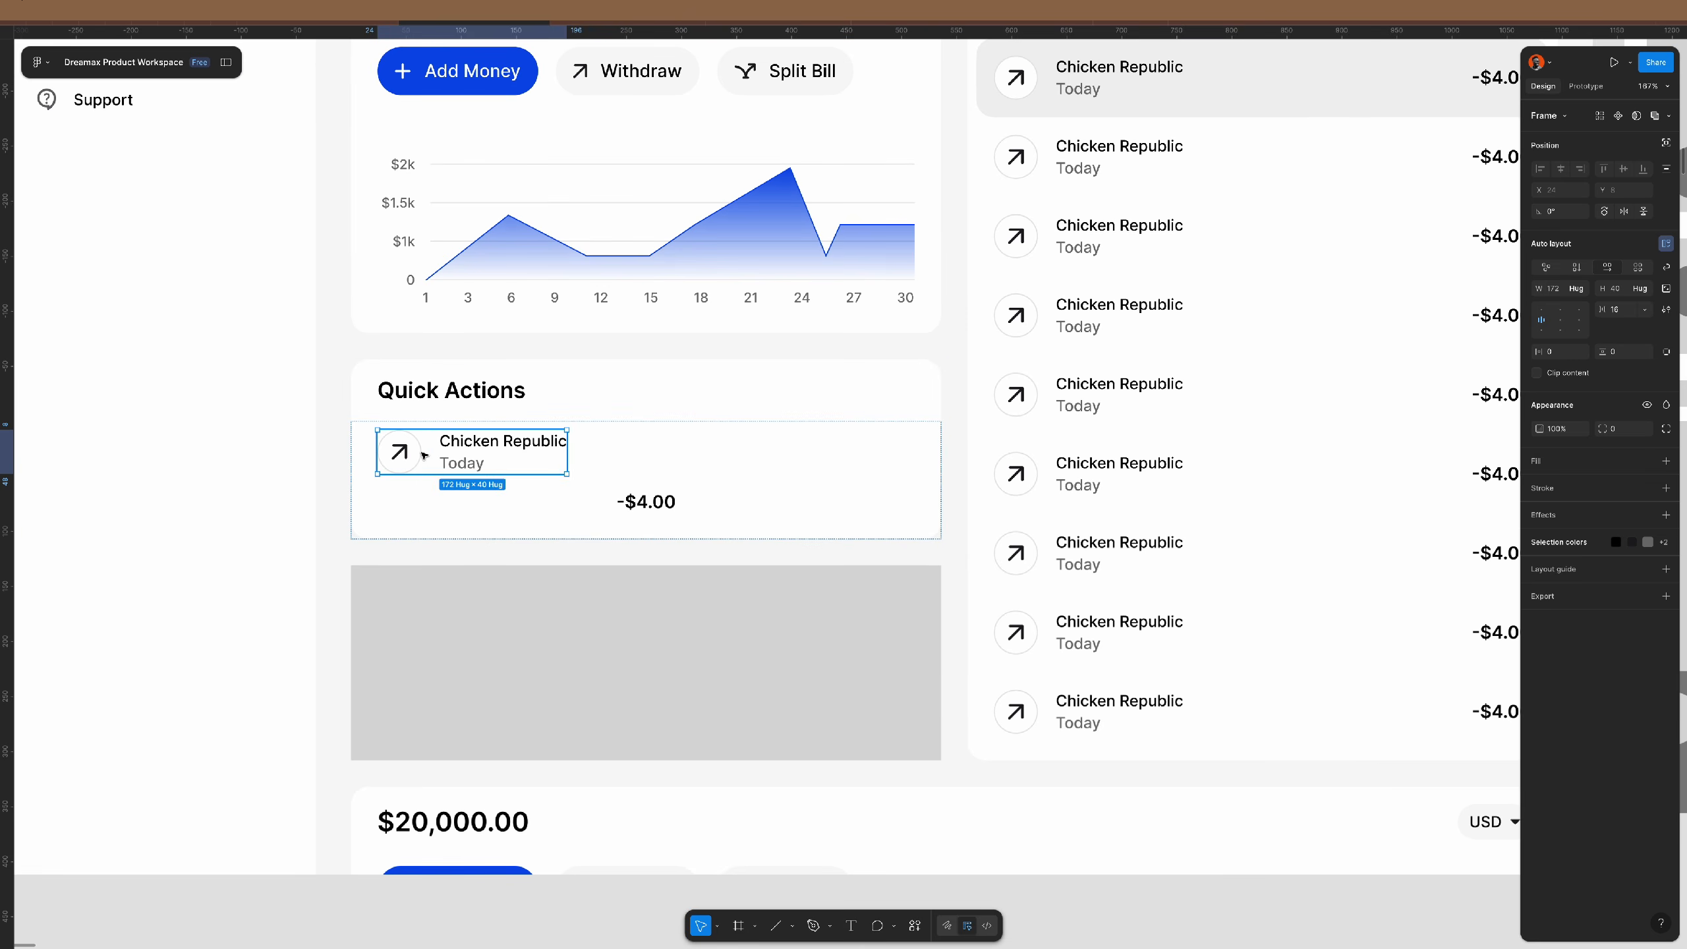
left_click(1576, 268)
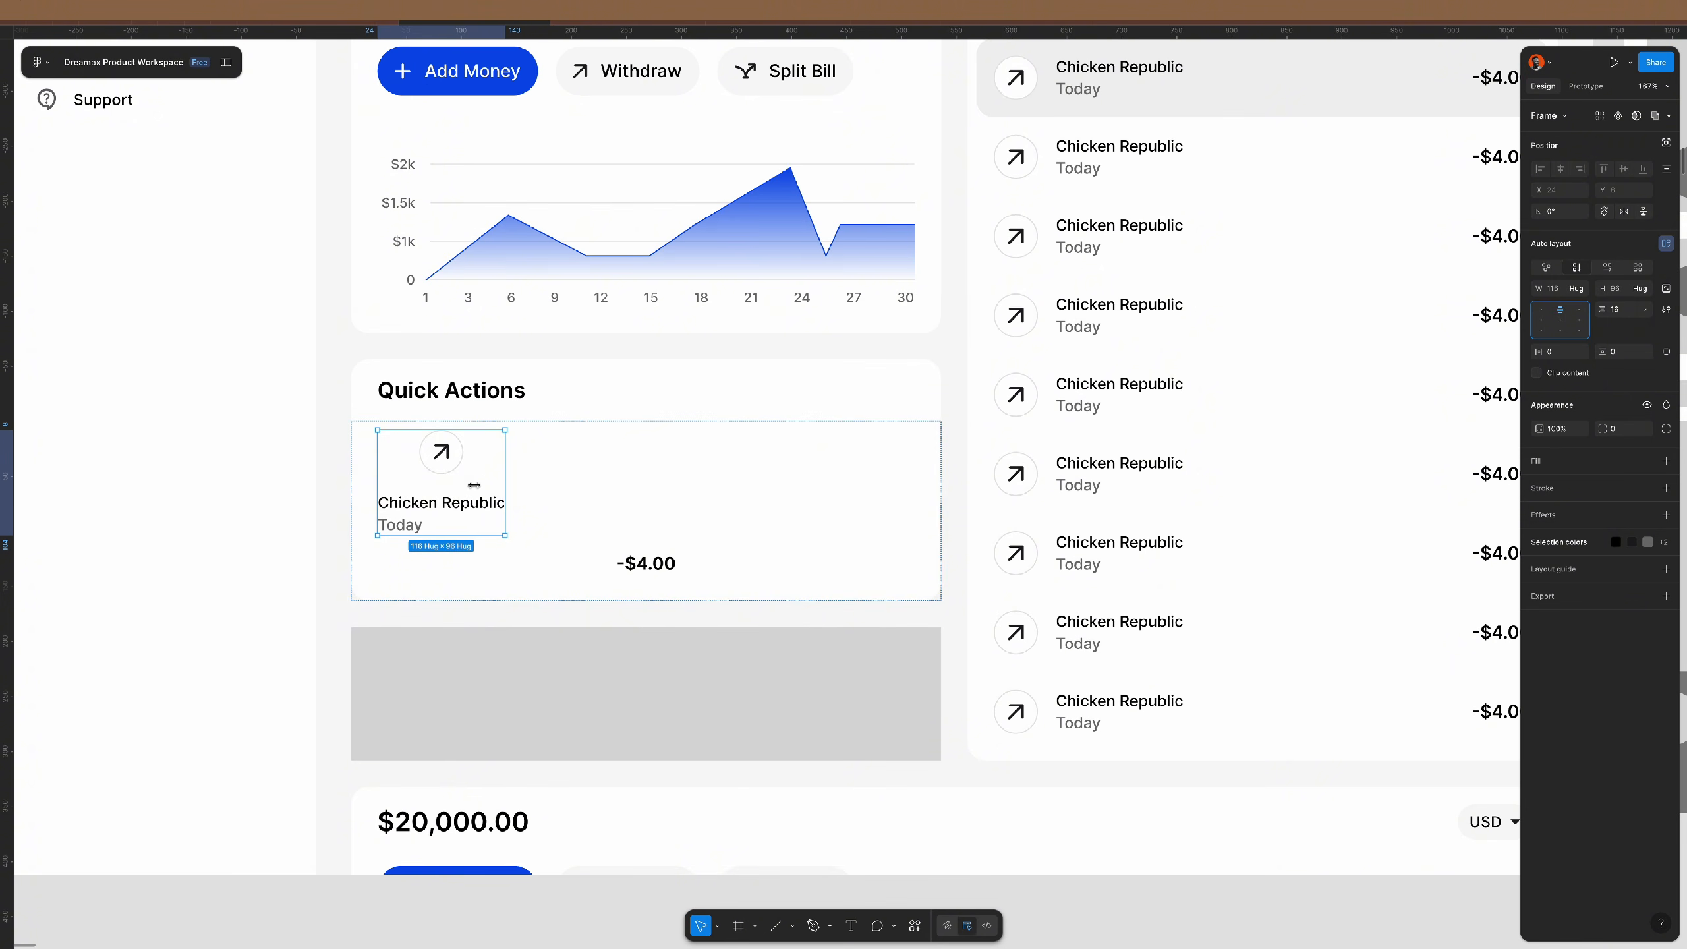
- Delete -$4.00 and Today, and rename the Chicken Republic label to 'Pay Bills'
left_click(618, 552)
key("Delete")
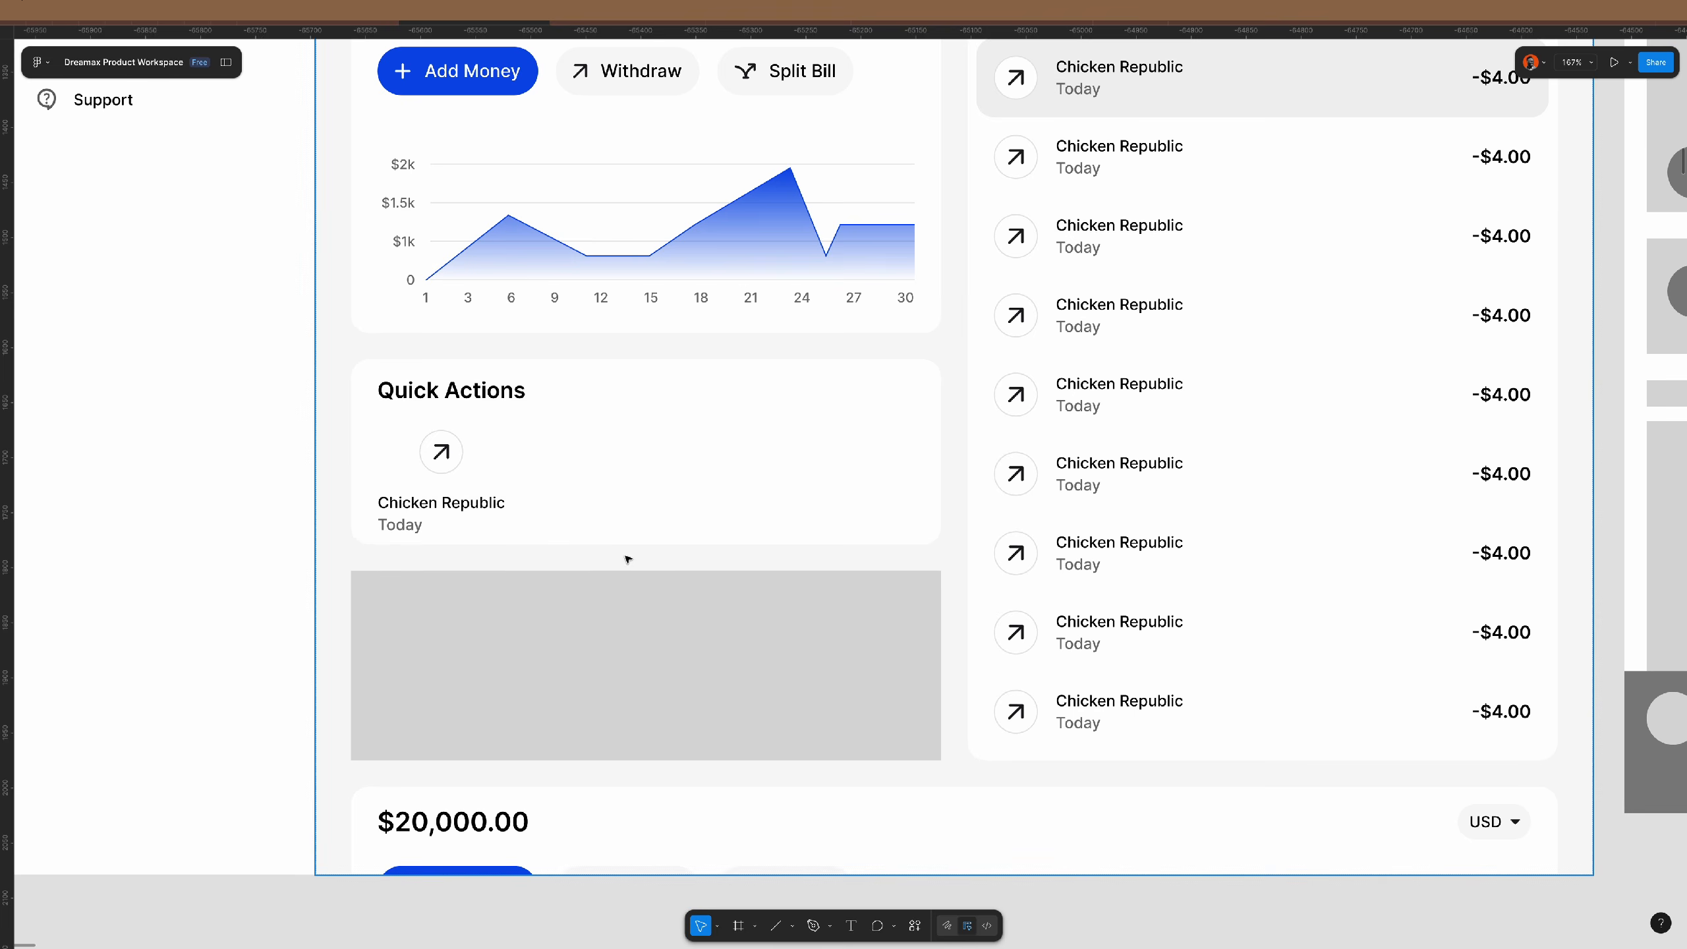
left_click(462, 493)
double_click(463, 502)
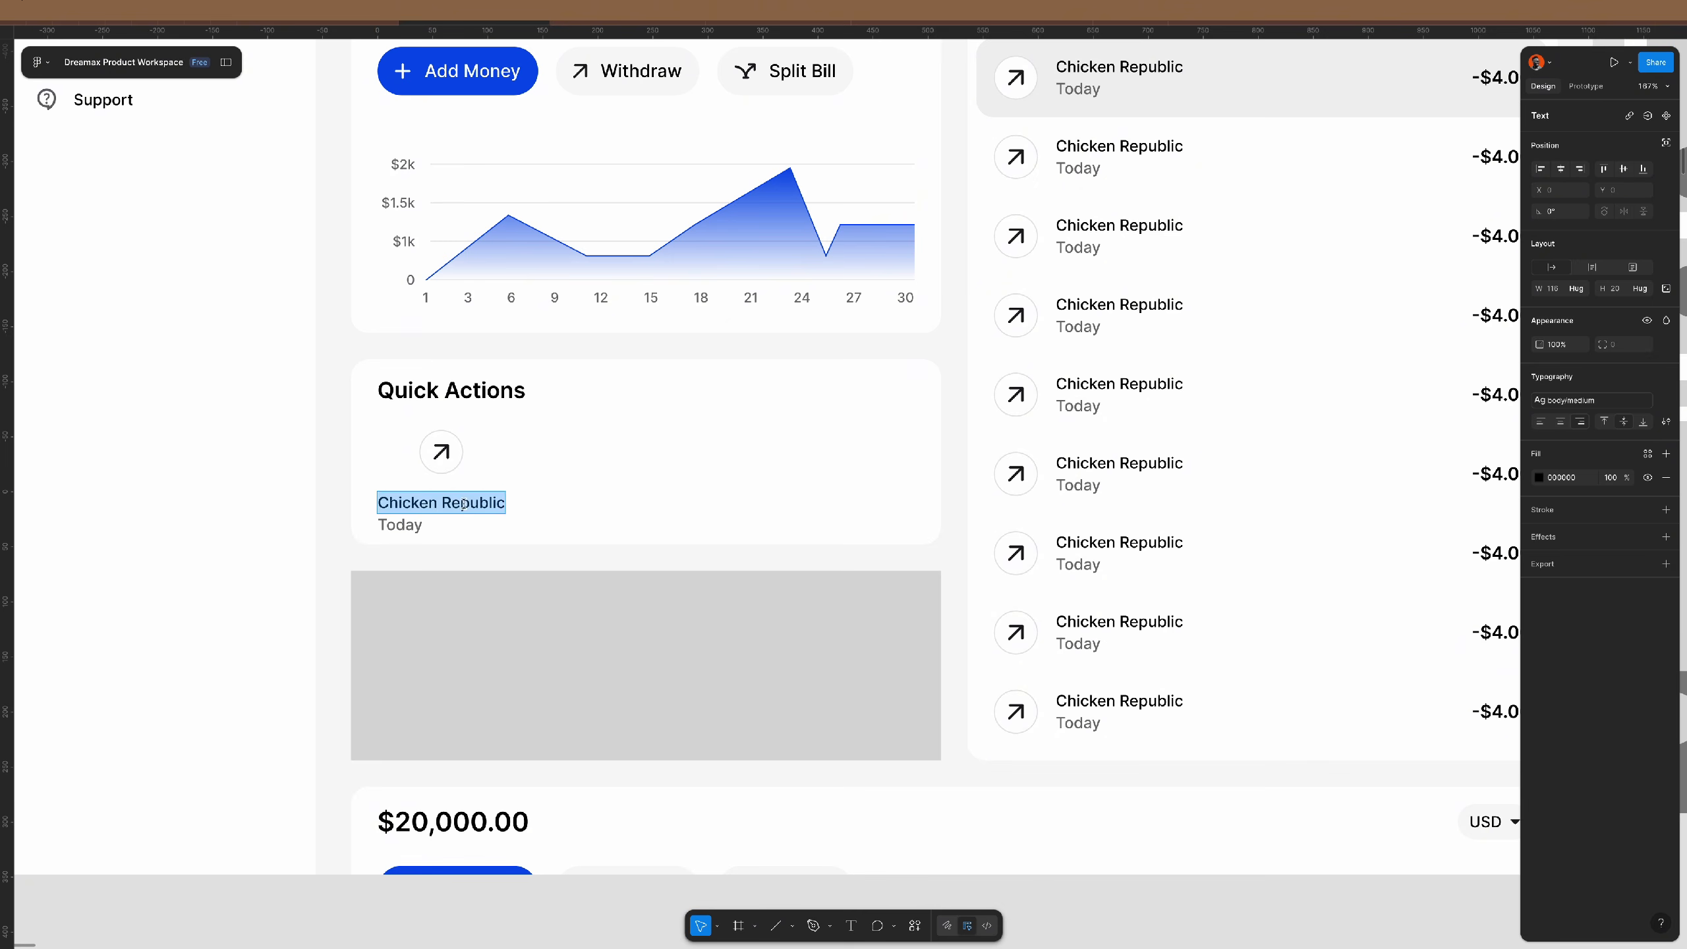
type("Pay Bills")
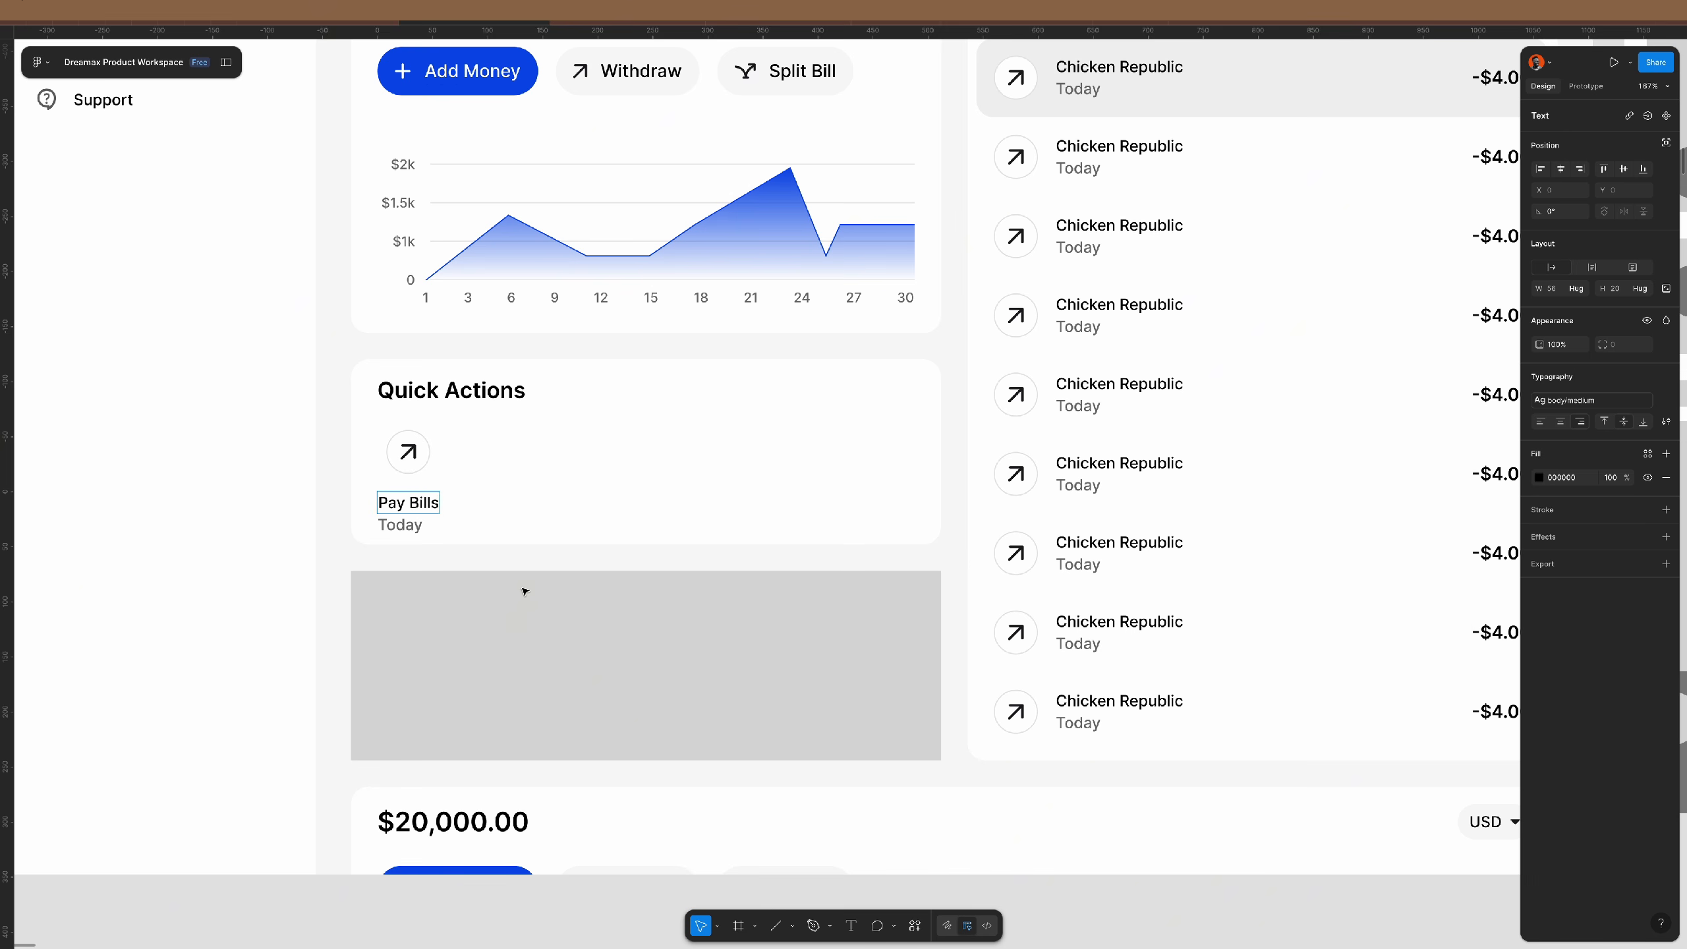
key("Escape")
key("Tab")
key("Delete")
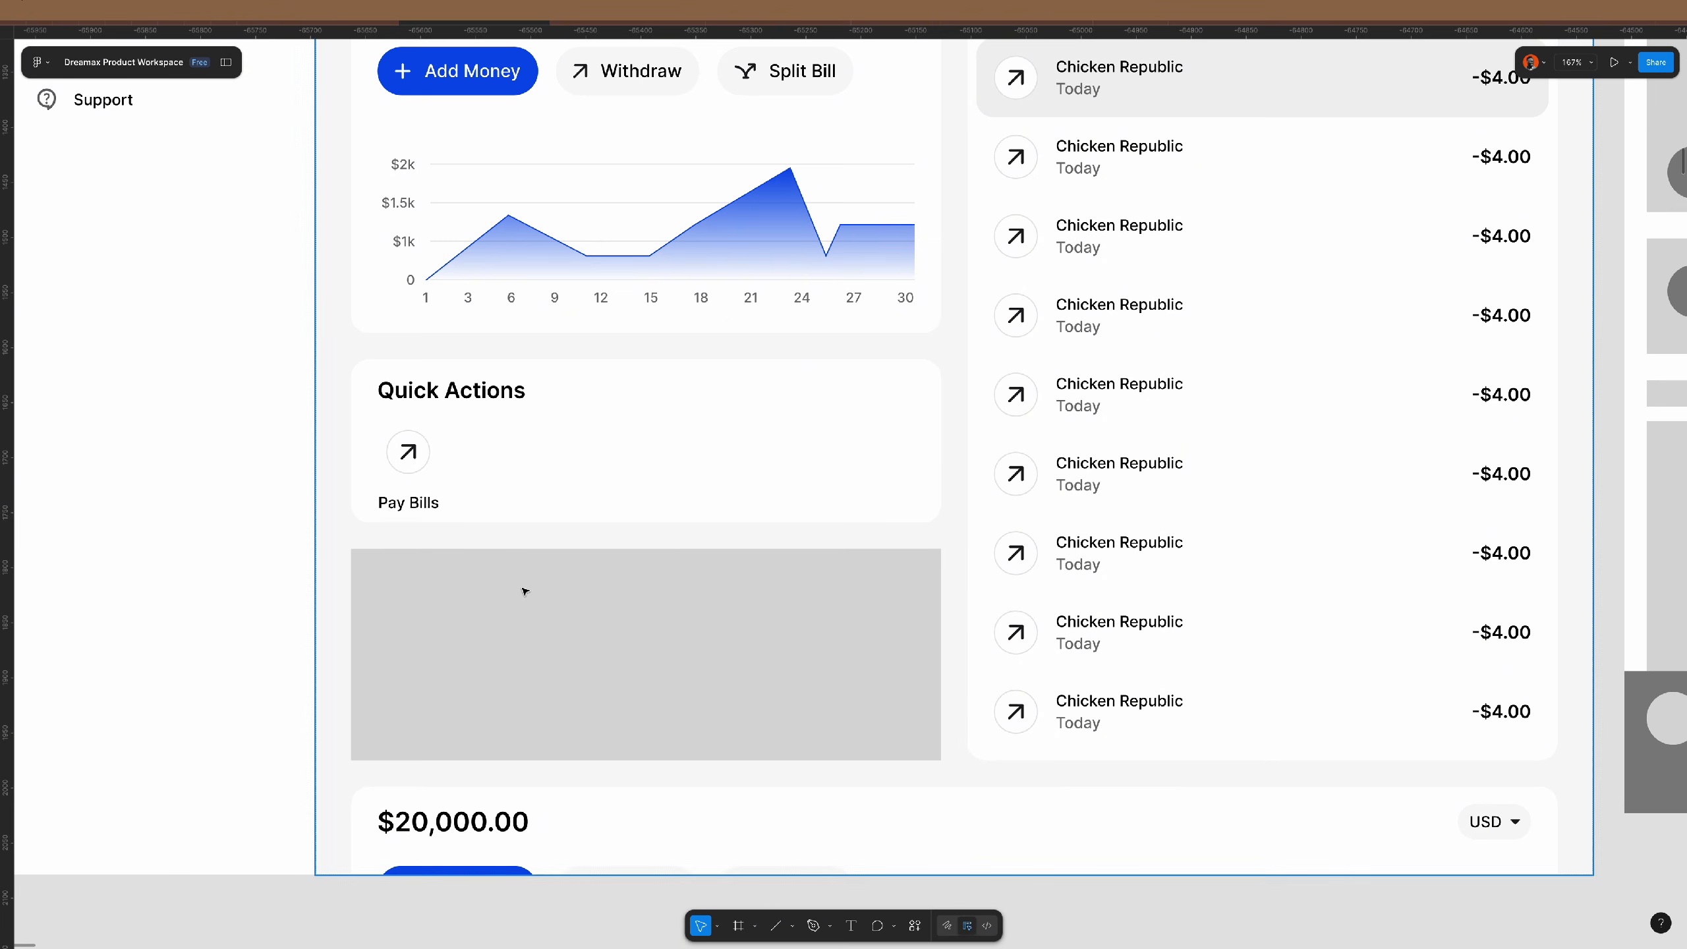
left_click(425, 504)
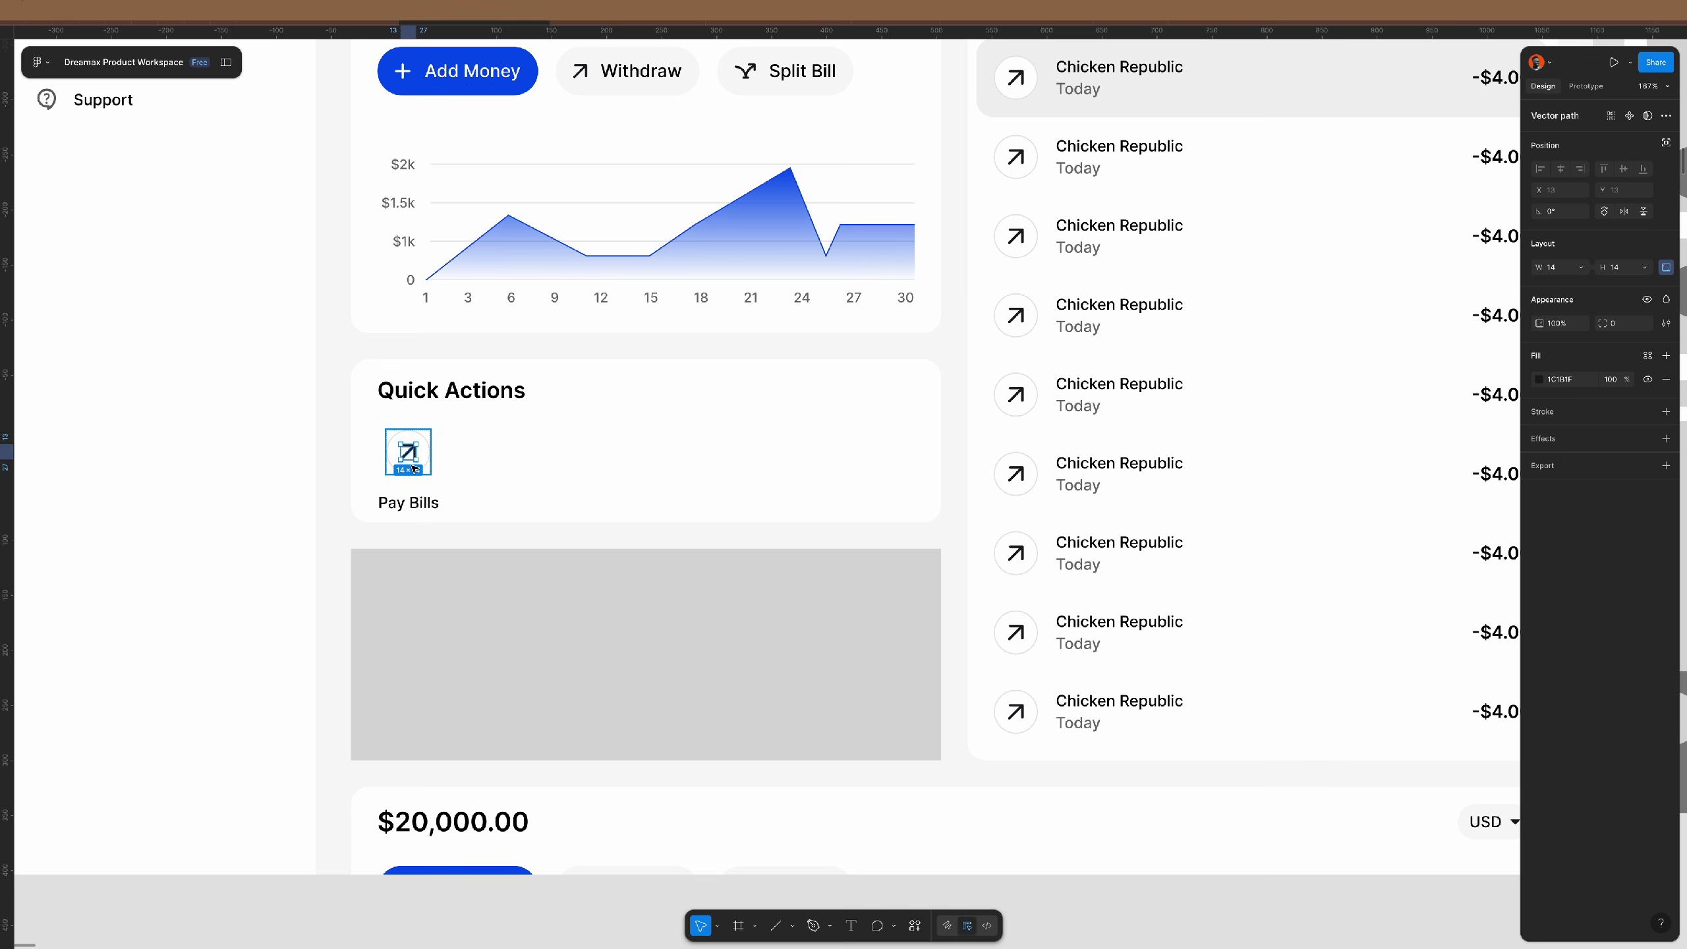
left_click(426, 509)
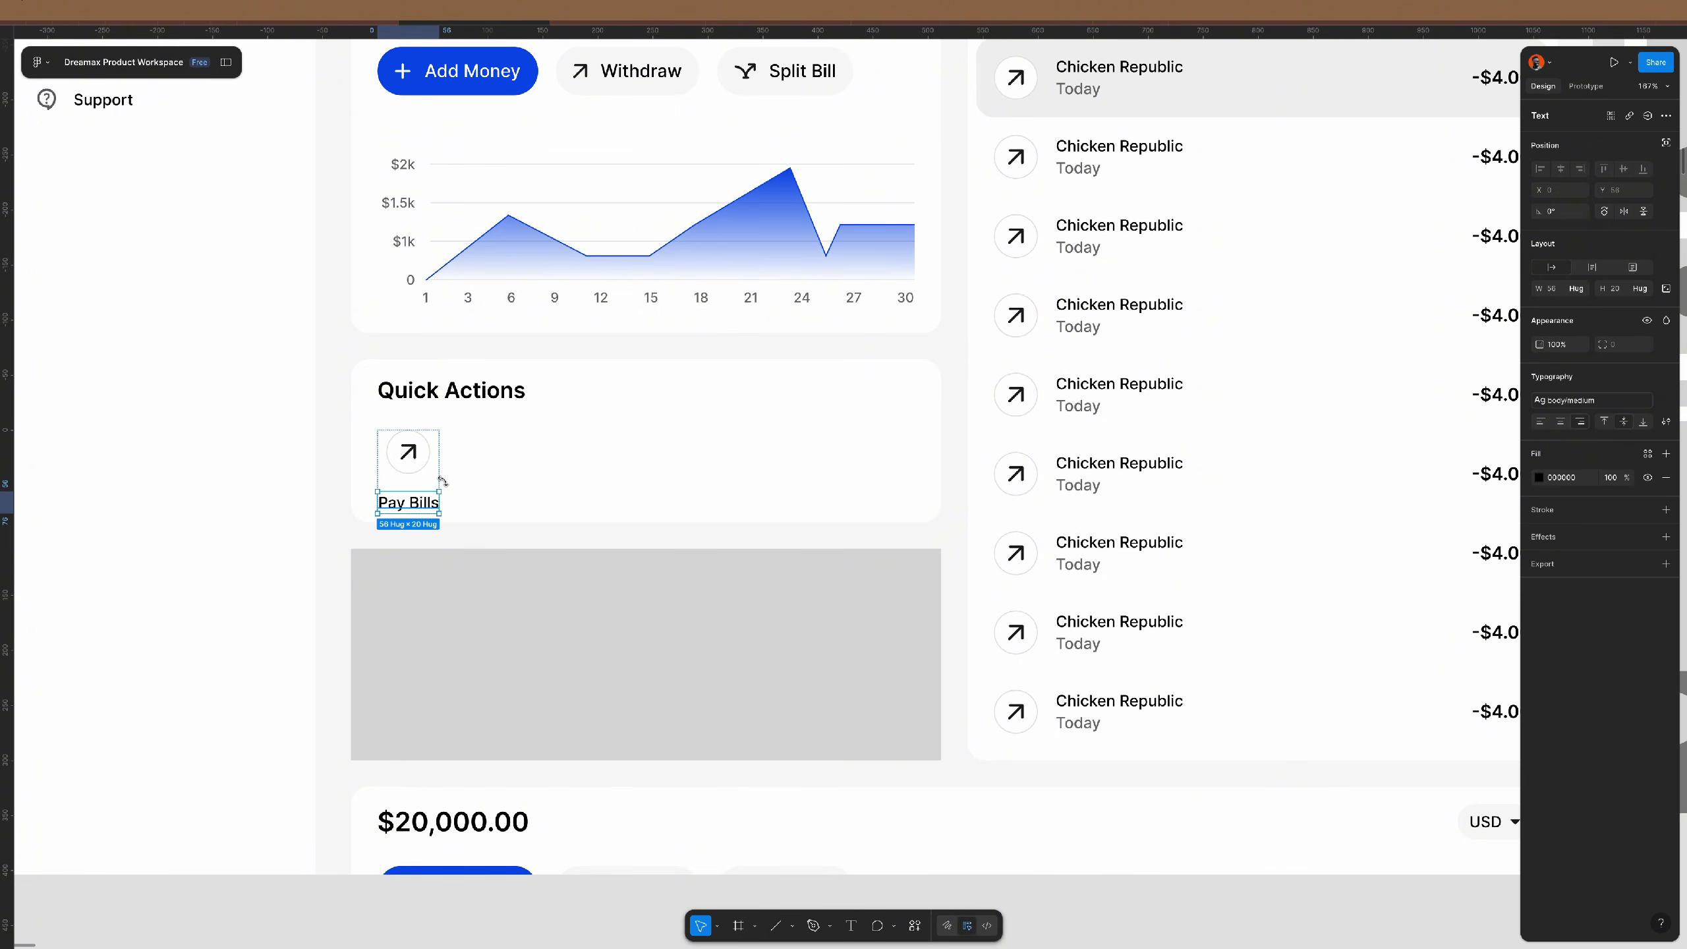
left_click(434, 480)
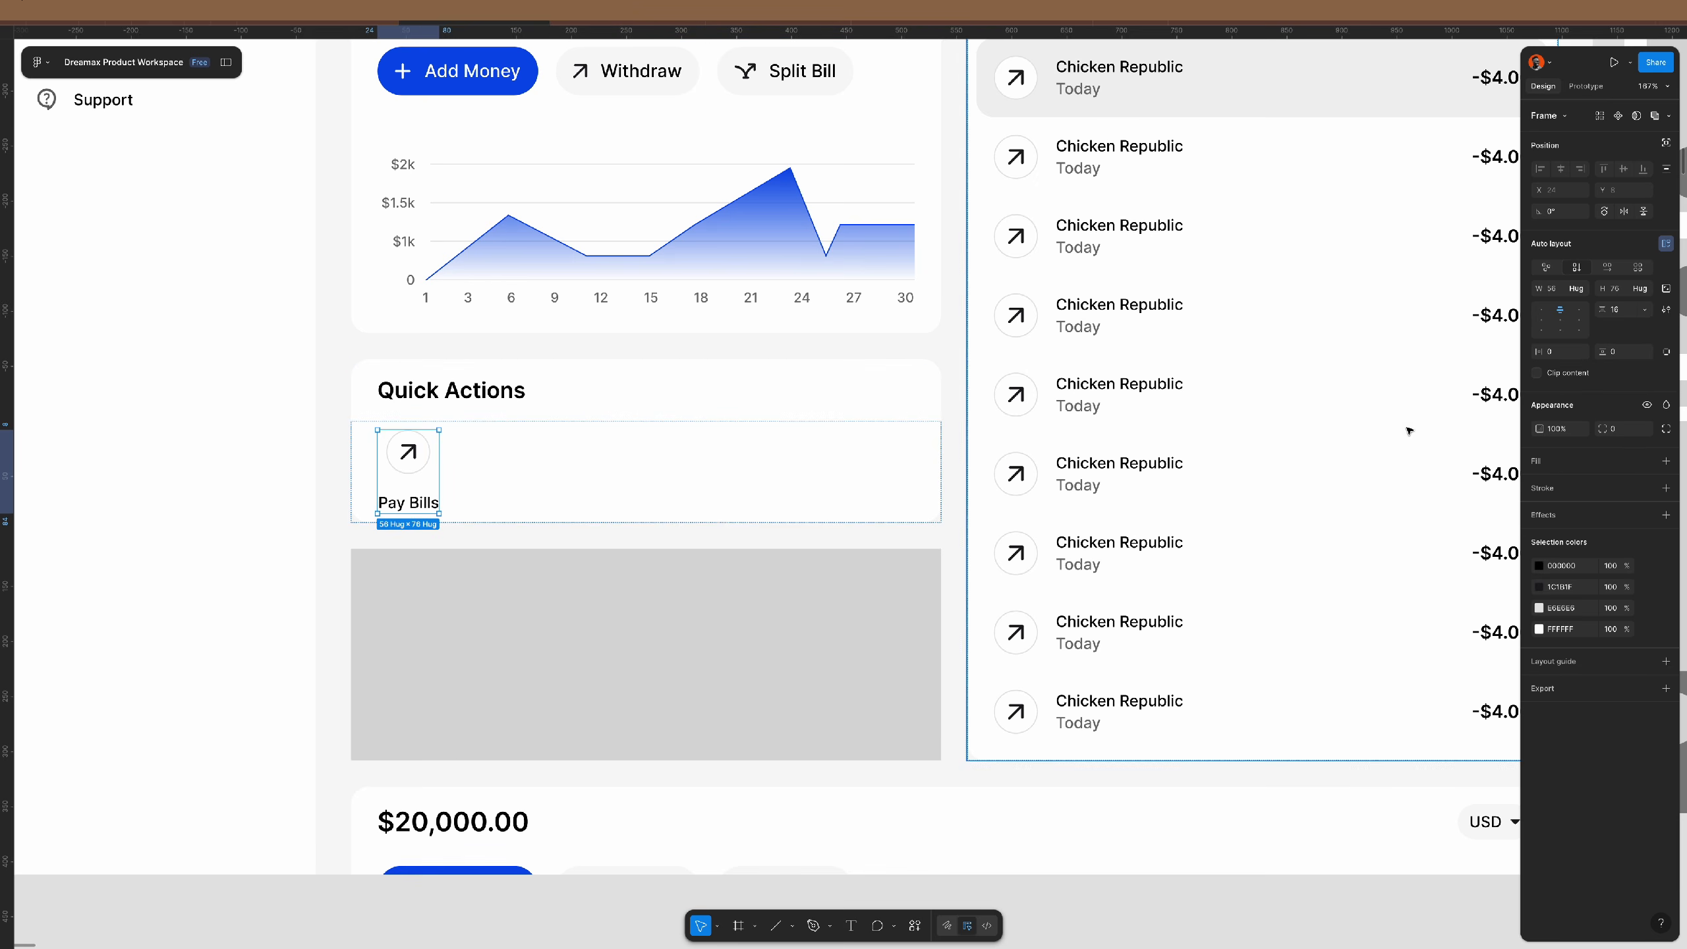
- Give the Pay Bills tile 20 padding on all sides
type("20")
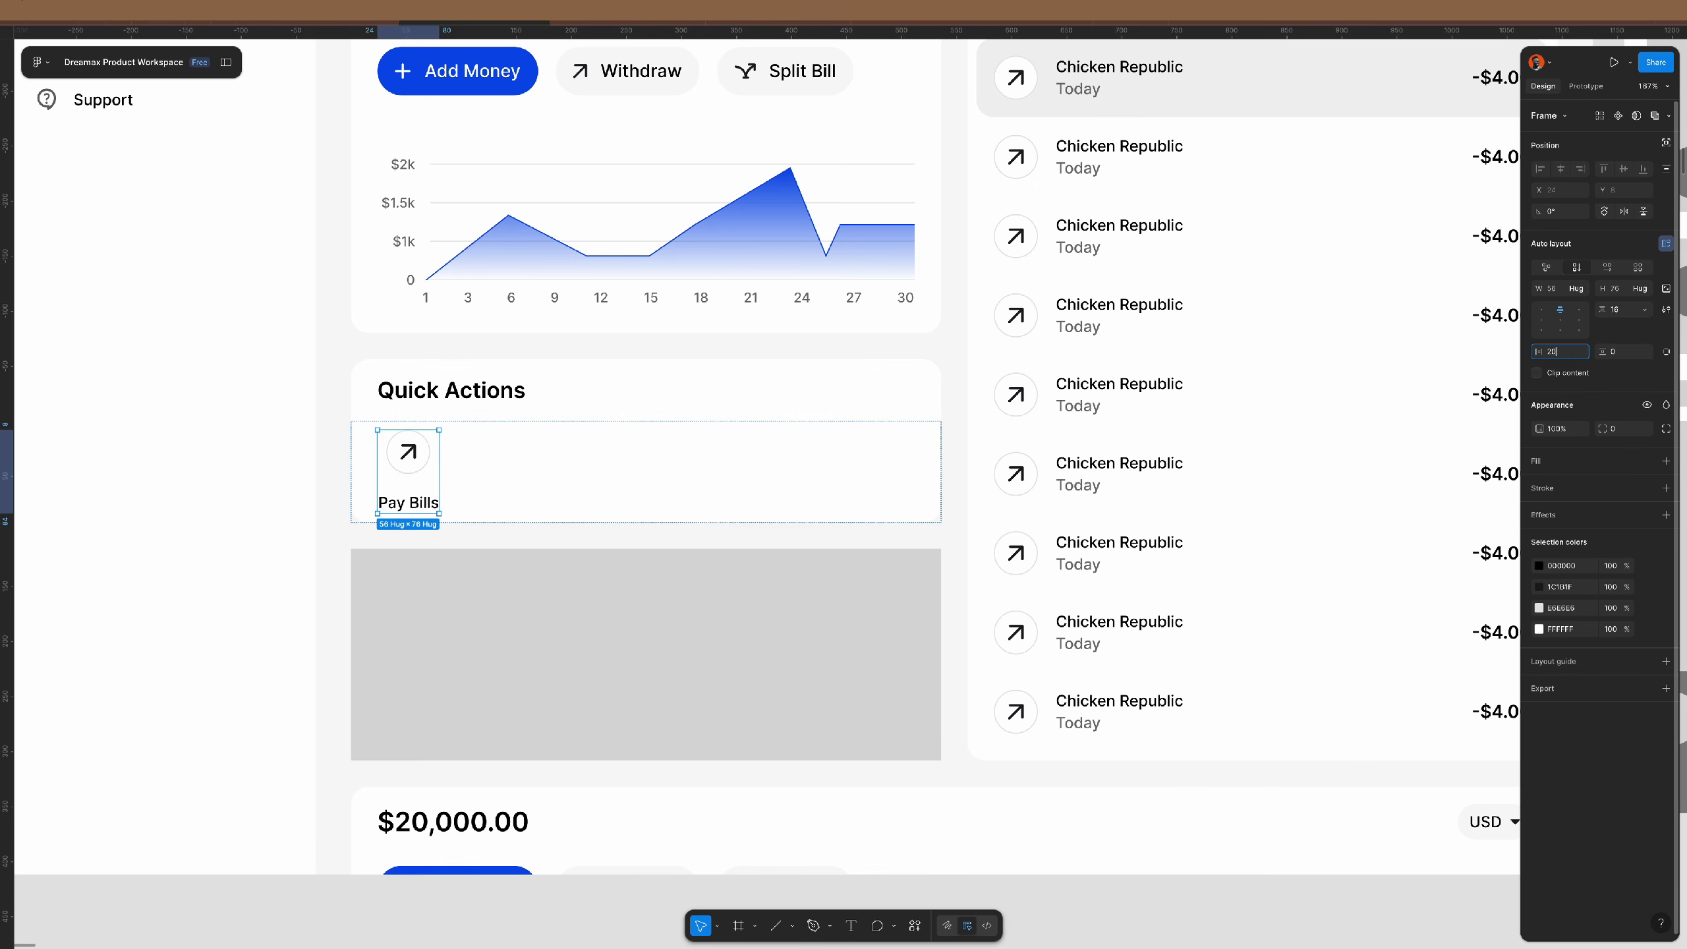
key("Tab")
type("20")
key("Return")
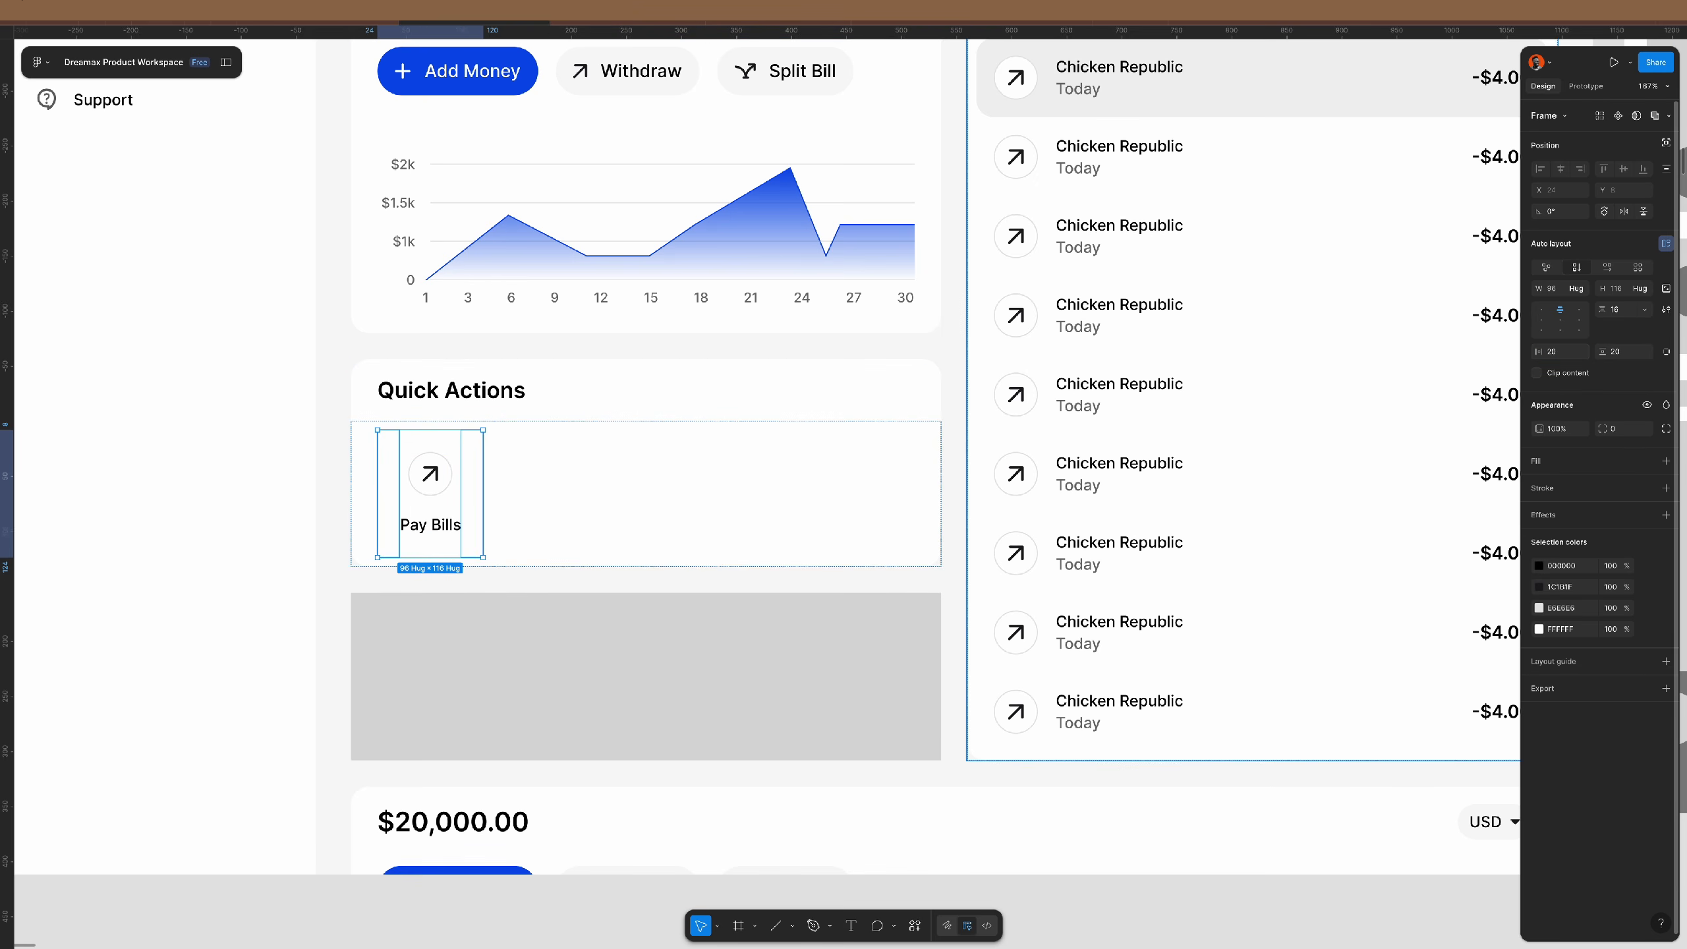
- Duplicate the tile and wrap both in a horizontal auto layout
key("ctrl+d")
left_click(469, 476, "shift")
key("shift+a")
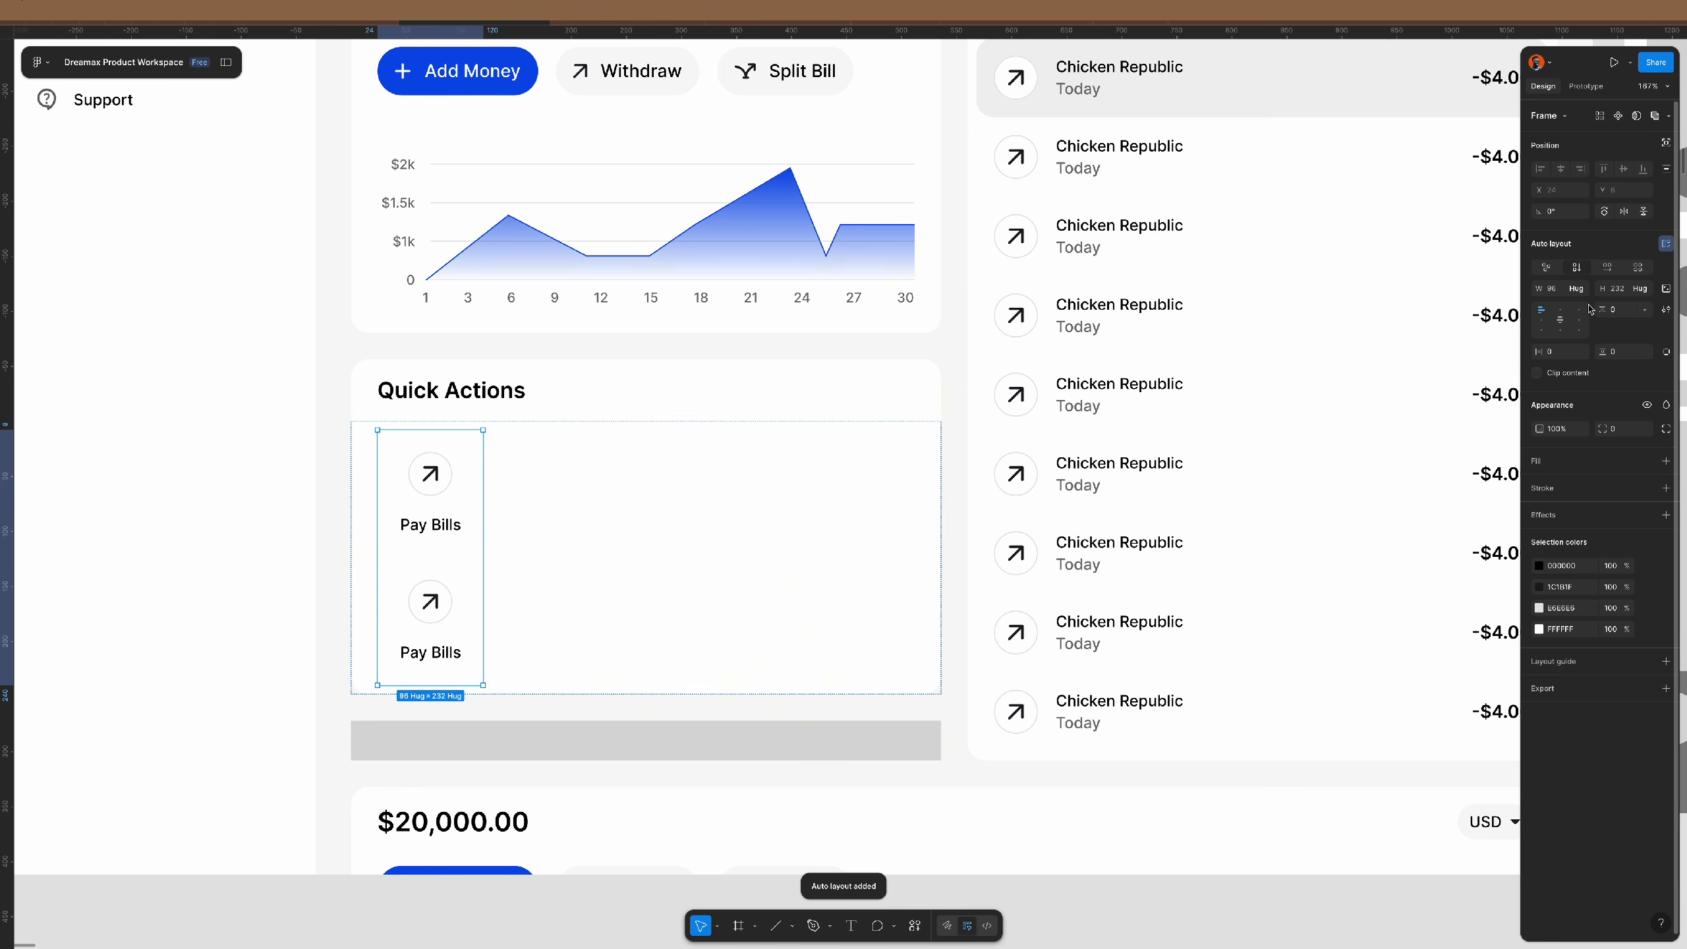
left_click(1610, 269)
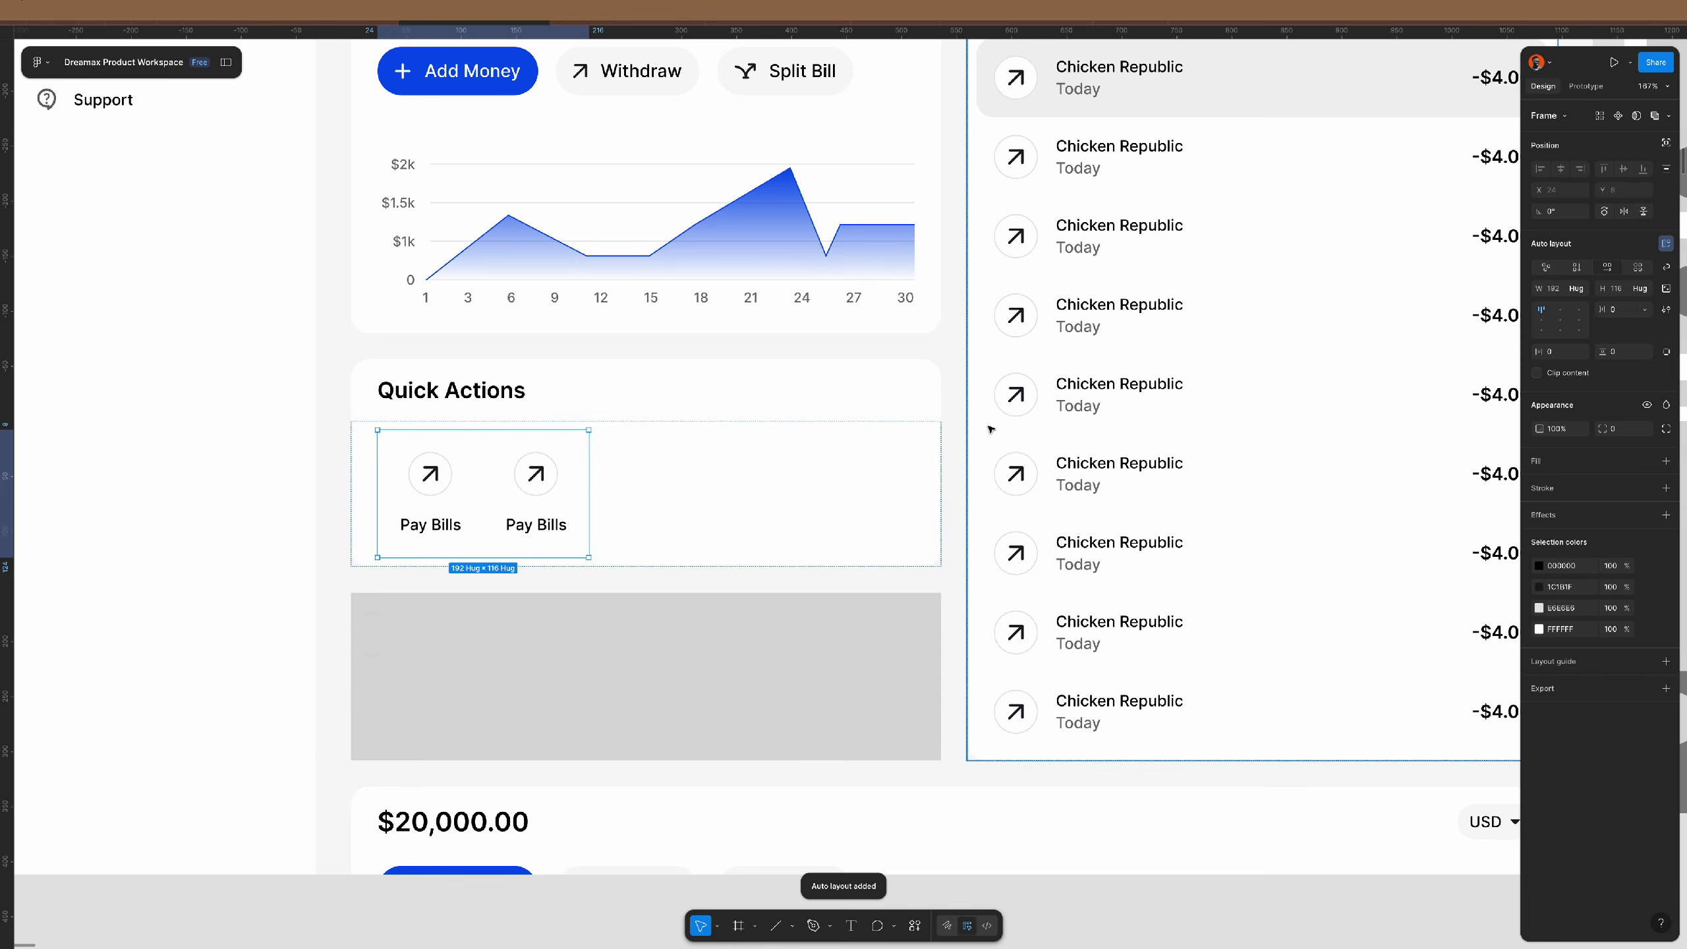
- Duplicate the Pay Bills tiles until the row holds five
double_click(534, 503)
key("ctrl+d")
key("ctrl+d")
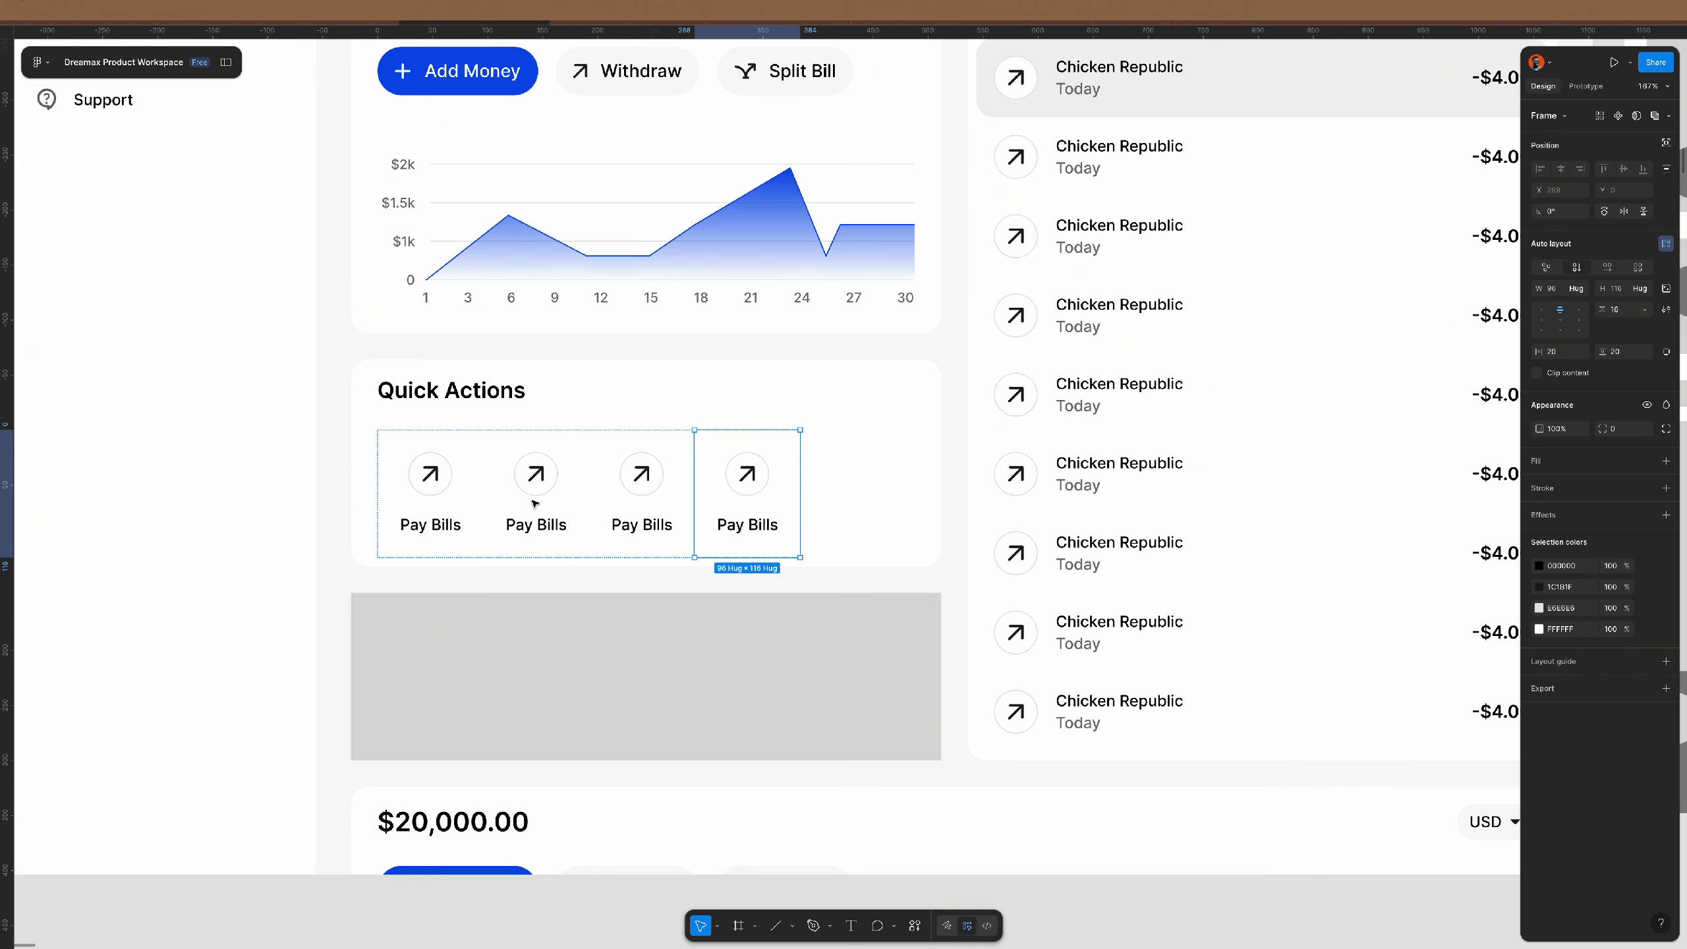
key("ctrl+d")
key("Escape")
key("Escape")
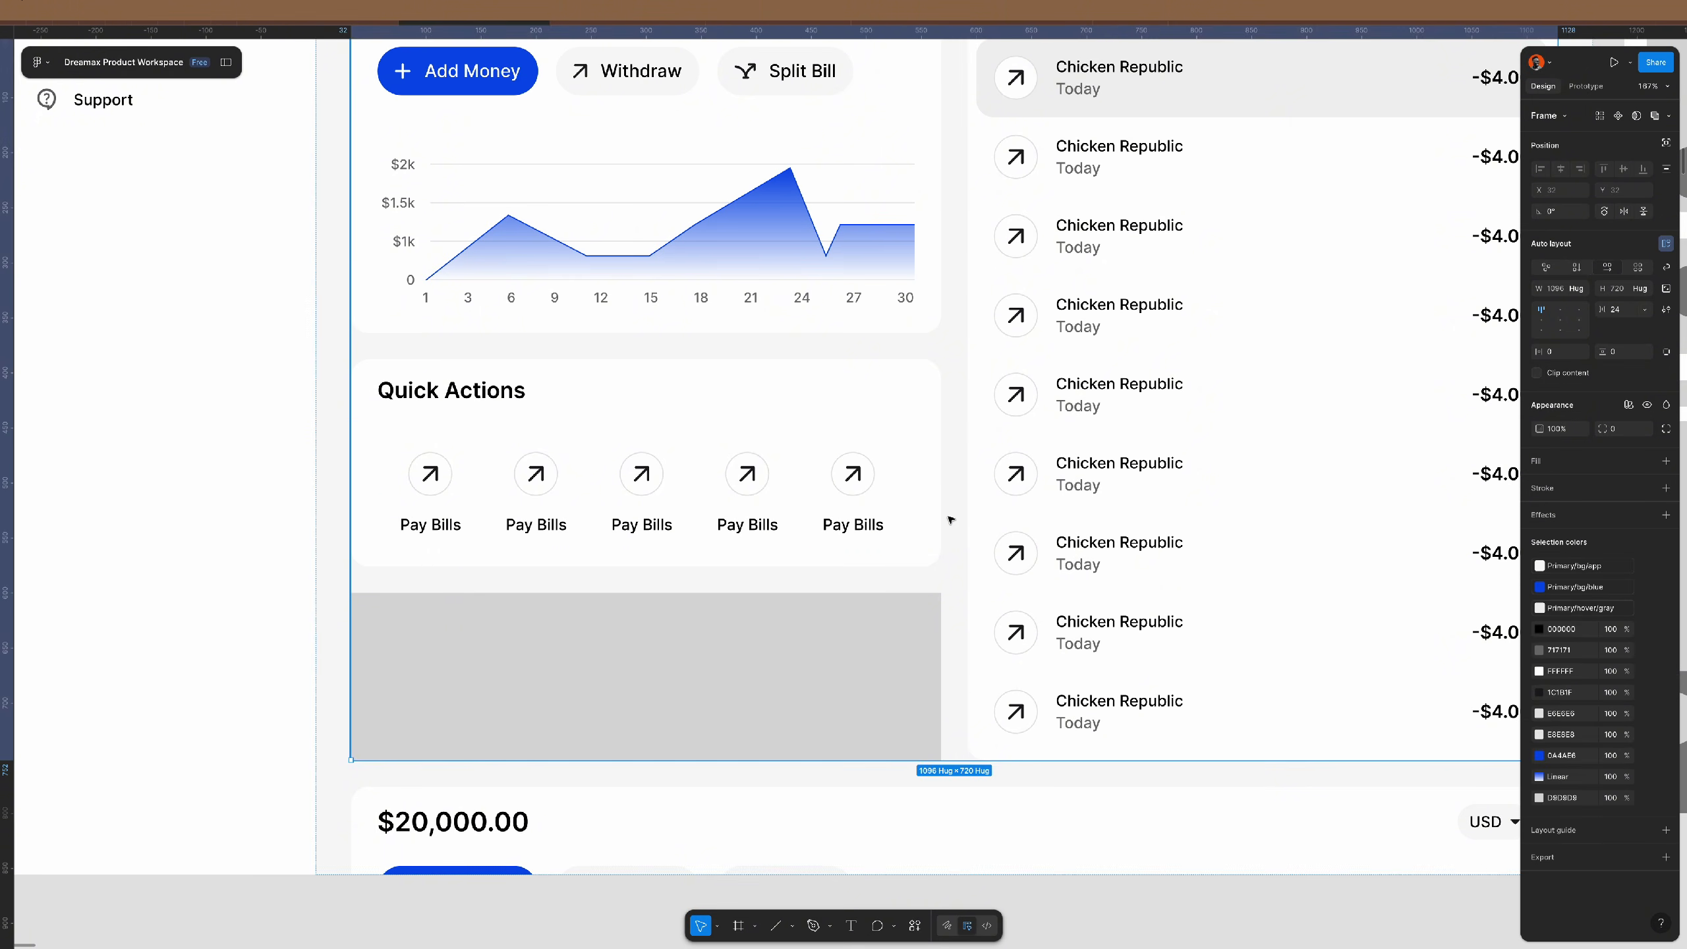
double_click(800, 498)
double_click(801, 498)
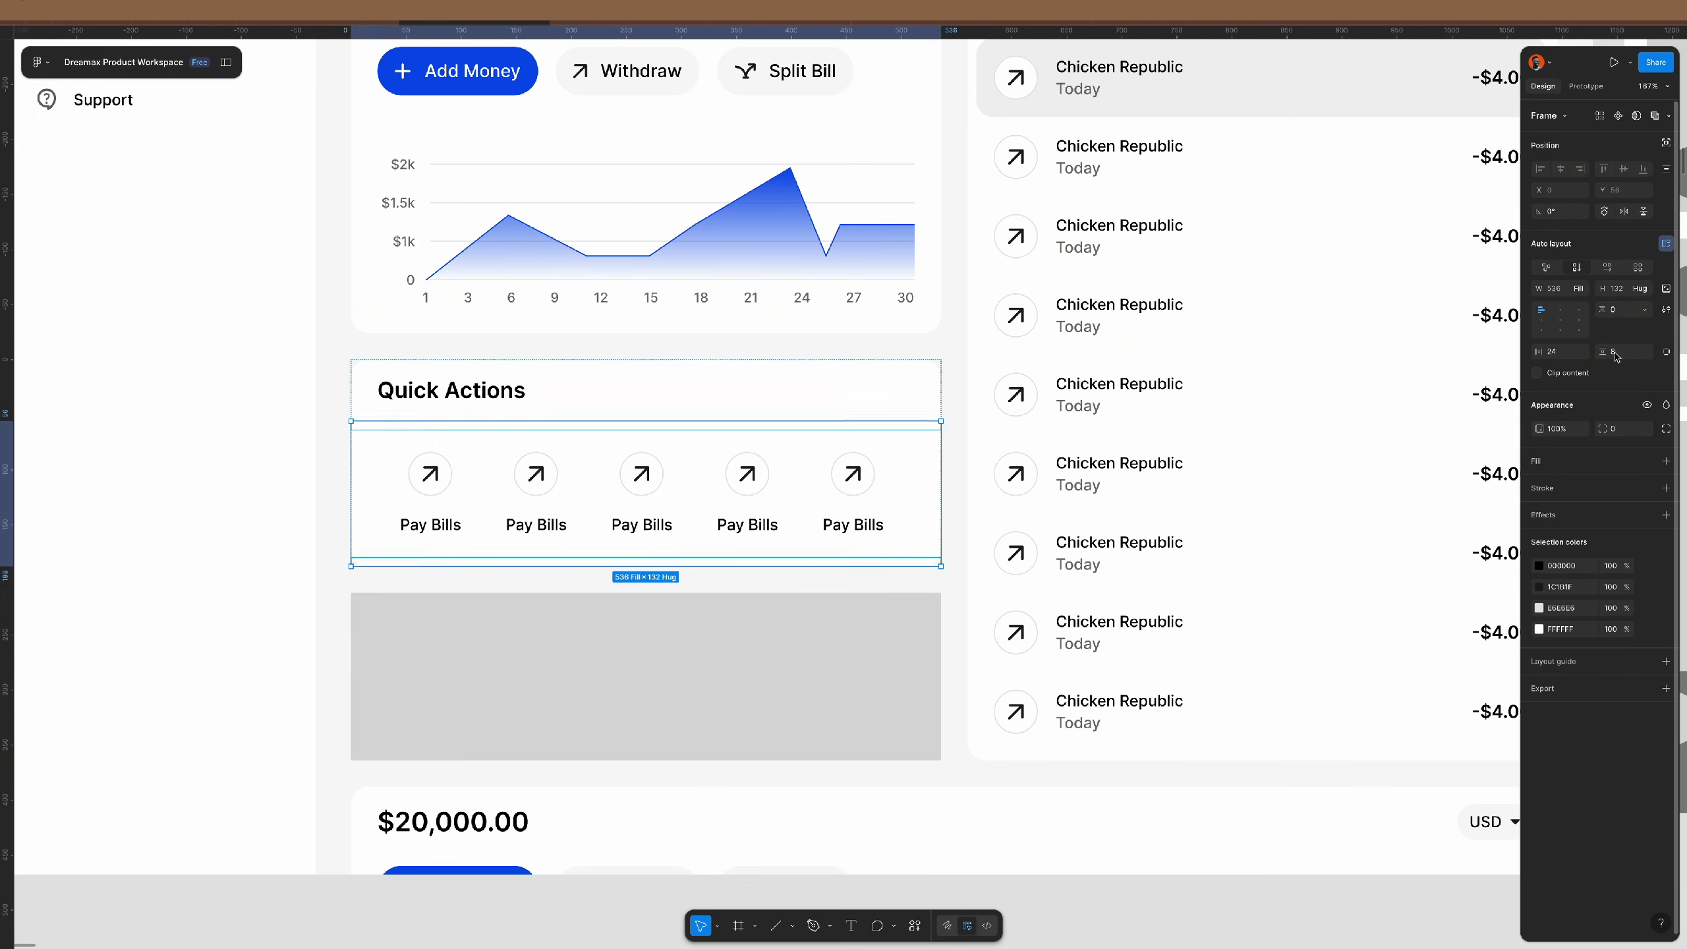
- Make the Pay Bills row fill the card's 488 width with Auto spacing between tiles
left_click(814, 482)
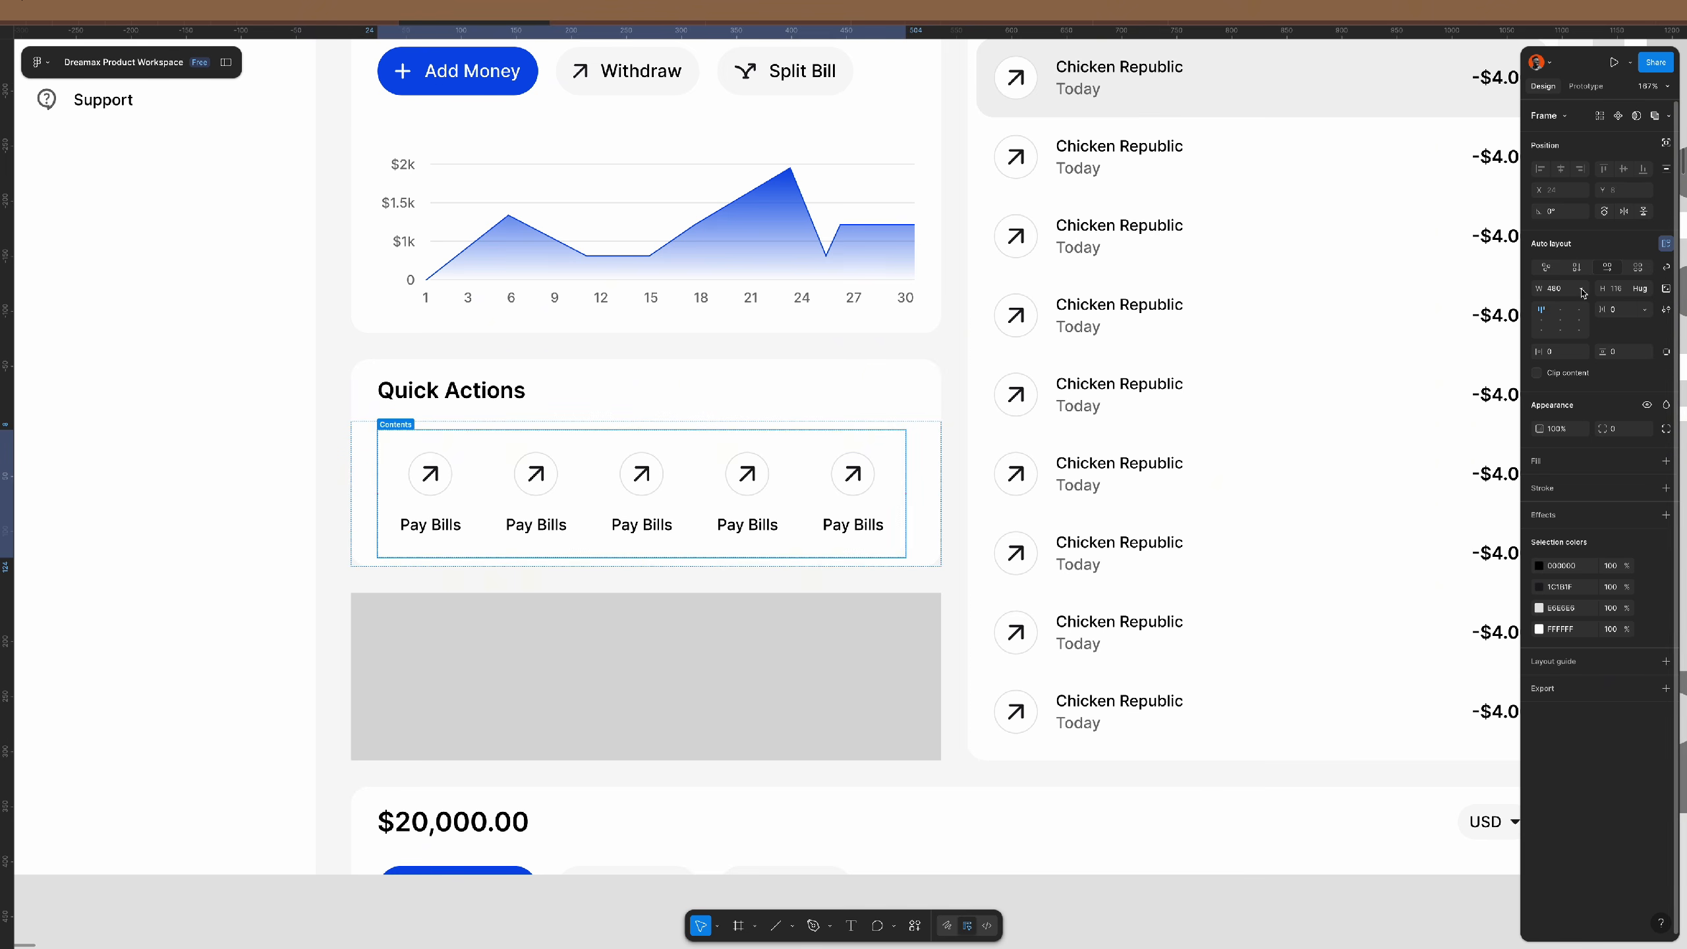
left_click(1578, 289)
left_click(1588, 304)
left_click(1641, 310)
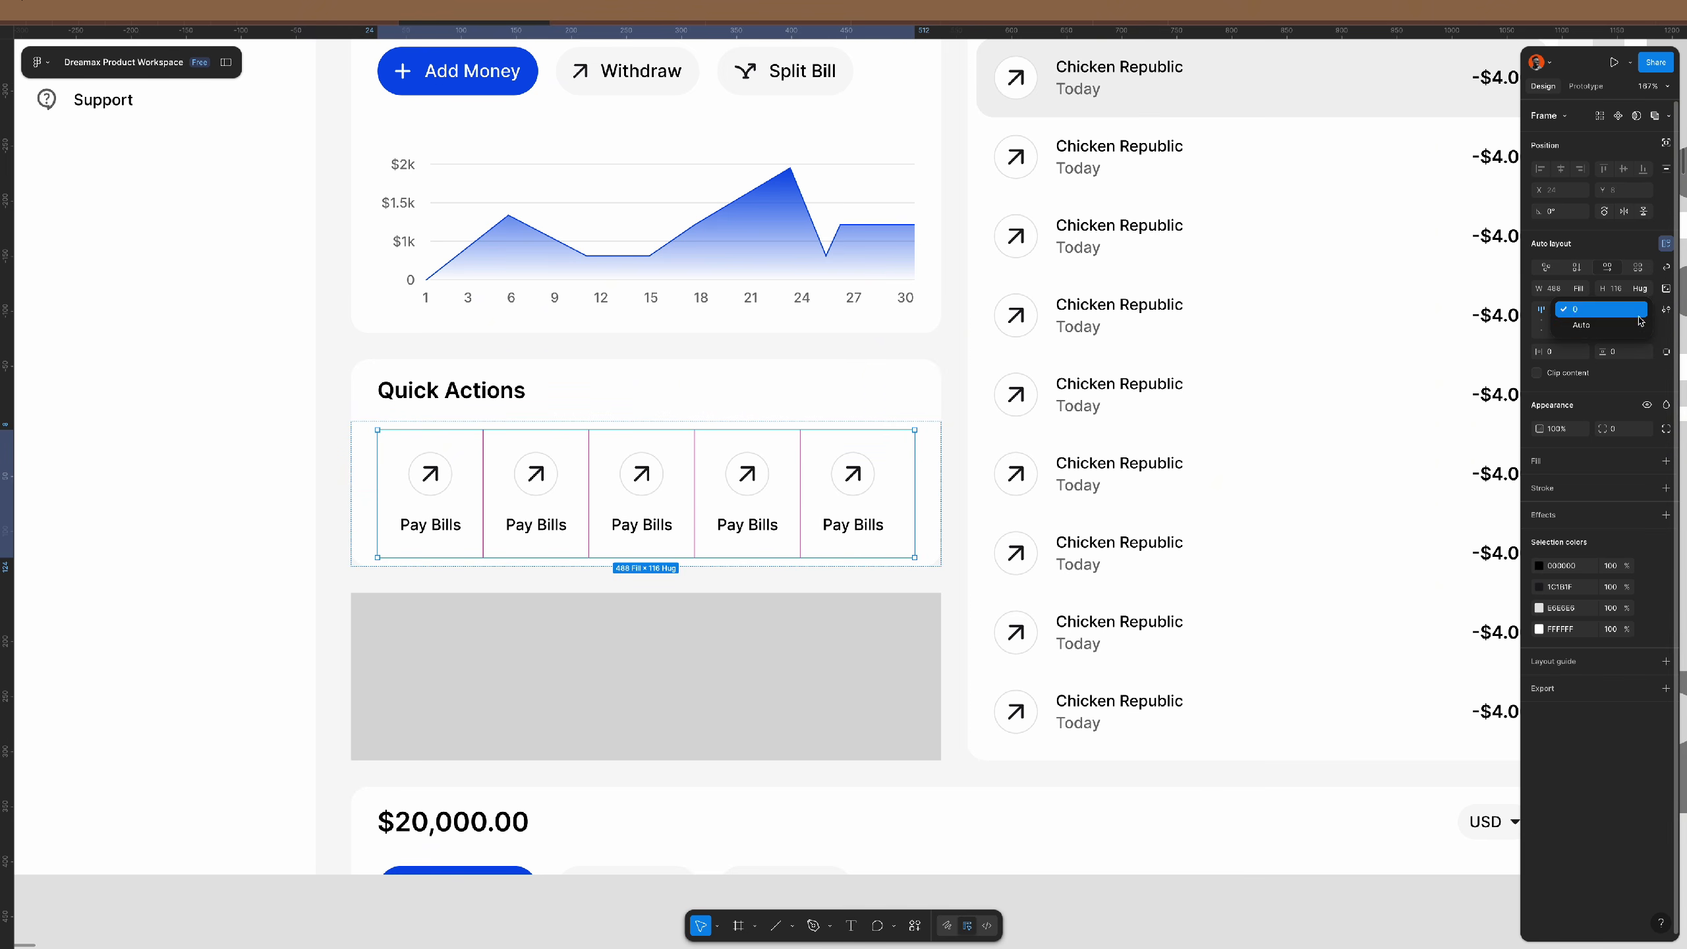
left_click(1617, 325)
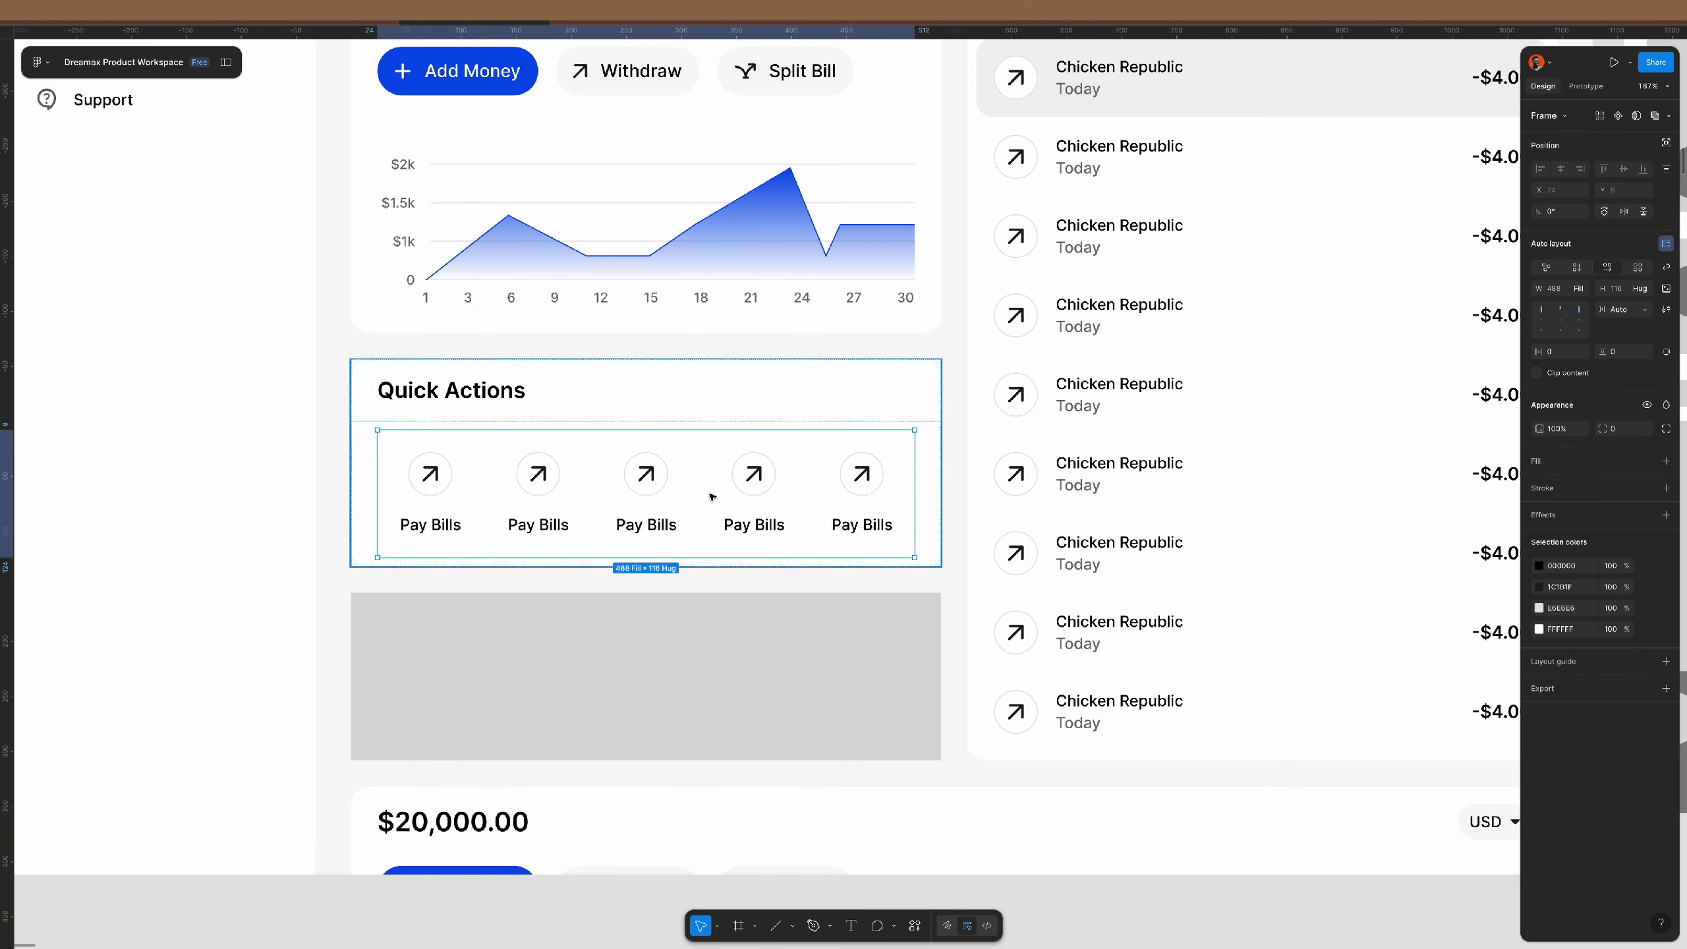
key("ctrl+d")
key("ctrl+z")
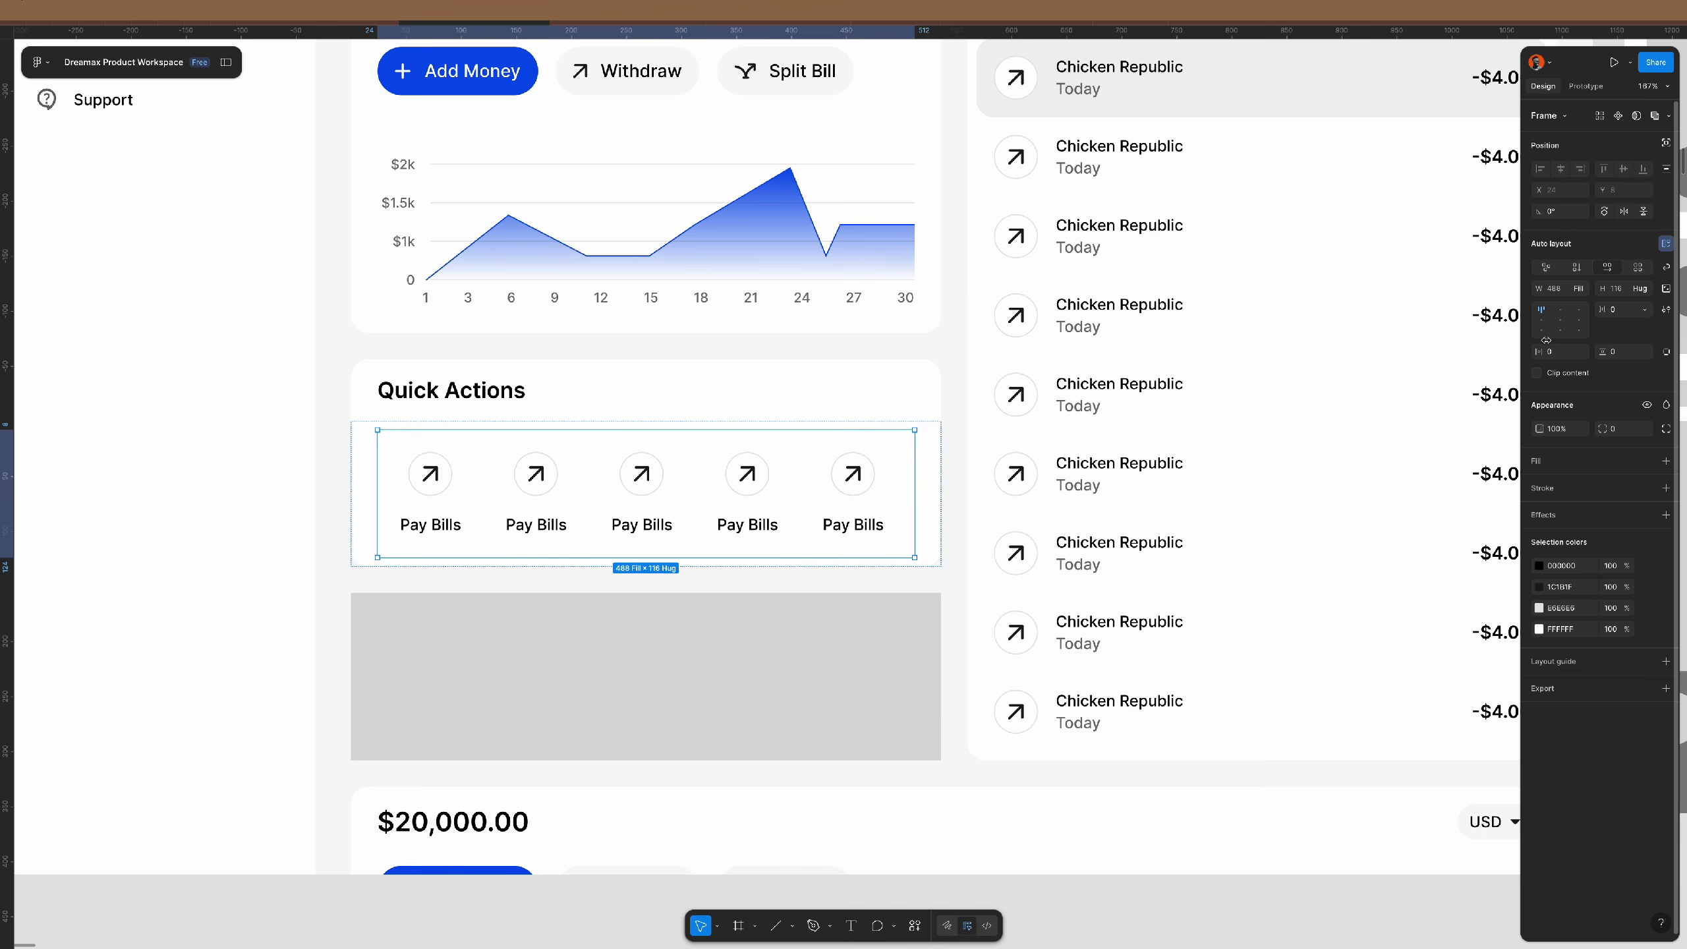
left_click(1644, 311)
left_click(1631, 324)
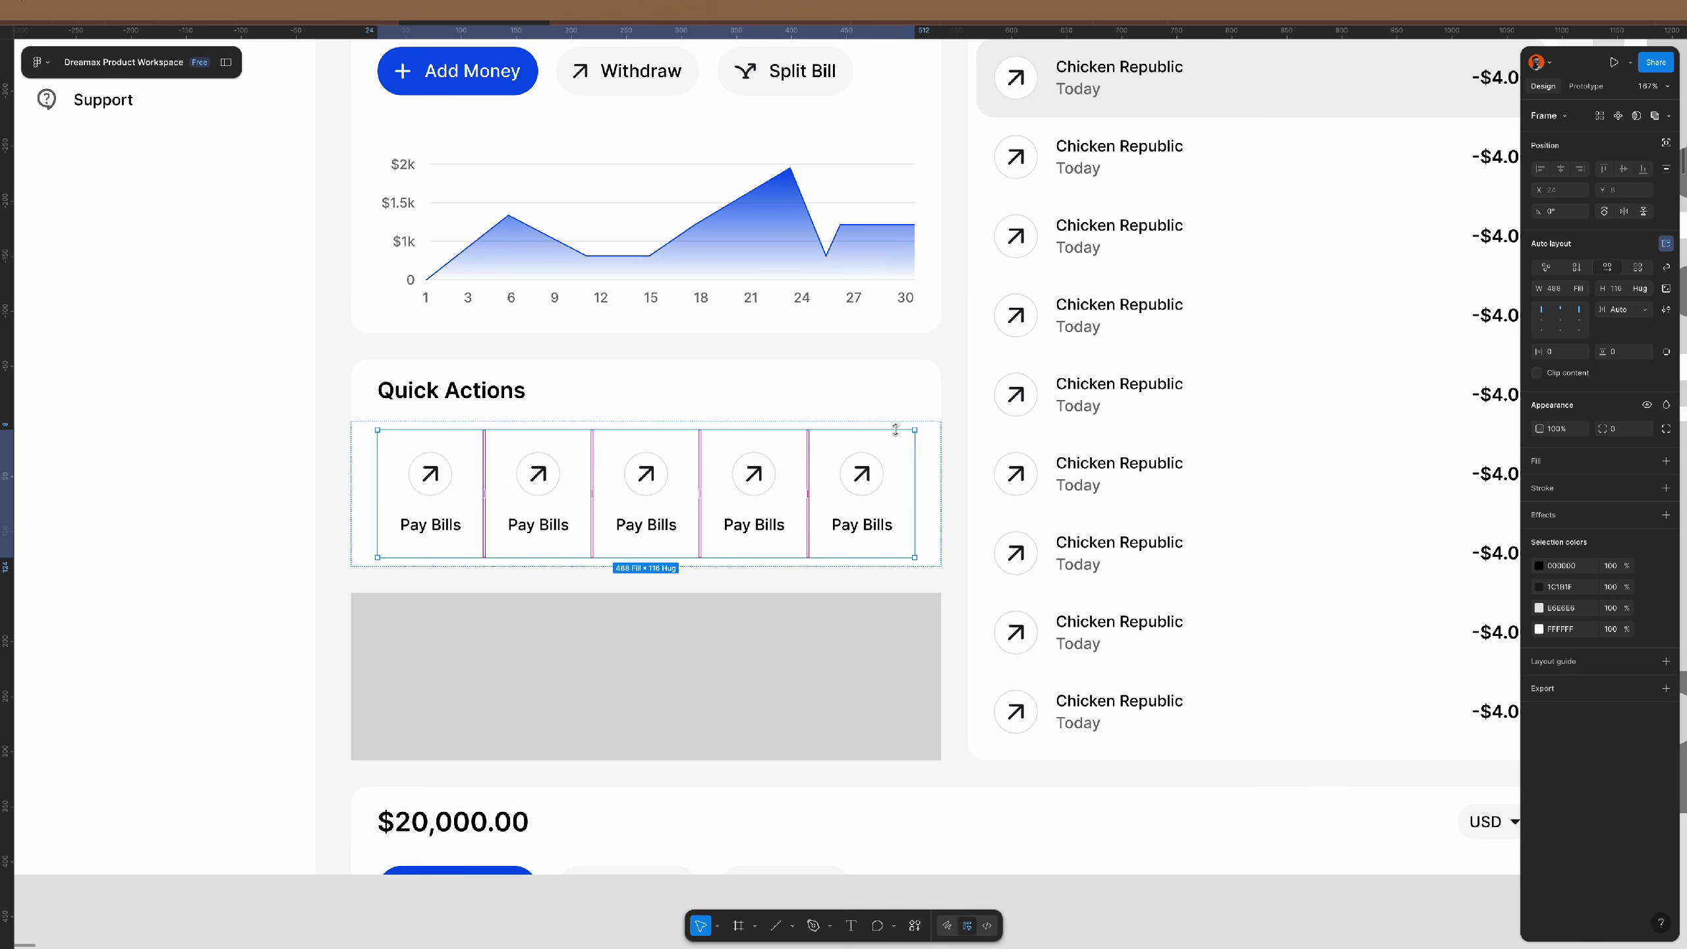
key("Return")
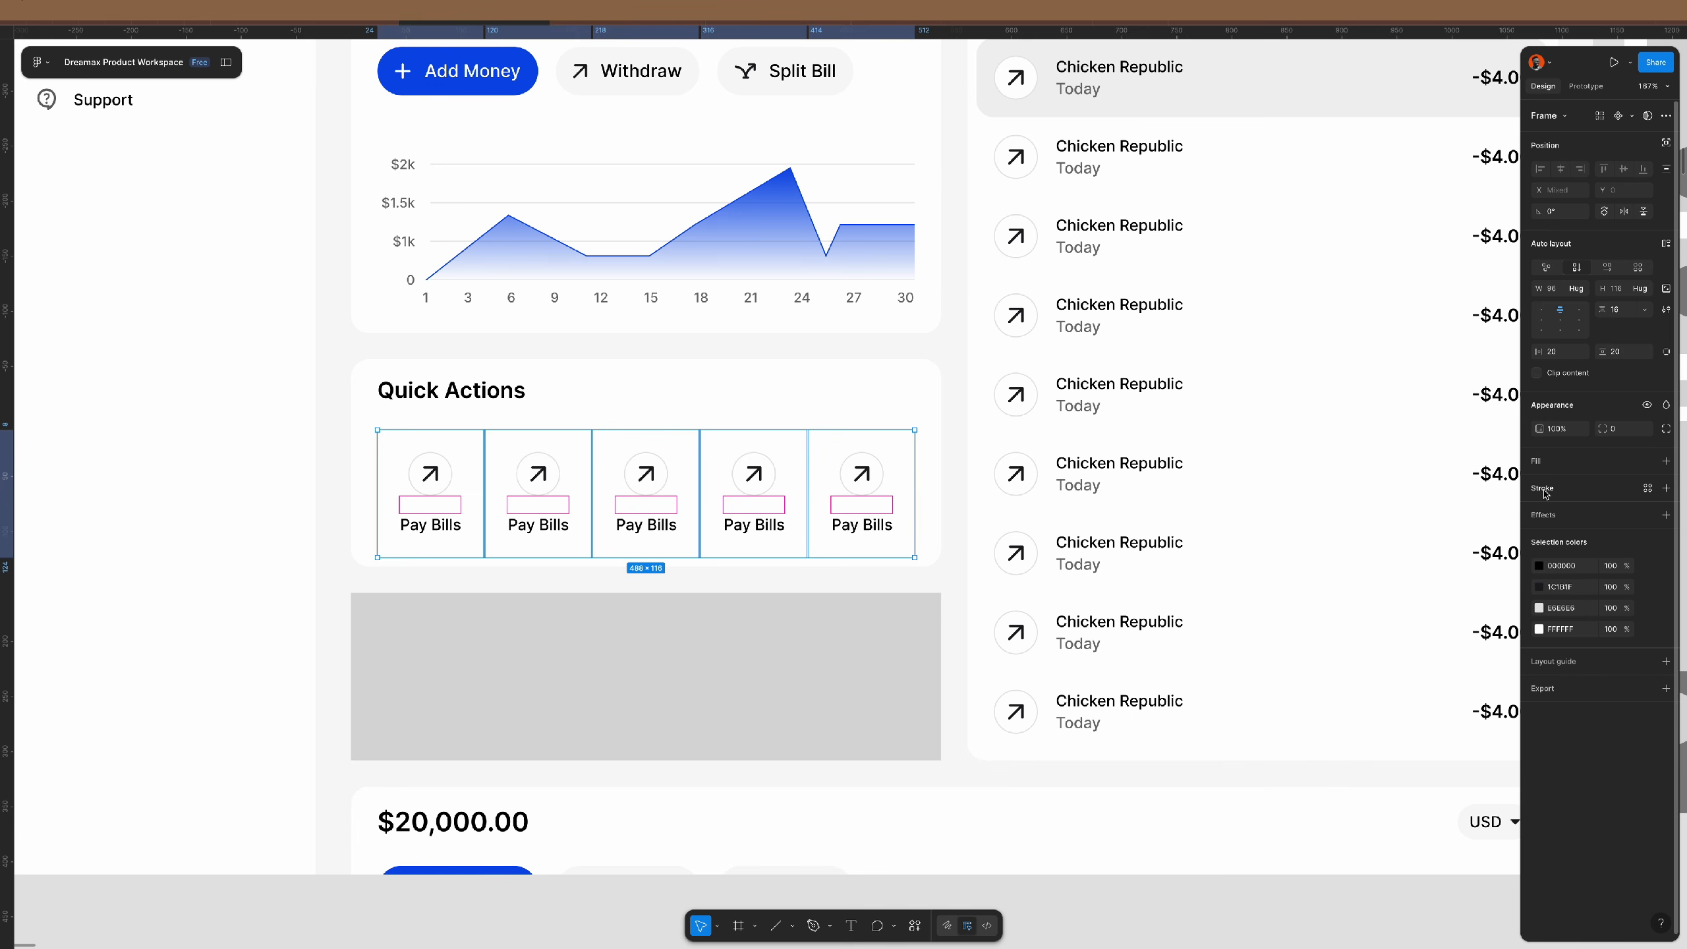
- Give the Pay Bills cards a 16 corner radius and delete the fifth card
left_click(1629, 431)
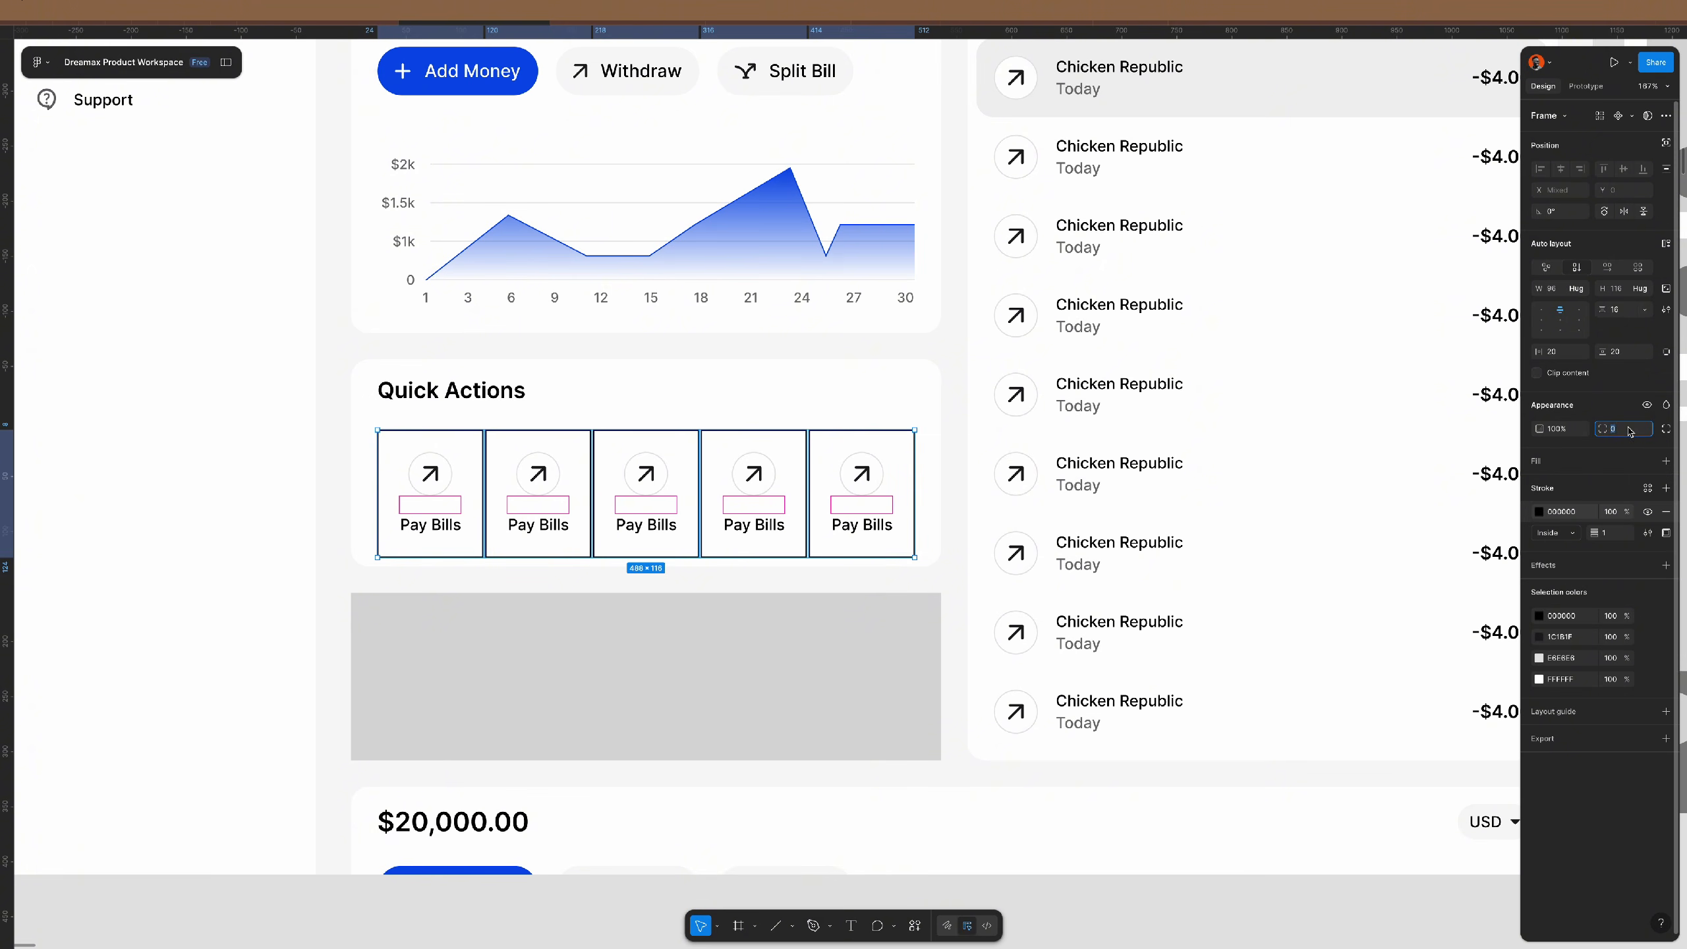
type("16")
key("Return")
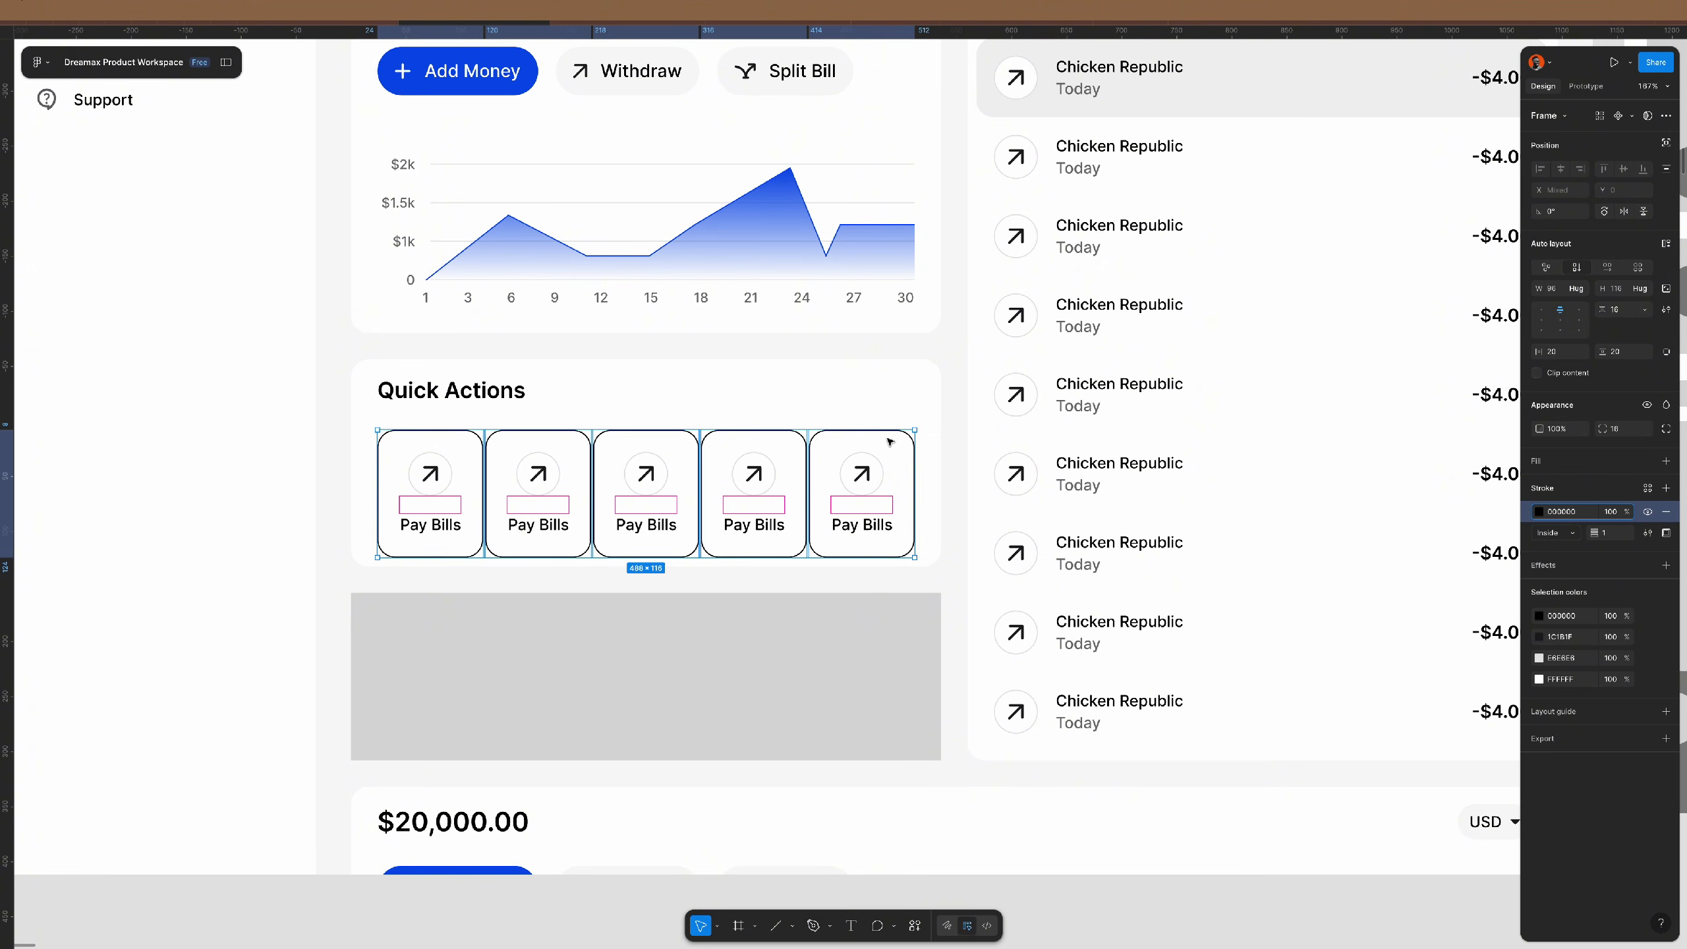
left_click(830, 458)
key("Delete")
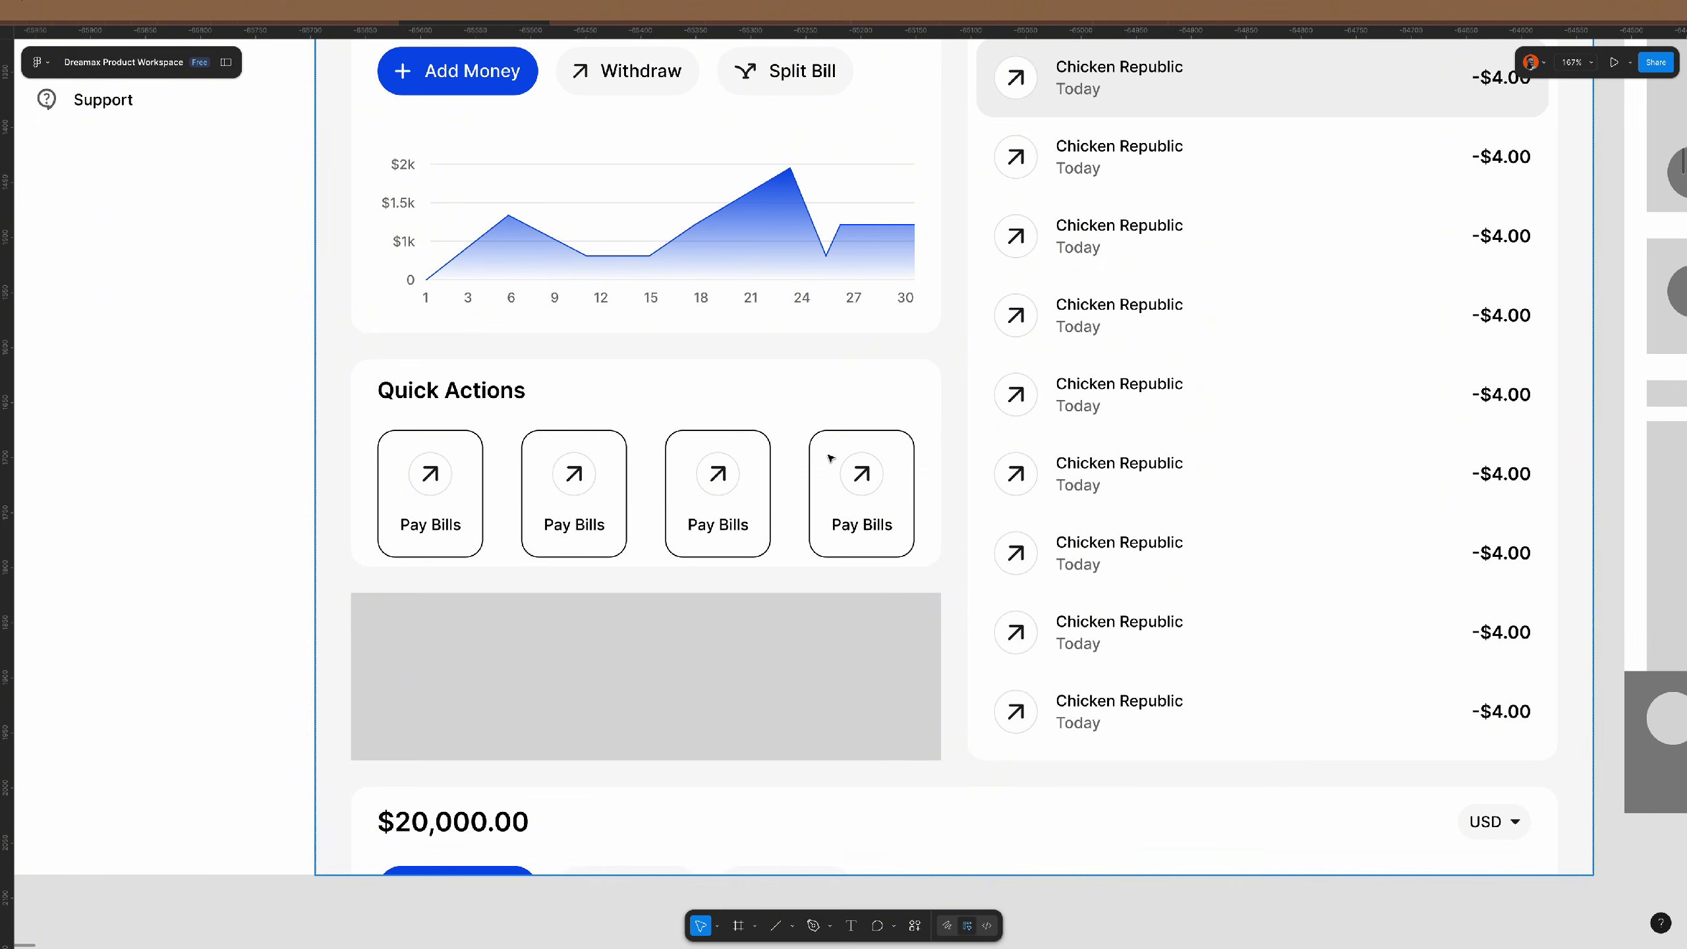
- Set 20 spacing between the four cards and make each fill the row width
left_click(830, 458)
left_click(829, 456)
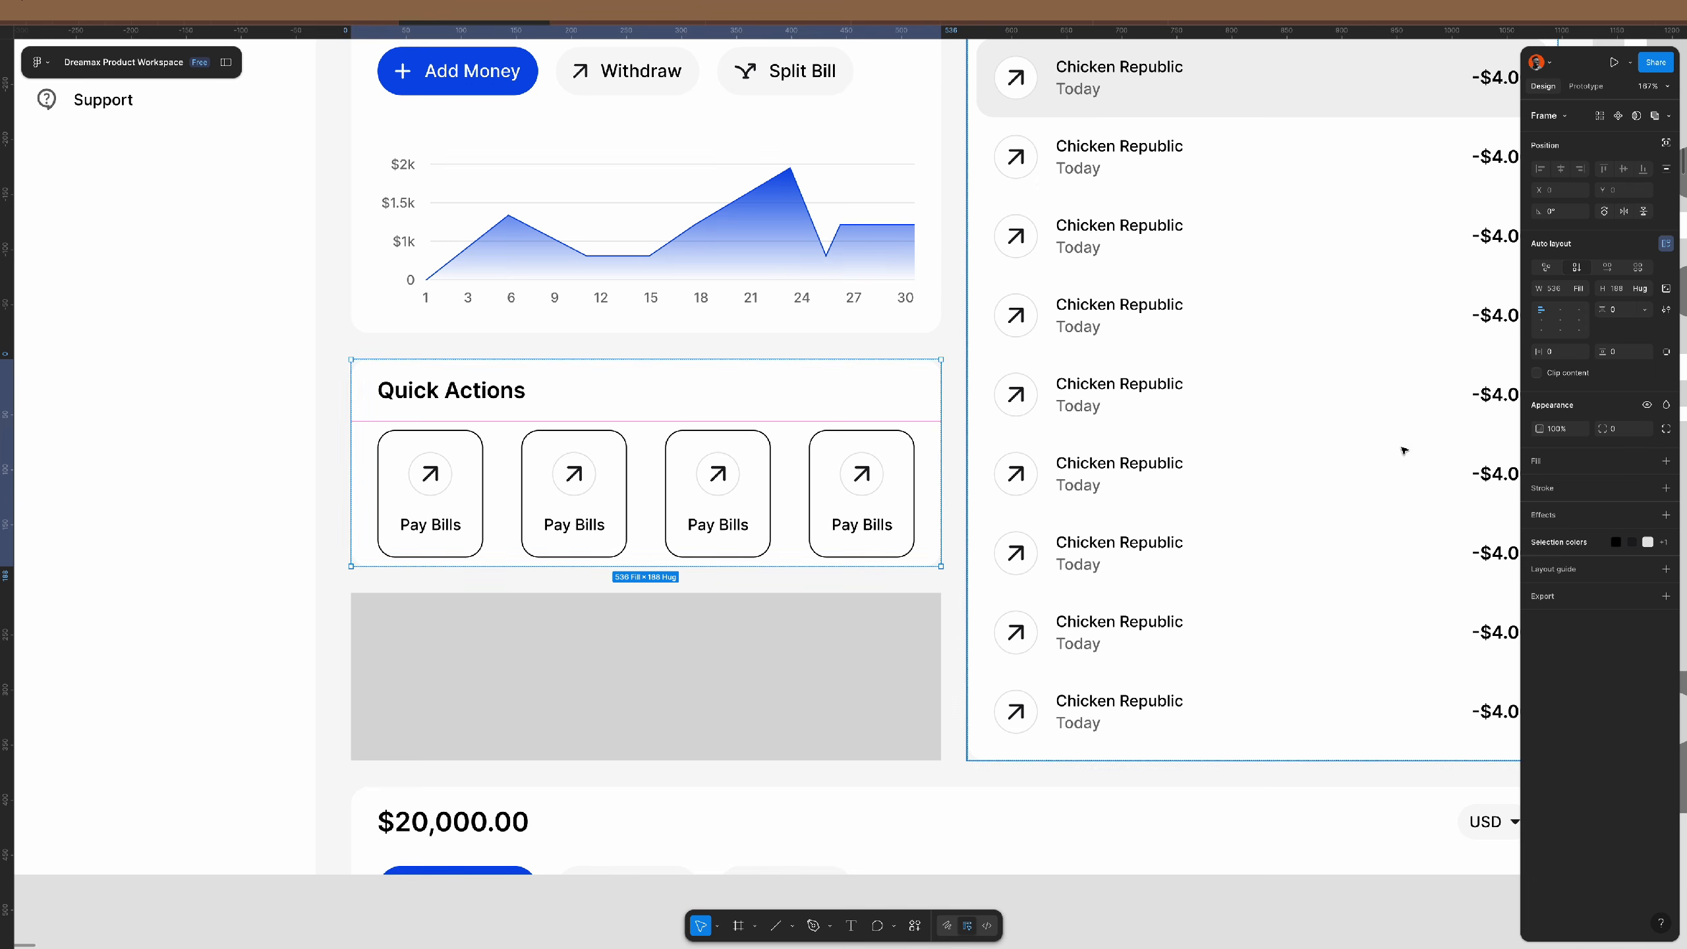
left_click(830, 469)
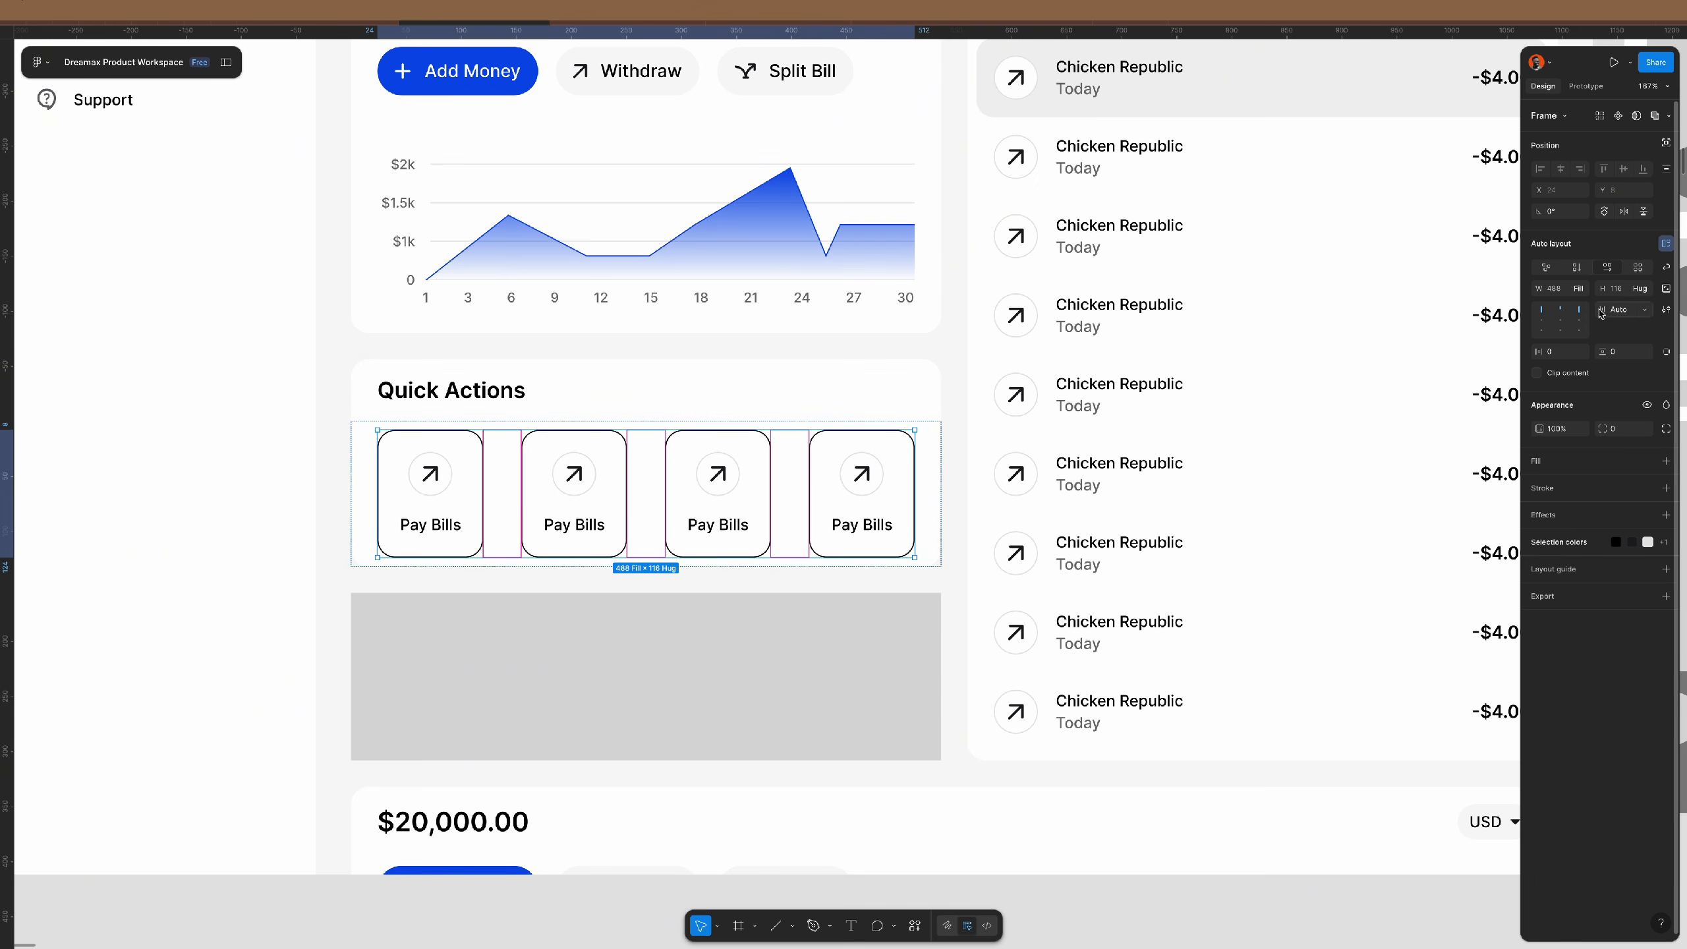
left_click(1625, 311)
left_click(1622, 294)
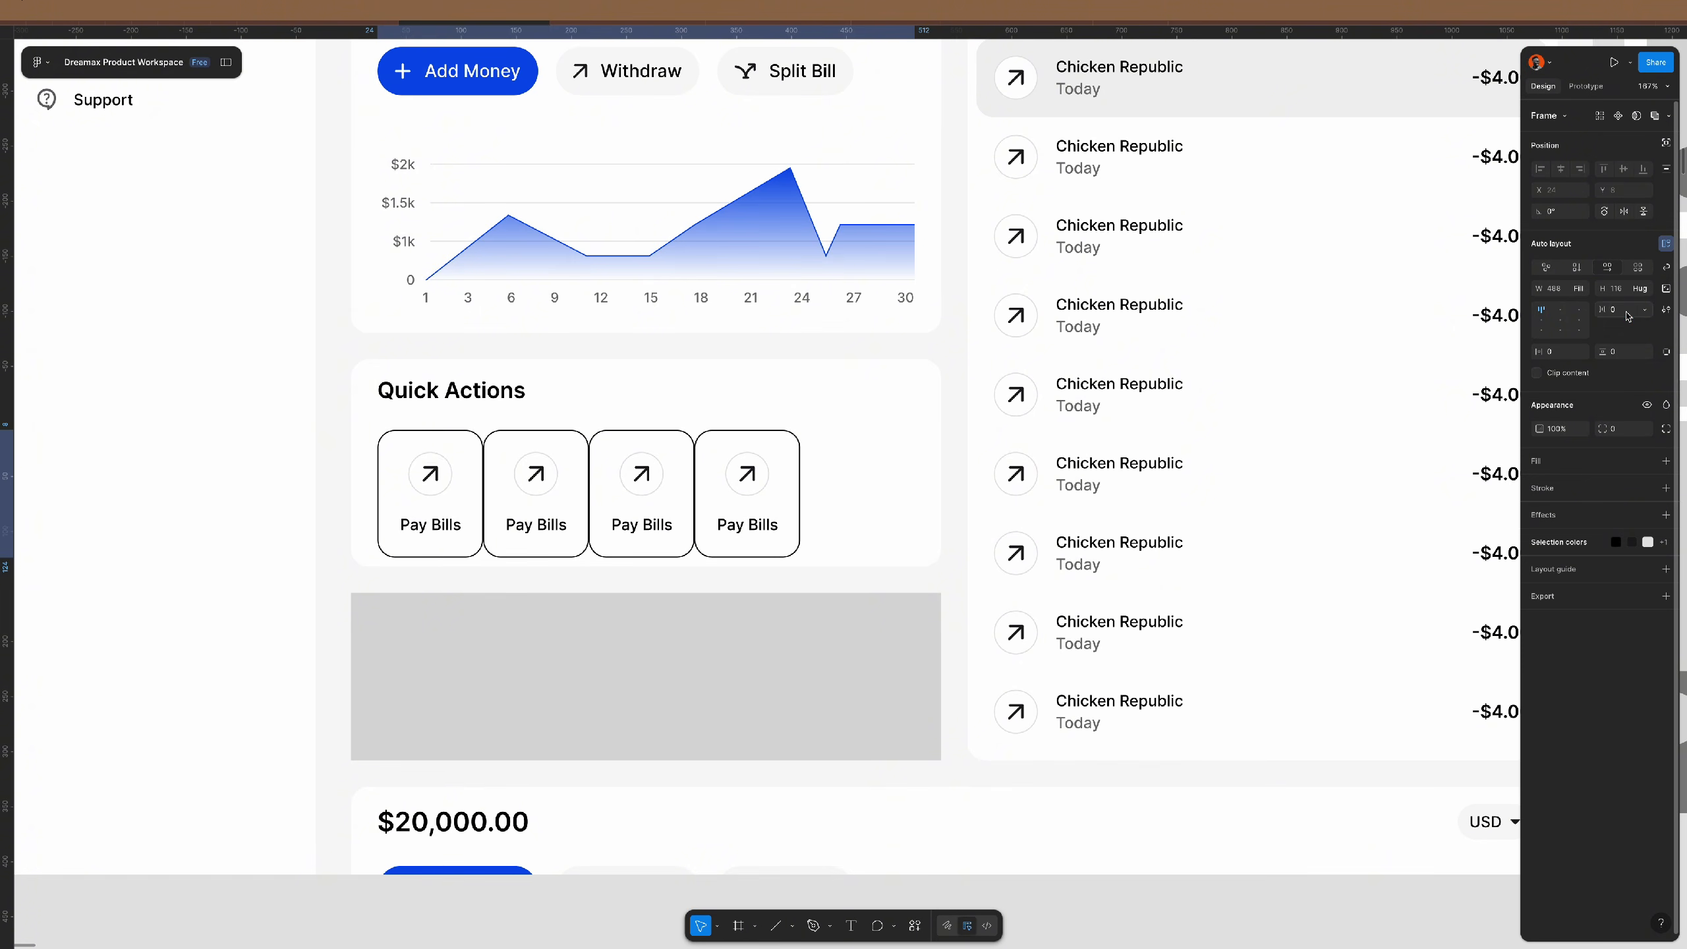
left_click(1627, 313)
type("2")
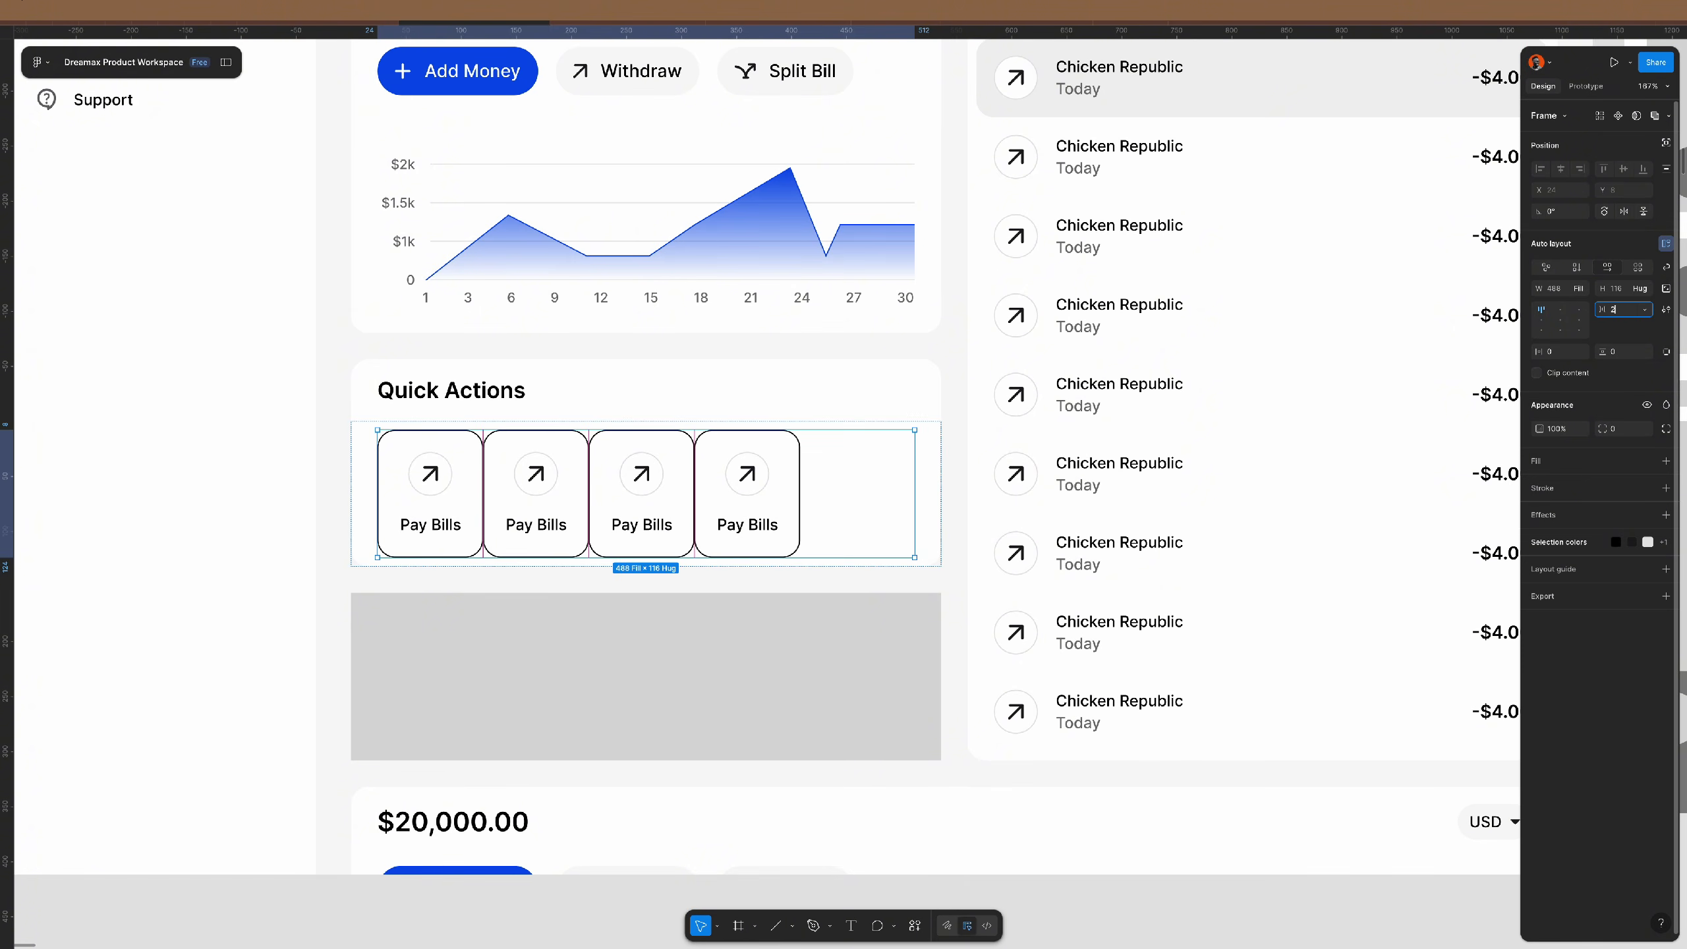
type("0")
key("Return")
key("Return")
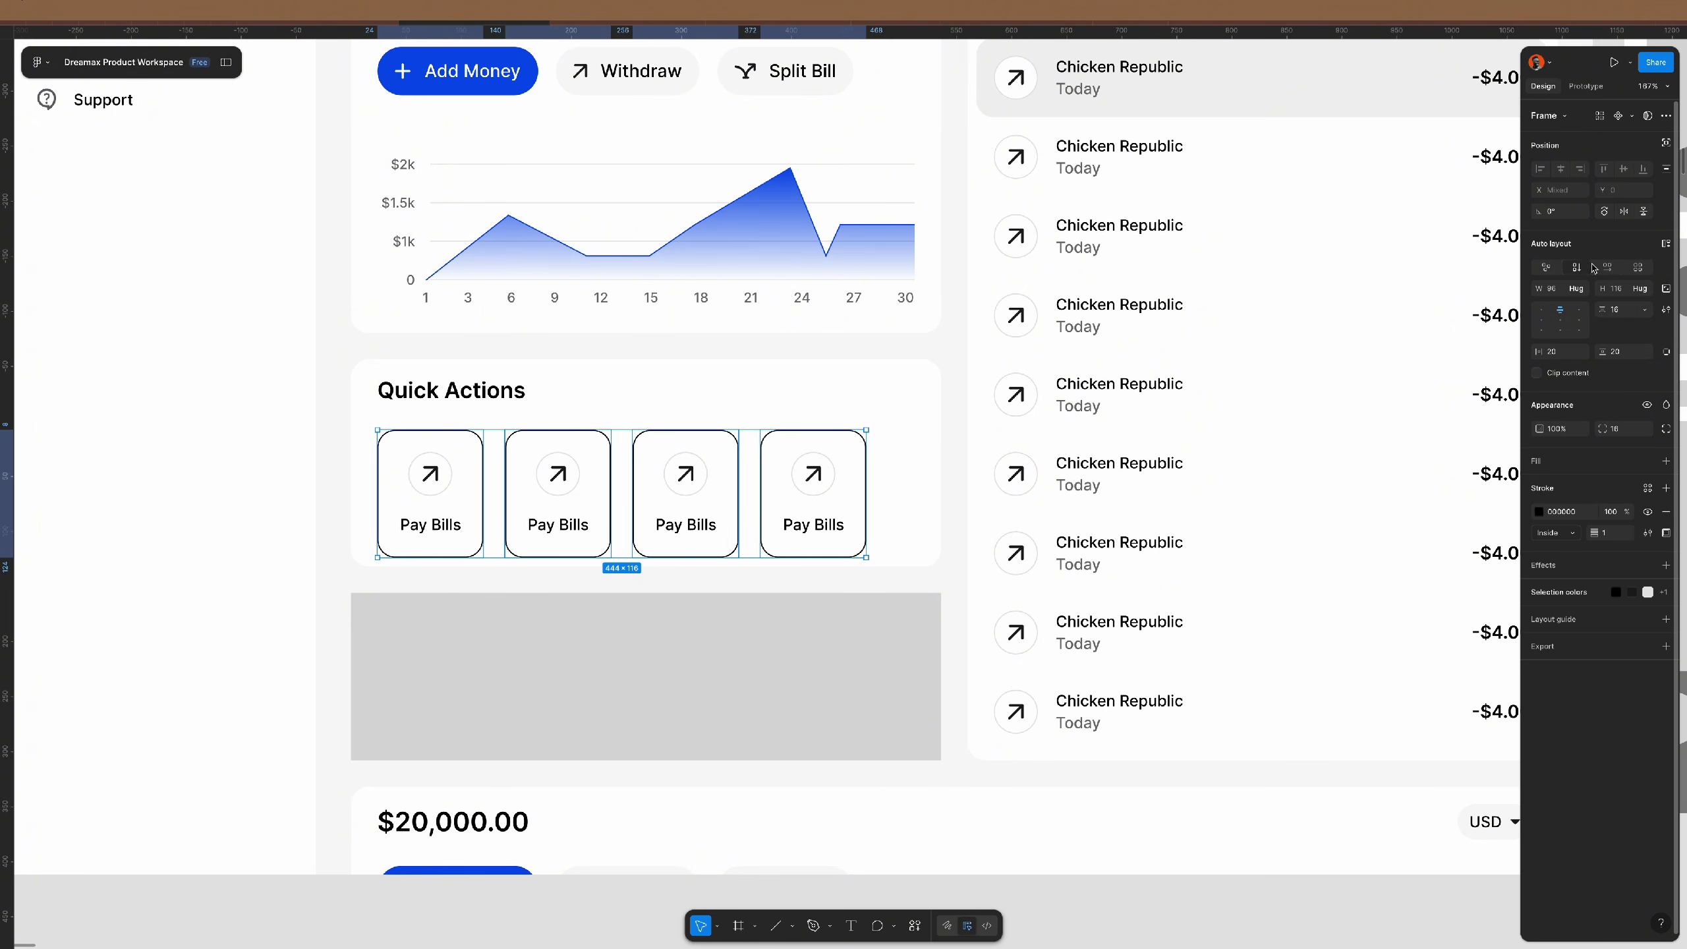
left_click(1580, 289)
left_click(1594, 310)
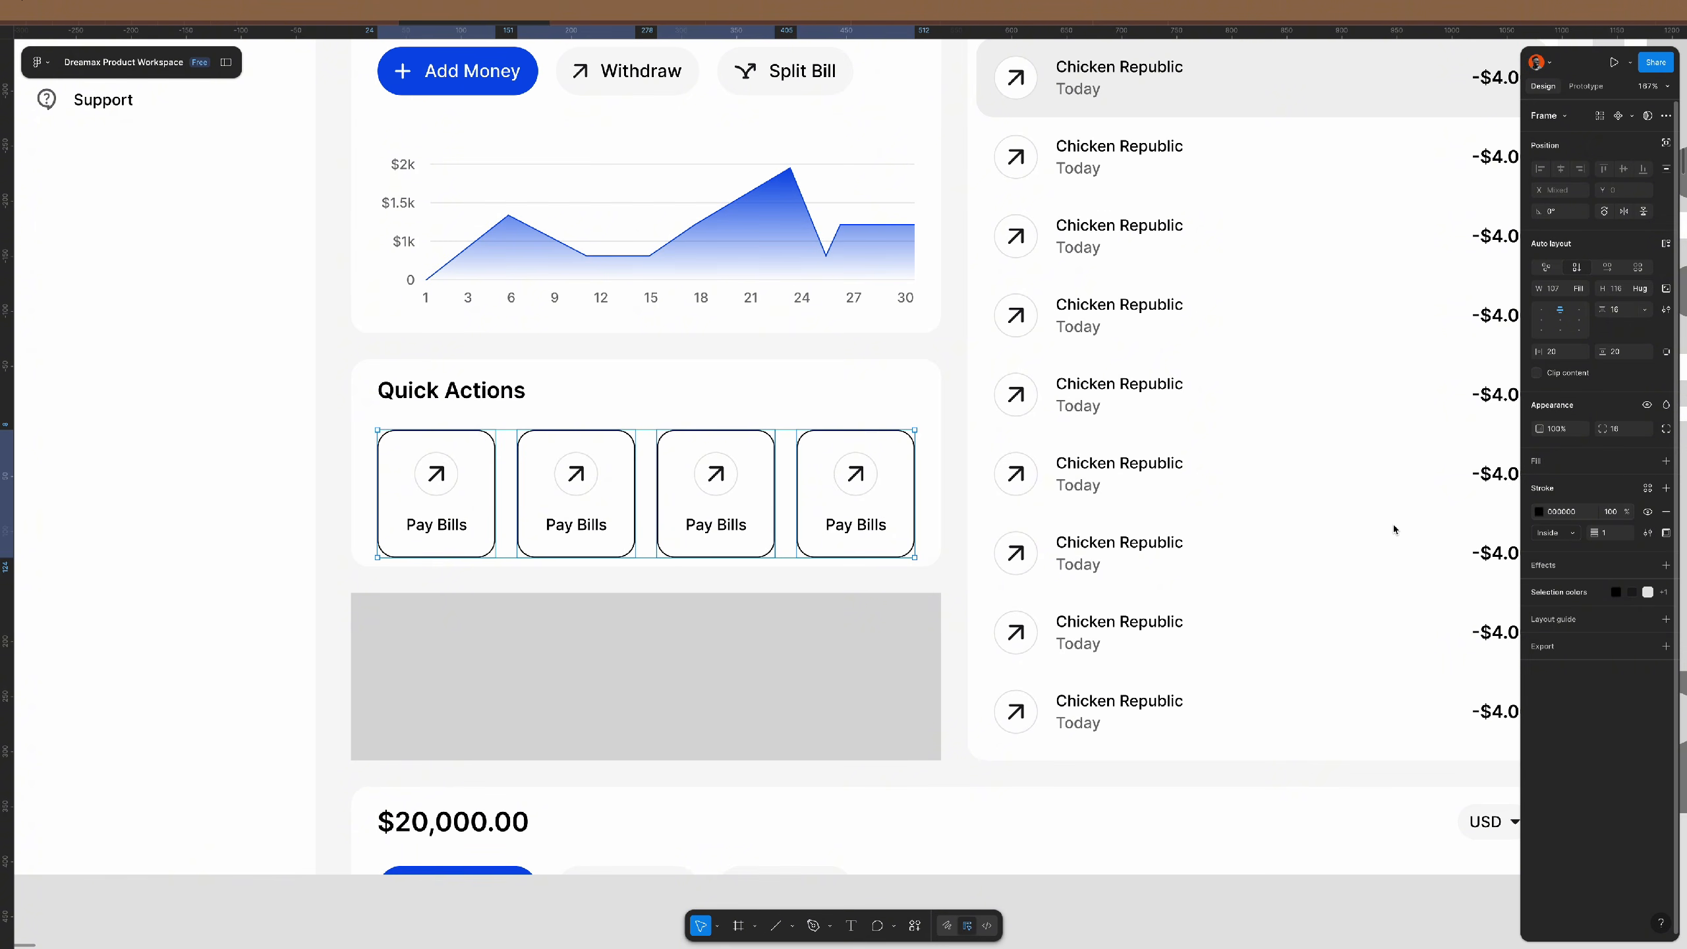
- Change the Pay Bills cards' outline colour from black to light grey E1E1E1
left_click(1538, 512)
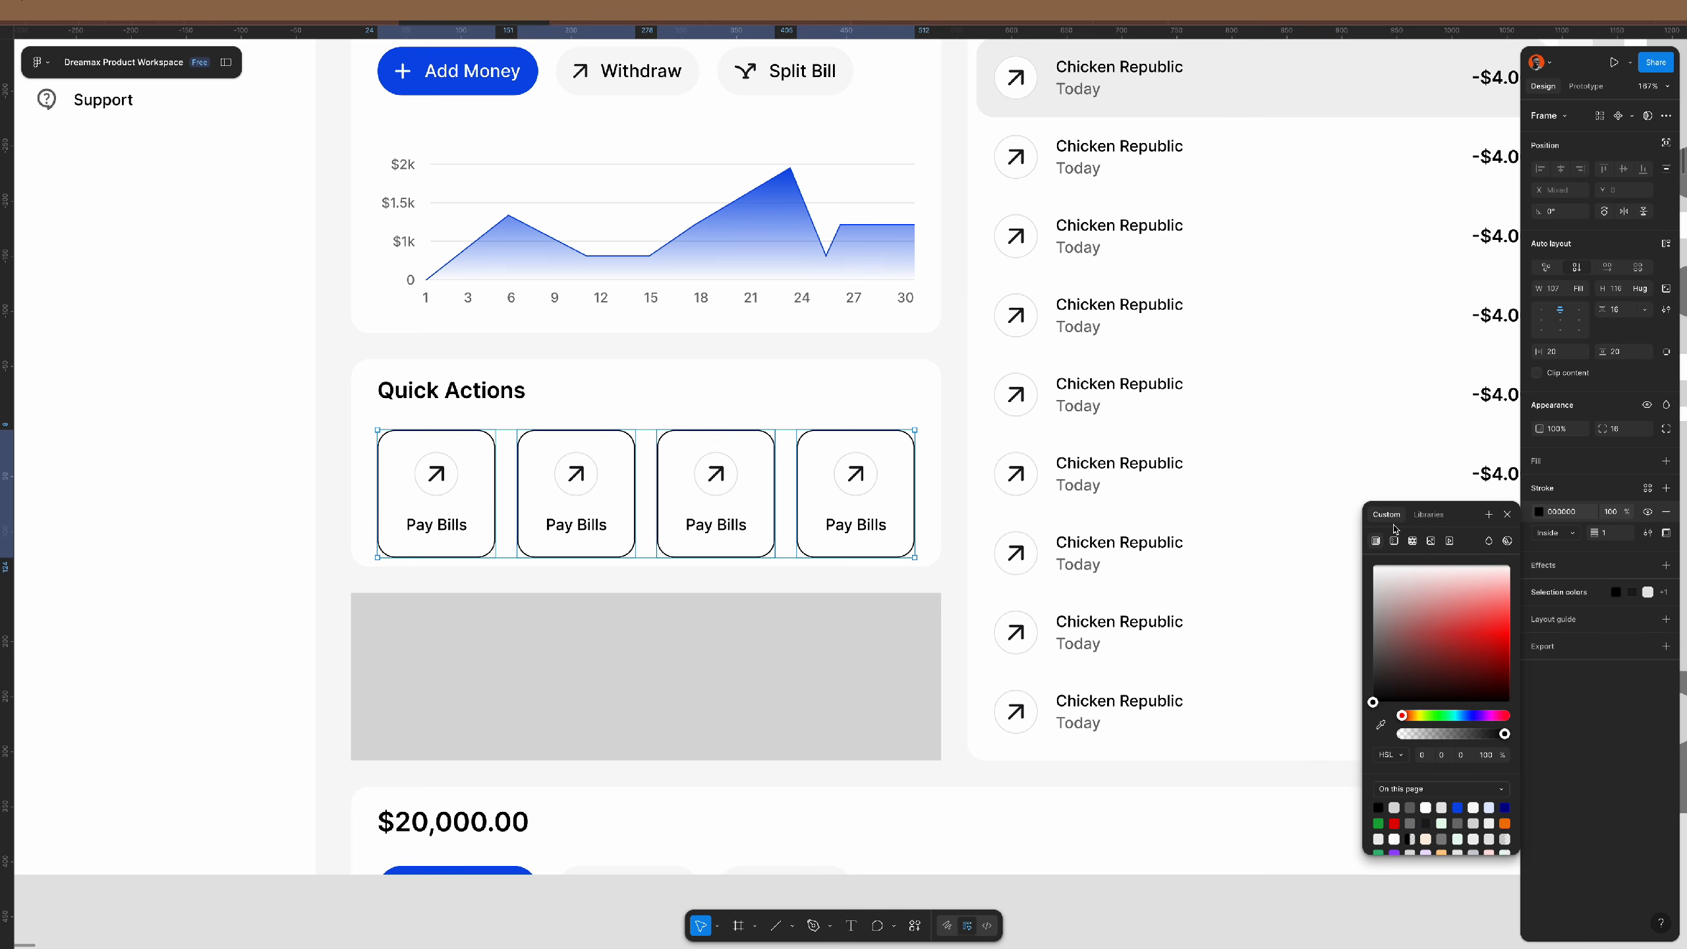
left_click_drag(1393, 598, 1363, 588)
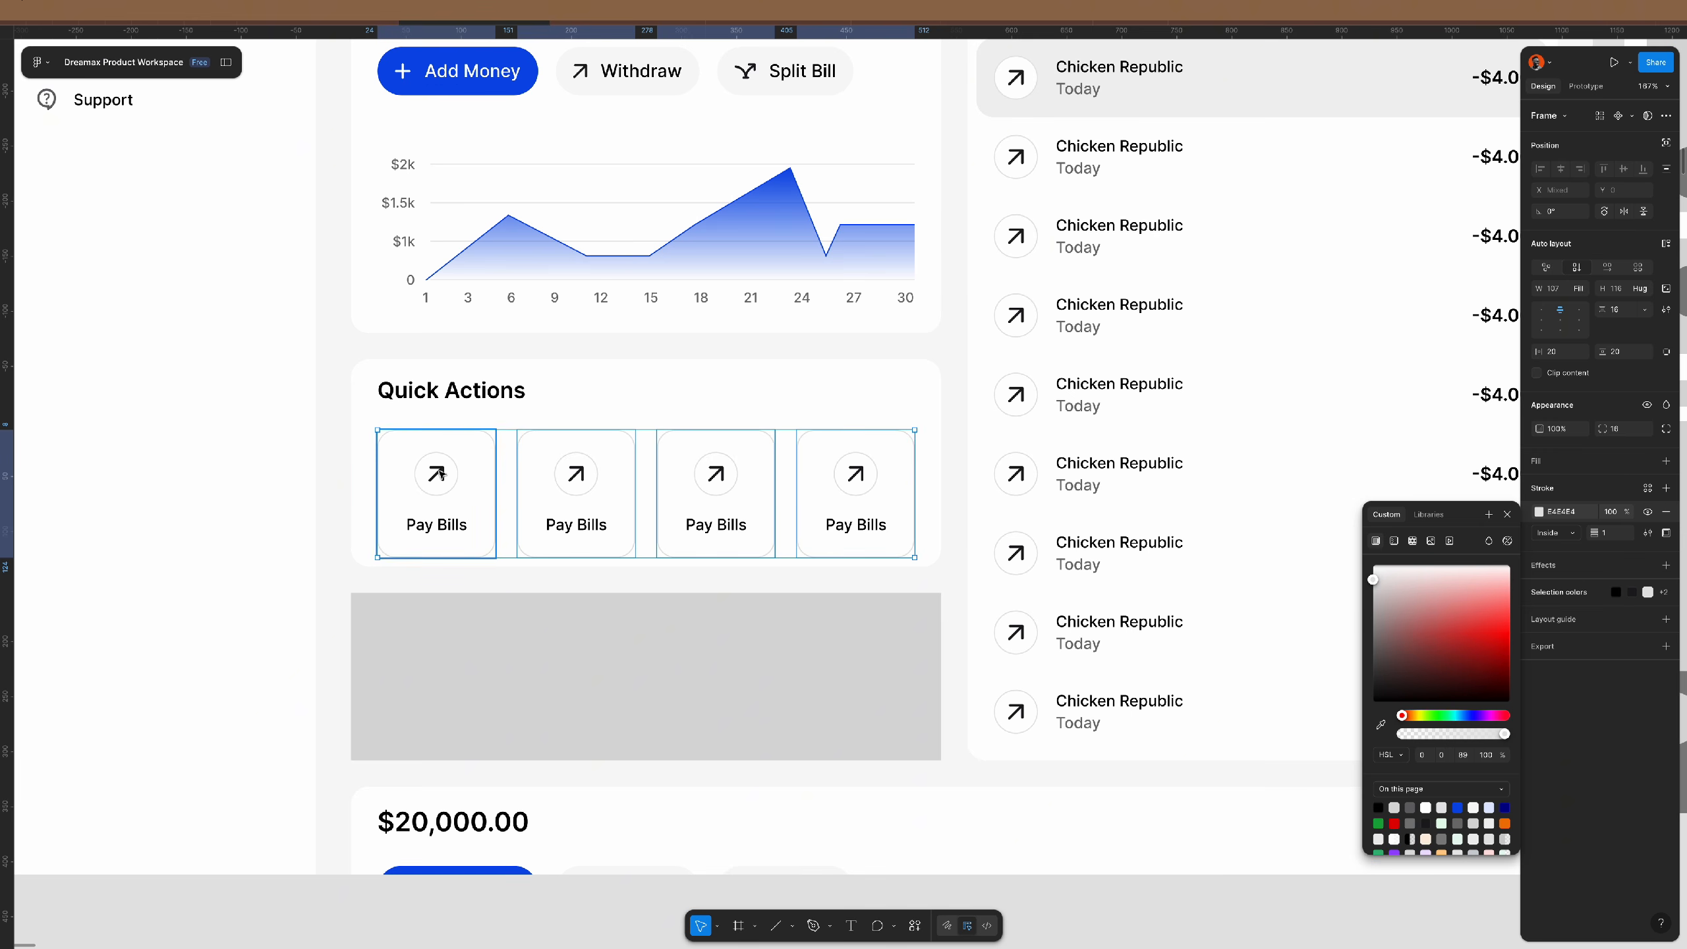
left_click(412, 476)
scroll(641, 529, "down", 5, "ctrl")
scroll(640, 530, "down", 2, "ctrl")
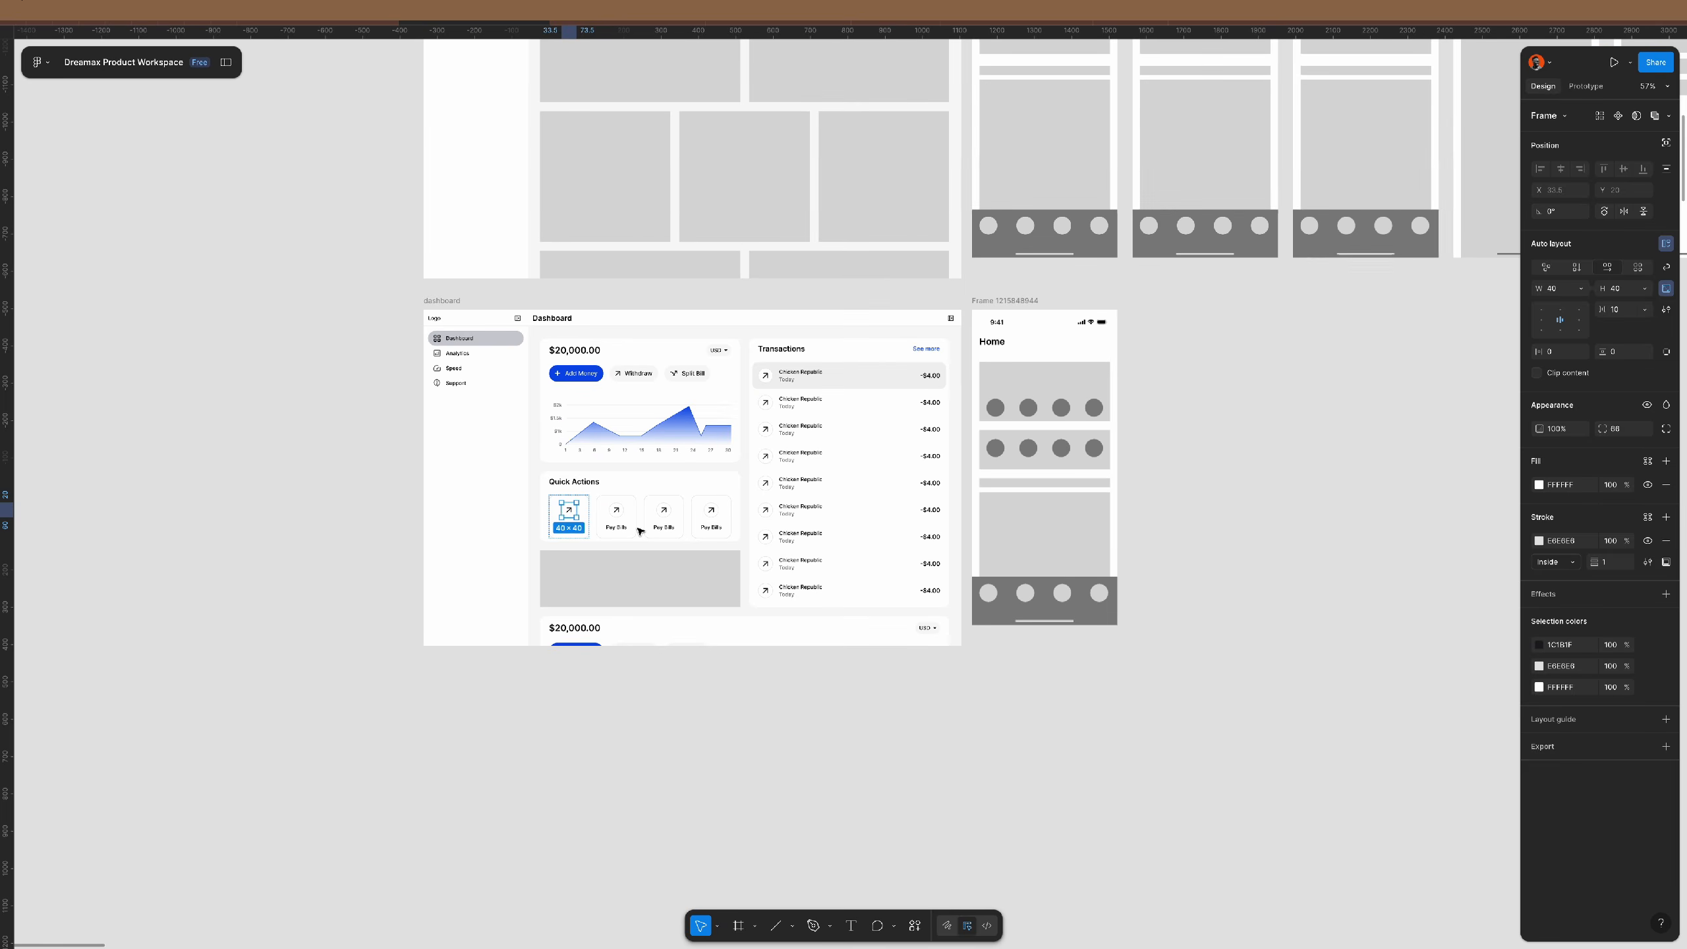
scroll(640, 530, "up", 10)
scroll(641, 530, "up", 3)
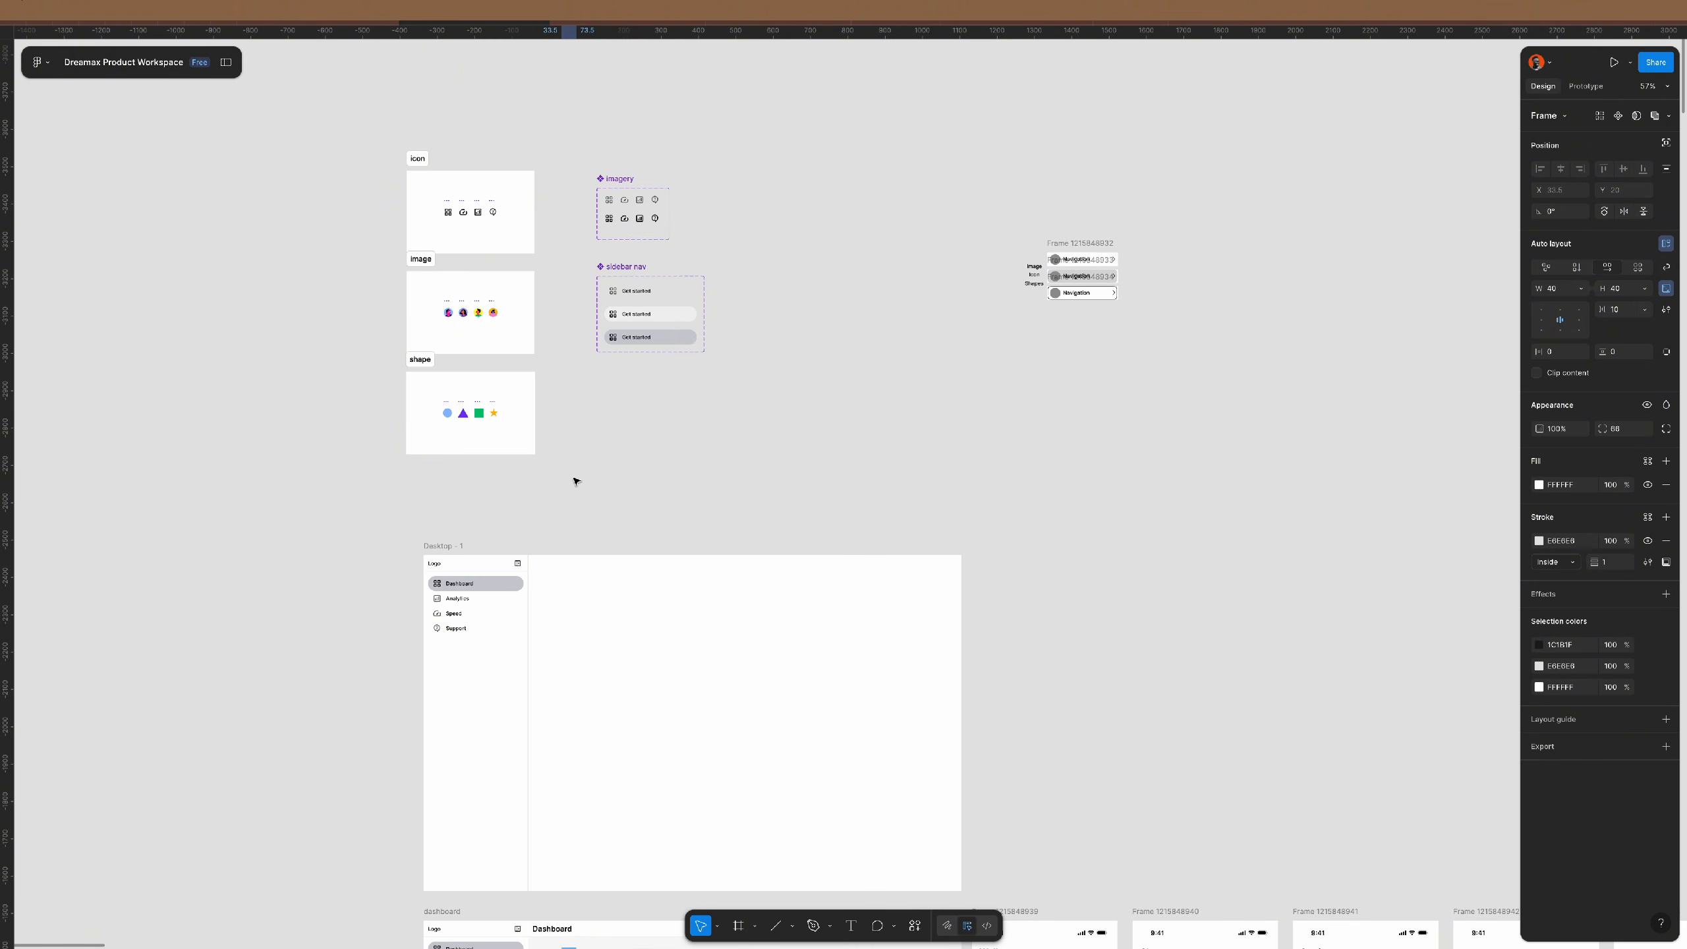
scroll(446, 312, "up", 4)
scroll(449, 314, "up", 4, "ctrl")
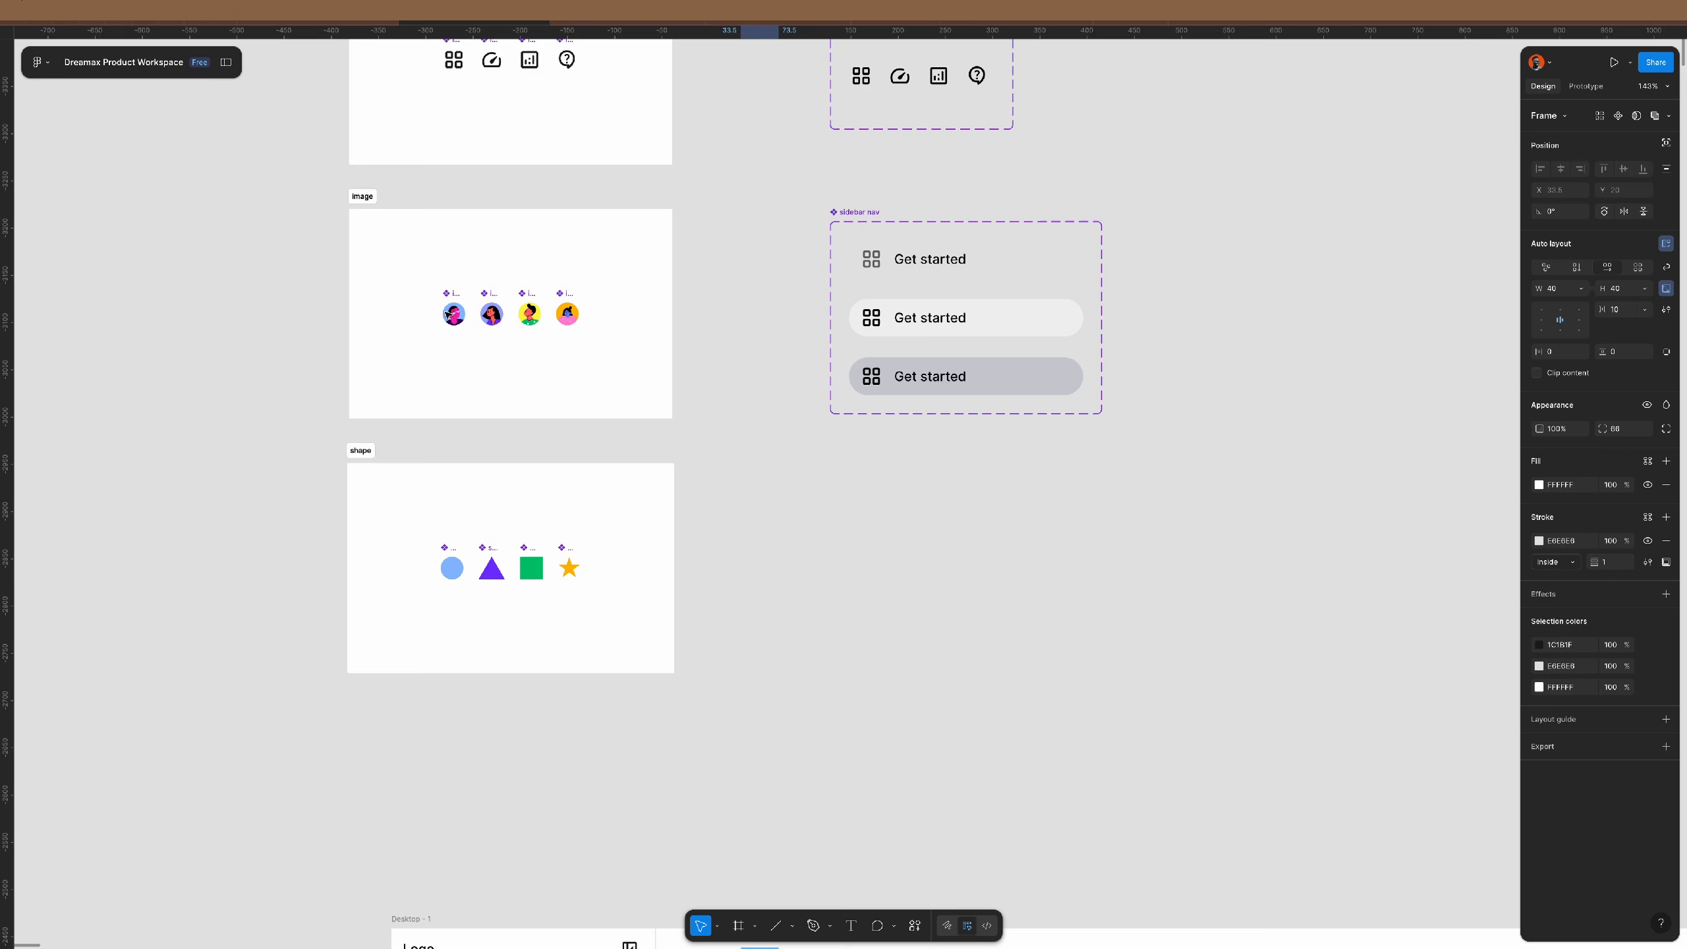
left_click(454, 313)
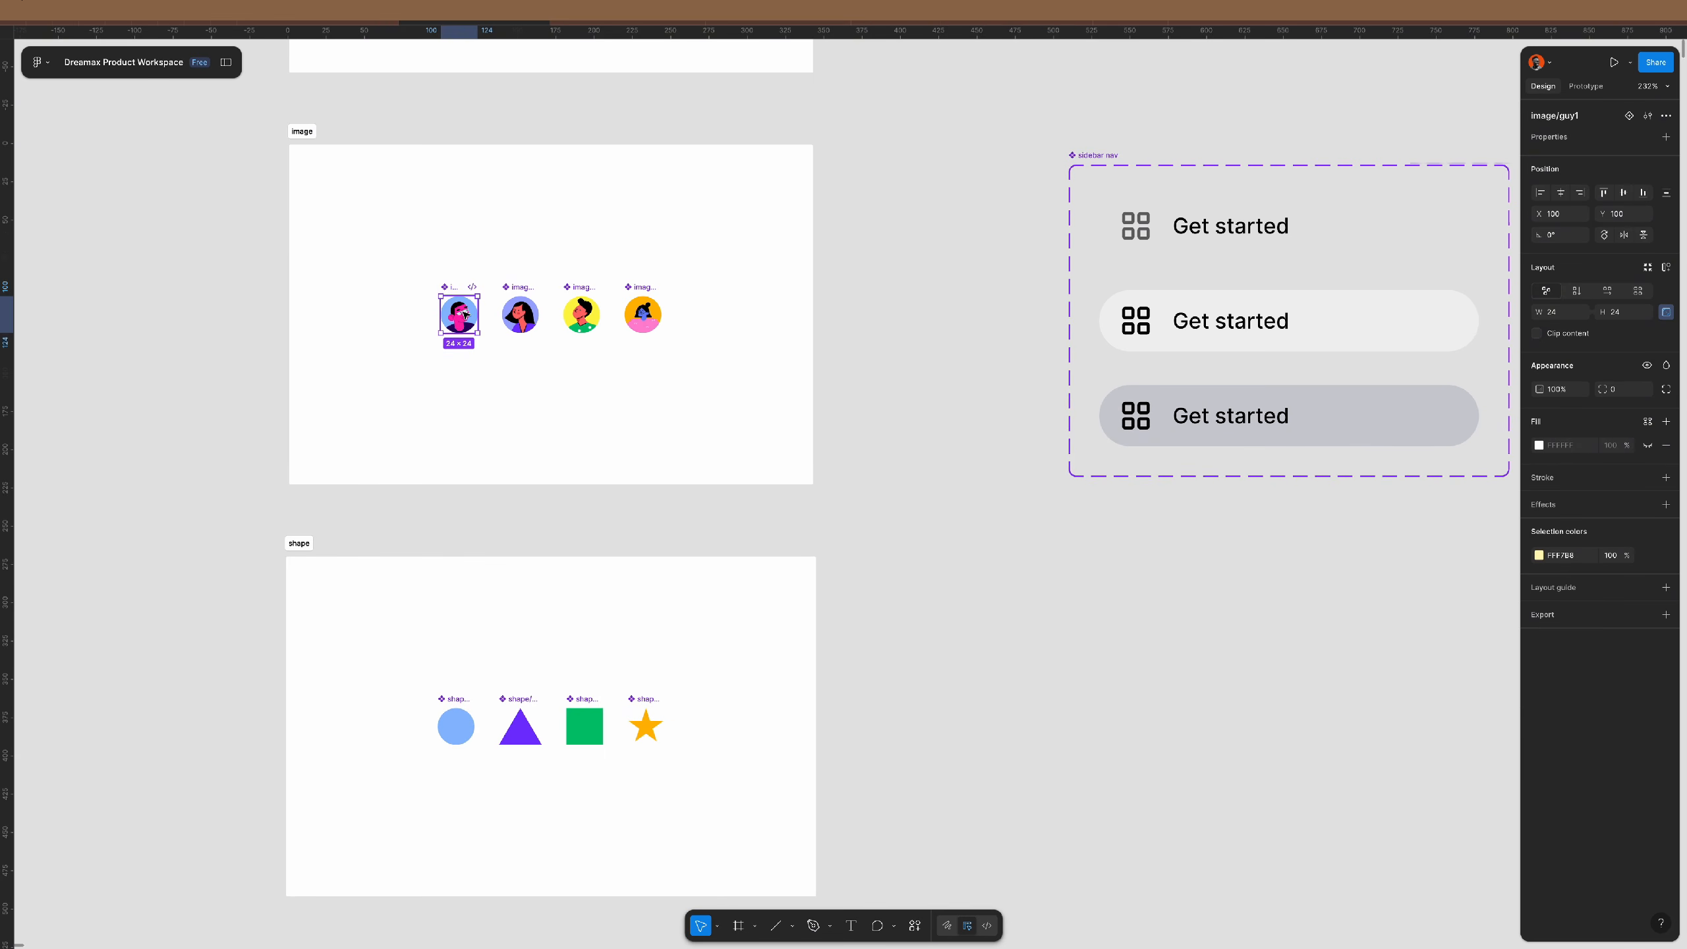
left_click(455, 731)
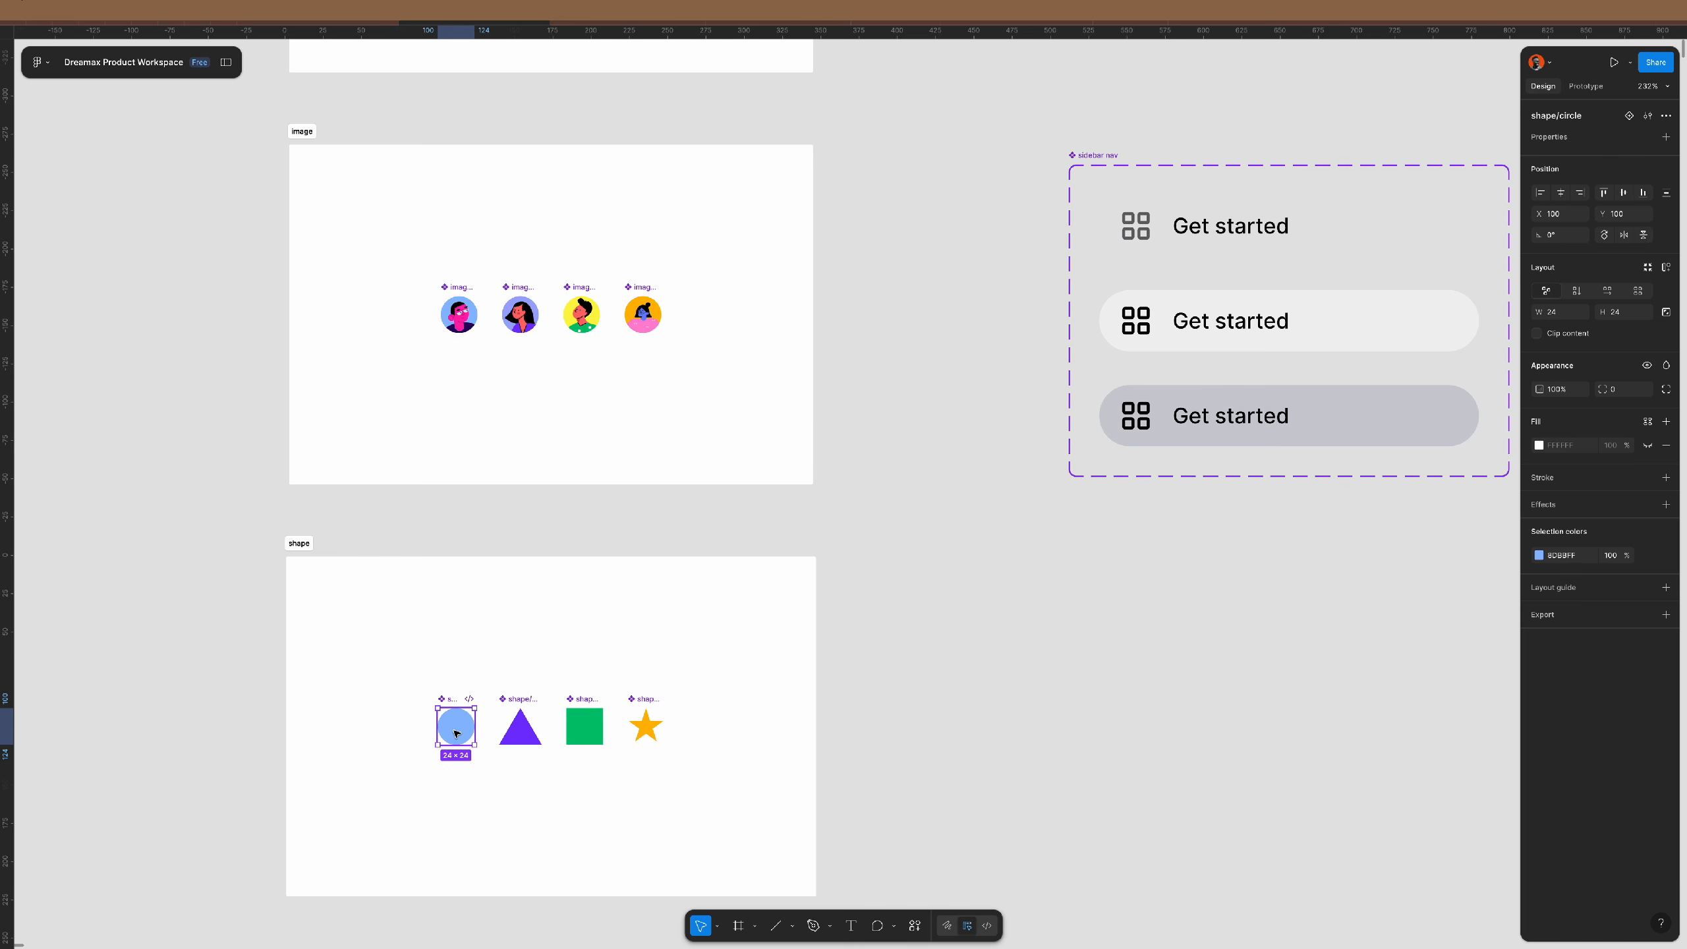
left_click_drag(456, 732, 890, 703, "alt")
key("Delete")
scroll(697, 590, "down", 10)
scroll(699, 591, "down", 9)
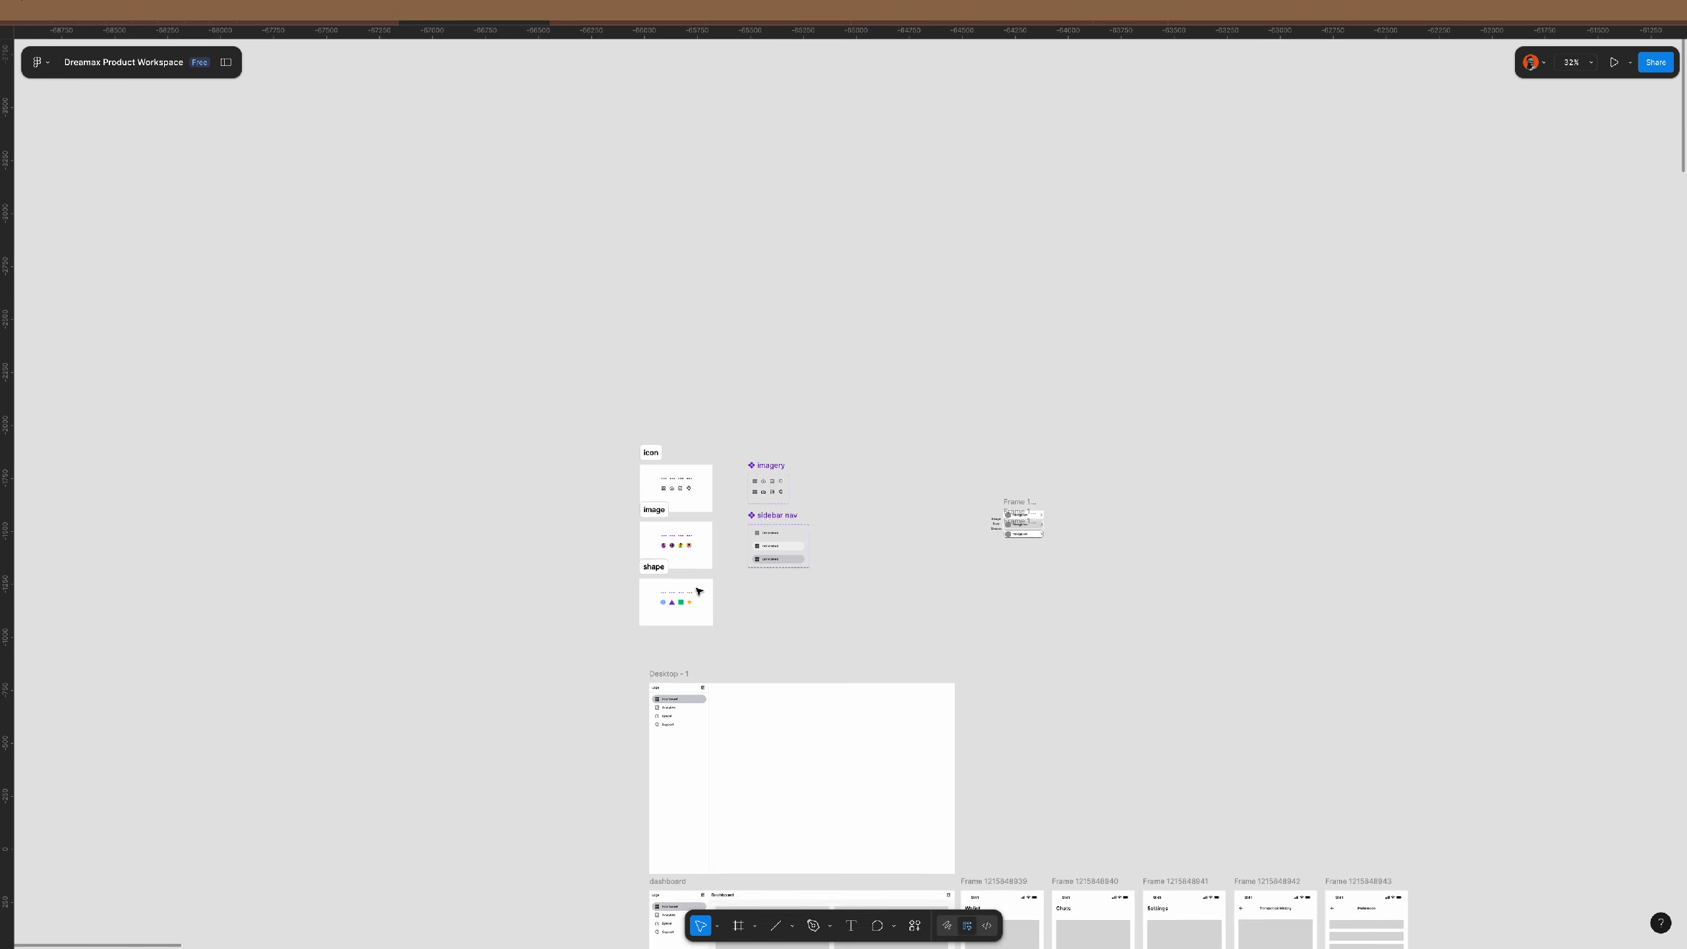
scroll(699, 591, "up", 10)
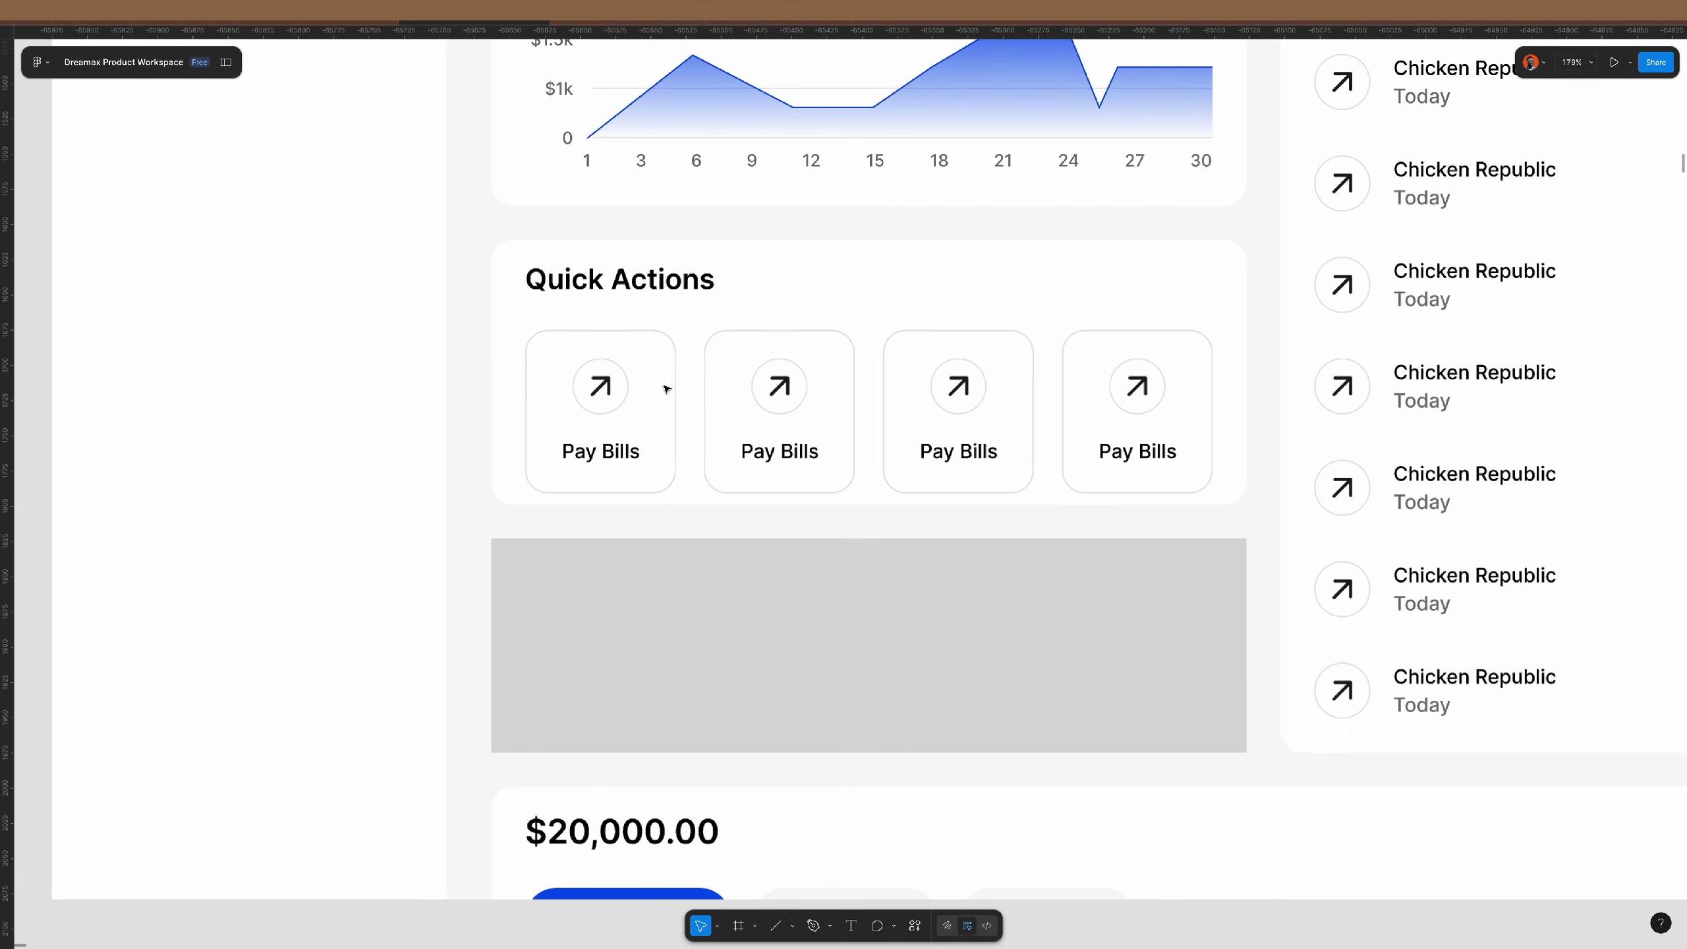
- Replace the first card's arrow icon with the blue circle, removing its backing frame
left_click(616, 454)
left_click(603, 388)
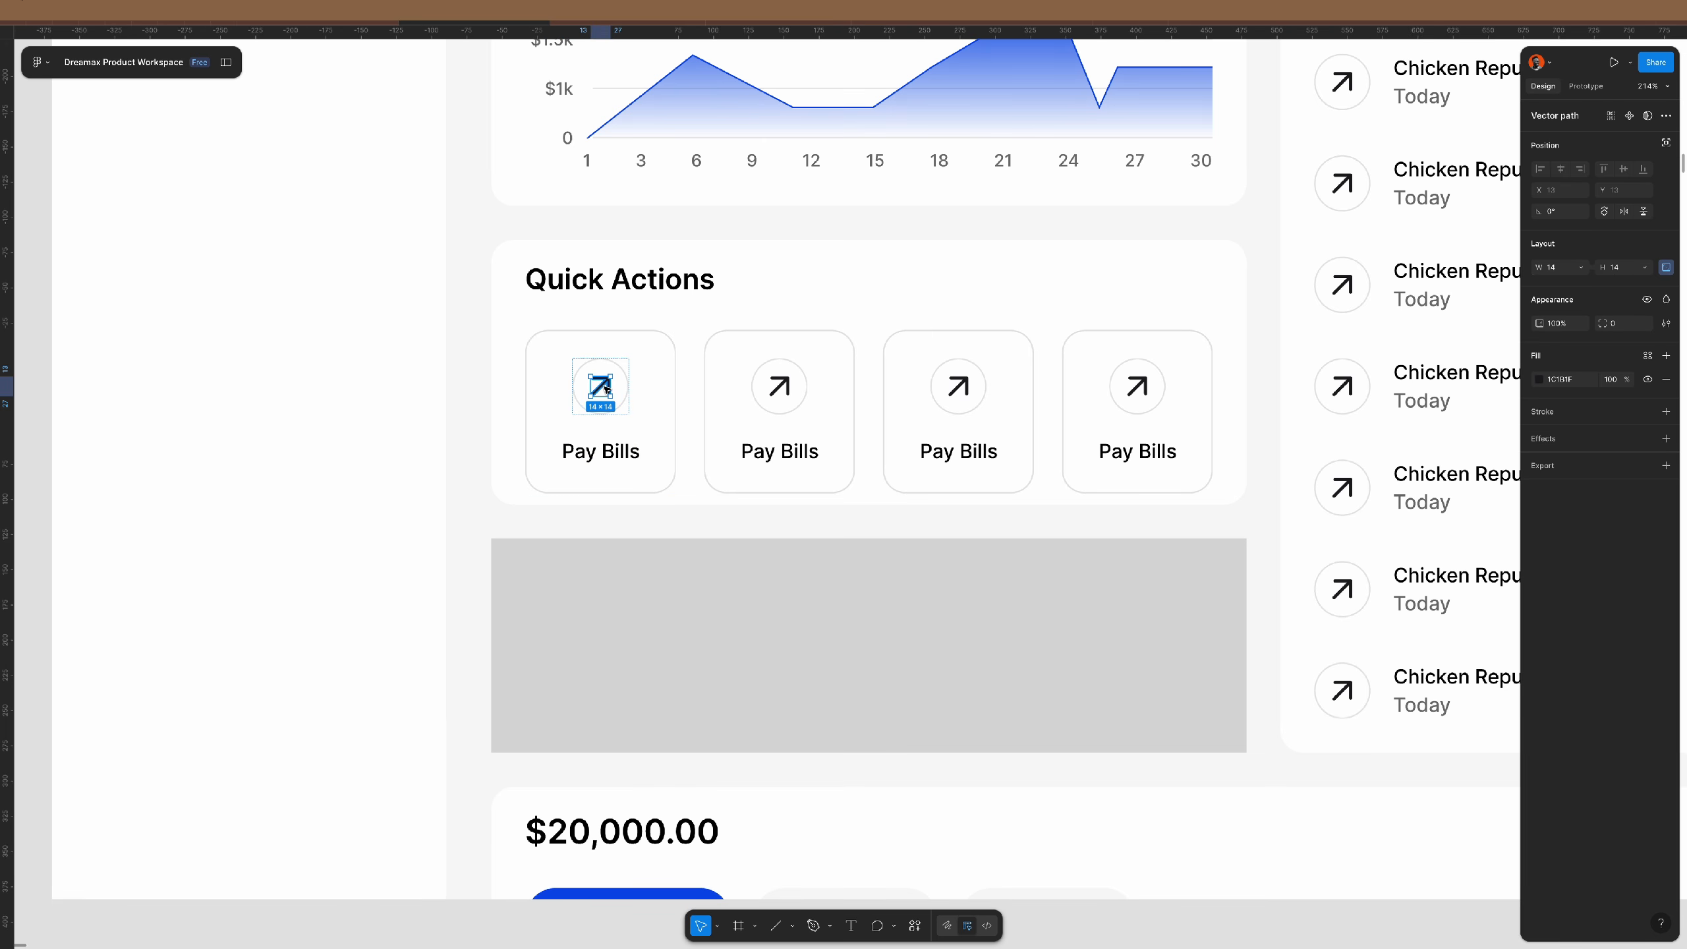
key("ctrl+shift+r")
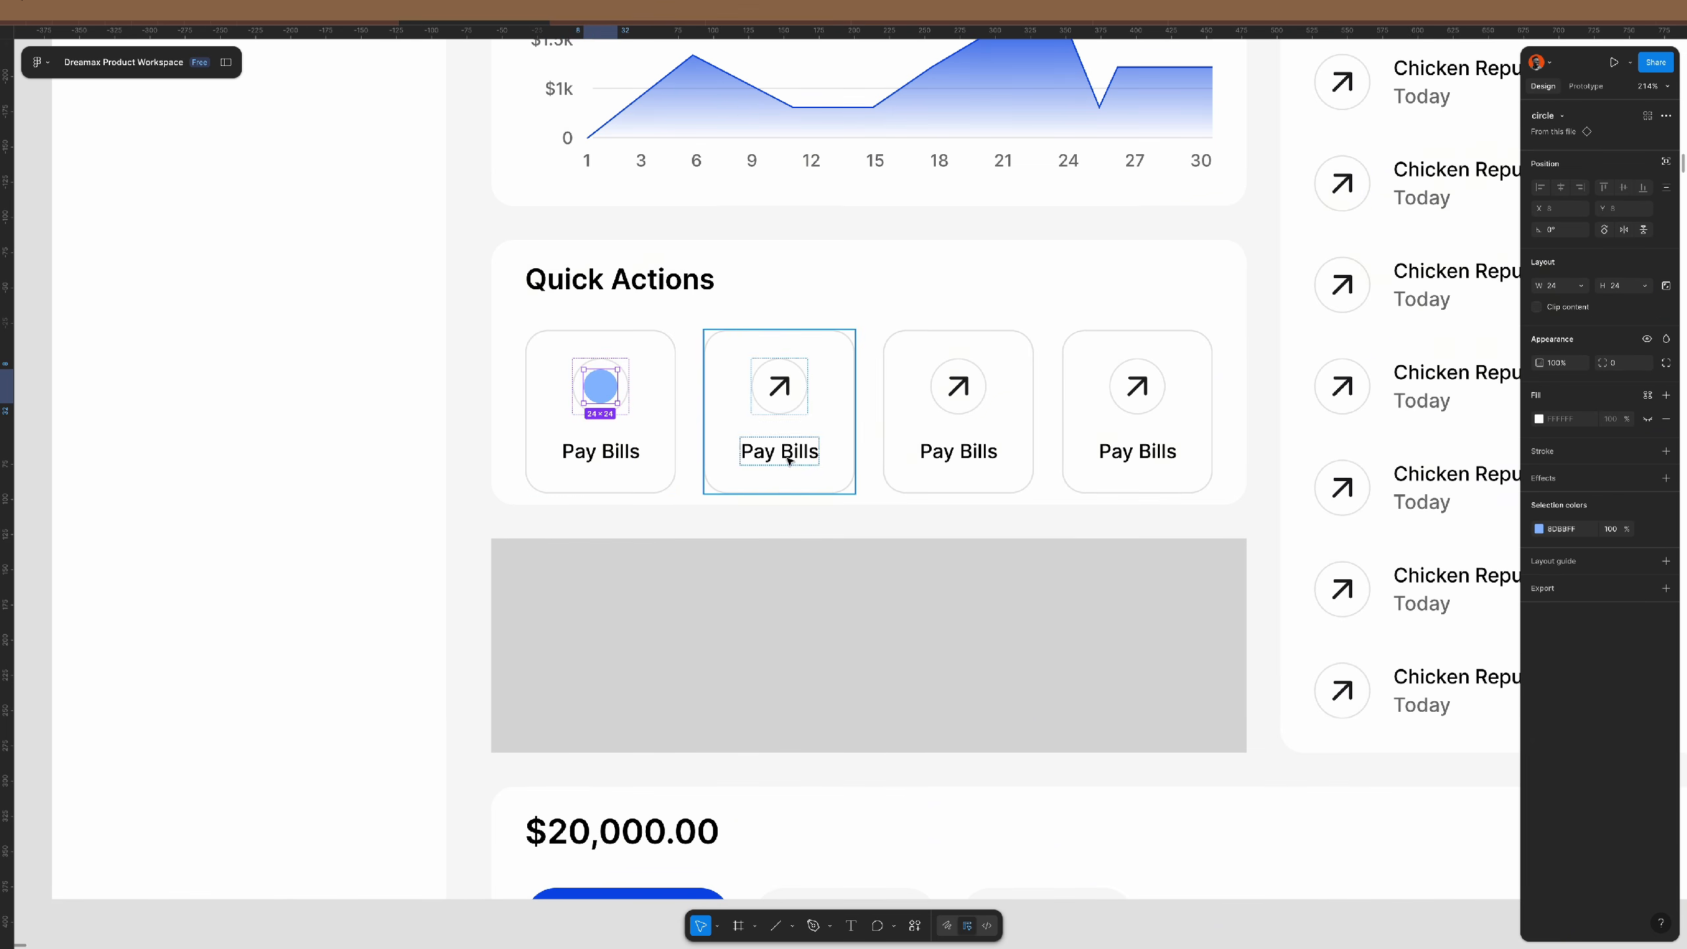
left_click(609, 452)
left_click(624, 396)
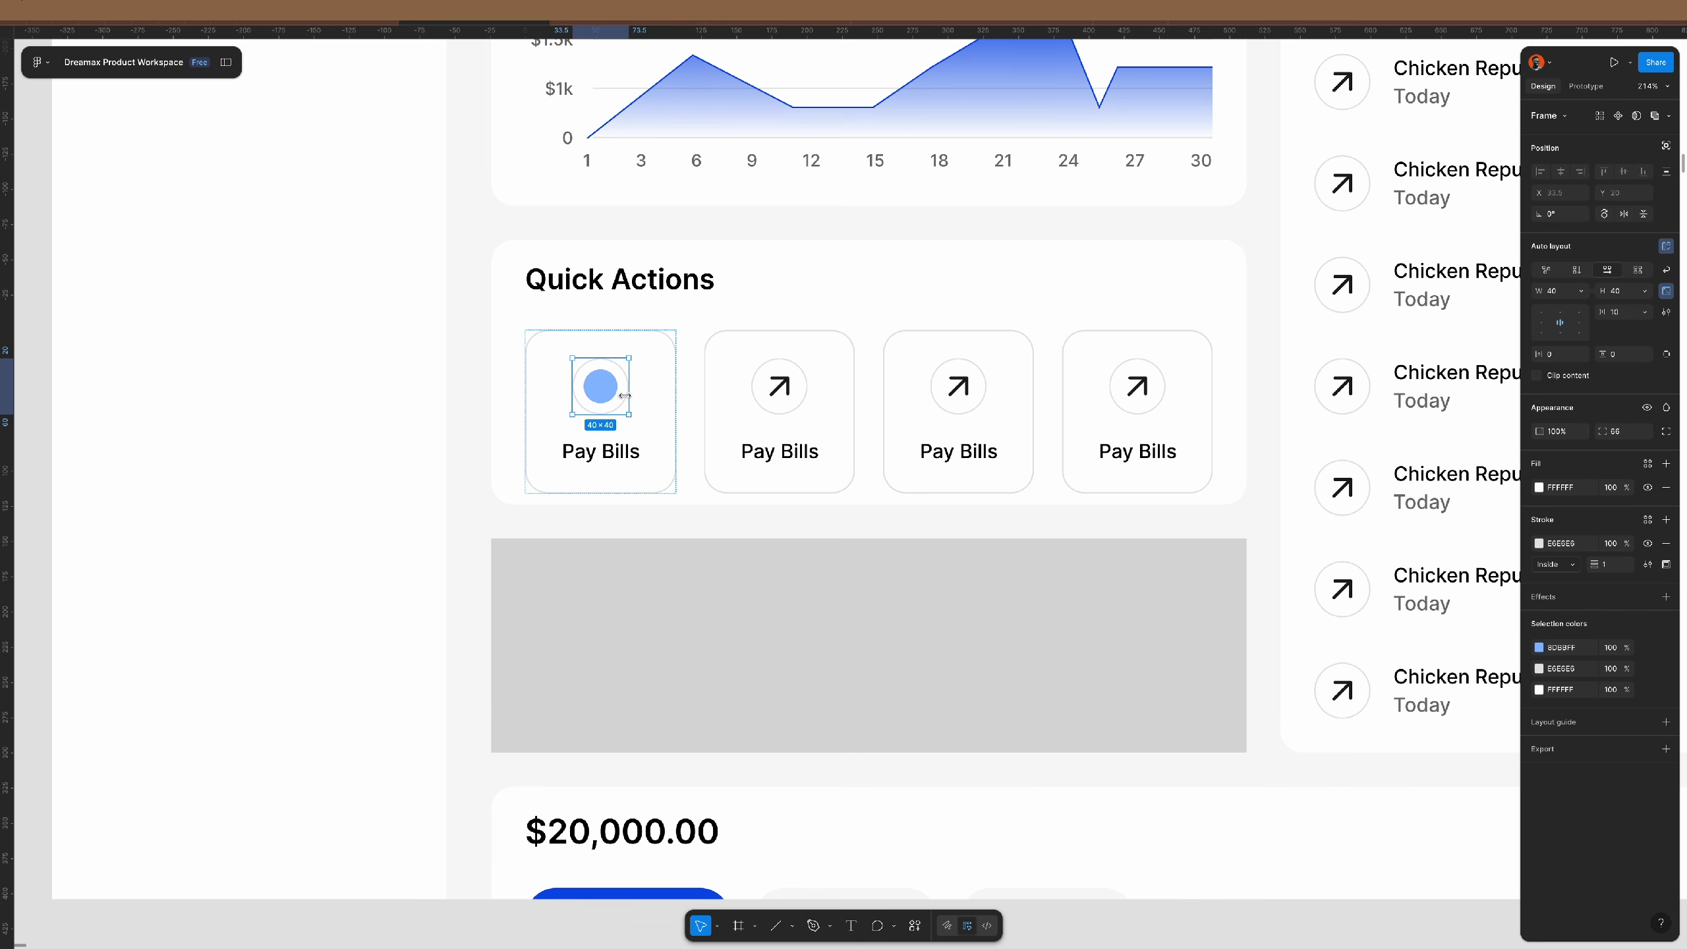
key("ctrl+shift+g")
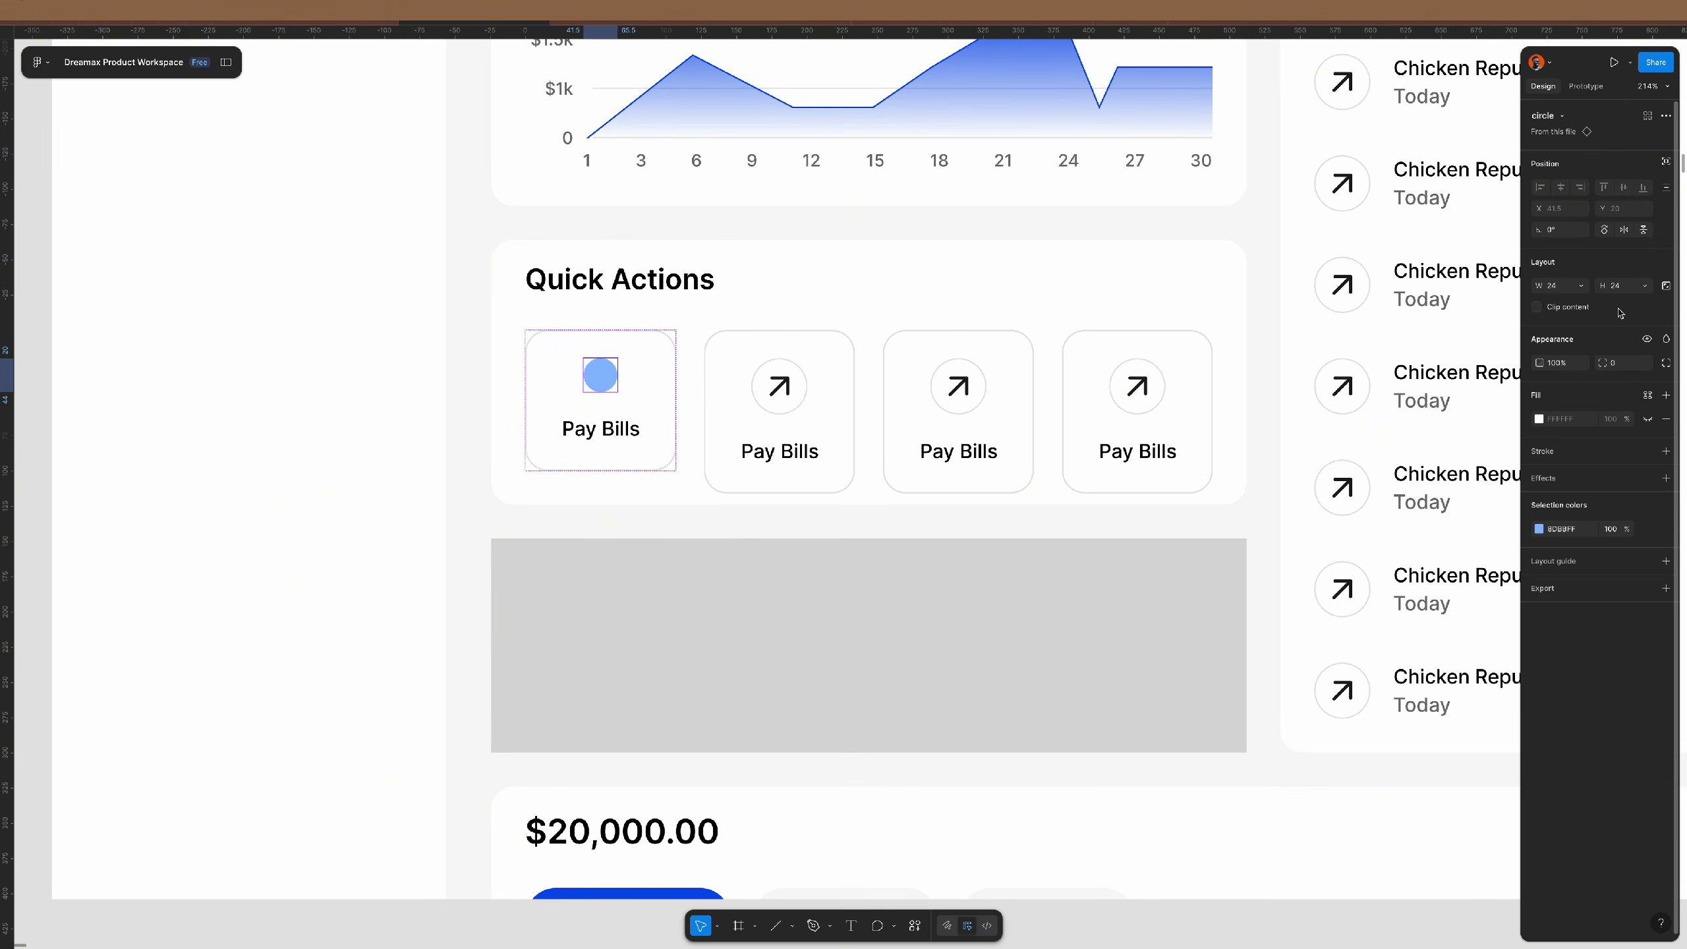
- Scale the circle proportionally to 32×32
key("k")
left_click(1571, 361)
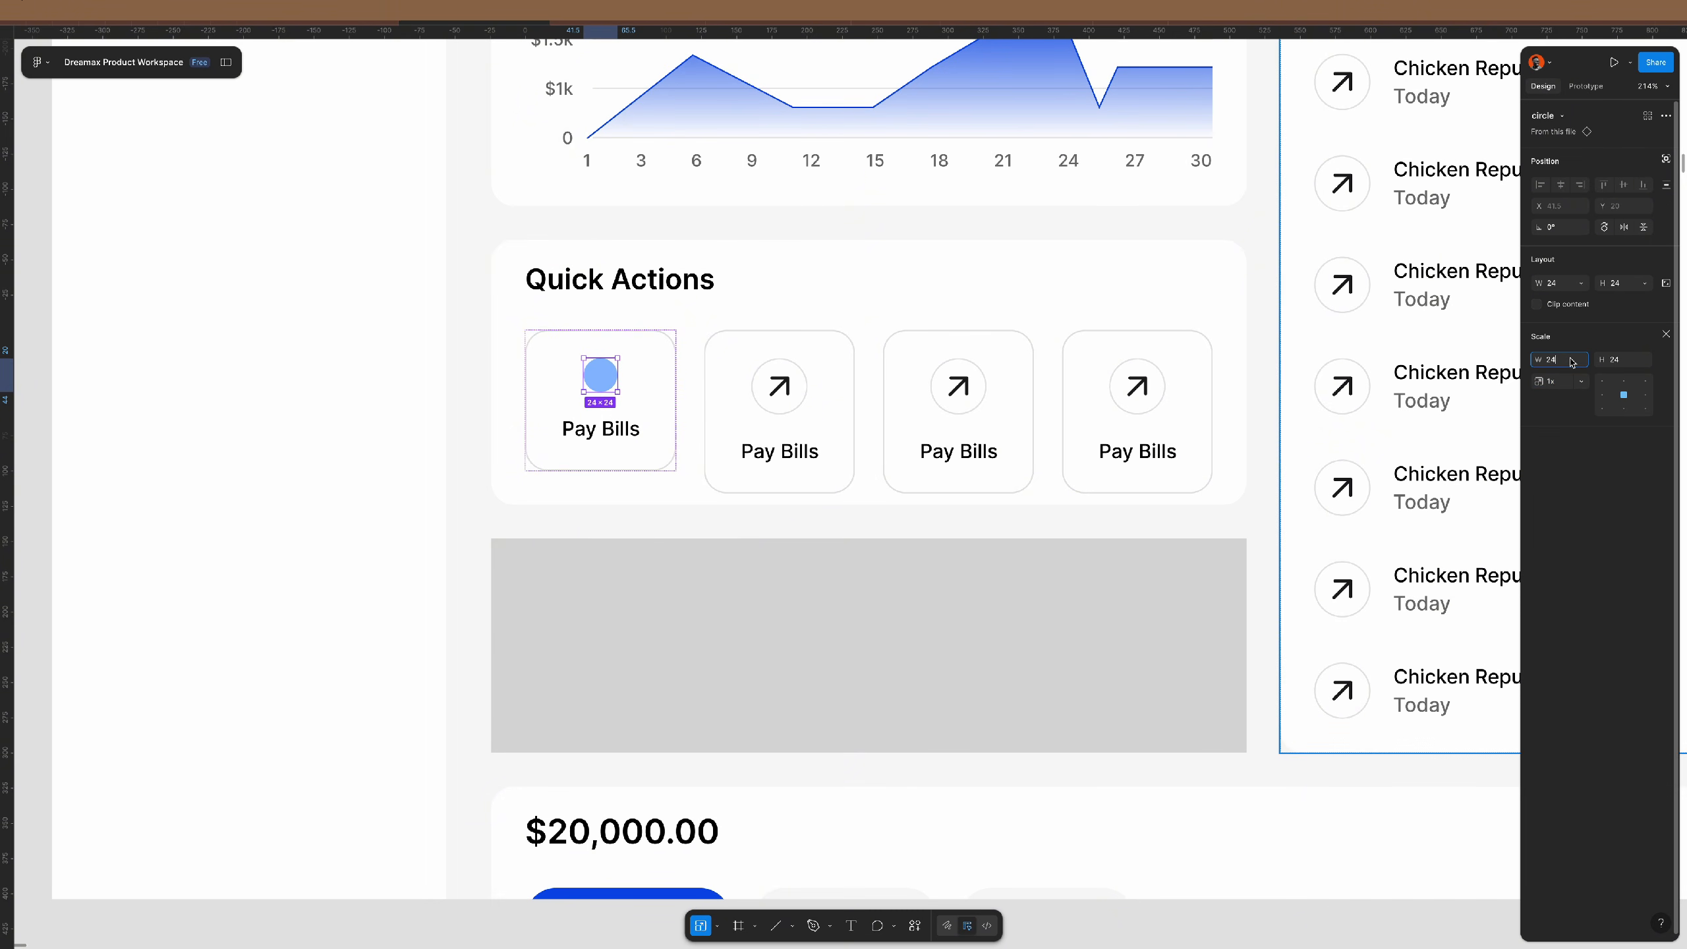
type("32")
key("Return")
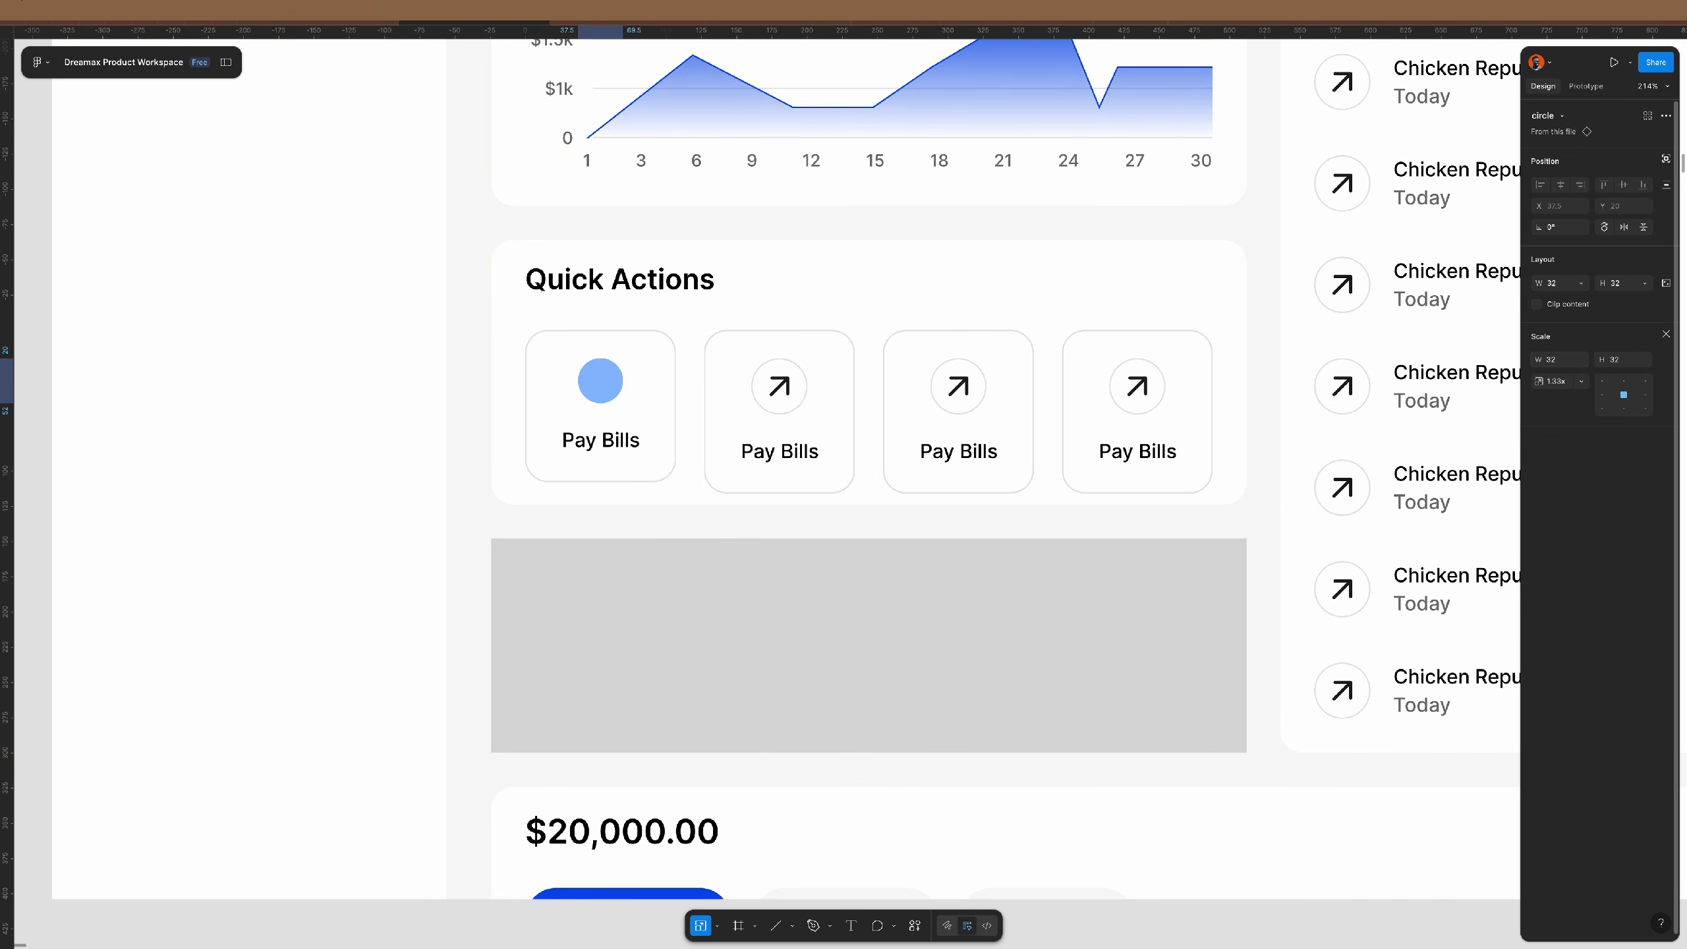
left_click(640, 441)
left_click(663, 430)
key("v")
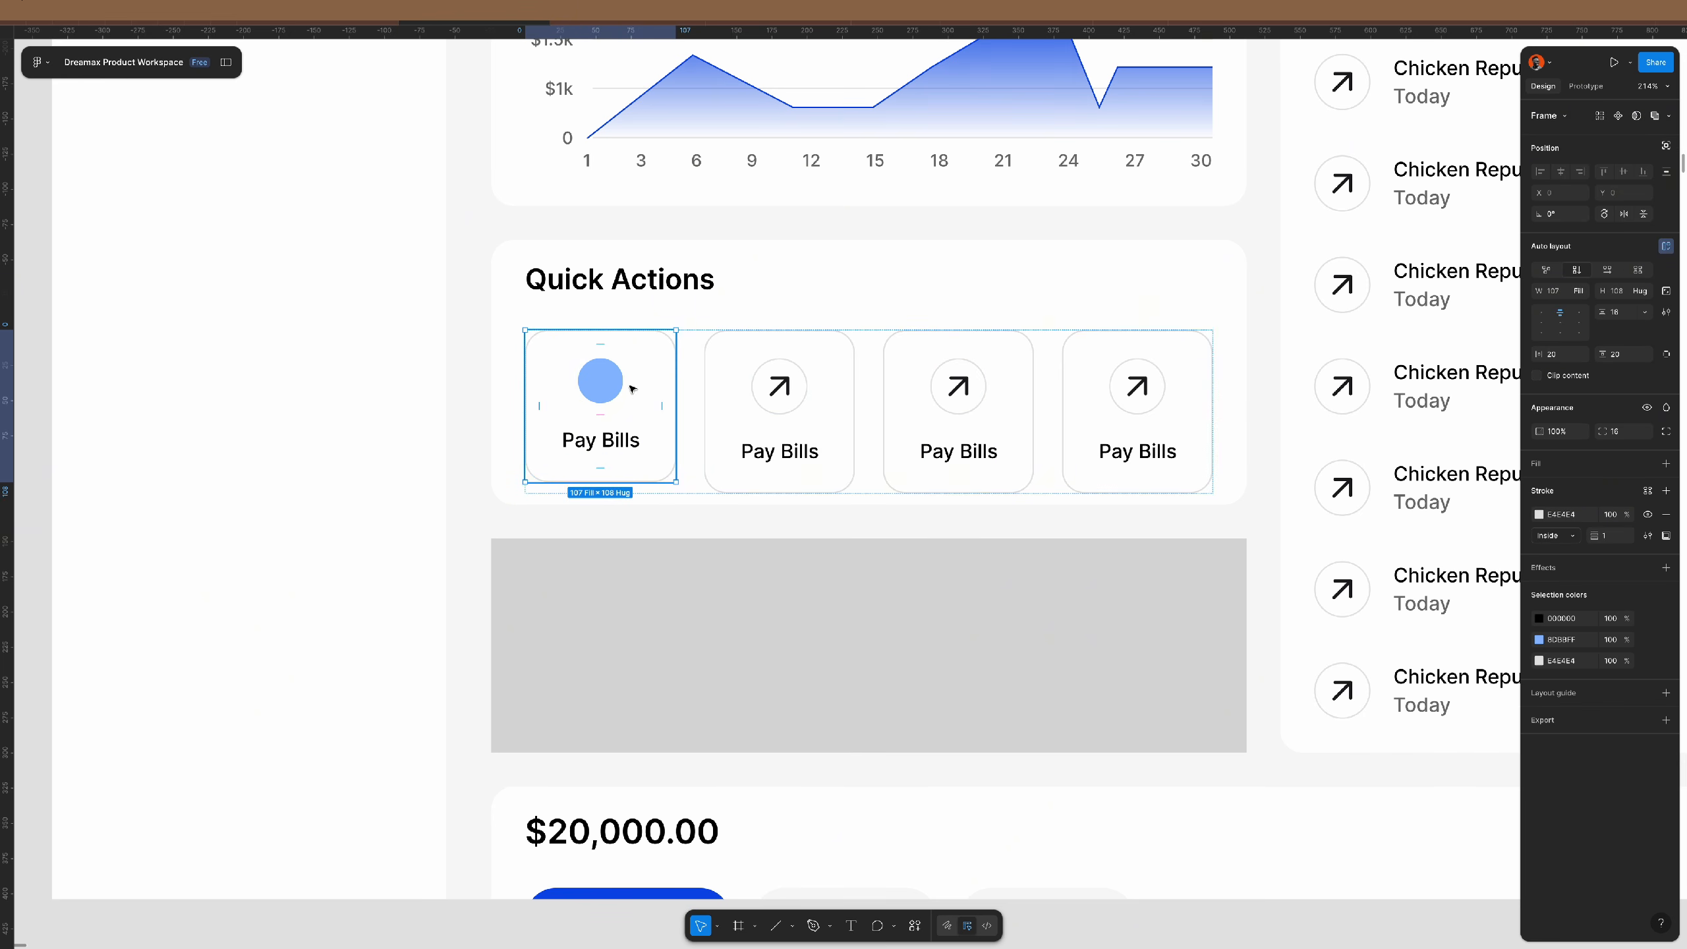
- Duplicate the circle tile three times and delete the three arrow tiles
key("ctrl+d")
key("ctrl+d")
key("ctrl+d")
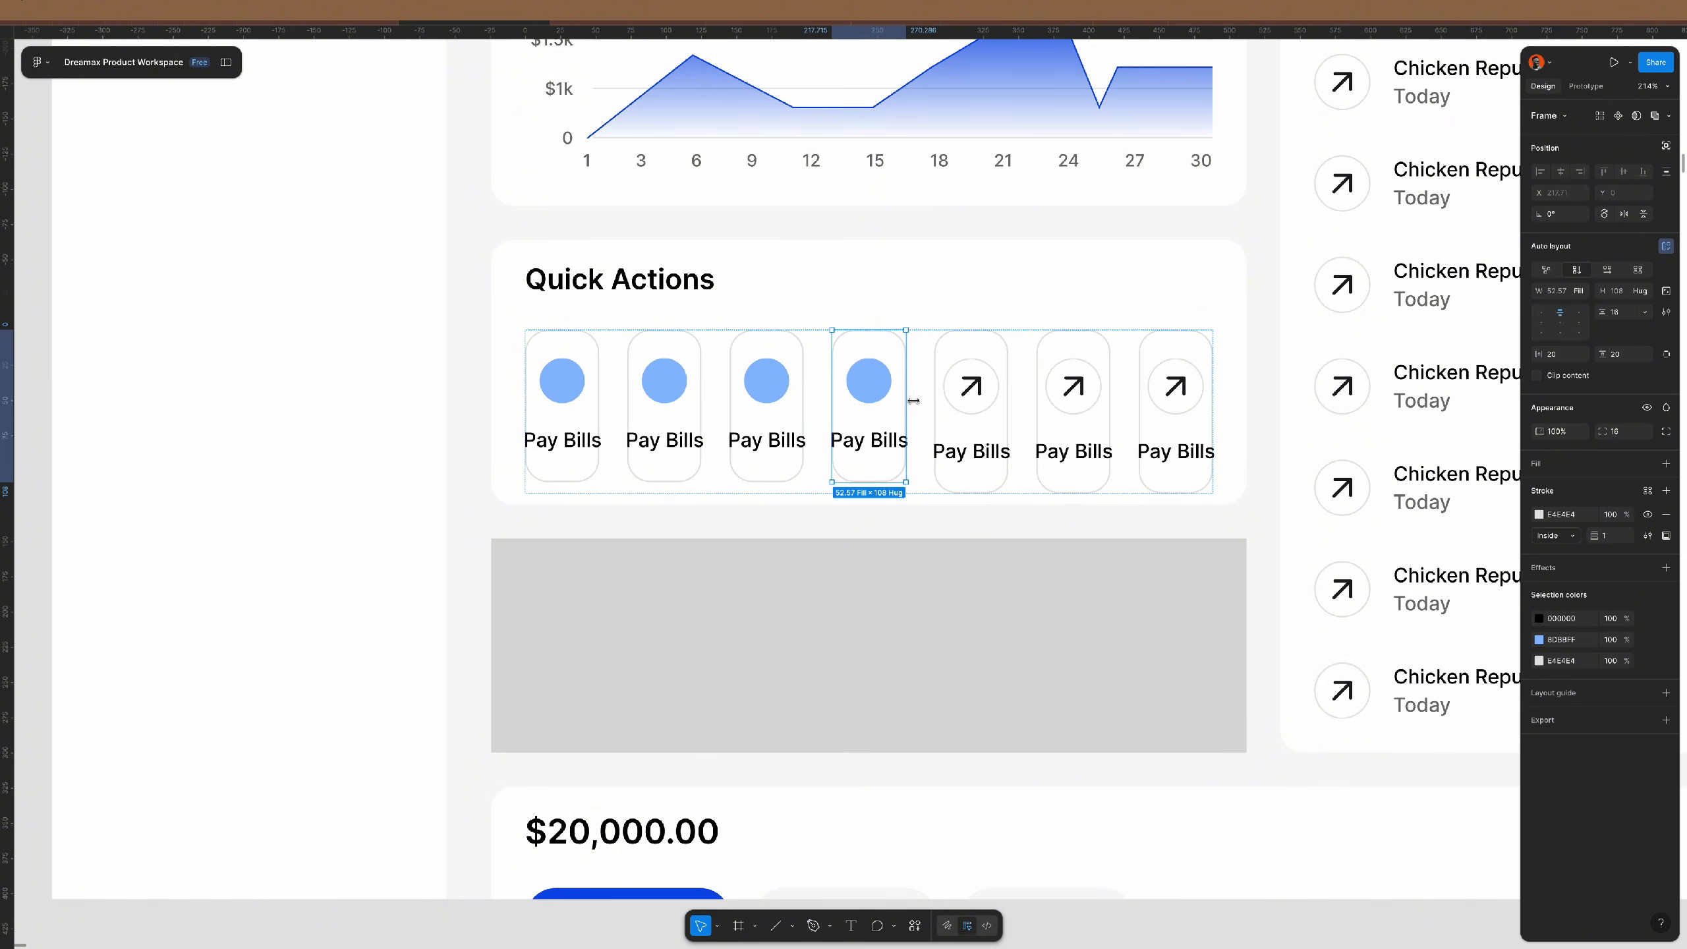
left_click(971, 412)
left_click(1073, 411, "shift")
left_click(1176, 412, "shift")
key("Delete")
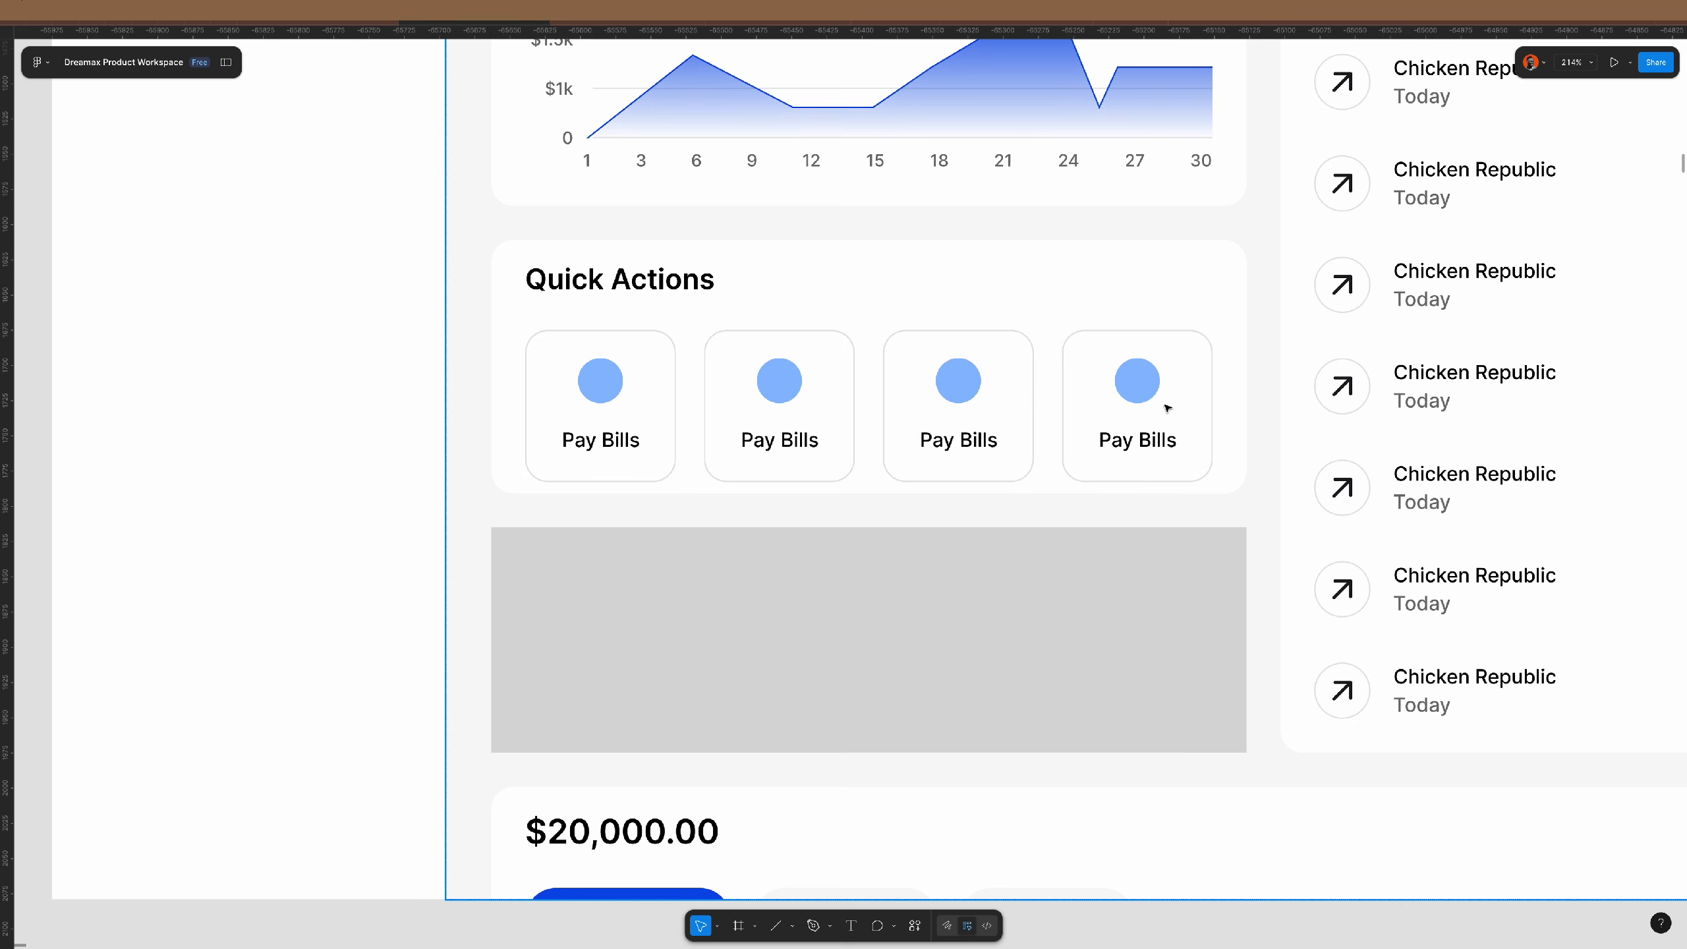
double_click(782, 380)
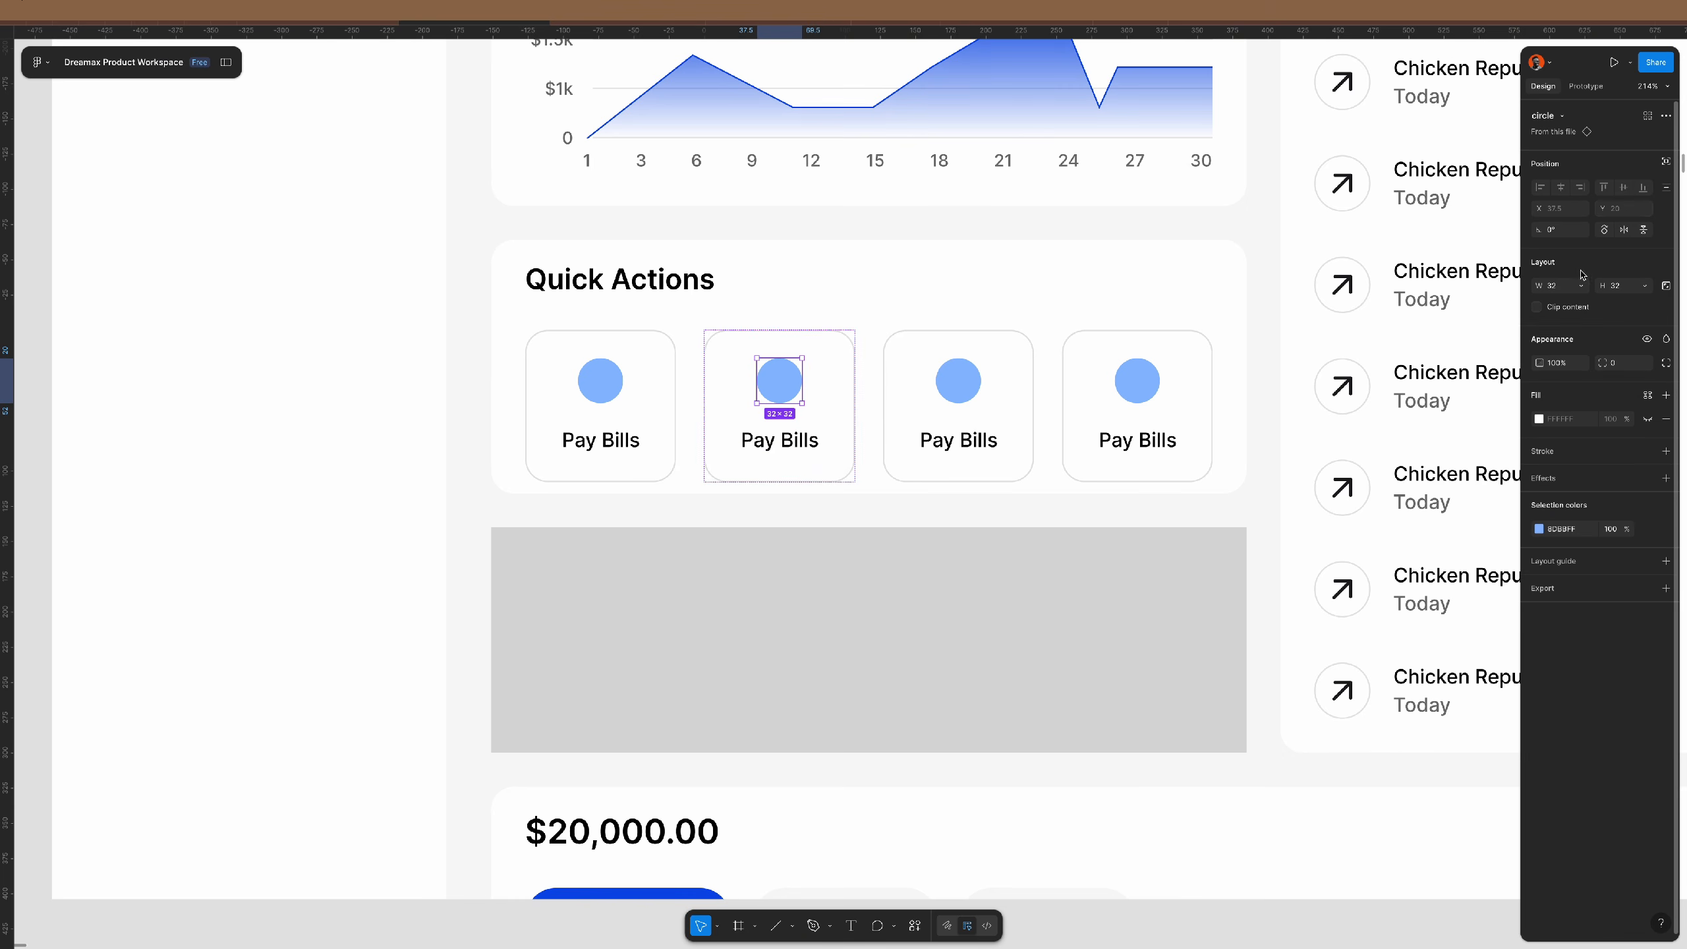
- Swap the circles in tiles two, three and four for the triangle, square and star
left_click(1546, 115)
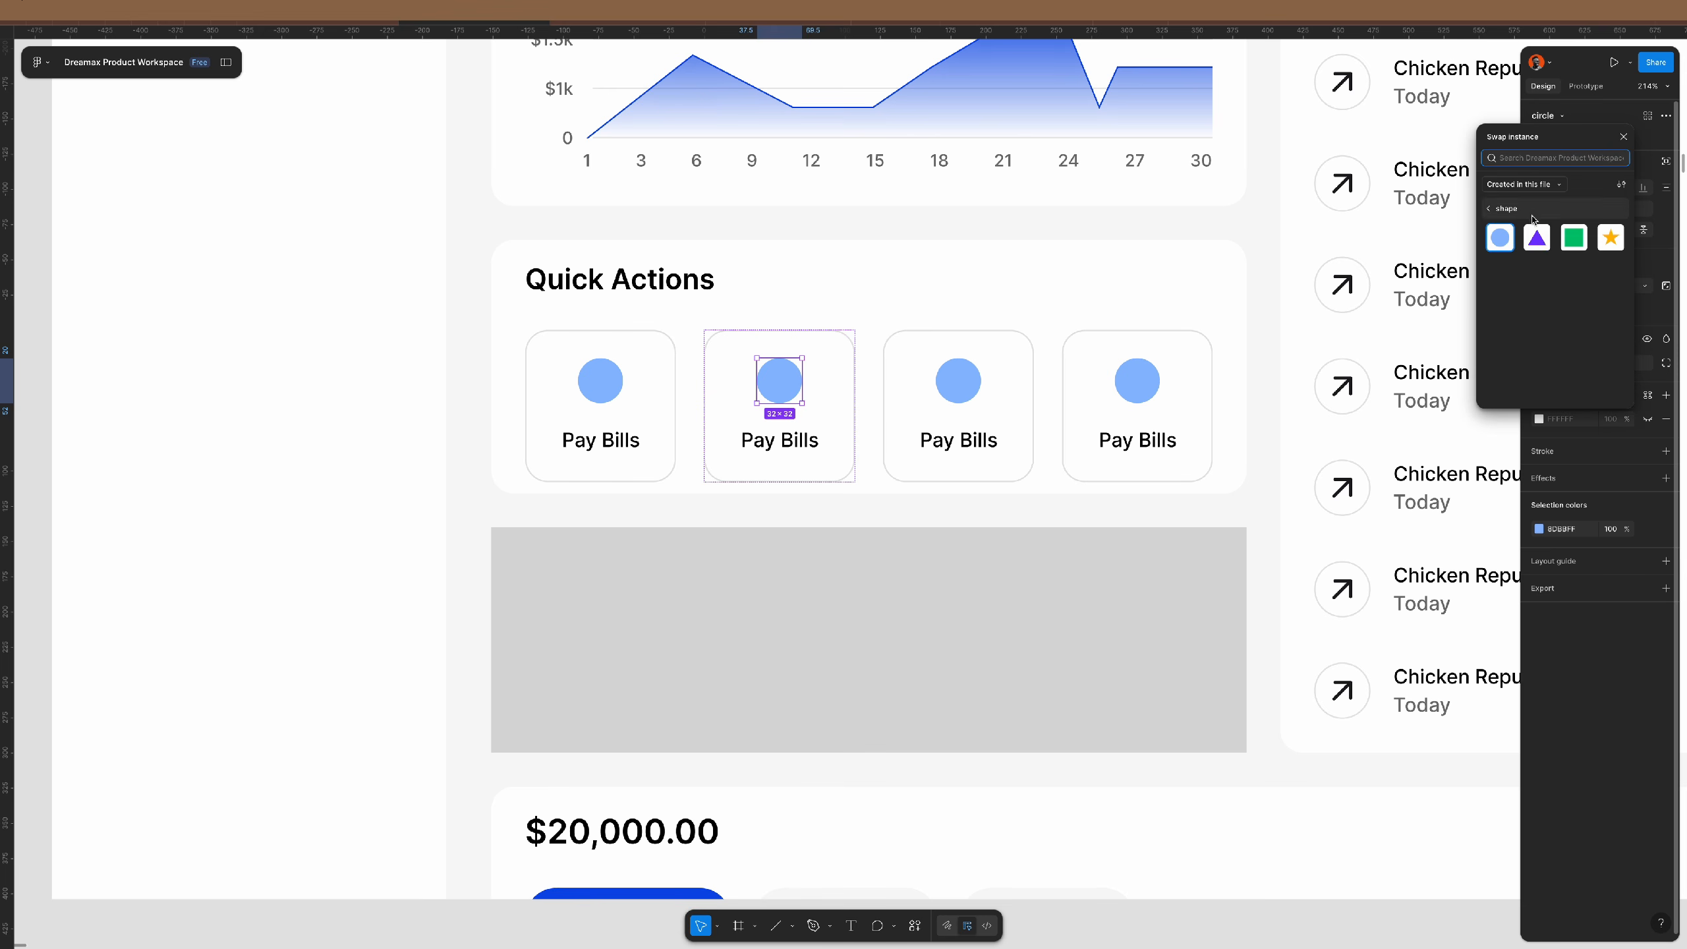
left_click(1540, 239)
double_click(962, 378)
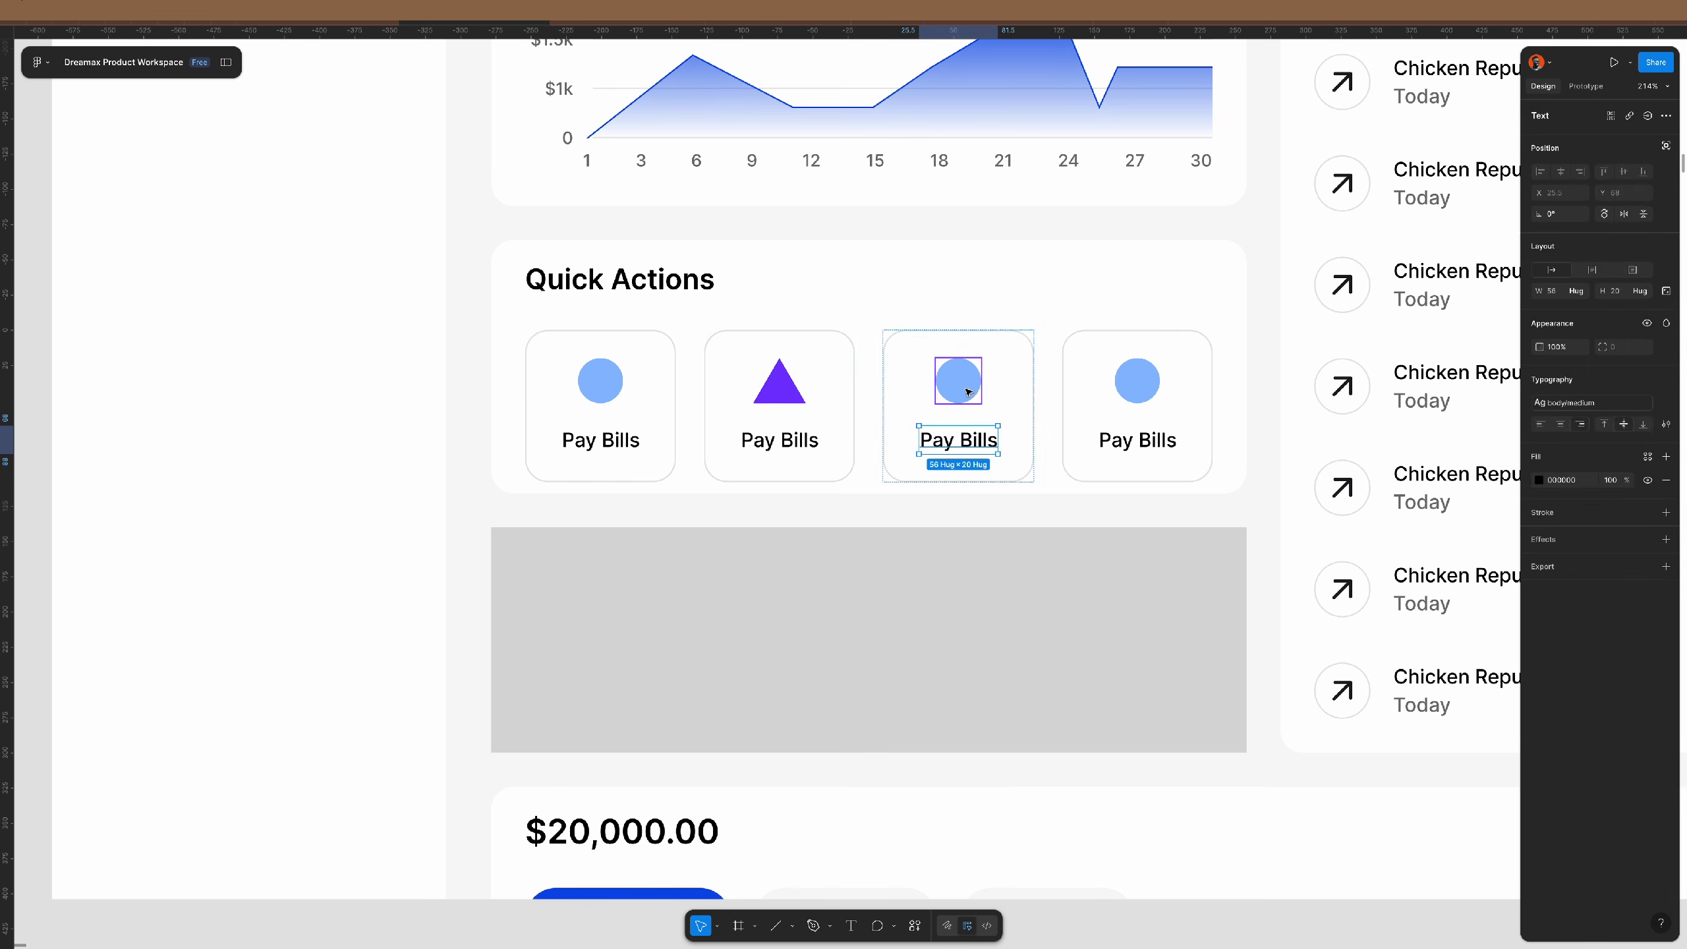
left_click(1546, 116)
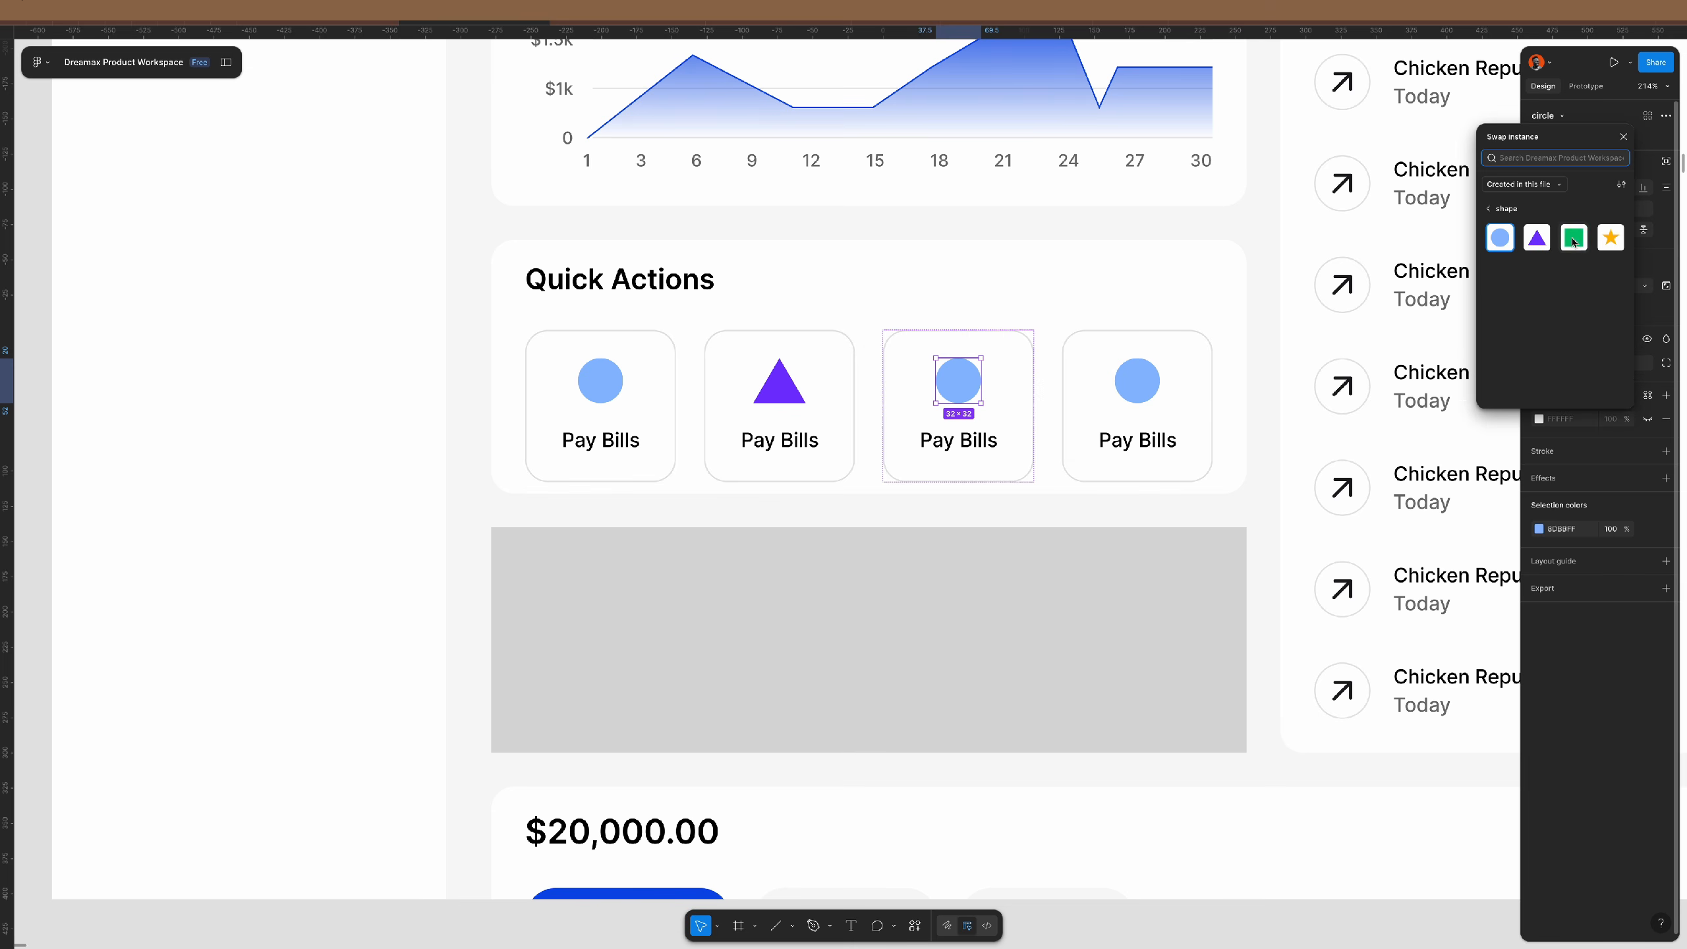
left_click(1574, 237)
double_click(1136, 380)
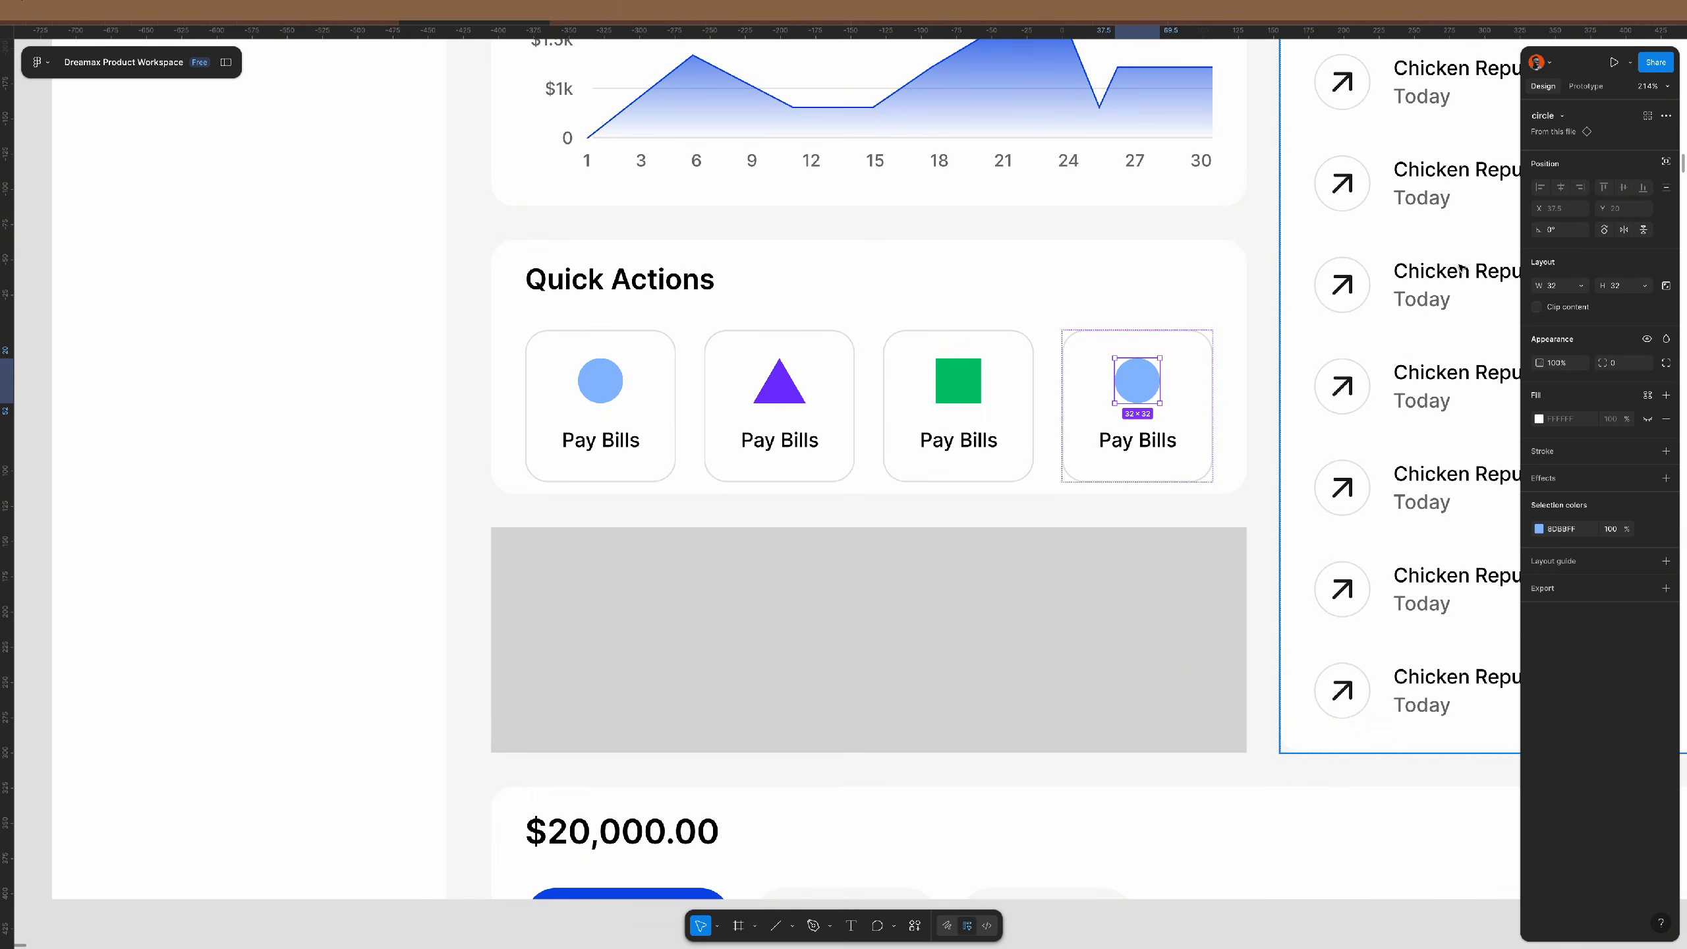
left_click(1559, 123)
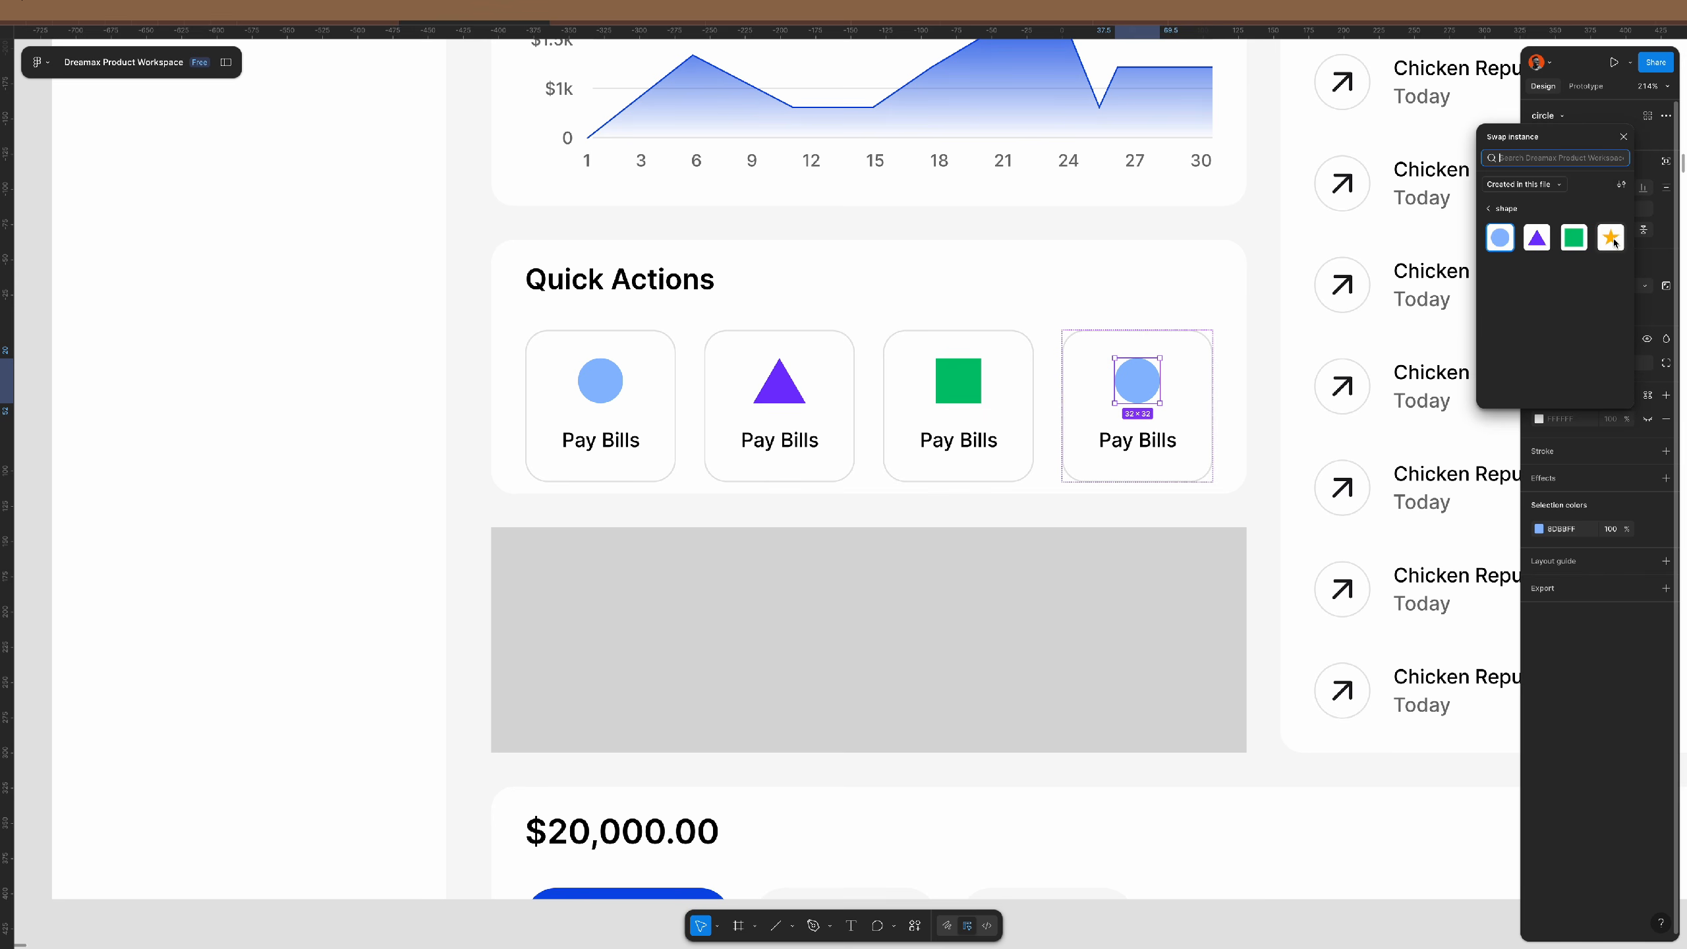
left_click(1615, 242)
scroll(890, 342, "down", 5)
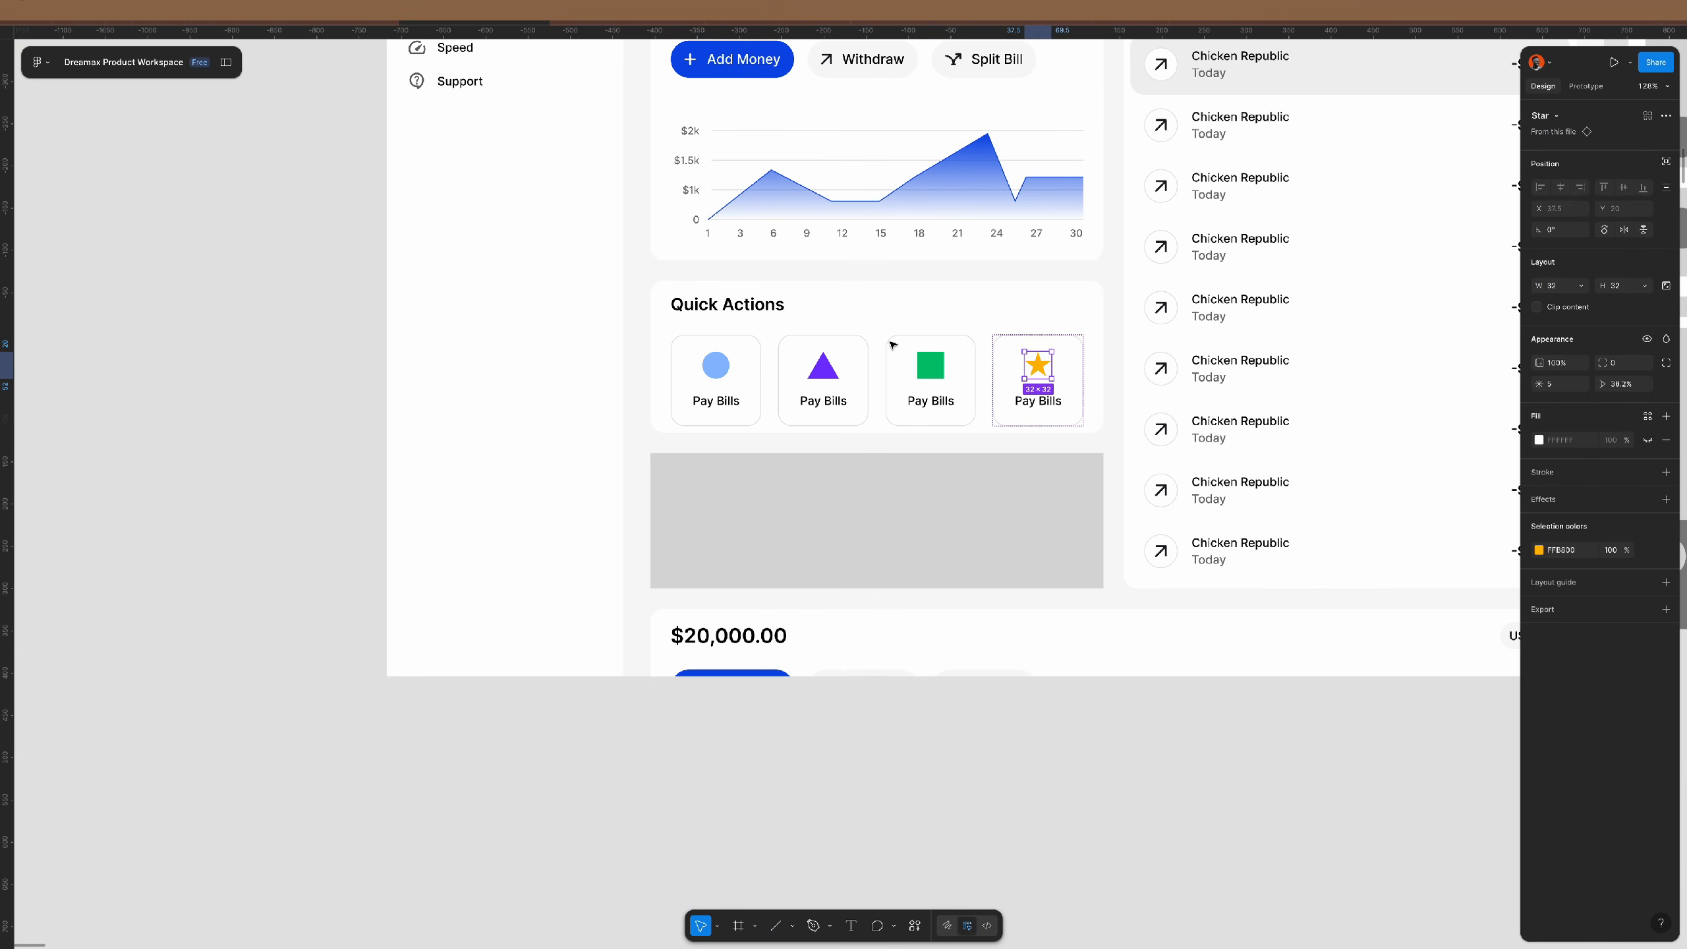
left_click(1003, 796)
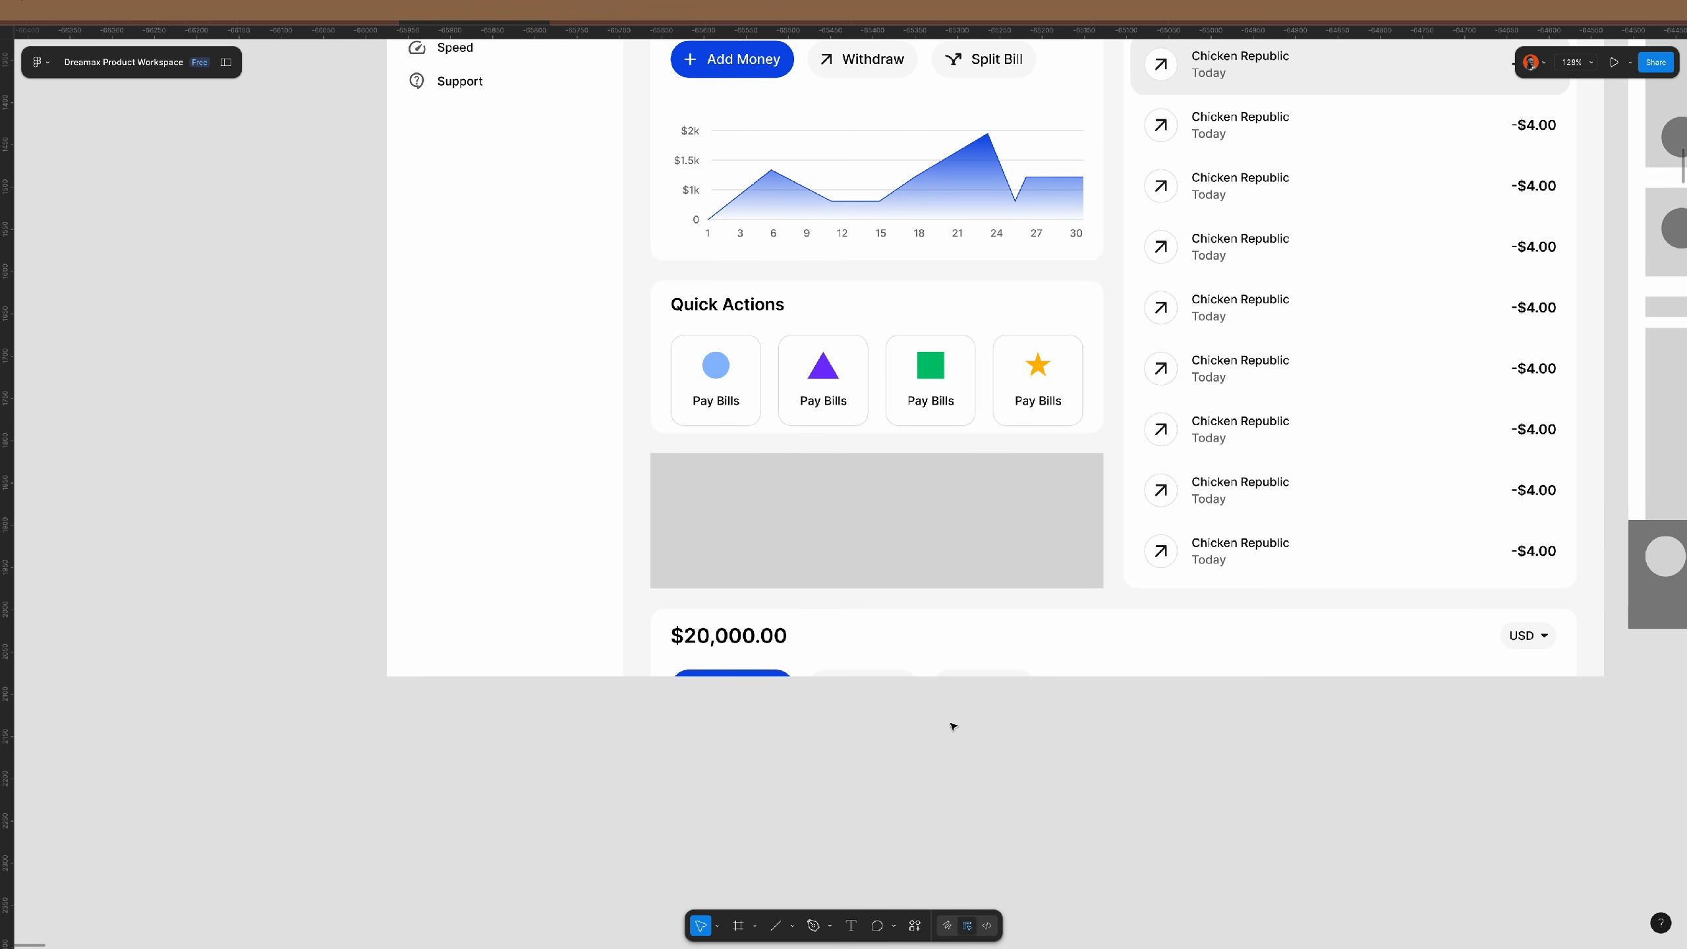
- Delete the $20,000.00 frame, remove the Quick Actions wrapper, and cut out the Pay Bills tile row
left_click(1027, 665)
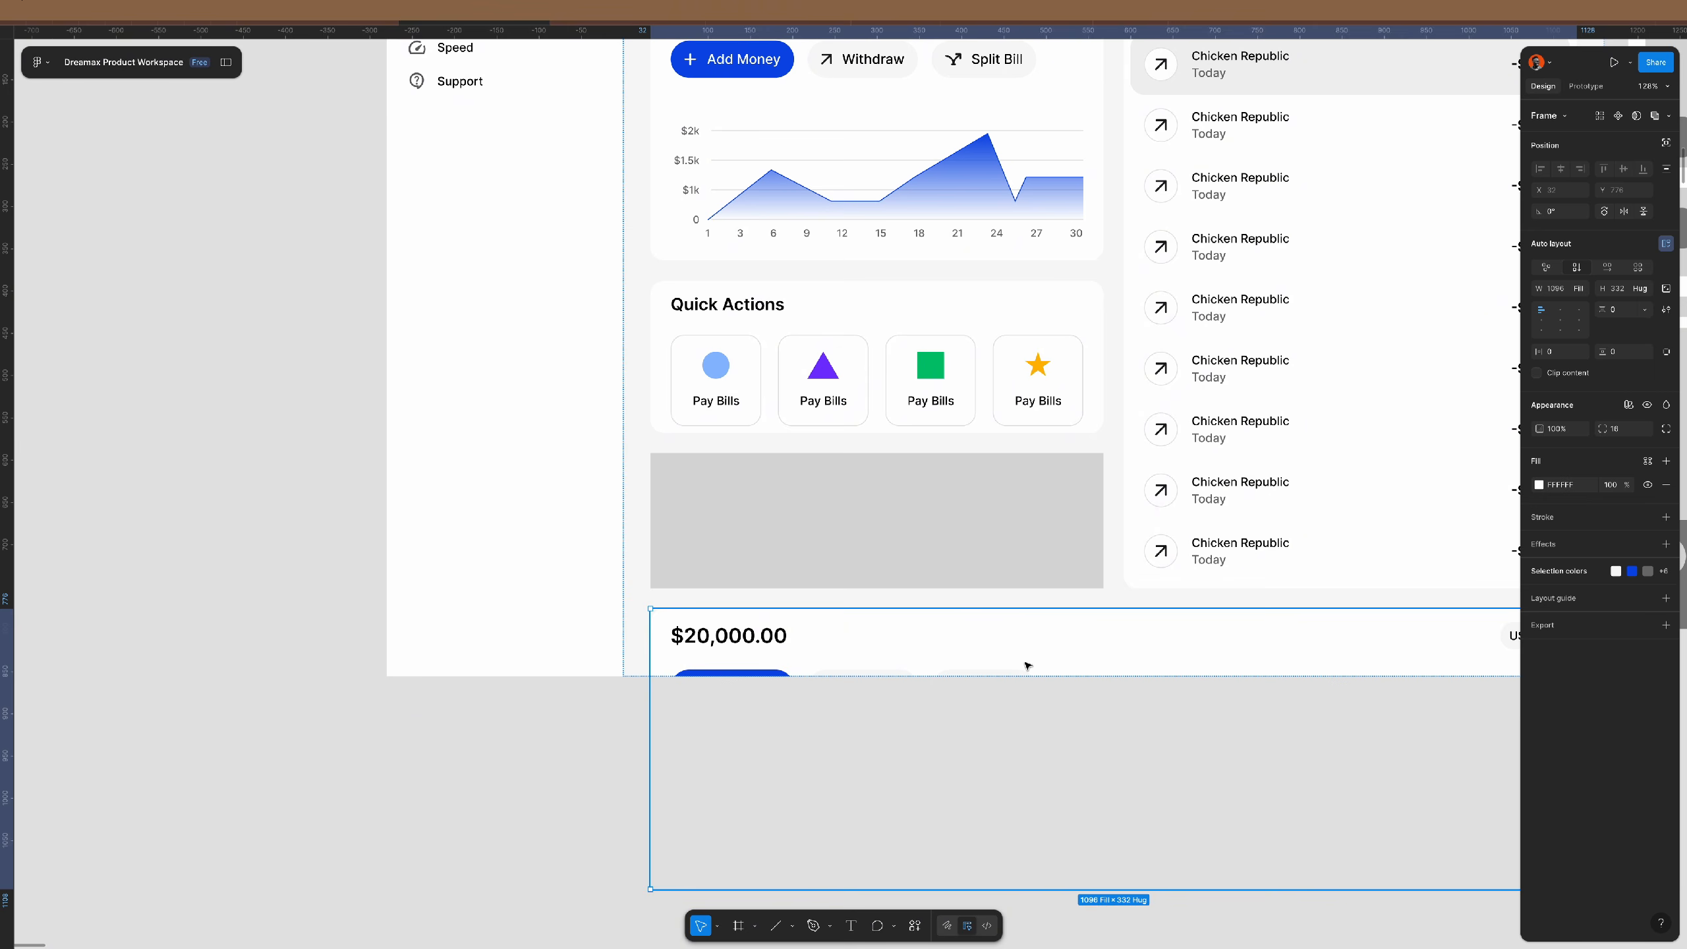
key("Delete")
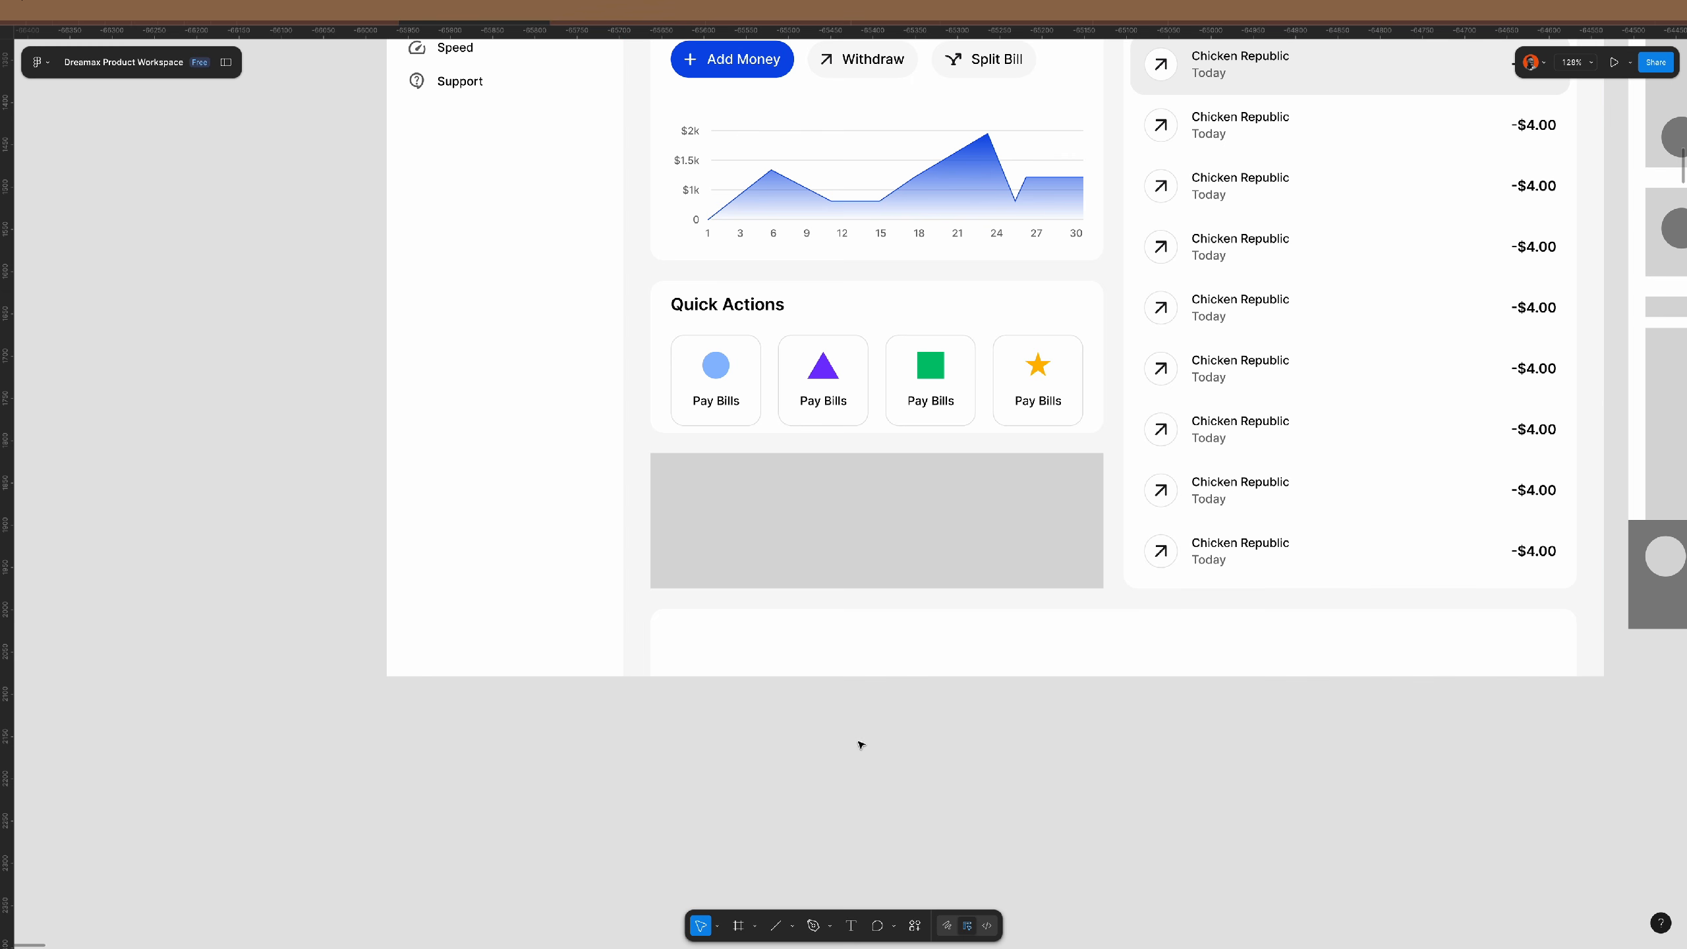
scroll(786, 795, "right", 3)
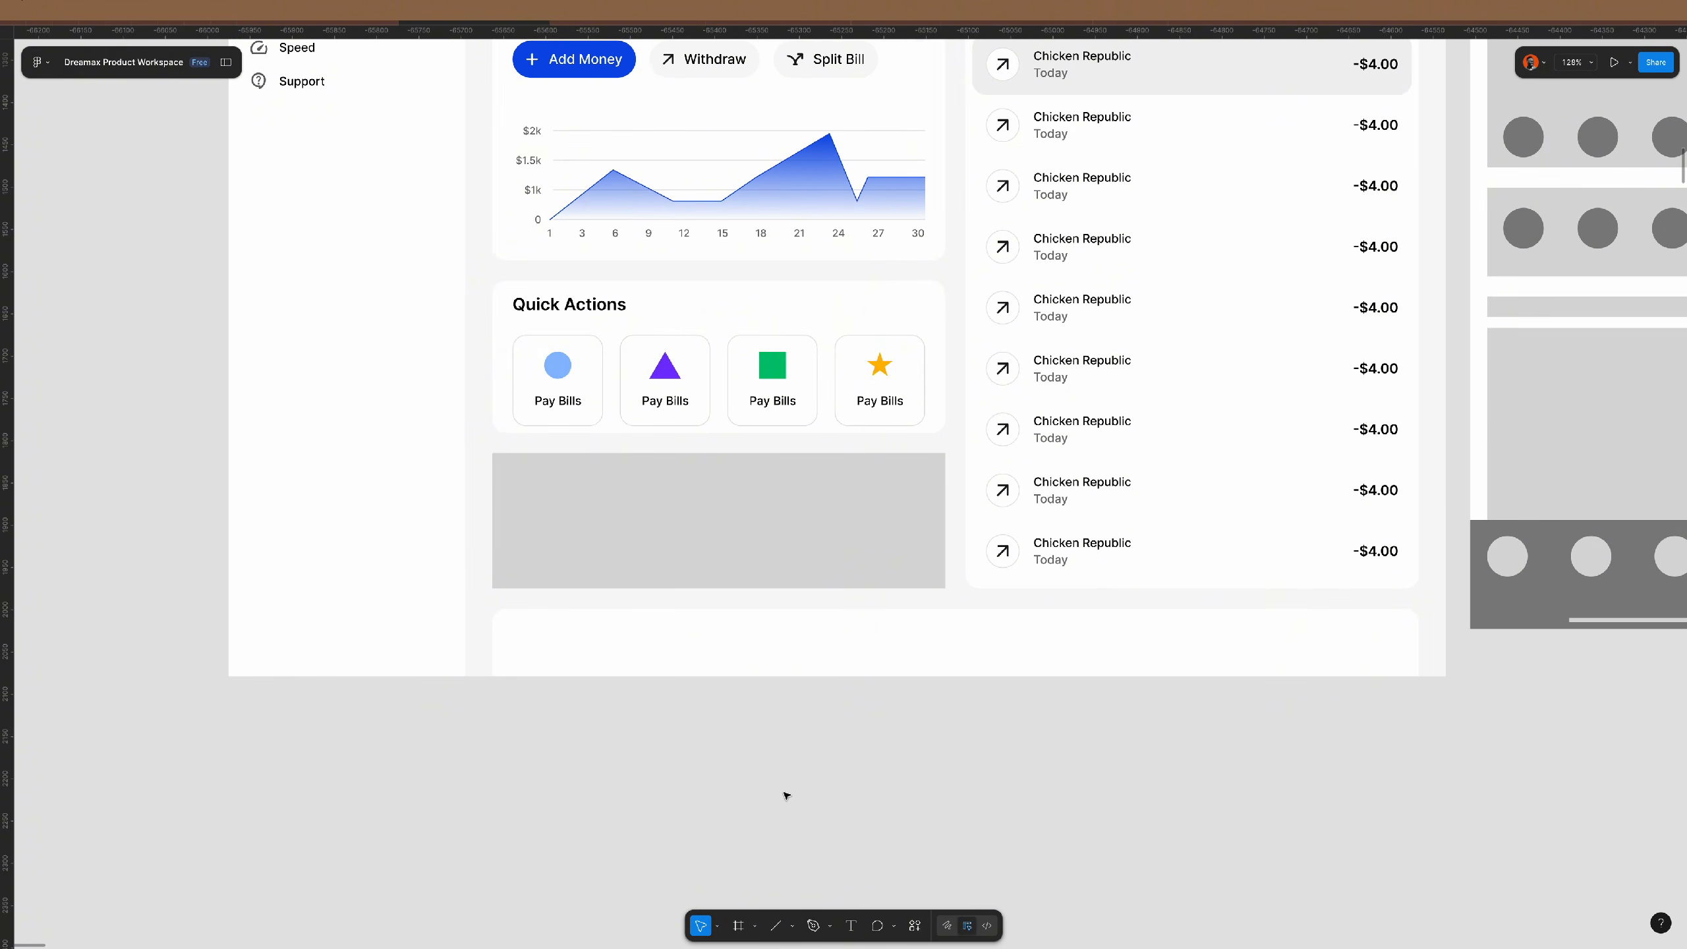
left_click(919, 322)
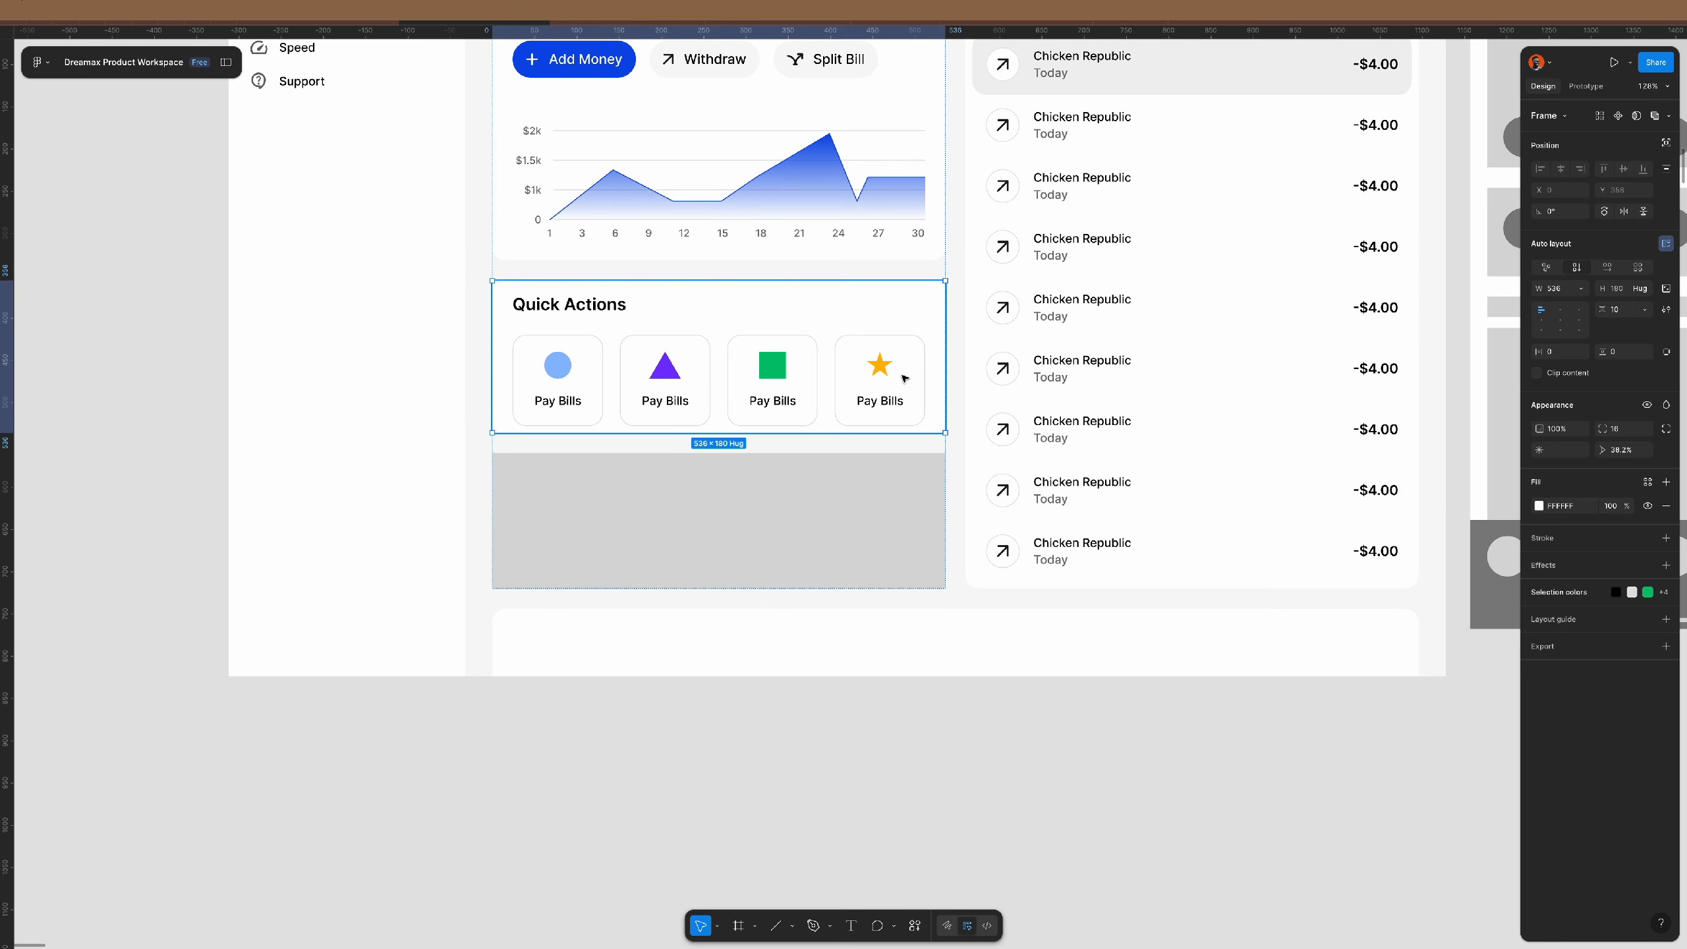
key("super+shift+g")
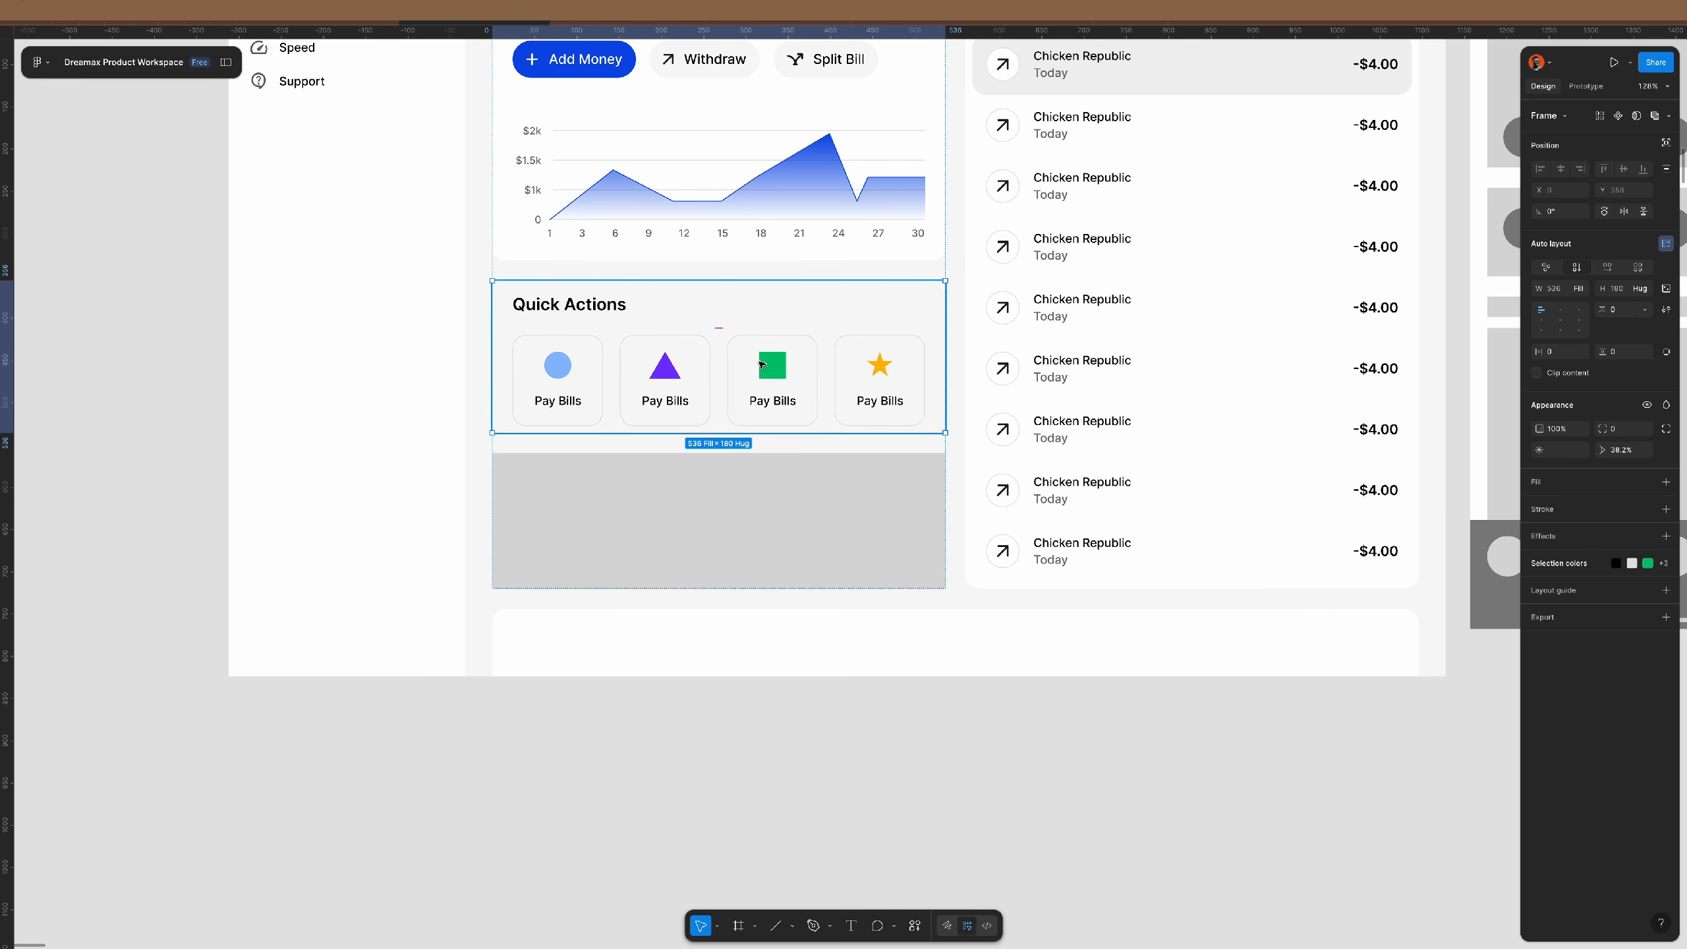
left_click(834, 373)
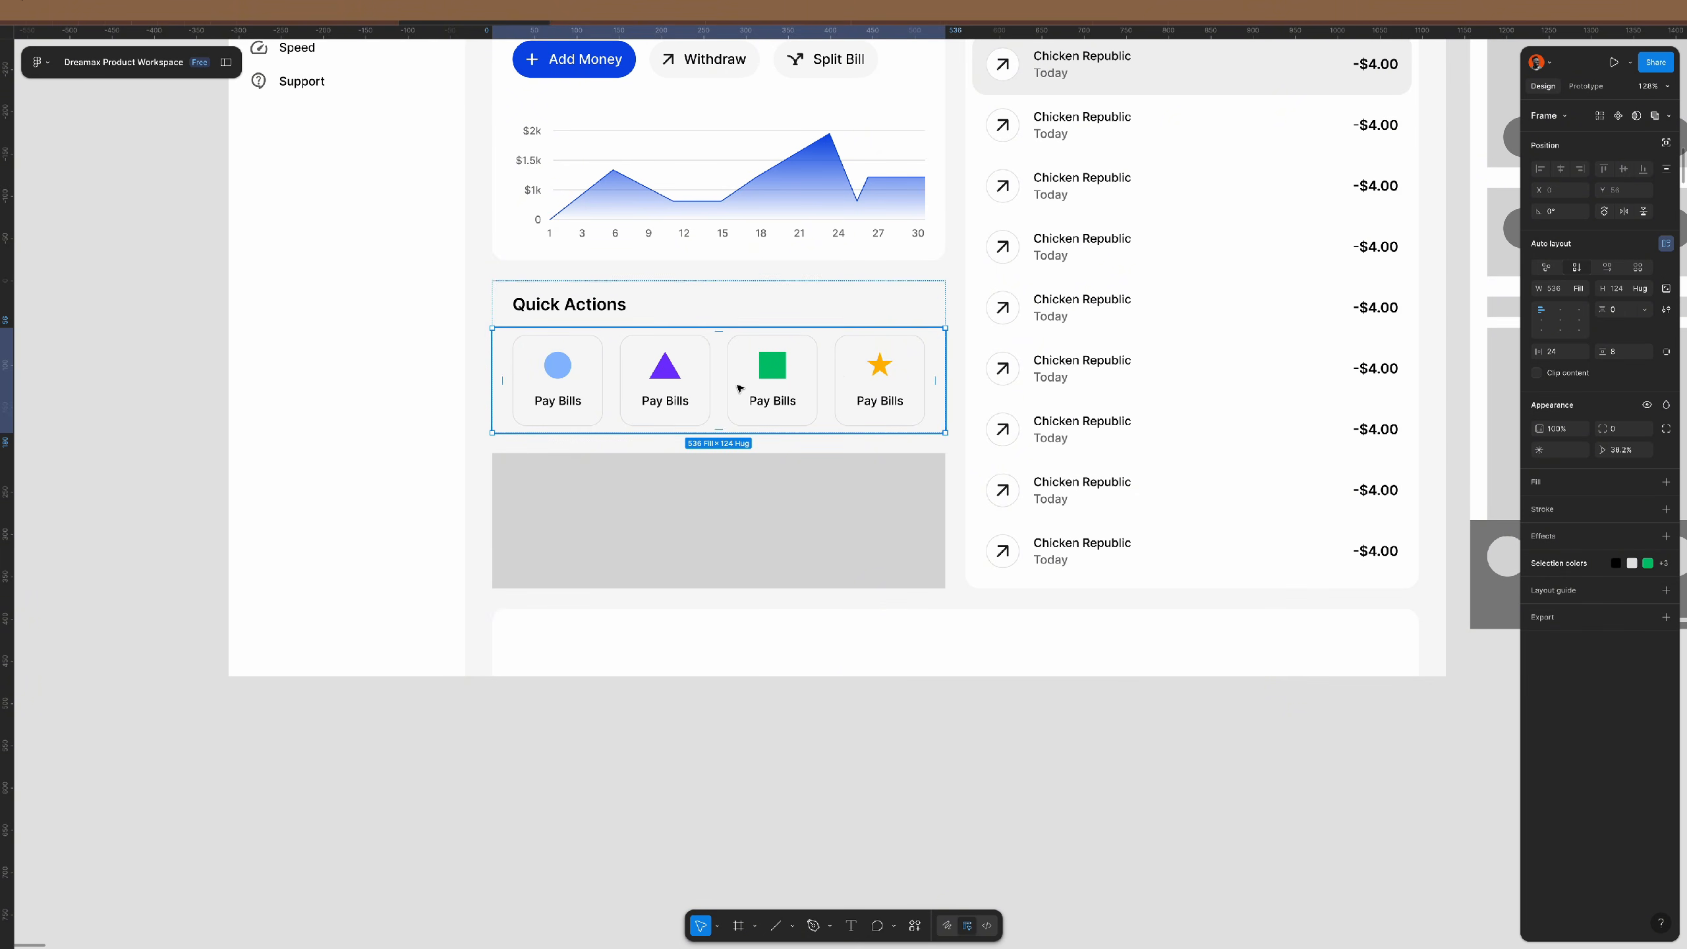
key("Delete")
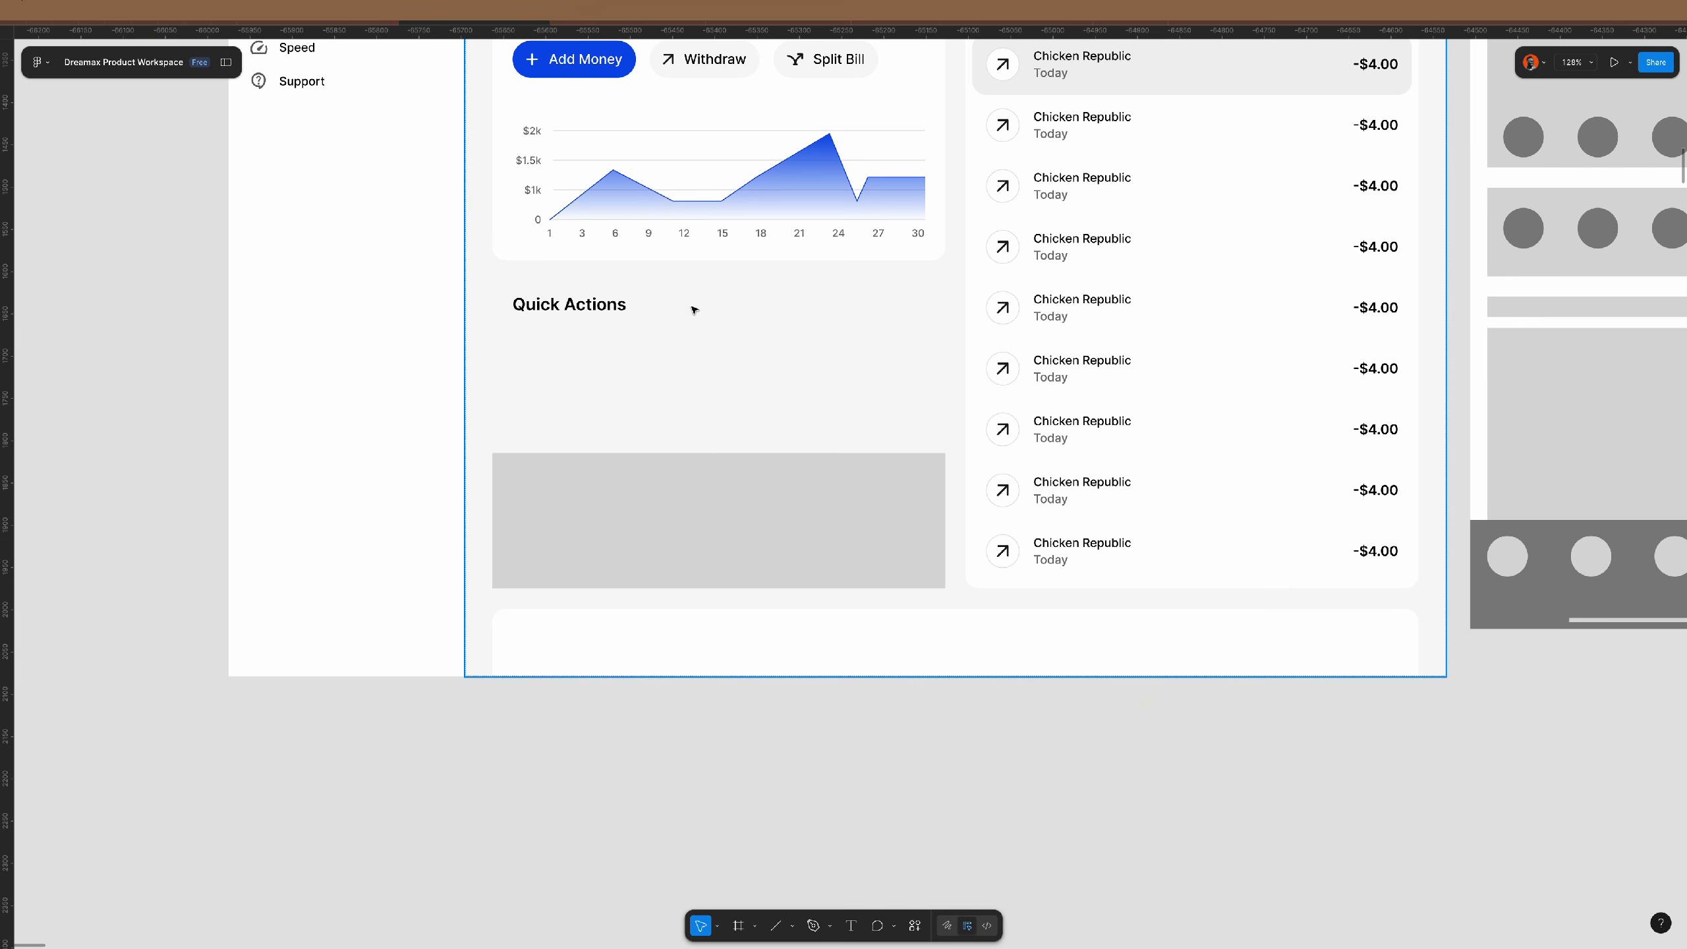
- Give Quick Actions packed auto layout, paste the tile row below the title, and set a 24 gap
left_click(689, 316)
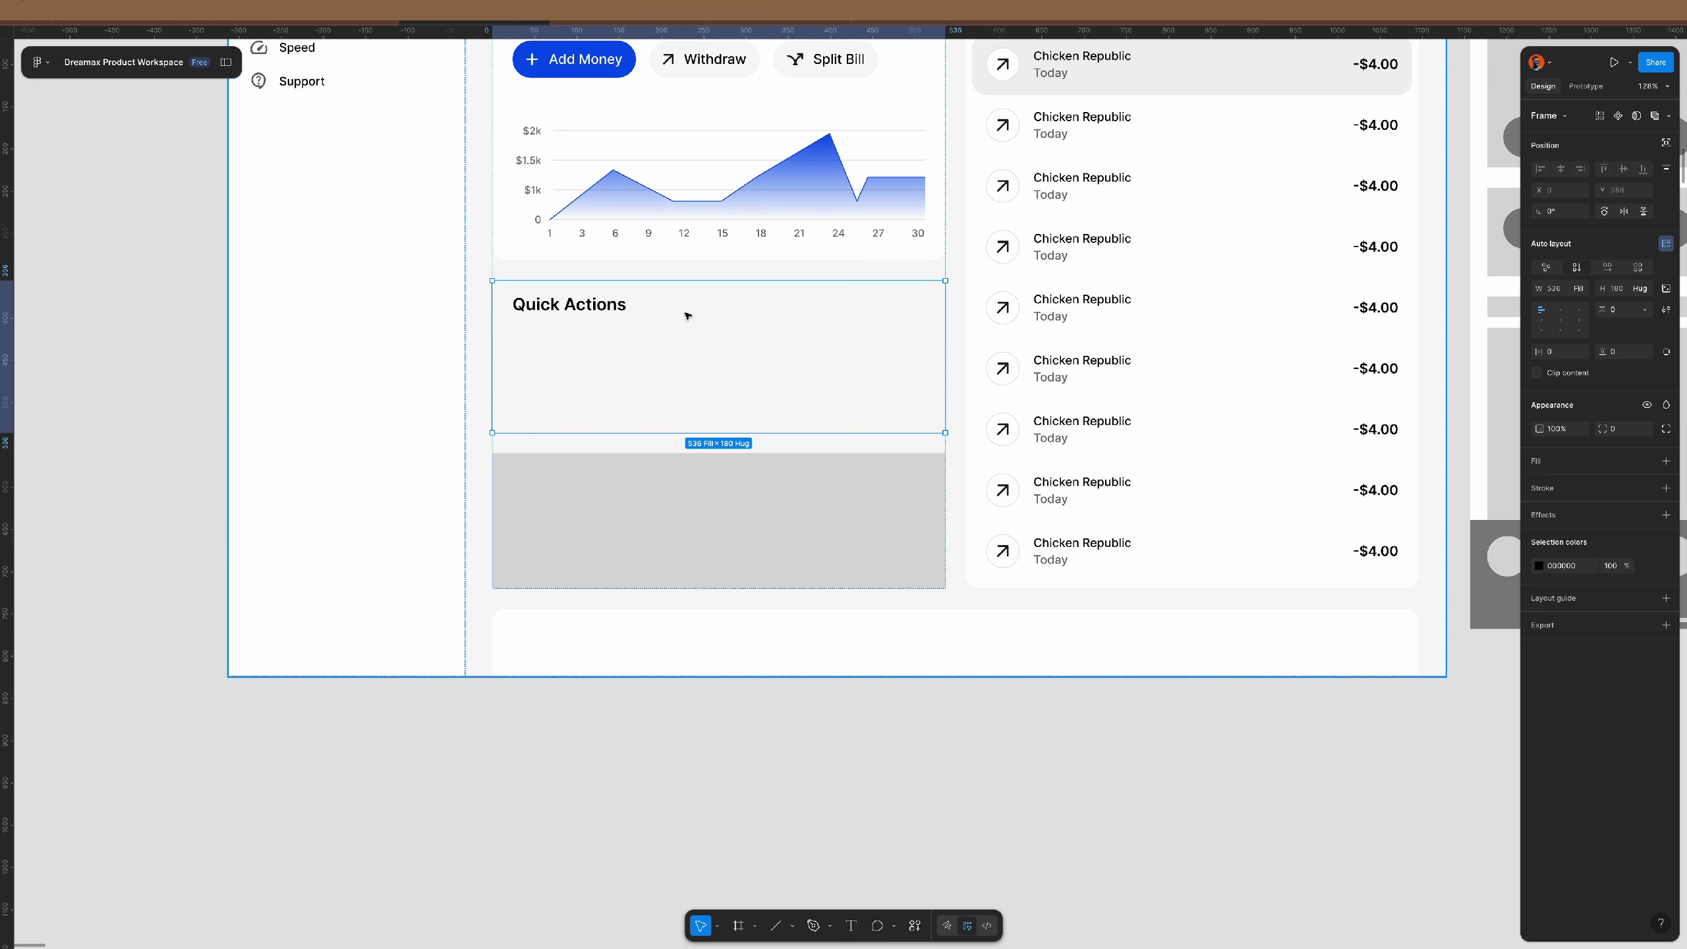
key("shift+a")
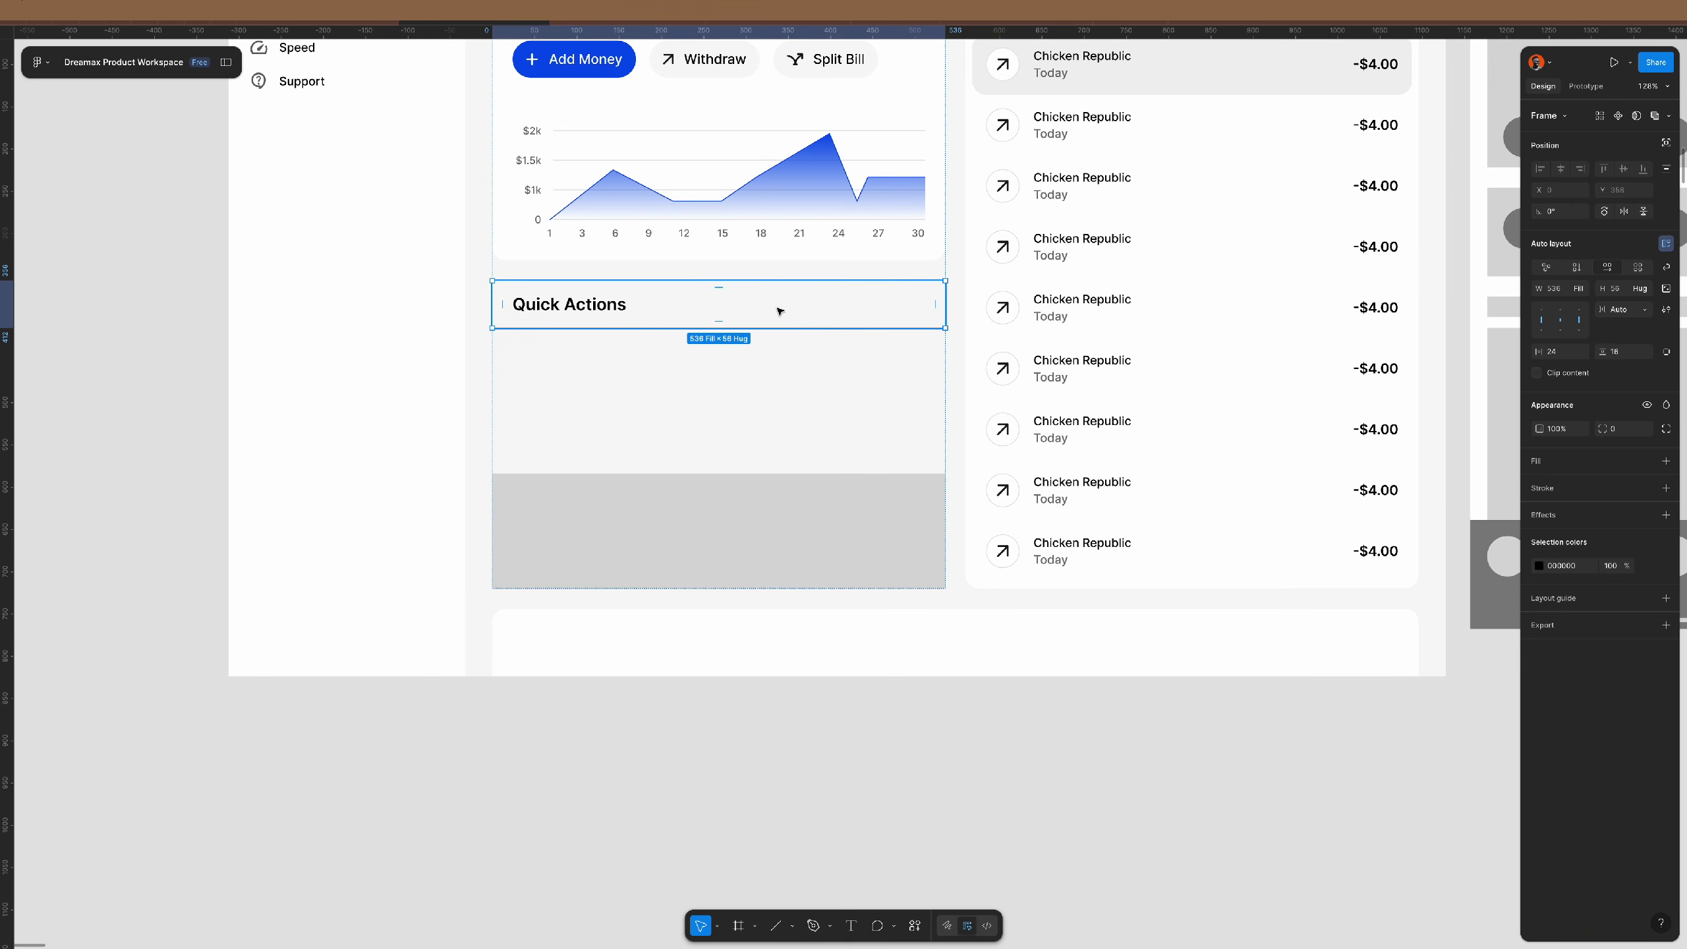
left_click(1578, 269)
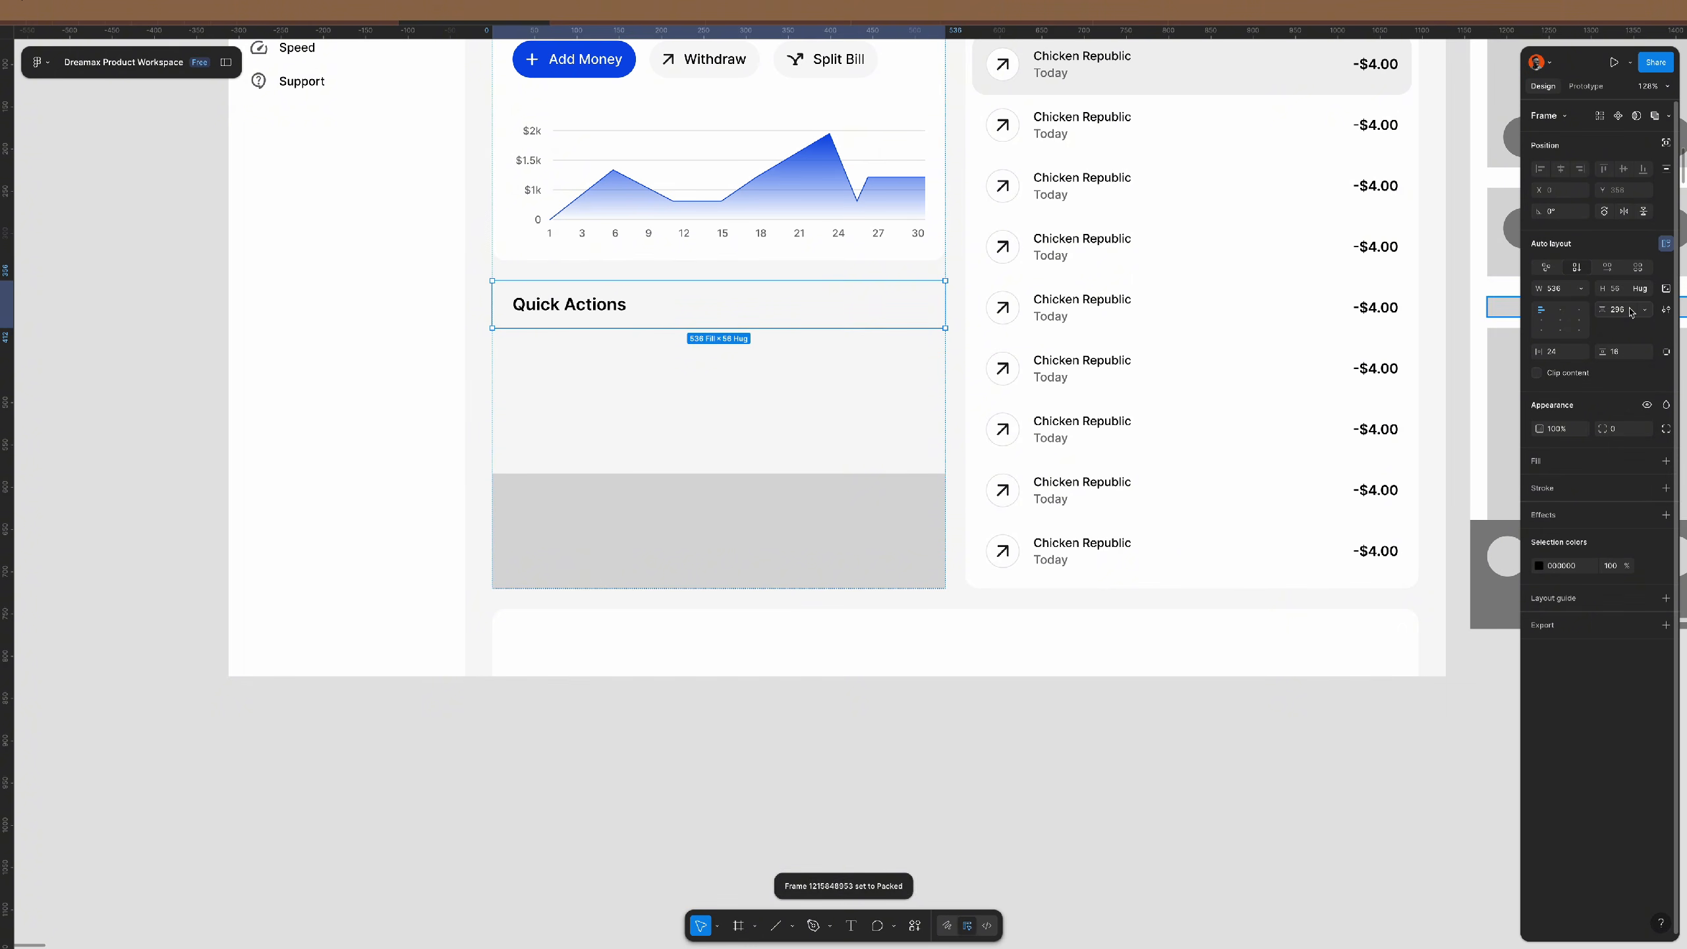
key("ctrl+v")
left_click(689, 343)
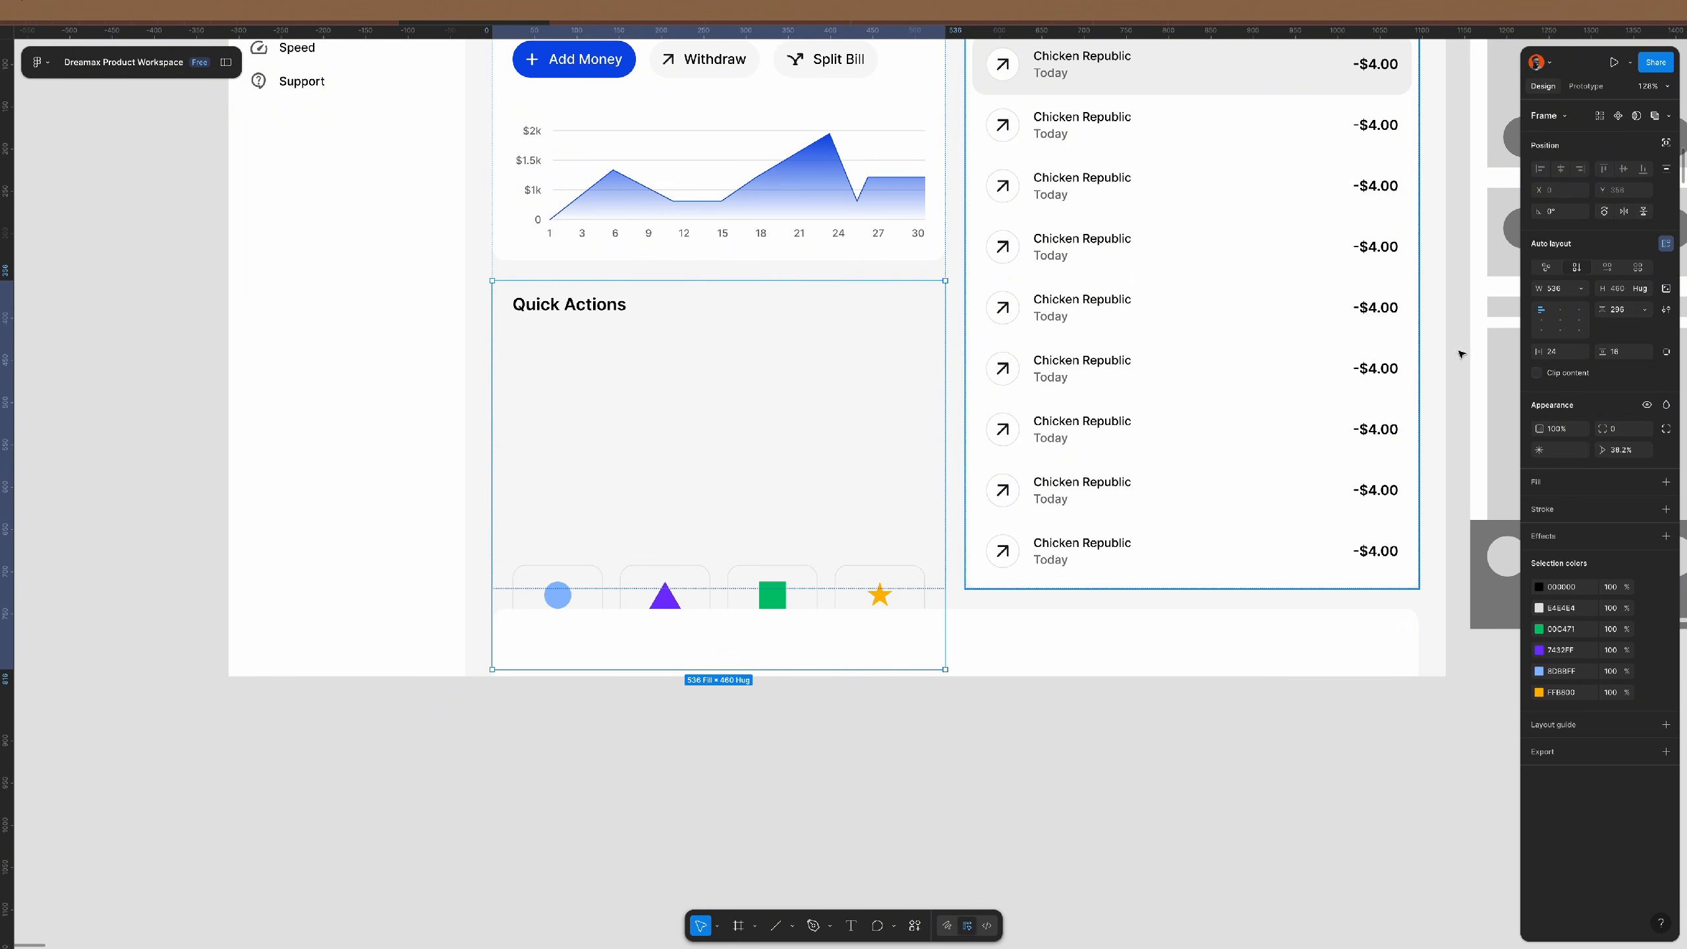
type("24")
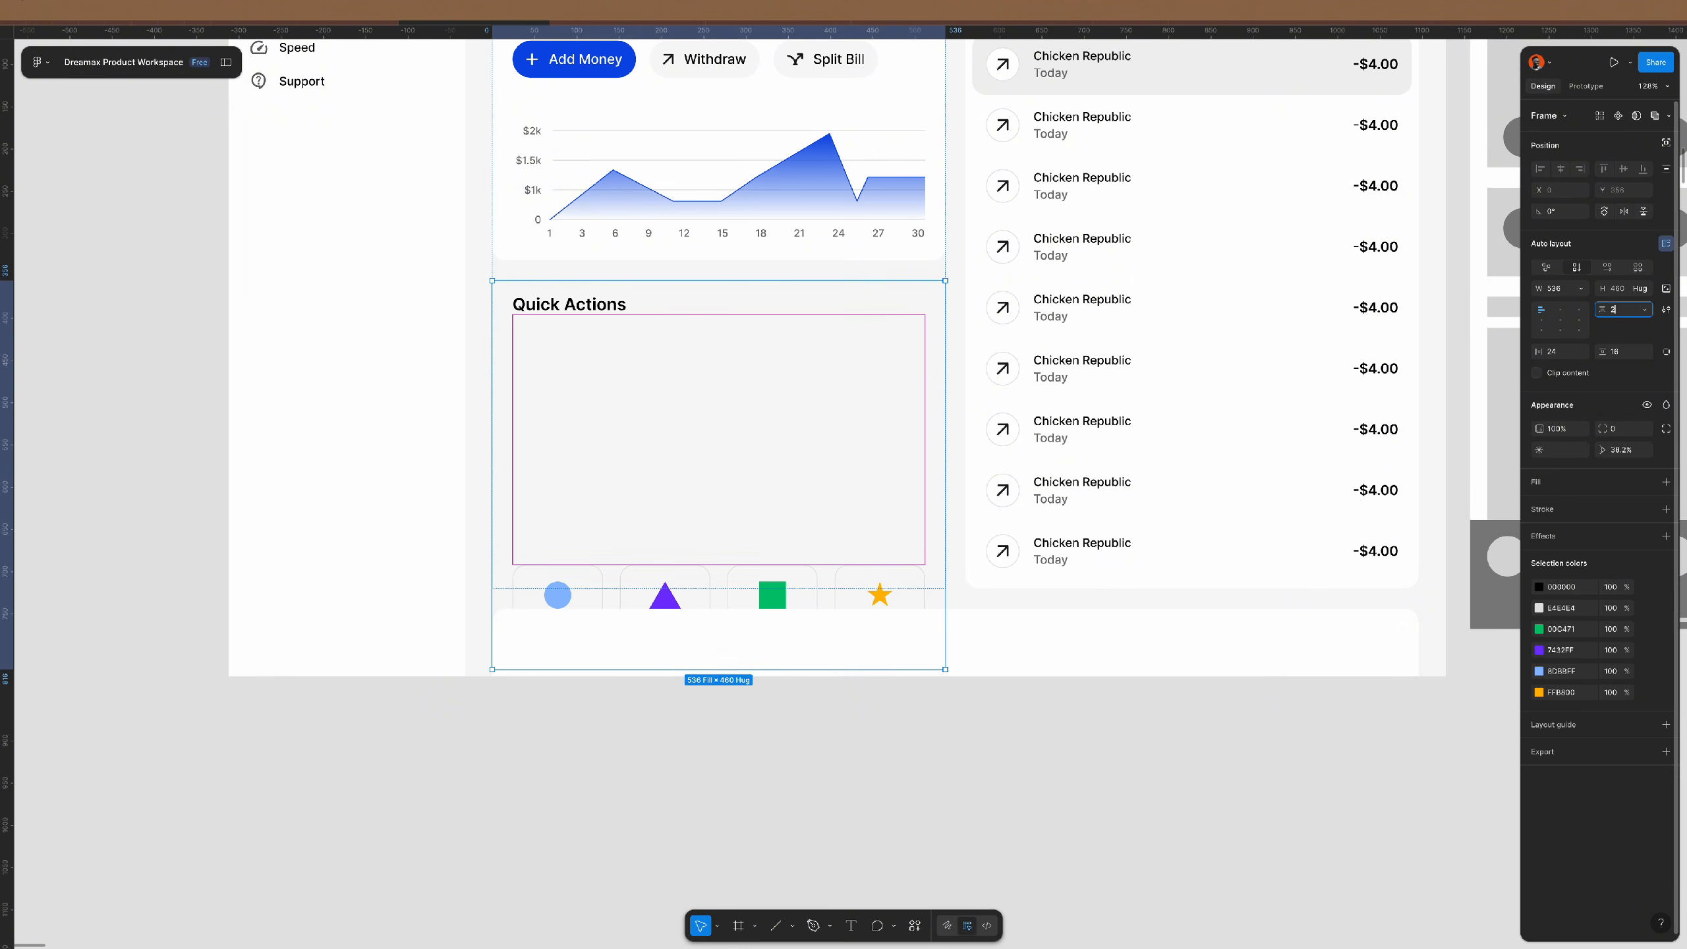
key("Return")
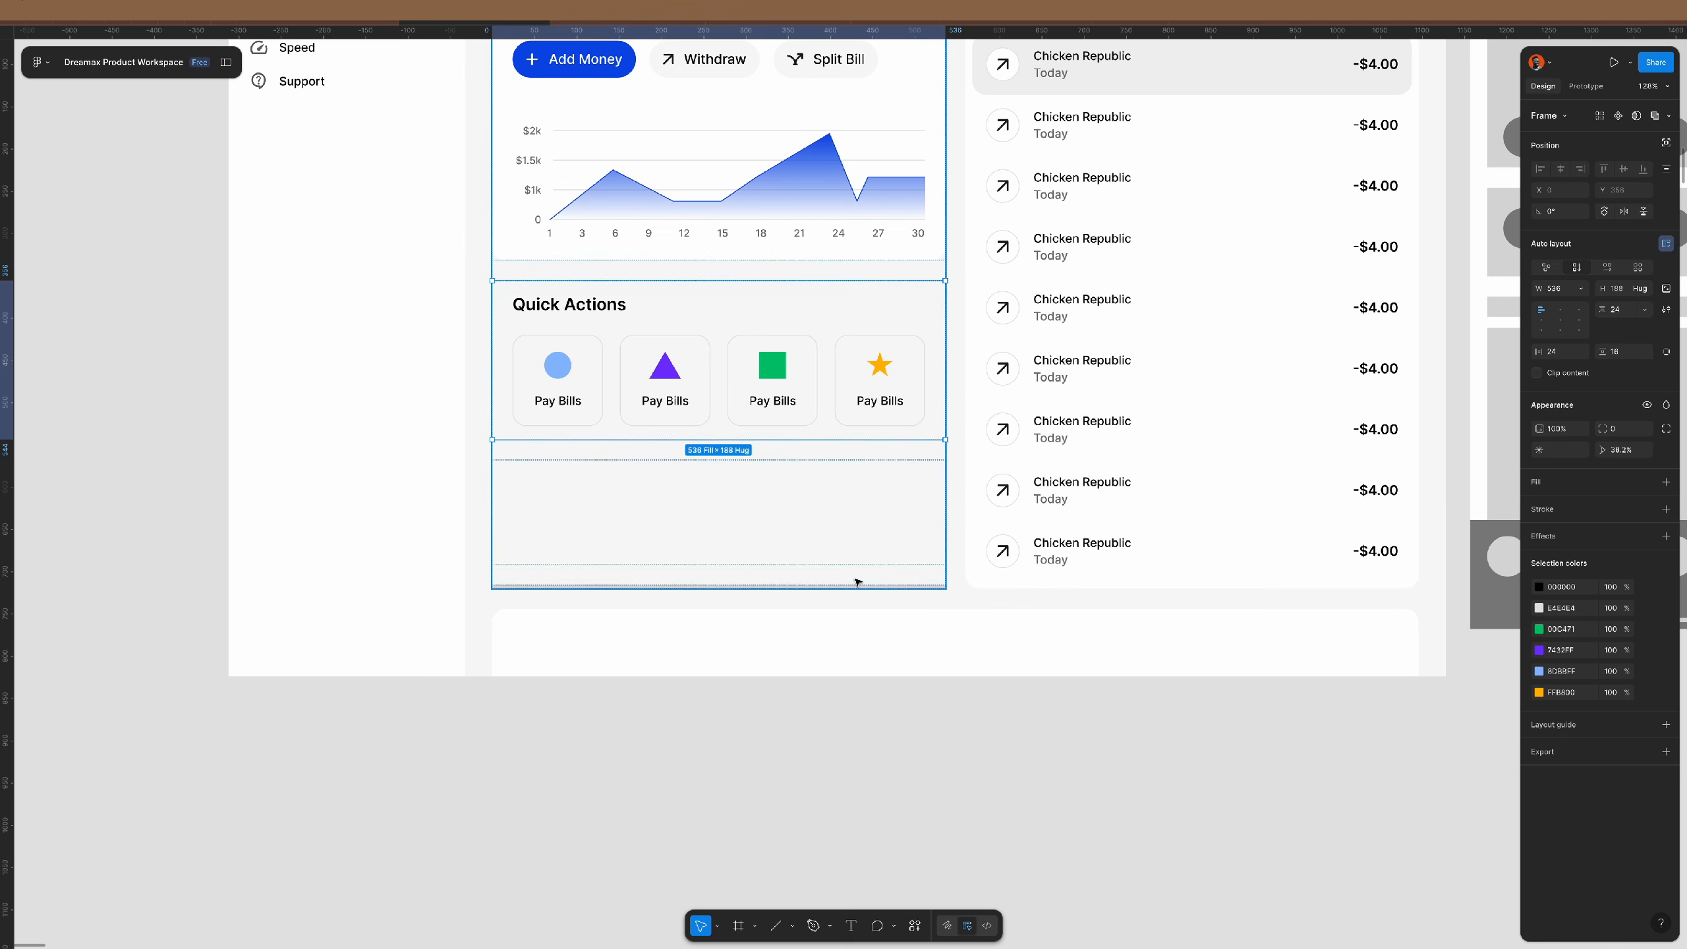
- Delete the leftover empty frame below the tiles and reselect the Quick Actions frame
left_click(885, 496)
key("Delete")
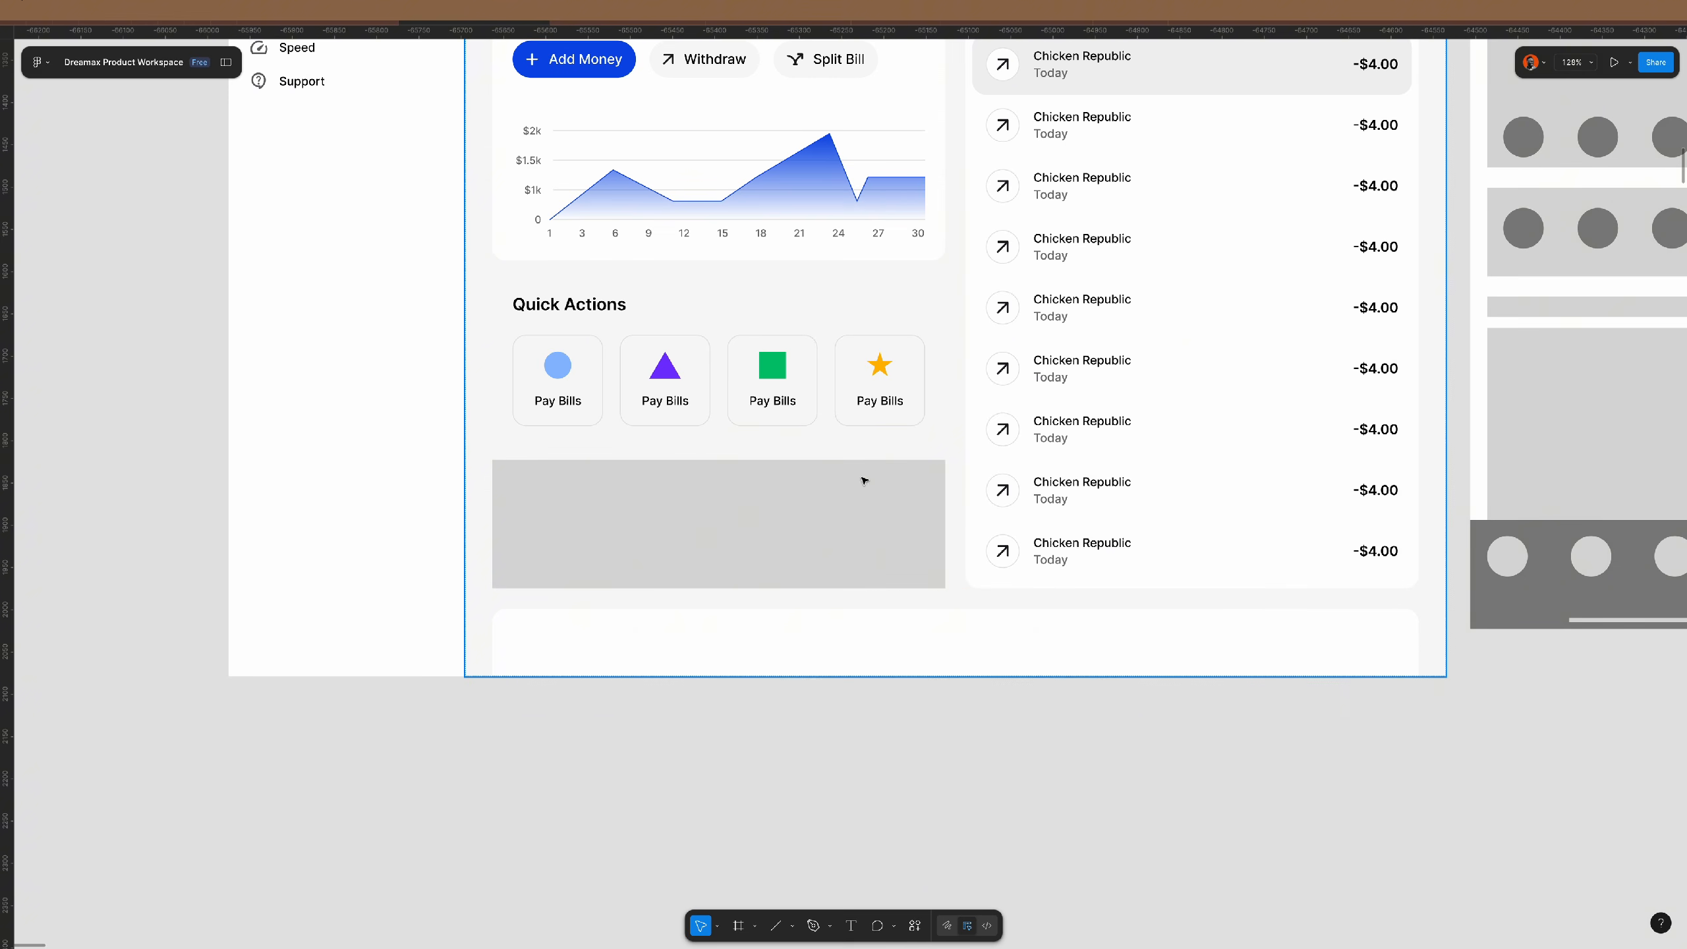
left_click(864, 481, "super")
left_click(885, 398)
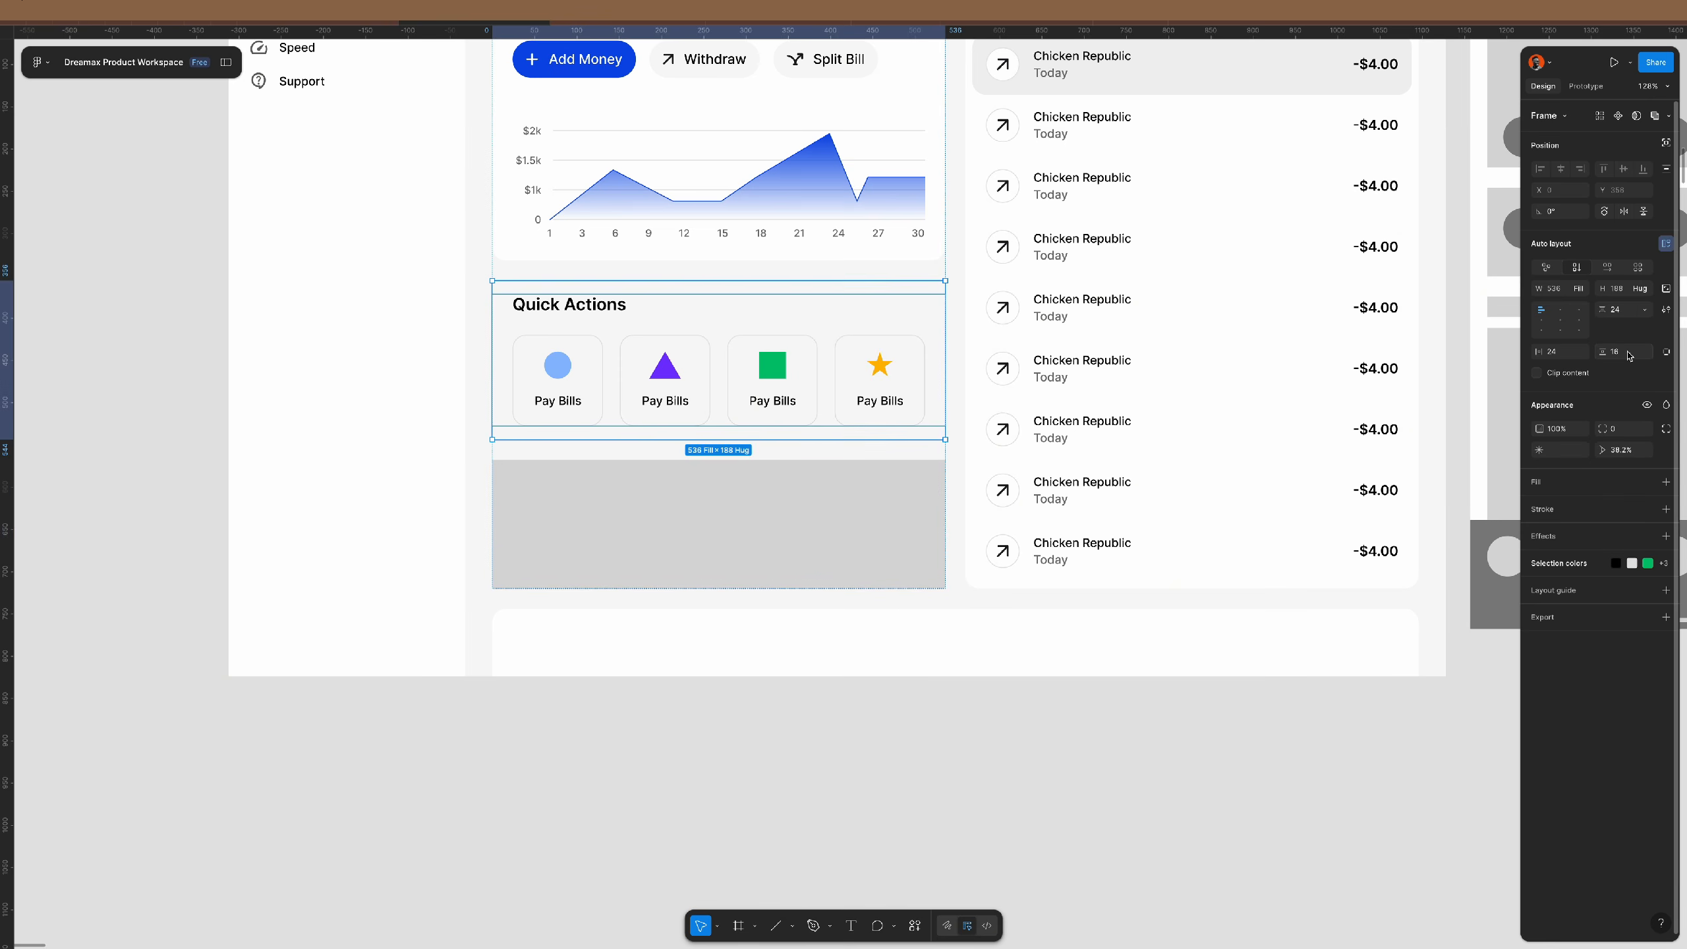
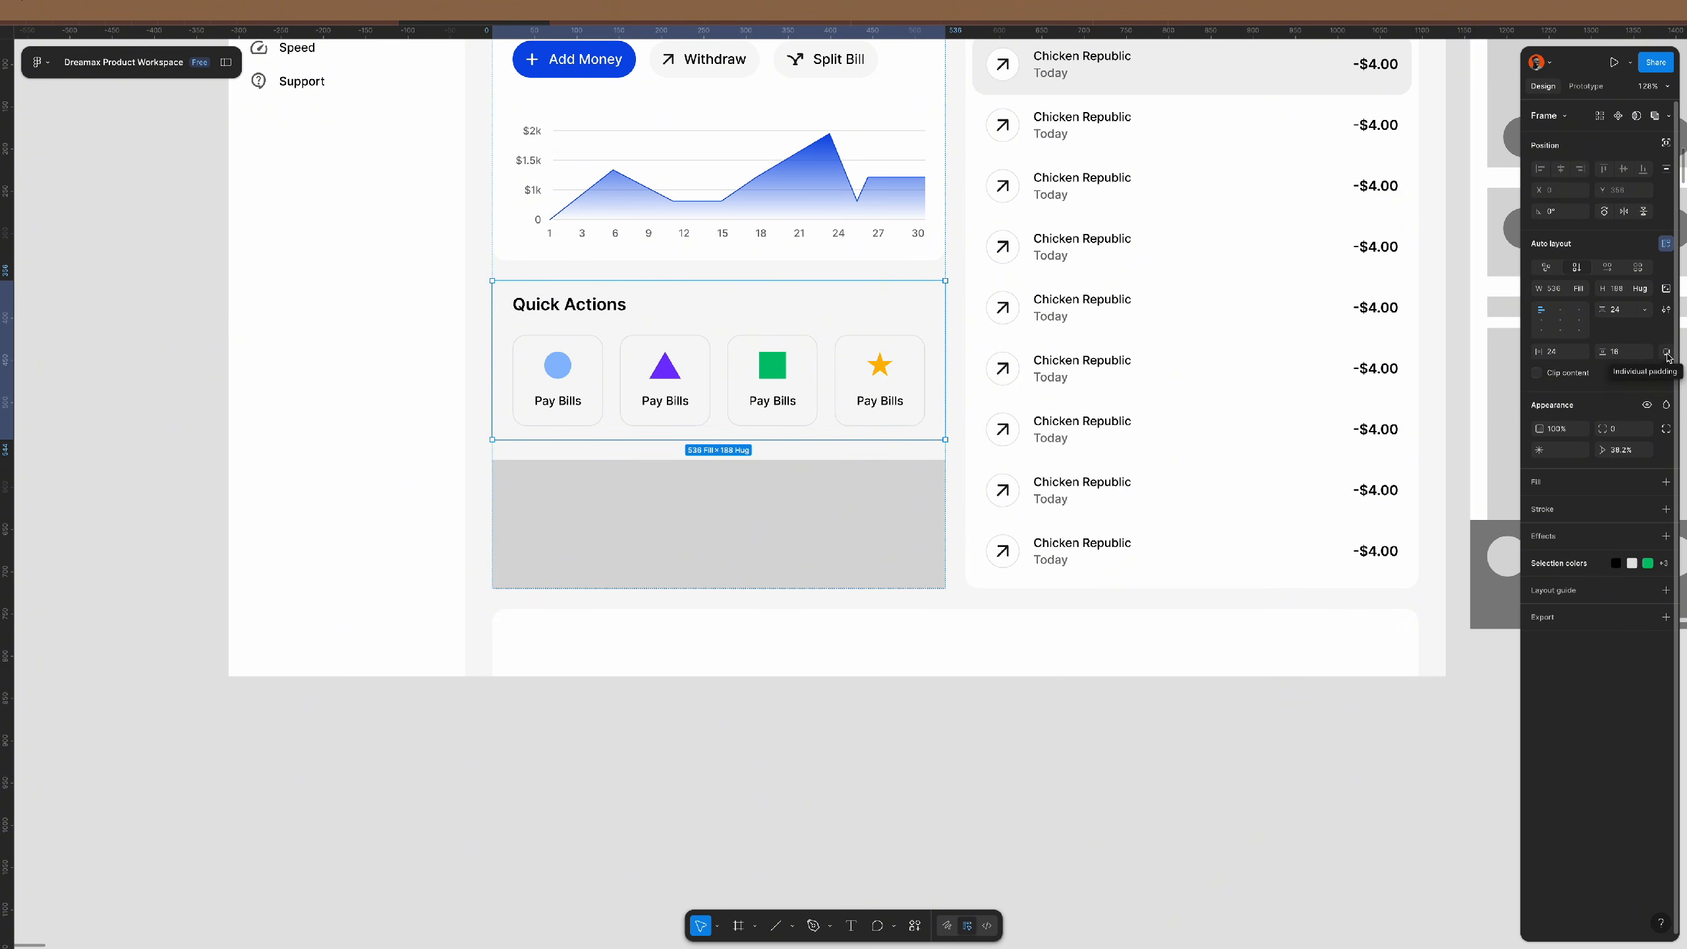
- Set the Quick Actions card's bottom padding to 24 using individual padding
left_click(1667, 352)
left_click(1629, 379)
type("2")
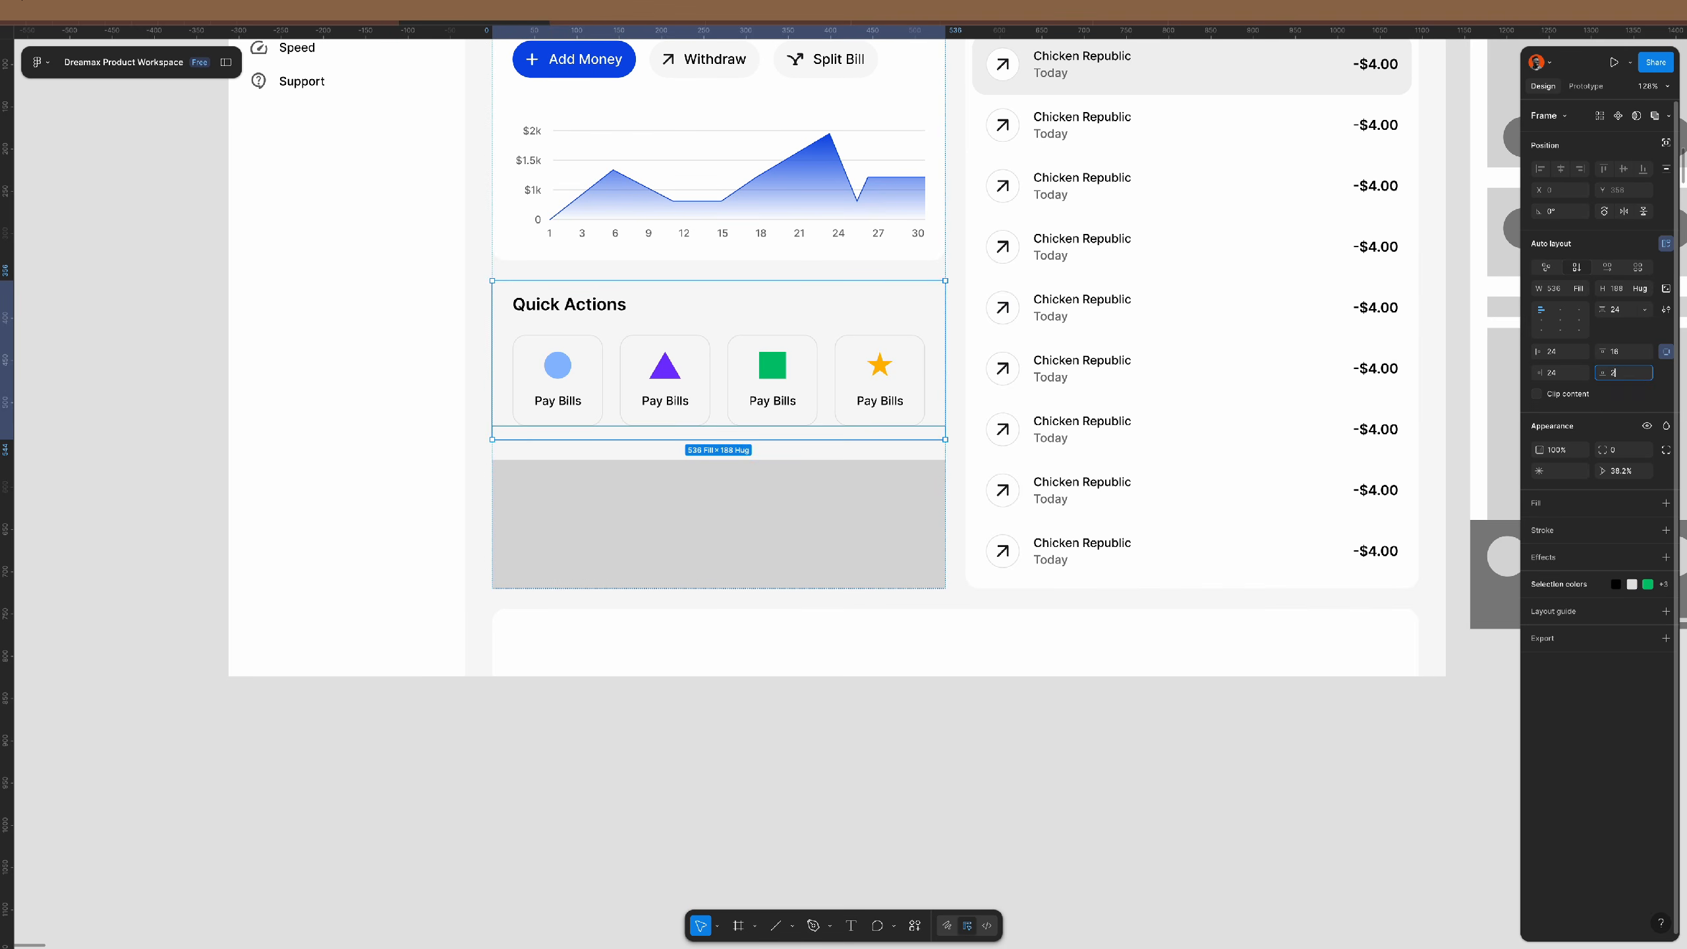
type("4")
key("Return")
- Round the Quick Actions card's corners with an 18 radius
left_click(1666, 351)
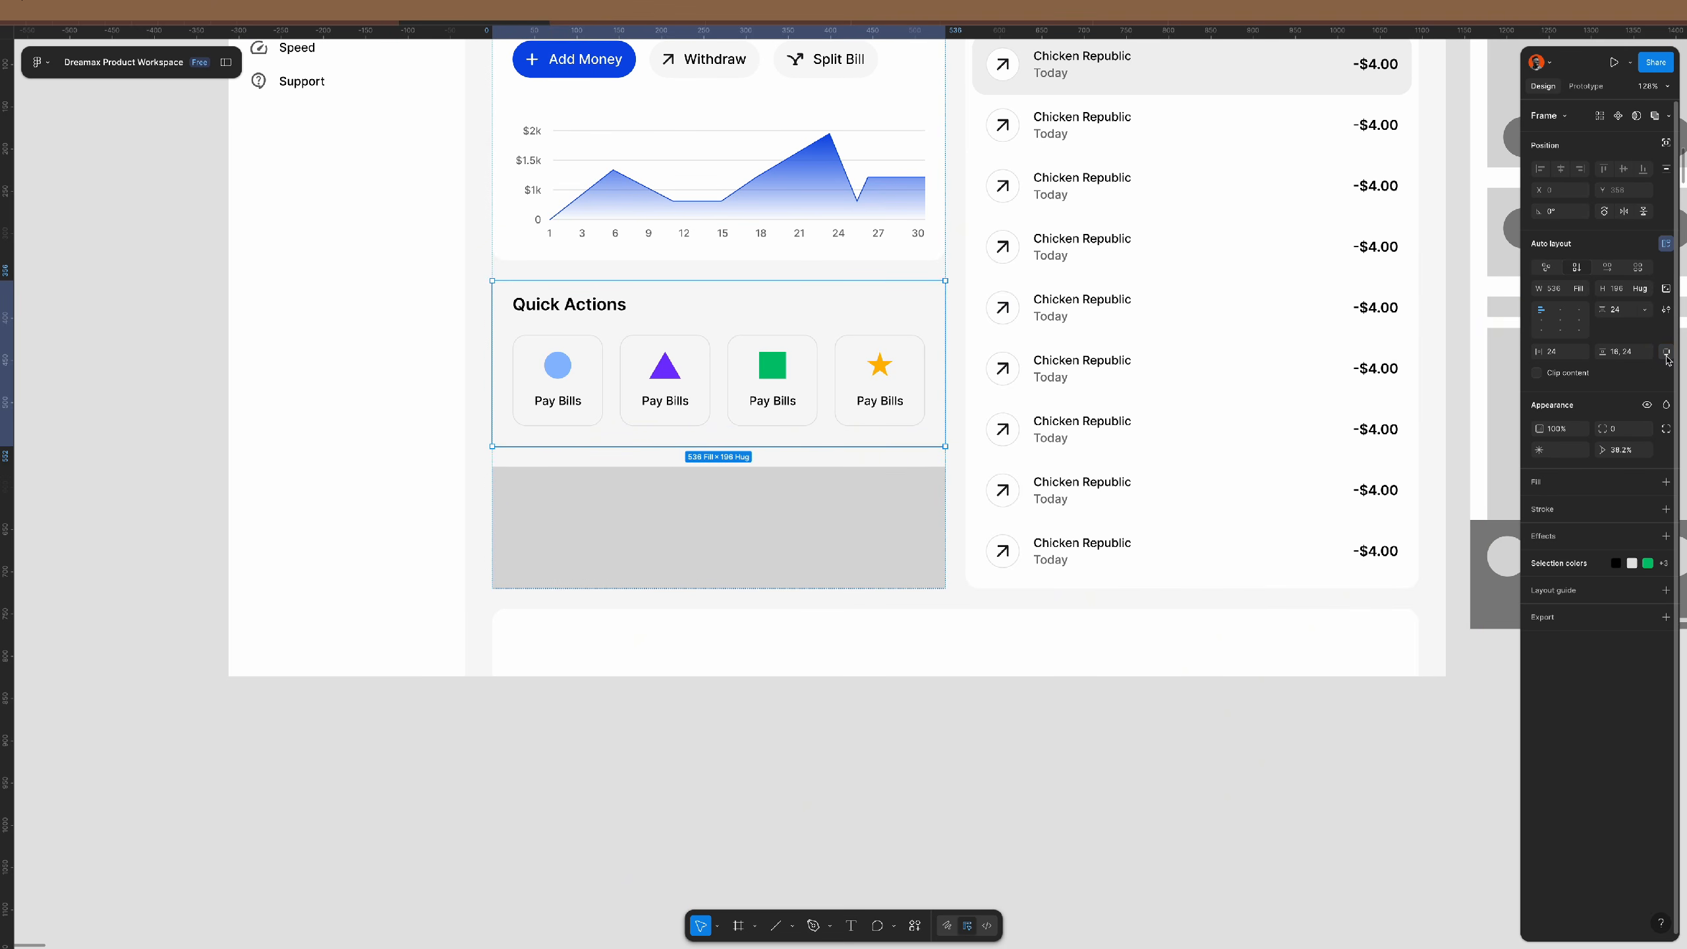
left_click(1625, 431)
type("18")
key("Return")
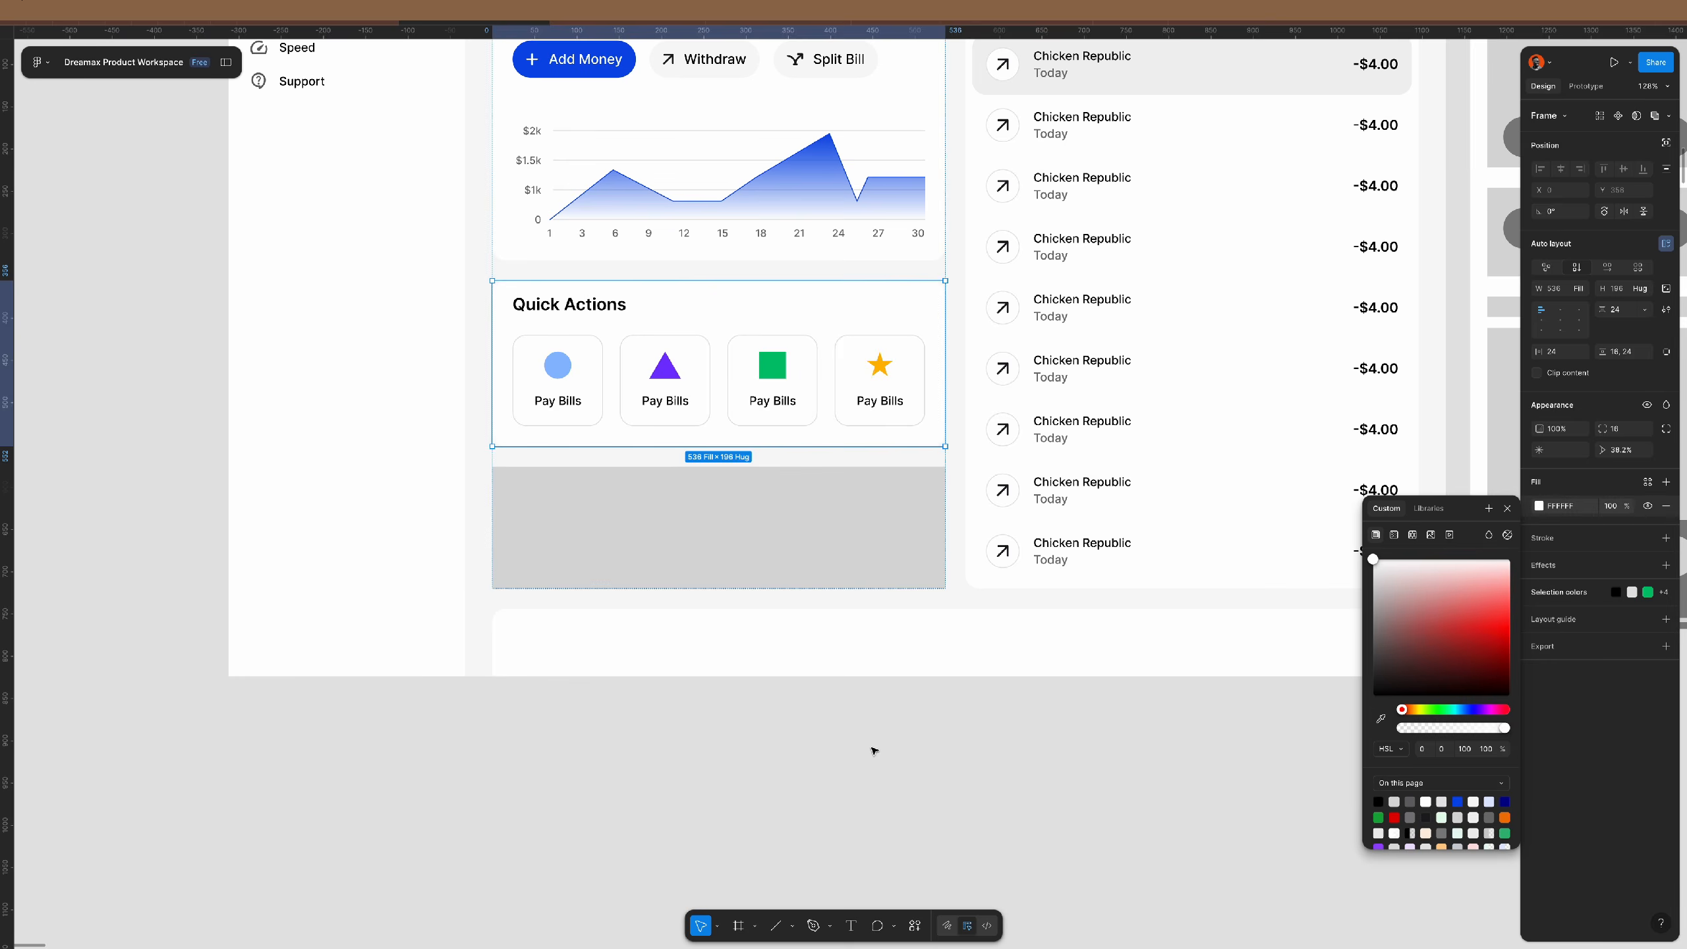
left_click(890, 743)
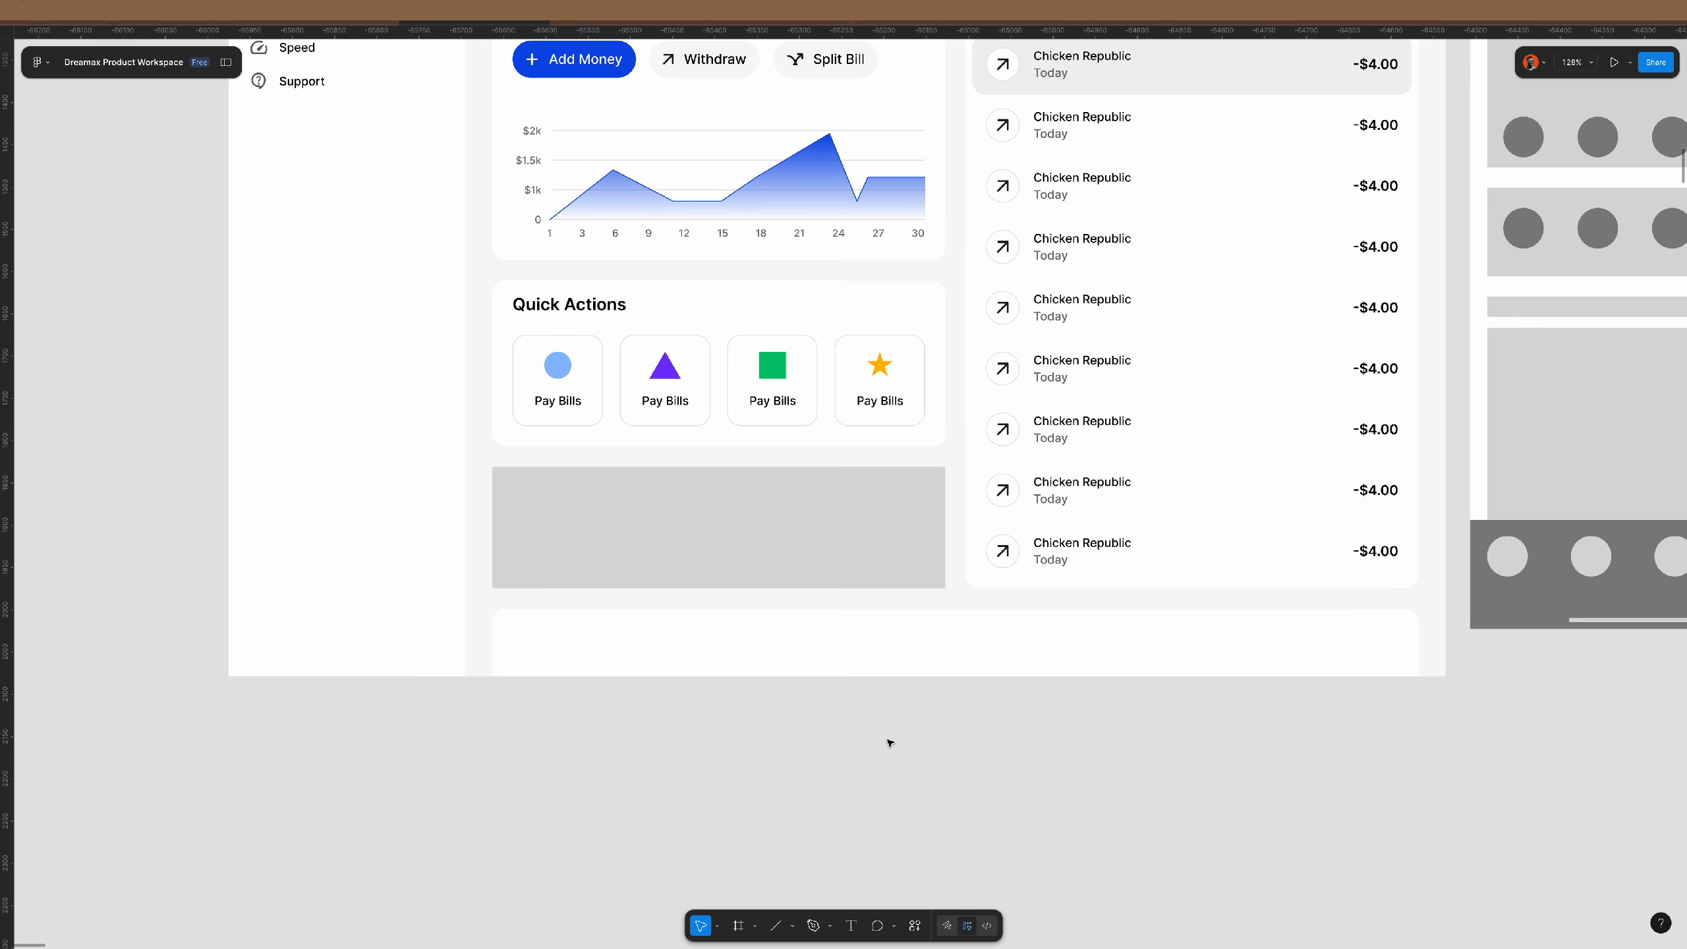
- Set the Transactions list's horizontal padding to 18
scroll(604, 693, "down", 3, "ctrl")
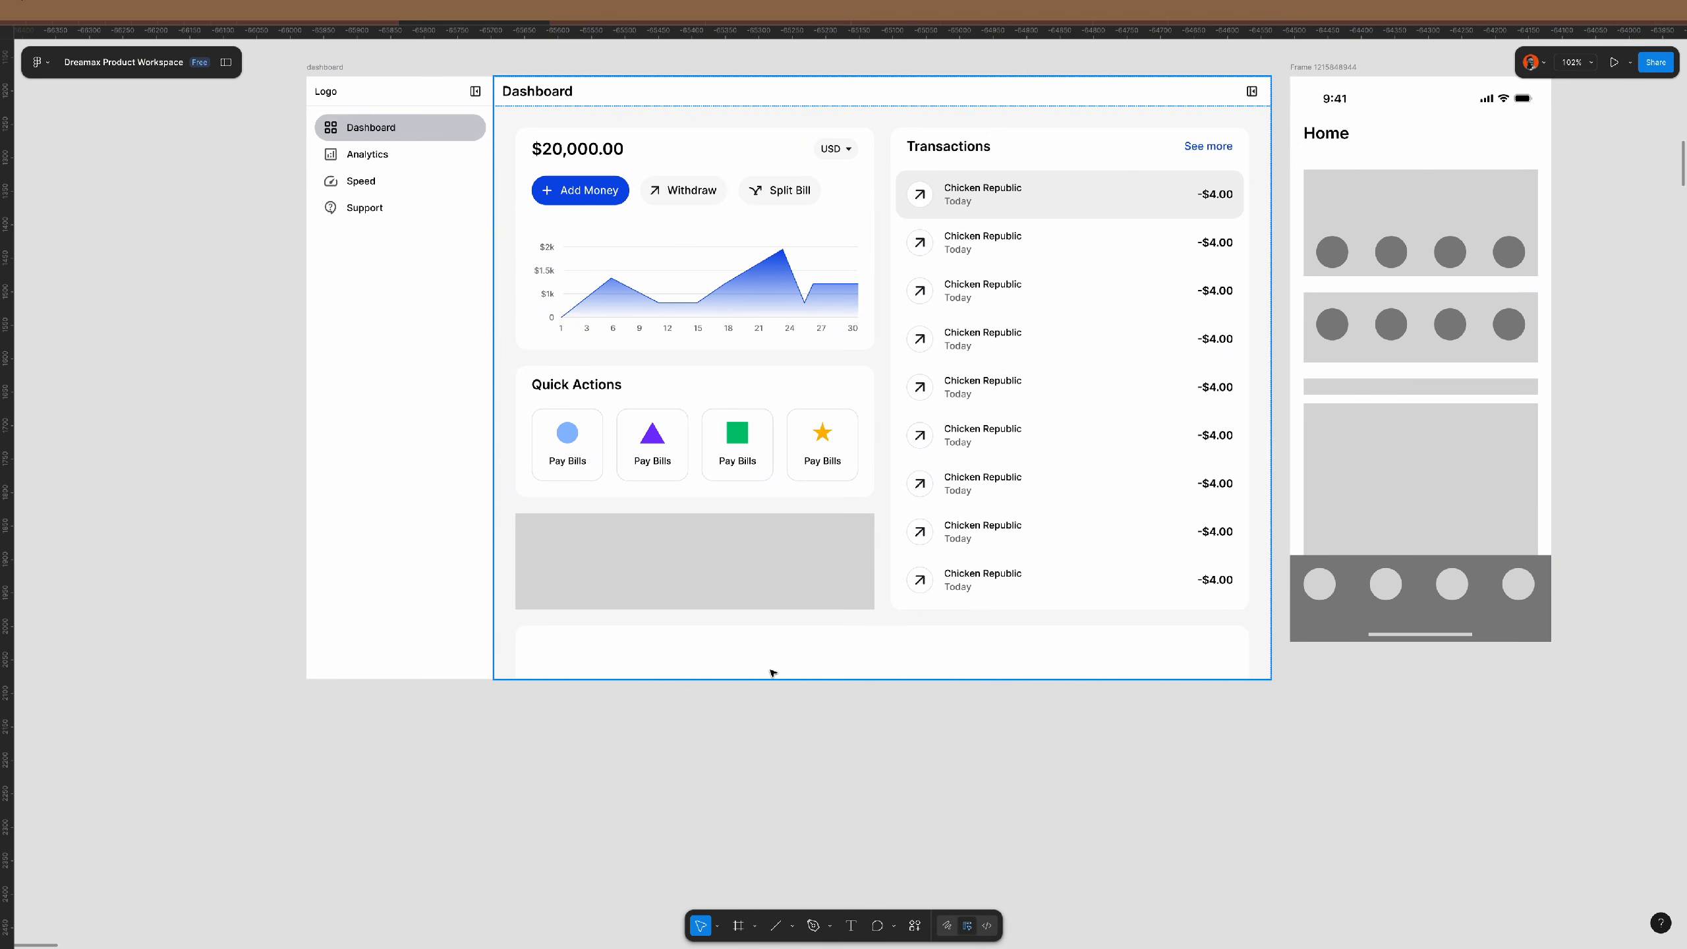
scroll(772, 673, "right", 2)
scroll(773, 673, "up", 1)
scroll(772, 673, "up", 1)
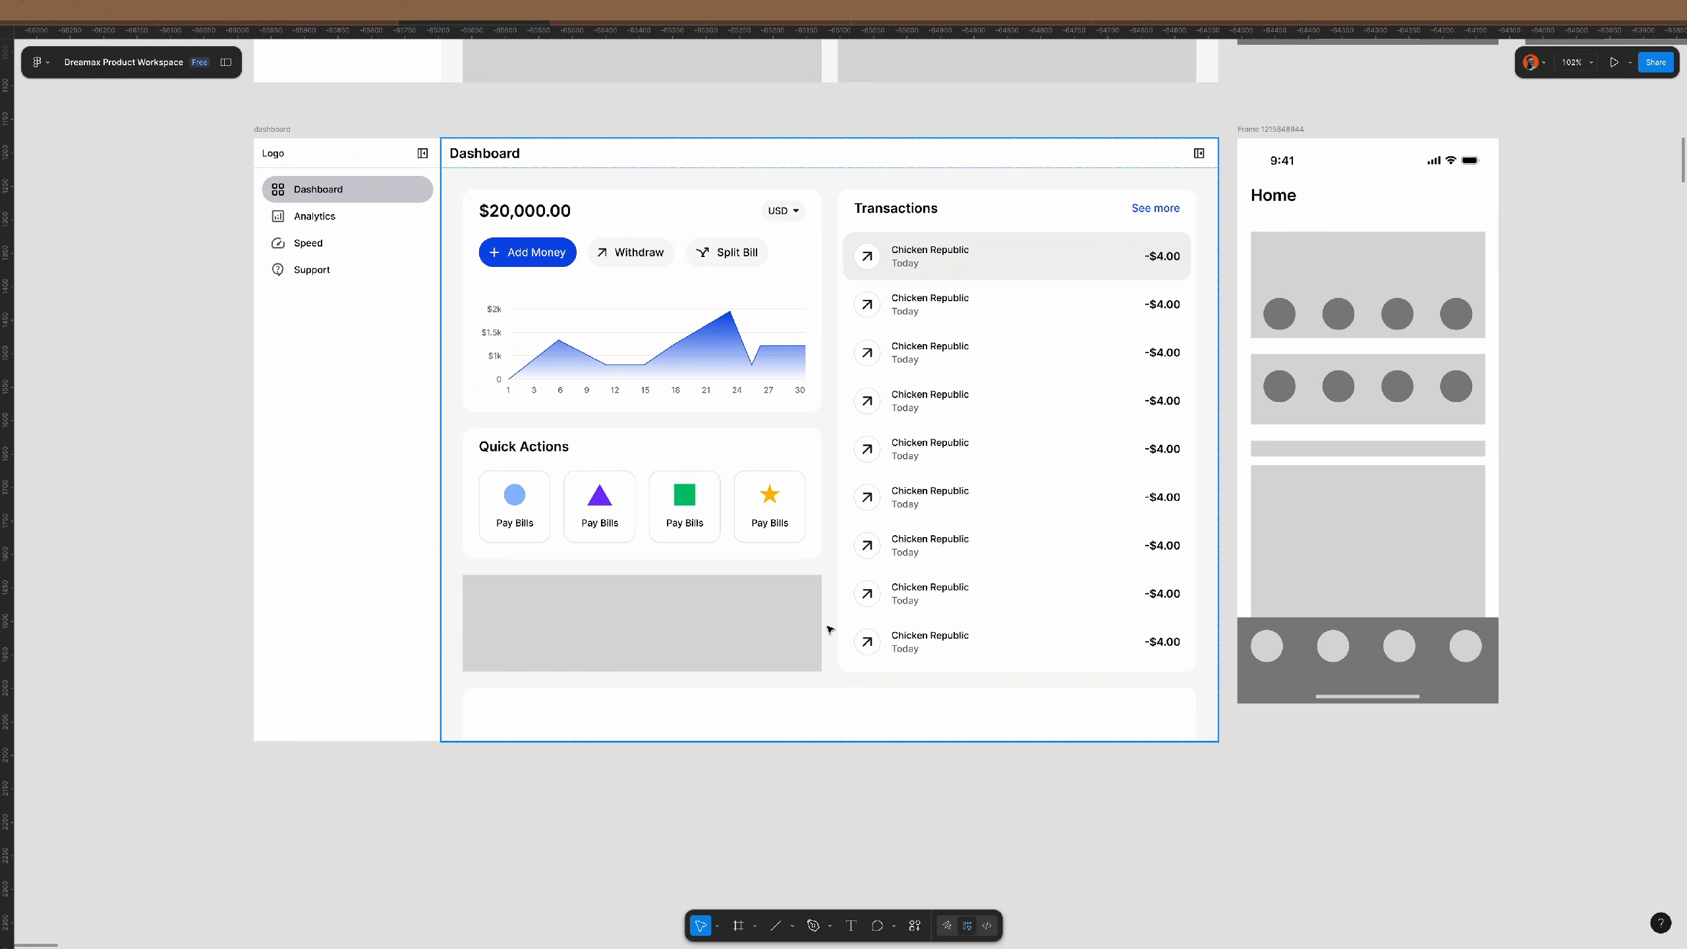
left_click(1077, 391)
double_click(1077, 391)
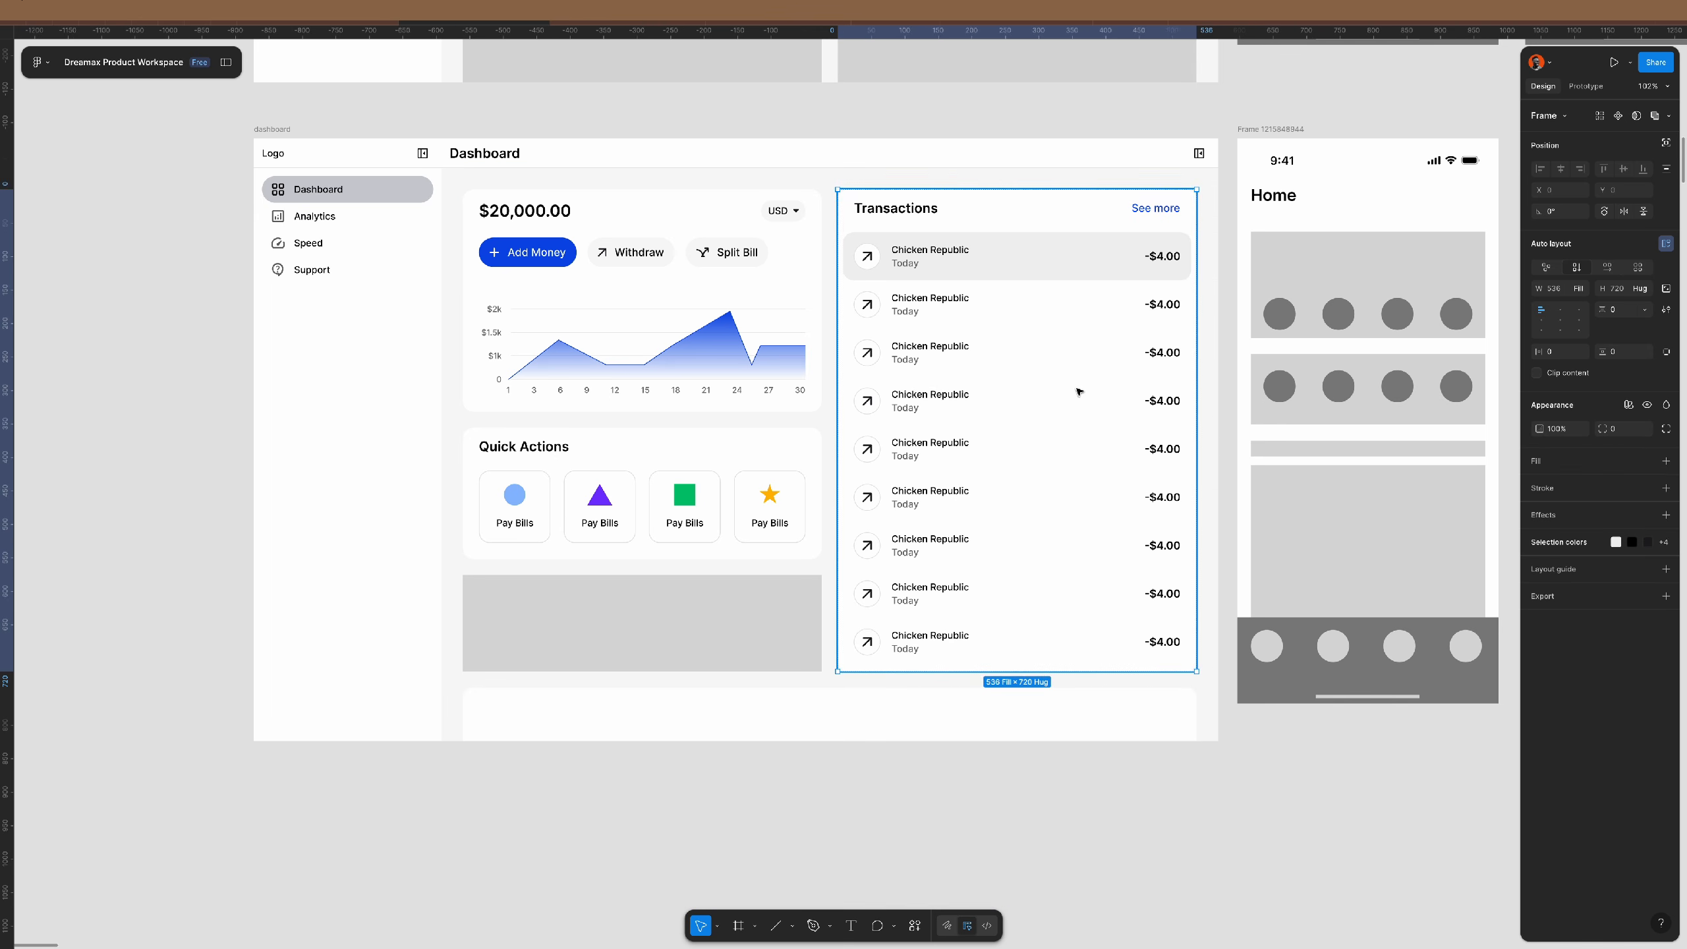
left_click(1566, 350)
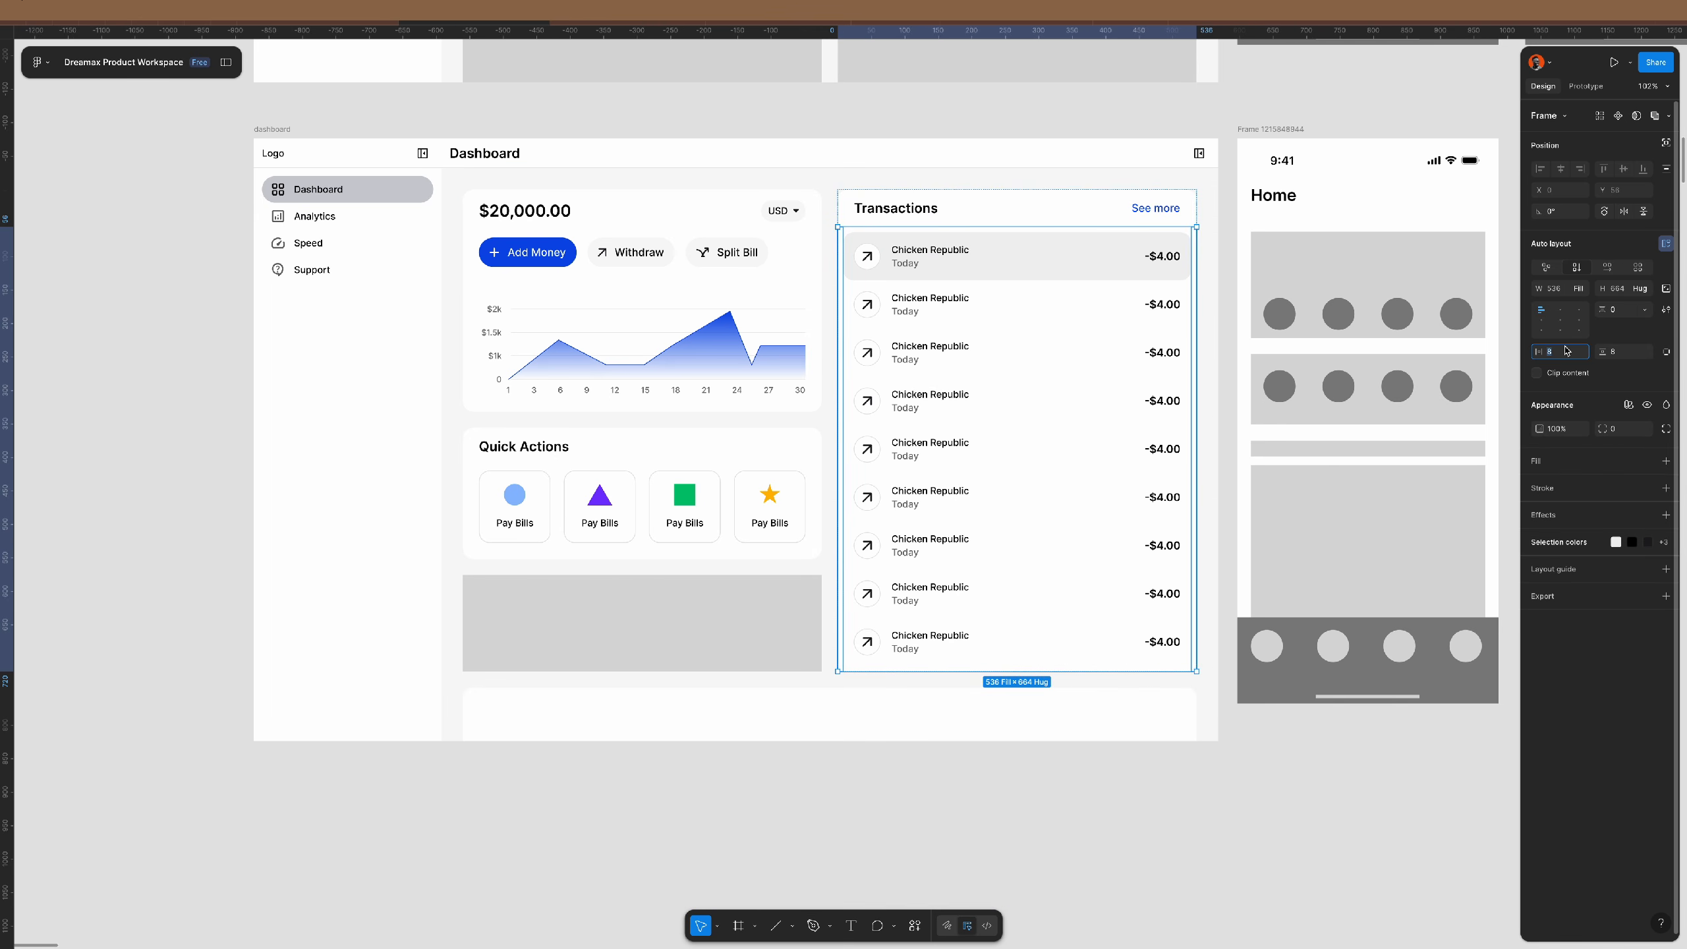
type("18")
key("Return")
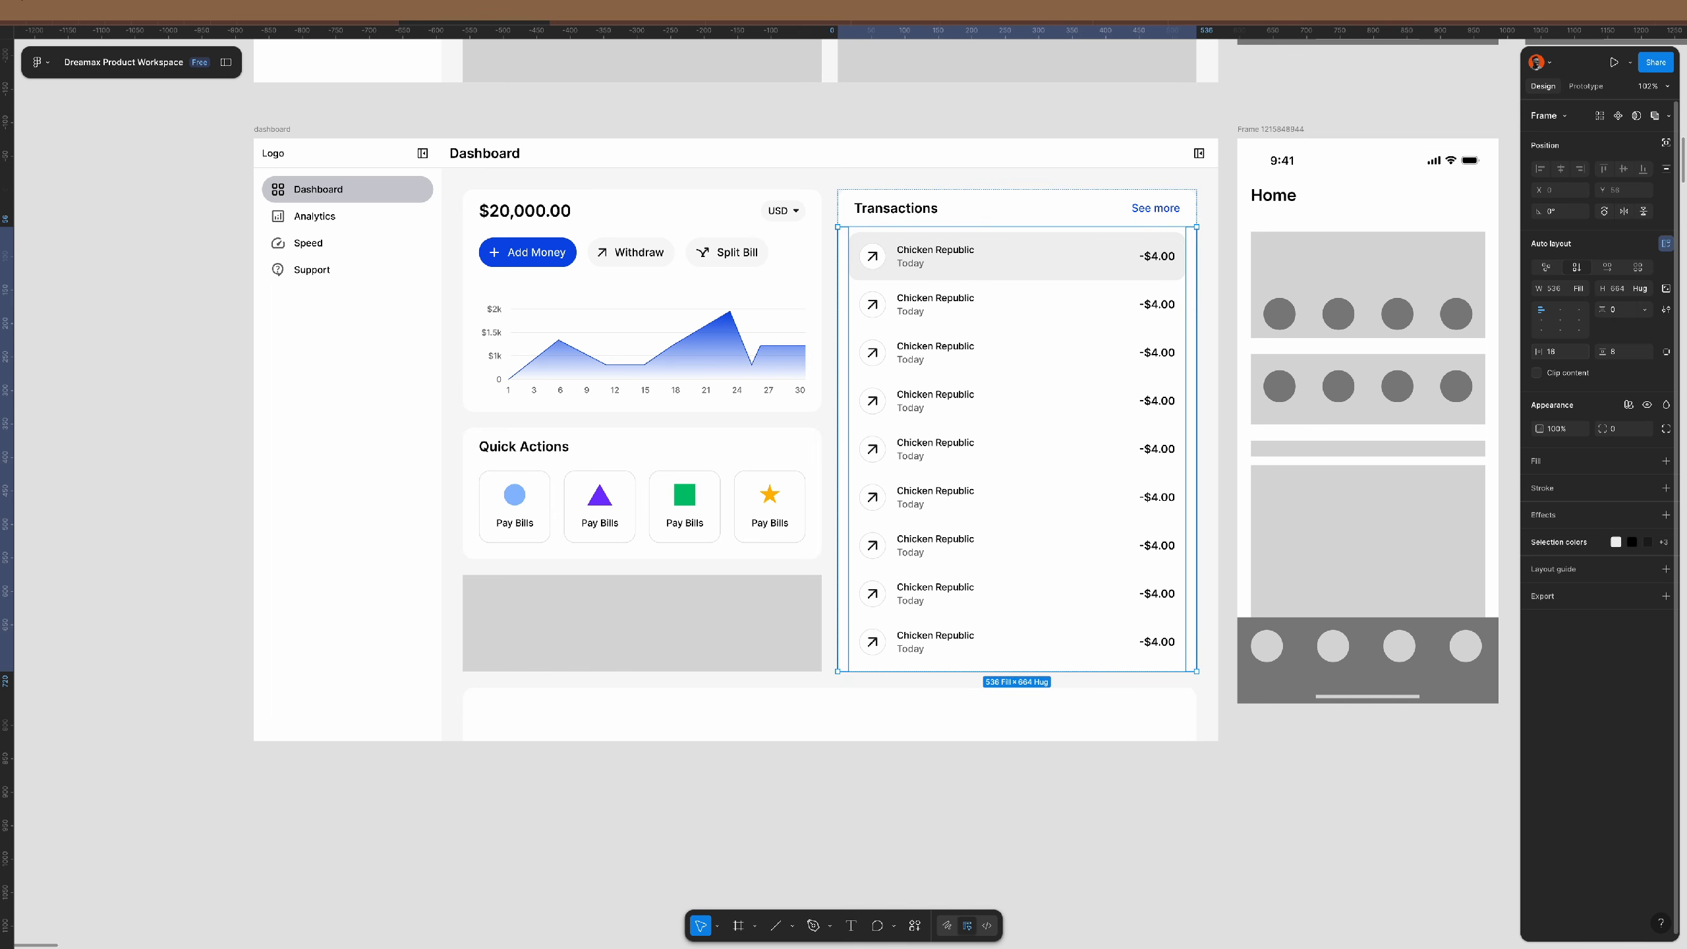
- Give the transaction rows 12 horizontal and 12 vertical padding
key("Return")
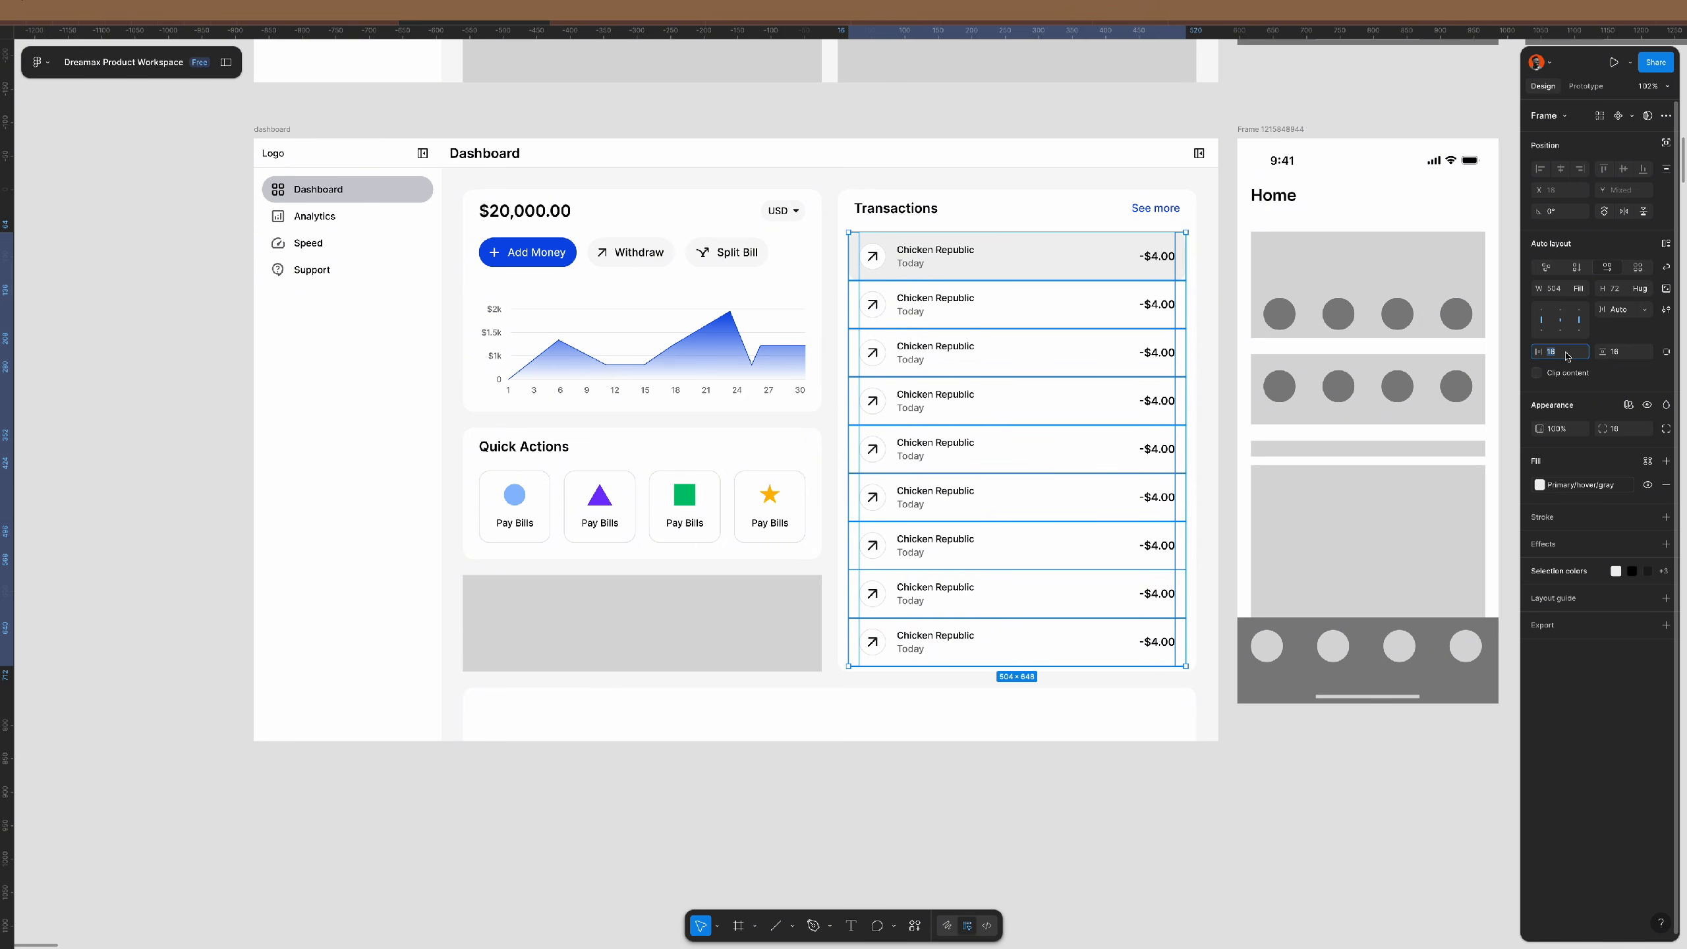
key("Return")
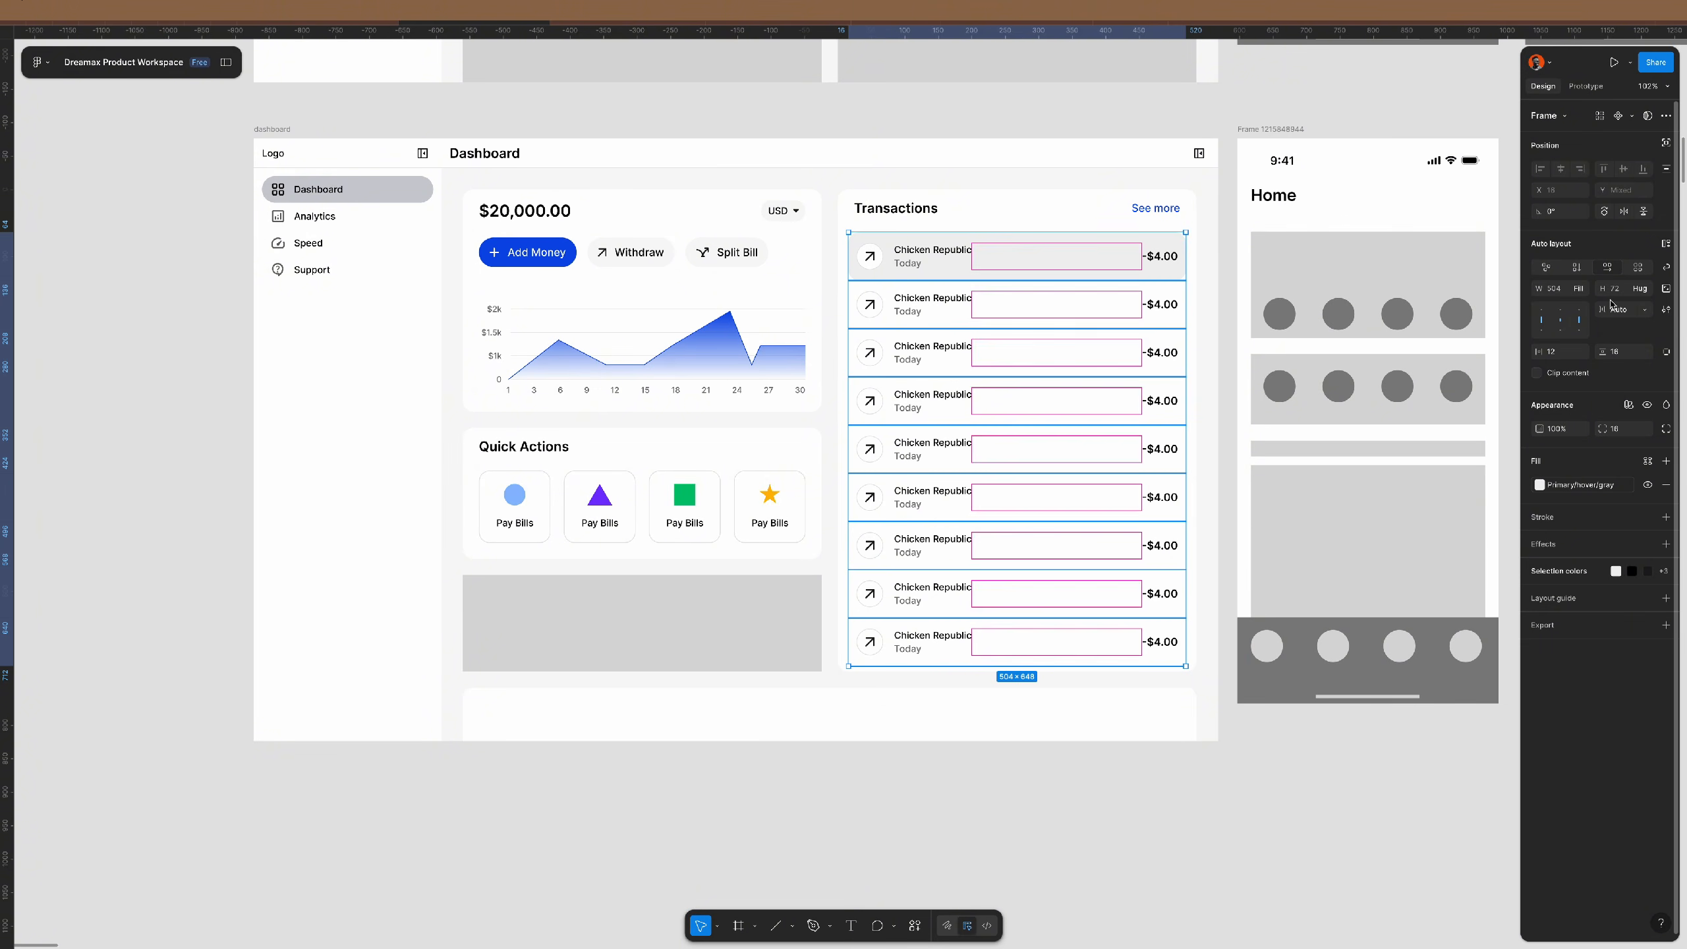
left_click(1624, 353)
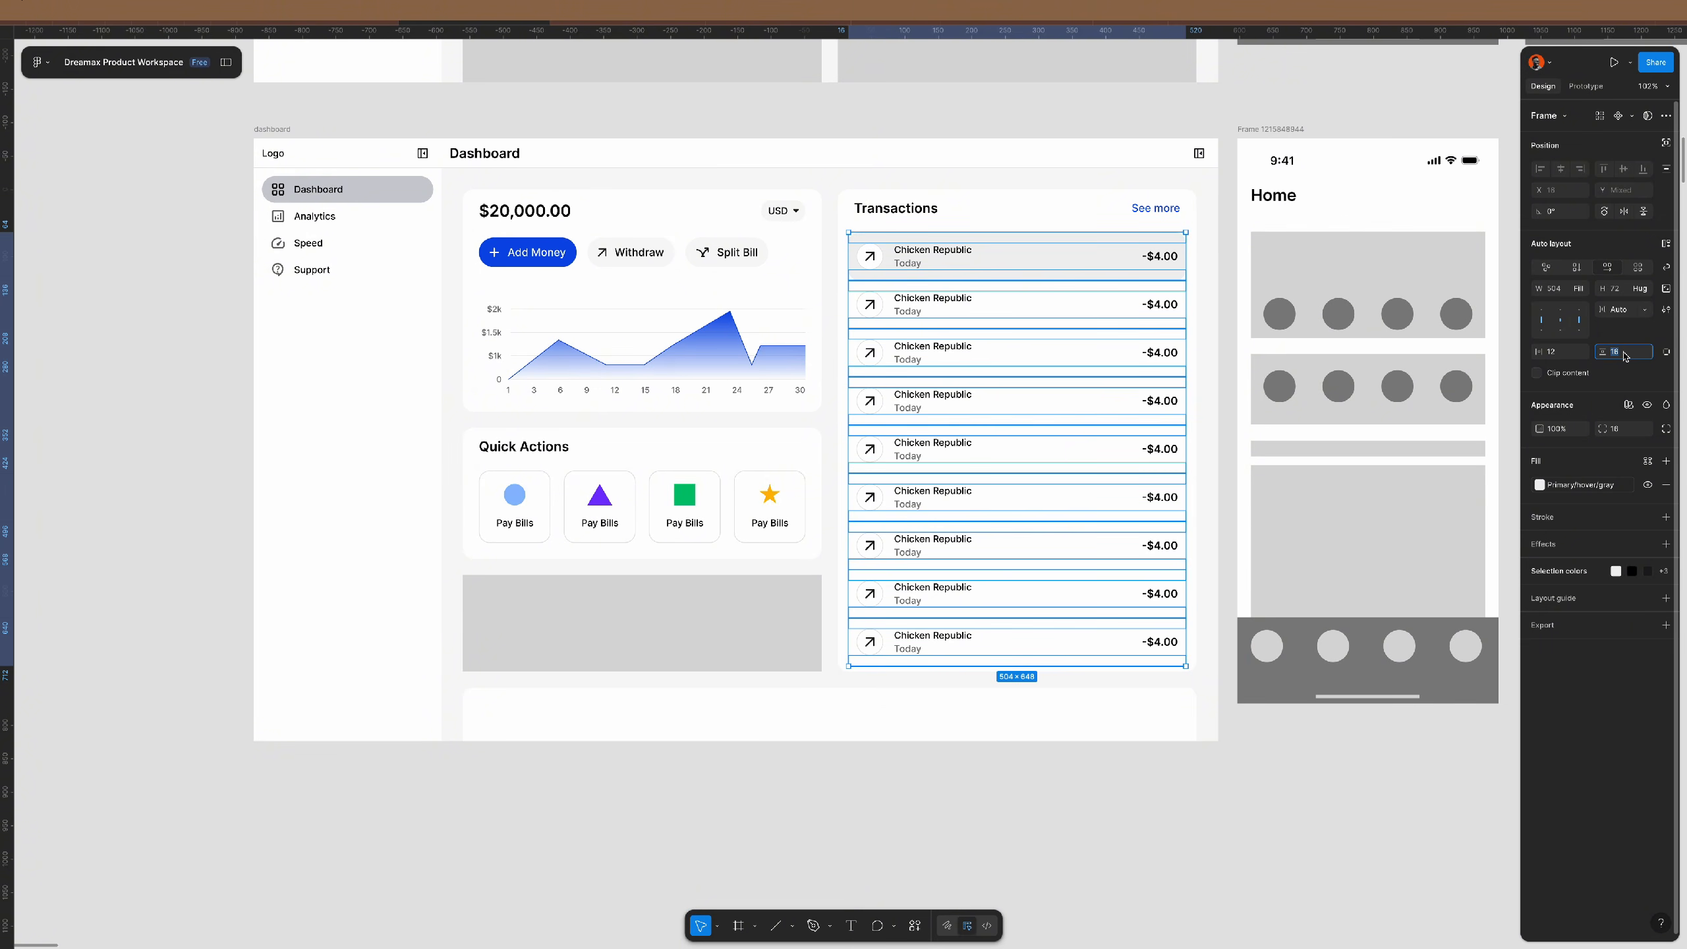
key("Return")
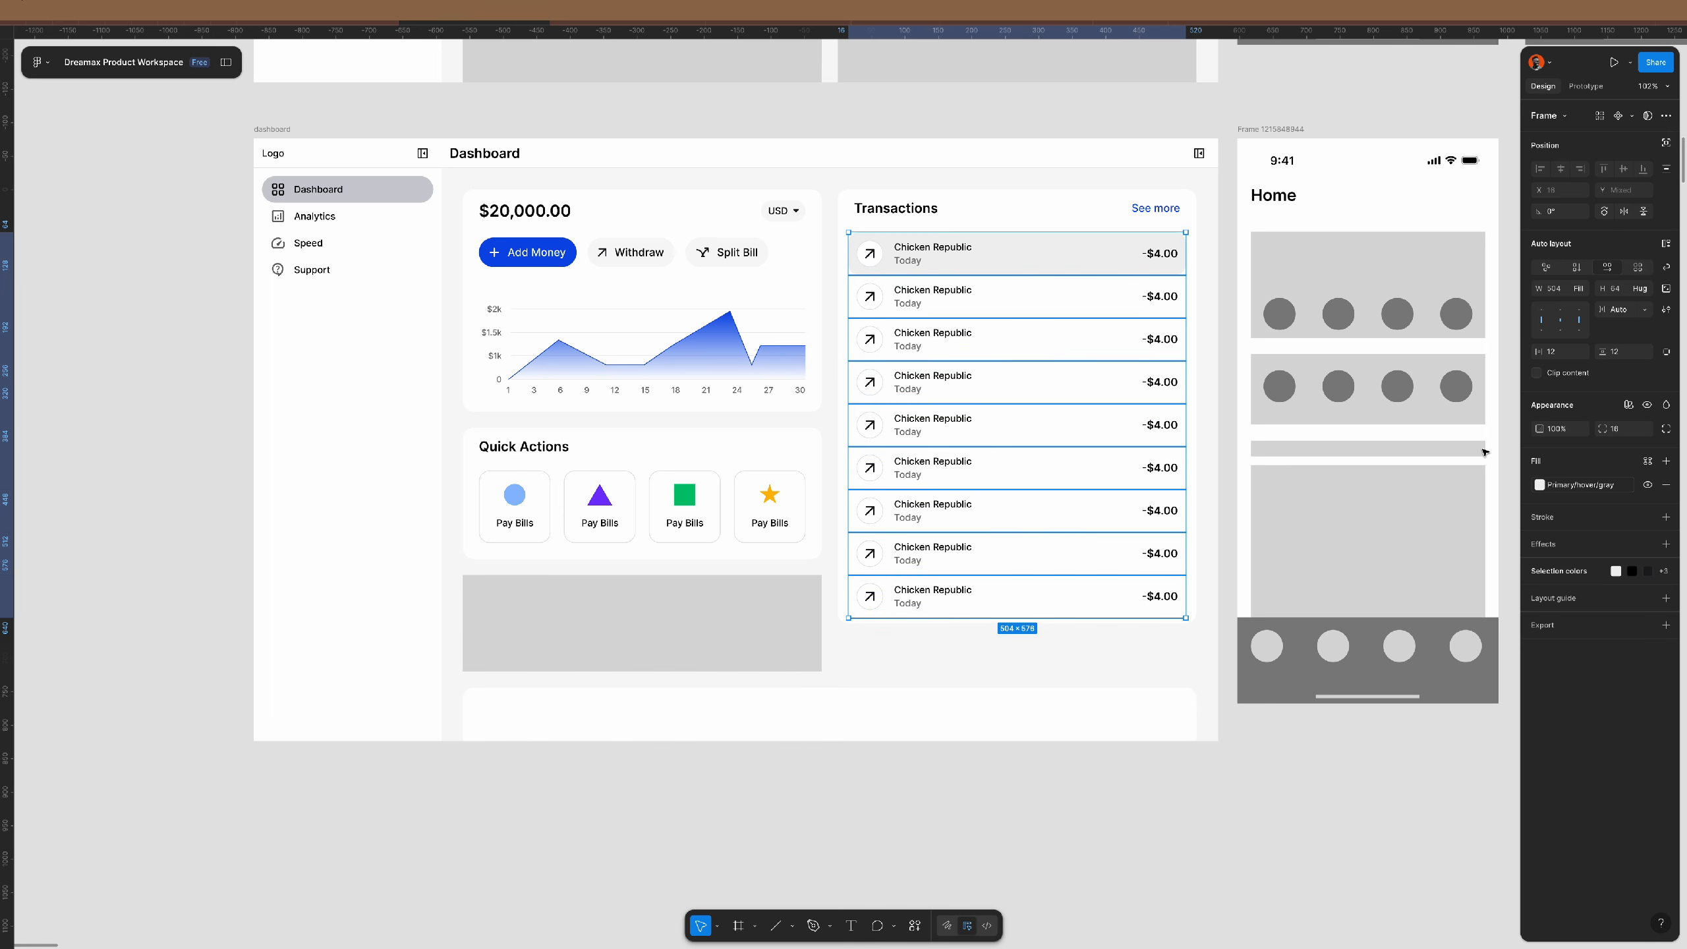
left_click(1306, 790)
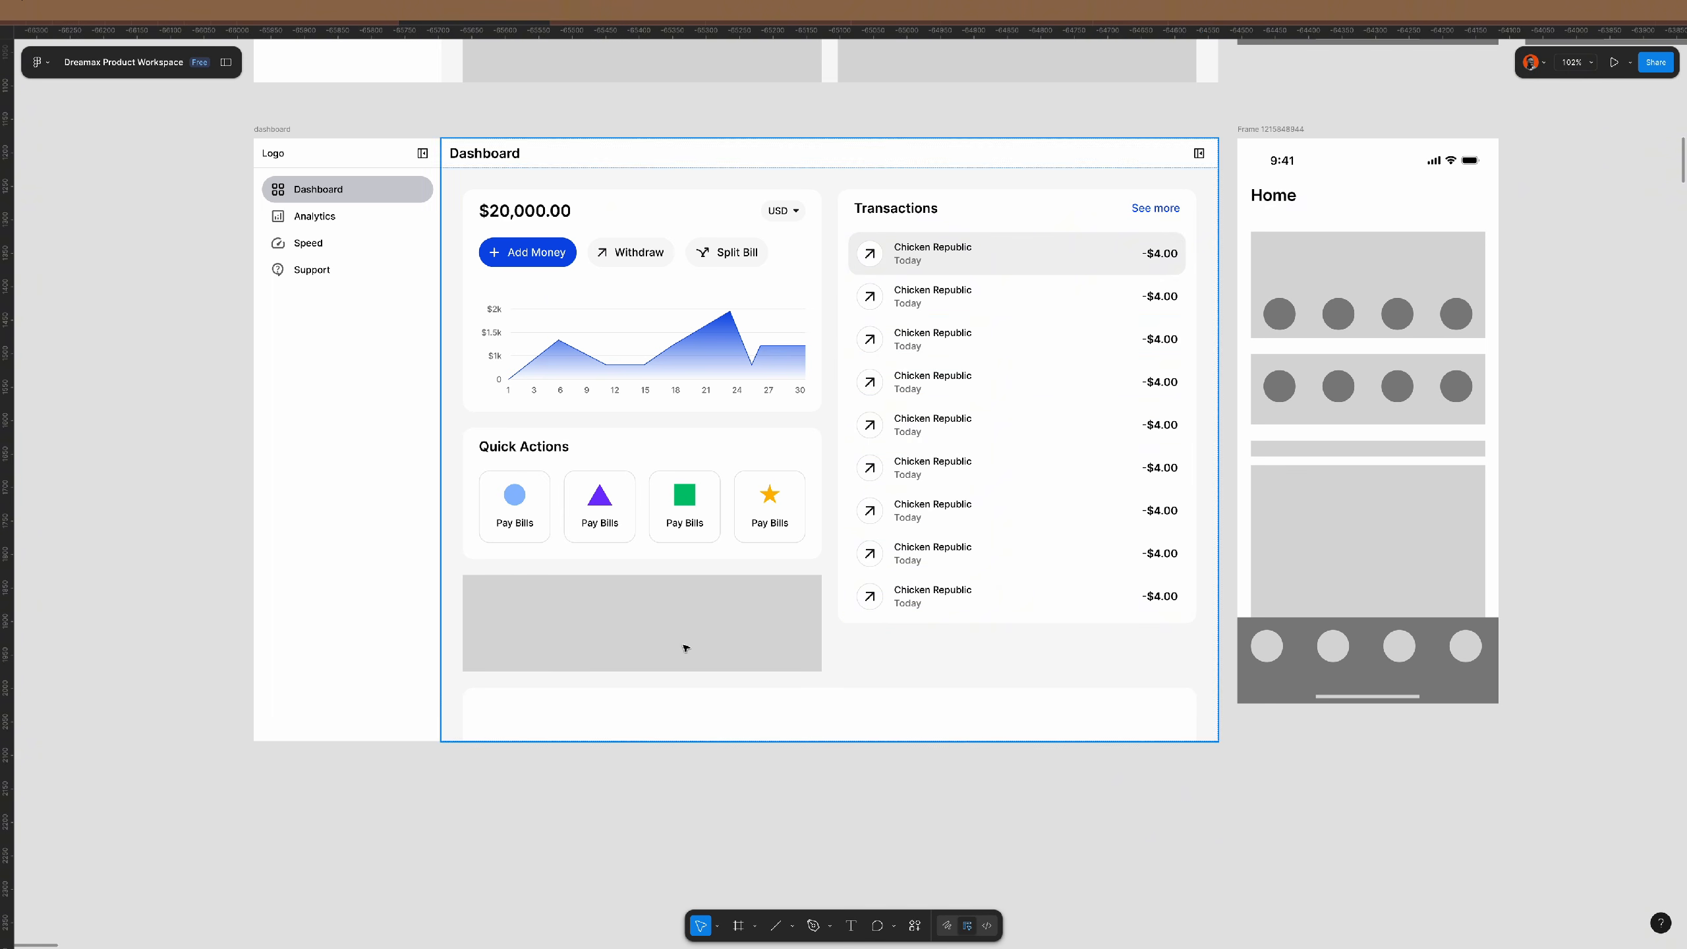
- Delete the grey placeholder block below Quick Actions and the last two Chicken Republic rows
left_click(722, 601)
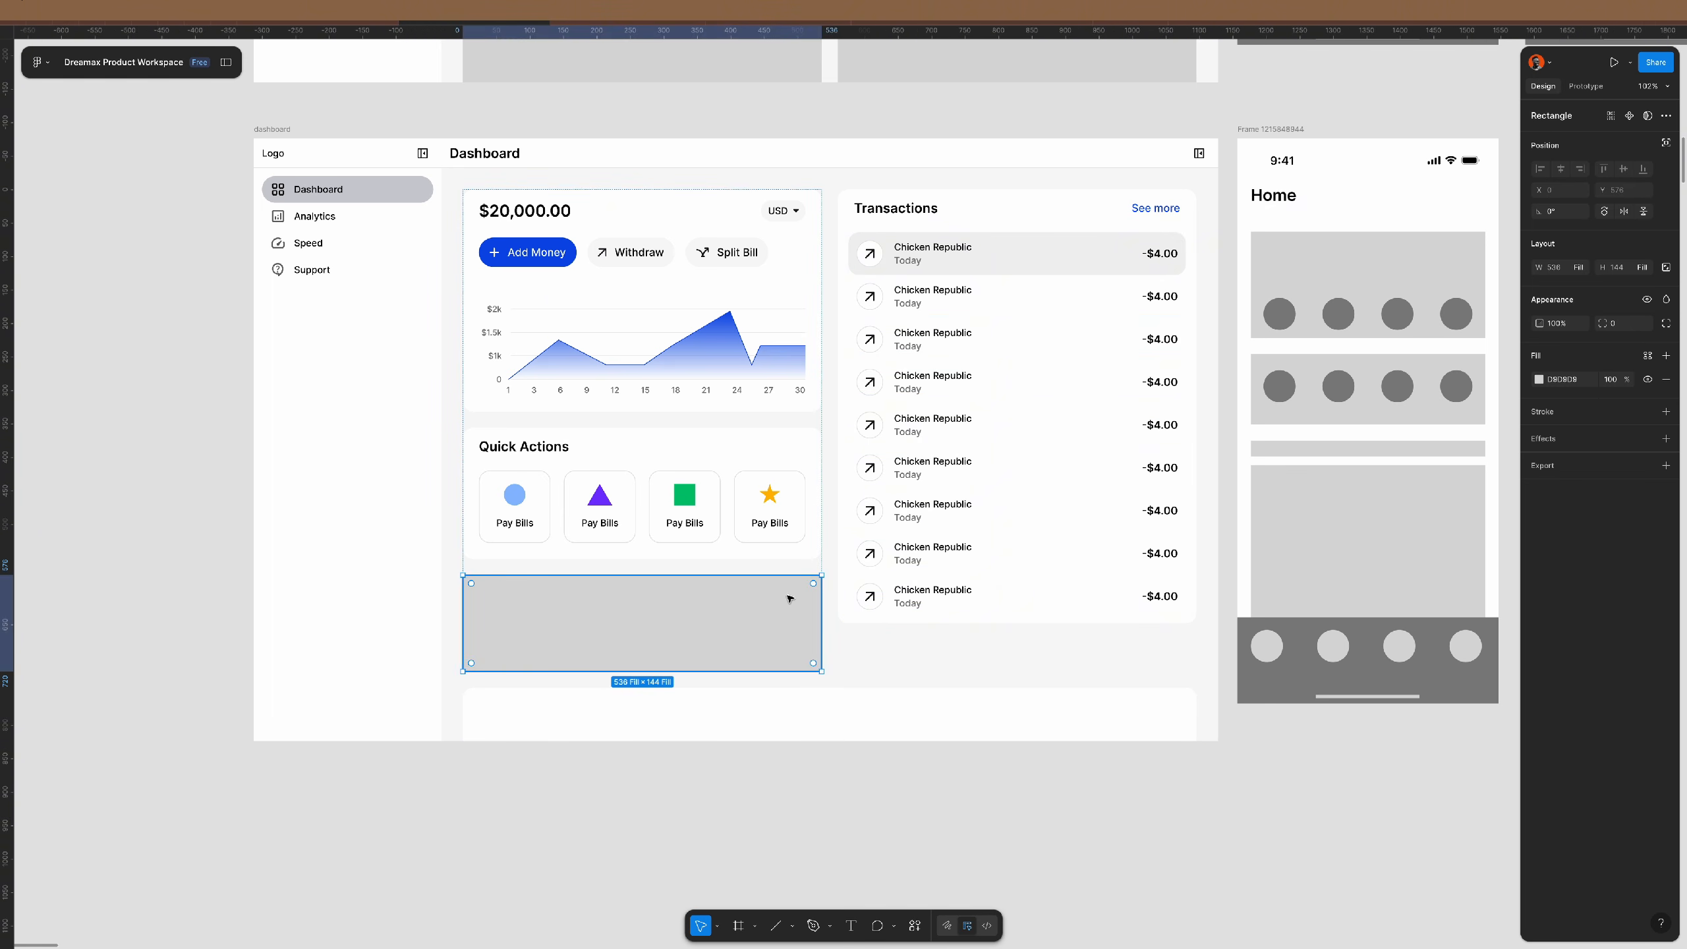
key("Delete")
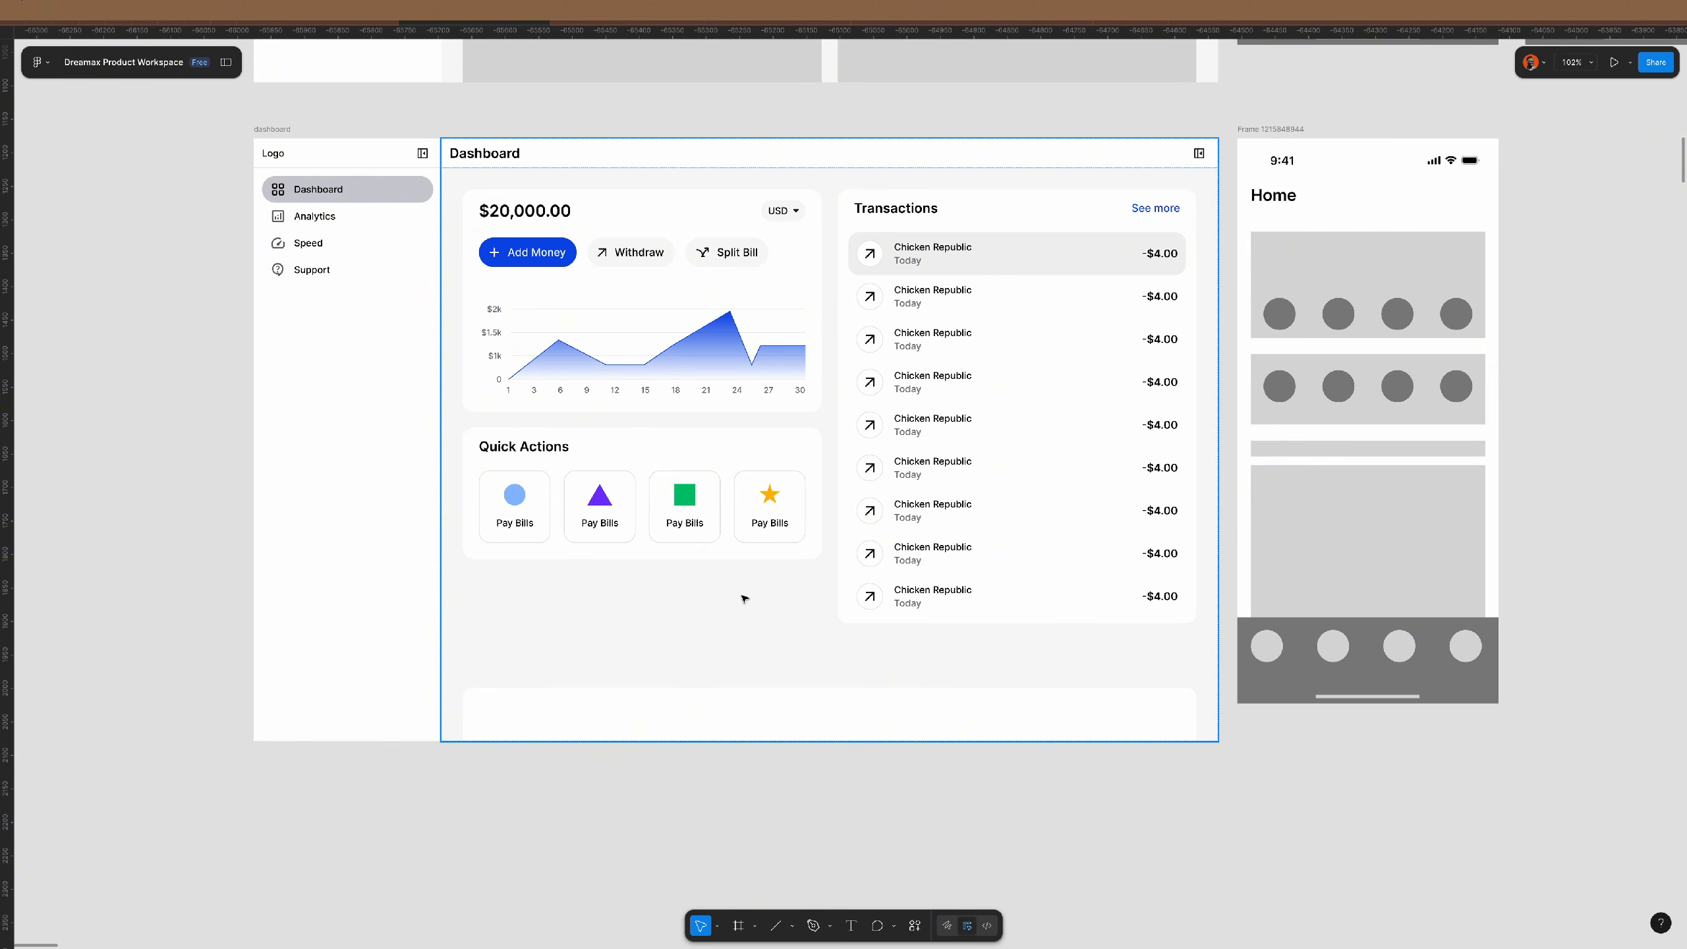
left_click(923, 547)
double_click(923, 547)
double_click(923, 548)
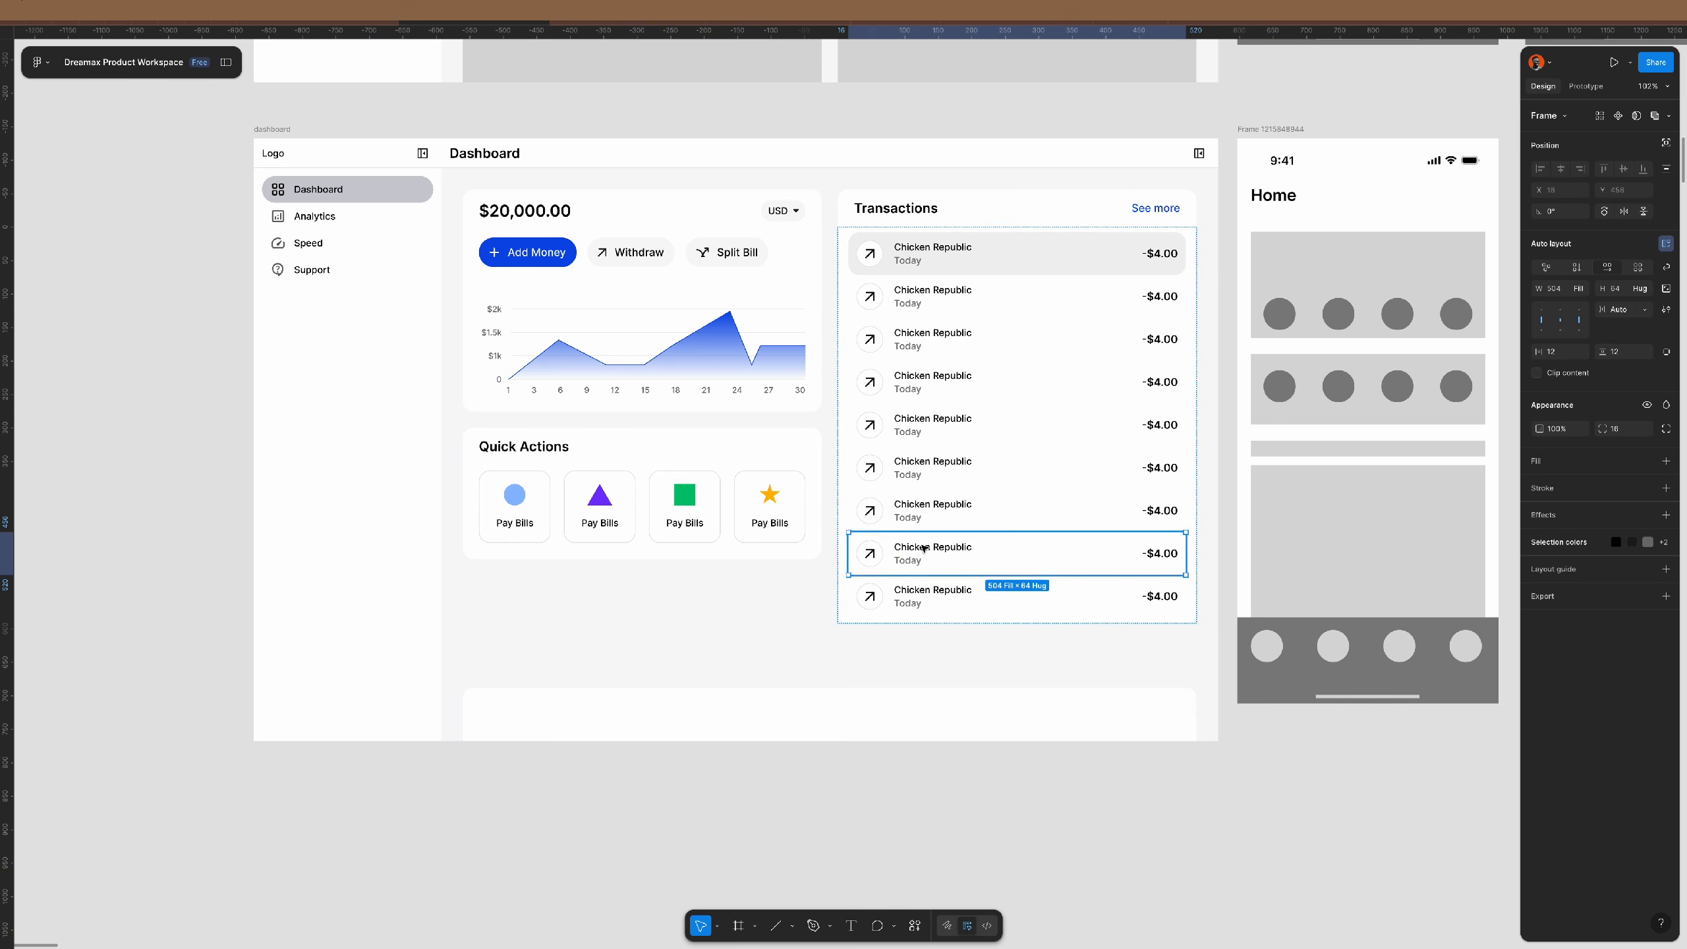
left_click(928, 596, "shift")
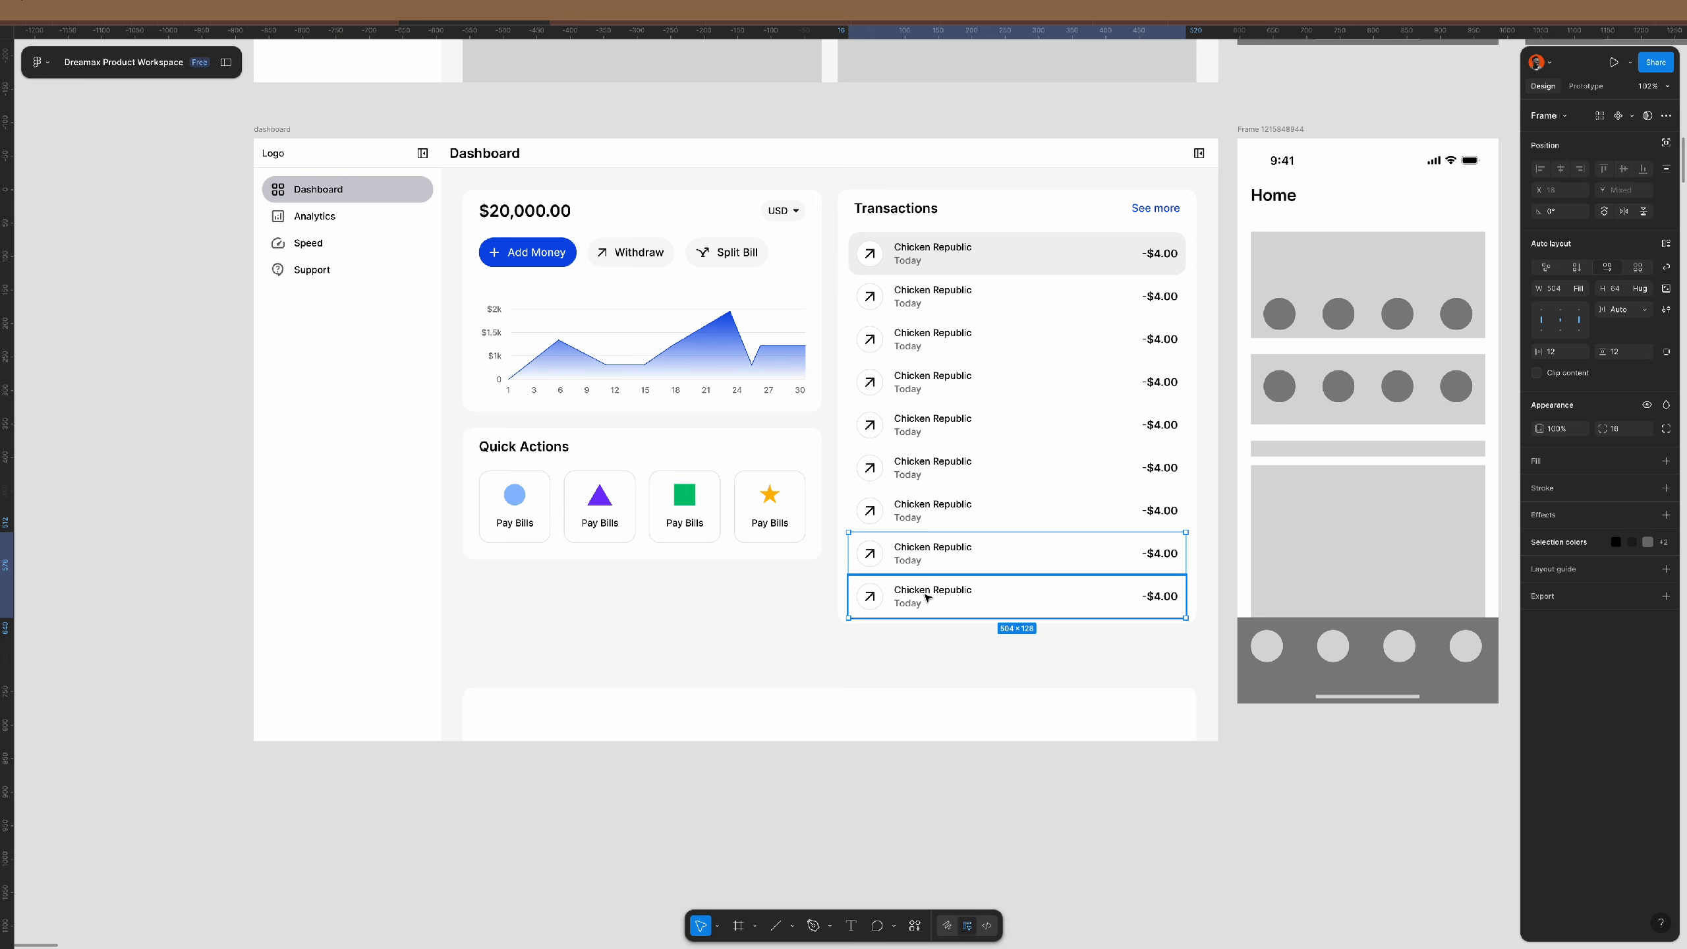
key("Delete")
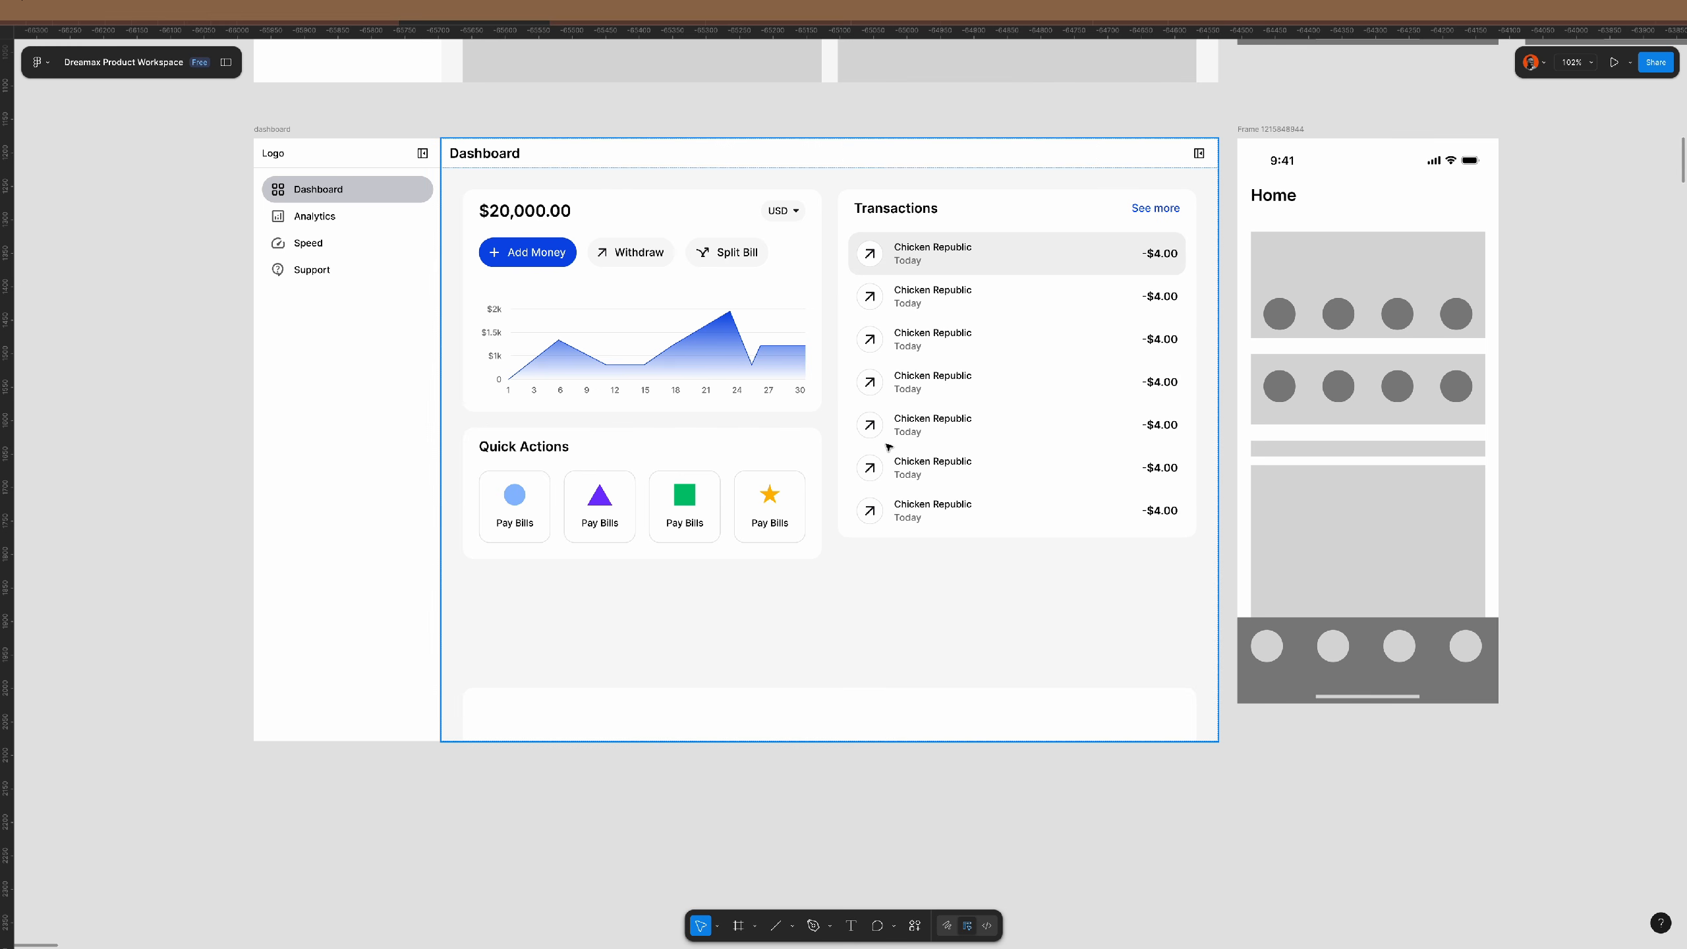
- Move the area chart below the balance buttons and delete its empty chart frame
scroll(888, 447, "up", 1)
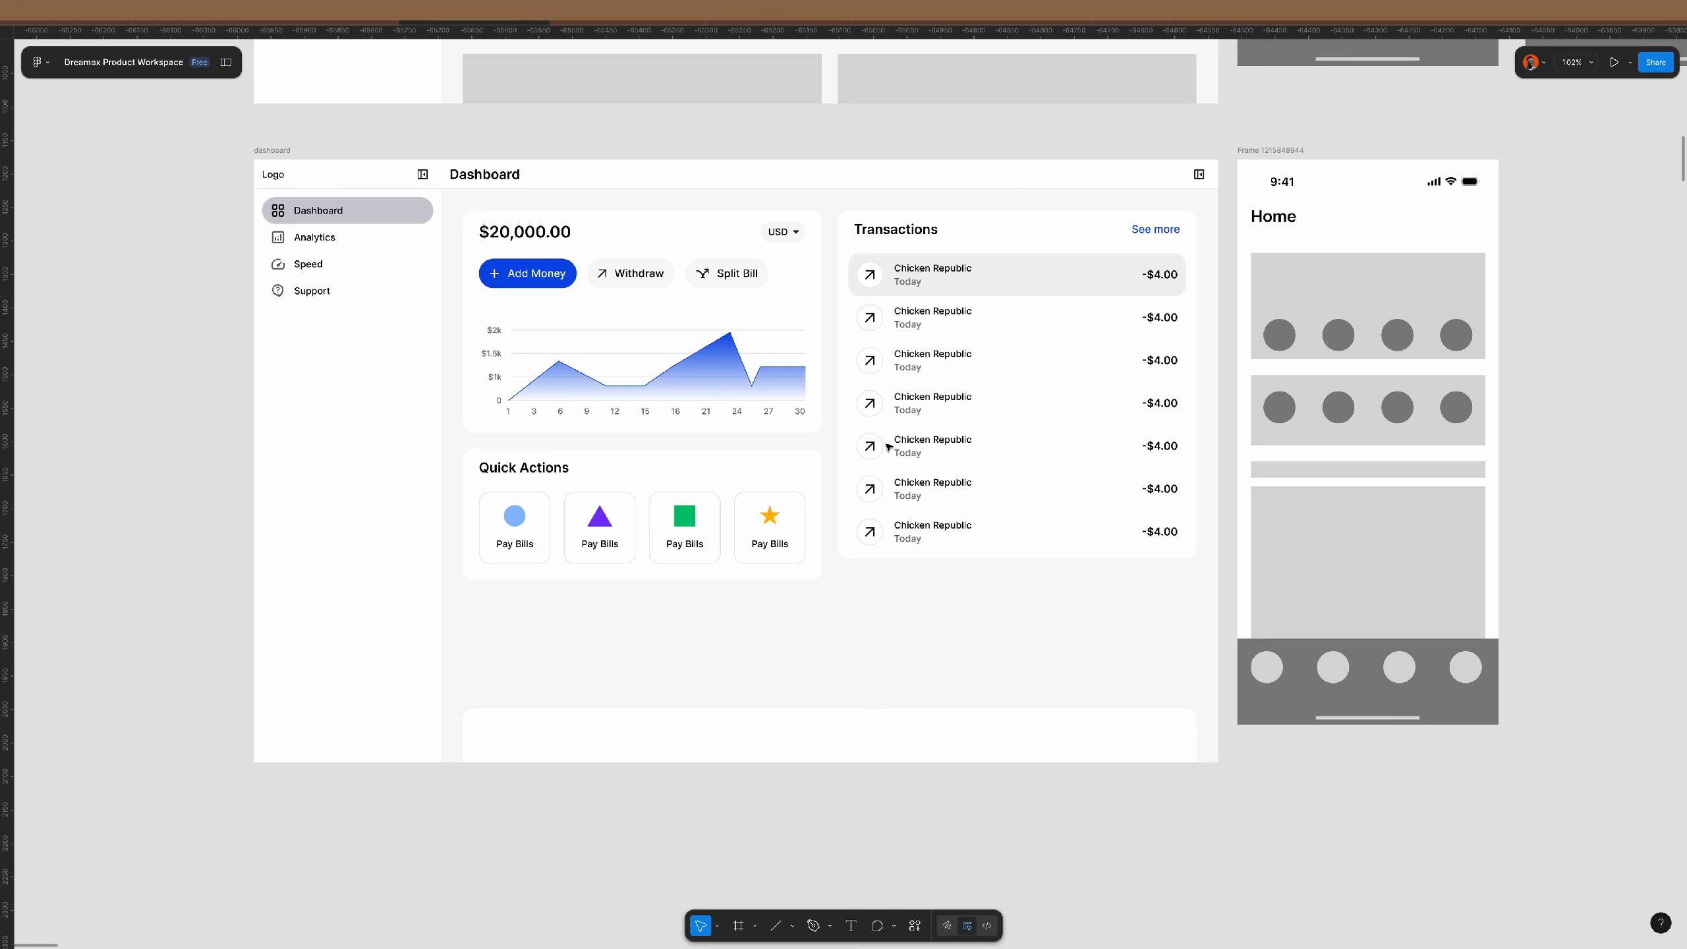
scroll(889, 441, "right", 2)
scroll(598, 383, "up", 3)
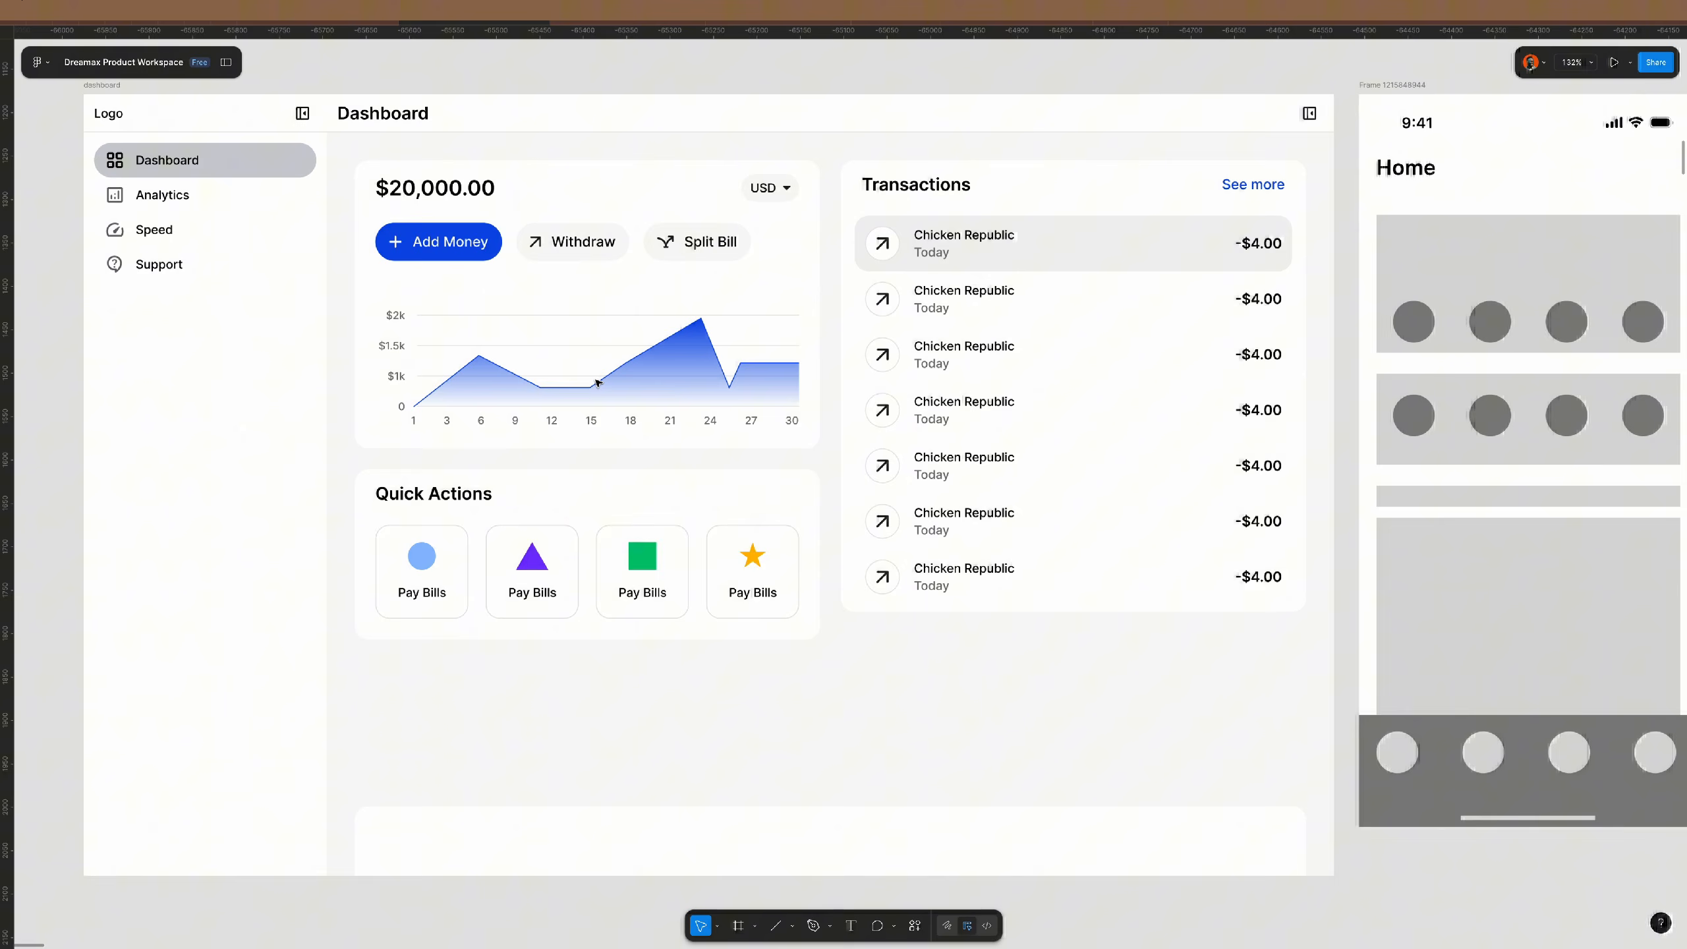
left_click(671, 336)
left_click(671, 336)
left_click(671, 335)
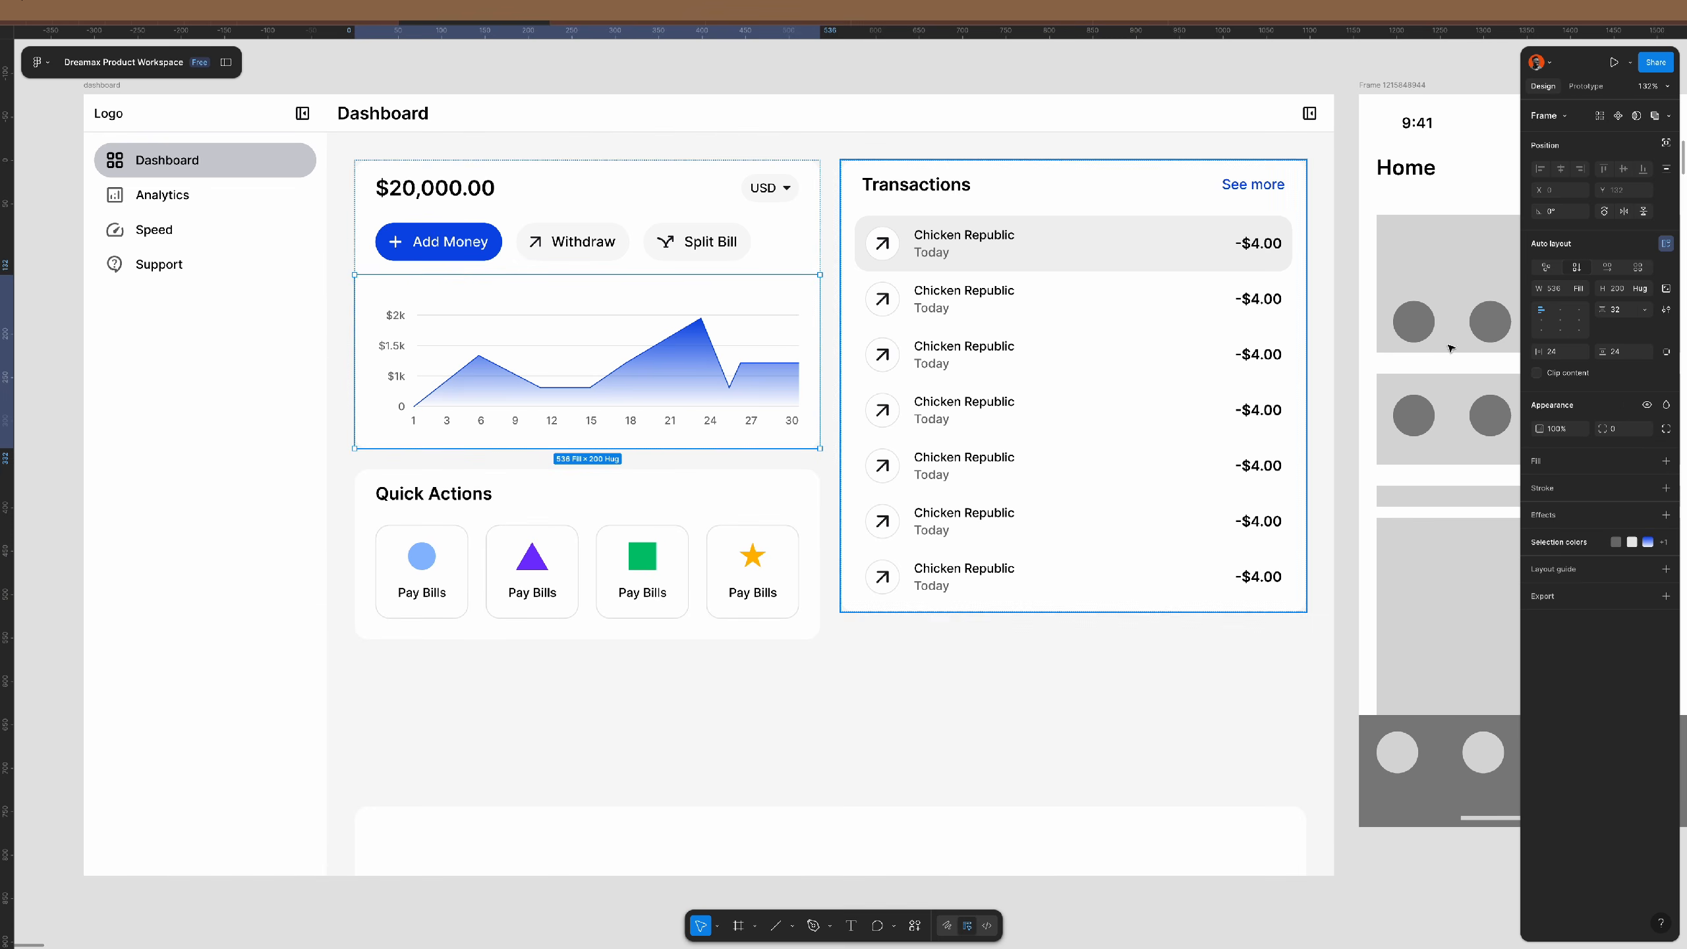
left_click(1667, 352)
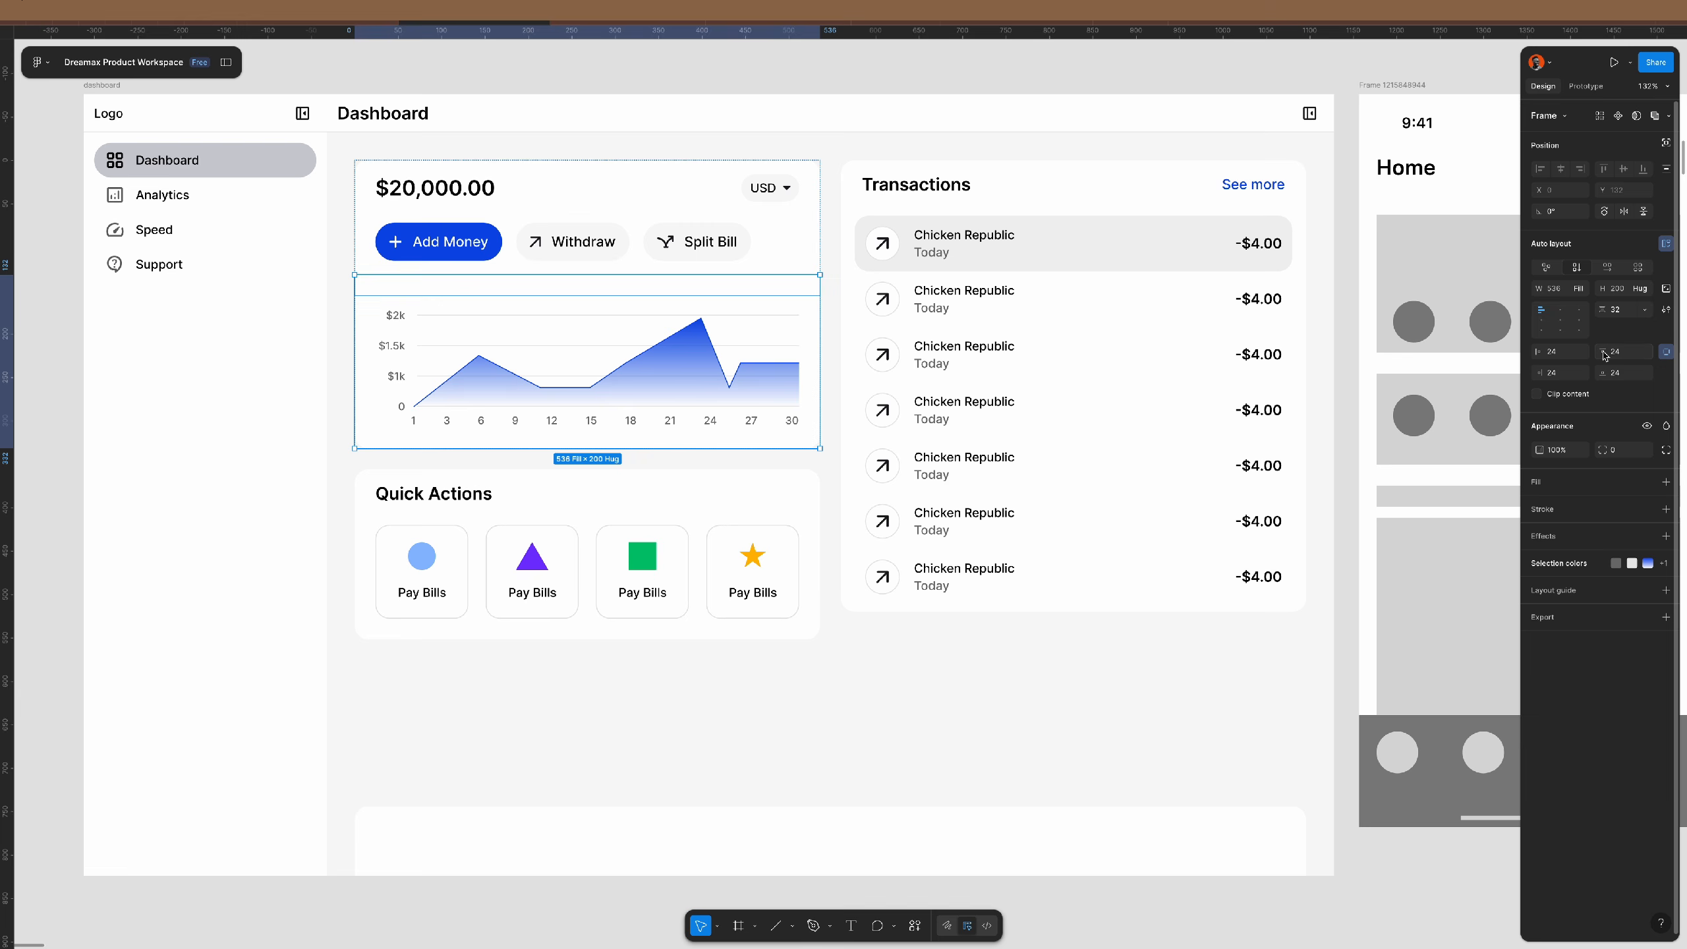
left_click(715, 357)
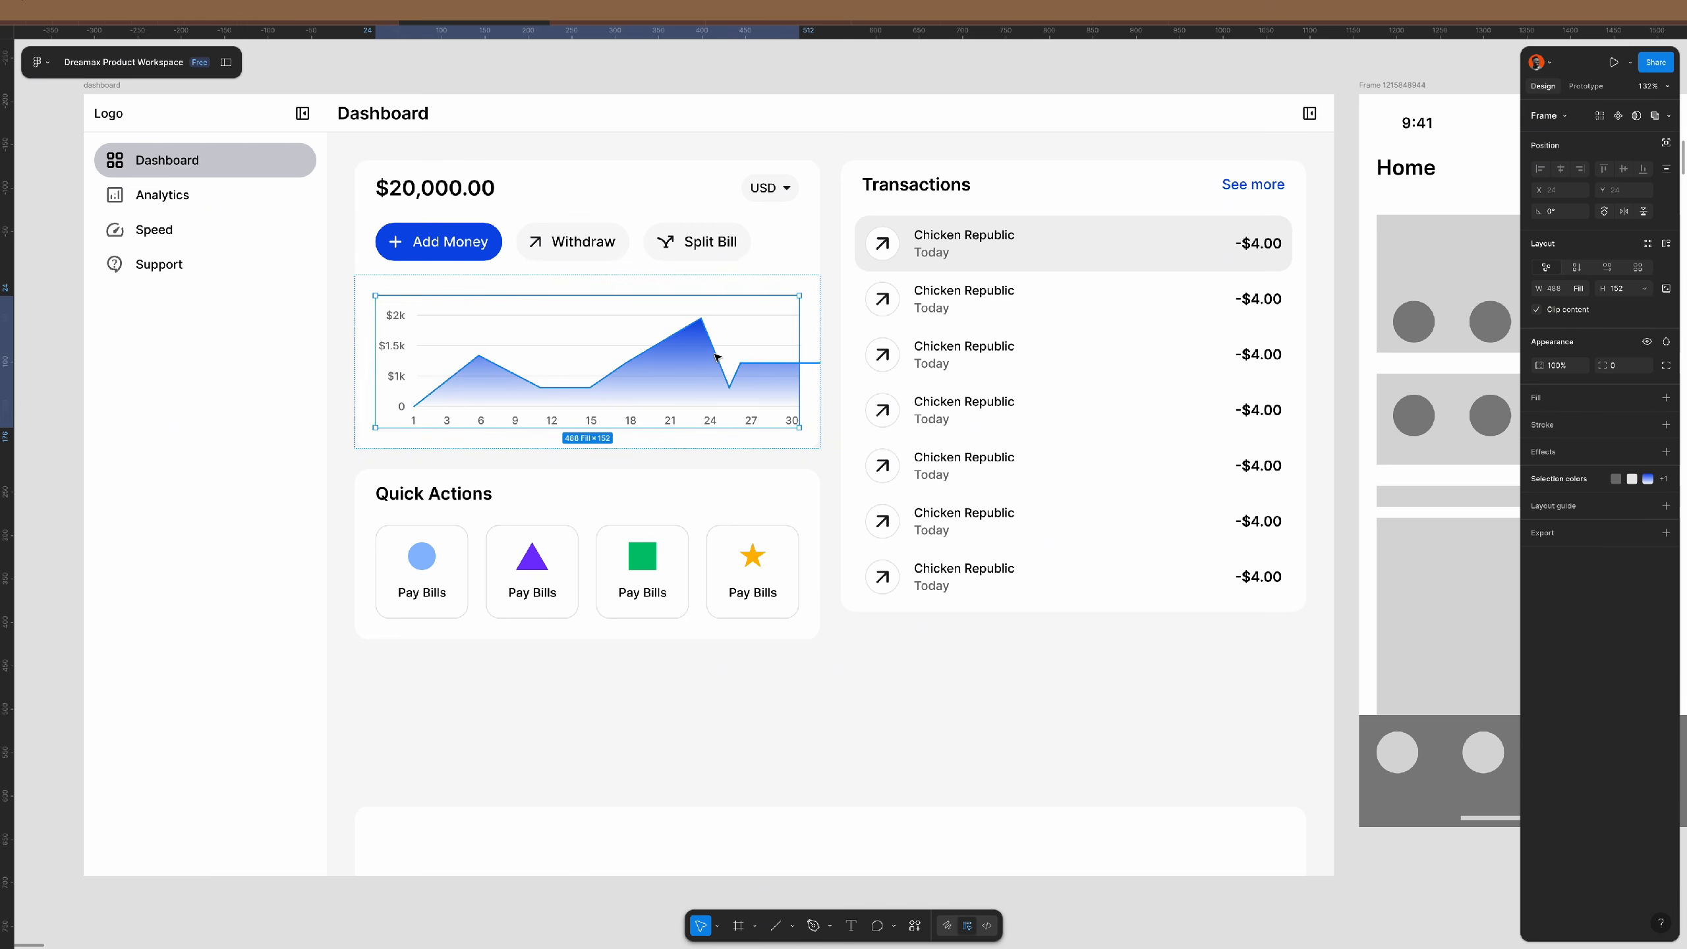
key("Delete")
left_click(933, 249, "super")
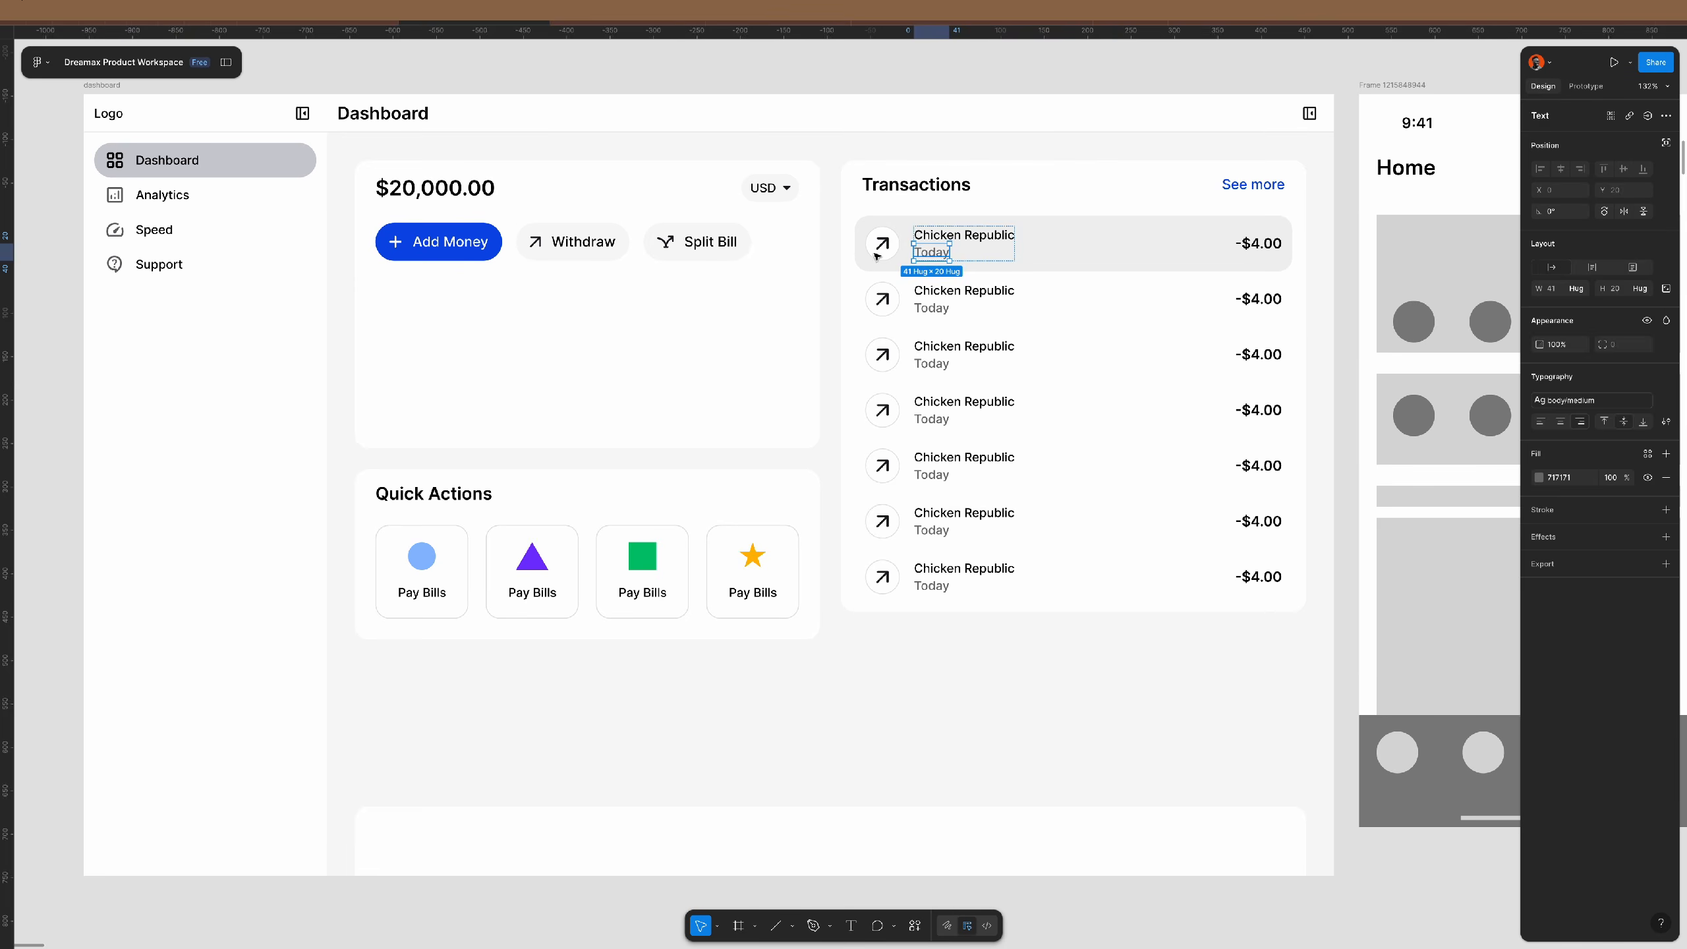
triple_click(745, 249)
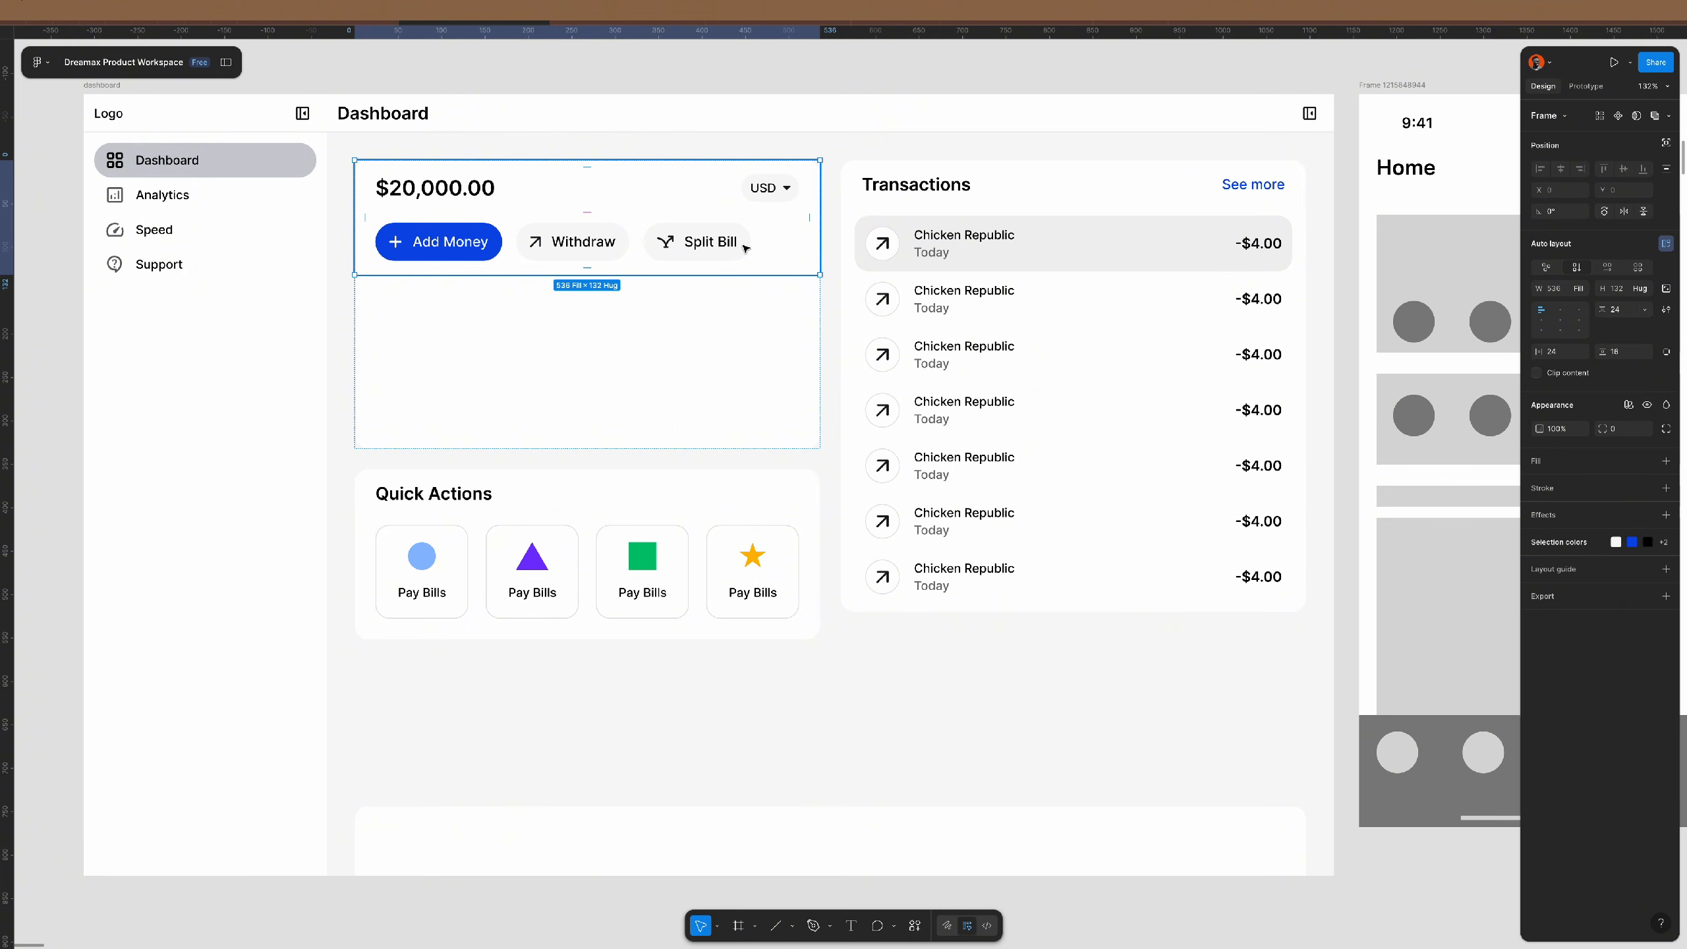
key("ctrl+v")
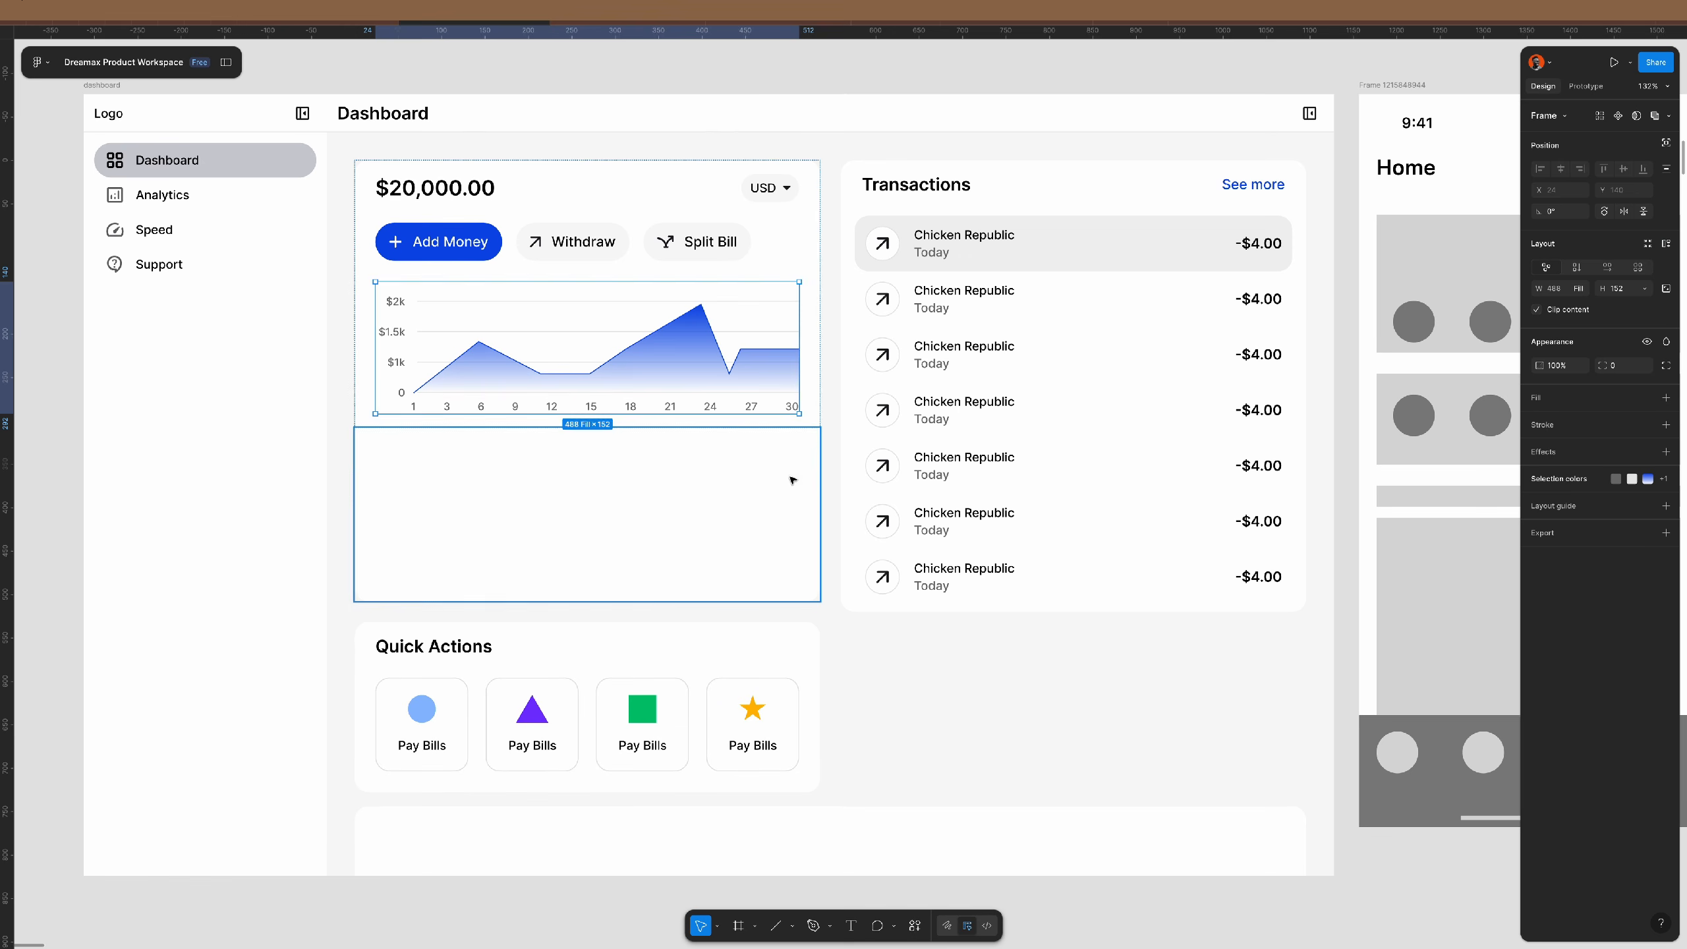
key("Delete")
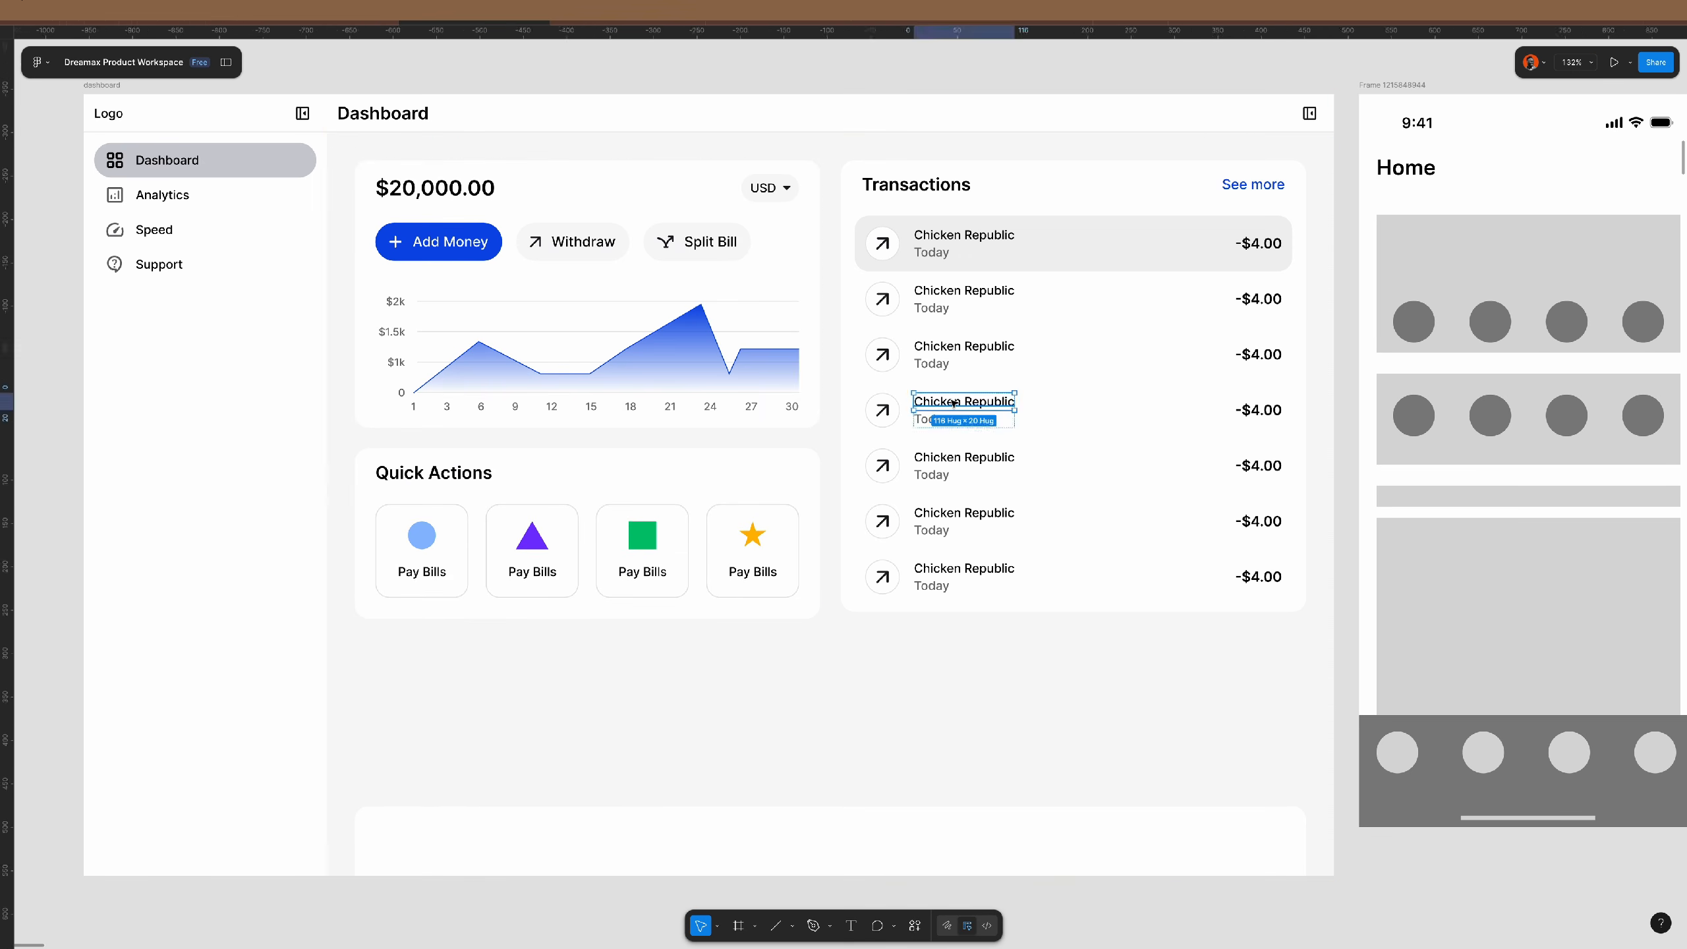
- Ungroup the white wrapper around the left column, keeping its cards
left_click(725, 372)
double_click(726, 373)
key("ctrl+shift+g")
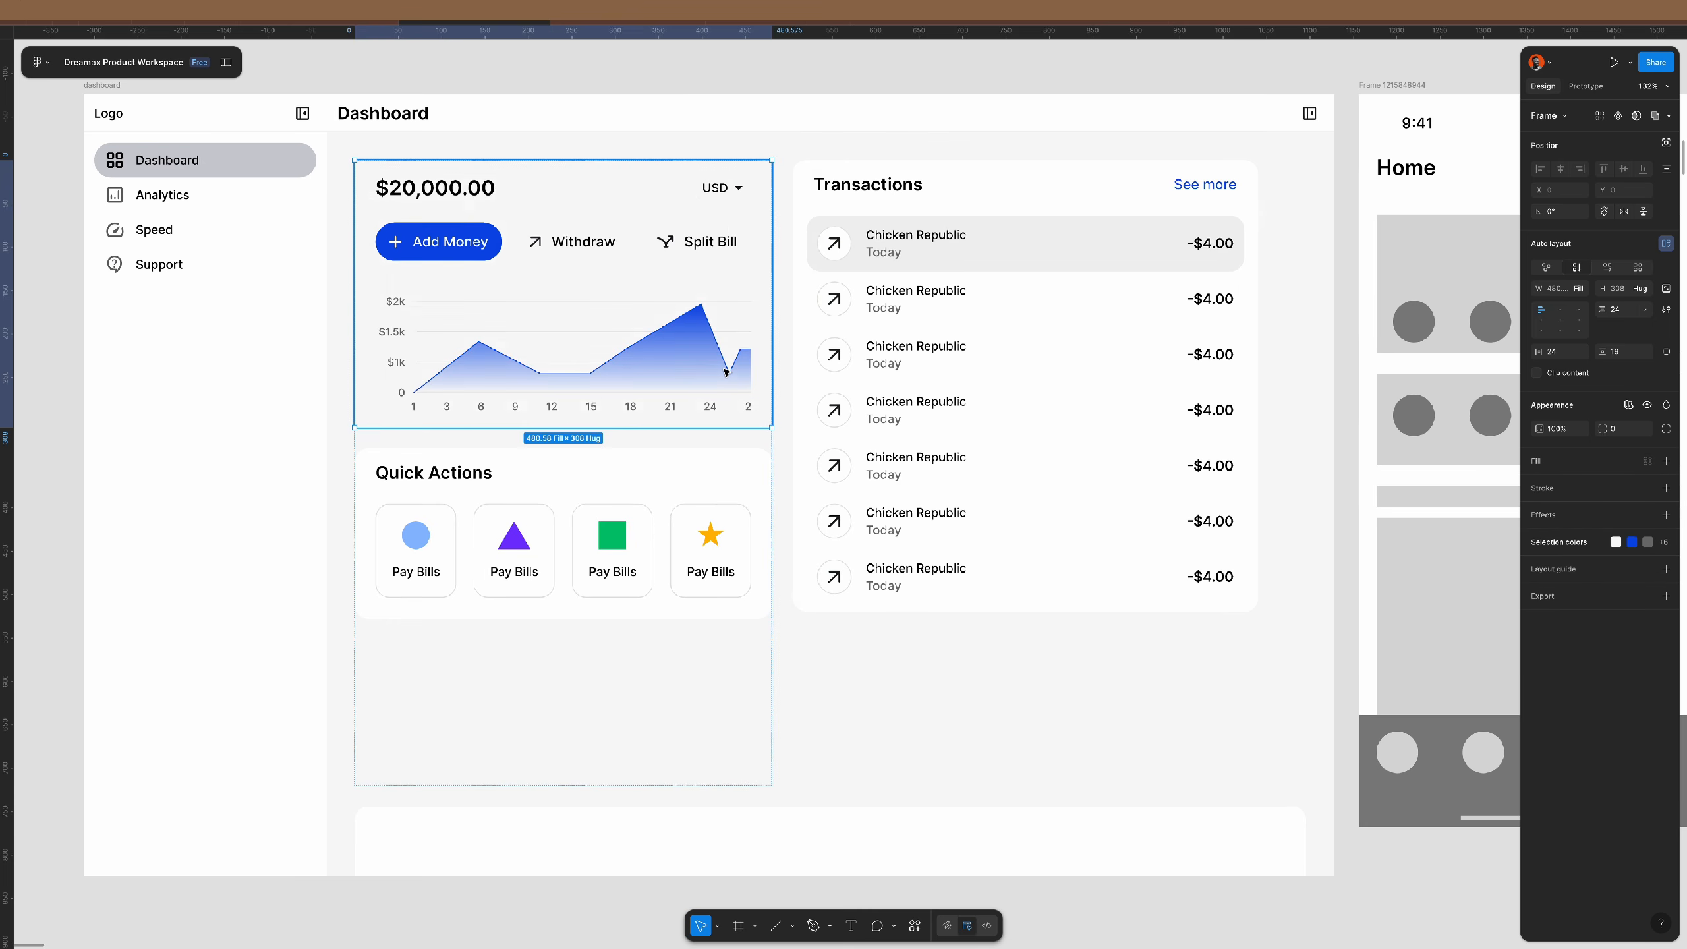
key("ctrl+z")
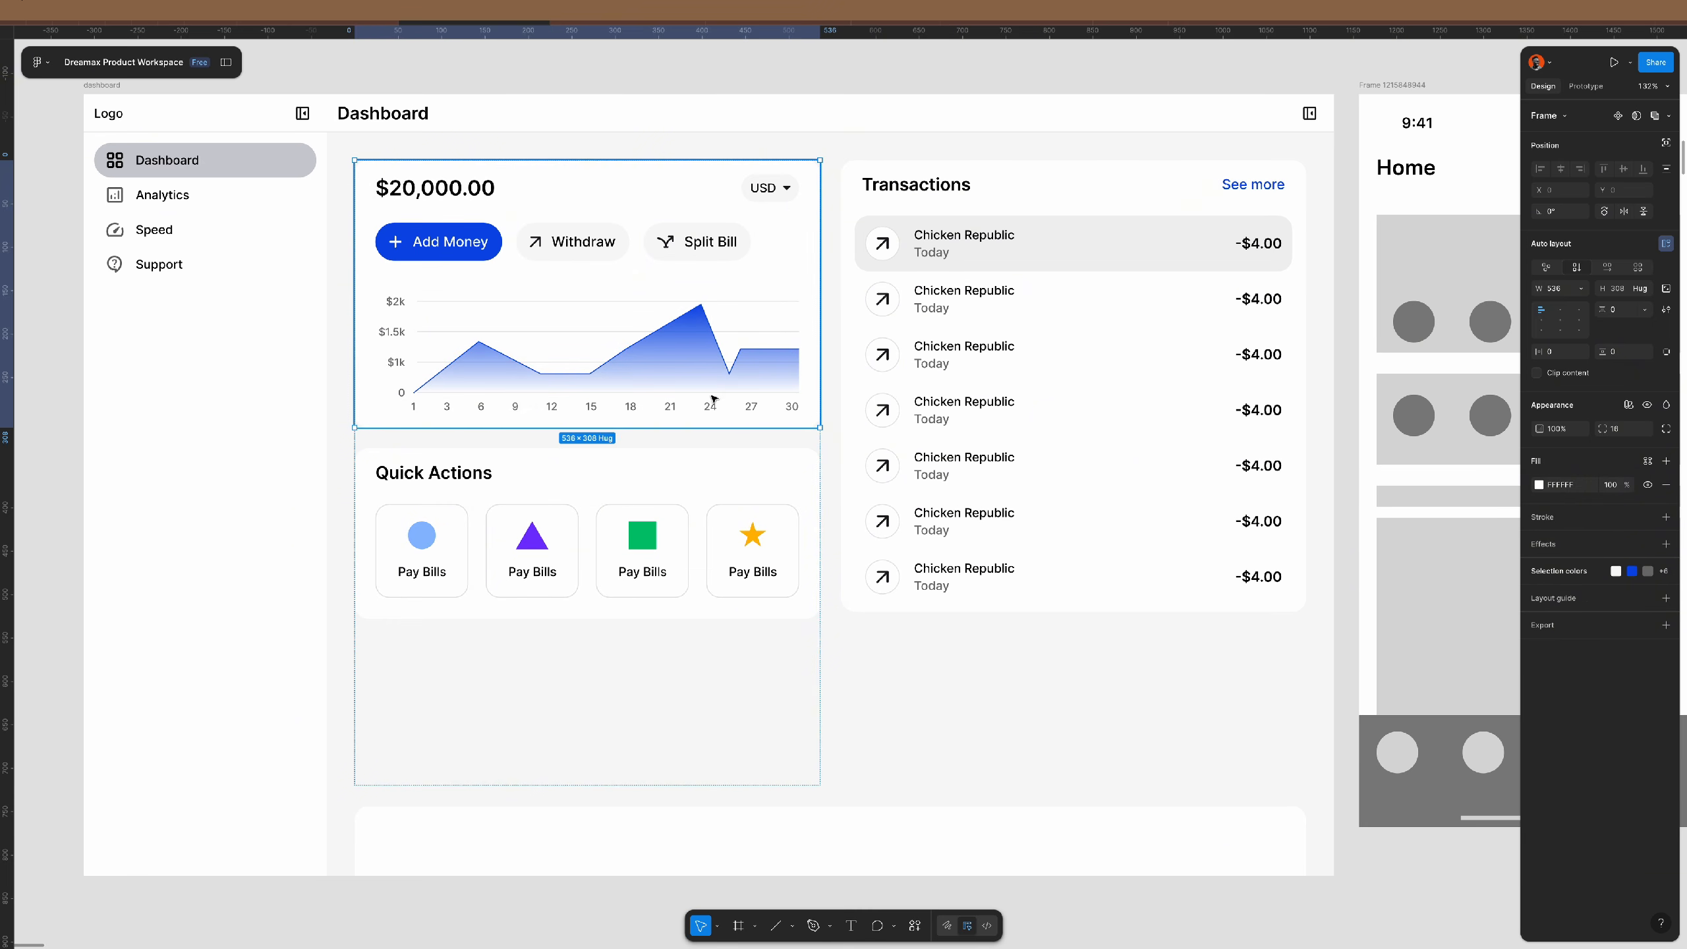
double_click(710, 355)
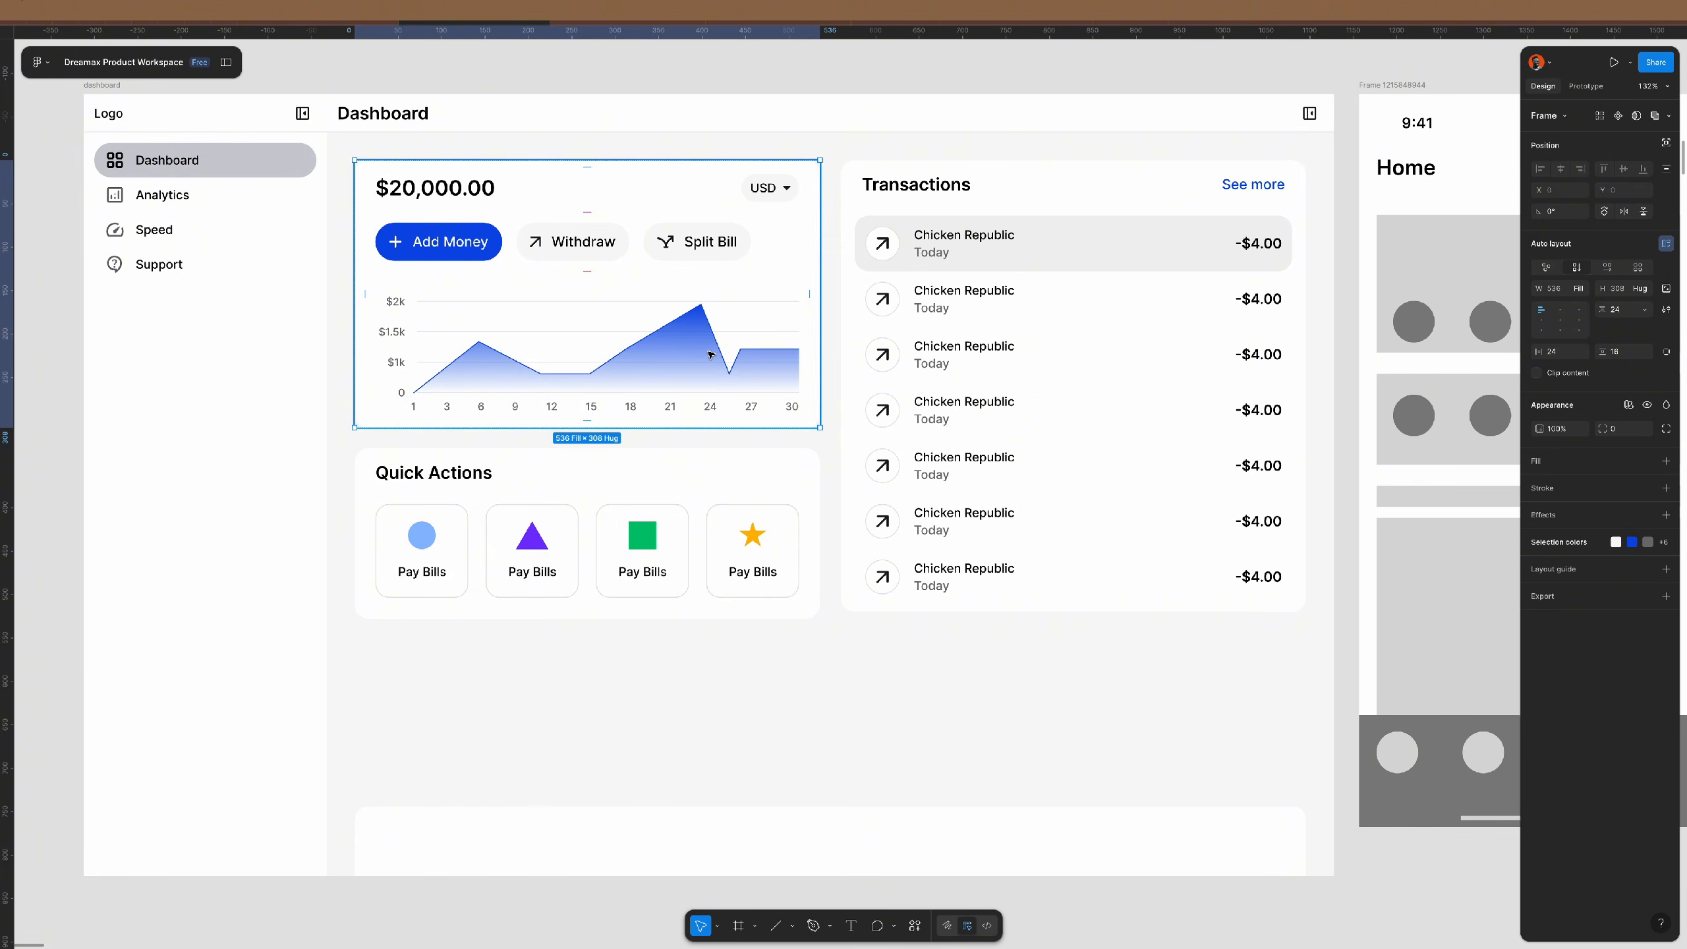
key("Escape")
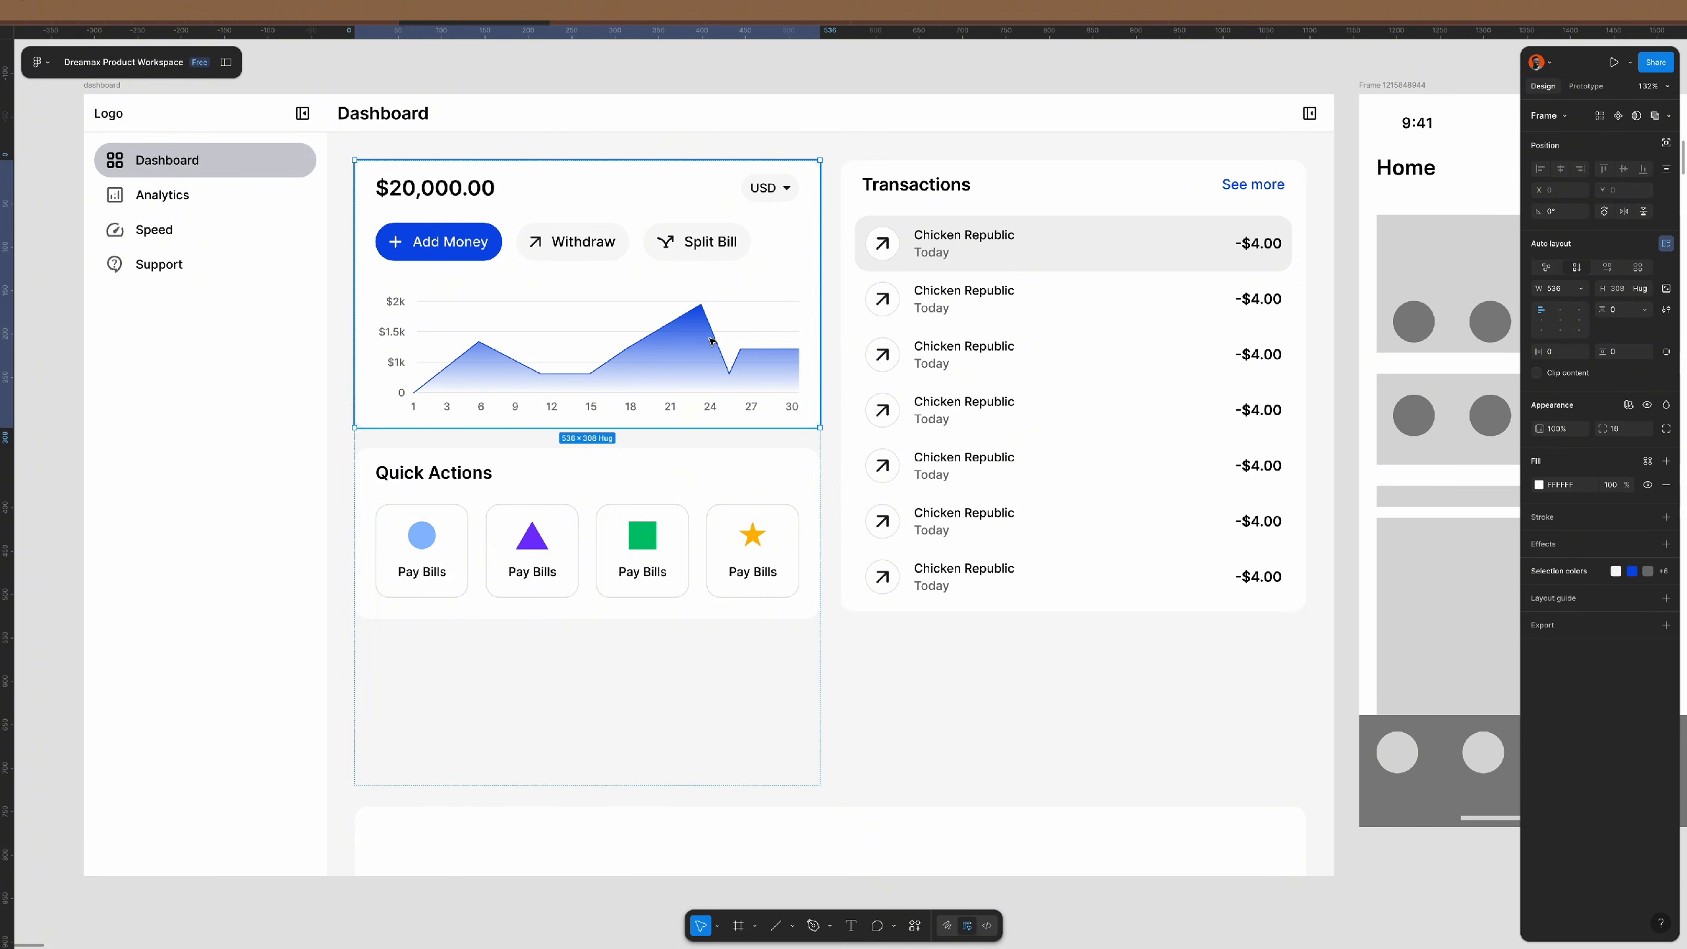
key("ctrl+shift+g")
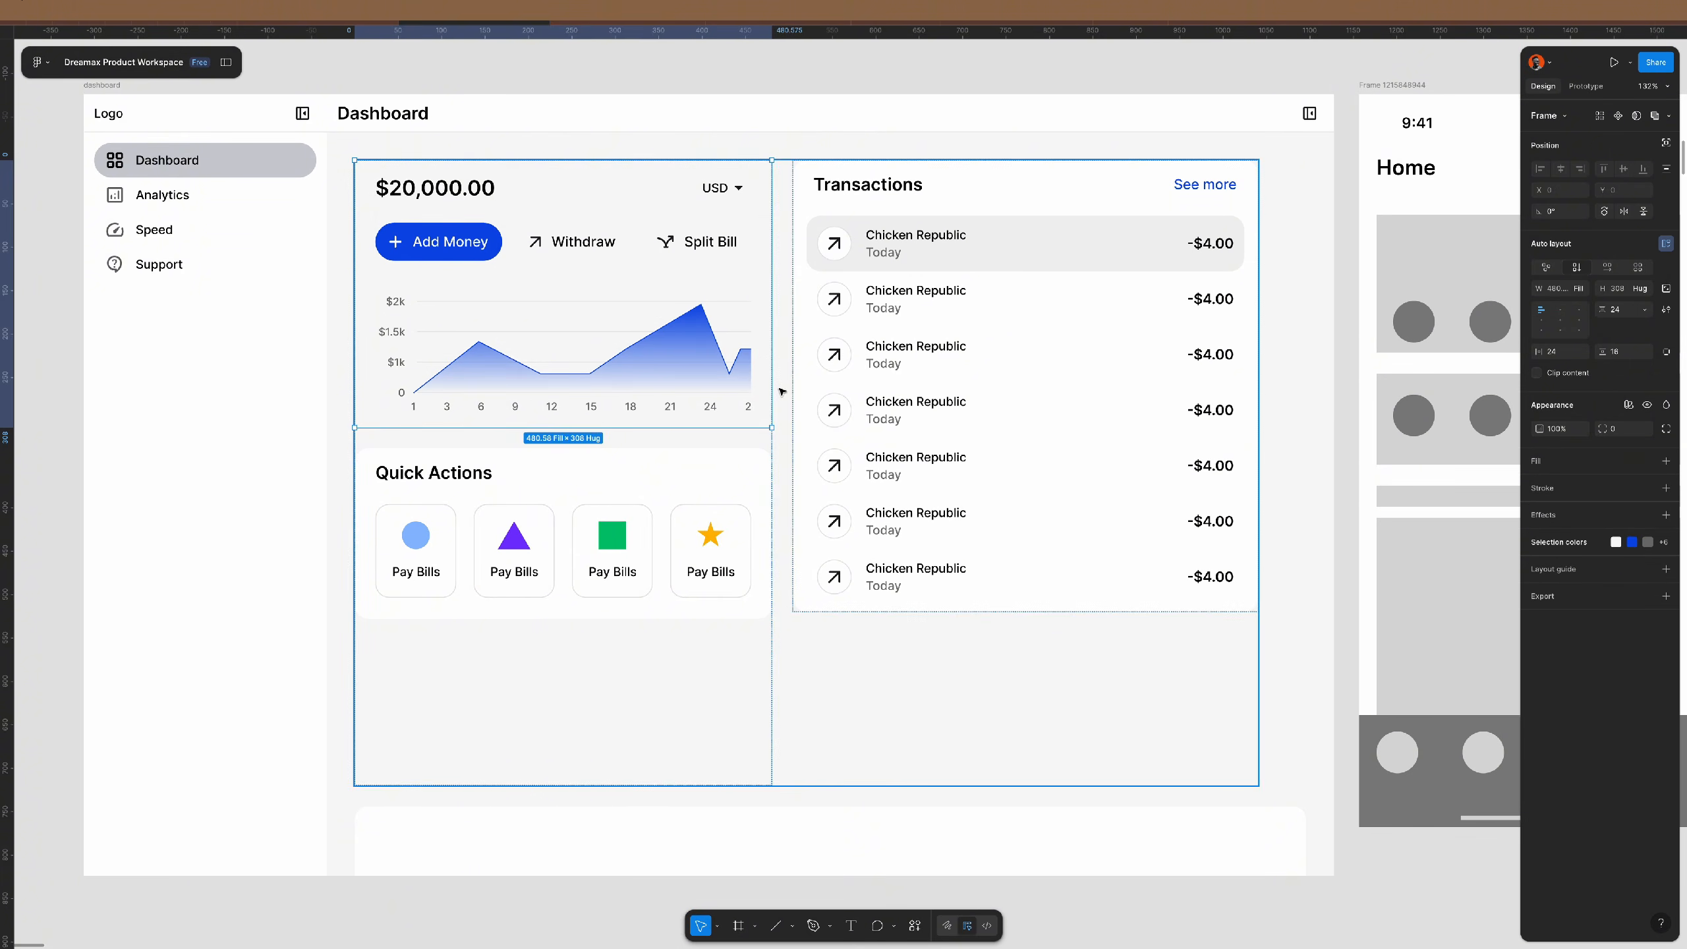
- Fix the left column's width and make Transactions and the container fill their width
left_click(794, 393)
left_click(765, 403)
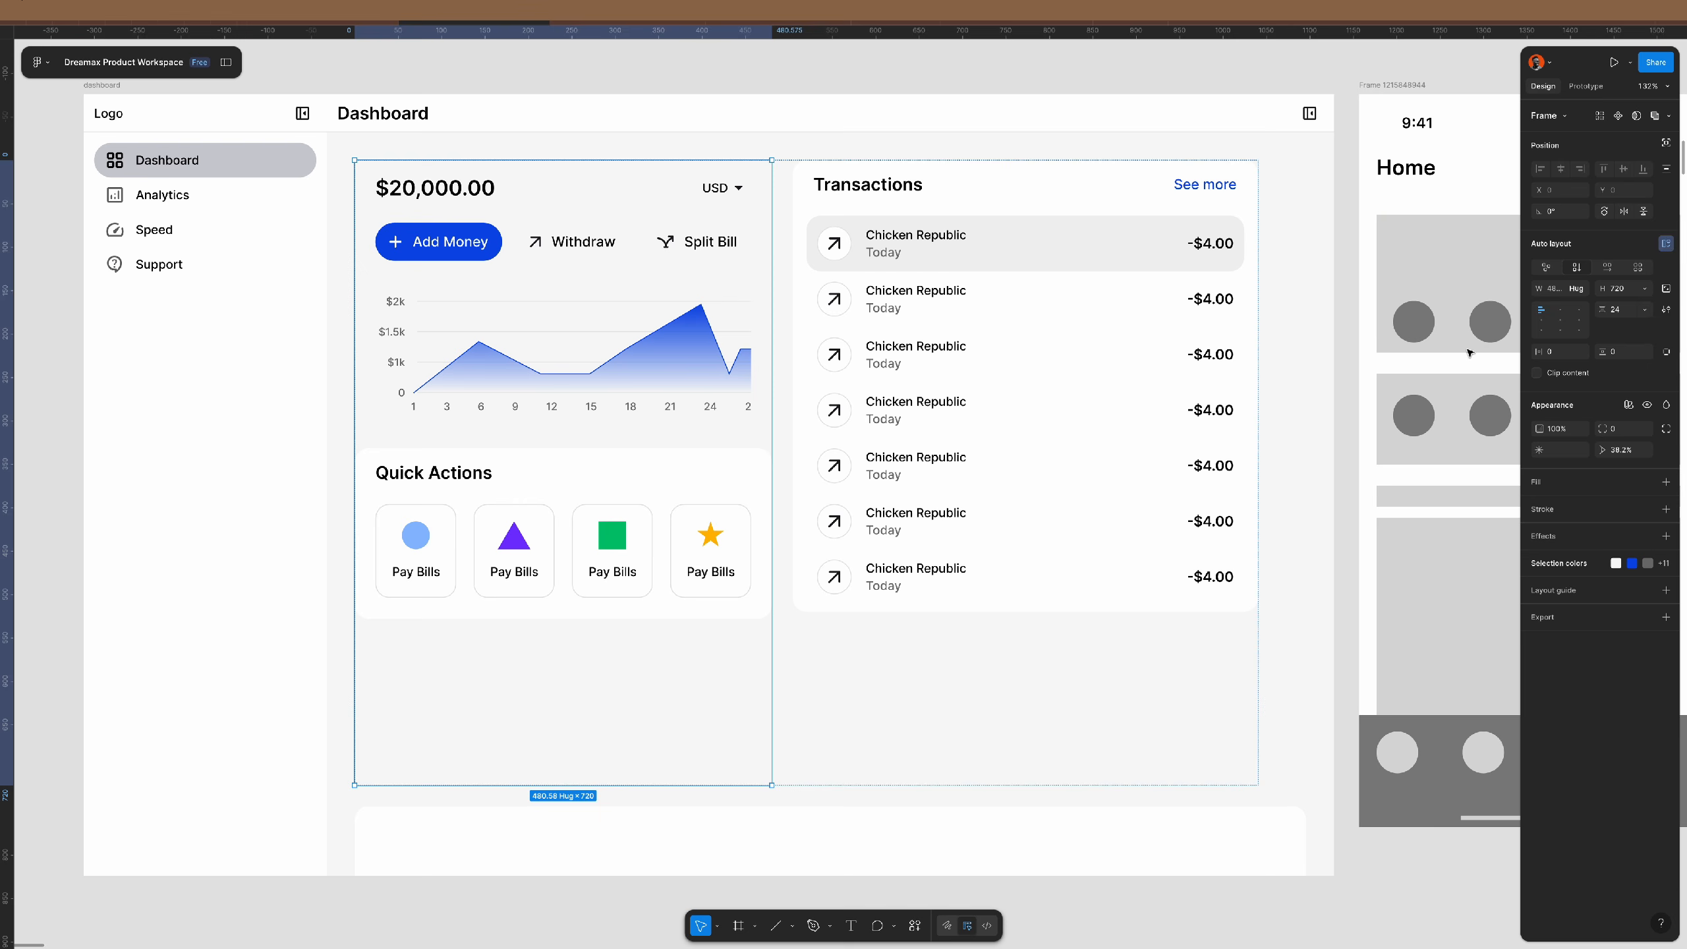
left_click(1581, 289)
left_click(1590, 309)
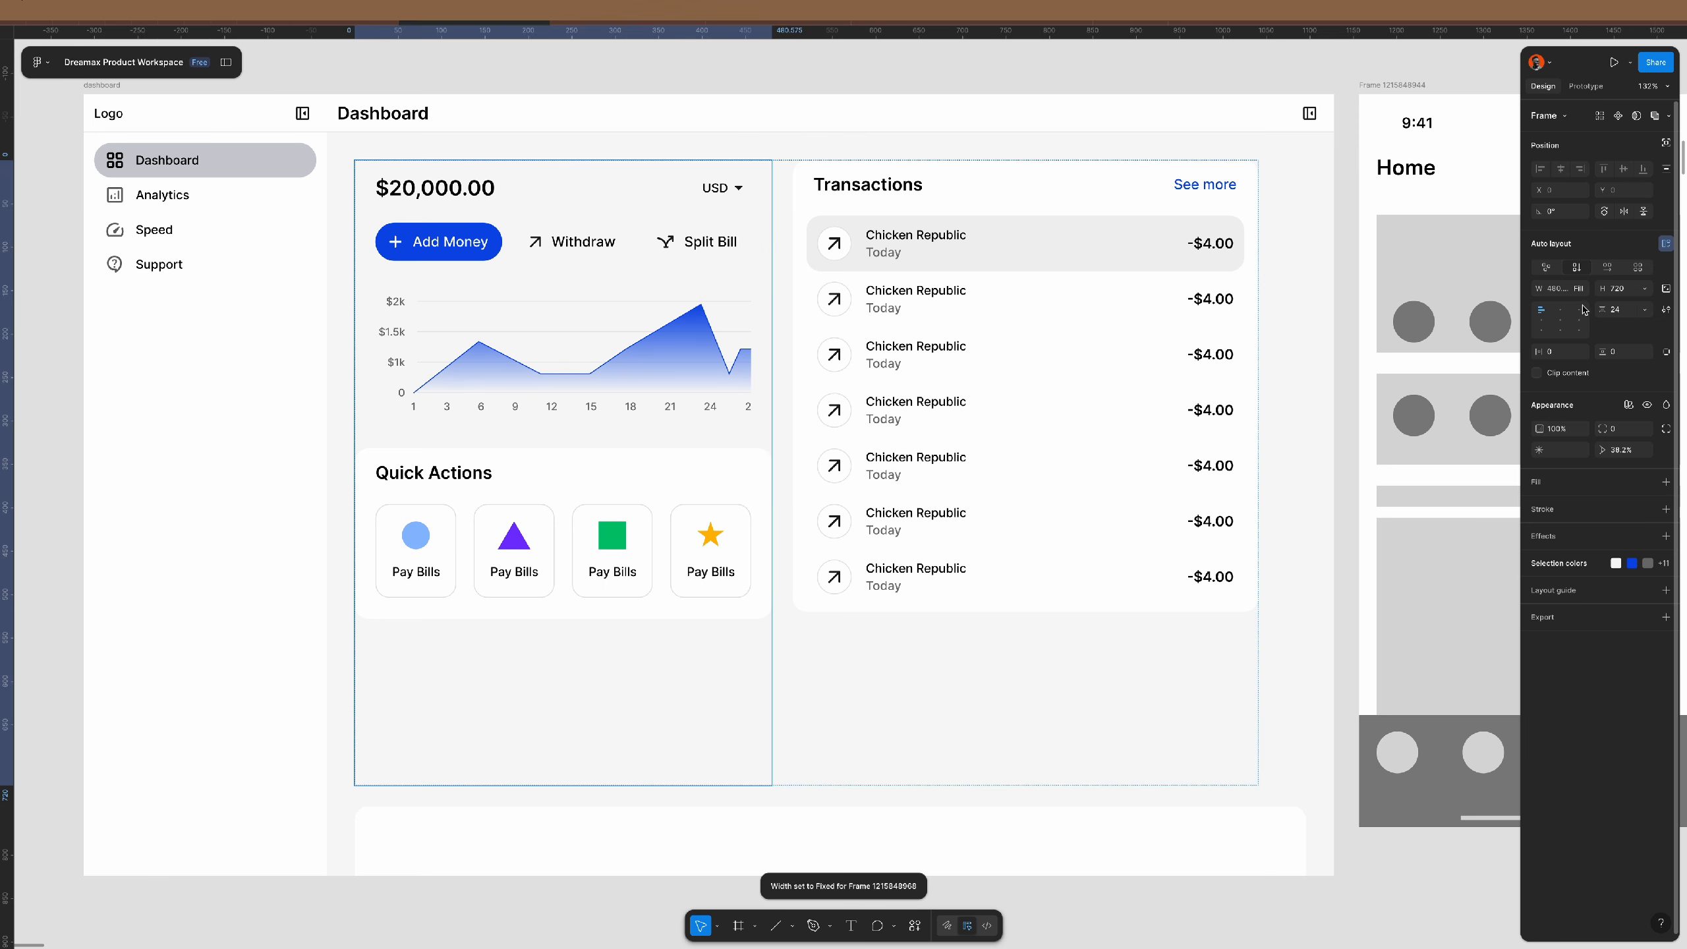
left_click(1086, 361)
left_click(1582, 289)
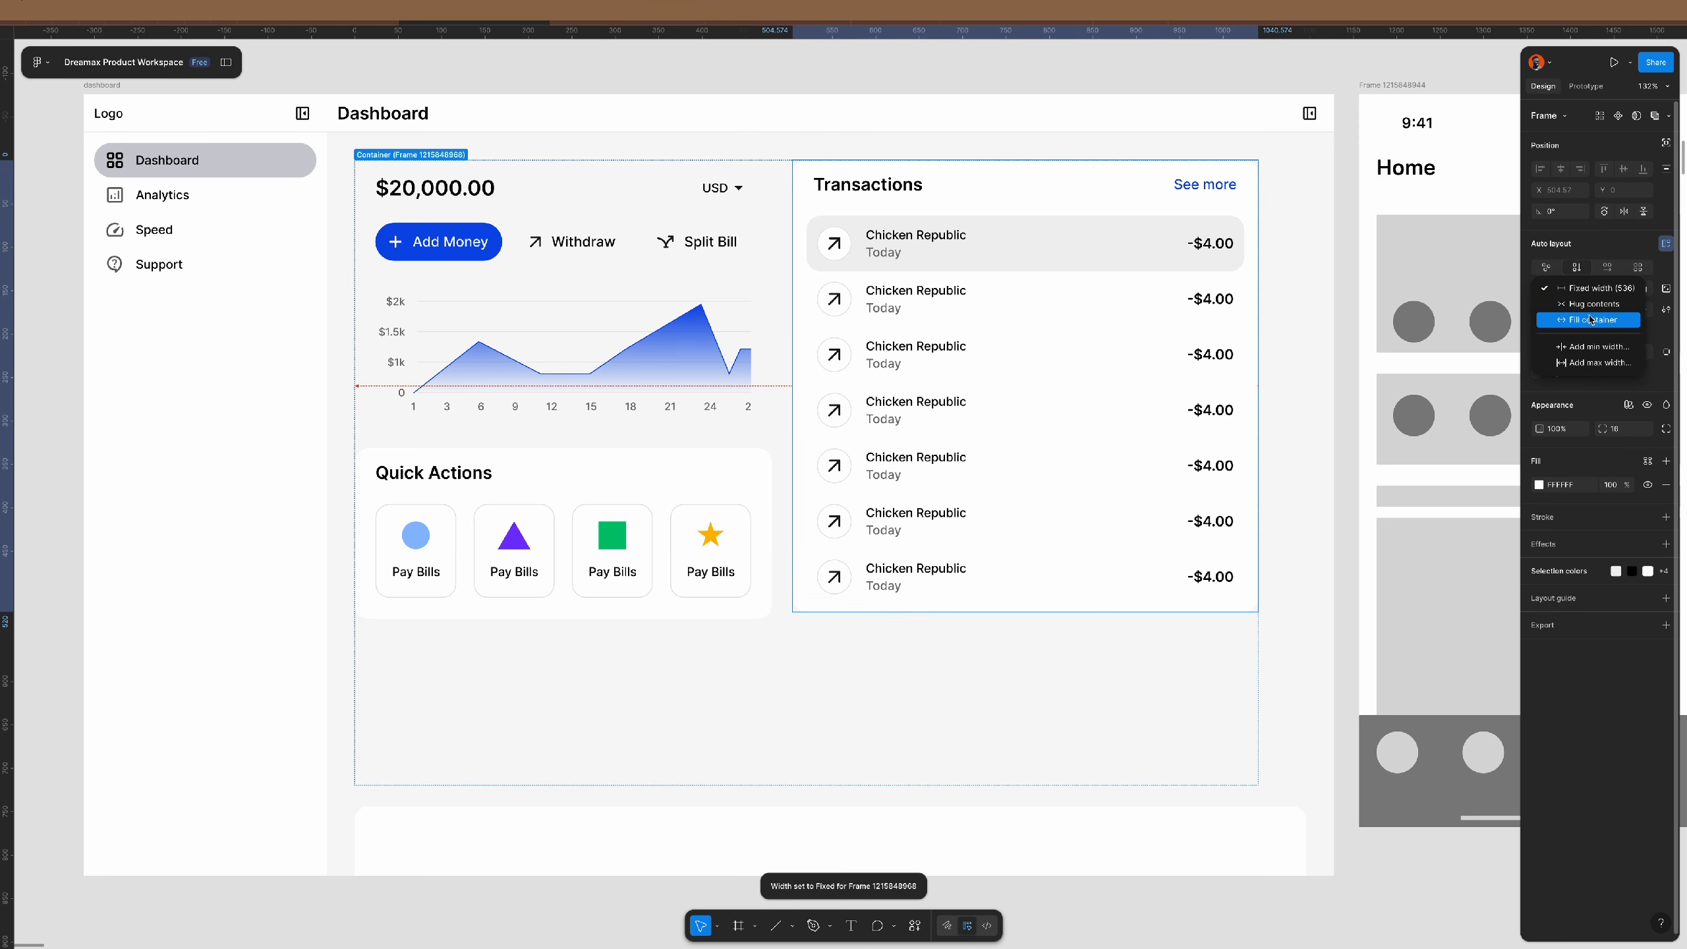
left_click(1589, 326)
left_click(1257, 672)
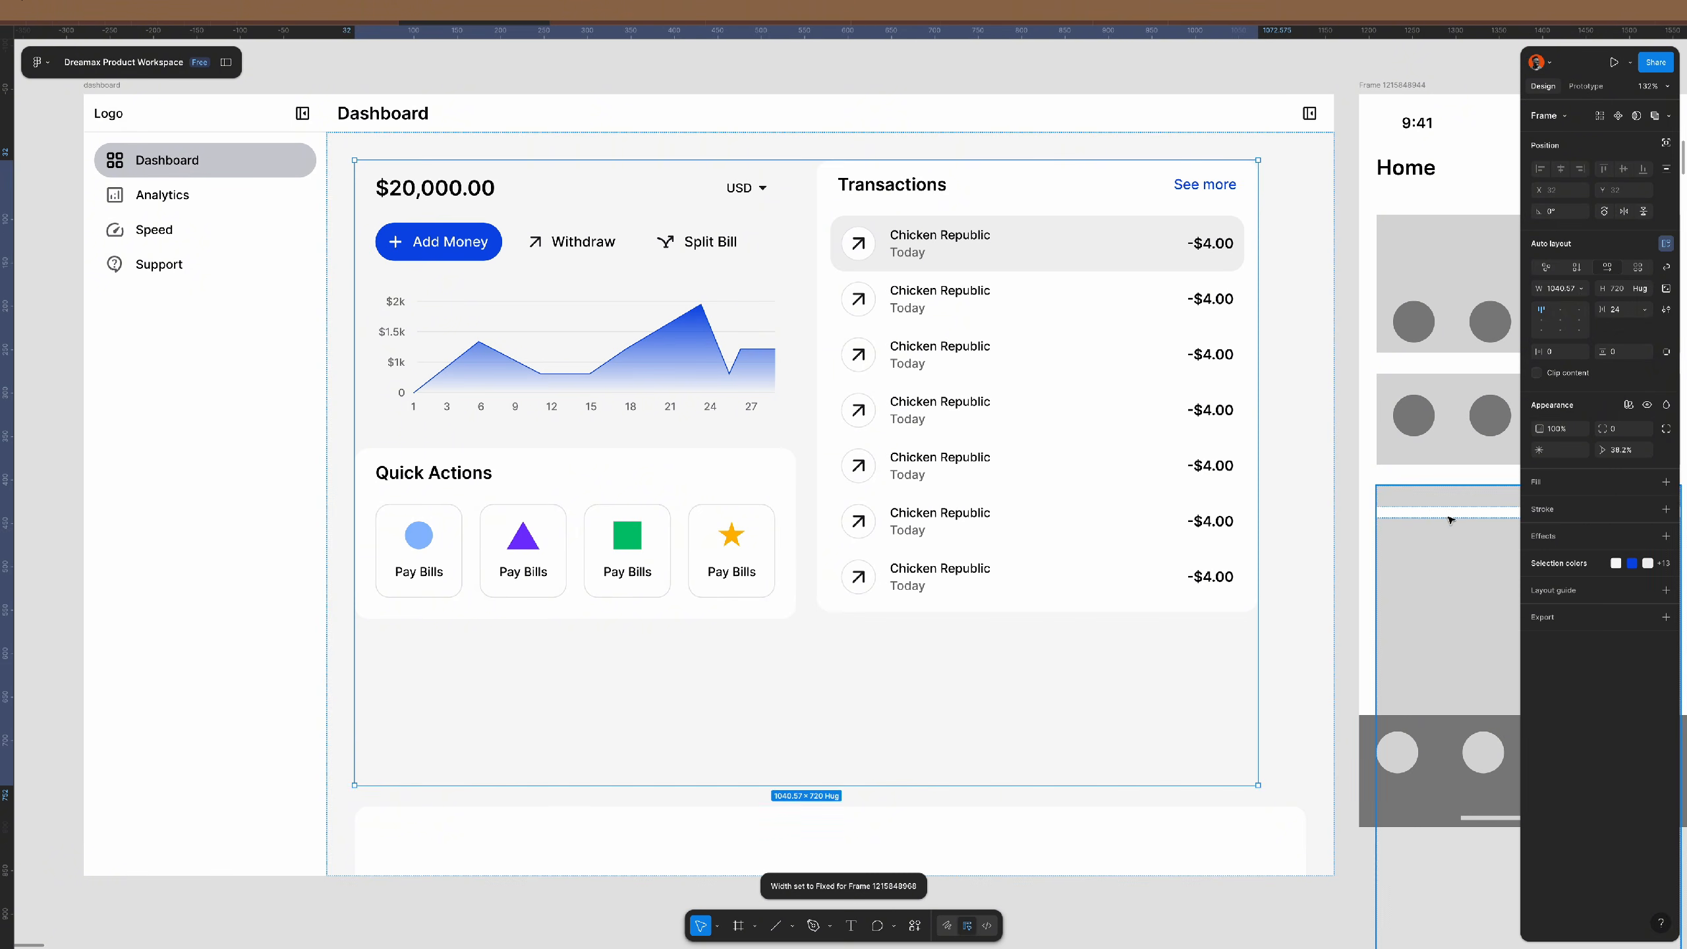
left_click(1581, 288)
left_click(1591, 321)
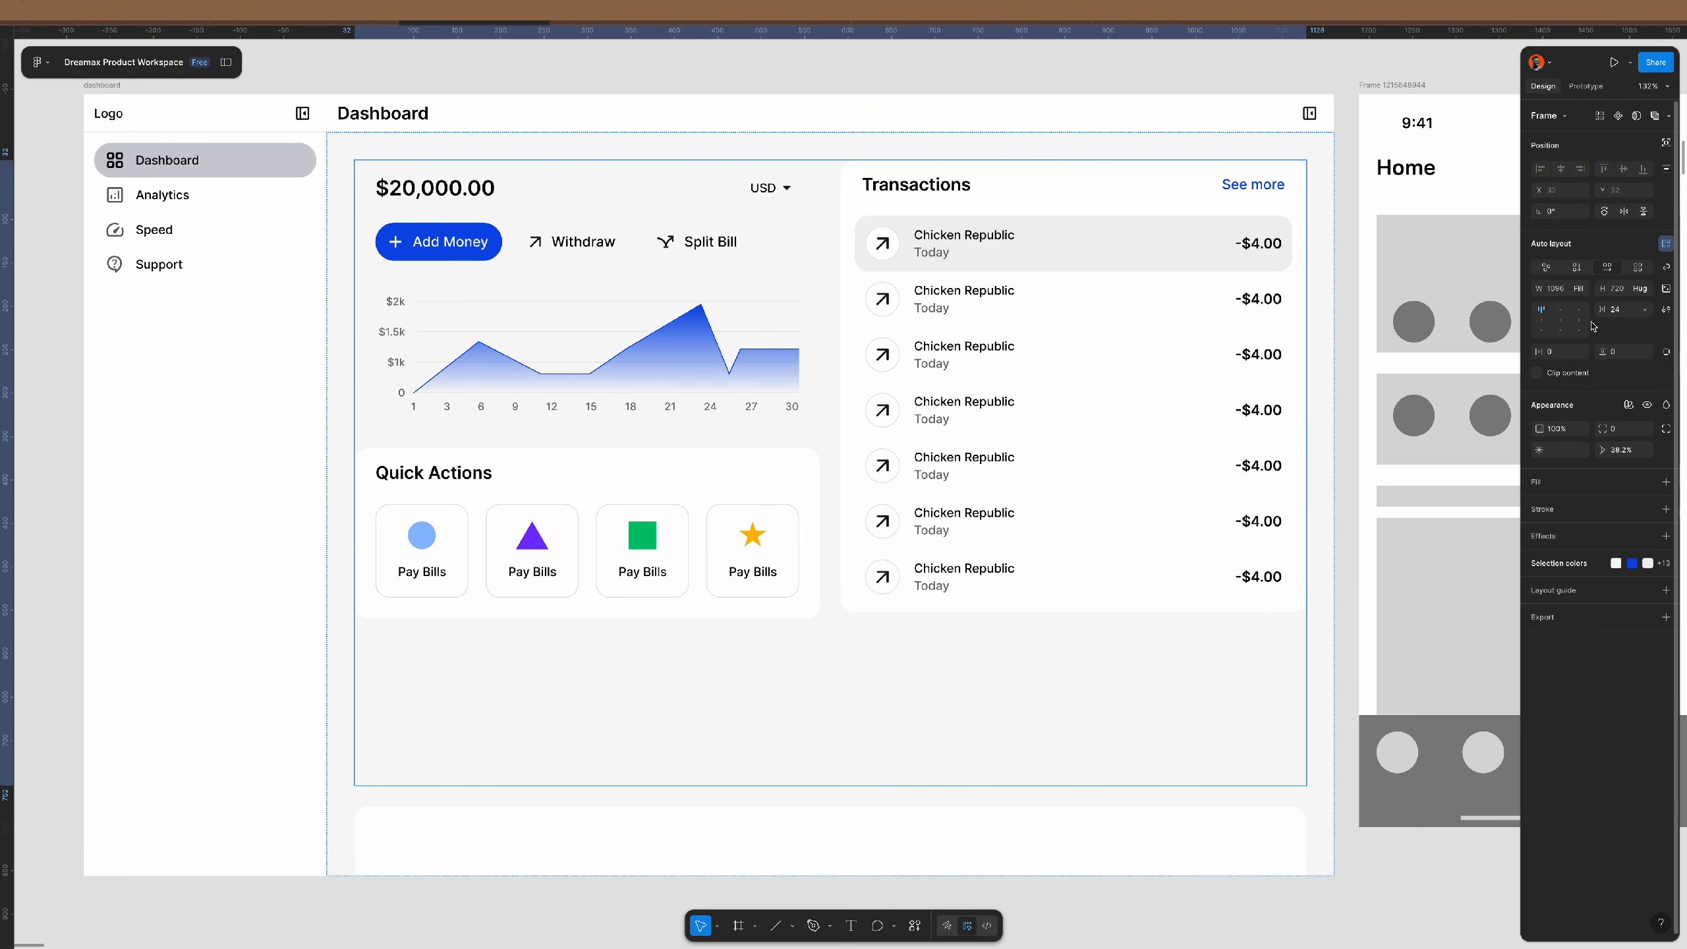
- Give the balance and chart card a white fill and a 16 corner radius
left_click(707, 365)
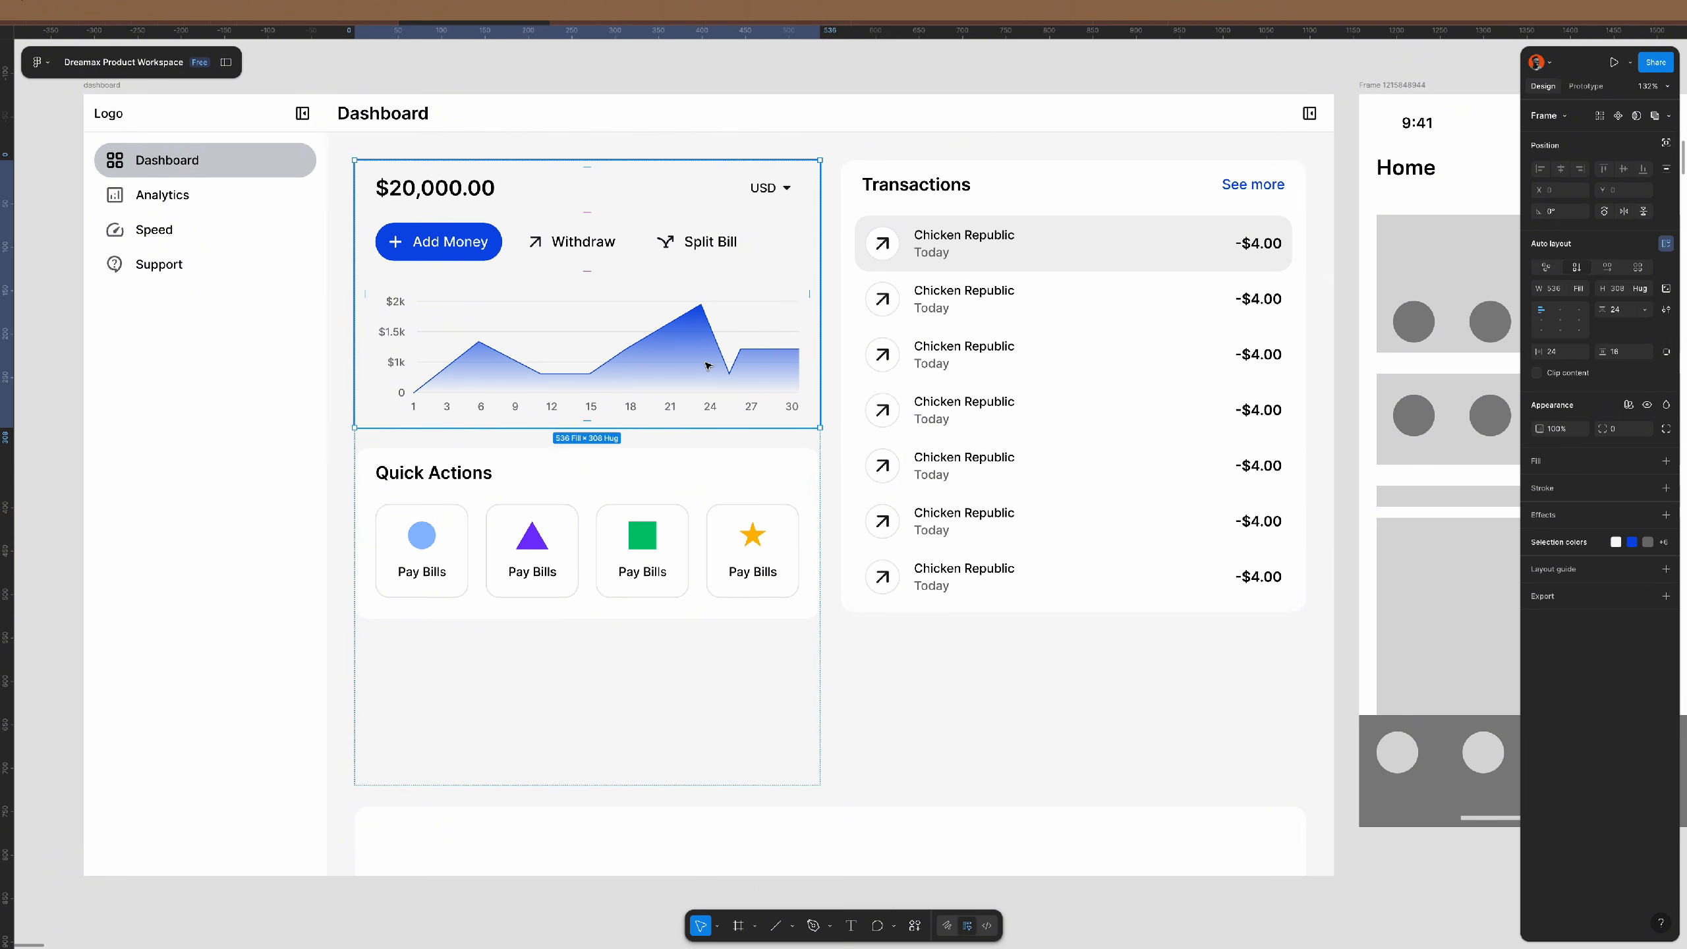
left_click(1666, 460)
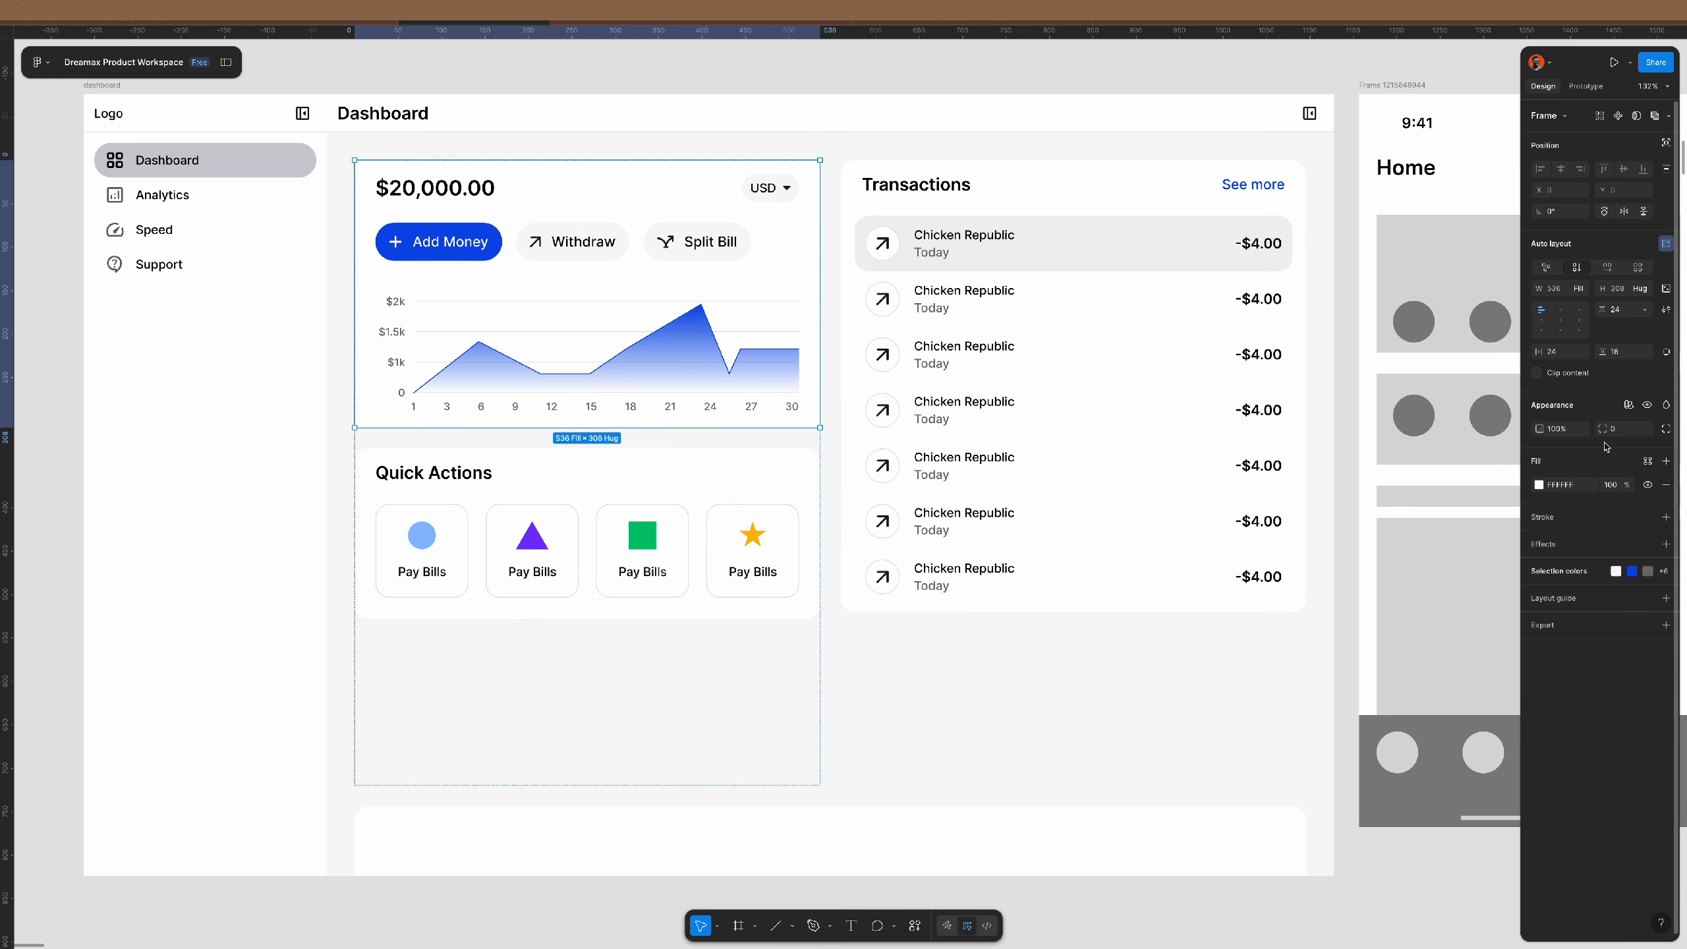
type("16")
key("Return")
- Make the left column hug its contents' height
left_click(571, 579)
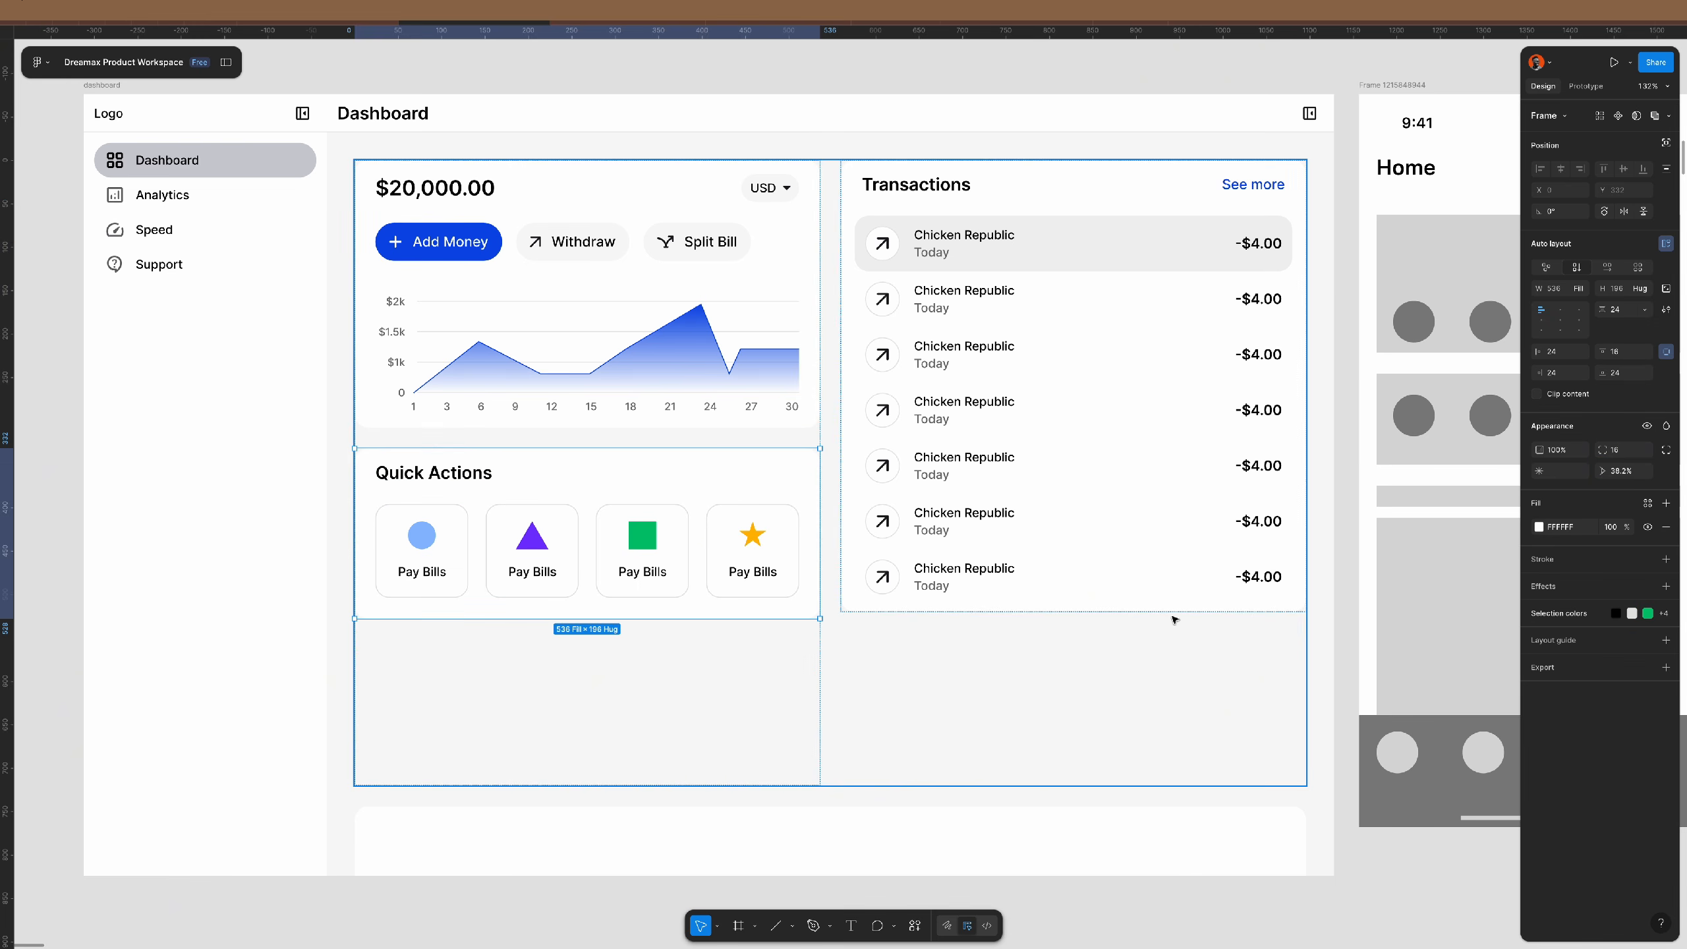
left_click(776, 708)
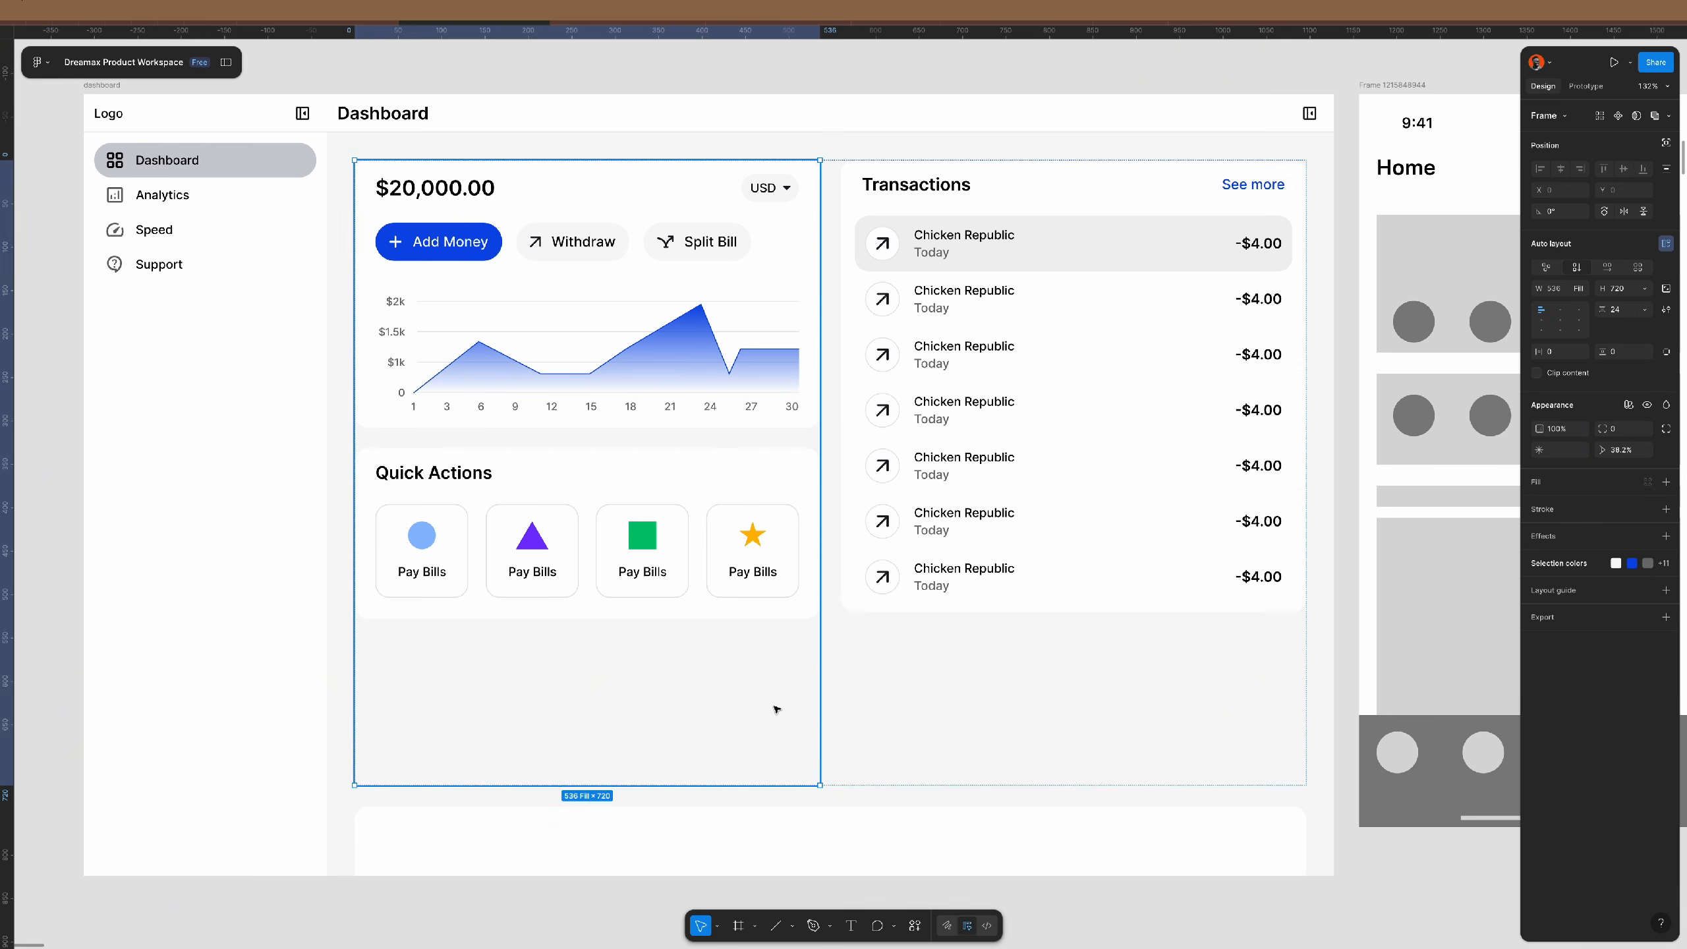
double_click(796, 786)
left_click(871, 594)
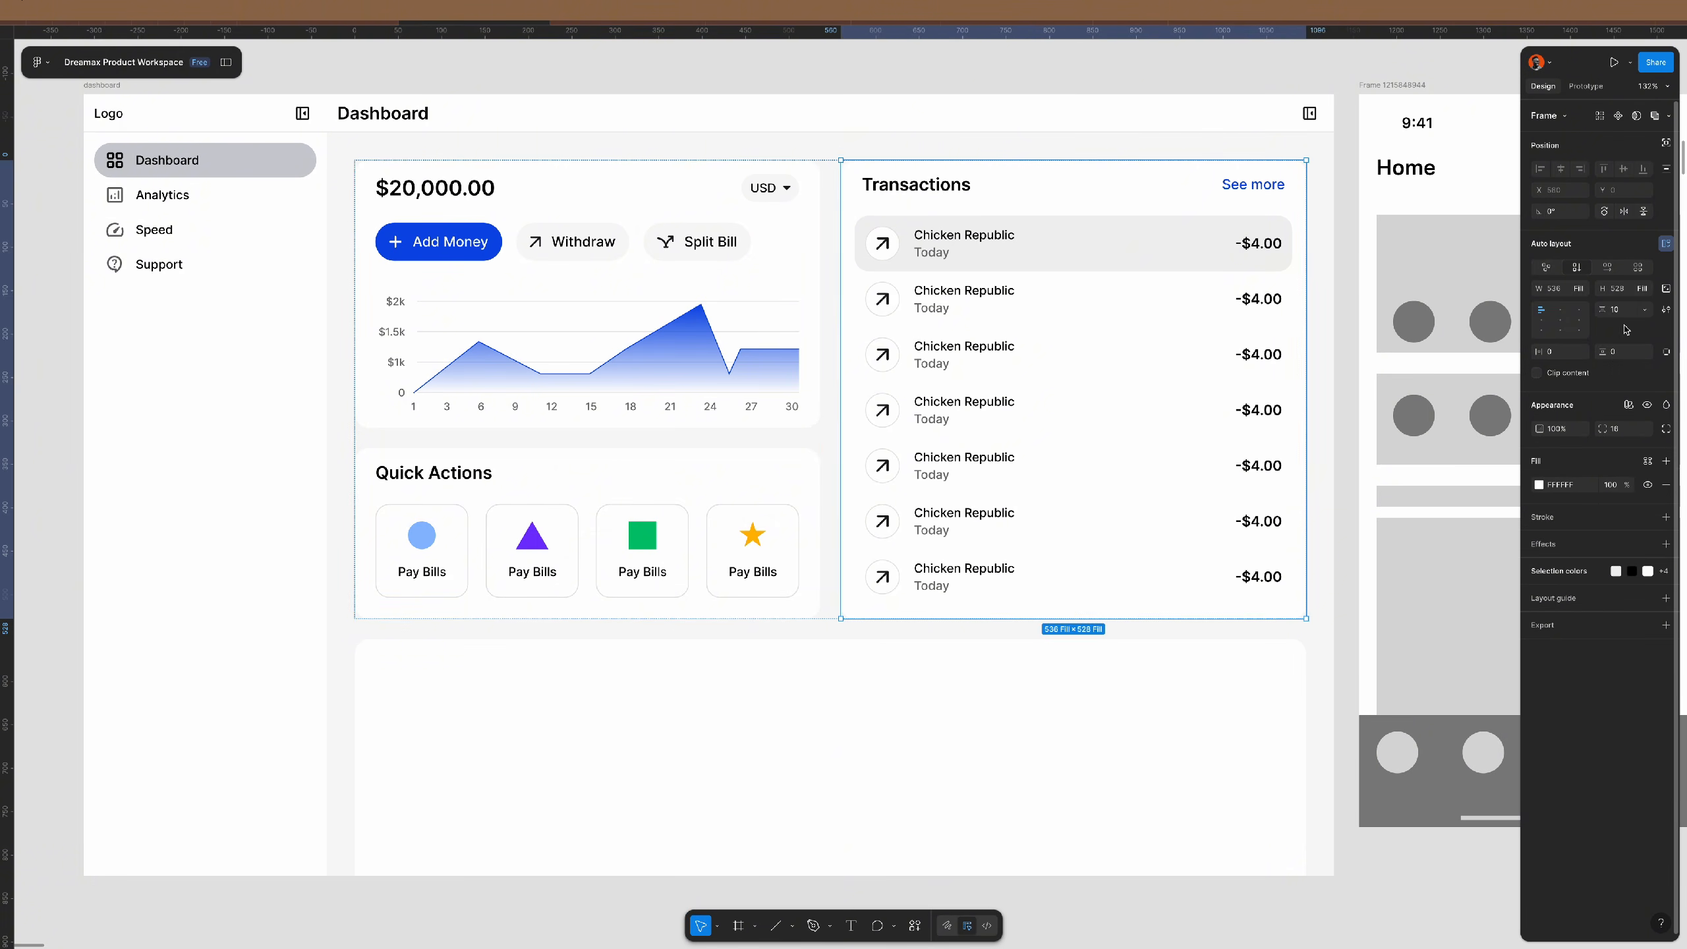
left_click(1330, 625)
left_click(1352, 632)
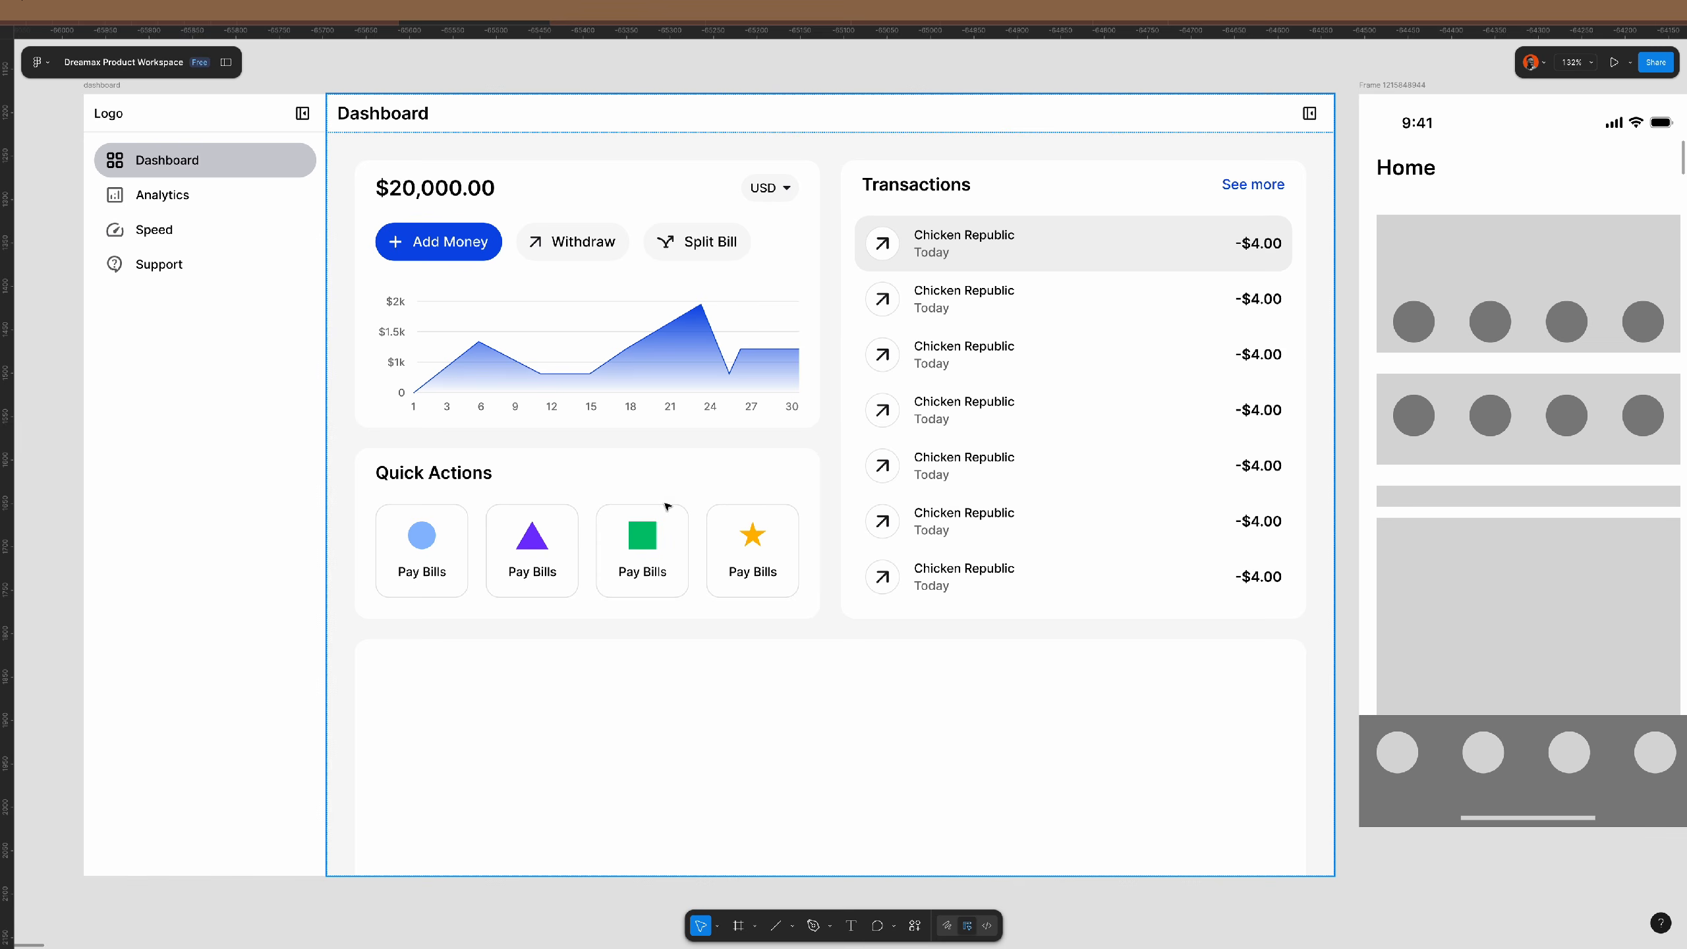
scroll(728, 530, "down", 3)
scroll(721, 535, "down", 2)
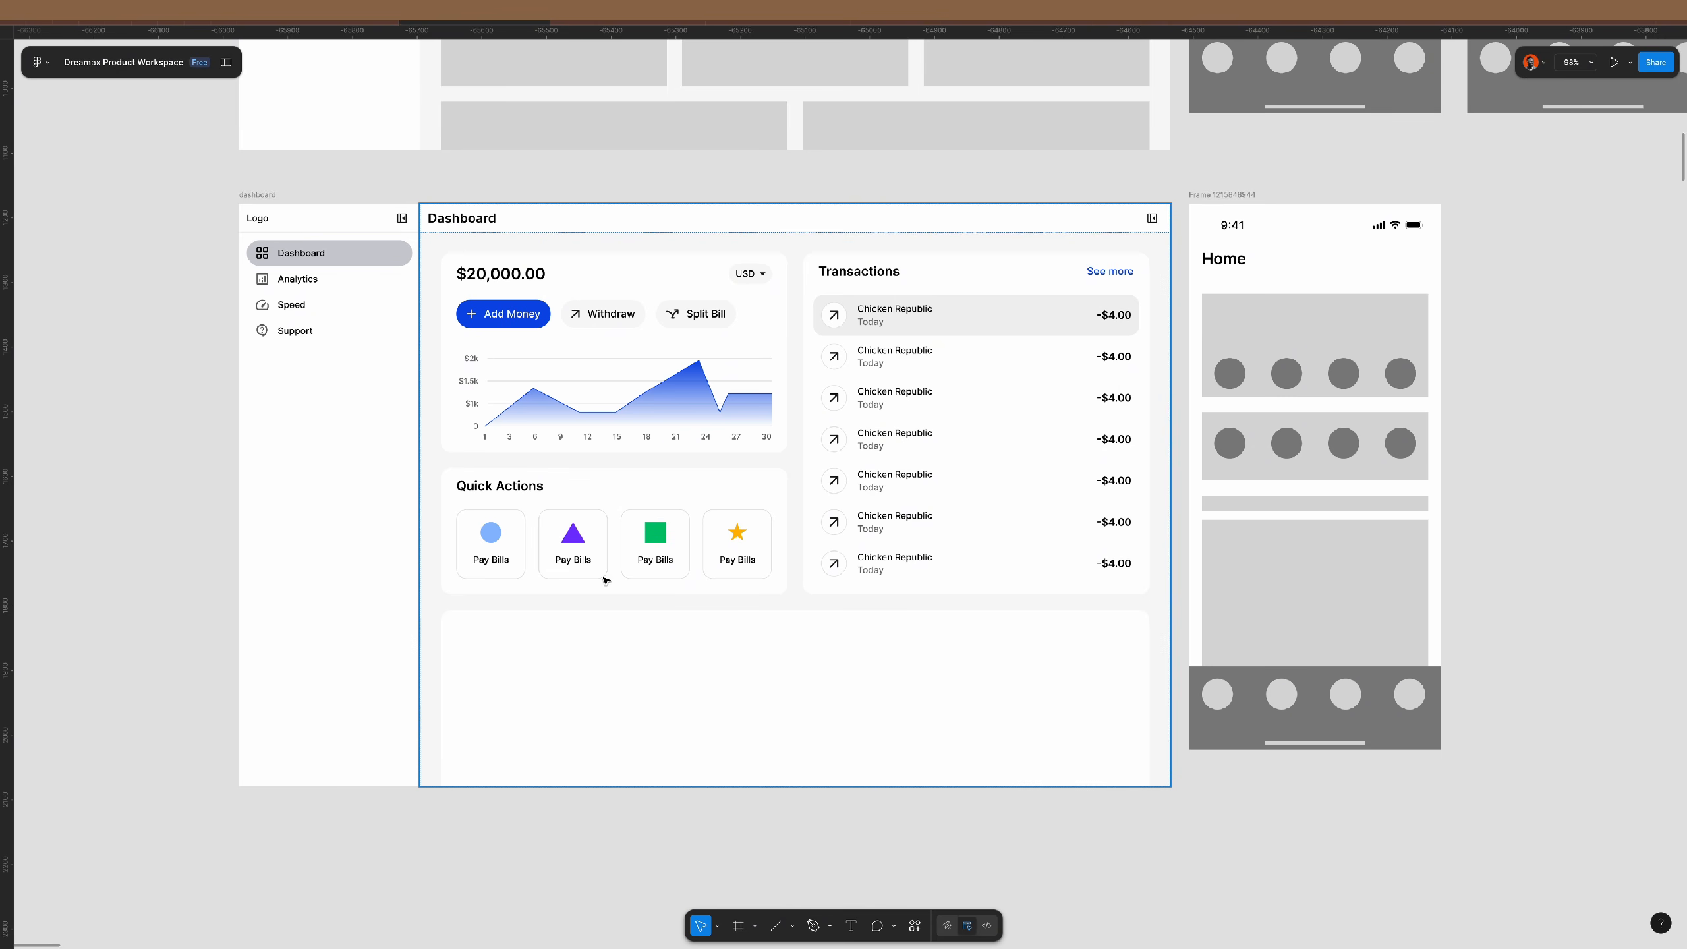
- Duplicate the mobile Home frame with Ctrl+D
scroll(724, 559, "down", 2)
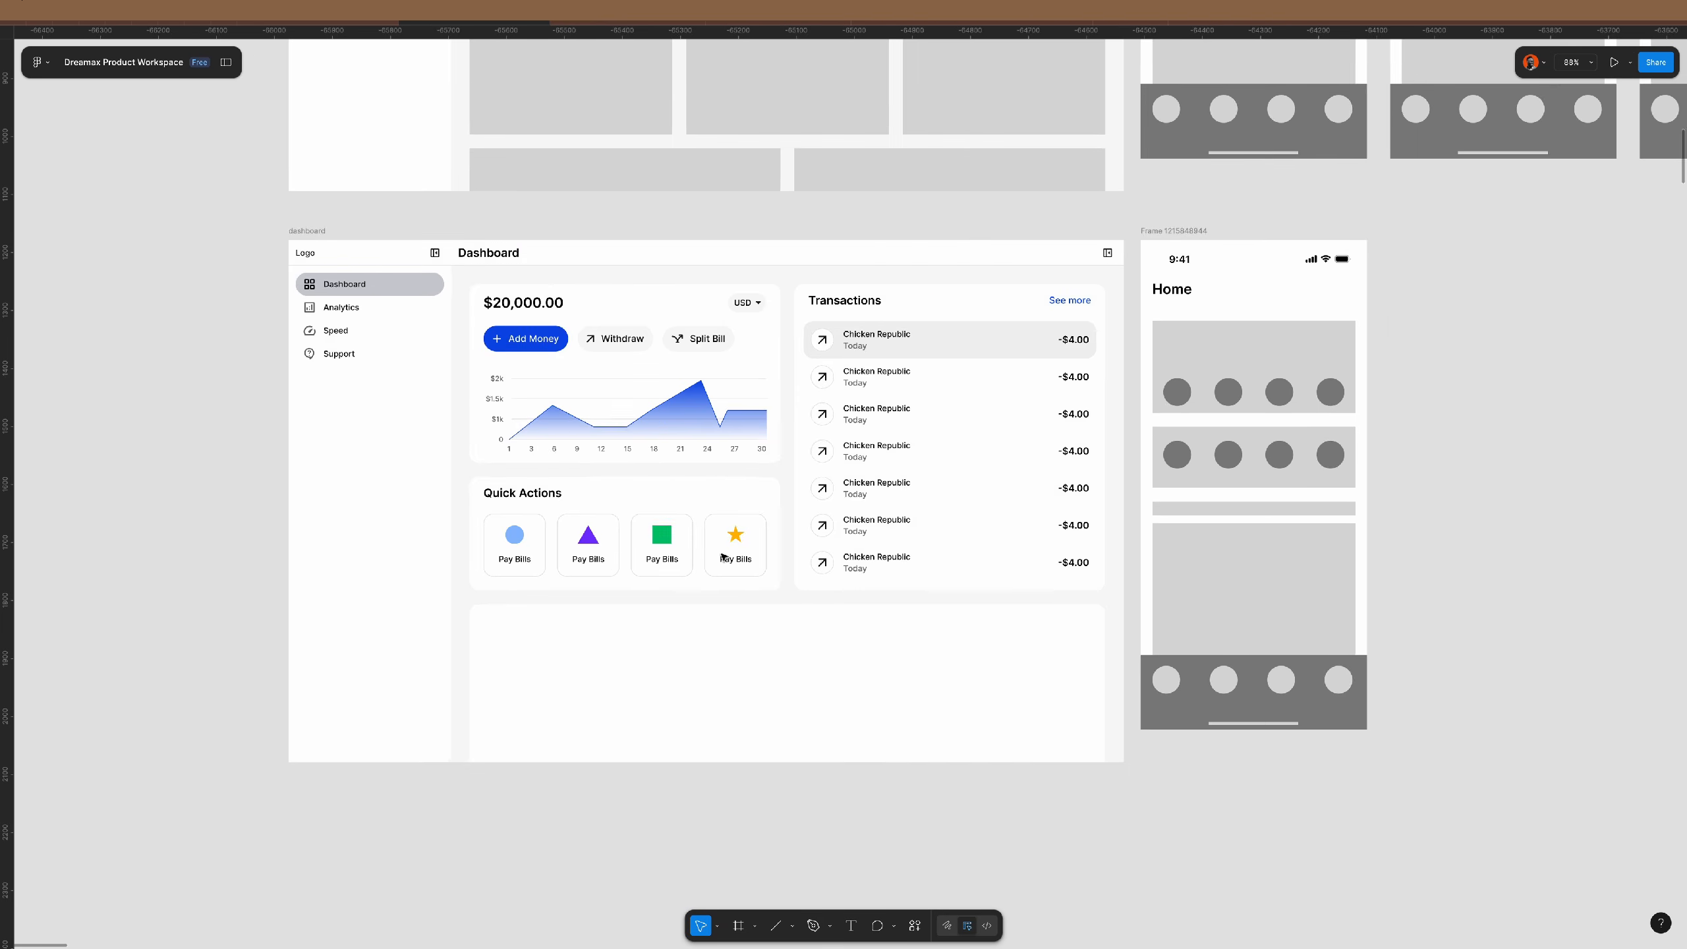
scroll(731, 556, "right", 5)
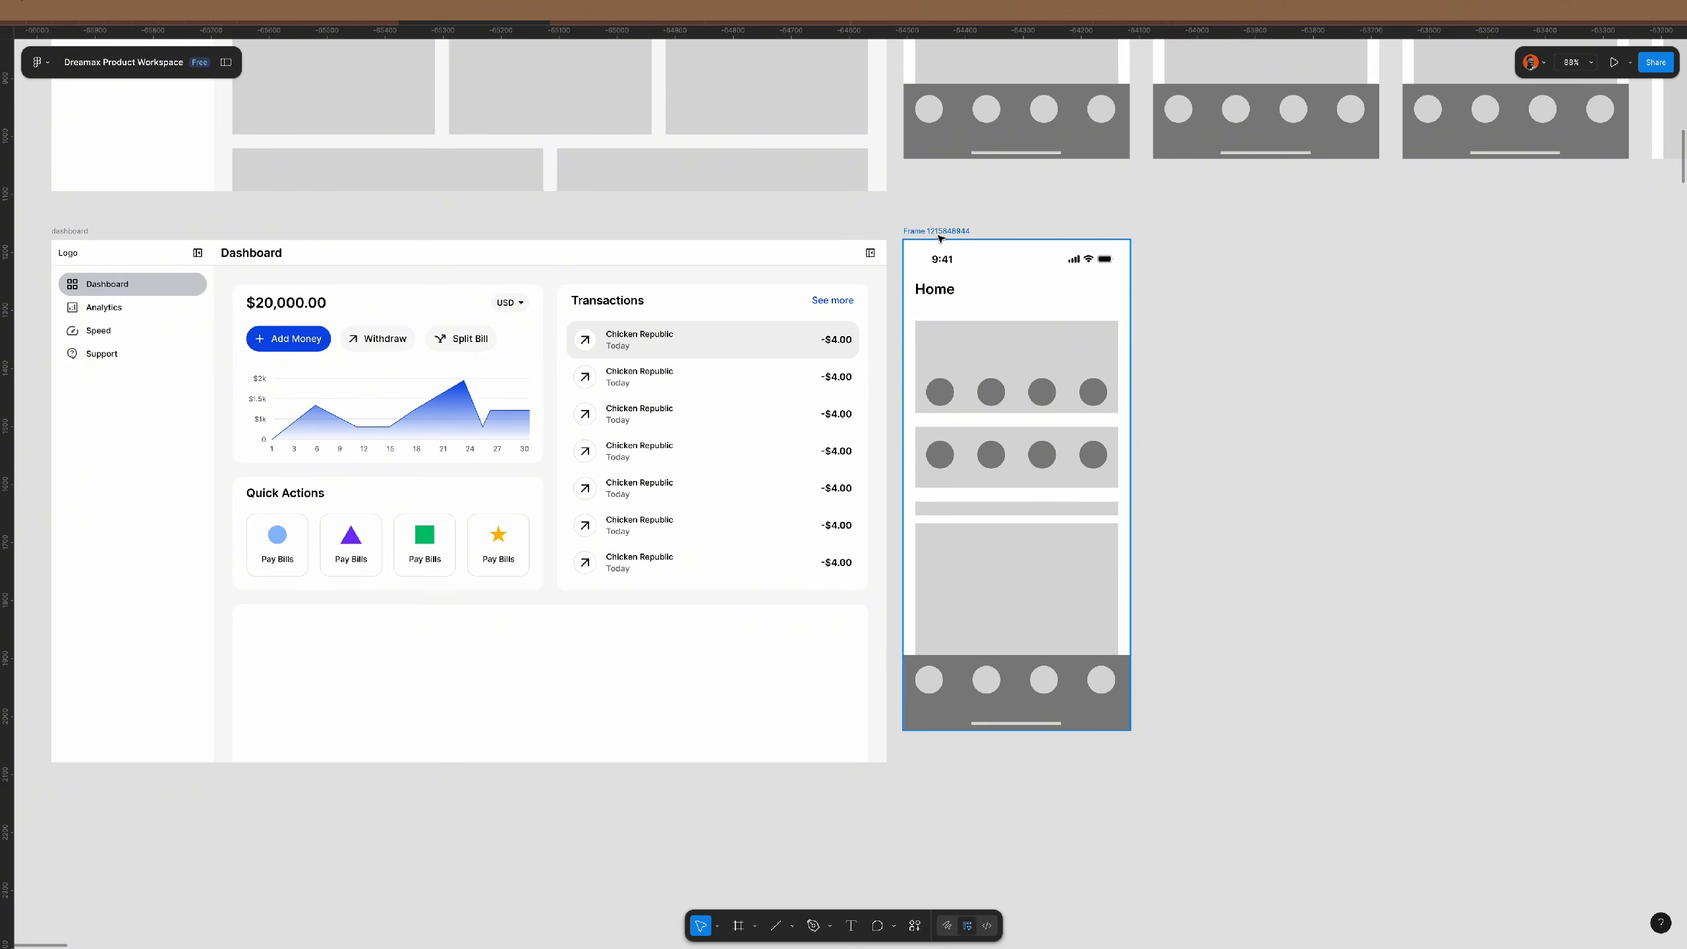
left_click(926, 233)
key("ctrl+d")
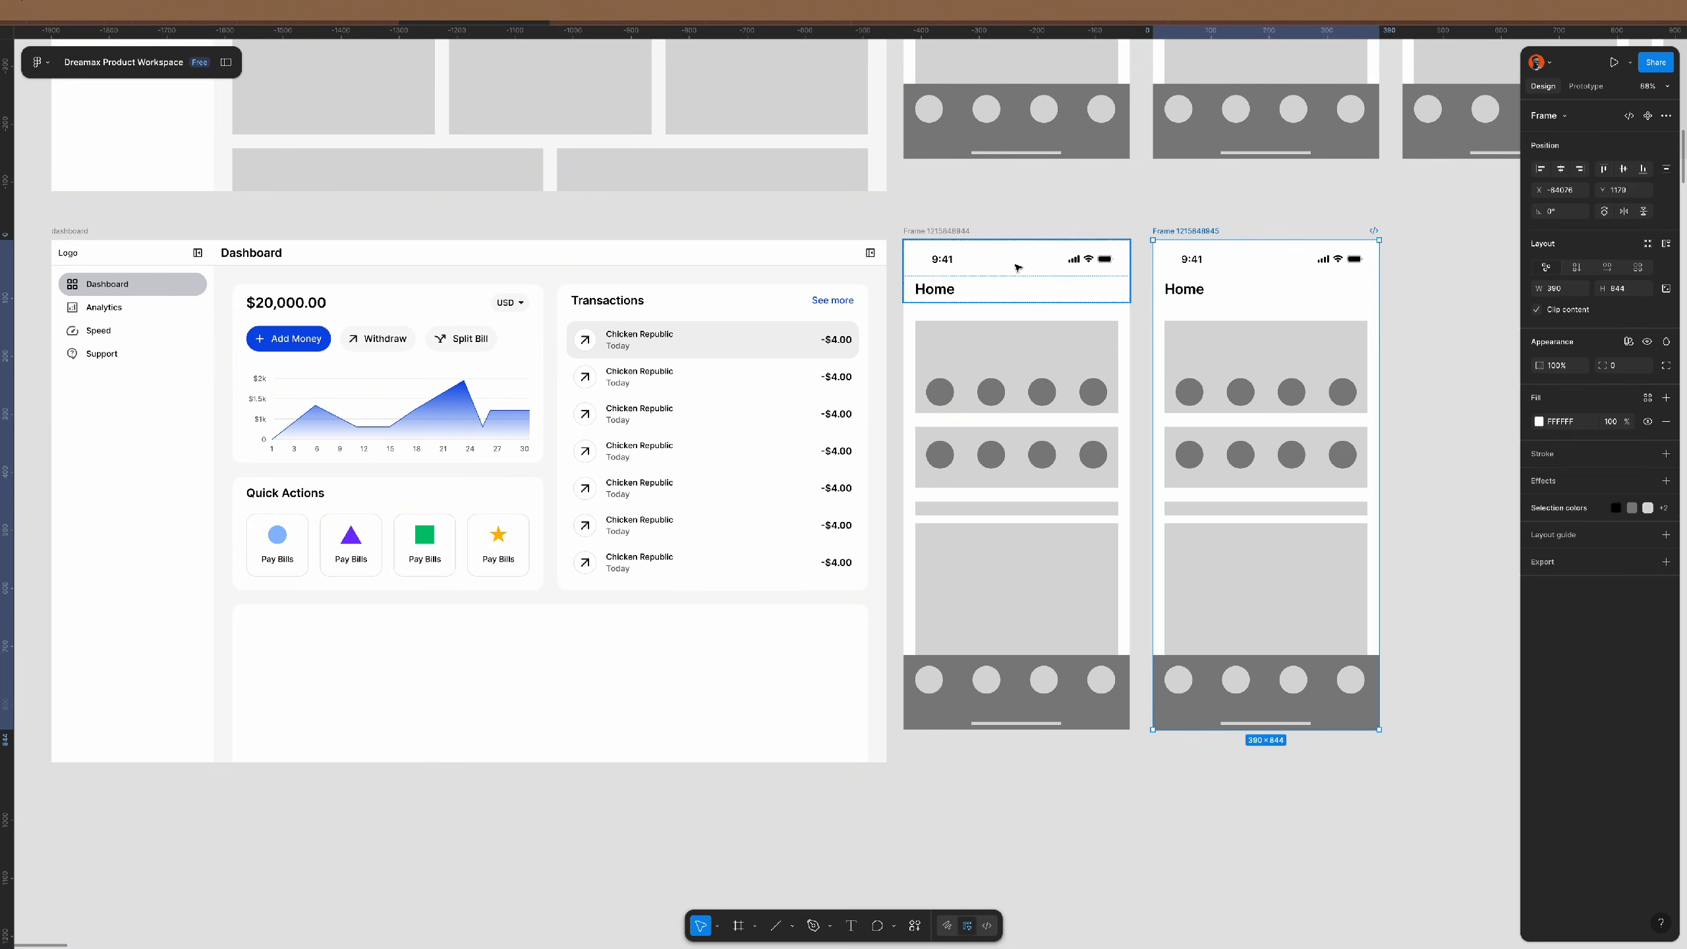
- Clear the placeholder cards from the original frame and retitle it Dashboard
left_click(1066, 444)
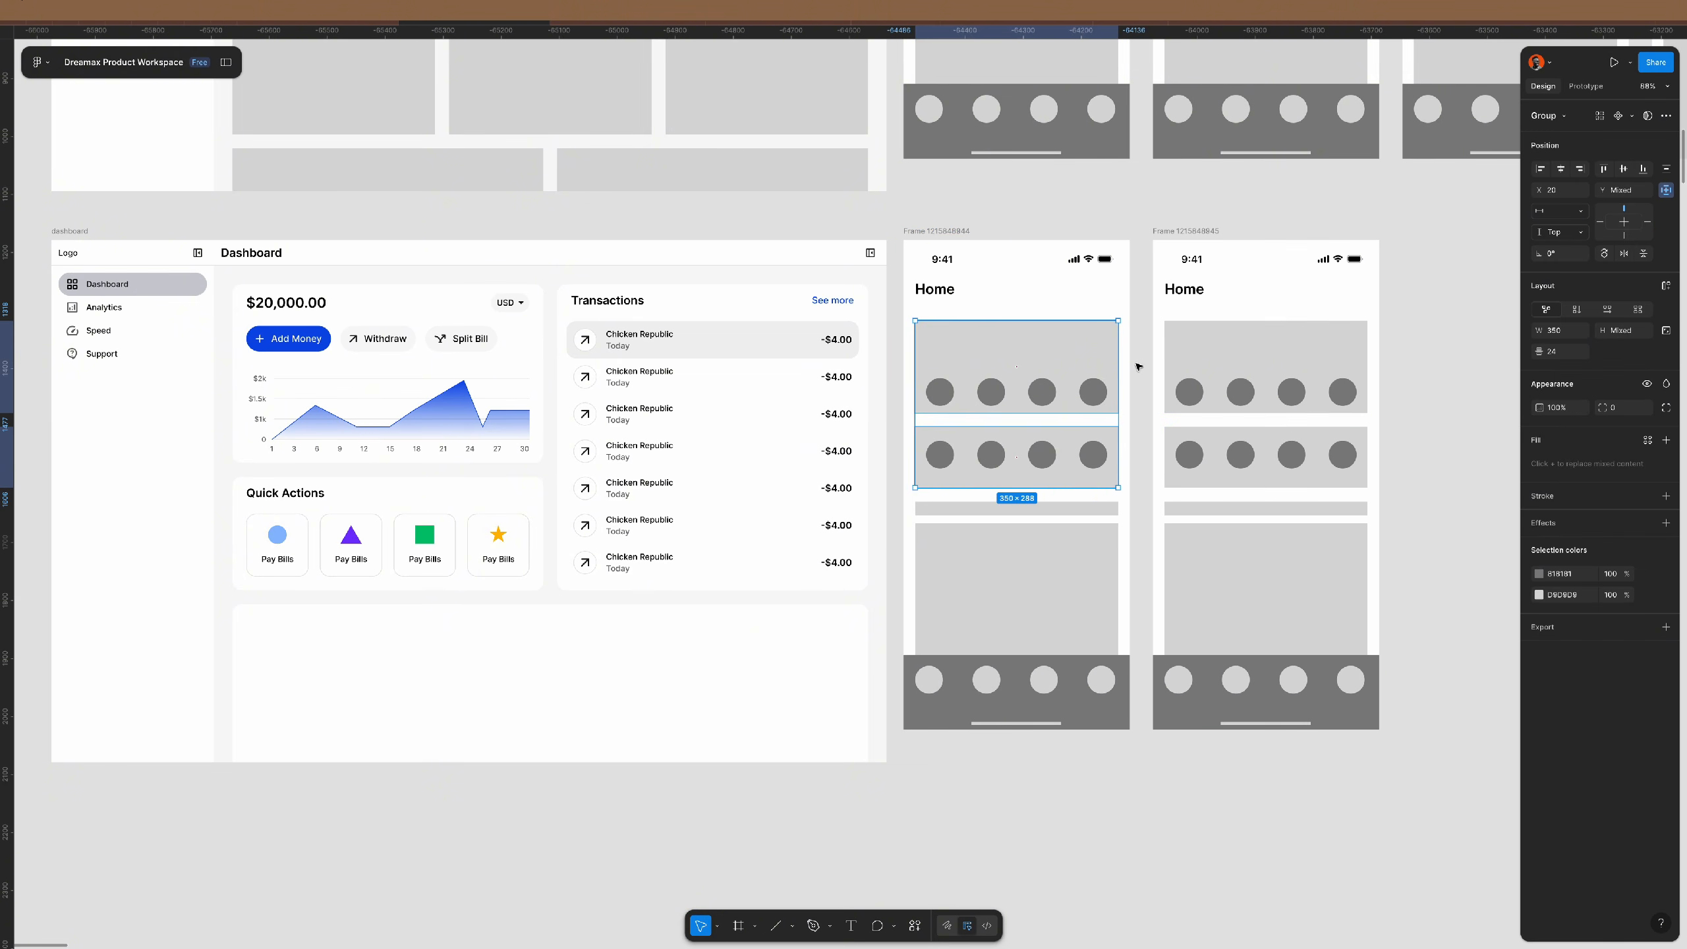
left_click_drag(1151, 318, 1009, 578)
key("Delete")
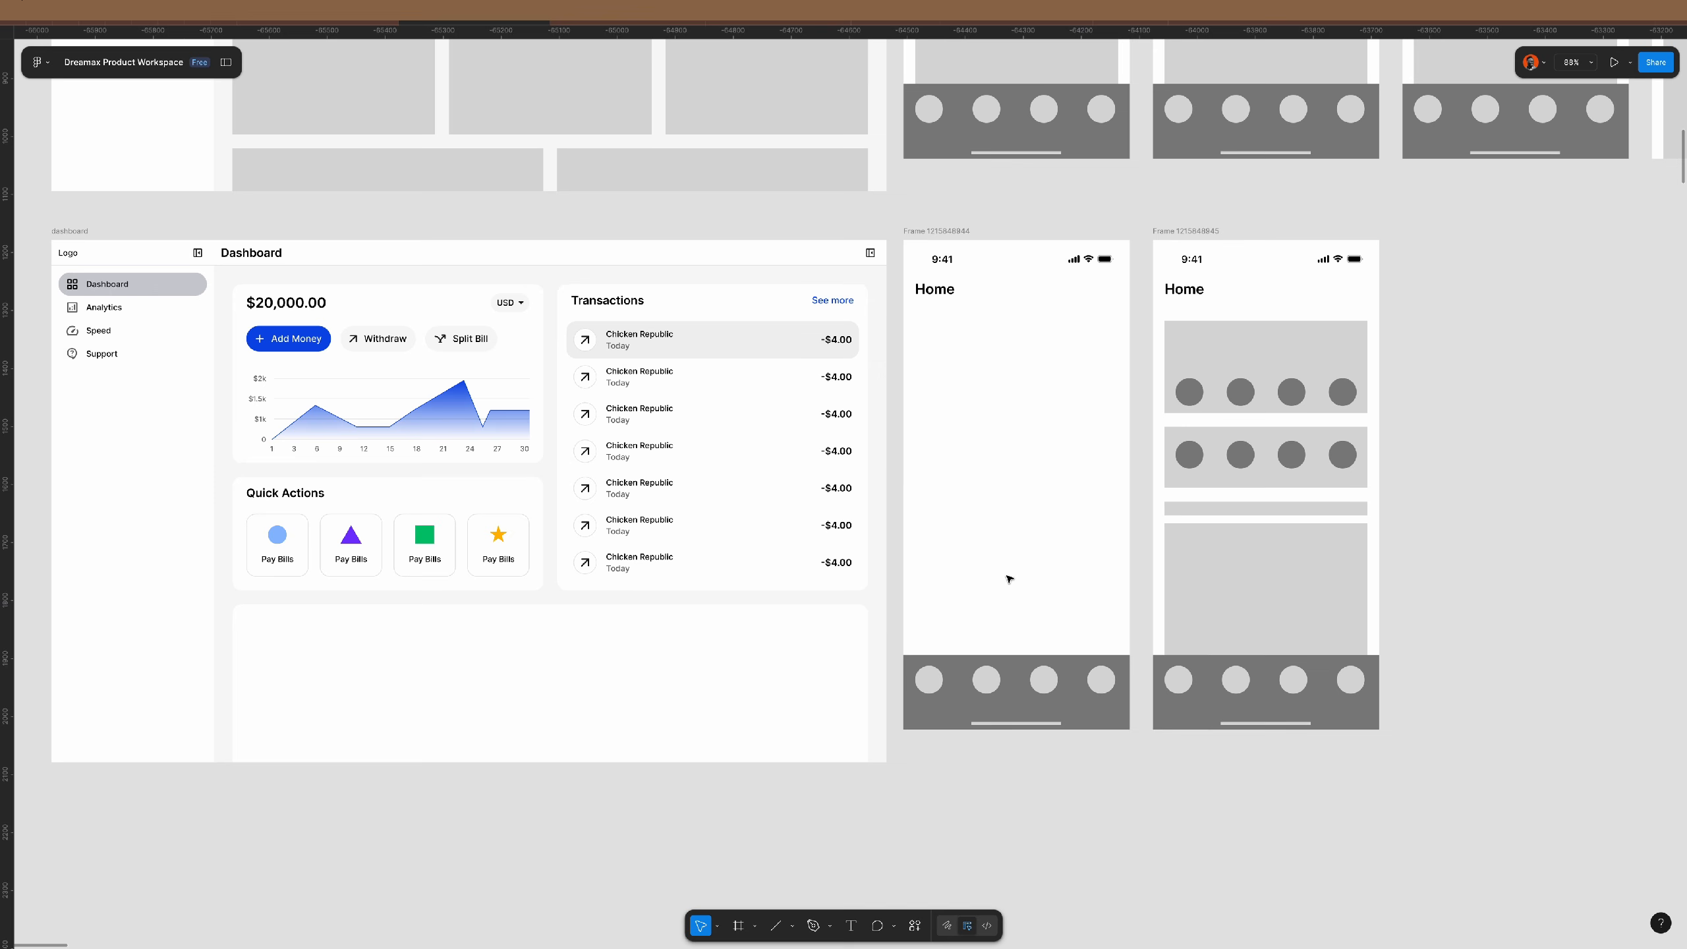
double_click(935, 289)
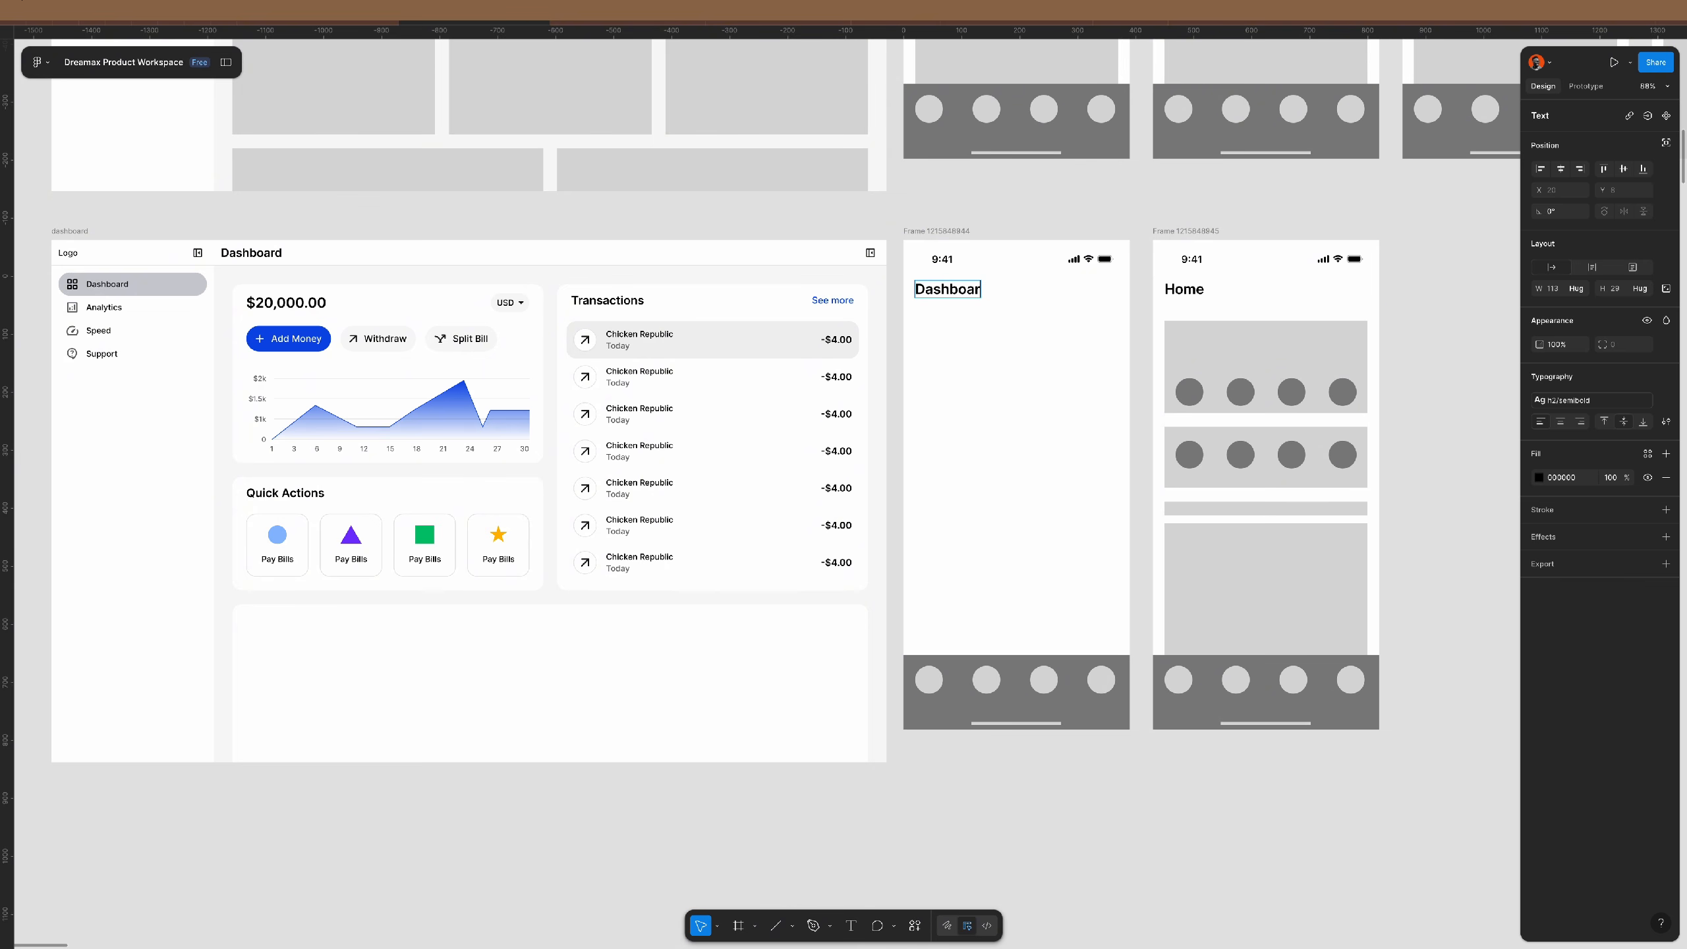
left_click(832, 217)
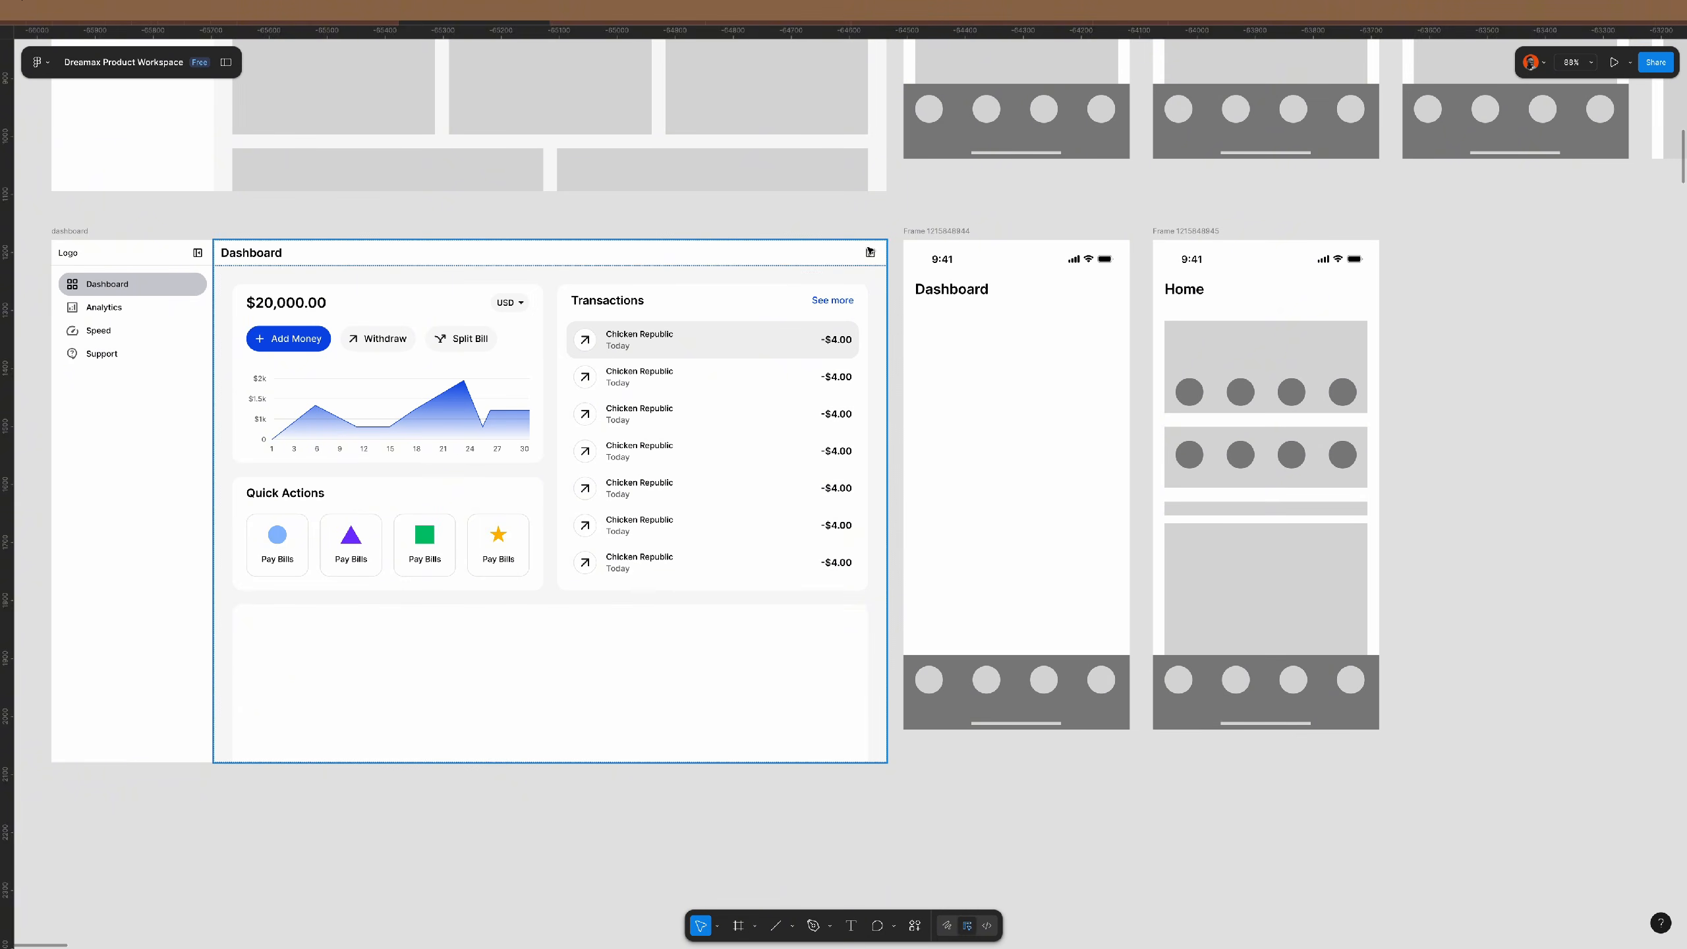
- Show the header button's grey circle fill and delete its icon
left_click(870, 254)
left_click(870, 255)
left_click(870, 254)
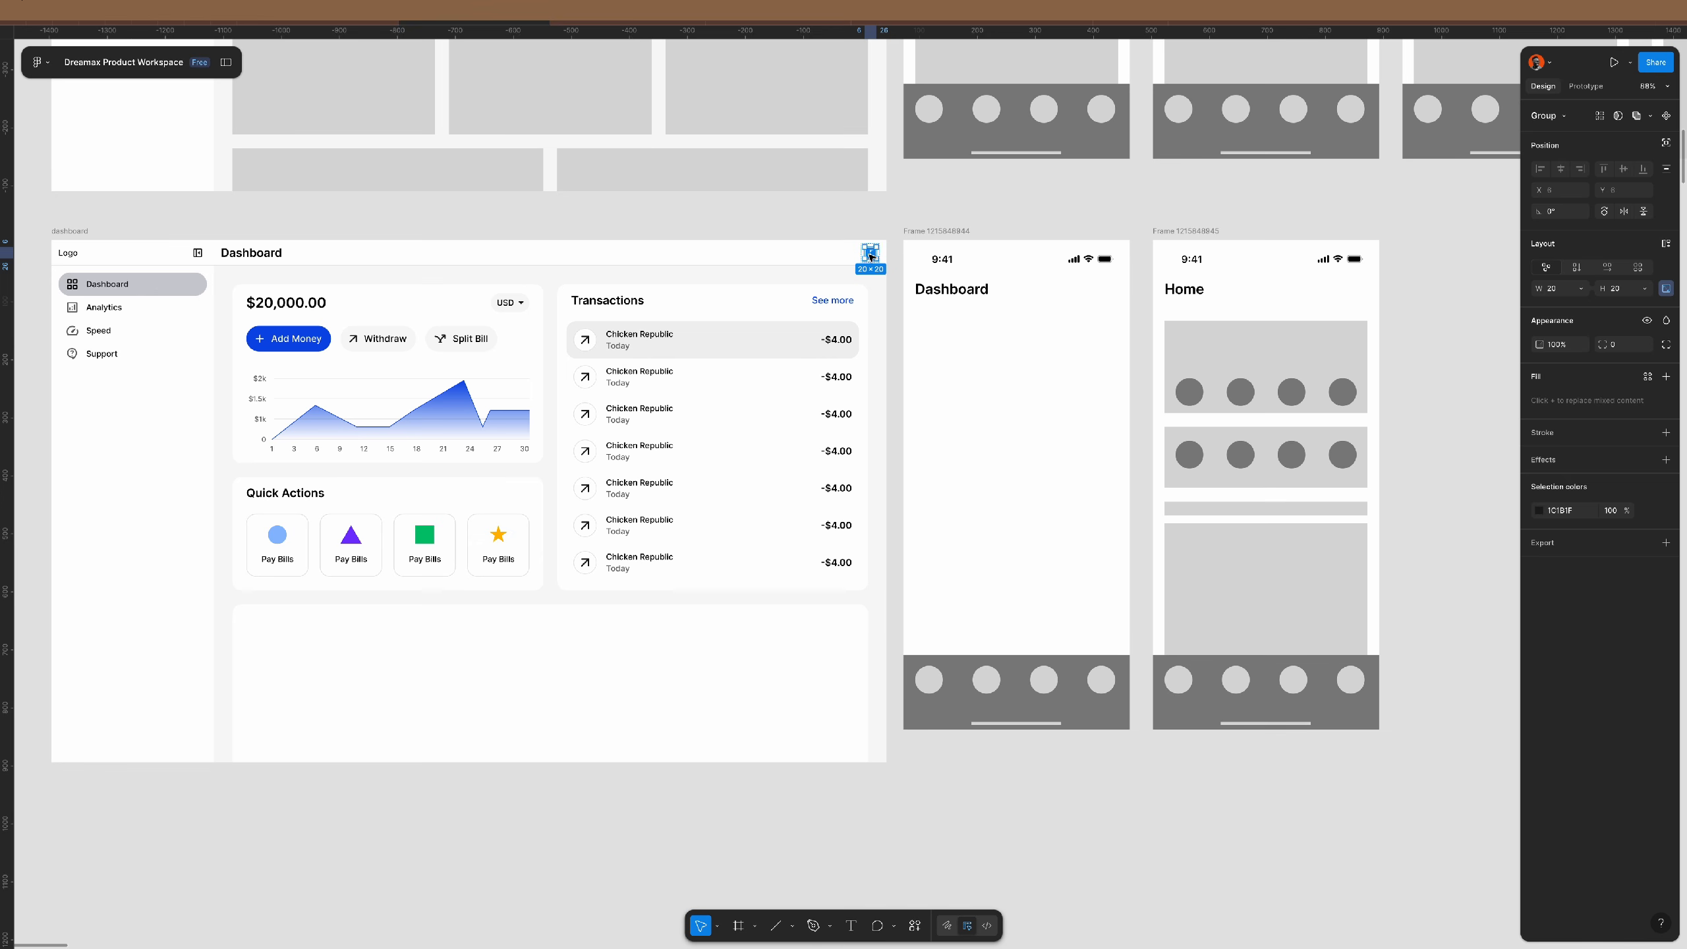
left_click(873, 262)
scroll(876, 255, "up", 5)
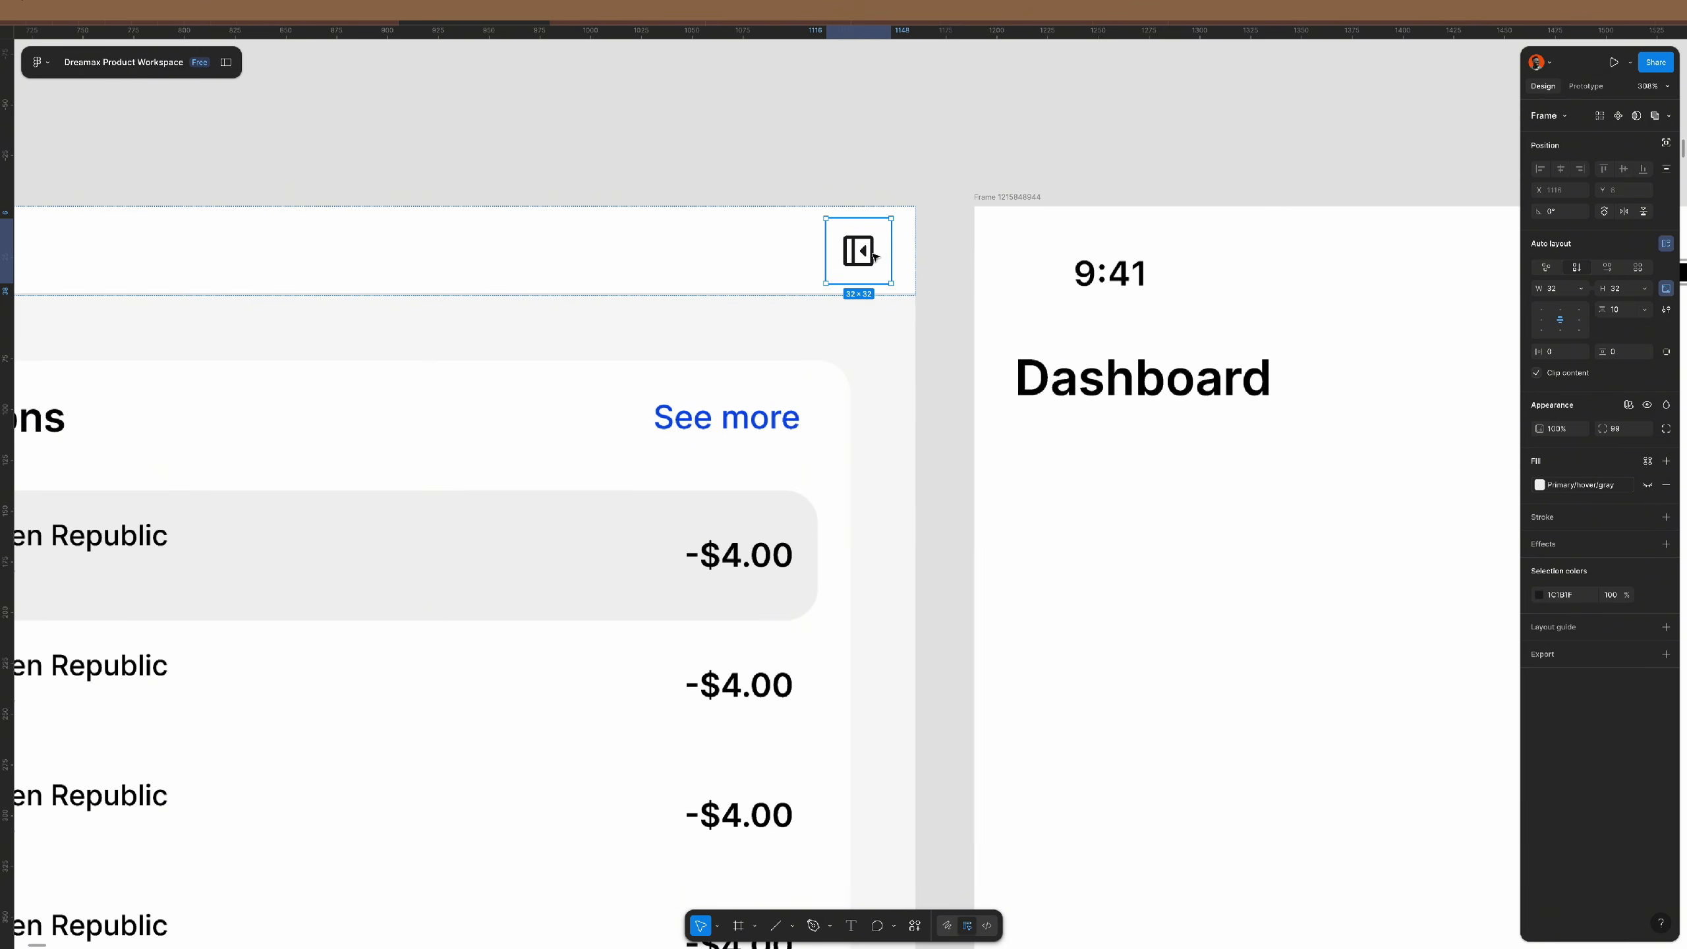
left_click(1650, 486)
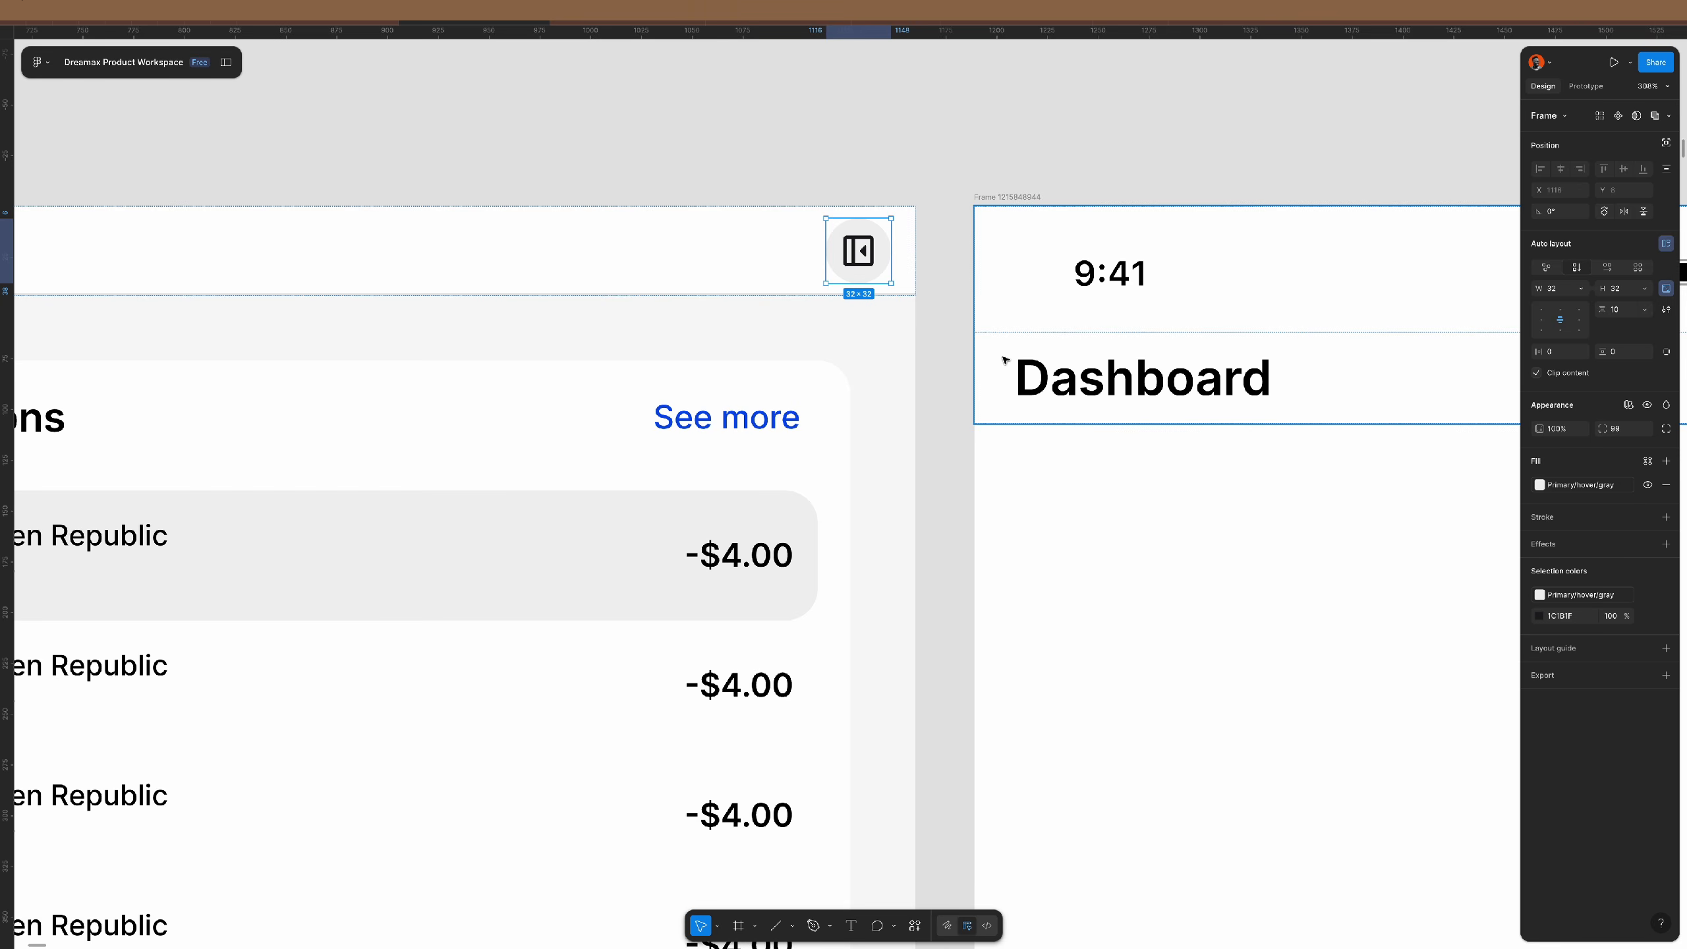
key("Return")
key("Delete")
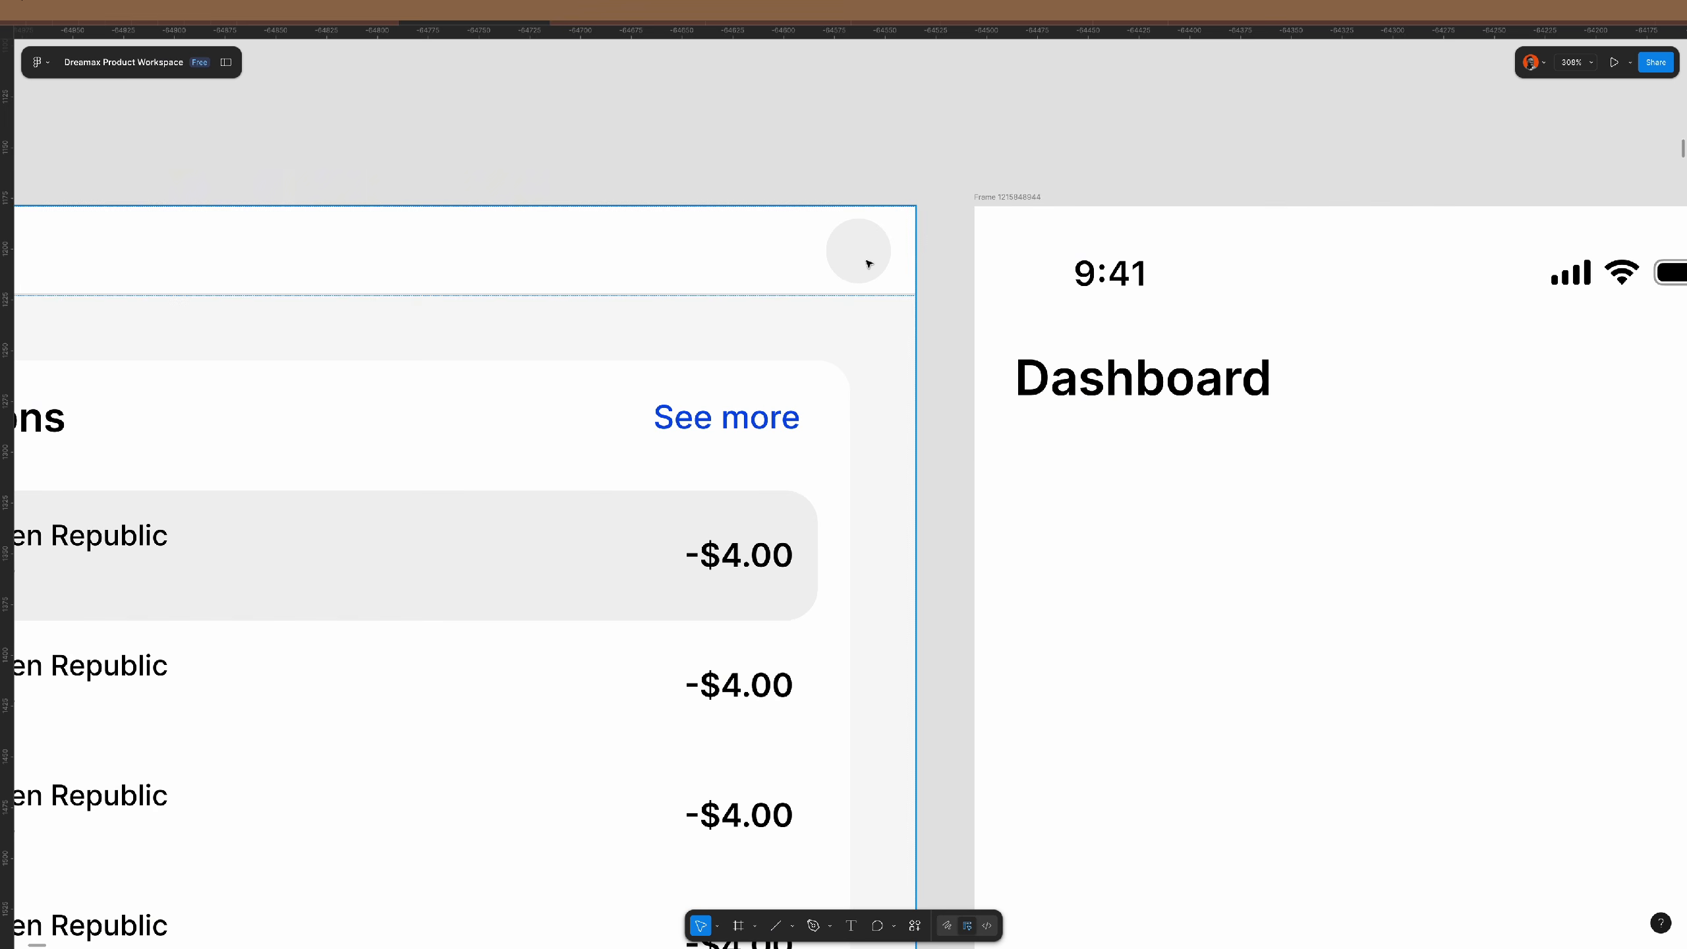
scroll(866, 268, "down", 3)
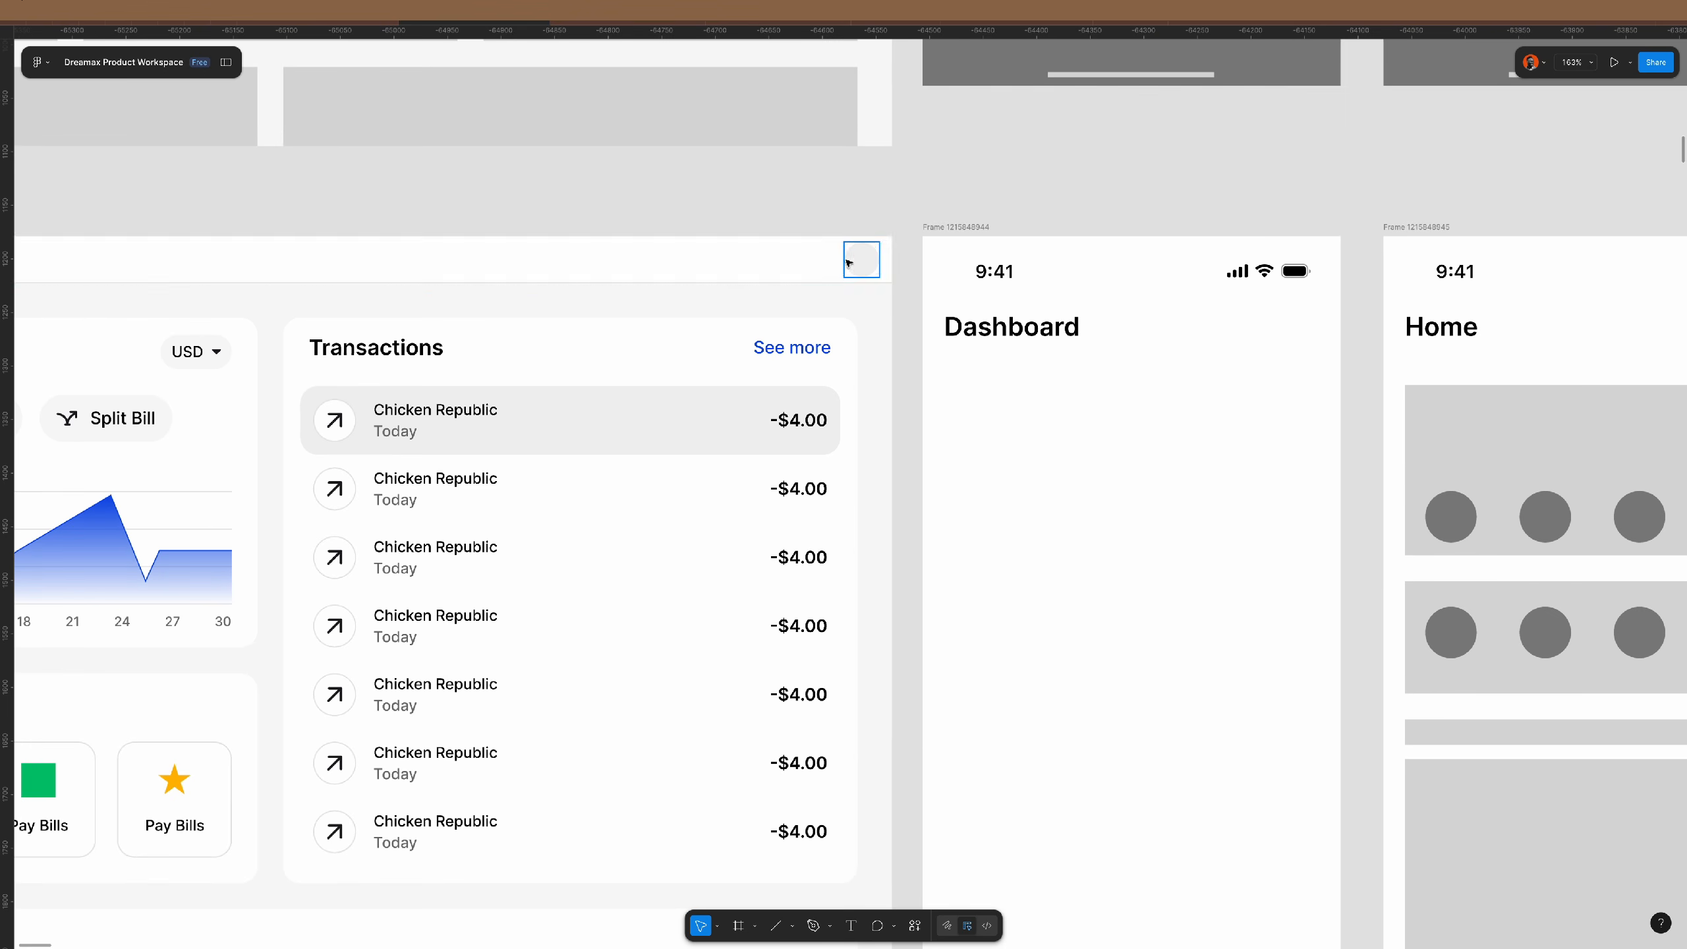
- Wrap both header circles in a hug-width auto-layout row with a 16 gap
left_click(859, 261)
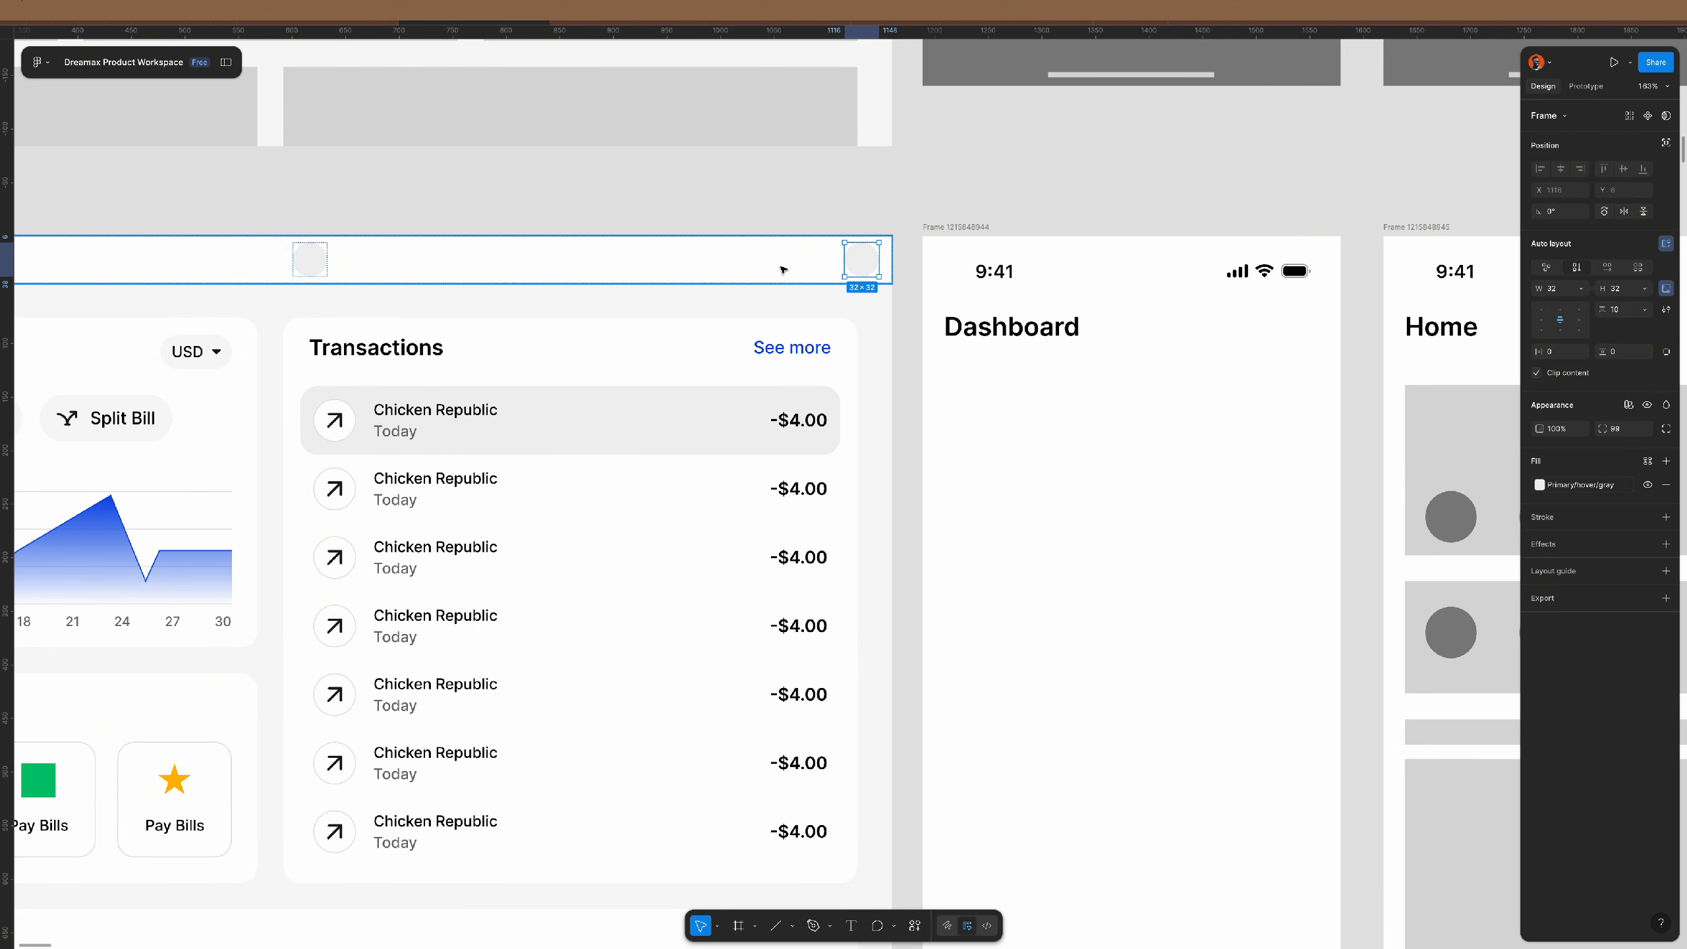
left_click(309, 260, "shift")
key("shift+a")
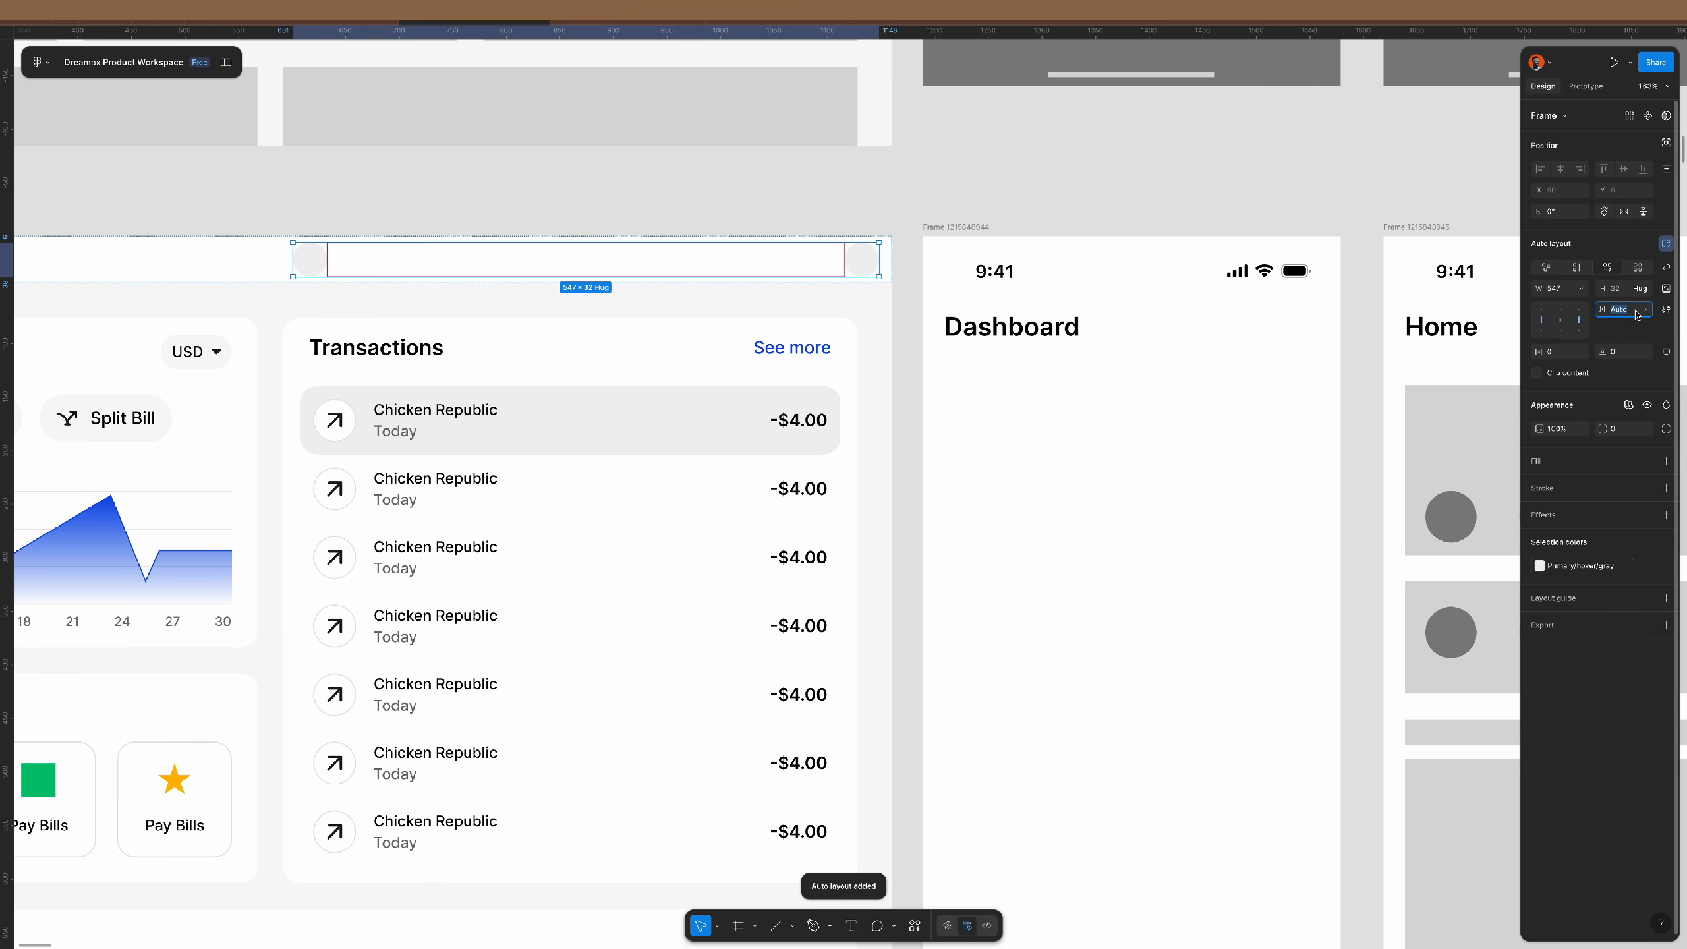
key("Return")
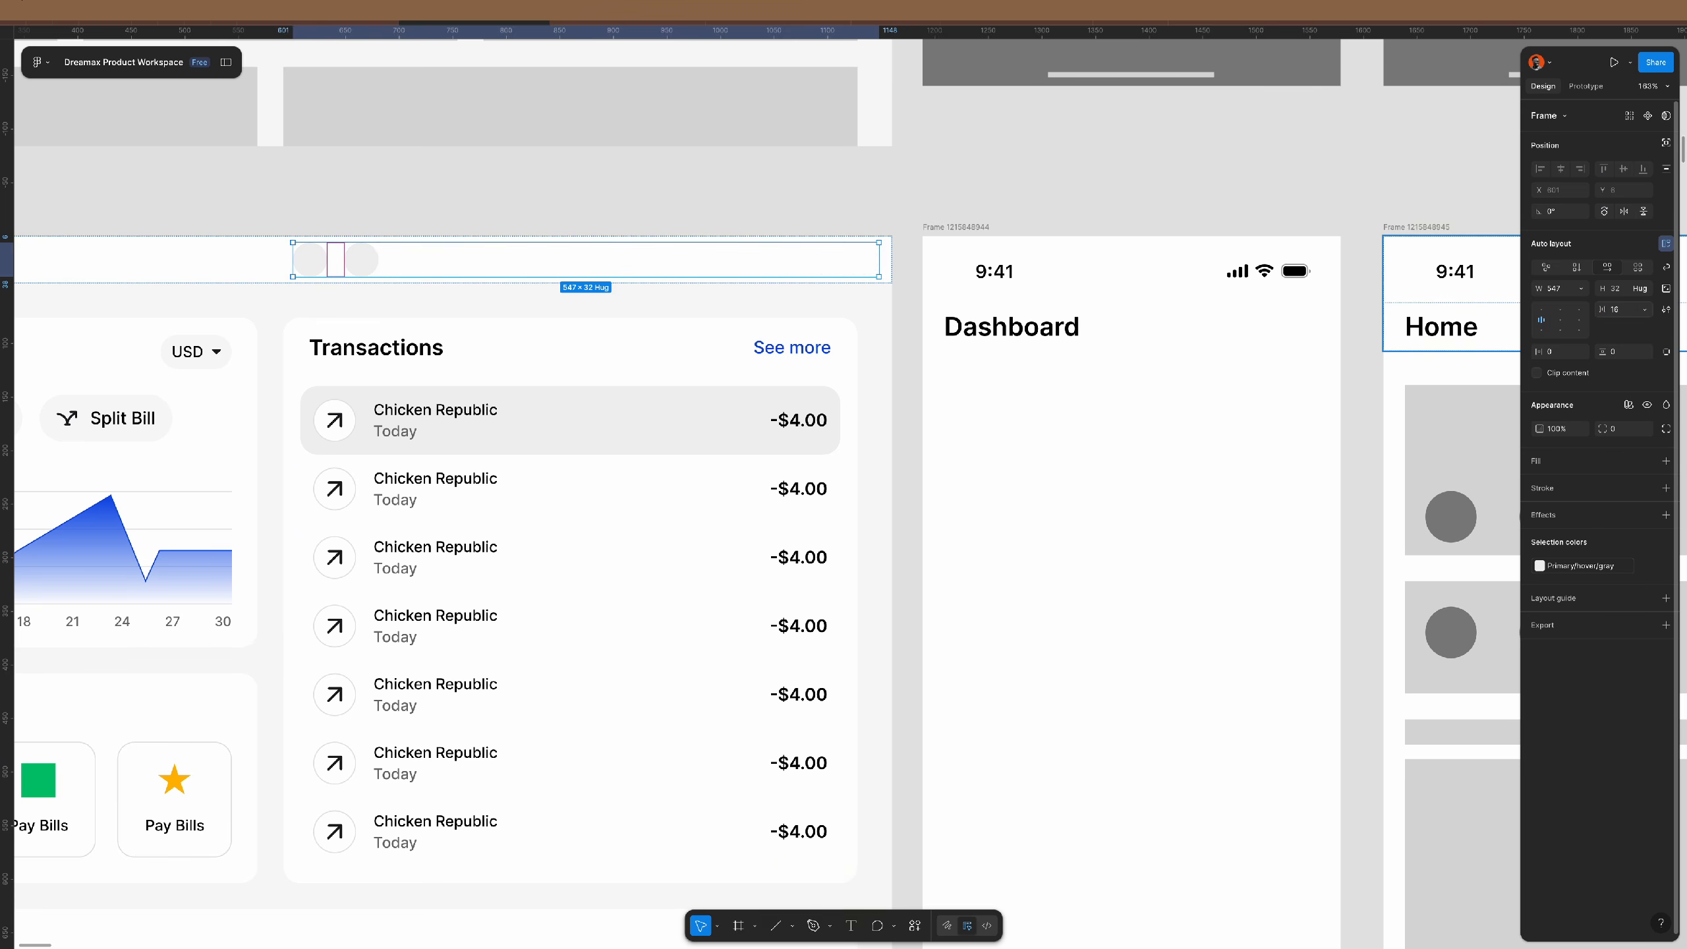
left_click(1581, 288)
left_click(1584, 305)
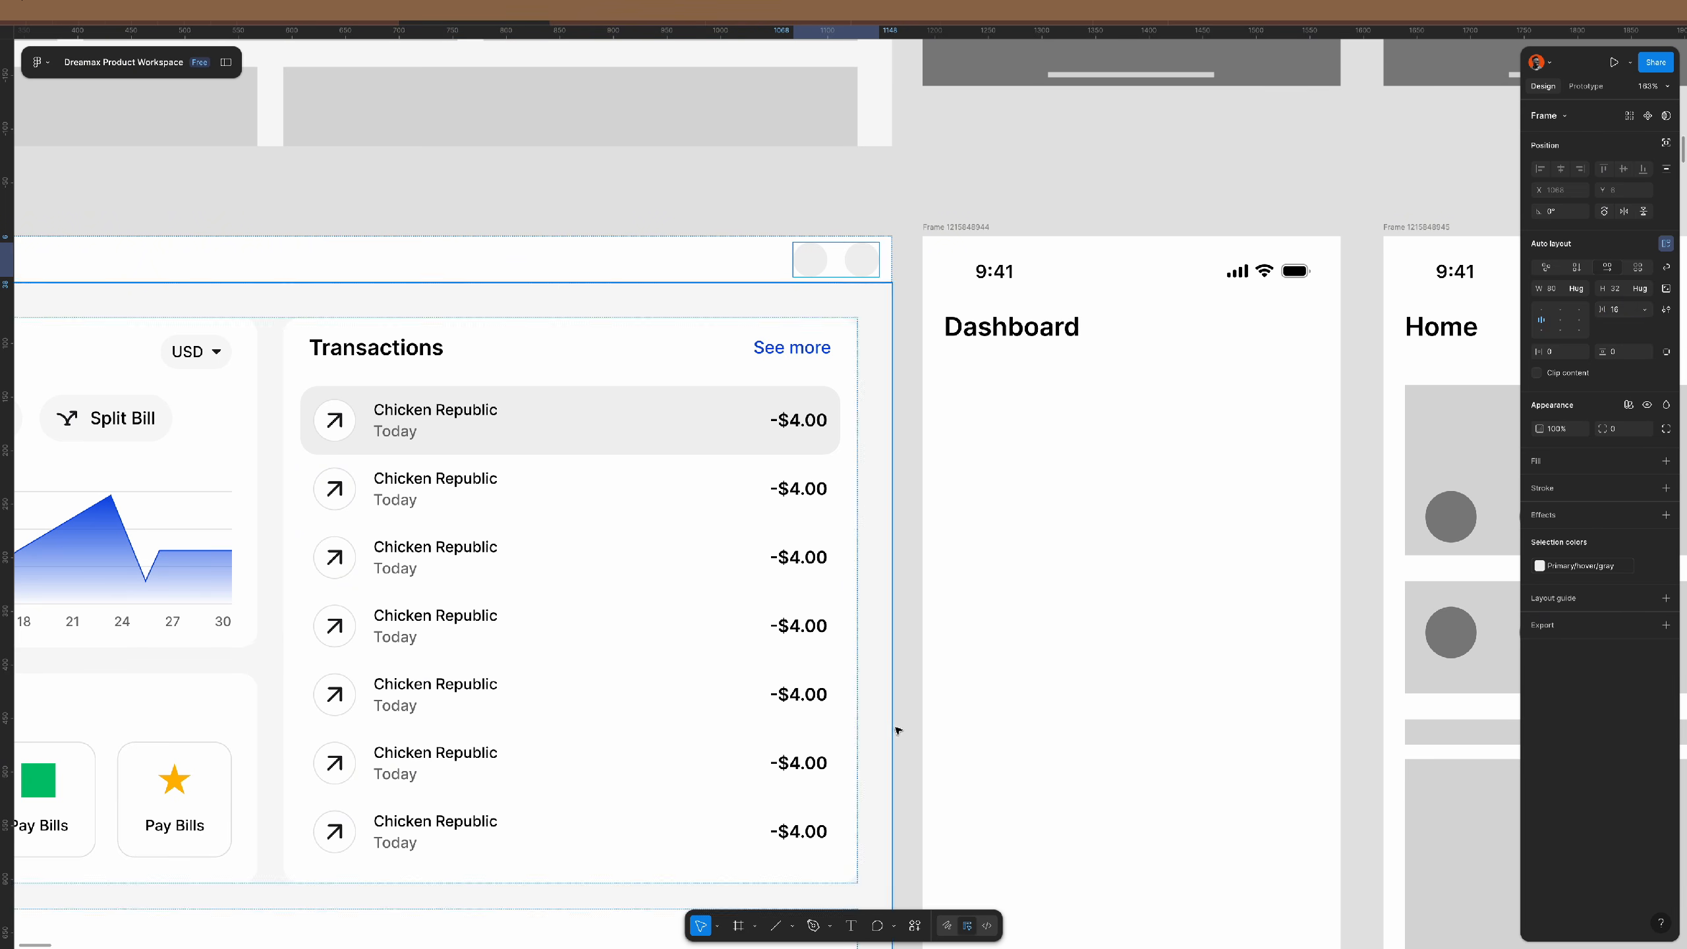
left_click(918, 925)
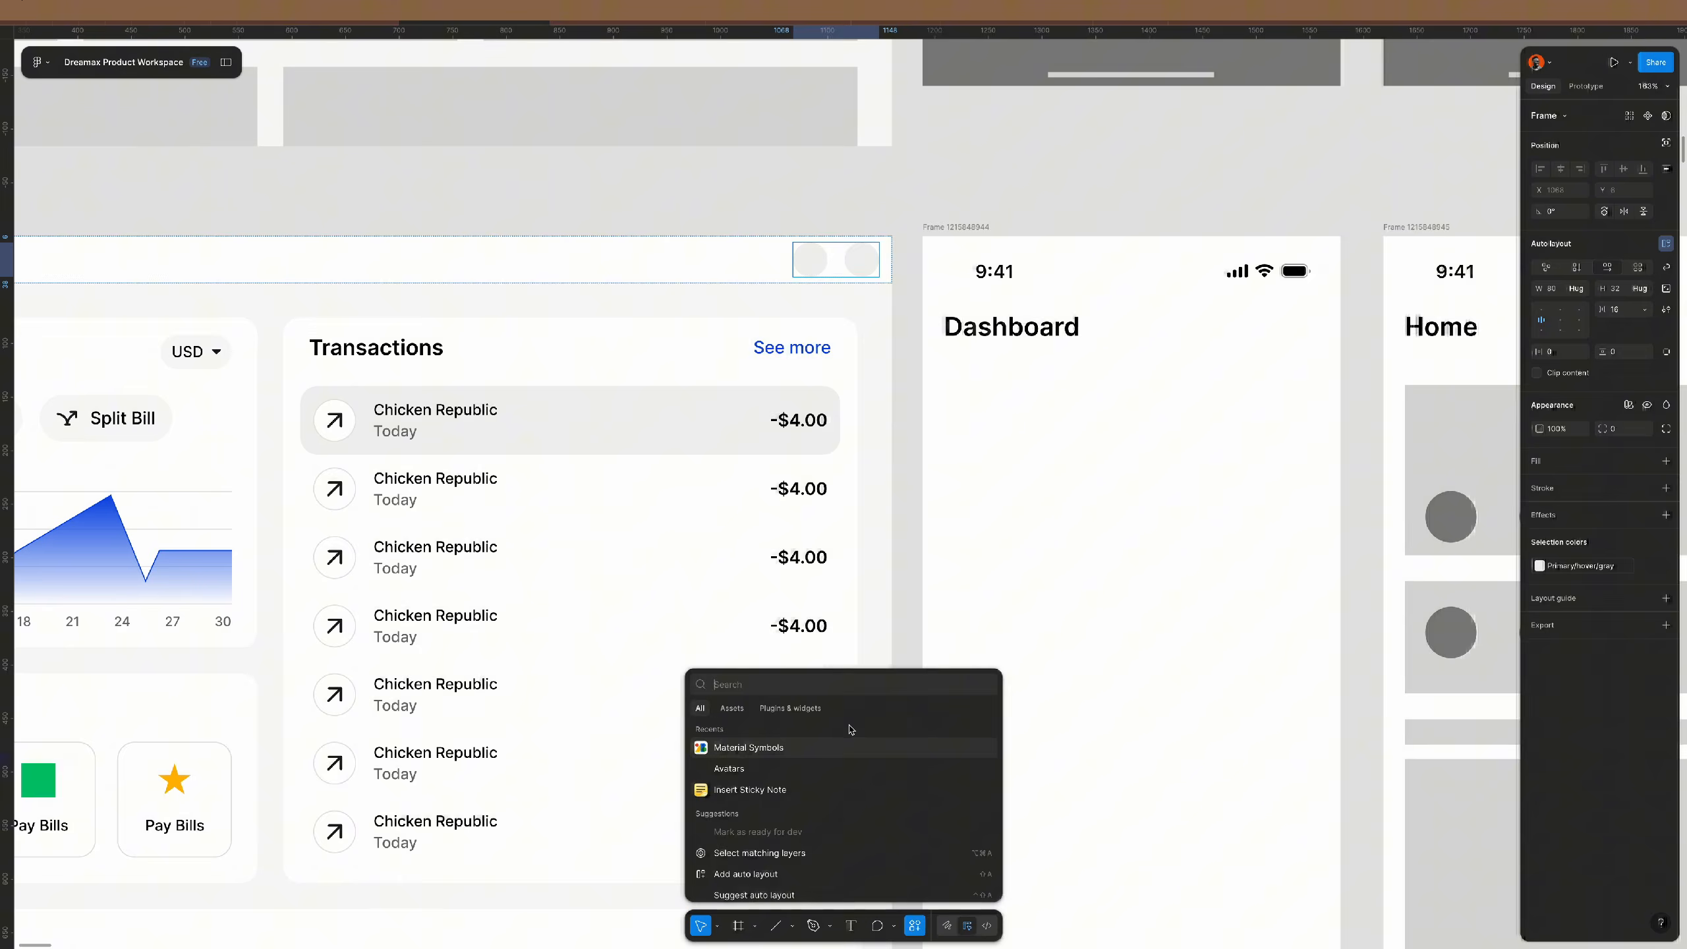
- Search Material Symbols for 'notifica' and place the bell icon in the header's left circle
left_click(757, 748)
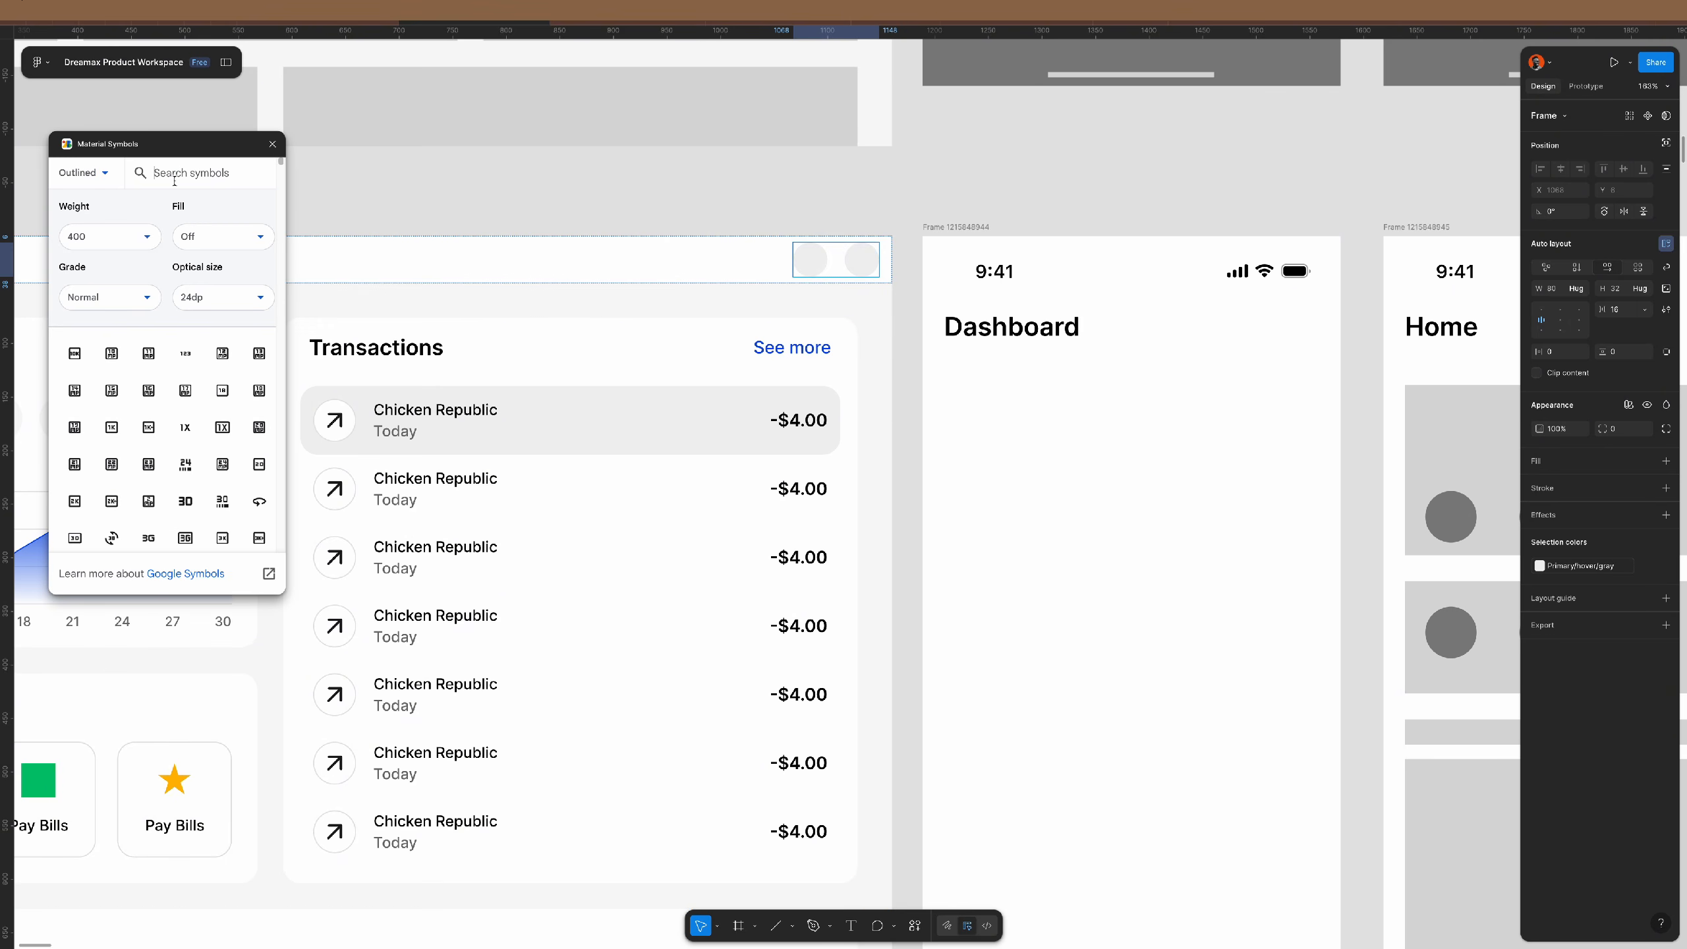
type("notifica")
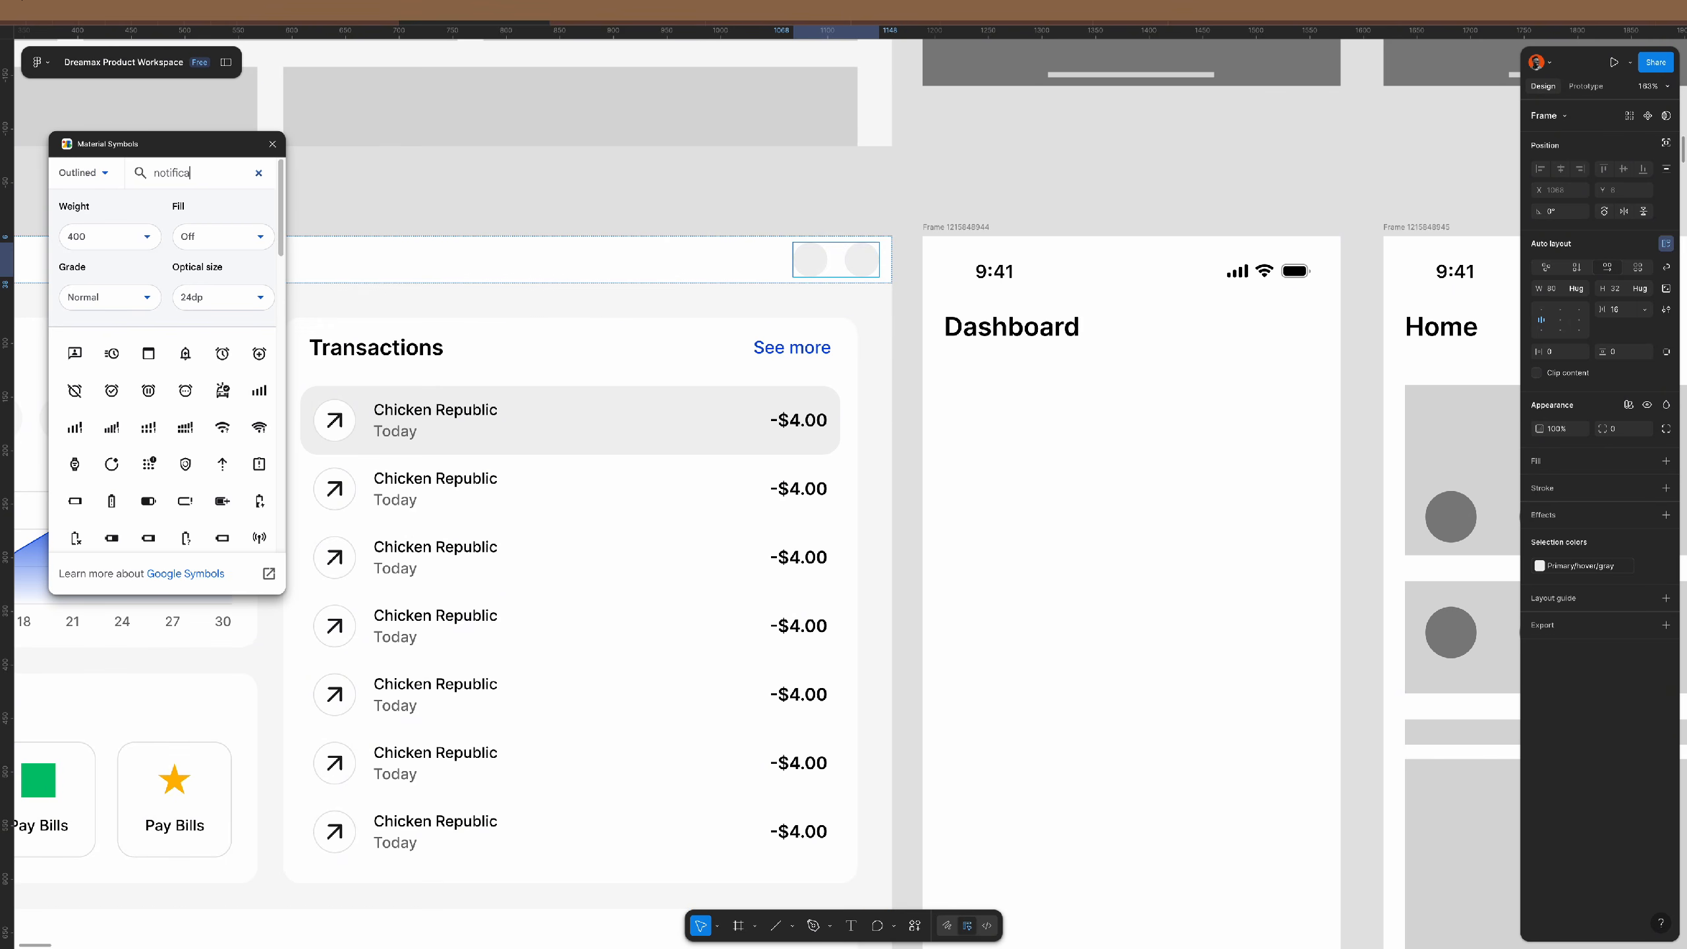
scroll(192, 469, "down", 2)
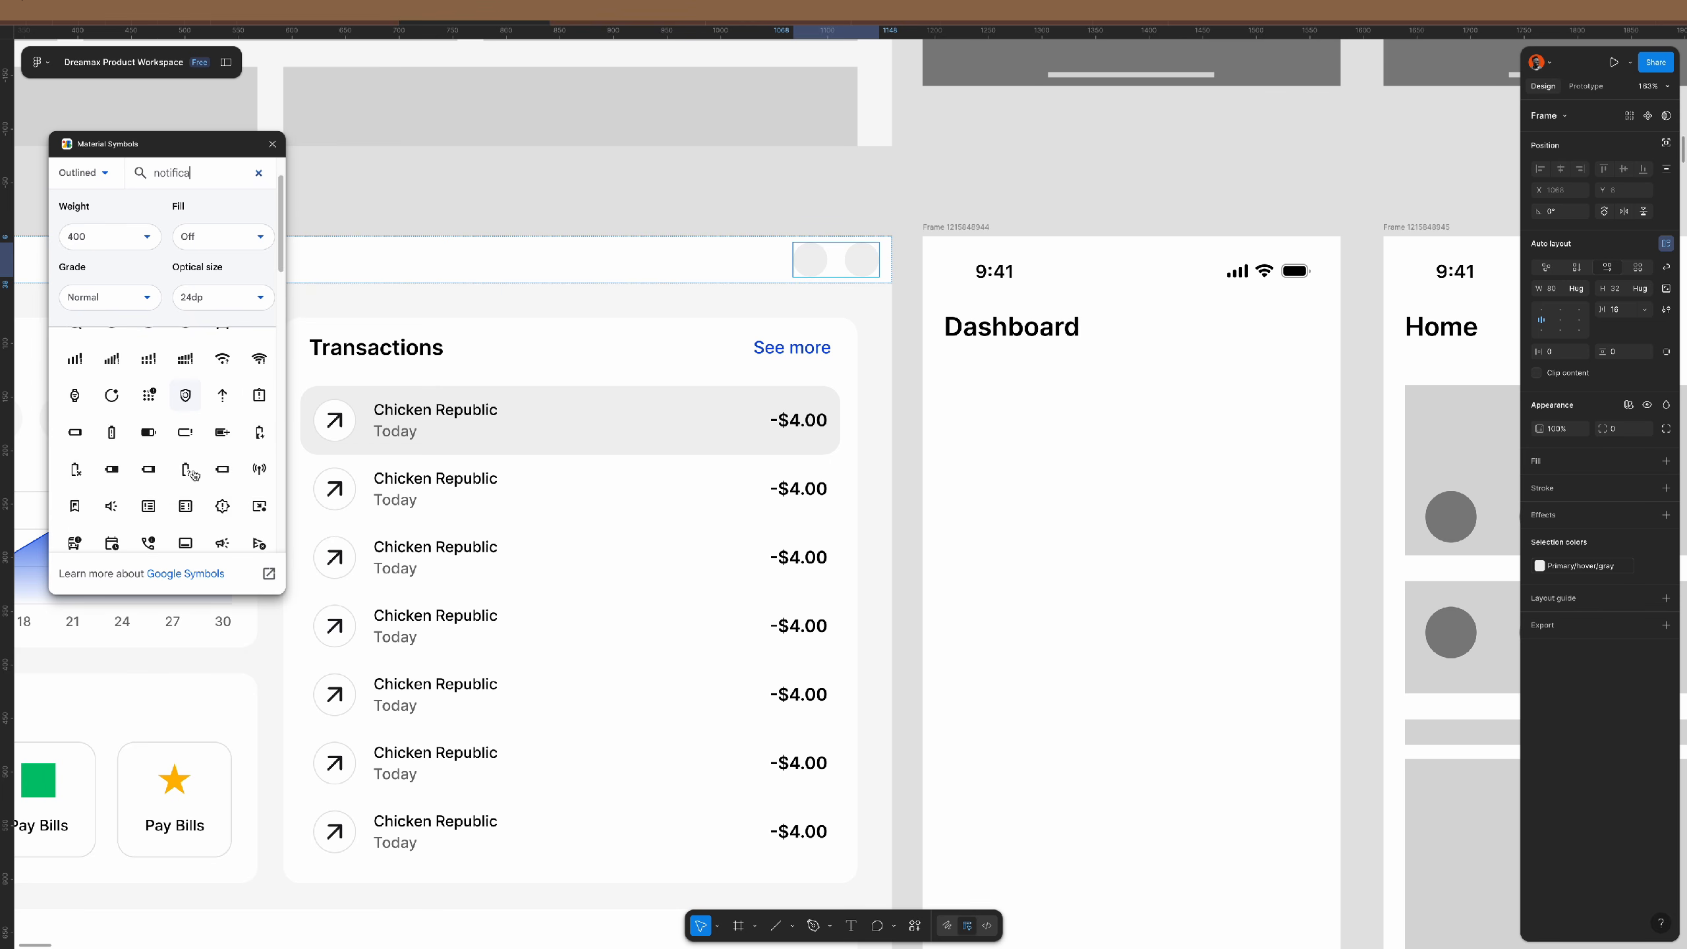
scroll(194, 475, "down", 5)
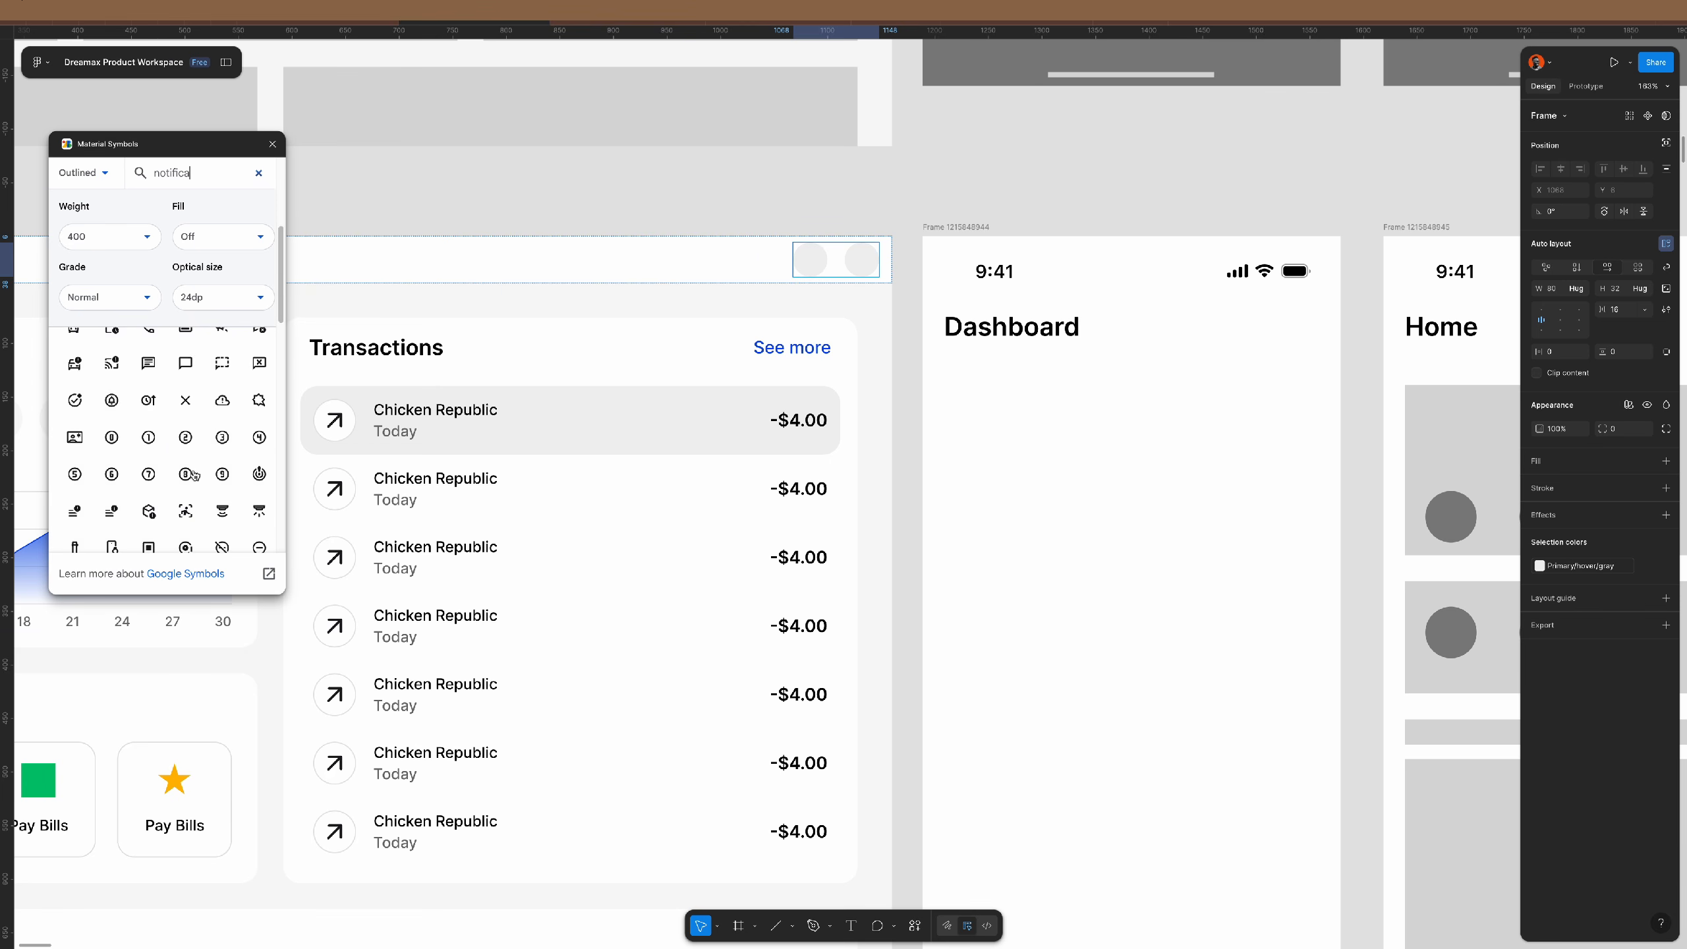
scroll(195, 475, "down", 5)
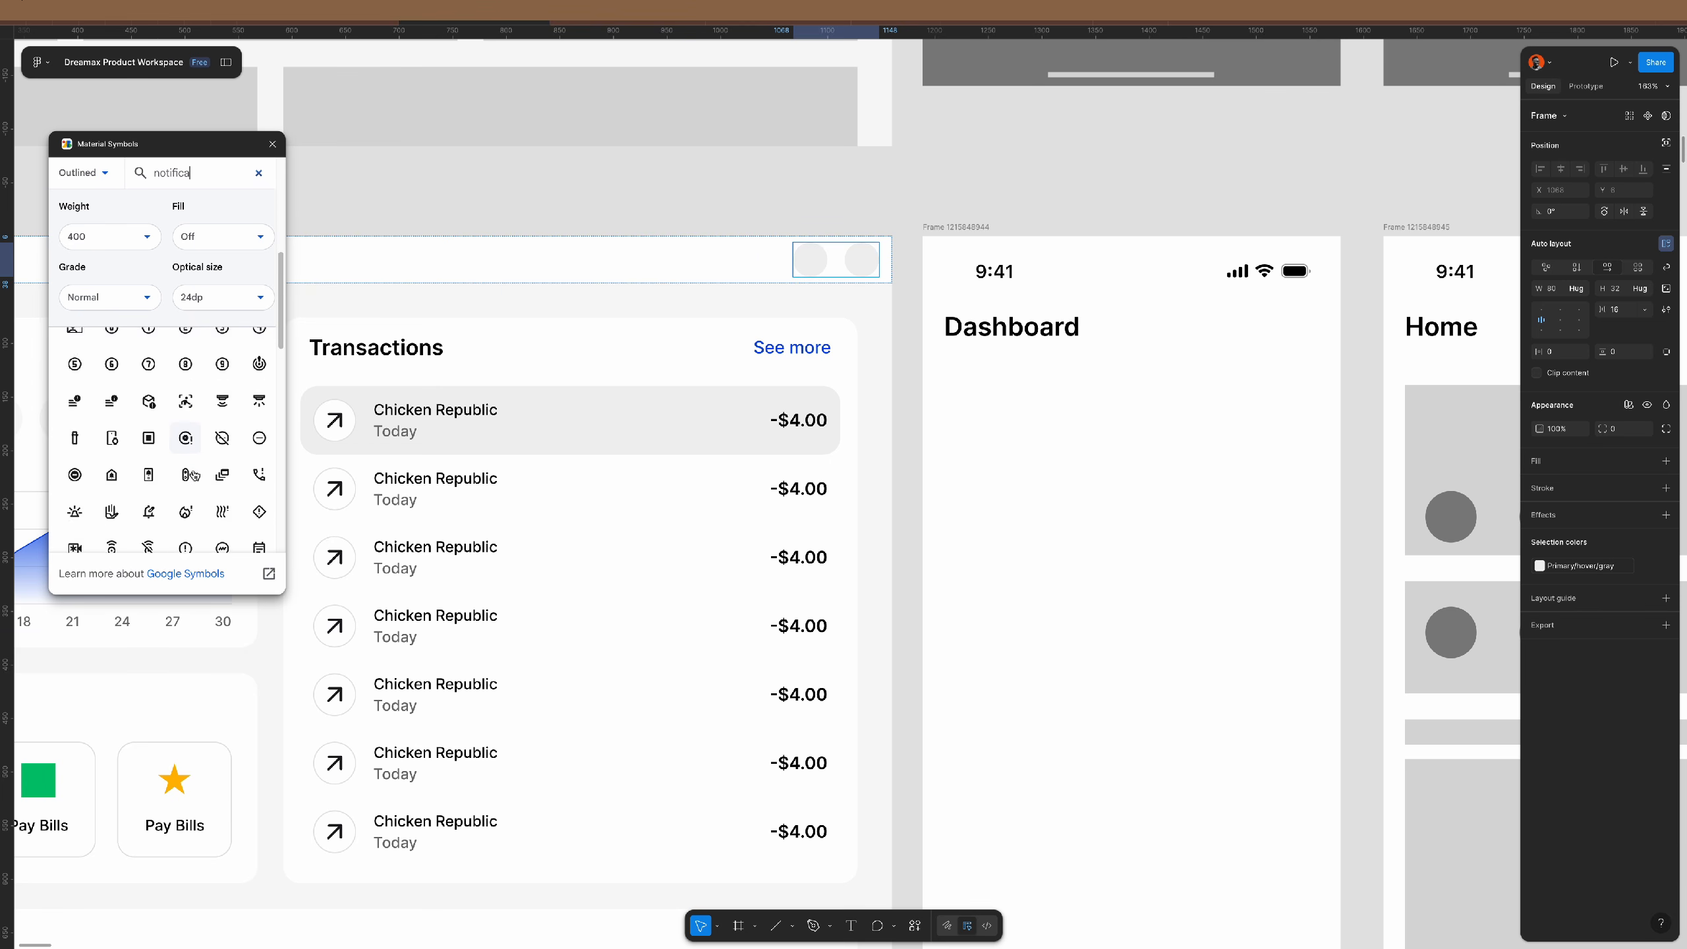
scroll(195, 474, "down", 1)
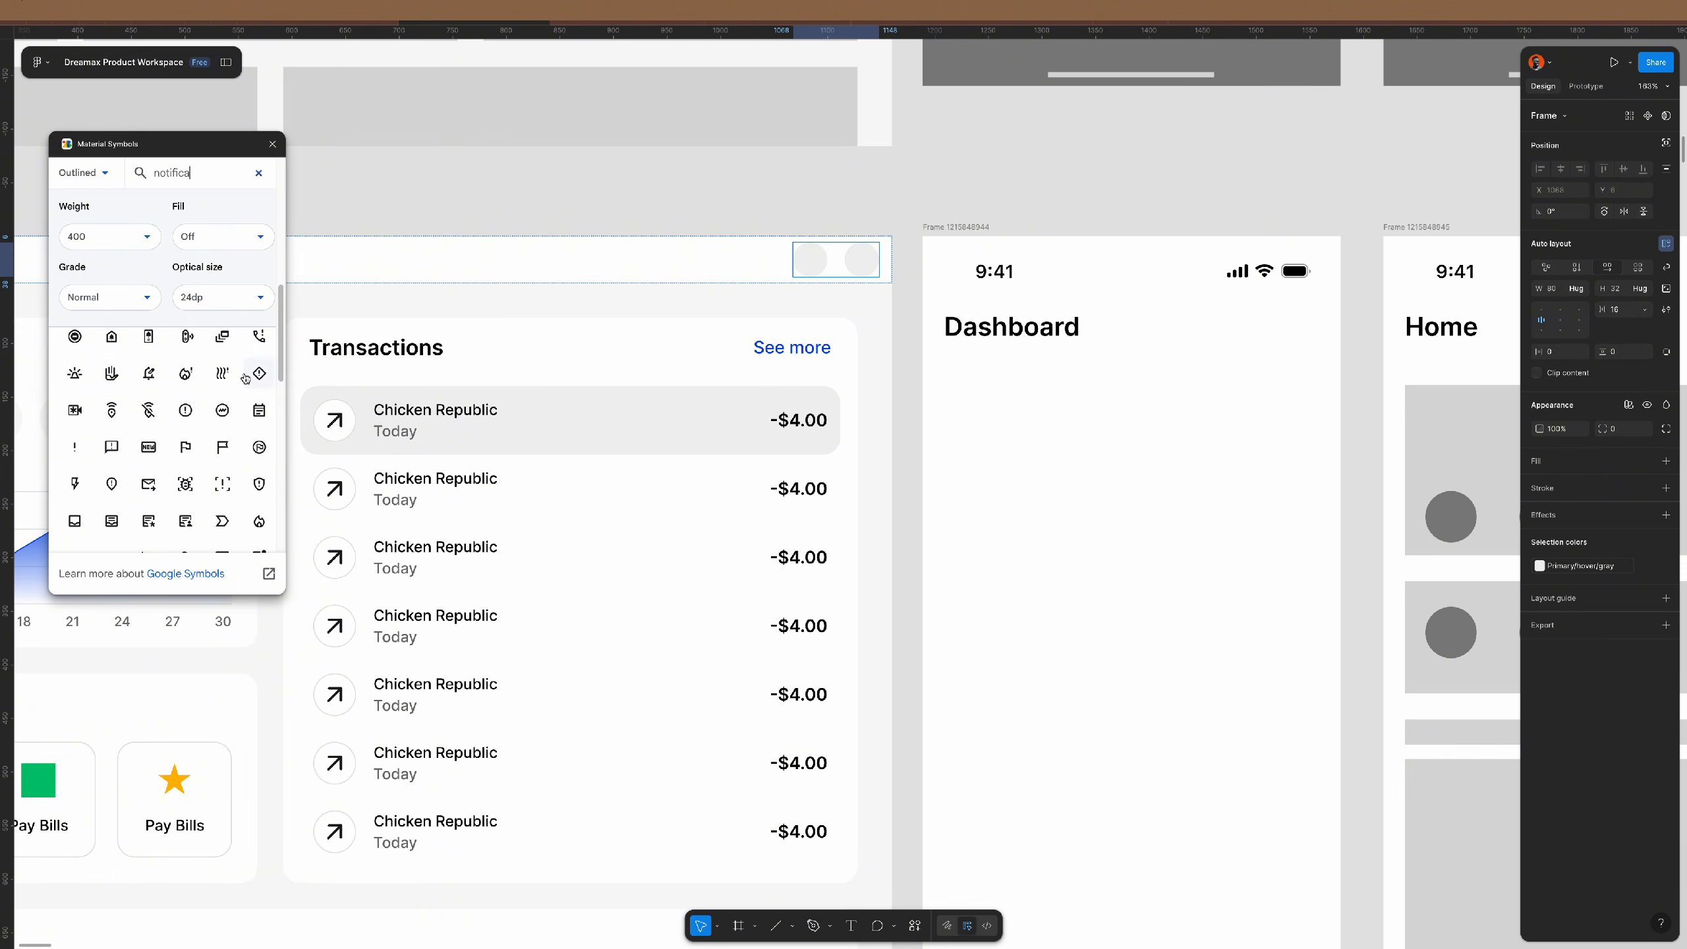
scroll(199, 485, "down", 5)
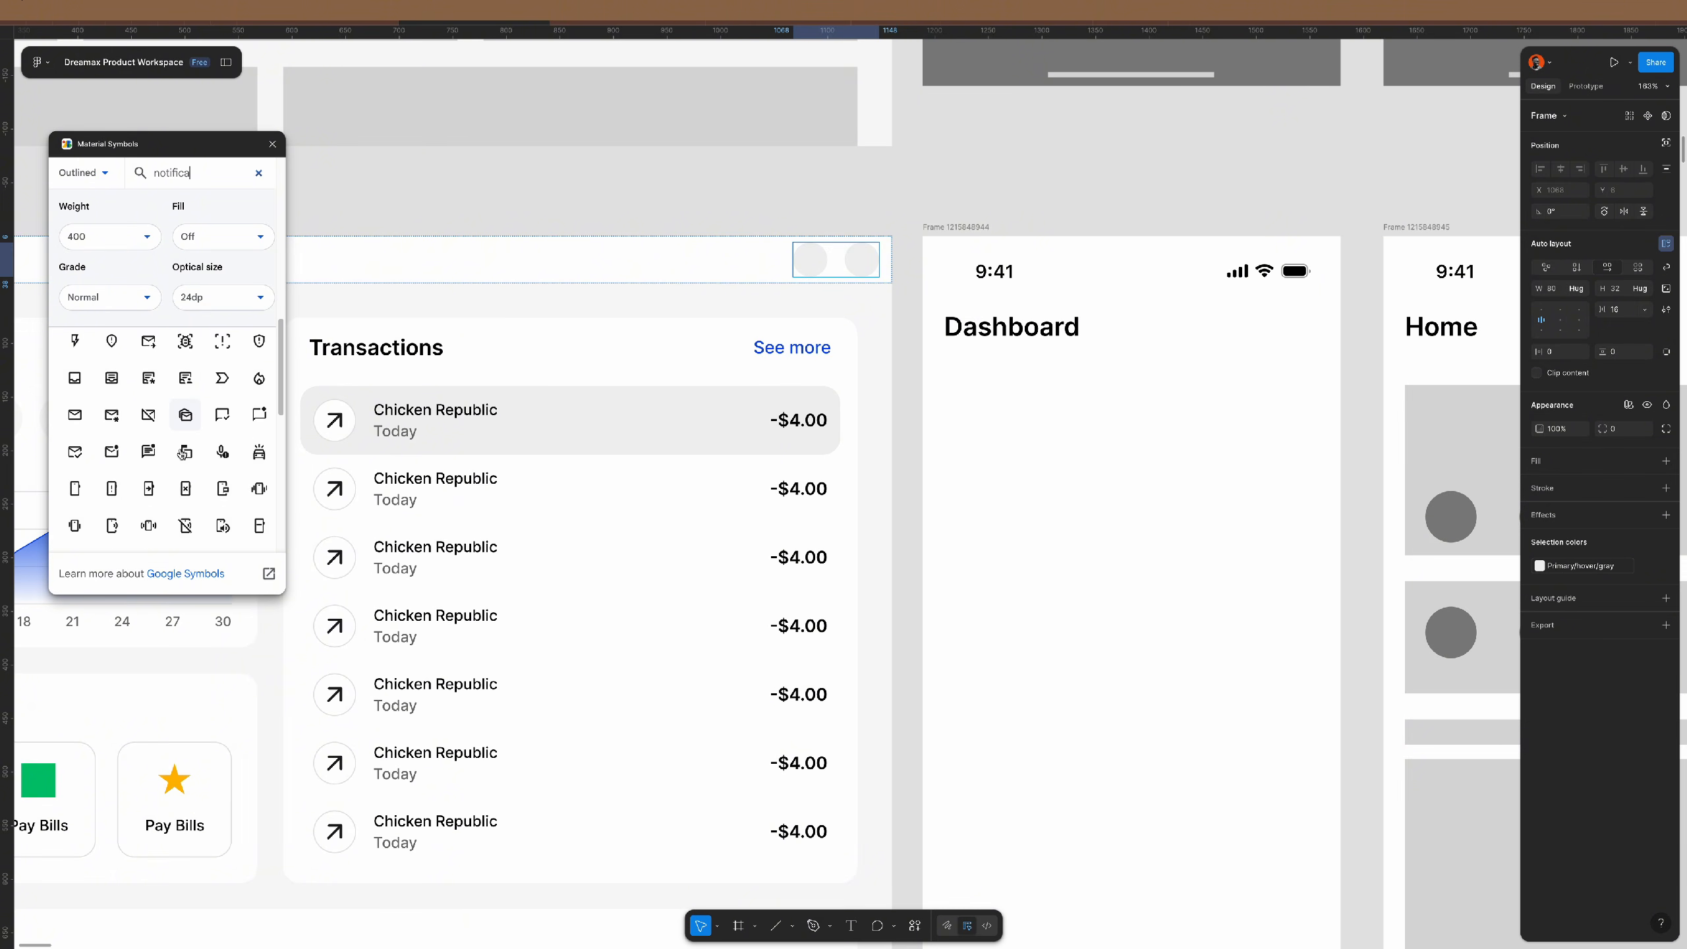
scroll(181, 454, "down", 5)
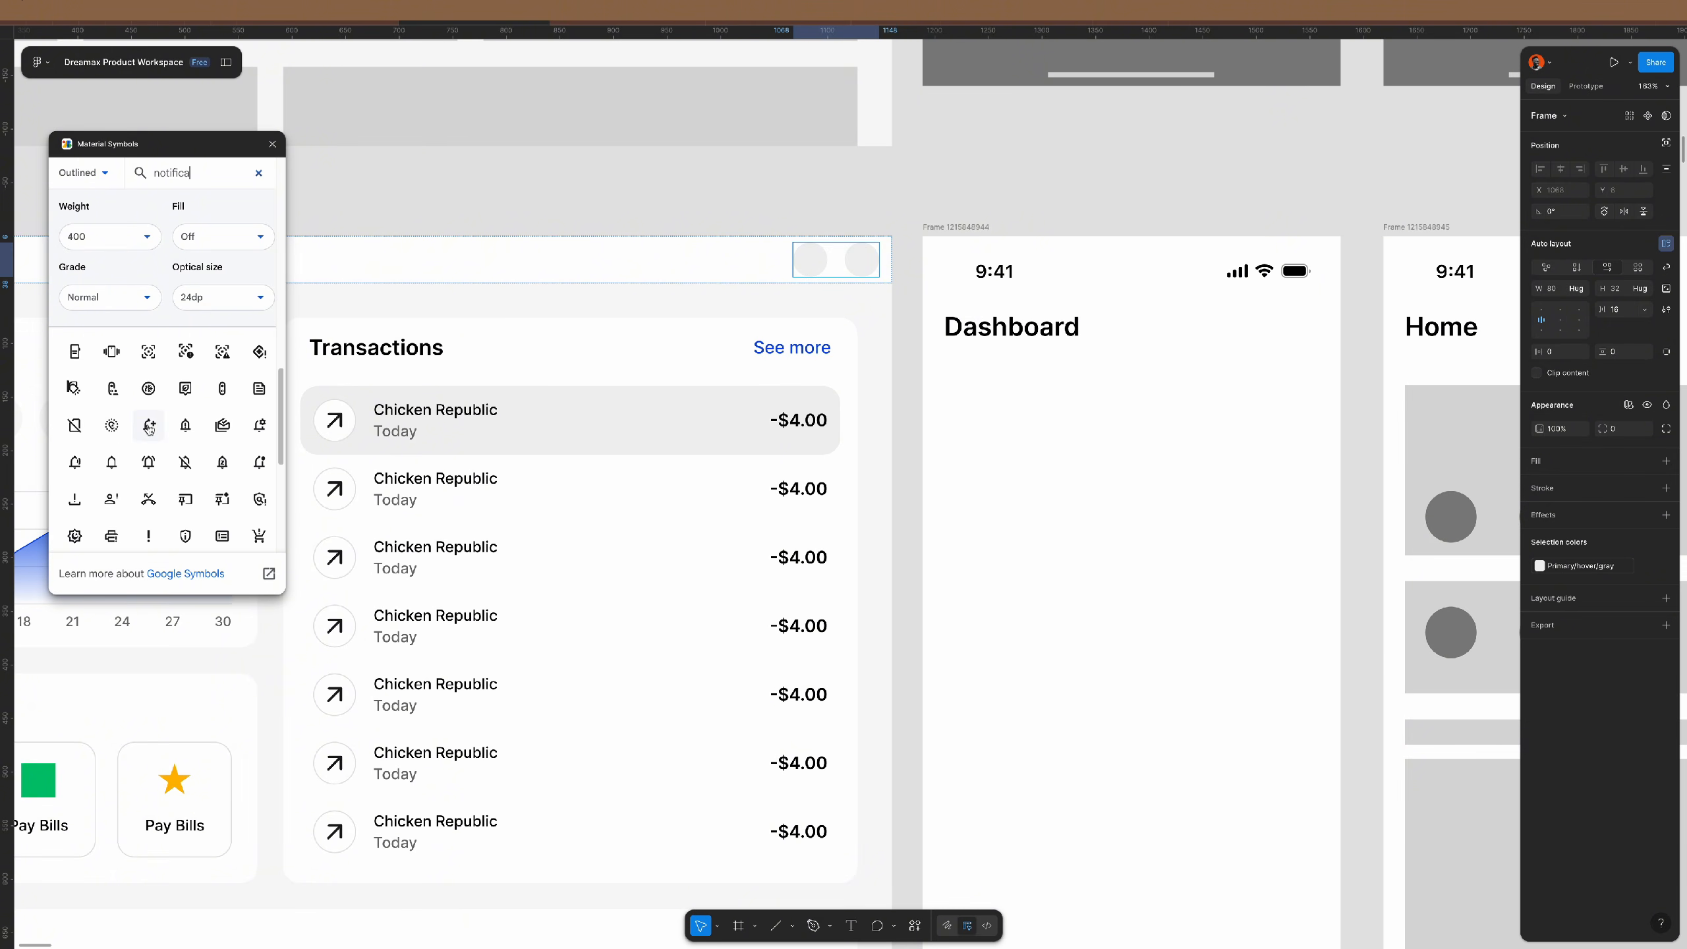
left_click_drag(109, 465, 813, 267)
left_click_drag(810, 206, 814, 264)
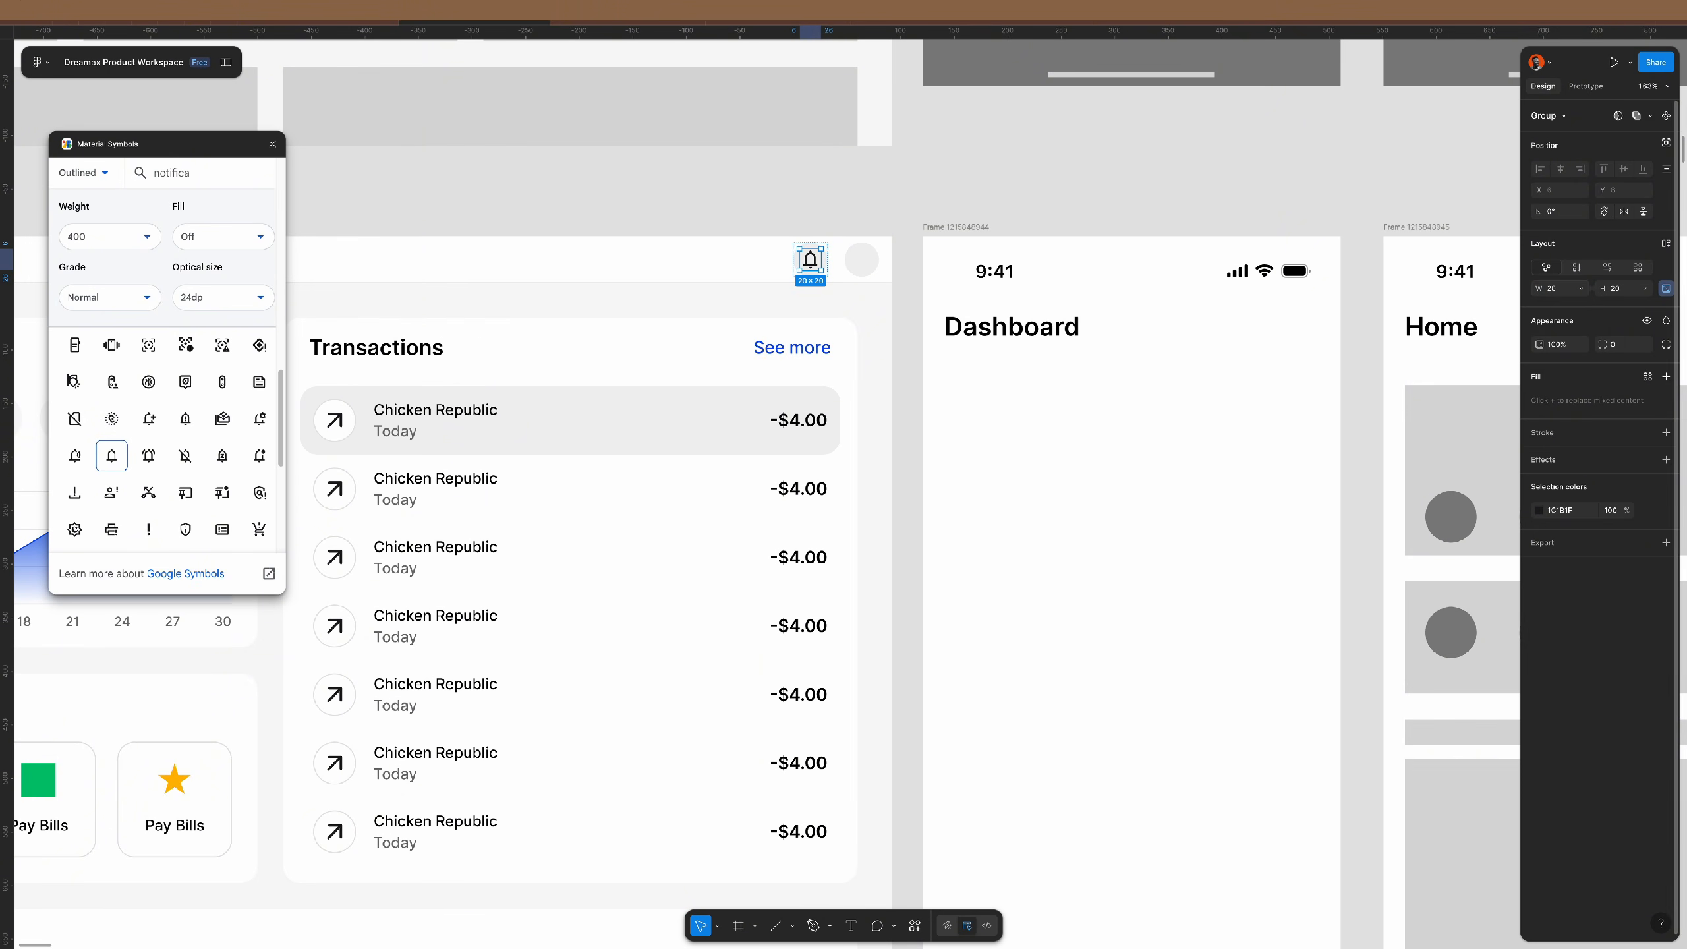
- Remove the grey fill behind the bell and close the icon plugin
left_click(864, 234)
left_click(810, 259)
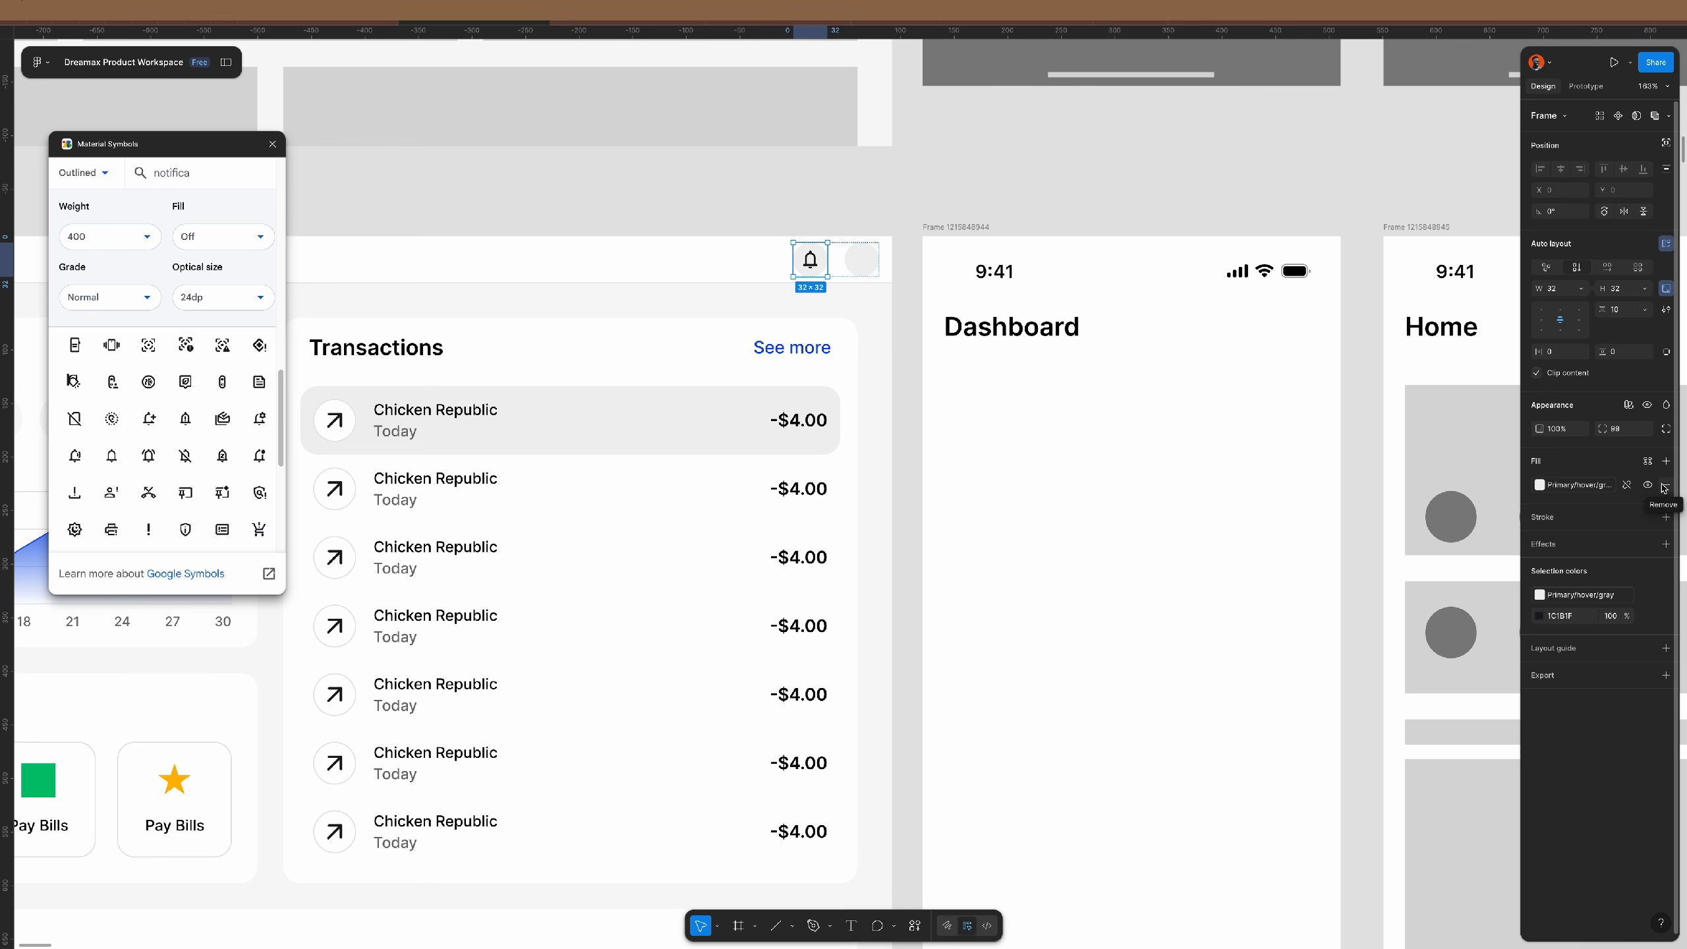
left_click(857, 220)
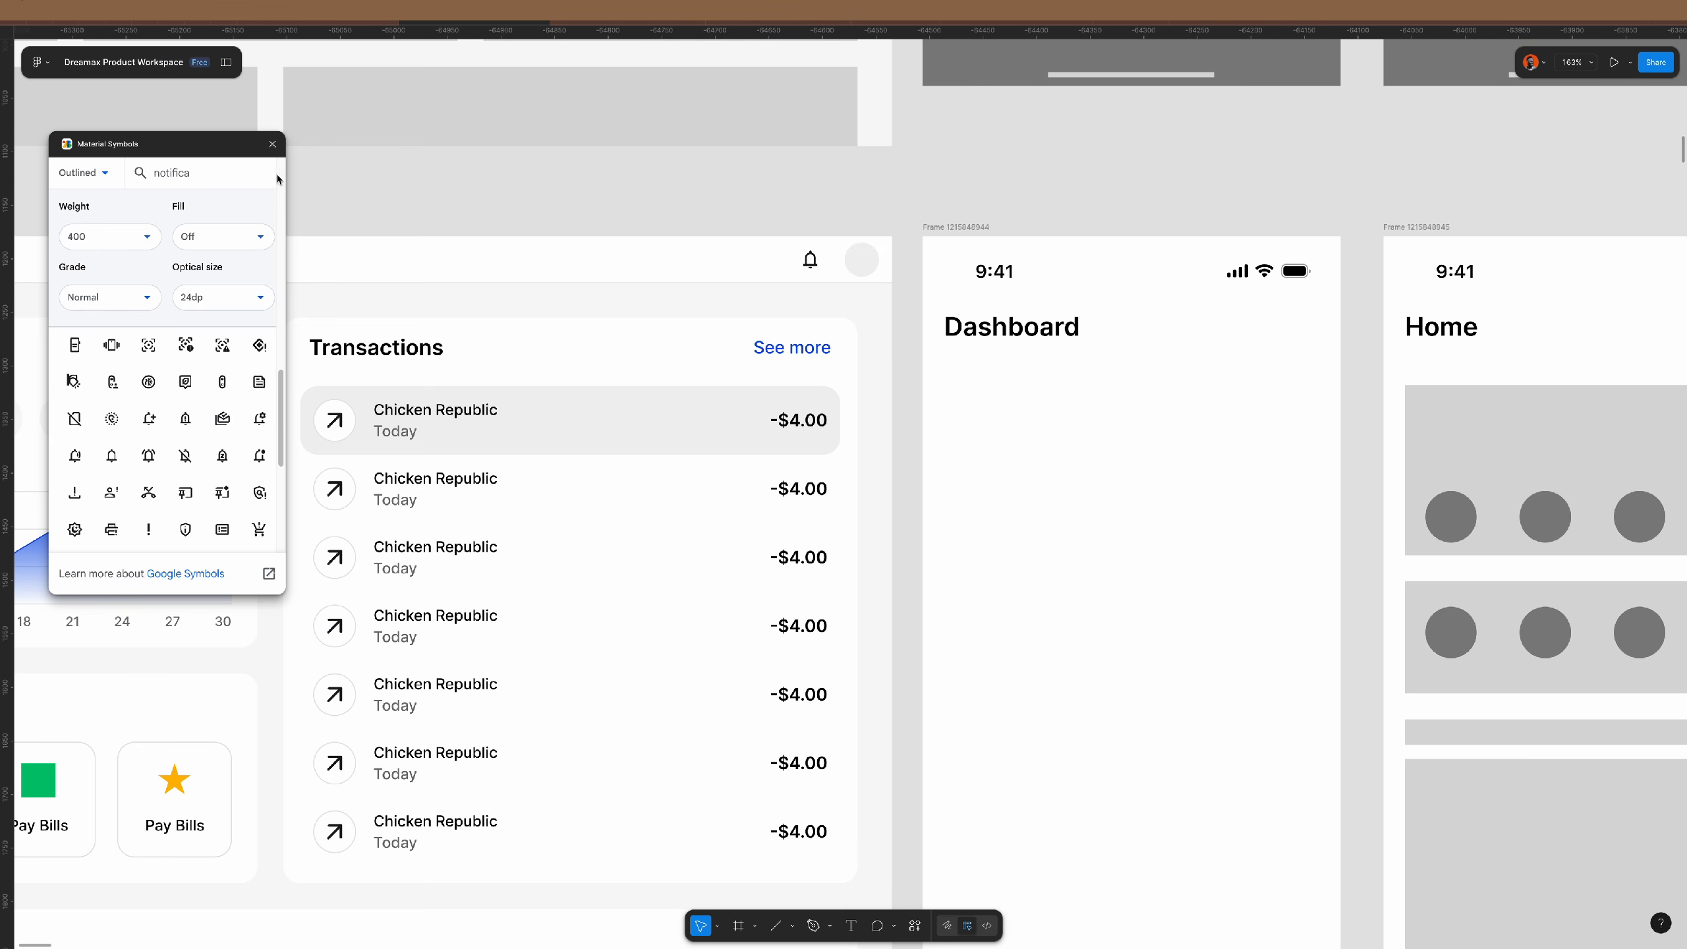
left_click(273, 145)
- Paste the guy2 avatar illustration into the header's grey right circle
scroll(602, 478, "down", 5)
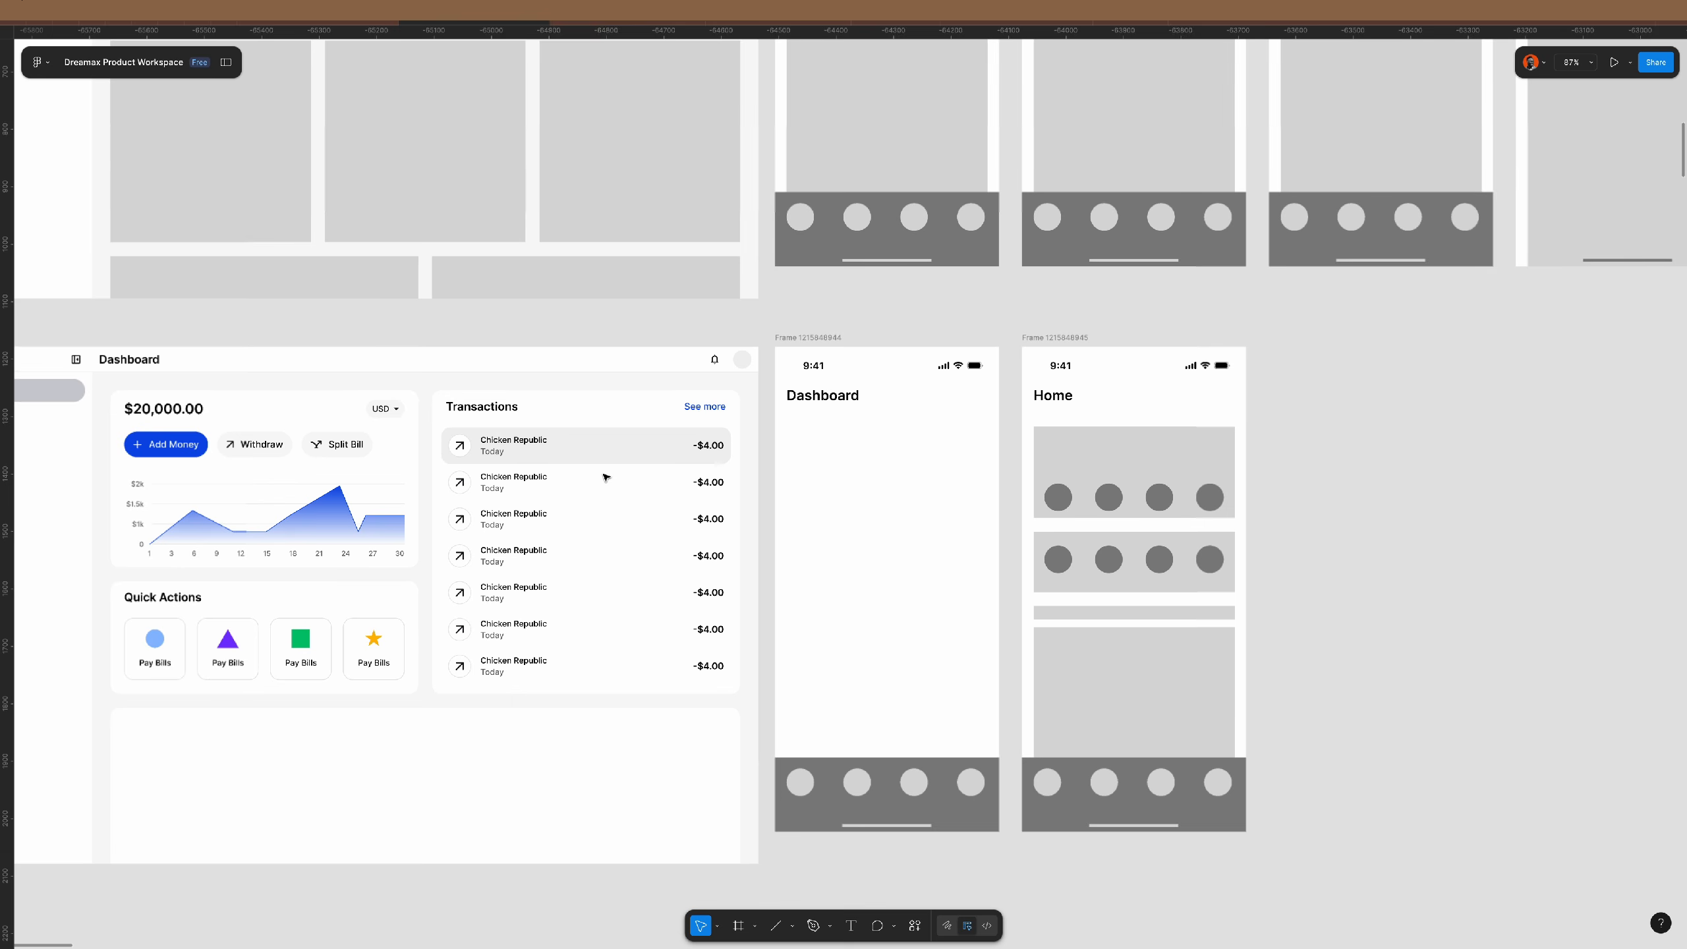
scroll(472, 539, "down", 10)
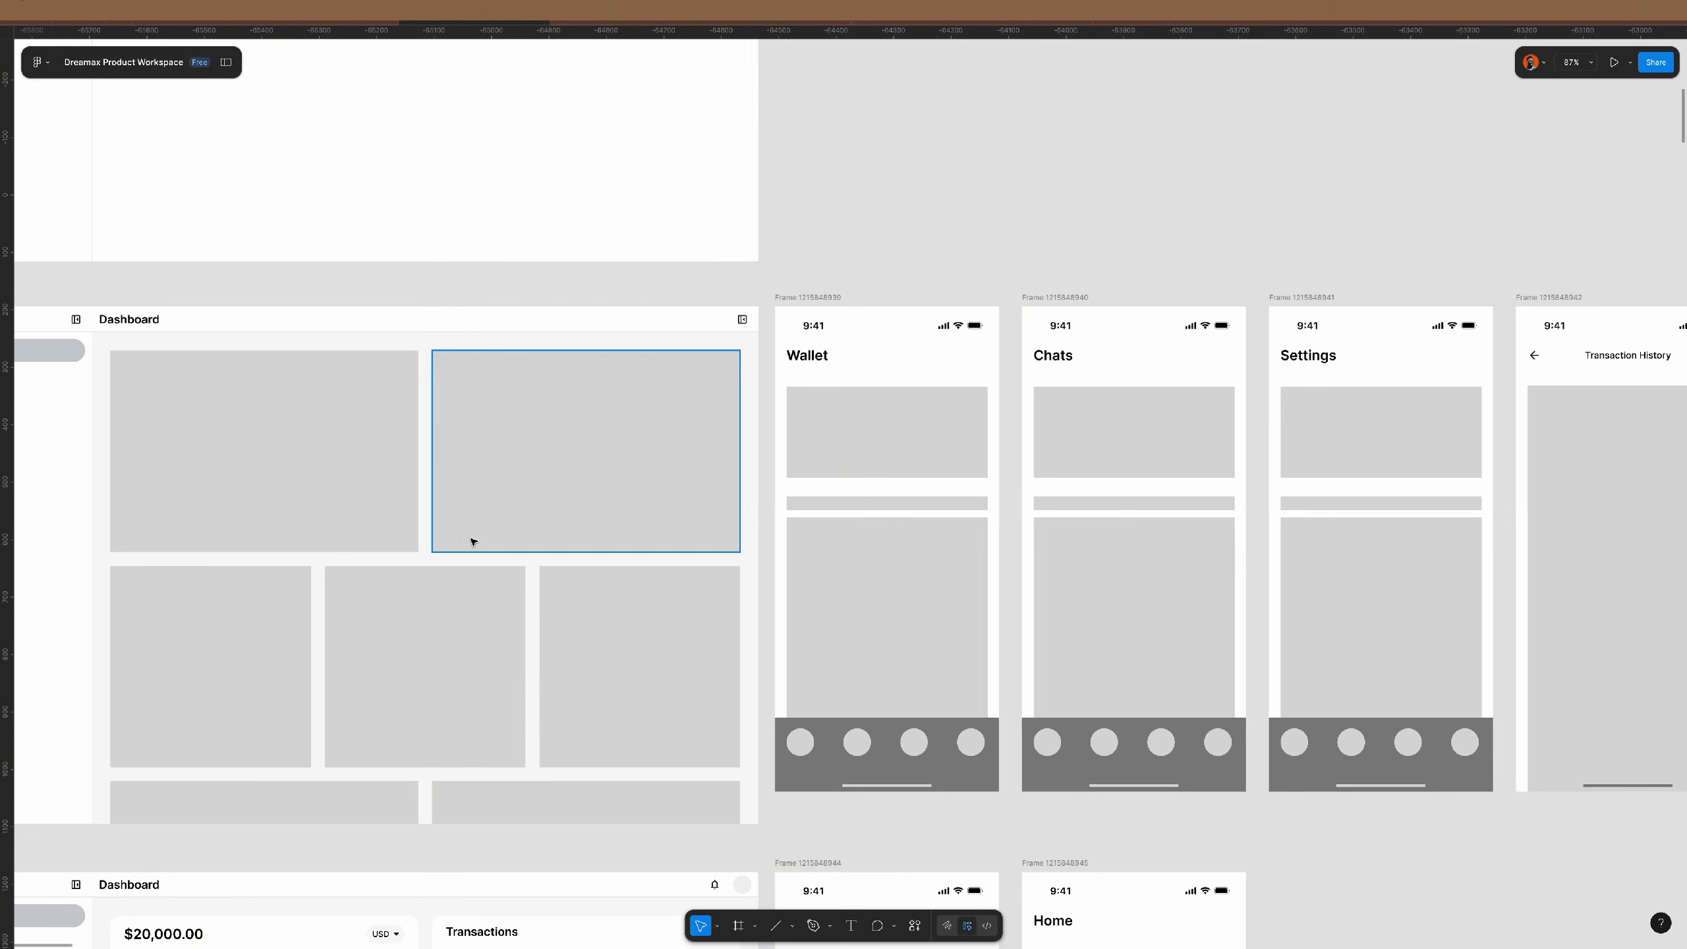
scroll(386, 330, "up", 10)
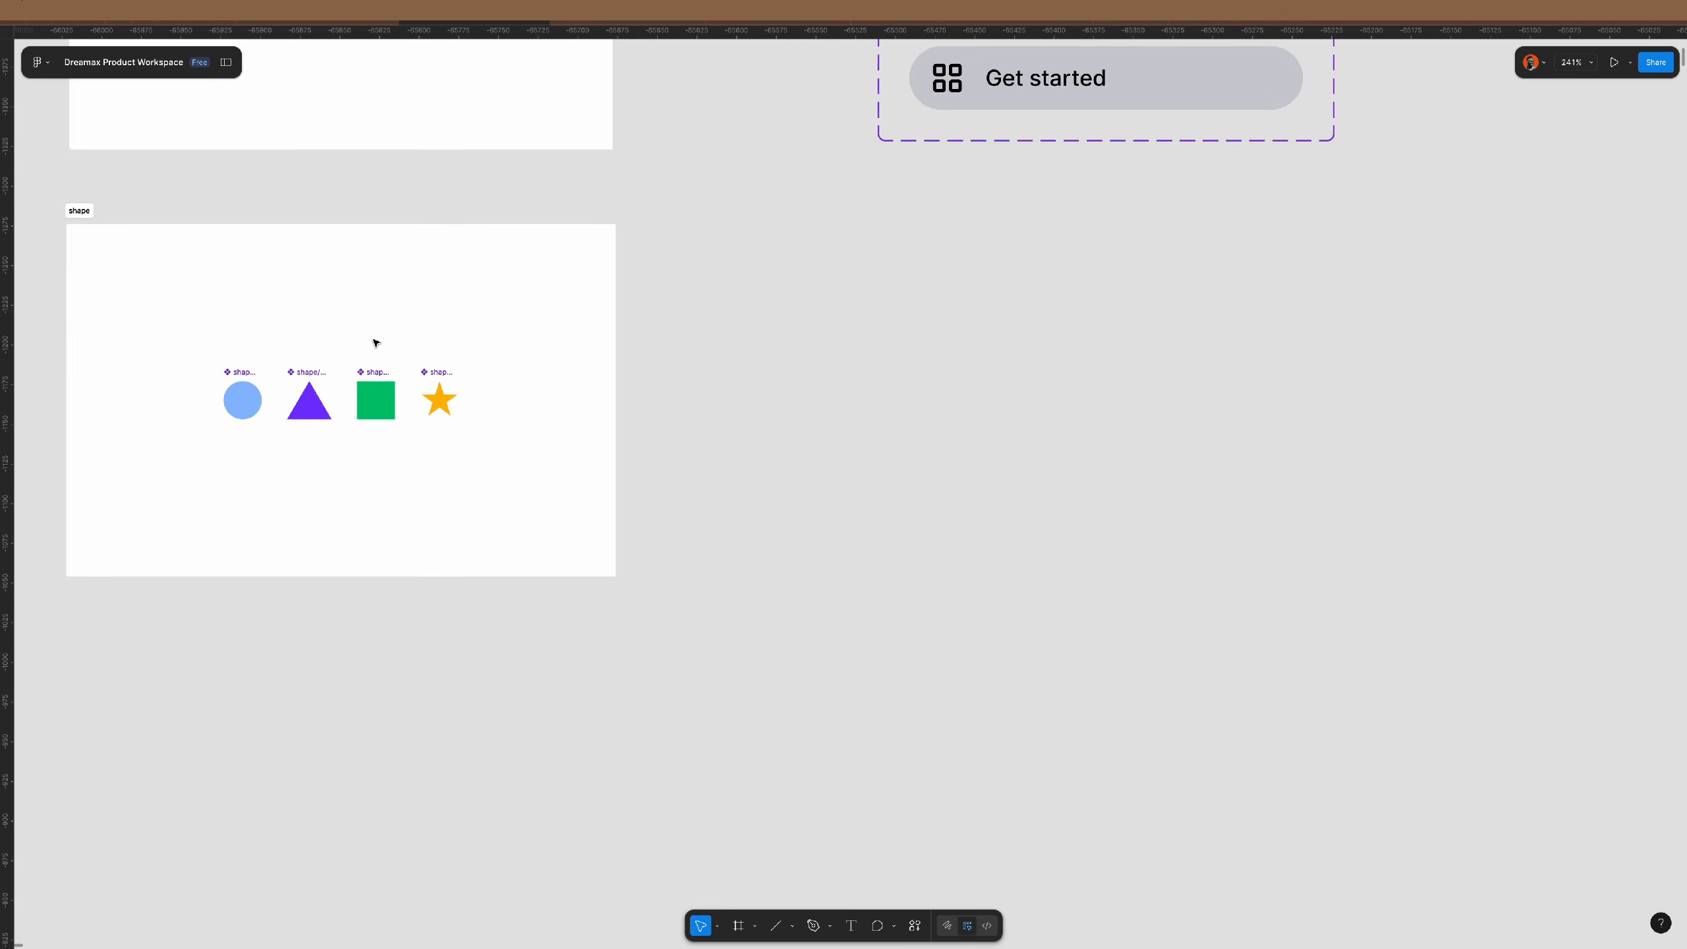
left_click(372, 162)
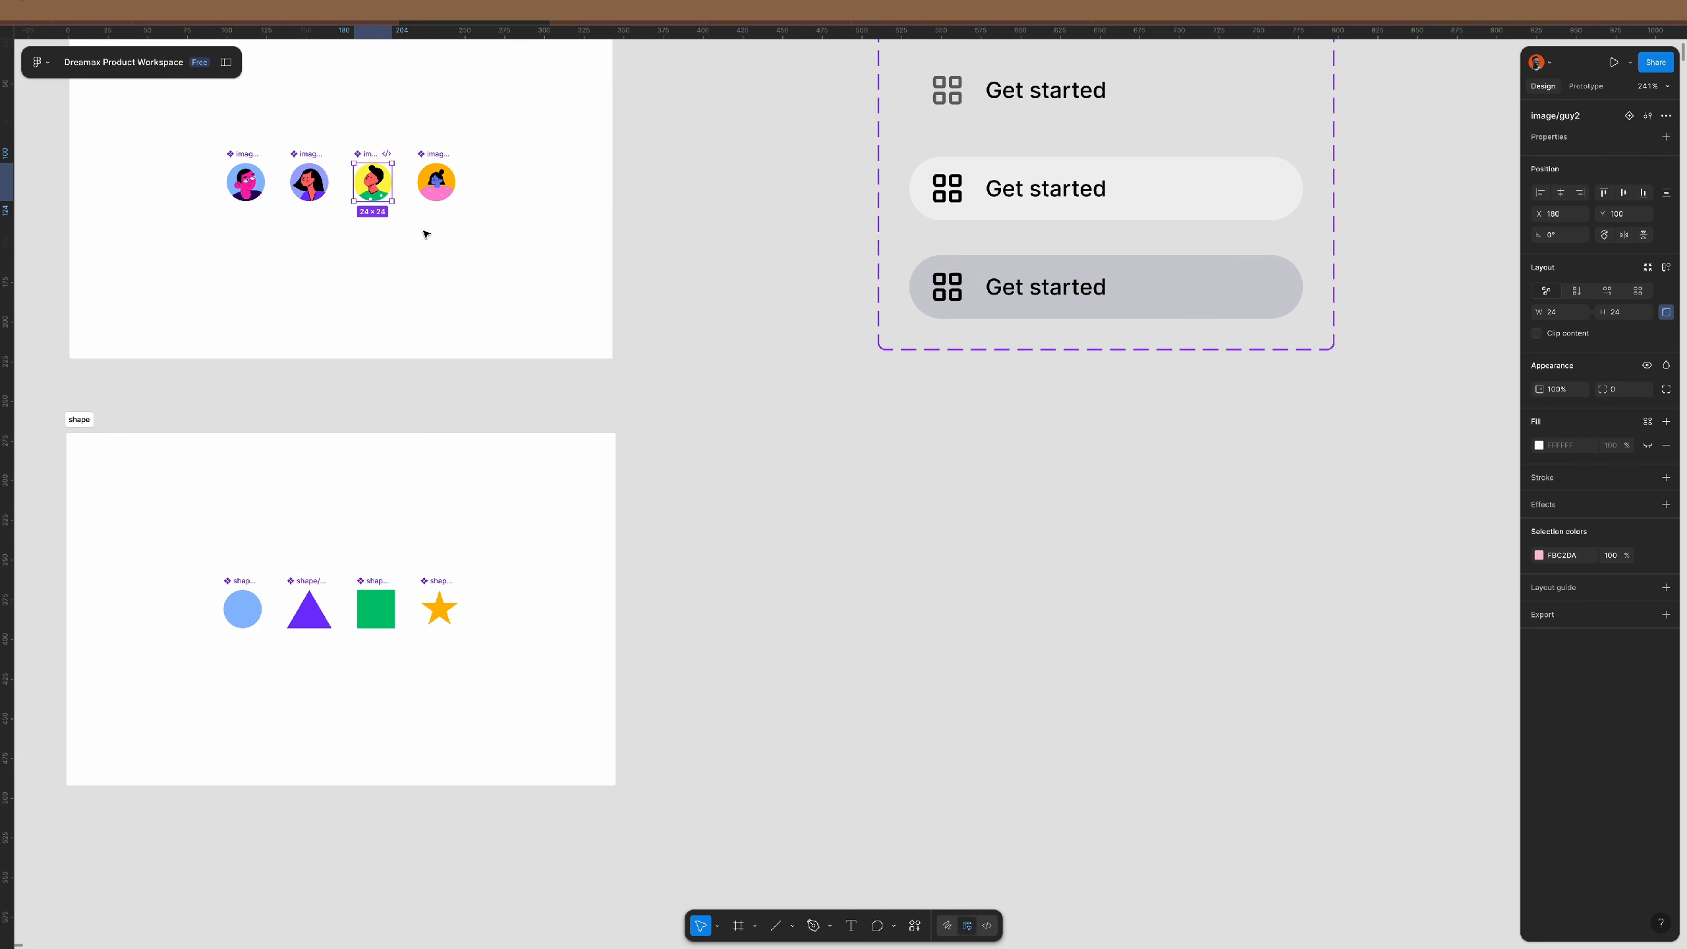
scroll(478, 344, "down", 5)
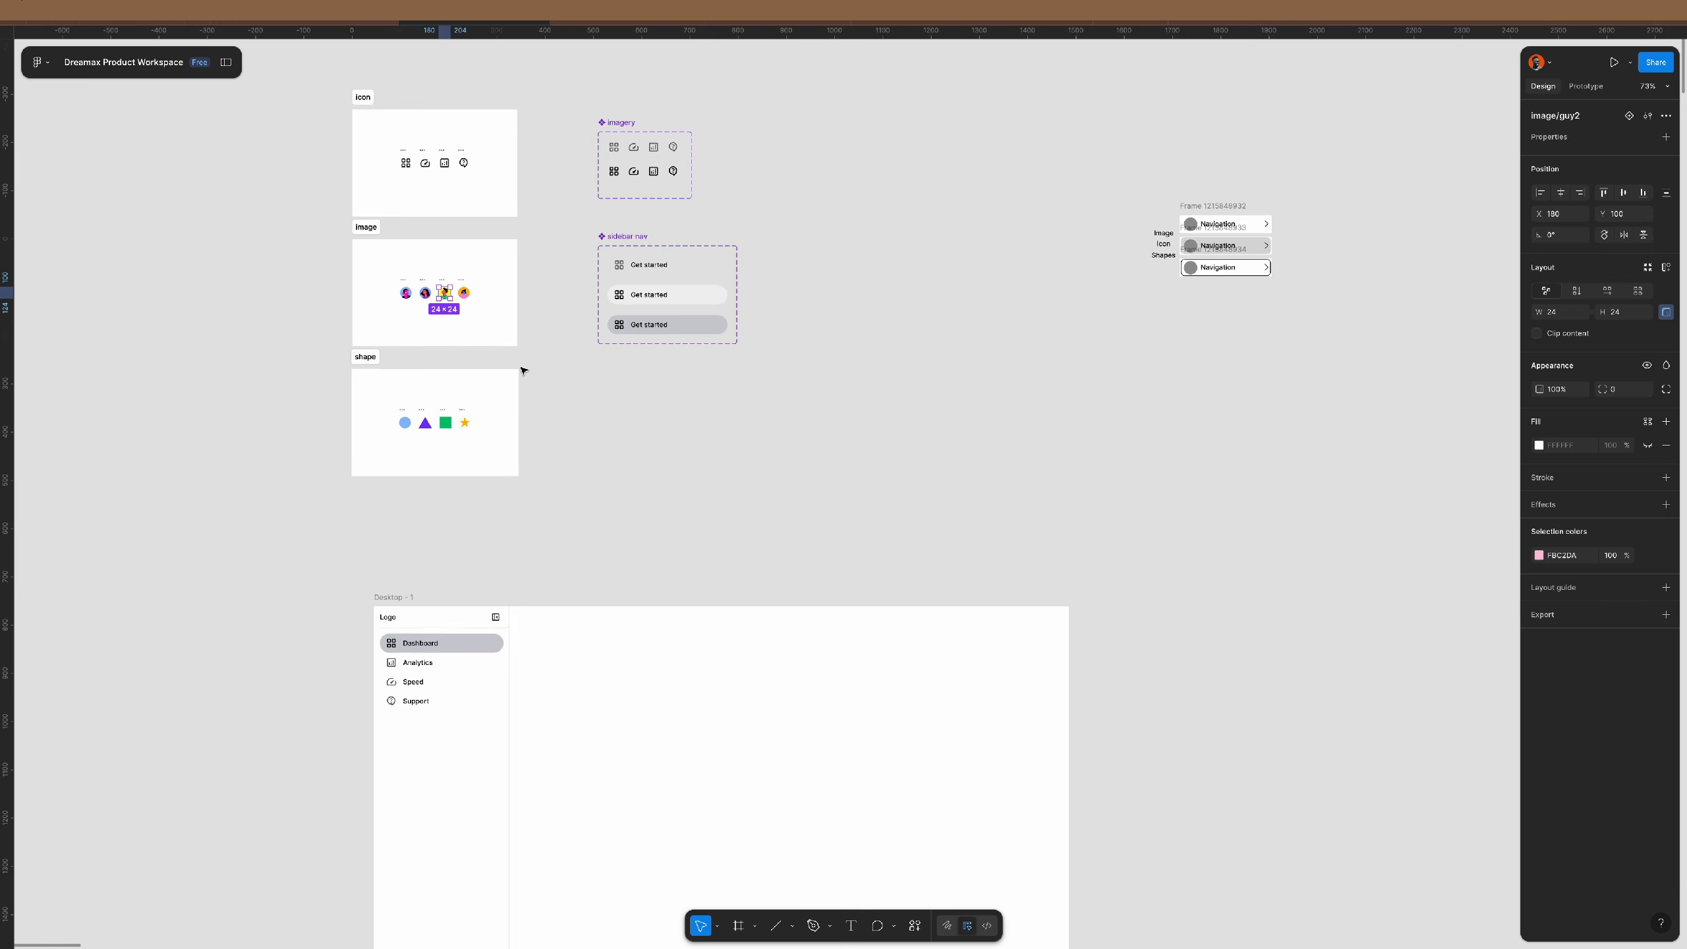
scroll(523, 372, "down", 7)
scroll(614, 376, "down", 5)
scroll(665, 392, "down", 2)
scroll(708, 409, "right", 5)
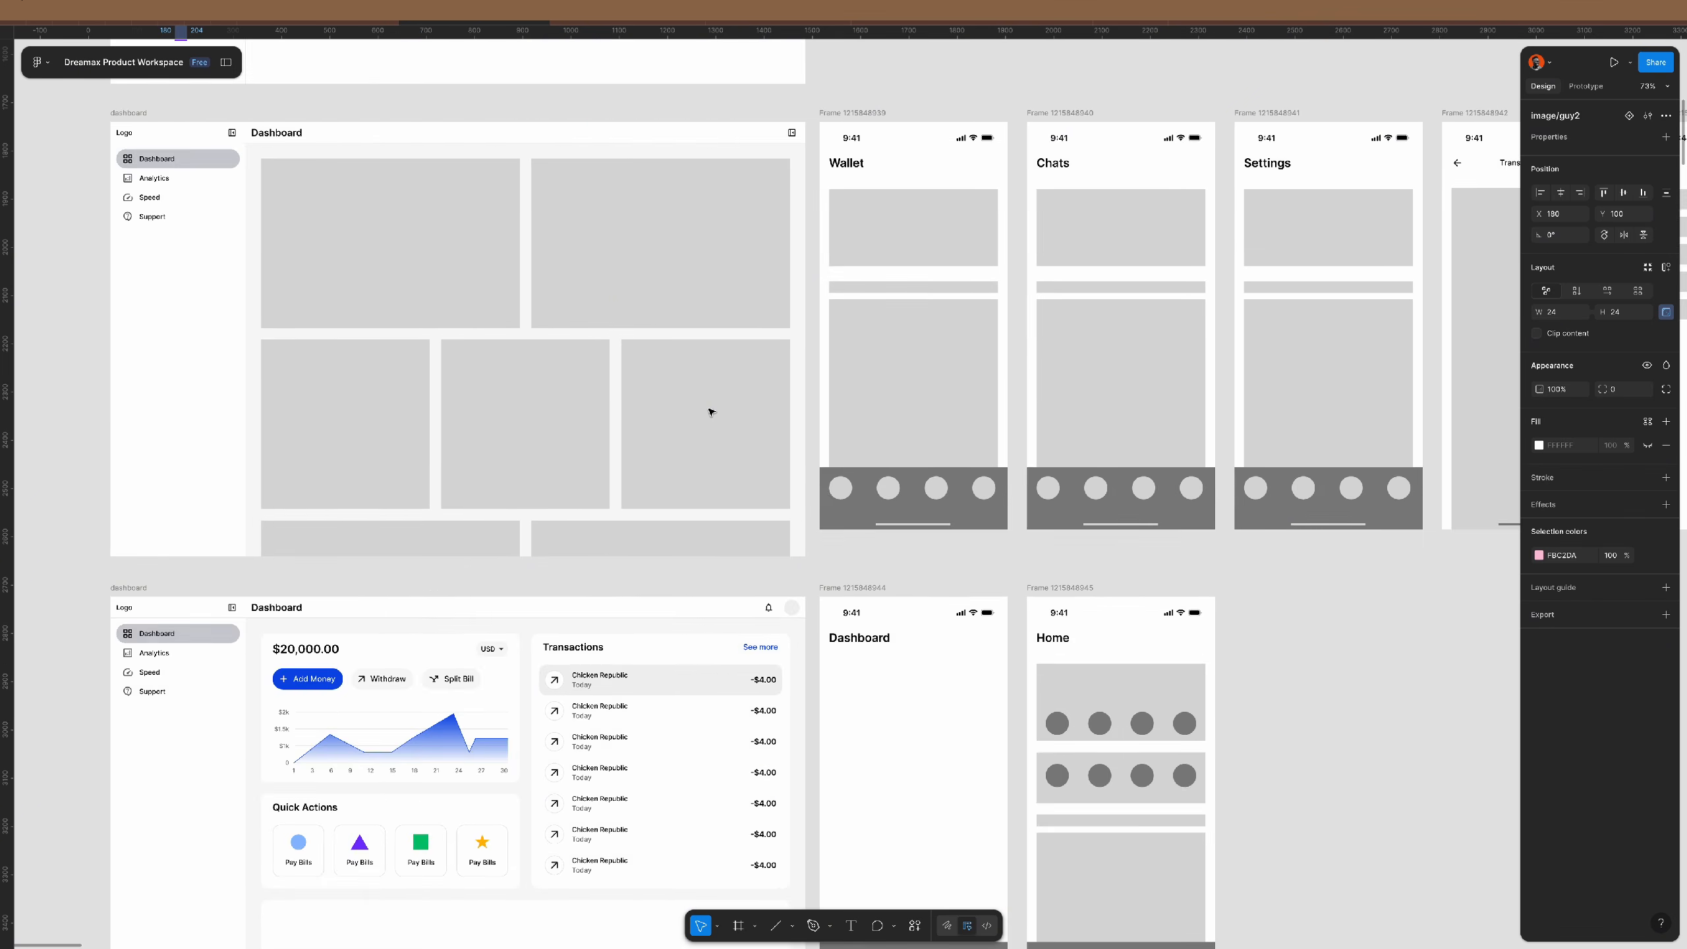
scroll(708, 415, "down", 5)
scroll(787, 352, "up", 10)
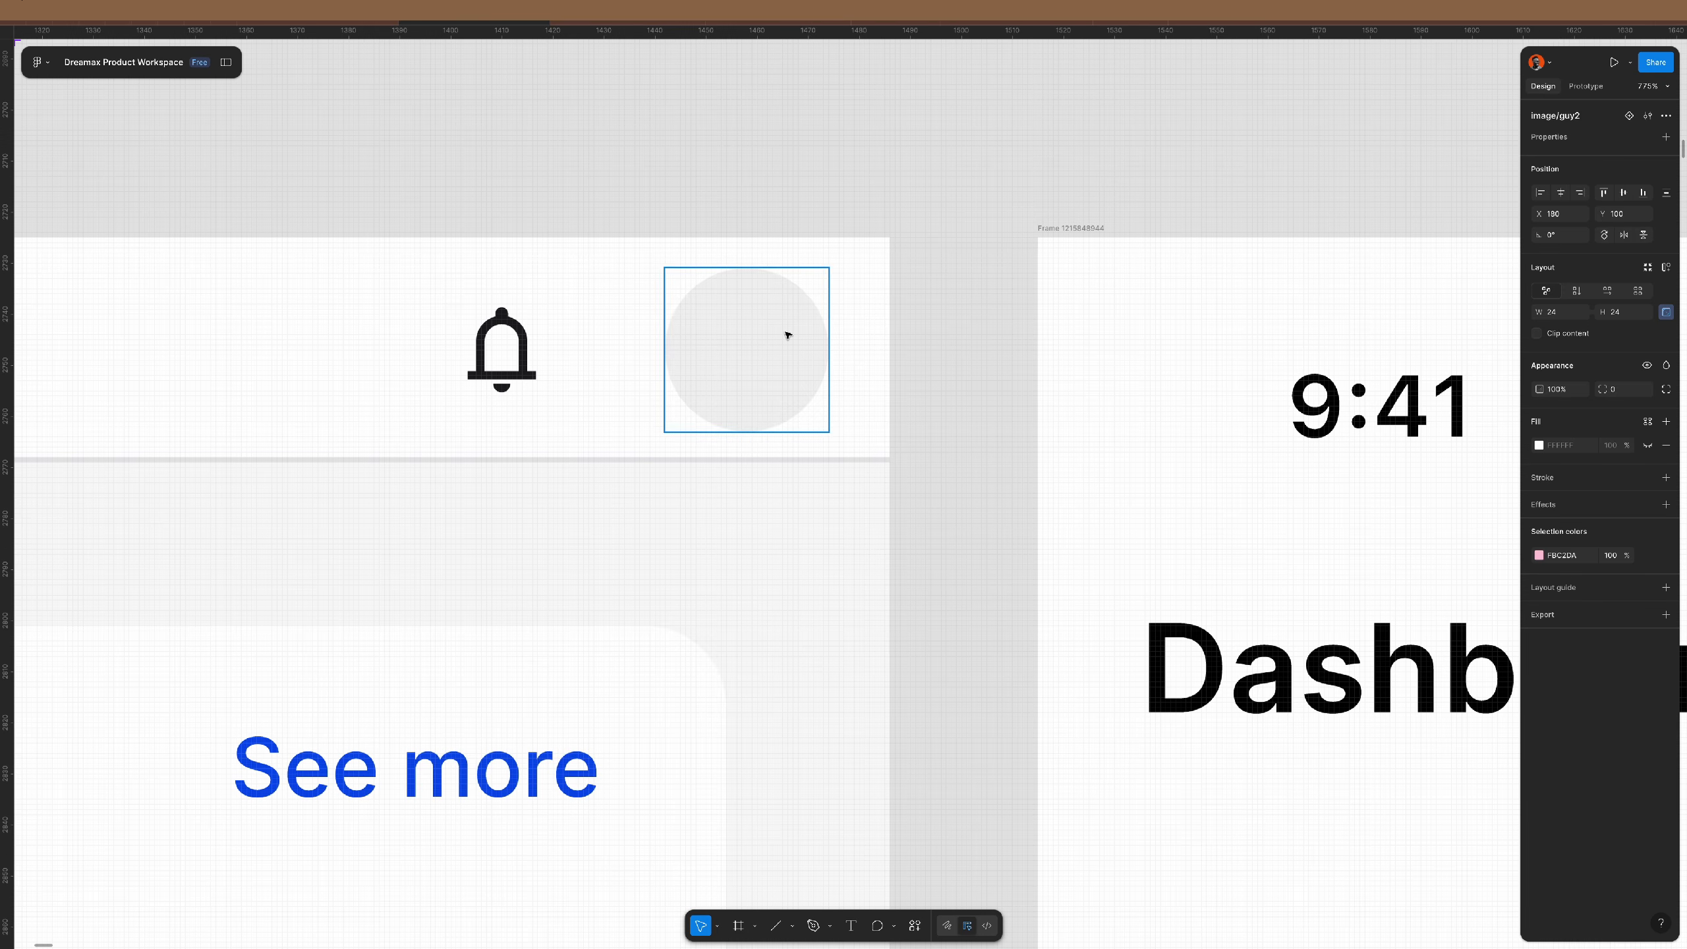
left_click(787, 335)
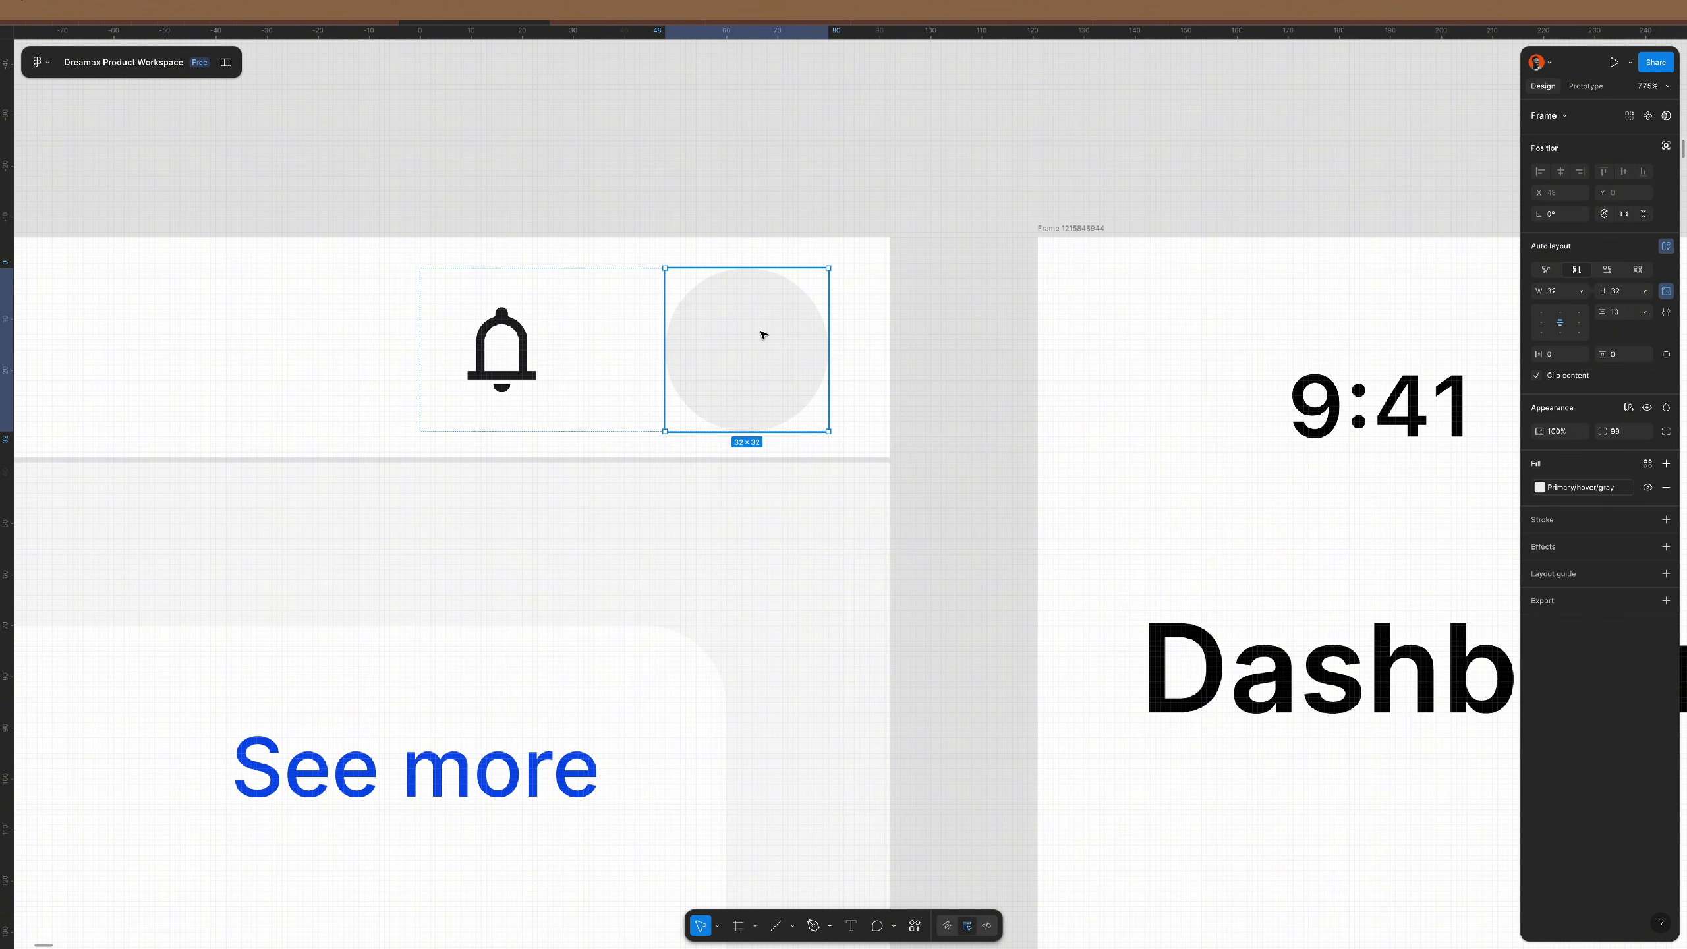
key("ctrl+v")
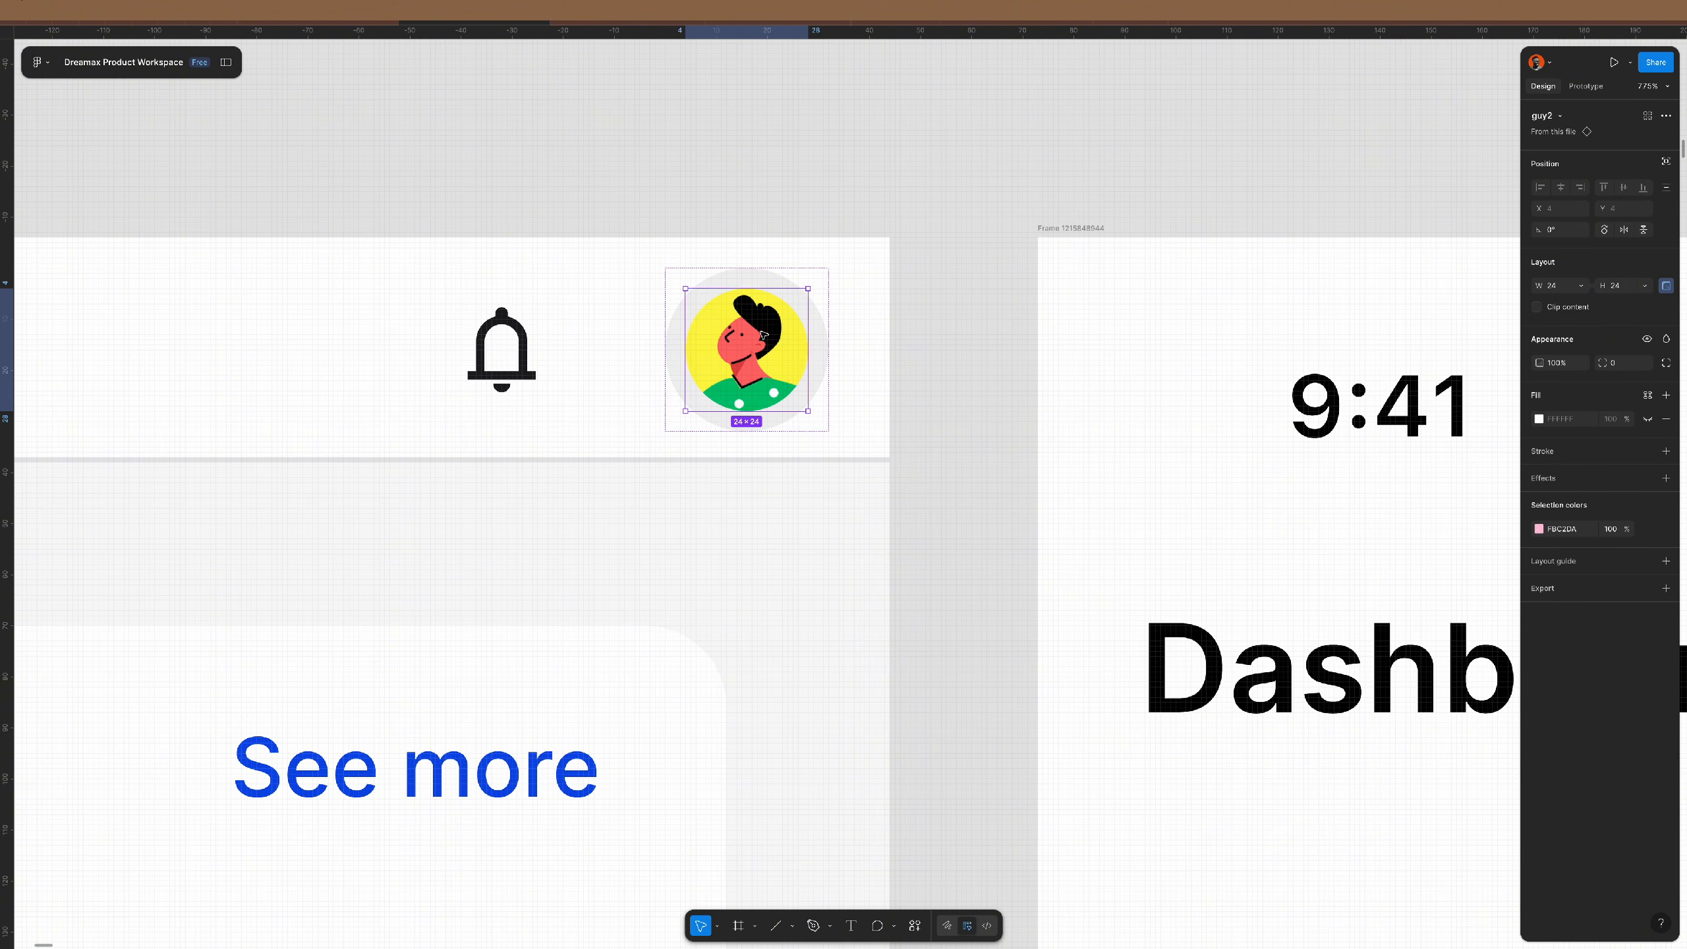
- Scale the pasted avatar image to 32×32 with the K scale tool
left_click(827, 349)
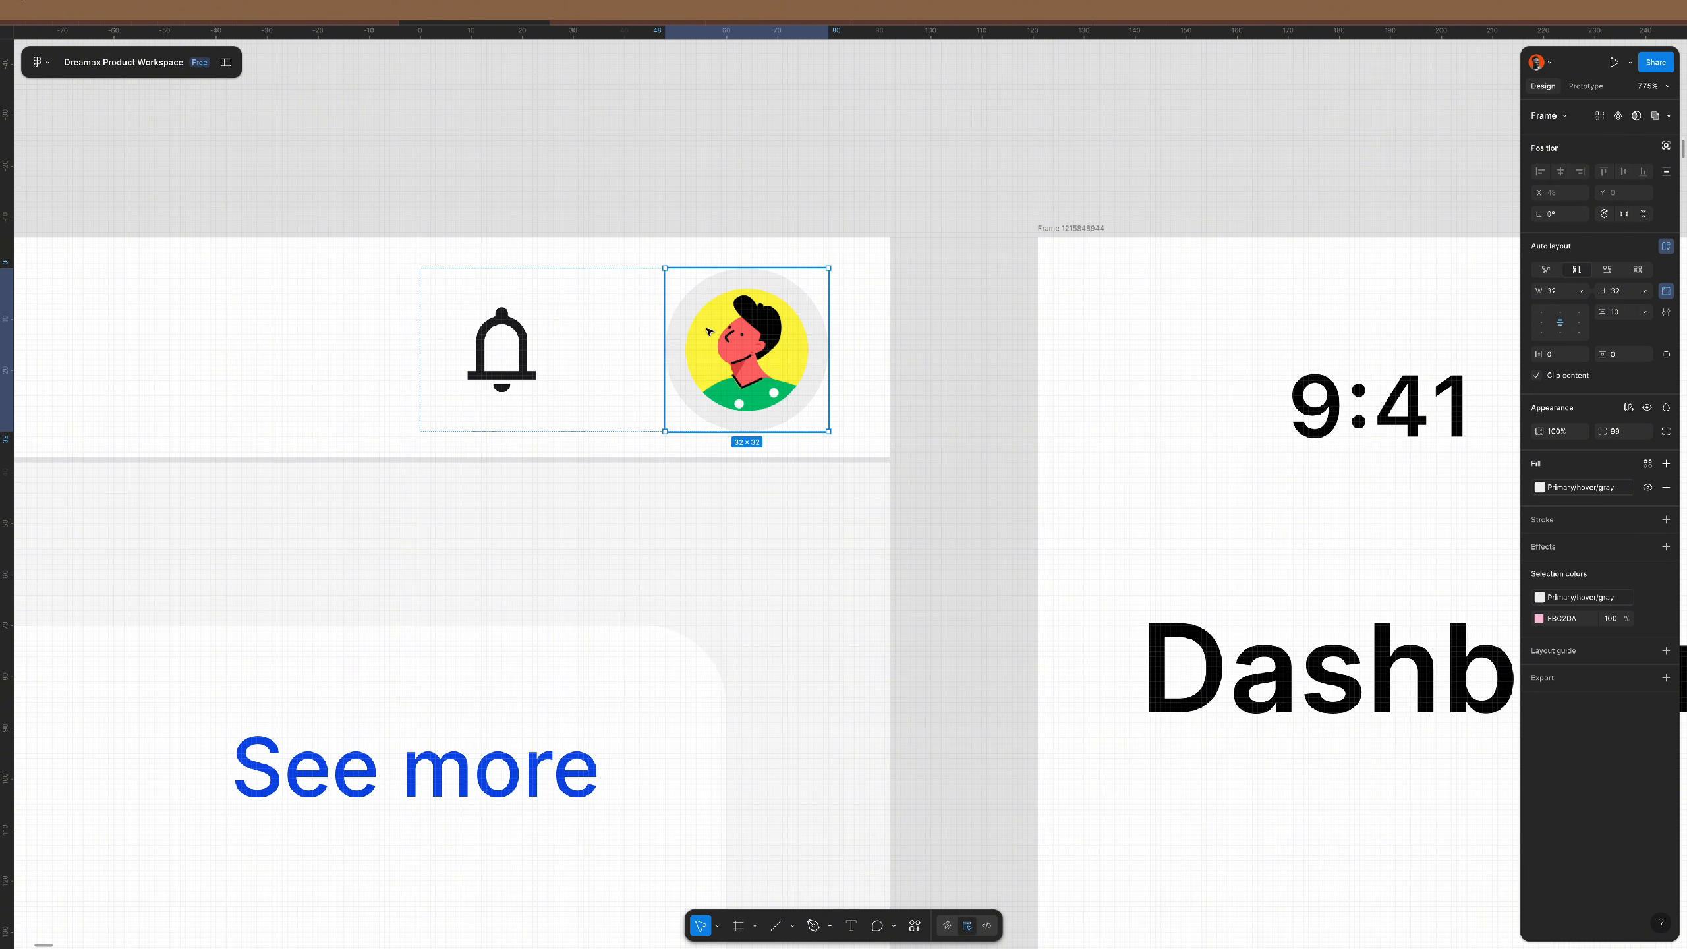
double_click(772, 369)
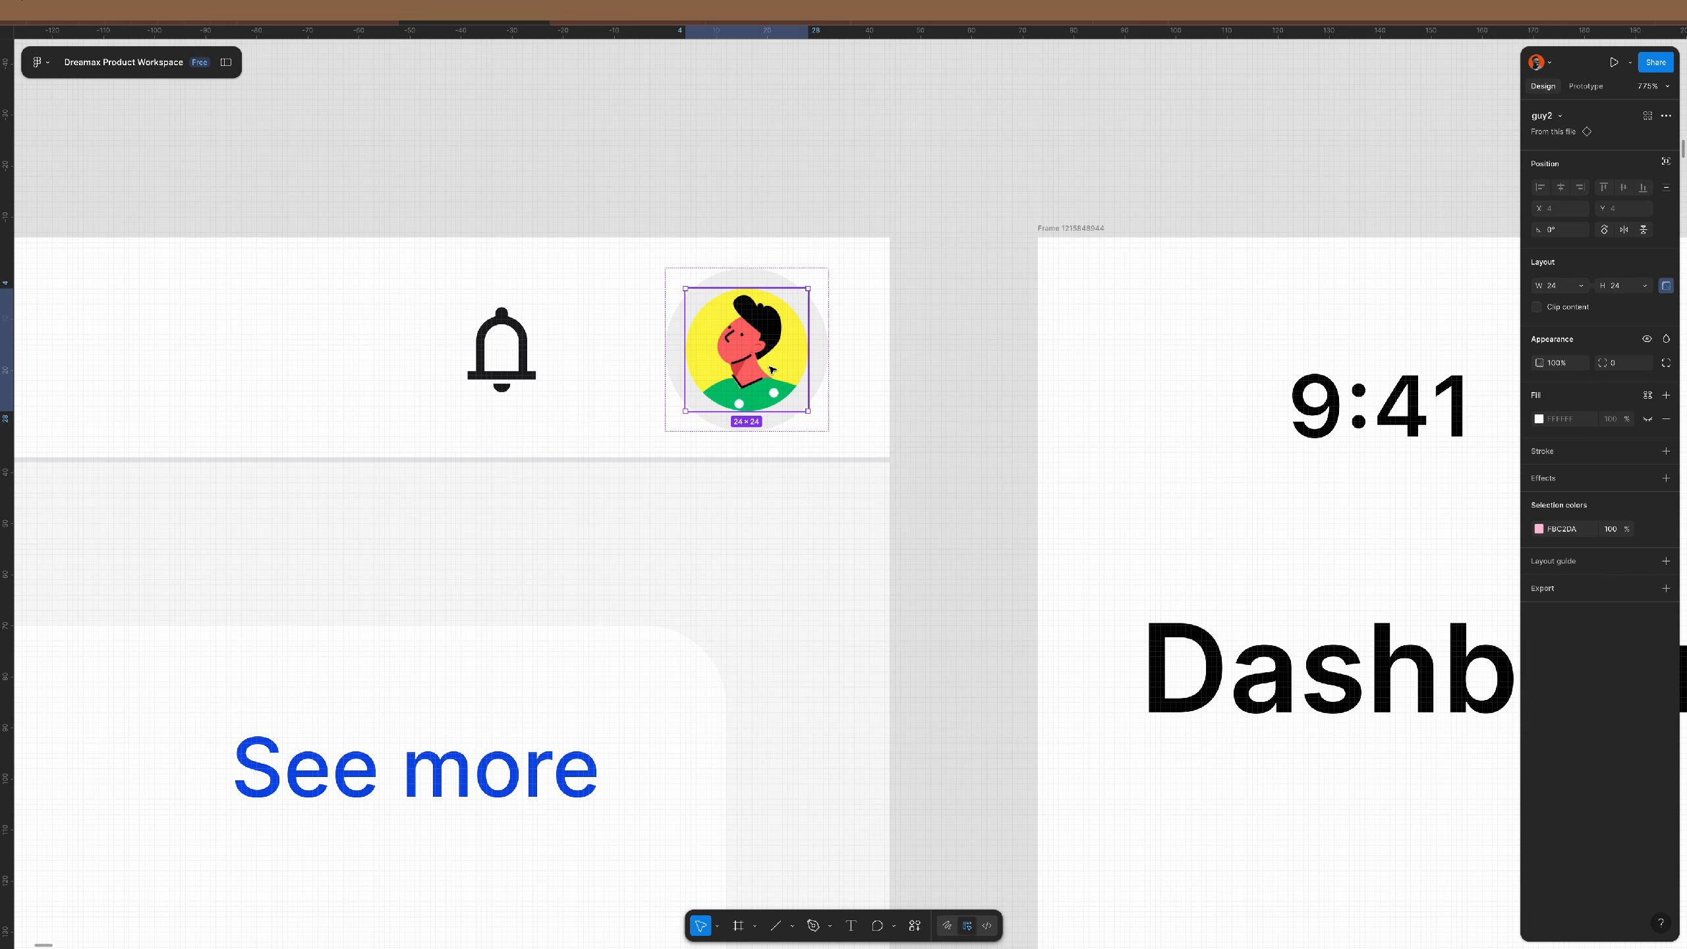
type("k")
type("3")
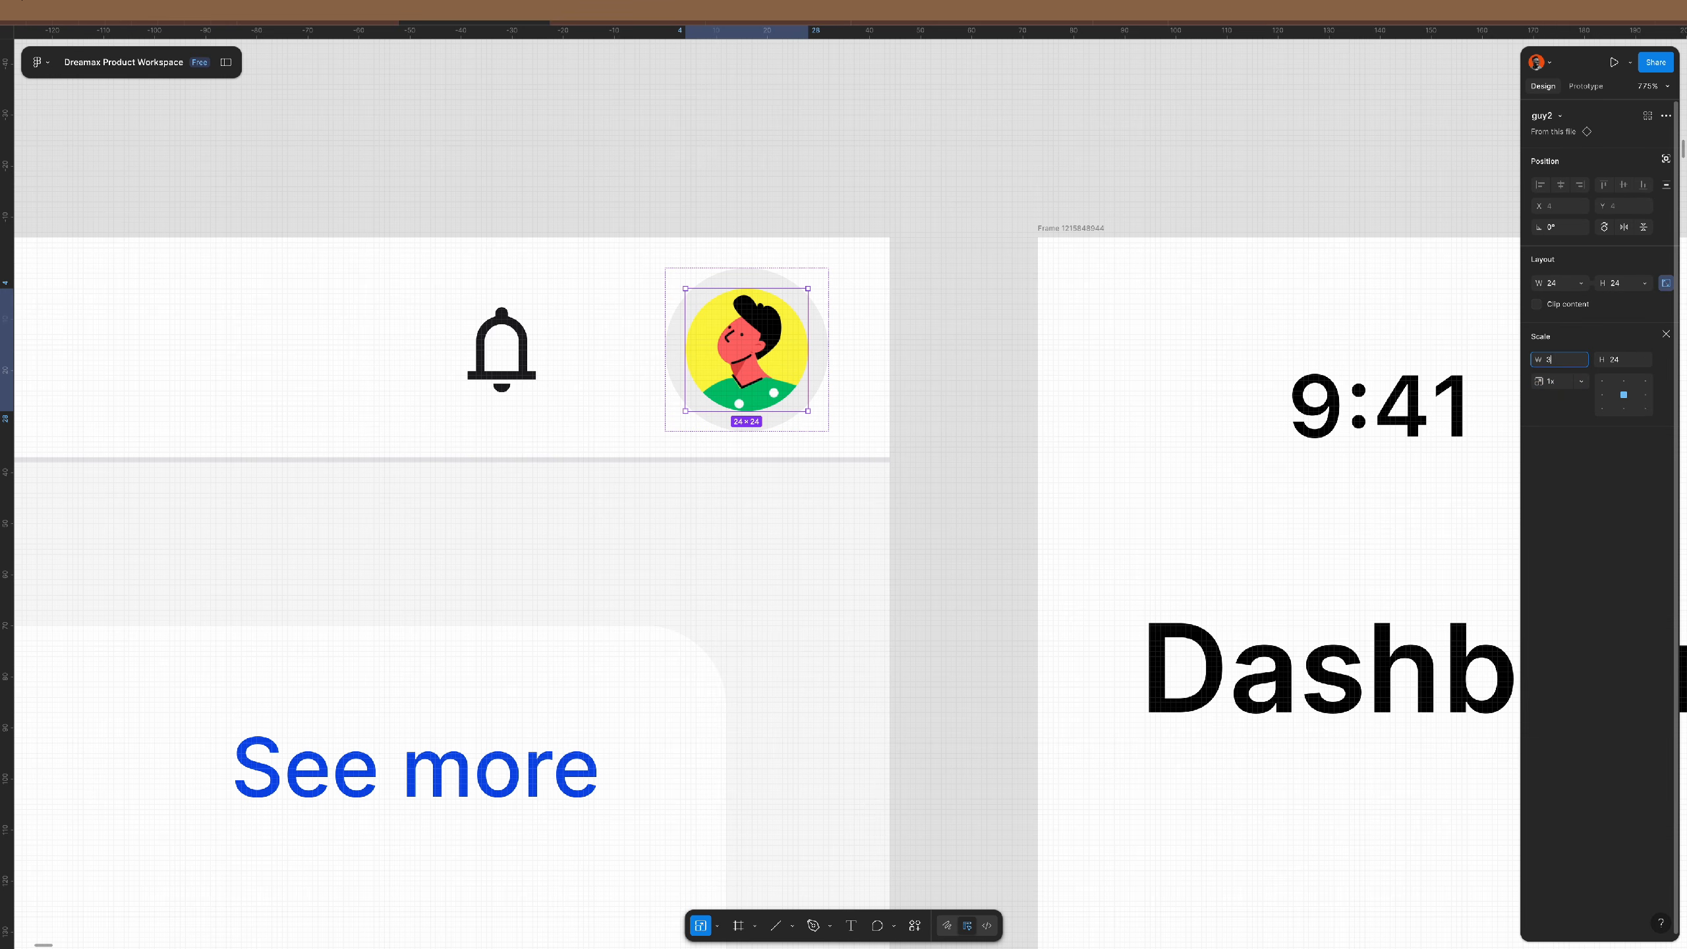
type("2")
key("Return")
left_click(498, 365)
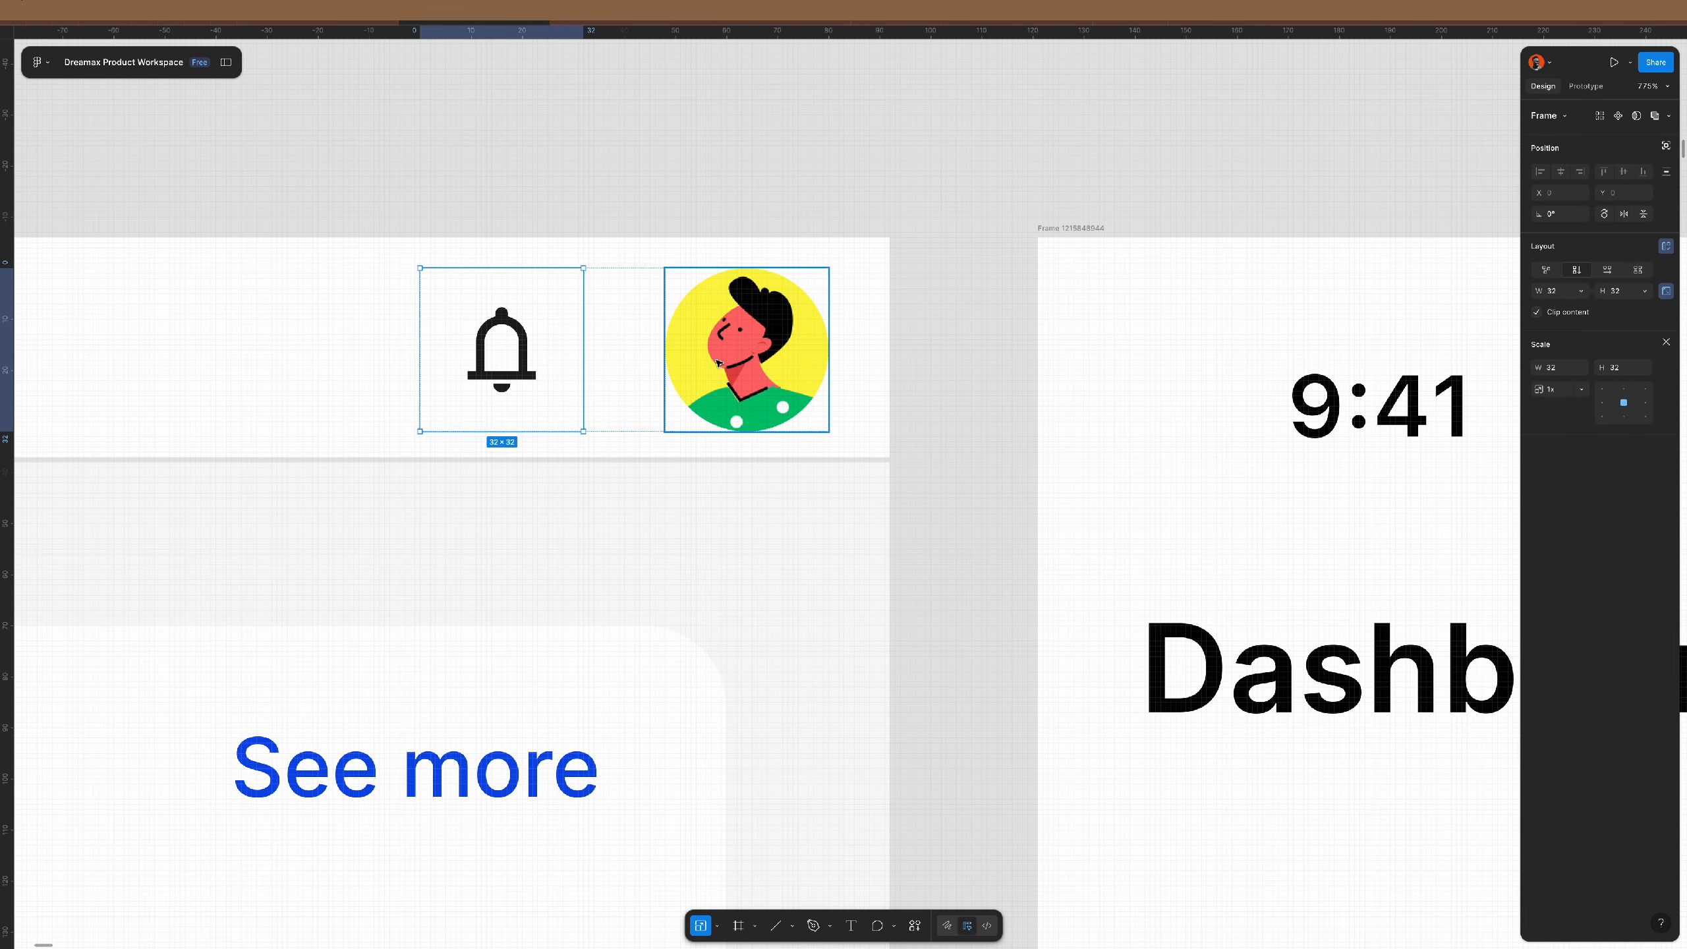
left_click(718, 362)
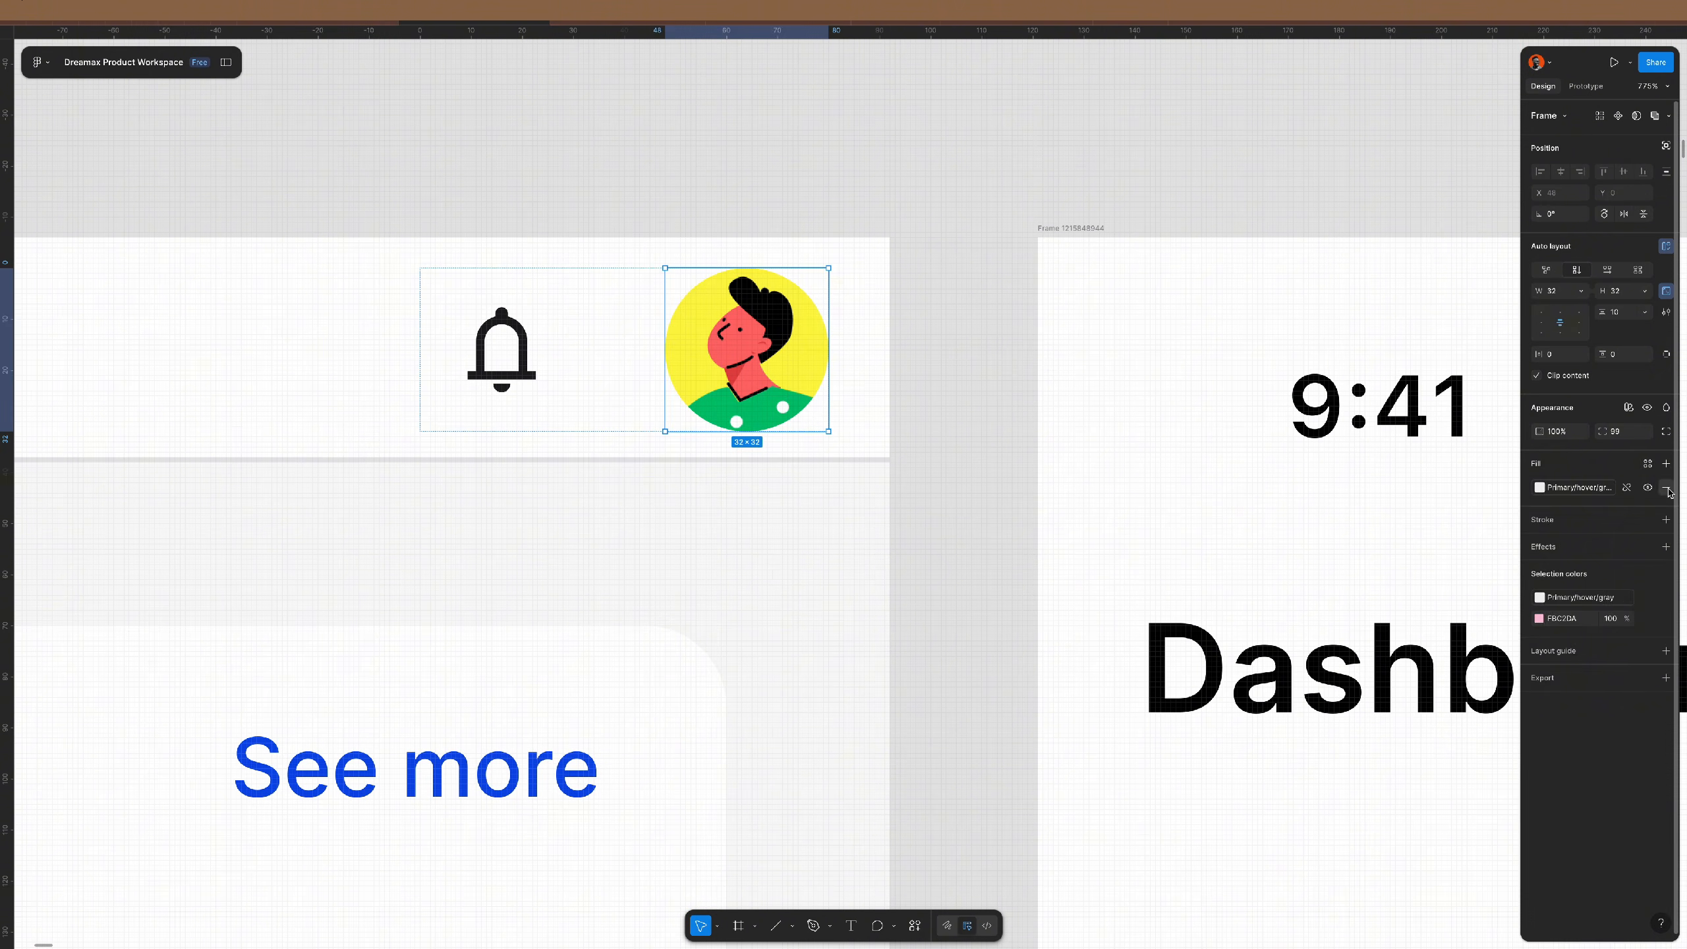
left_click(963, 459)
scroll(802, 417, "down", 6)
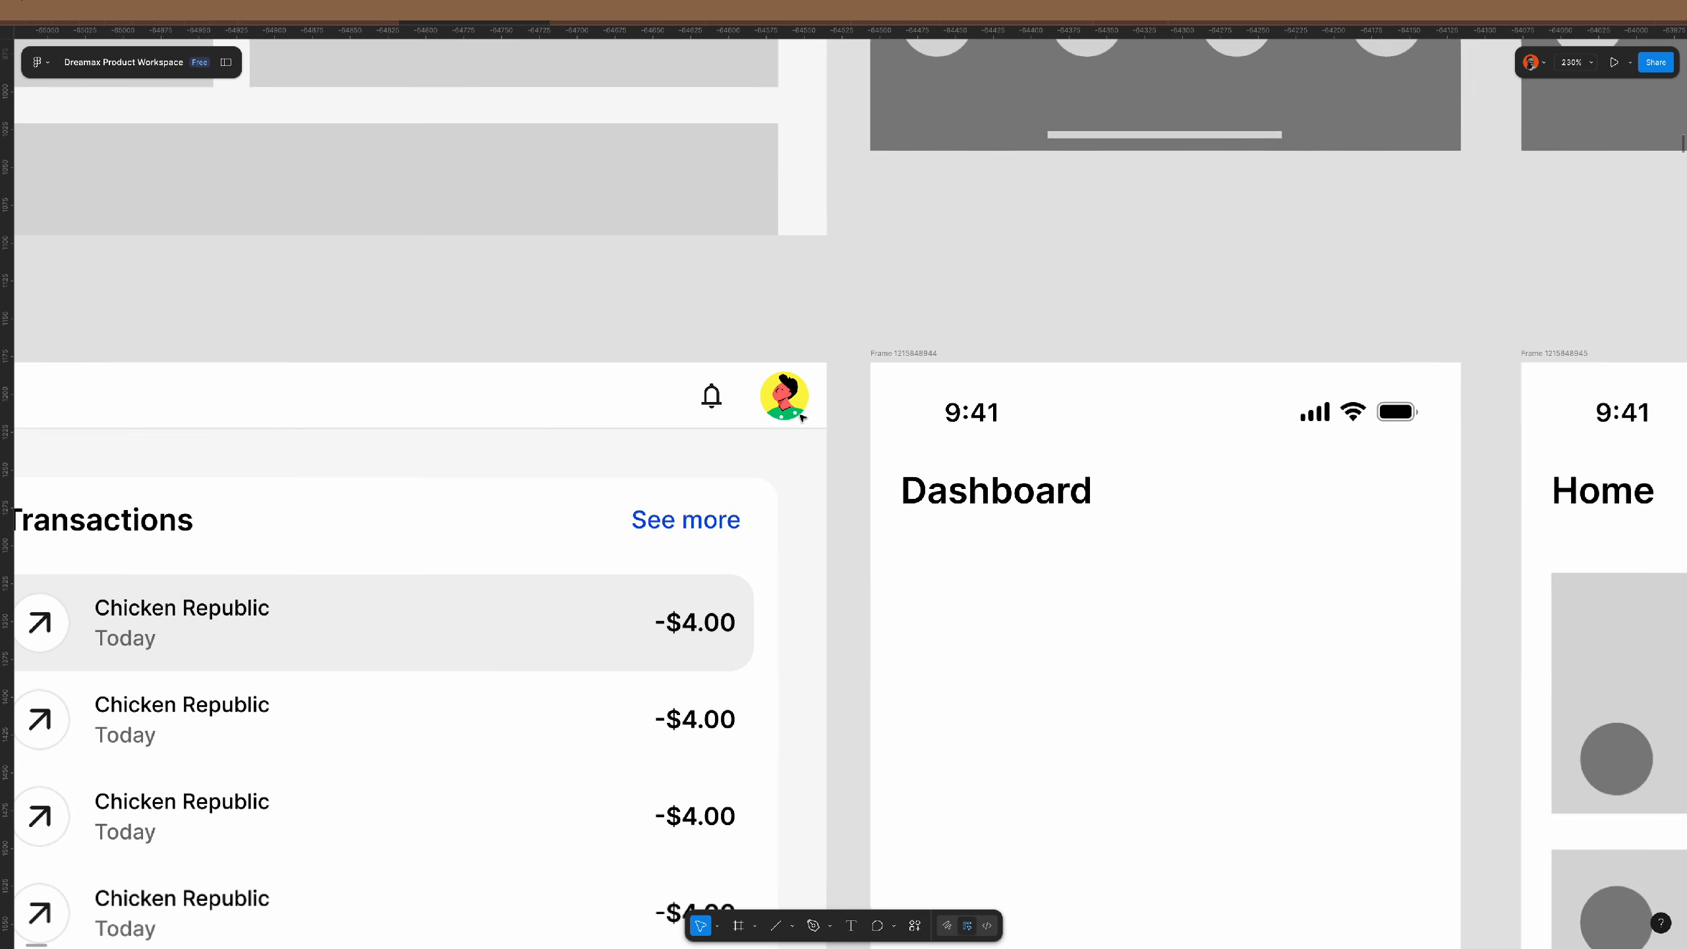
scroll(802, 417, "down", 5)
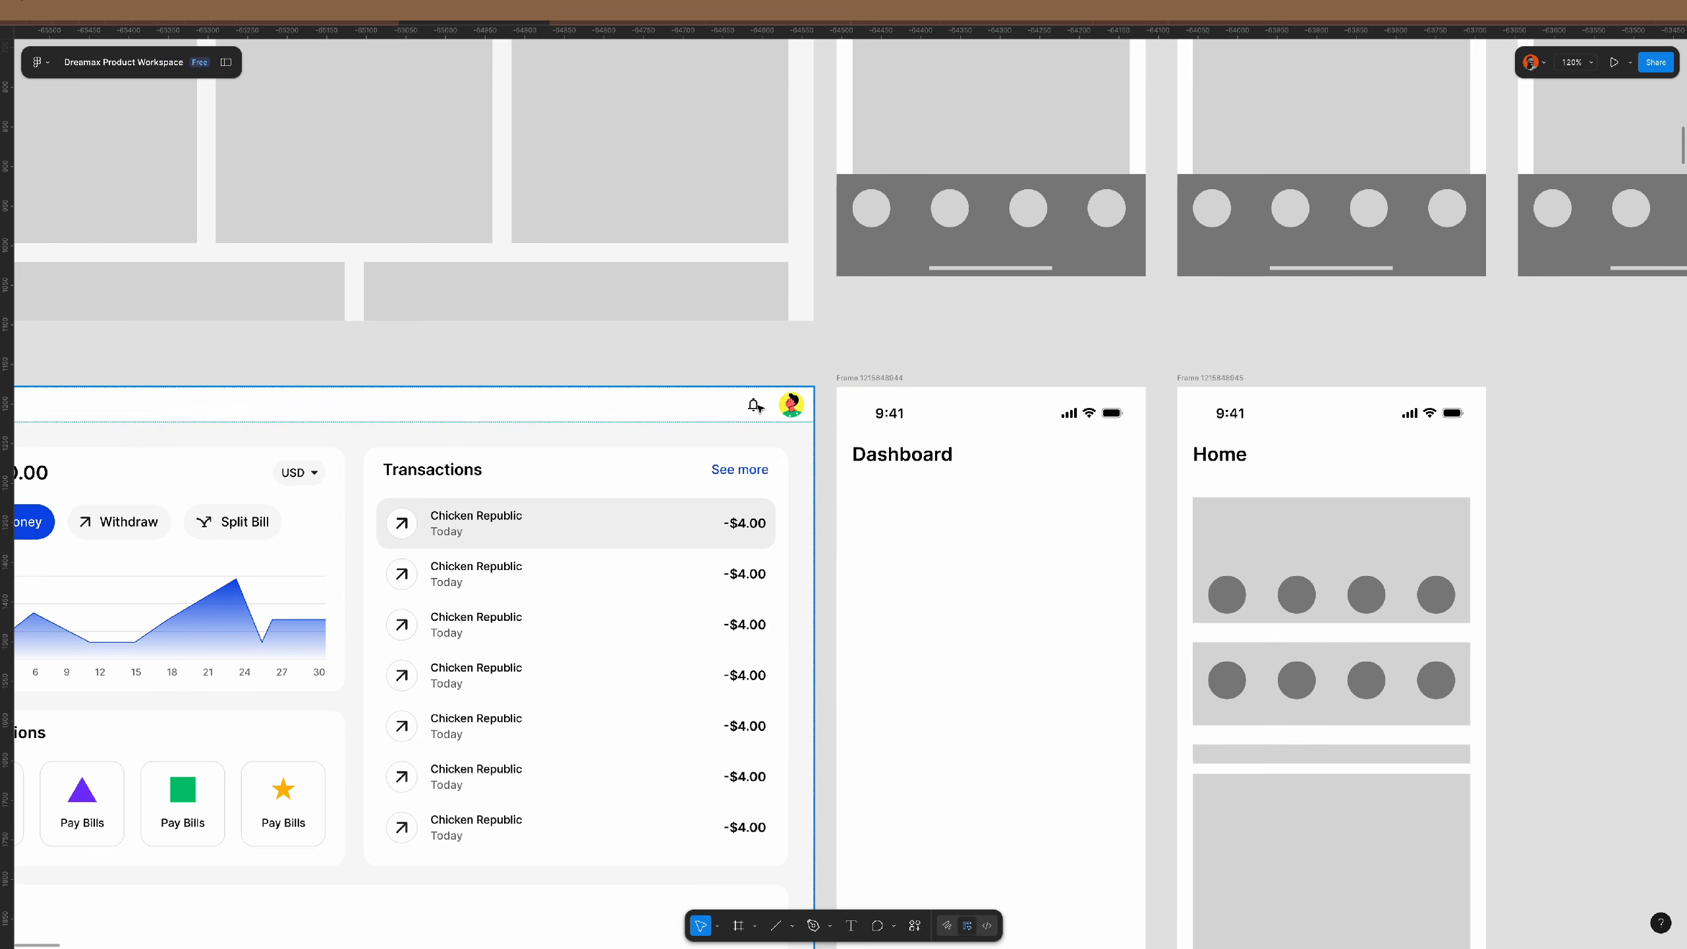
scroll(793, 428, "left", 3)
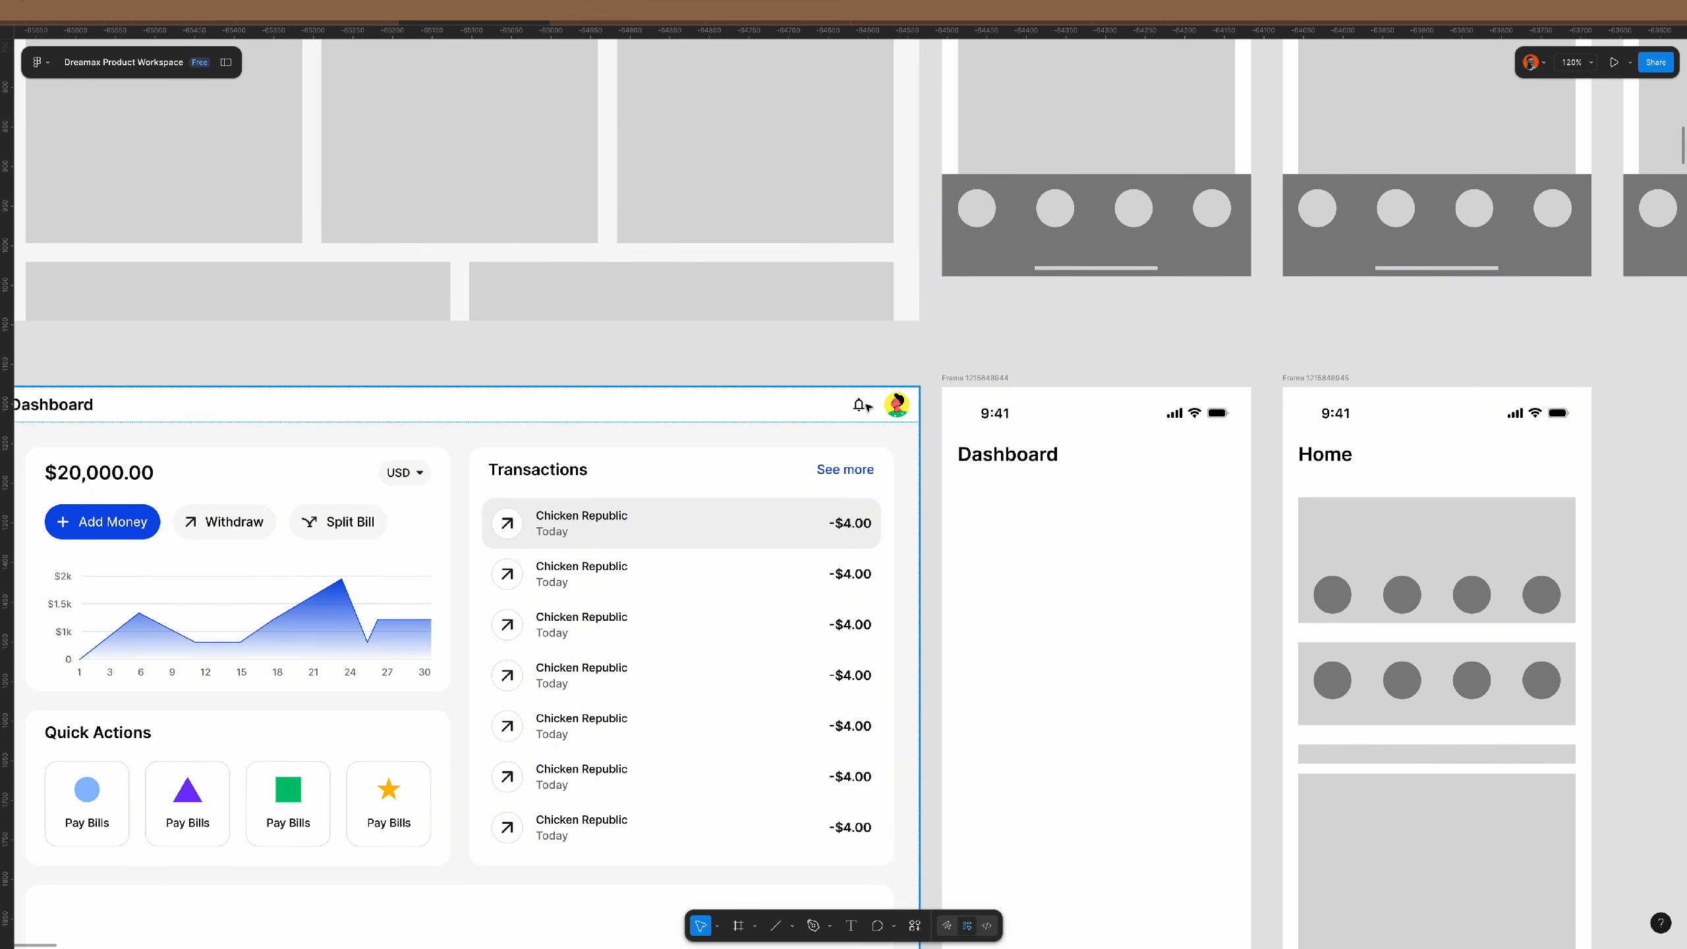
scroll(885, 427, "down", 3)
scroll(897, 422, "right", 4)
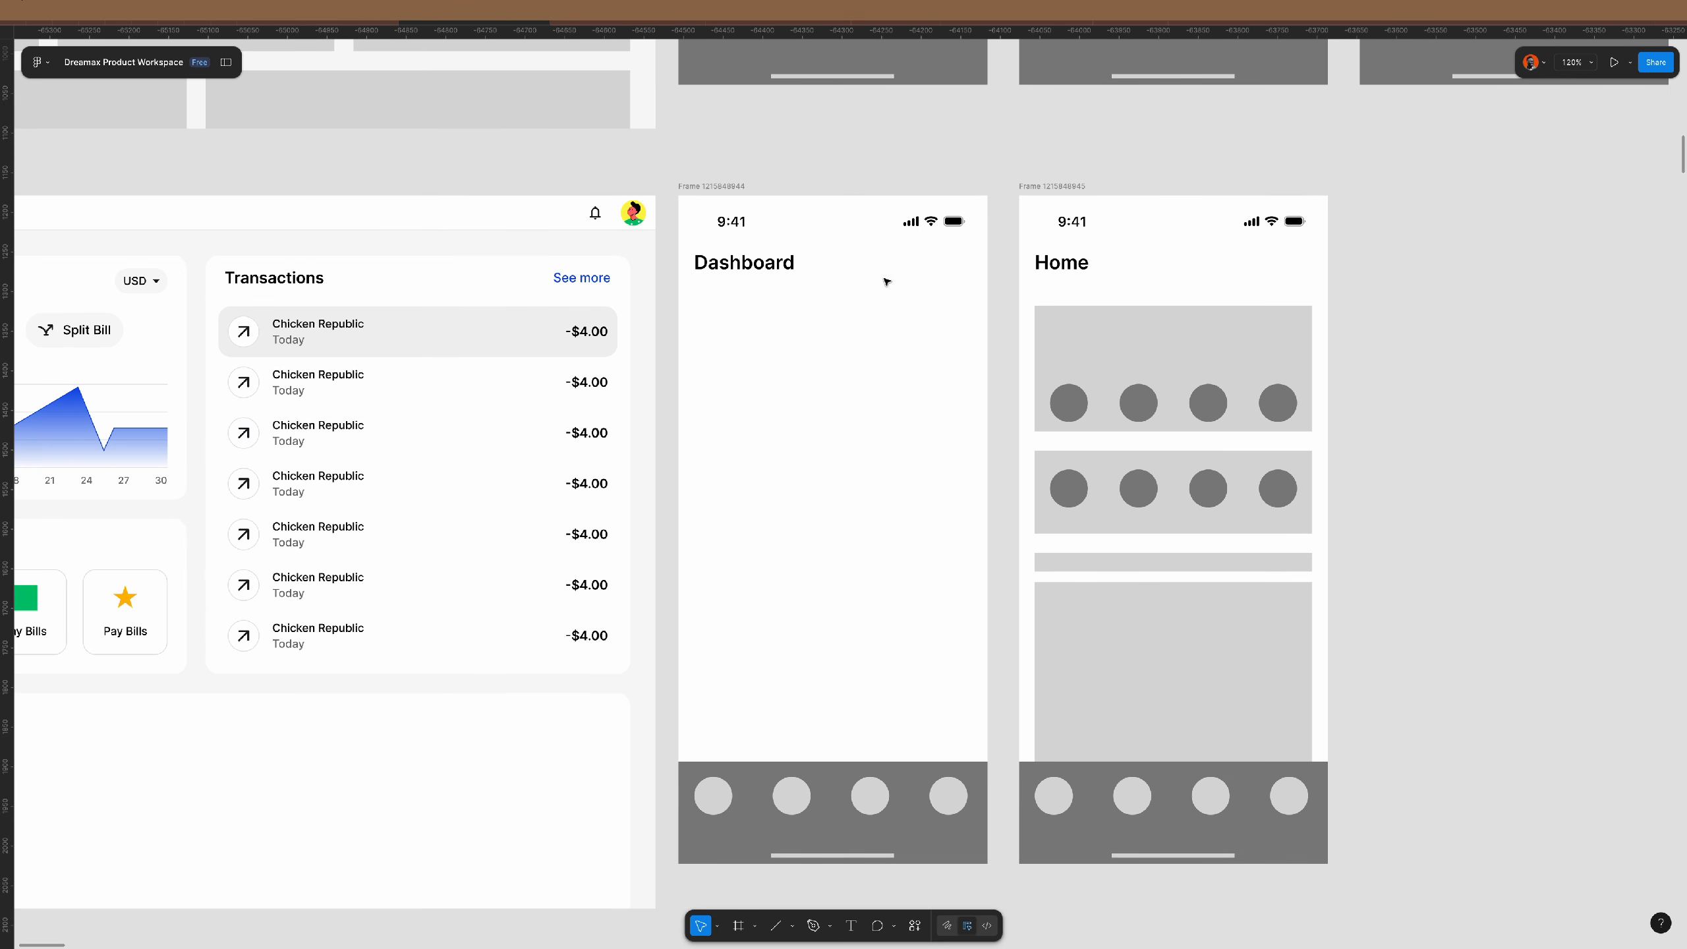
- Paste the bell-and-avatar group into the Dashboard header row
left_click(599, 211)
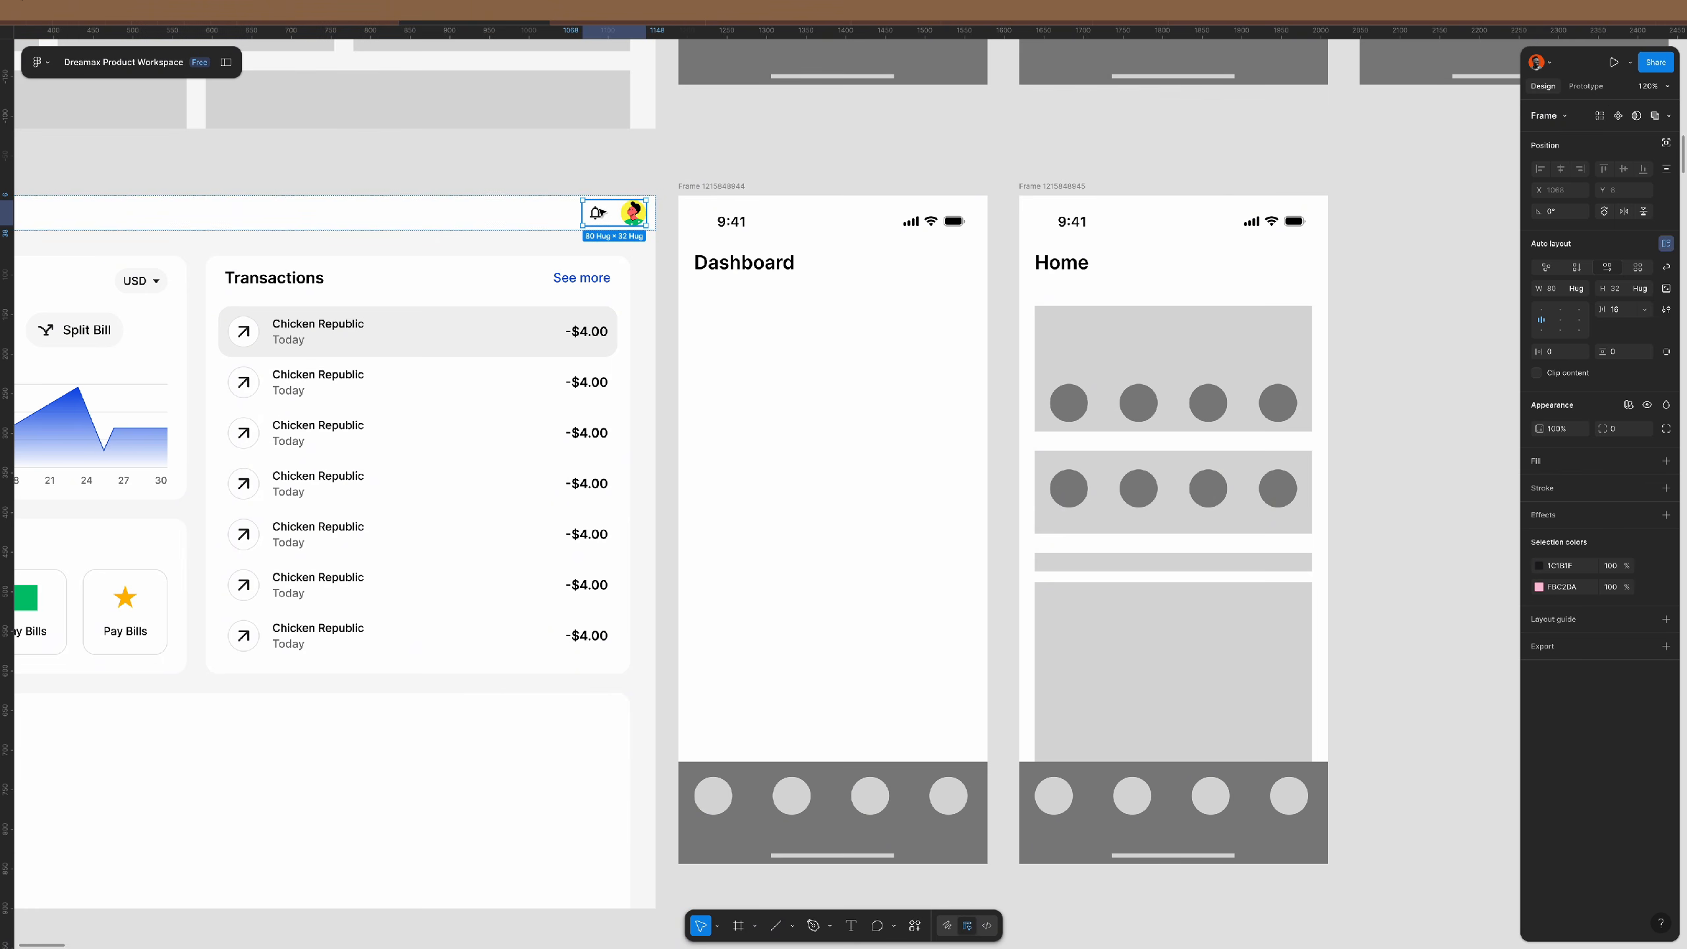
left_click(888, 270)
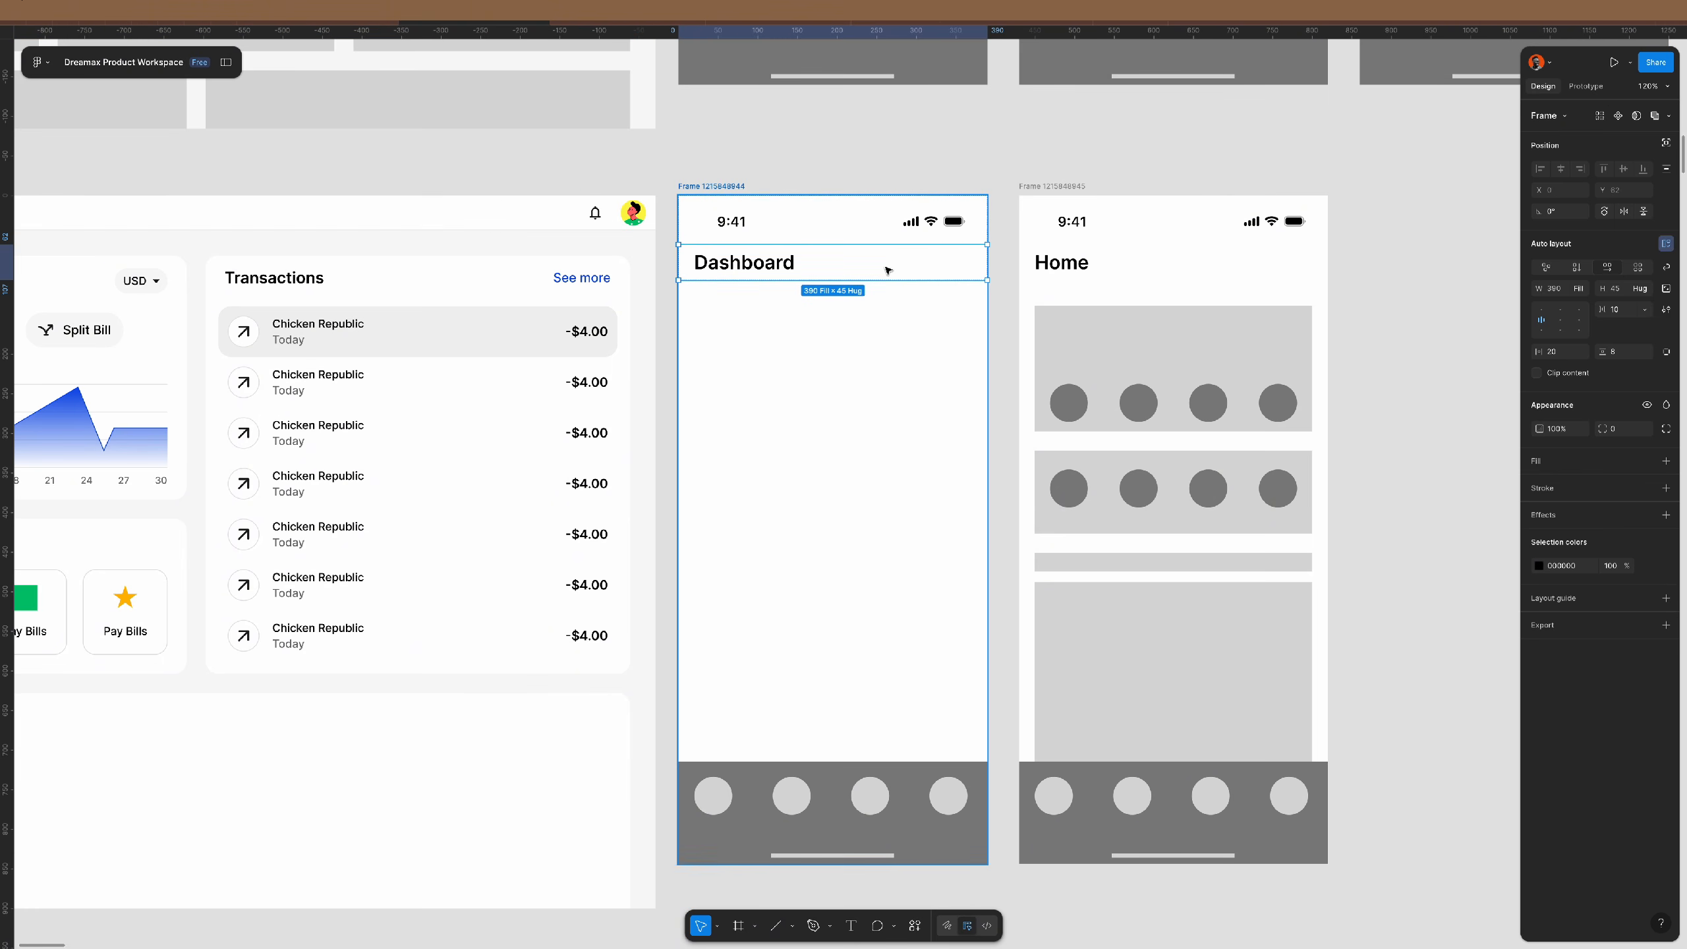
key("ctrl+v")
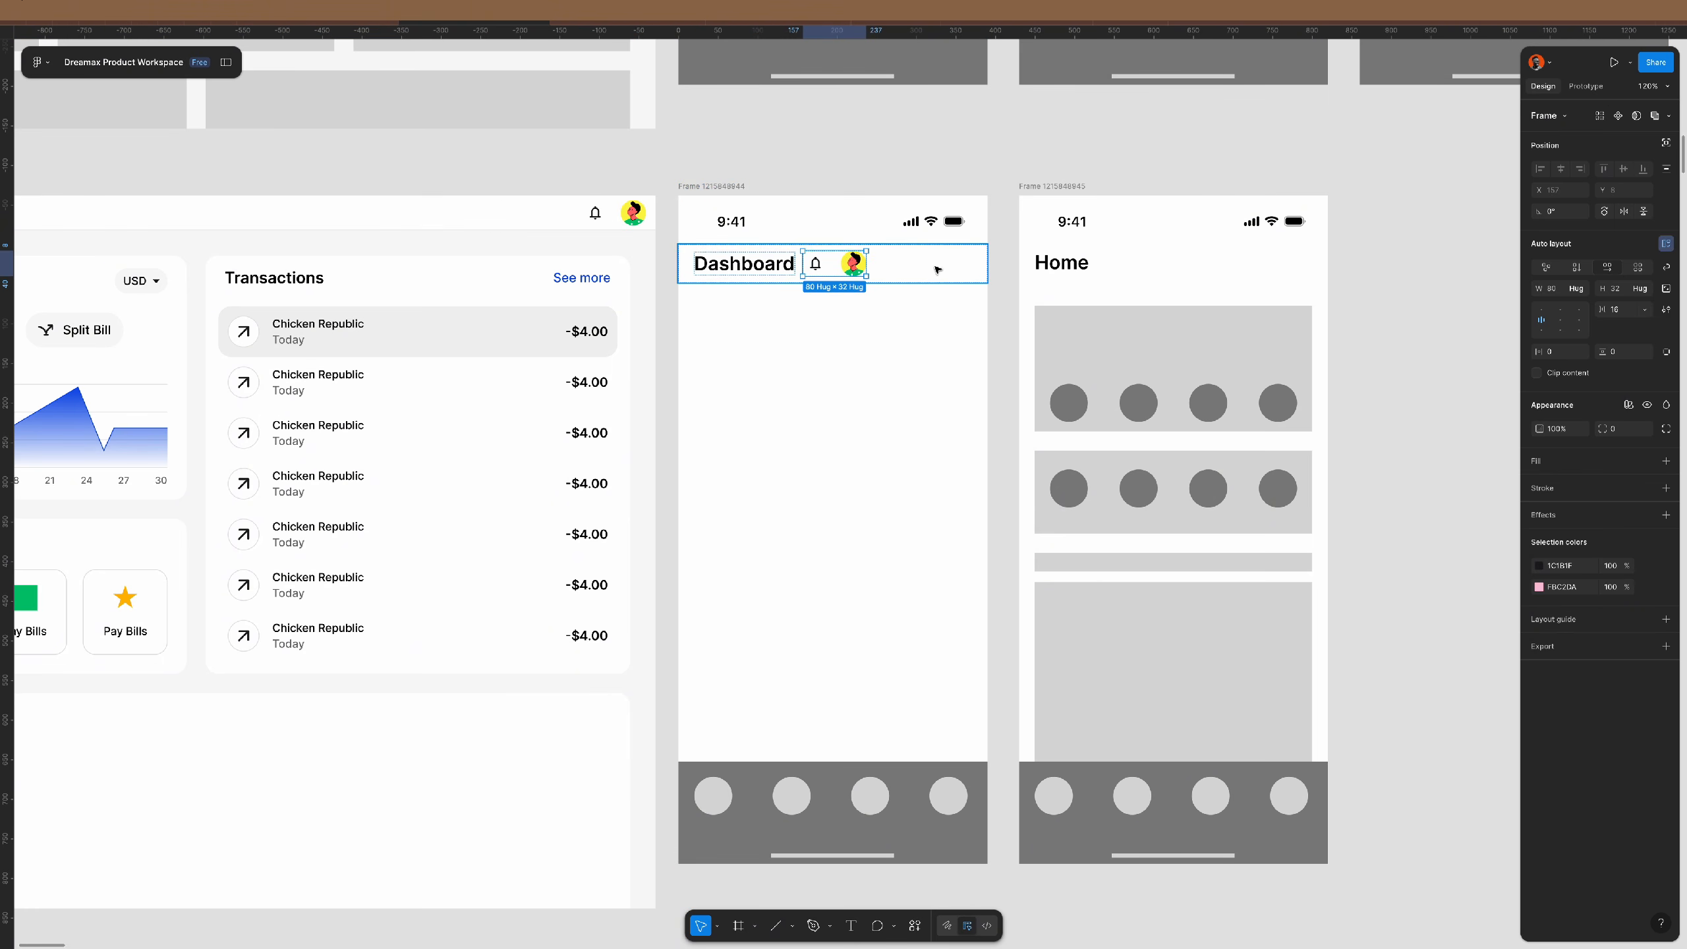
- Set the Dashboard header frame's height to 45
left_click(939, 269)
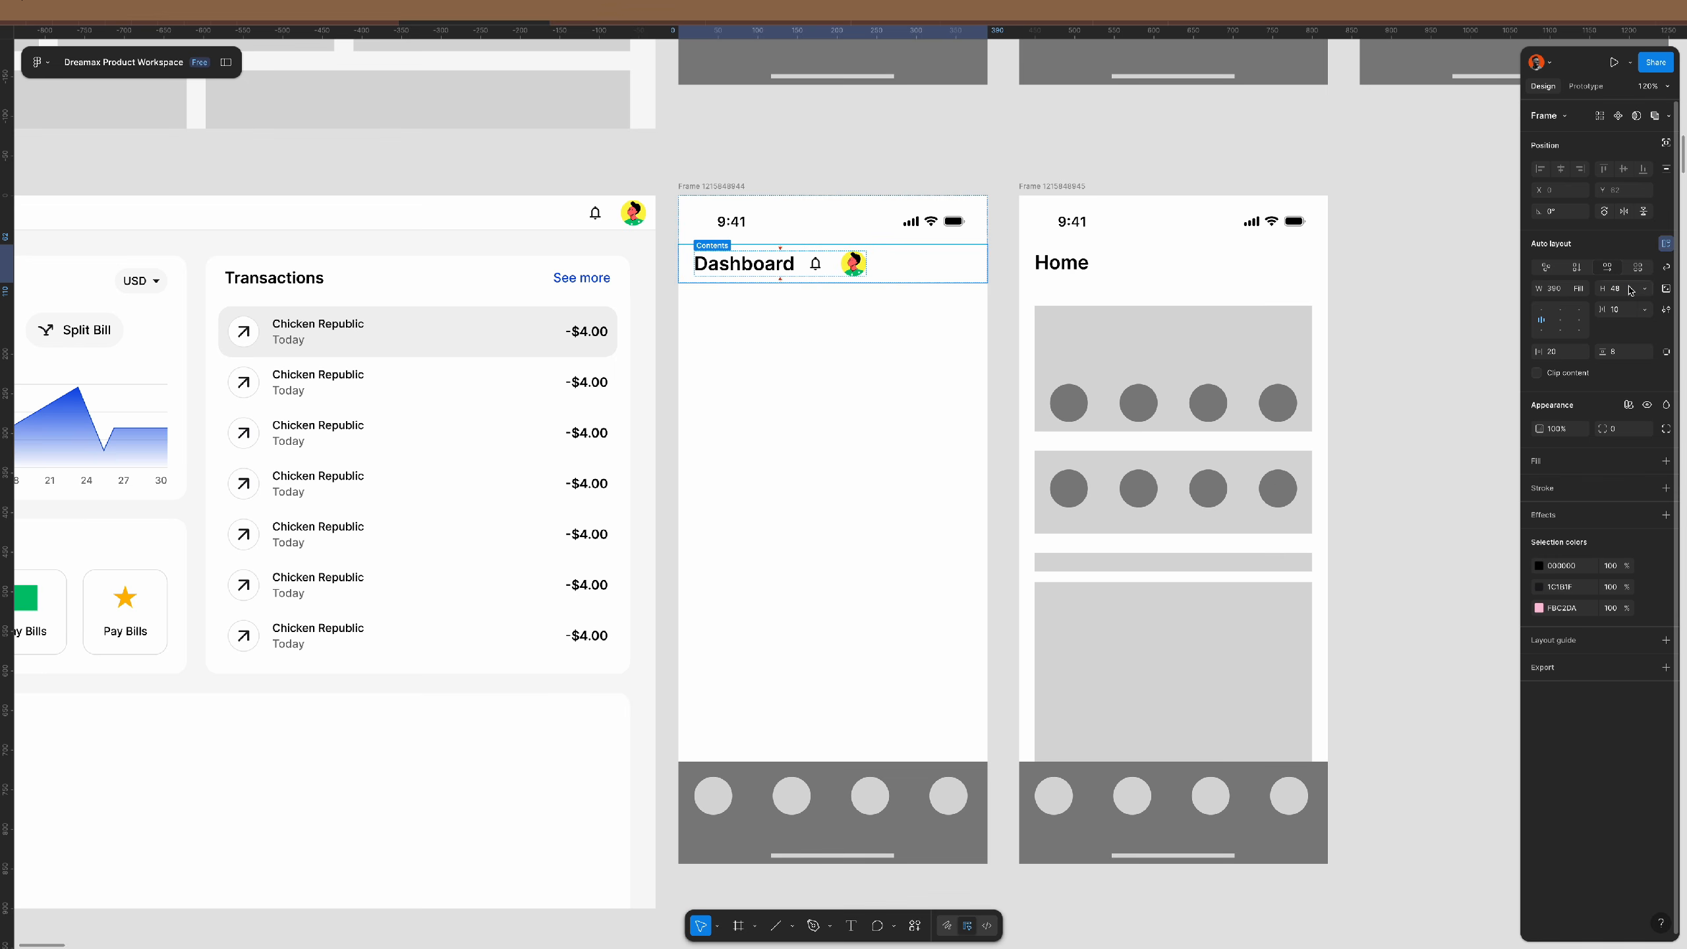
type("45")
key("Return")
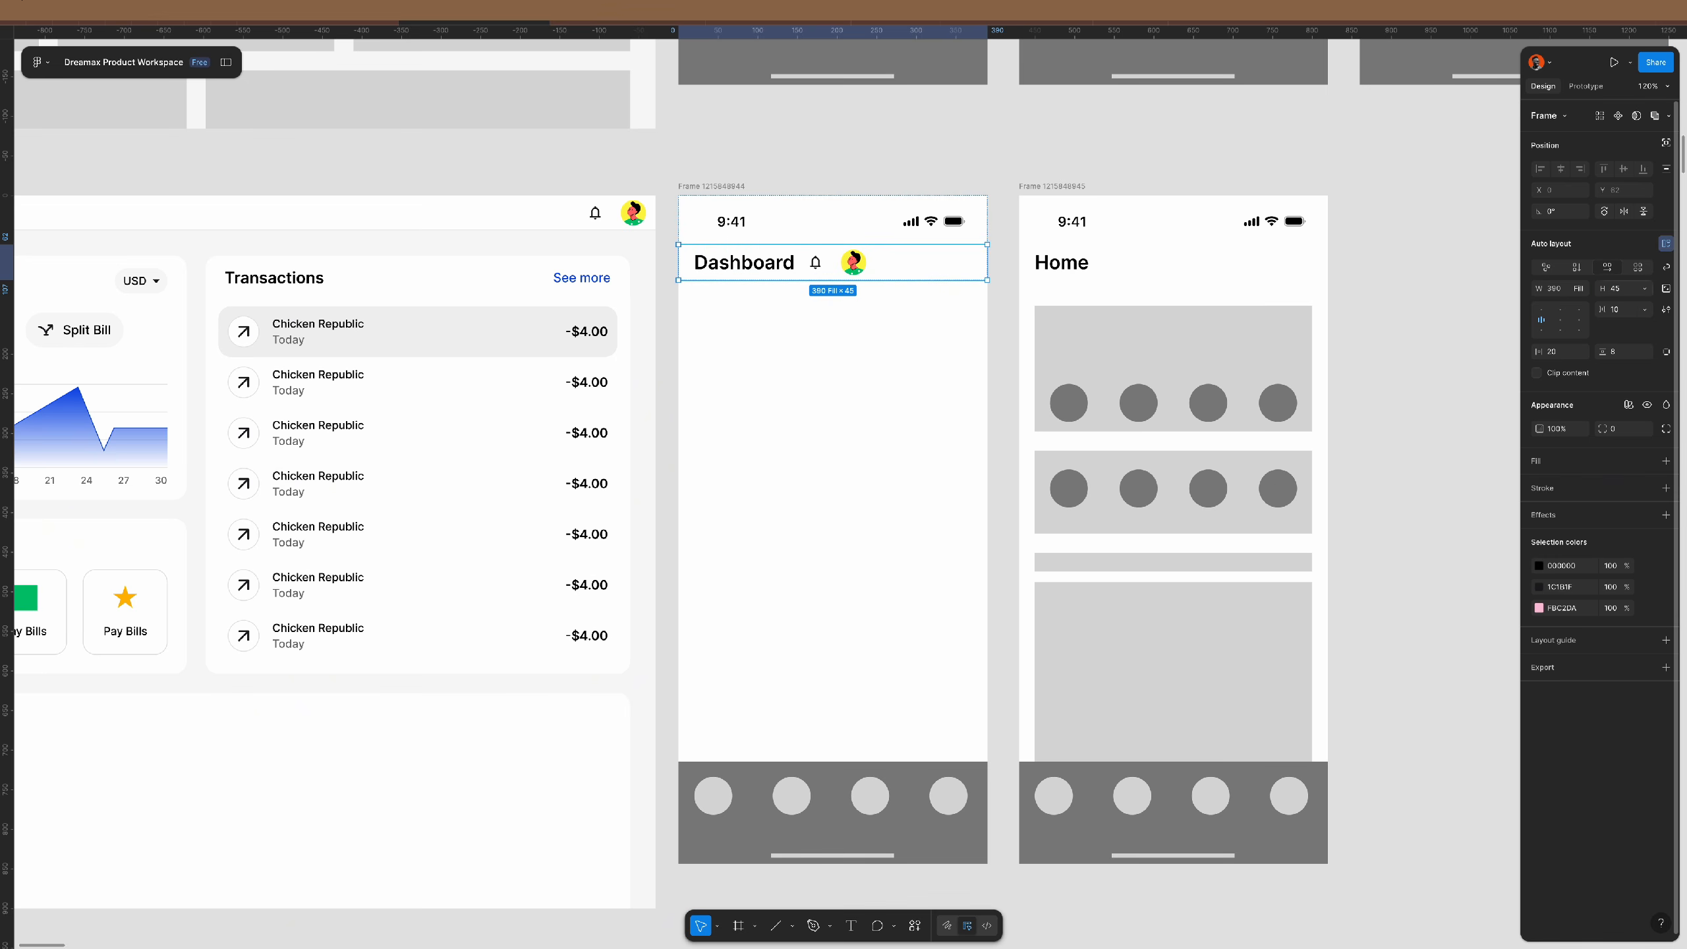
- Set the header gap to Auto so the bell and avatar sit opposite the Dashboard title
left_click(1644, 310)
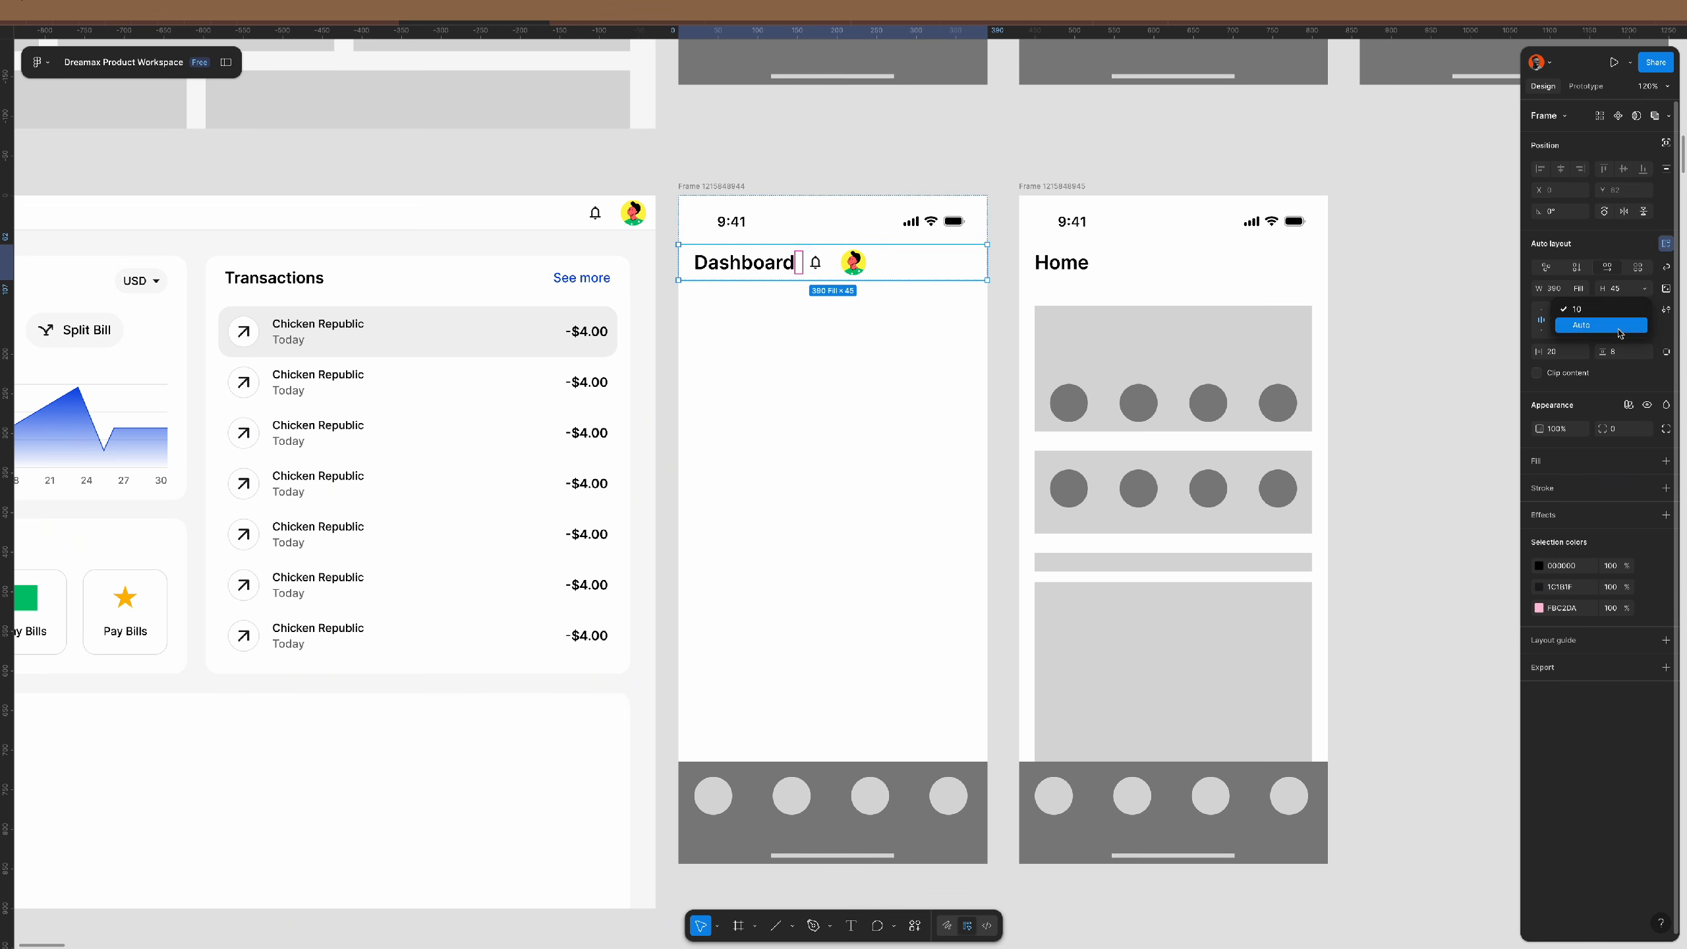
left_click(1621, 333)
left_click(1004, 290)
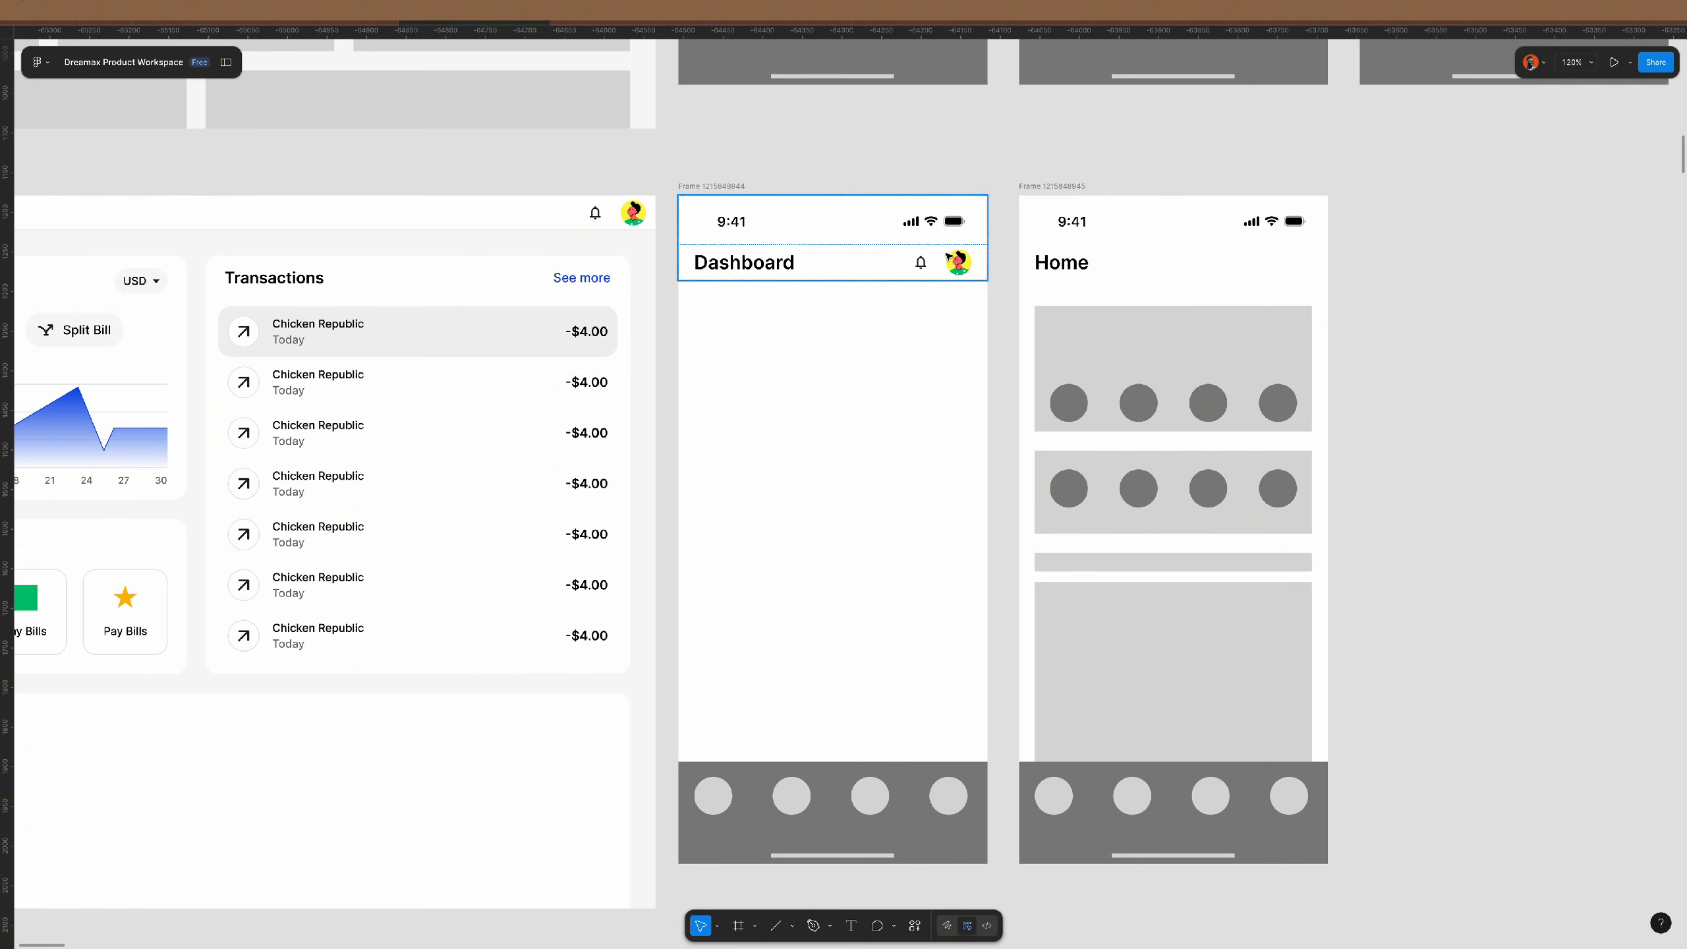
scroll(953, 261, "up", 5)
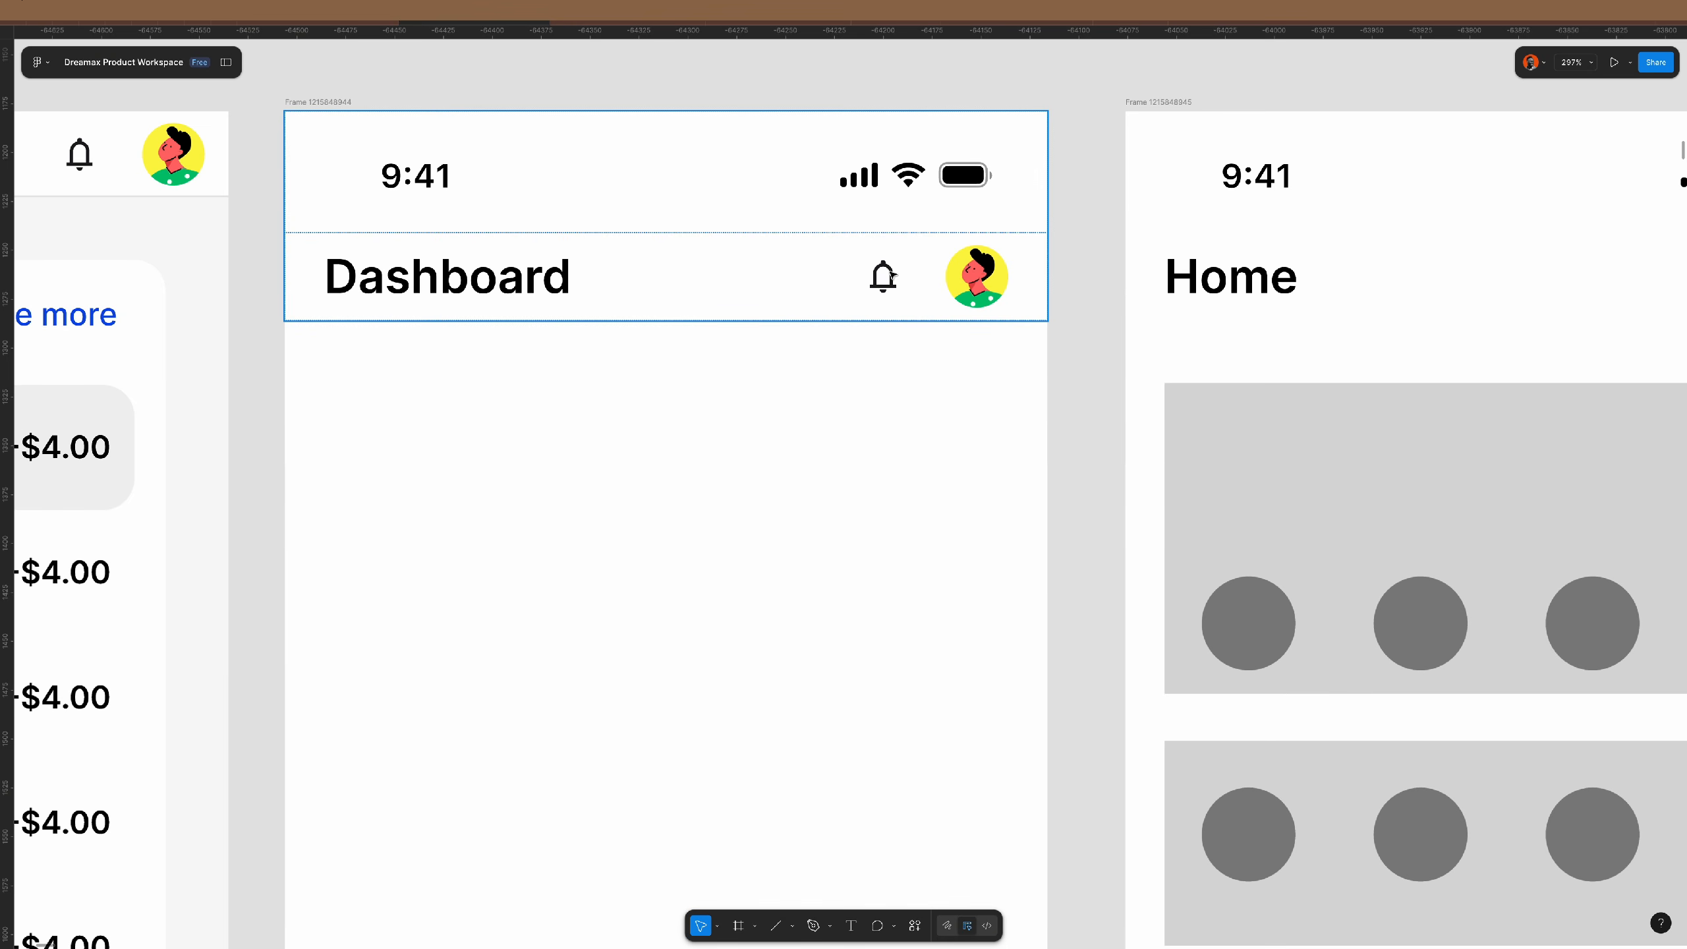
scroll(880, 273, "down", 3)
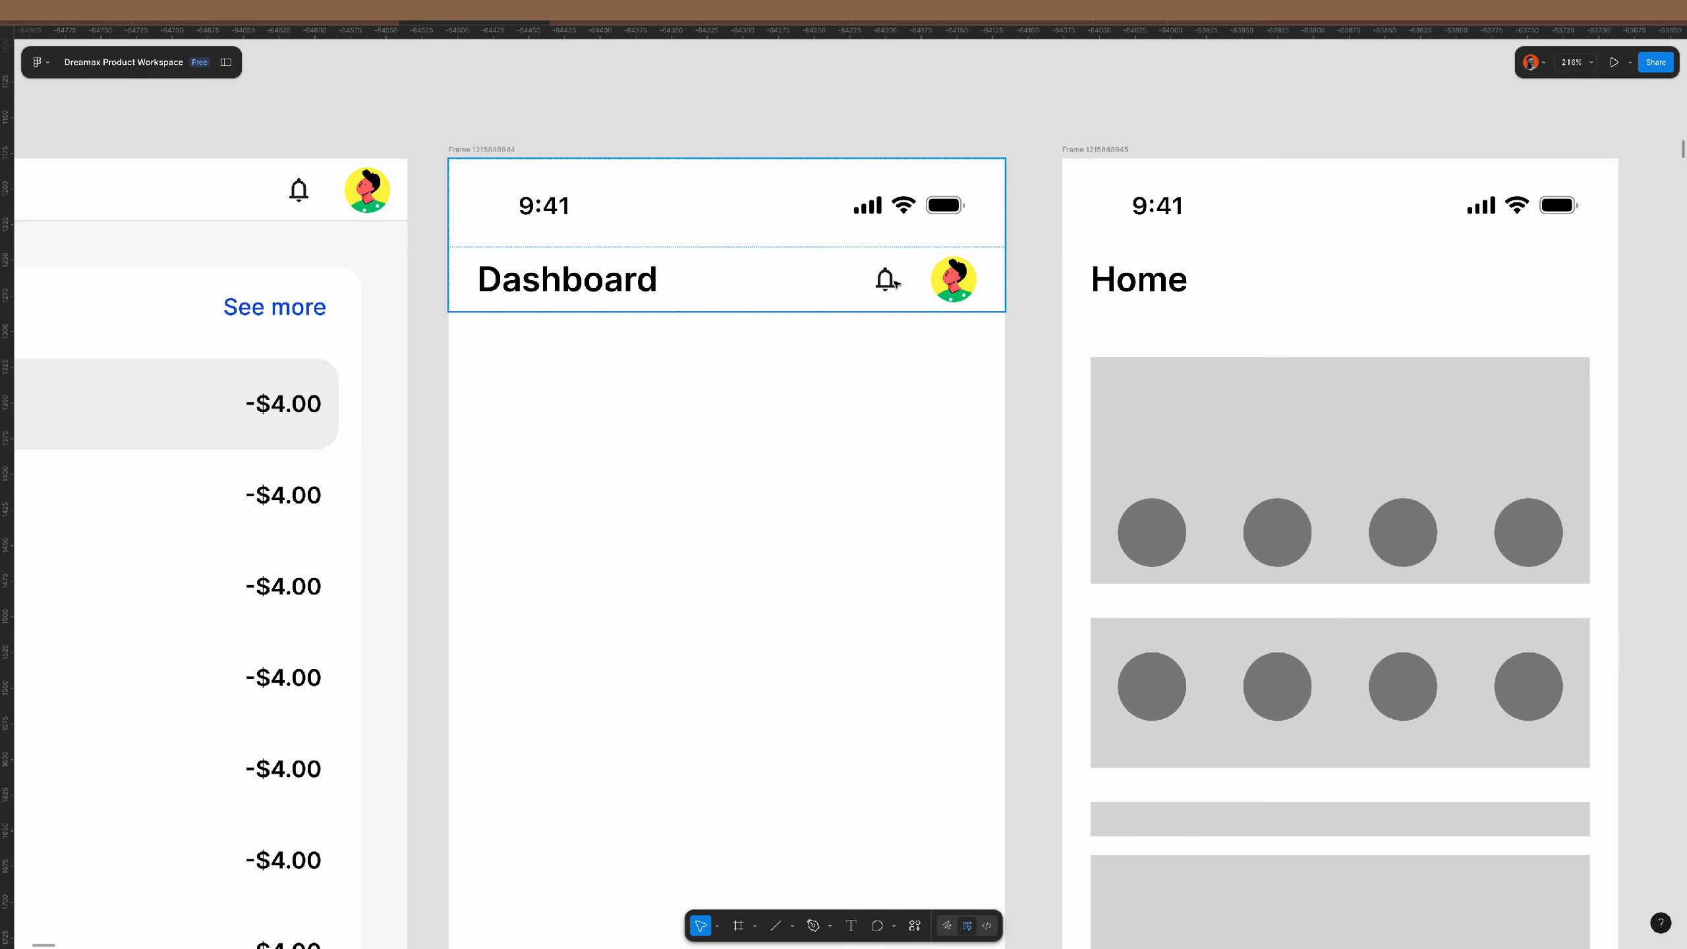
left_click(523, 280)
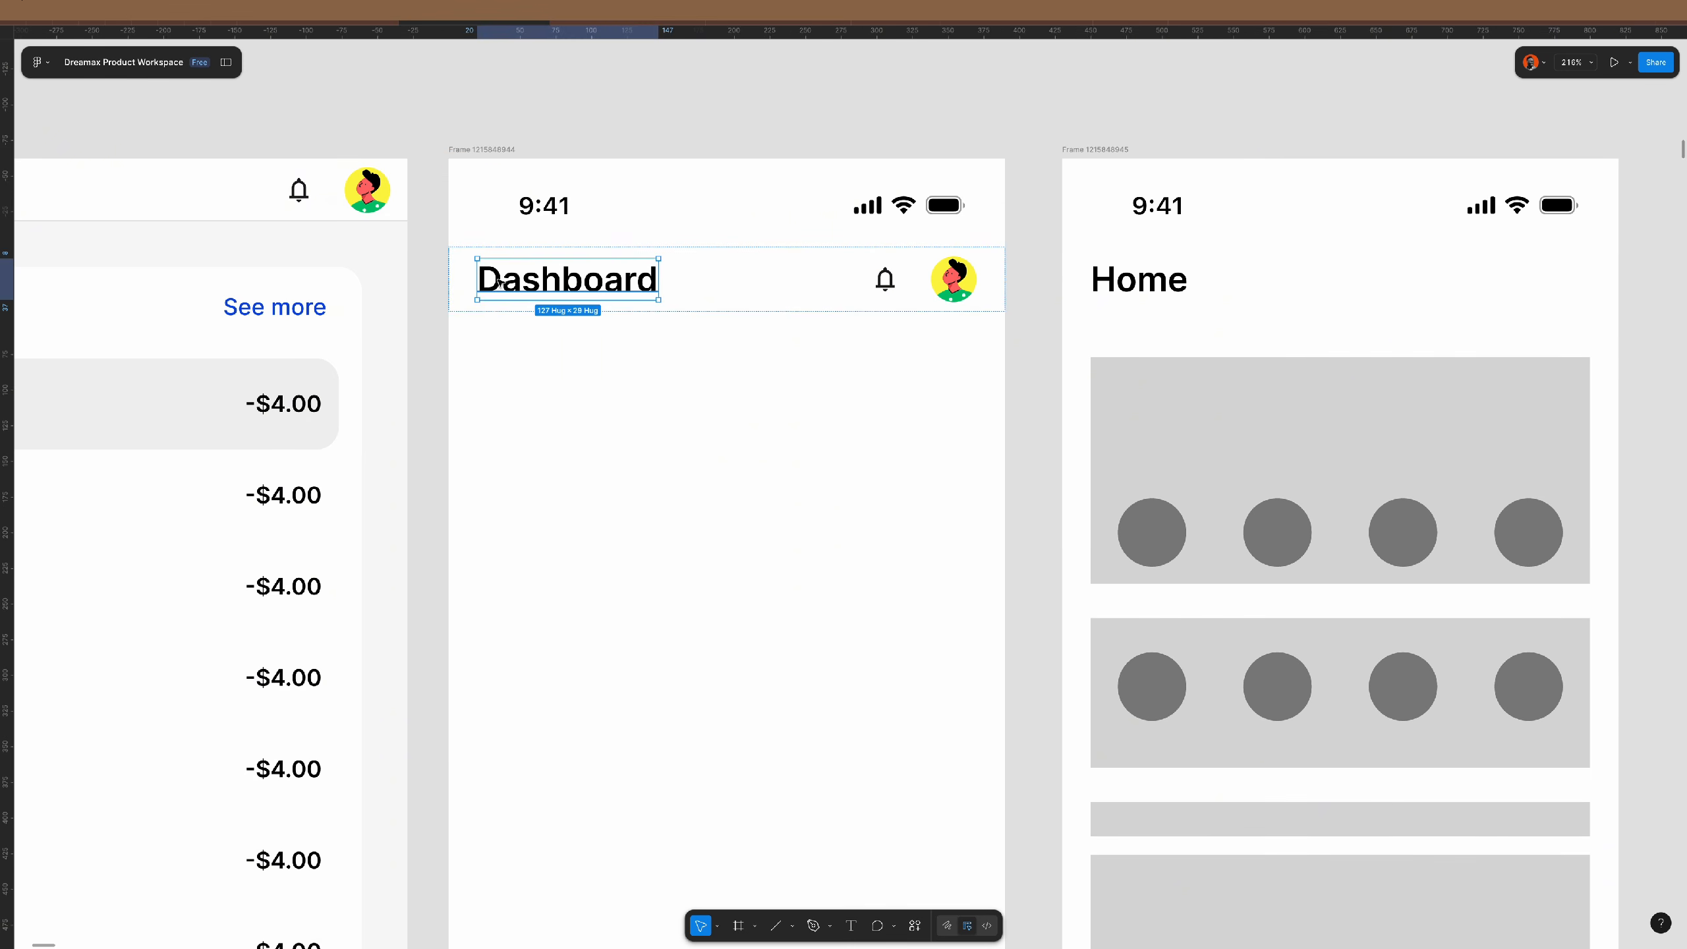
left_click(896, 284)
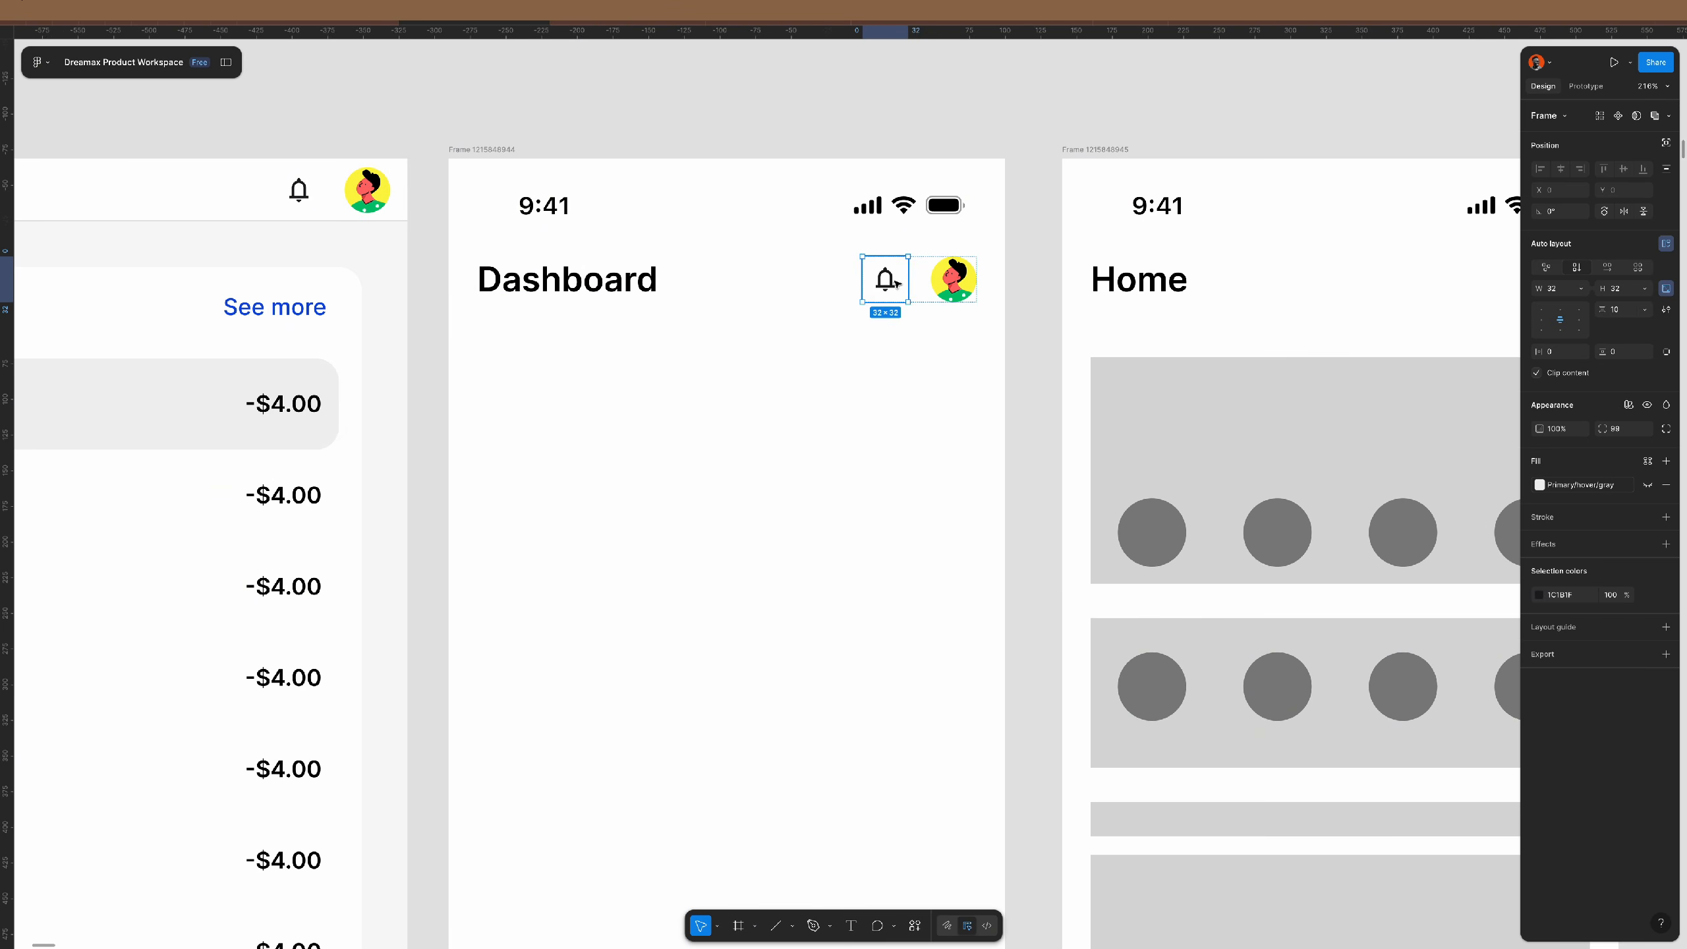
- Place a copy of the bell left of the Dashboard title and wrap both in auto layout
left_click_drag(813, 282, 742, 281)
key("Left")
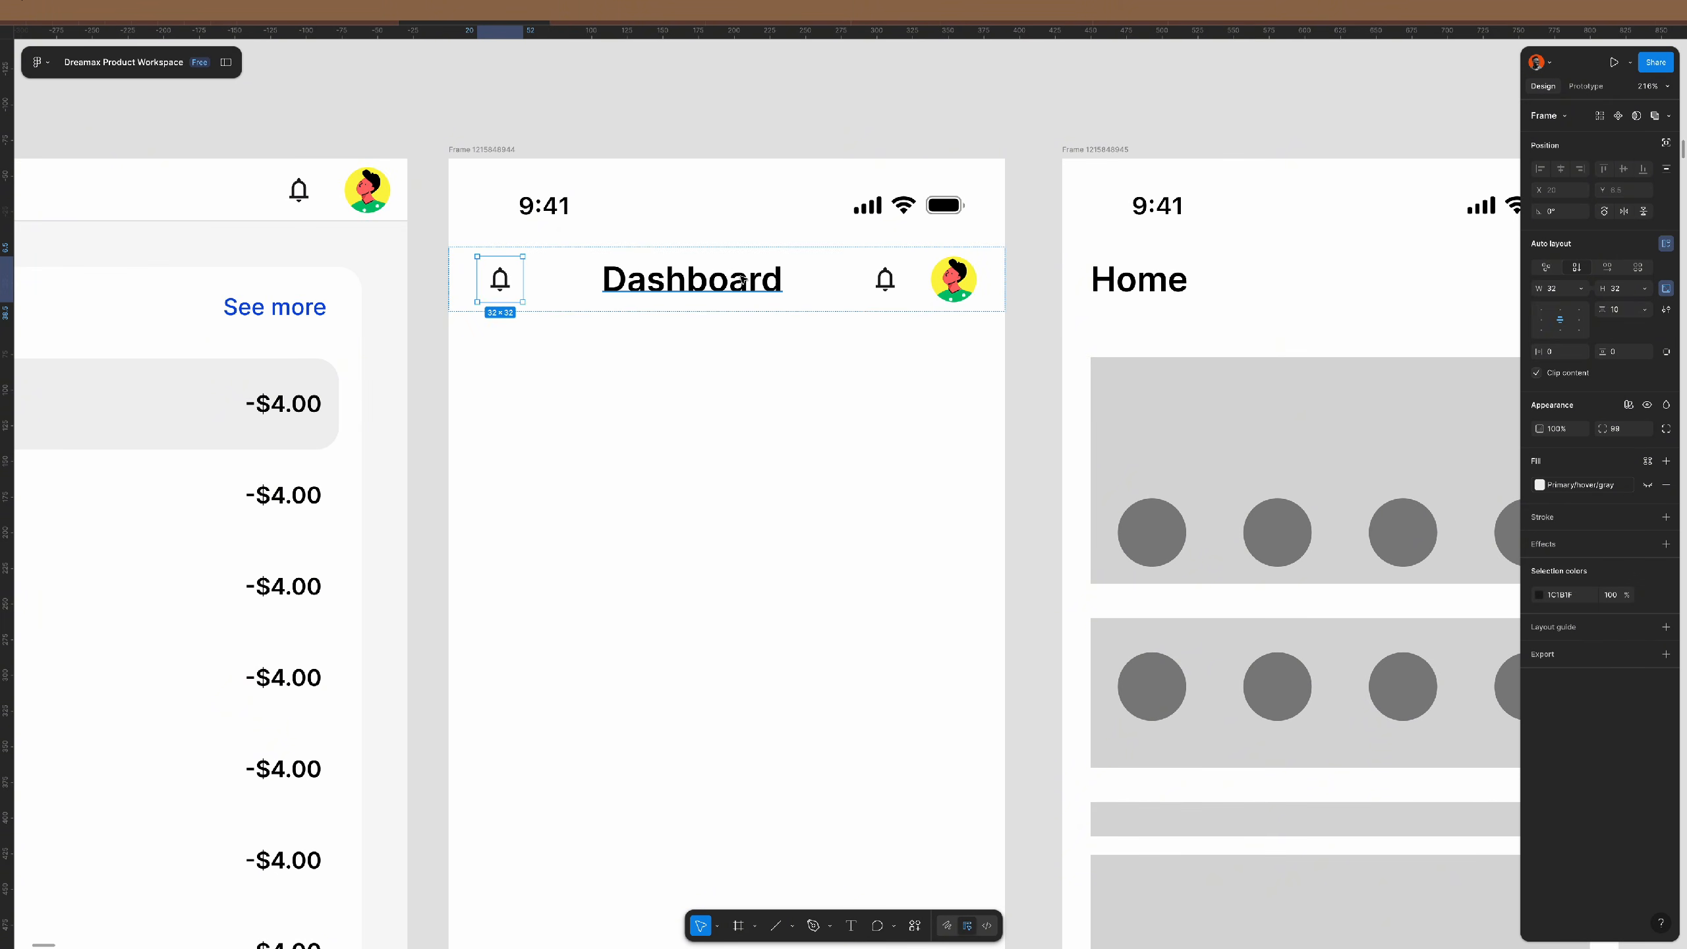
left_click(739, 274, "shift")
key("shift+a")
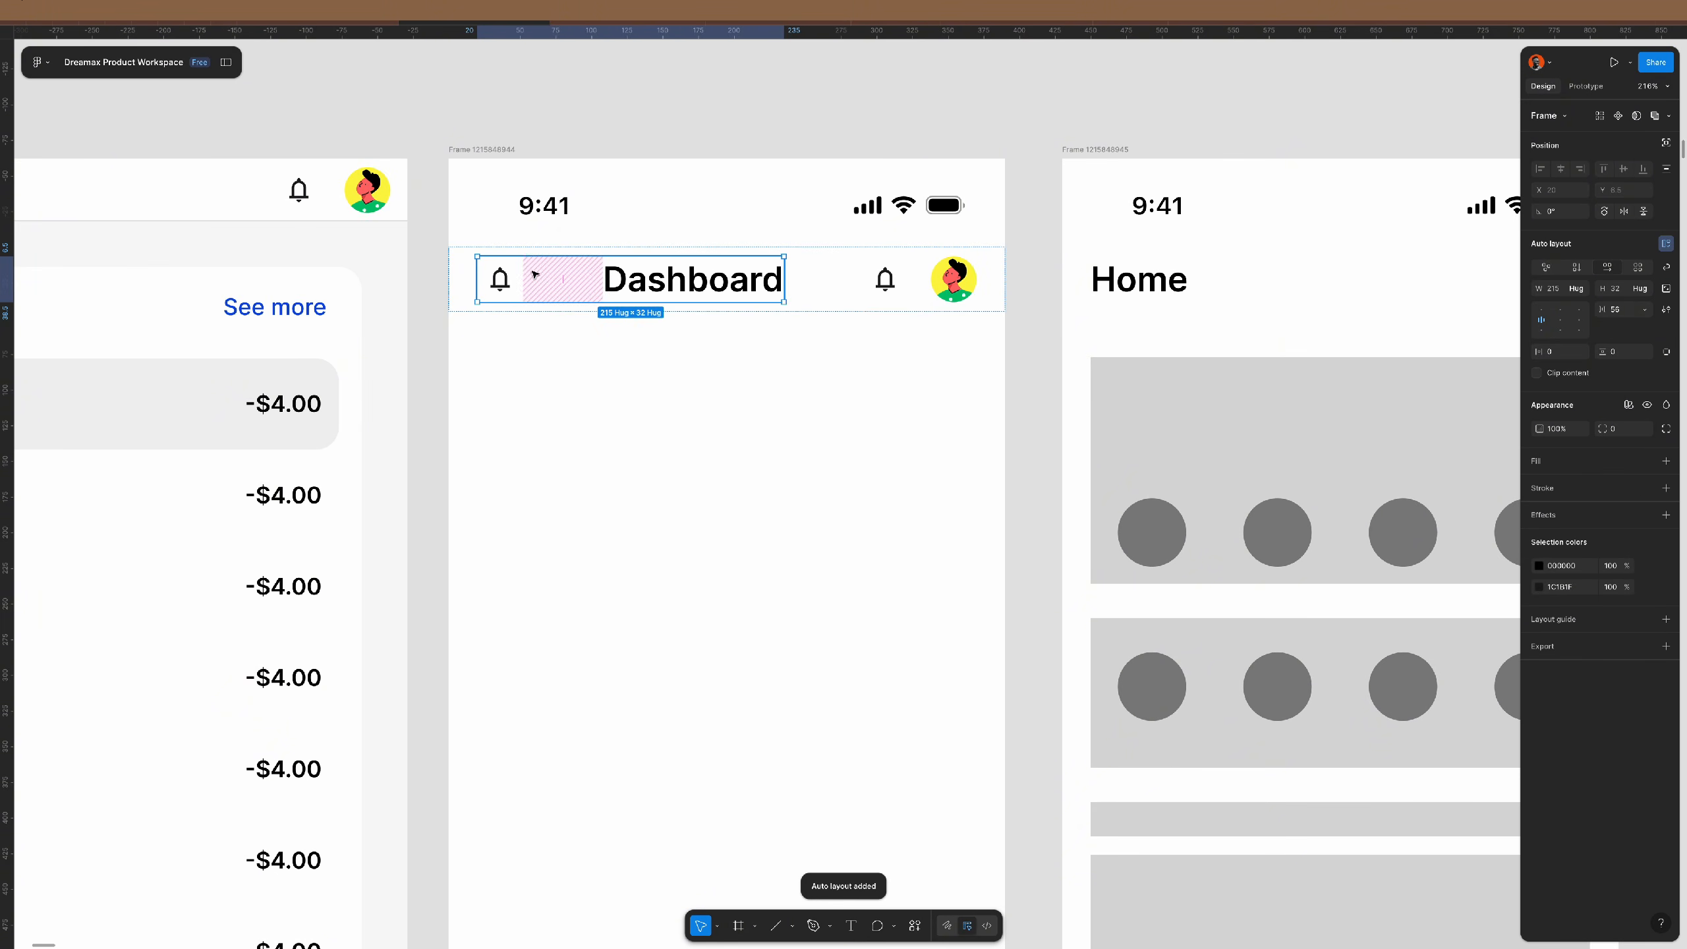
- Swap the bell copy for a menu icon from the Material Symbols plugin
double_click(505, 284)
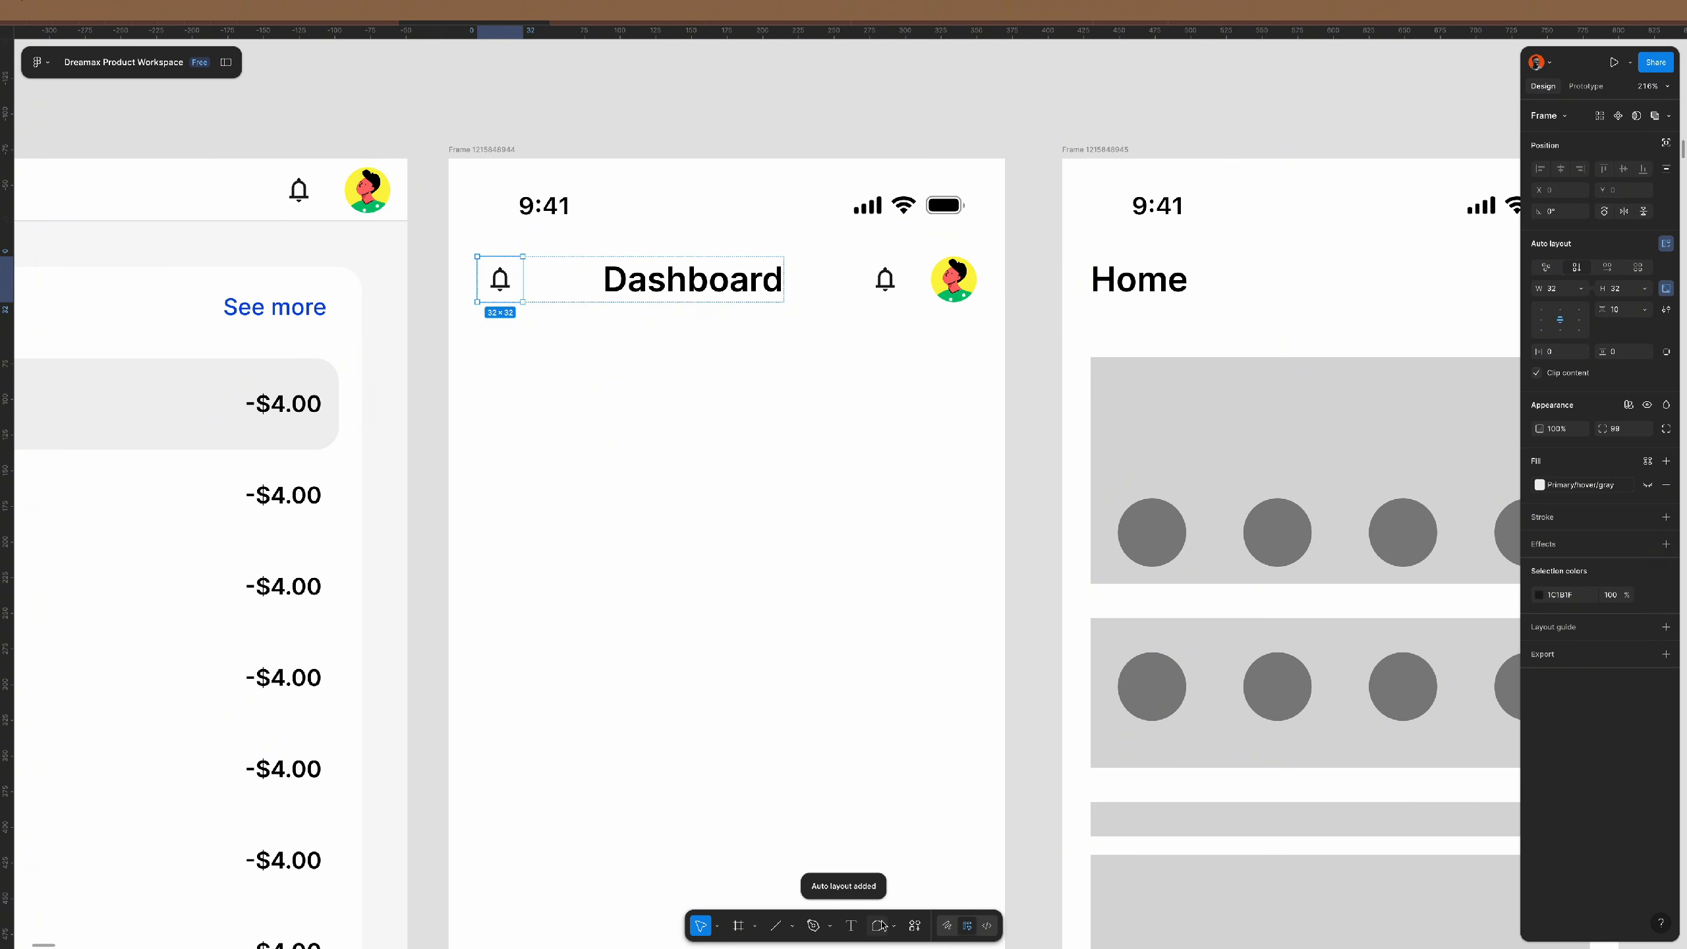
left_click(921, 929)
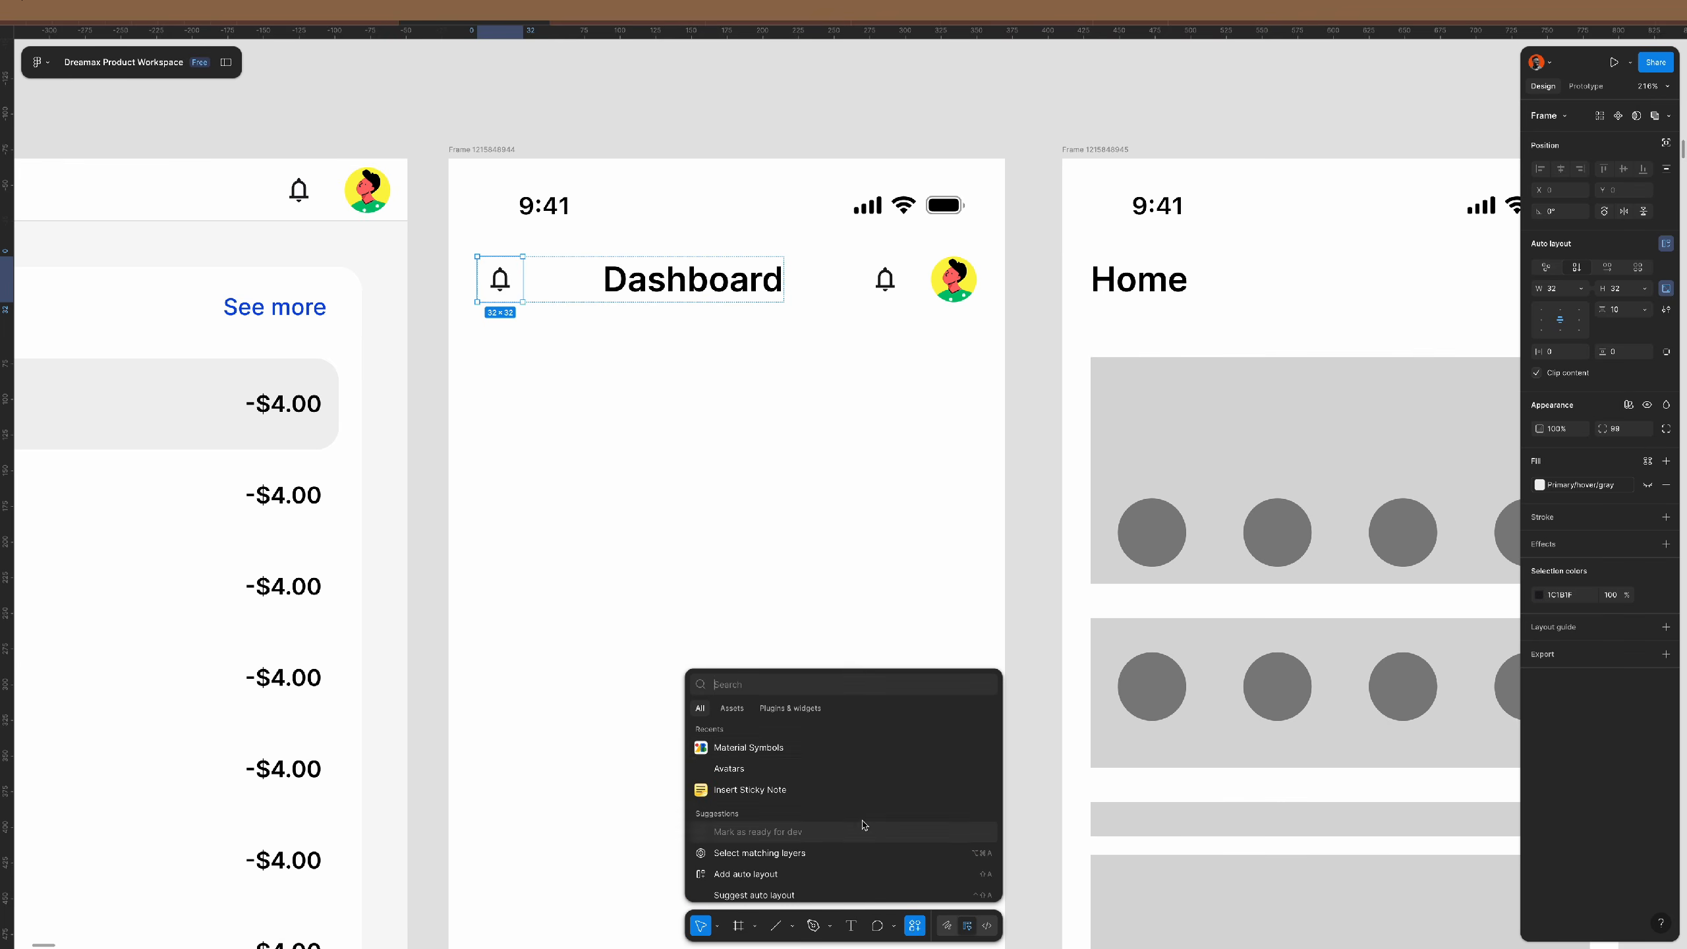
left_click(764, 747)
left_click(502, 289)
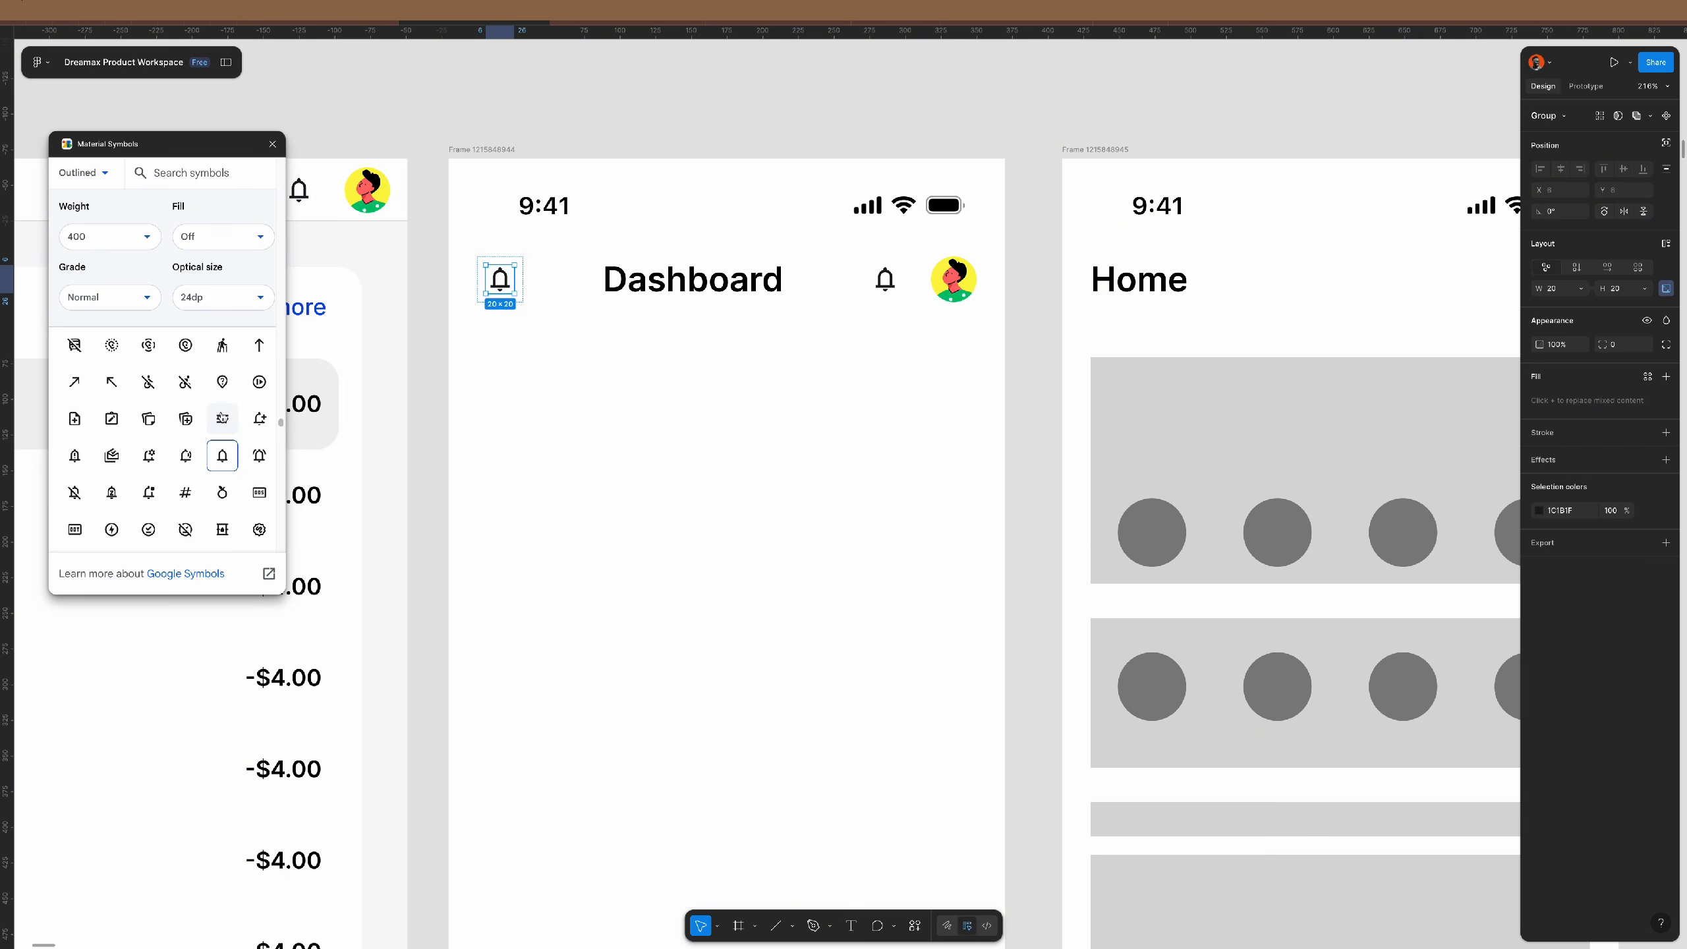
left_click(223, 419)
- Set the gap between the menu icon and the Dashboard title to 8
left_click(594, 276)
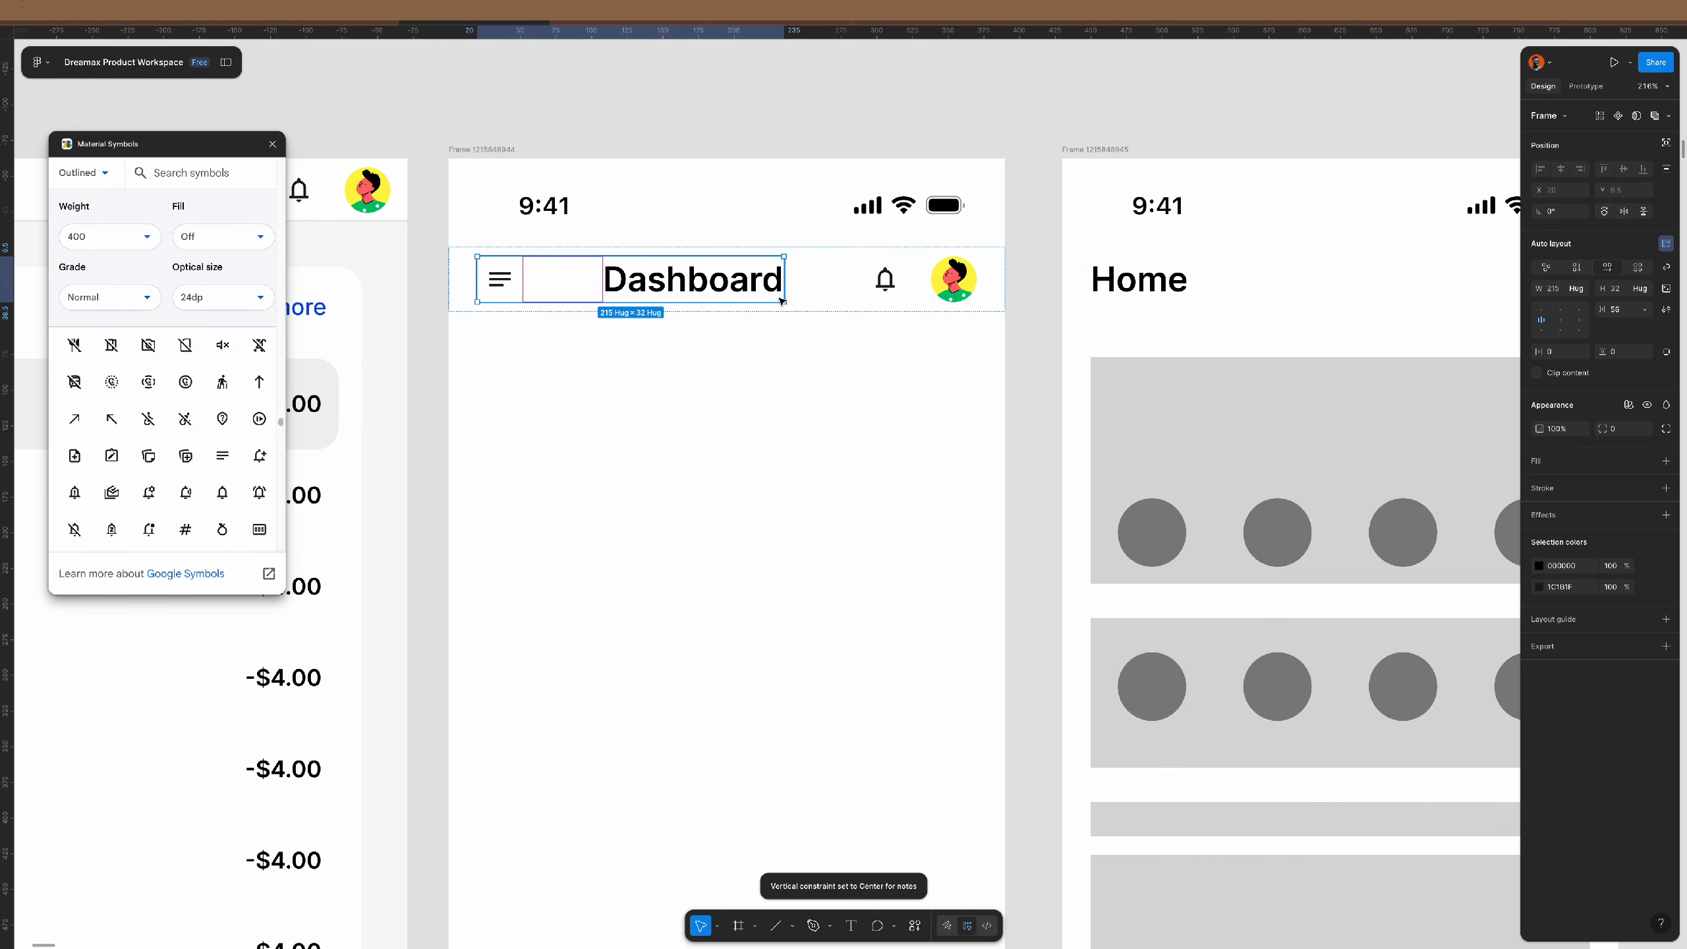
type("1")
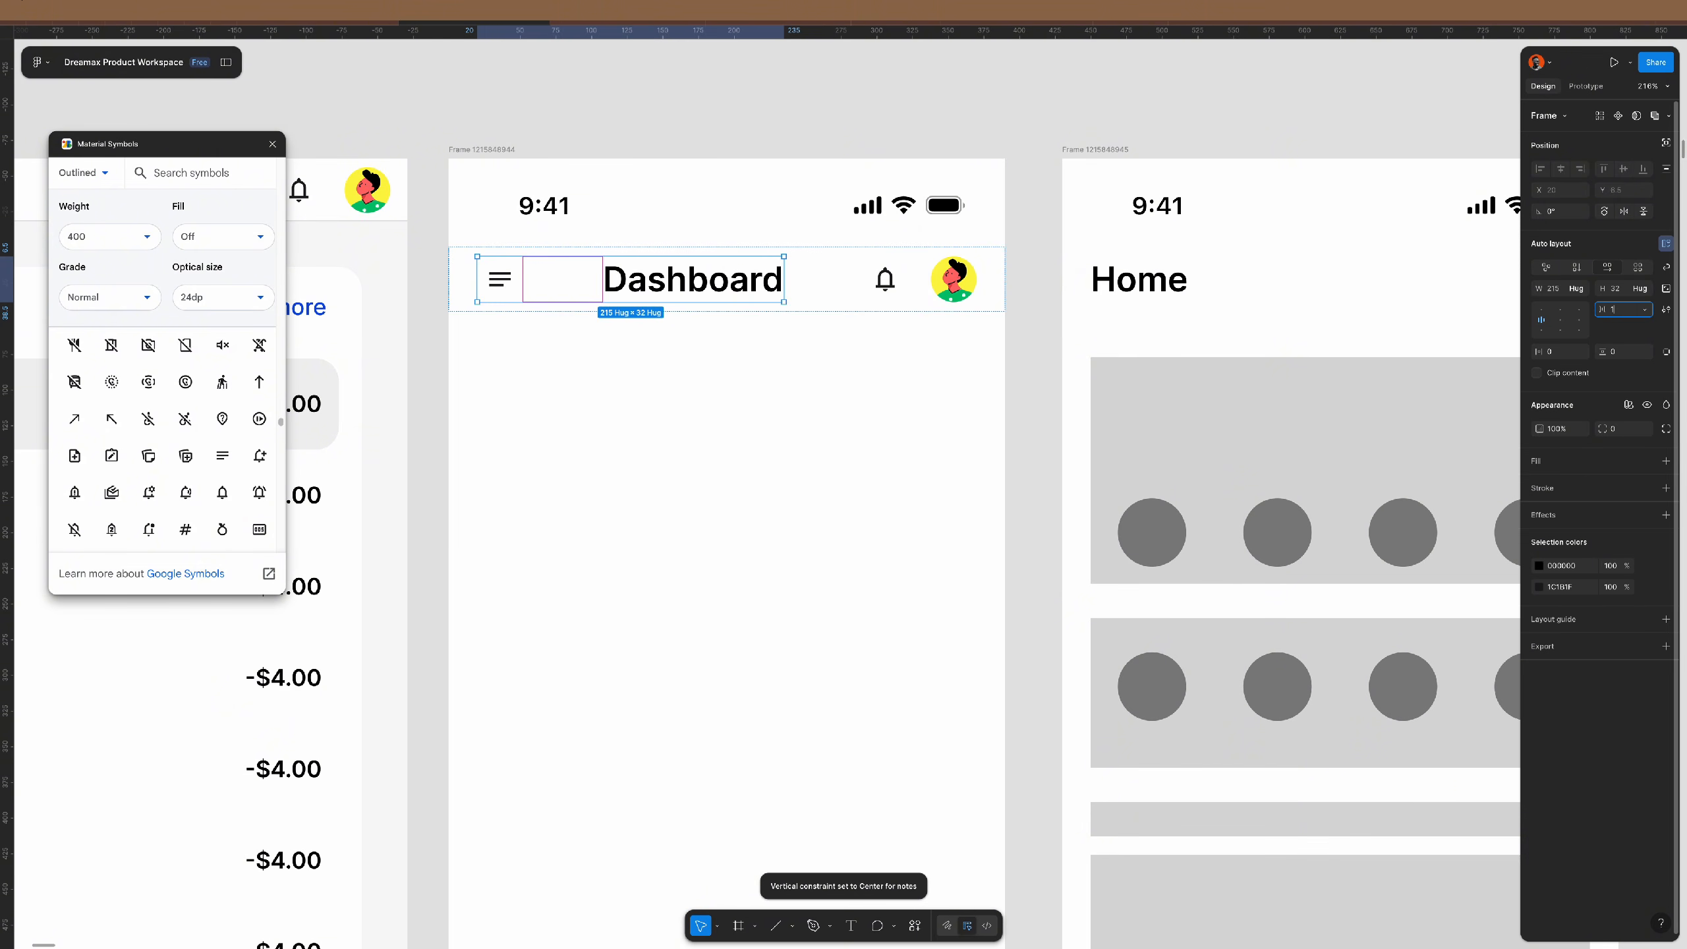
type("6")
key("Return")
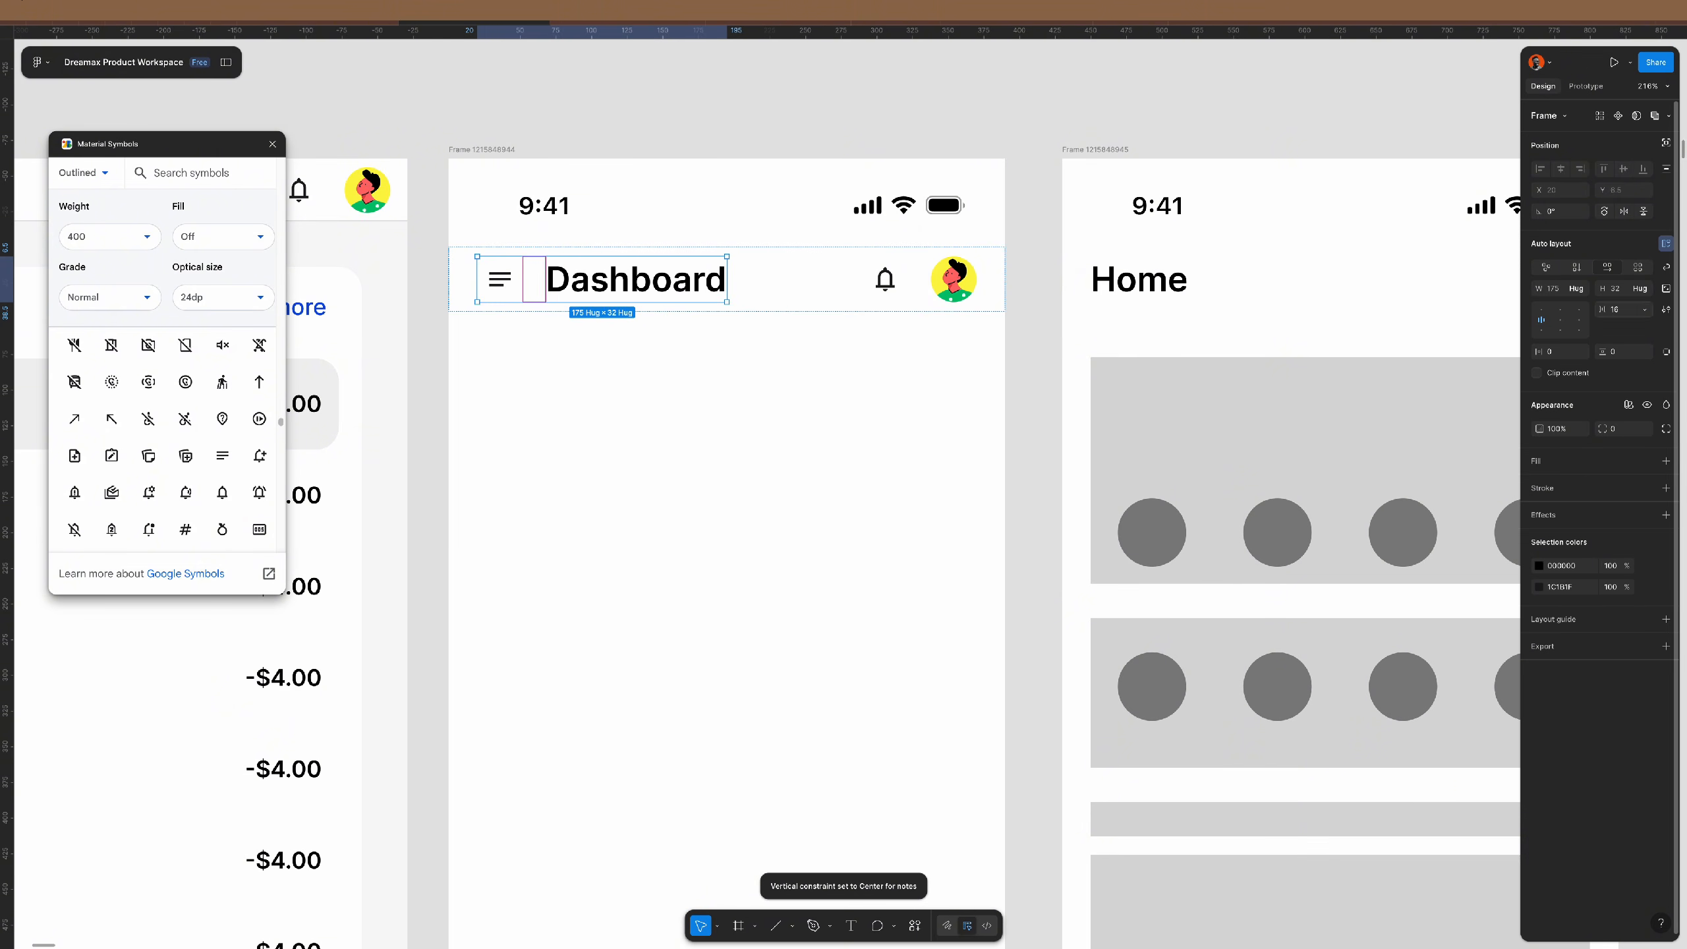
left_click(272, 145)
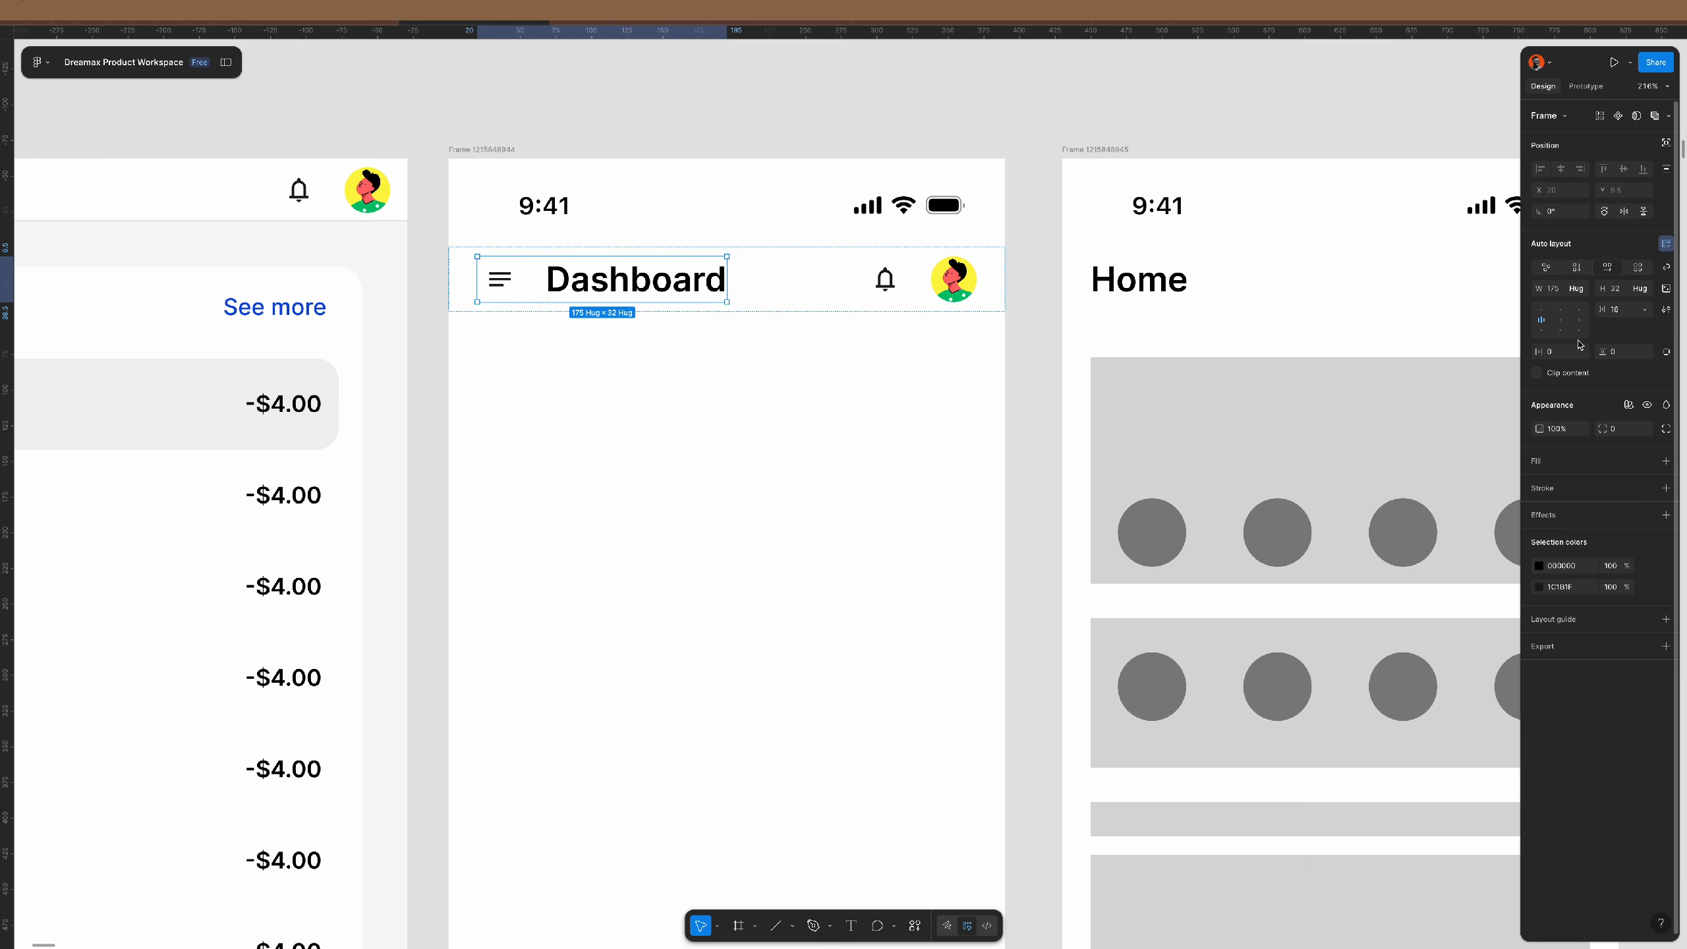
type("8")
key("Return")
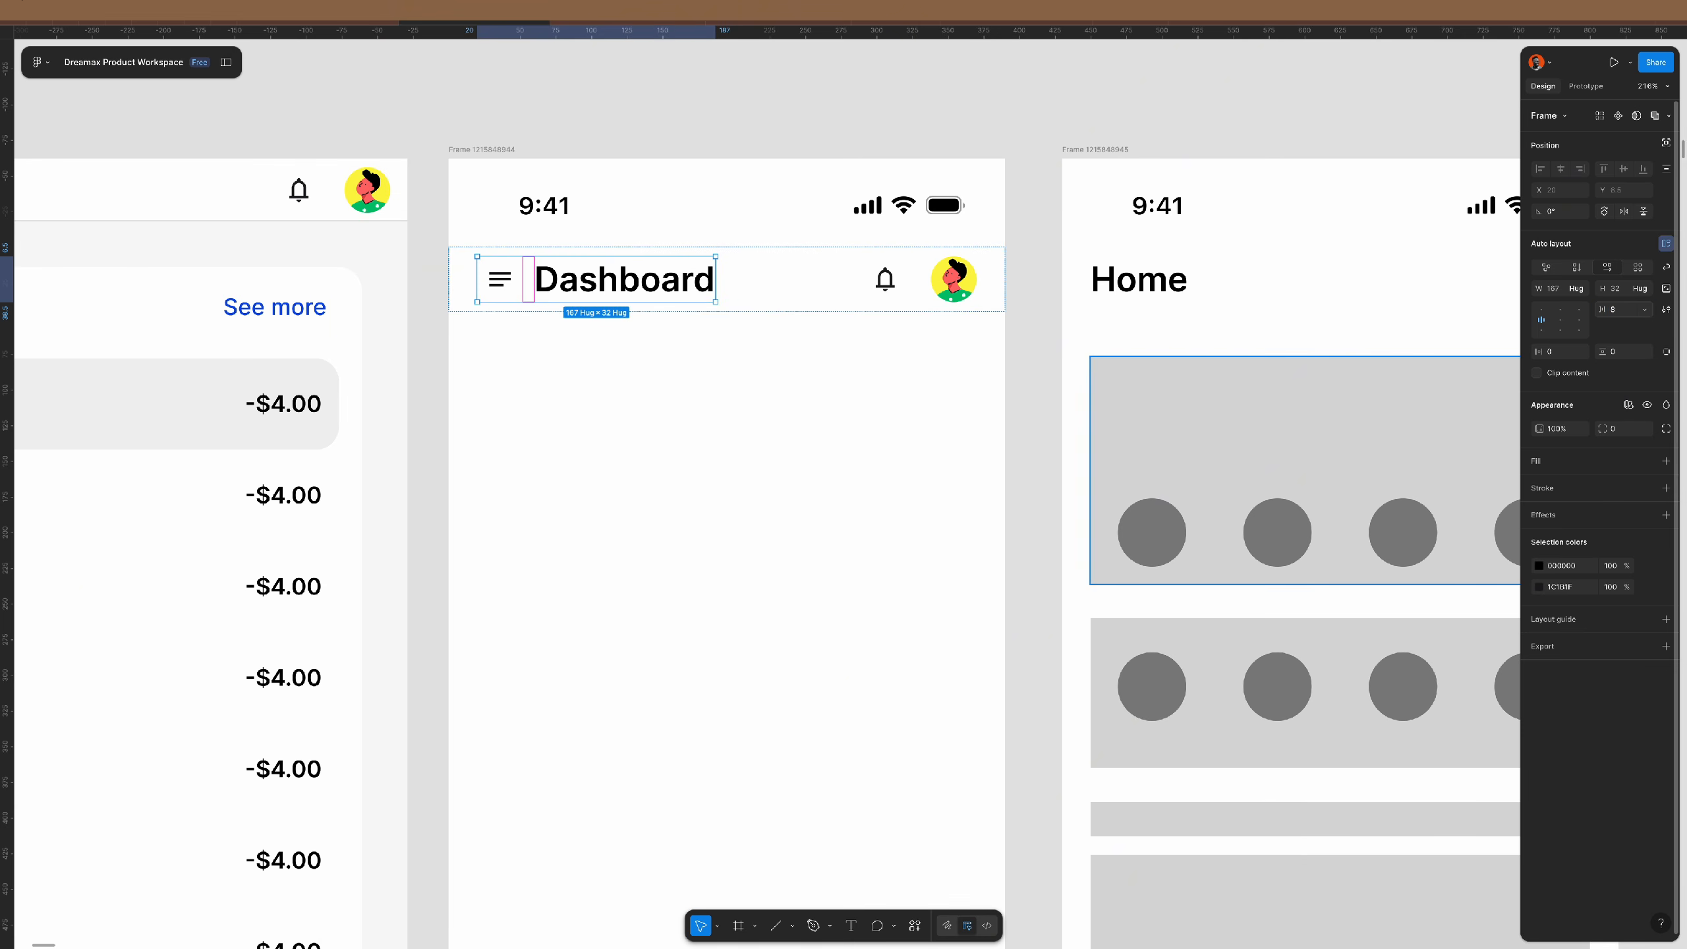
- Check the header: menu-and-title group on the left, bell frame on the right
left_click(1018, 375)
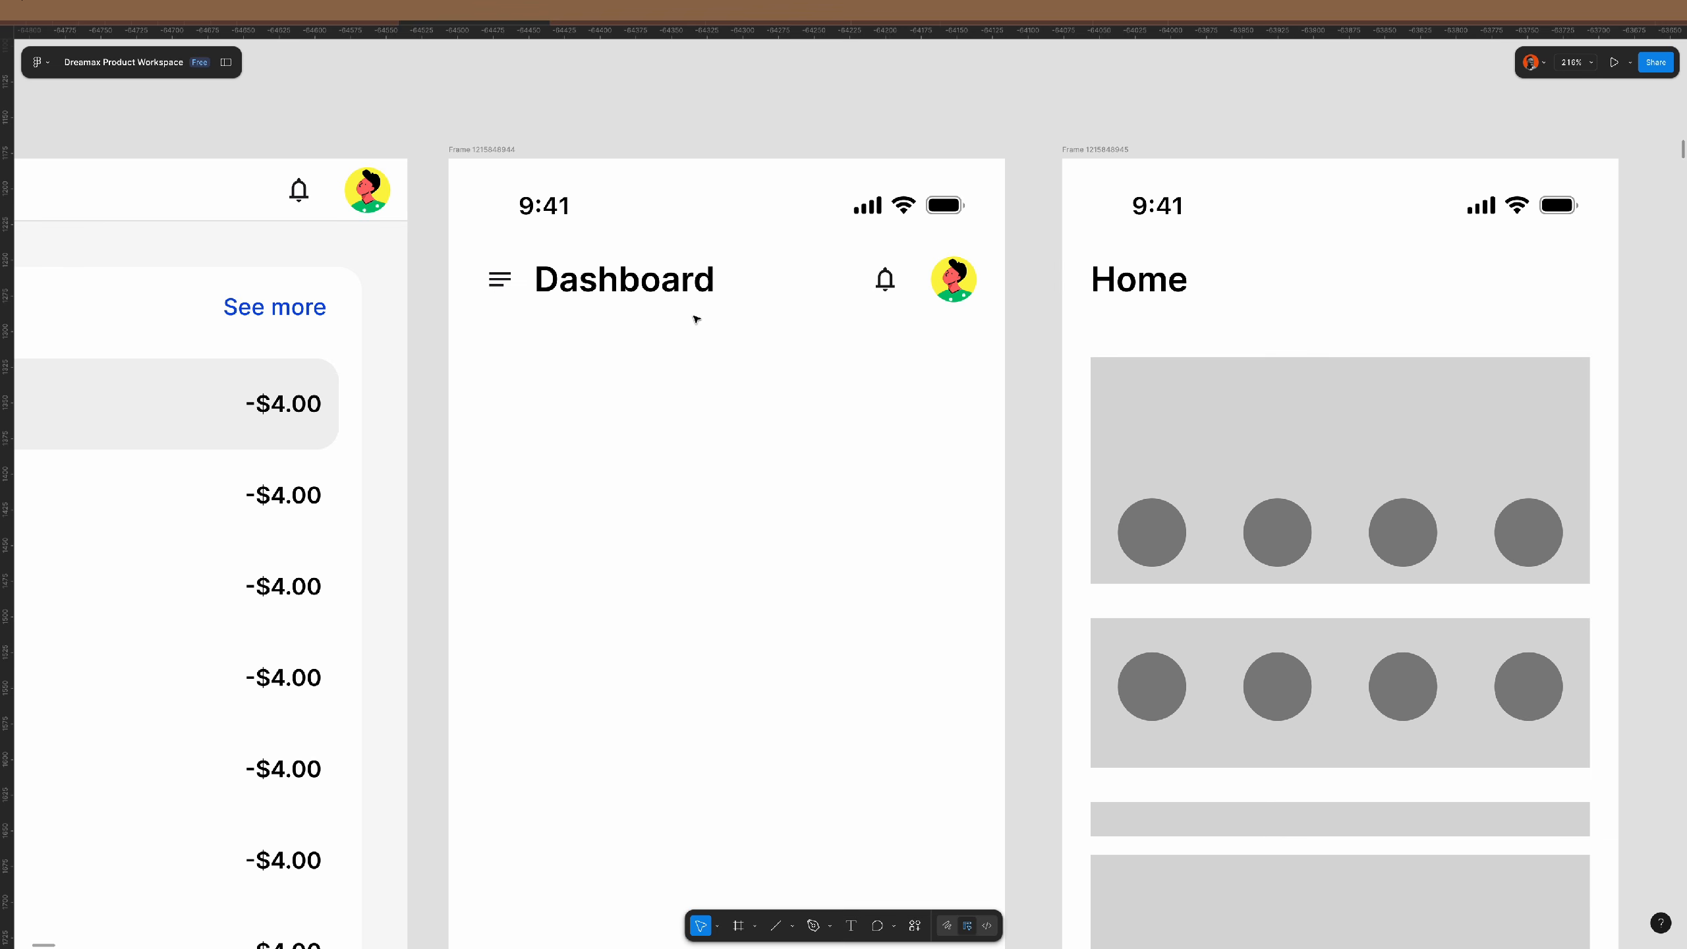
scroll(697, 324, "down", 5)
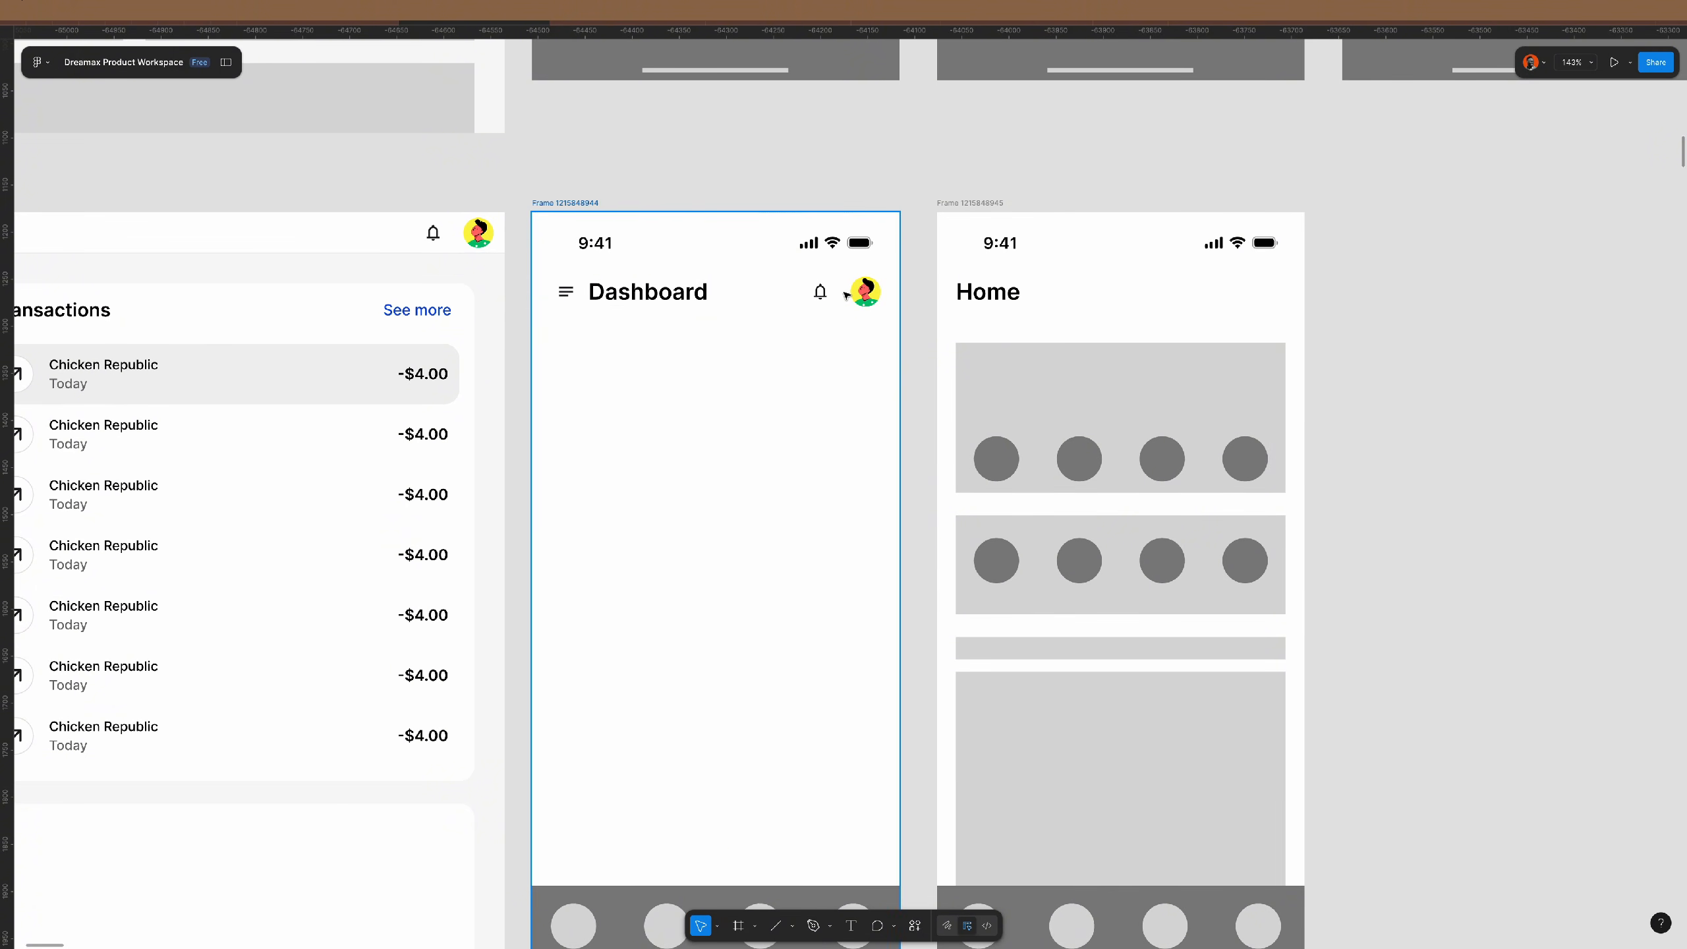
scroll(844, 291, "up", 2)
left_click(822, 292)
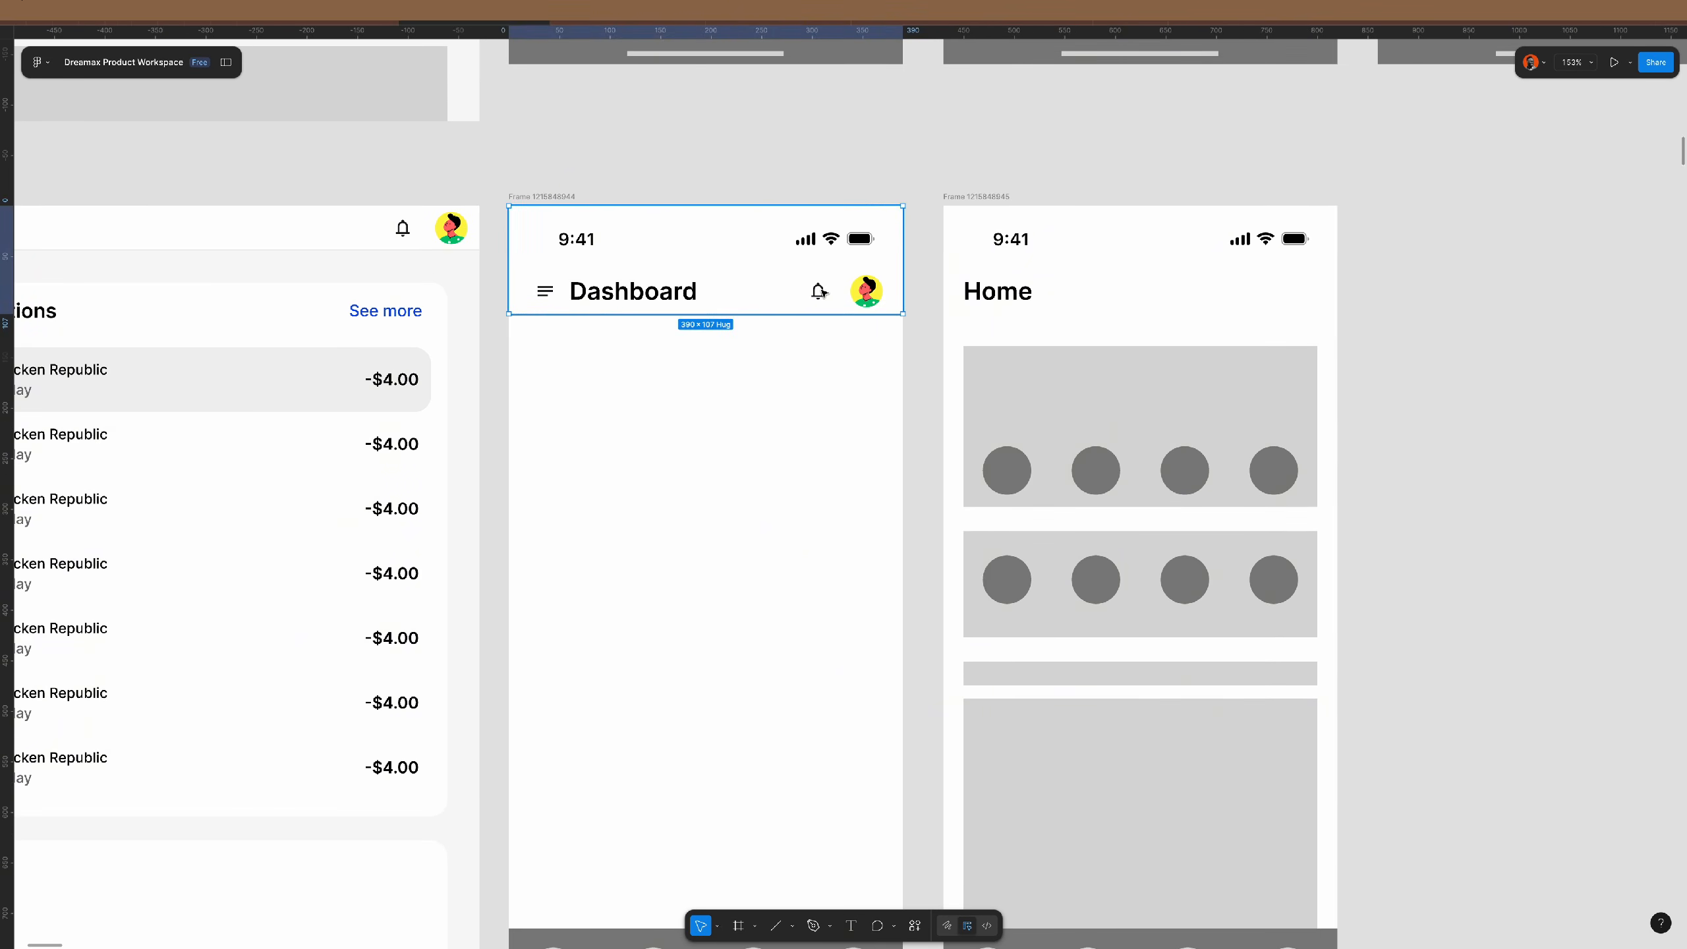
left_click(822, 292)
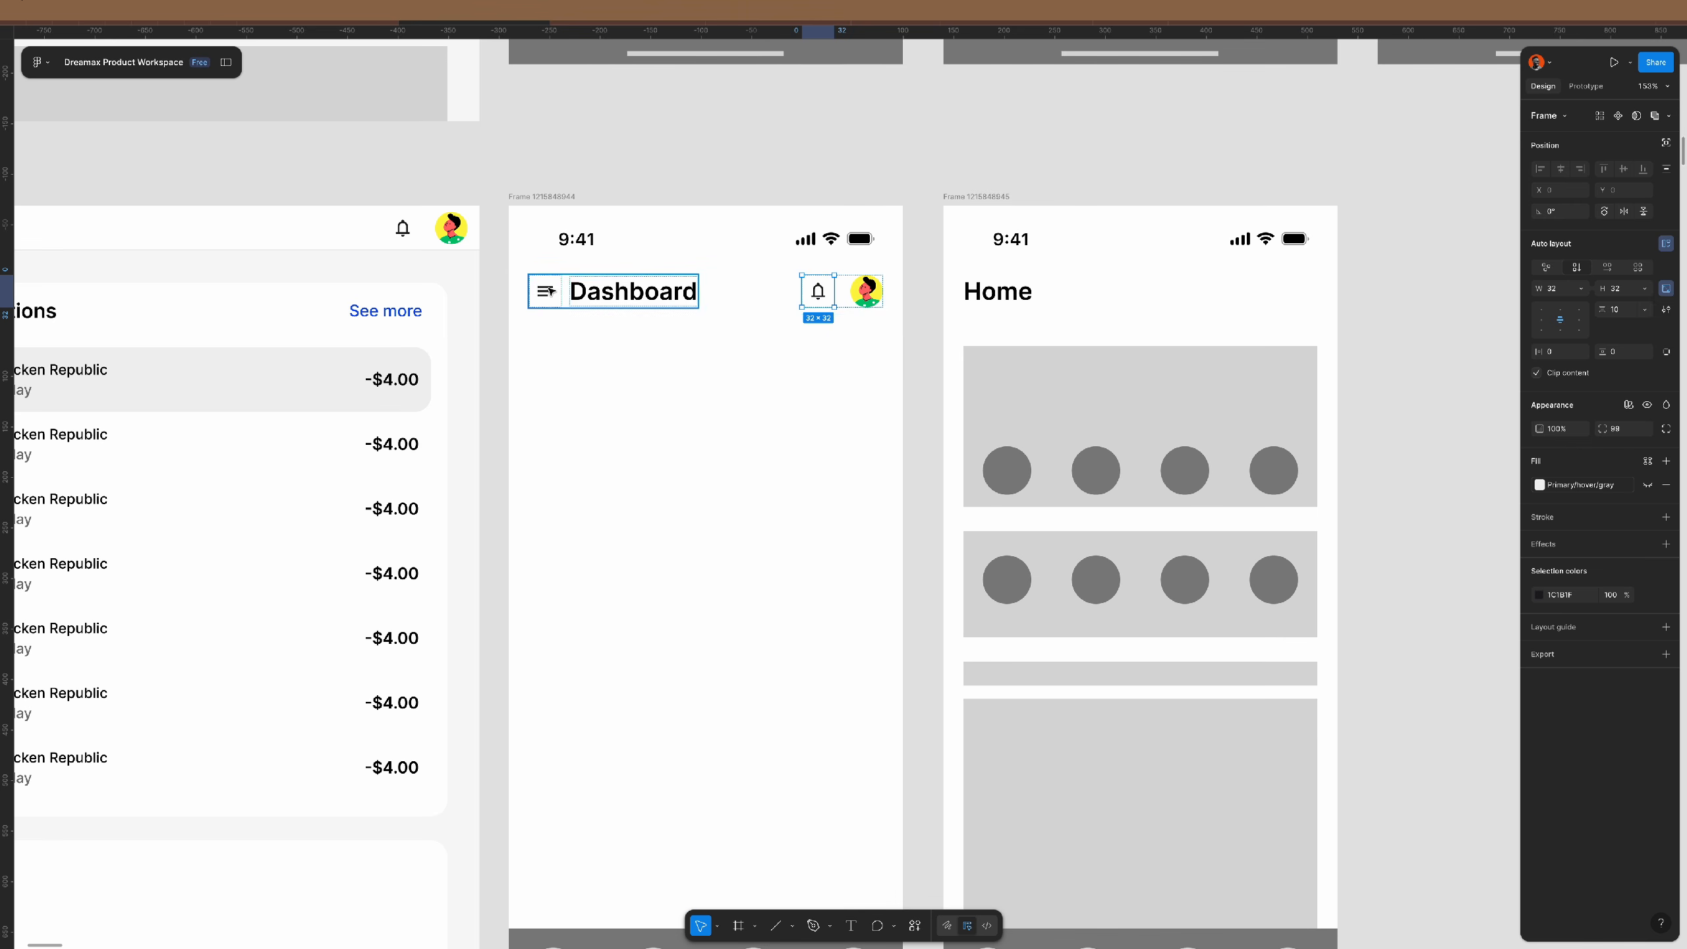
left_click(883, 330)
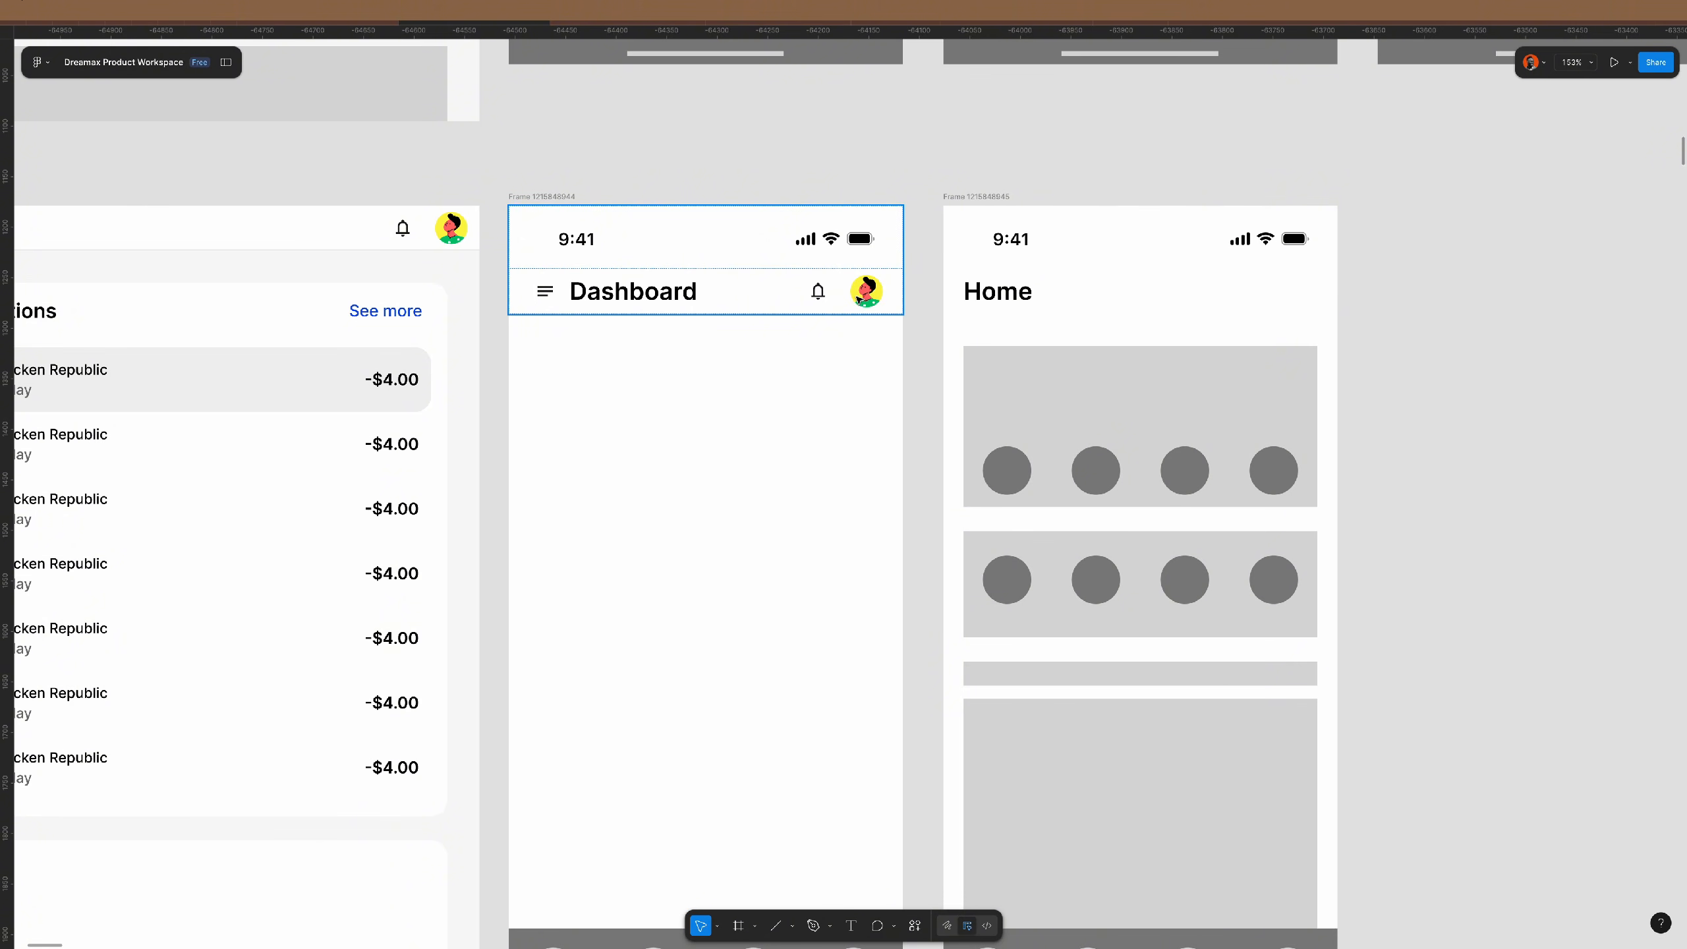
left_click(543, 291)
left_click(543, 292)
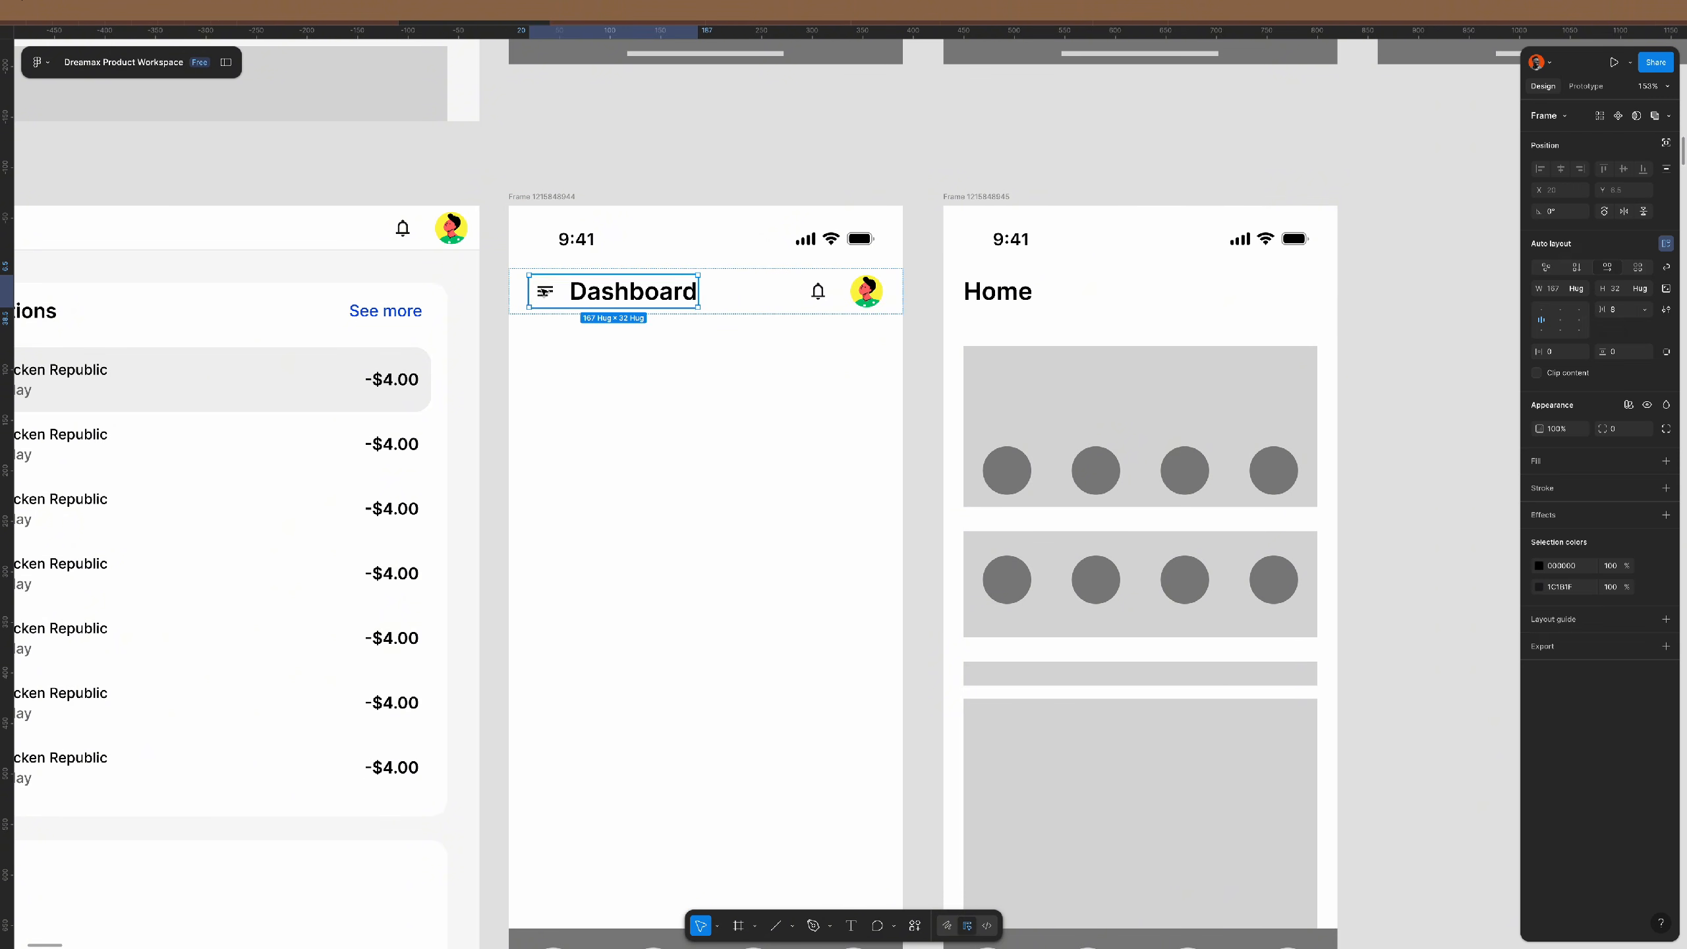
left_click(922, 343)
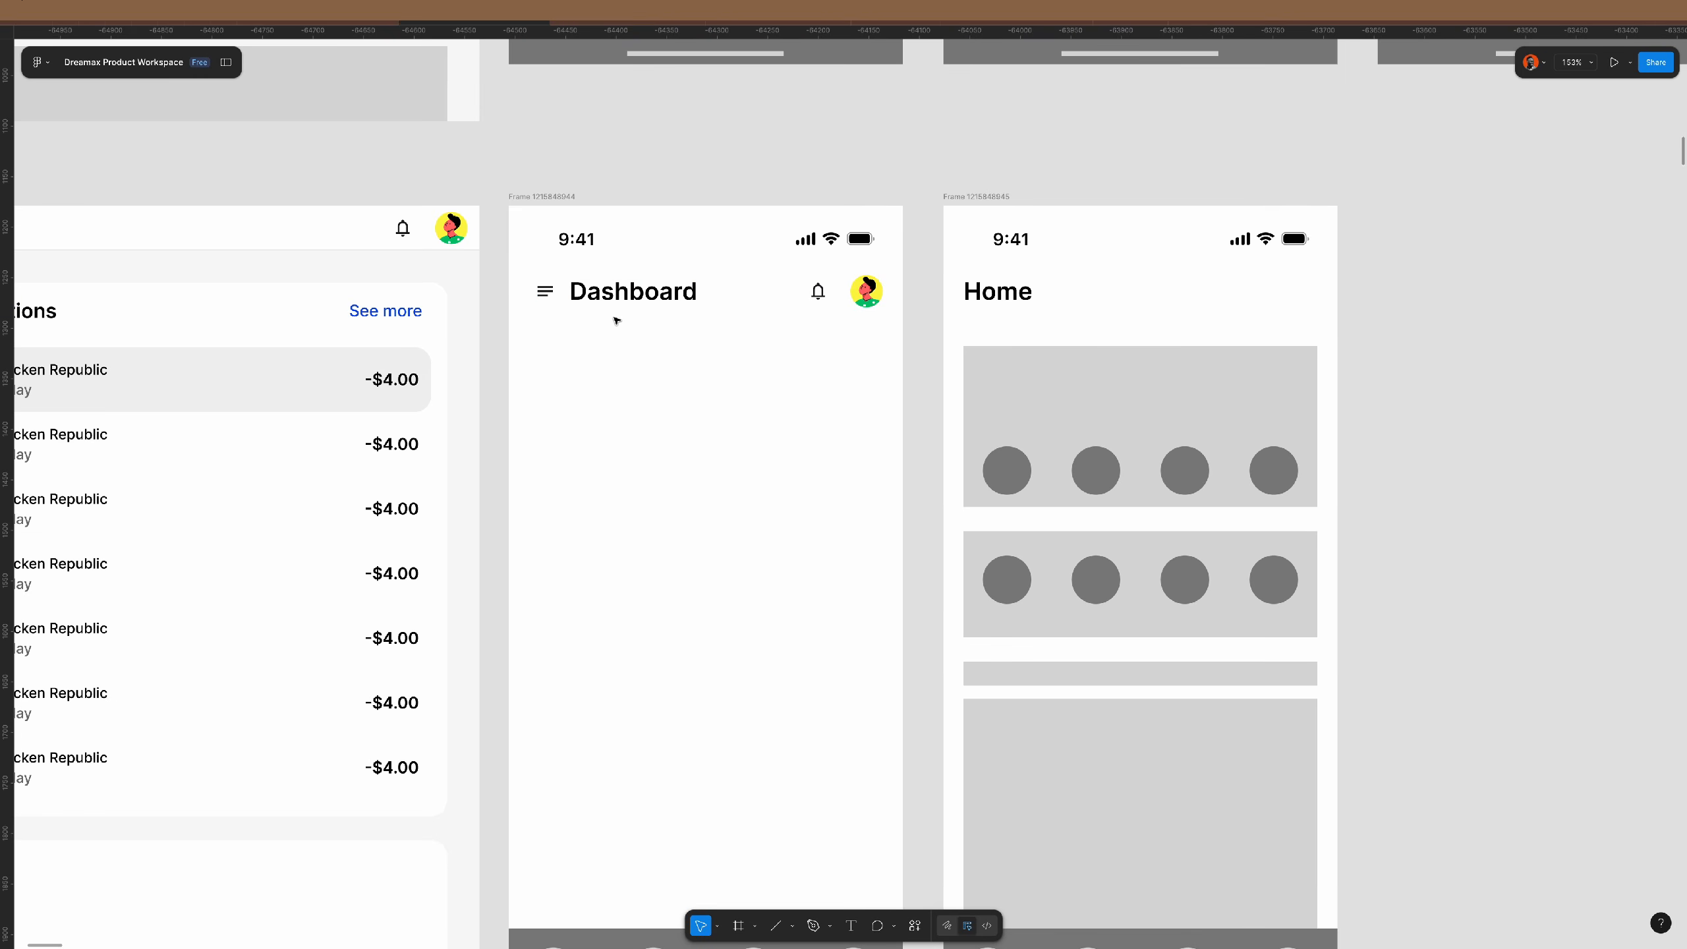
scroll(616, 320, "down", 3)
scroll(616, 323, "left", 2)
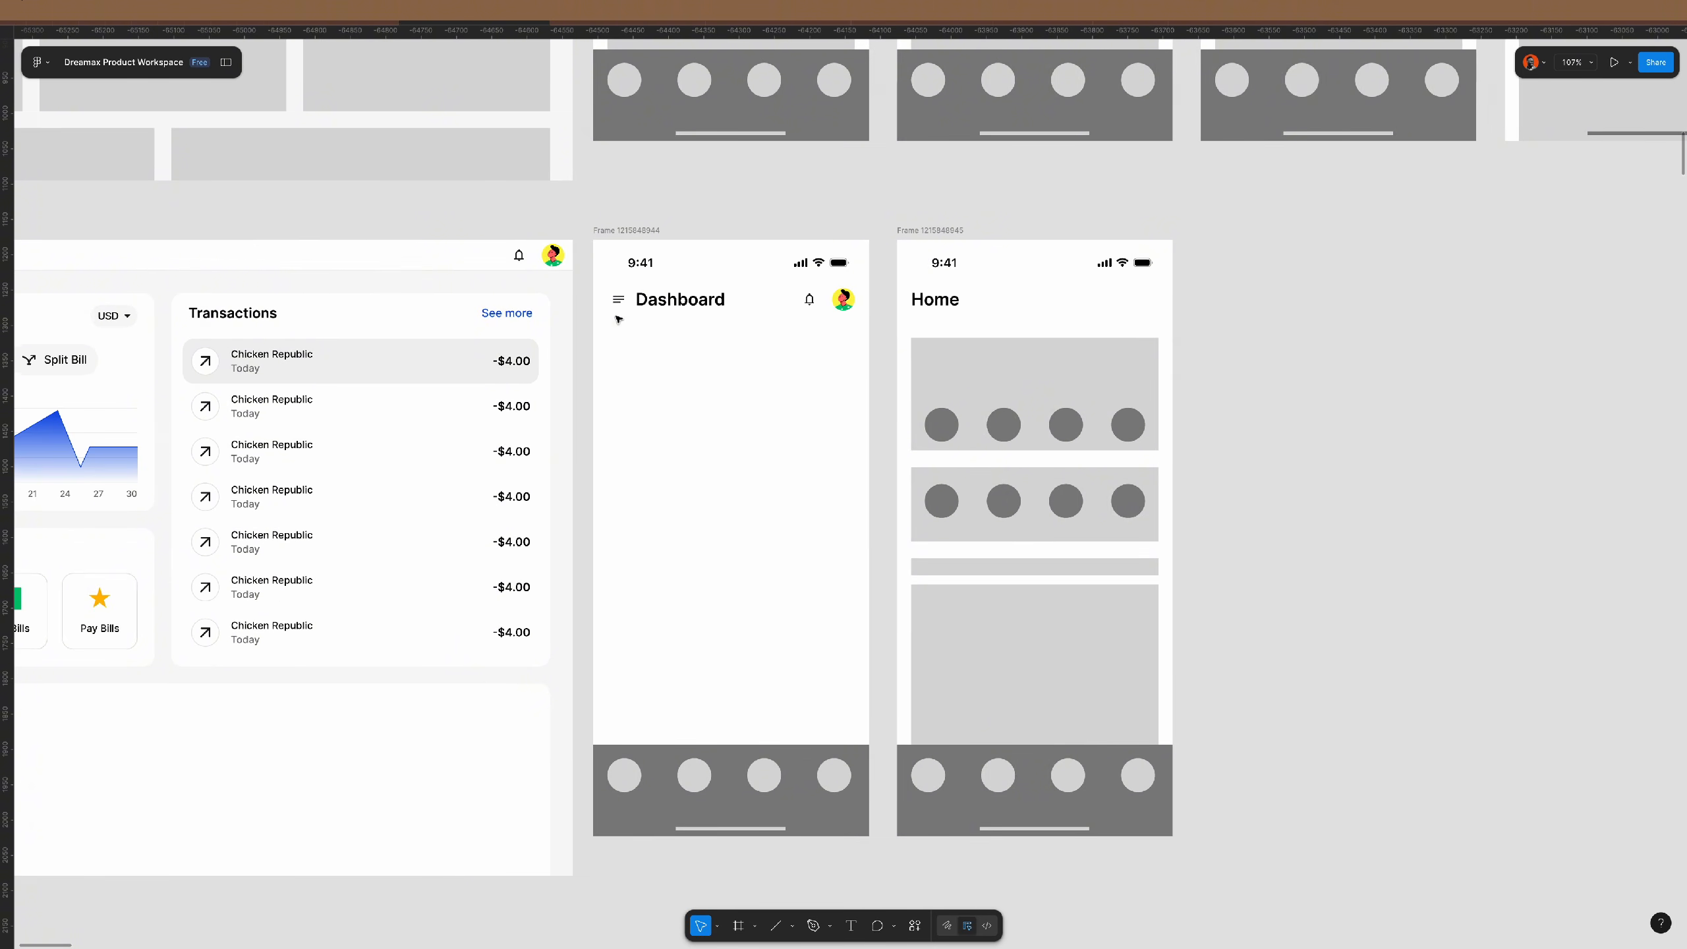
scroll(732, 352, "down", 5)
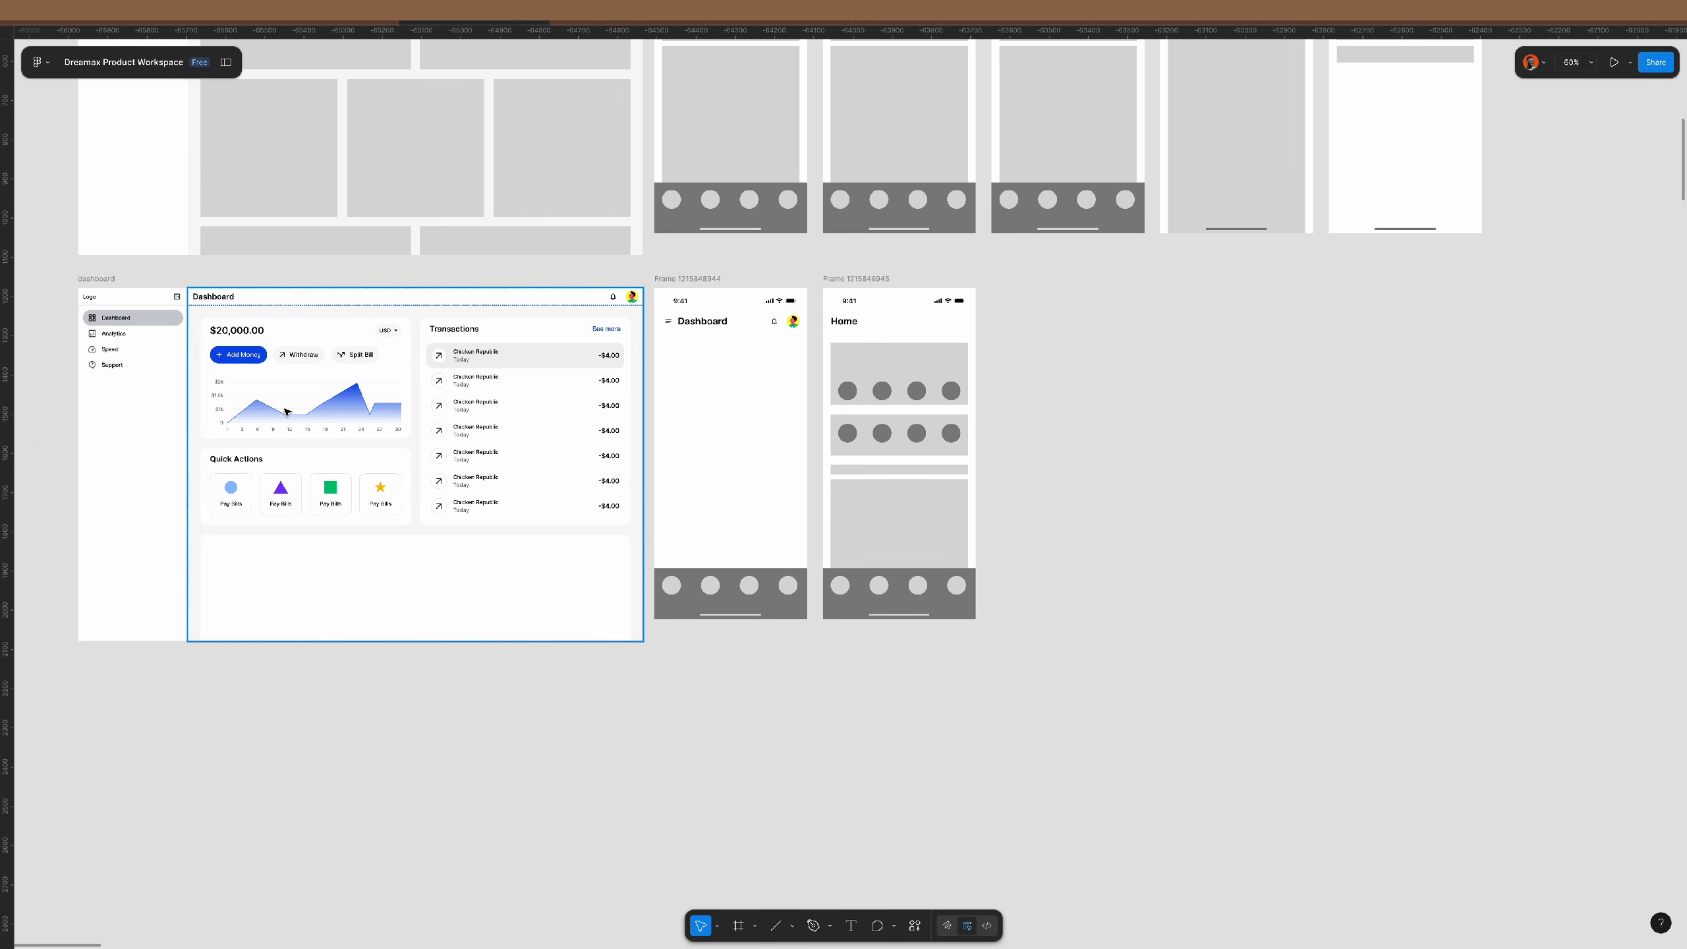
- Move the balance and Quick Actions column from the desktop Dashboard into the mobile frame
left_click(343, 405)
left_click(343, 405)
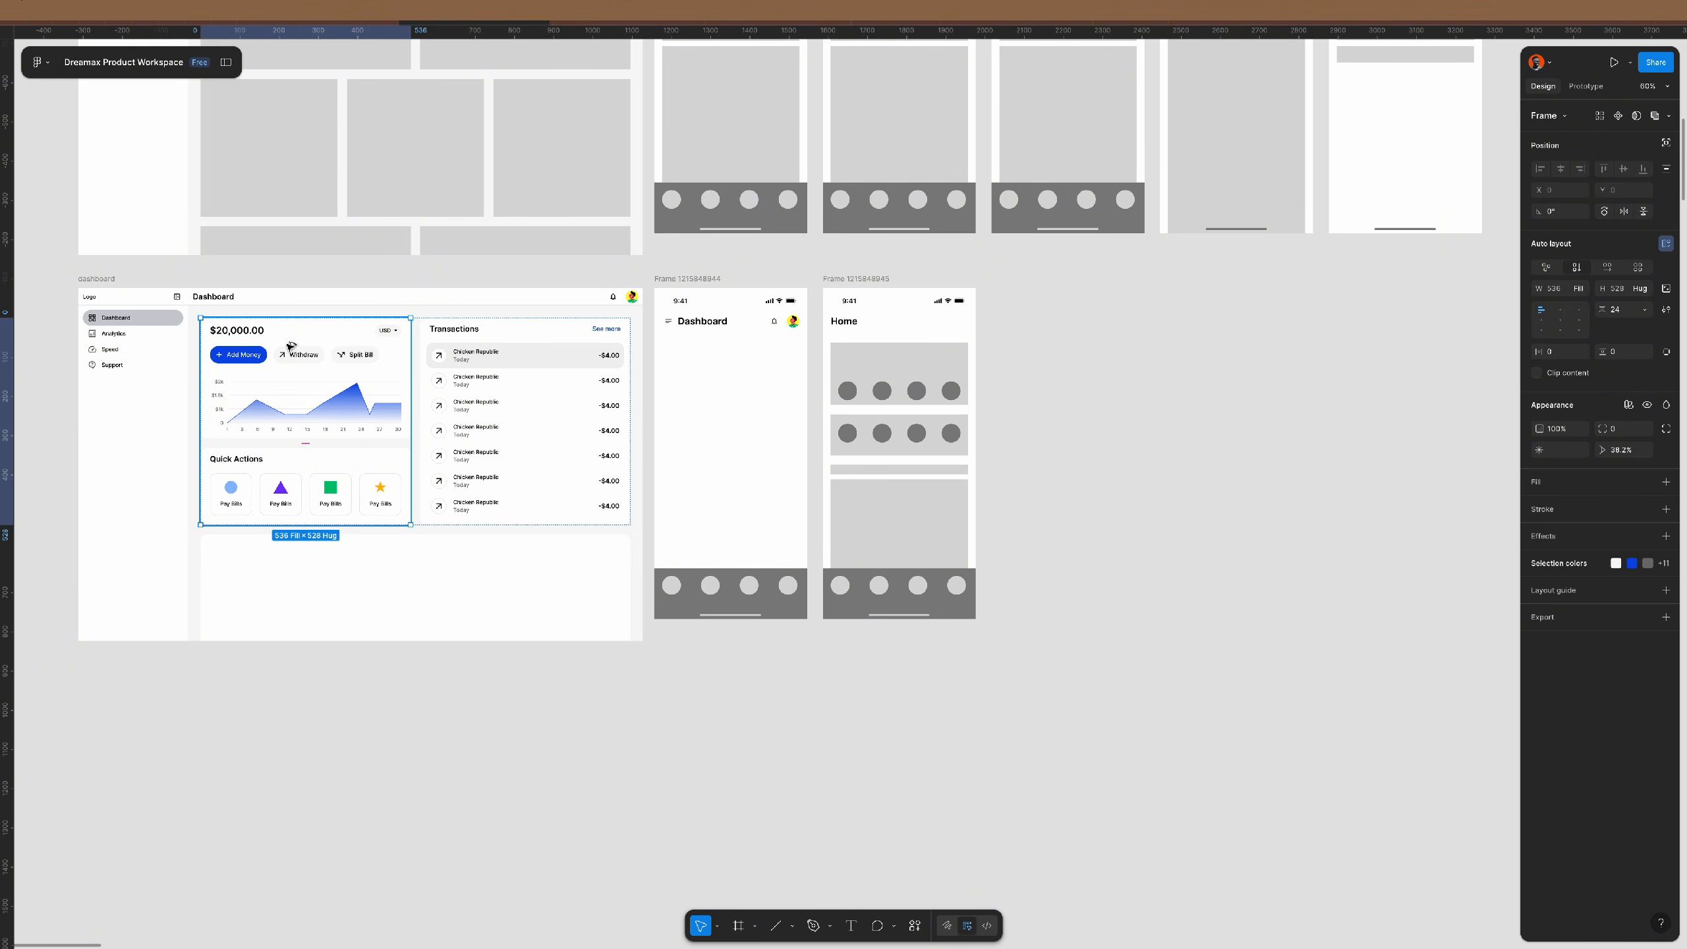
left_click_drag(290, 346, 724, 352)
scroll(755, 391, "up", 5)
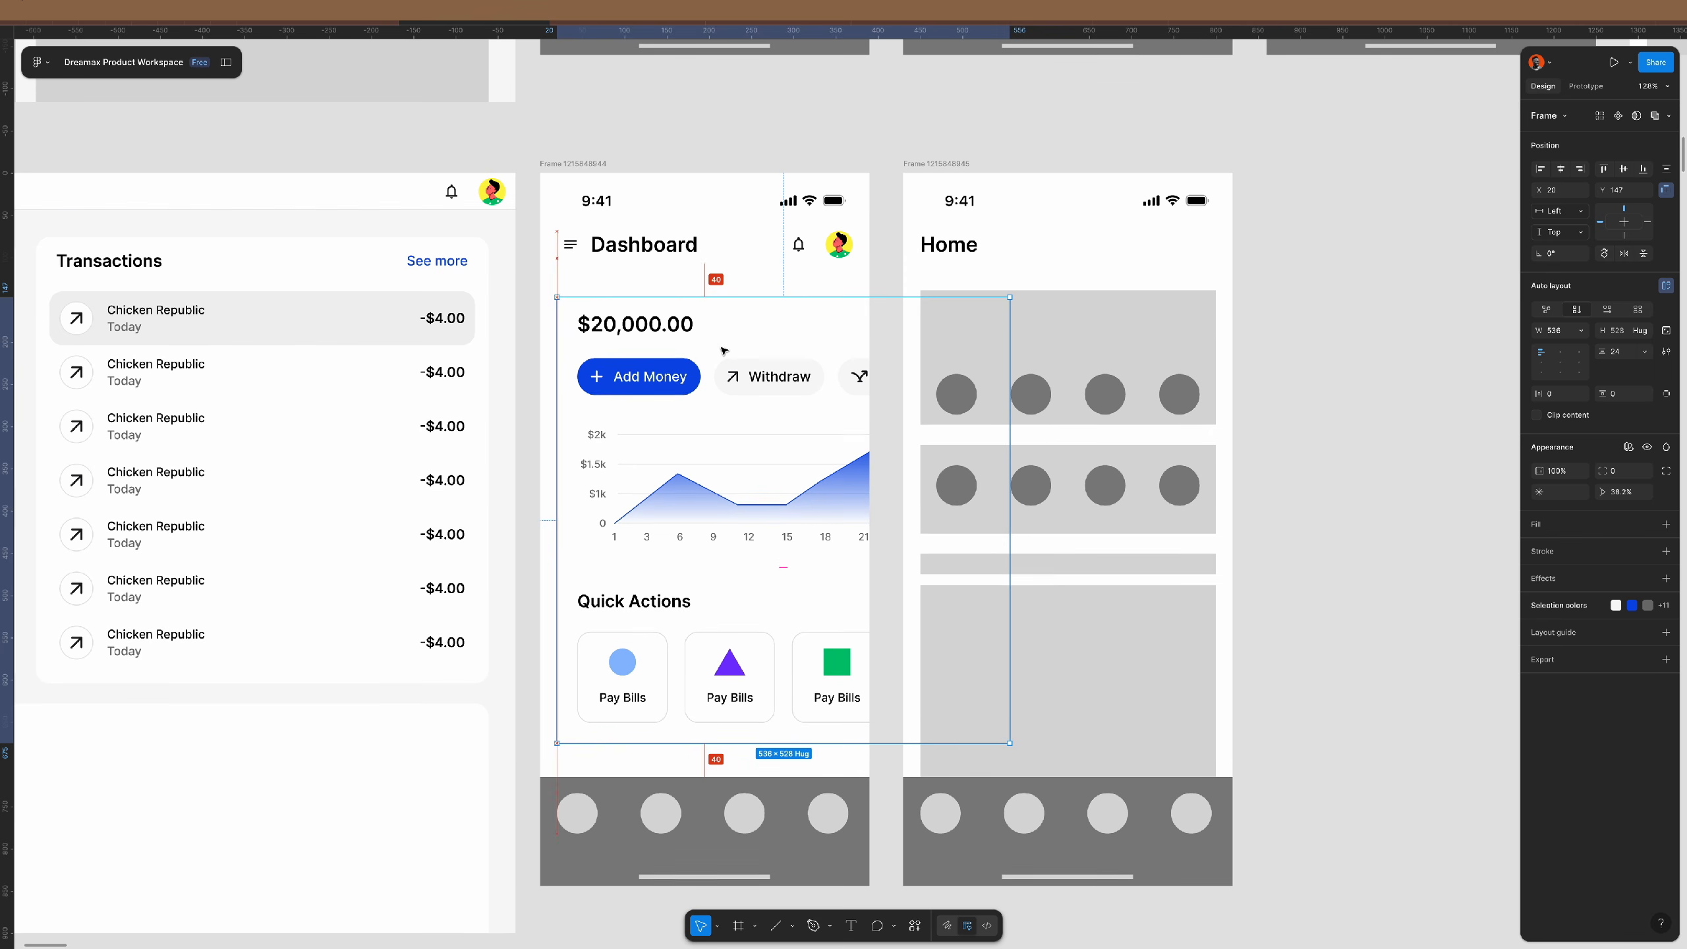
- Give the content frame 20 horizontal and 20 vertical padding, aligned left
left_click(1562, 398)
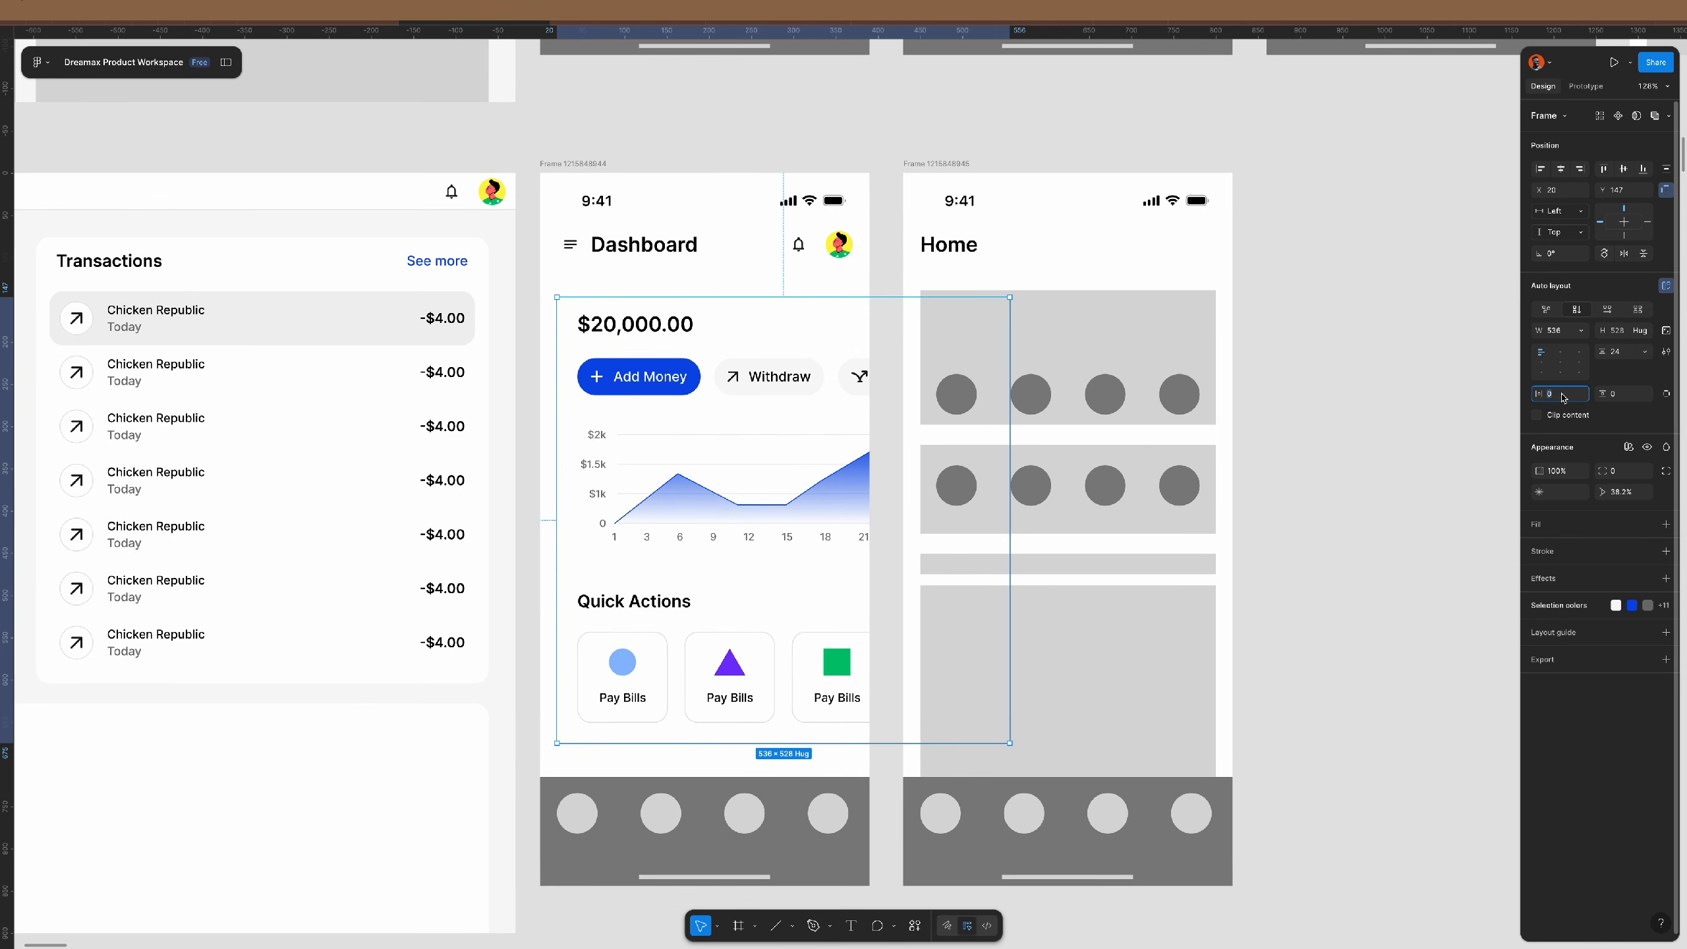
type("20")
key("Tab")
type("20")
key("Return")
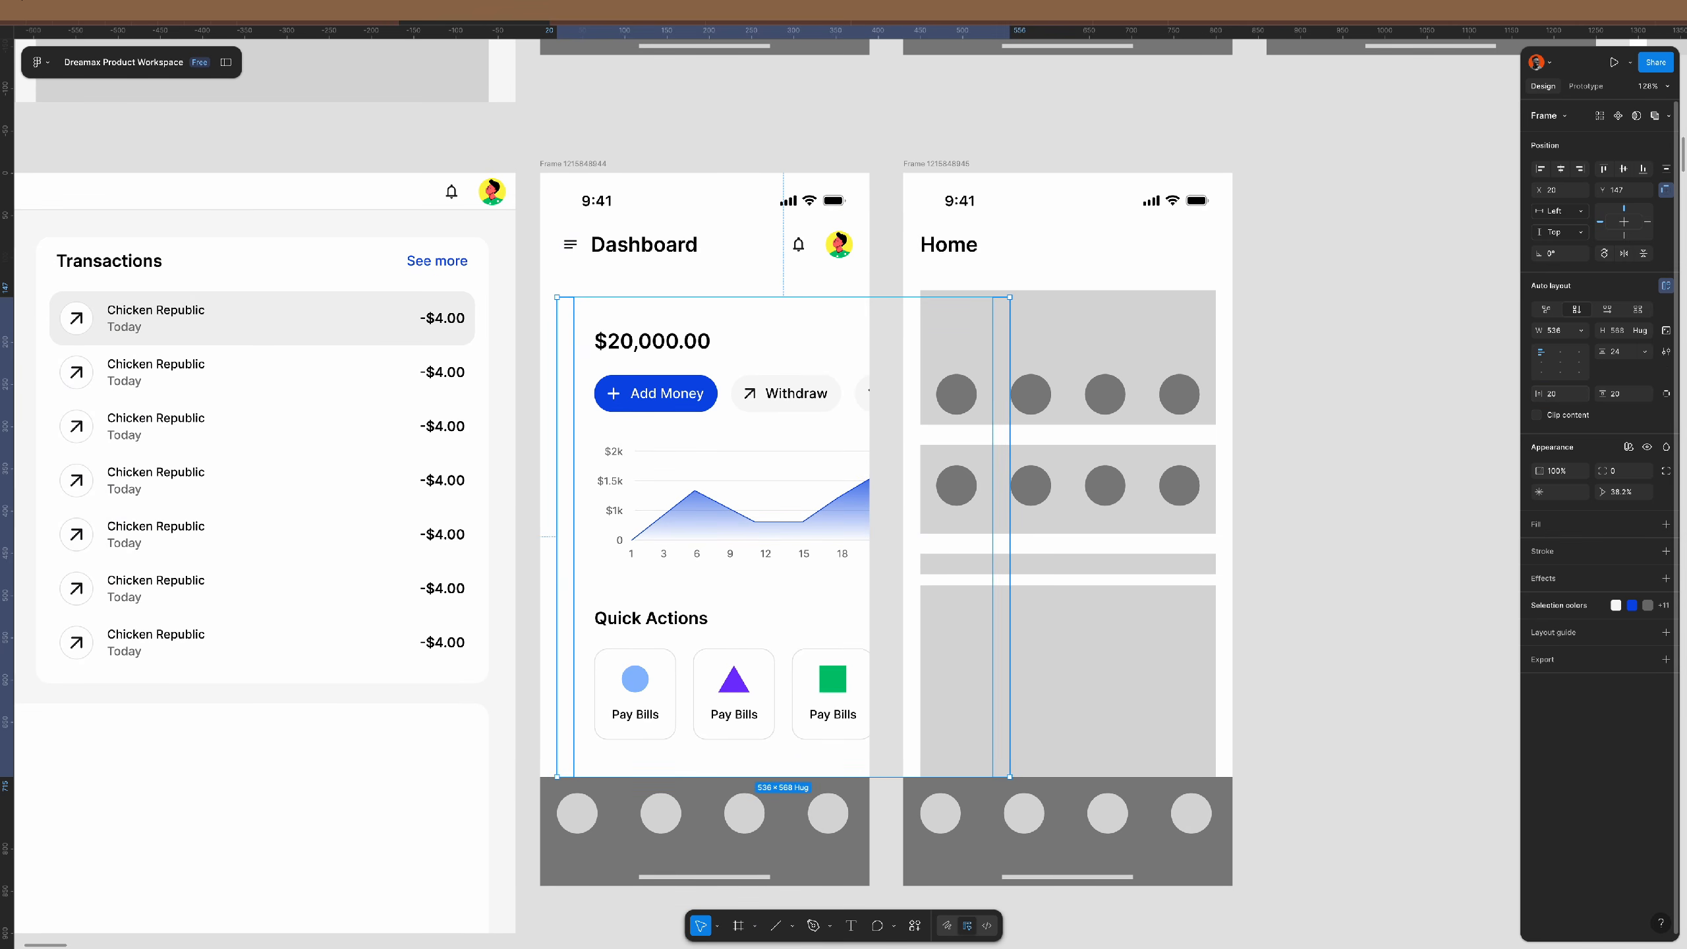
left_click(1541, 170)
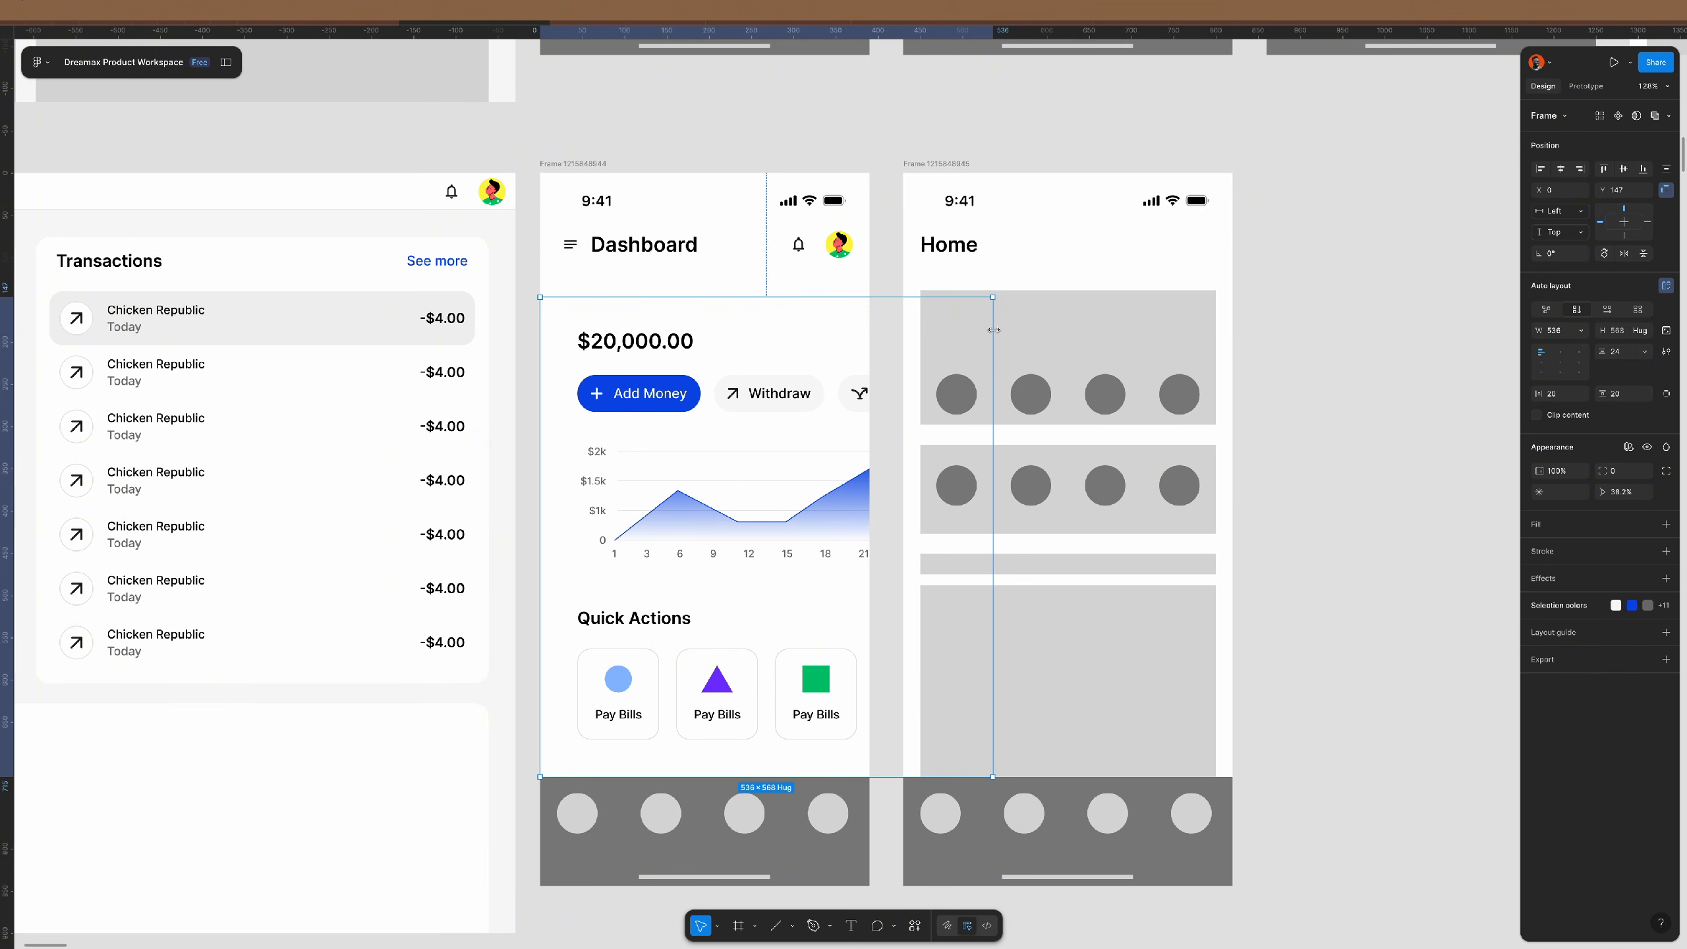
- Narrow the content frame to the 390-wide screen and set a 0 gap below the header
left_click(786, 501)
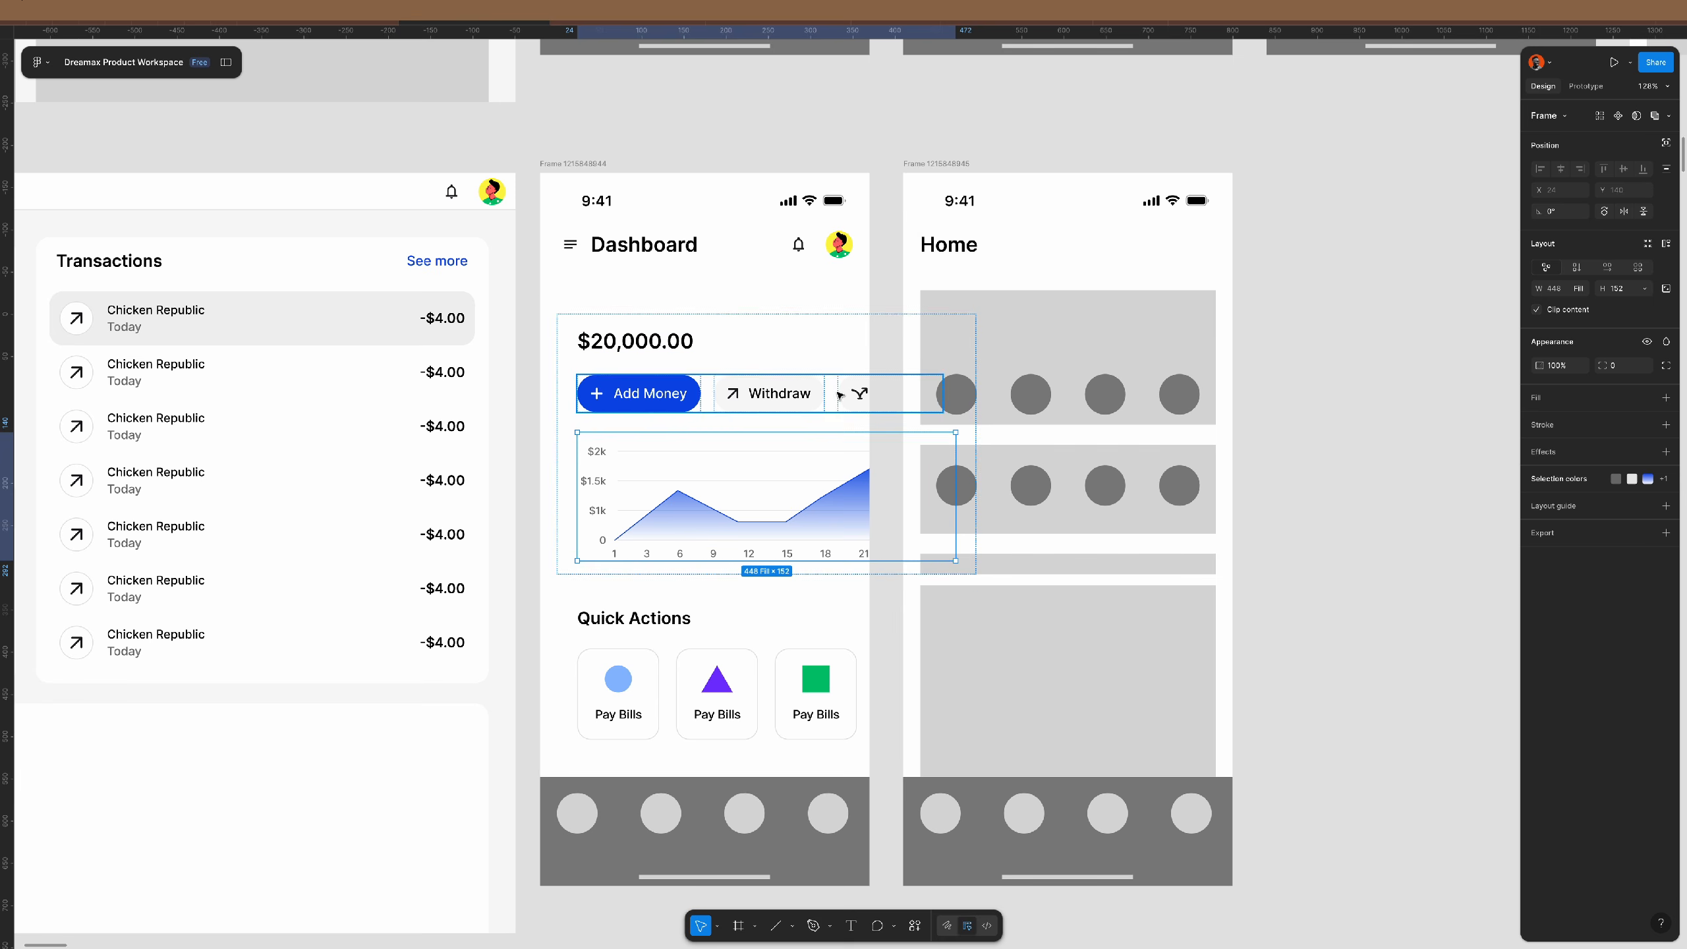
left_click(838, 297)
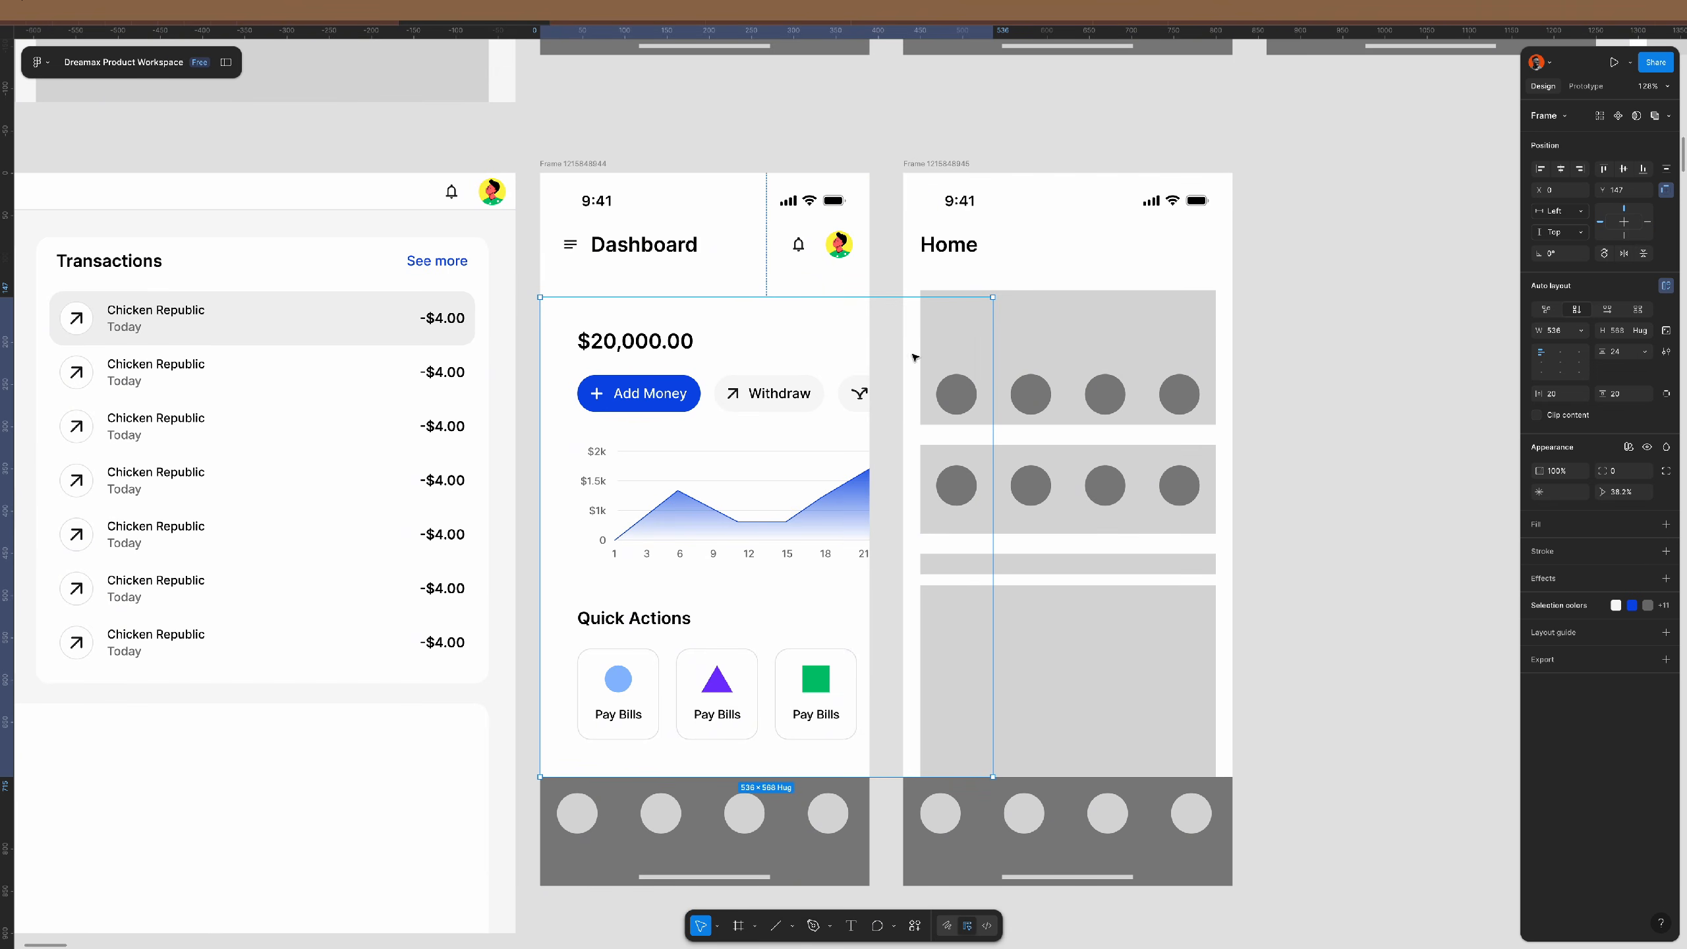
left_click_drag(993, 339, 868, 347)
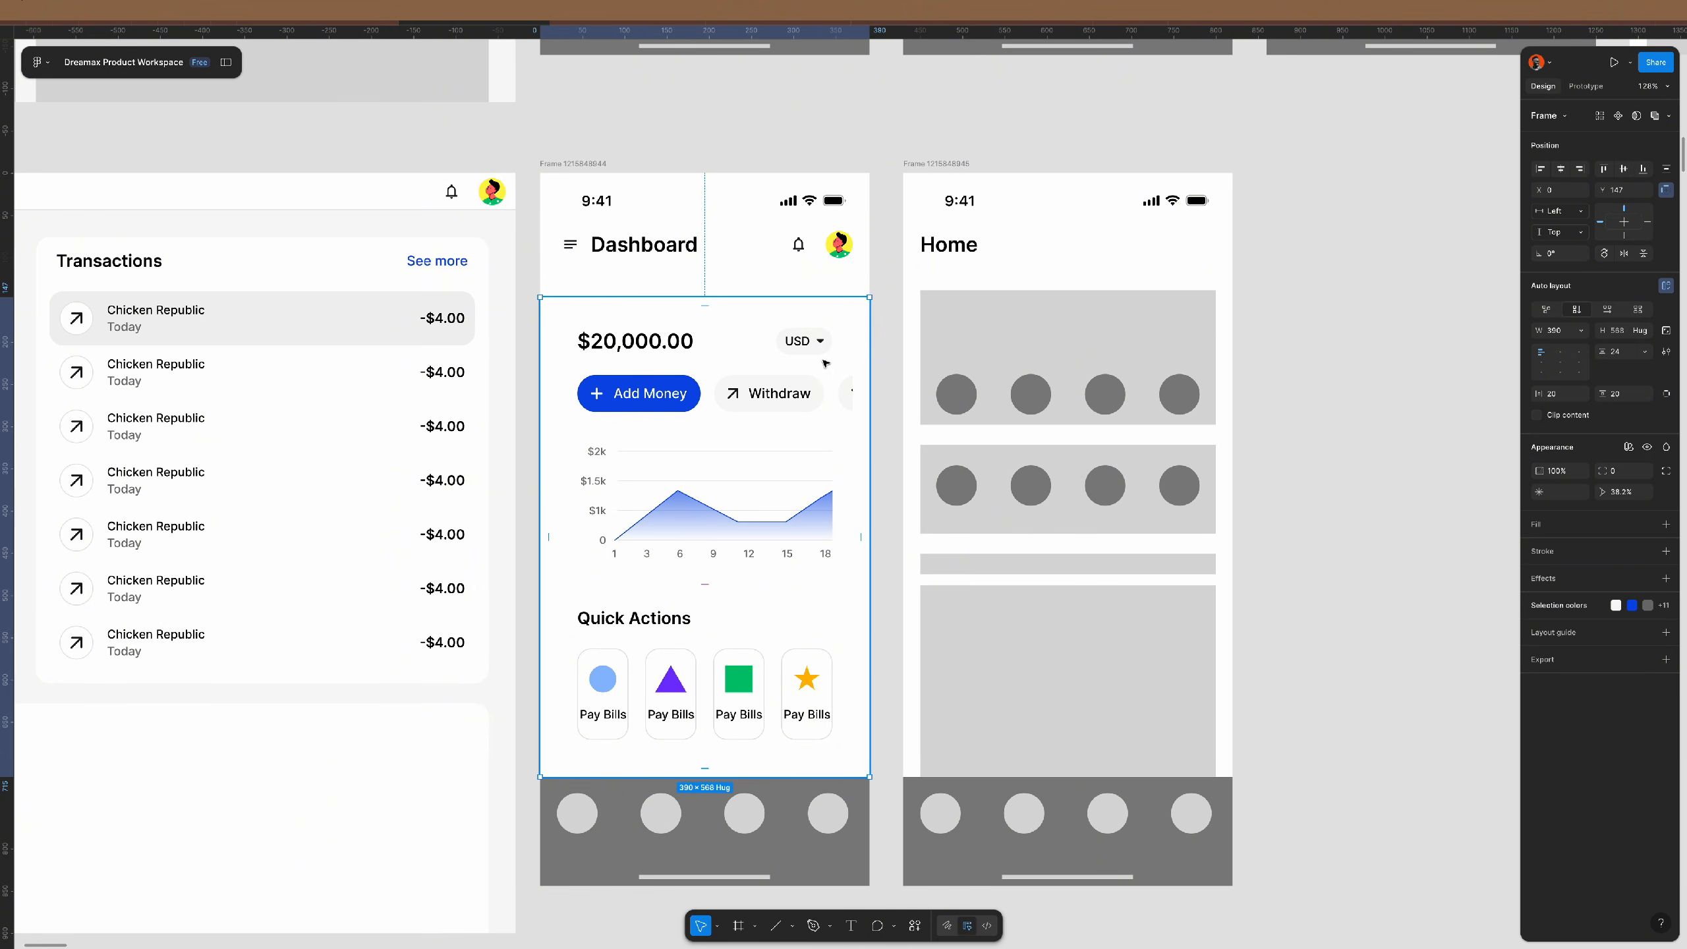
left_click(754, 247, "shift")
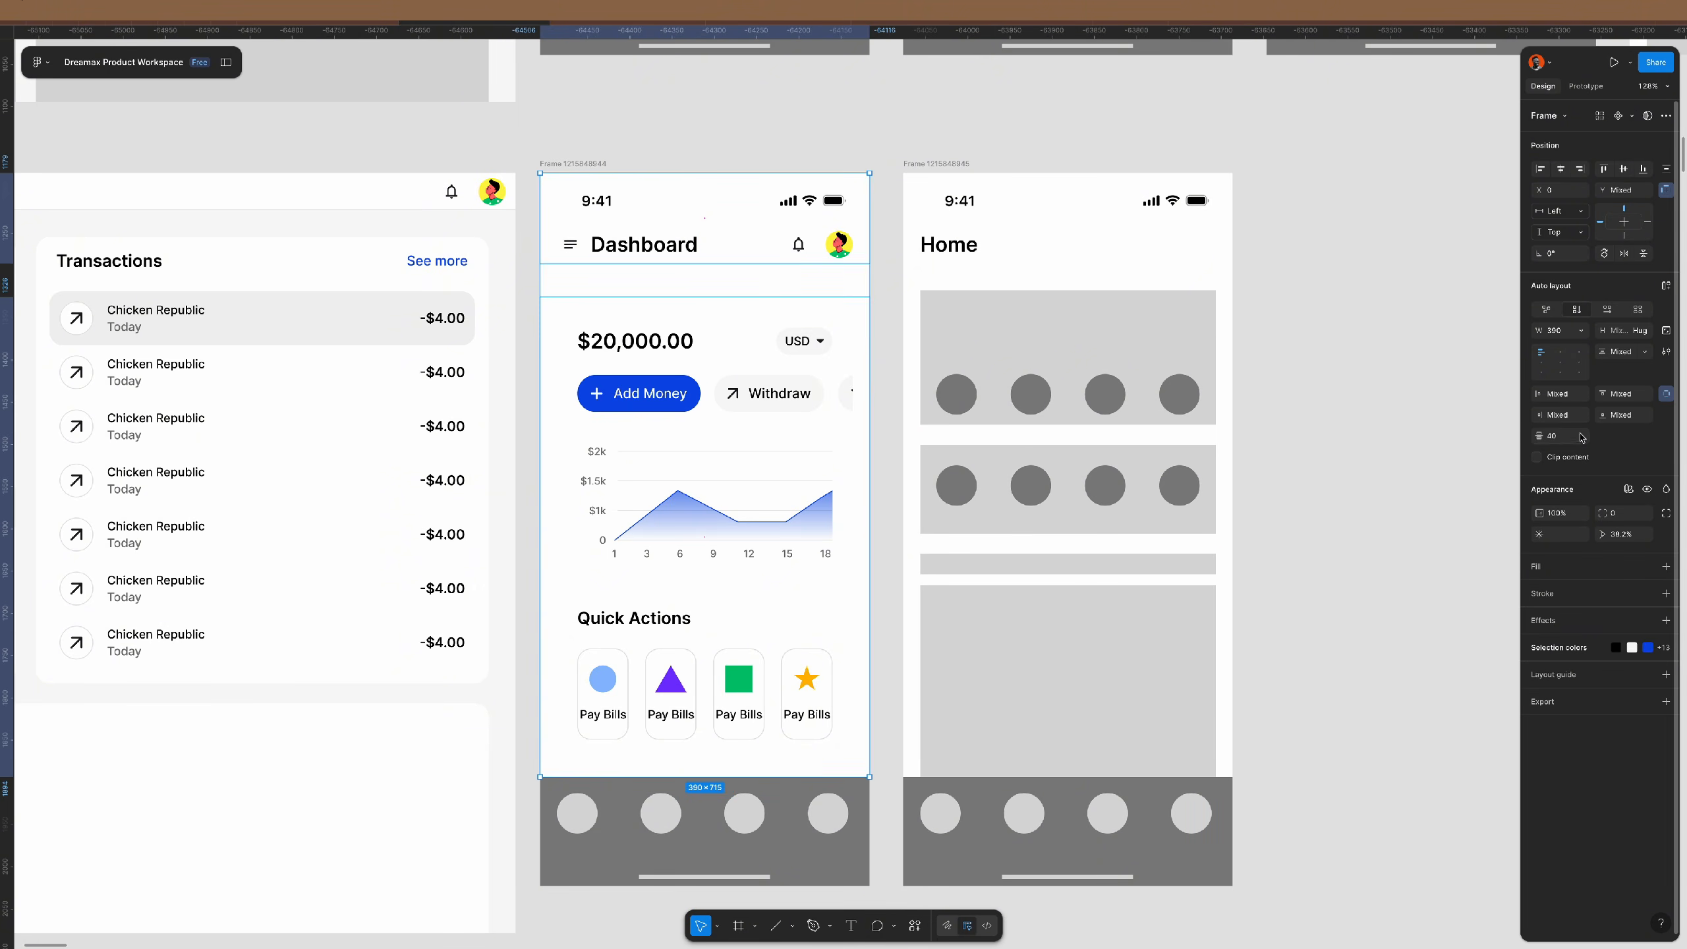
key("Return")
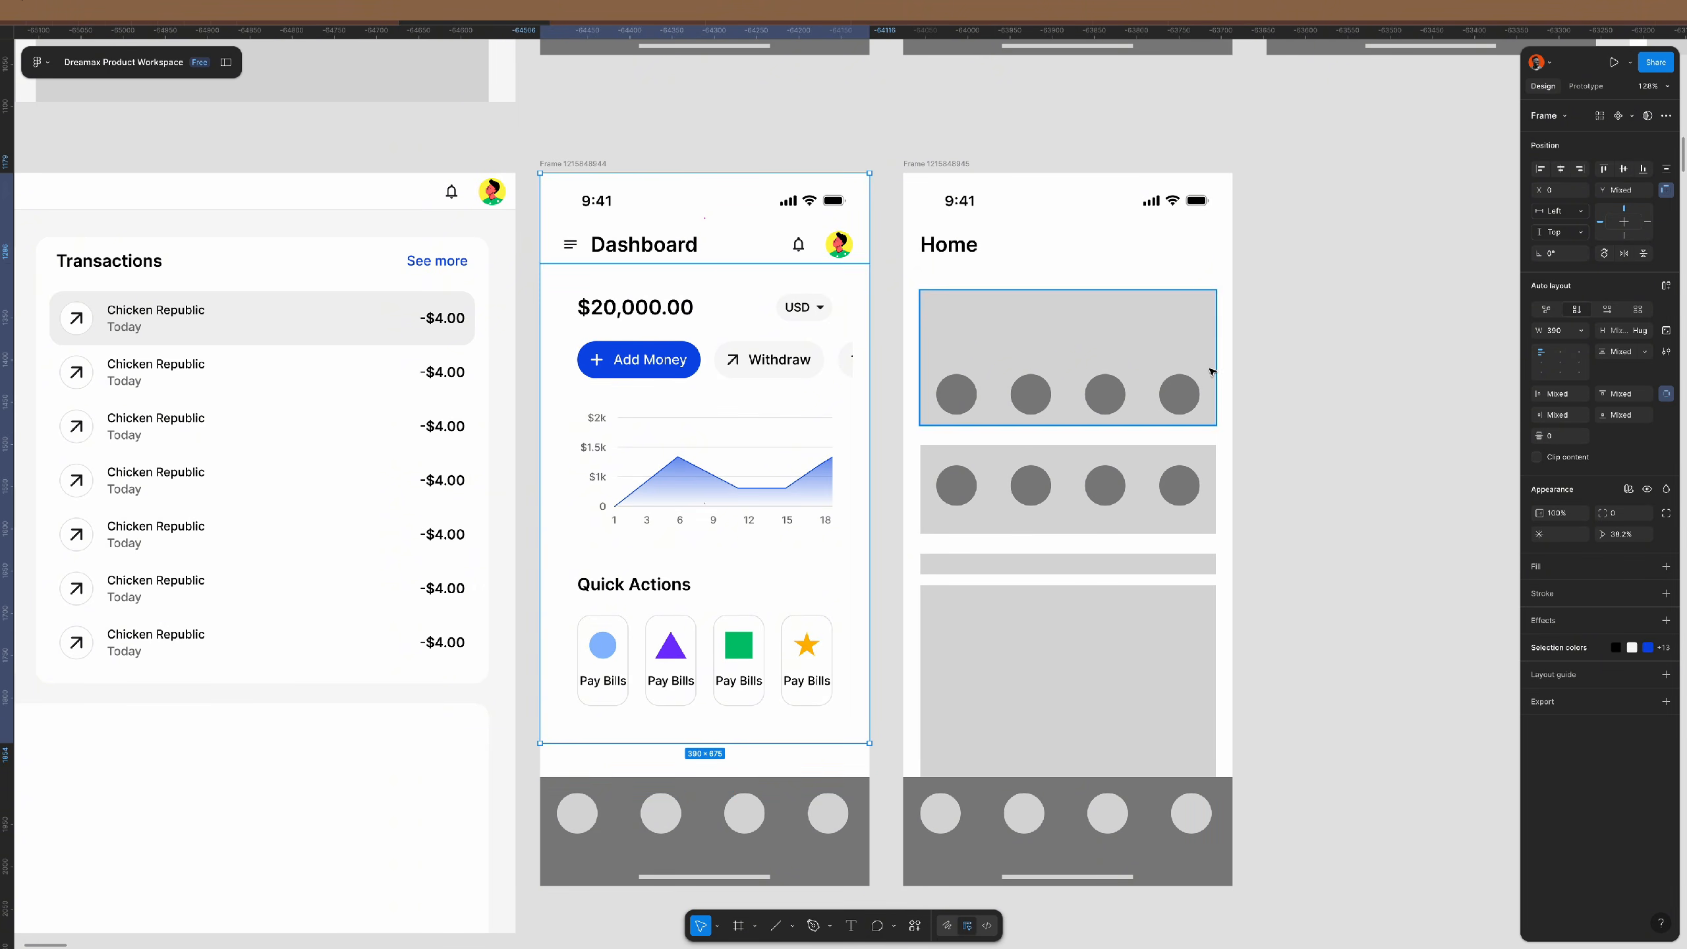
left_click(699, 347)
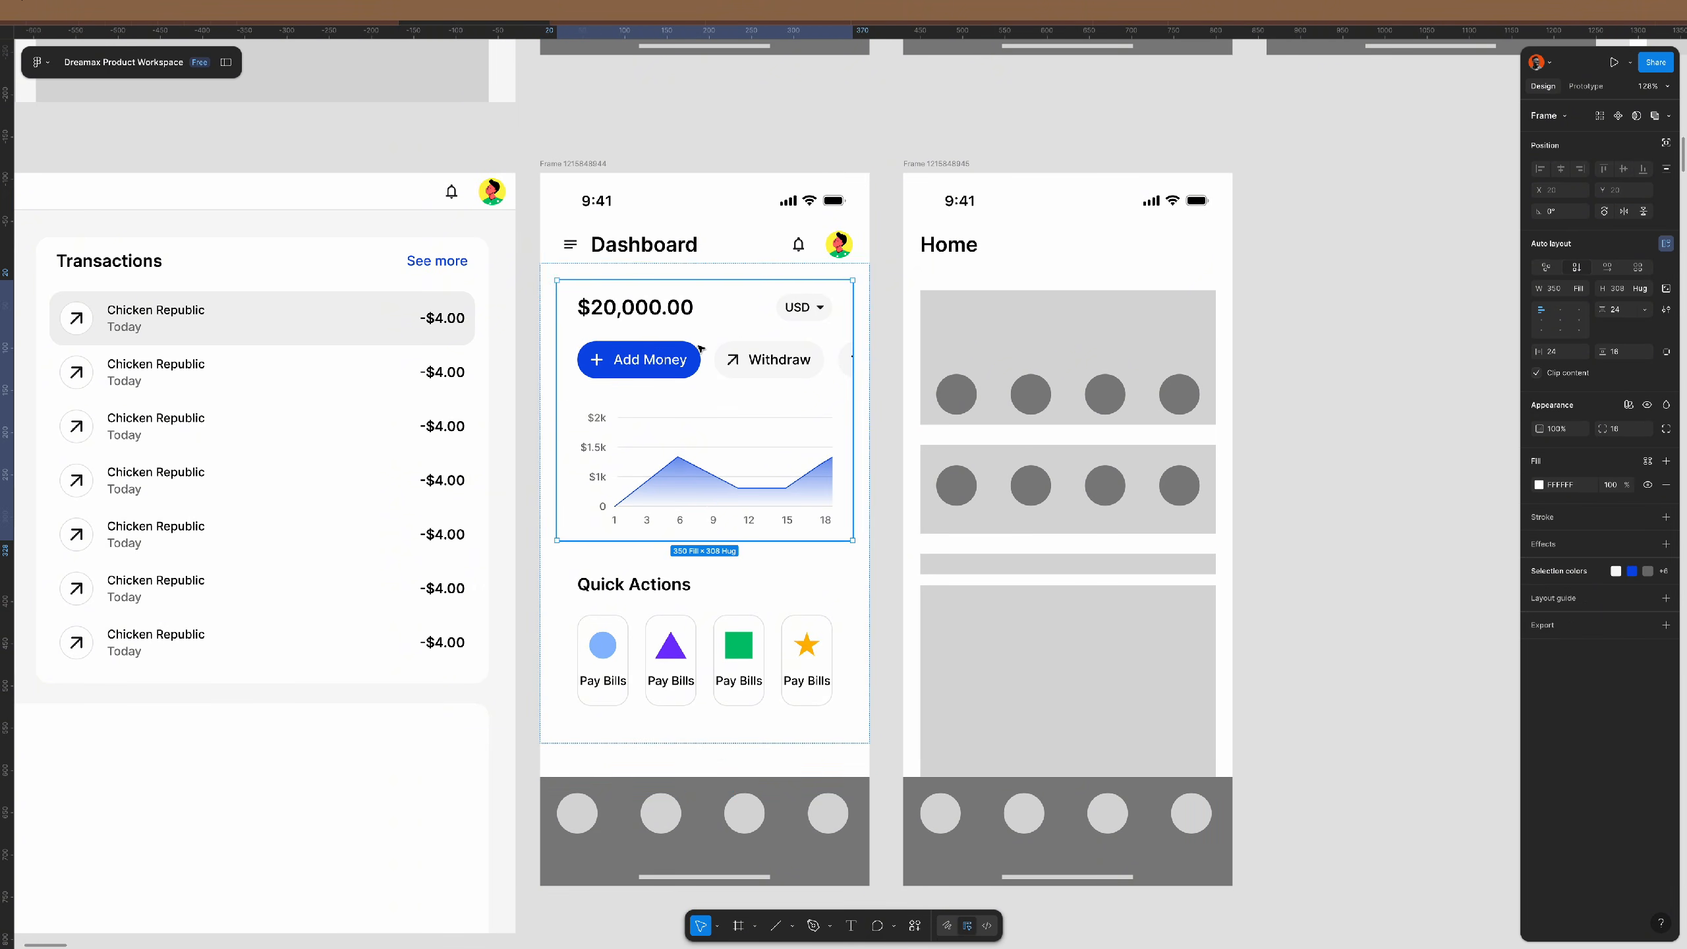
- Fill the Dashboard frame with light grey F8F8F8 sampled from the canvas
left_click(585, 164)
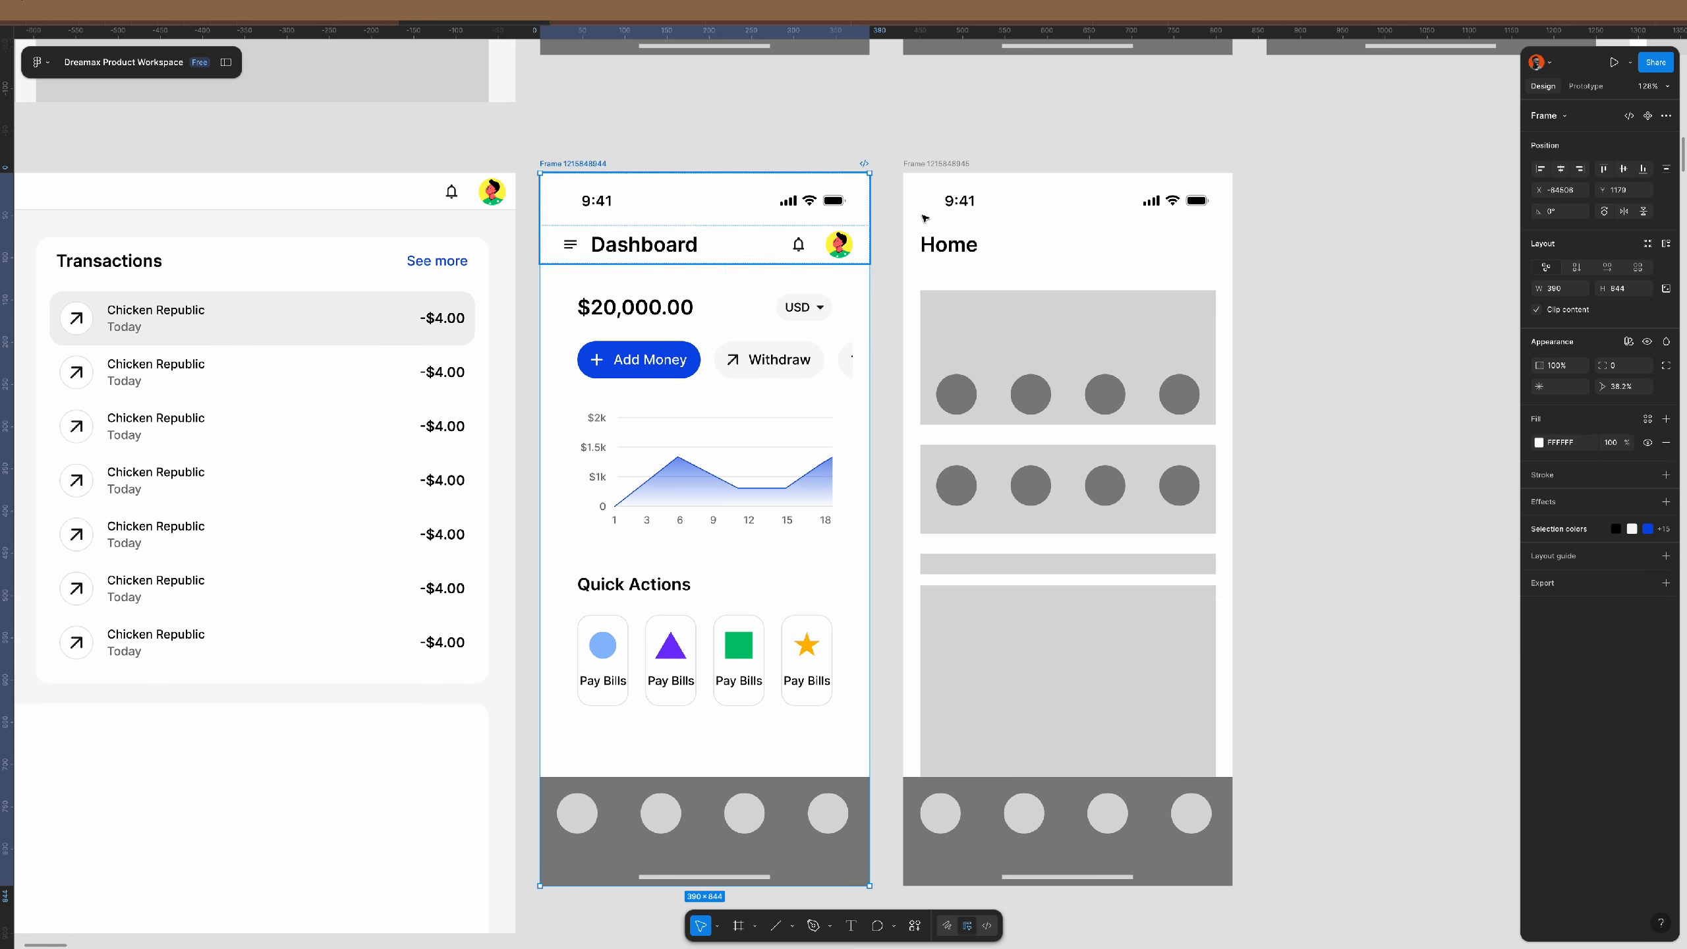
left_click(1540, 444)
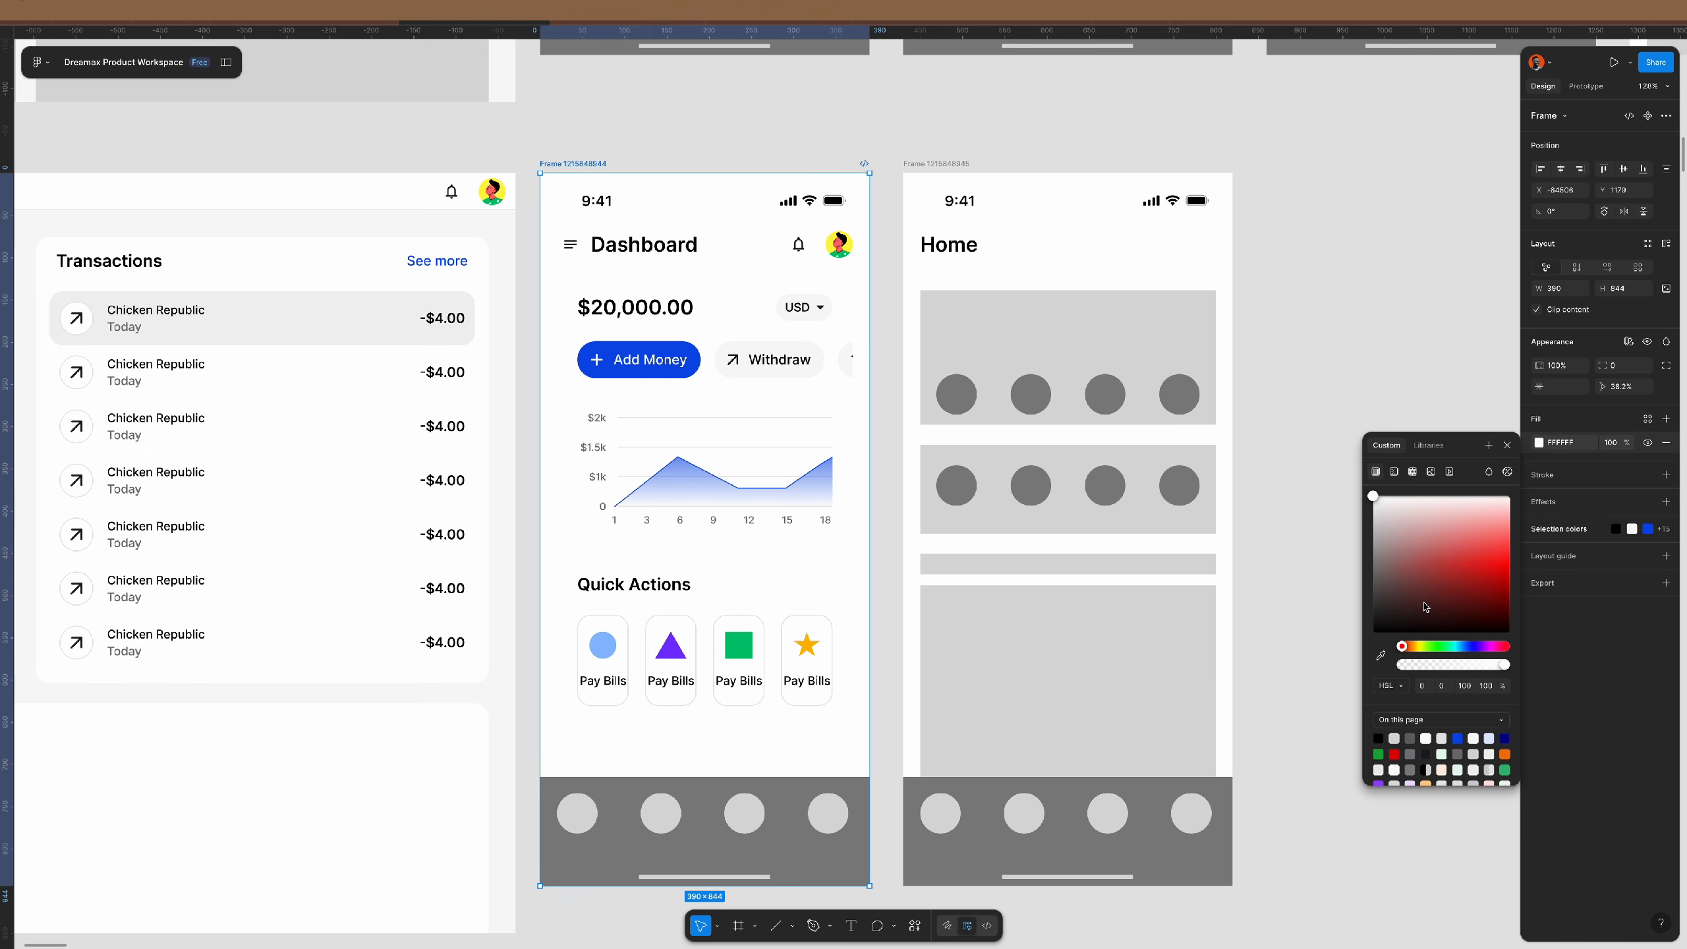
left_click(1382, 657)
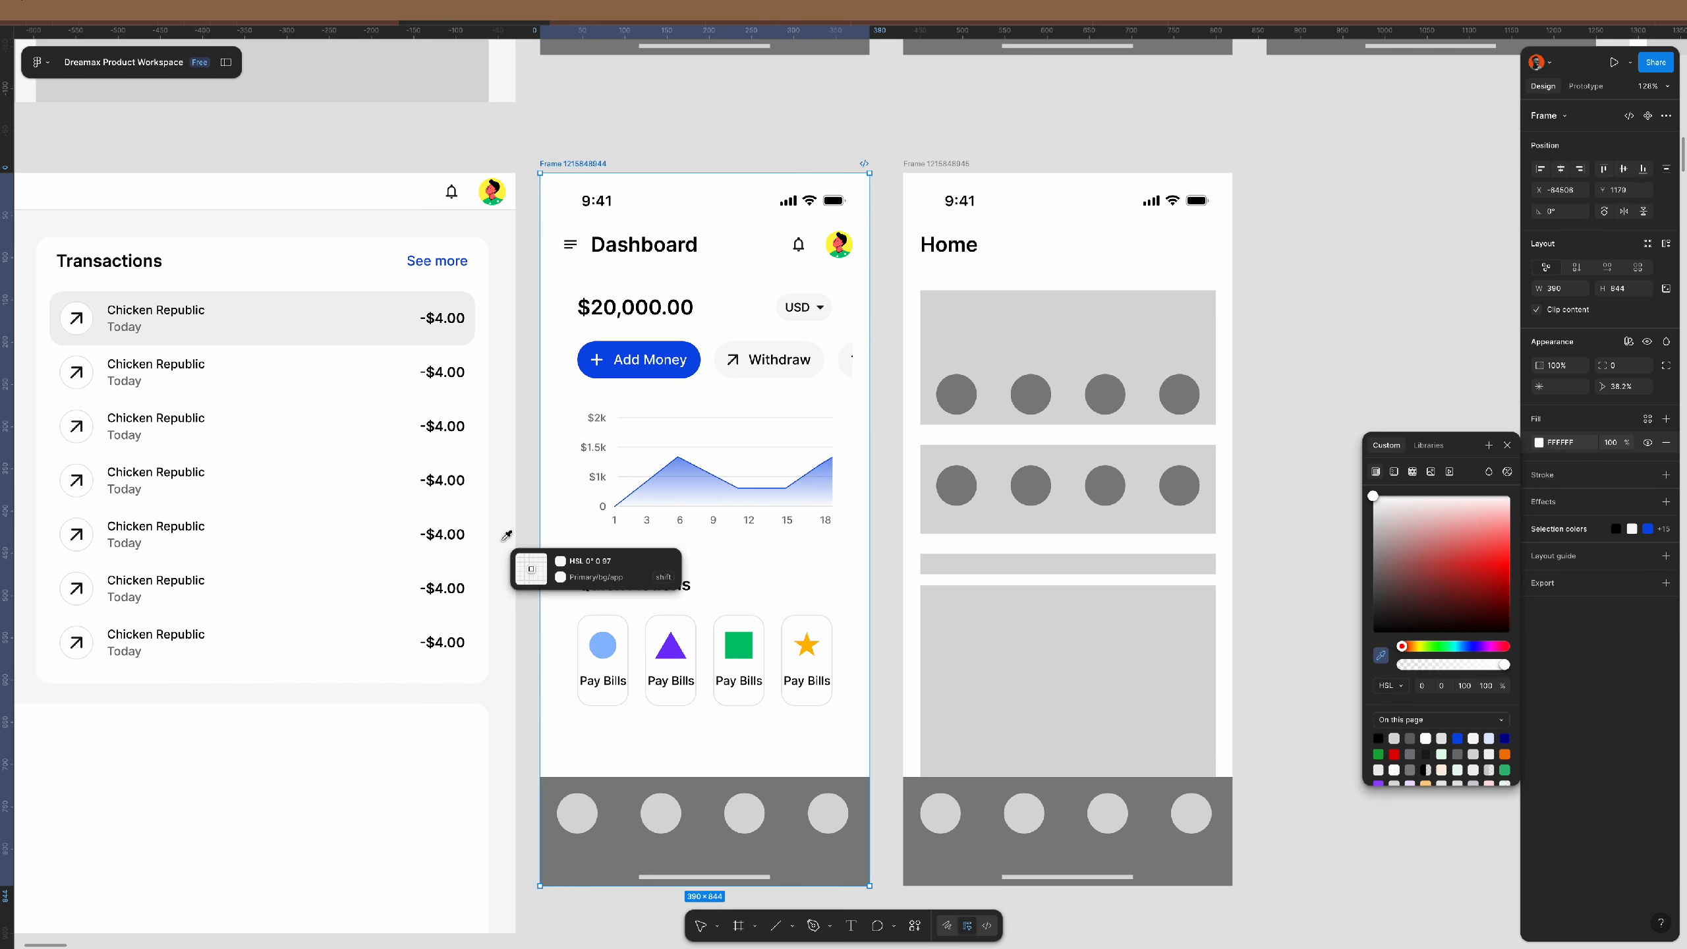
left_click(734, 431)
left_click(1254, 298)
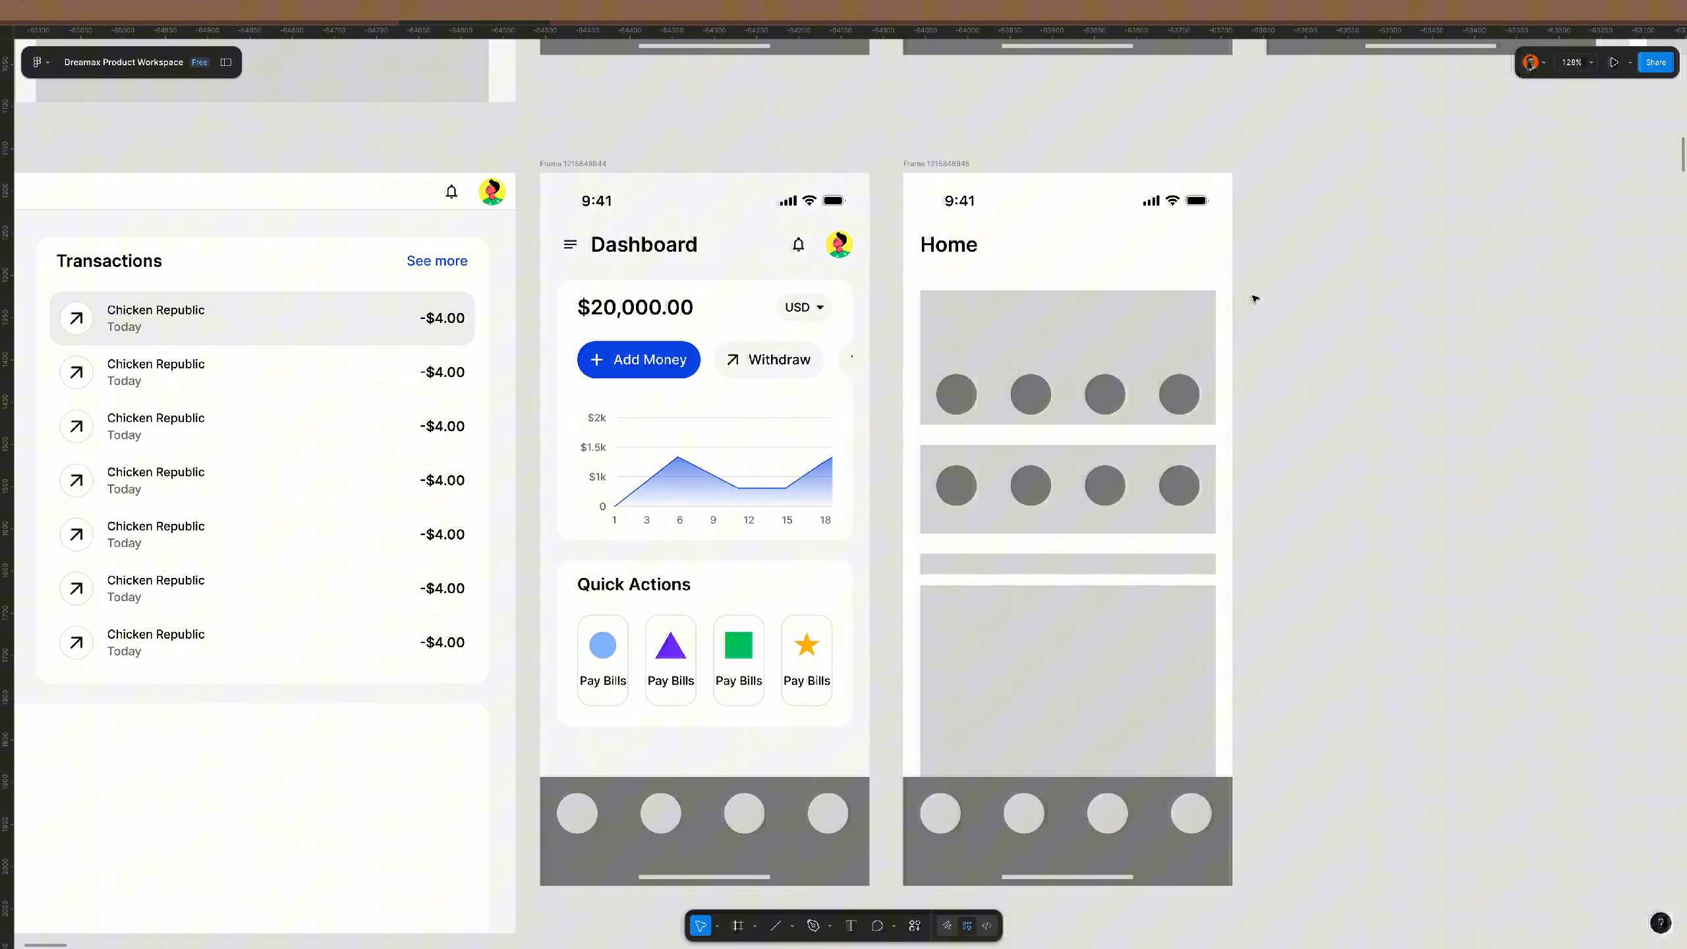
- Fill the header frame with white sampled from the Transactions card
left_click(765, 230)
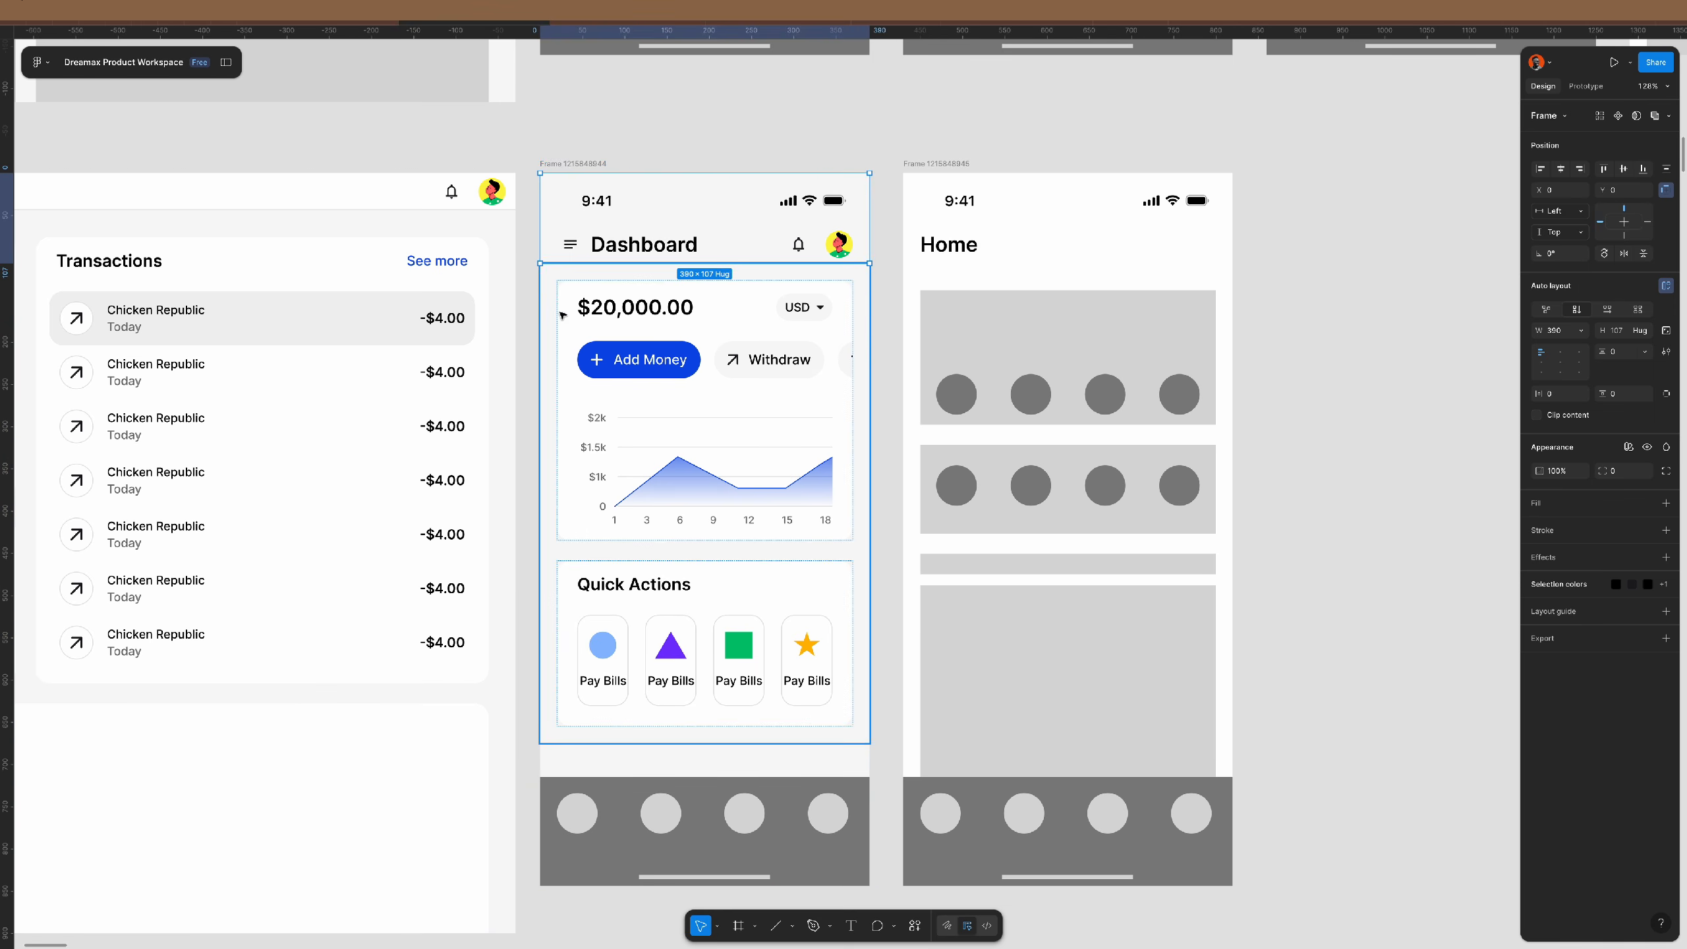
key("i")
left_click(480, 264)
left_click(786, 139)
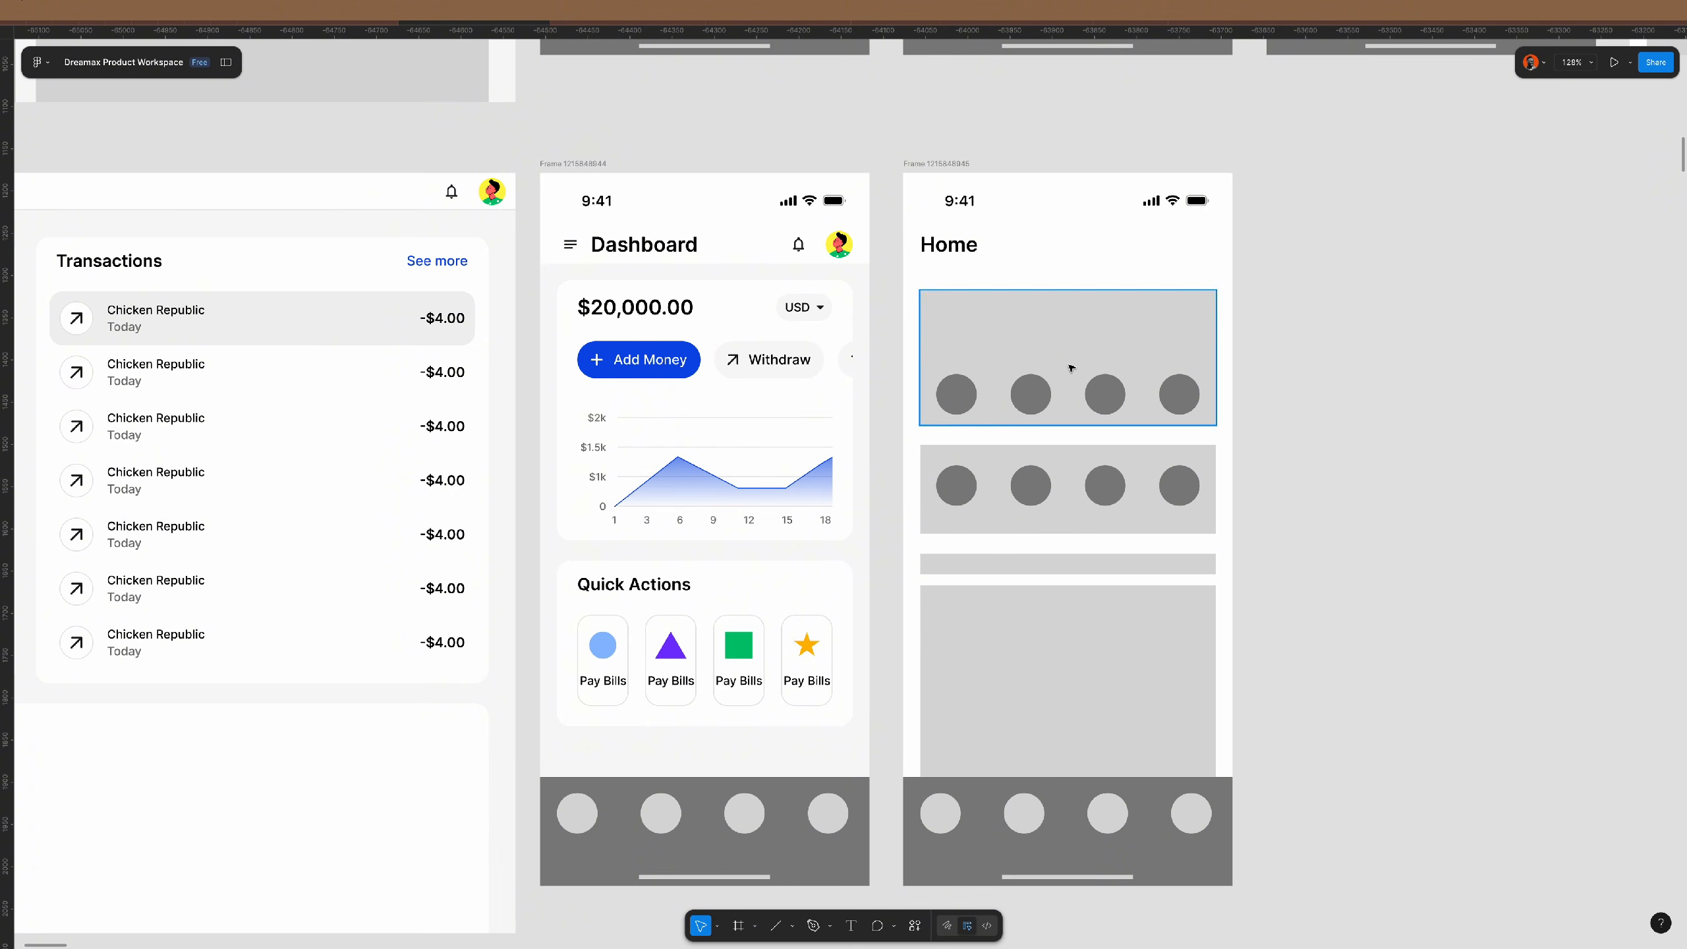
- Make the header row holding the Dashboard title 48 tall
scroll(949, 426, "left", 3)
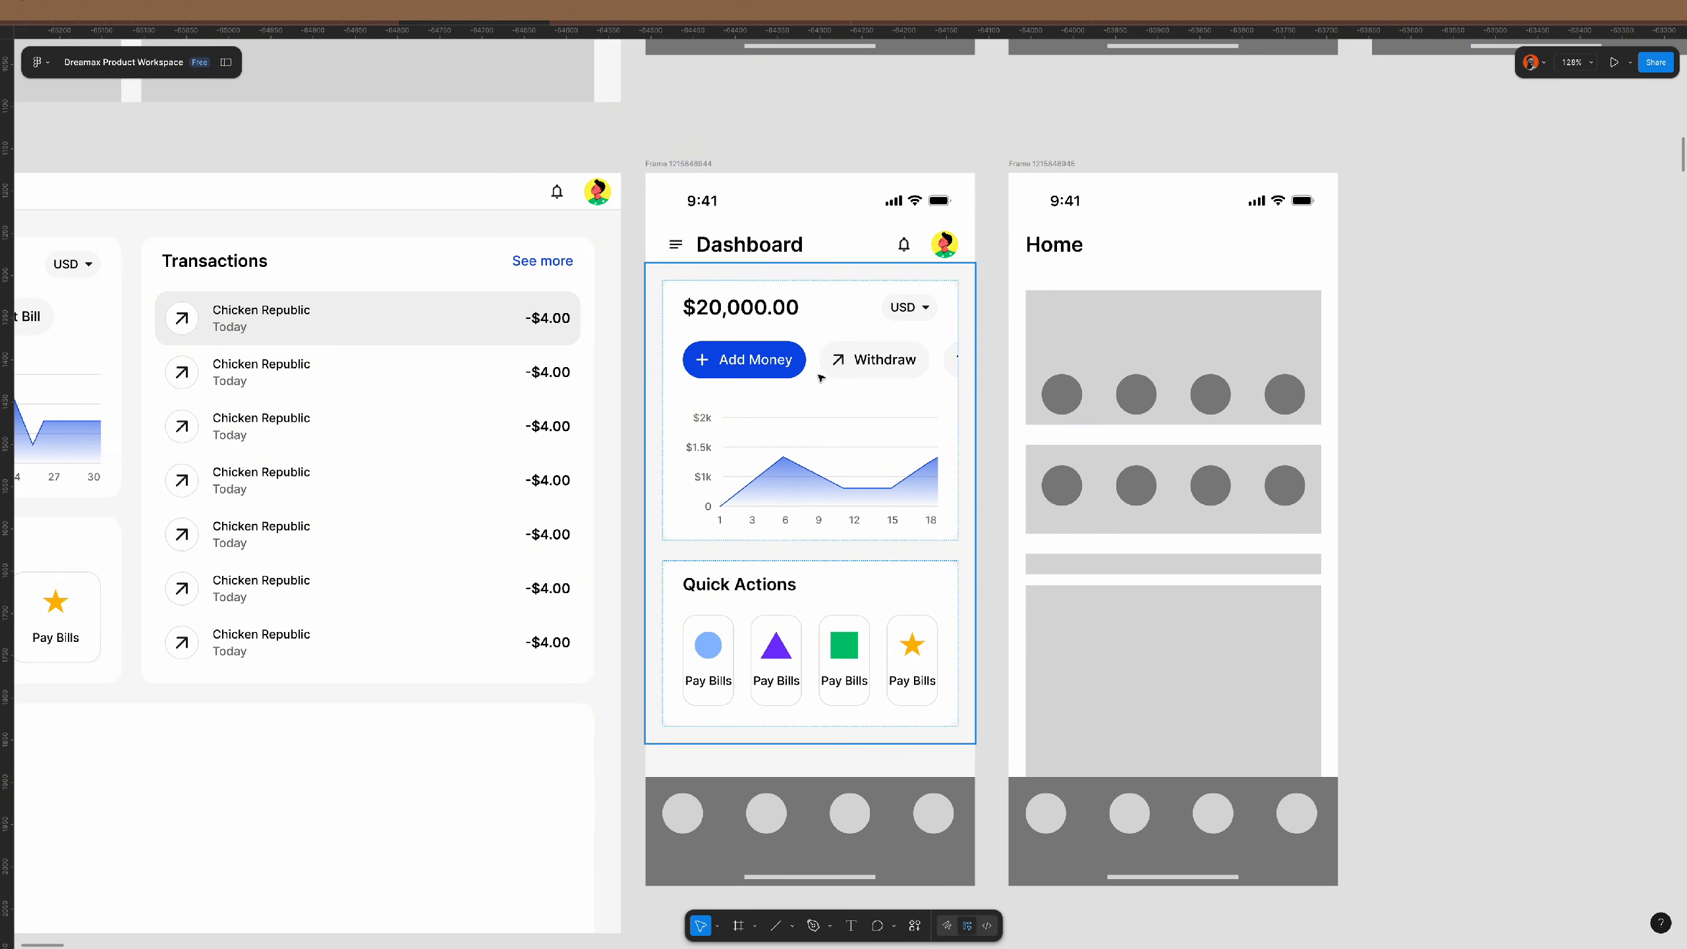
scroll(821, 377, "up", 3)
scroll(863, 299, "right", 2)
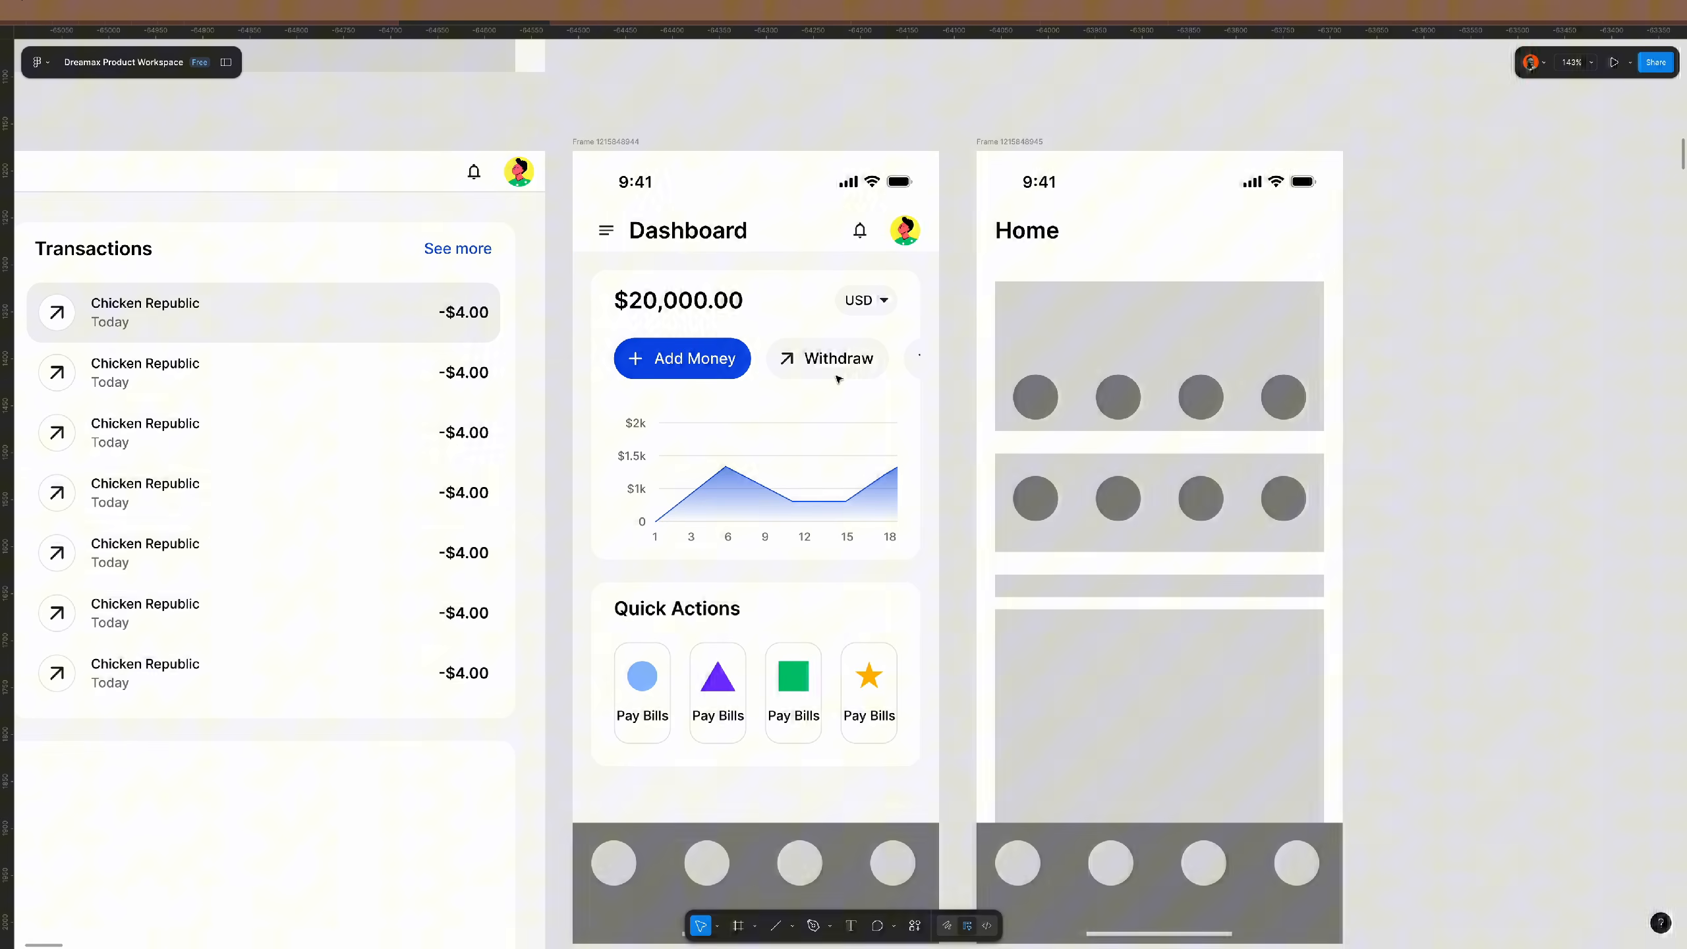
left_click(888, 240)
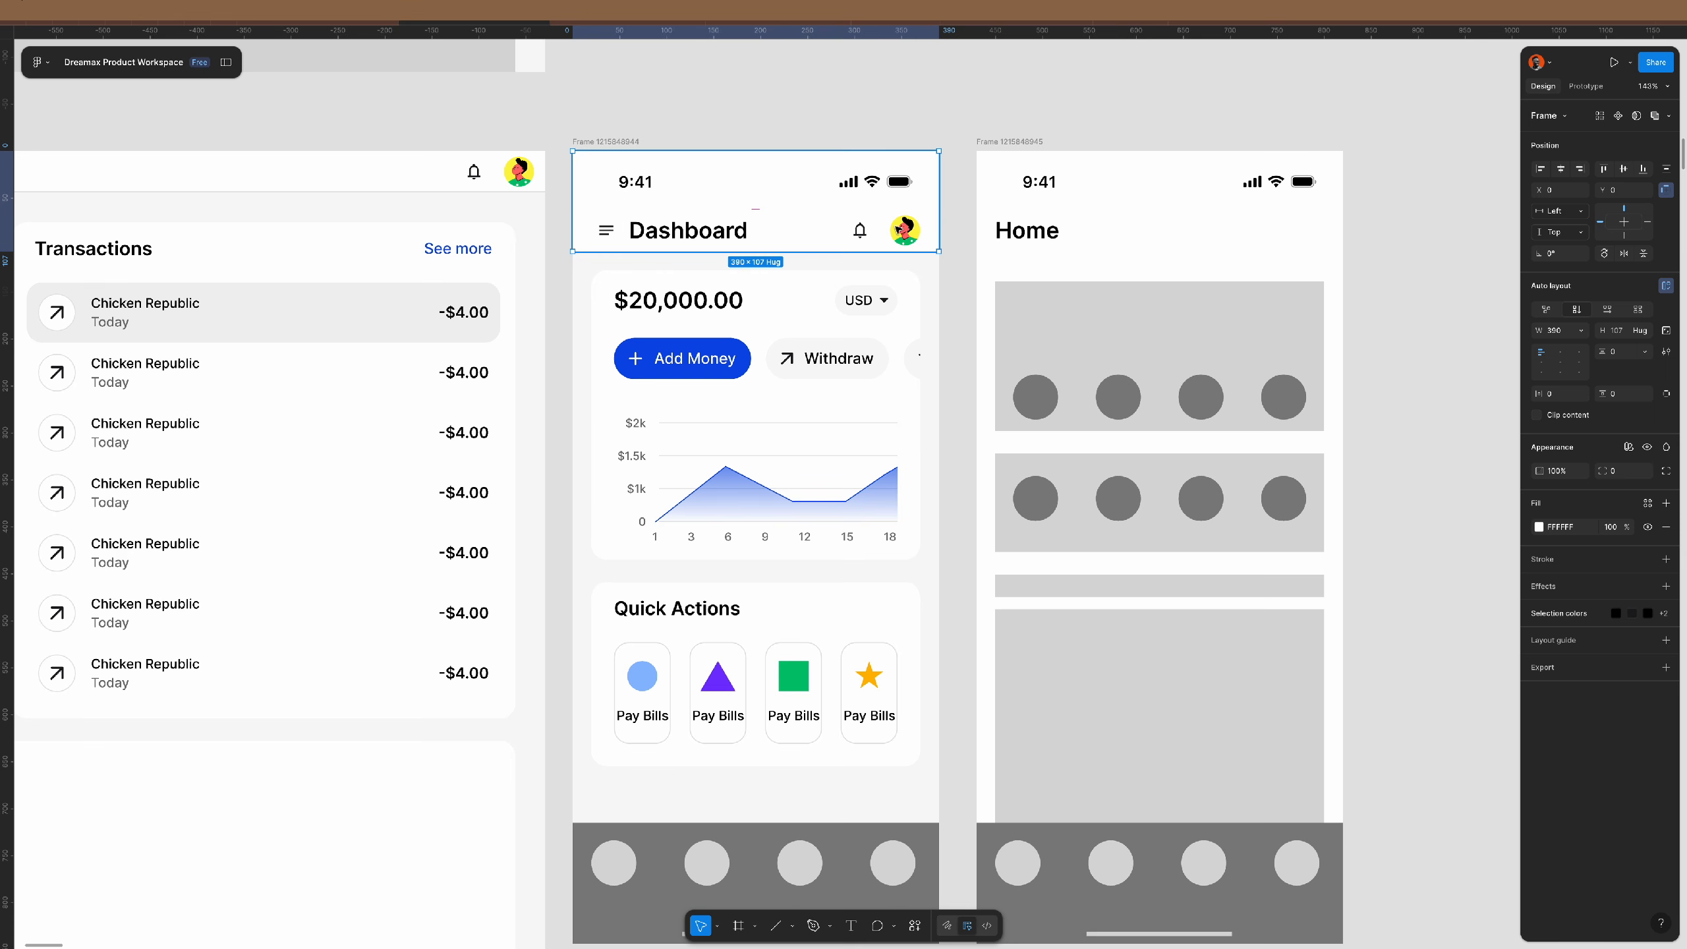
left_click(870, 225)
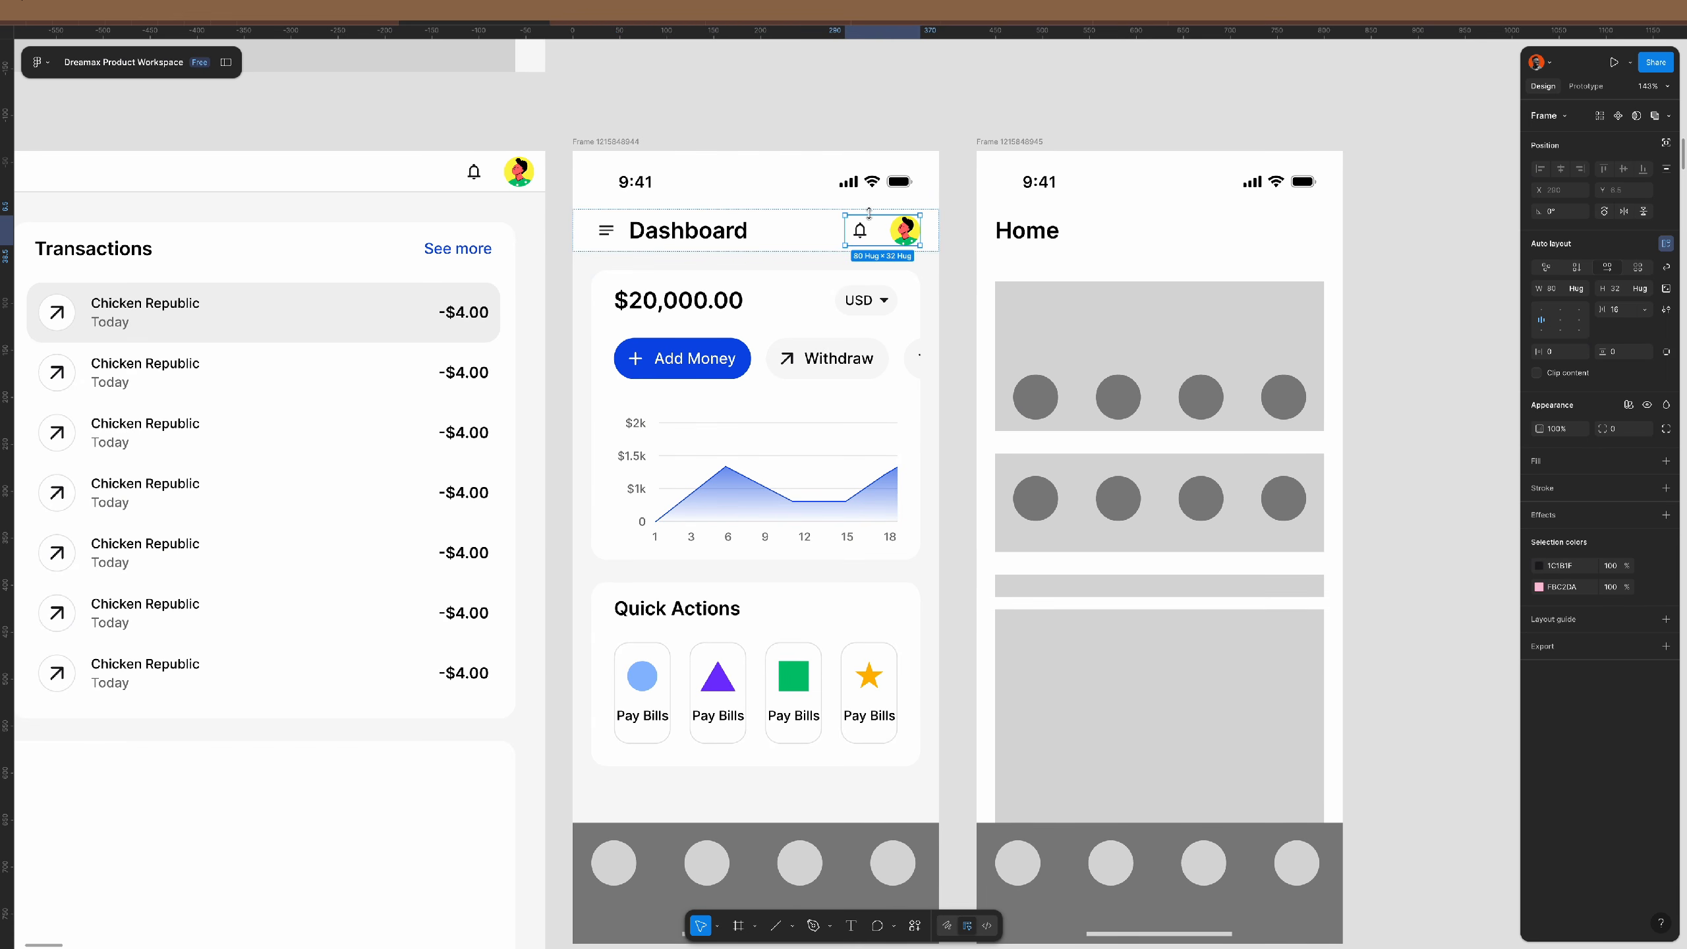
left_click(894, 211)
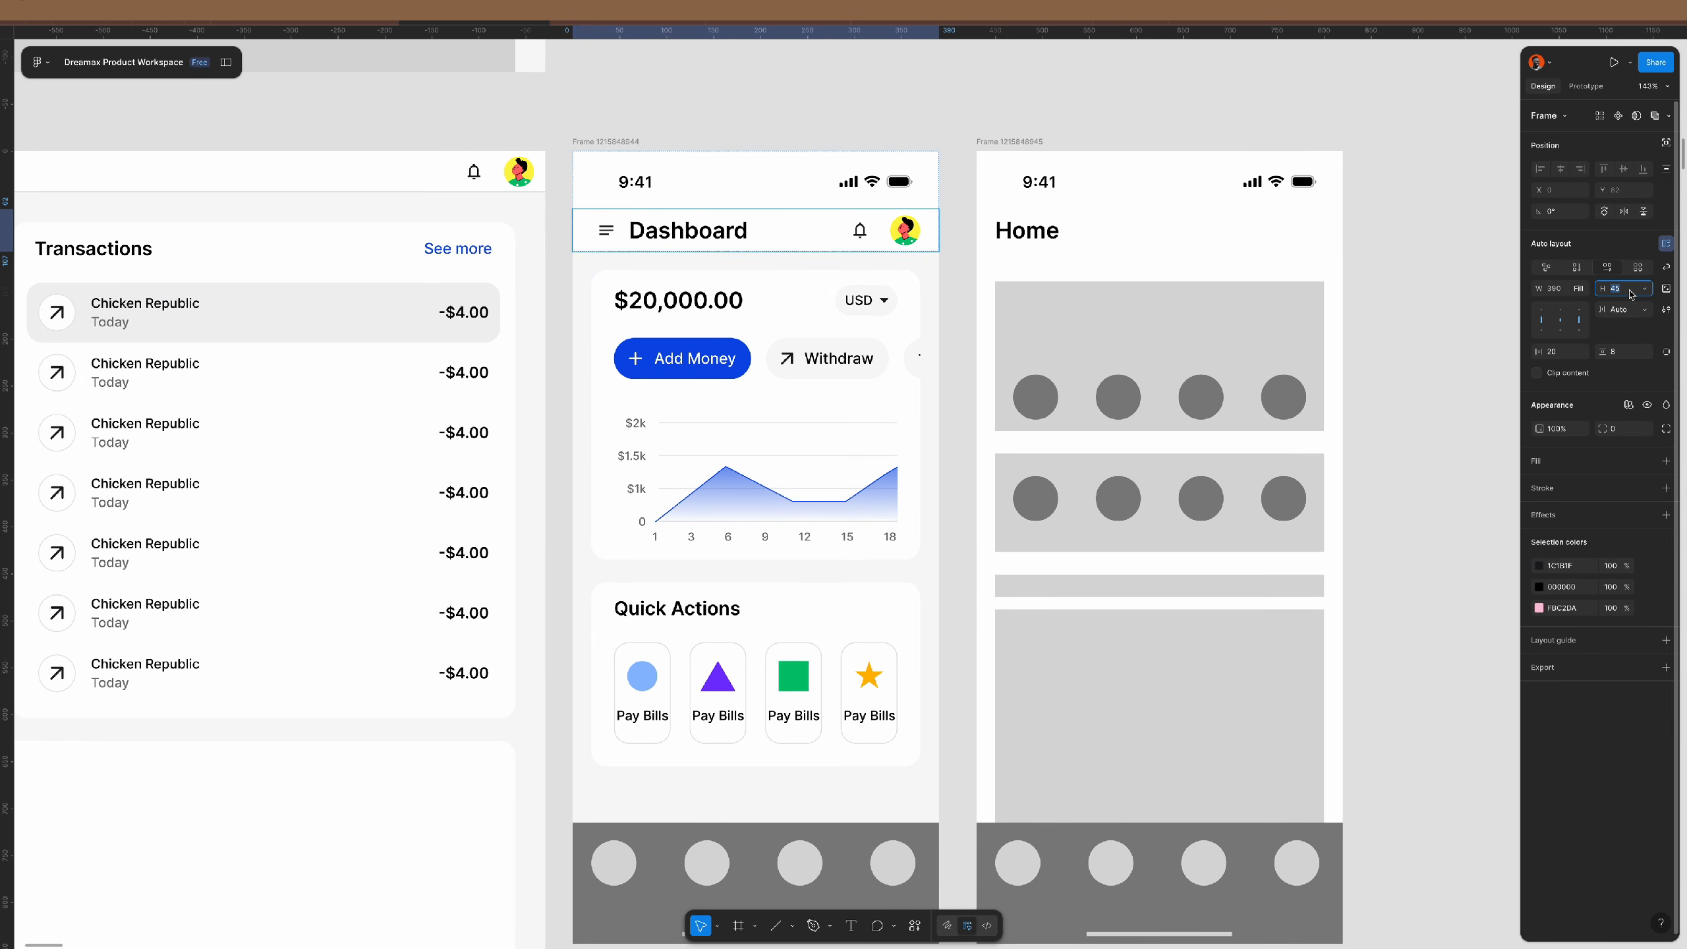
key("Return")
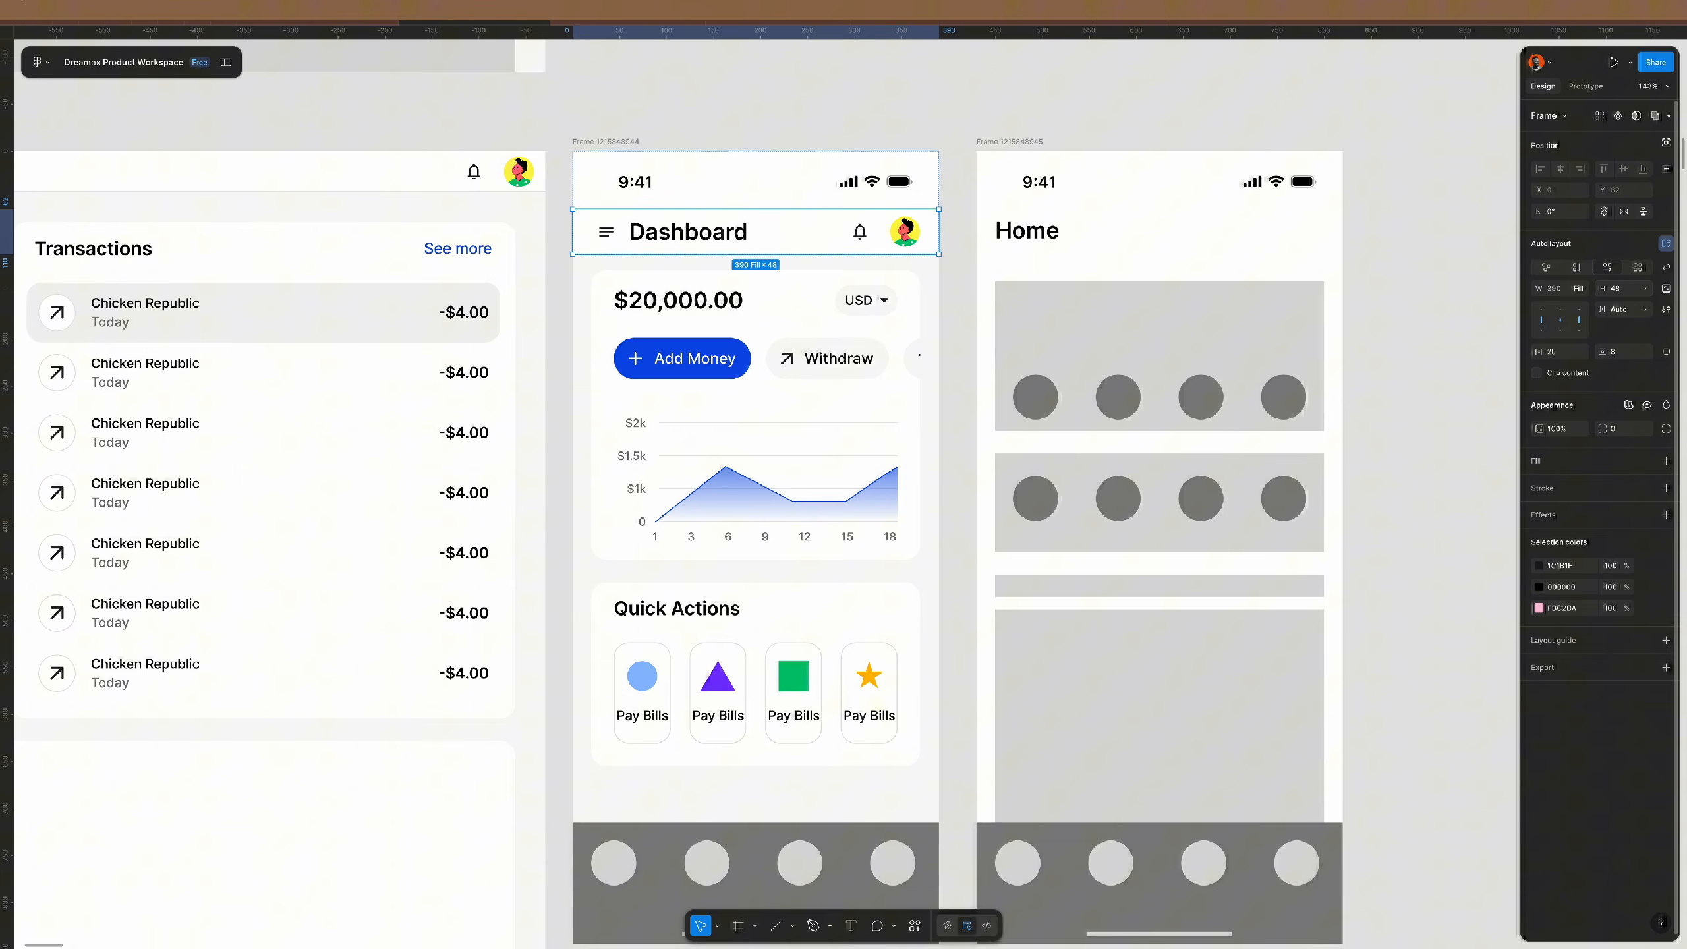
- Adjust the spacing between the header and the dashboard content frame
left_click(1376, 340)
left_click(839, 301)
left_click(866, 214, "shift")
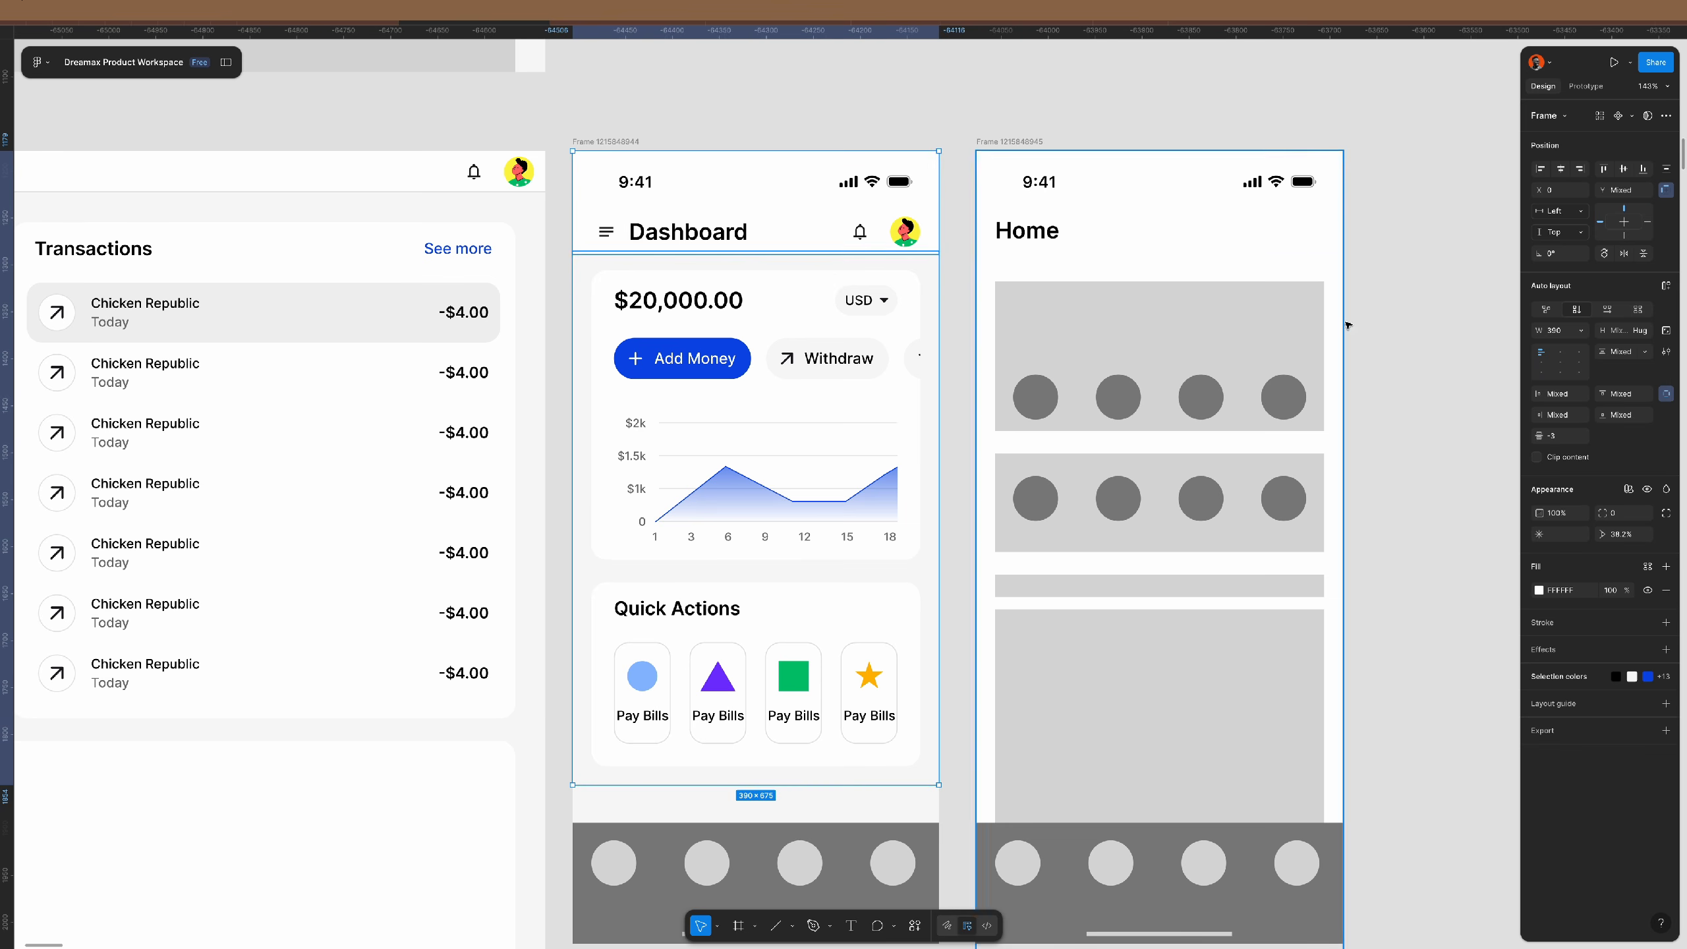
left_click(1567, 440)
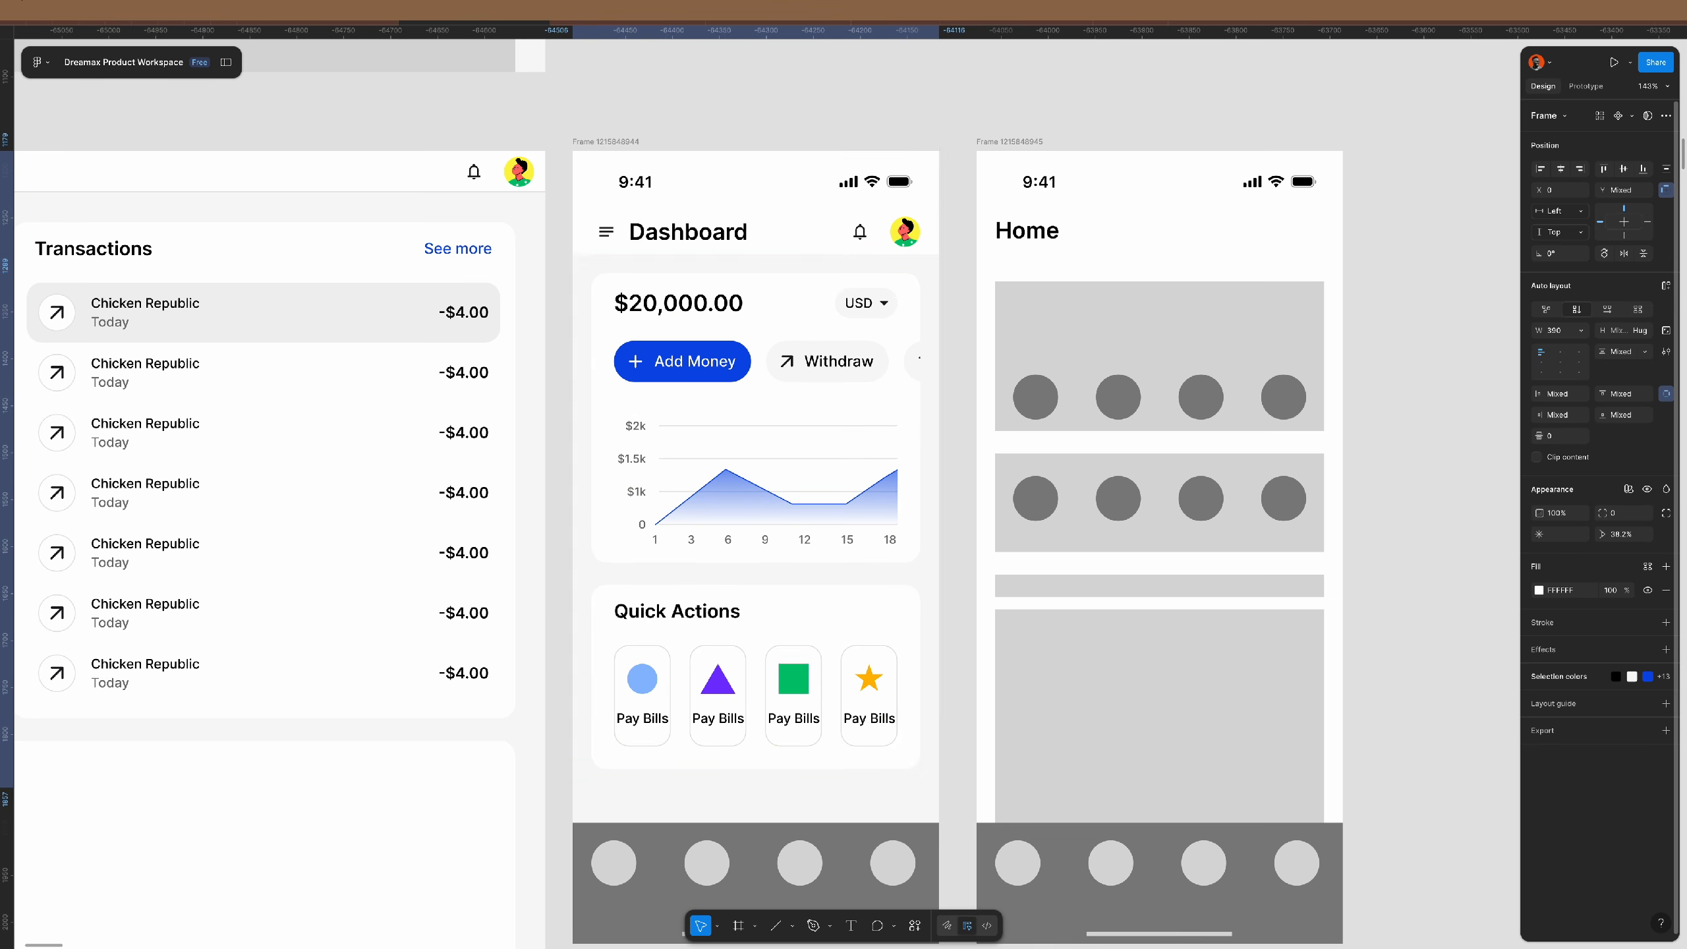
left_click(1383, 440)
- Delete the grey bottom tab bar
scroll(780, 337, "down", 5)
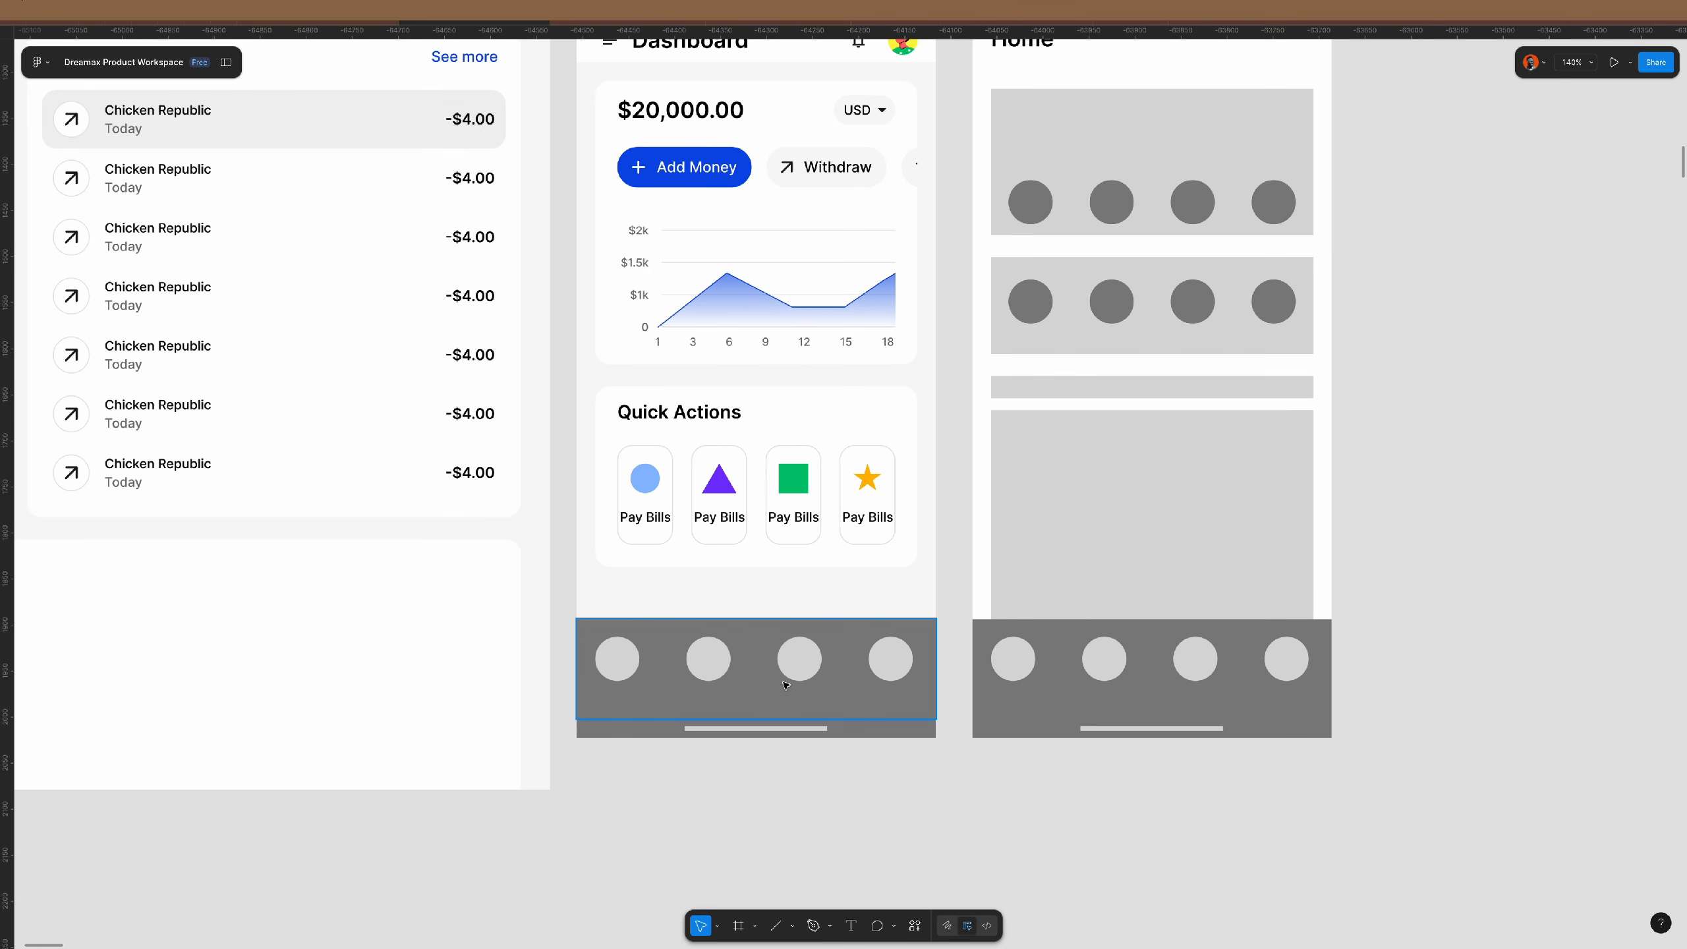
left_click(782, 692)
key("Delete")
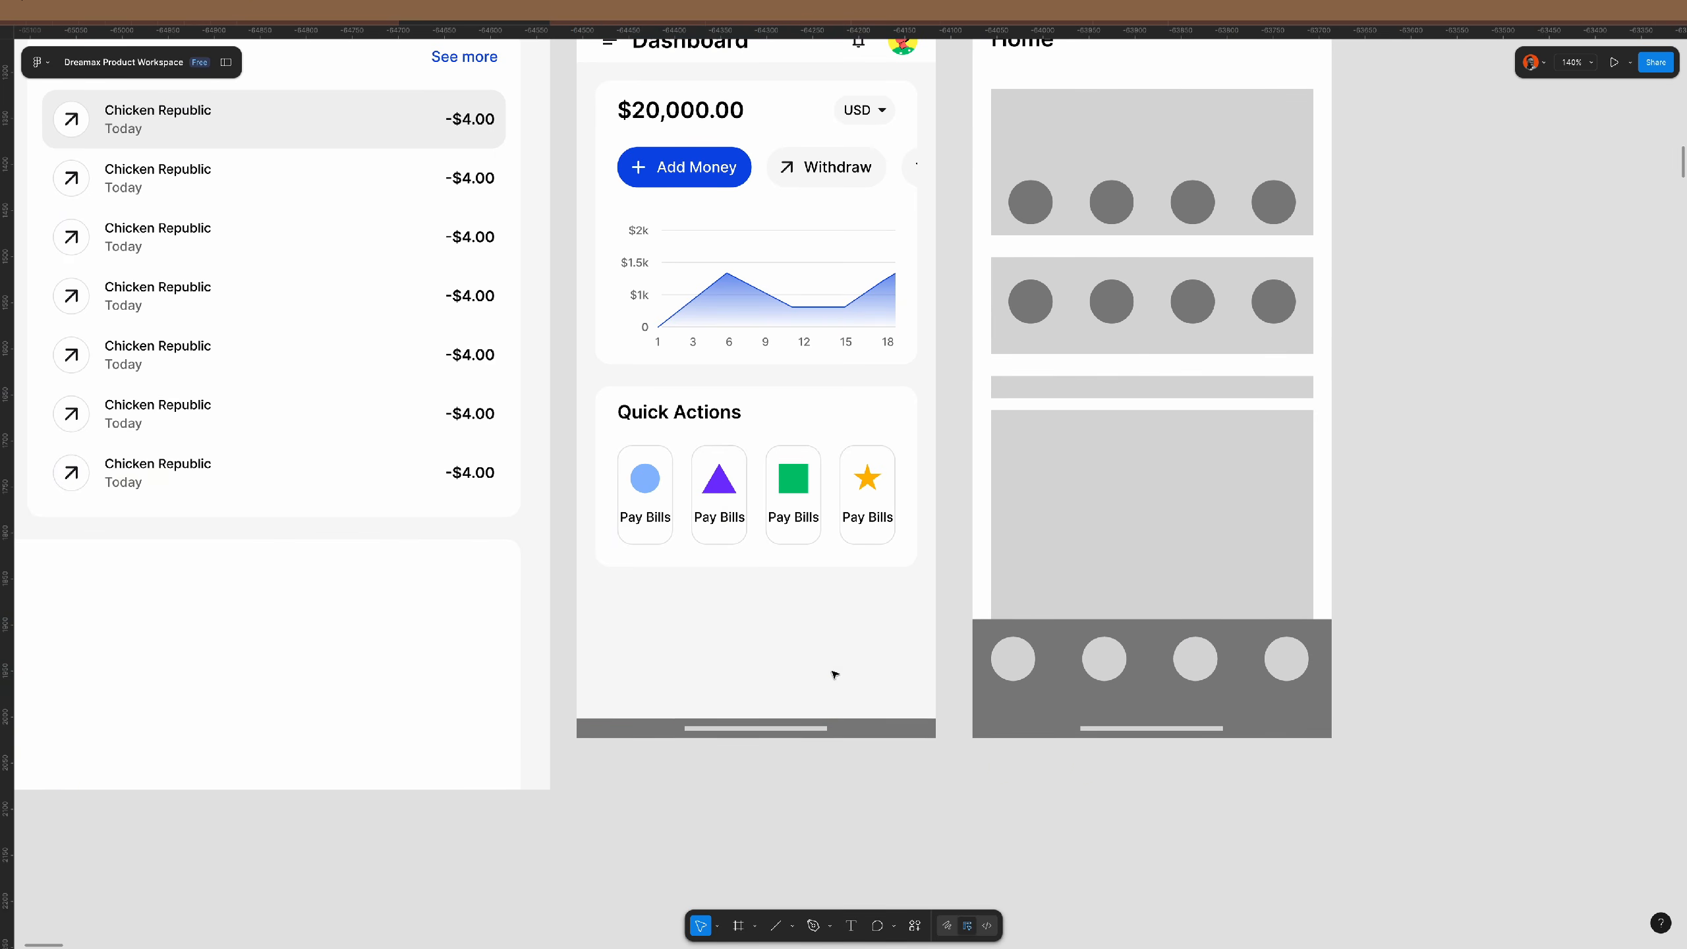
- Ungroup the home indicator and delete its dark rectangle, keeping only the light line
left_click(903, 728)
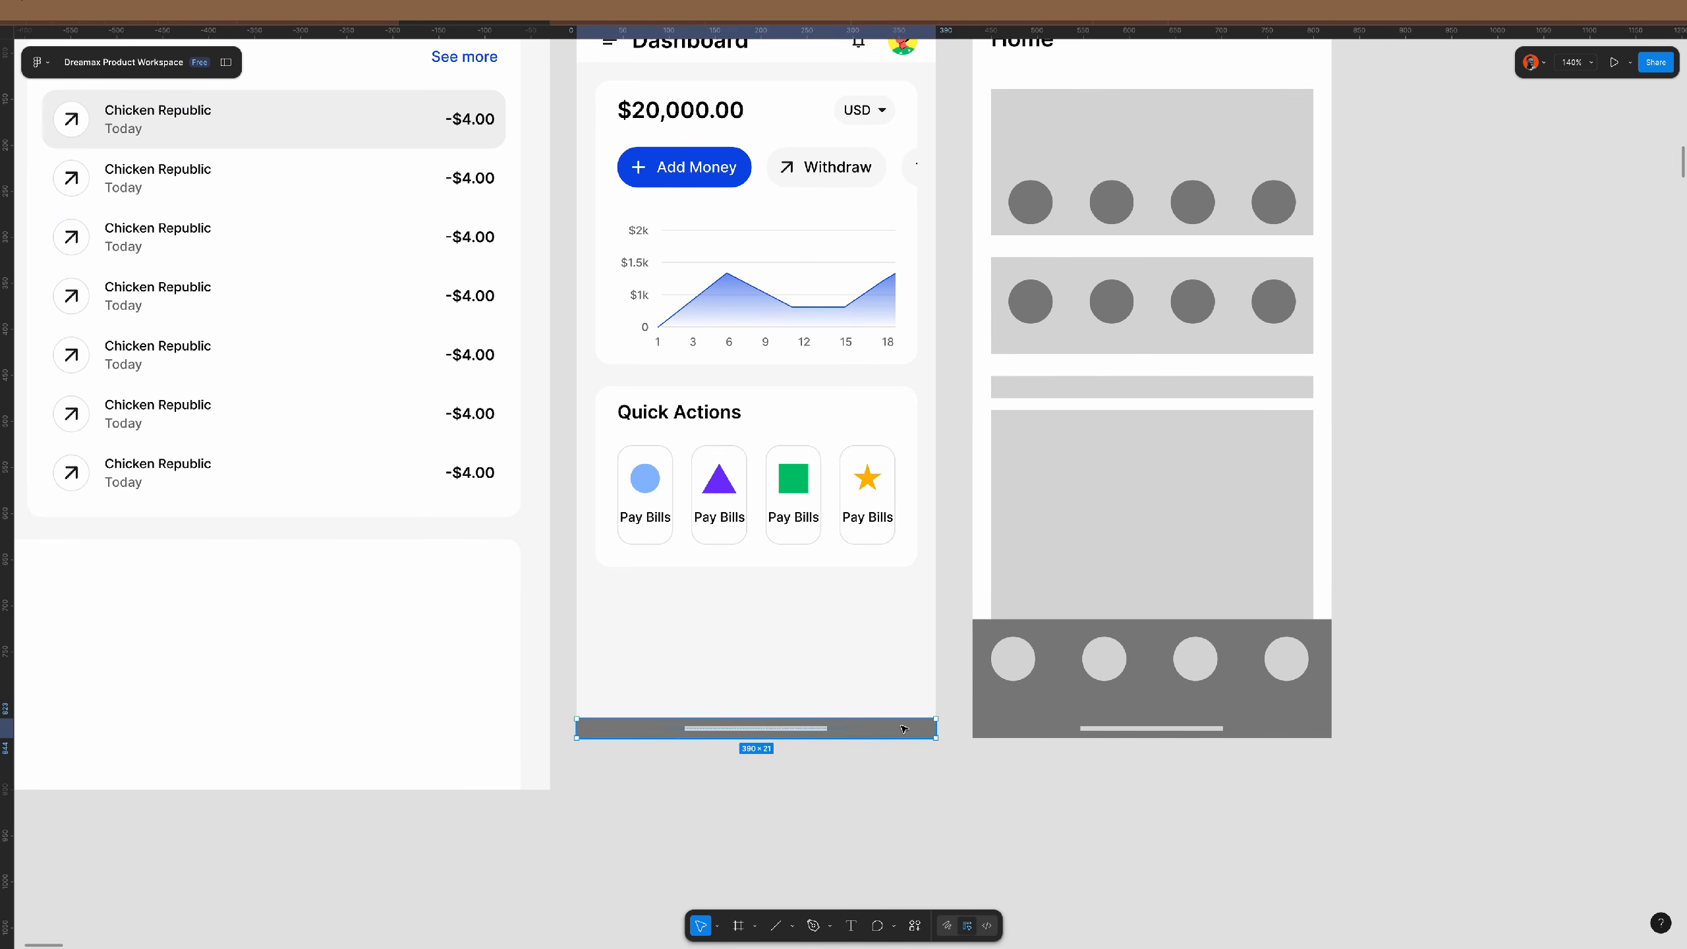
key("ctrl+shift+g")
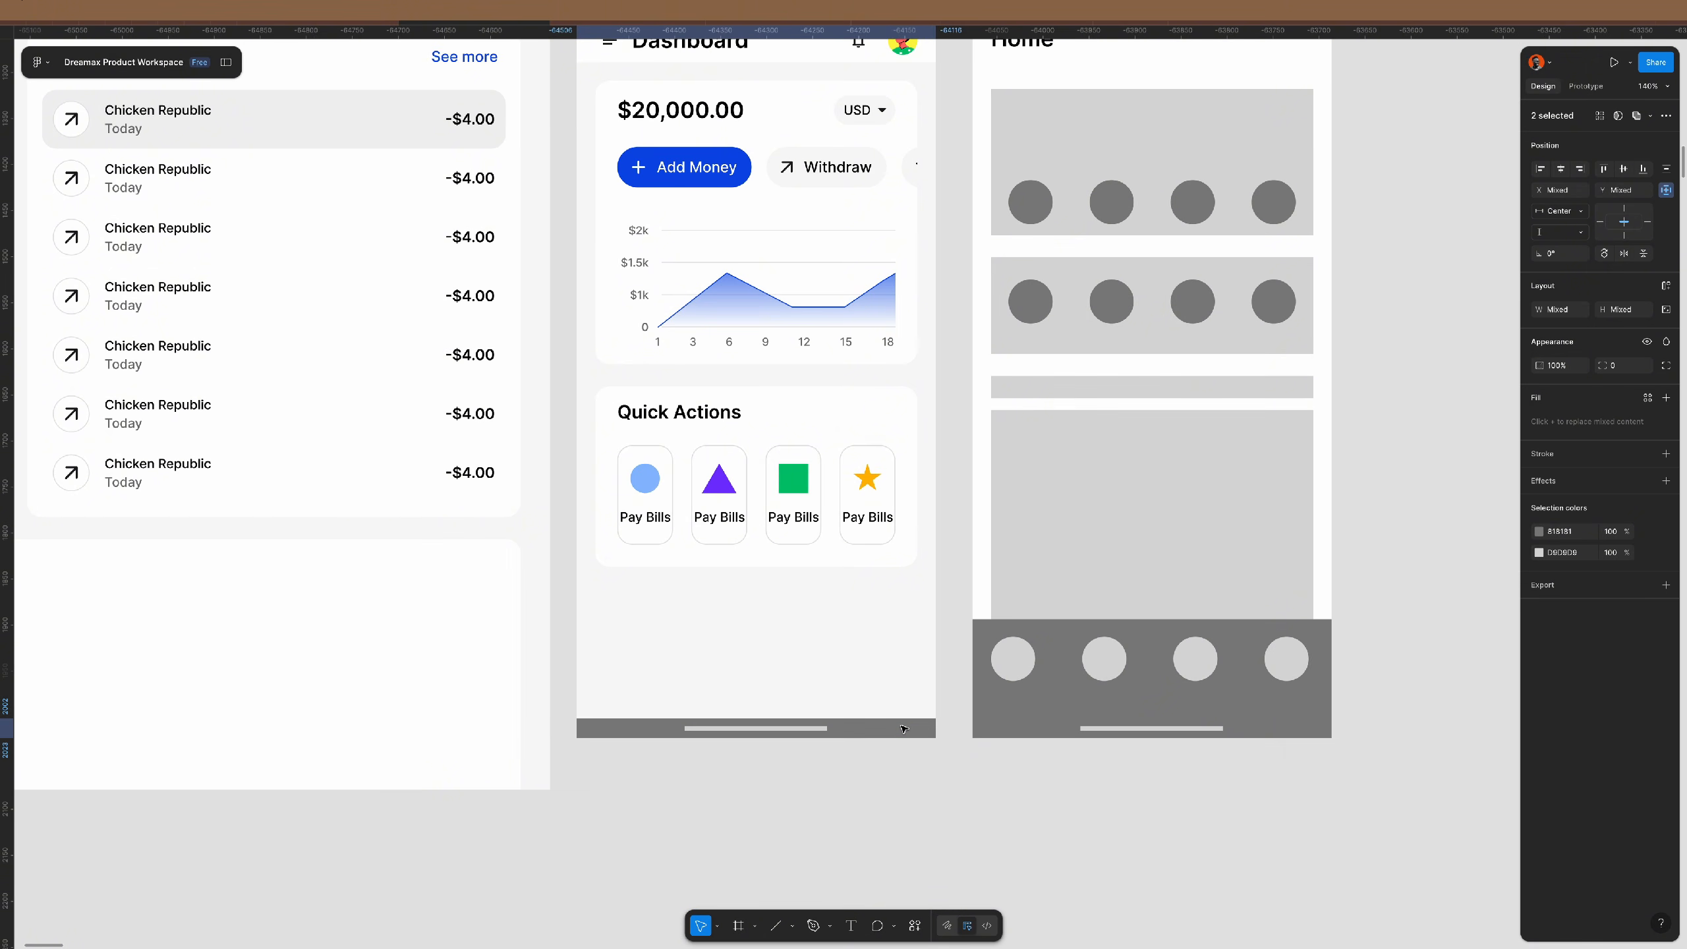
left_click(904, 729)
left_click(932, 766)
left_click(927, 732)
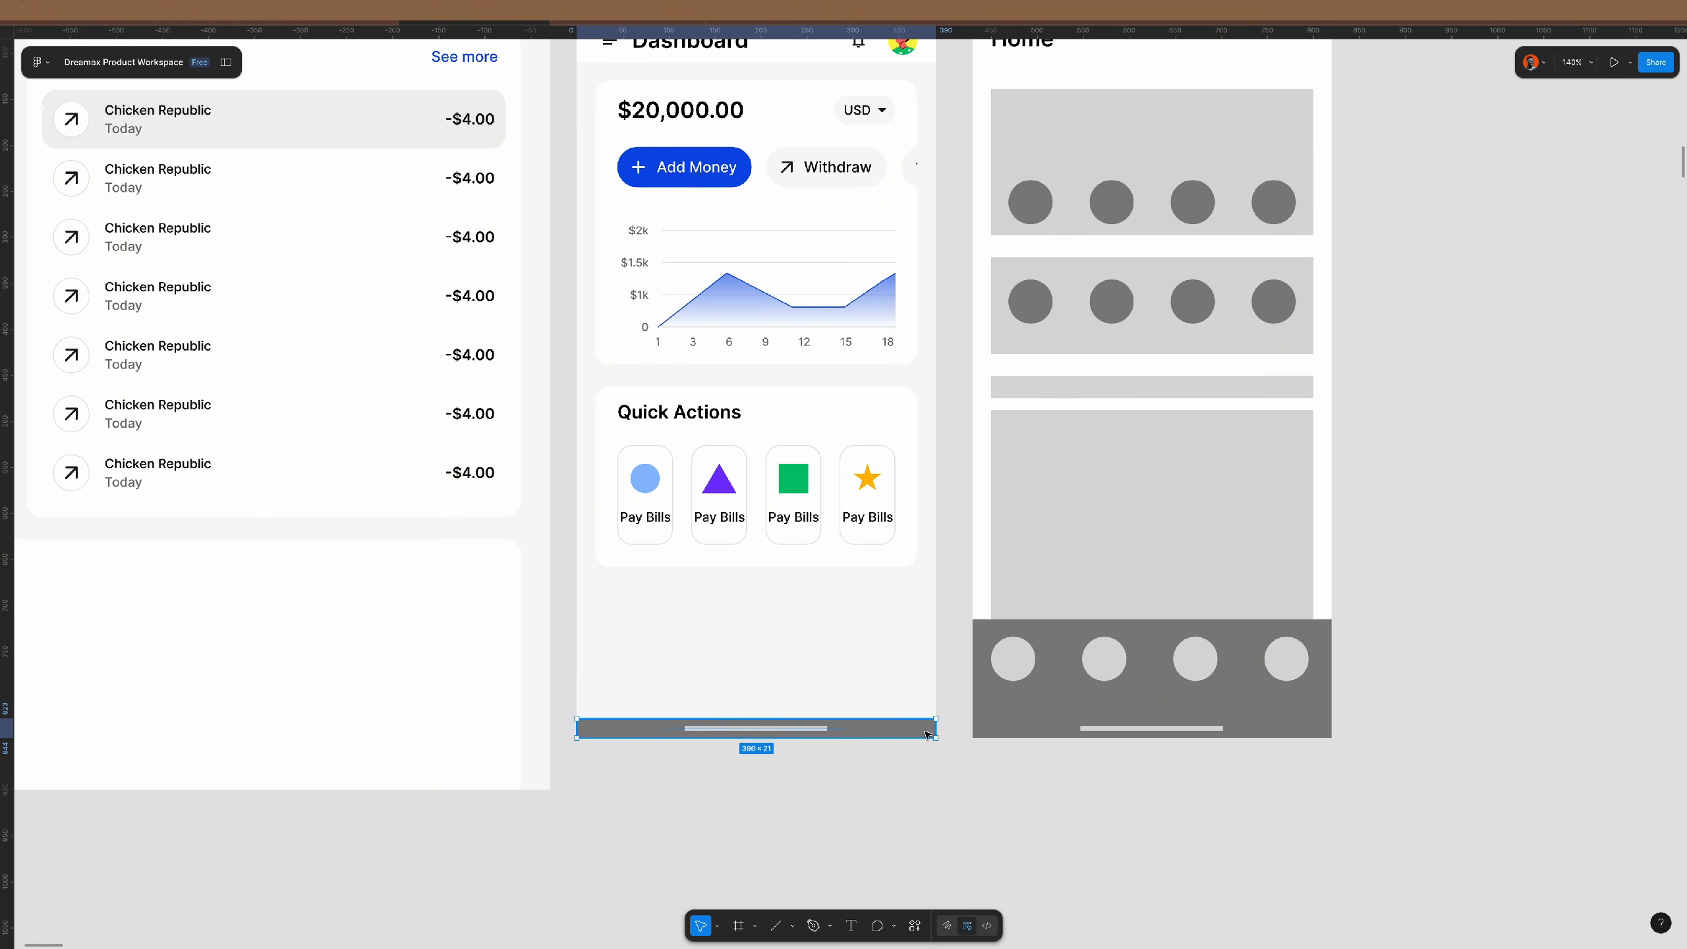
key("Delete")
left_click(805, 731)
left_click(946, 799)
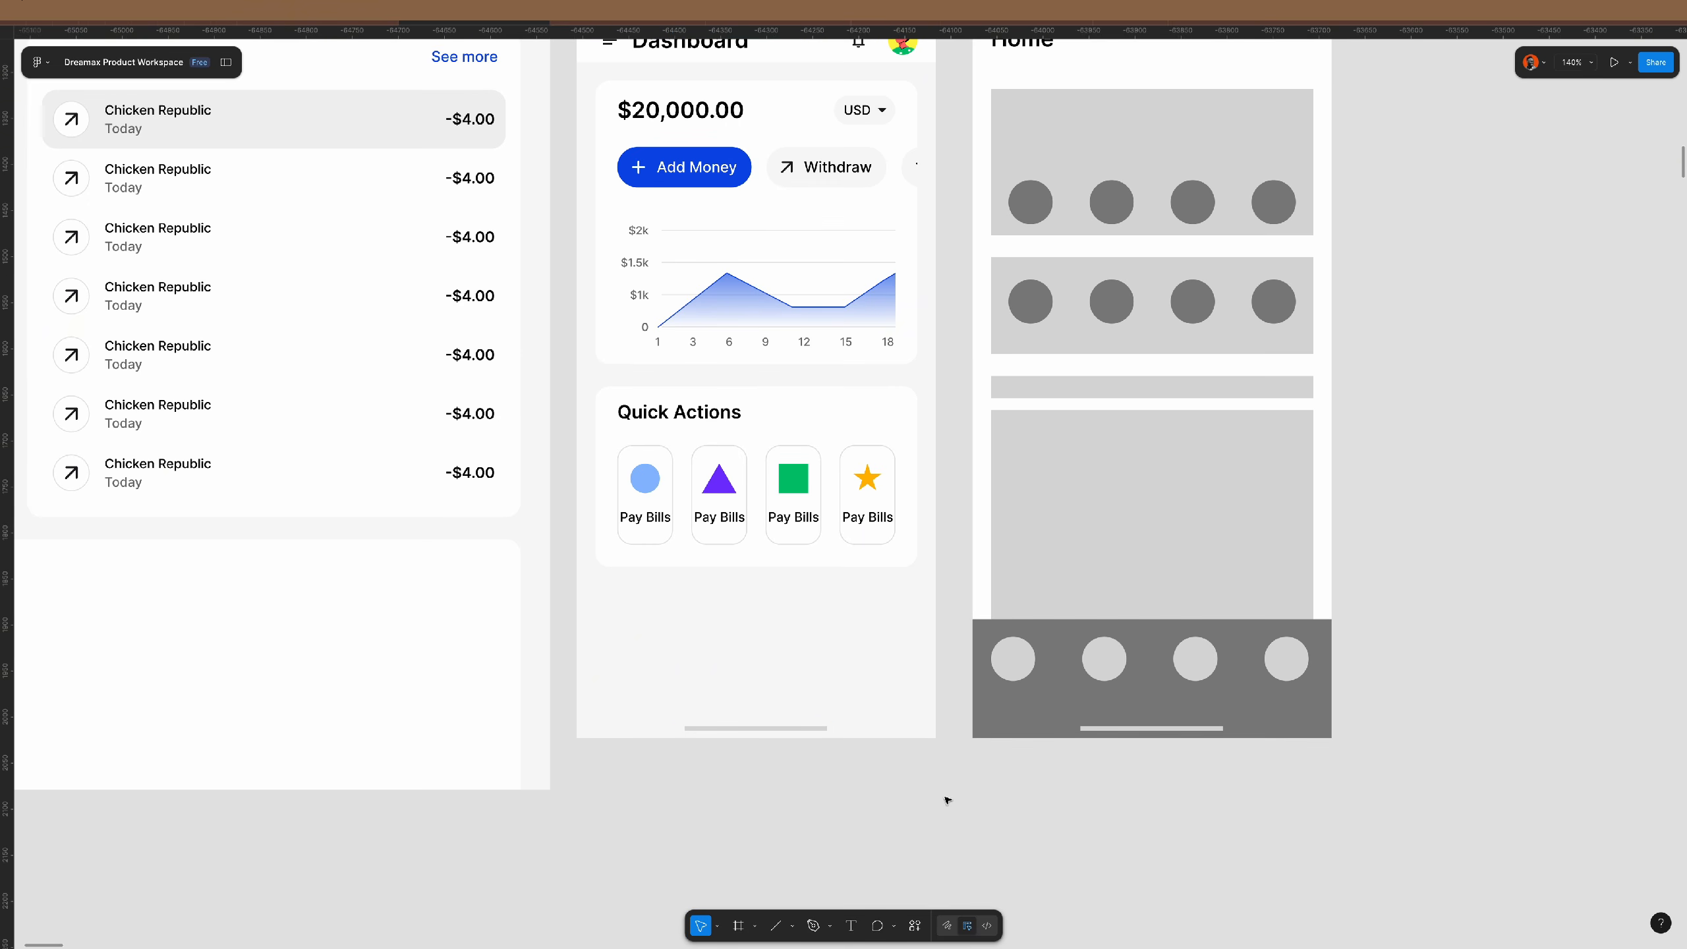
- Set the Quick Actions card padding to 18 horizontal and 16 vertical
left_click(732, 496)
double_click(732, 496)
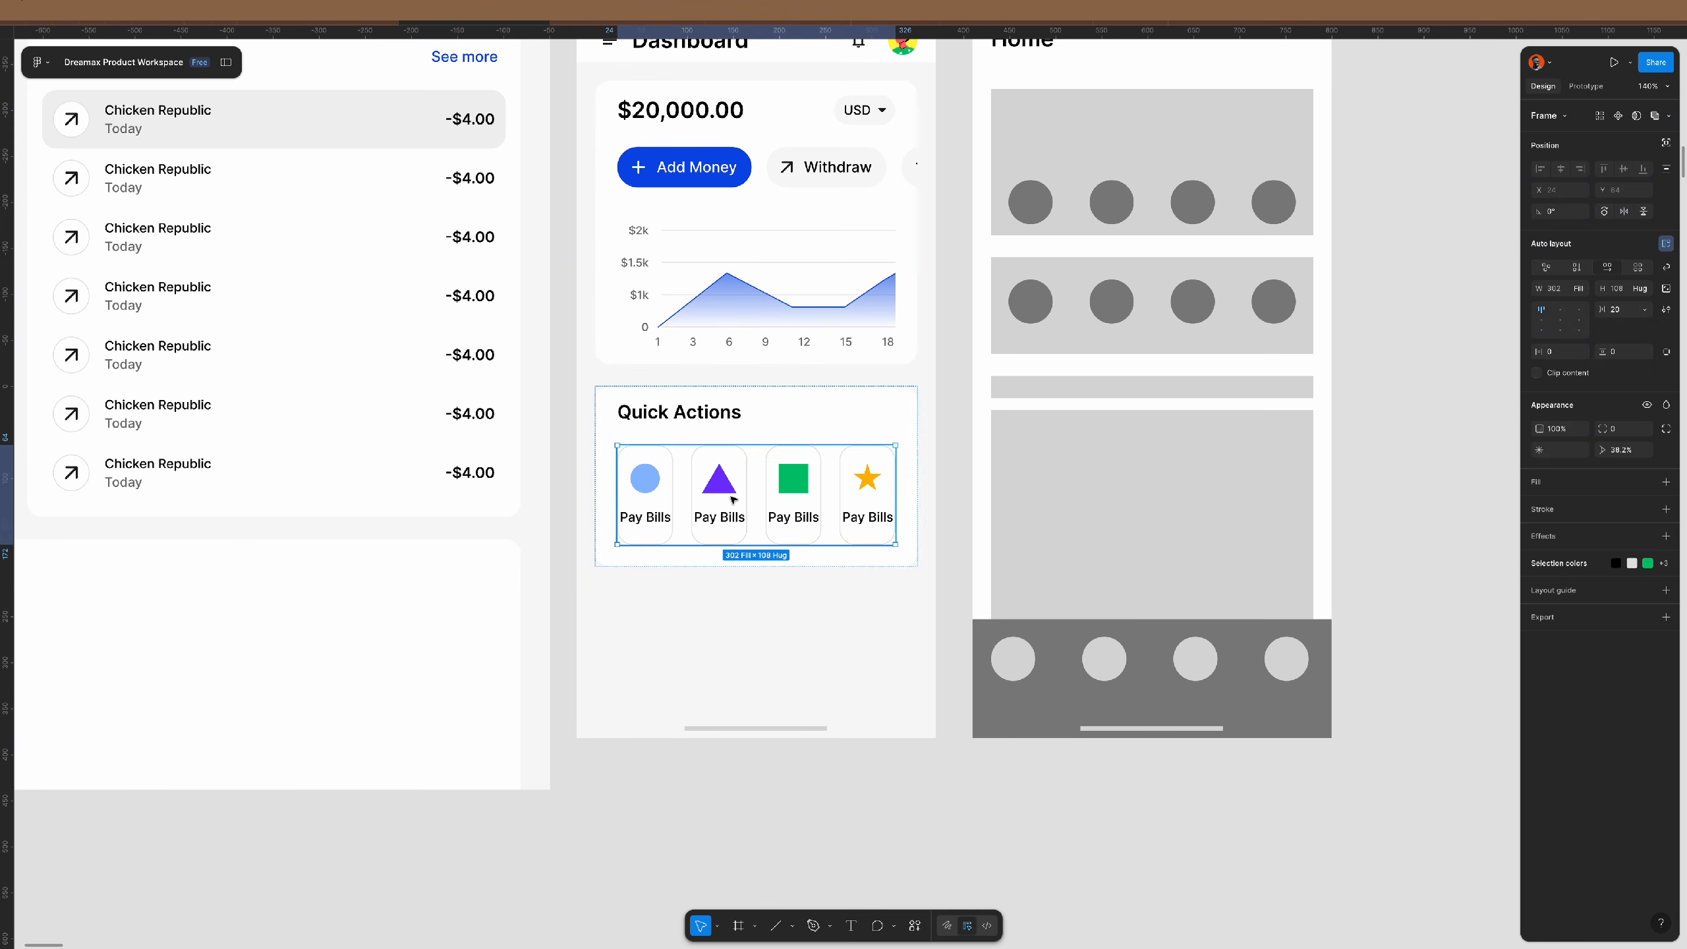
left_click(850, 436)
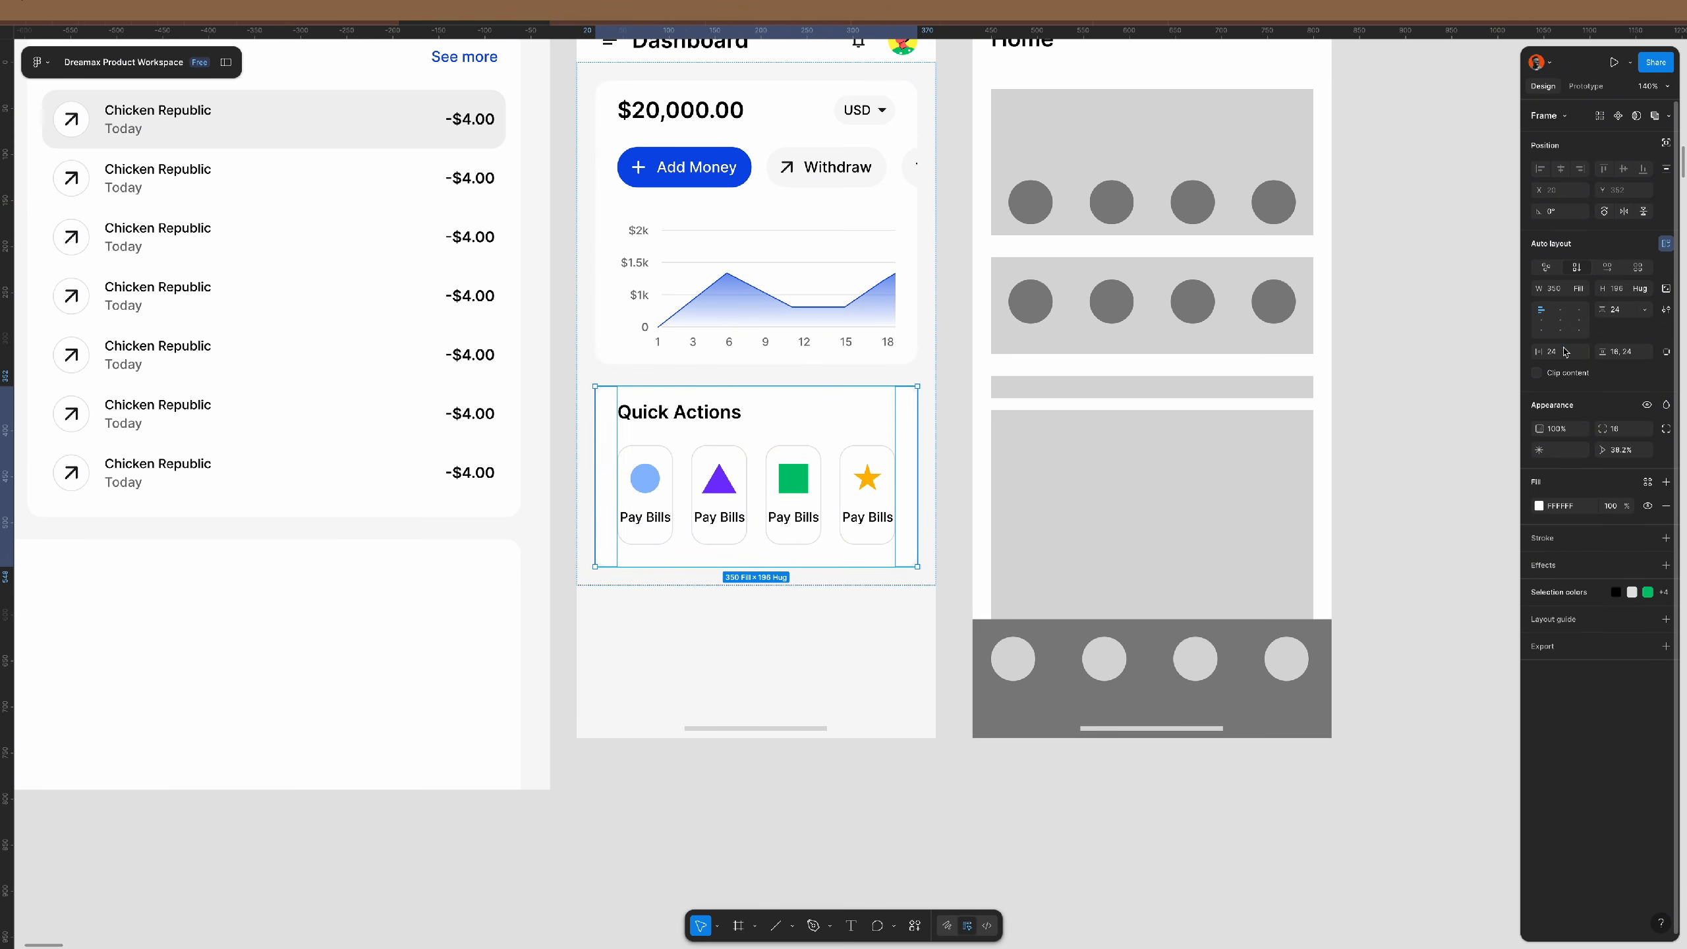
type("18")
key("Tab")
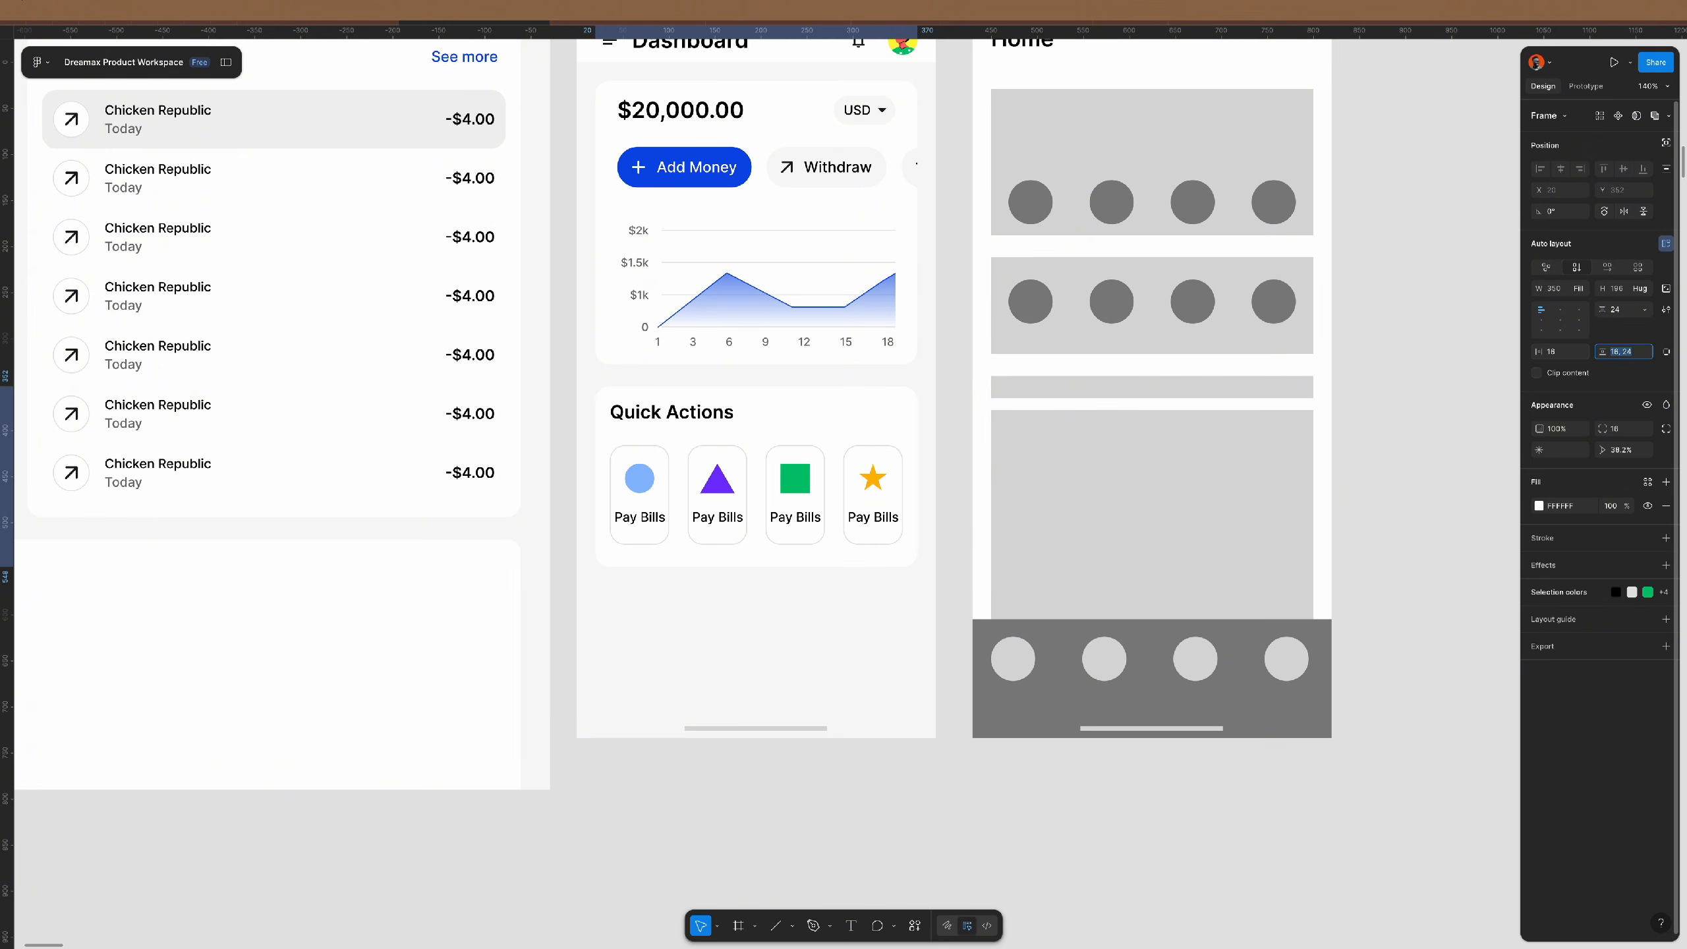
key("Return")
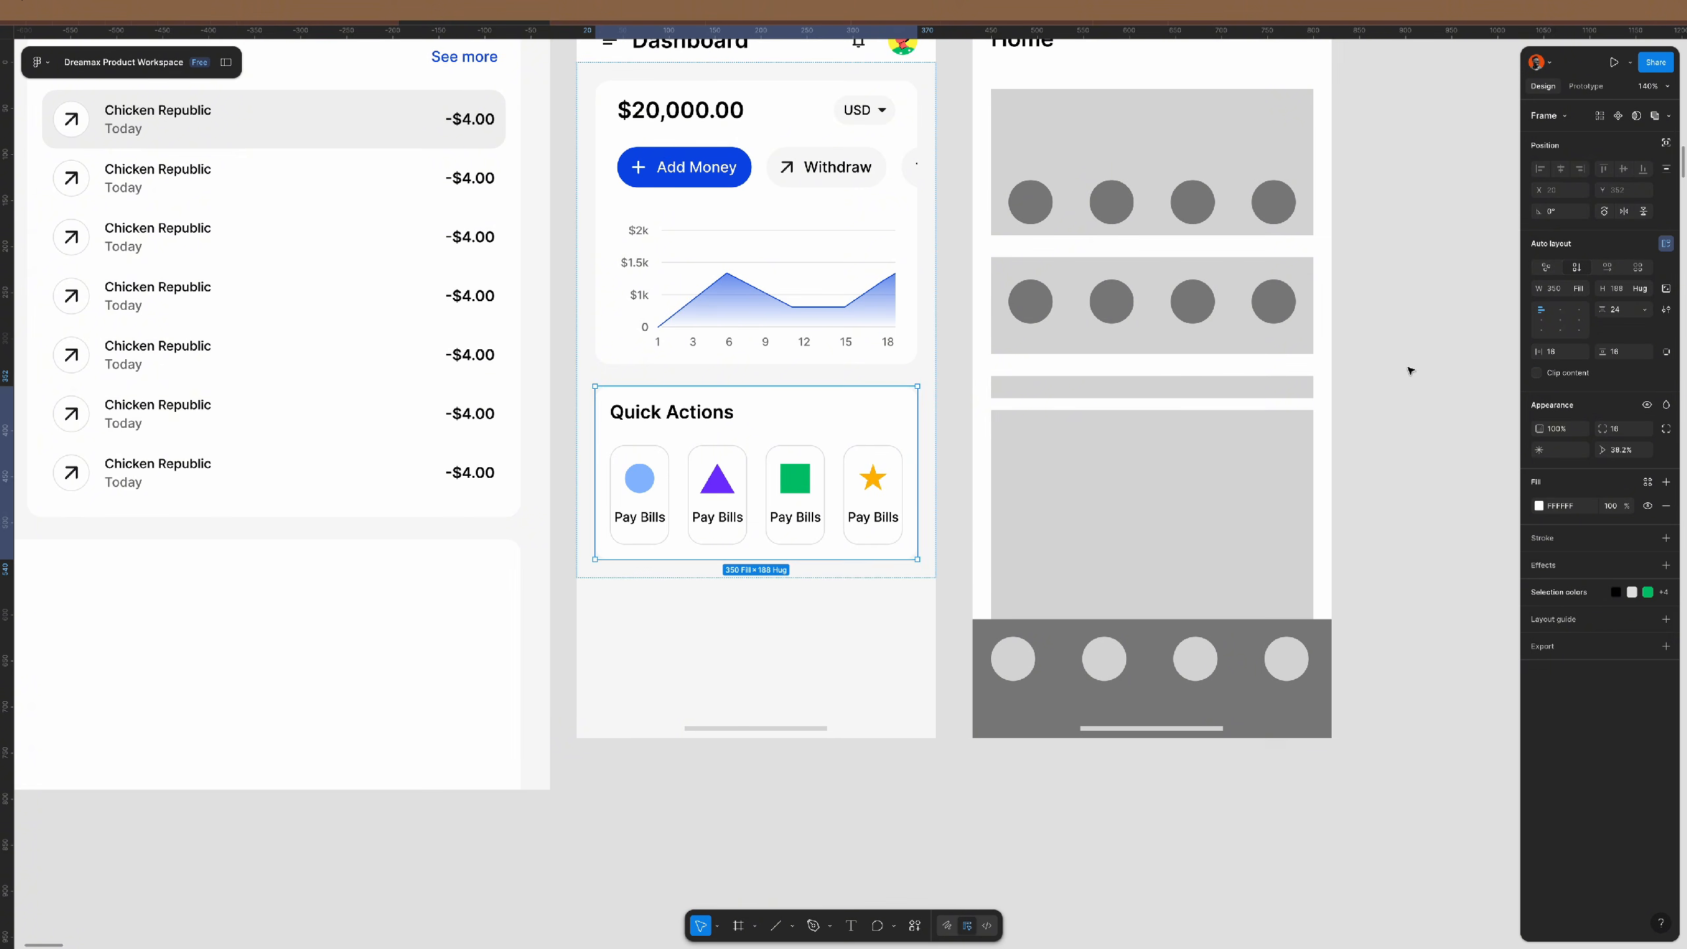
- Set an 8 gap between the Pay Bills cards
double_click(845, 469)
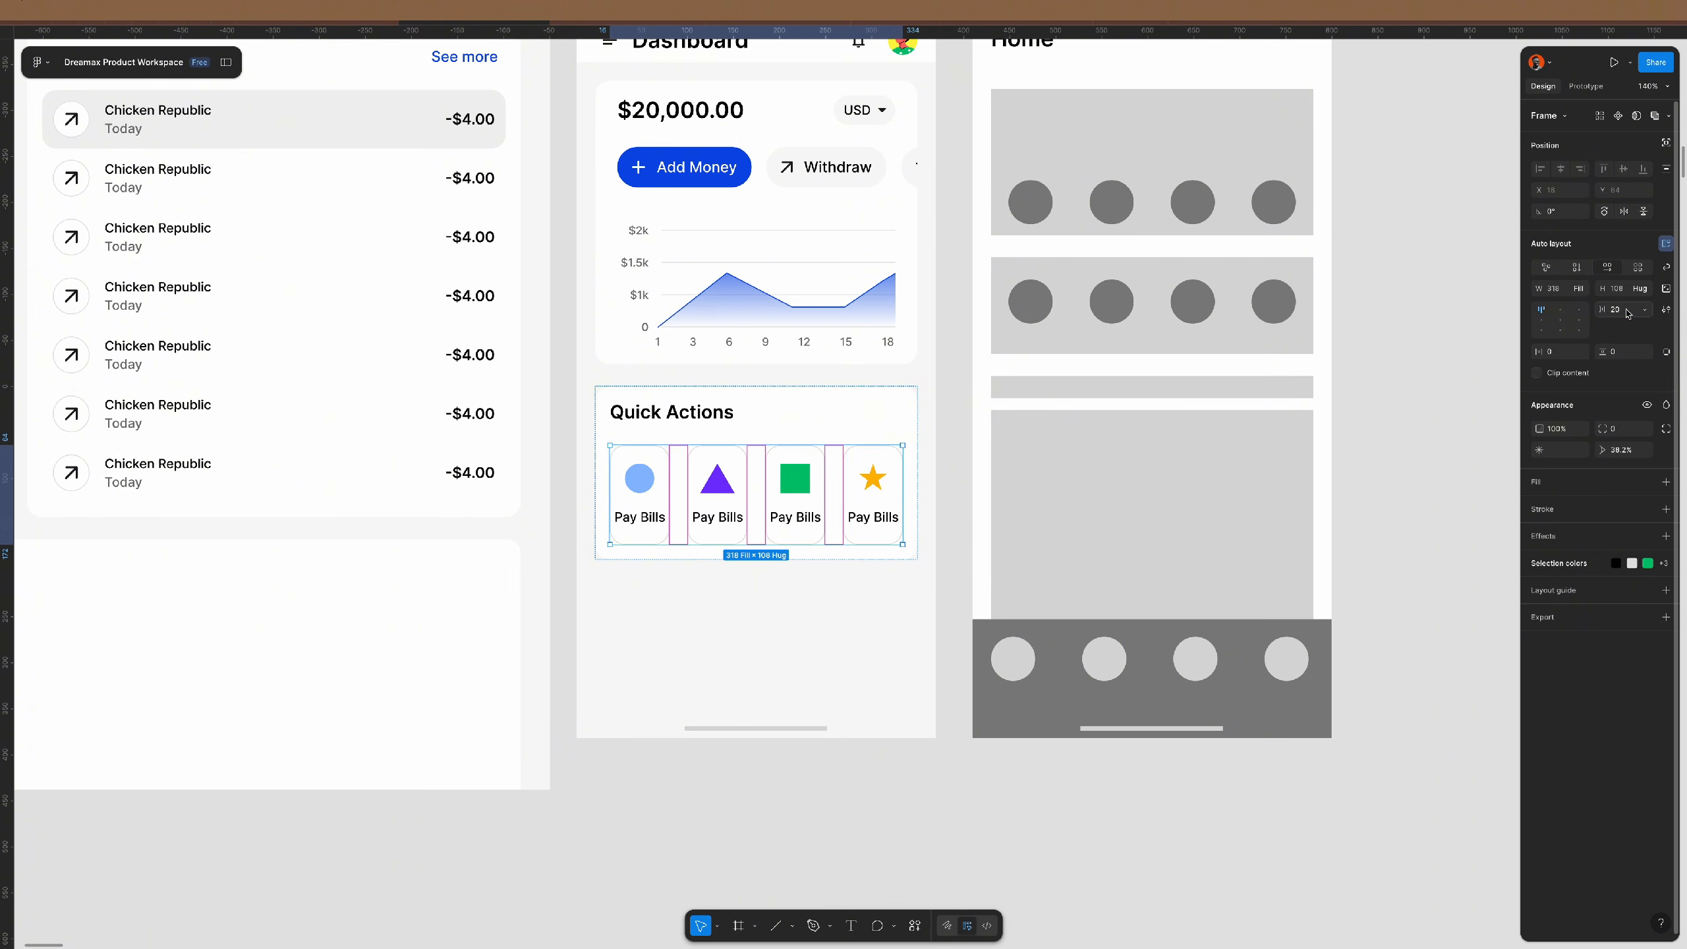
type("8")
key("Return")
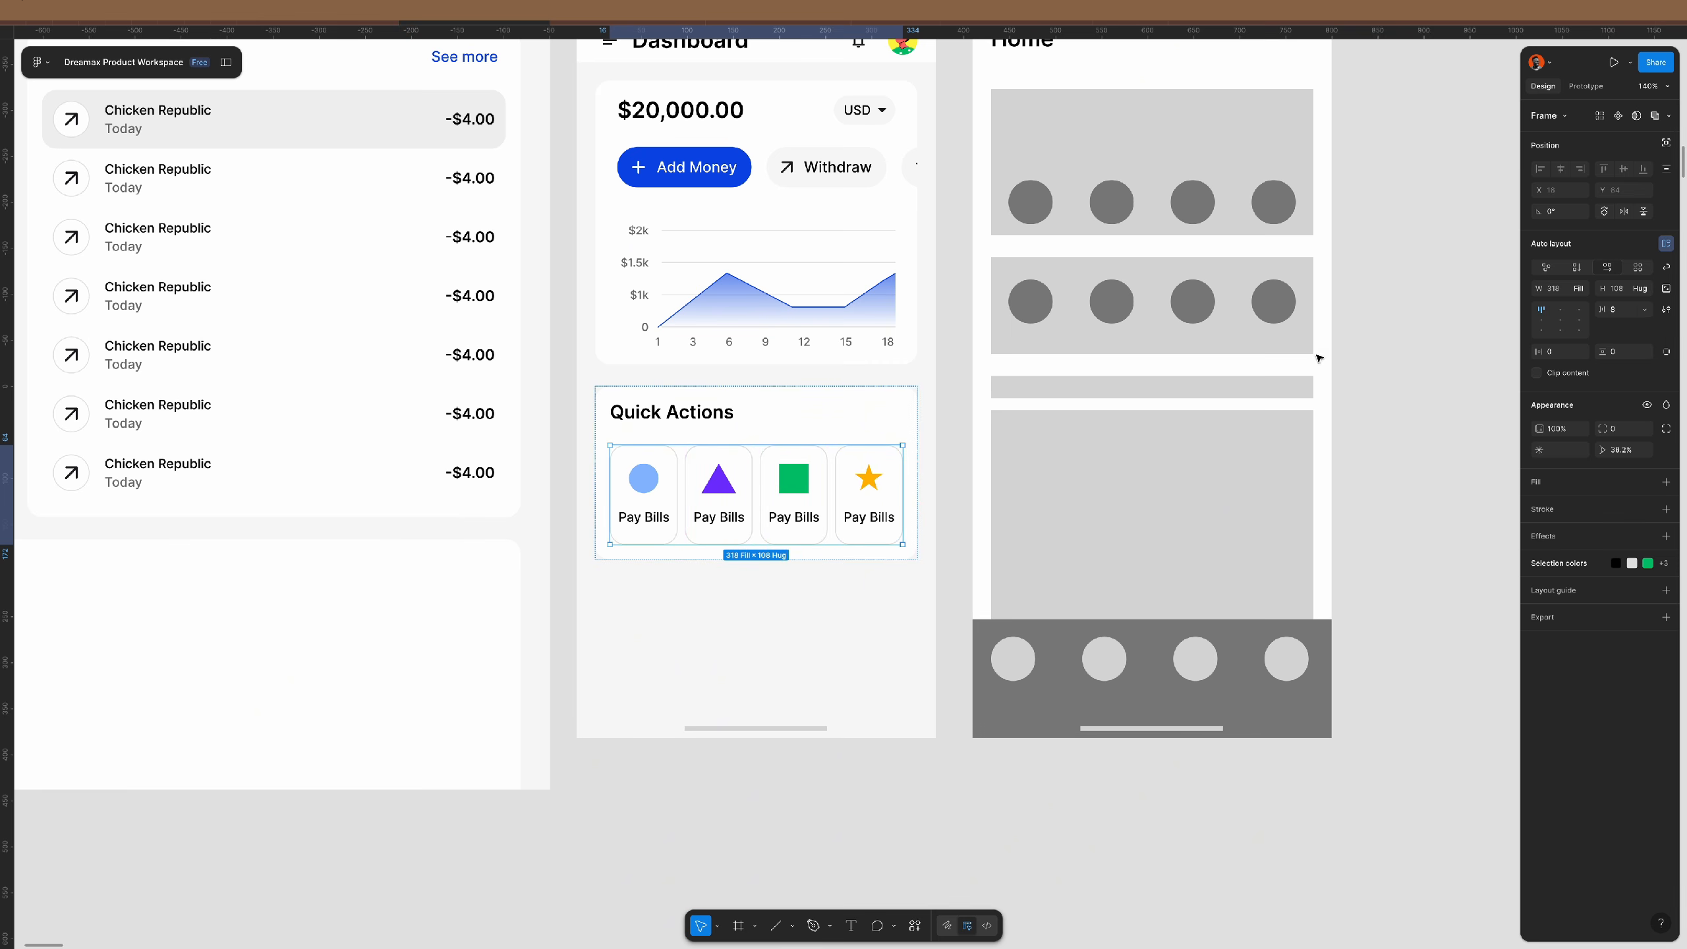
- Apply the medium 12/130 caption text style to all four Pay Bills labels
left_click(869, 520, "super")
left_click(798, 520, "shift+super")
left_click(732, 522, "shift+super")
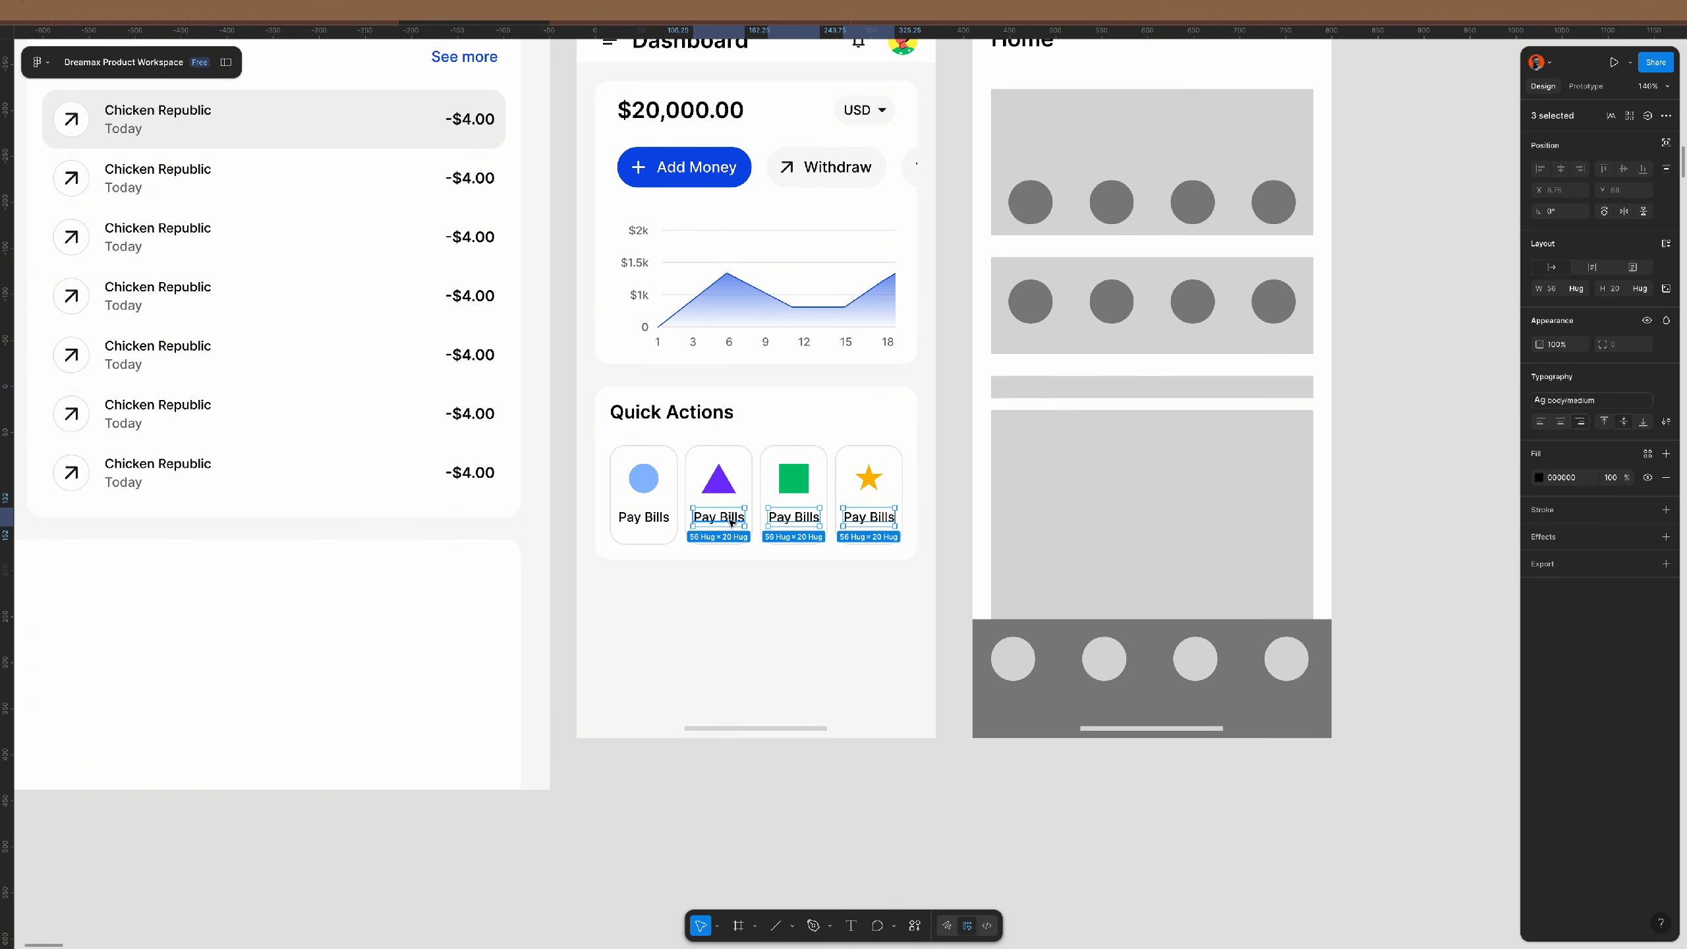
left_click(643, 521, "shift+super")
left_click(1596, 401)
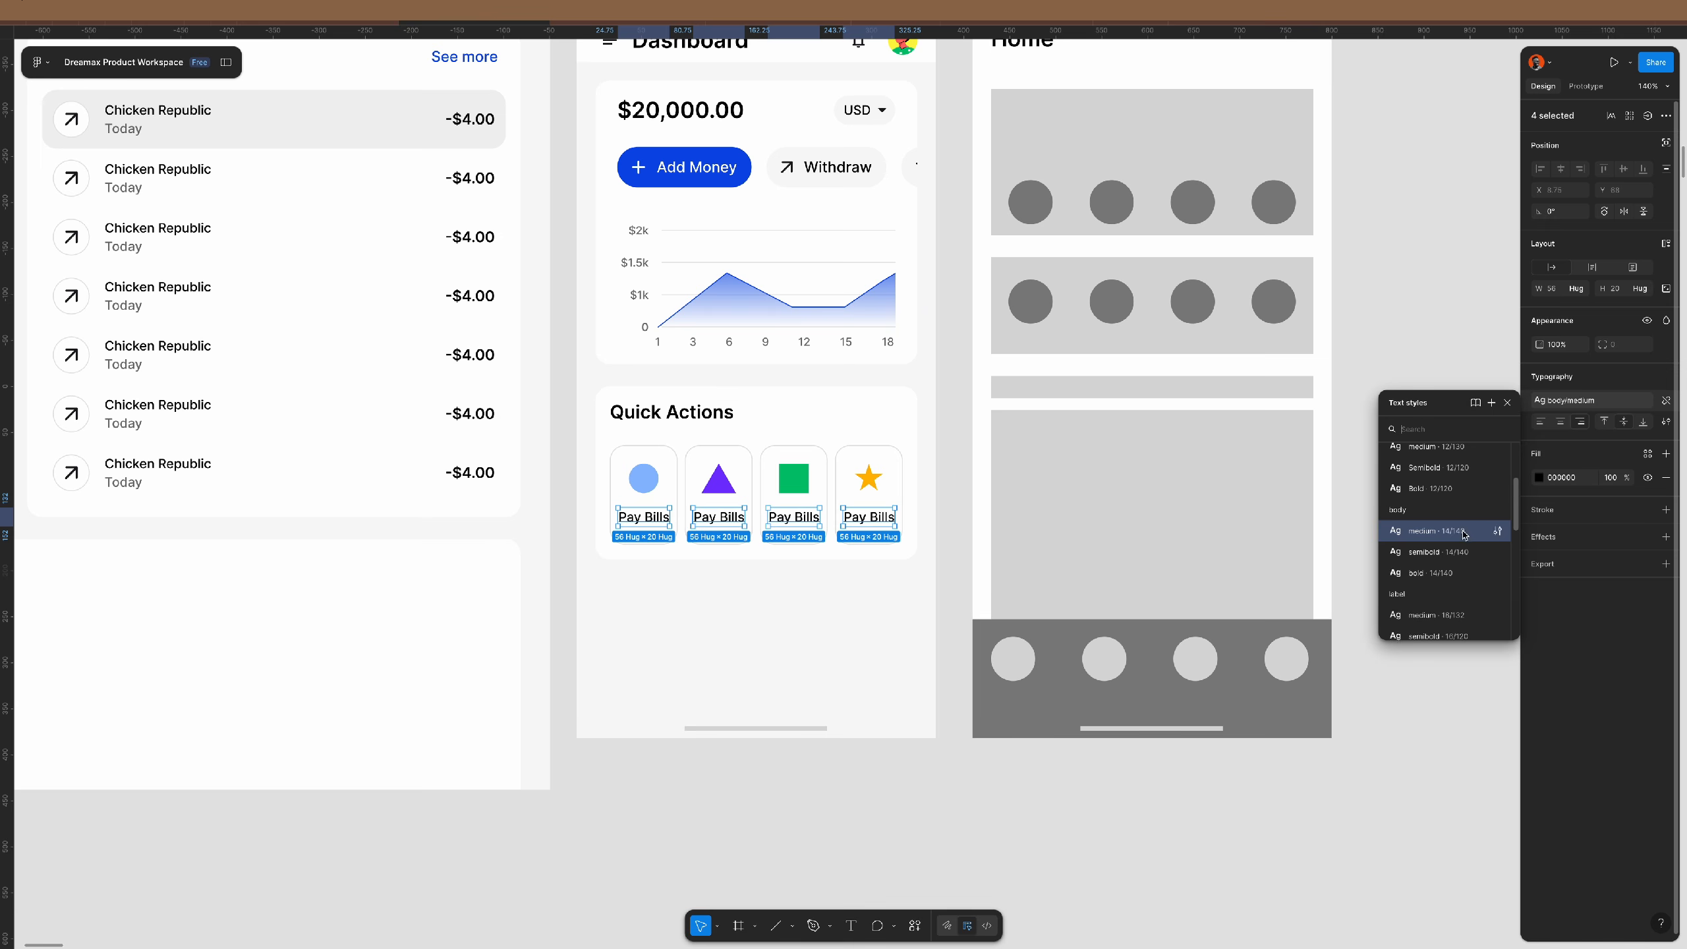
left_click(1441, 561)
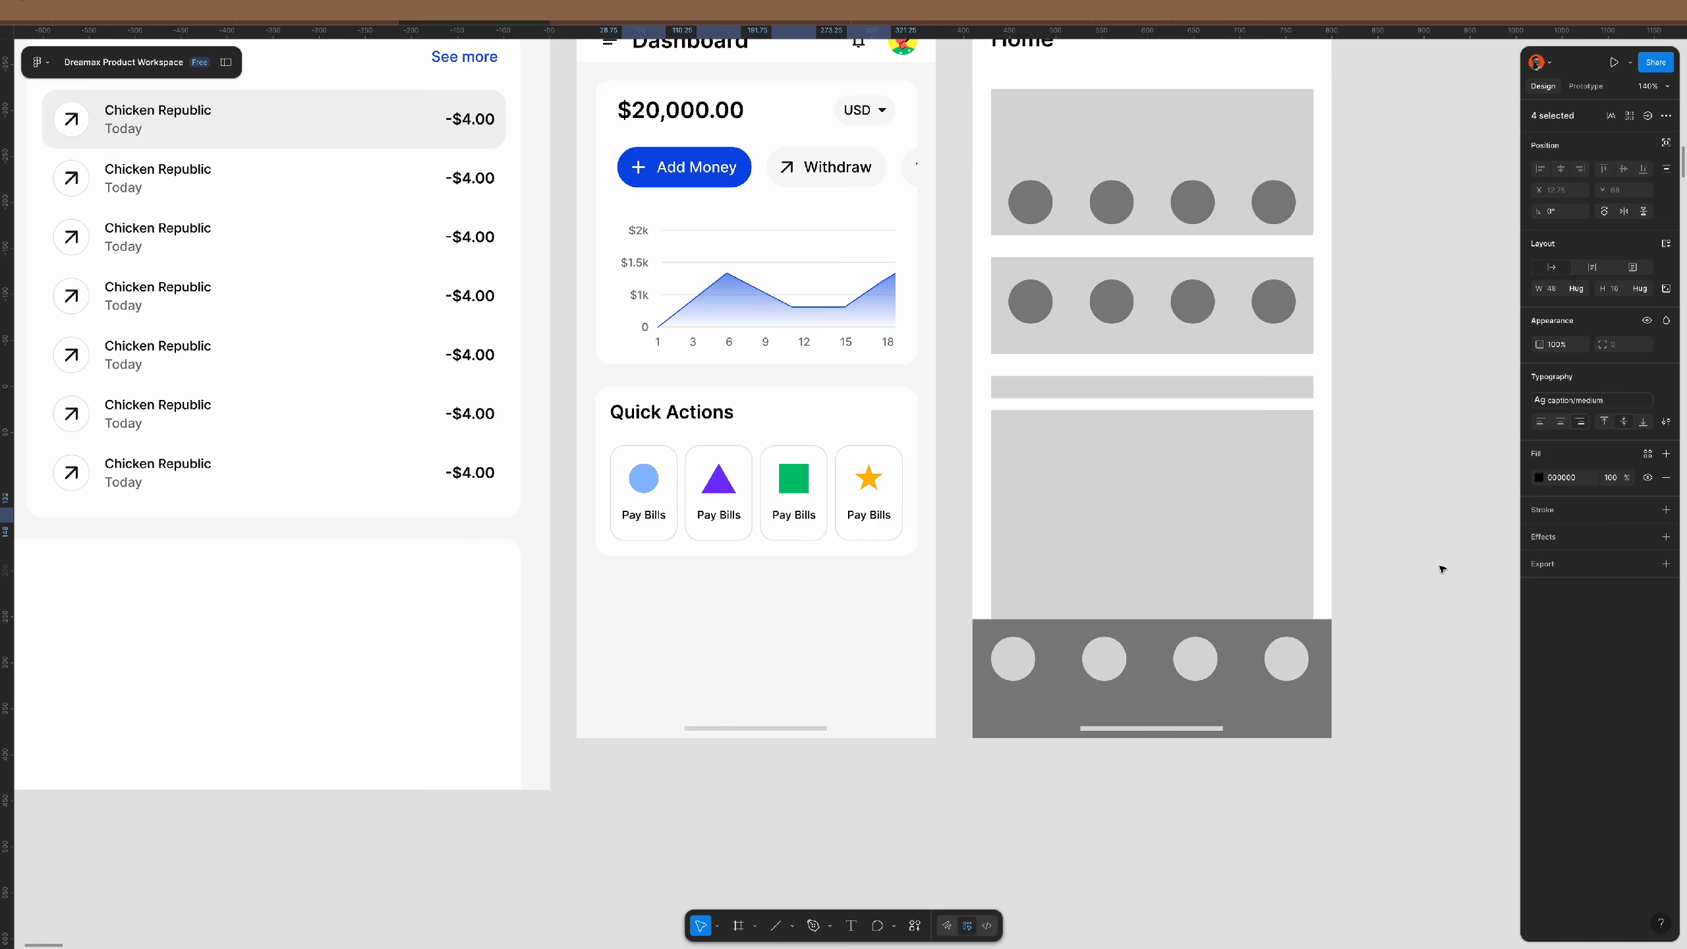
left_click(1413, 484)
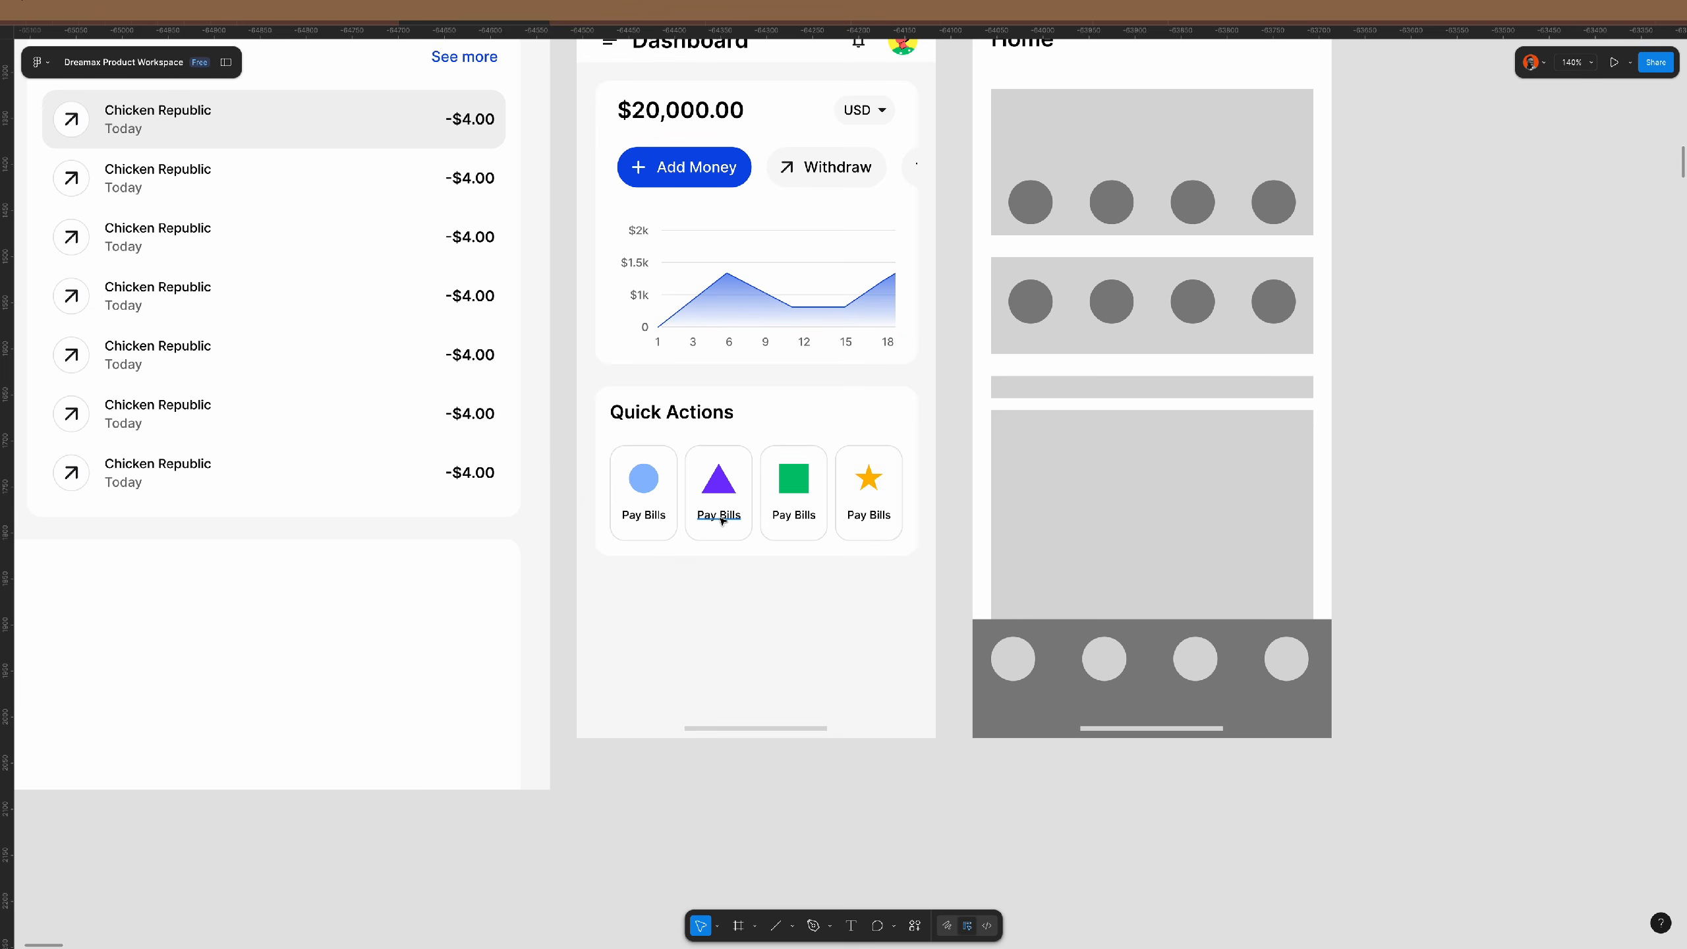
- Scale the triangle, square, star and circle icons proportionally to 24 px tall
left_click(730, 489, "super")
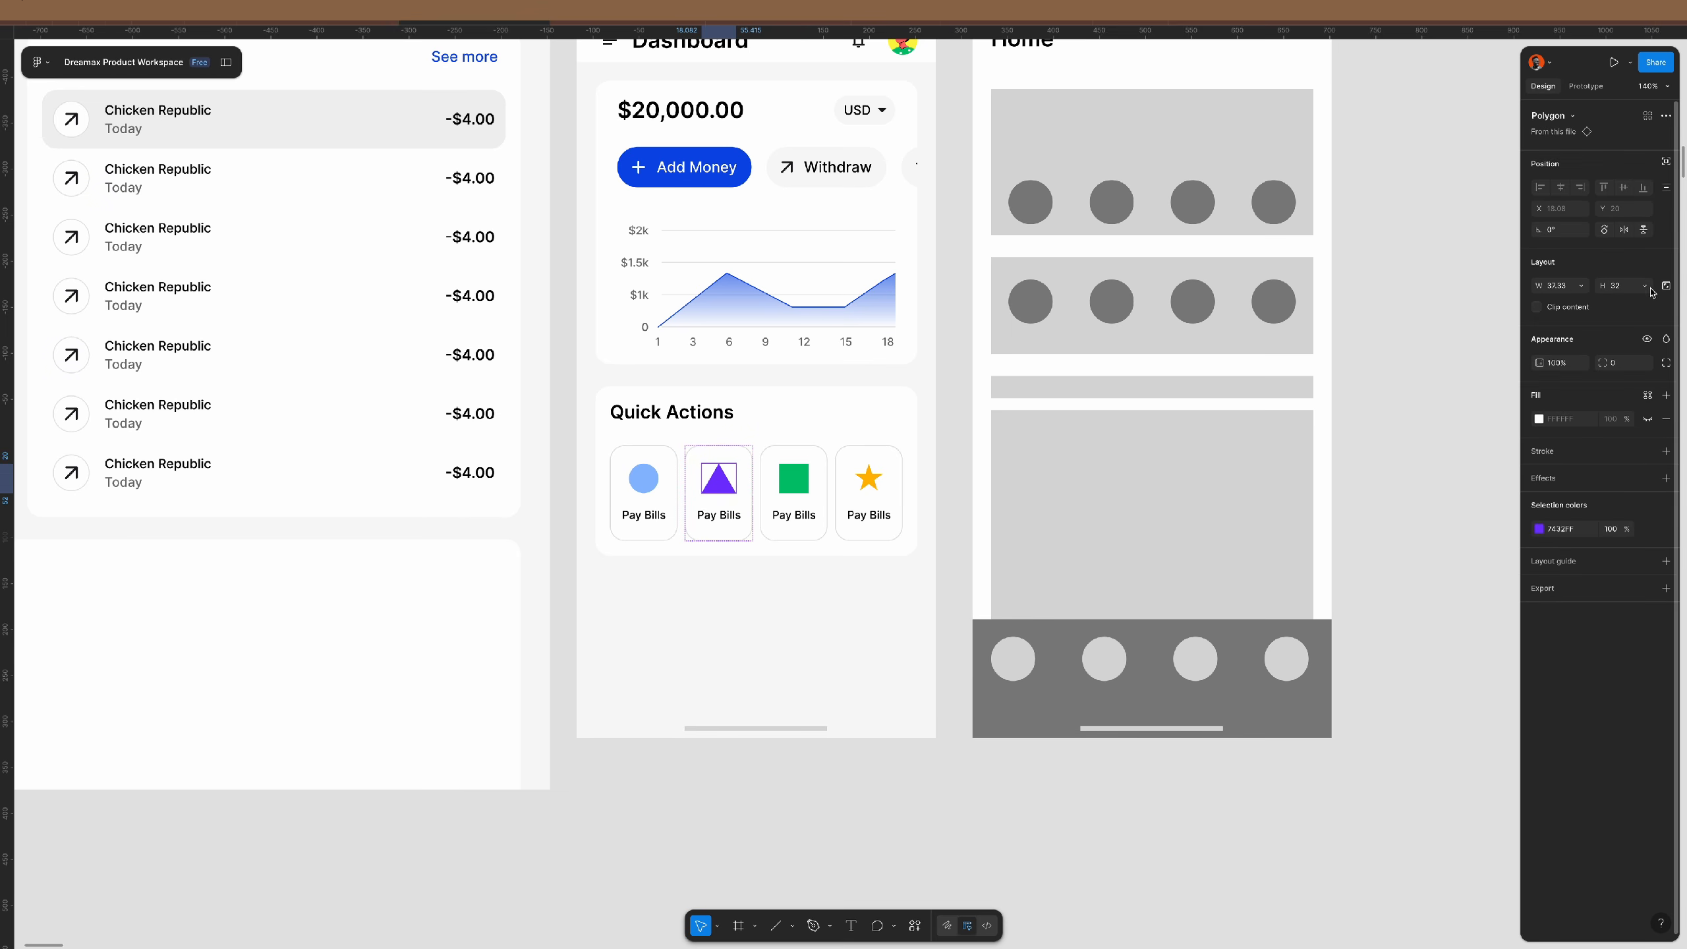
key("k")
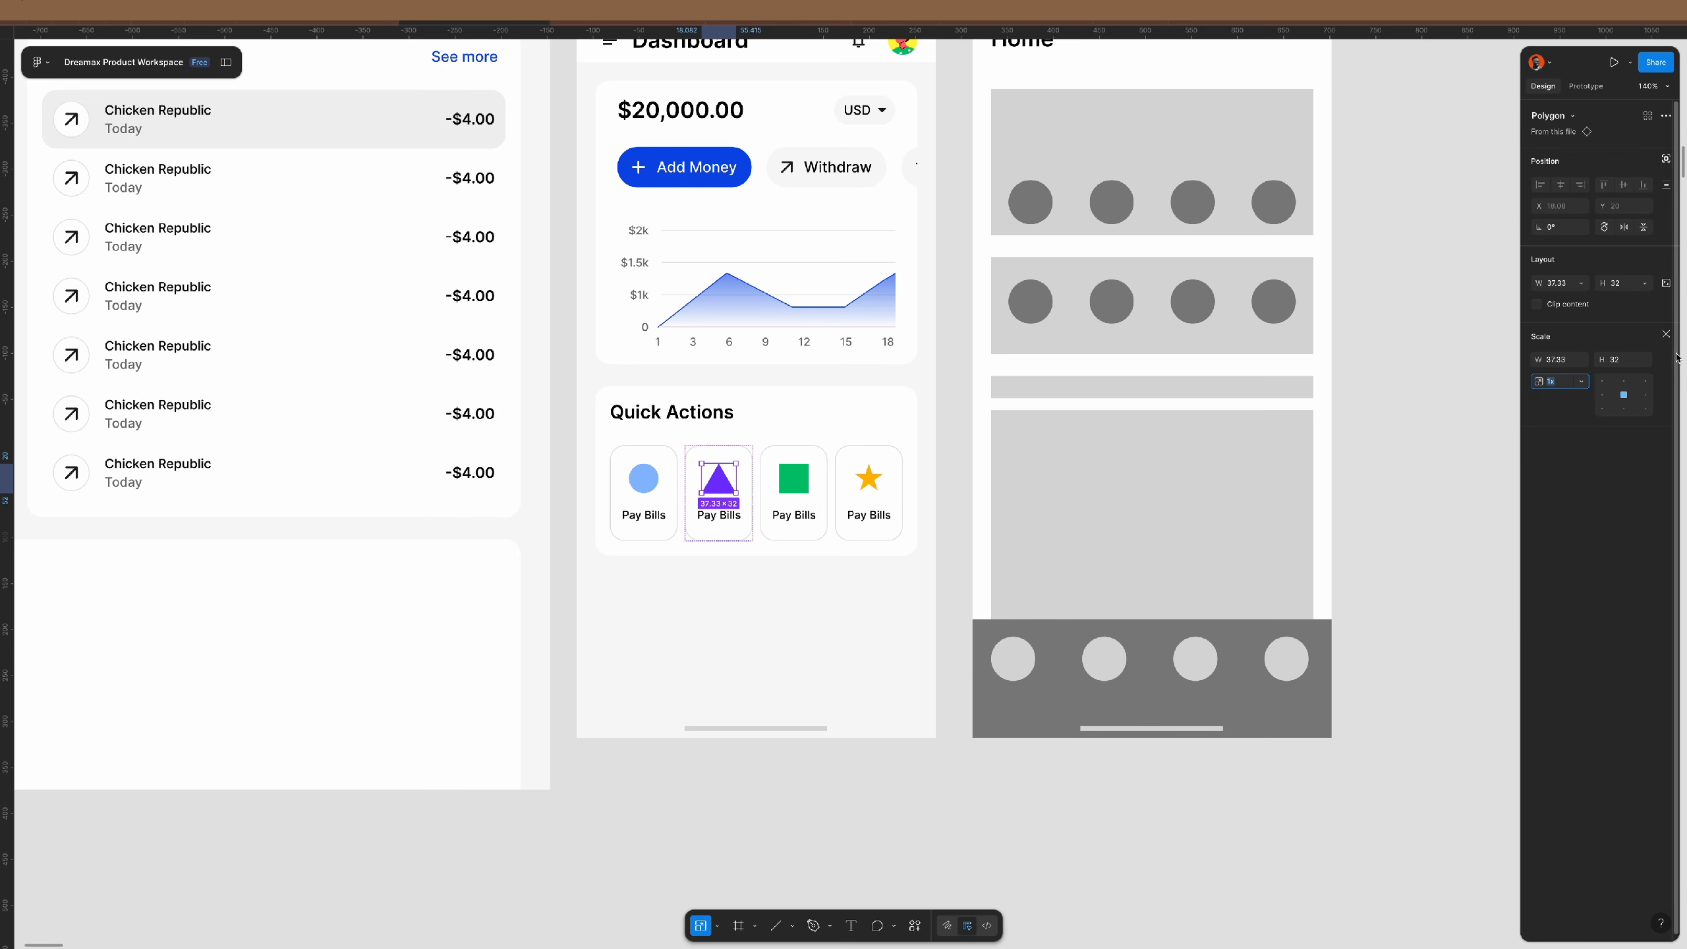
type("24")
key("Return")
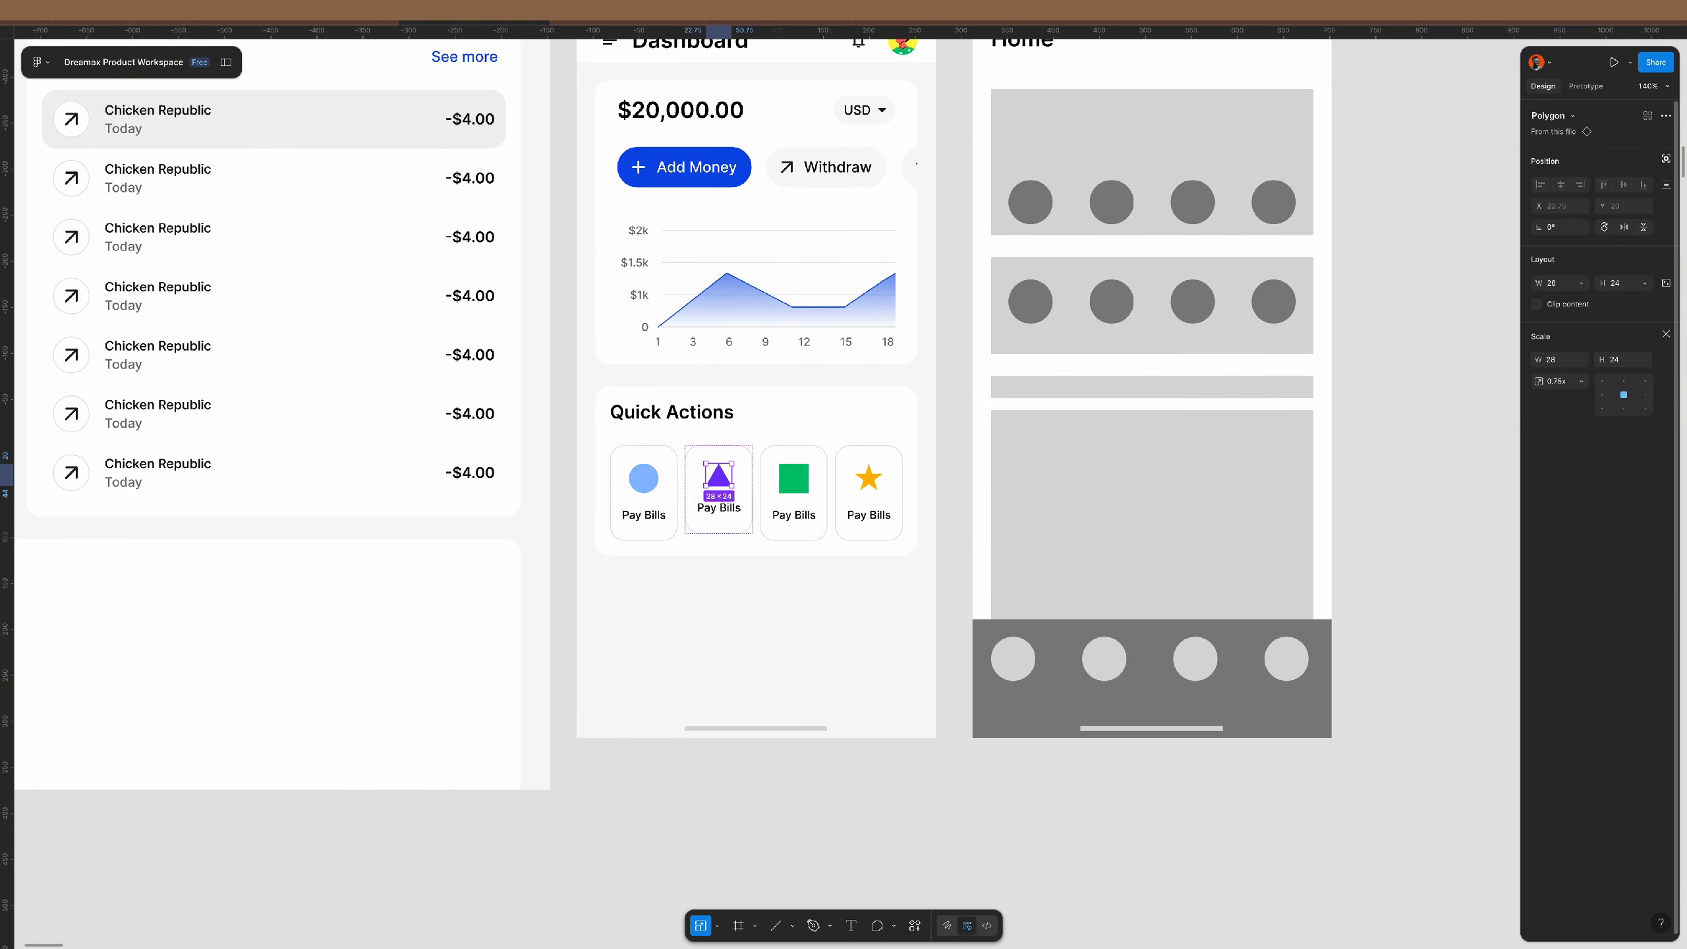
left_click(785, 478)
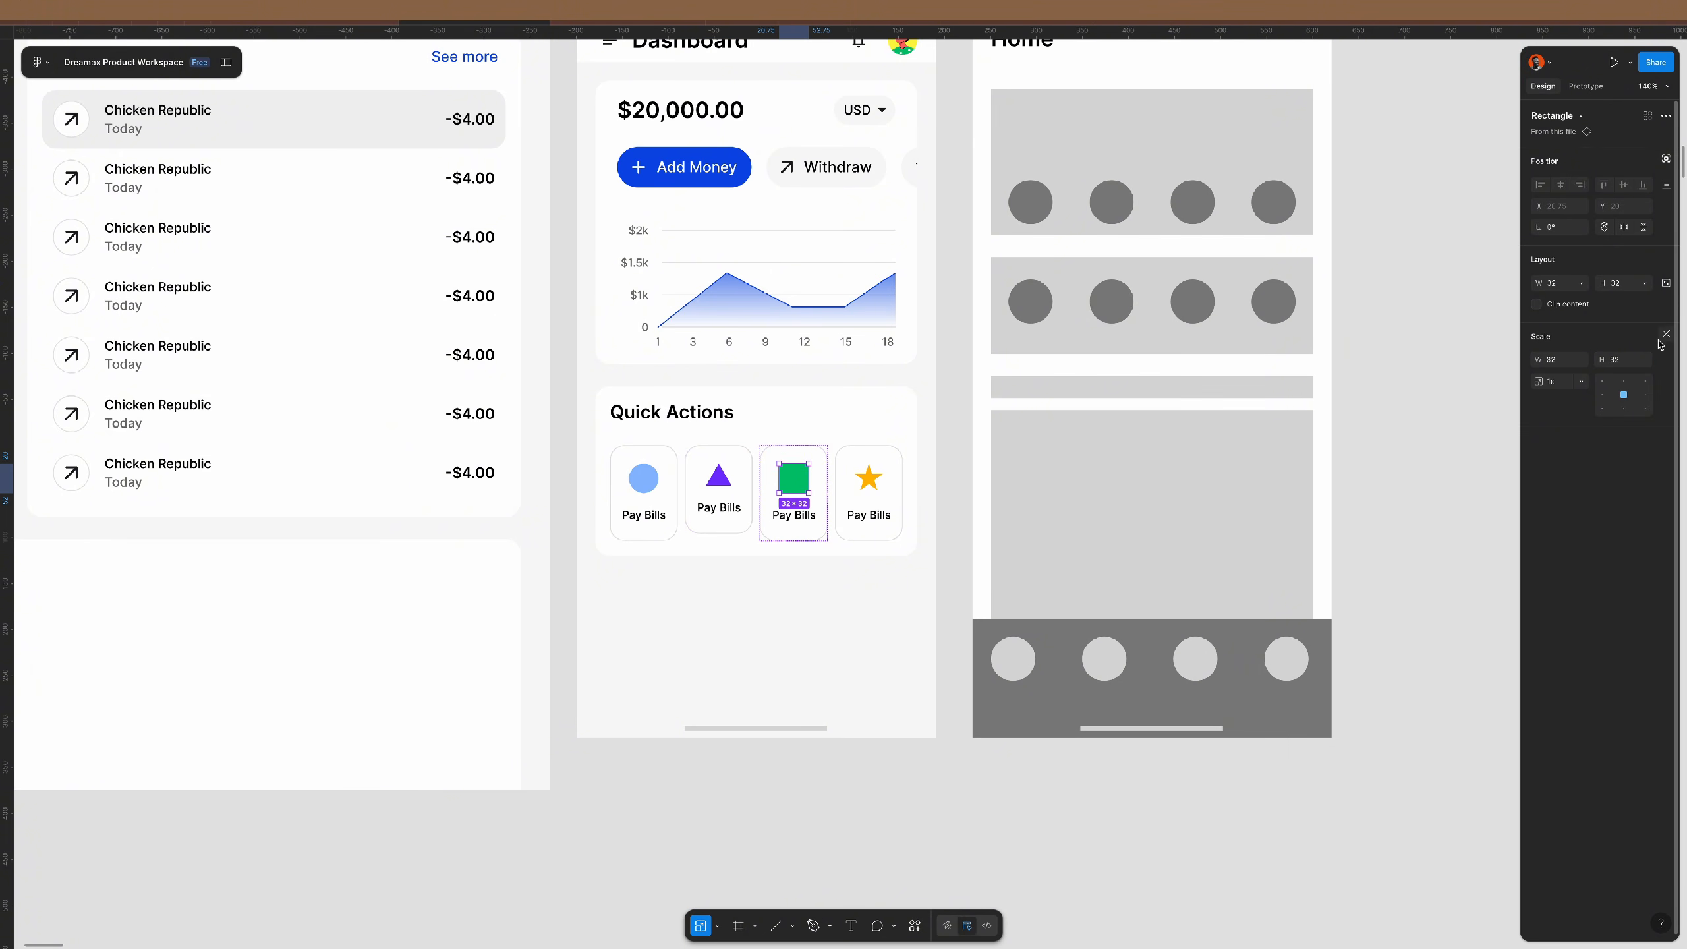
type("24")
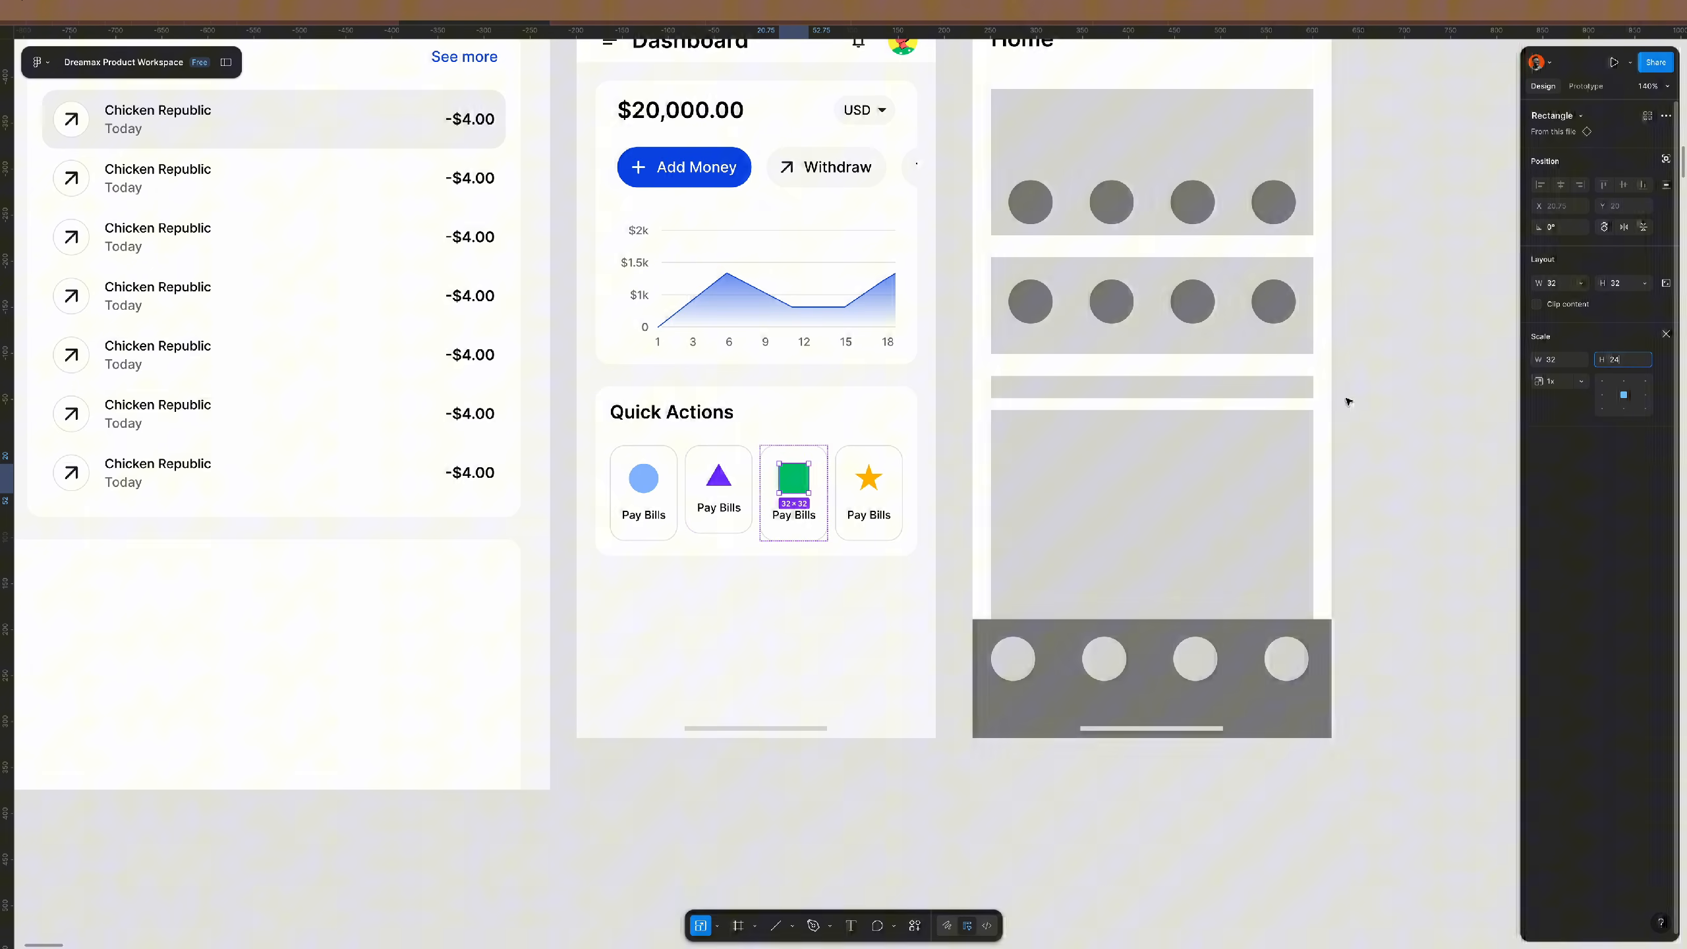
left_click(875, 473)
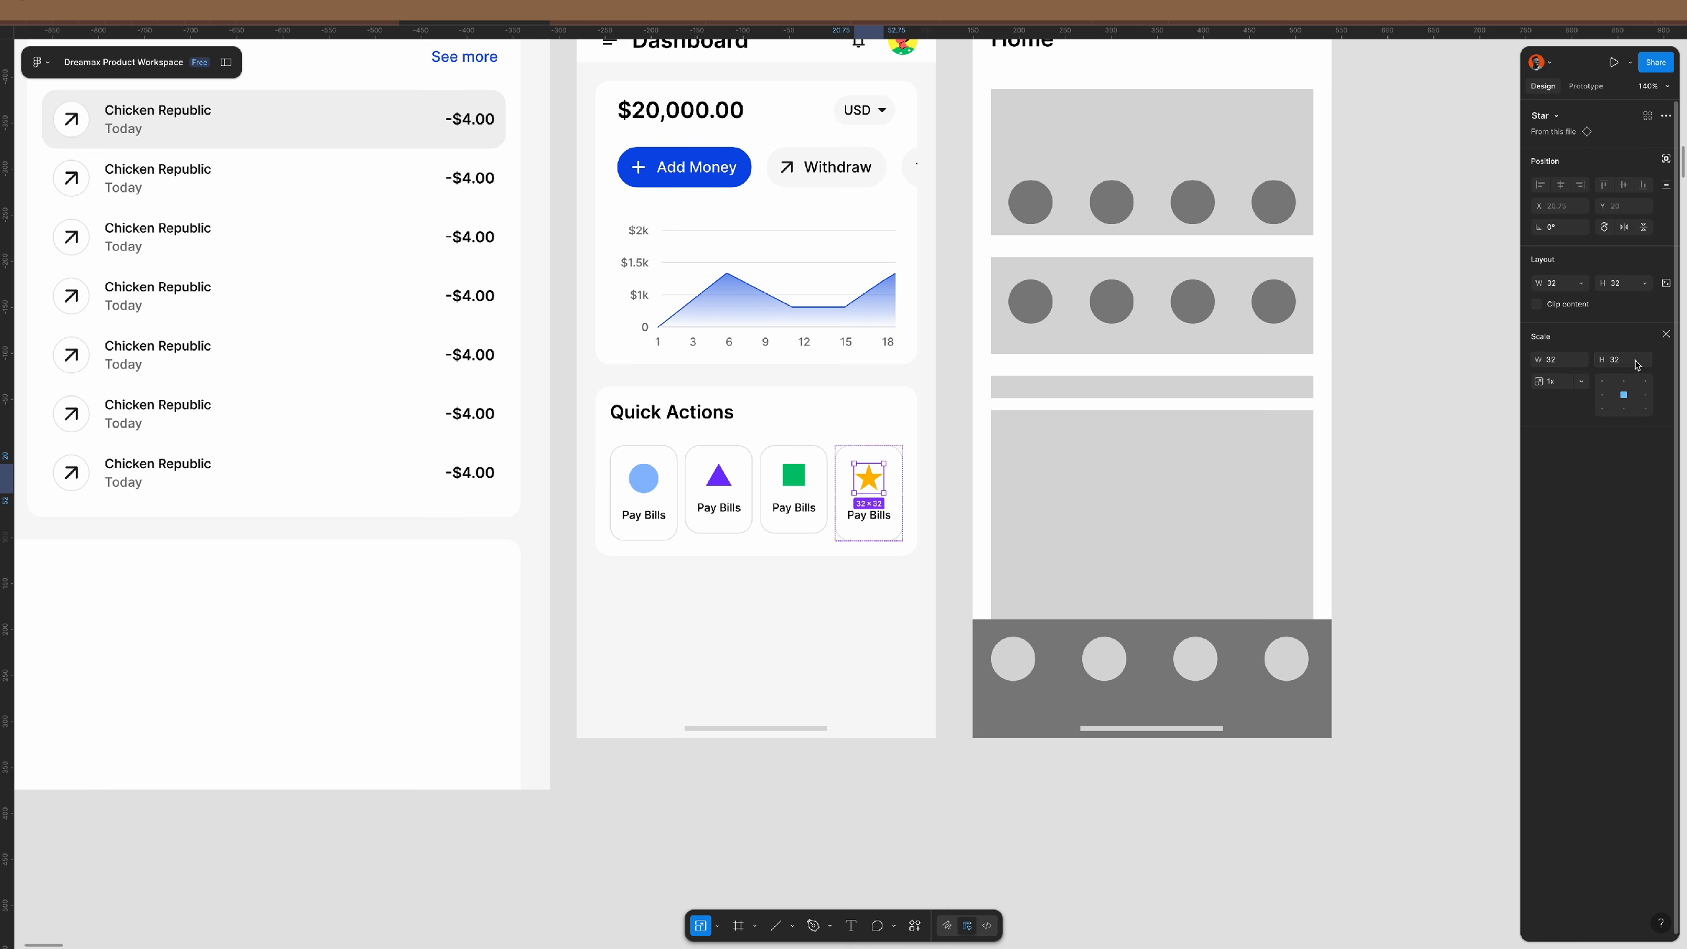
key("Return")
left_click(644, 477)
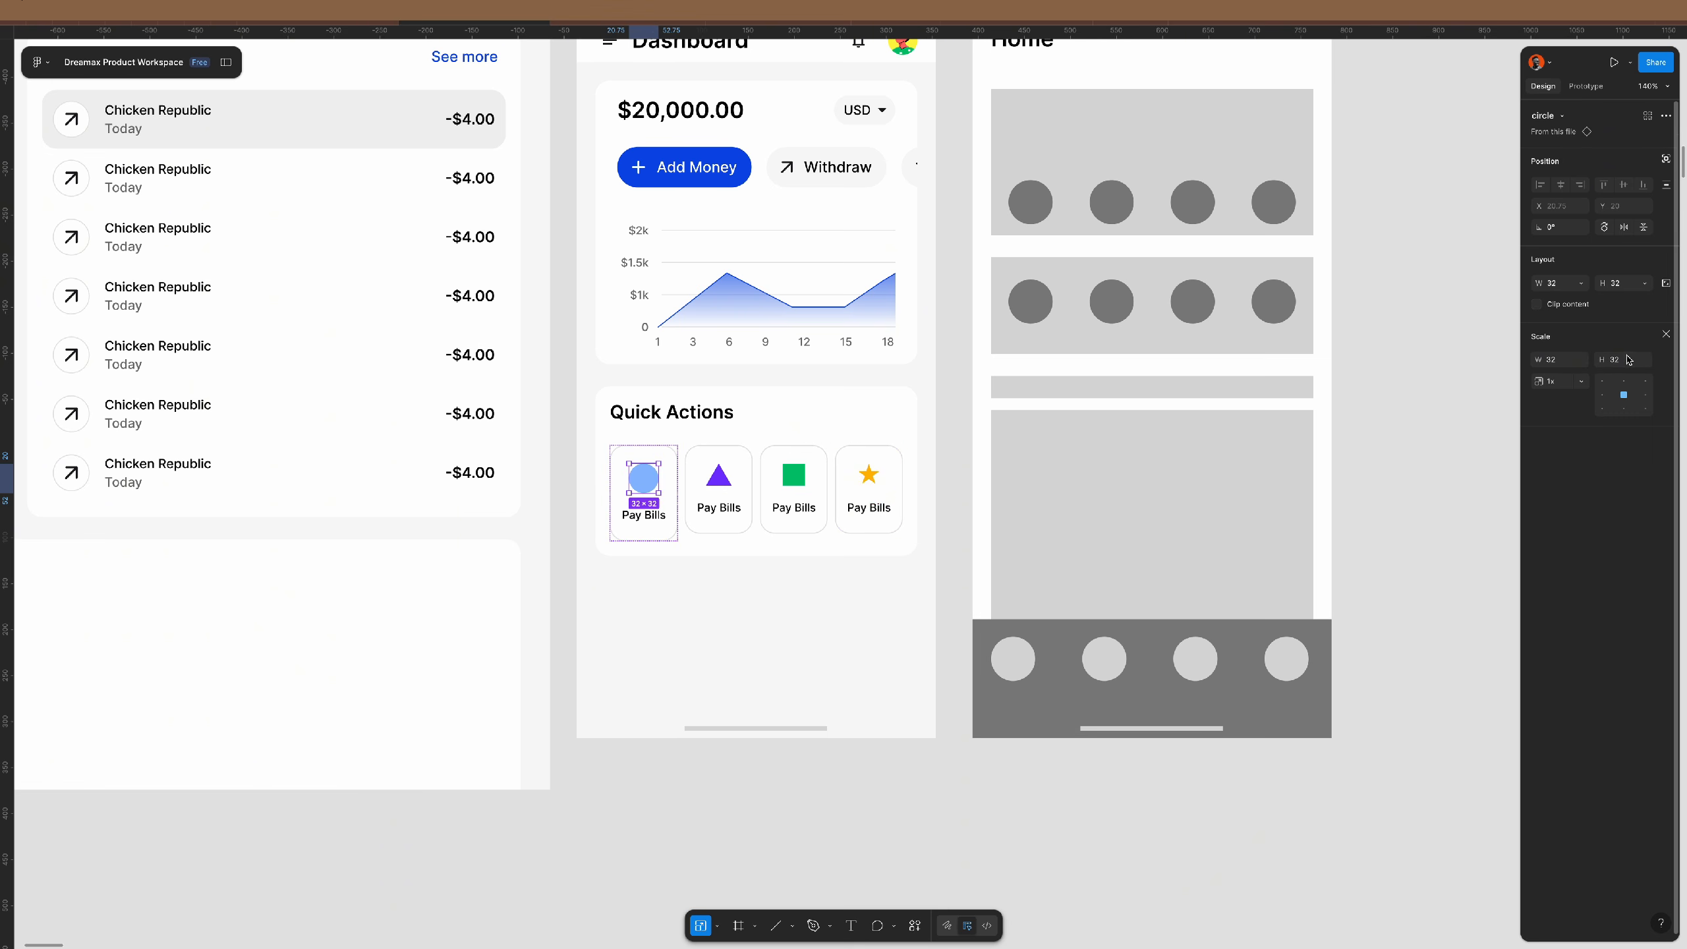
key("Return")
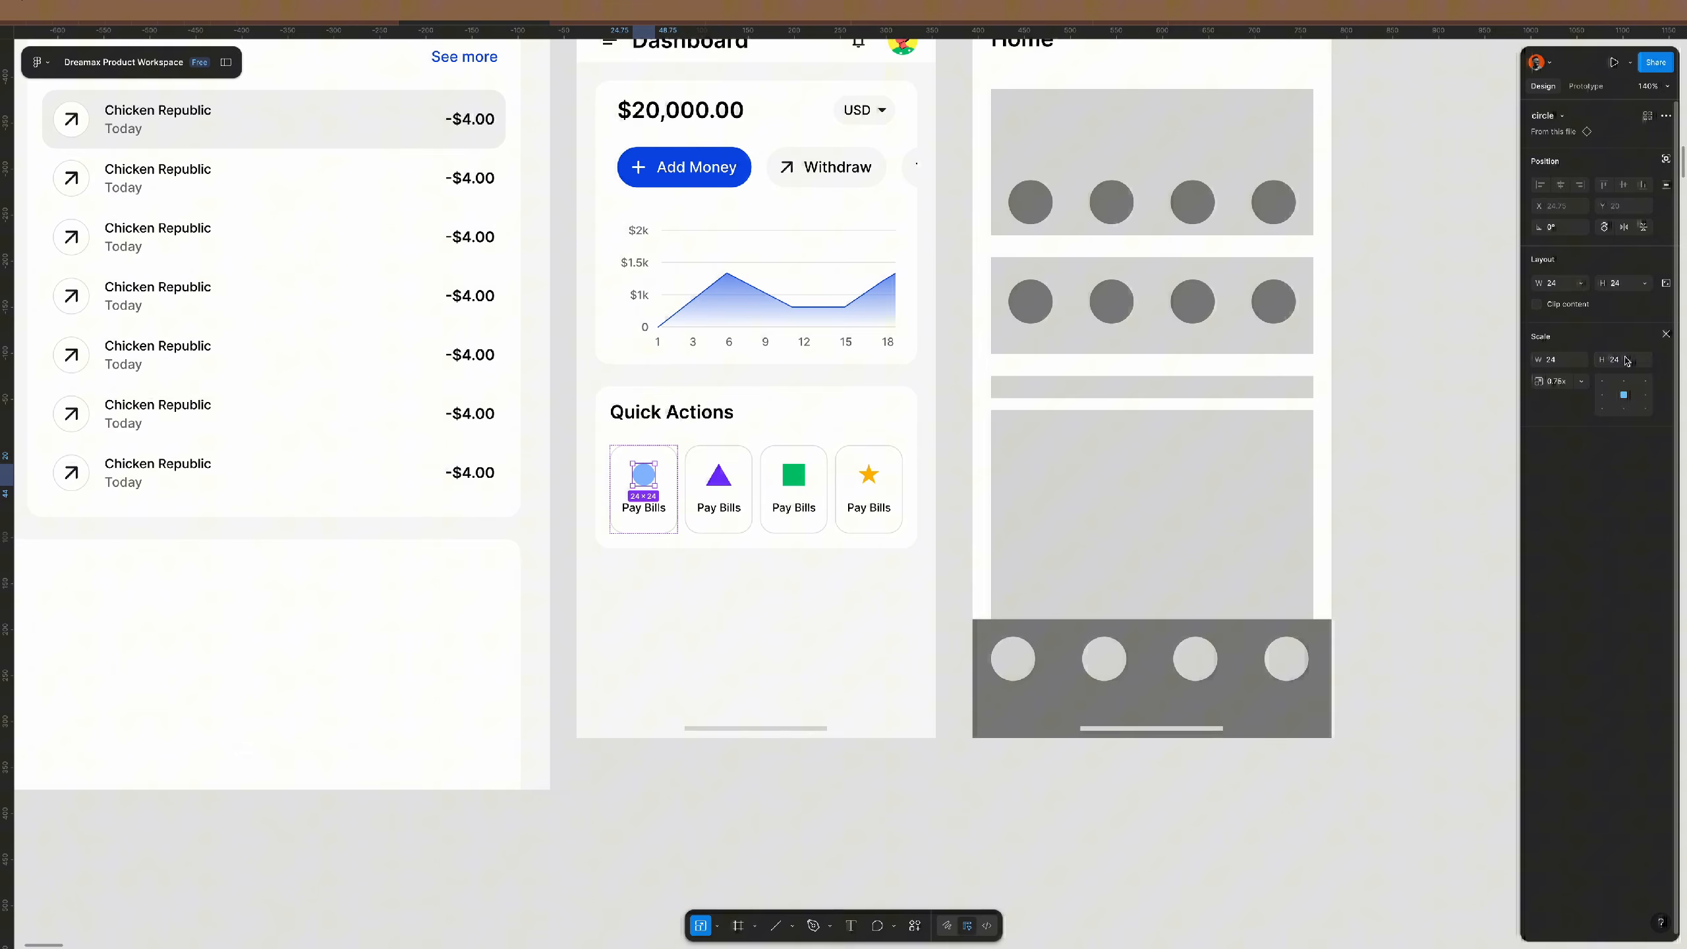
left_click(1474, 458)
scroll(875, 498, "down", 5)
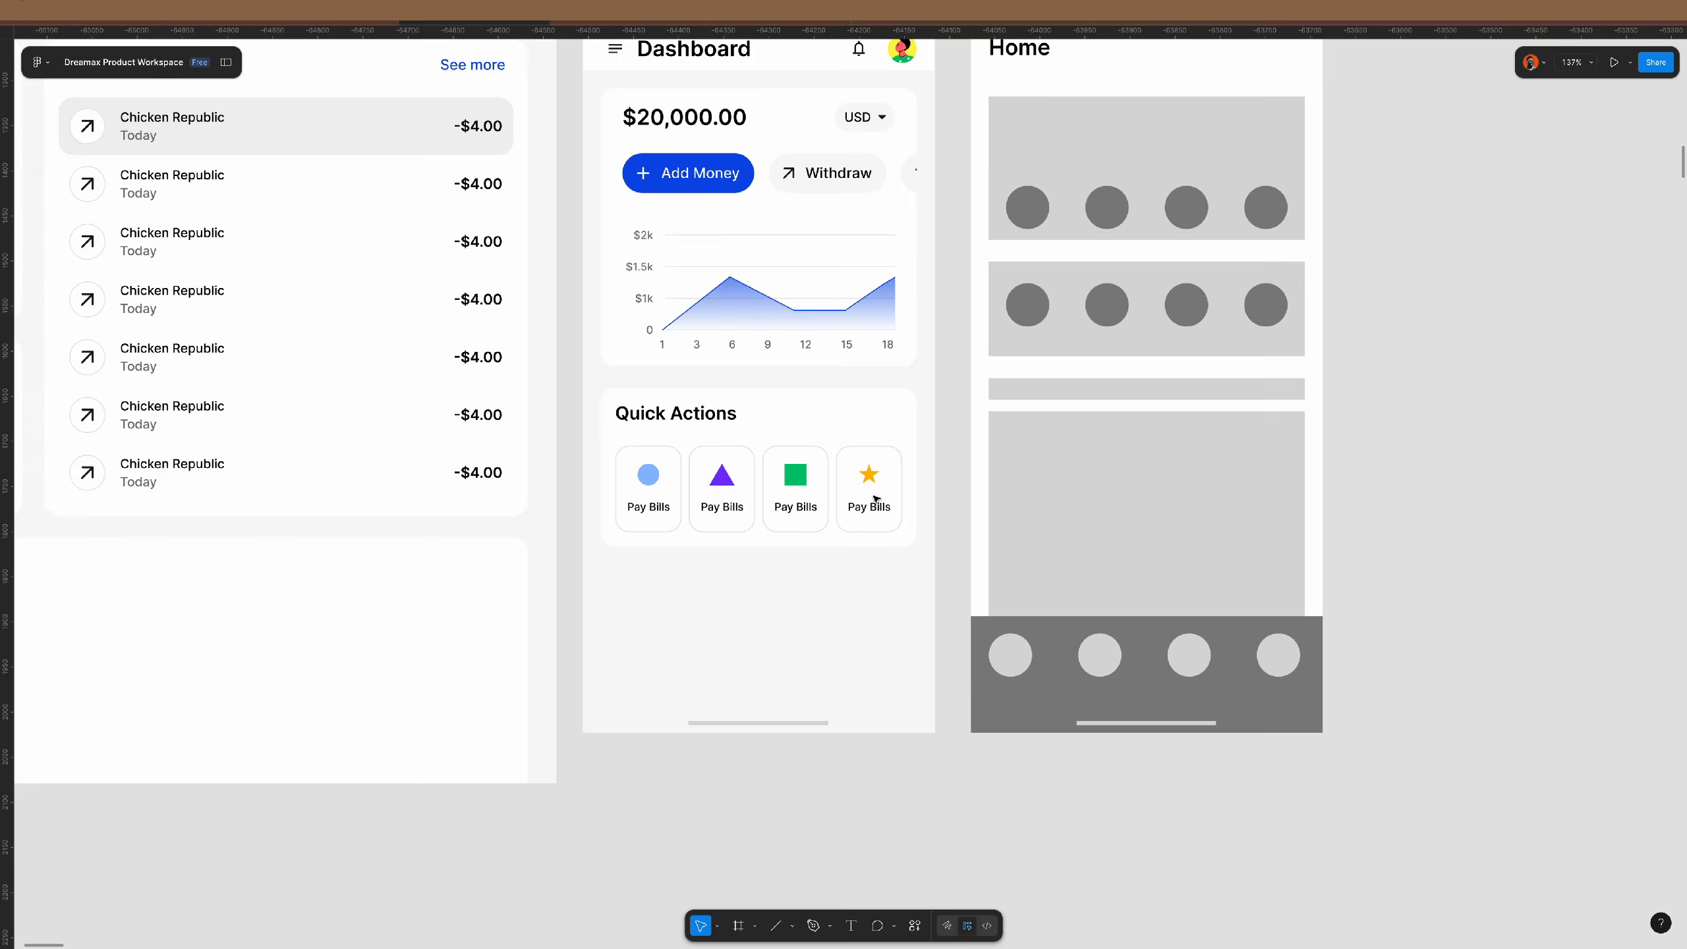
- Apply the medium 16/132 text style to the Quick Actions heading
scroll(875, 499, "down", 2)
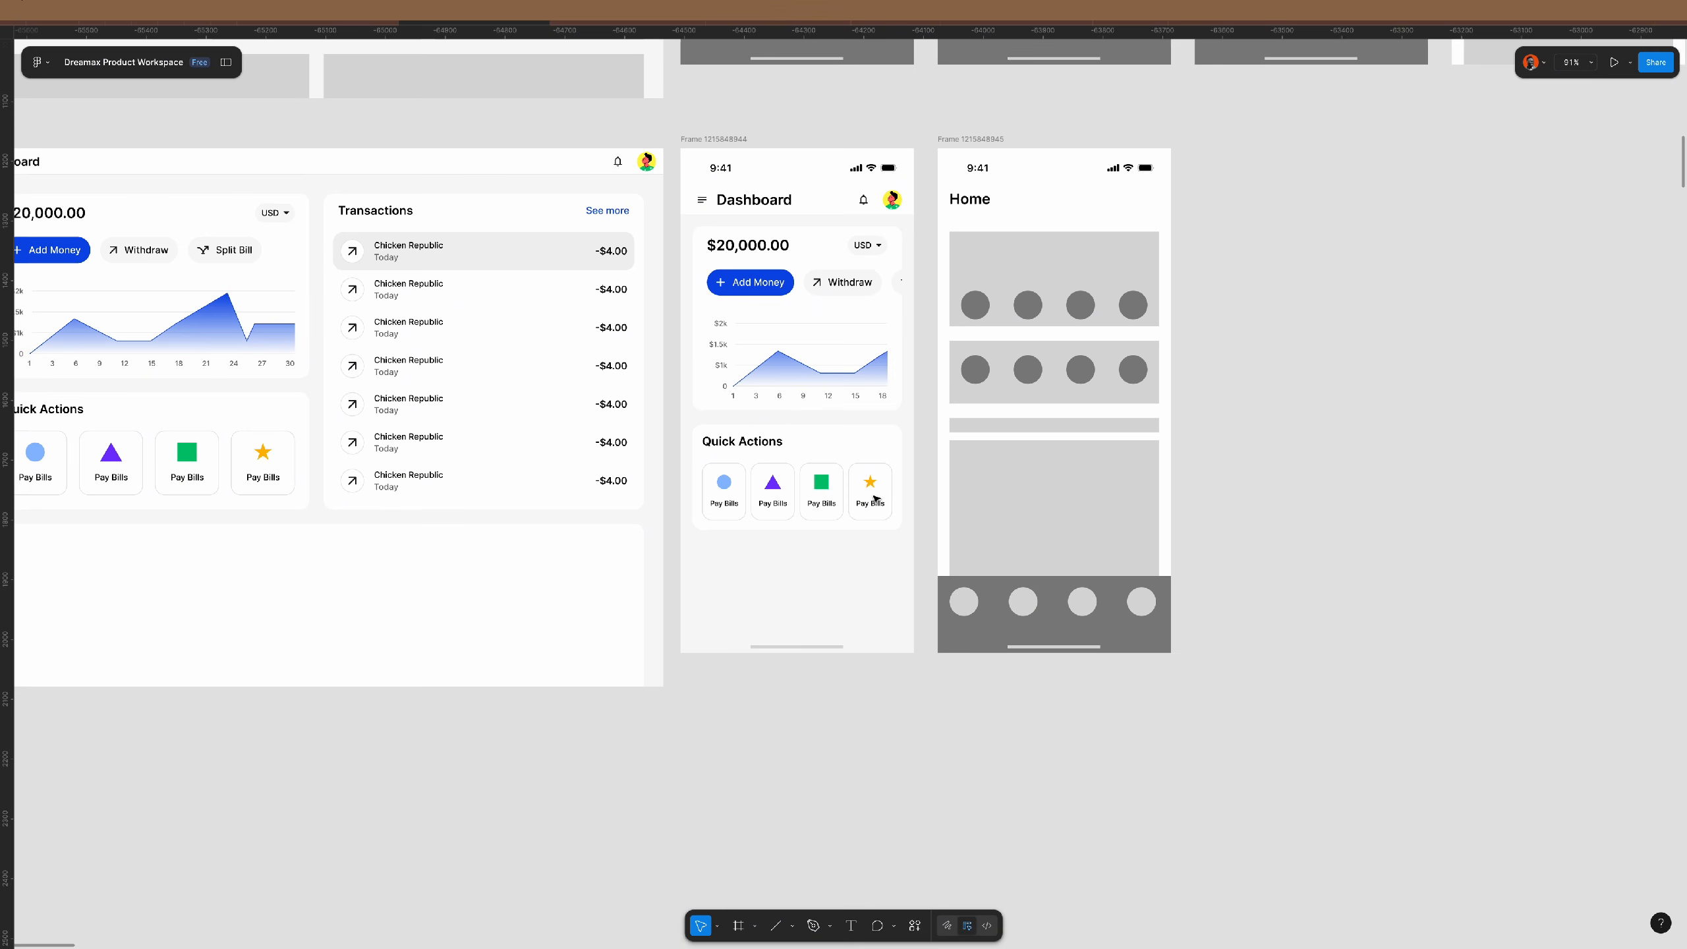
double_click(742, 441)
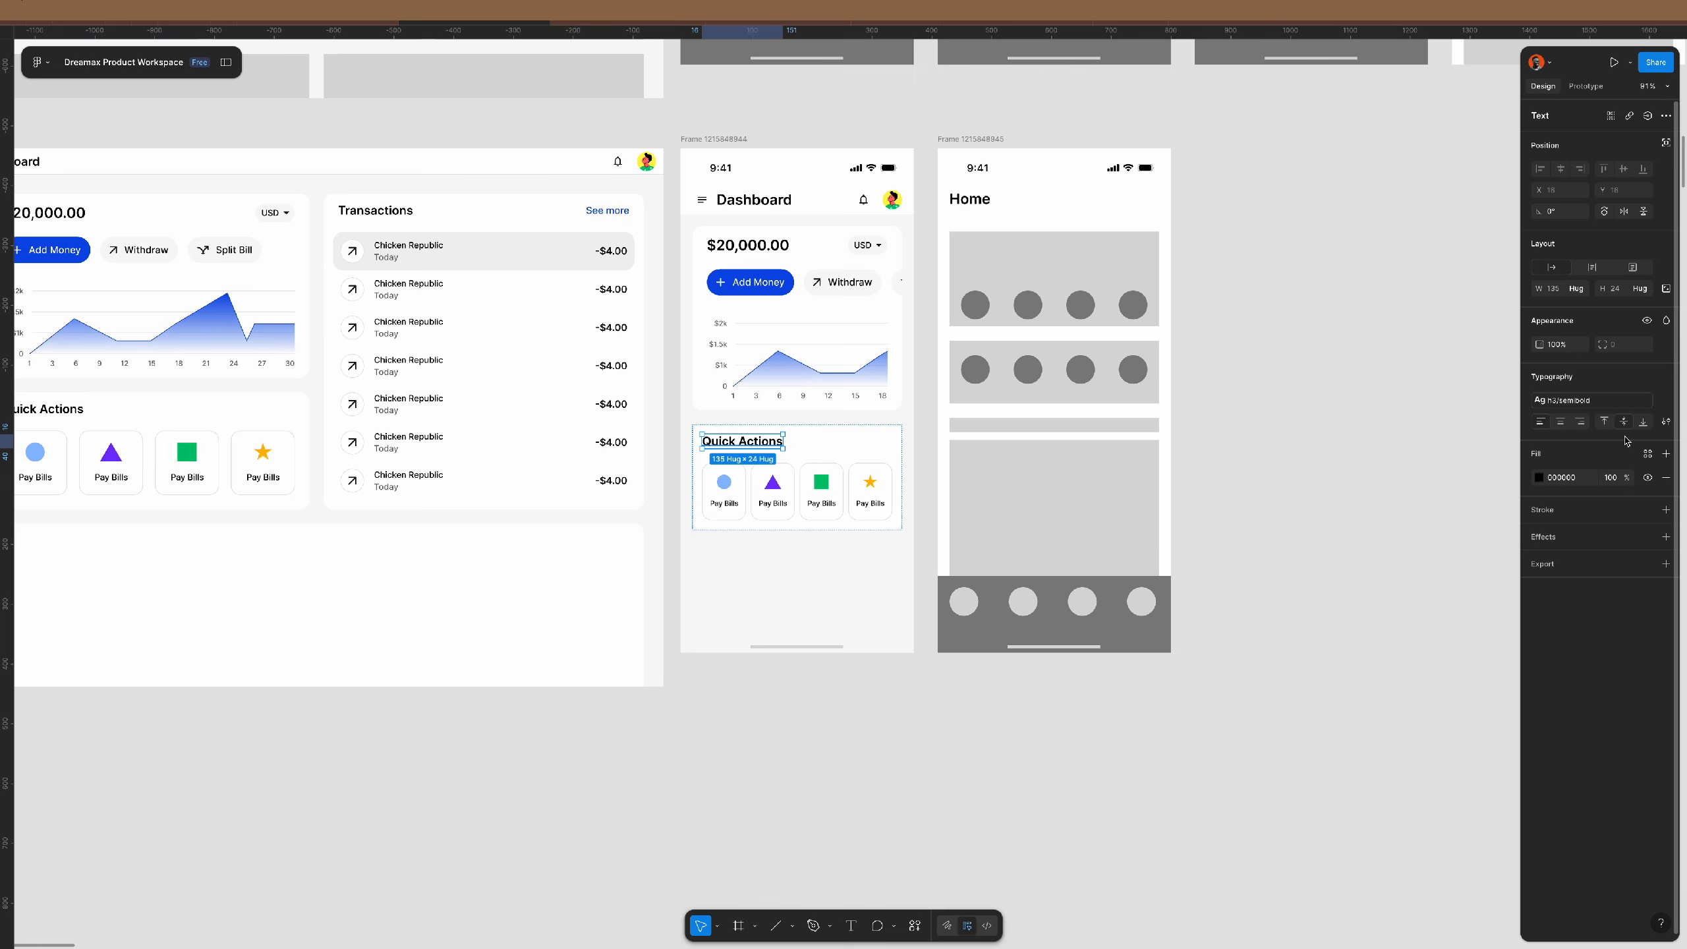
left_click(1590, 400)
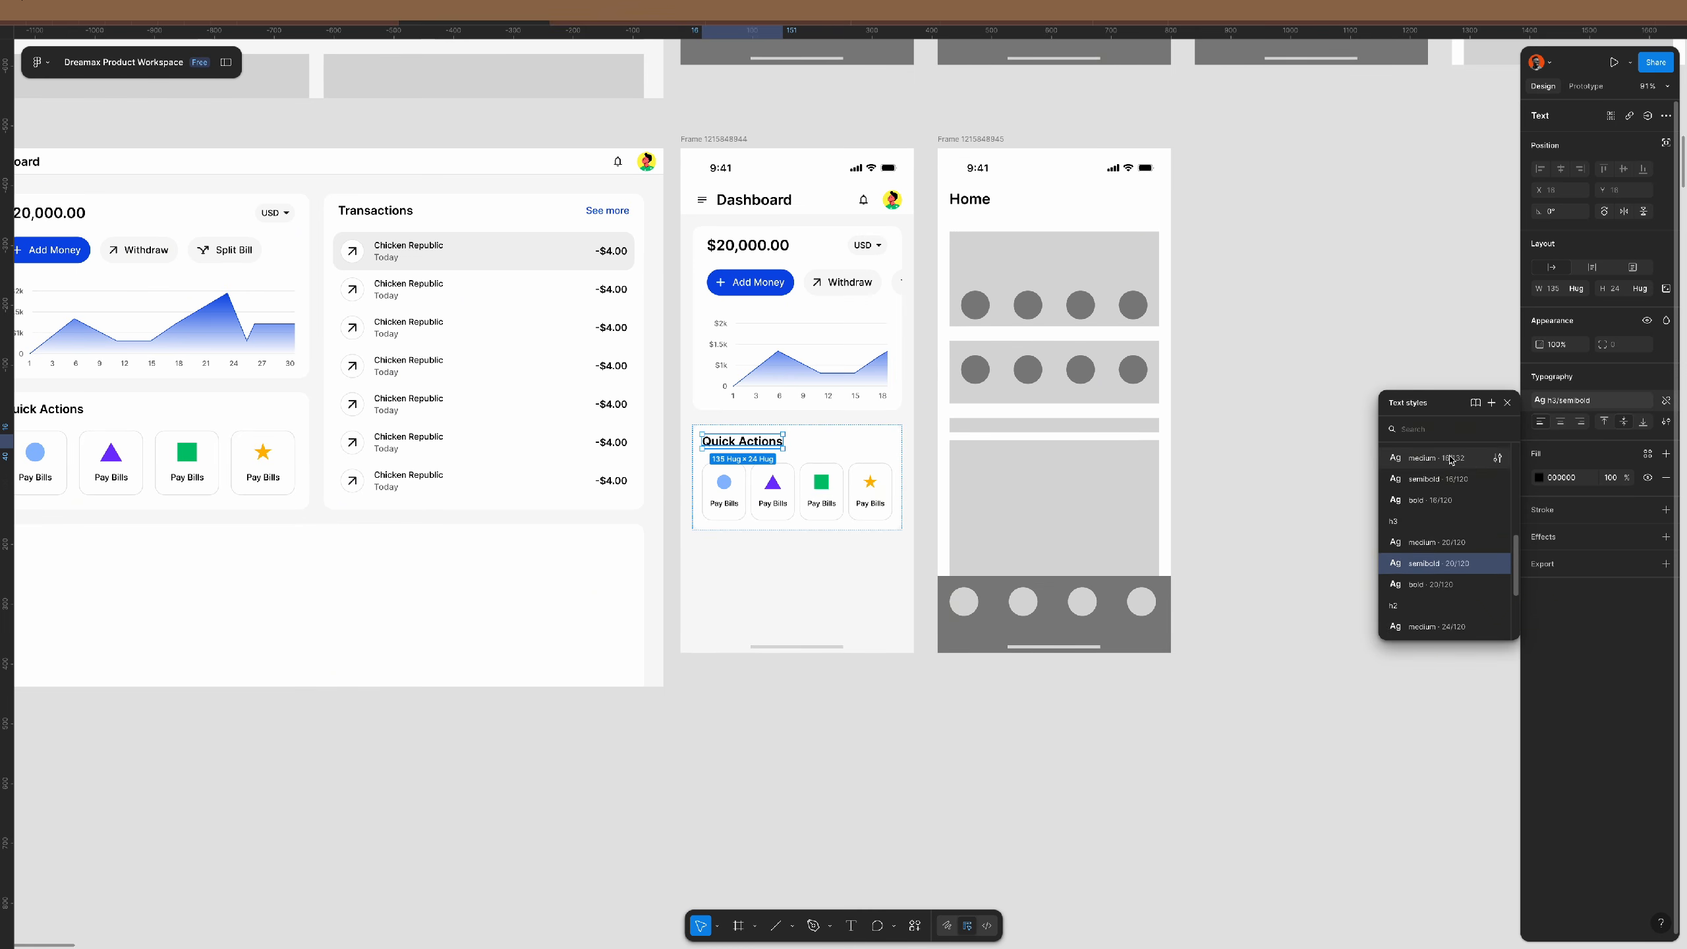
left_click(1434, 453)
left_click(1223, 452)
- Set the Quick Actions card's internal gap to 16
left_click(898, 445)
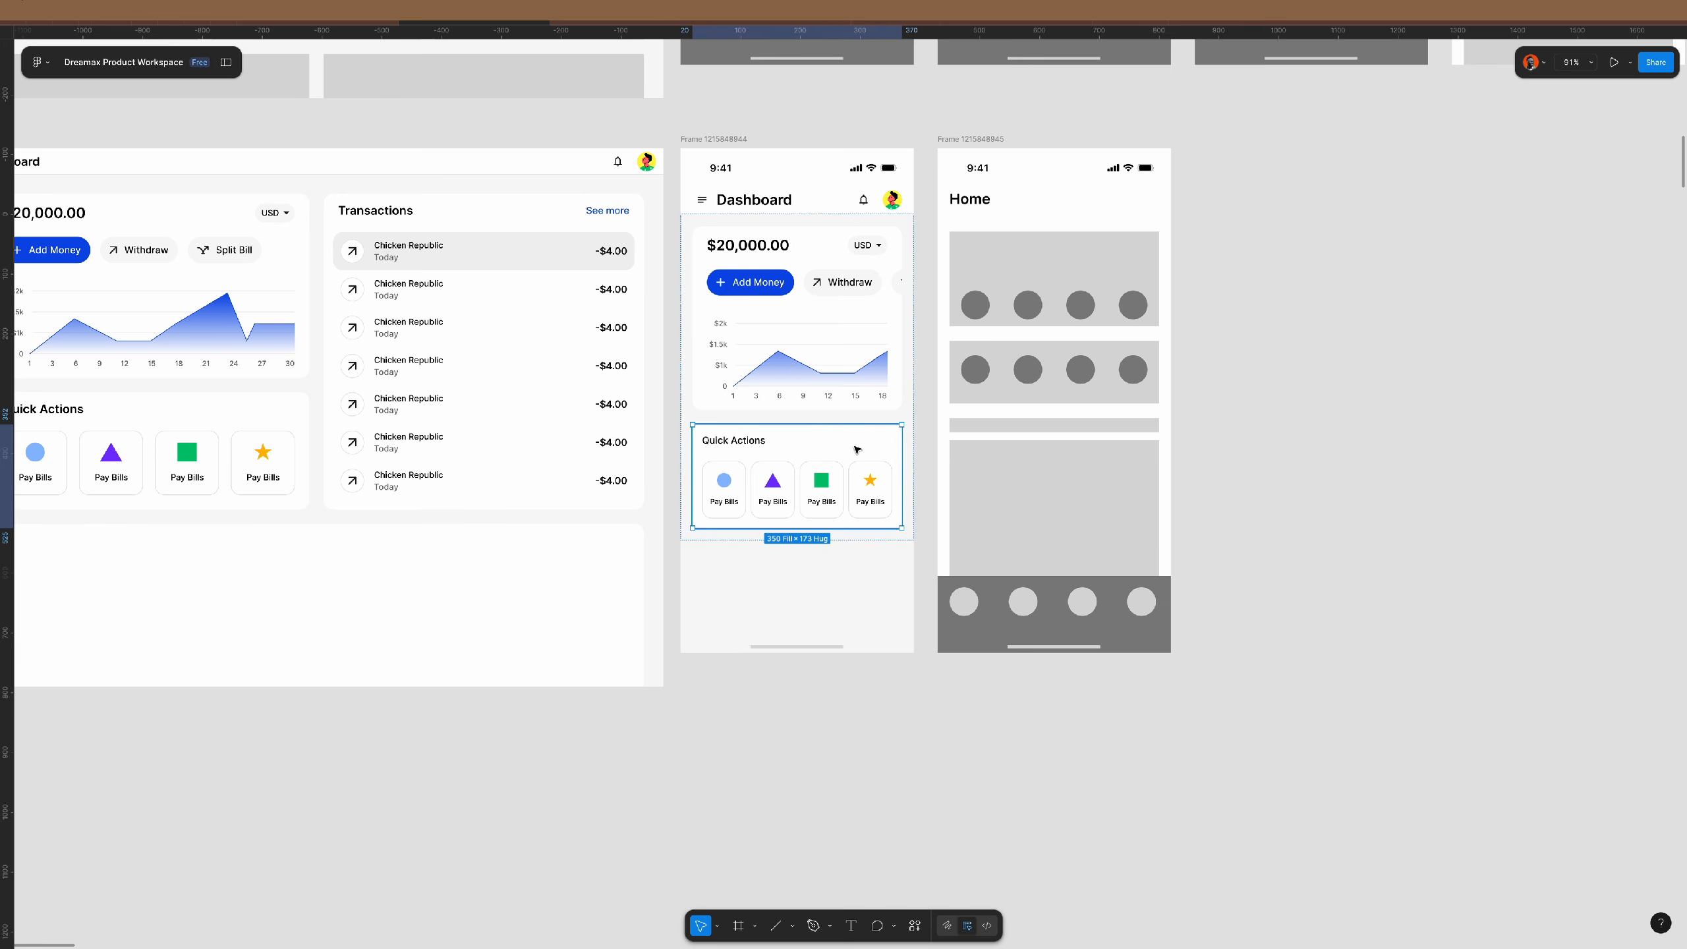
key("BackSpace")
key("BackSpace")
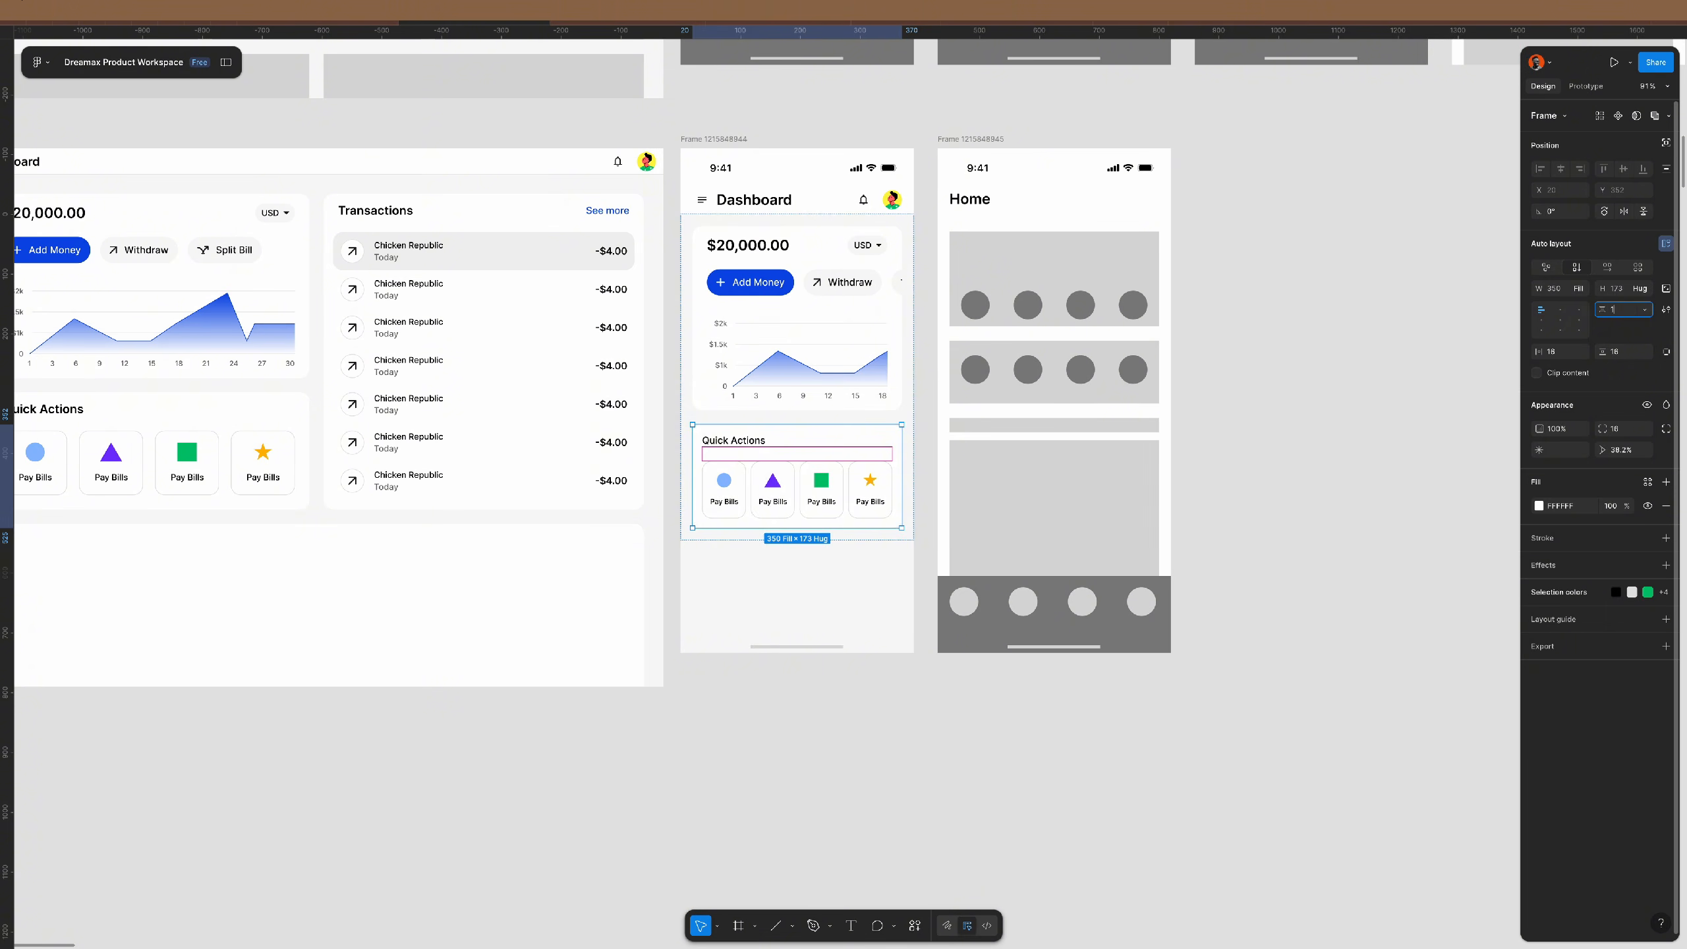
type("16")
key("Return")
left_click(1394, 452)
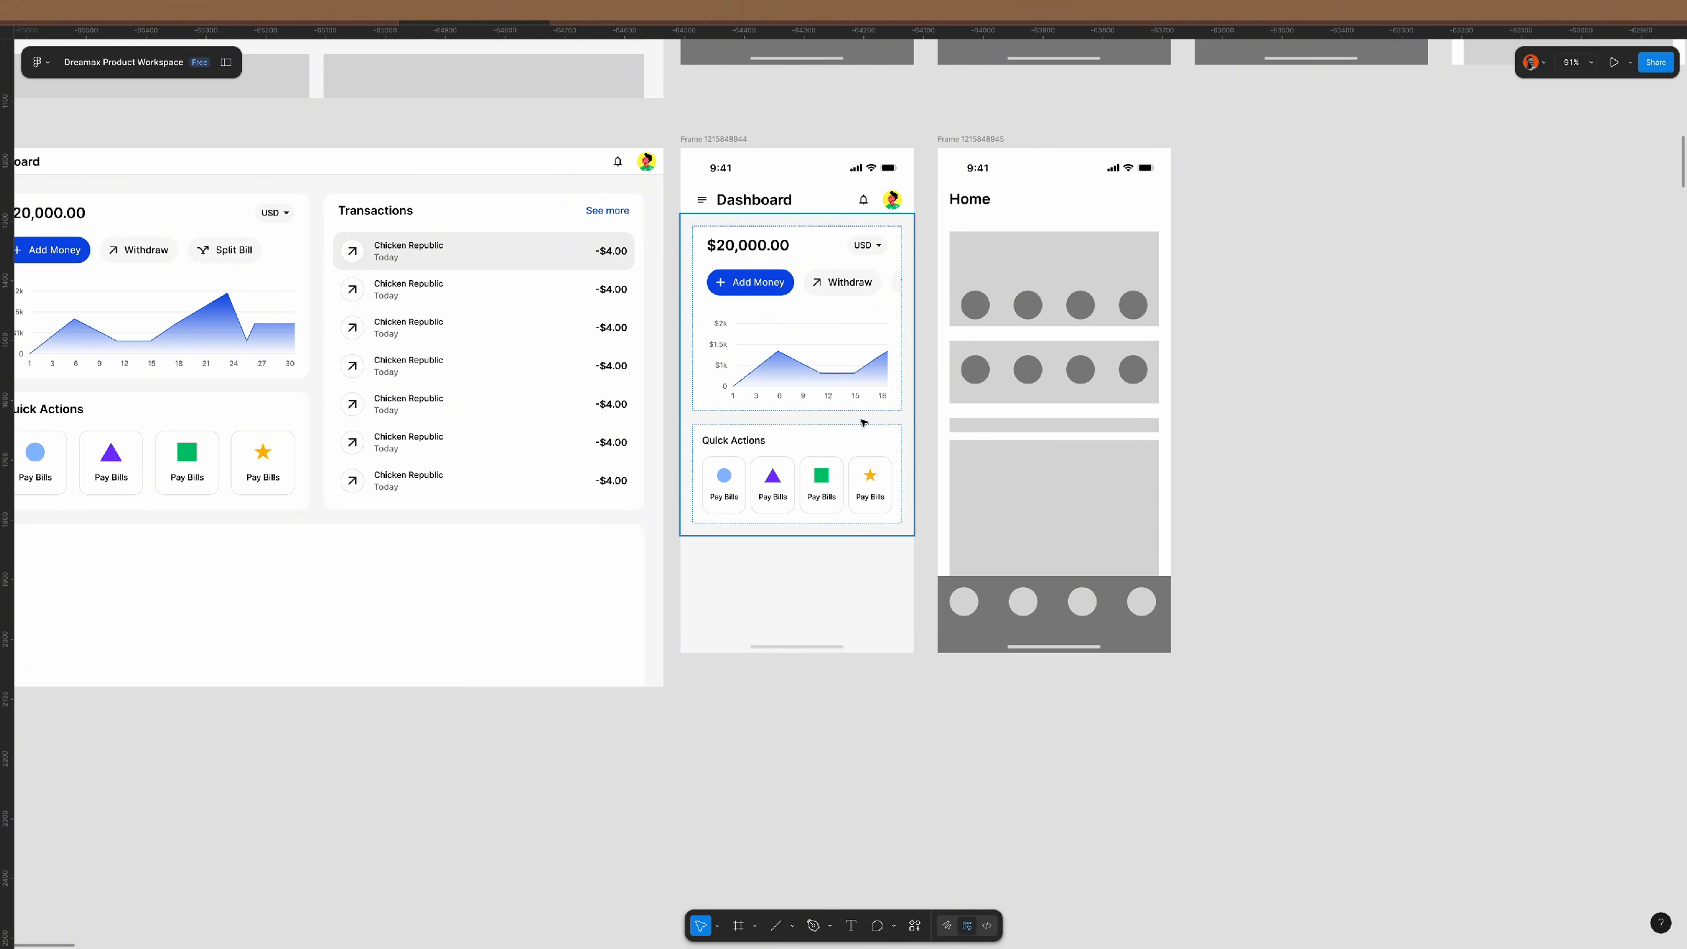
- Give the balance card 18 horizontal padding
scroll(849, 433, "up", 5)
scroll(757, 467, "down", 5)
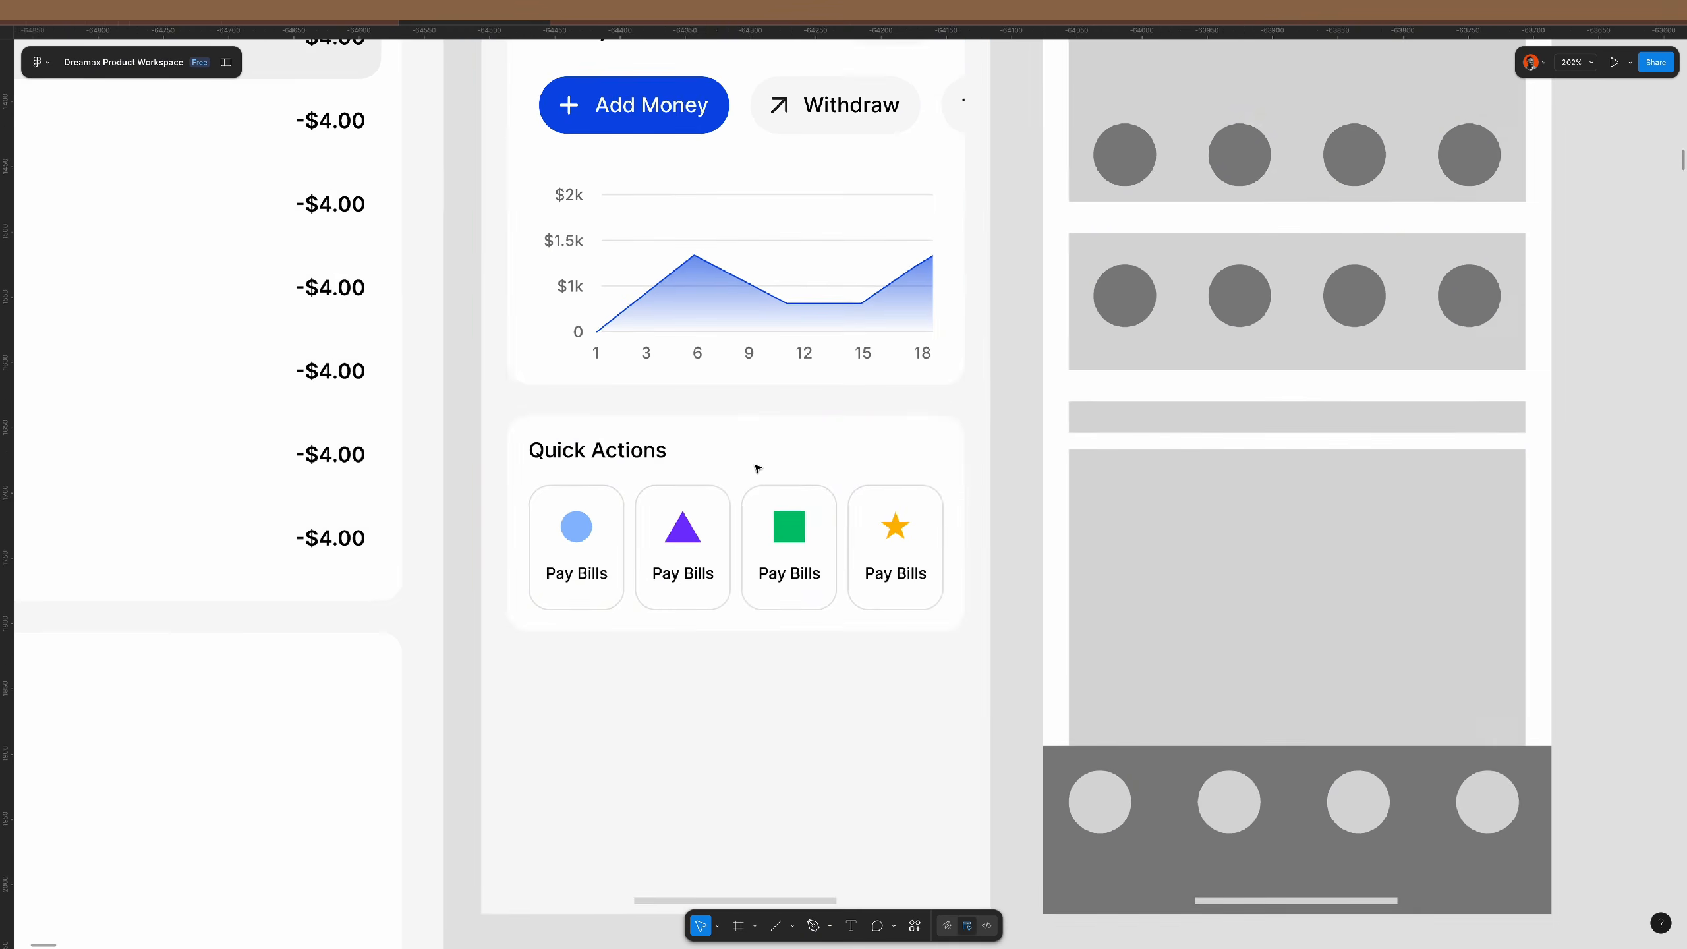
scroll(844, 455, "up", 2)
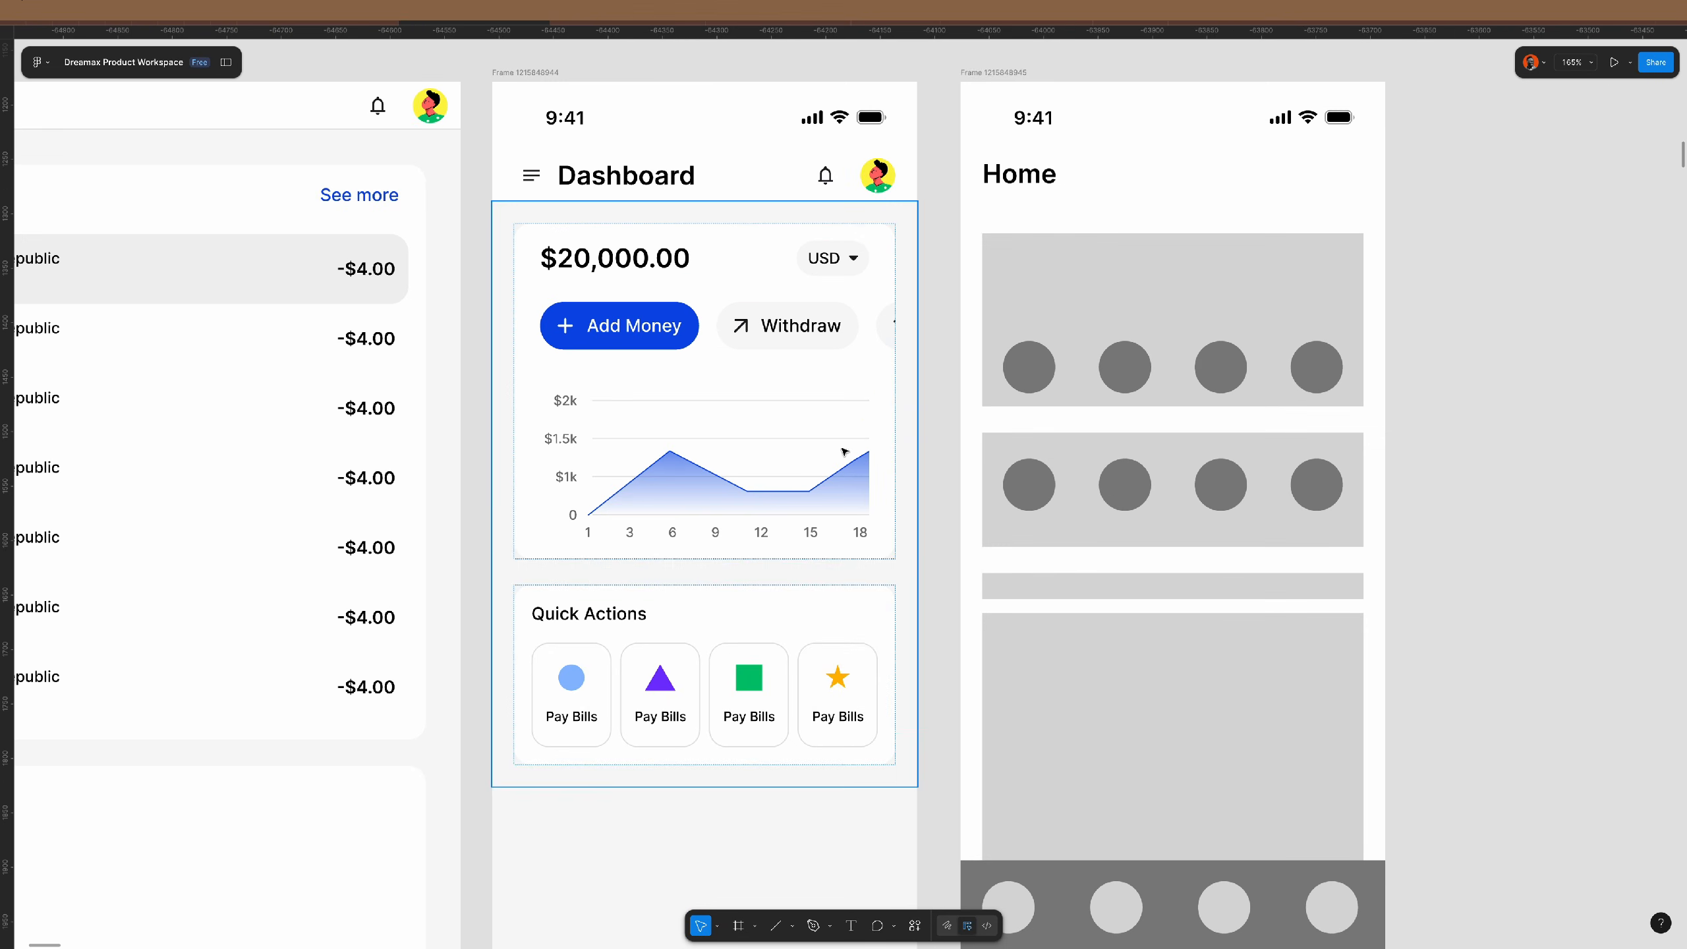
left_click(845, 432)
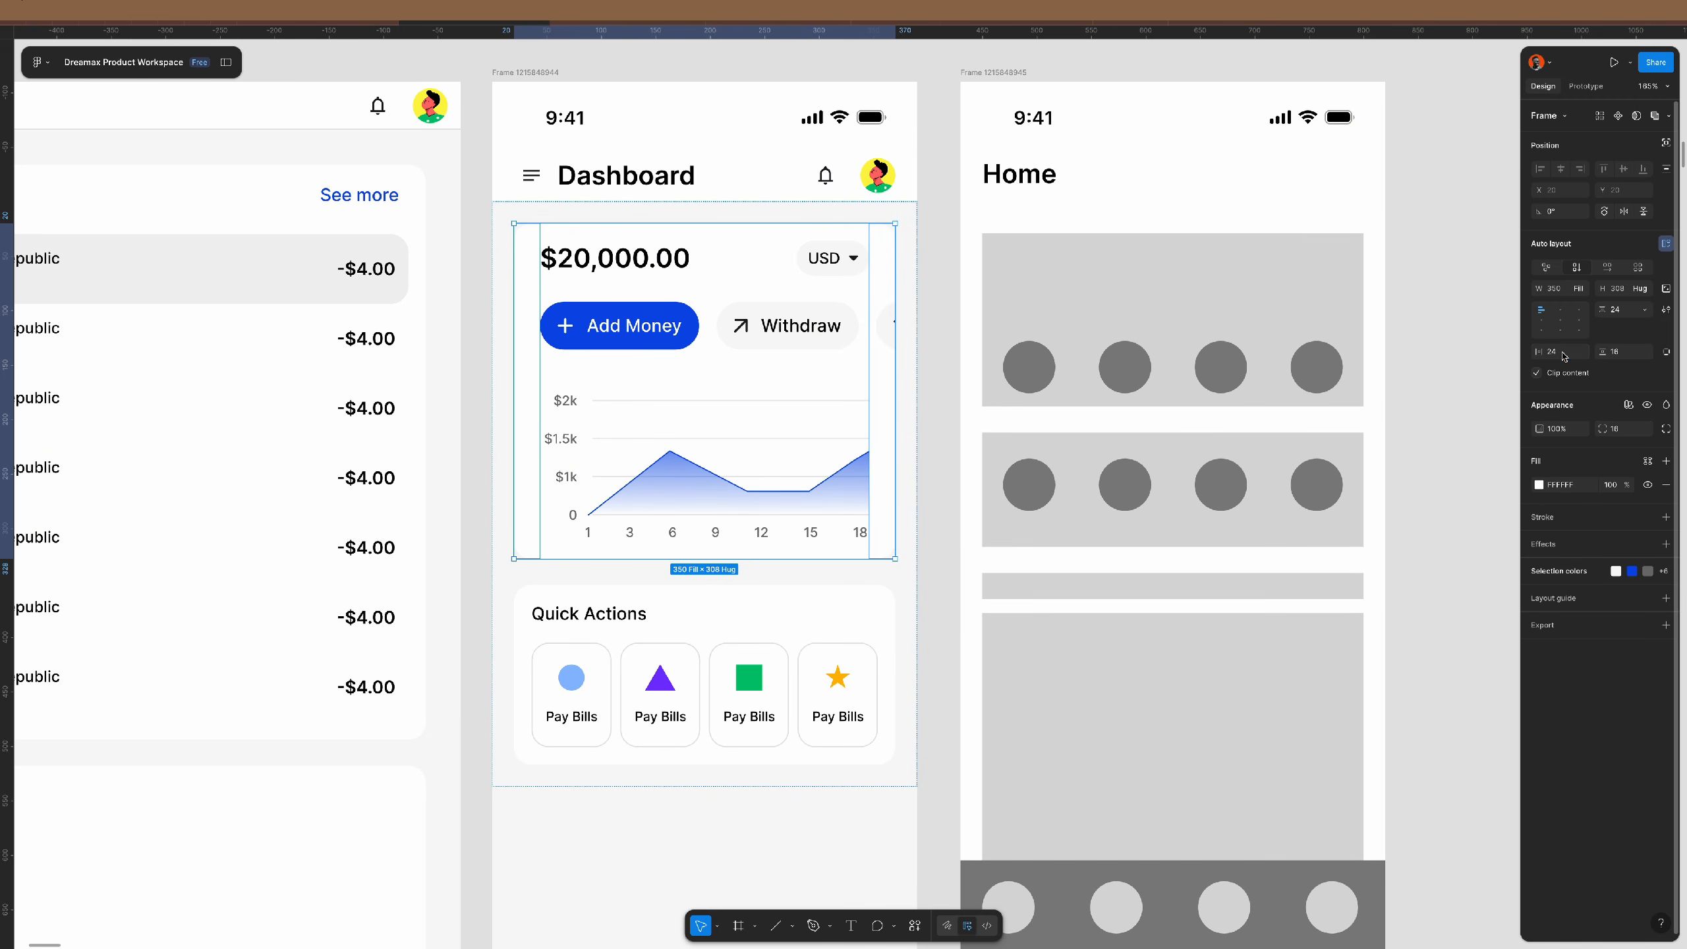
type("18")
key("Return")
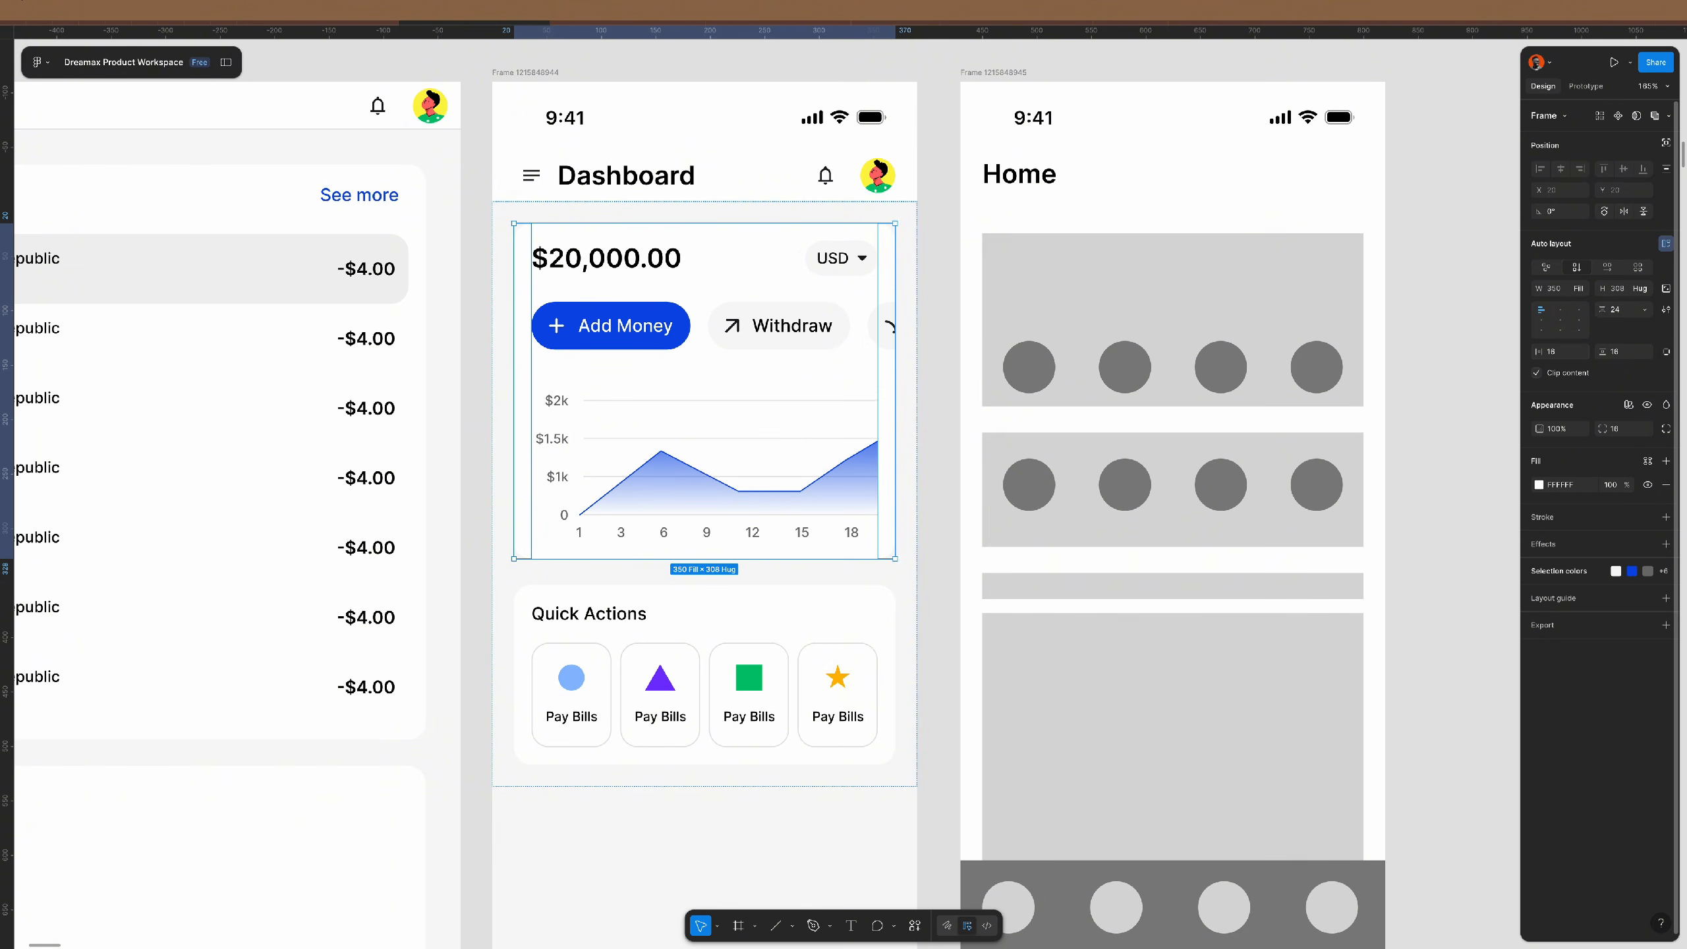
- Apply the body medium text style to the Add Money and Withdraw labels
left_click(665, 332)
left_click(791, 326, "shift")
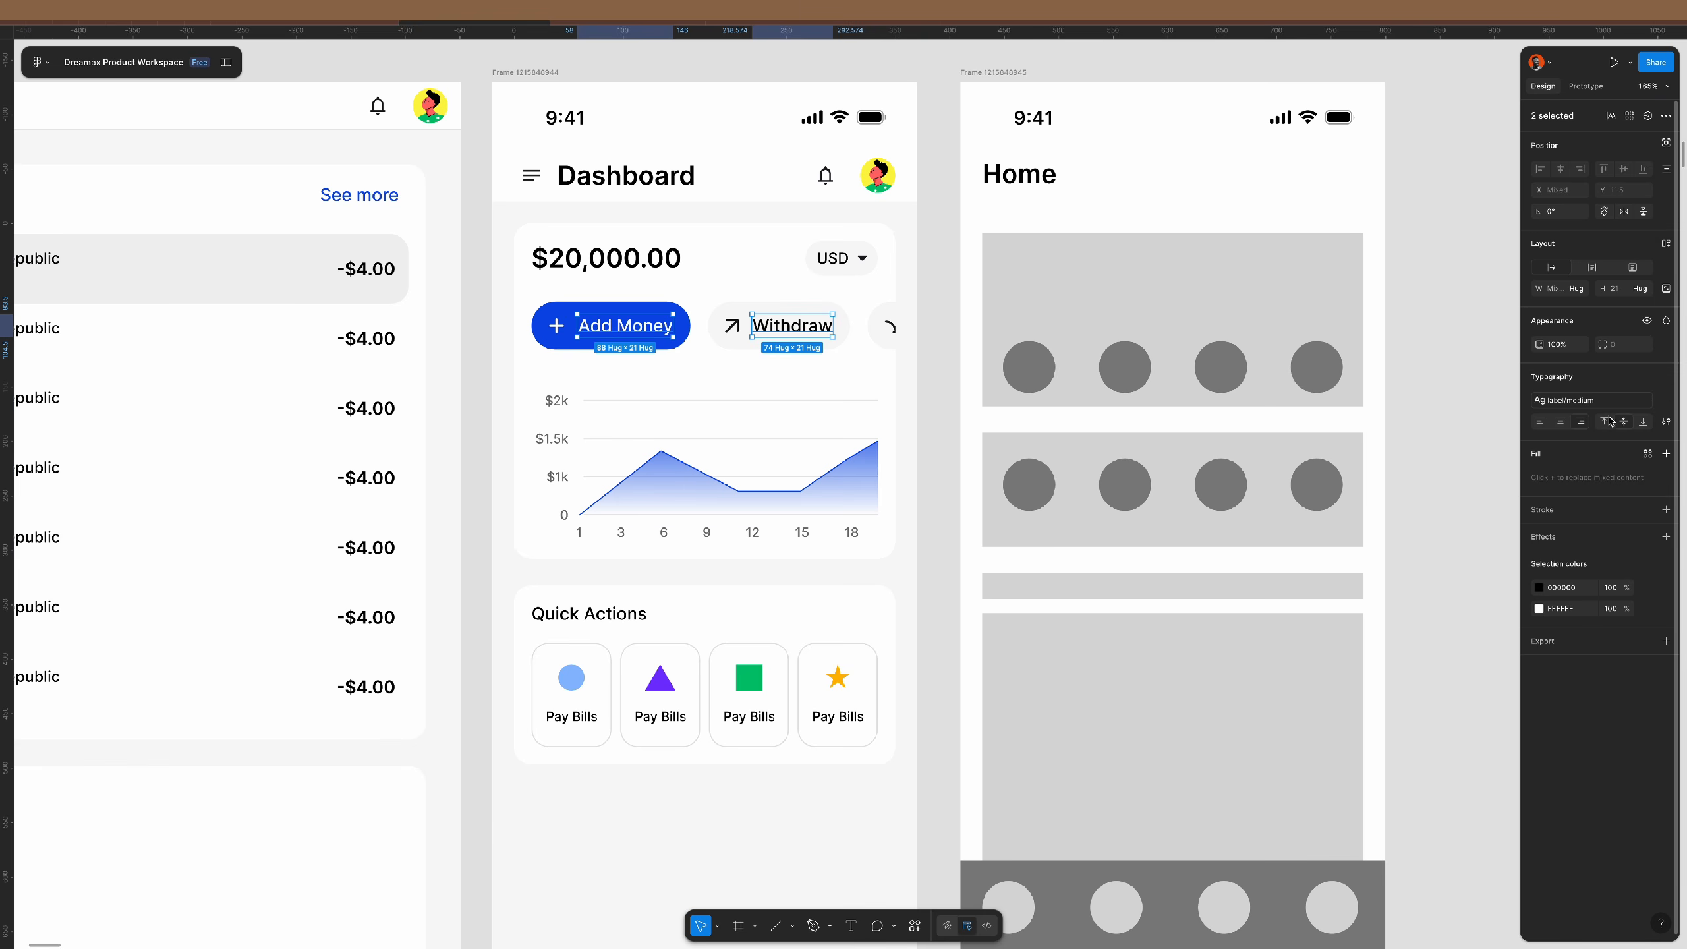
left_click(1594, 400)
left_click(1434, 447)
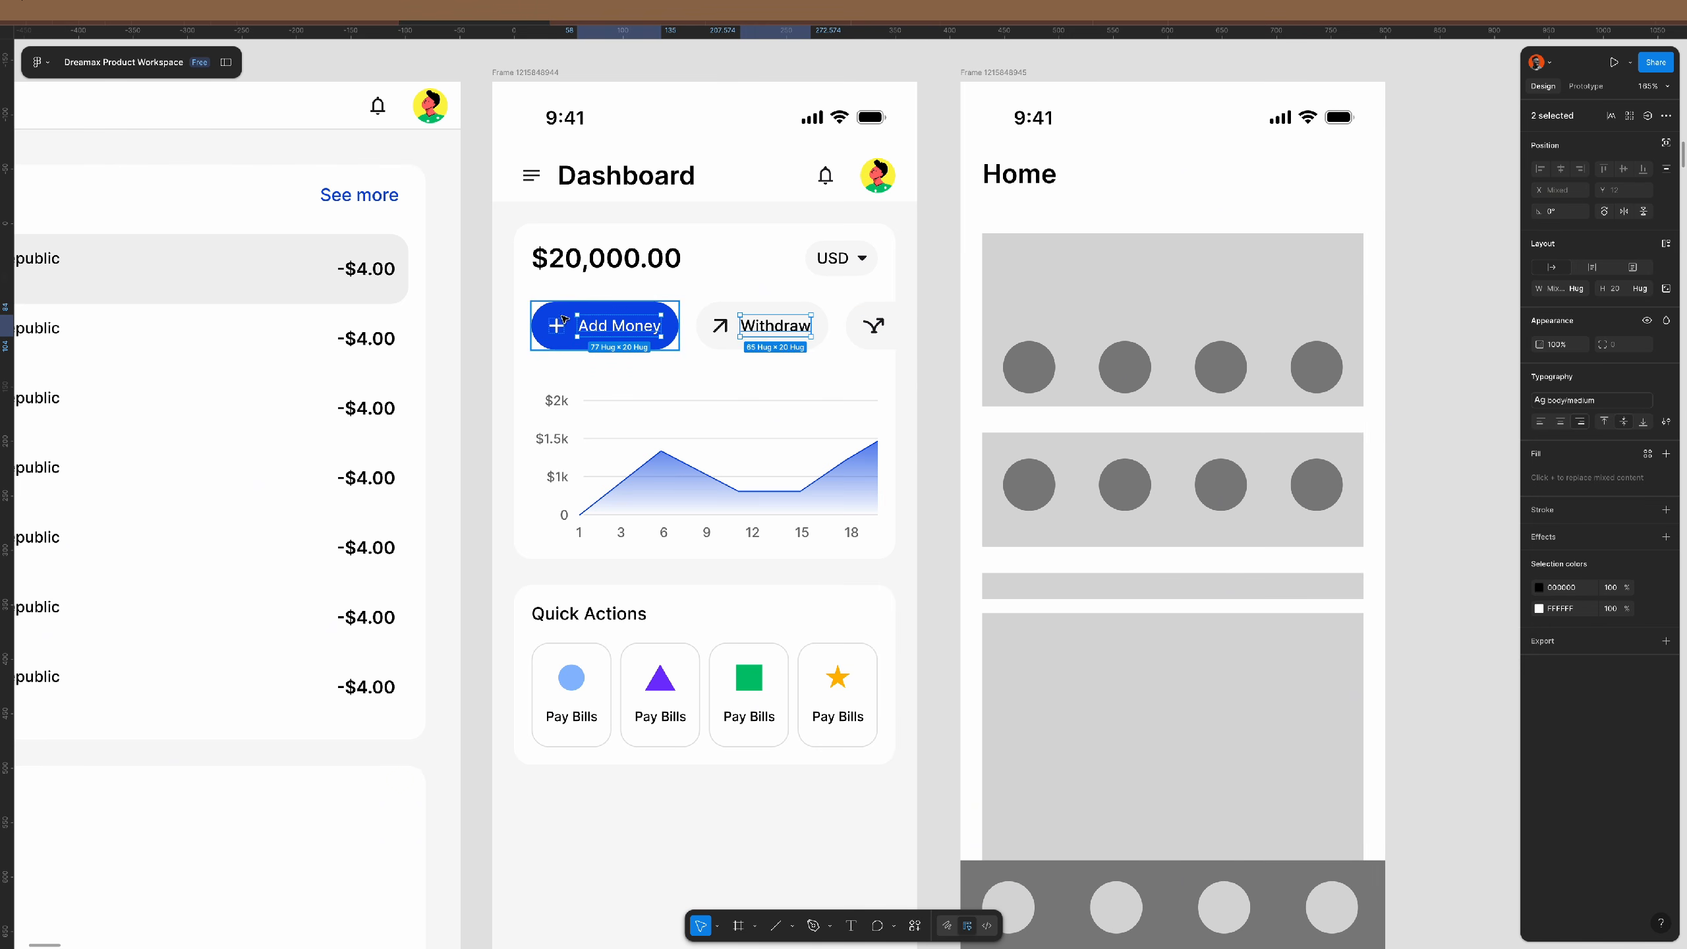
- Set the gap between the action buttons to 8
left_click(689, 317)
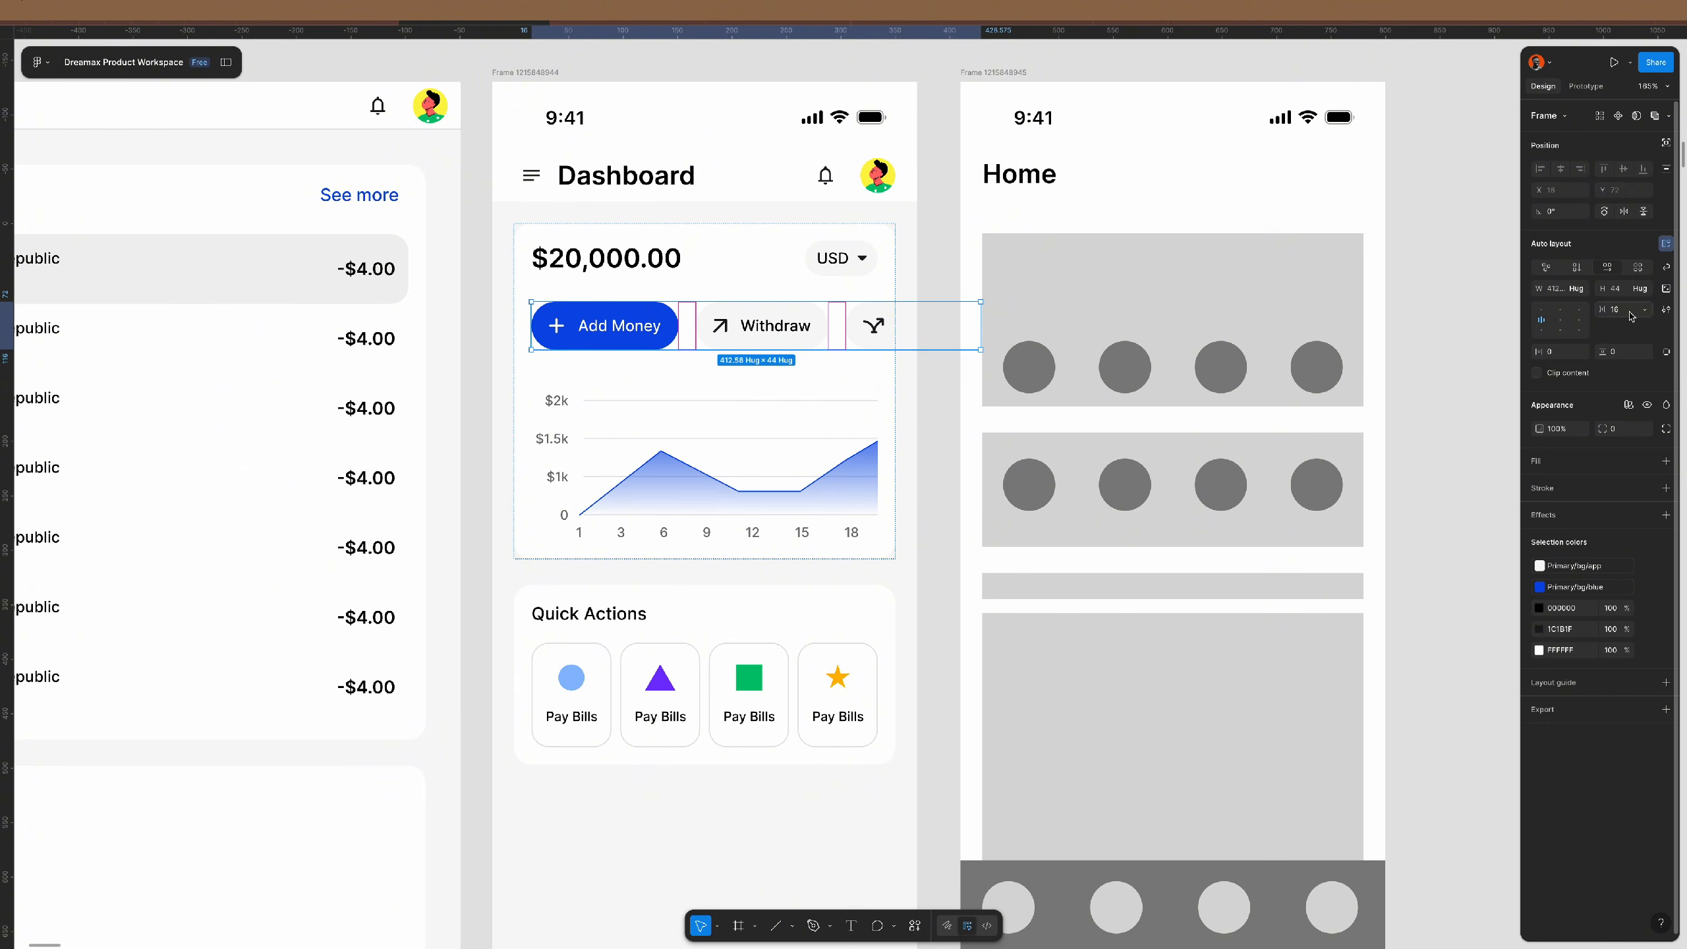
type("8")
key("Return")
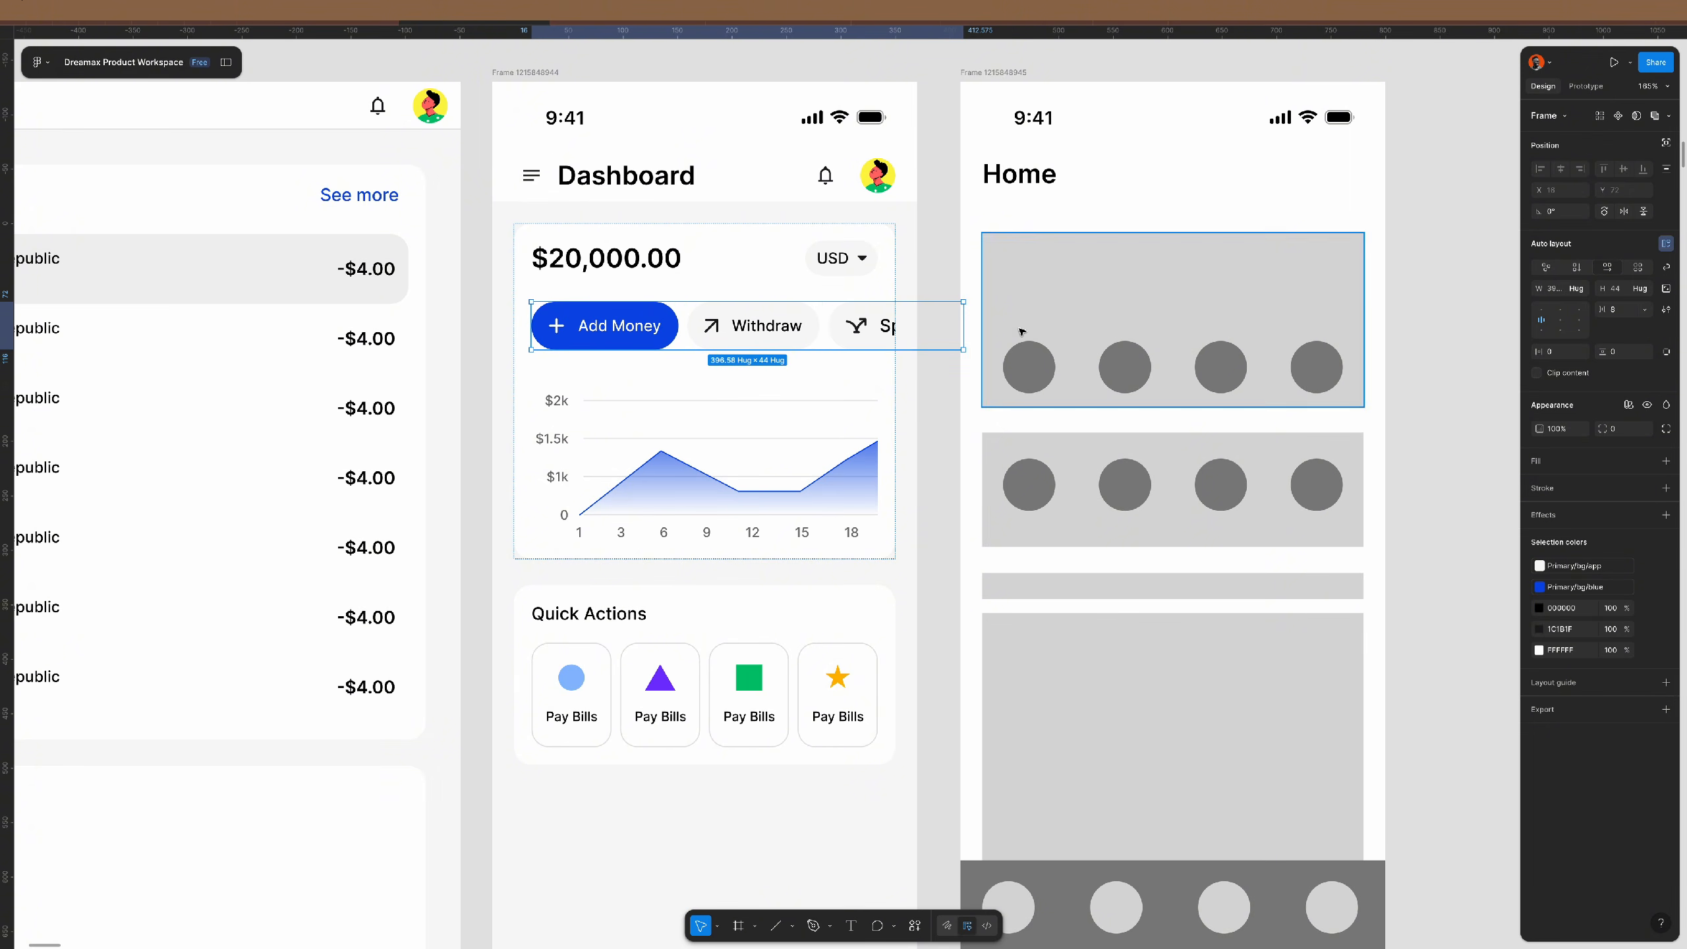
left_click(892, 326, "super")
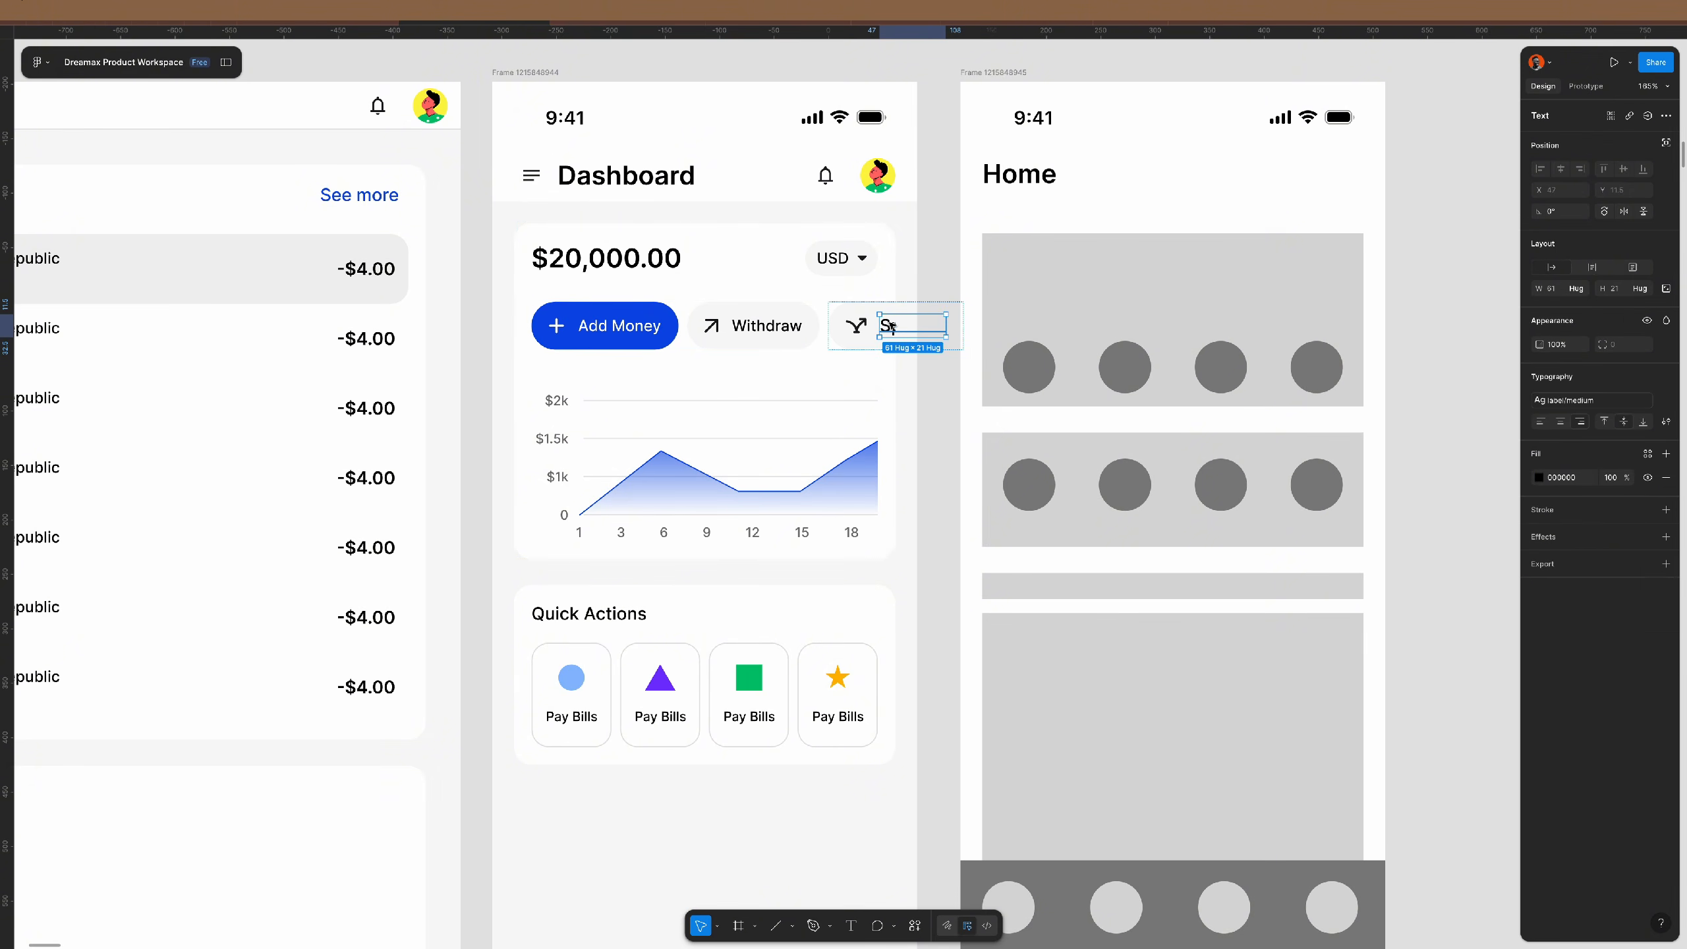
left_click(1581, 402)
scroll(1458, 492, "up", 1)
key("Escape")
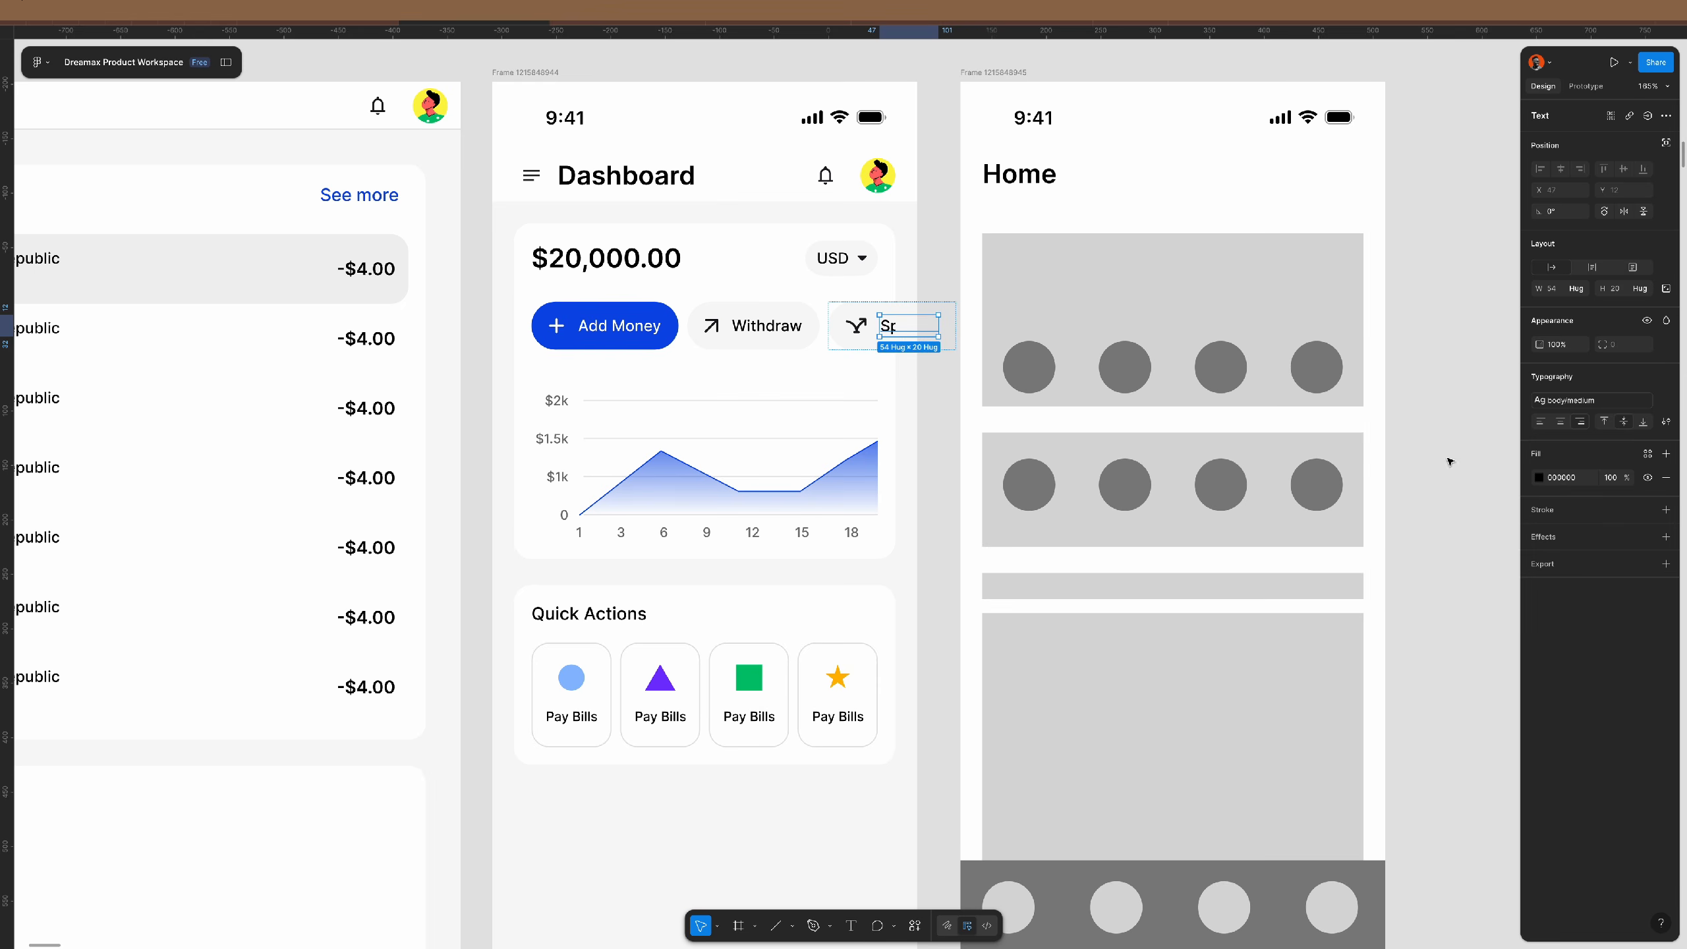
left_click(1422, 382)
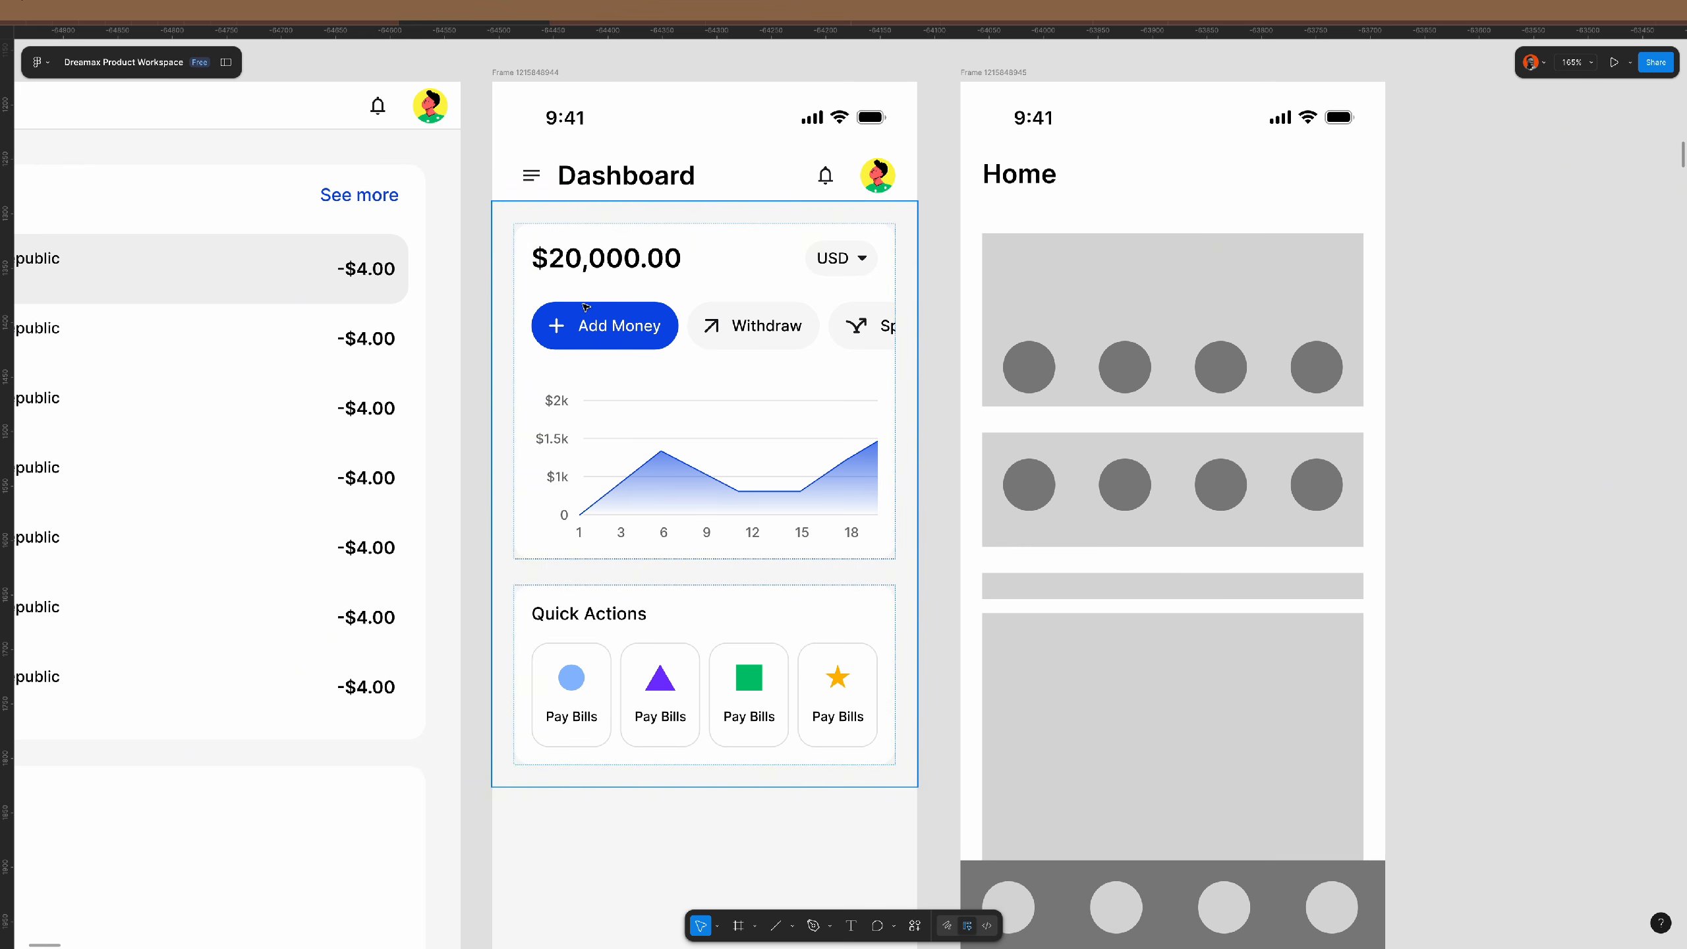
- Delete the area chart from inside the balance card
double_click(649, 270)
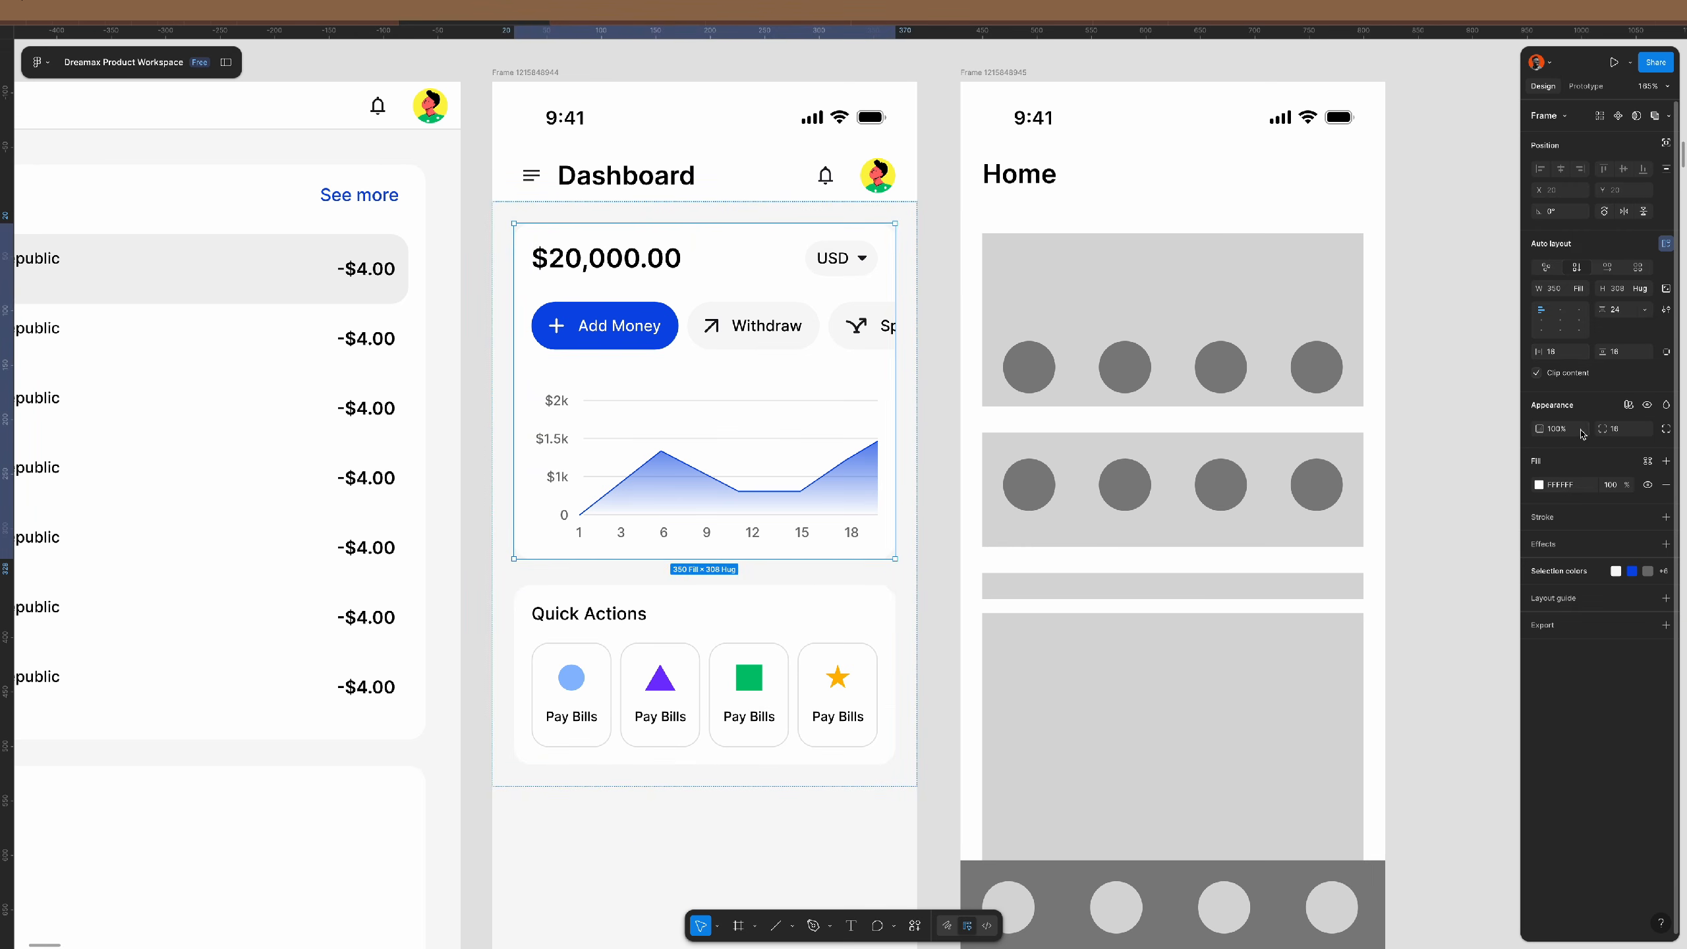
left_click(749, 456)
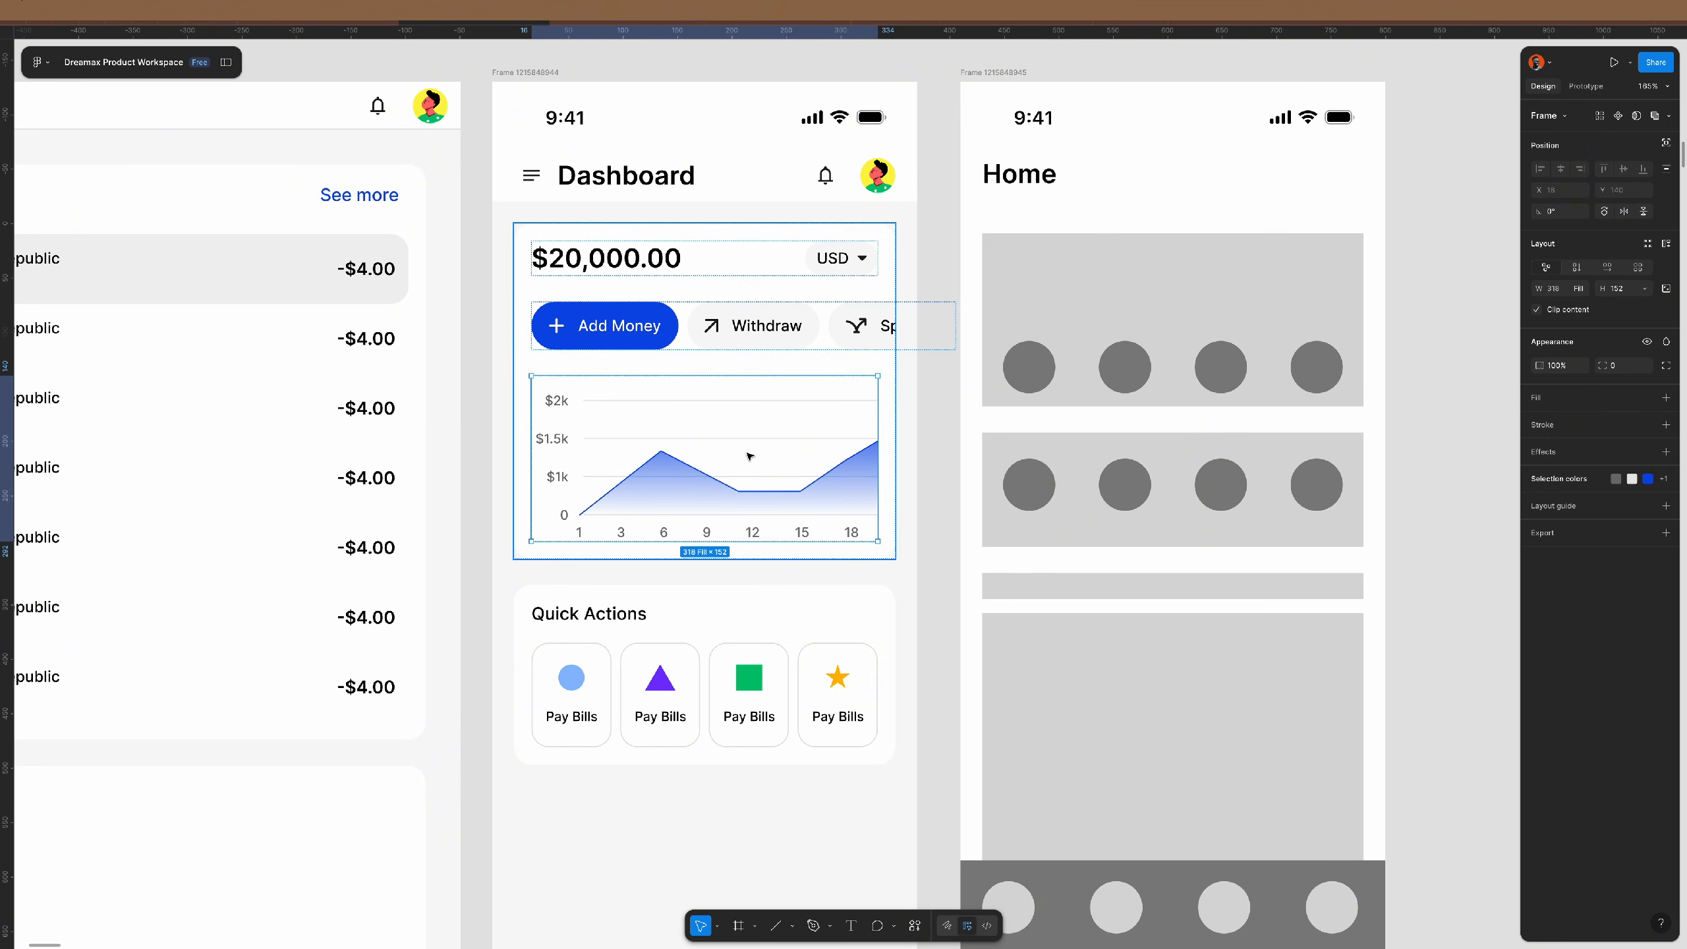
key("ctrl+c")
scroll(749, 456, "down", 5)
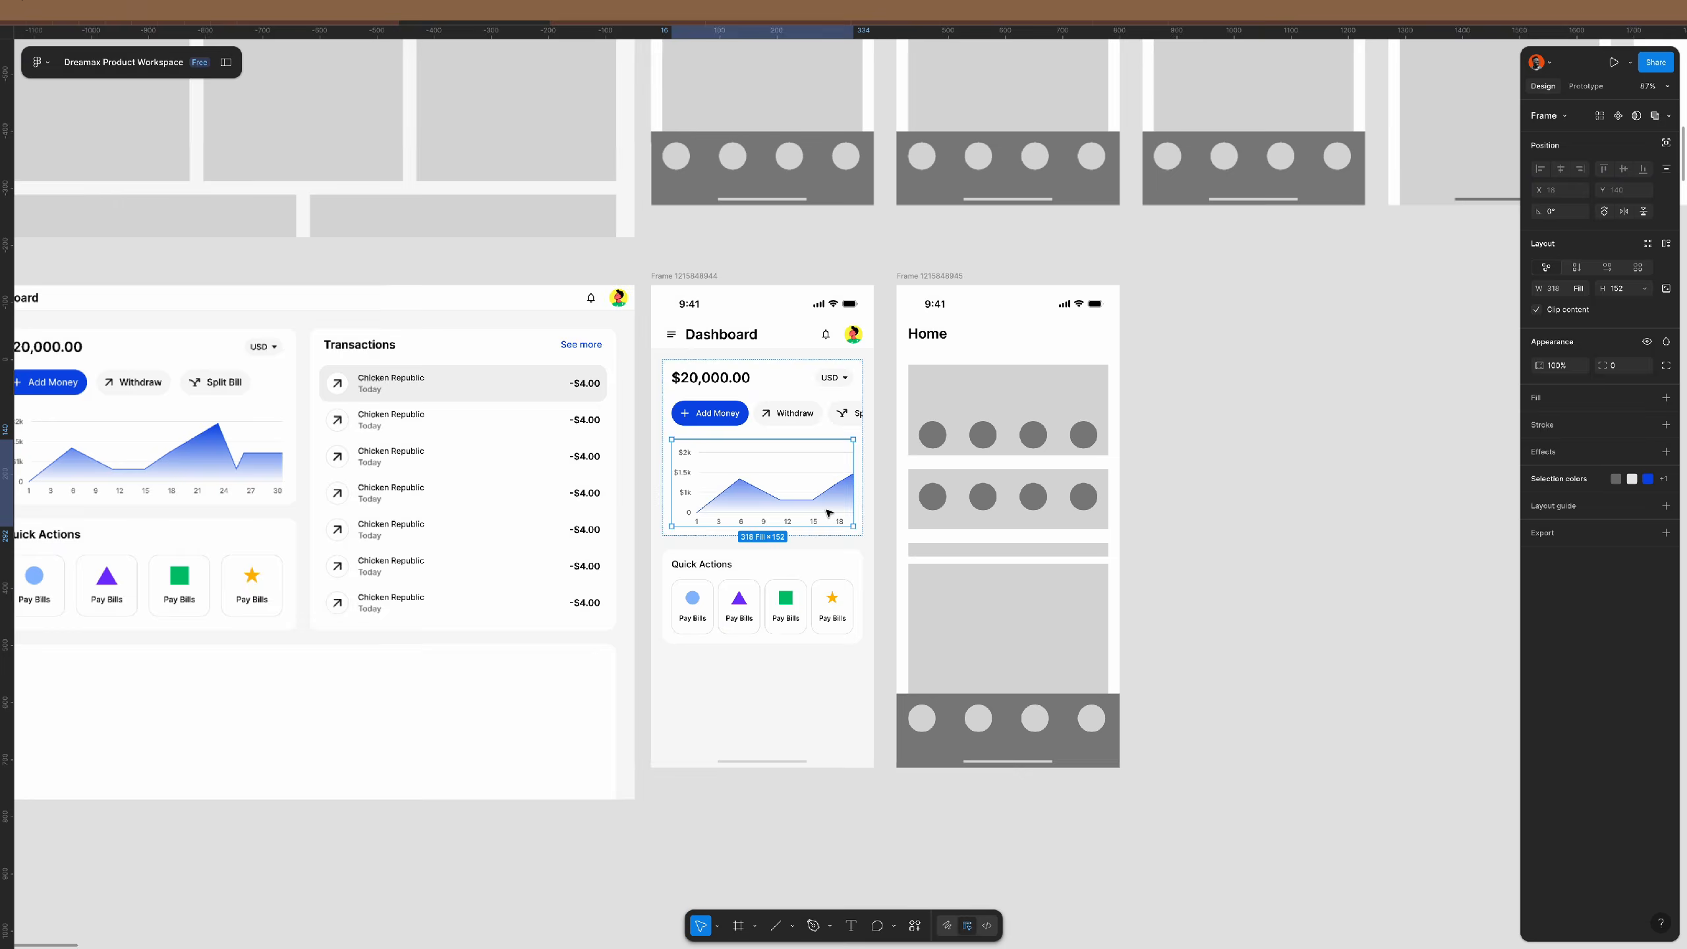
scroll(828, 512, "up", 4)
scroll(829, 512, "up", 3)
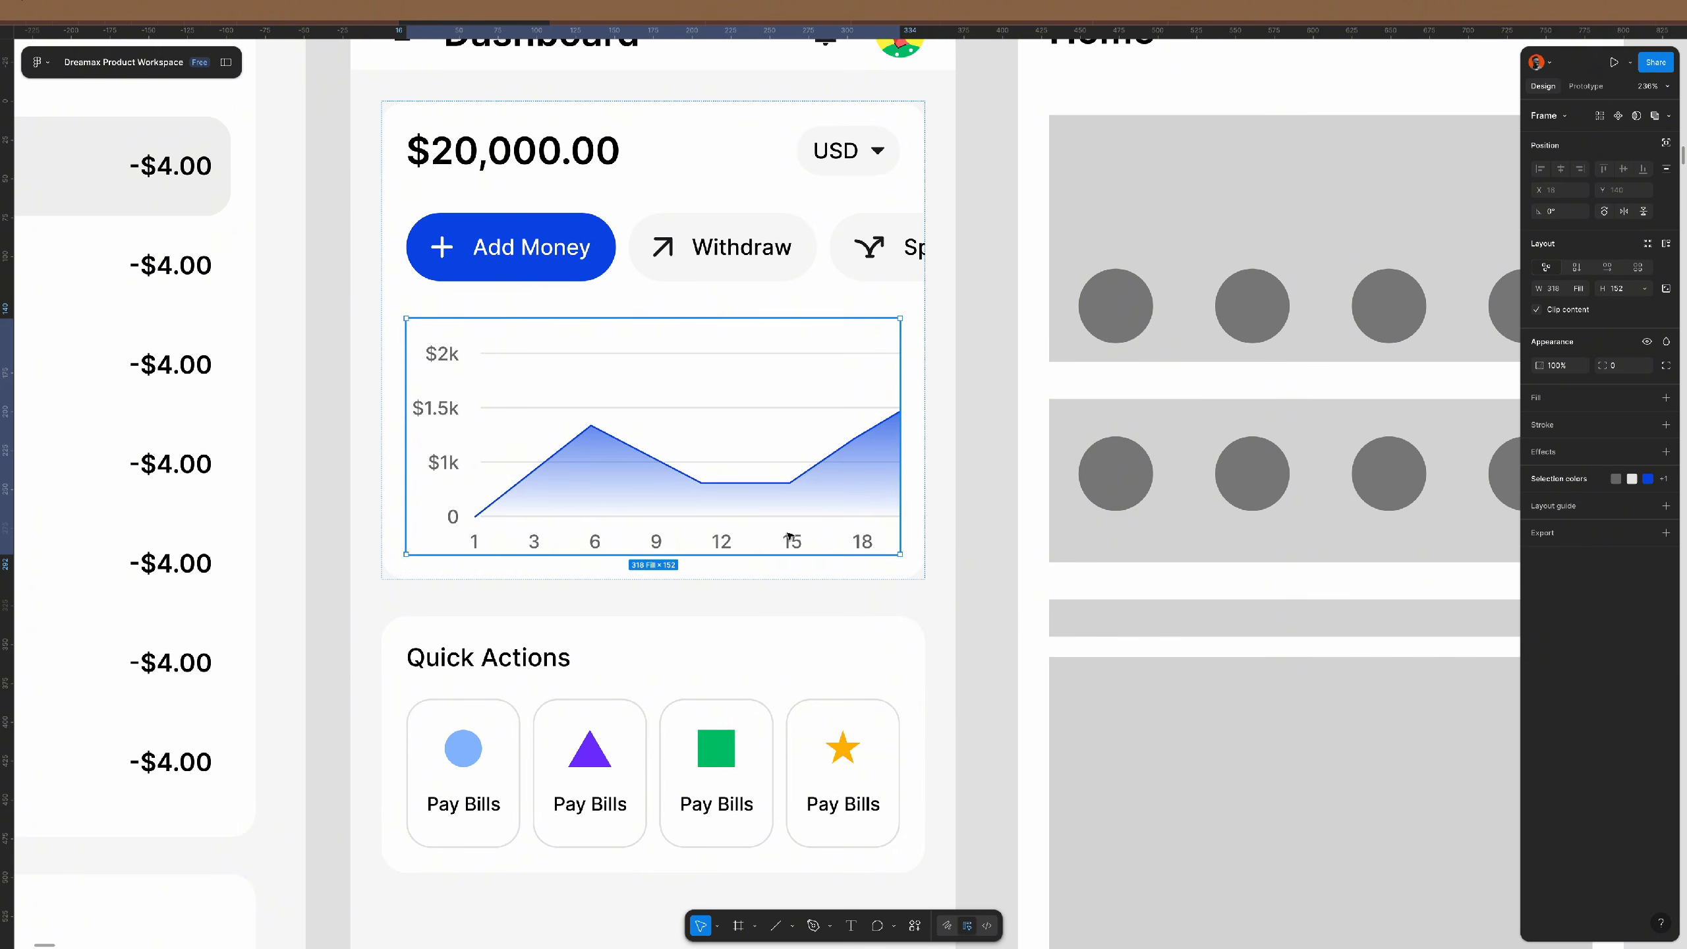
scroll(762, 520, "down", 2)
scroll(762, 521, "down", 3)
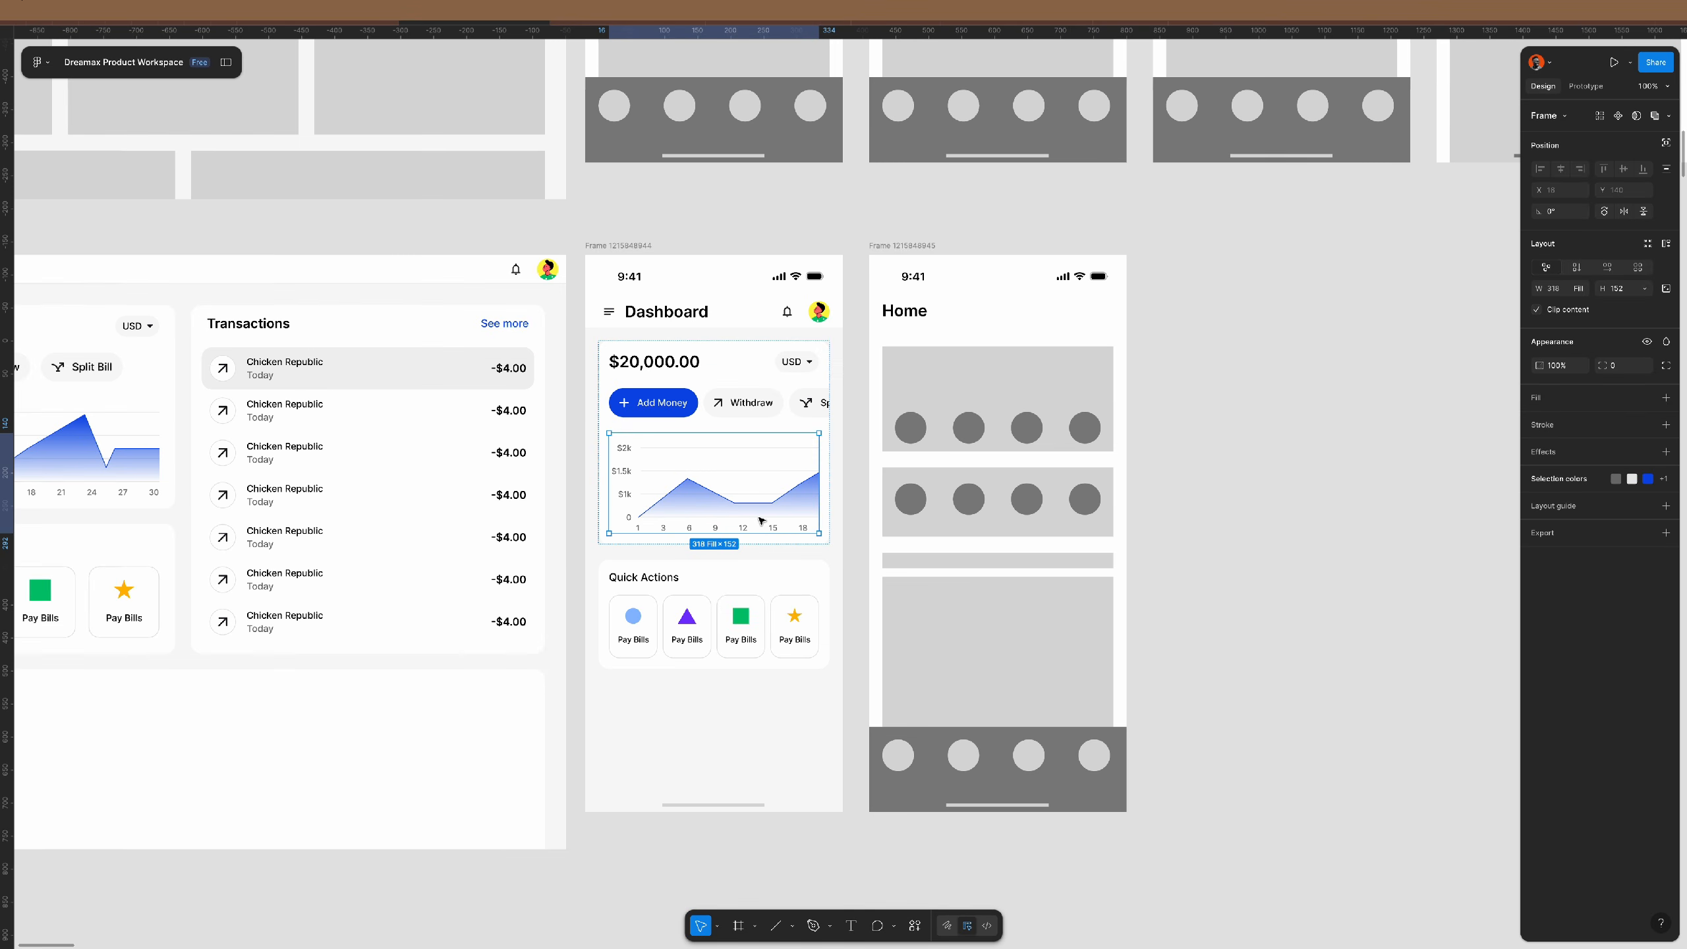
key("Delete")
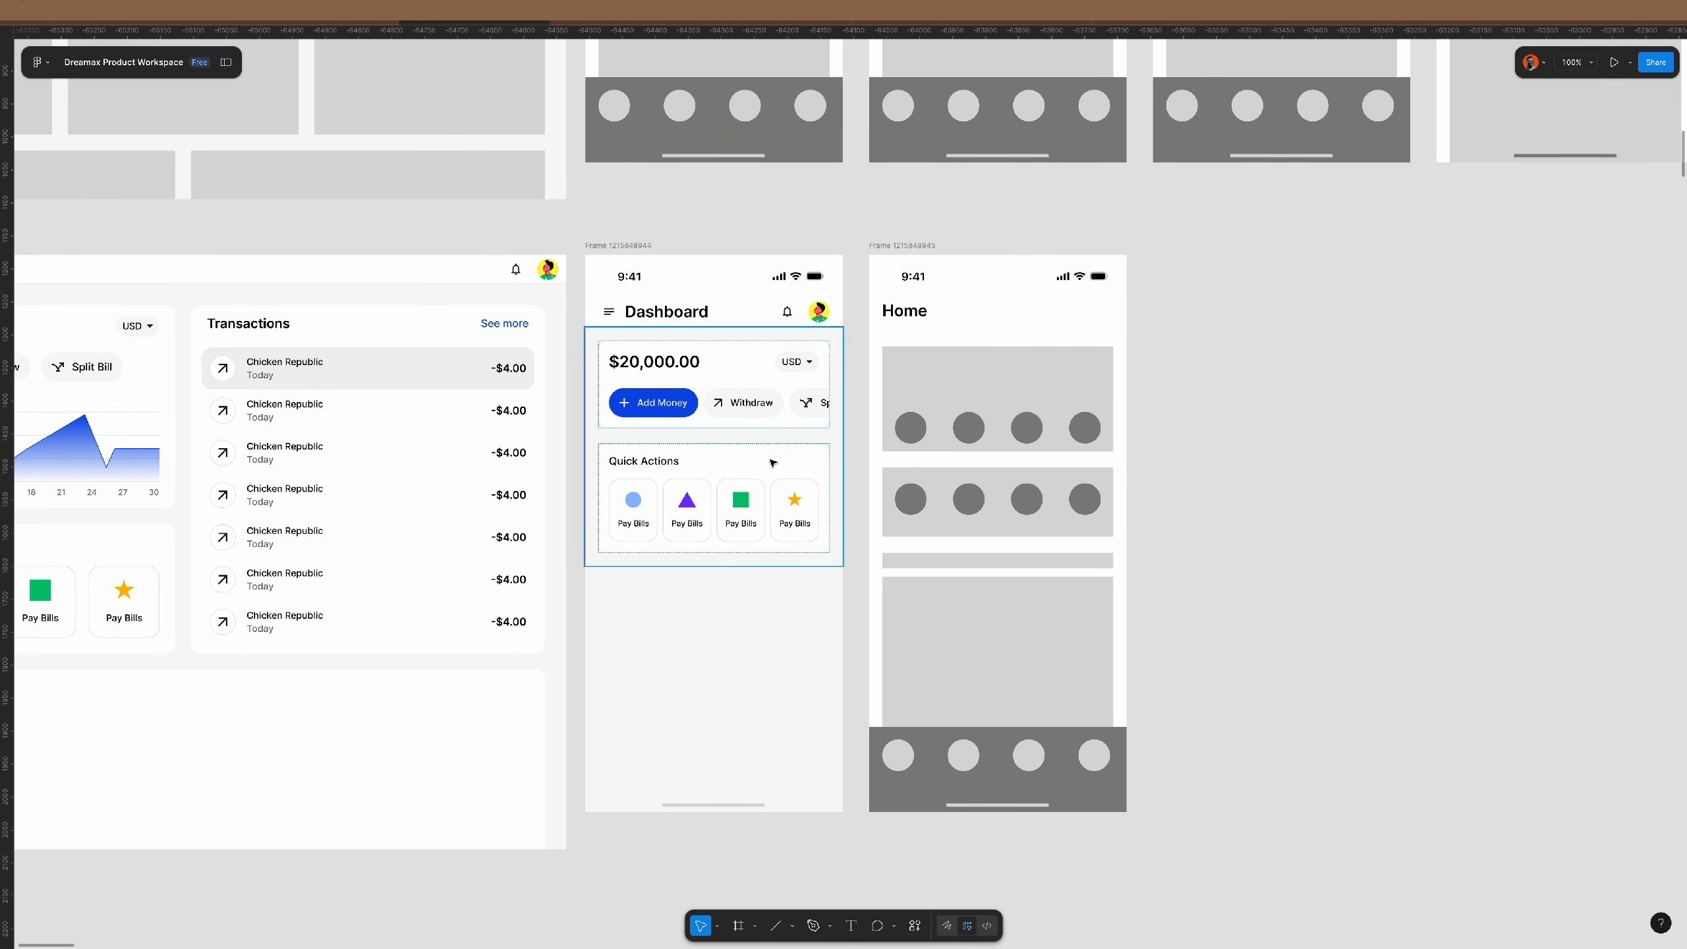
- Delete the third action button's text label, leaving only its branching-arrow icon
scroll(769, 431, "up", 5)
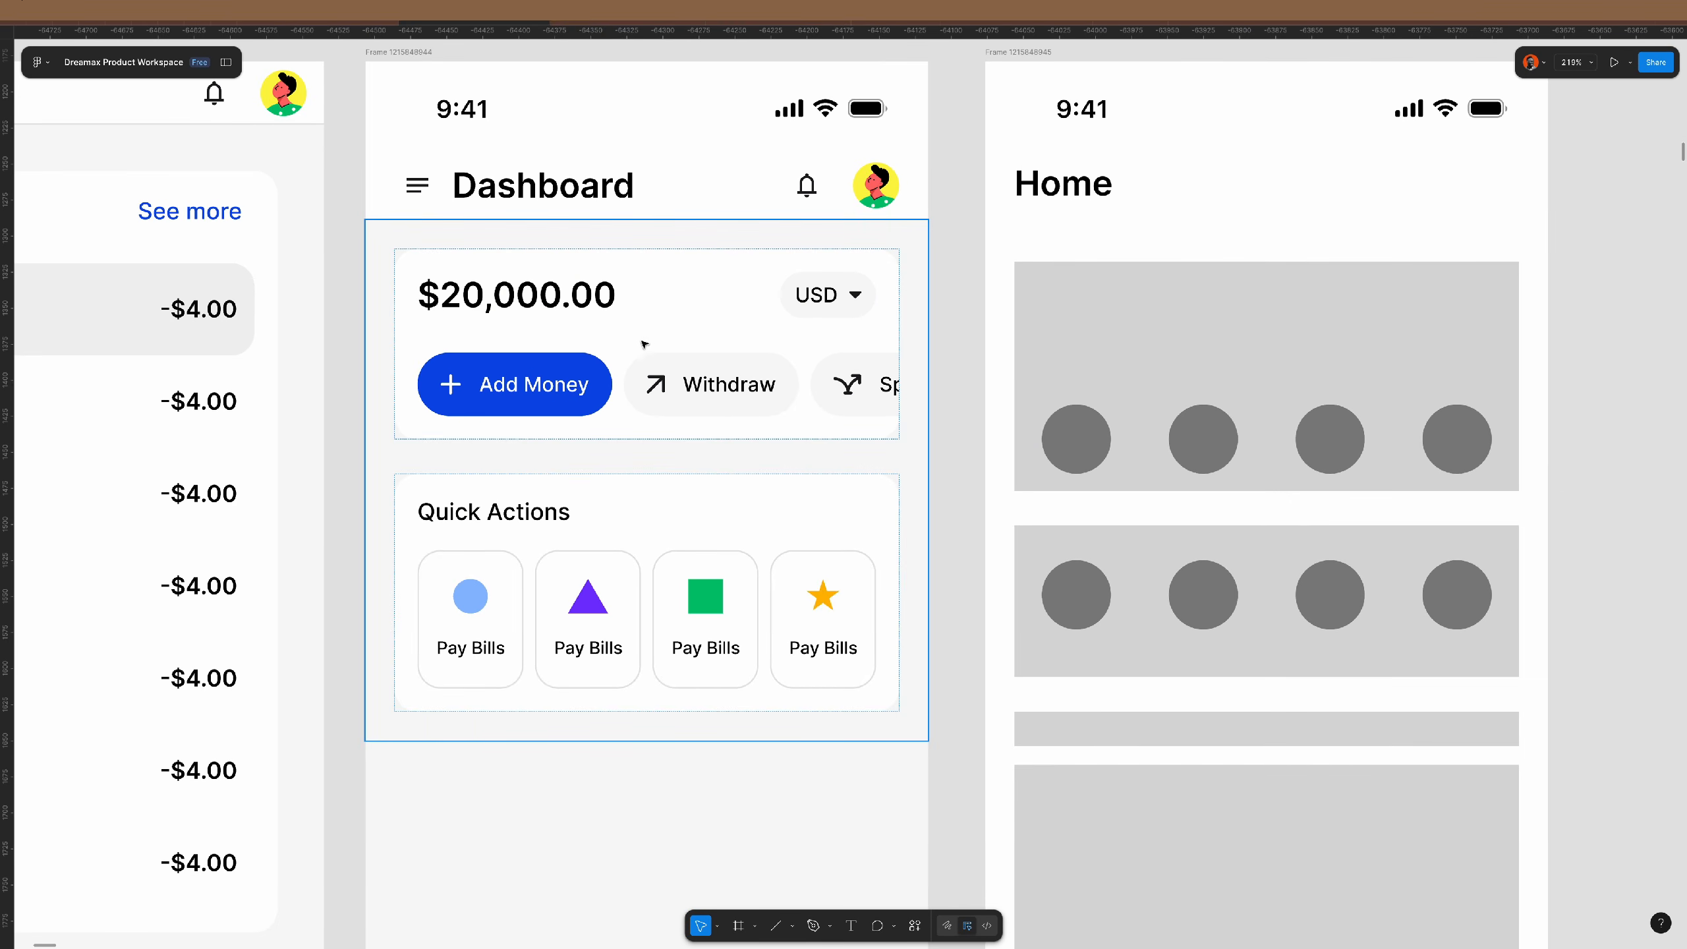
left_click(579, 305, "super")
left_click(765, 383)
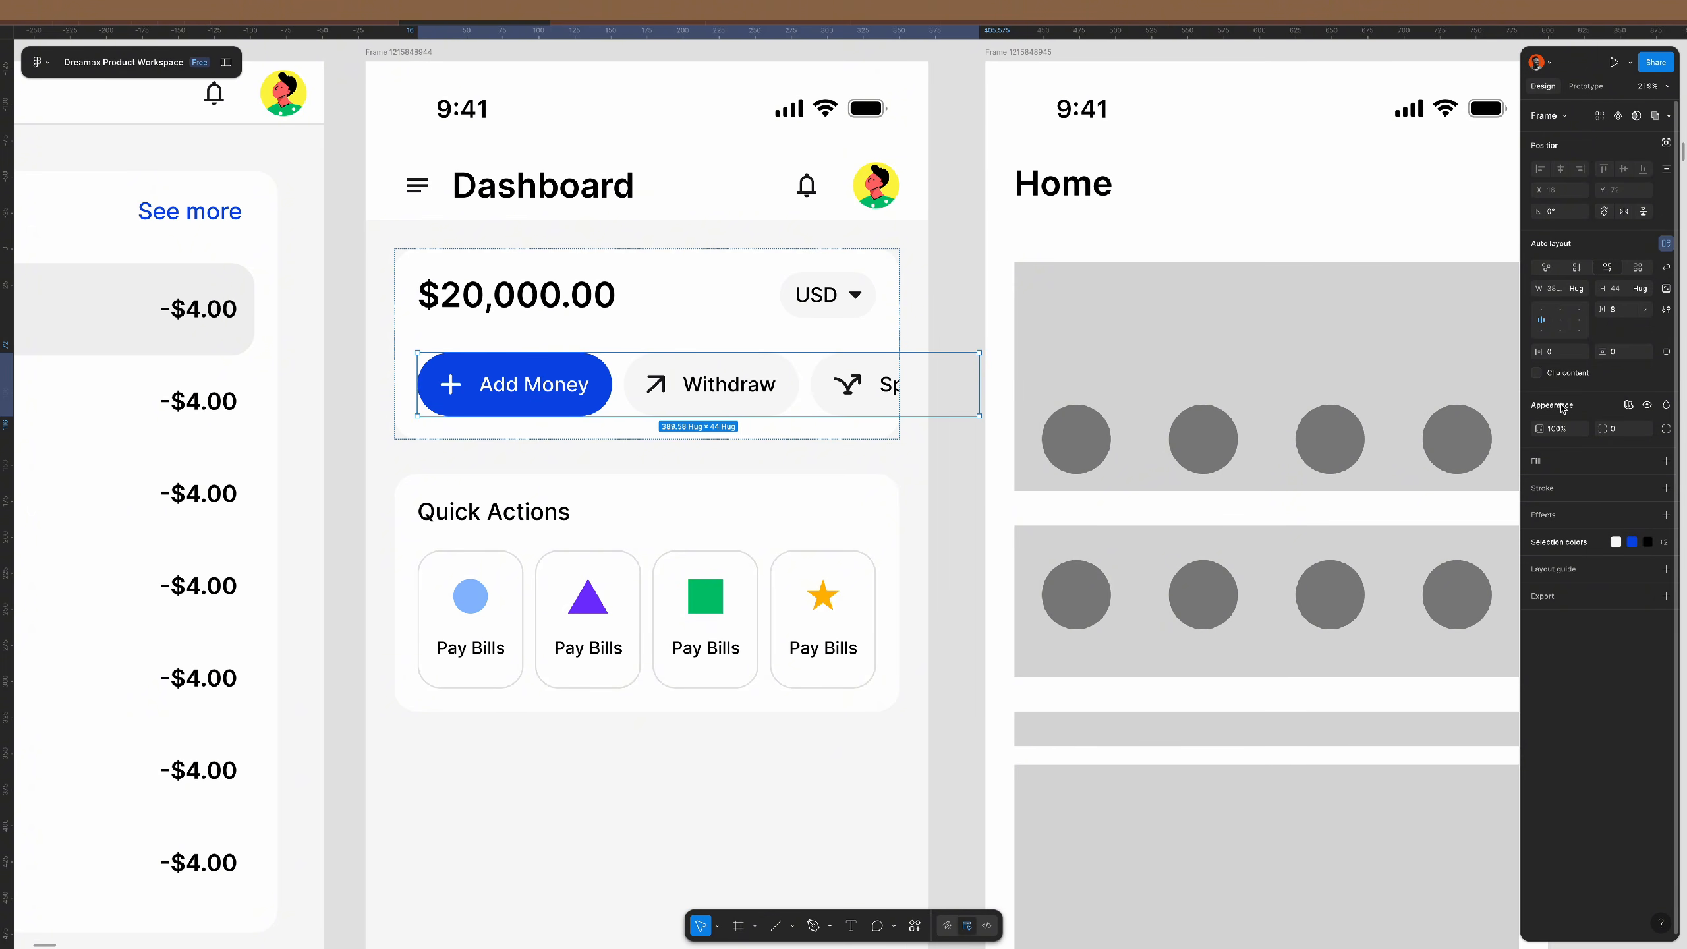
key("Return")
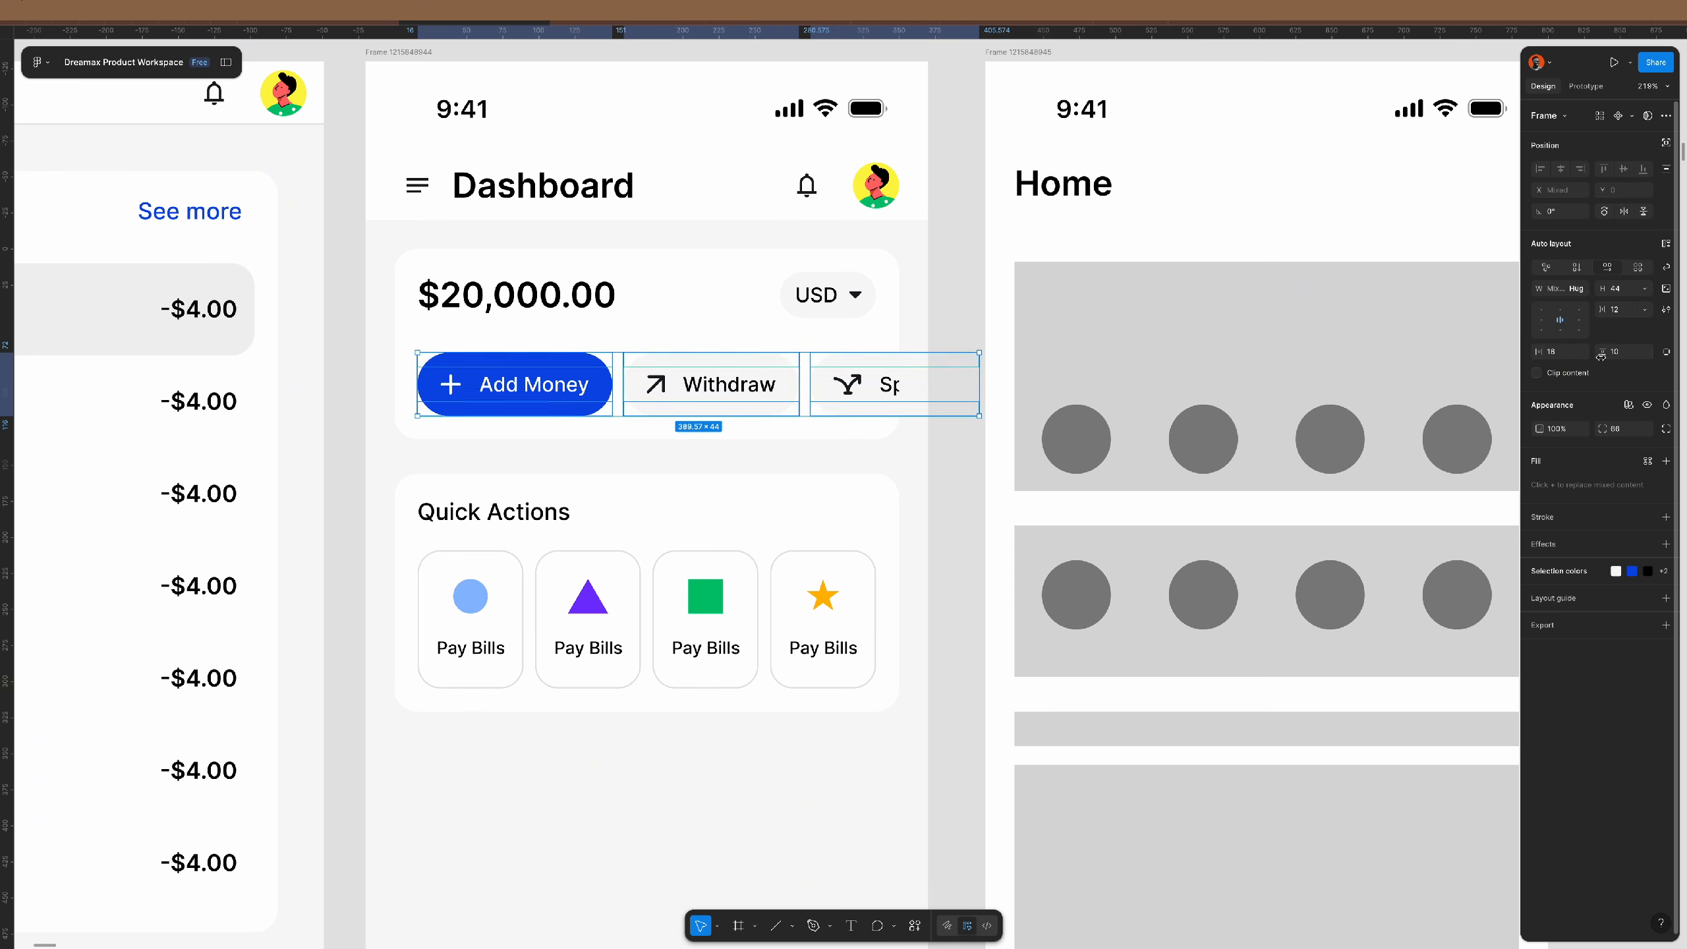
left_click(847, 390)
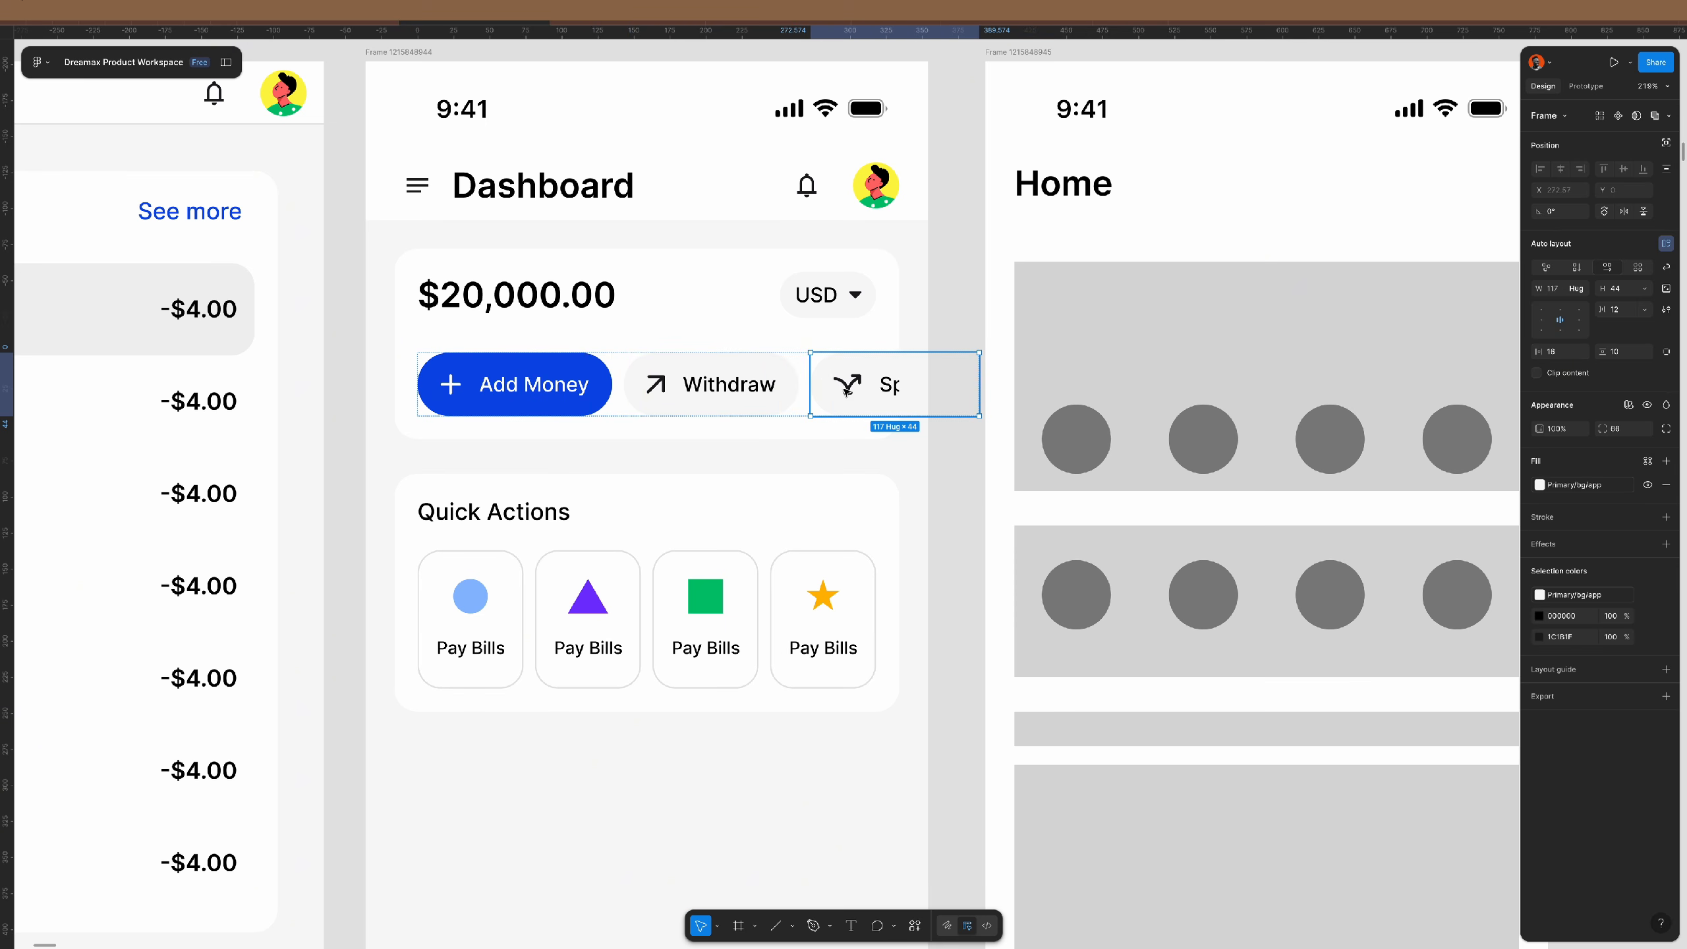
double_click(891, 387)
key("Delete")
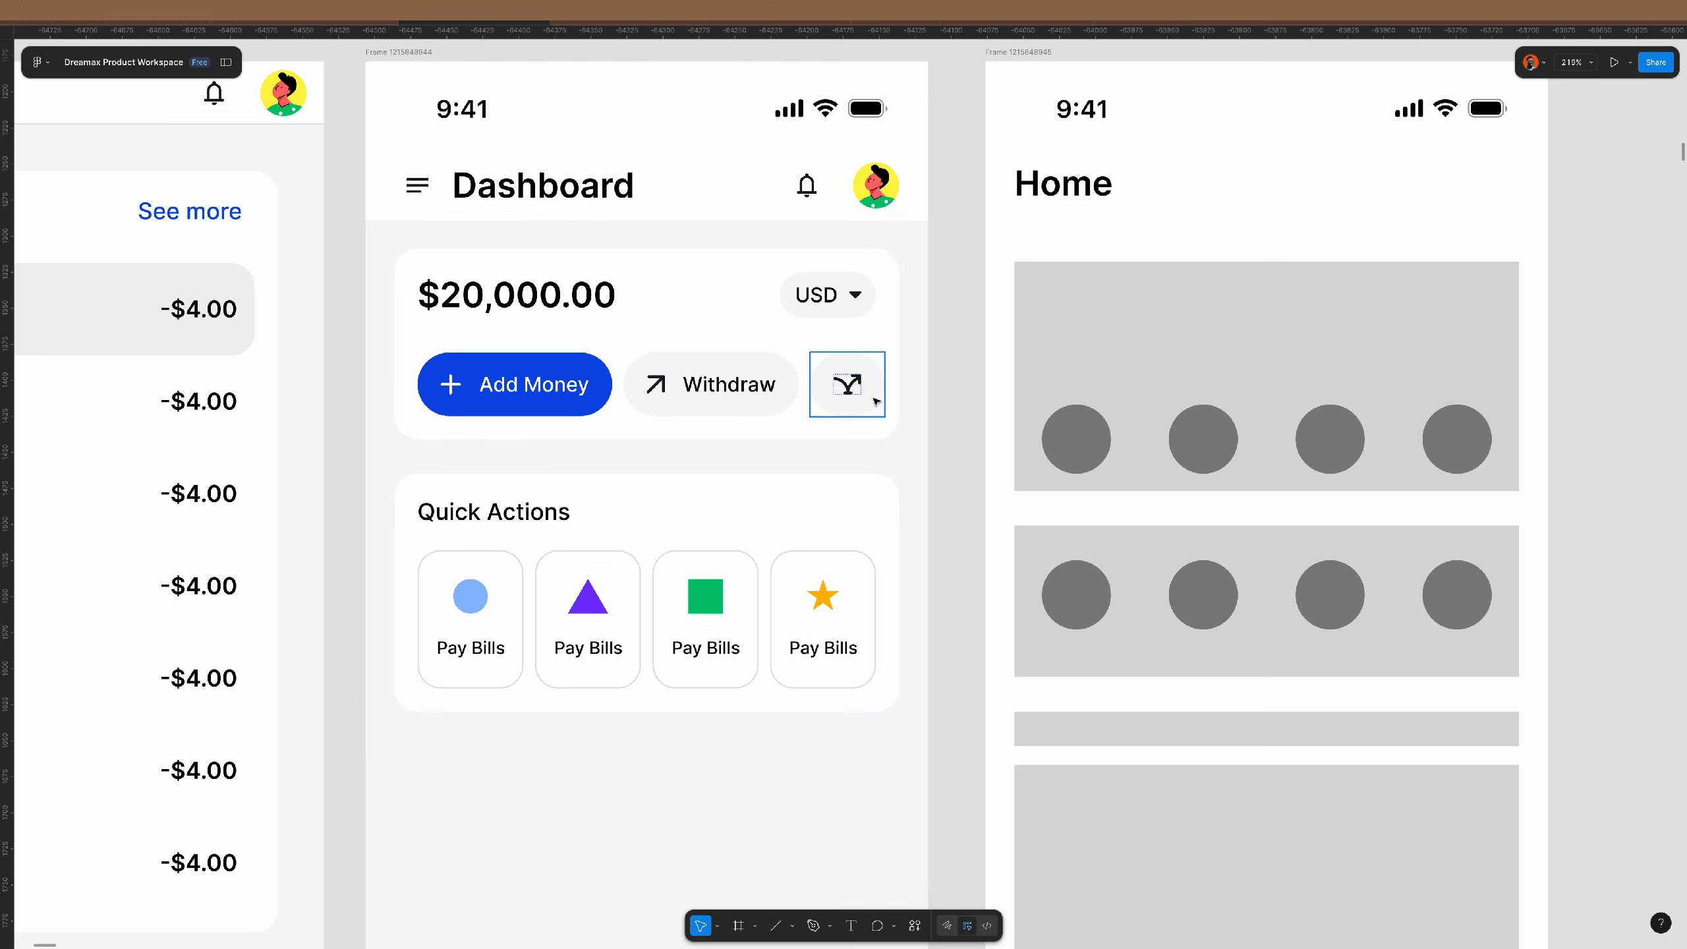
left_click(875, 398)
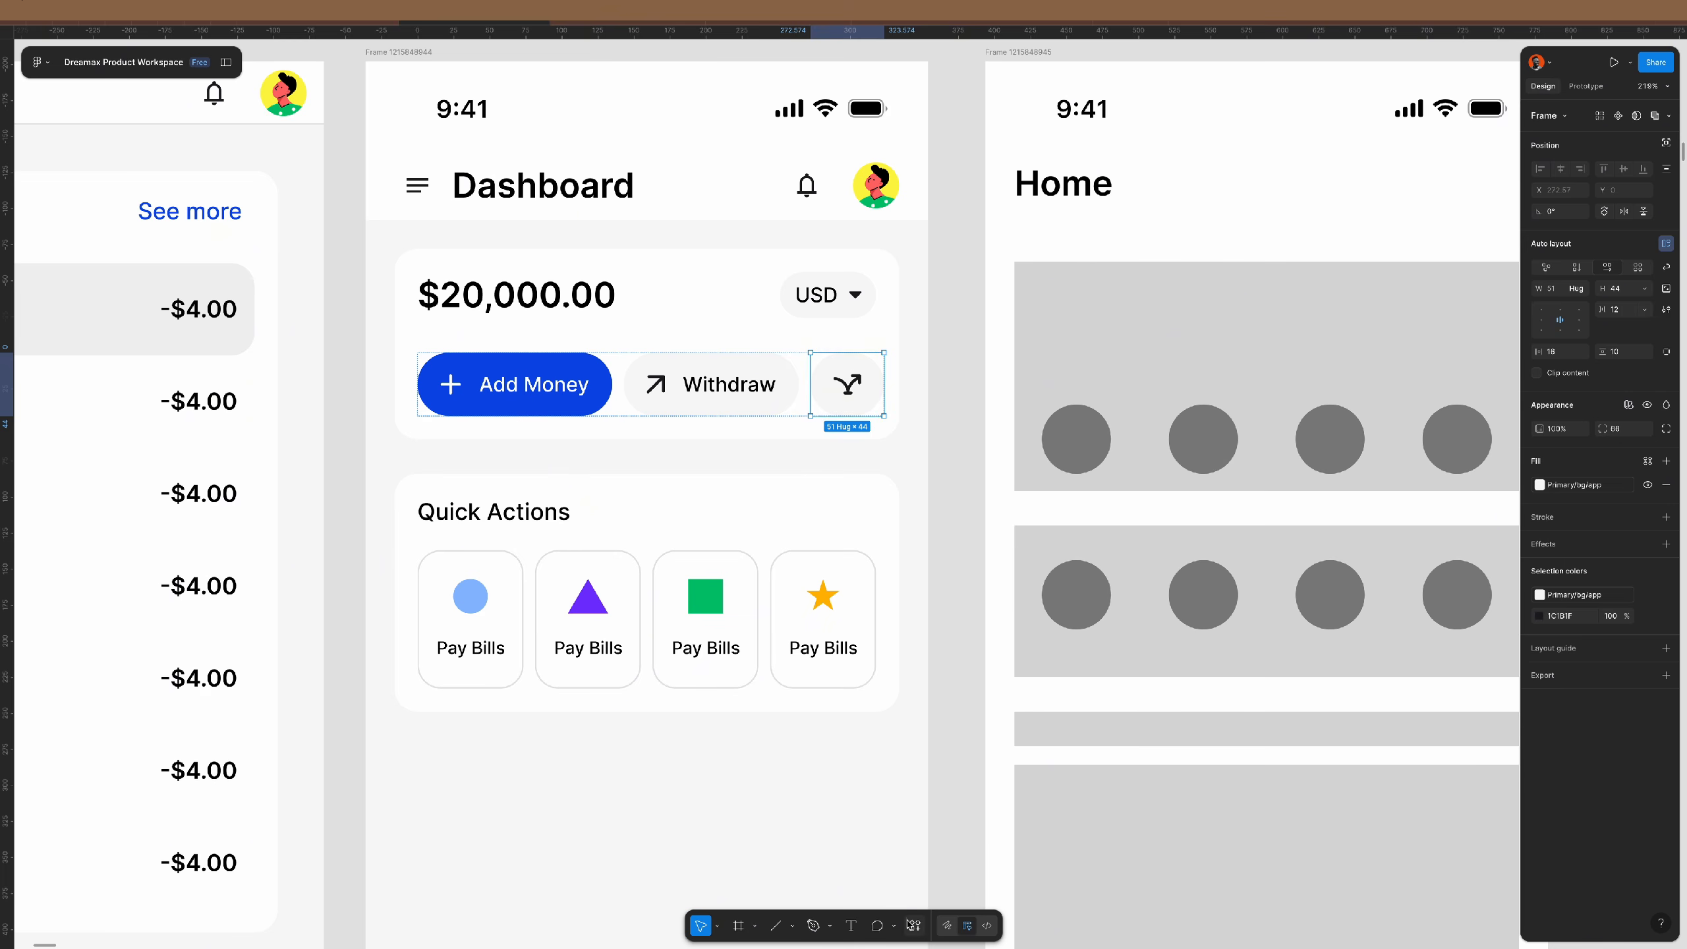
left_click(913, 927)
- Insert a Rounded horizontal 'more' icon from Material Symbols, removing the misplaced copy
left_click(767, 745)
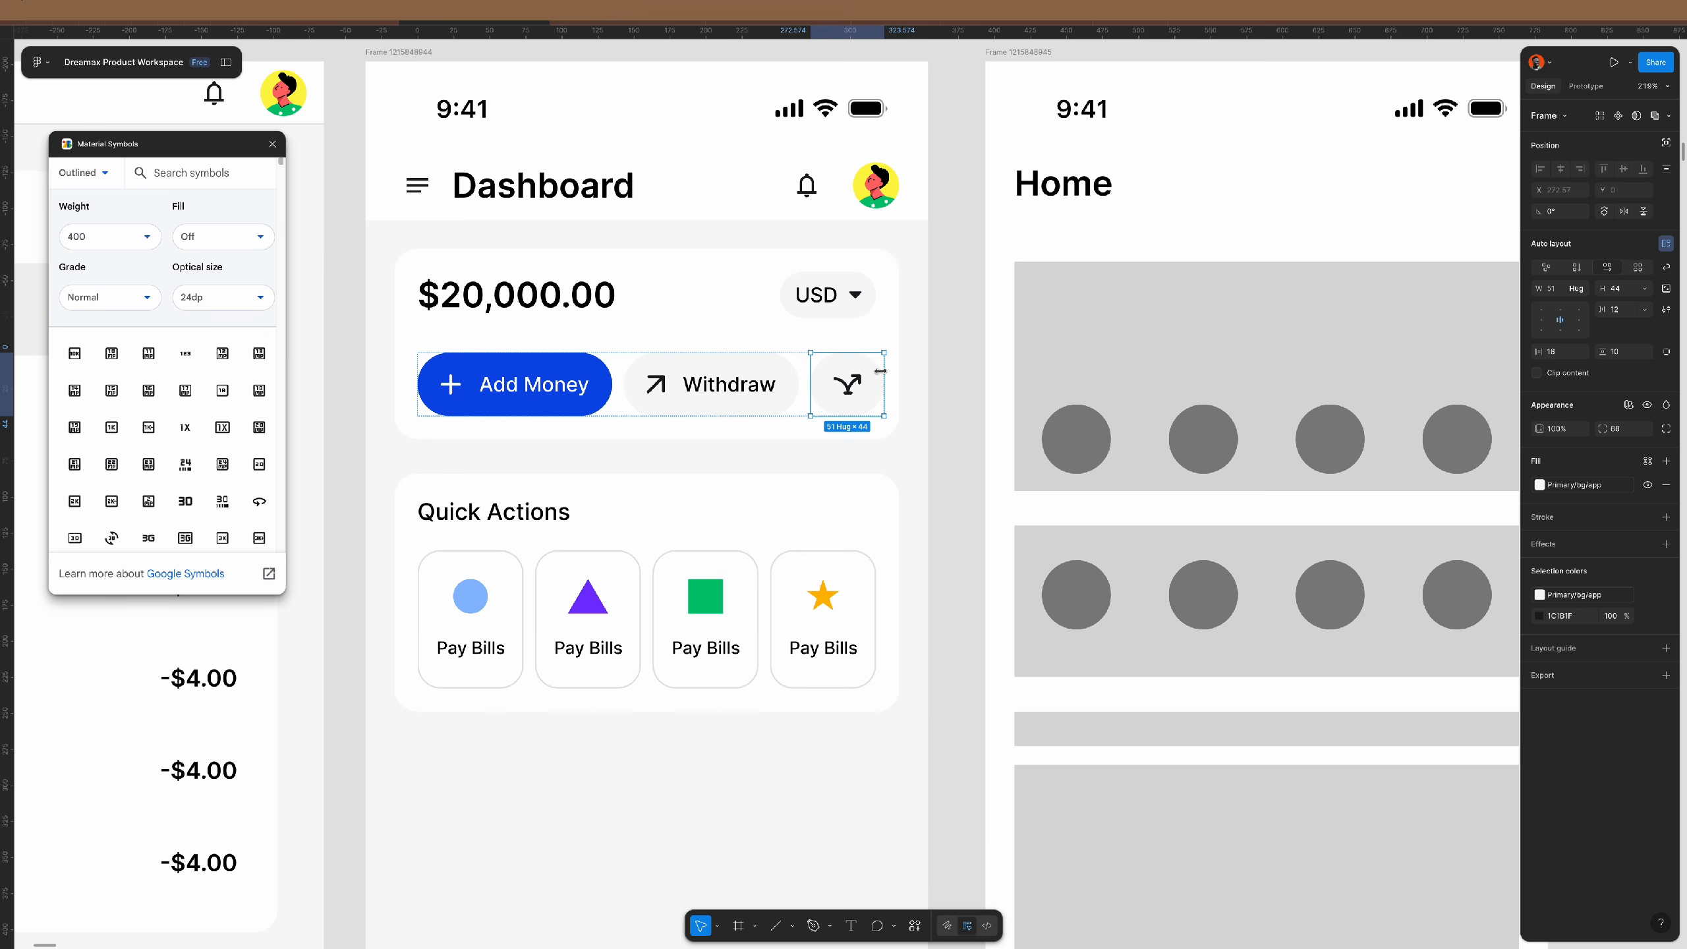
left_click(91, 182)
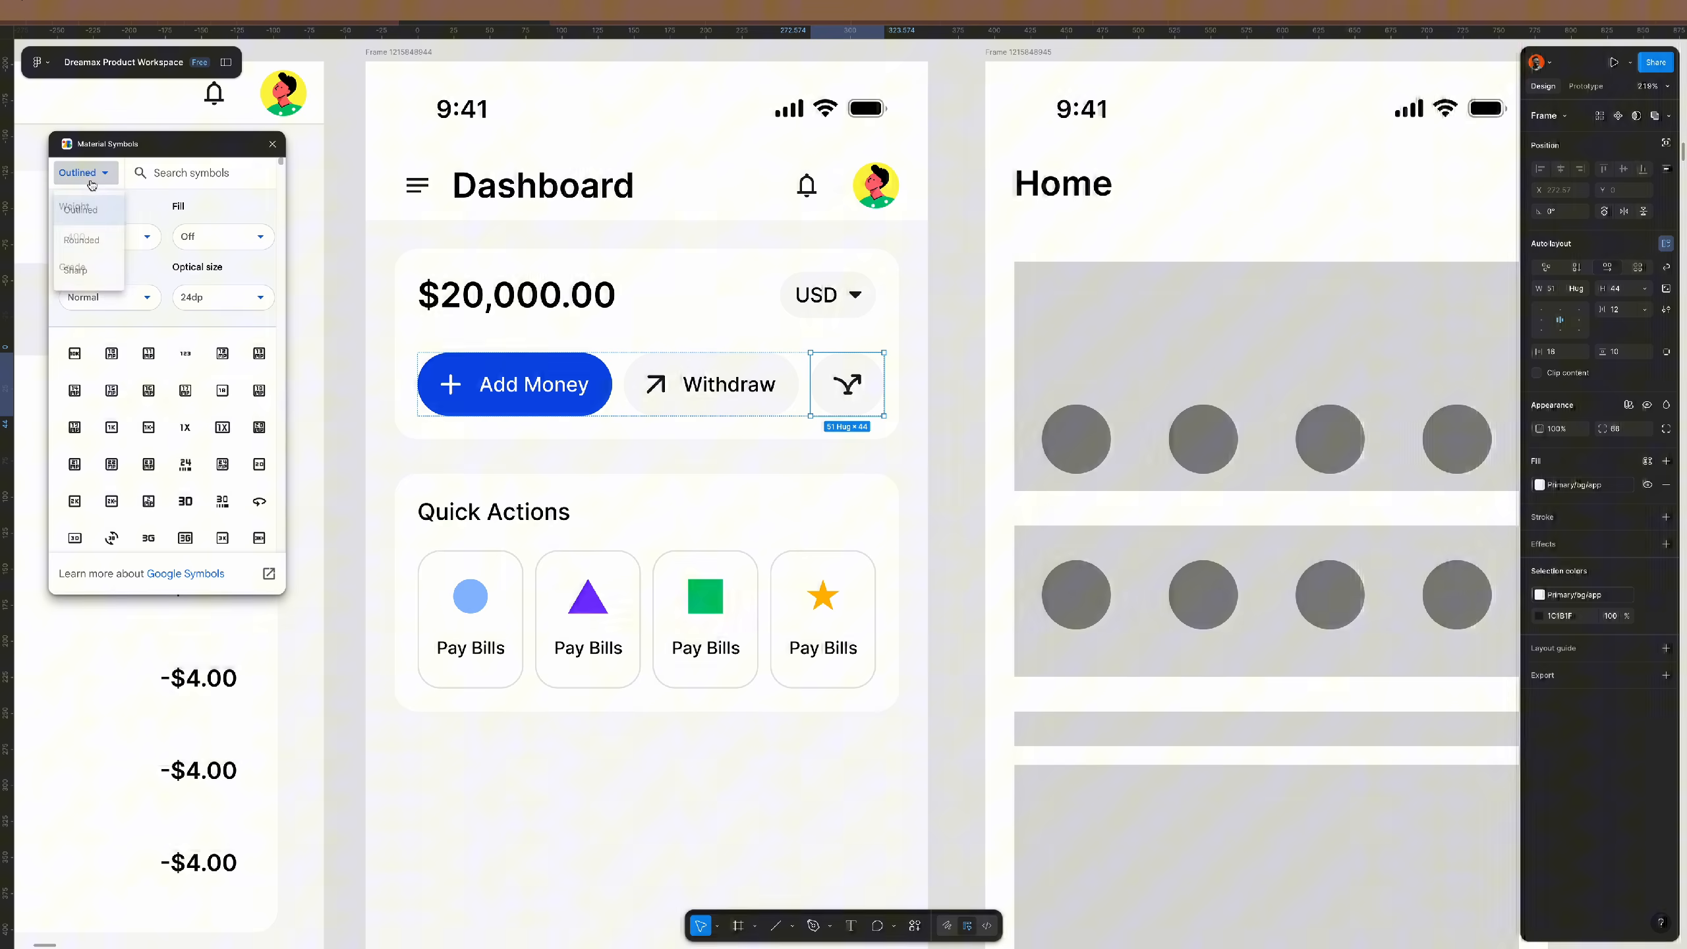
left_click(81, 240)
left_click(192, 174)
type("more")
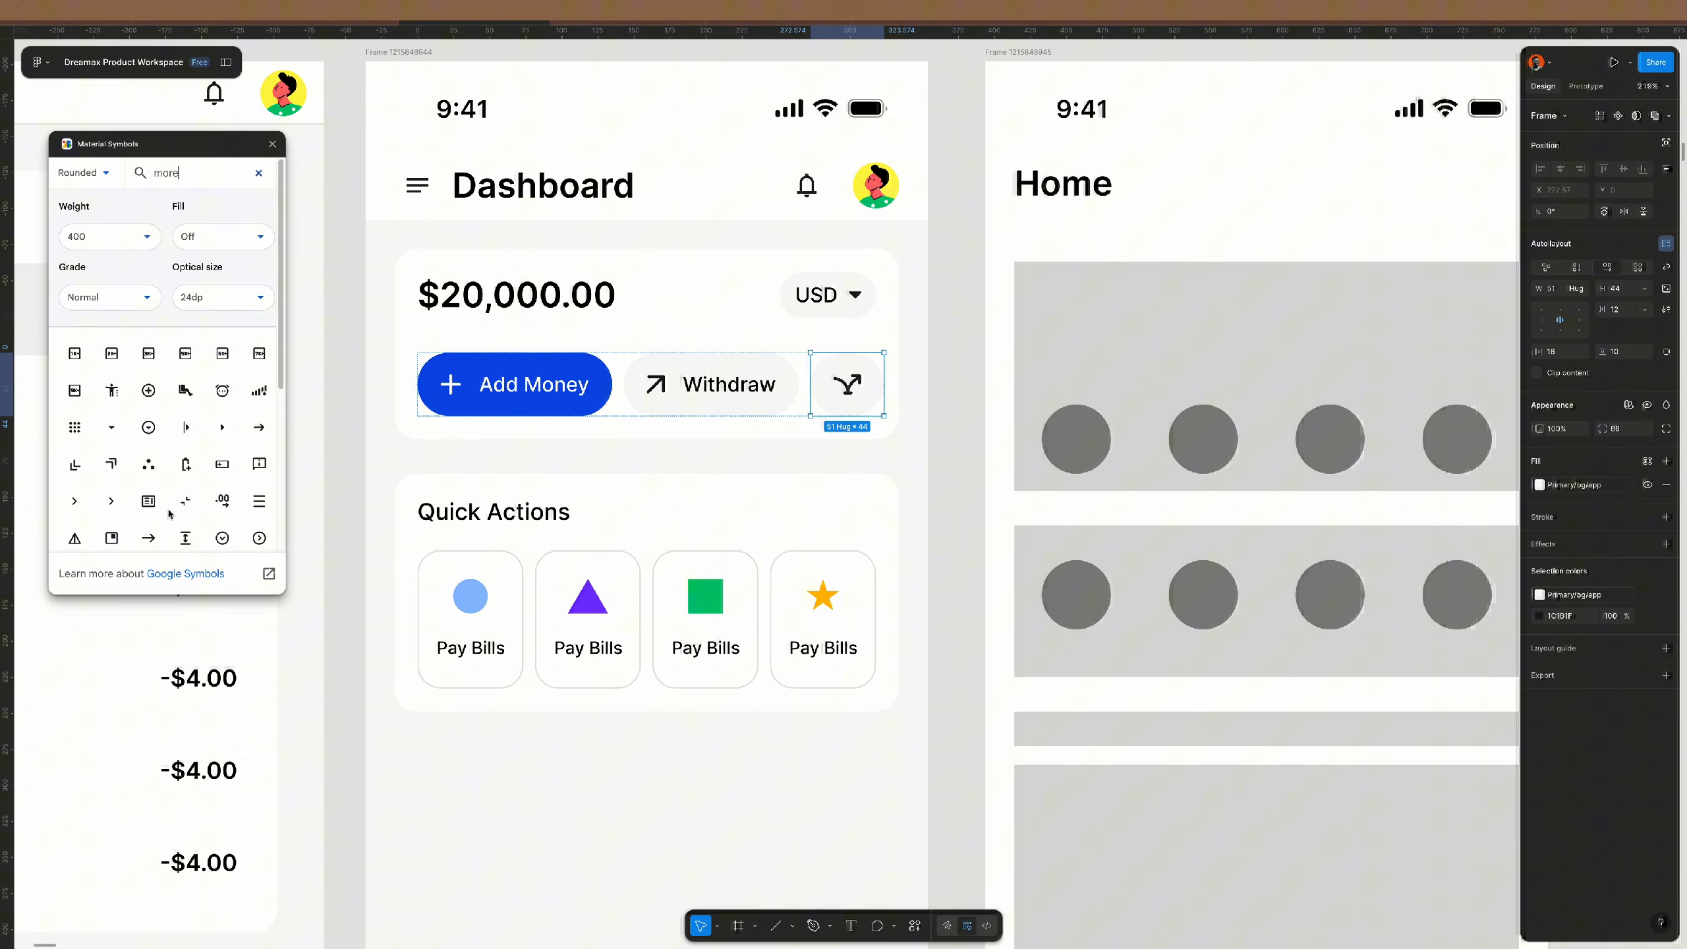
scroll(169, 513, "down", 5)
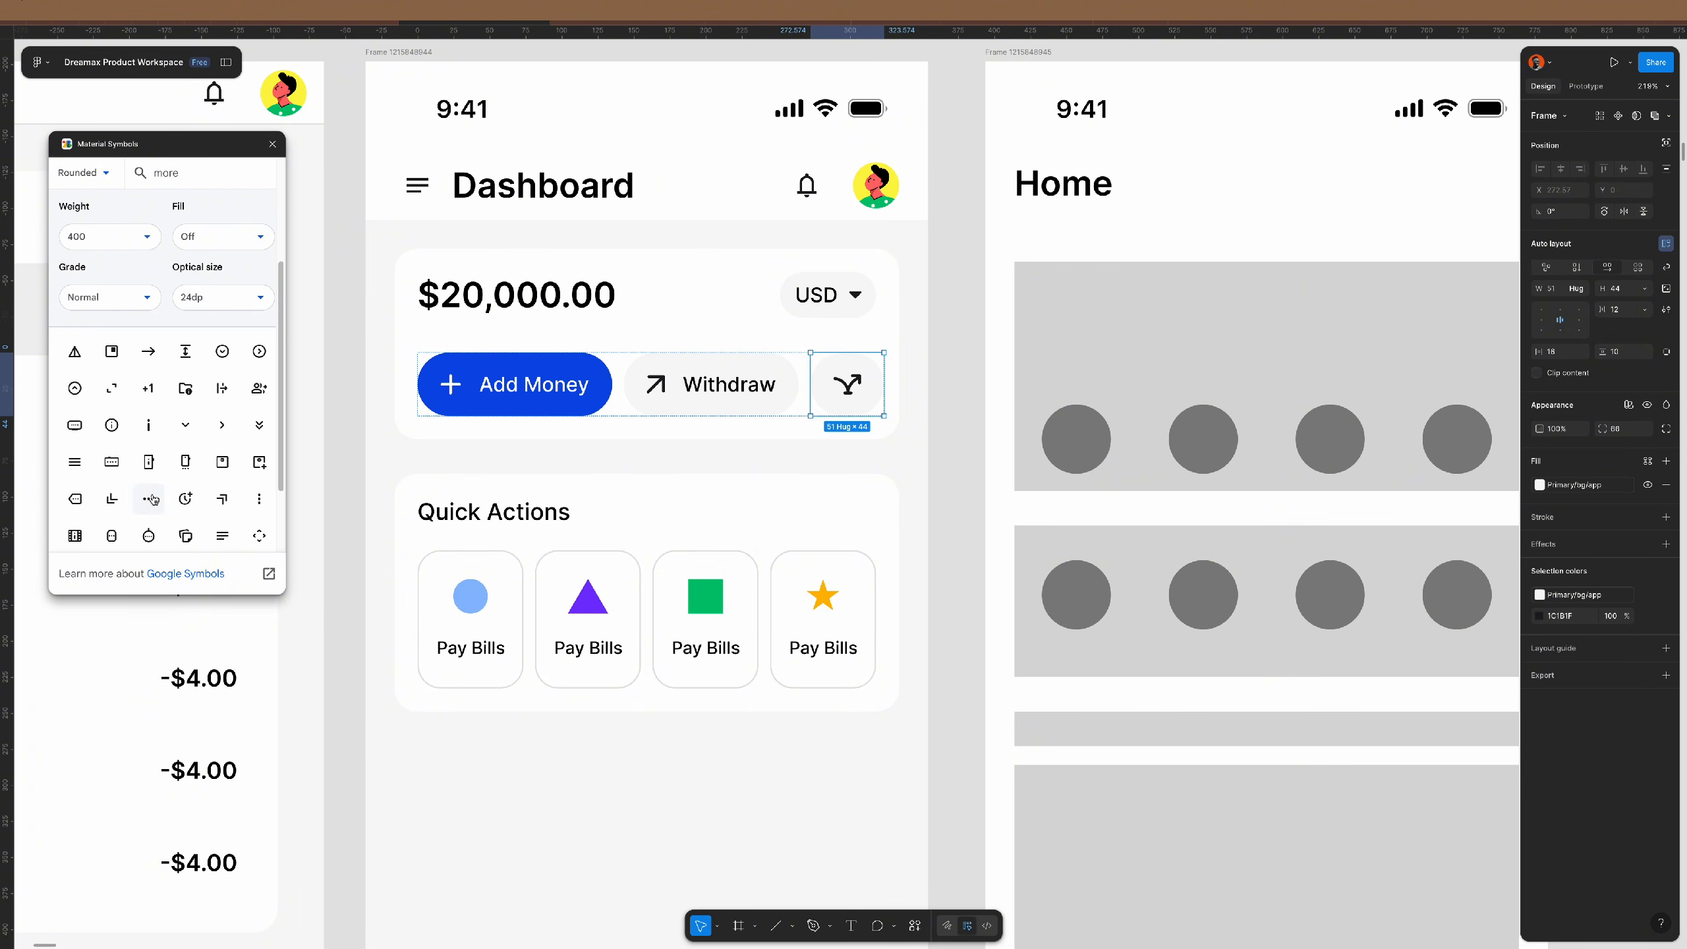
left_click(148, 502)
left_click(271, 145)
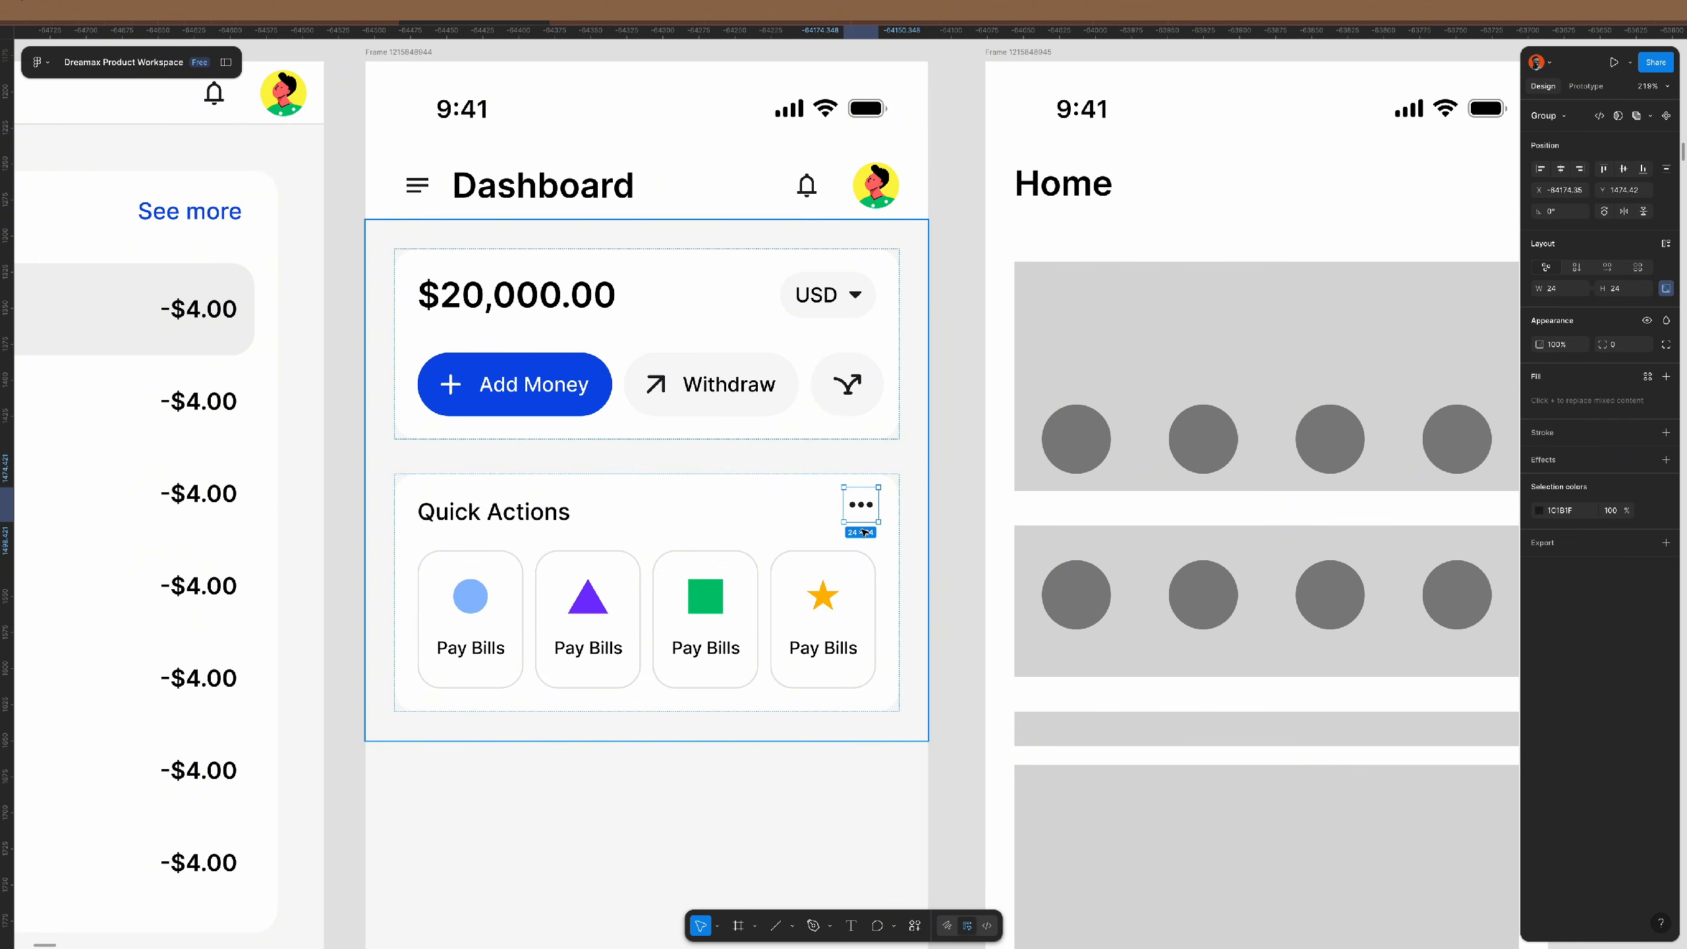
key("Delete")
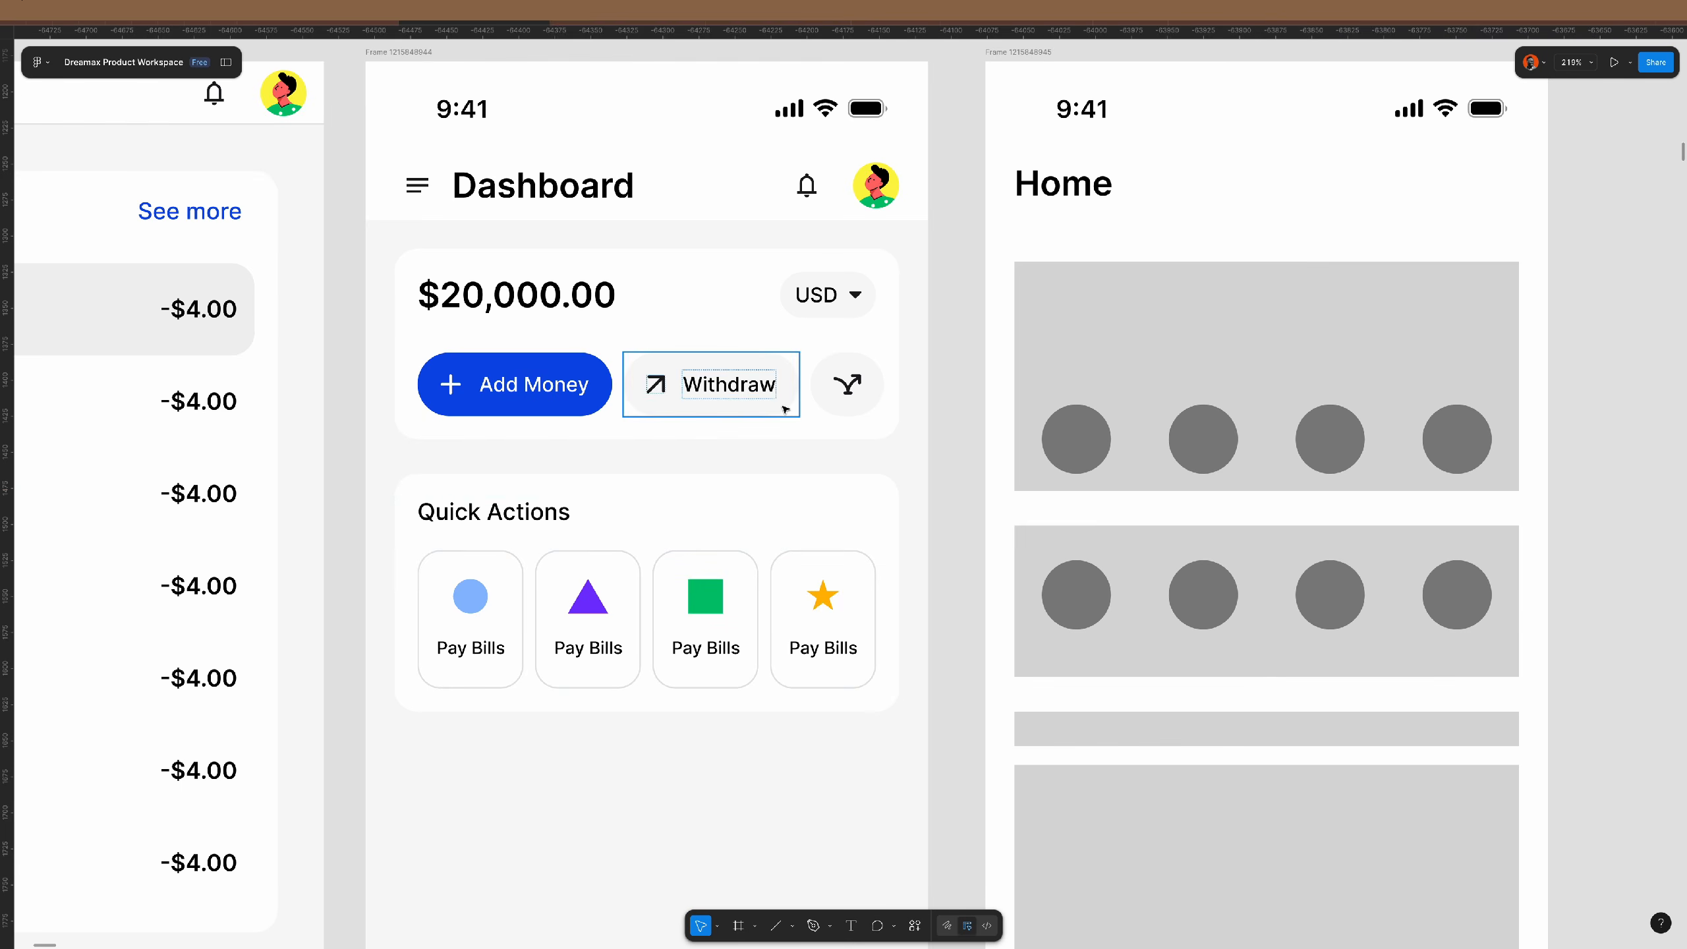
- Replace the third button's branching-arrow icon with the more icon
double_click(763, 389)
double_click(854, 388)
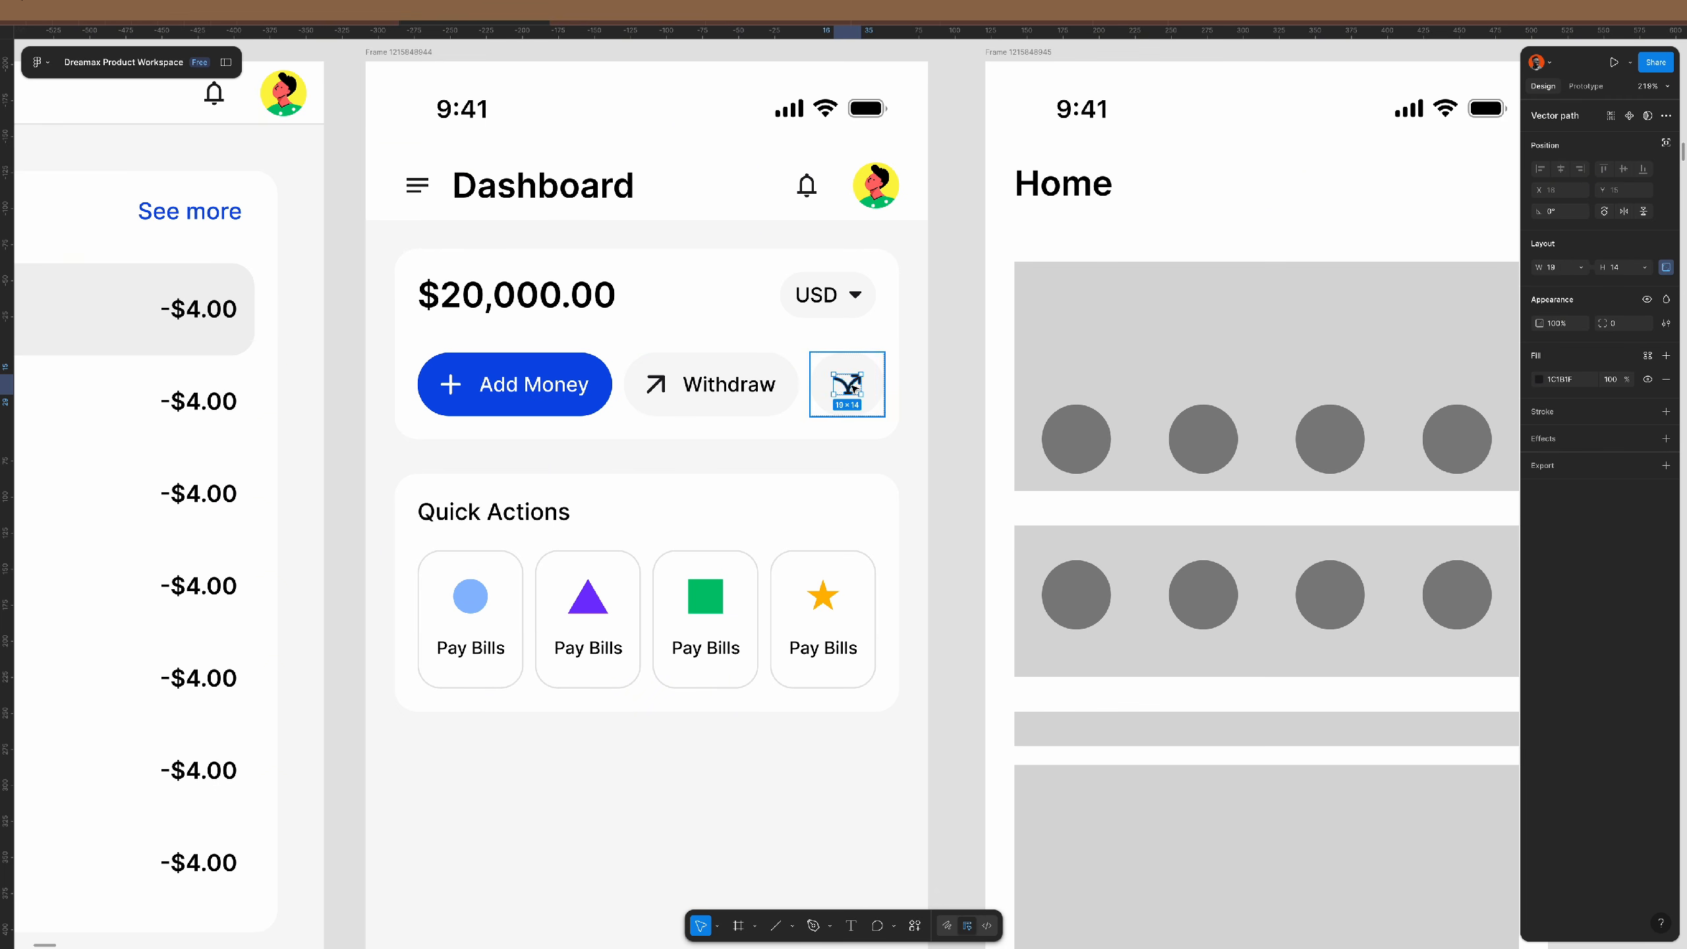
key("ctrl+shift+r")
- Make the third button 44 wide with zero vertical padding and zero internal spacing
left_click(880, 388)
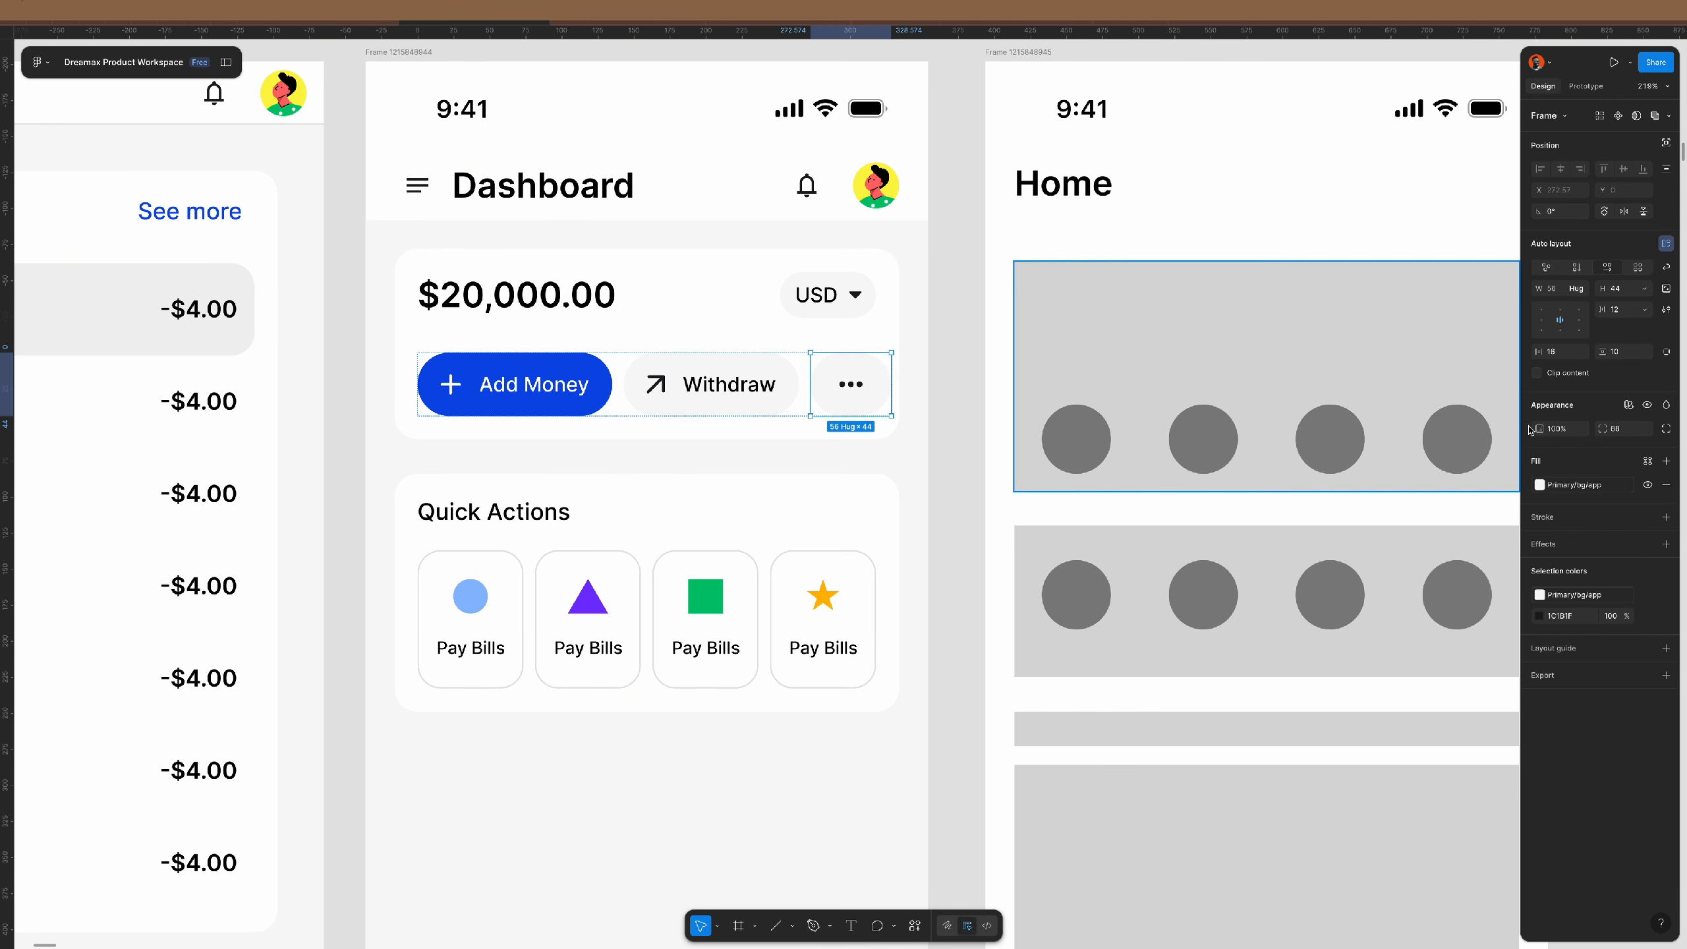
left_click(1564, 290)
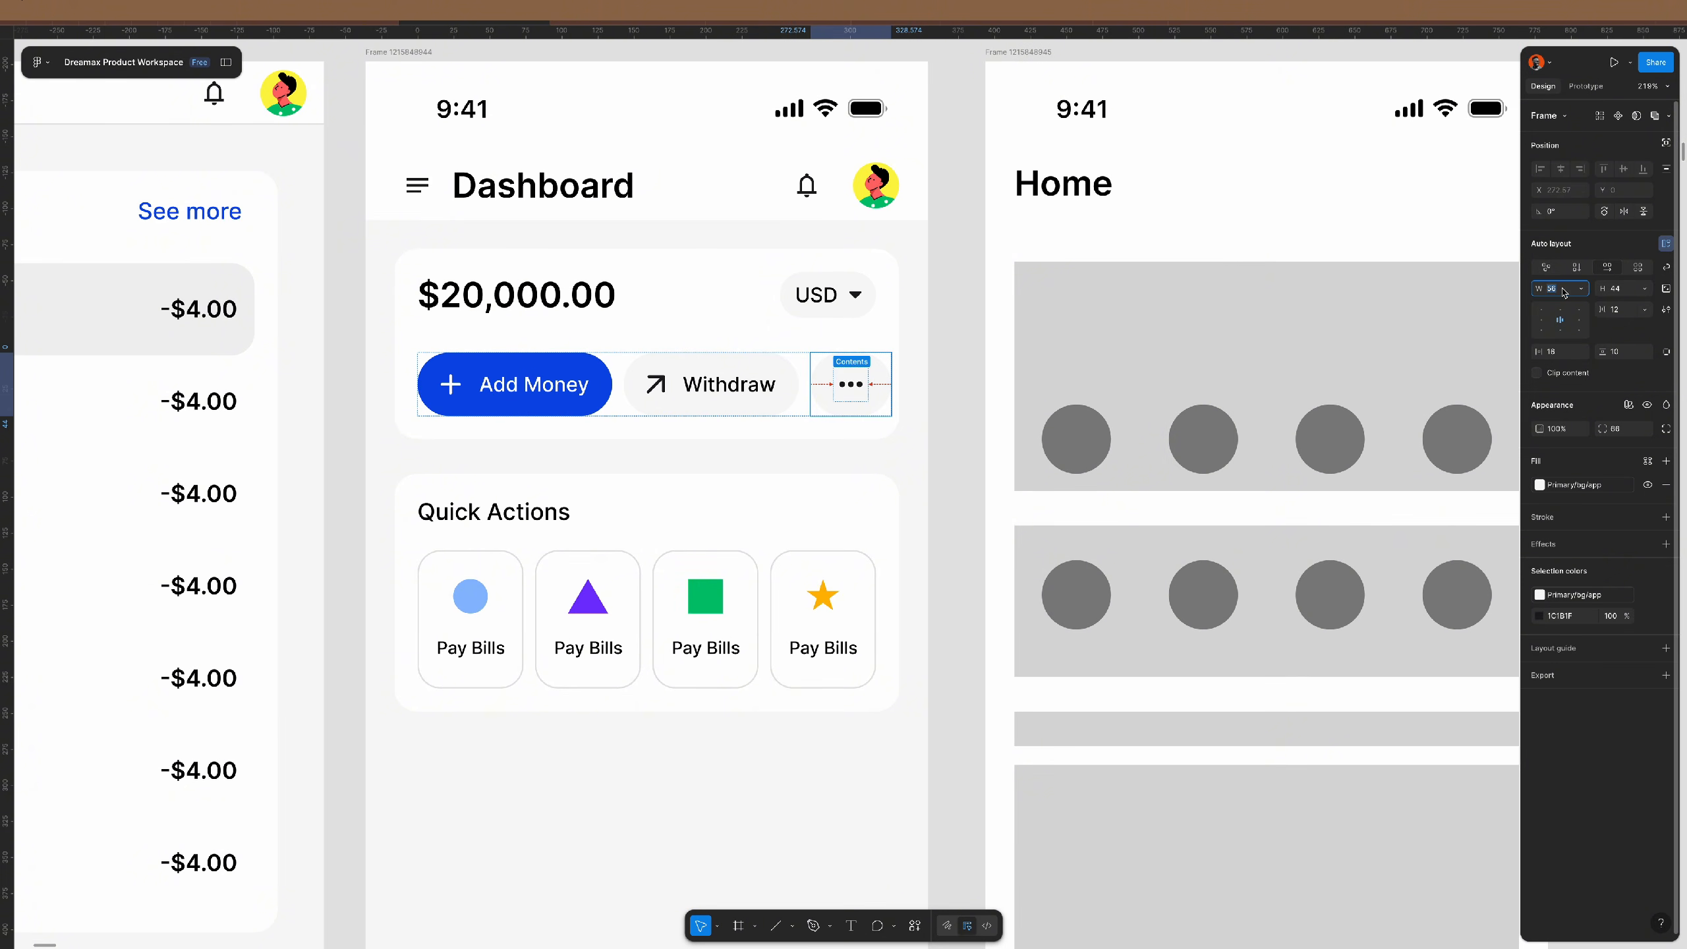
type("44")
key("Return")
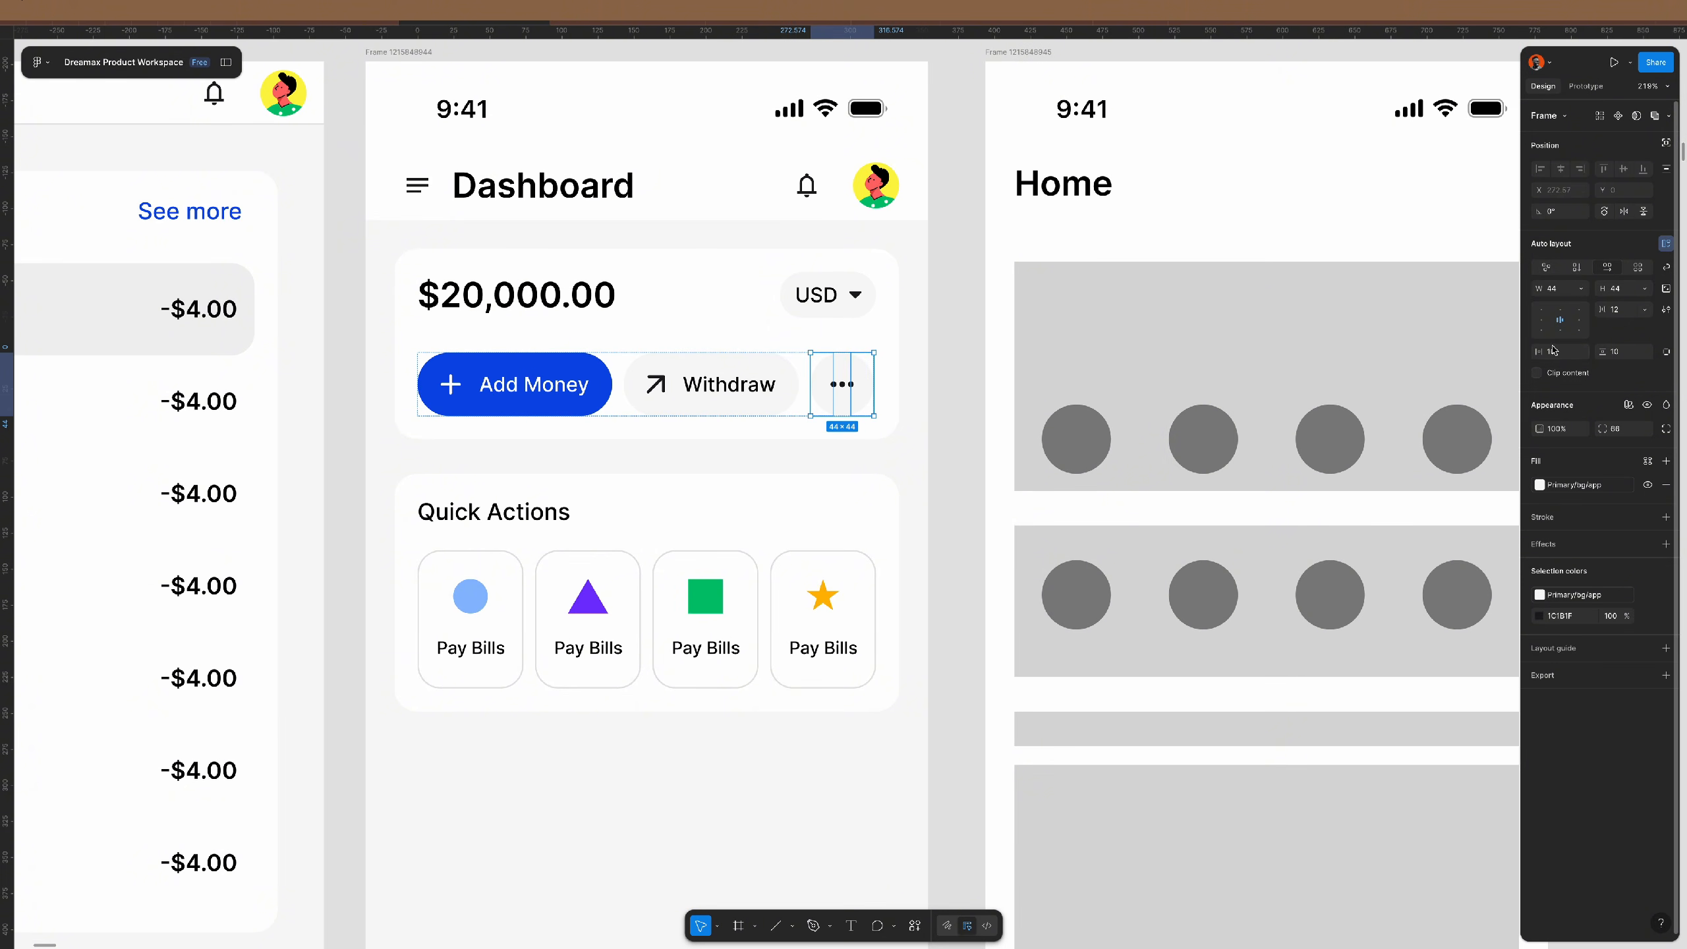
key("Tab")
type("0")
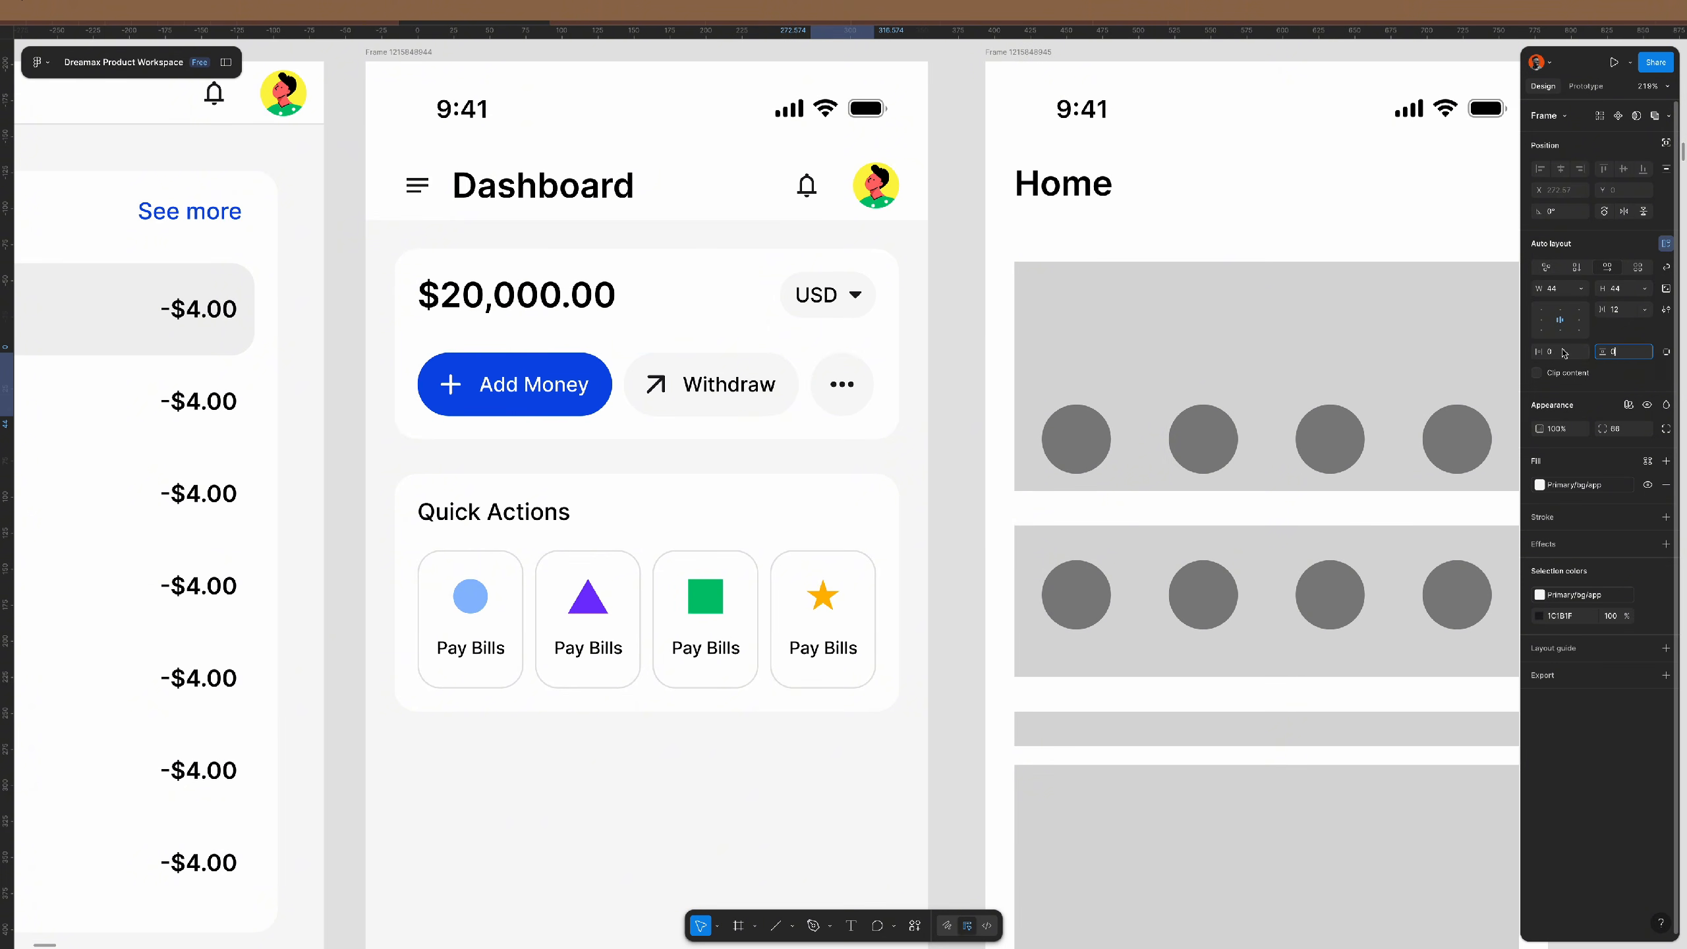
left_click(1625, 311)
type("0")
key("Return")
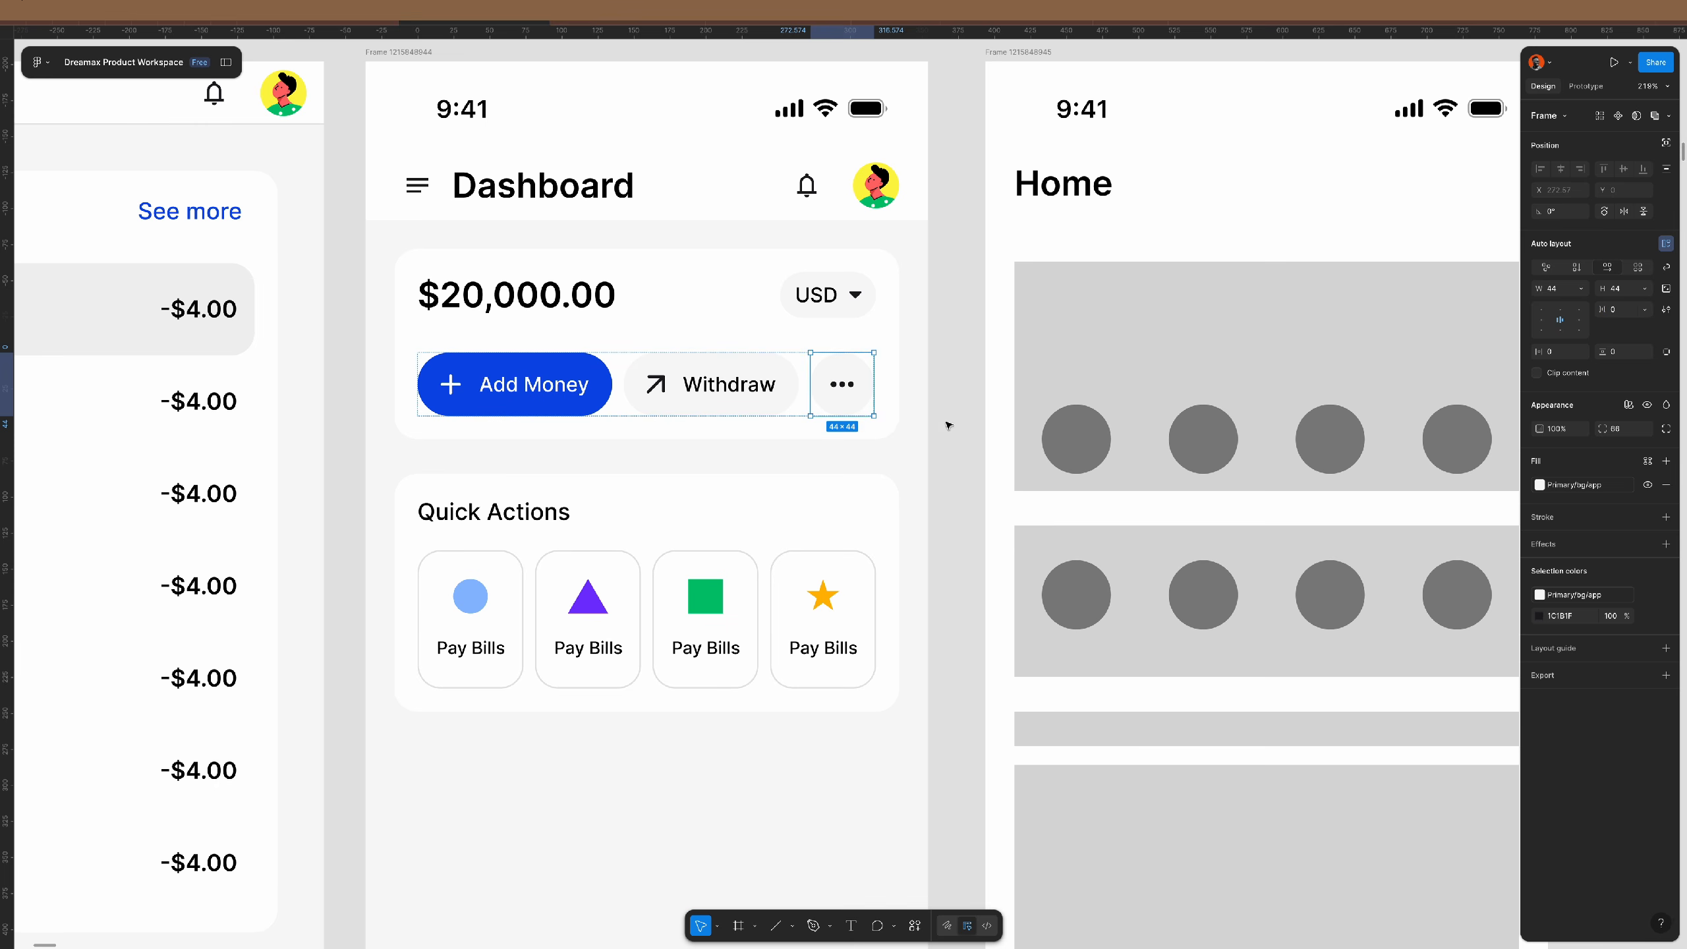
- Make the button row fill the card width with auto spacing between buttons
left_click(881, 339)
double_click(856, 386)
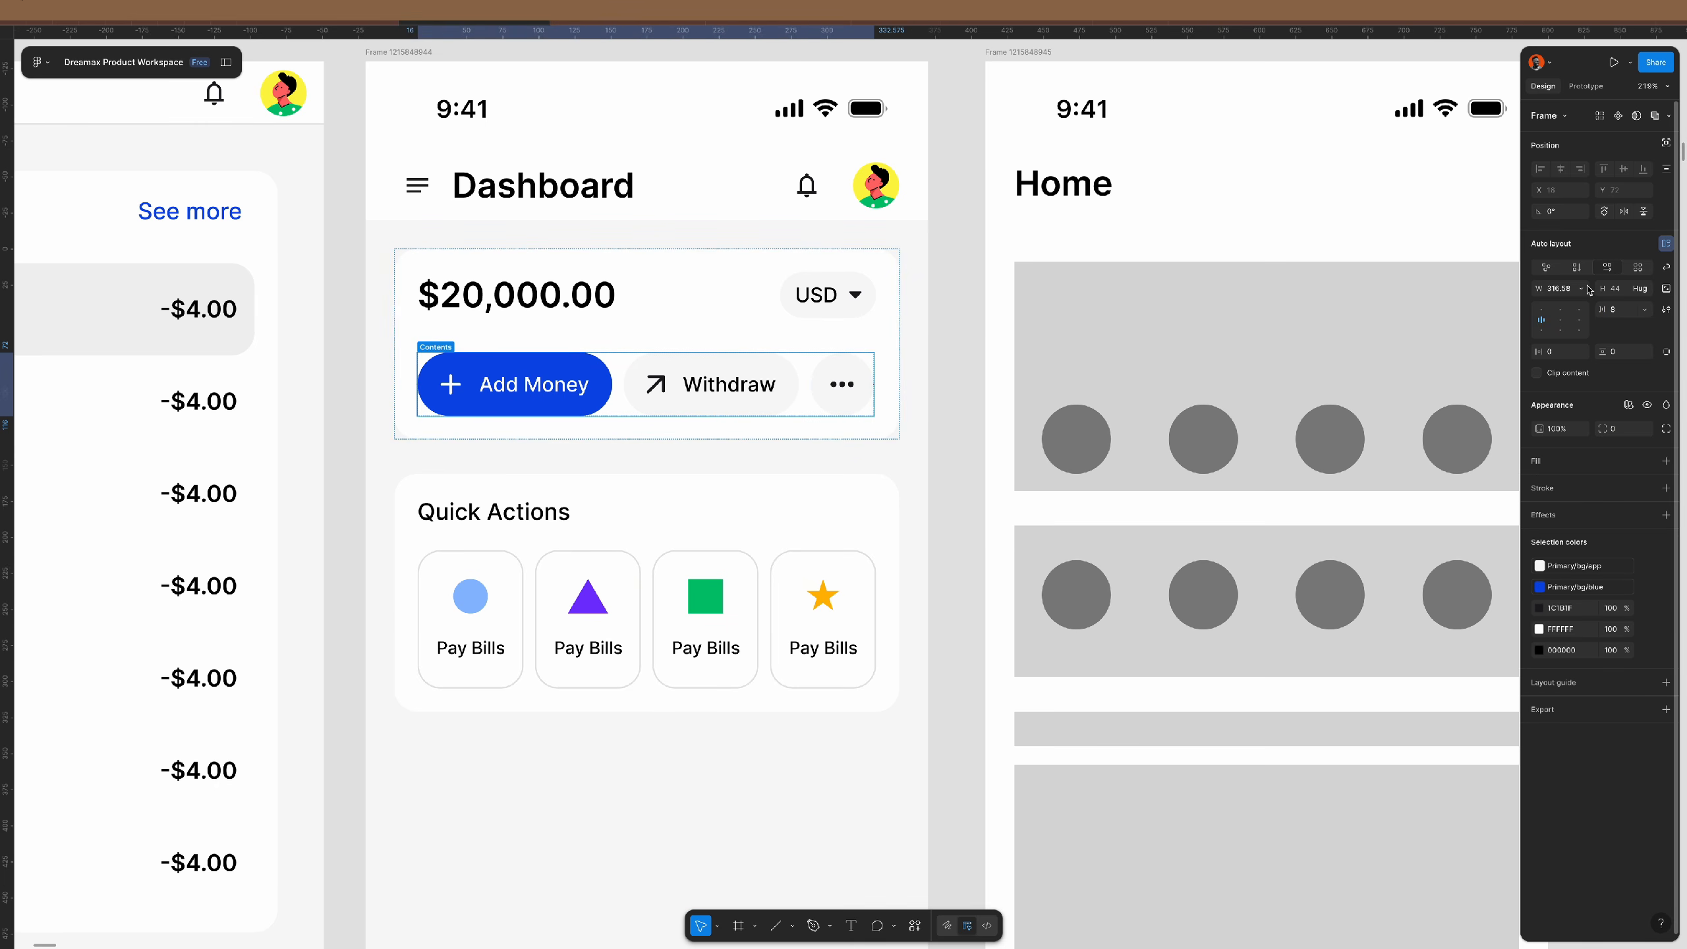
left_click(1583, 292)
left_click(1612, 317)
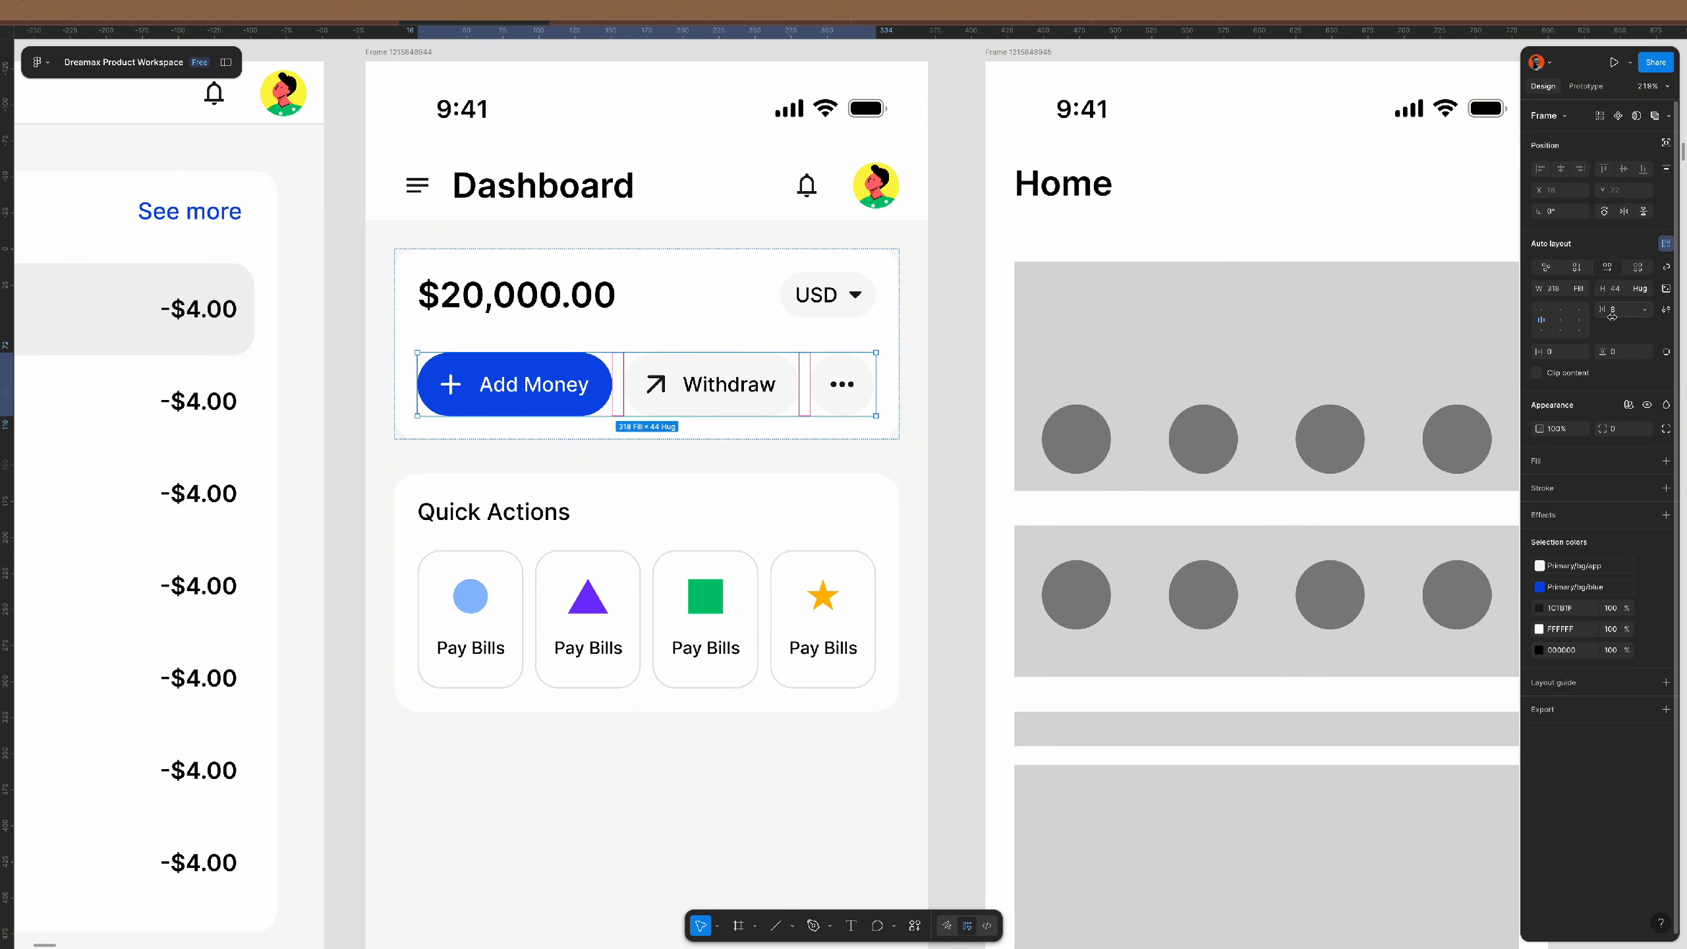
left_click(1648, 314)
left_click(1618, 328)
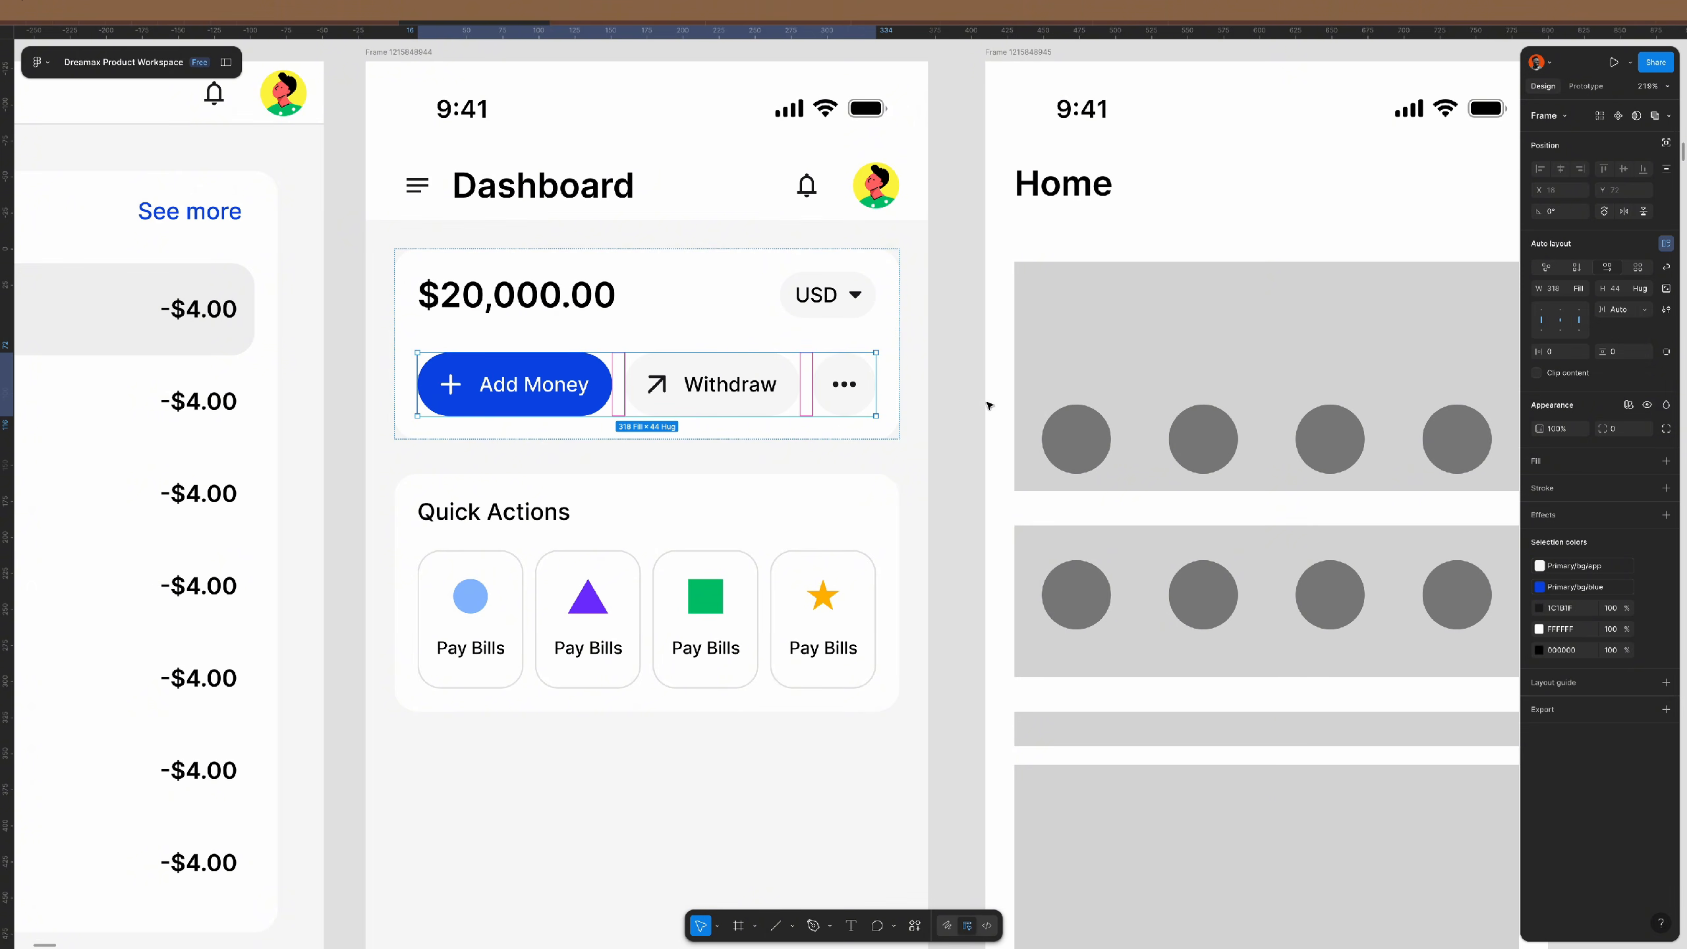
left_click(950, 403)
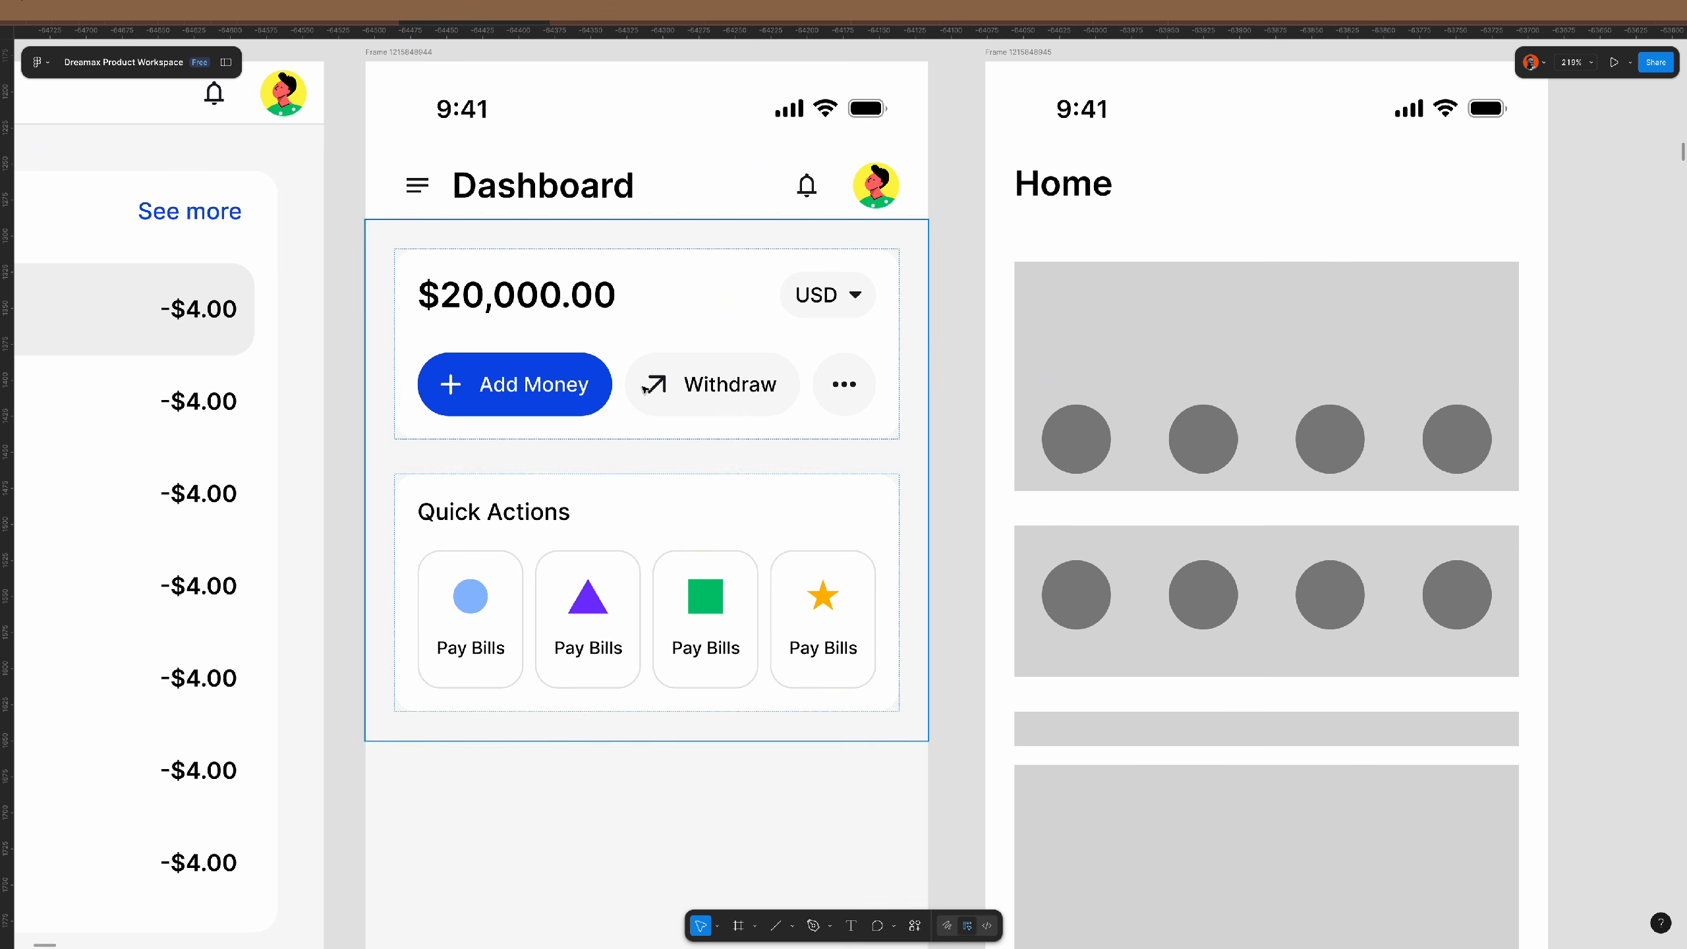
- Set an 8 px gap inside the Add Money and Withdraw buttons
left_click(610, 385)
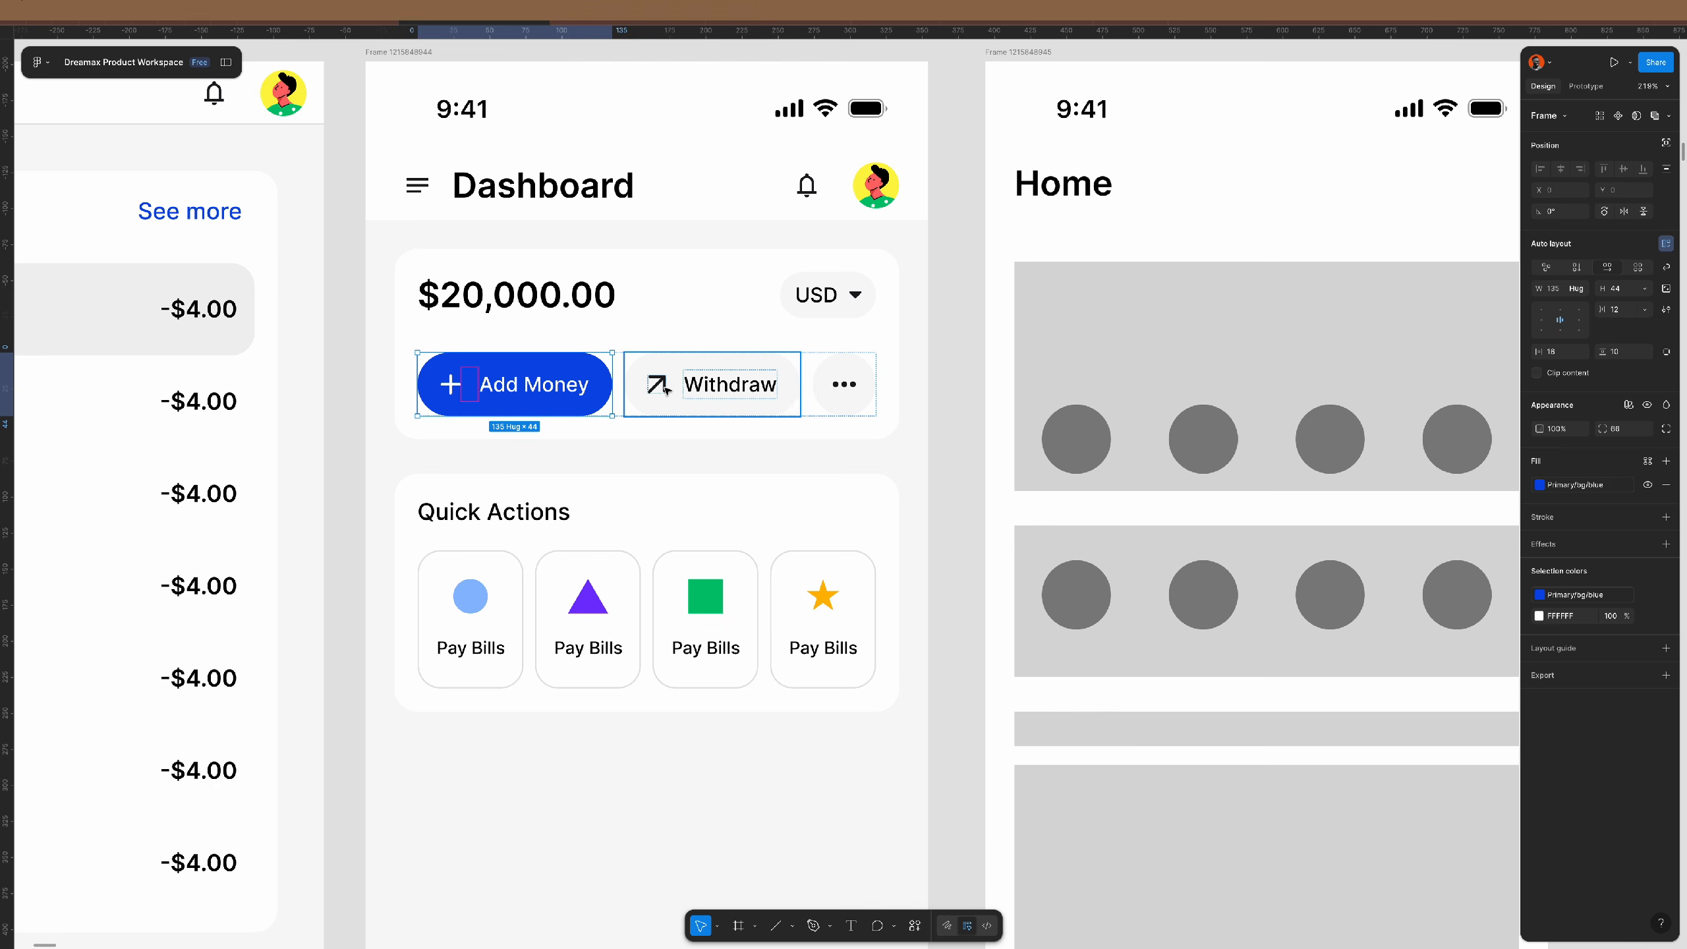
left_click(794, 402, "shift")
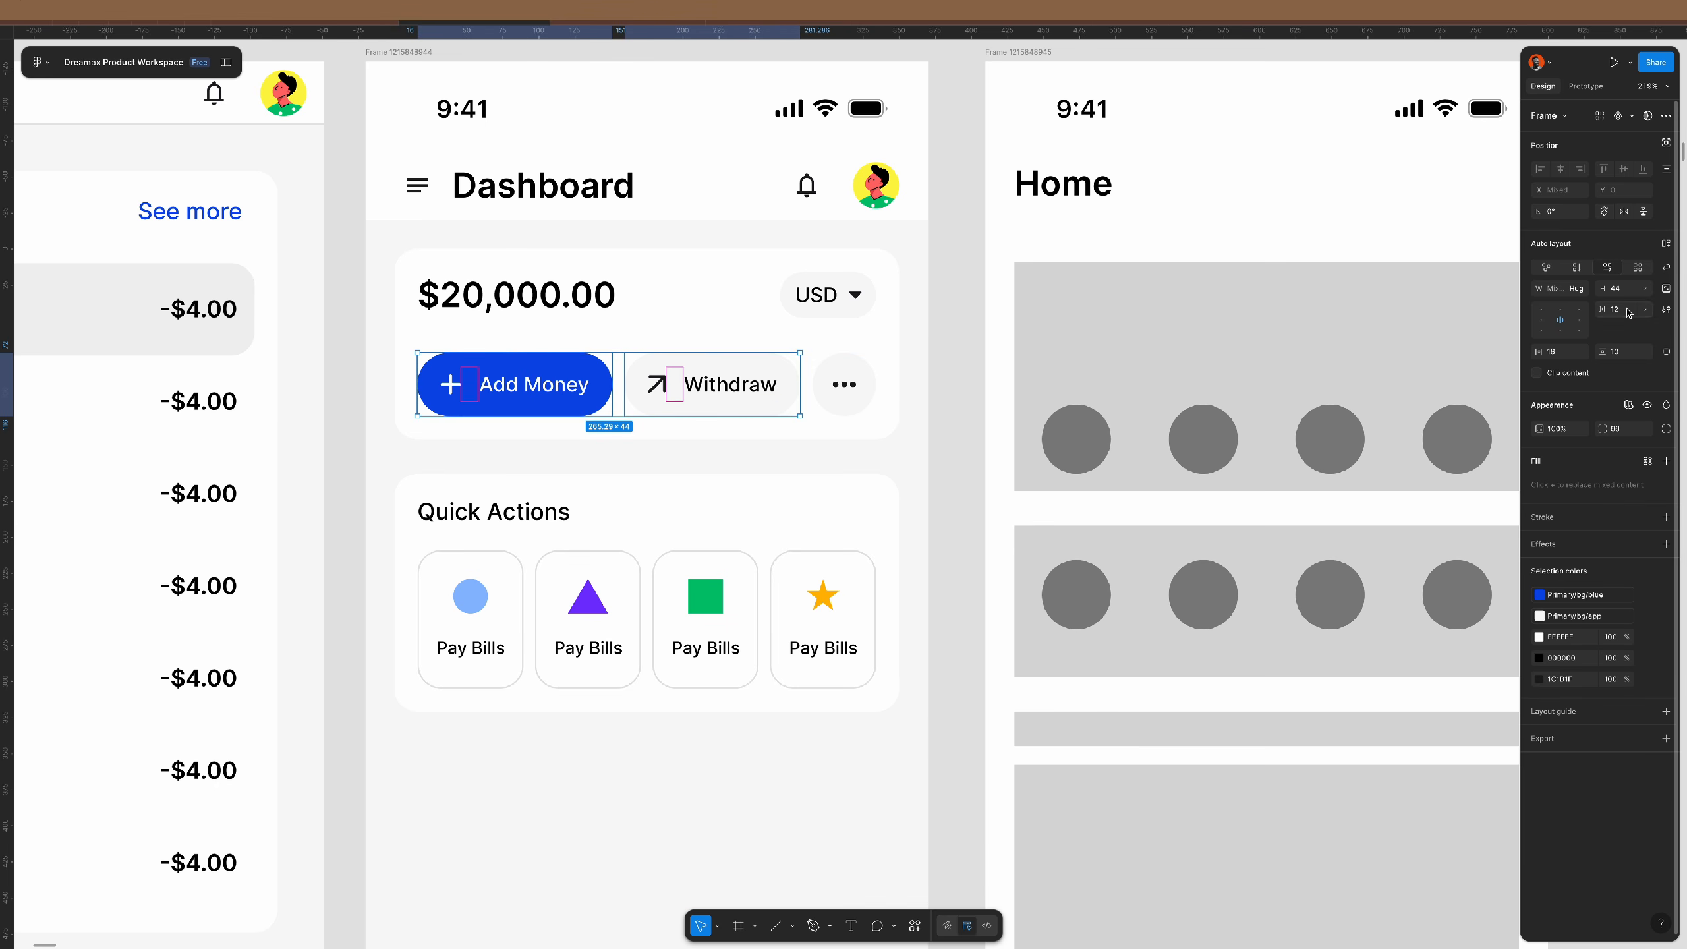
left_click(1629, 312)
type("8")
key("Return")
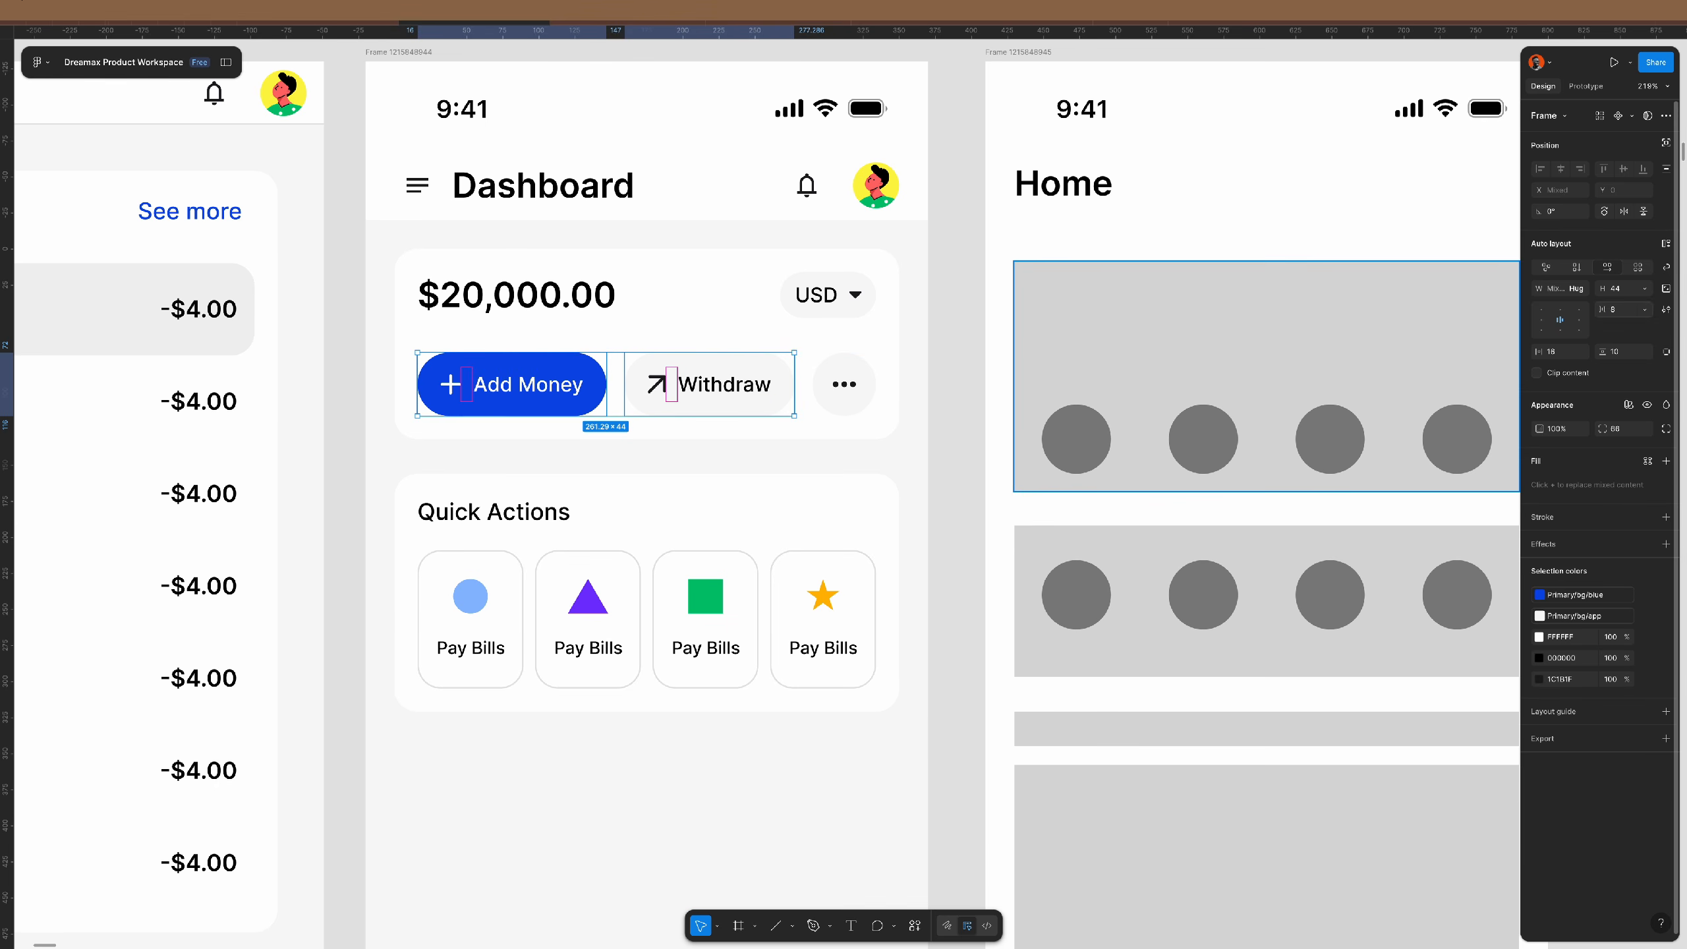
left_click(963, 449)
scroll(956, 444, "down", 5)
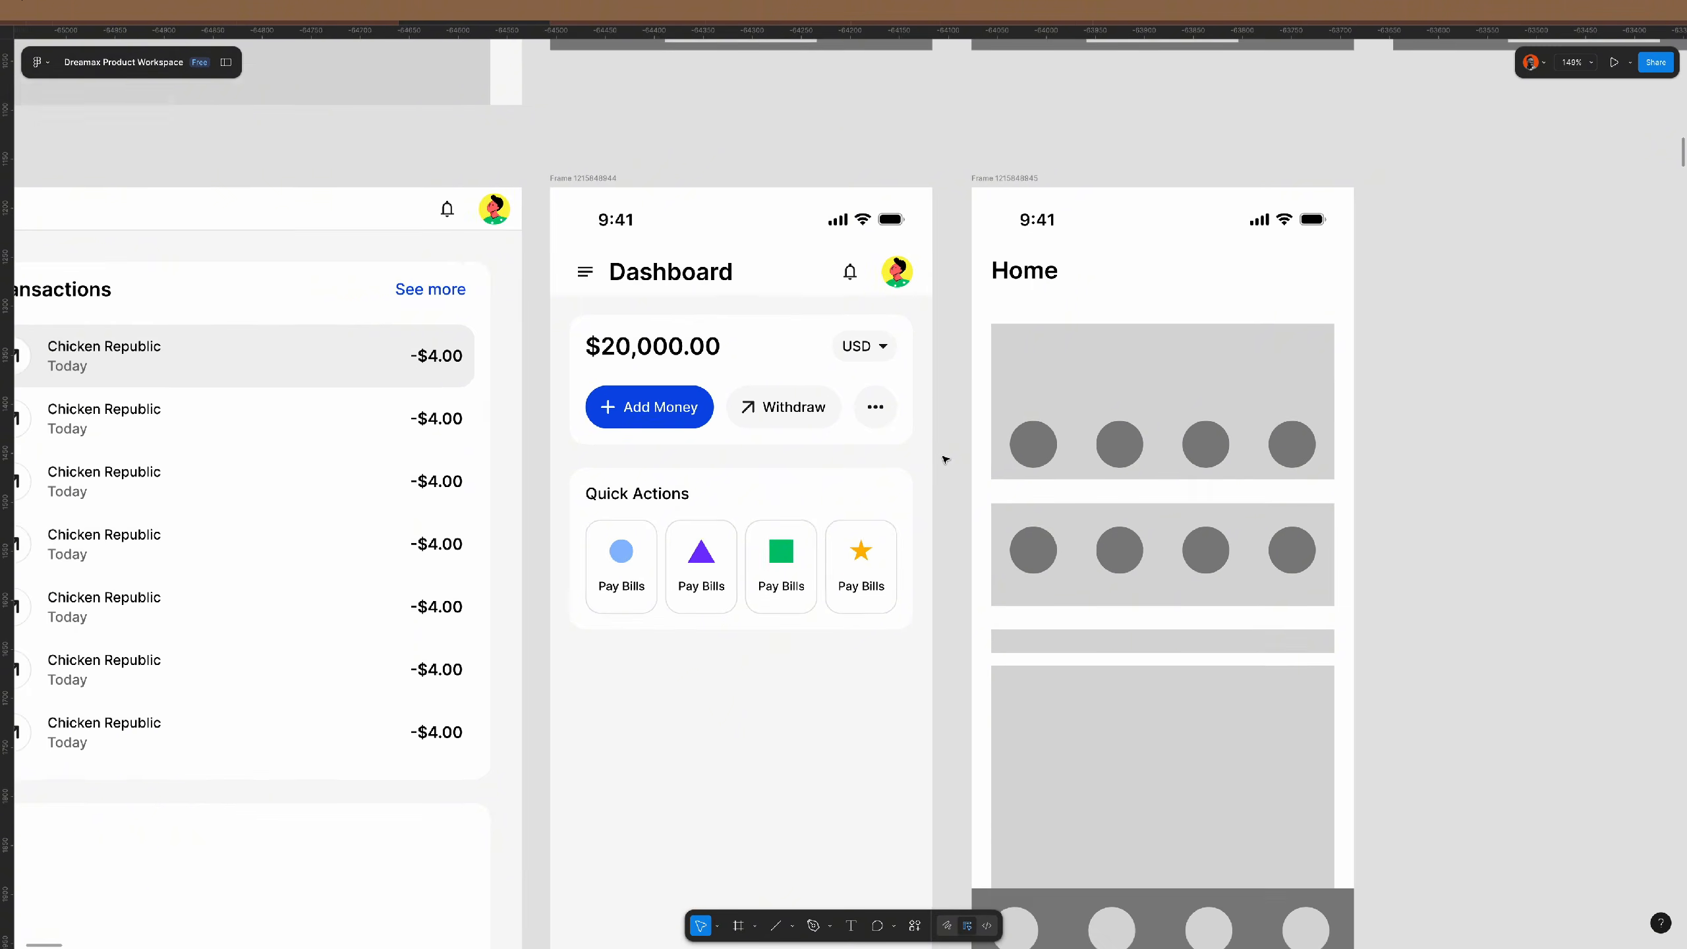
- Set the balance card's internal spacing to 32
left_click(909, 428)
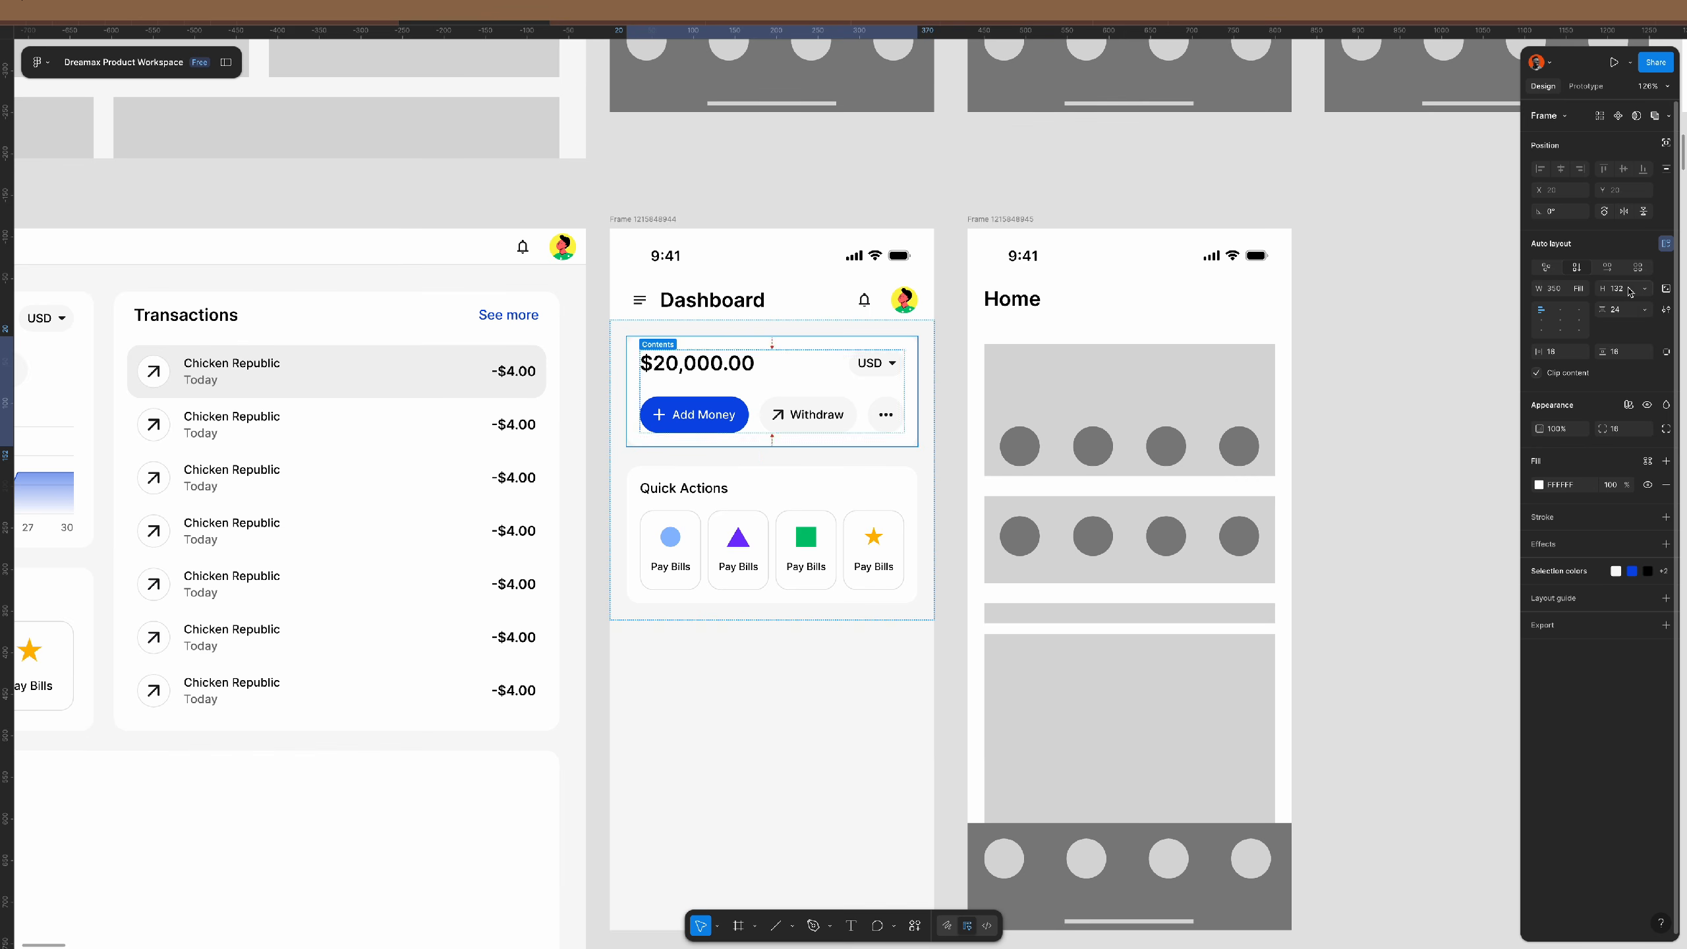
type("32")
key("Return")
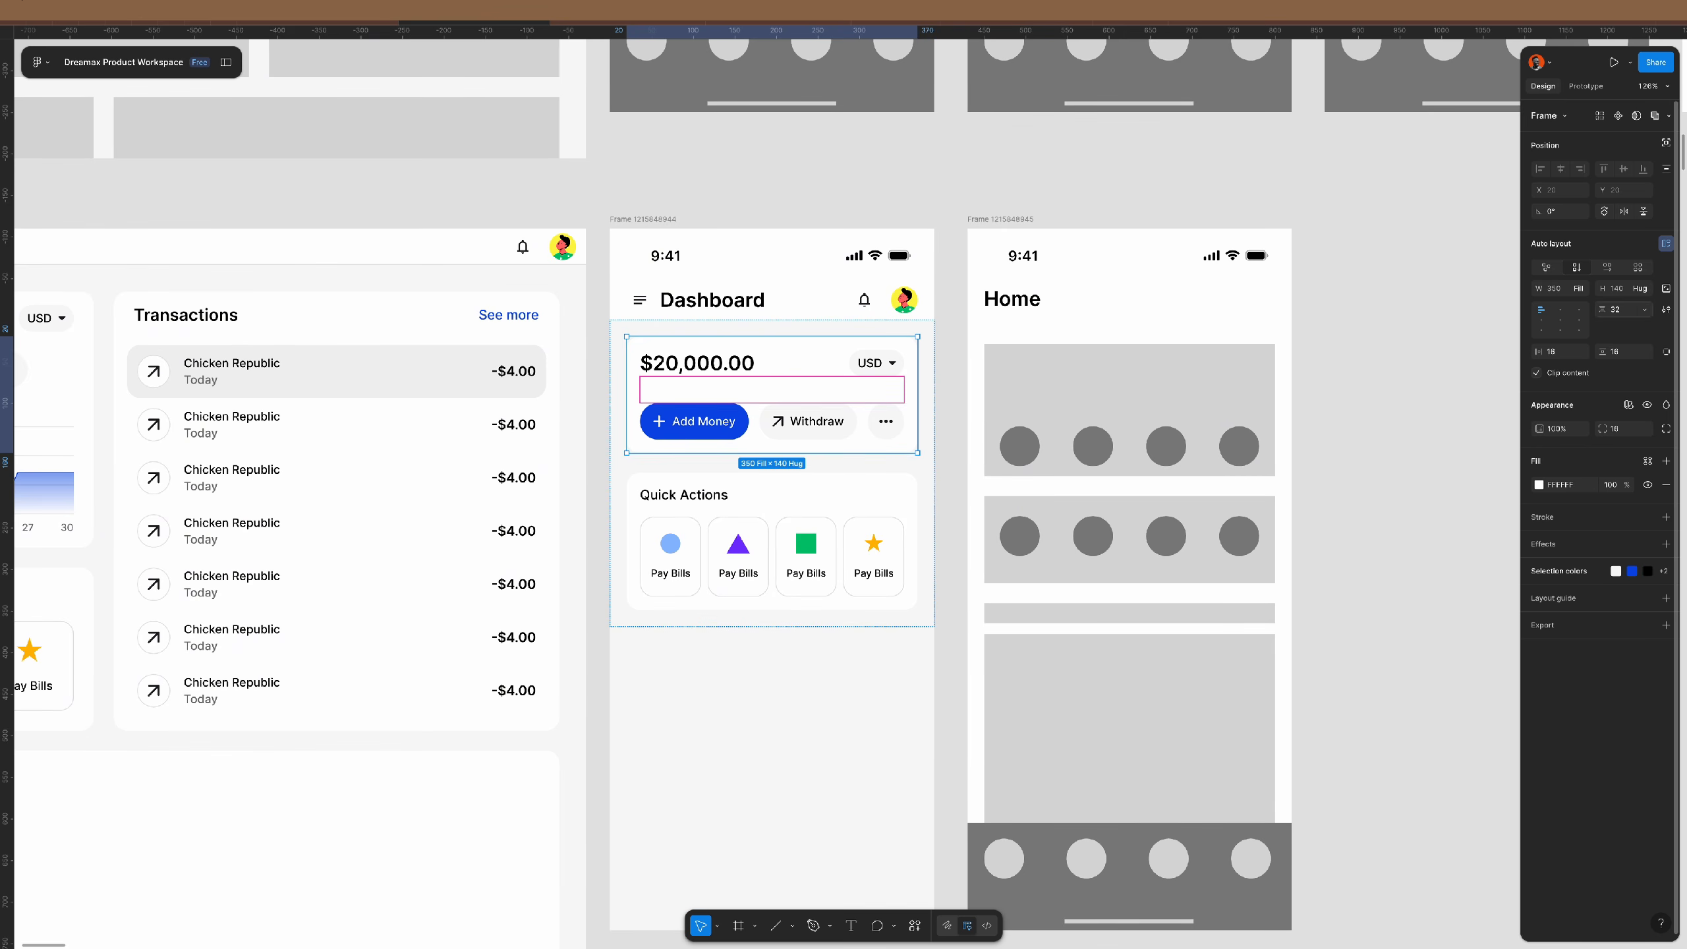
- Stack the amount and USD vertically, with USD above $20,000.00
left_click(838, 366)
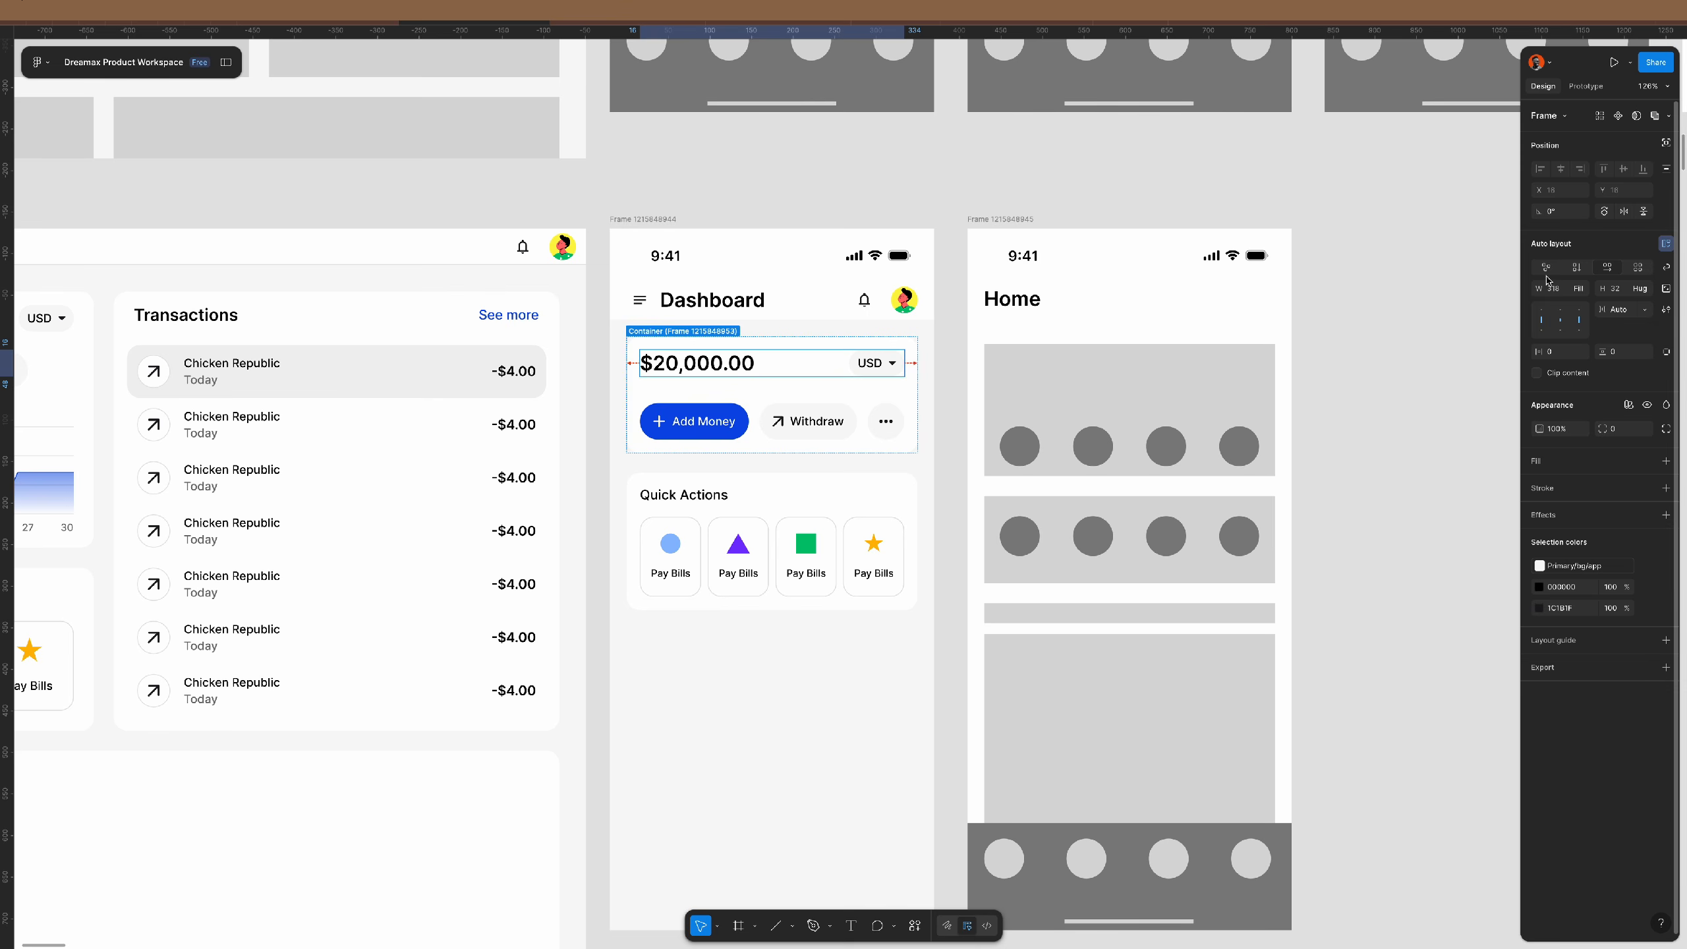
left_click(1580, 267)
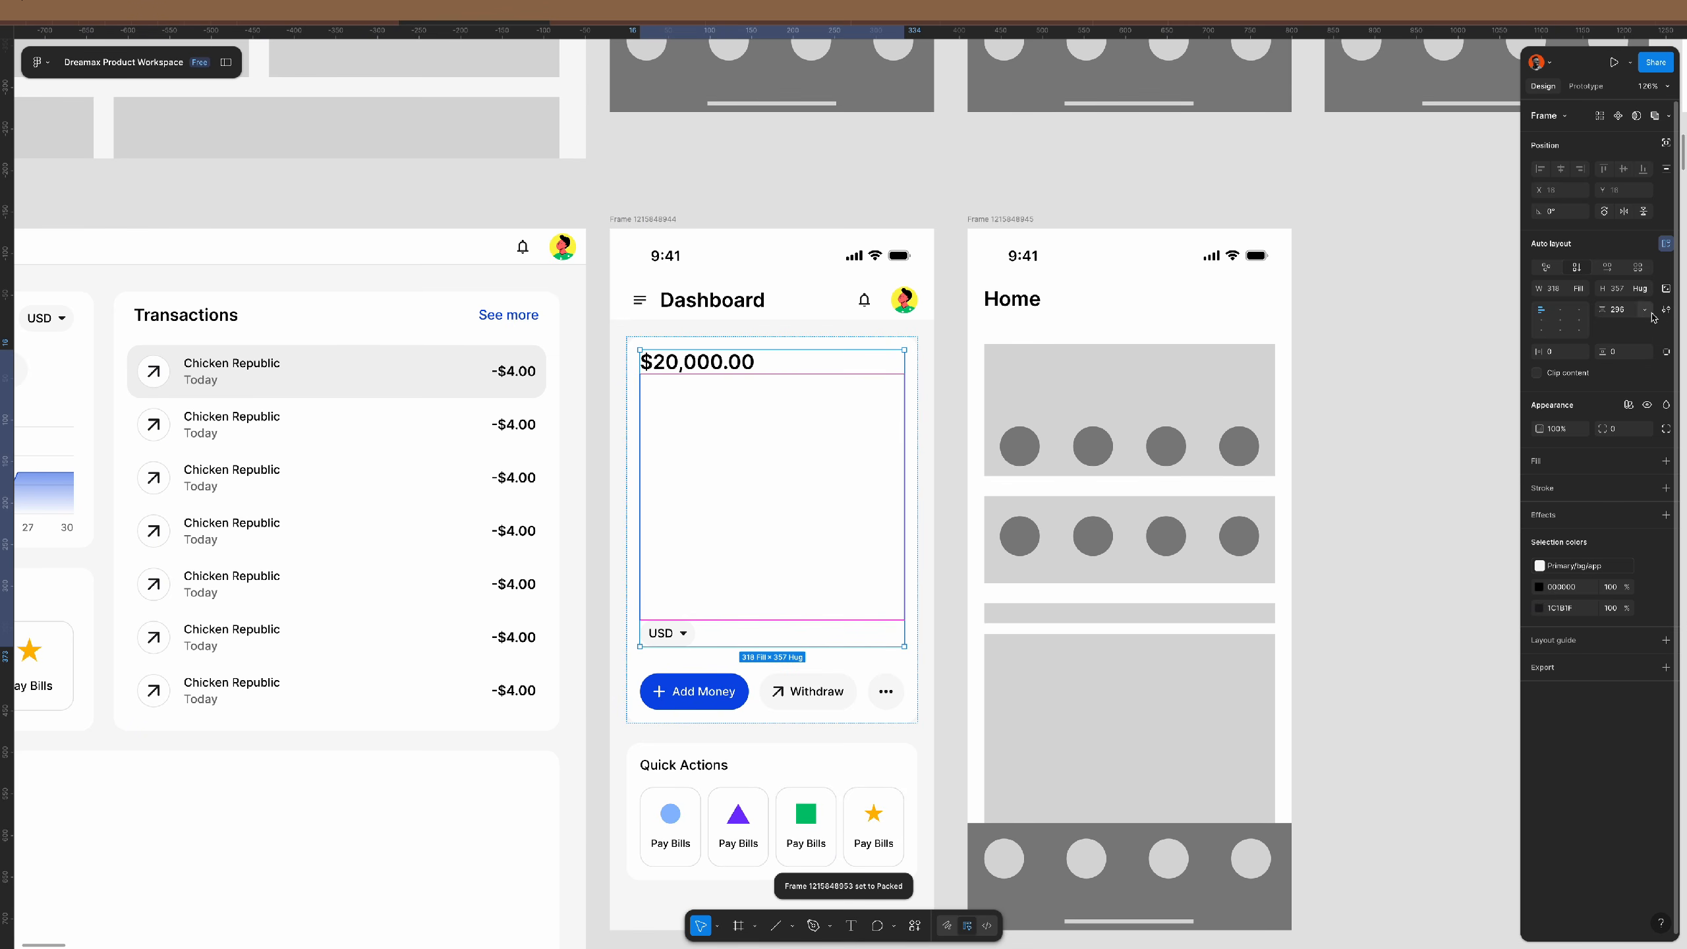
left_click(1630, 313)
type("8")
key("Return")
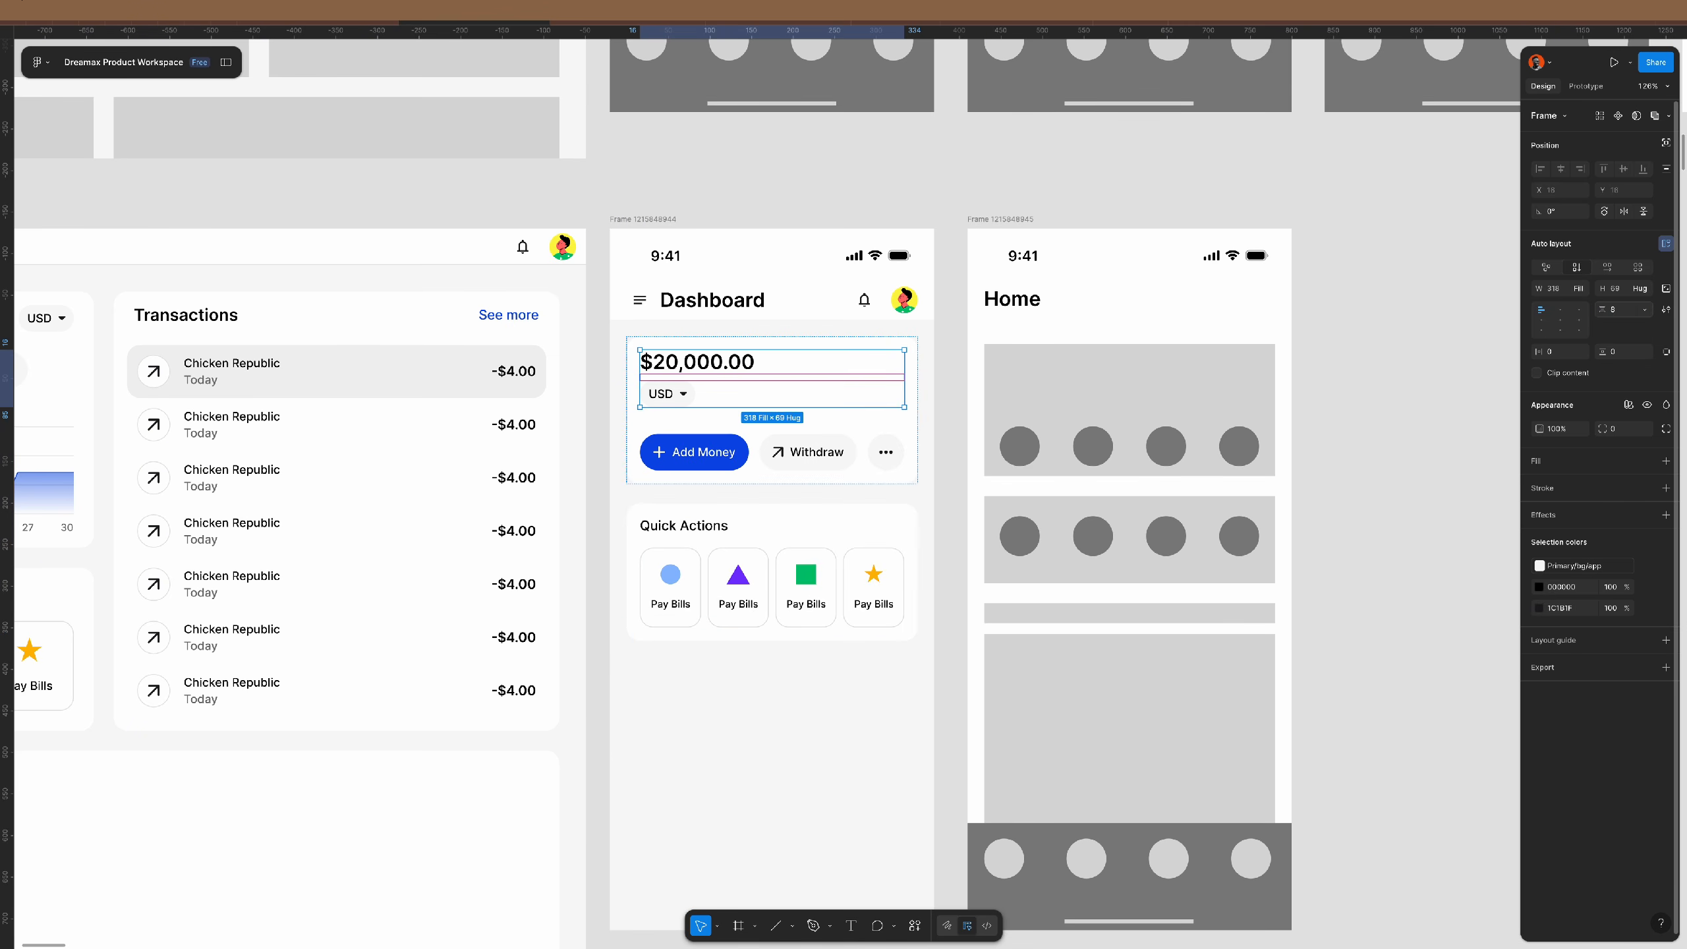
key("Return")
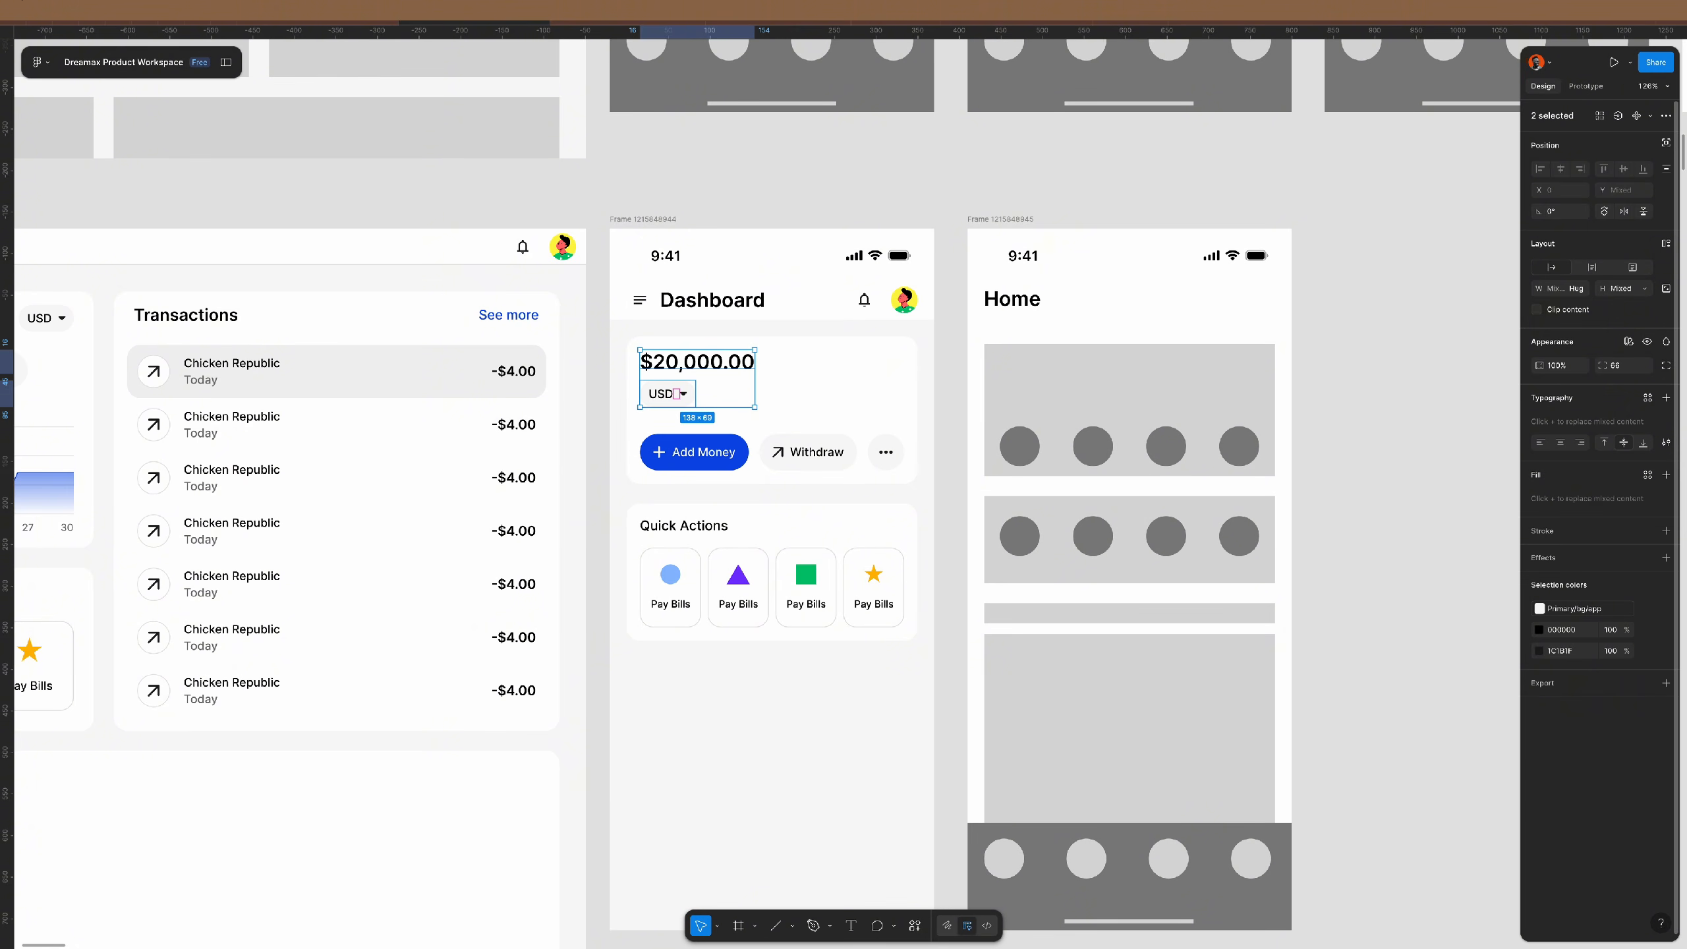
left_click(696, 363)
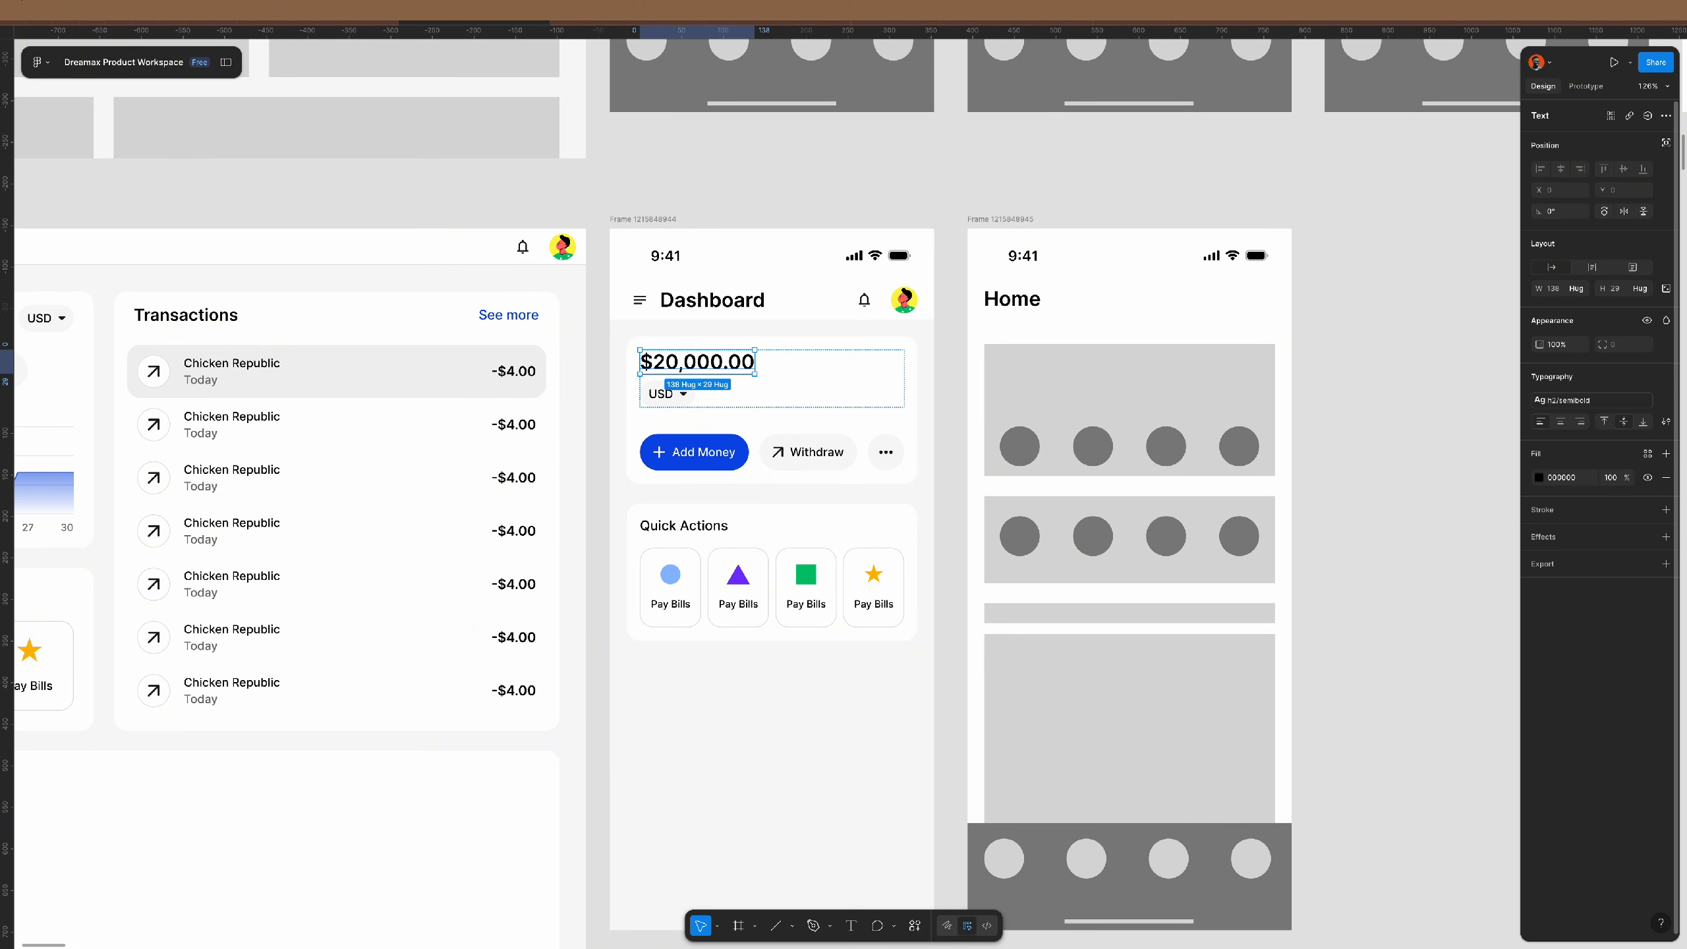
key("Down")
- Set the spacing between USD and the amount to 12
left_click(845, 397)
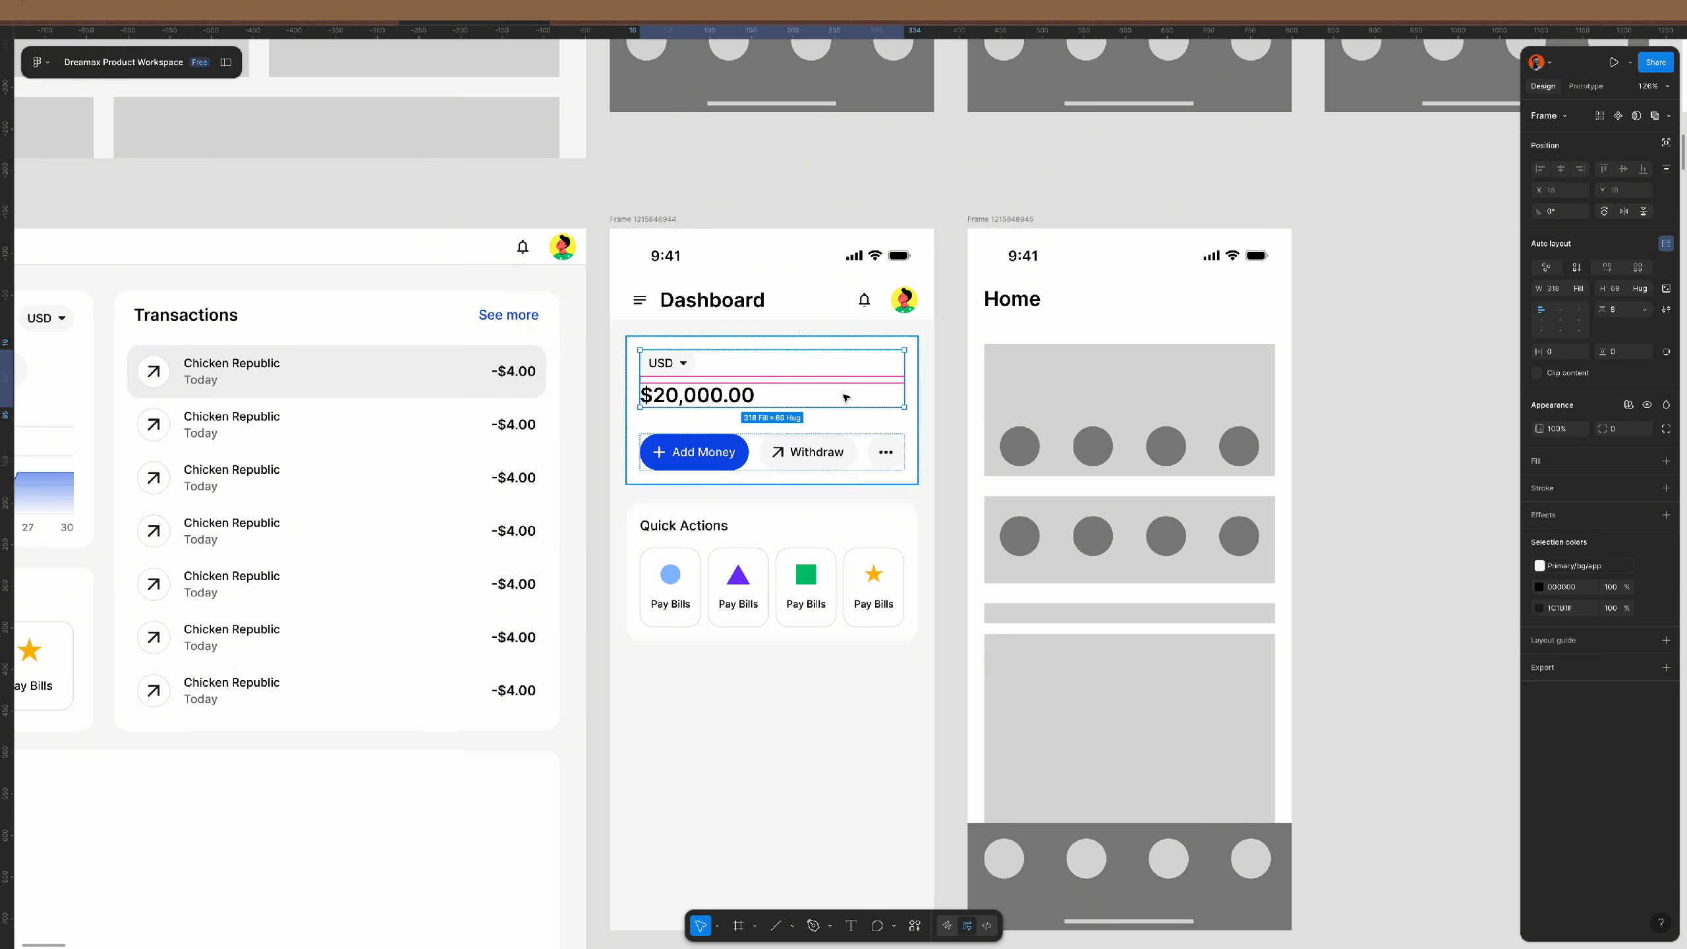
scroll(845, 398, "up", 3)
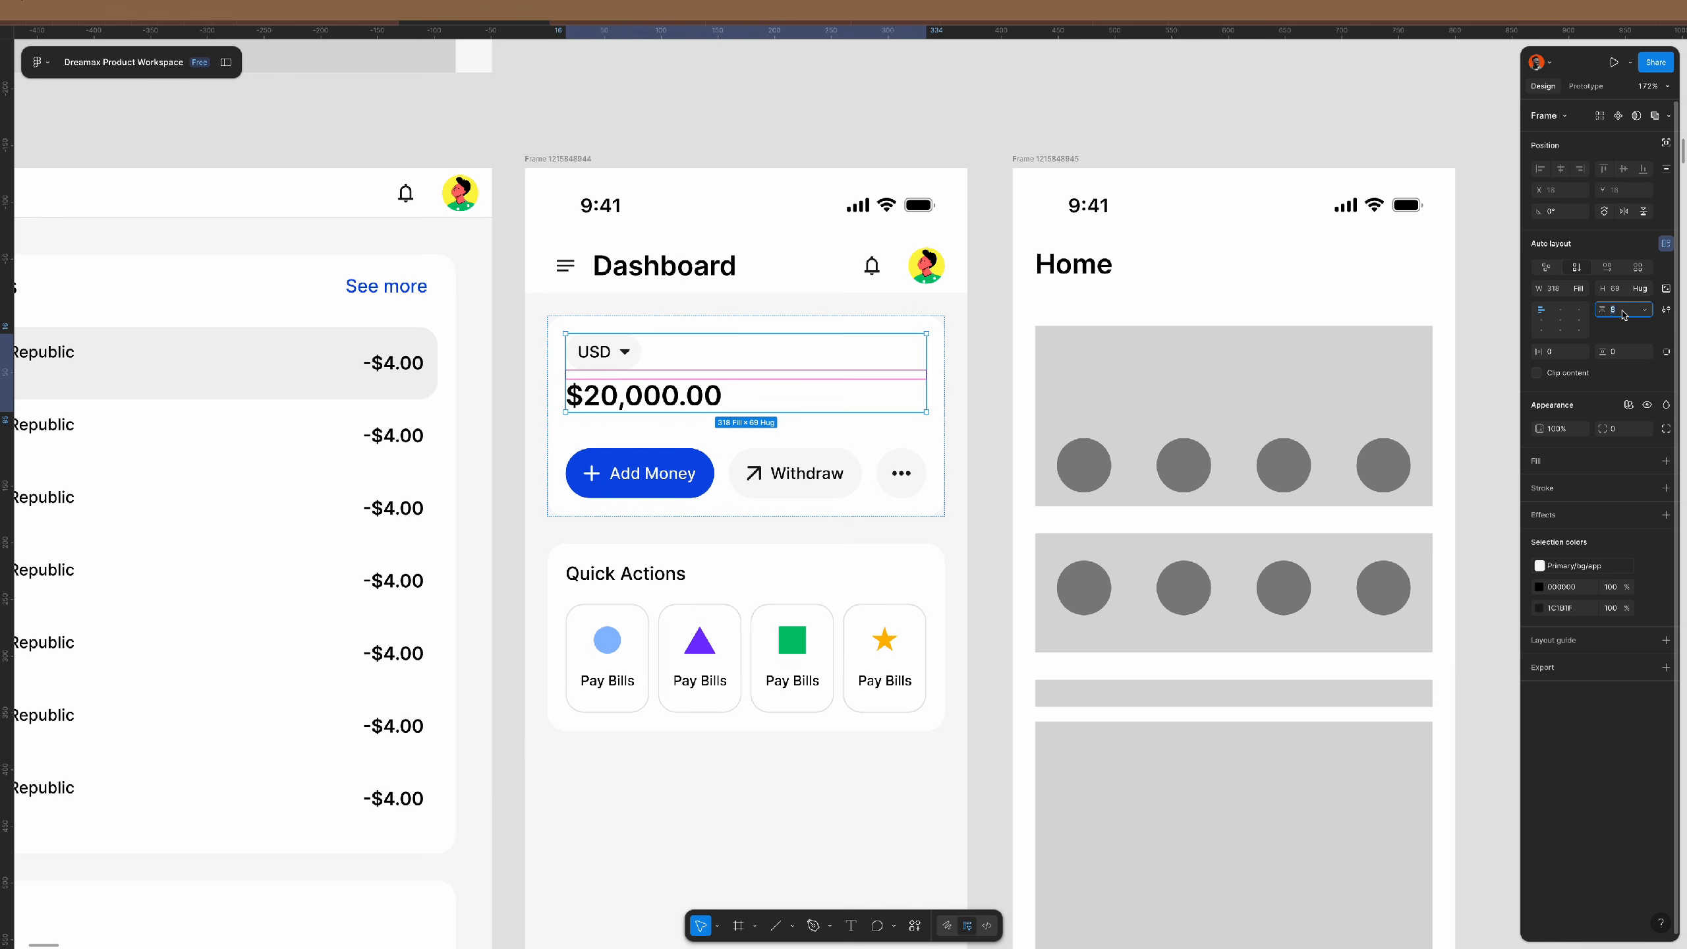
type("12")
key("Return")
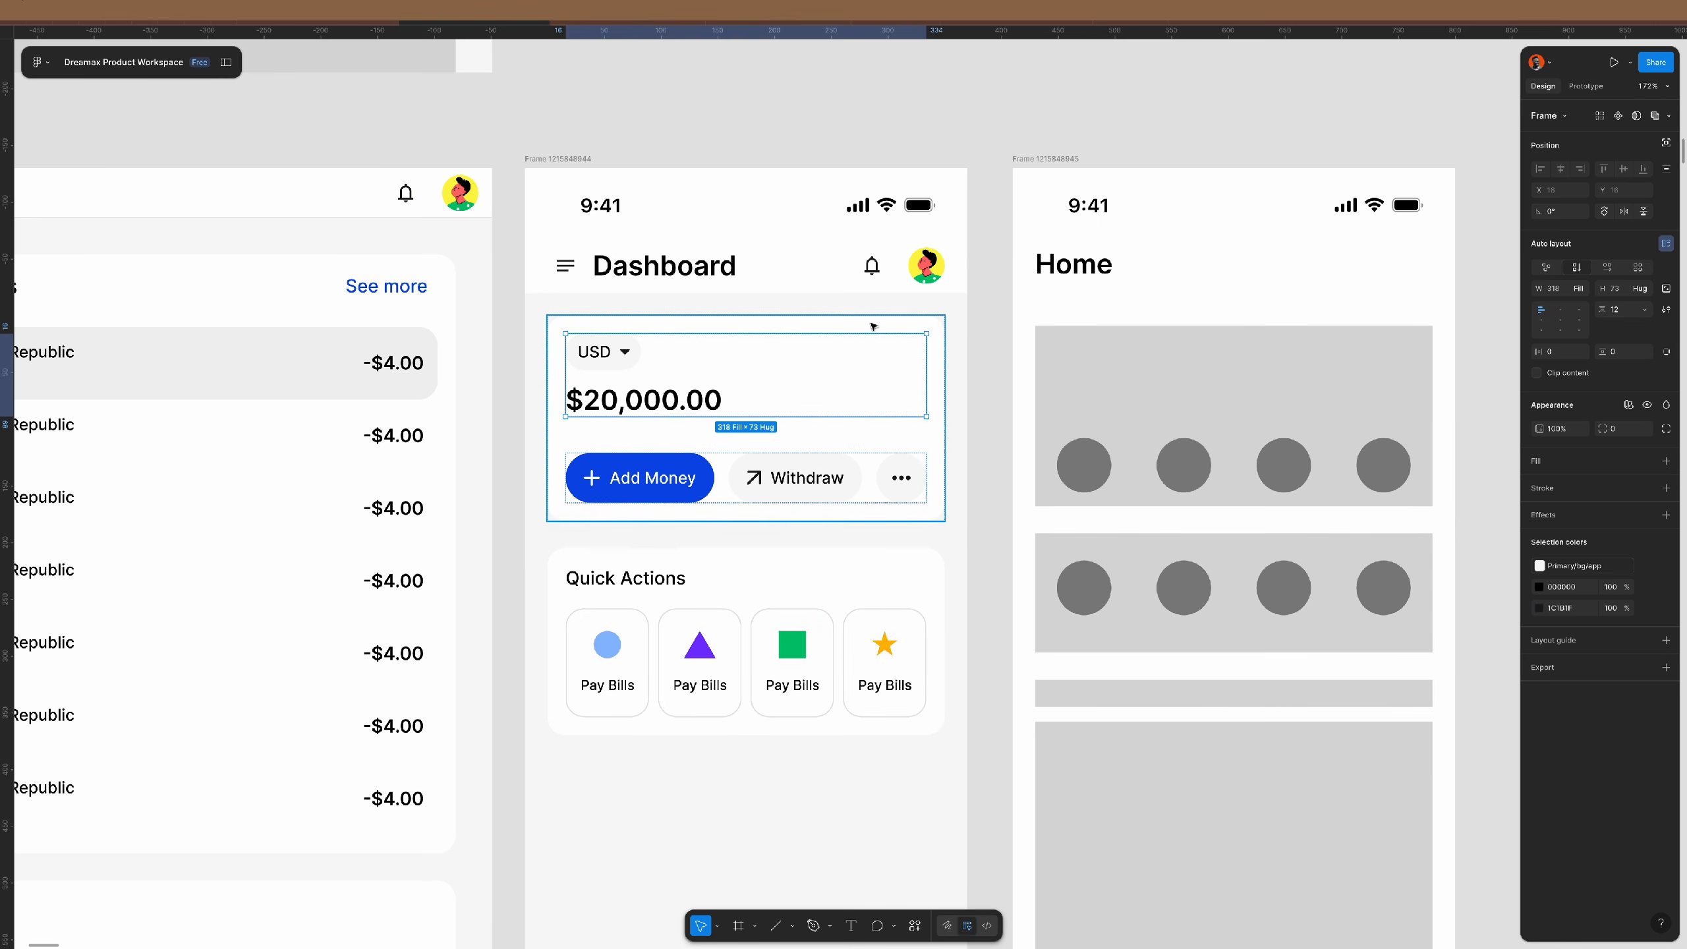
left_click(995, 386)
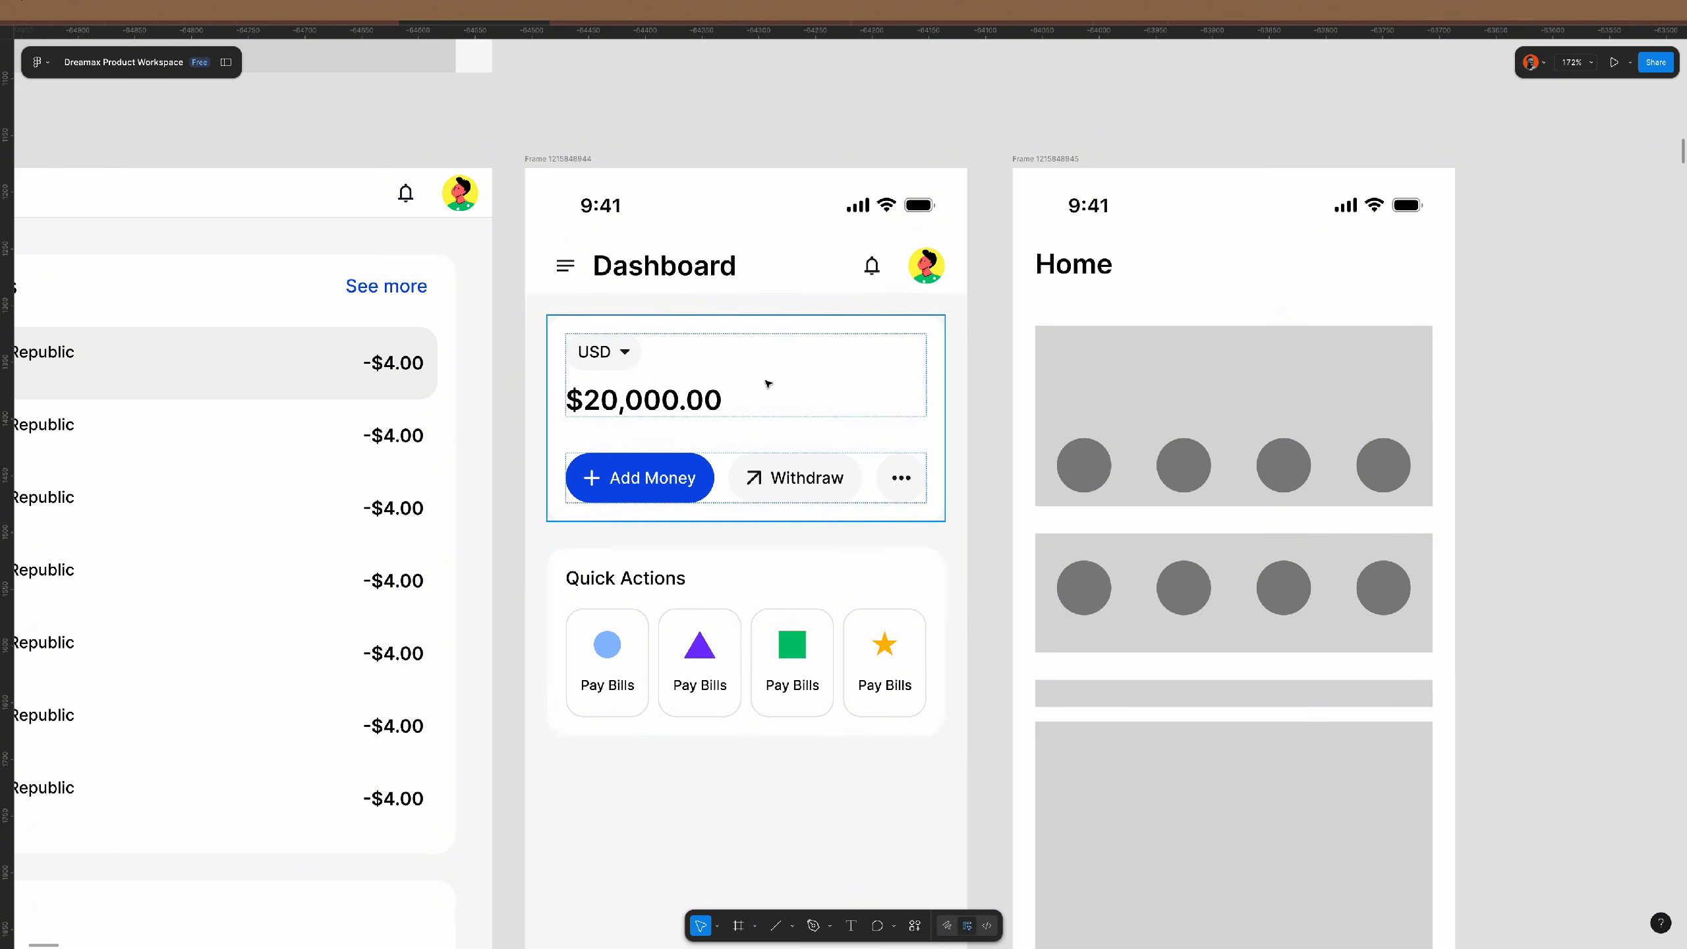
scroll(777, 374, "down", 3)
scroll(767, 383, "down", 2)
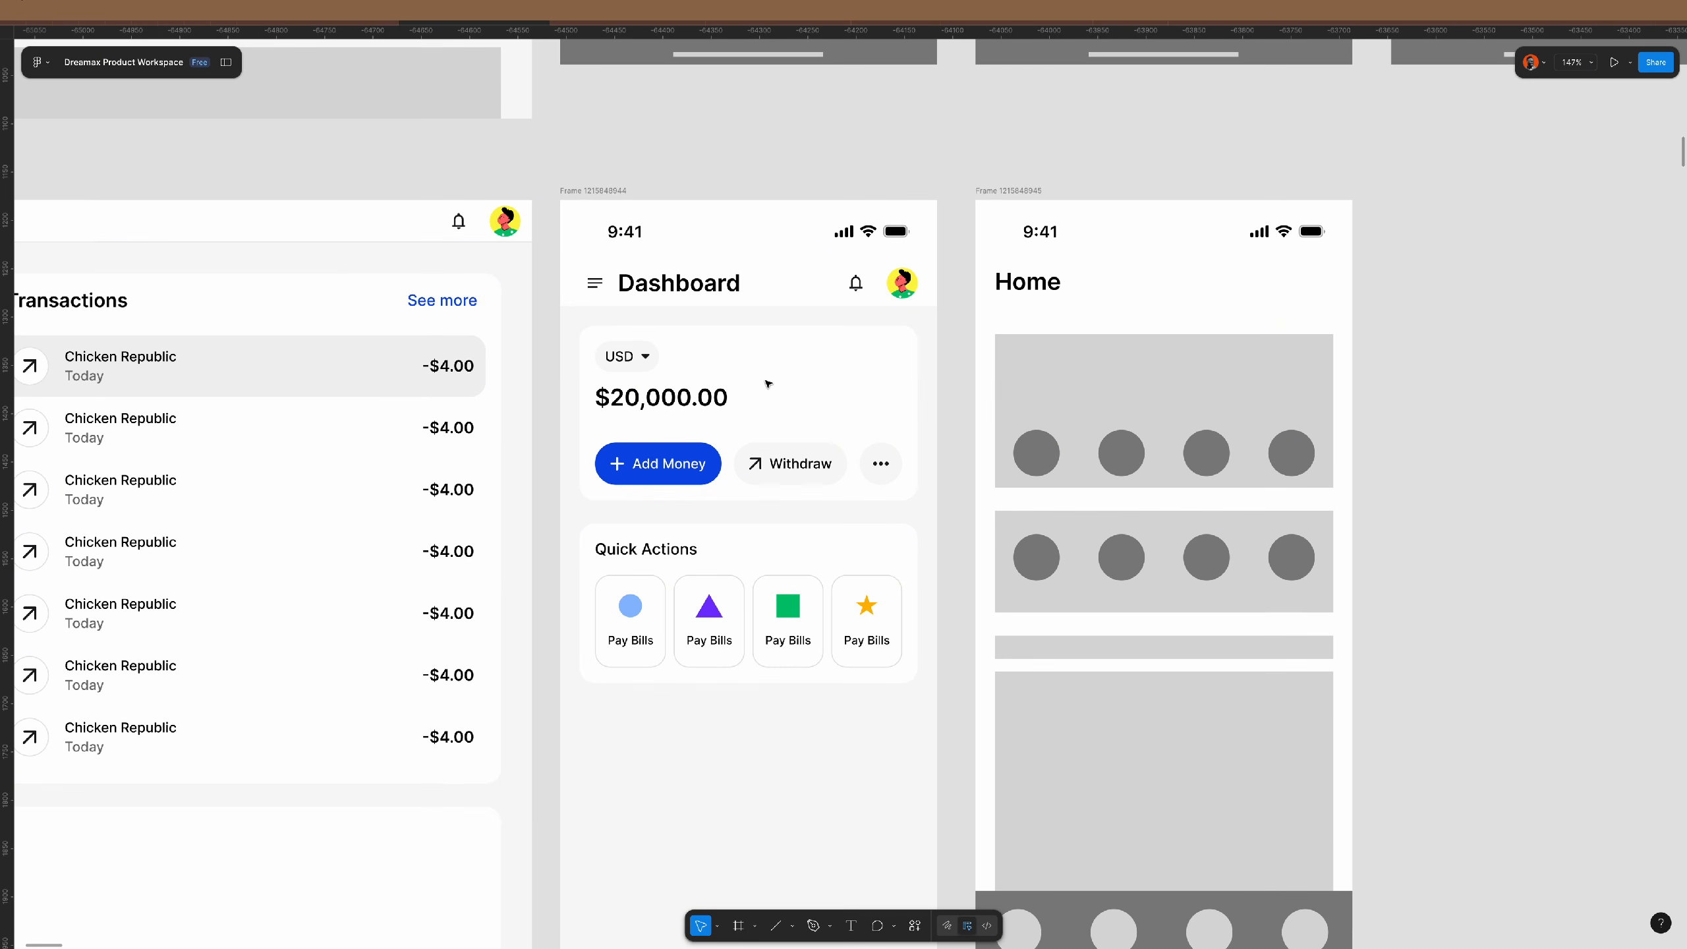
scroll(768, 384, "down", 8)
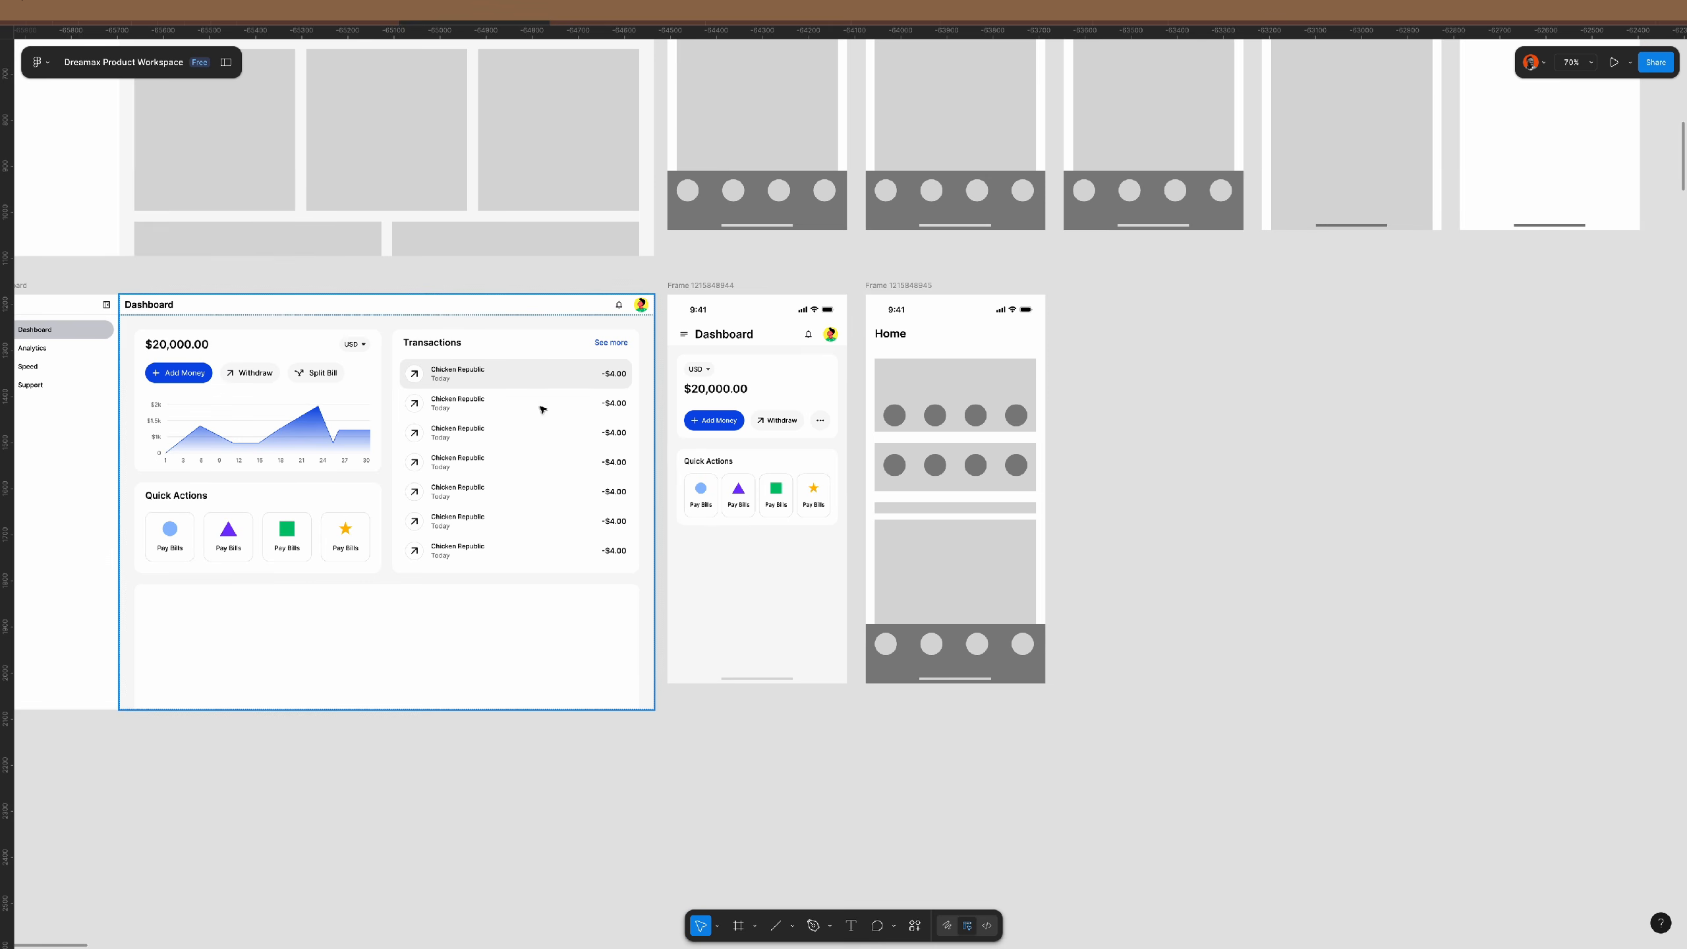
- Paste a copy of the desktop Transactions card into the mobile frame
left_click(513, 343)
left_click(798, 429)
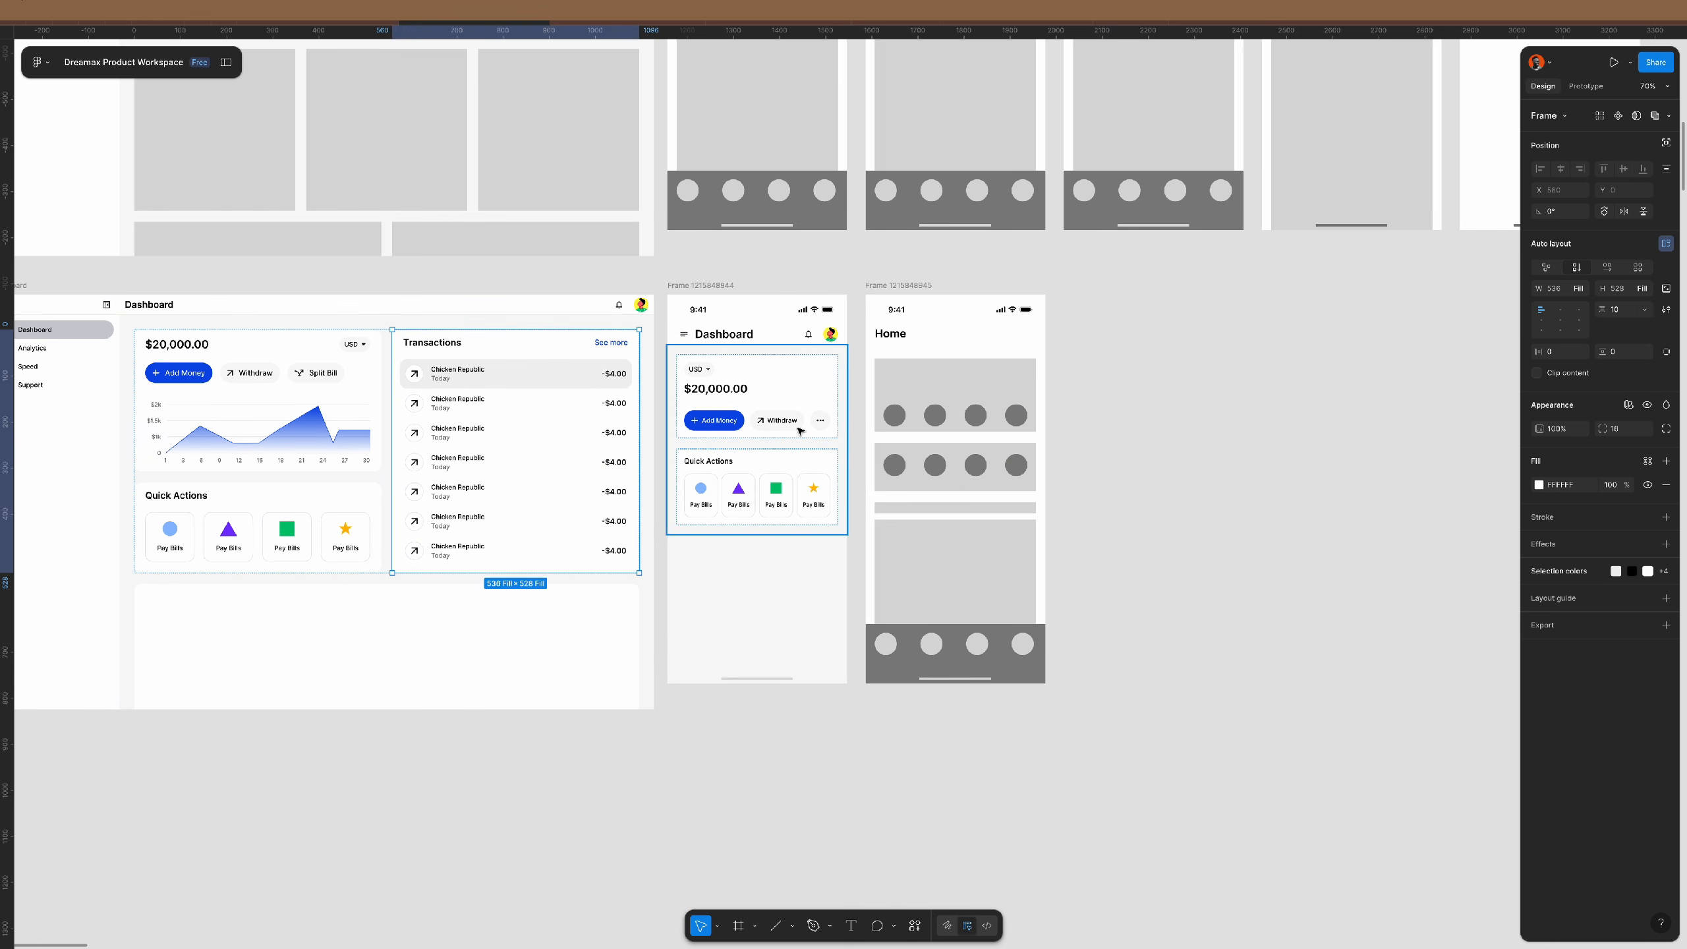
key("ctrl+v")
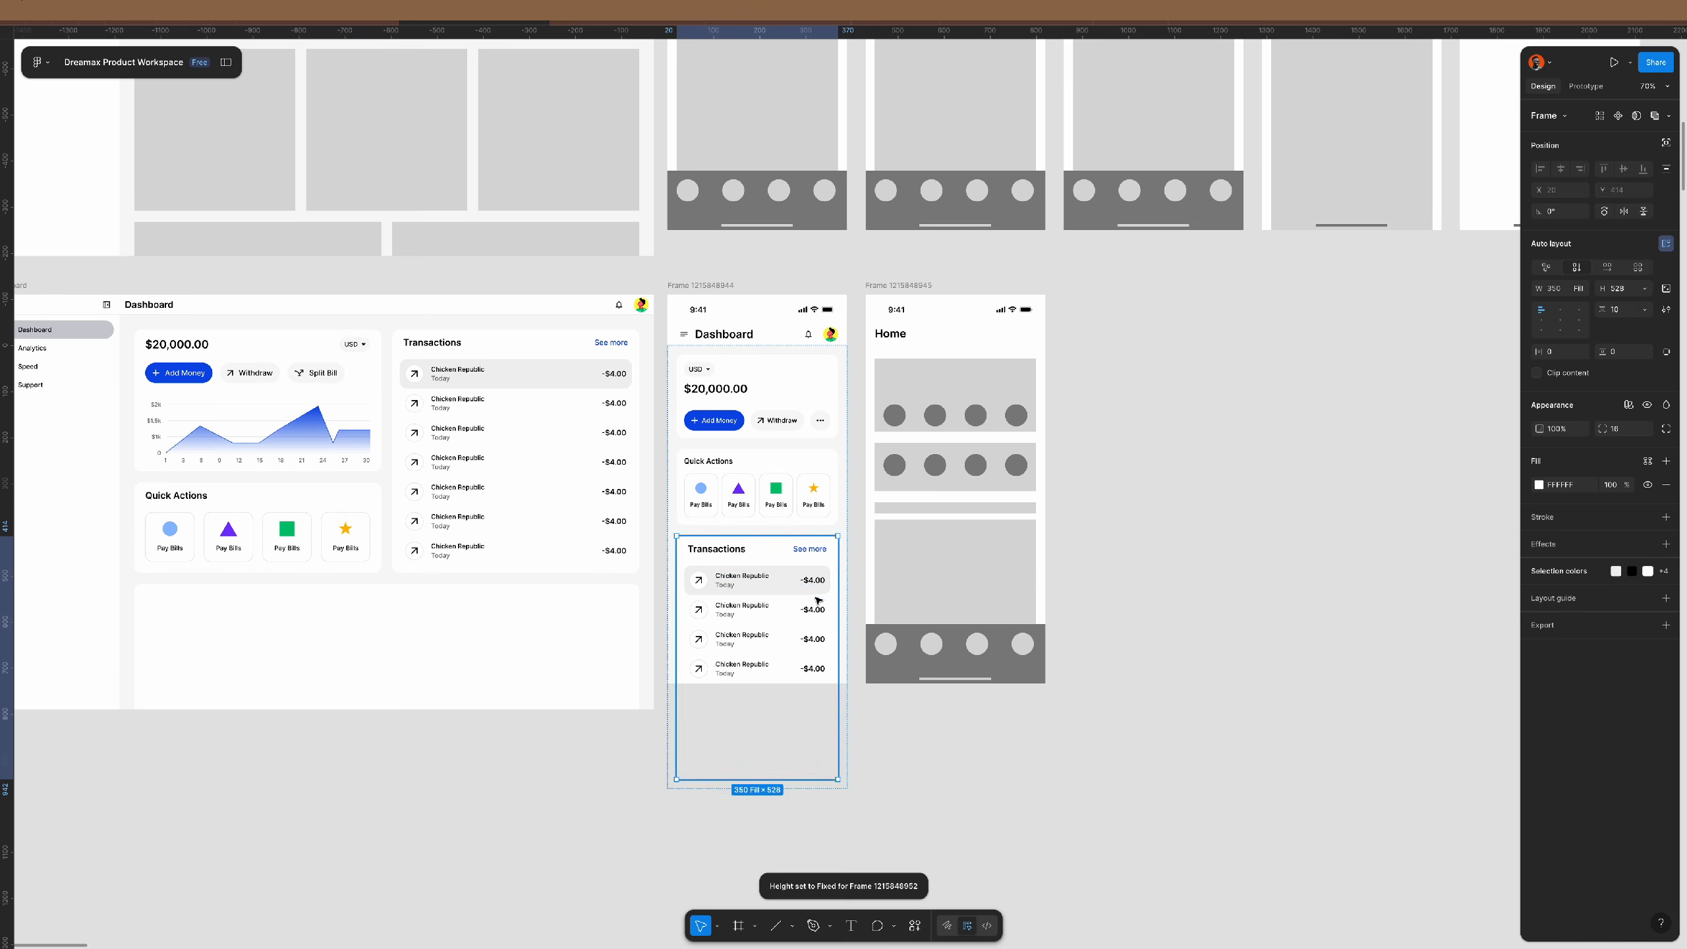
scroll(817, 600, "up", 8)
scroll(817, 601, "down", 3)
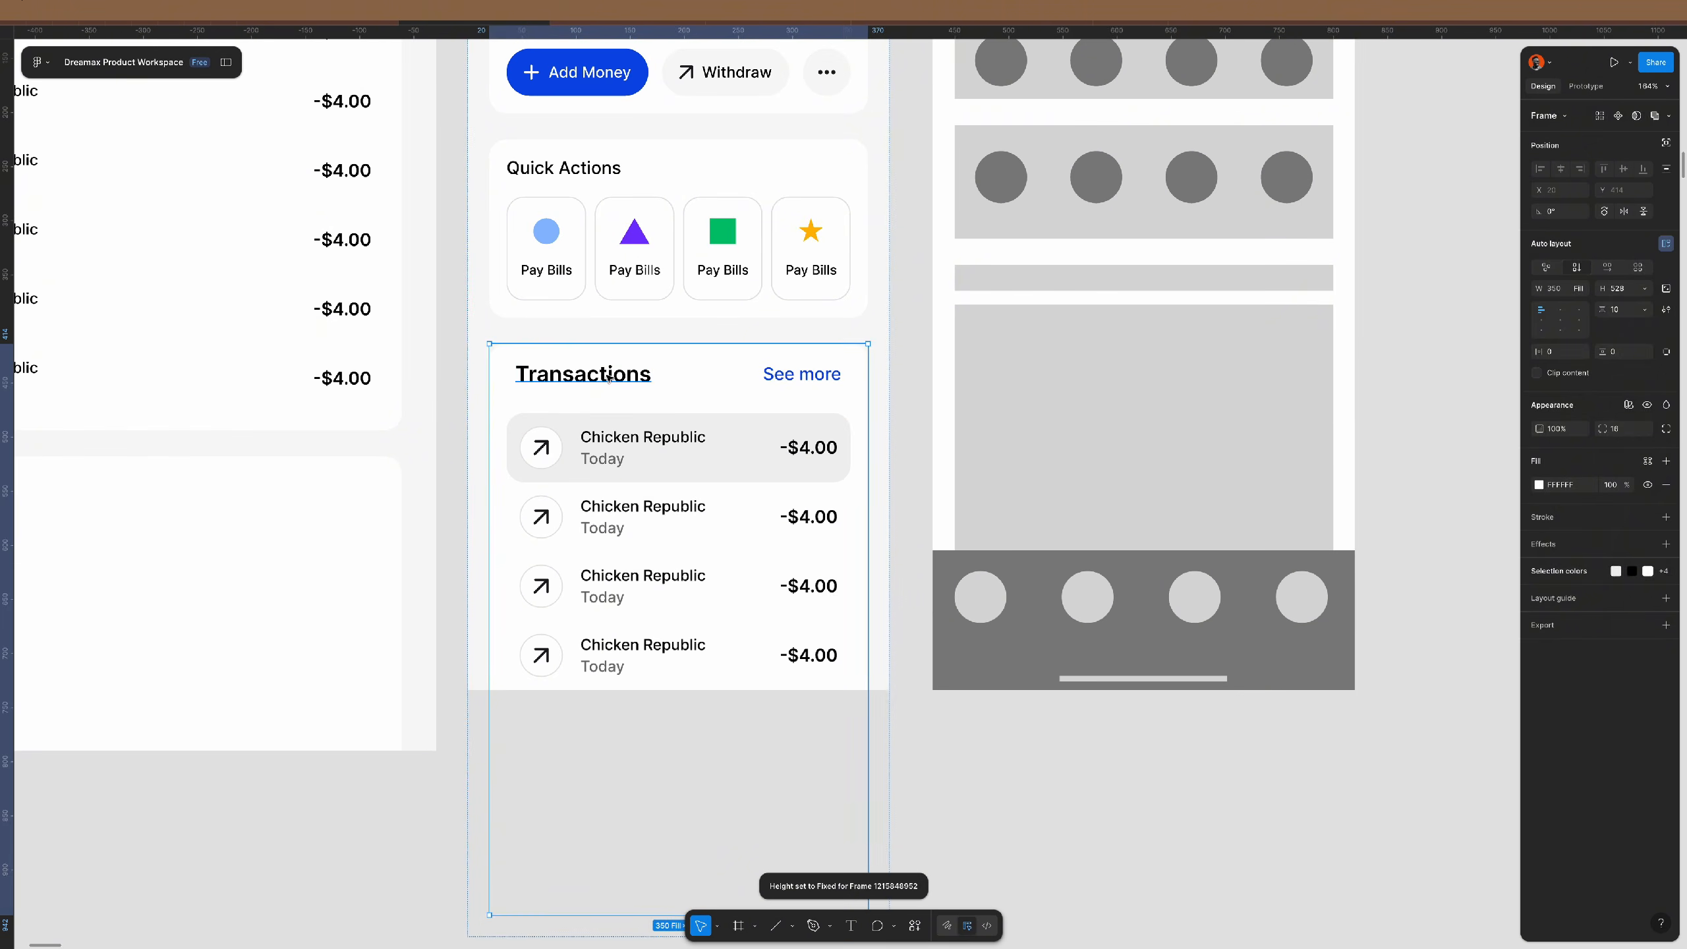
- Give the Transactions title the label/medium style and the header 18 side padding
double_click(652, 374)
left_click(1578, 401)
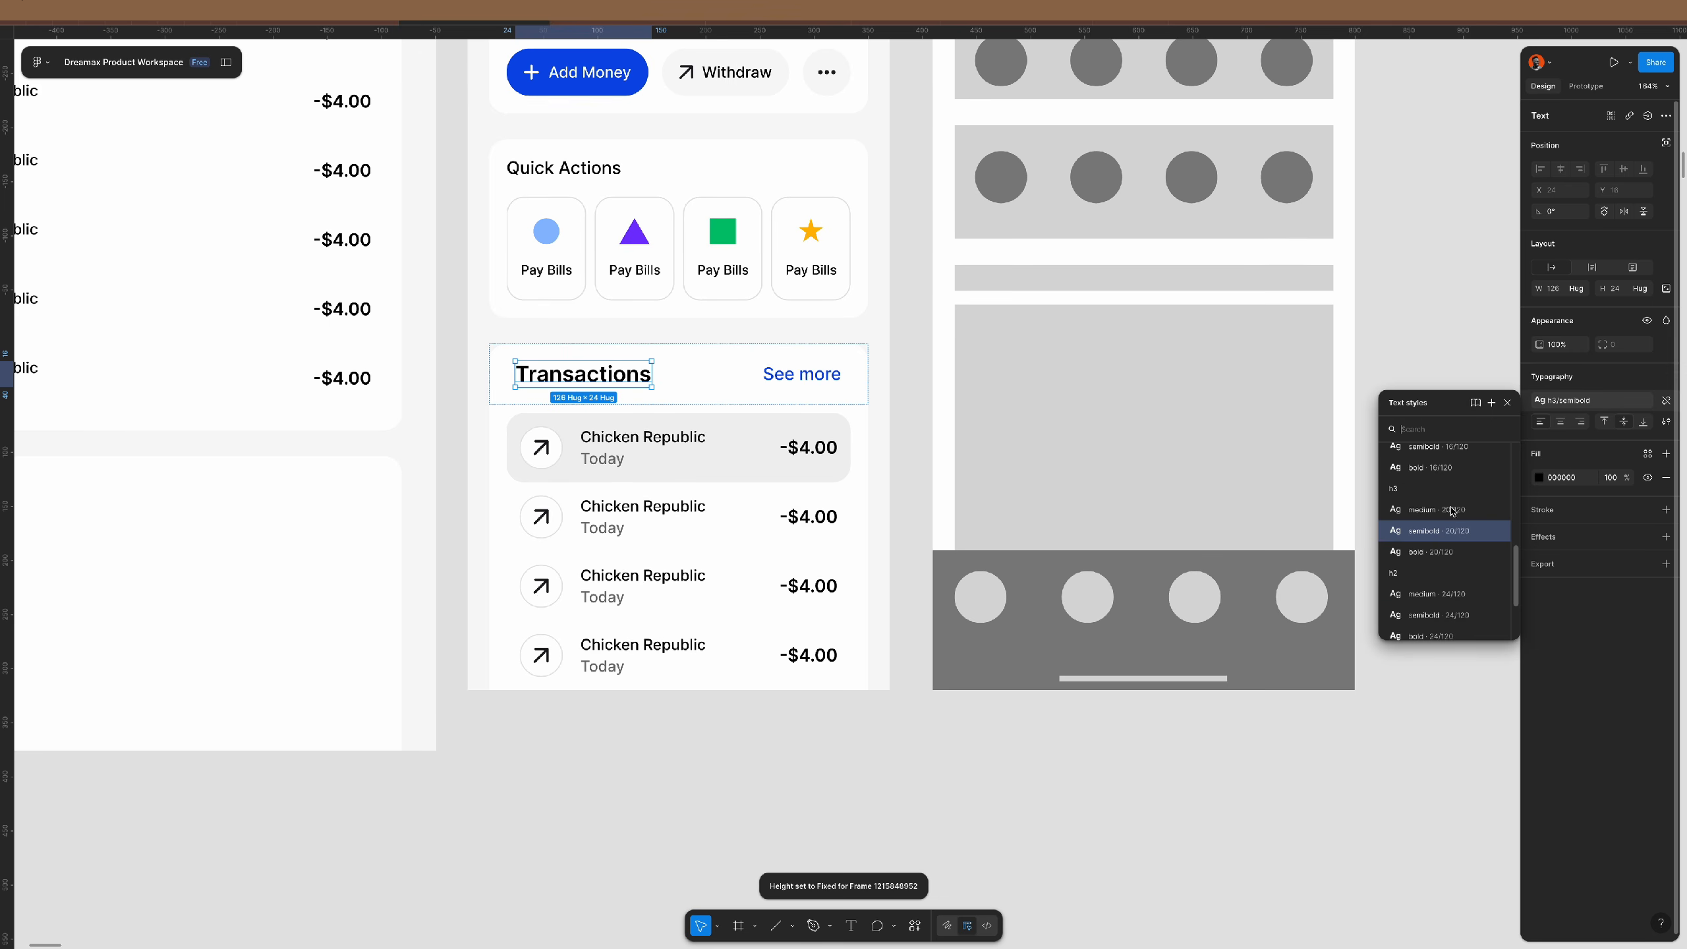
left_click(1434, 464)
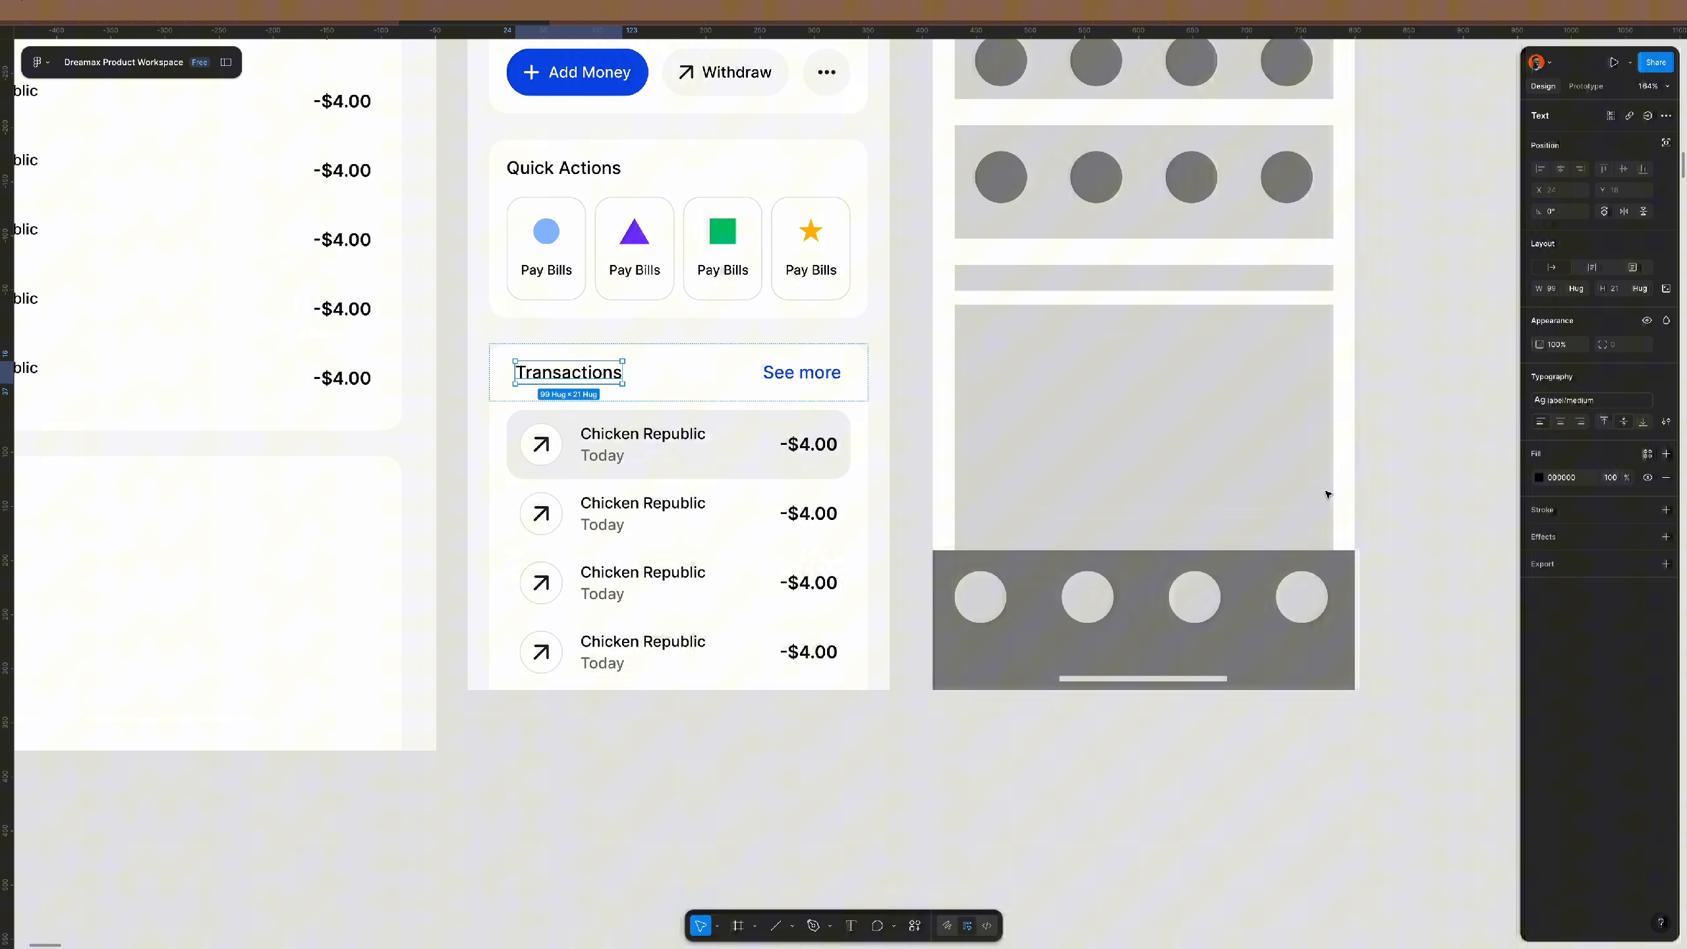
left_click(688, 367)
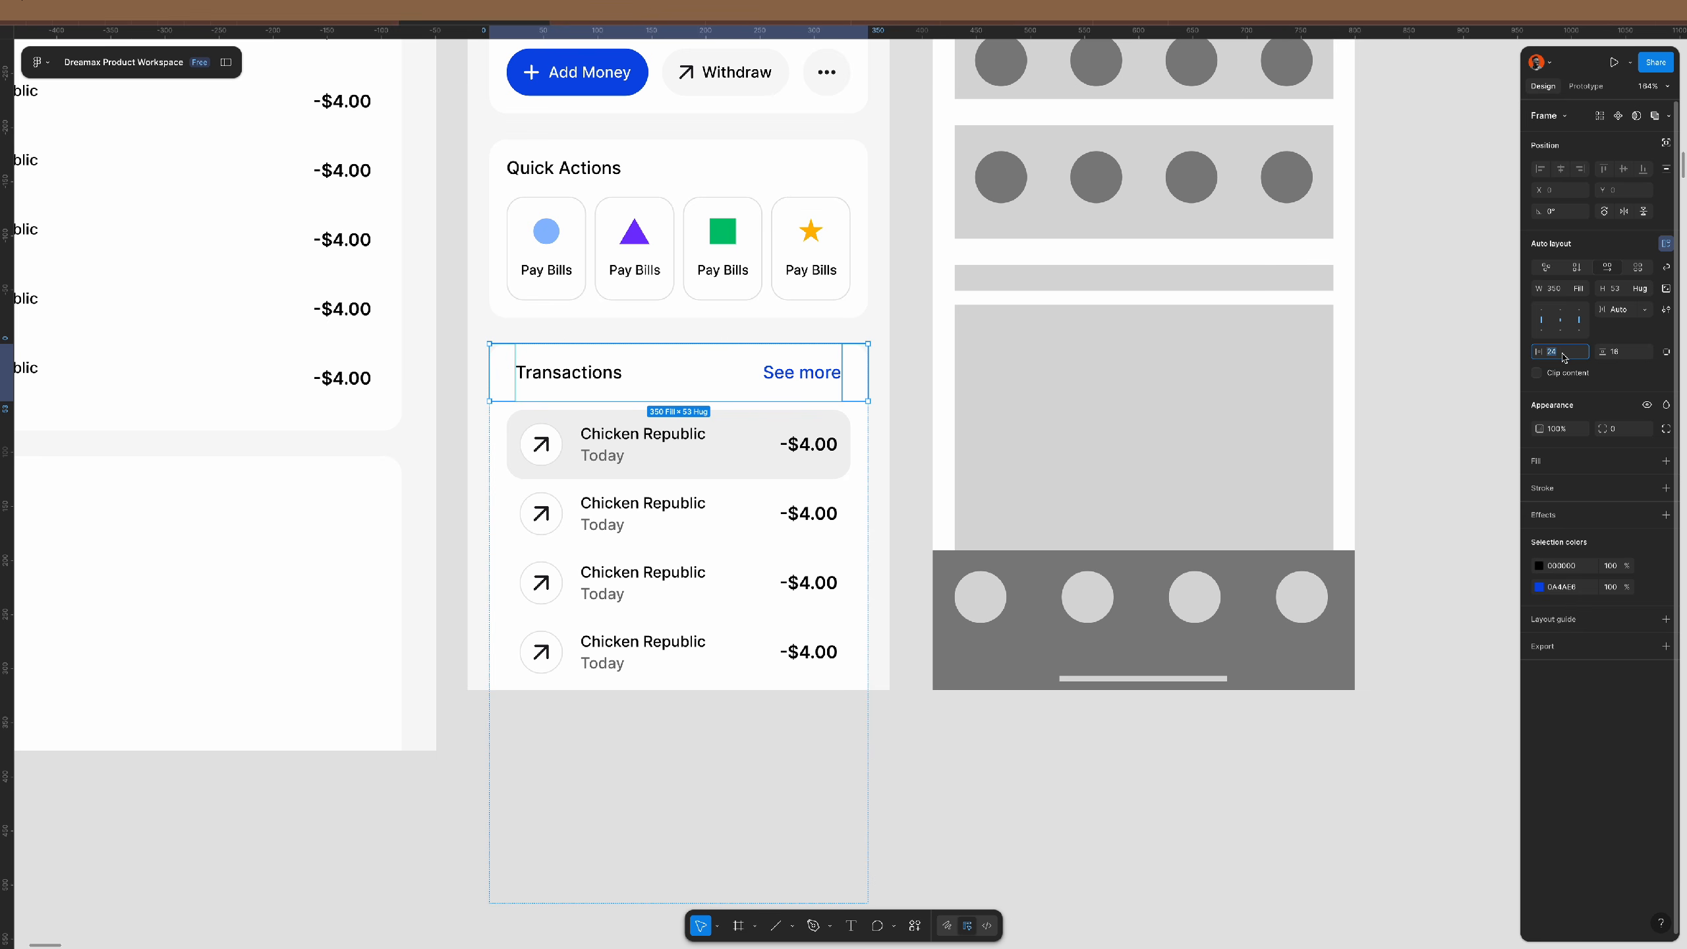
type("18")
key("Return")
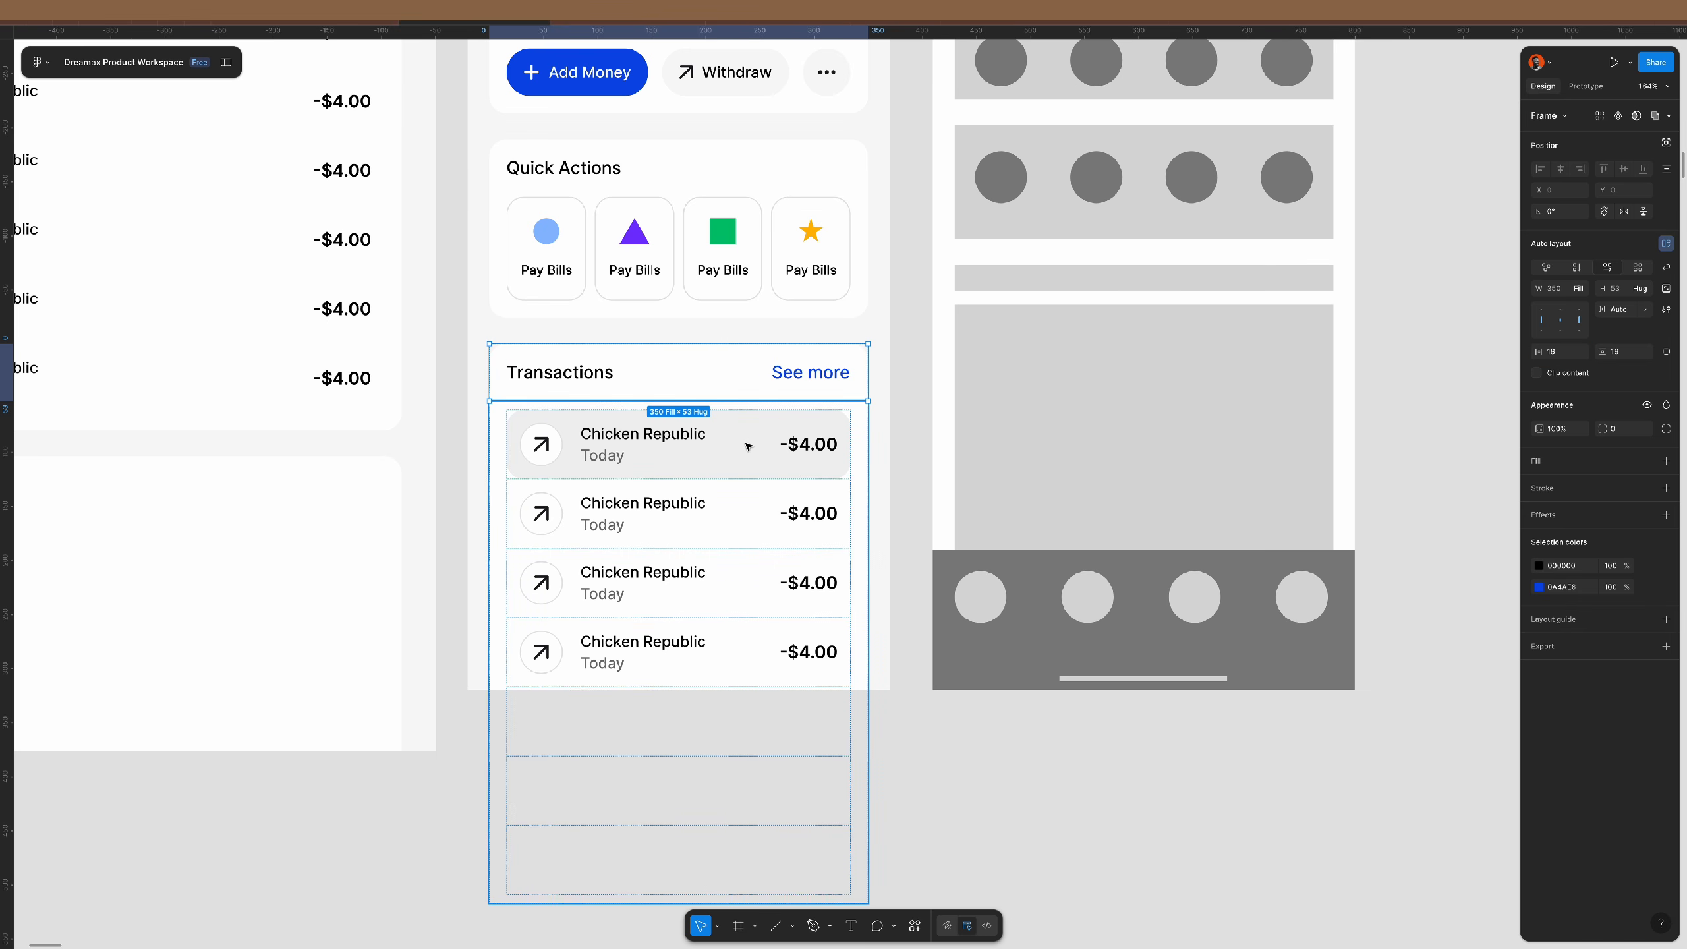
- Delete the transaction list and remove the wrapping section frame
left_click(756, 443)
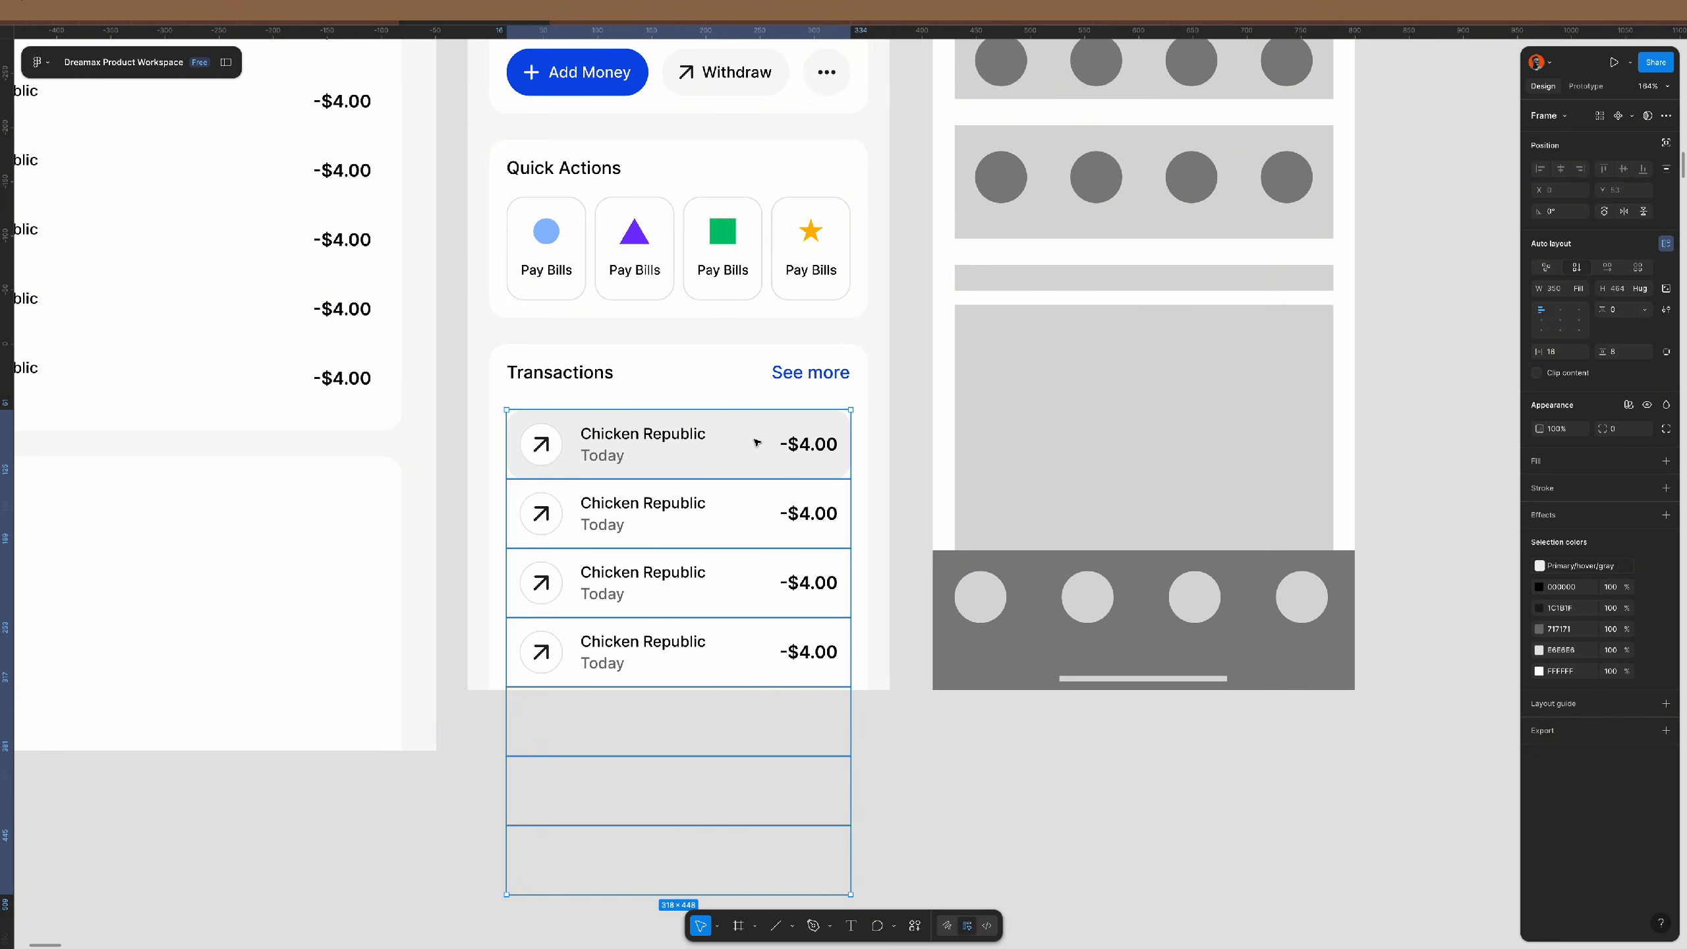
key("Delete")
left_click(790, 416)
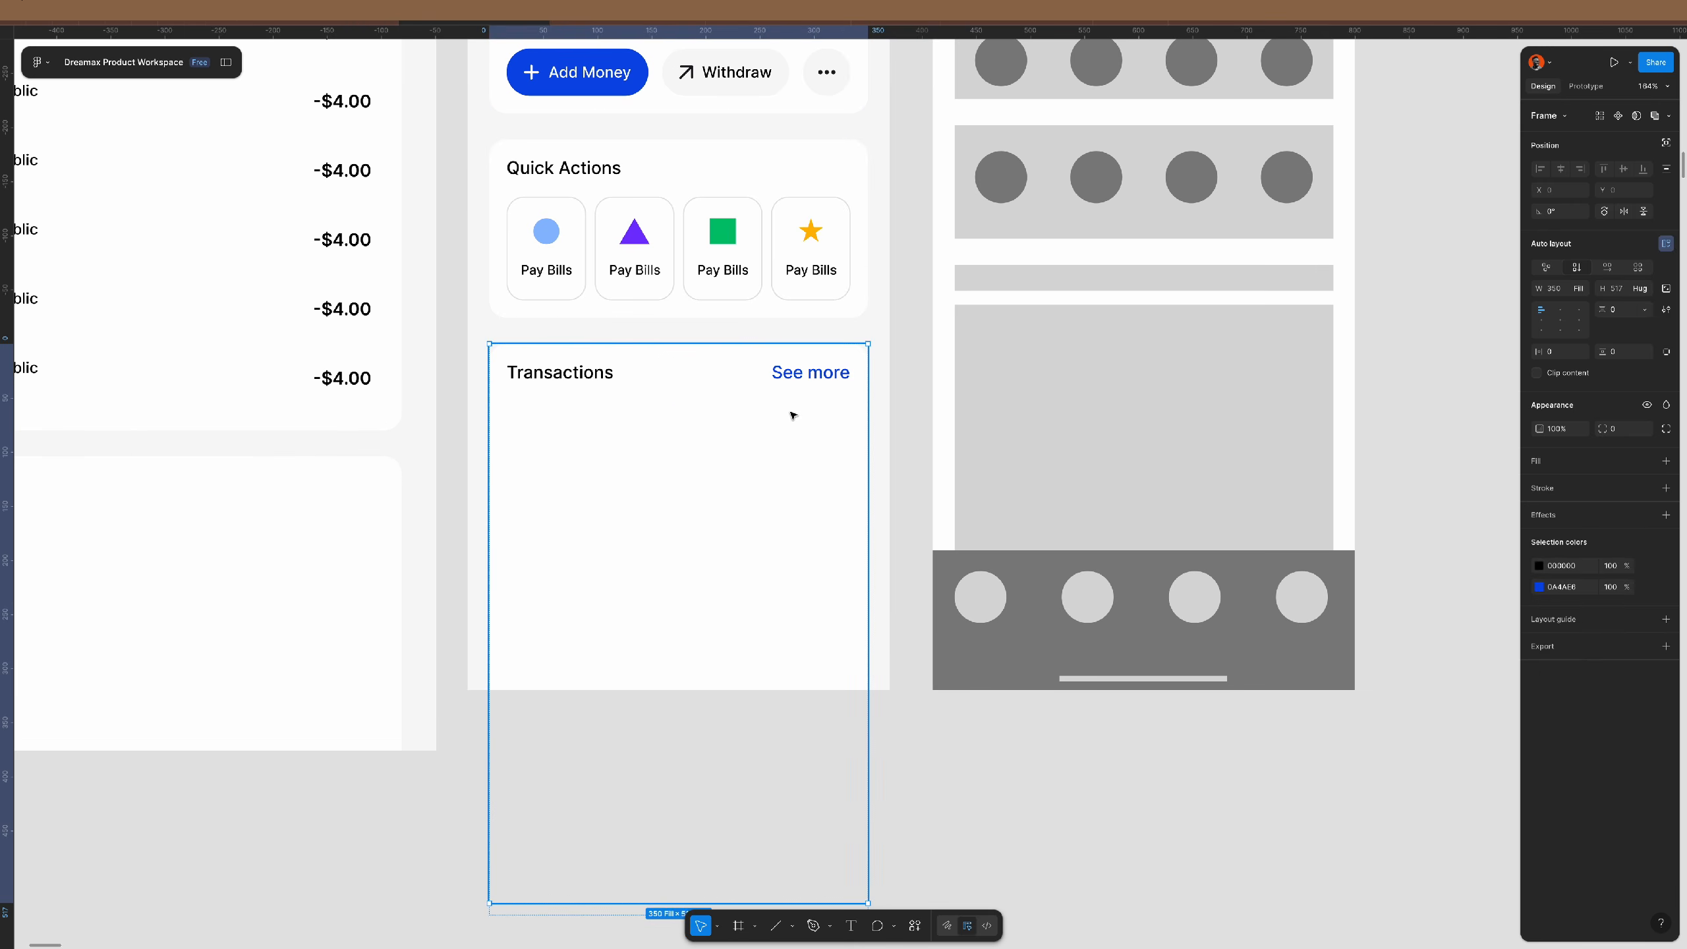
key("Escape")
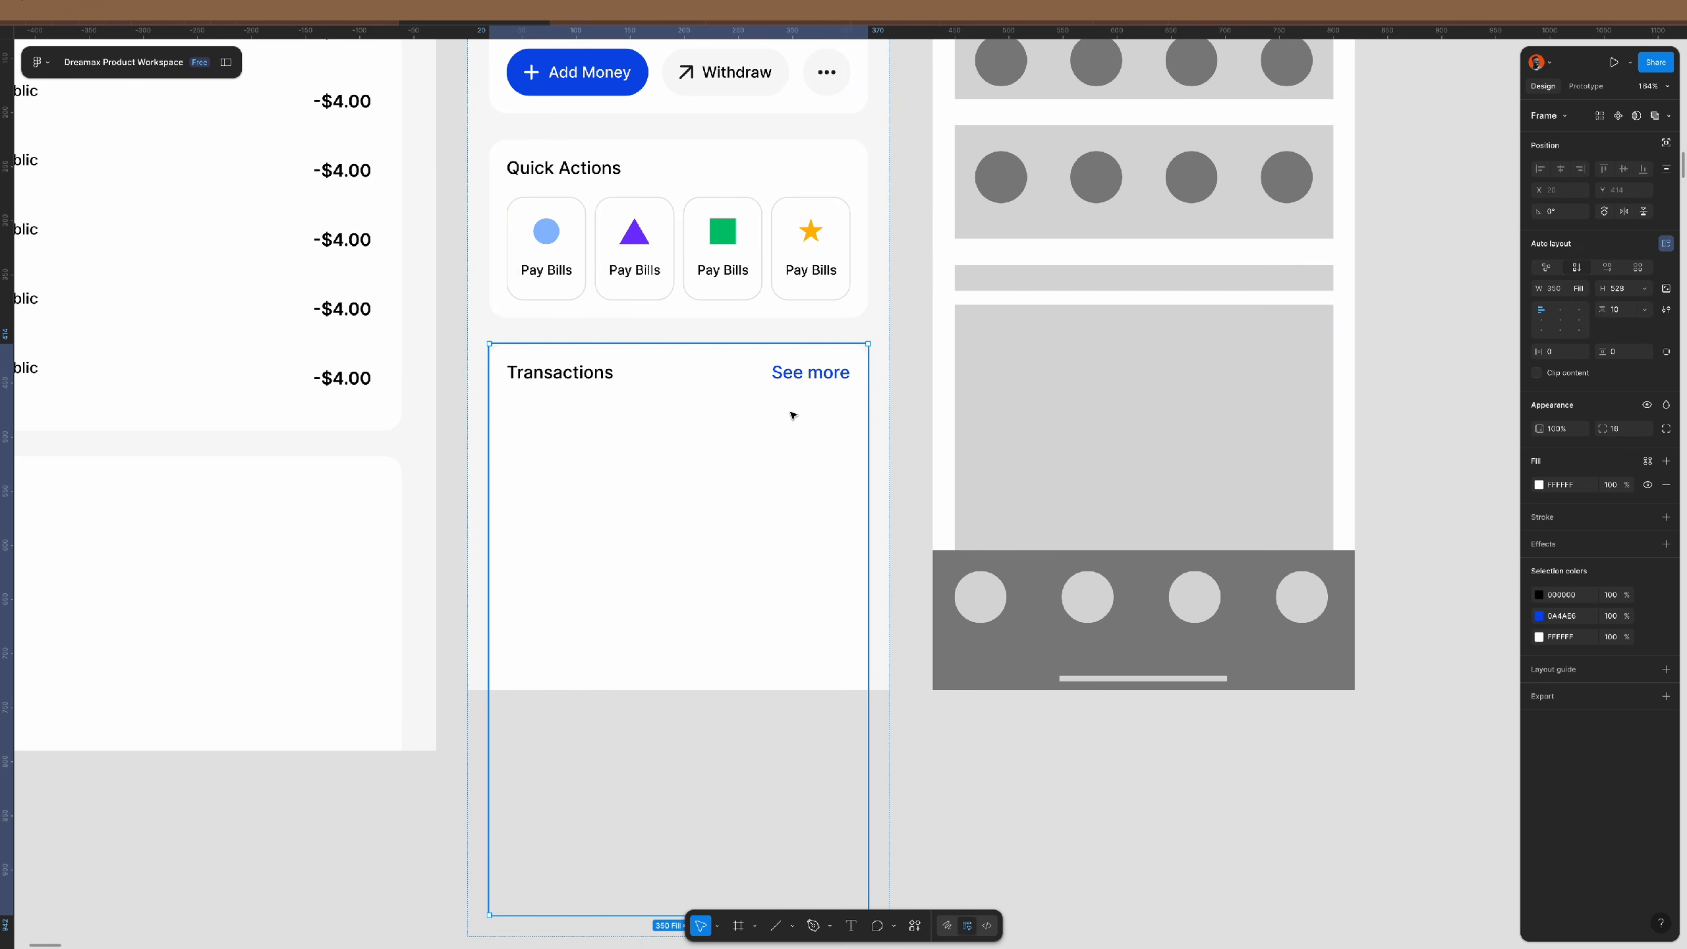
key("ctrl+shift+g")
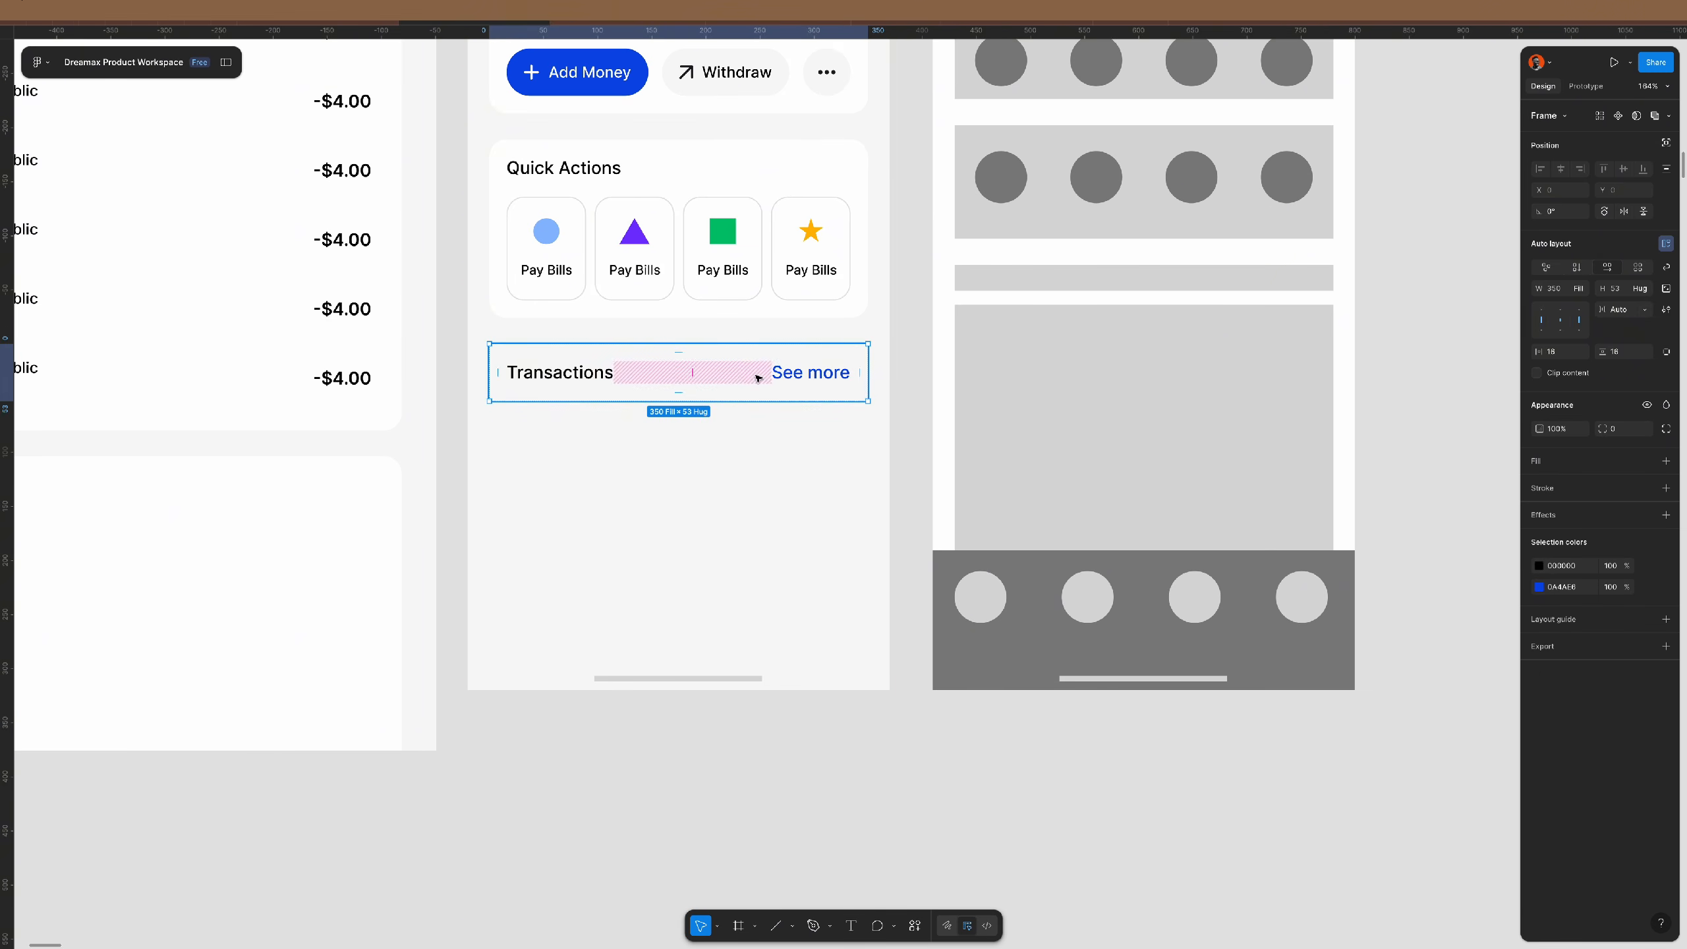
- Wrap Transactions and See more in their own auto-layout row and stack the card vertically
key("shift+a")
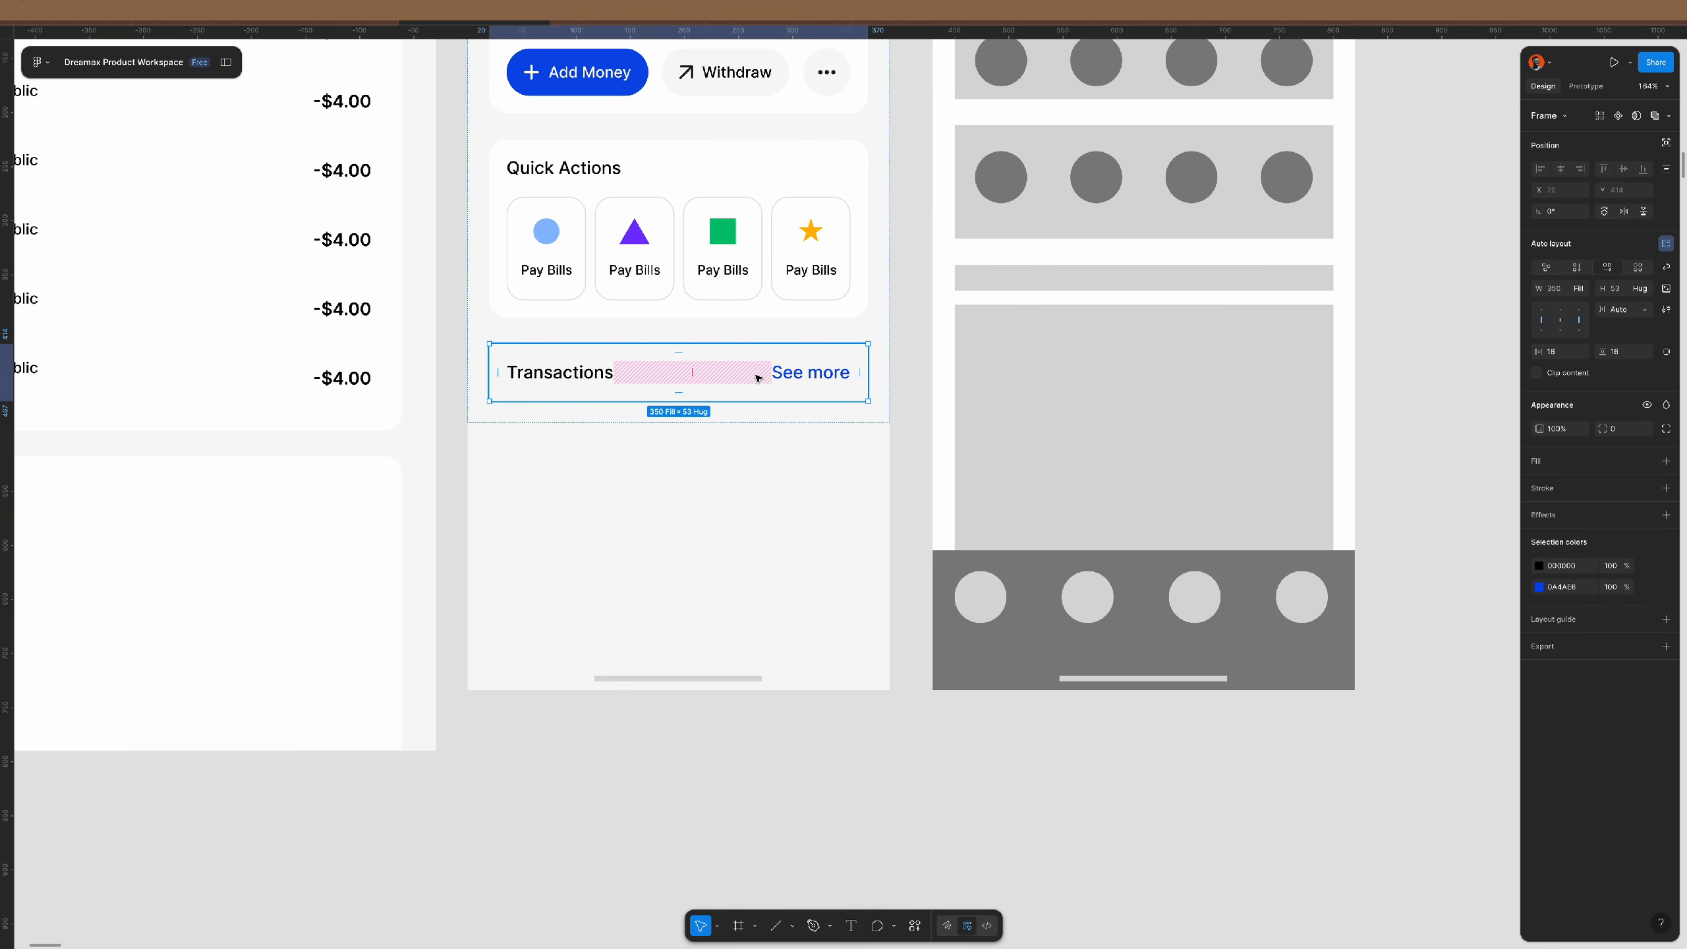
key("Return")
key("shift+a")
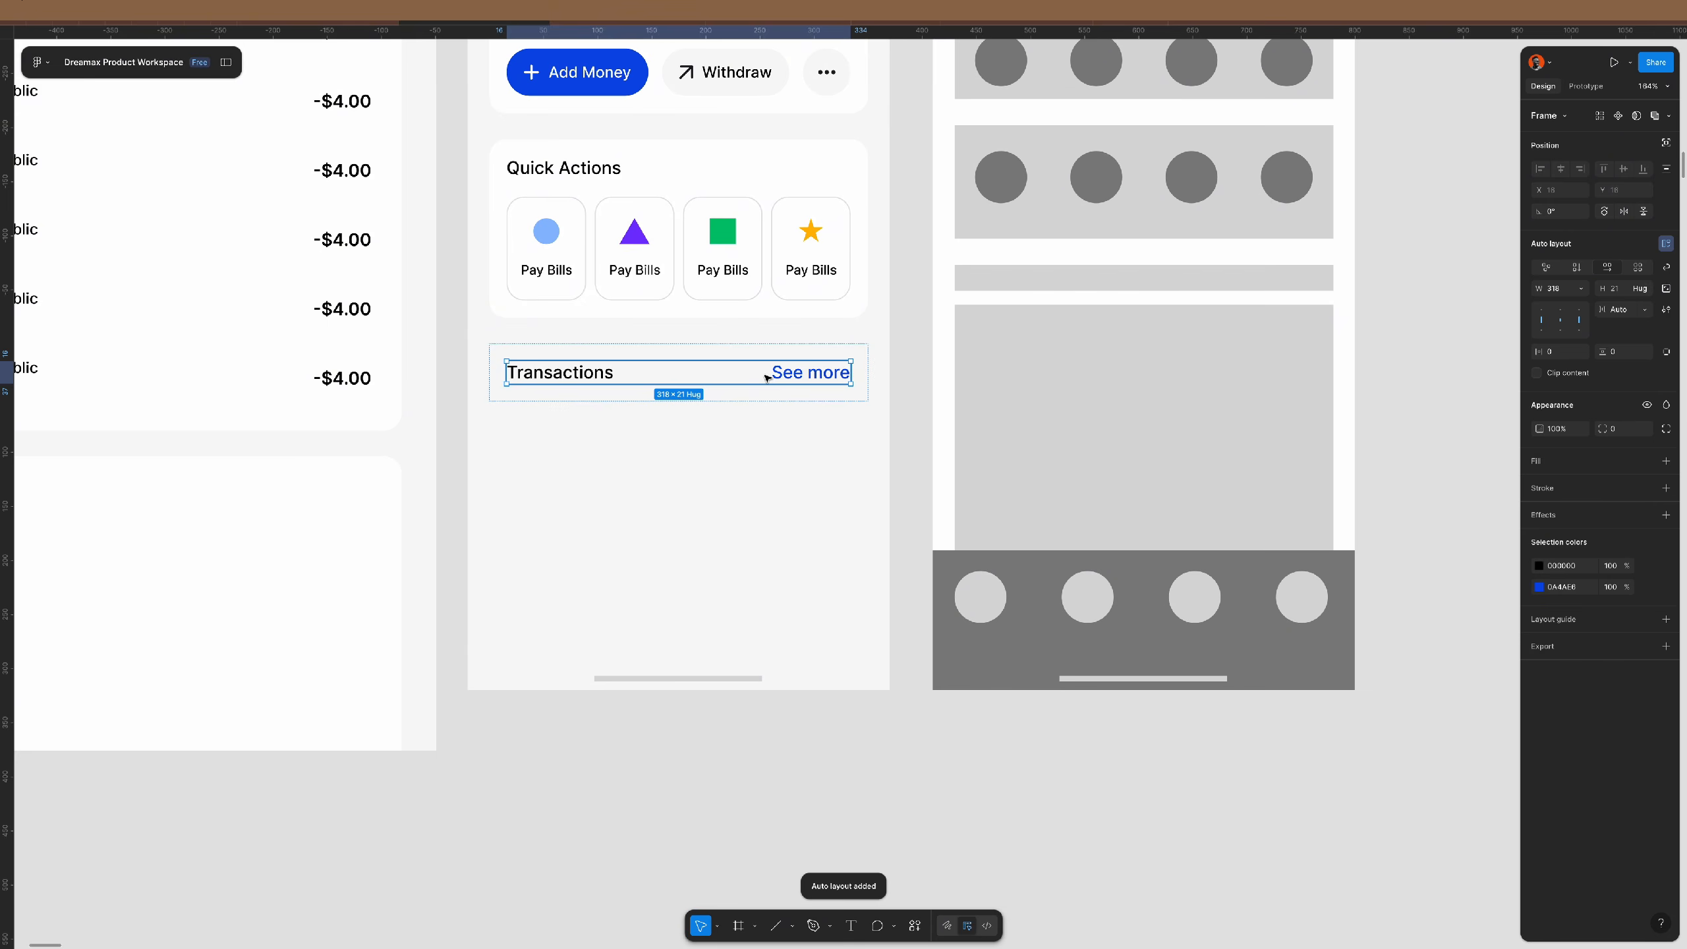
left_click(817, 352)
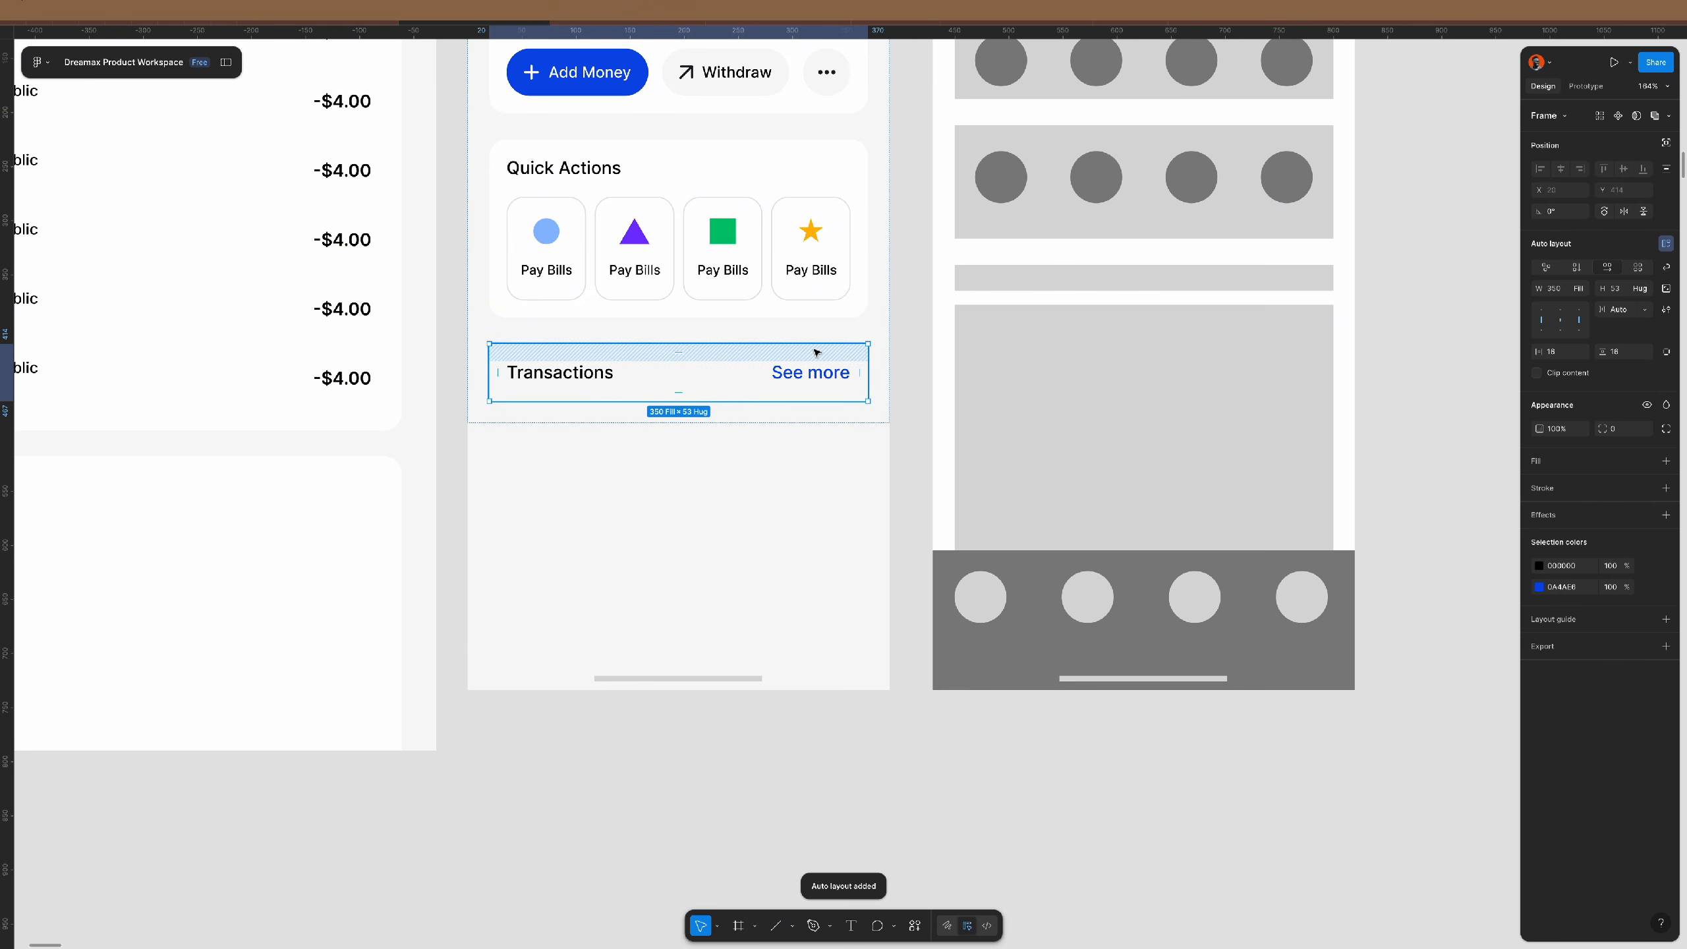
left_click(1577, 269)
- Paste the Chicken Republic rows into the Transactions card with 16 spacing
key("ctrl+v")
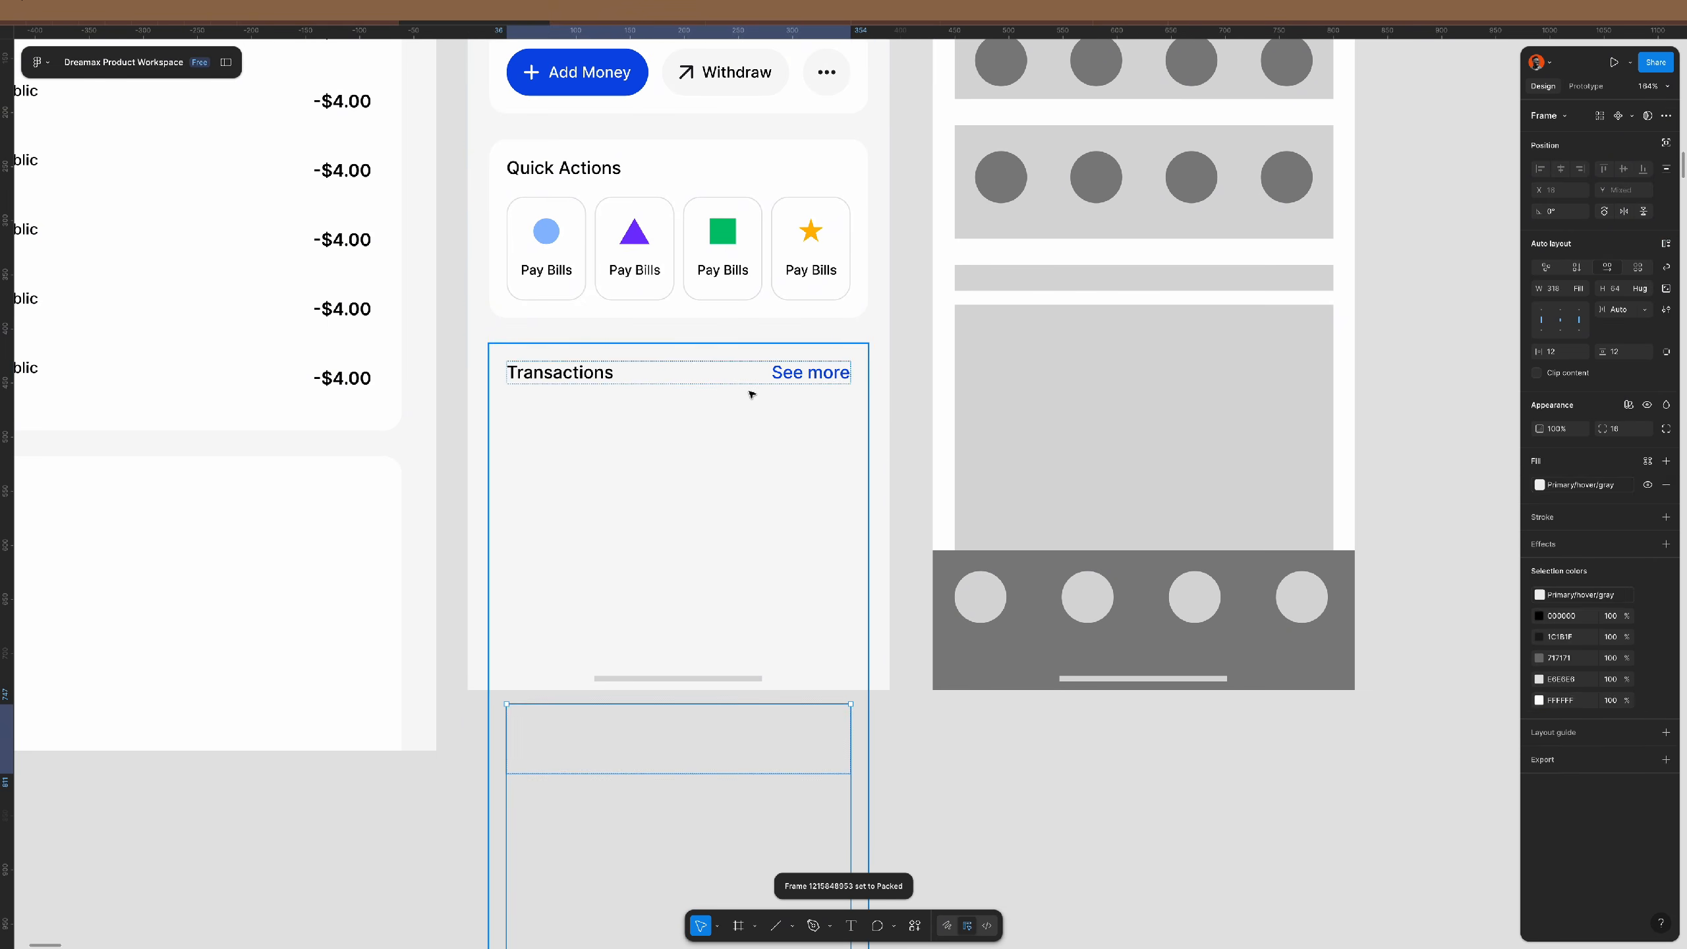
left_click(1625, 311)
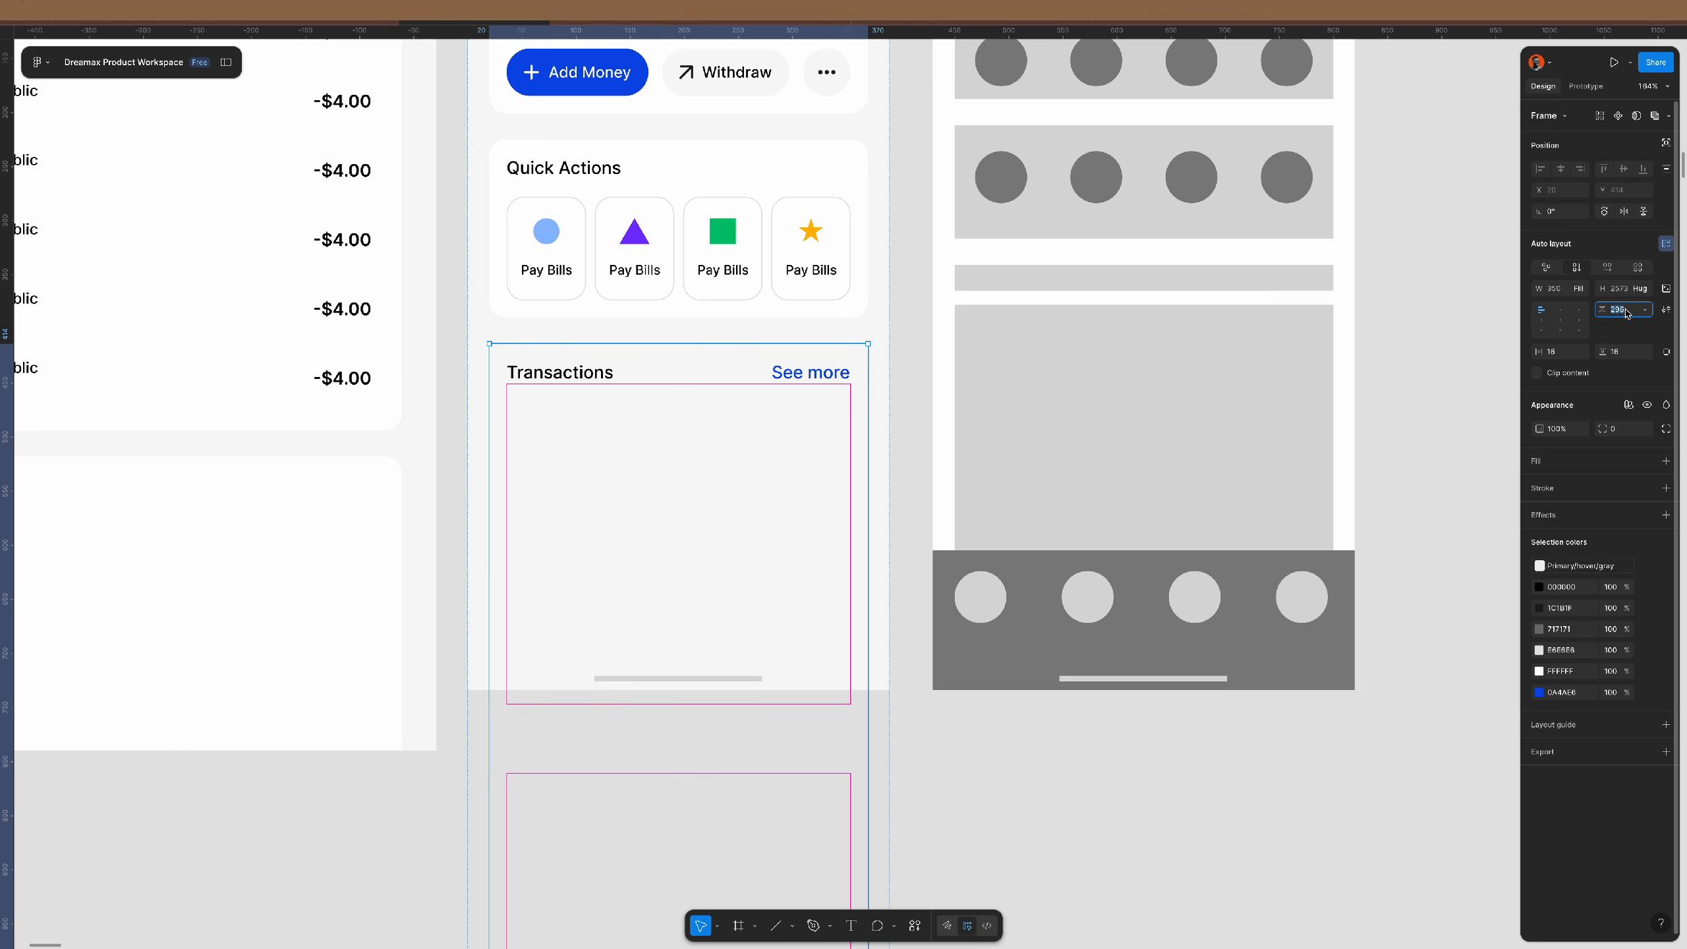
type("16")
key("Return")
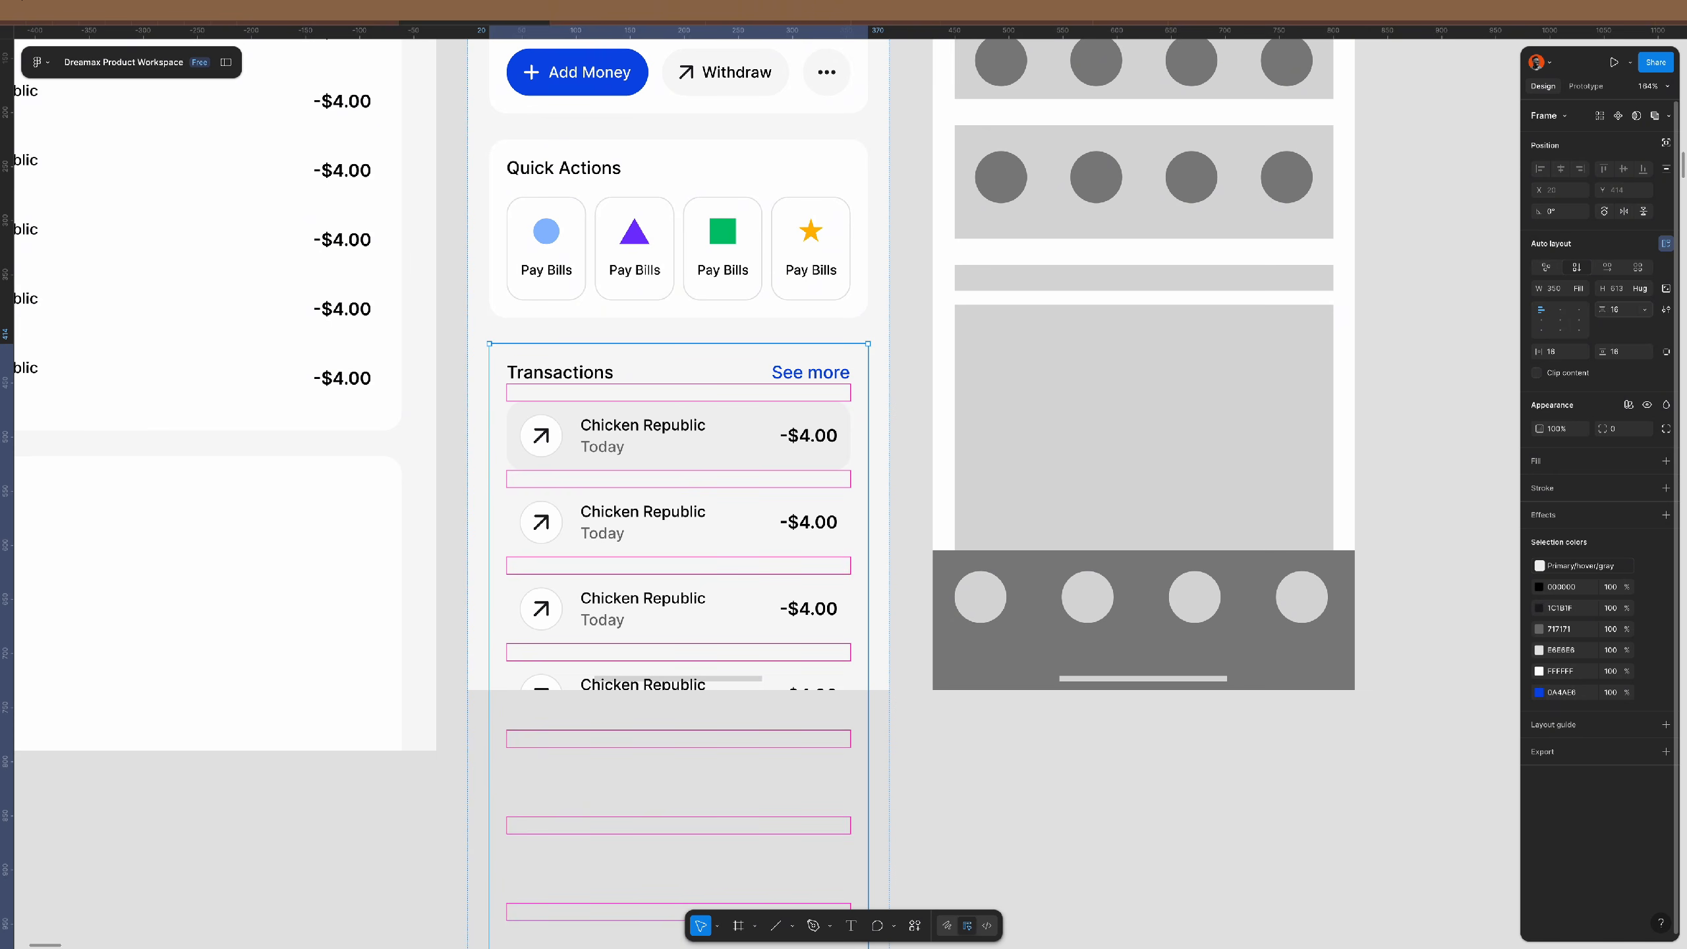
double_click(825, 429)
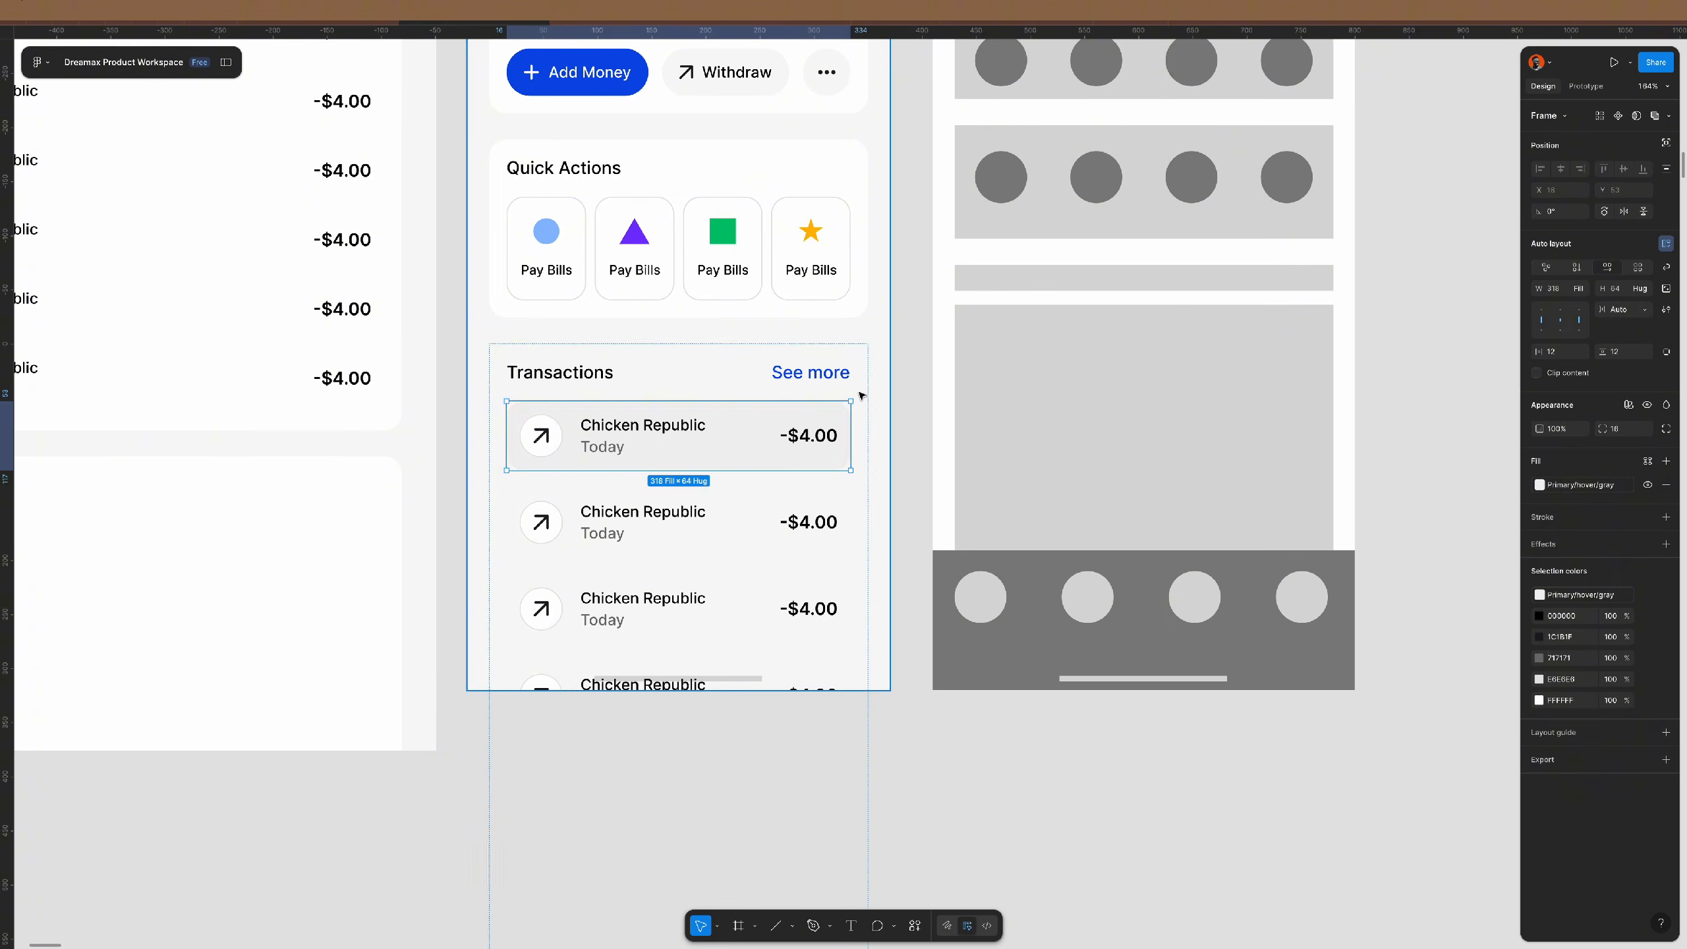
key("Escape")
- Undo back to the wide gap and apply vertical auto layout to the Transactions frame
key("ctrl+z")
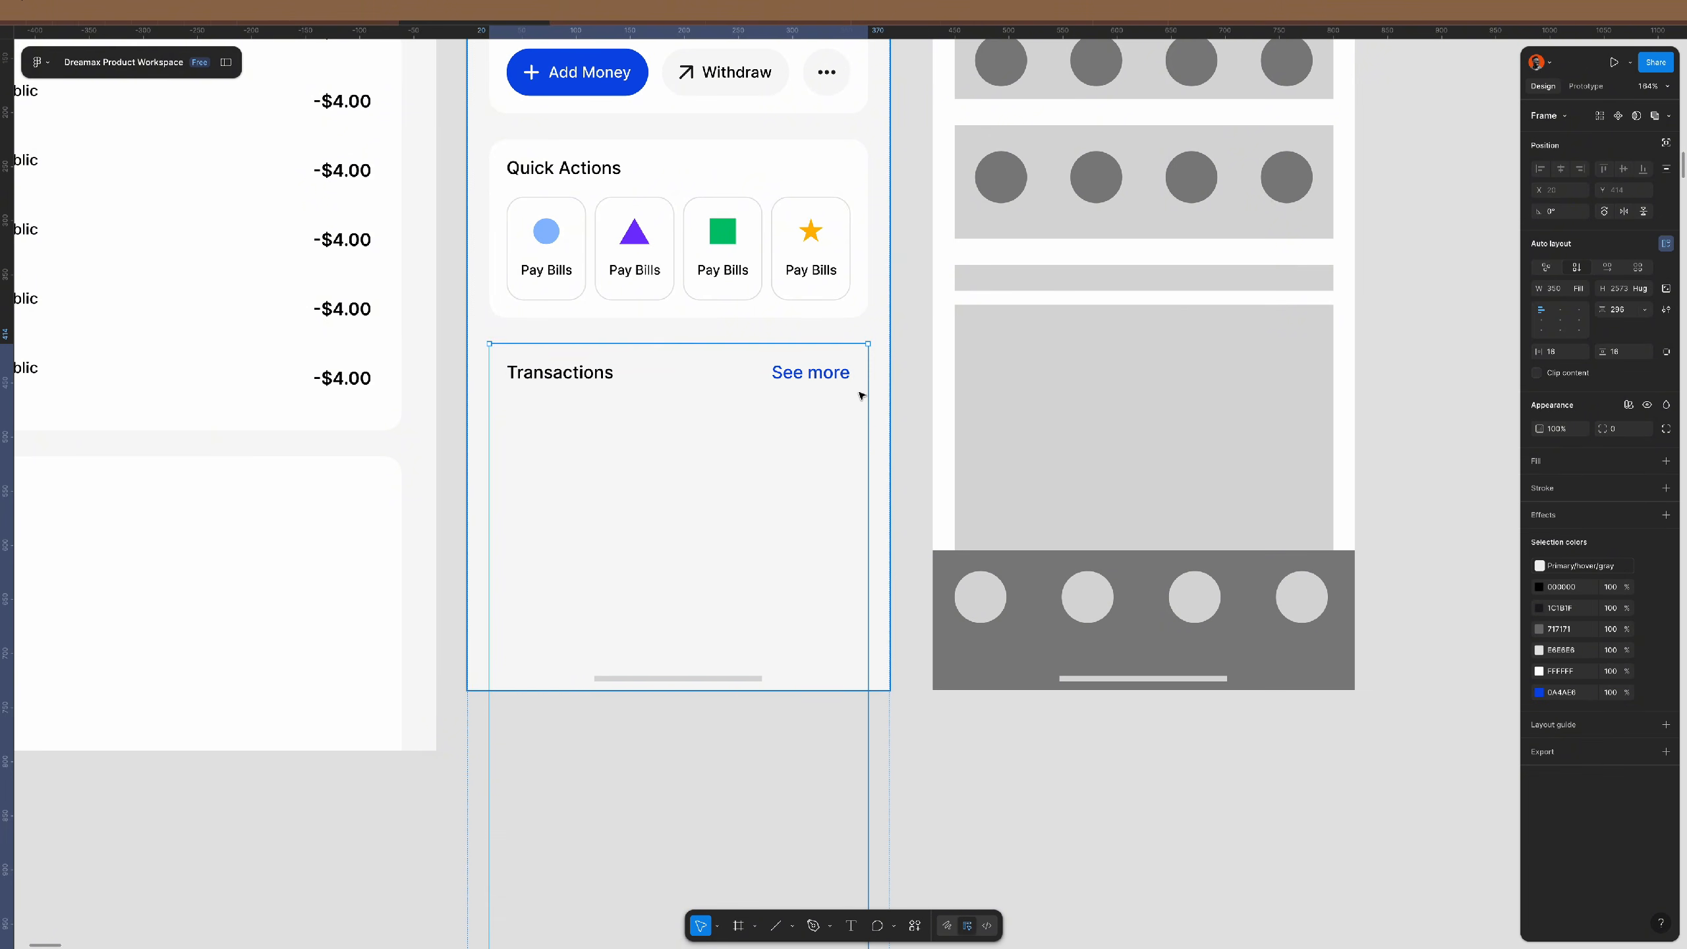
key("ctrl+z")
key("ctrl+z")
scroll(853, 406, "down", 10)
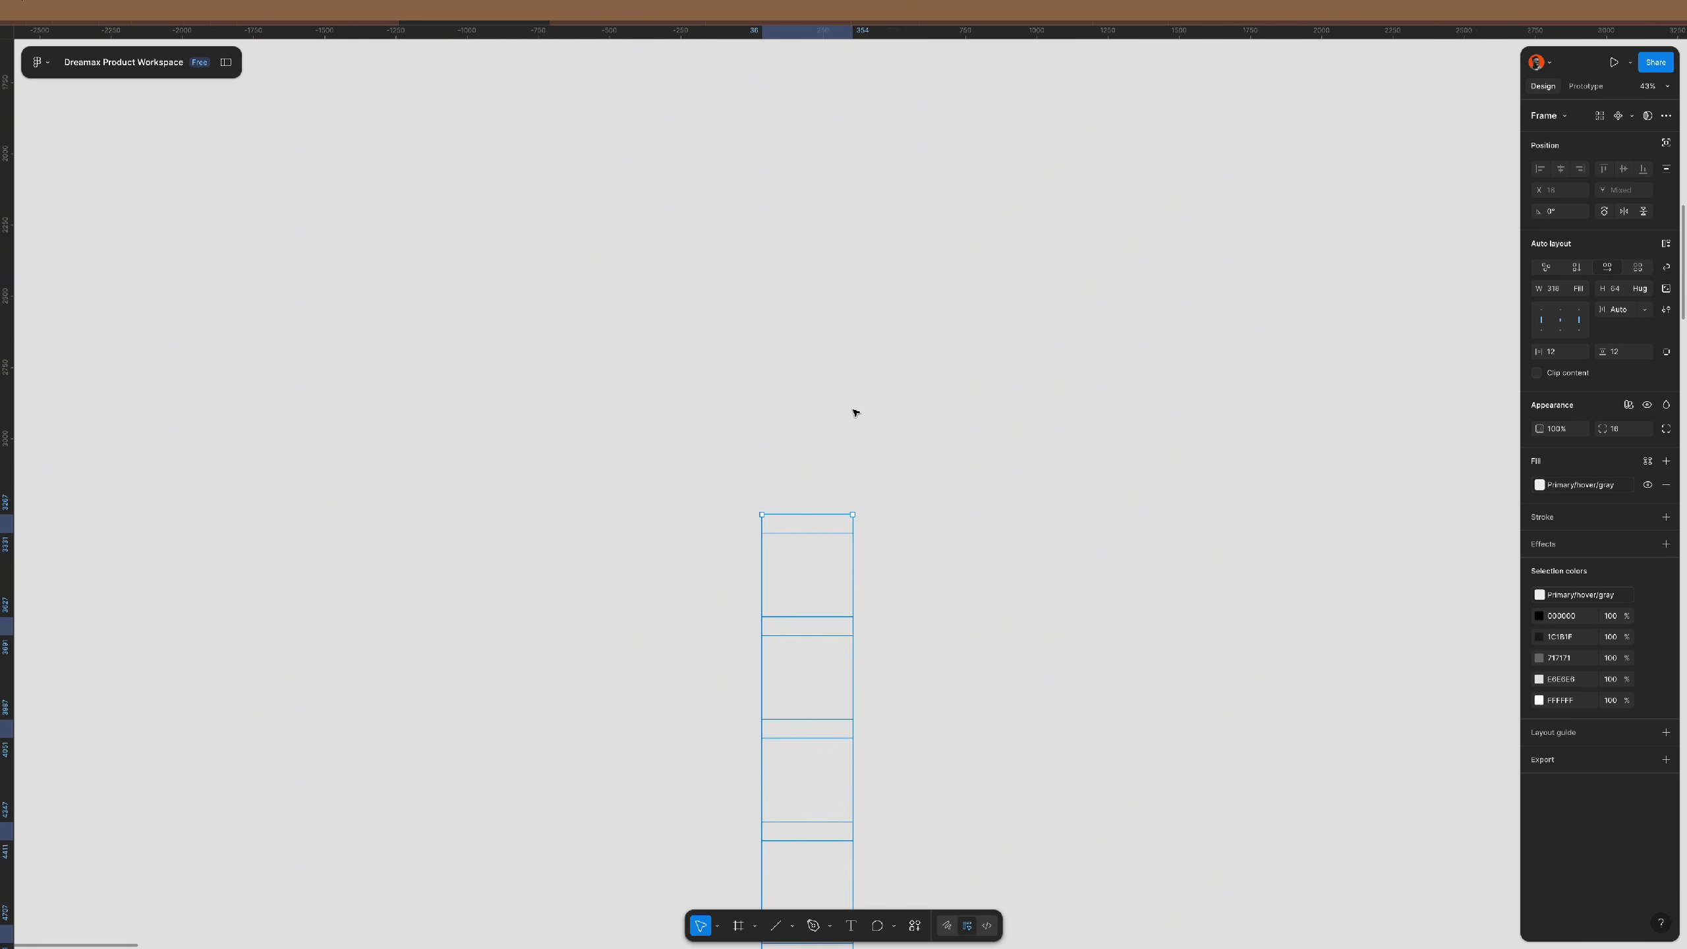
scroll(848, 432, "up", 8)
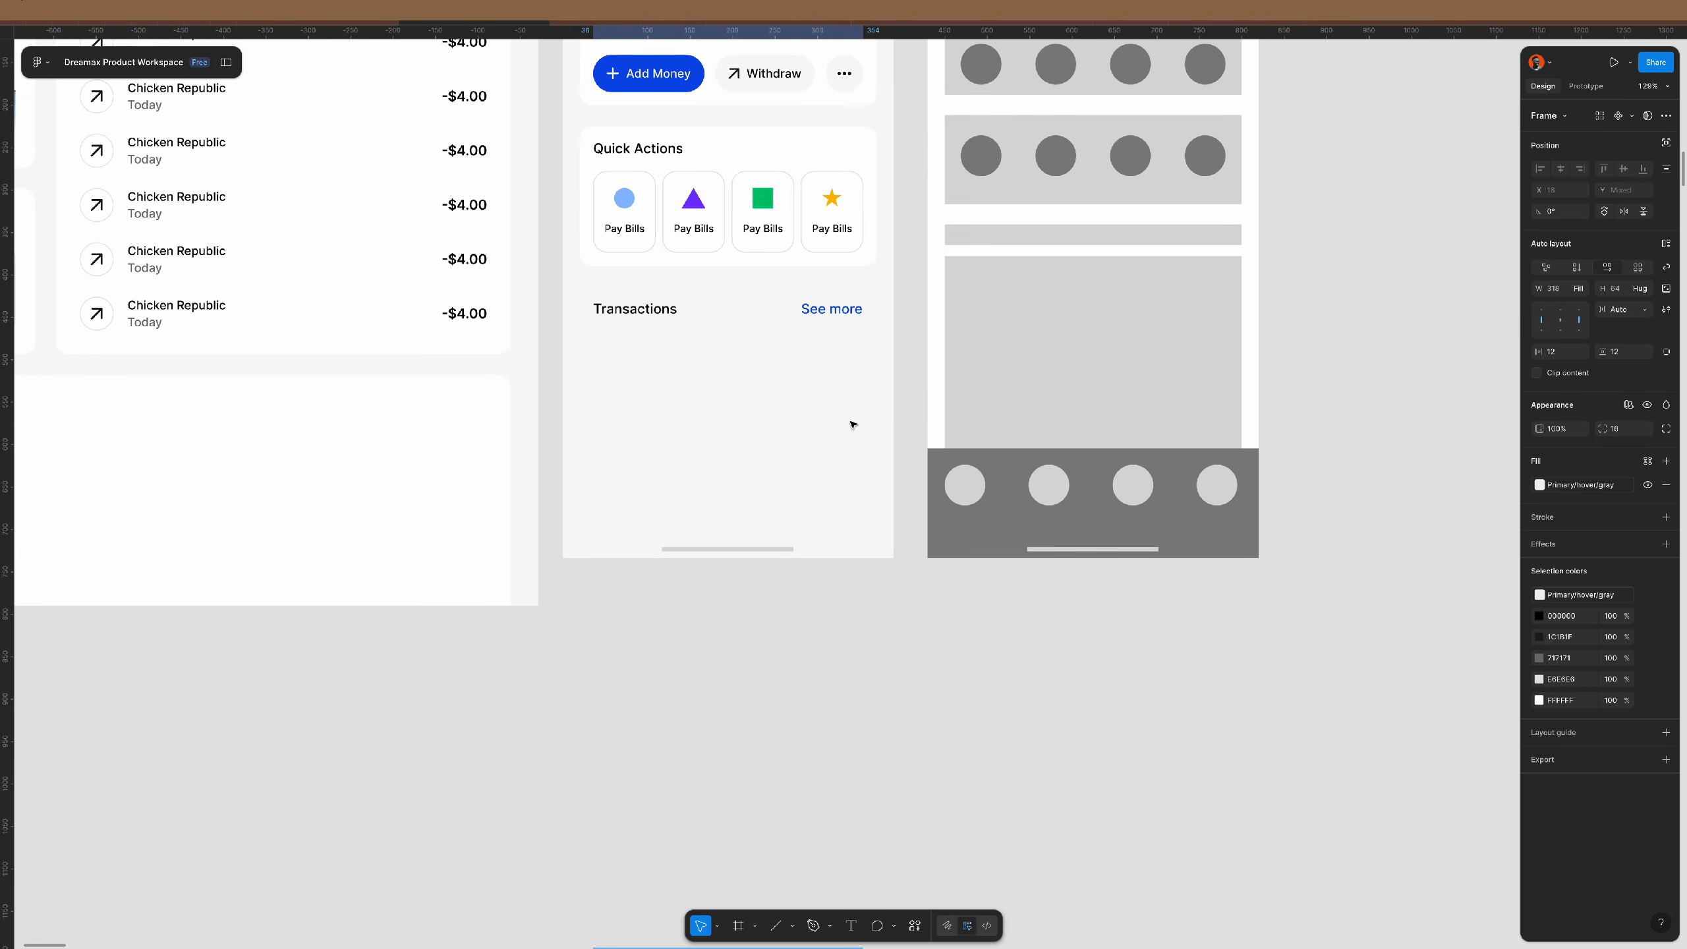
key("Escape")
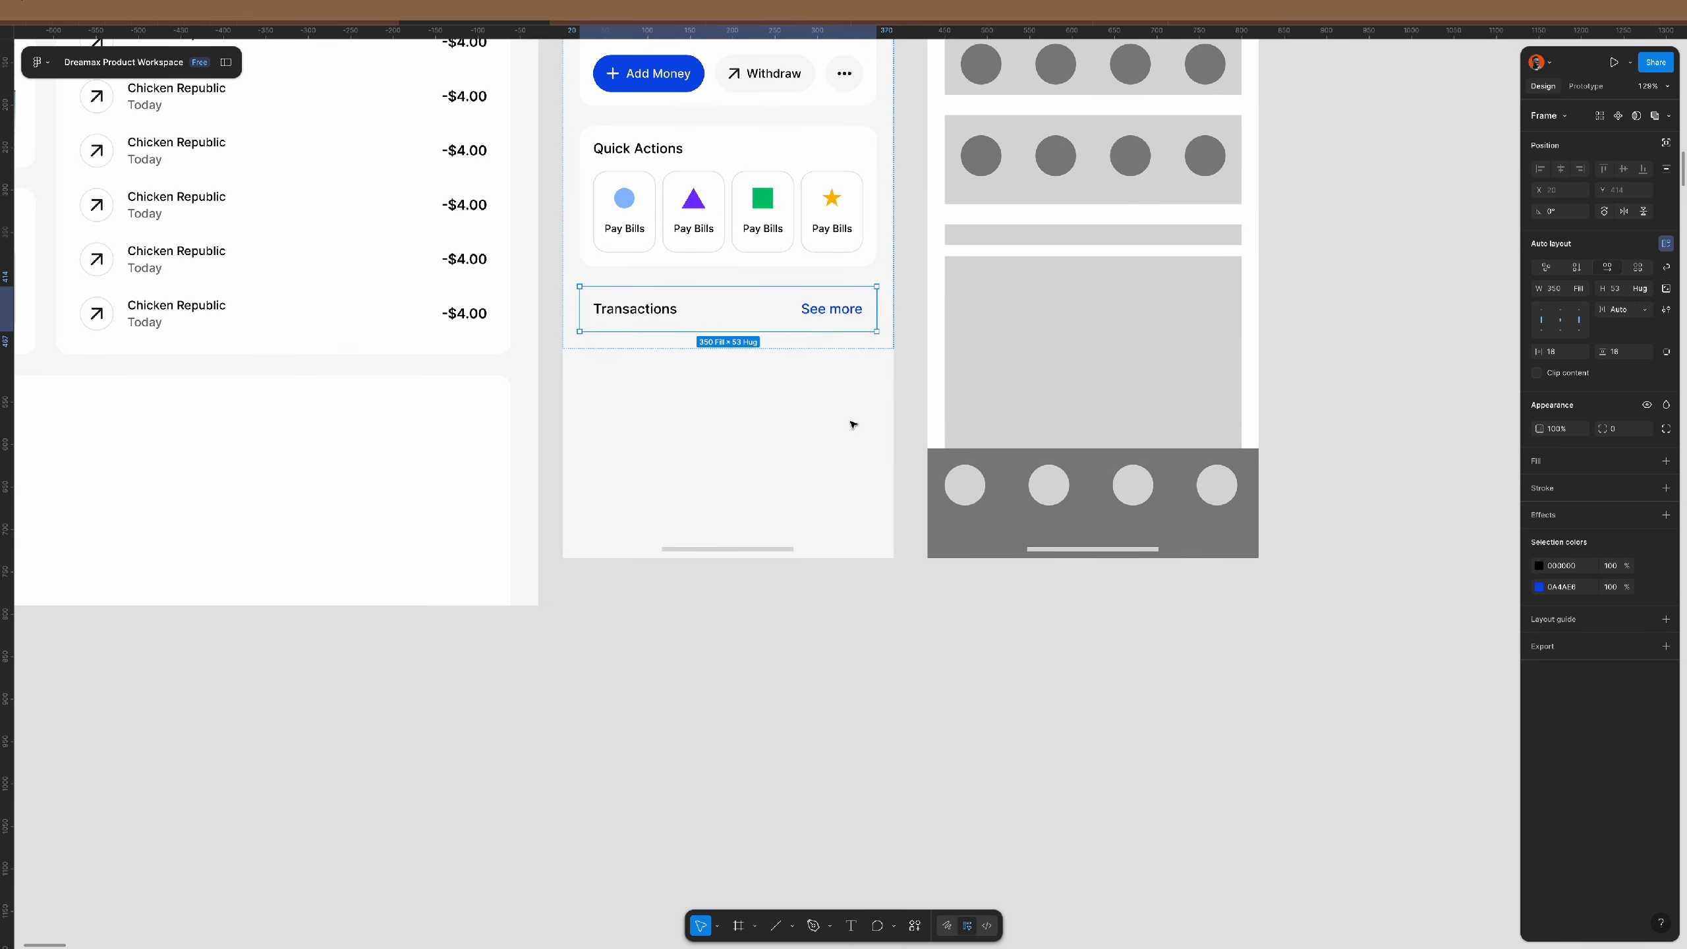
key("shift+a")
- Paste the Chicken Republic transaction rows onto the canvas and wrap them in an auto-layout frame
left_click(836, 666)
right_click(836, 660)
left_click(863, 672)
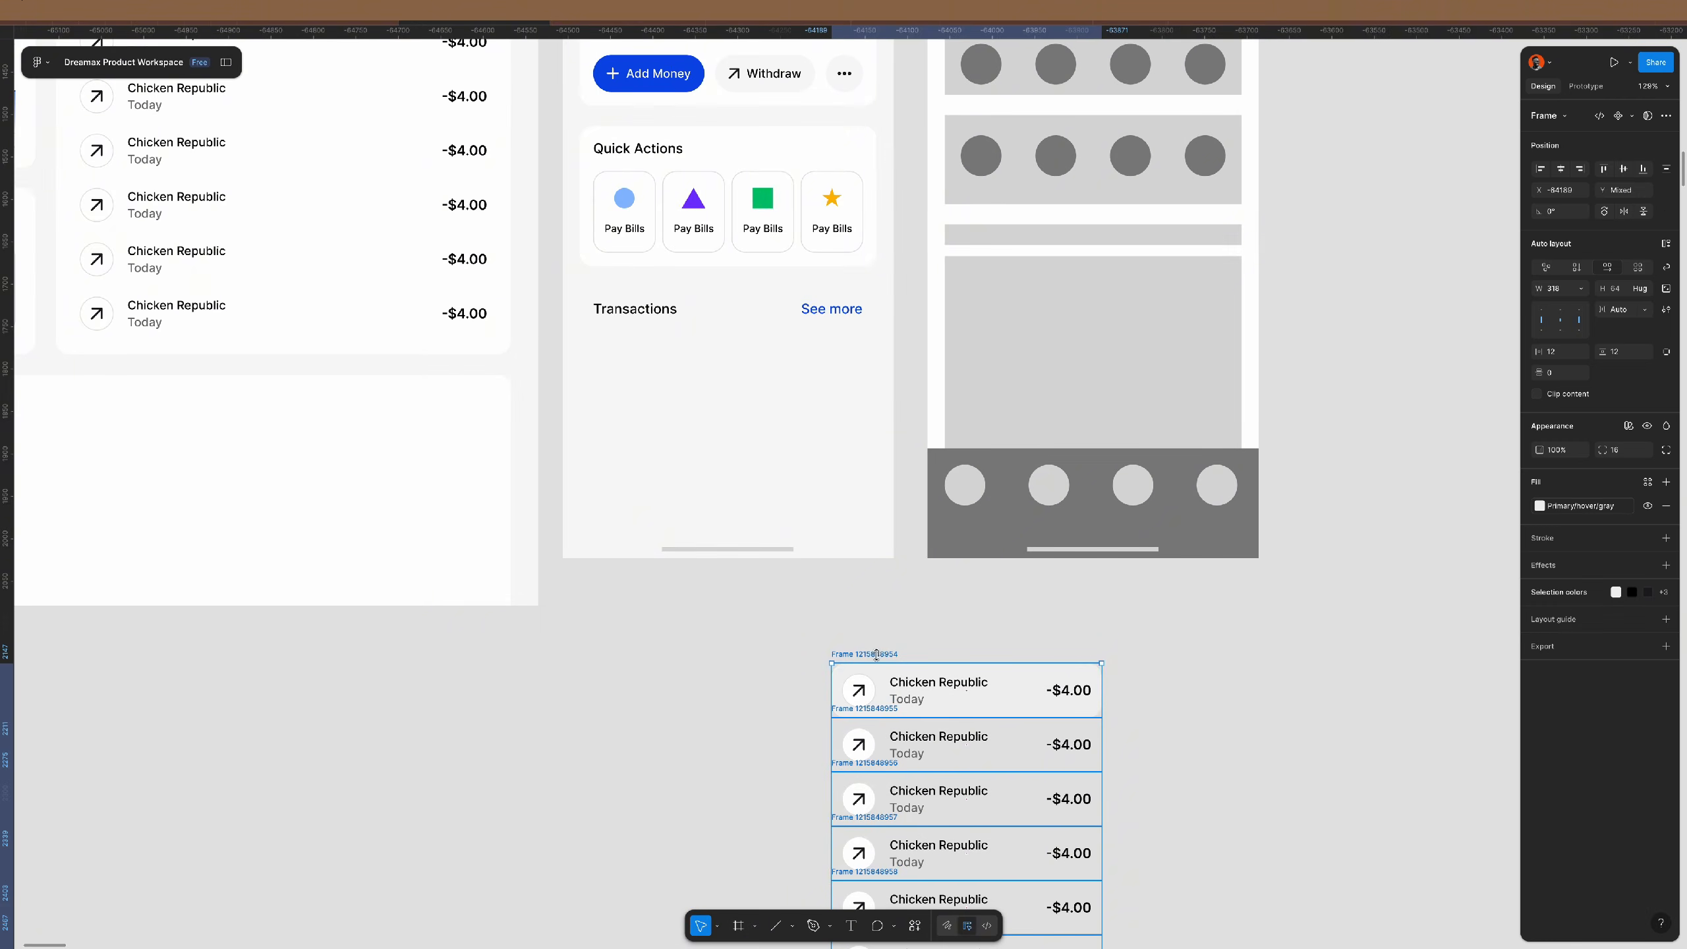
scroll(876, 654, "down", 1)
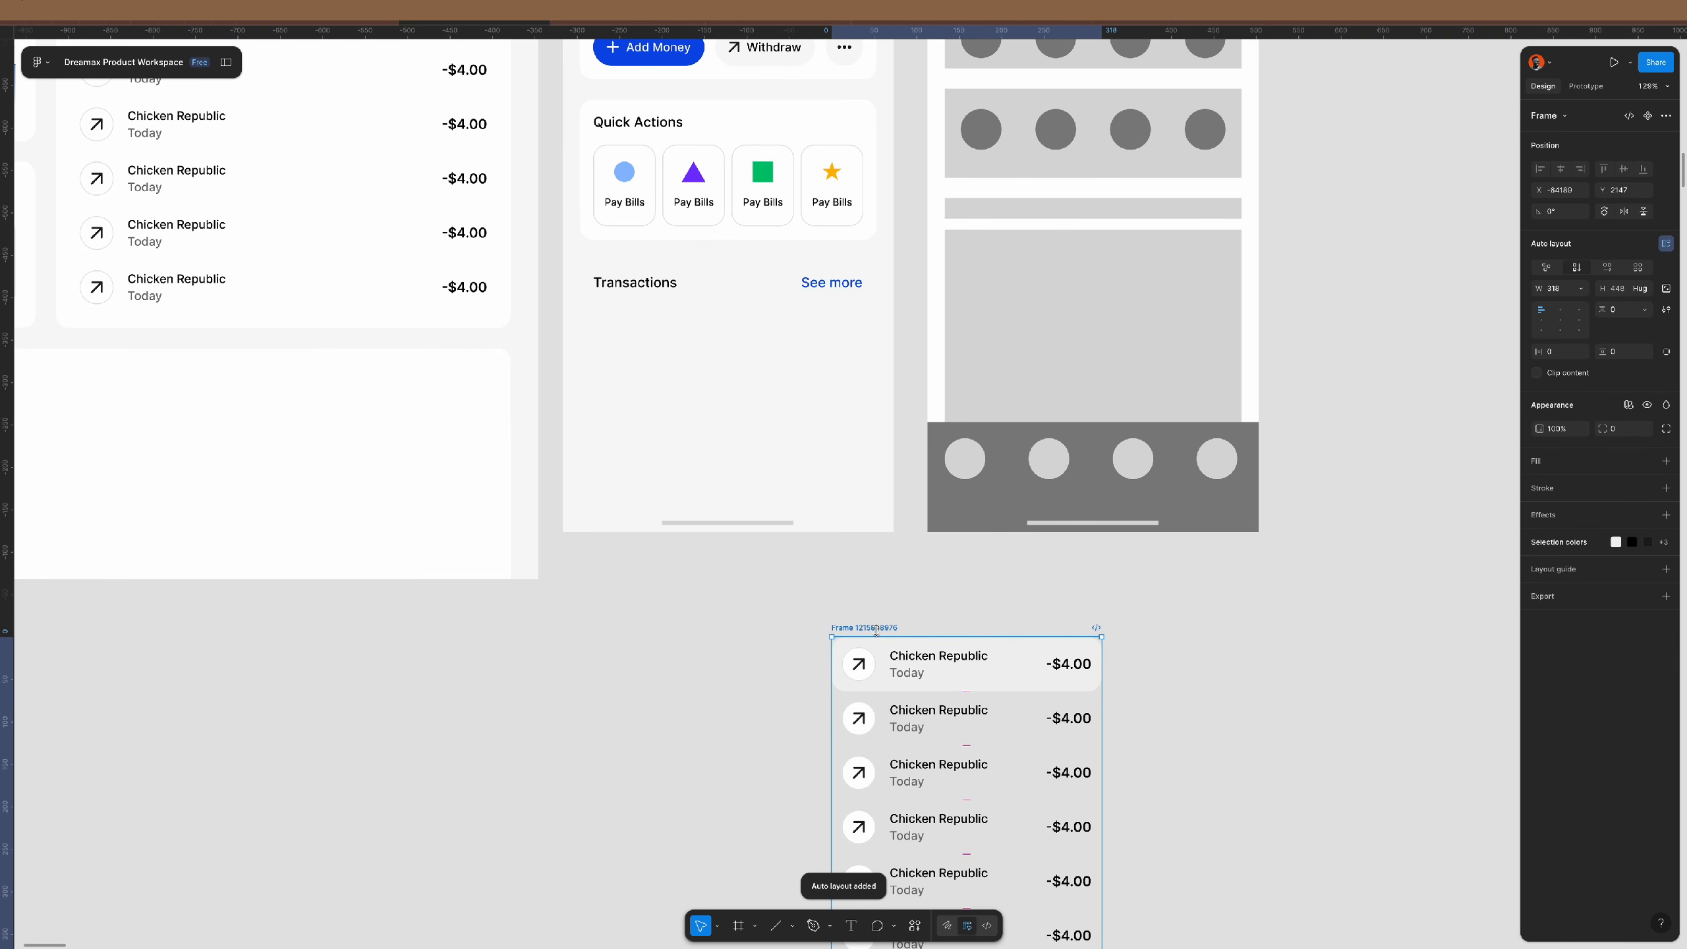
key("shift+a")
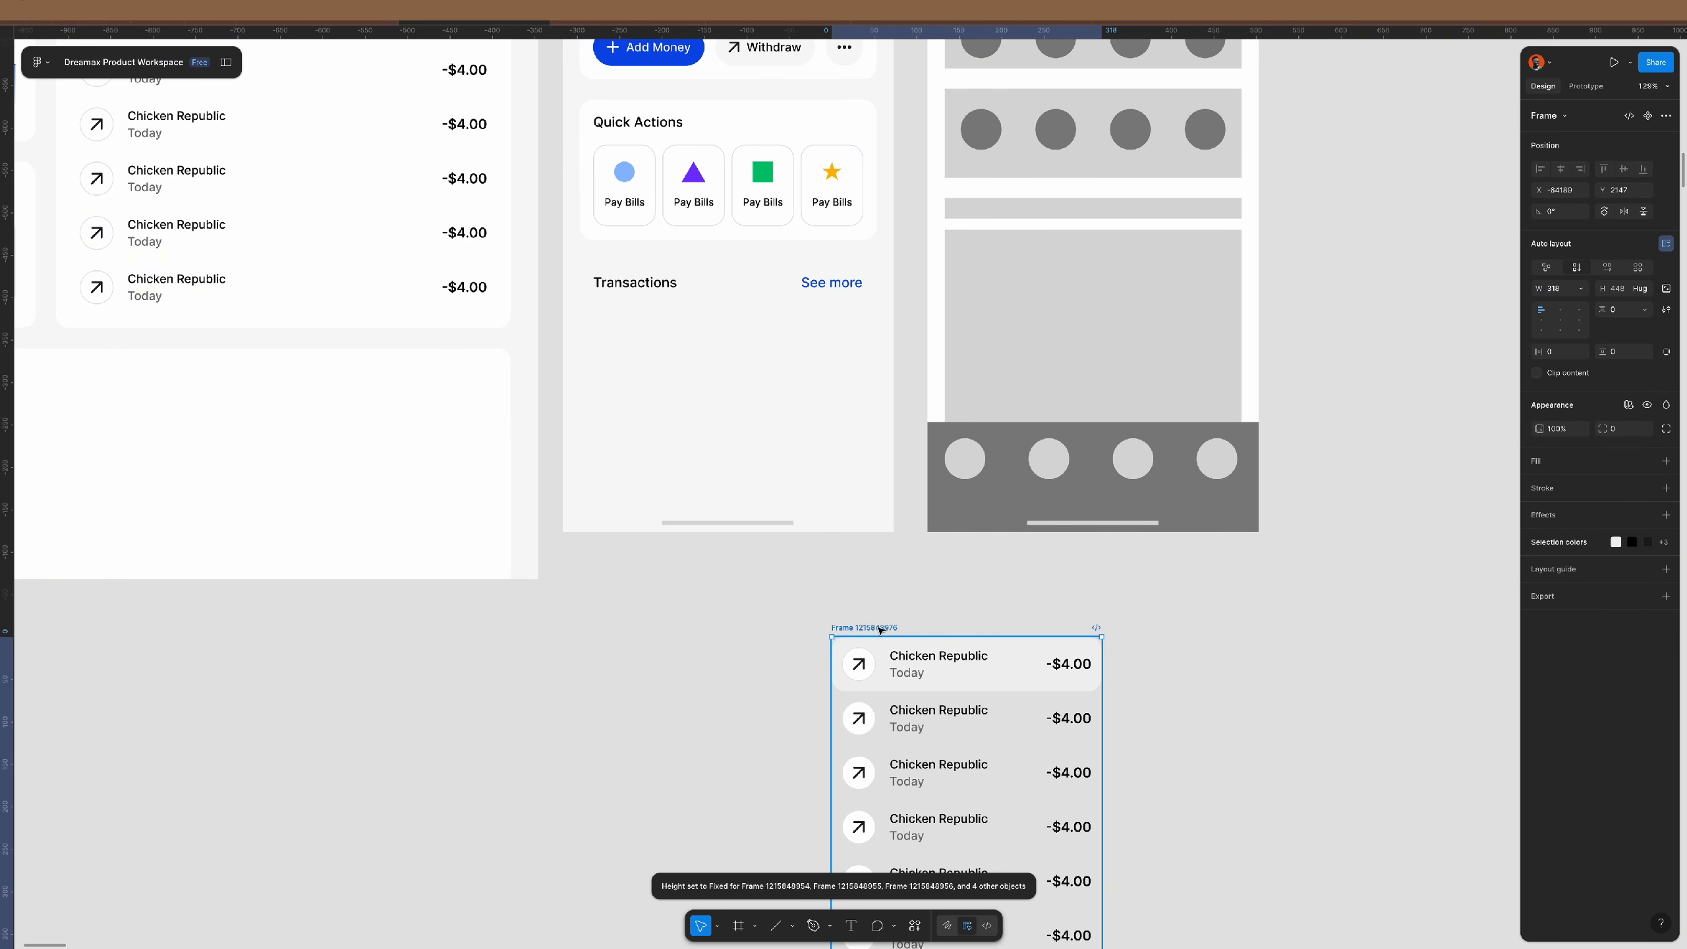
- Move the wrapped transaction list into the phone's Transactions card
left_click_drag(888, 629, 701, 572)
key("Delete")
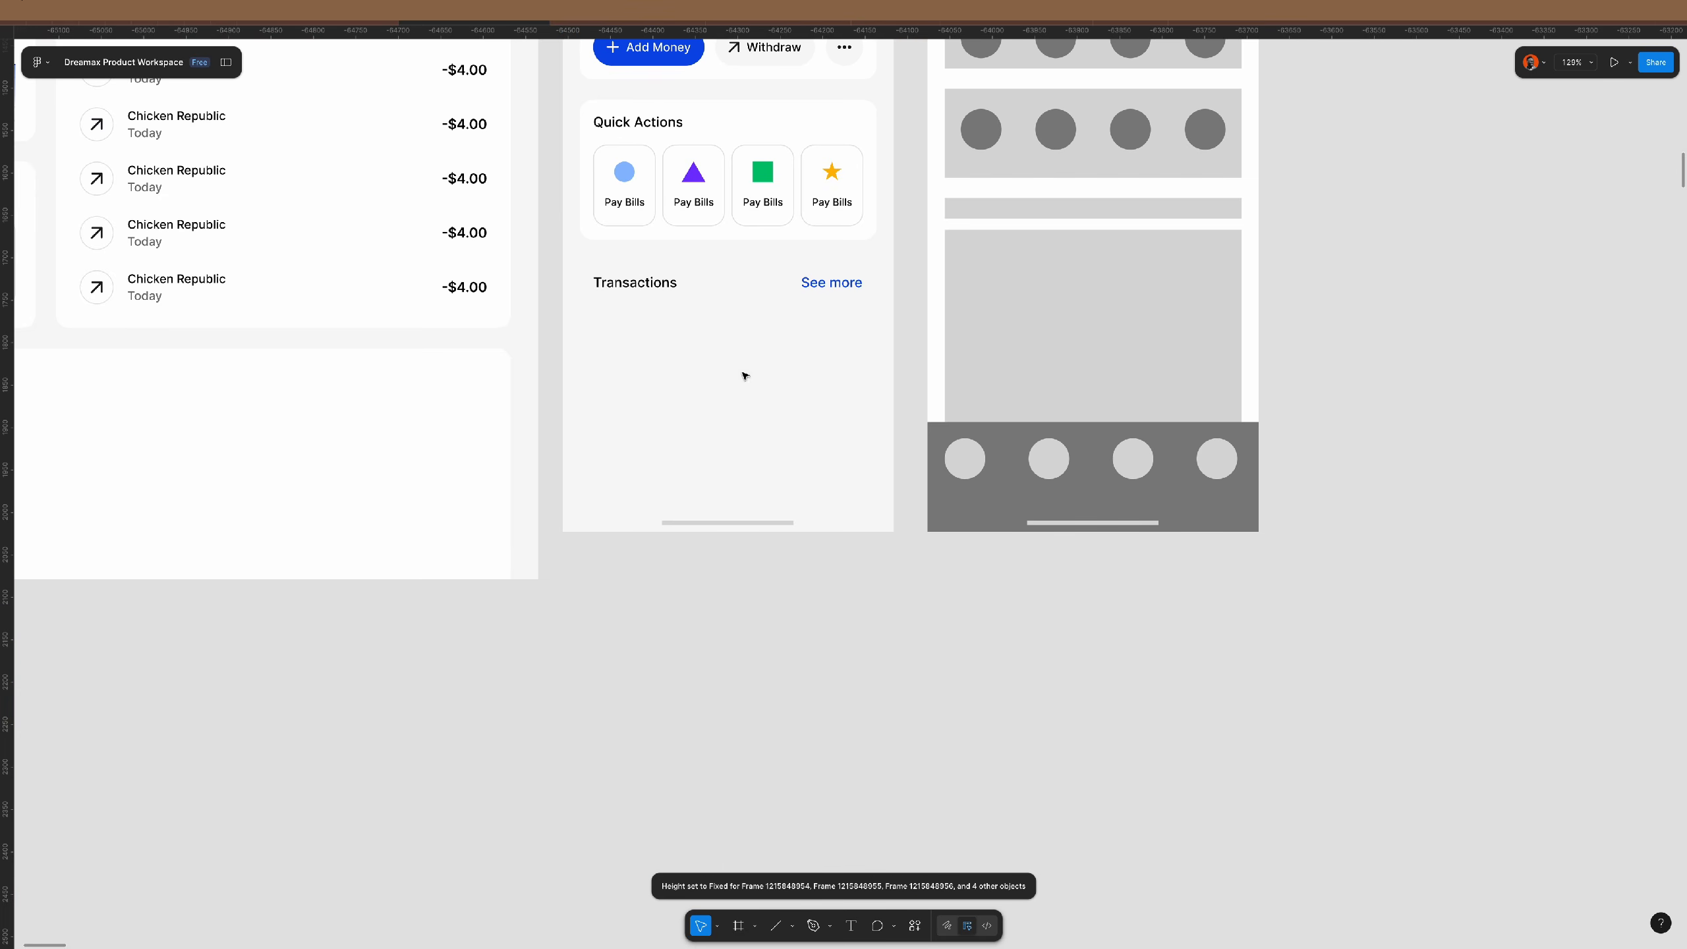
left_click(781, 274)
key("ctrl+z")
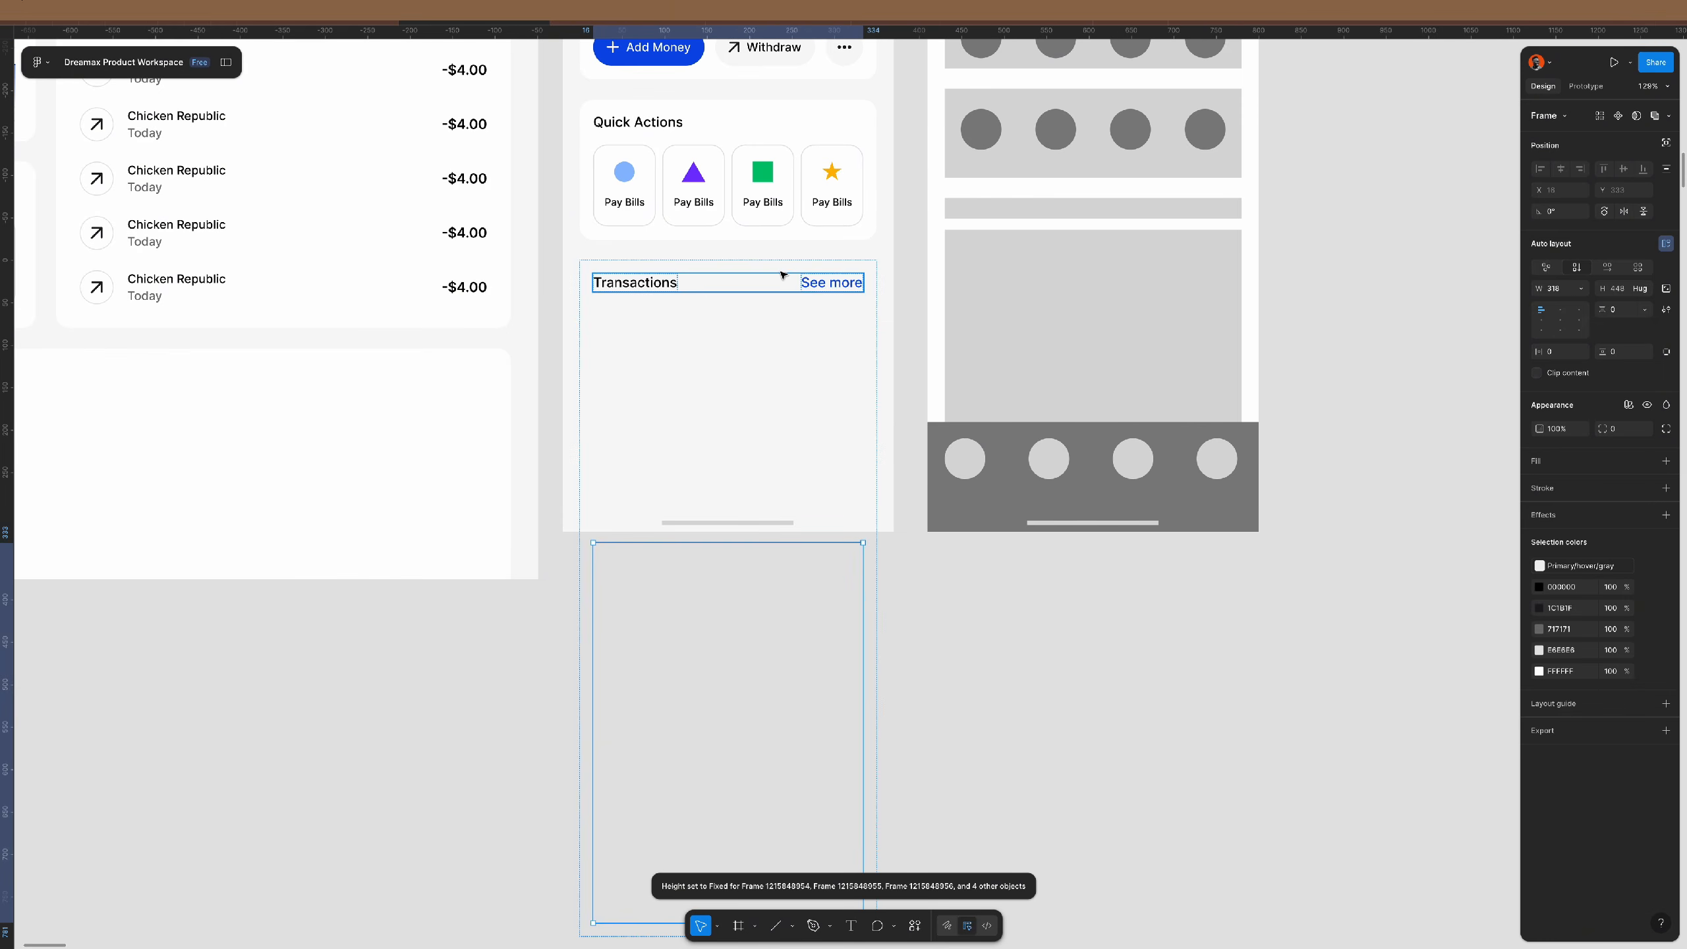
- Set the Transactions card's item gap to 16 so the list sits below the header
left_click(796, 307)
left_click(1627, 311)
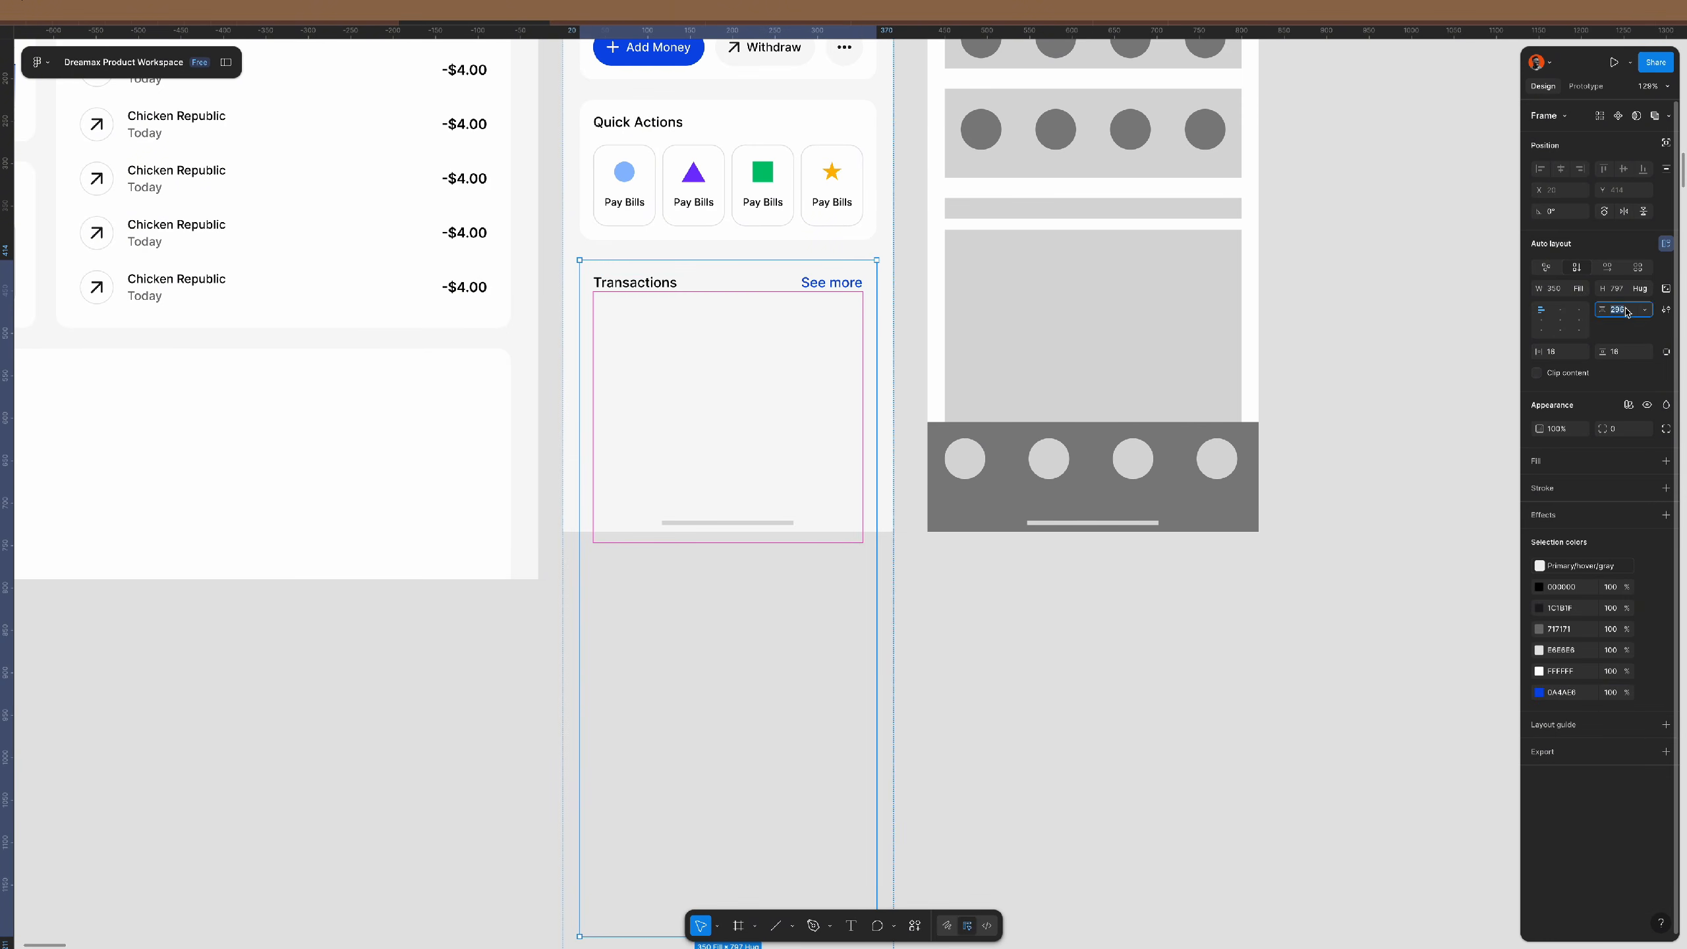
type("16")
key("Return")
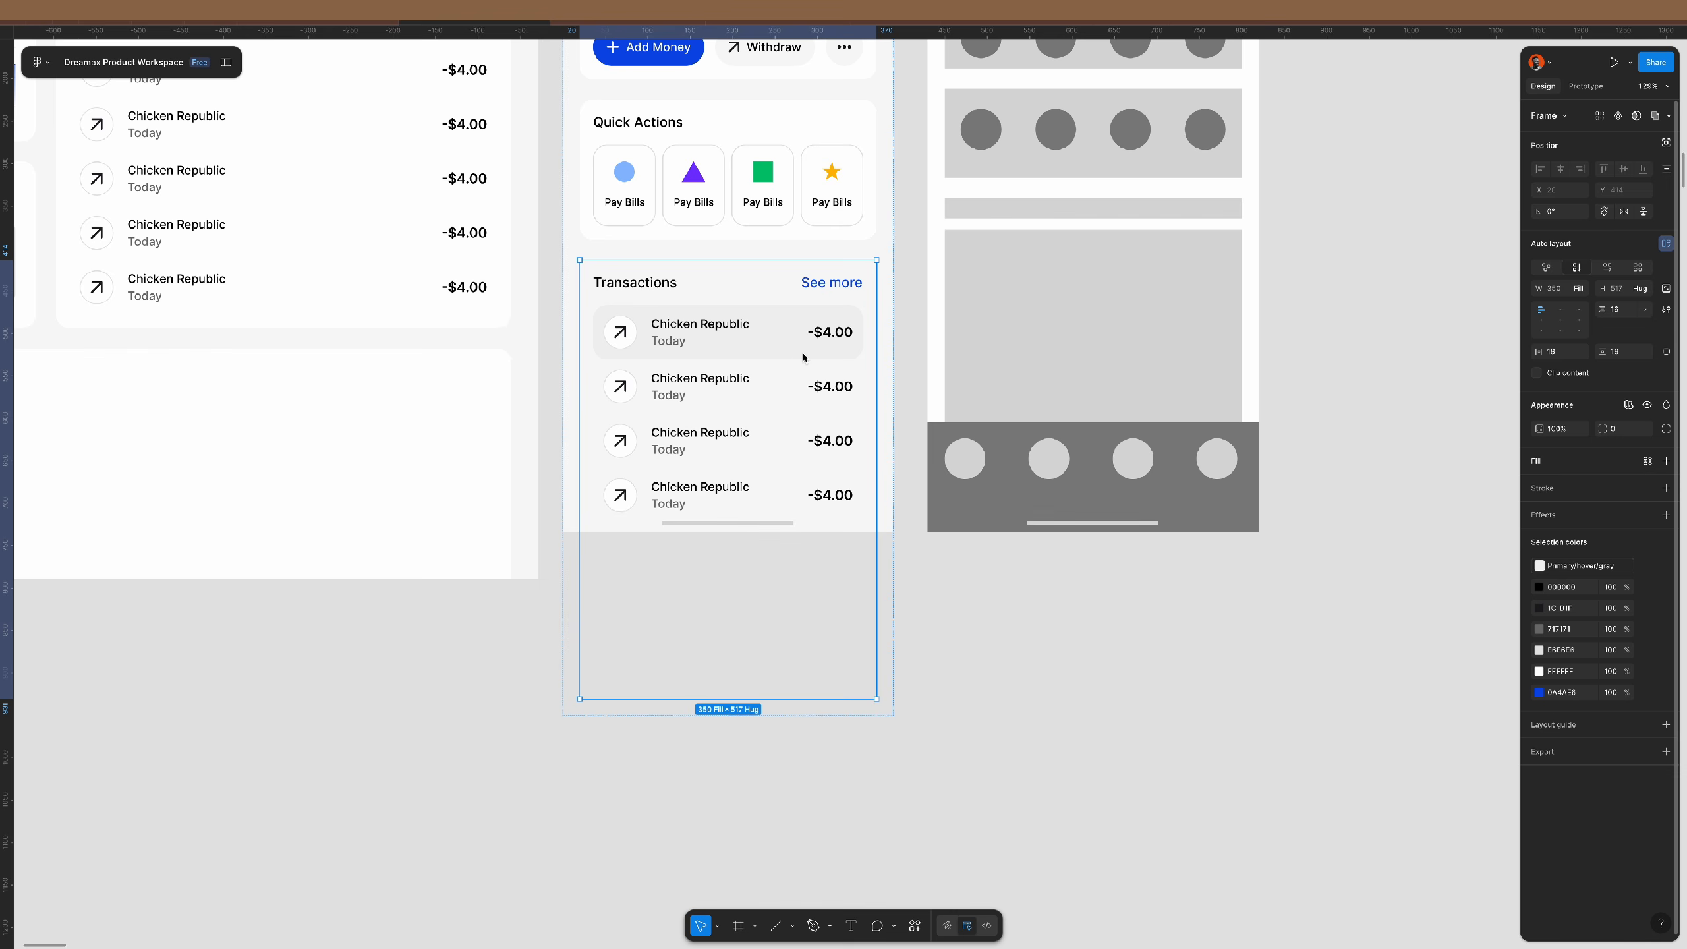
key("Escape")
scroll(753, 365, "up", 2)
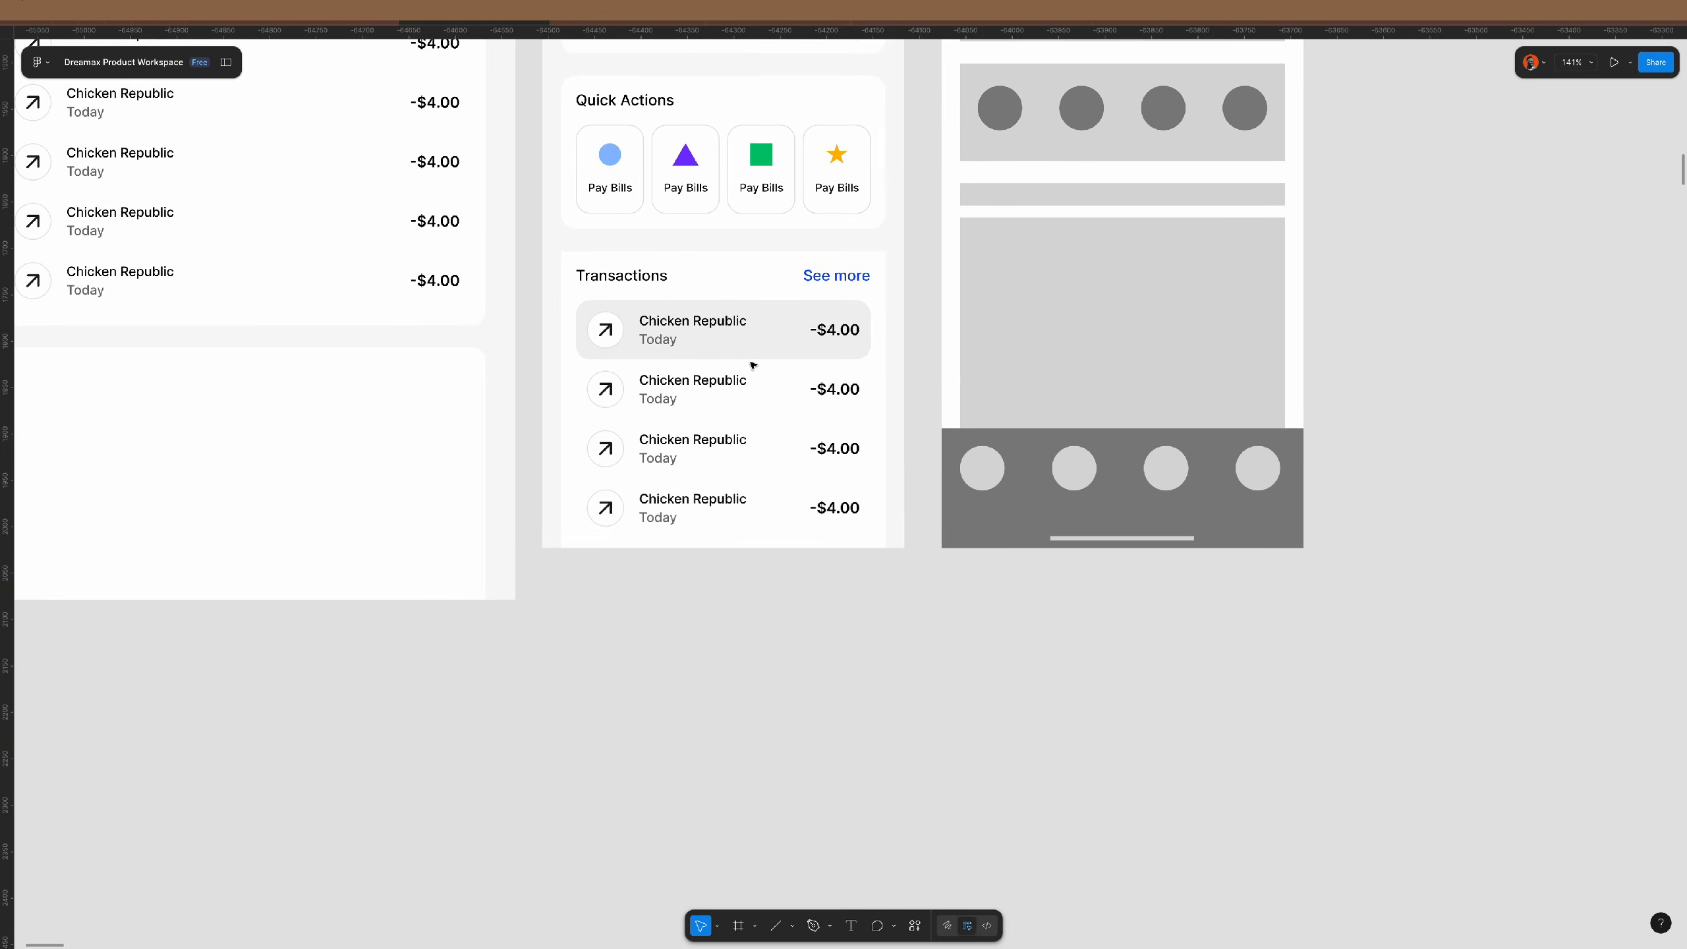
scroll(753, 365, "up", 2)
- Give the transaction rows 0 horizontal padding and remove their gray fill
left_click(754, 365)
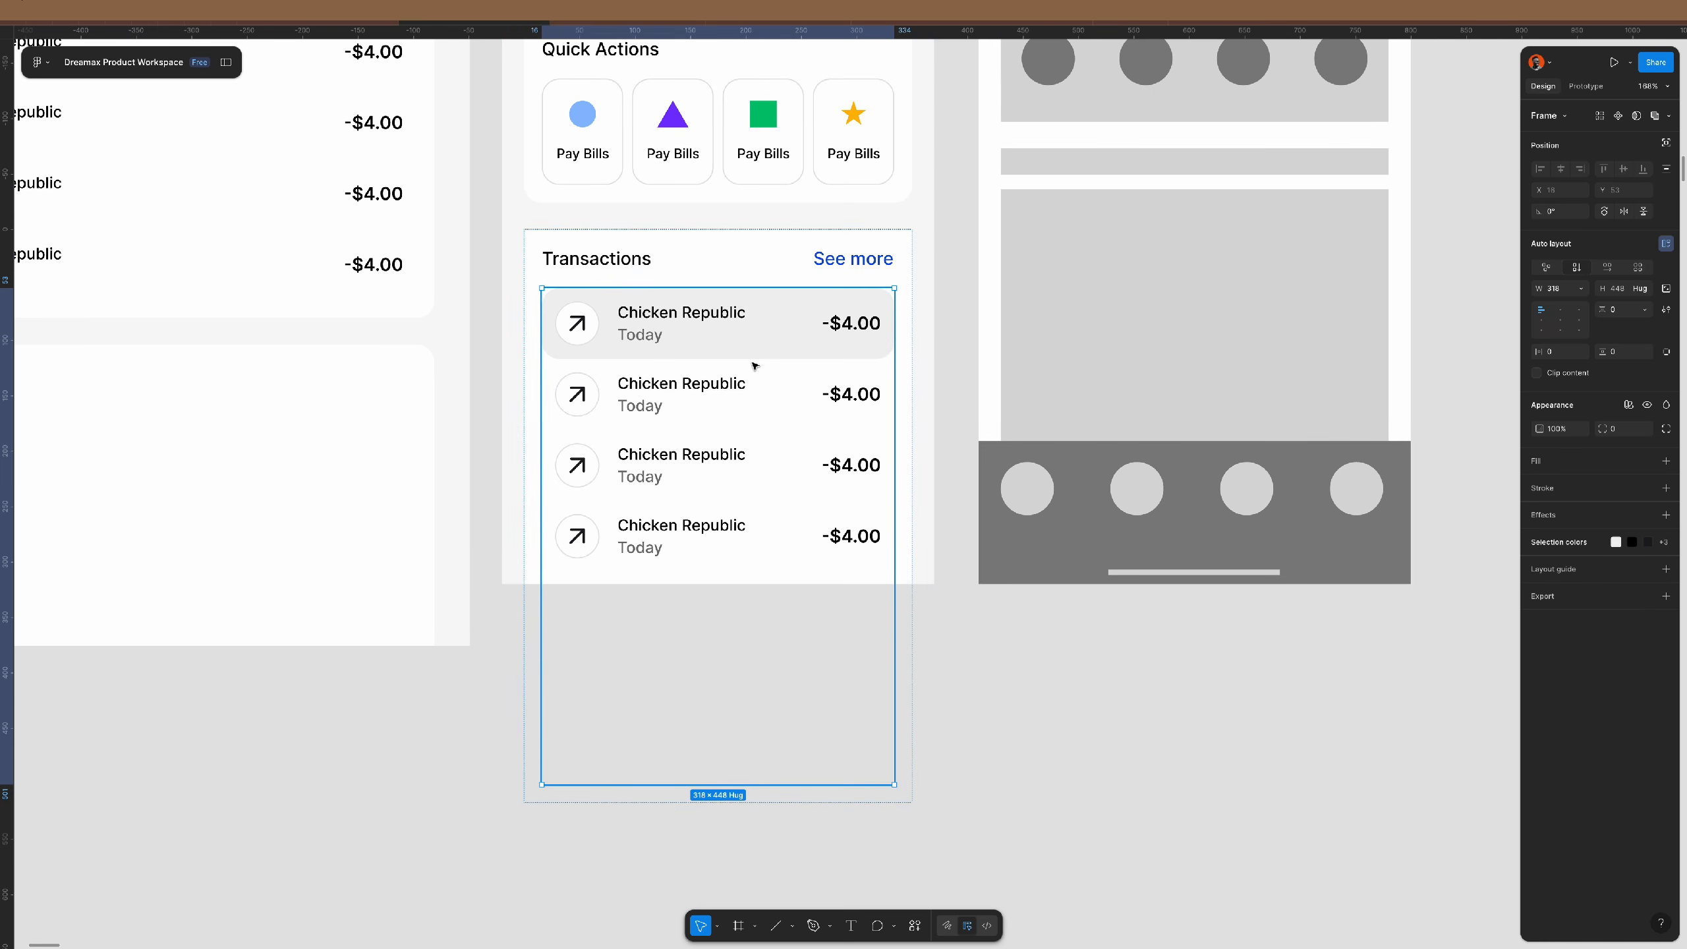
key("Return")
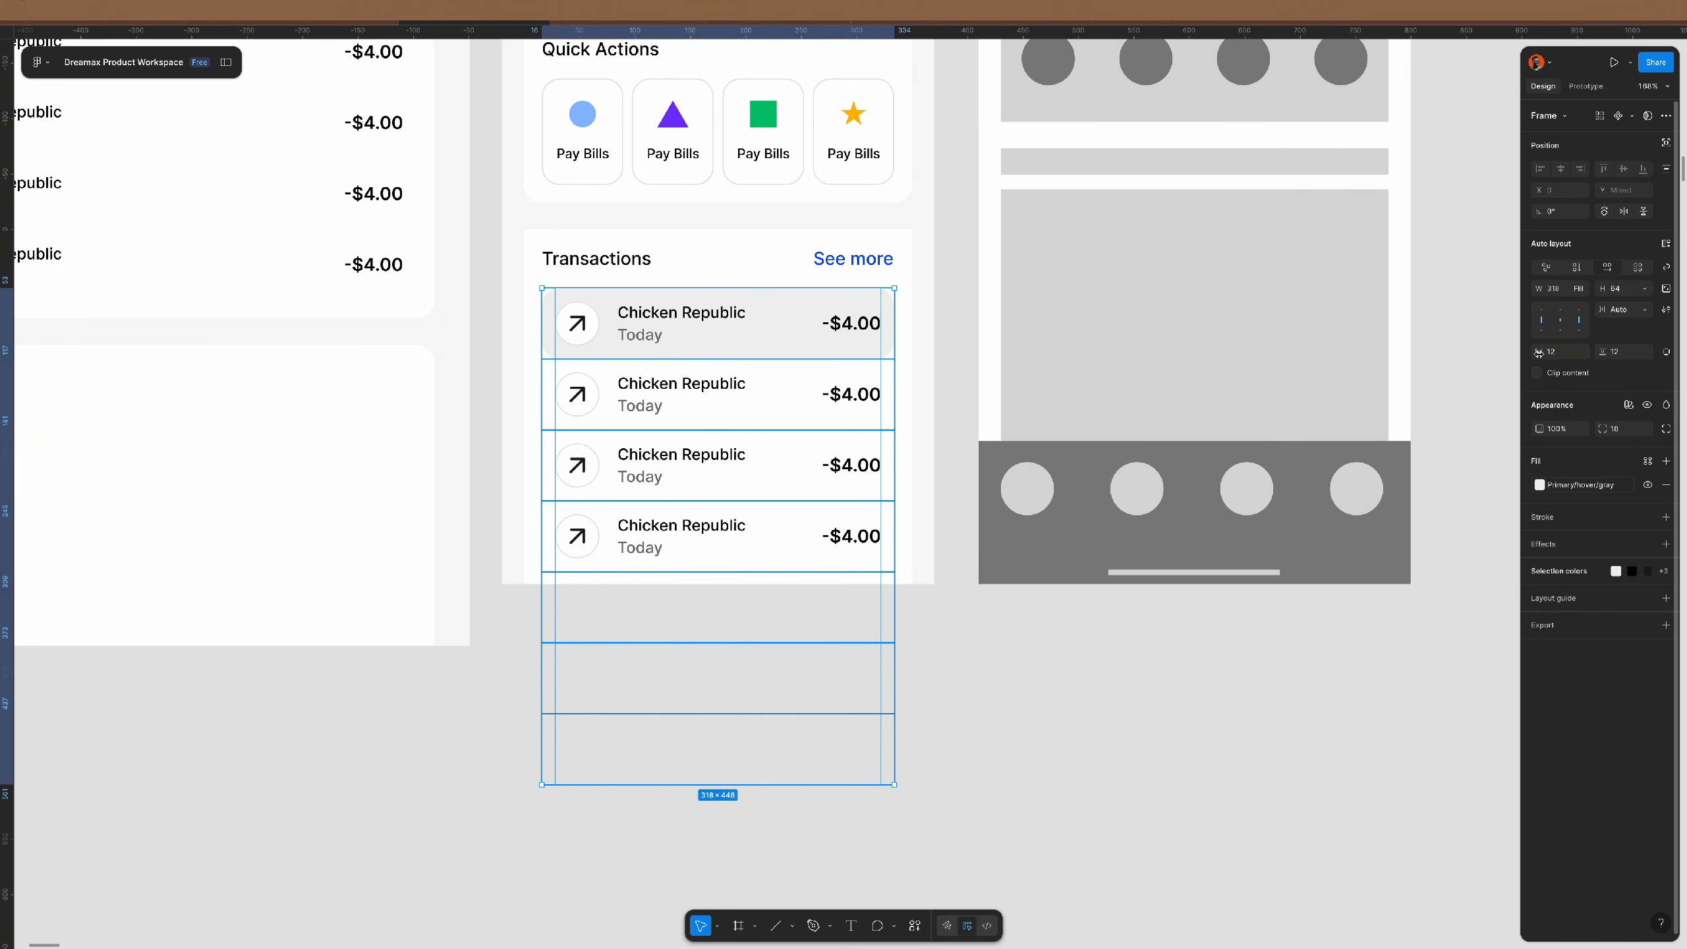
type("0")
key("Return")
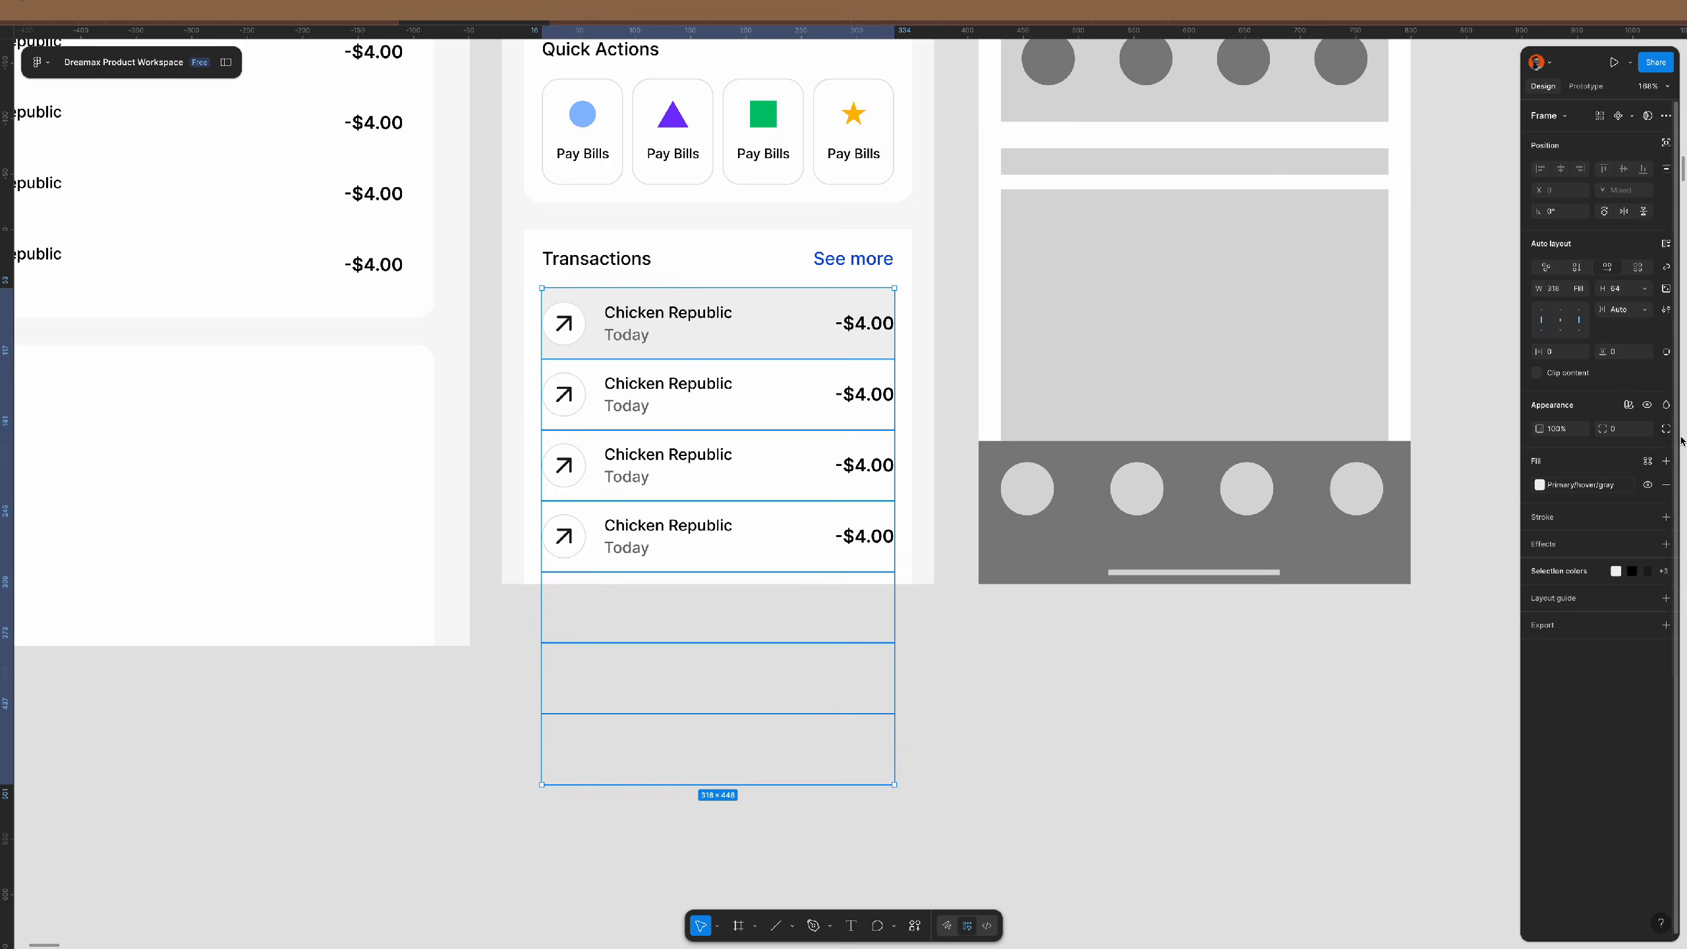
left_click(1666, 485)
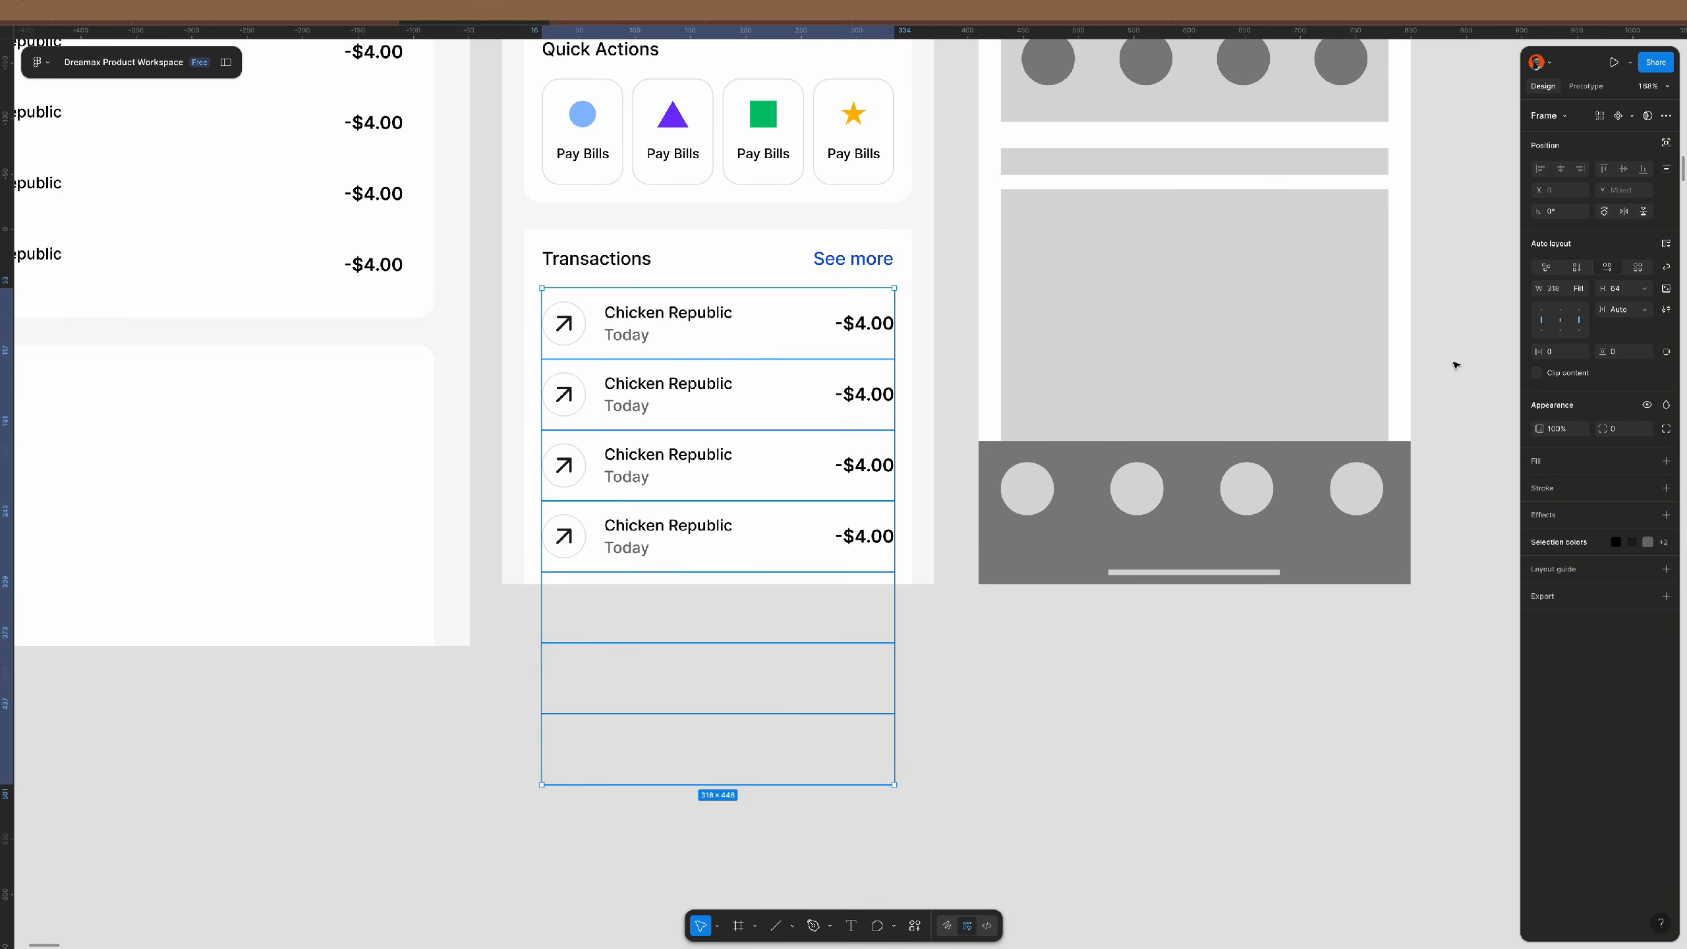
- Make each row's height hug its contents with 12 px vertical padding
key("Return")
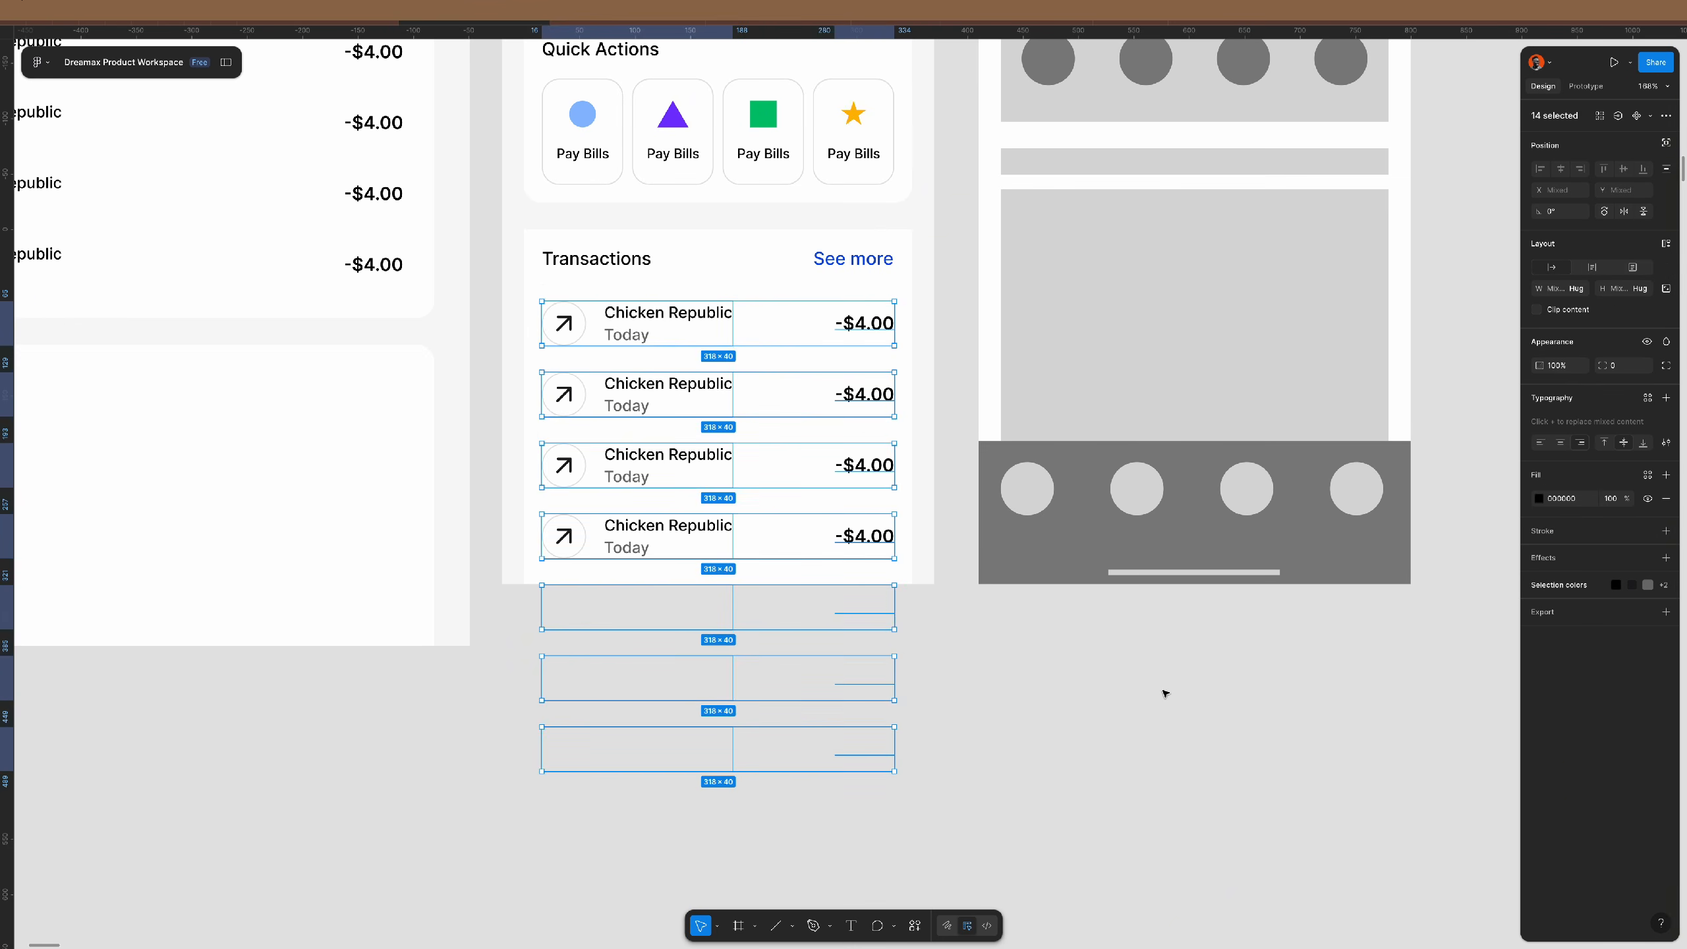
key("shift+Return")
left_click(1086, 689)
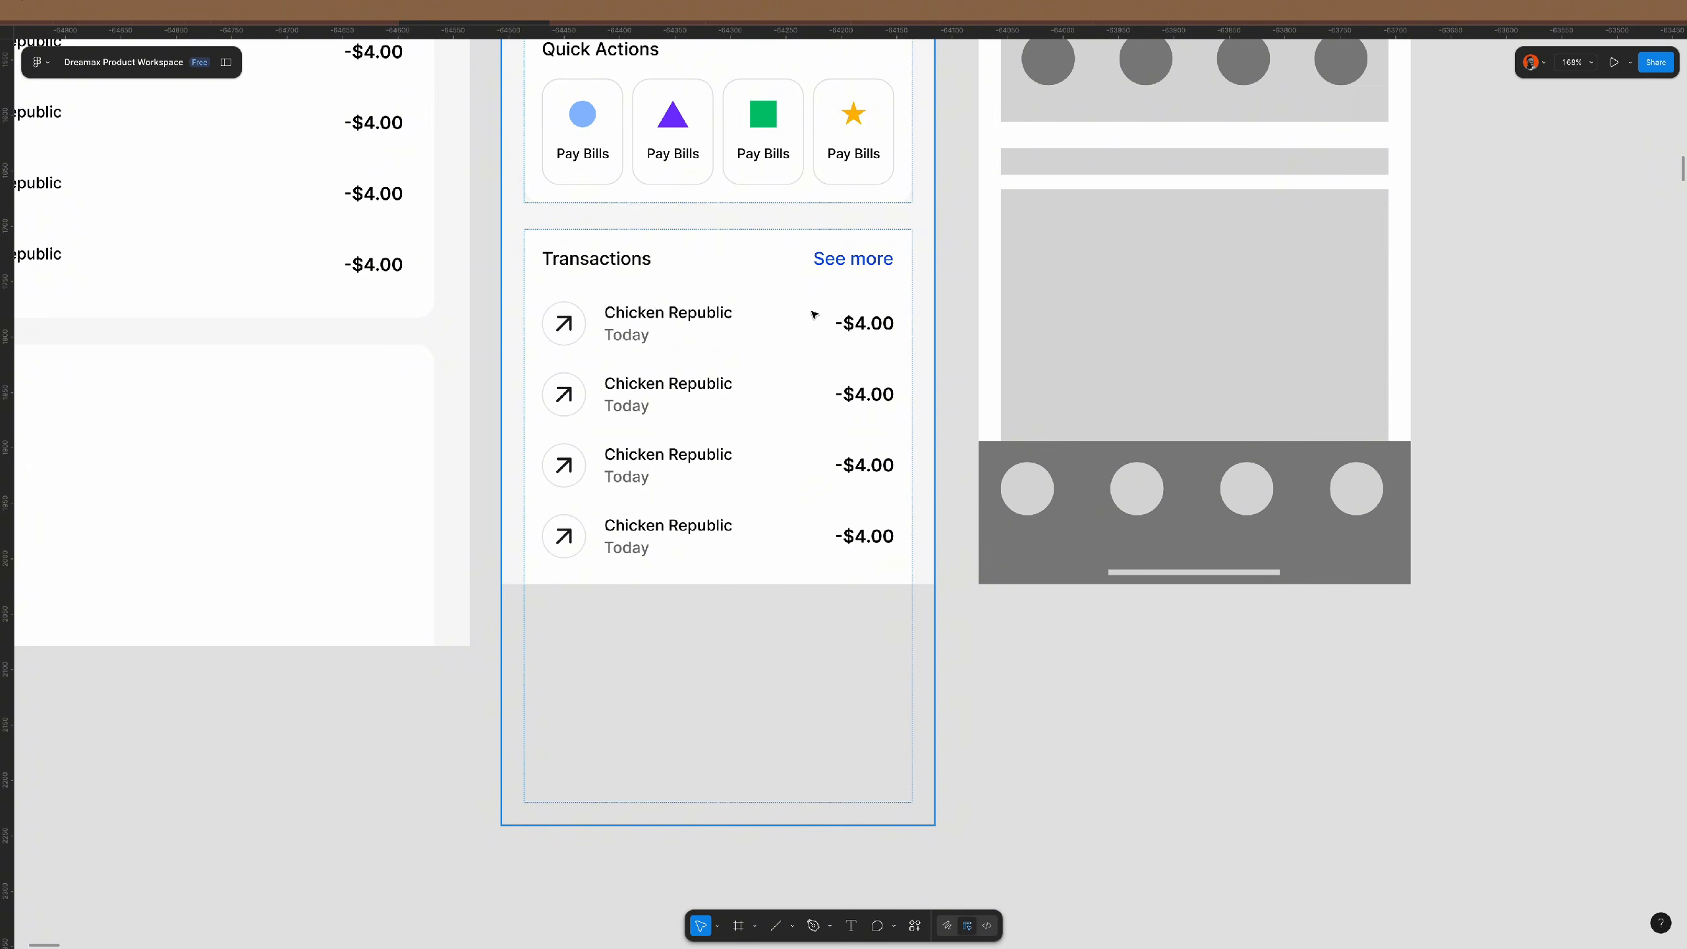
key("ctrl+z")
left_click(1647, 293)
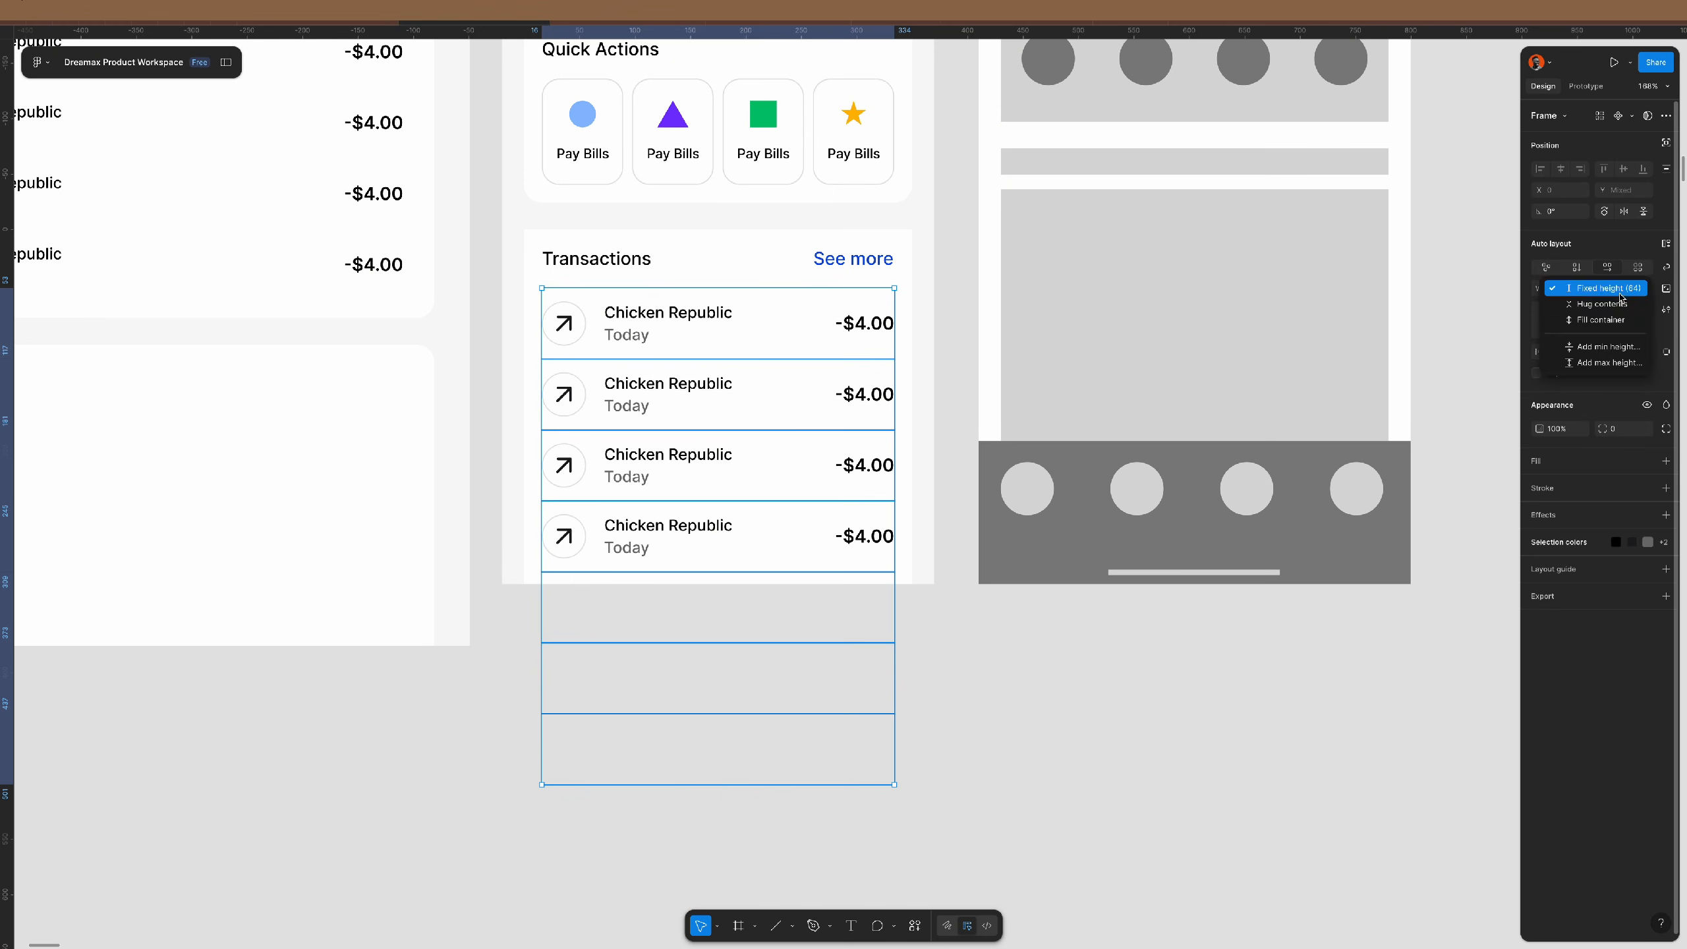
left_click(1613, 305)
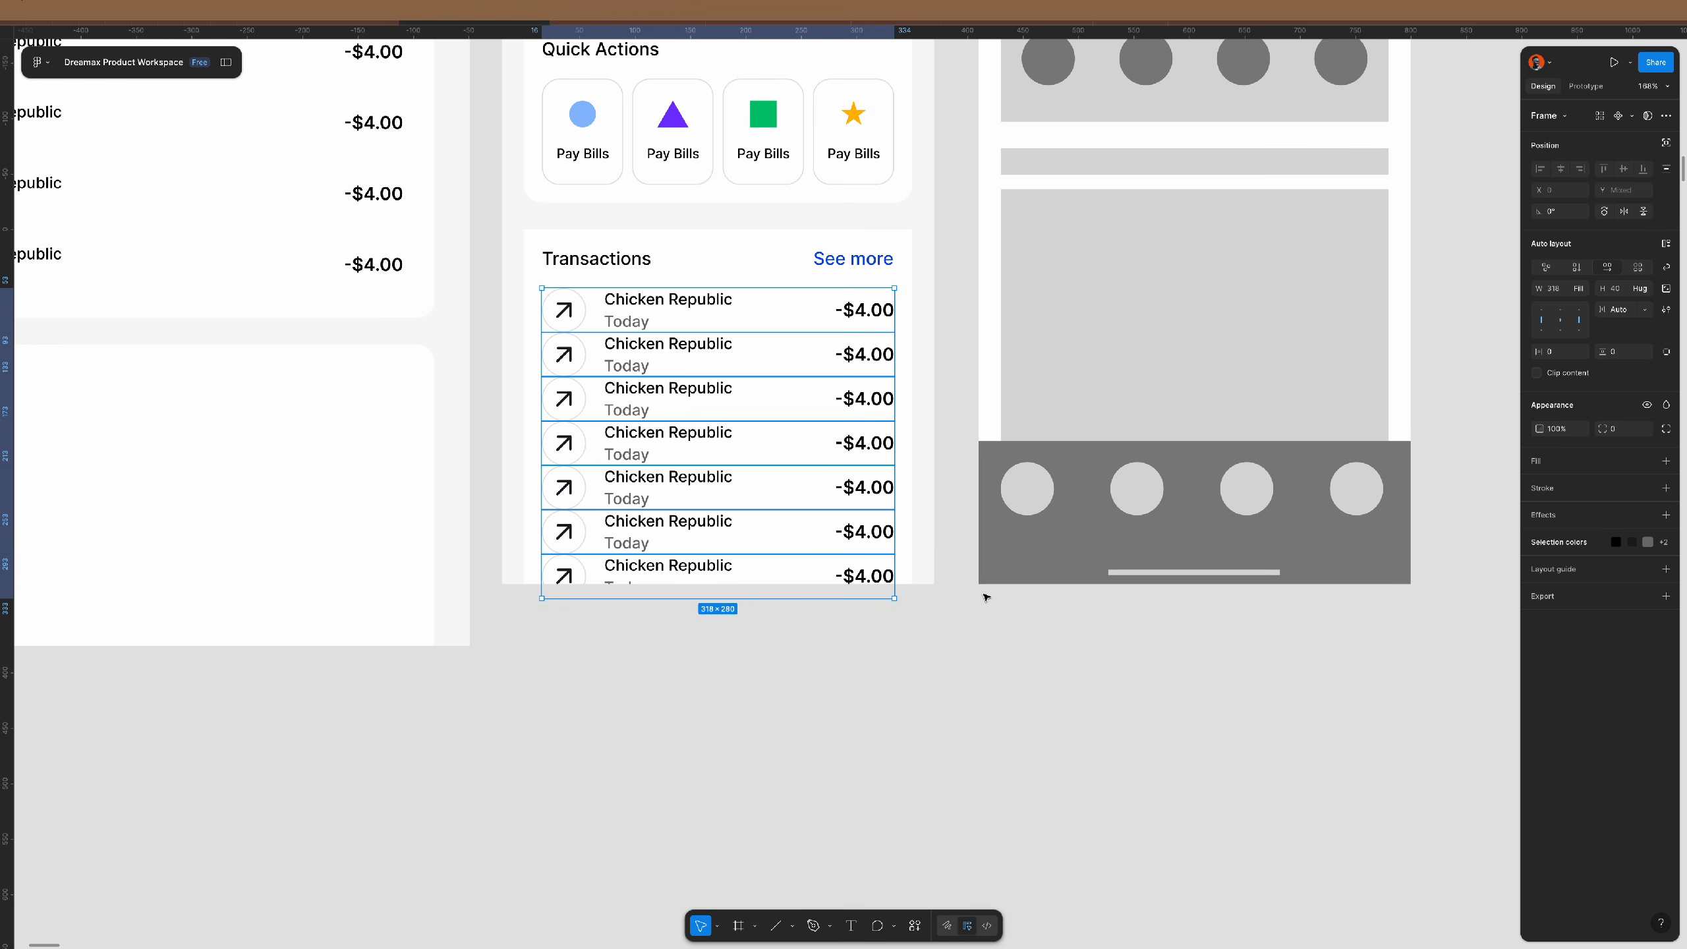
scroll(781, 387, "up", 2)
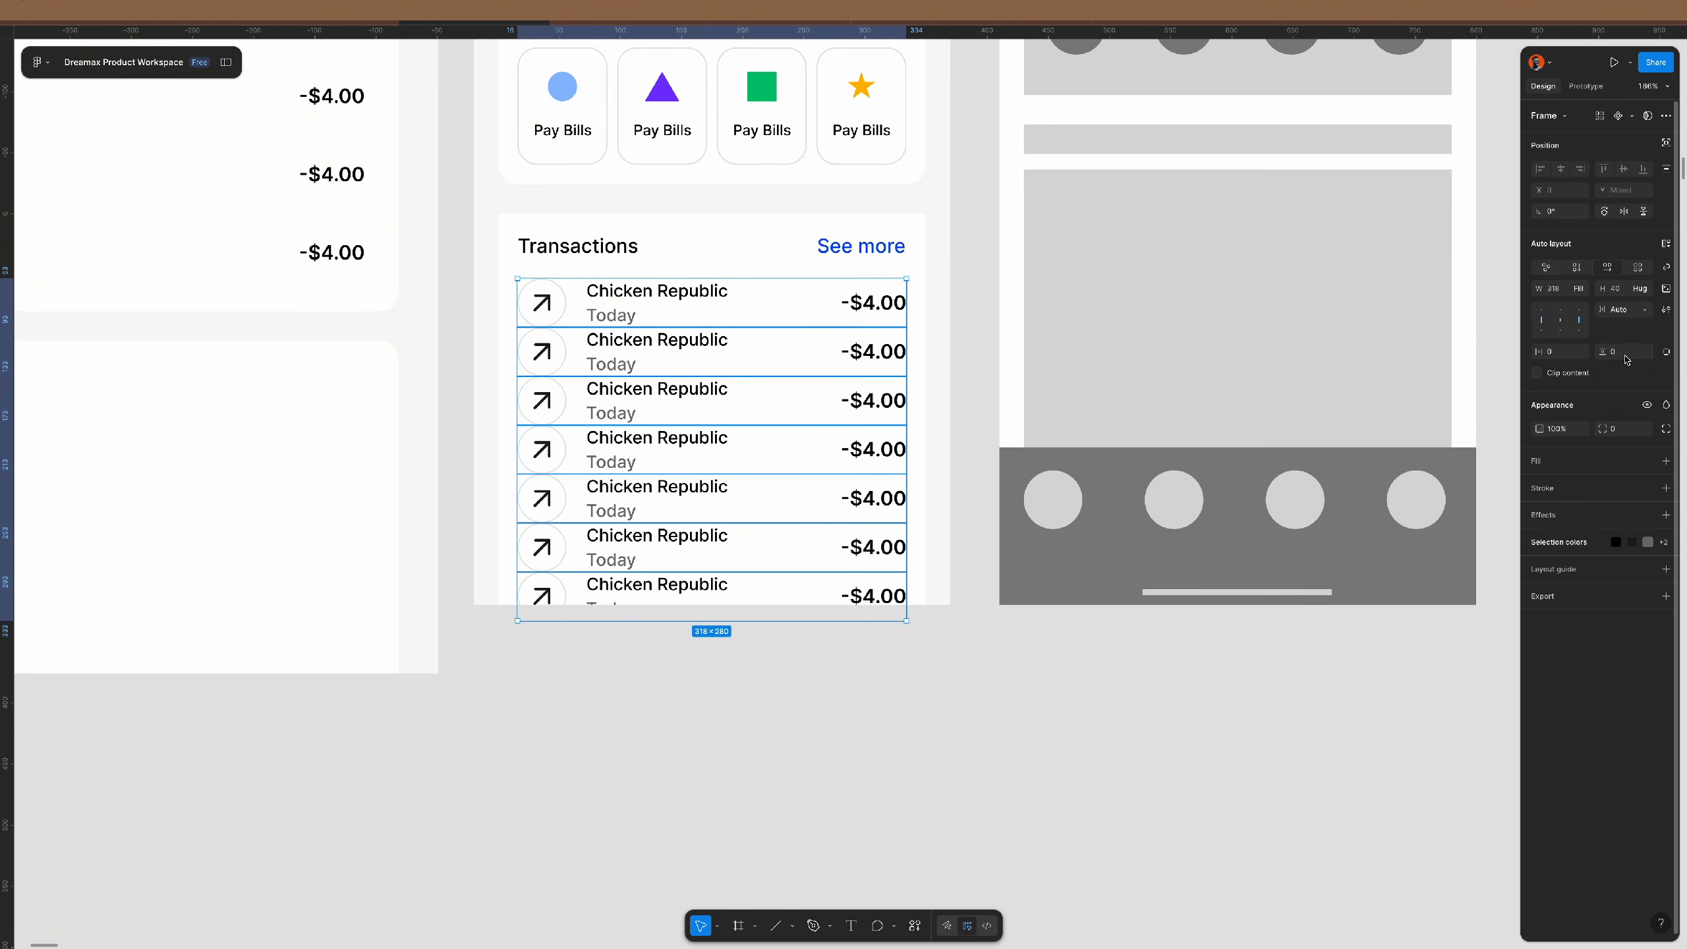
type("2")
key("Return")
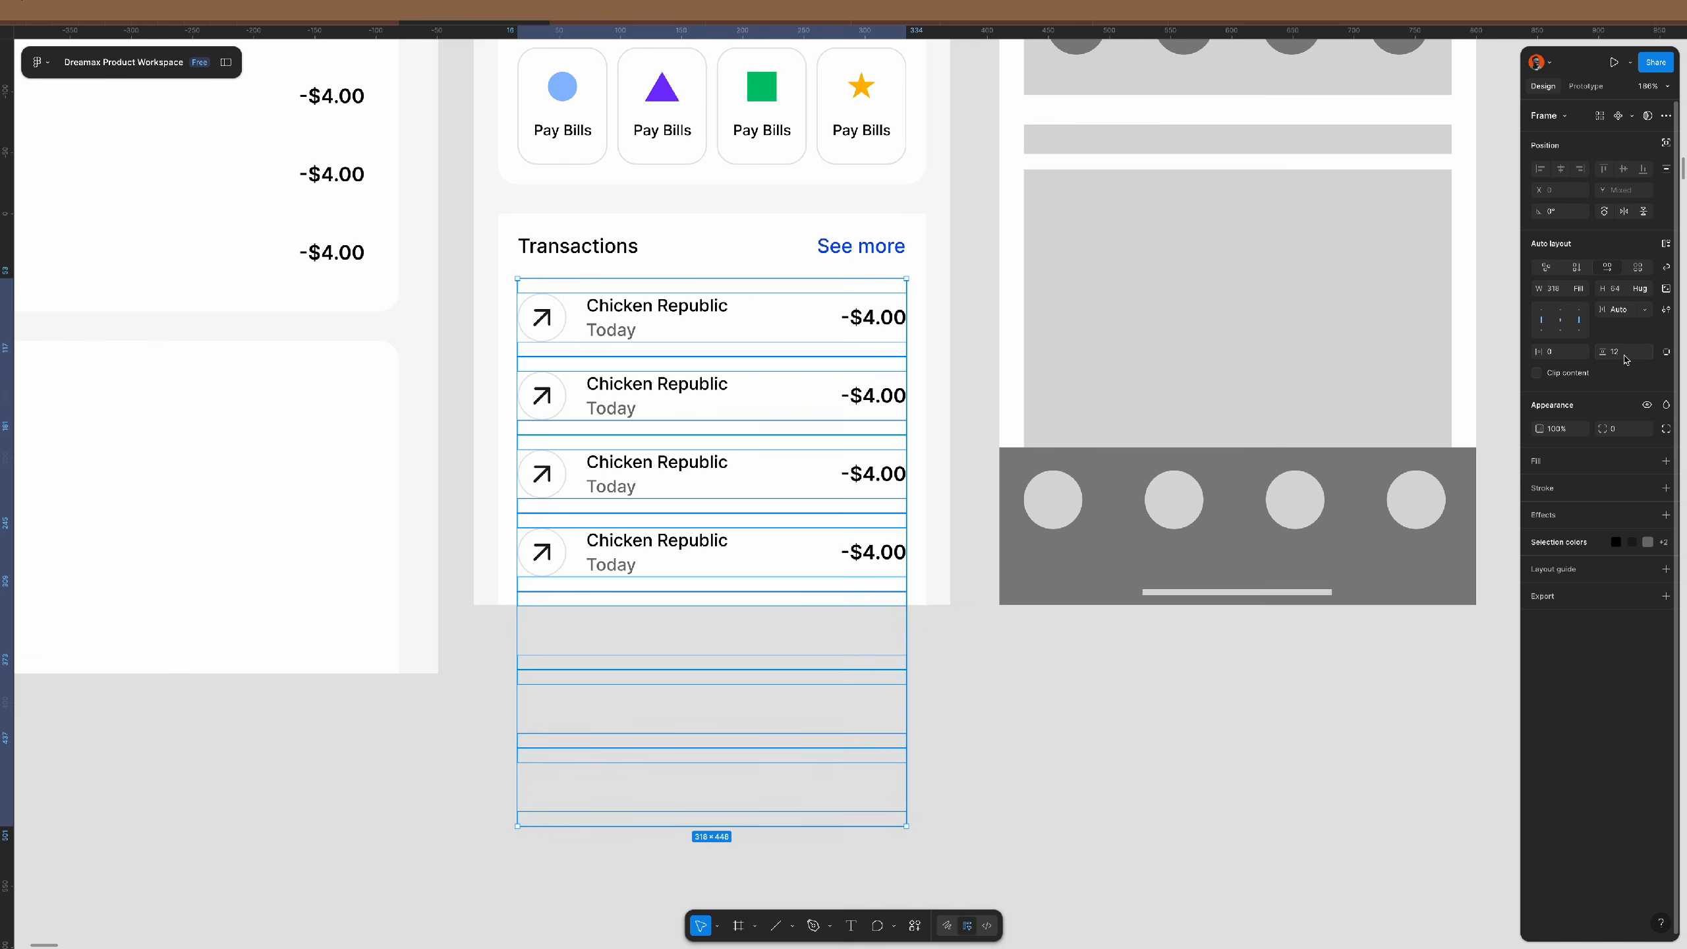
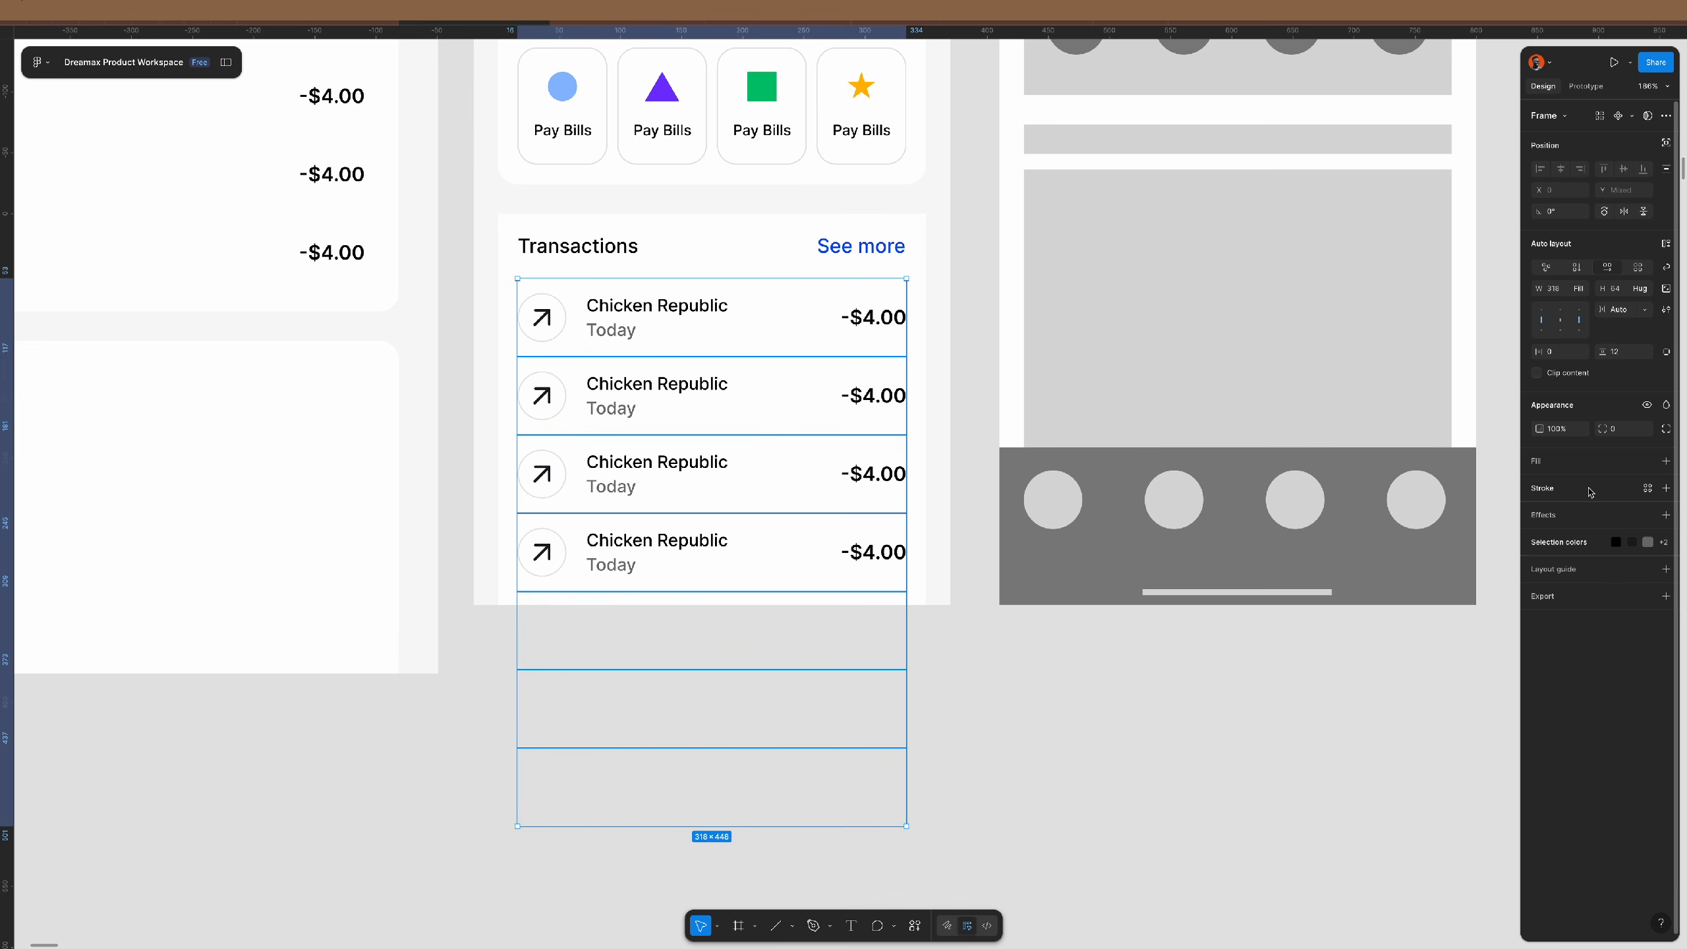
- Add a light grey E6E6E6 stroke to the transaction rows as dividers
left_click(1666, 488)
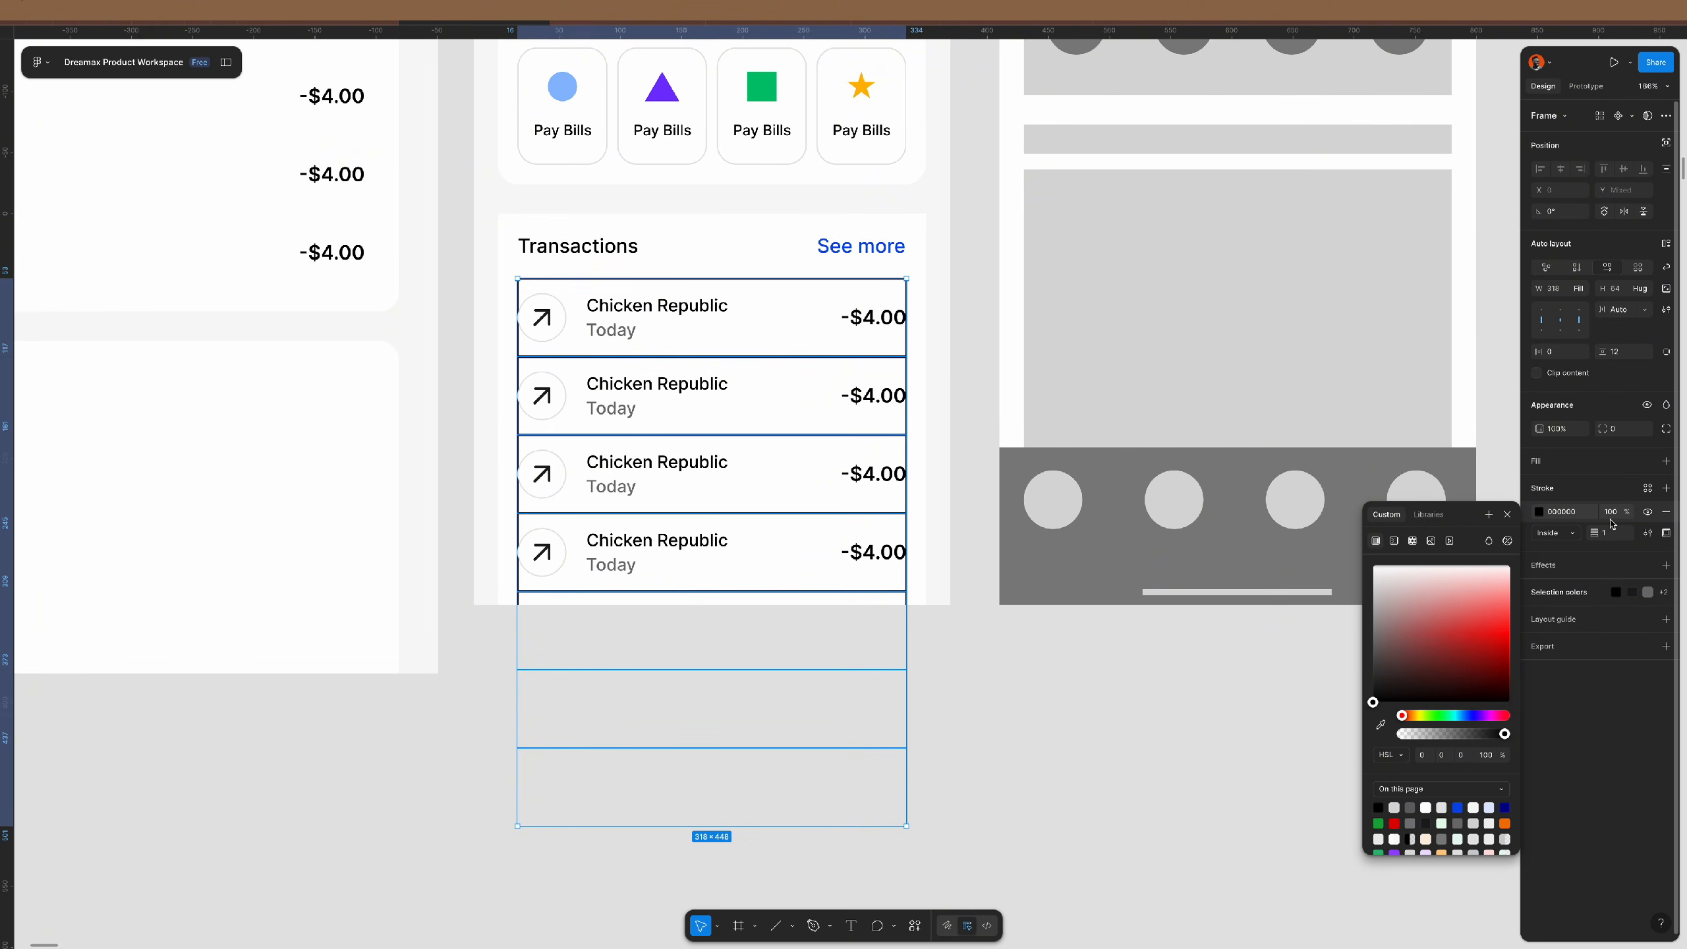
key("Escape")
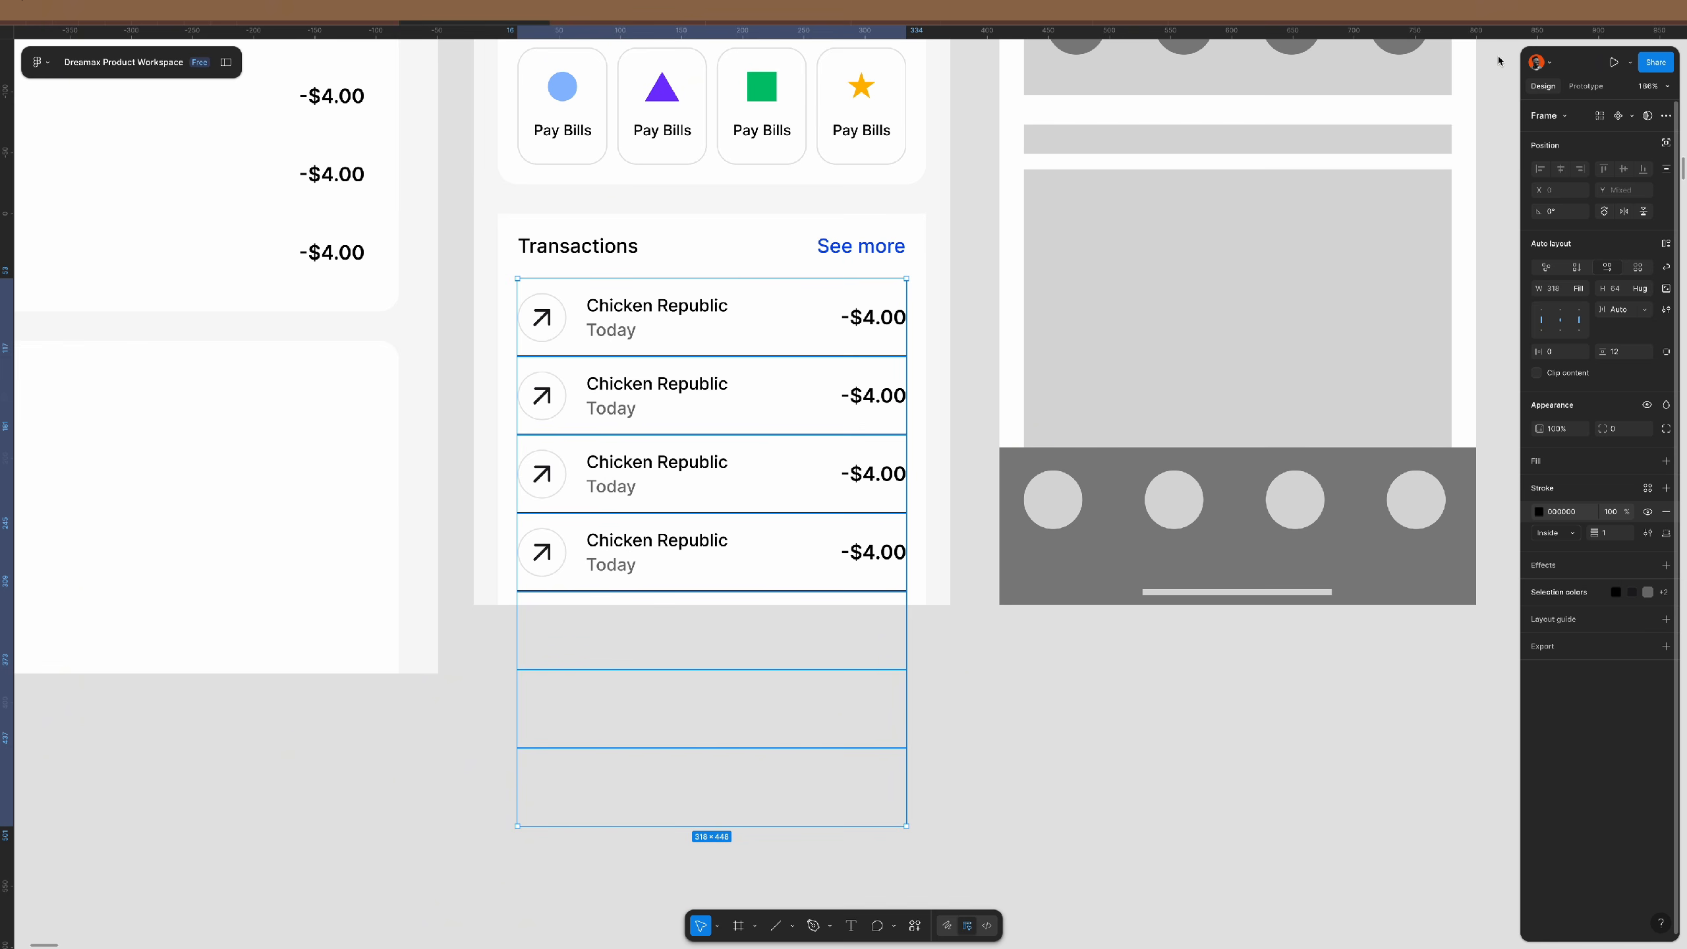
left_click(1539, 512)
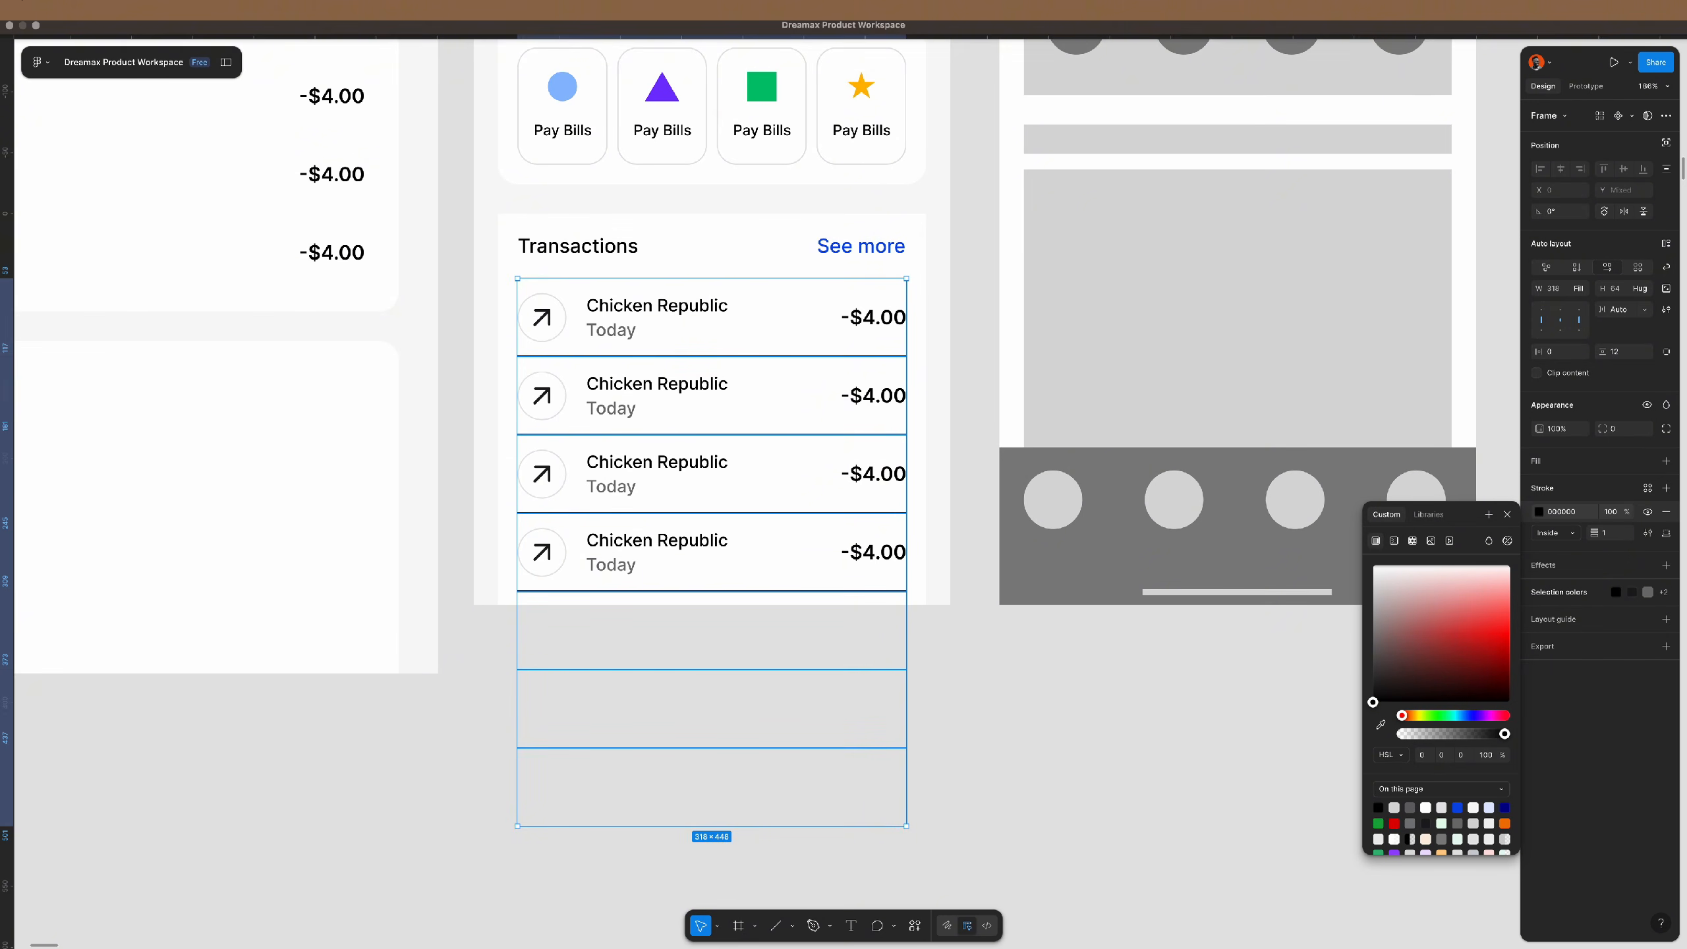
left_click_drag(1383, 602, 1370, 581)
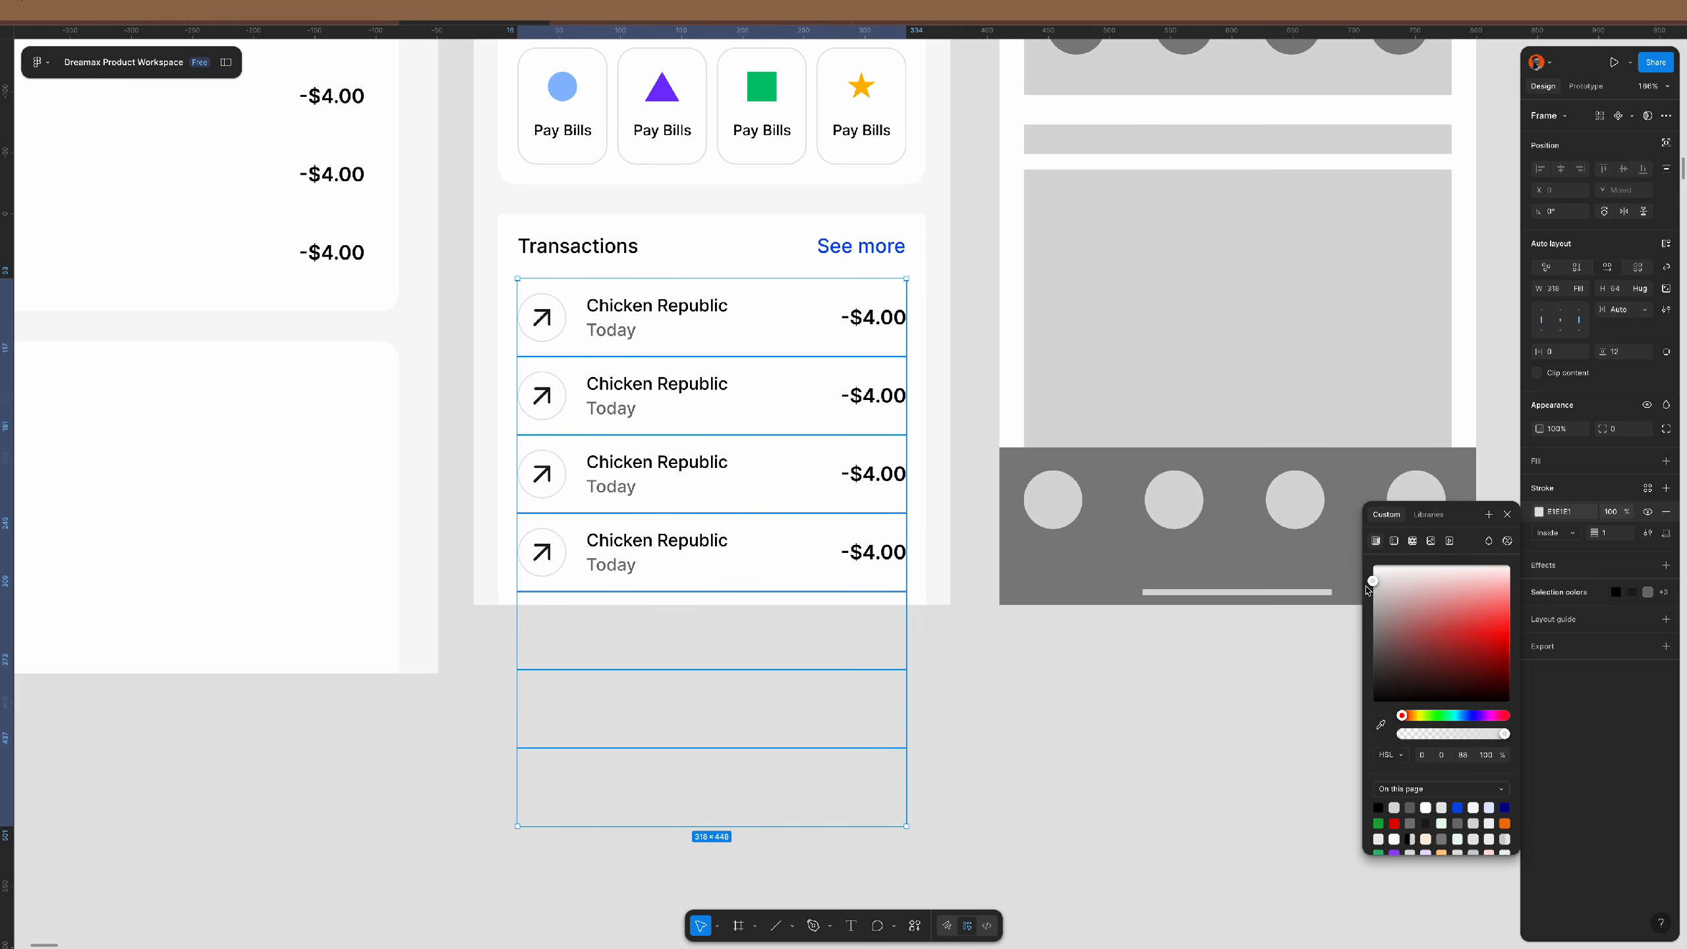
left_click_drag(1366, 590, 1364, 587)
left_click(1077, 682)
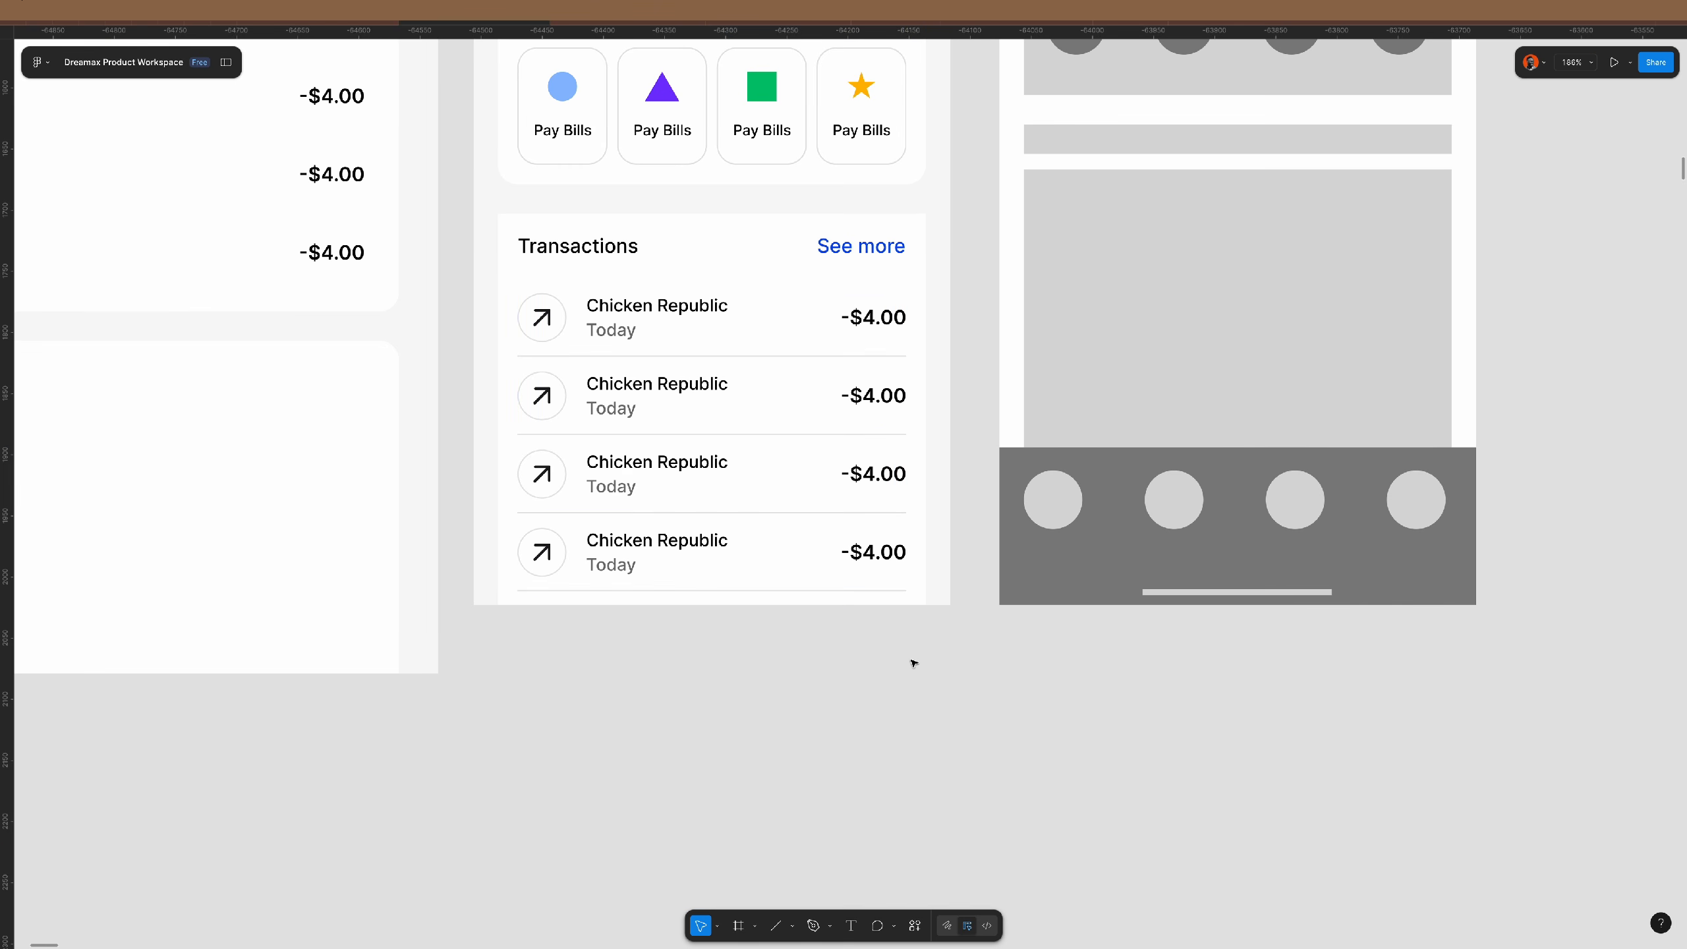
- Give the Transactions card a corner radius of 8
left_click(743, 355)
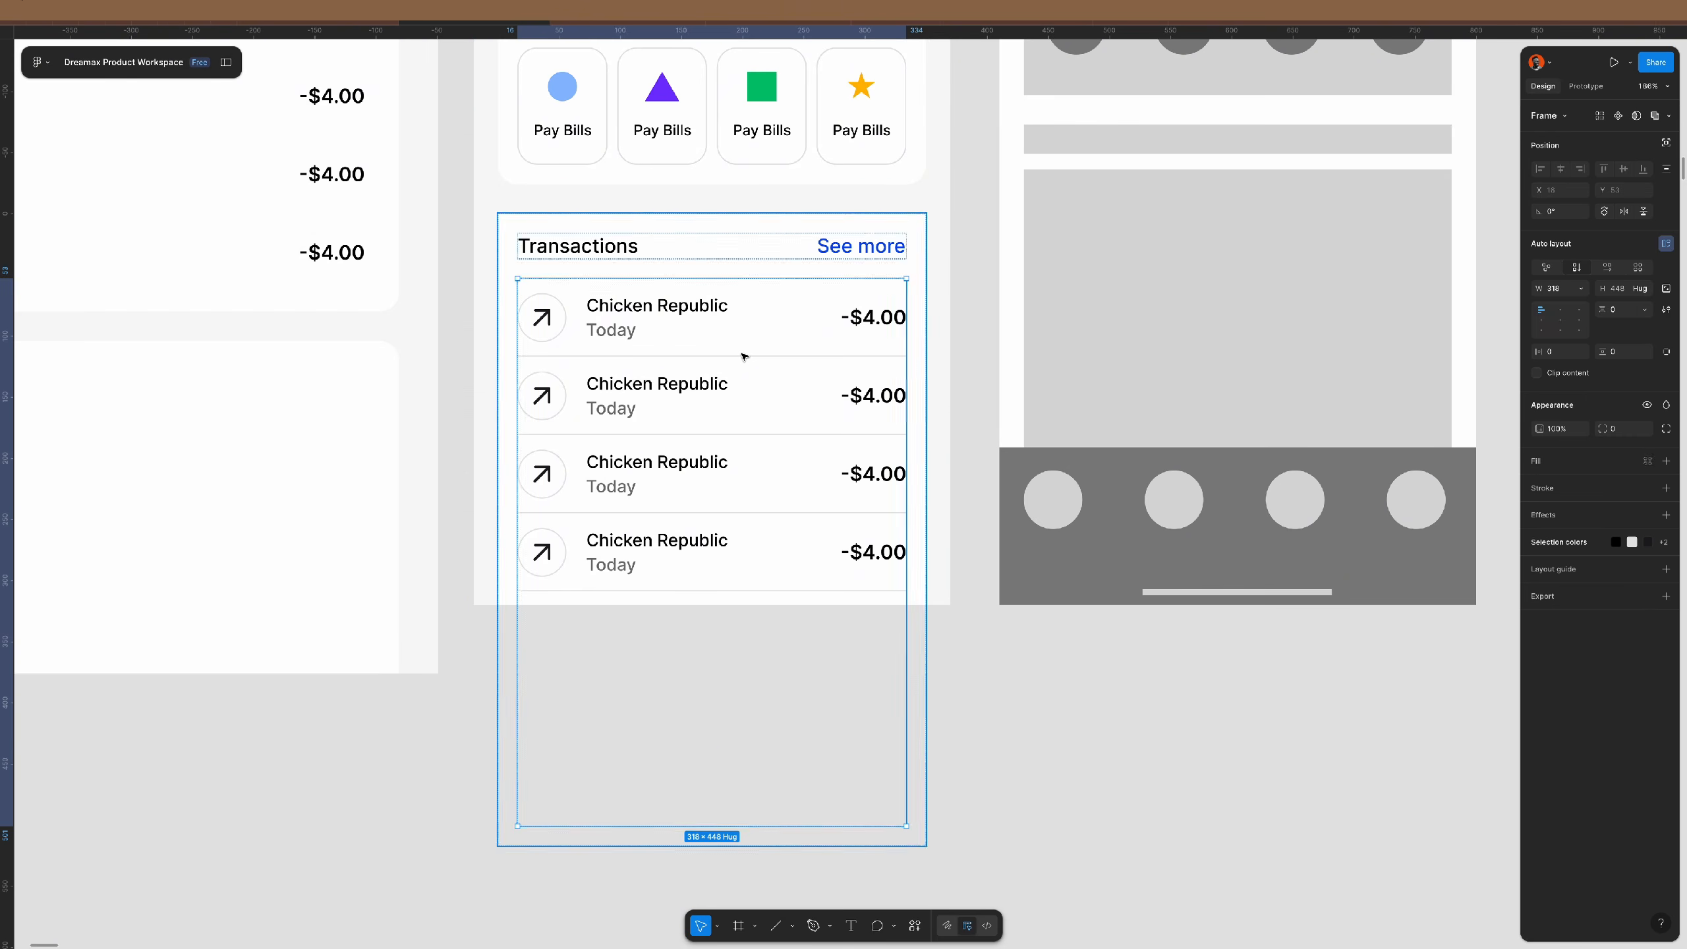
left_click(920, 266)
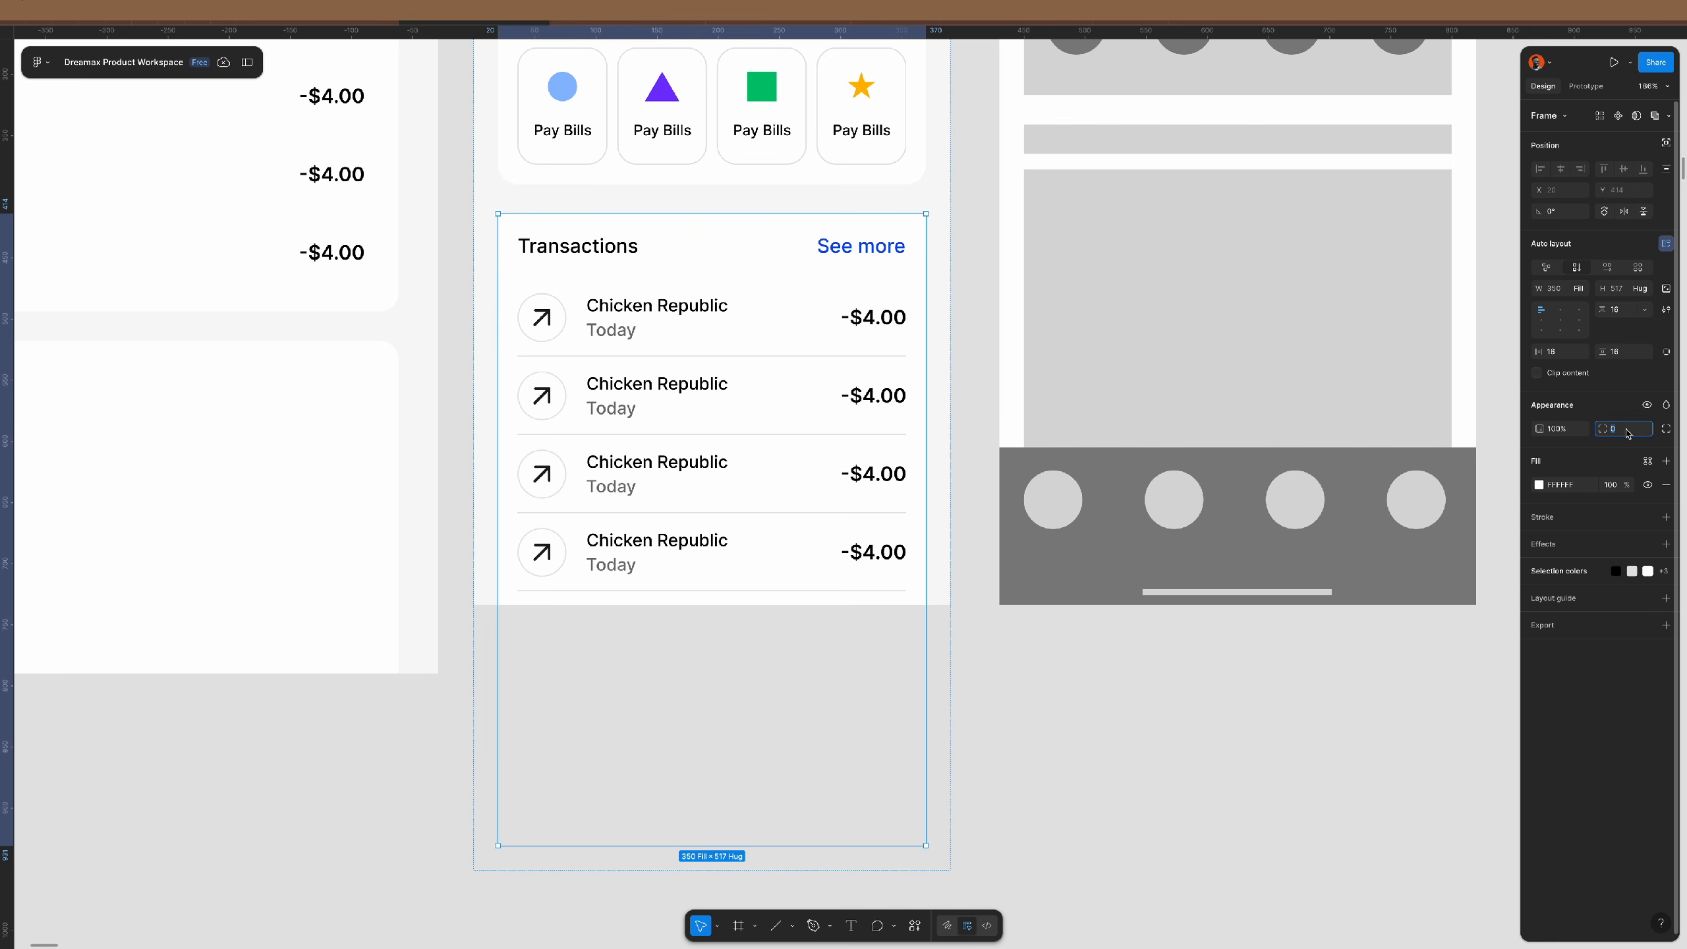
type("8")
key("Return")
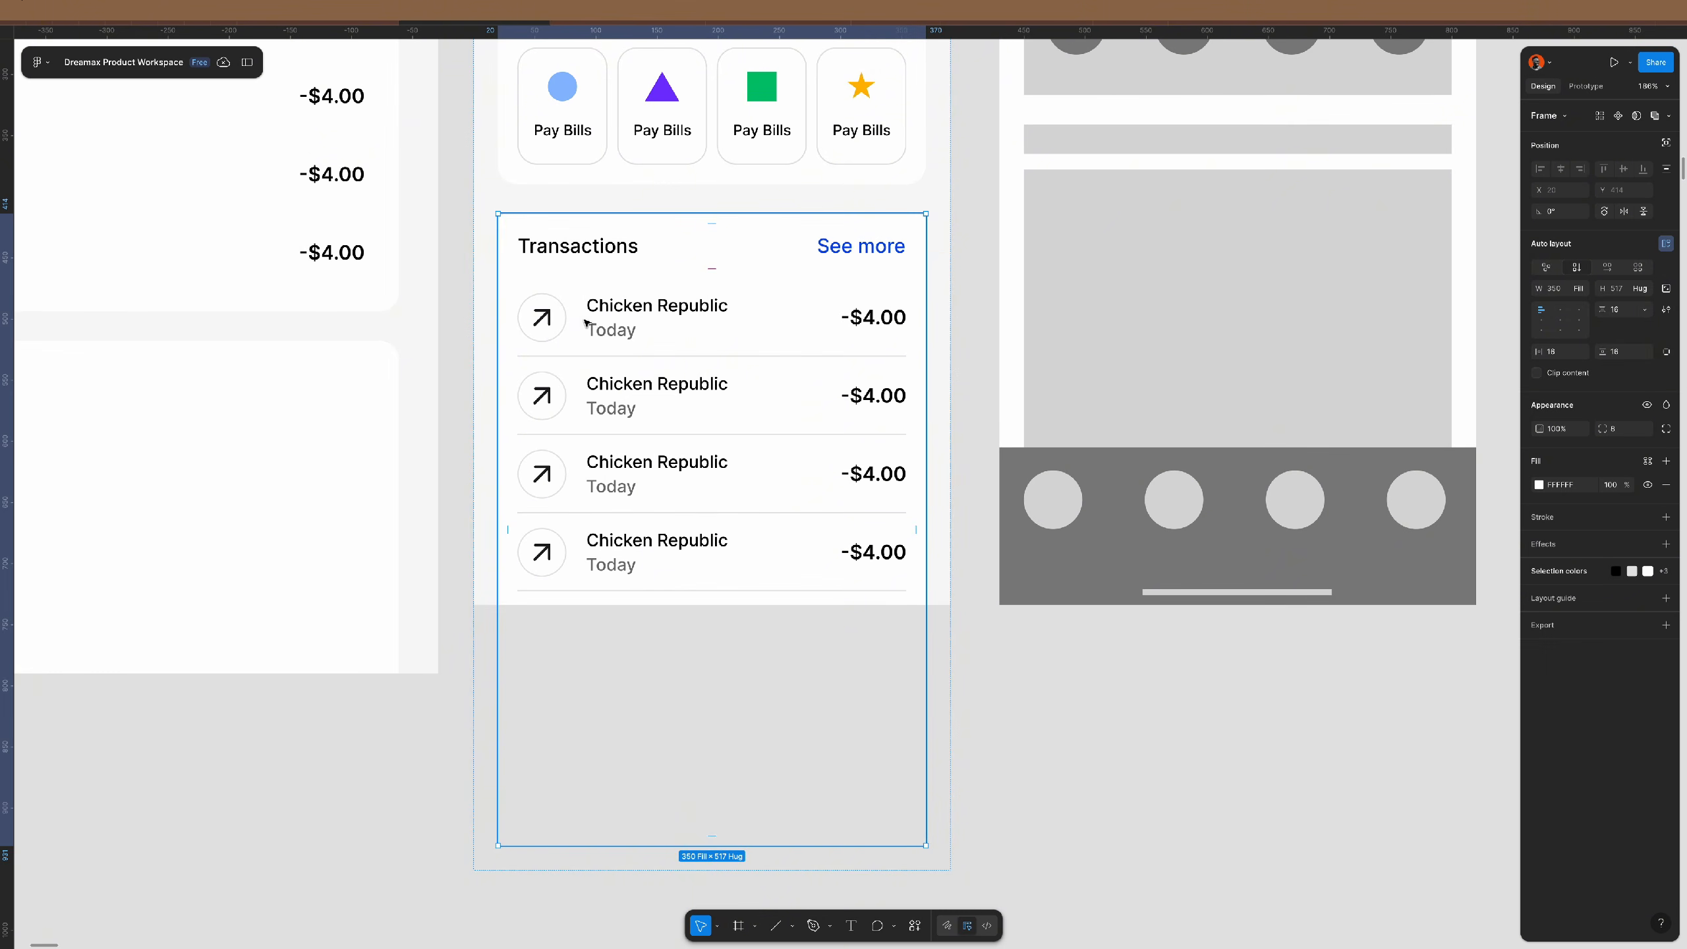
left_click(541, 317)
- Apply the body/medium text style to the four -$4.00 amounts
left_click(541, 318)
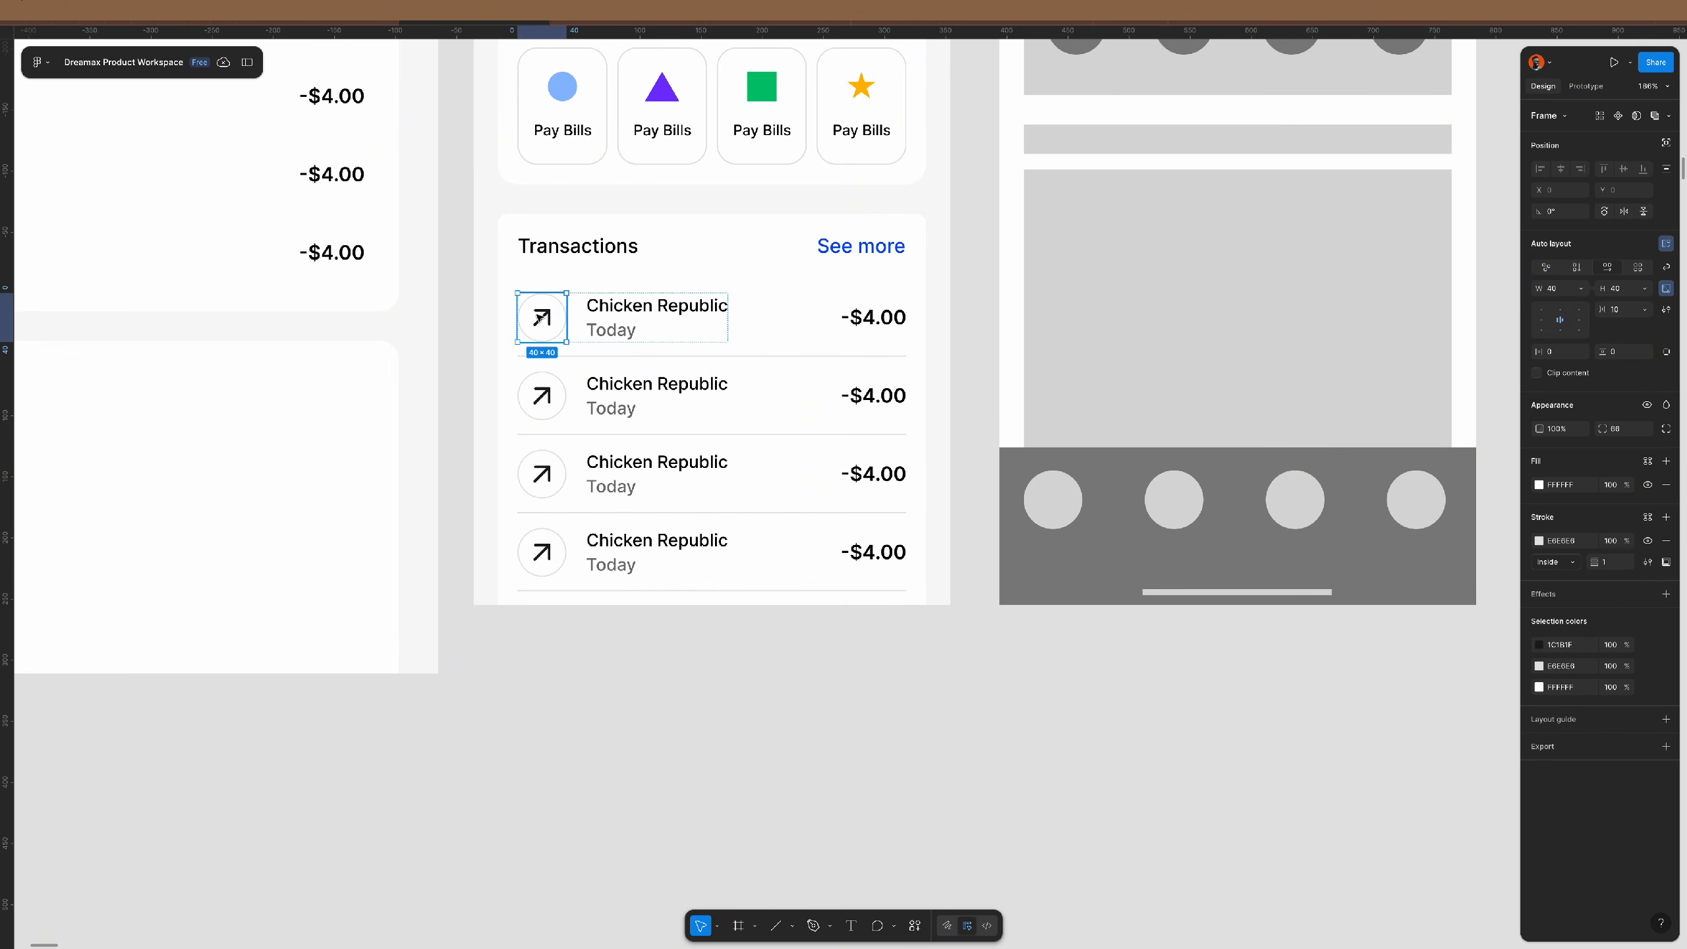
left_click(869, 320)
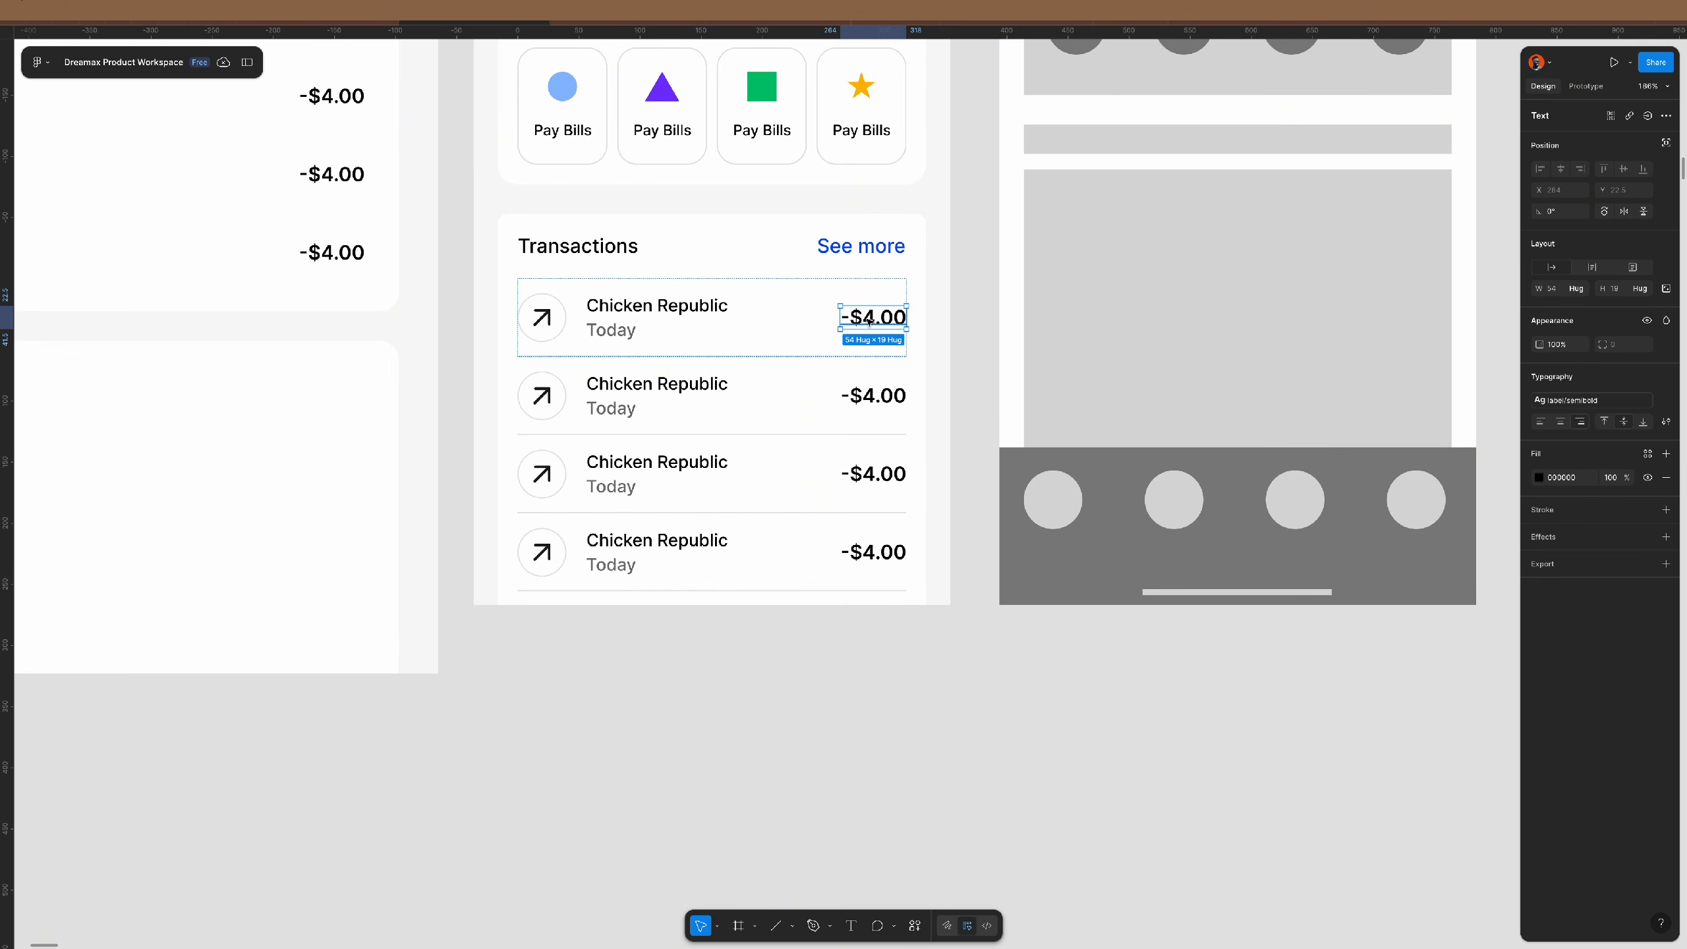
left_click(873, 395, "shift")
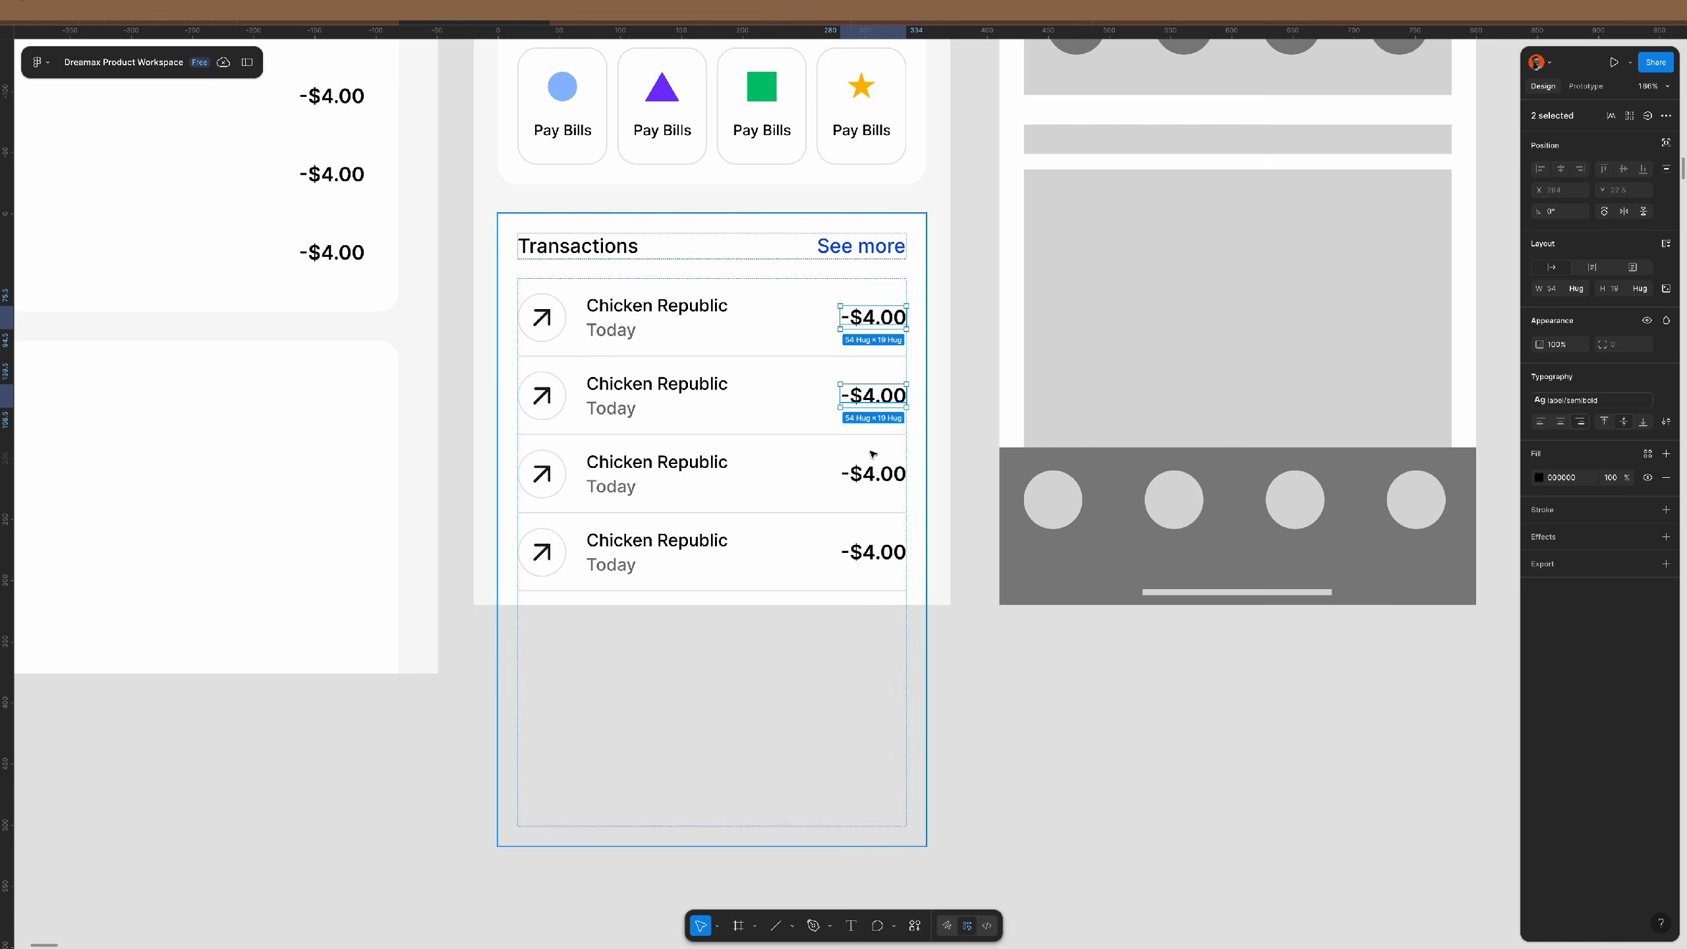
left_click(873, 473, "shift")
left_click(890, 553, "shift")
left_click(1581, 400)
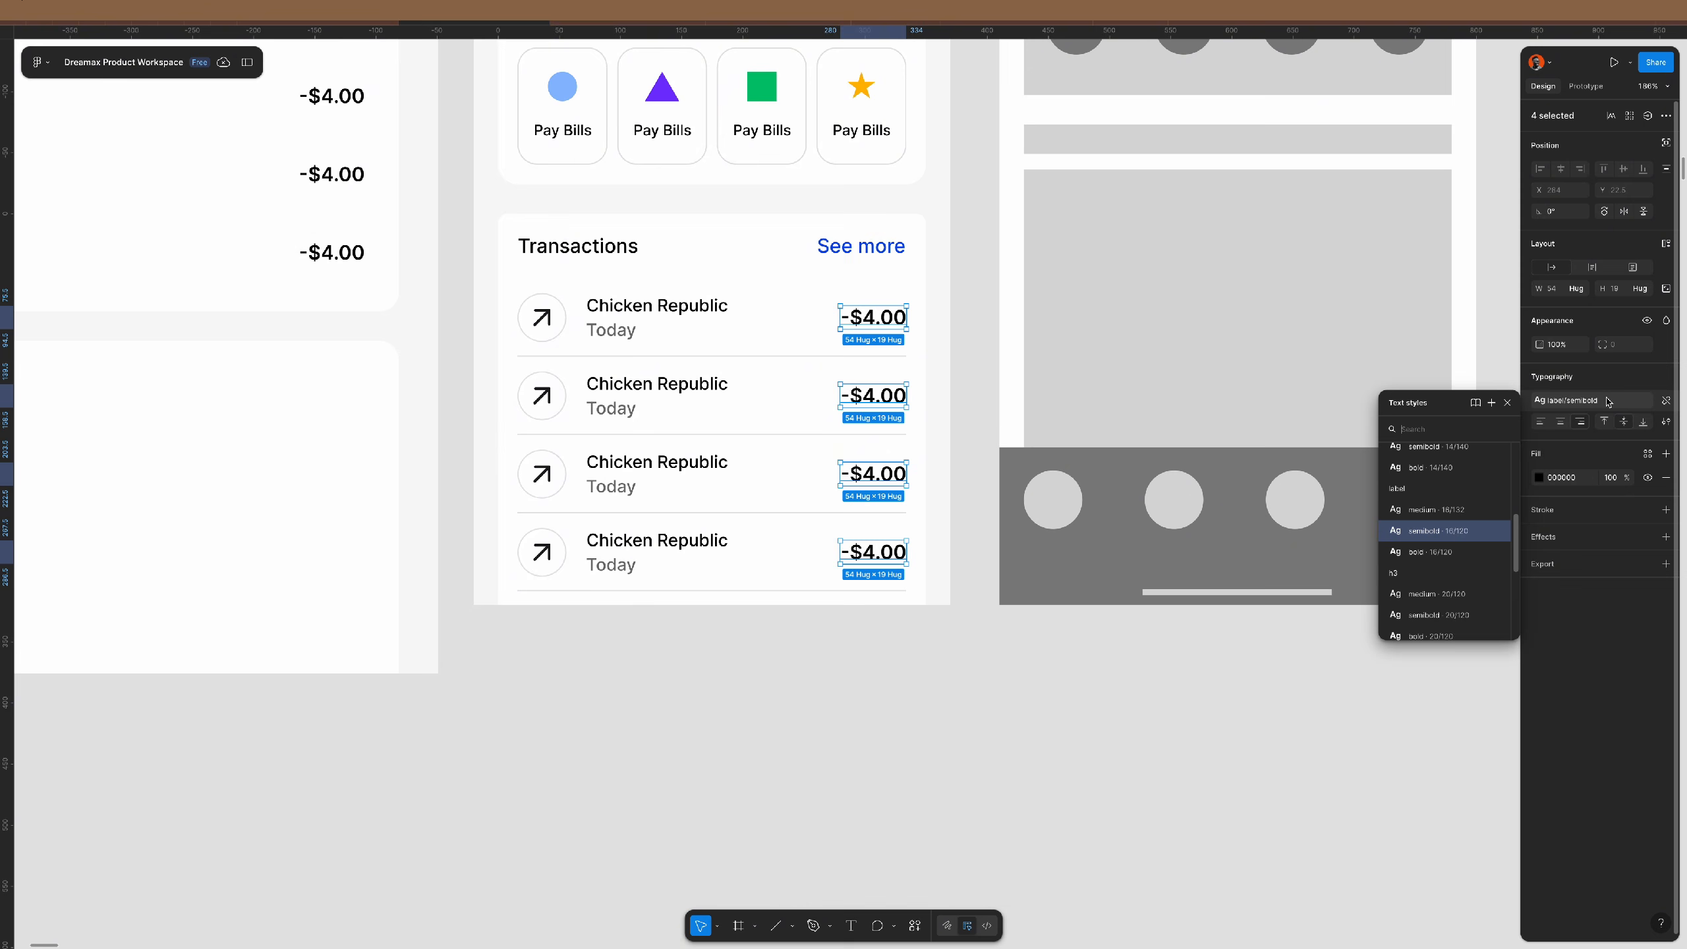
scroll(1466, 469, "up", 1)
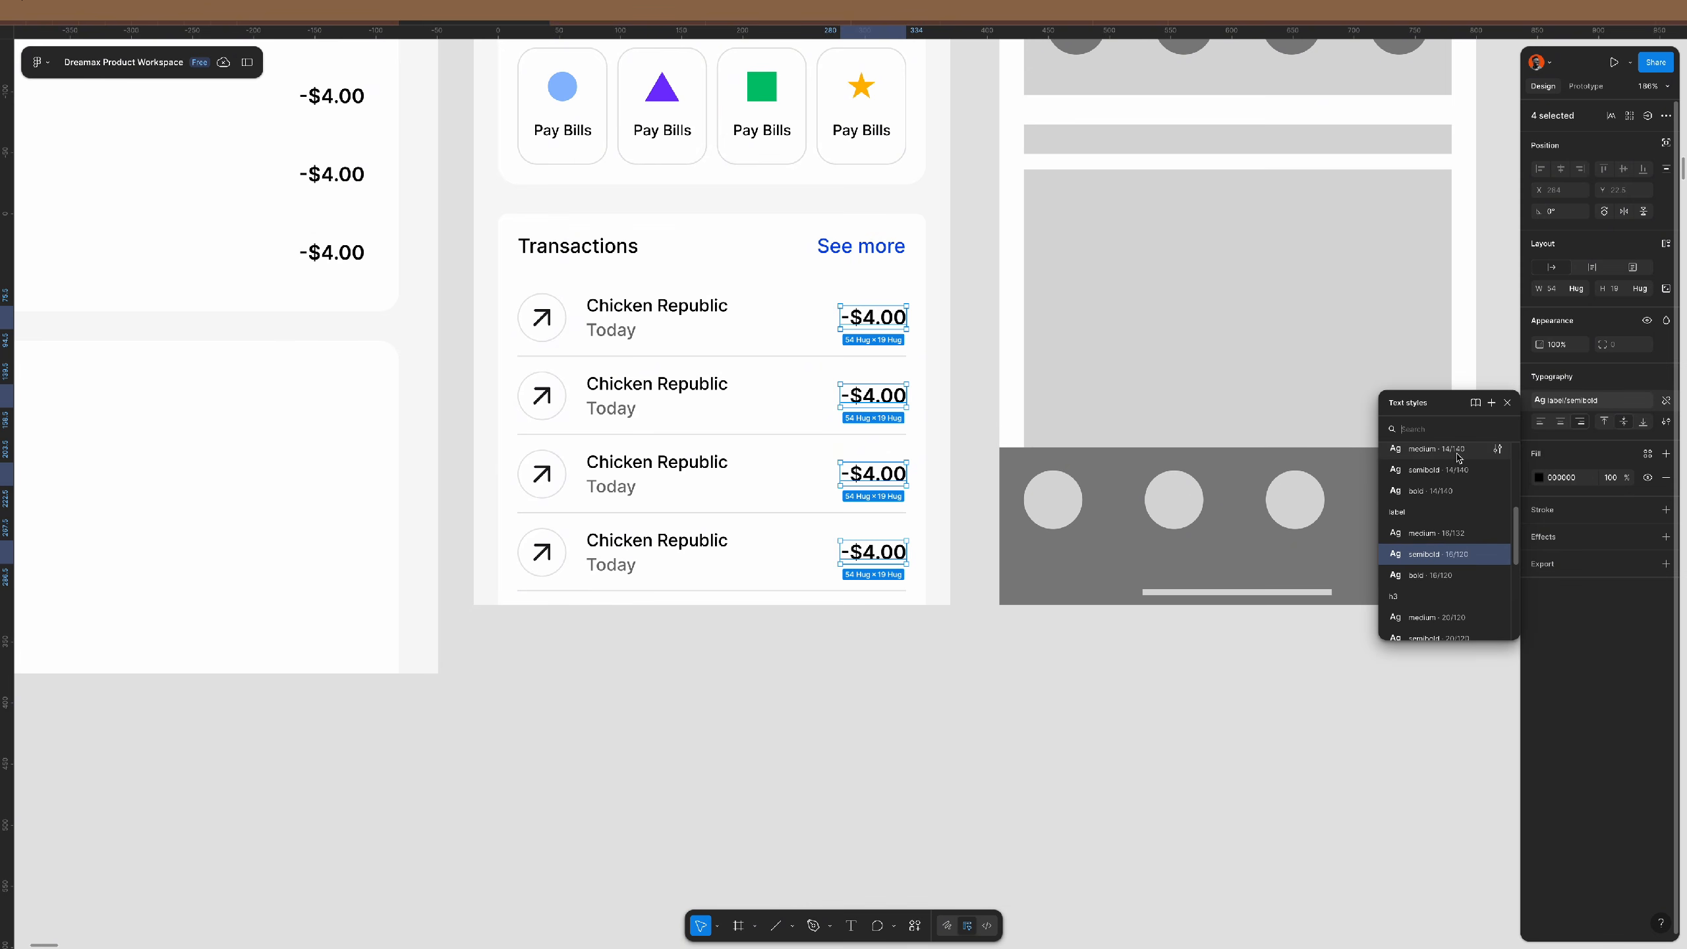
left_click(1458, 455)
left_click(1127, 705)
- Inspect the transaction list and its fourth row, then clear the selection
left_click(684, 341)
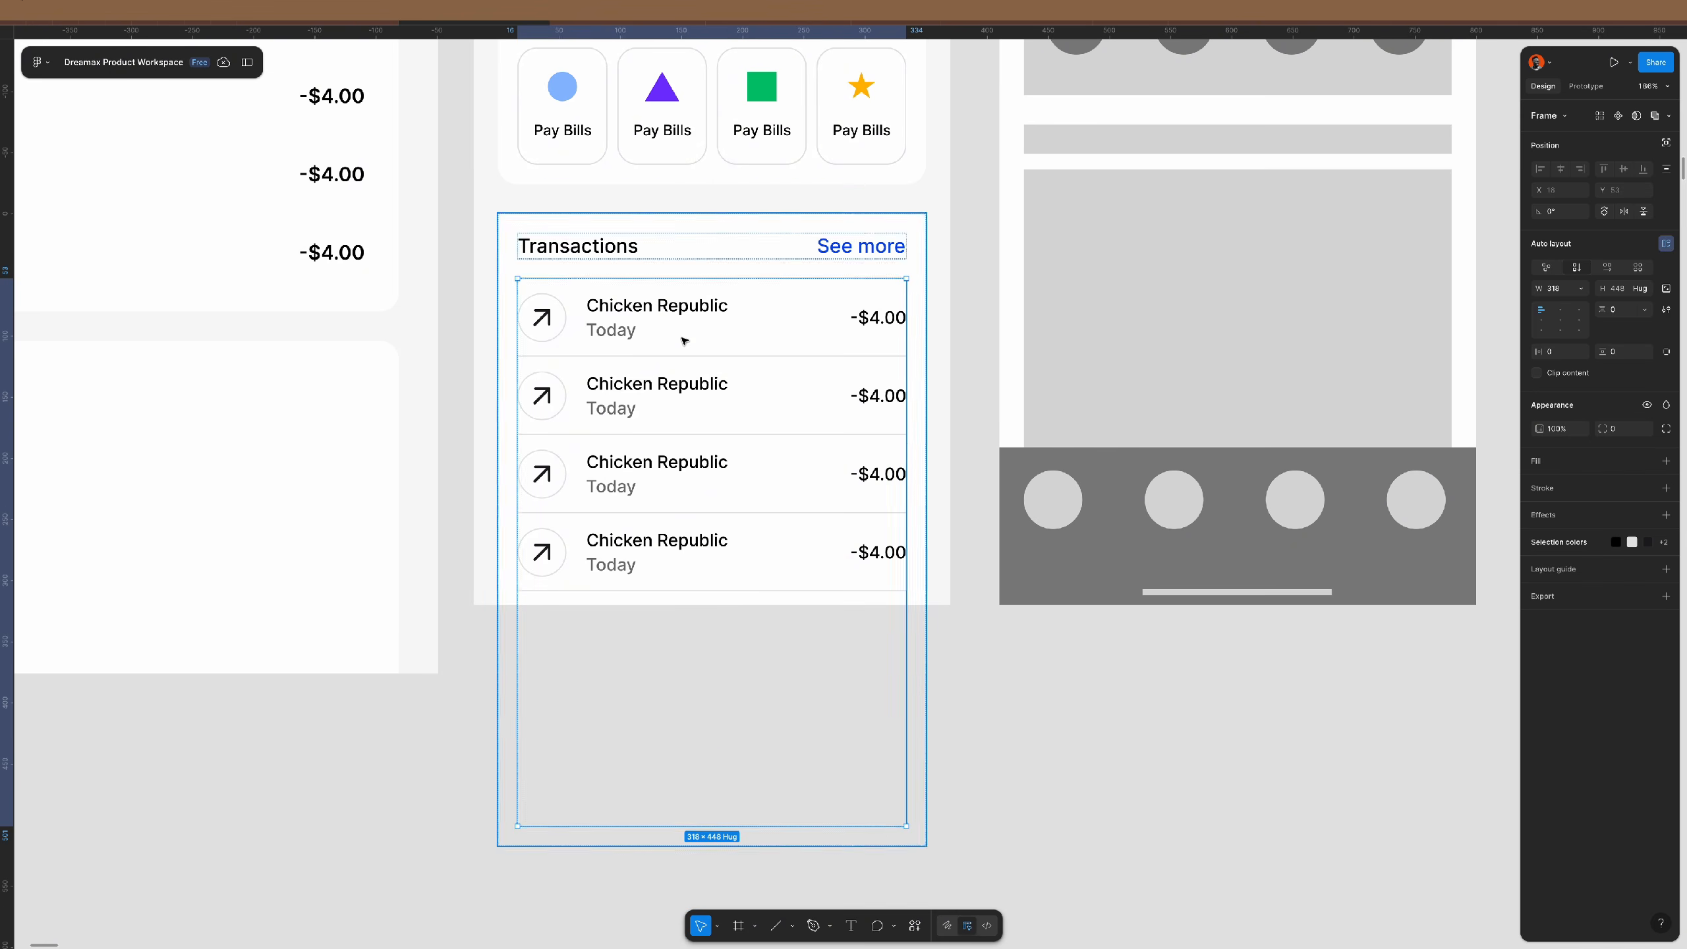
key("Return")
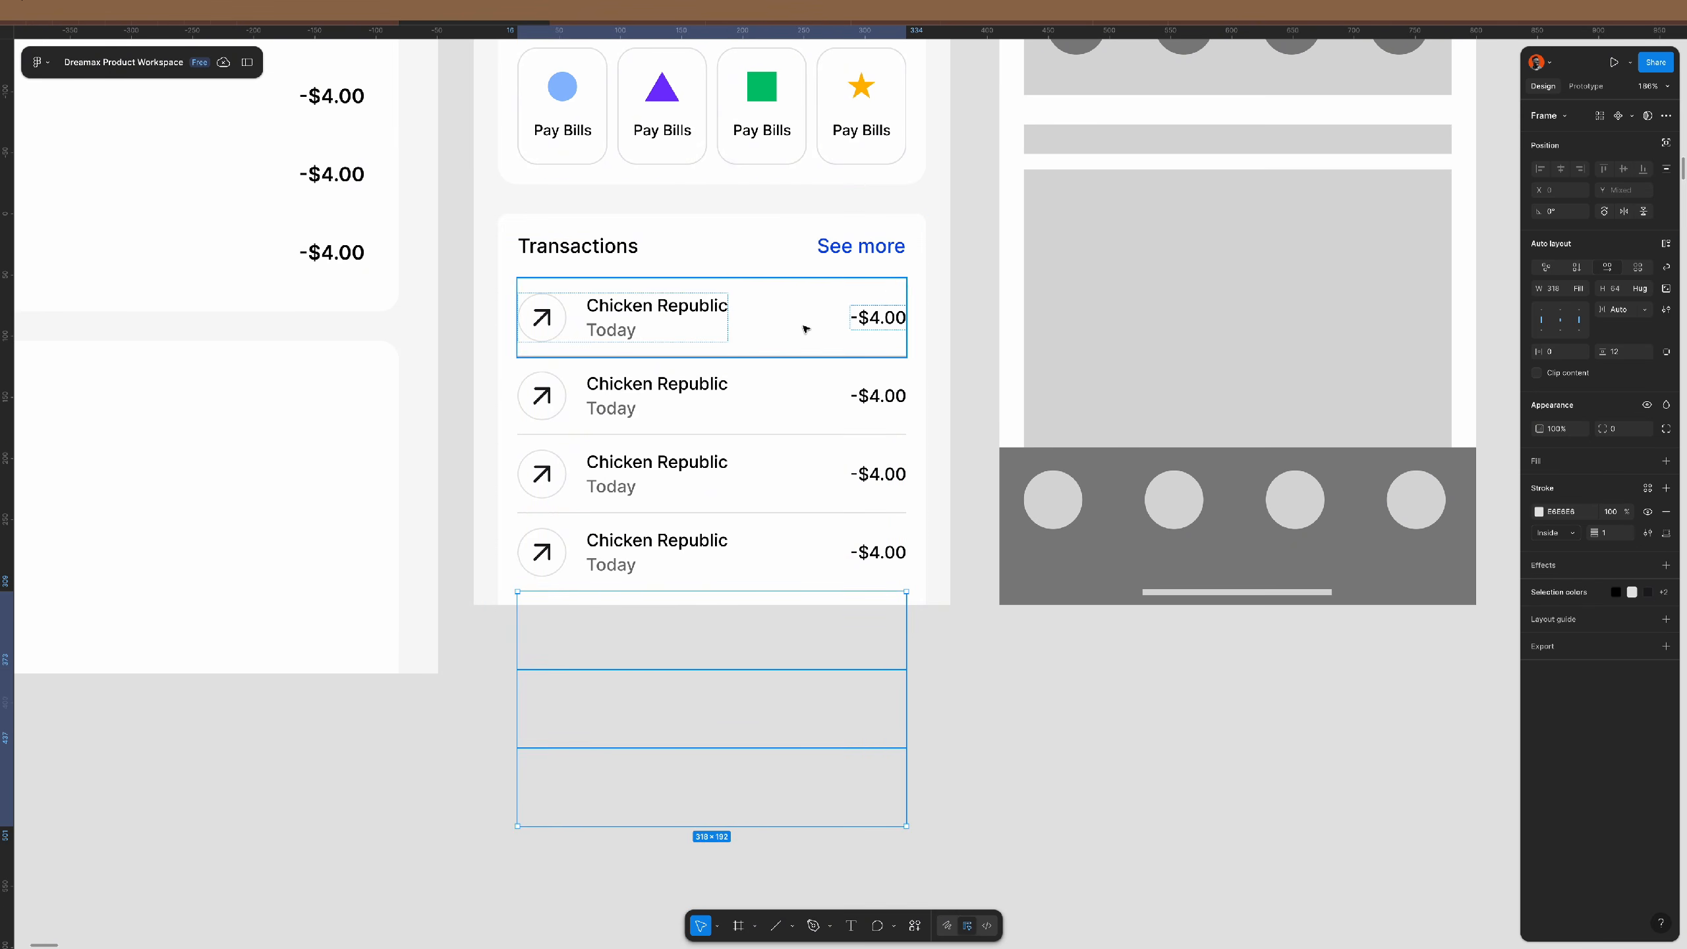
key("Escape")
double_click(764, 569)
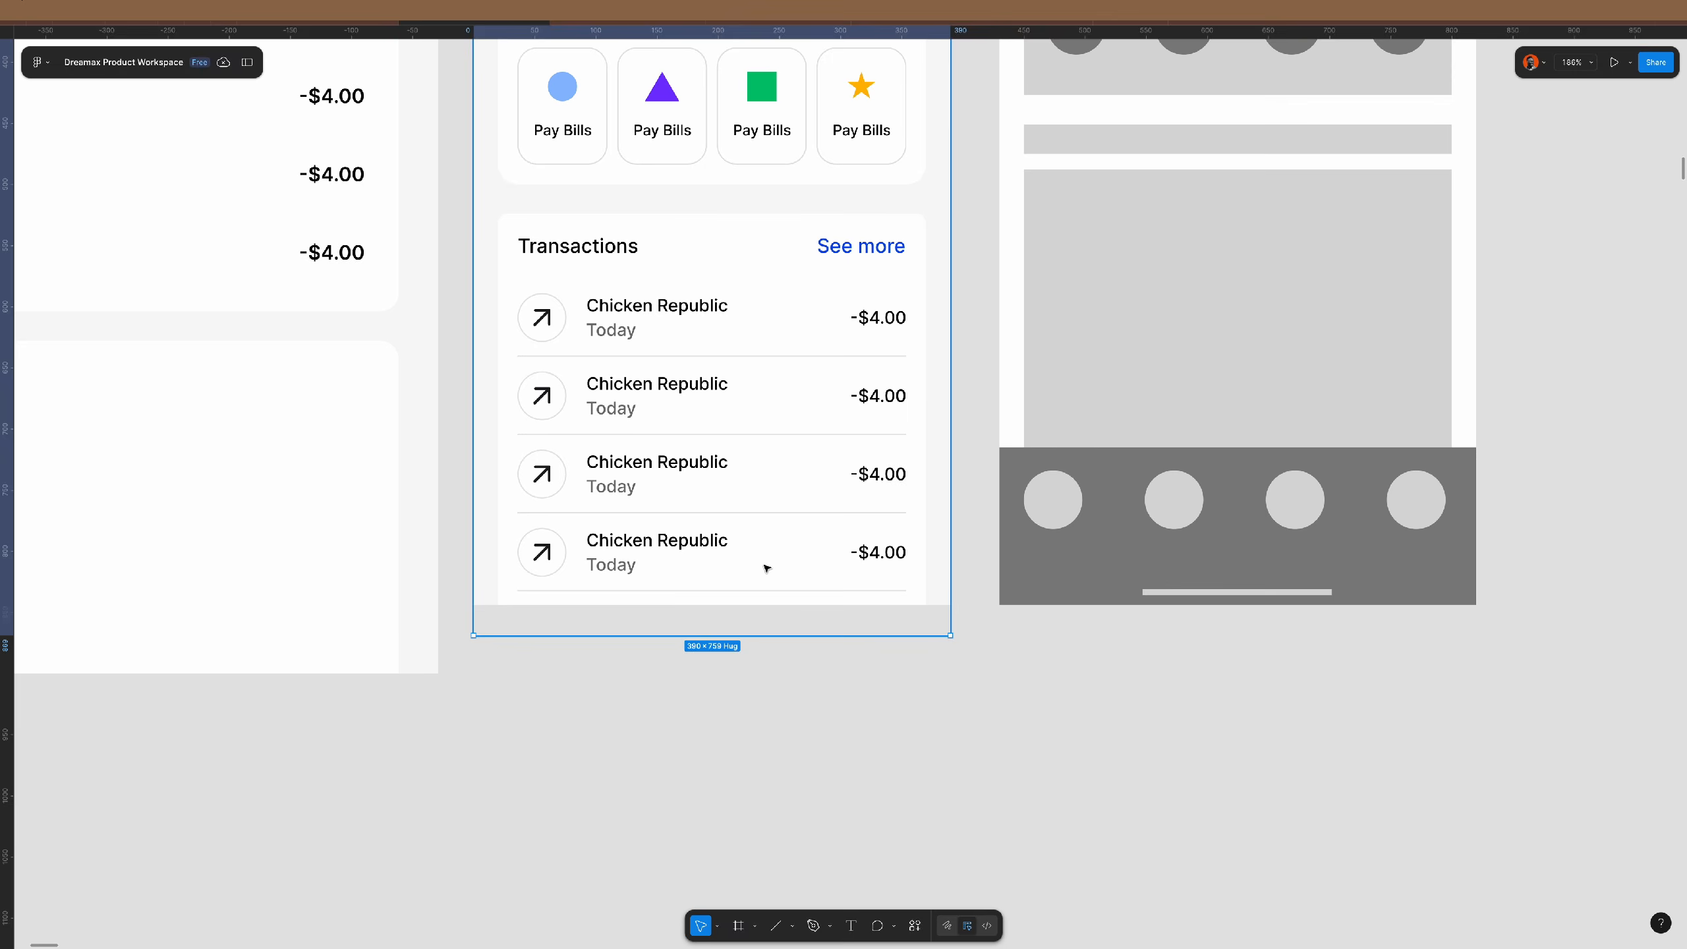
double_click(765, 570)
double_click(764, 570)
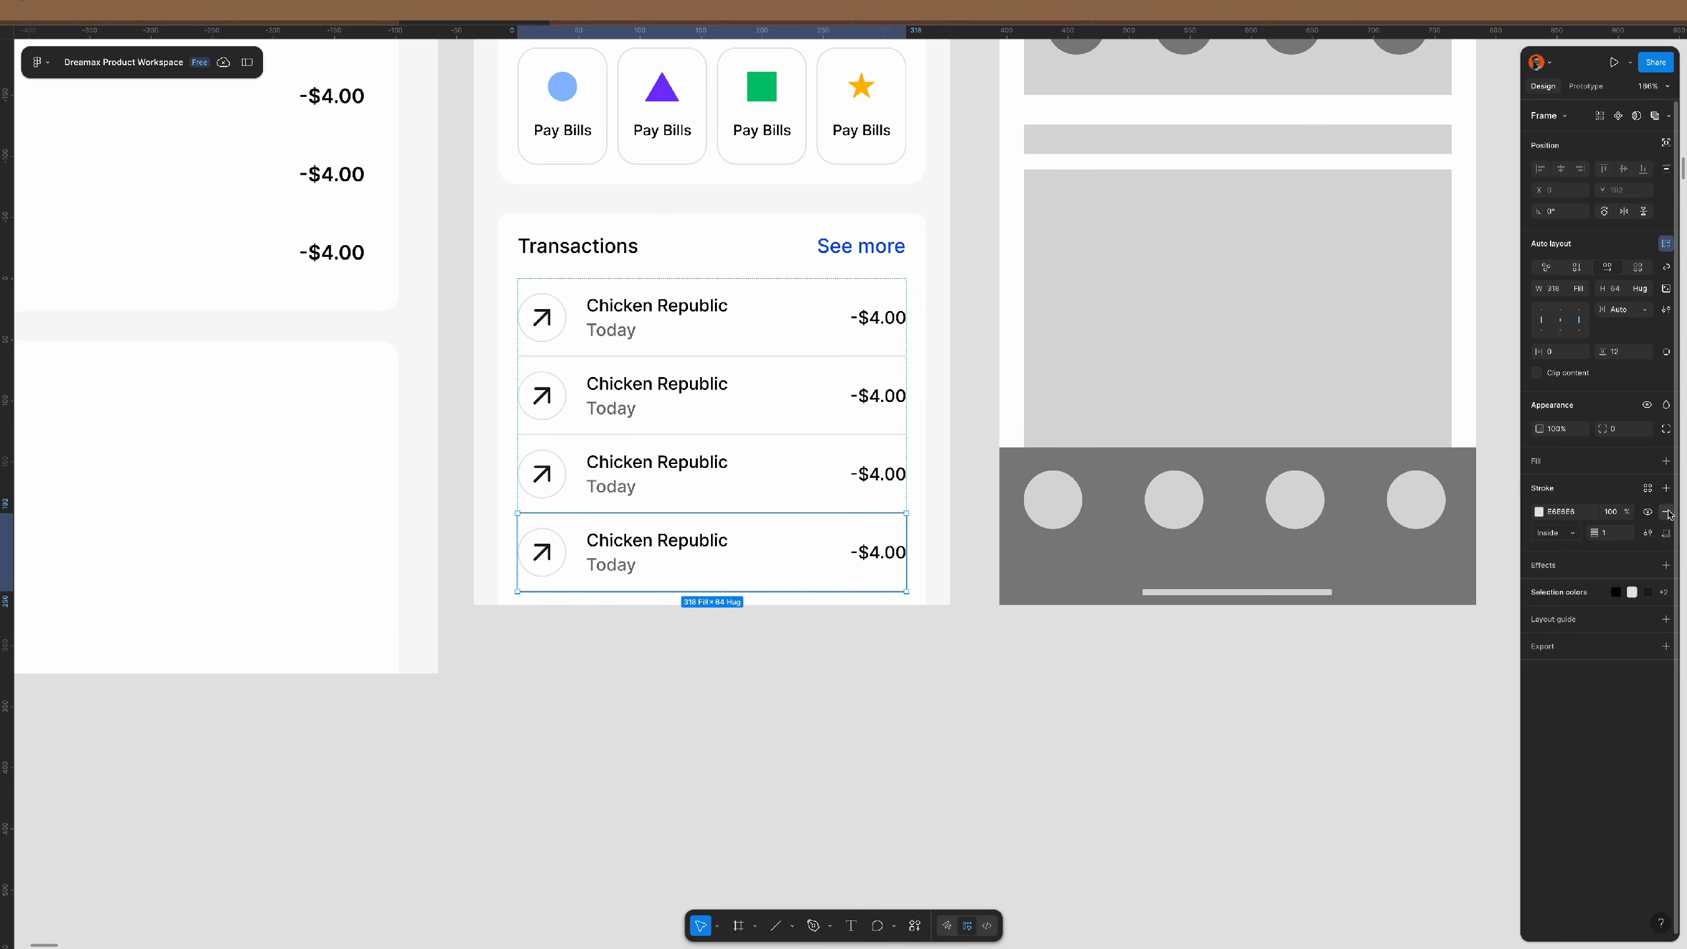
left_click(956, 691)
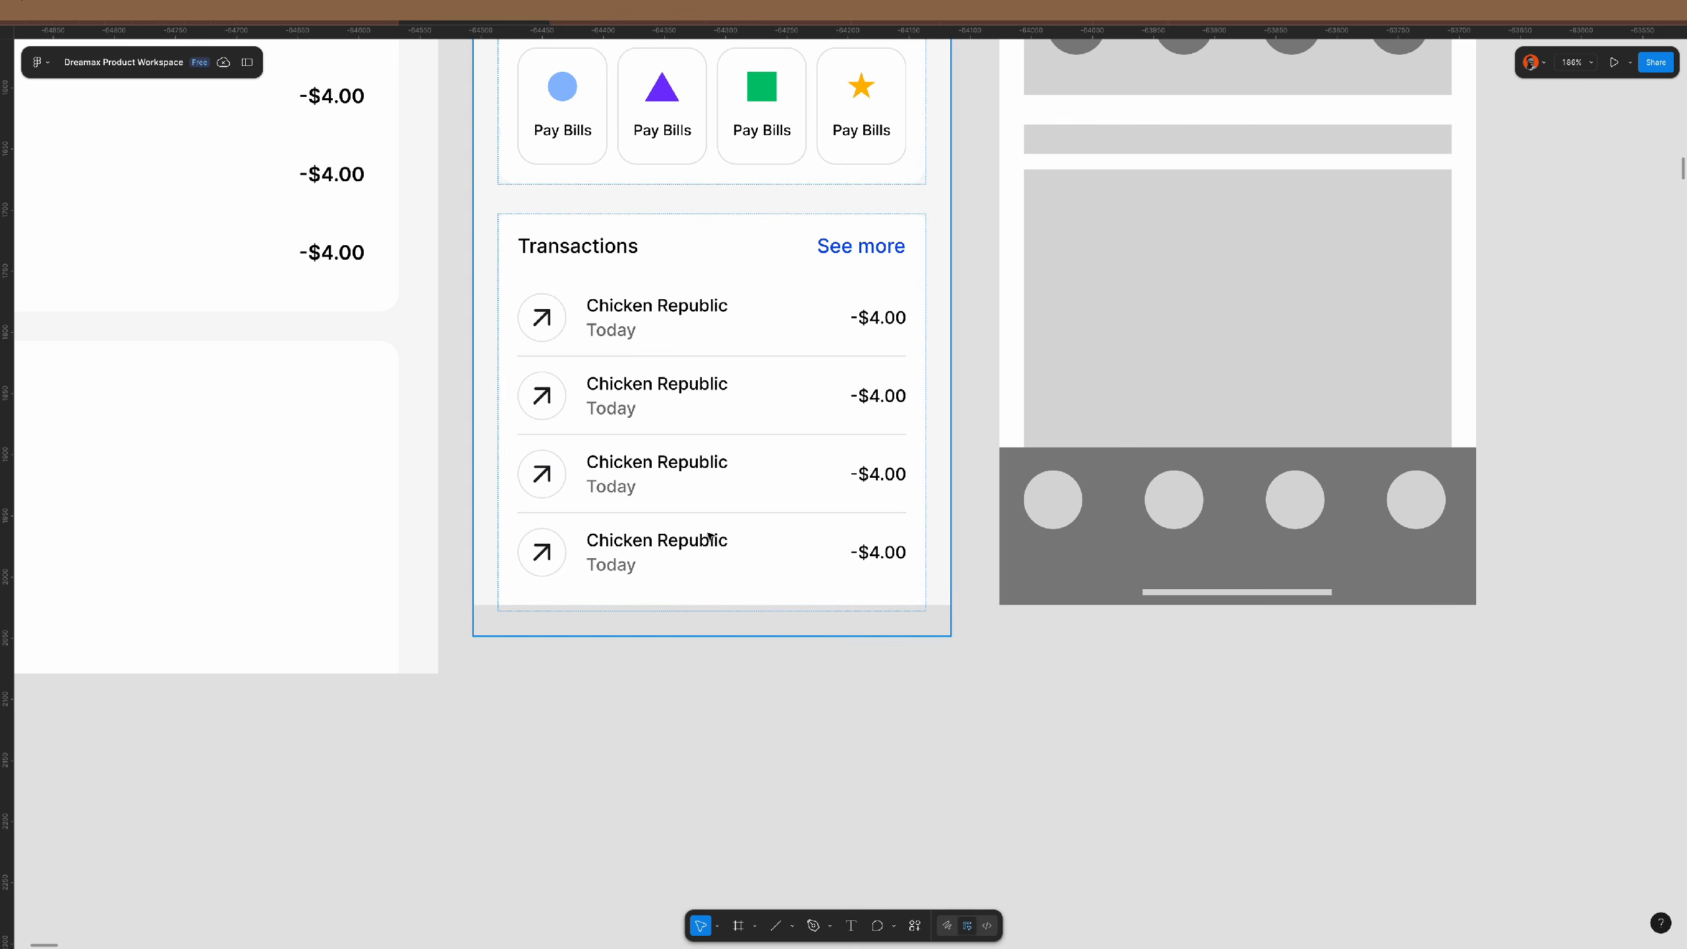
scroll(711, 532, "down", 5)
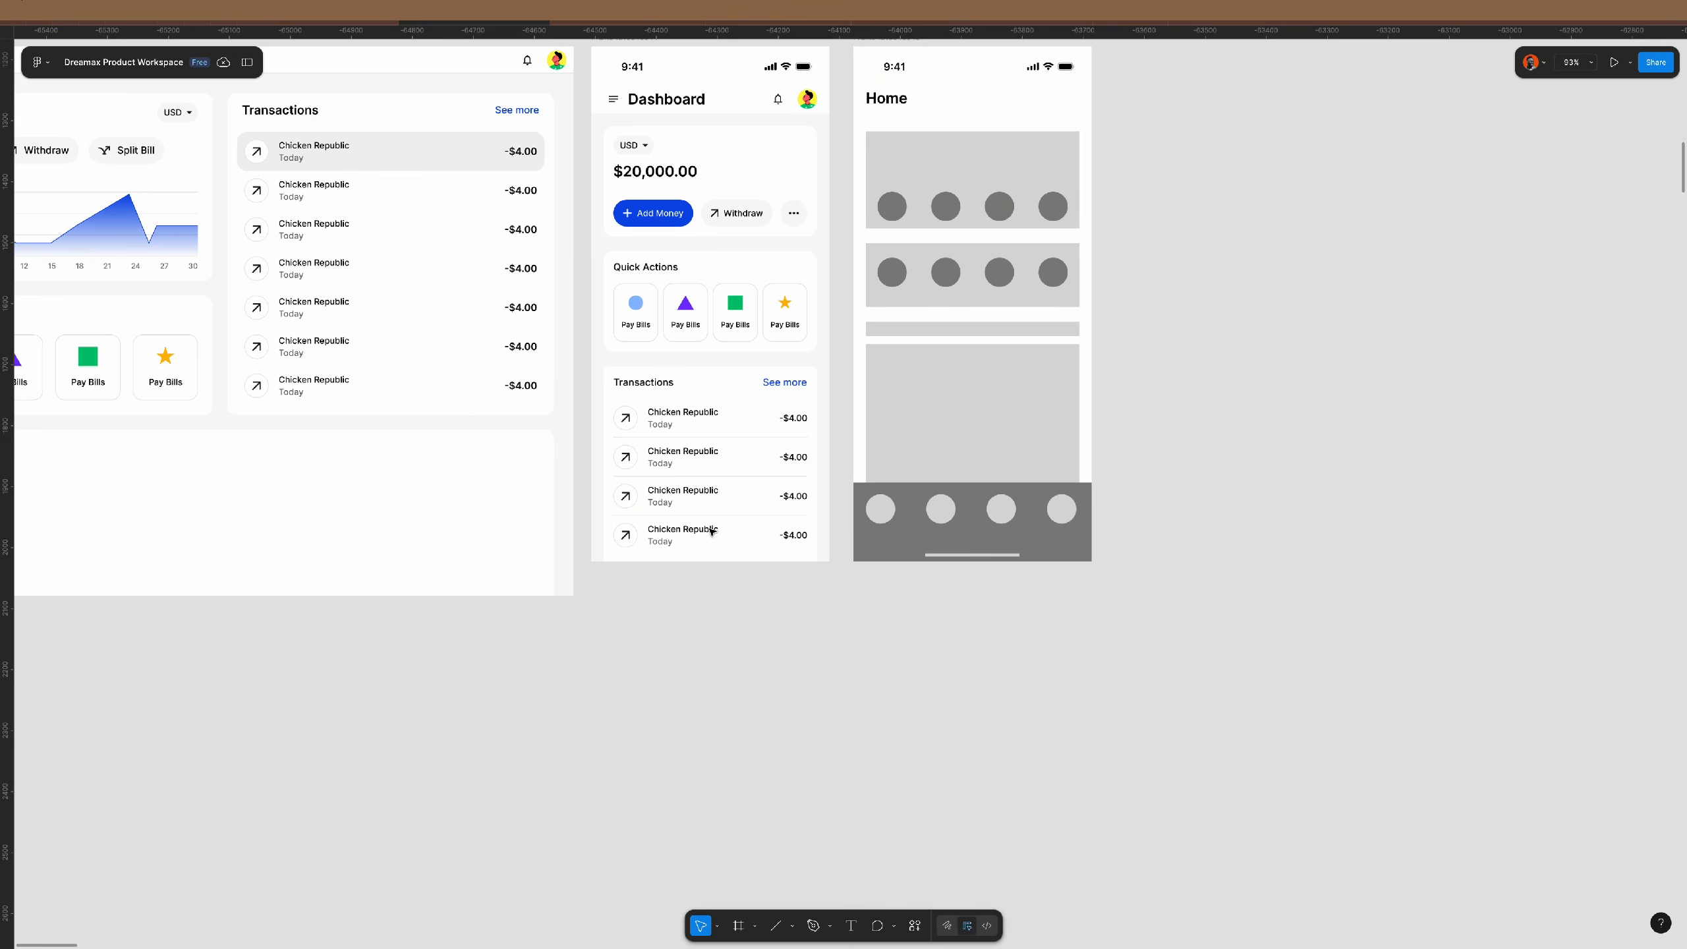
- Align the 155×5 home indicator bar to the bottom of the Dashboard frame
scroll(711, 532, "up", 1)
left_click(622, 75)
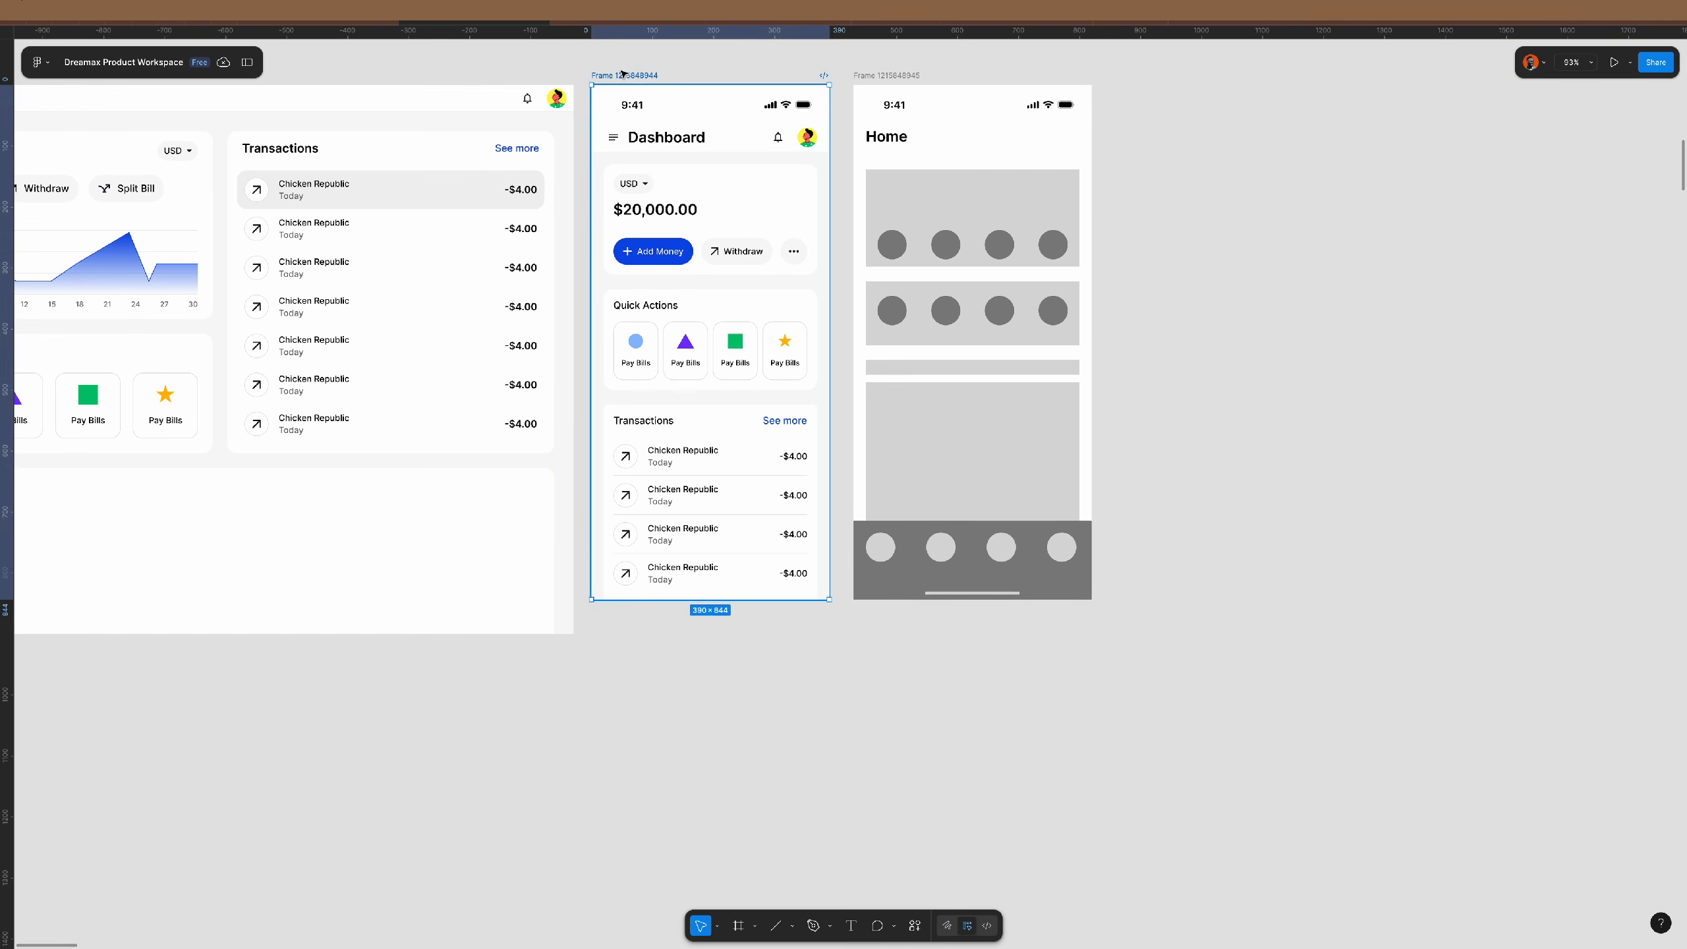
left_click_drag(754, 597, 758, 722)
key("ctrl+z")
left_click(748, 500)
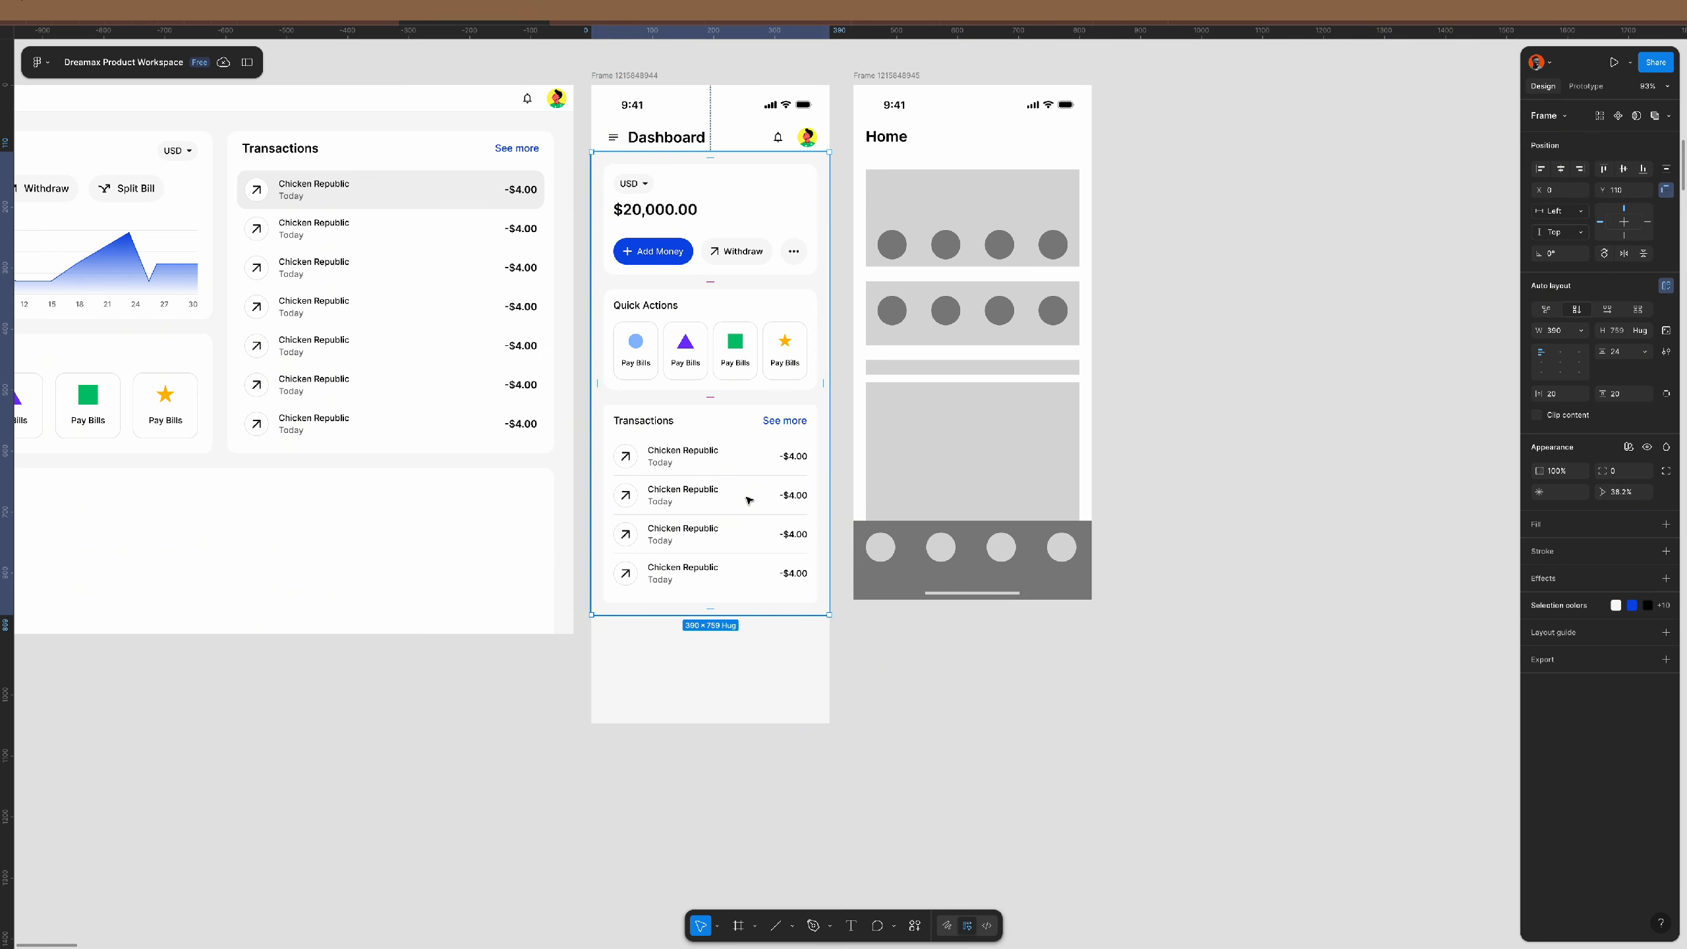
left_click(734, 594)
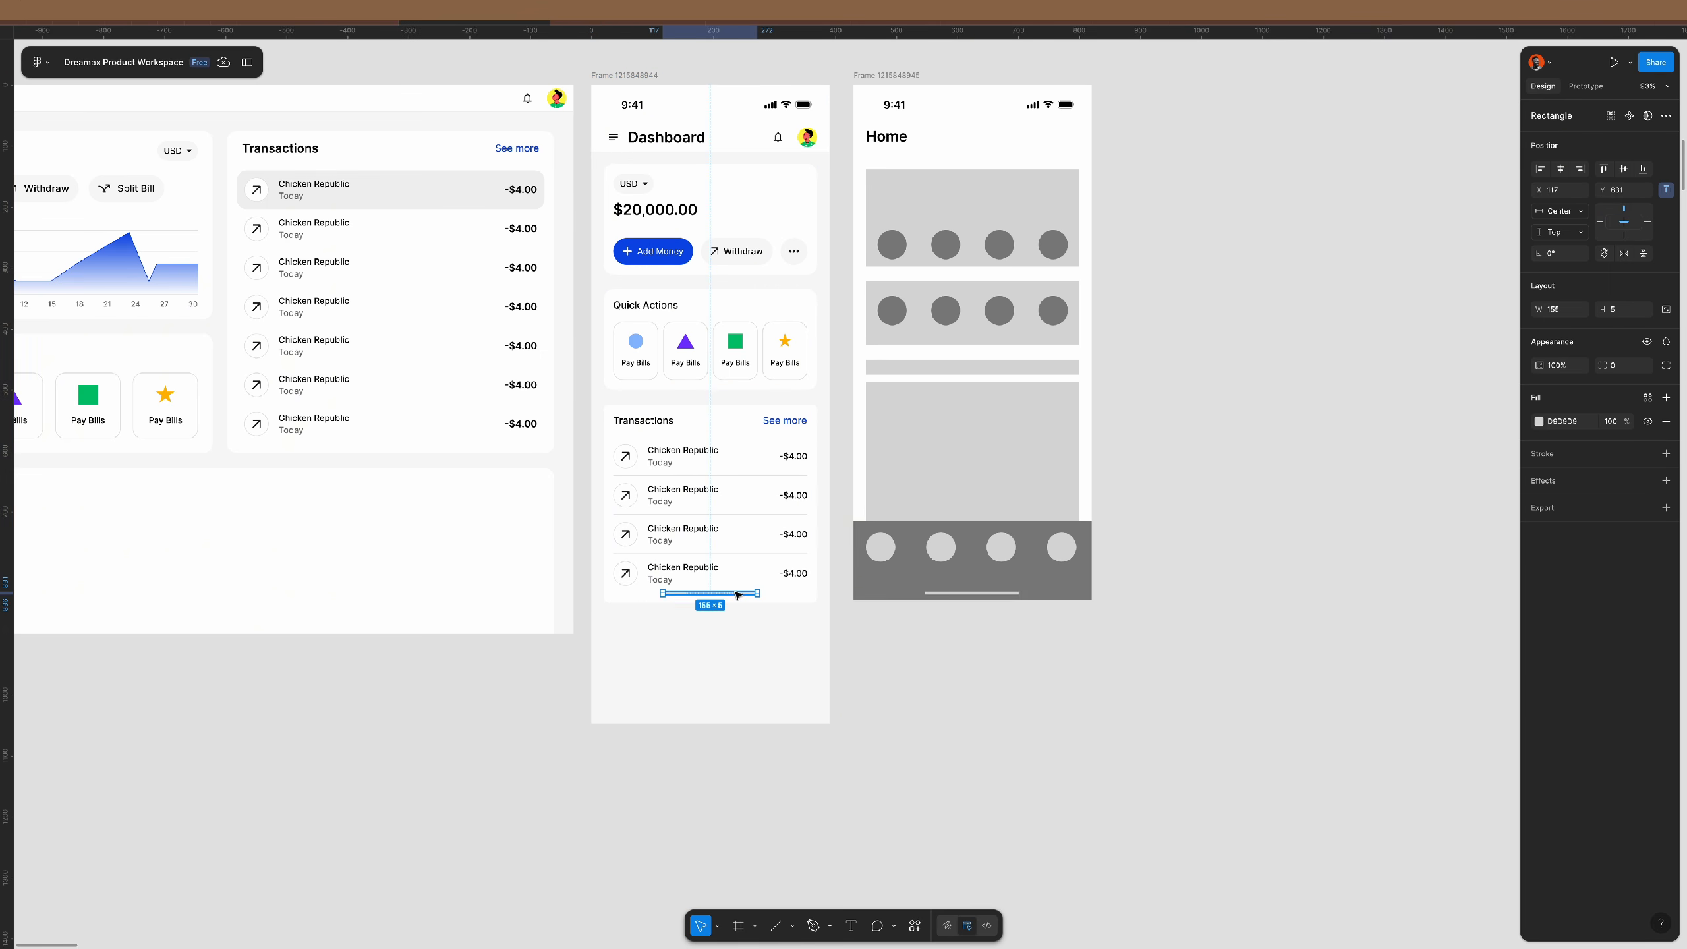
left_click(1642, 169)
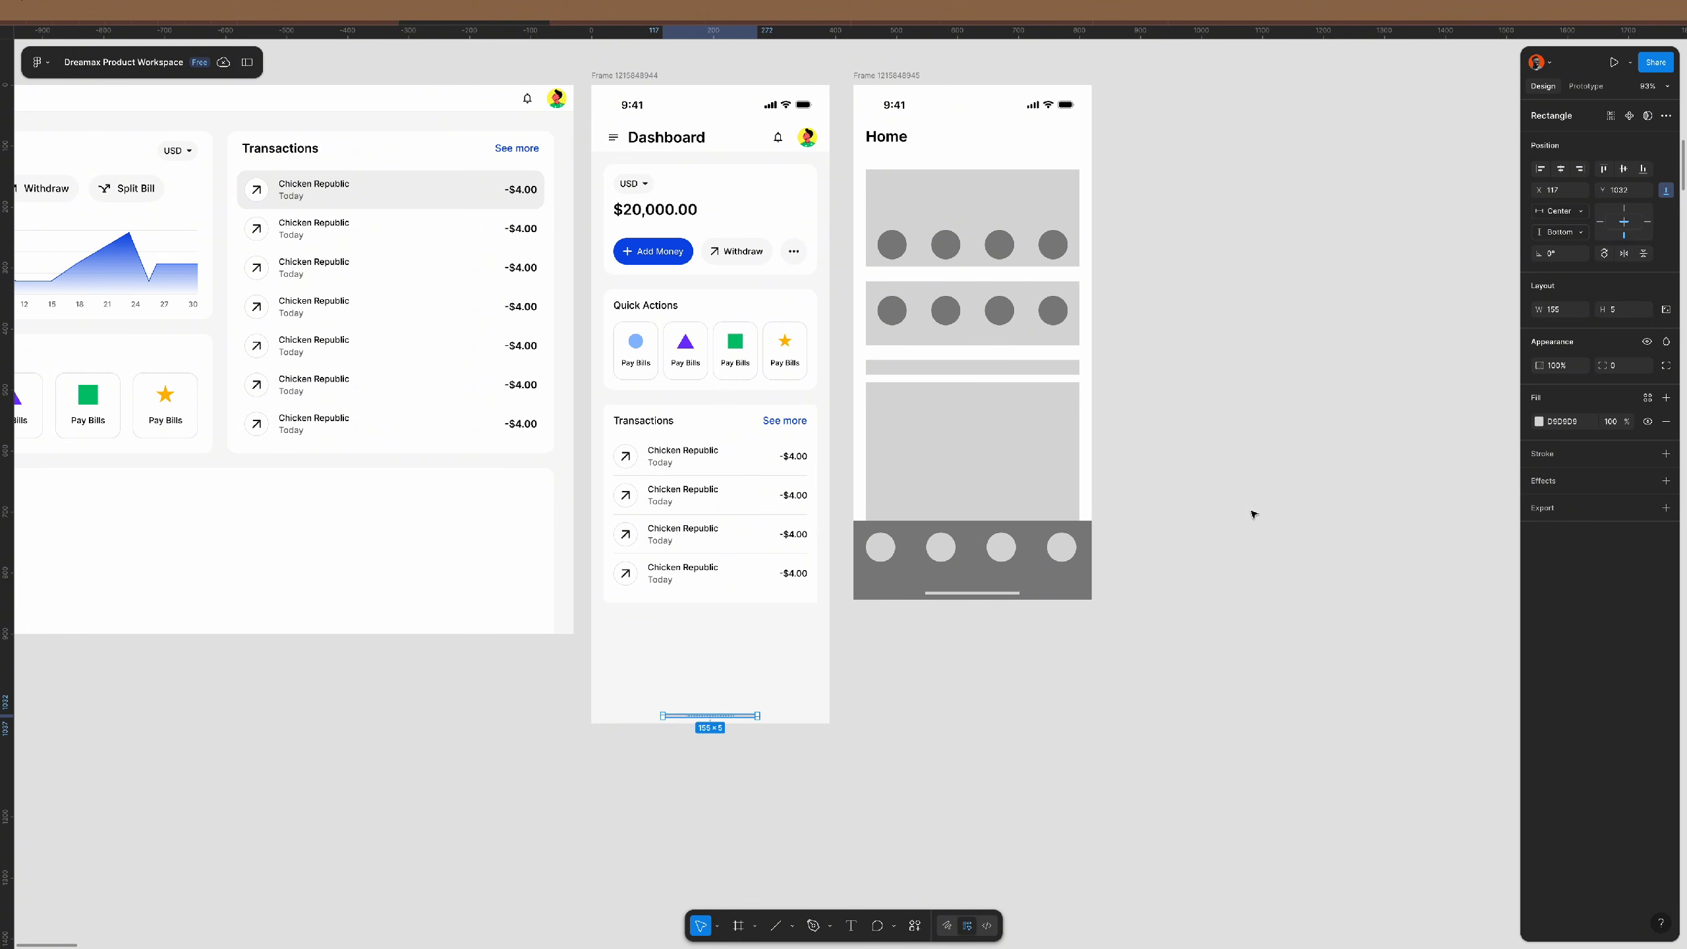
left_click(1087, 732)
- Shorten the mobile Dashboard frame from its bottom edge to 900 tall
left_click(770, 678)
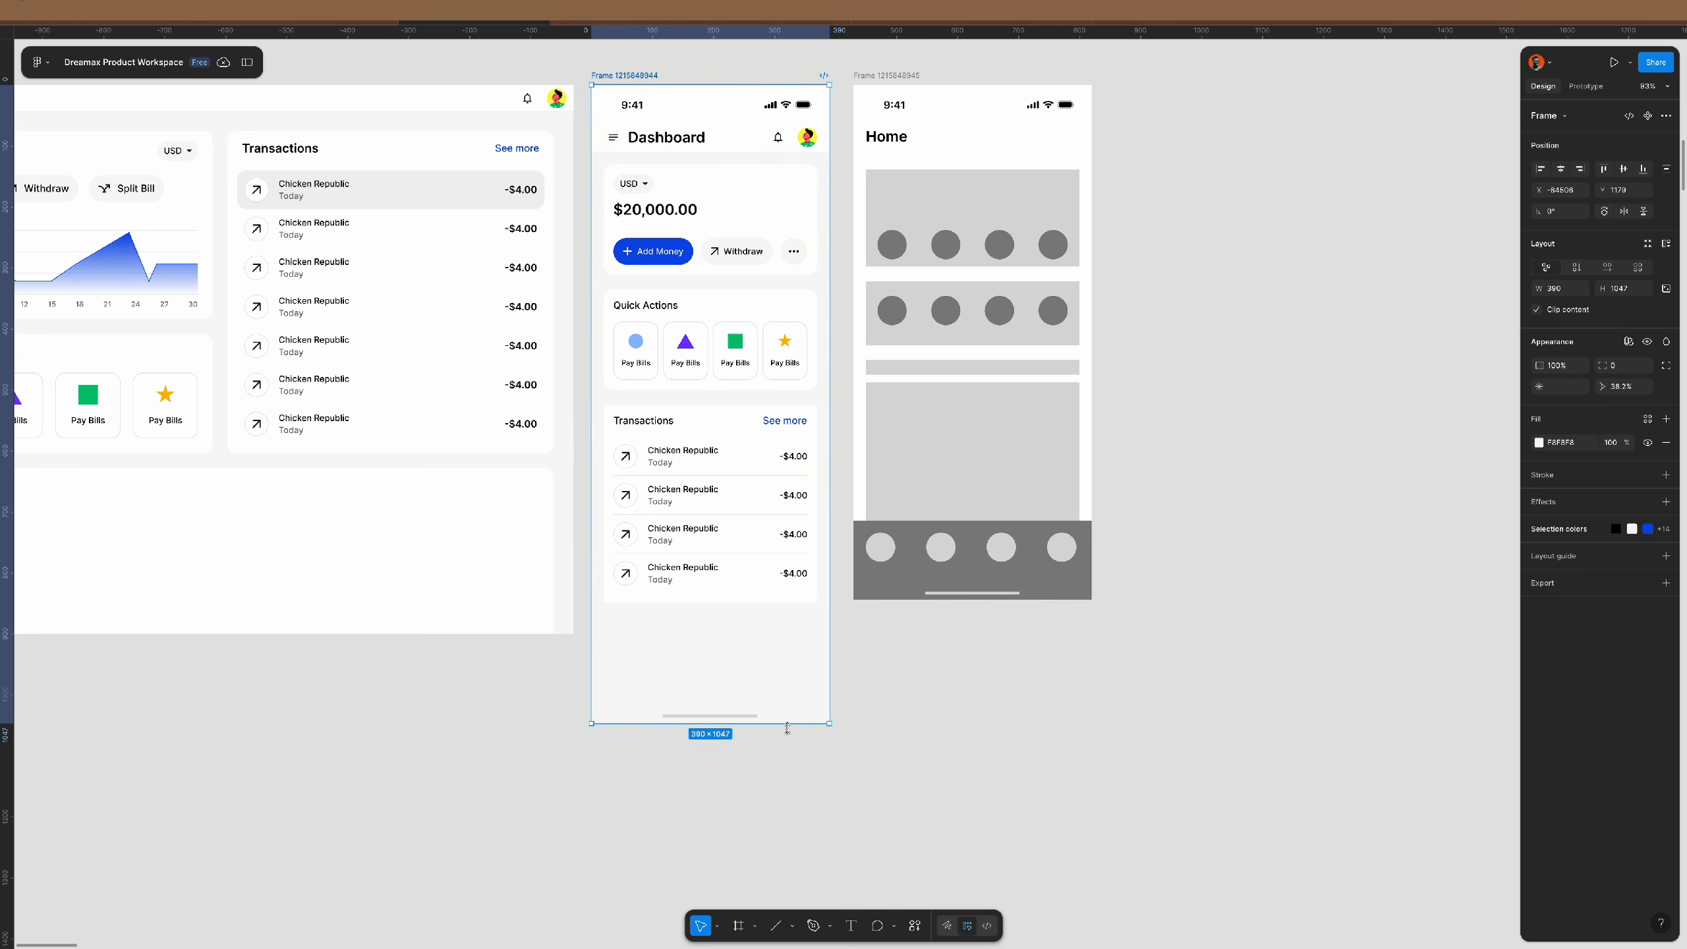
left_click_drag(786, 723, 794, 634)
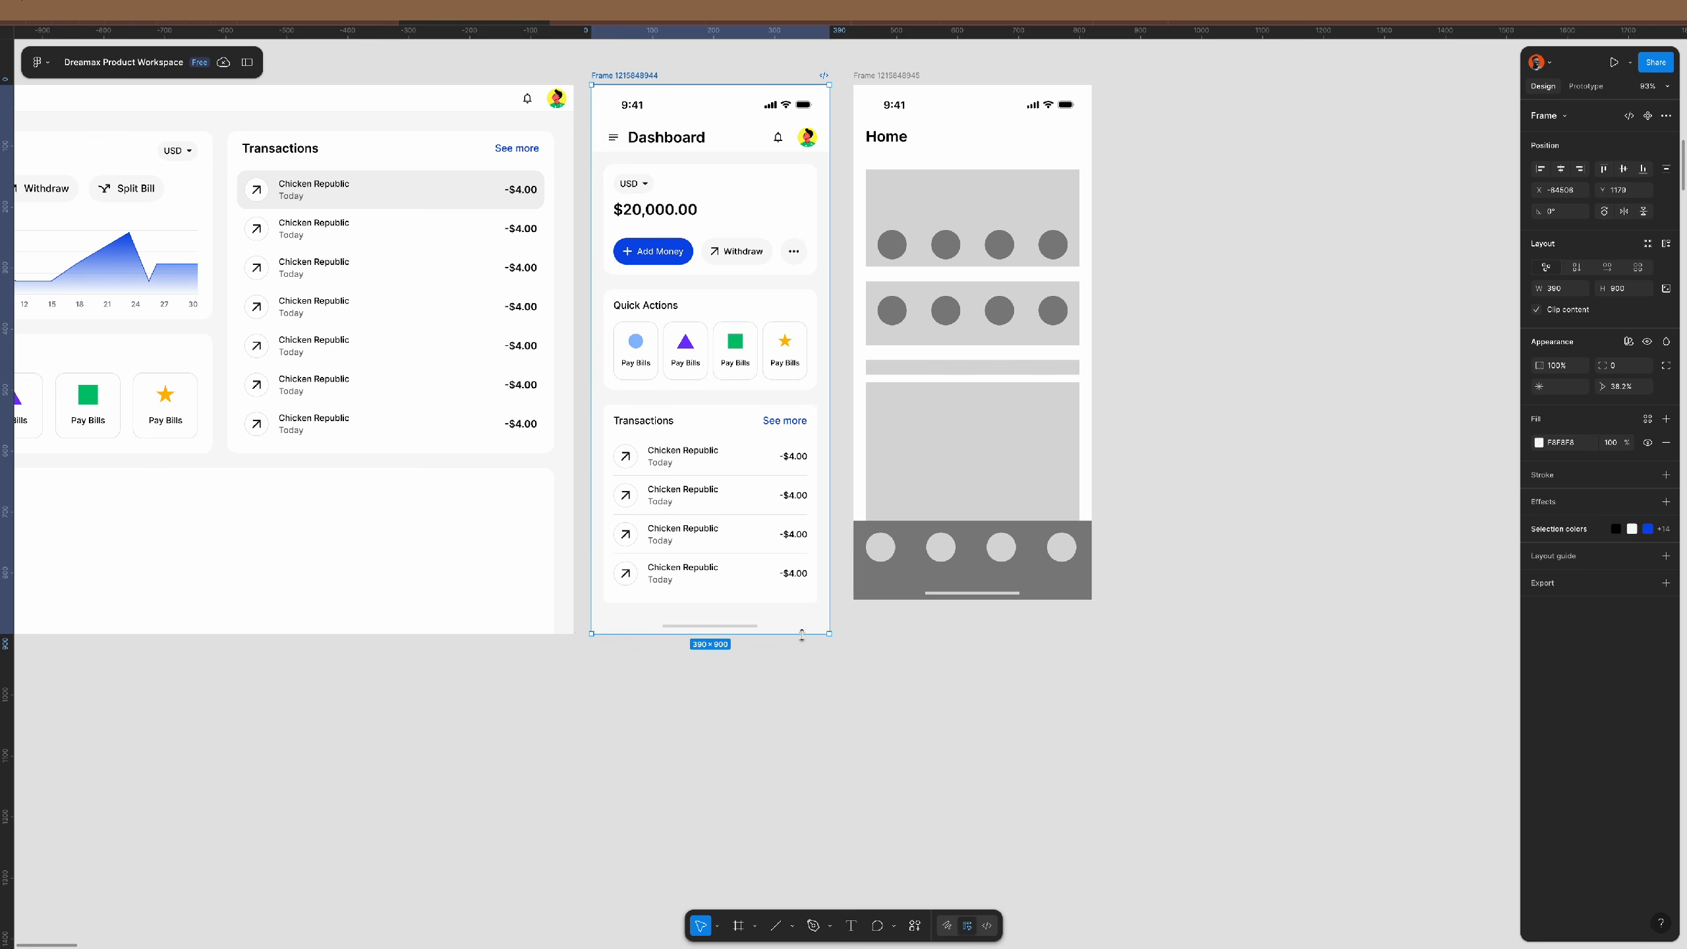
left_click(803, 628)
scroll(752, 573, "up", 5)
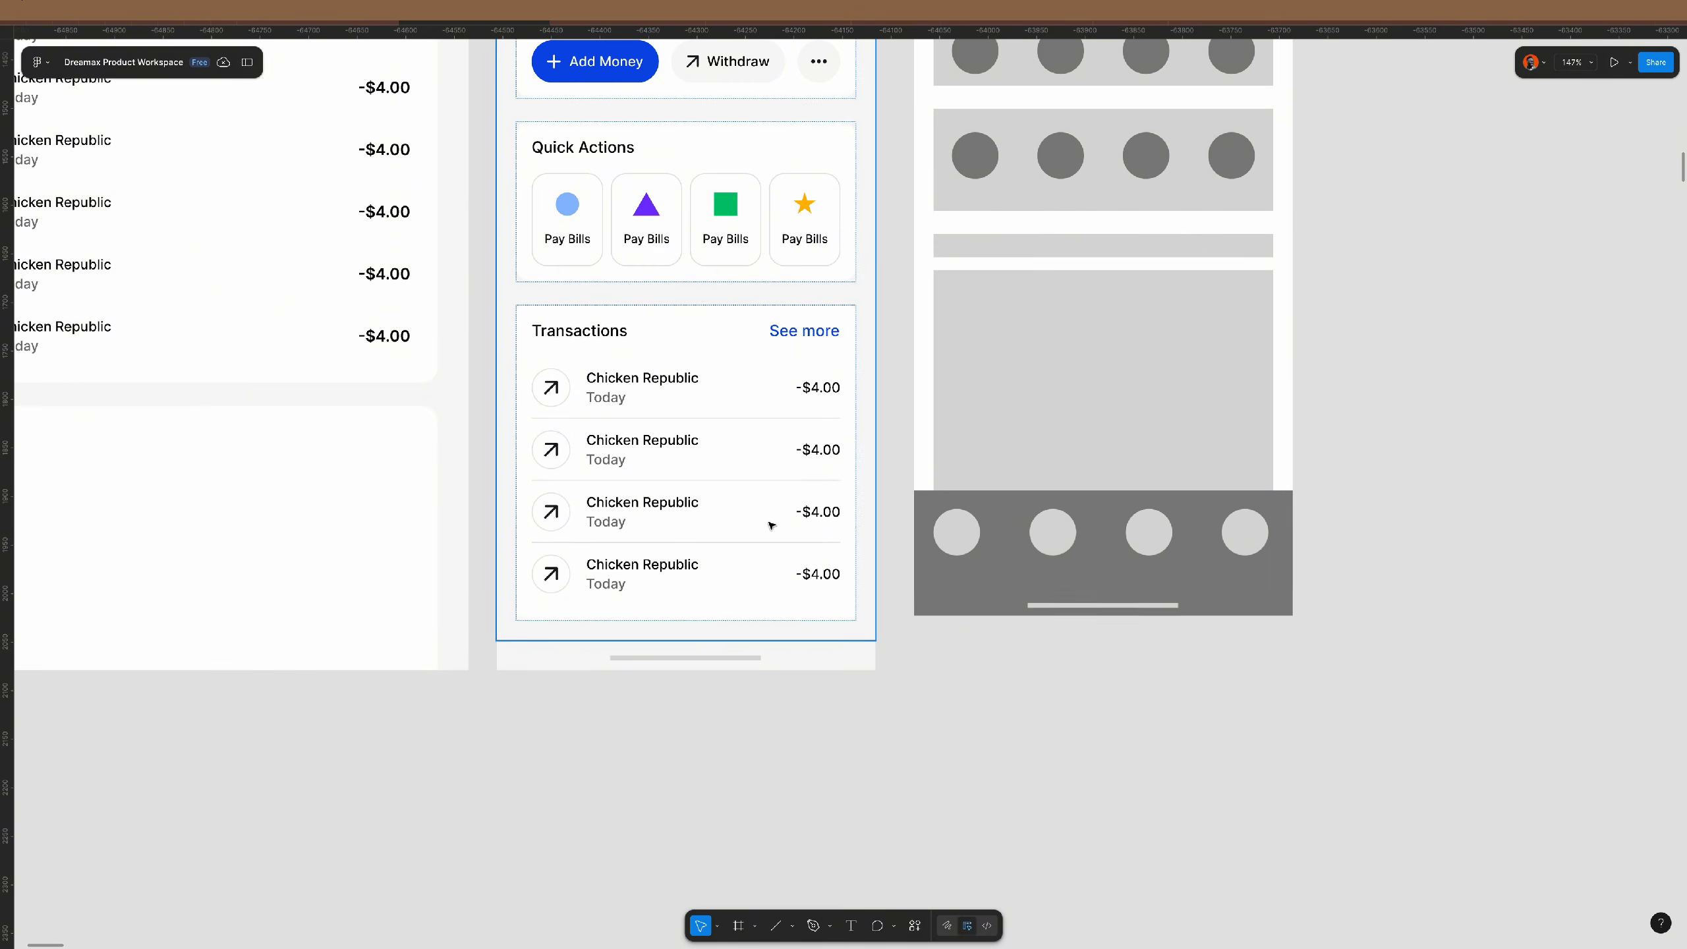
left_click(770, 525)
scroll(770, 525, "down", 2)
scroll(770, 526, "up", 3)
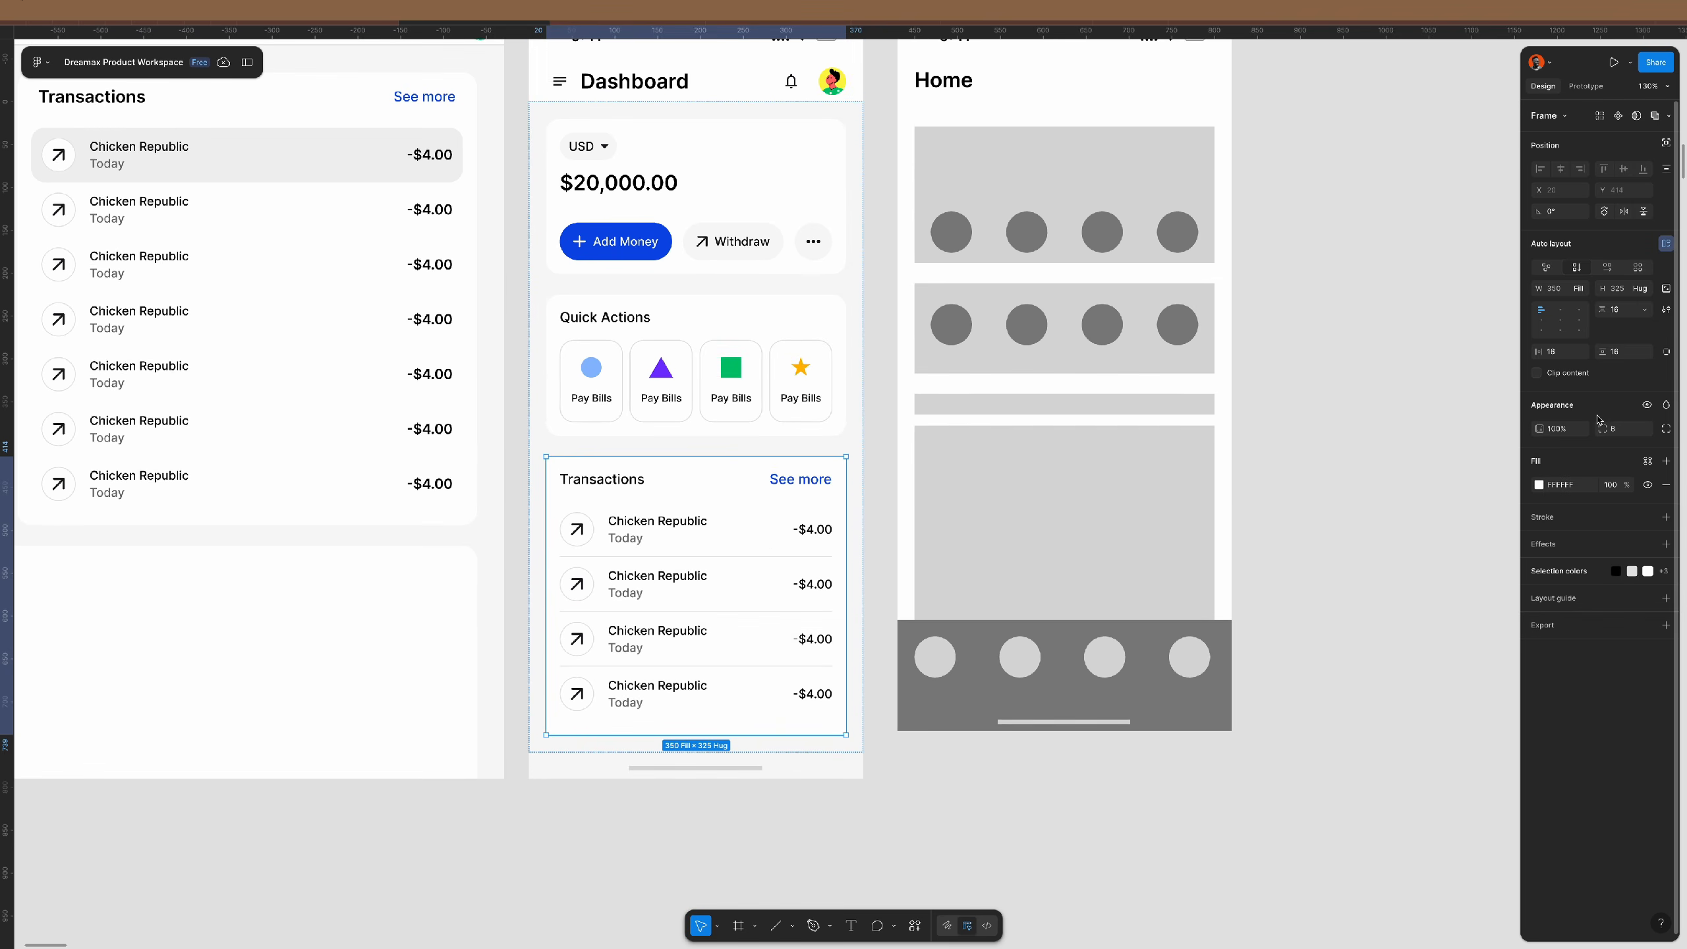
- Set a corner radius of 16 and give the parent content frame an 18 gap
type("16")
key("Return")
left_click(858, 286)
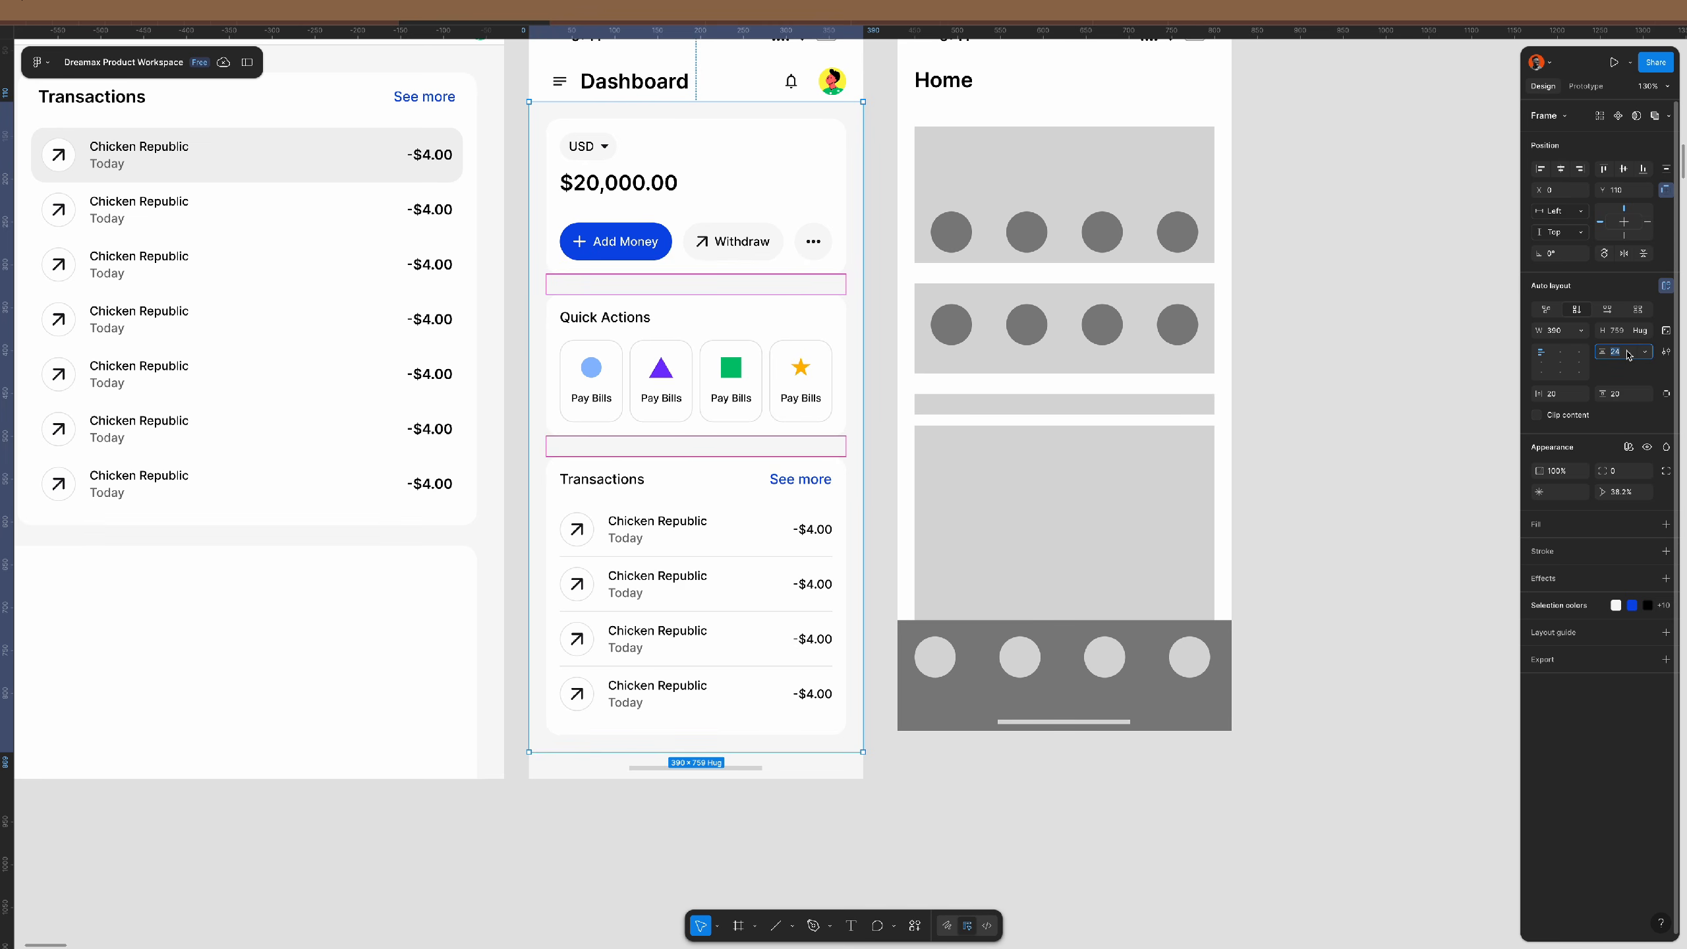
type("14")
key("Return")
type("18")
key("Return")
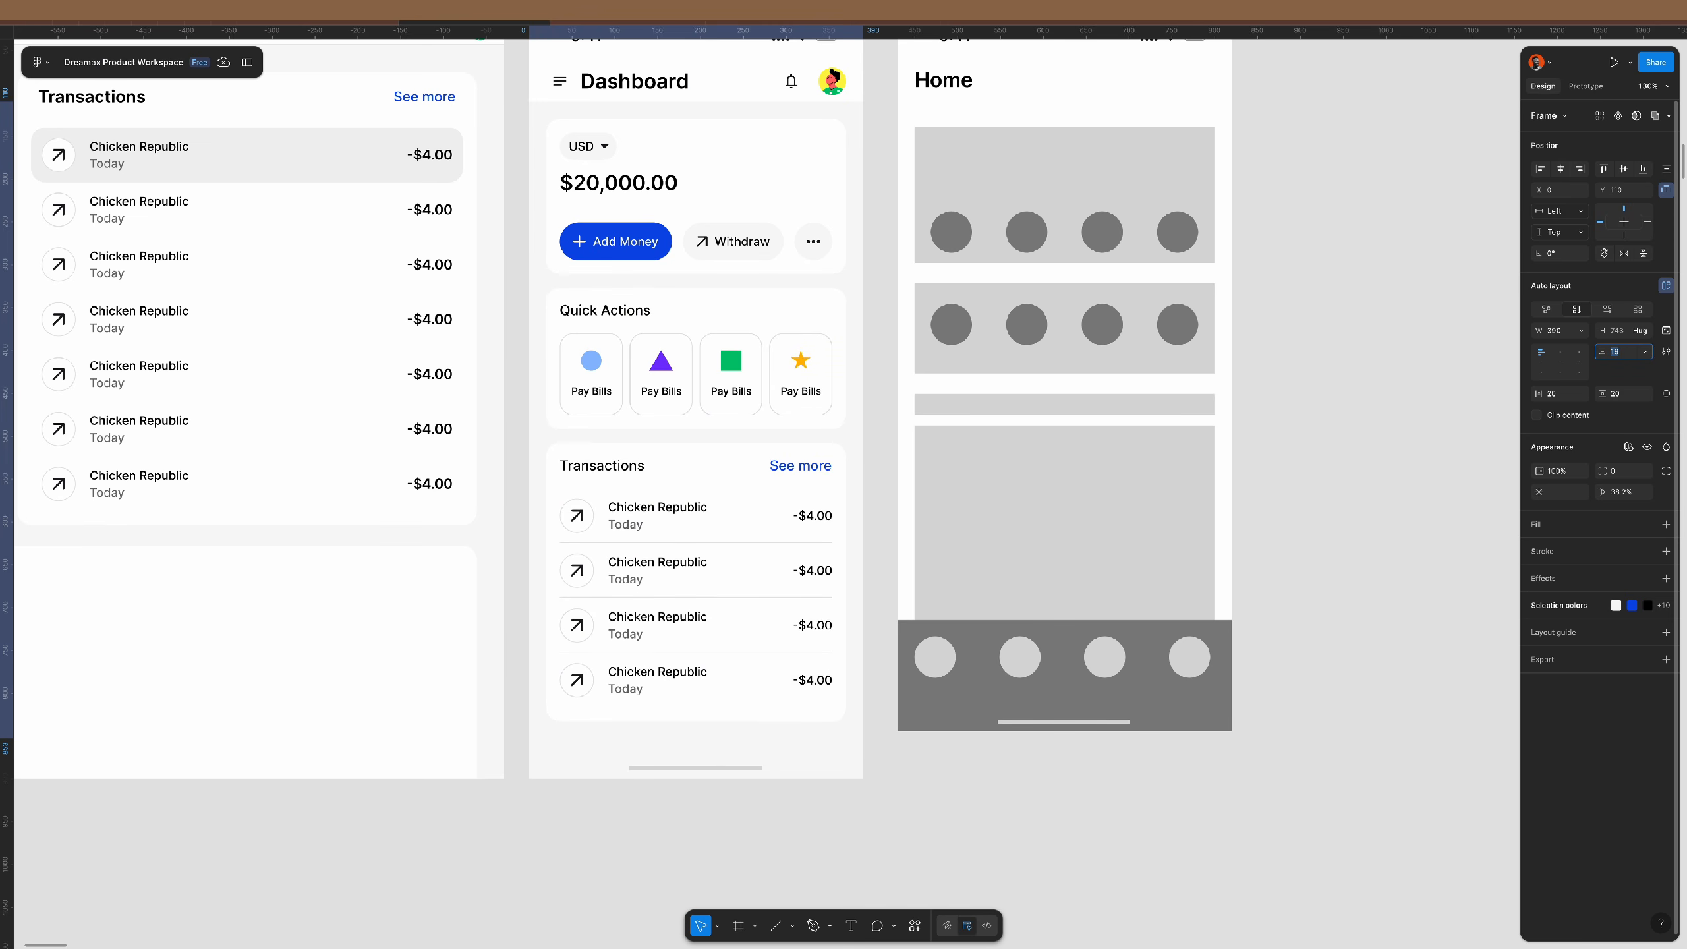
left_click(1381, 527)
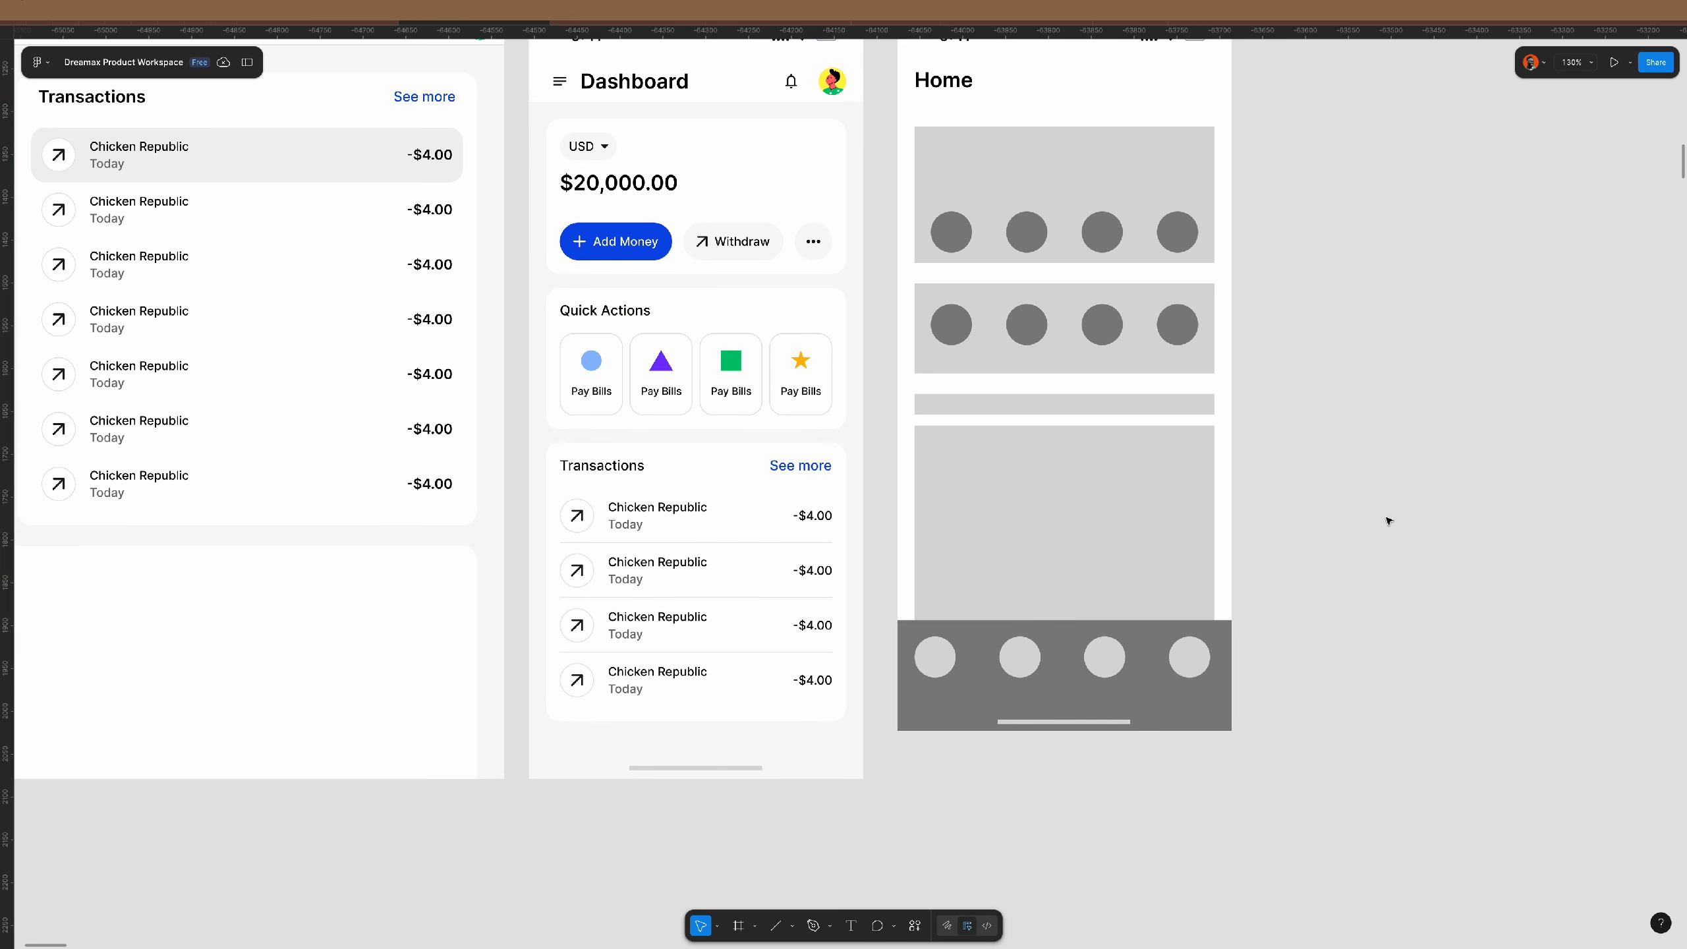
- Give the Quick Actions button row 16 vertical padding
left_click(803, 399)
left_click(803, 398)
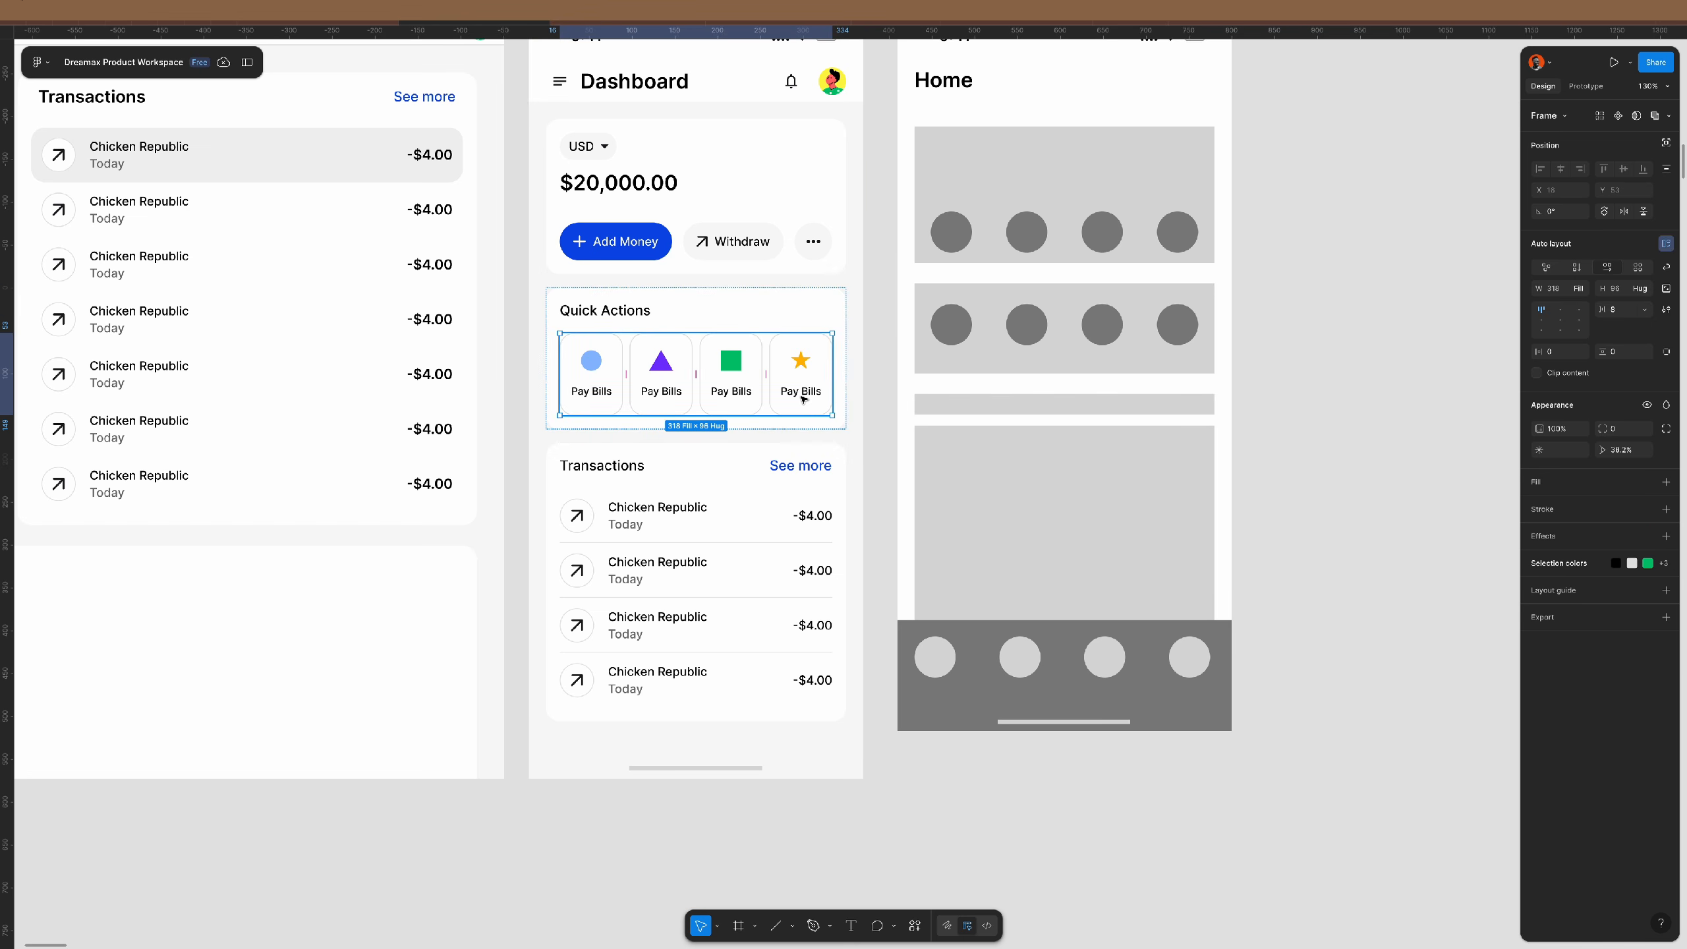
key("Return")
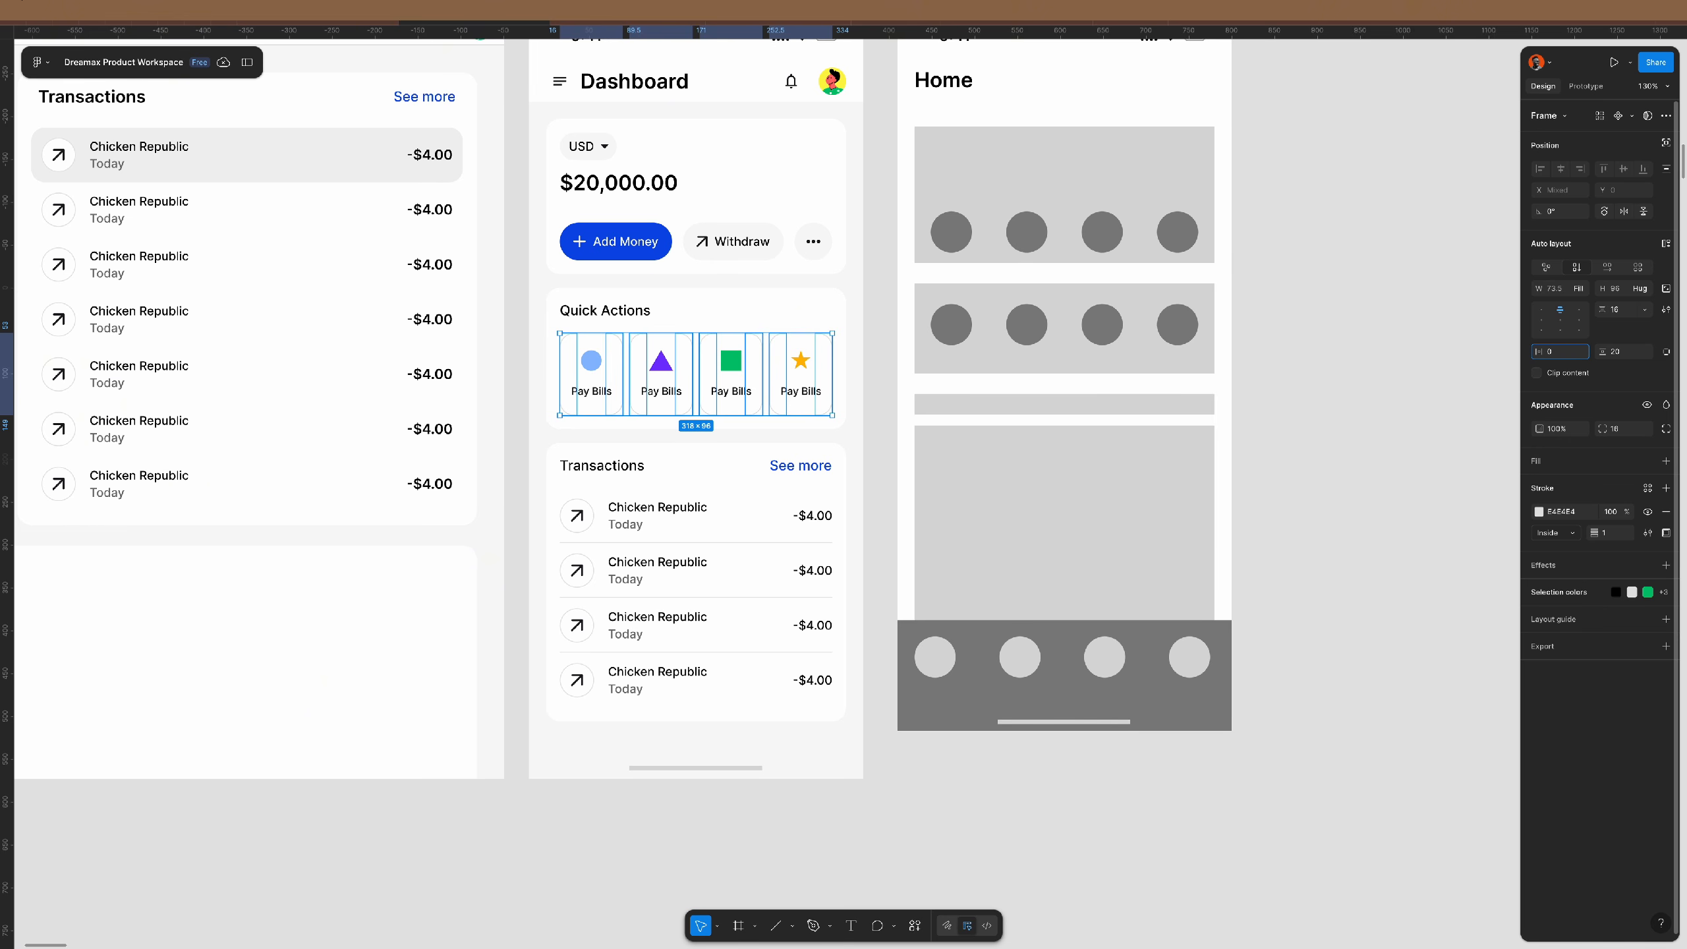
key("Tab")
type("16")
key("Return")
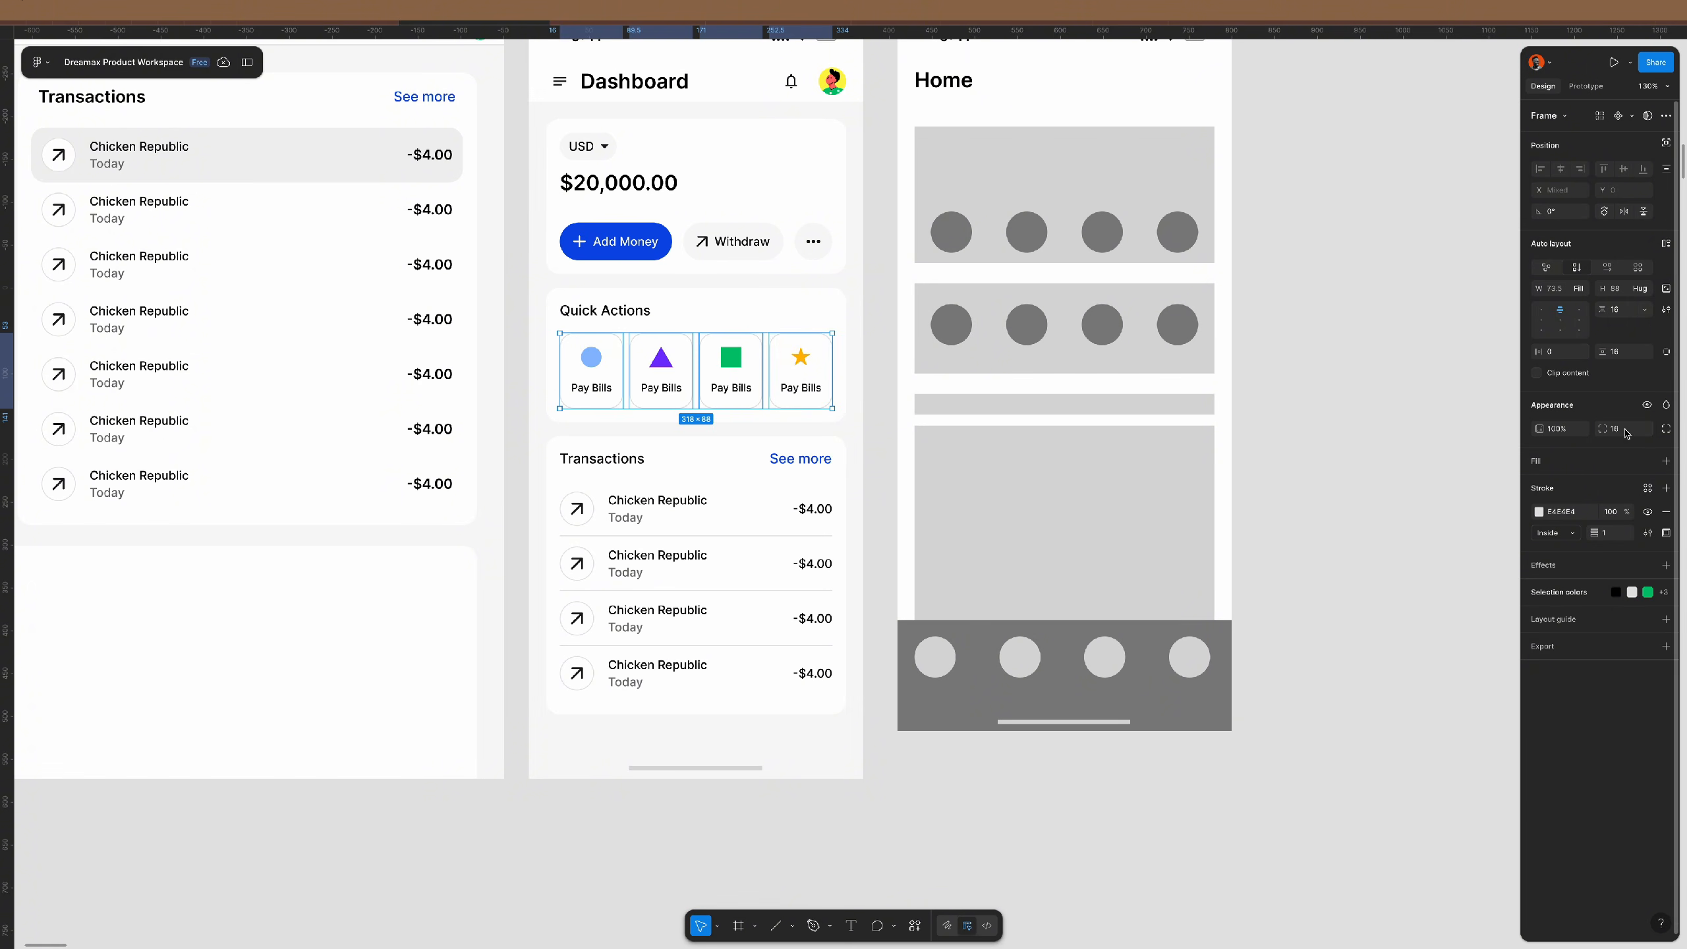
left_click(1431, 491)
- Make the four Pay Bills cards hug their content width with 16 horizontal padding
scroll(724, 399, "up", 5)
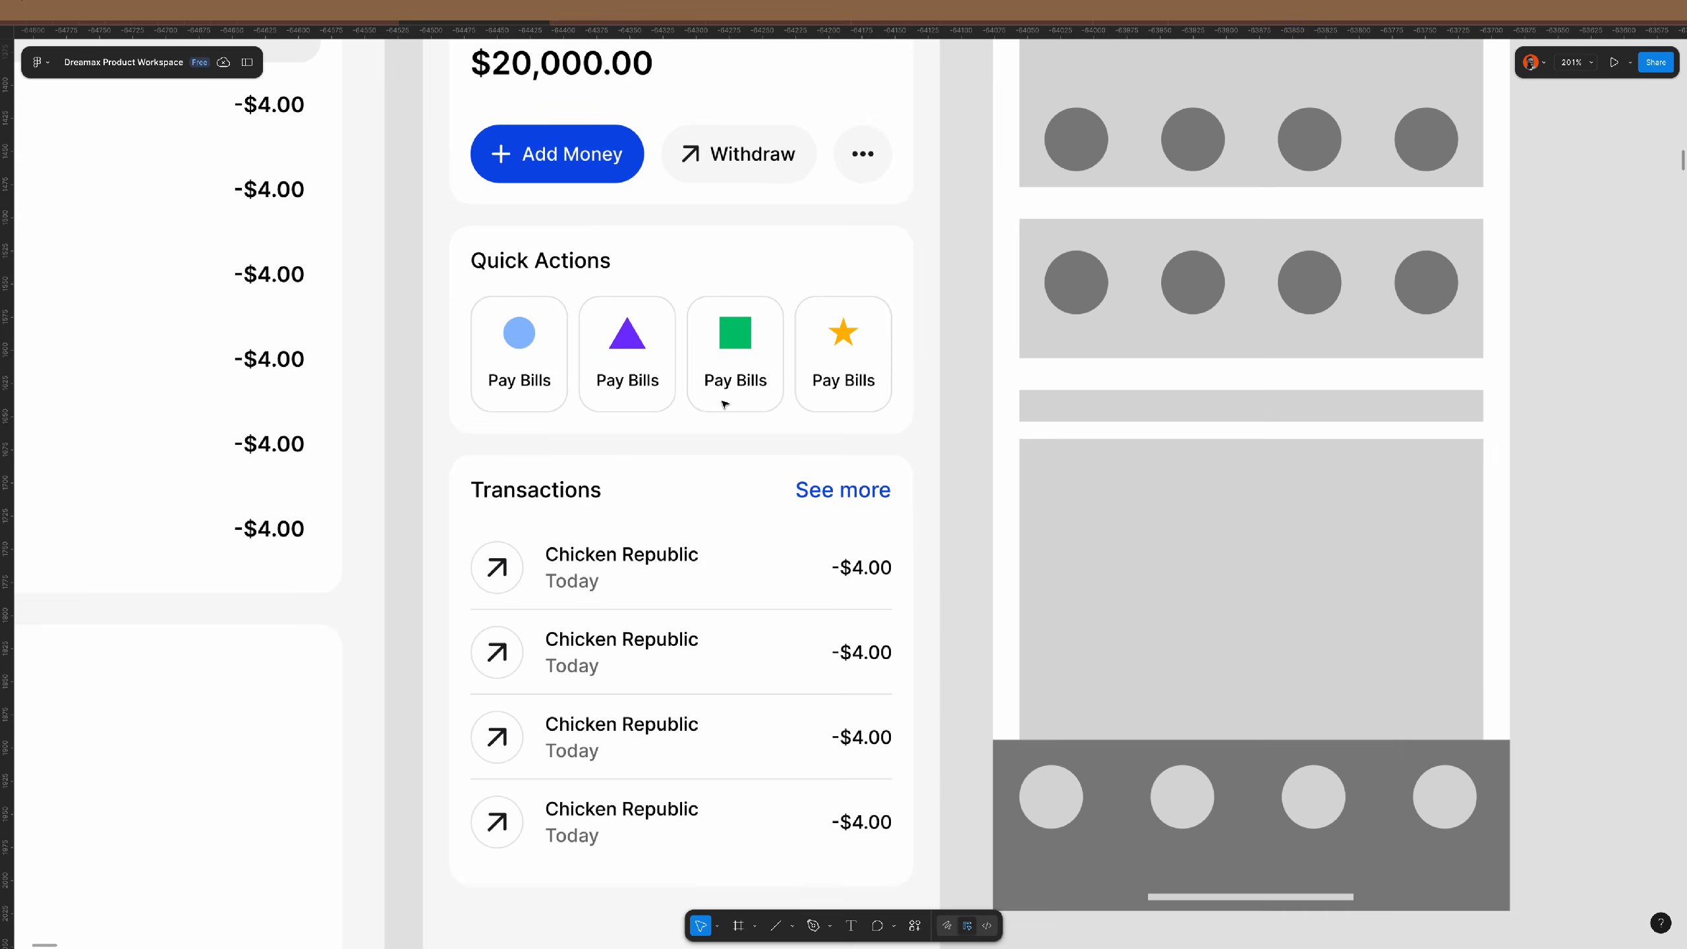
scroll(725, 402, "down", 3)
scroll(724, 403, "down", 2)
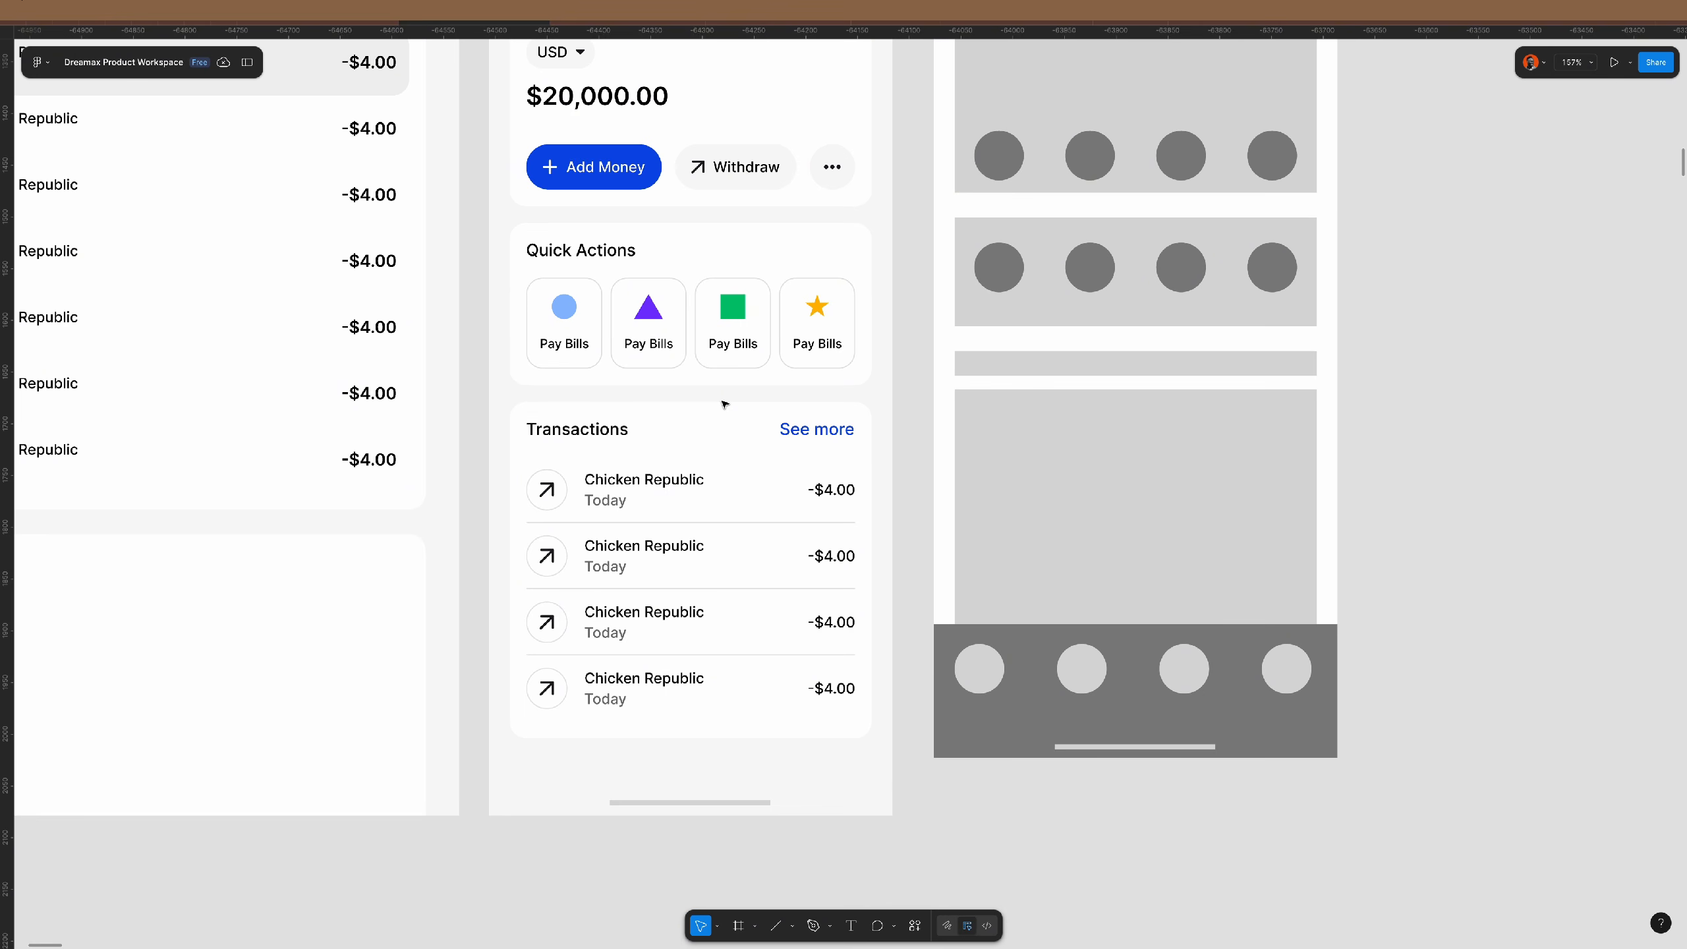
double_click(761, 339)
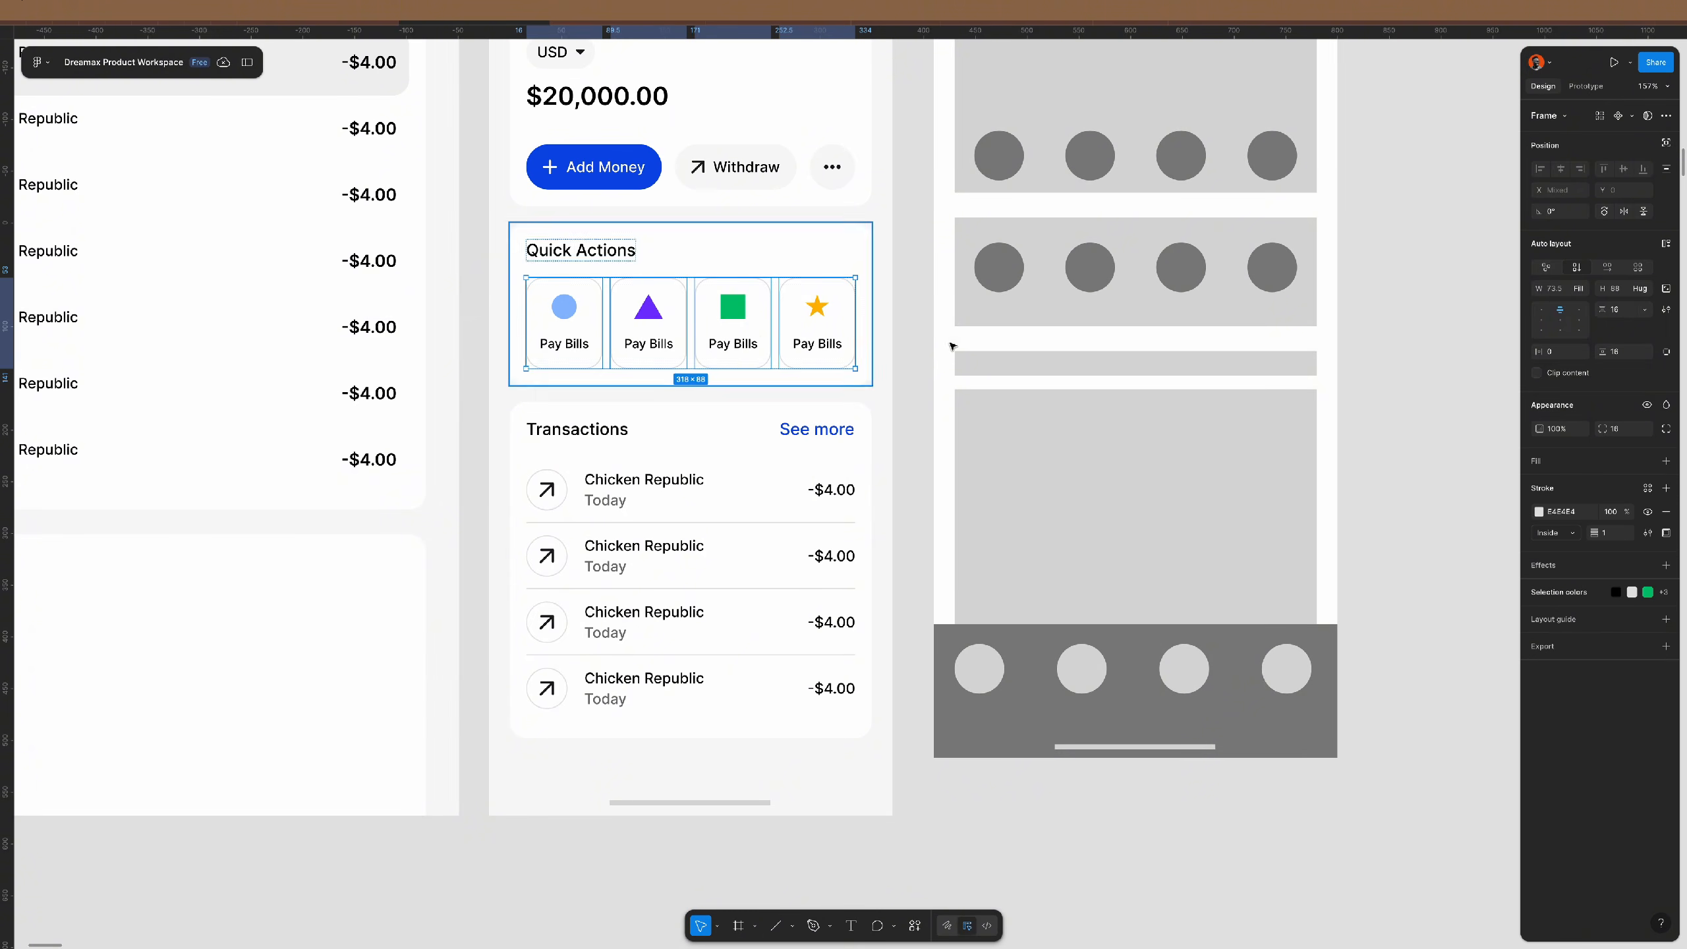
key("Return")
left_click(1579, 290)
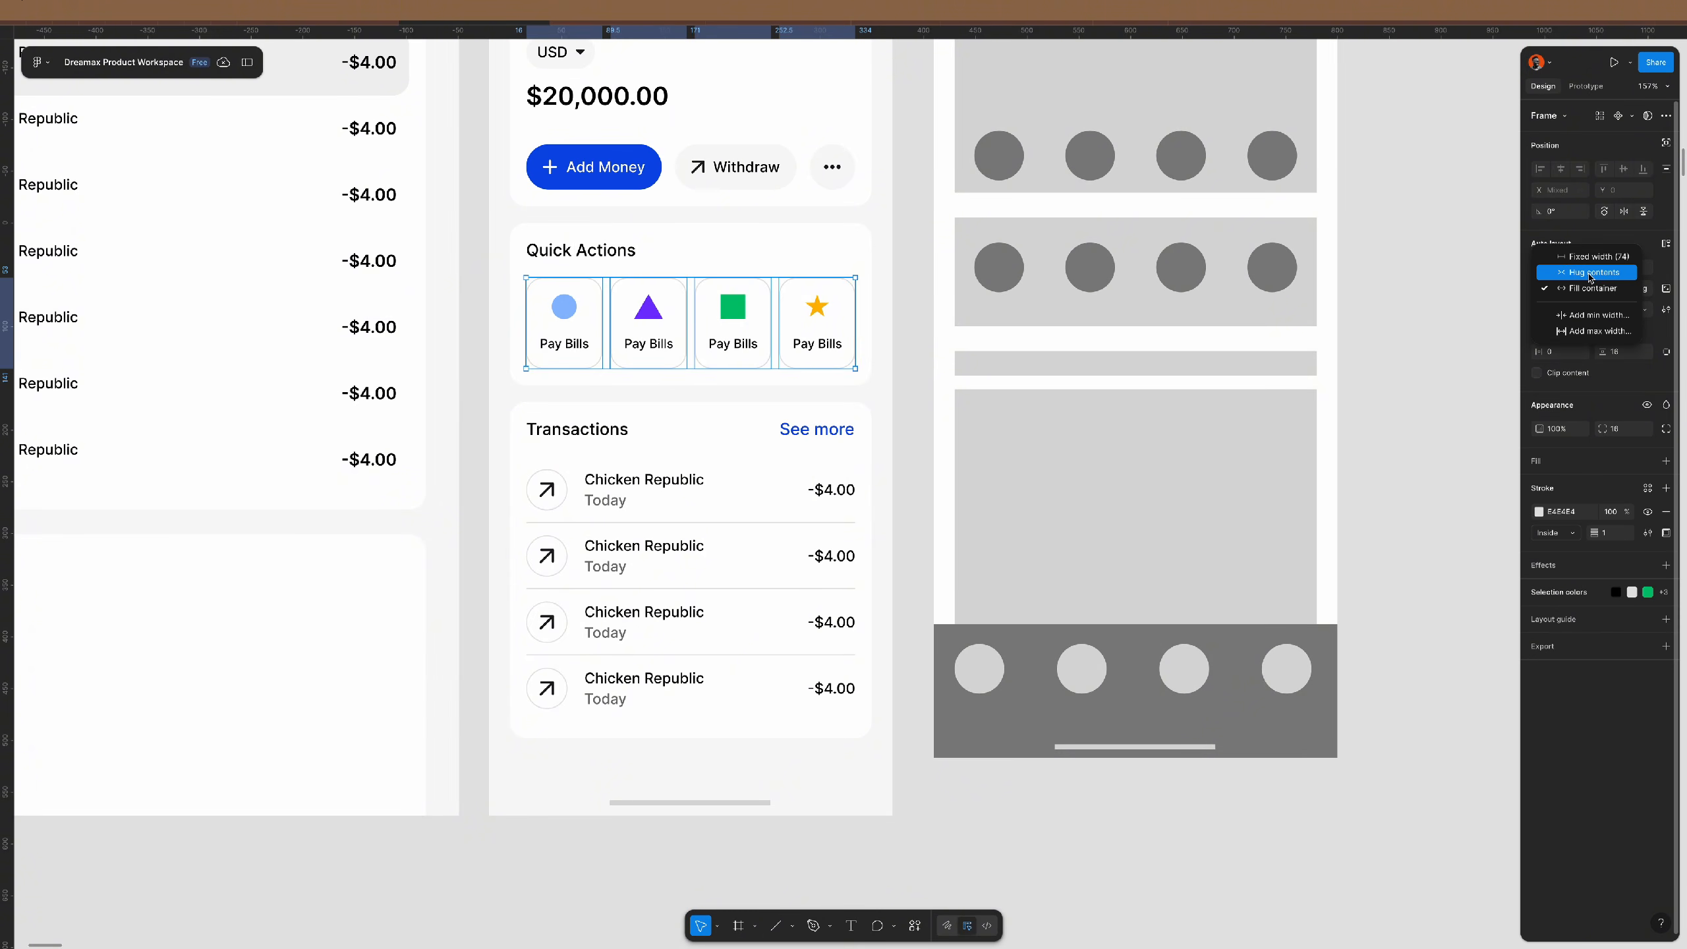
left_click(1592, 271)
left_click(1559, 292)
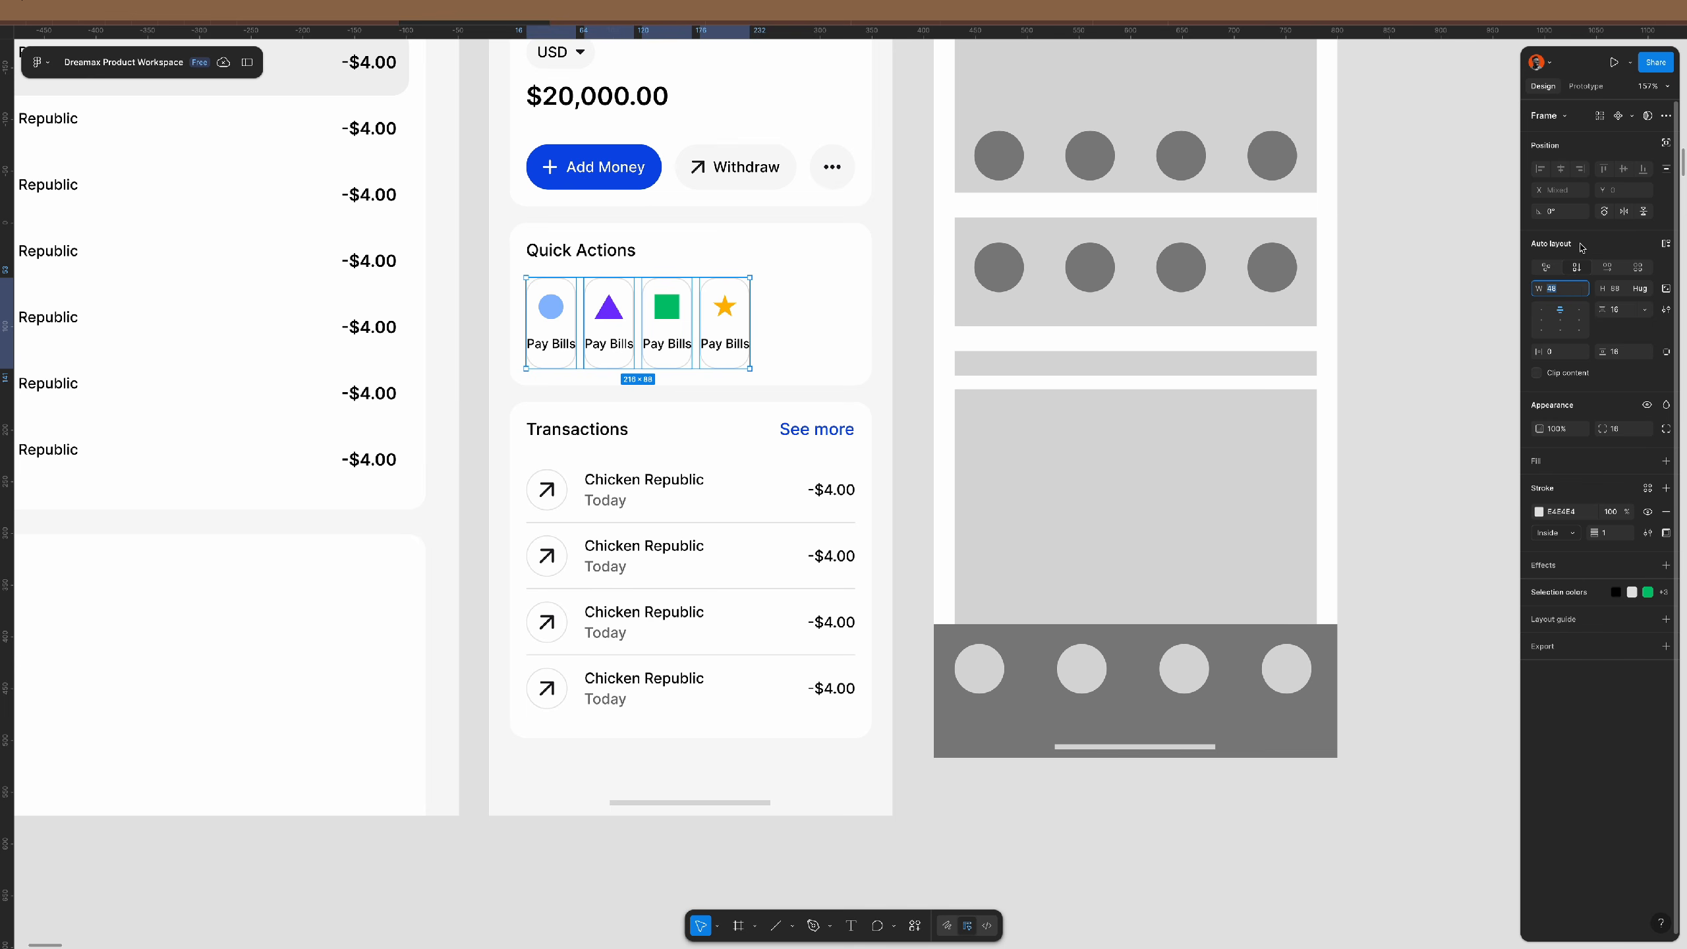
left_click(1564, 352)
type("16")
key("Return")
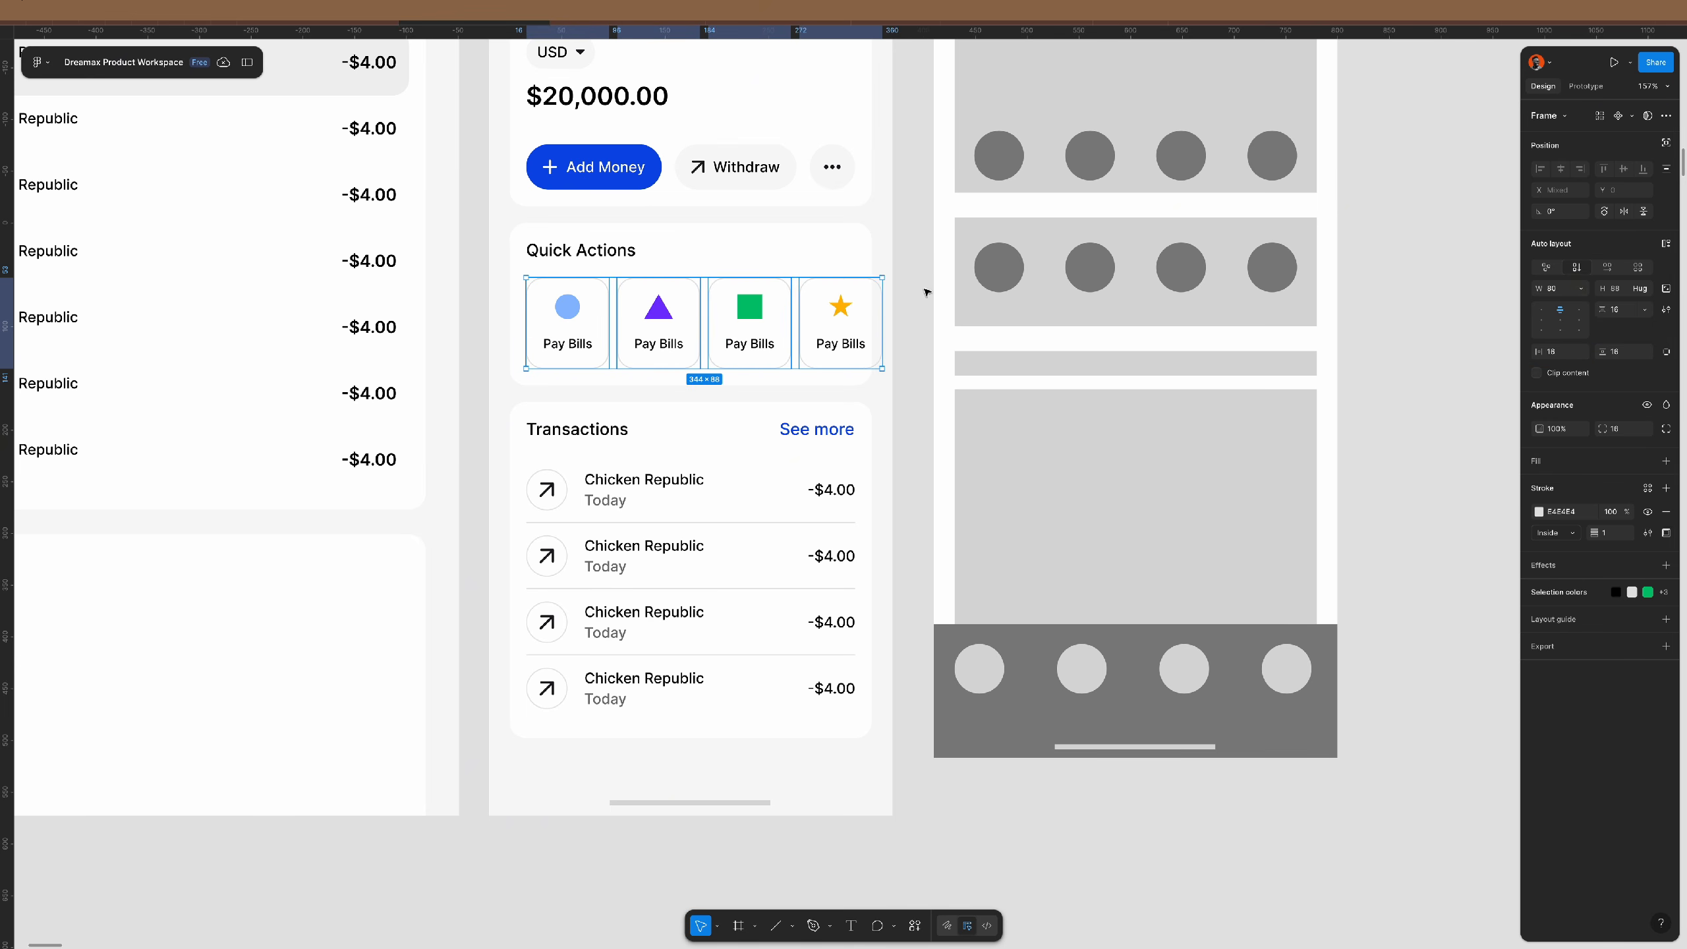
- Turn on Clip content for the Quick Actions section
left_click(927, 293)
left_click(866, 280)
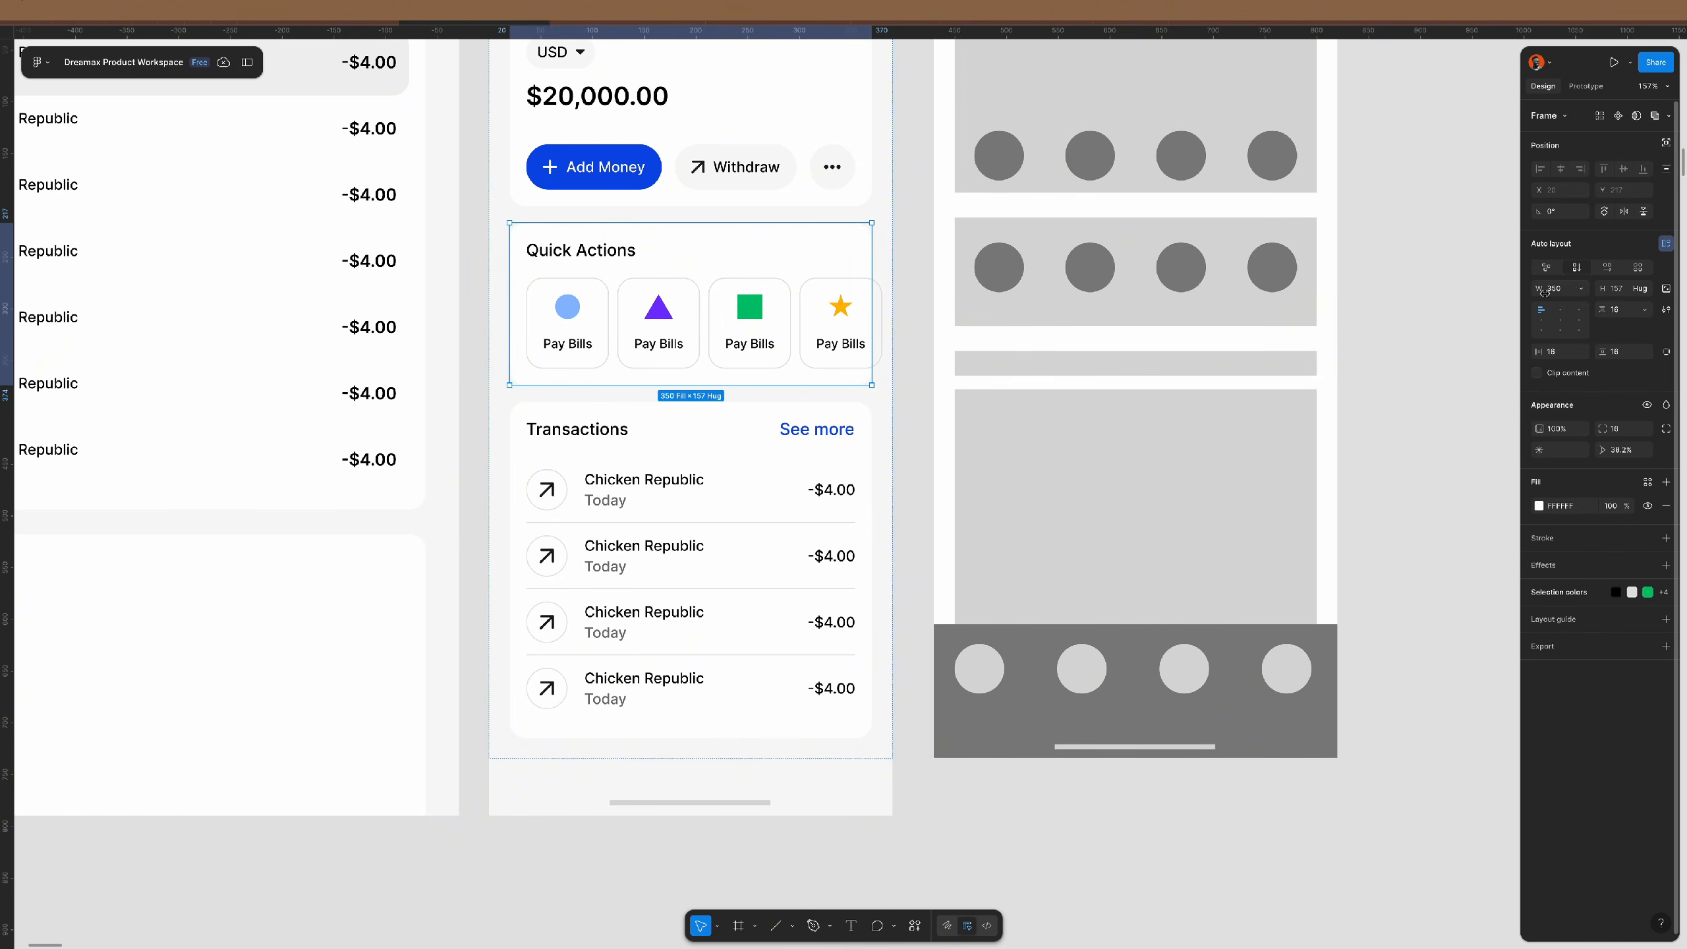
left_click(1537, 373)
left_click(1454, 384)
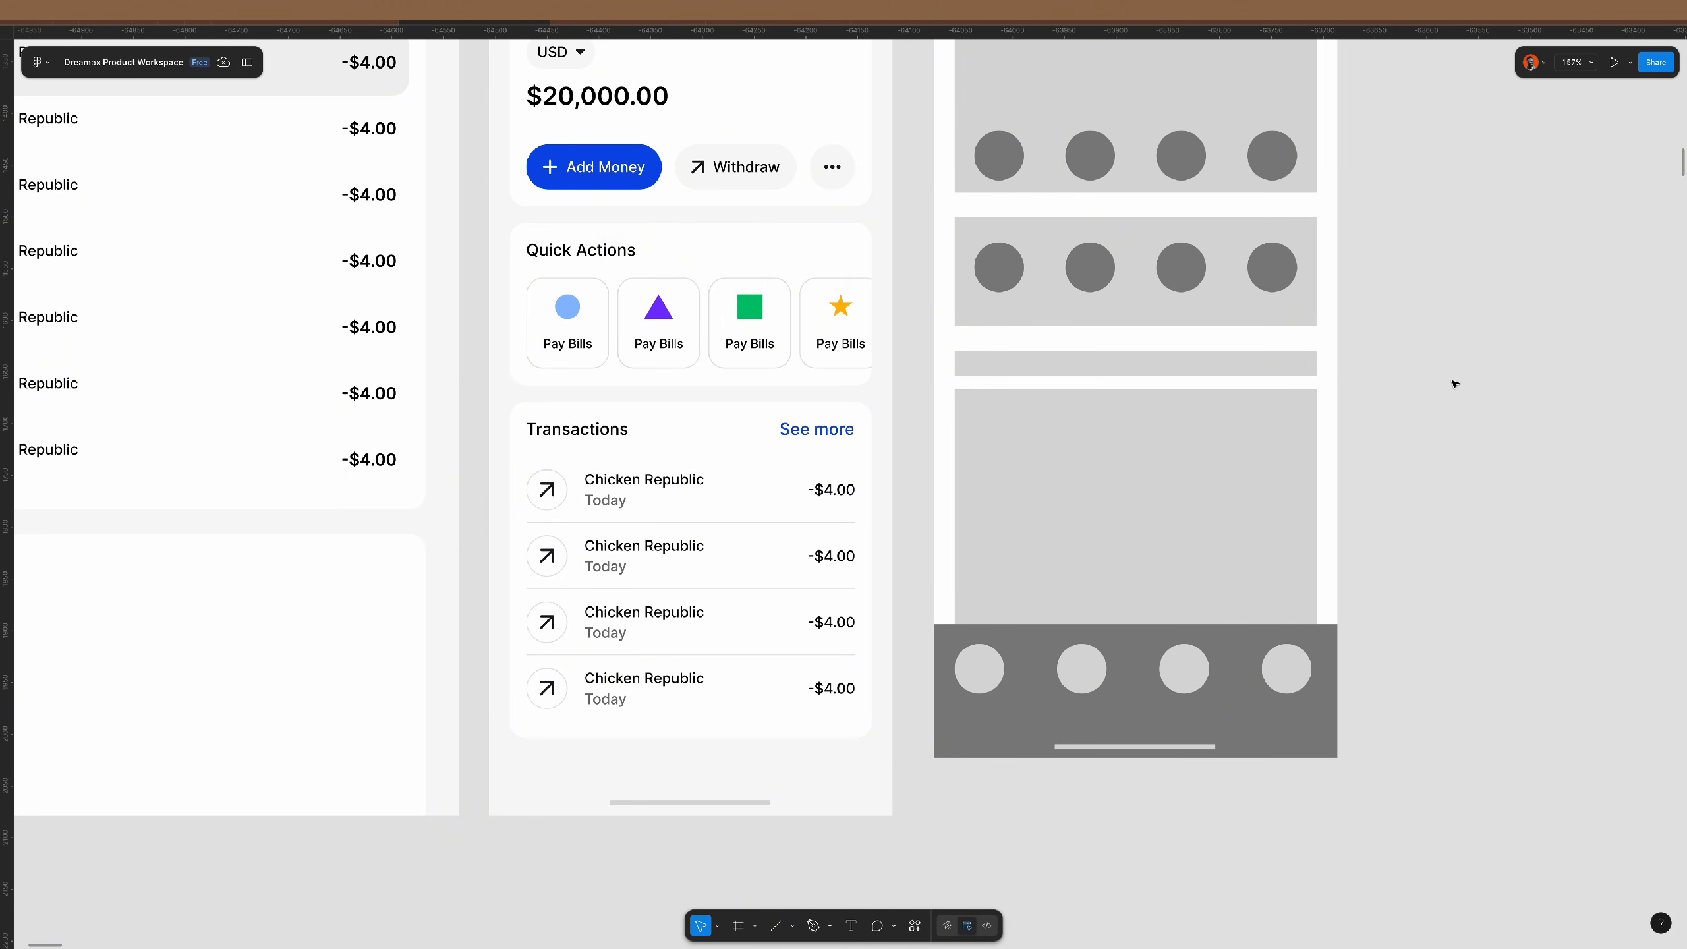
- Space the Pay Bills cards 16 apart
left_click(828, 344)
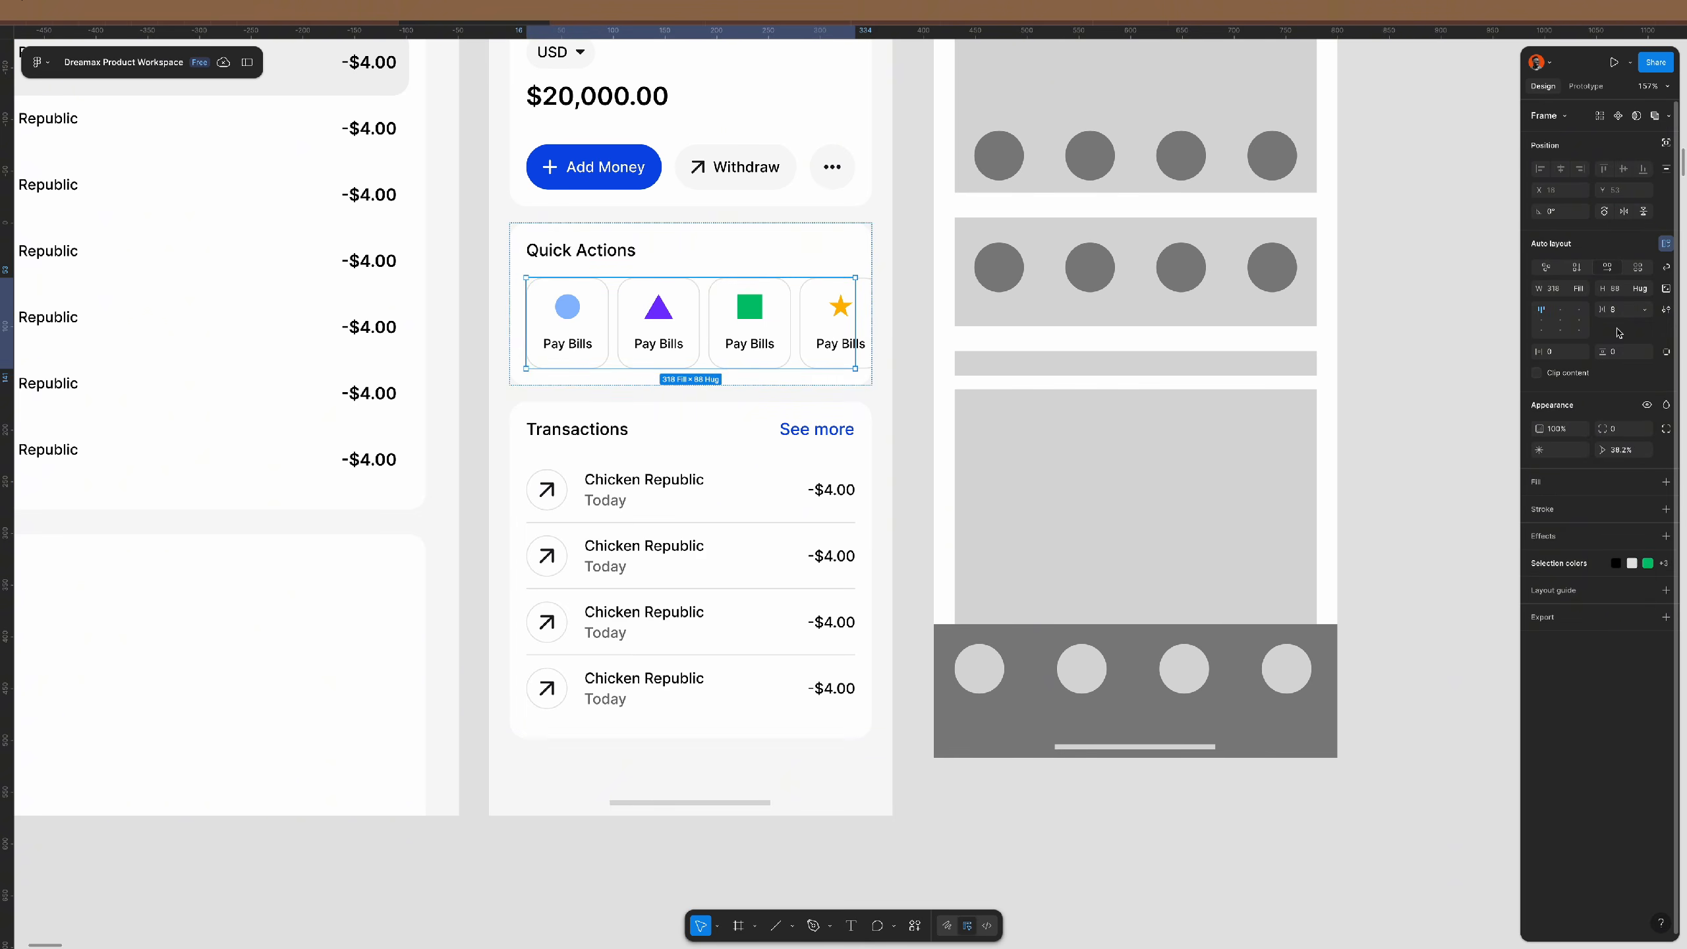
left_click(1627, 312)
type("16")
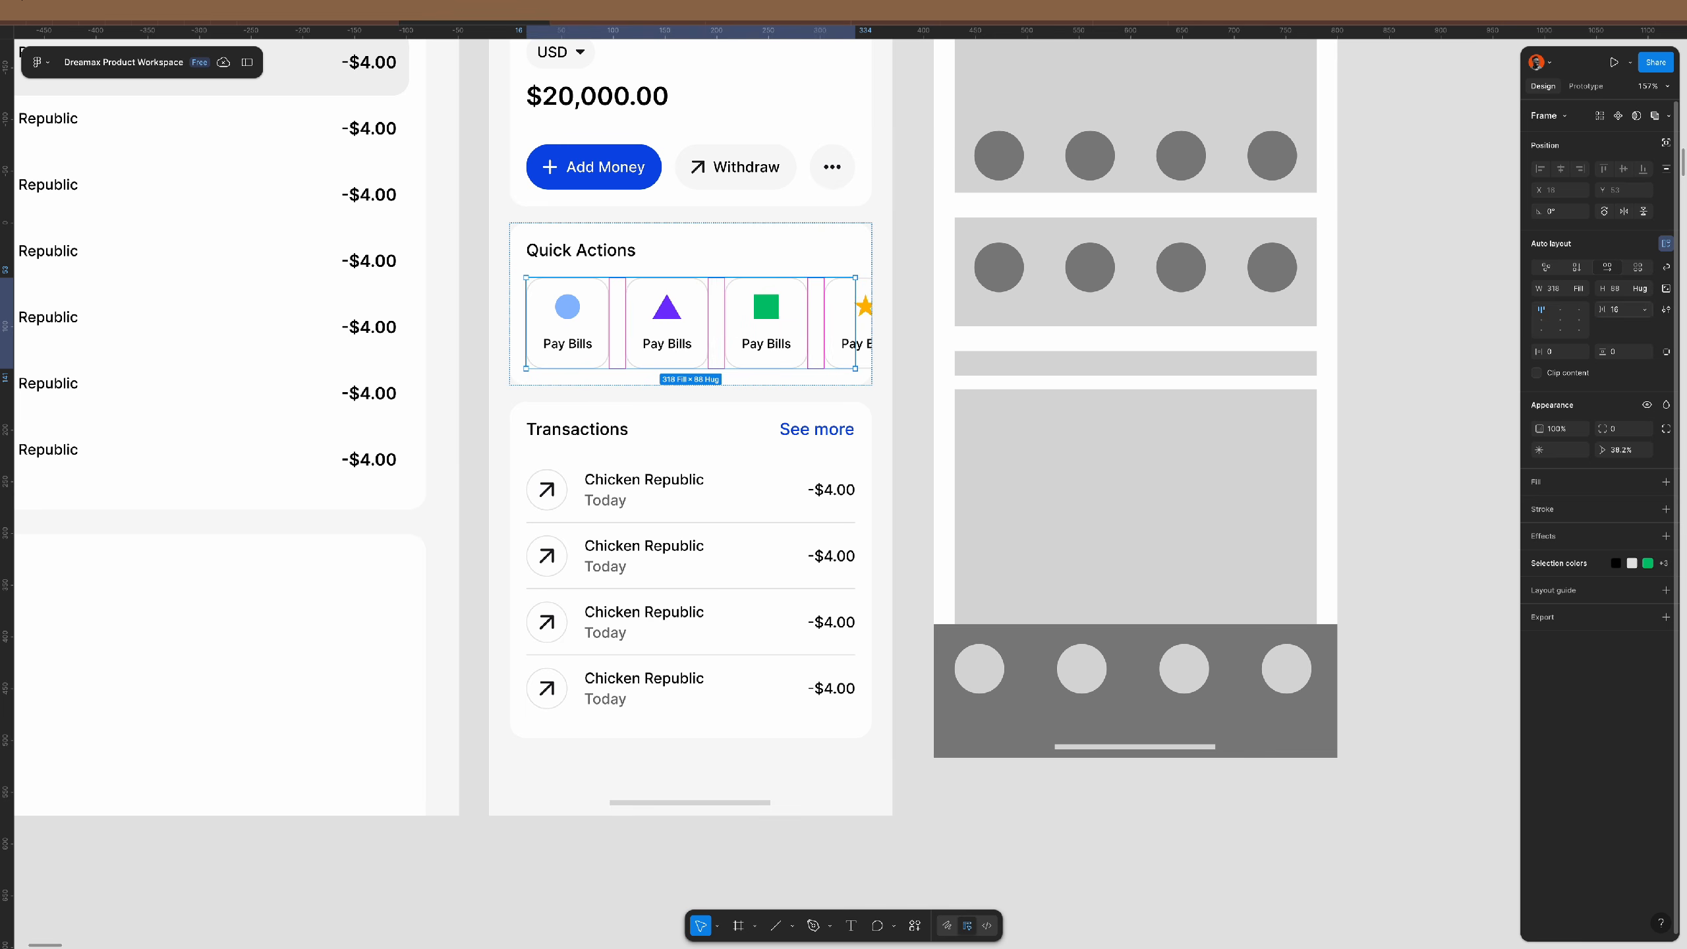
left_click(1442, 365)
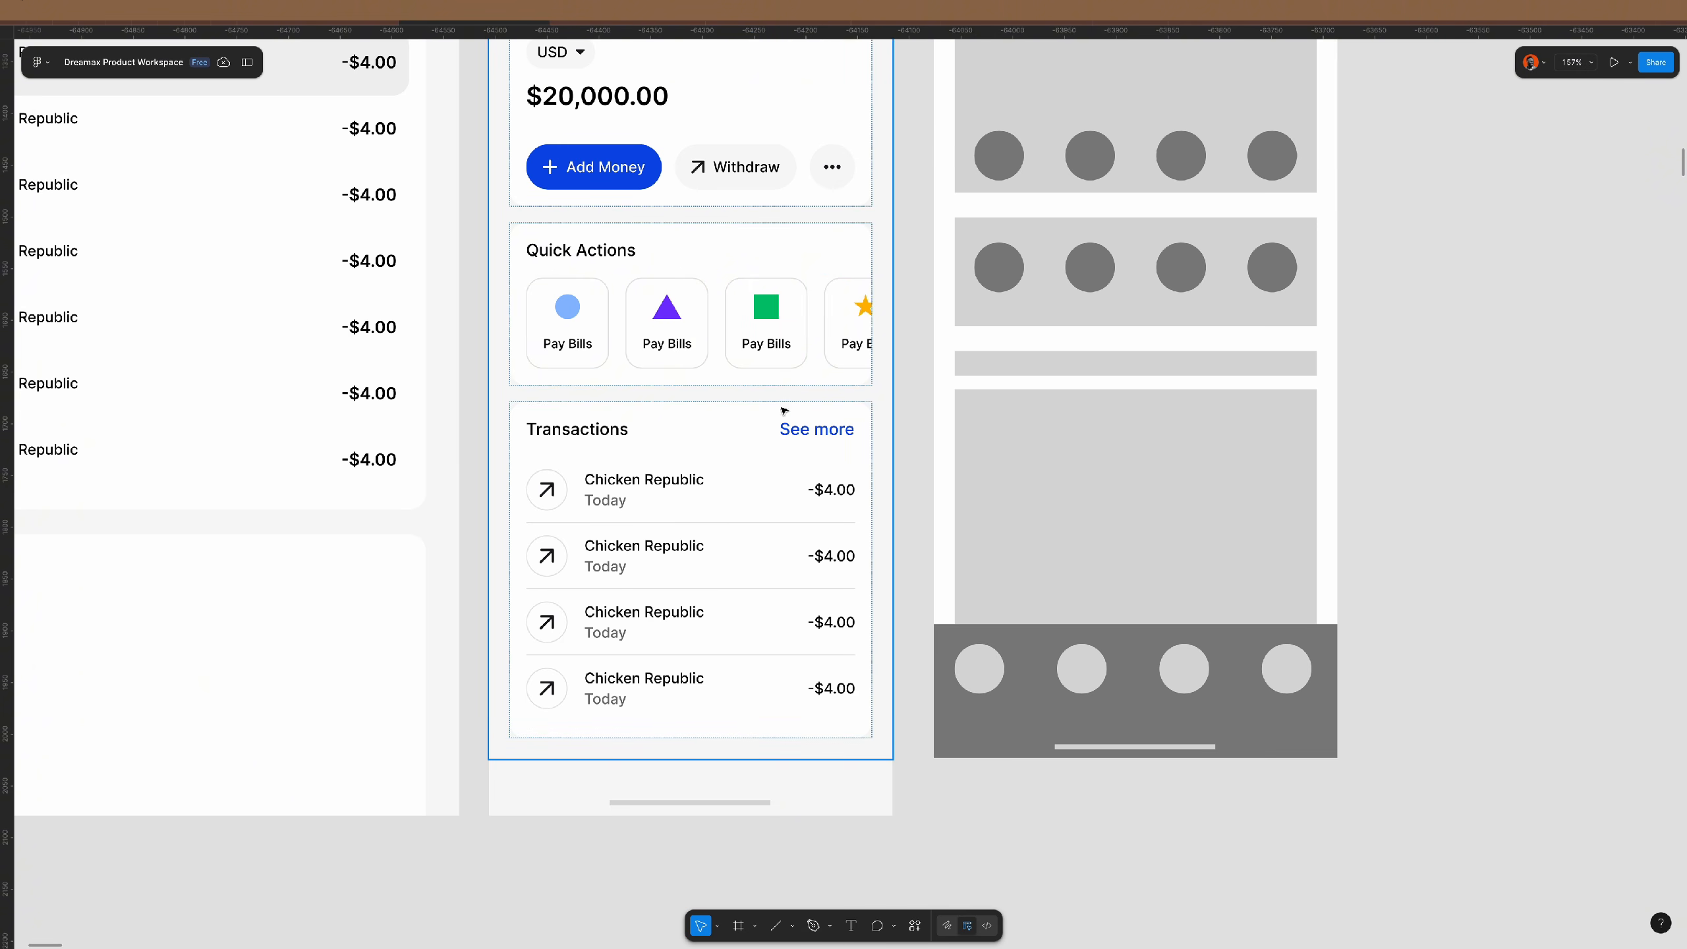
- Apply the body medium 14/140 text style to the See more link
scroll(765, 399, "down", 1)
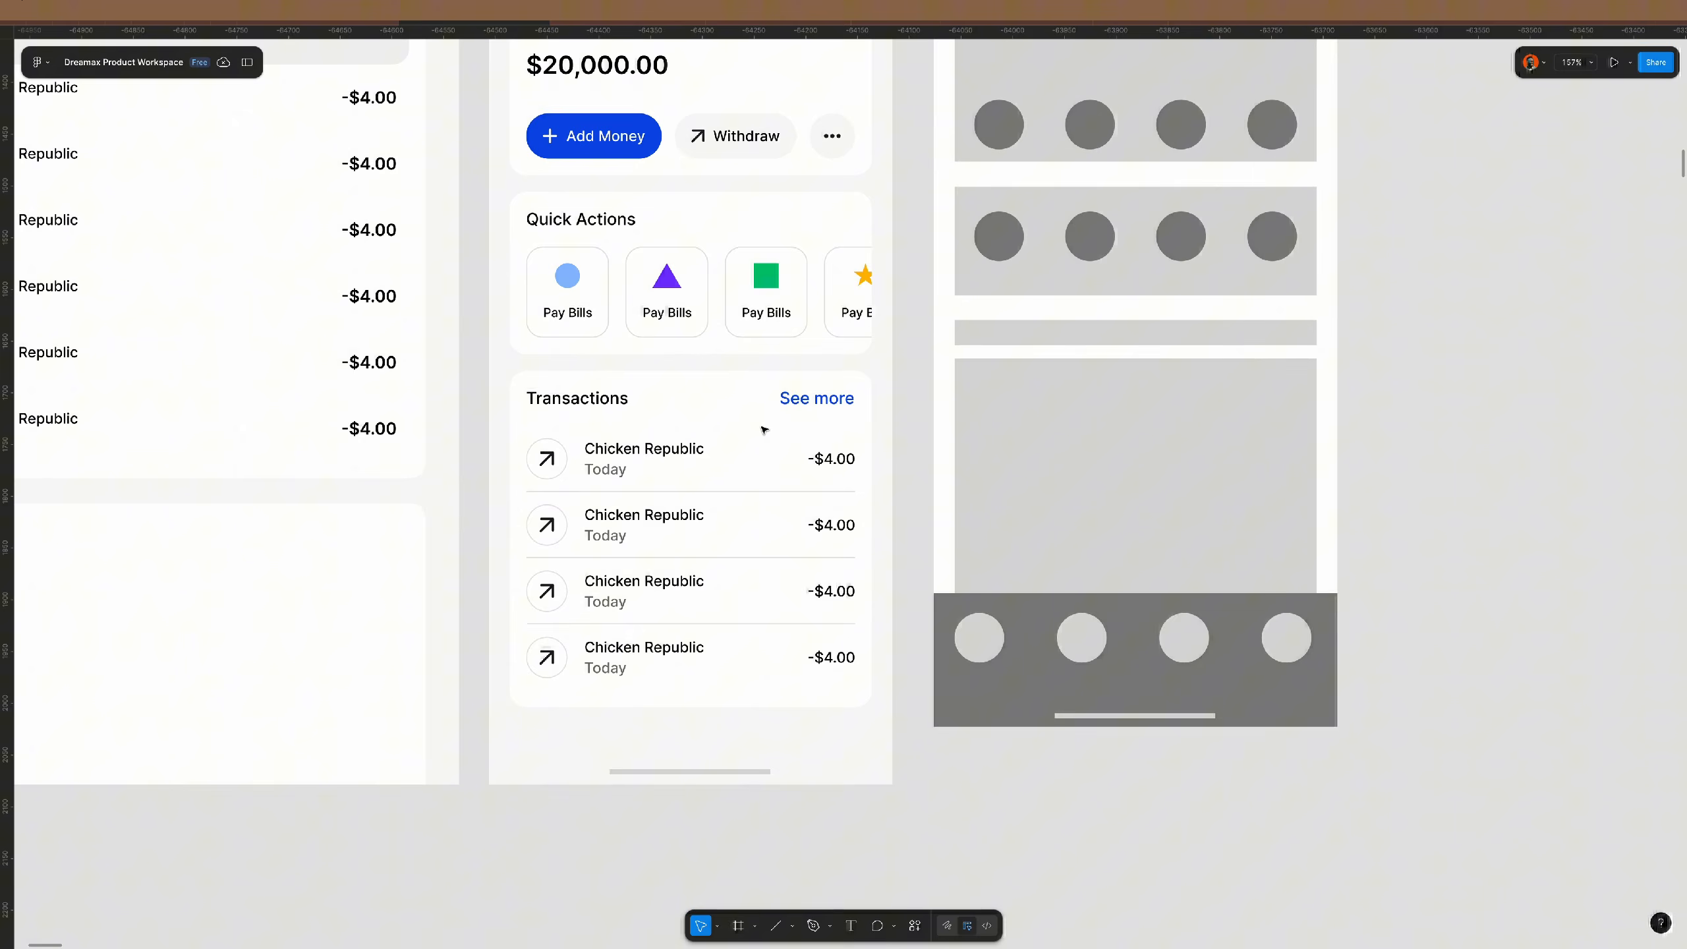
left_click(816, 398)
left_click(1613, 401)
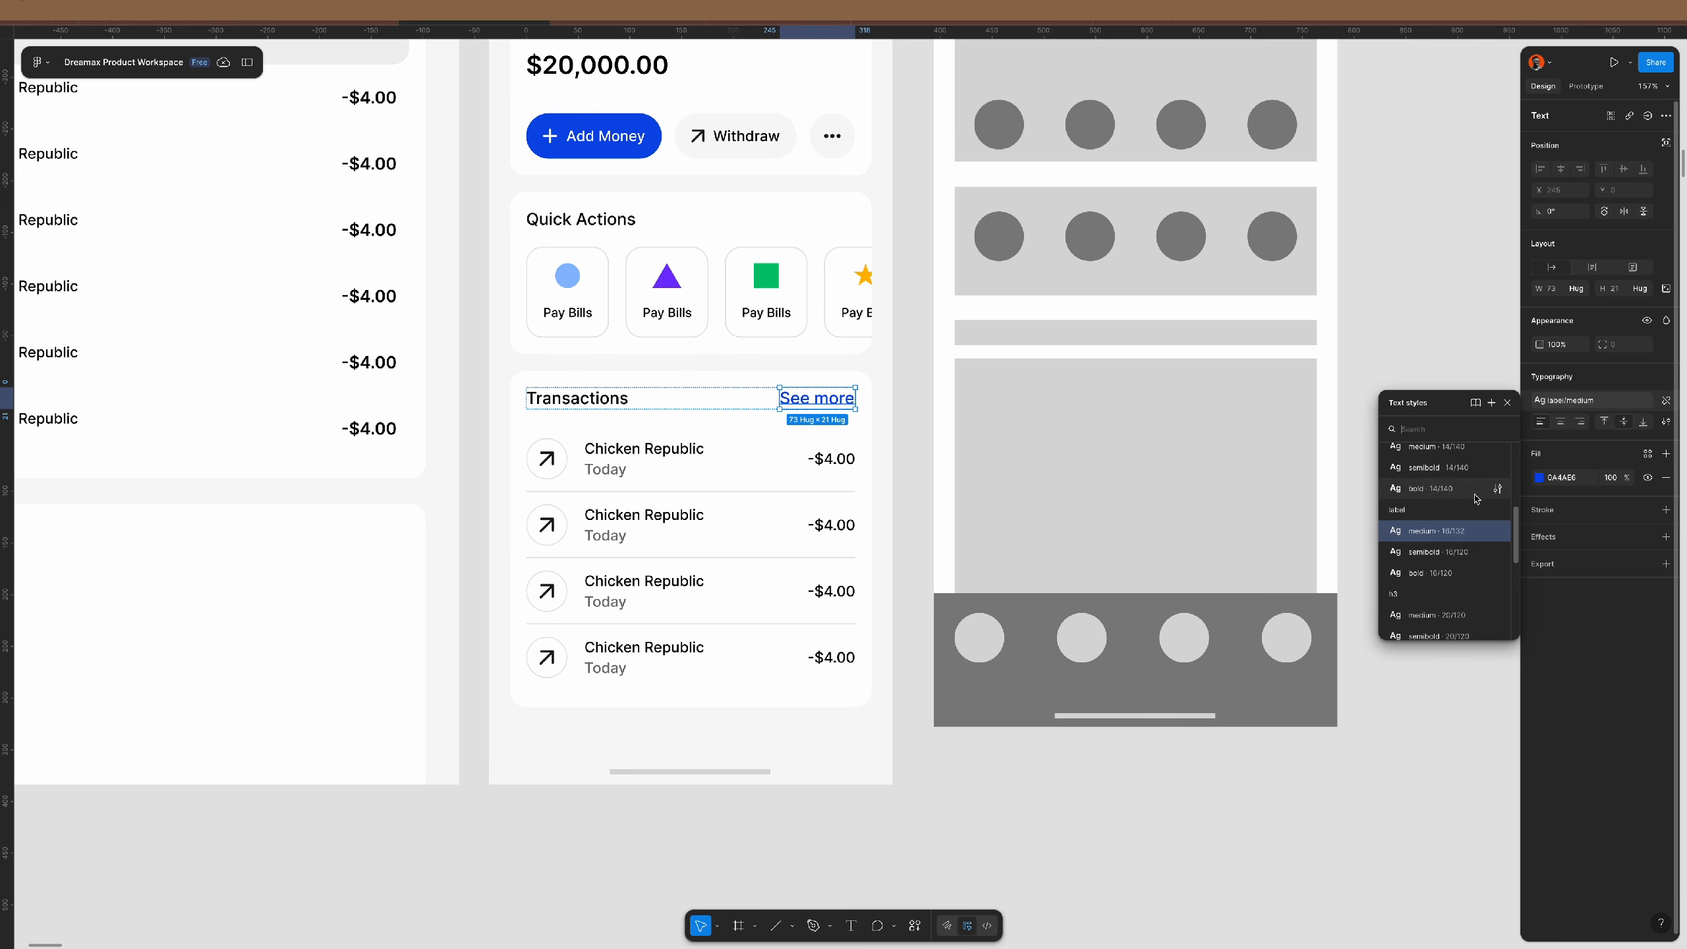
left_click(1461, 499)
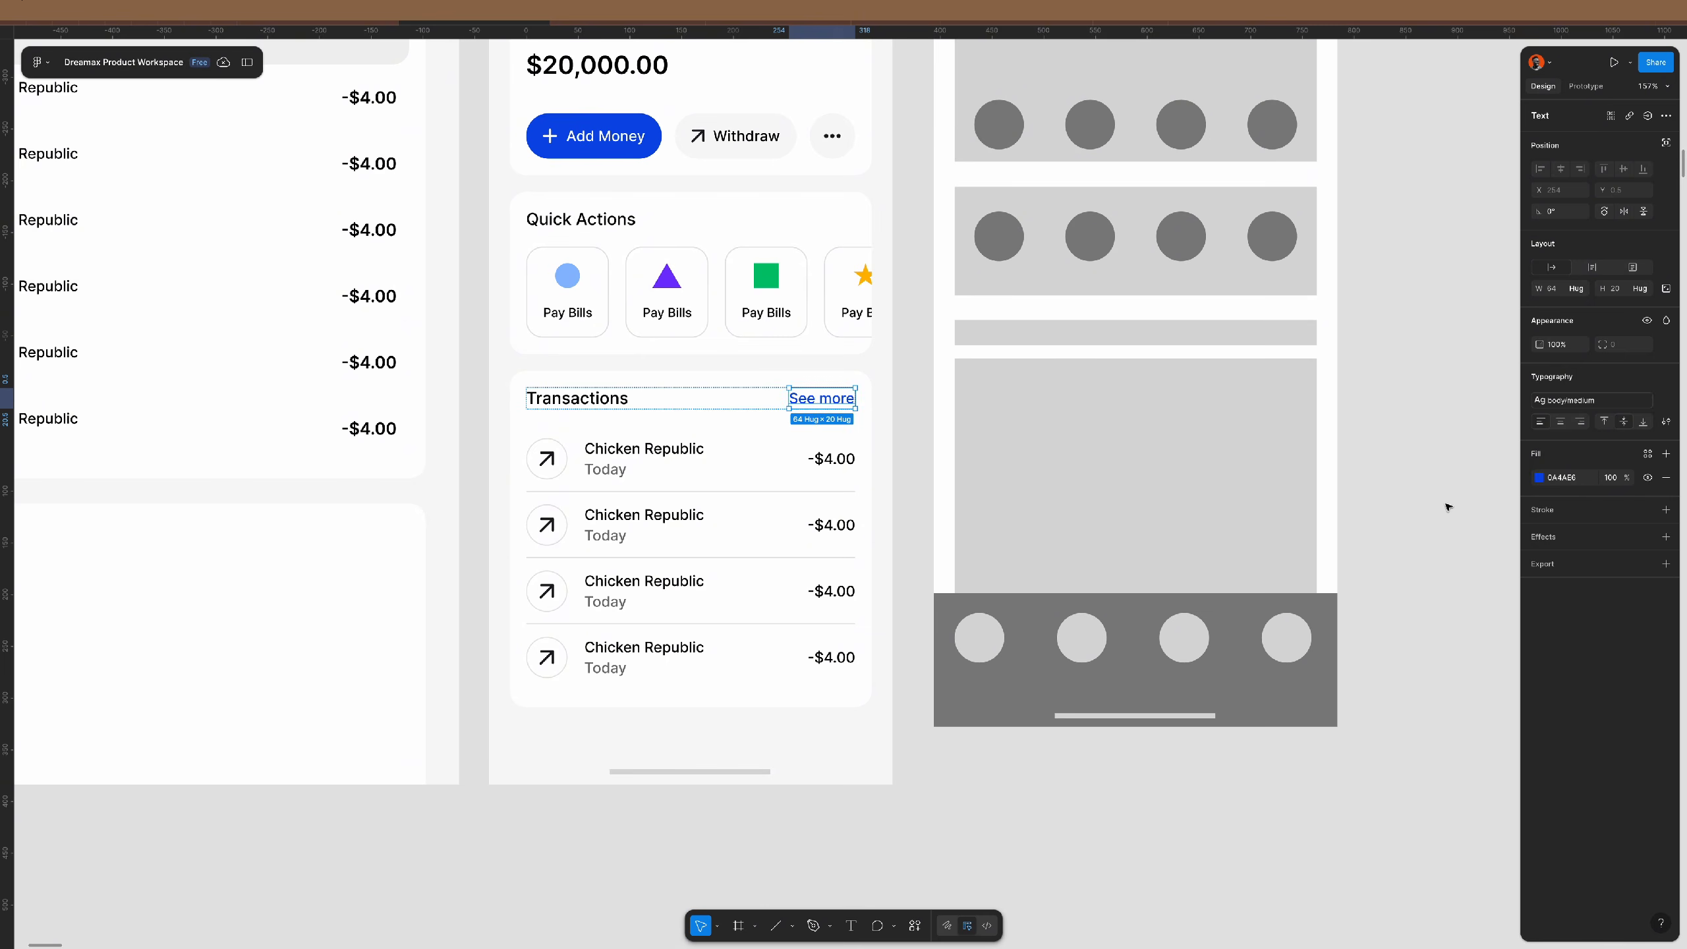
left_click(1417, 464)
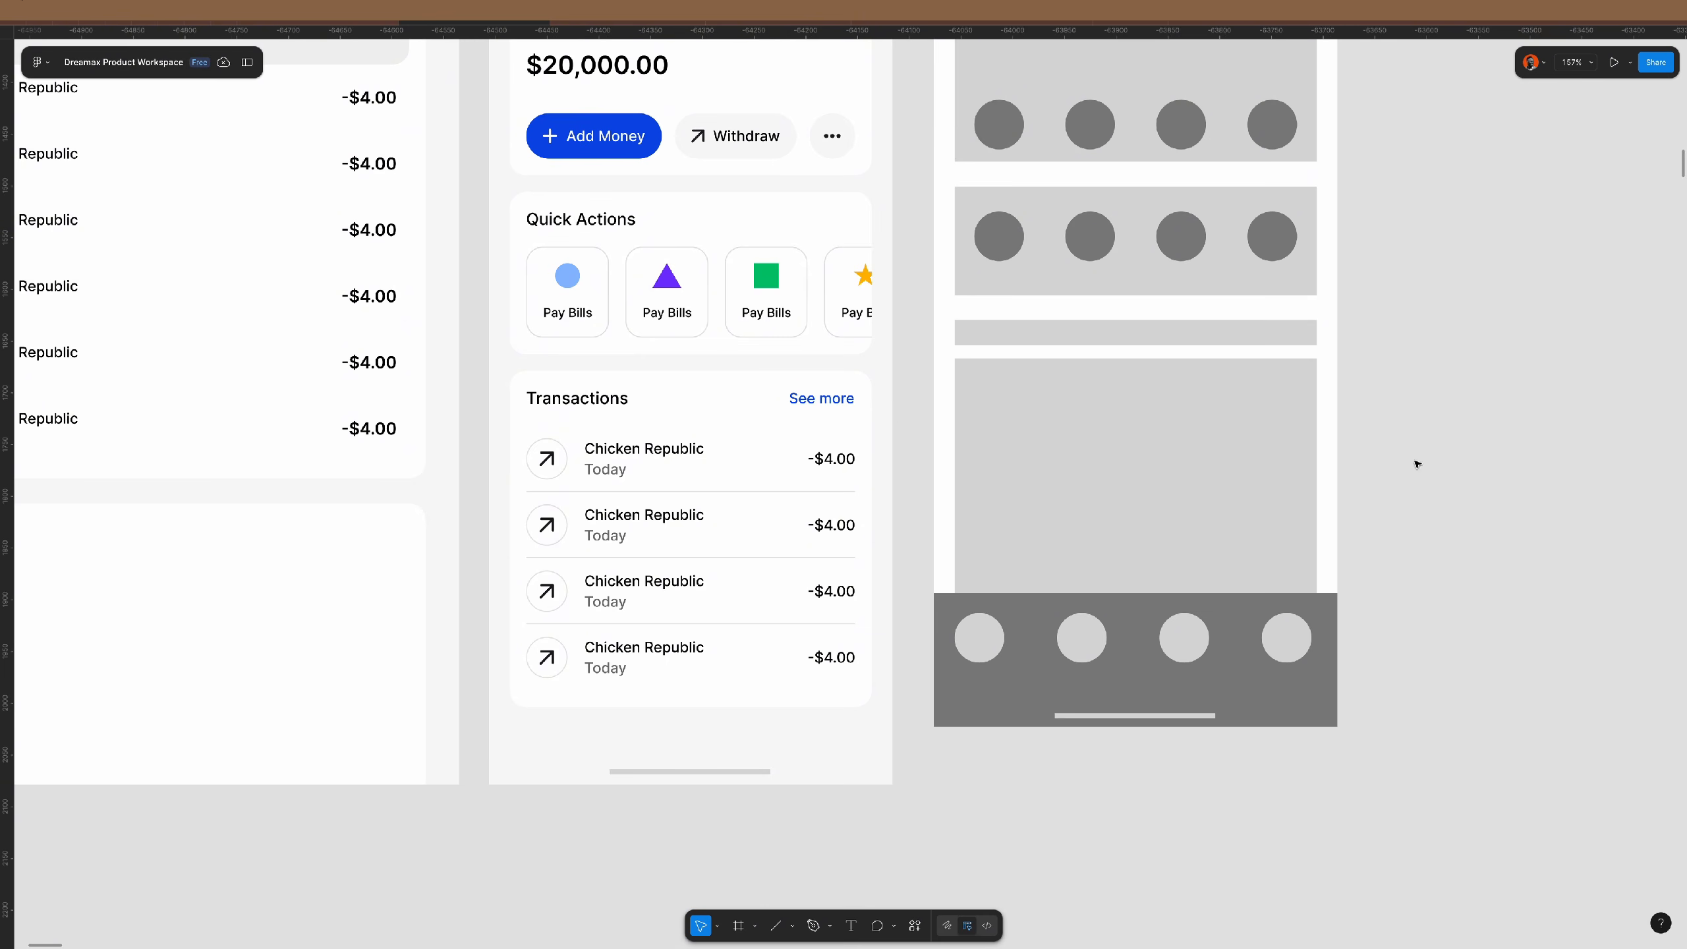
- Inspect the Chicken Republic transaction row and its name and date group
left_click(723, 424)
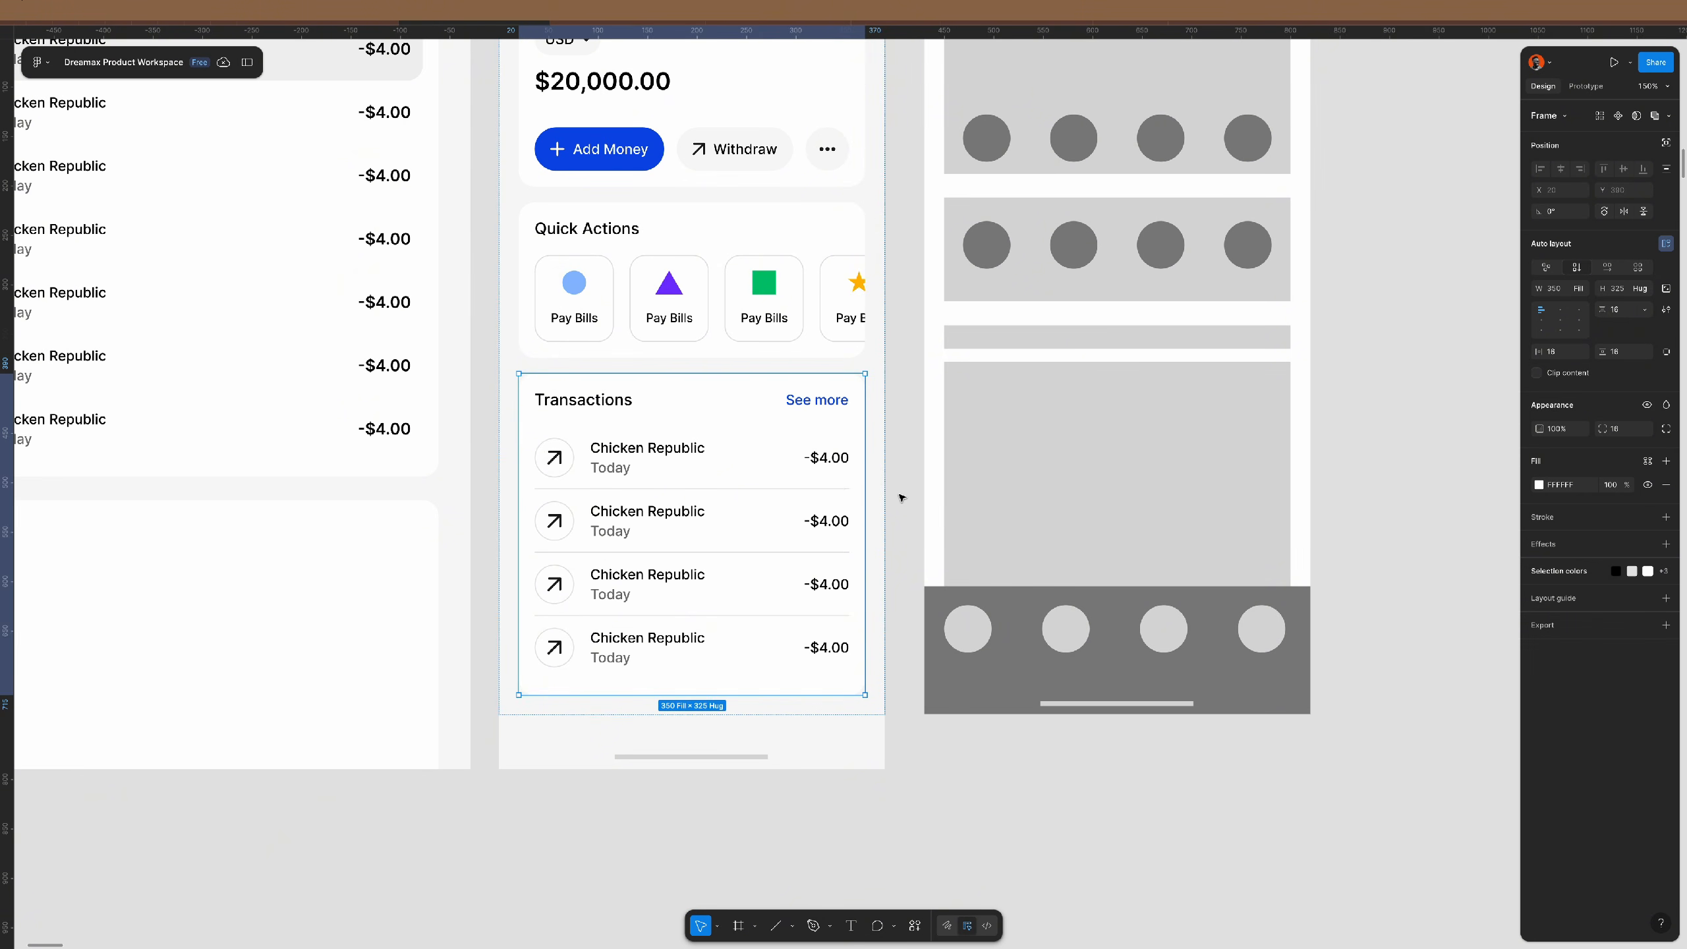
left_click(617, 469)
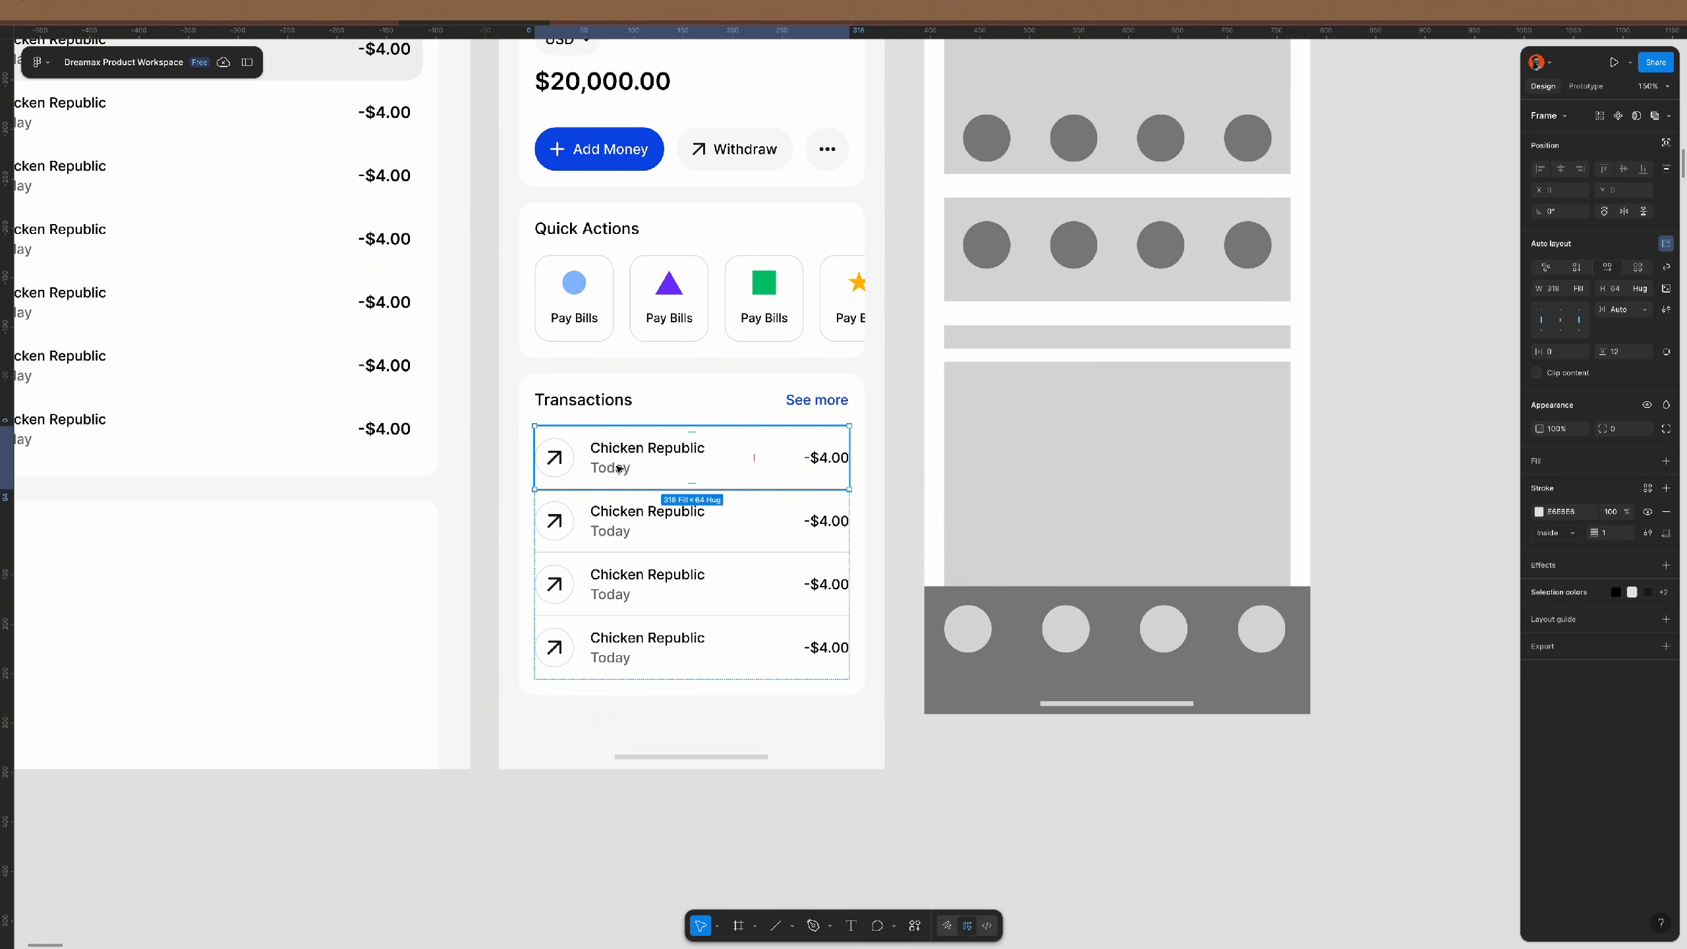
double_click(618, 468)
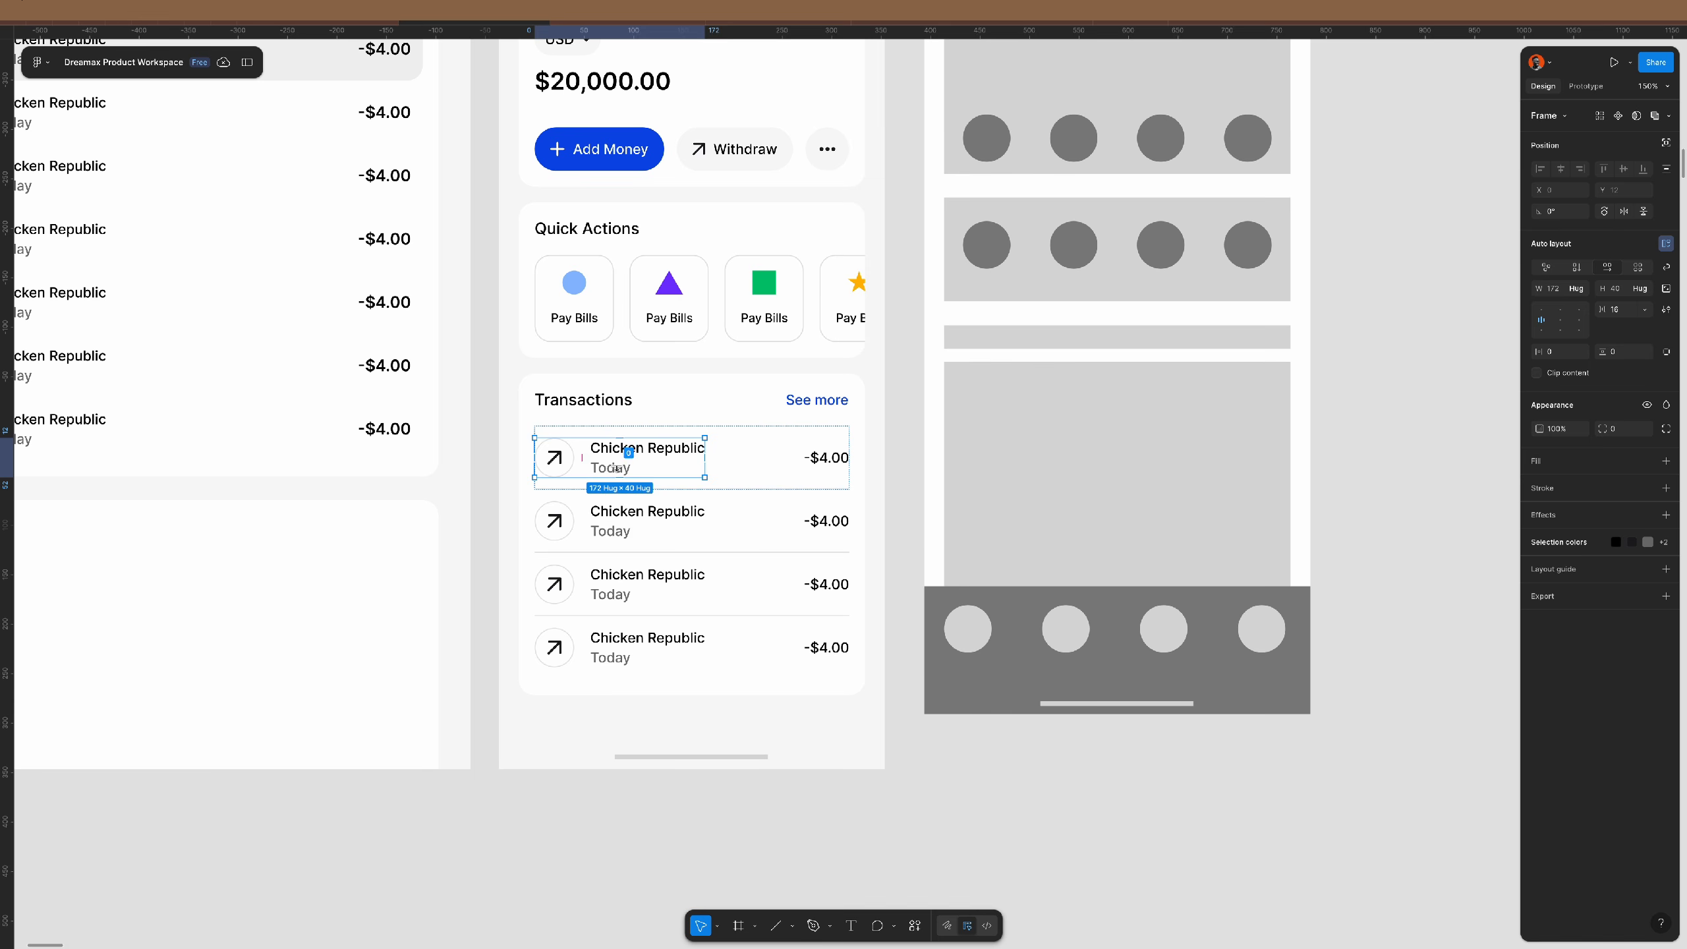
key("Escape")
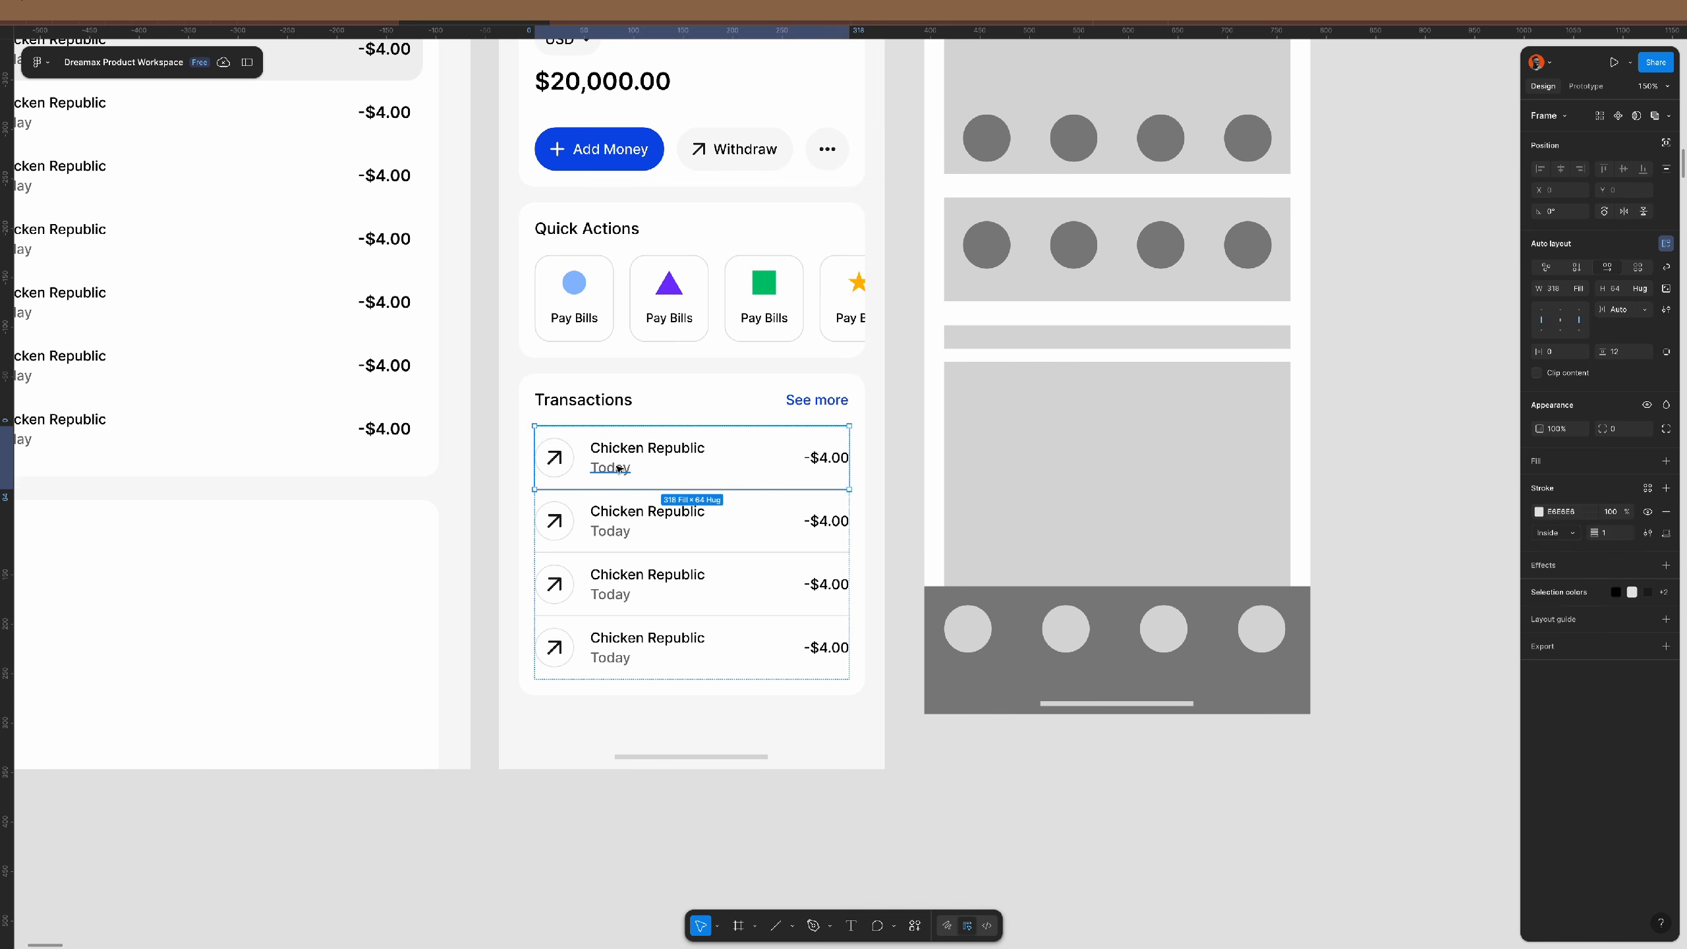
left_click(904, 520)
- Ungroup the header's bell and avatar and delete the bell icon
scroll(884, 508, "down", 5)
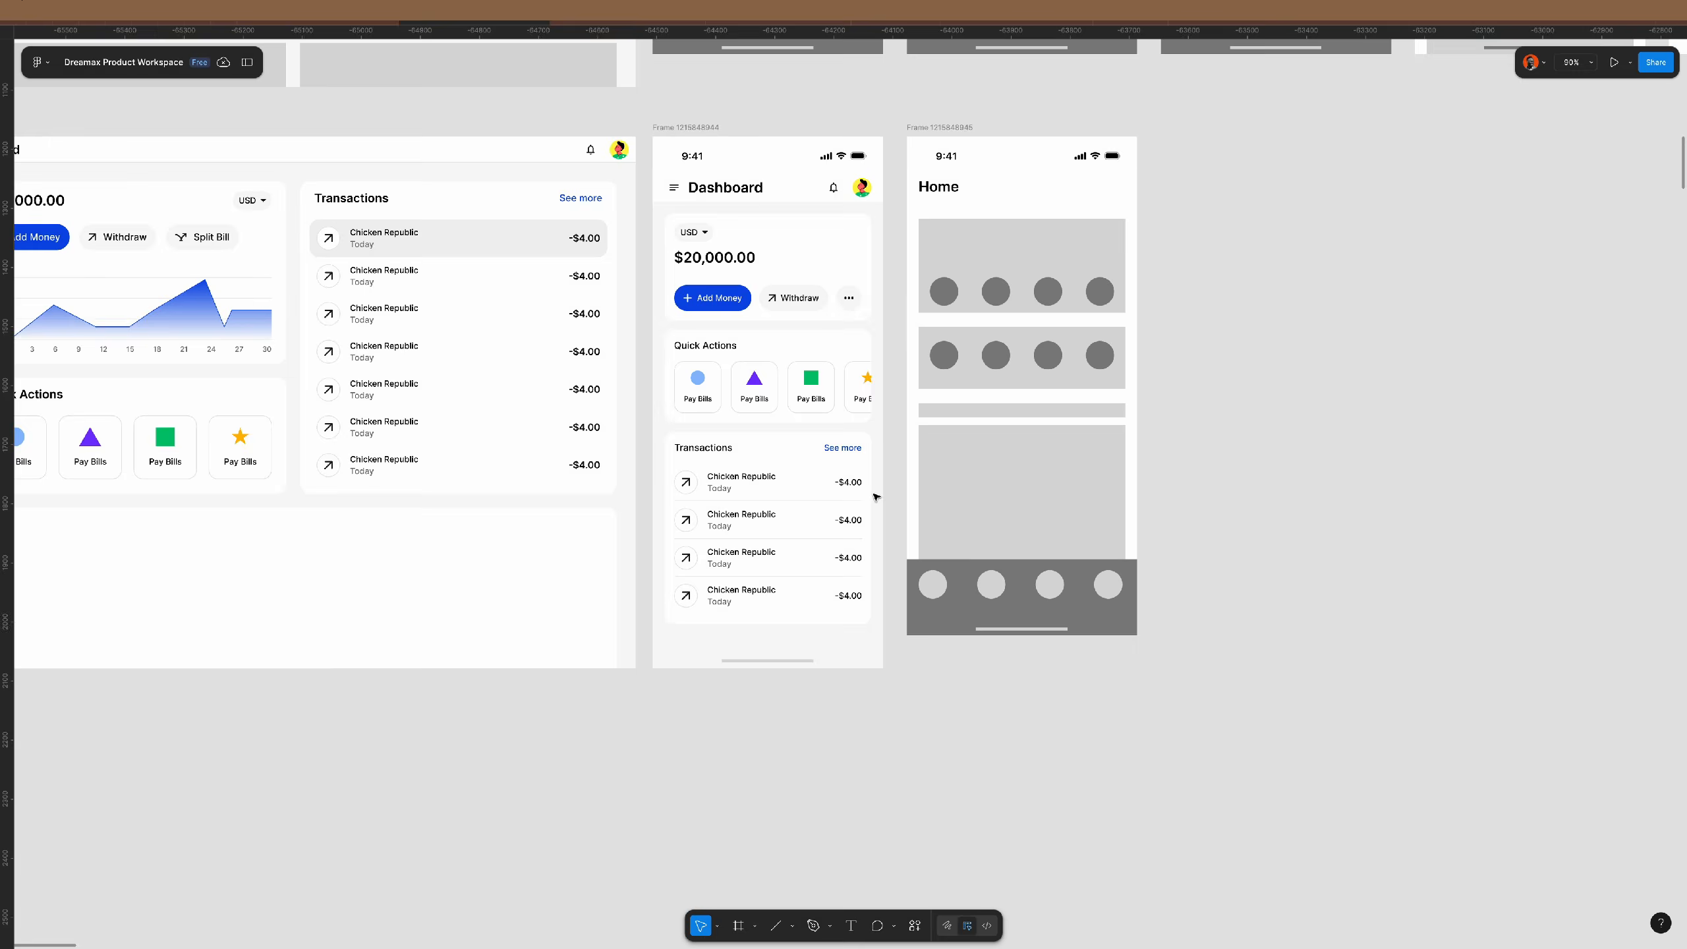
scroll(875, 497, "up", 2)
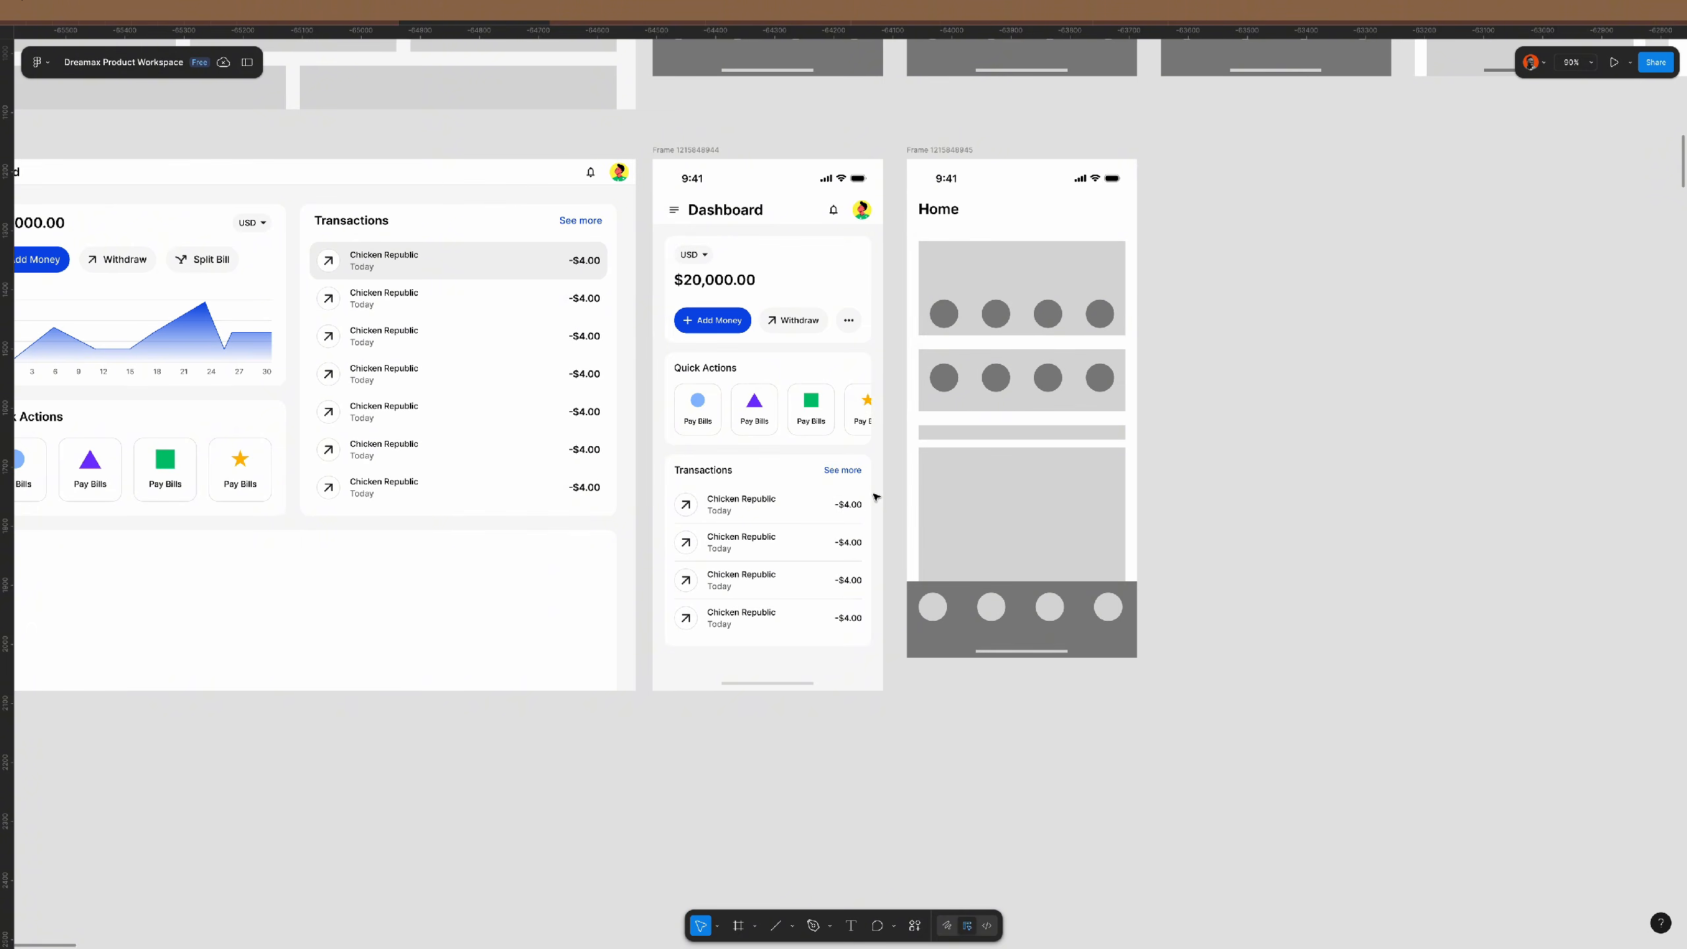
scroll(875, 497, "left", 3)
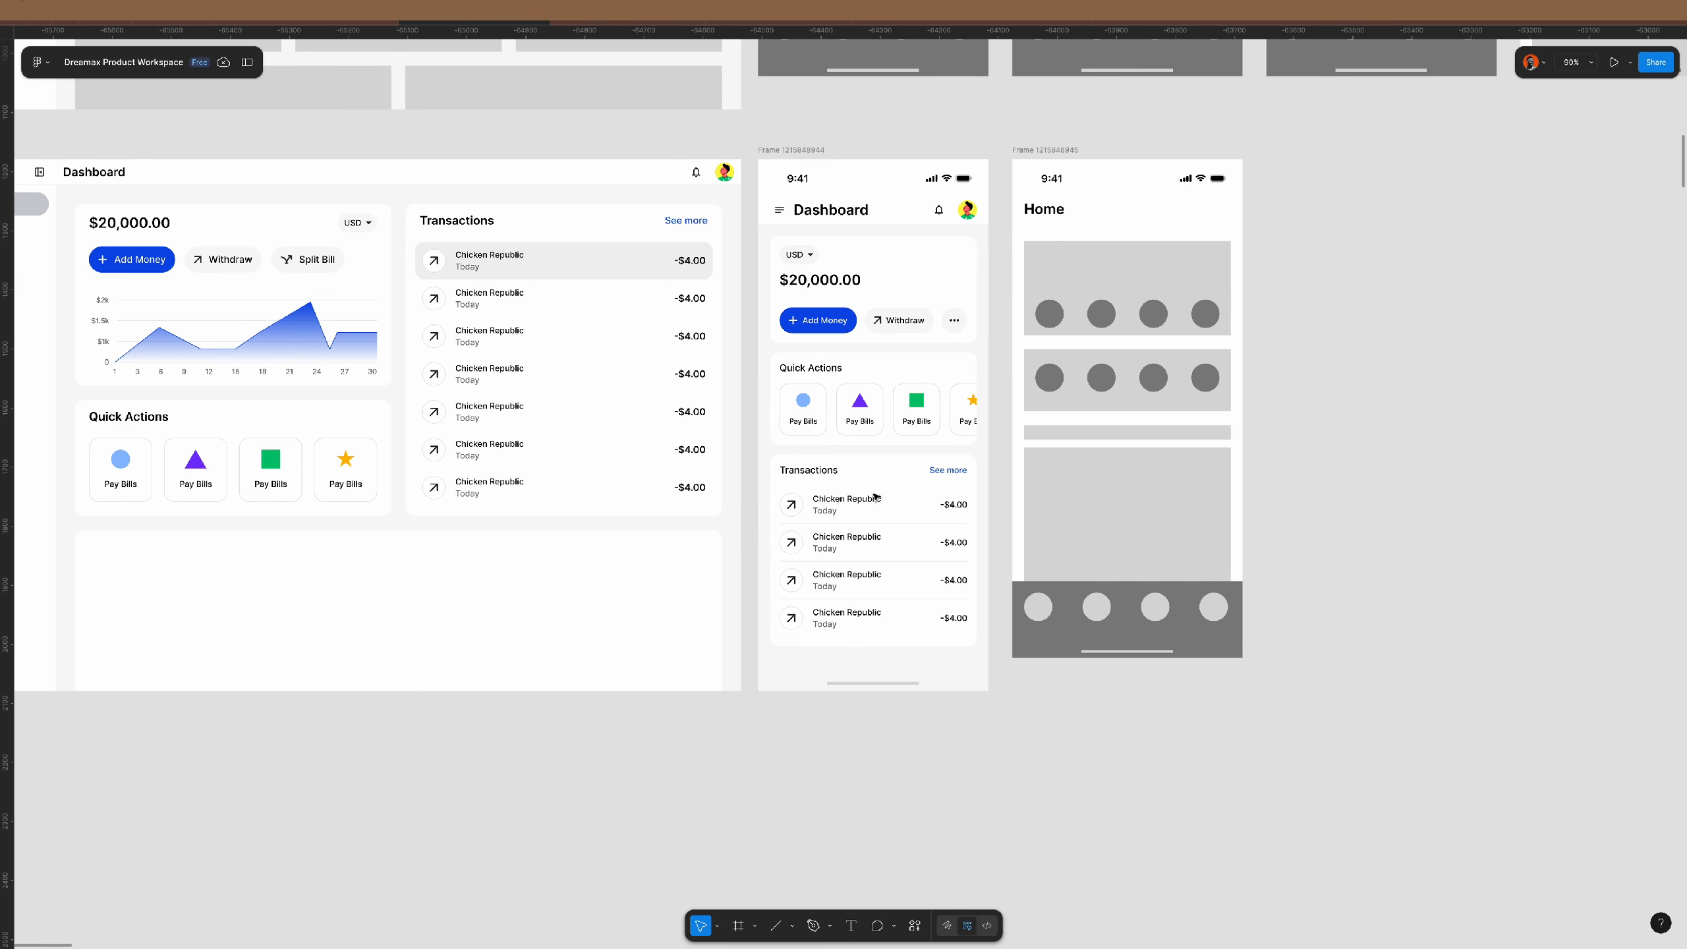
left_click(947, 211)
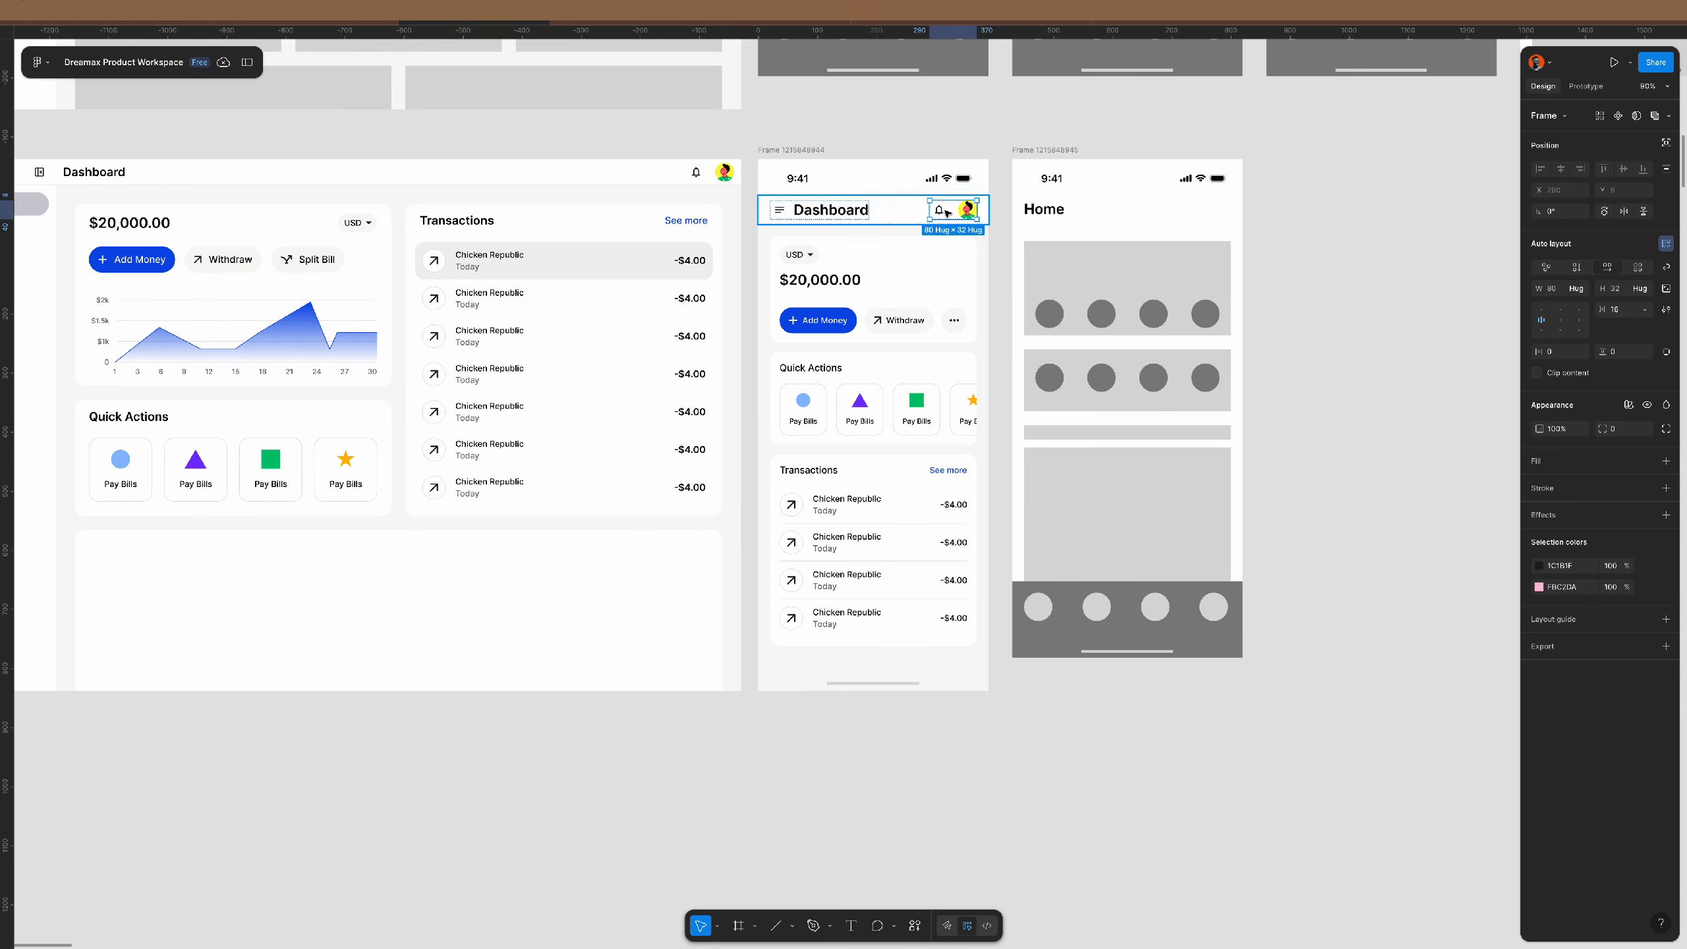
key("ctrl+shift+g")
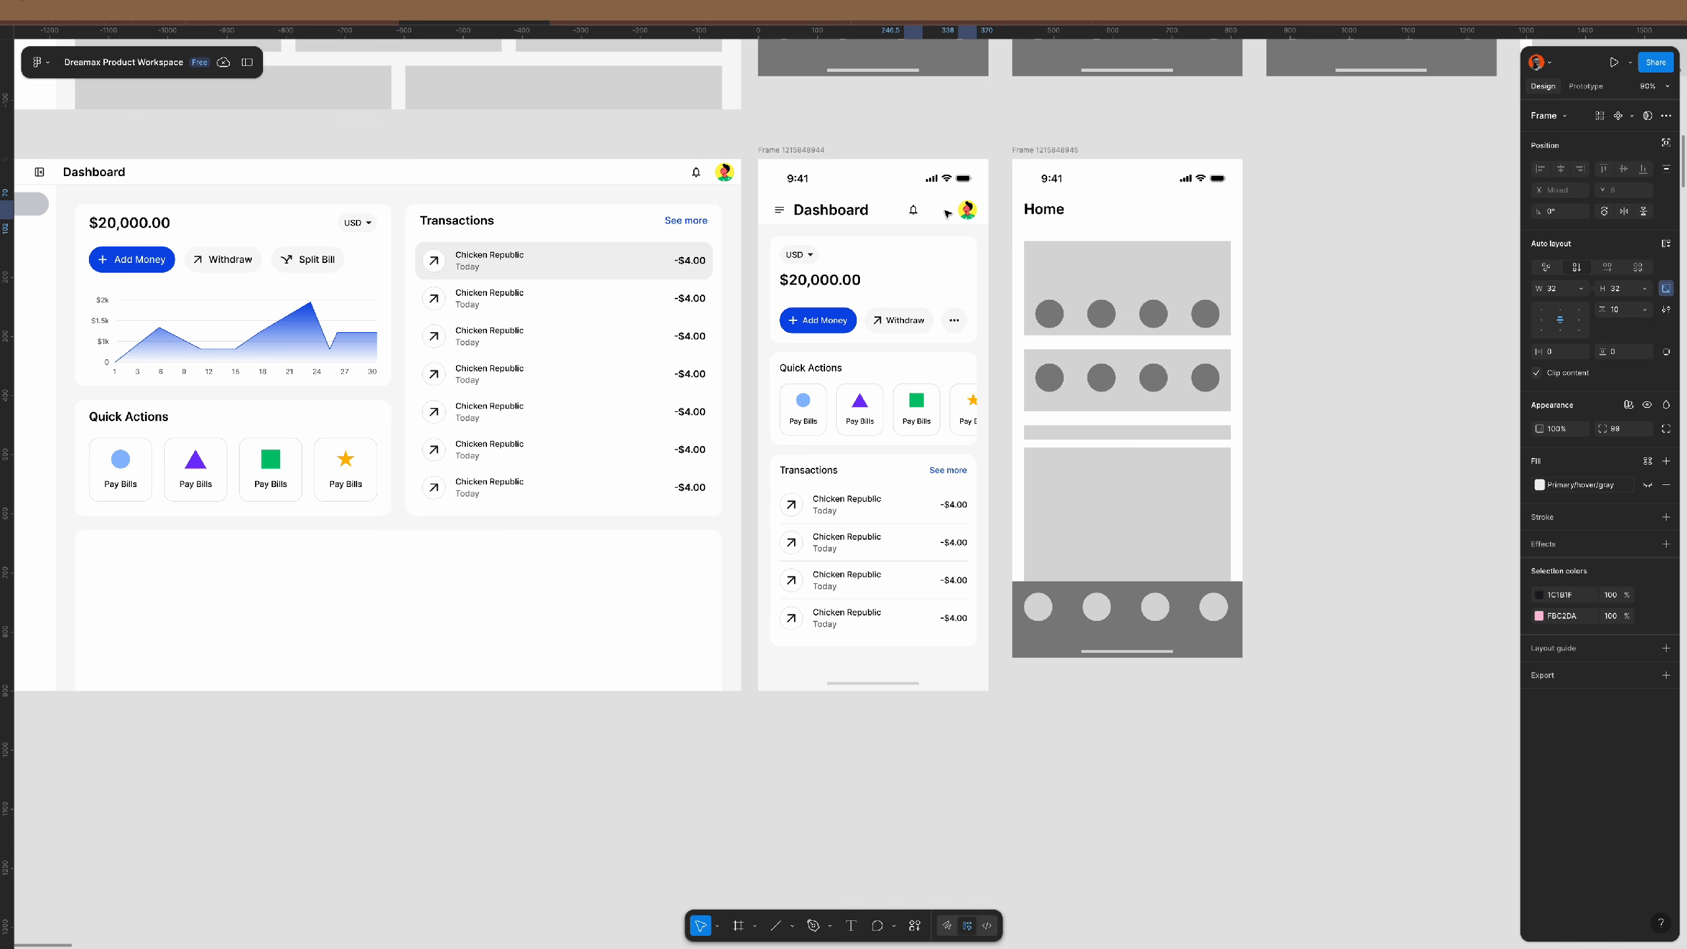
key("Delete")
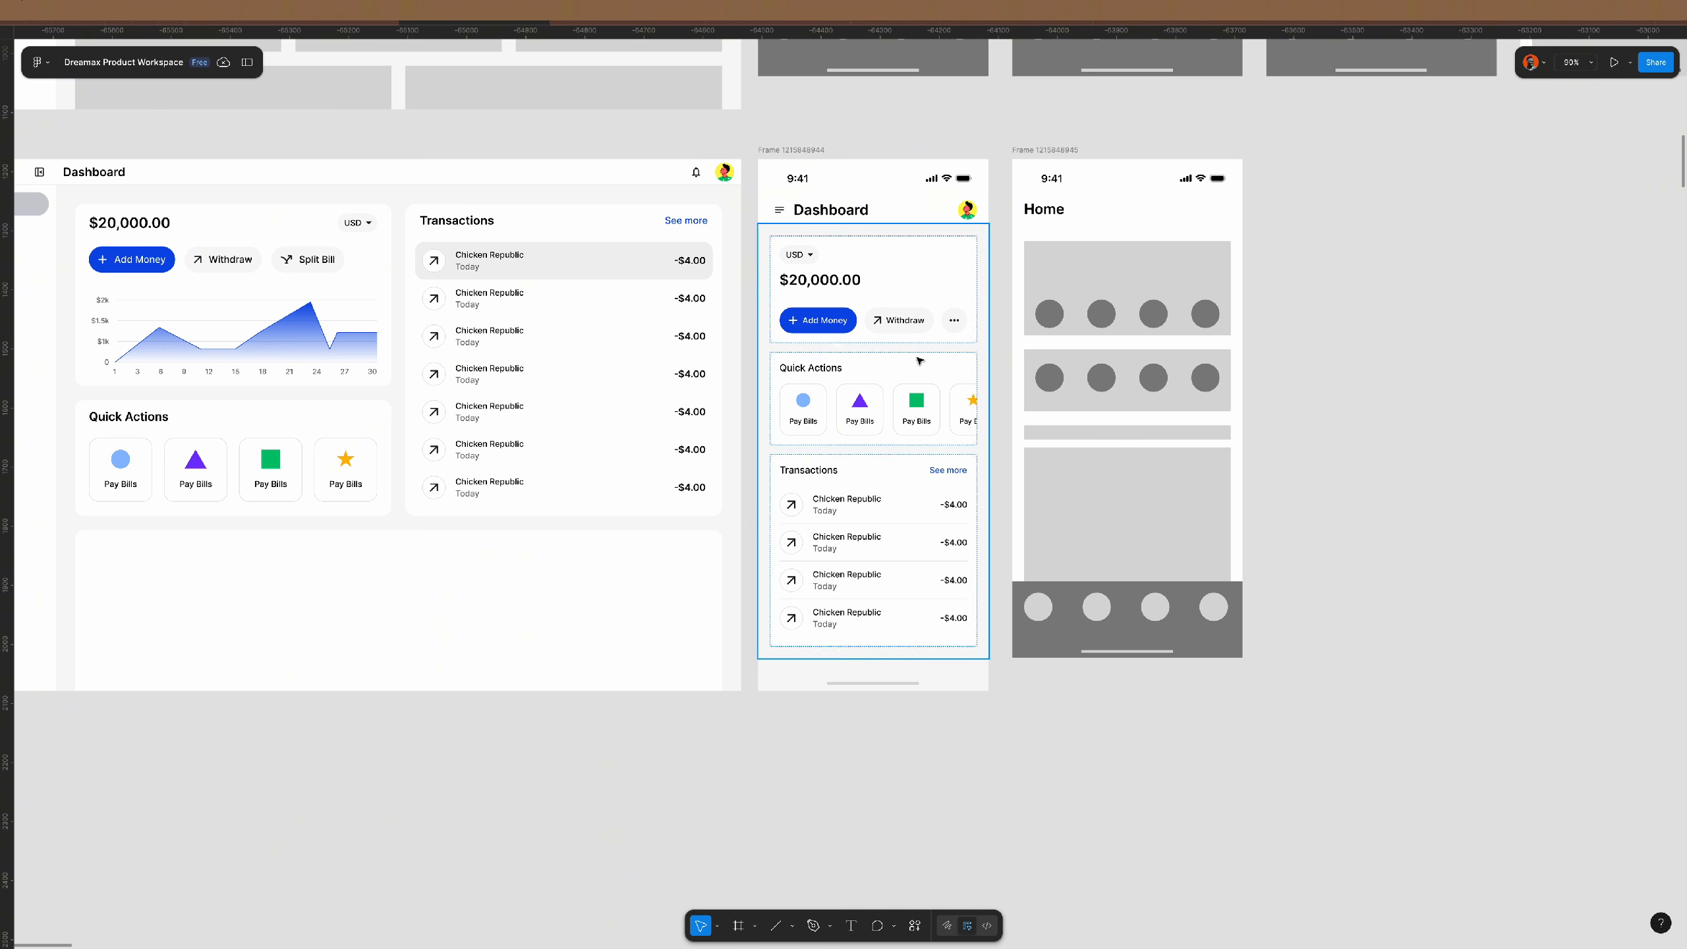
- Pan the canvas over to the desktop dashboard
scroll(919, 359, "left", 5)
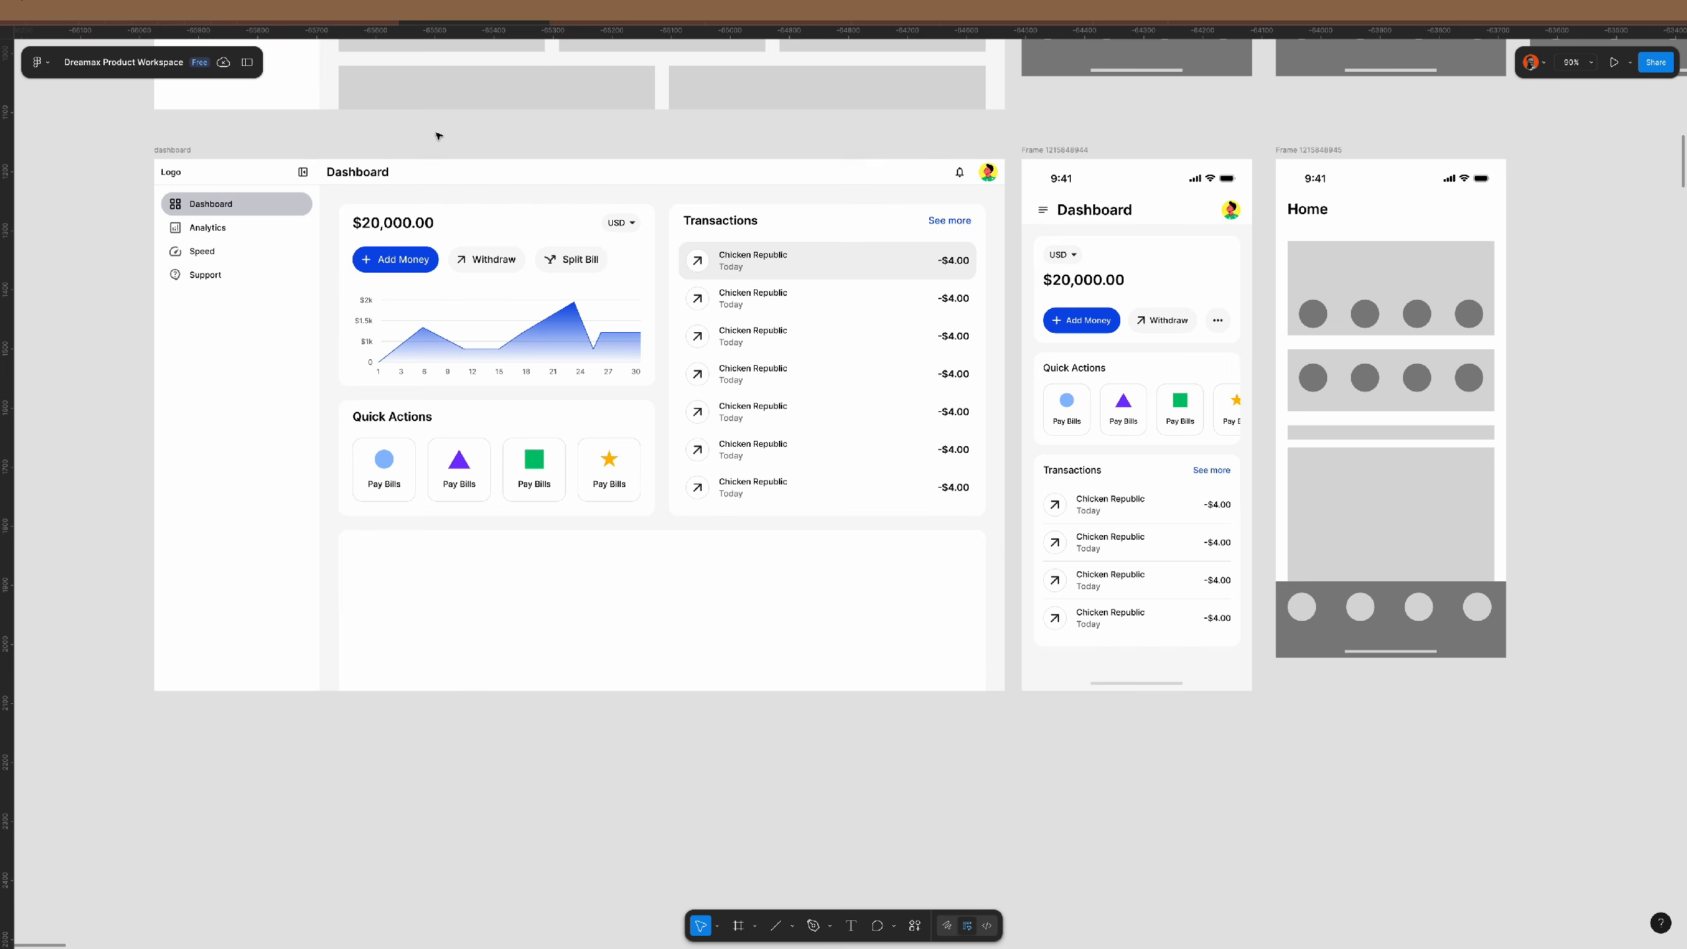
scroll(437, 136, "up", 3)
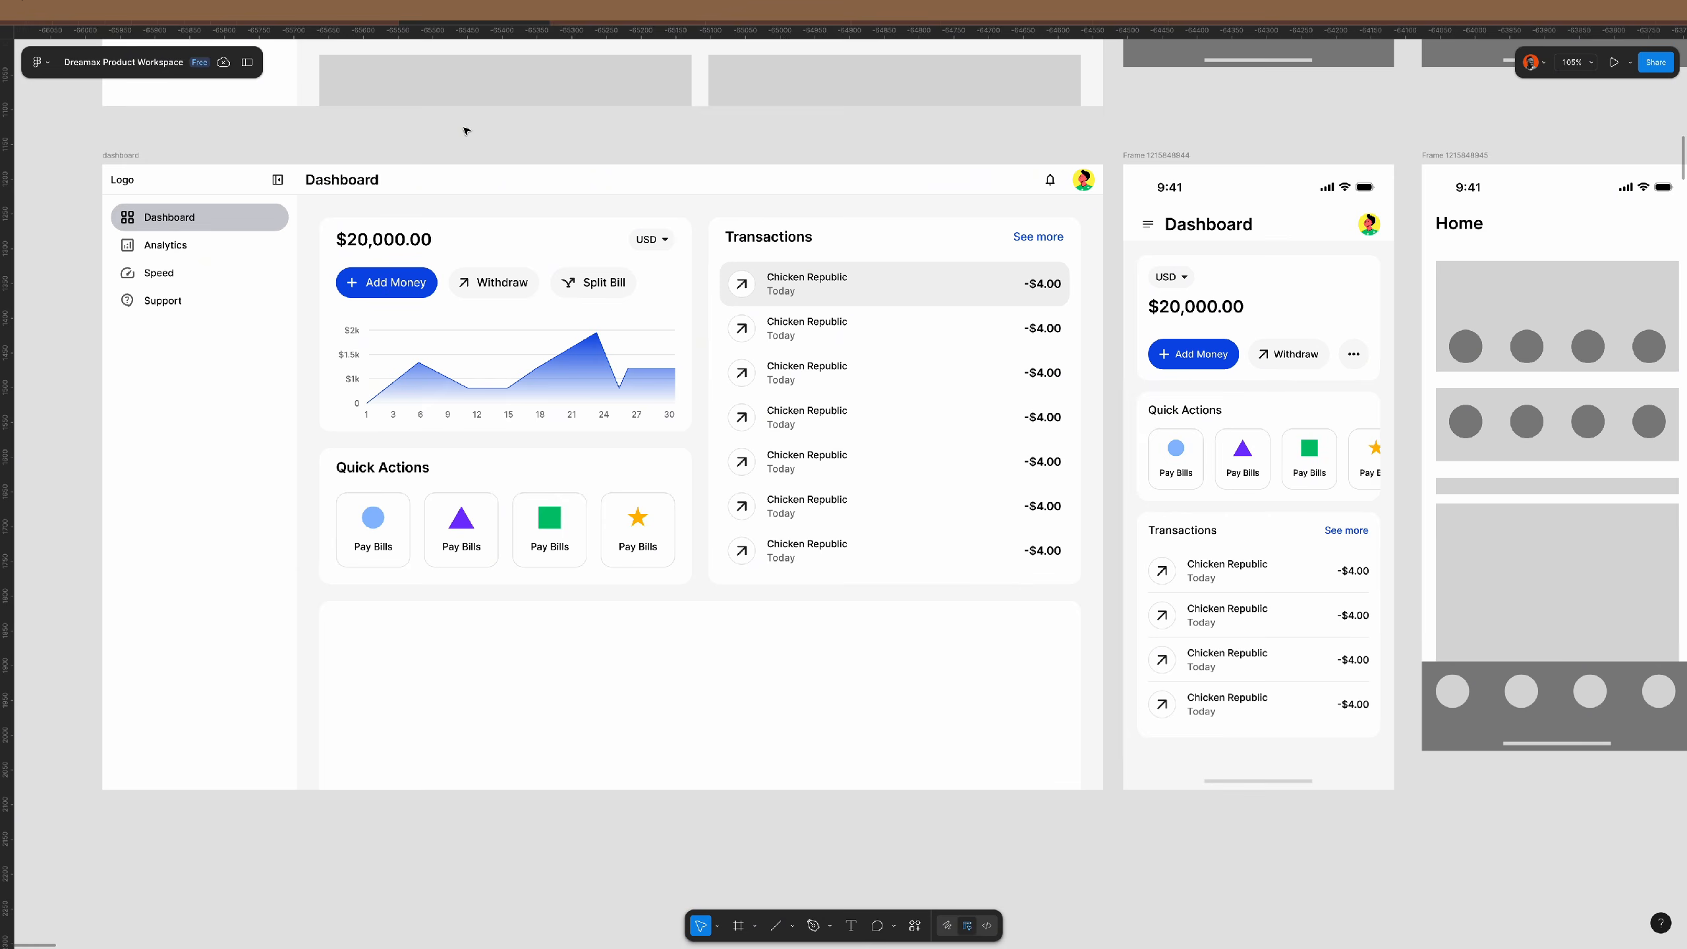
scroll(468, 132, "up", 1)
scroll(467, 131, "up", 2)
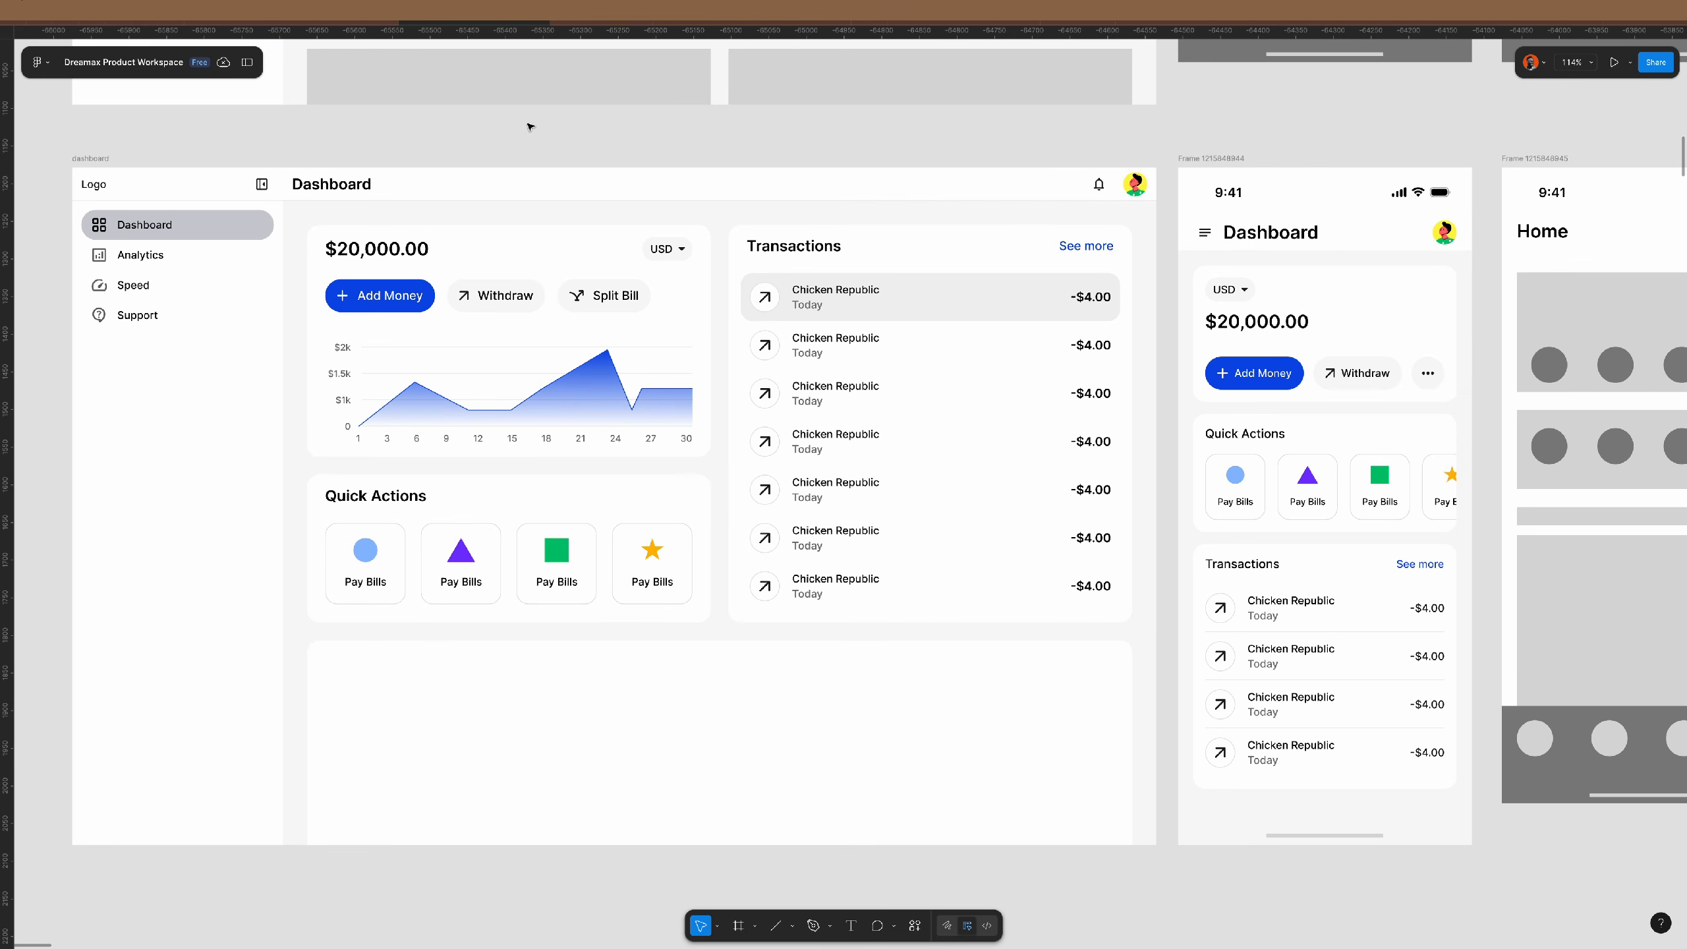
scroll(569, 129, "left", 1)
scroll(598, 136, "down", 1)
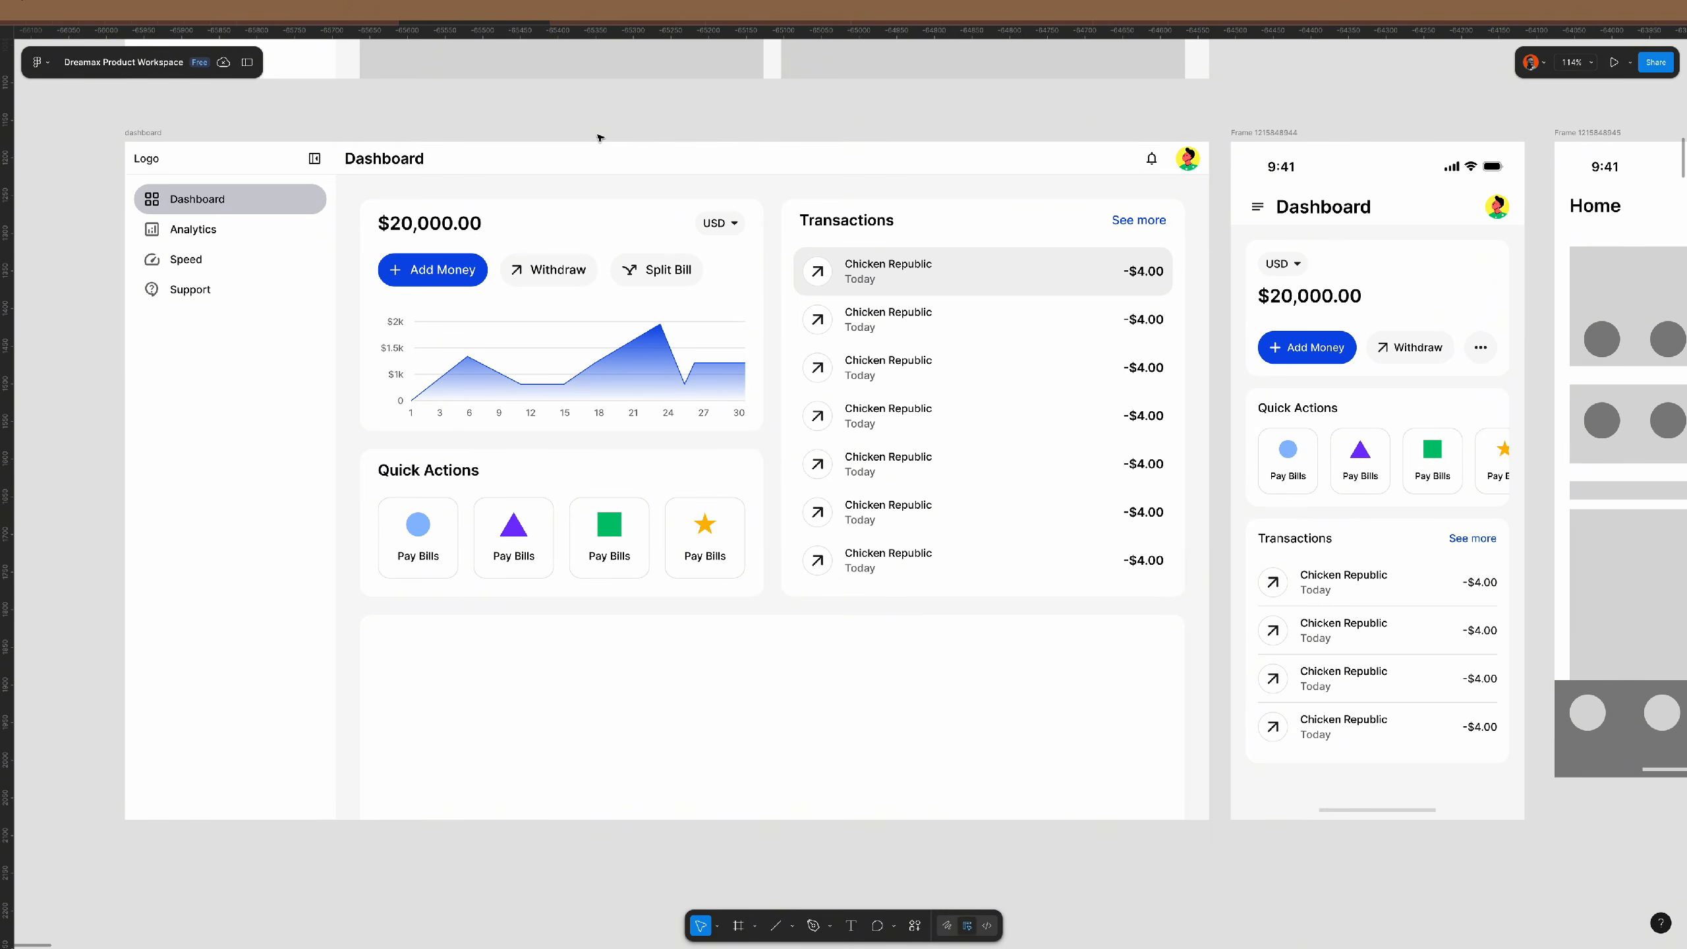
scroll(599, 145, "up", 1)
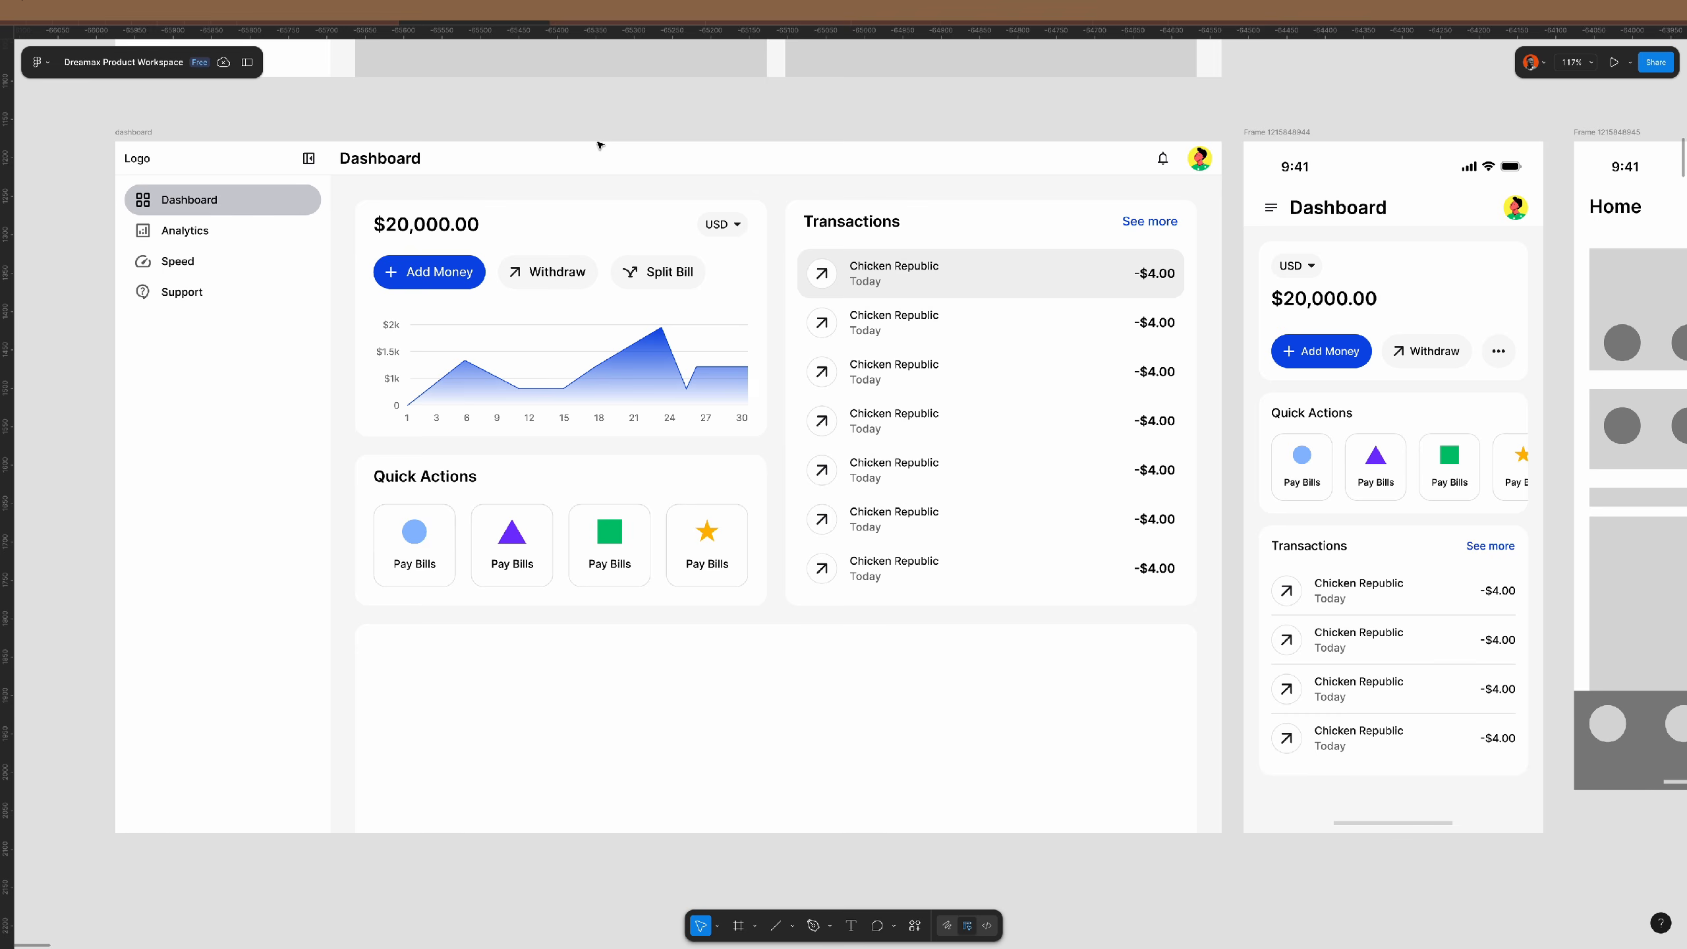
scroll(599, 145, "down", 1)
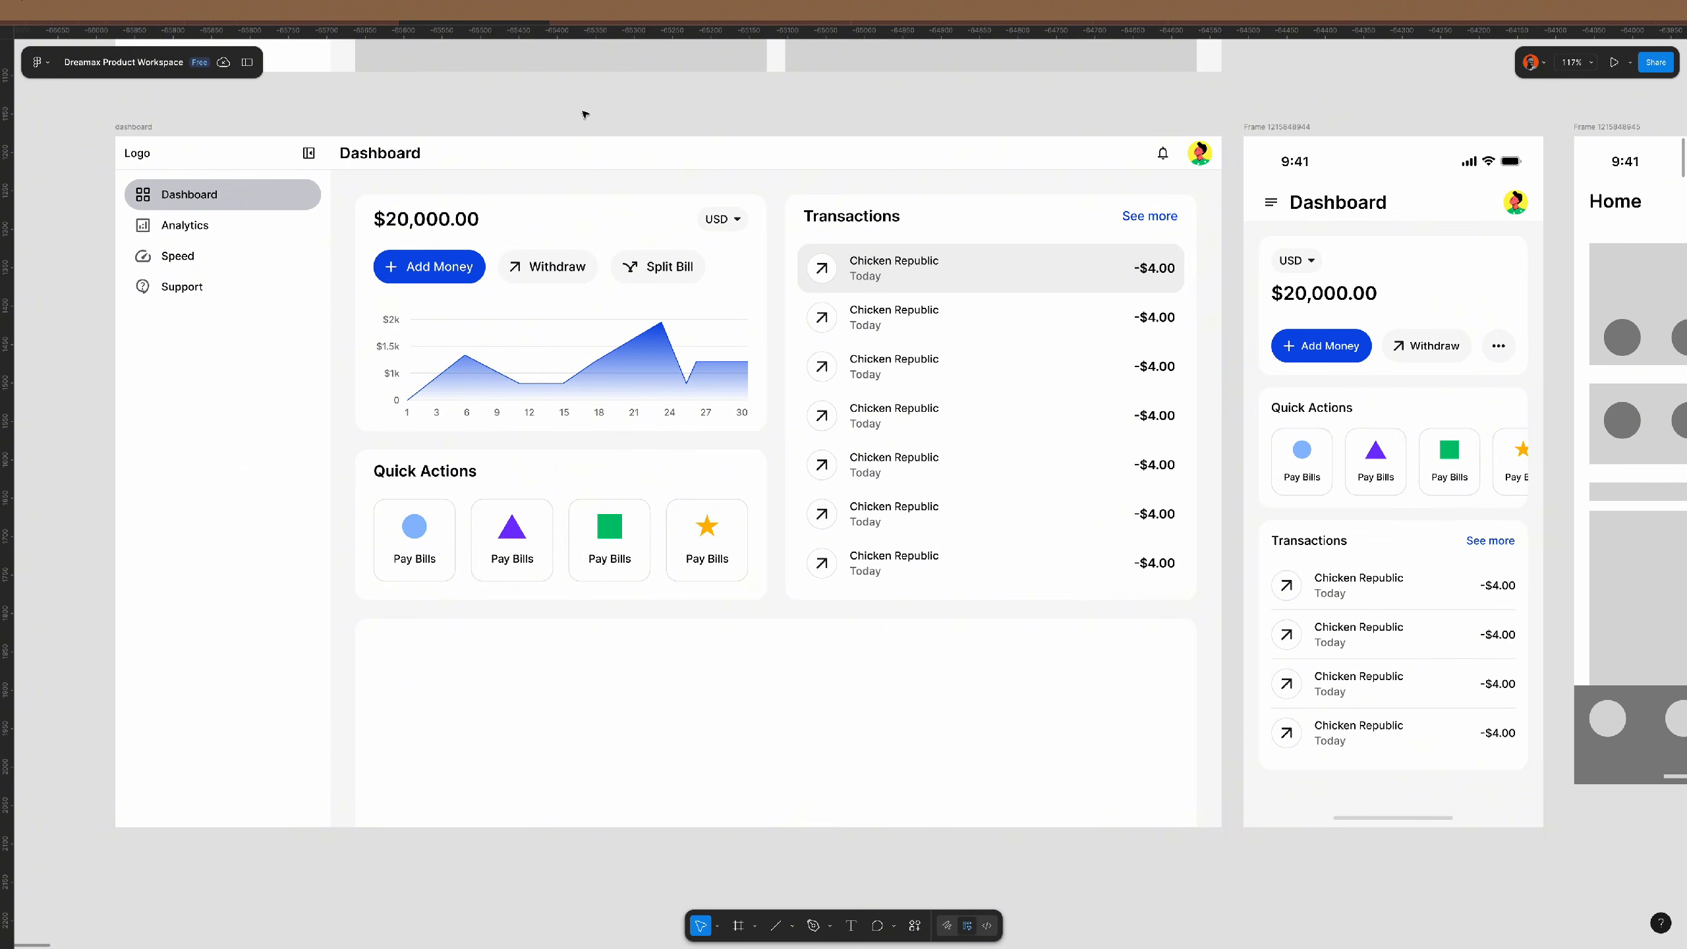
- Set the Logo and Dashboard header rows to 64 px tall
left_click(293, 161)
left_click(293, 161)
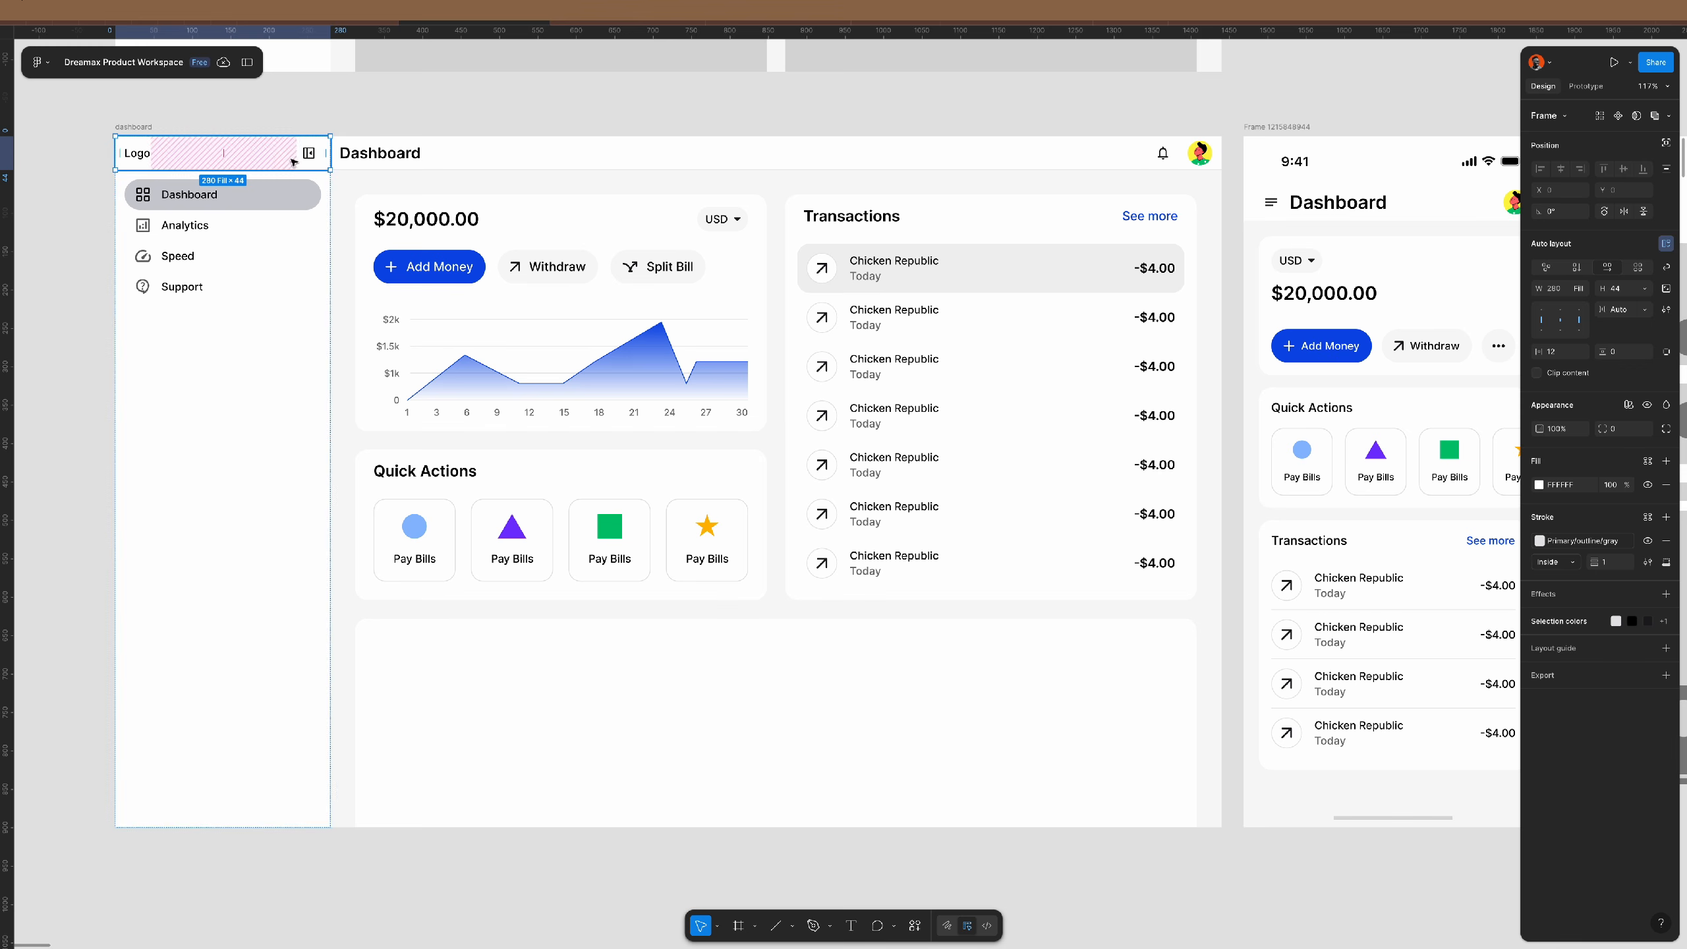
left_click(471, 153, "shift")
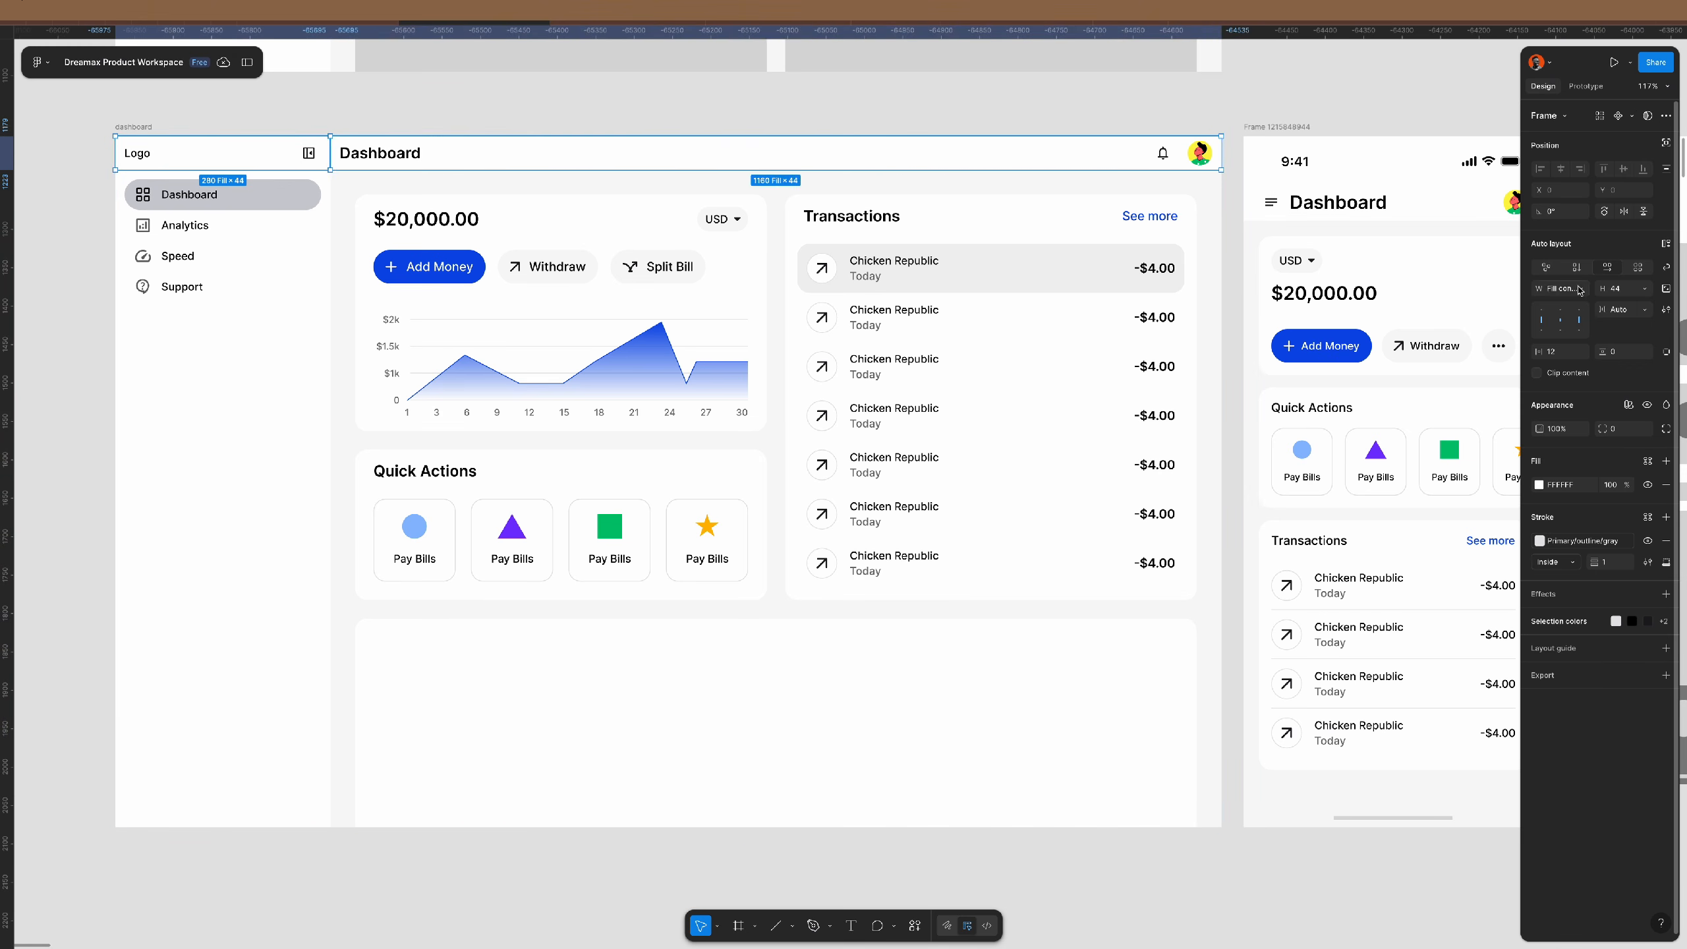
type("6")
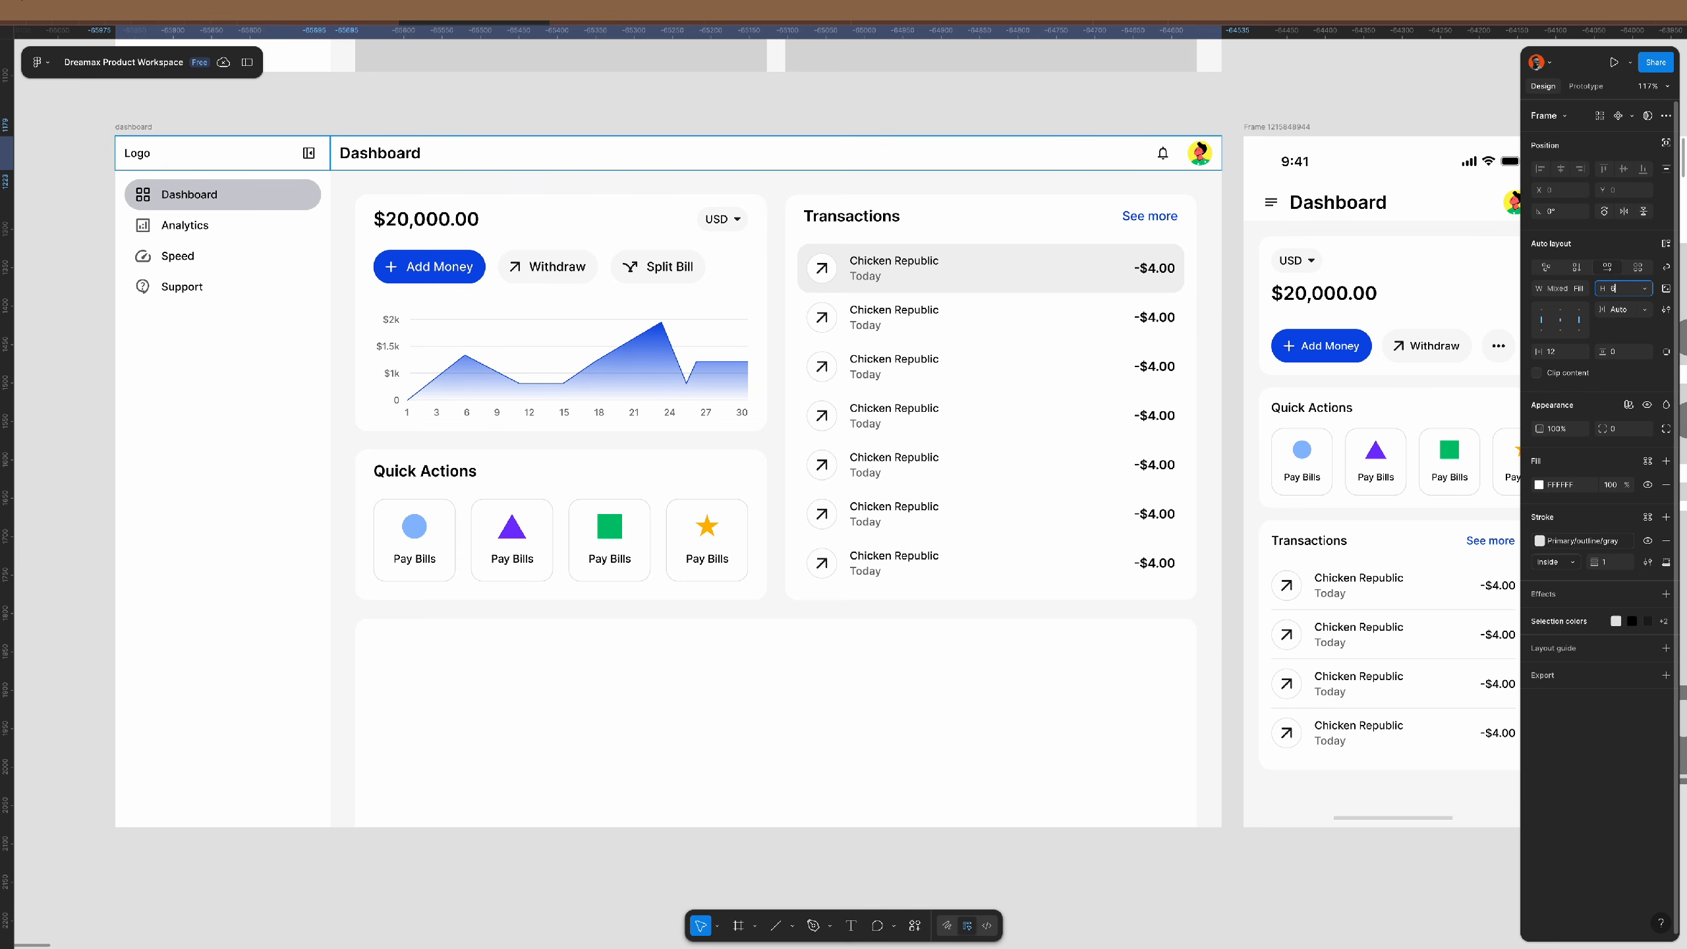
type("4")
key("Return")
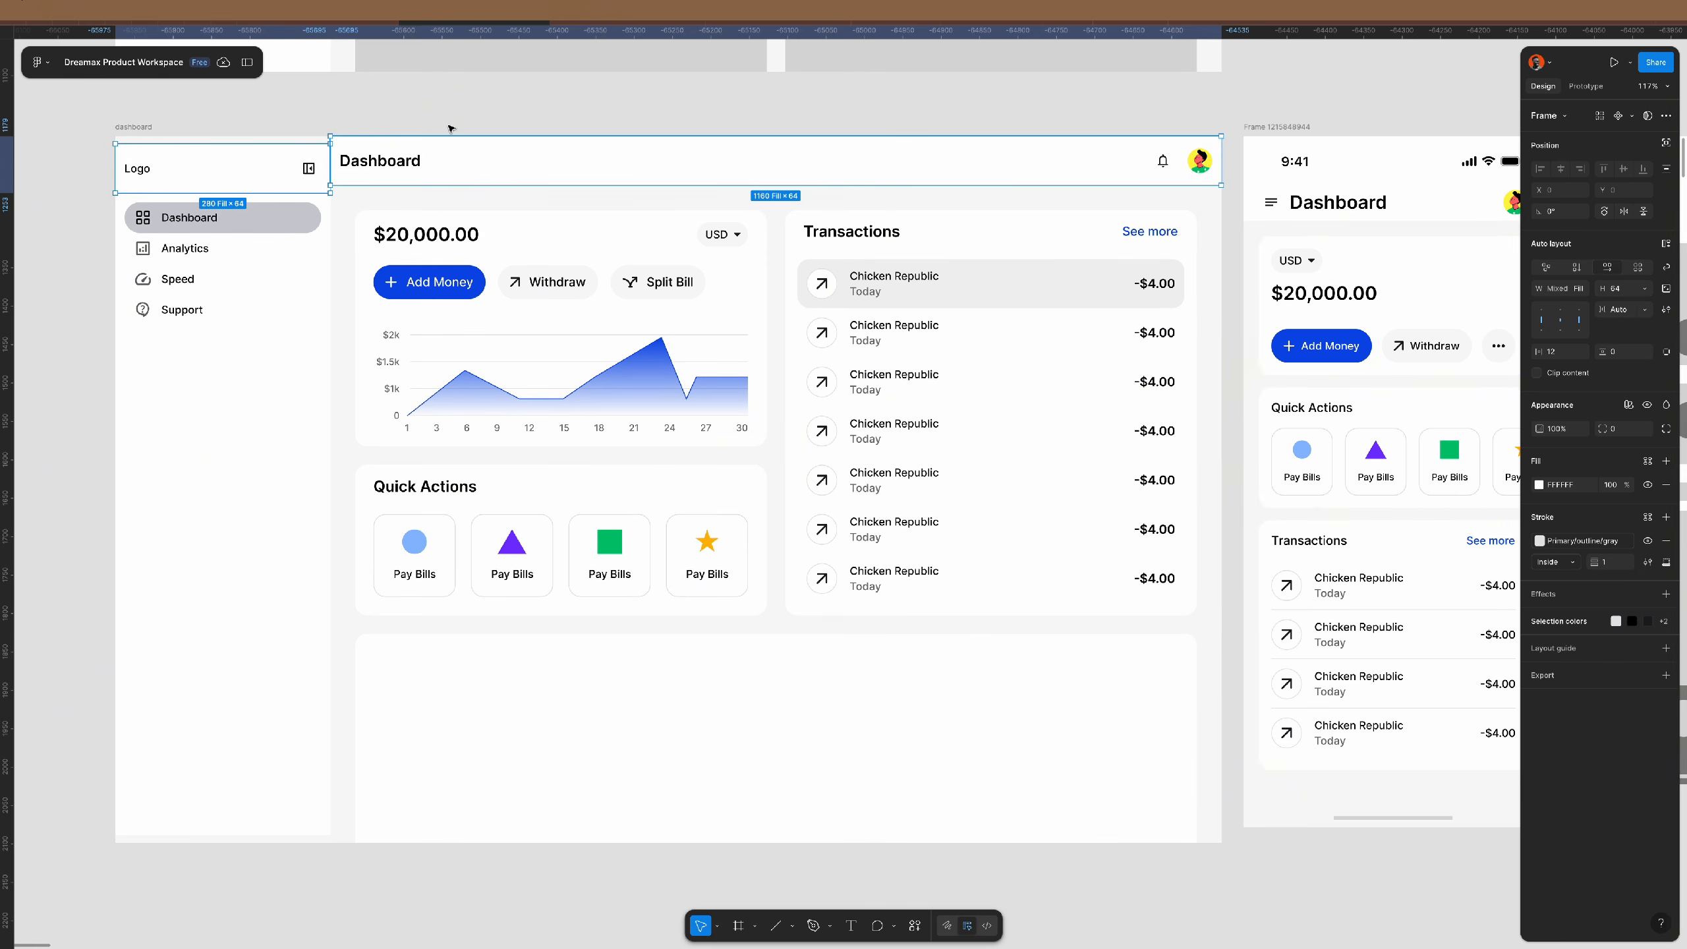
- Adjust the alignment of the sidebar contents in the dashboard frame
left_click(281, 236)
left_click(224, 118)
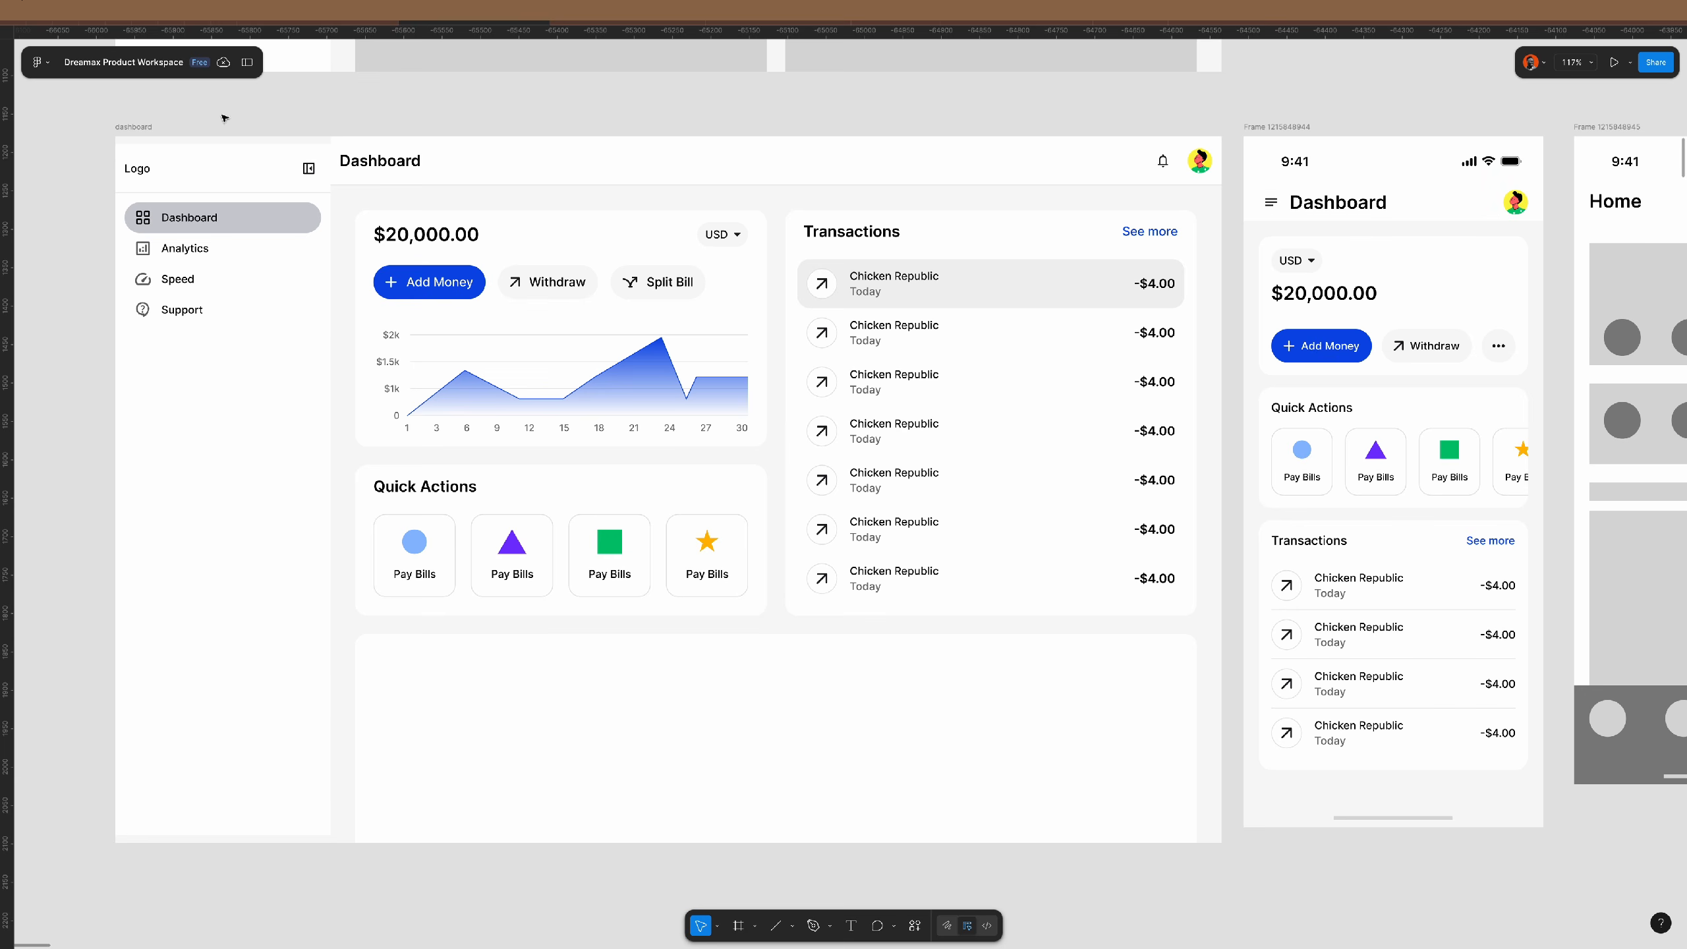
left_click(202, 128)
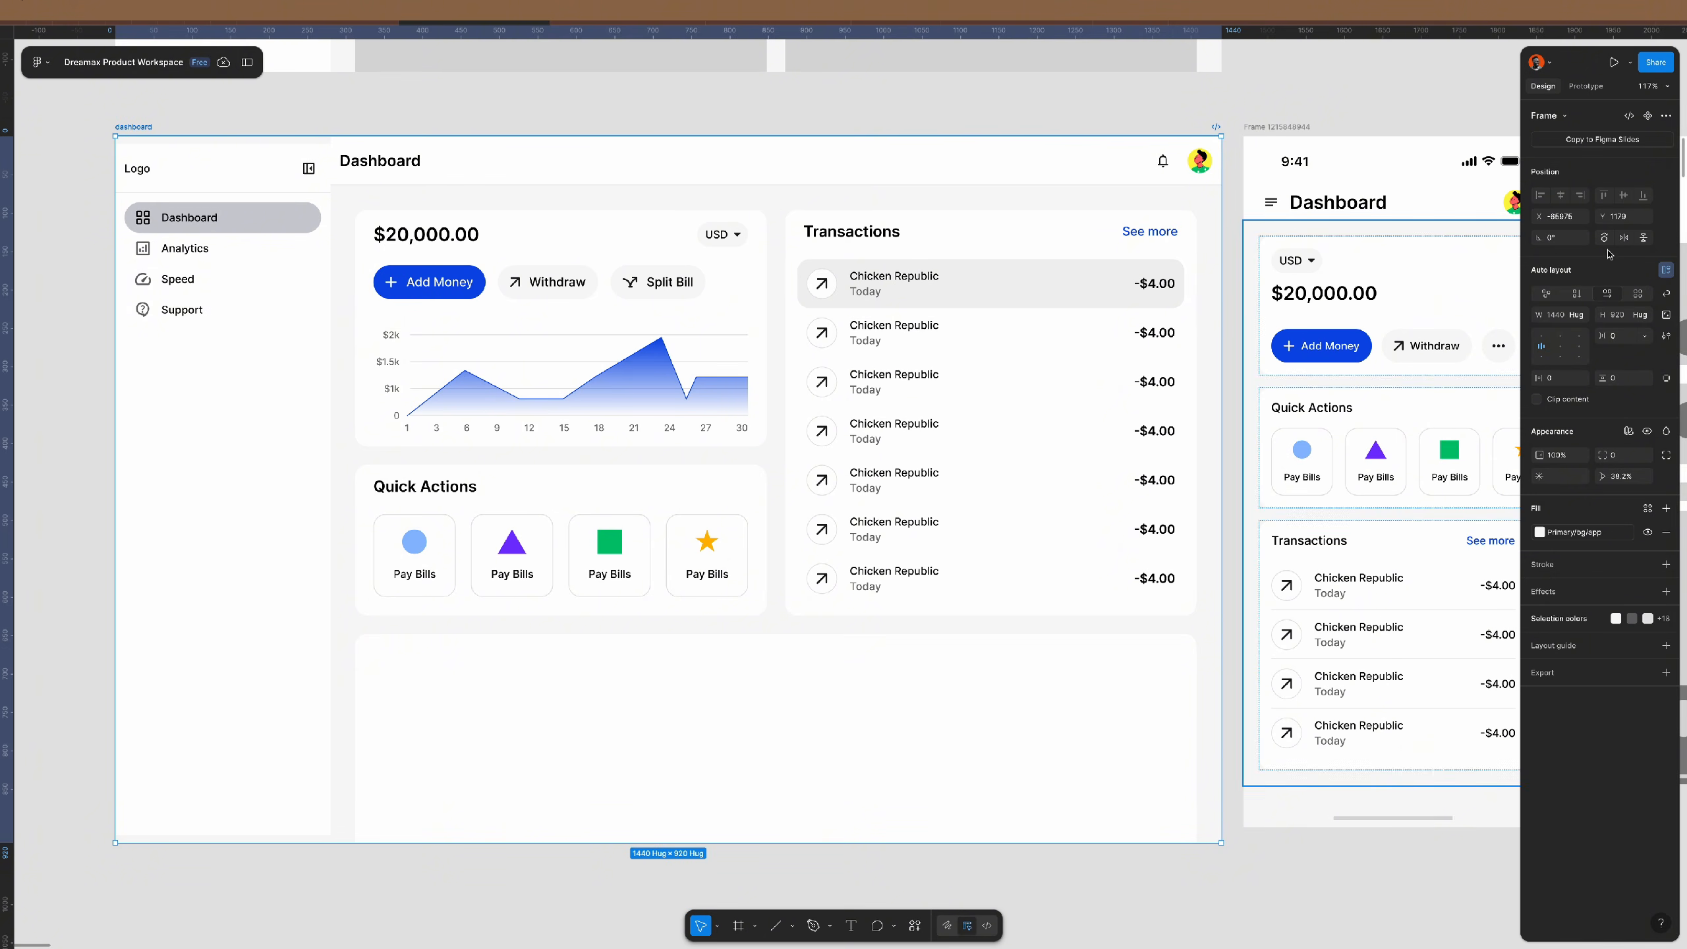
left_click(1541, 341)
left_click(900, 106)
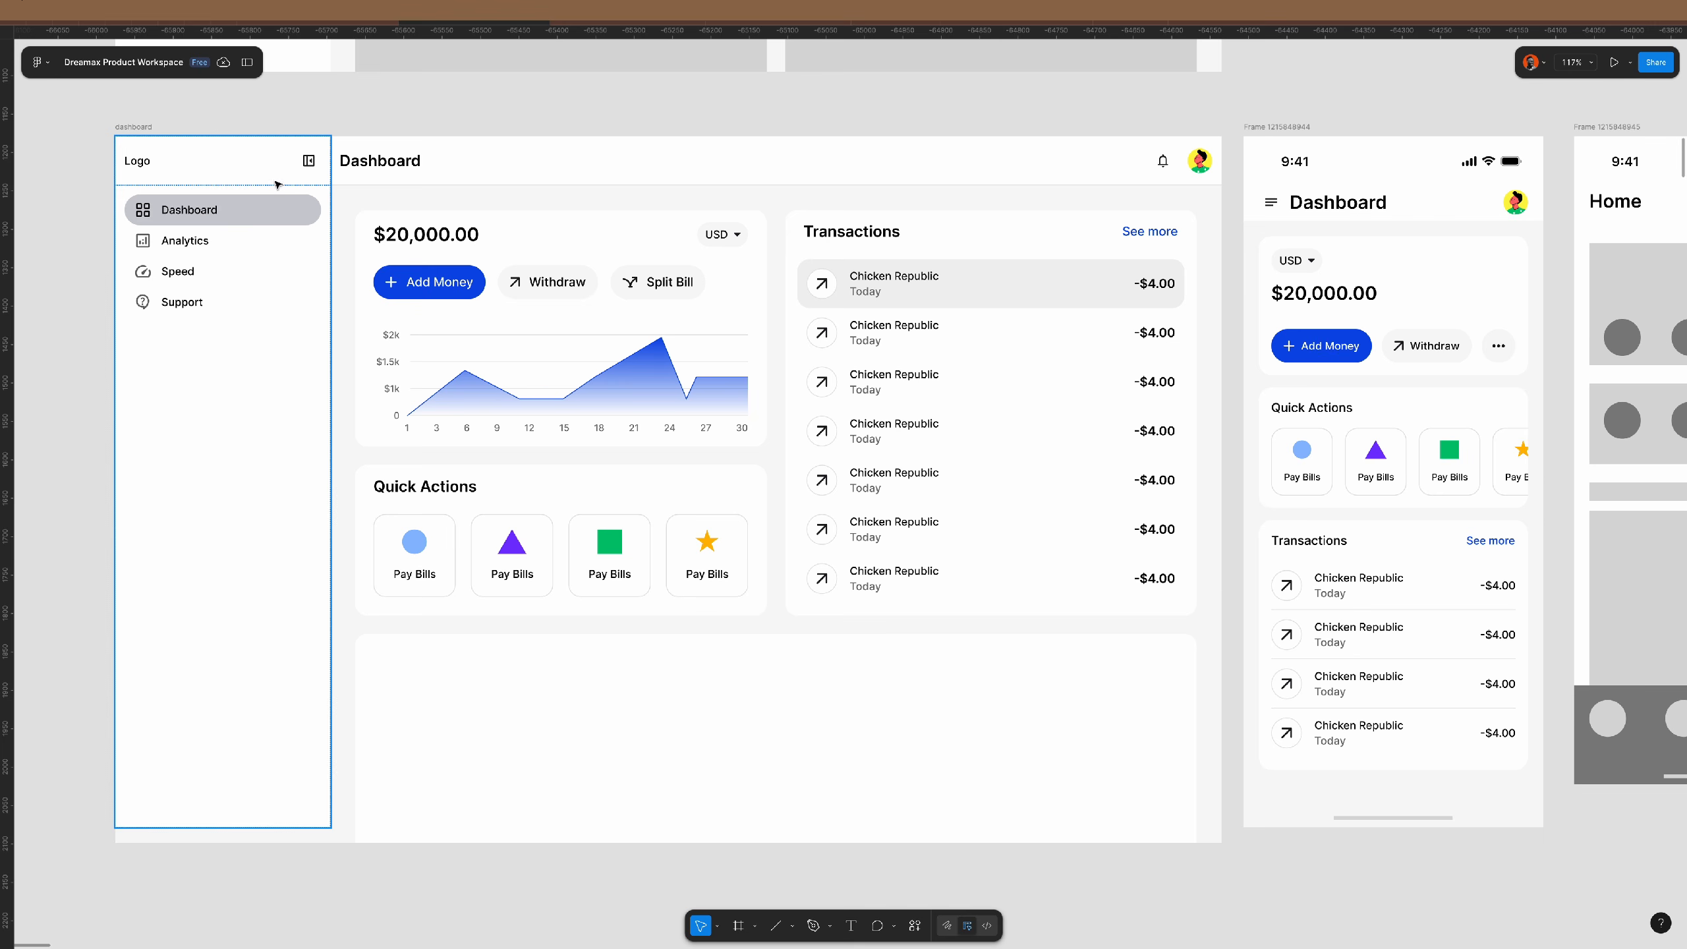
- Give the Logo header and sidebar menu a Primary/outline/gray stroke on selected sides
left_click(295, 174)
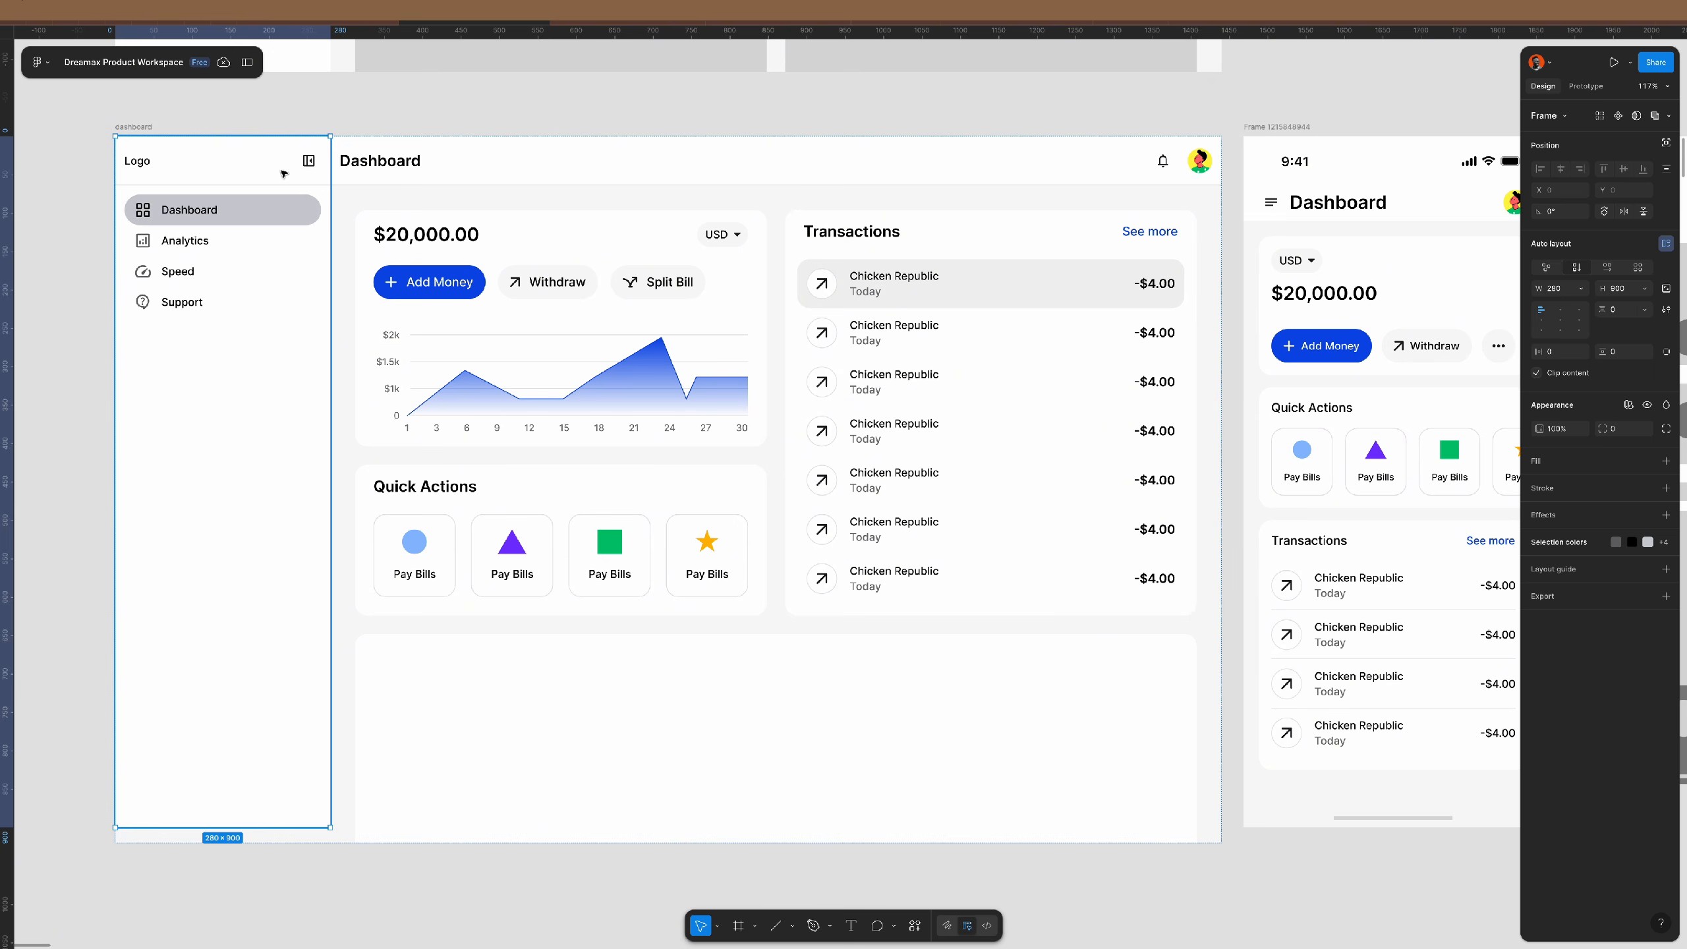
left_click(285, 172)
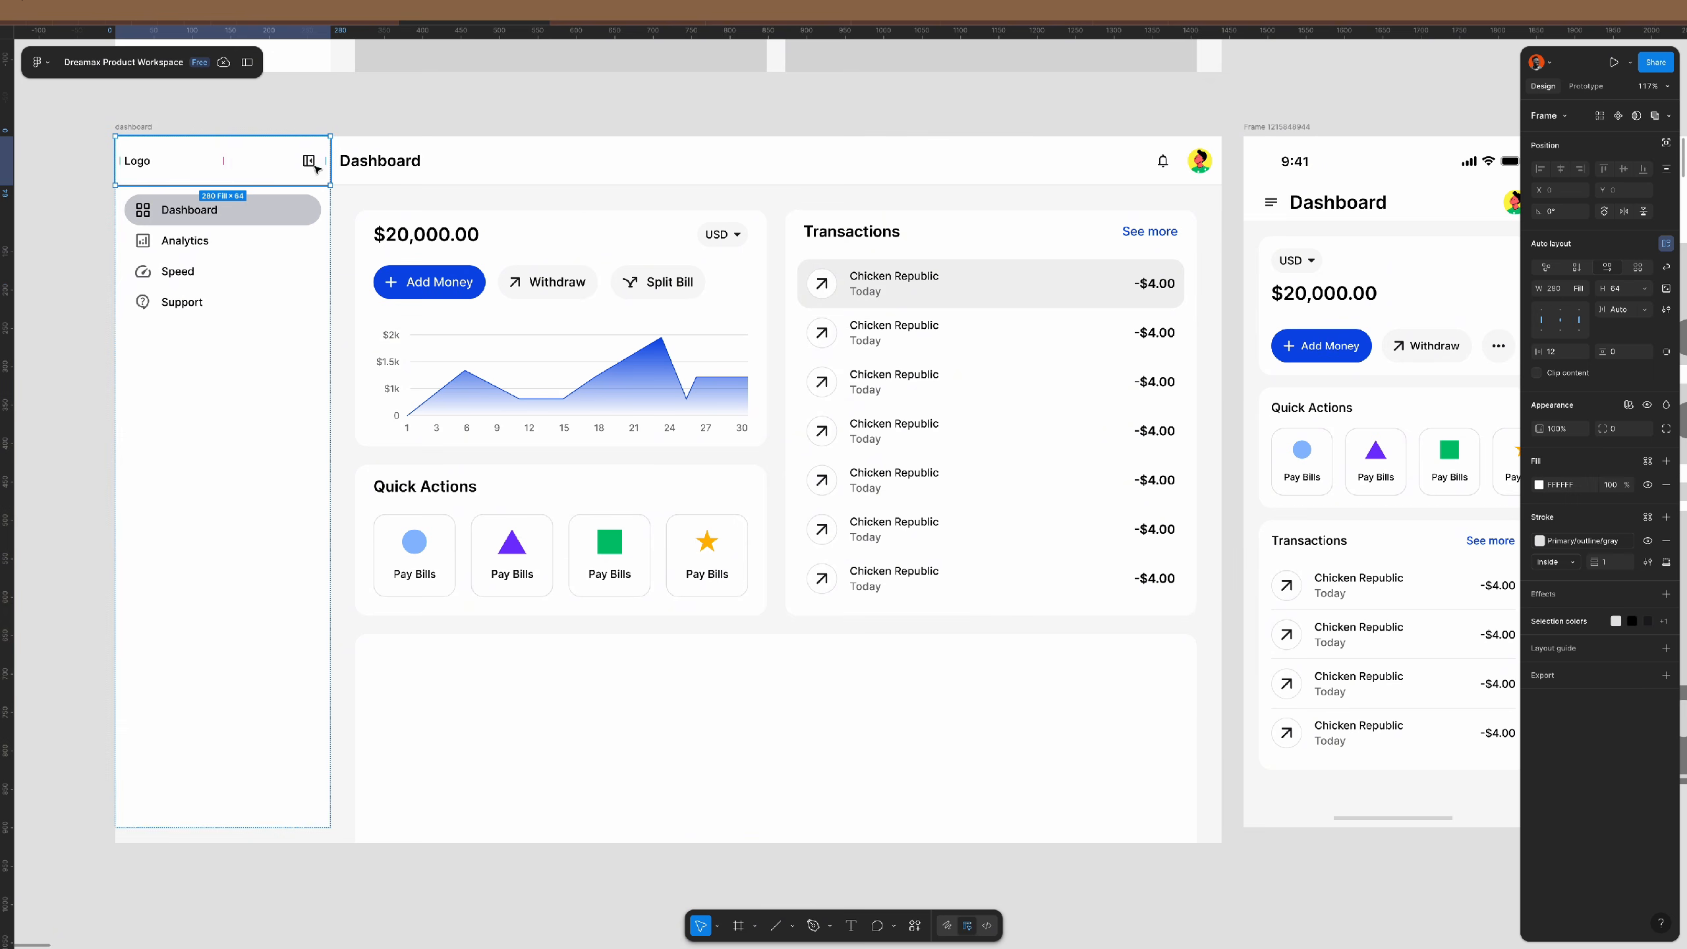
left_click(1666, 562)
left_click(1648, 649)
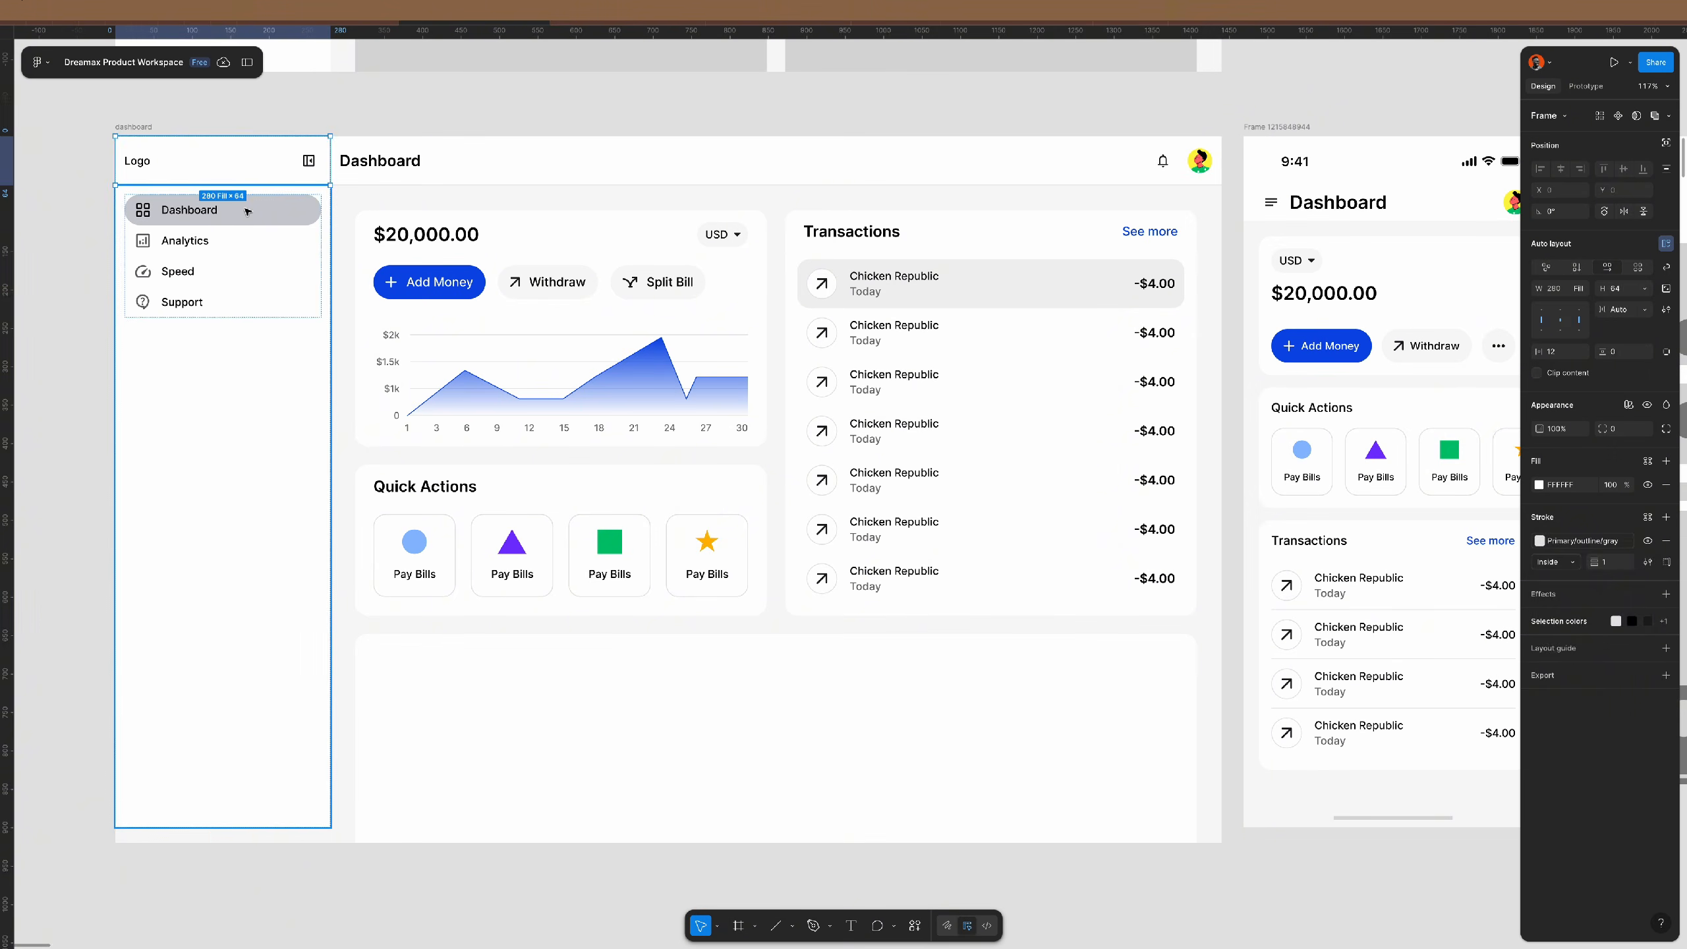
left_click(289, 261)
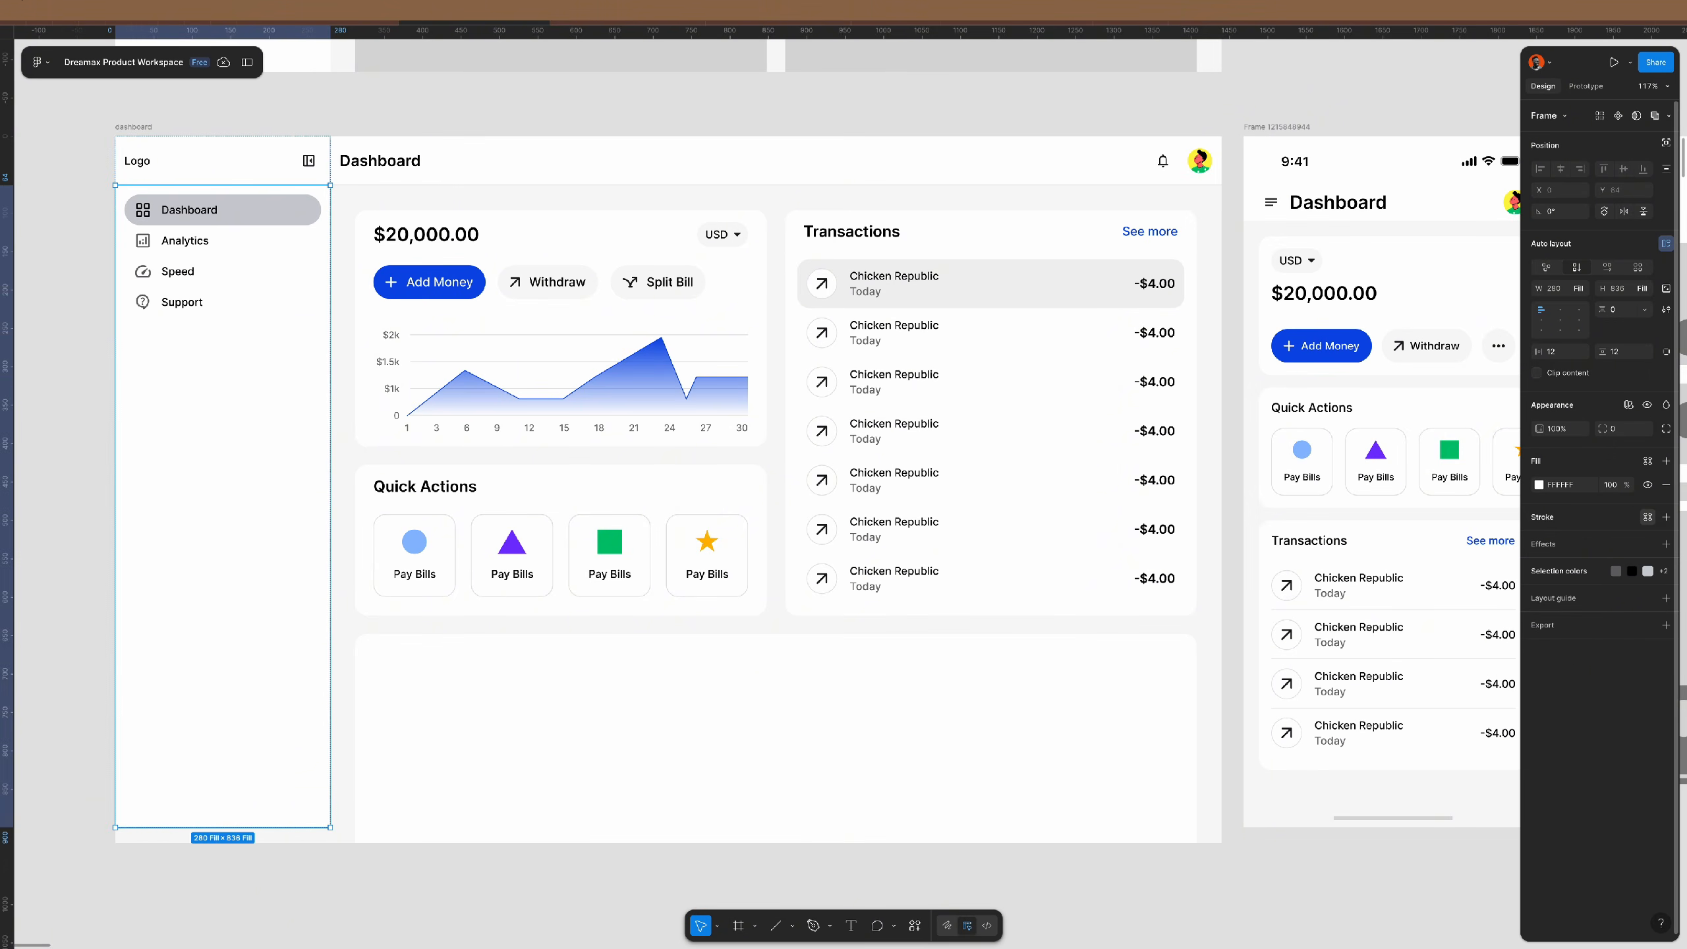
left_click(1648, 516)
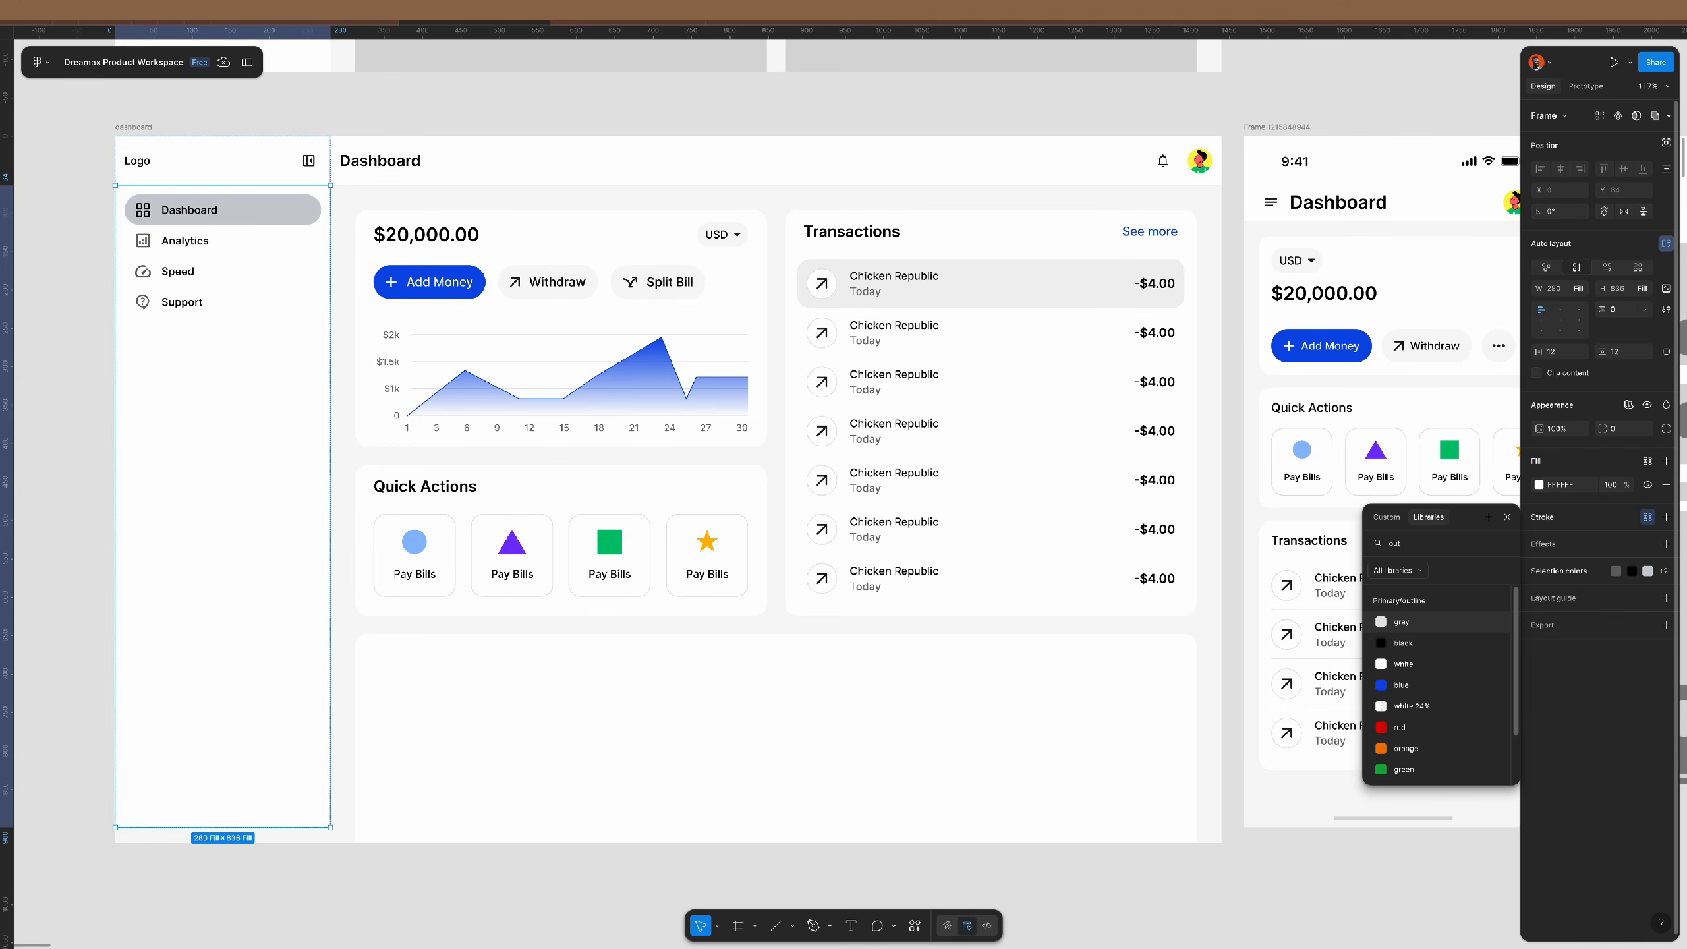
left_click(1402, 622)
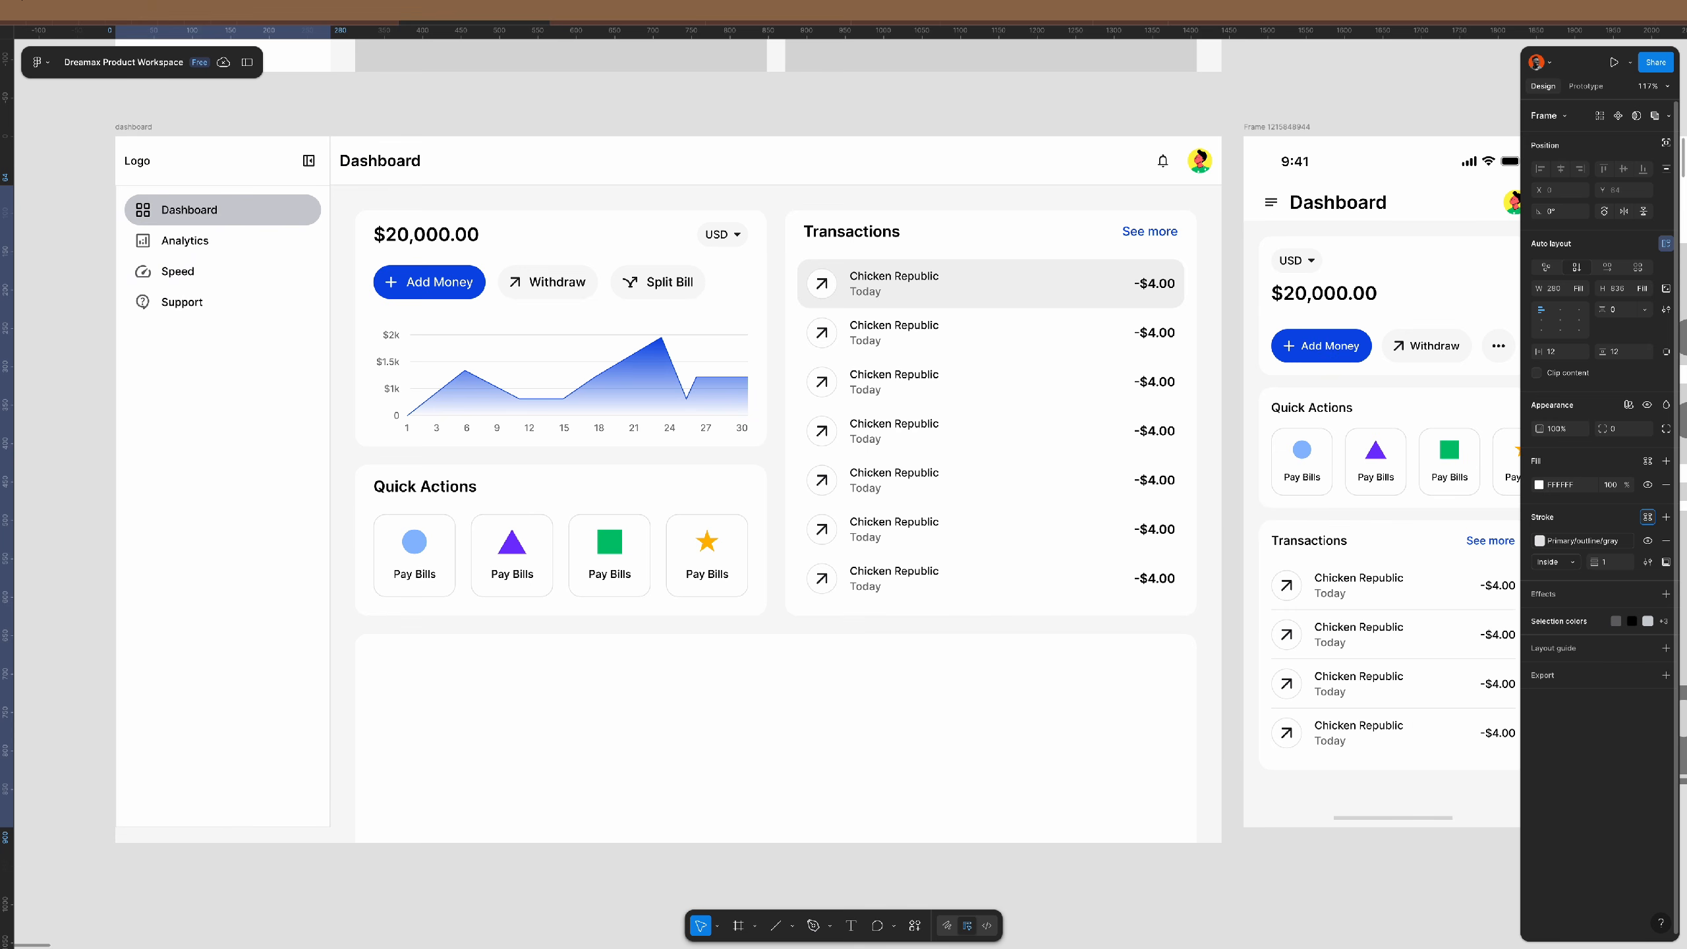
left_click(1665, 563)
left_click(1660, 600)
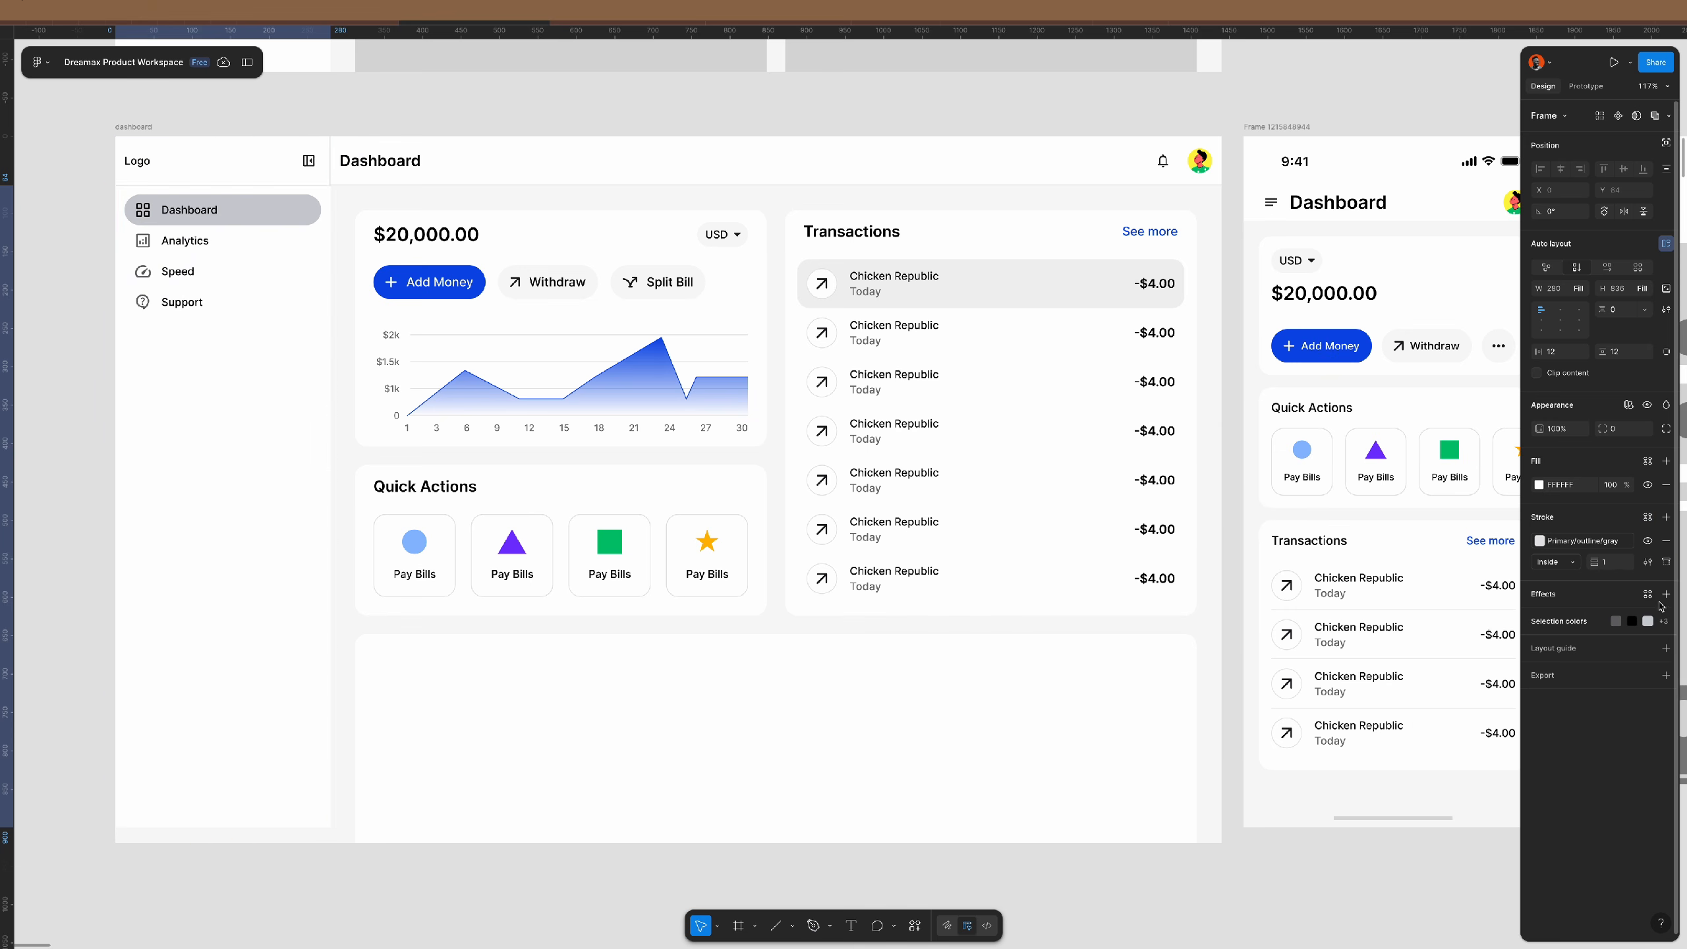
key("shift+backslash")
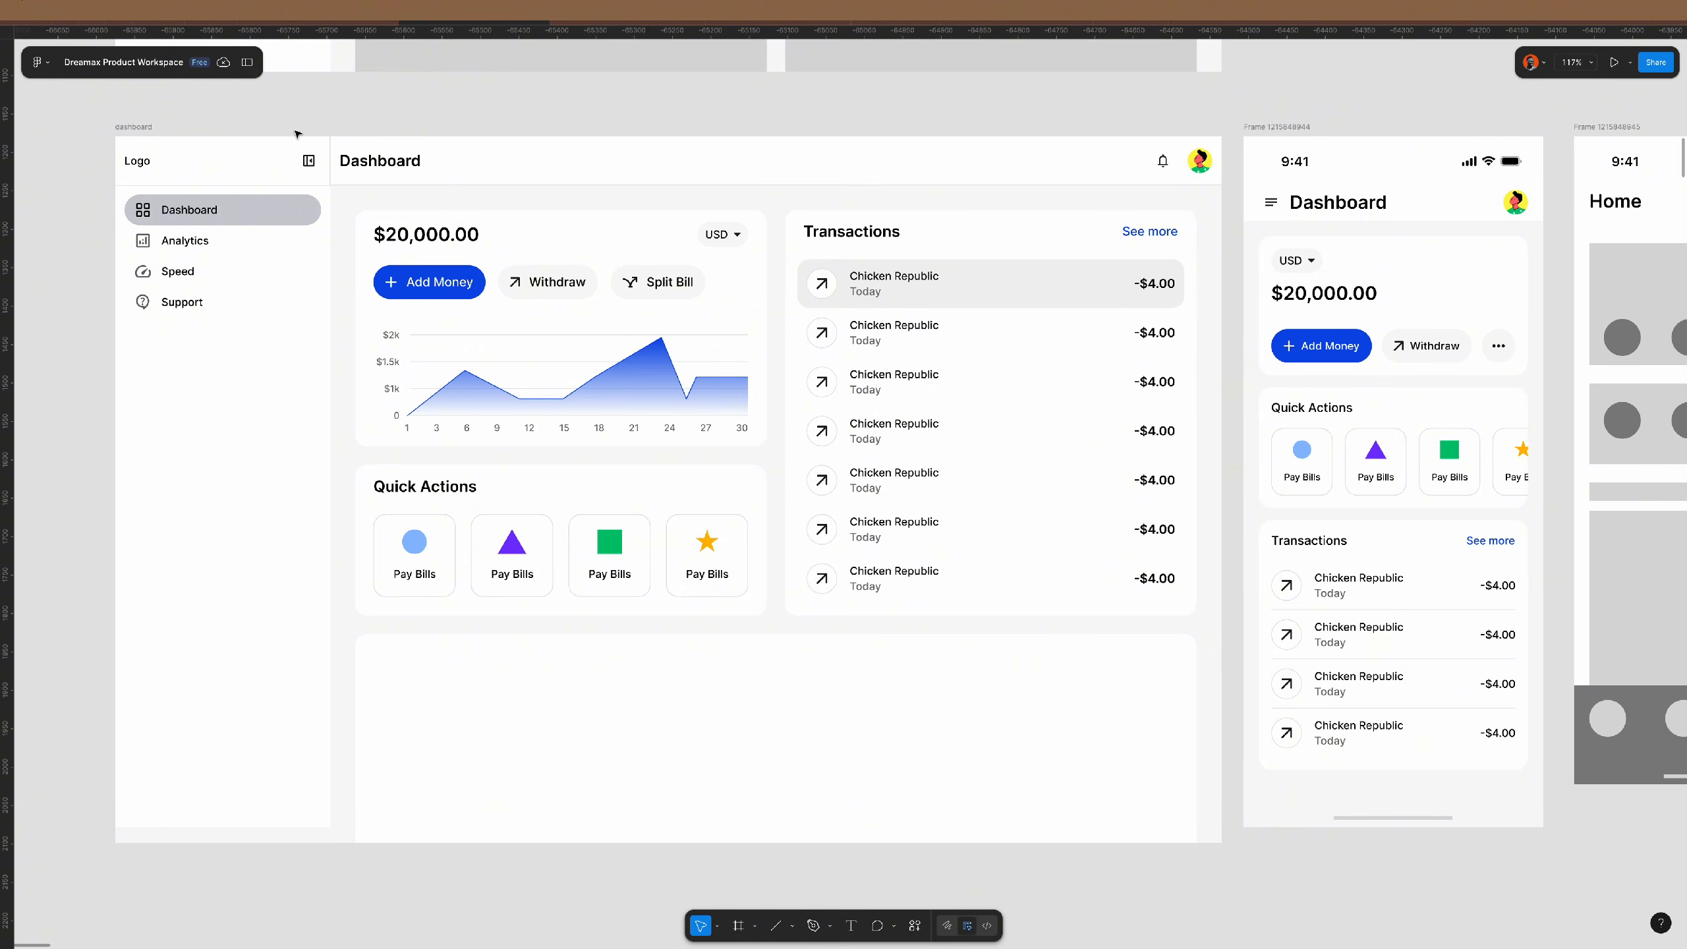
scroll(297, 138, "up", 10)
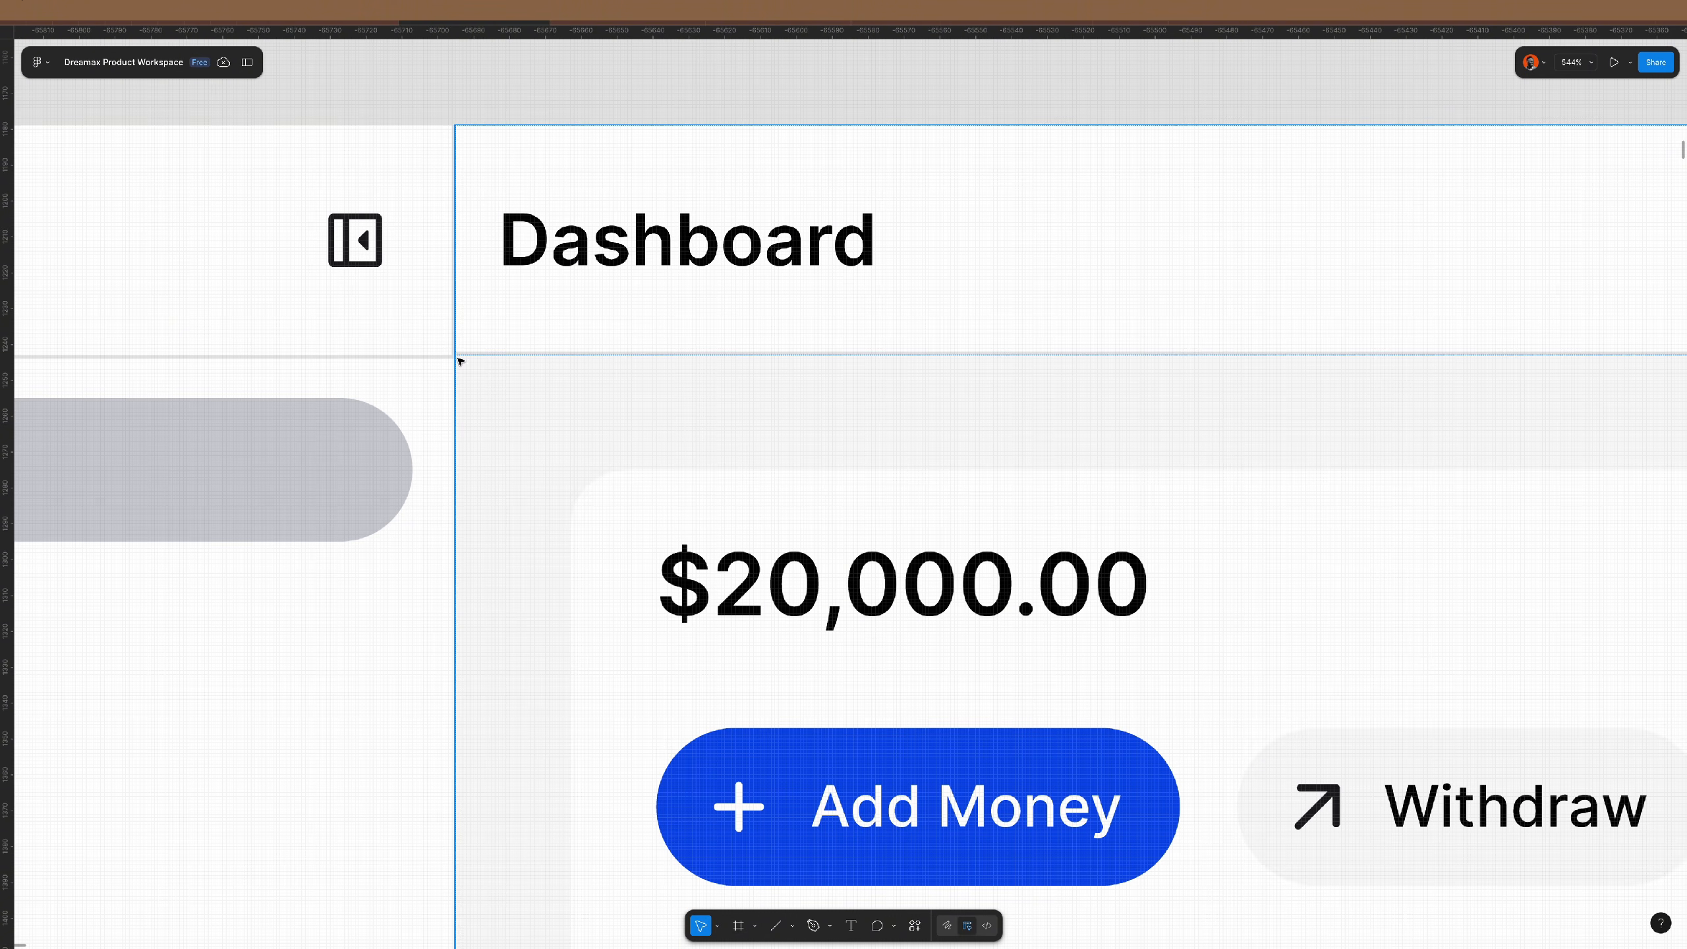
scroll(460, 358, "up", 10)
scroll(460, 362, "down", 10)
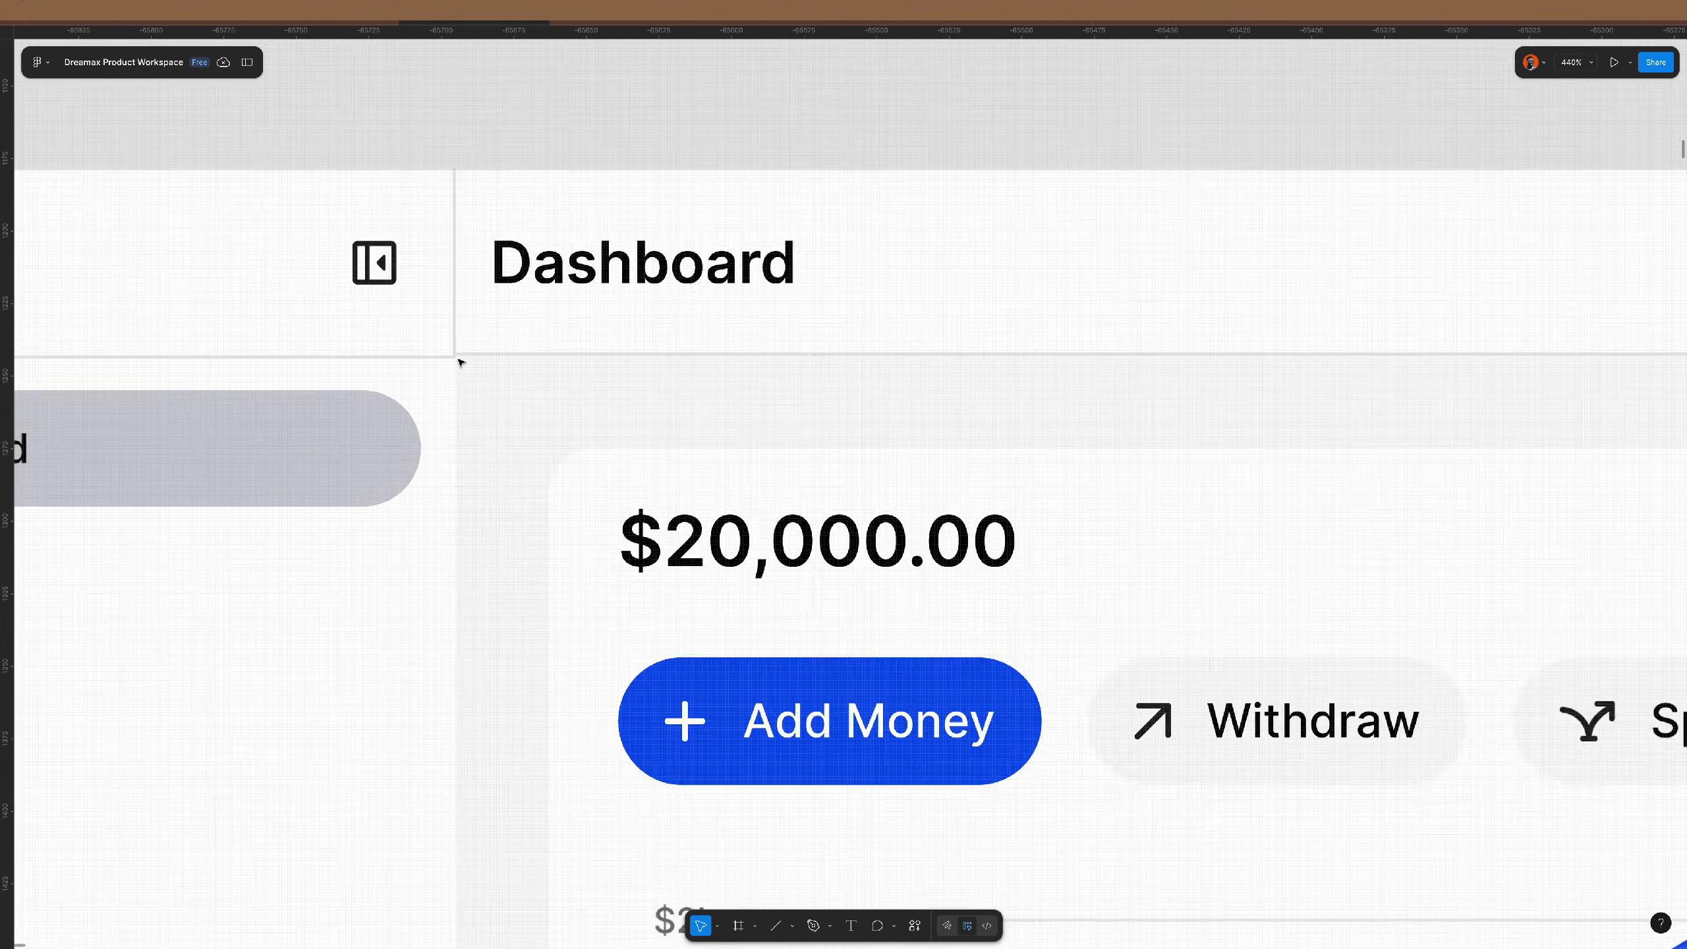
scroll(461, 362, "down", 3)
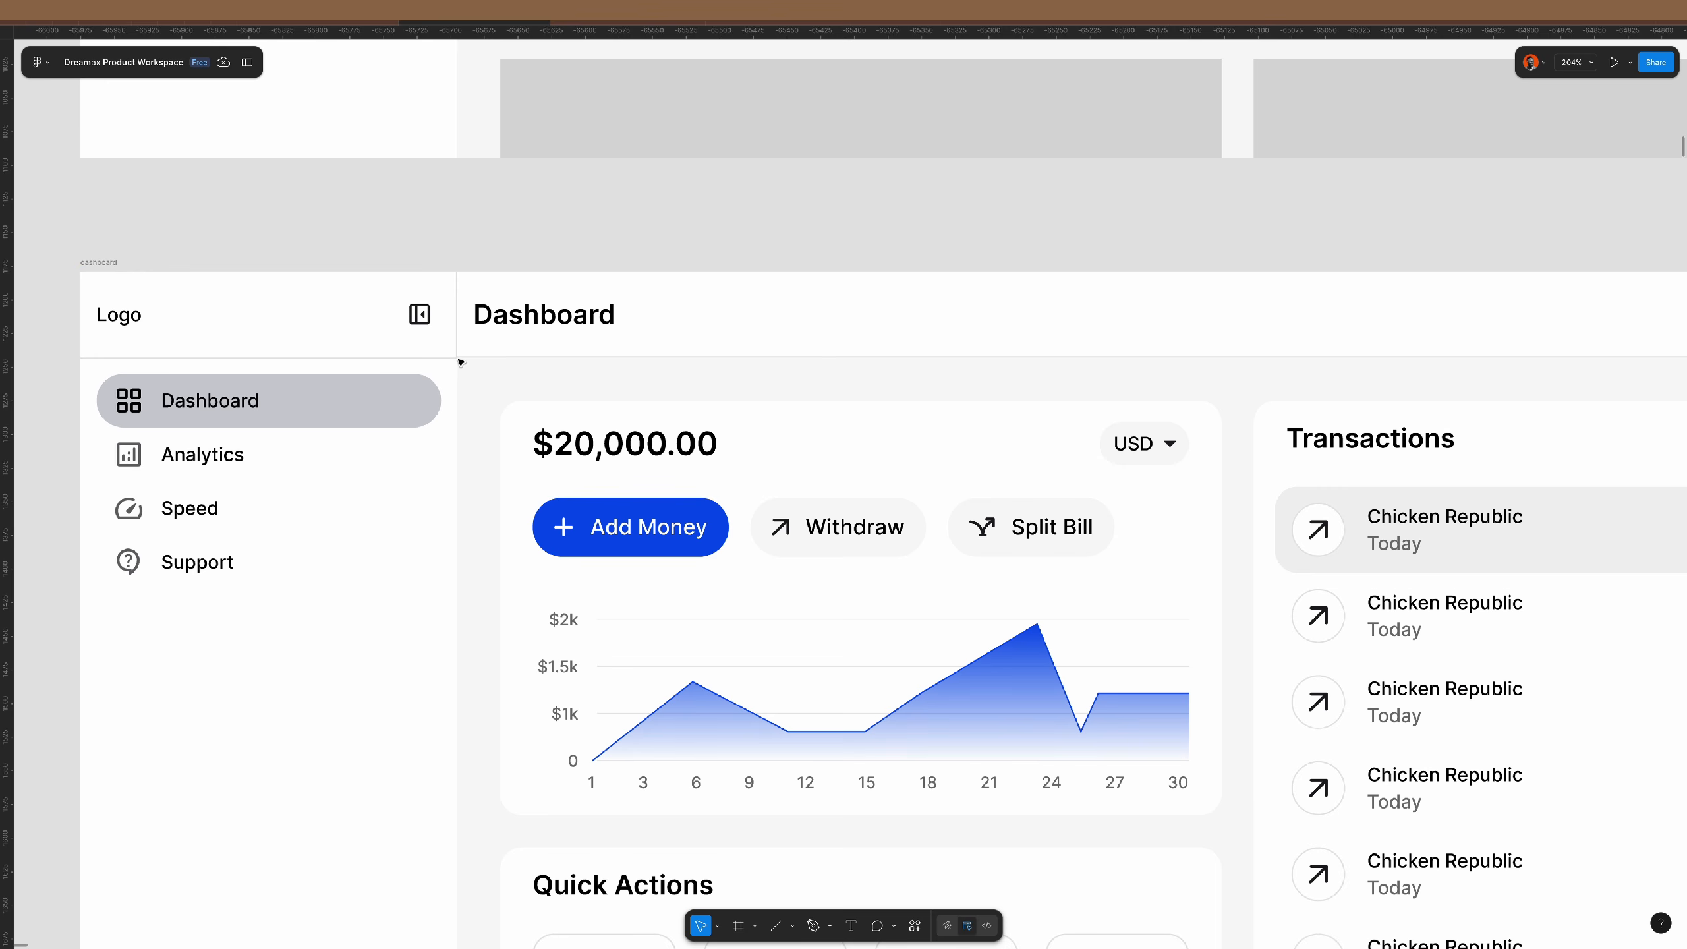
left_click(436, 449)
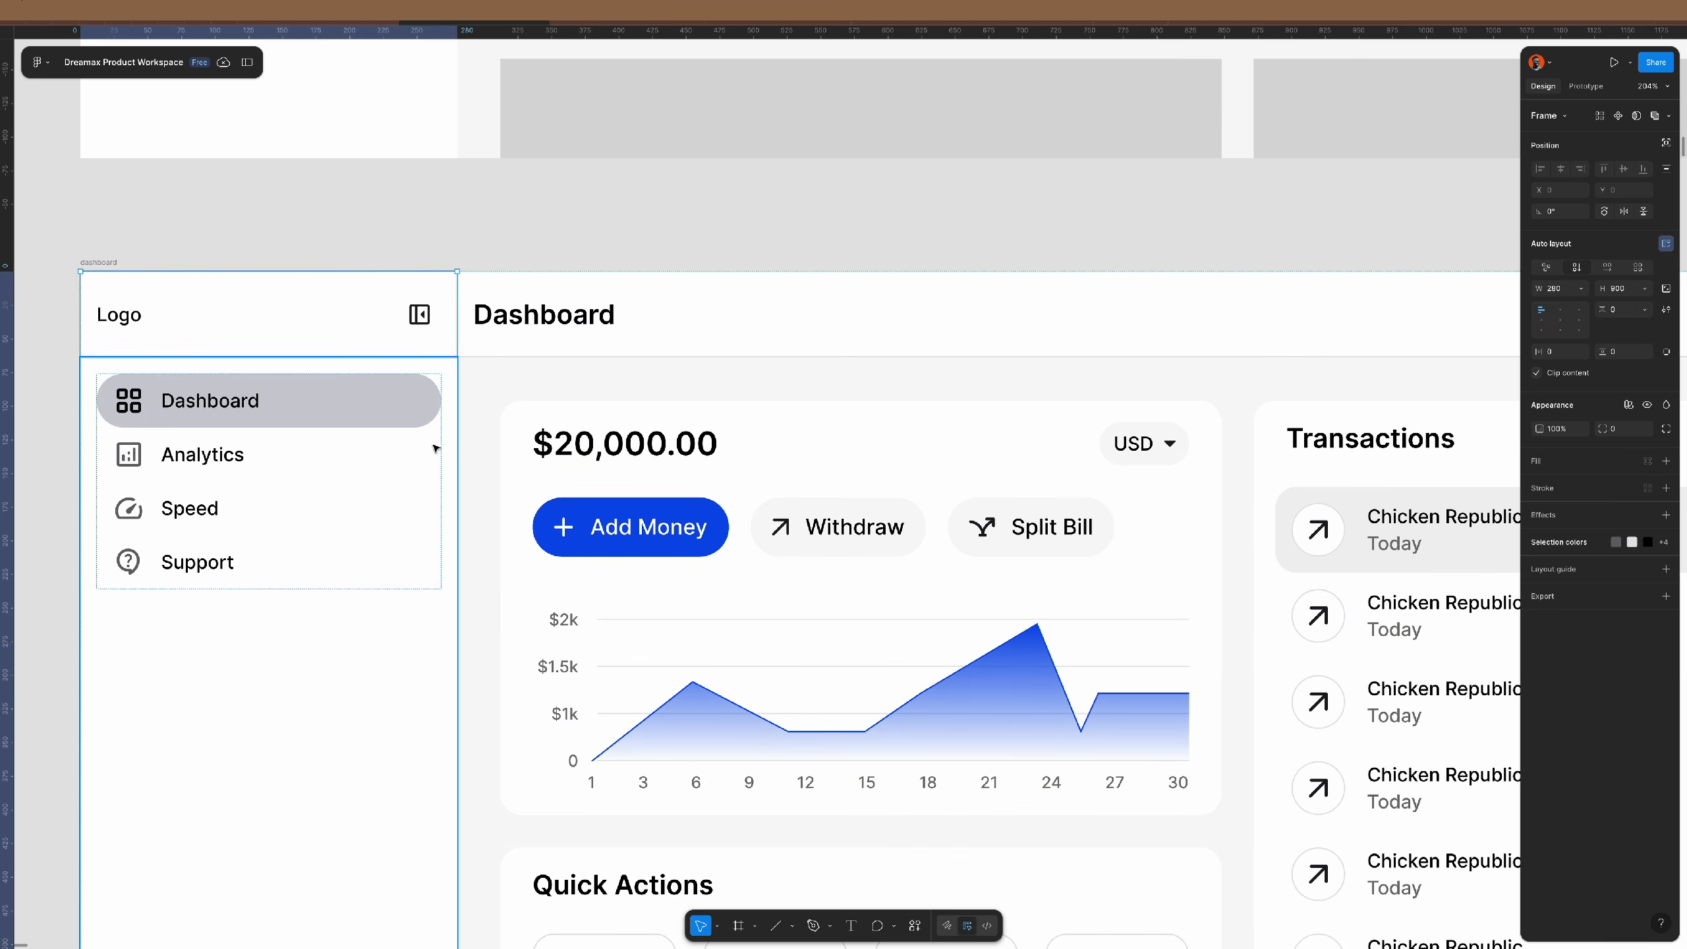
left_click(476, 249)
key("ctrl+z")
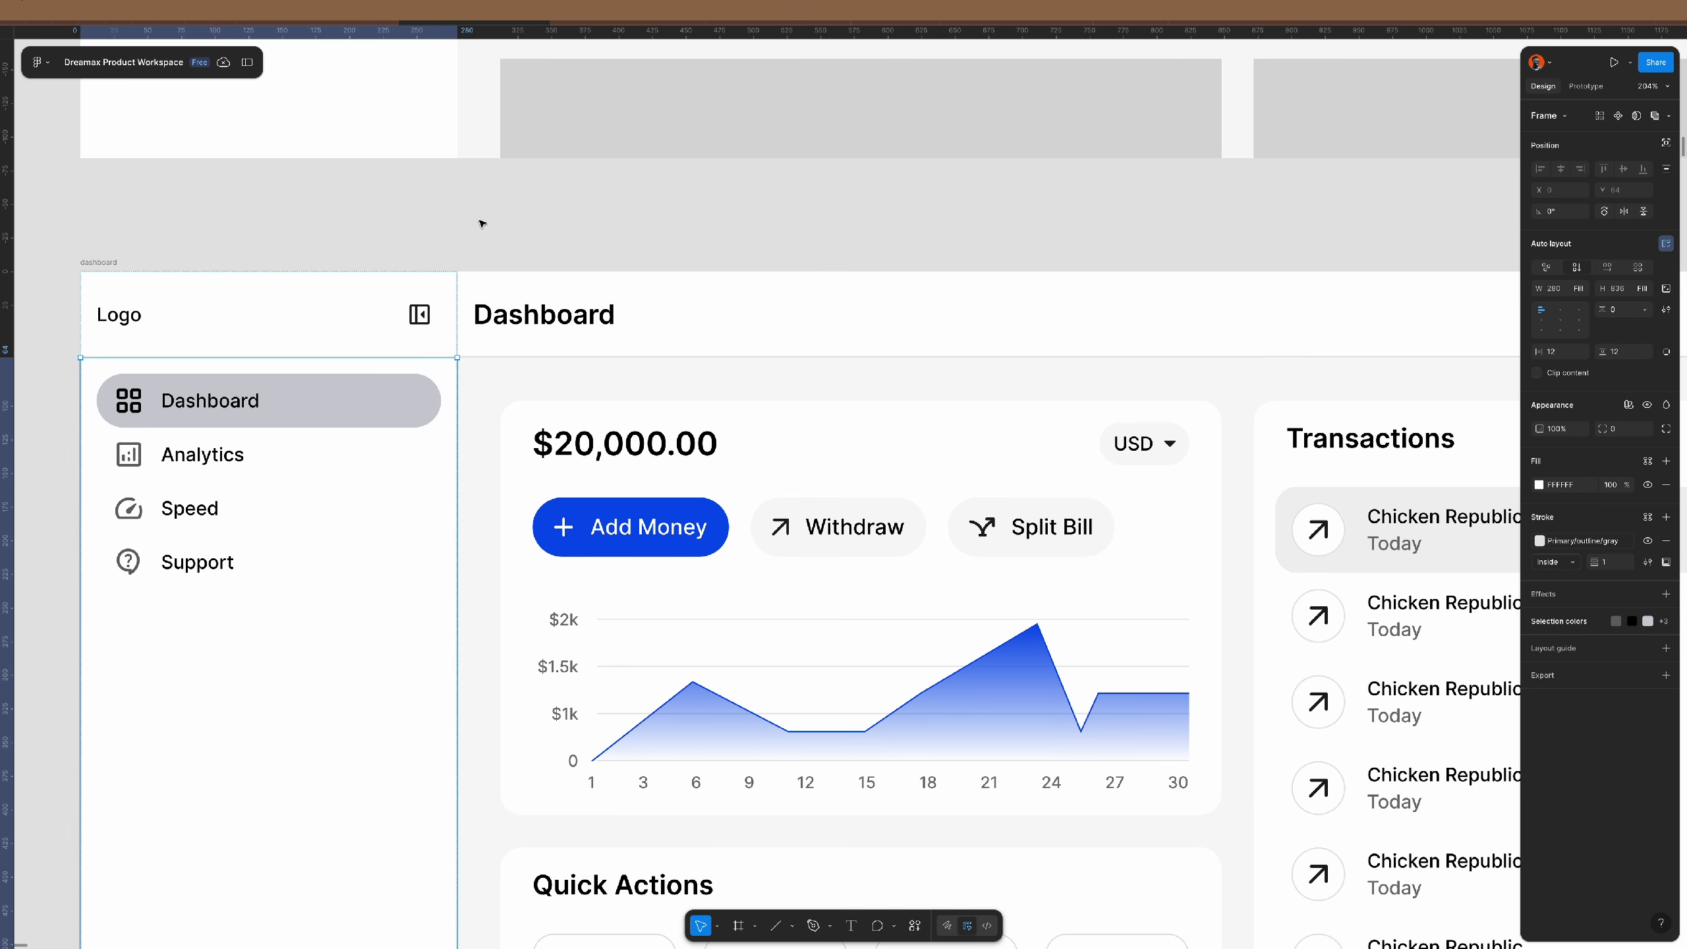
left_click(482, 224)
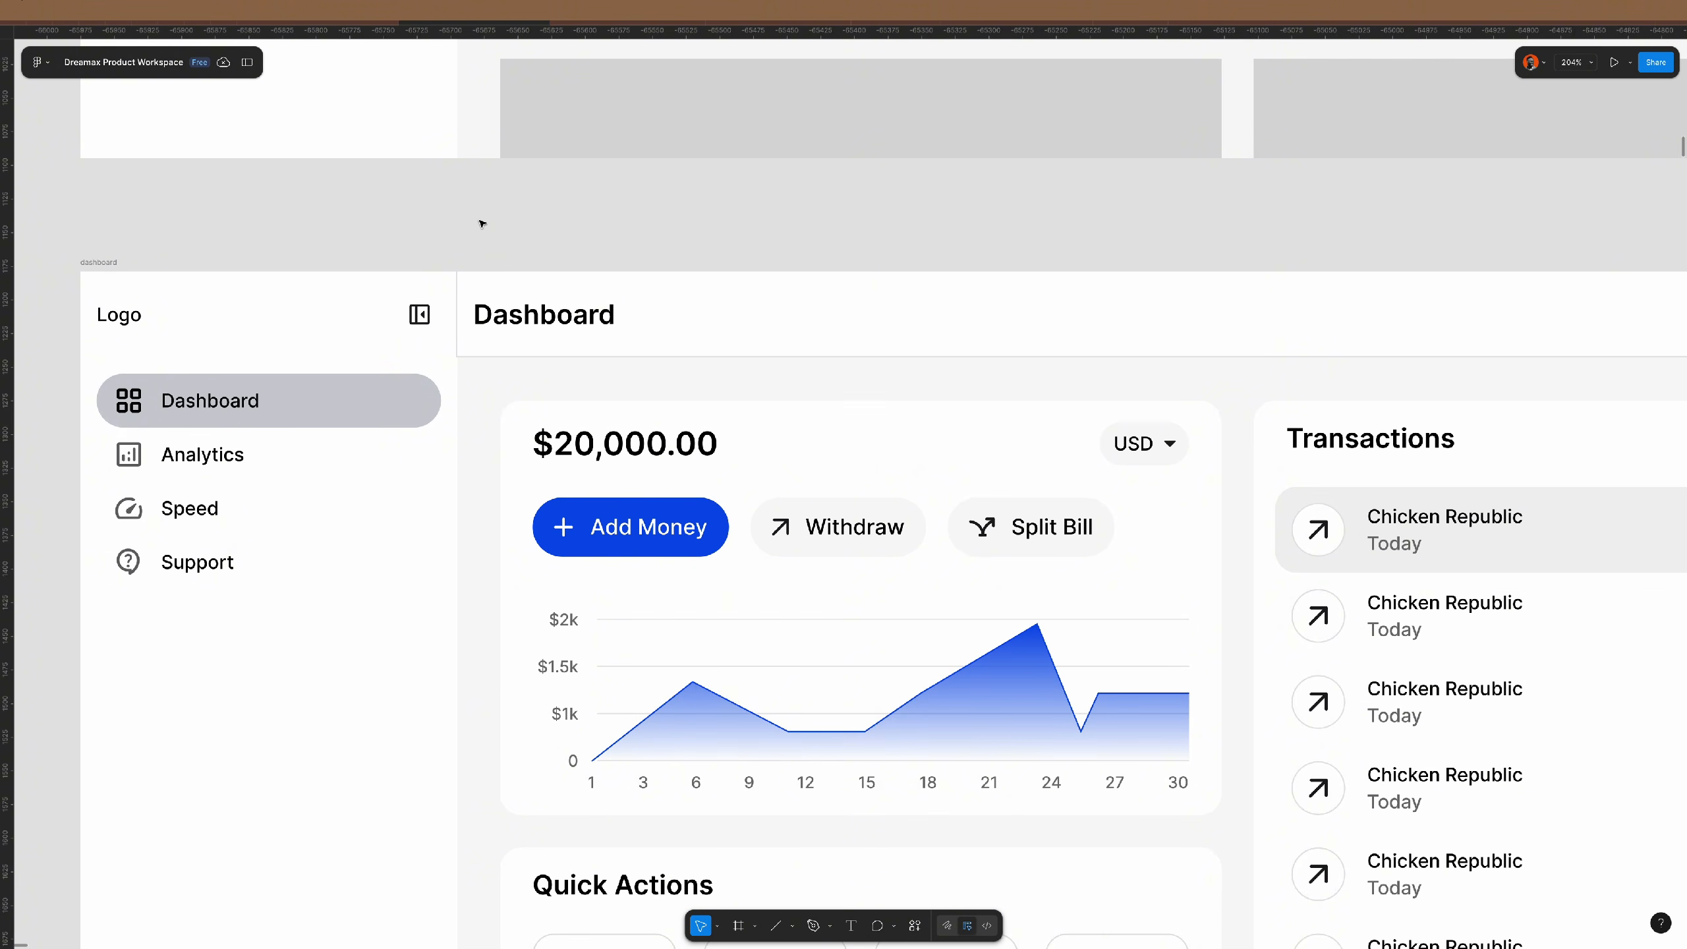
key("ctrl+z")
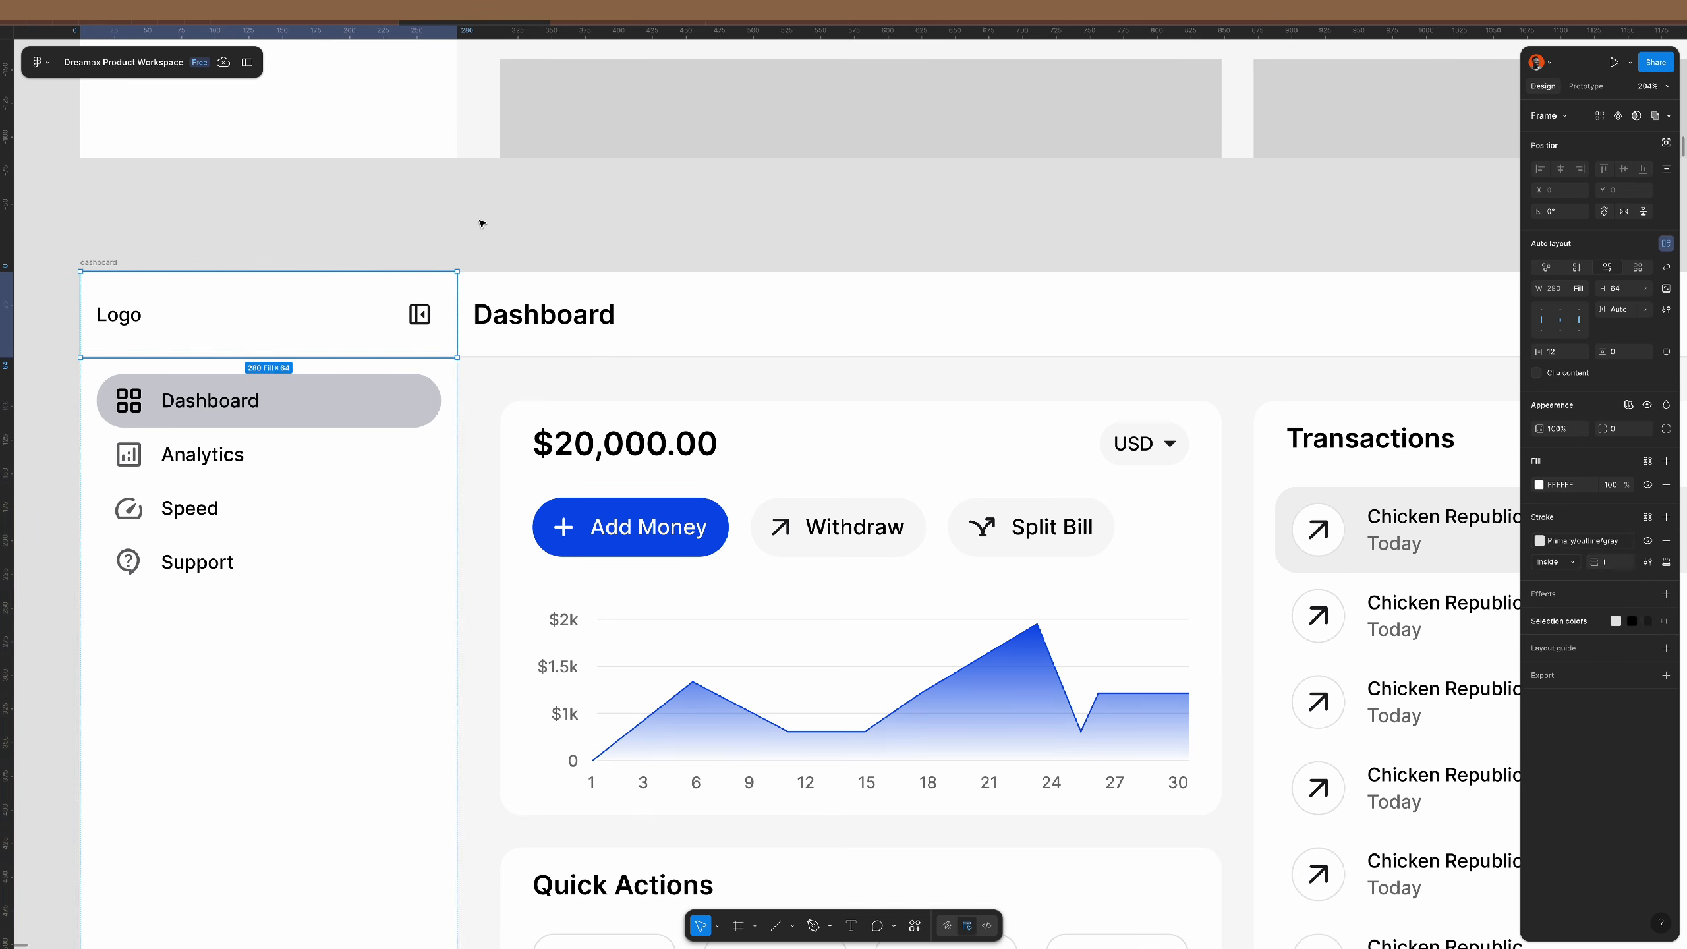
left_click(482, 223)
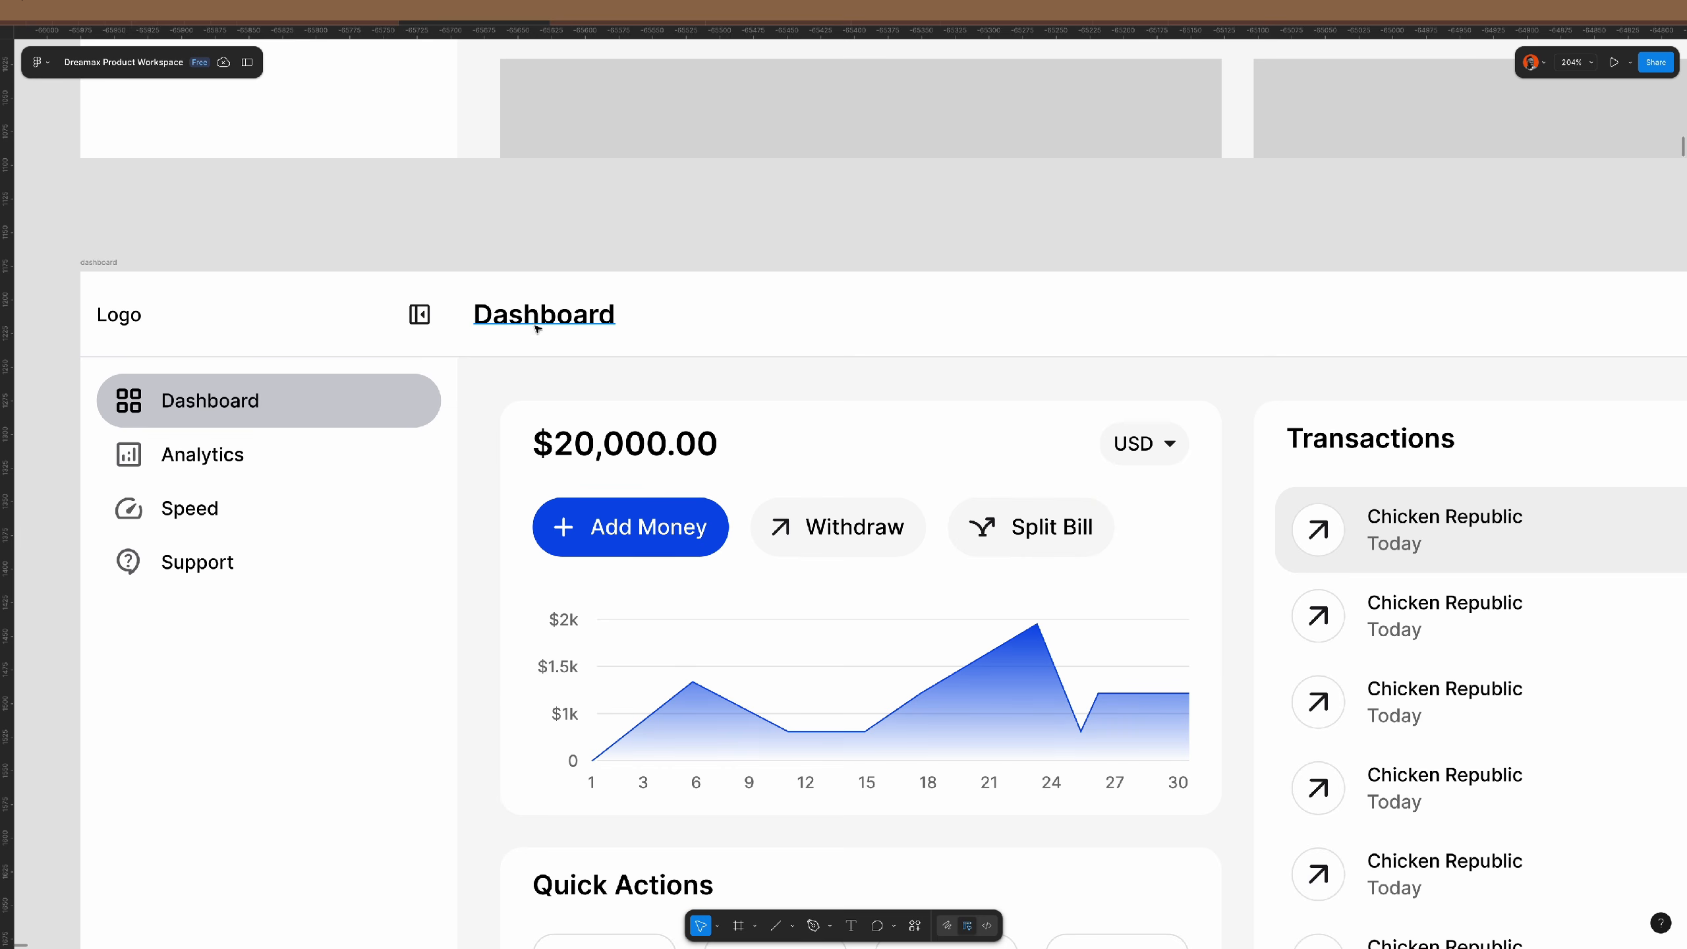
scroll(539, 322, "down", 5)
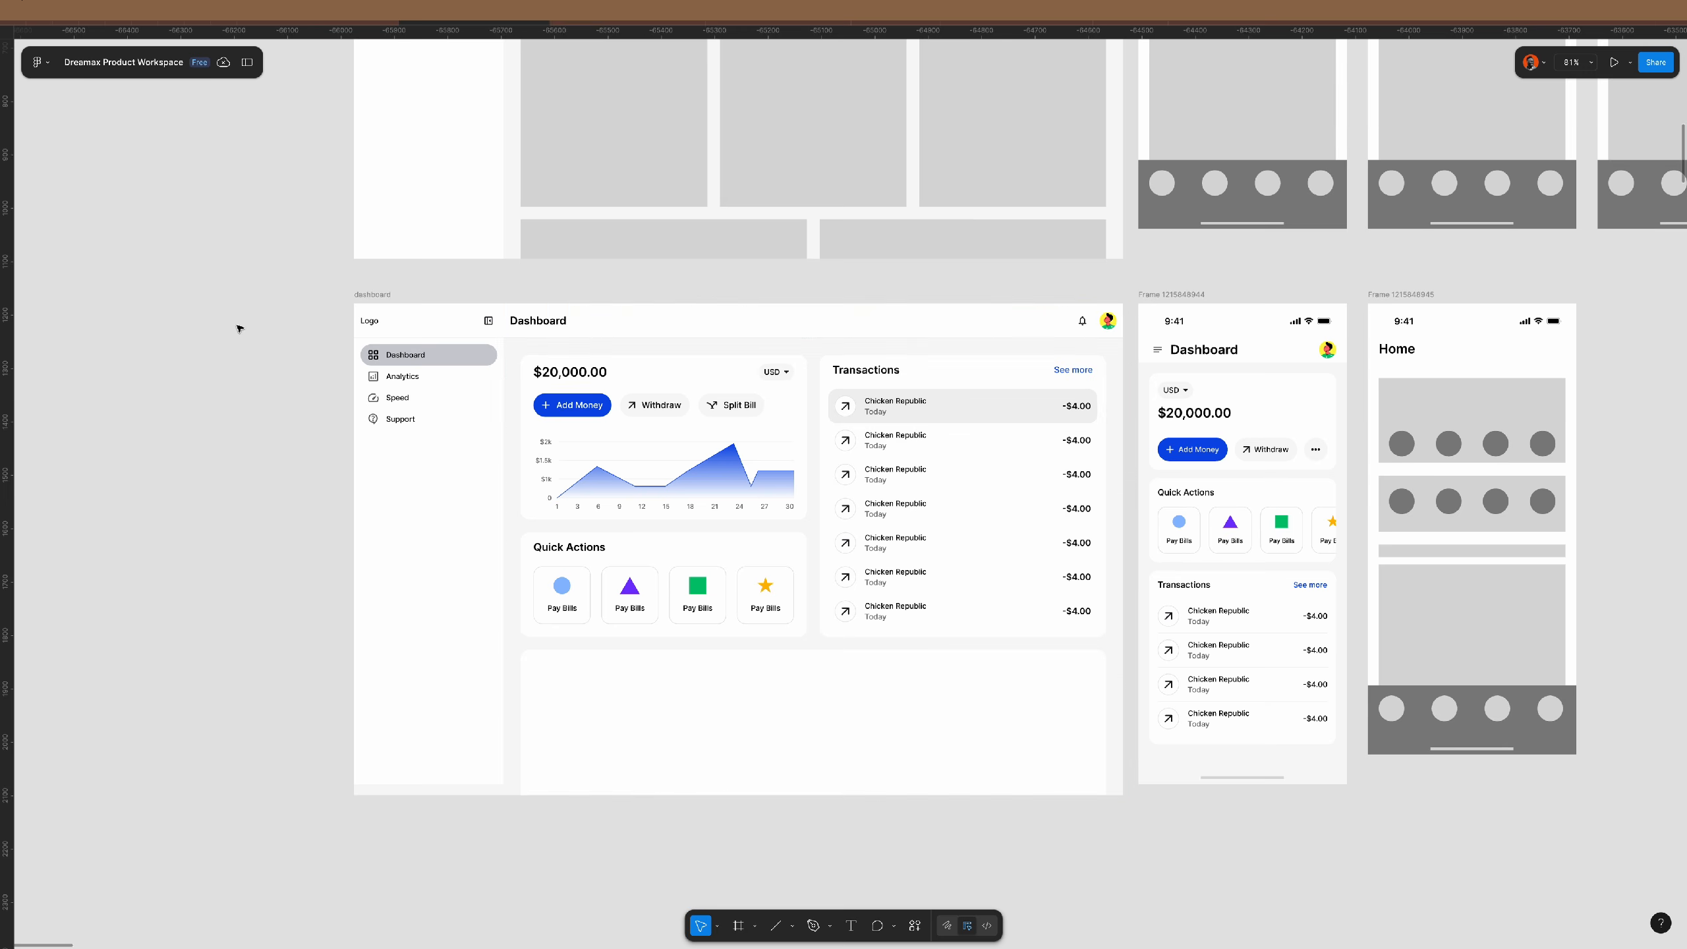
- Zoom to fit the desktop and mobile dashboard frames together, then deselect
left_click(368, 294)
left_click(1200, 296, "shift")
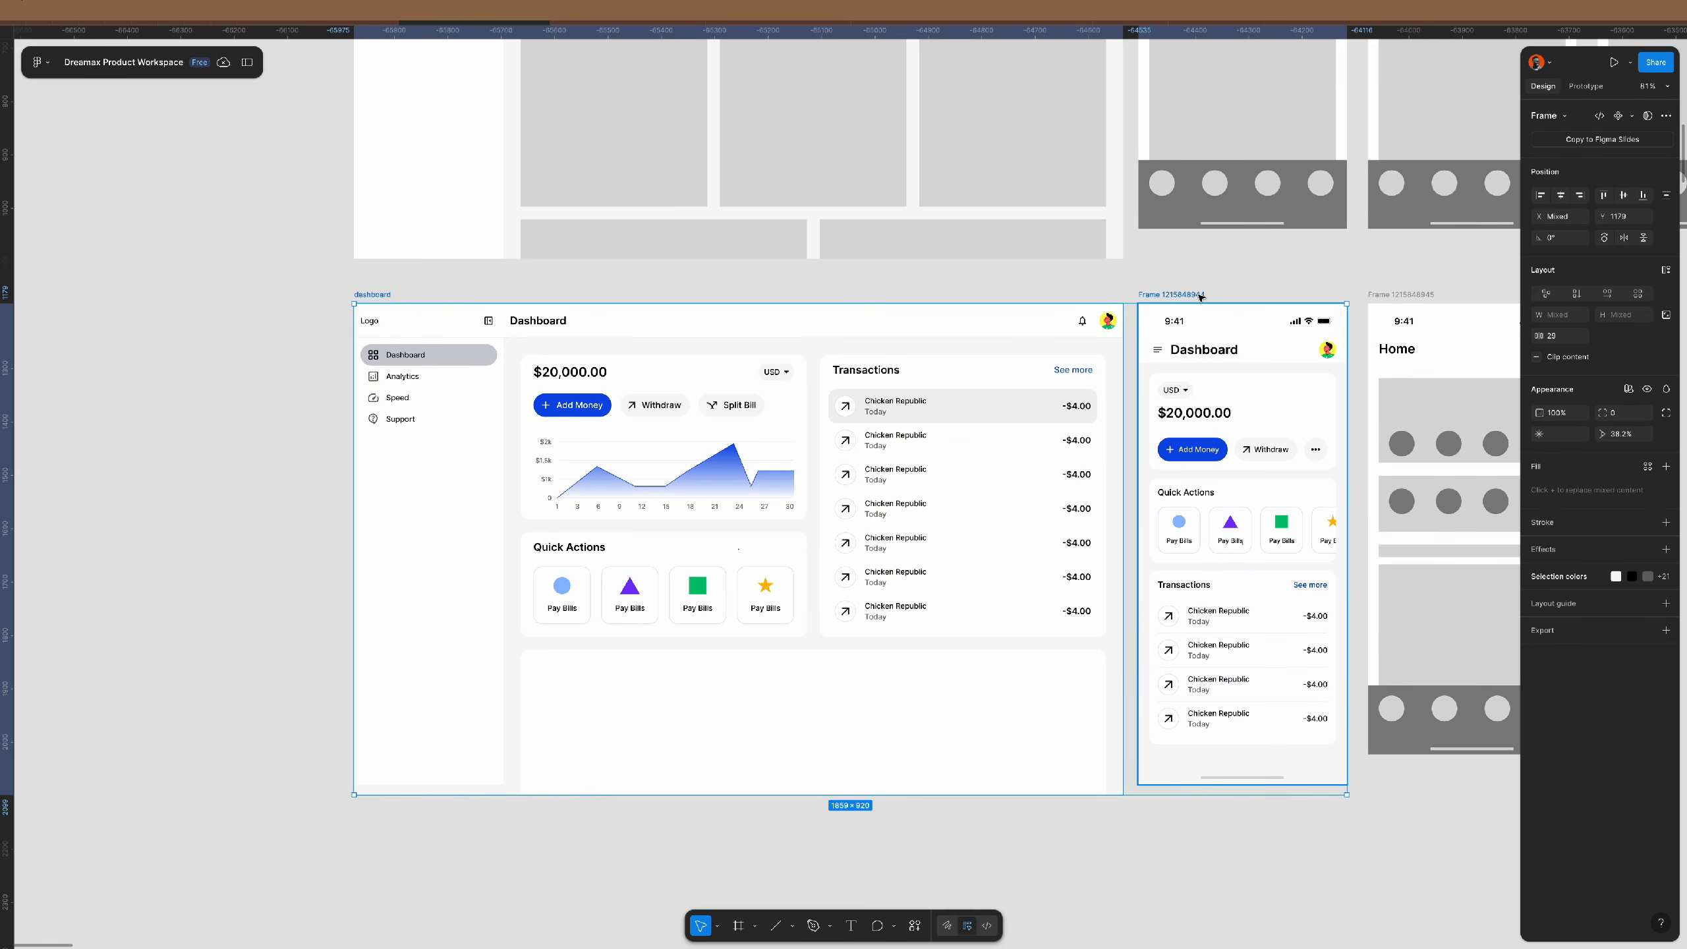
key("shift+2")
scroll(902, 329, "down", 1)
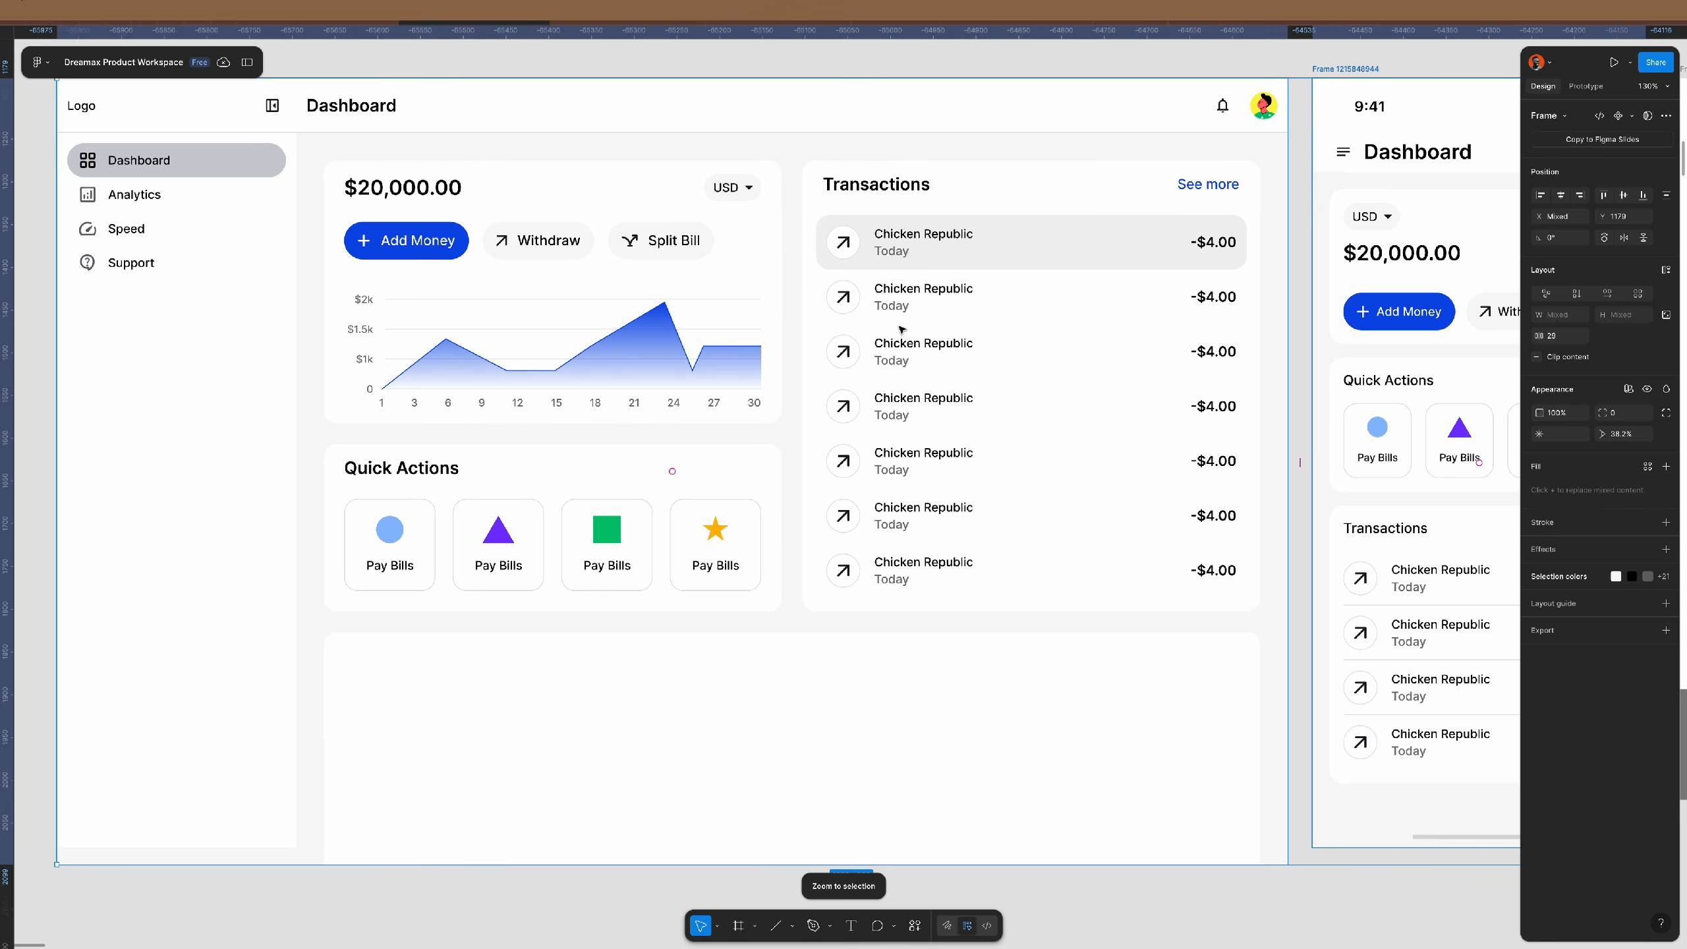
key("Escape")
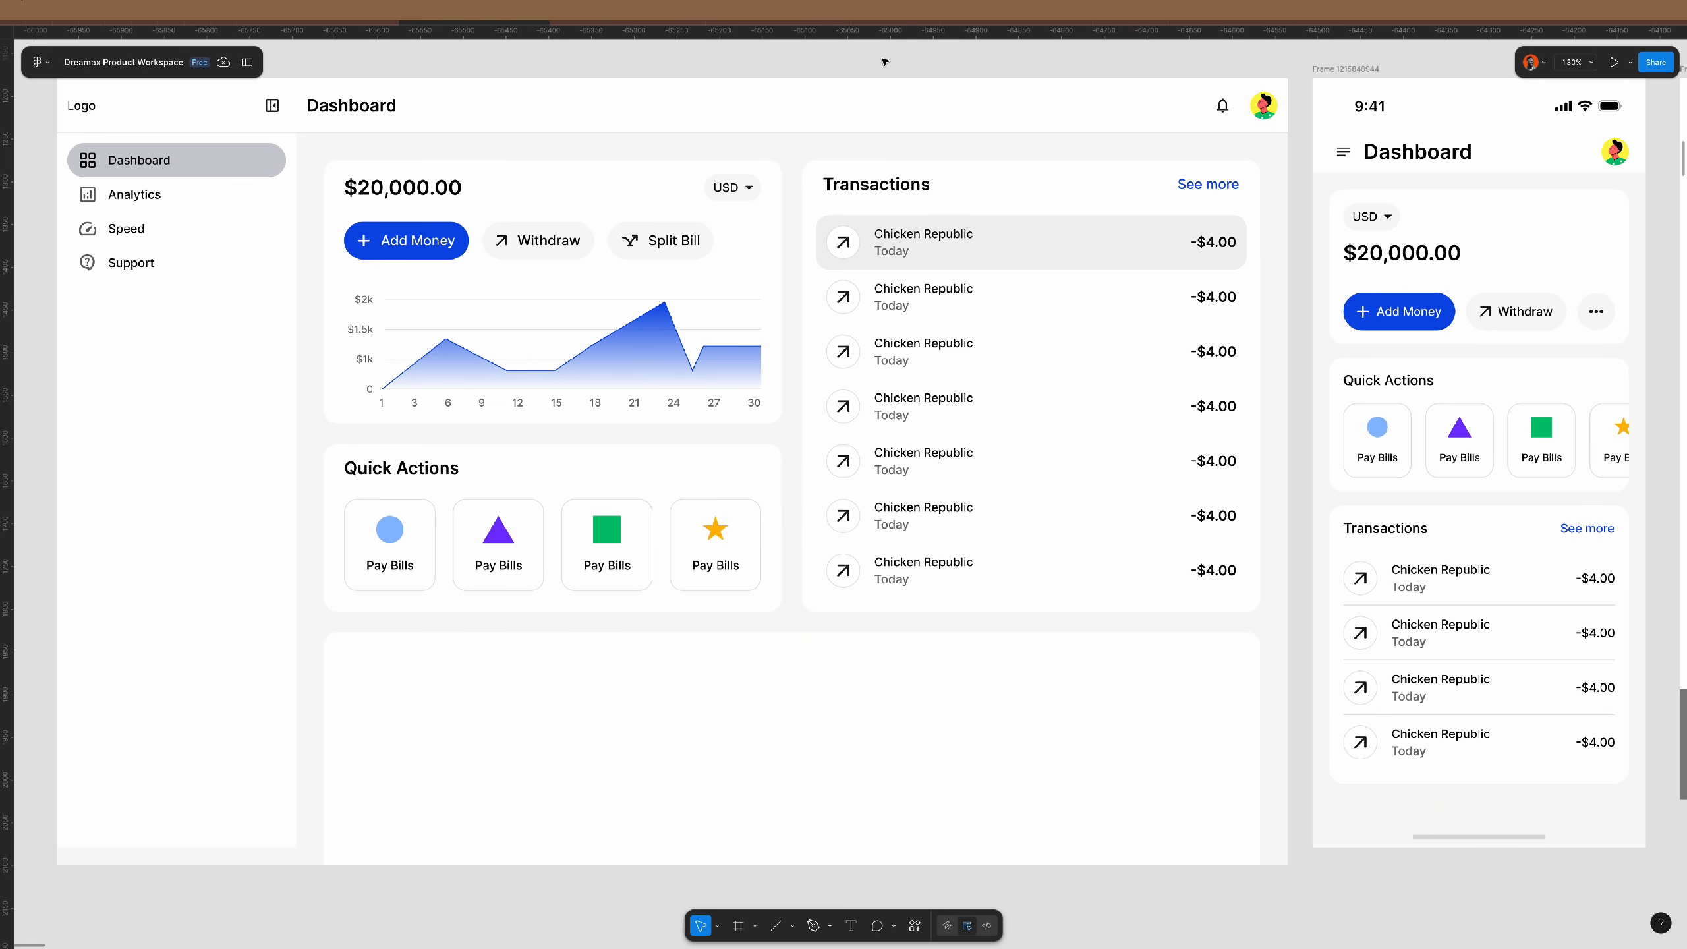
- Switch from Figma to the Google Meet call in Chrome
key("super+Tab")
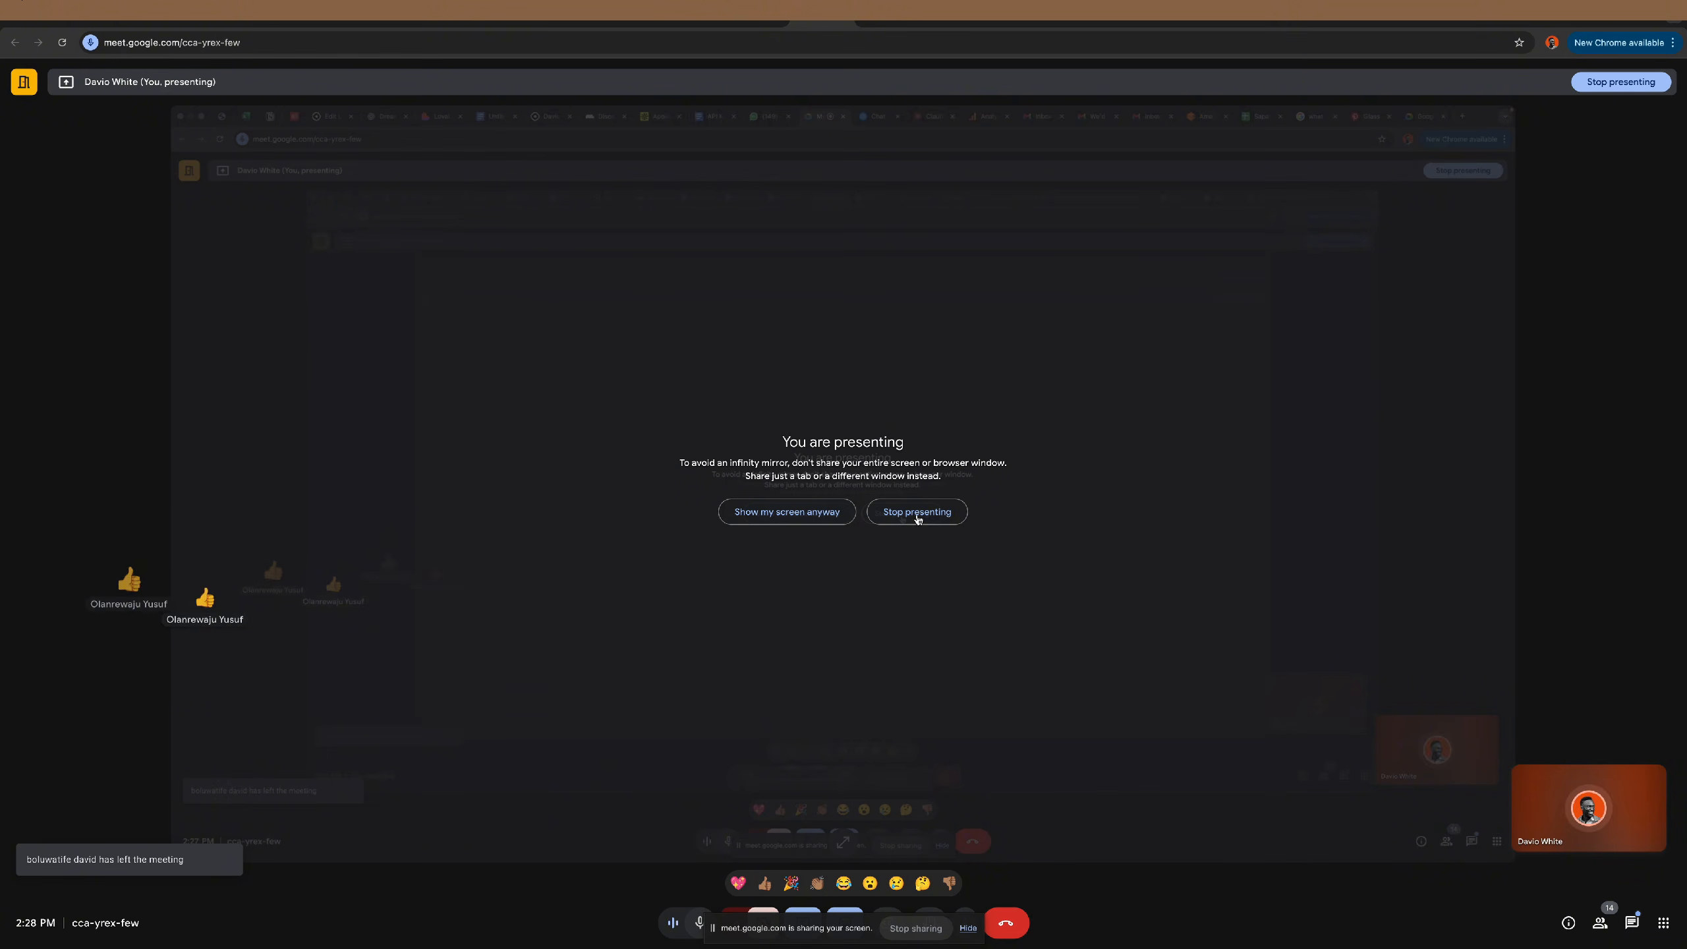
- Stop presenting the screen in Google Meet
left_click(910, 513)
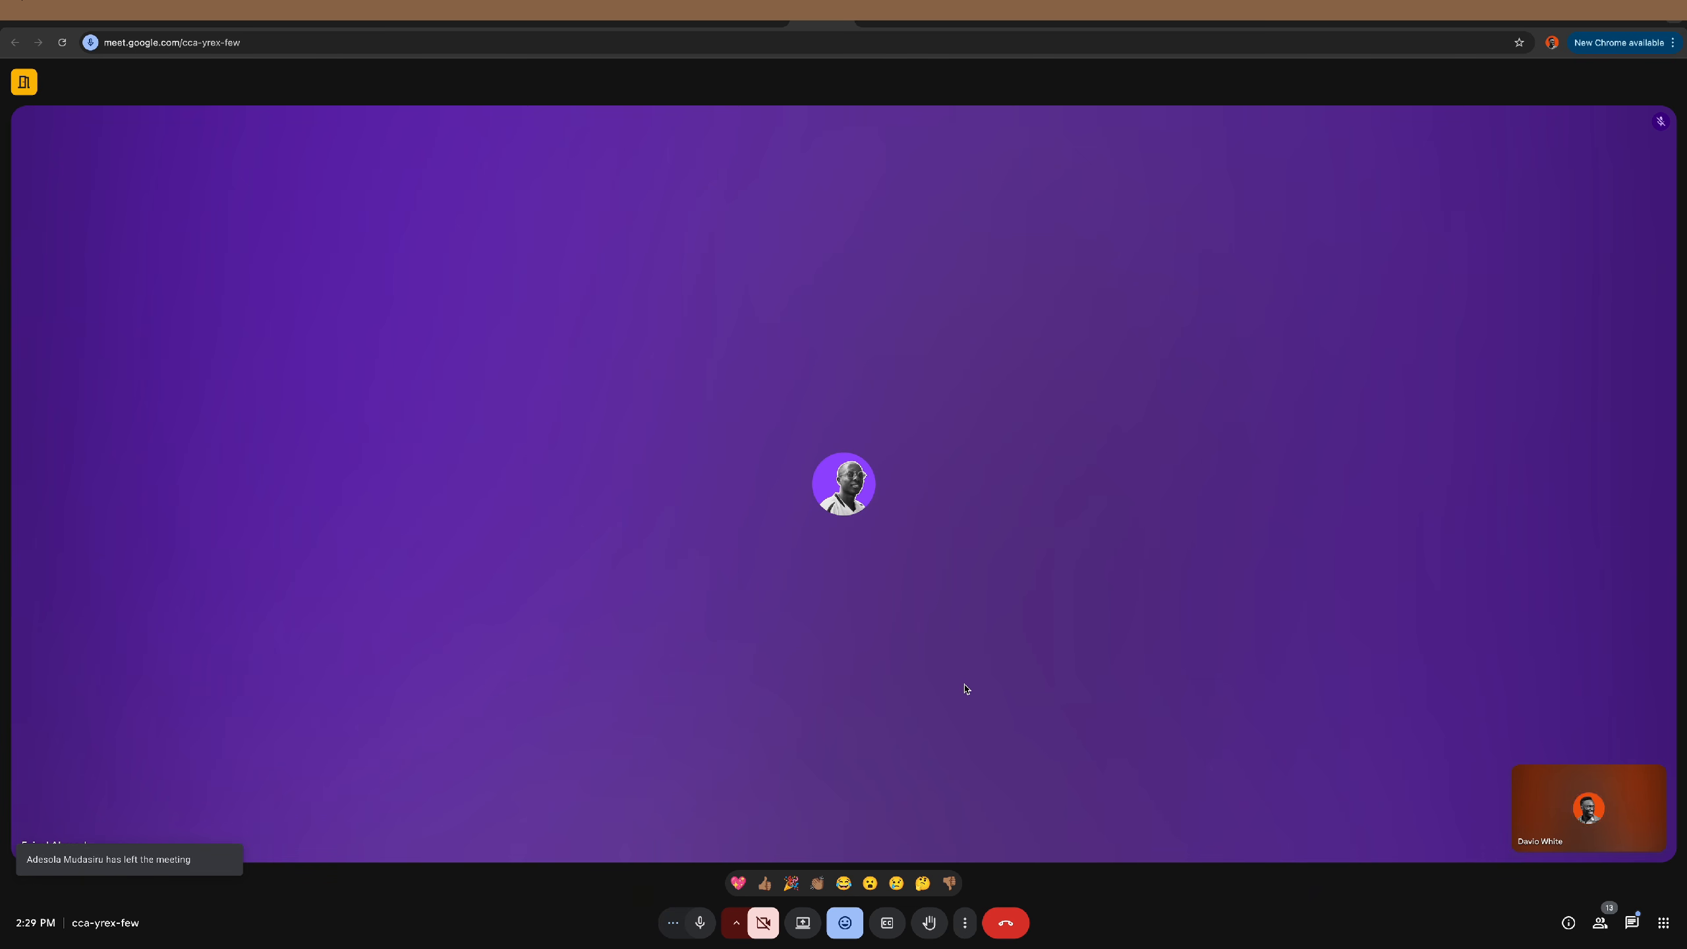
- Present the entire screen to the Meet call, showing the Figma Dashboard designs
left_click(1632, 924)
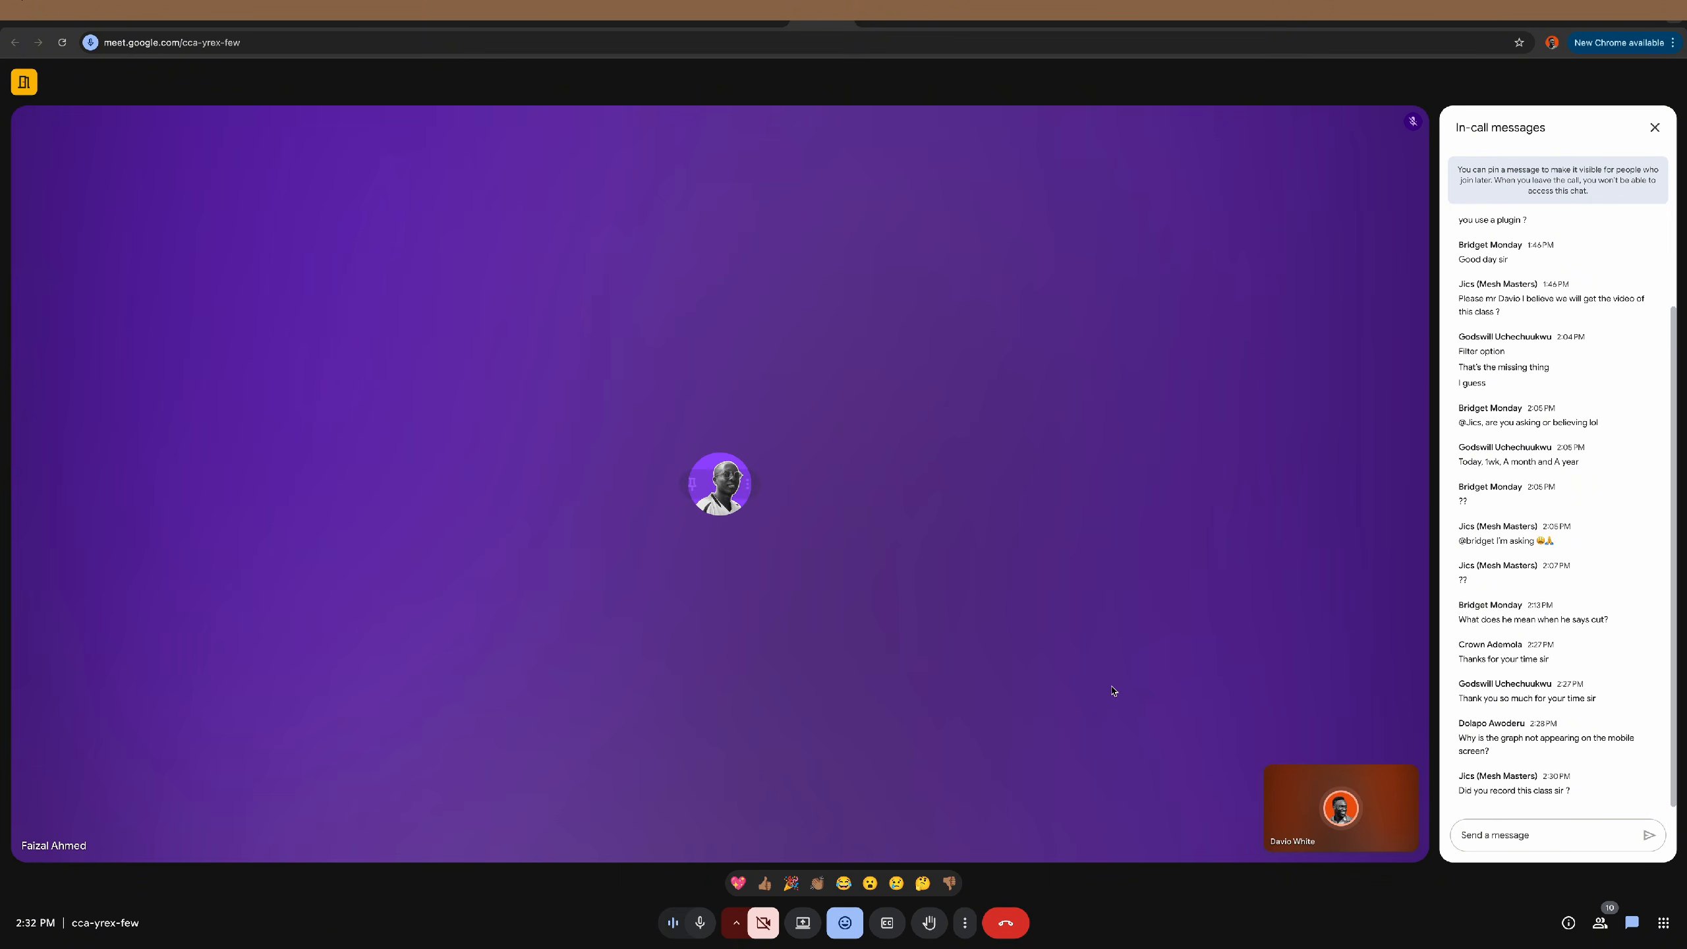
left_click(803, 922)
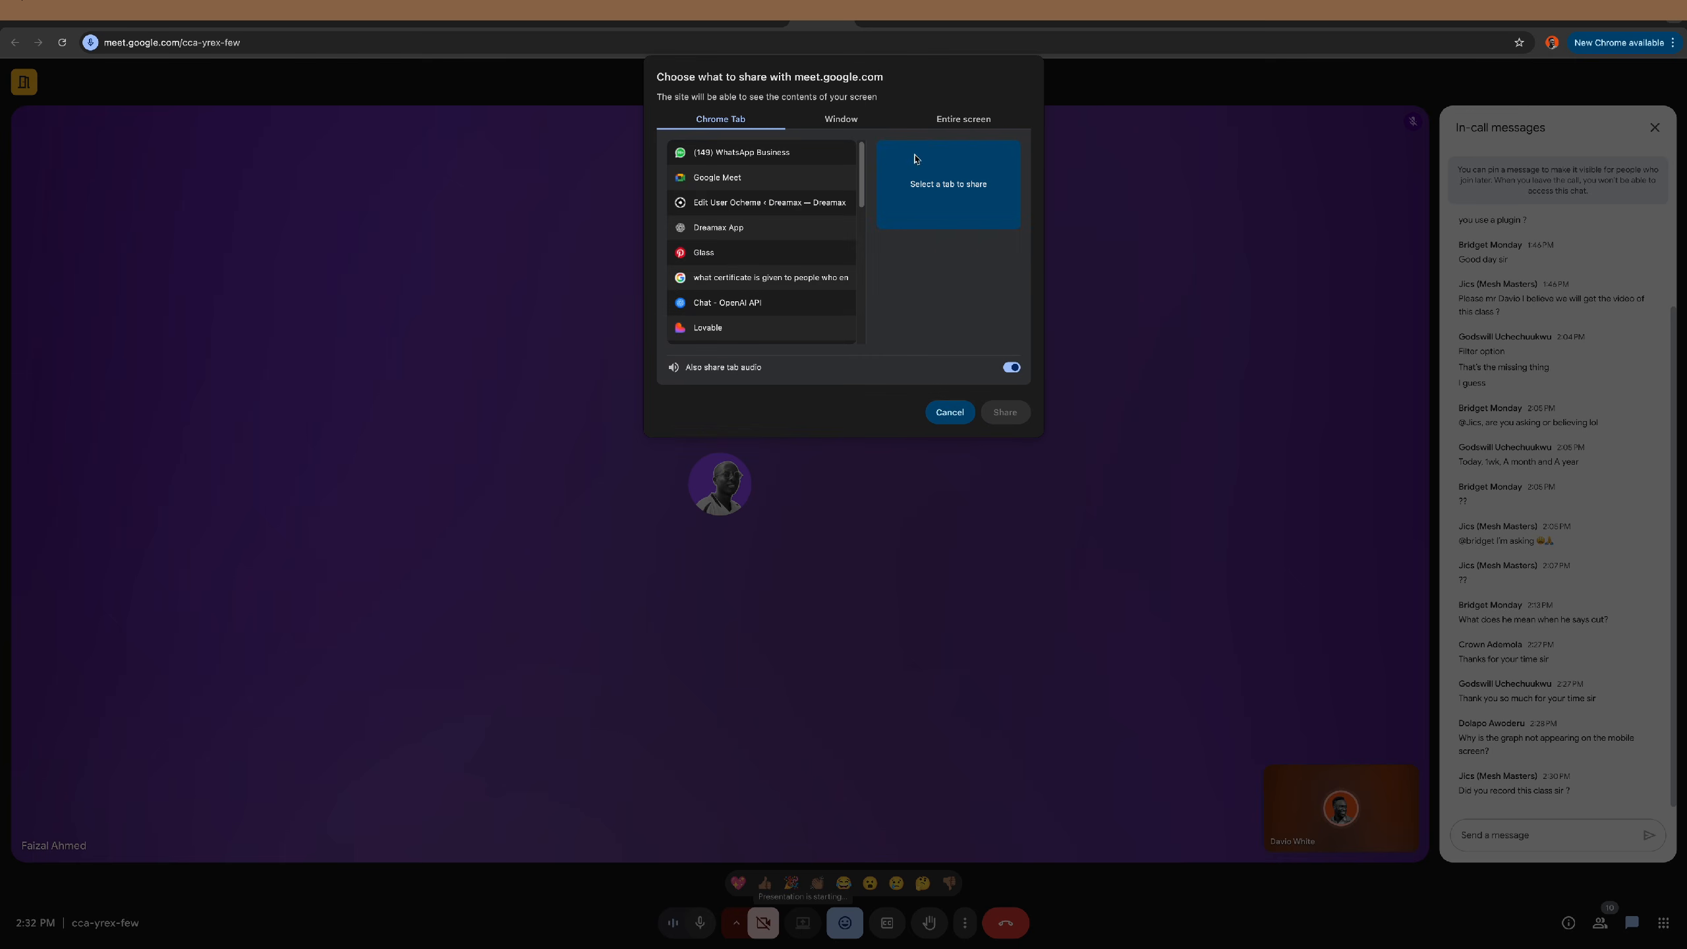
left_click(950, 120)
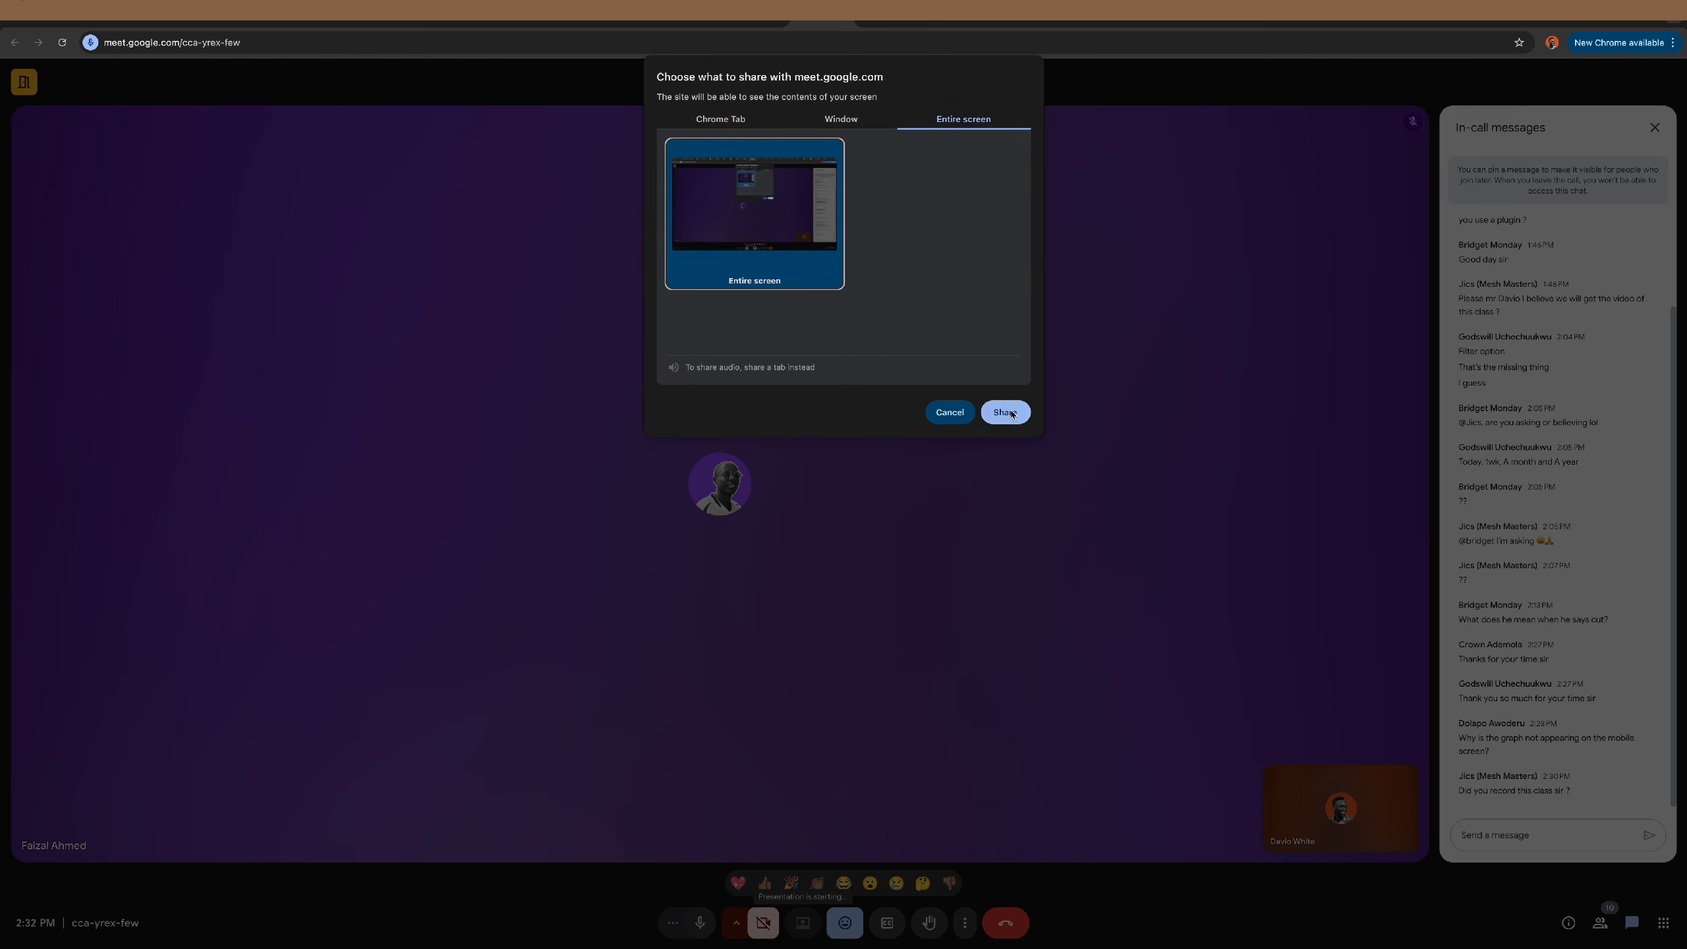
left_click(1005, 412)
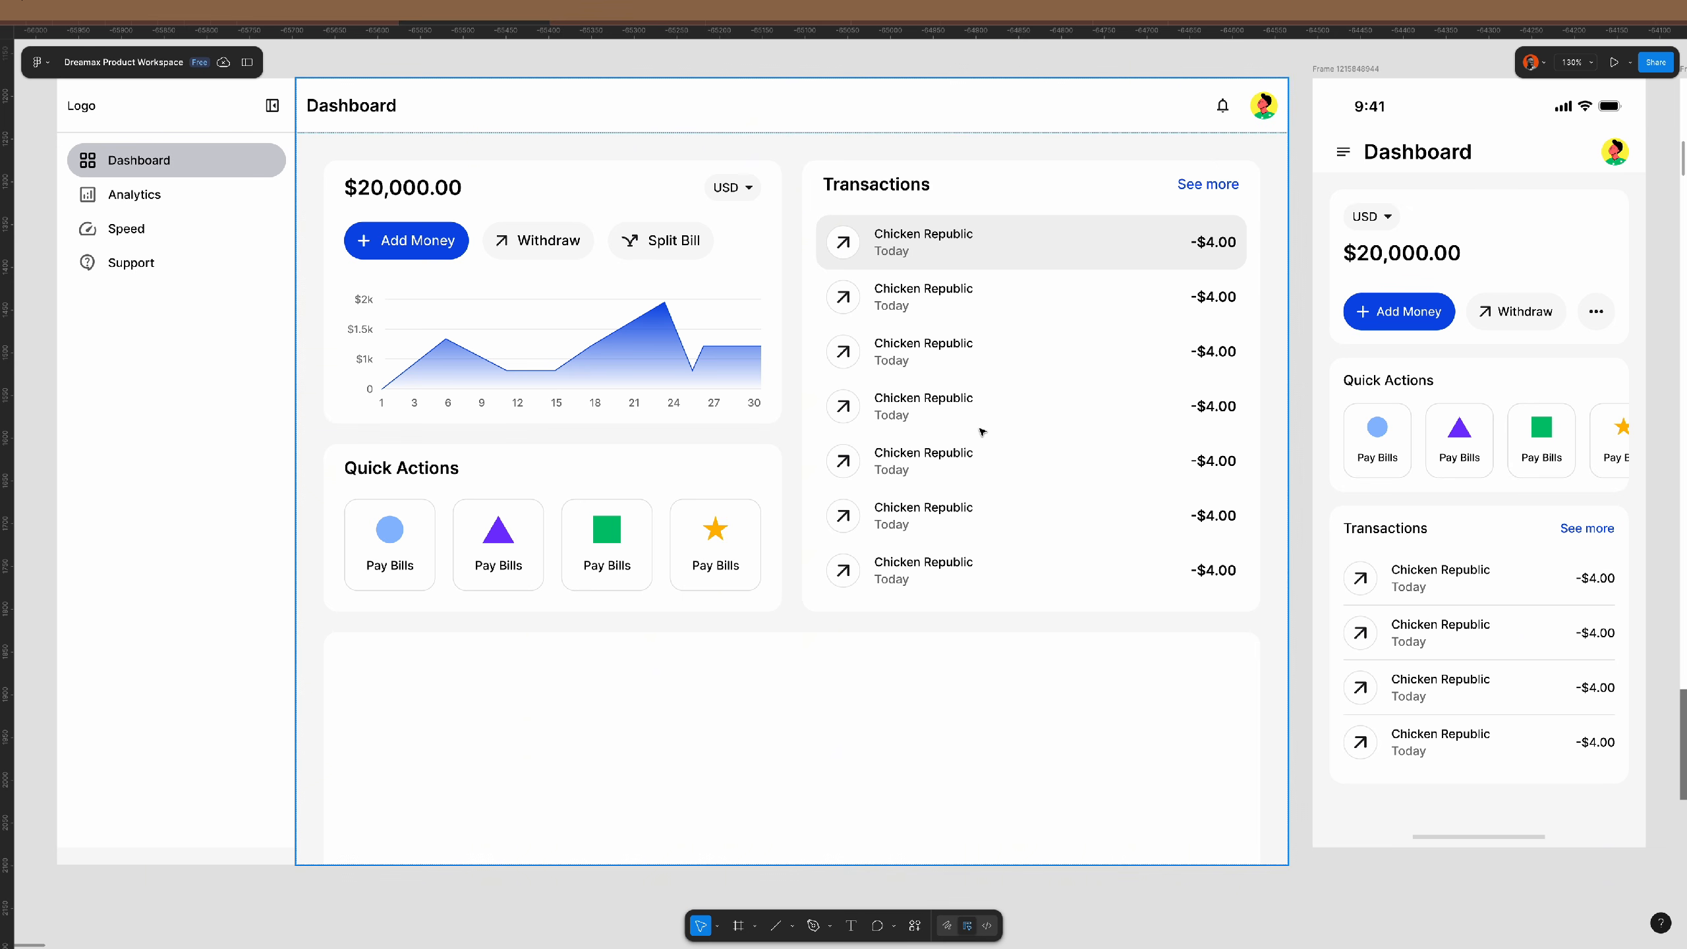
scroll(980, 426, "down", 2)
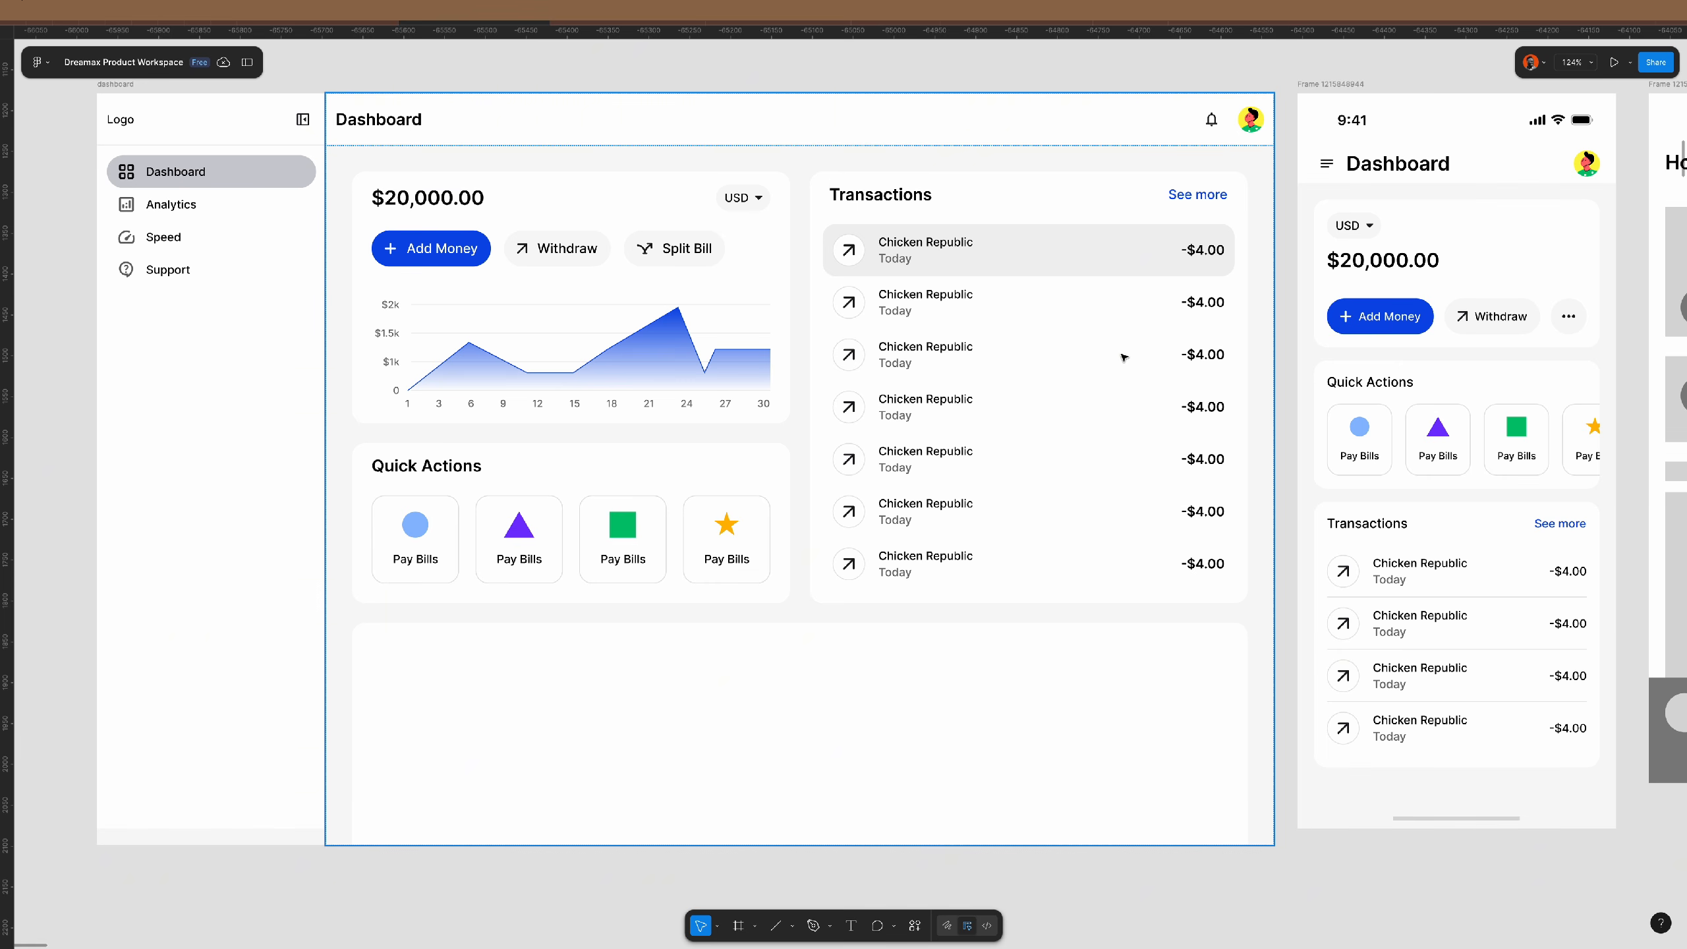
scroll(963, 307, "down", 2)
scroll(962, 307, "down", 2)
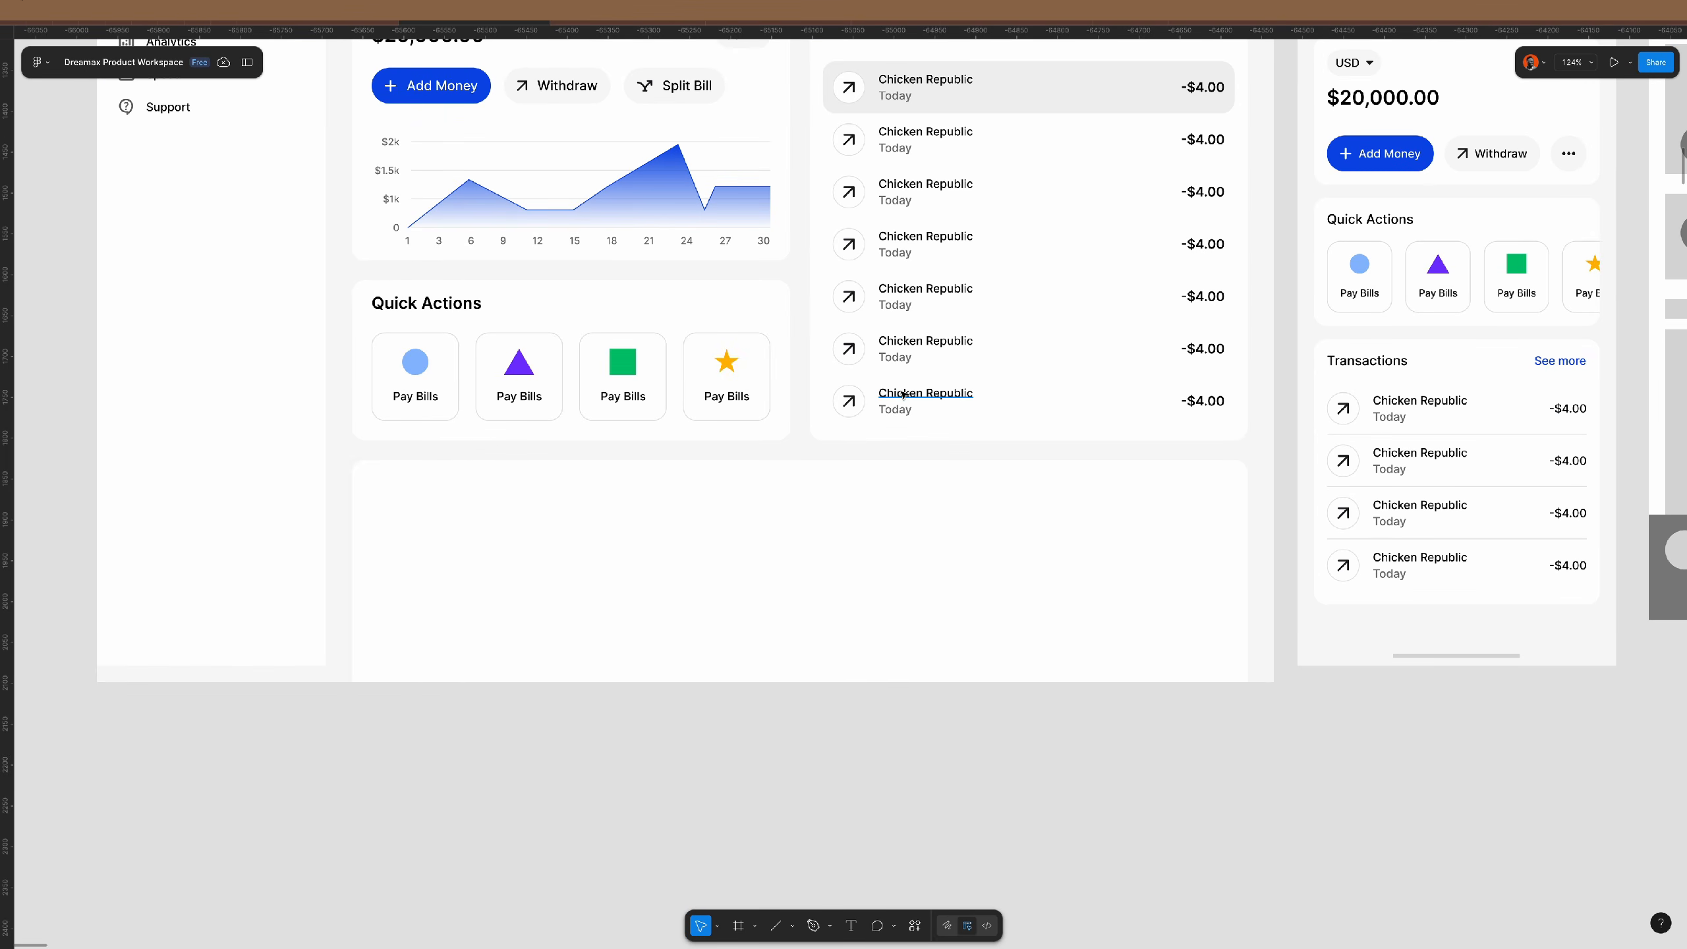
- Alt-drag a copy of the seventh transaction row below the dashboard and zoom in
left_click(905, 350)
left_click(896, 397)
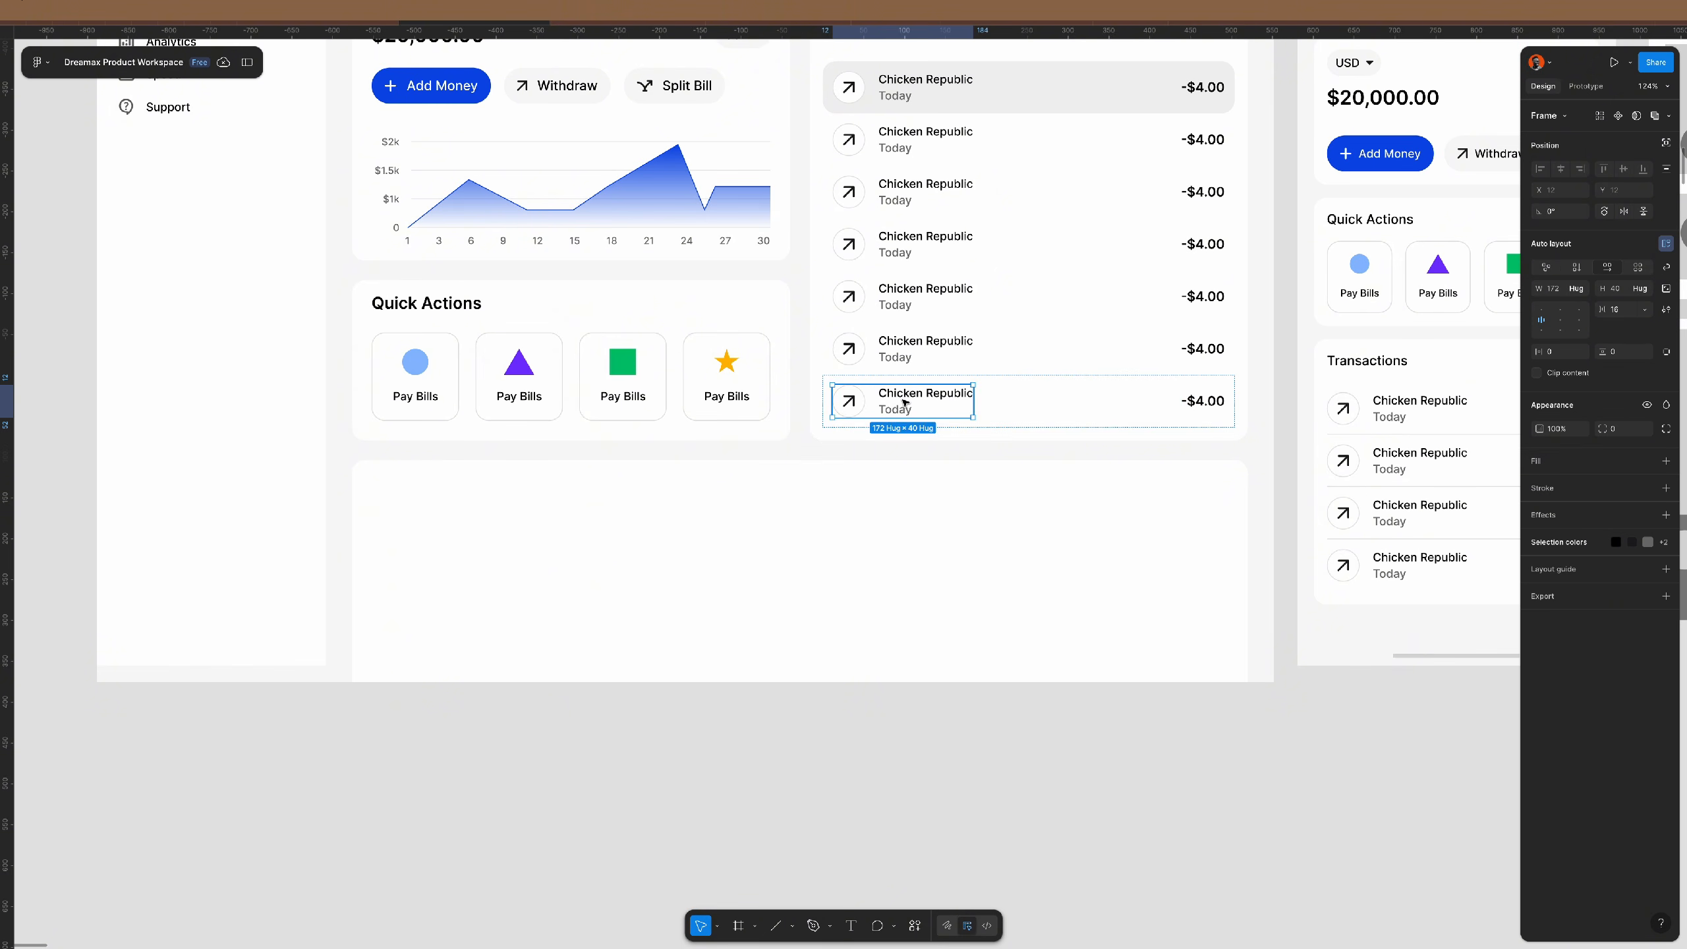
left_click_drag(897, 402, 861, 817)
key("shift+2")
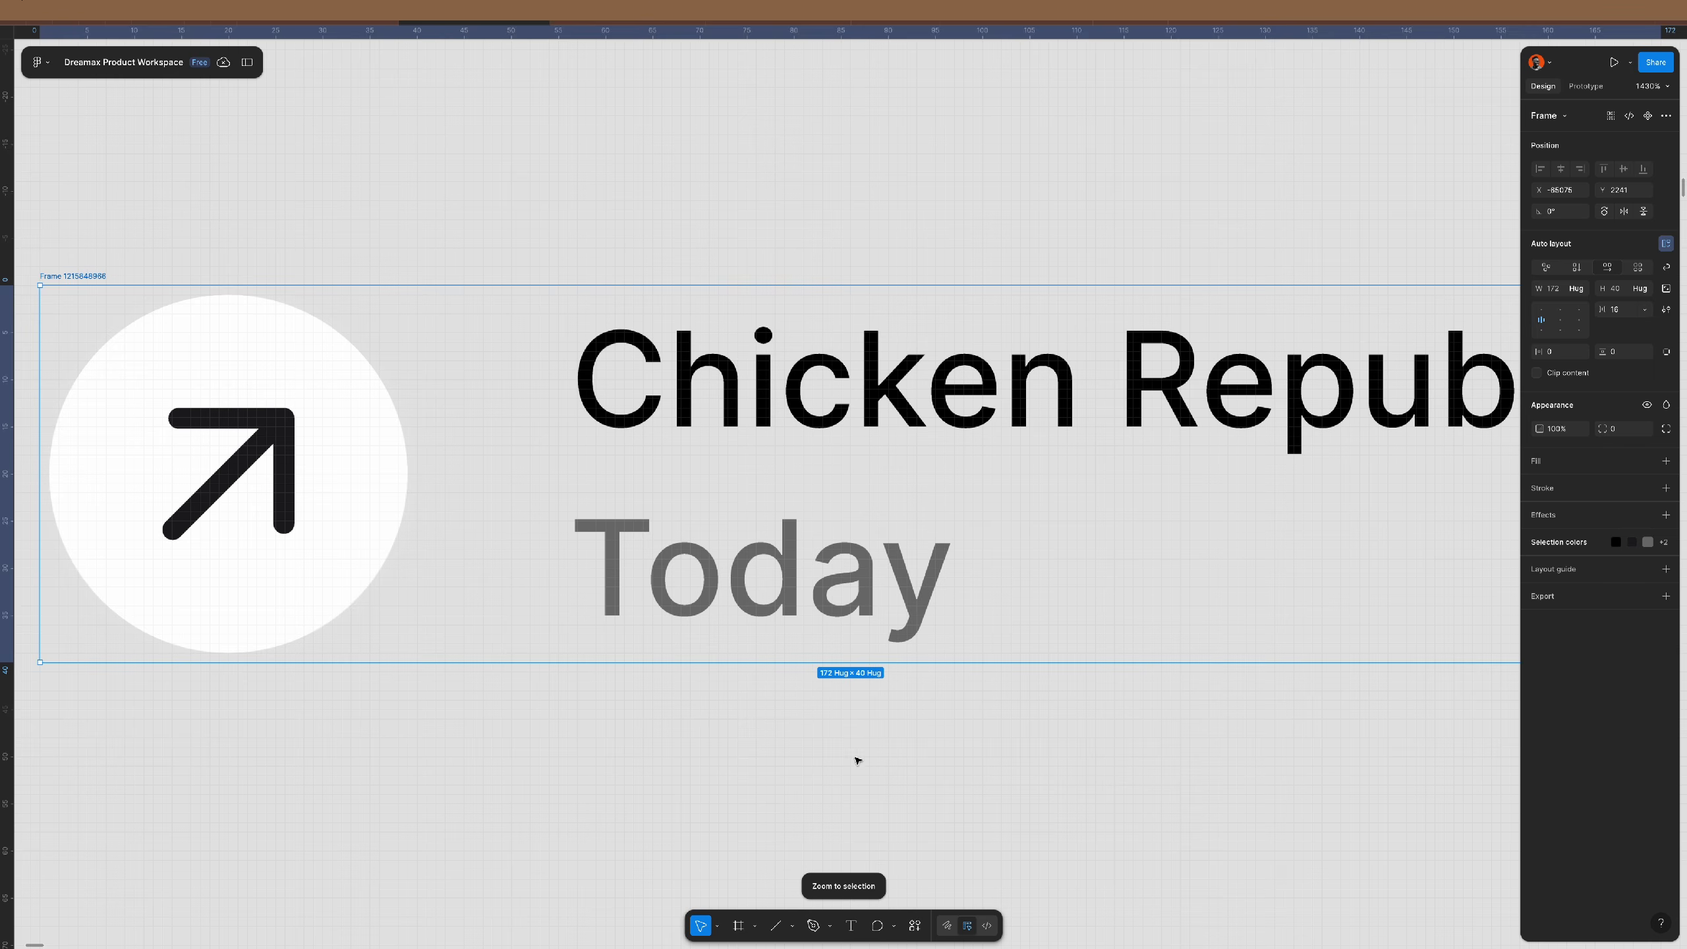
scroll(766, 574, "down", 3)
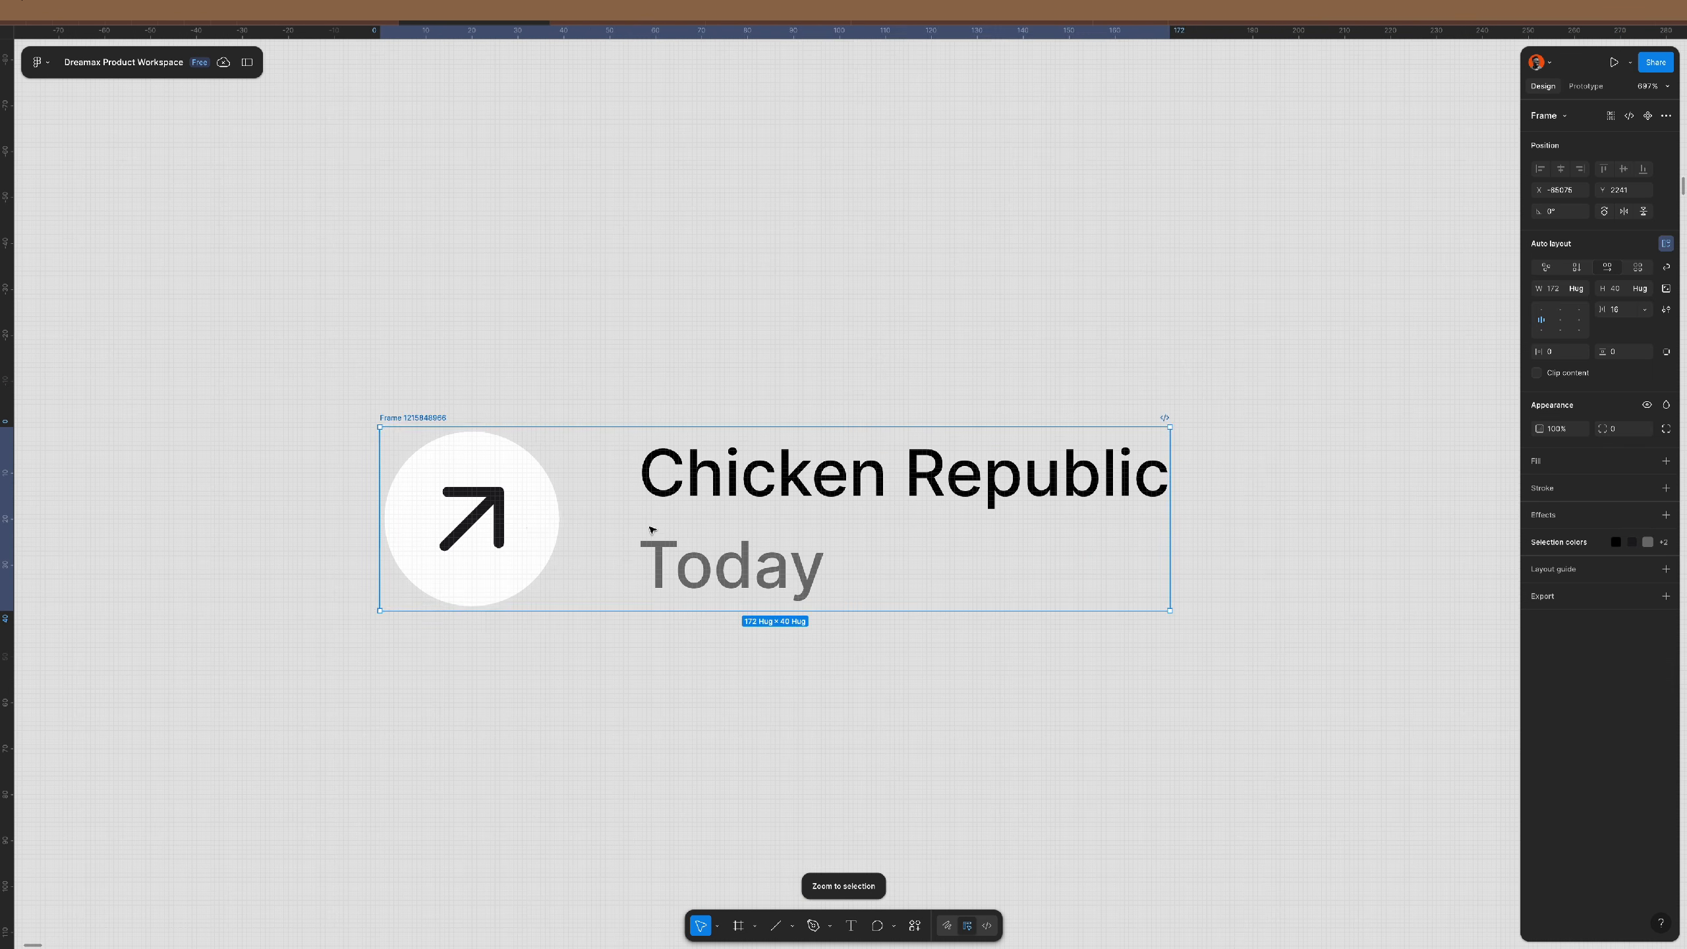
- Ungroup the arrow's round frame and the name/date text, then delete the Today label
left_click(528, 523)
key("ctrl+shift+g")
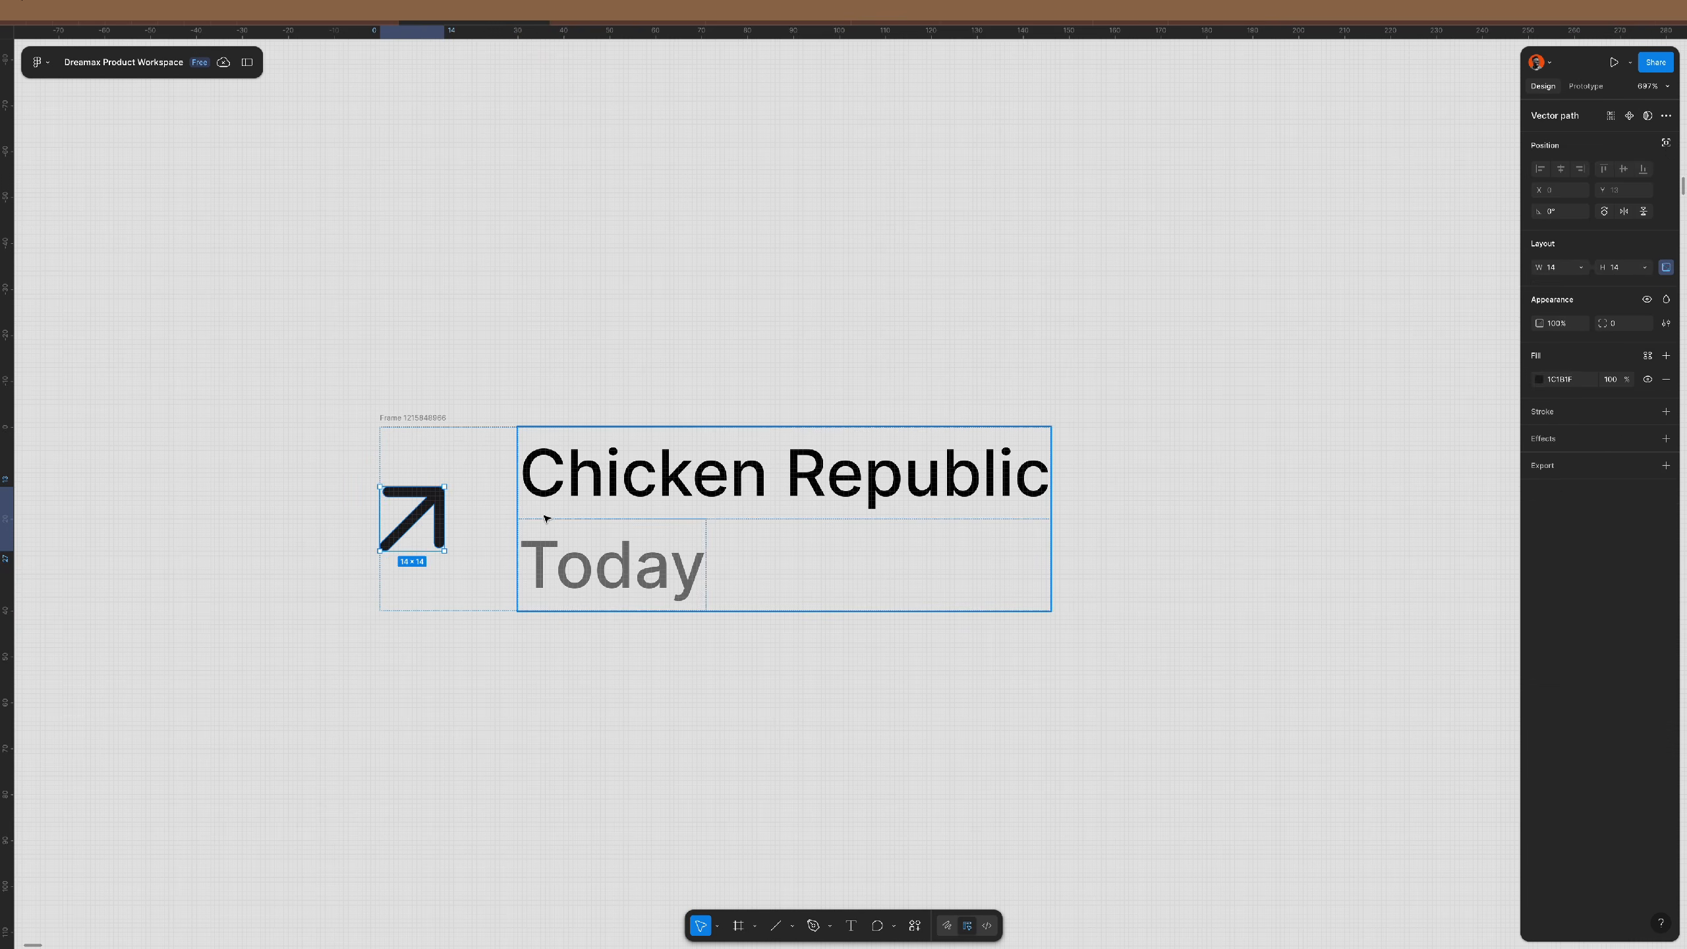
left_click(626, 562)
key("ctrl+shift+g")
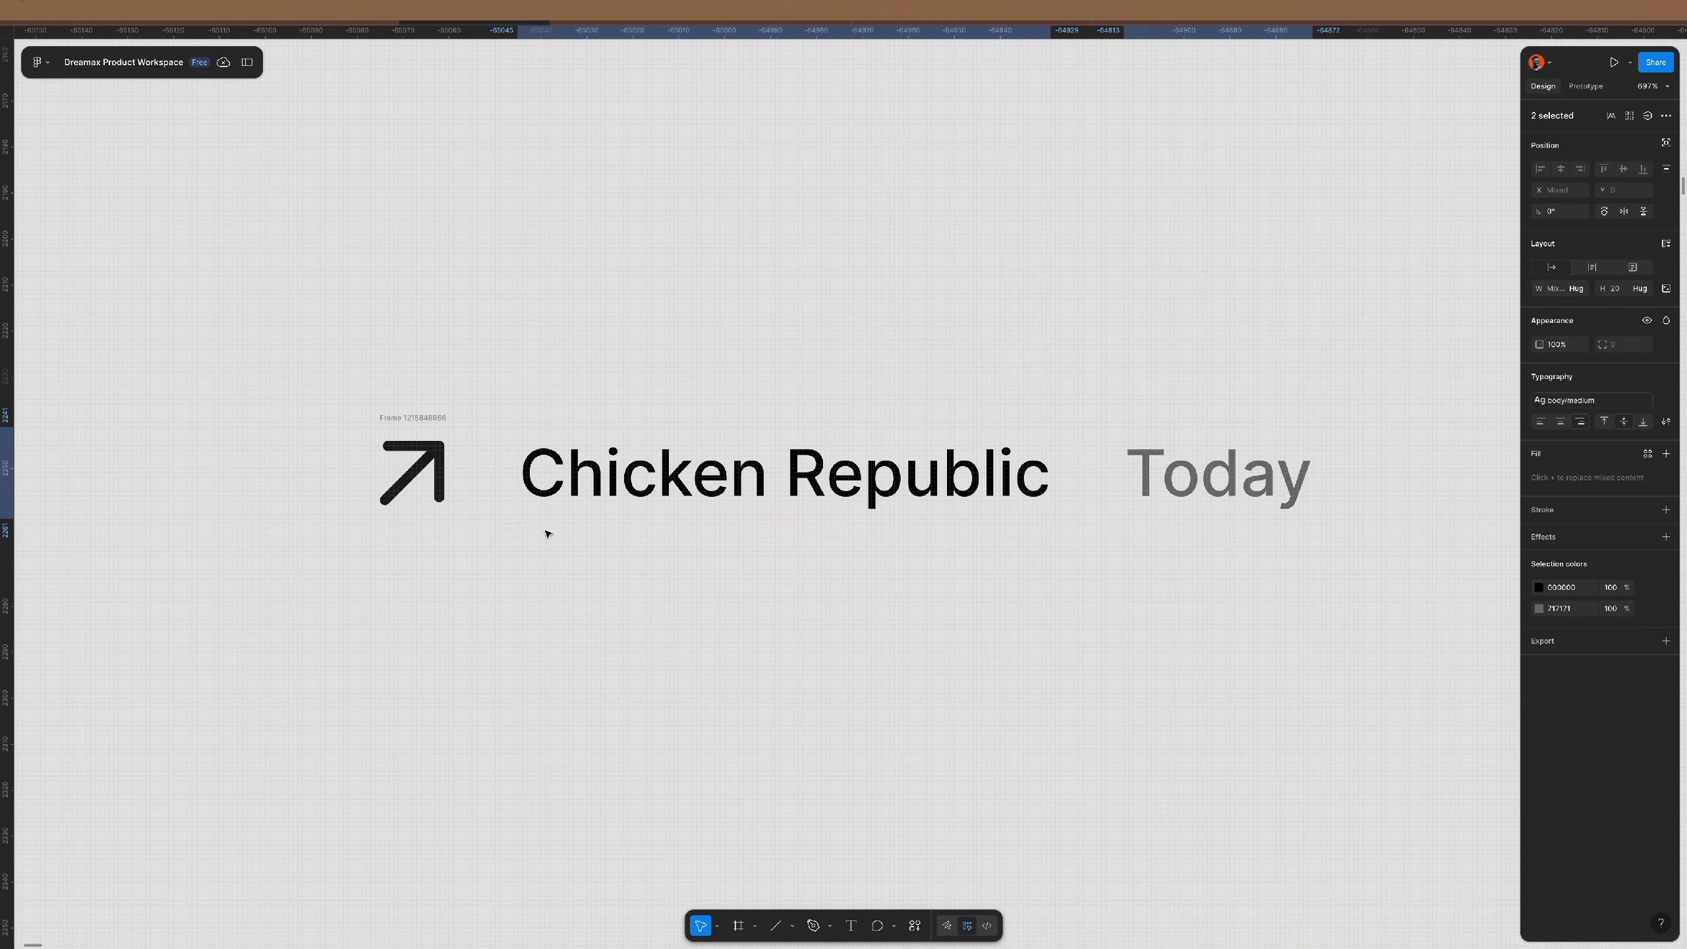
left_click(1215, 478)
key("Delete")
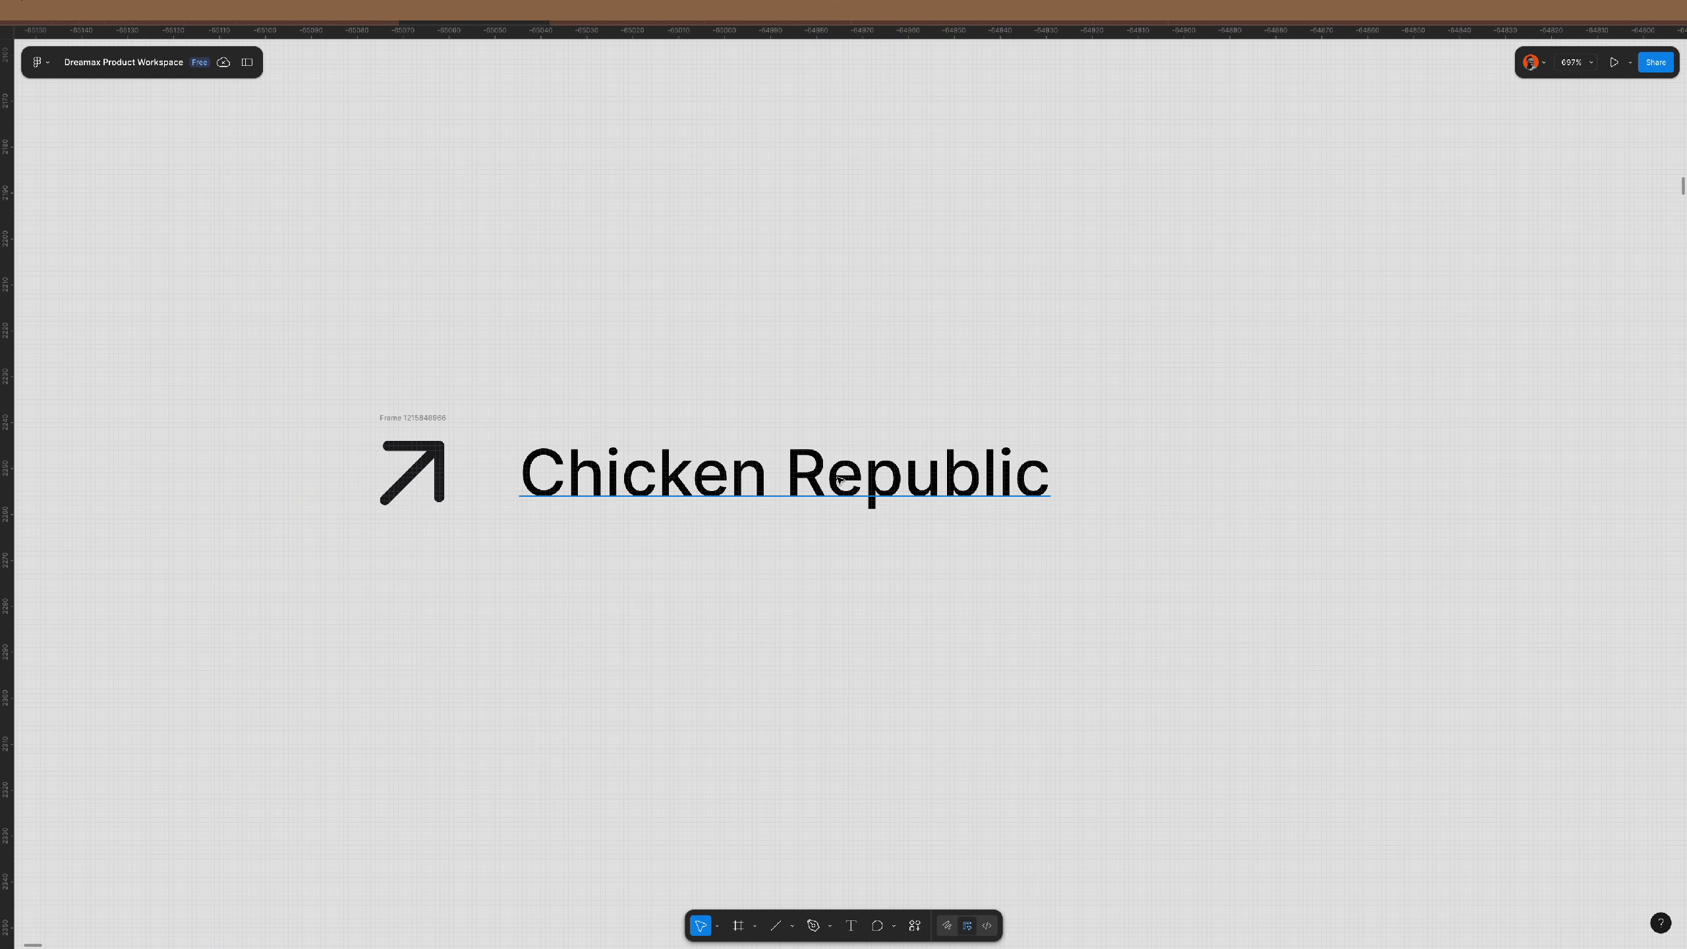
- Retype the row's name as 'Settings'
left_click(729, 471)
key("Return")
type("Settings")
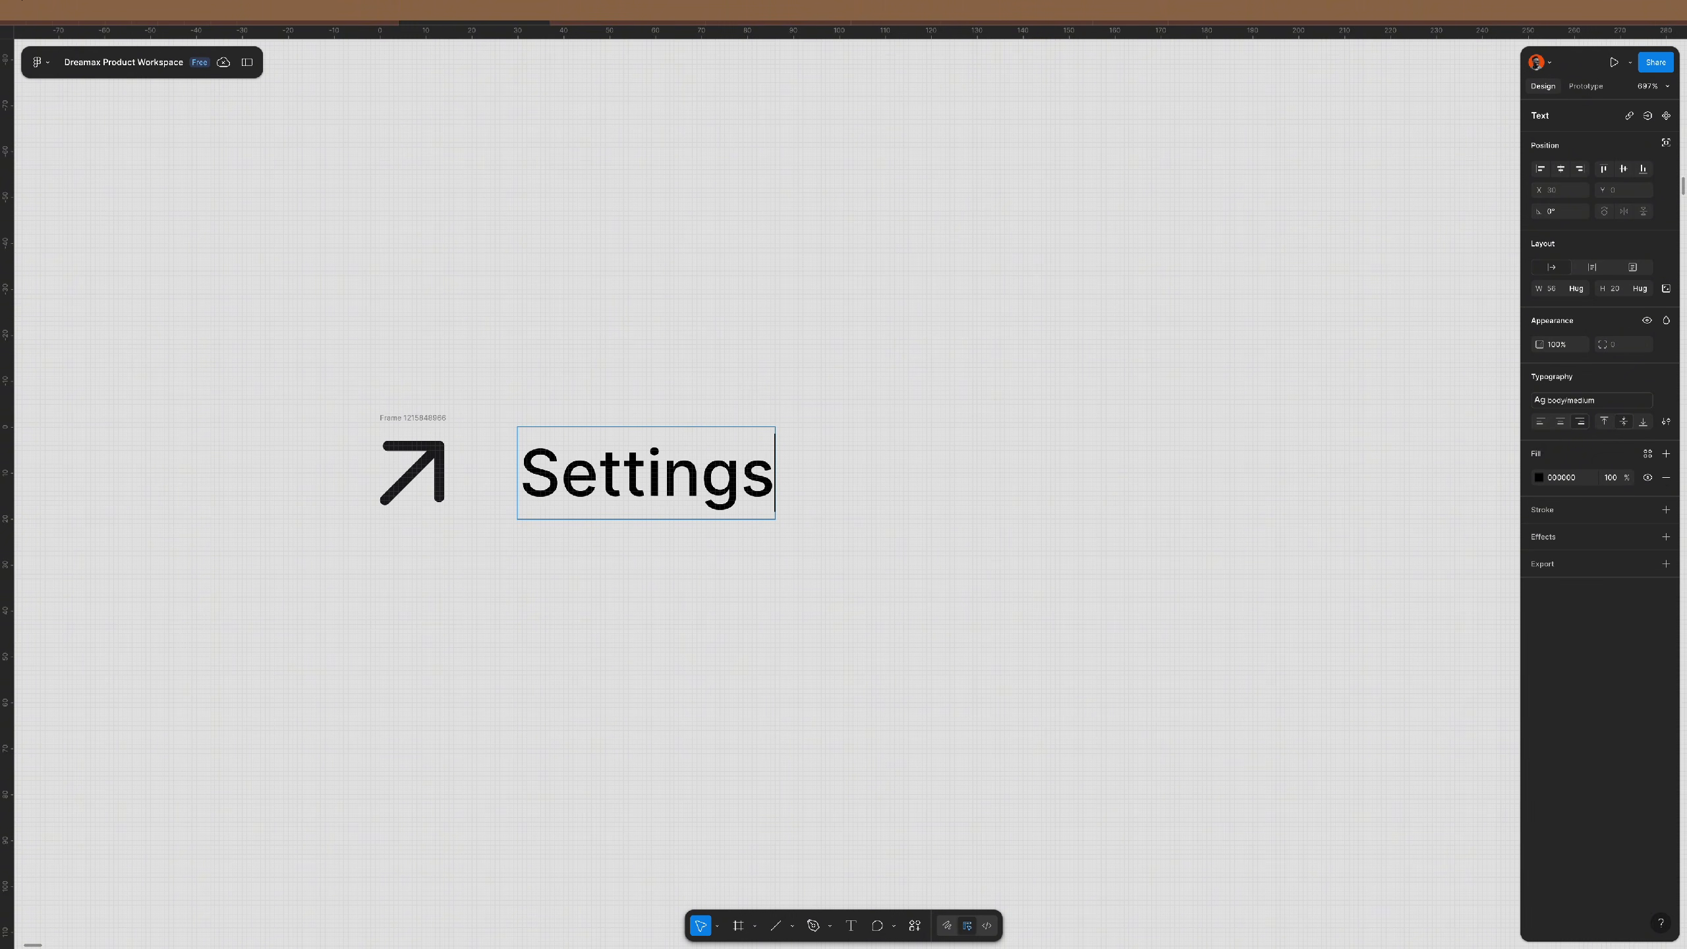
left_click(894, 473)
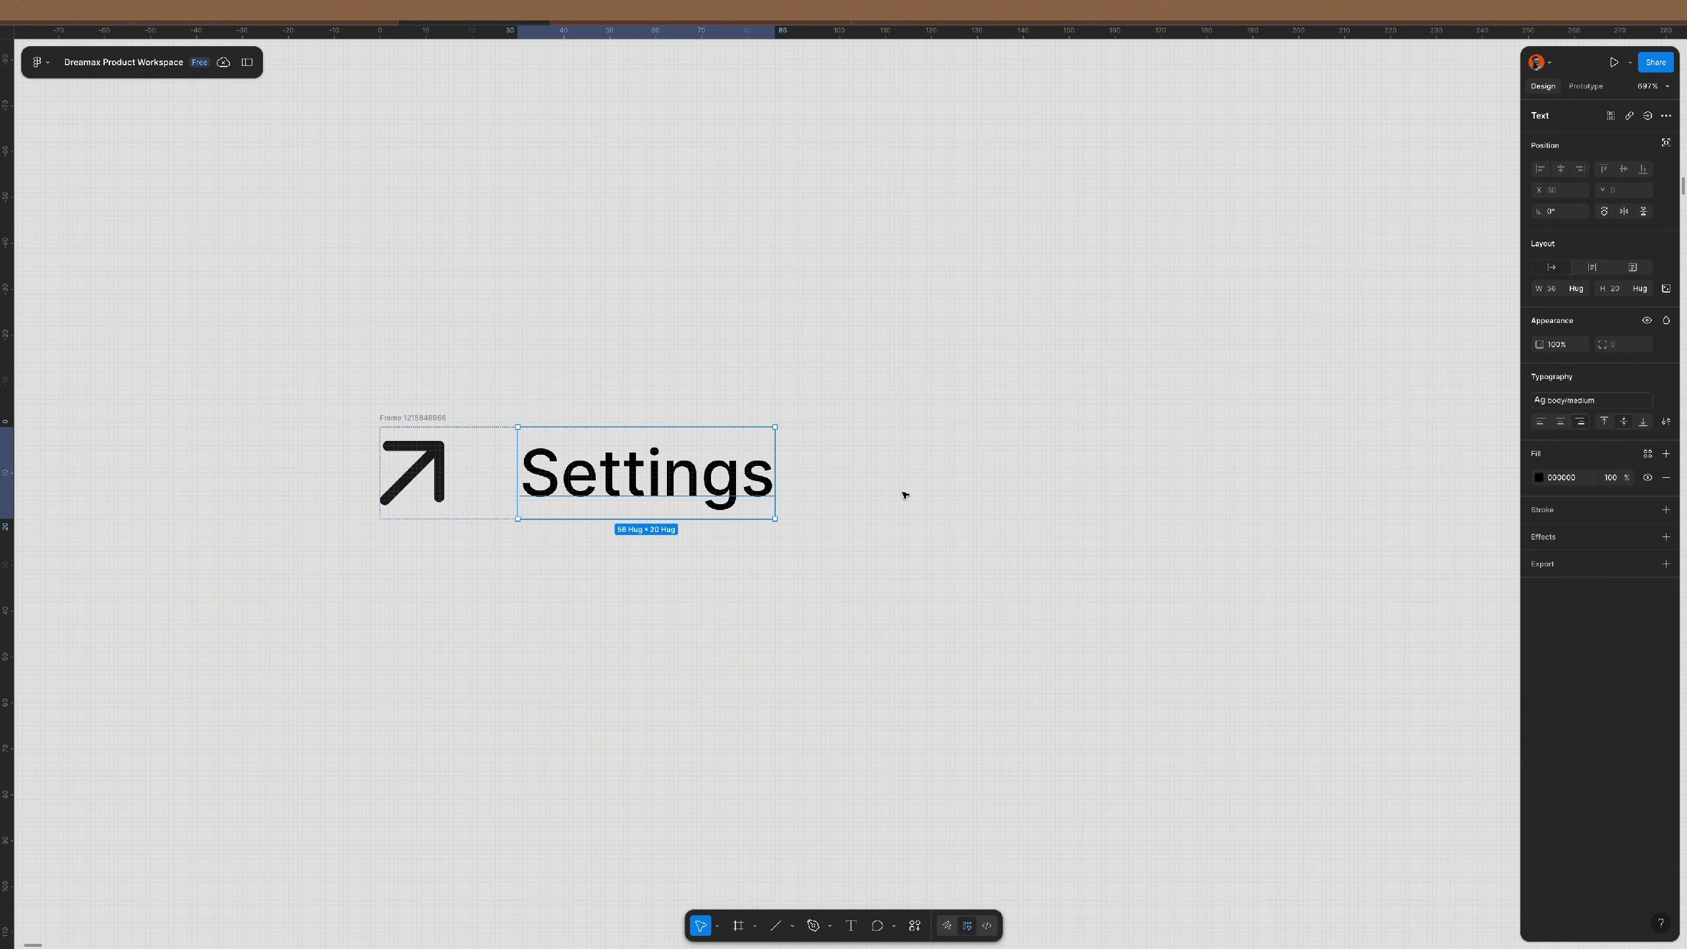
- Give the Settings row 12 padding and drag a duplicate directly below it
left_click(904, 495)
left_click(430, 419)
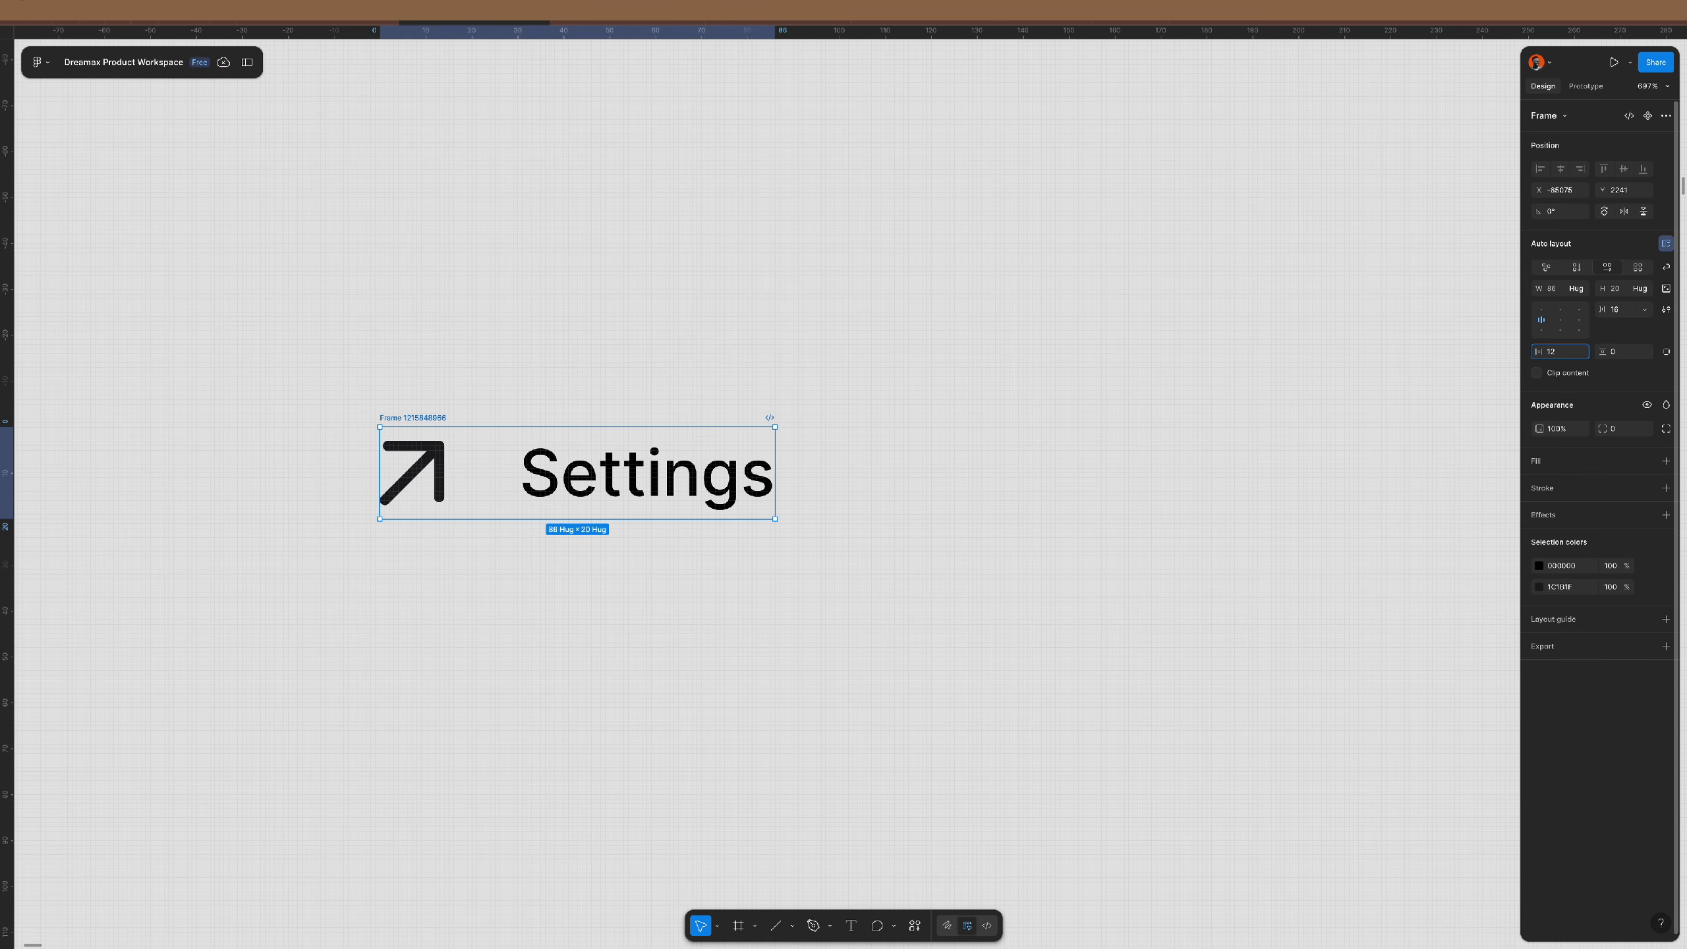
key("Tab")
type("12")
key("Return")
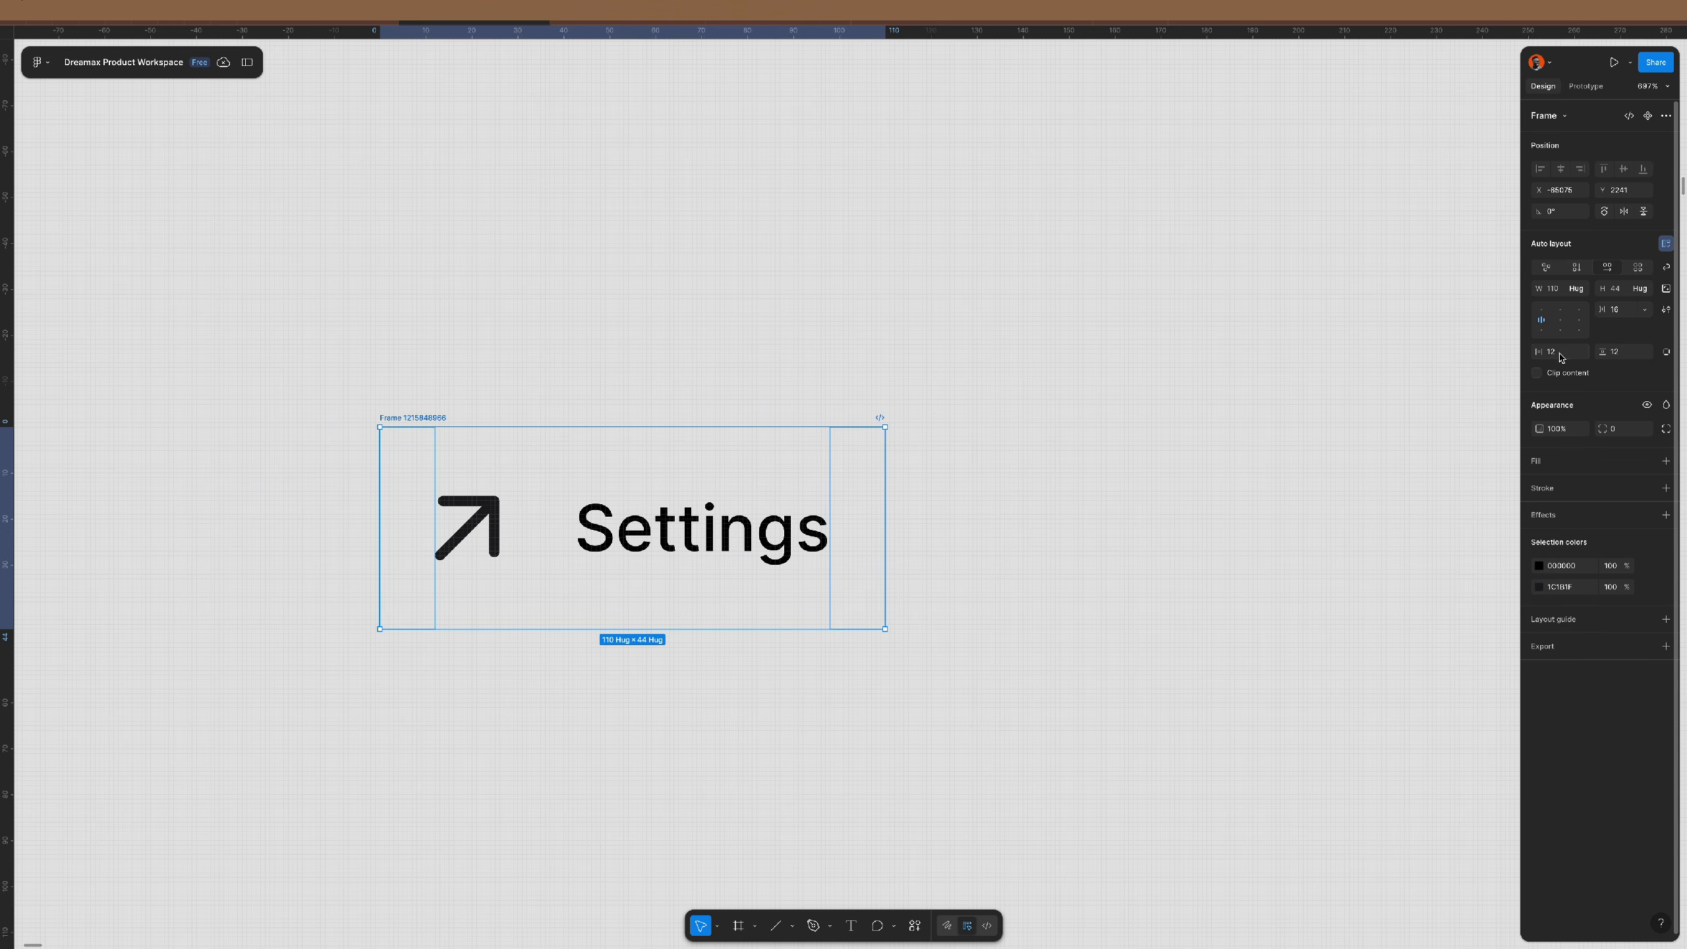
scroll(900, 324, "down", 3)
left_click_drag(613, 381, 612, 526)
- Wrap both rows in auto layout and add a third row labelled 'Logout'
left_click(606, 377, "shift")
key("shift+a")
scroll(712, 364, "down", 2)
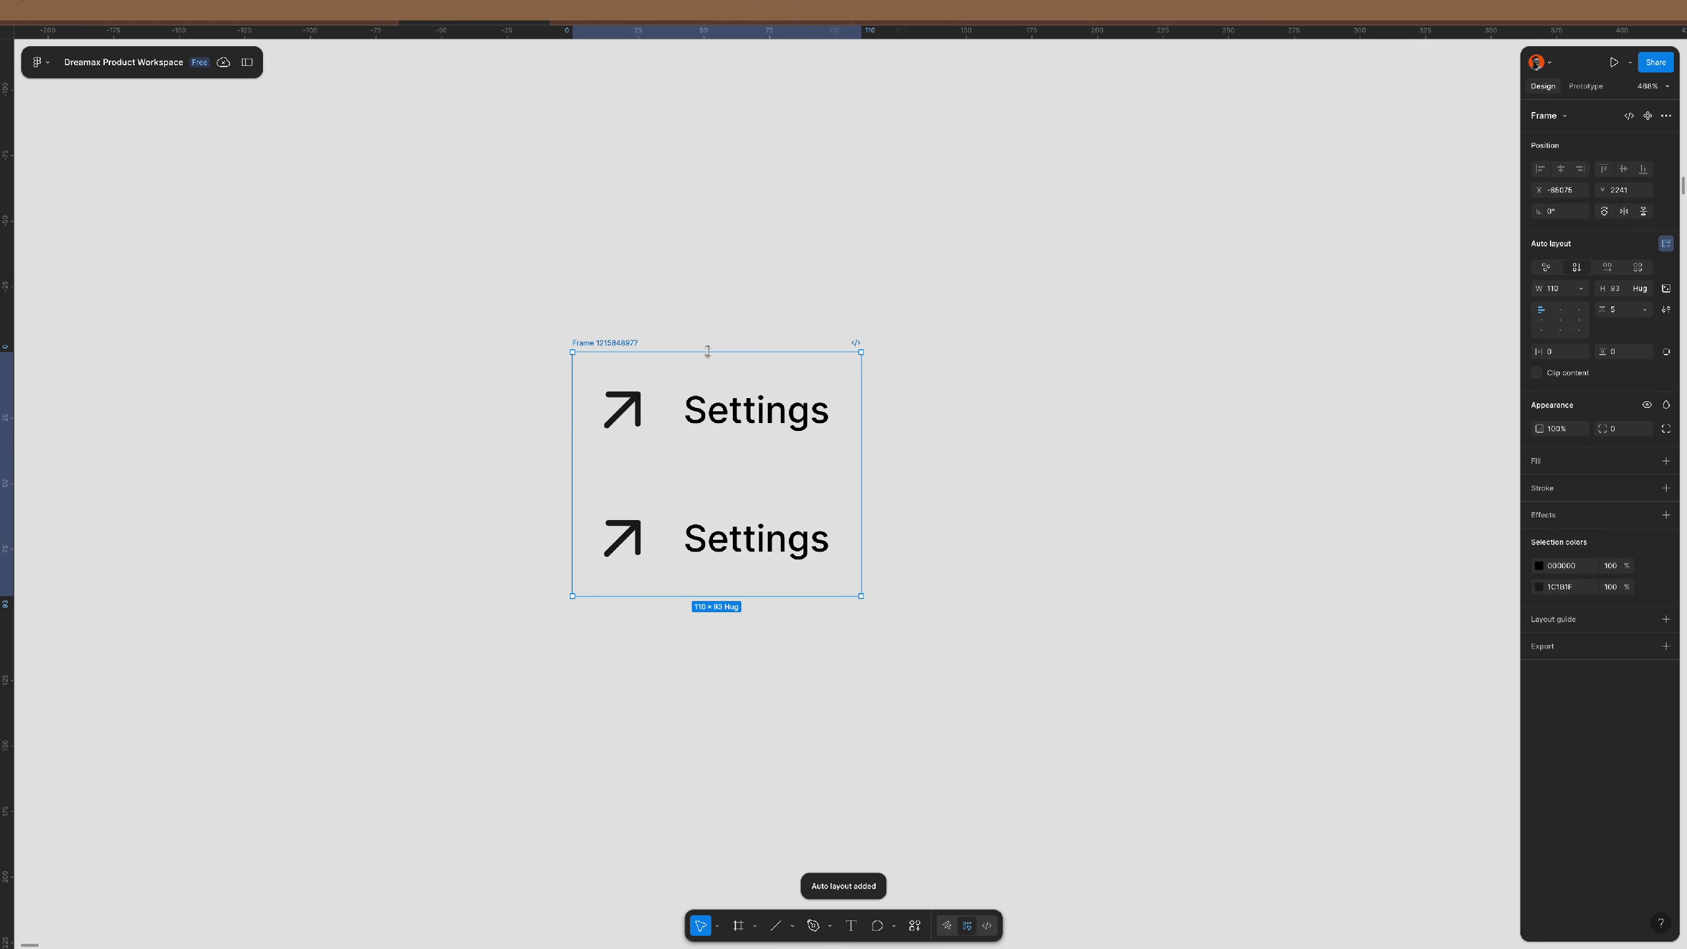
left_click(745, 538)
key("ctrl+d")
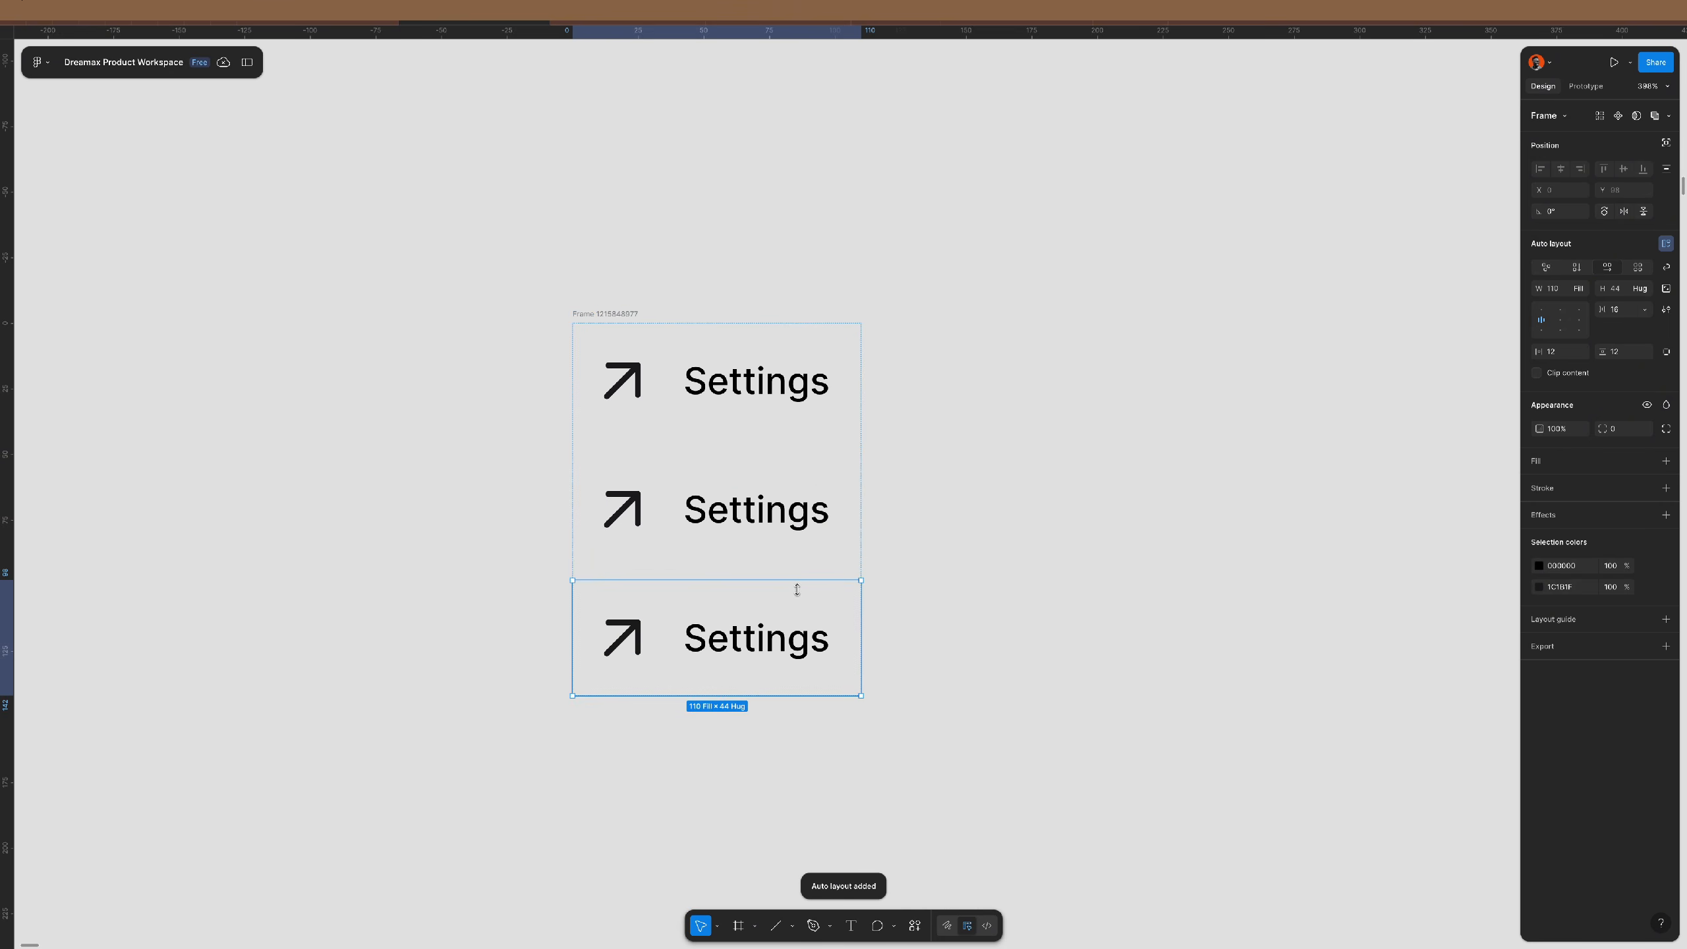
double_click(761, 642)
type("Lo")
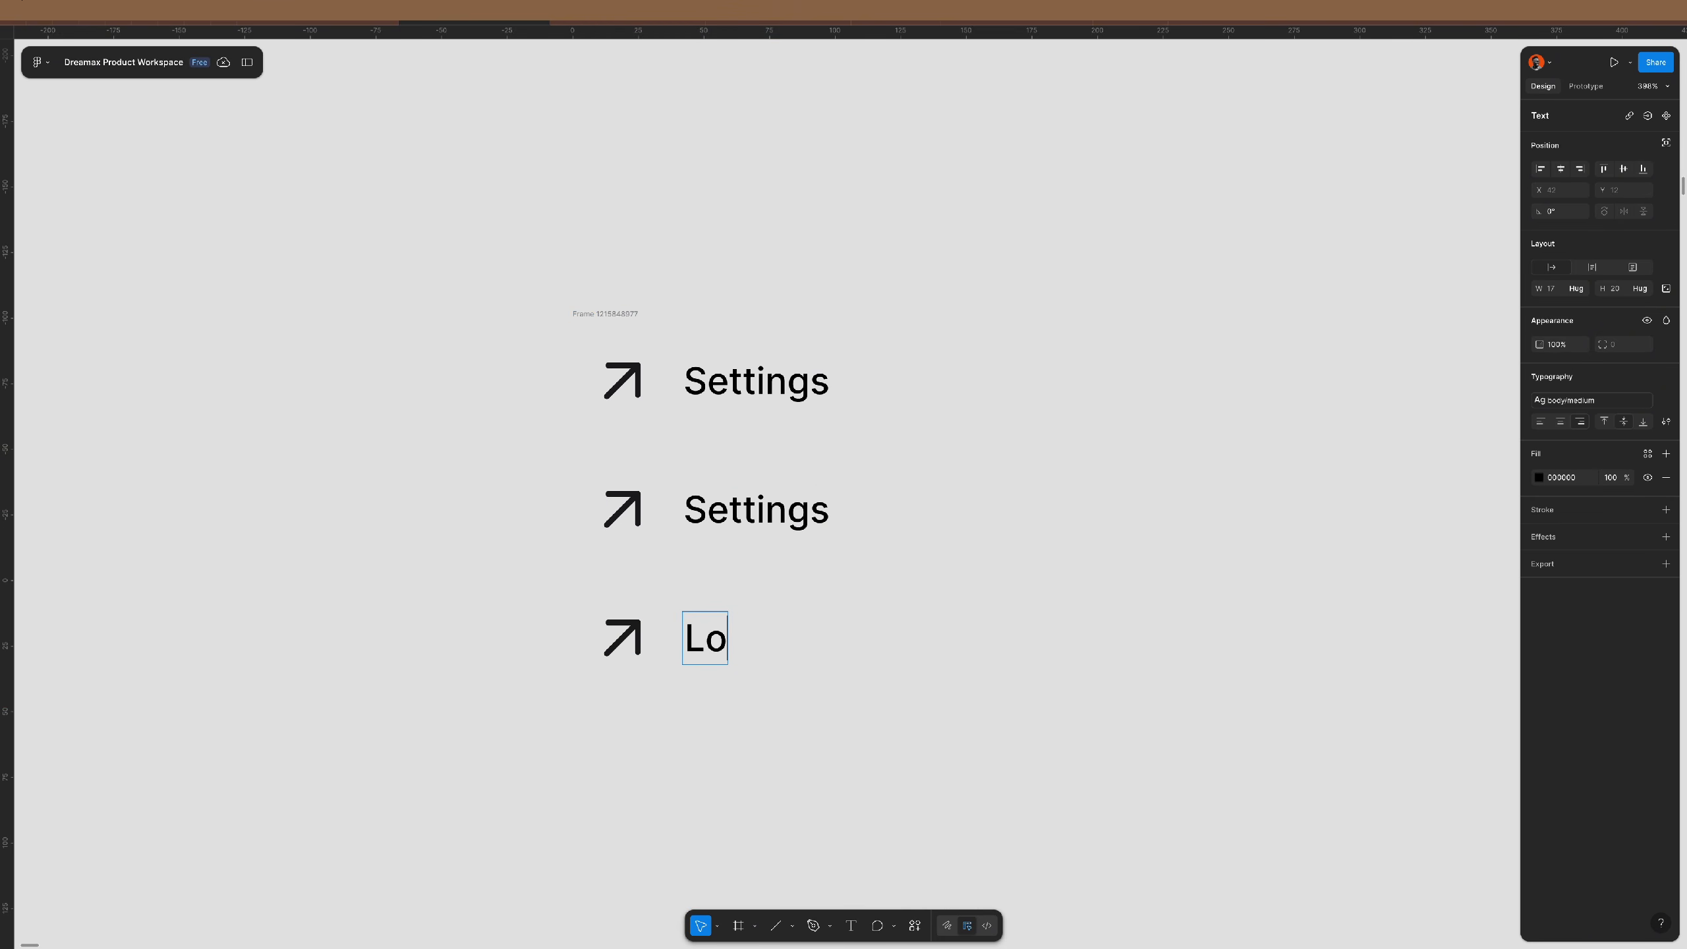
type("gout")
left_click(934, 622)
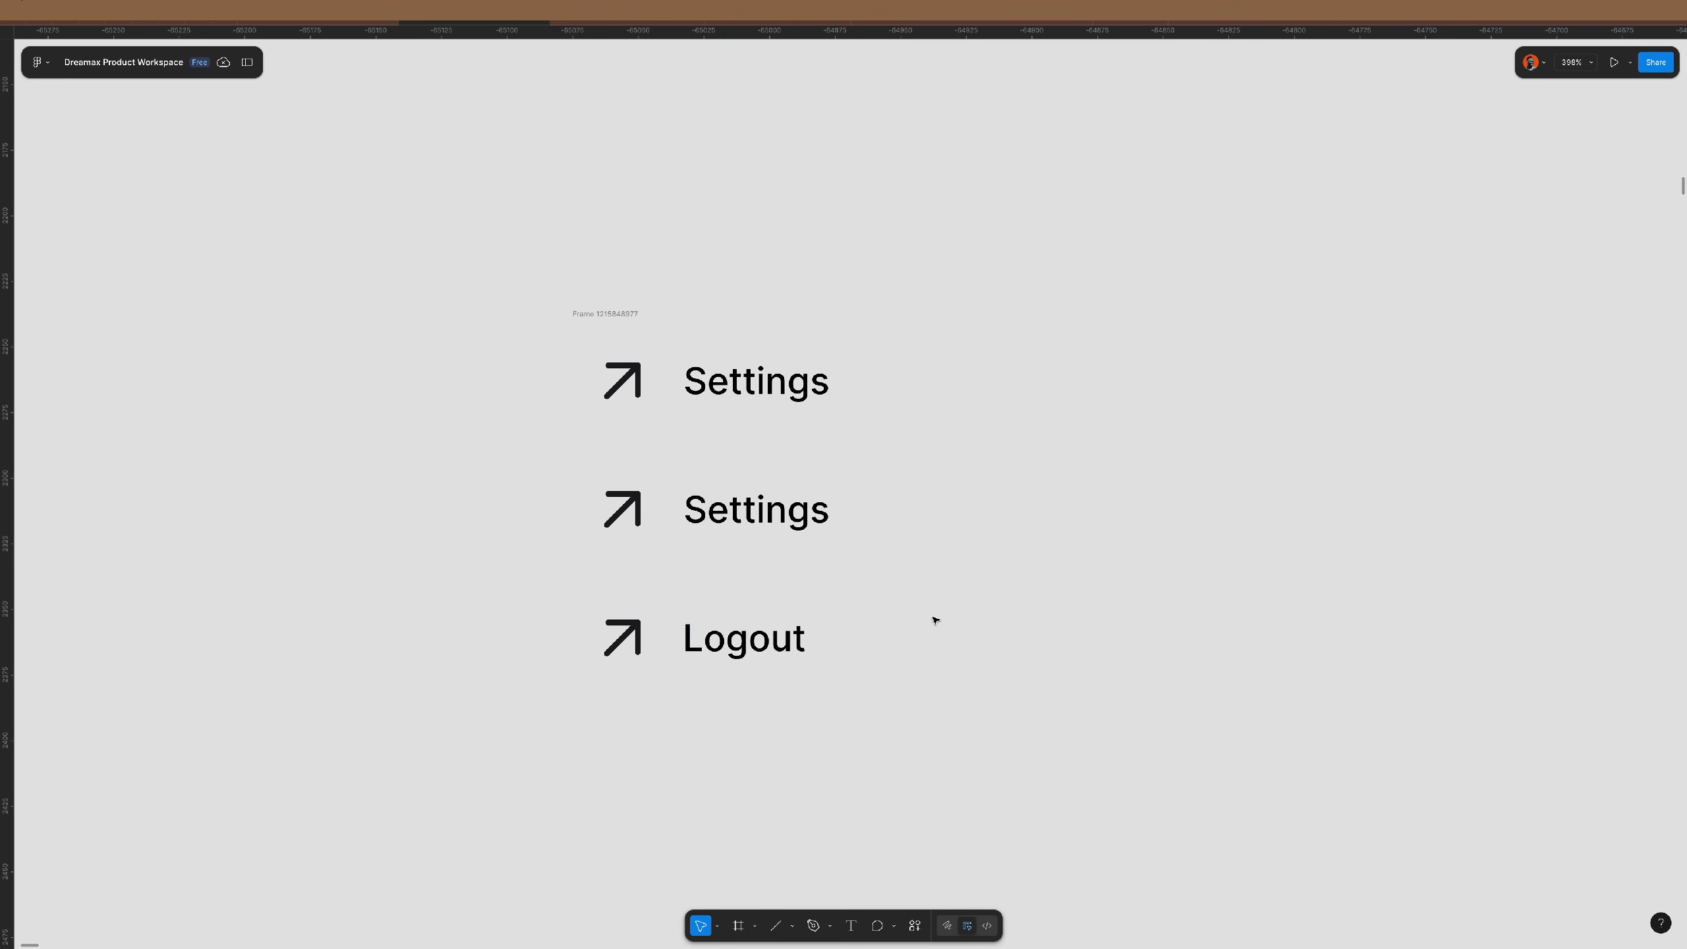
- Make the list frame 200 wide with a white fill
left_click(637, 324)
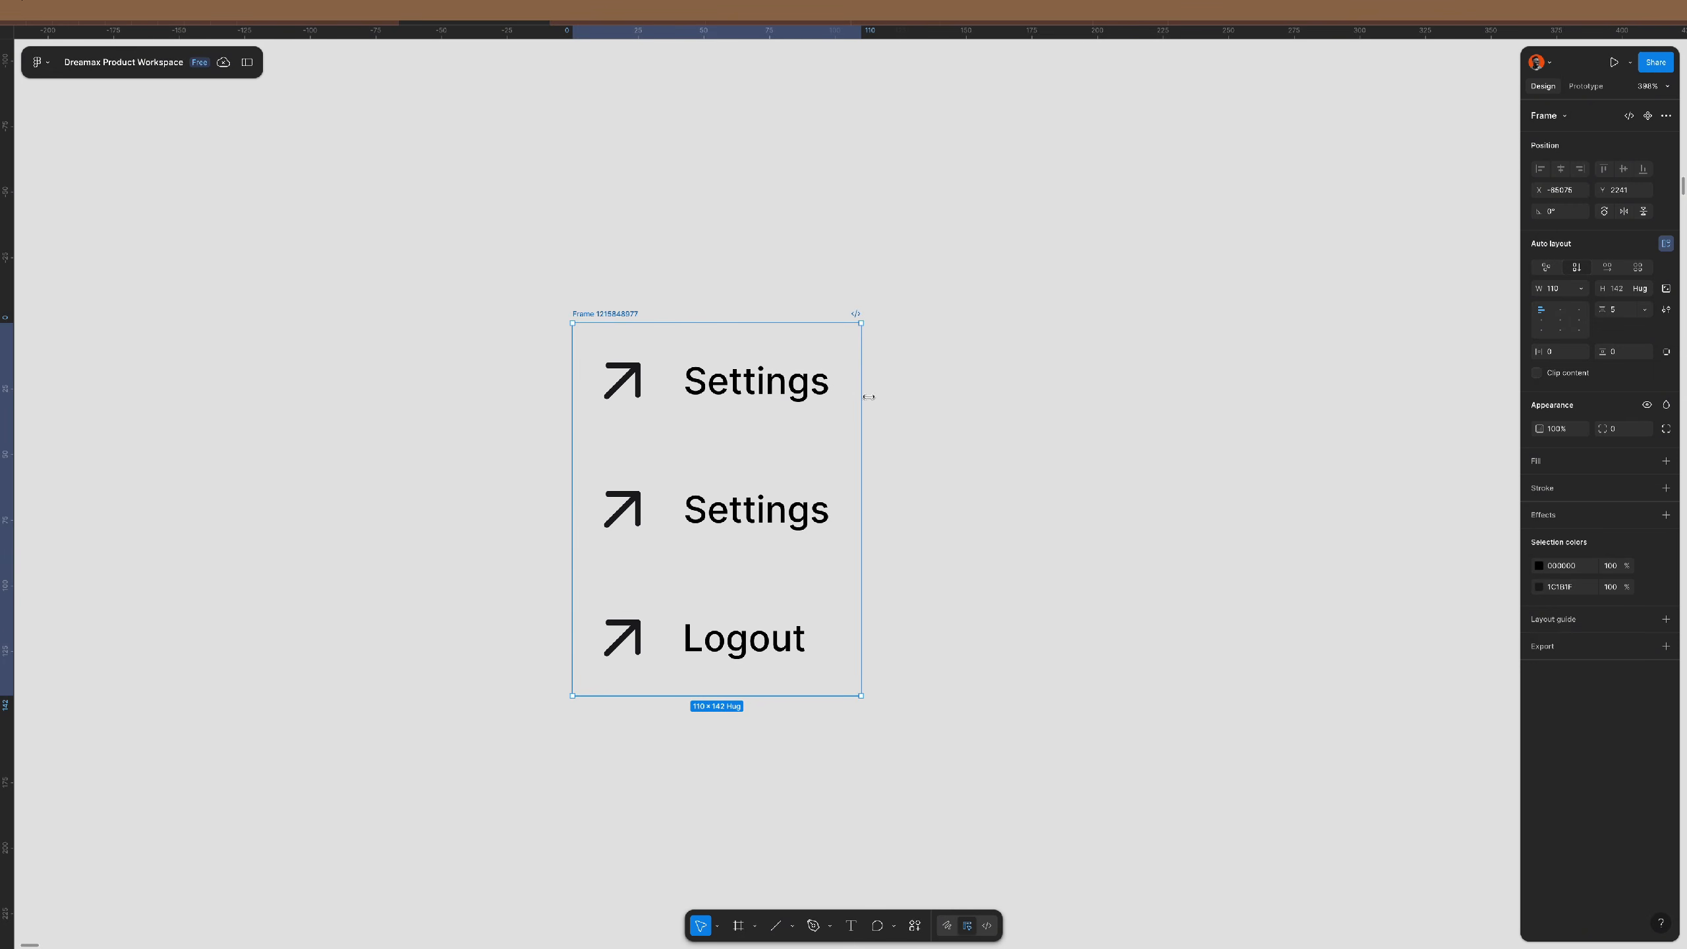
left_click_drag(862, 394, 1086, 409)
left_click(1561, 289)
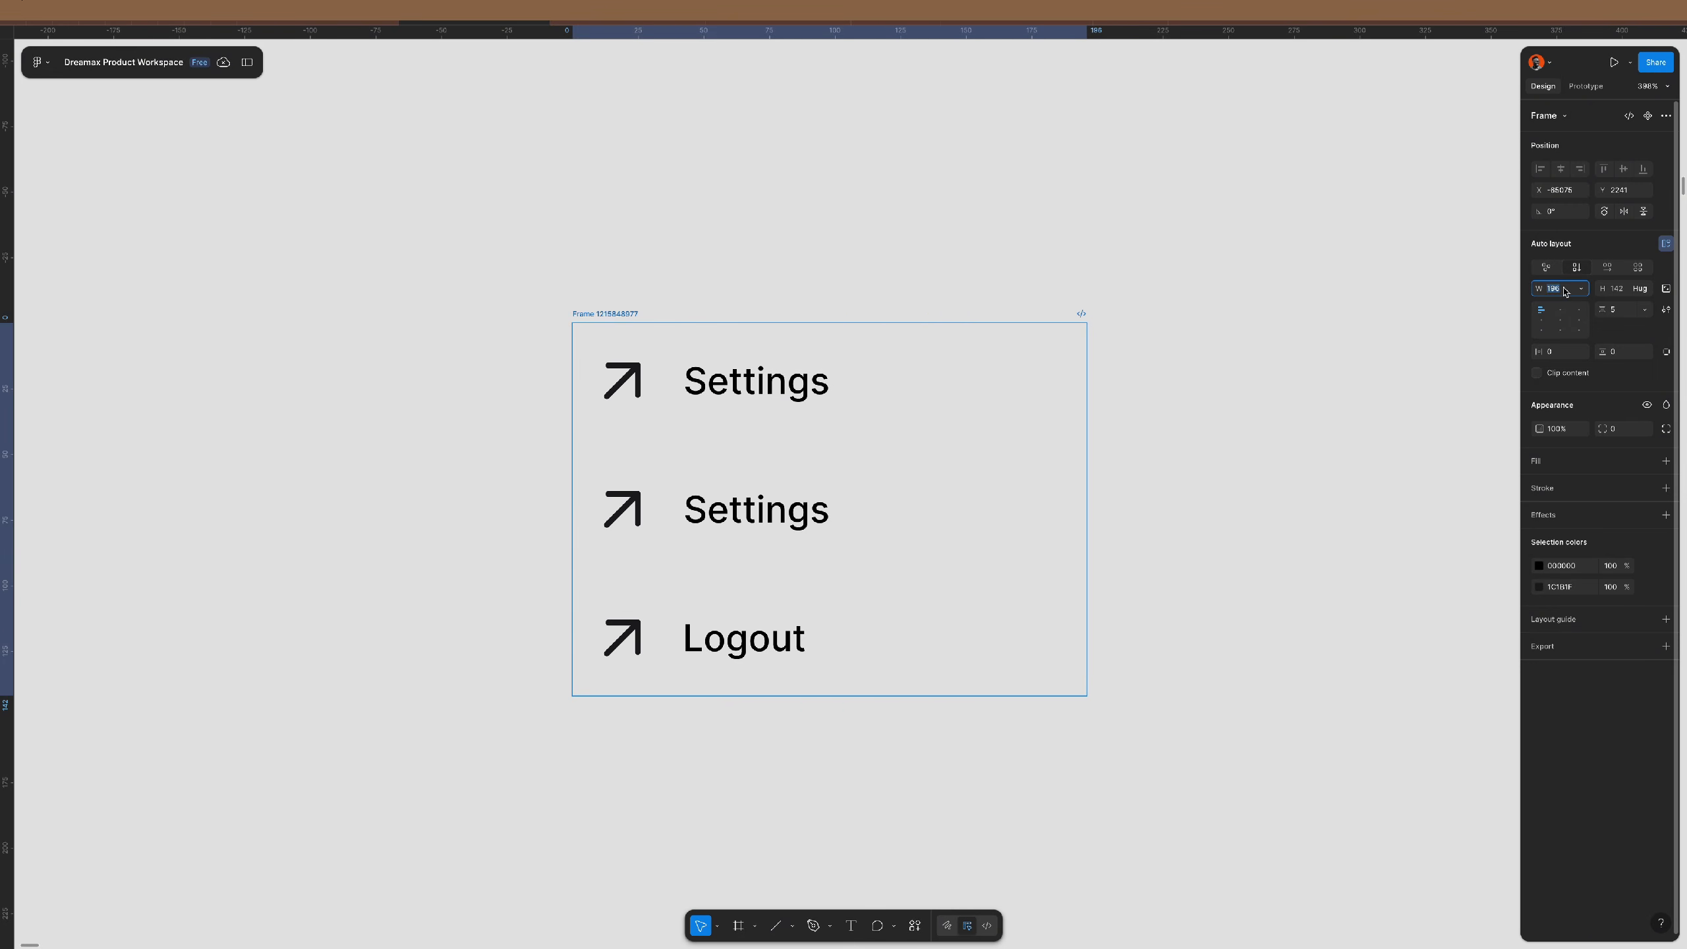
type("200")
key("Return")
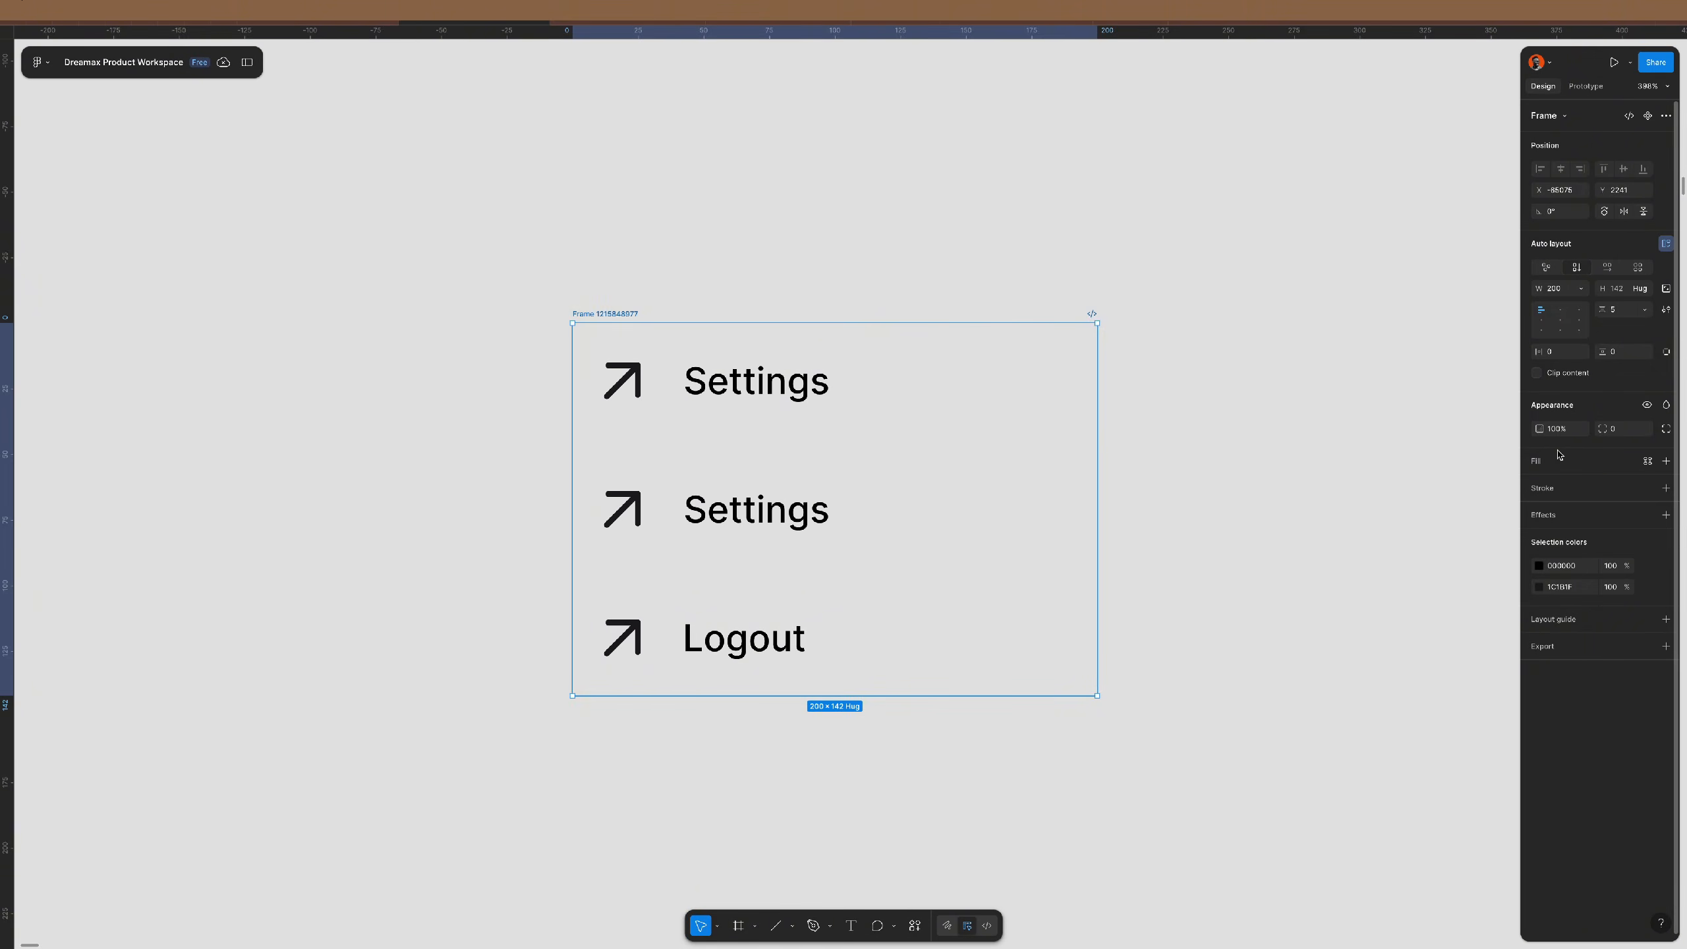
left_click(1592, 461)
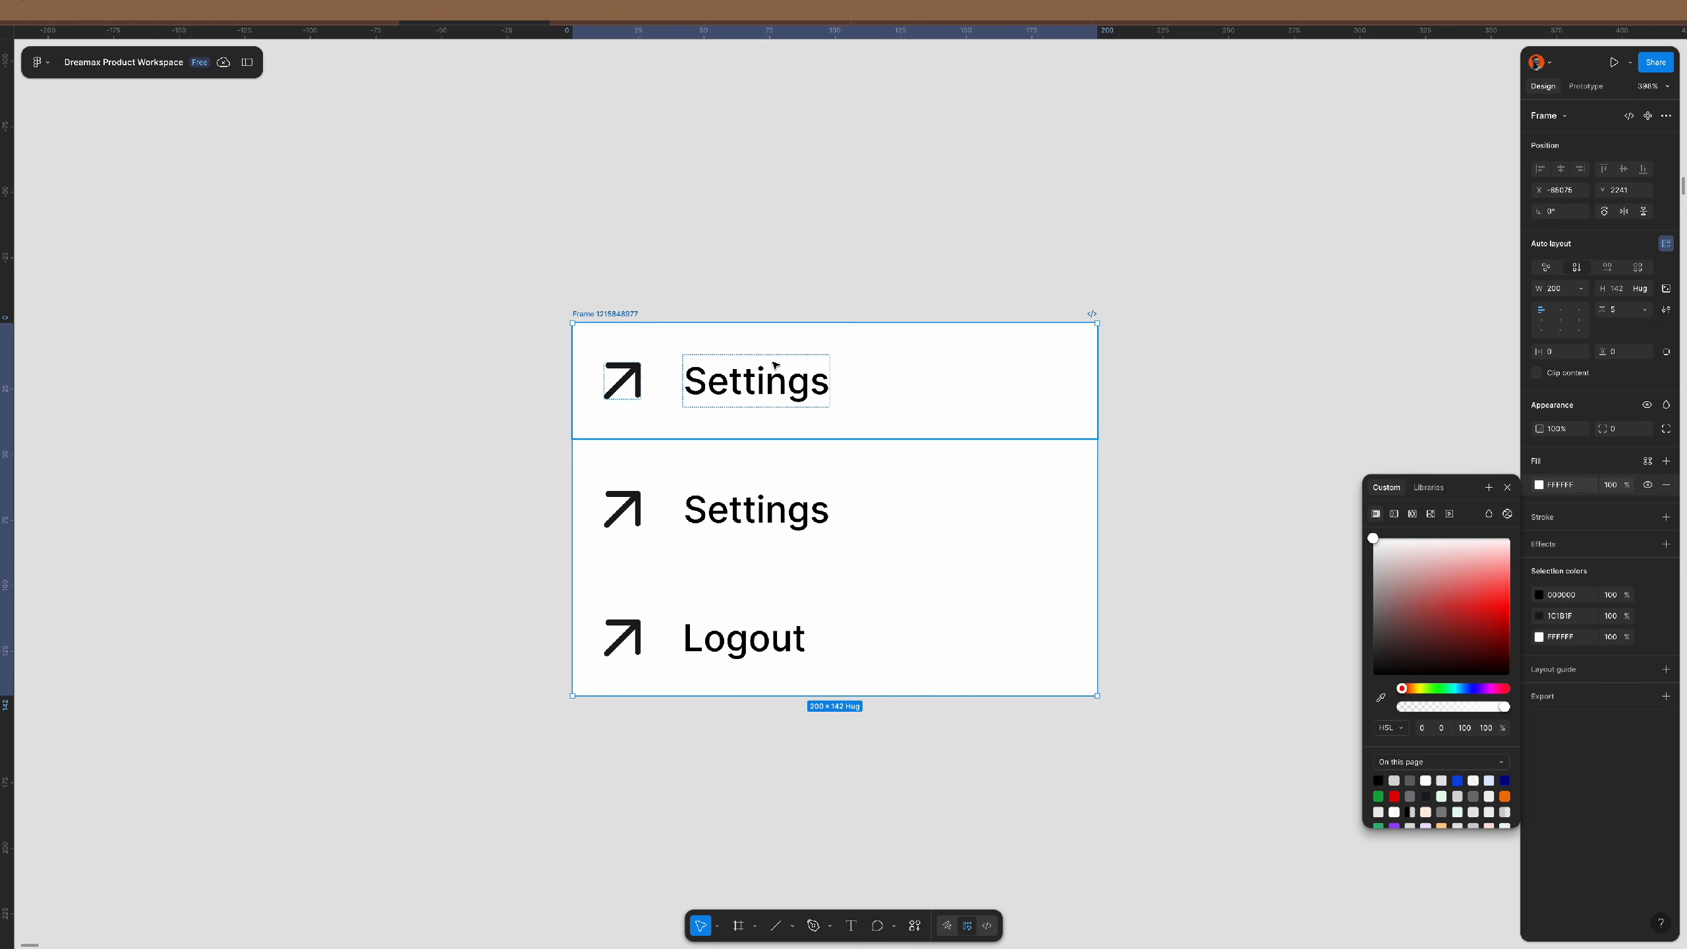
- Set the list frame's horizontal and vertical padding to 12
left_click(1566, 354)
type("12")
key("Tab")
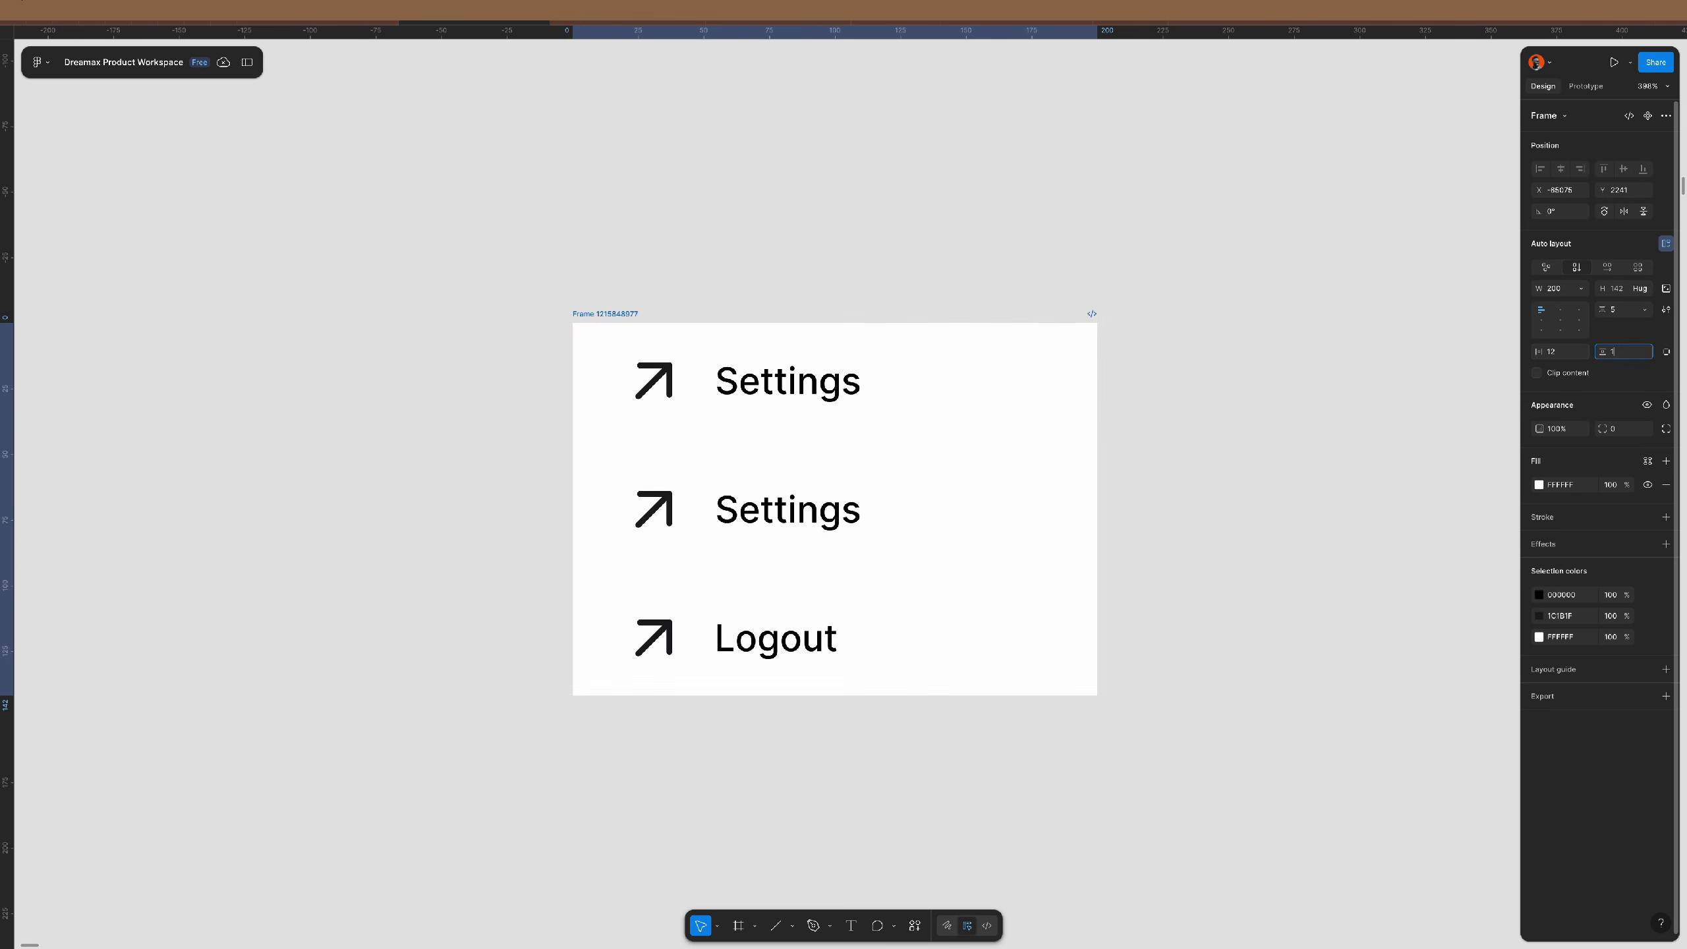
type("12")
key("Return")
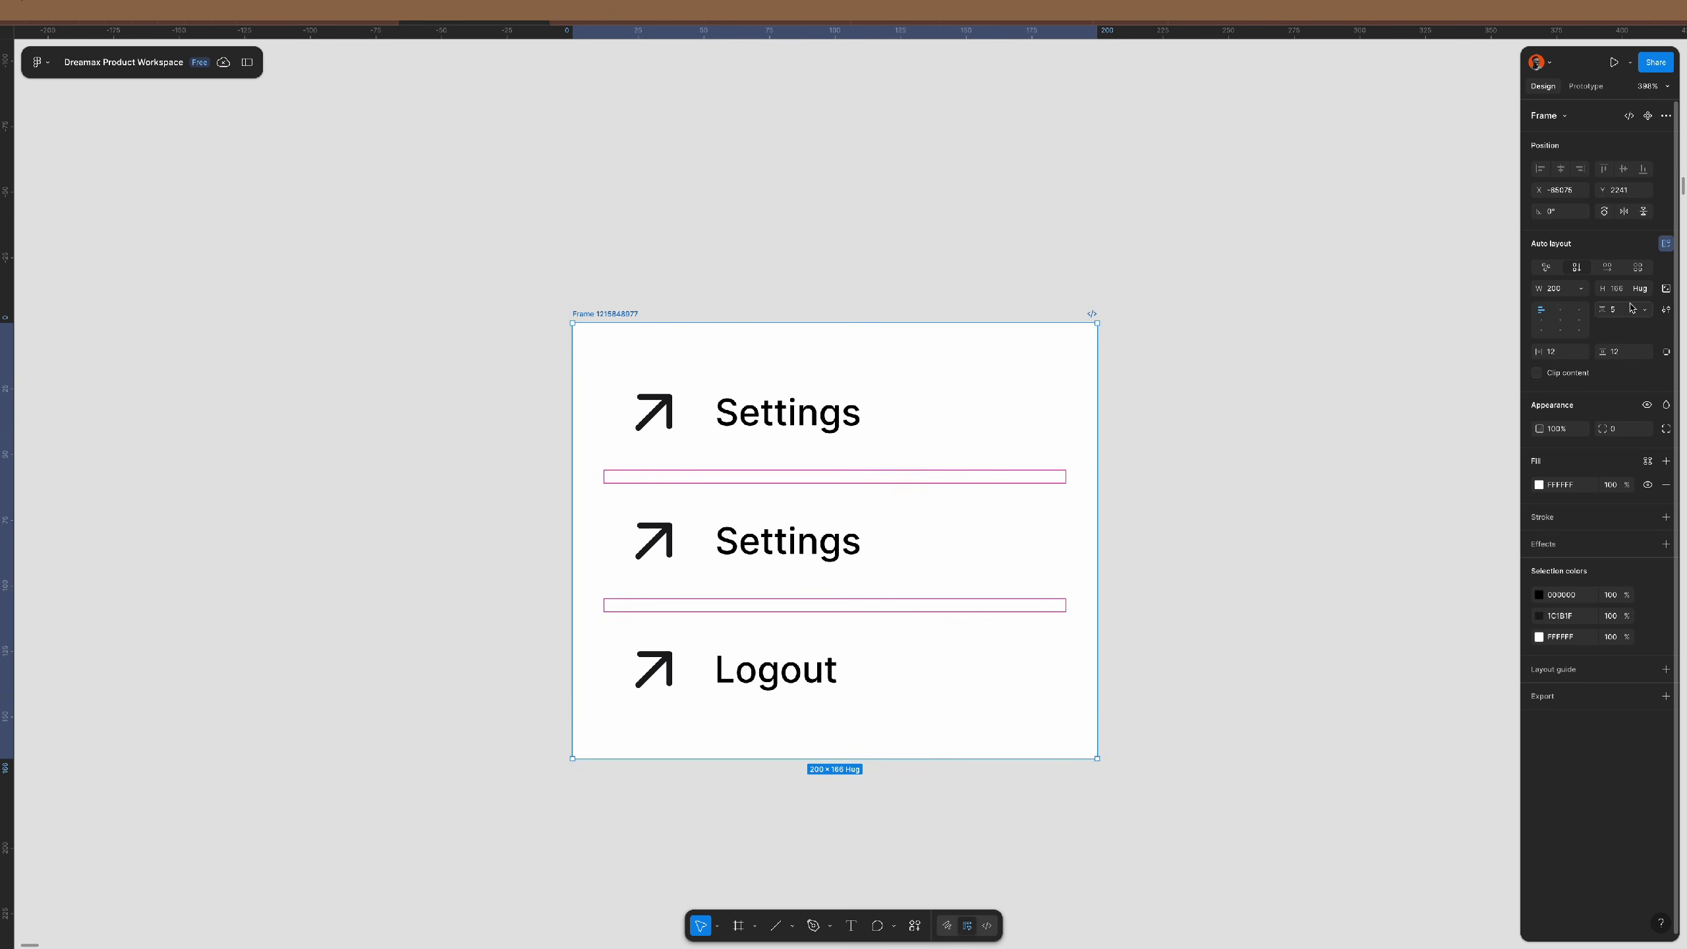
- Set the three rows to 22 high with 0 vertical padding
key("Return")
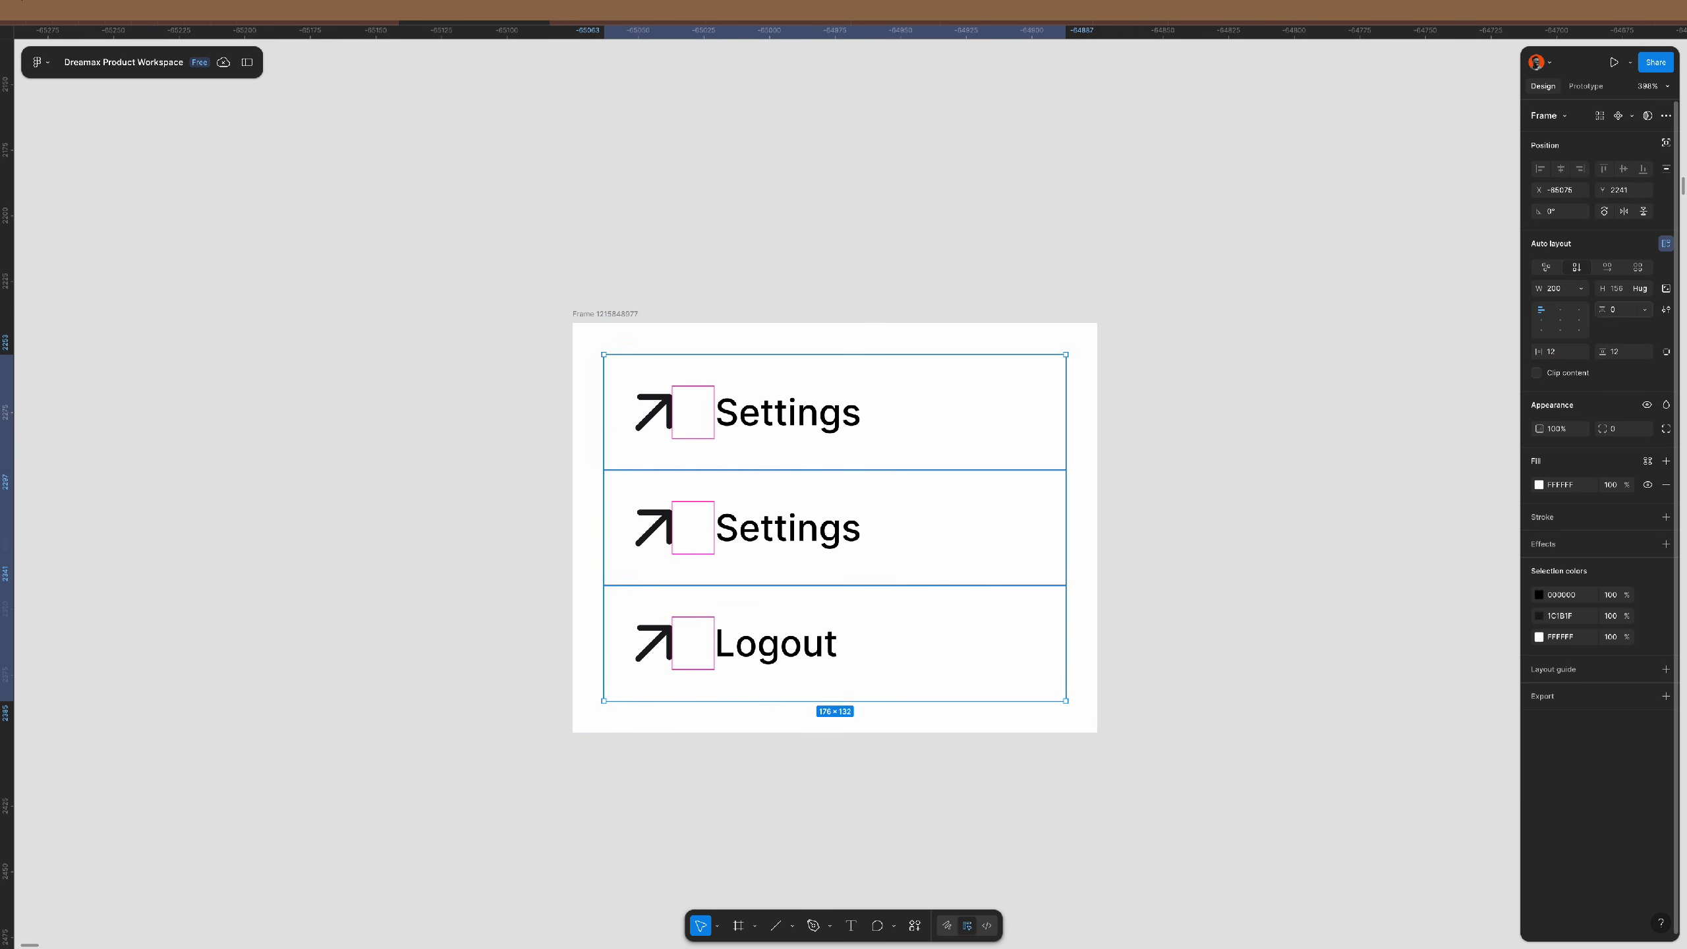
left_click(1628, 292)
type("2")
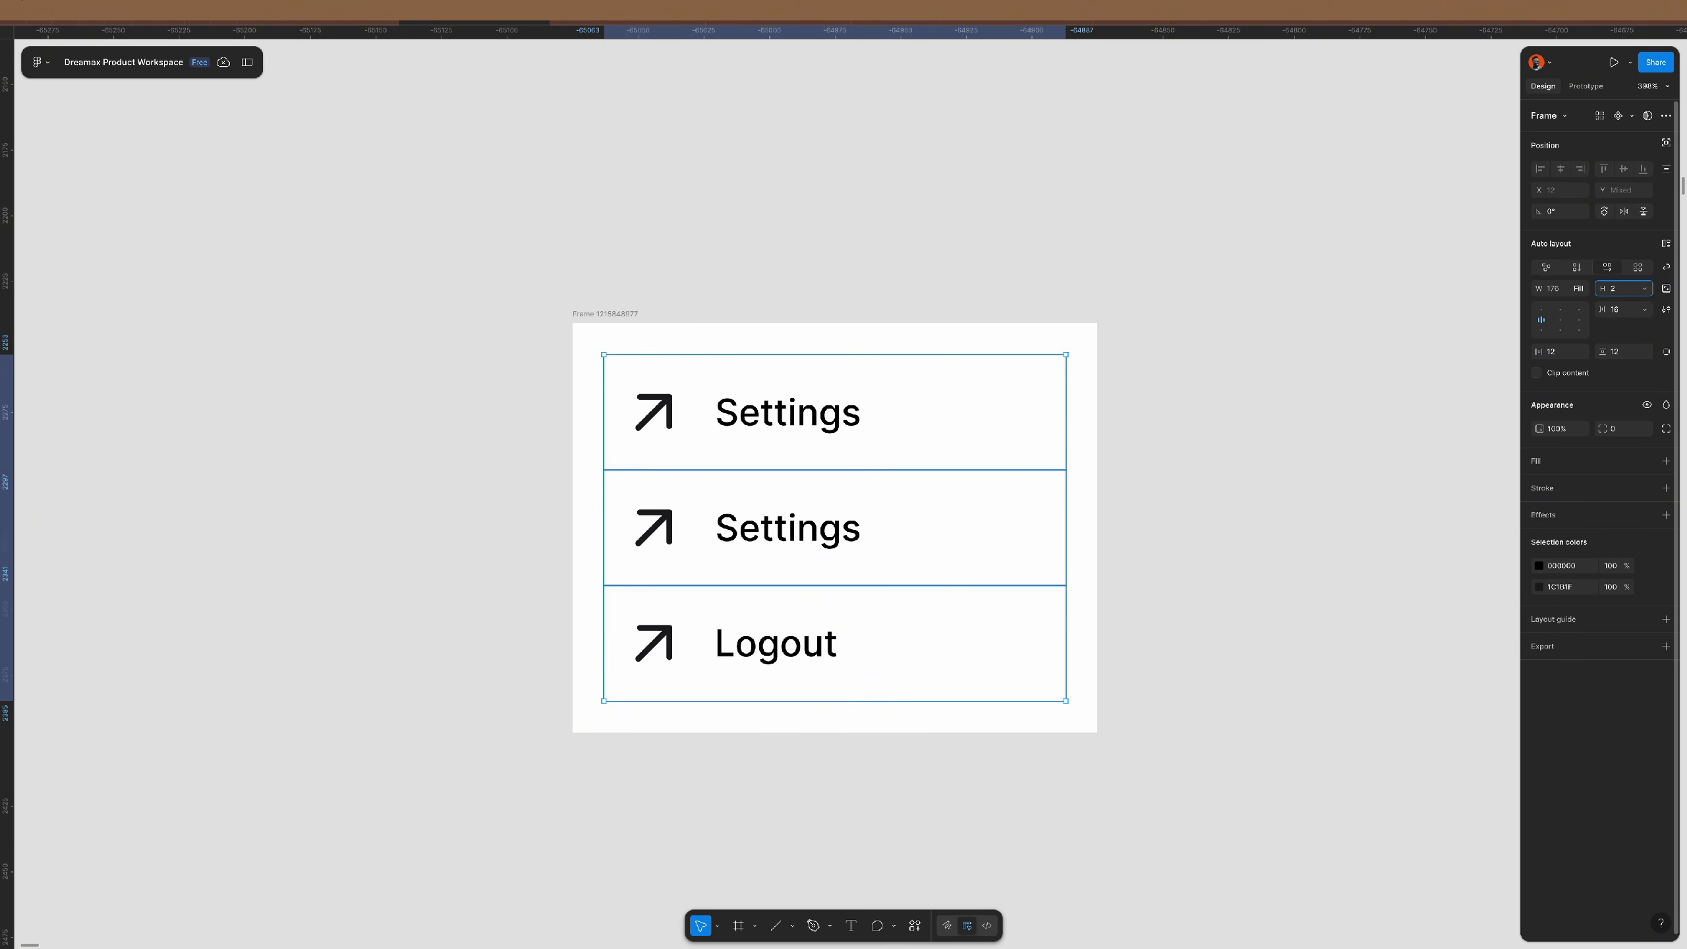
type("2")
key("Return")
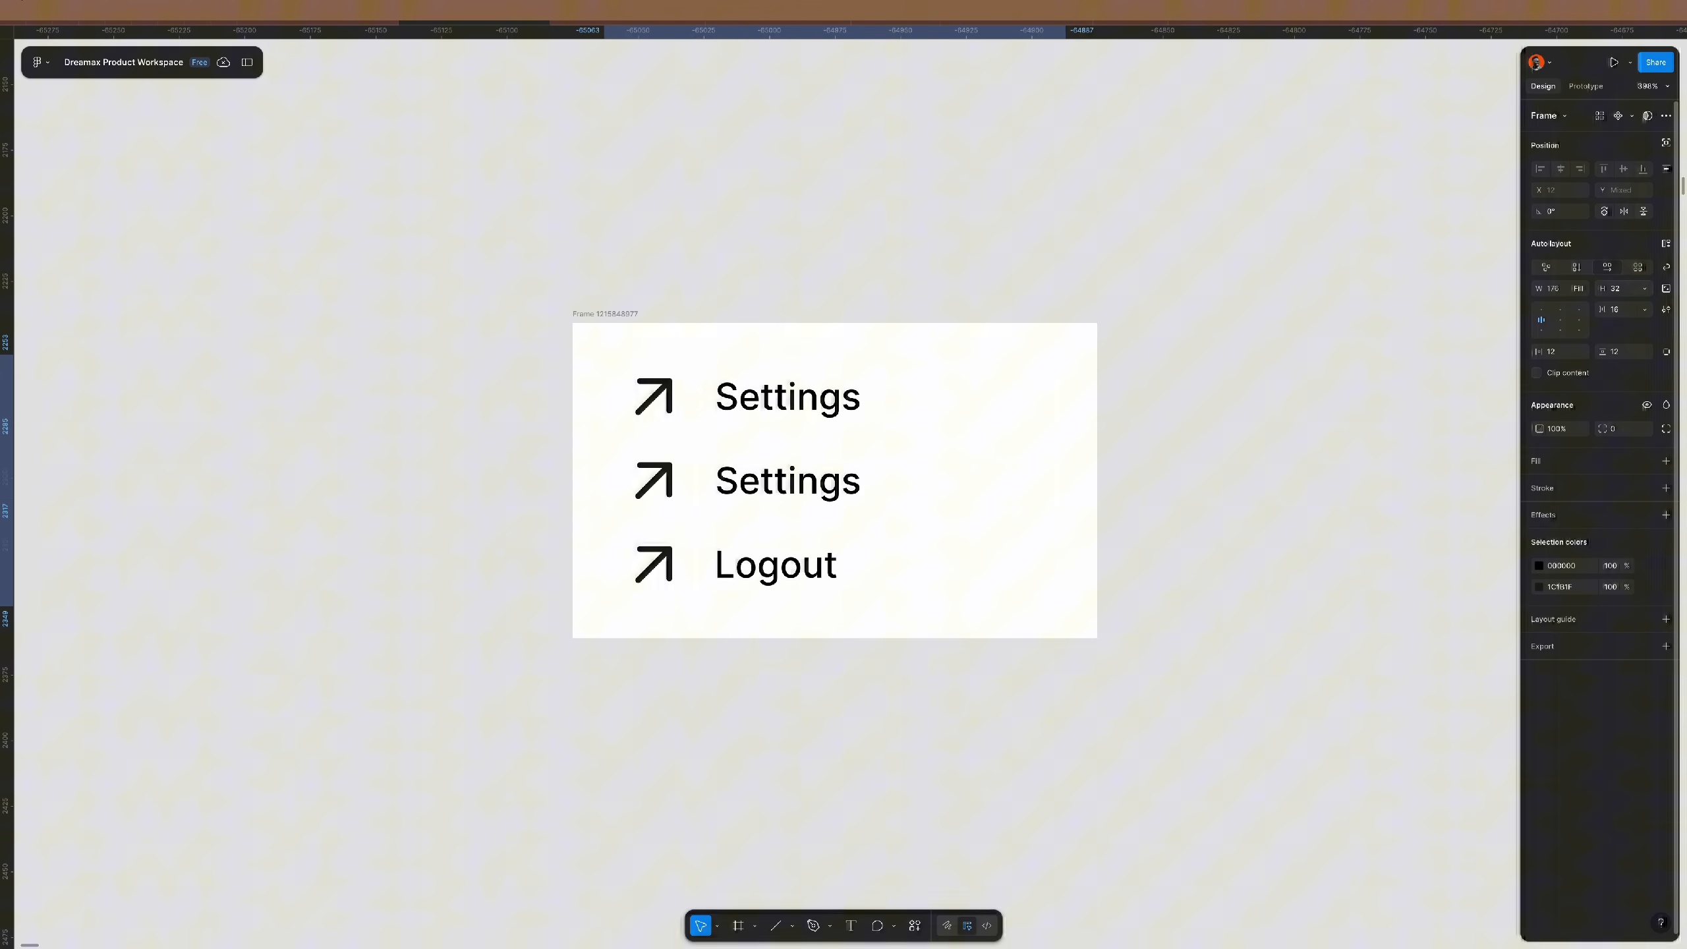
left_click(1627, 351)
type("0")
key("Return")
left_click(834, 378)
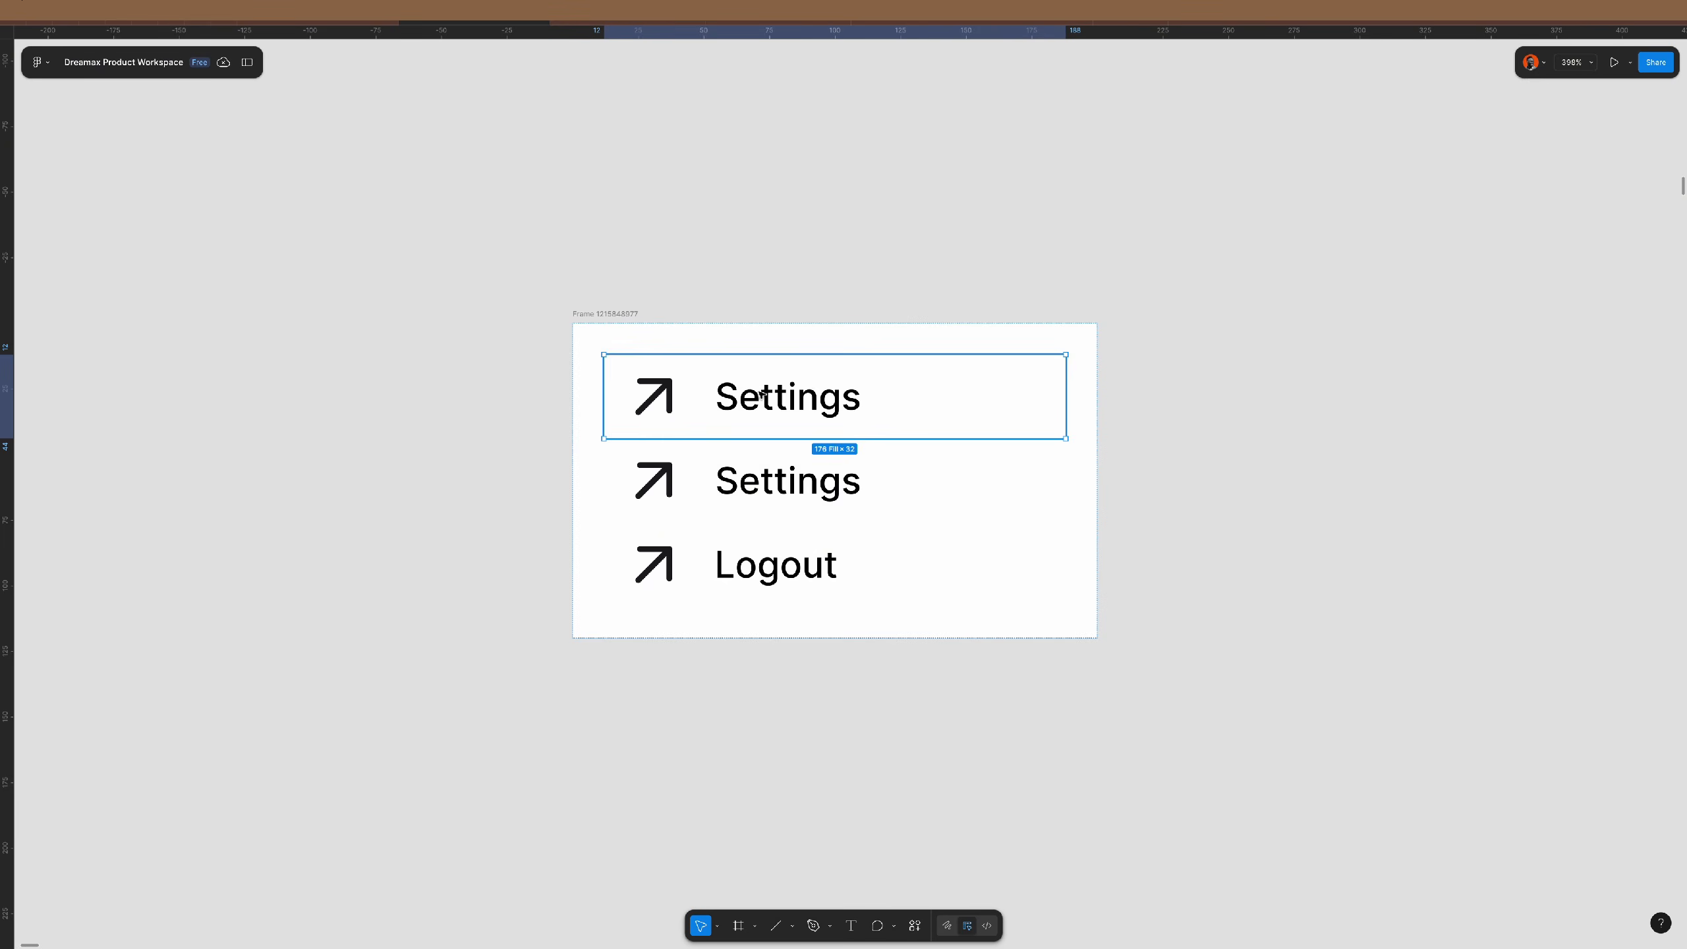
- Duplicate the first Settings row and replace its arrow with the header avatar
key("ctrl+d")
scroll(764, 452, "down", 5)
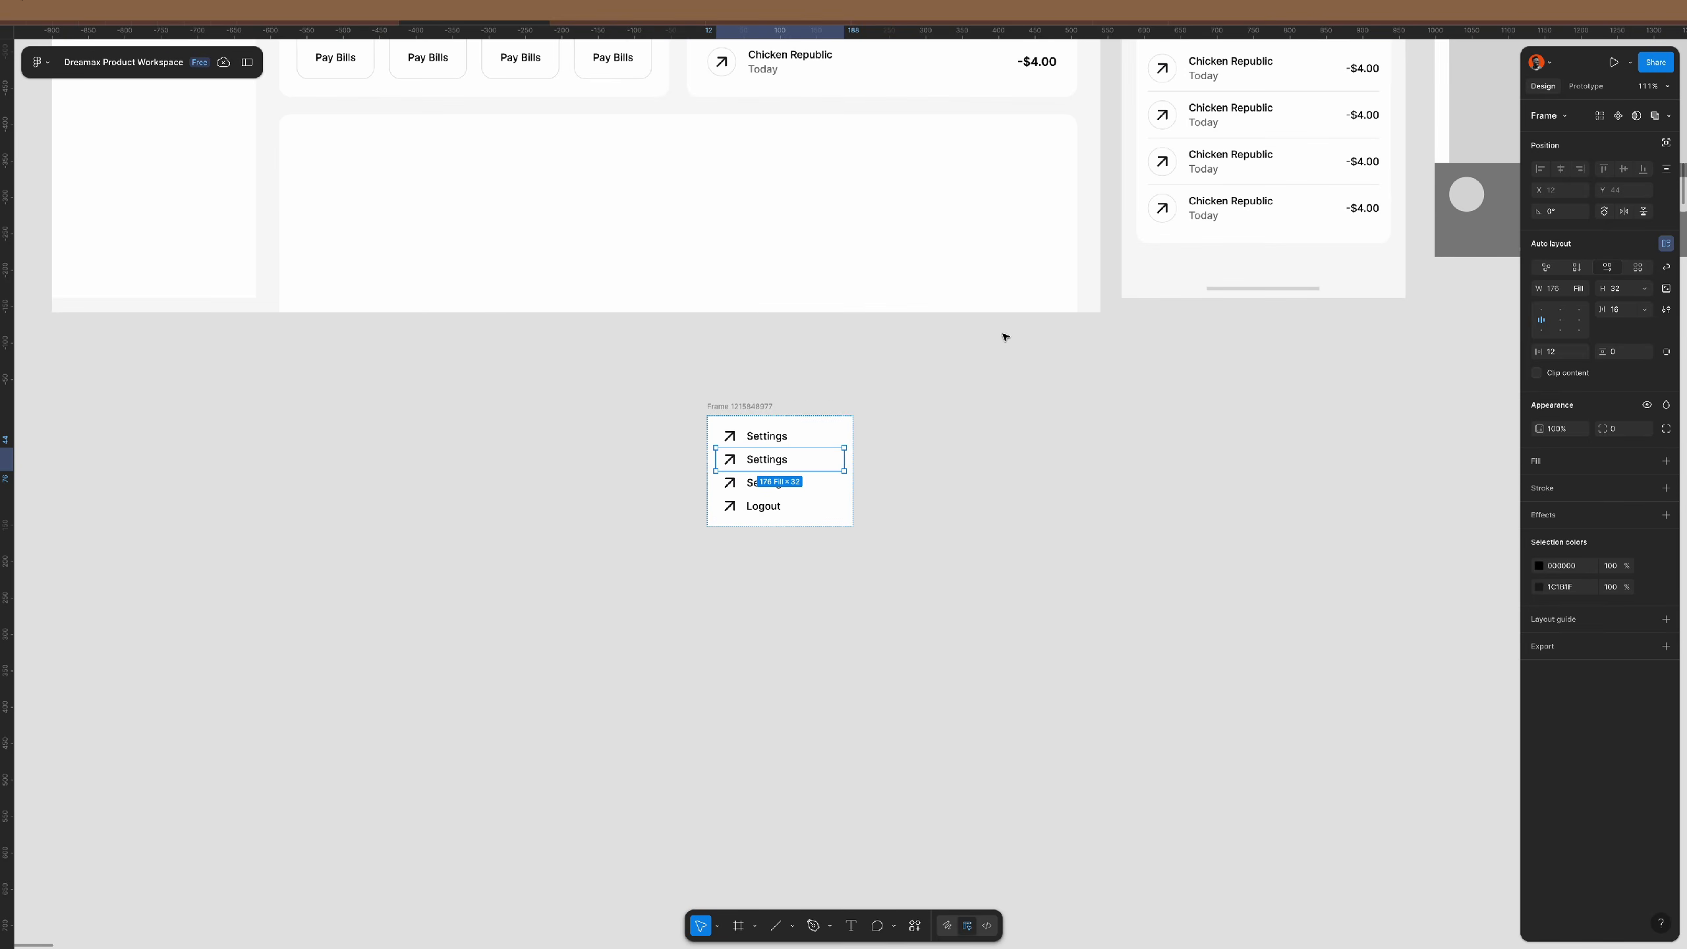
scroll(1002, 332, "up", 5)
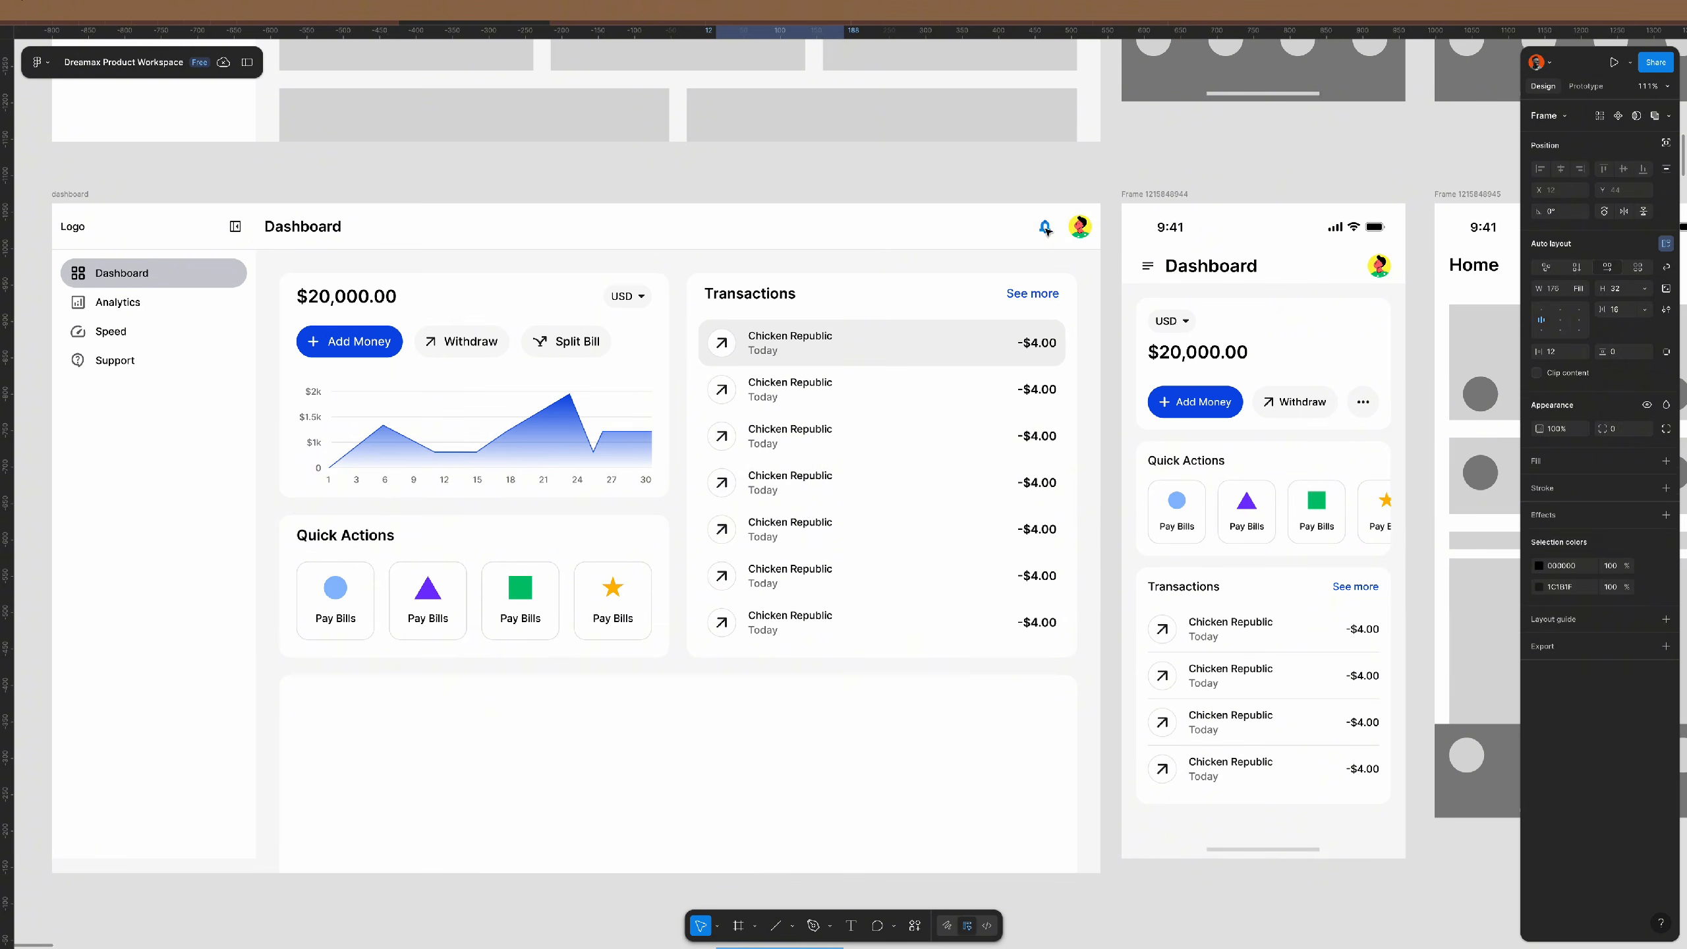
left_click(1083, 227)
left_click(1087, 228)
scroll(1003, 220, "down", 3)
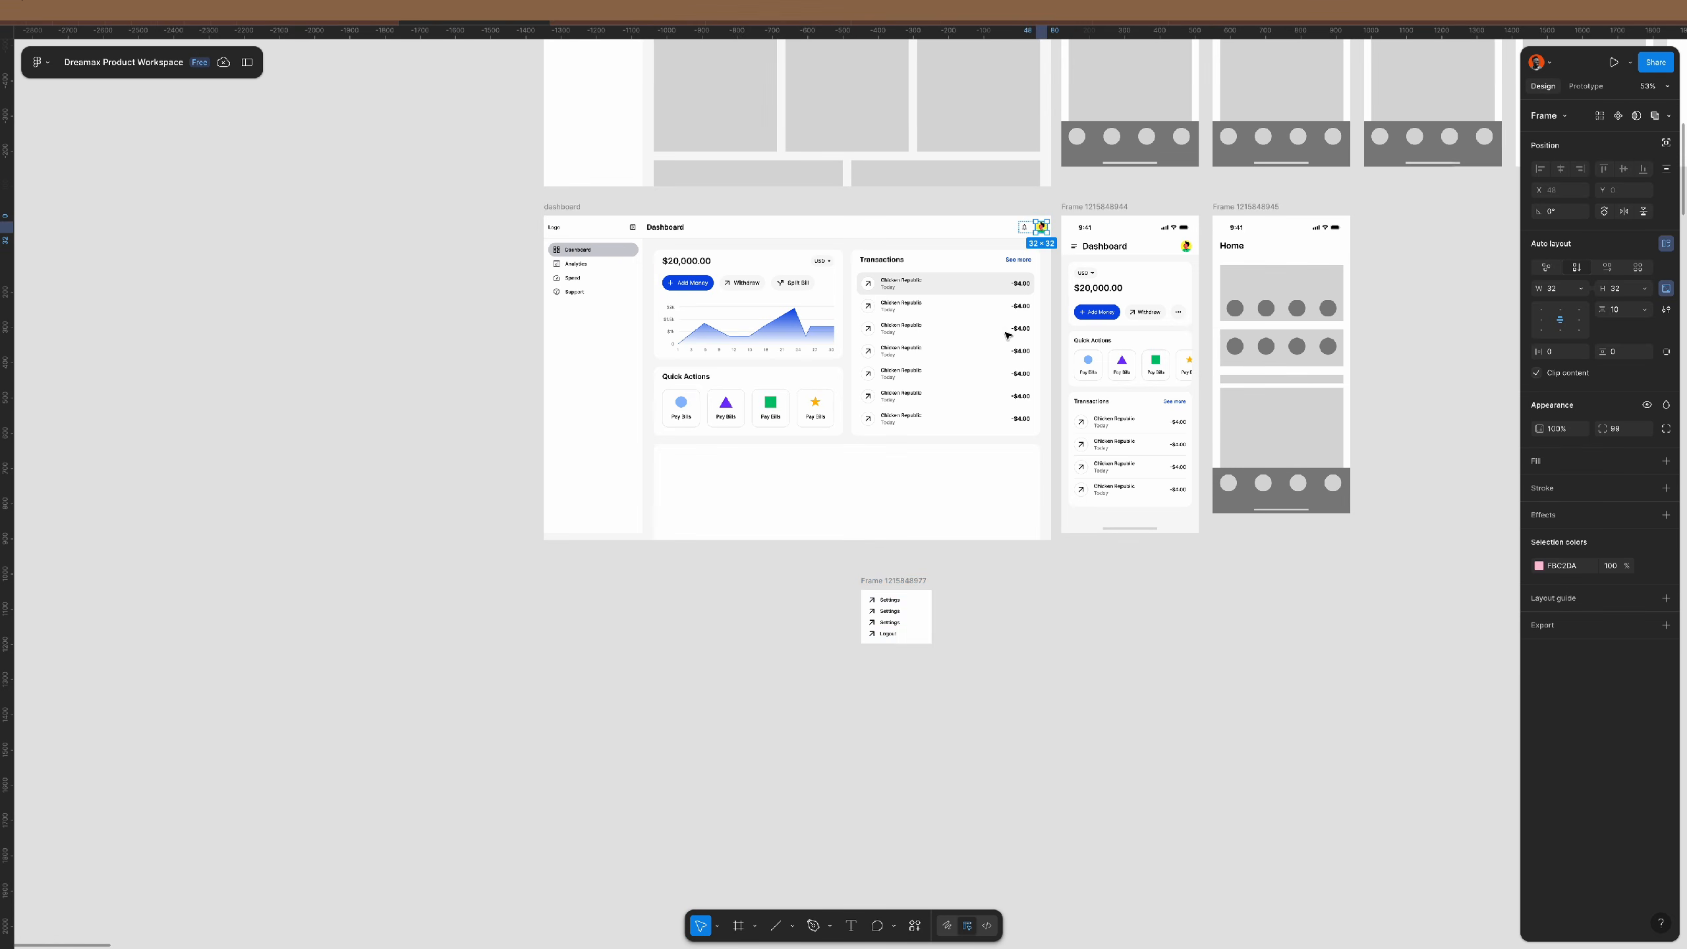
scroll(912, 625, "up", 4)
scroll(857, 584, "up", 4)
left_click(810, 523)
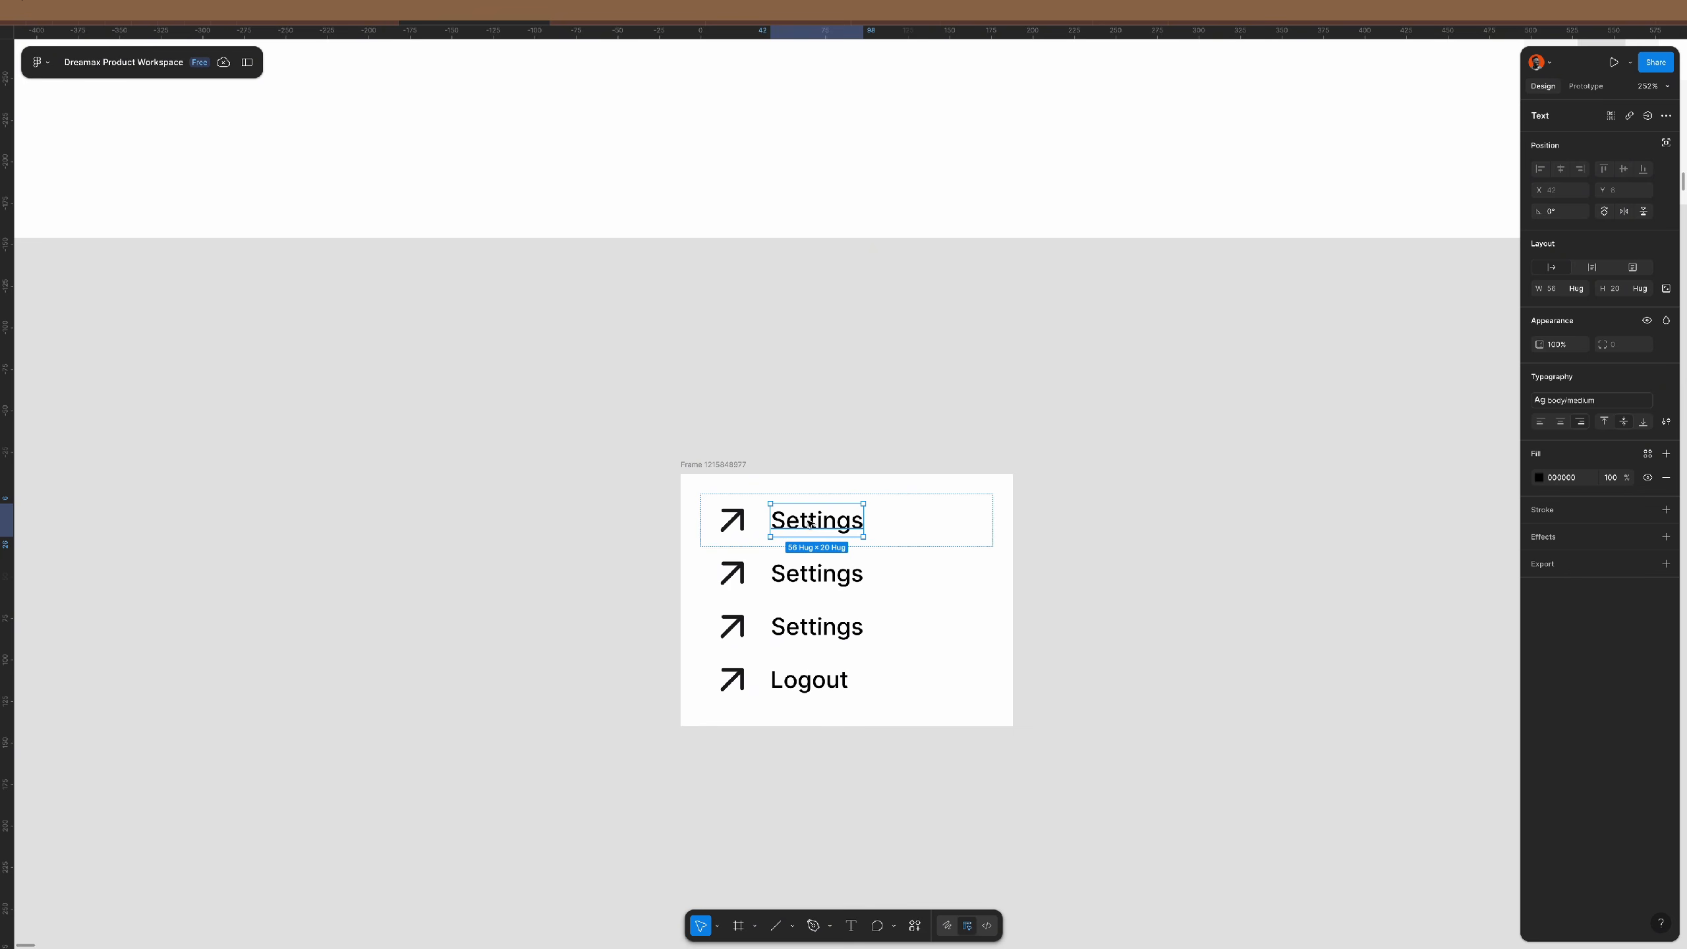
left_click(736, 522)
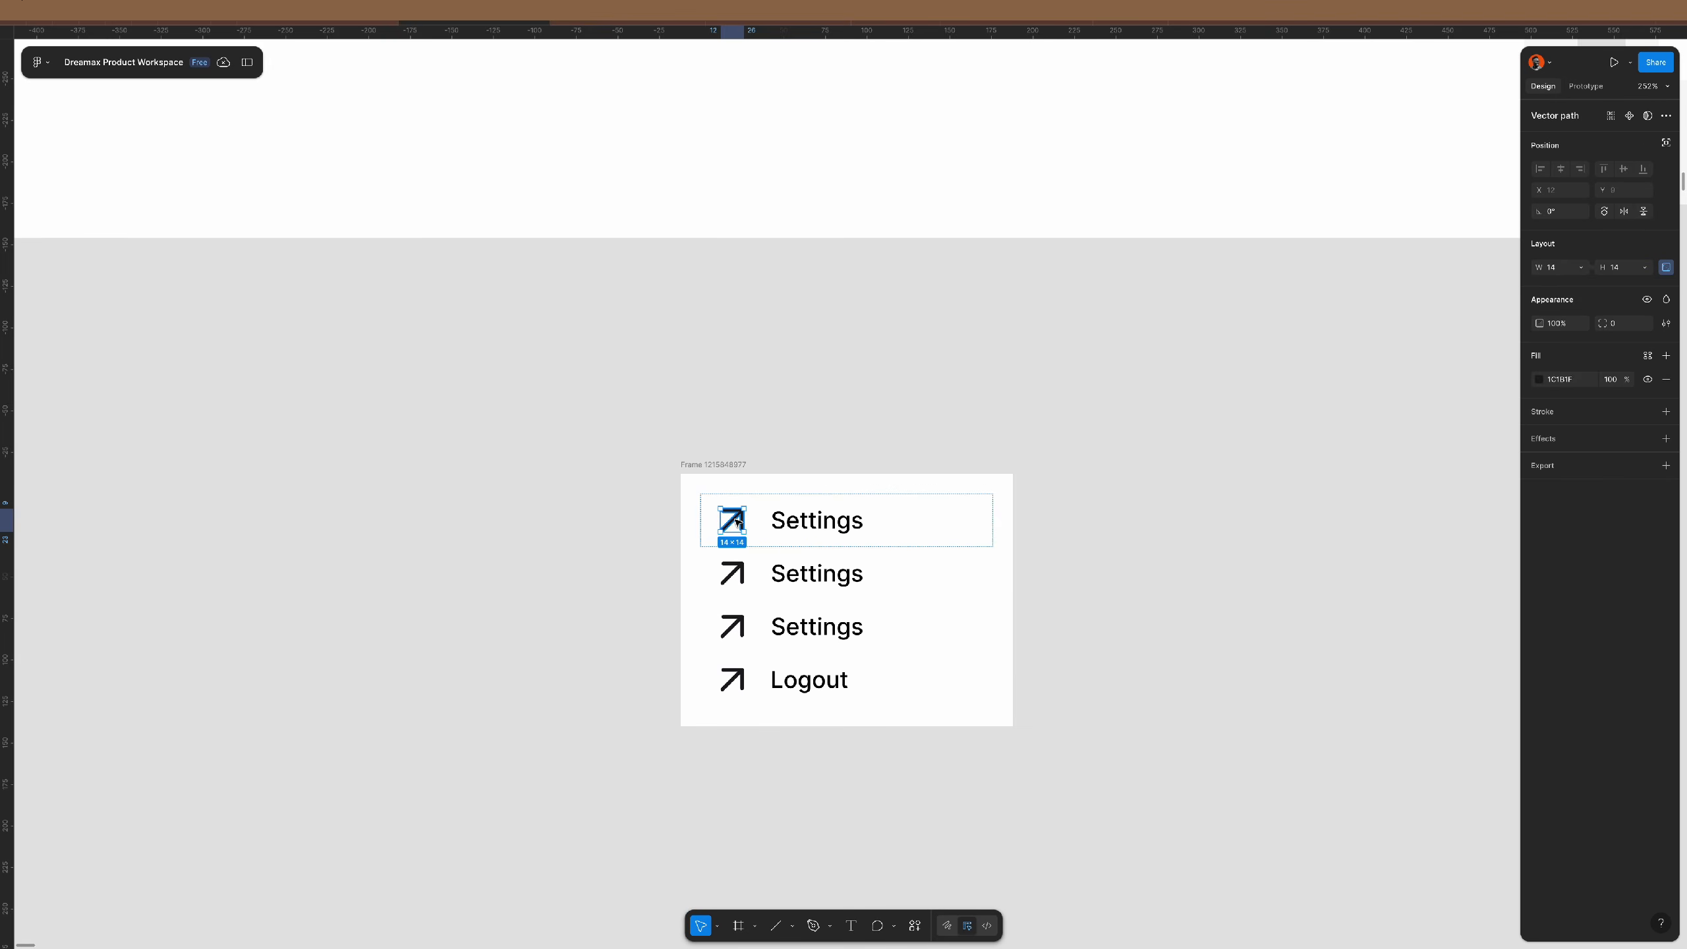
key("ctrl+shift+r")
- Replace the avatar row's label with the user's name and center-align it
scroll(834, 555, "up", 4)
left_click(859, 497)
double_click(860, 501)
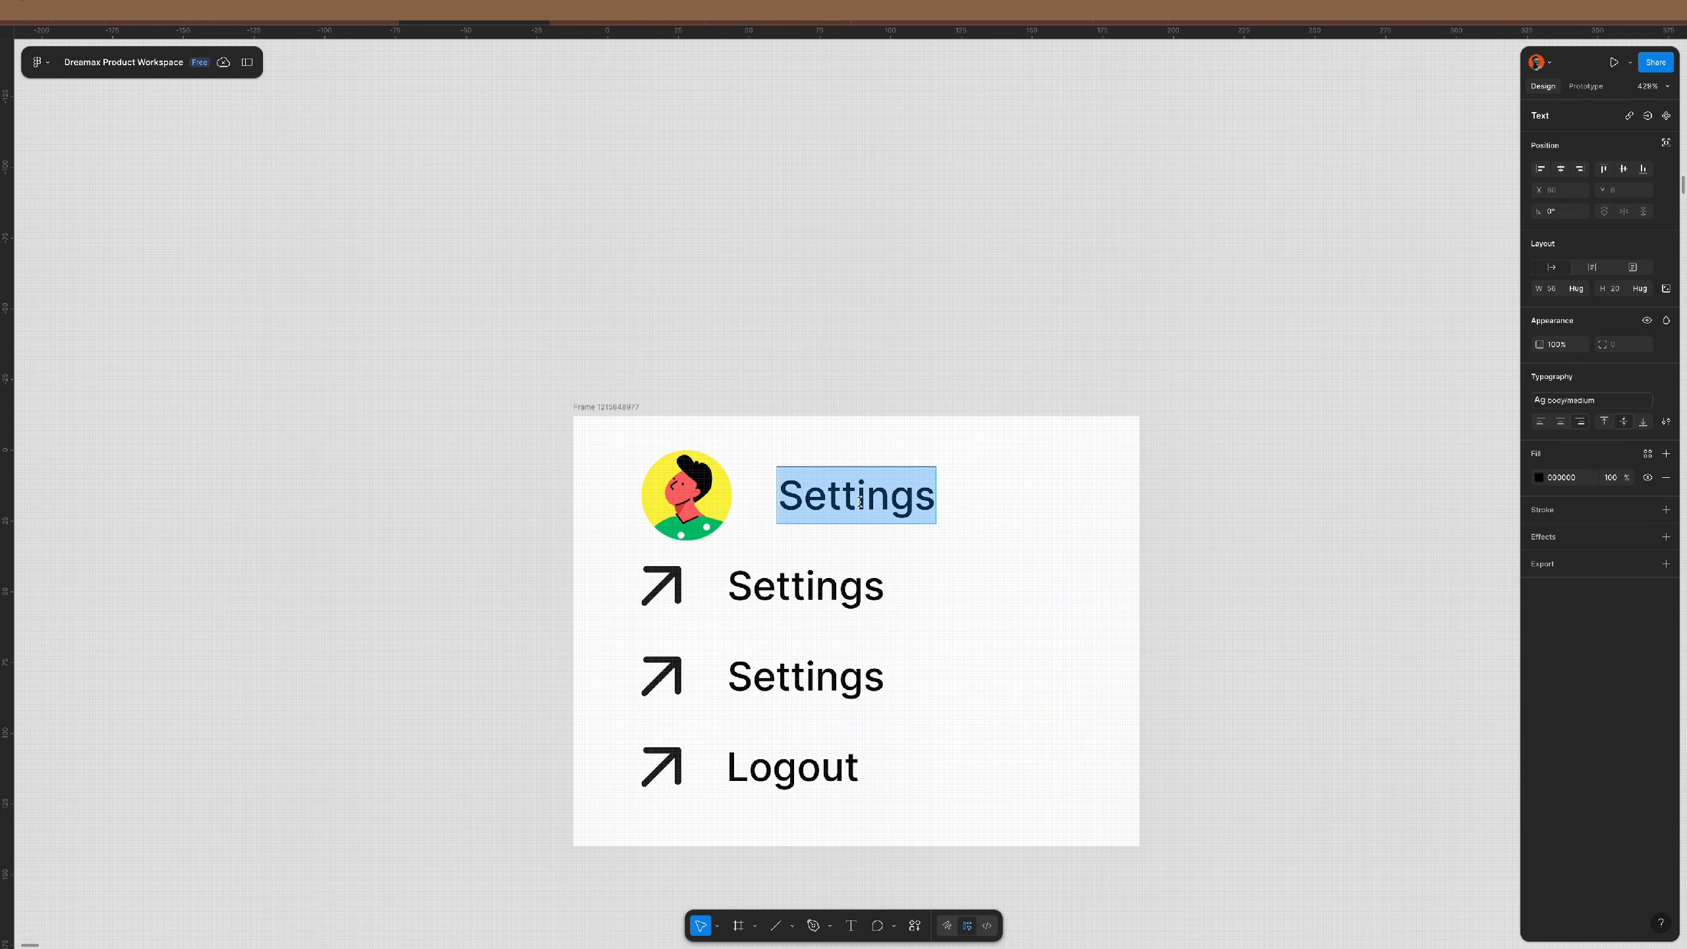
type("Faizal")
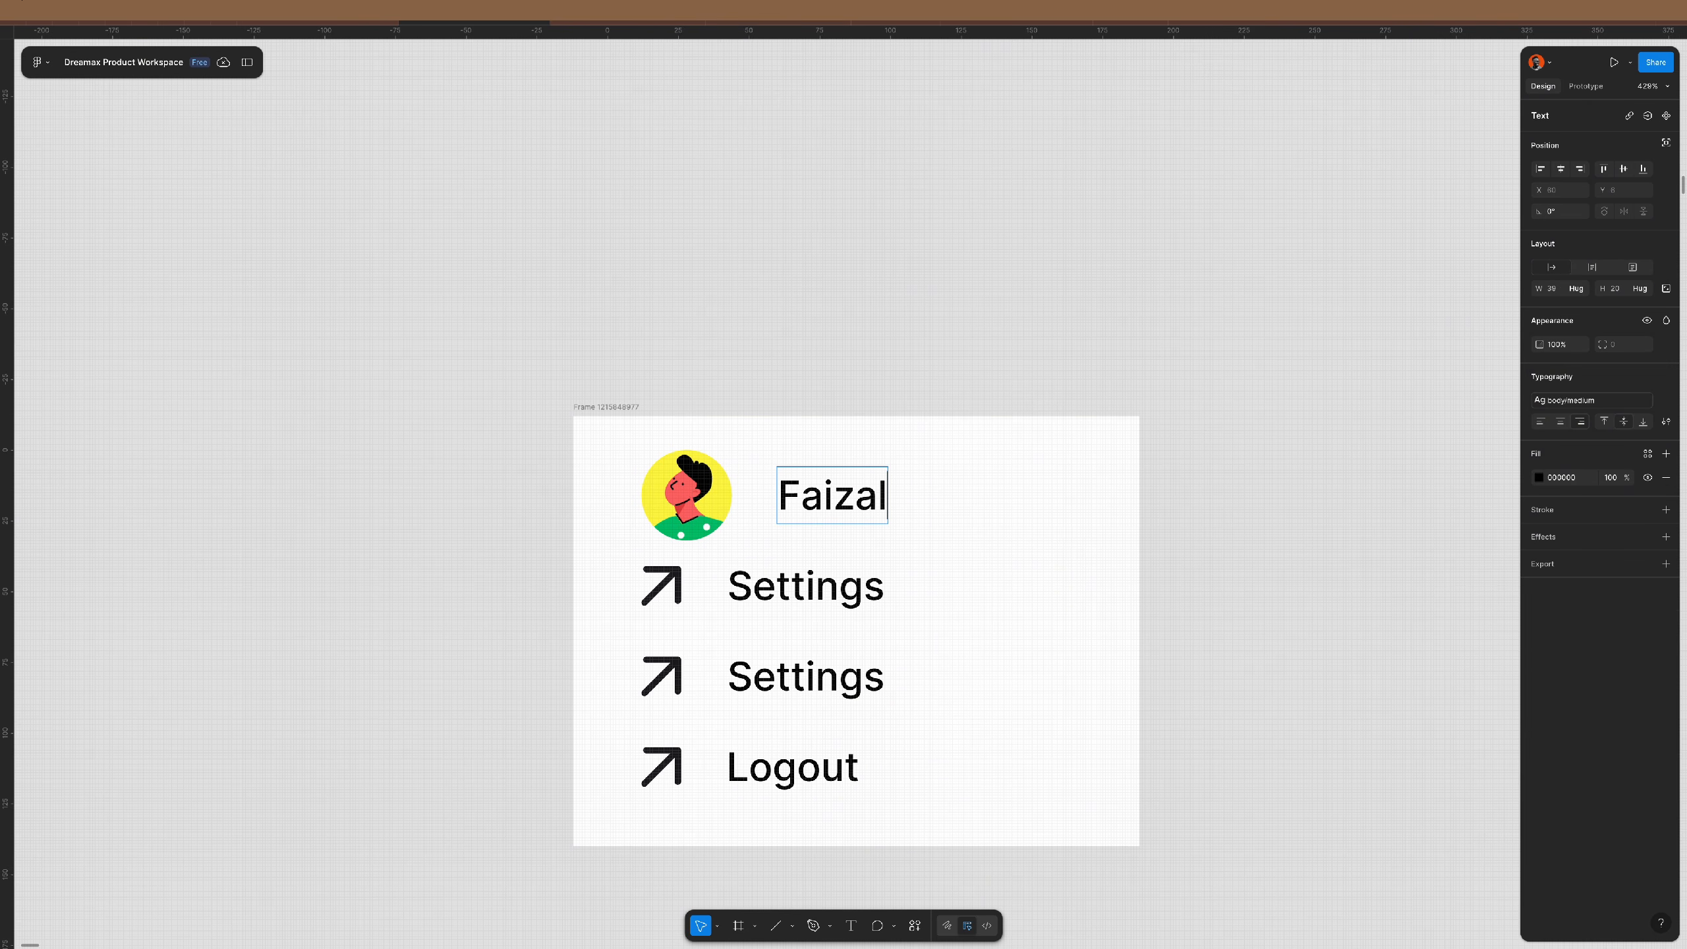
left_click(890, 335)
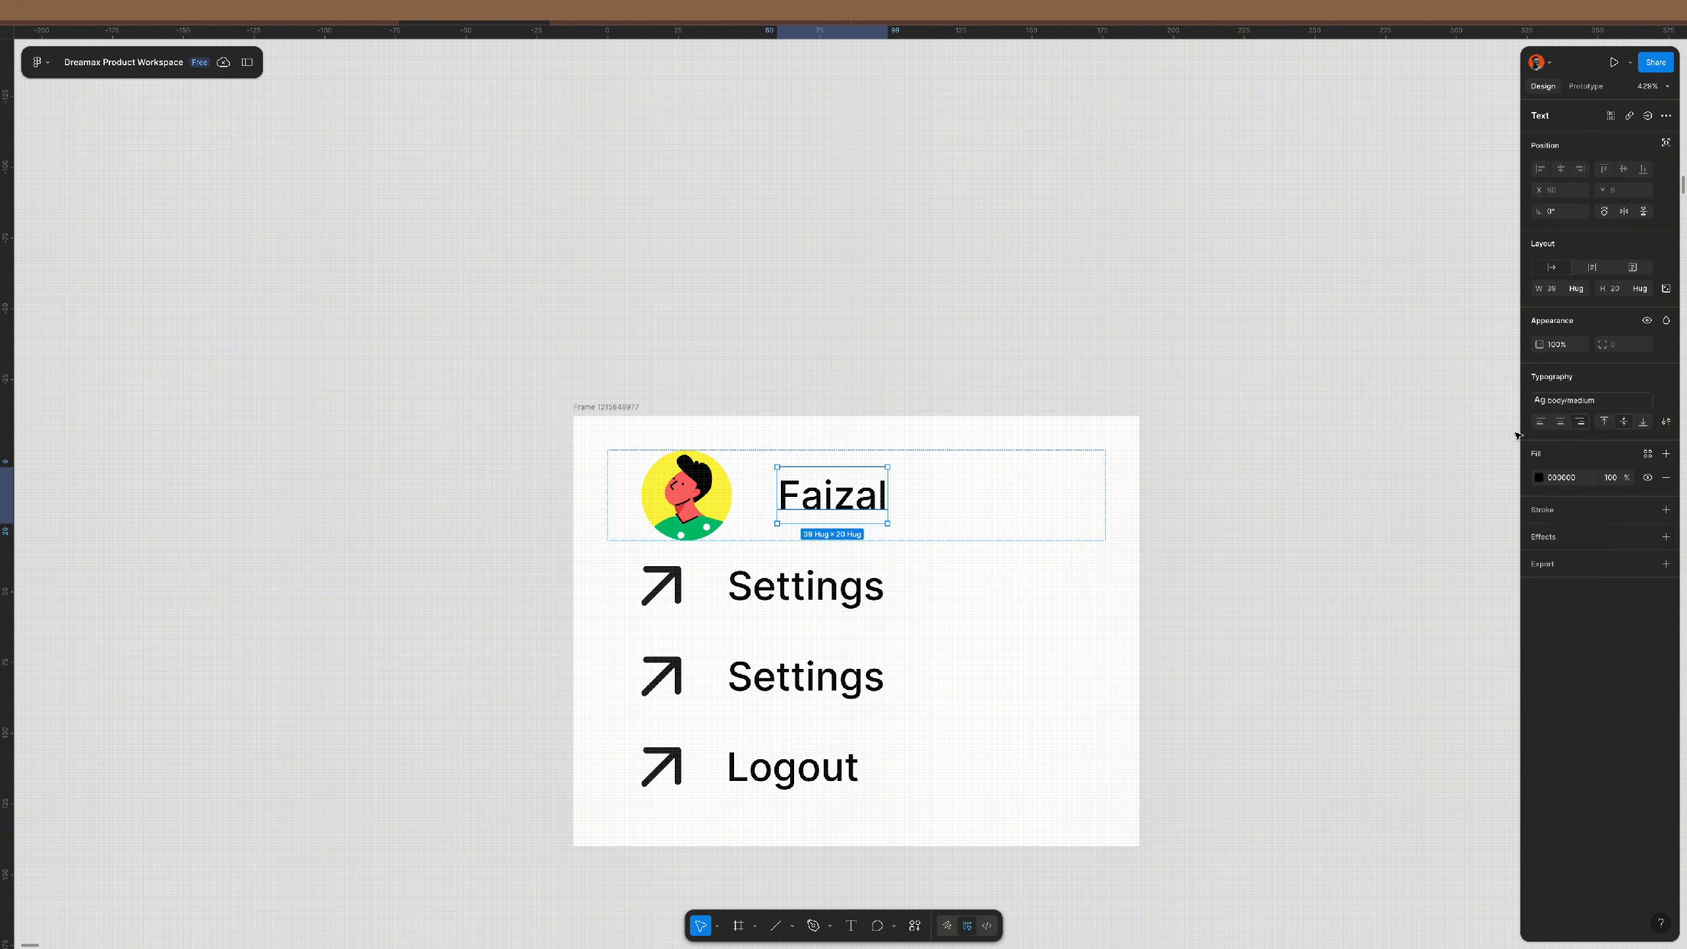
left_click(1556, 423)
left_click(904, 493)
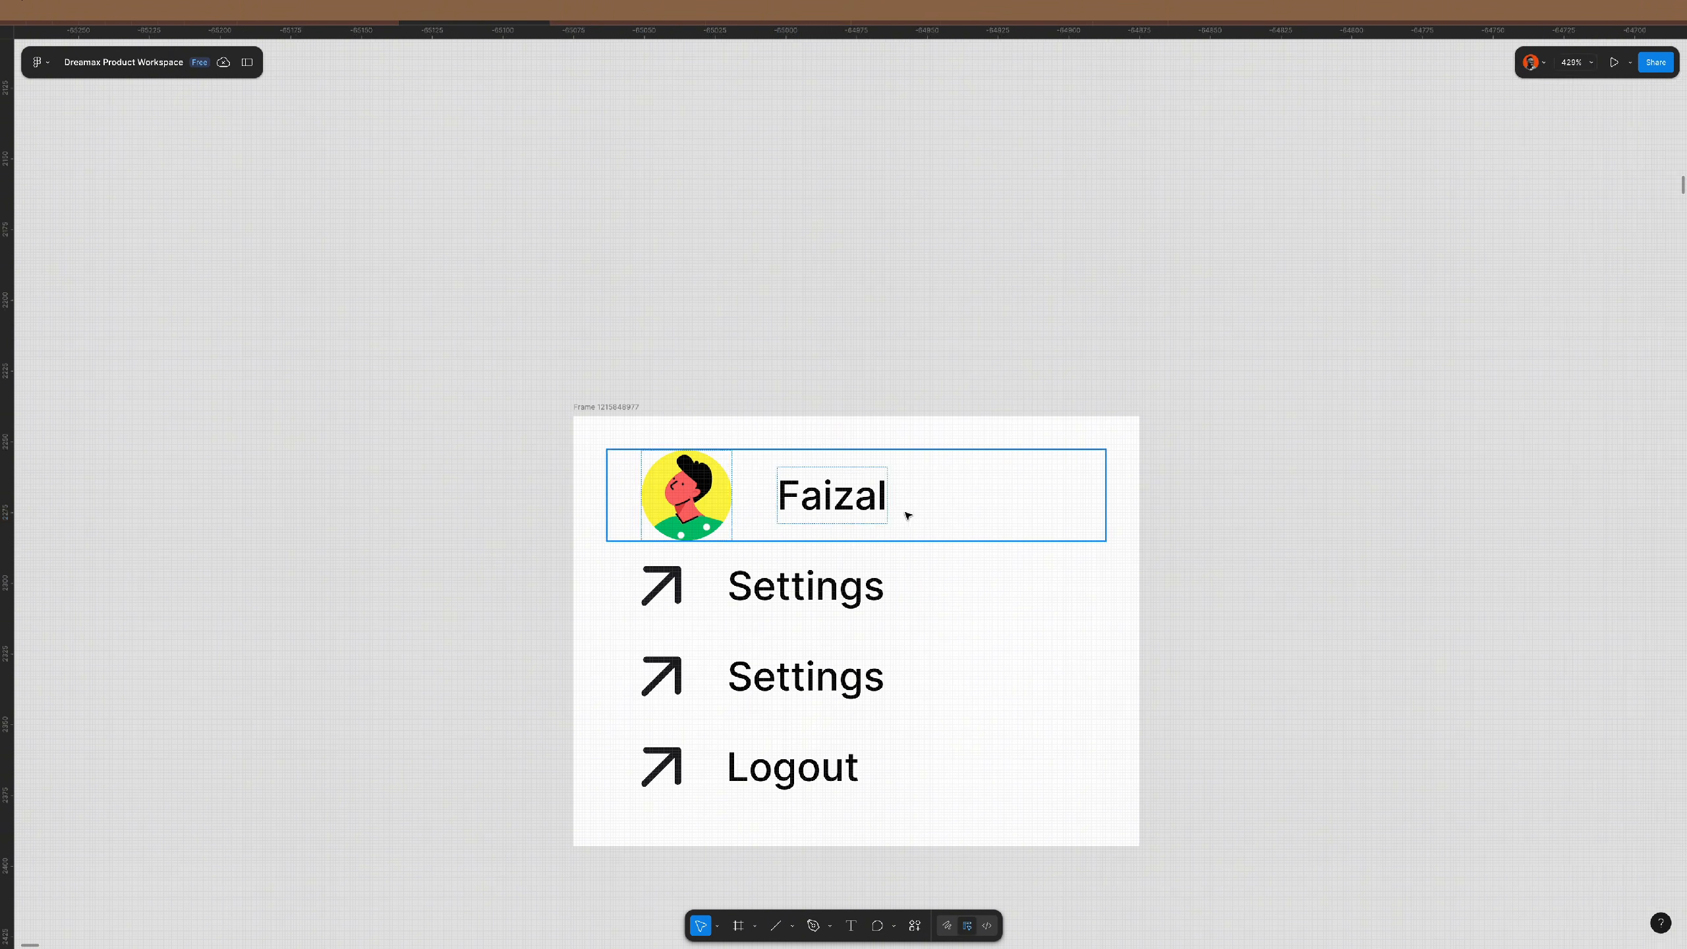
- Wrap the two Settings rows and Logout row in their own auto layout
left_click(927, 595)
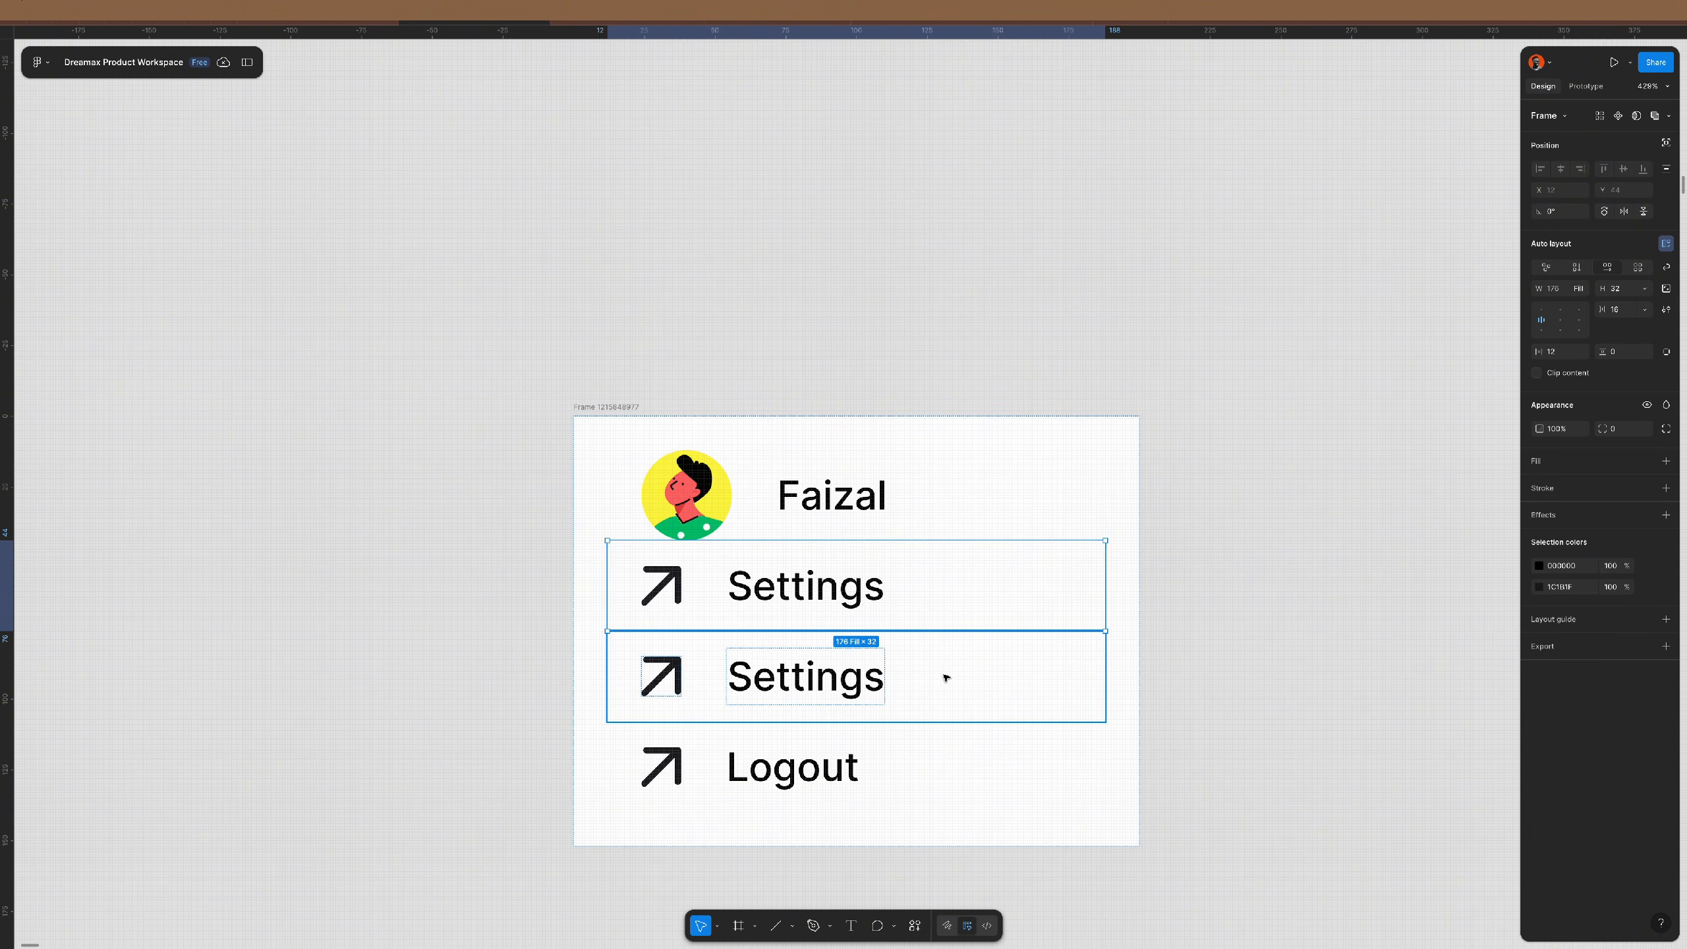
left_click(945, 678, "shift")
left_click(939, 759, "shift")
key("shift+a")
- Set the avatar row's horizontal padding to 0
left_click(990, 496)
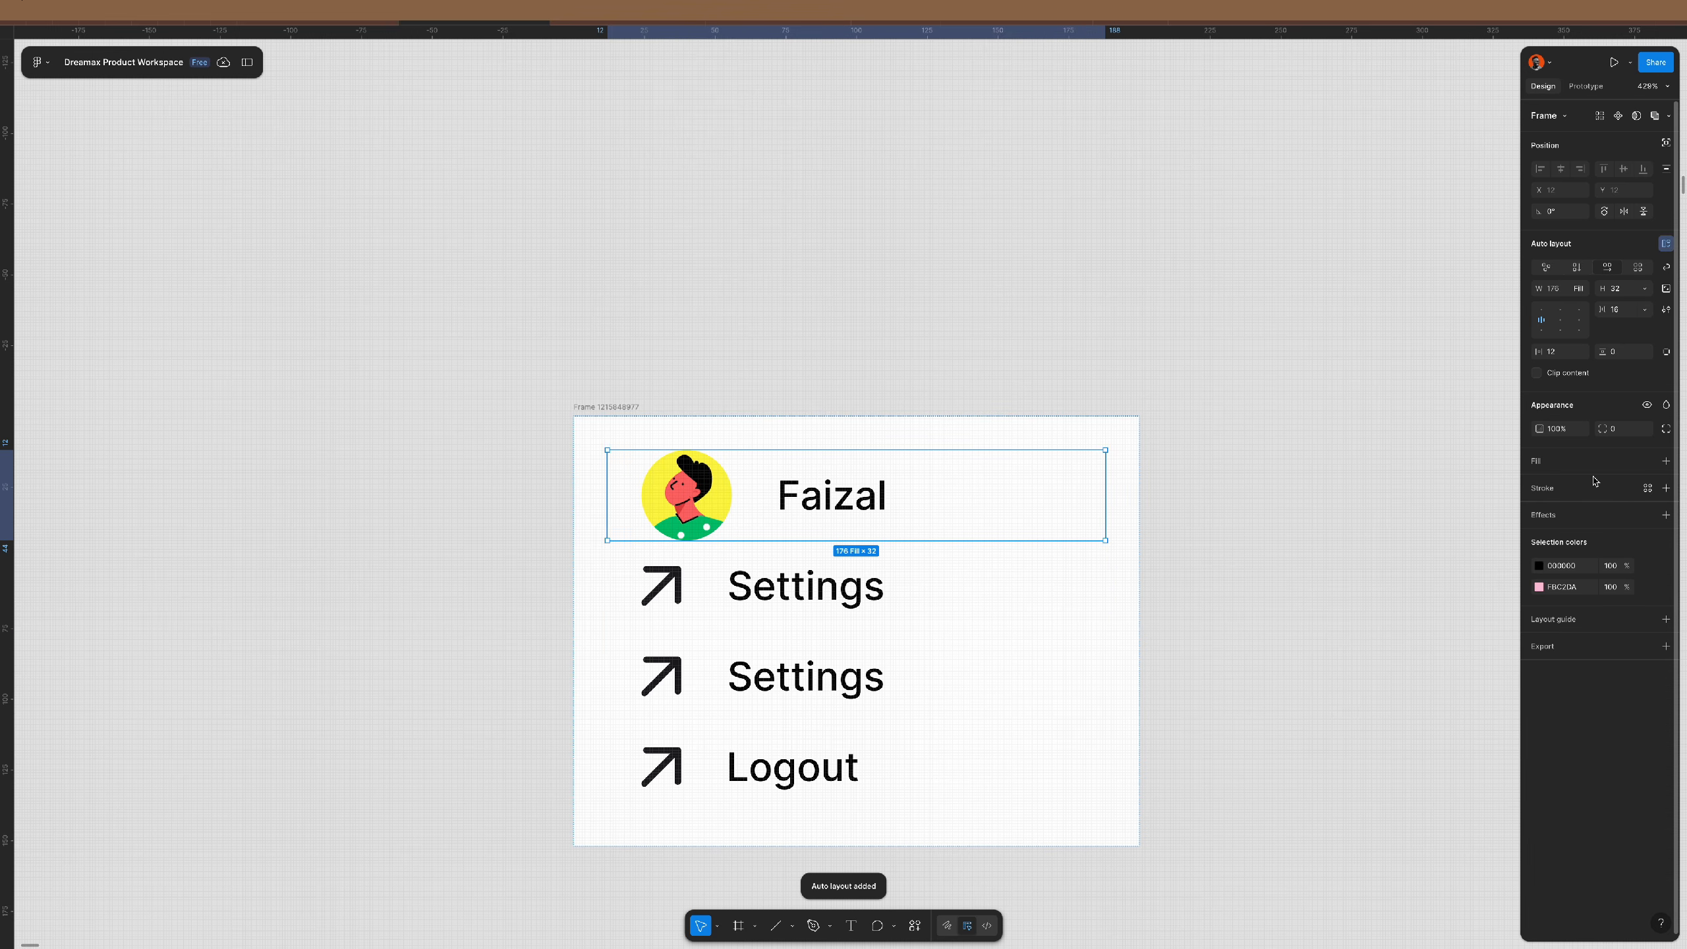
left_click(1565, 353)
type("0")
key("Return")
- Add the user's e-mail under the name in caption/medium style with 717171 fill
left_click(818, 495)
key("ctrl+d")
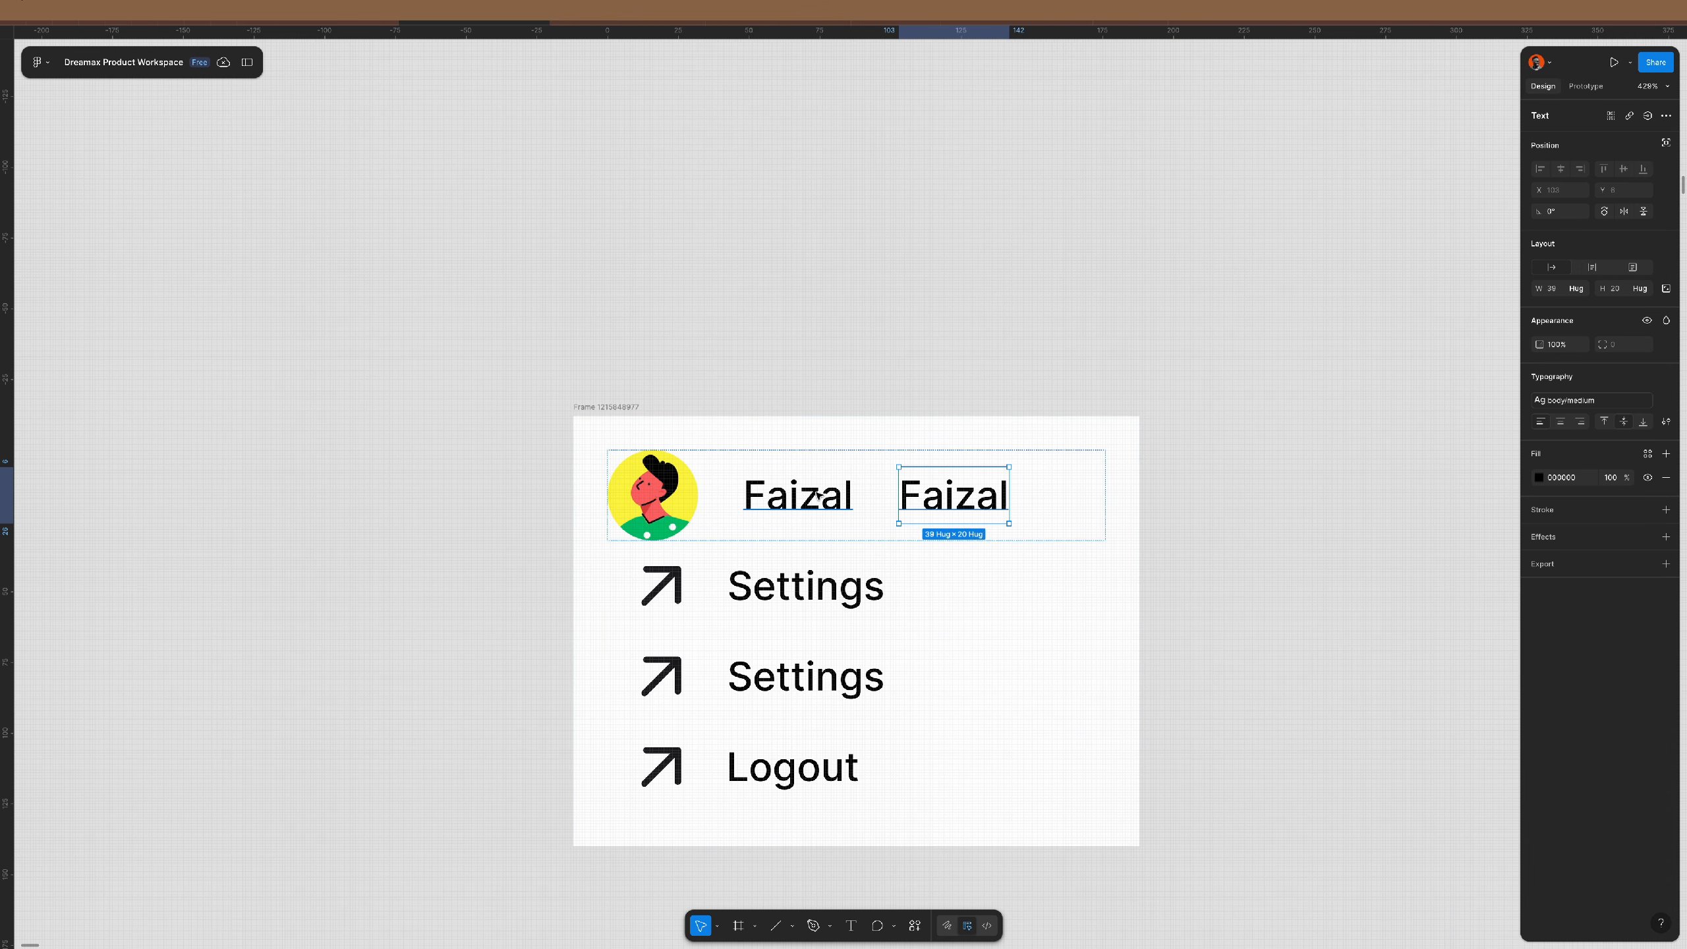
double_click(989, 518)
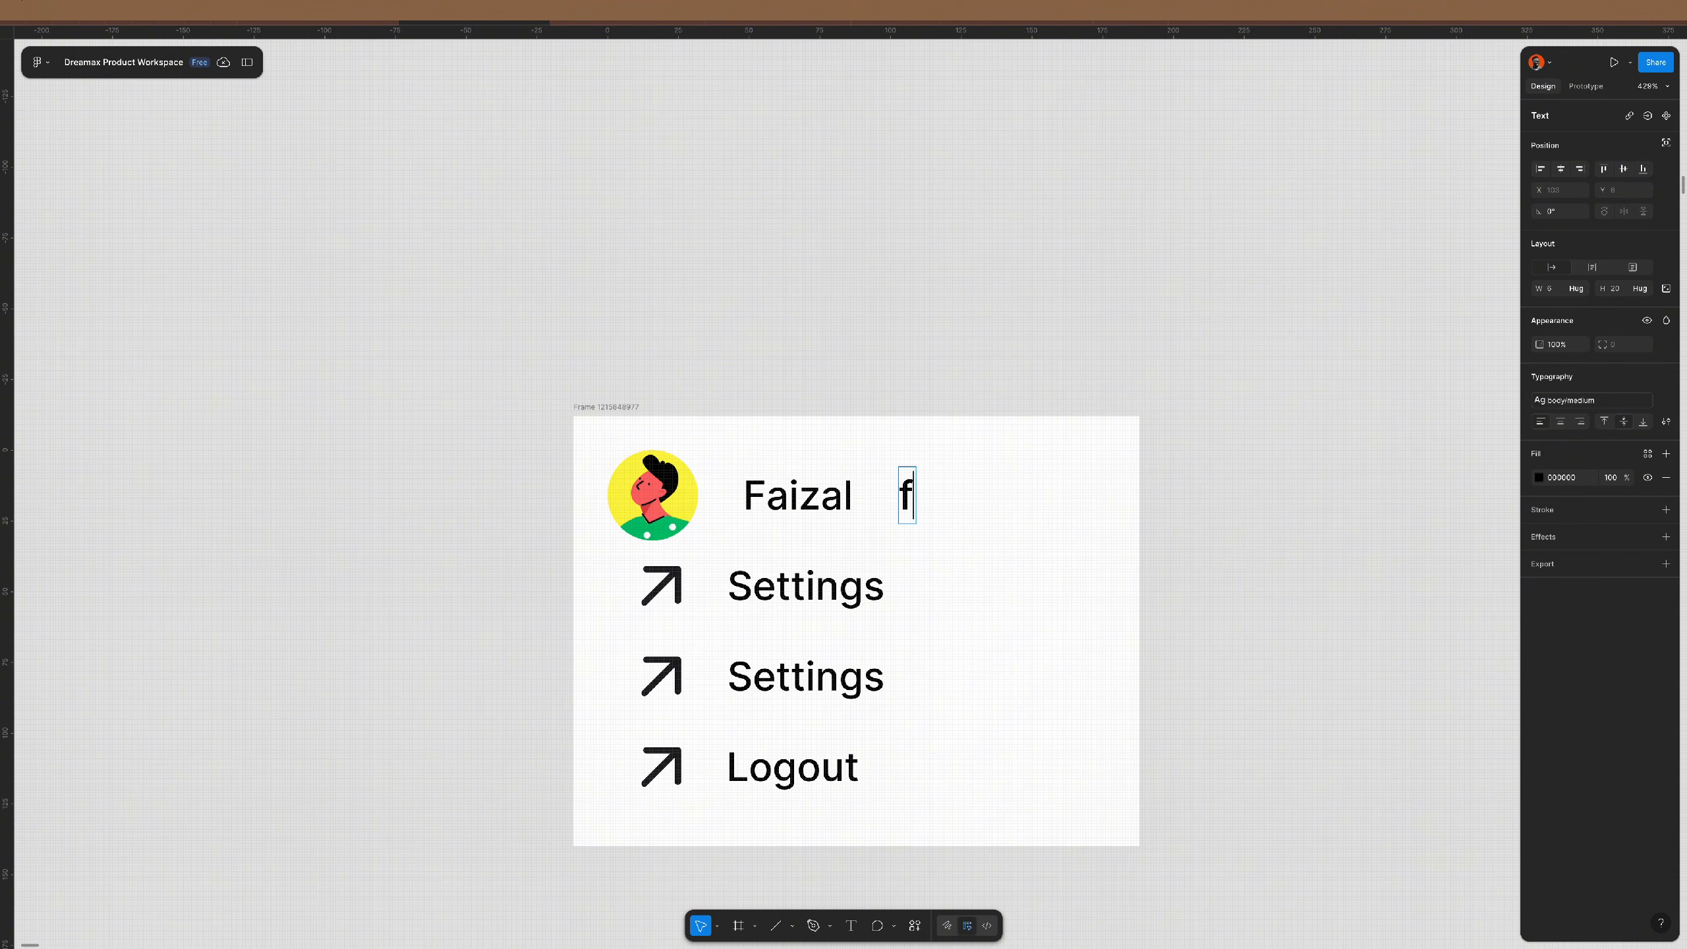
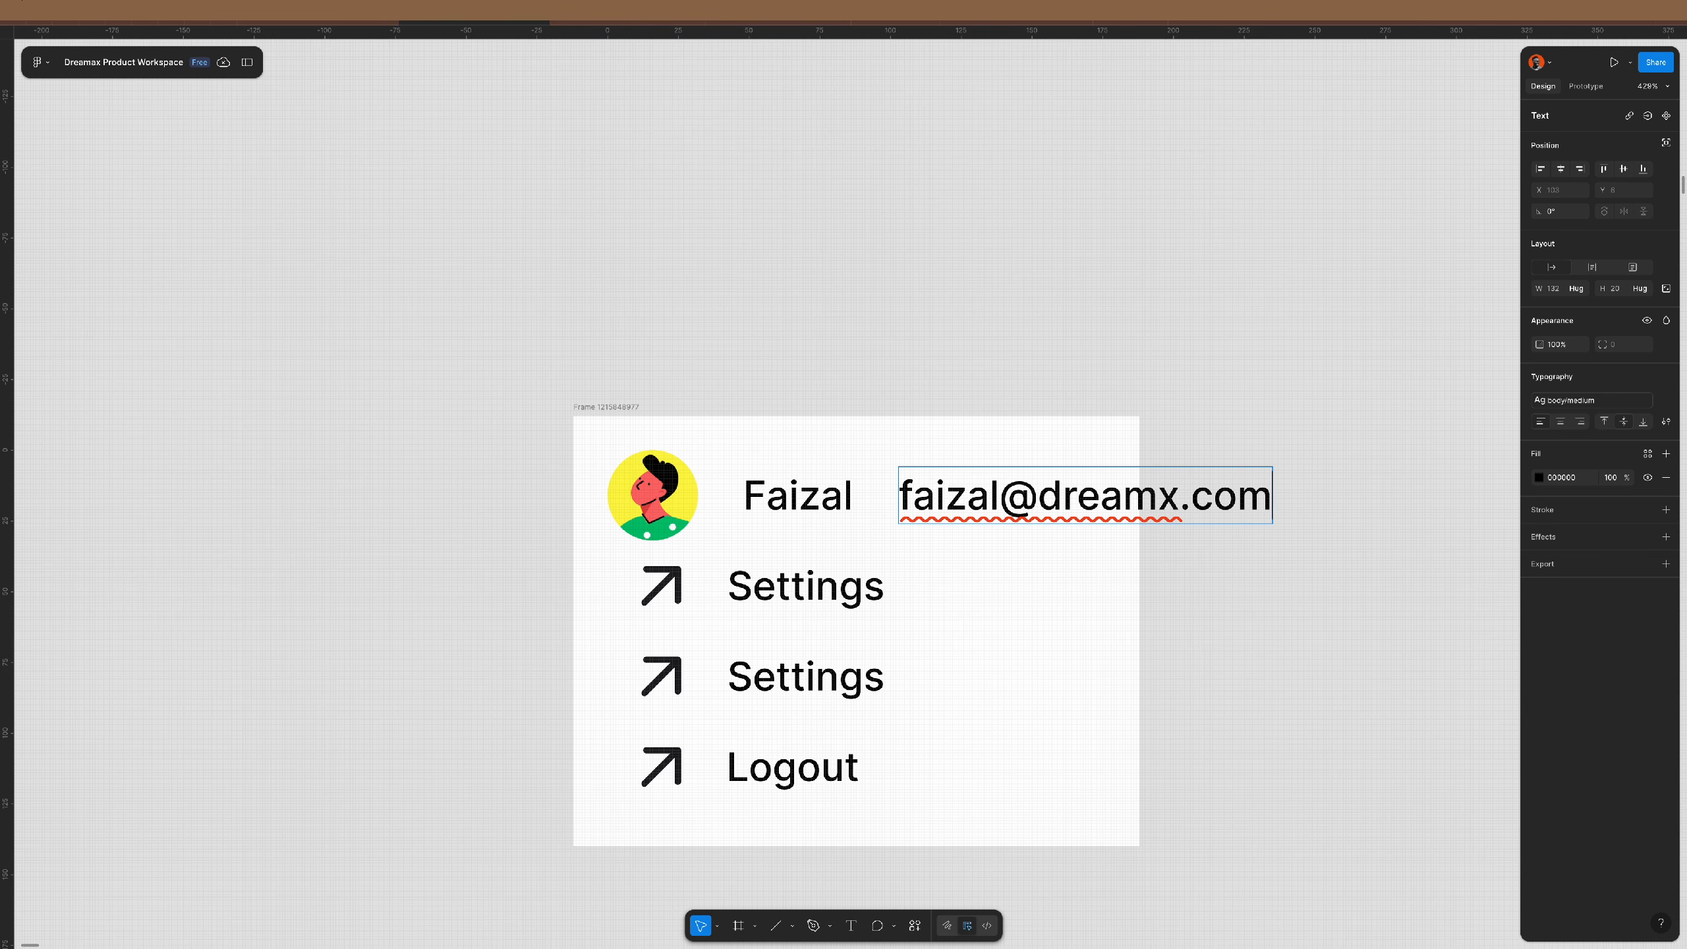
key("Escape")
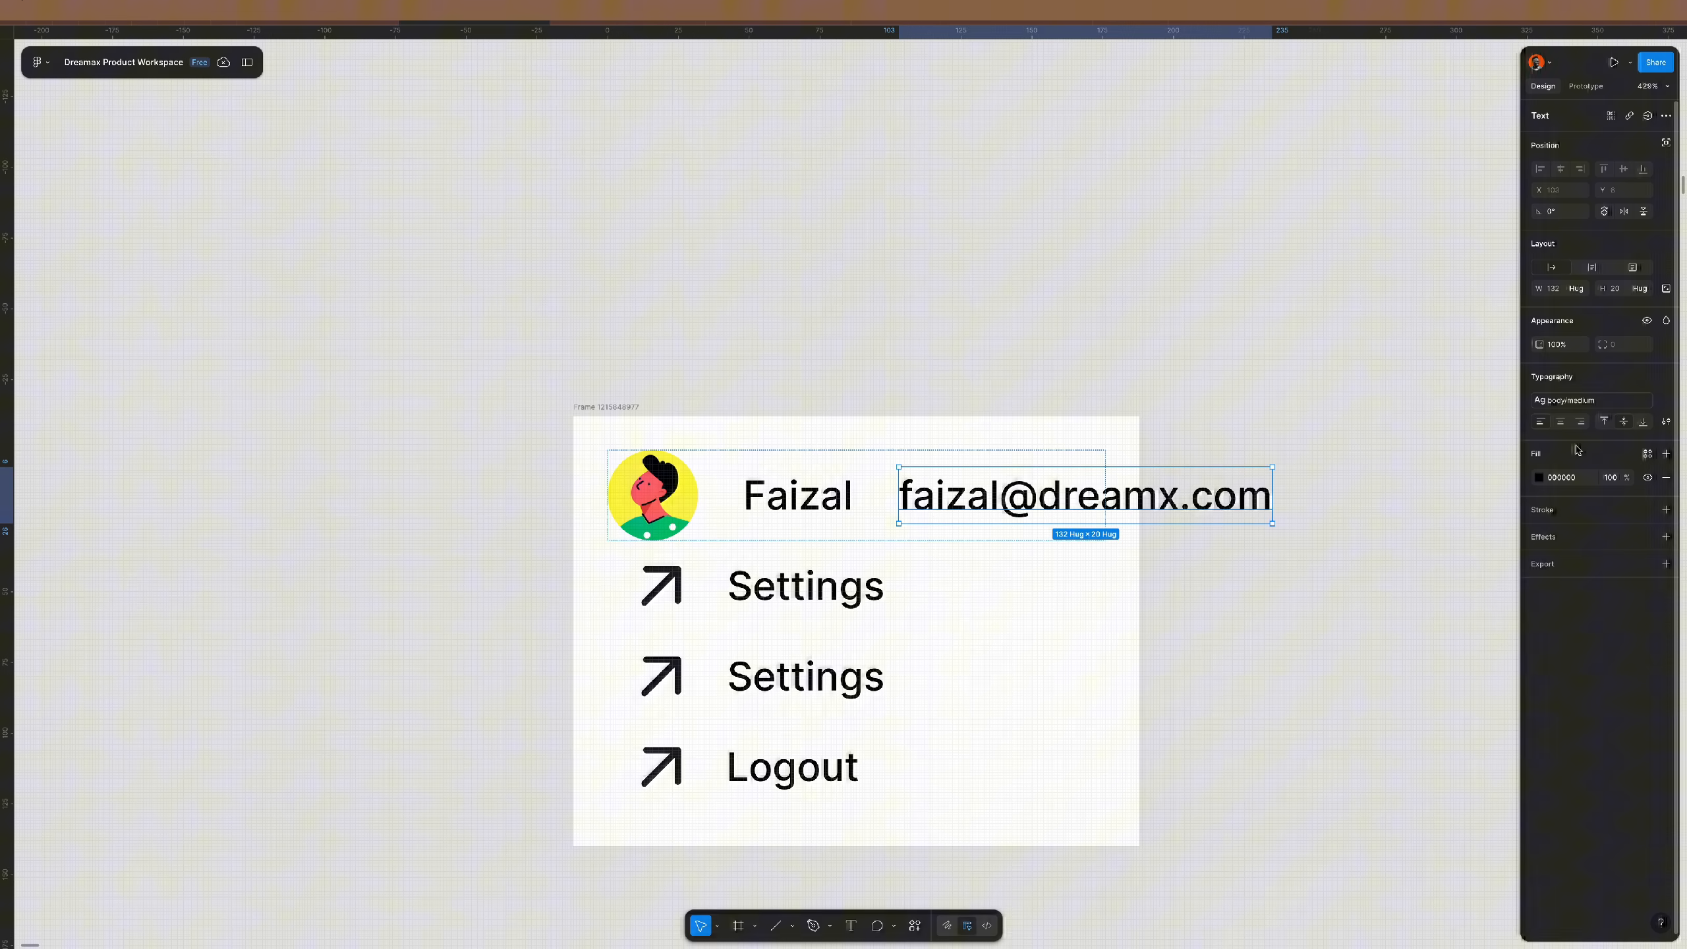
left_click(1603, 402)
scroll(1434, 526, "up", 1)
left_click(1434, 491)
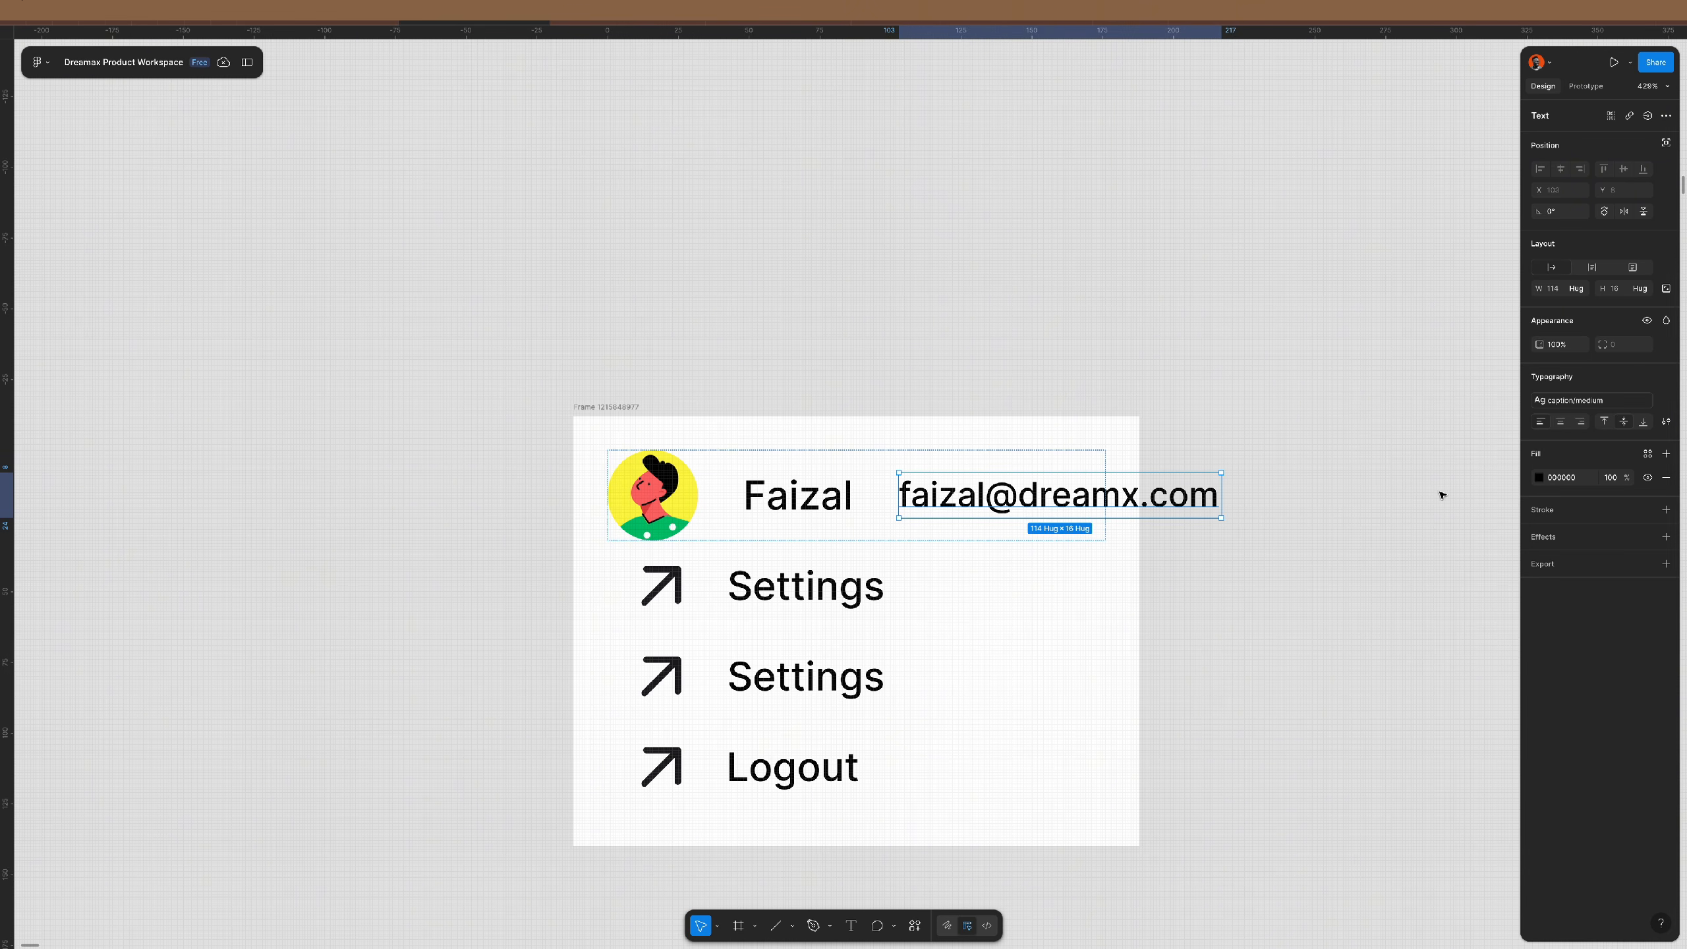
type("717171")
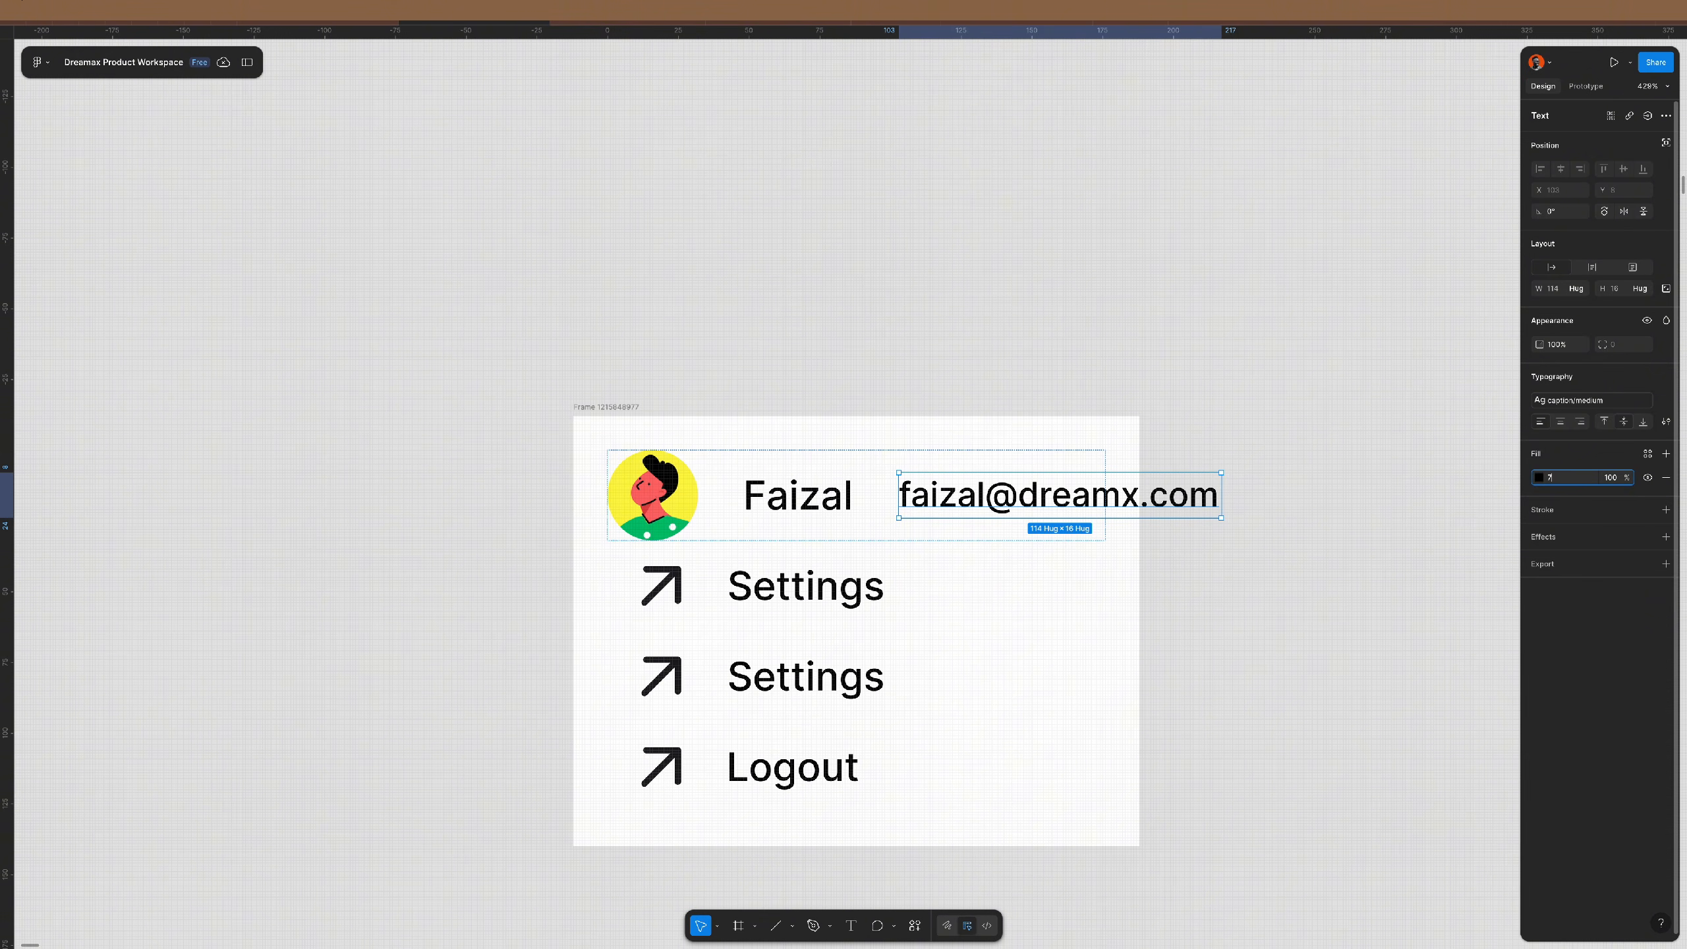
key("Return")
- Stack the name and e-mail in a vertical auto layout with a 4 gap
left_click(796, 495, "shift")
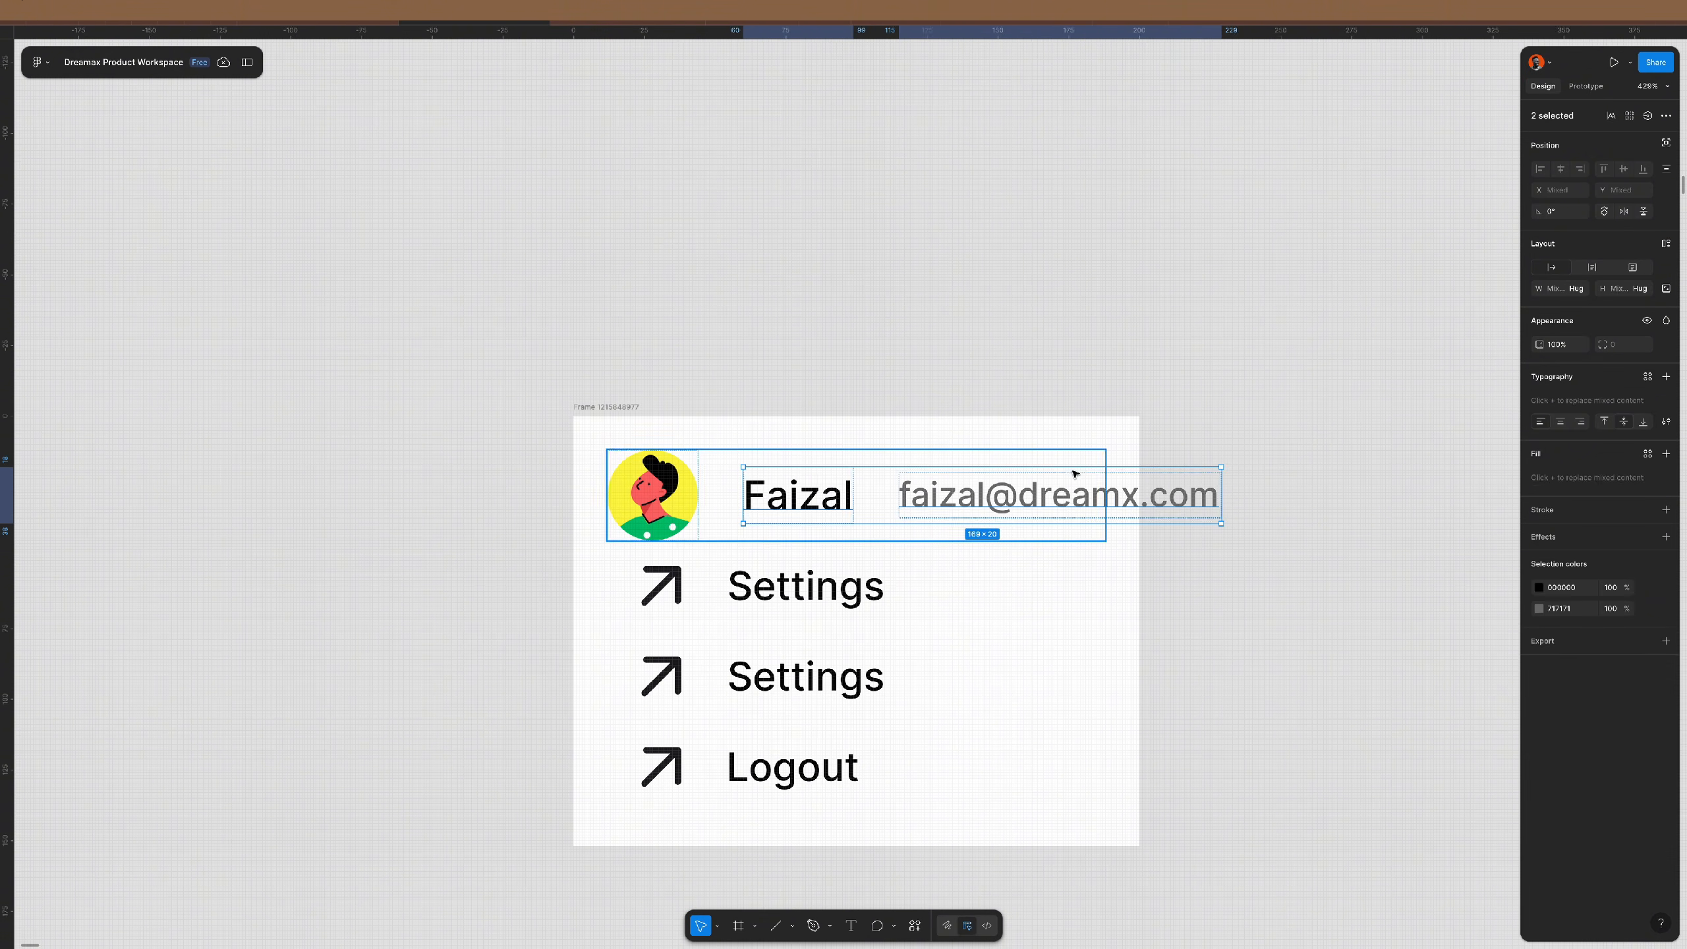
key("shift+a")
left_click(1578, 267)
left_click(1624, 311)
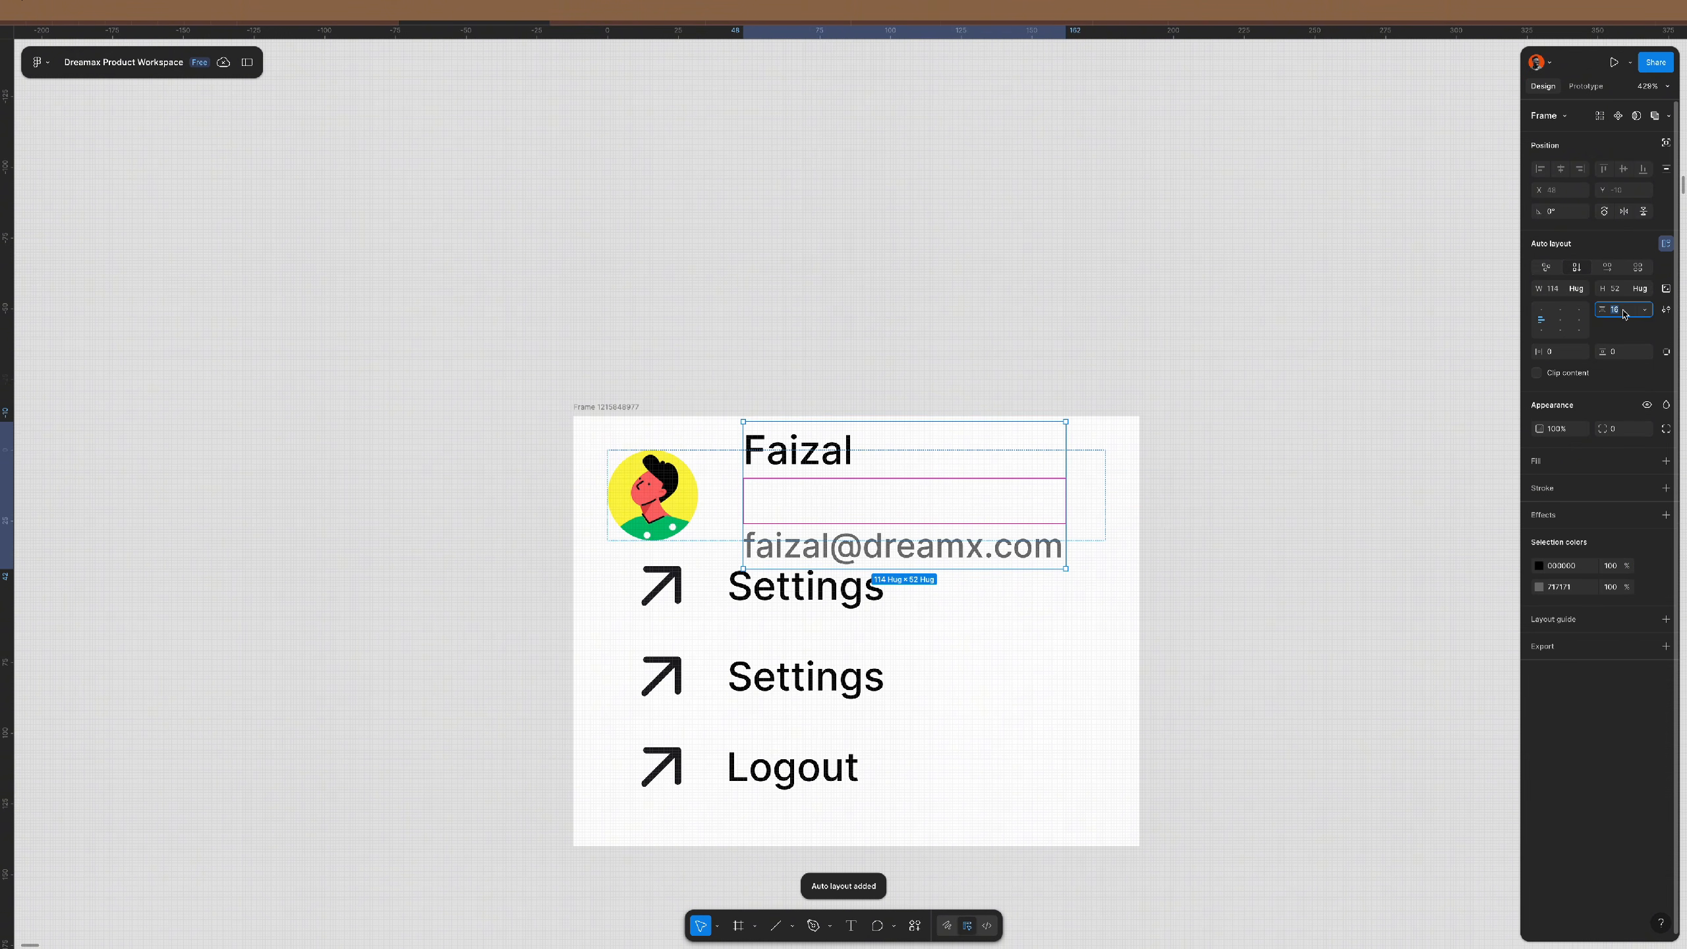
type("4")
key("Return")
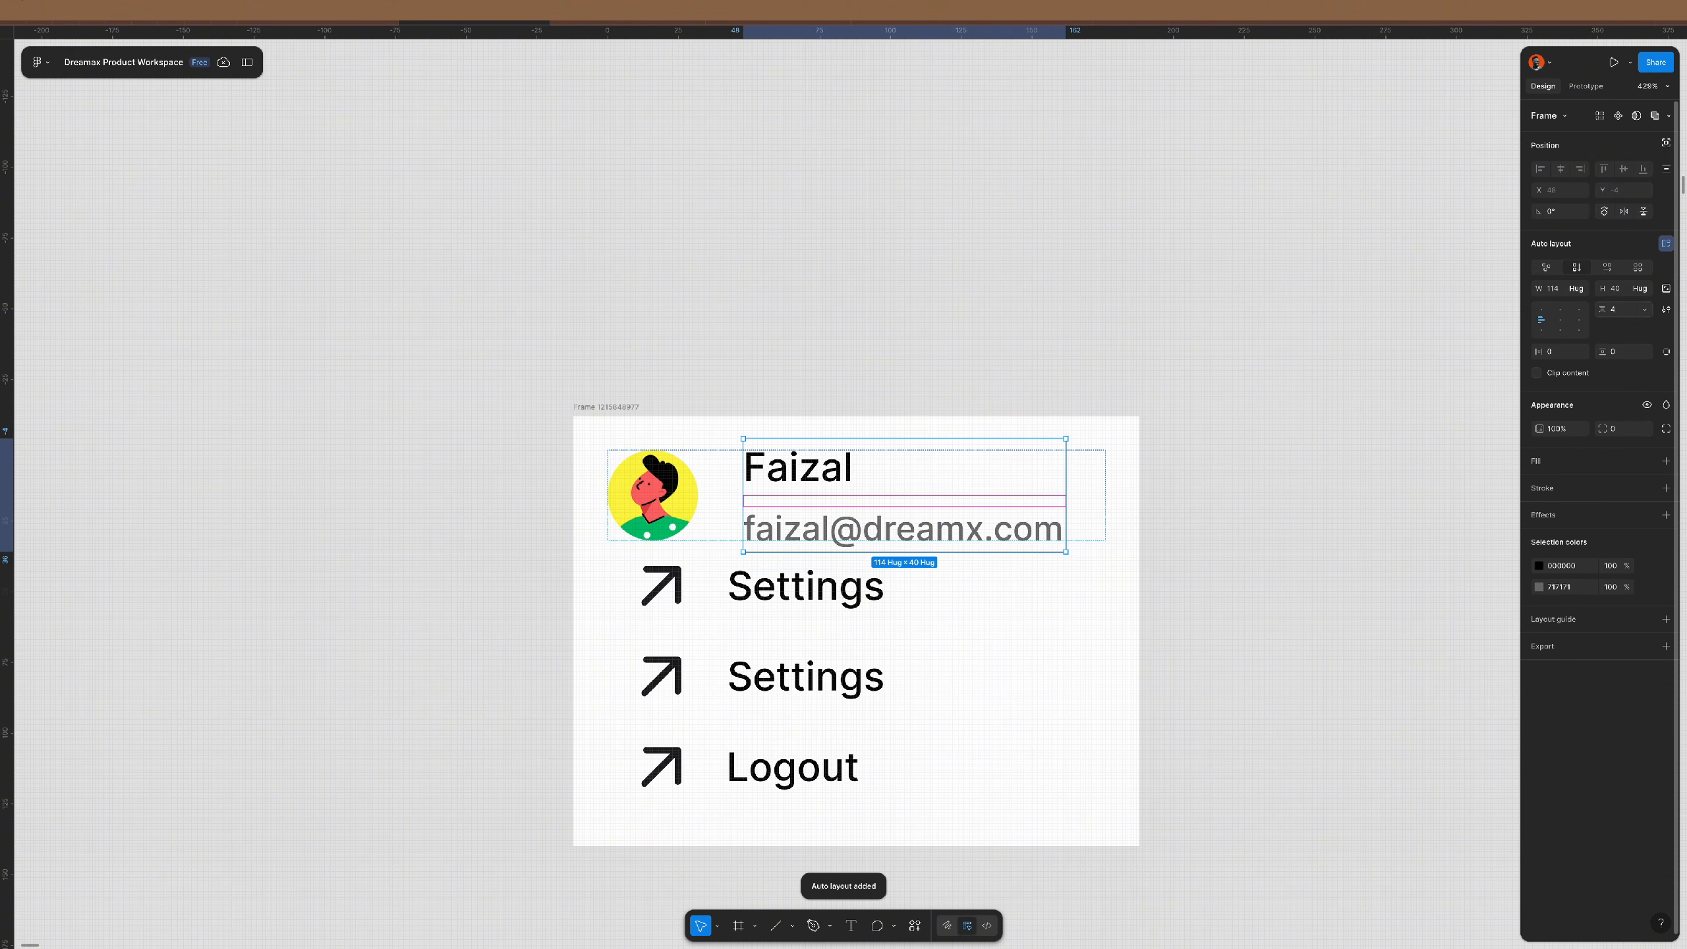
- Make the avatar row hug its height and apply a smaller text style to the name
left_click(1102, 479)
double_click(1076, 450)
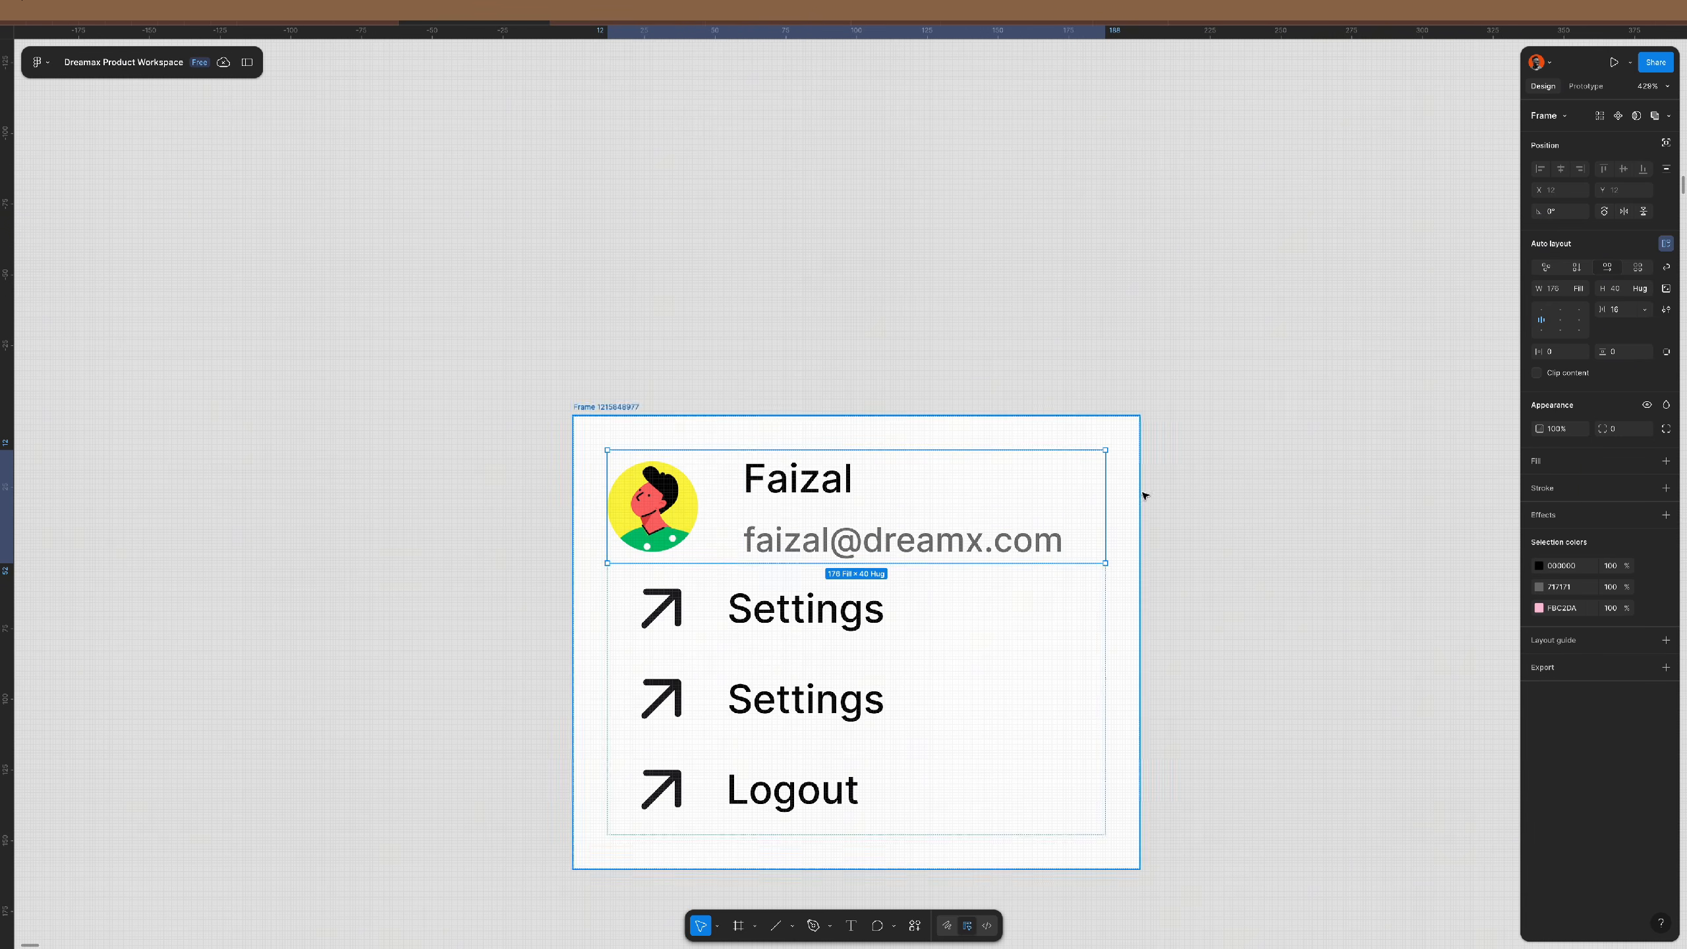
scroll(1179, 573, "down", 1)
left_click(840, 452)
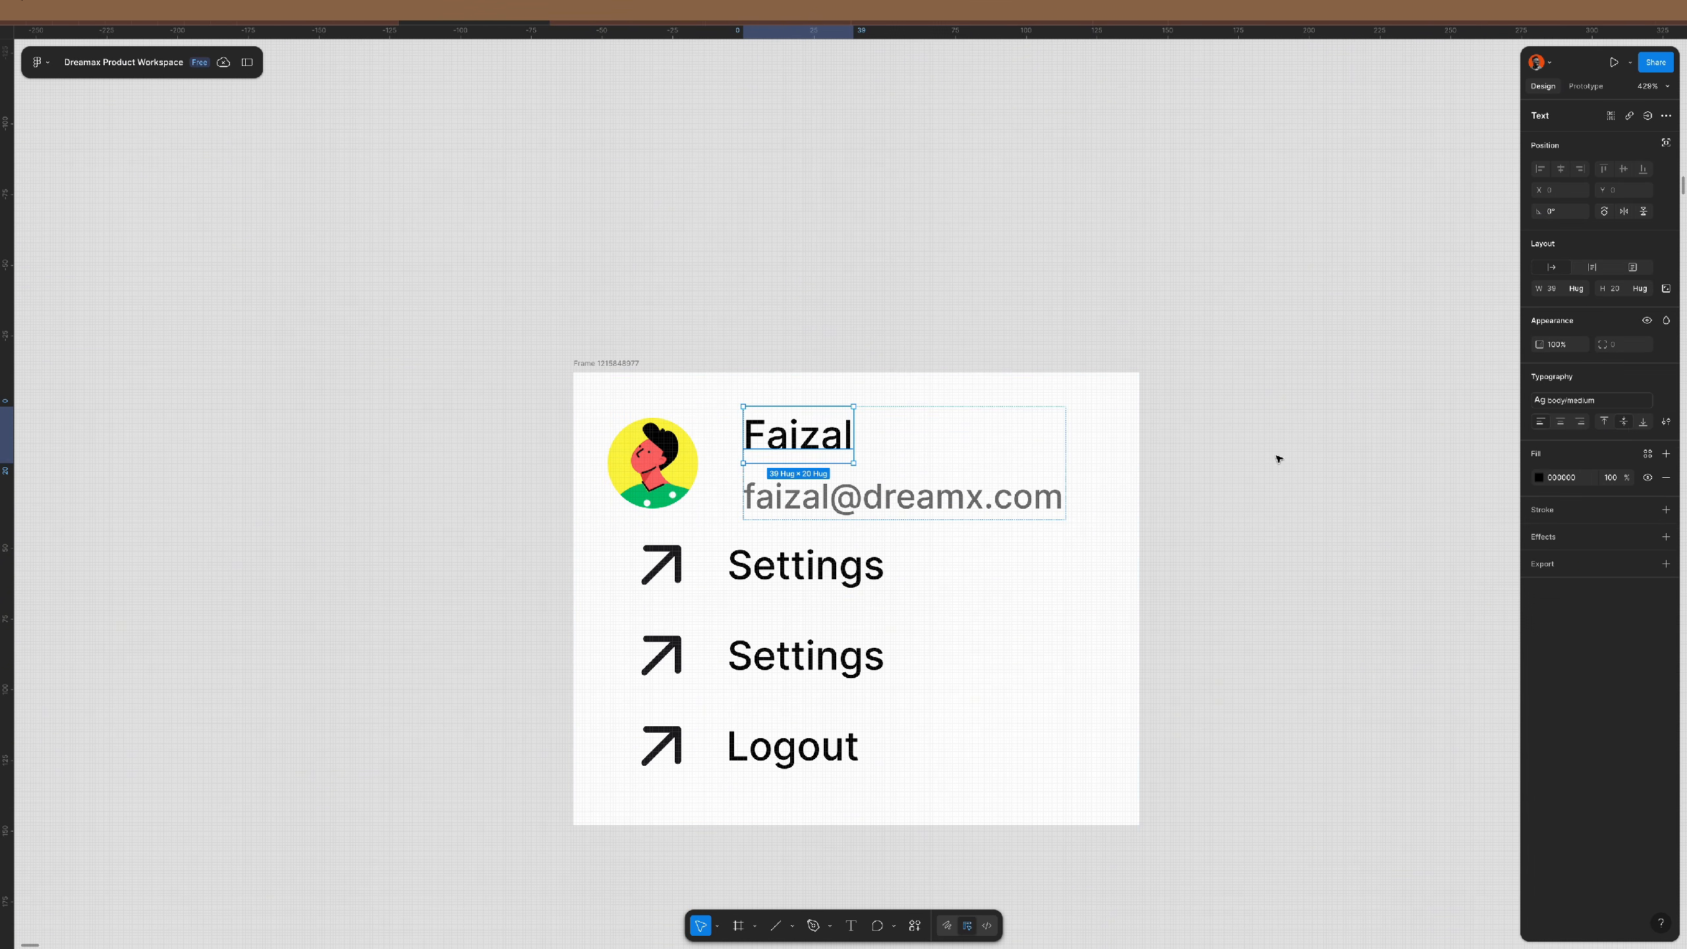
left_click(1585, 400)
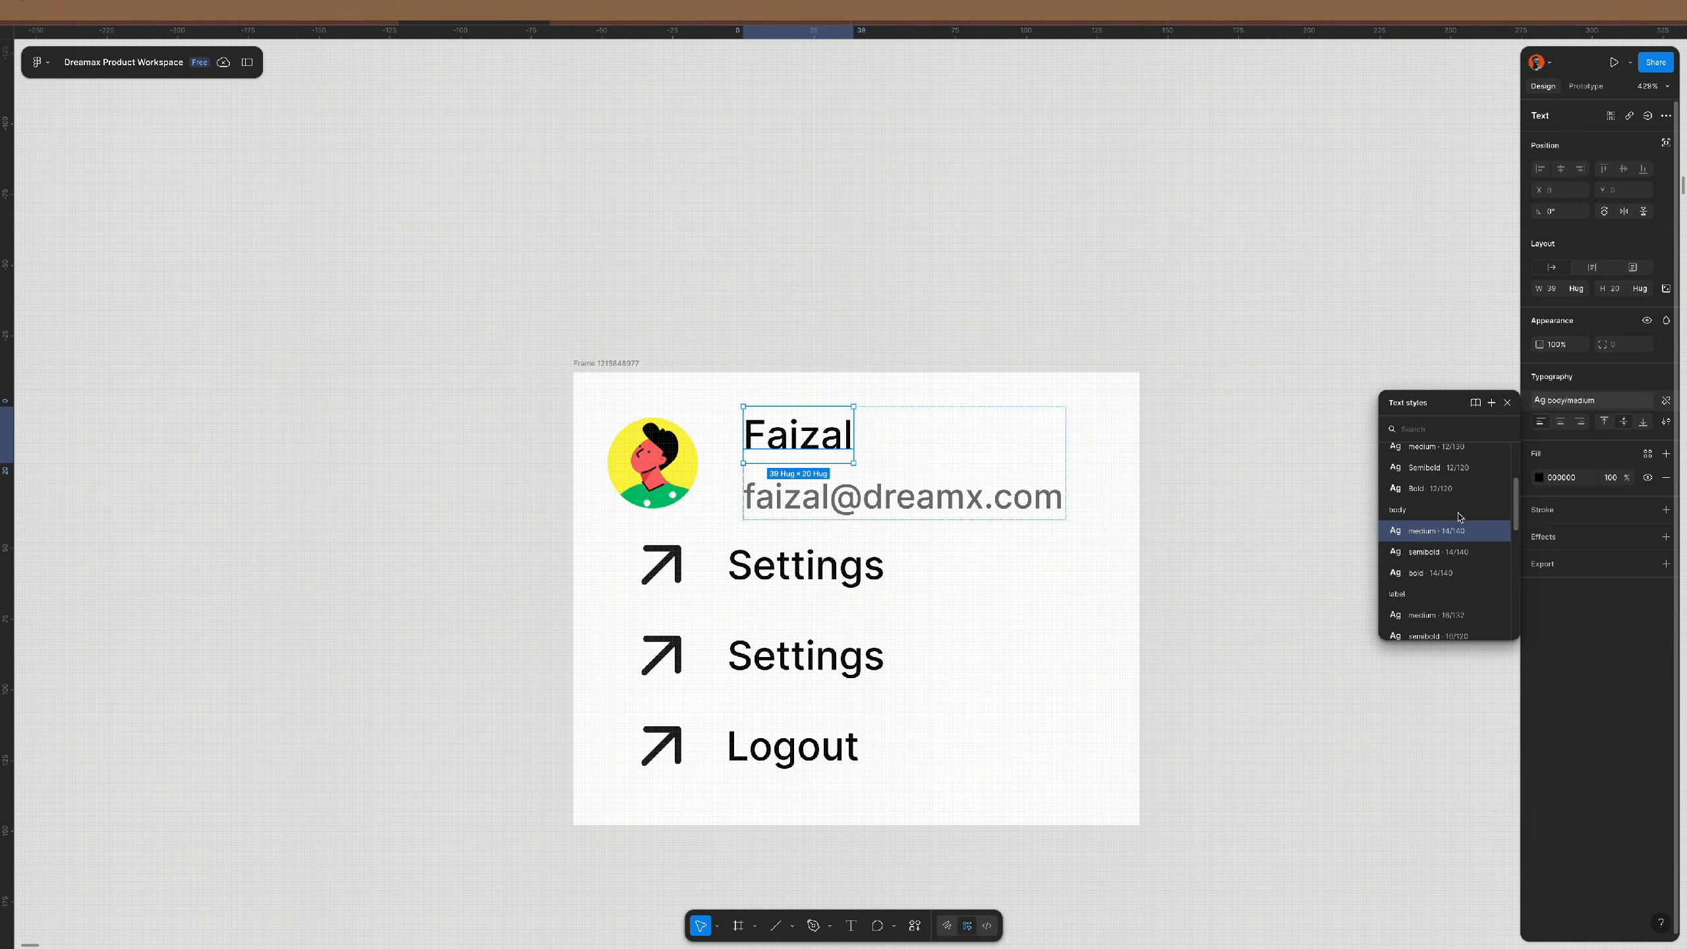
left_click(1438, 468)
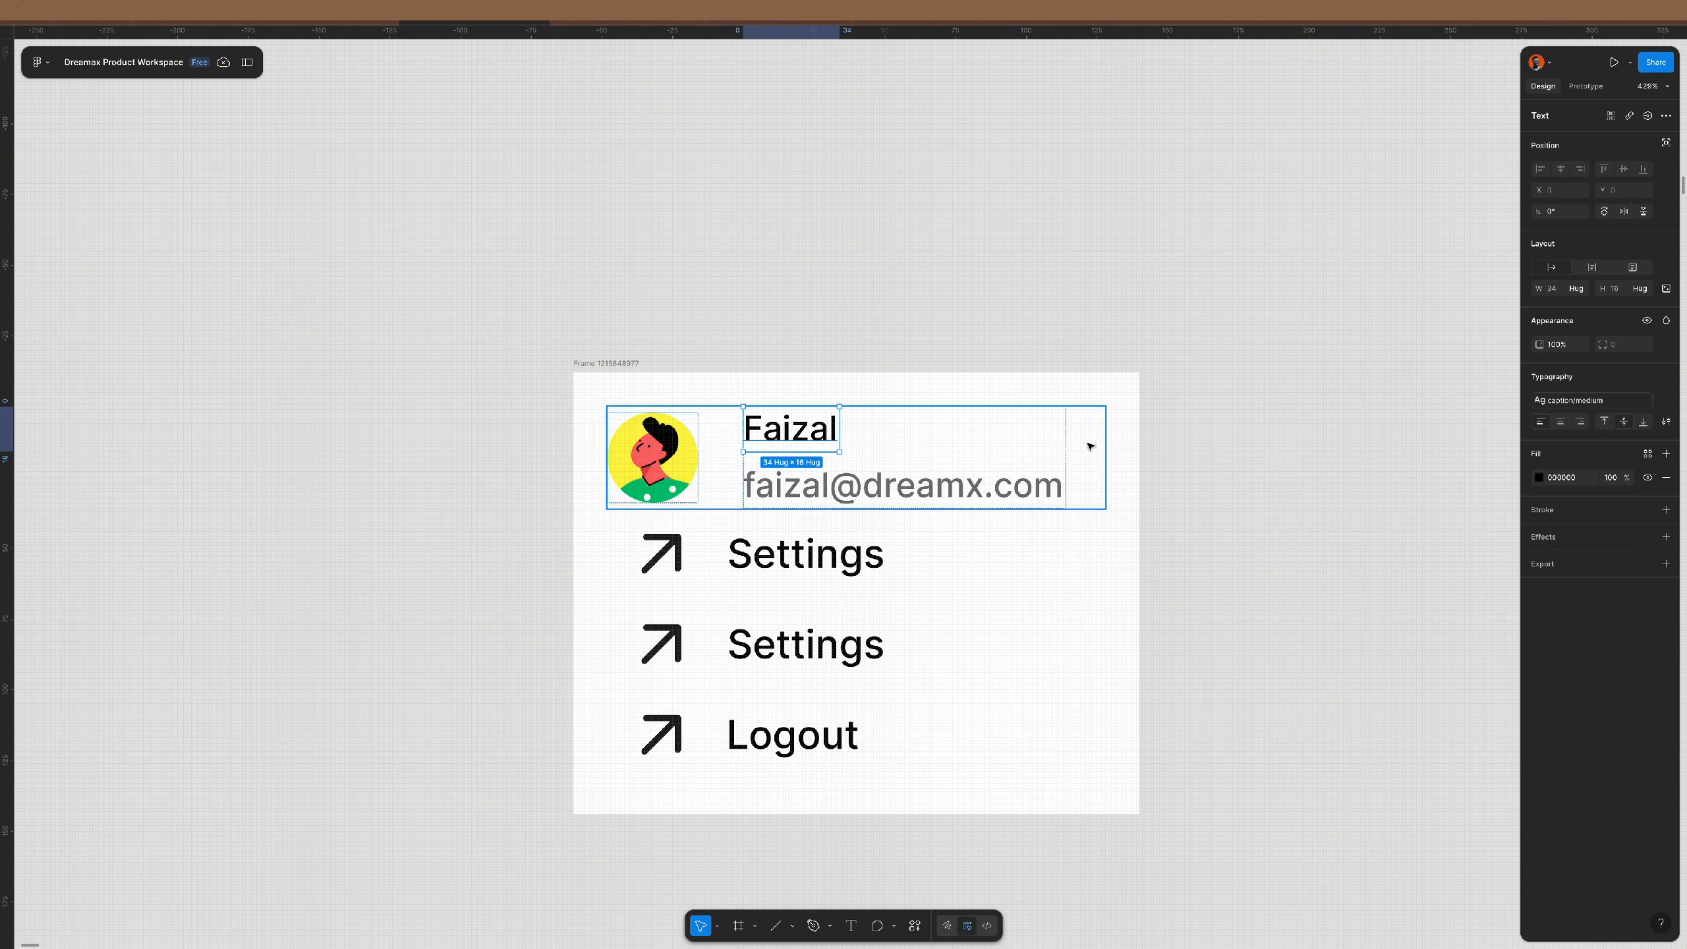
- Set the name-to-email gap to 0 and the avatar-to-text gap to 12
left_click(946, 446)
left_click(1629, 316)
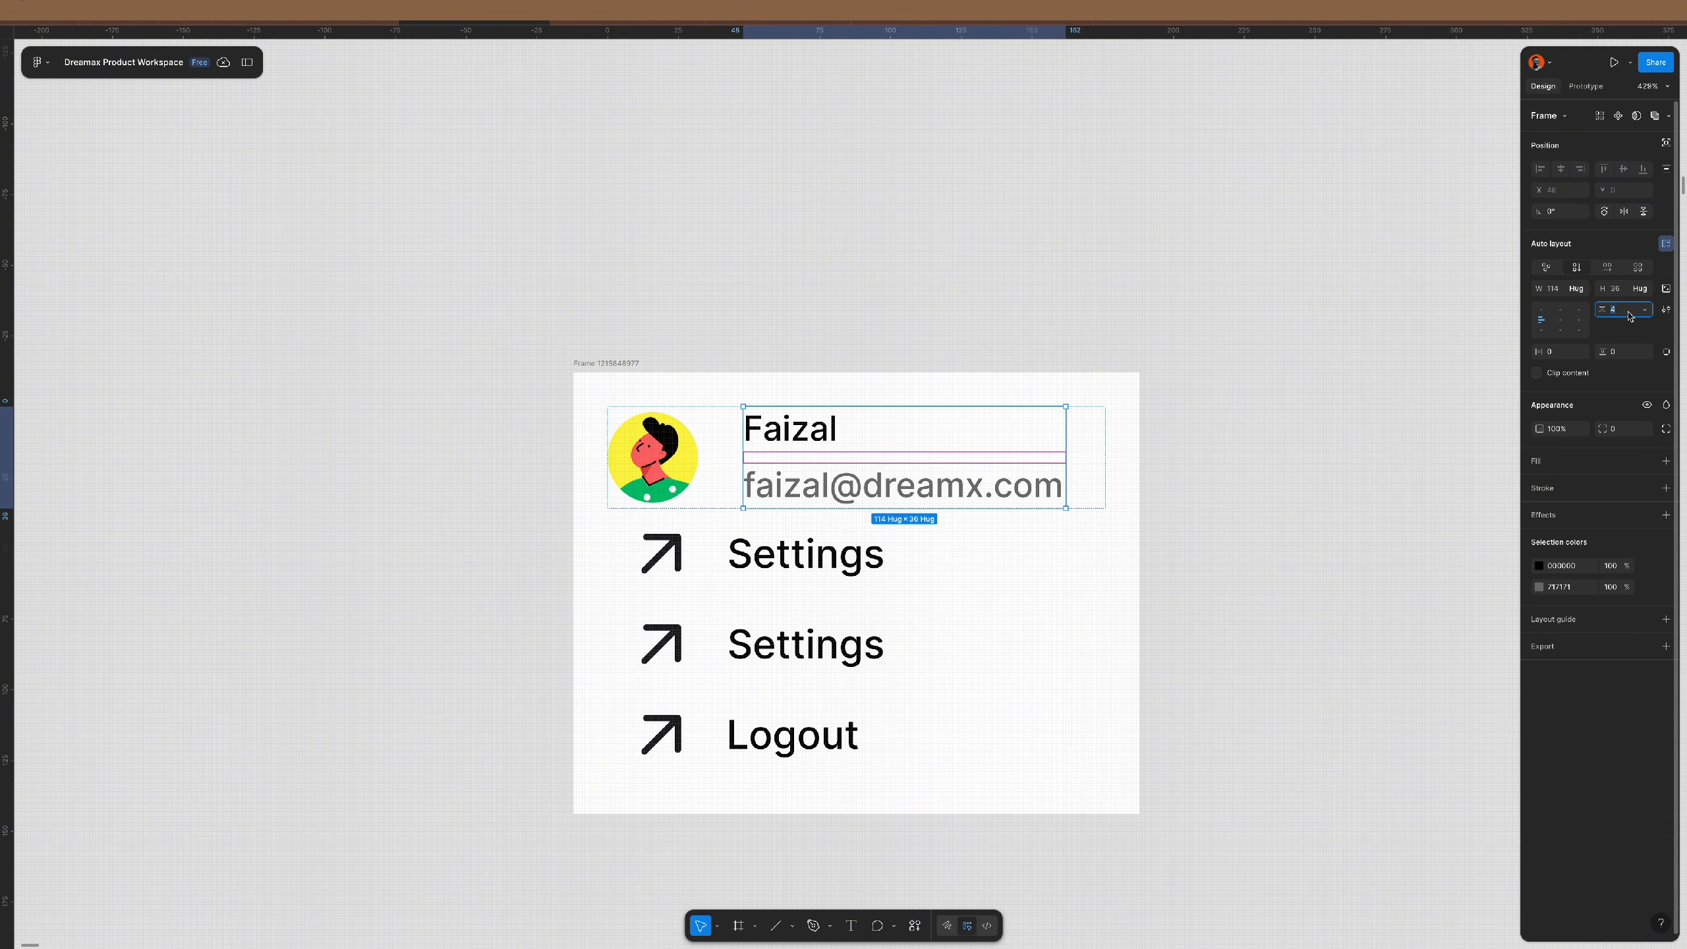
type("0")
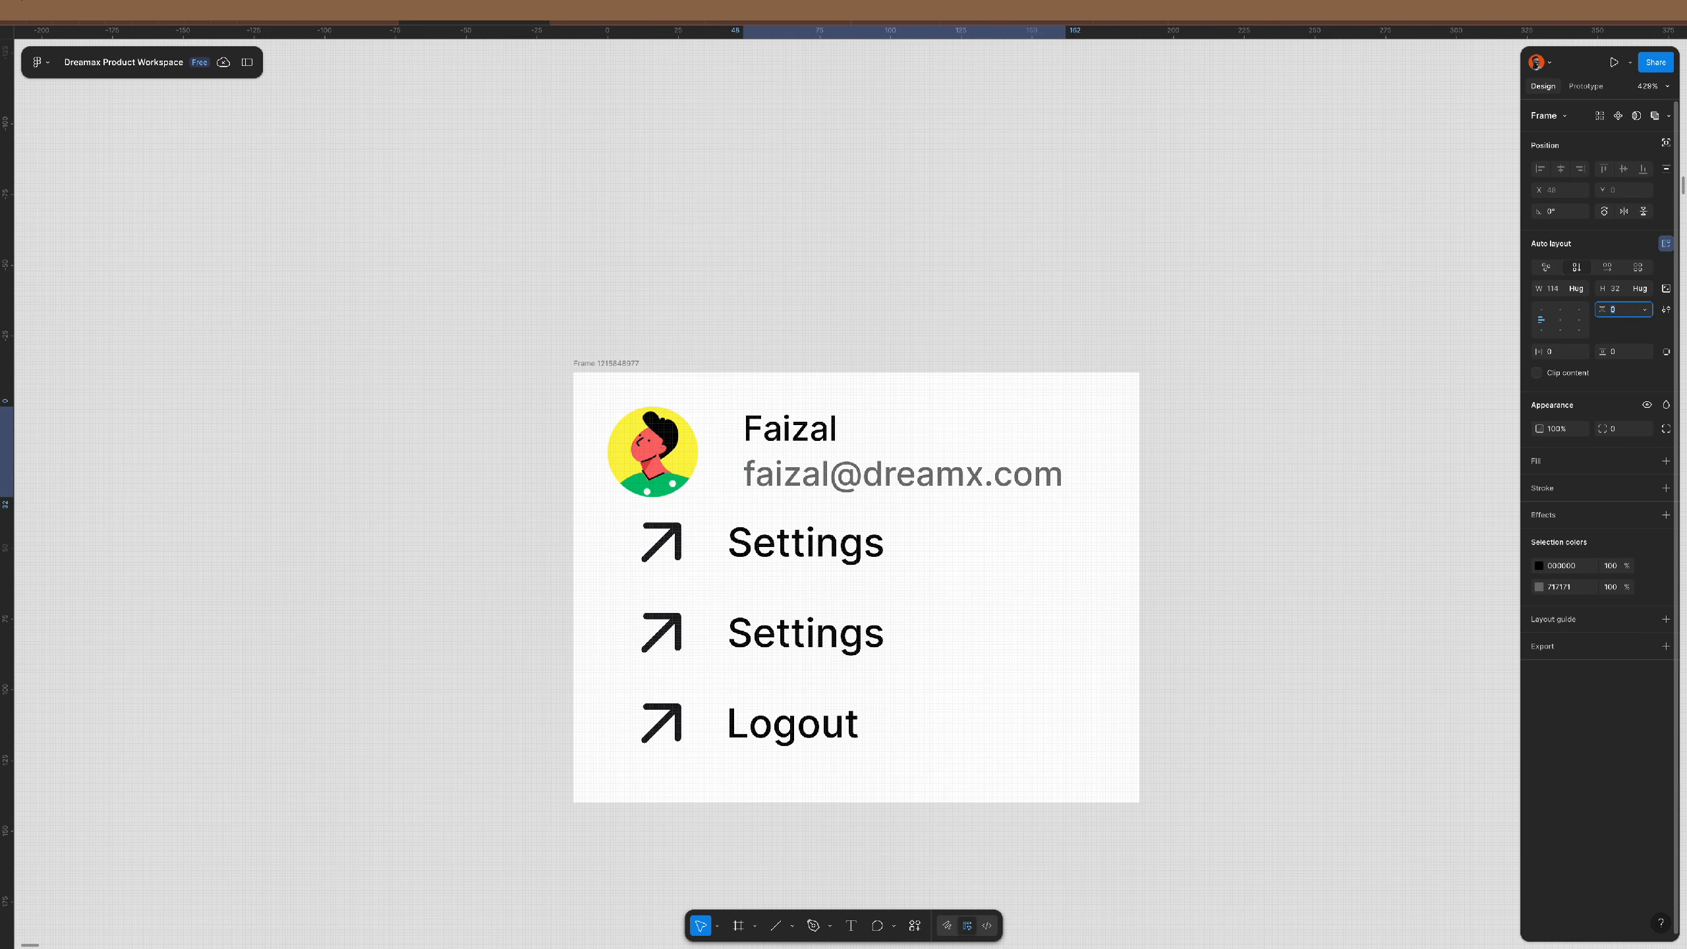
left_click(1287, 489)
left_click(1017, 452)
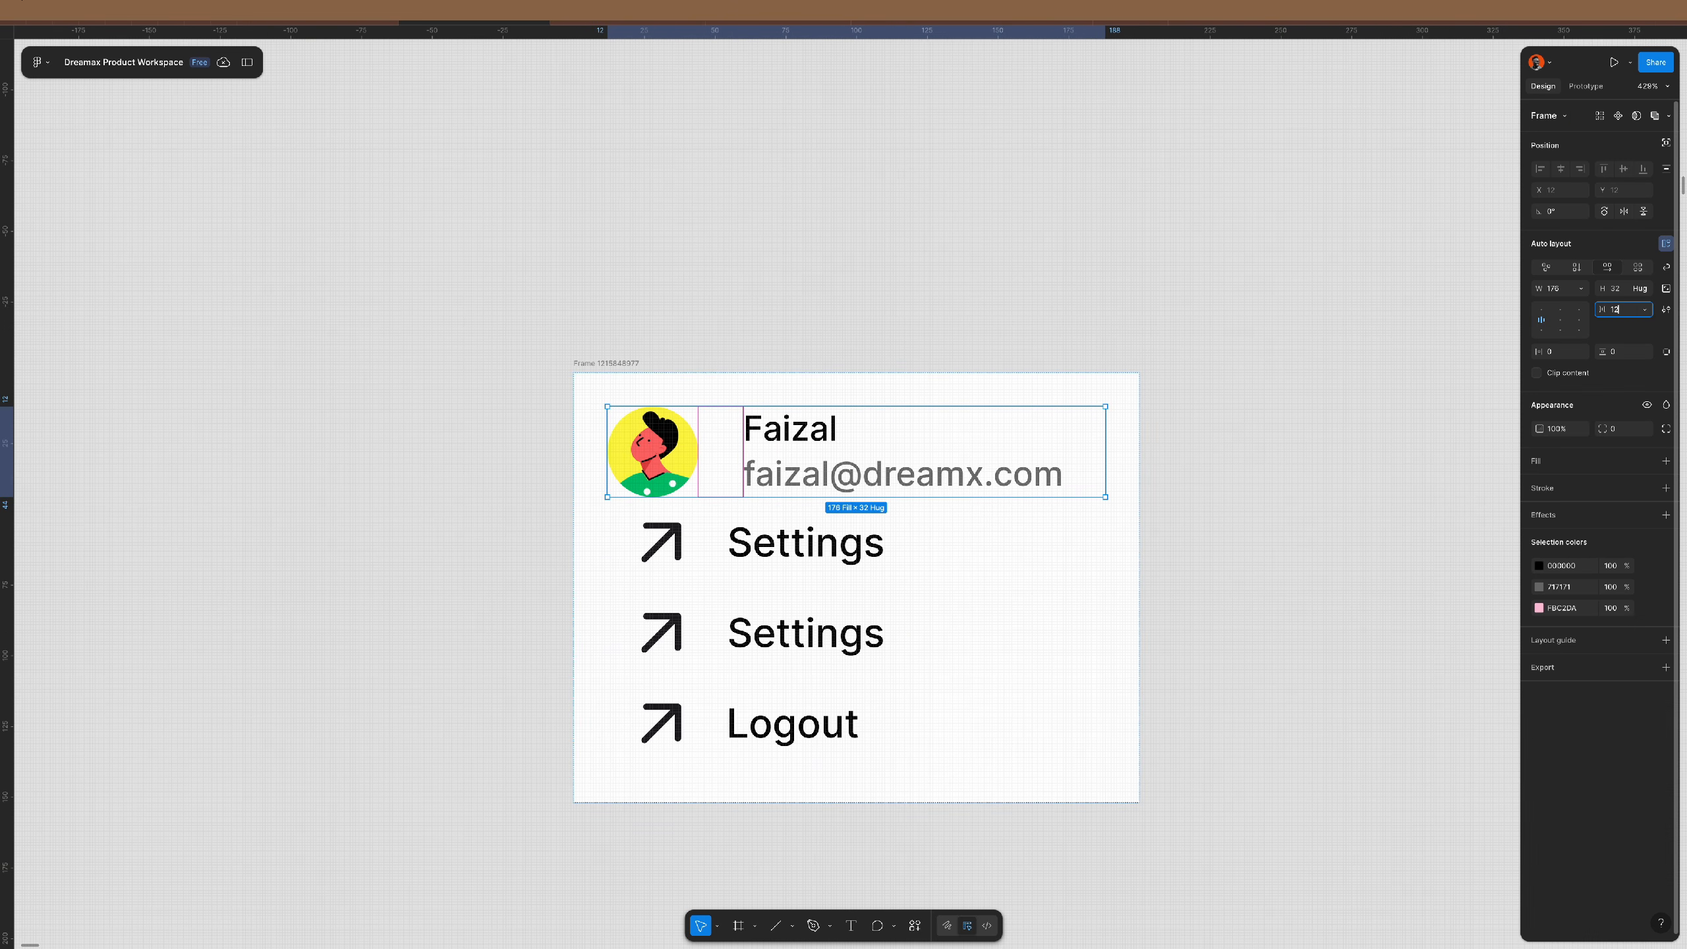
type("12")
key("Return")
- Set a 12 gap between the dropdown's profile and menu sections
left_click(1120, 445)
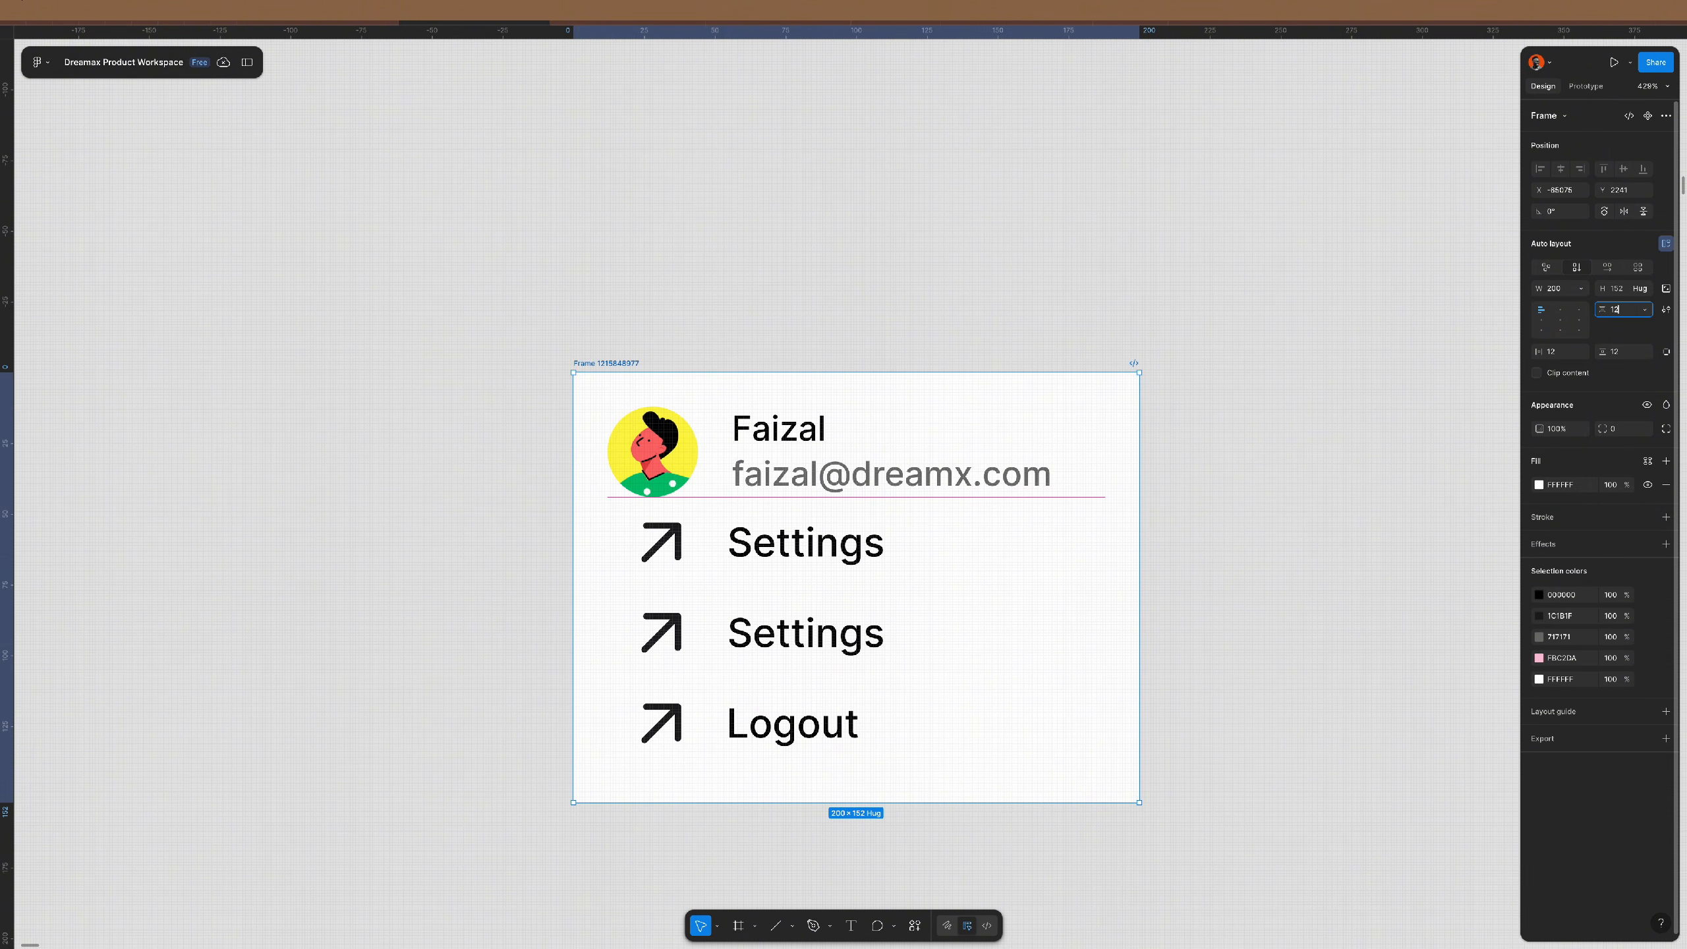
type("12")
key("Return")
scroll(516, 482, "down", 3)
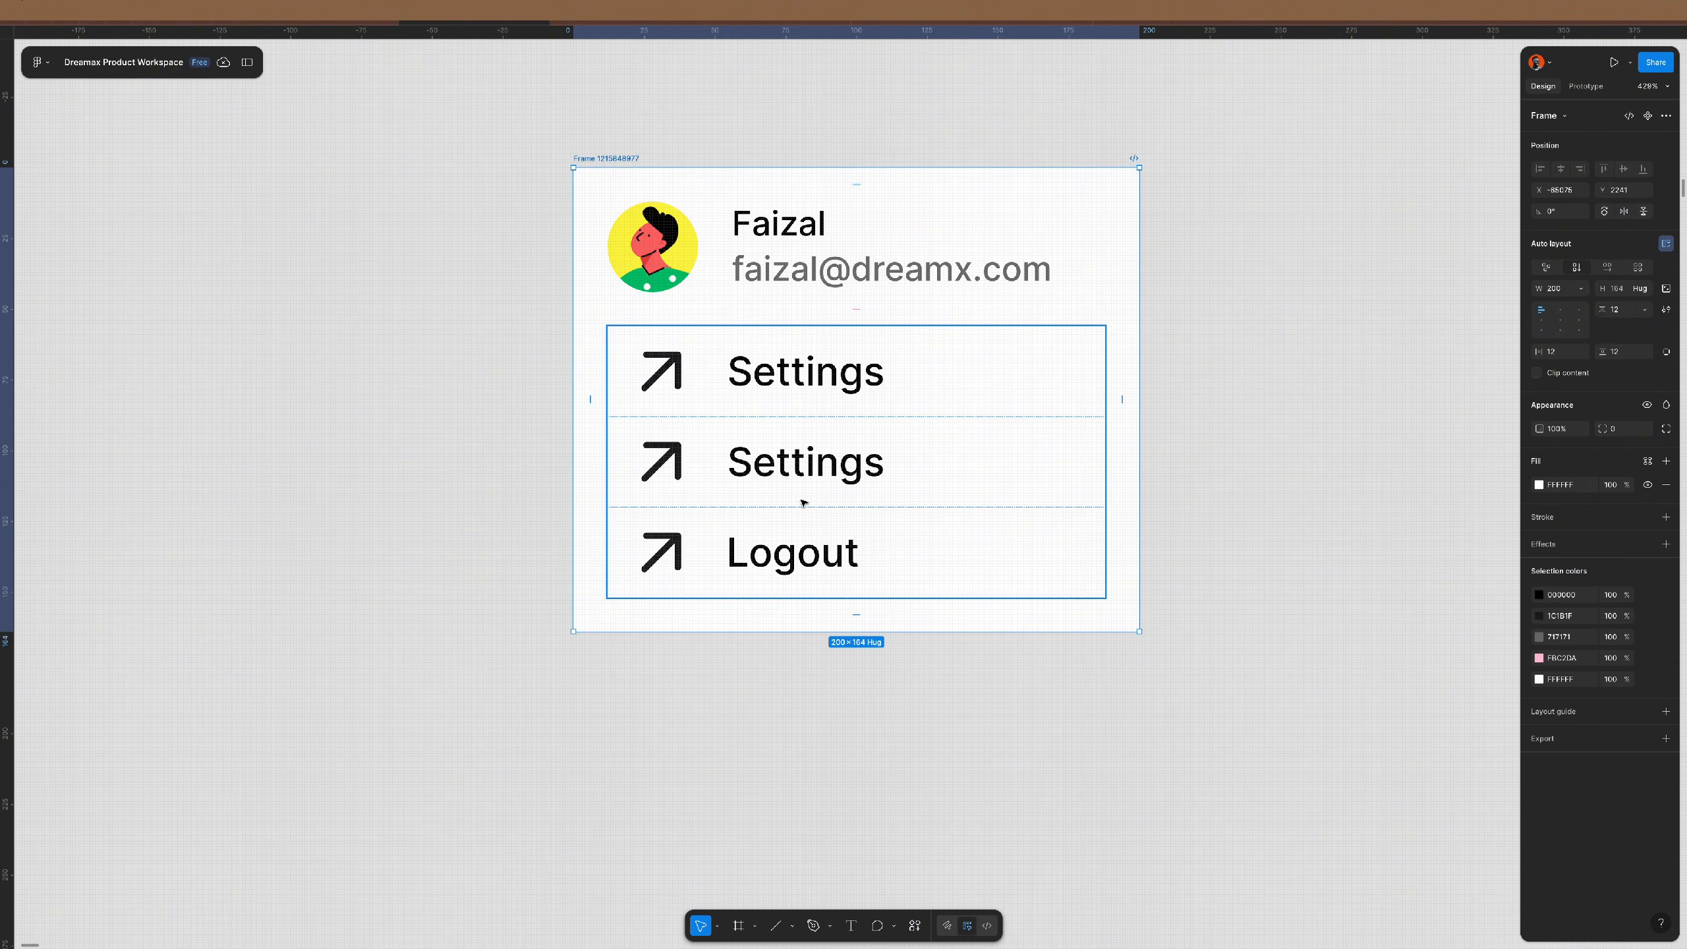
left_click(915, 926)
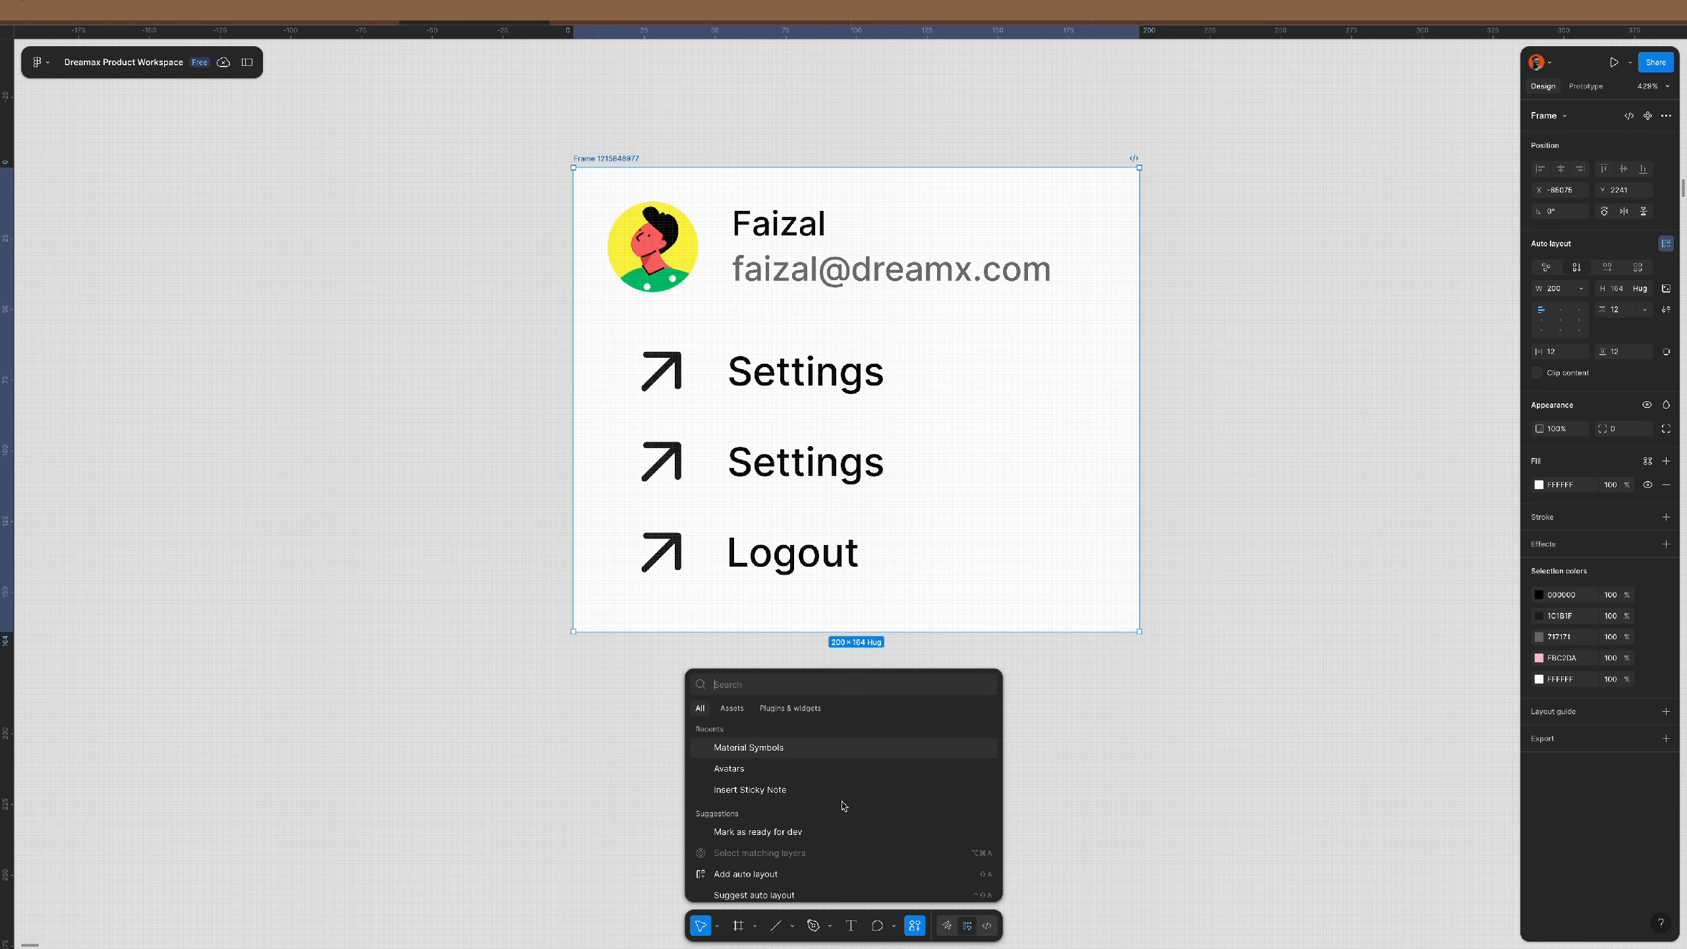
left_click(767, 746)
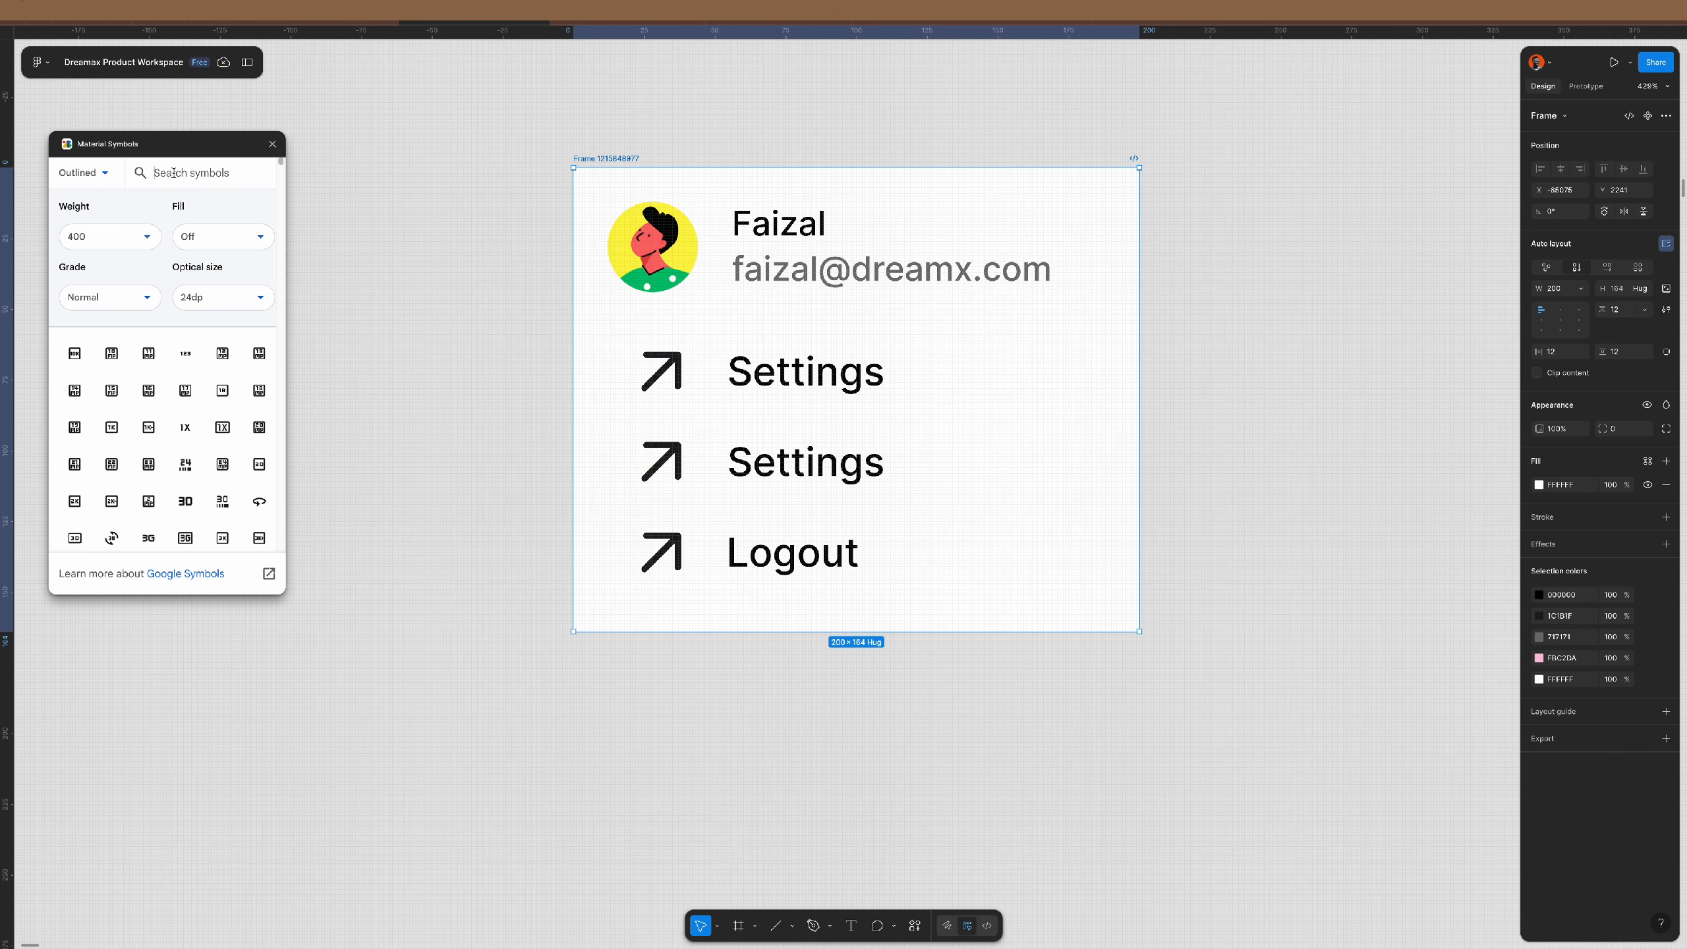
type("settings")
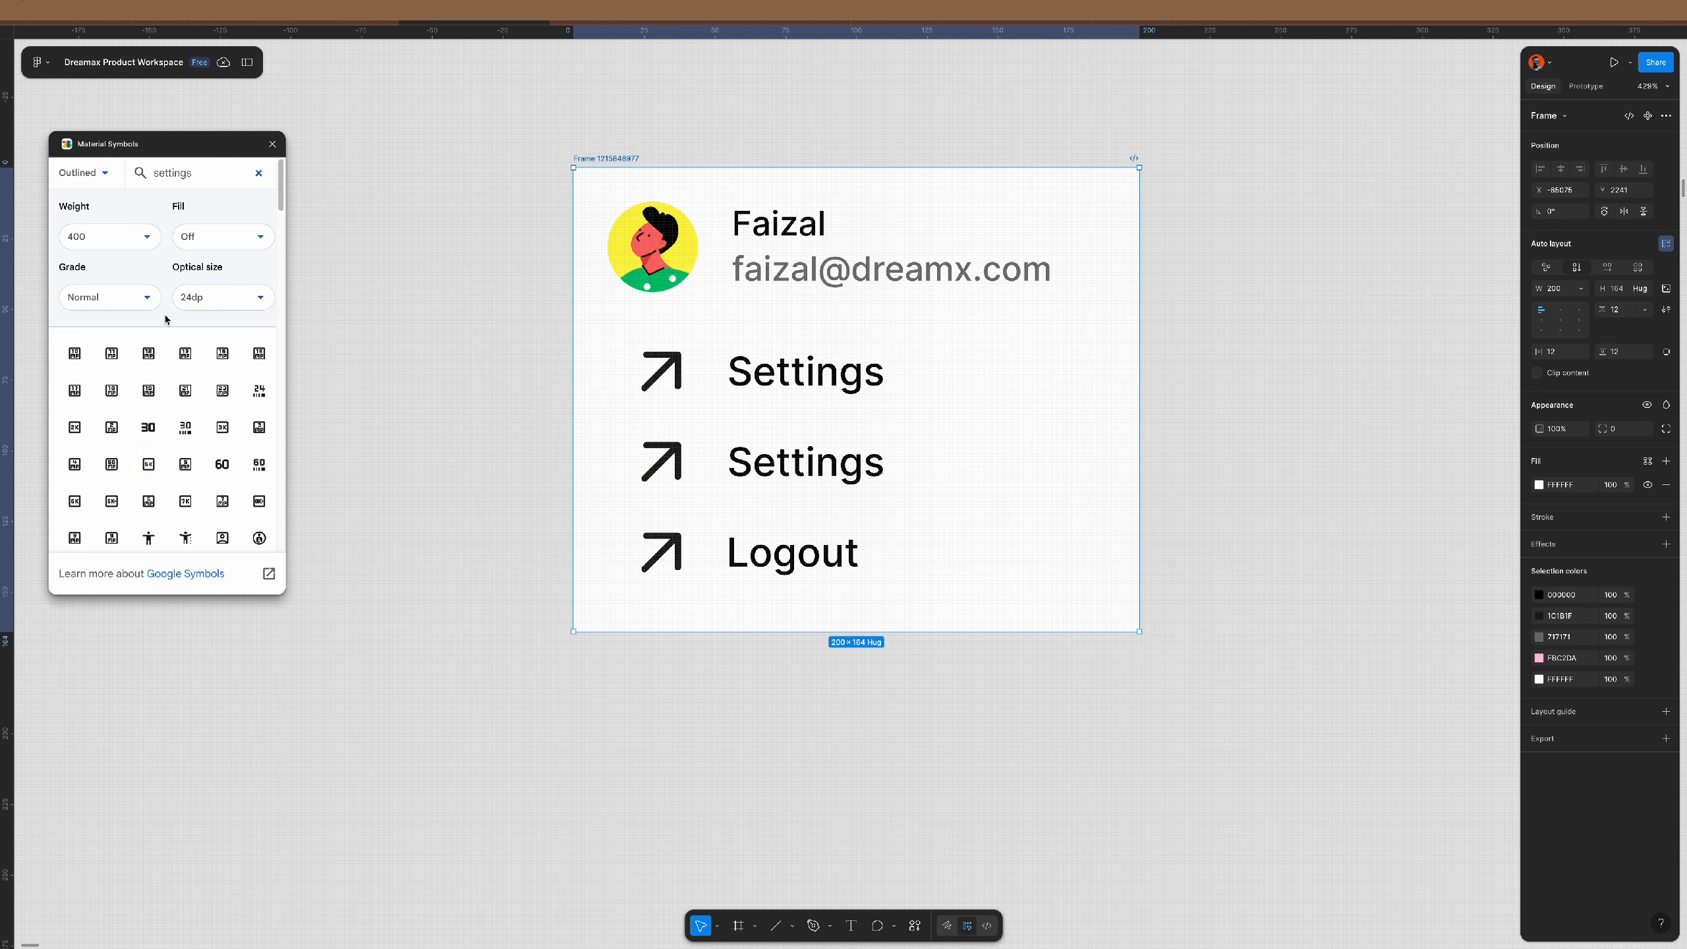
scroll(140, 481, "down", 5)
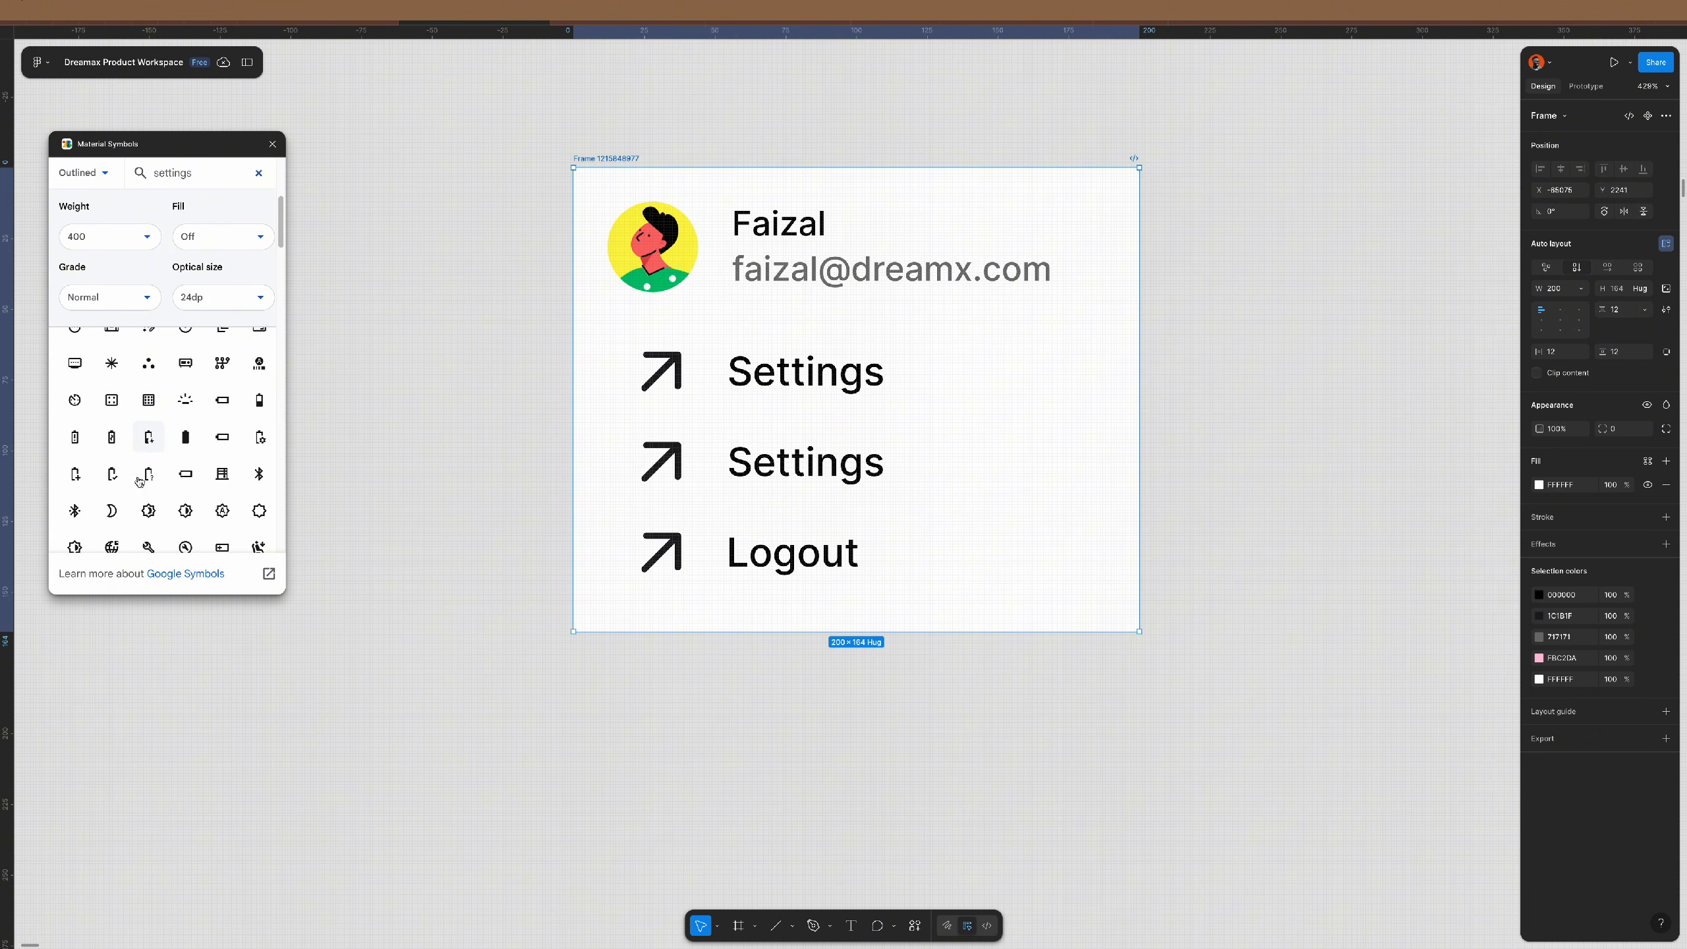
scroll(139, 481, "down", 5)
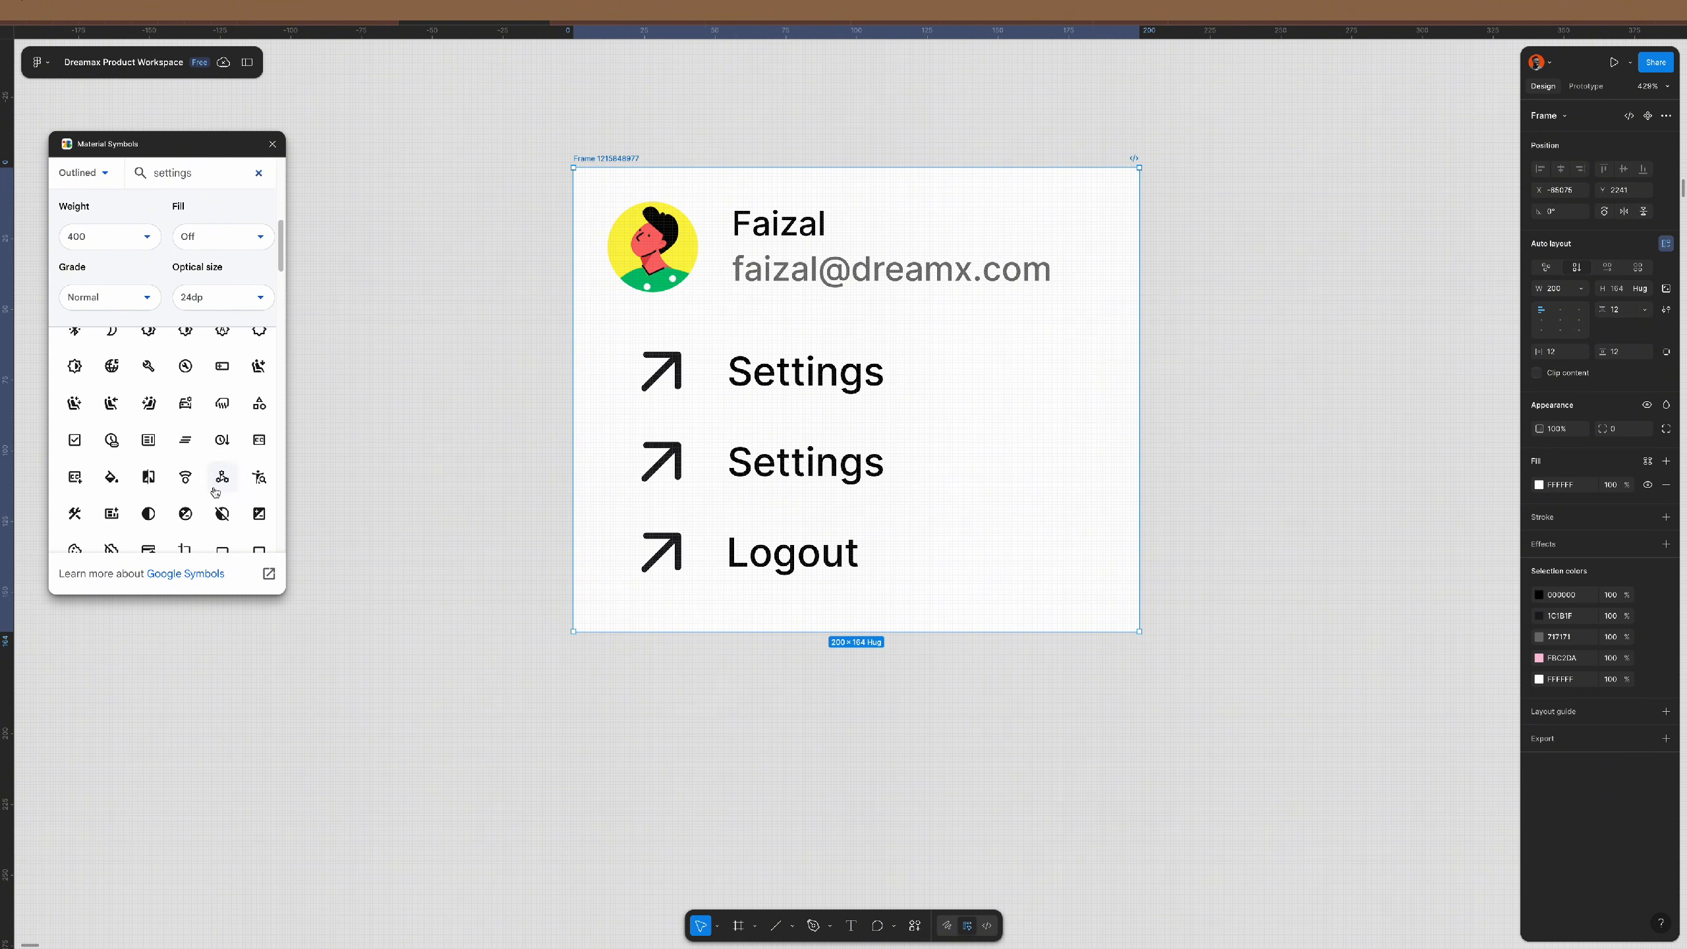
scroll(215, 492, "down", 4)
scroll(216, 492, "down", 4)
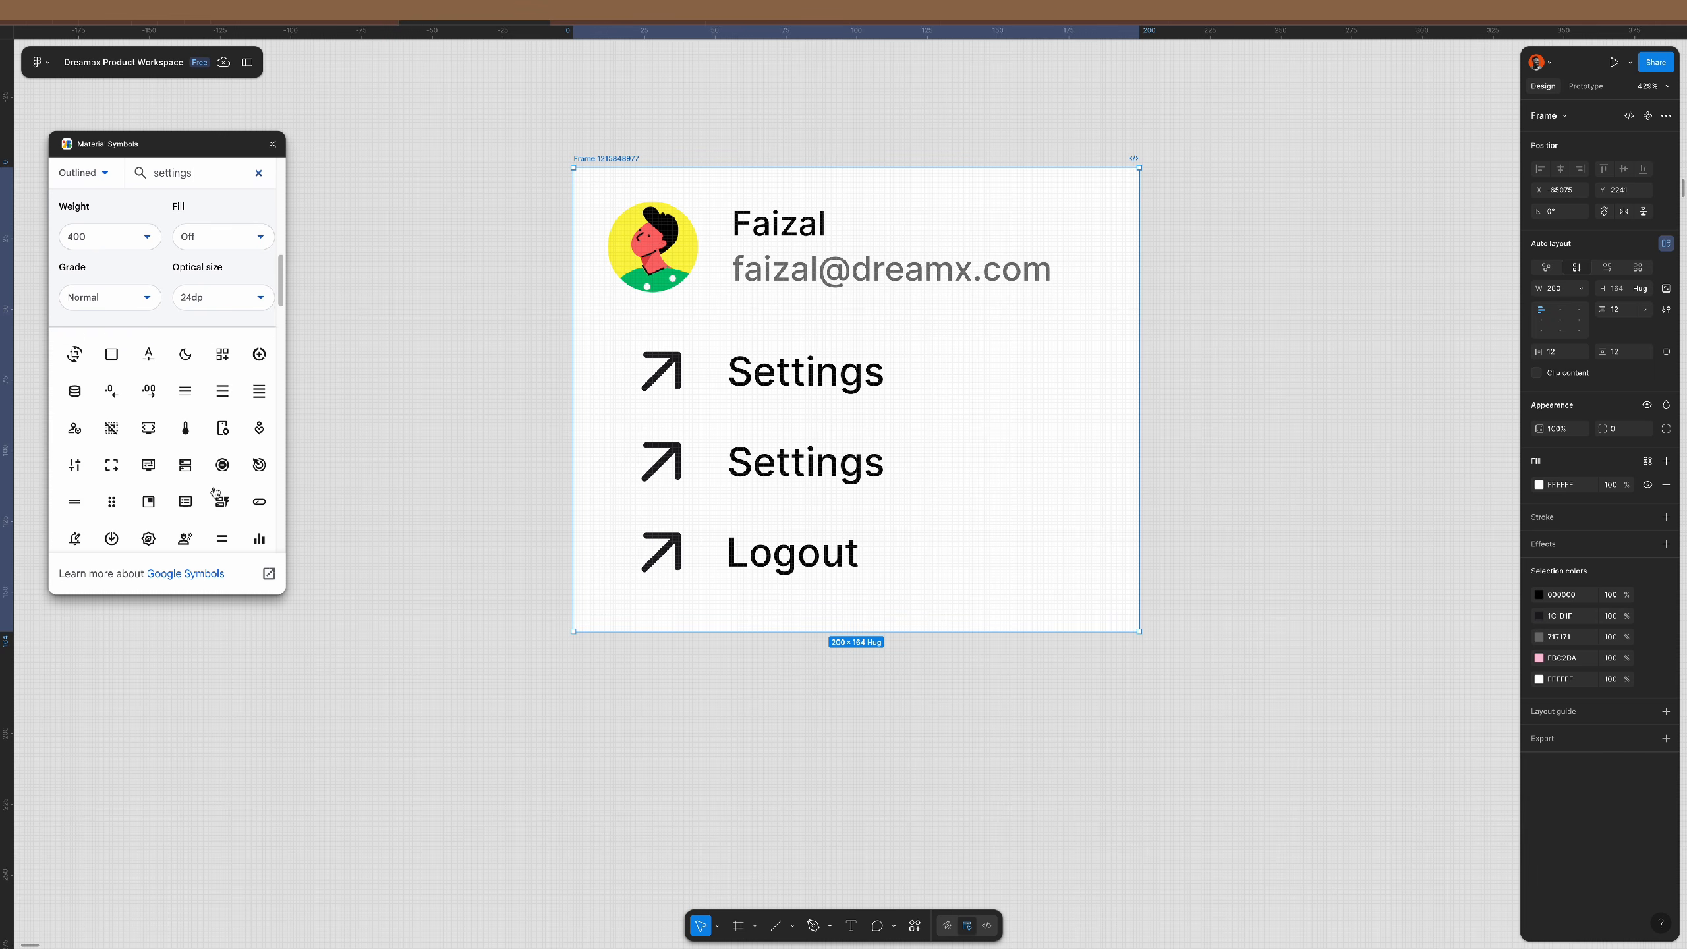
scroll(215, 491, "down", 6)
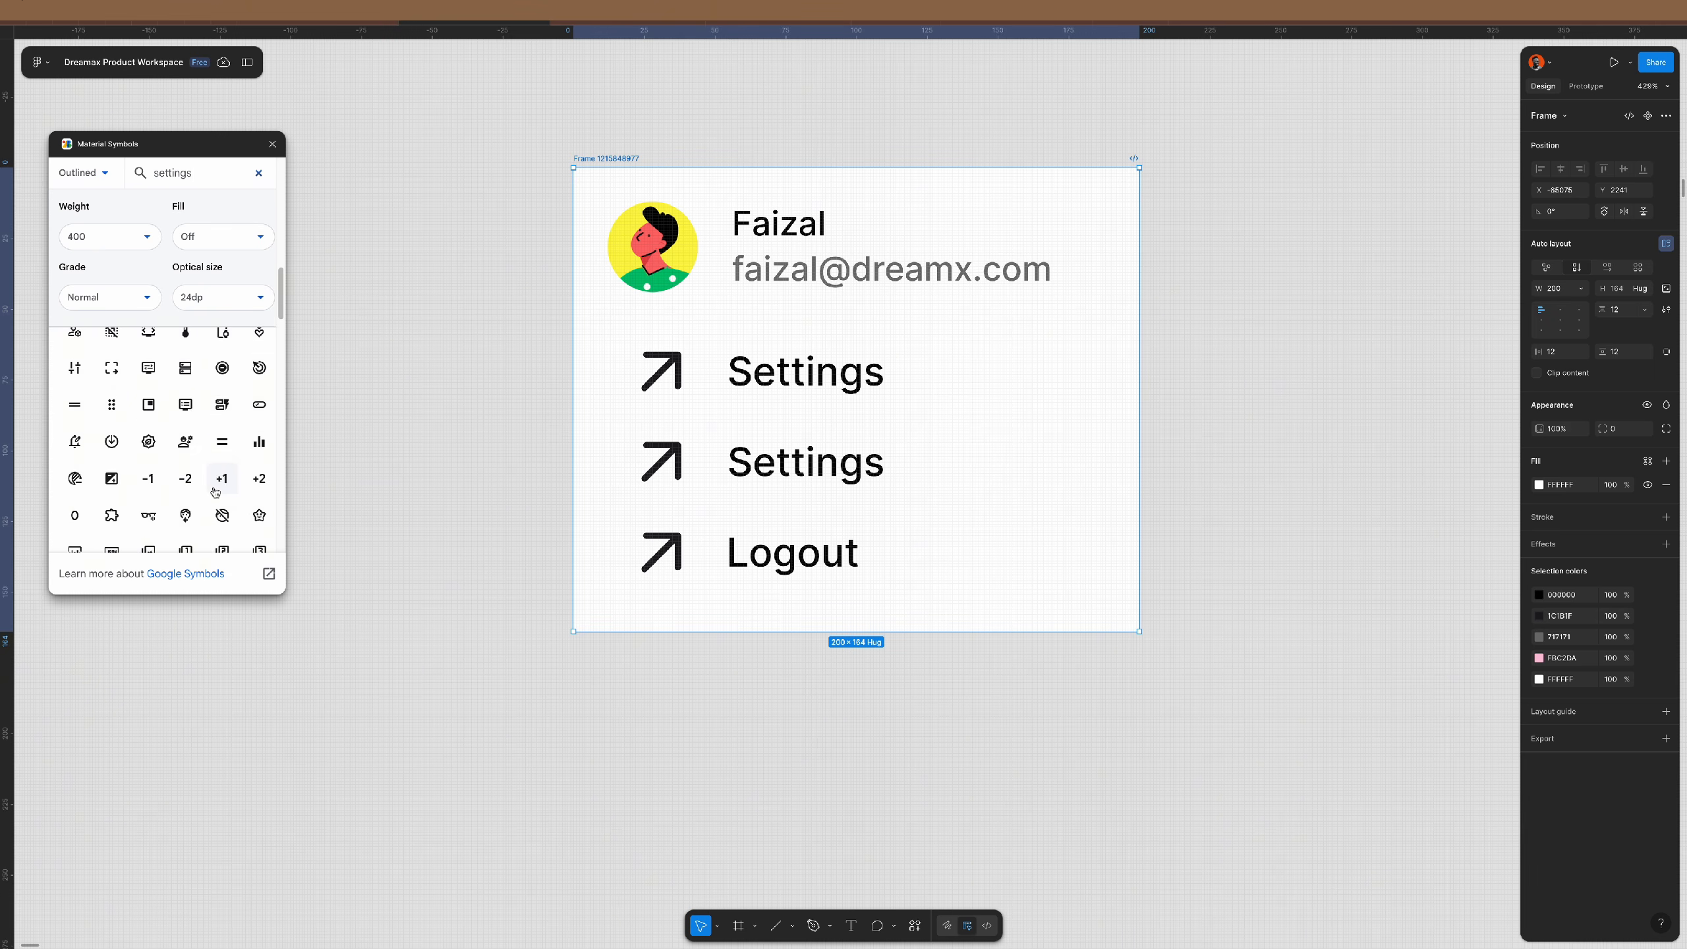
scroll(215, 491, "down", 3)
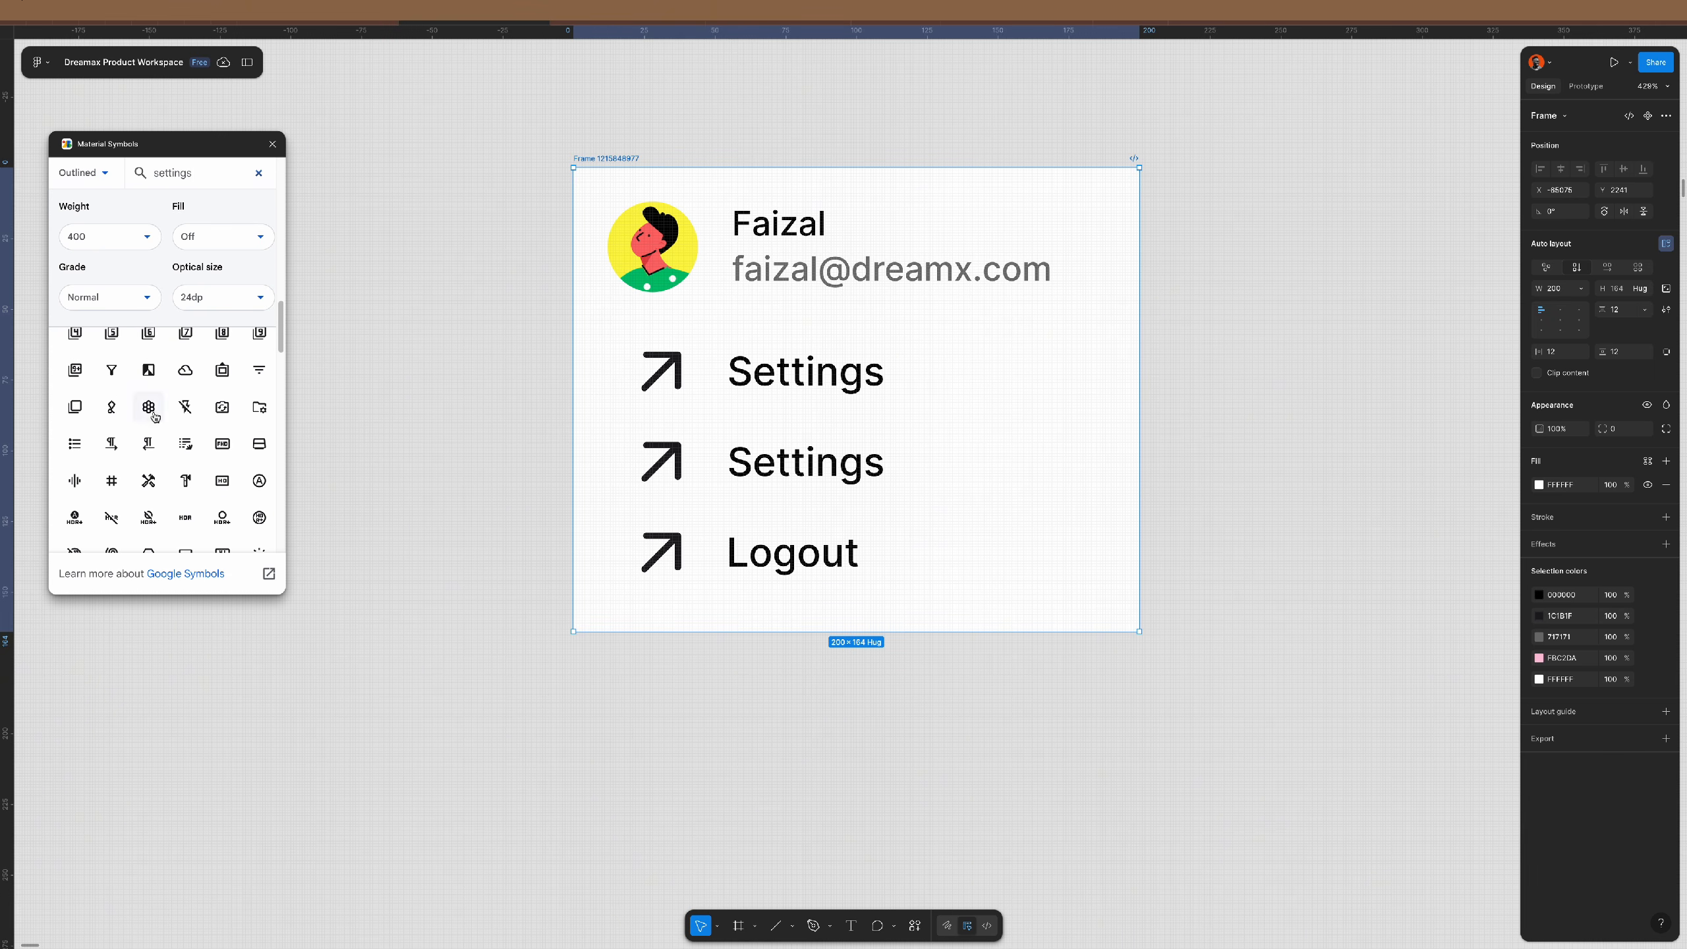
scroll(189, 480, "down", 5)
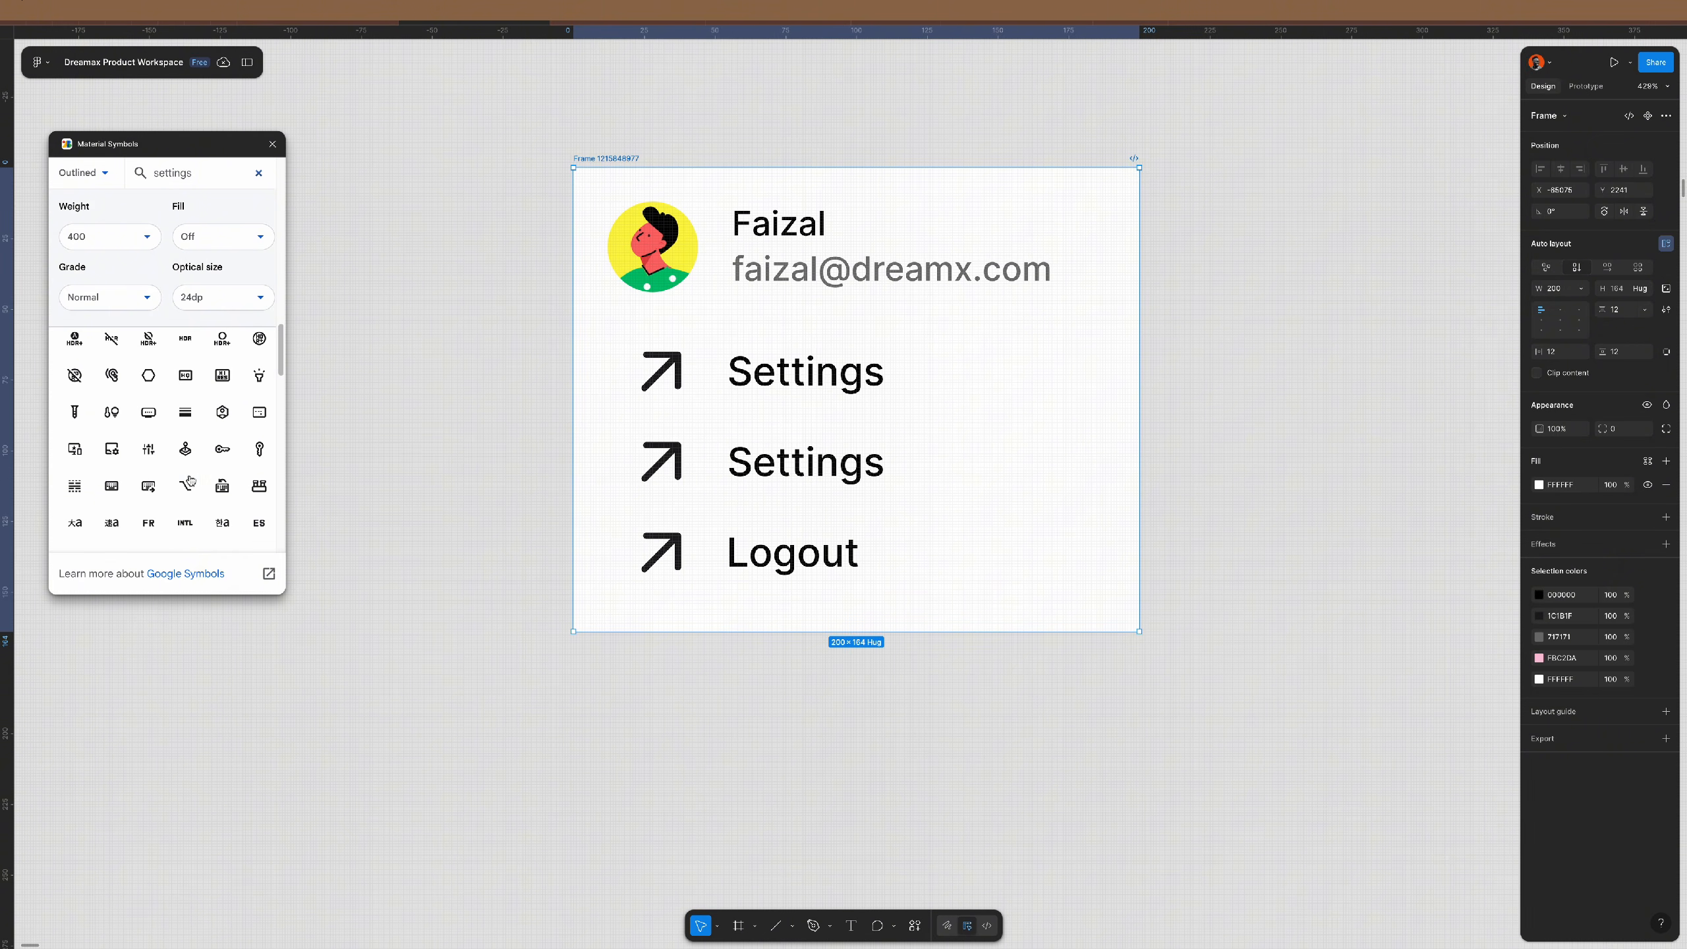
scroll(189, 480, "down", 10)
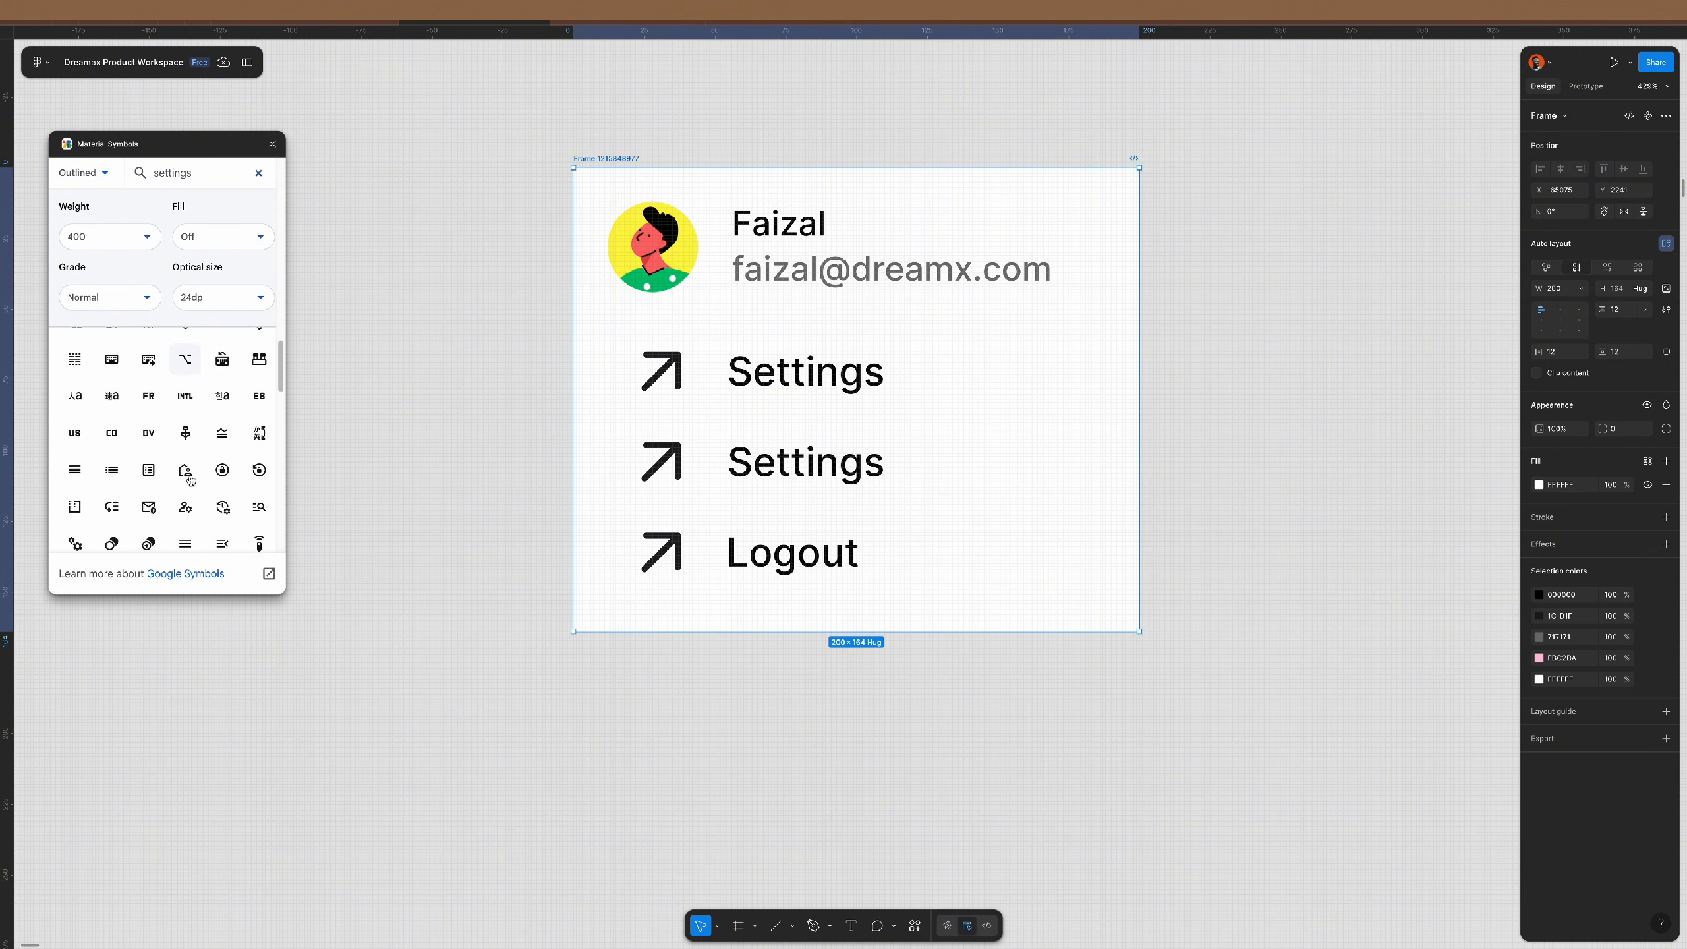
scroll(189, 479, "down", 6)
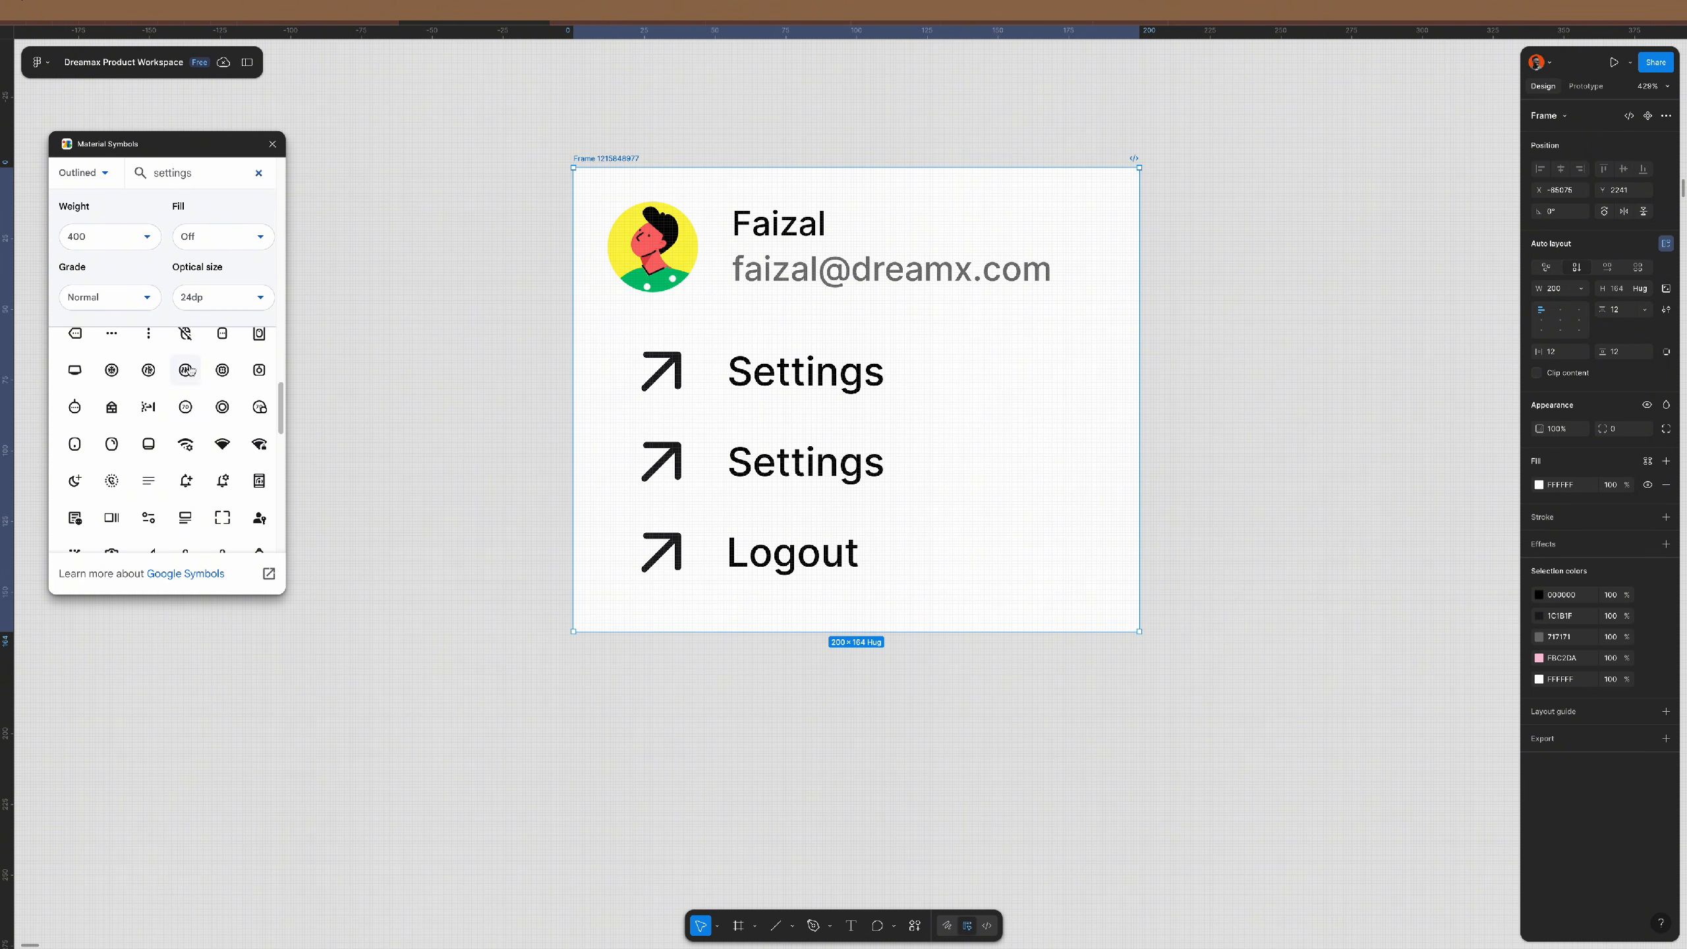
scroll(172, 493, "down", 4)
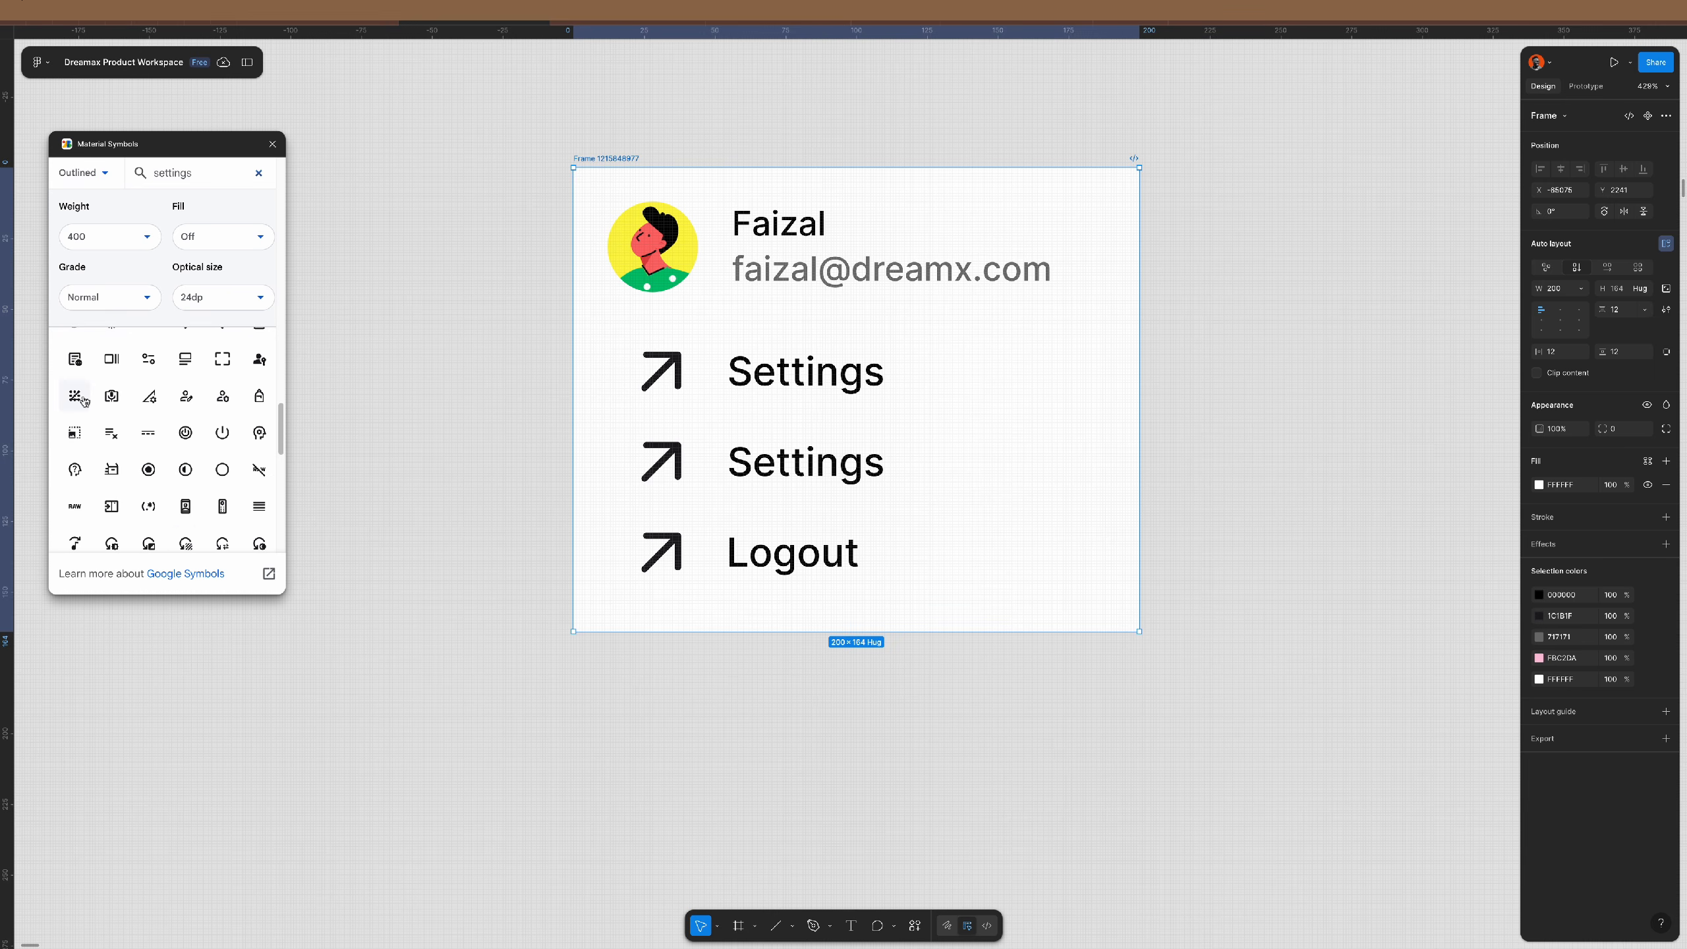
scroll(192, 541, "down", 4)
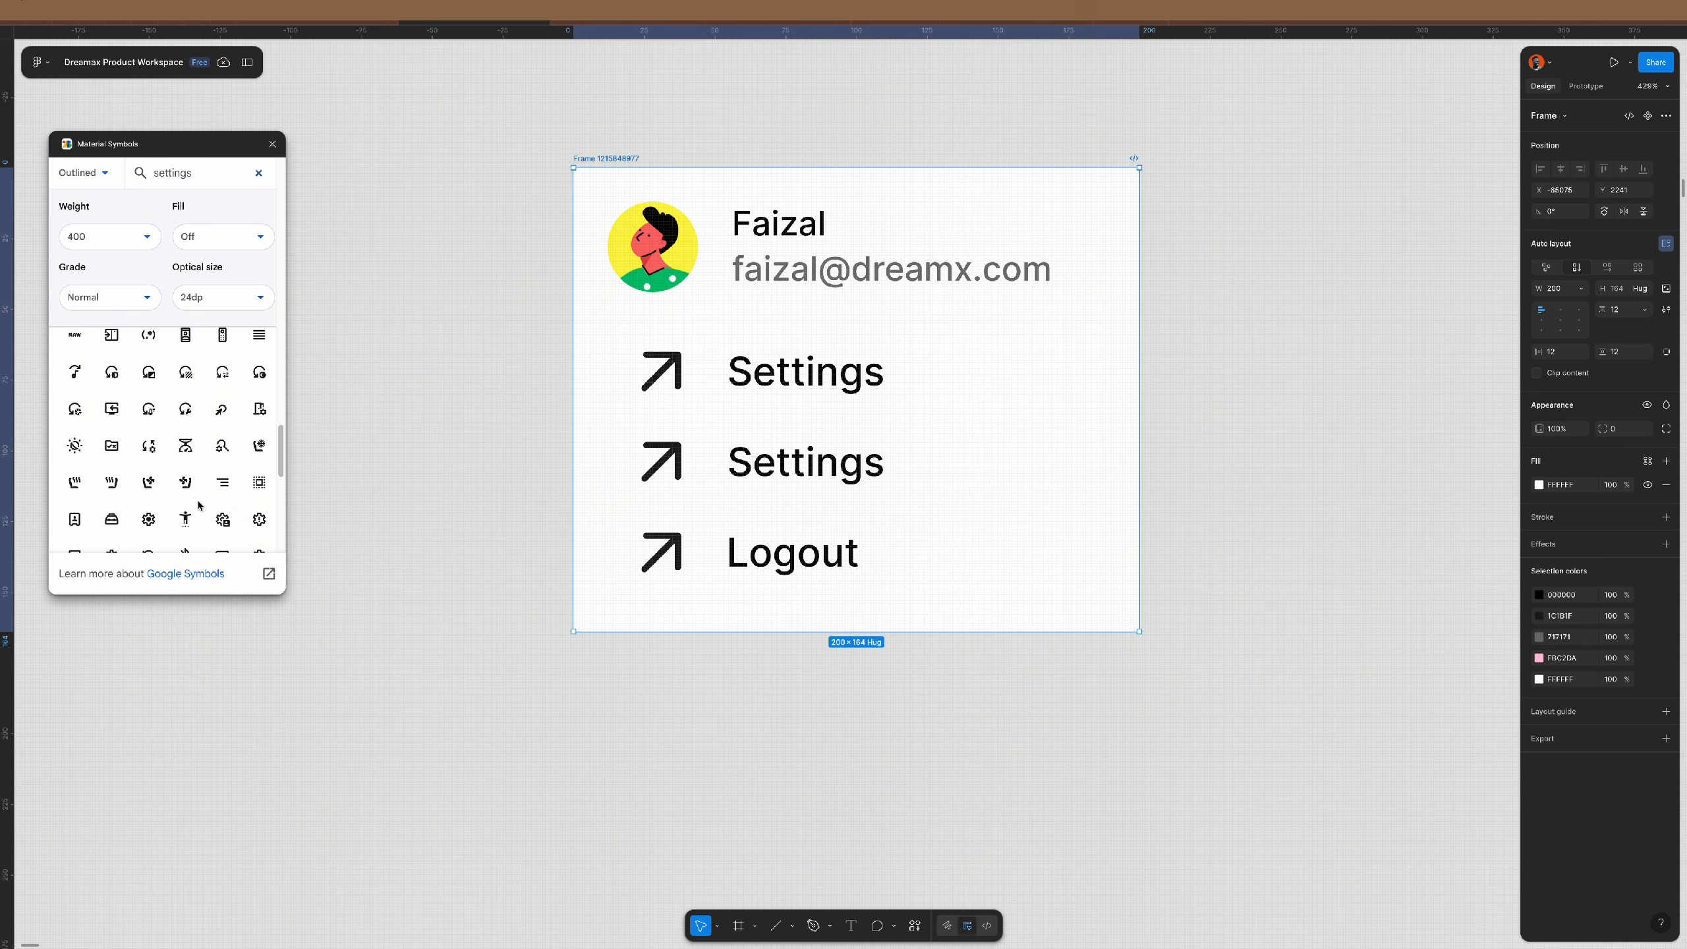
scroll(192, 492, "down", 3)
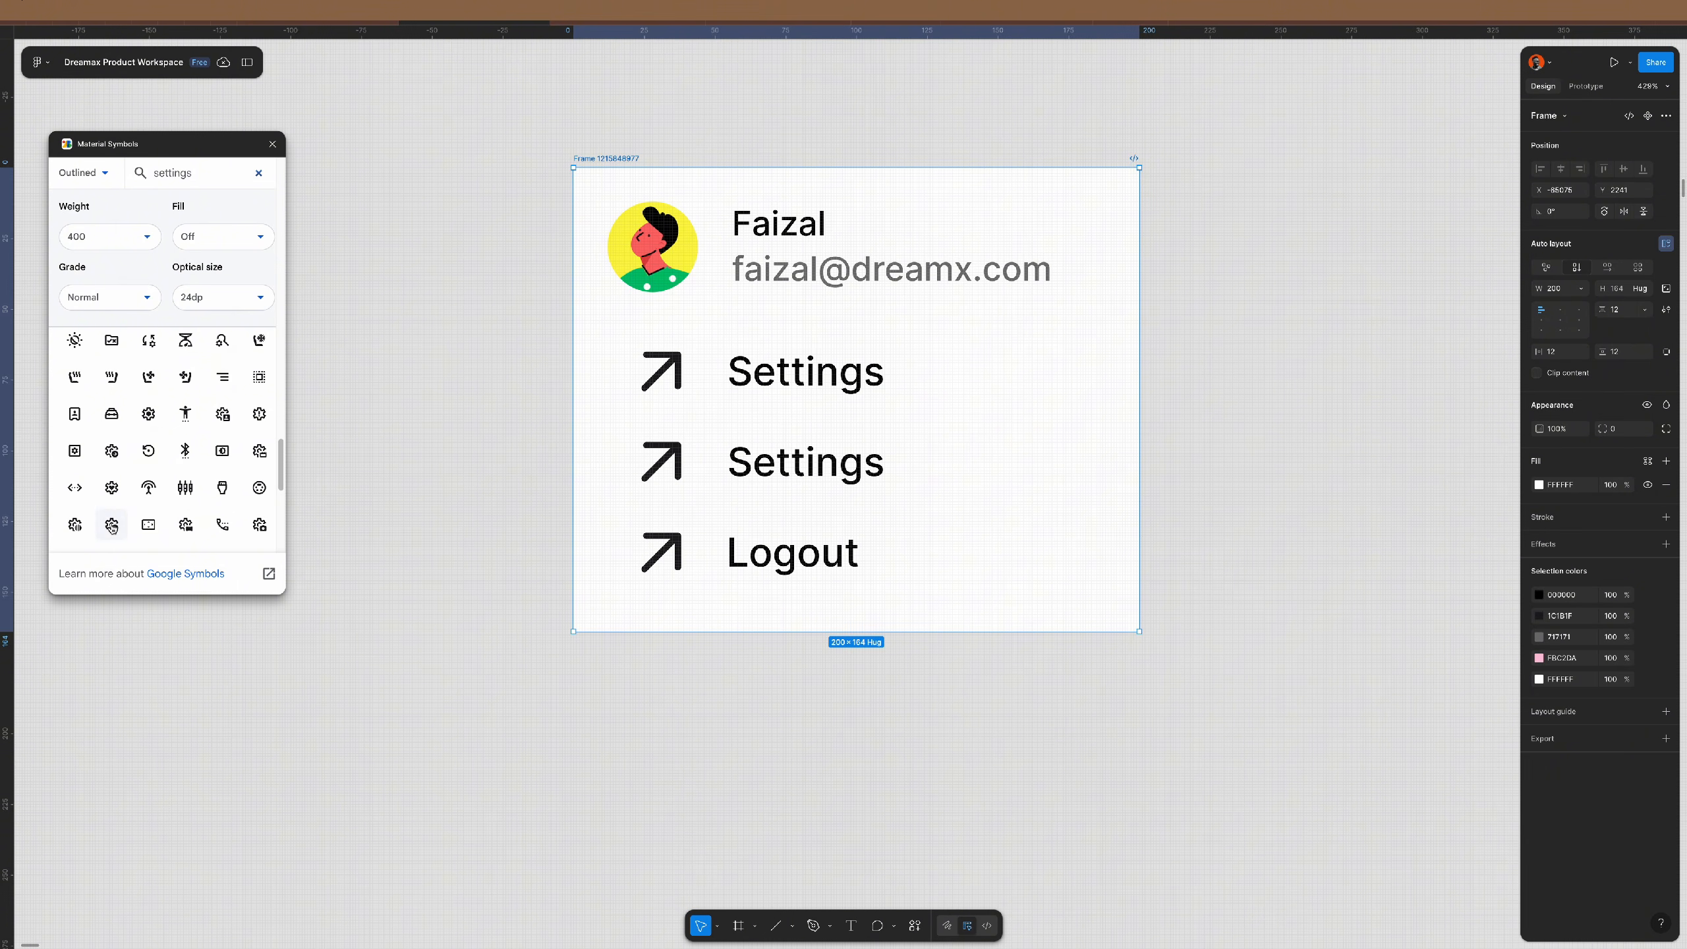
- Replace the first Settings row's arrow with a 20-high gear icon, 12 from its label
left_click_drag(149, 417, 542, 432)
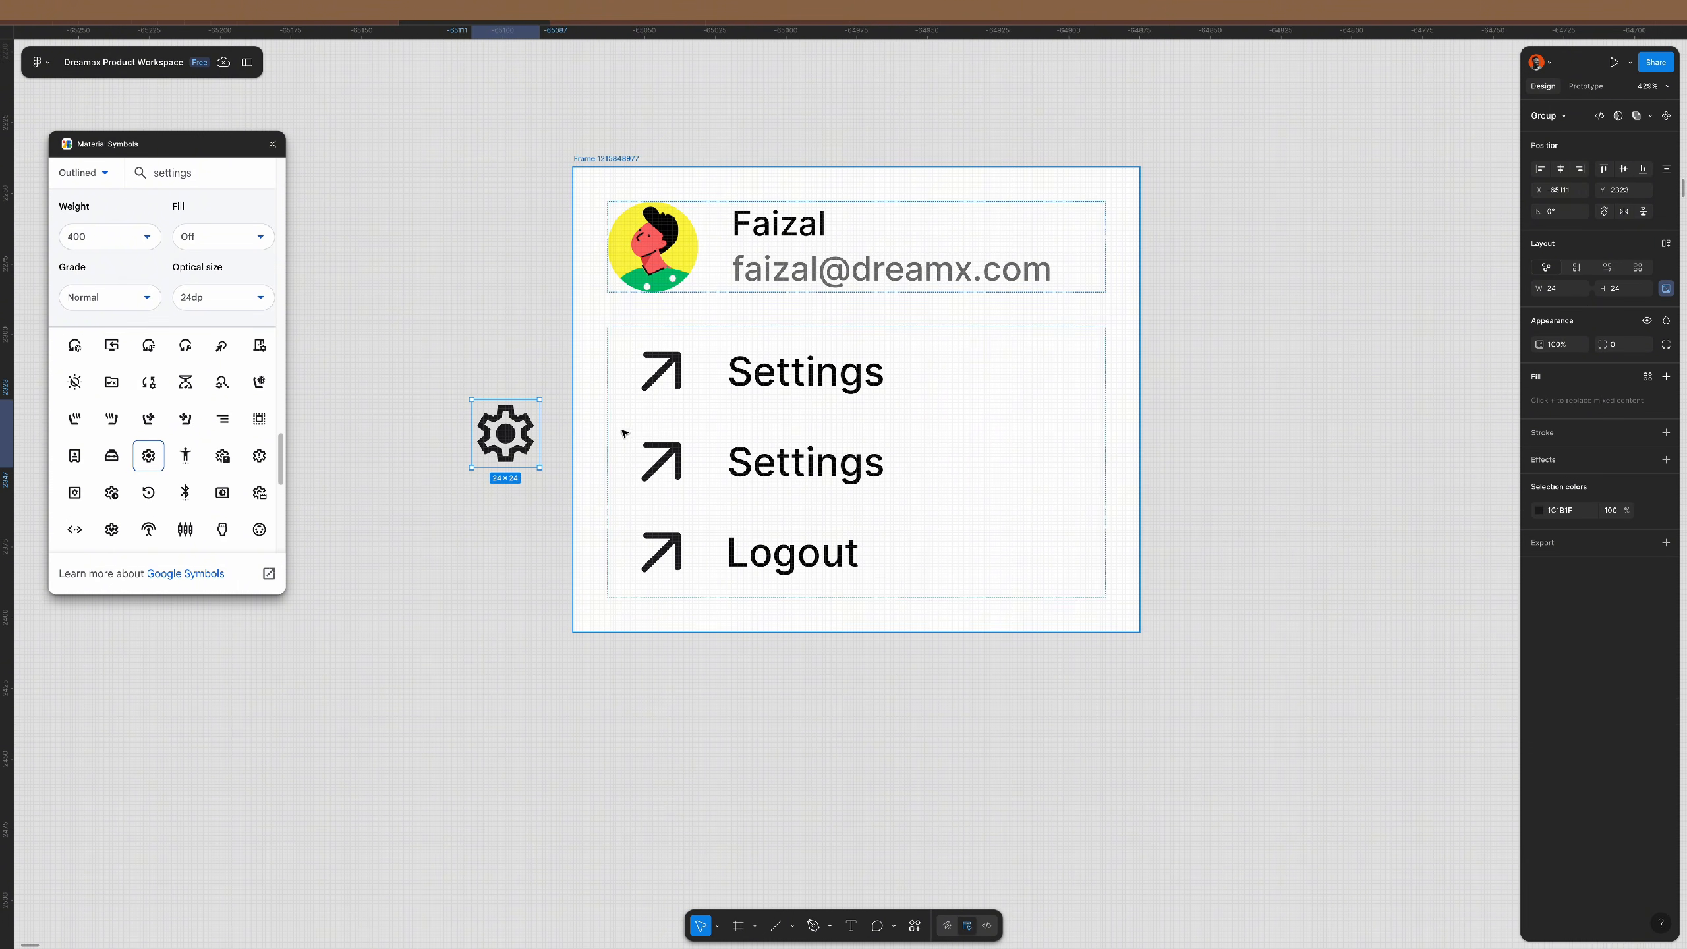
key("super+x")
left_click(783, 374, "super")
left_click(665, 370, "super")
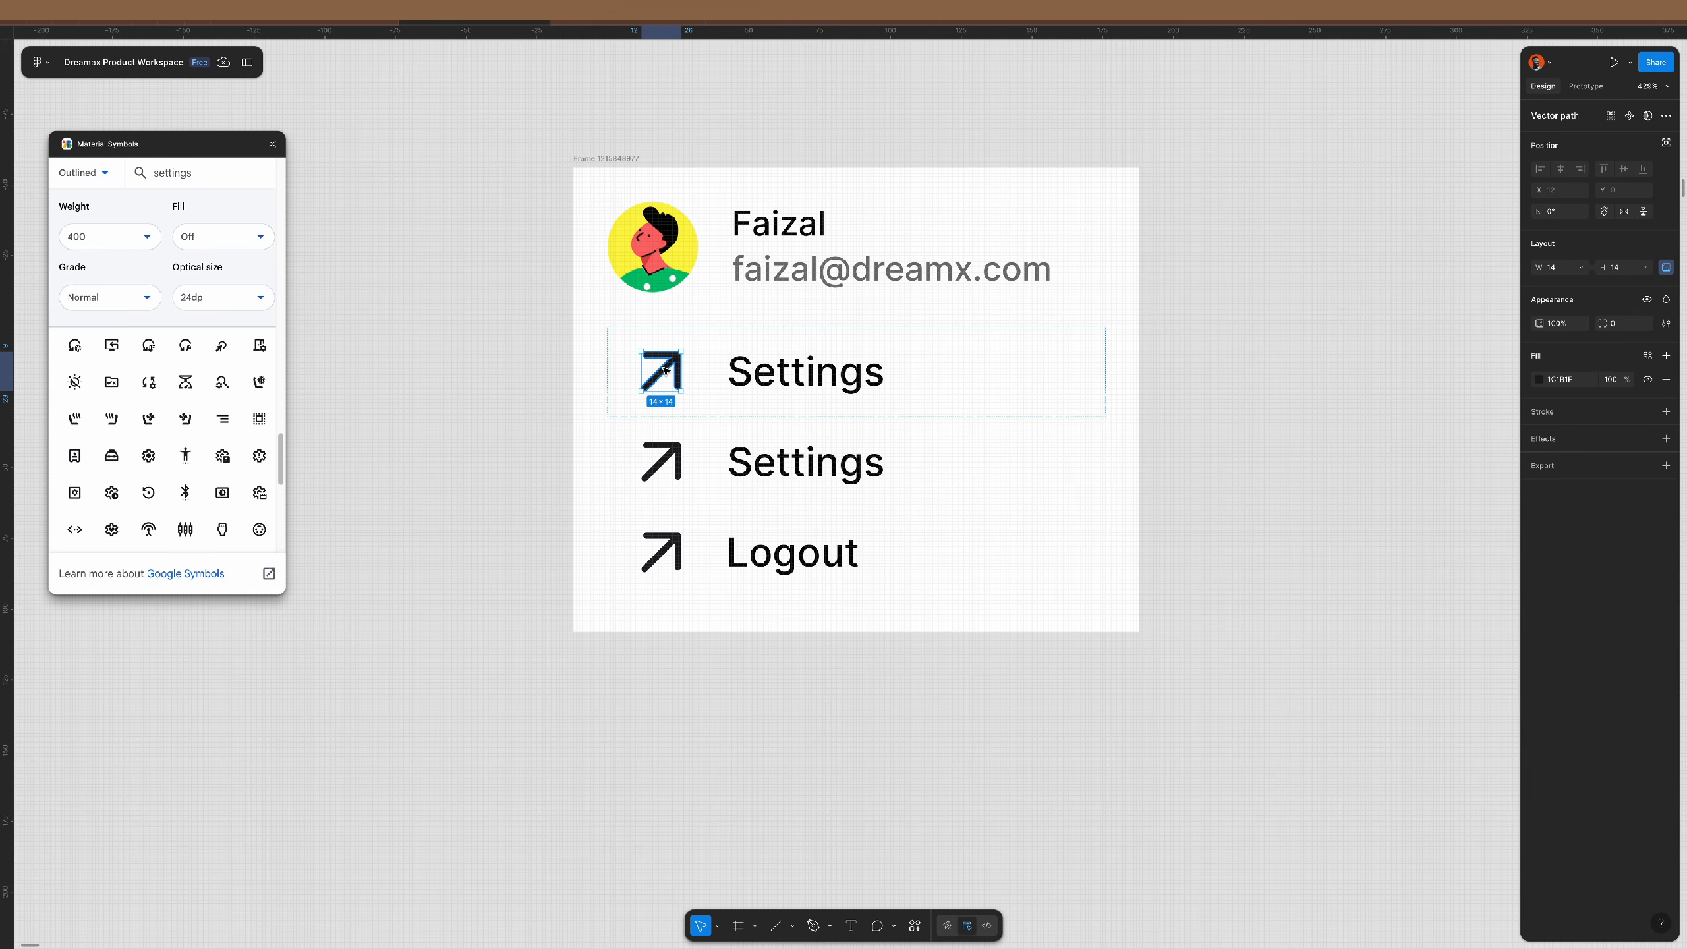
key("super+shift+r")
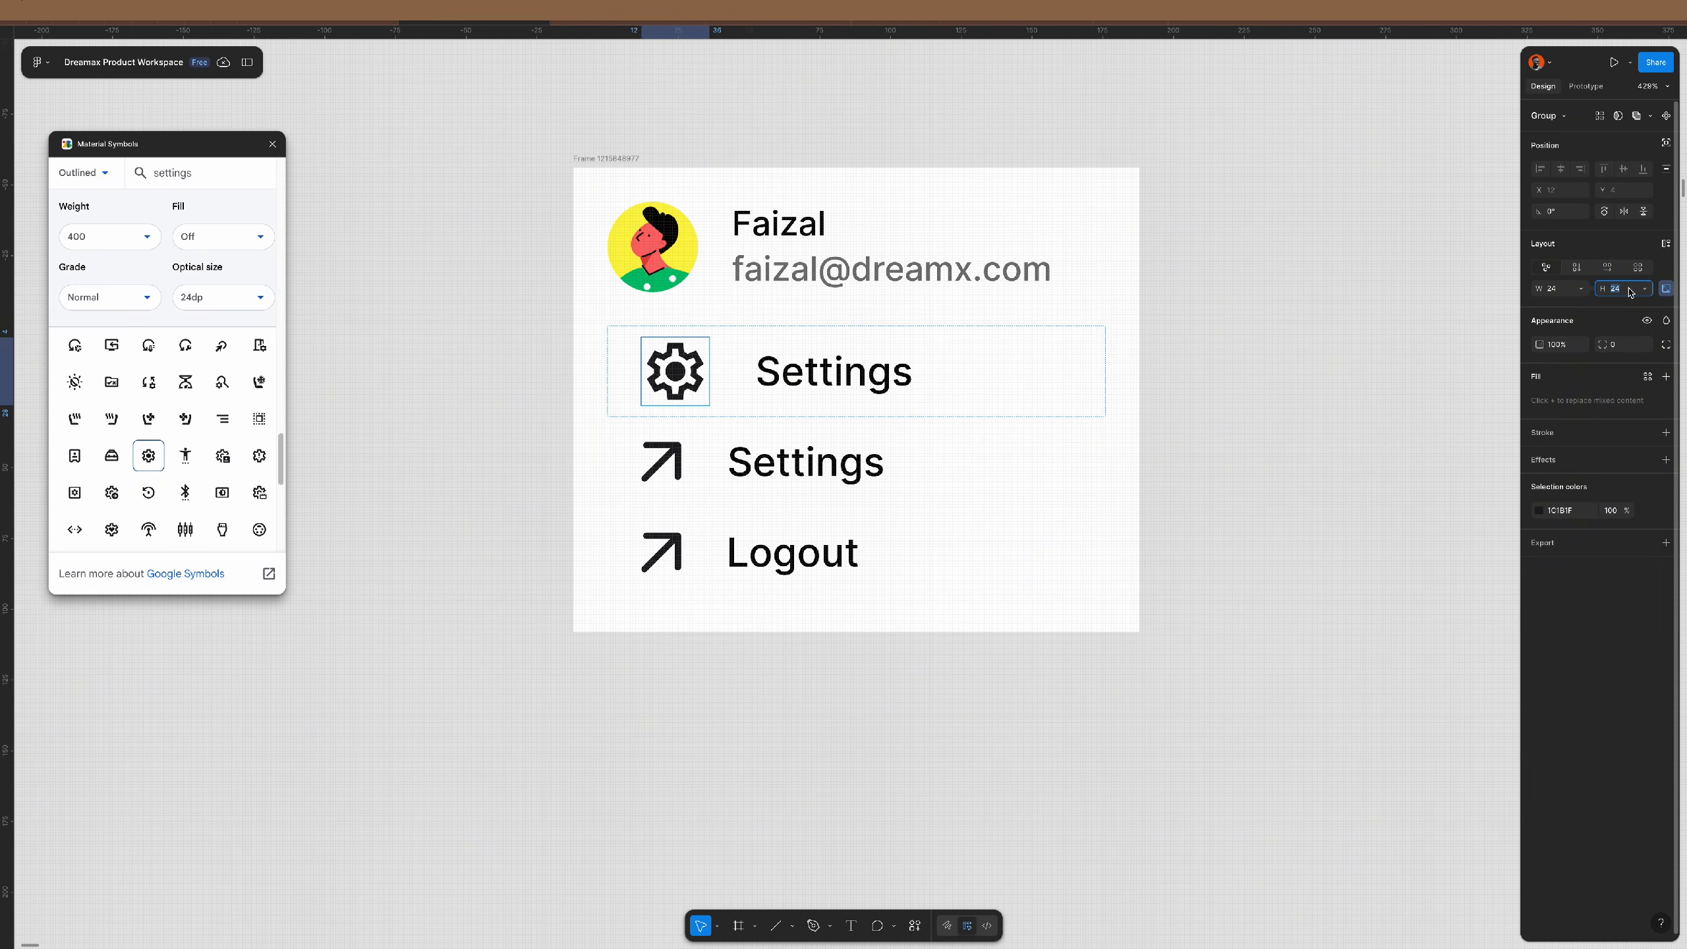
key("Return")
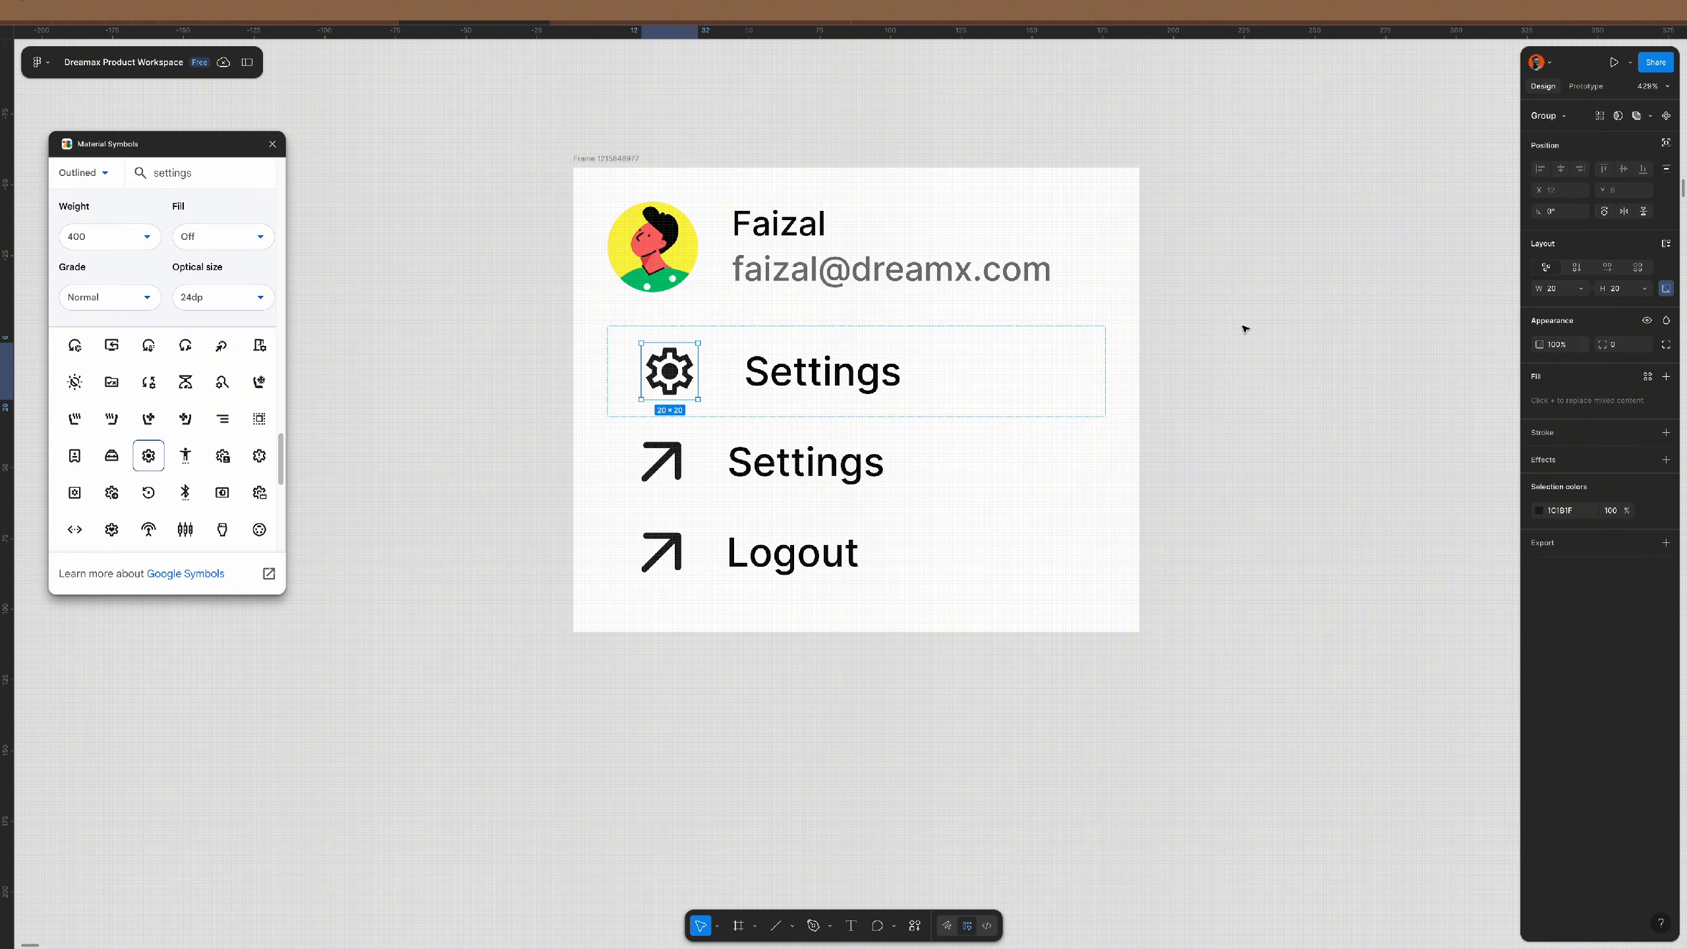
left_click(941, 343)
type("1")
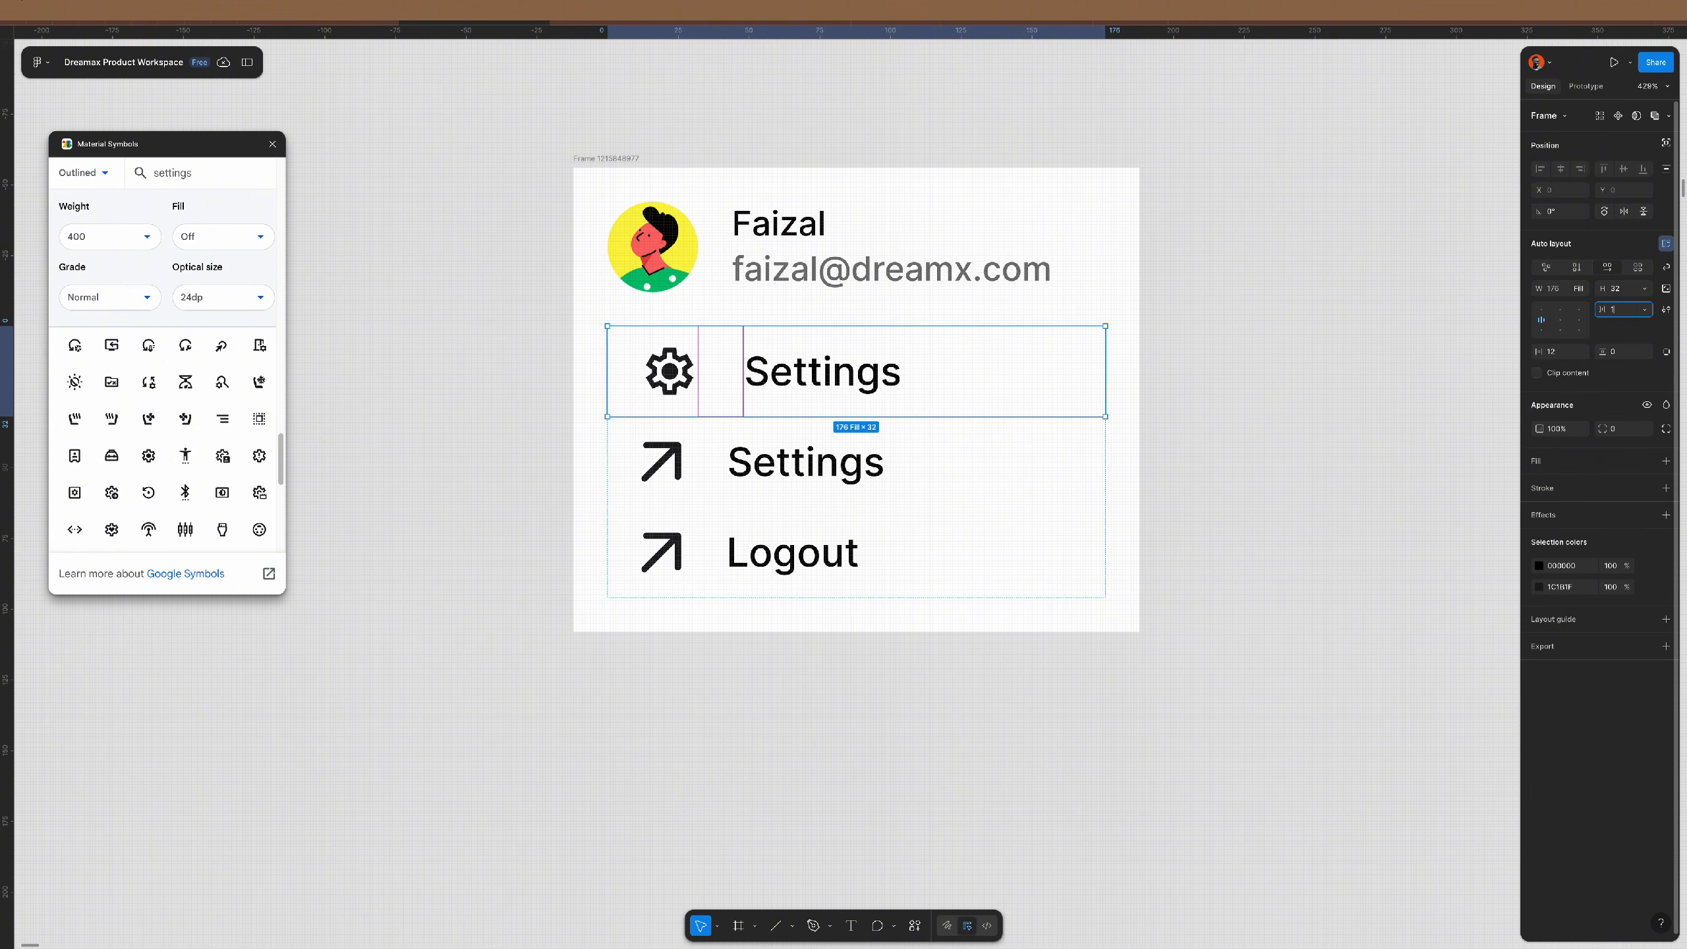
type("2")
key("Return")
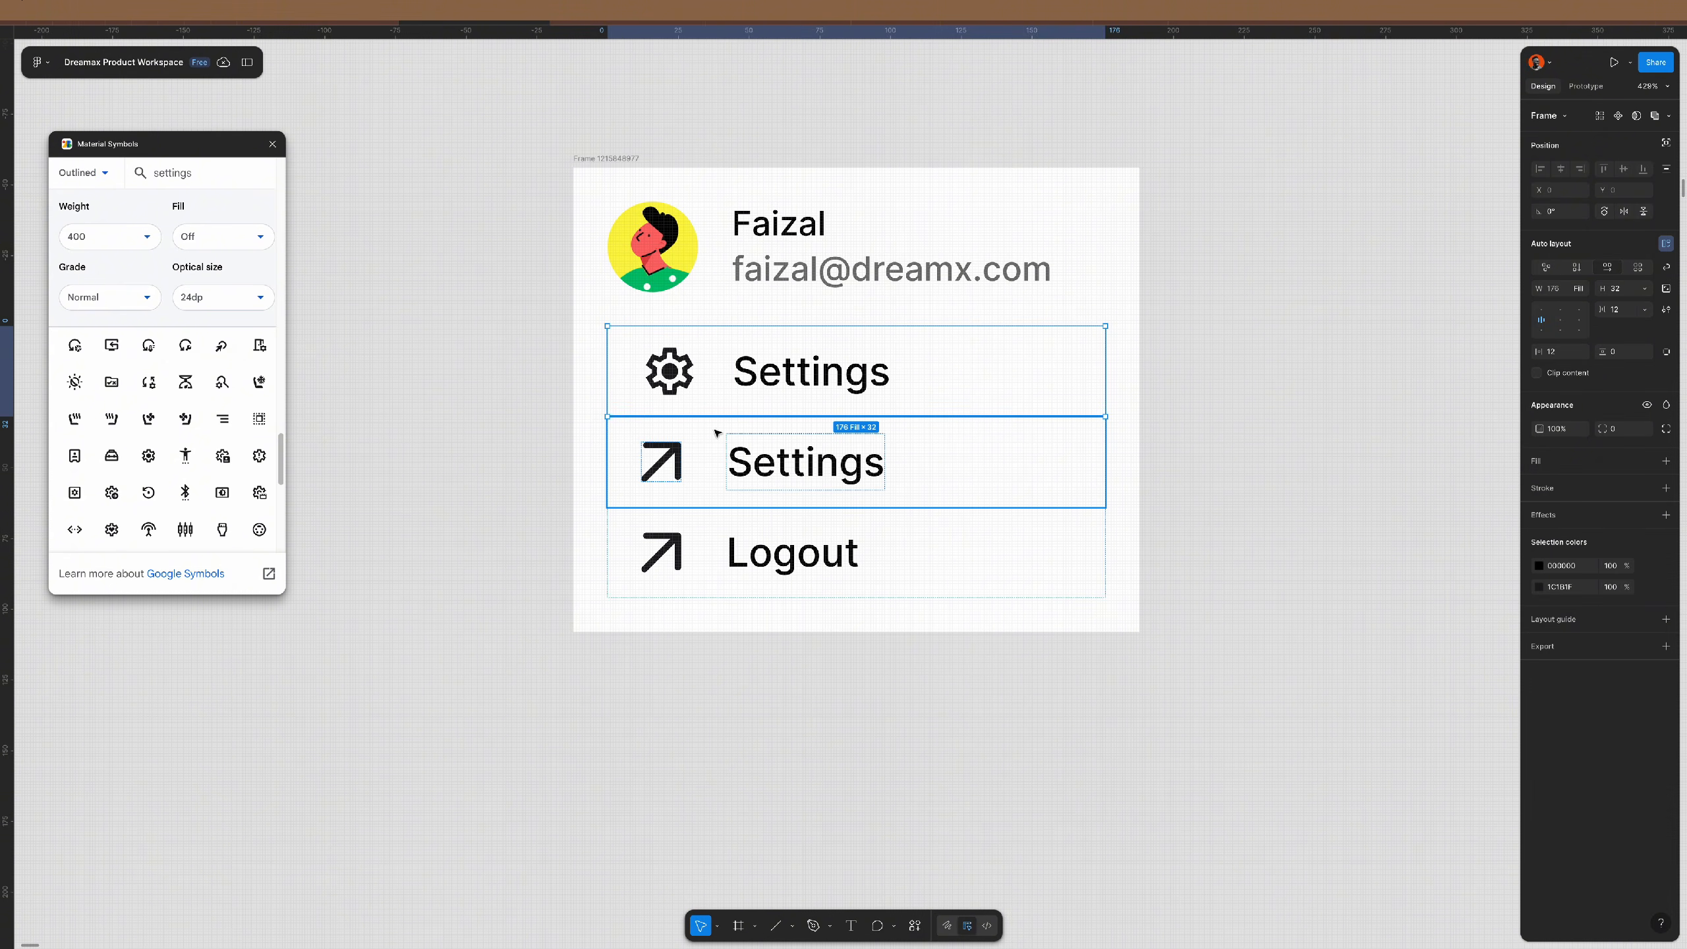
- Delete the arrow Settings row and duplicate the gear Settings row in its place
left_click(733, 457)
key("Delete")
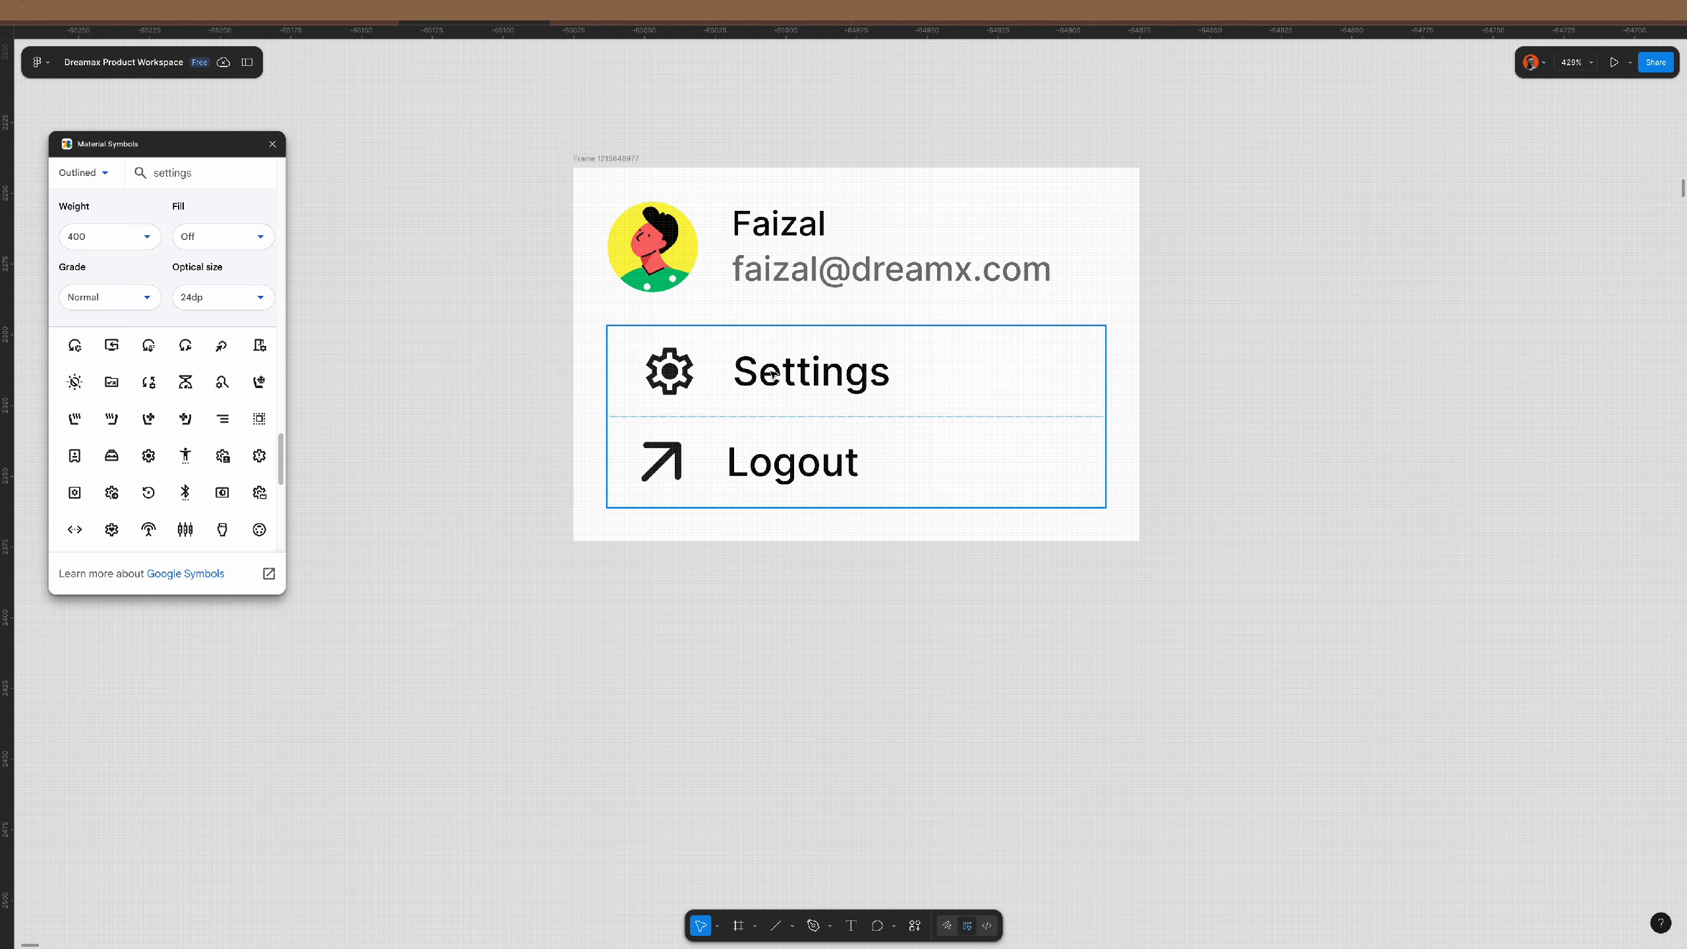
left_click(773, 375)
key("ctrl+d")
double_click(788, 463)
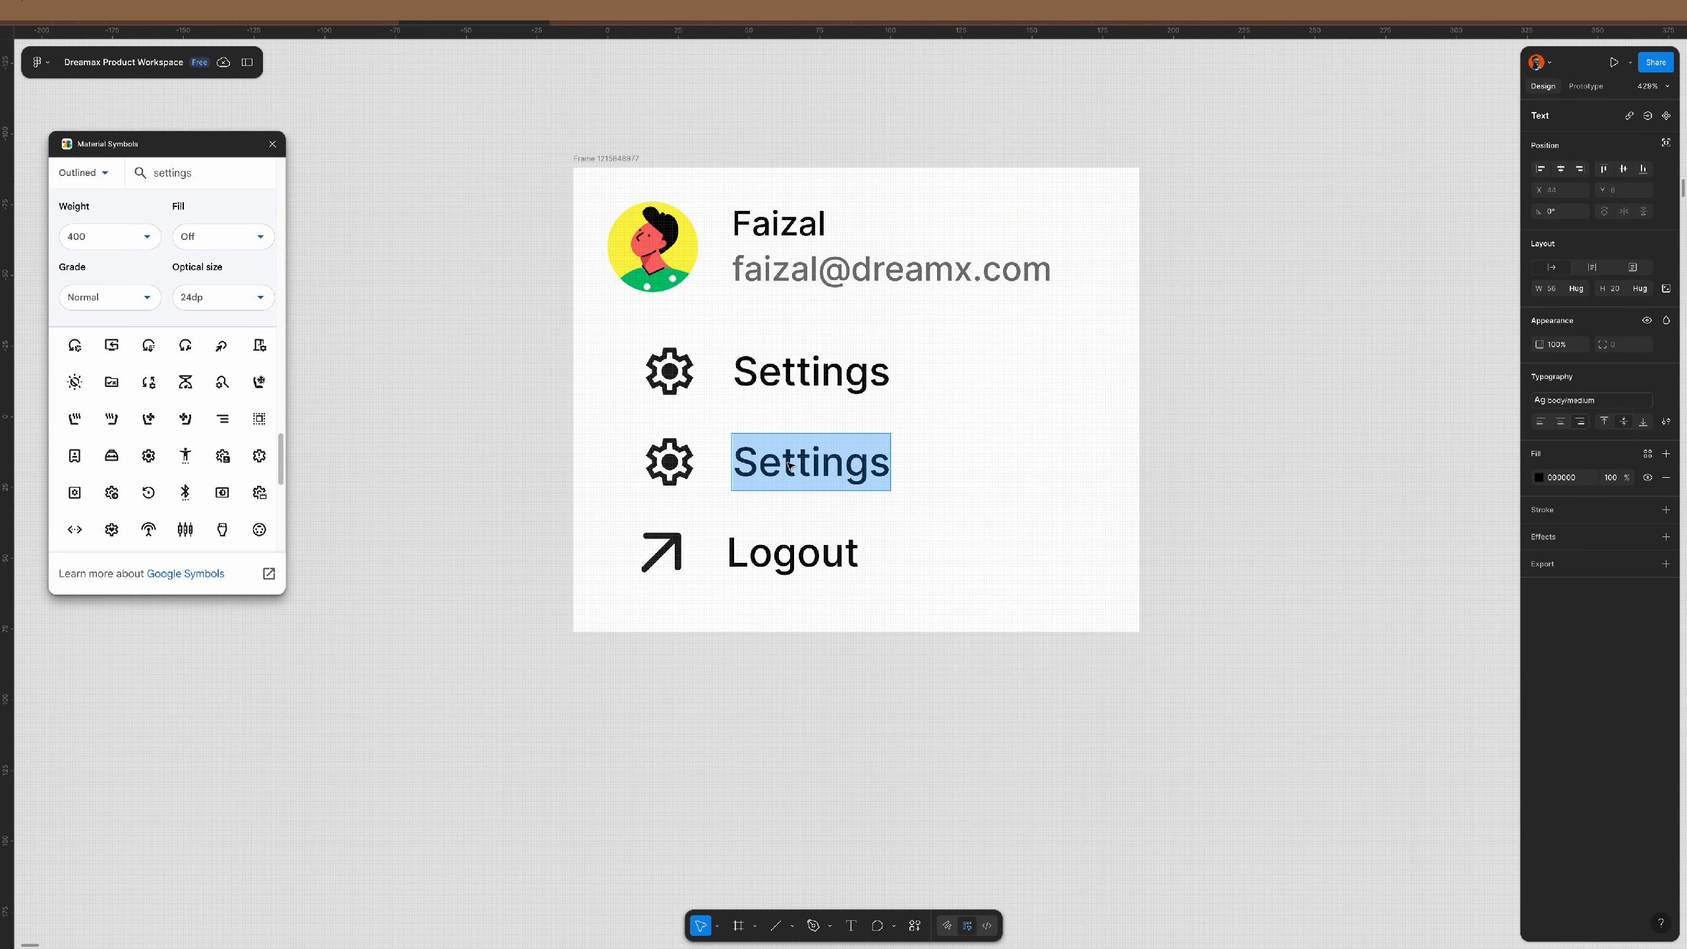
- Rename the second row label to 'Notifications' and left-align all three menu labels
type("N")
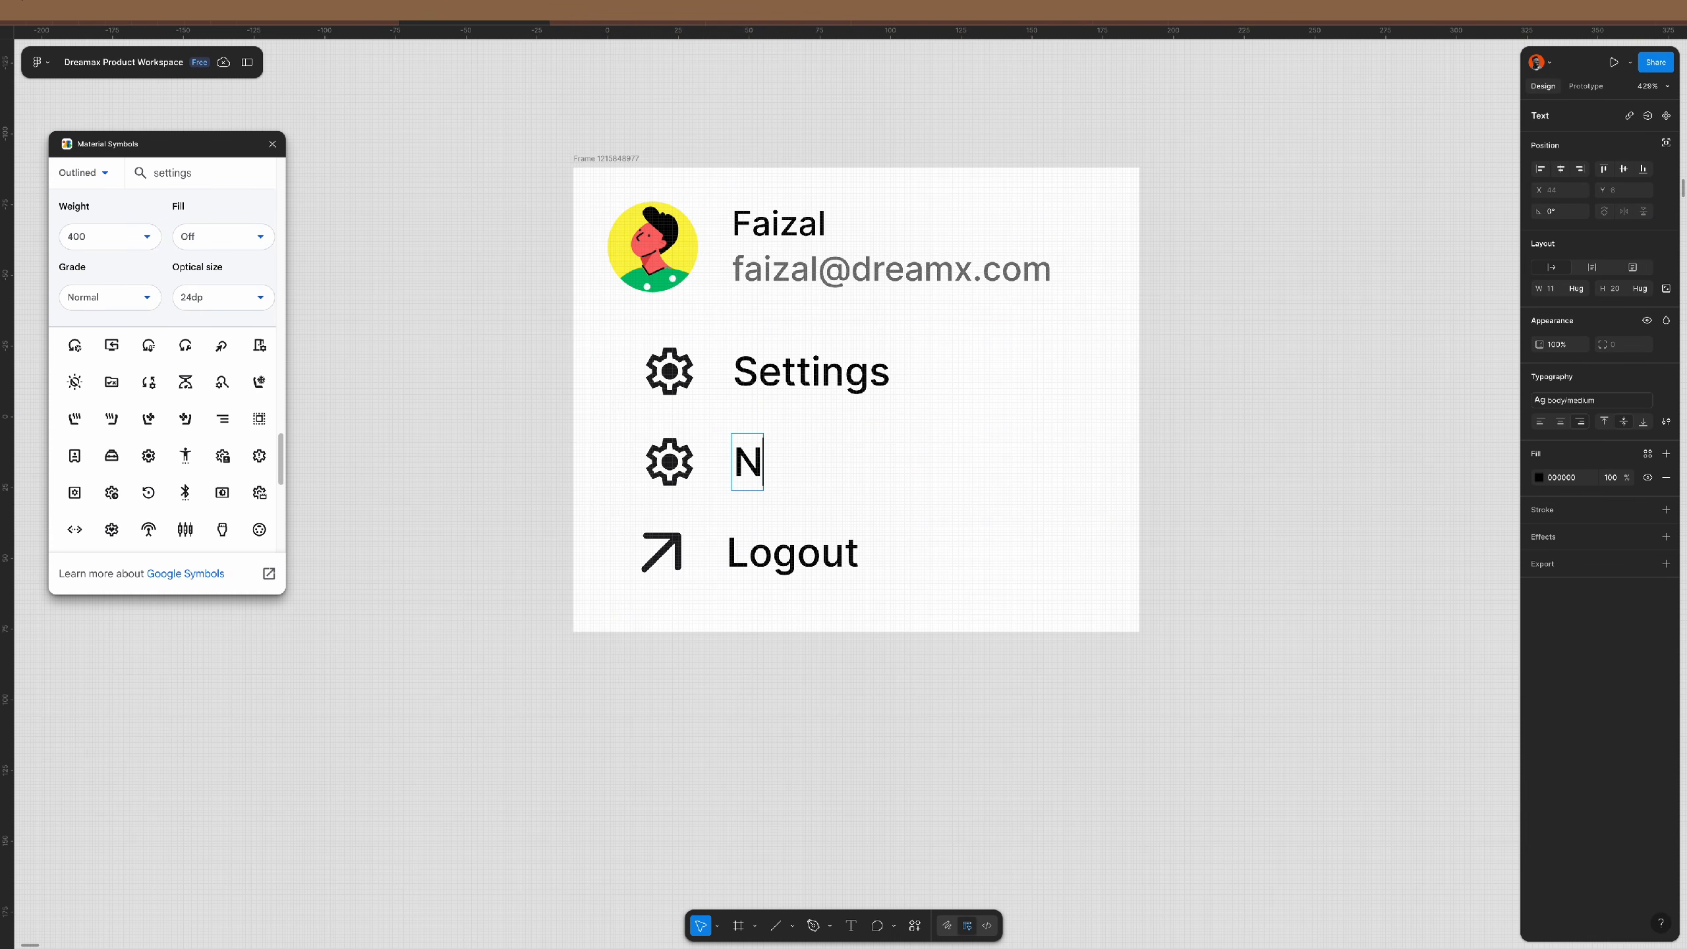
type("otifi")
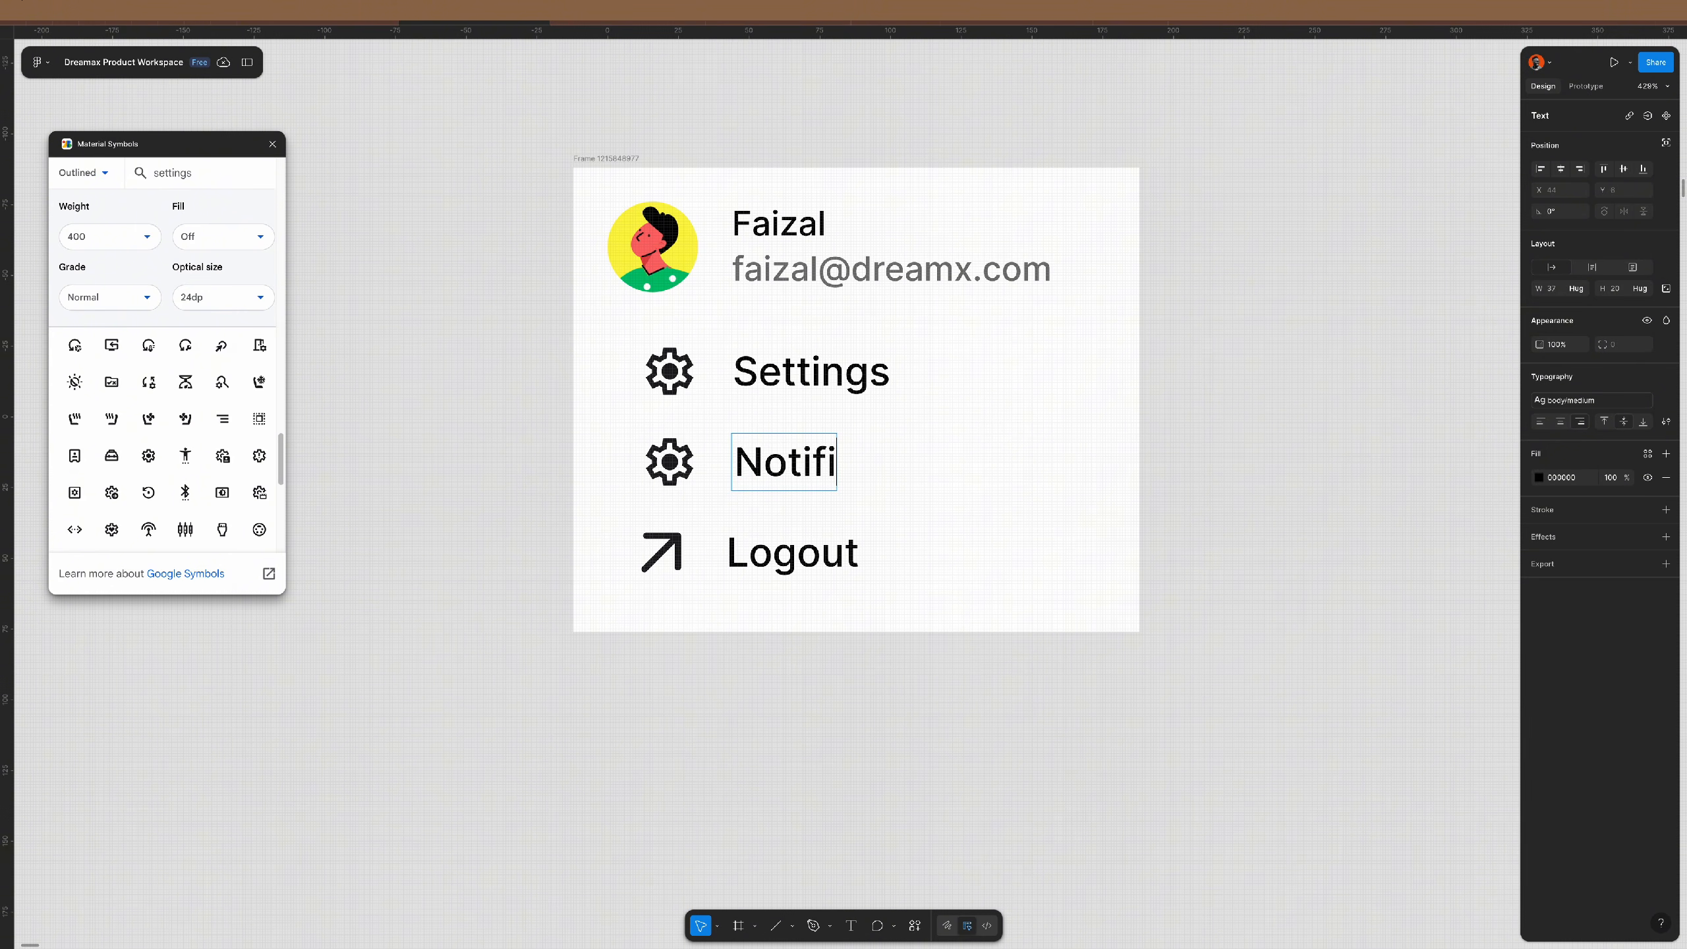
type("cations")
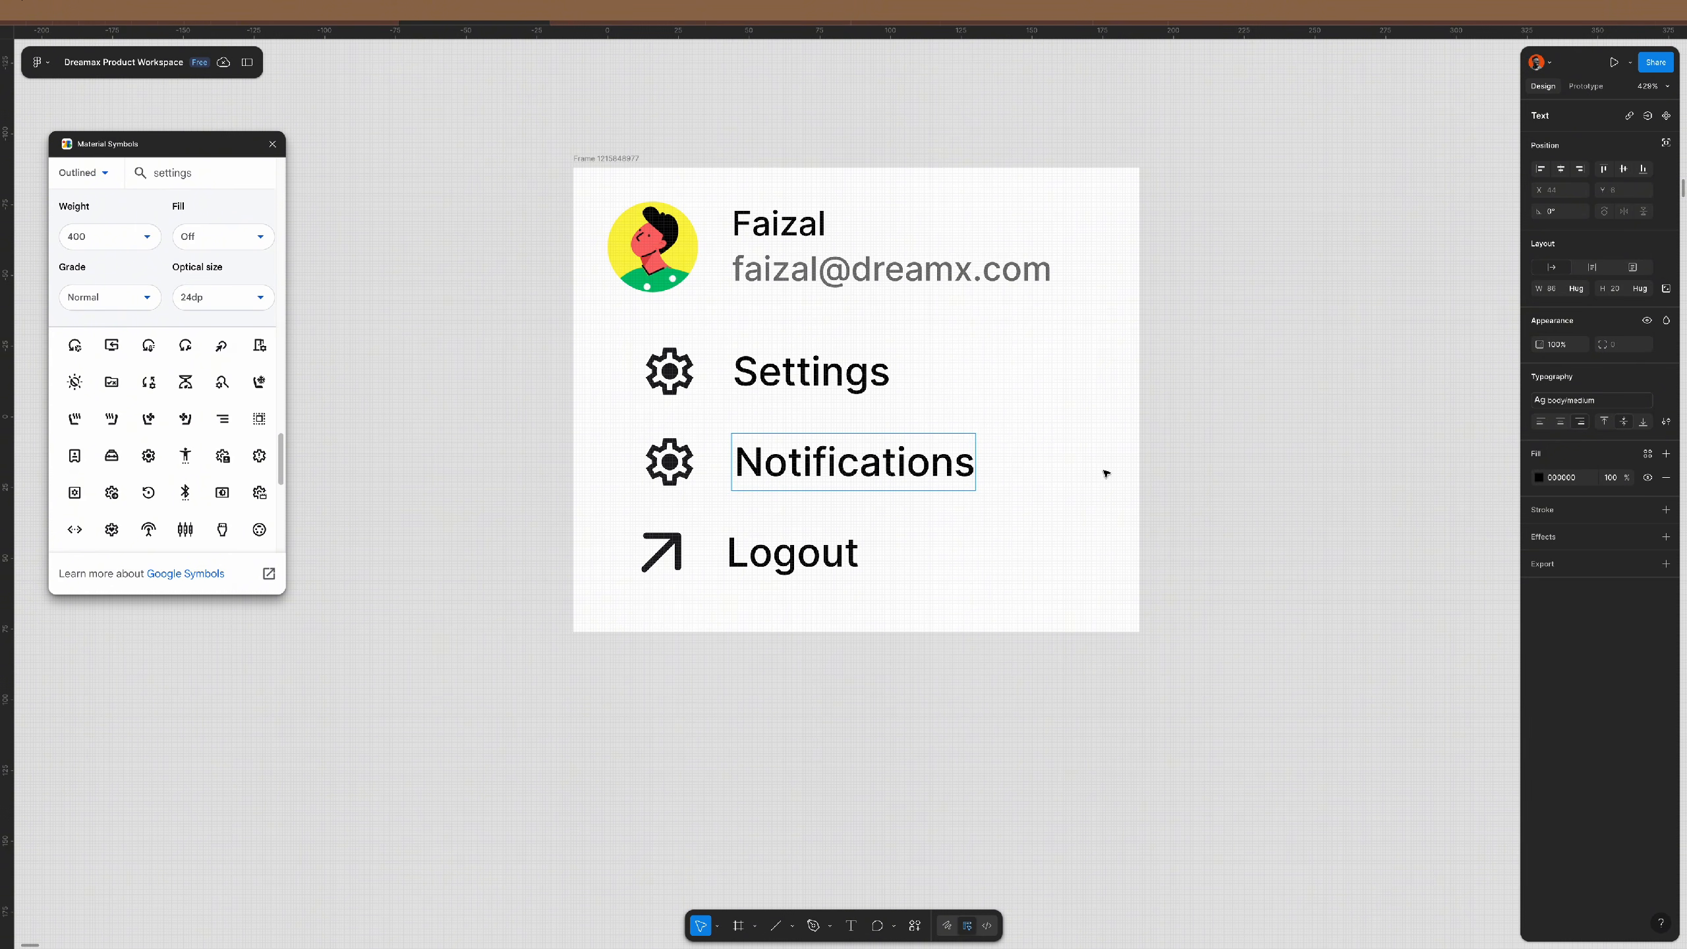
key("Escape")
left_click(790, 558, "shift")
left_click(875, 371, "shift")
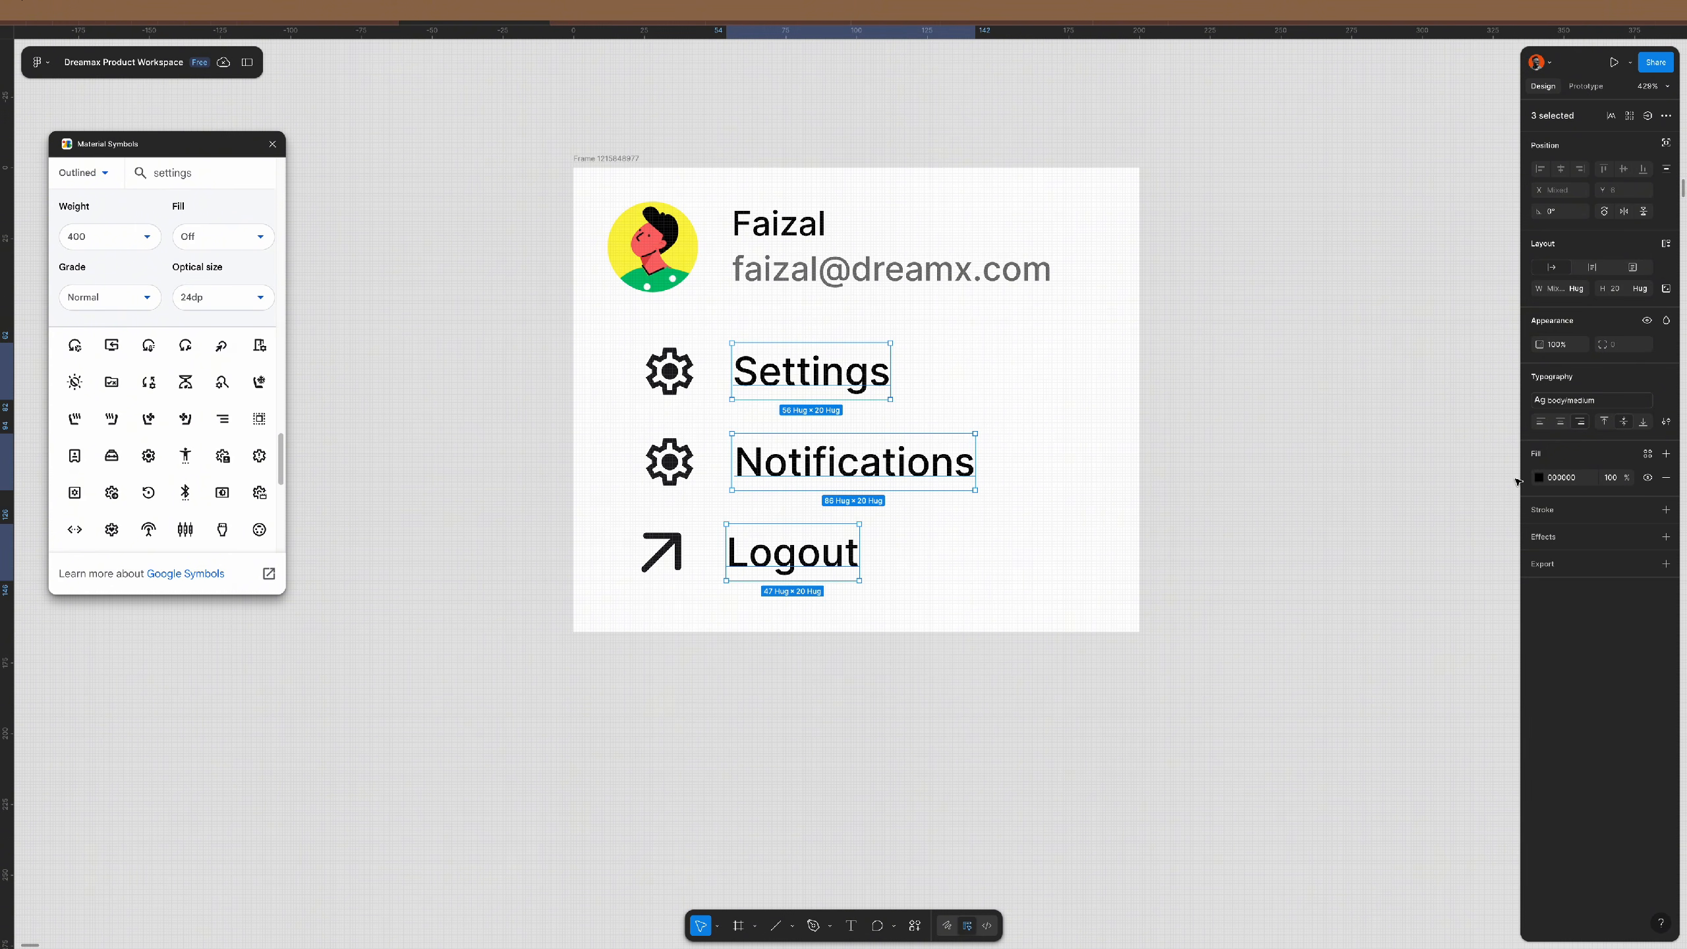
left_click(1541, 422)
left_click(1571, 405)
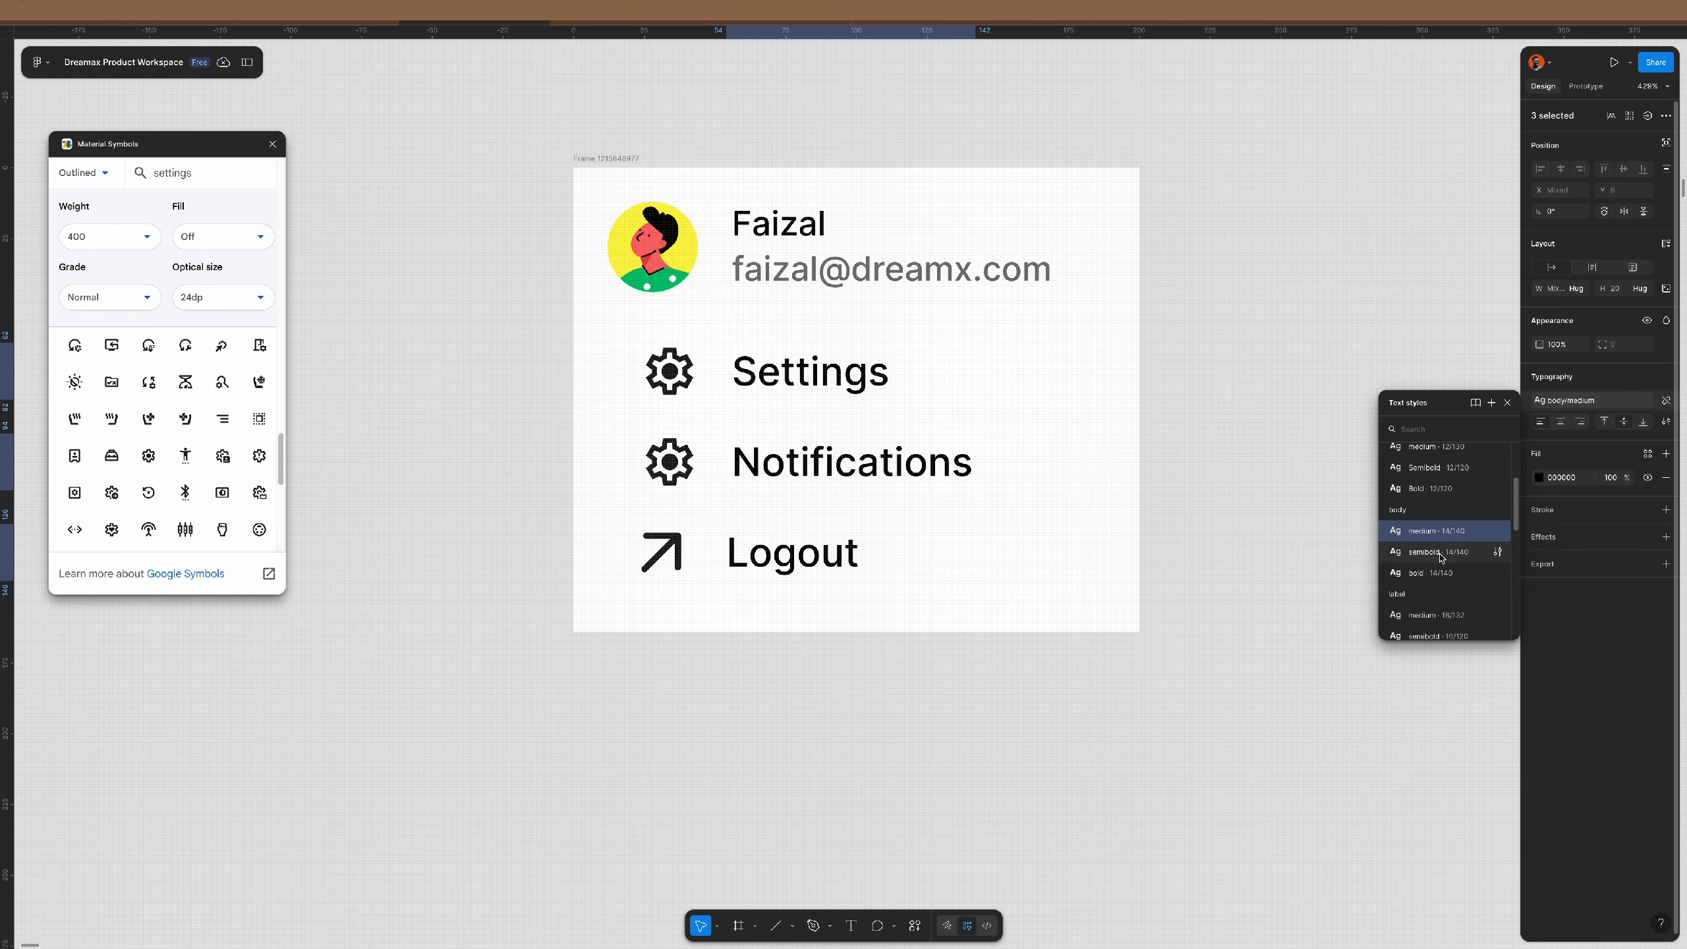
left_click(1224, 543)
- Give both gear icons a grey 717171 fill, then select the outer profile card frame
left_click(649, 382)
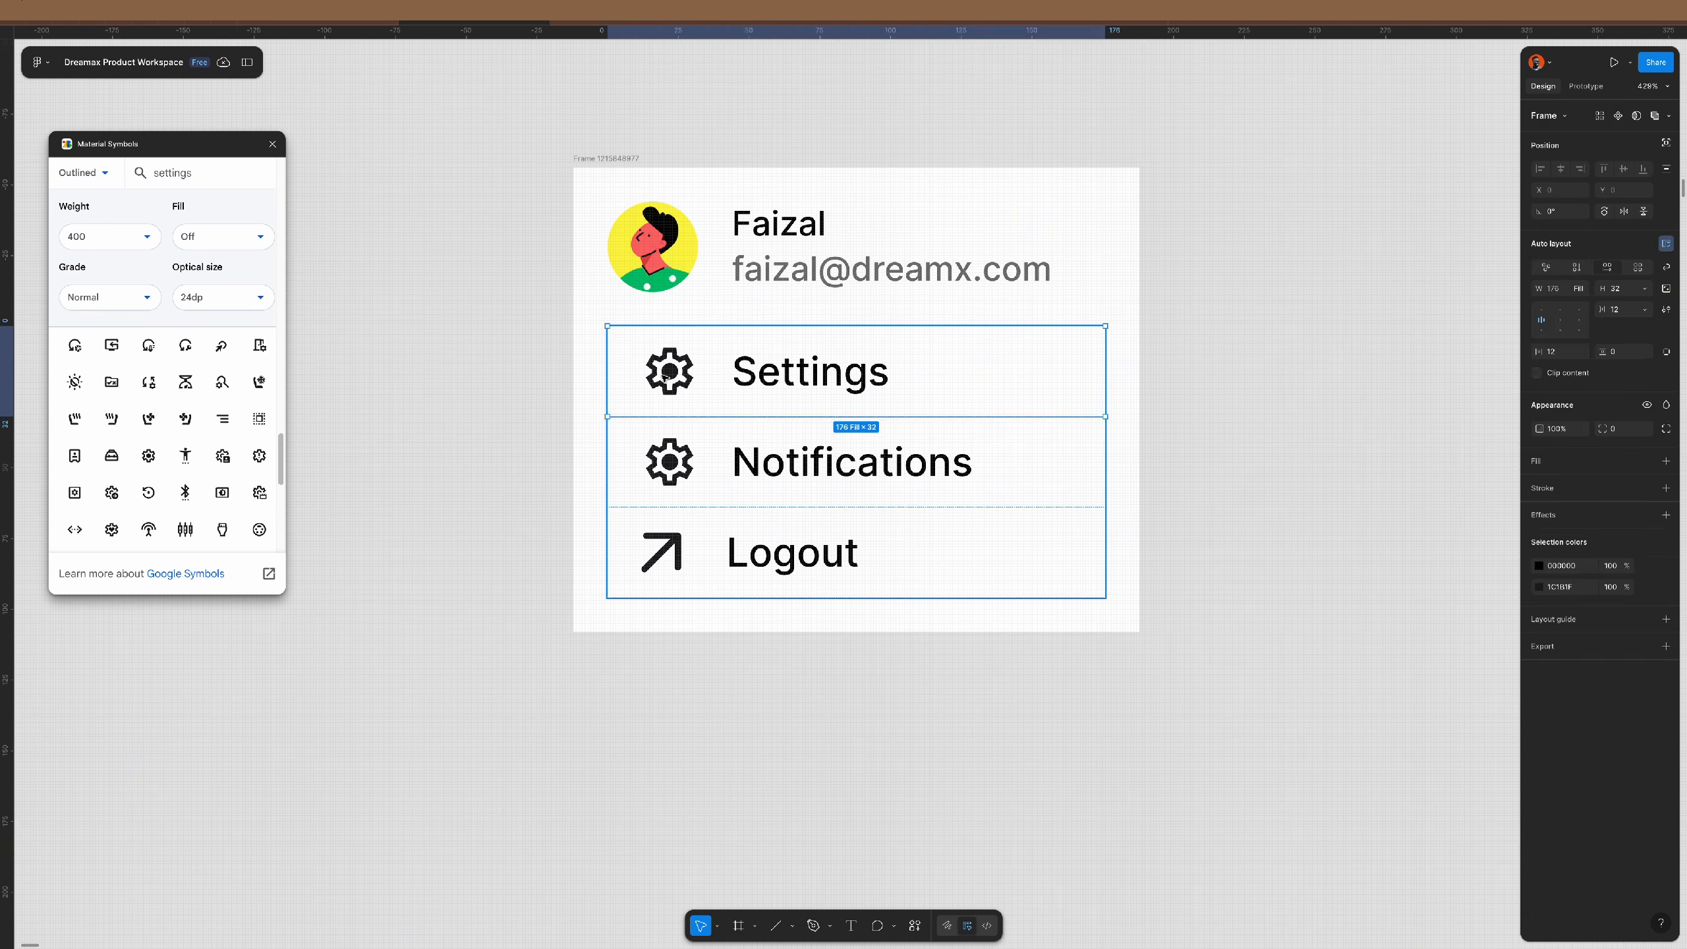
double_click(664, 372)
left_click(673, 473, "shift")
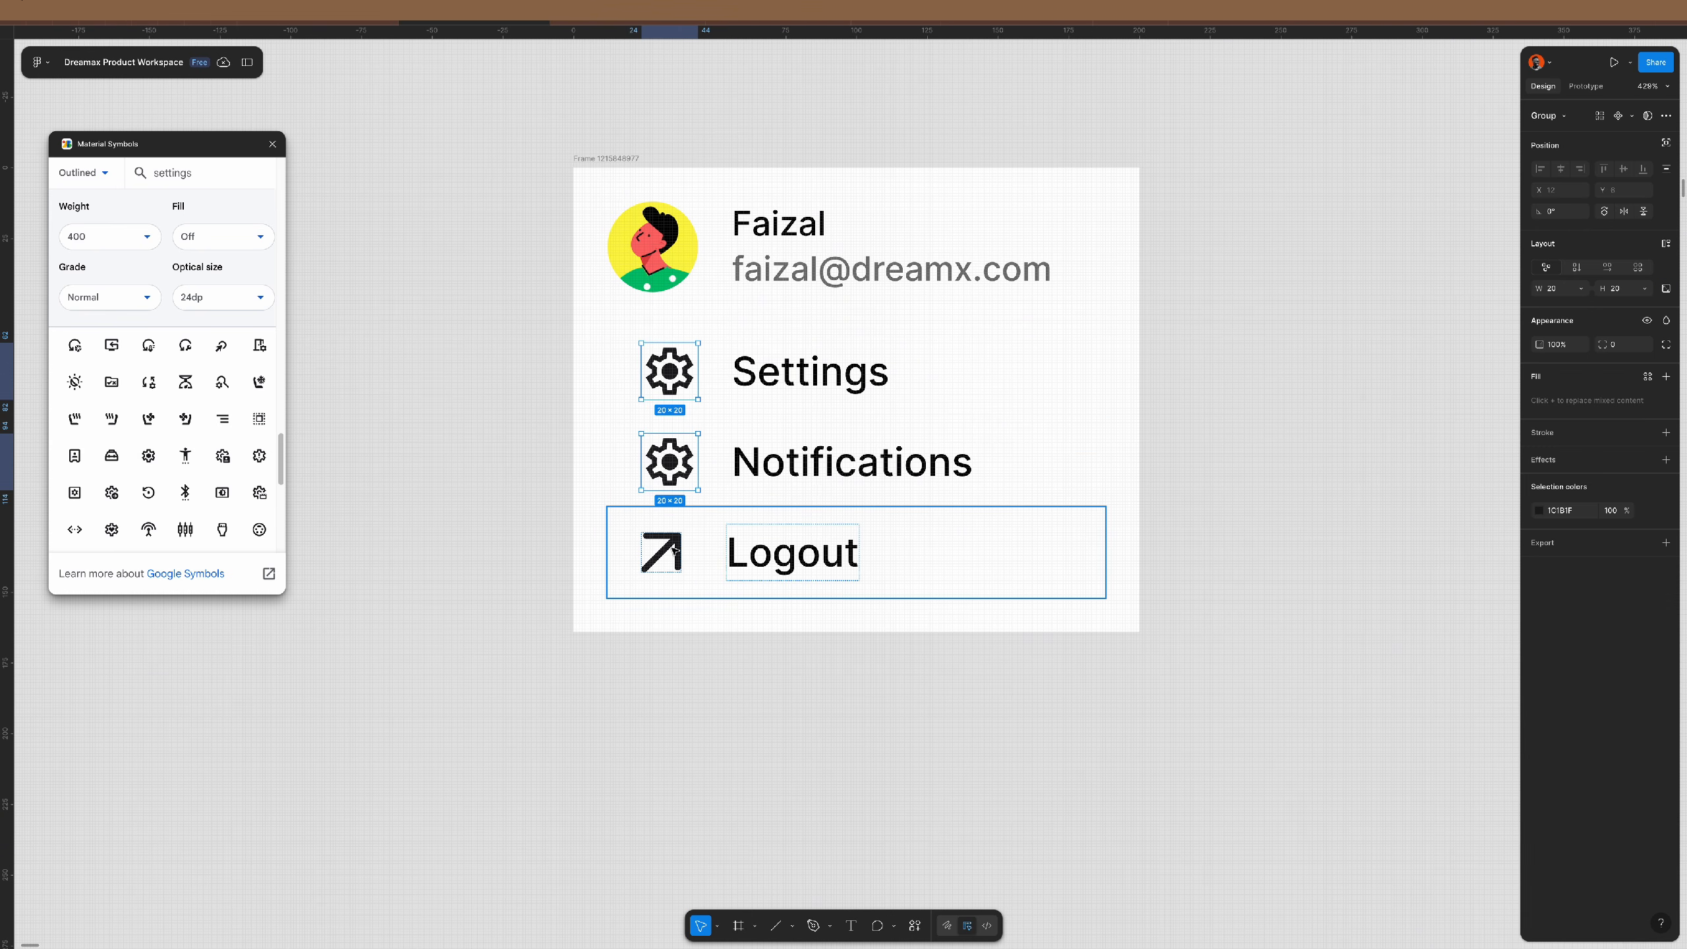
left_click(1584, 510)
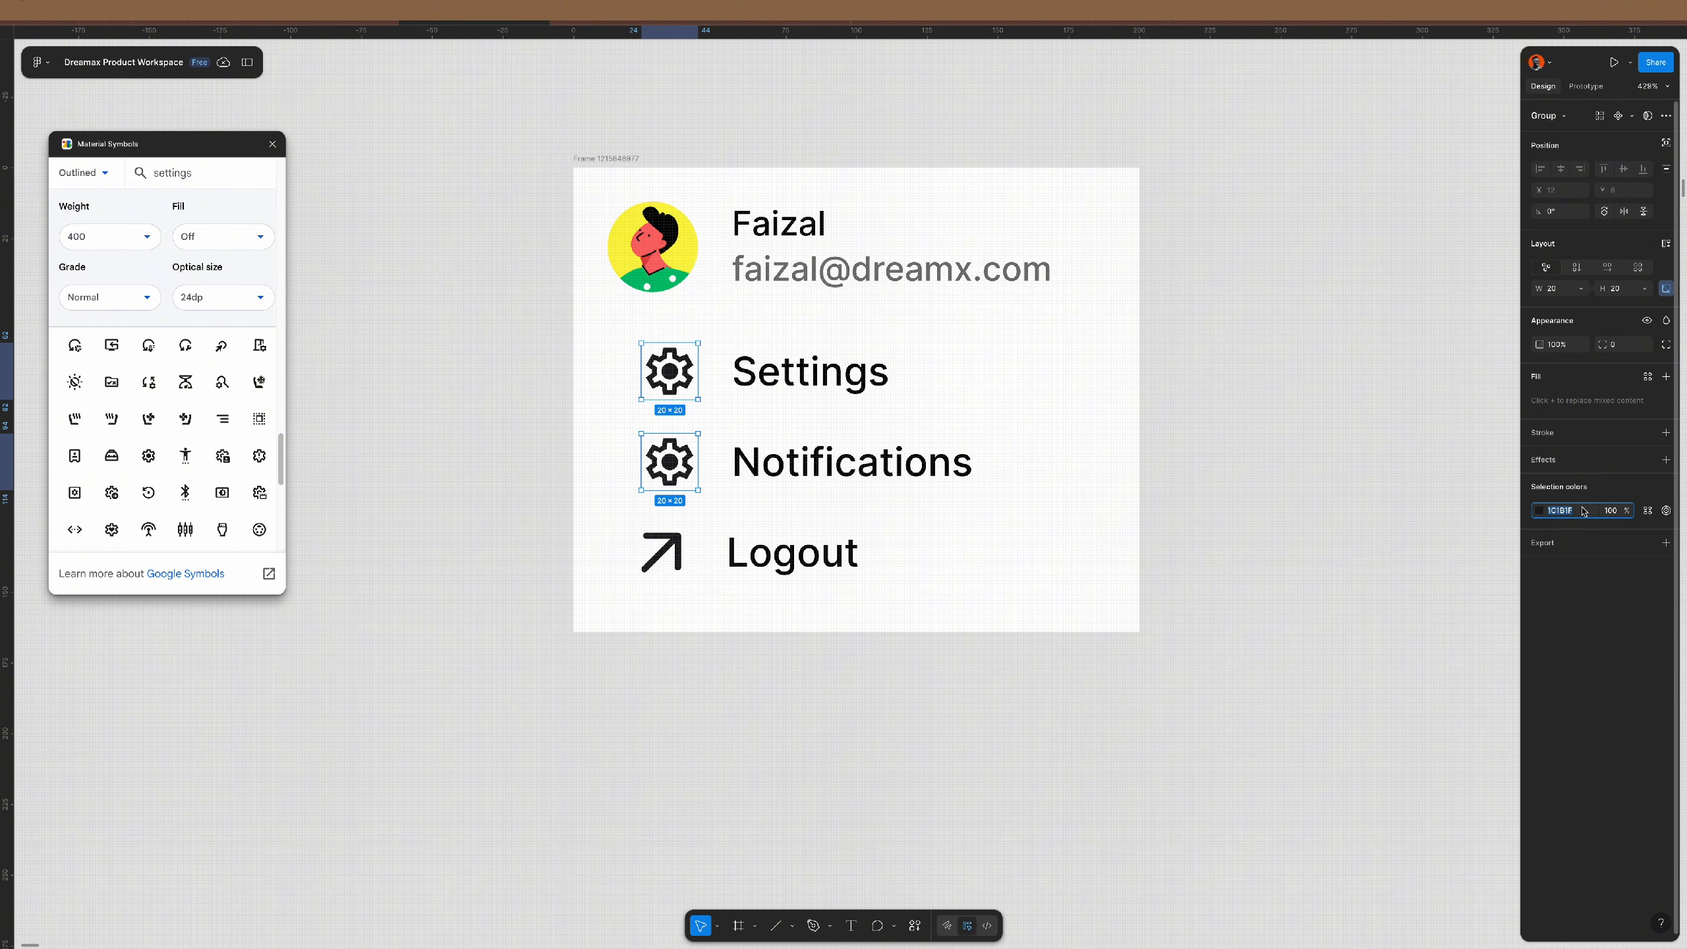
key("Return")
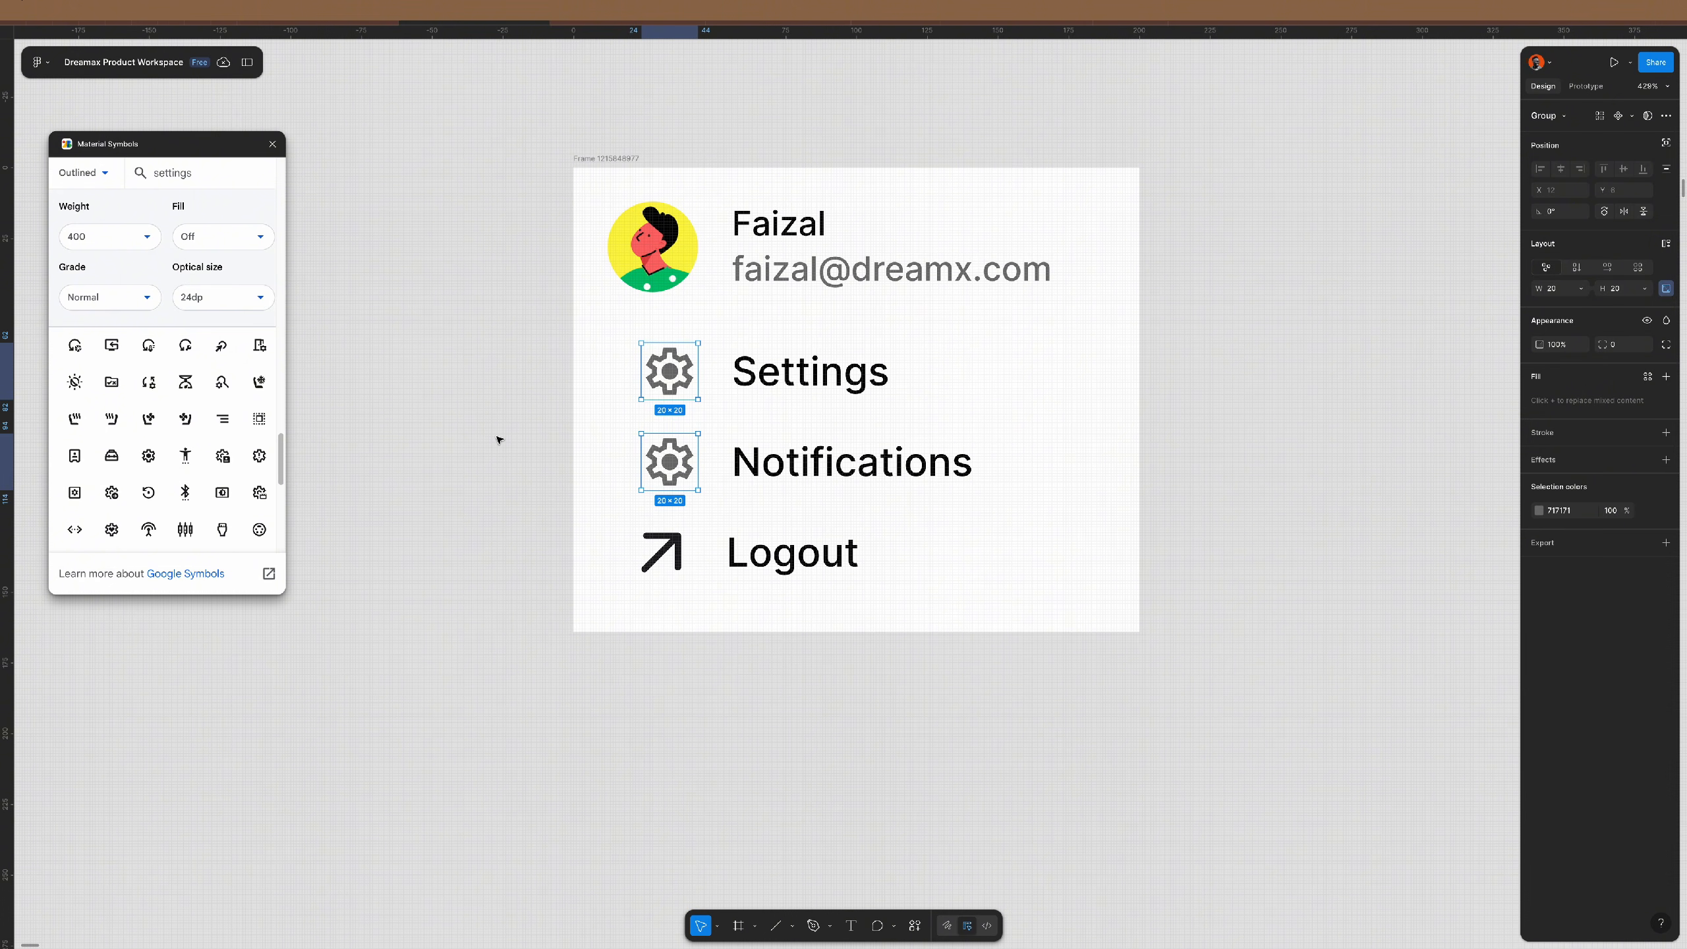
left_click(499, 440)
left_click(606, 159)
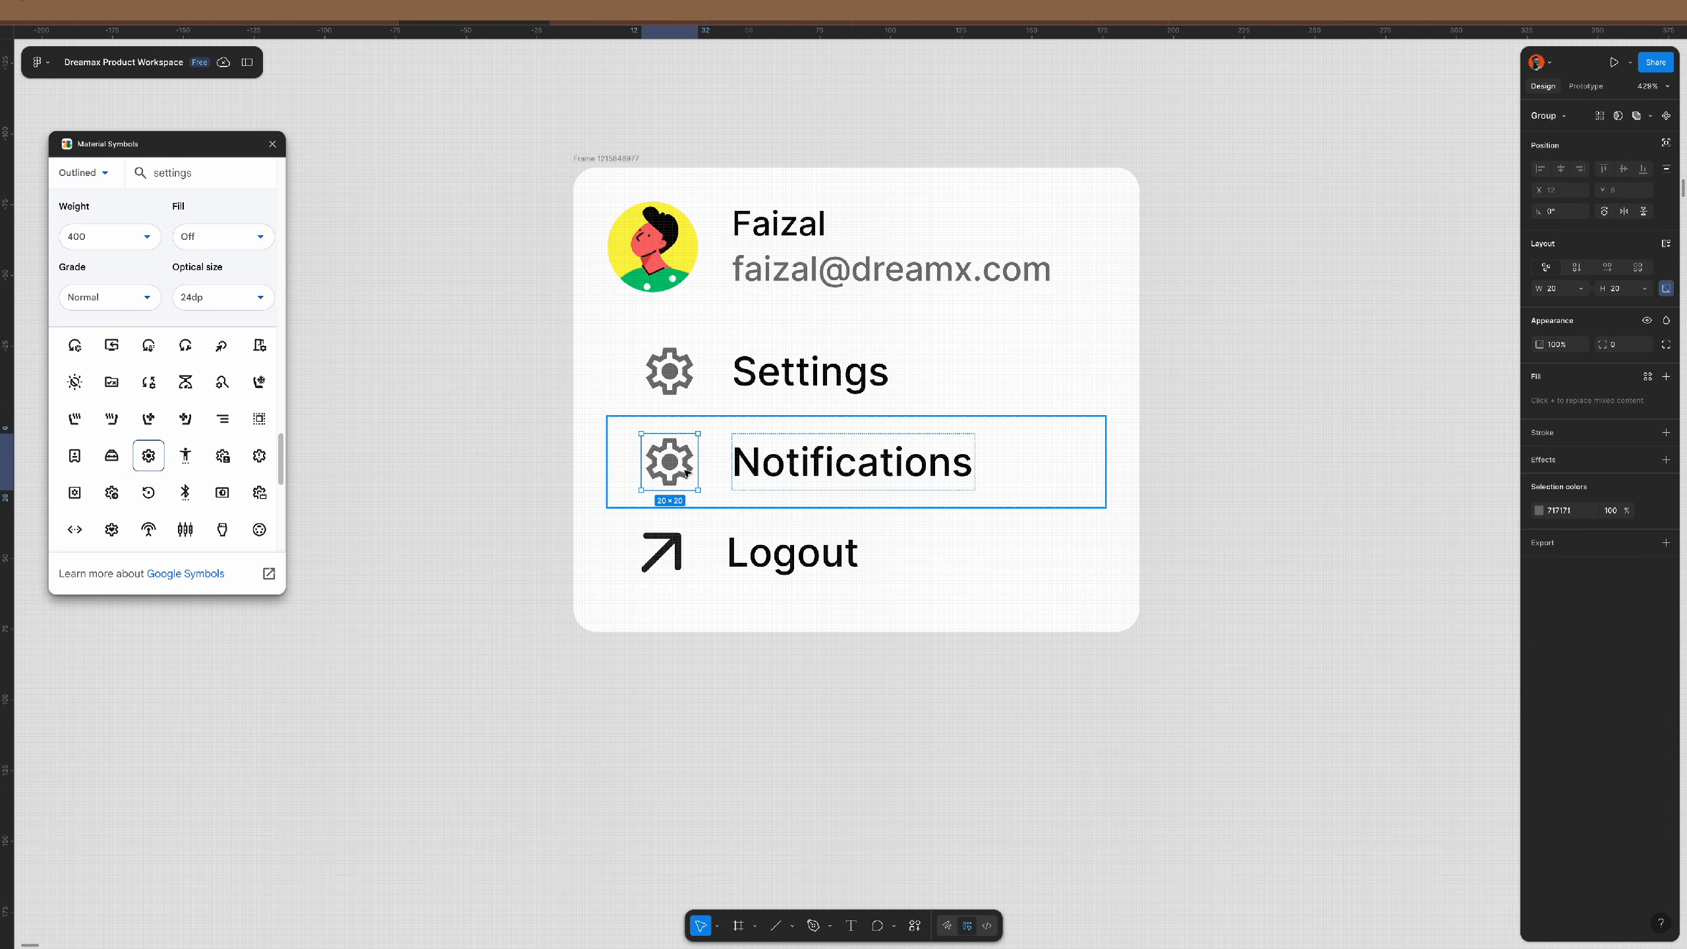
- Replace the Logout row's arrow with the logout symbol and give it the red colour style
left_click(660, 563, "ctrl")
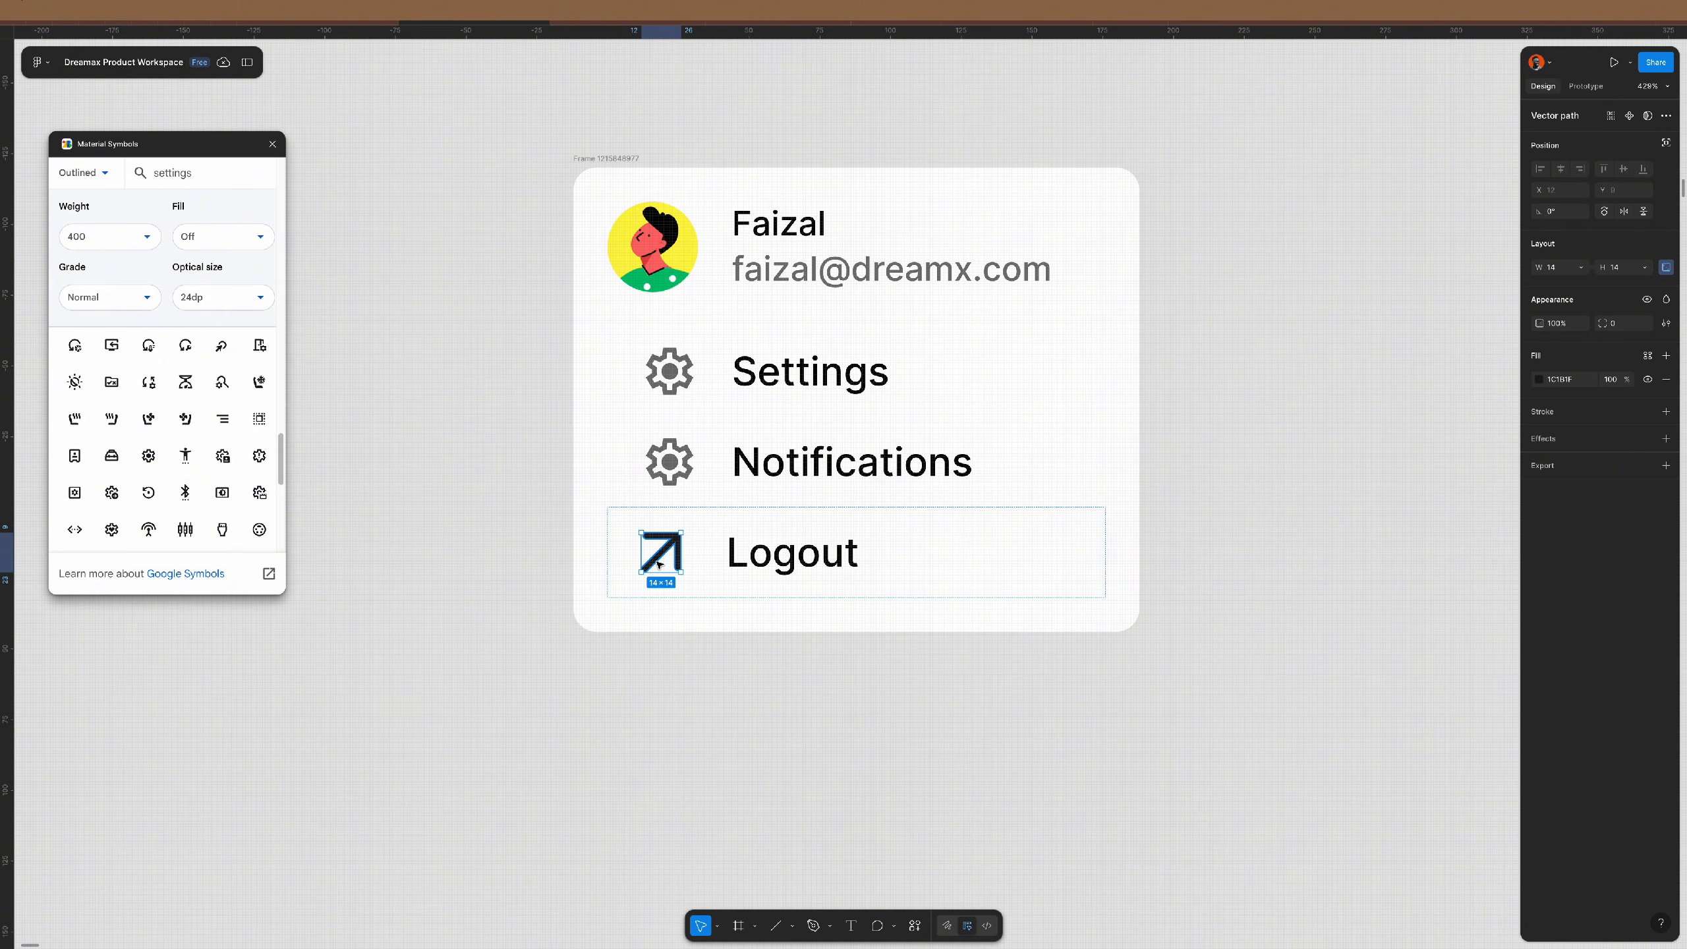
left_click(148, 455)
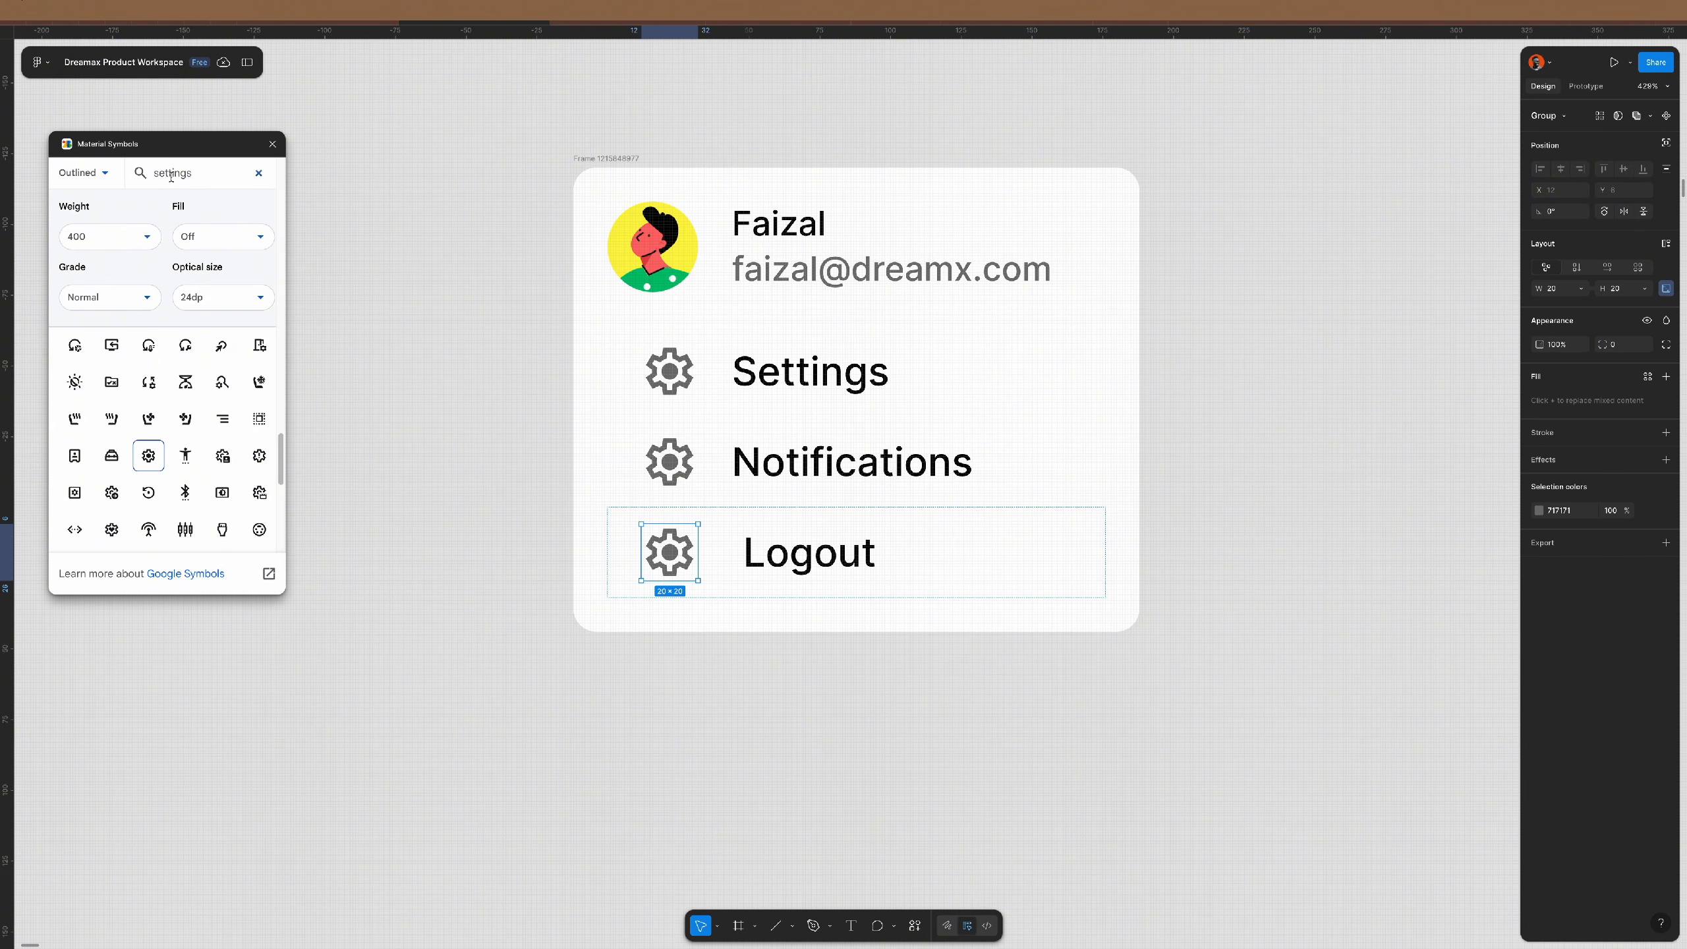
type("logout")
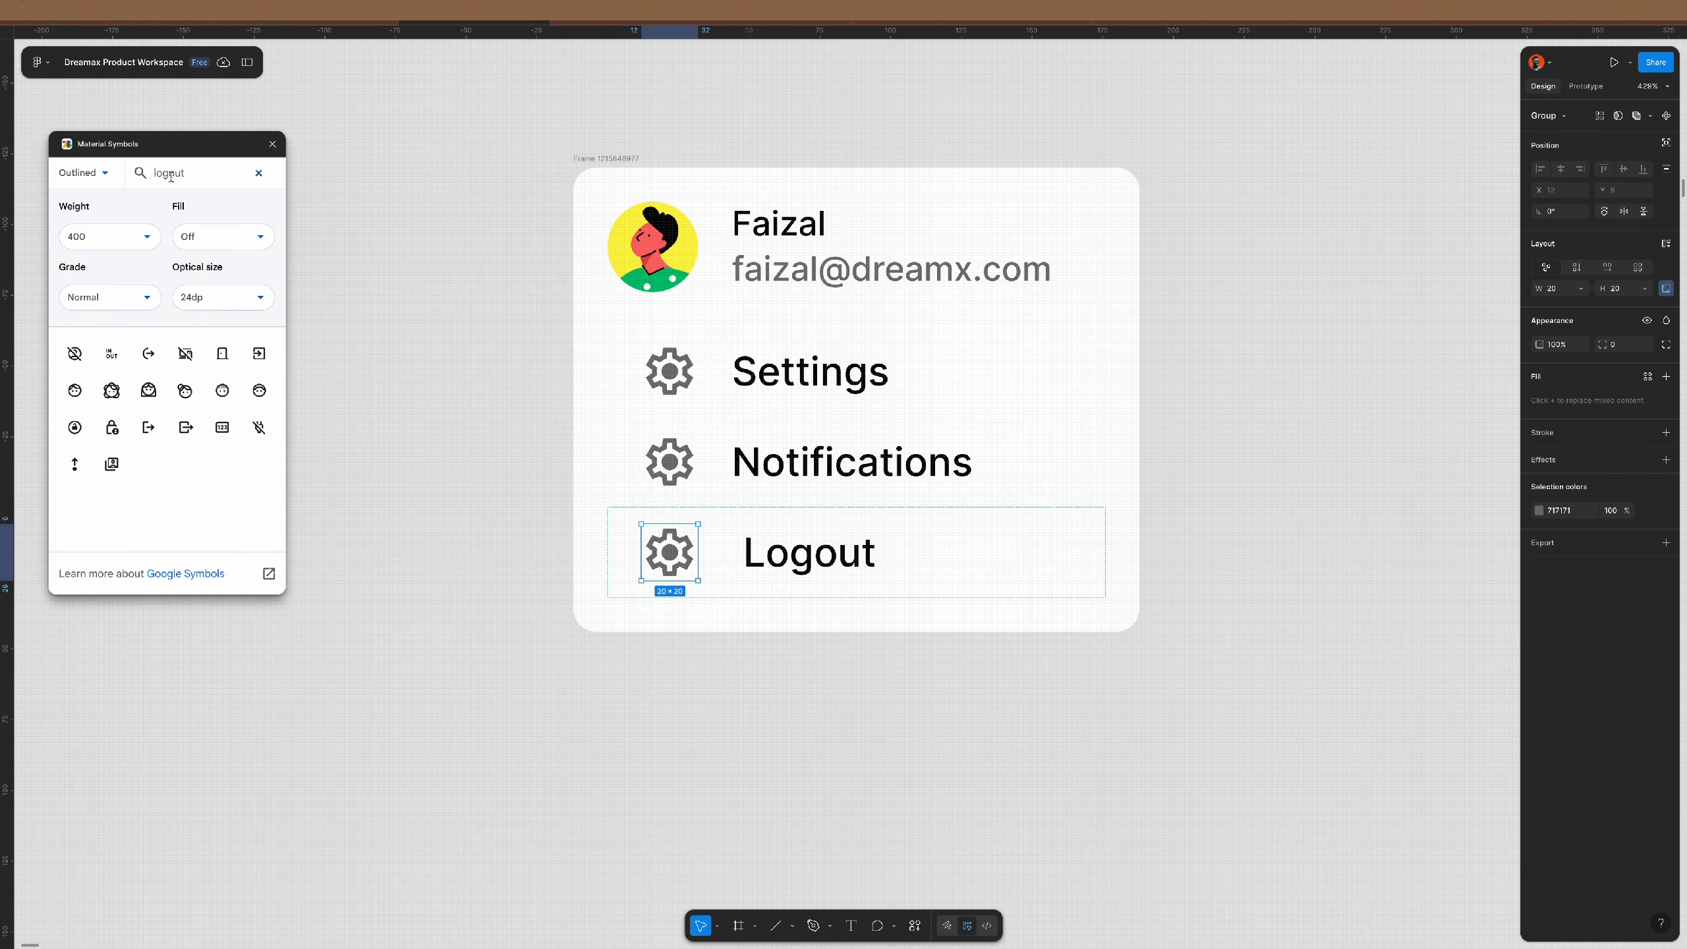
left_click(149, 428)
left_click(272, 144)
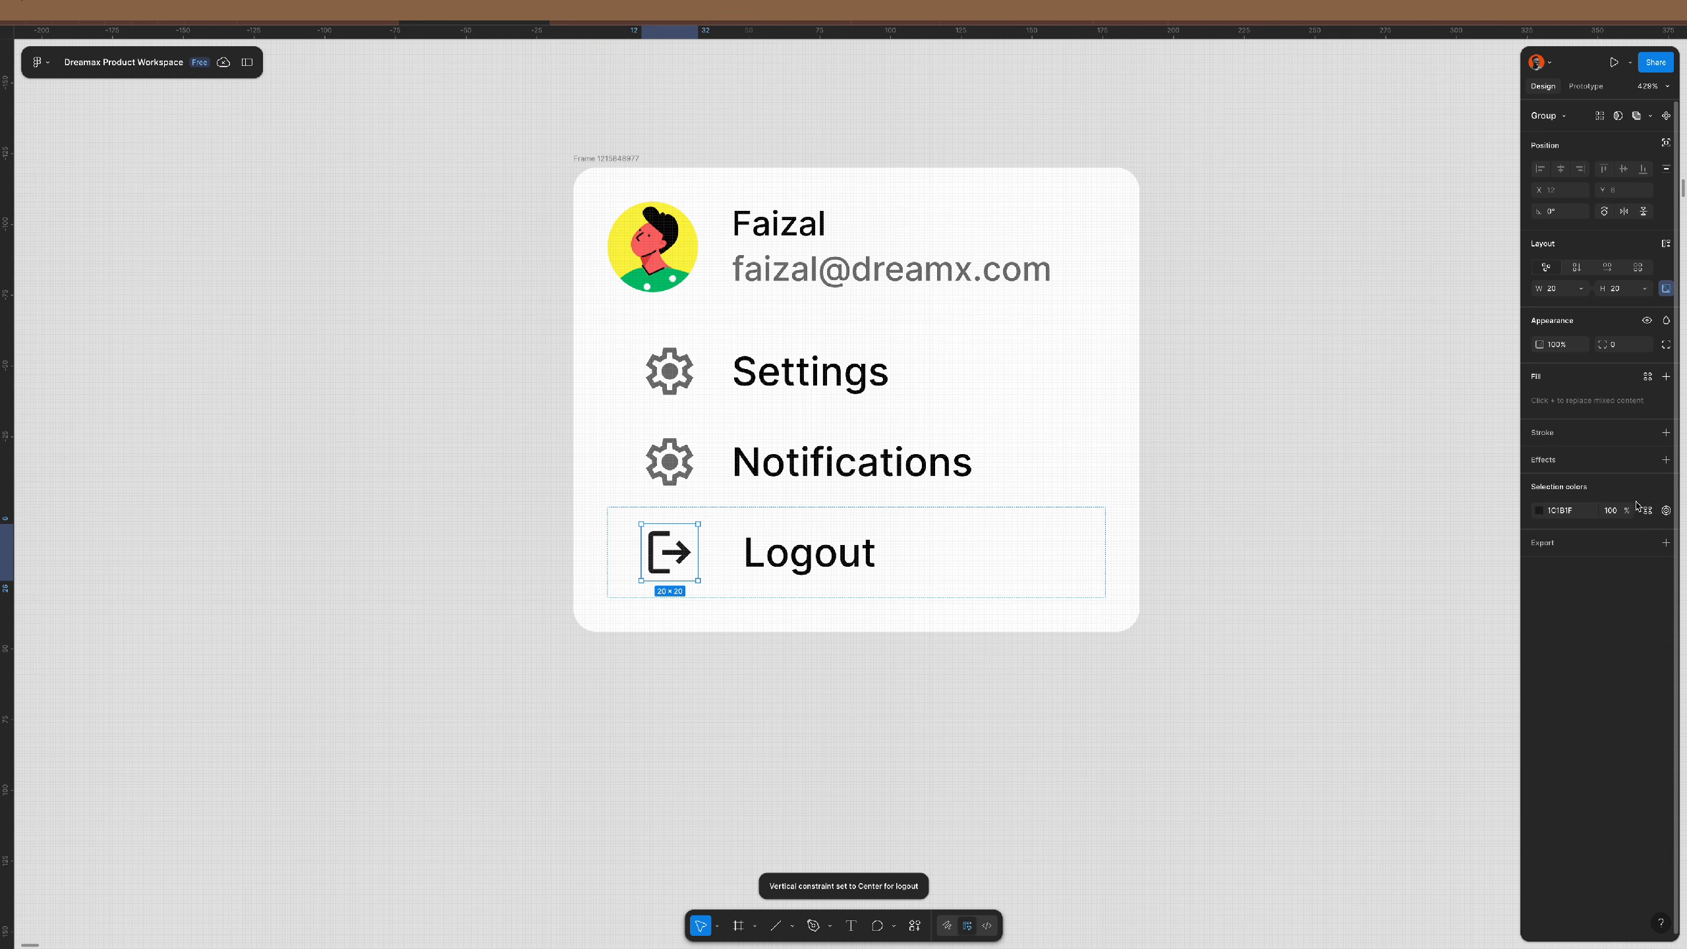
left_click(1649, 510)
type("red")
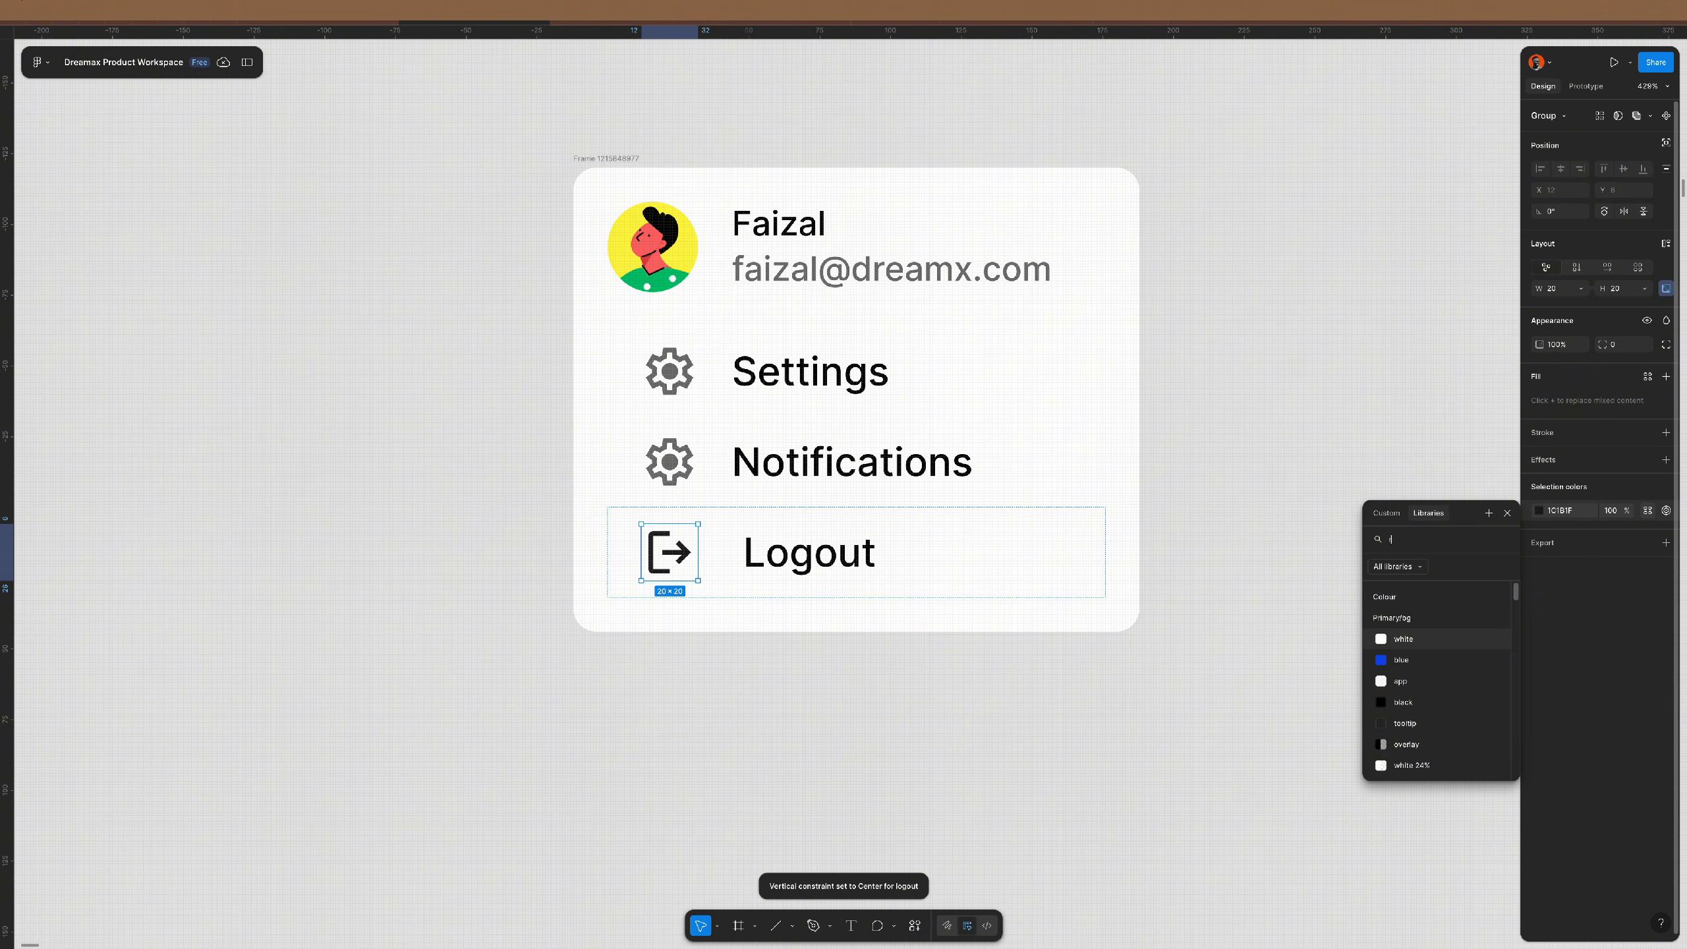
key("Return")
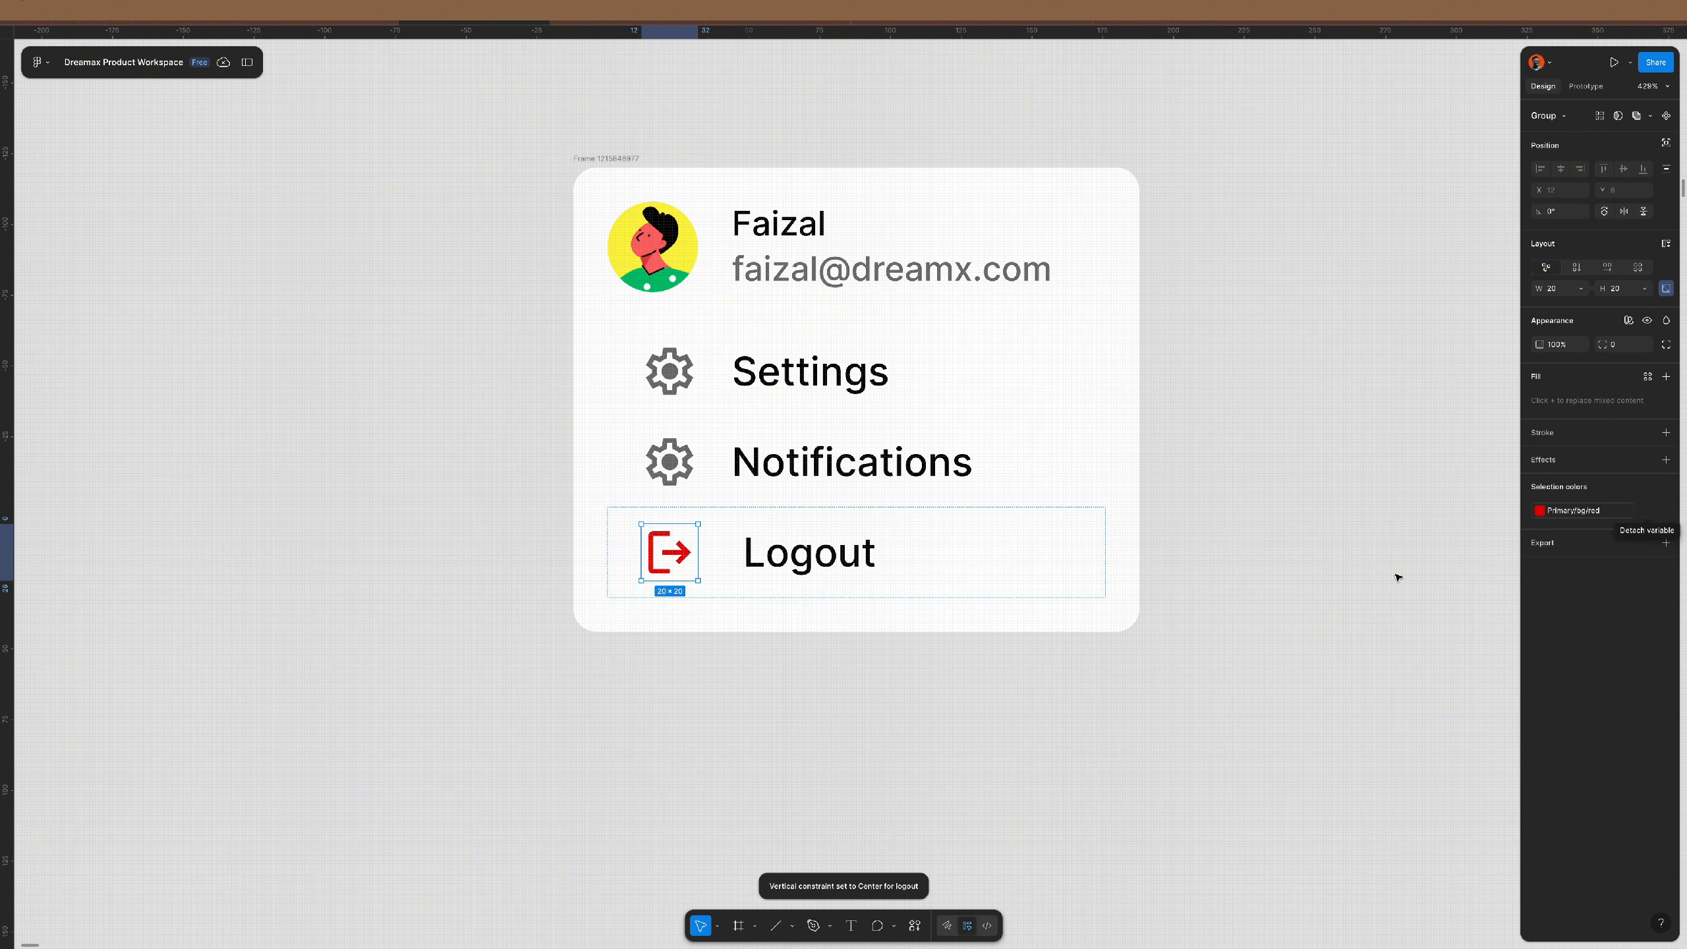
- Fill the Logout row with the light red colour style
left_click(998, 565)
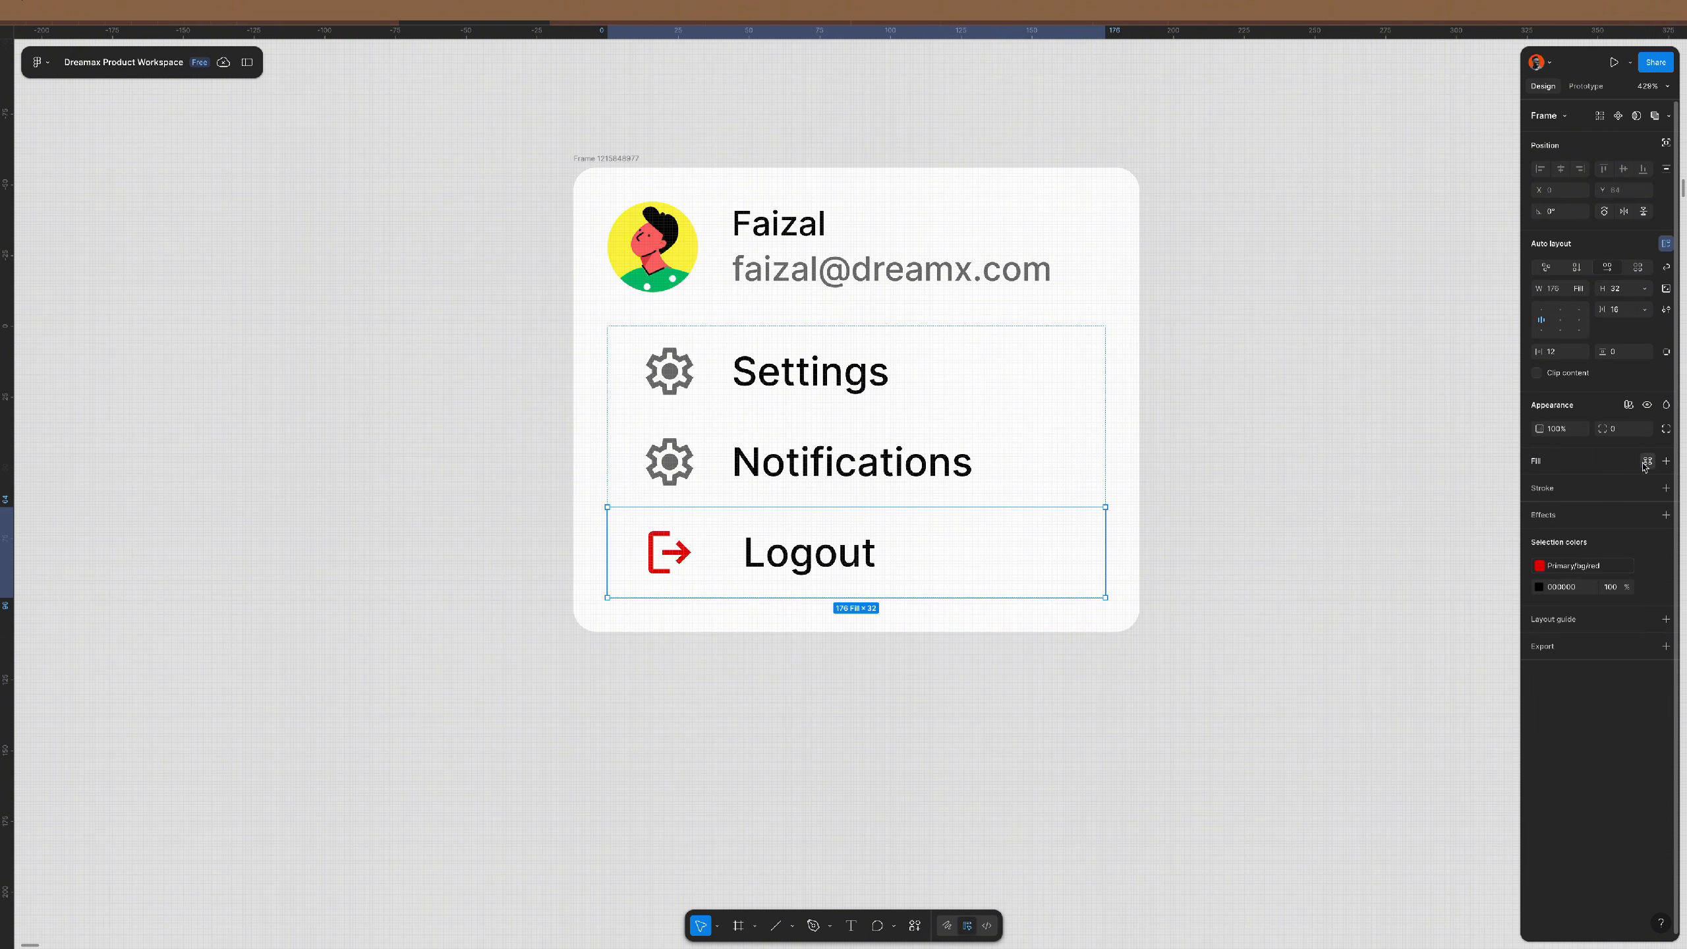
left_click(1646, 463)
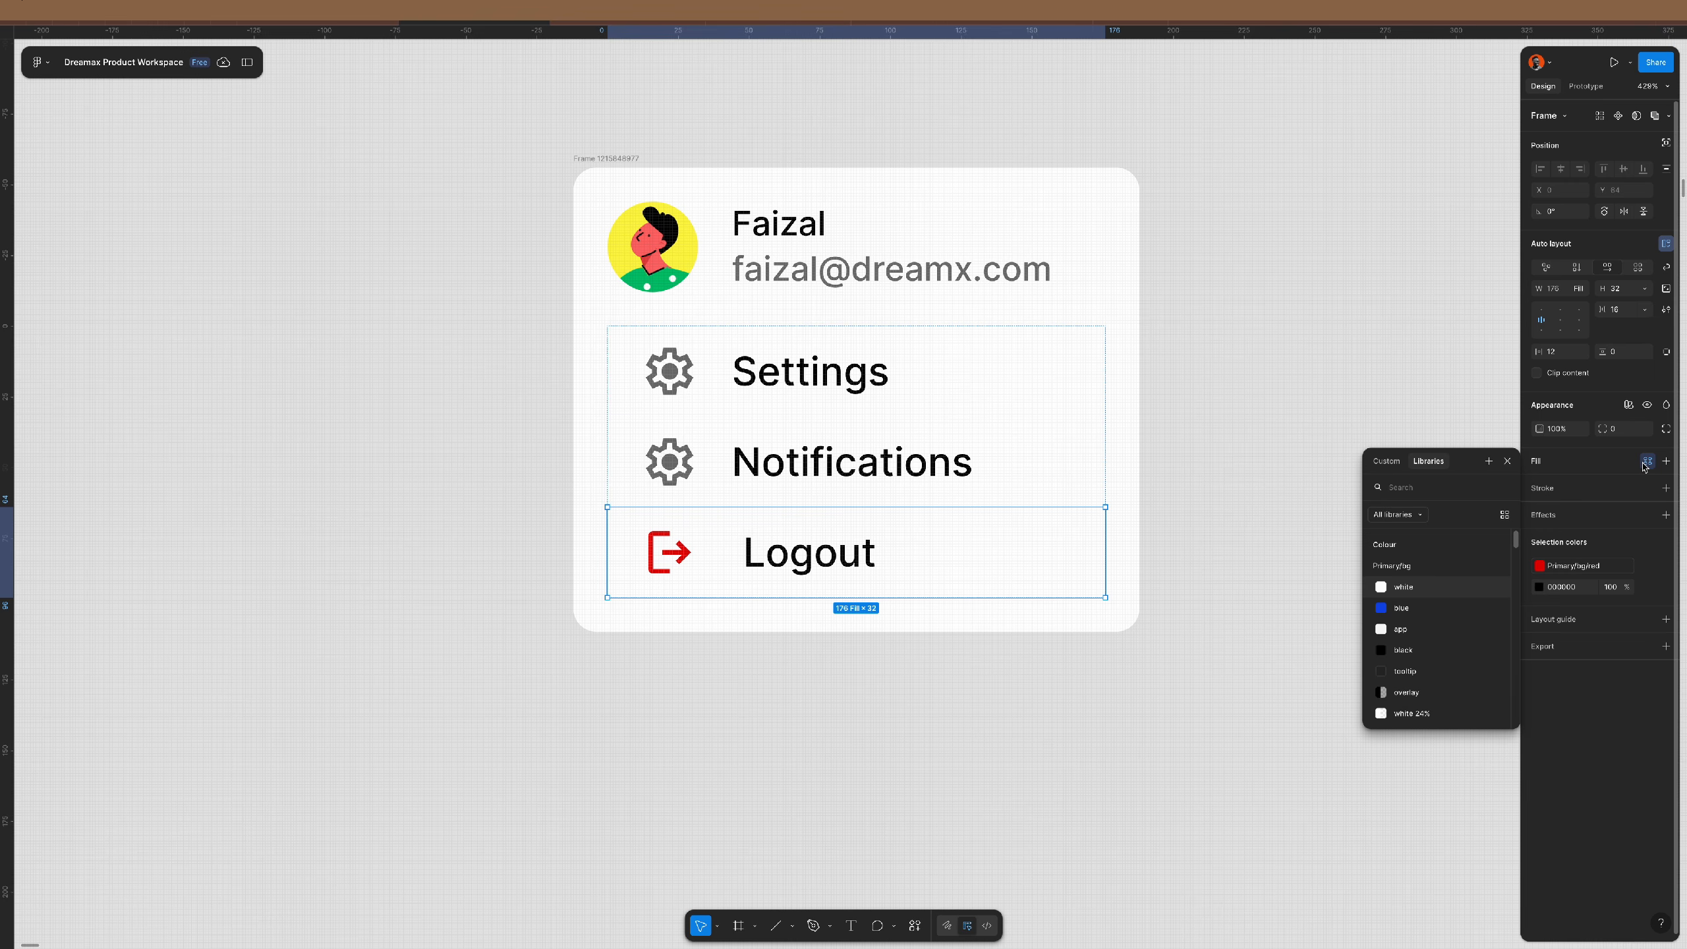
type("red")
left_click(1407, 586)
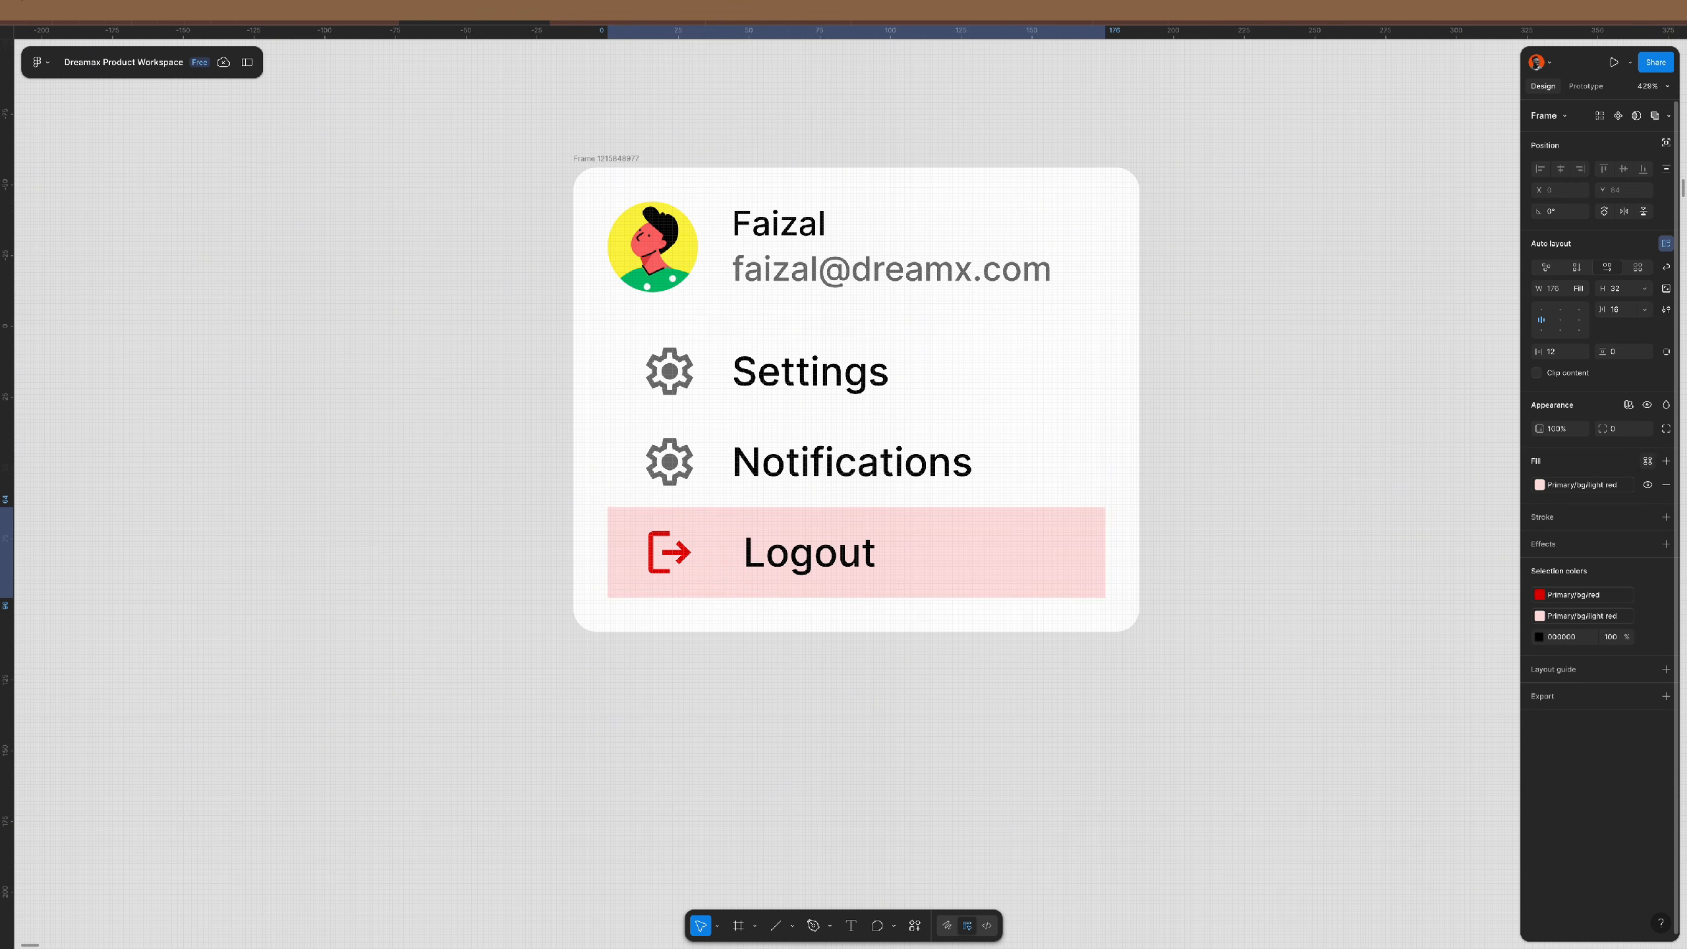
- Set a corner radius of 99 on the Settings, Notifications and Logout rows
left_click(997, 459)
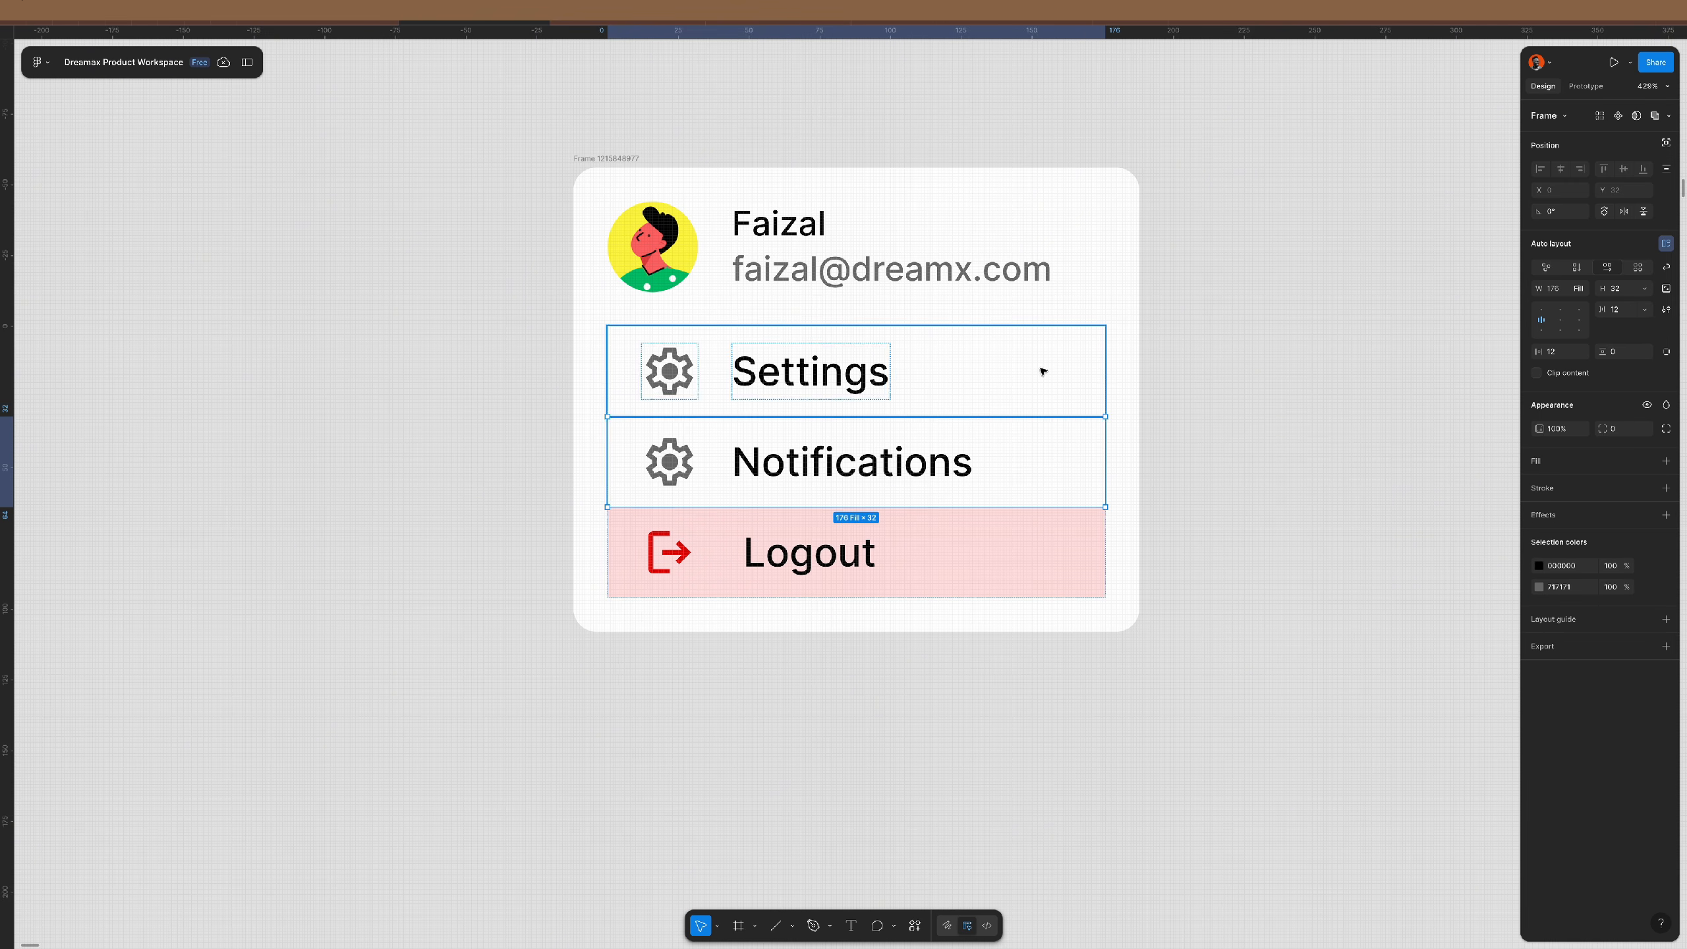
left_click(1039, 370, "shift")
left_click(1628, 427)
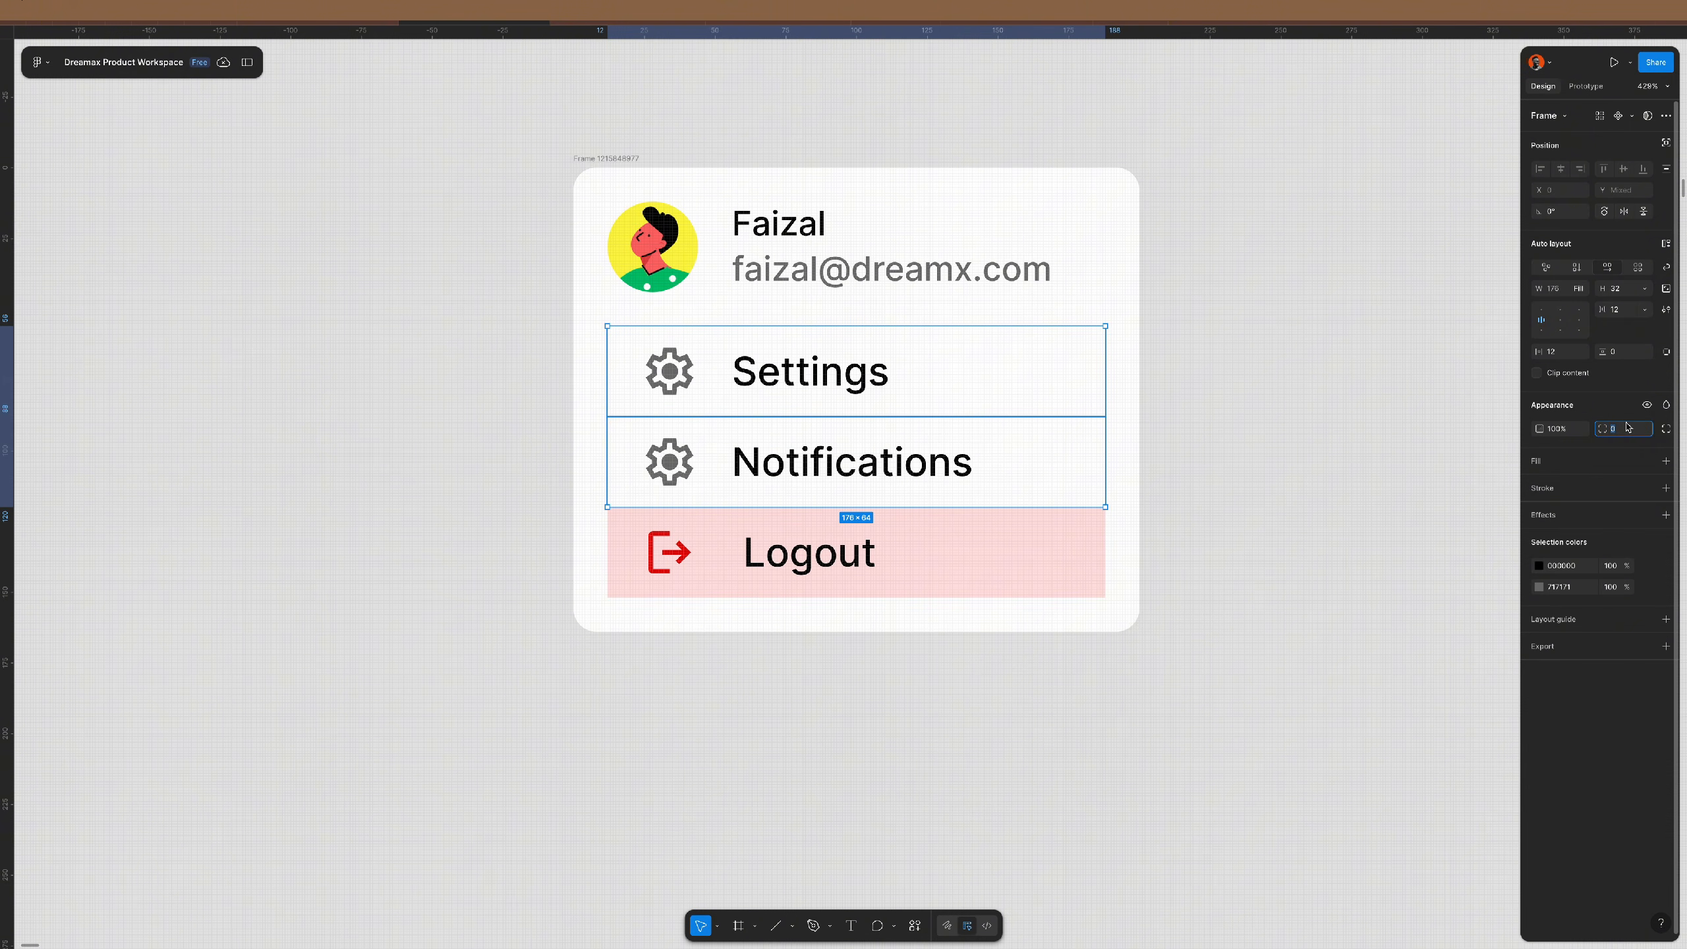
type("99")
key("Return")
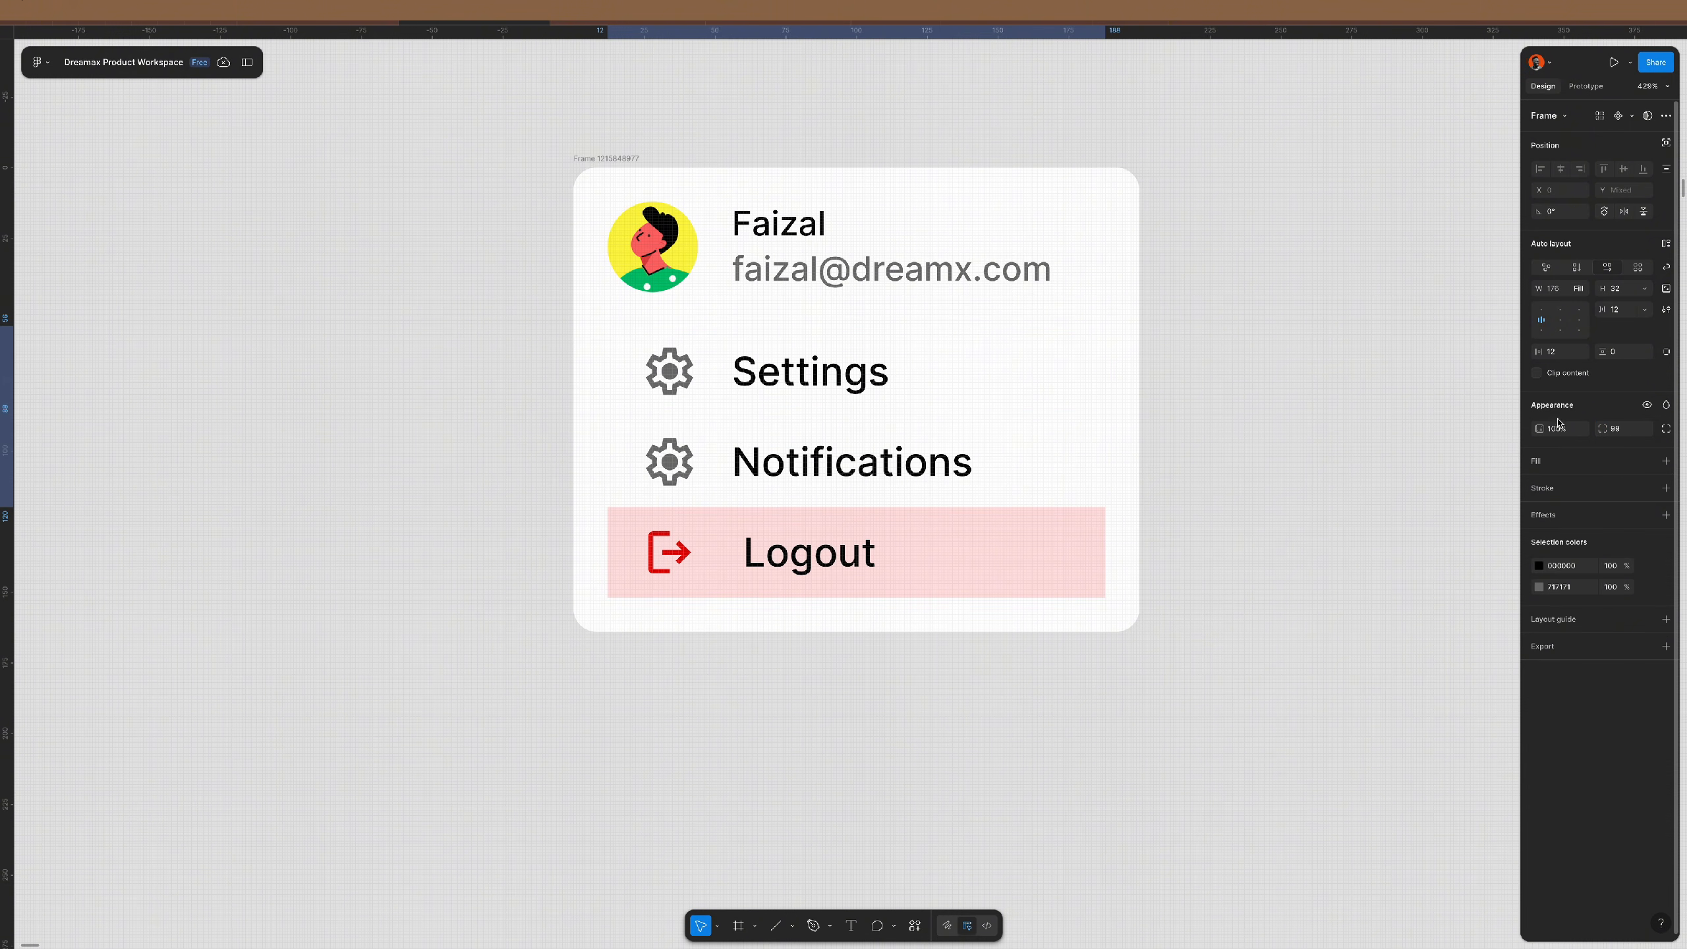
left_click(1020, 584)
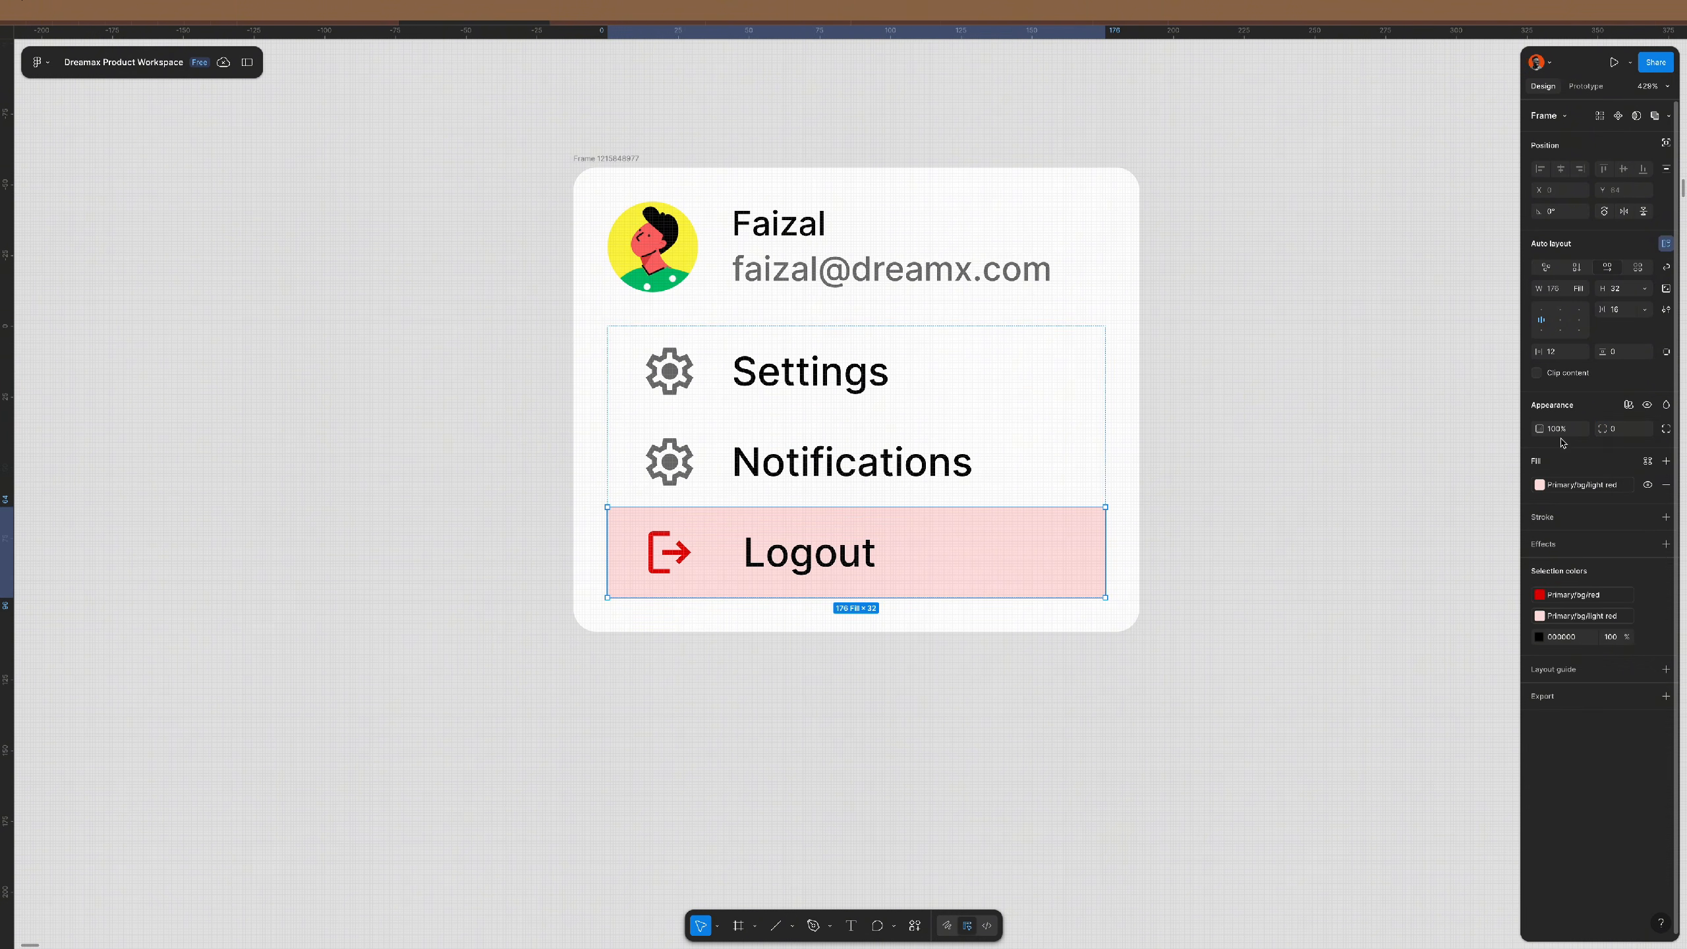
key("Return")
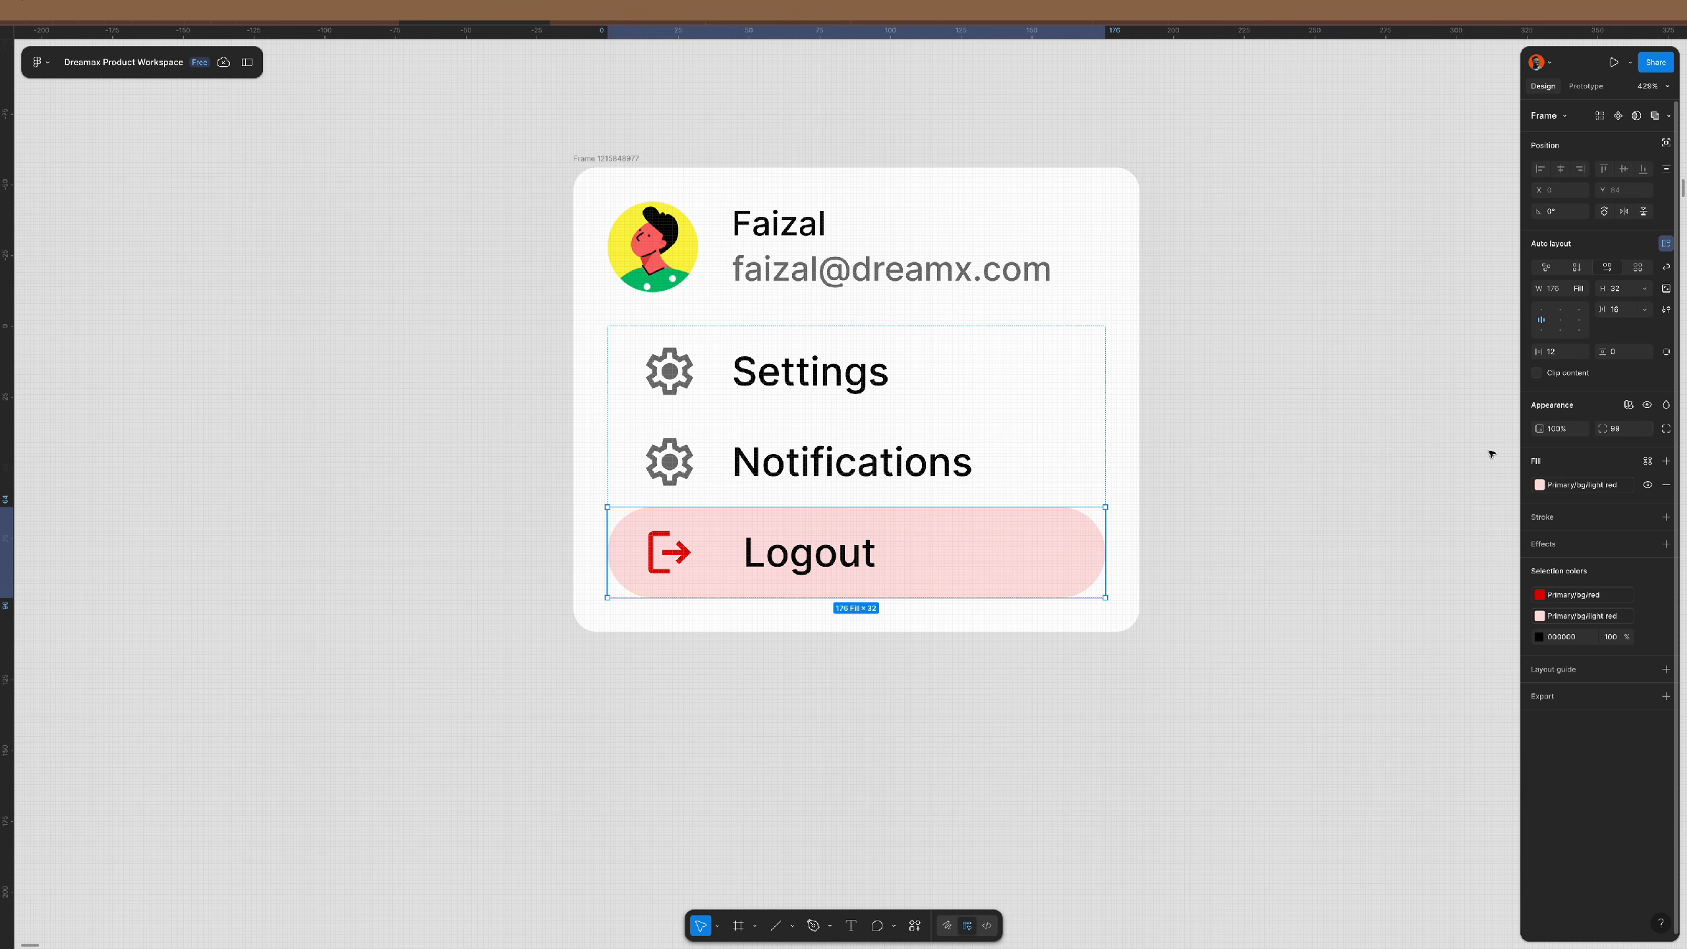
left_click(1288, 511)
scroll(672, 485, "down", 3)
scroll(672, 484, "down", 1)
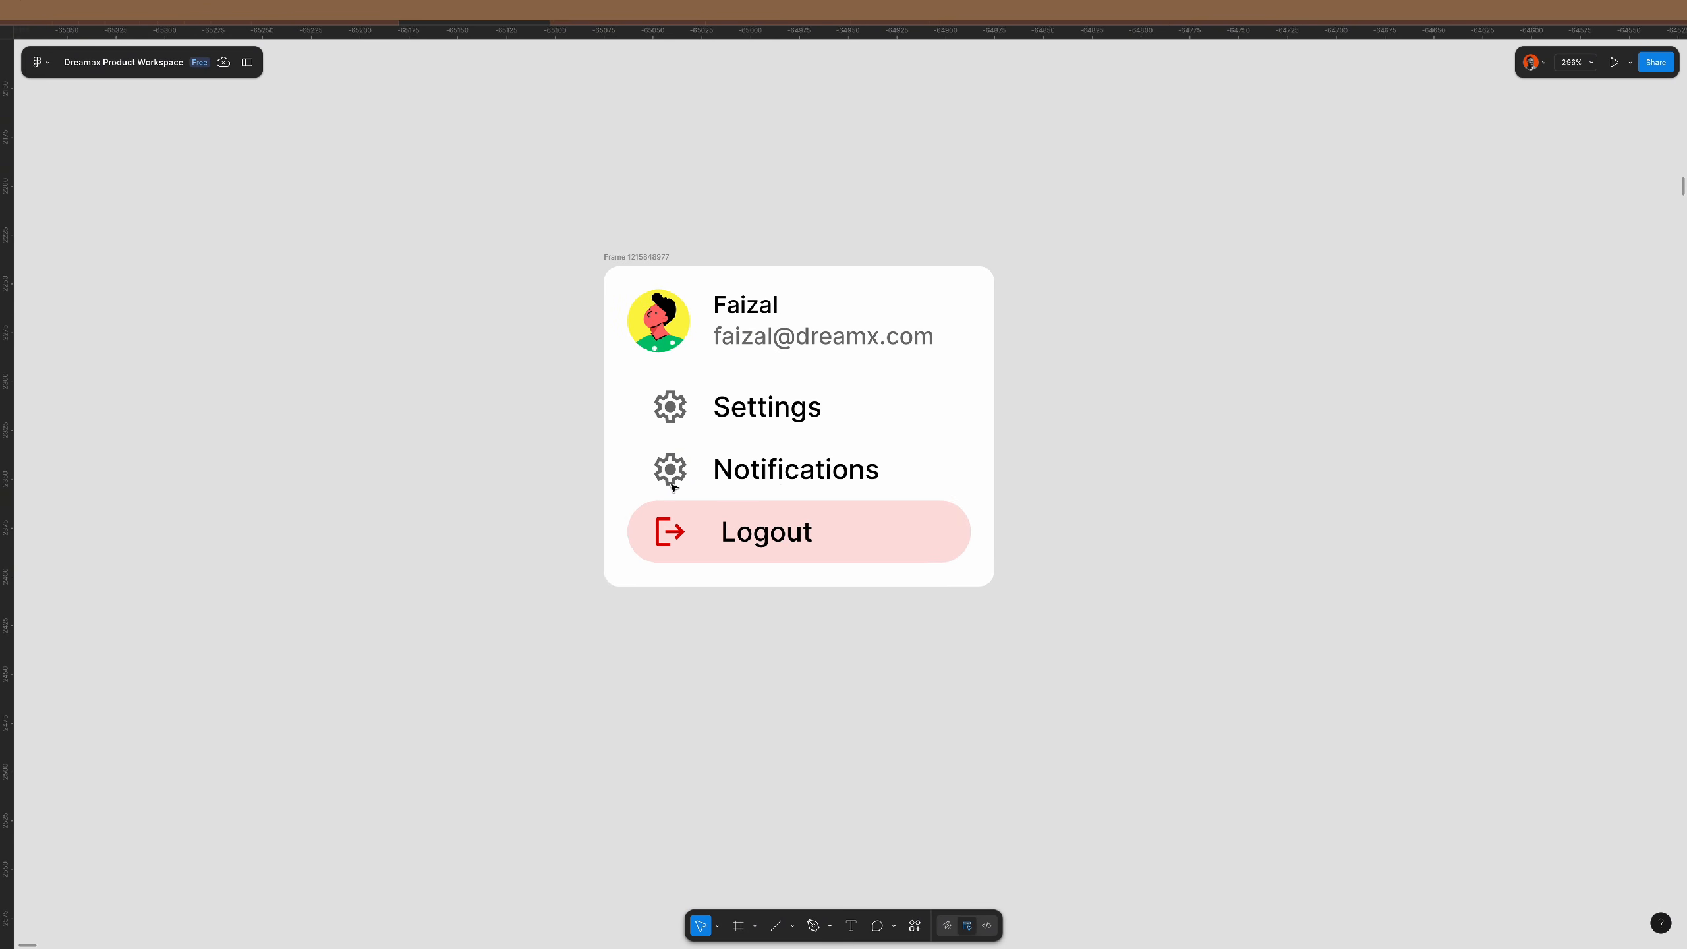
scroll(674, 484, "right", 2)
scroll(673, 487, "down", 2)
- Insert the arrow cursor symbol from the Material Symbols plugin, searching 'cursor'
left_click(793, 463)
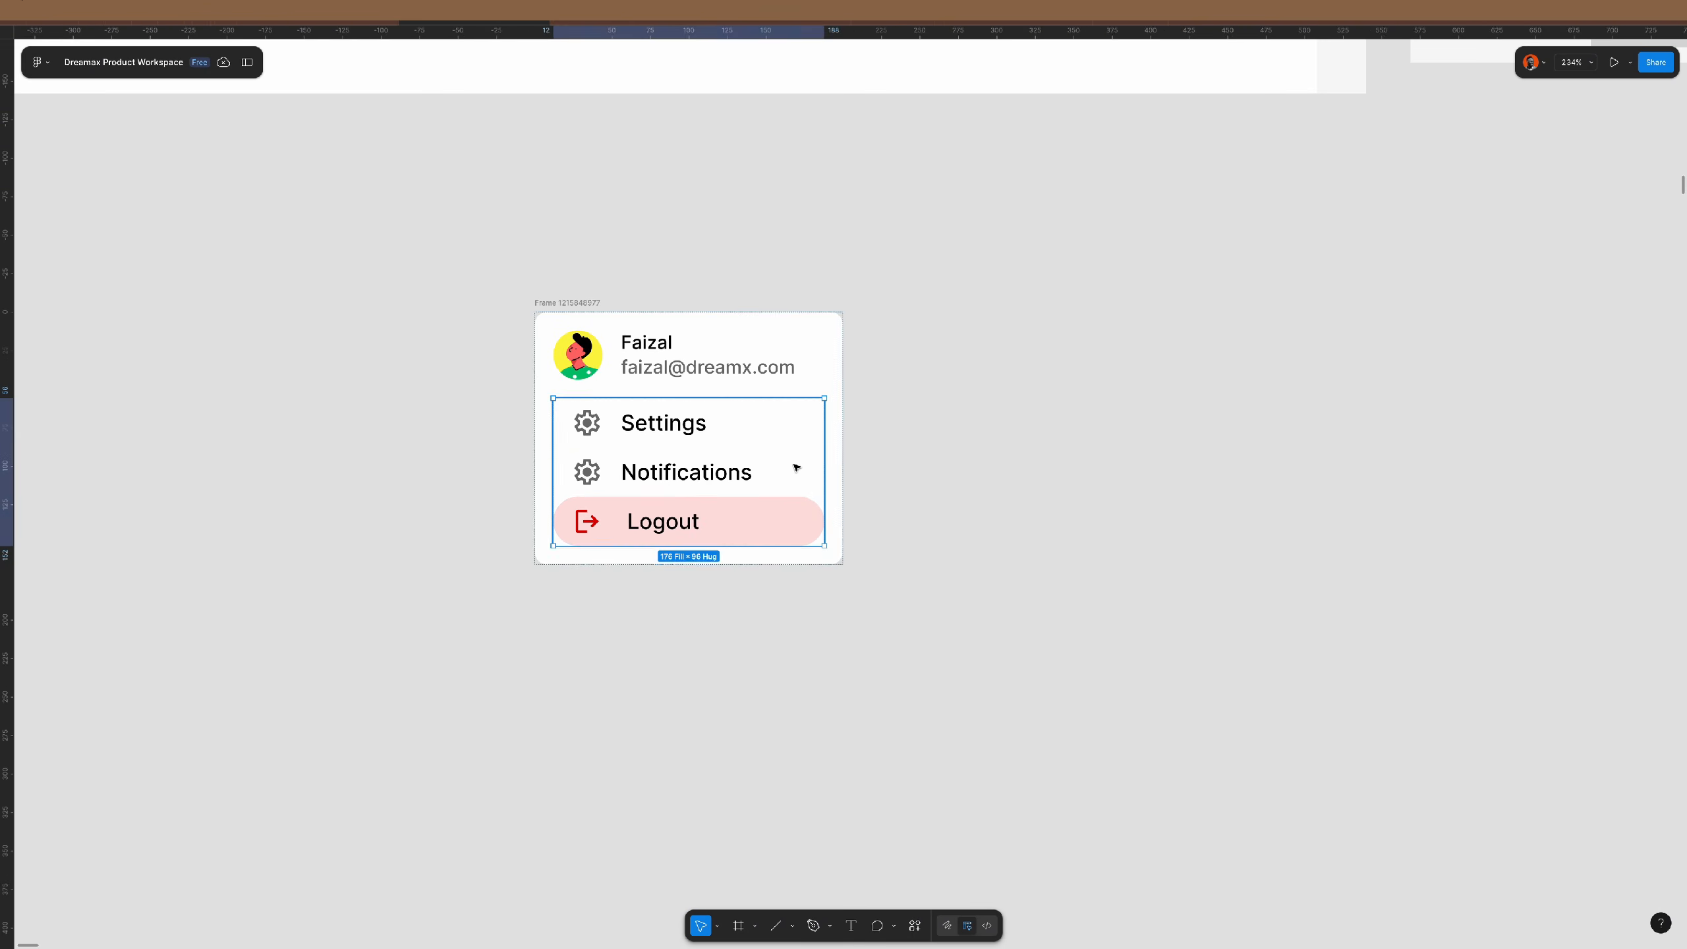
left_click(914, 478)
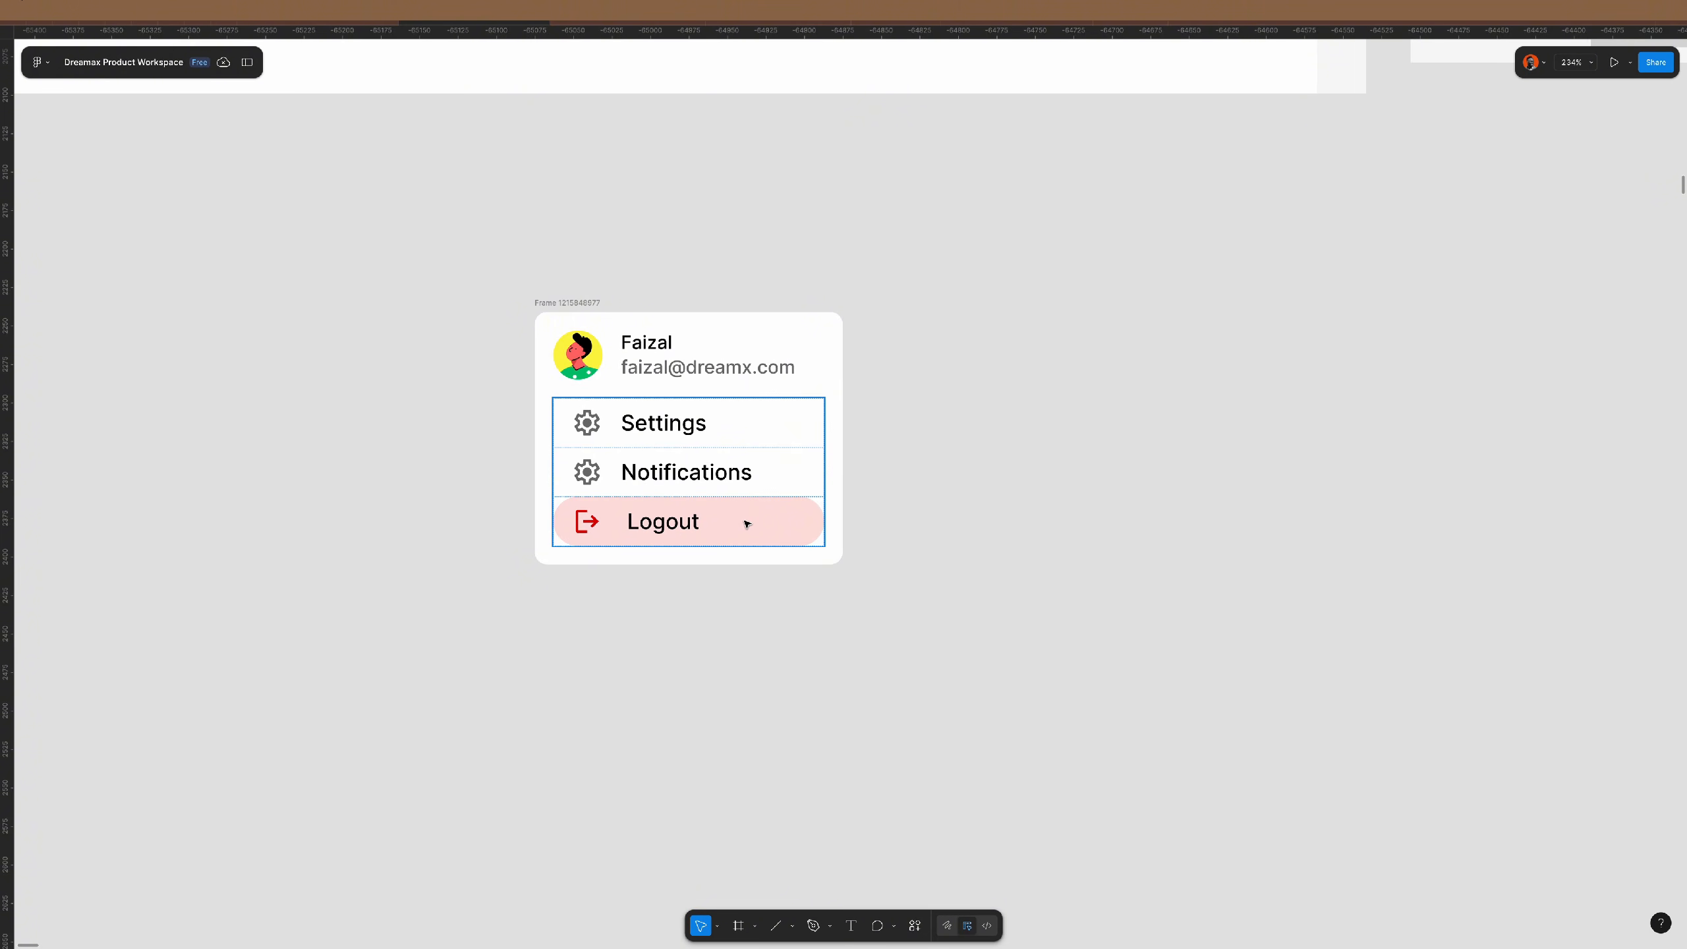
left_click(914, 926)
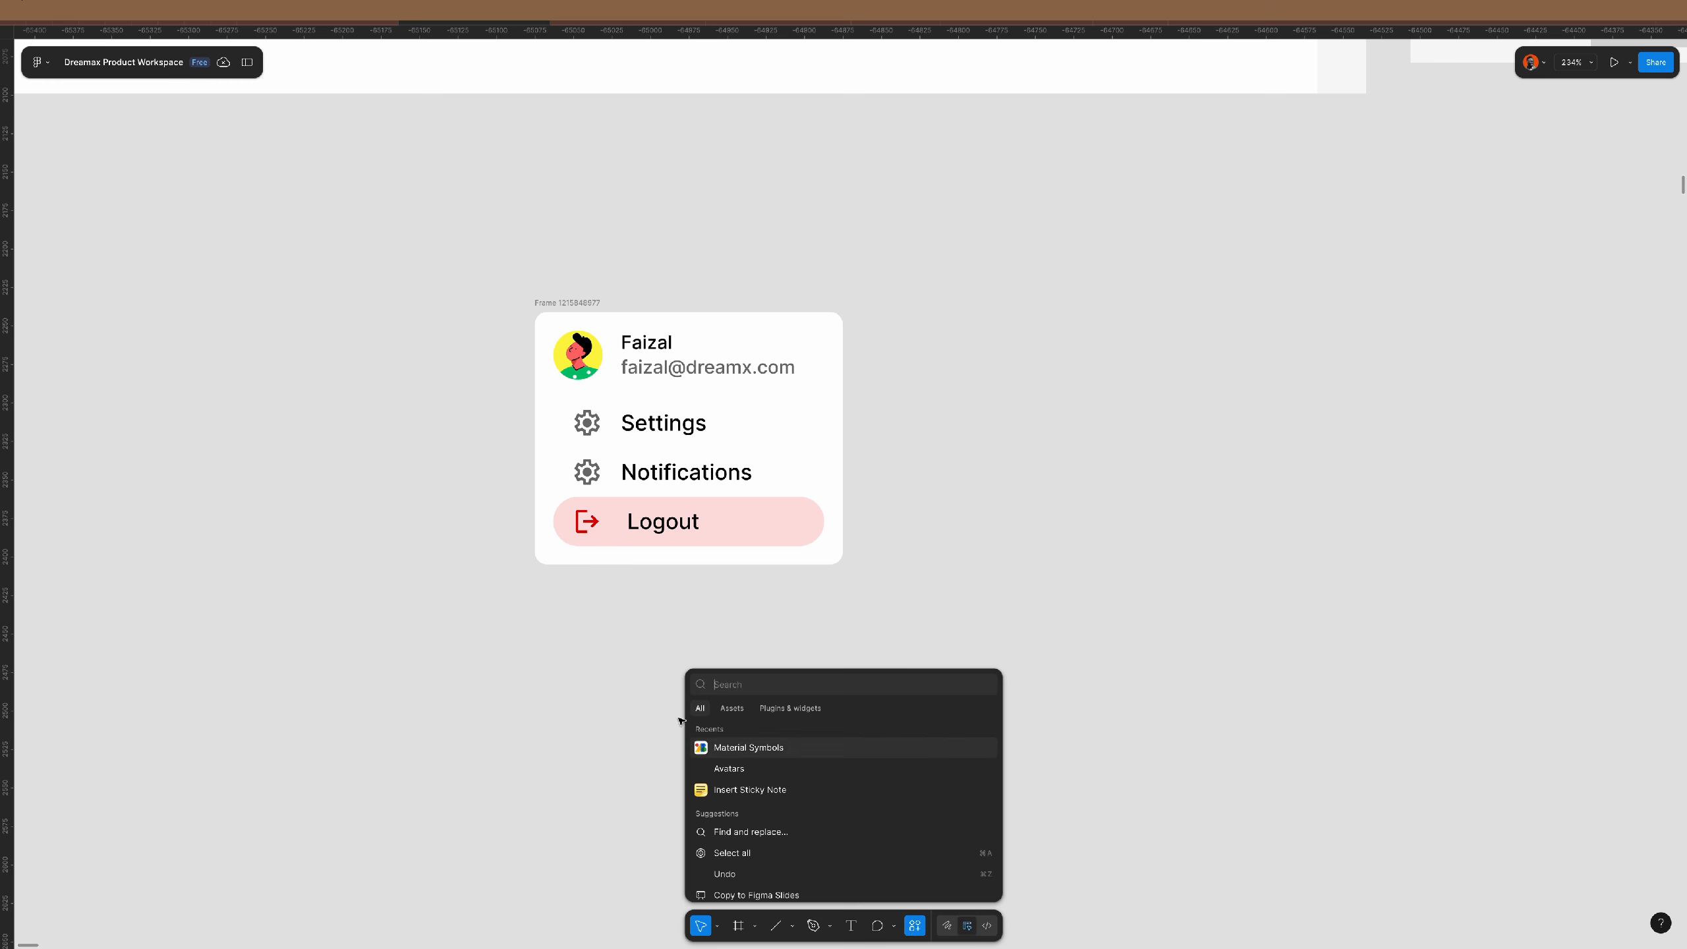
left_click(770, 761)
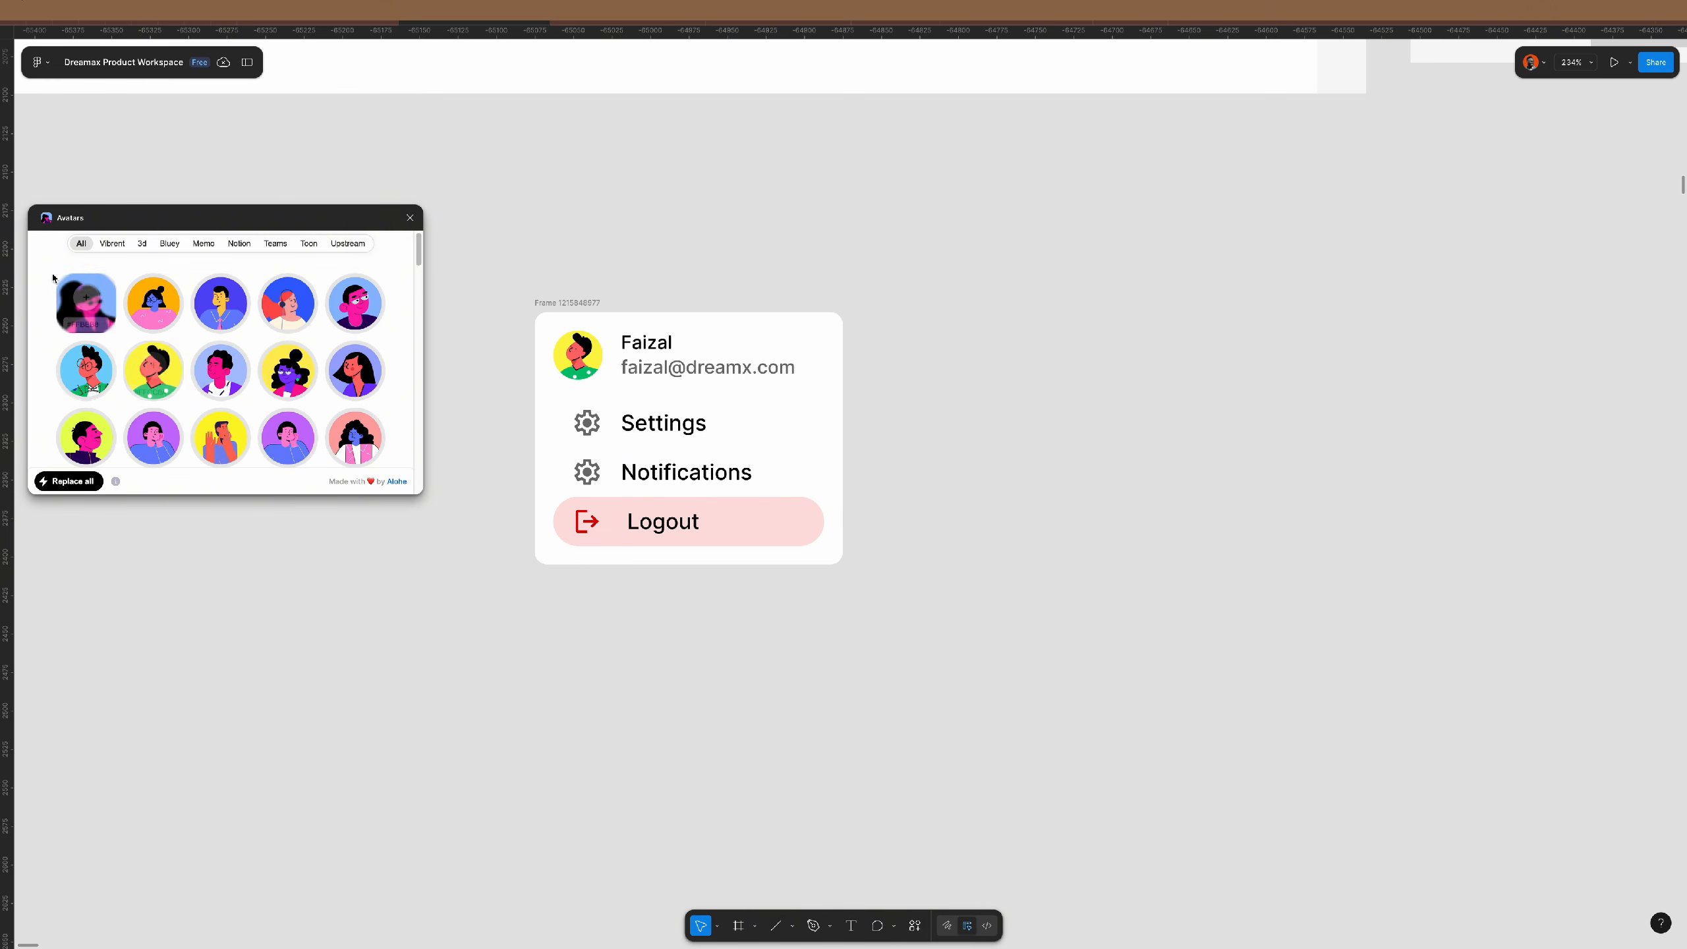
left_click(410, 217)
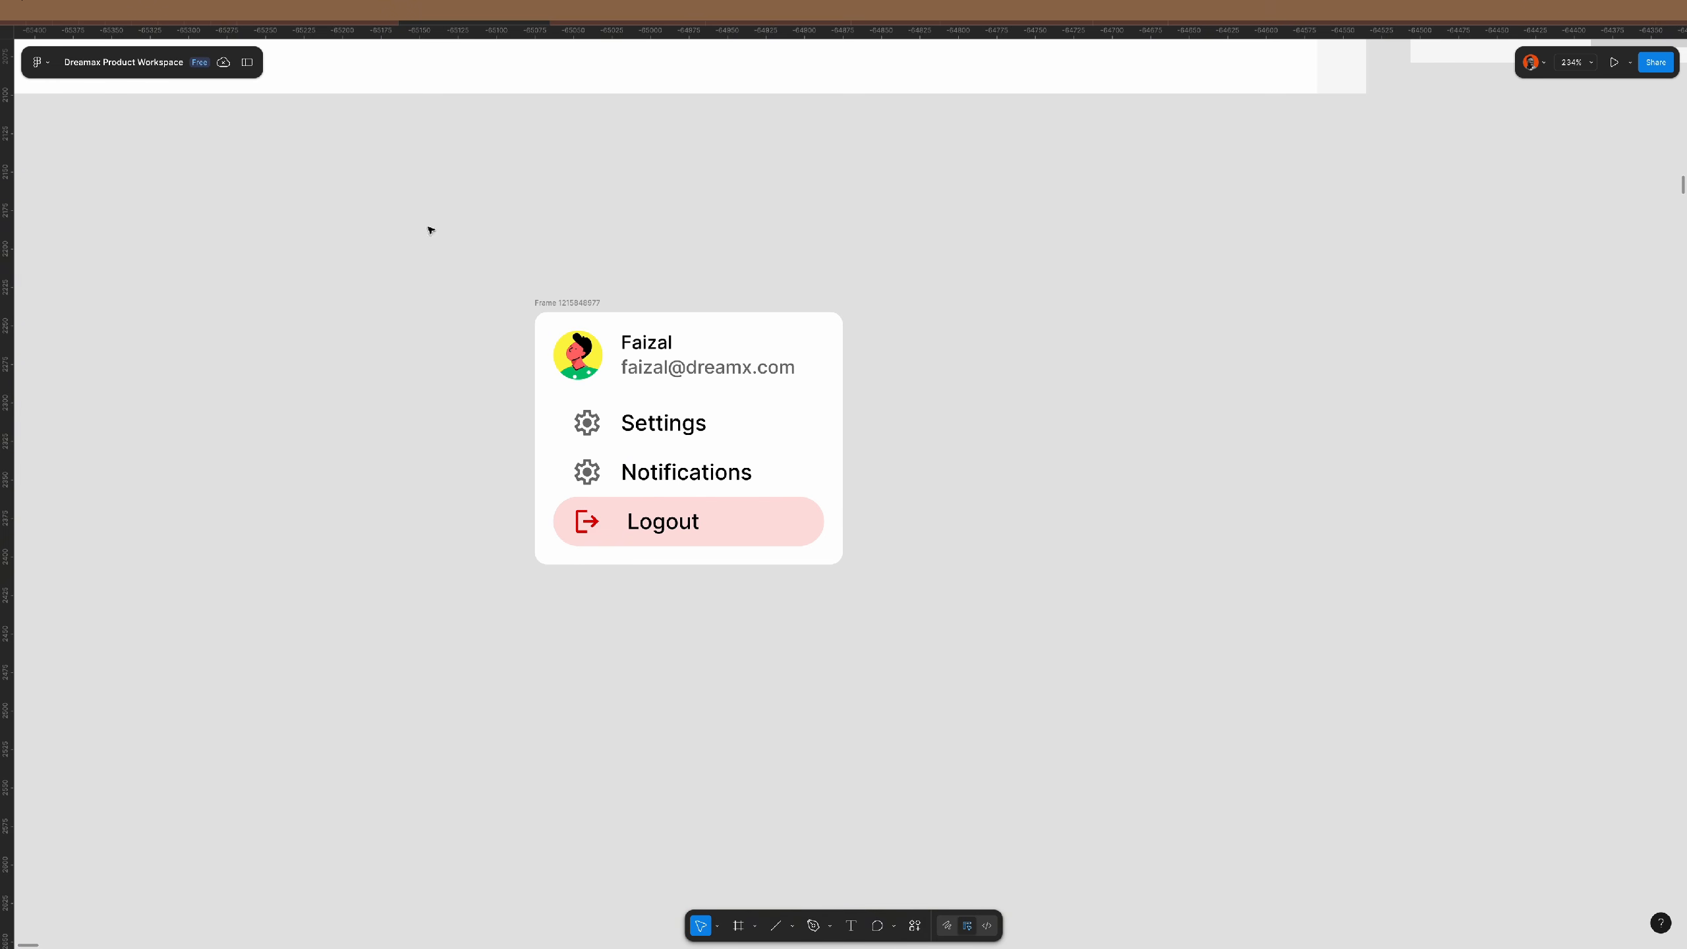
left_click(914, 926)
left_click(764, 765)
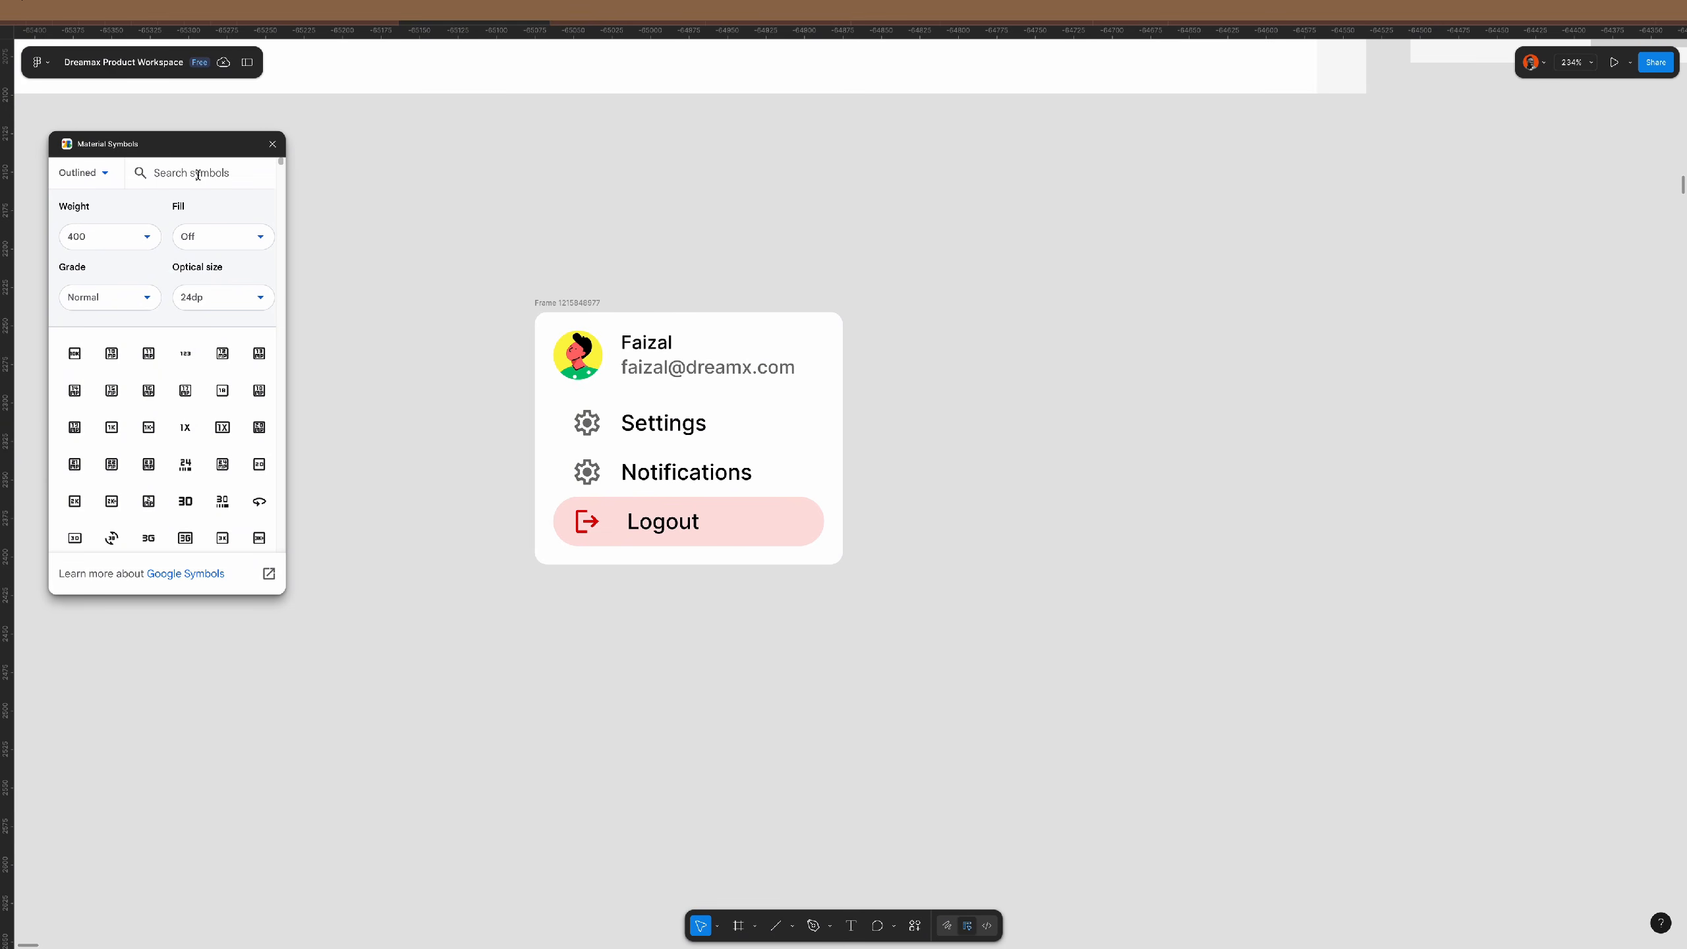
type("cursor")
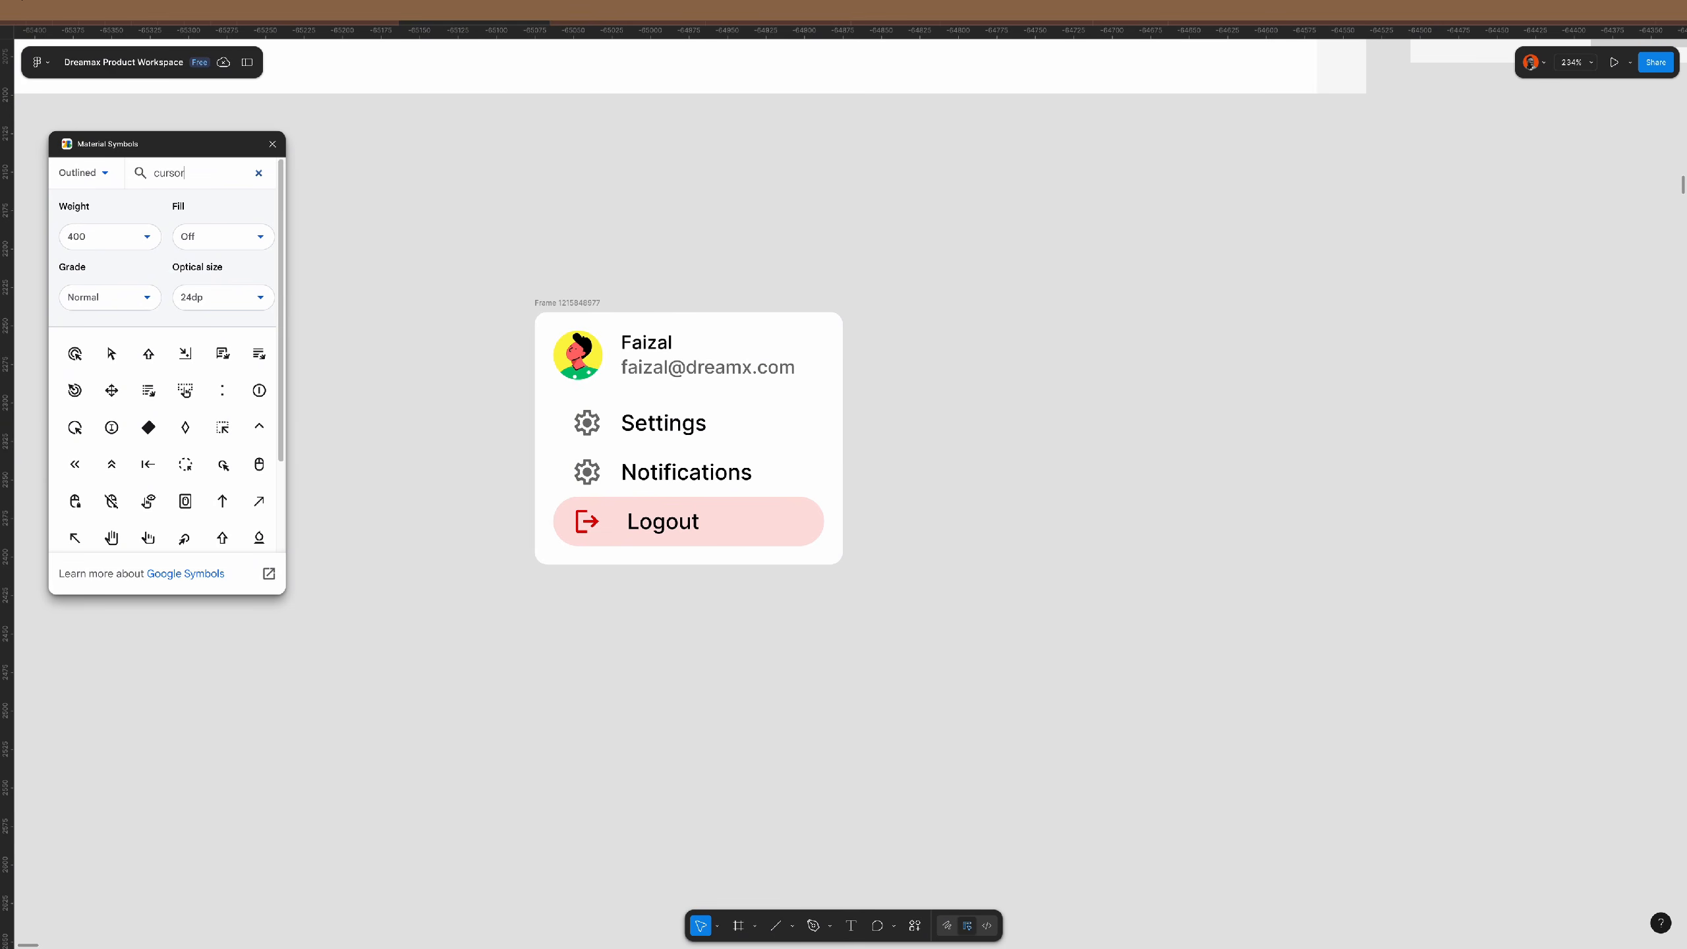
left_click(113, 355)
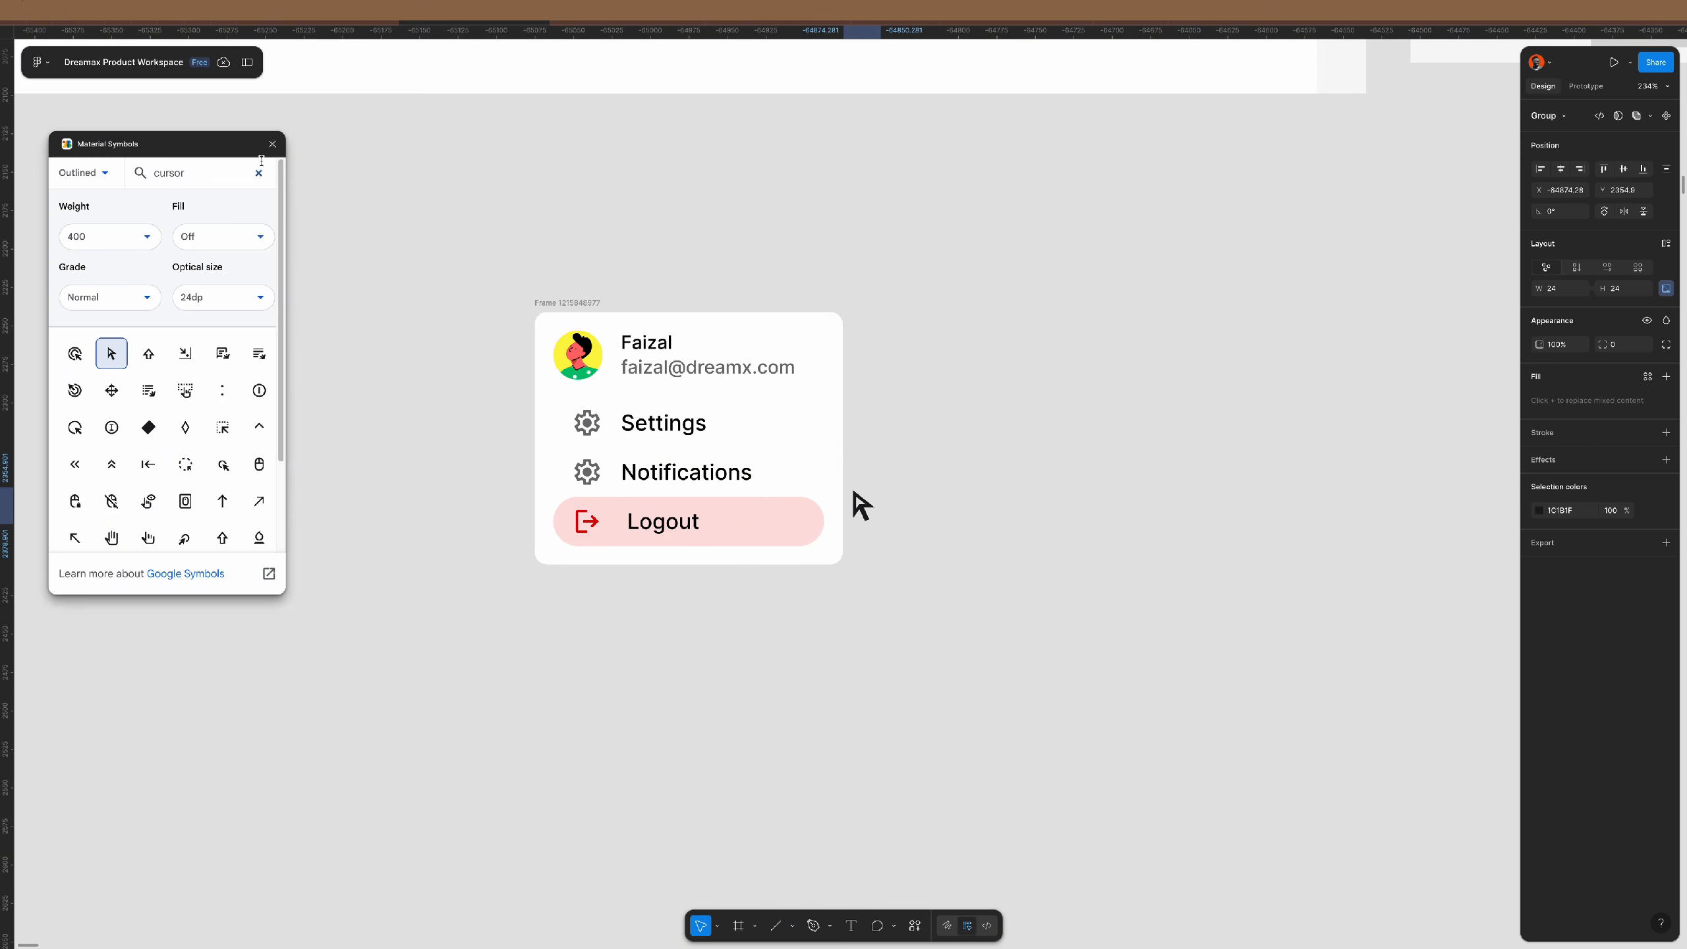
left_click(273, 144)
- Resize the arrow icon to 16×16 and place it bottom-aligned just right of the Logout text
left_click_drag(862, 506, 872, 557)
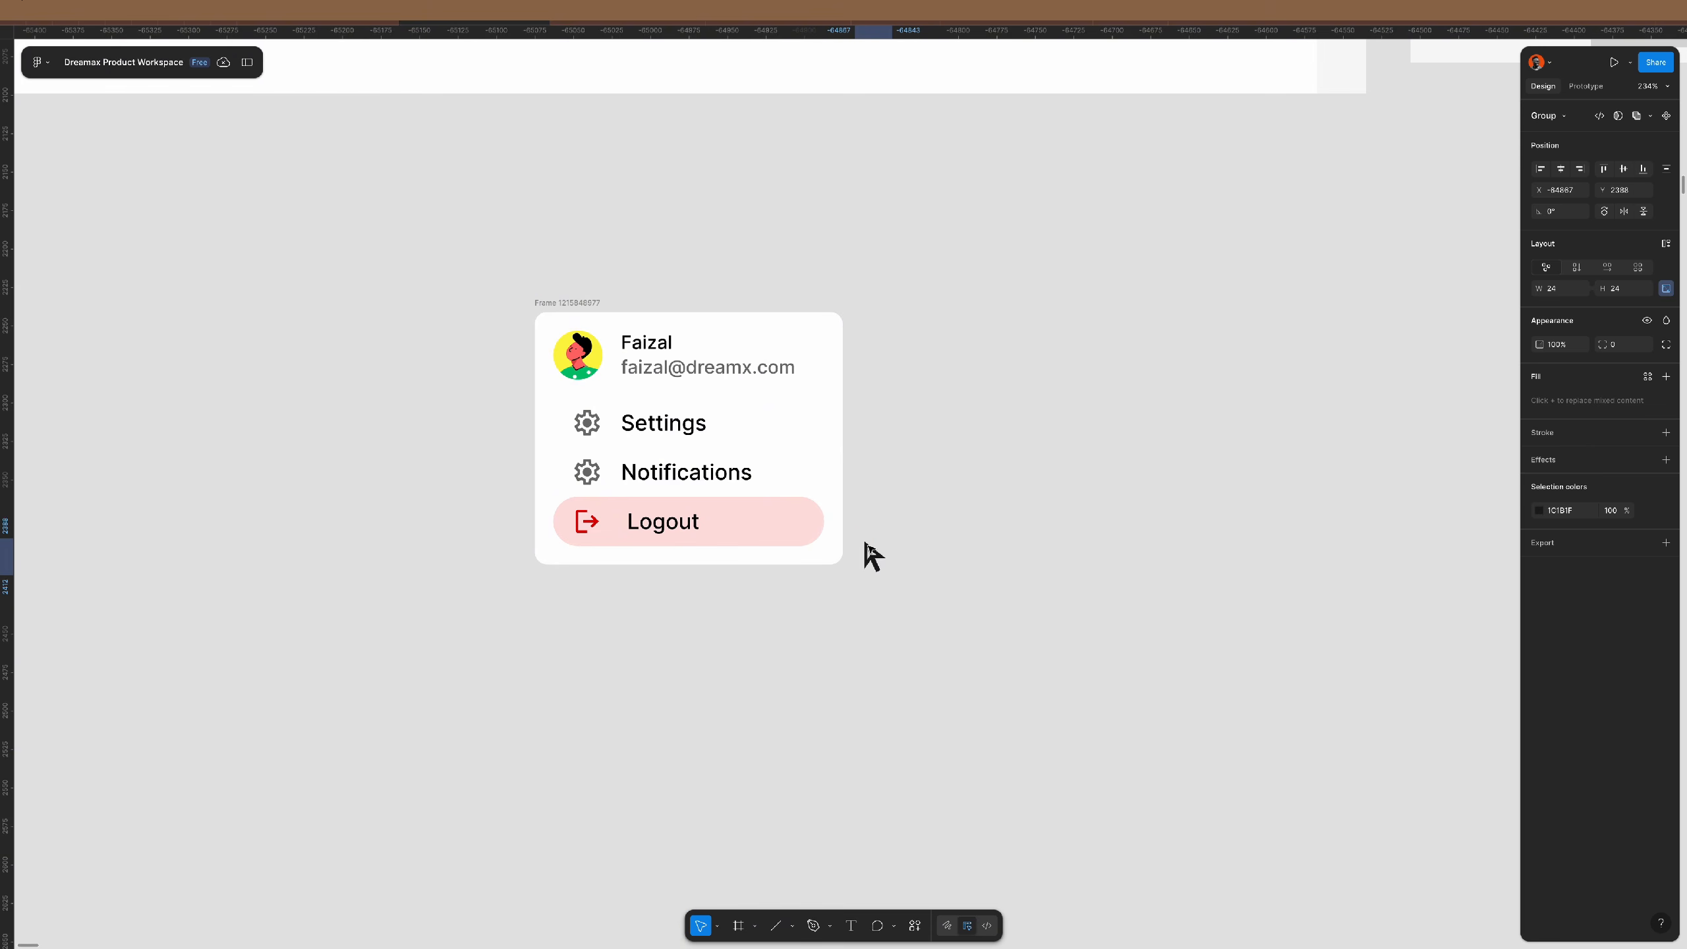
left_click(1568, 293)
type("16")
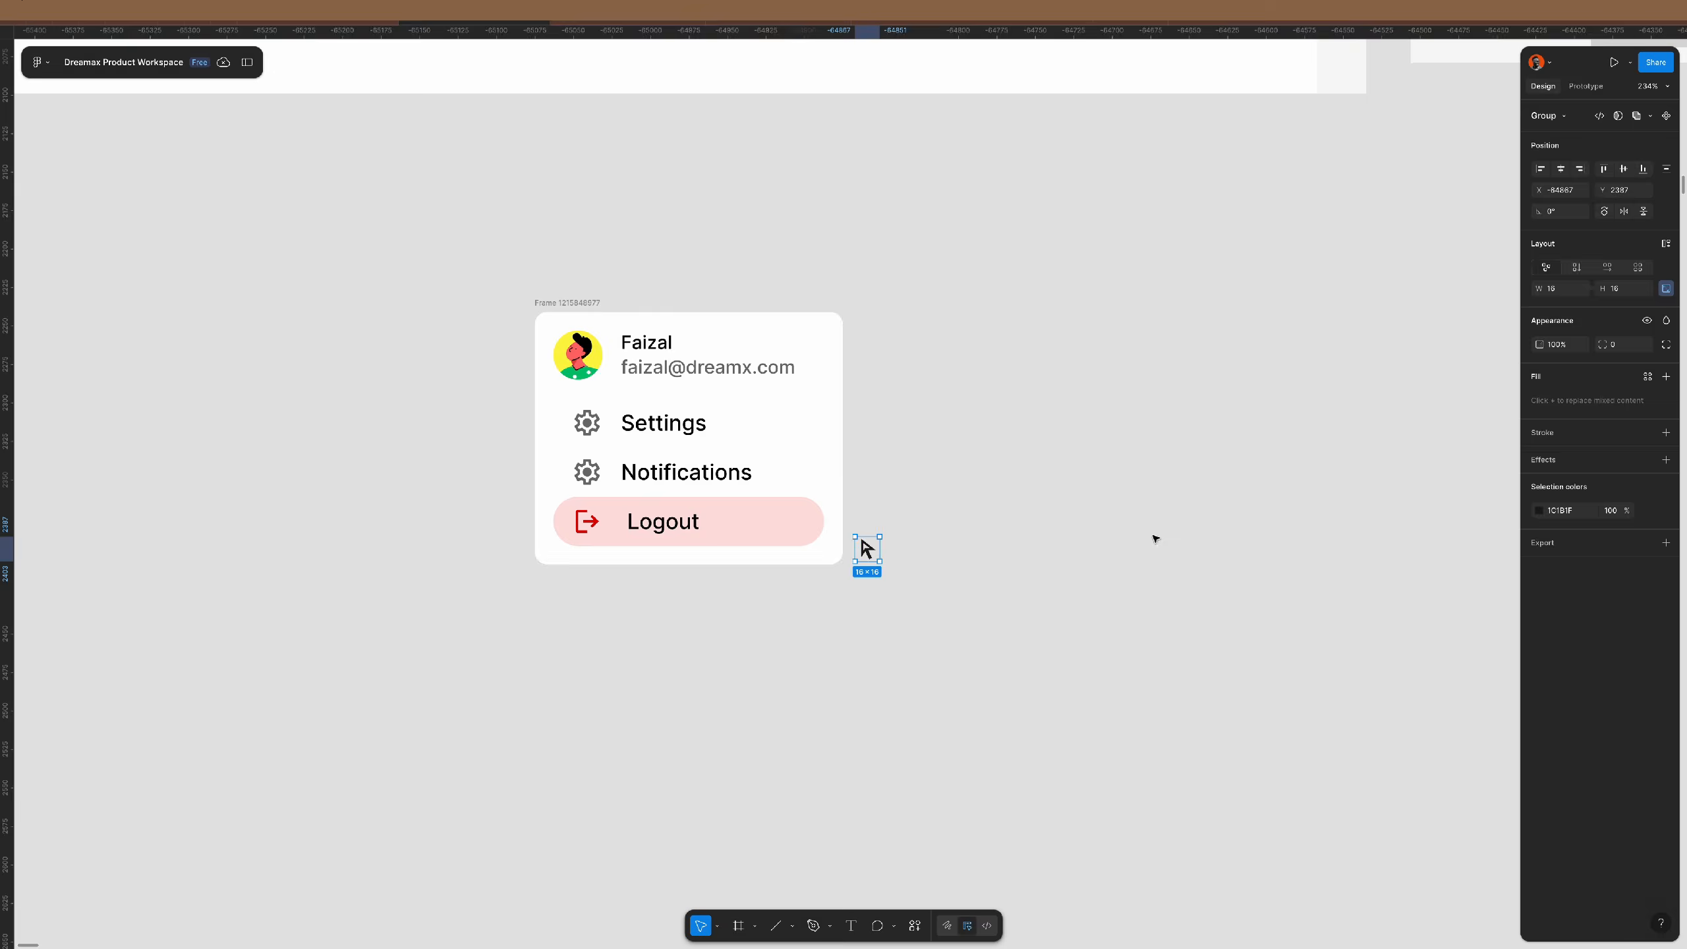
left_click(1156, 539)
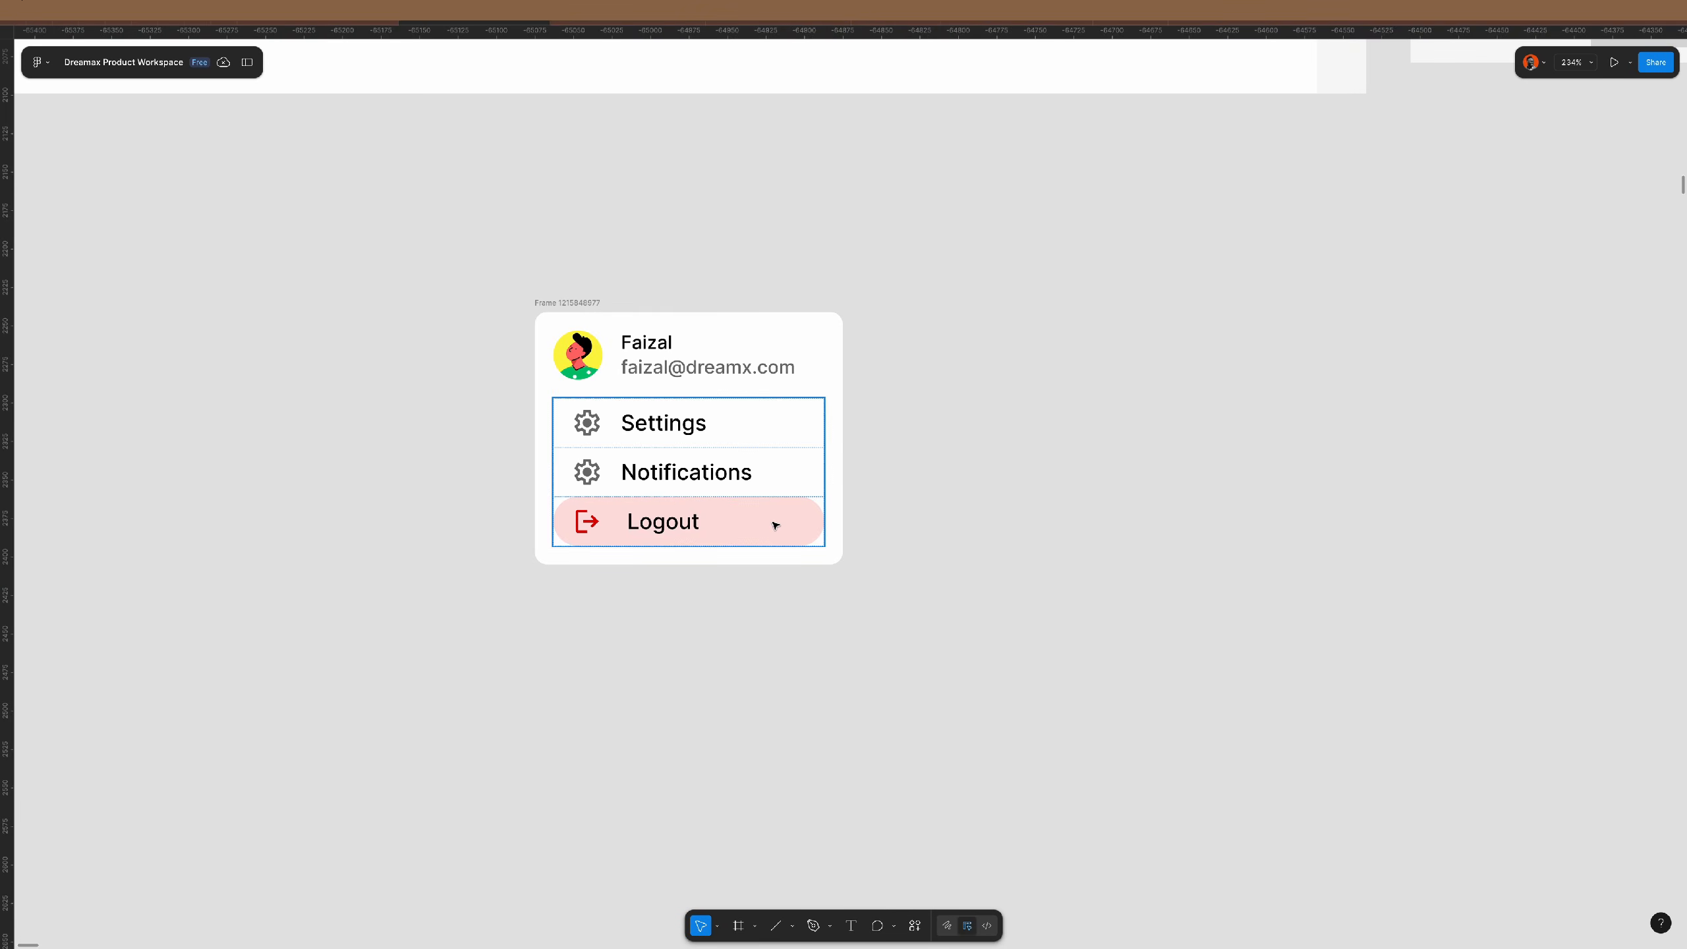
left_click(776, 526, "super")
left_click(736, 522)
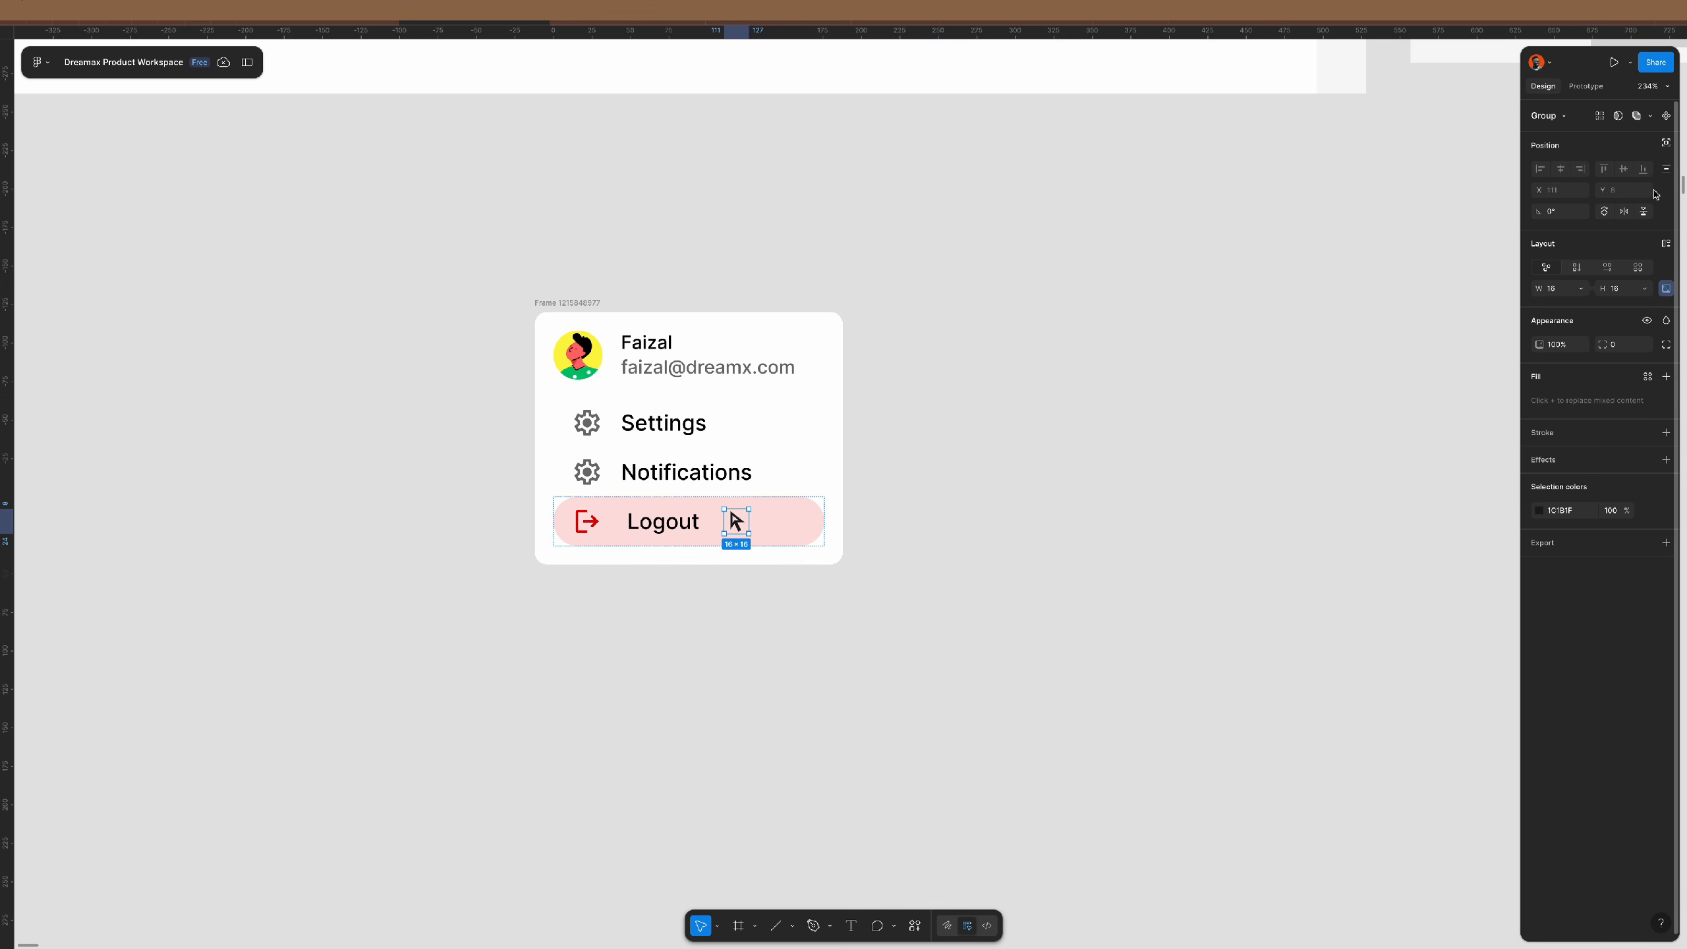
left_click(1667, 142)
left_click(1642, 169)
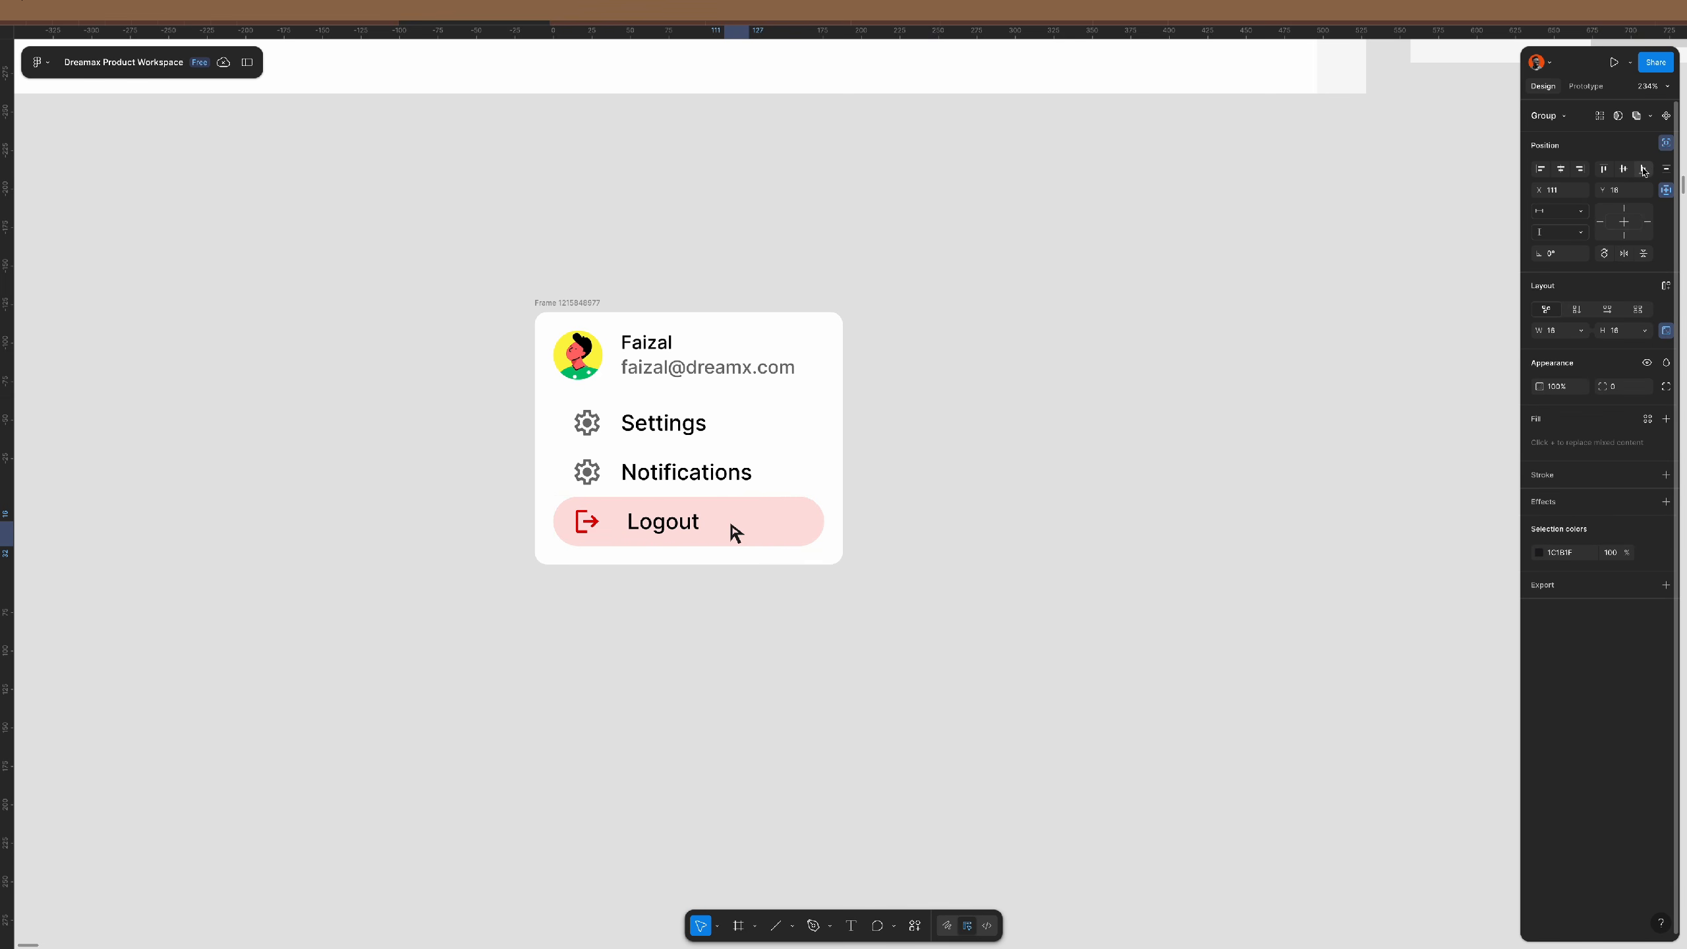
left_click_drag(736, 548, 780, 531)
key("Down")
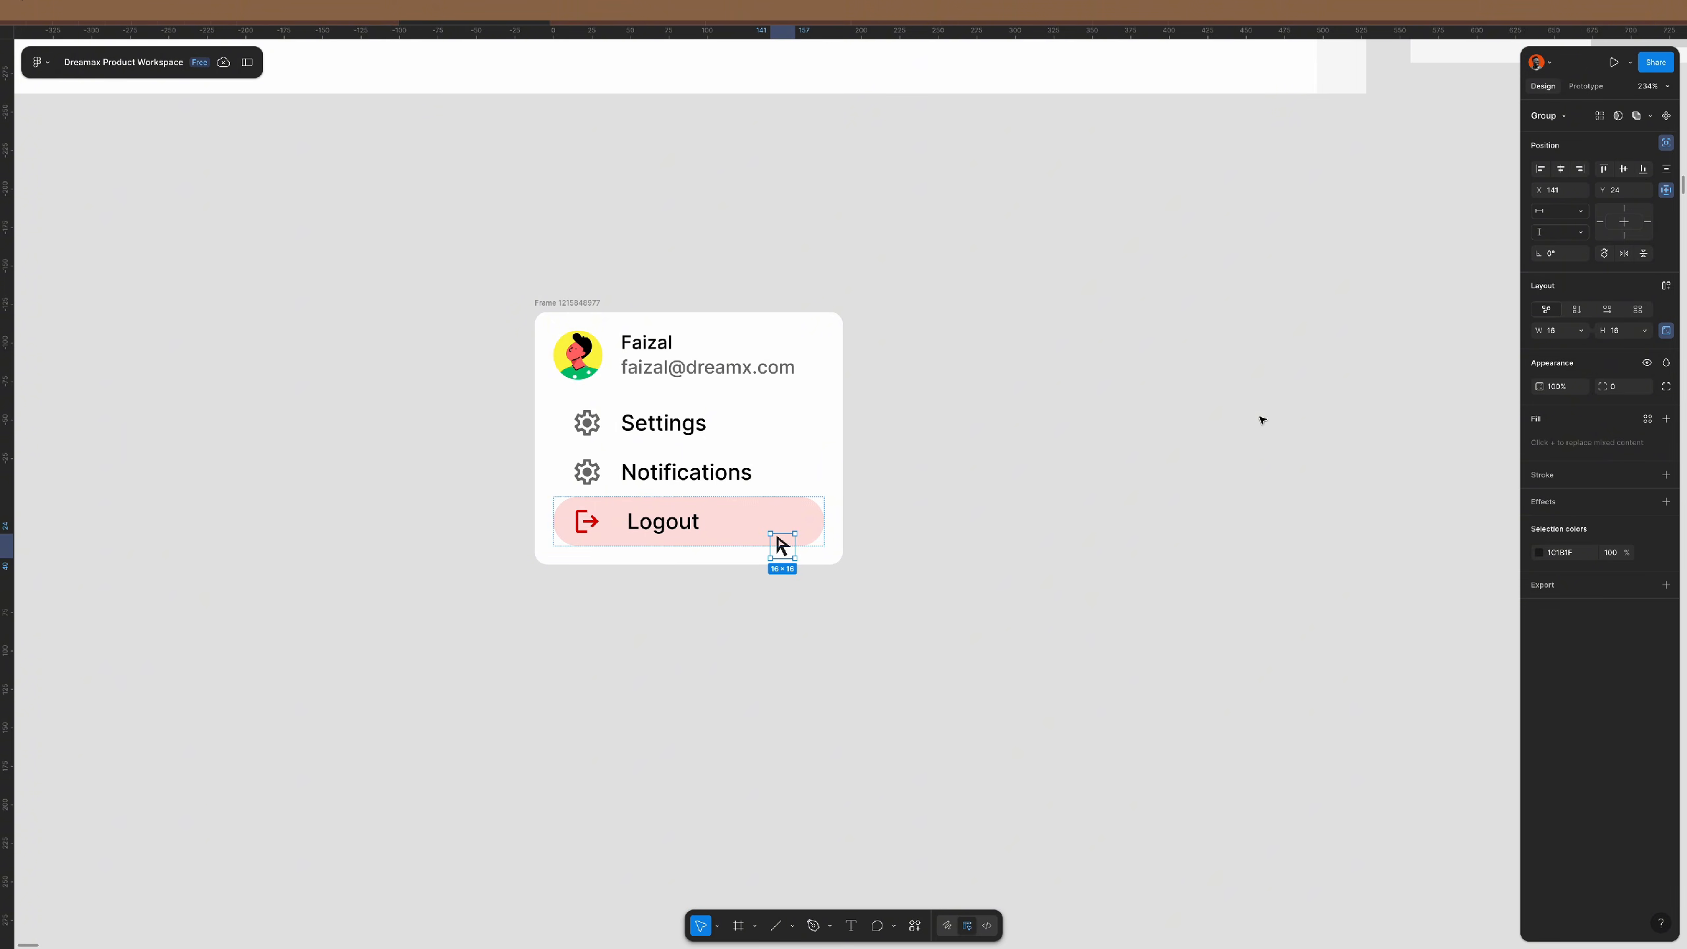
left_click(1150, 505)
- Set the three menu rows' horizontal padding to 12
scroll(782, 545, "up", 5)
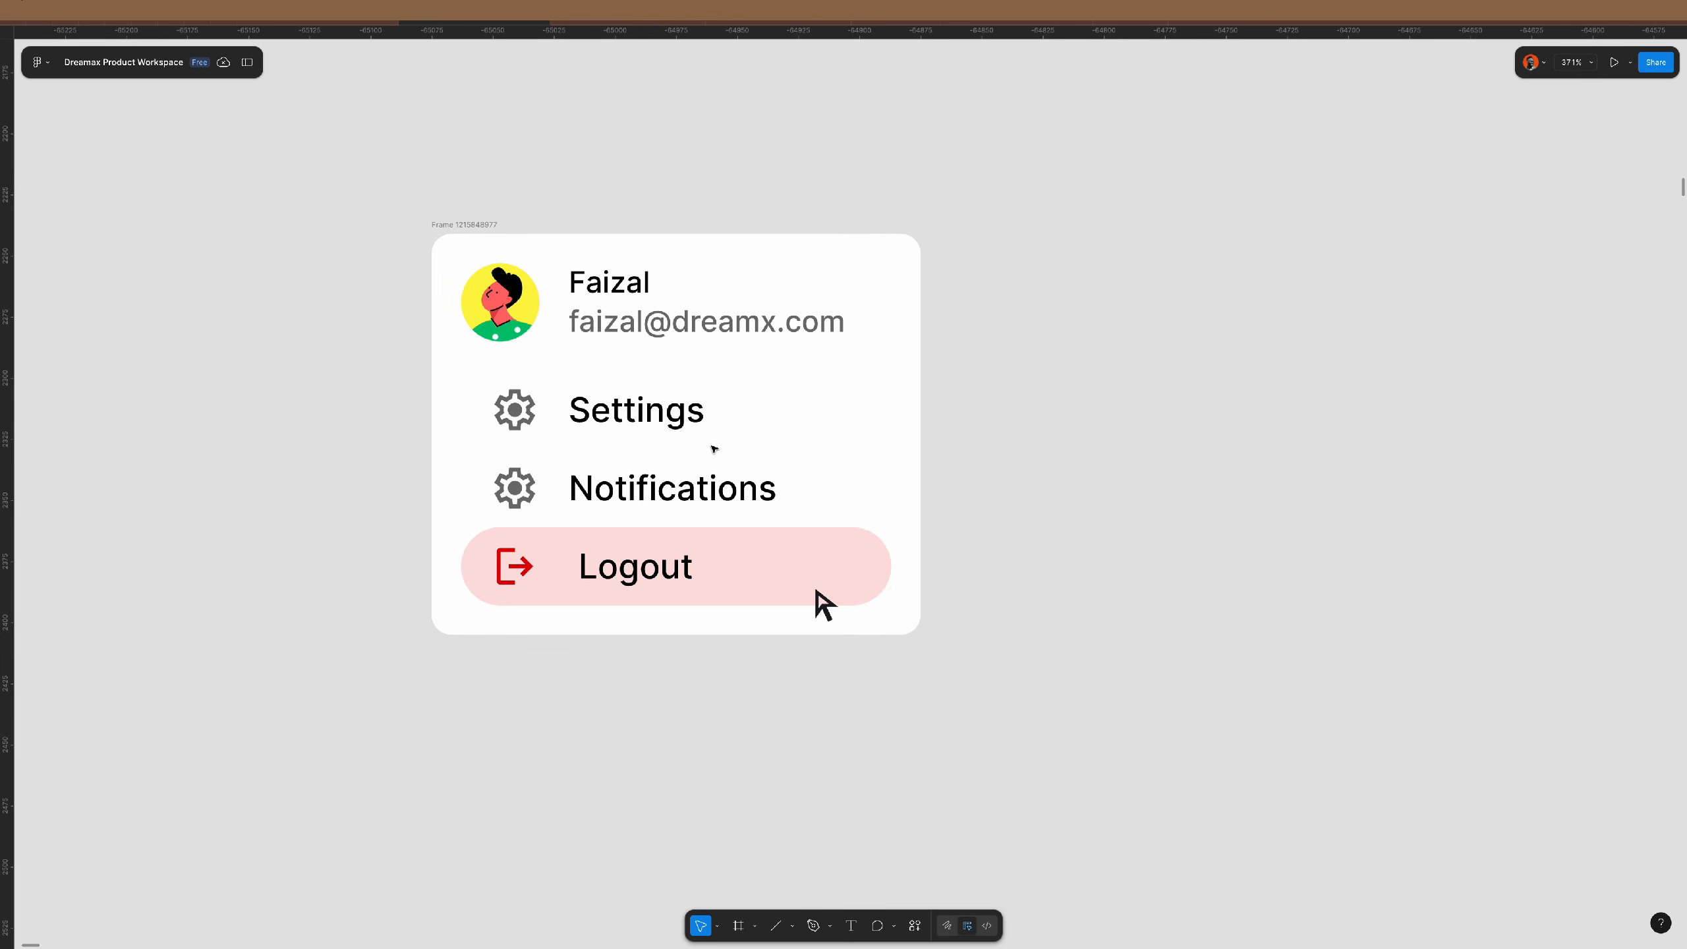
scroll(817, 591, "down", 3)
left_click(792, 558)
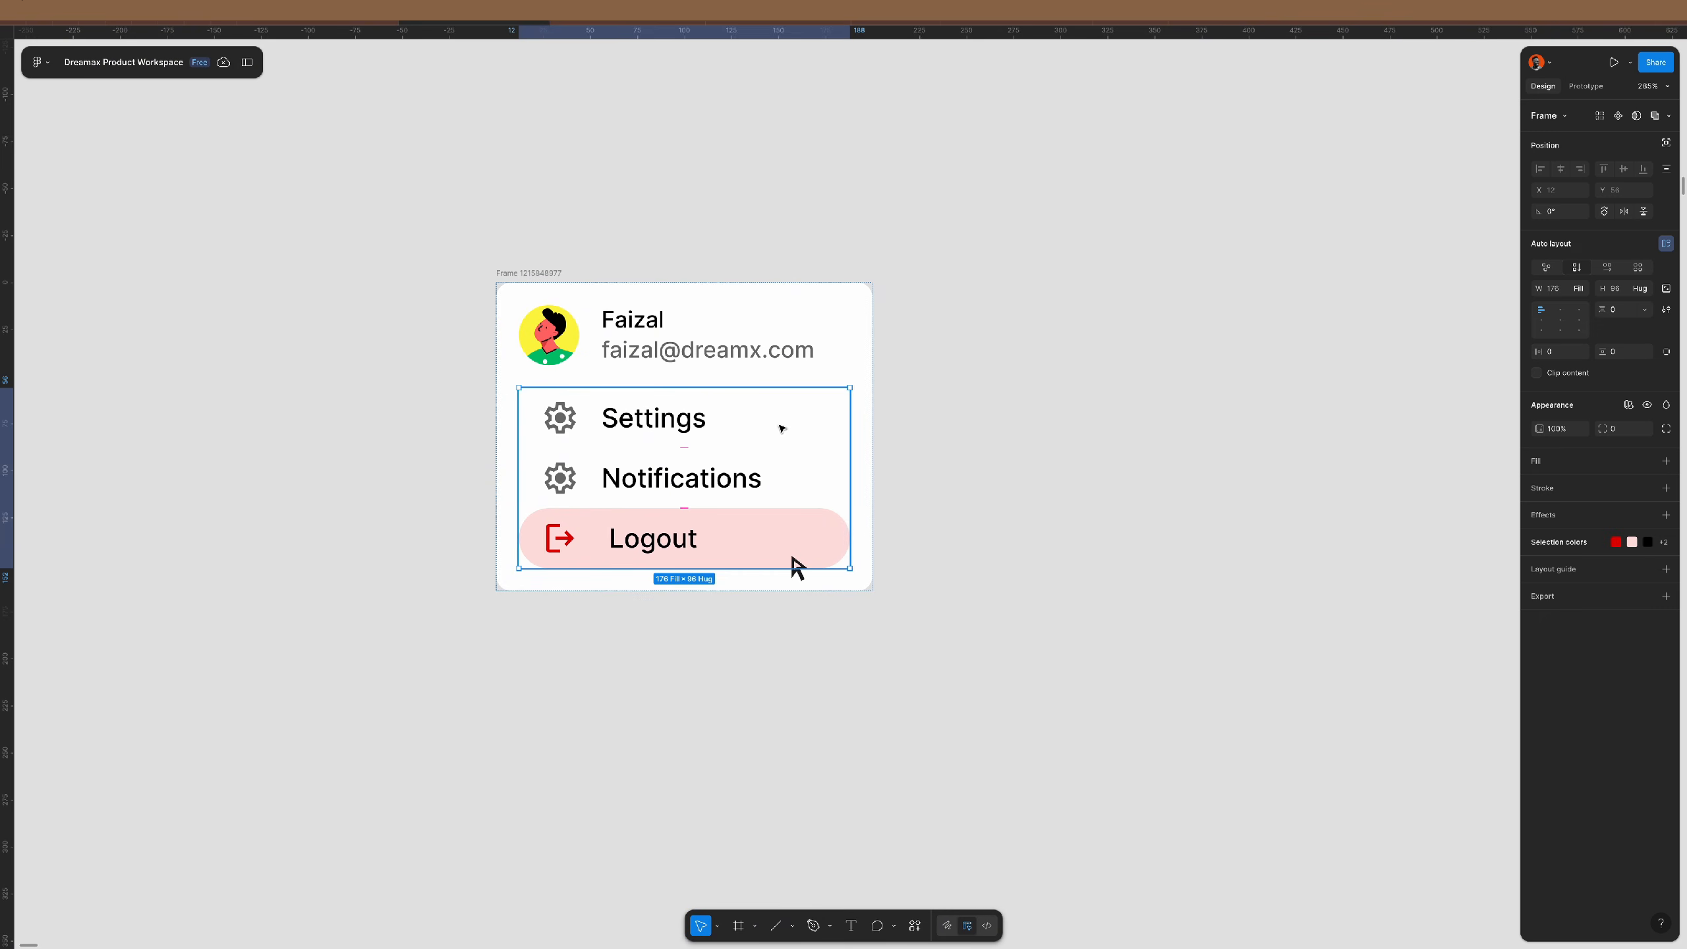
key("Return")
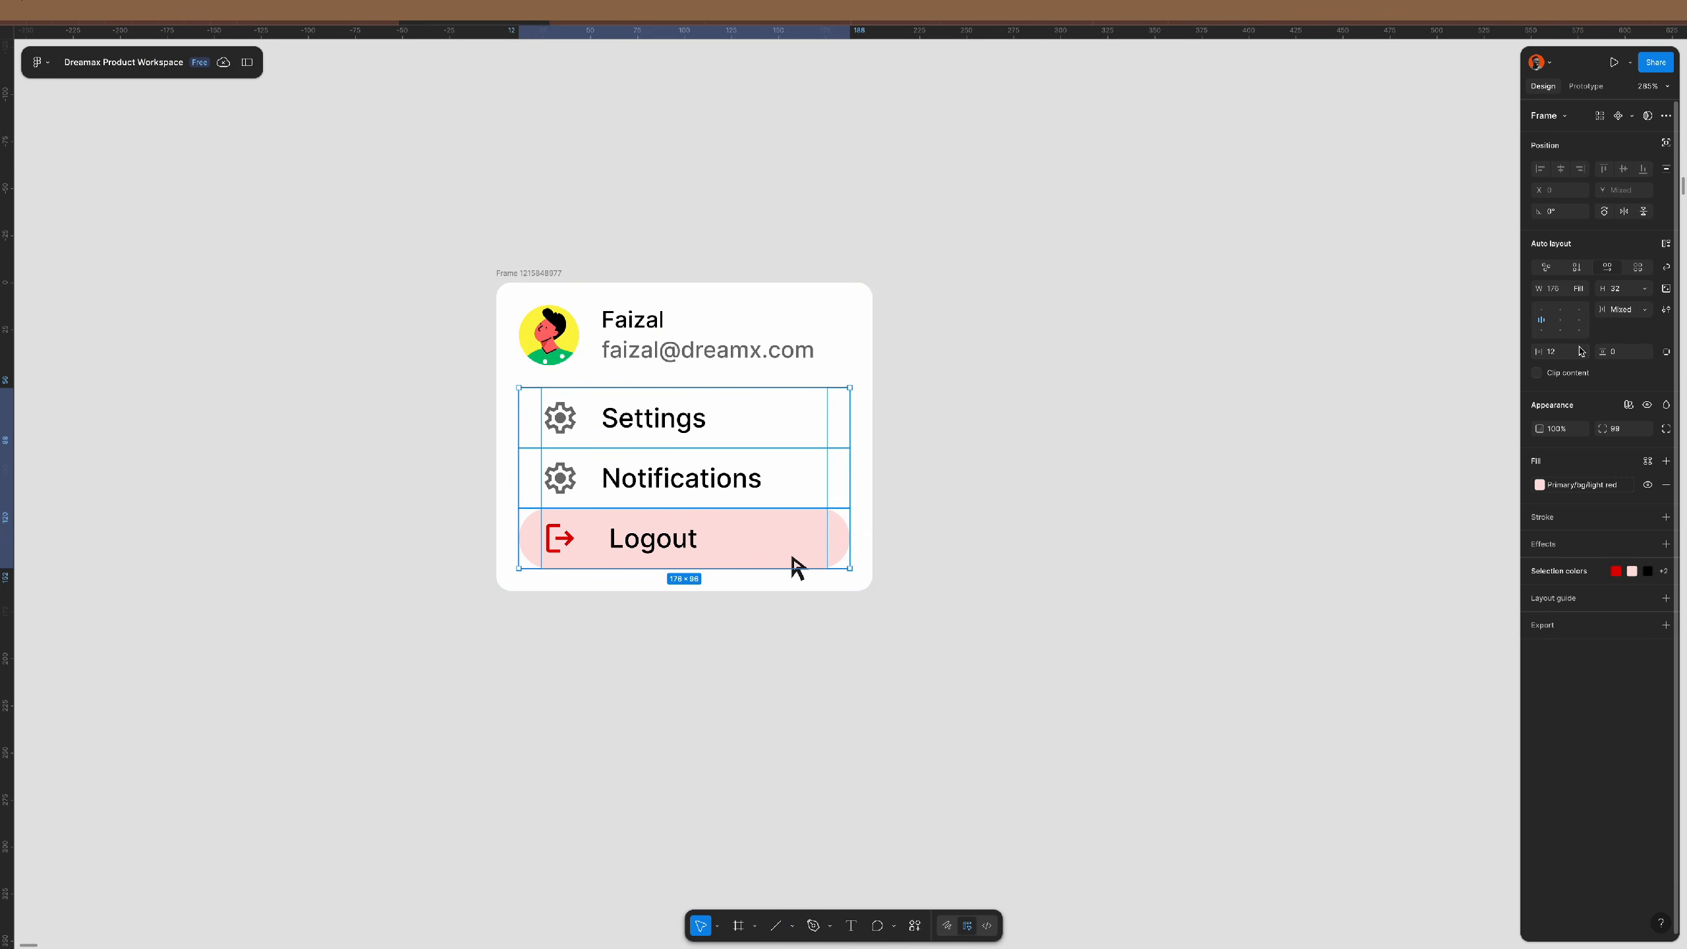
type("8")
key("Return")
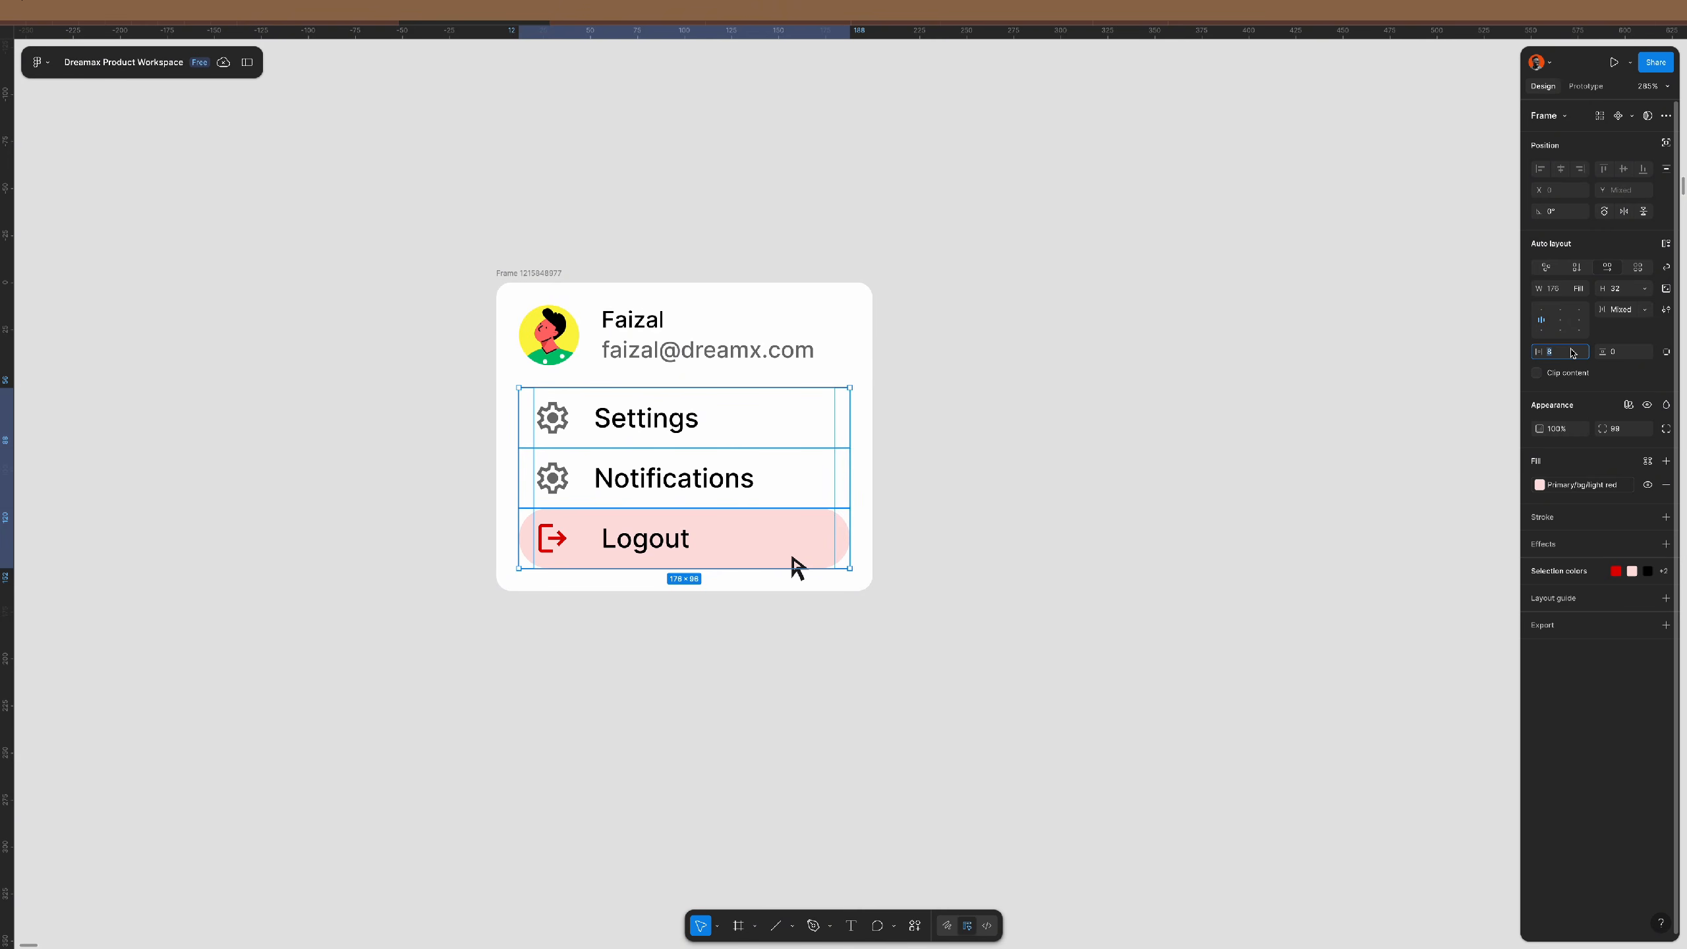
type("12")
key("Return")
left_click(1129, 471)
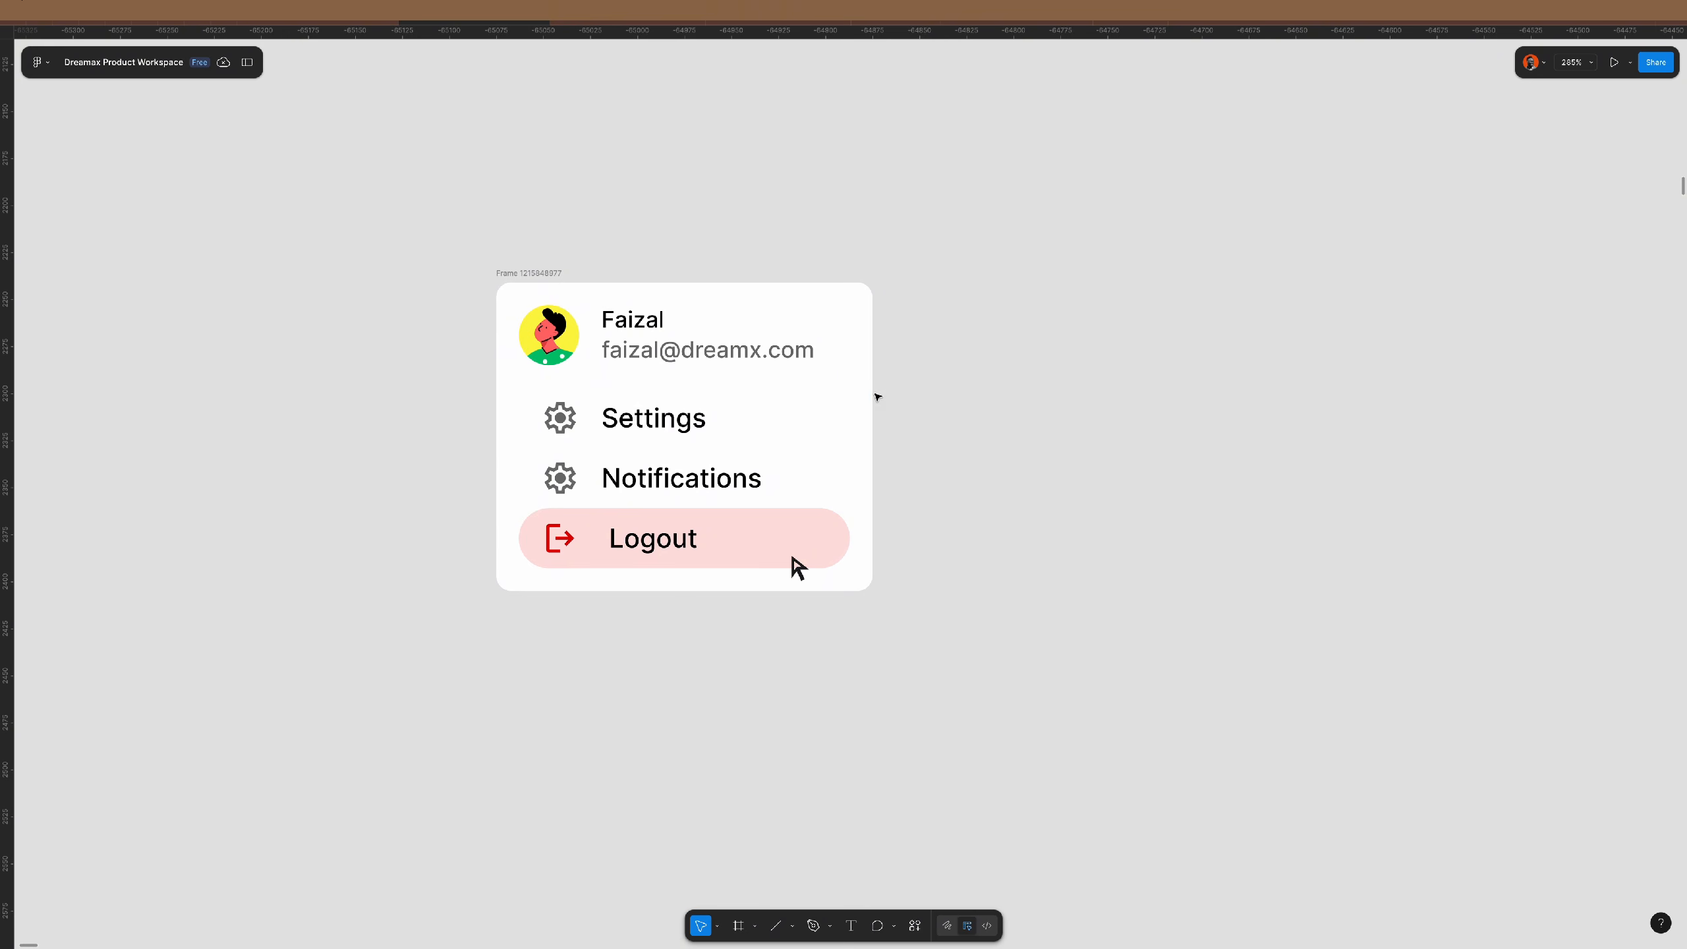
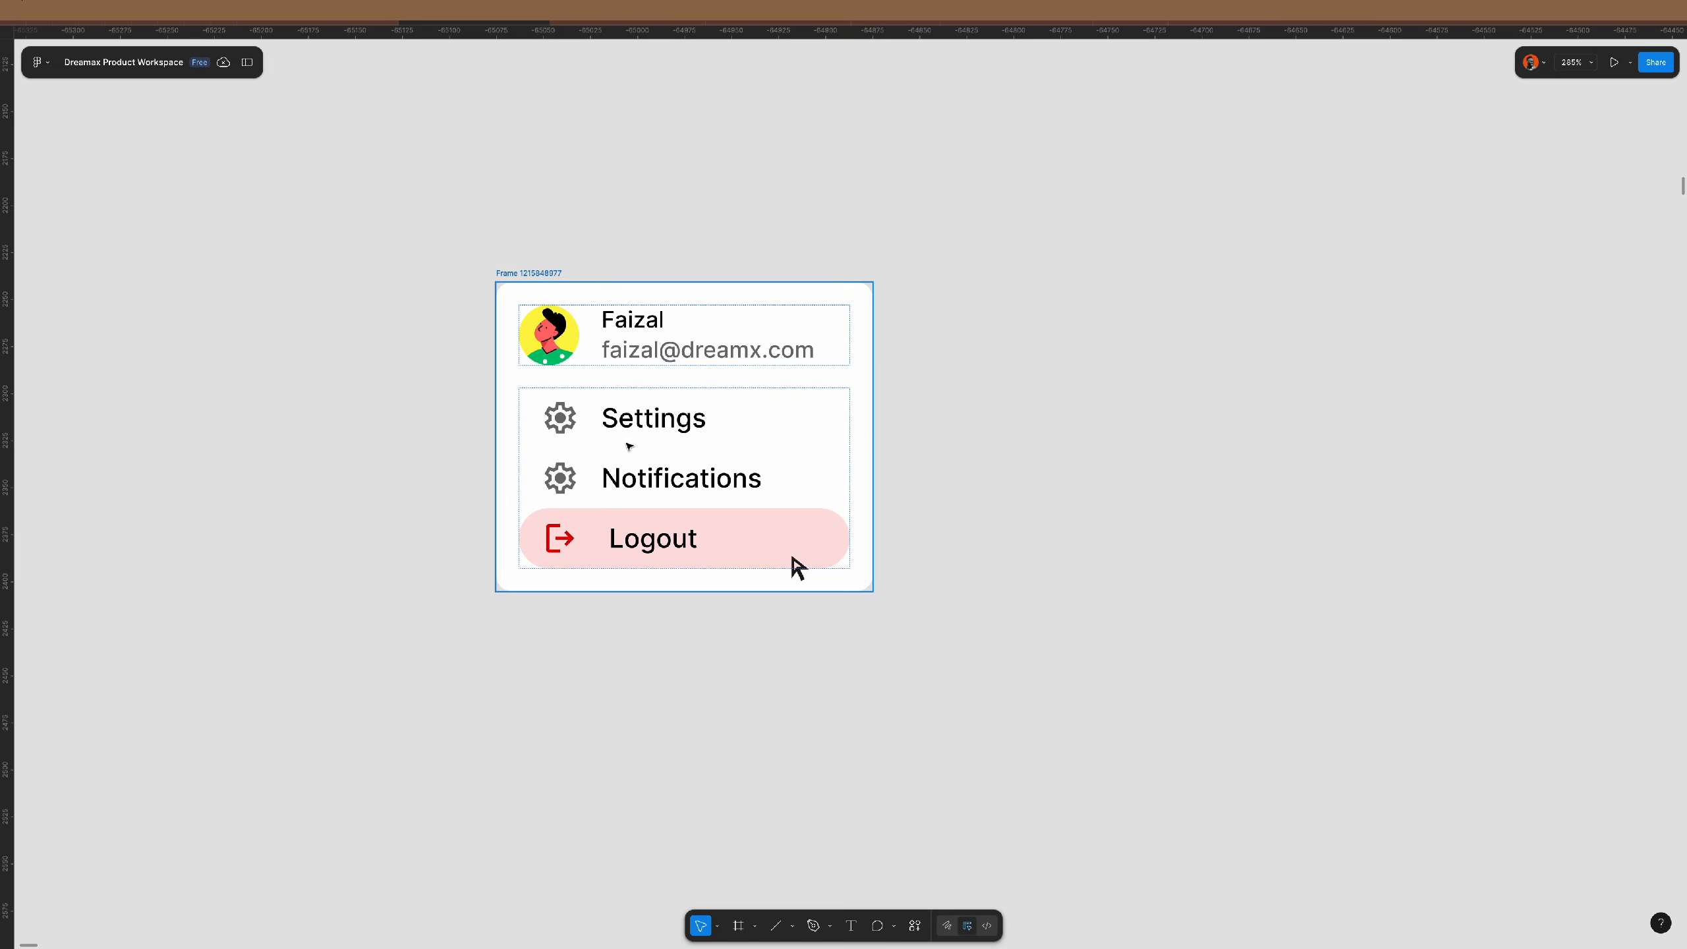
- Rename the profile dropdown frame to 'dropdown menu' and cut it from the canvas
scroll(629, 446, "down", 5)
scroll(628, 446, "down", 3)
double_click(625, 376)
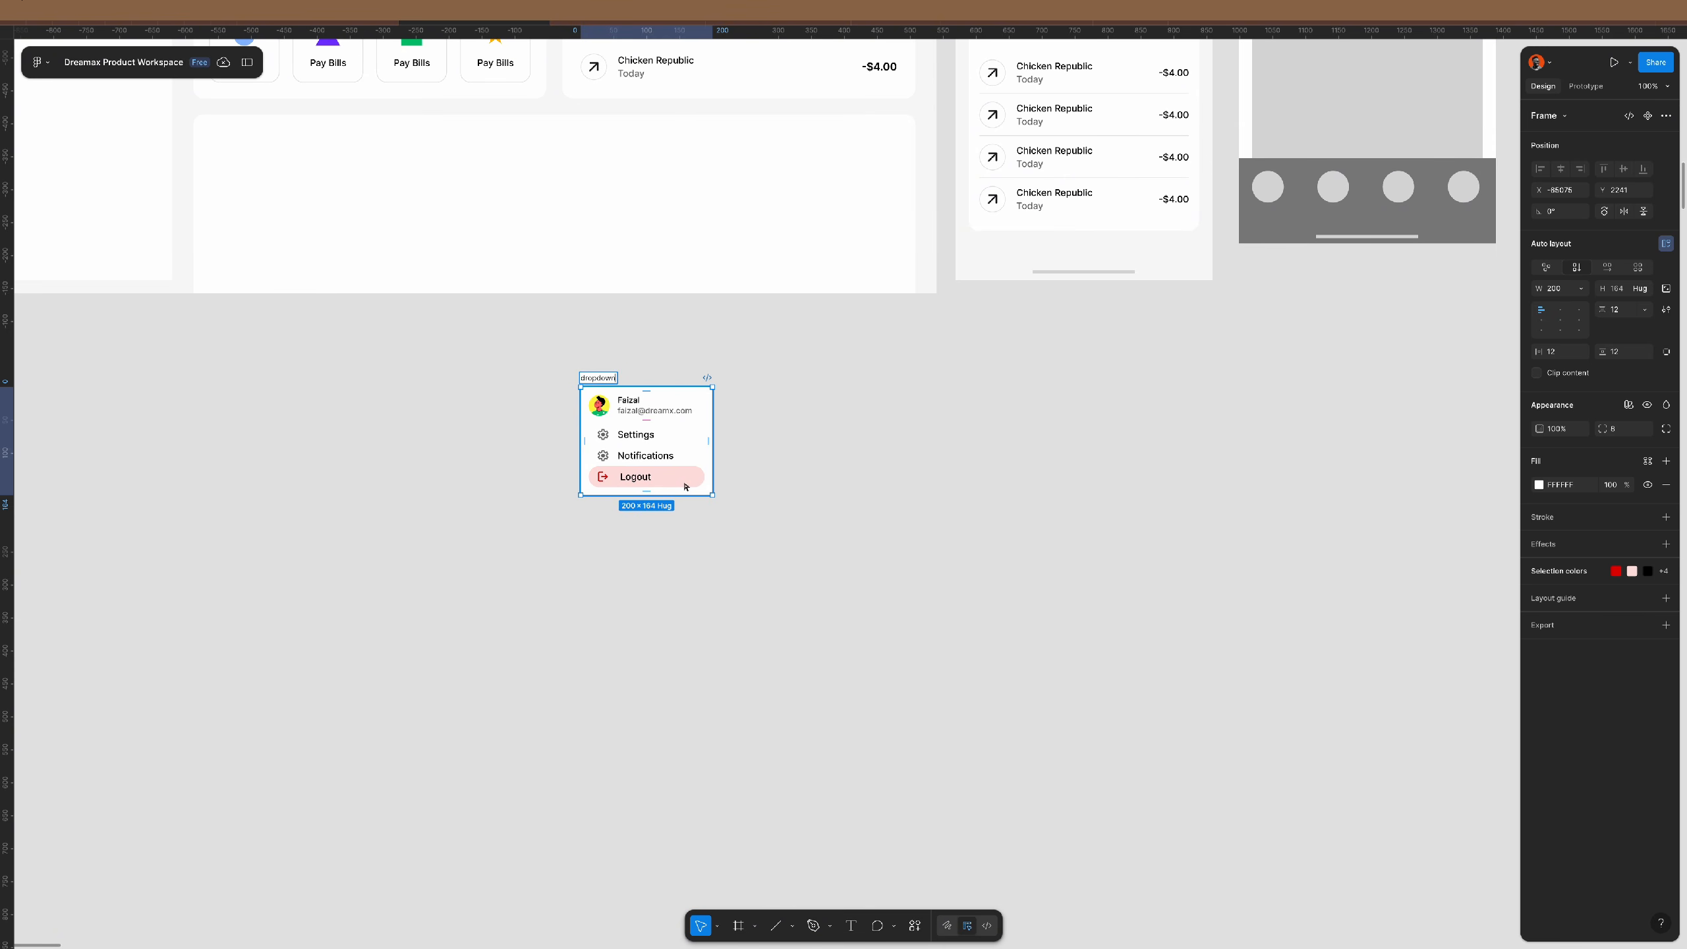
key("Return")
key("ctrl+x")
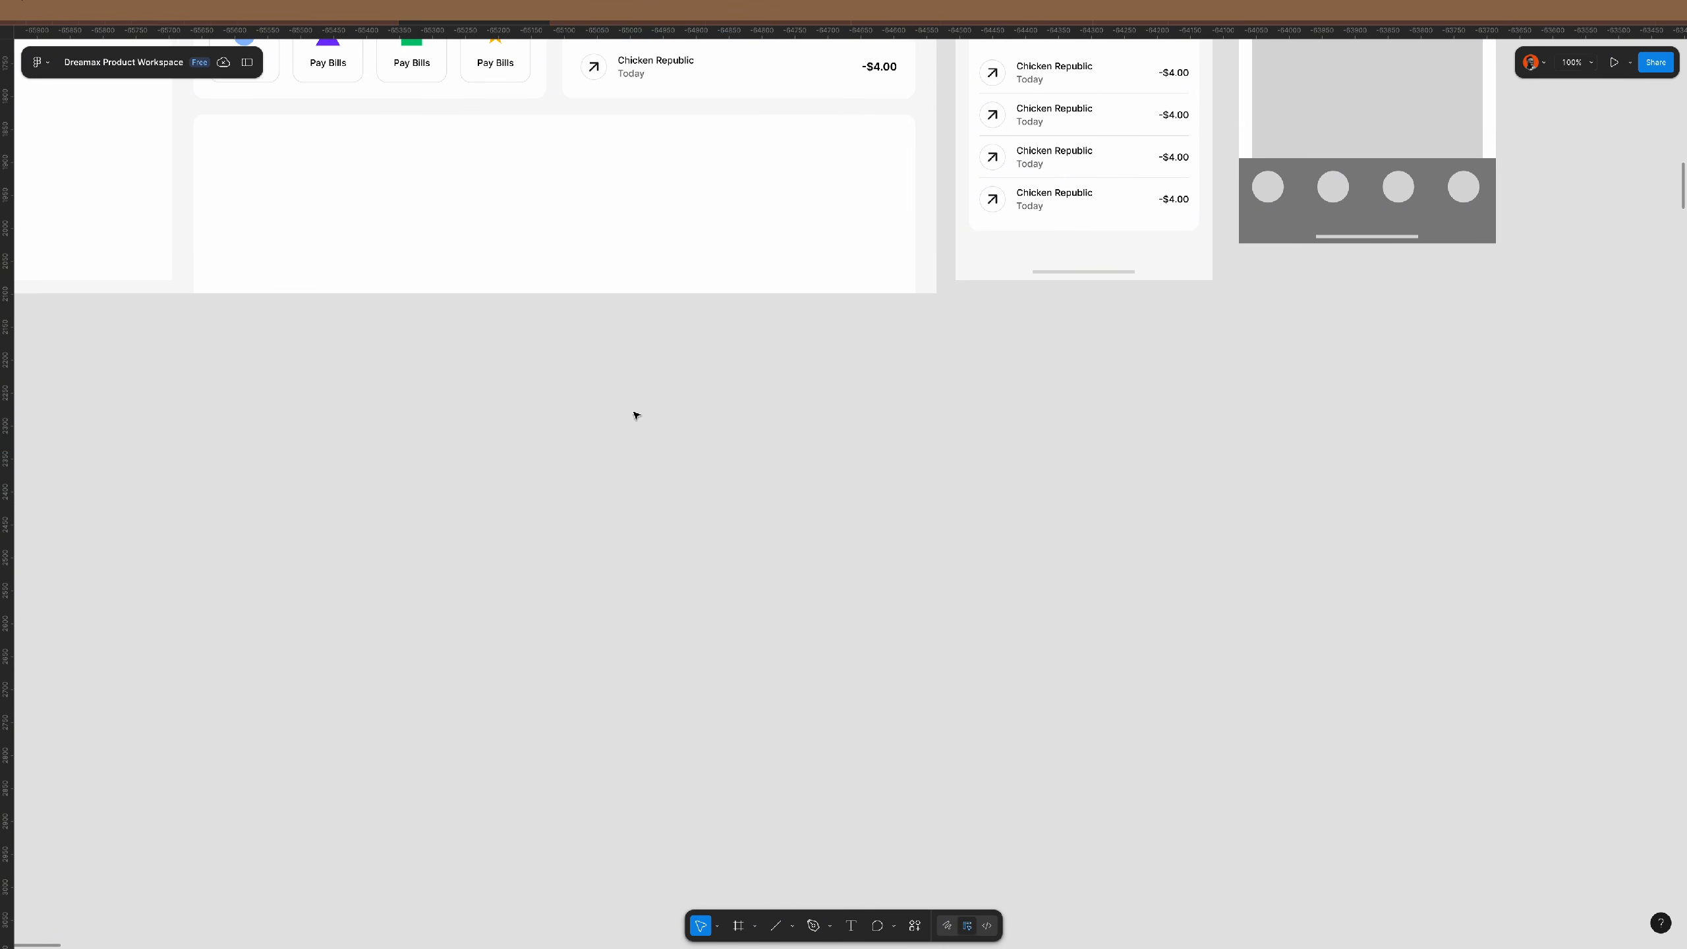
scroll(629, 447, "down", 8)
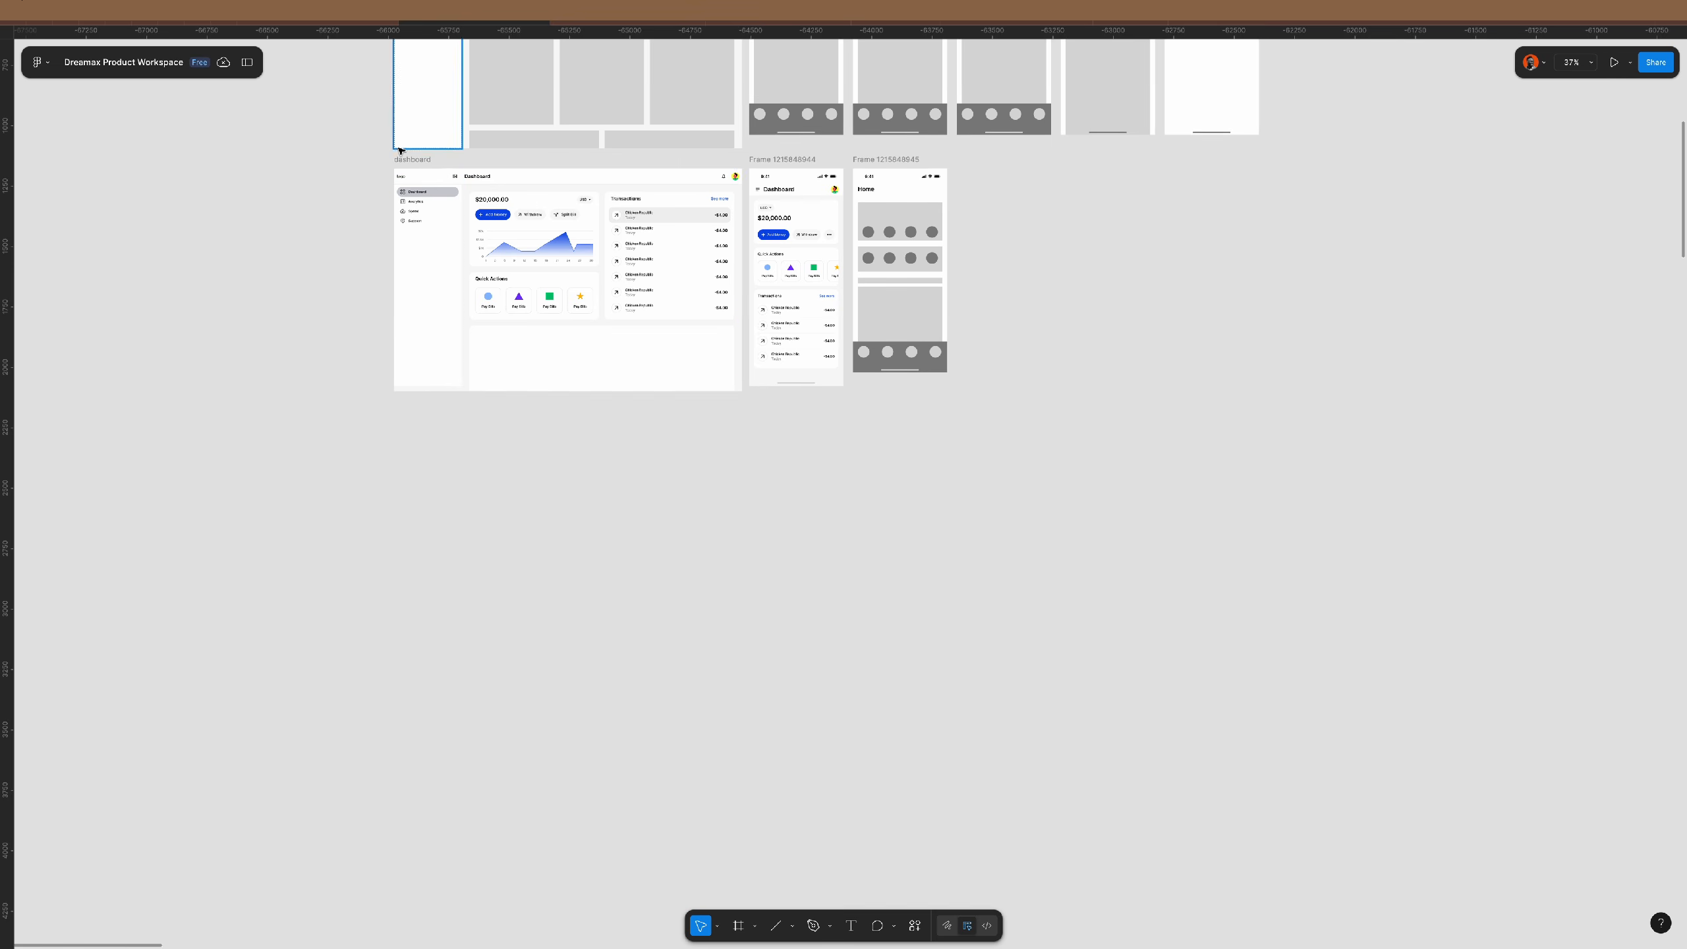
- Paste the dropdown menu into the dashboard's main content, absolutely positioned and aligned top-right
left_click(419, 162)
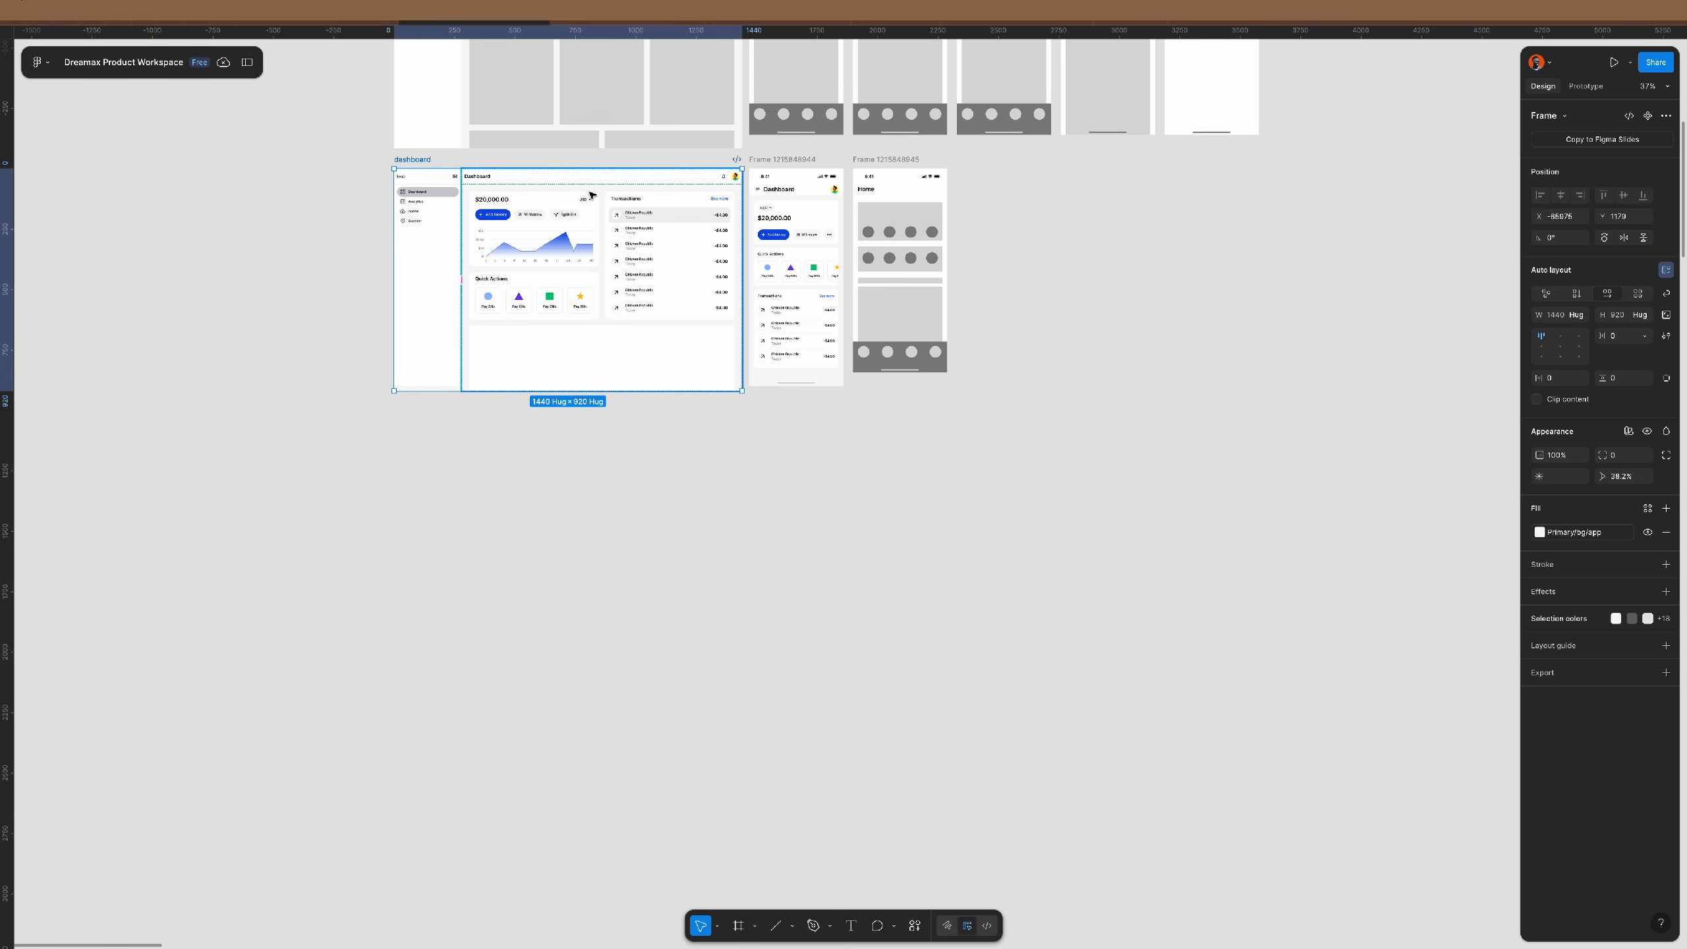
left_click(591, 195)
key("ctrl+v")
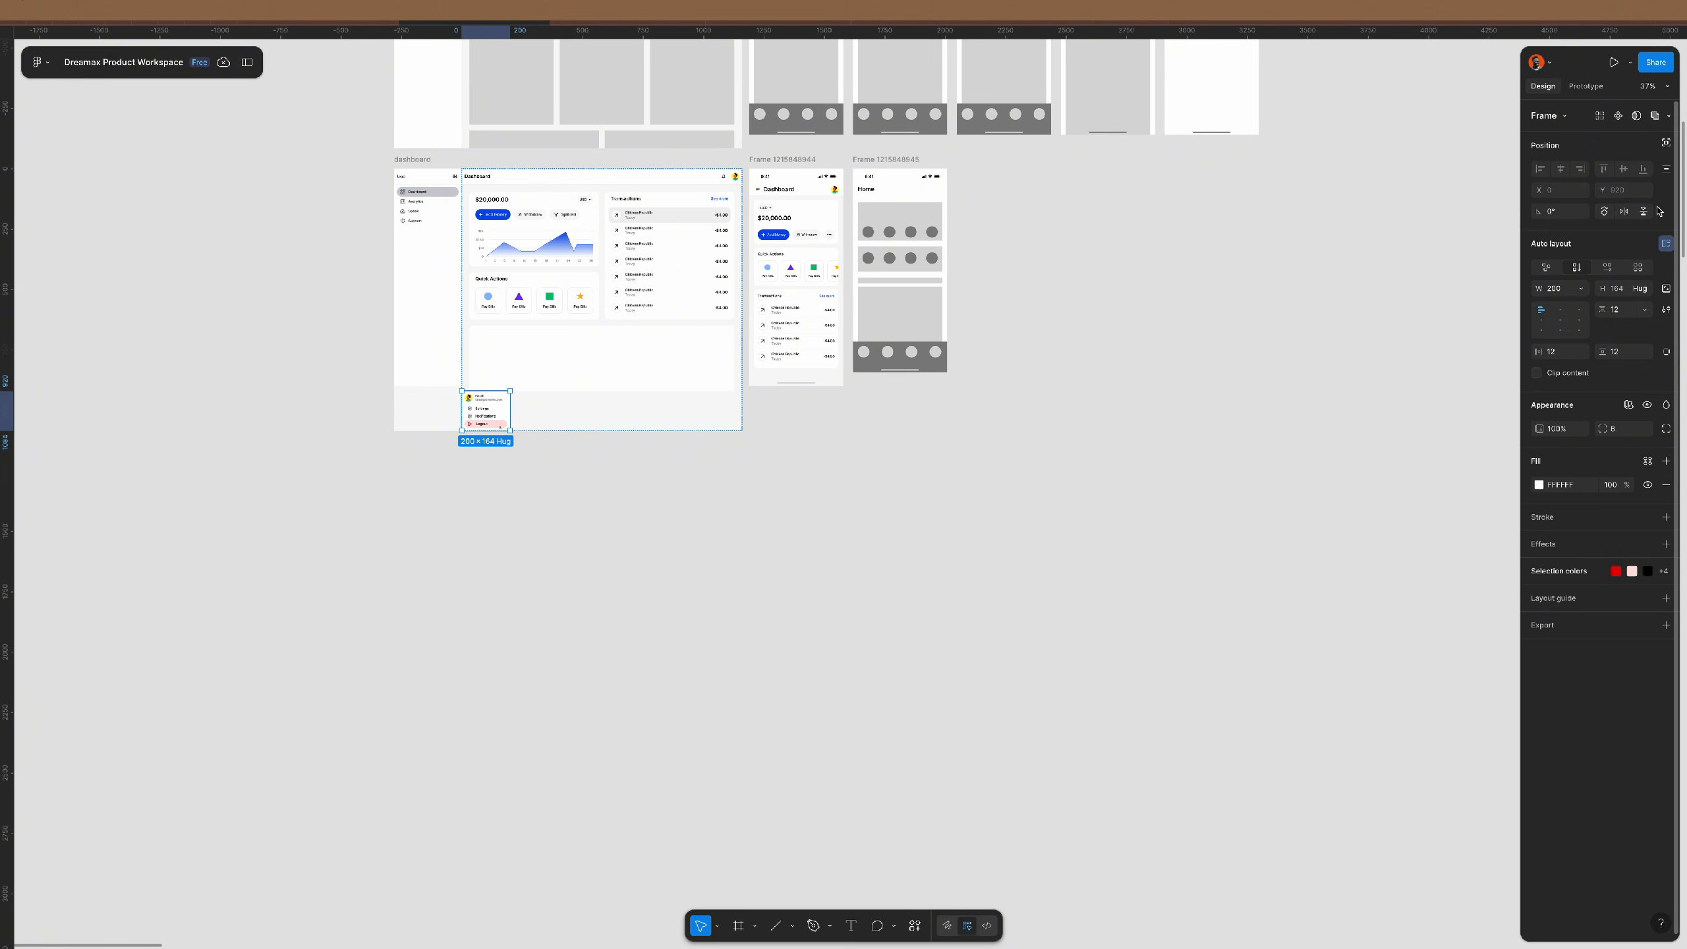
left_click(1666, 147)
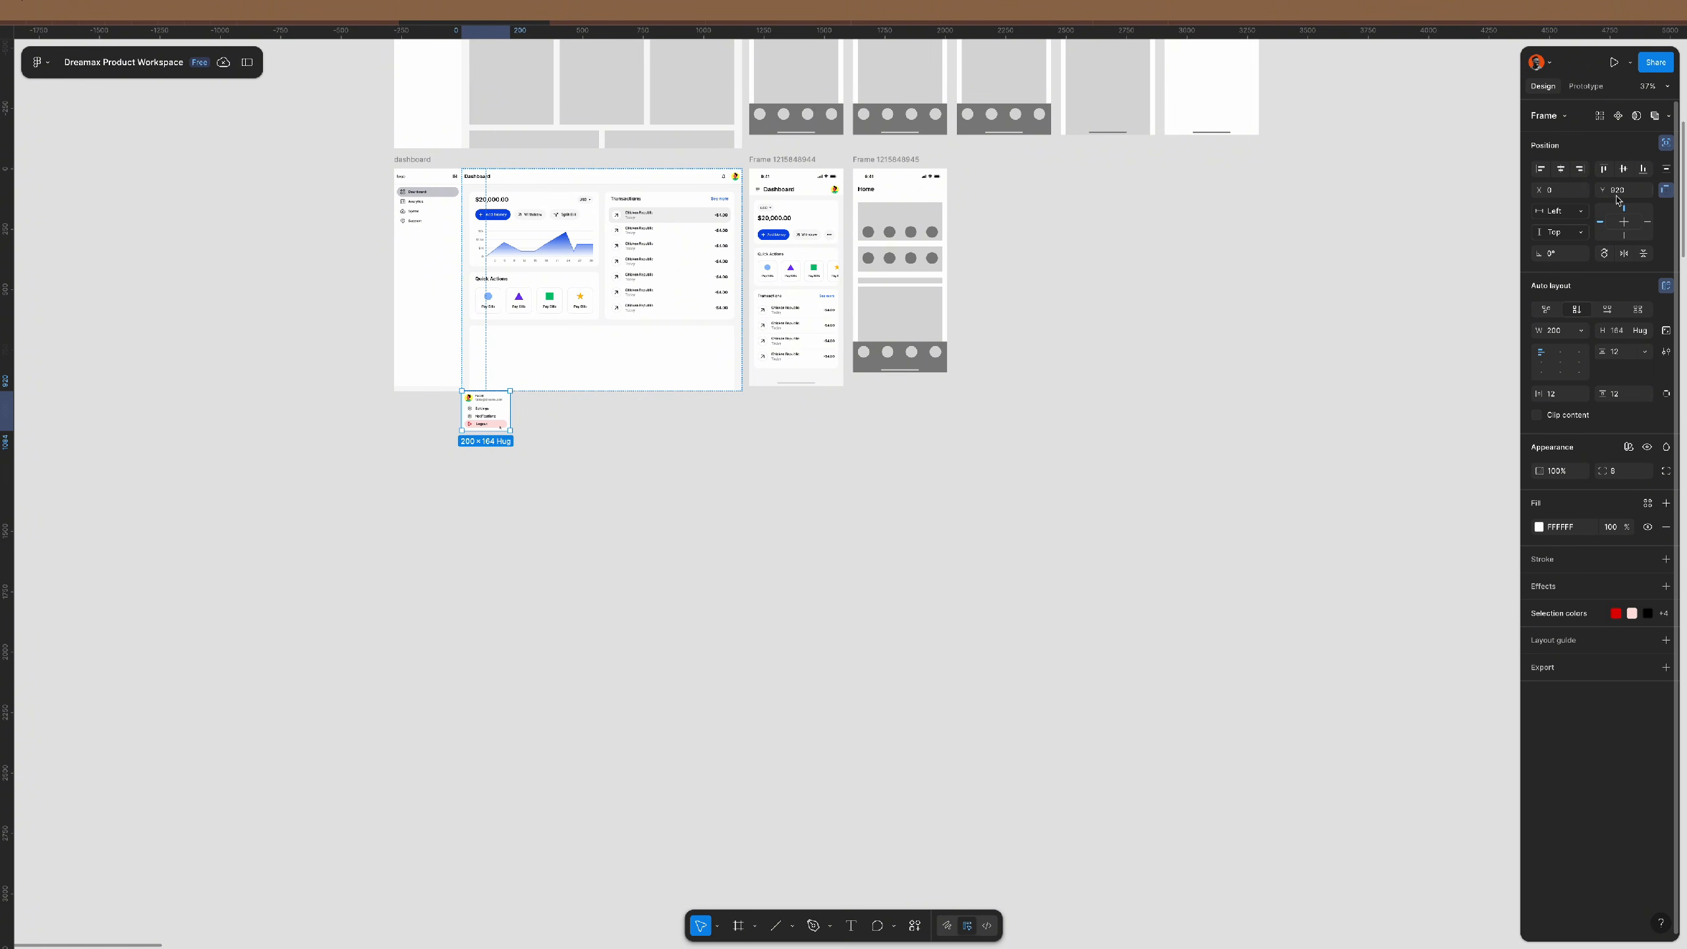
left_click(1581, 168)
left_click(1603, 168)
- Move the menu down so its top meets the header's bottom edge under the avatar
key("shift+2")
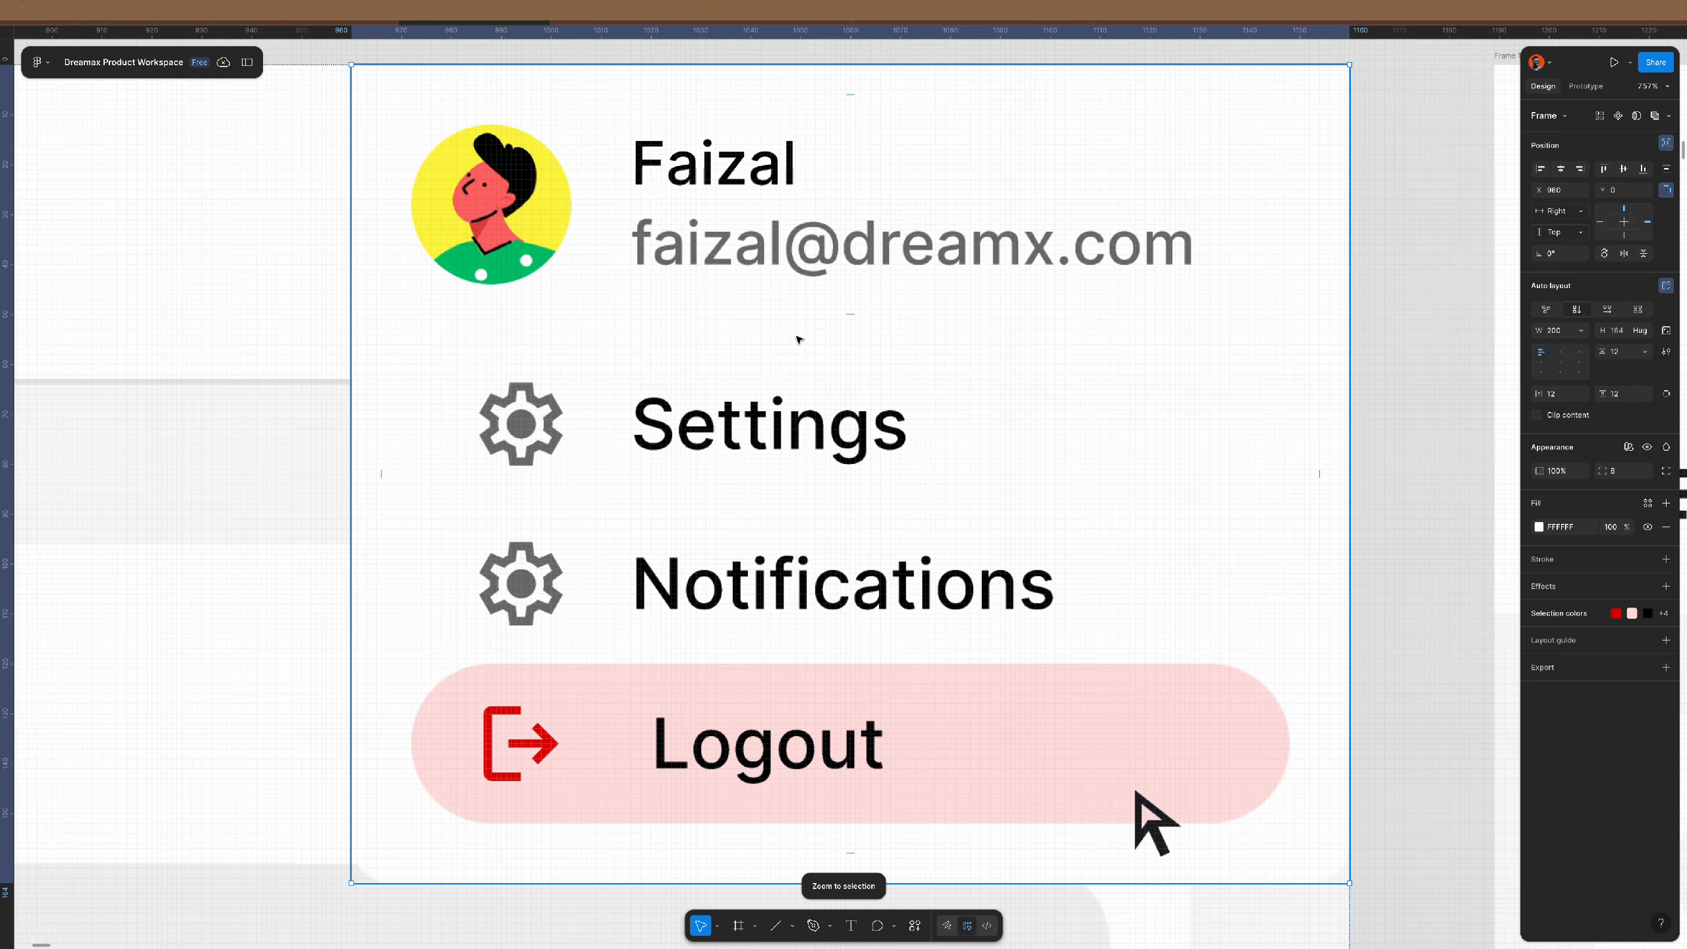
scroll(1137, 794, "down", 5)
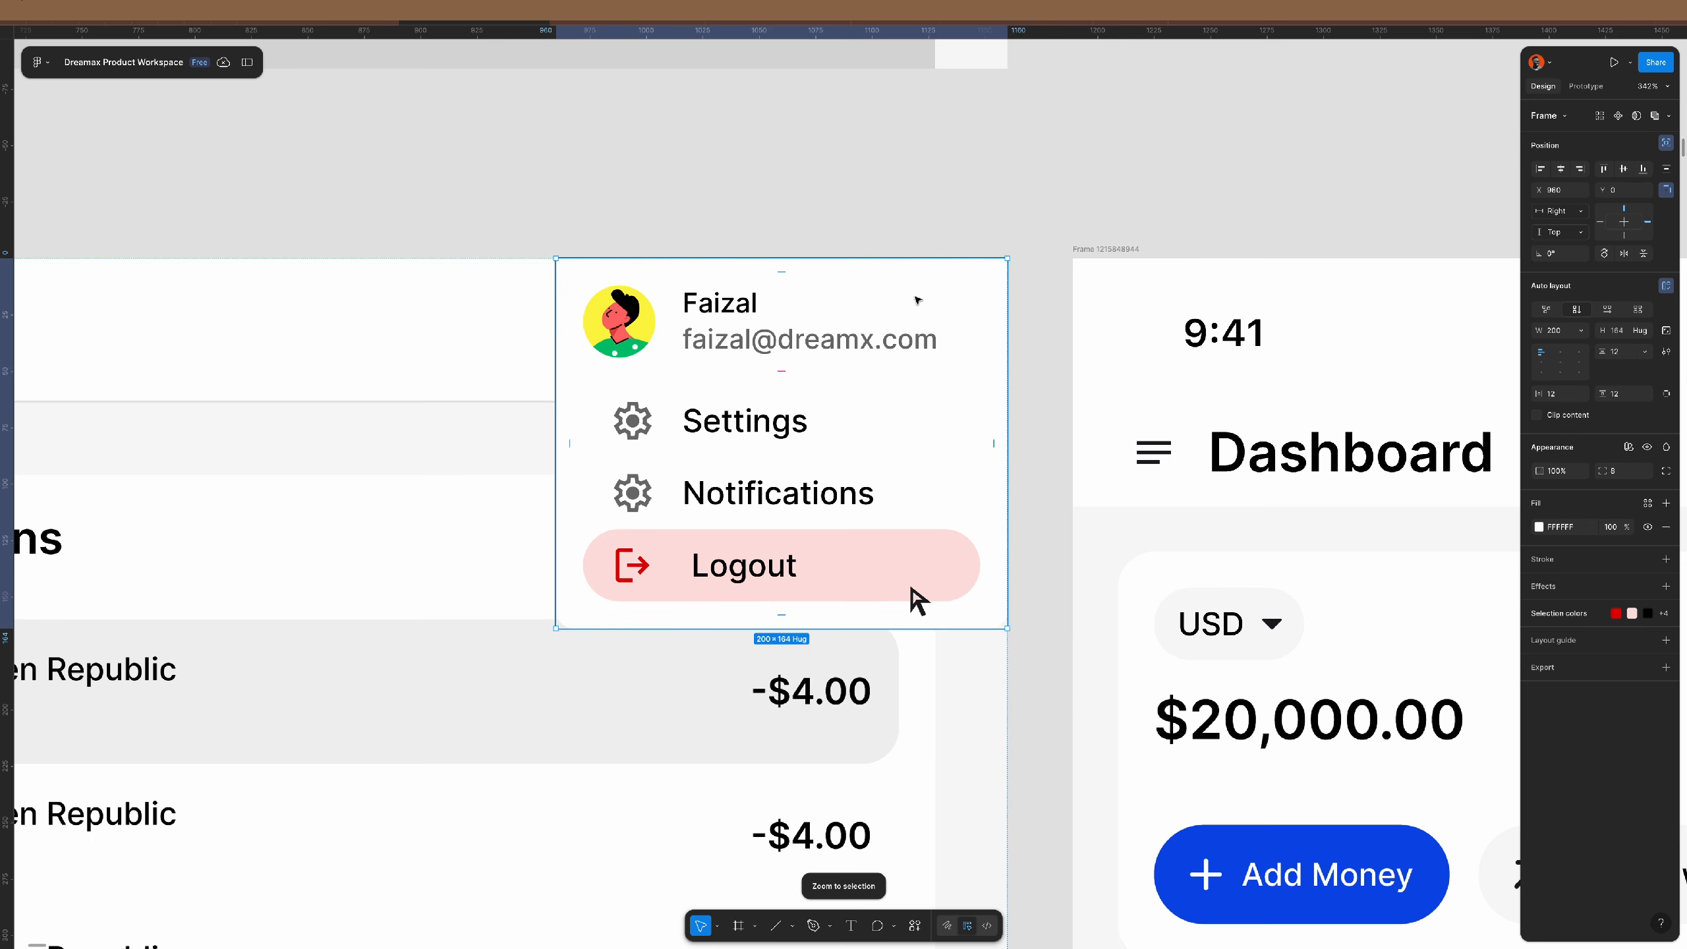
left_click_drag(918, 602, 890, 736)
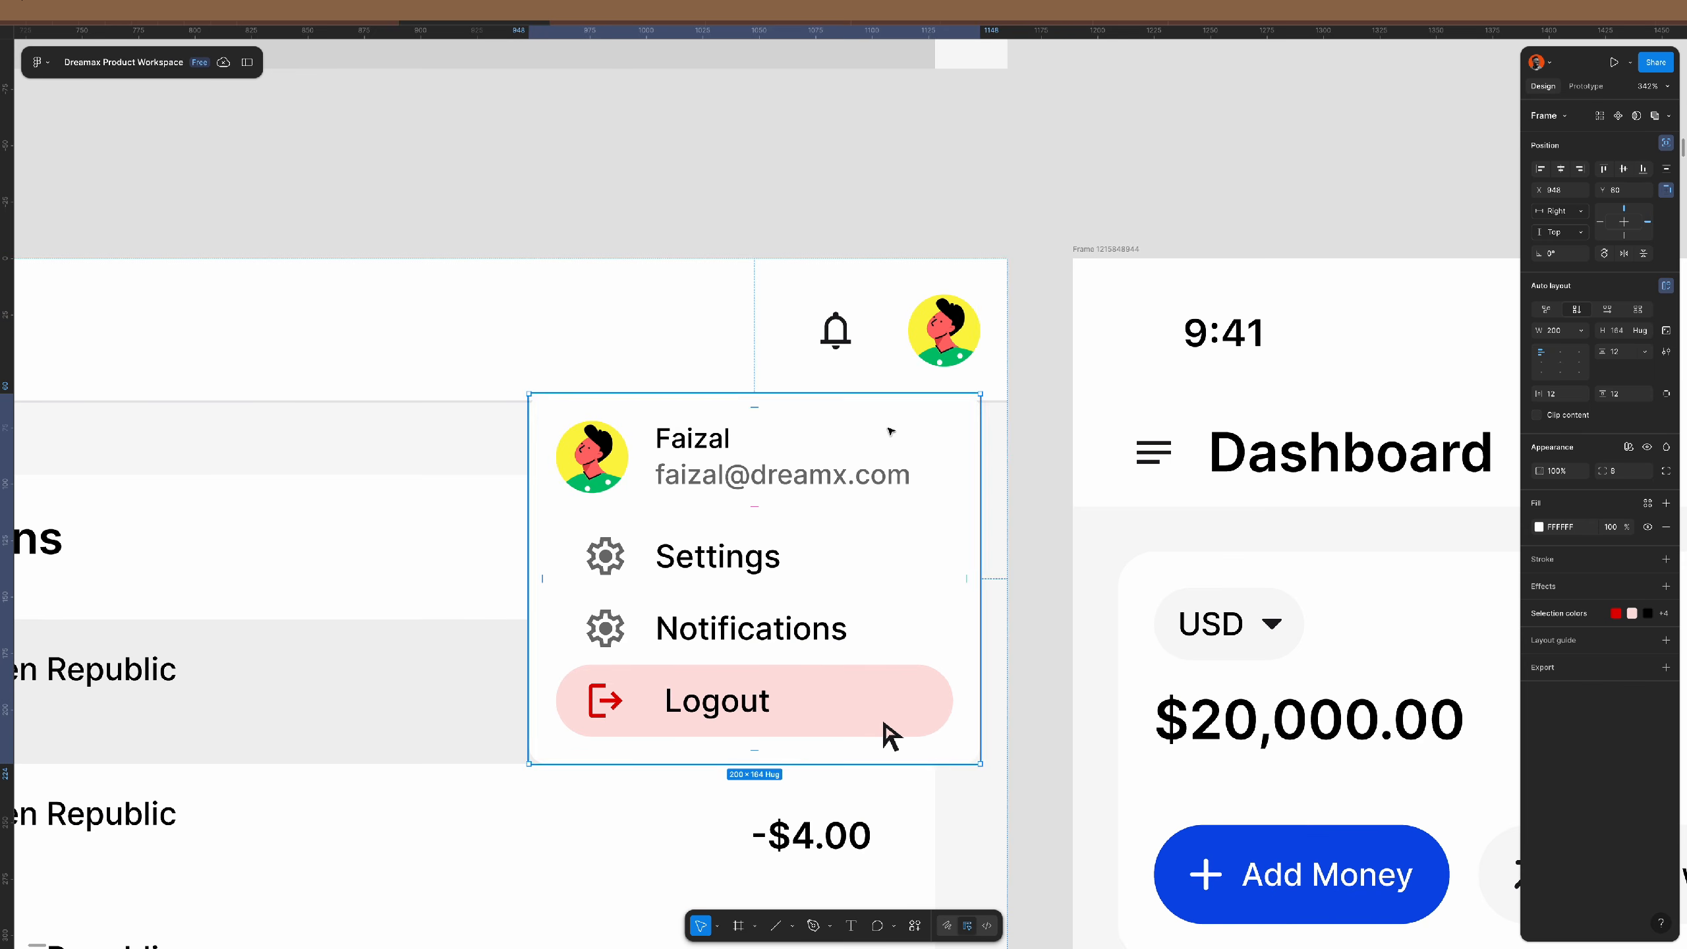
scroll(966, 396, "up", 10)
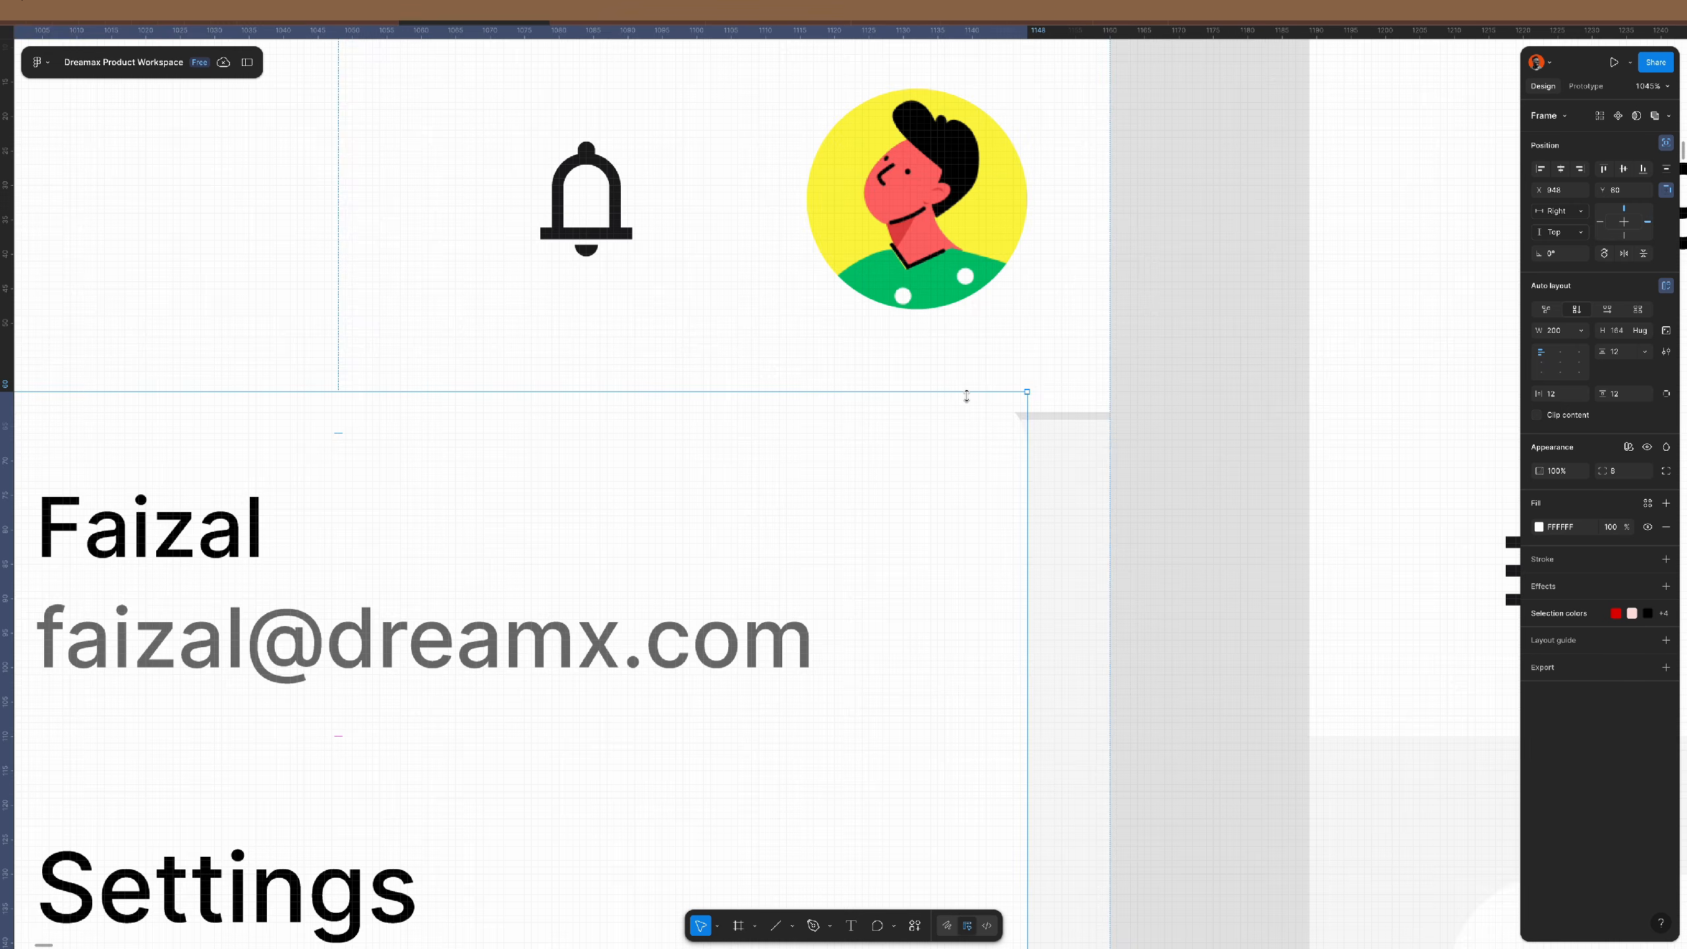
scroll(966, 396, "up", 3)
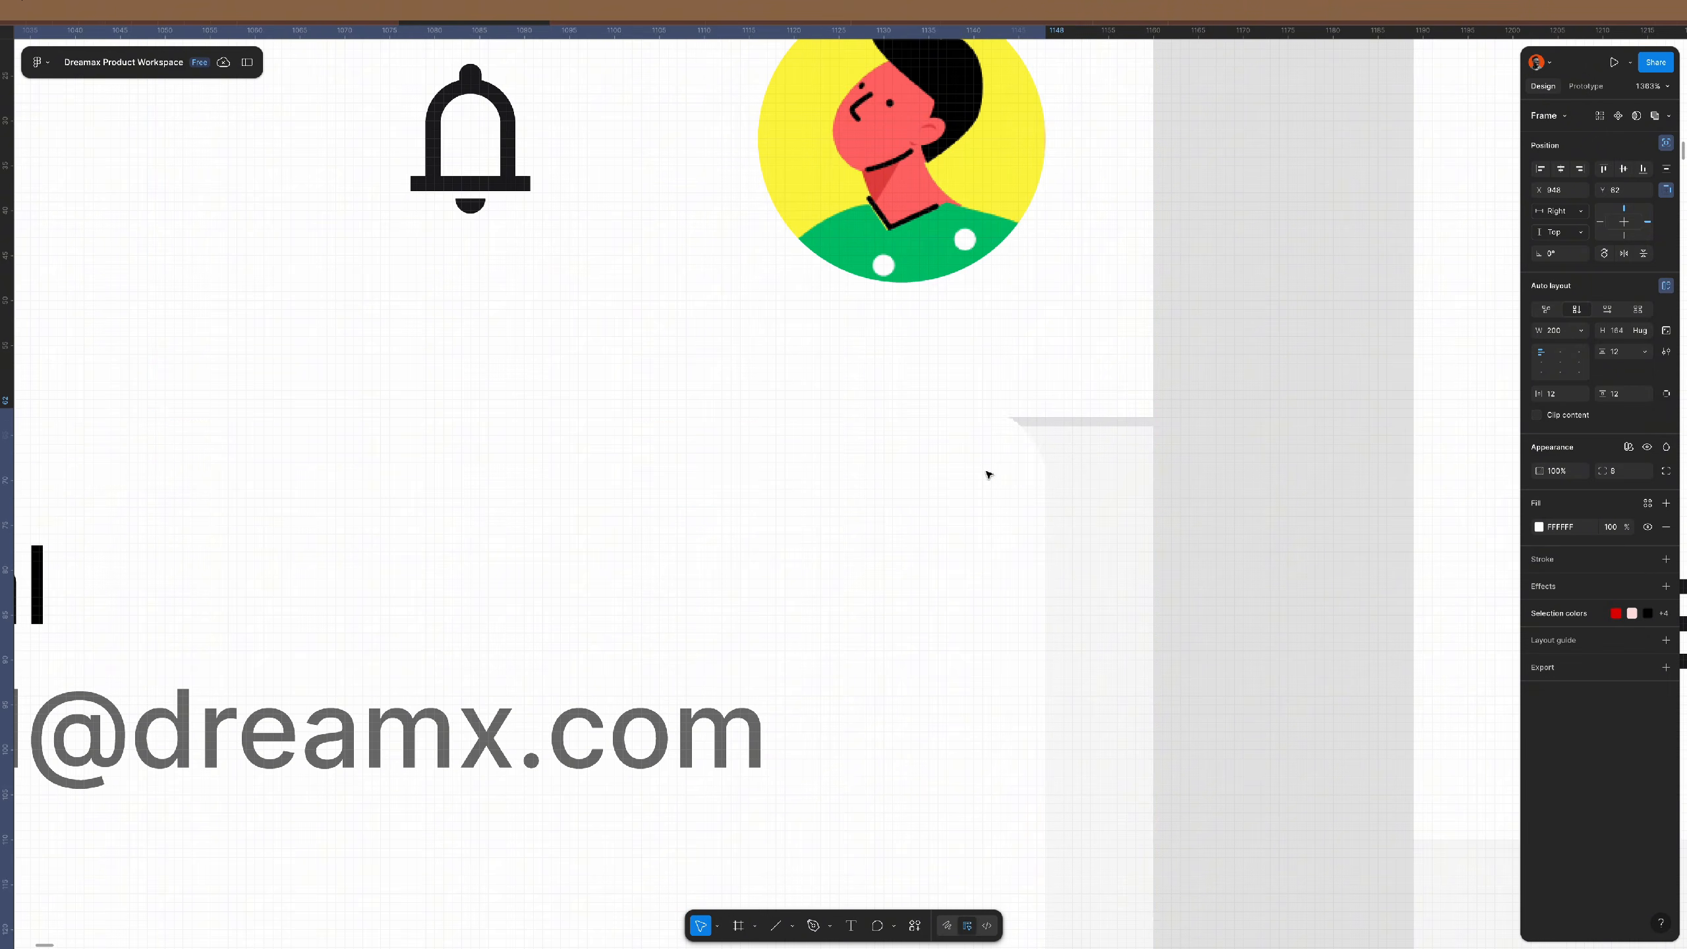
left_click_drag(991, 466, 995, 501)
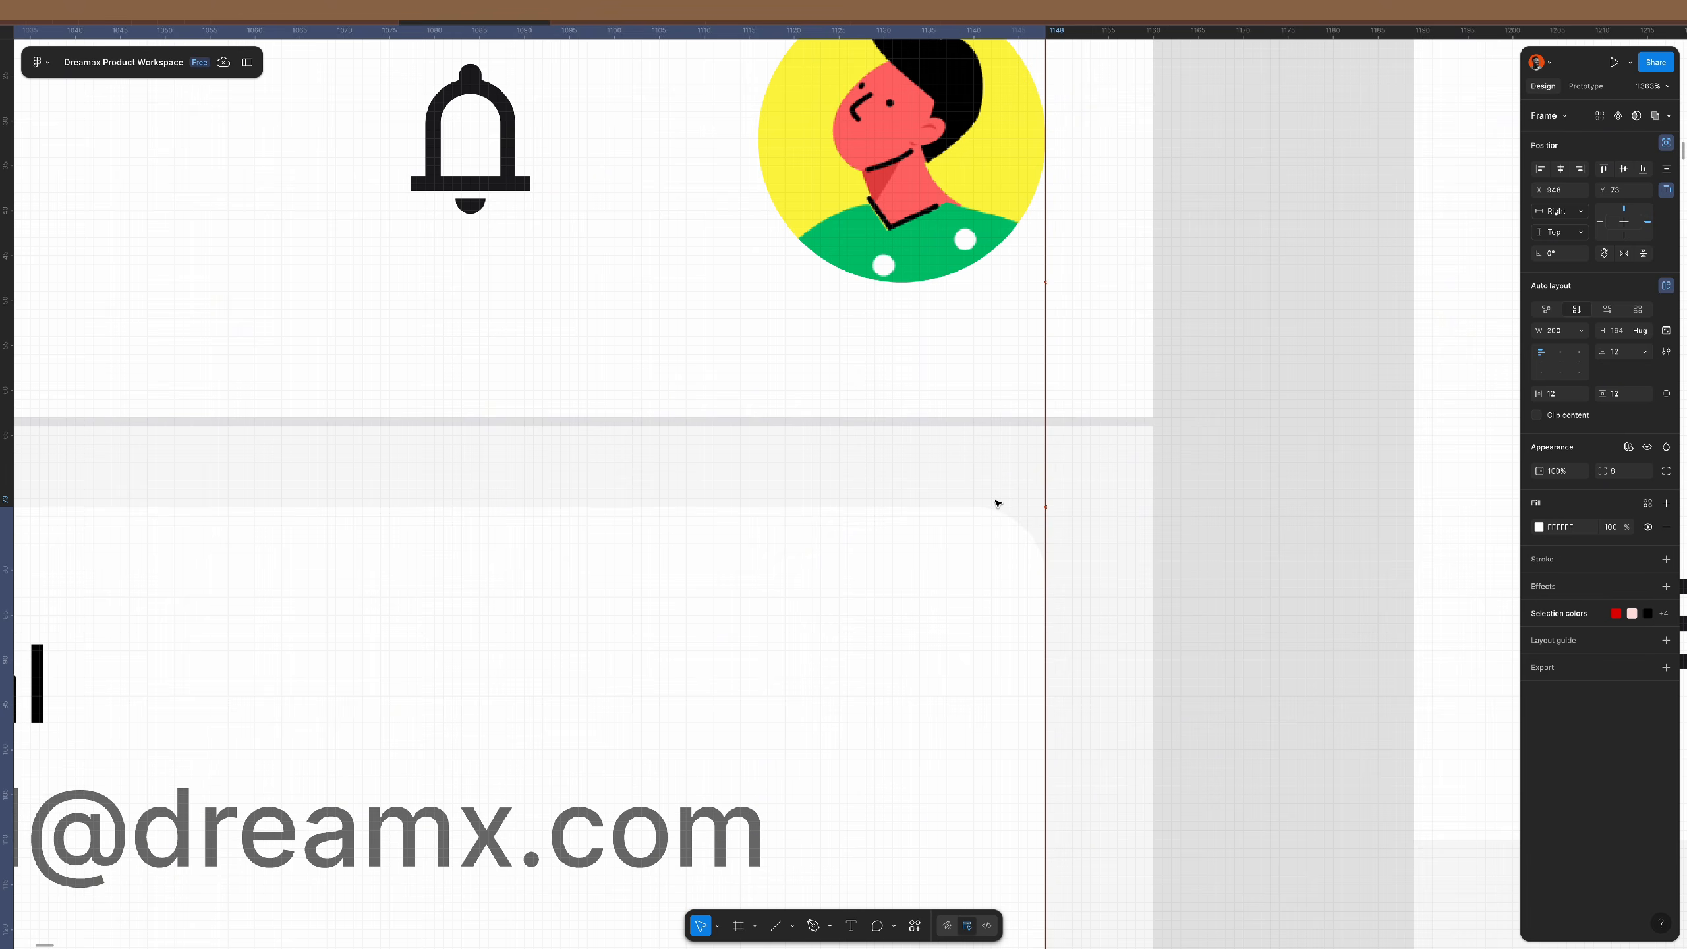
scroll(994, 501, "down", 5)
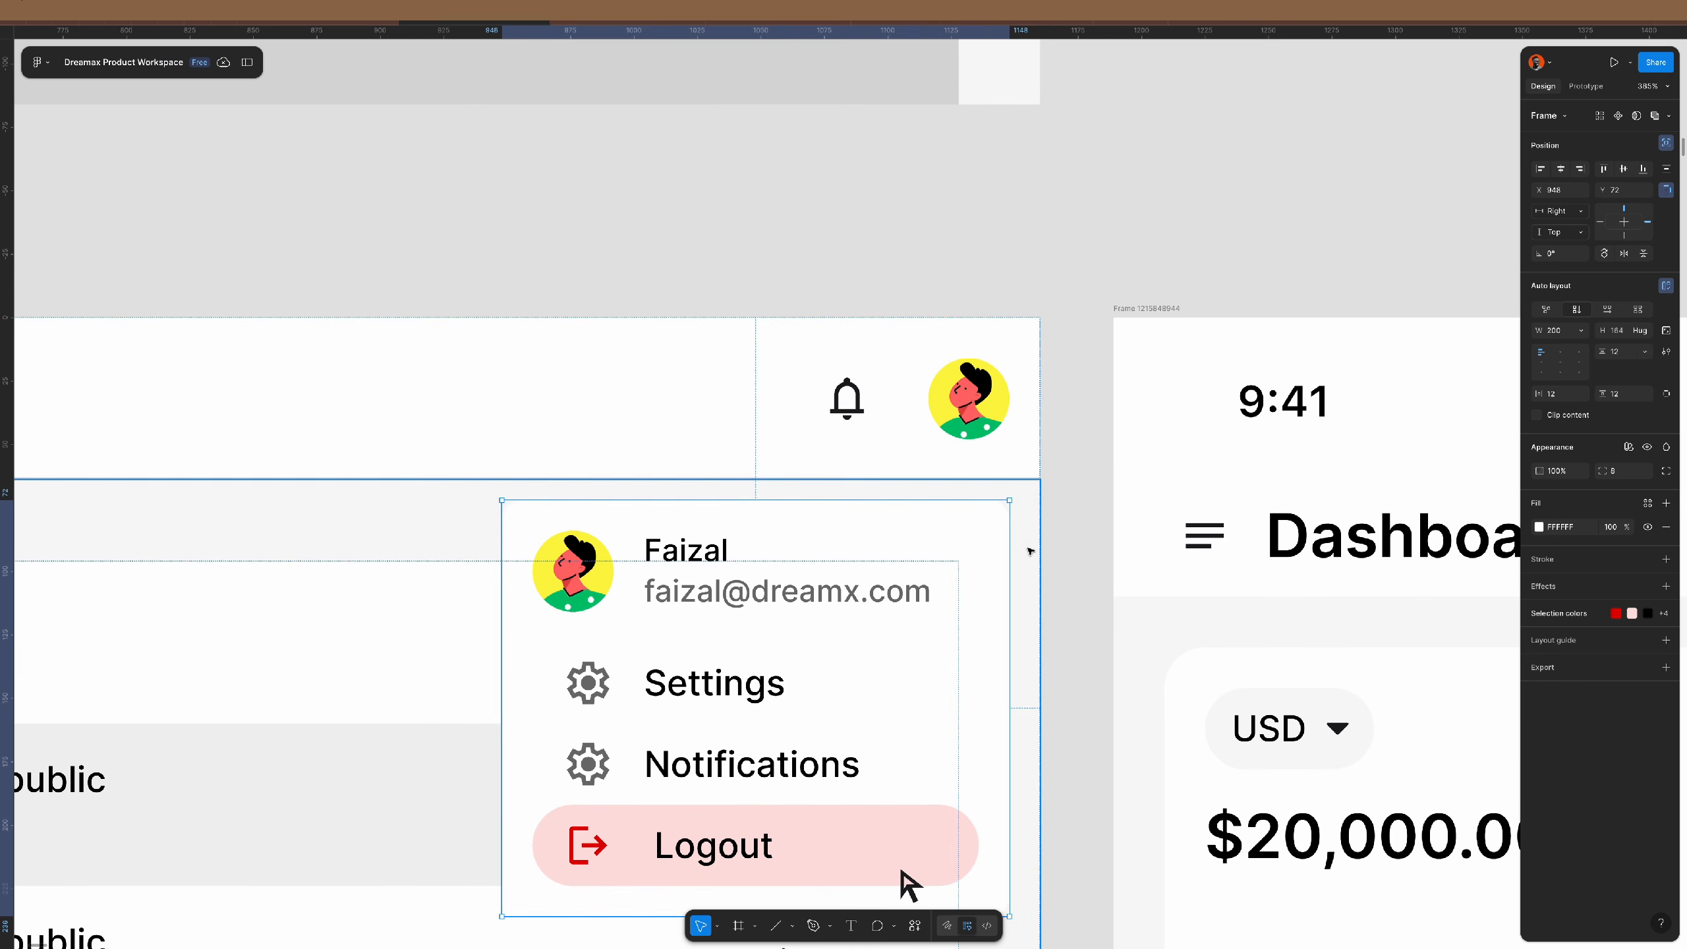
scroll(996, 525, "up", 3)
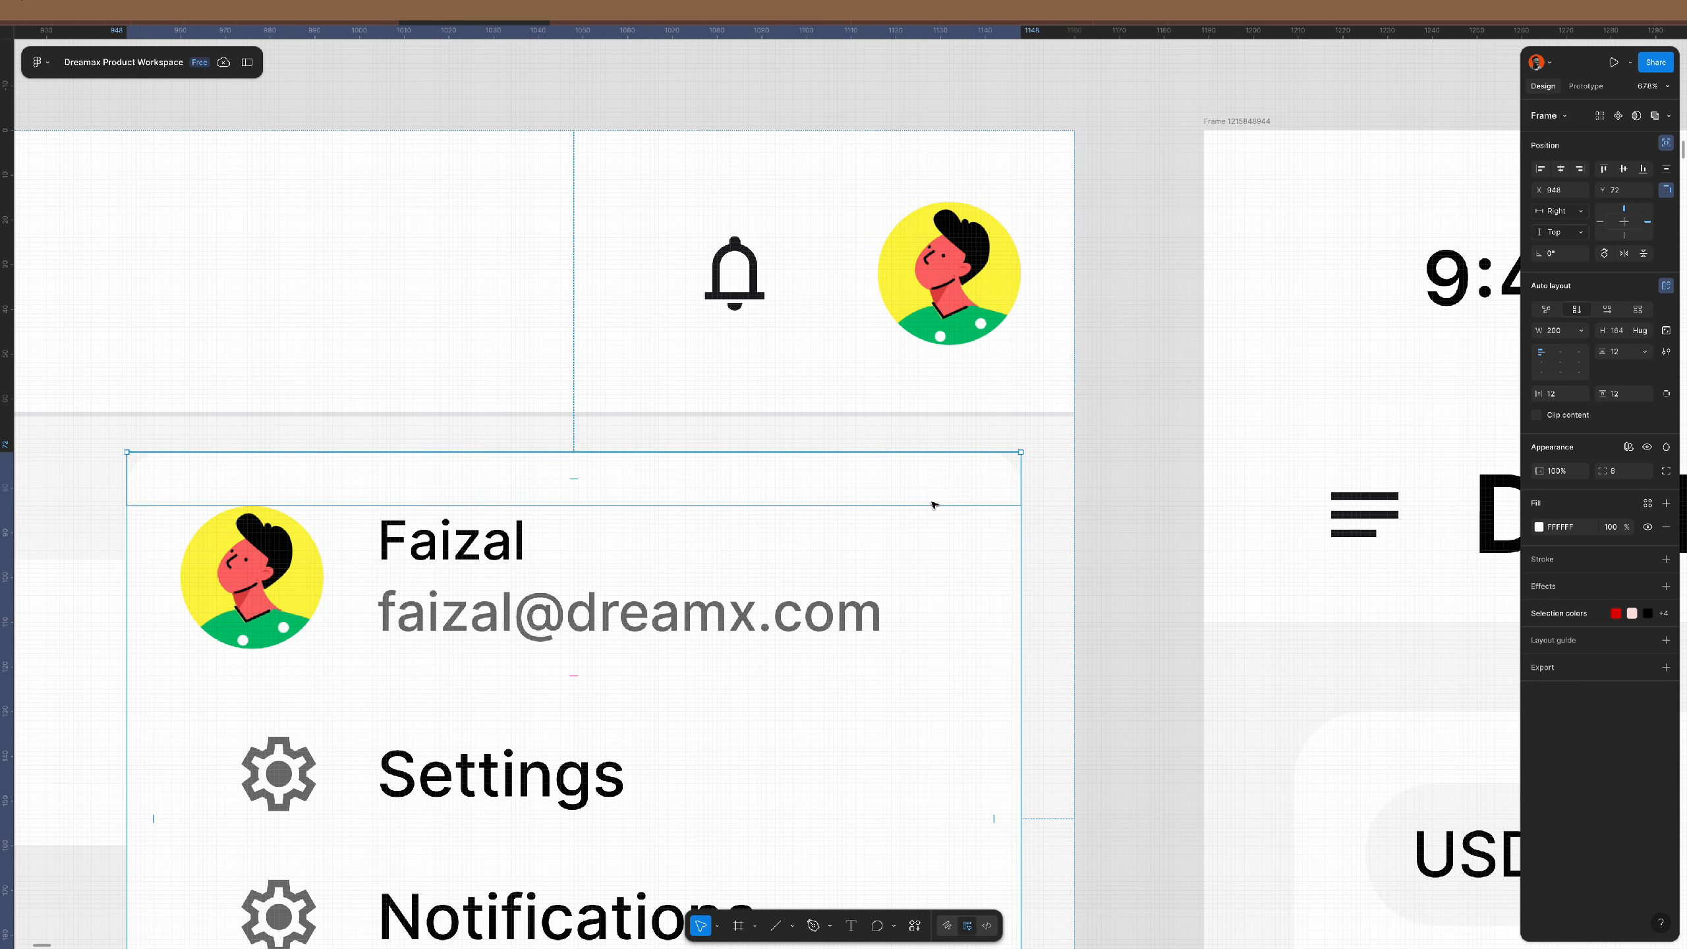
left_click_drag(933, 502, 940, 468)
left_click(1141, 470)
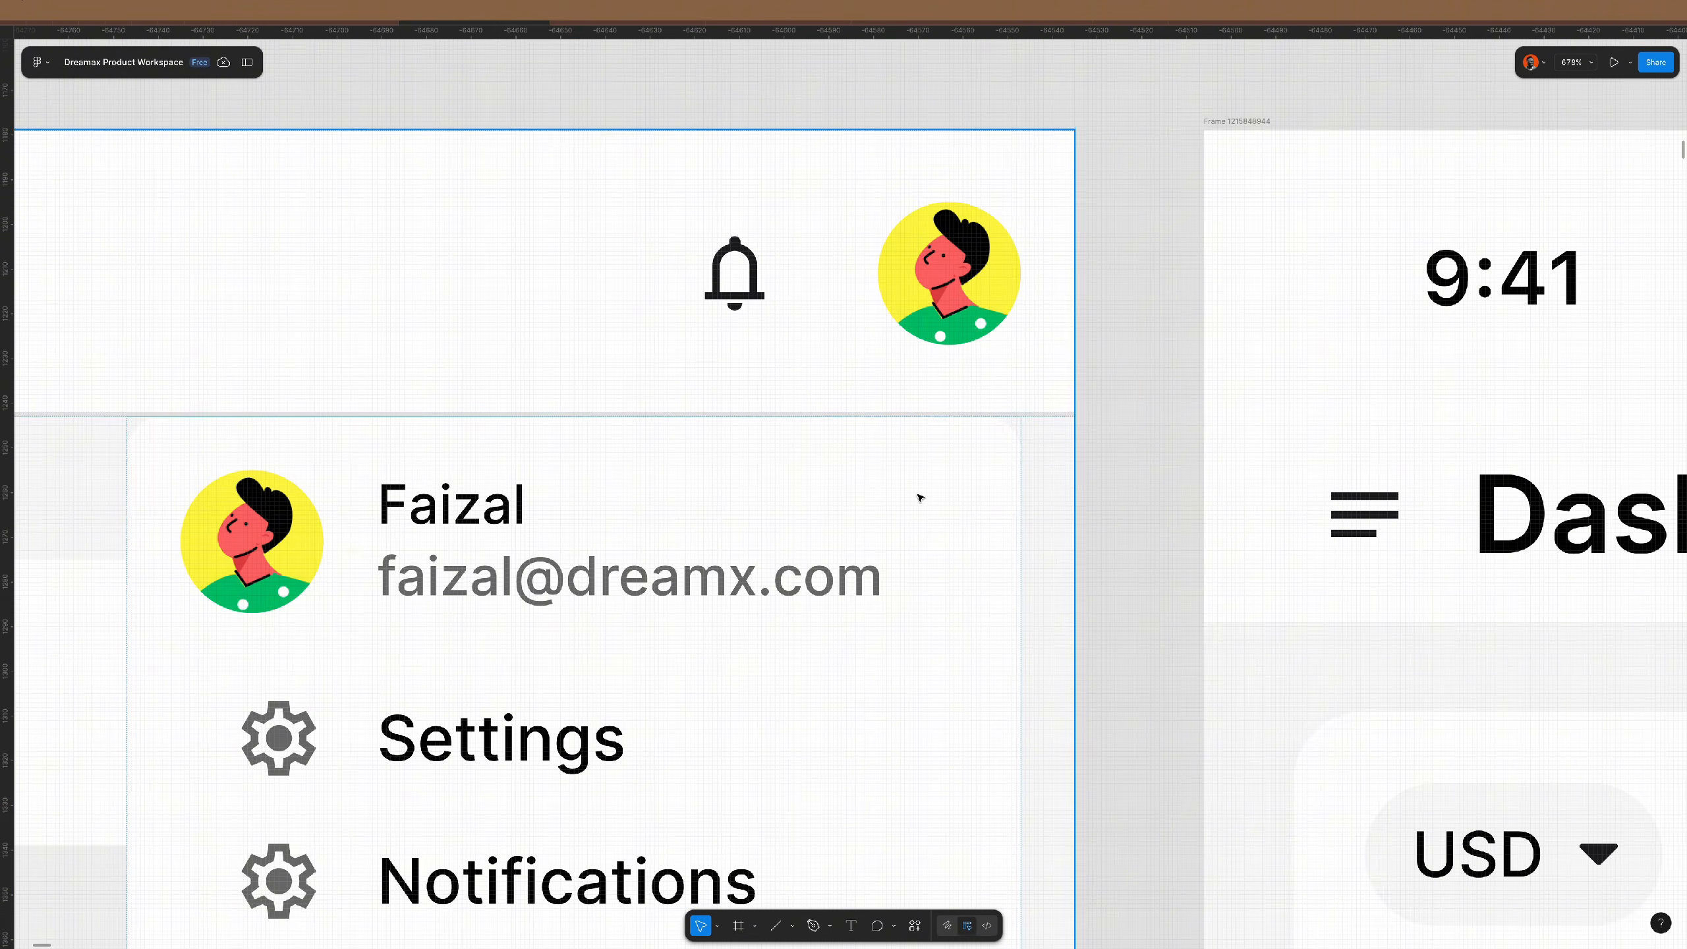
scroll(820, 626, "down", 8)
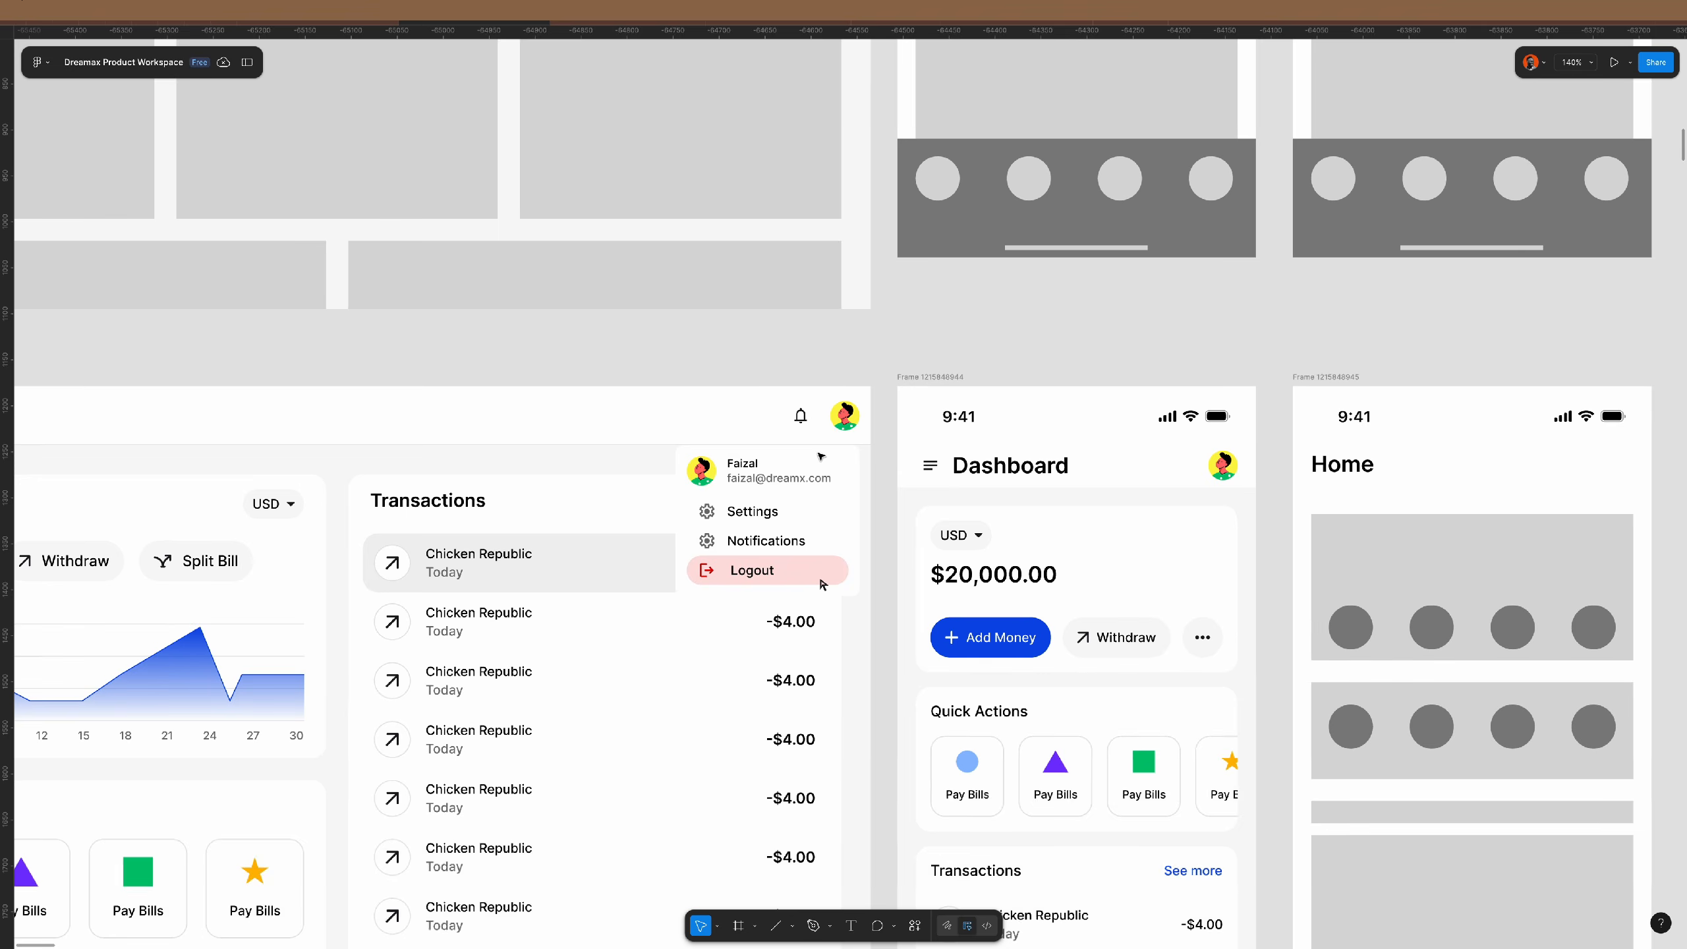
- Set the dashboard header bar's horizontal padding to 32
scroll(821, 456, "down", 5)
scroll(822, 615, "up", 5)
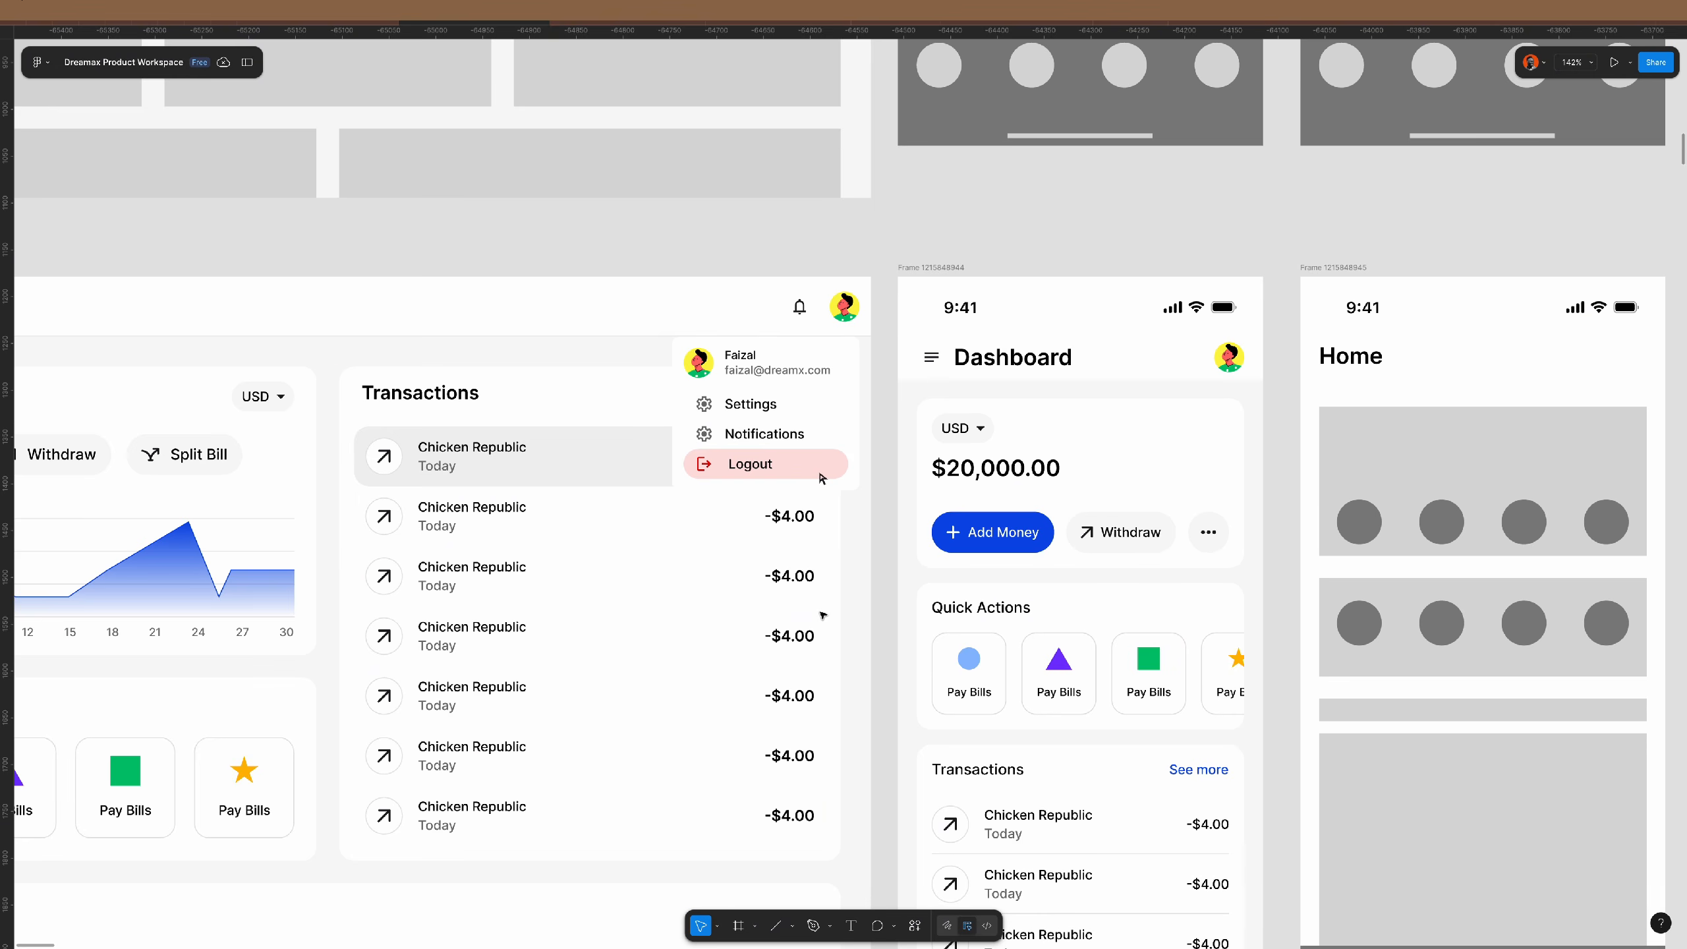
scroll(823, 615, "down", 4)
scroll(495, 393, "up", 2)
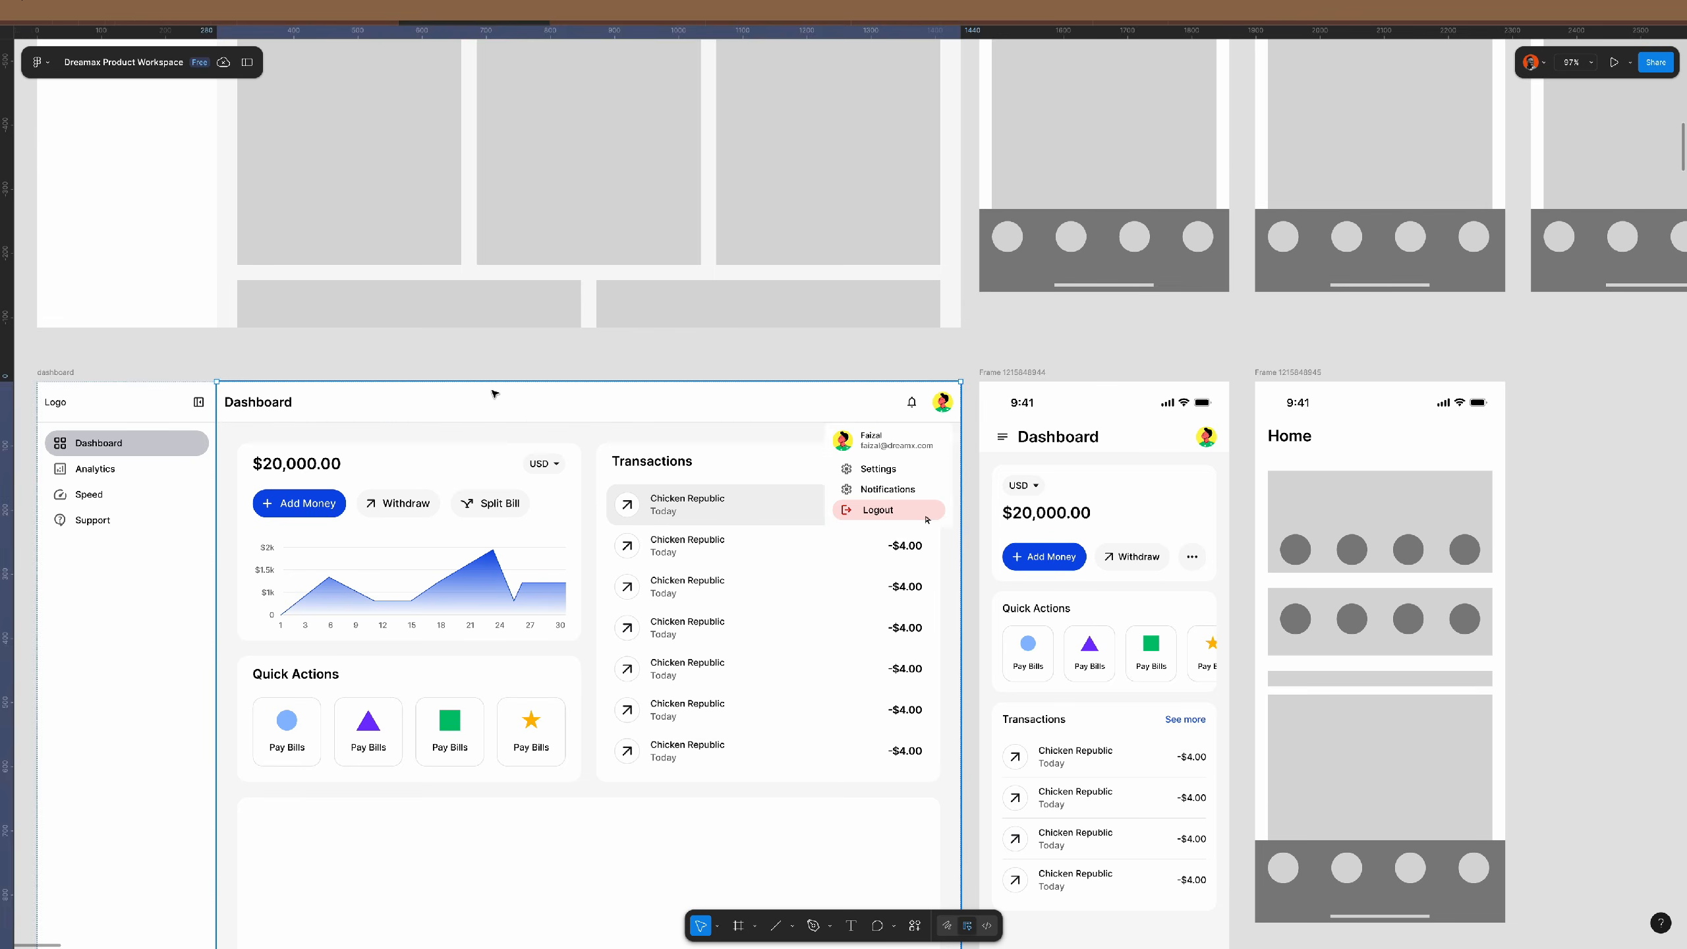
double_click(495, 394)
left_click(1558, 353)
type("3")
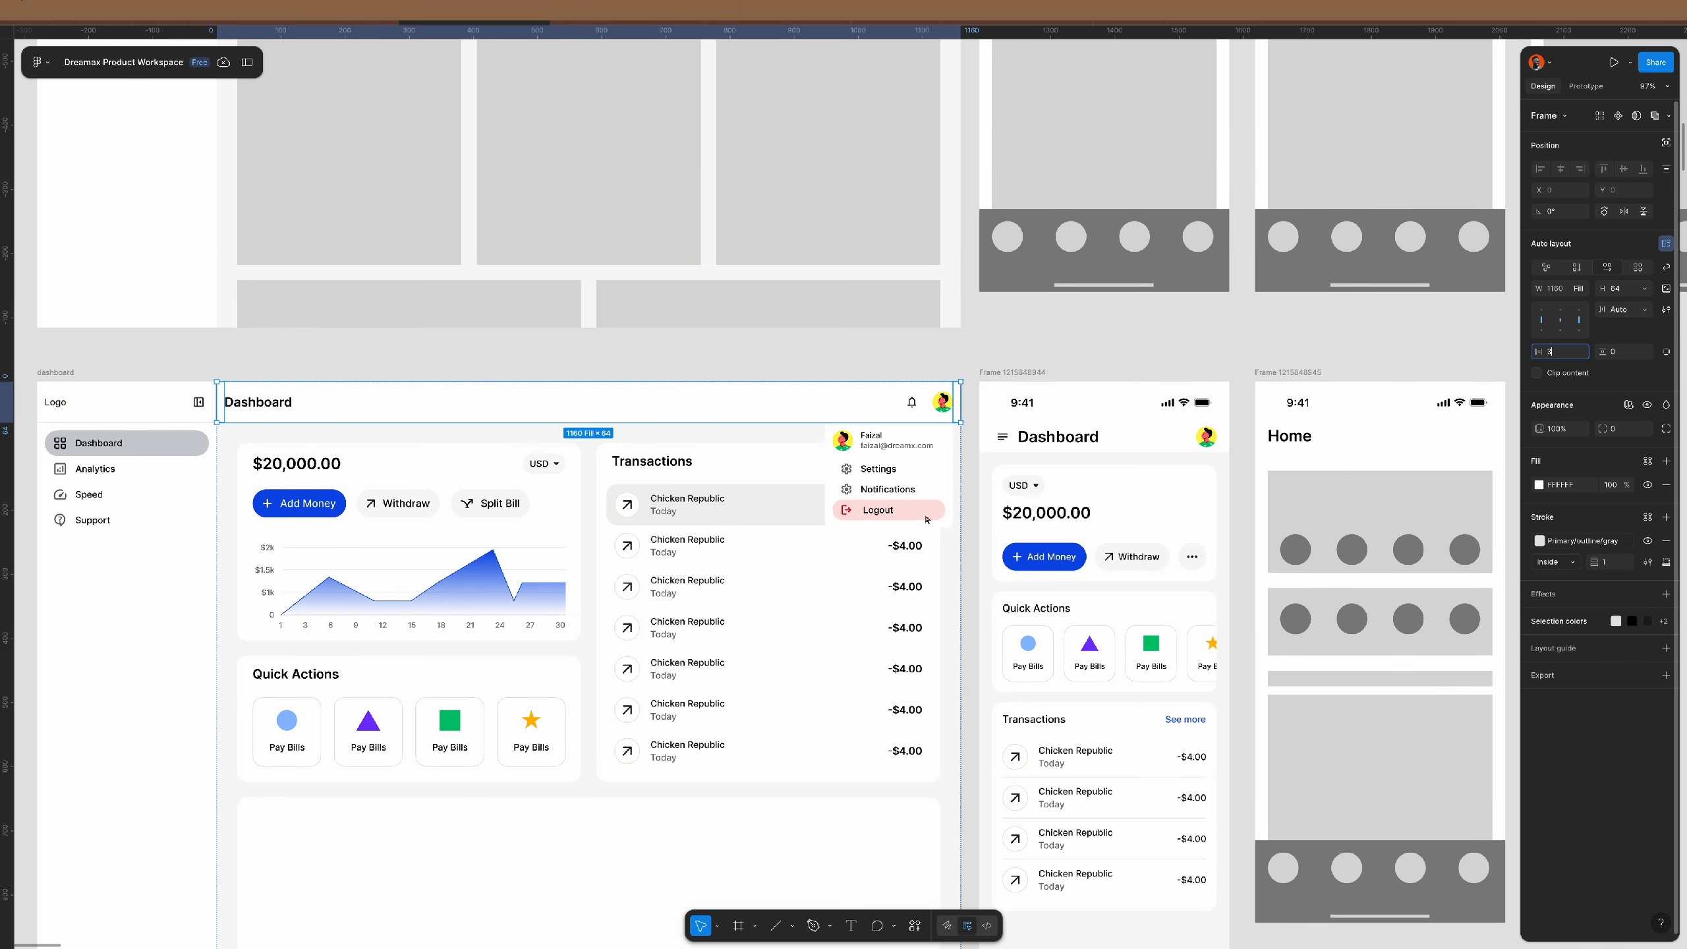
type("2")
key("Return")
key("shift+backslash")
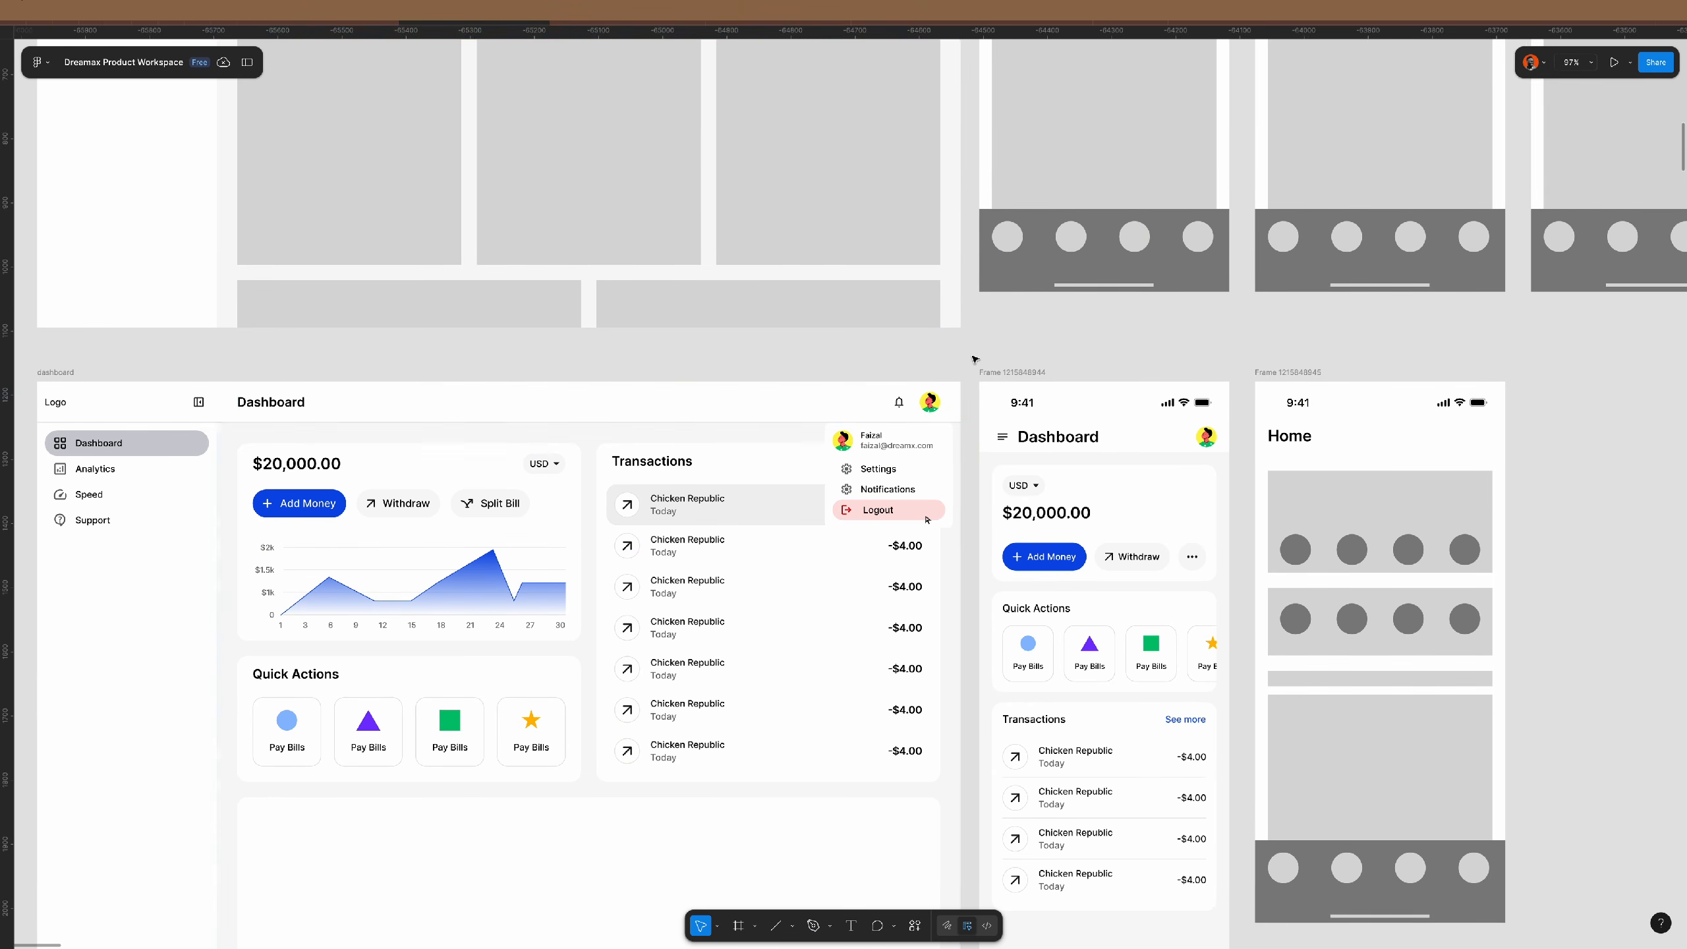
- Shift the profile dropdown left to line up under the avatar
scroll(926, 520, "up", 5)
left_click(937, 630)
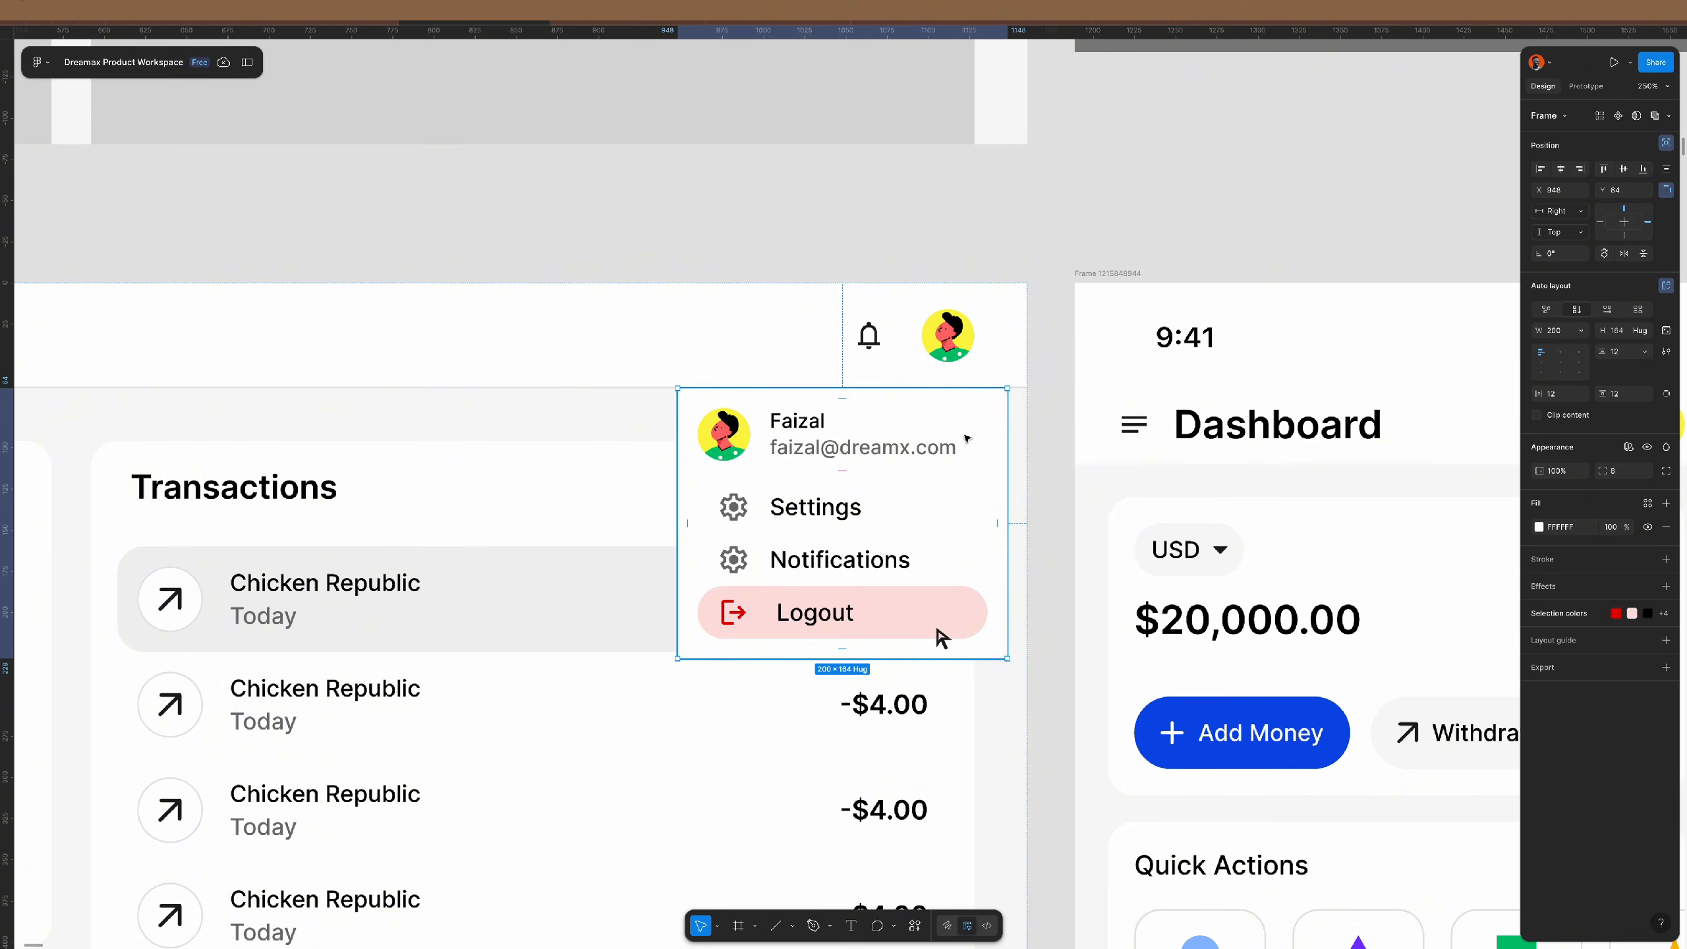
left_click_drag(937, 630, 904, 630)
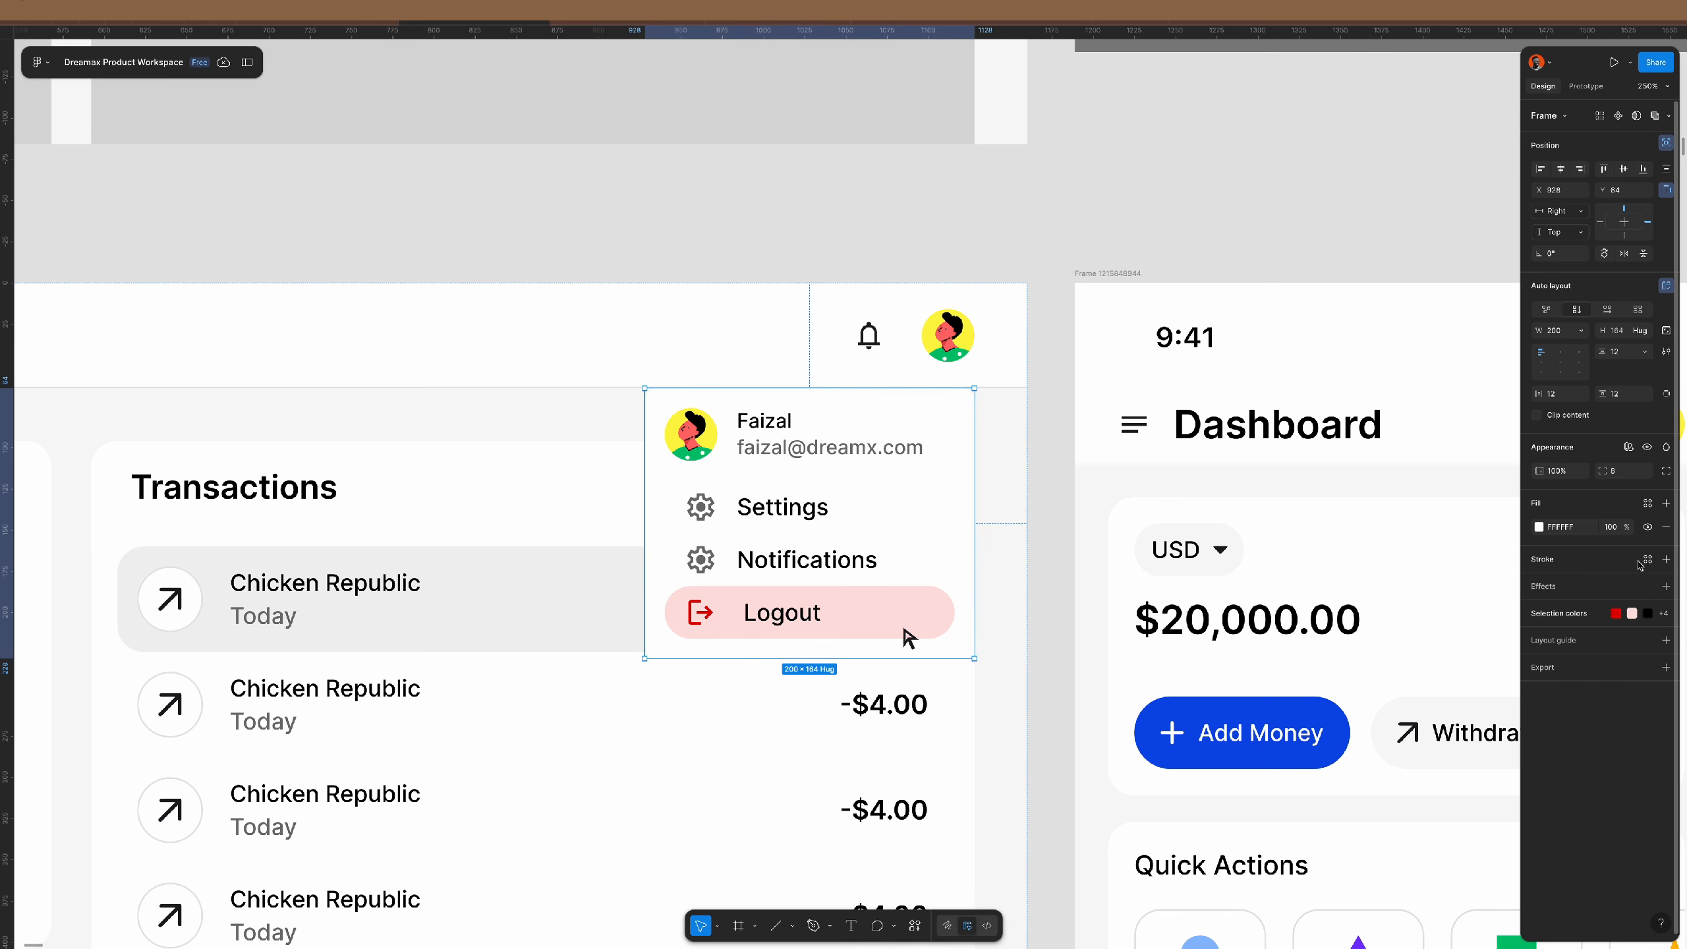
- Give the dropdown the gray outline colour style and the toast-banner shadow effect
left_click(1648, 559)
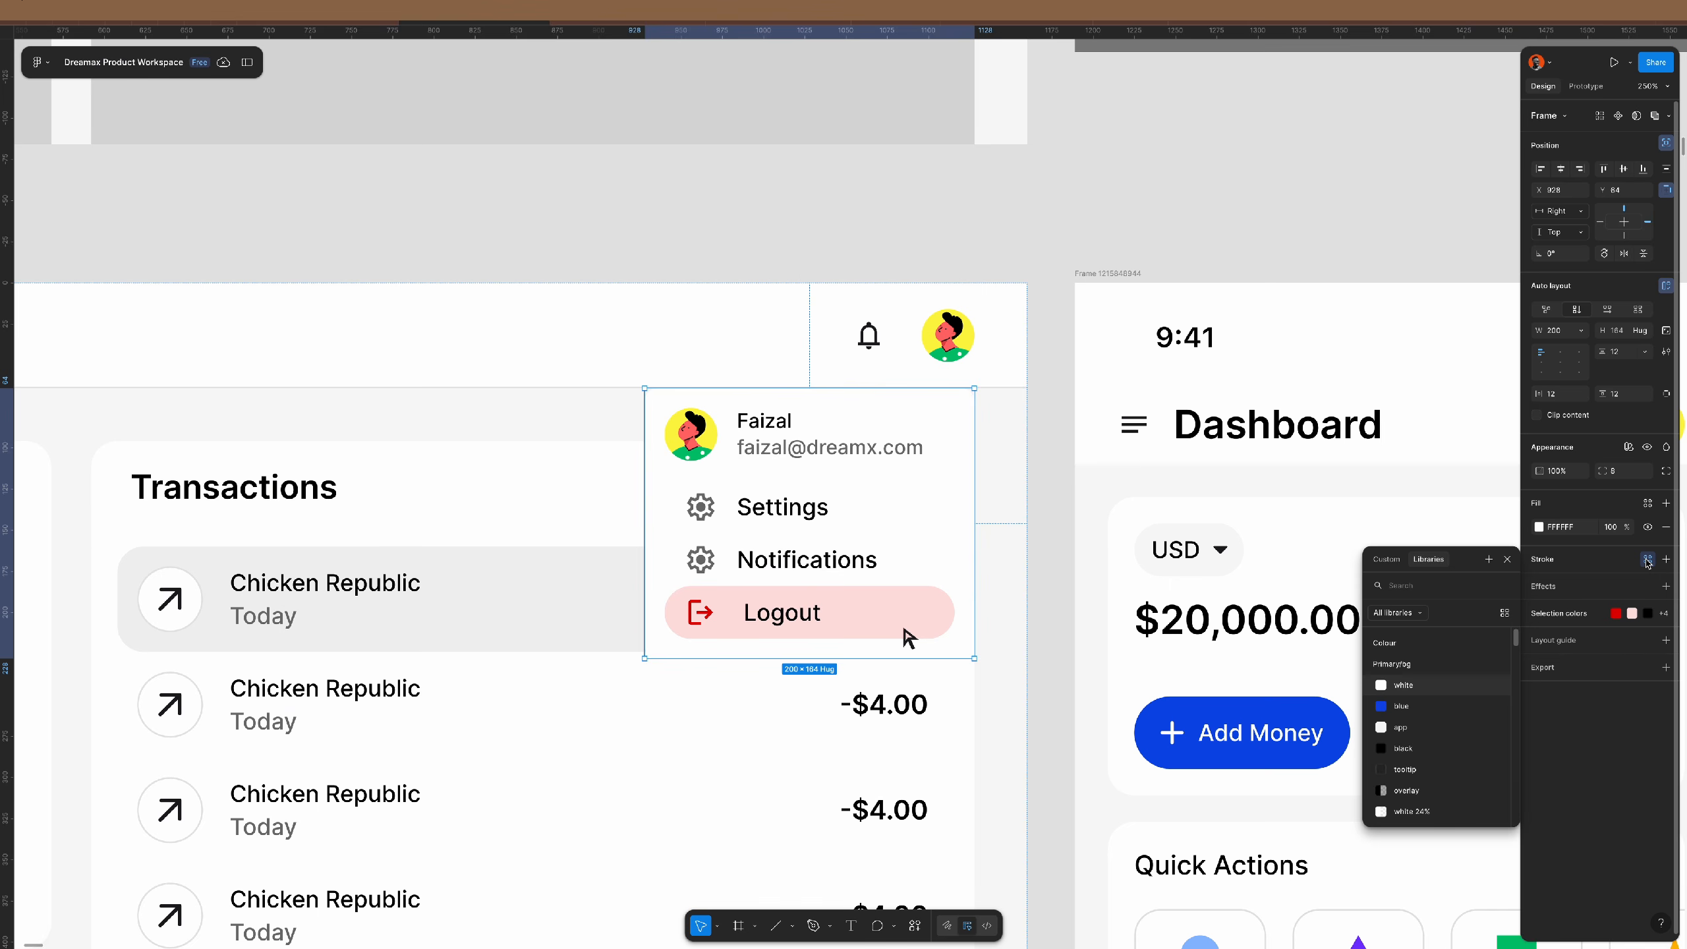
type("out")
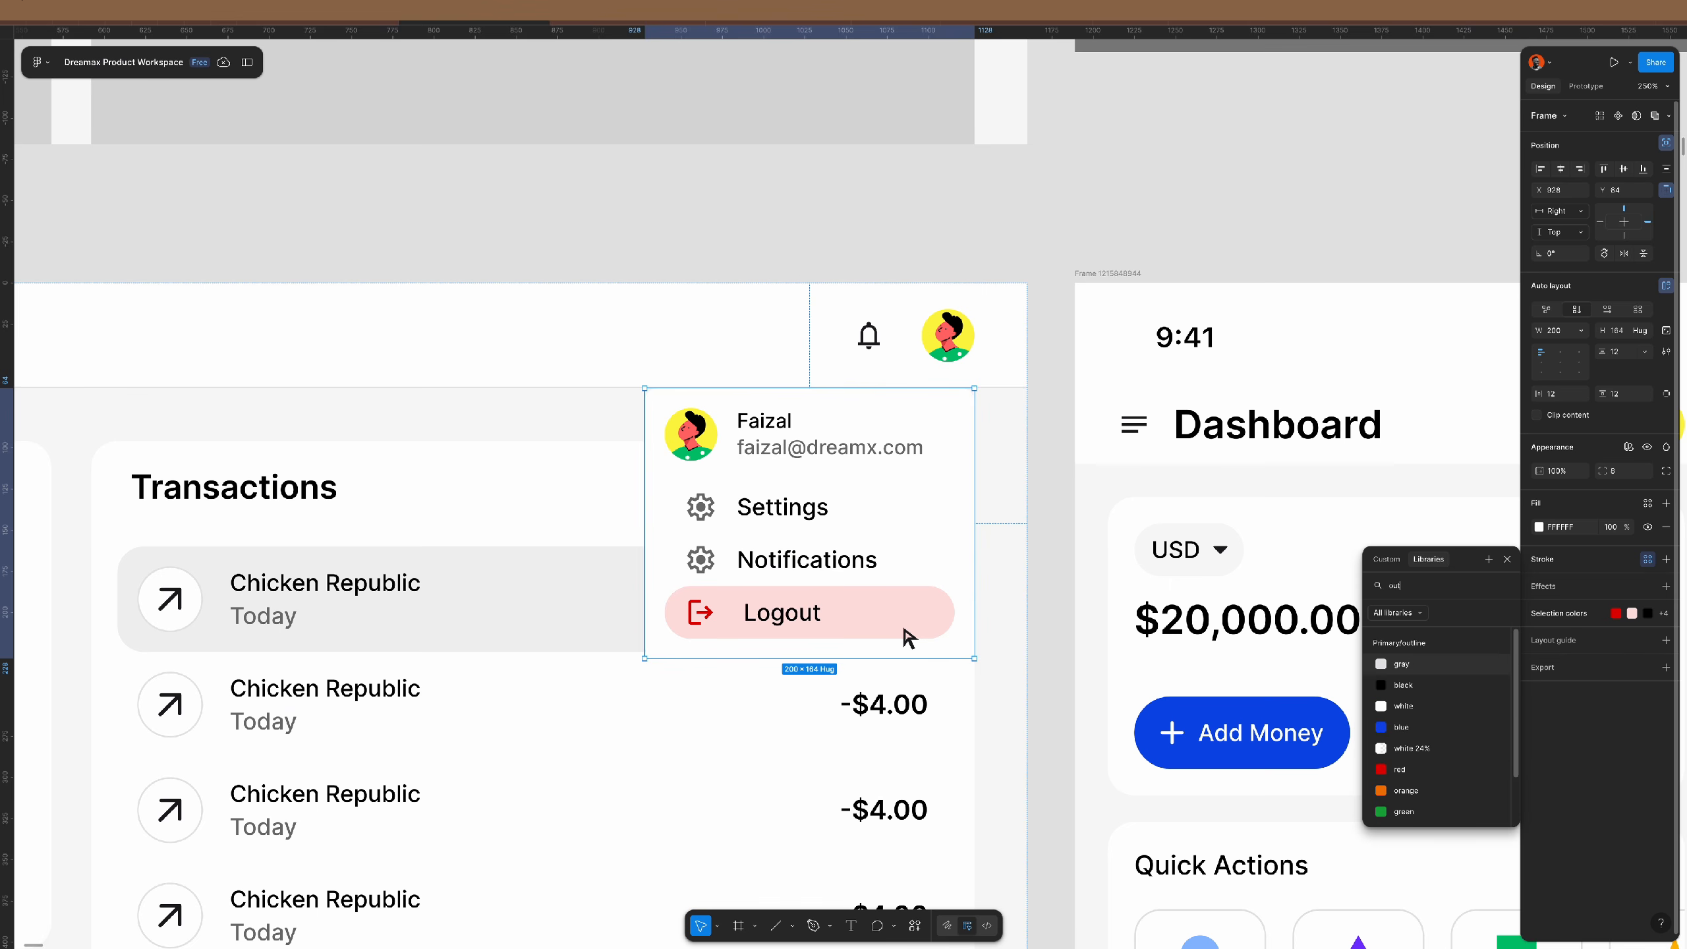
key("Return")
left_click(1648, 636)
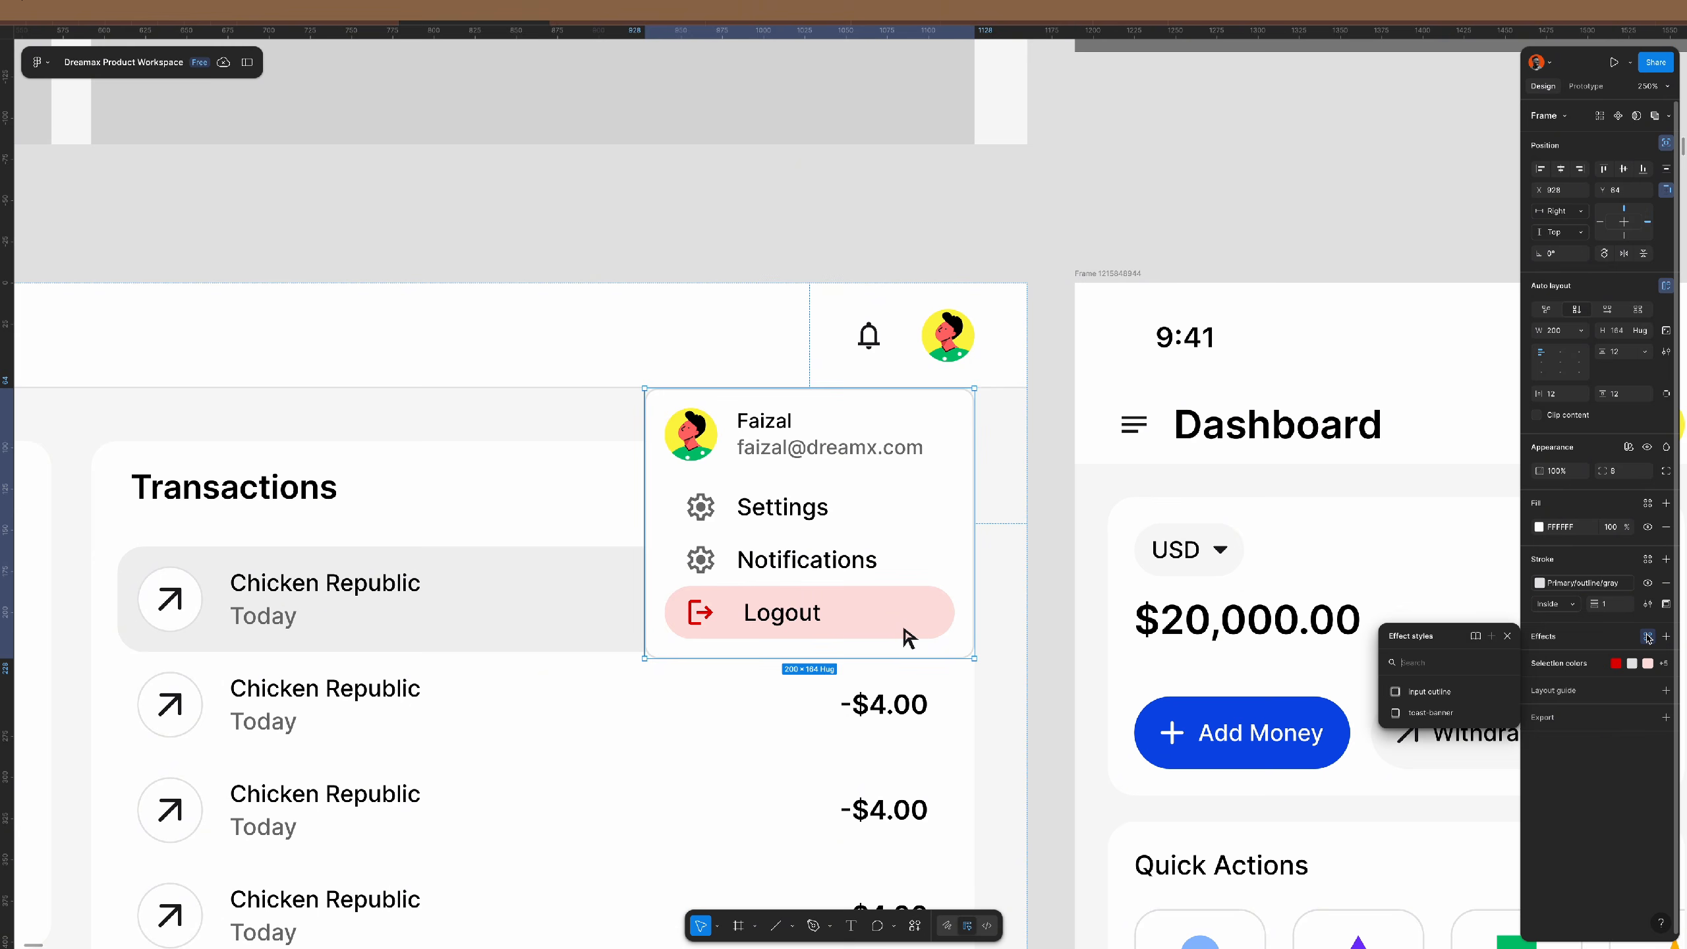
left_click(1450, 714)
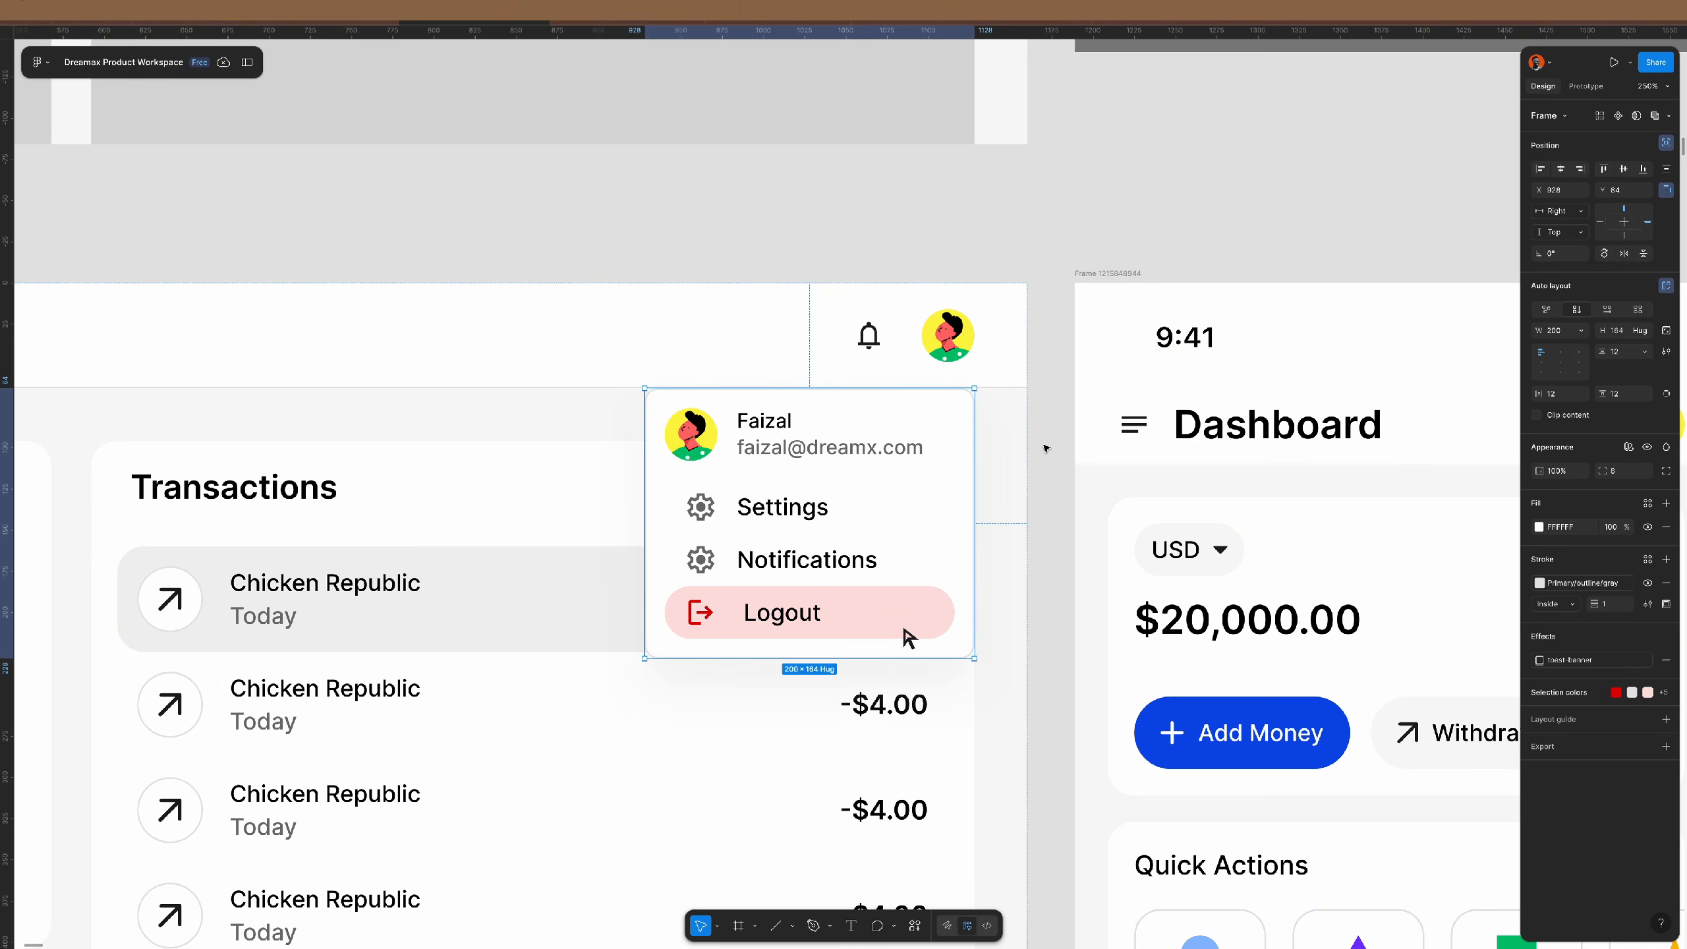
left_click(1047, 454)
- Nudge the profile dropdown slightly lower beneath the header
scroll(1046, 453, "down", 1)
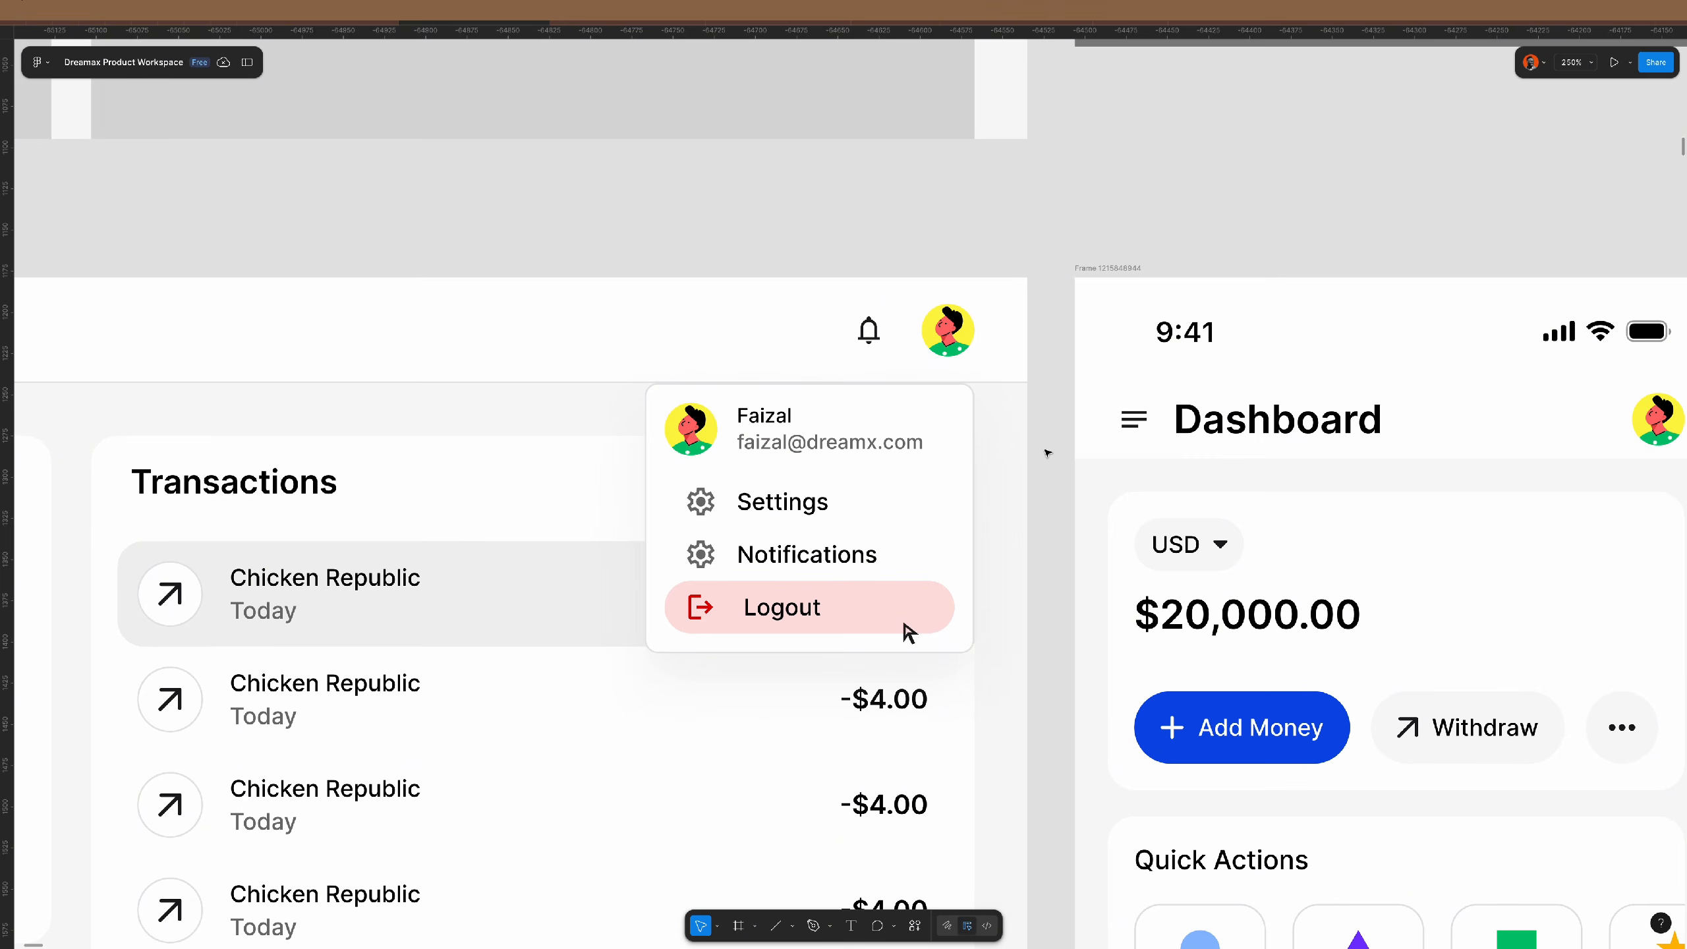
left_click(911, 419)
left_click_drag(904, 624, 903, 629)
key("Escape")
- Fix the dropdown's e-mail line by inserting the missing letter 'a' into its domain
scroll(902, 623, "down", 5)
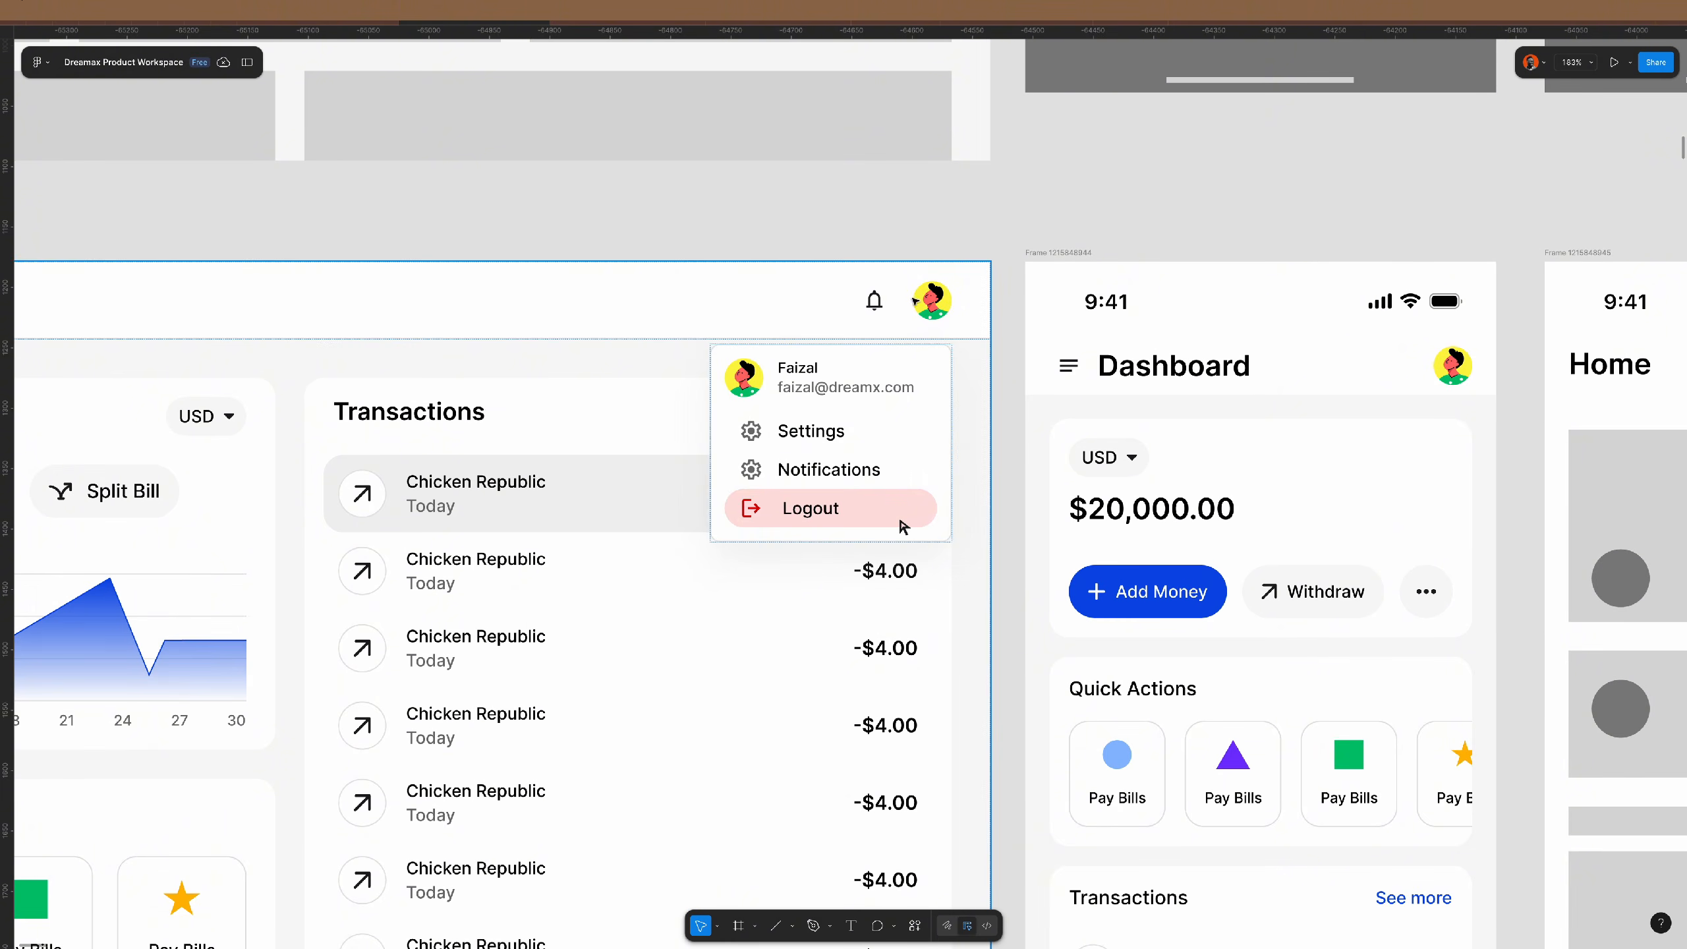
scroll(893, 222, "up", 5)
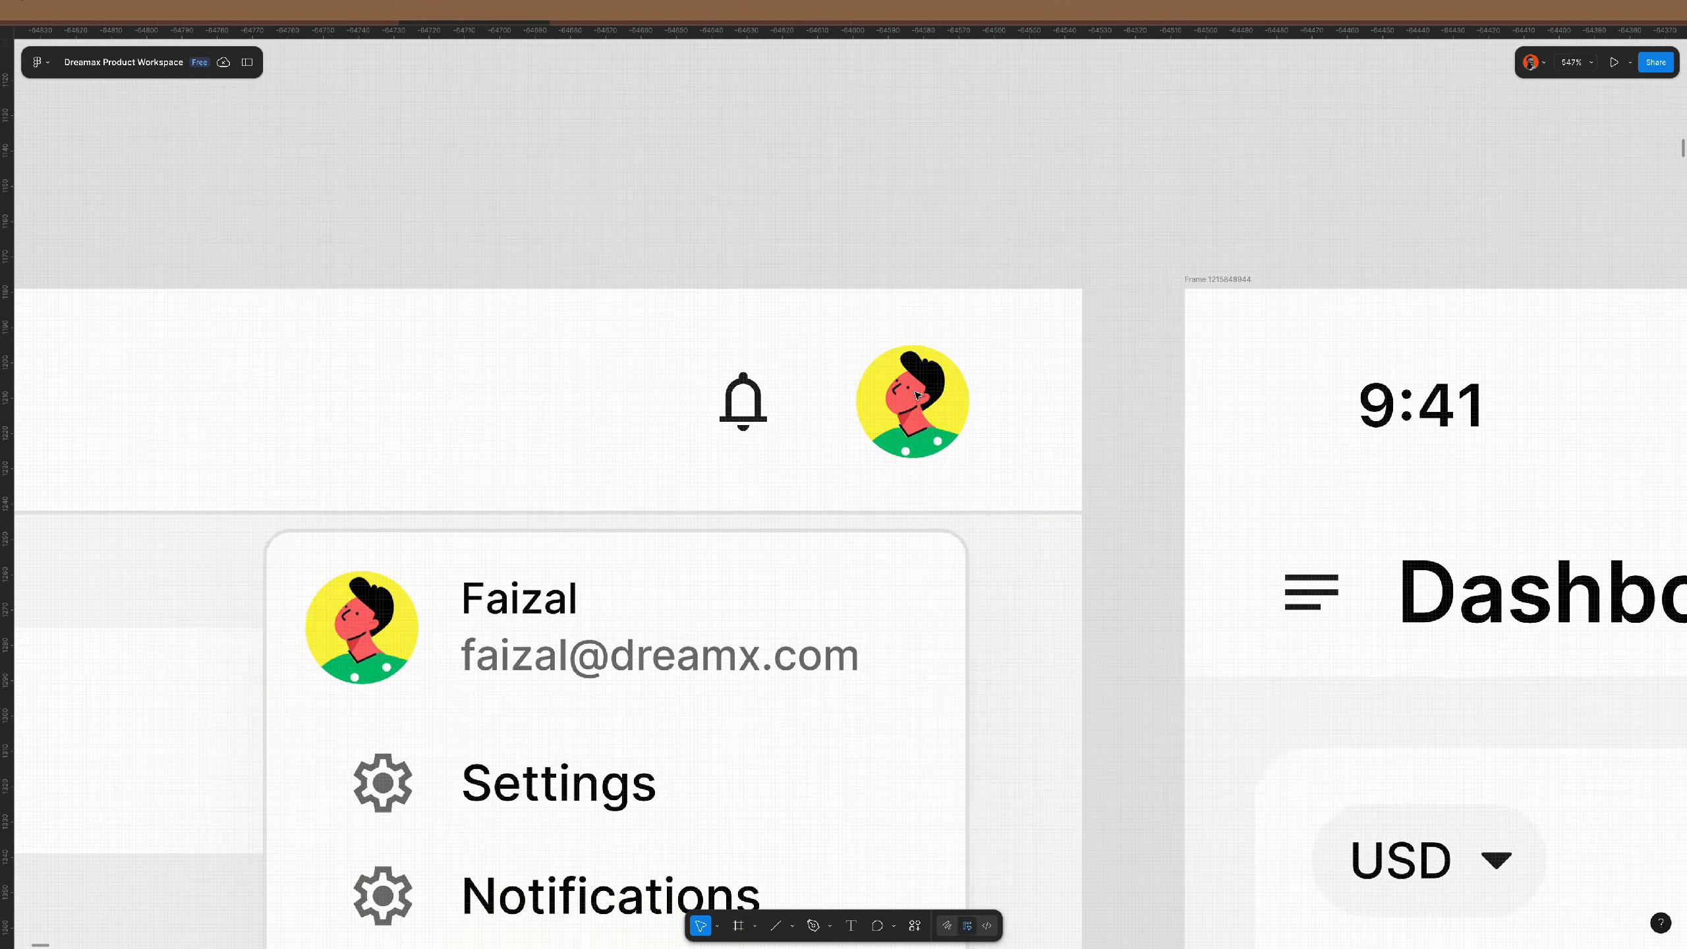
scroll(913, 332, "down", 5)
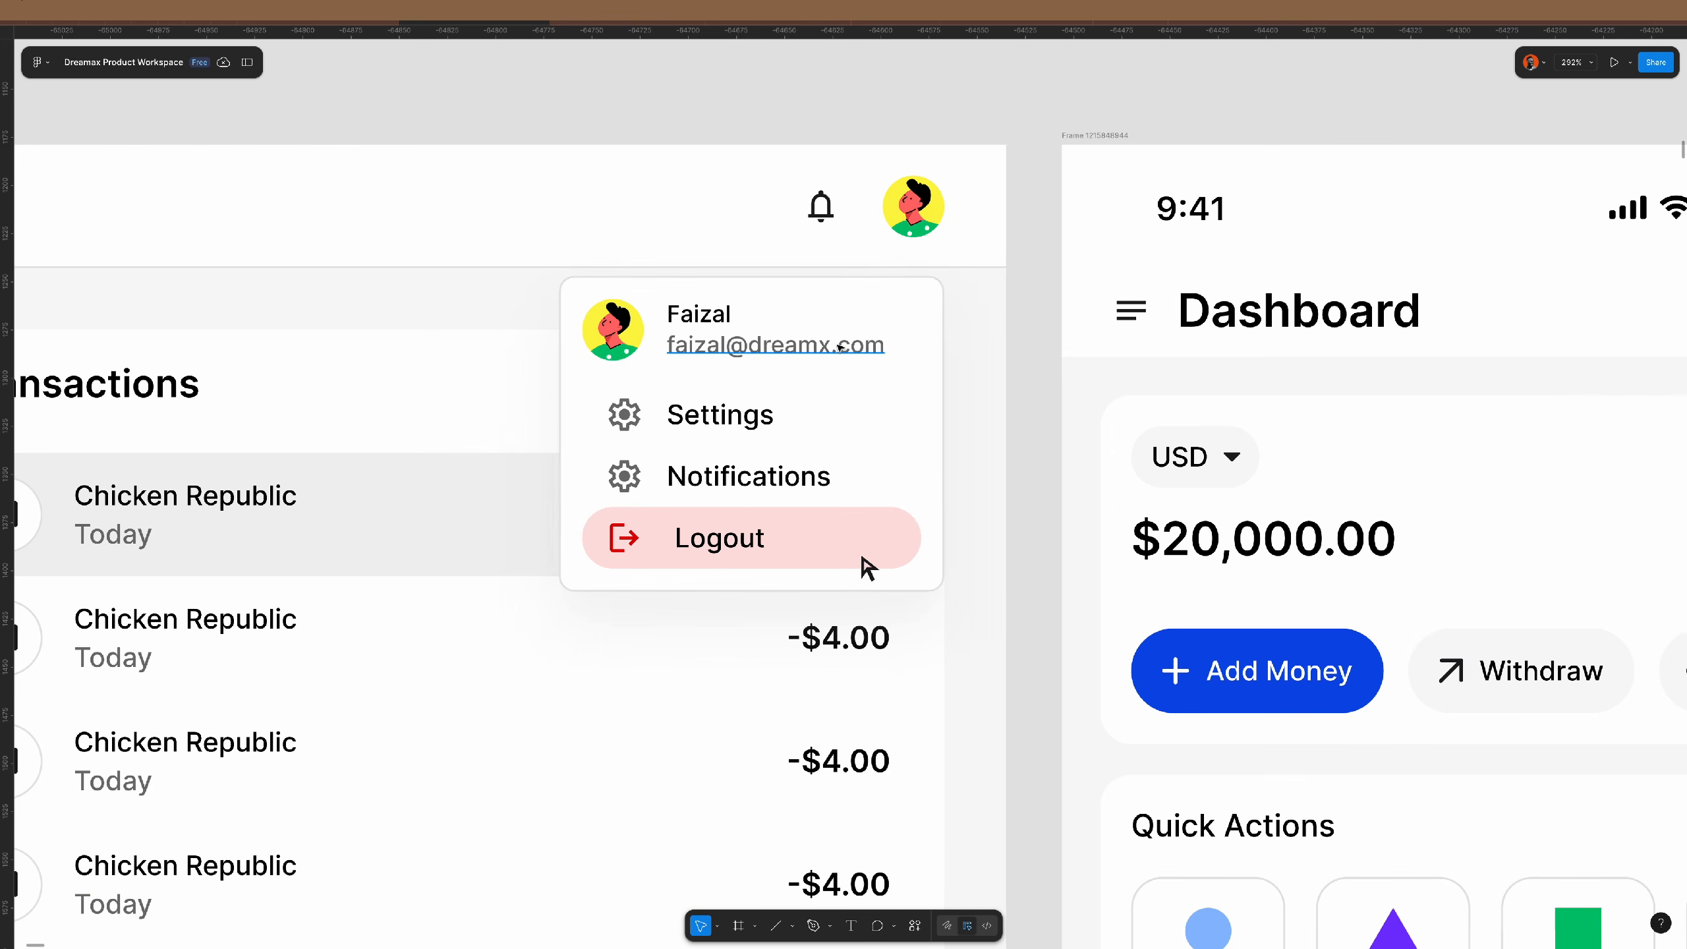
double_click(819, 344)
key("BackSpace")
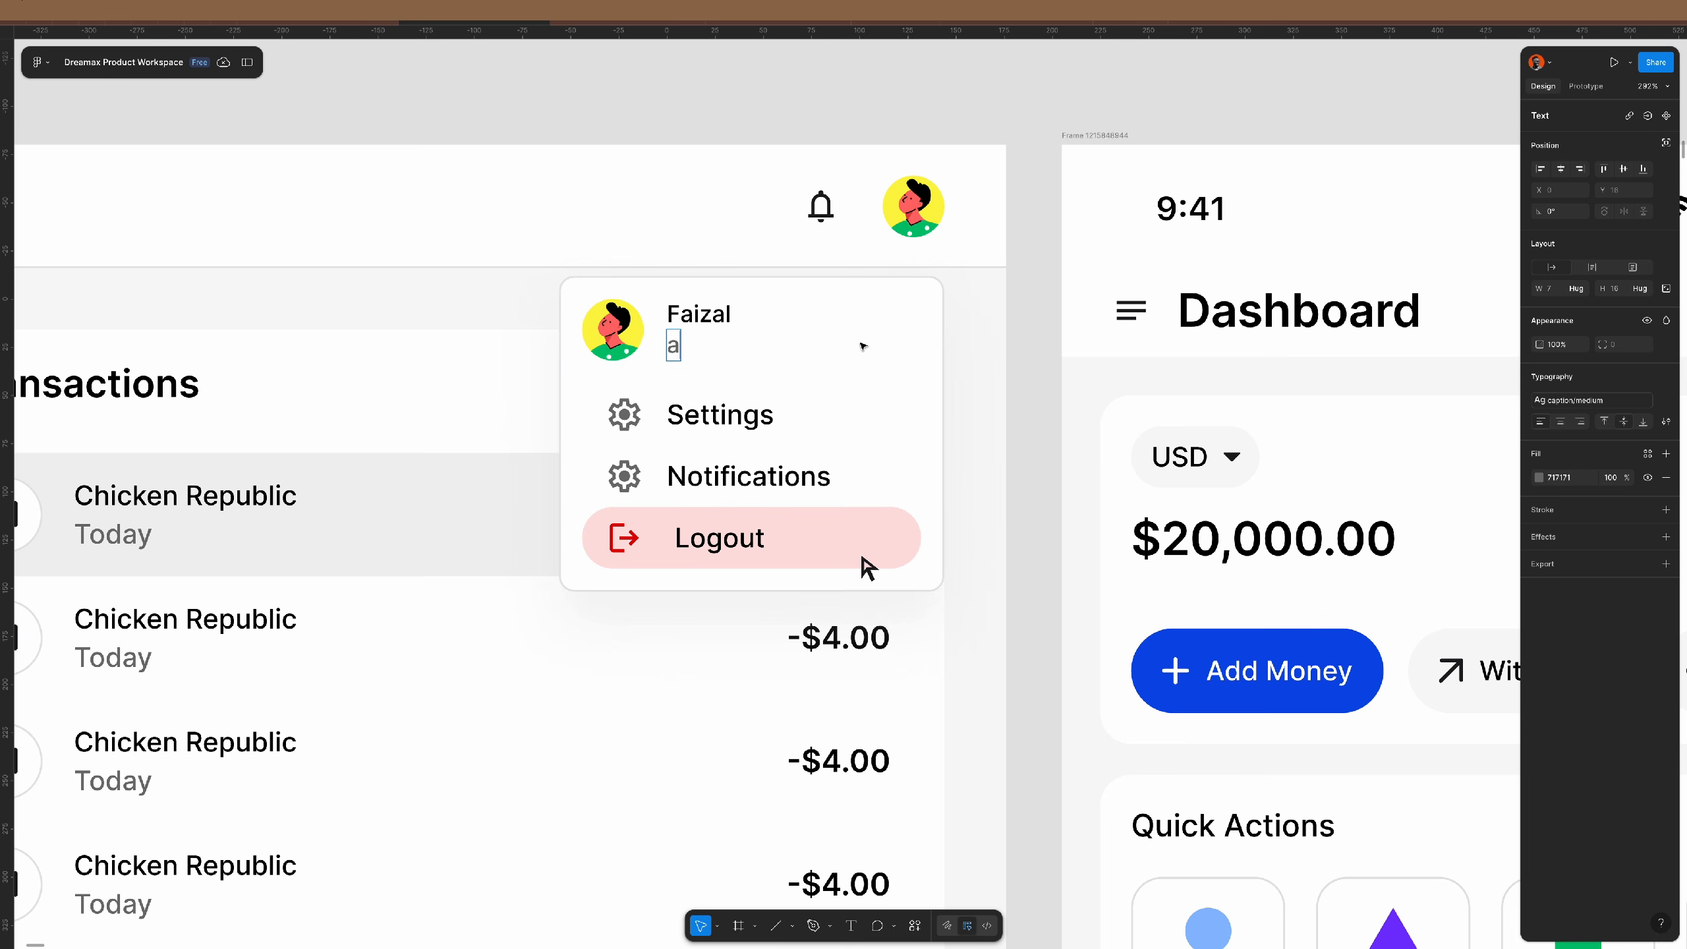
key("ctrl+z")
left_click(821, 344)
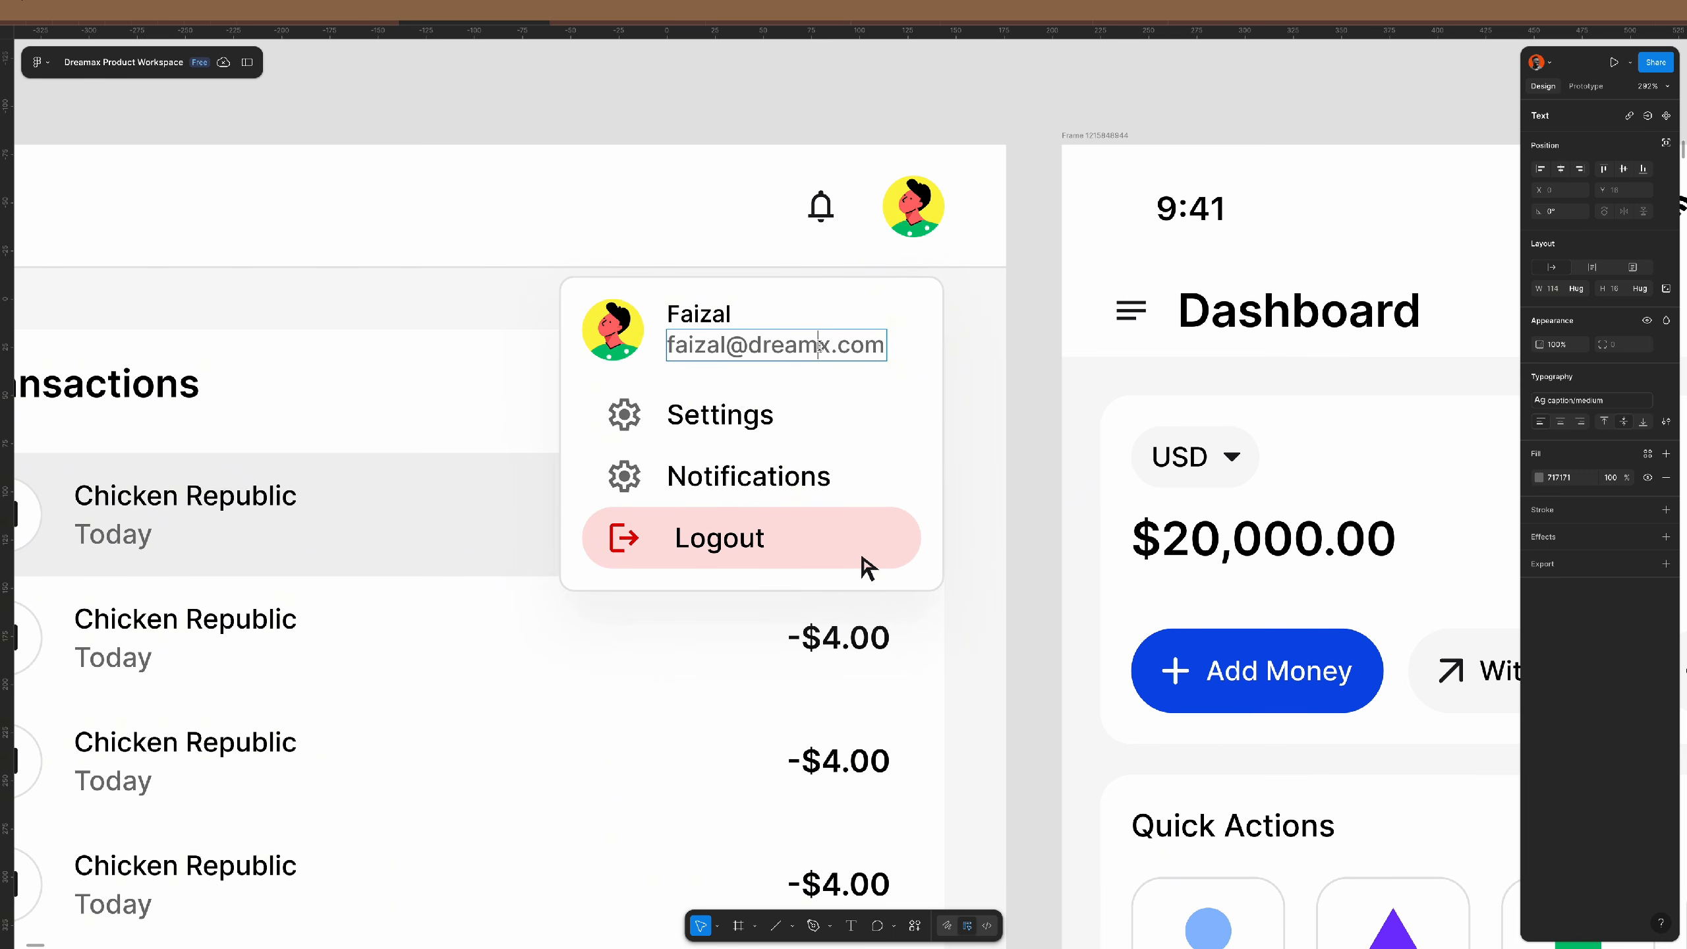
type("a")
key("Escape")
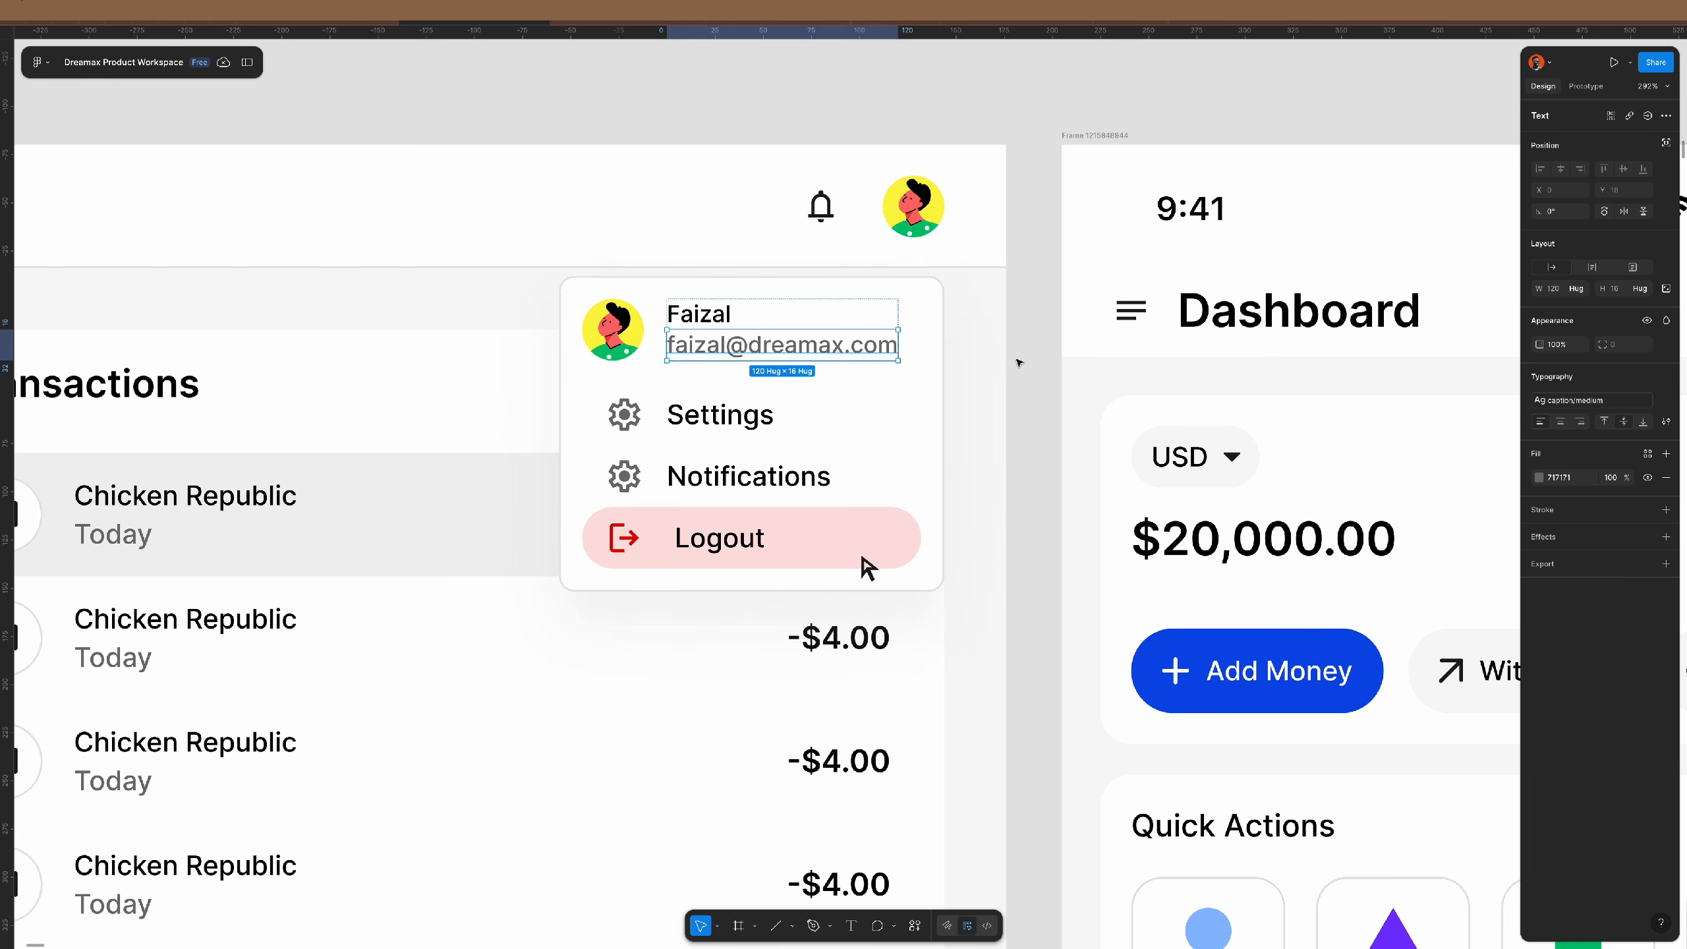
left_click(833, 314)
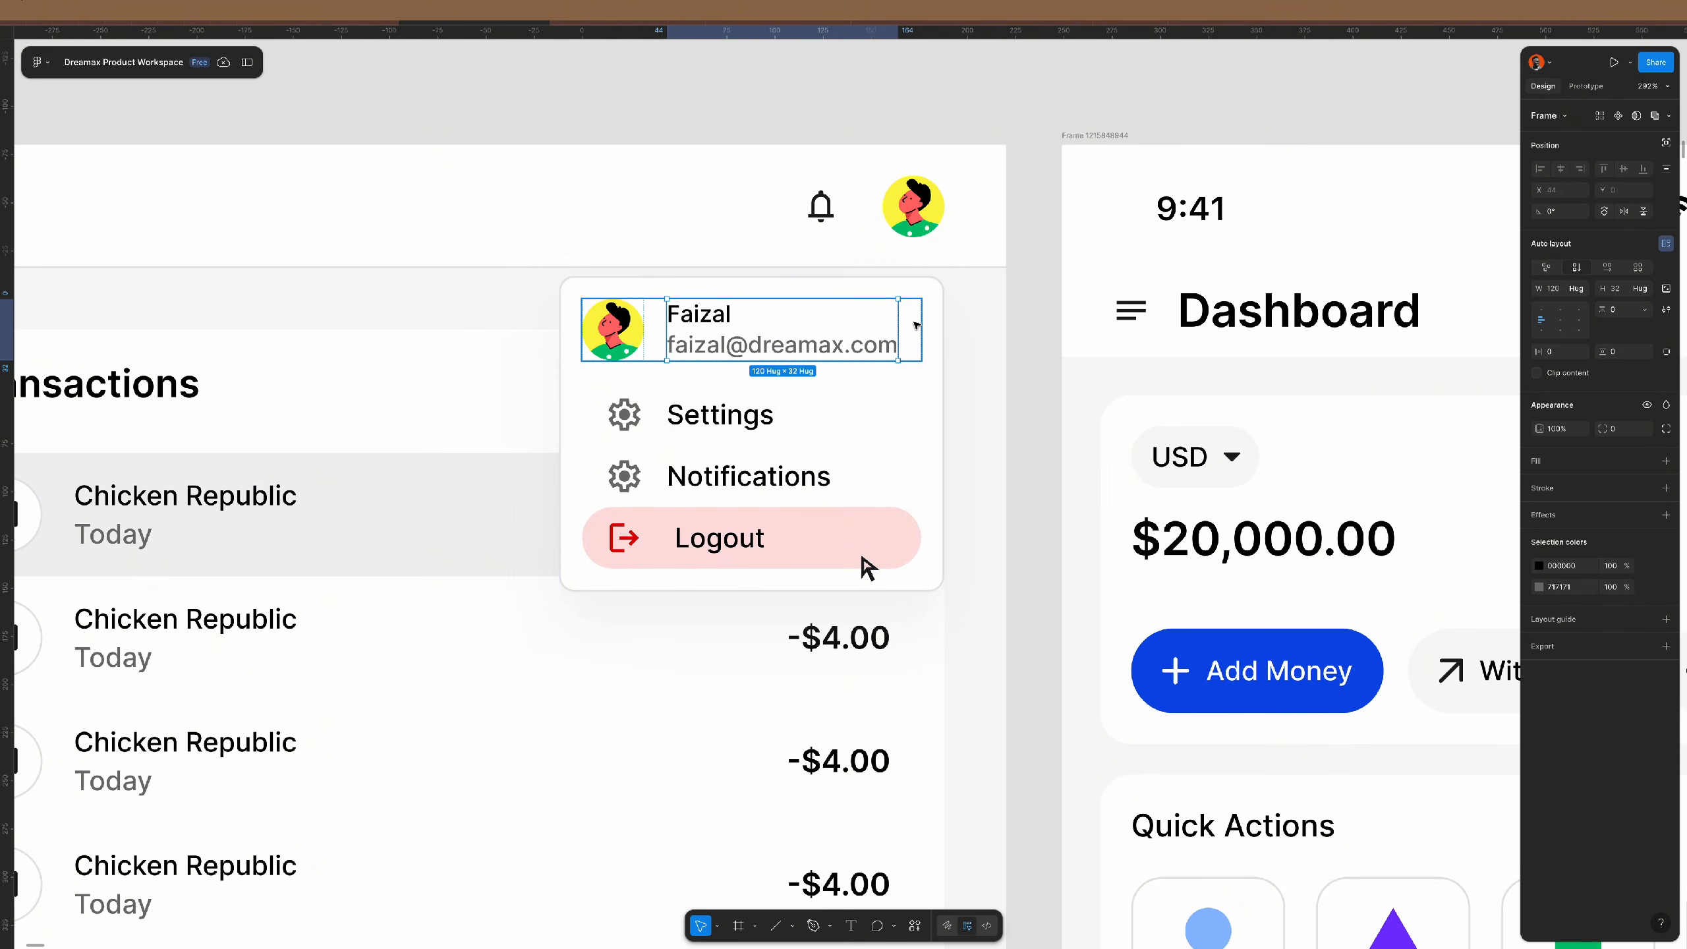
left_click(1014, 325)
scroll(1014, 325, "down", 10)
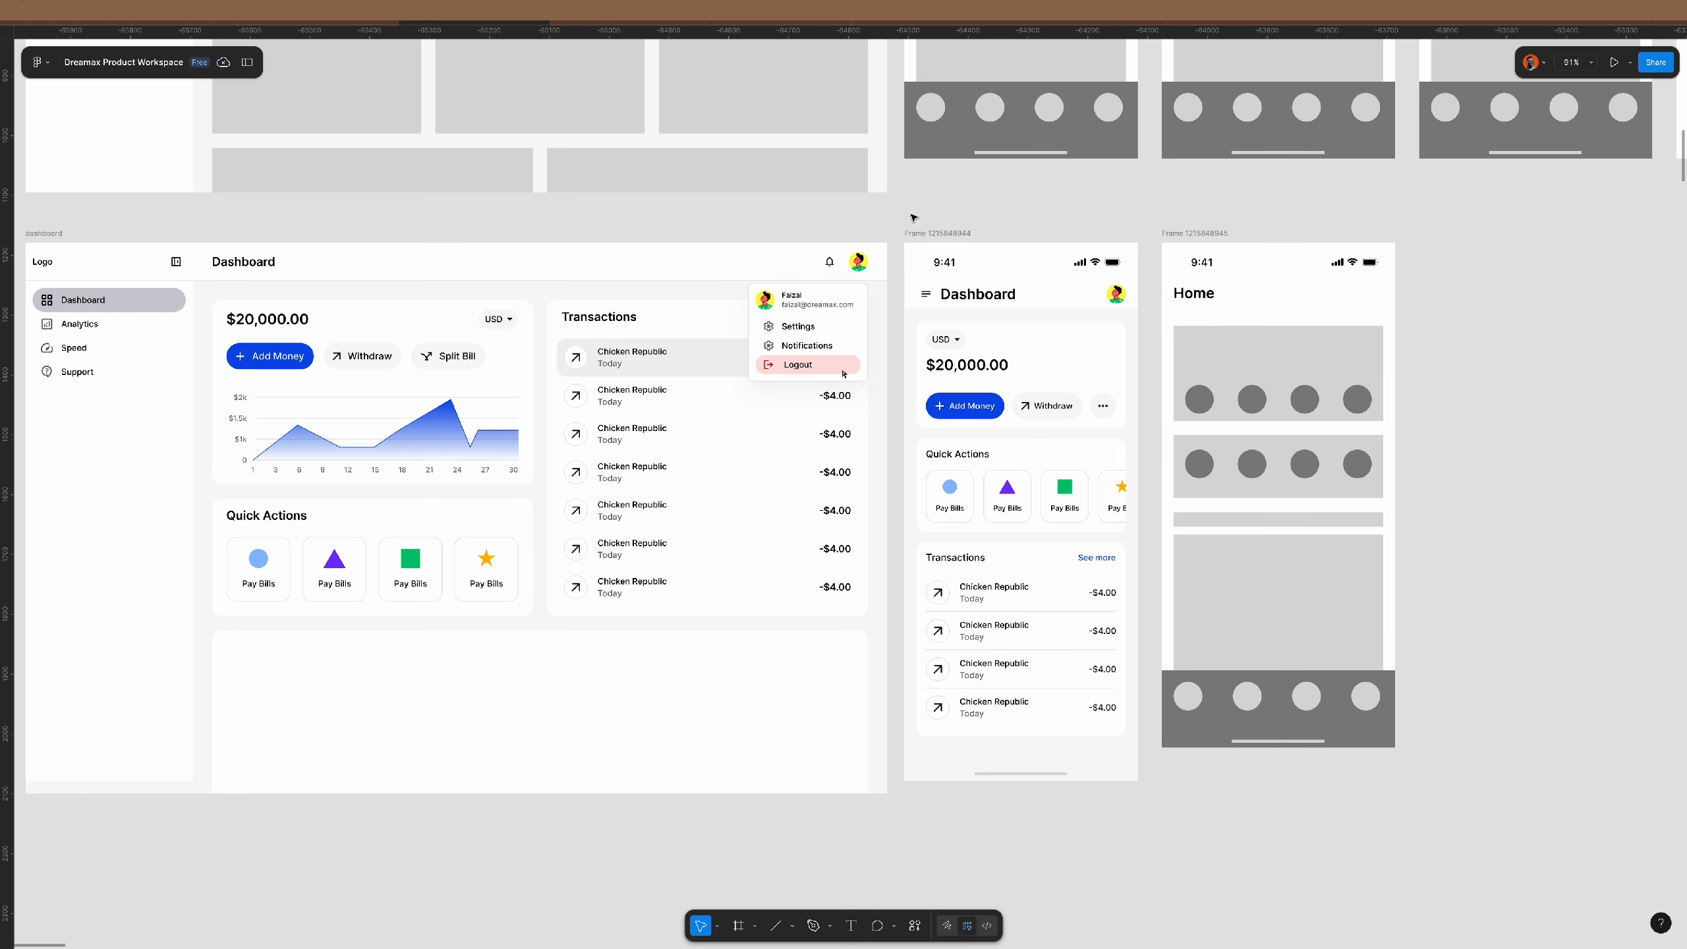
- Duplicate the sidebar menu section, replace its list with the profile dropdown, and set width to Fill container
scroll(1119, 312, "left", 5)
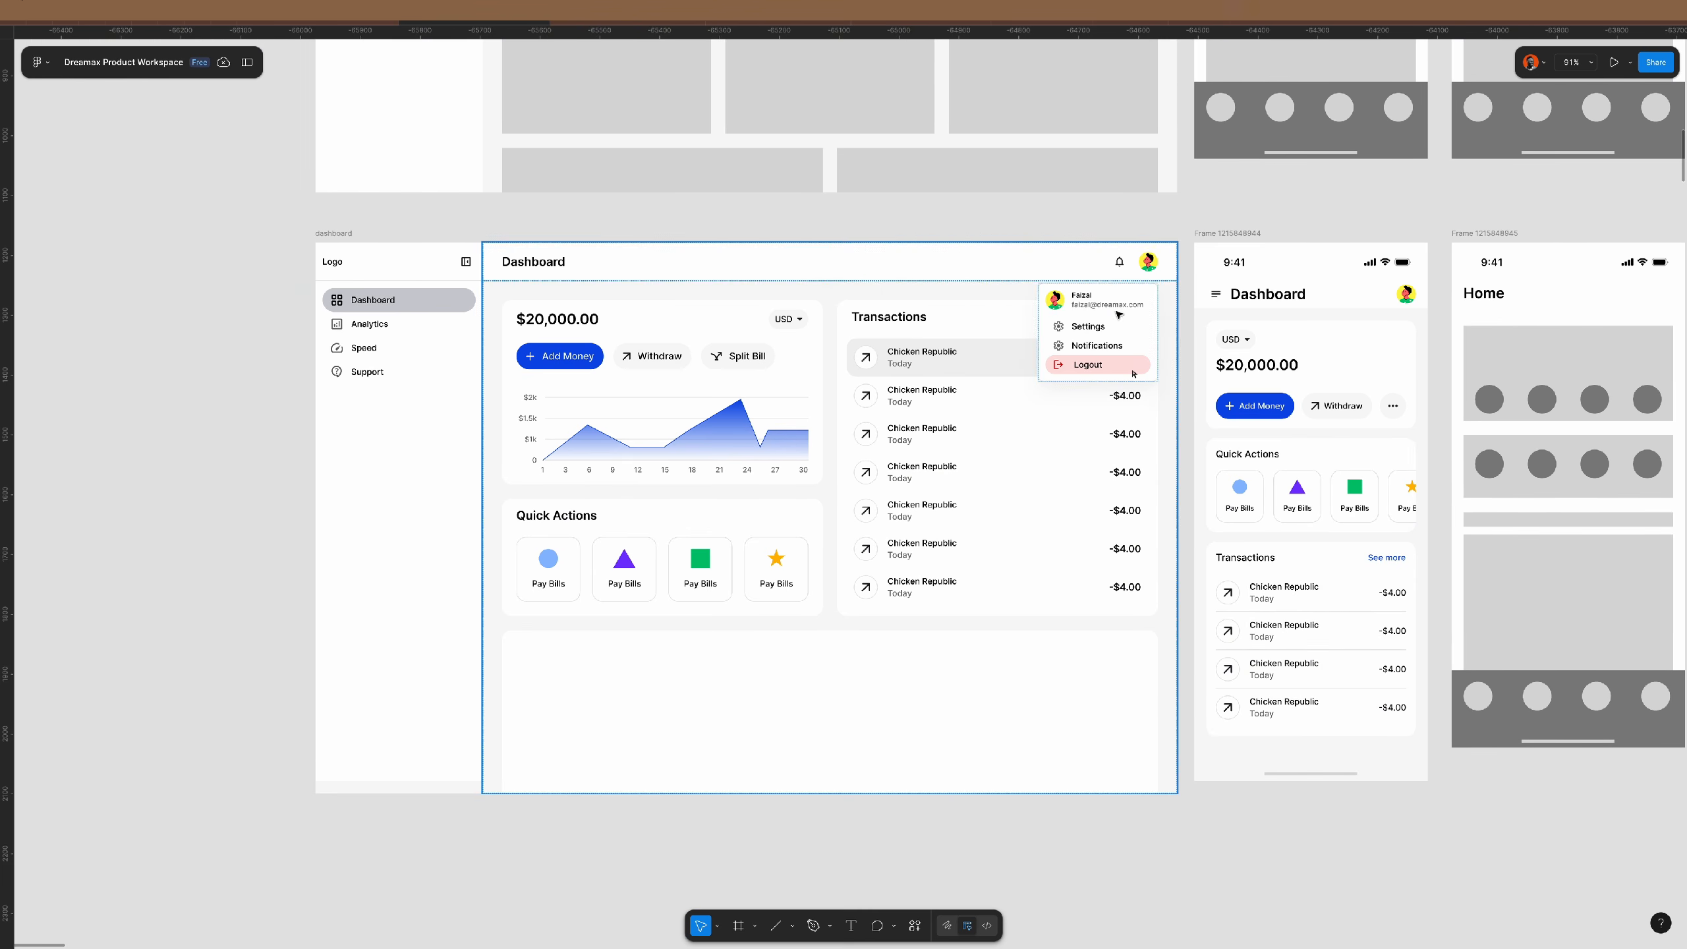
scroll(1119, 312, "down", 1)
left_click(1133, 330)
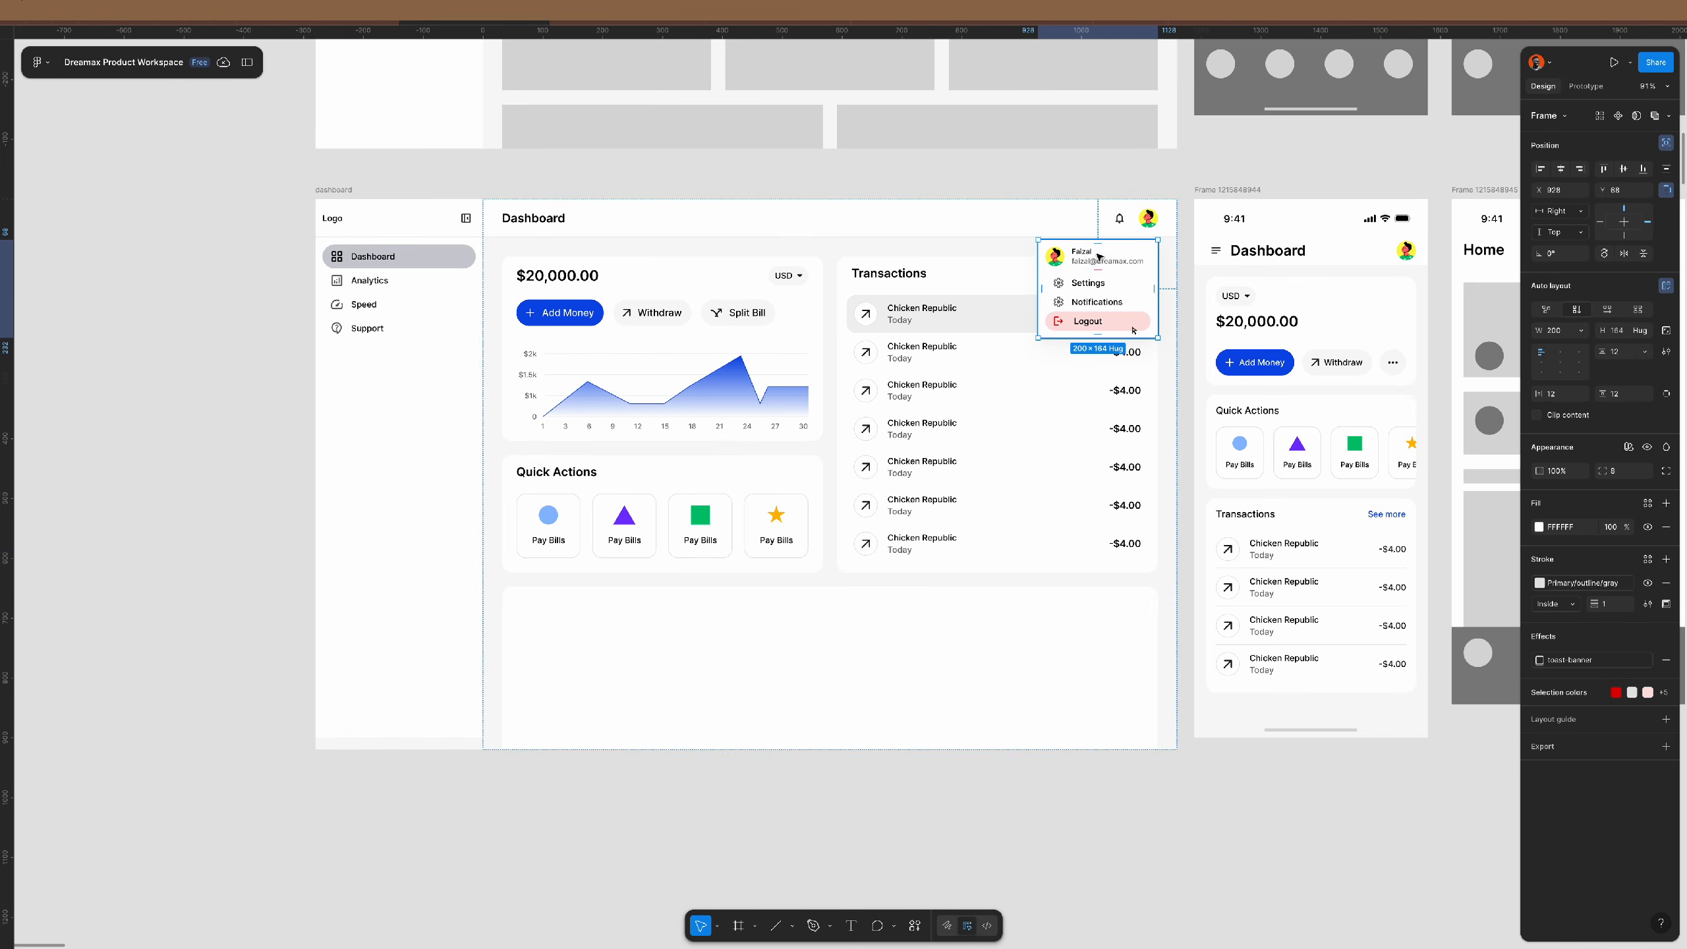
left_click(338, 560)
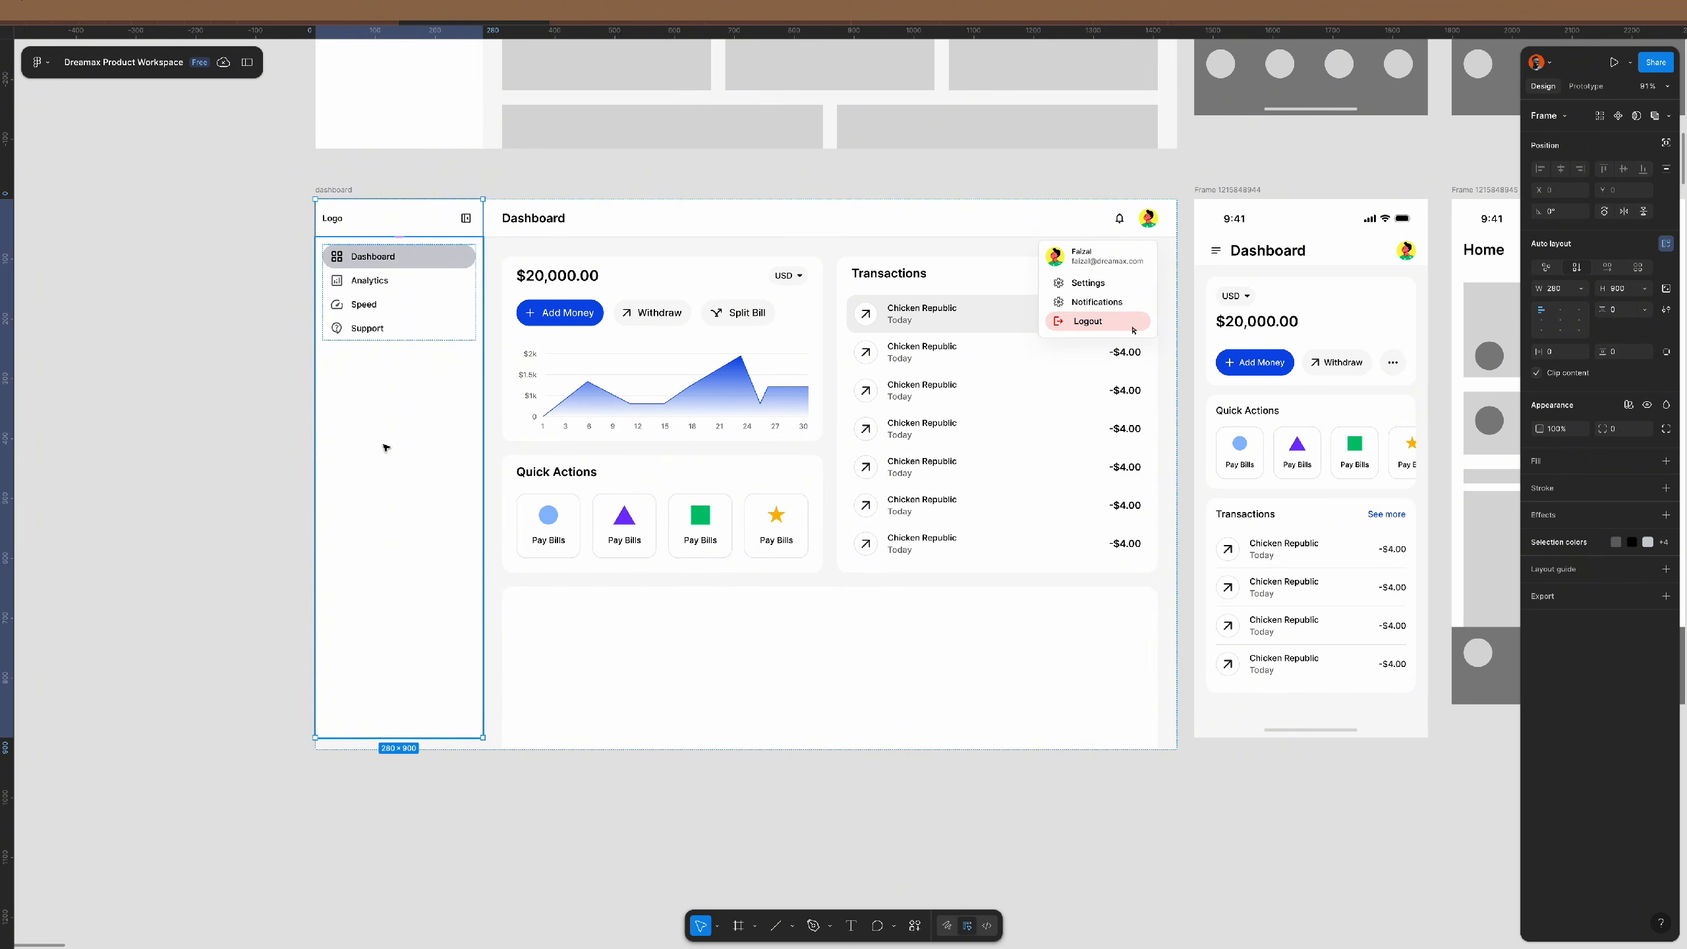
key("ctrl+d")
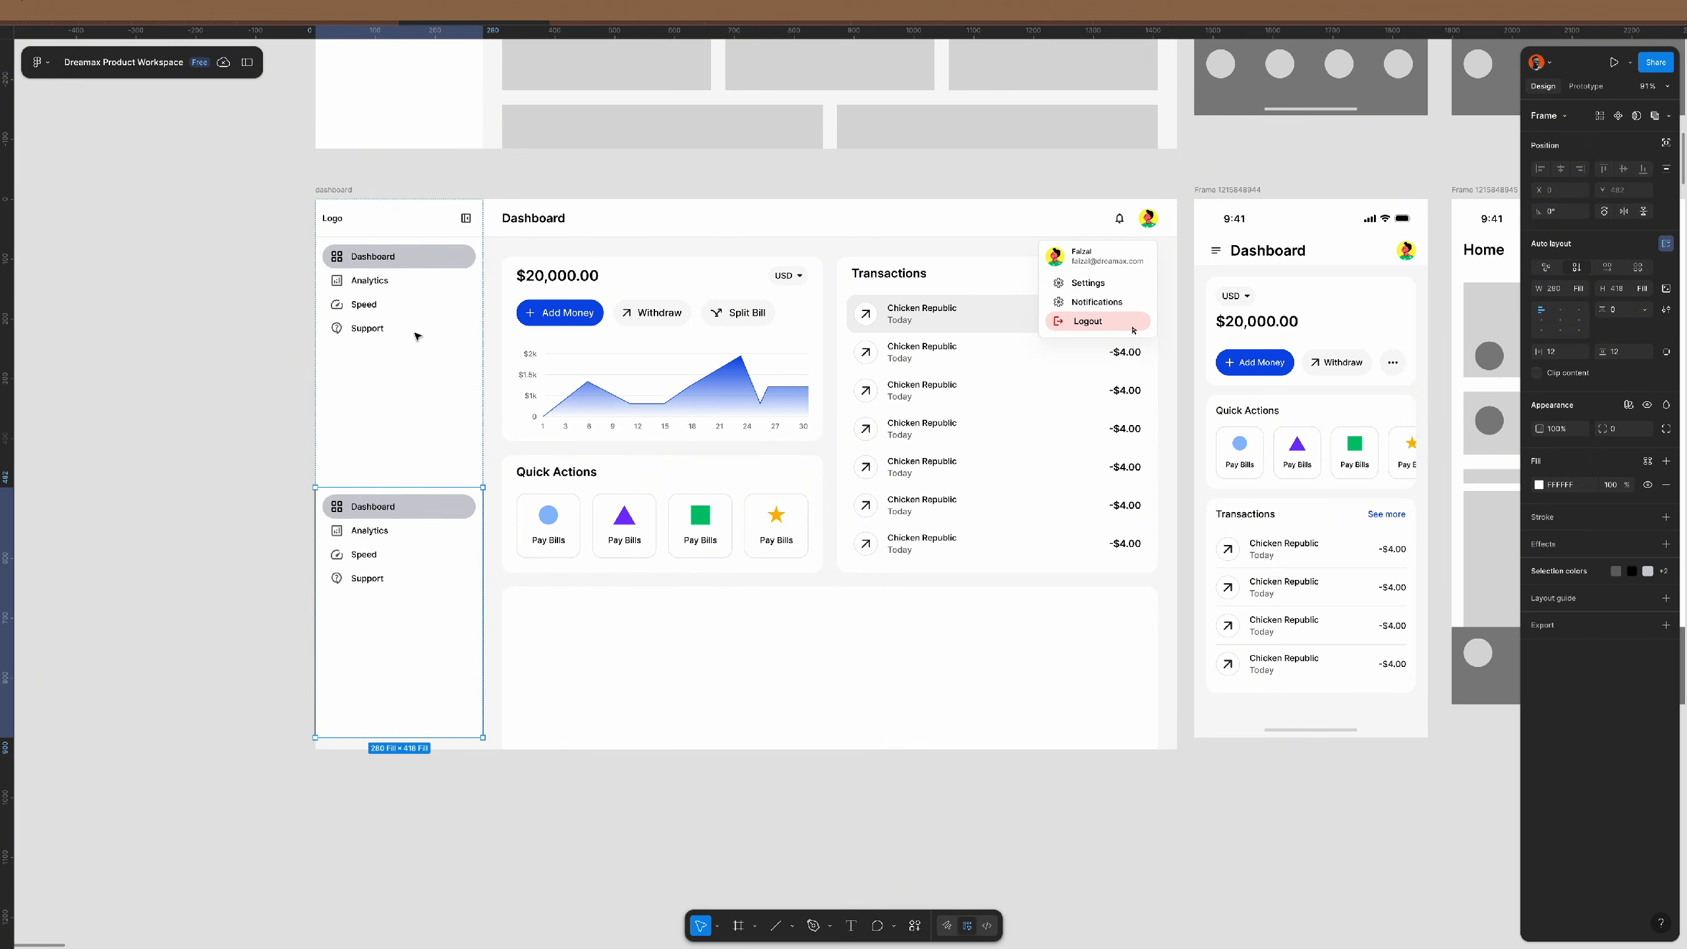
double_click(378, 523)
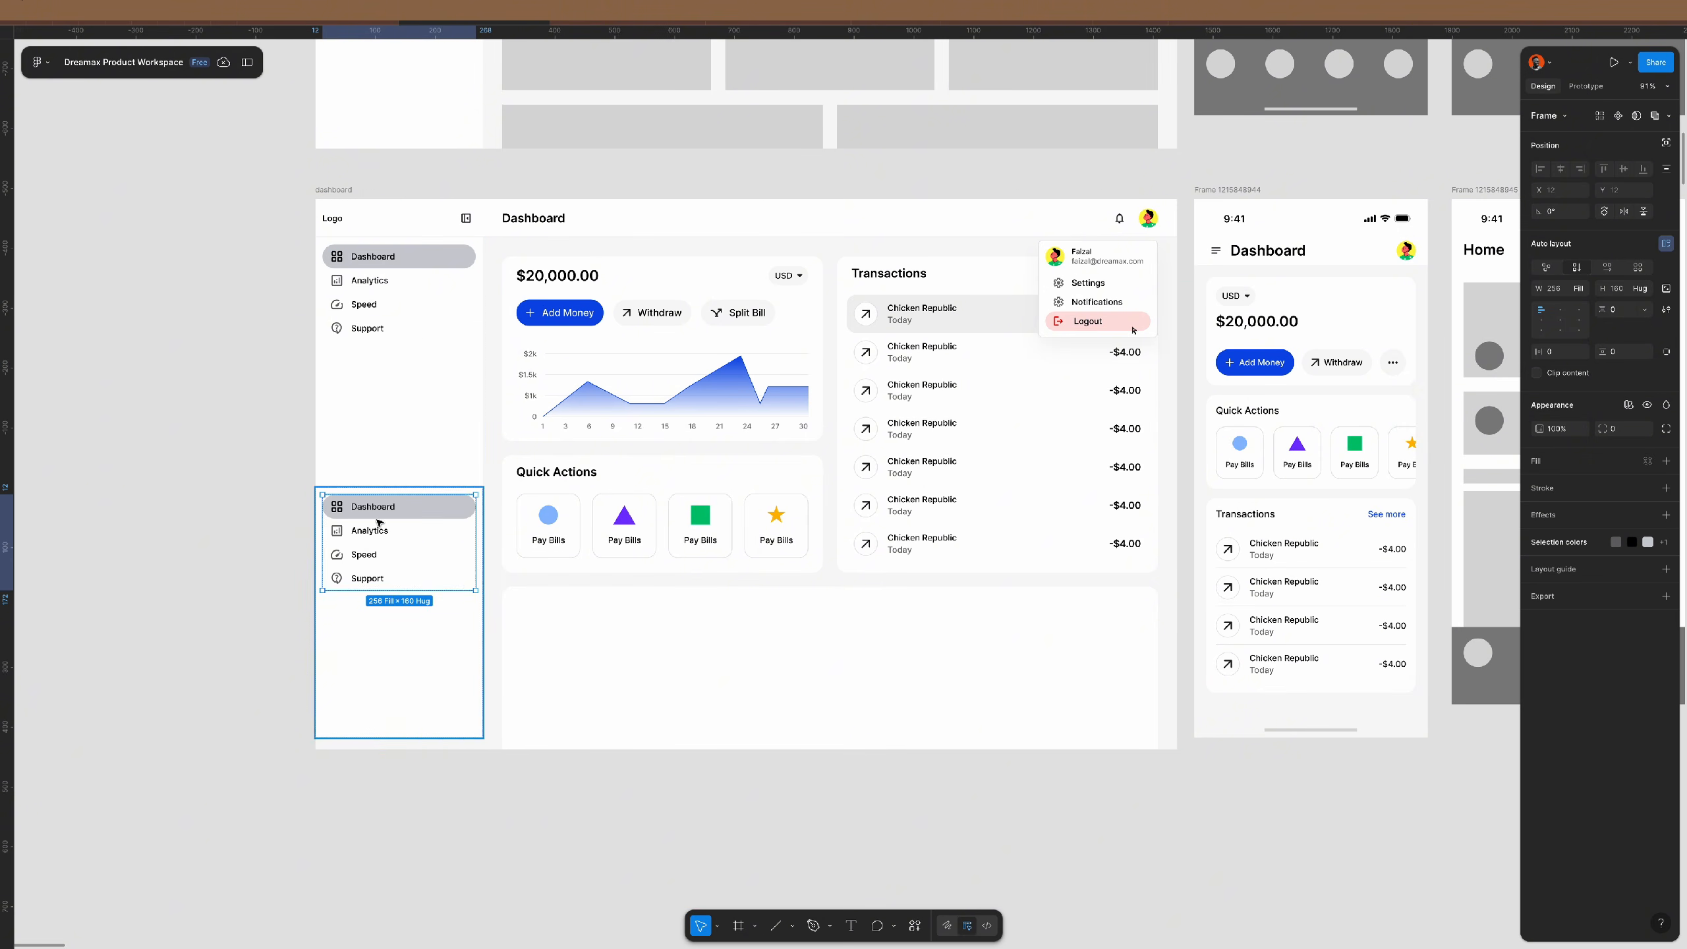
key("ctrl+shift+r")
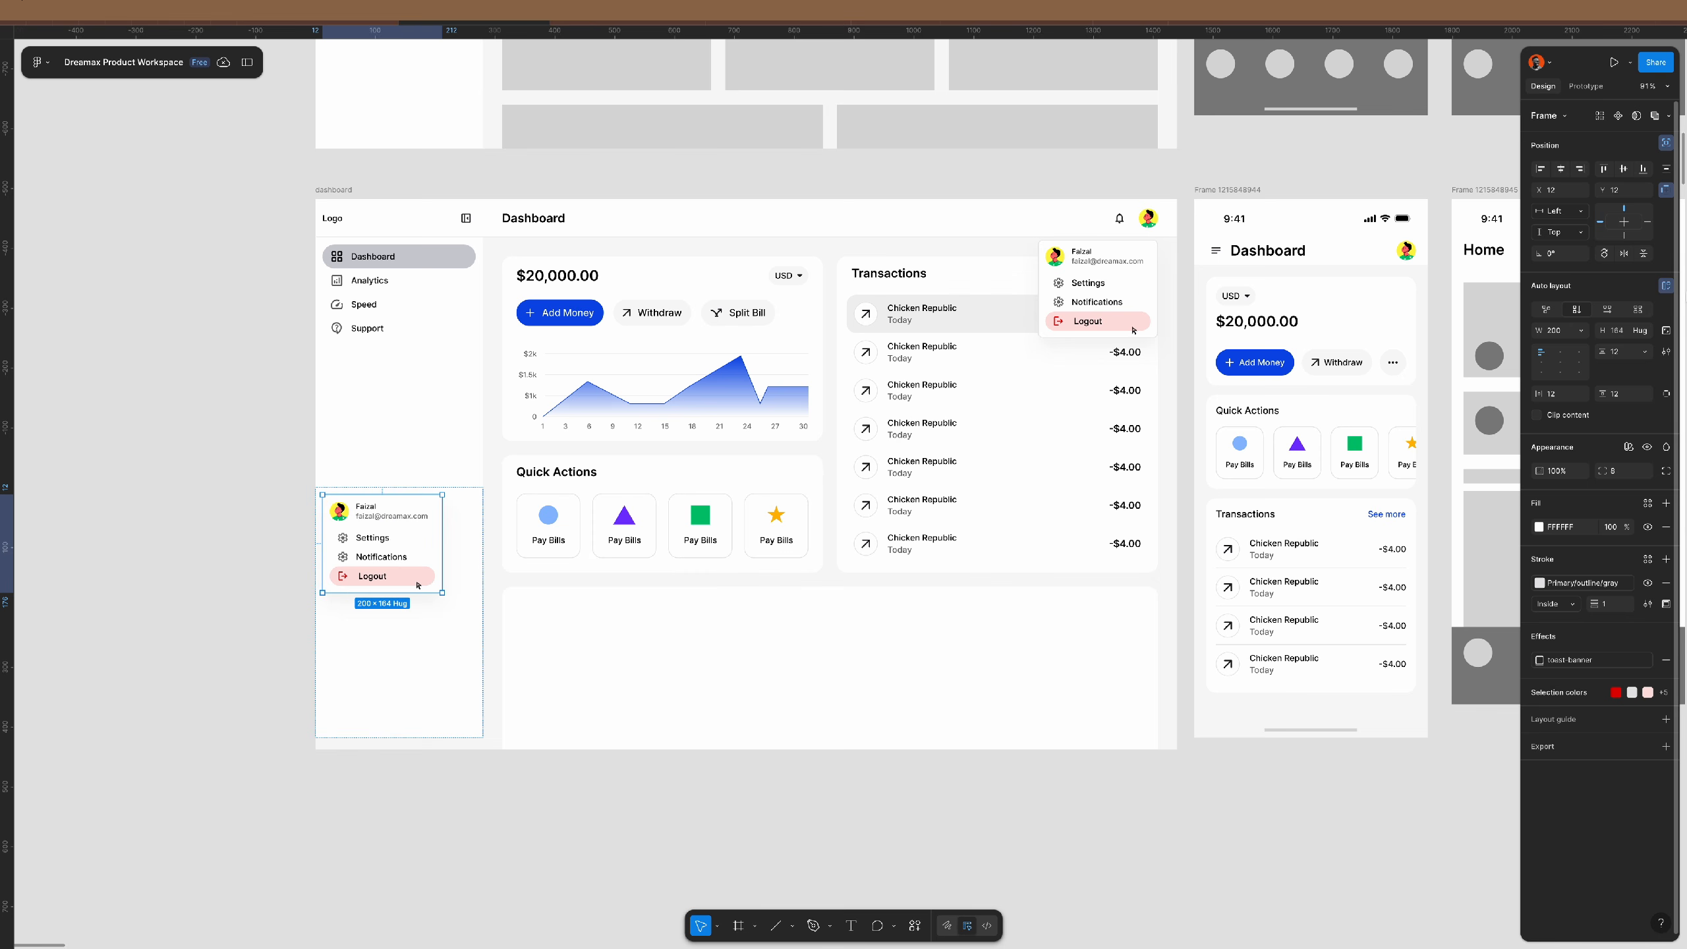
scroll(342, 628, "up", 5)
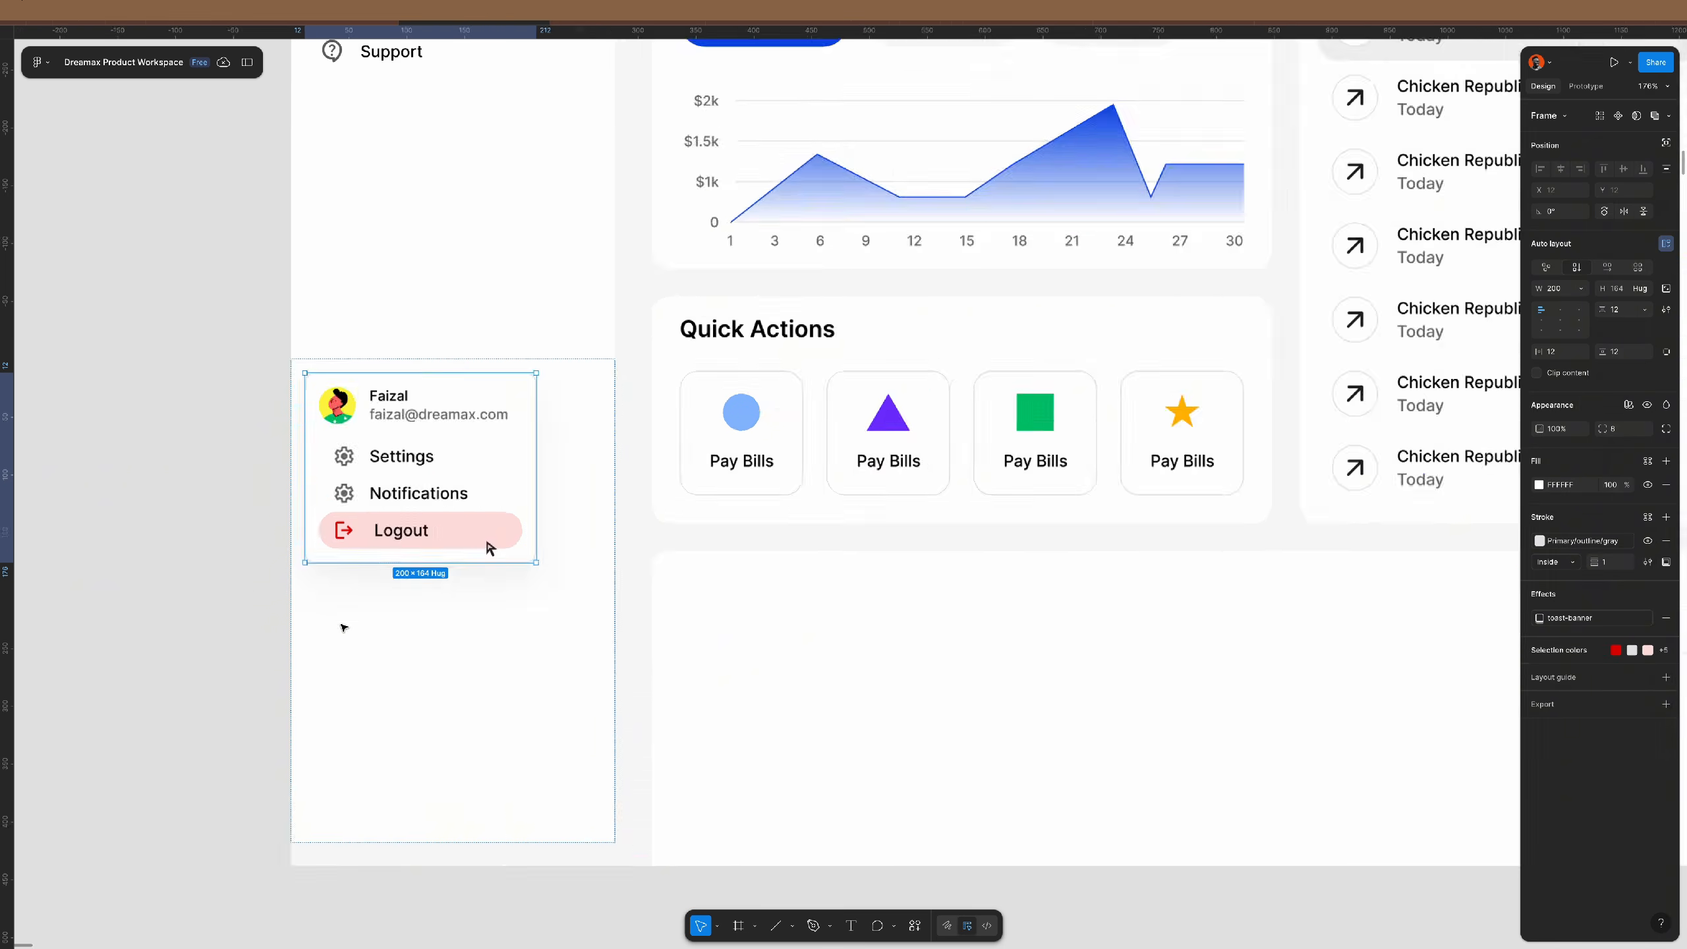
left_click(1582, 290)
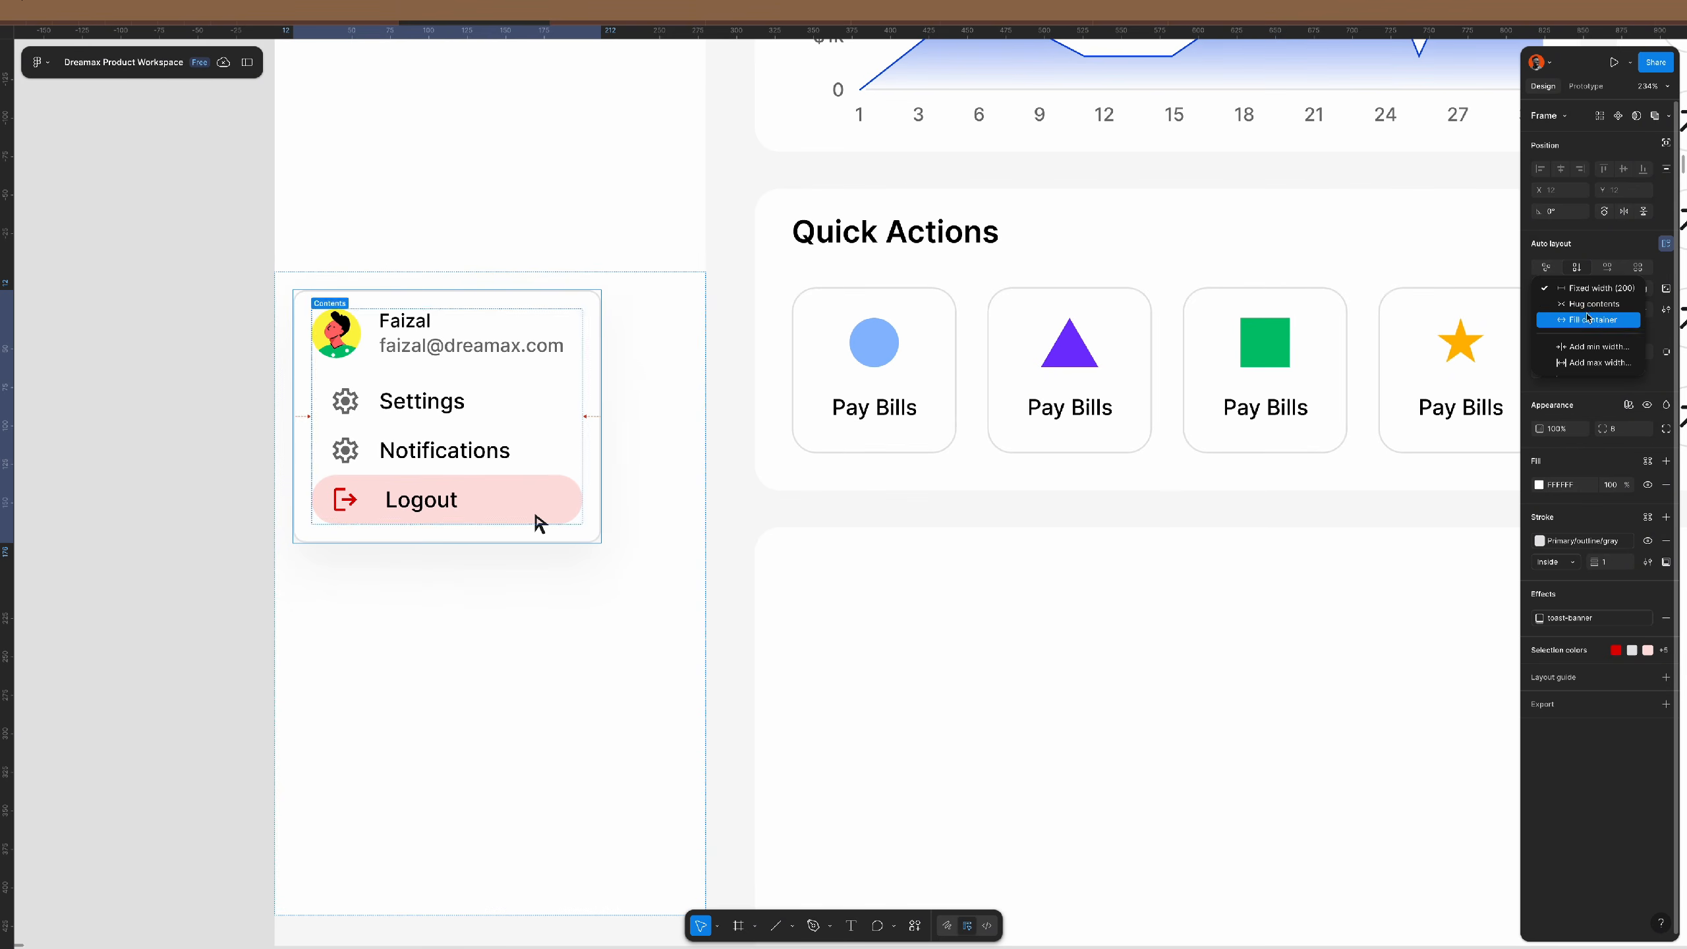
left_click(1585, 320)
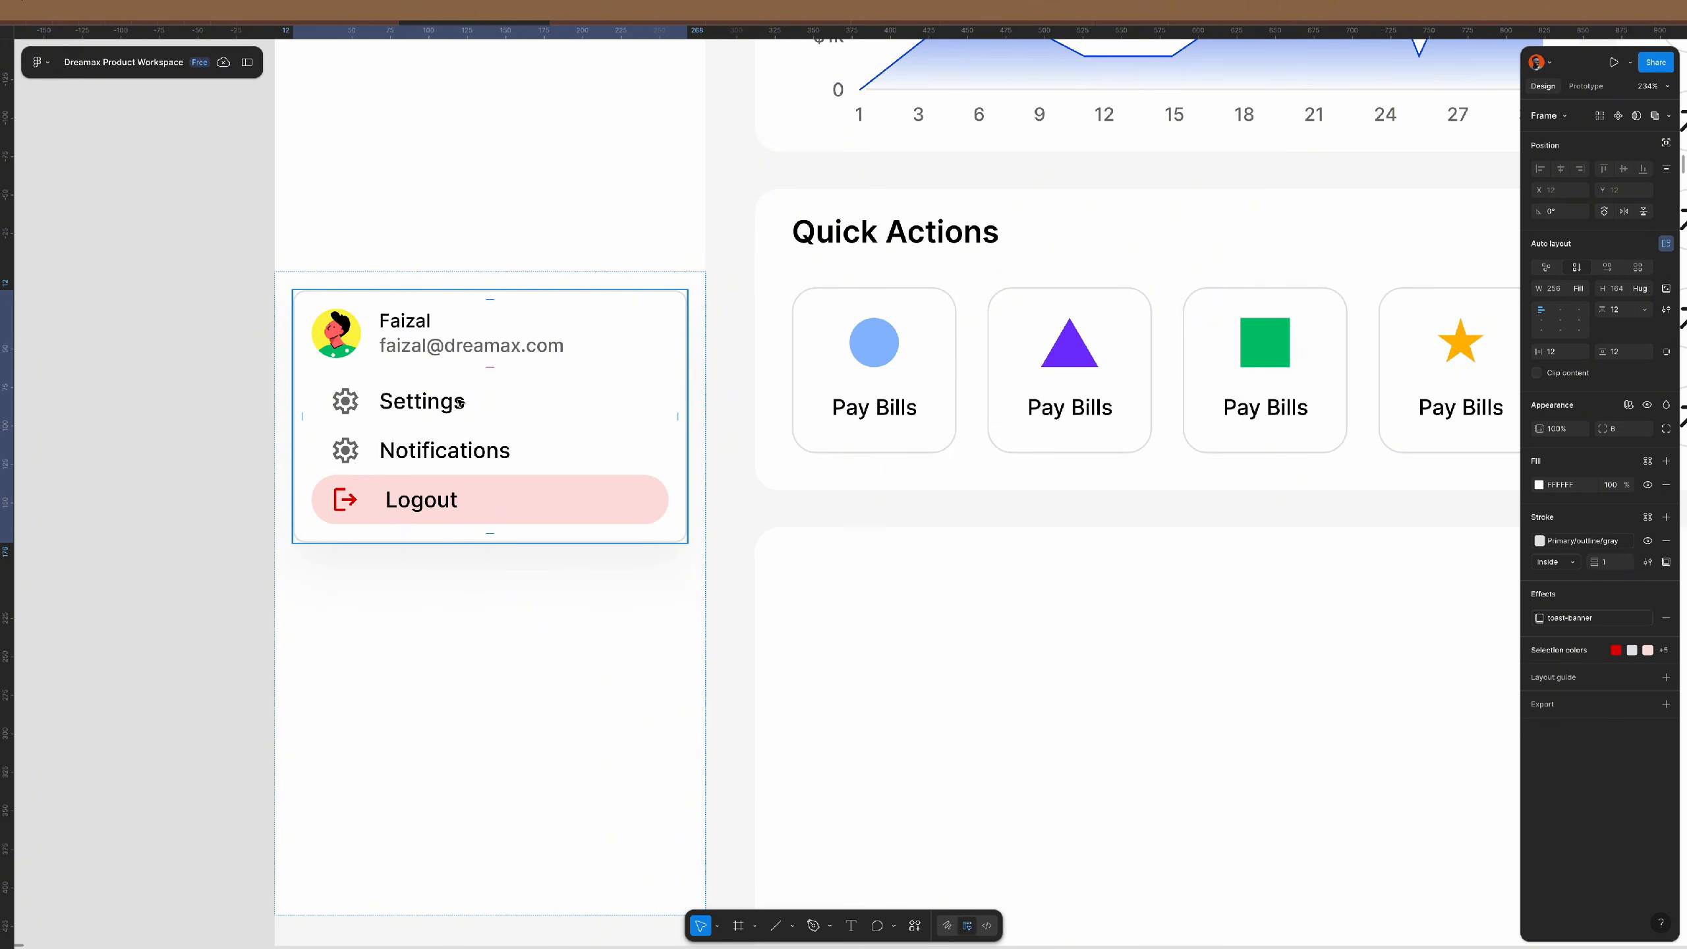
- Delete the Settings, Notifications and Logout items, then remove the card's drop shadow and gray outline
left_click(471, 413)
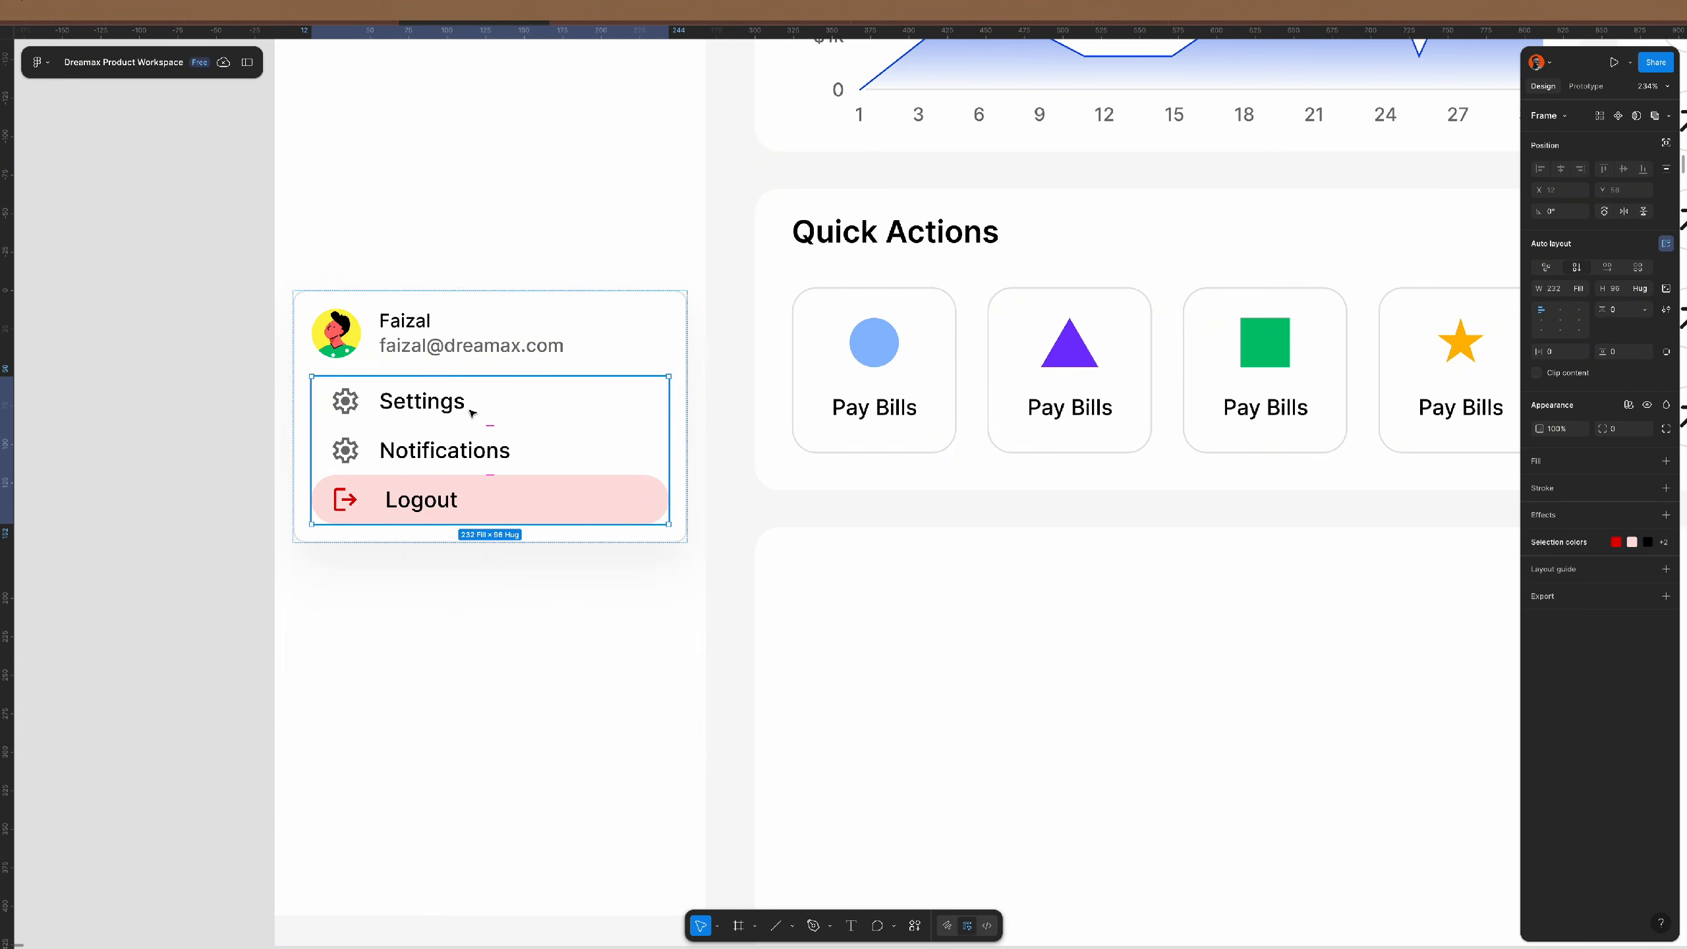
key("Delete")
left_click(648, 346)
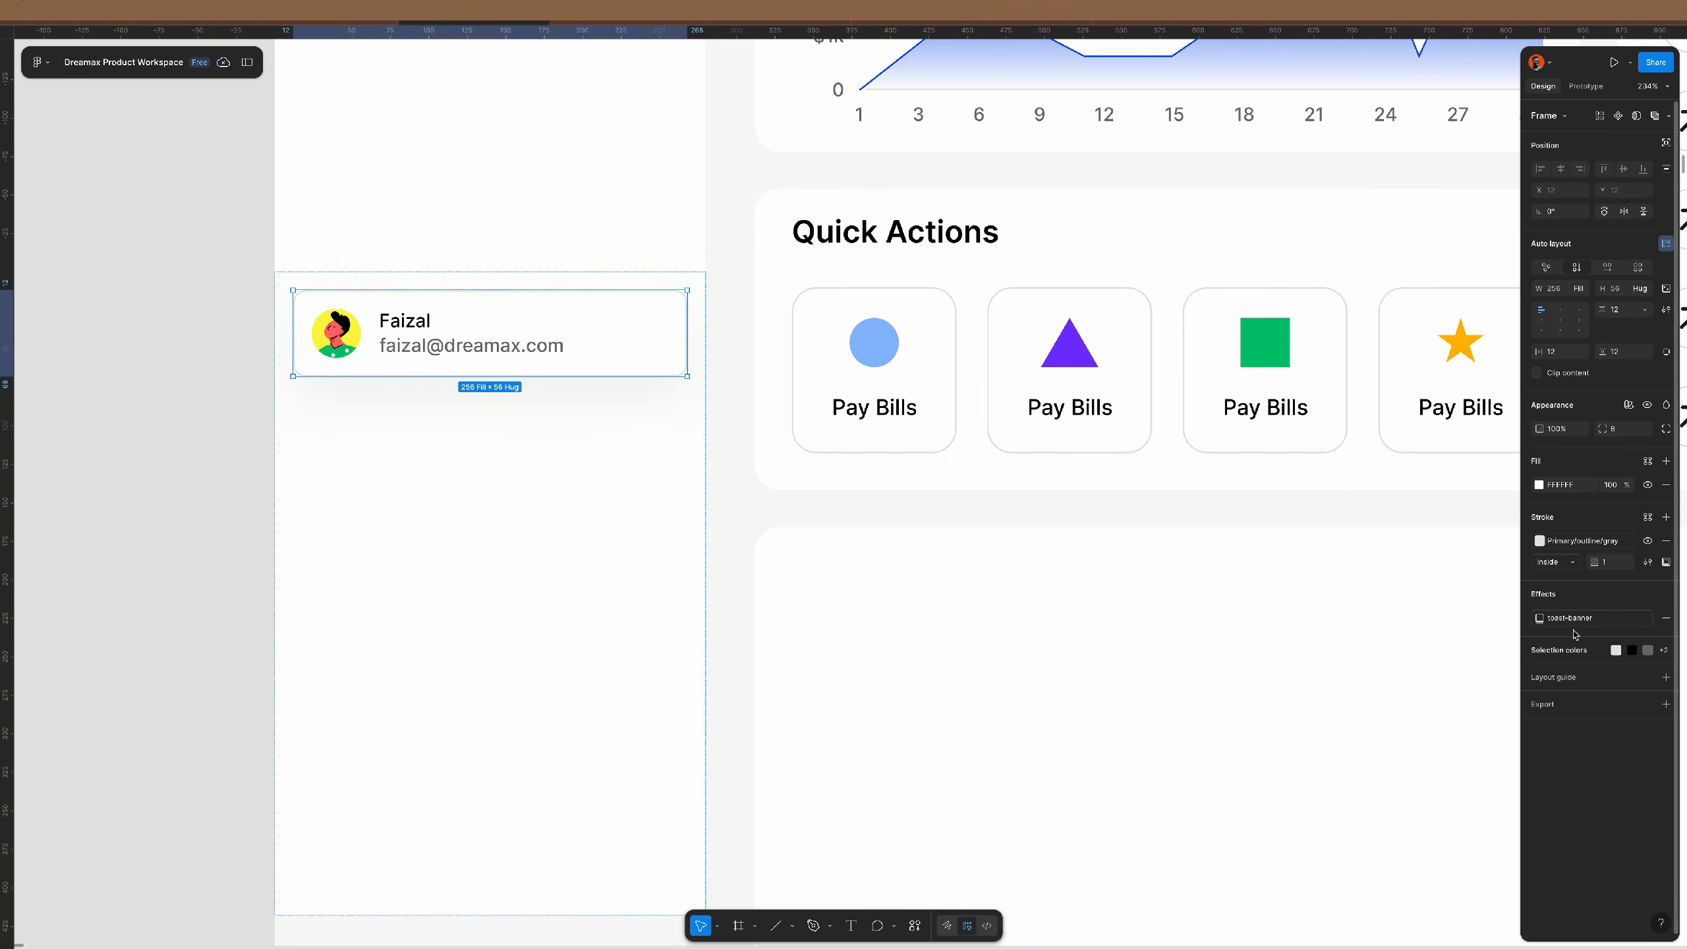
left_click(1667, 618)
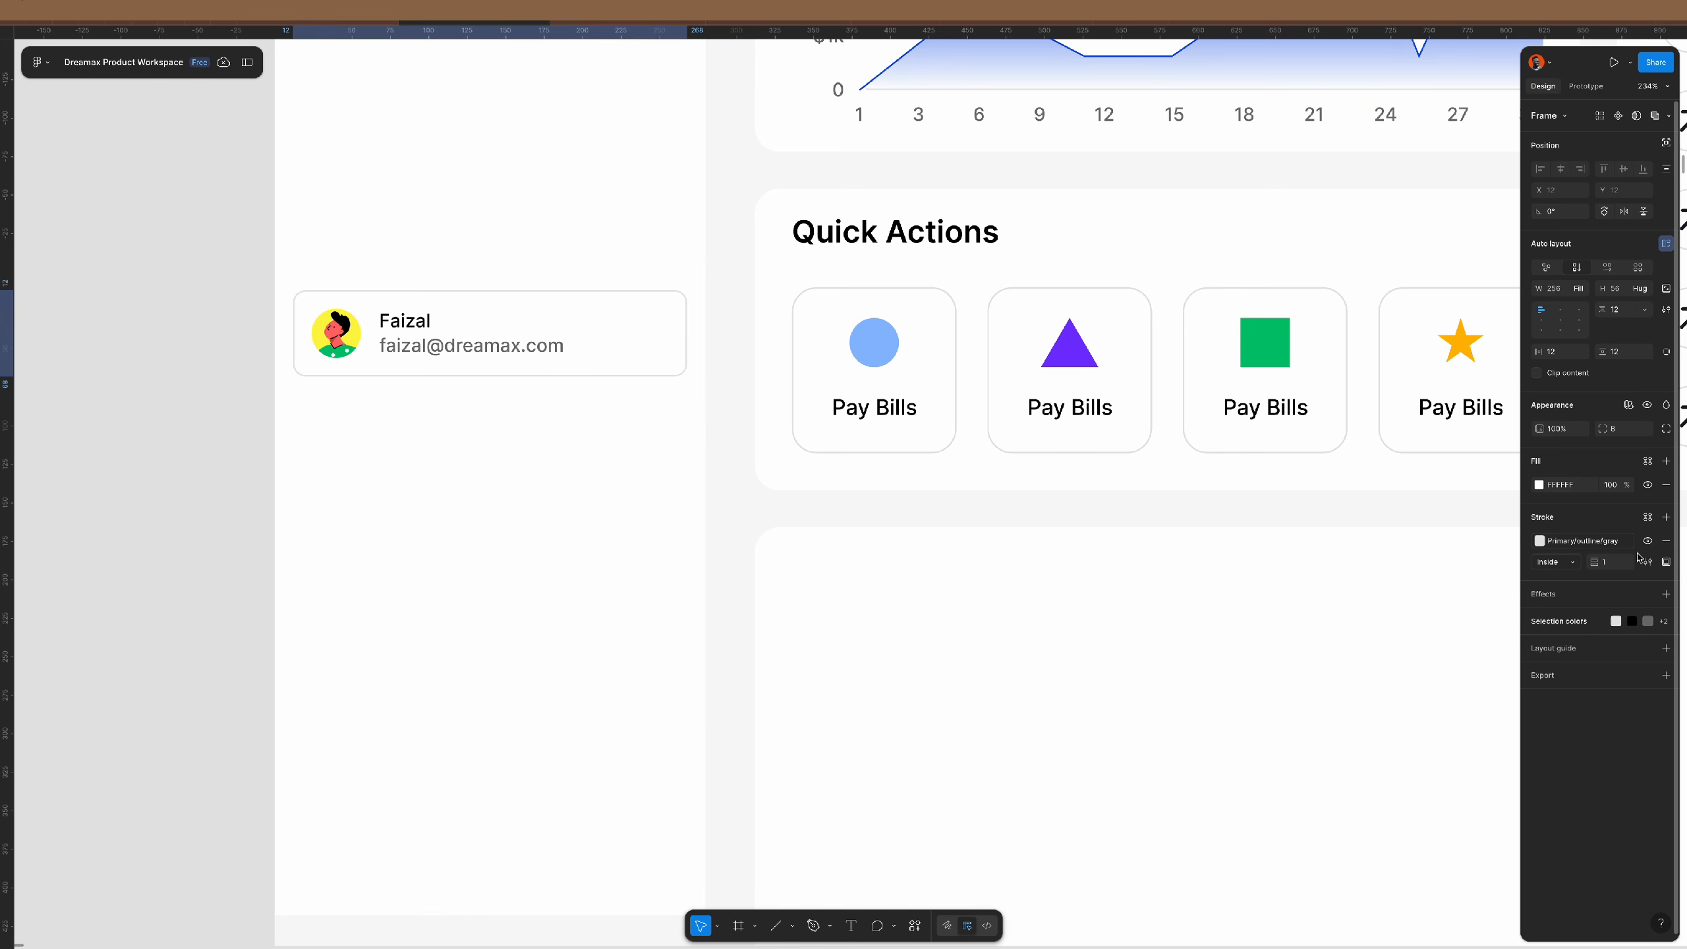
left_click(1666, 540)
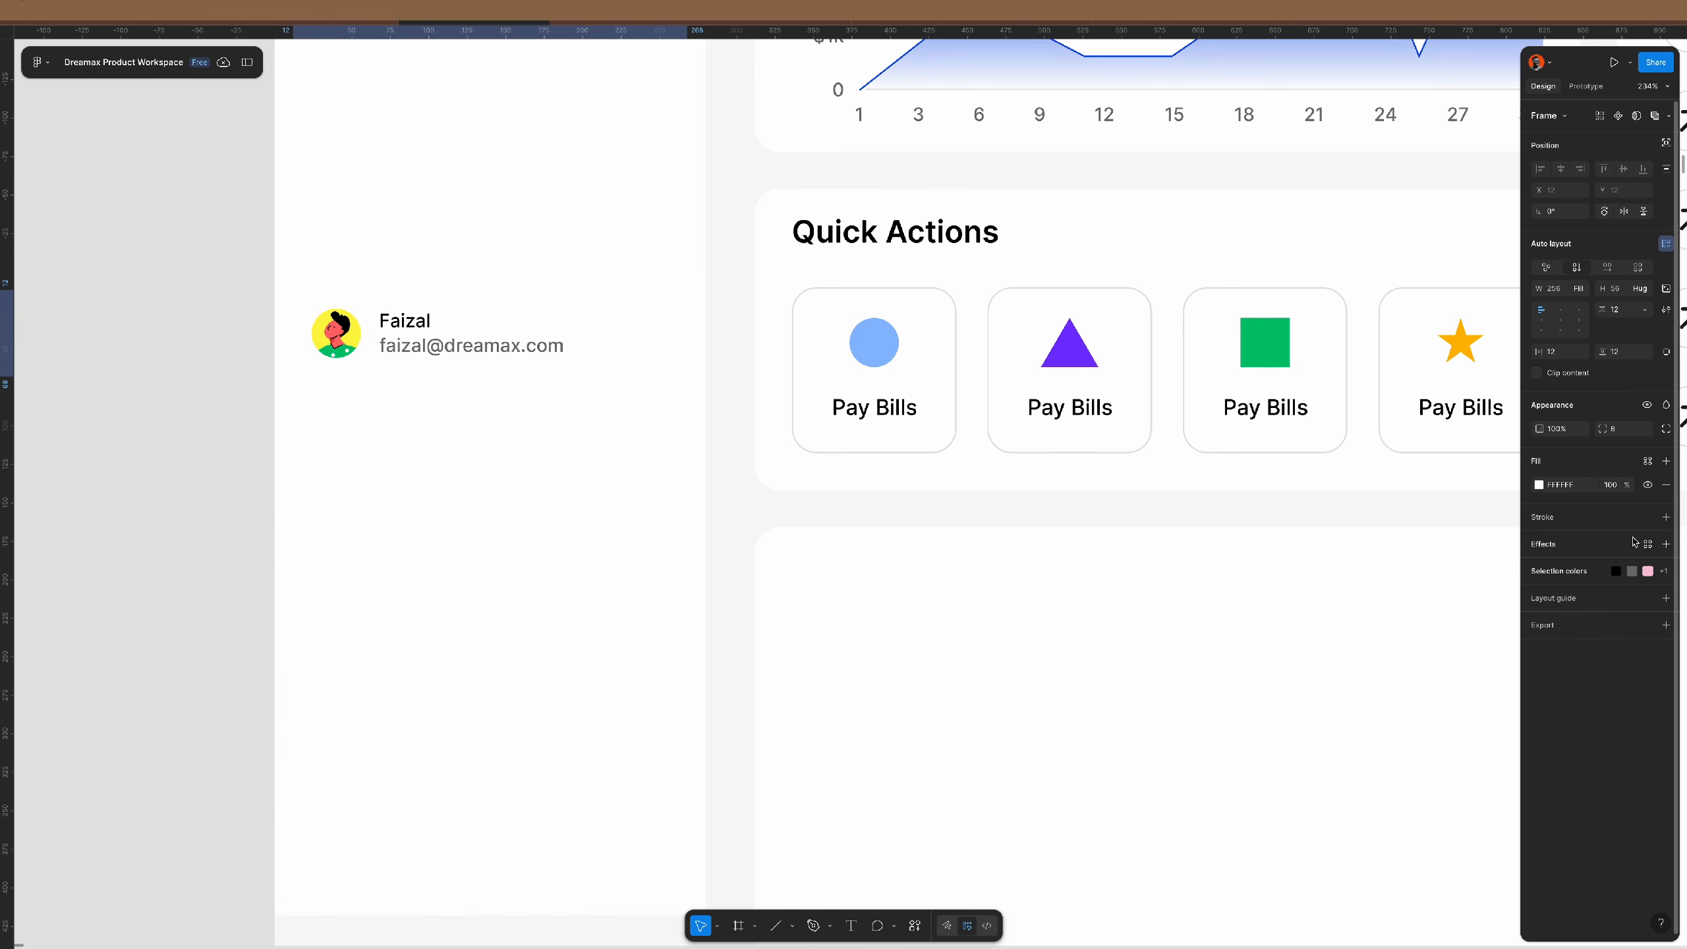
scroll(678, 467, "down", 3)
- Make the profile section hug its content height and the sidebar fill the frame height
left_click(678, 467)
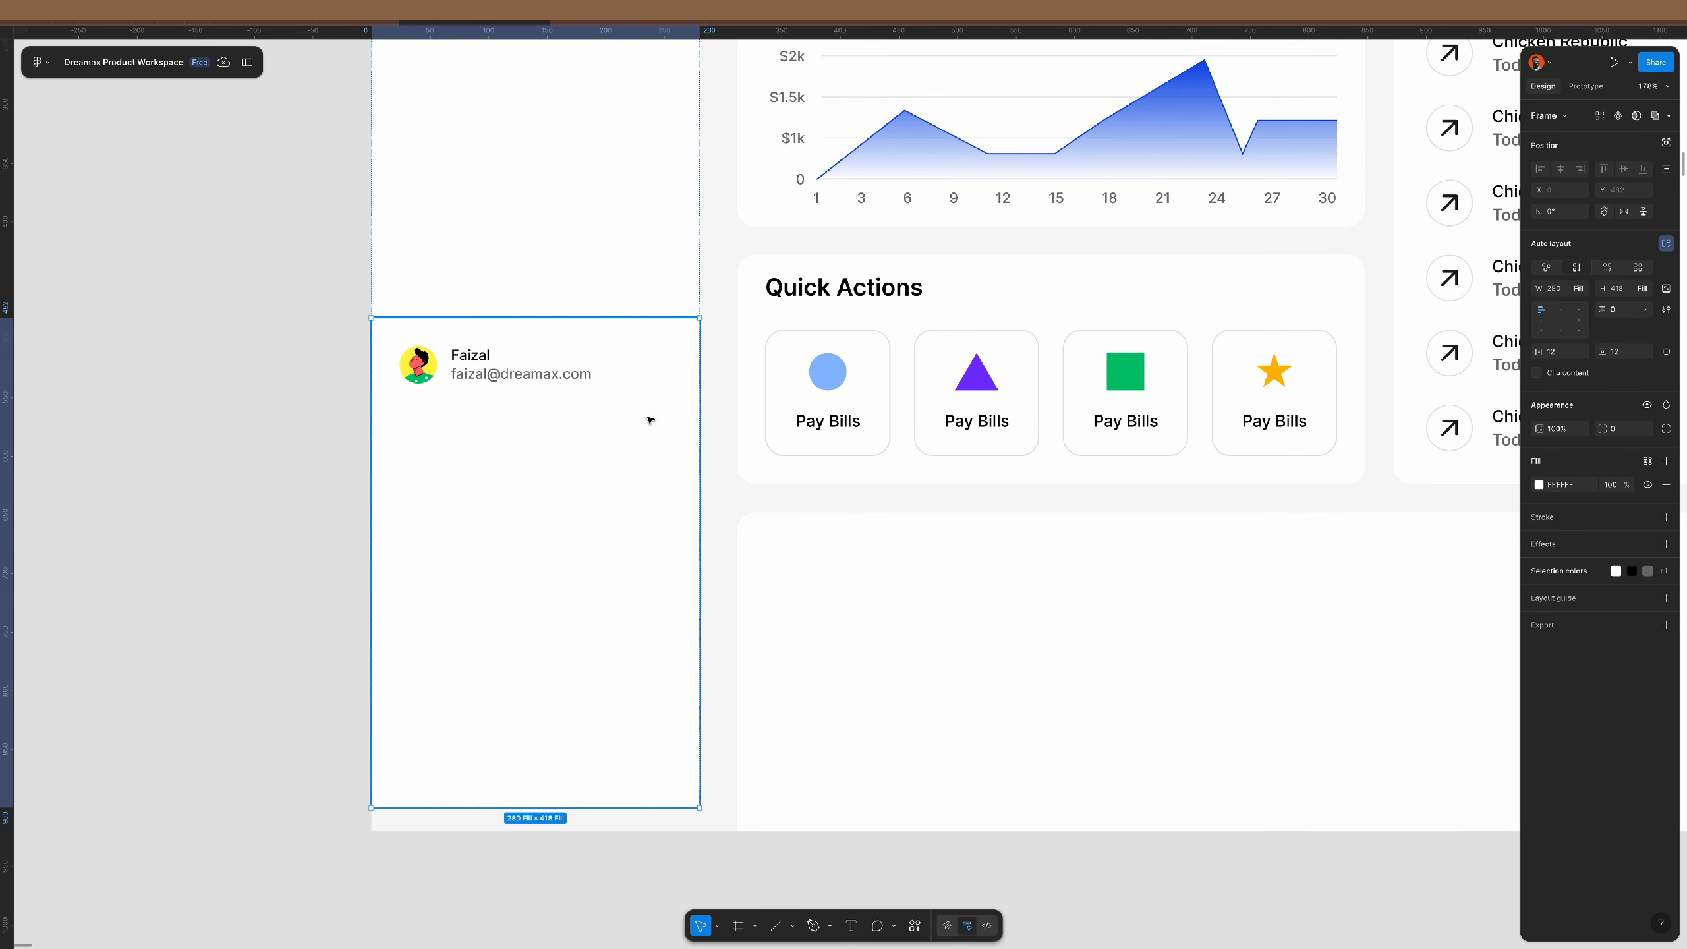
double_click(670, 319)
scroll(650, 720, "down", 3)
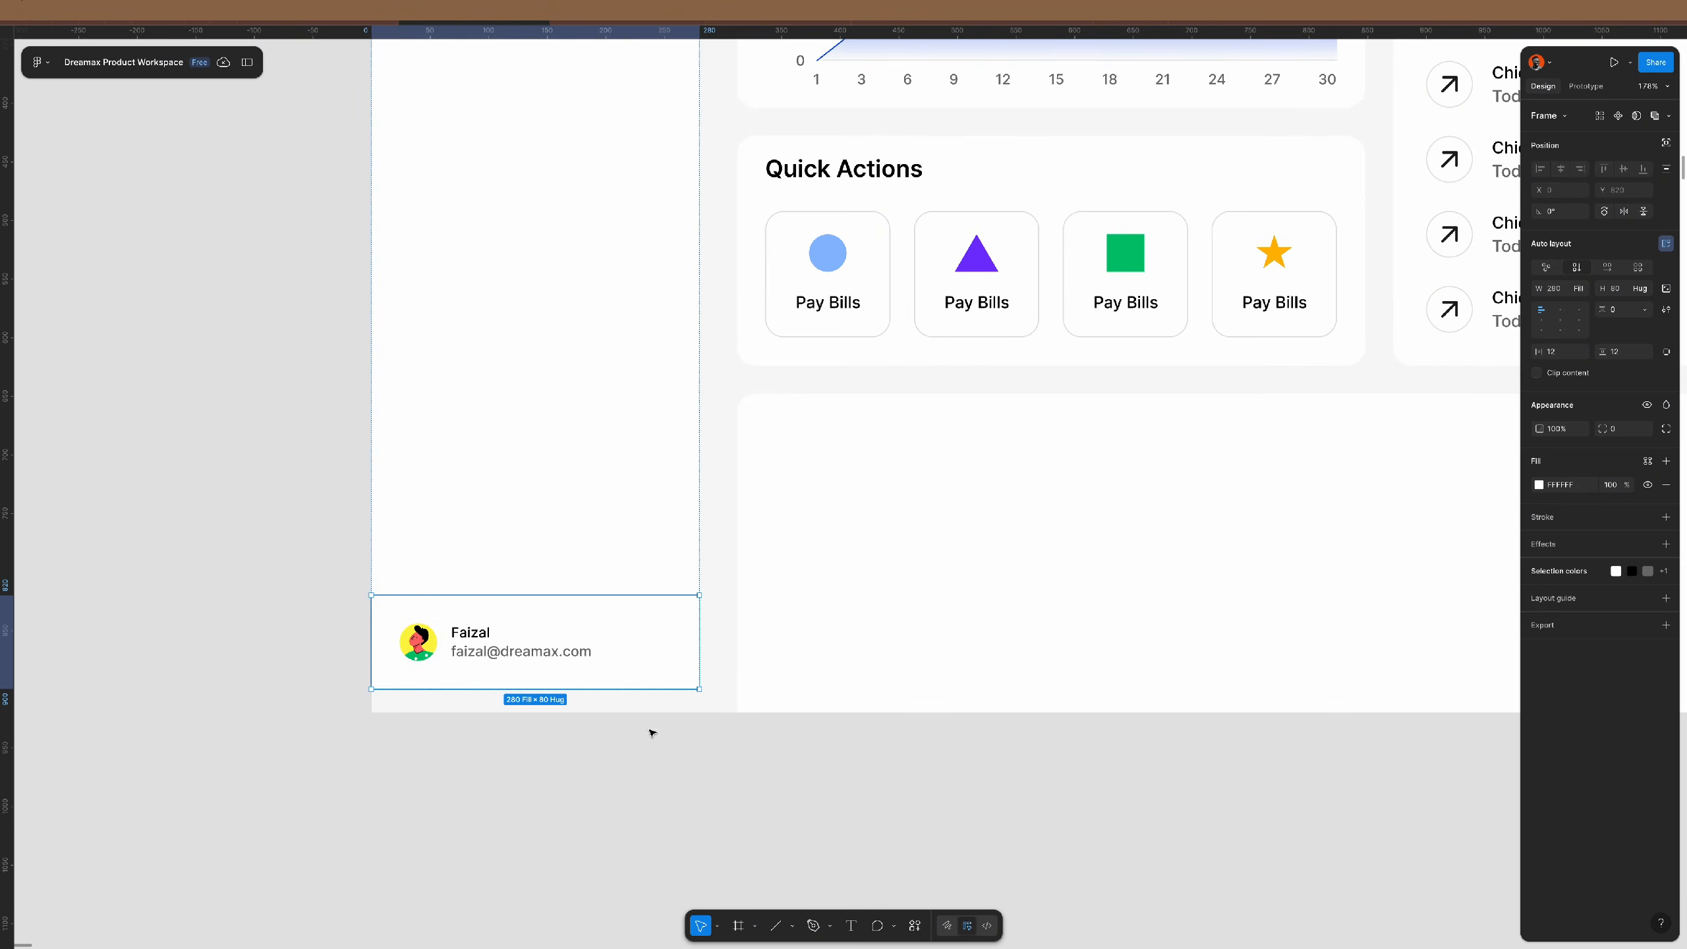
left_click(743, 783)
left_click(655, 629)
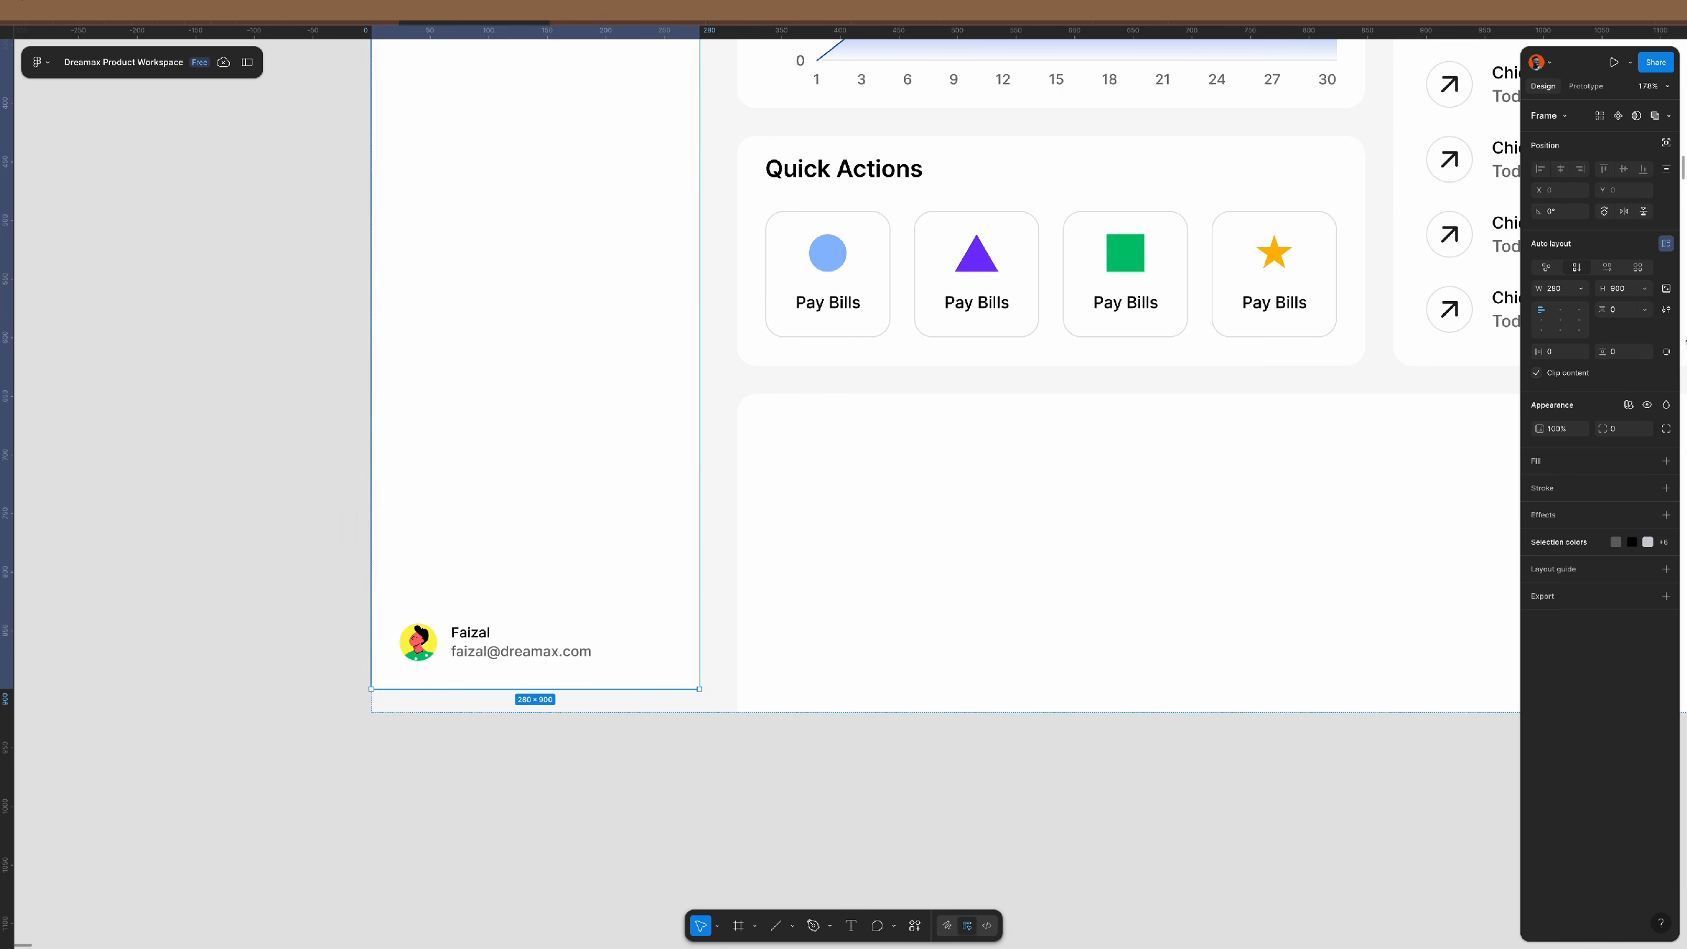
left_click(1640, 291)
left_click(1613, 317)
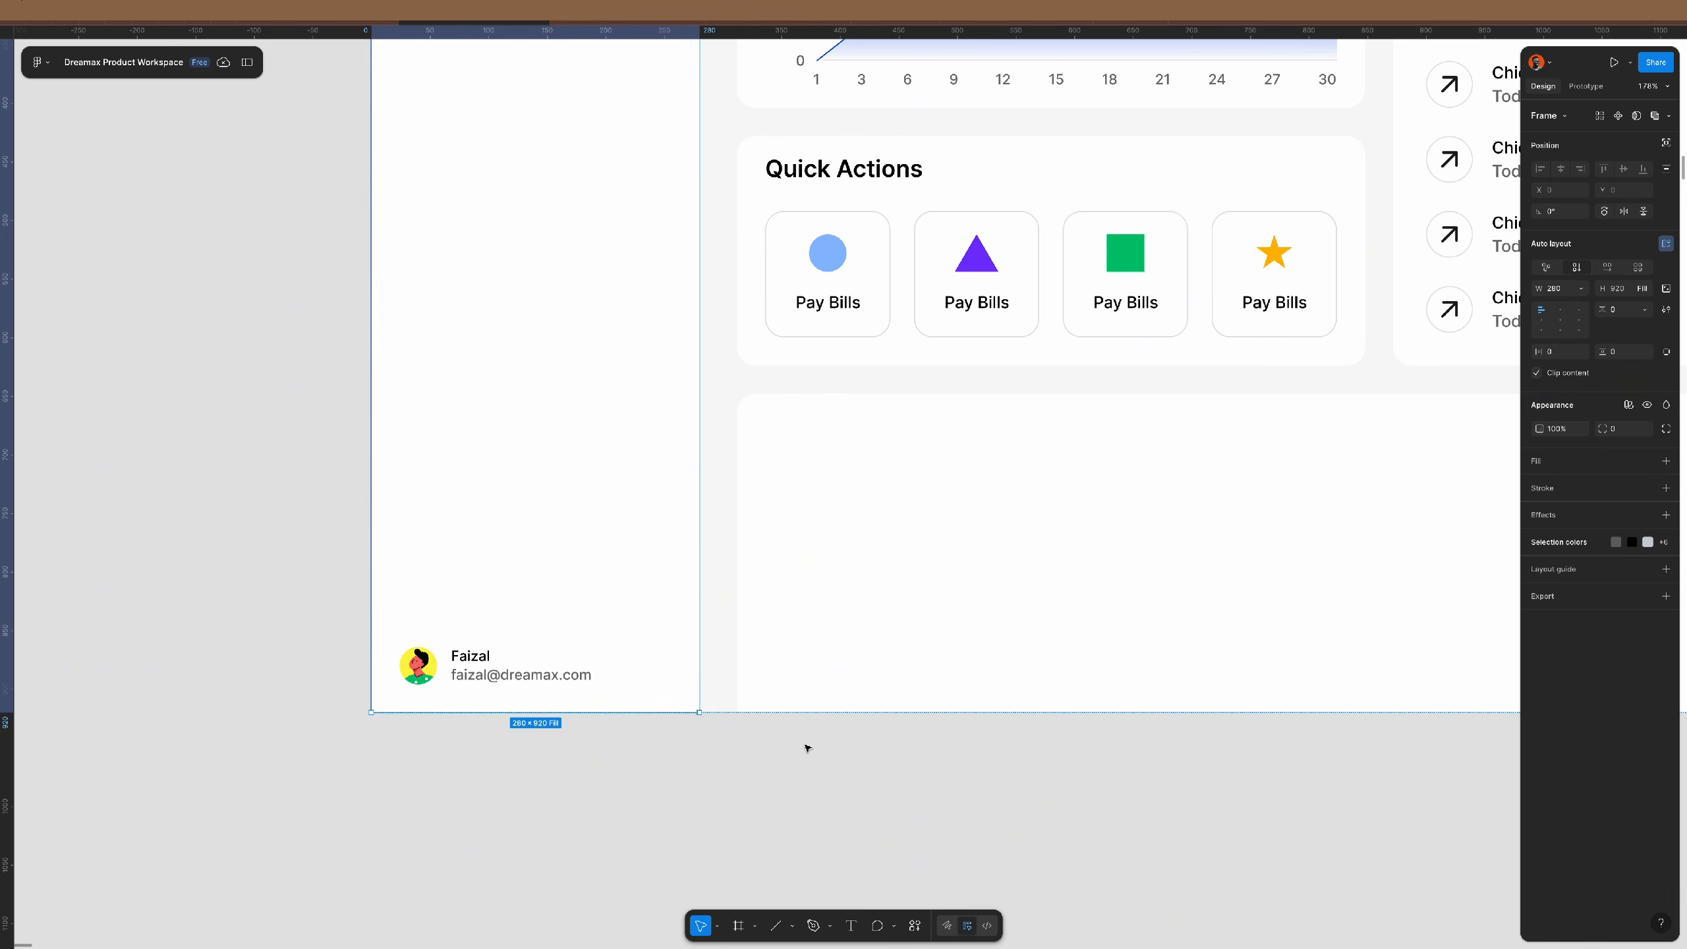
left_click(601, 764)
scroll(584, 684, "down", 5)
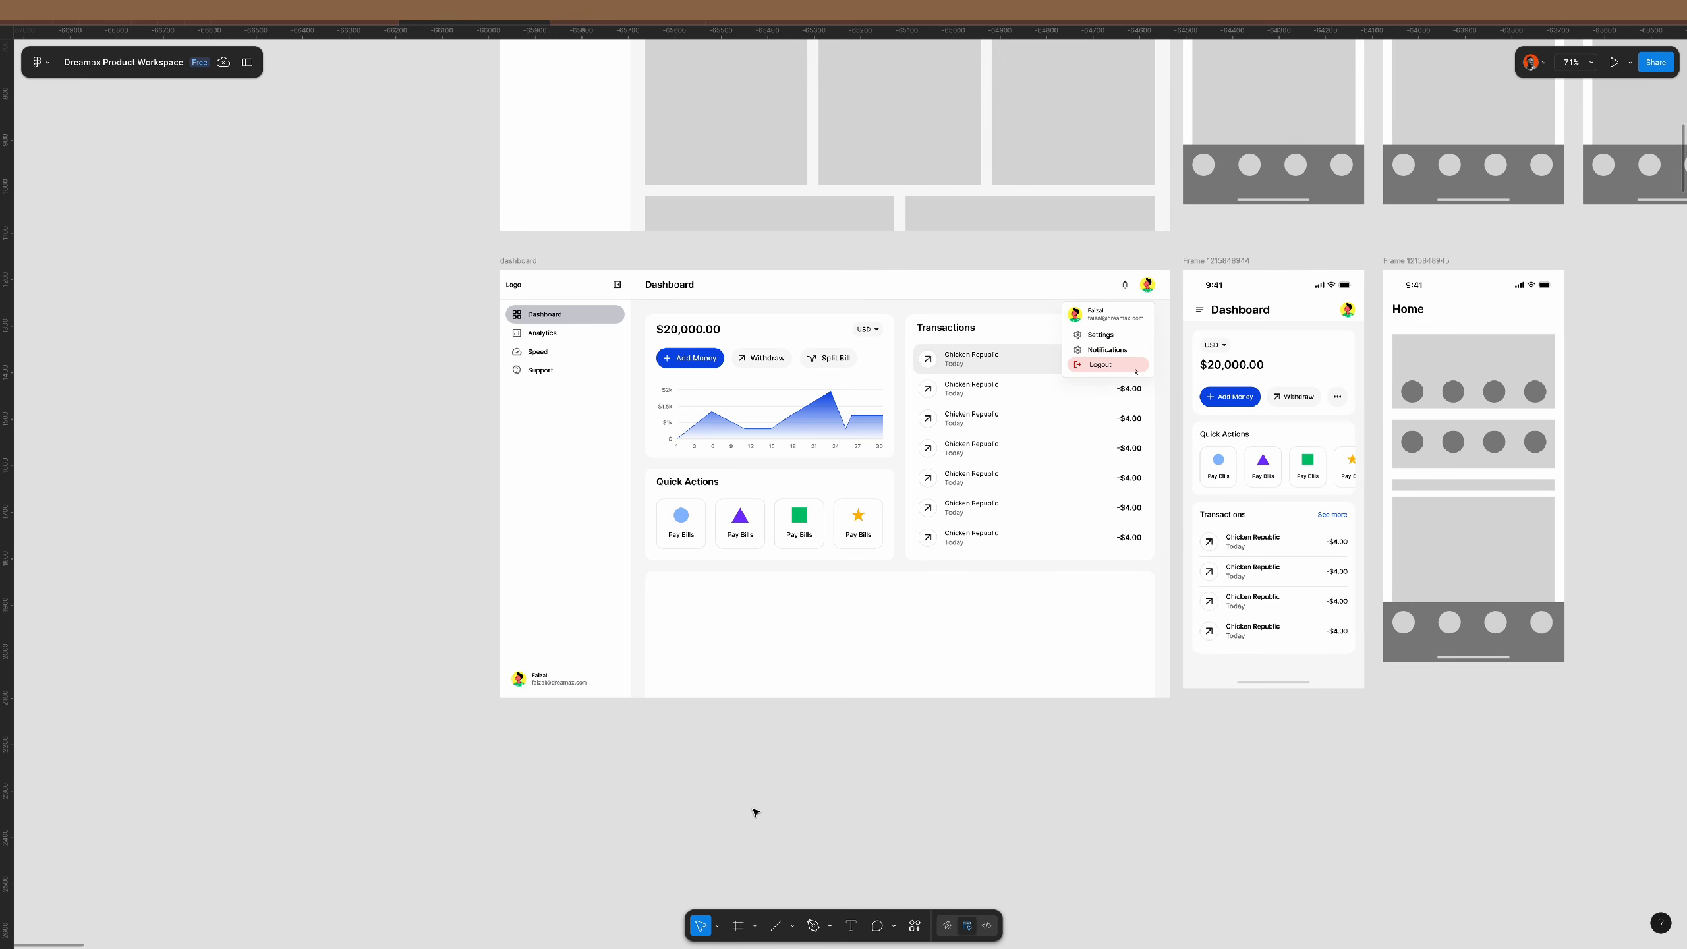
- Set the dashboard frame's height to 900
left_click(518, 260)
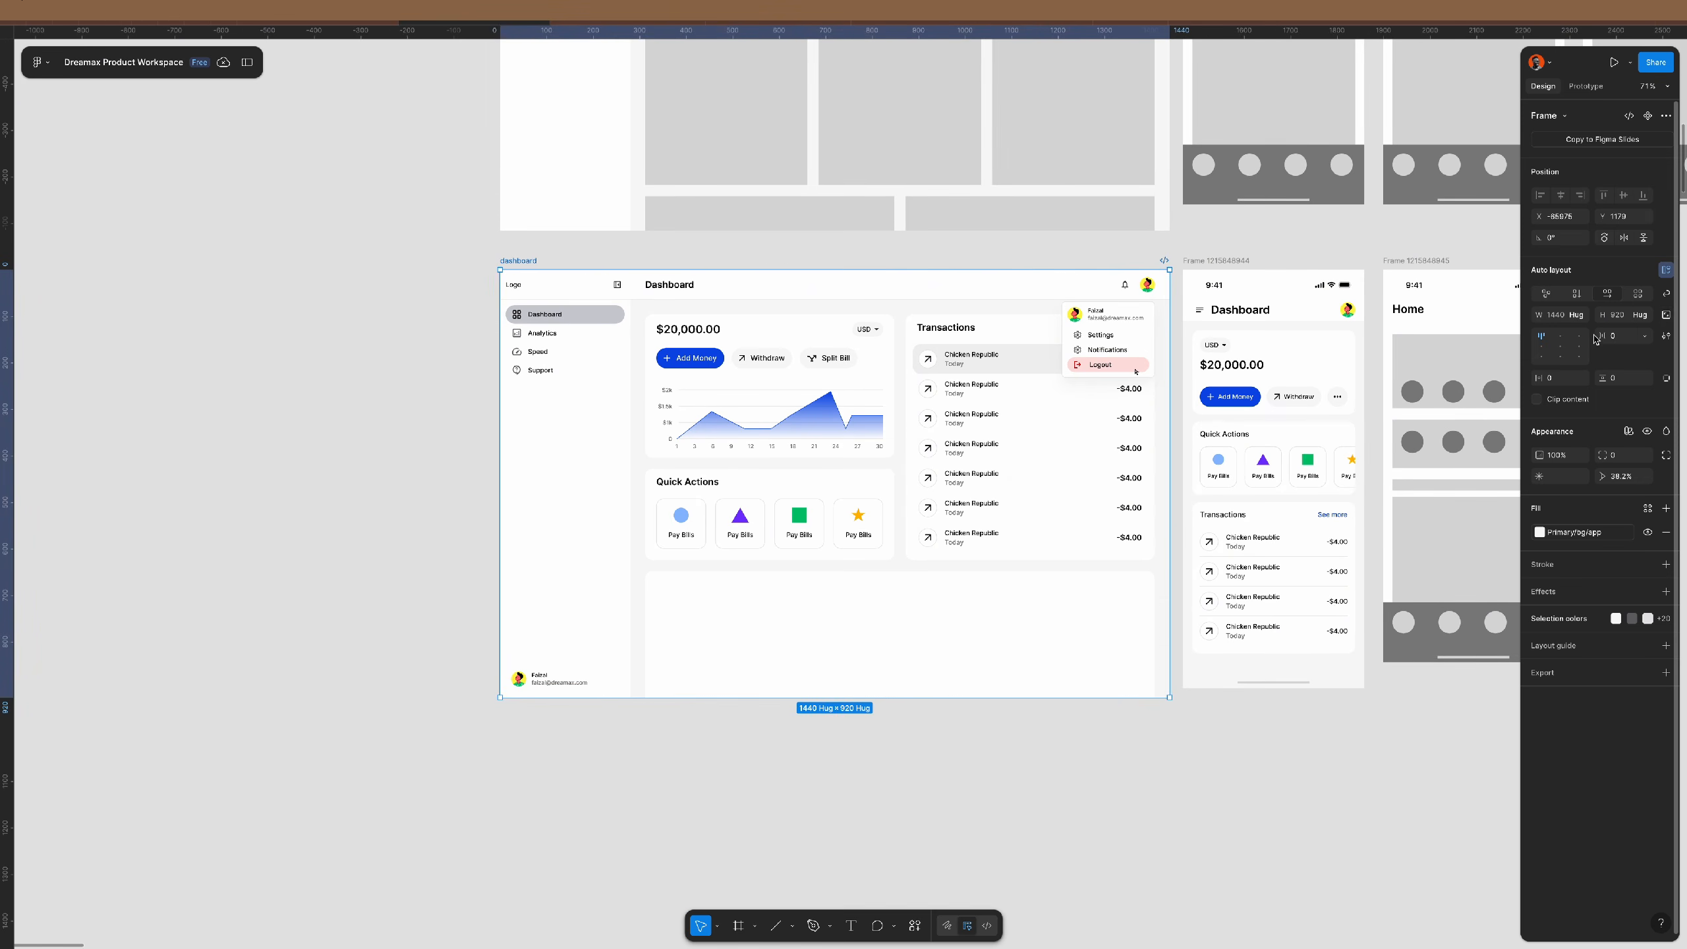
left_click(1635, 316)
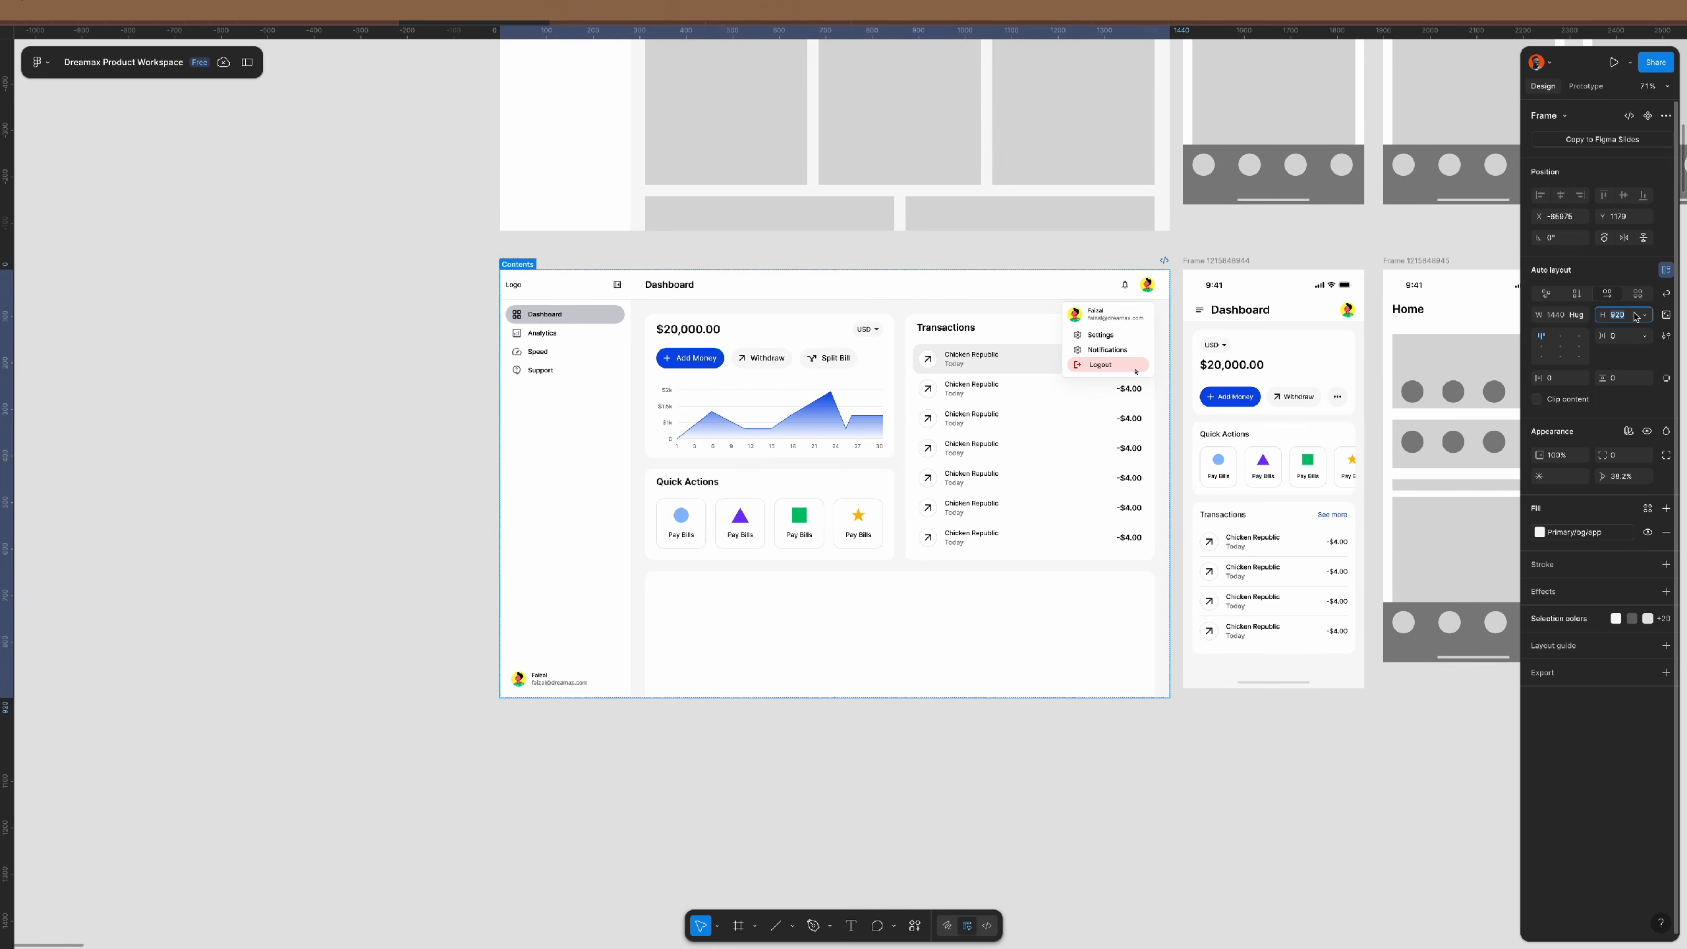
type("800")
key("Return")
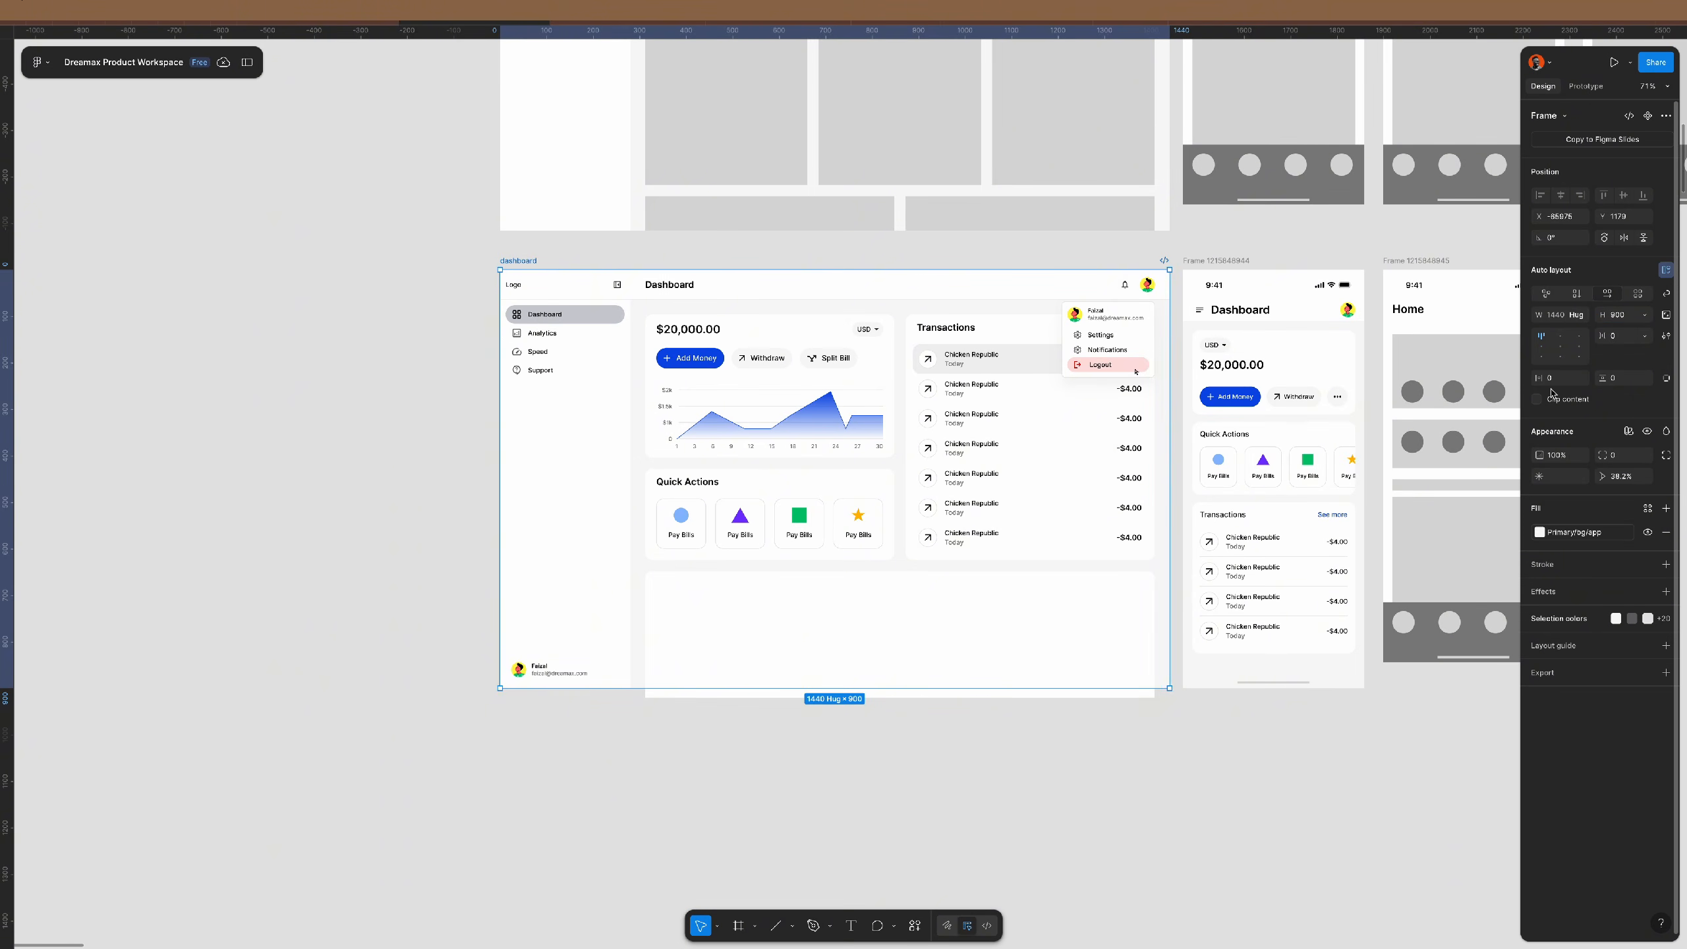
left_click(575, 691)
- Insert a down-chevron icon from Material Symbols, searching 'chevr', beside the profile name and e-mail
scroll(575, 691, "up", 5)
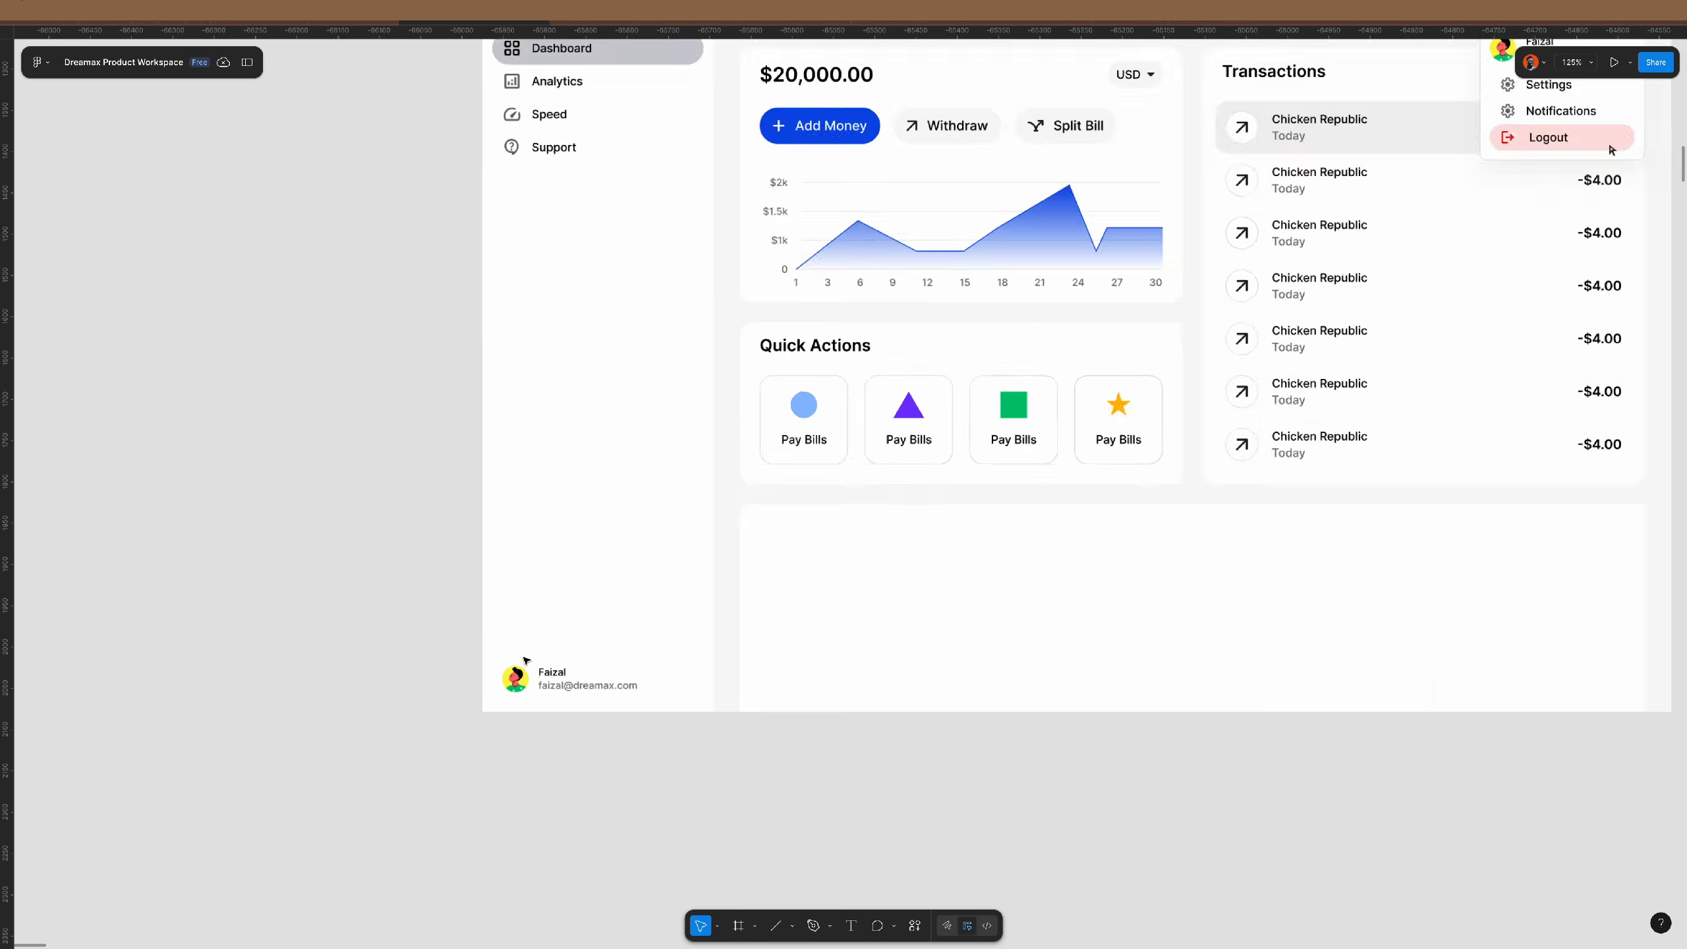
scroll(626, 755, "up", 5)
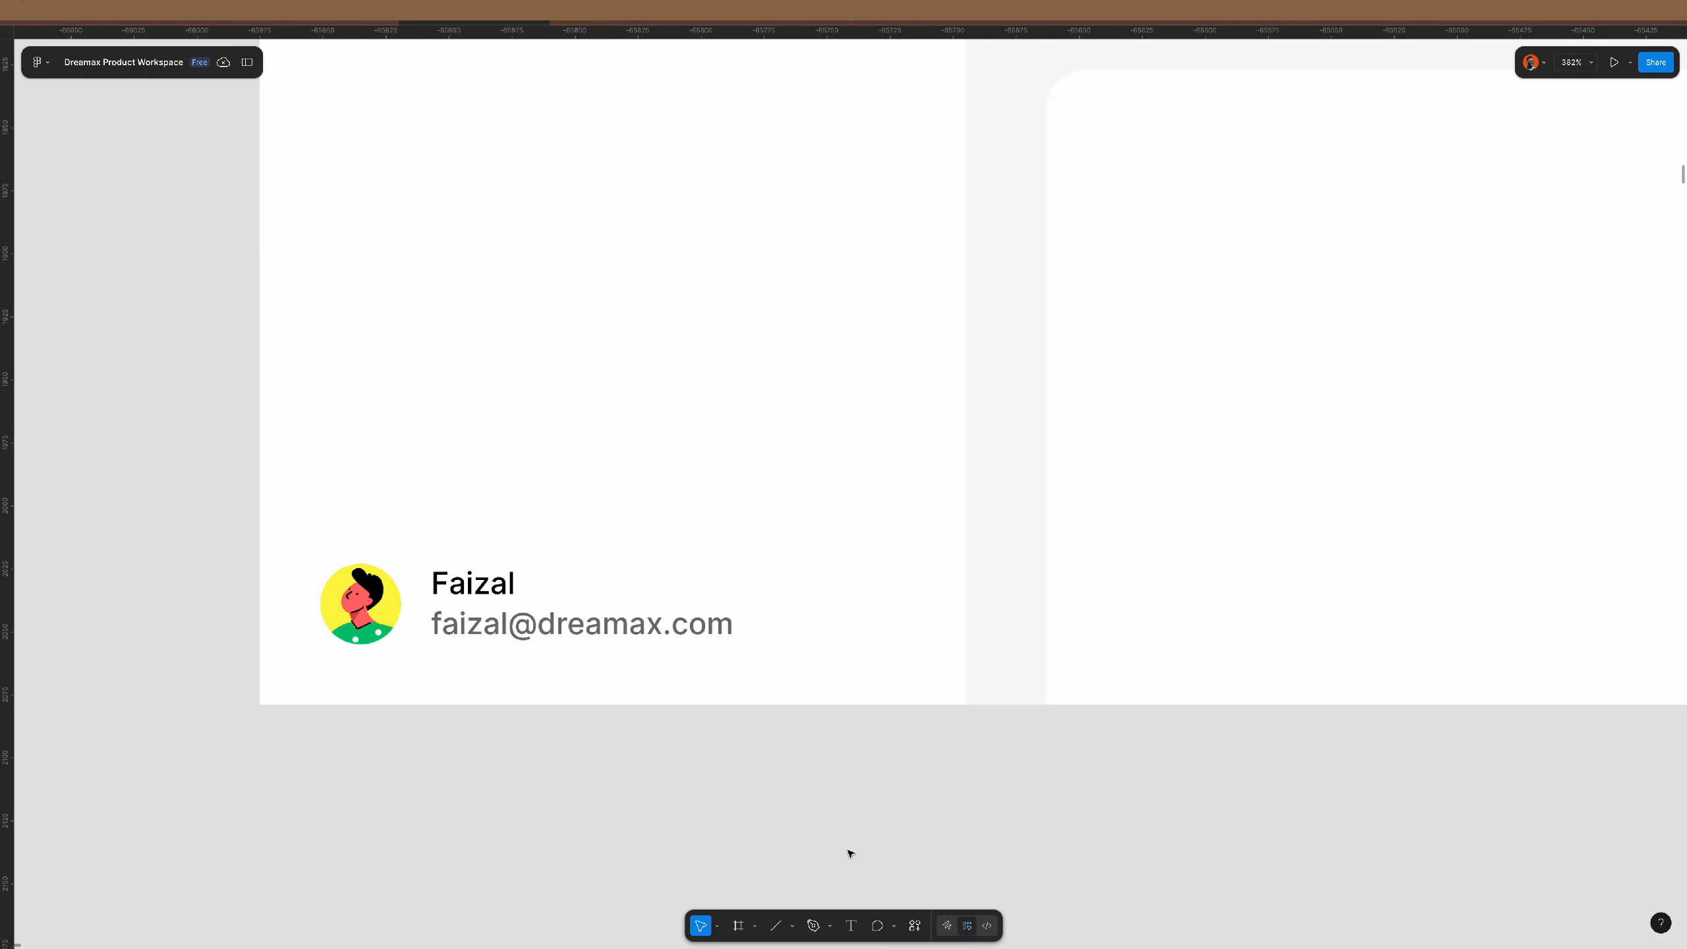
left_click(916, 927)
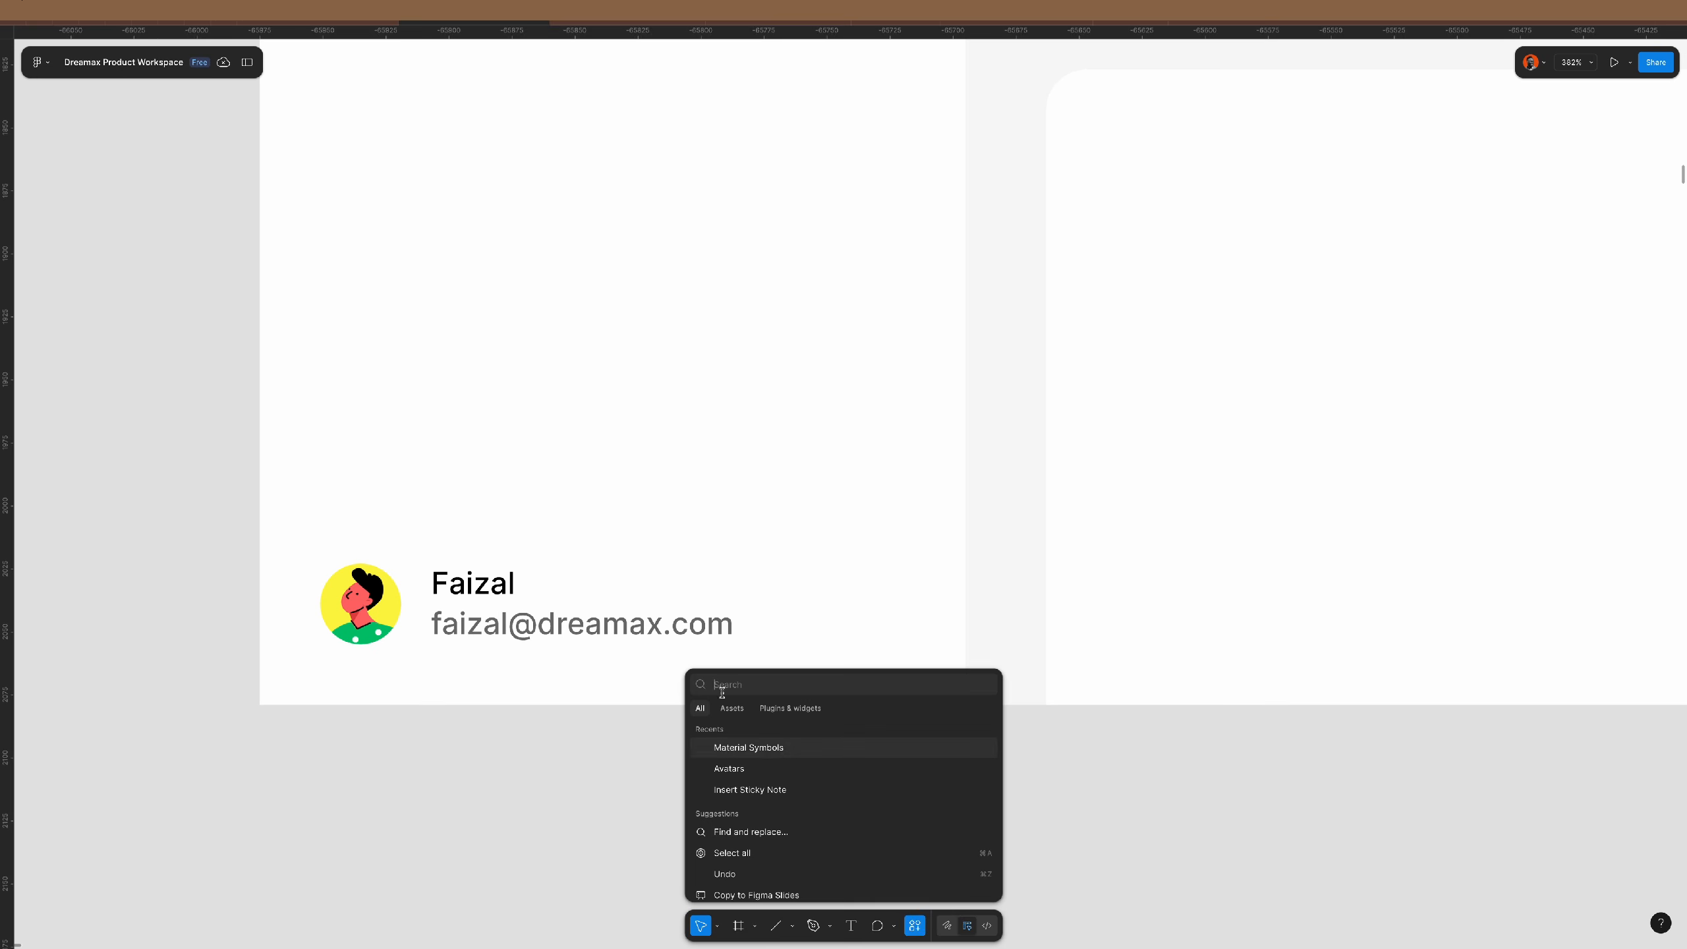
left_click(769, 750)
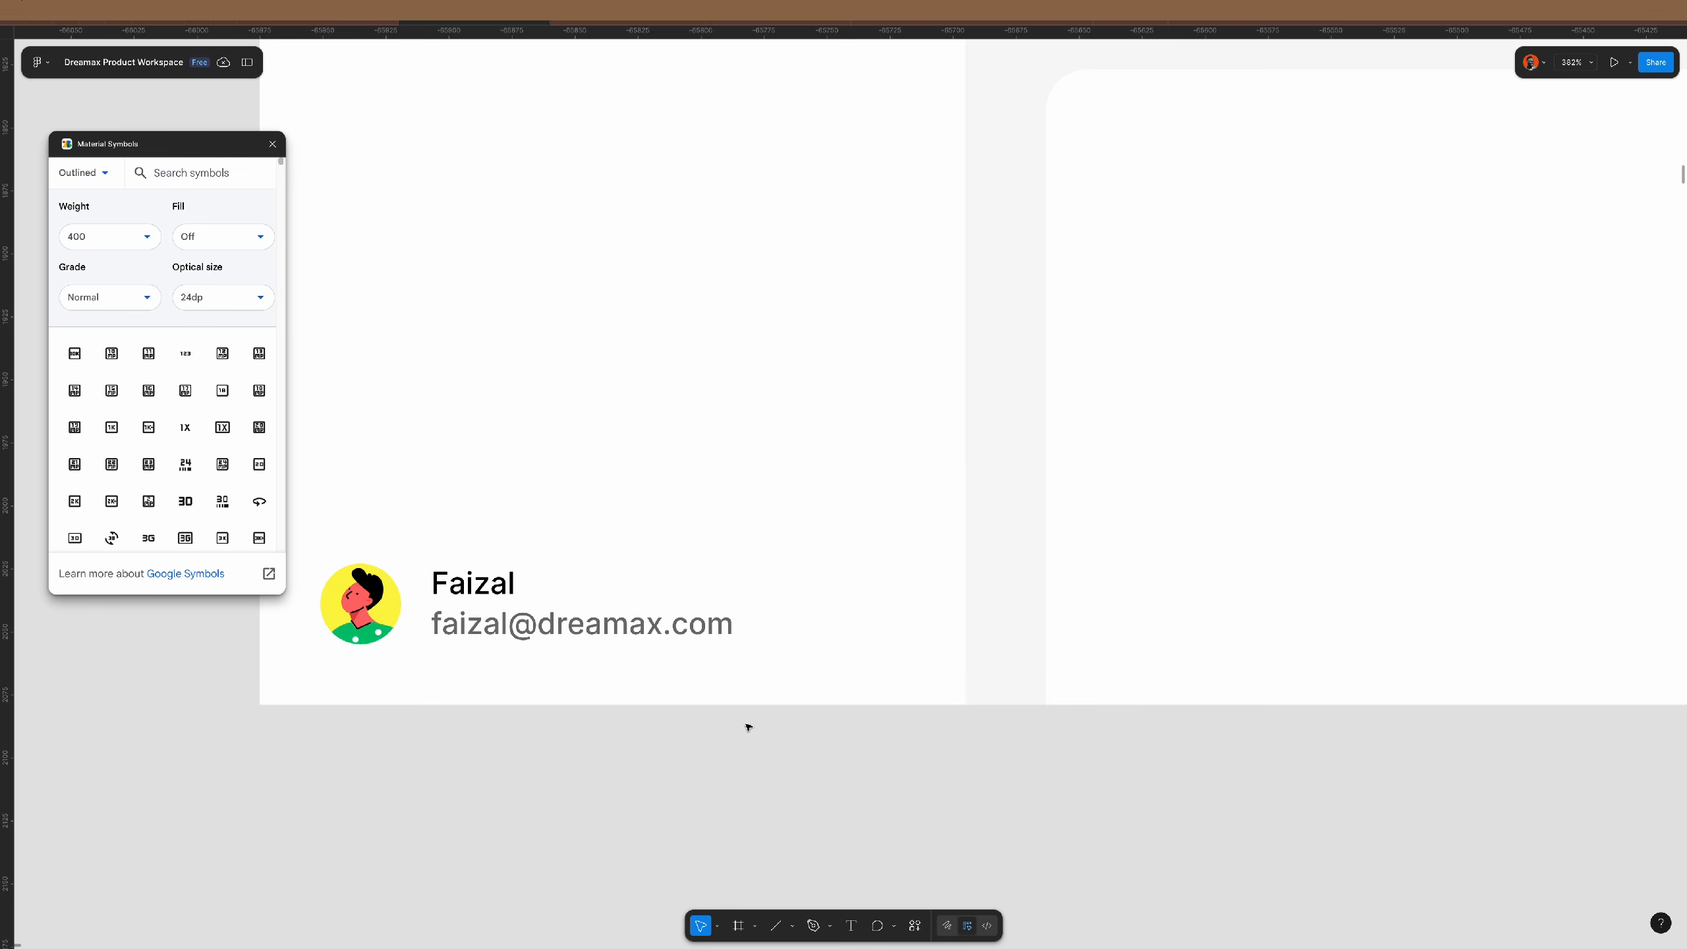
left_click(184, 170)
type("chevron")
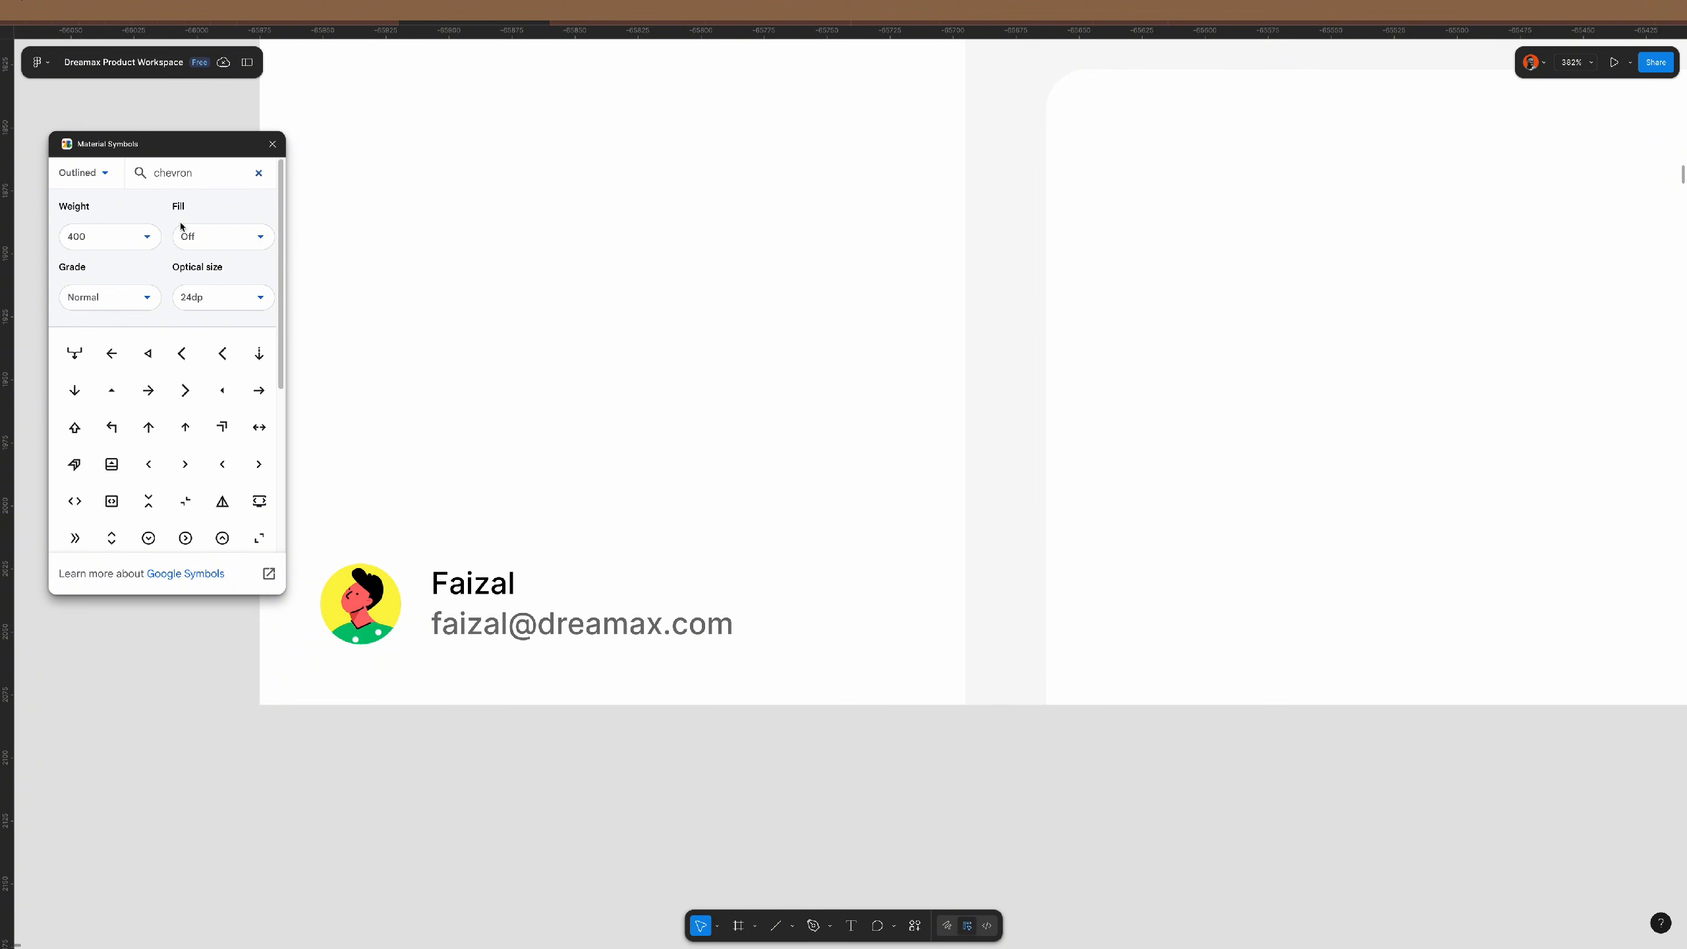
scroll(113, 465, "down", 3)
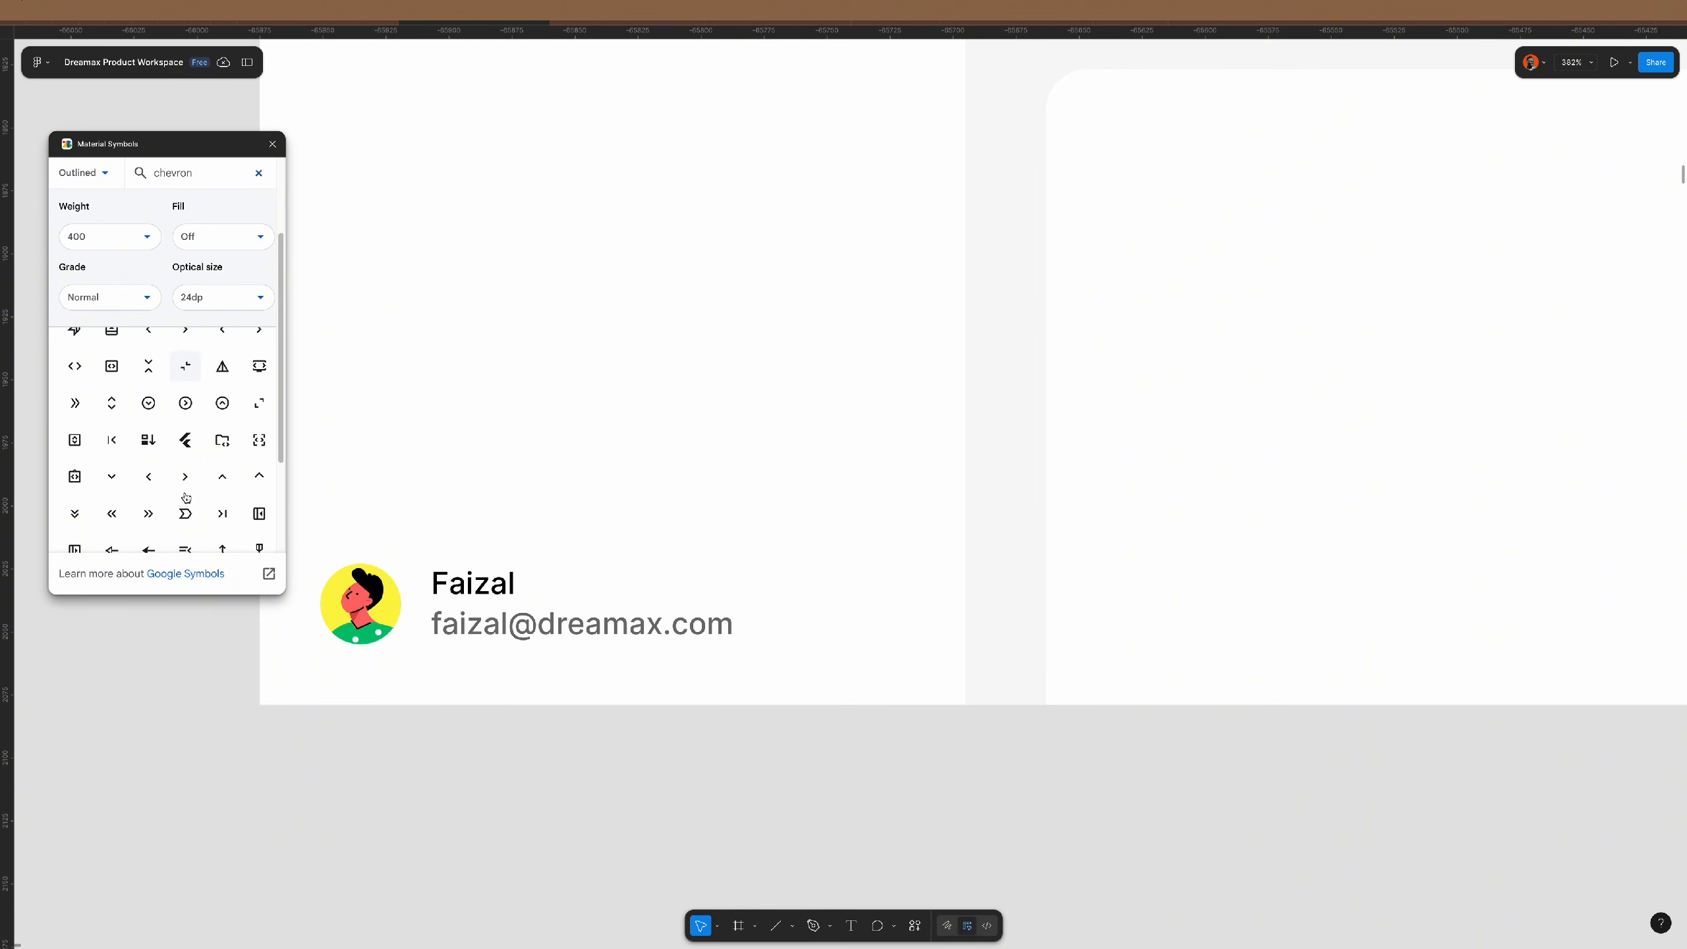
left_click(112, 473)
left_click(272, 145)
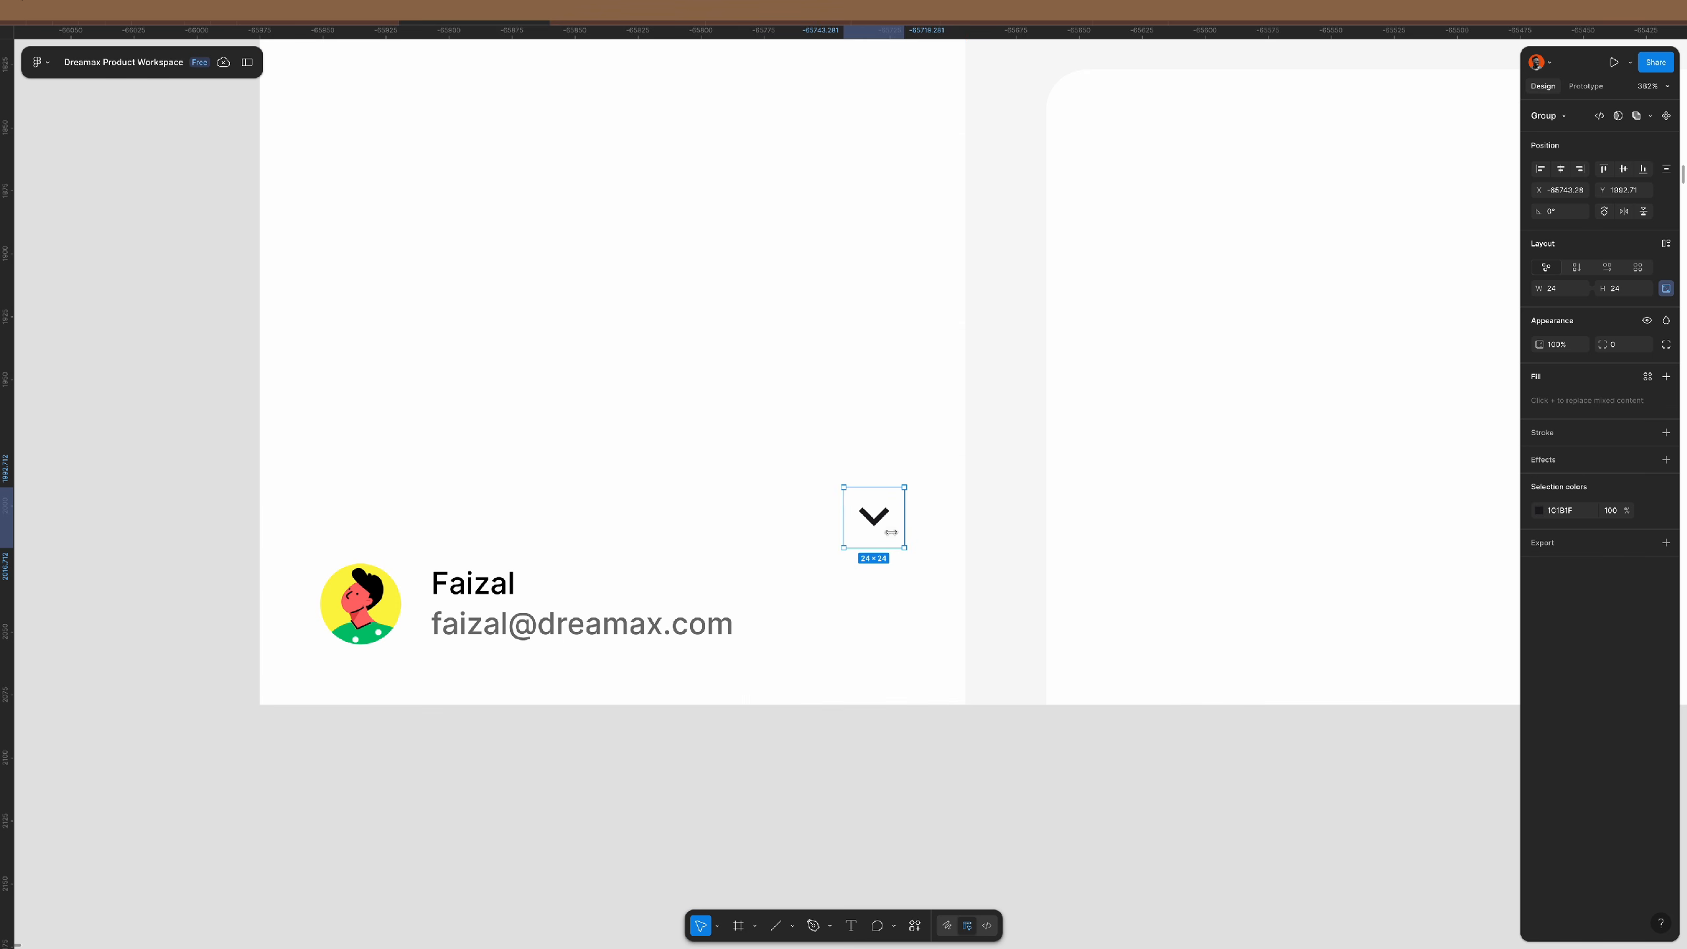
left_click_drag(874, 517, 889, 625)
- Wrap the avatar and text in auto layout and set the row's gap to Auto, pushing the chevron right
left_click(703, 613)
left_click(360, 604, "shift")
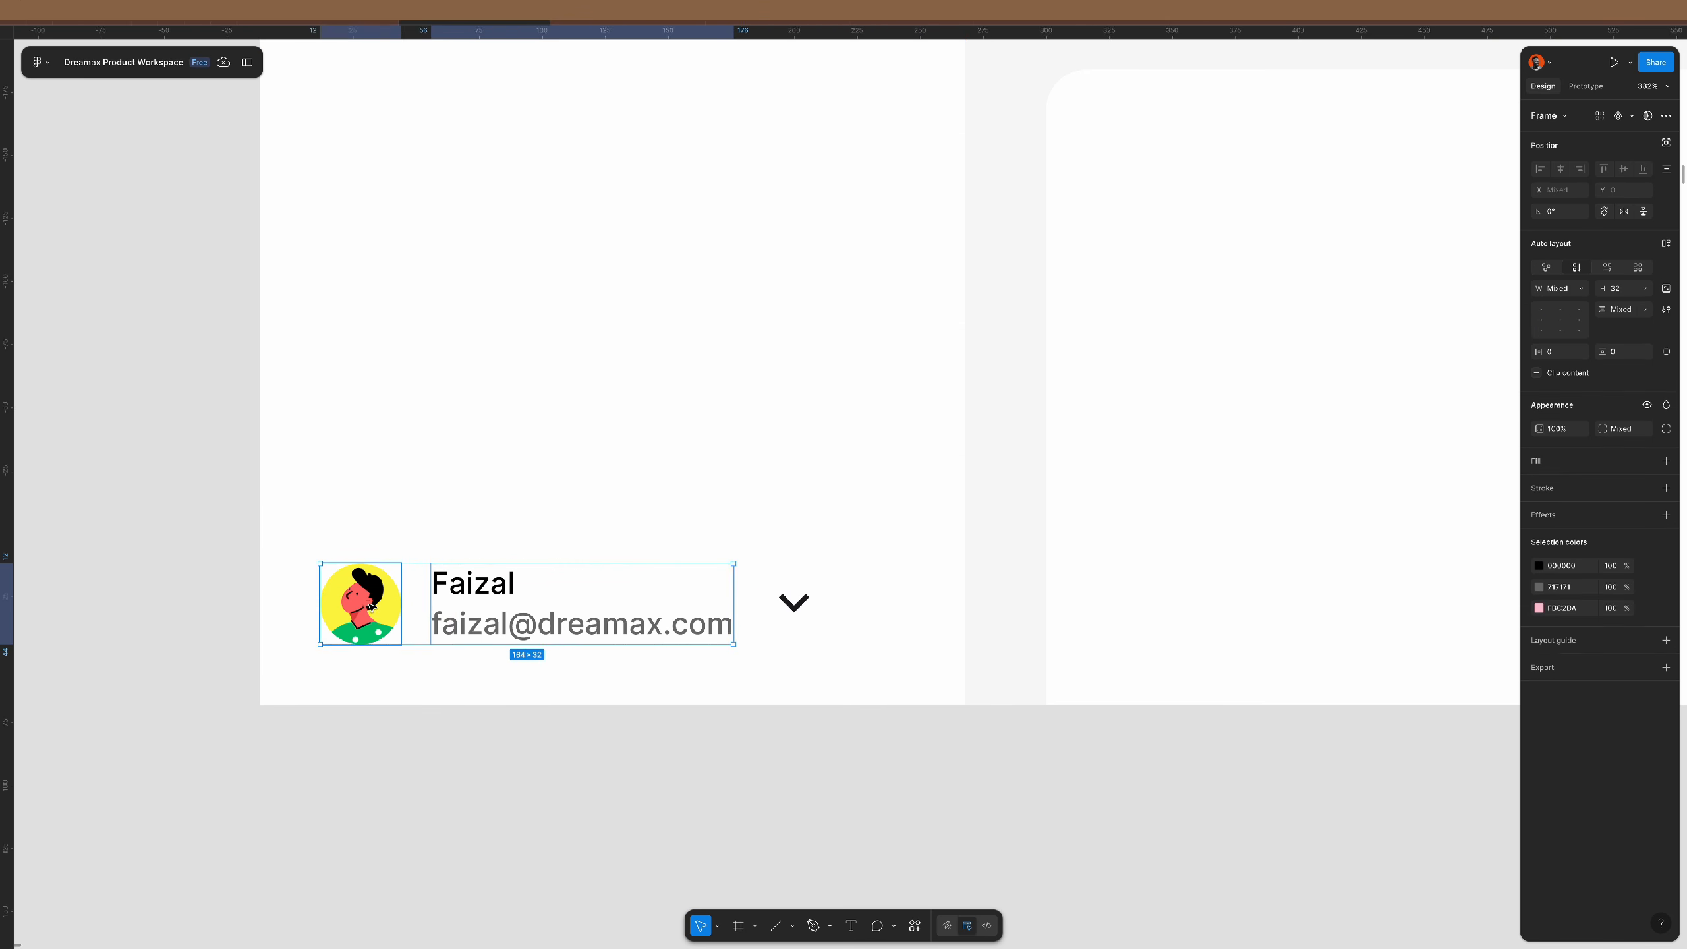
key("shift+a")
left_click(869, 587)
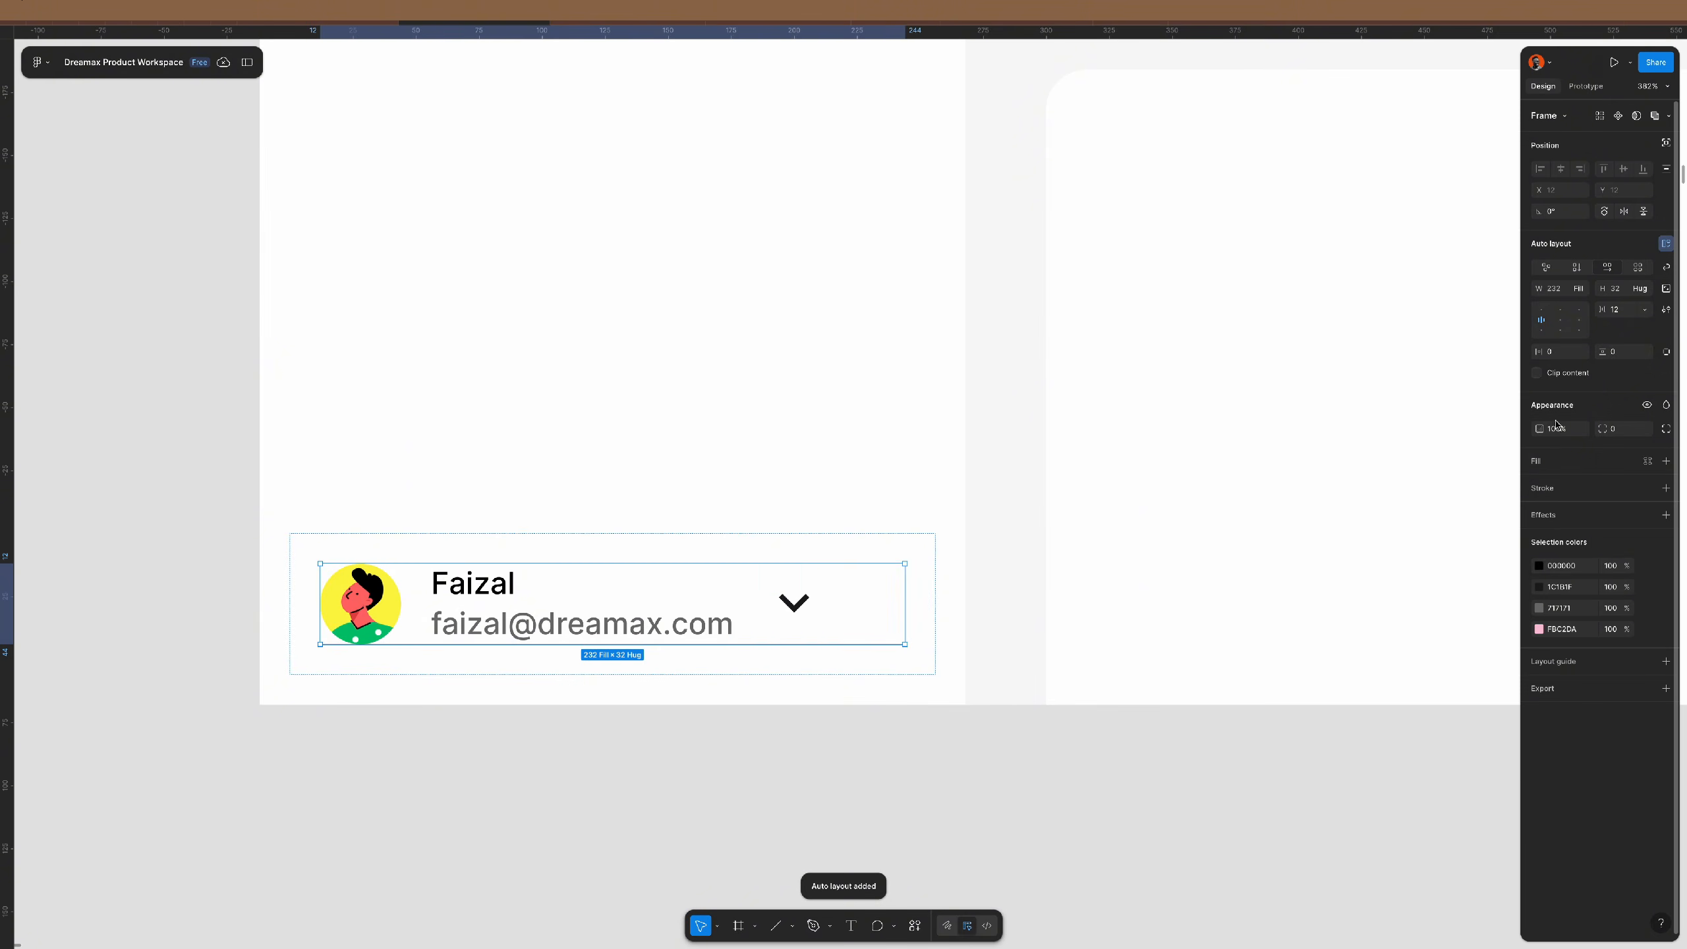
left_click(1637, 312)
left_click(1602, 332)
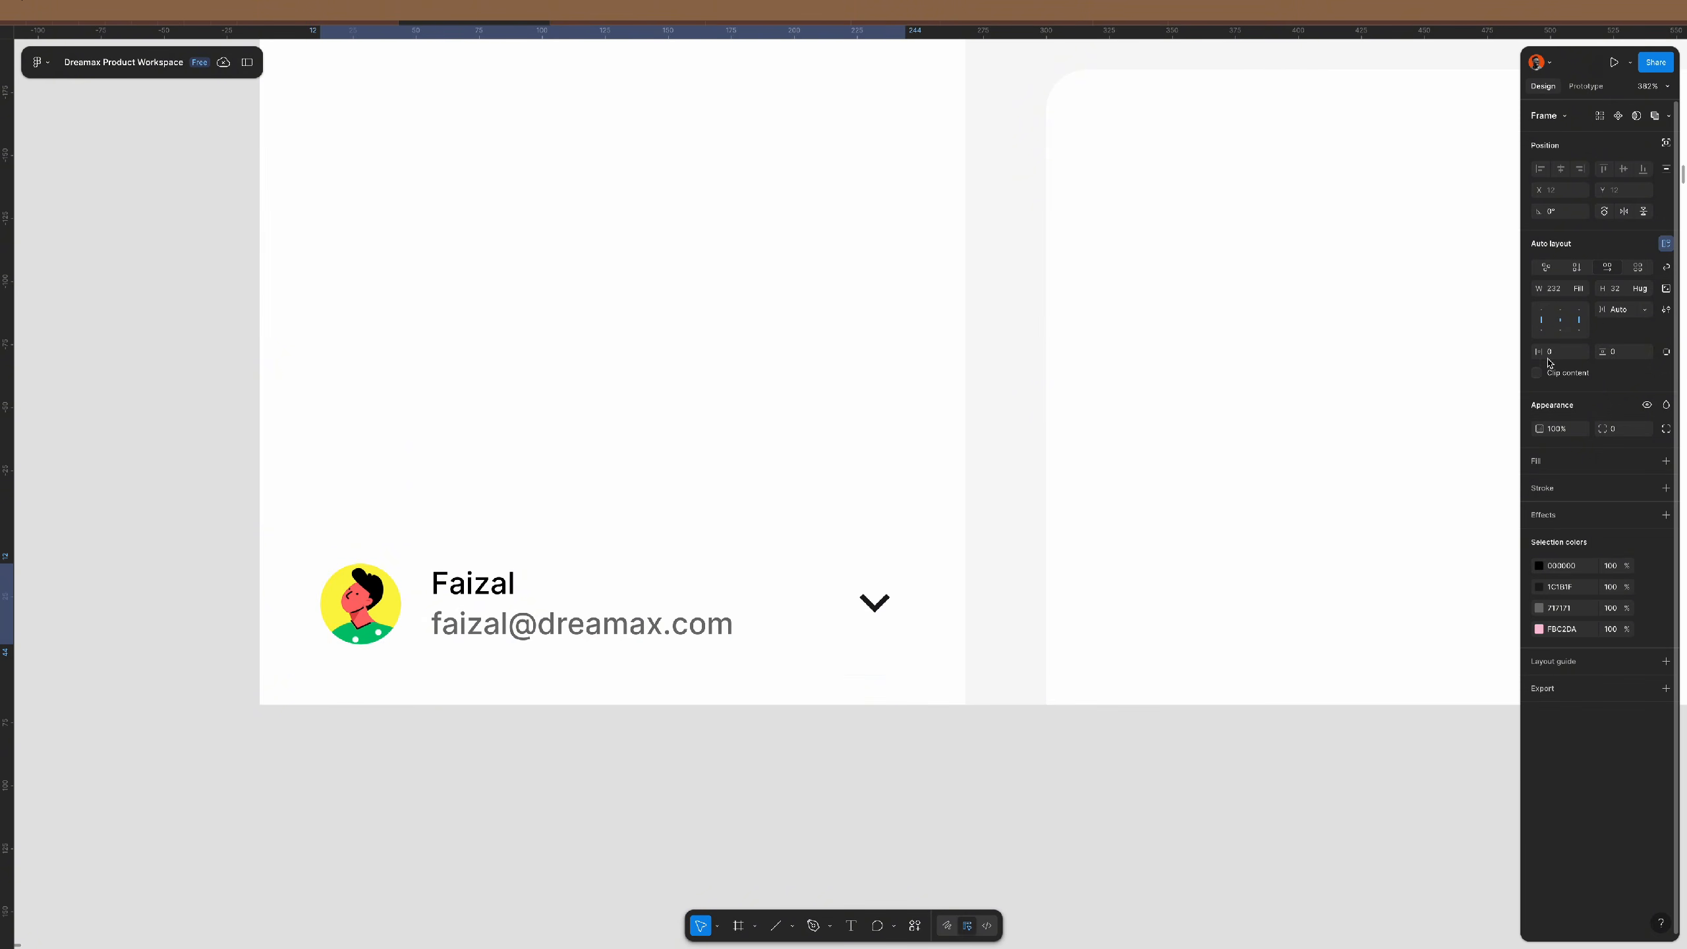
left_click(798, 738)
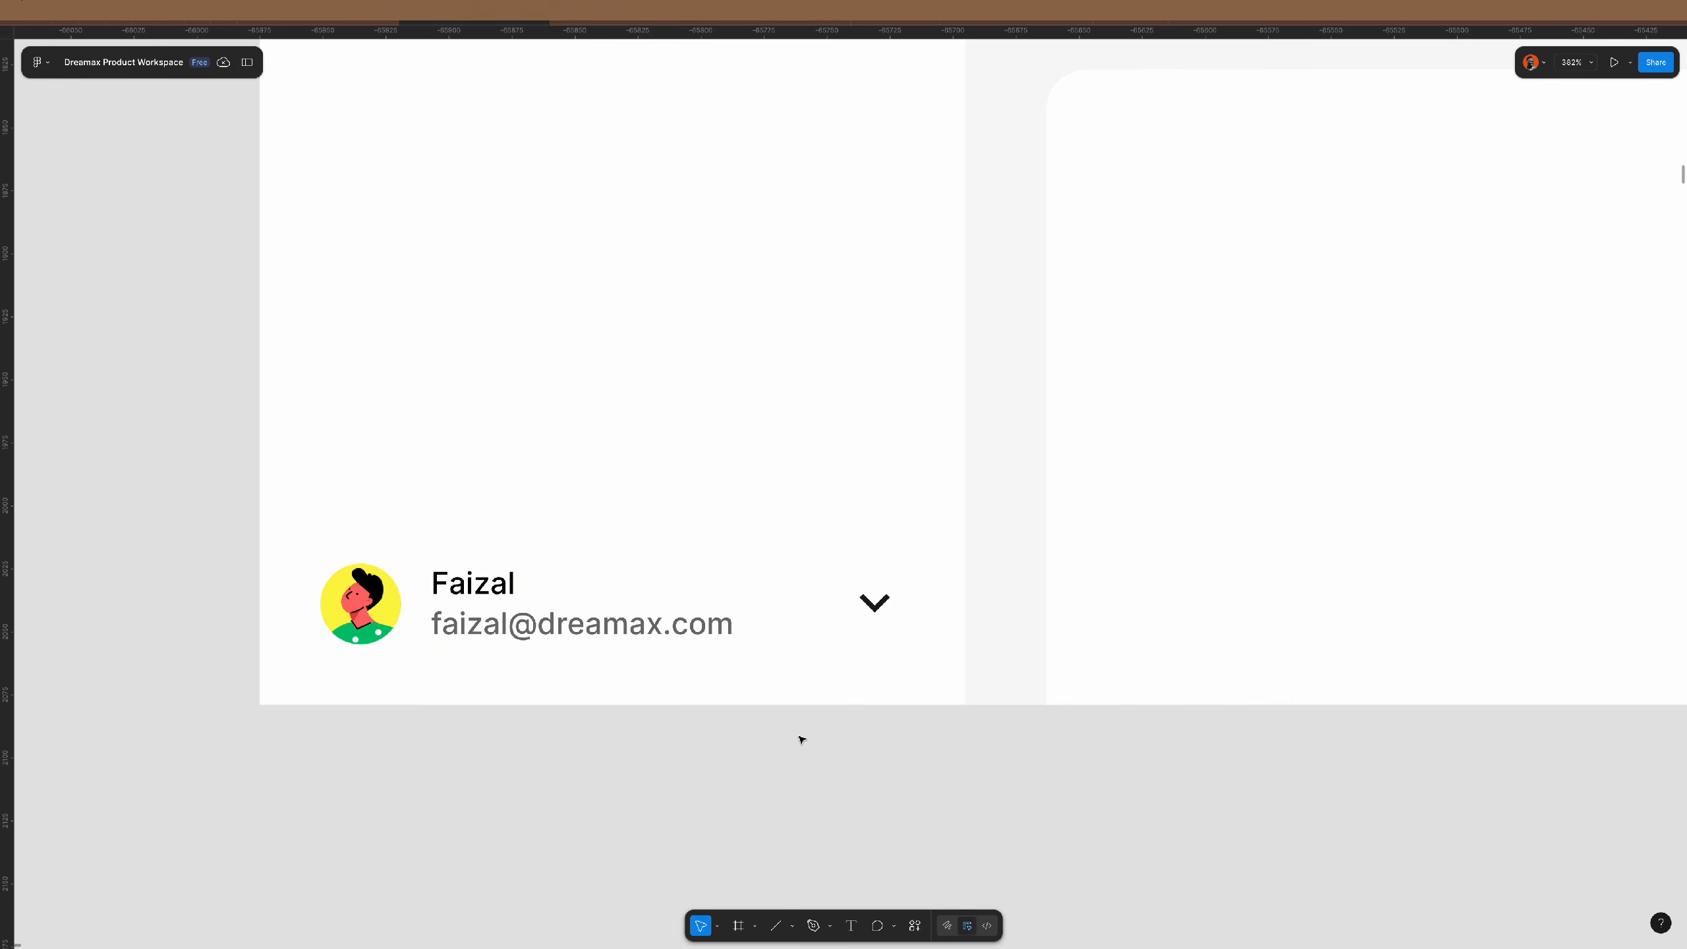
scroll(721, 595, "down", 3)
left_click(723, 602)
- Give the sidebar profile card a 16 corner radius and the 'app' colour style fill
double_click(722, 602)
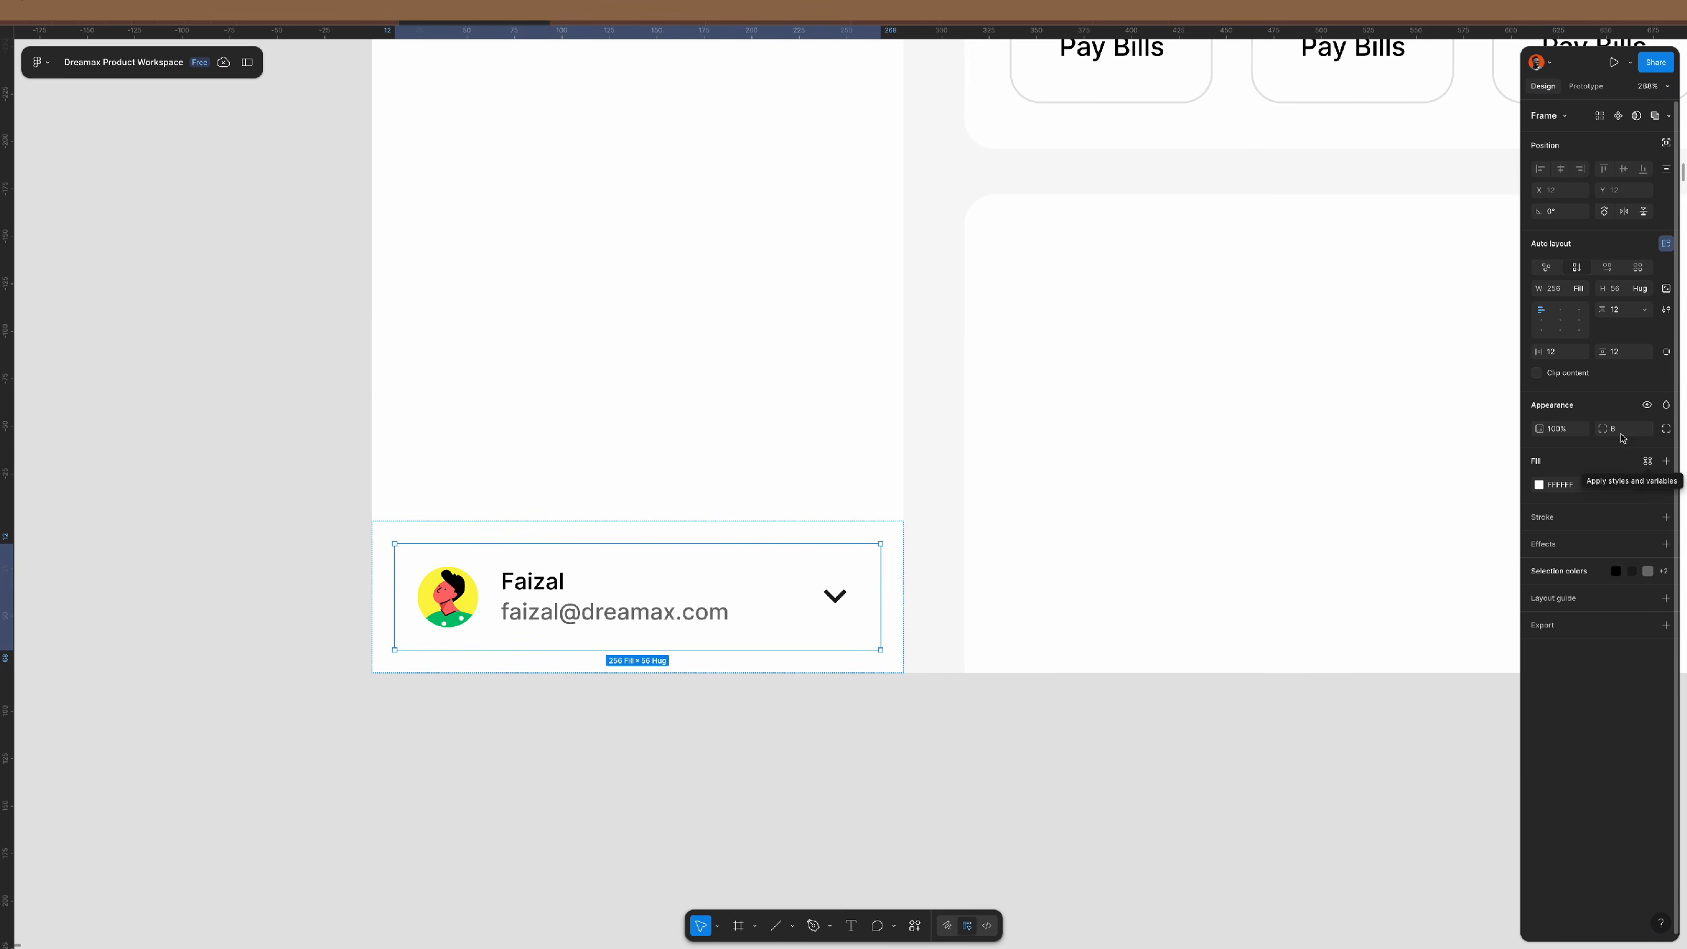
type("6")
key("Return")
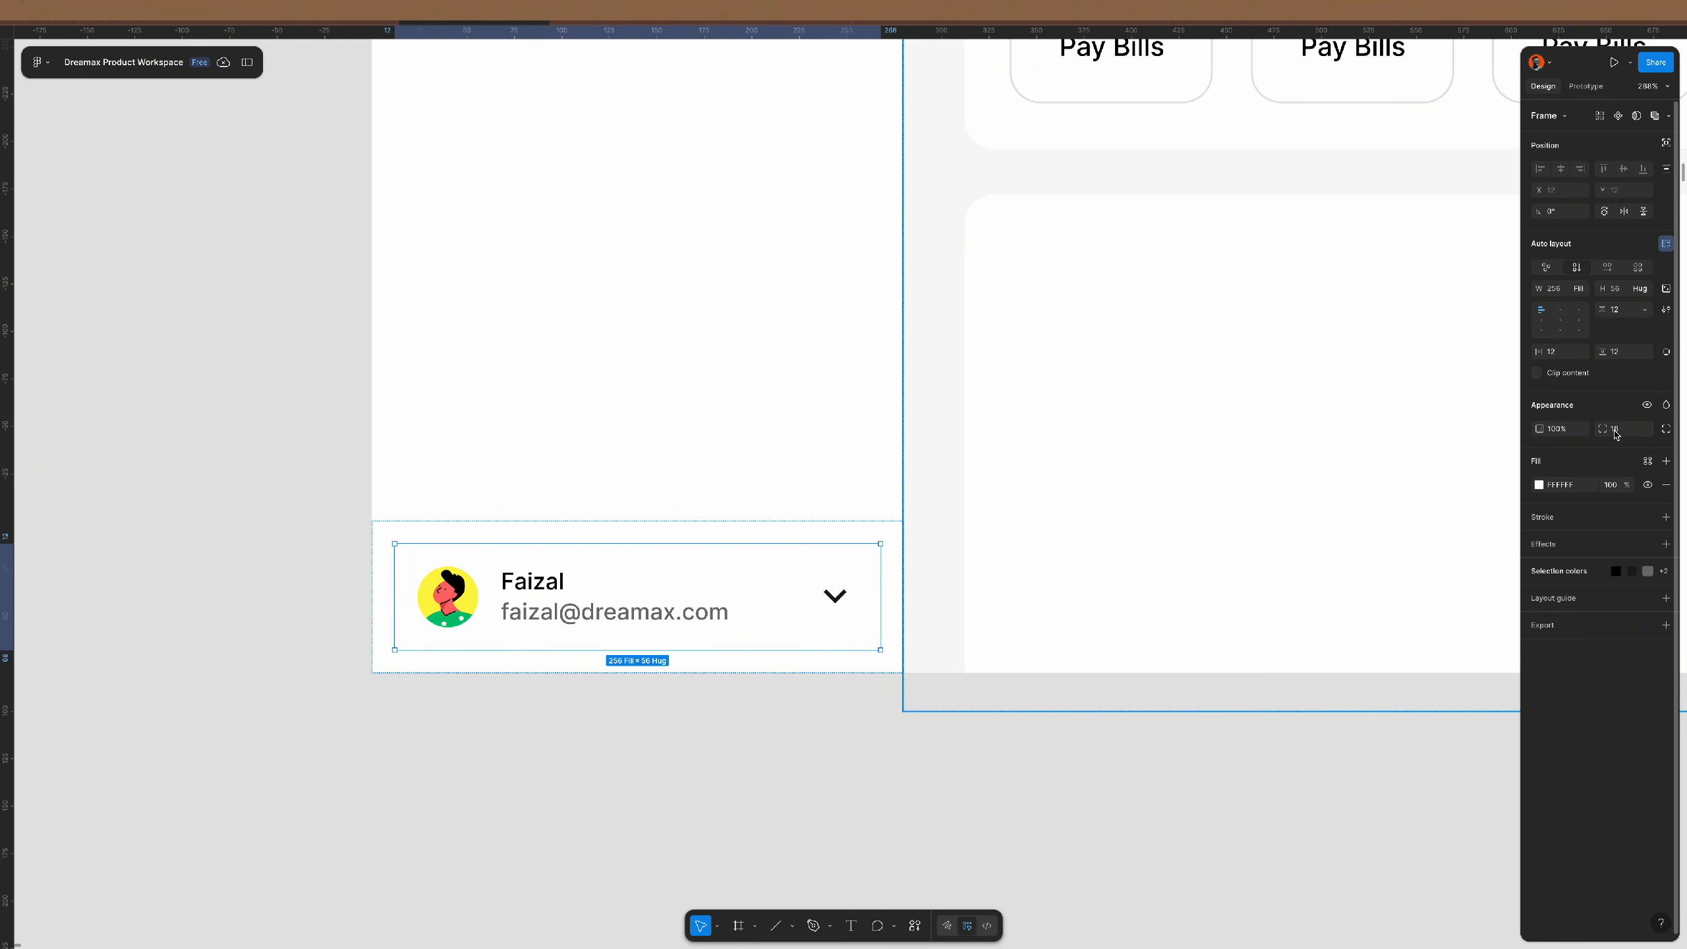
left_click(1647, 463)
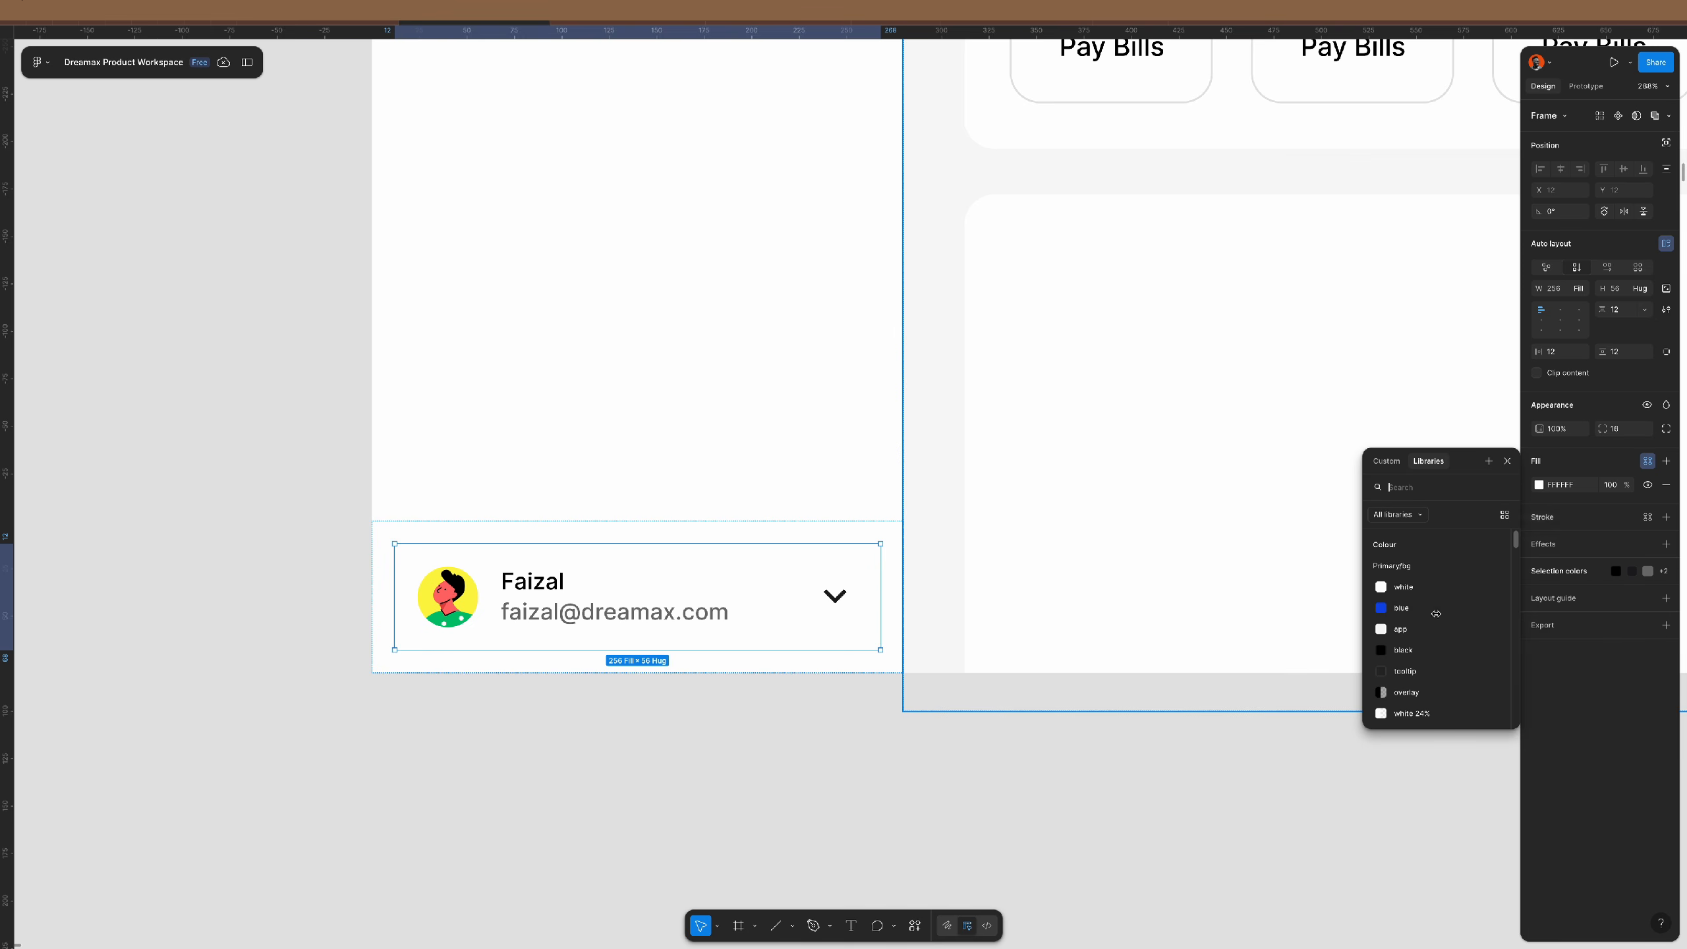
left_click(1425, 633)
left_click(788, 786)
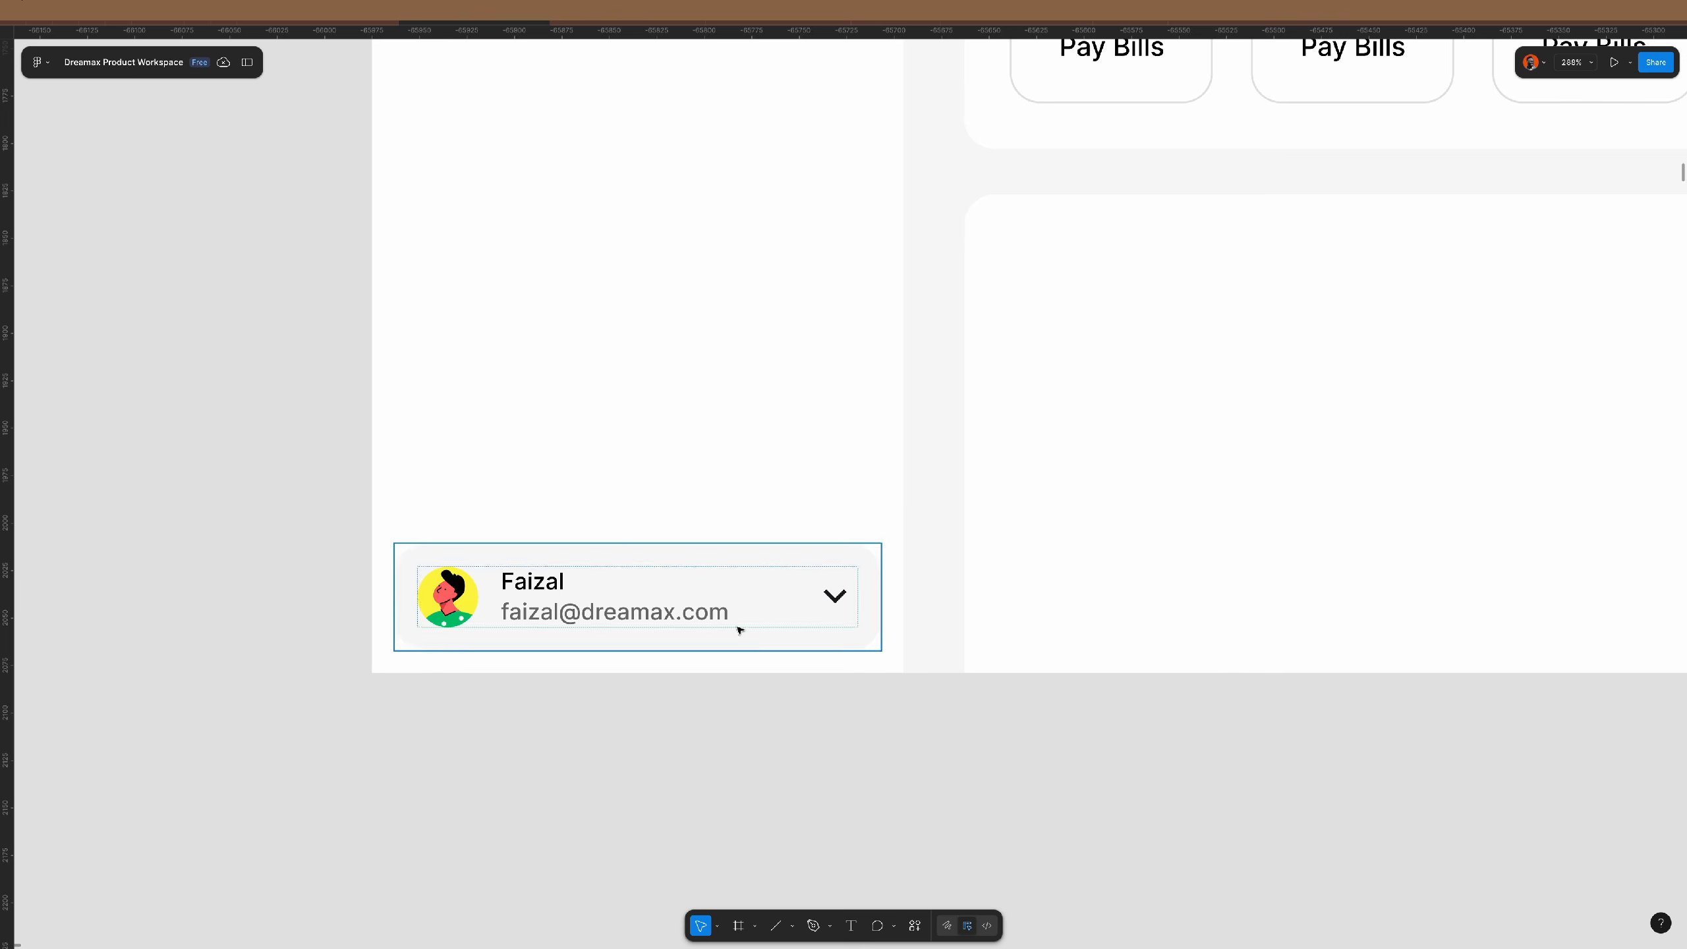
scroll(755, 771, "down", 3)
scroll(757, 764, "down", 2)
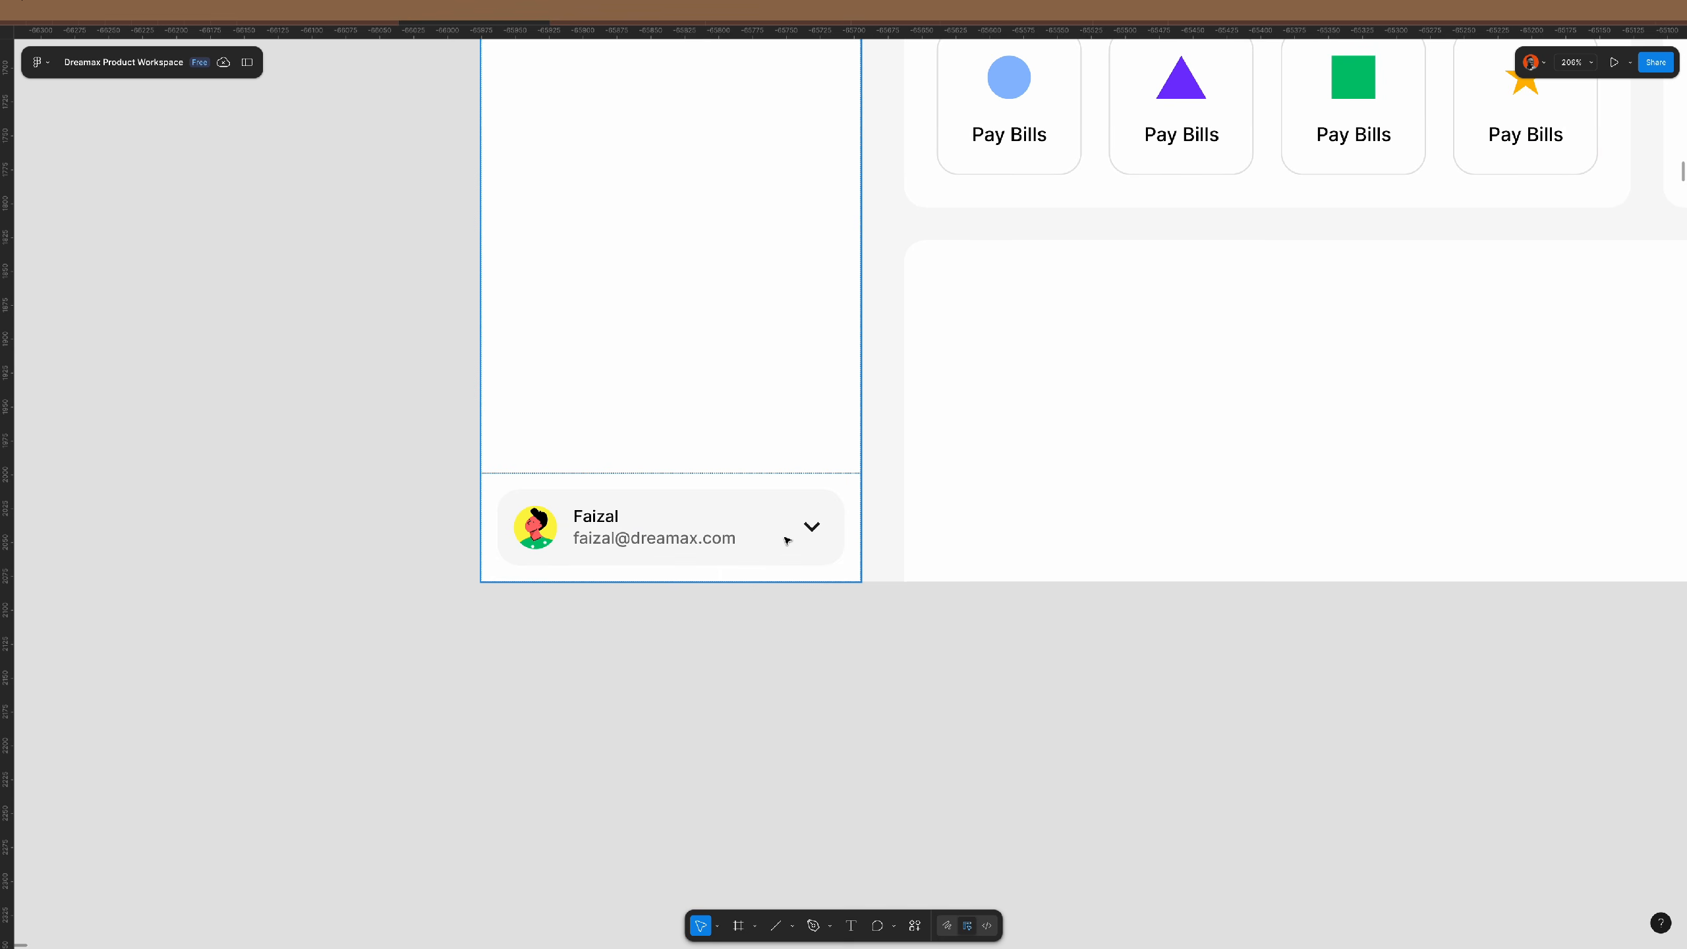
scroll(742, 641, "down", 5)
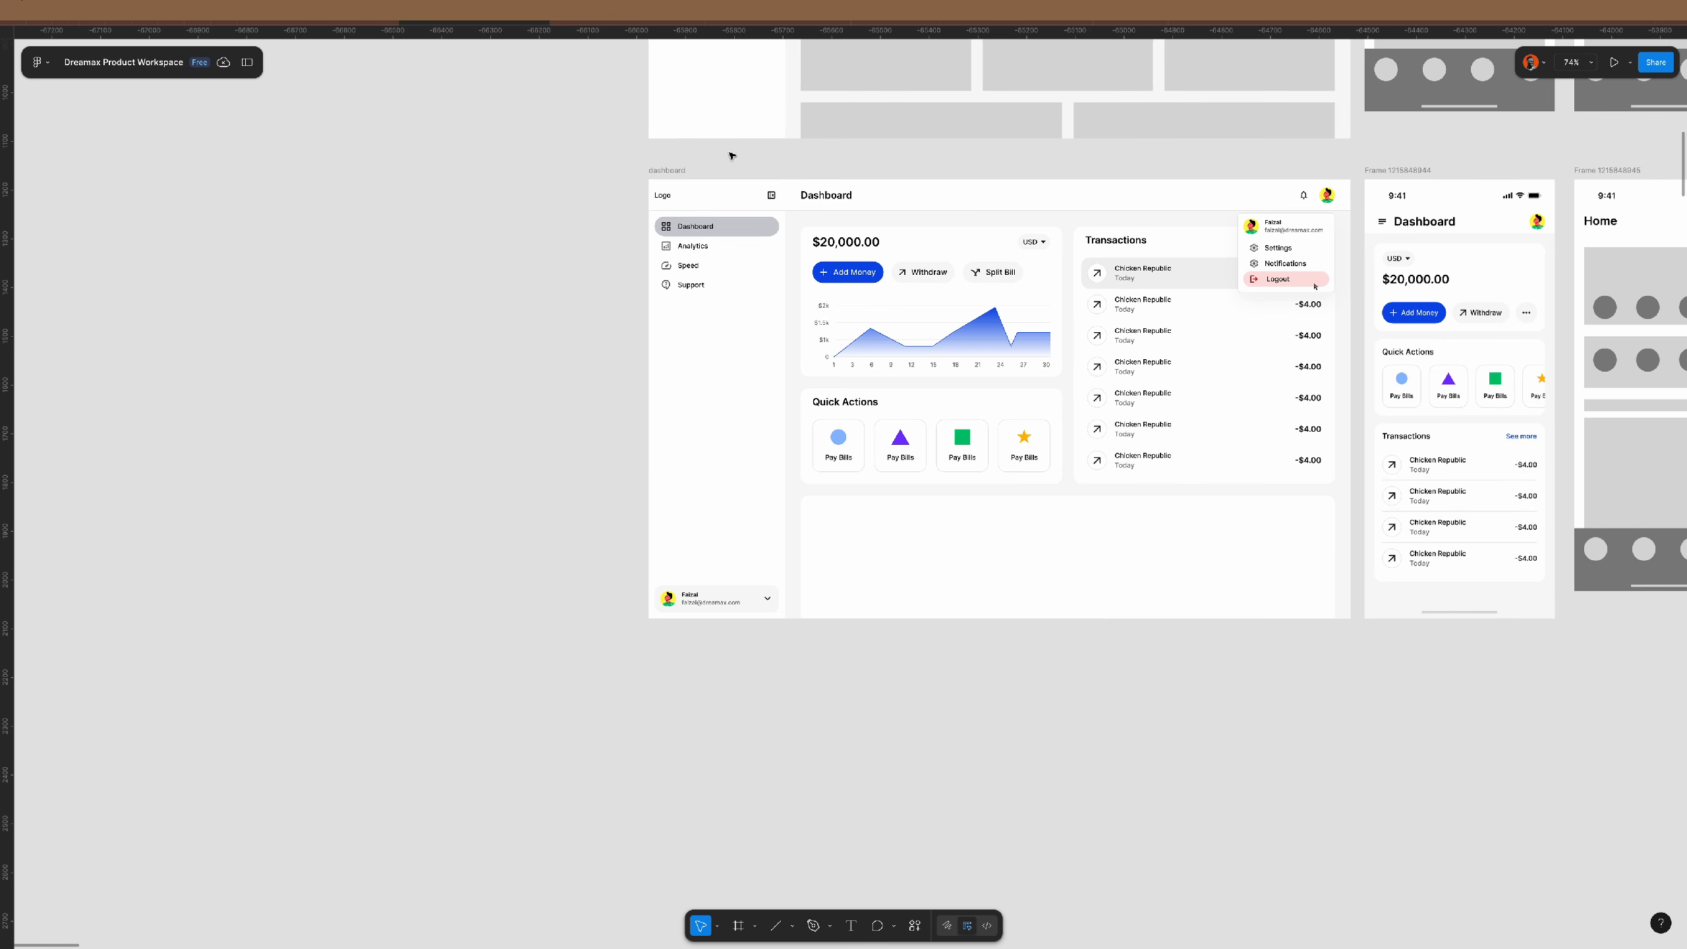
- Centre the profile dropdown popup horizontally and make it fill its parent's width, keeping absolute position
left_click(682, 170)
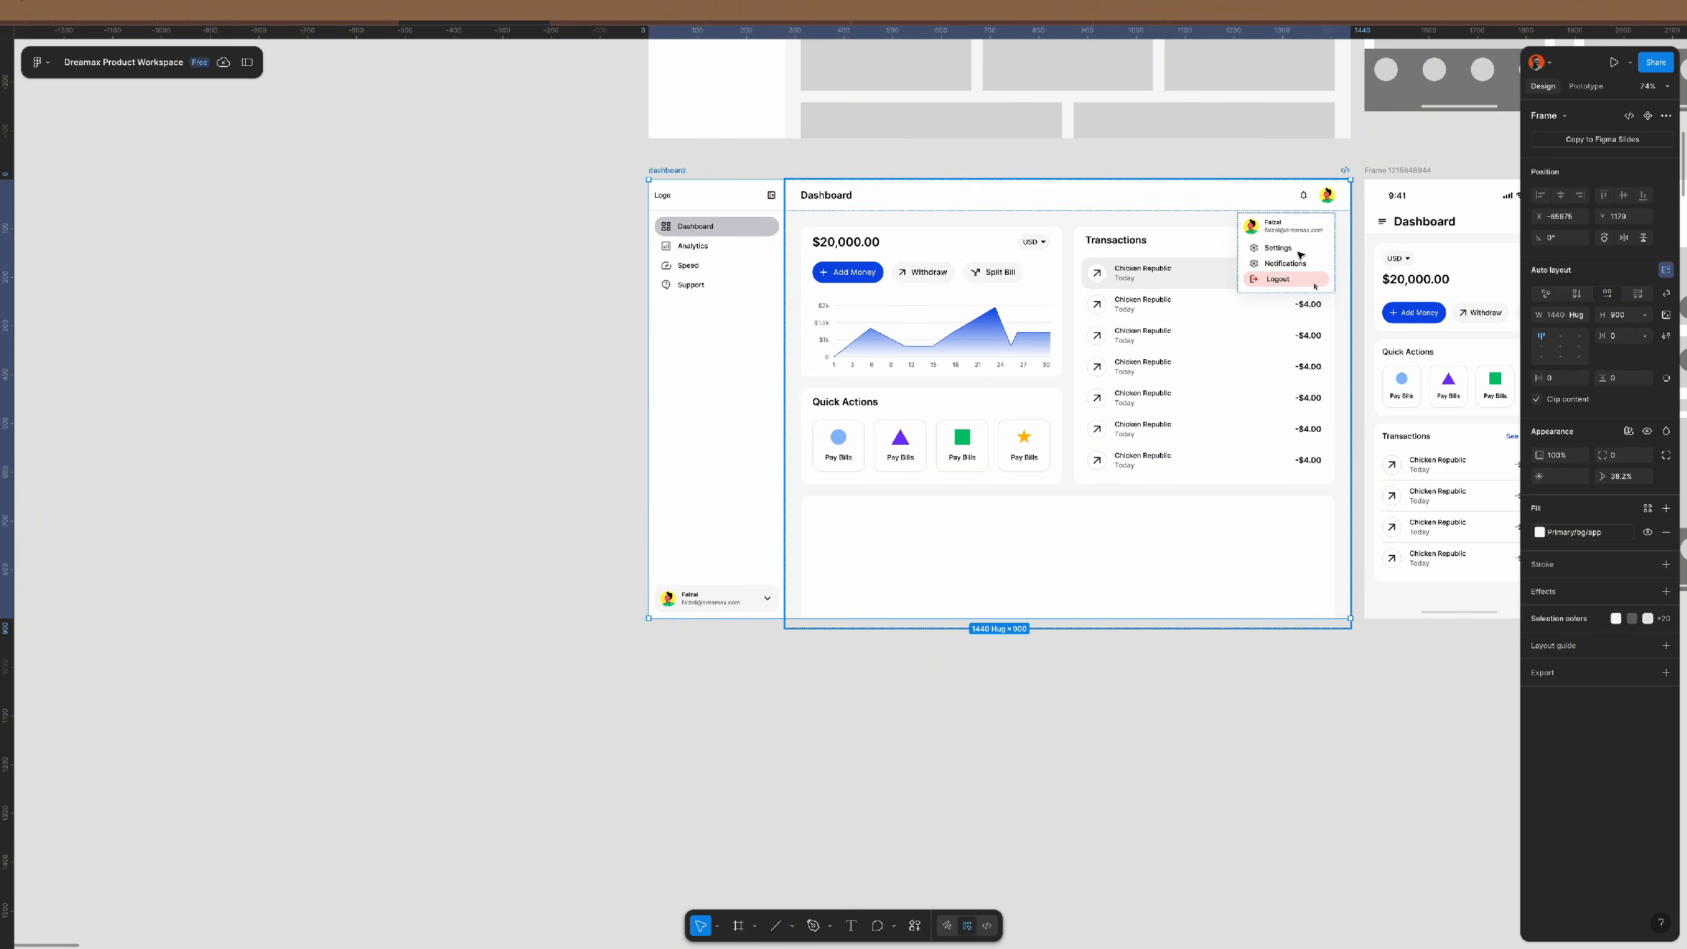
left_click(1300, 255)
scroll(724, 608, "up", 6)
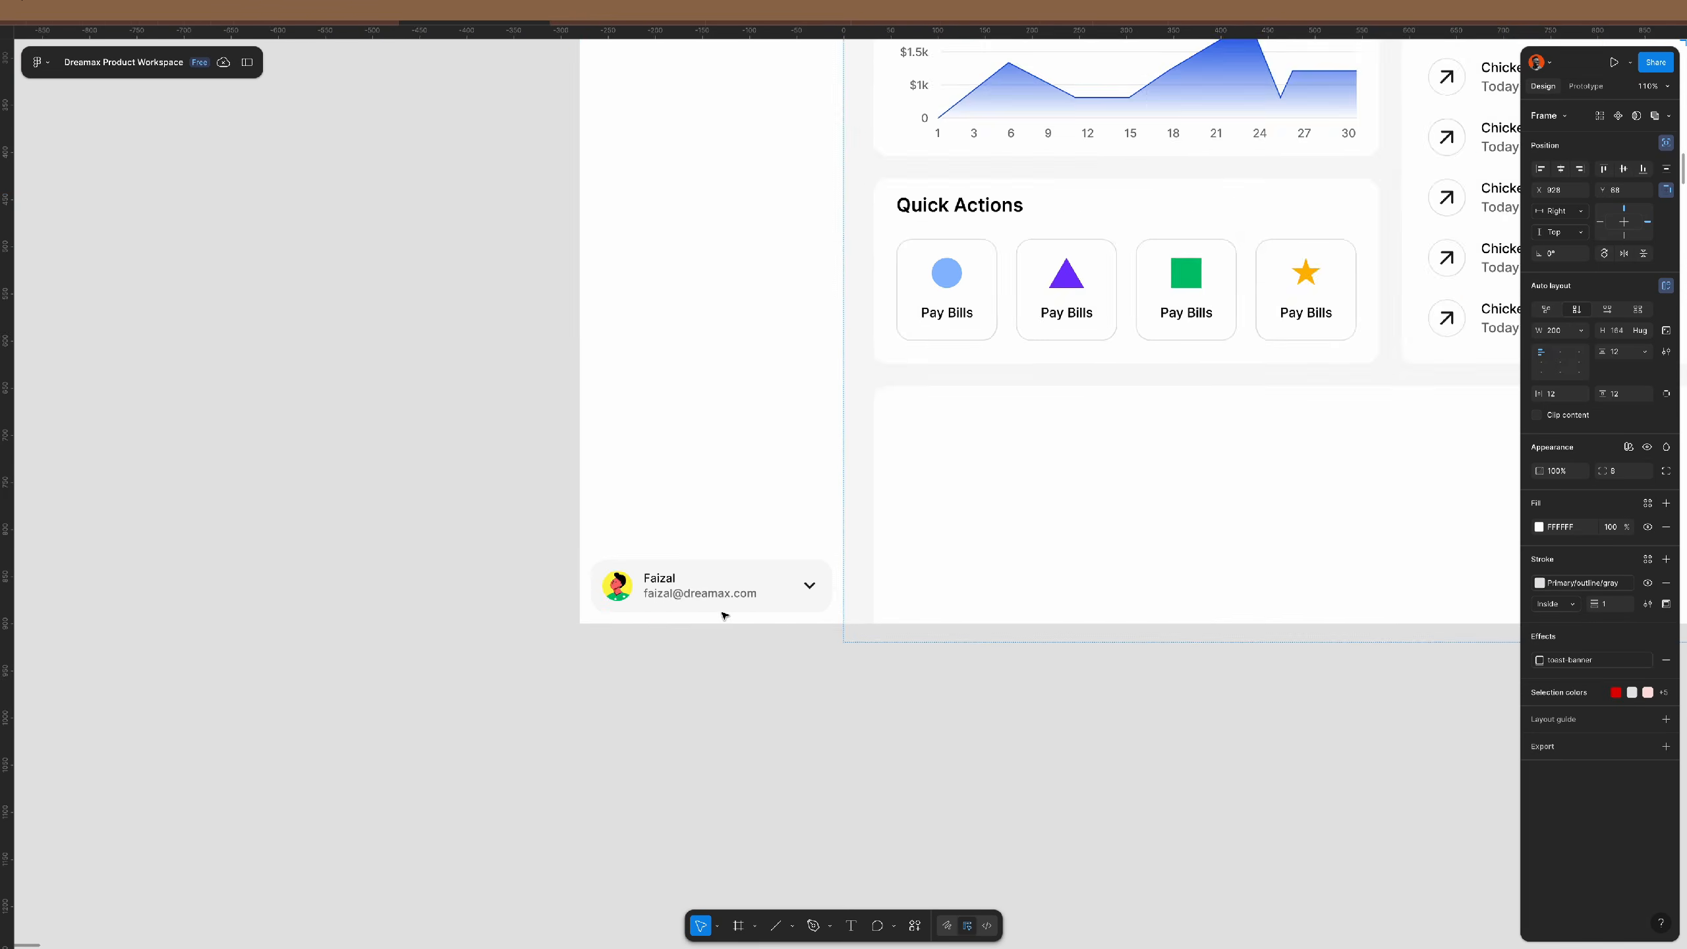
double_click(778, 550)
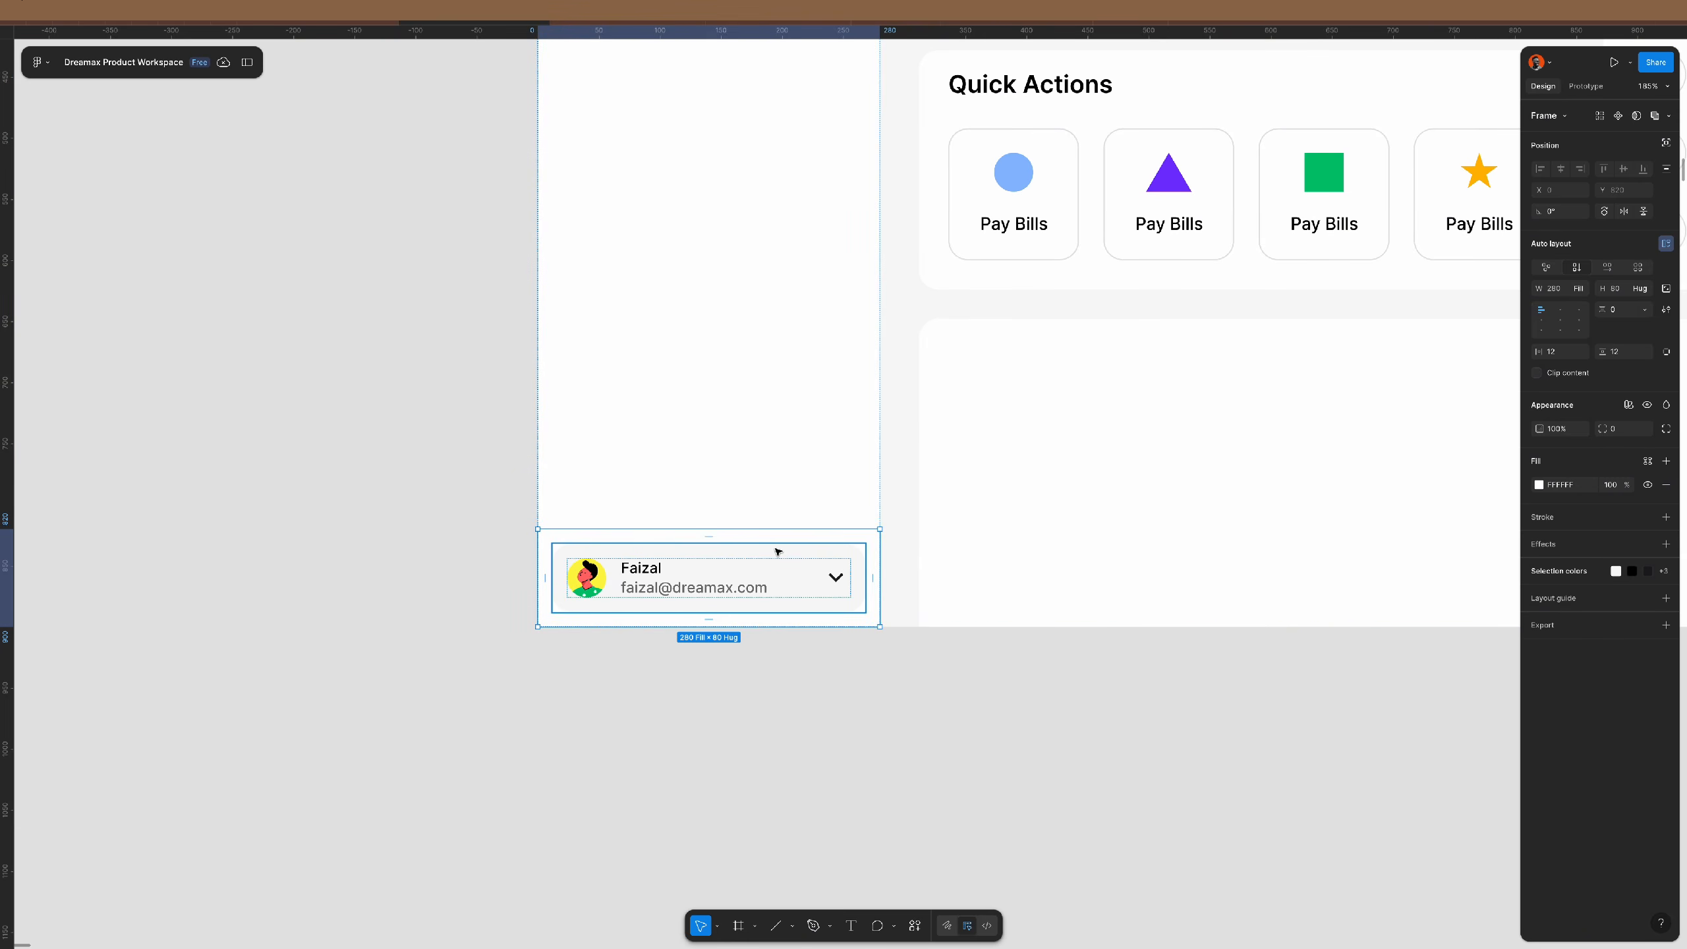
left_click(778, 550)
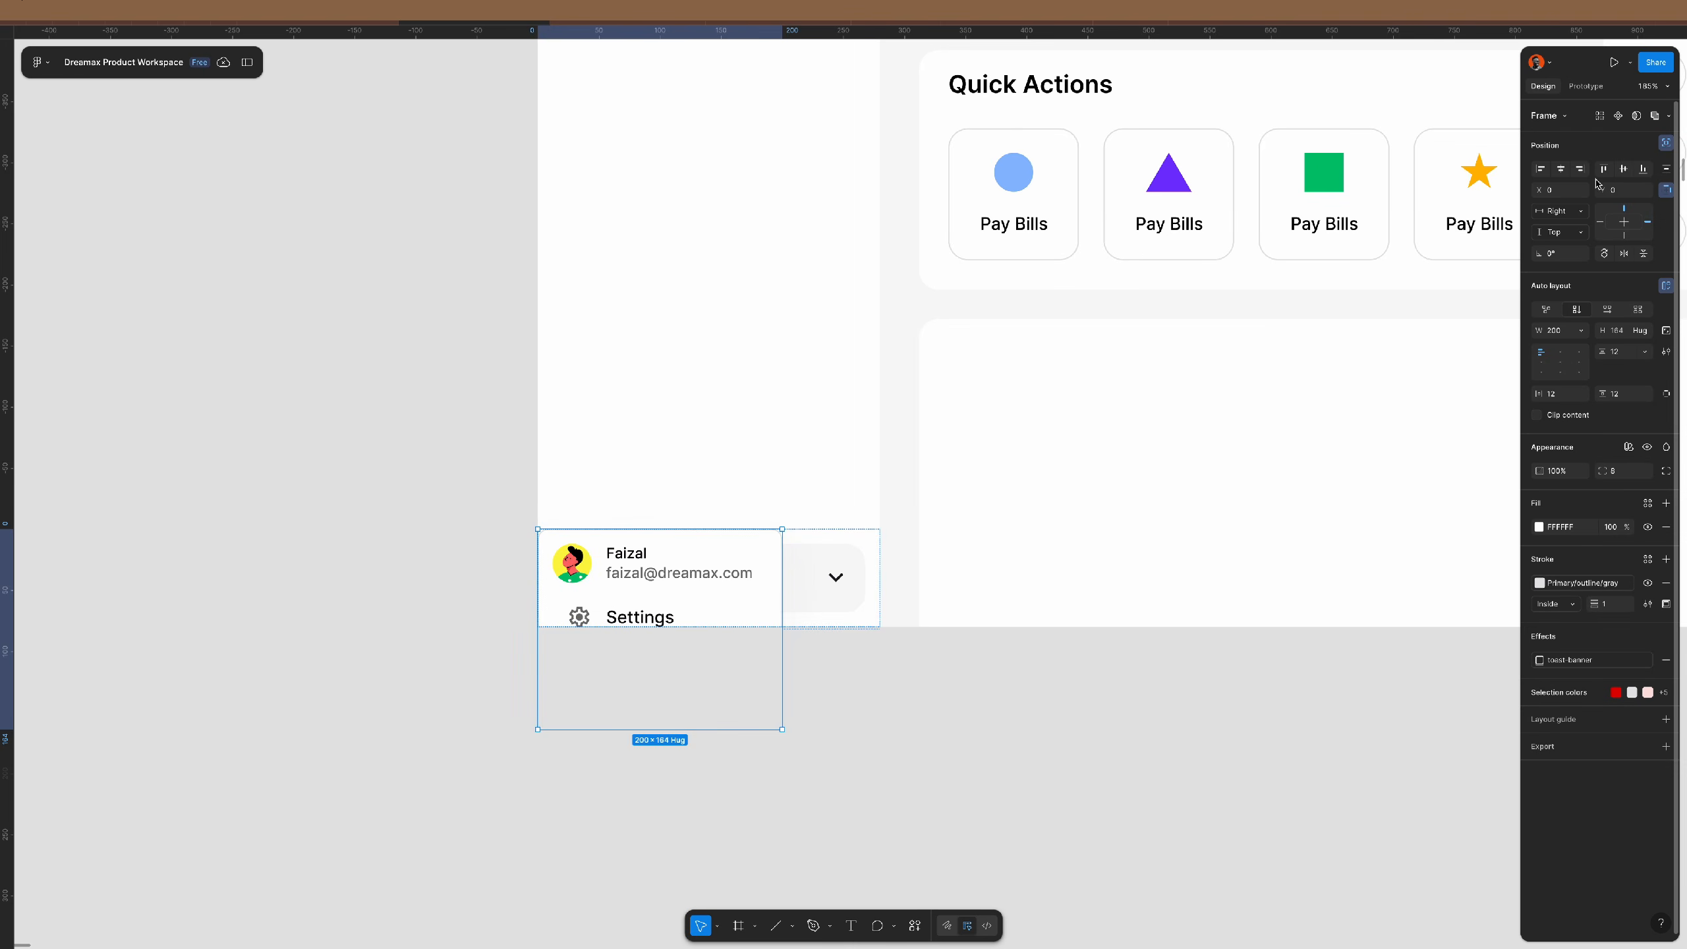
left_click(1562, 169)
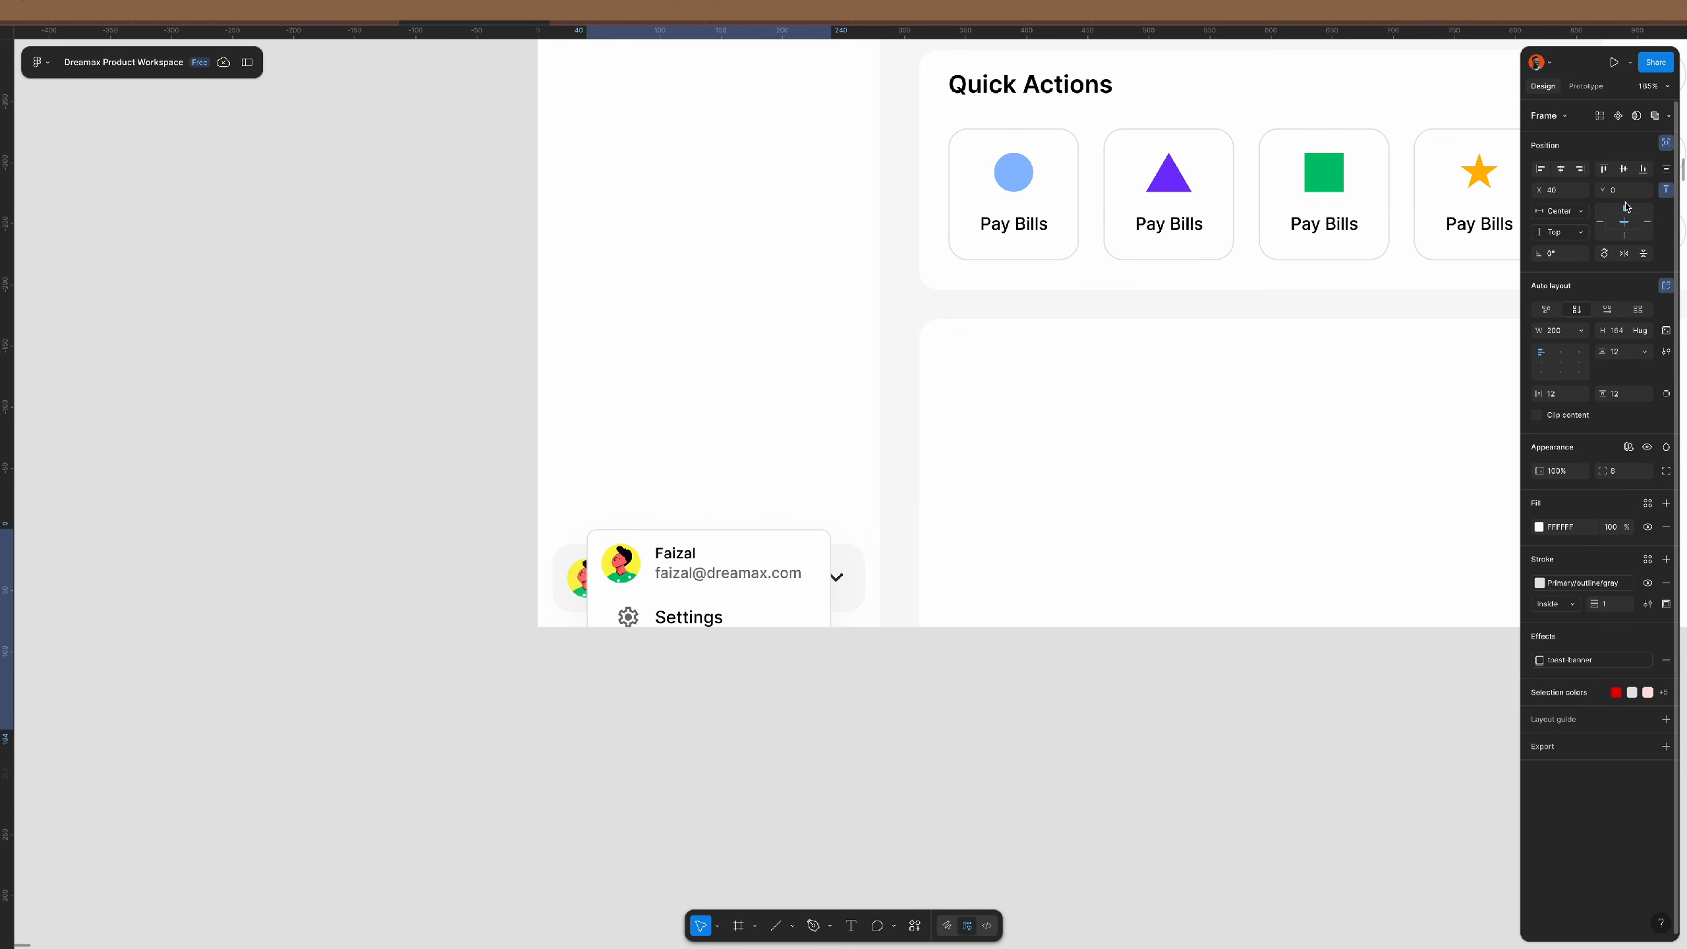
left_click(1666, 143)
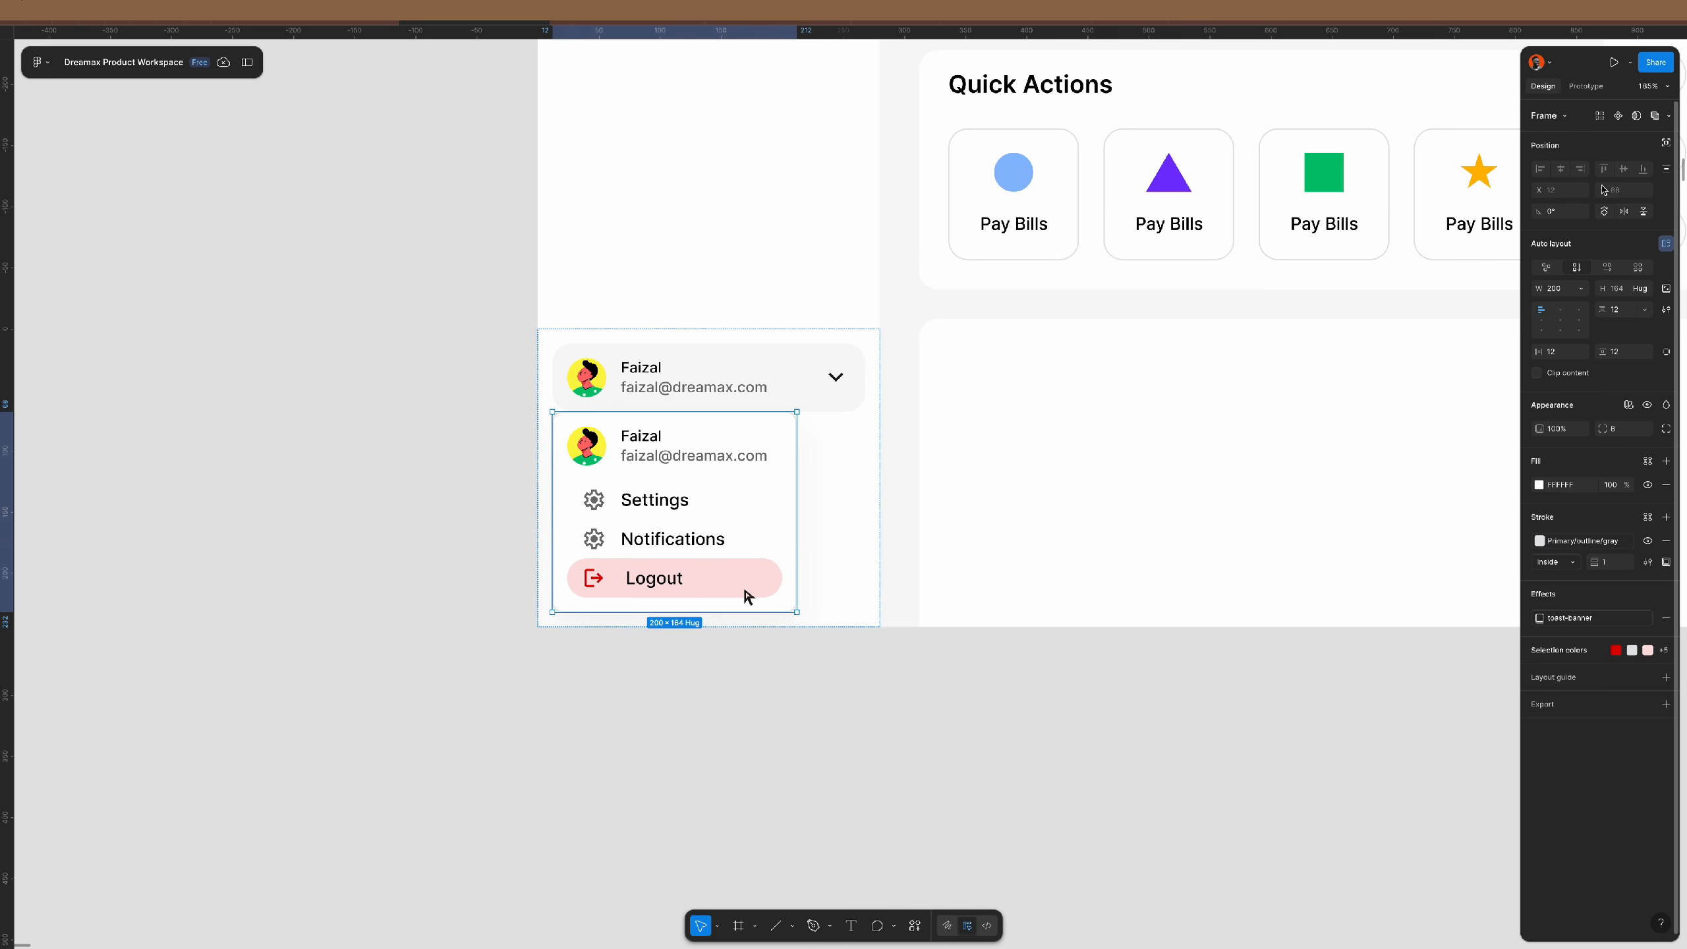
left_click(1581, 289)
left_click(1585, 321)
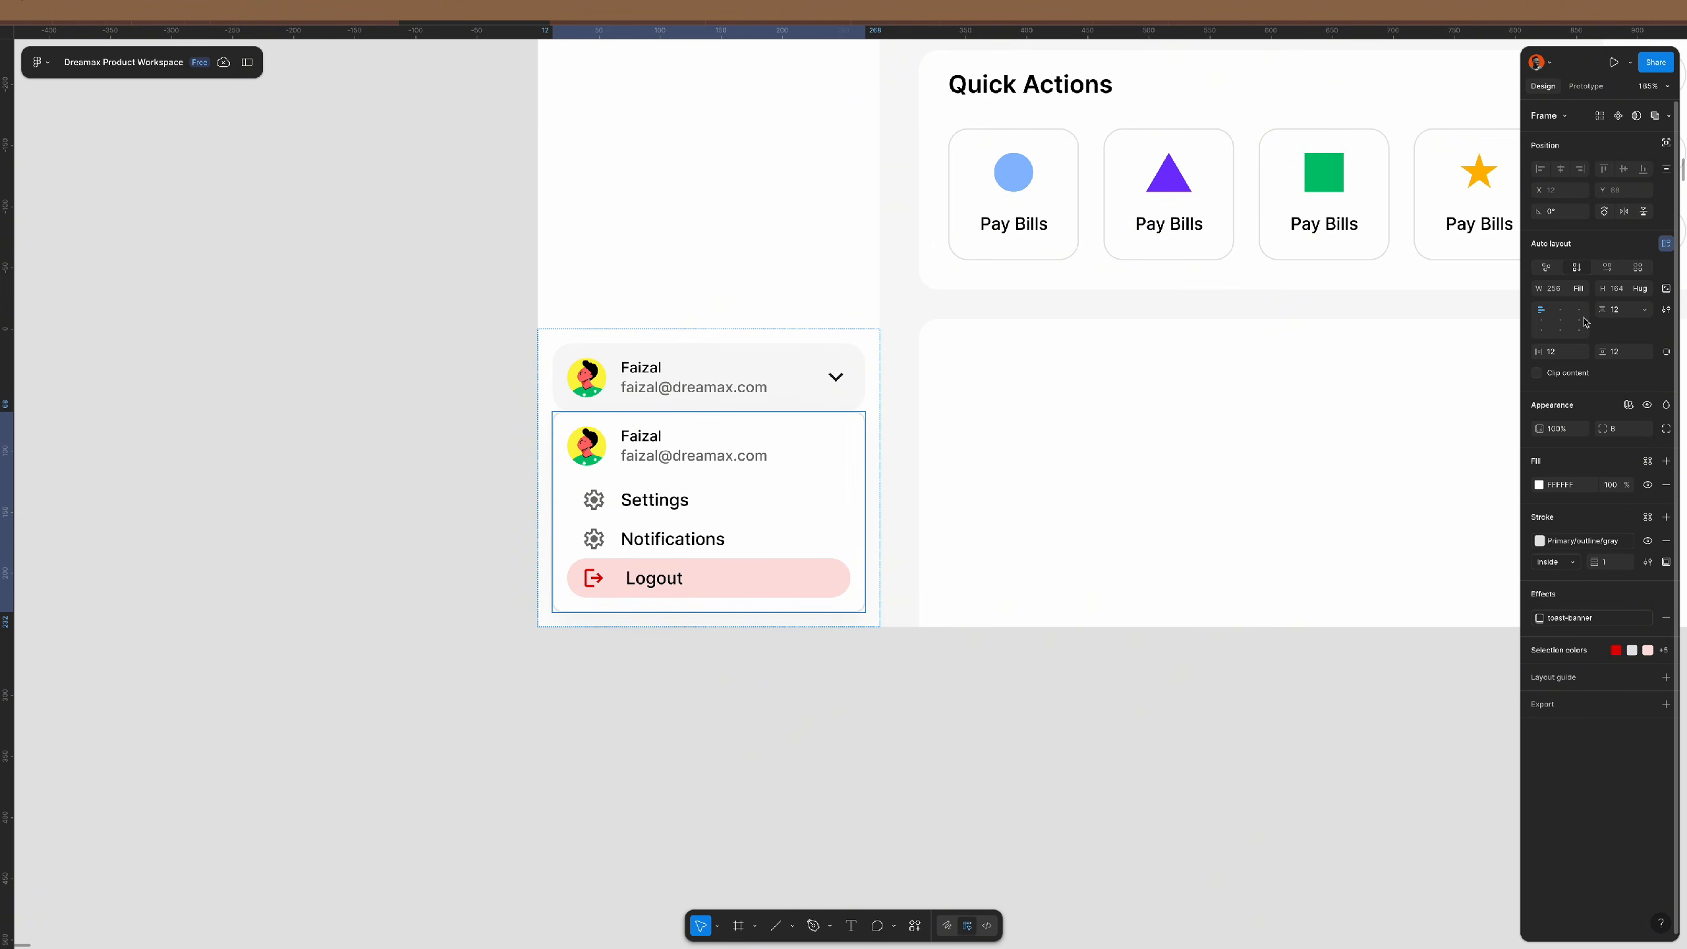
left_click(1665, 143)
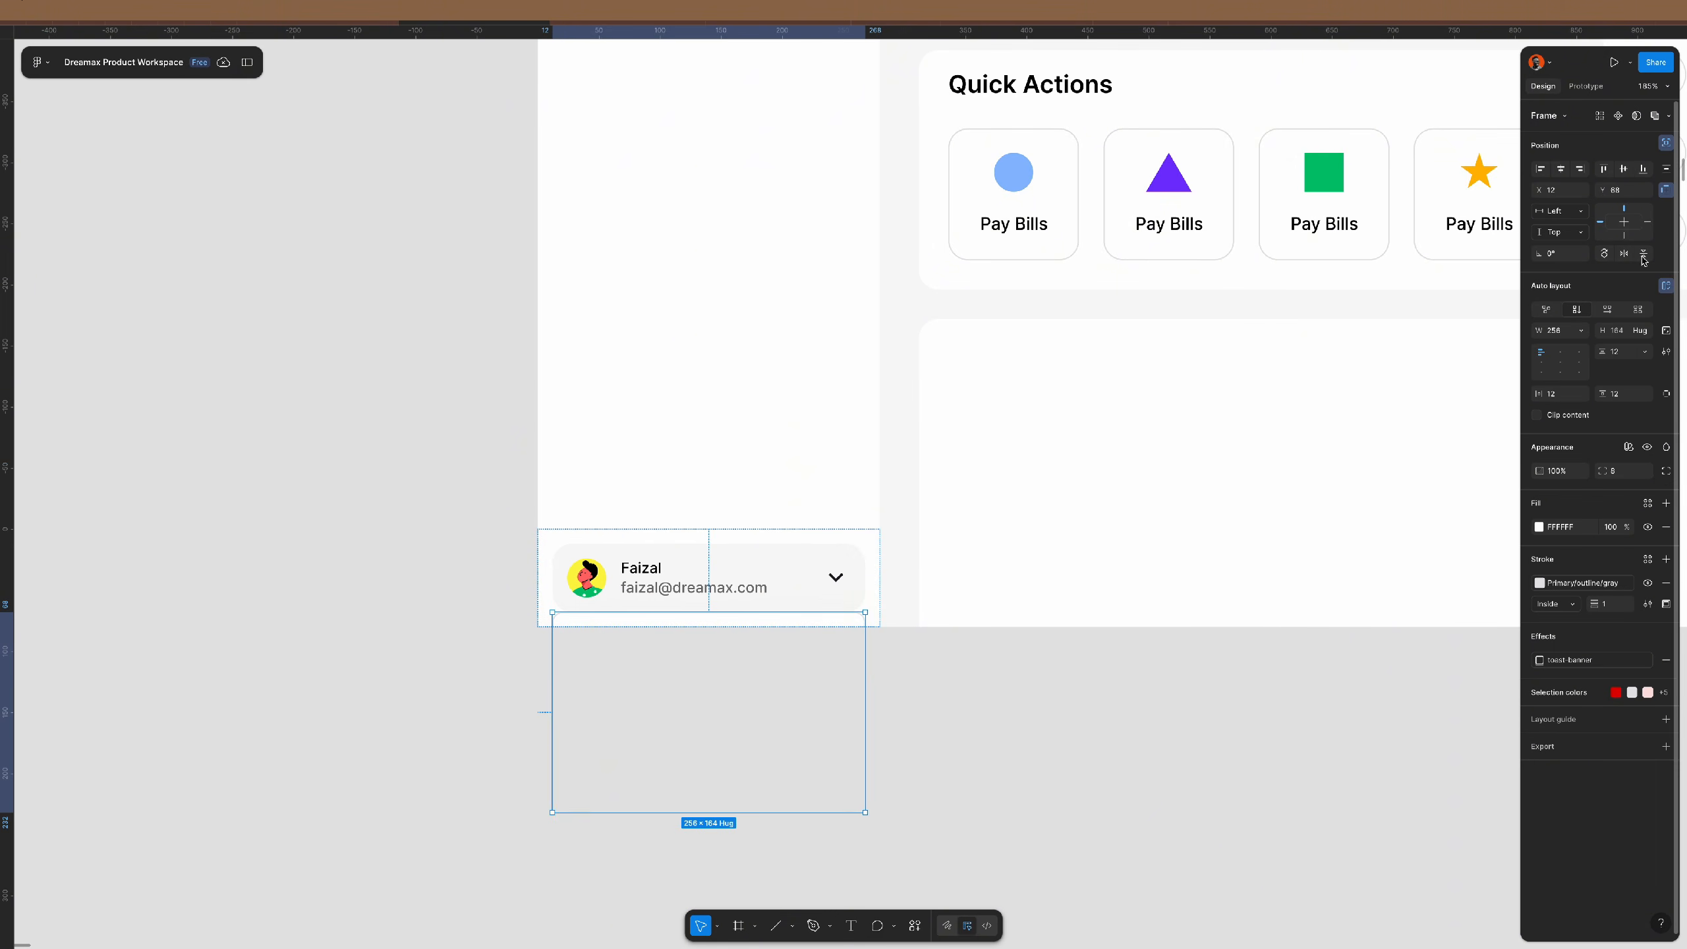
- Pin the menu card to the sidebar's bottom and fine-tune its position with arrow-key nudges
left_click(1643, 168)
scroll(731, 602, "left", 3)
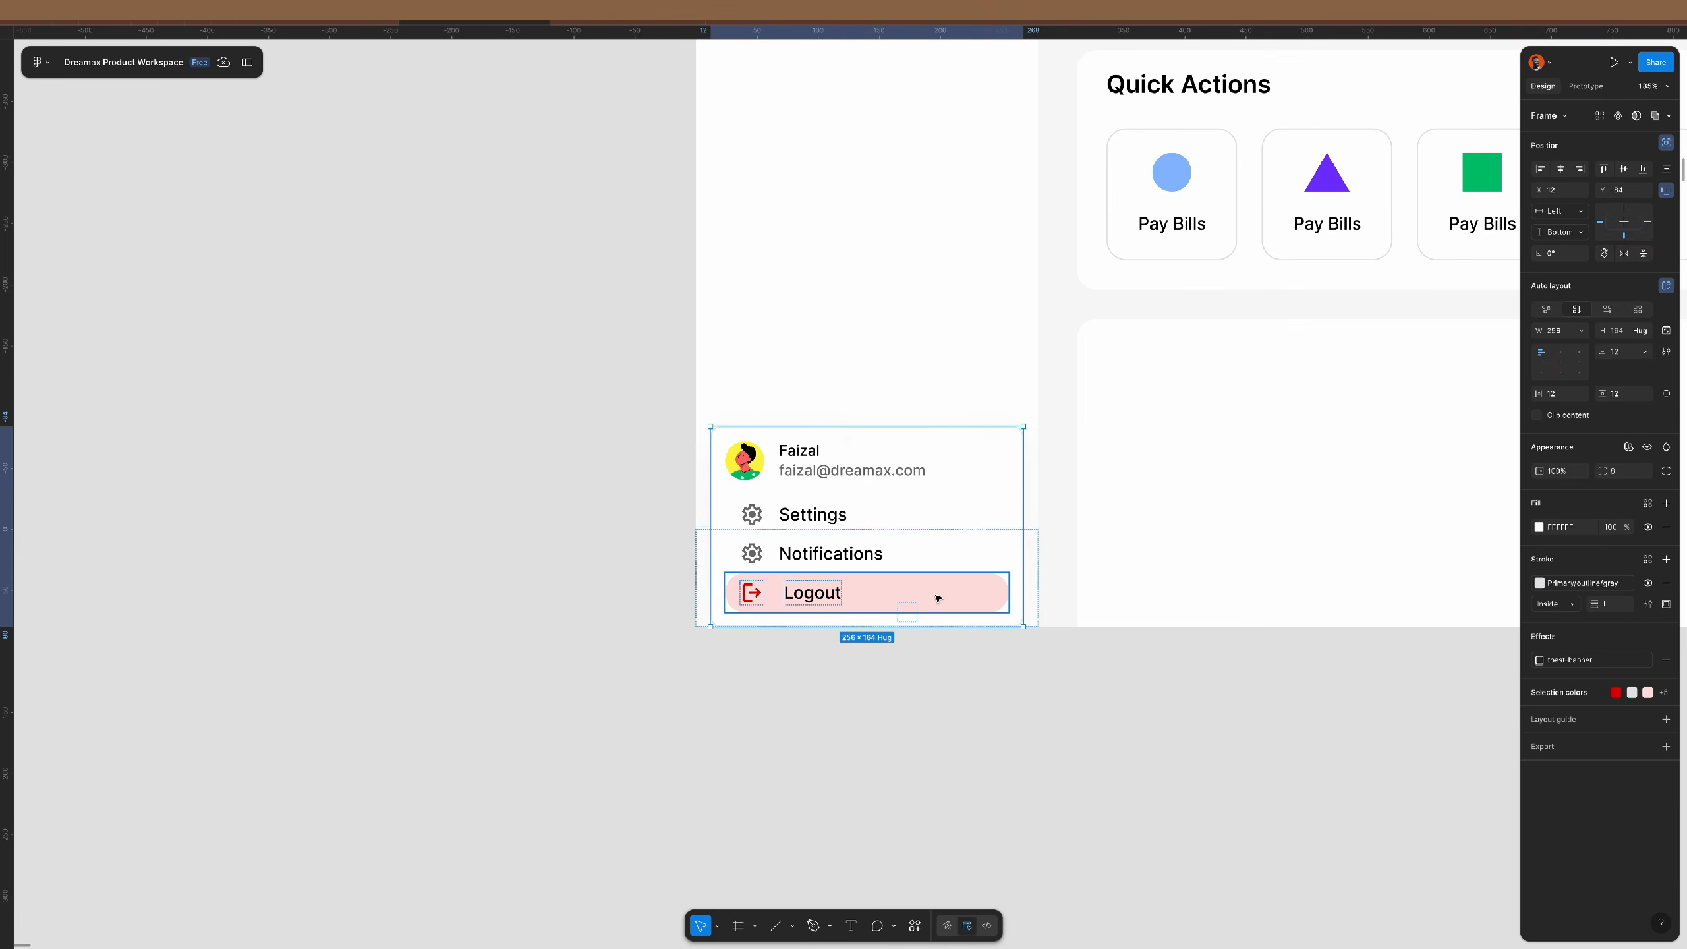
scroll(937, 591, "up", 3)
scroll(983, 598, "right", 2)
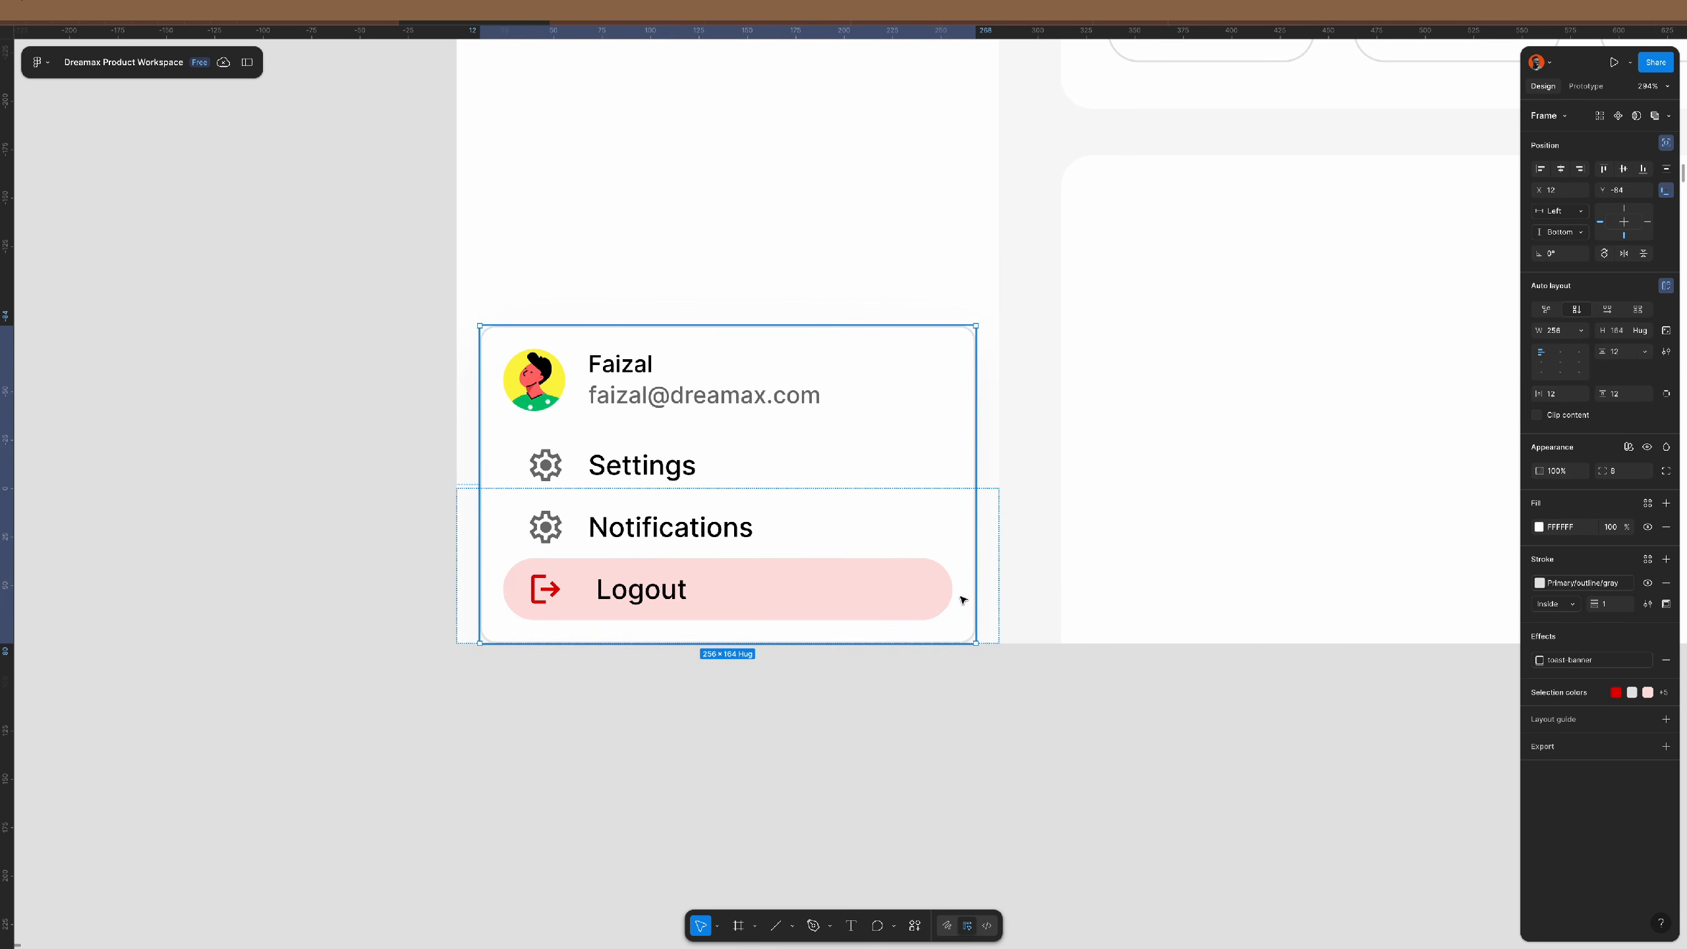
key("shift+Up")
key("Up")
key("Up")
key("Up")
key("Up")
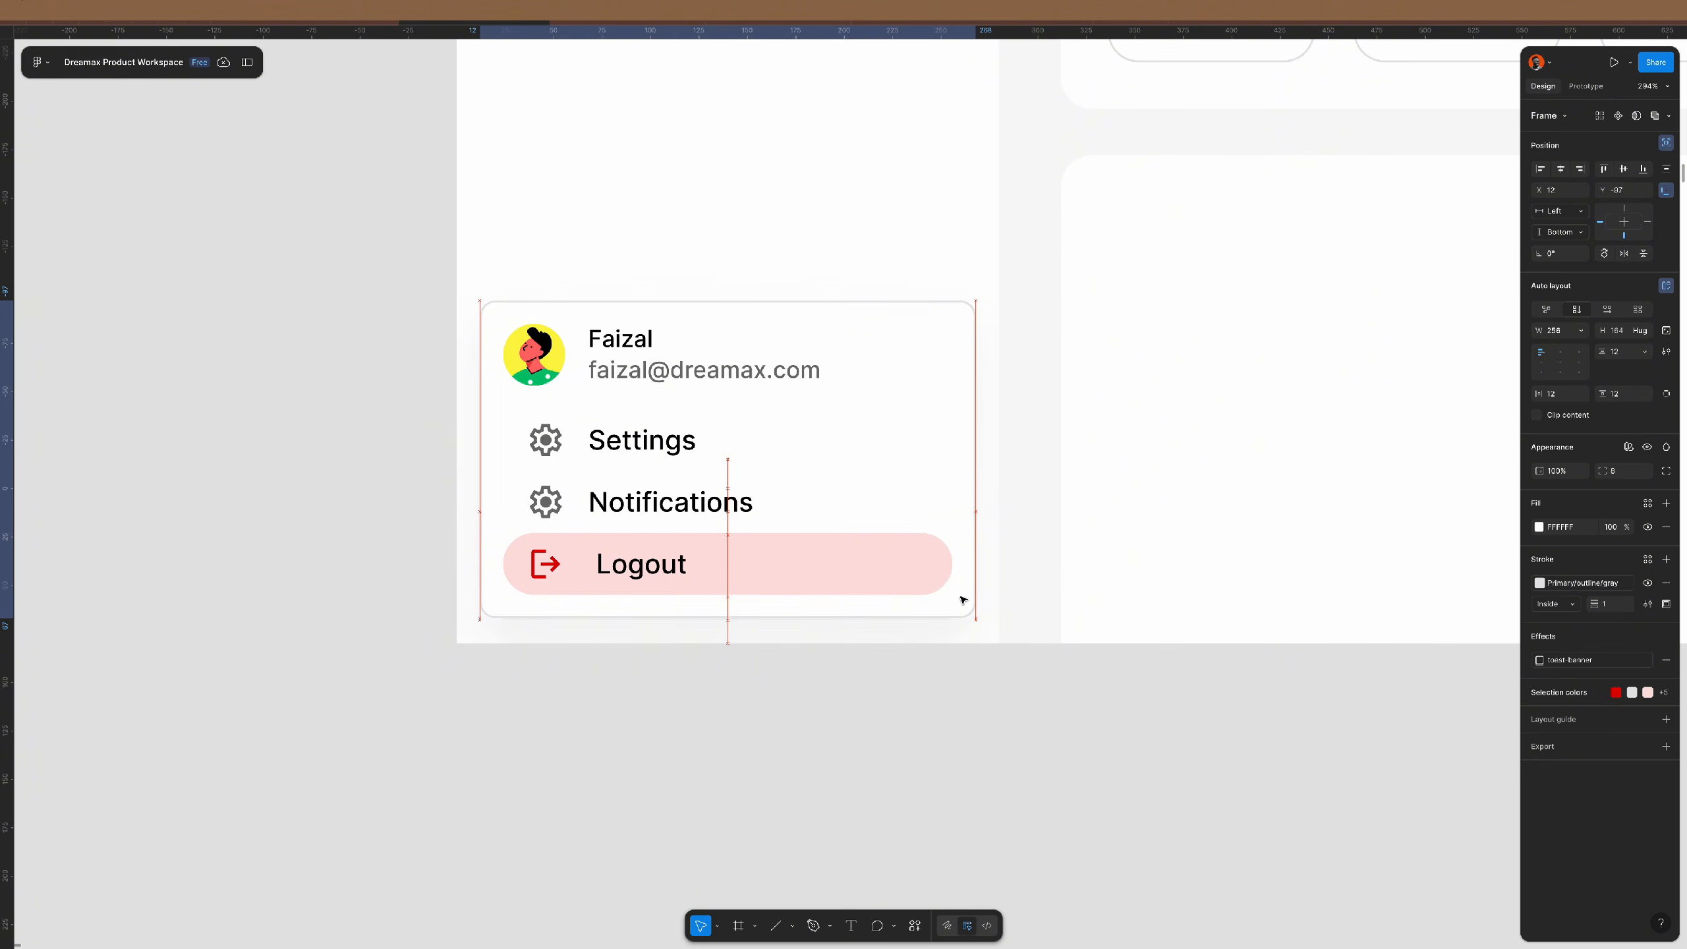
key("Down")
key("Down")
- Reselect the profile menu card and bring up the colour styles for its fill
left_click(949, 875)
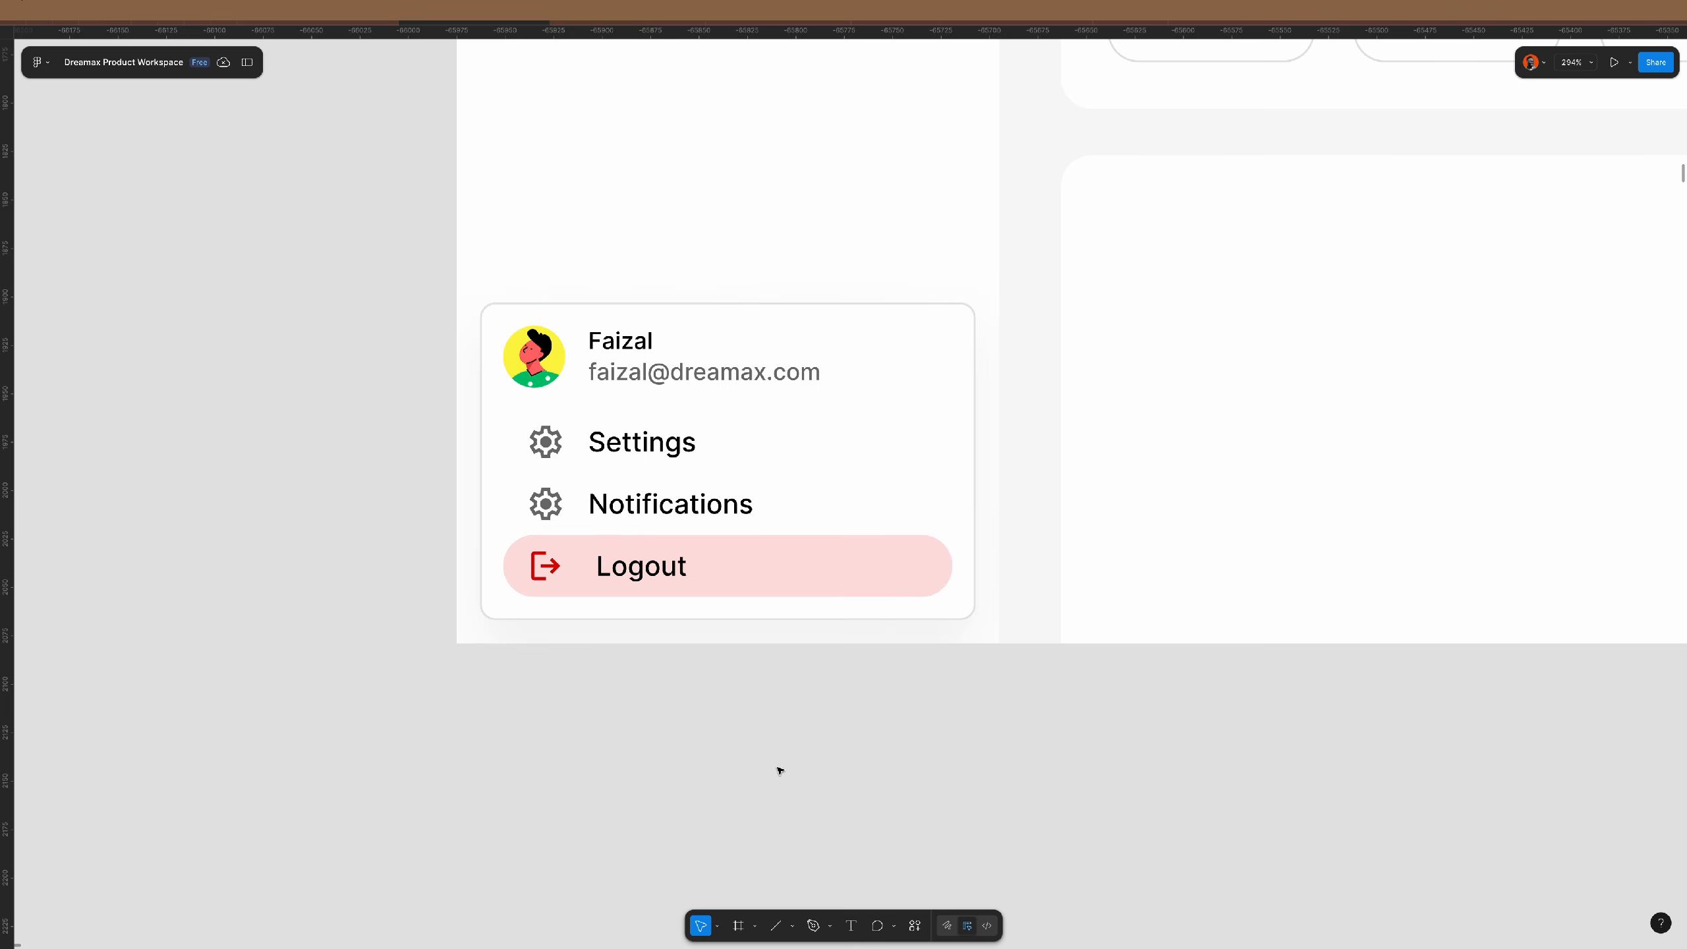
scroll(781, 770, "down", 5)
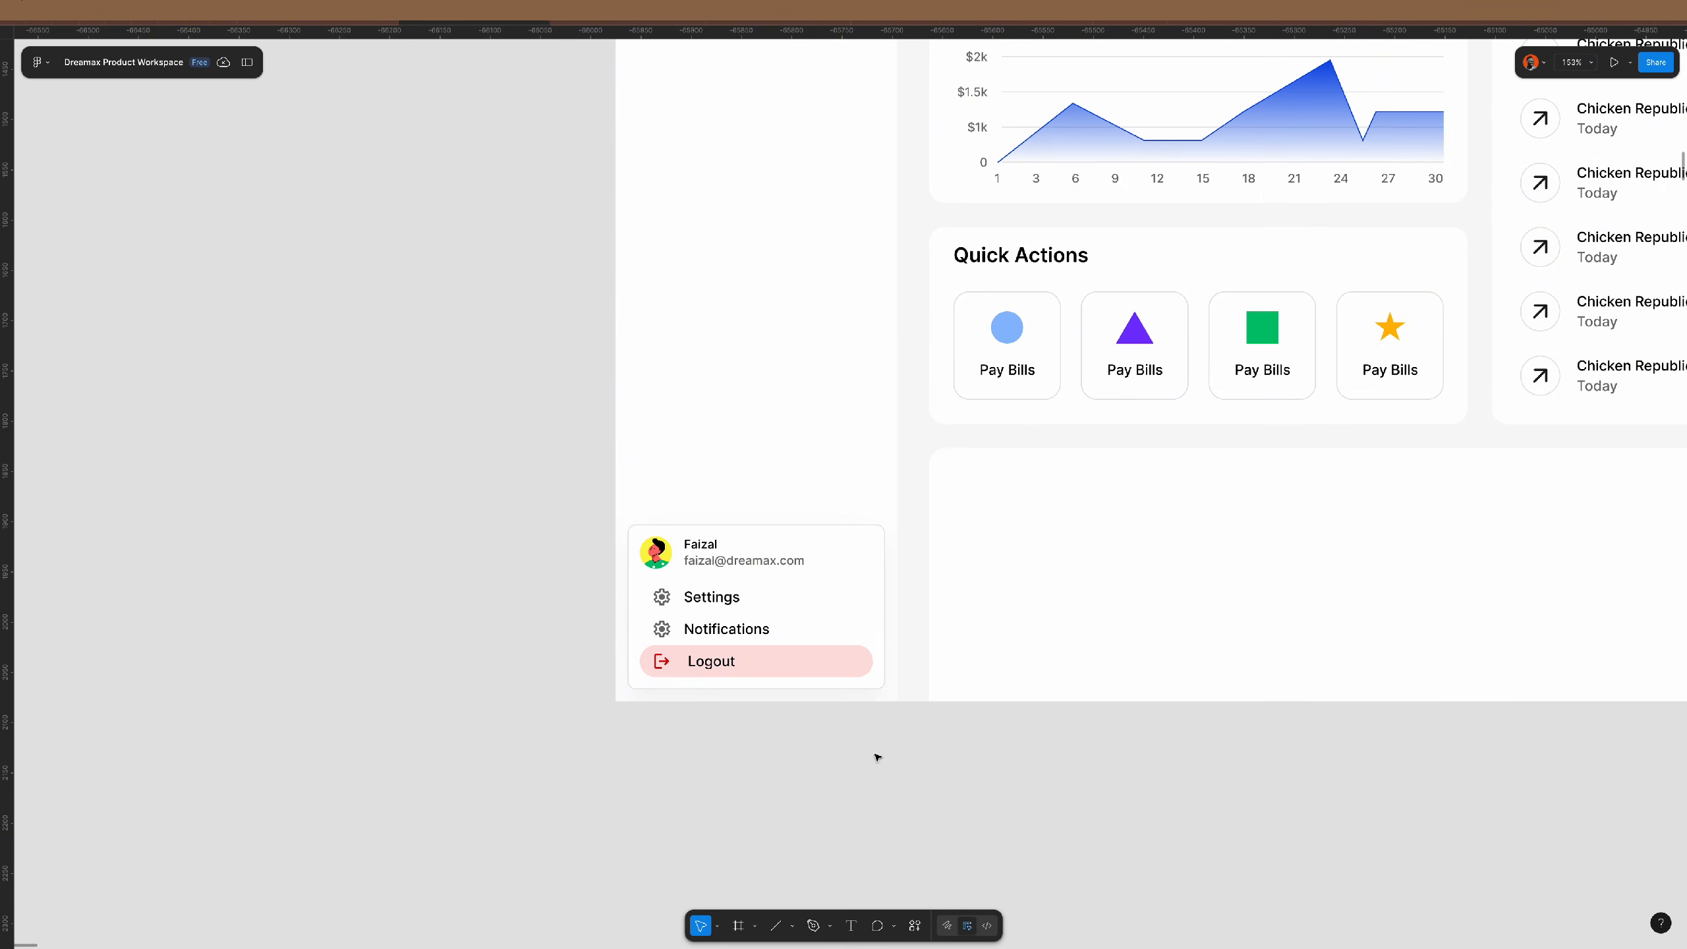
left_click(872, 542)
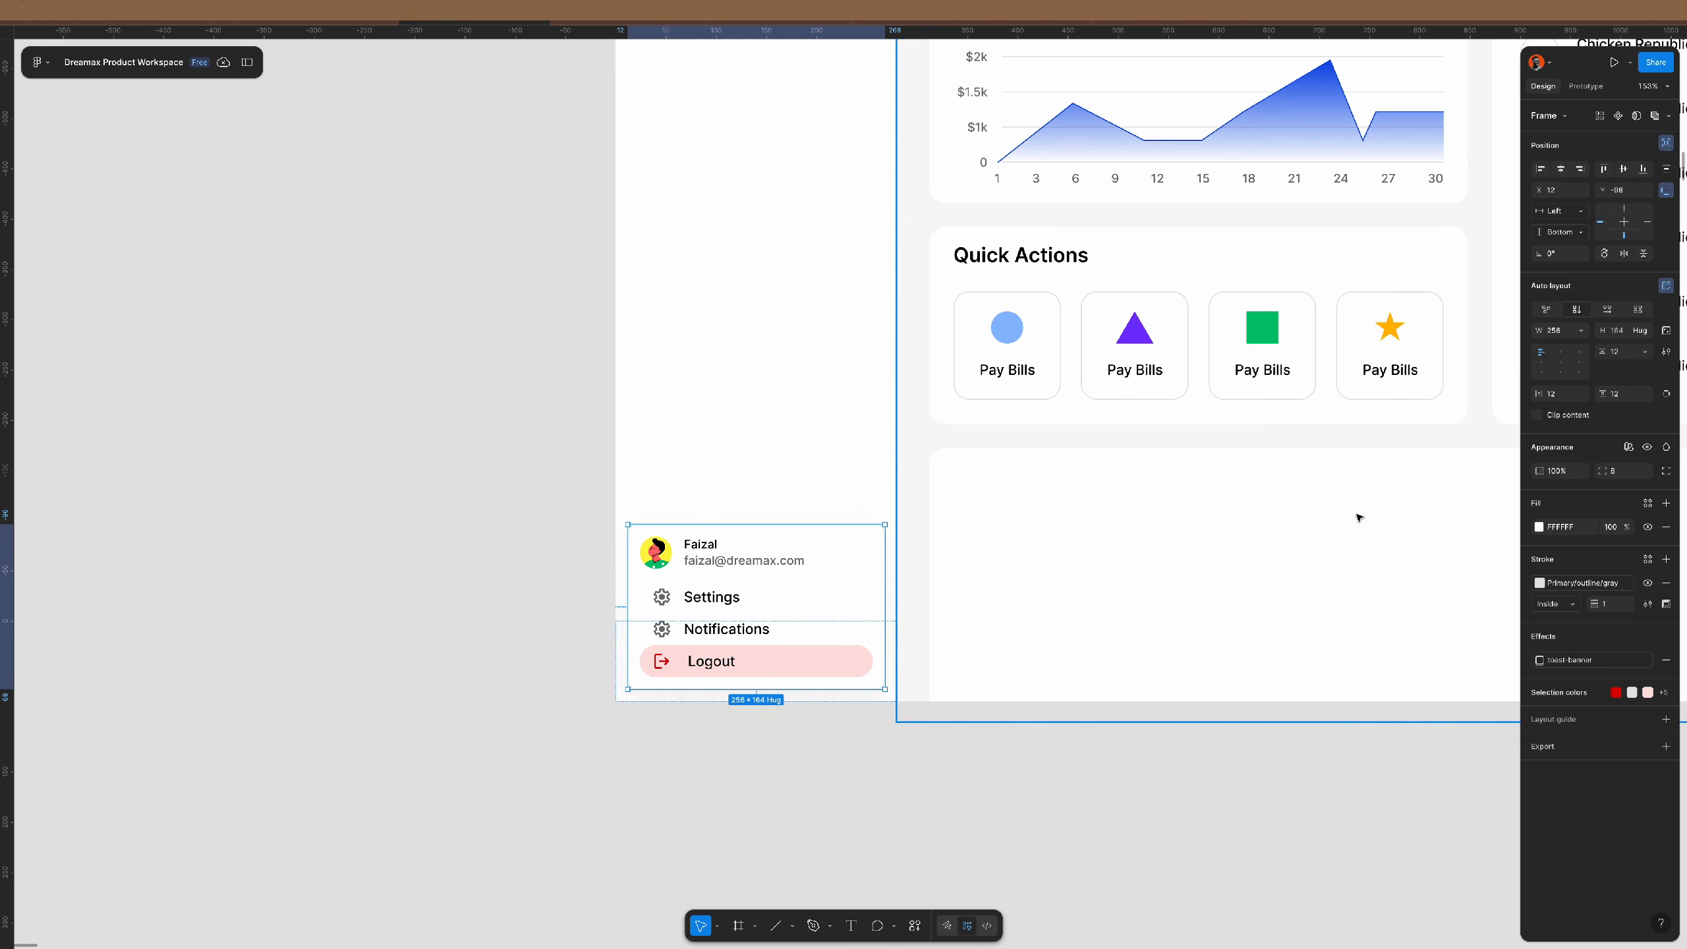
left_click(1648, 502)
- Fill the menu card with the Primary/bg/app colour style and send it behind the profile row
left_click(1432, 672)
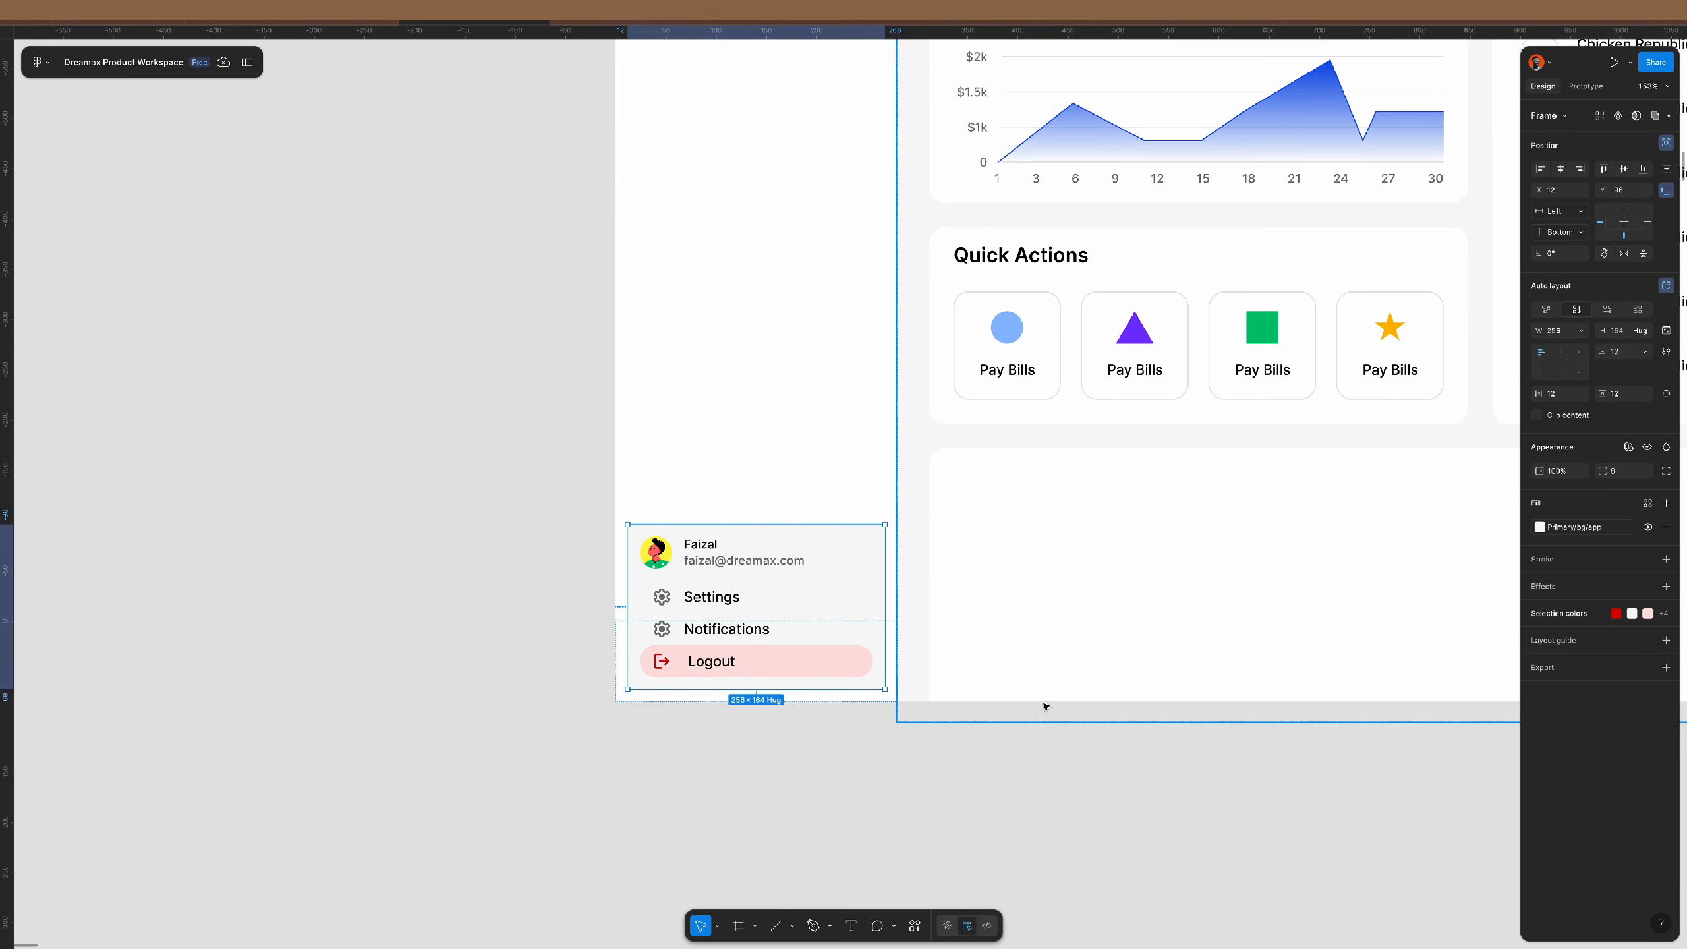
left_click(824, 758)
scroll(815, 735, "up", 5)
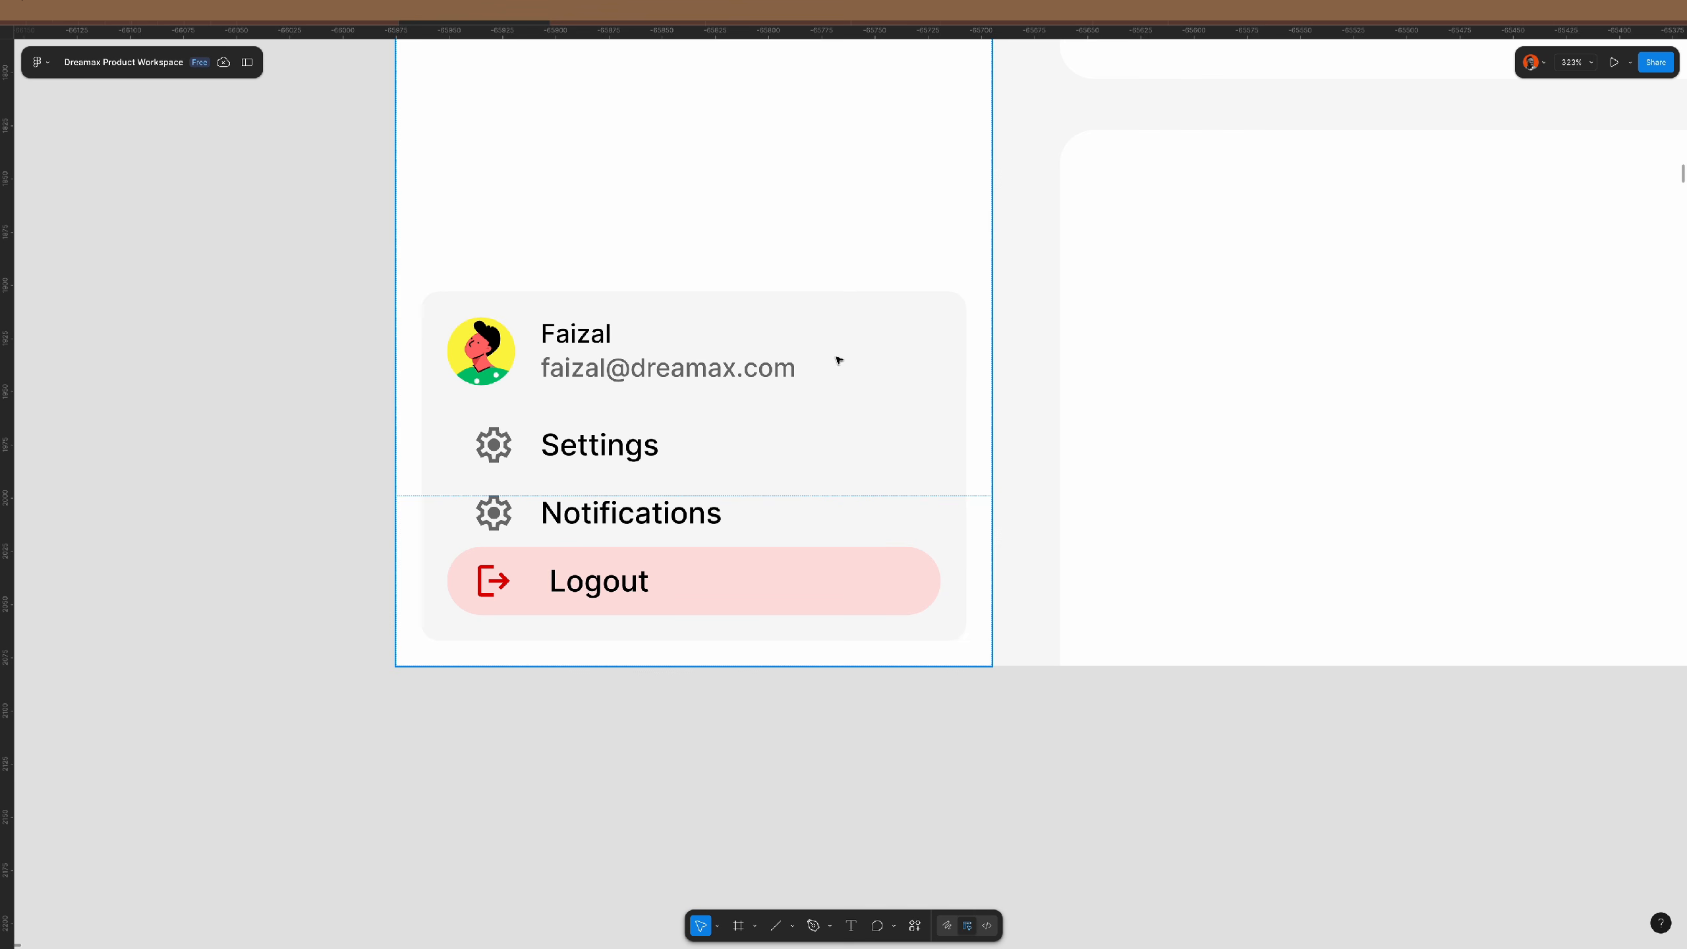
left_click(845, 373)
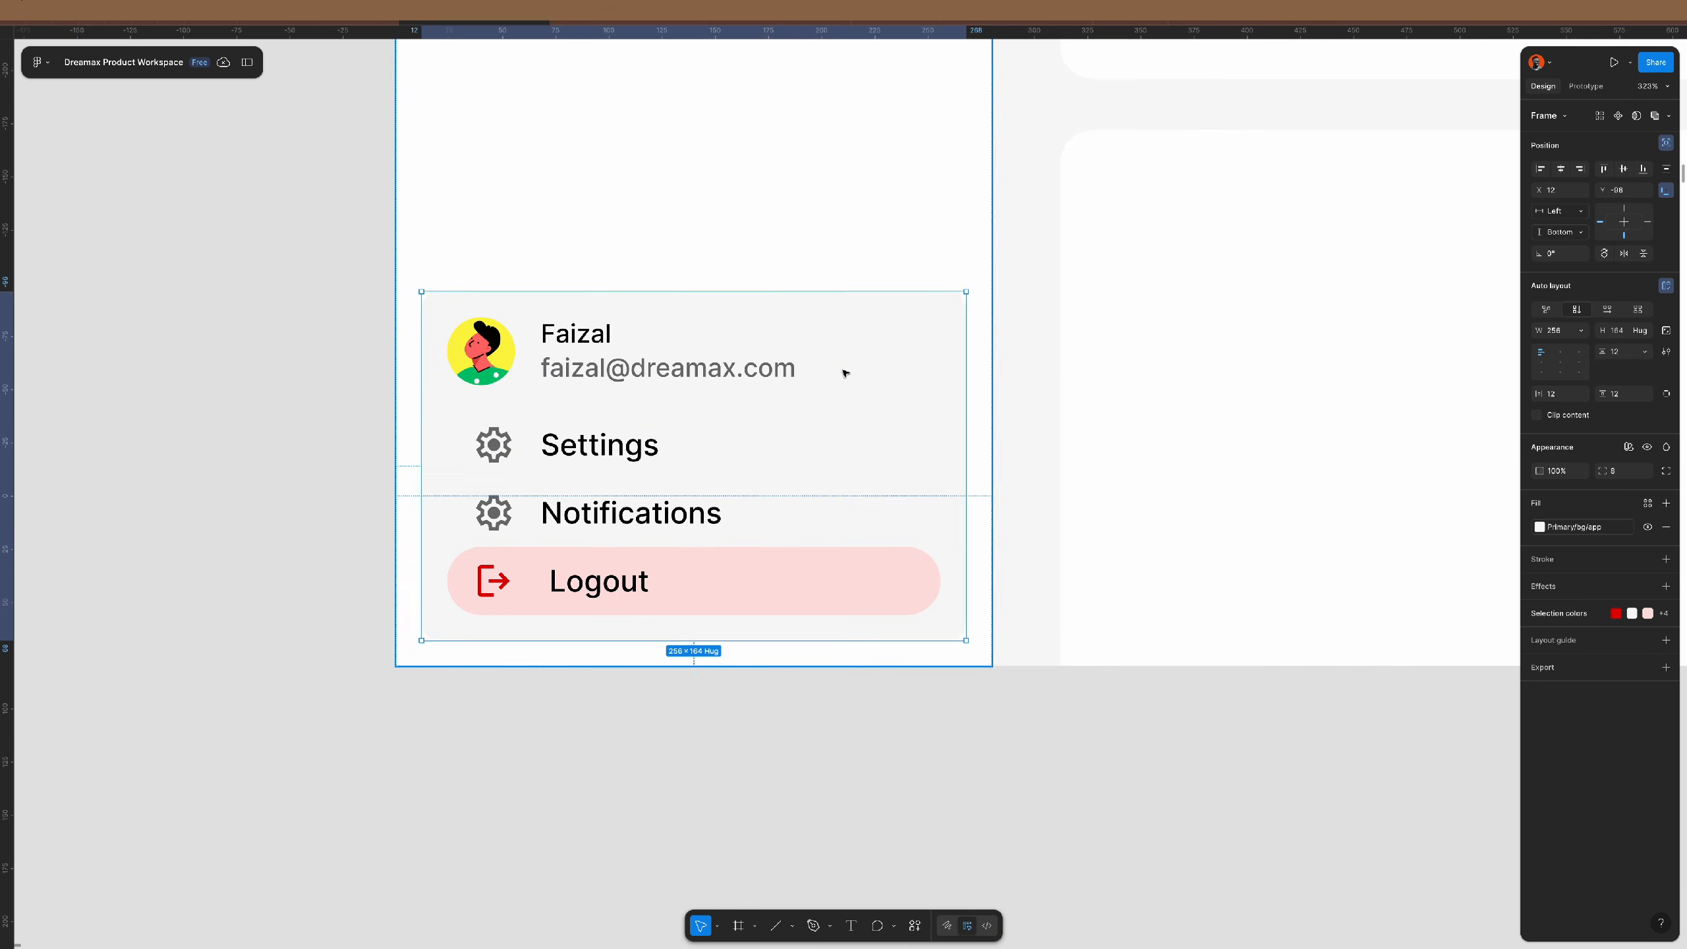
key("[")
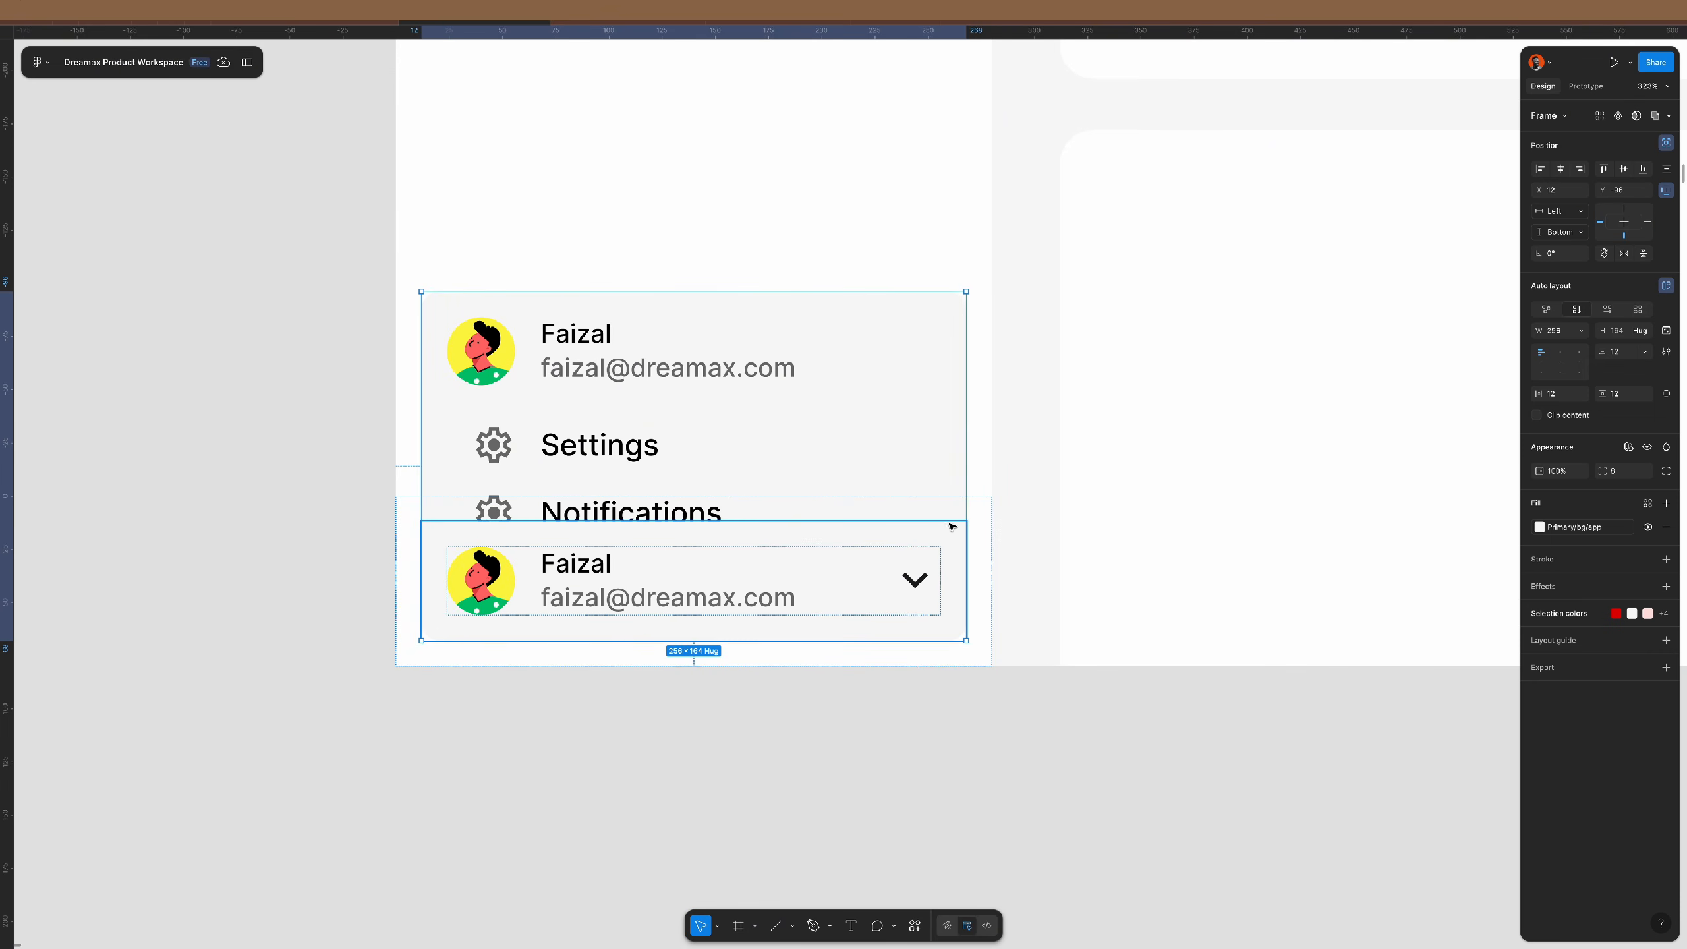
- Replace the menu card's Faizal header row with a copy of the chevron profile row
double_click(924, 577)
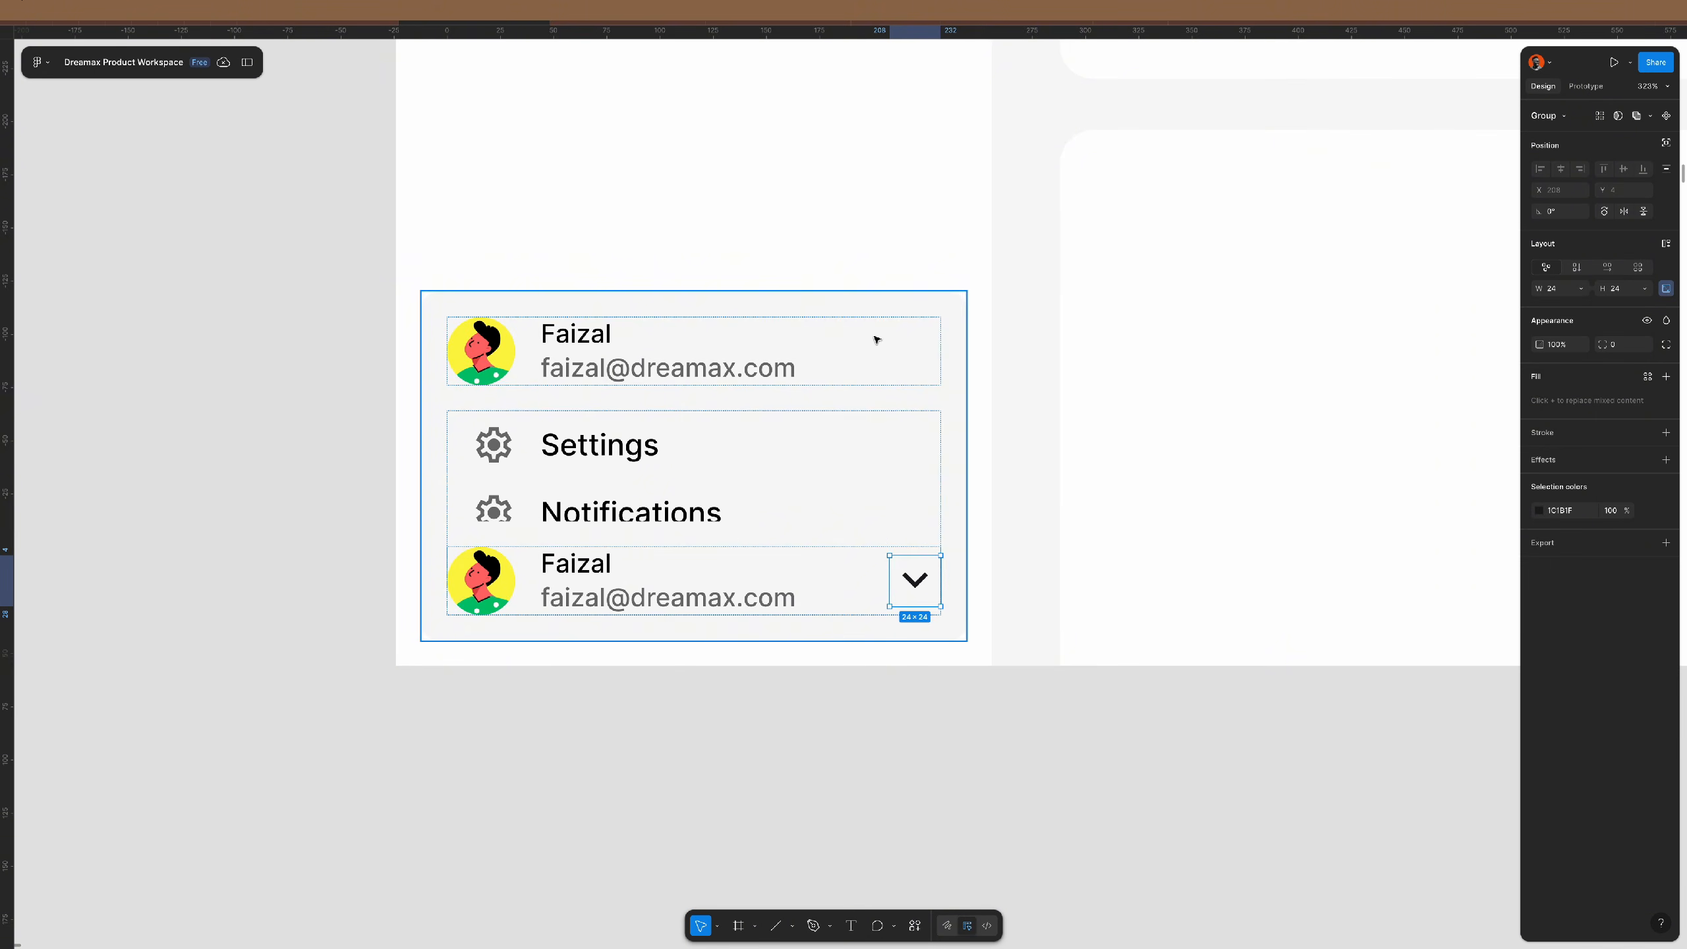
left_click(838, 581)
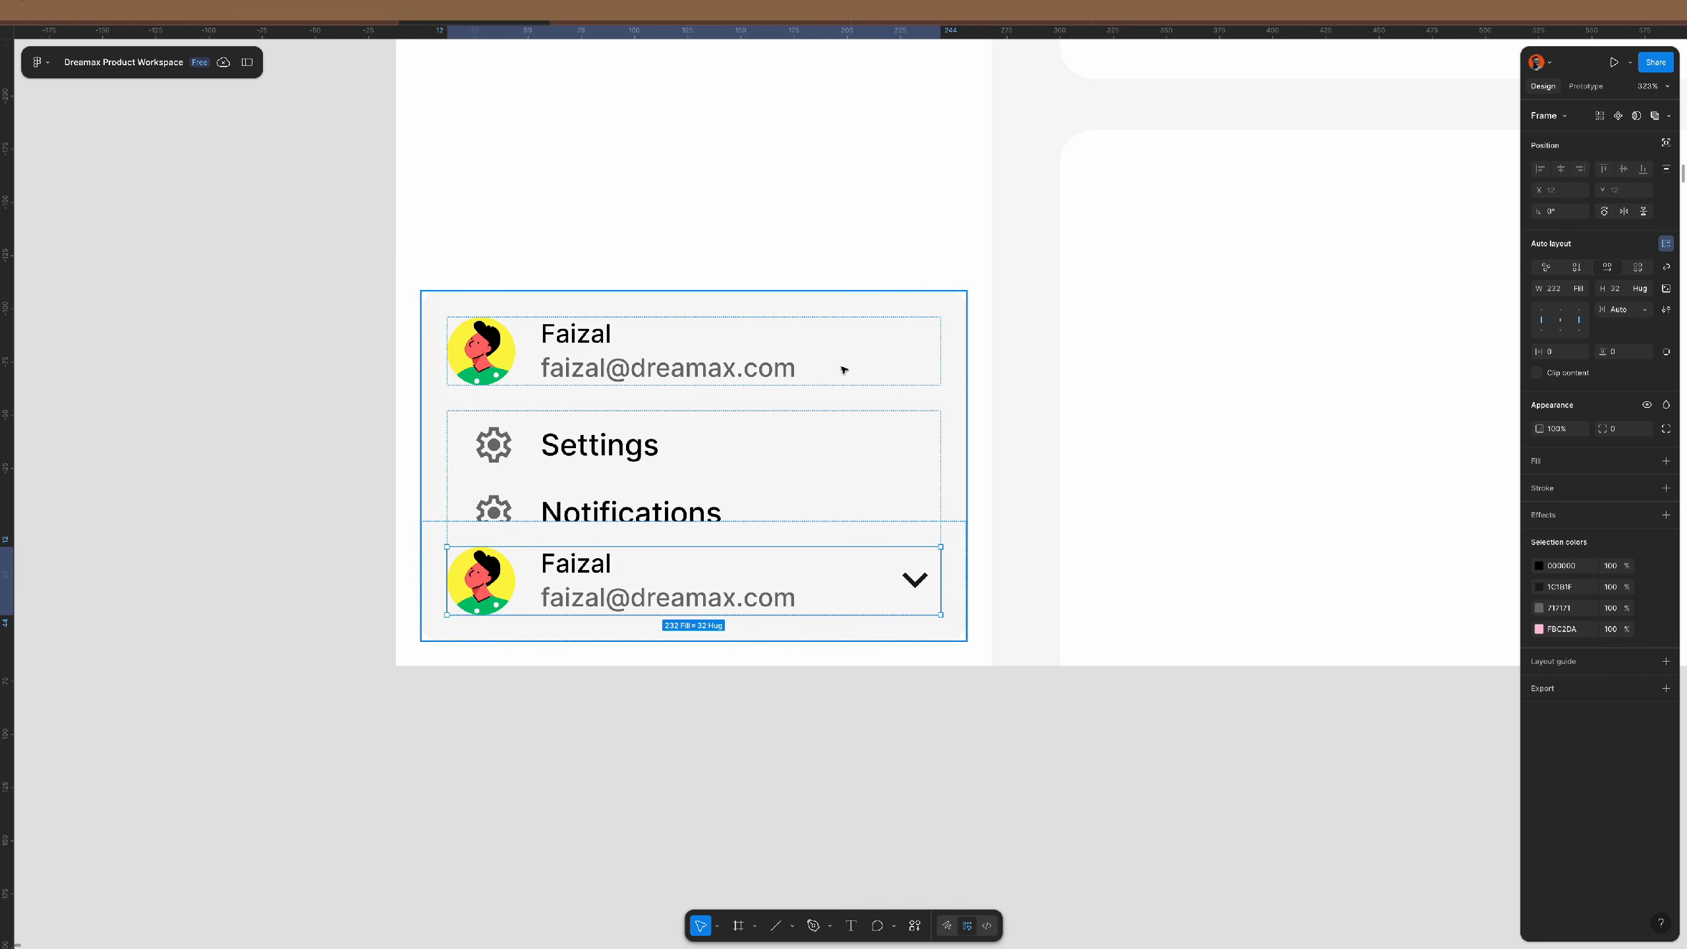
left_click(926, 324)
key("]")
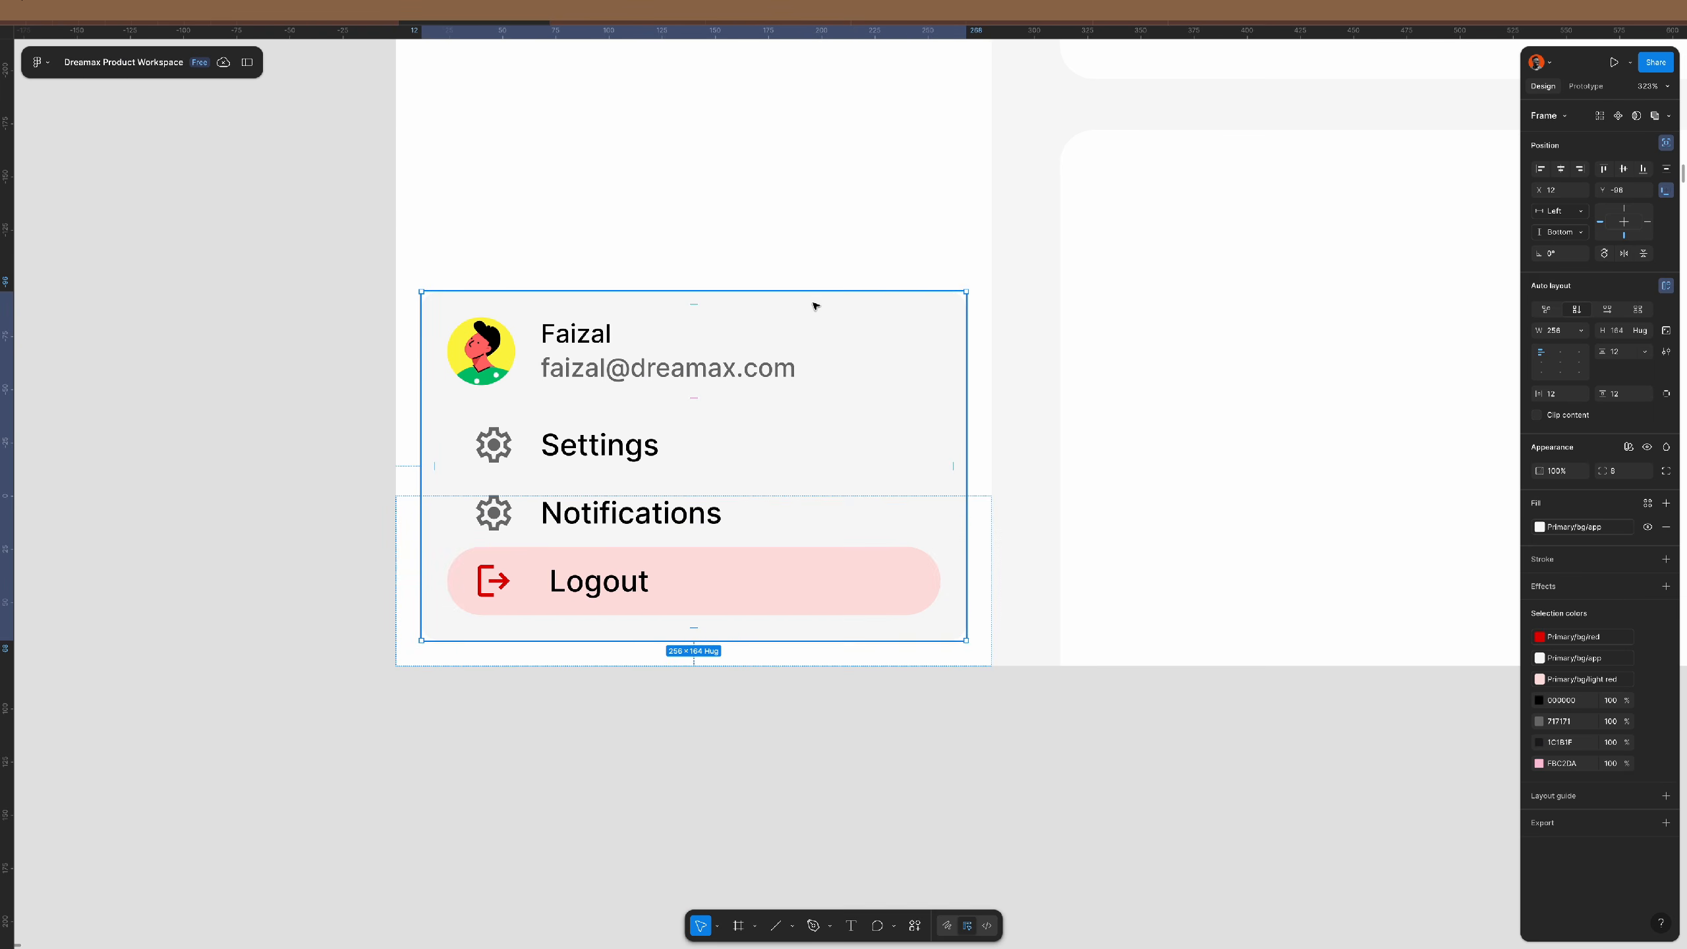
left_click(709, 343)
key("ctrl+shift+r")
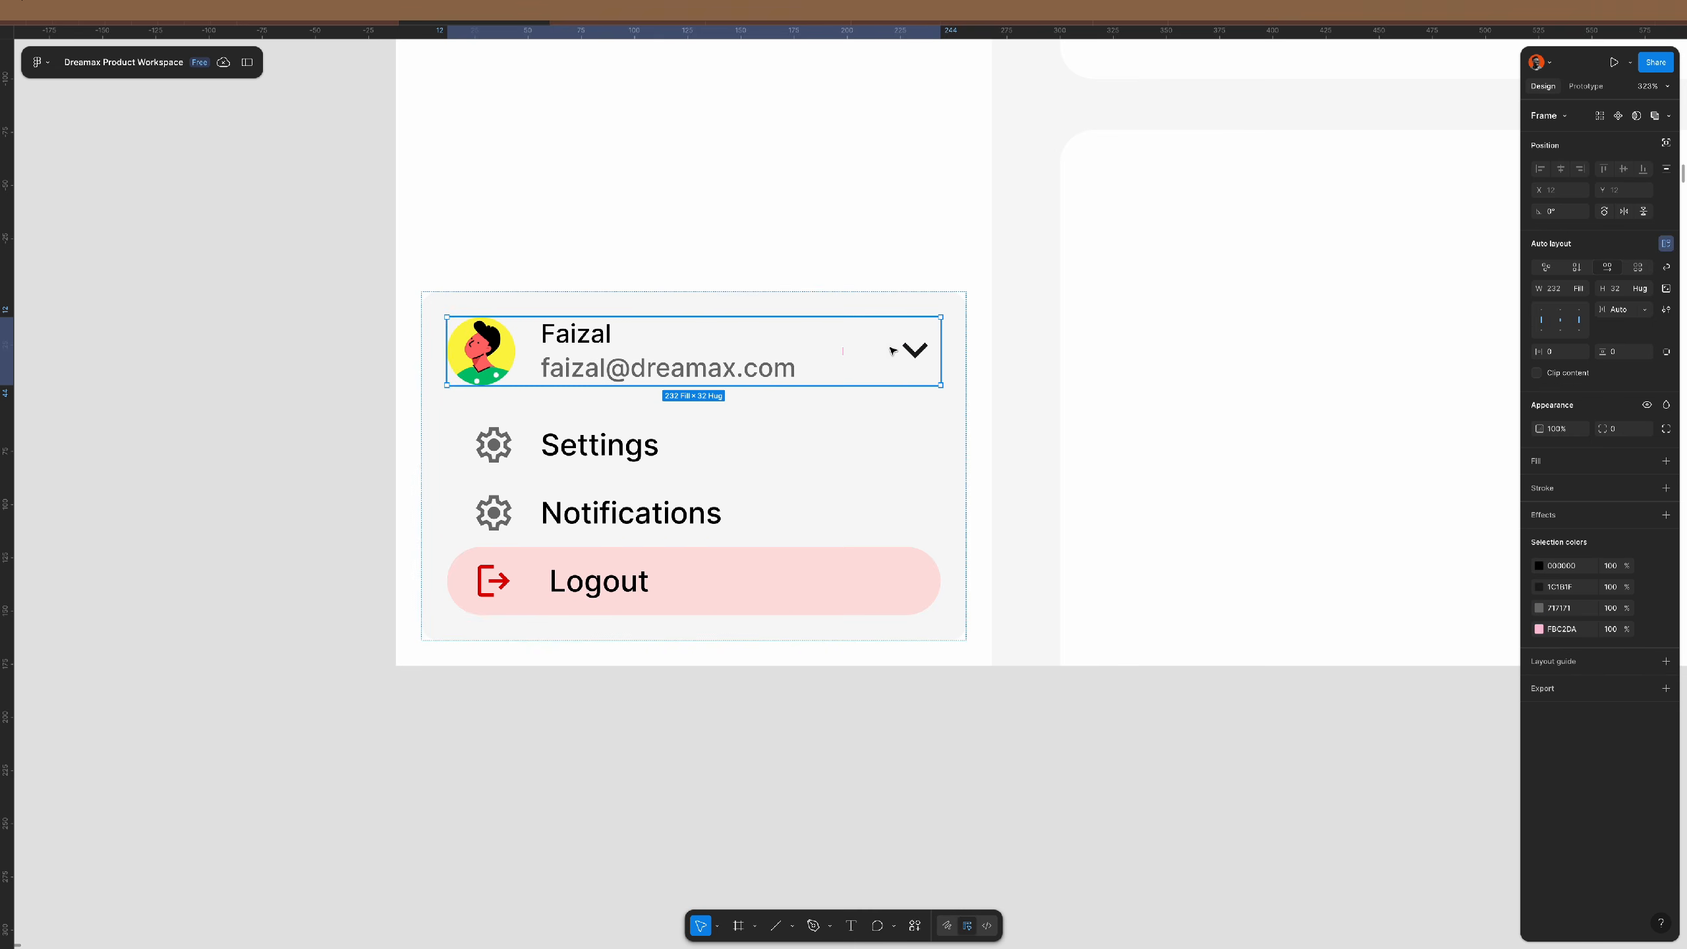
- Flip the header row's chevron vertically so it points upward
left_click(916, 347)
key("shift+v")
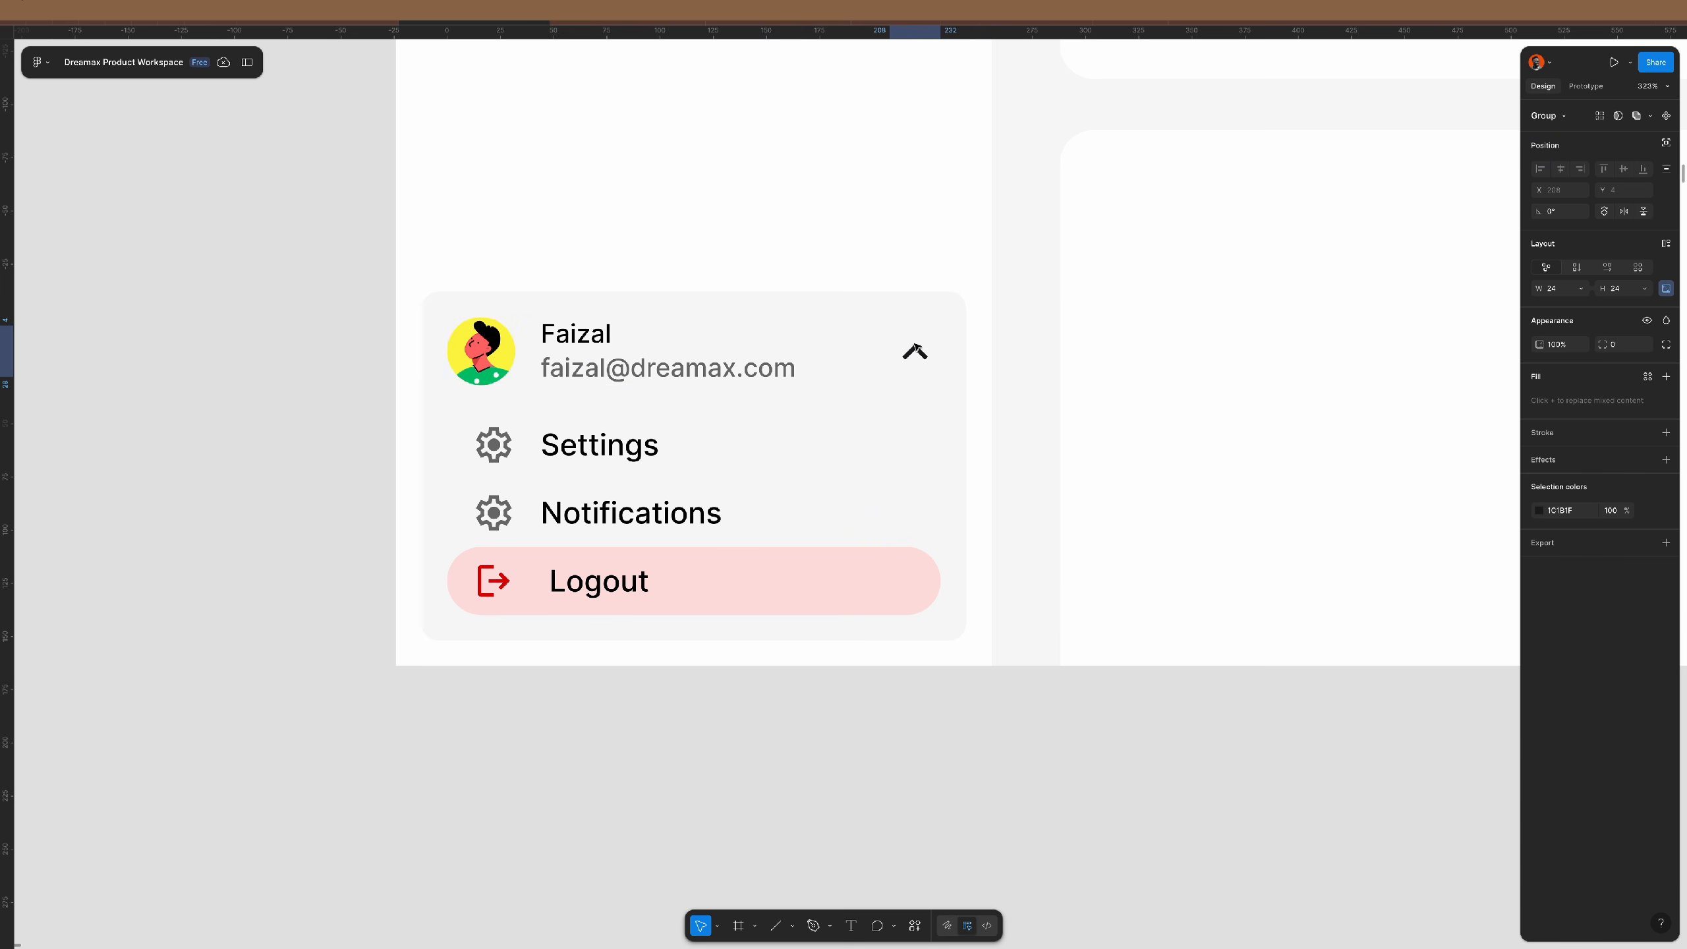
left_click(910, 706)
scroll(745, 632, "down", 5)
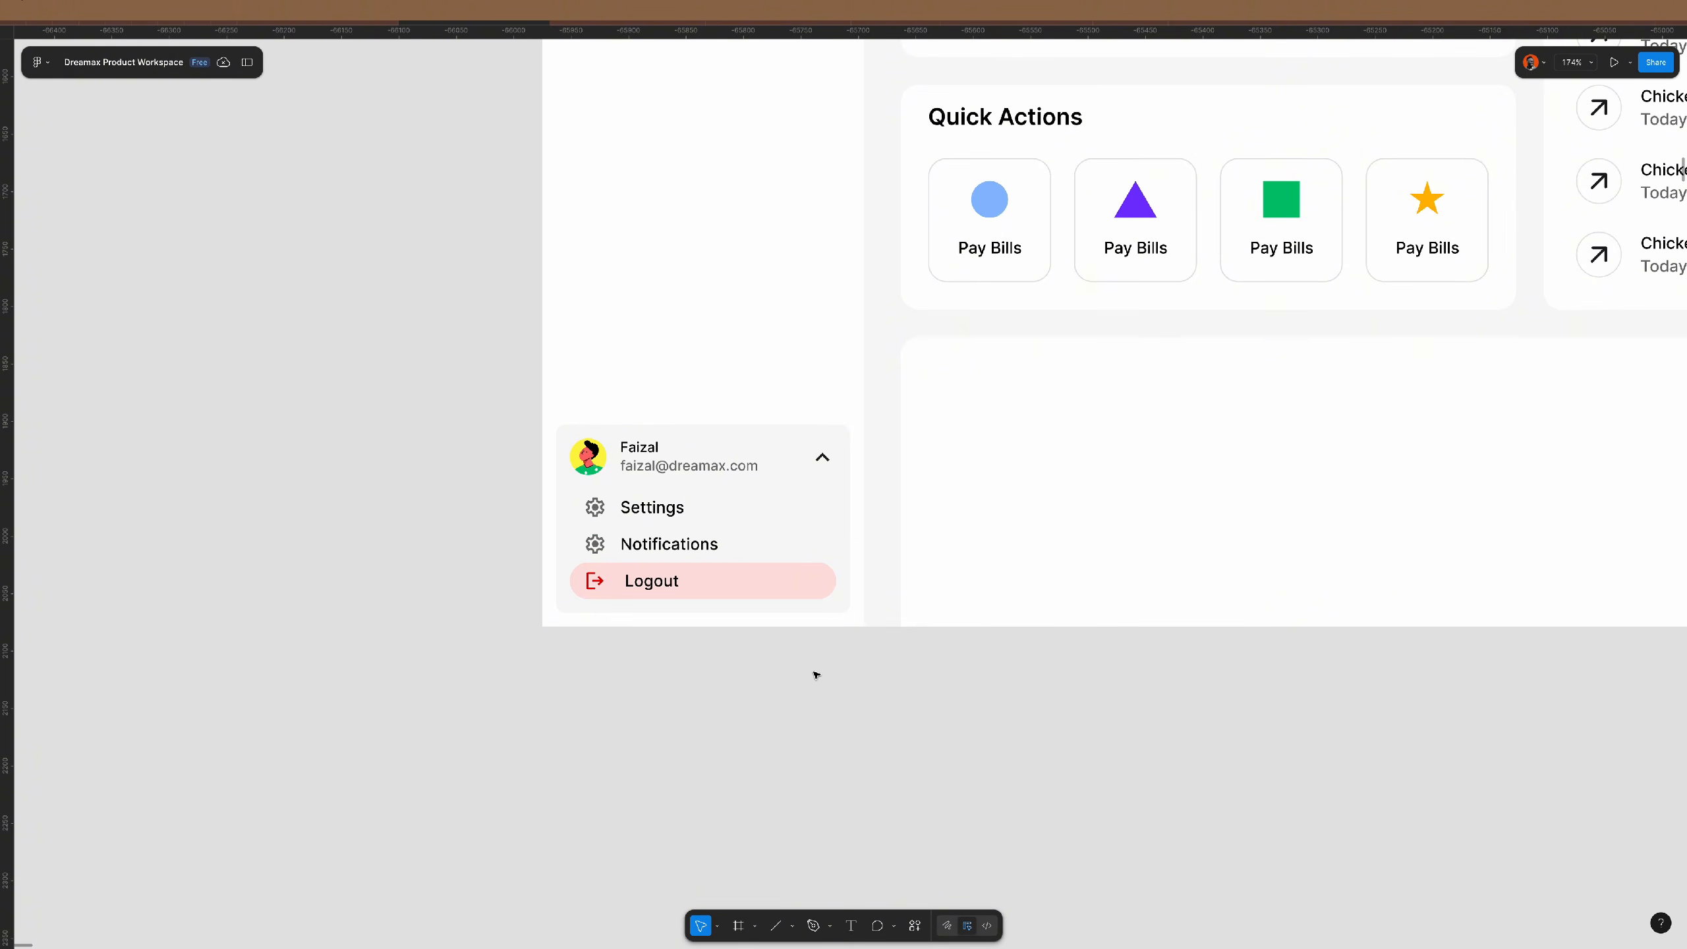
- Duplicate the dashboard frame below the original
scroll(692, 602, "down", 5)
left_click(676, 304)
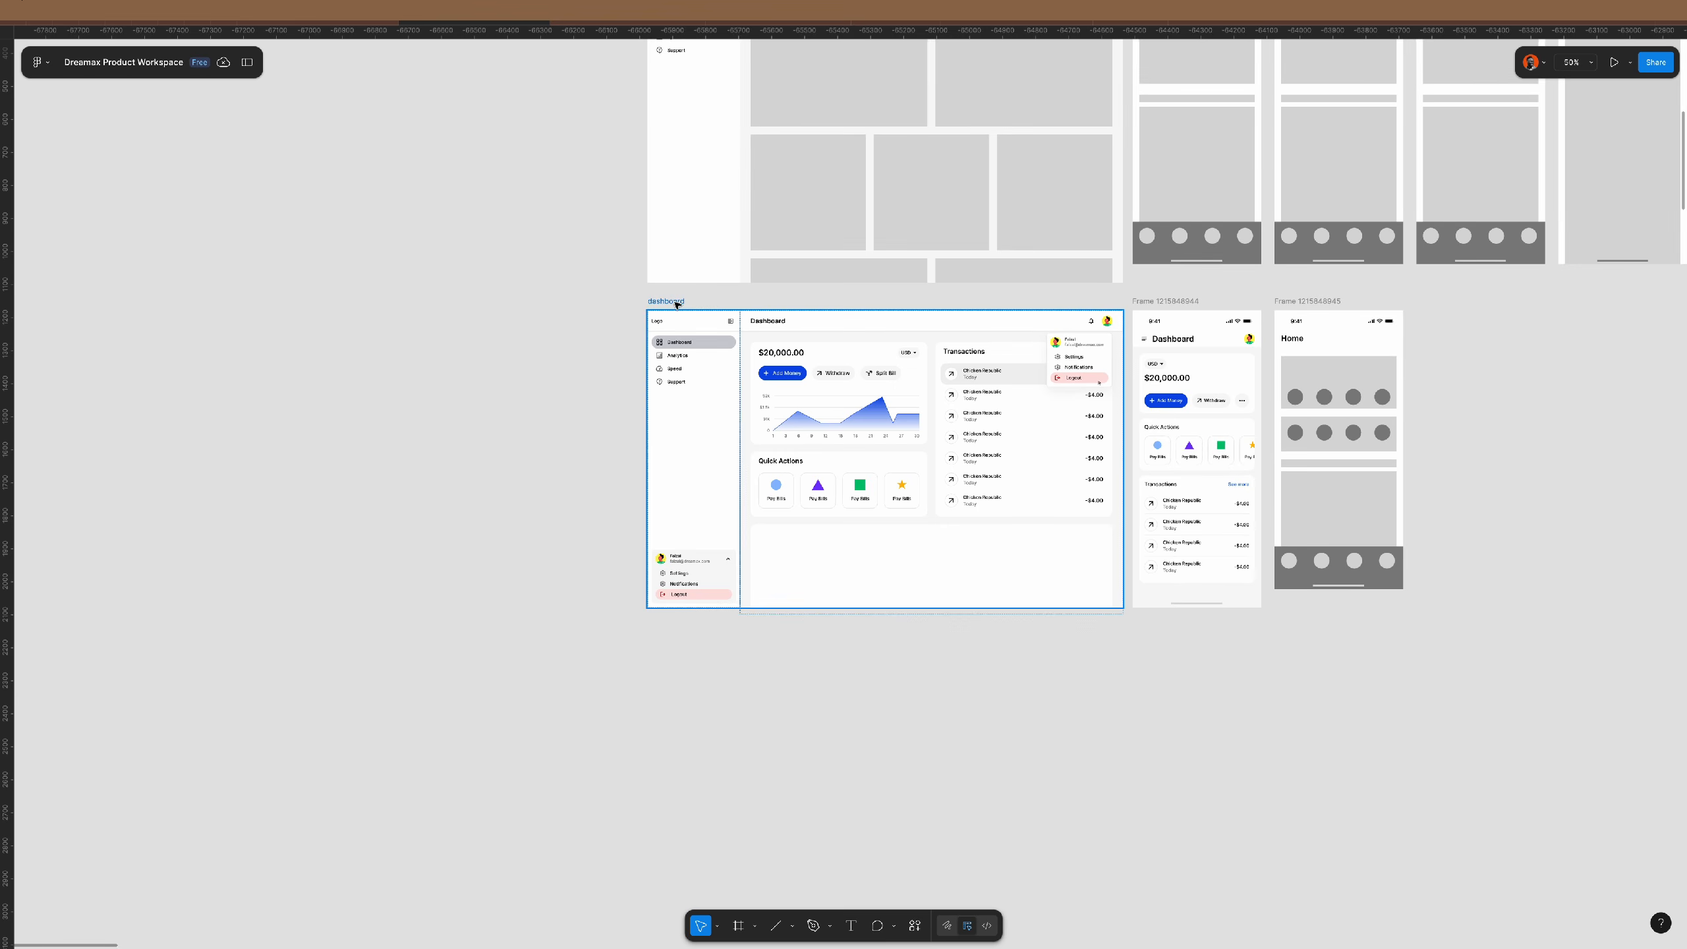
left_click_drag(677, 304, 689, 624)
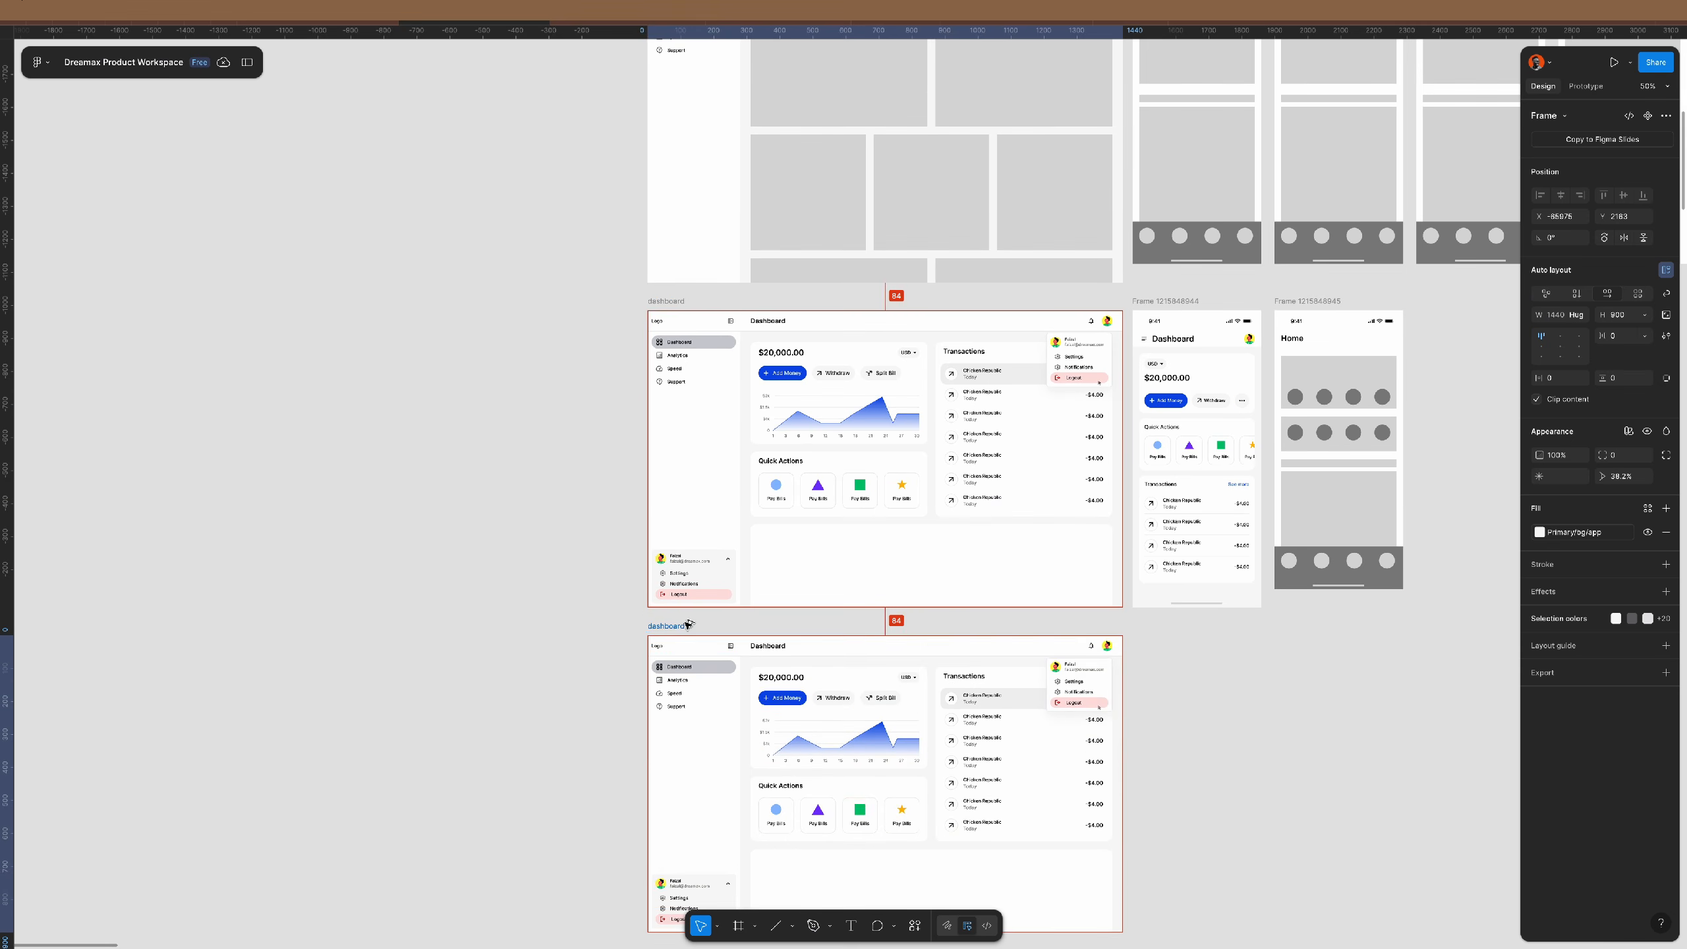
scroll(697, 651, "down", 3)
scroll(741, 726, "up", 5)
scroll(741, 726, "down", 2)
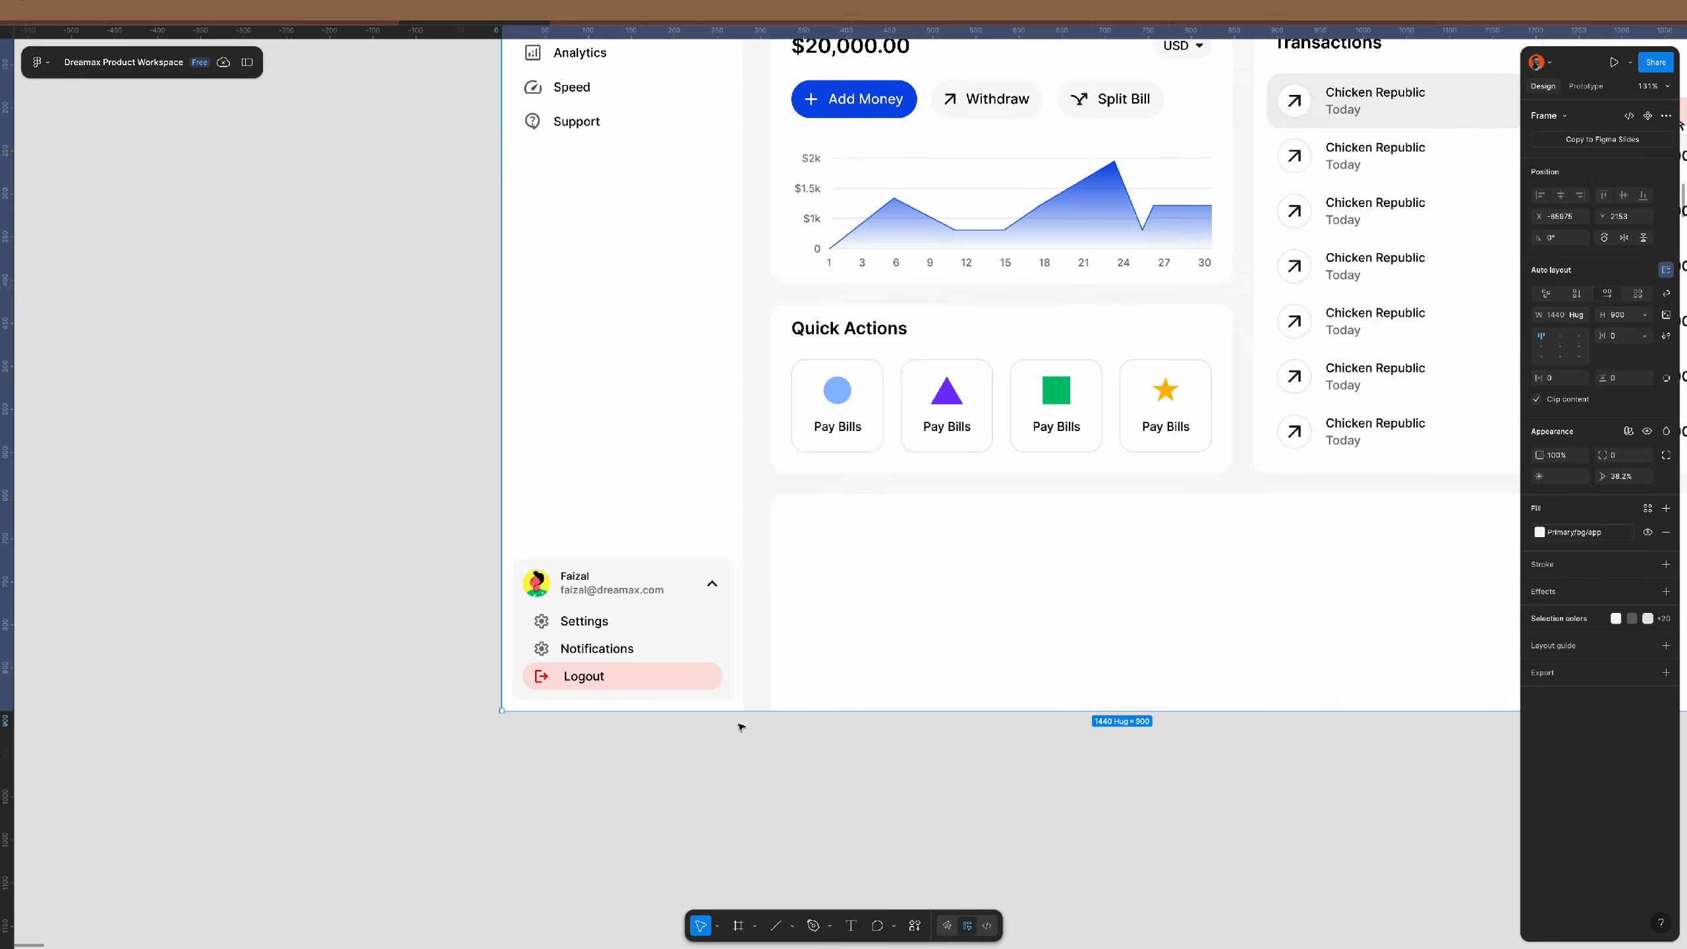
scroll(640, 557, "up", 3)
- Move the copy's open menu card up above the sidebar profile row
left_click(640, 555)
left_click(639, 553)
key("shift+Return")
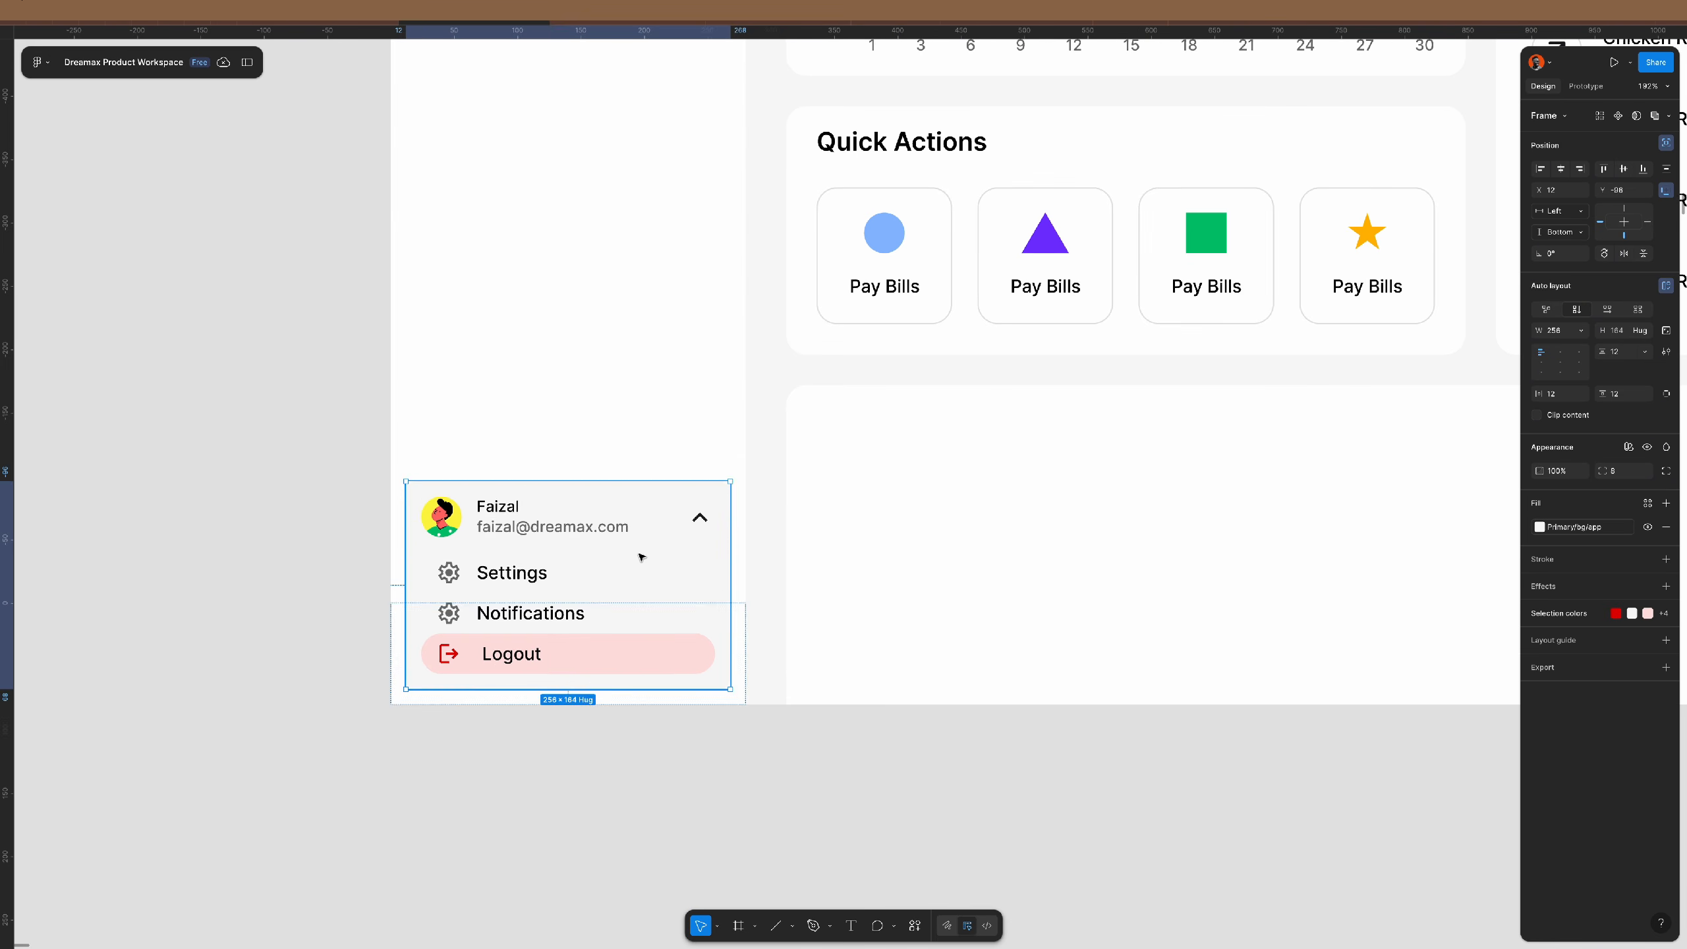
key("shift+Up")
key("shift+Up")
key("shift+Up")
key("shift+Up")
key("shift+Up")
key("shift+Up")
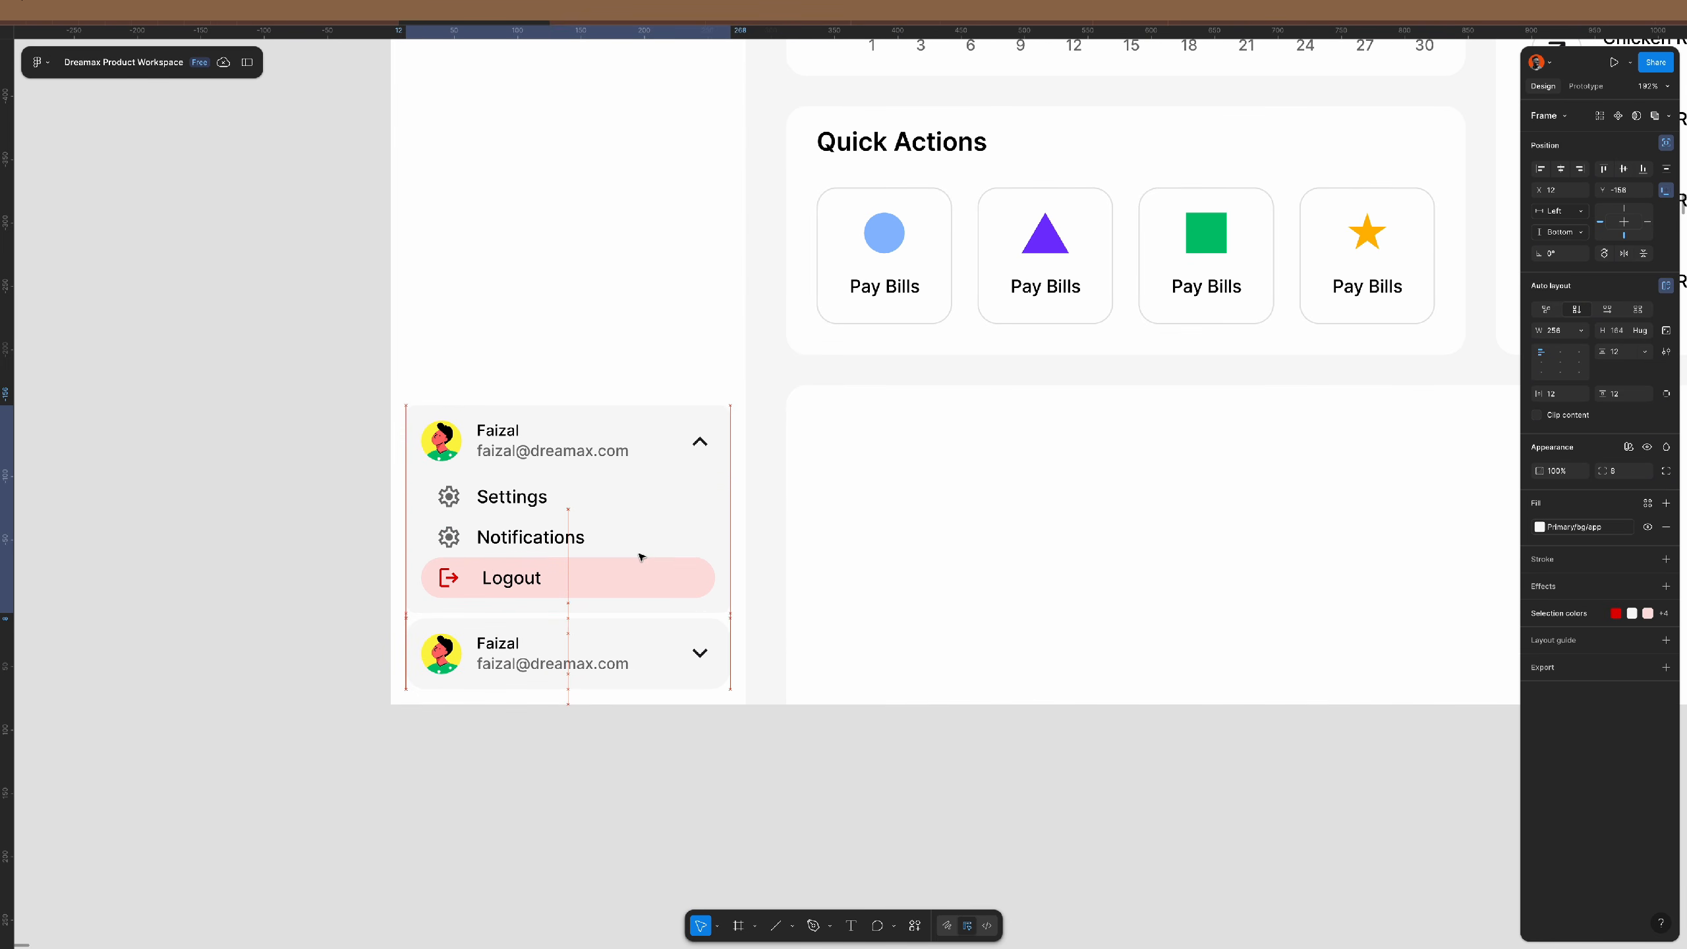
key("Up")
key("Up")
key("Up")
key("Up")
key("Up")
key("Up")
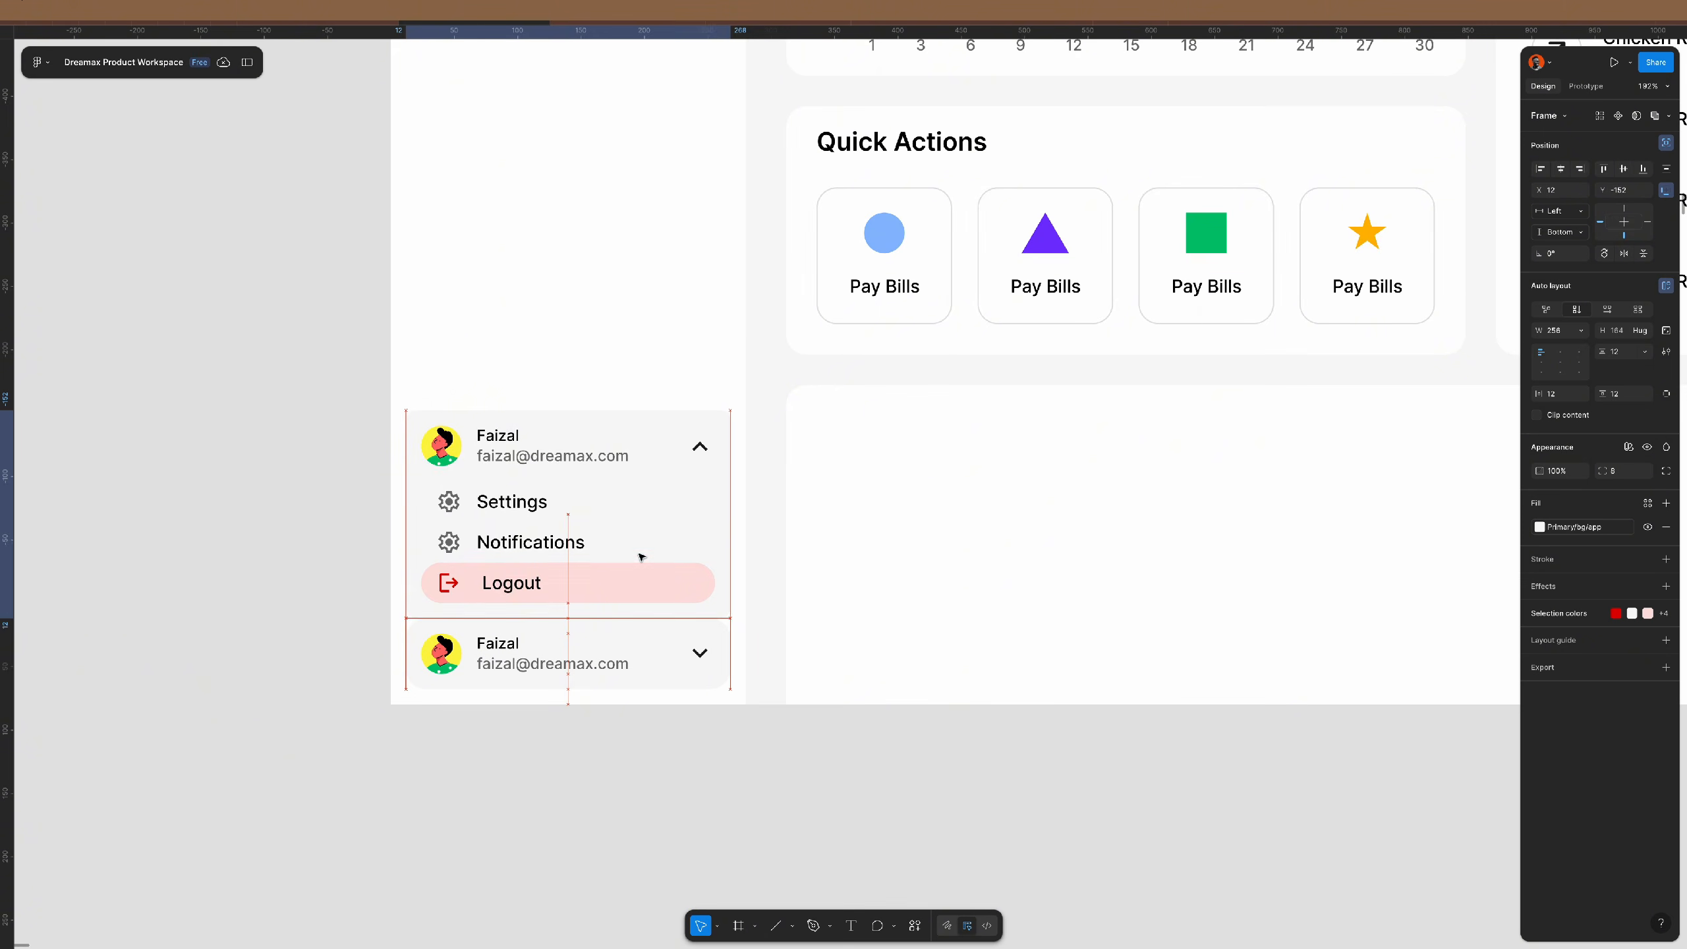
key("Down")
key("Down")
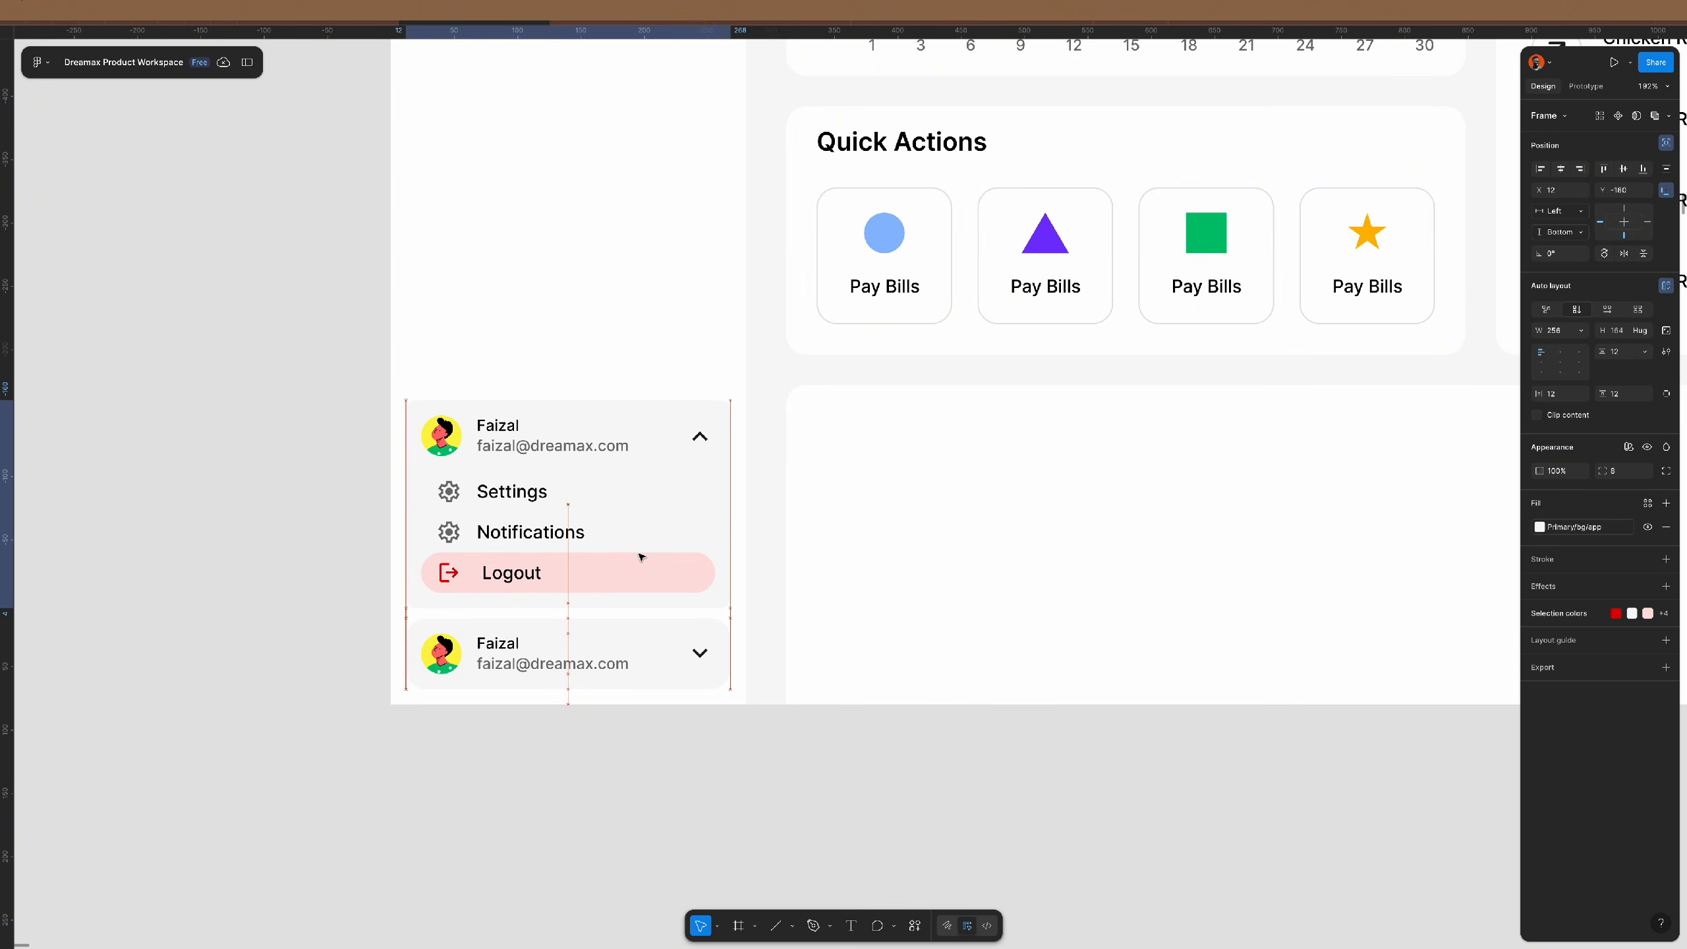
- Remove the chevron from the menu's header row and left-align its avatar and name
double_click(703, 442)
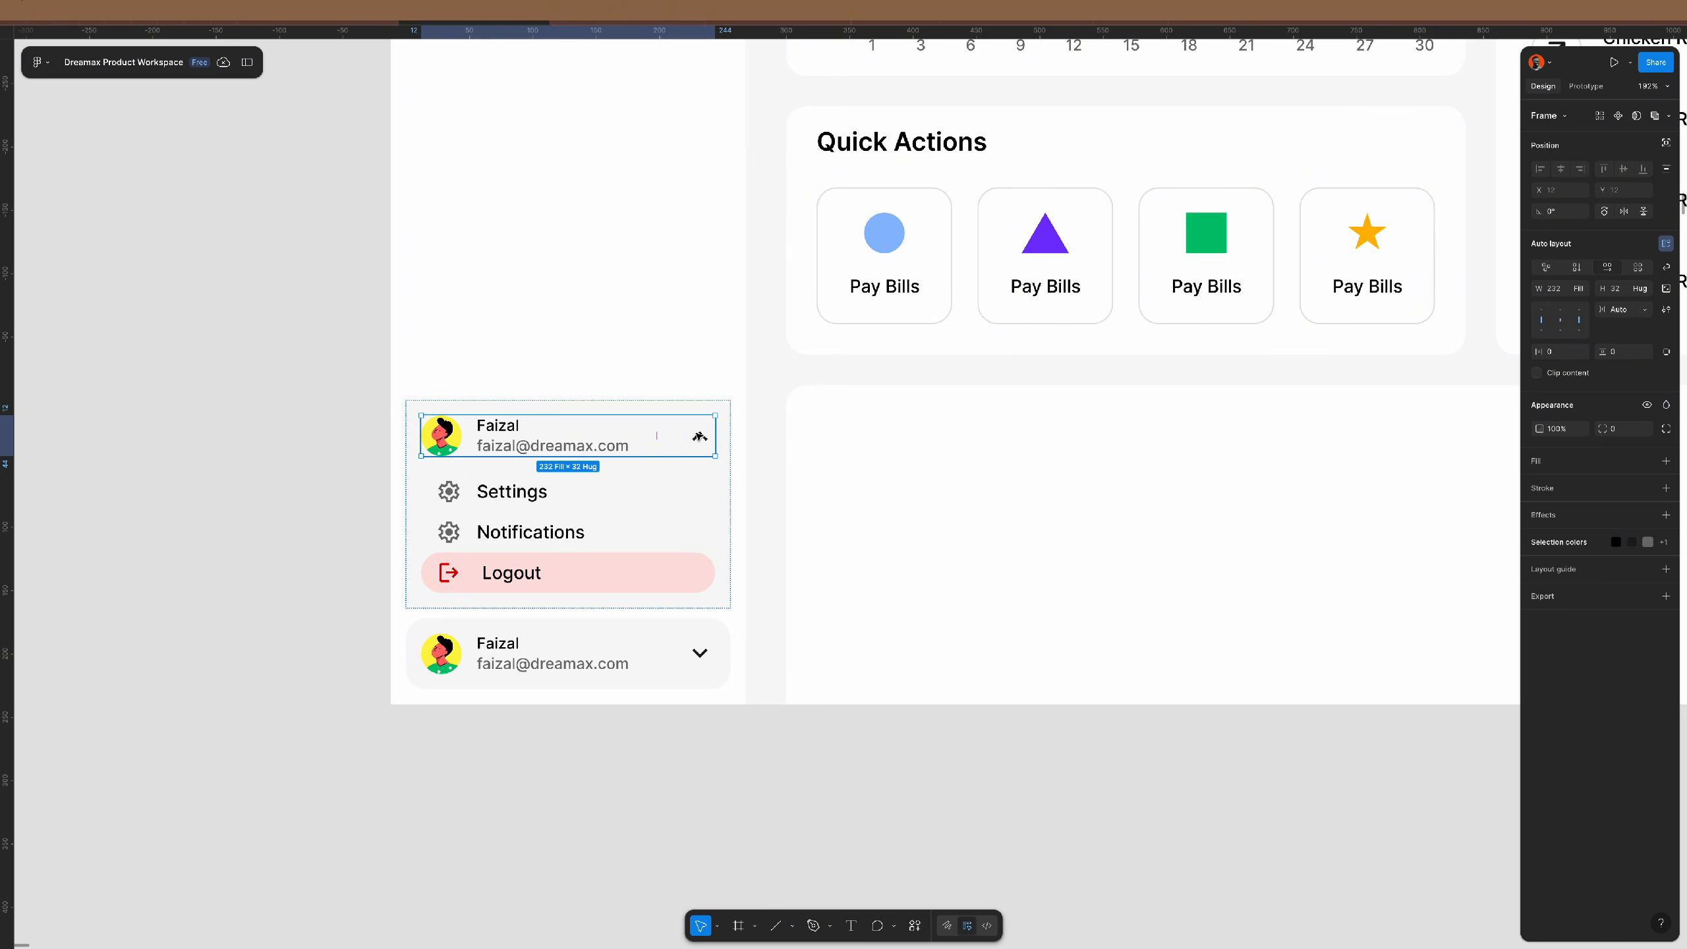
double_click(700, 438)
key("Delete")
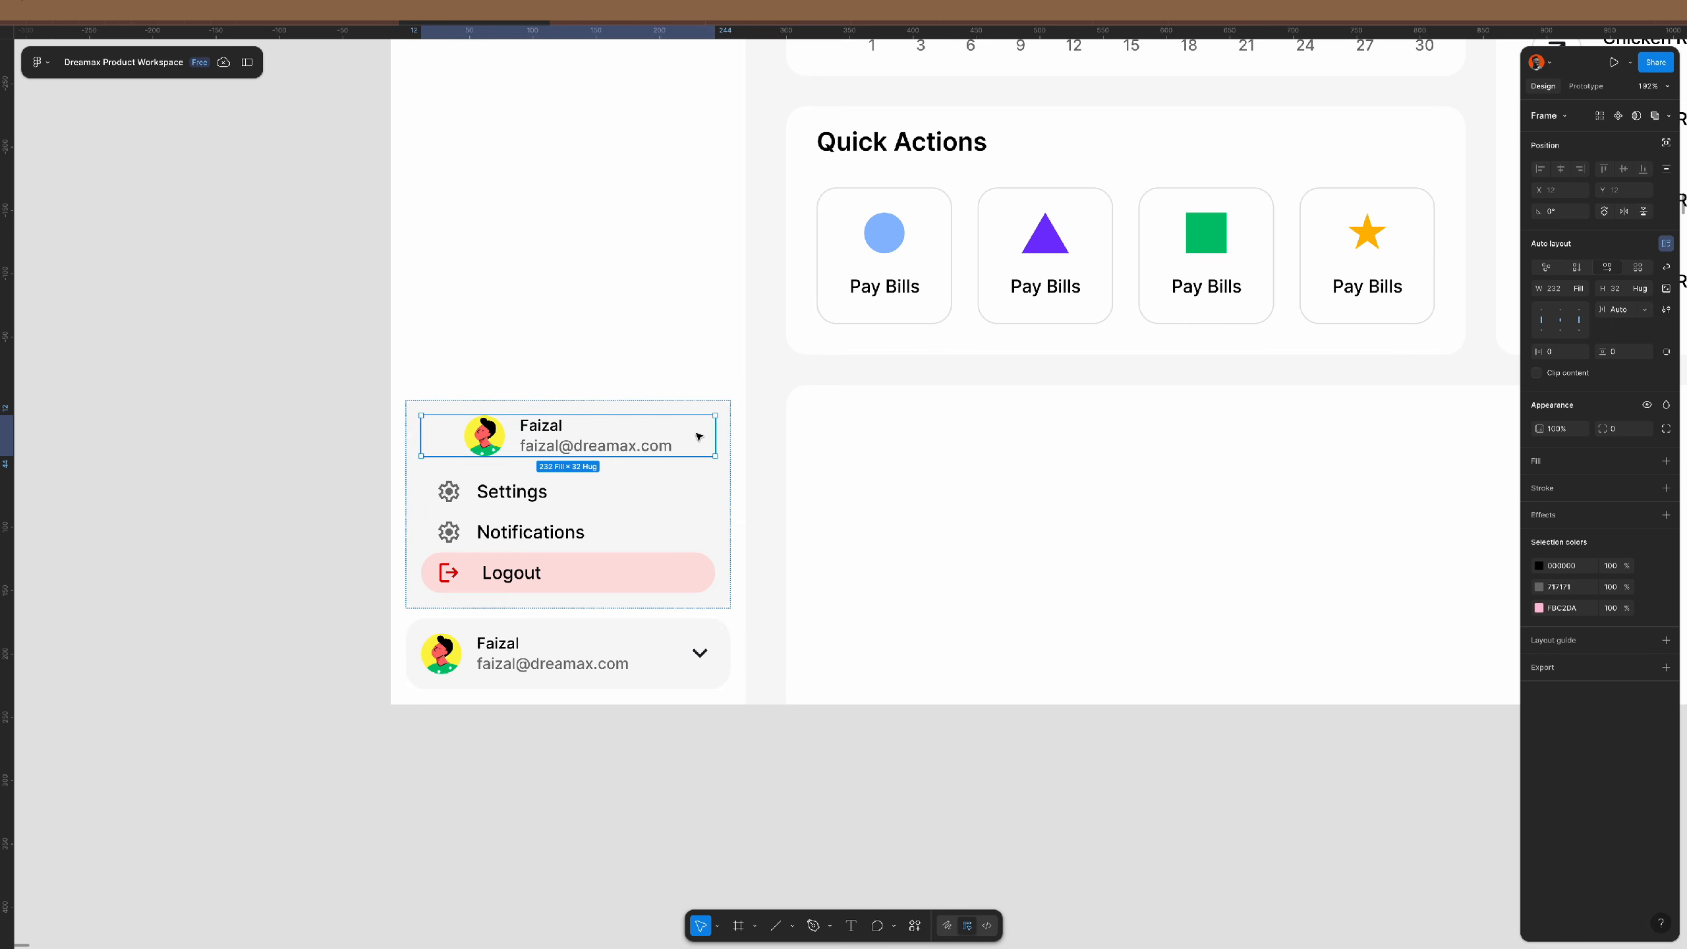
left_click(1540, 320)
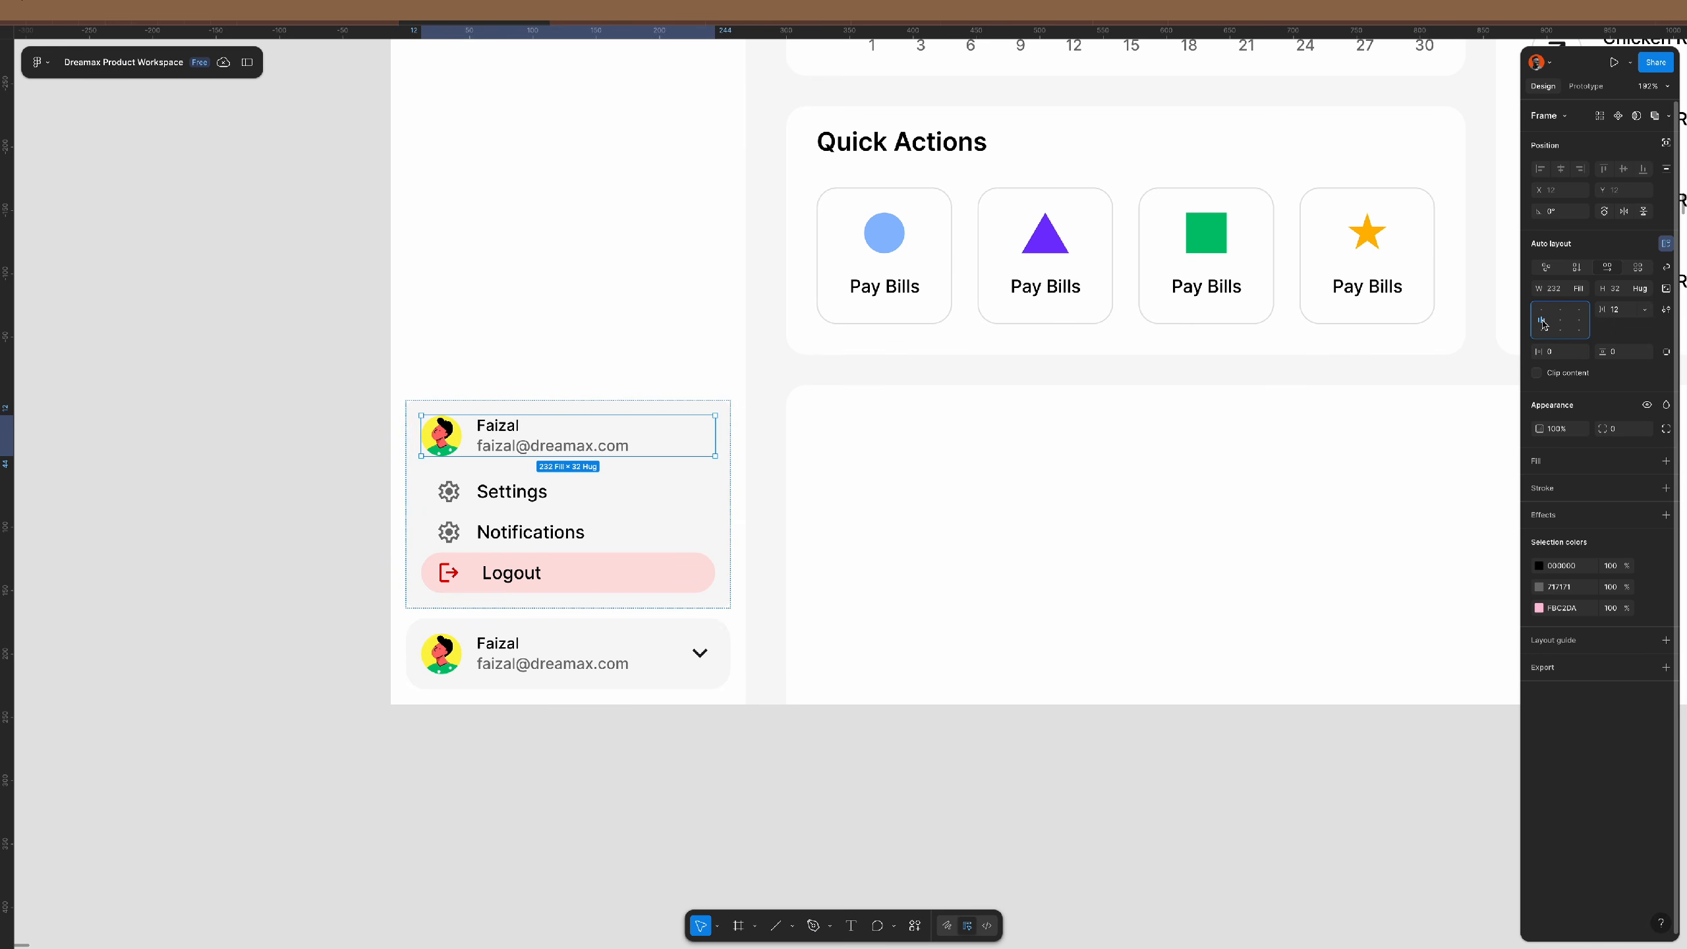
left_click(823, 744)
- Flip the sidebar profile row's chevron vertically so it points upward
scroll(823, 744, "left", 5)
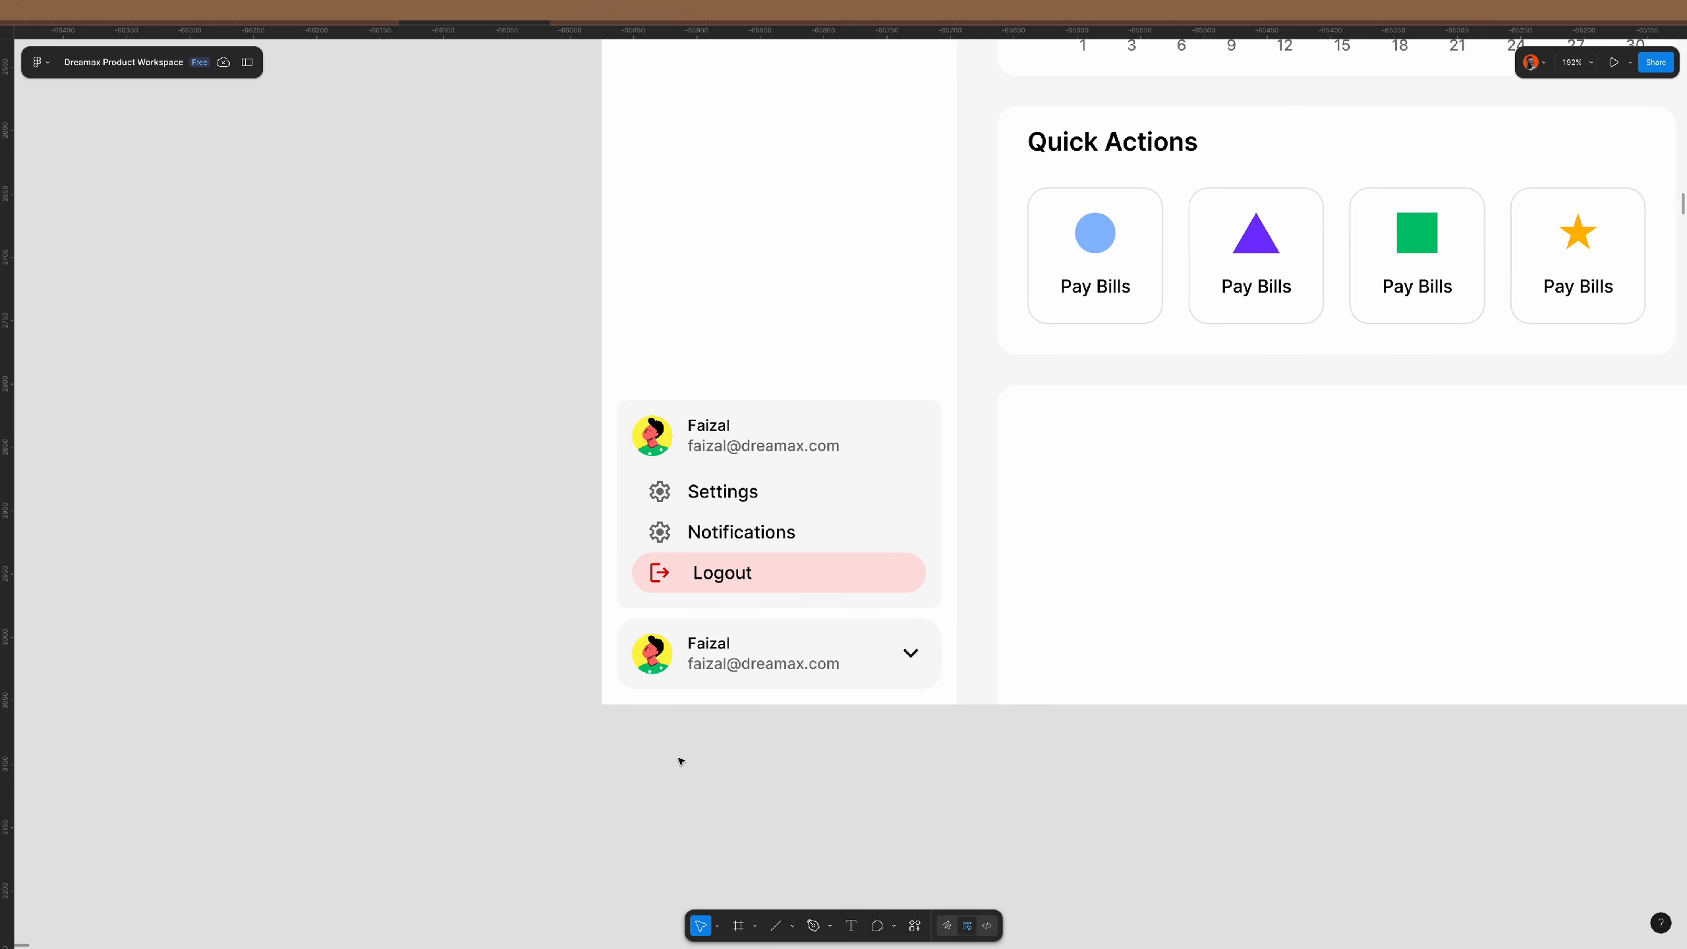
scroll(827, 734, "up", 5)
double_click(961, 602)
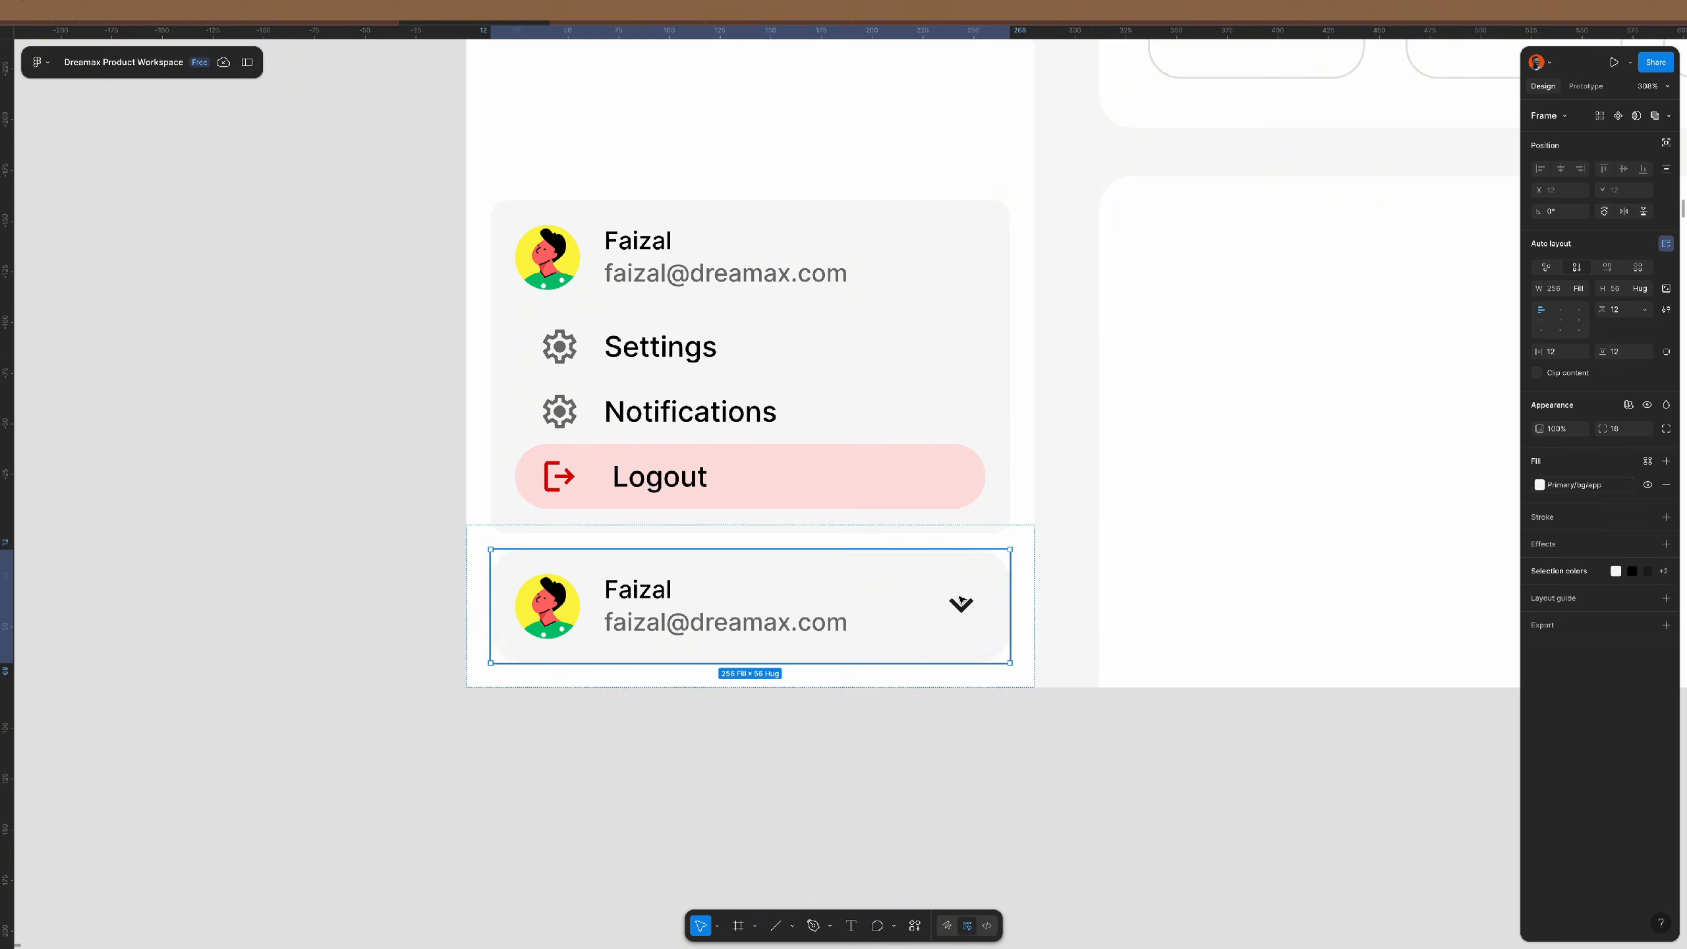
double_click(962, 601)
double_click(961, 602)
key("shift+v")
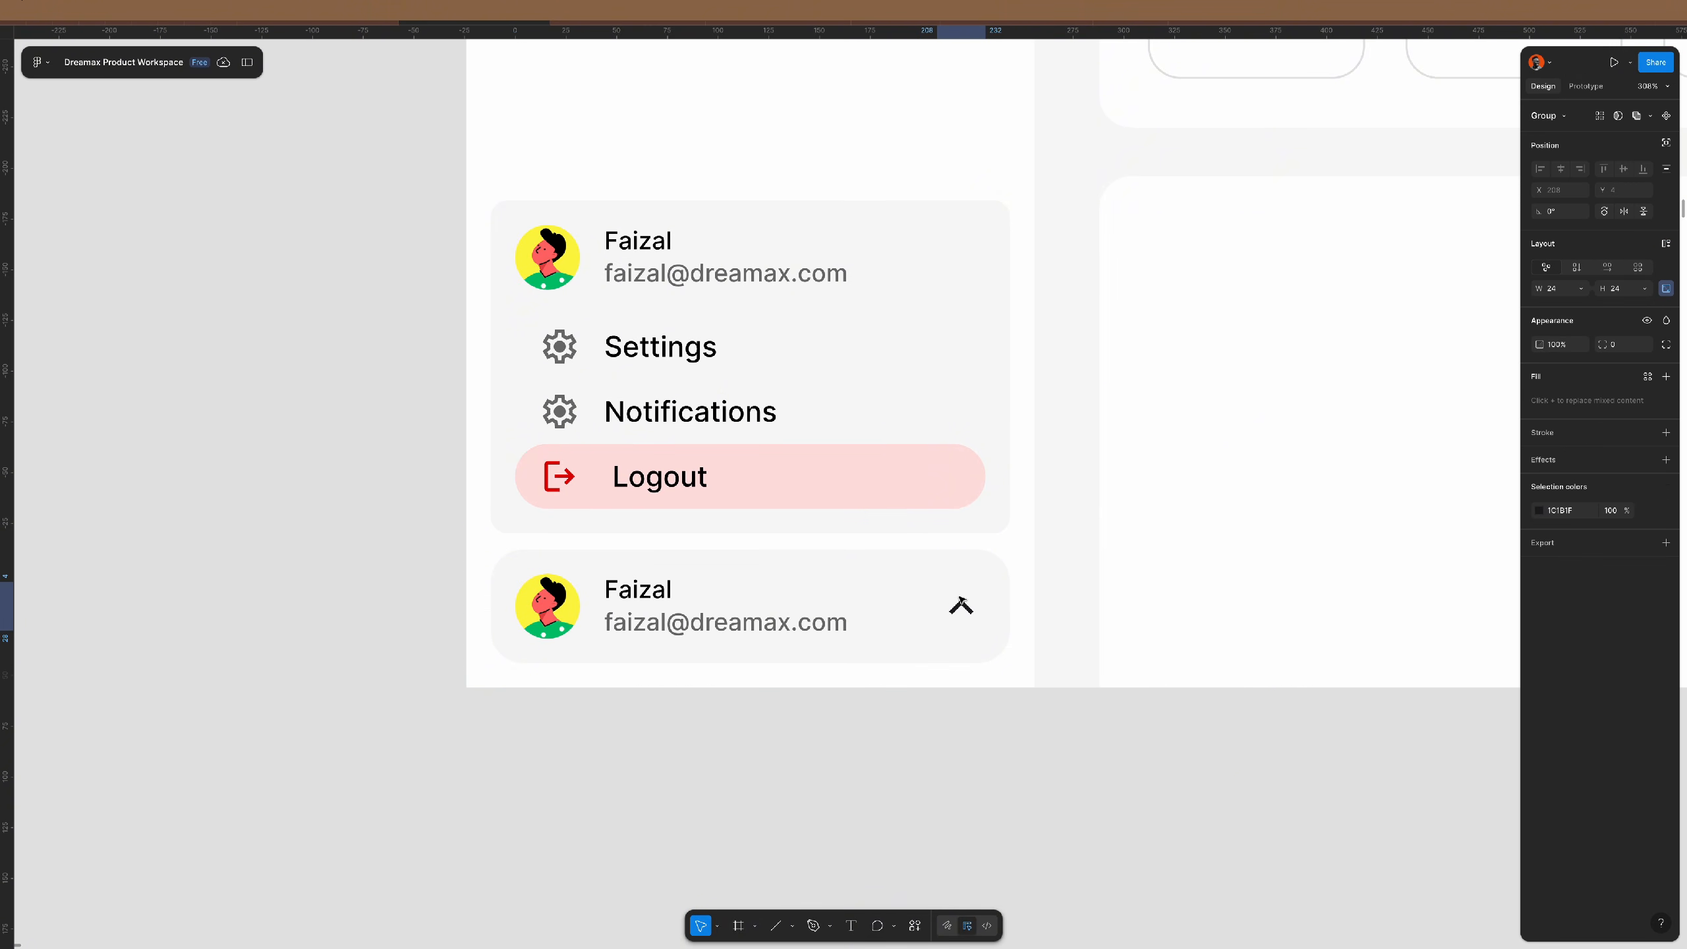
- Delete the menu's profile header row and remove the pink fill from Logout
left_click(736, 259)
double_click(736, 259)
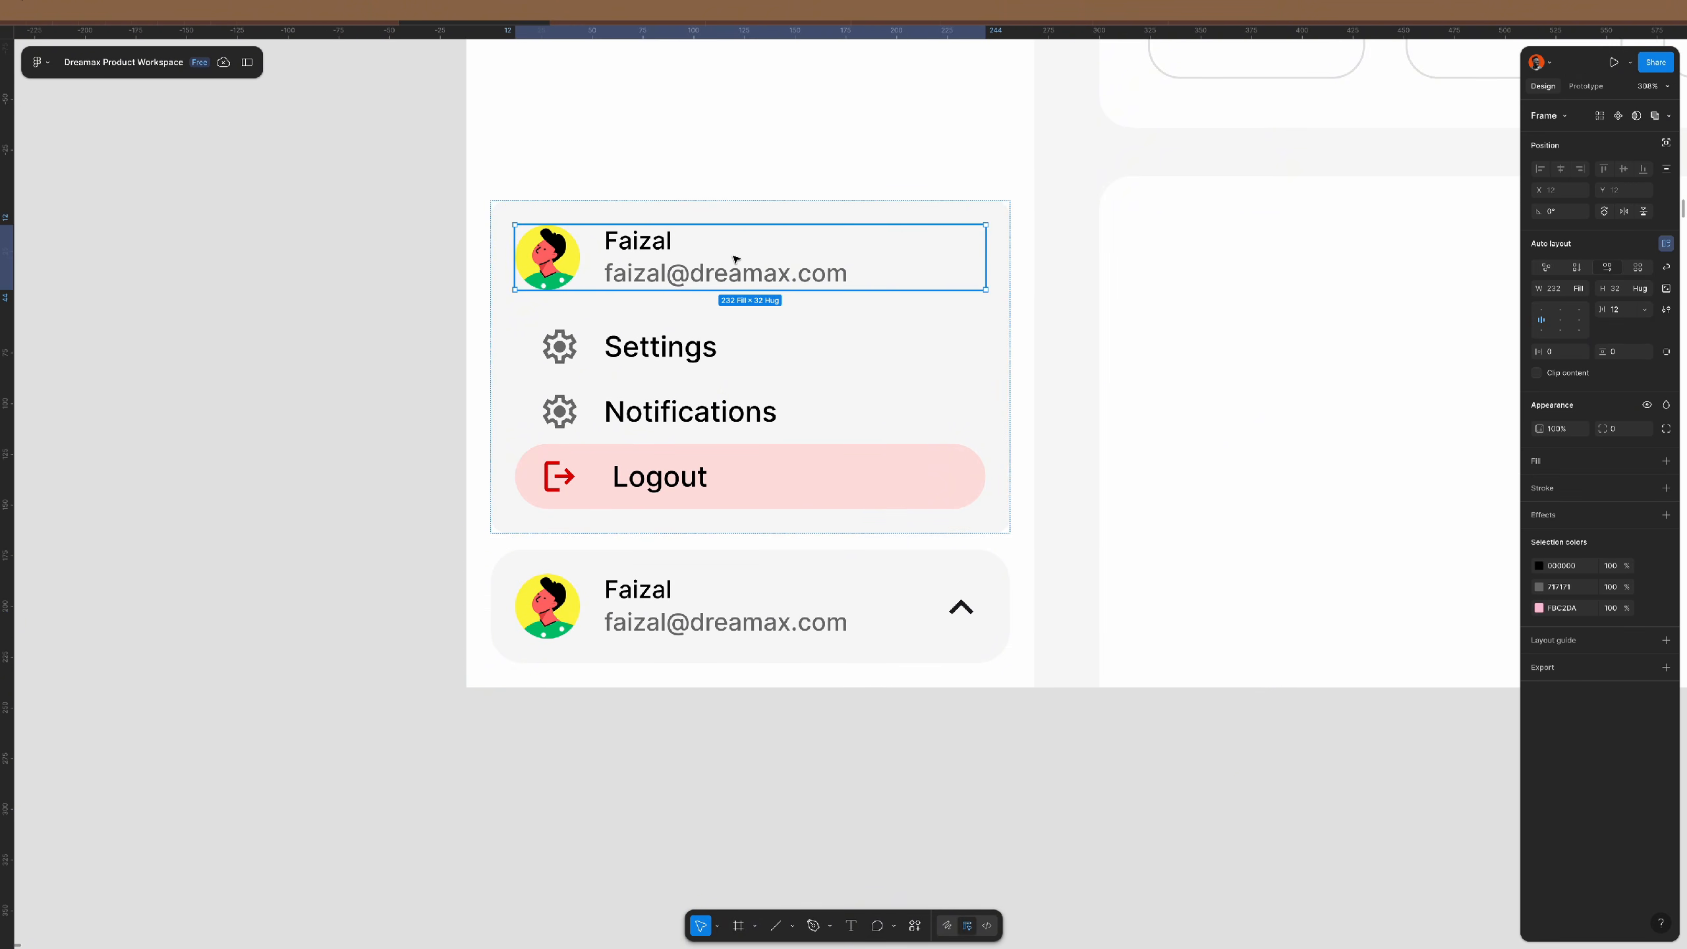
key("Delete")
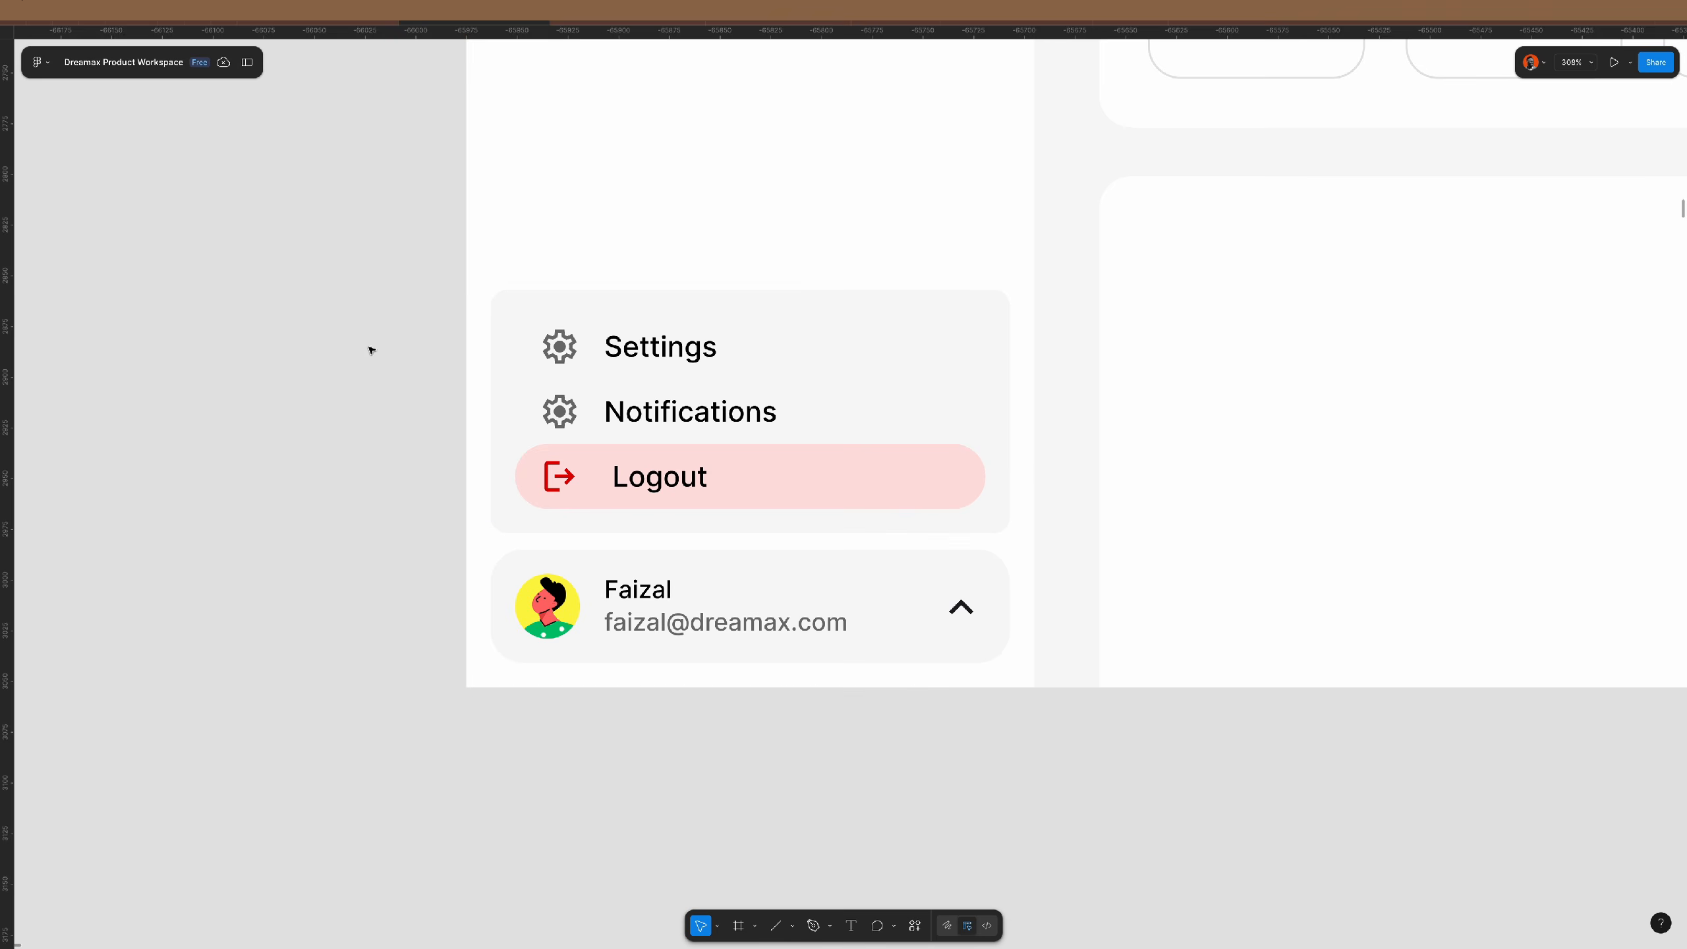
left_click(873, 460)
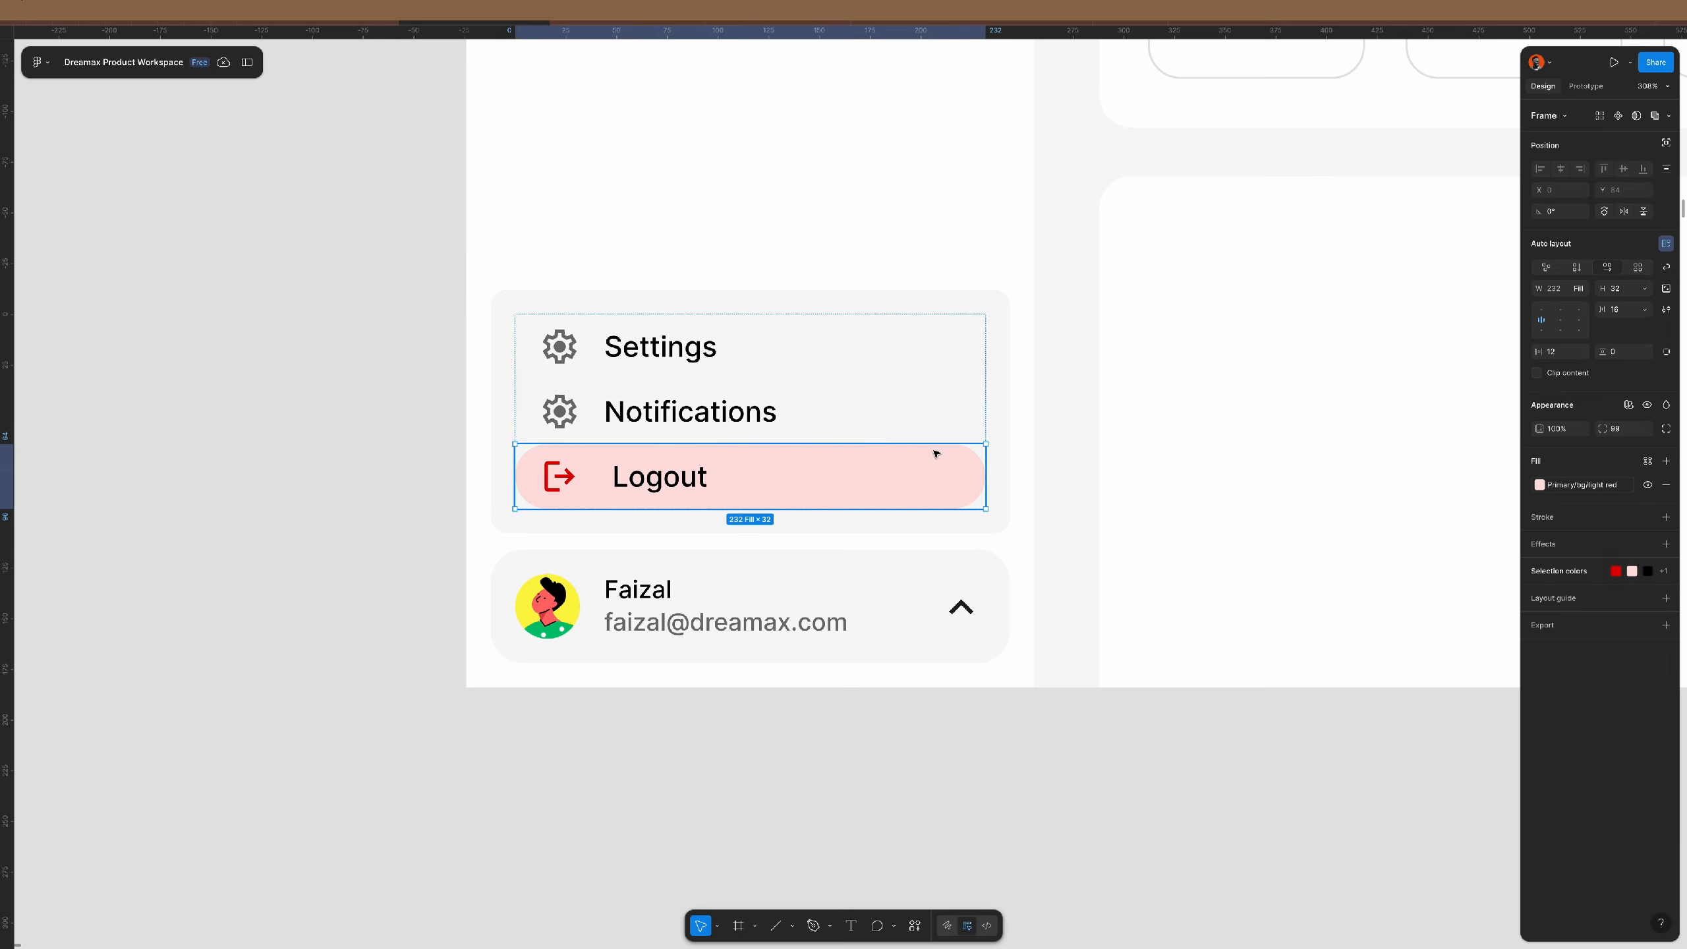
left_click(1664, 485)
key("Escape")
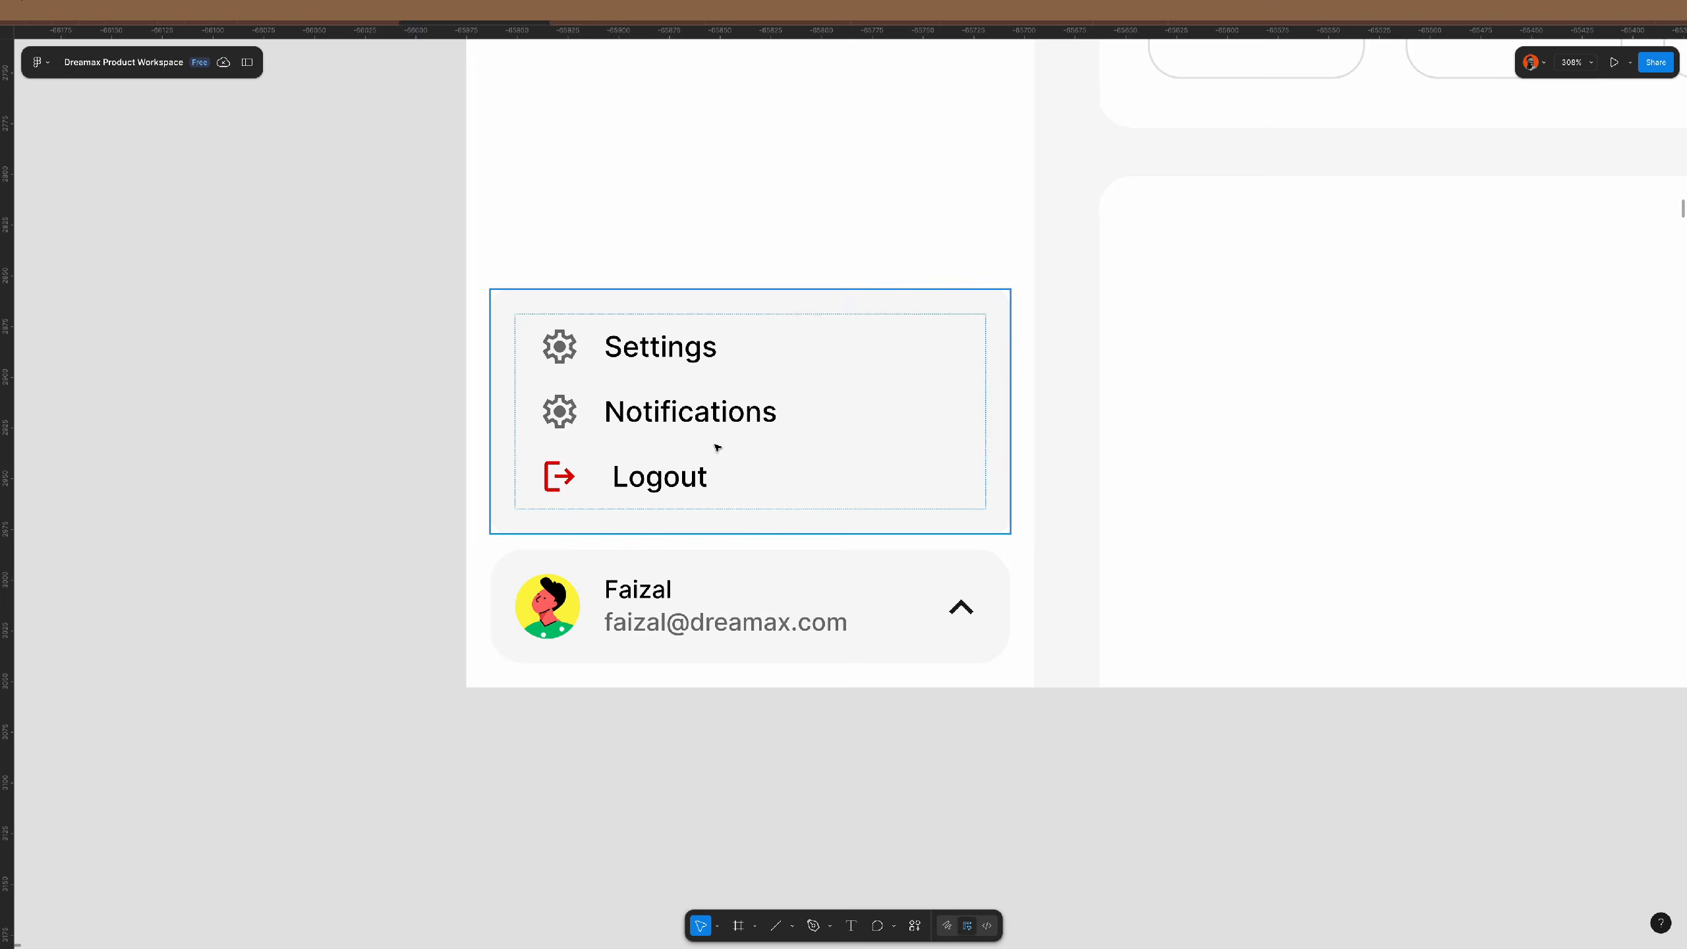
scroll(715, 445, "down", 5)
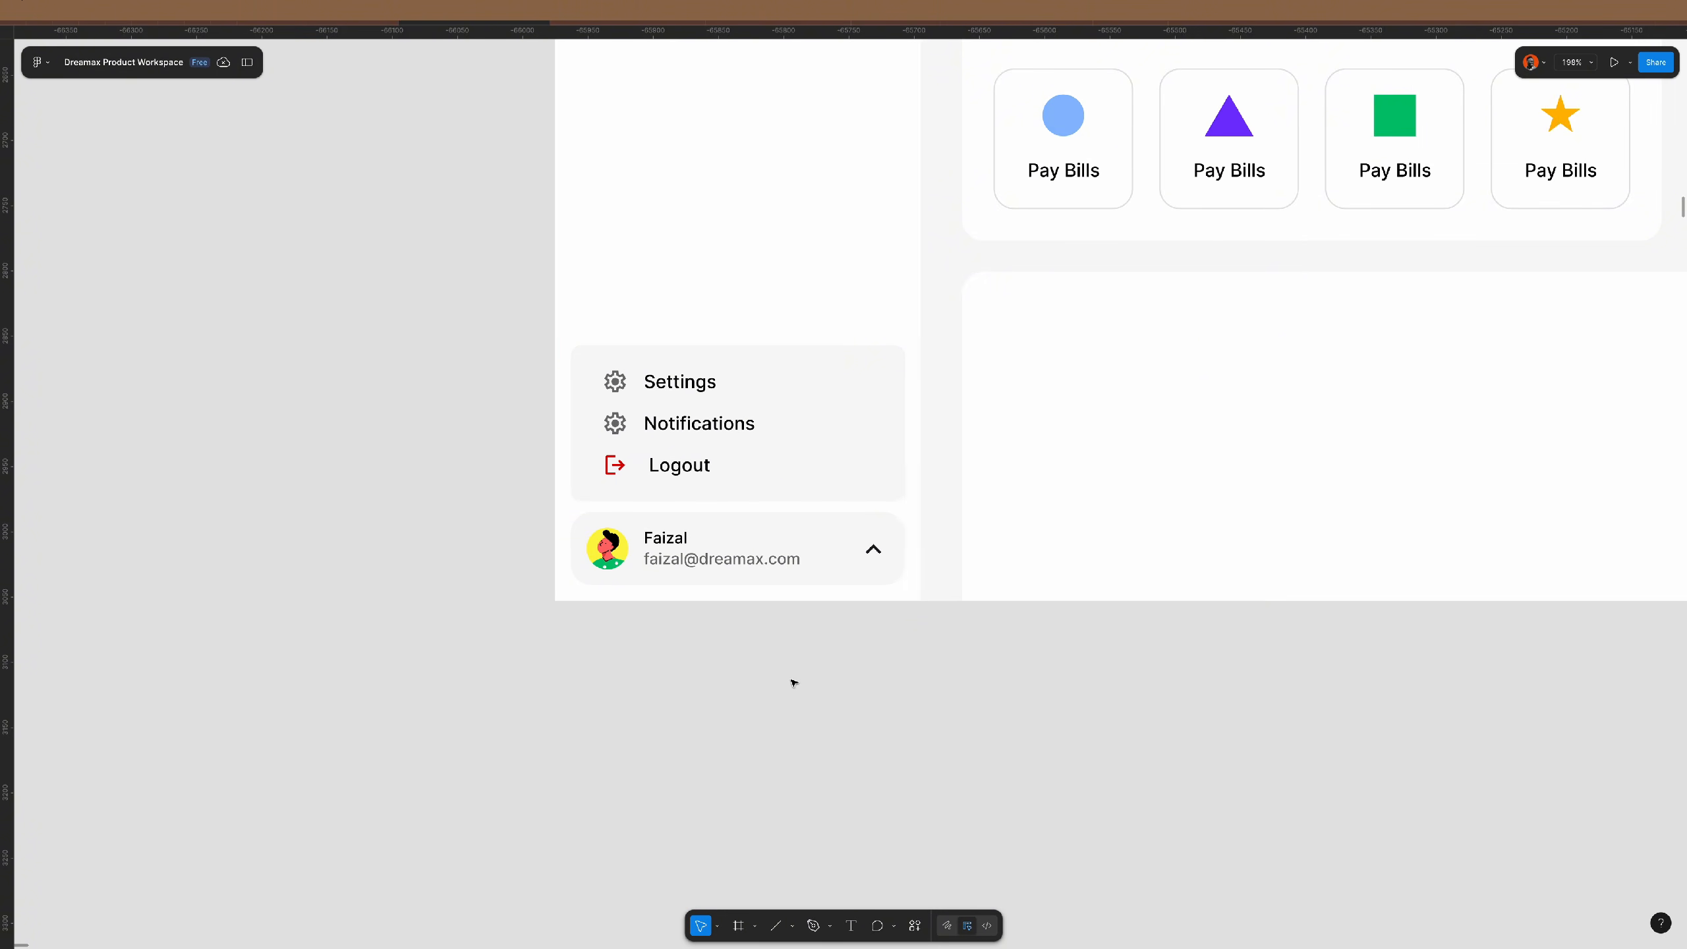
scroll(790, 682, "right", 4)
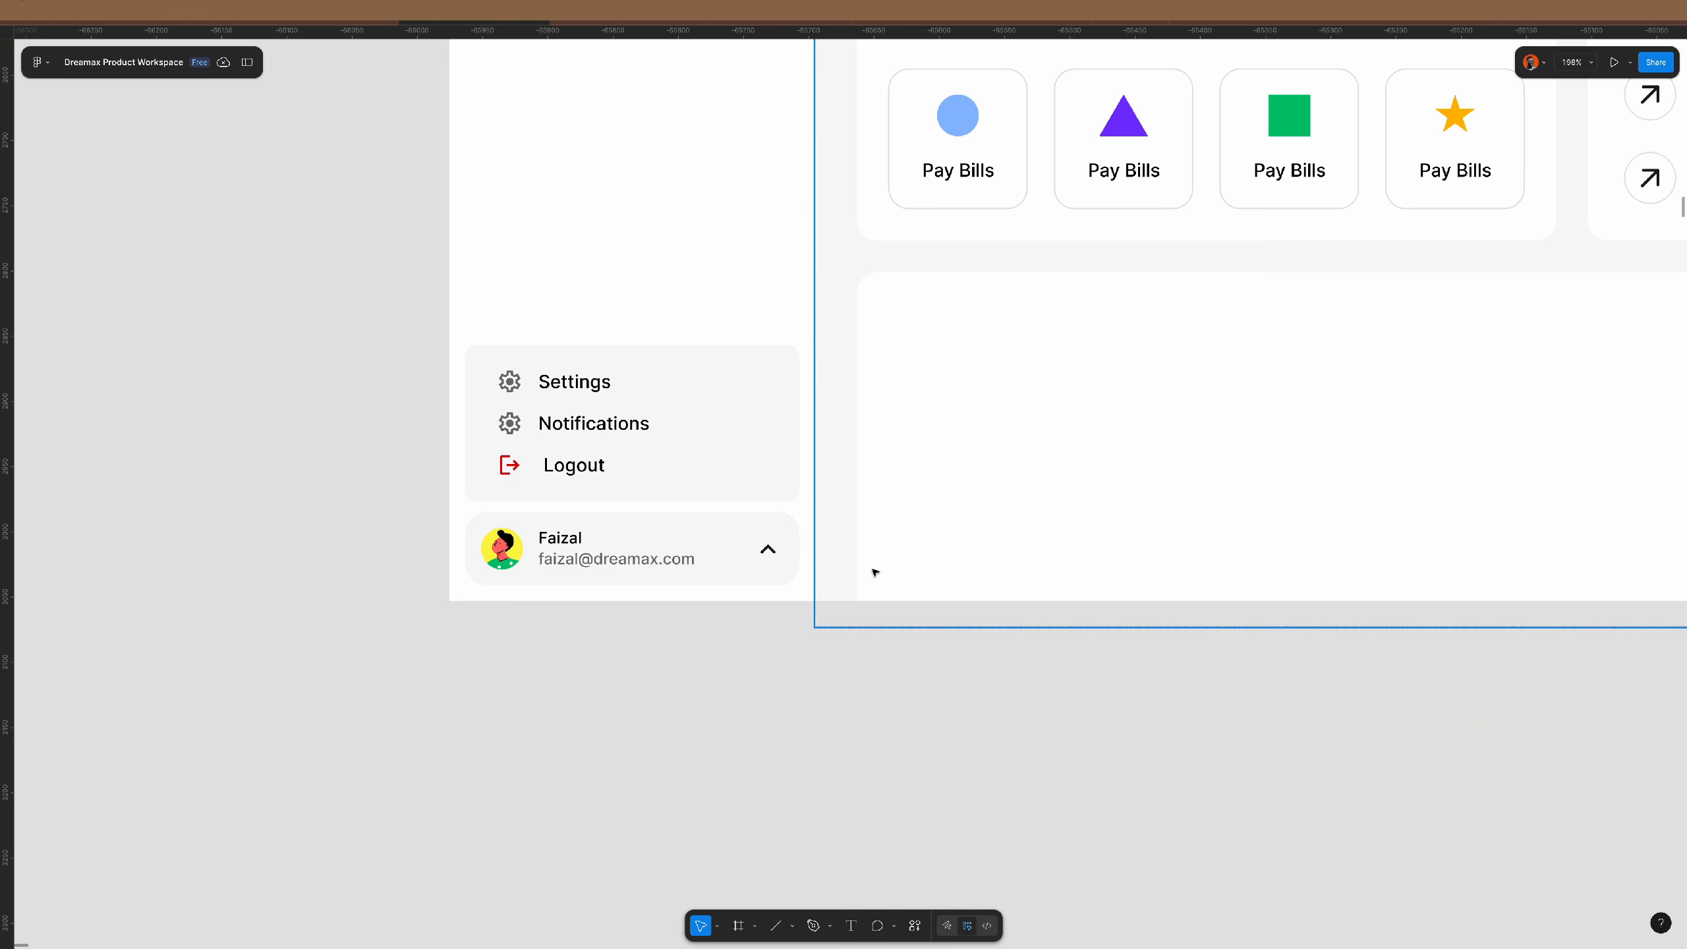
scroll(599, 634, "down", 5)
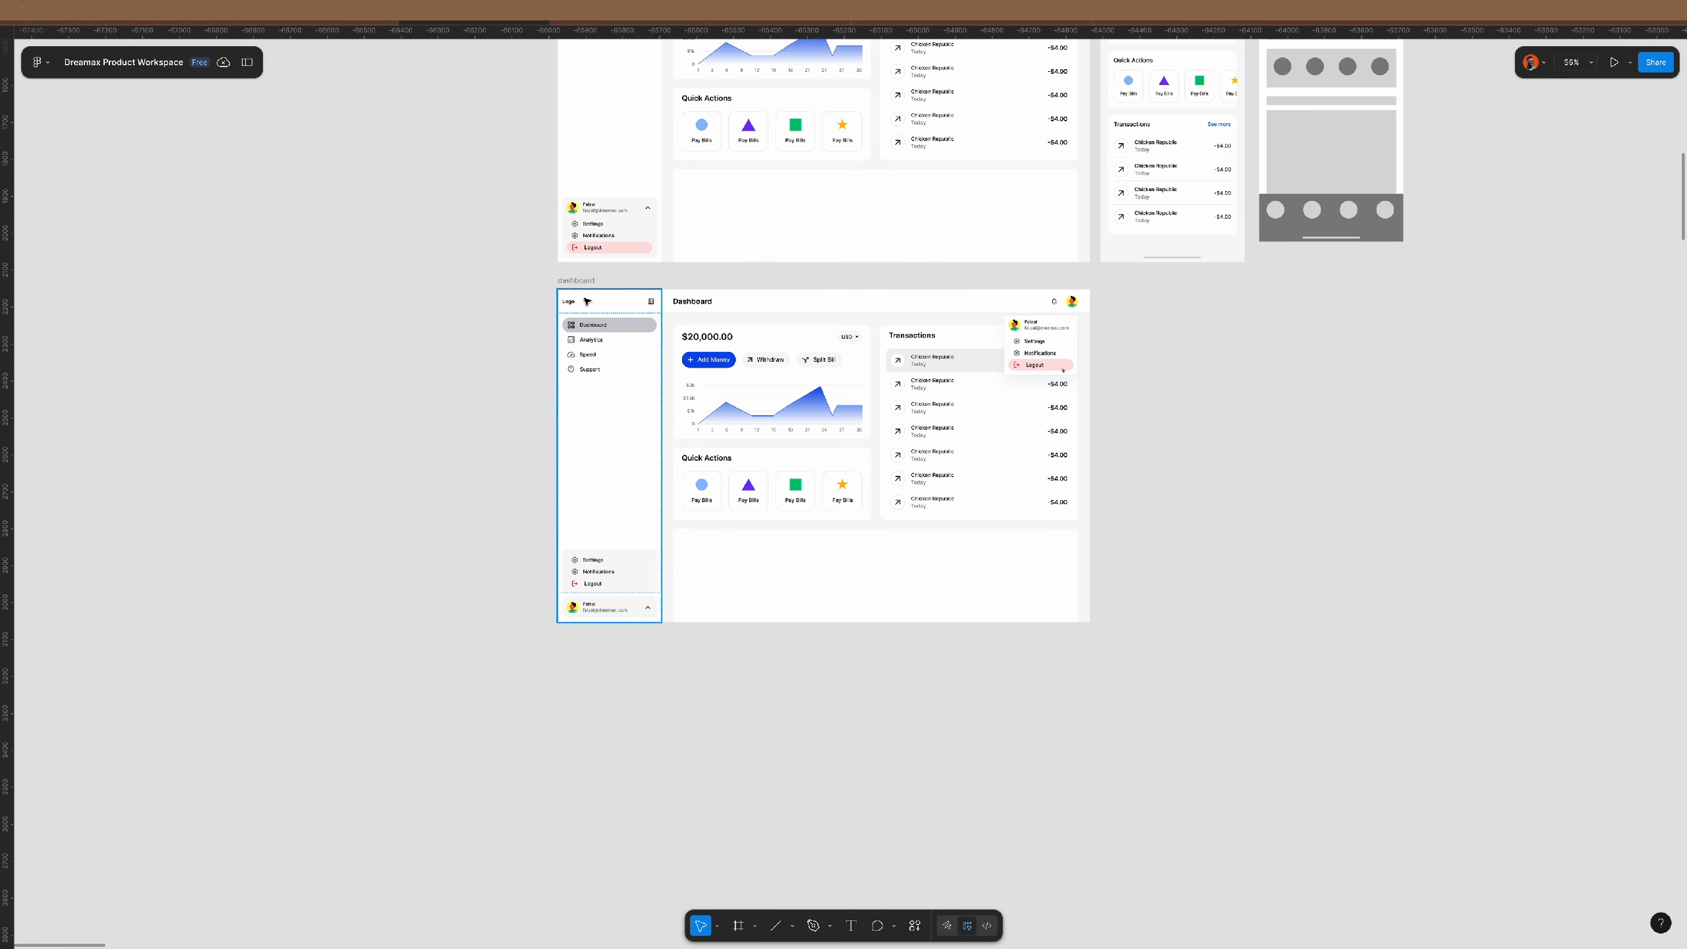
- Duplicate the dashboard frame and move its Settings/Notifications/Logout menu out beside the sidebar
left_click(575, 278)
key("ctrl+d")
scroll(881, 603, "right", 8)
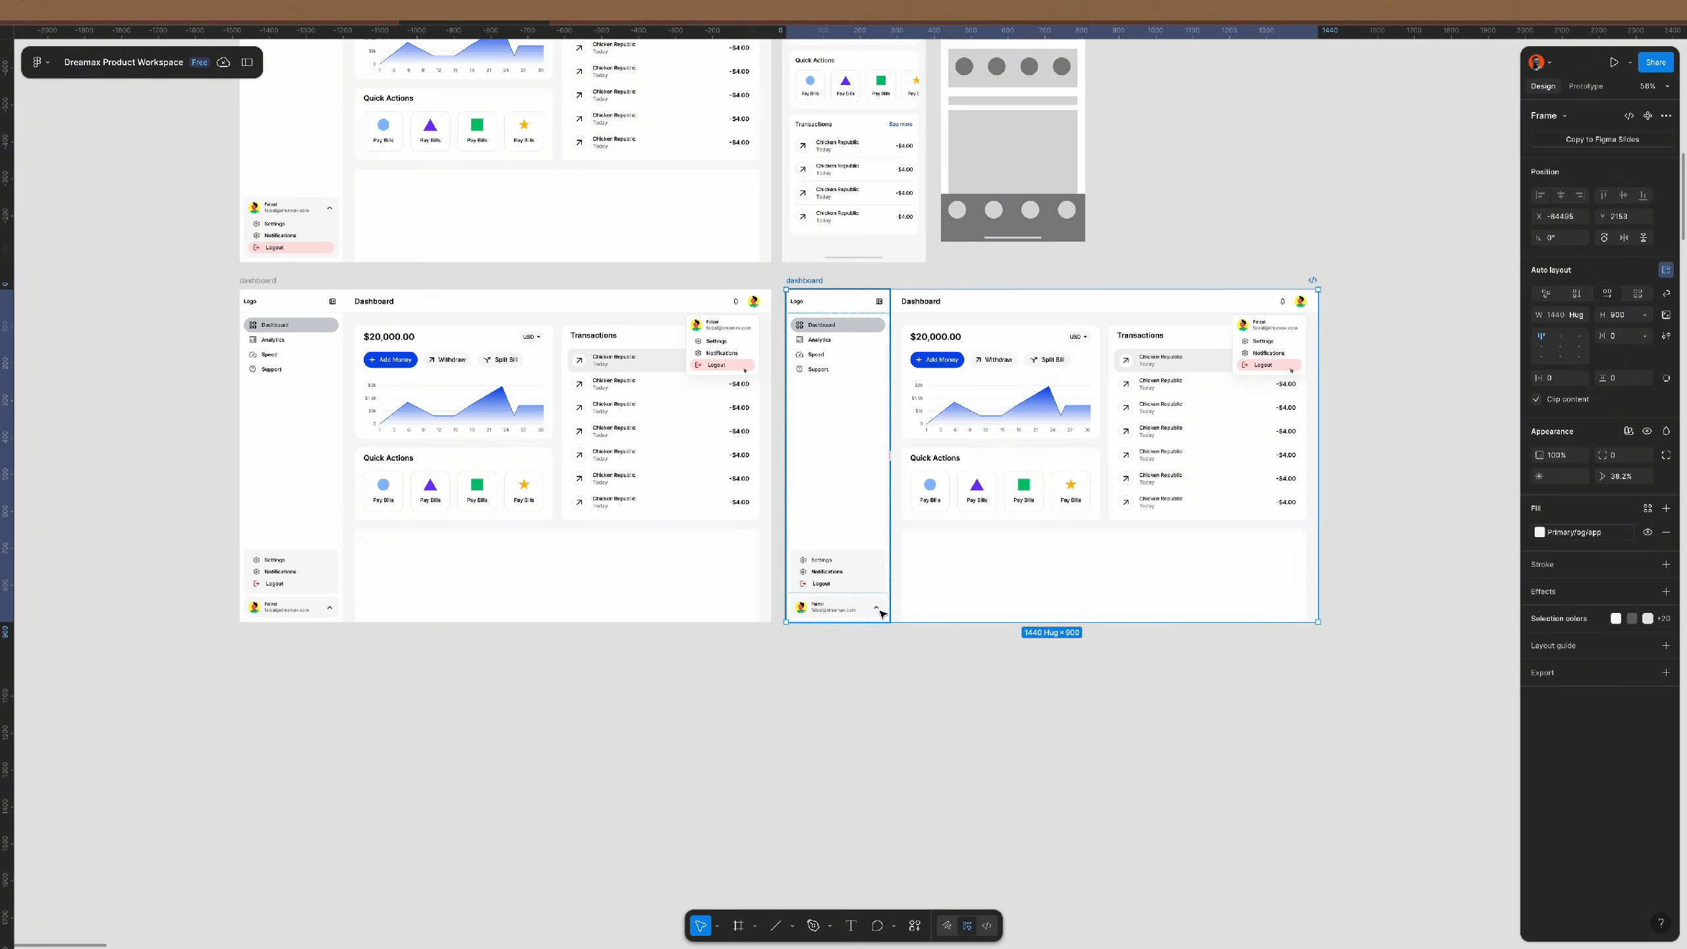
scroll(880, 605, "up", 5)
left_click(869, 514)
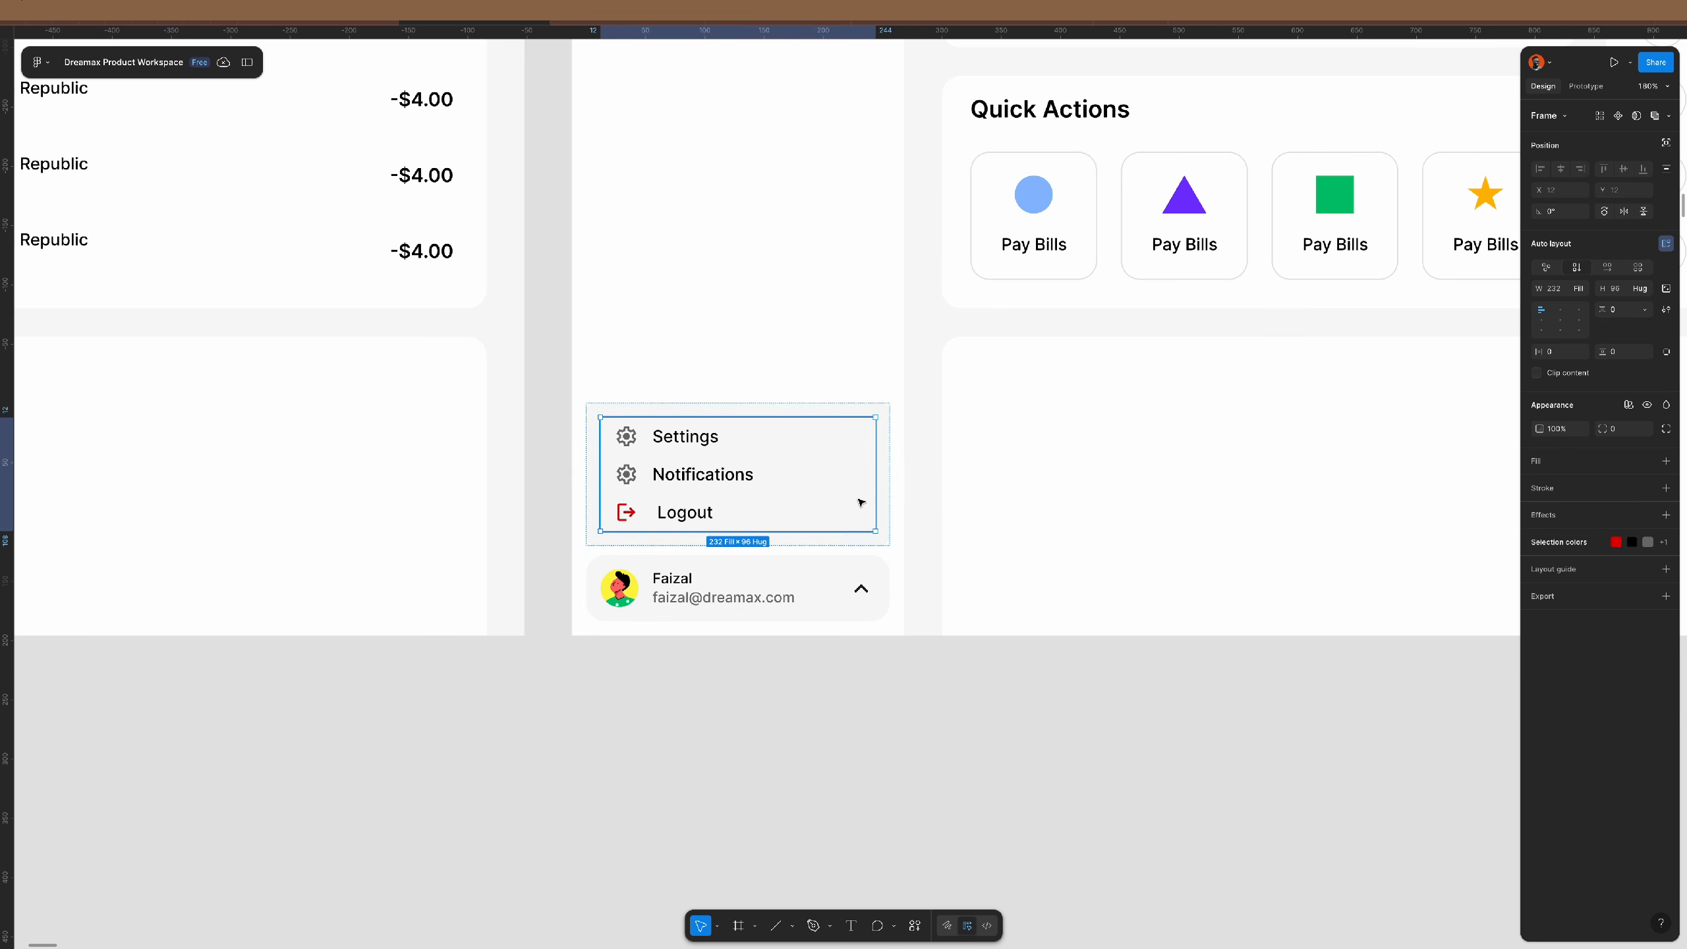
scroll(892, 540, "up", 5)
scroll(892, 540, "down", 4)
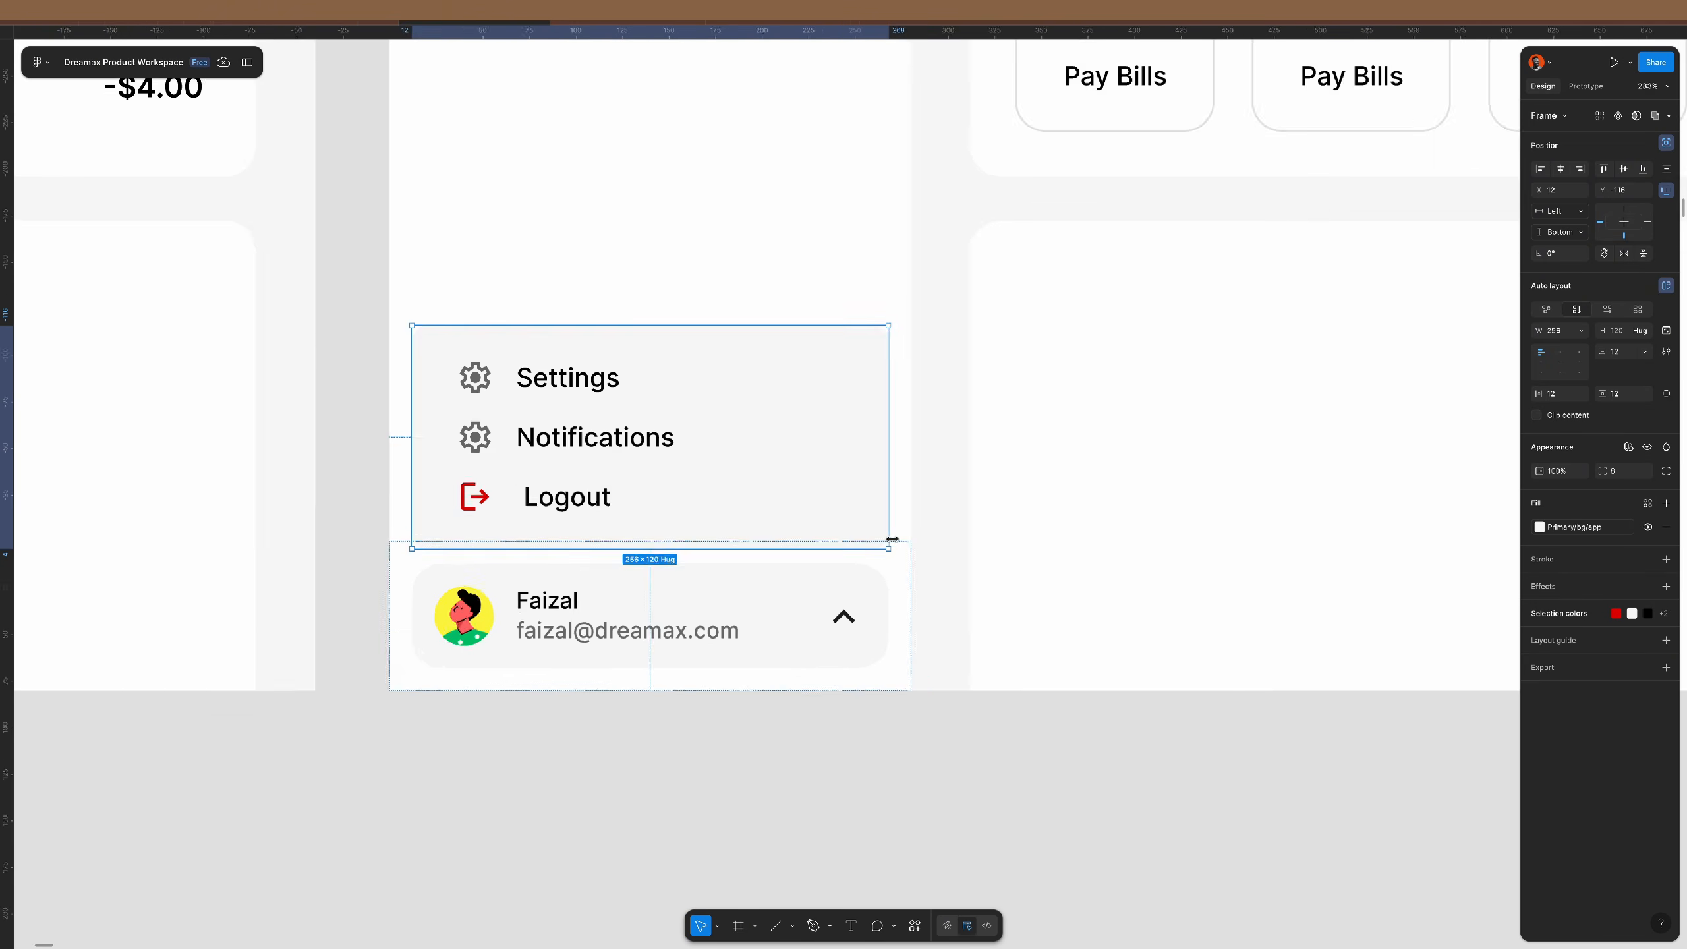
left_click_drag(538, 440, 950, 539)
scroll(941, 539, "right", 3)
scroll(857, 589, "up", 2)
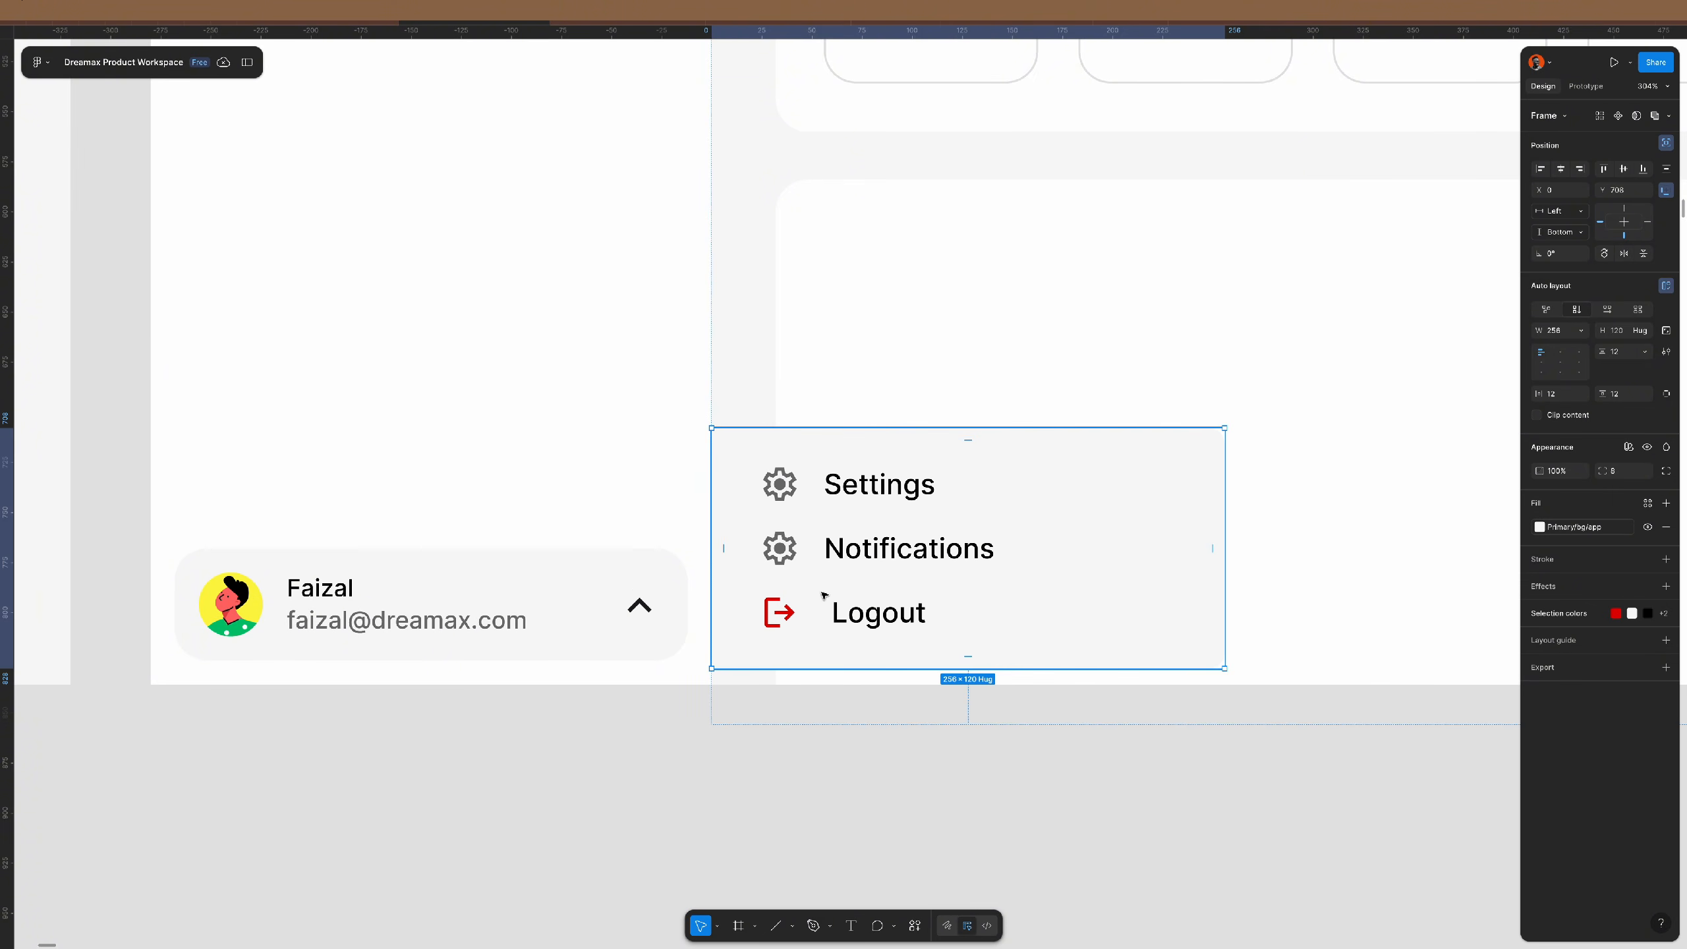
left_click_drag(807, 630, 809, 622)
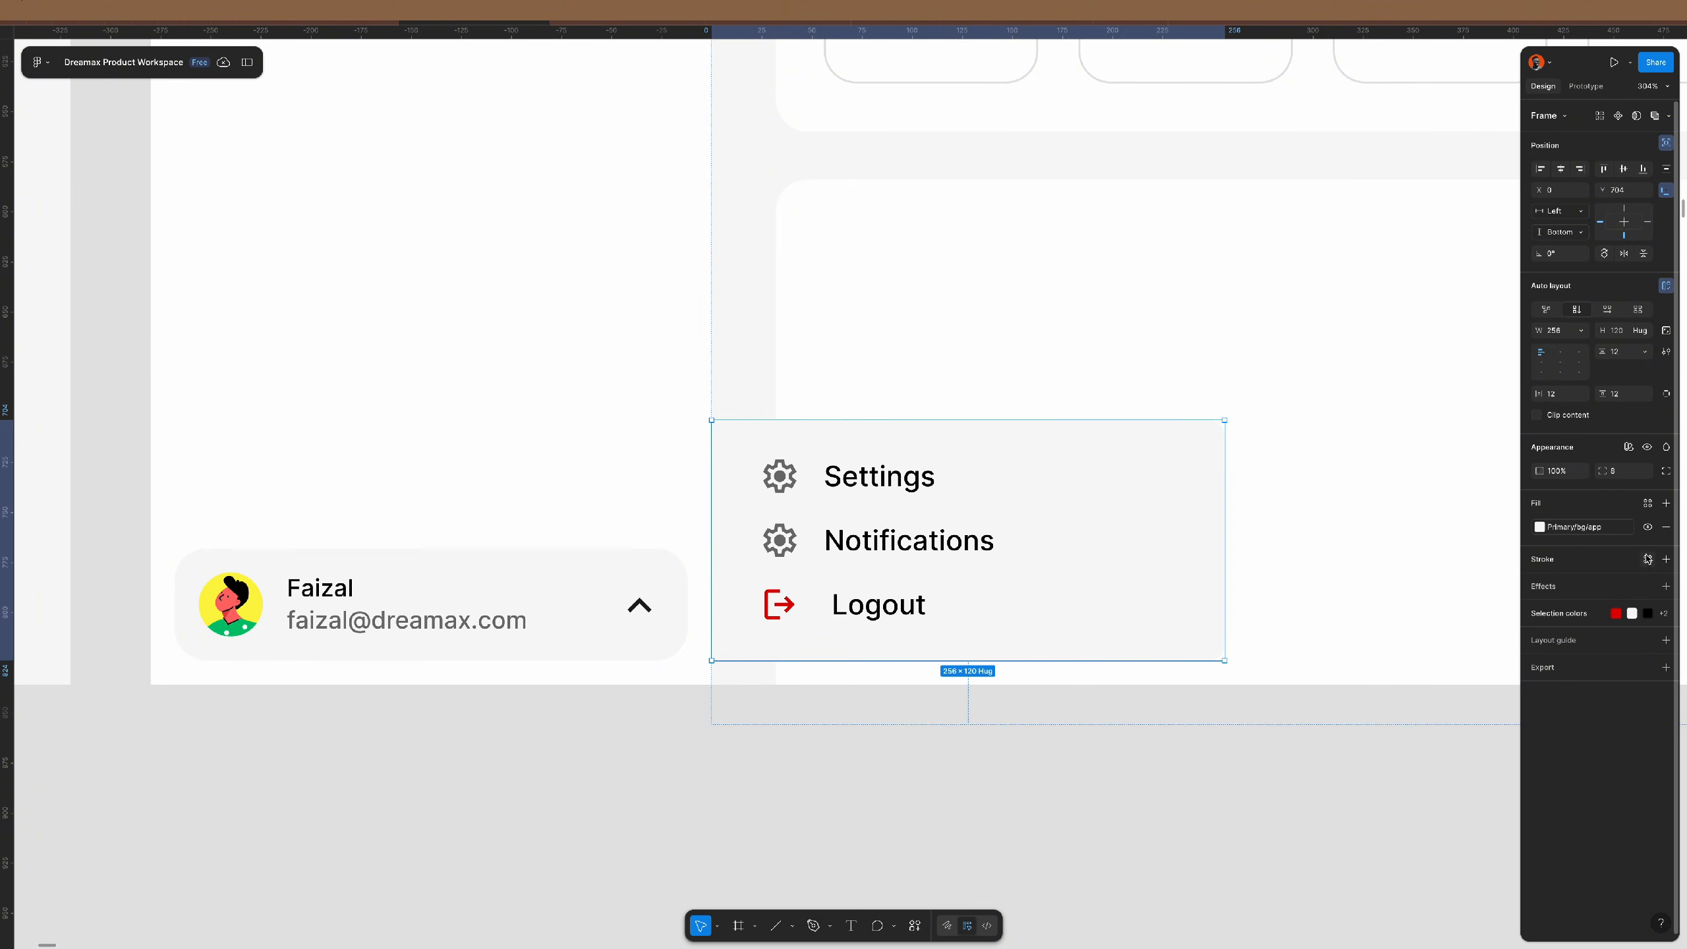
- Give the floating menu a white fill, gray outline stroke and toast-banner drop shadow
left_click(1577, 536)
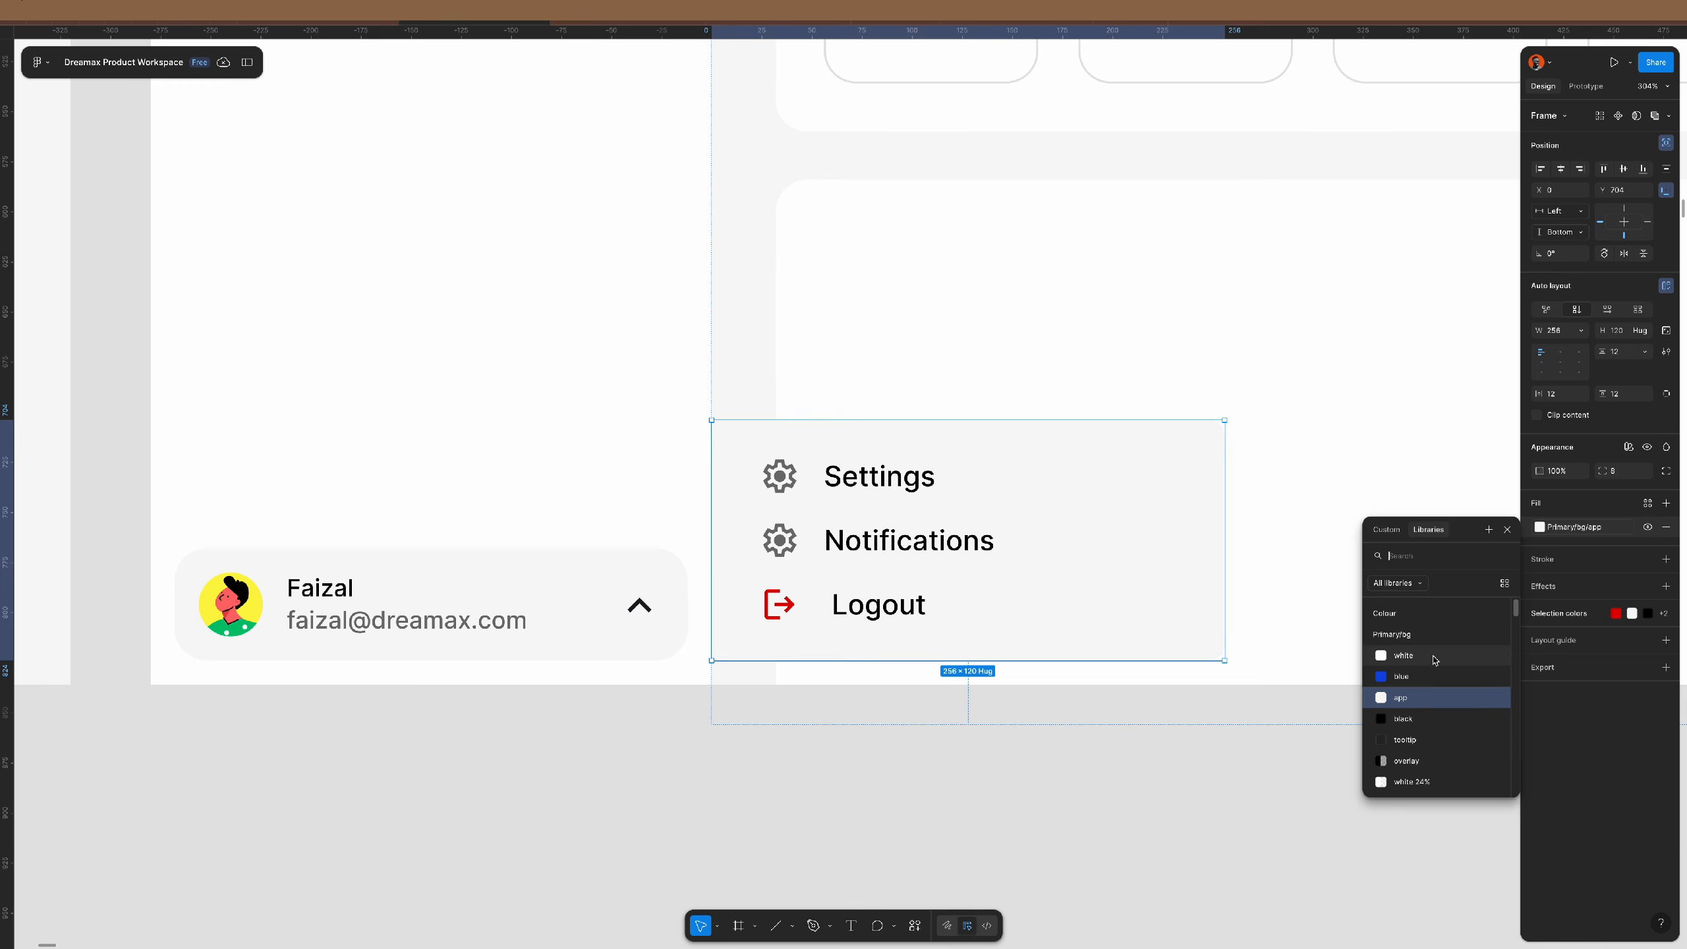
left_click(1401, 671)
left_click(1646, 560)
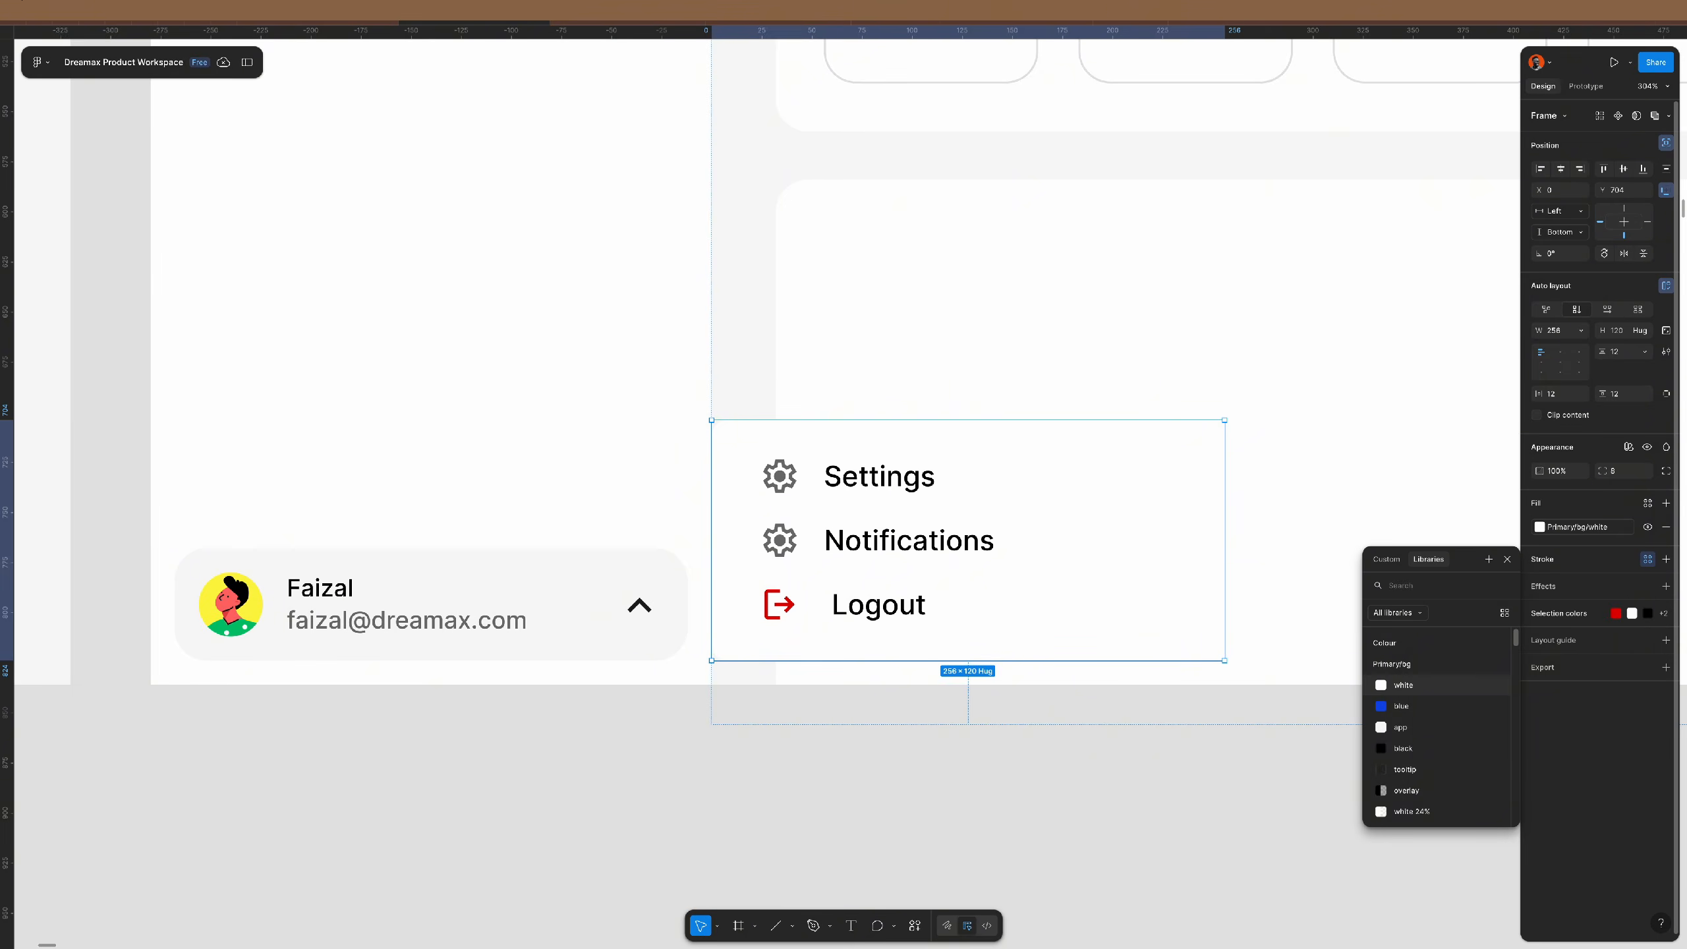
type("out")
key("Return")
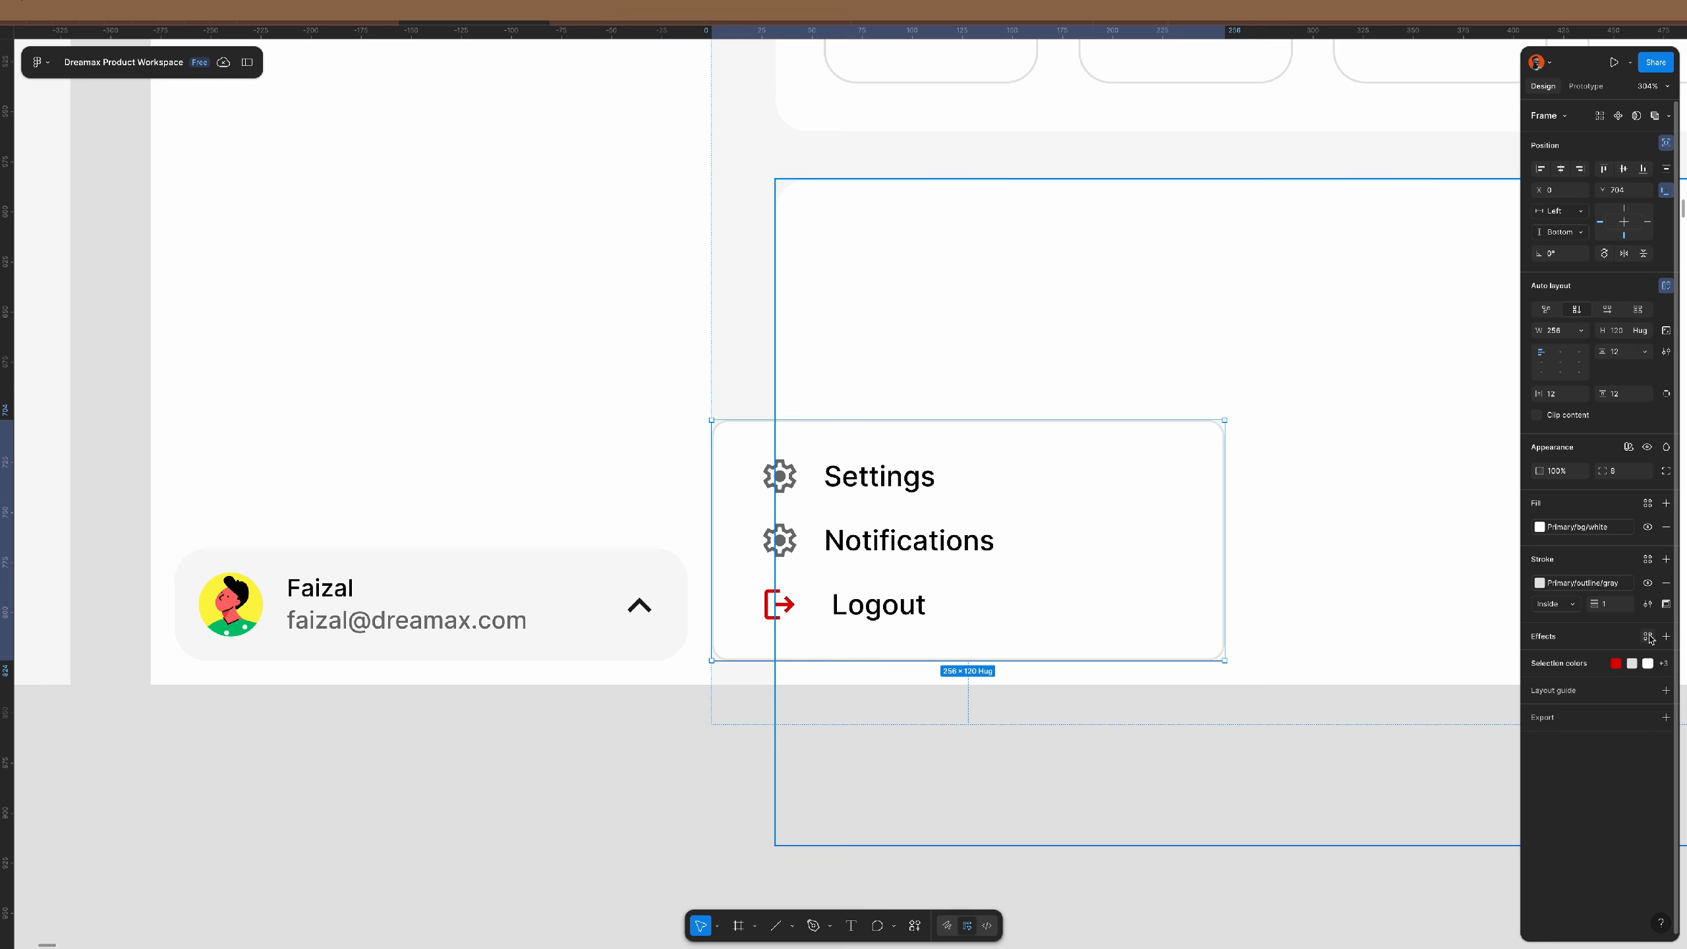
left_click(1647, 636)
left_click(1457, 709)
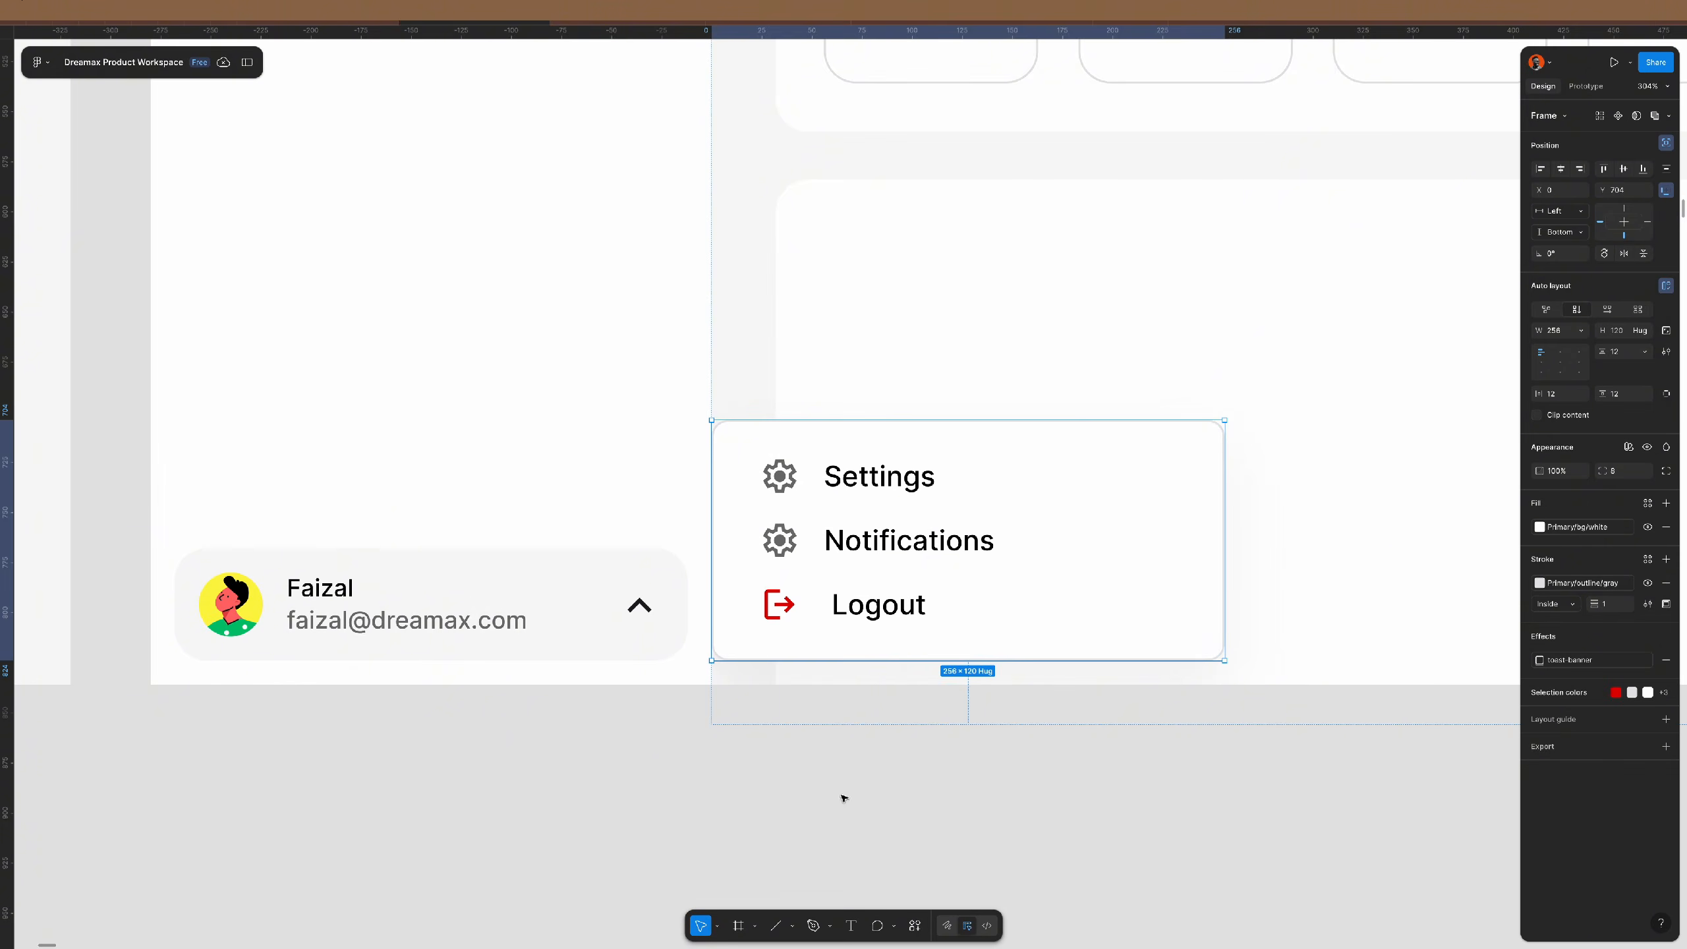
left_click(622, 797)
scroll(741, 742, "down", 5)
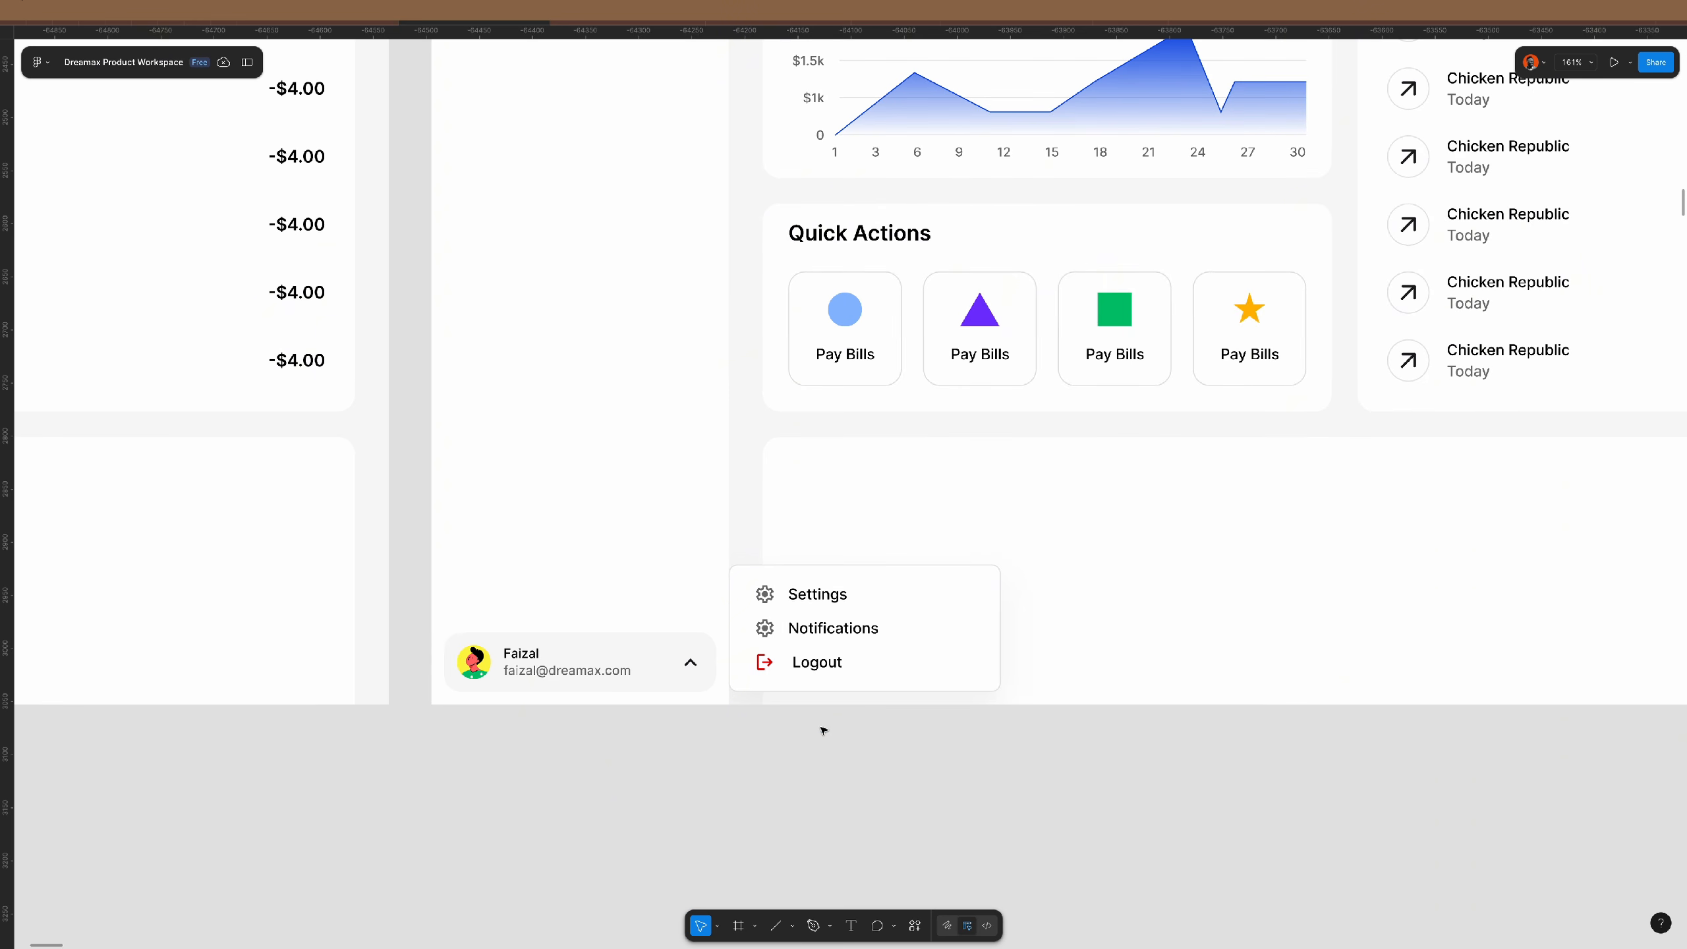
- Rotate the sidebar profile chevron -45° to point right, then stop presenting in Google Meet
left_click(690, 663)
double_click(690, 663)
double_click(691, 662)
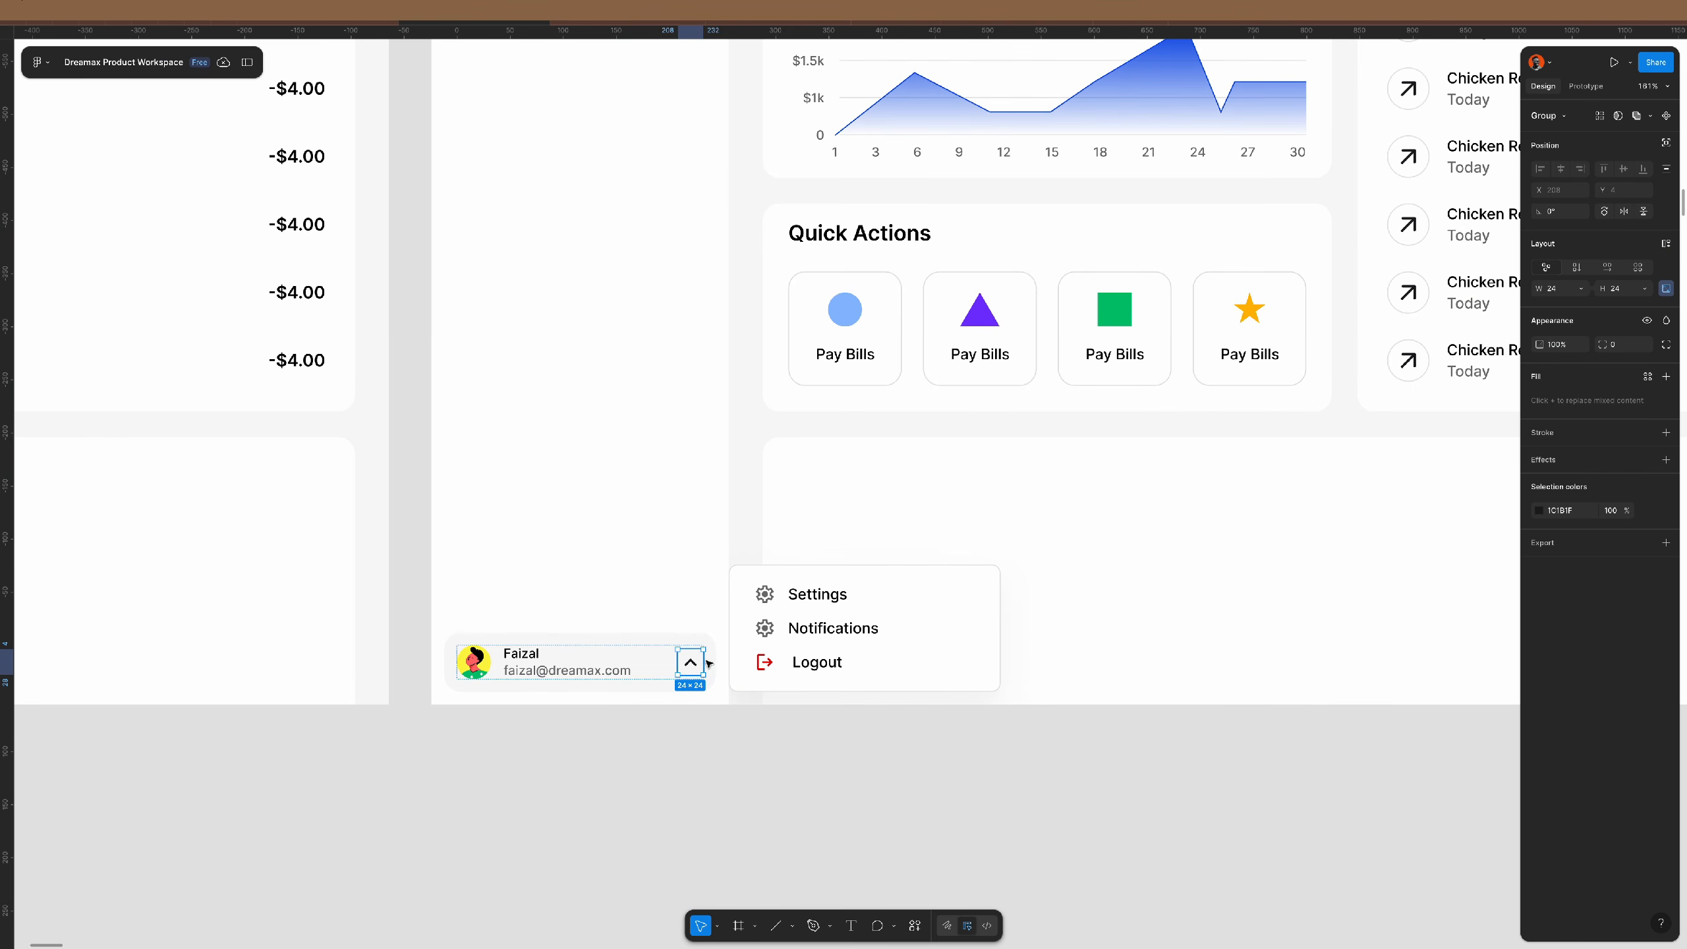
left_click_drag(707, 641, 723, 663)
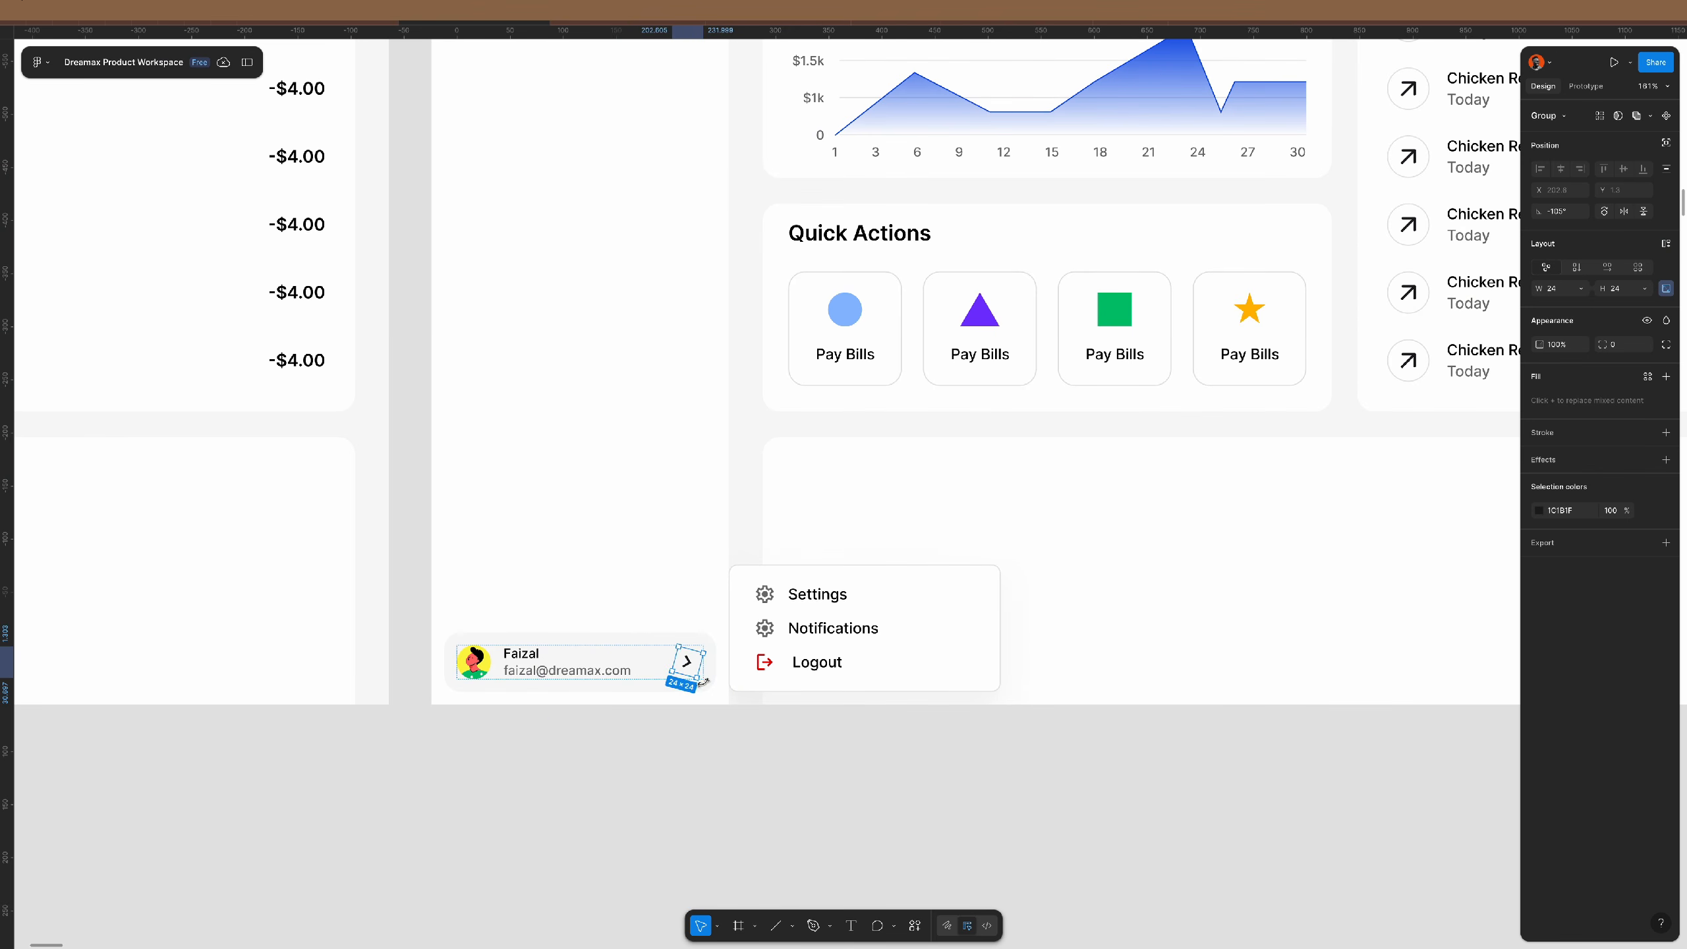
left_click(732, 756)
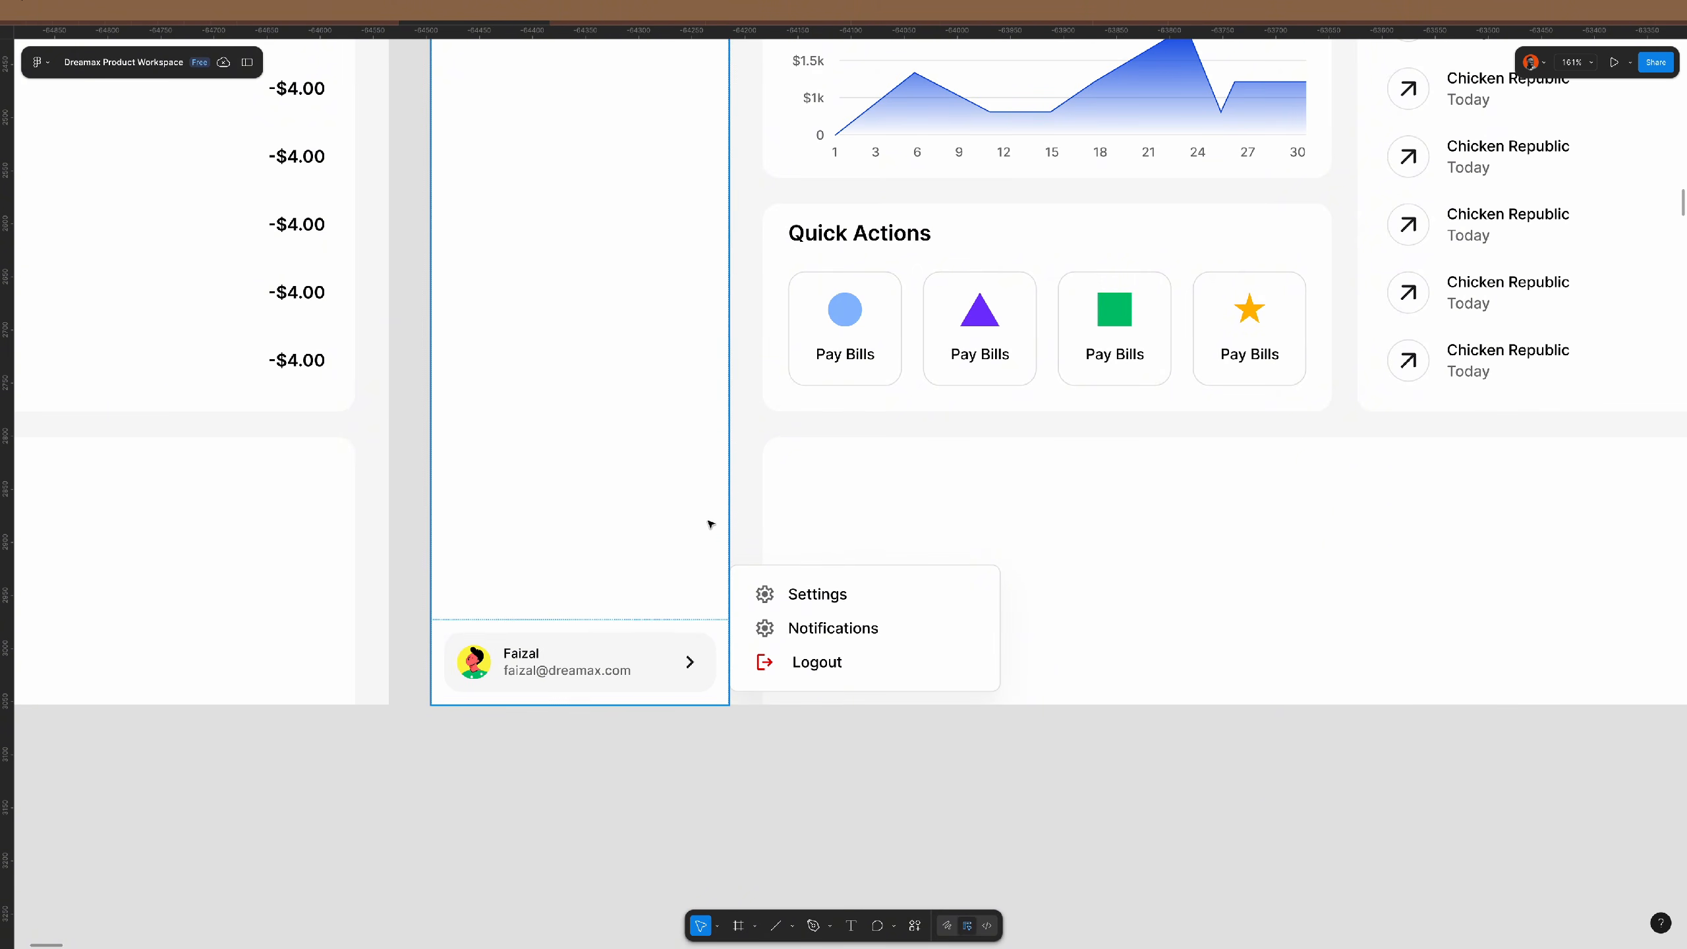
scroll(708, 518, "down", 10)
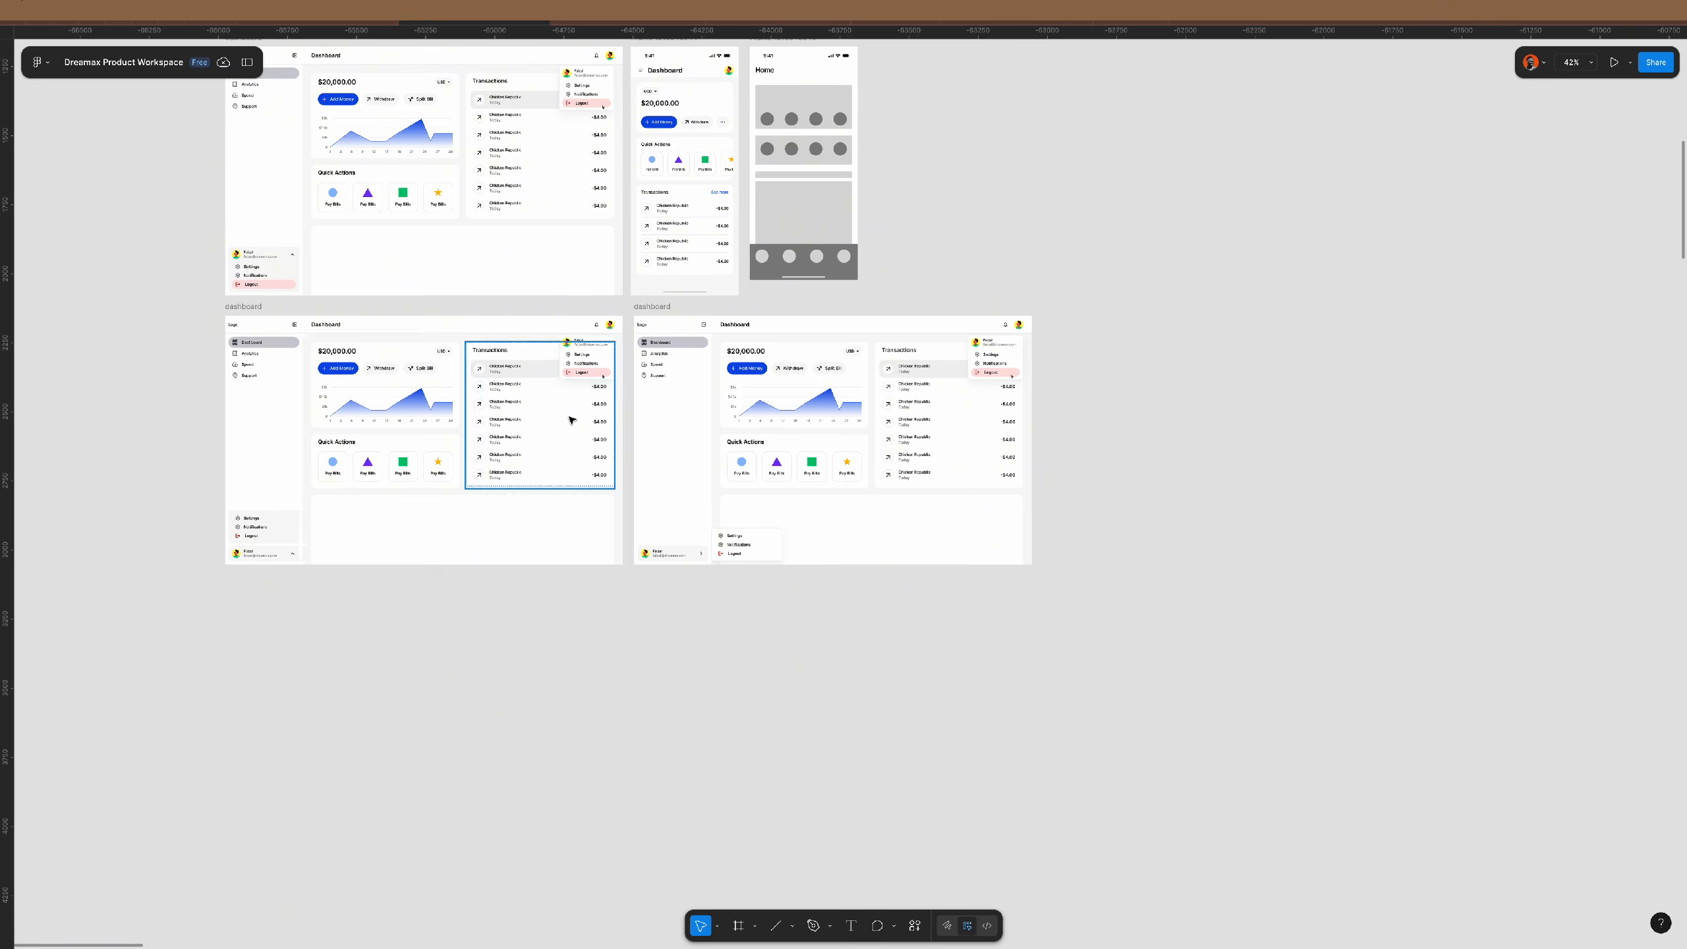
key("super+Tab")
left_click(794, 511)
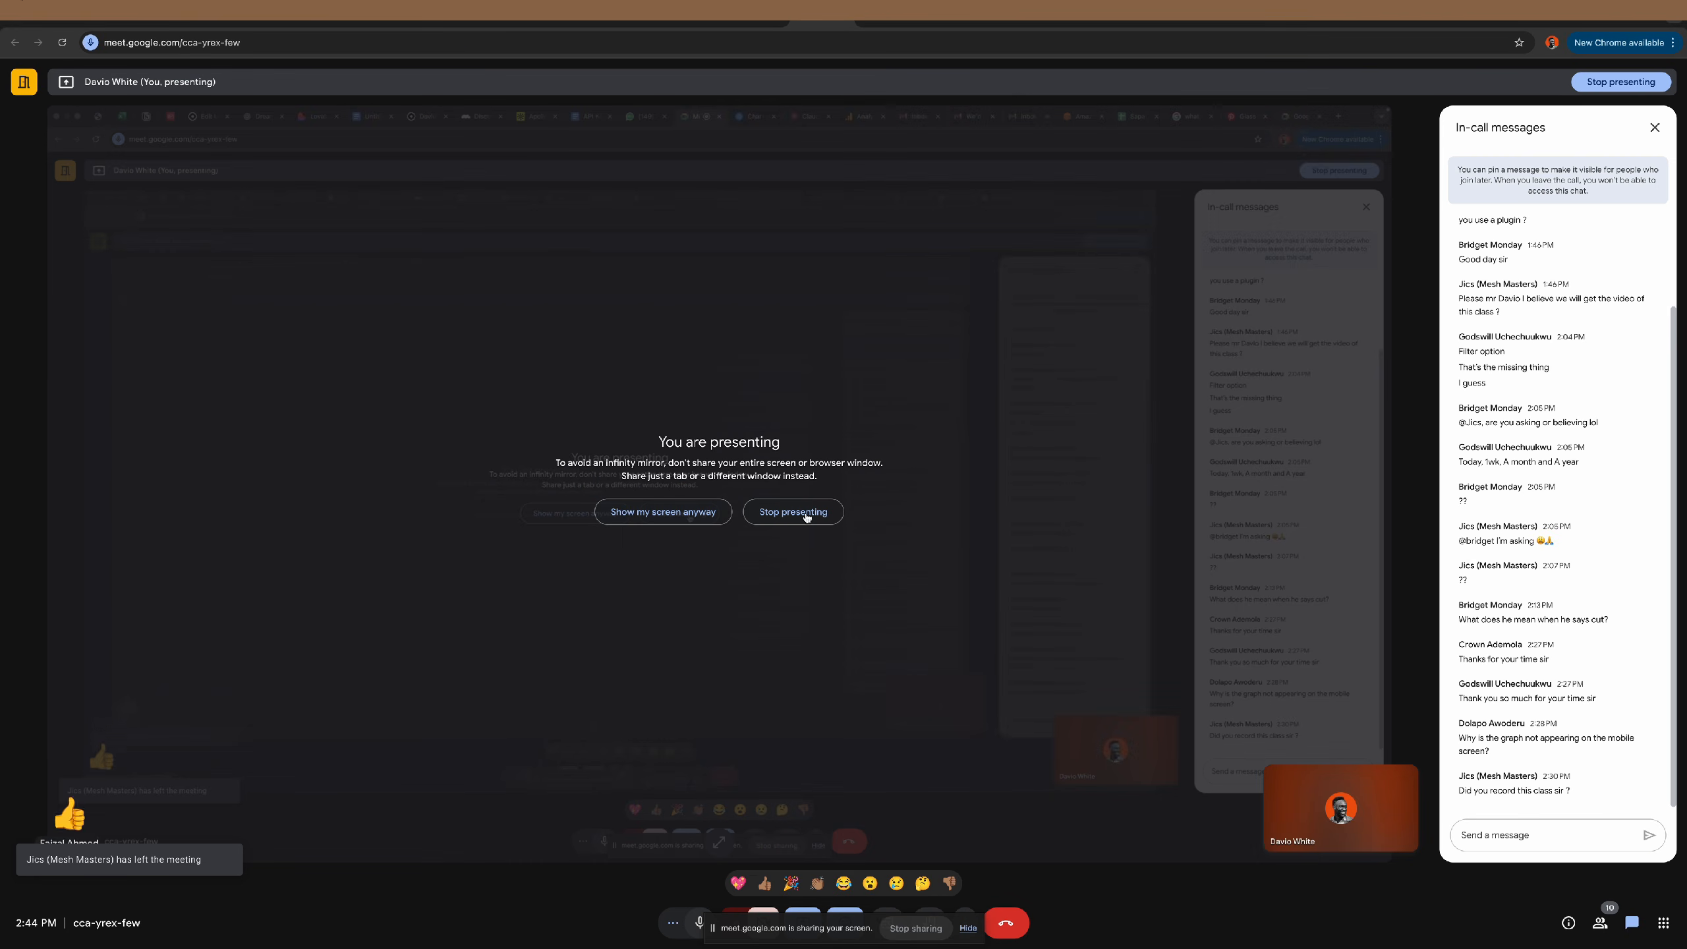